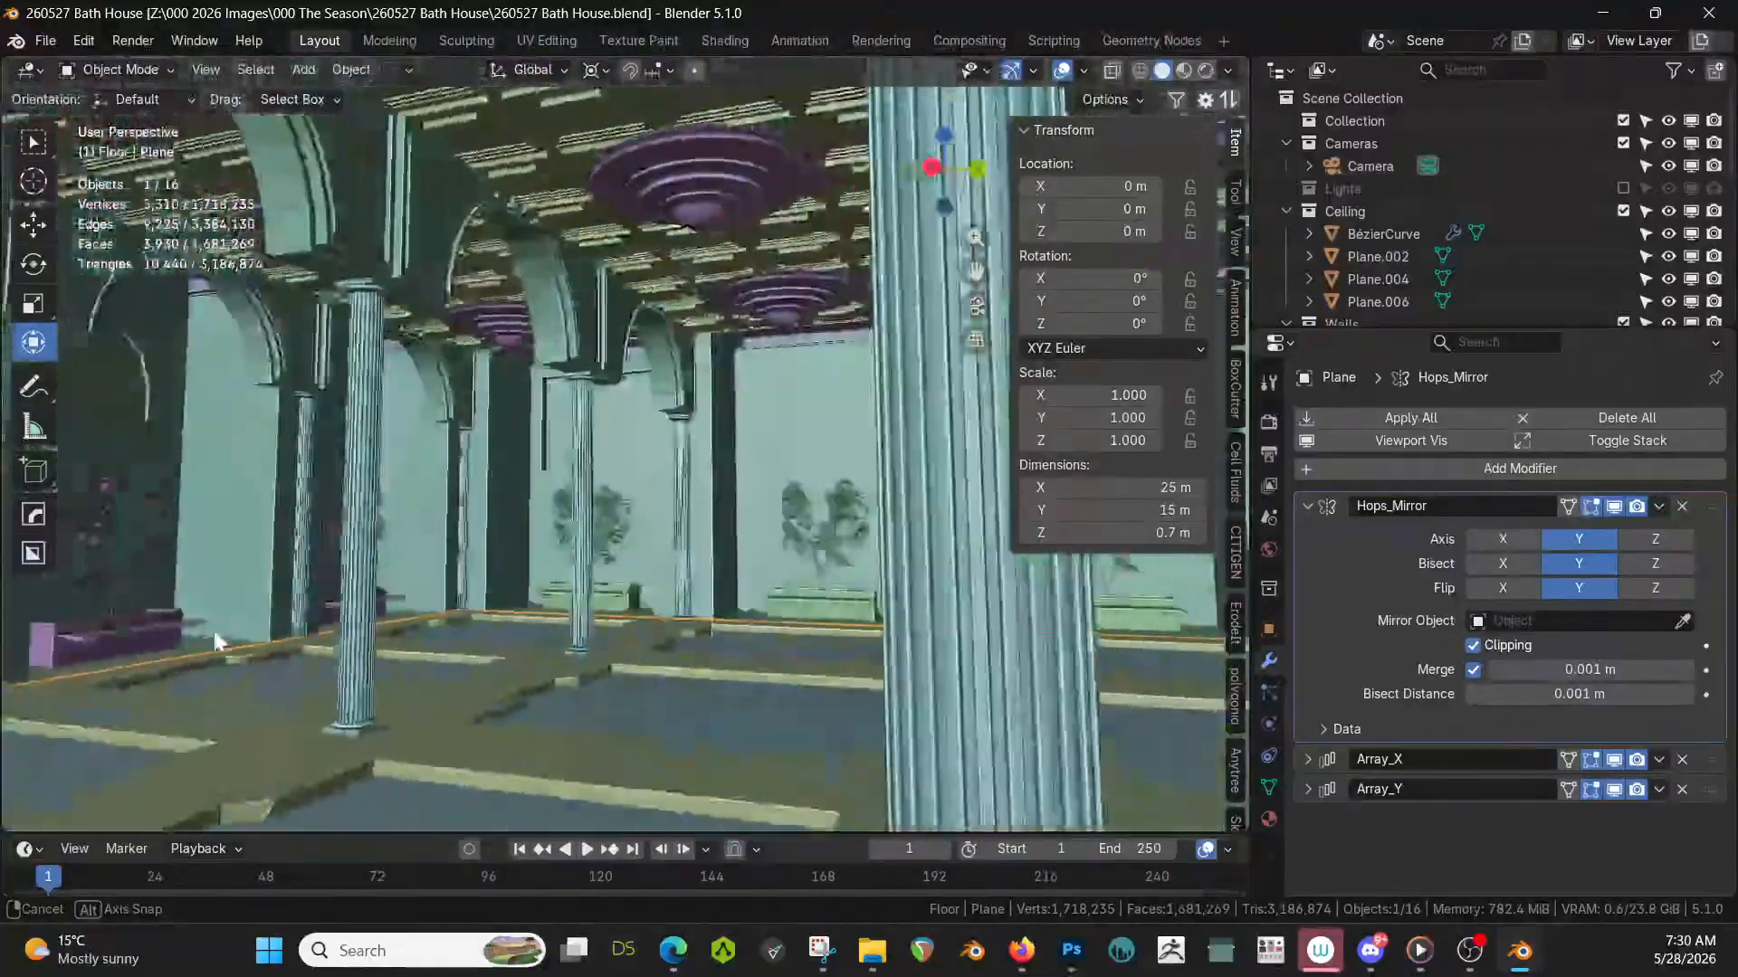
Preview the bath hall in Rendered shading with the Lights collection enabled.
{"action": "key", "text": "z"}
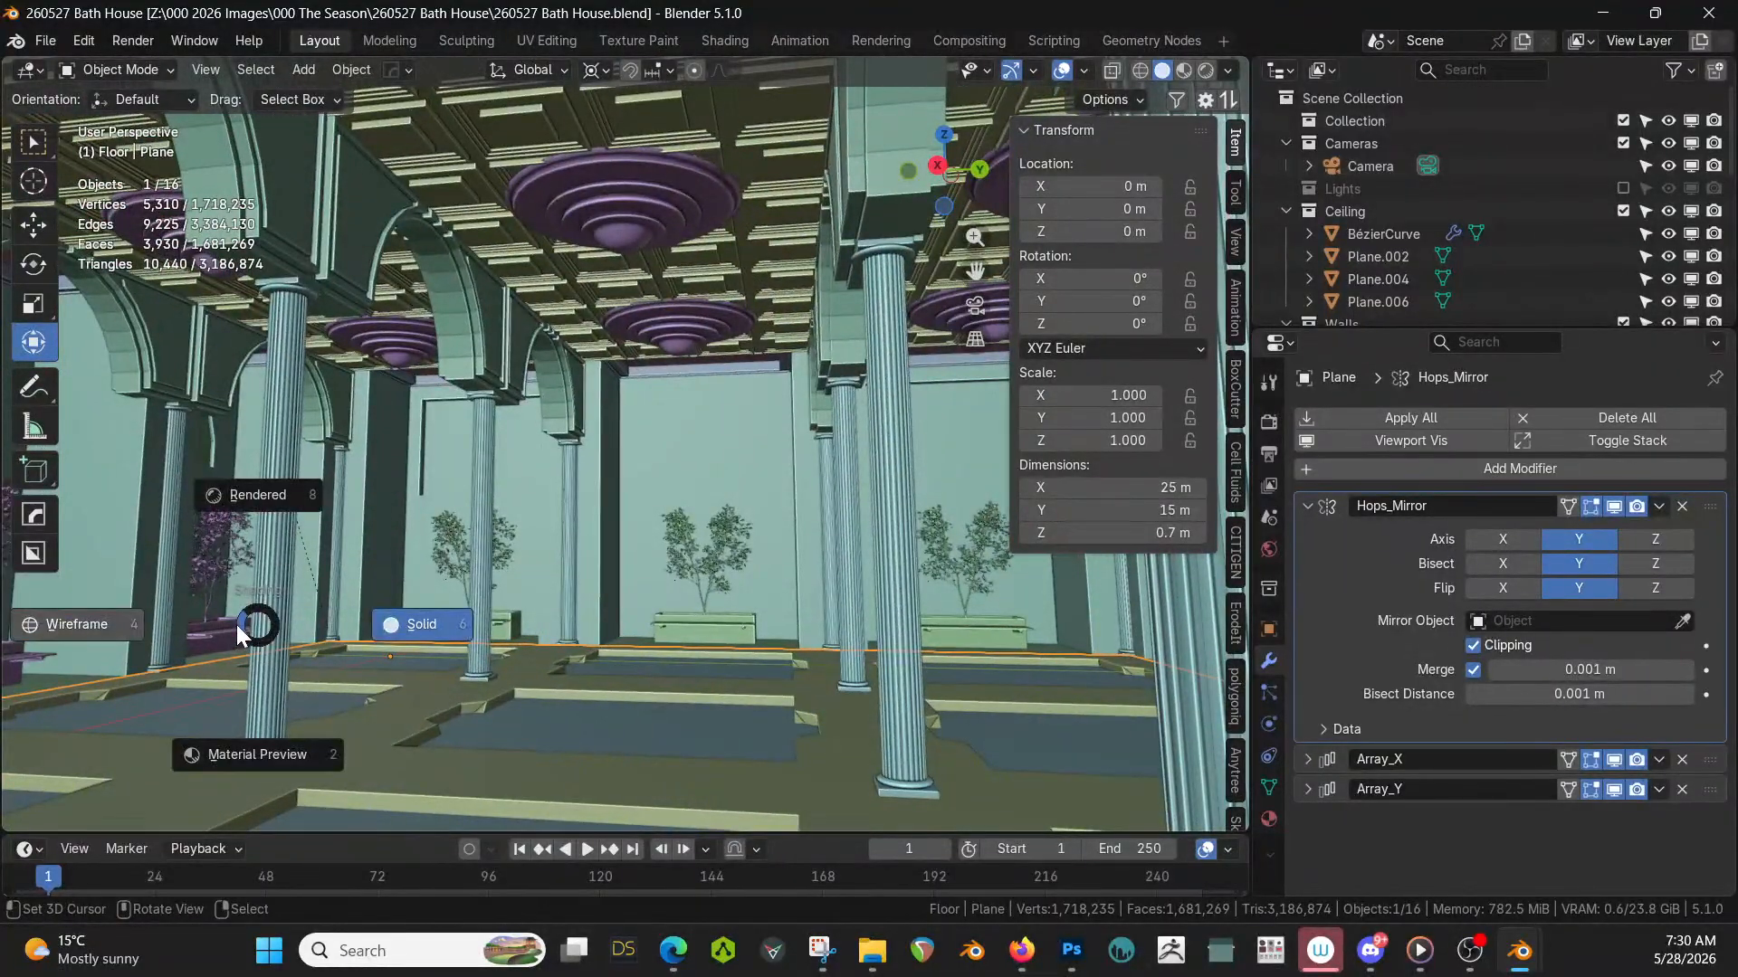
{"action": "key", "text": "8"}
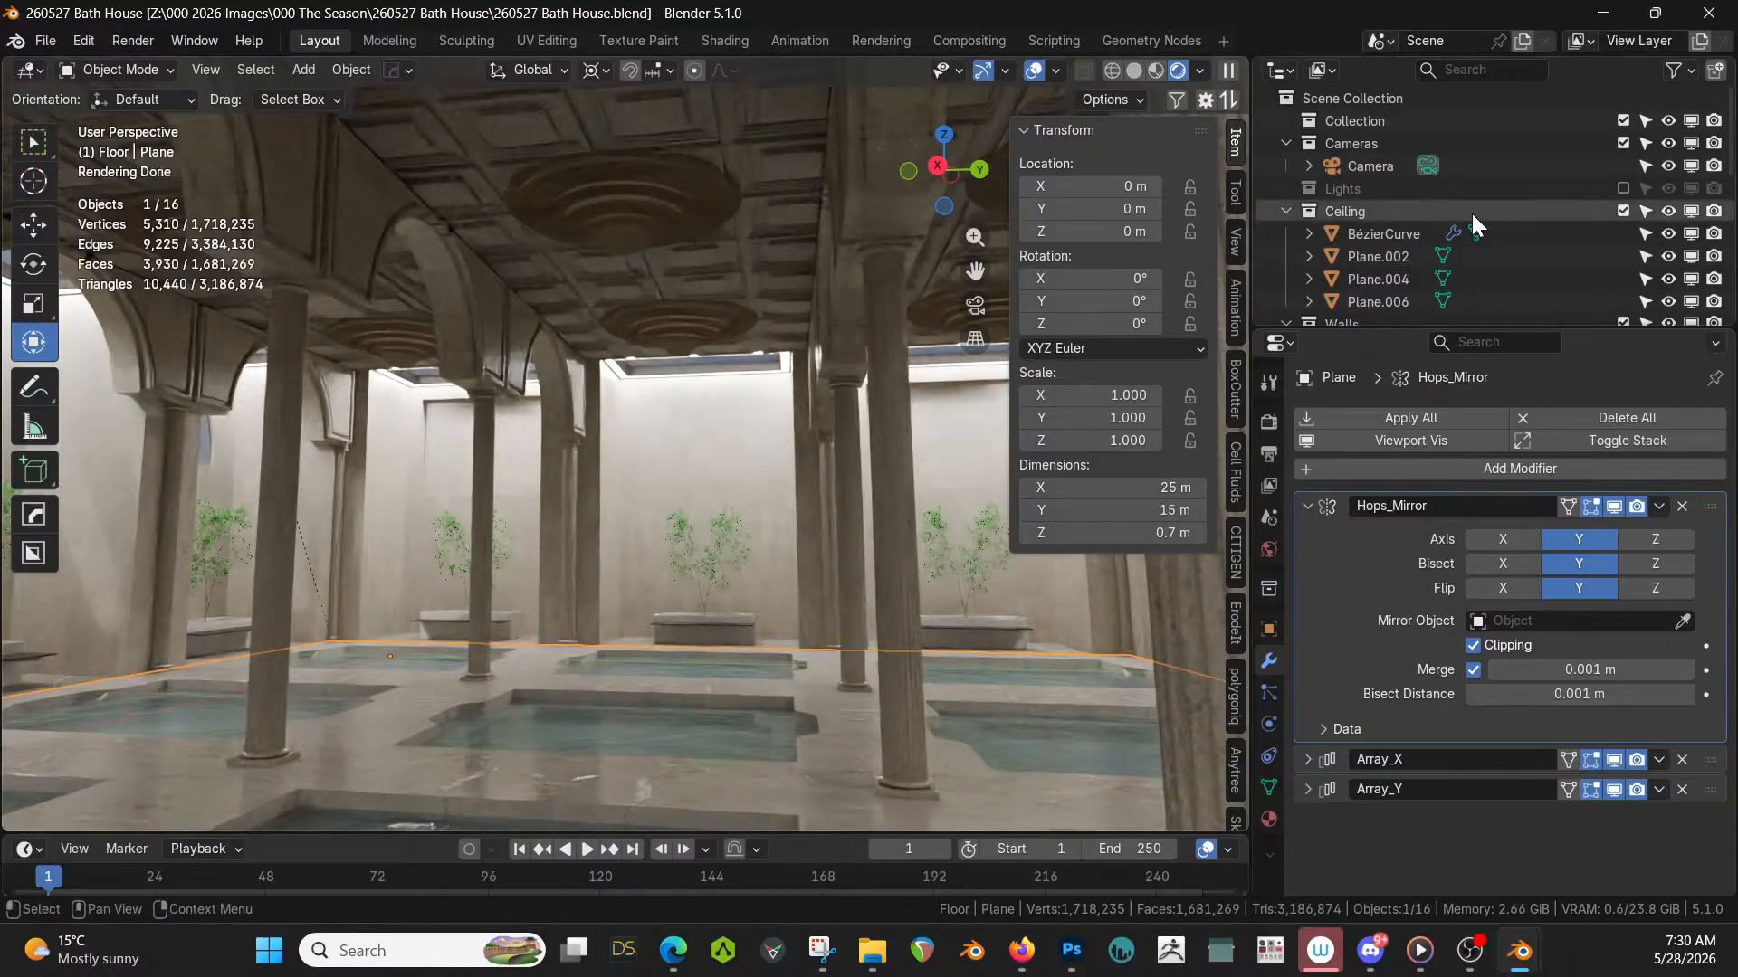
{"action": "left_click", "coordinate": [1622, 189]}
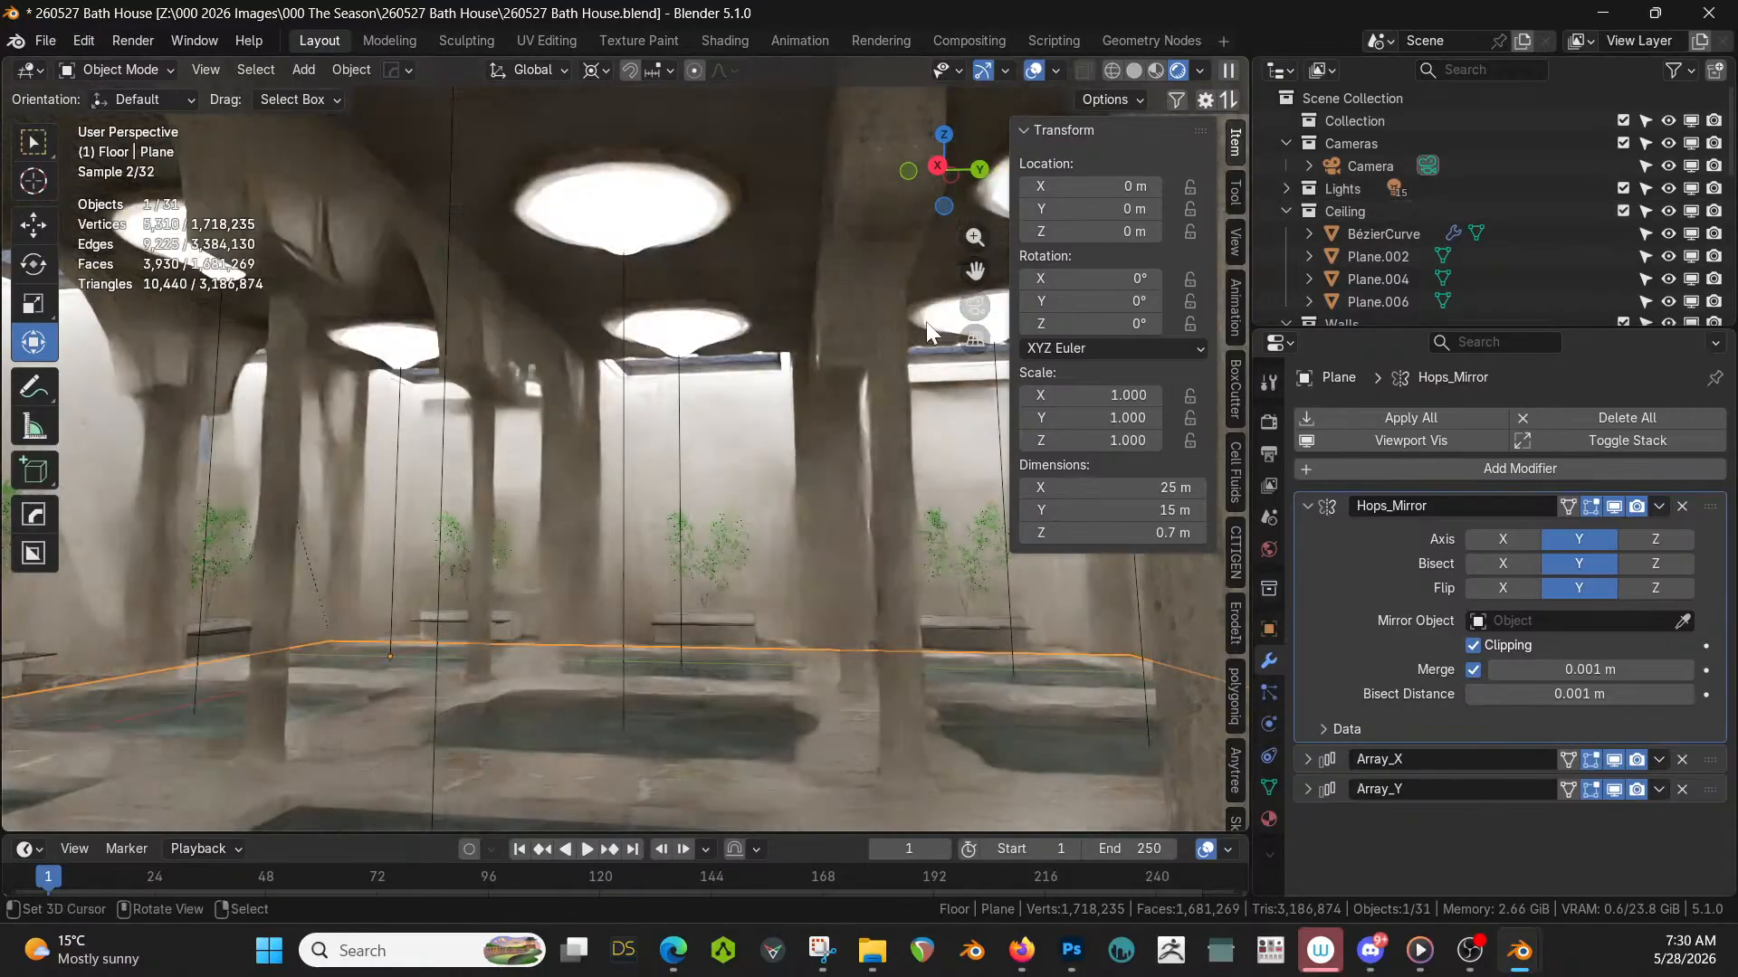
{"action": "middle_click_drag", "start_coordinate": [777, 530], "coordinate": [43, 611]}
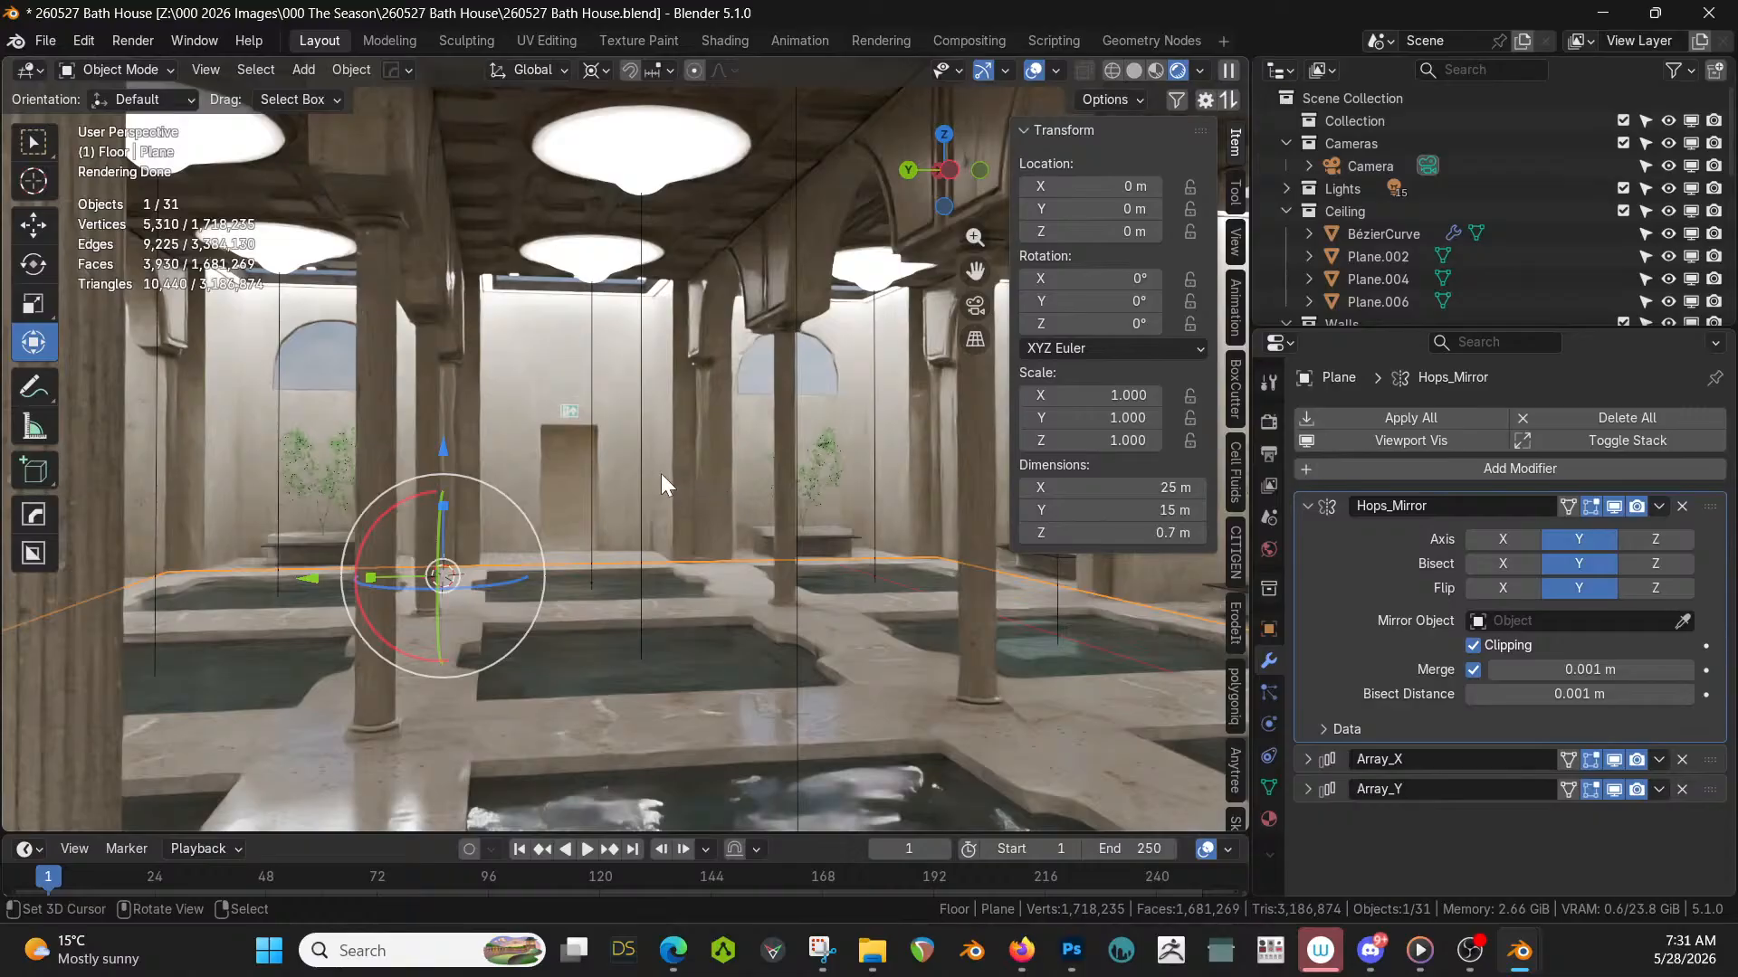
Switch the viewport to Solid shading and exclude the Lights and Ceiling collections from the view layer.
{"action": "key", "text": "z"}
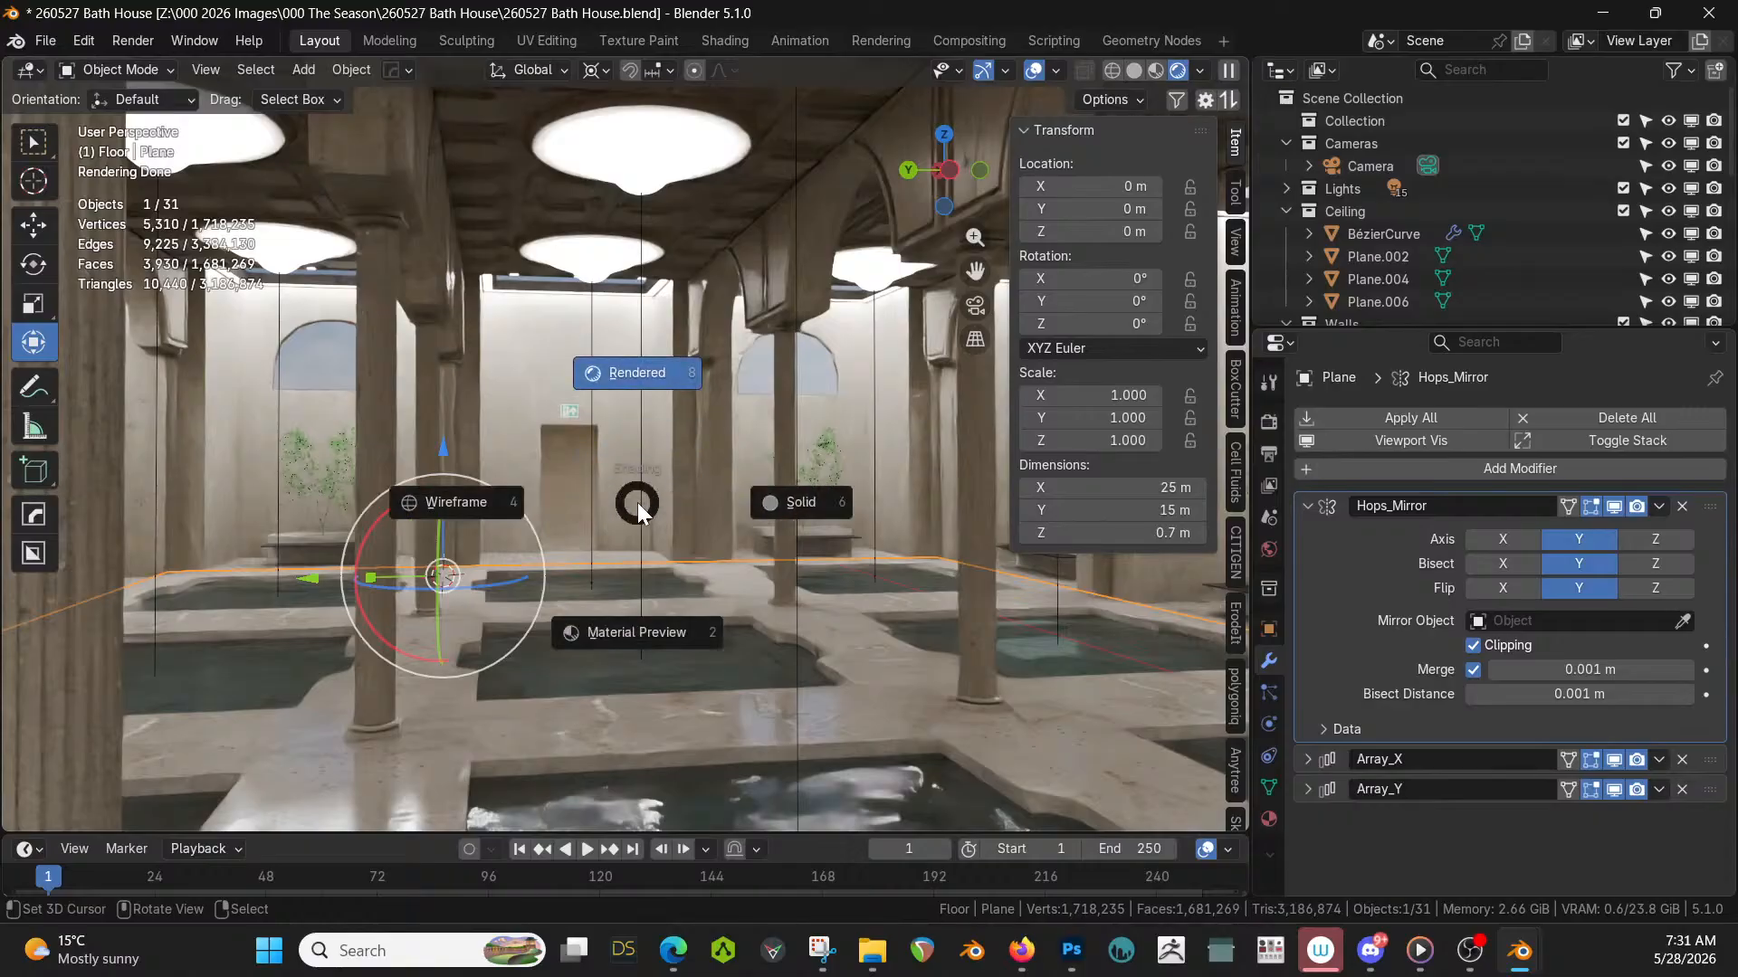
{"action": "key", "text": "6"}
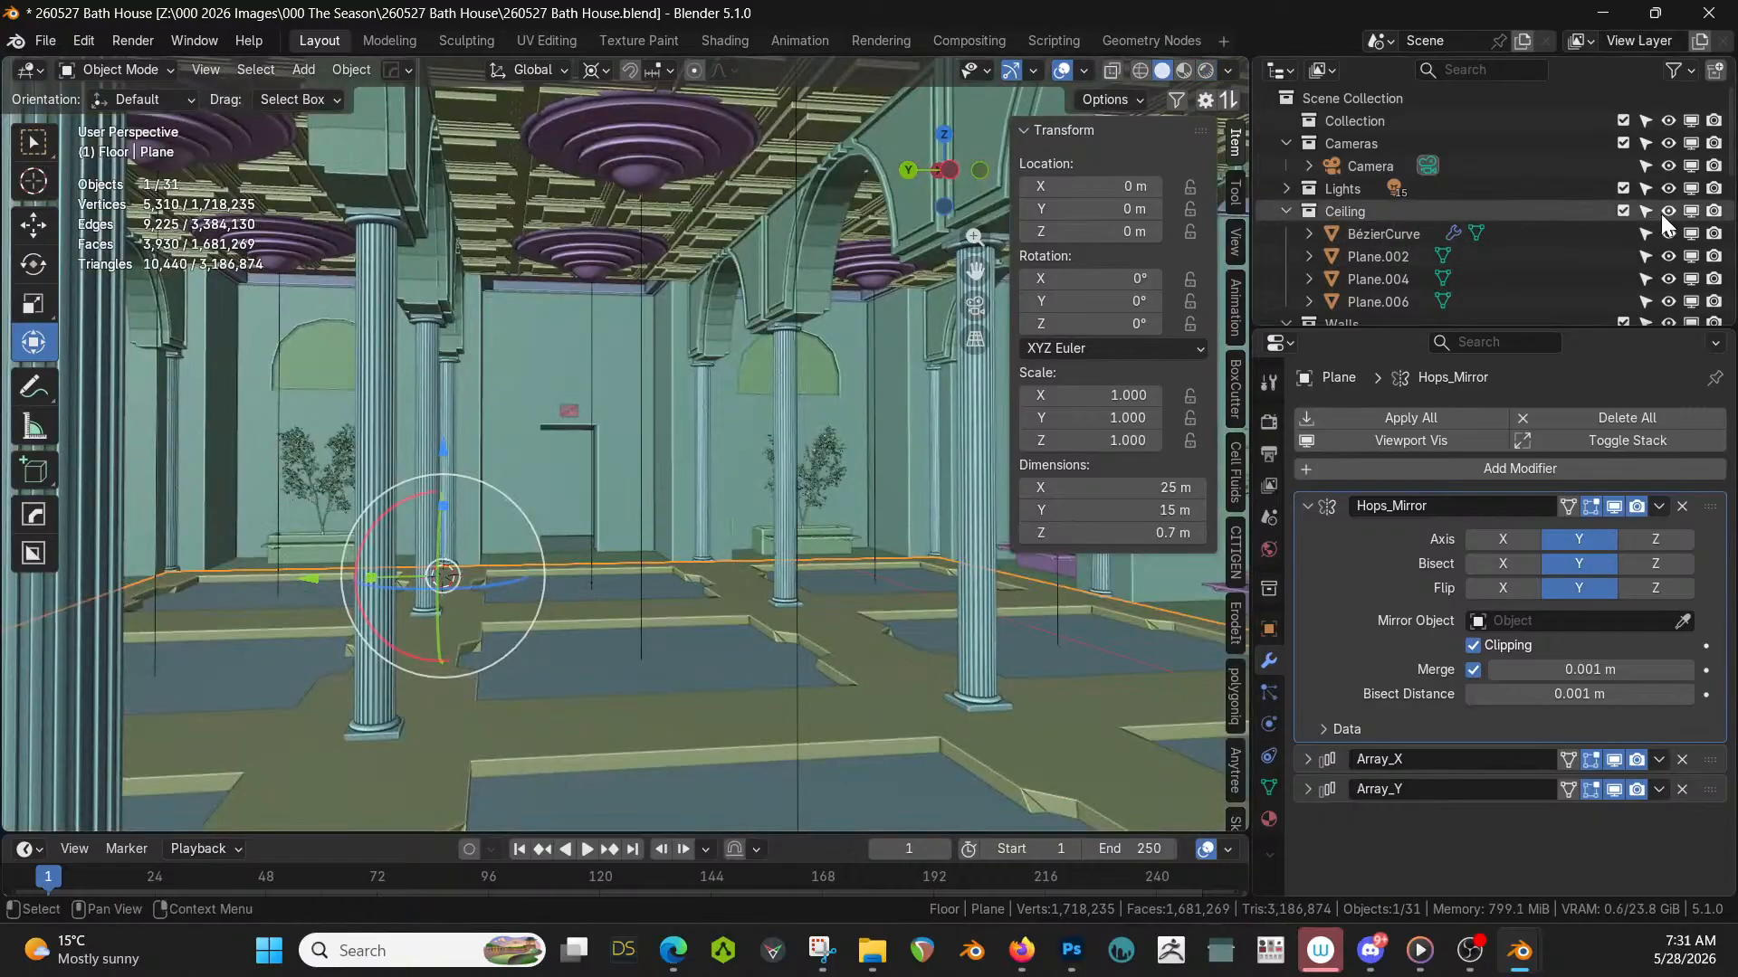
{"action": "left_click", "coordinate": [1625, 189]}
{"action": "left_click", "coordinate": [1623, 211]}
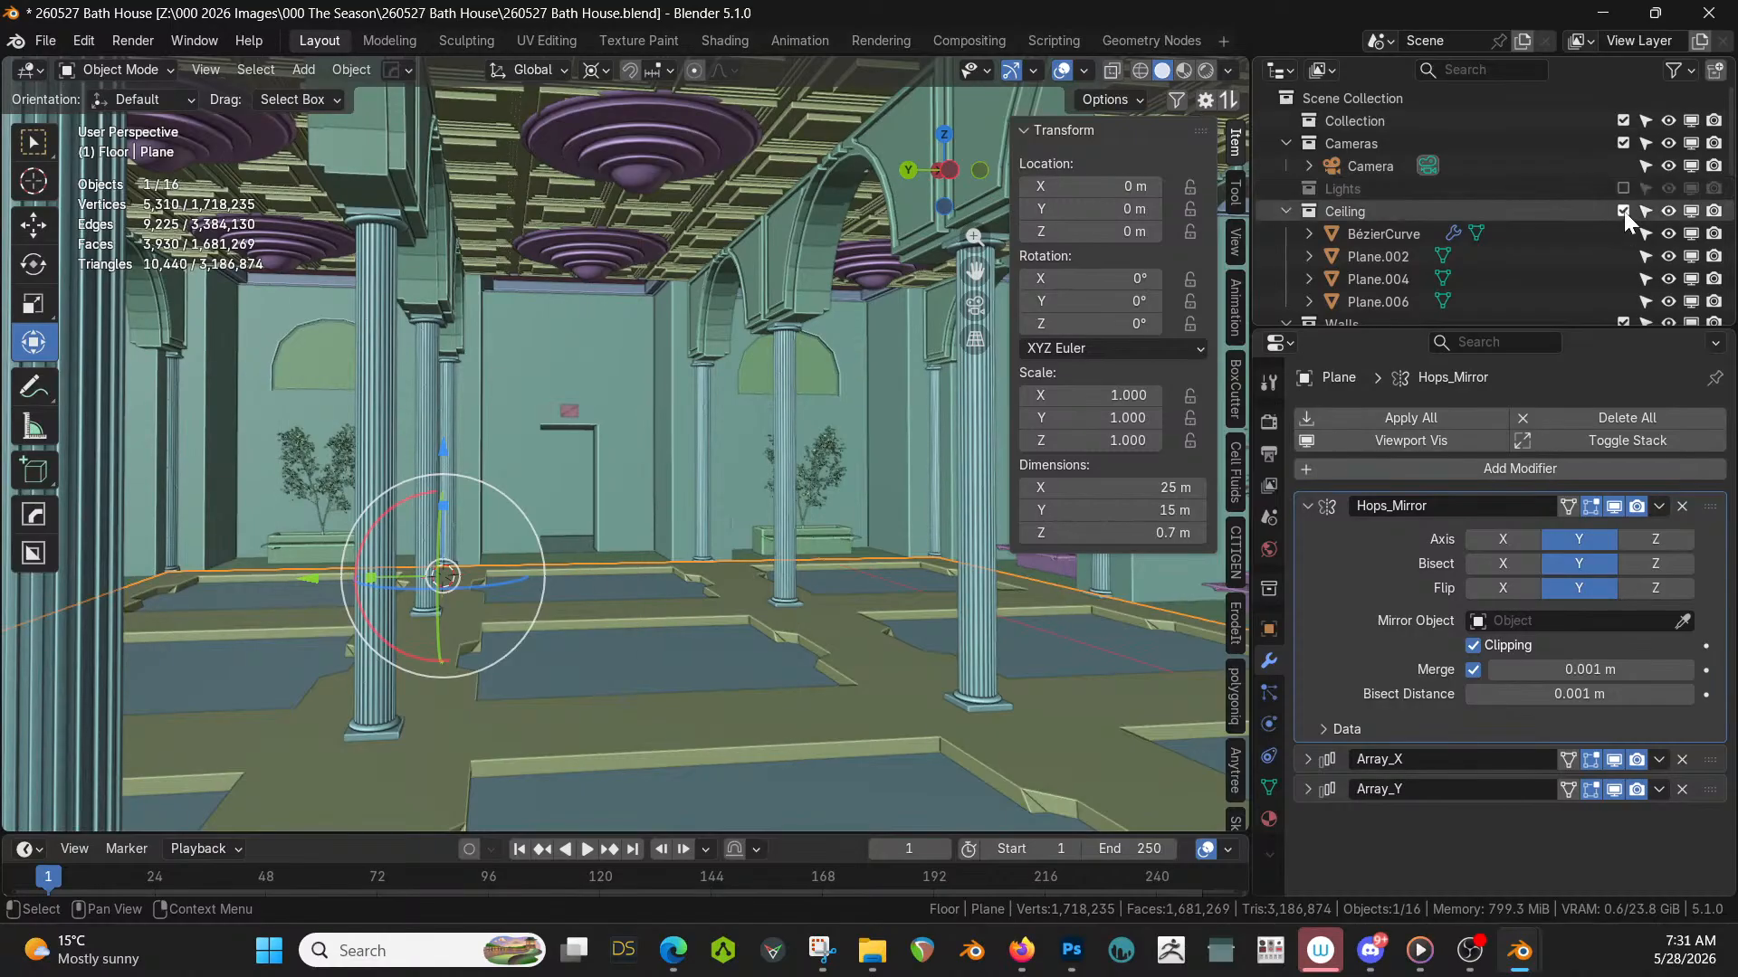
Place the 3D cursor on the floor near the doorway and generate a new male human there with HumGen.
{"action": "middle_click_drag", "start_coordinate": [745, 411], "coordinate": [1012, 501]}
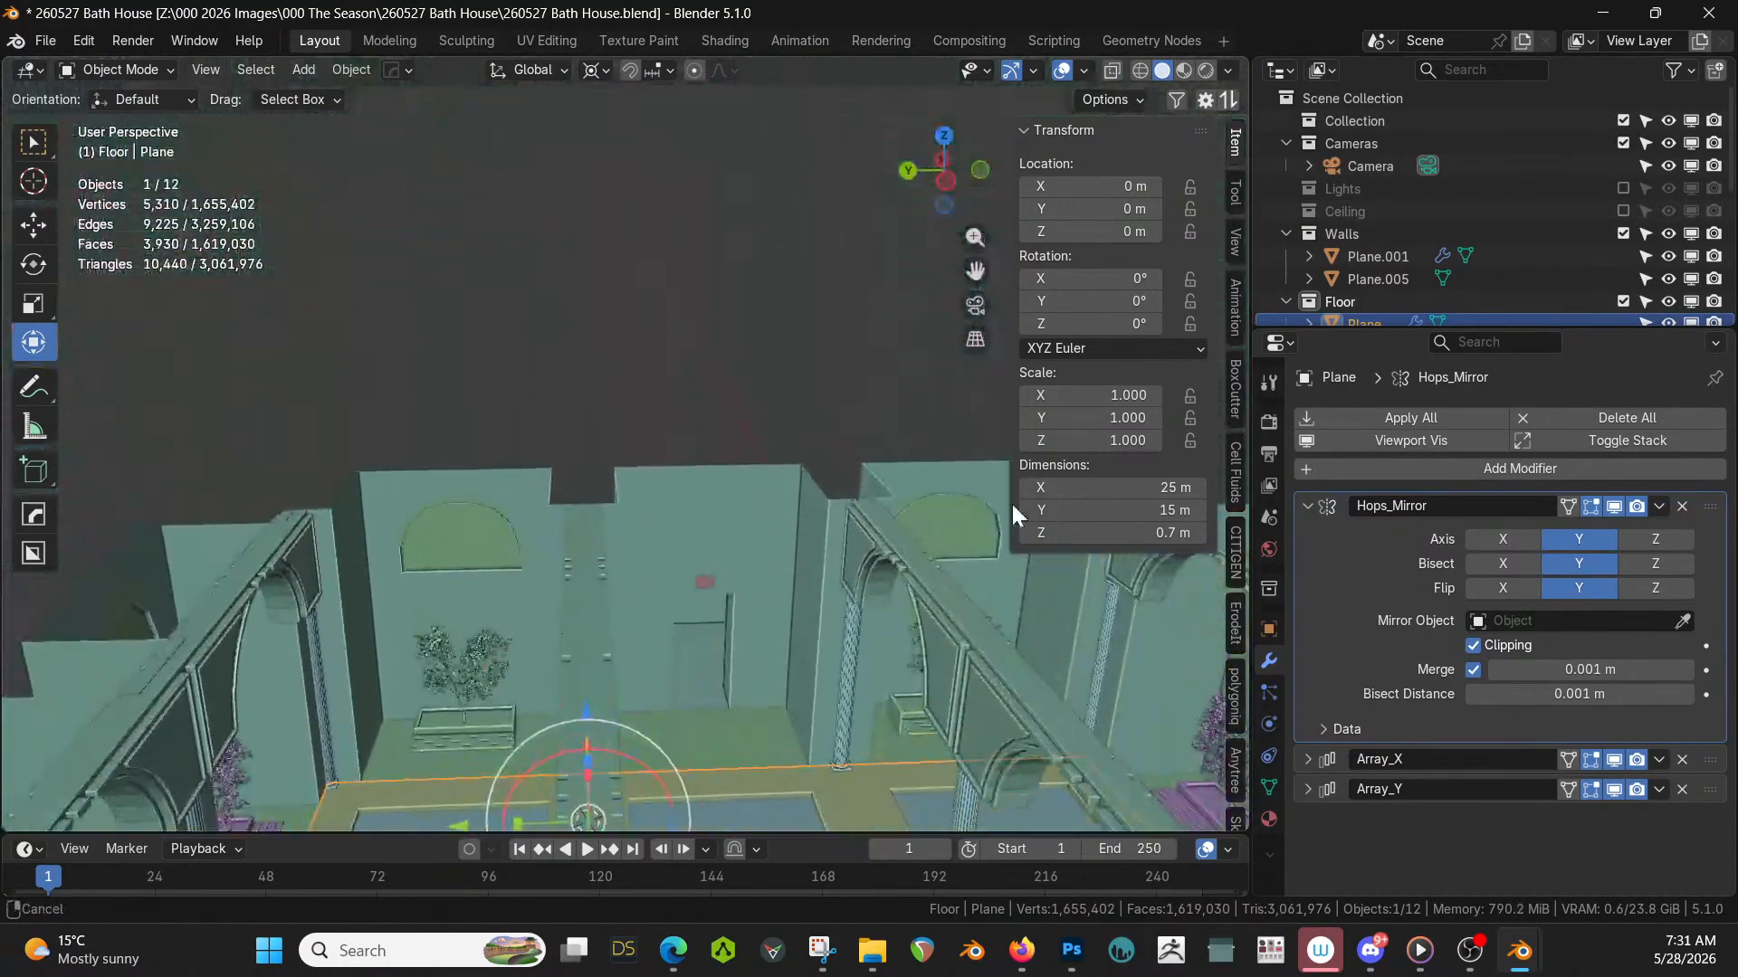
{"action": "right_click", "coordinate": [698, 719], "text": "shift"}
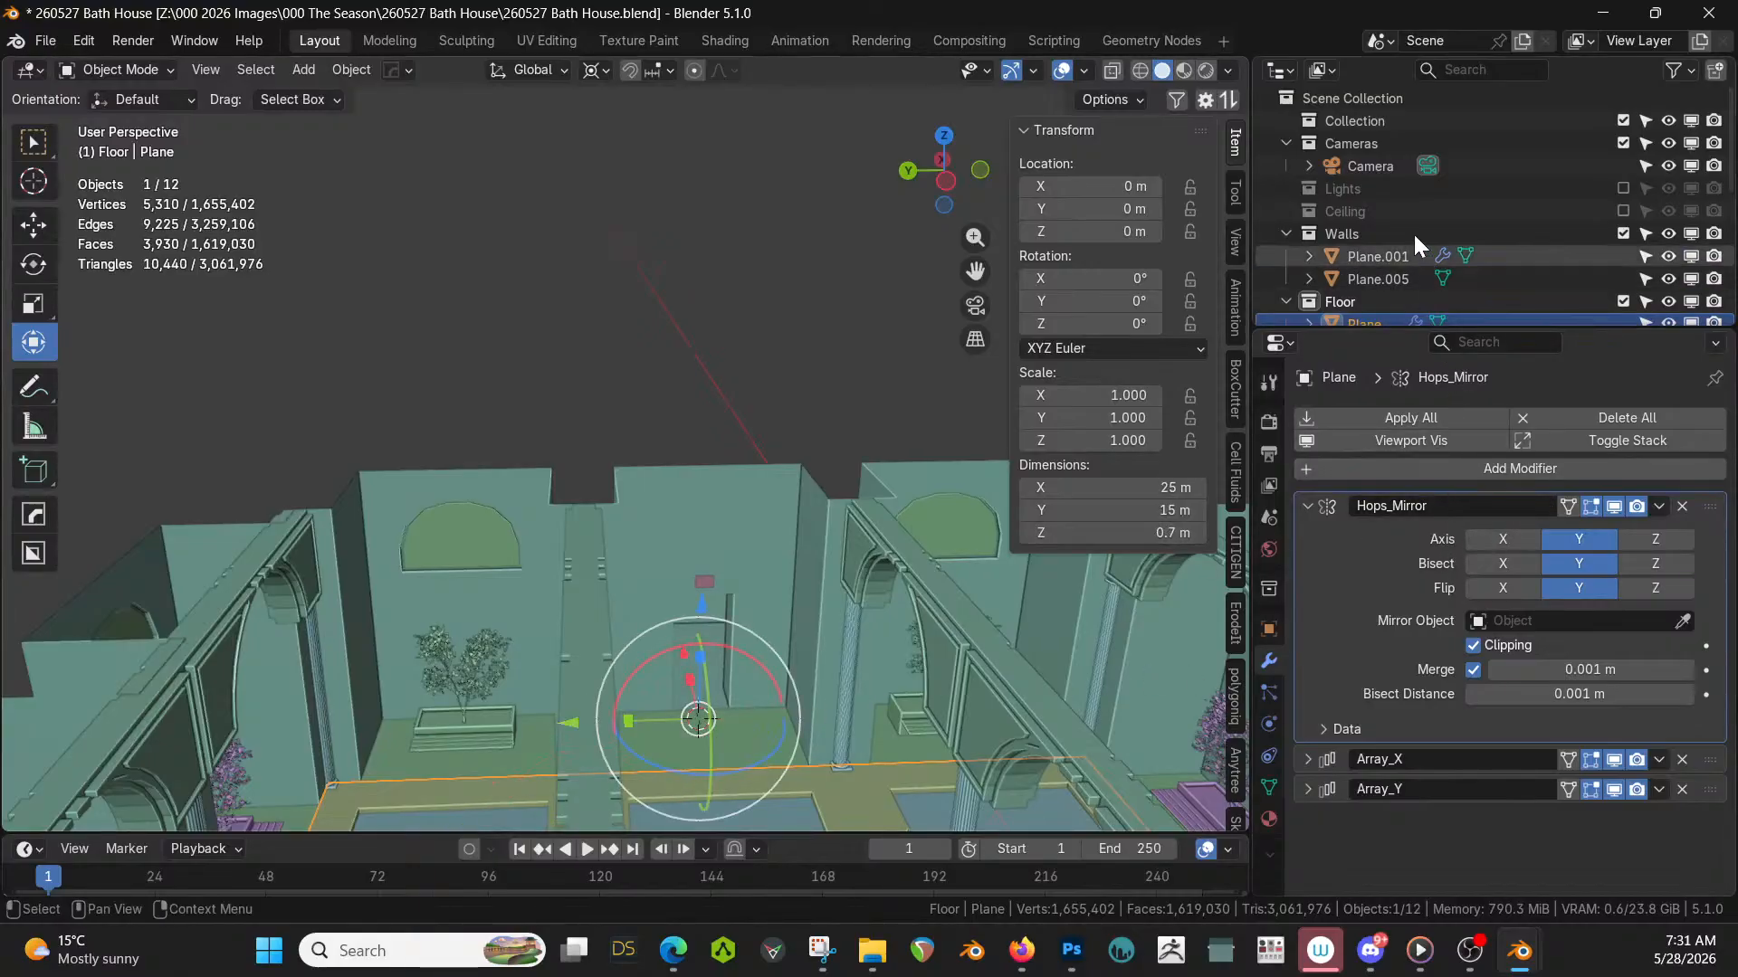
{"action": "left_click", "coordinate": [1175, 102]}
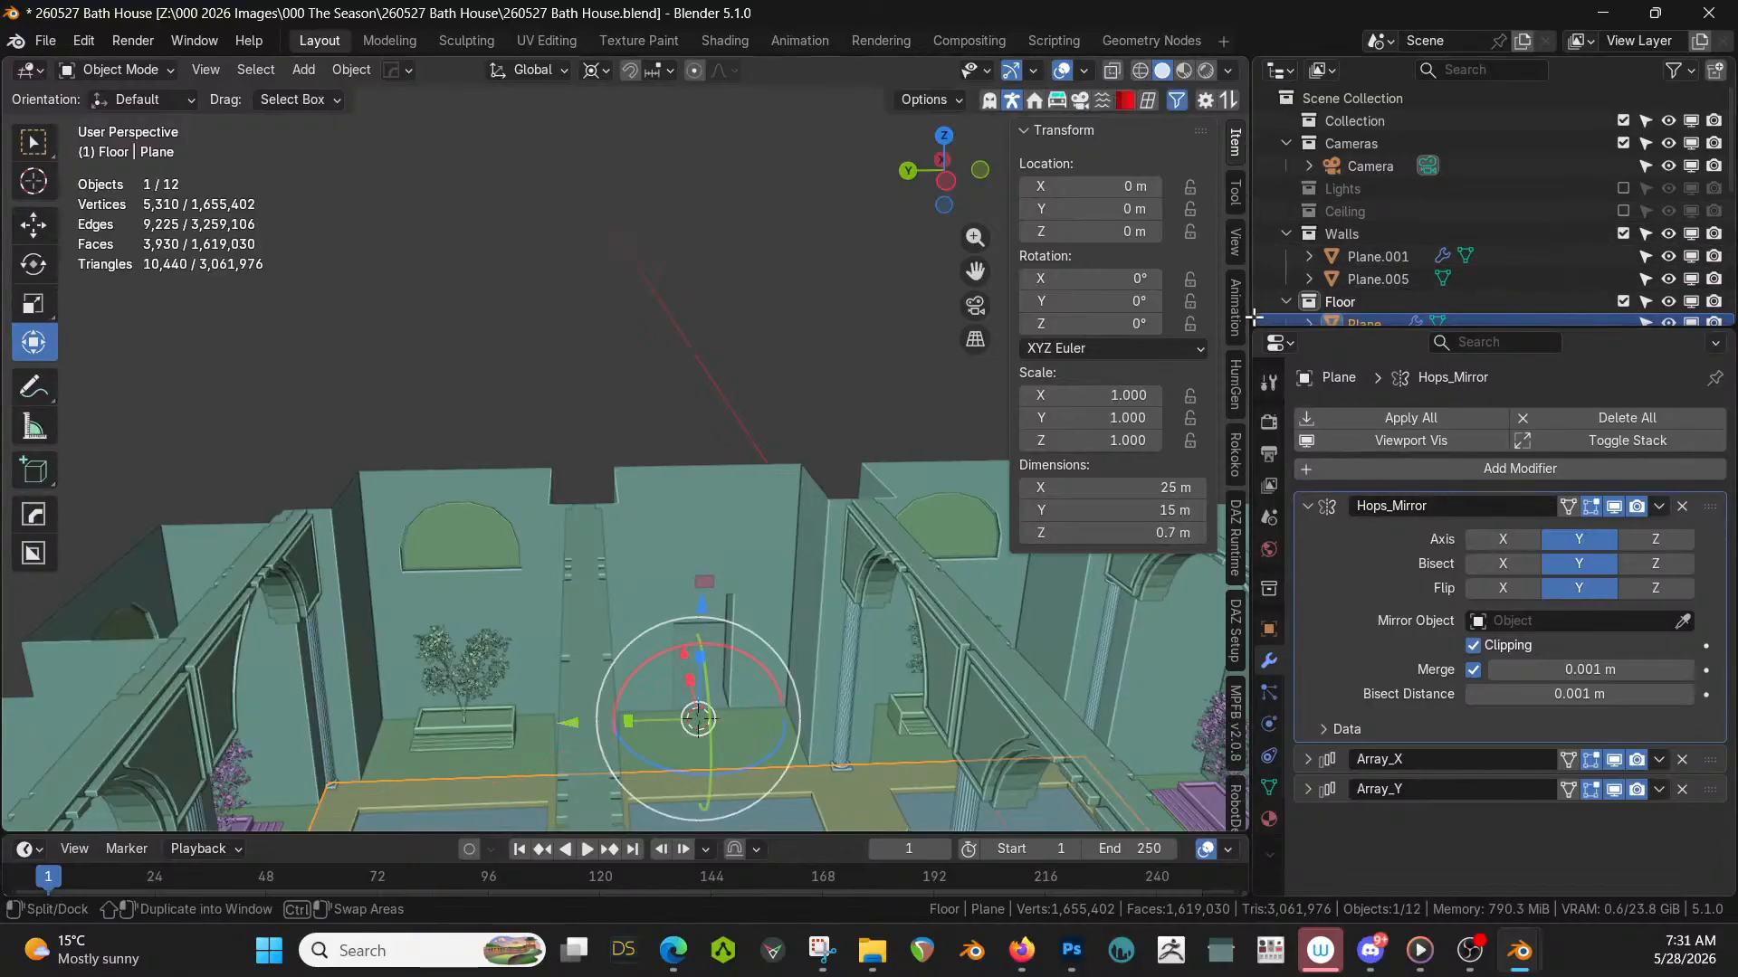
{"action": "left_click", "coordinate": [1233, 398]}
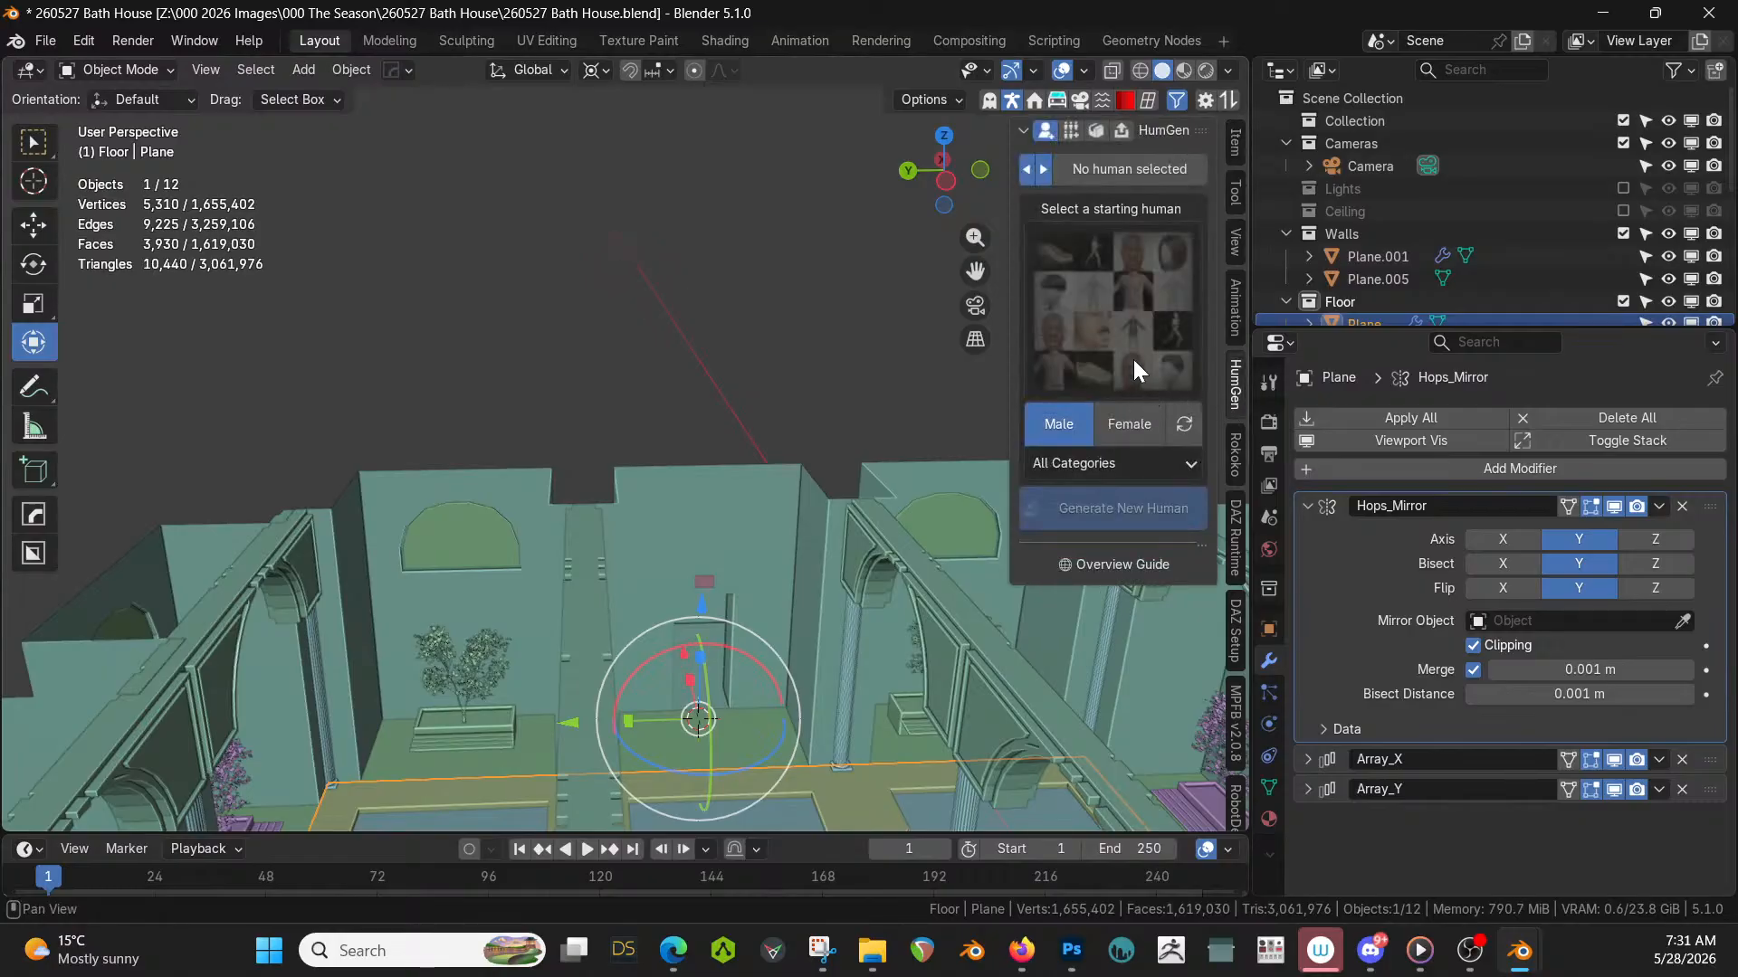
{"action": "left_click", "coordinate": [1122, 335]}
{"action": "left_click", "coordinate": [1480, 480]}
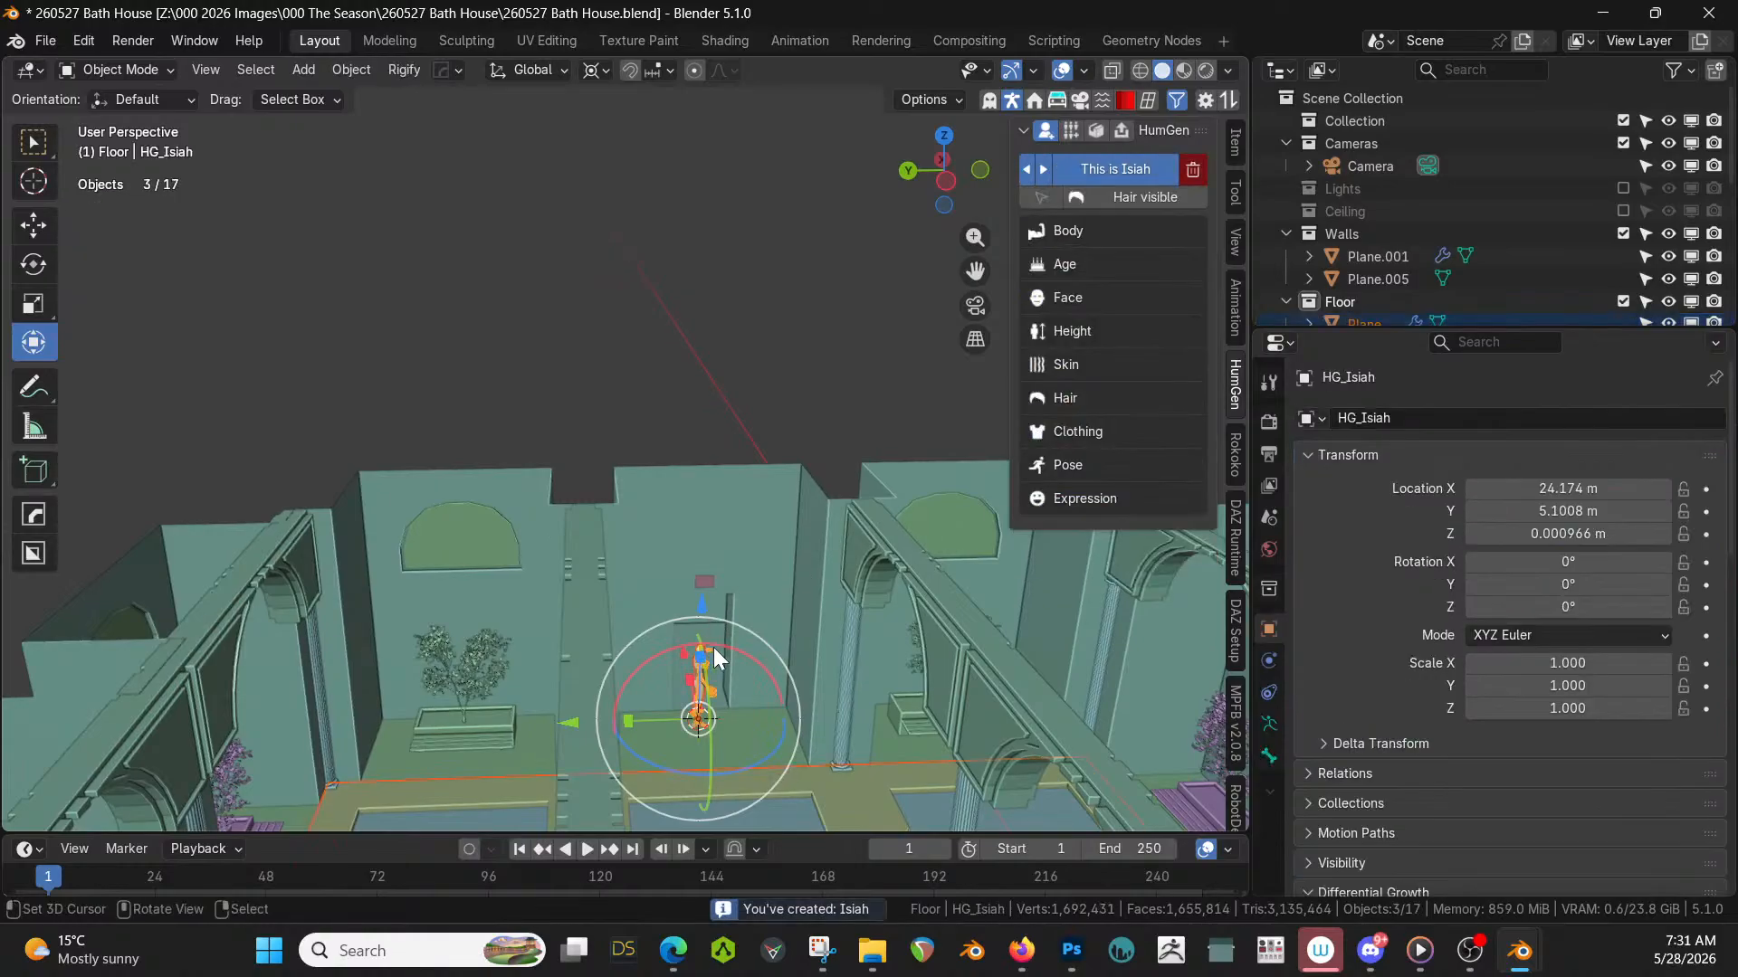
Select only the generated human and frame it in front of the doorway.
{"action": "middle_click_drag", "start_coordinate": [720, 650], "coordinate": [763, 632]}
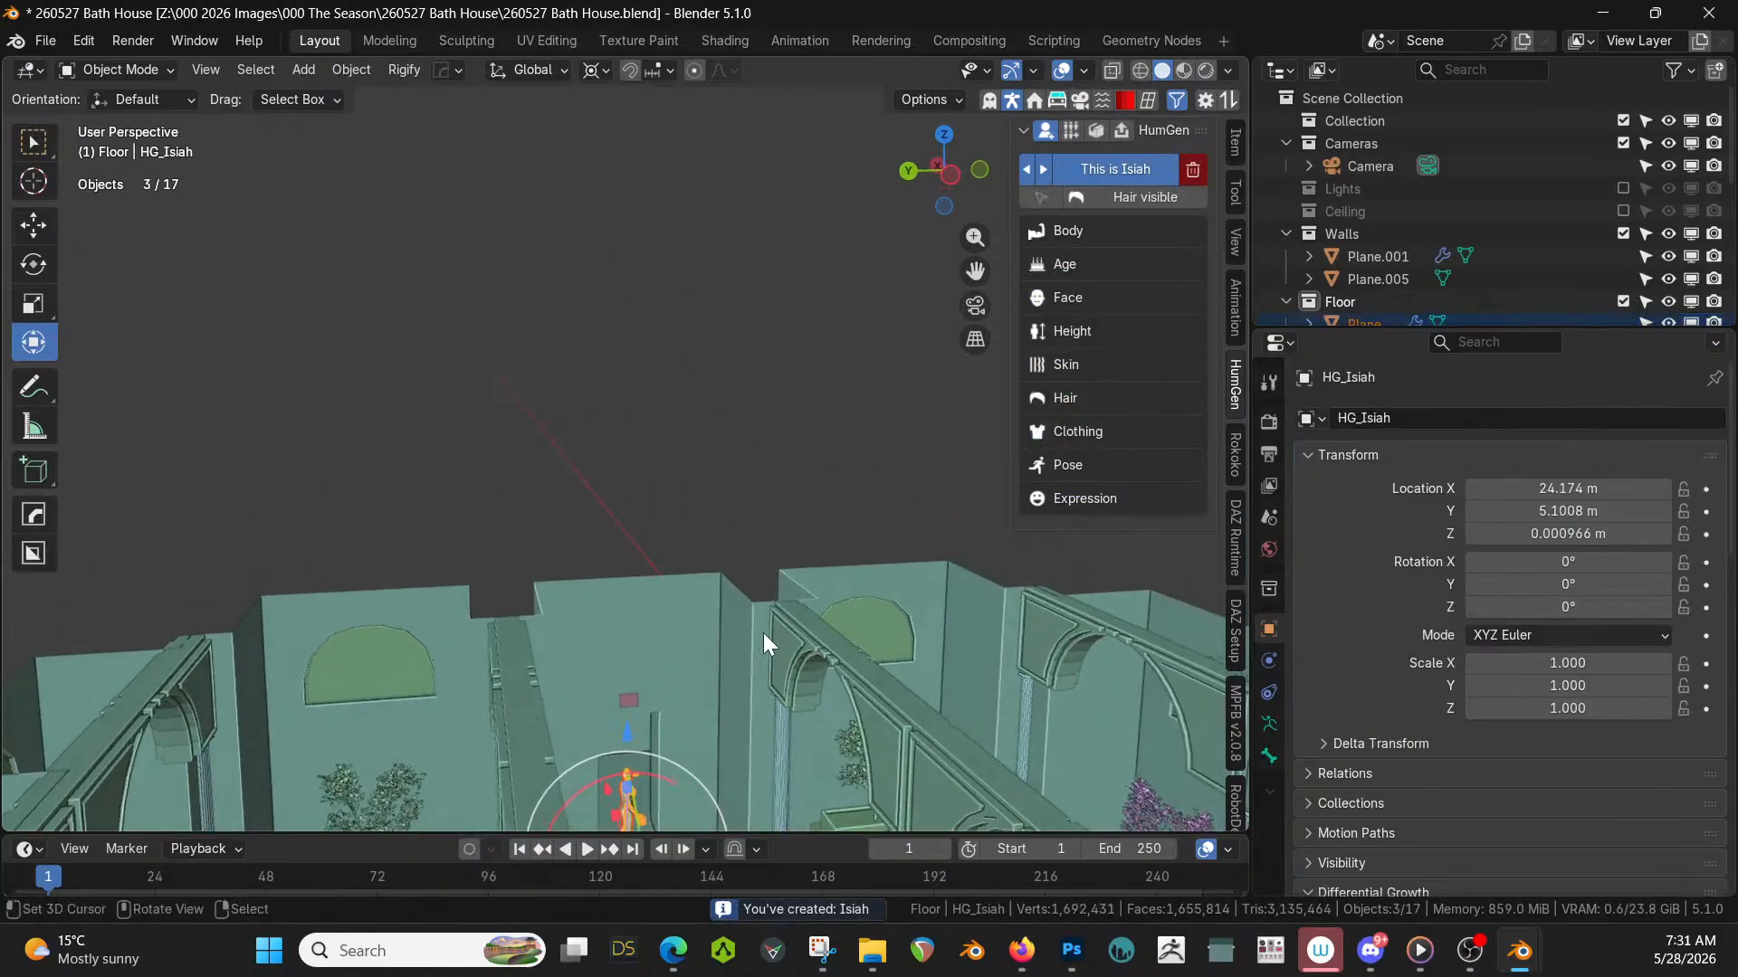
{"action": "key", "text": "KP_Decimal"}
{"action": "scroll", "coordinate": [751, 616], "scroll_direction": "down", "scroll_amount": 4}
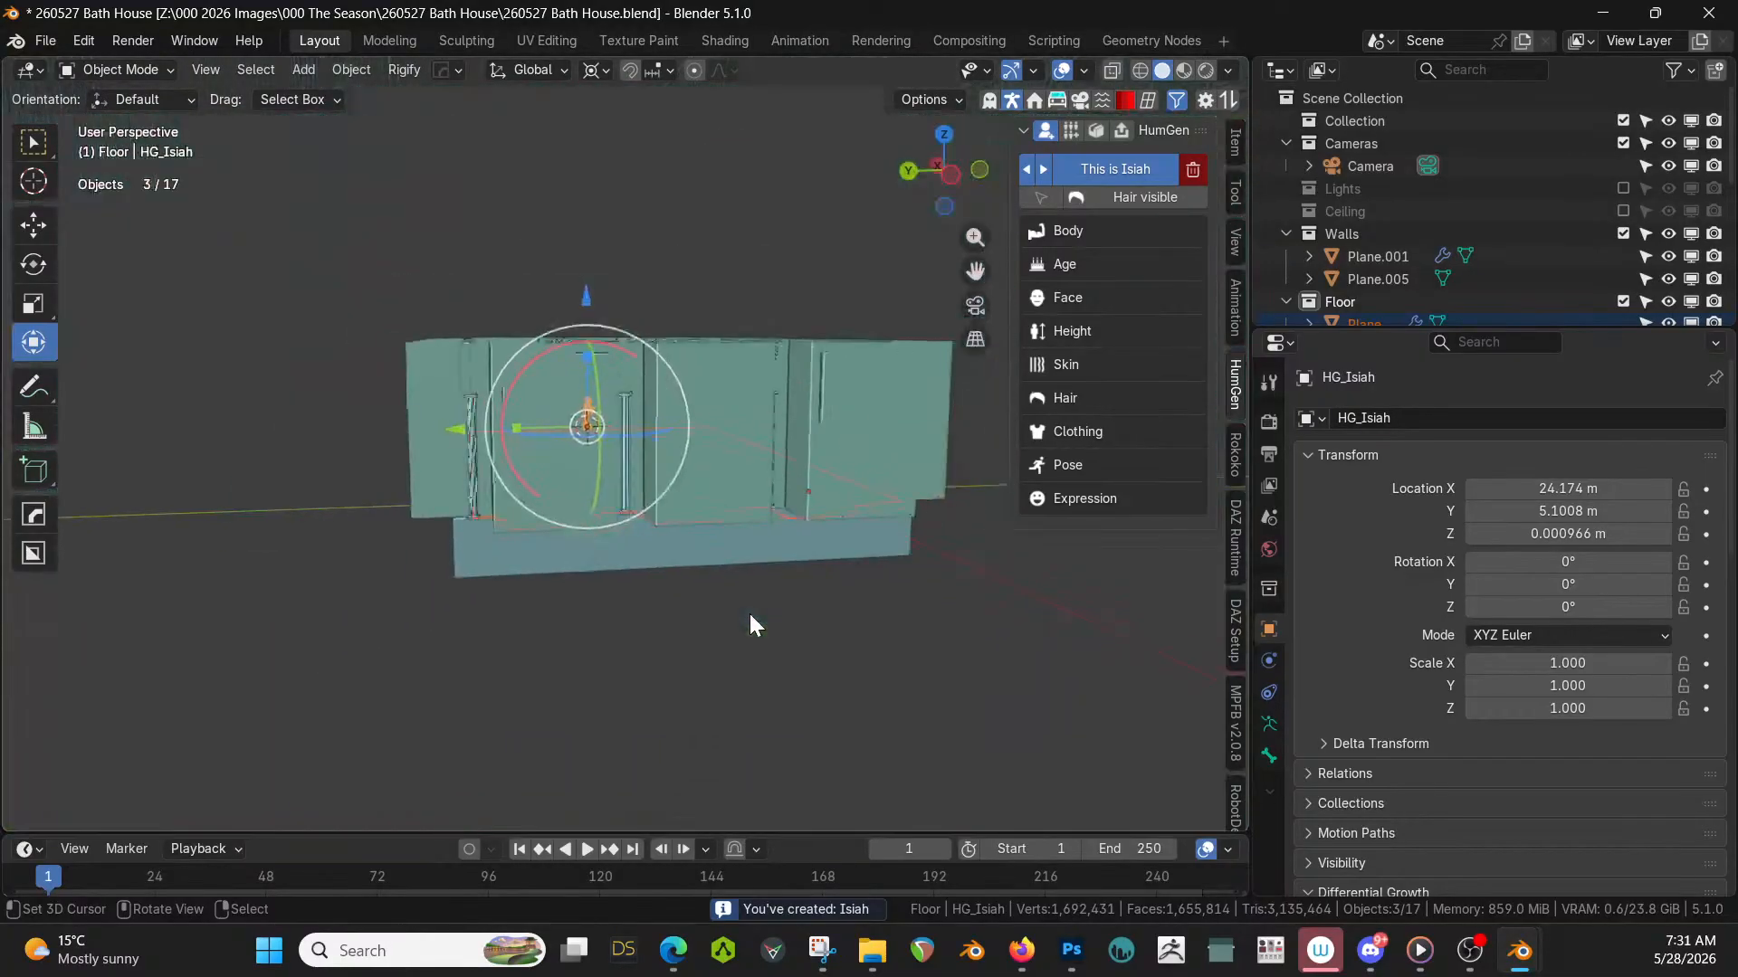
{"action": "scroll", "coordinate": [732, 568], "scroll_direction": "up", "scroll_amount": 4}
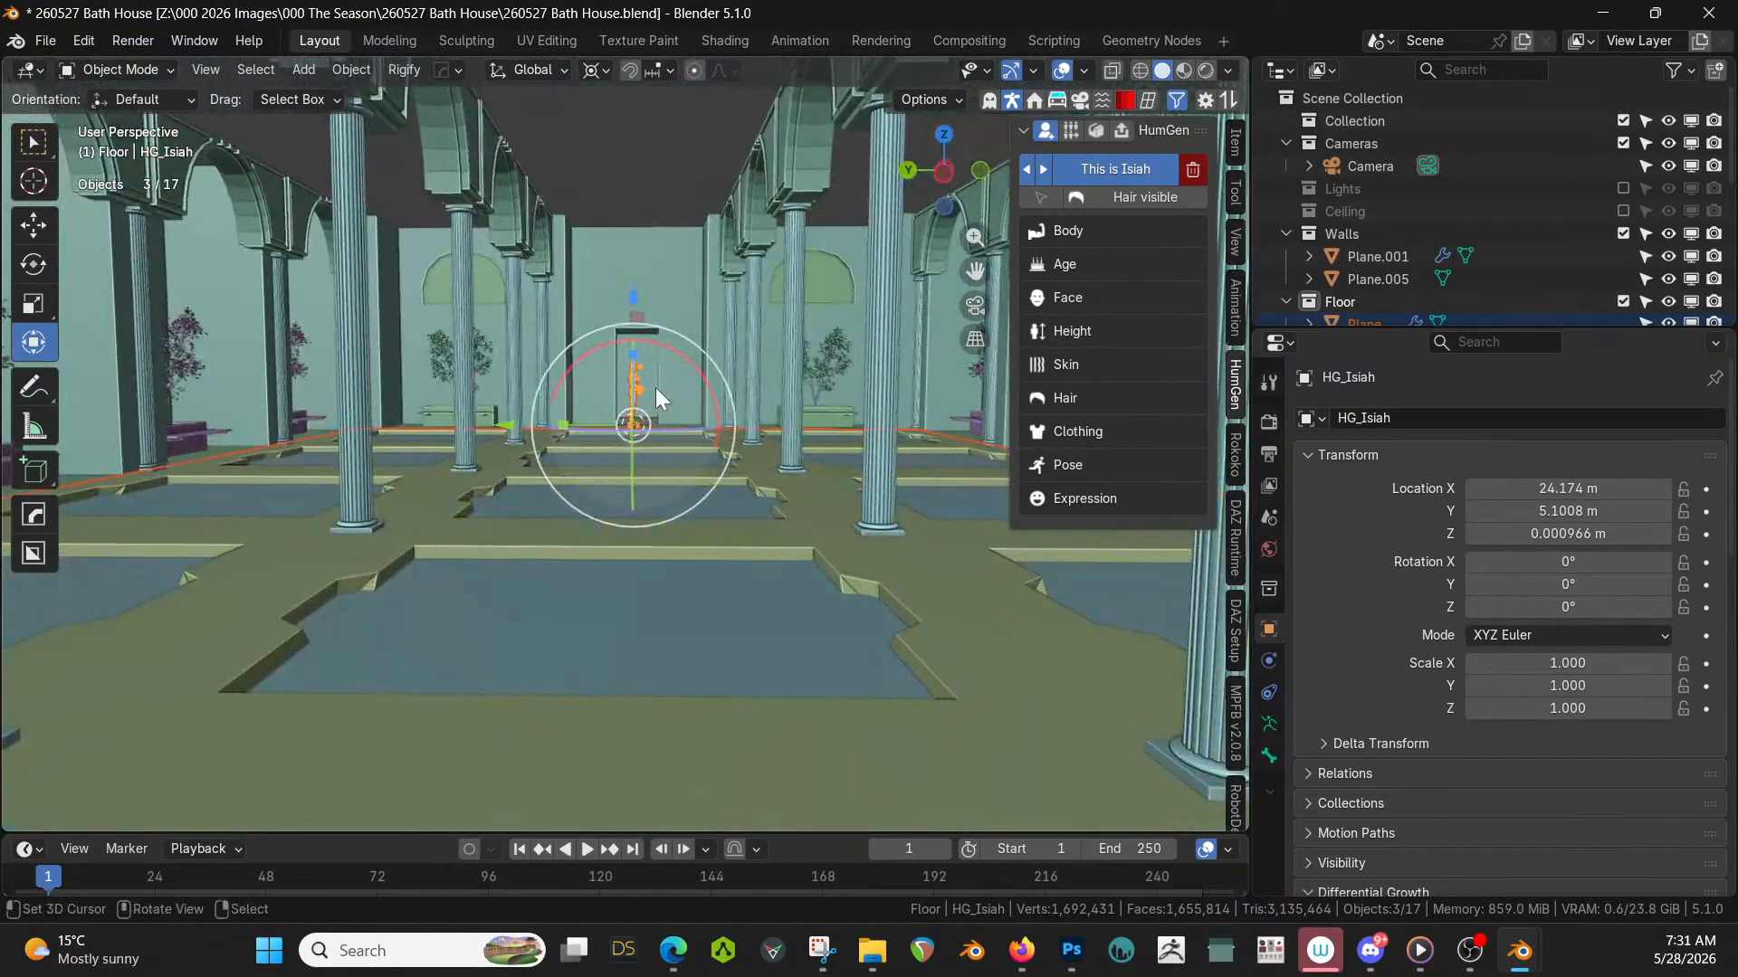
{"action": "right_click", "coordinate": [641, 382]}
{"action": "right_click", "coordinate": [635, 383]}
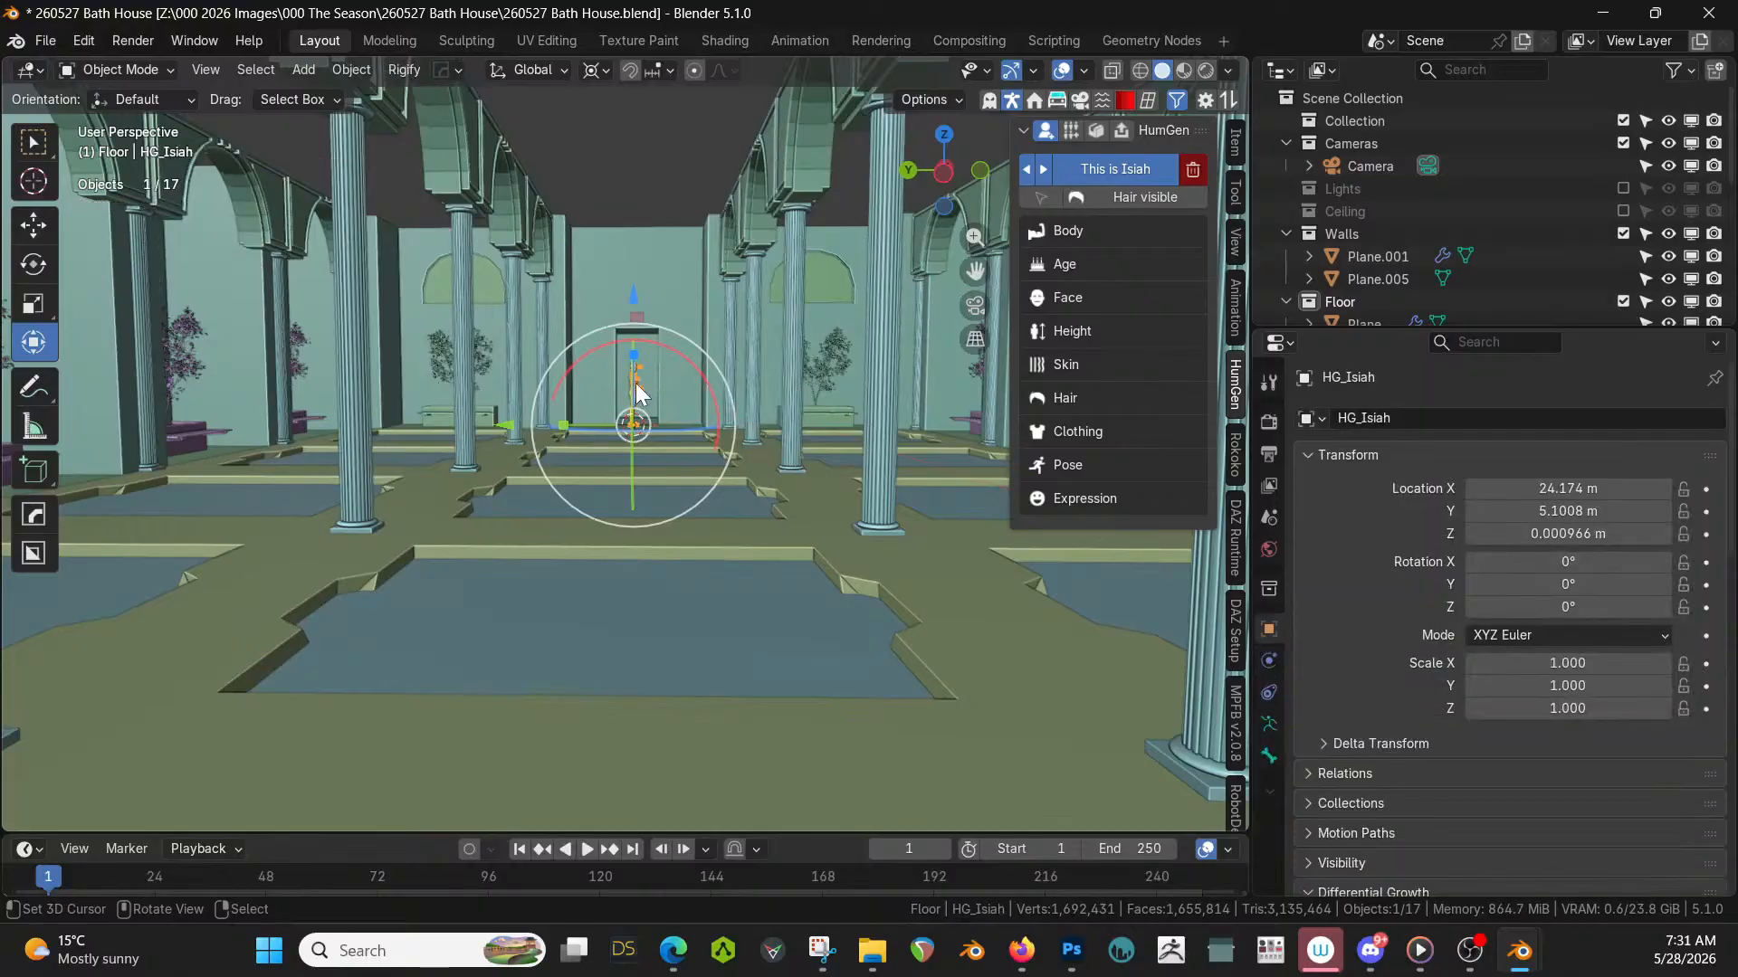
{"action": "key", "text": "KP_Decimal"}
{"action": "scroll", "coordinate": [635, 383], "scroll_direction": "down", "scroll_amount": 6}
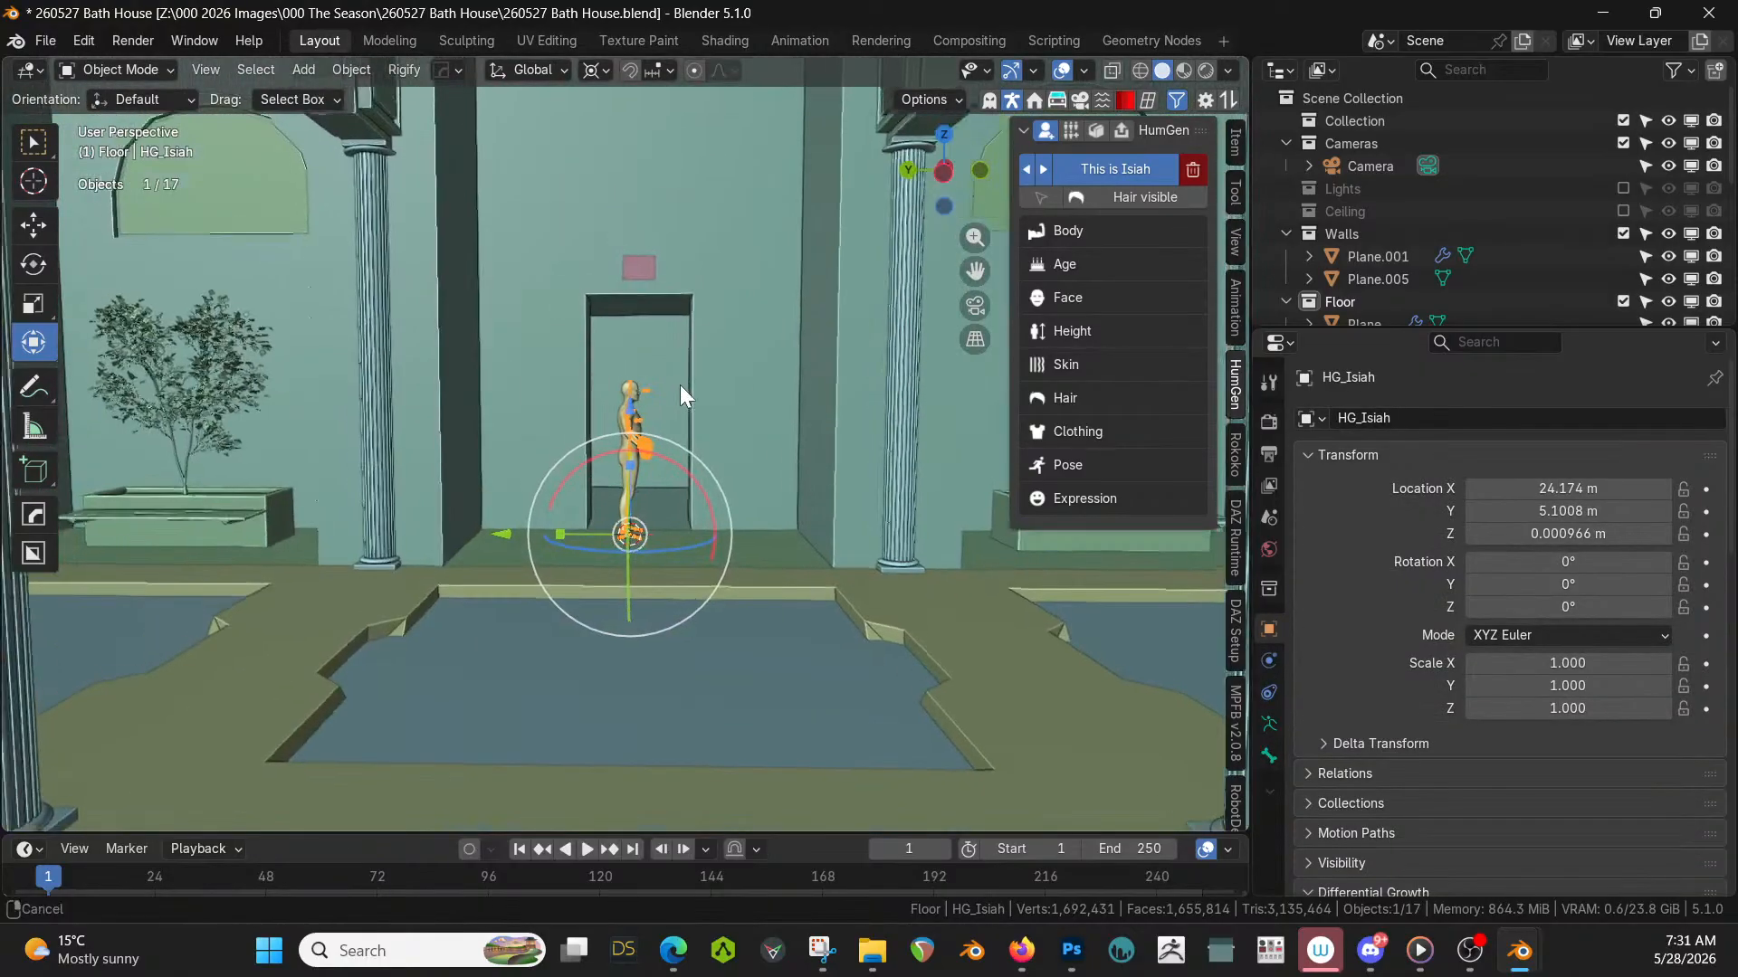
Examine the layout of the walls, columns and pools around the human figure from above.
{"action": "middle_click_drag", "start_coordinate": [682, 563], "coordinate": [1110, 639]}
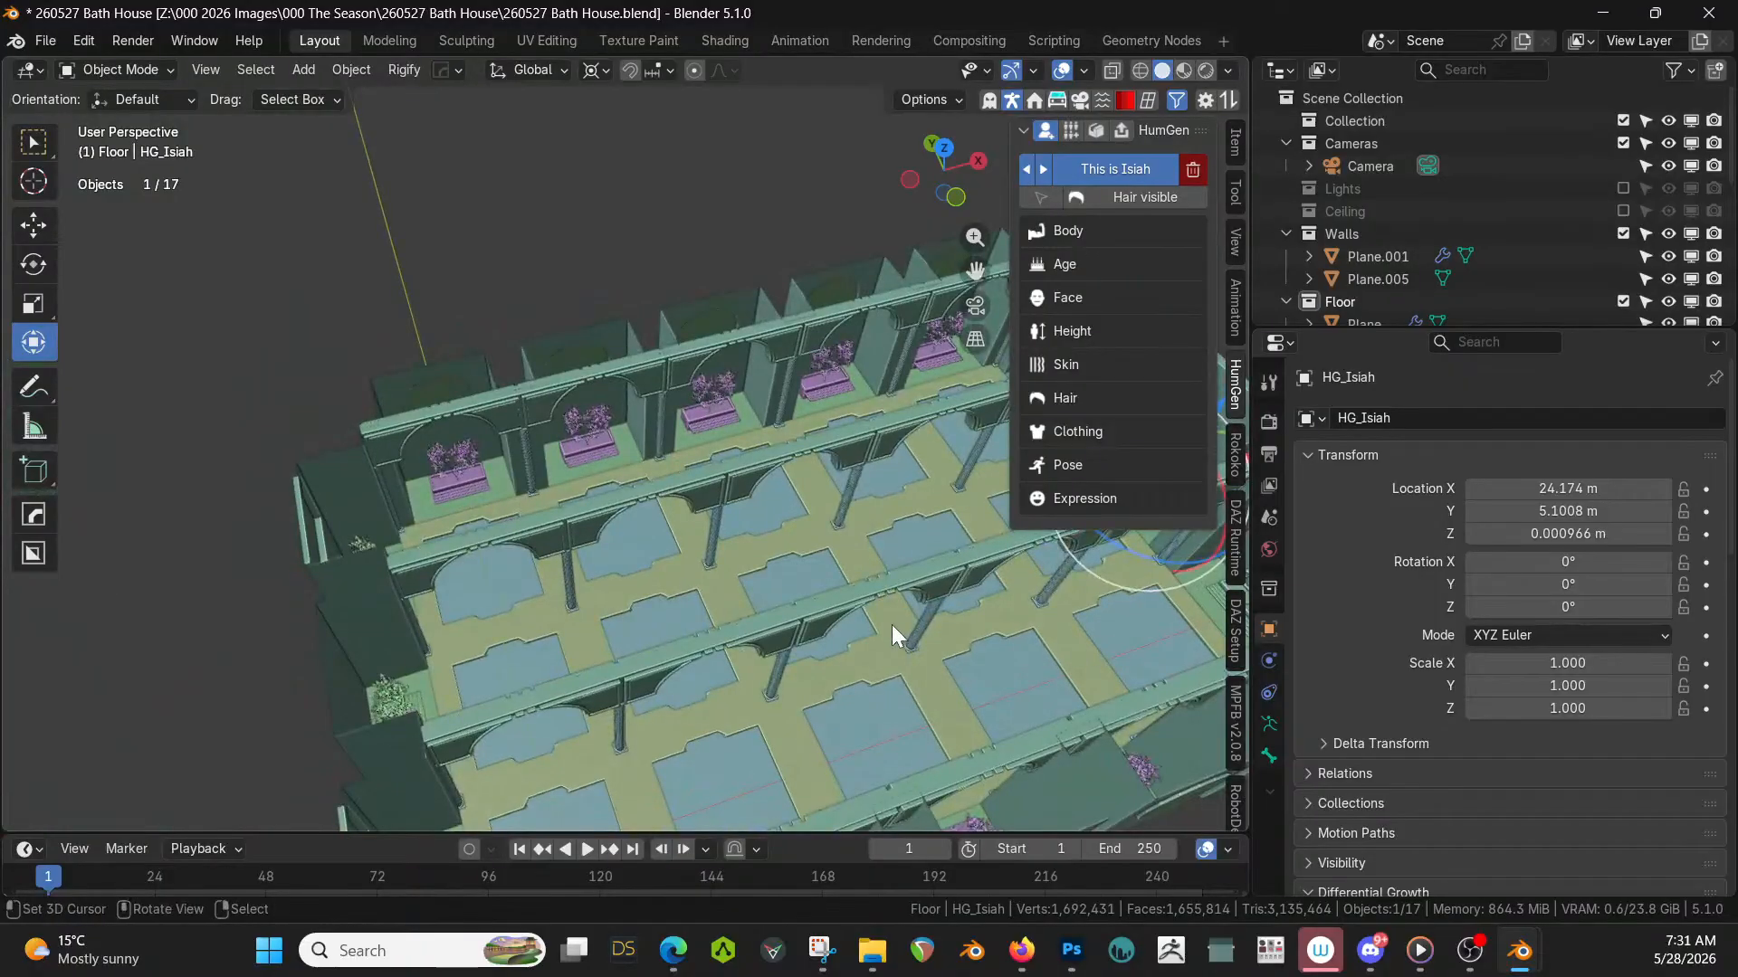
{"action": "middle_click_drag", "start_coordinate": [892, 624], "coordinate": [731, 626]}
{"action": "middle_click_drag", "start_coordinate": [143, 514], "coordinate": [860, 429]}
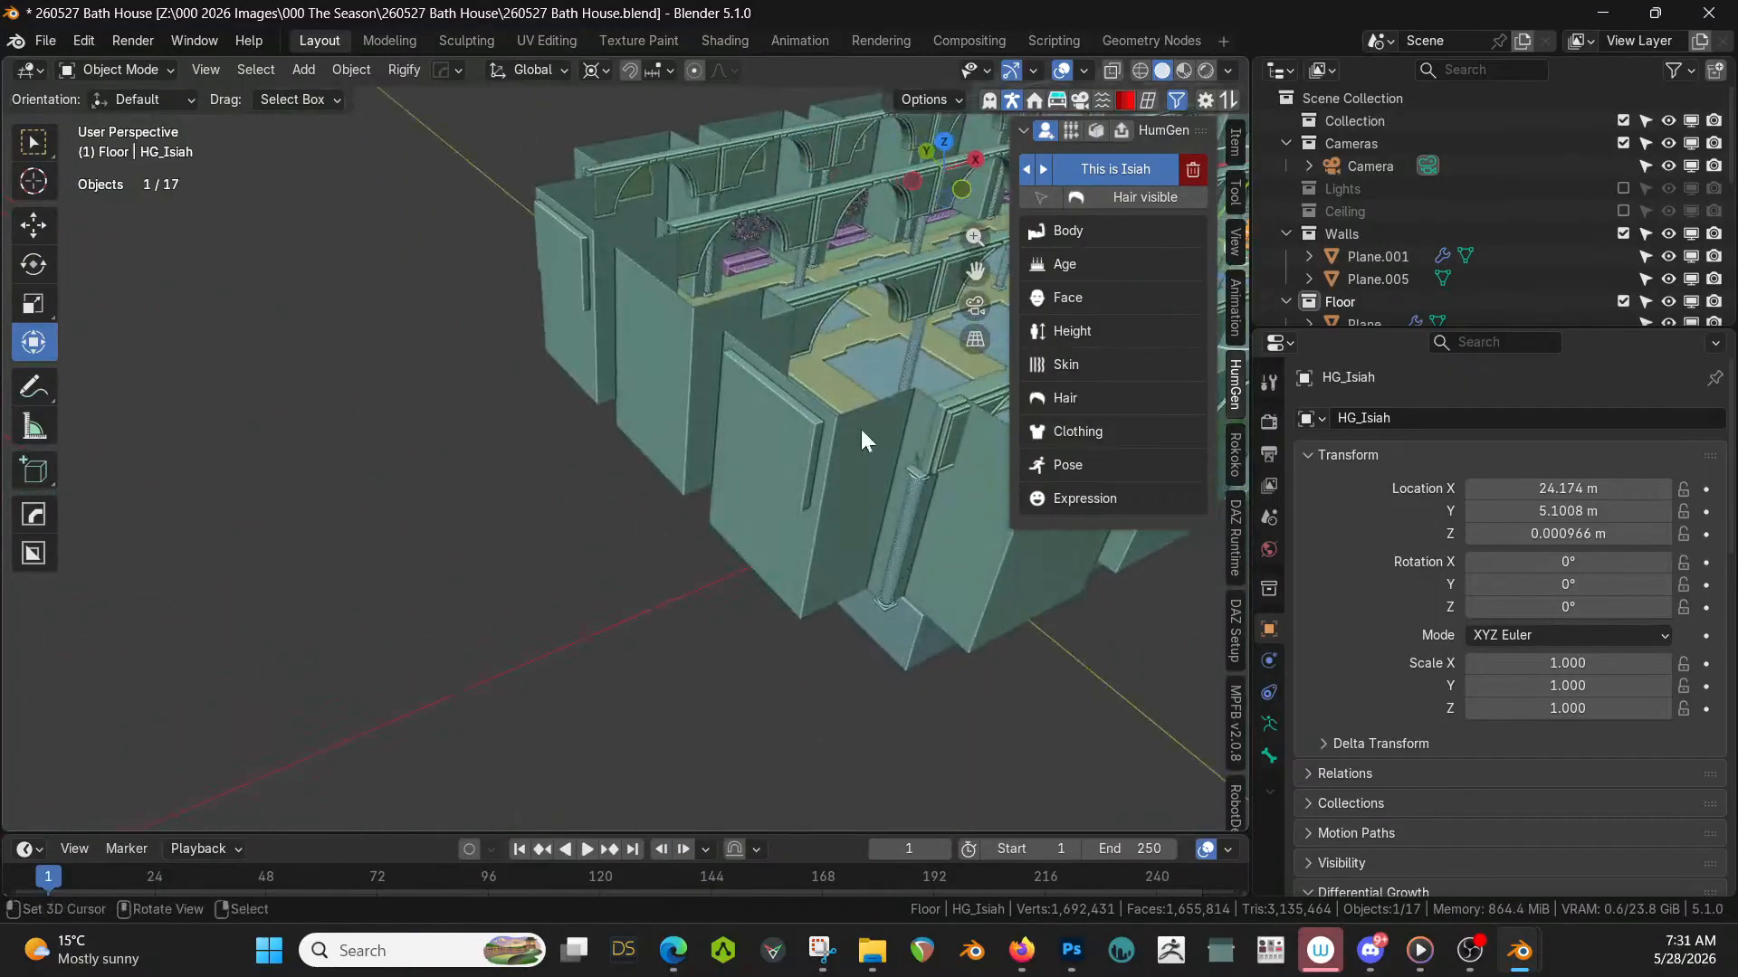
{"action": "left_click", "coordinate": [778, 430]}
{"action": "left_click", "coordinate": [579, 252]}
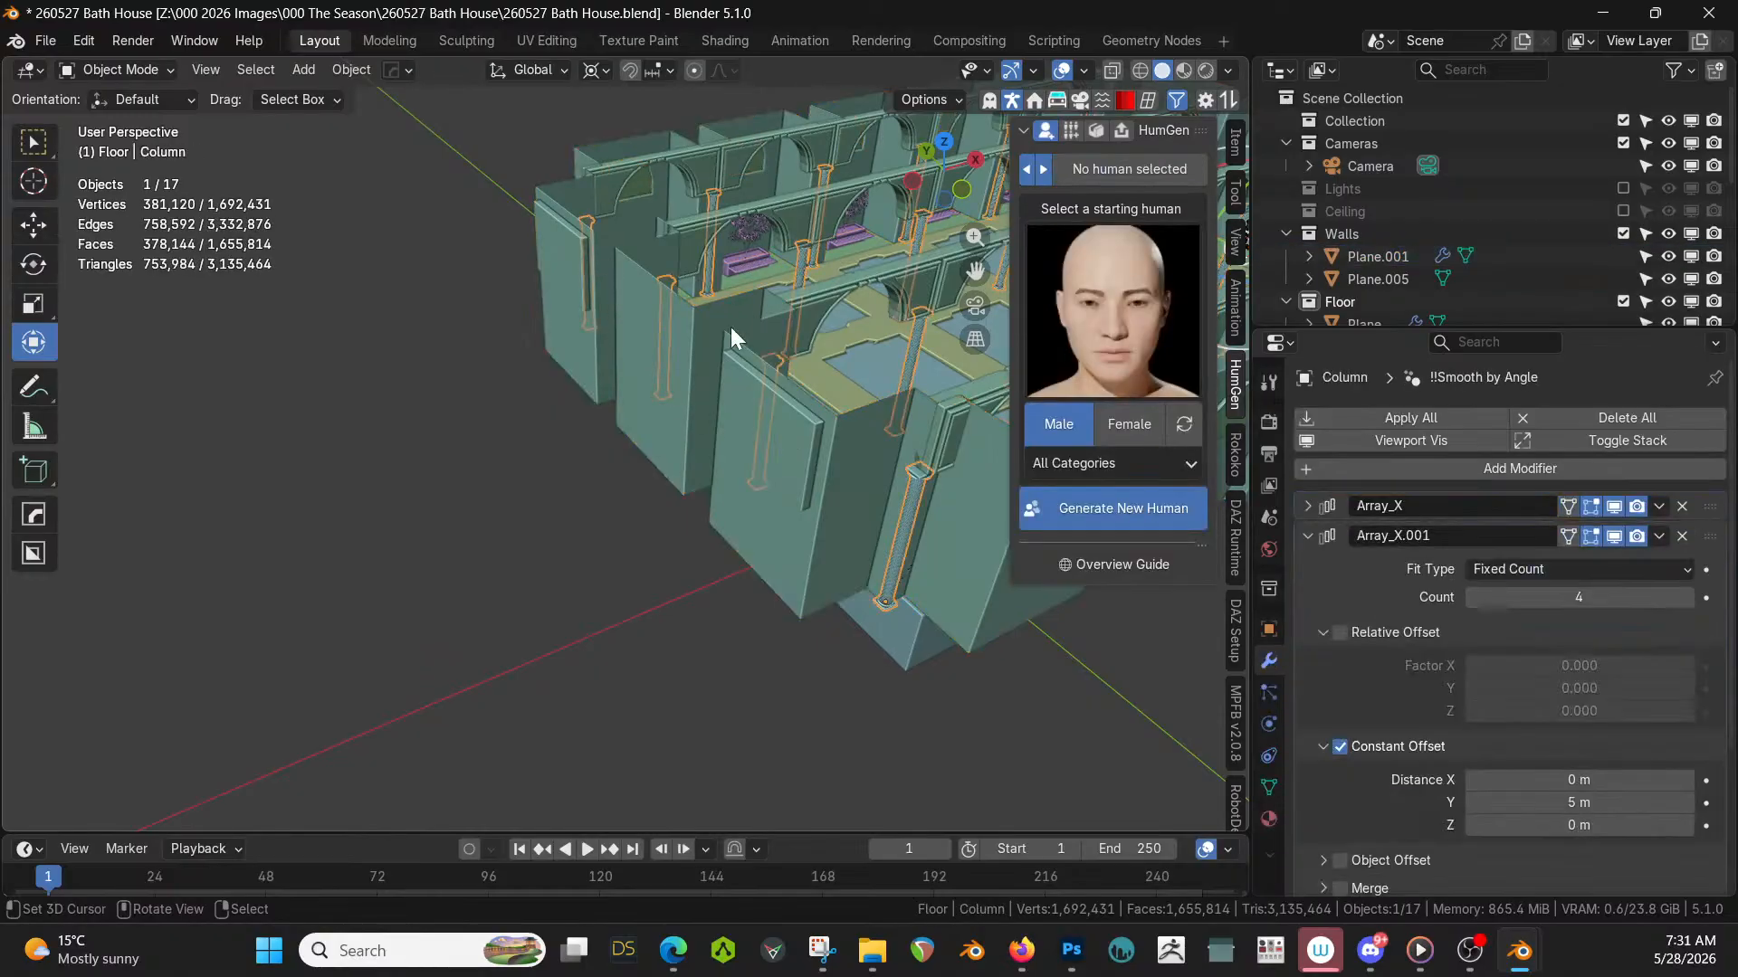
{"action": "middle_click_drag", "start_coordinate": [711, 470], "coordinate": [174, 780]}
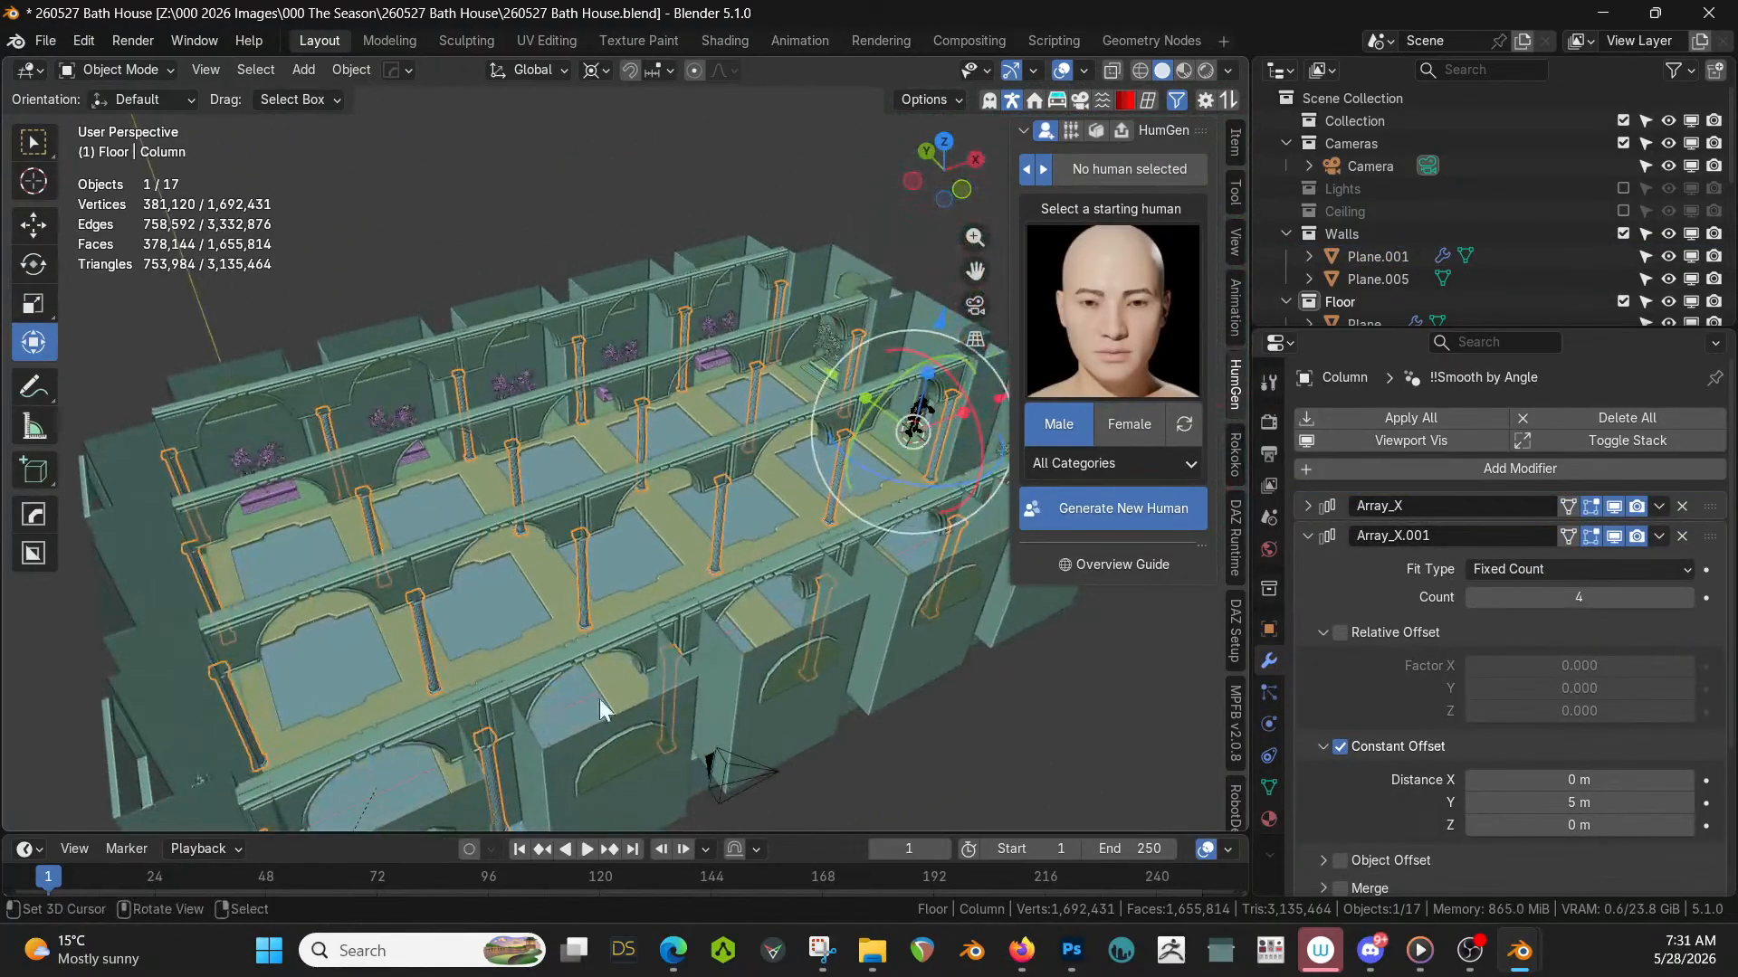
{"action": "middle_click_drag", "start_coordinate": [599, 698], "coordinate": [486, 373]}
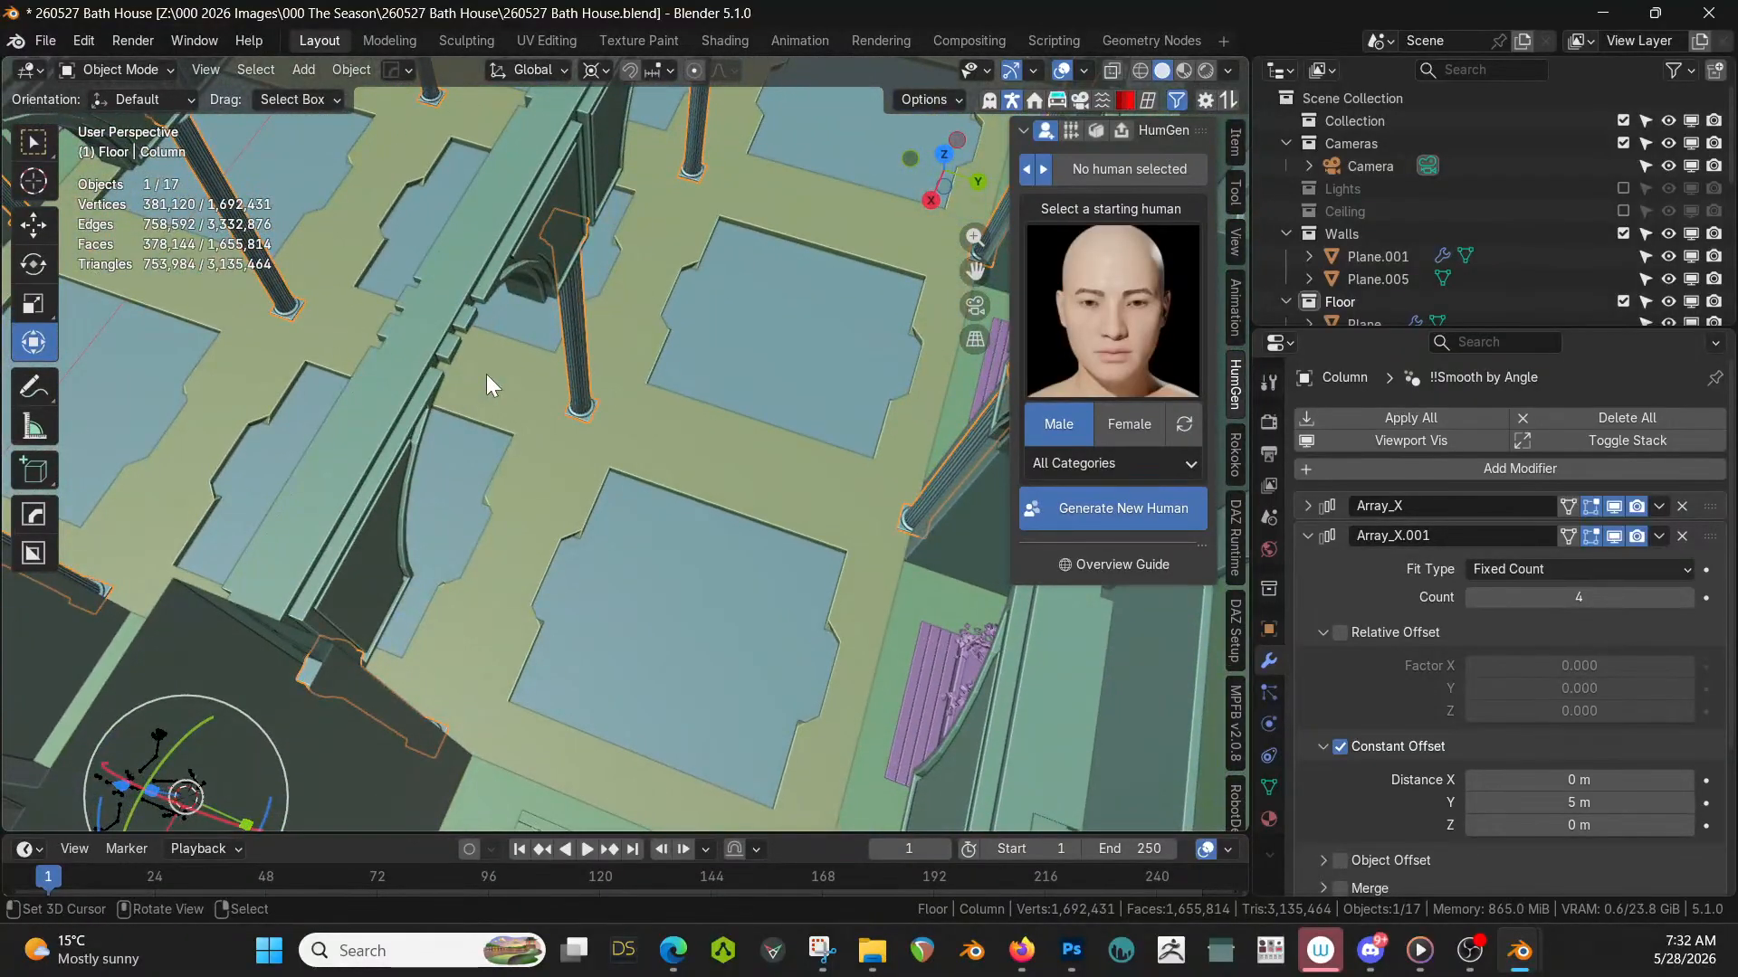
Open the floor in Edit Mode and turn off the viewport display of its Array_X and Array_Y modifiers.
{"action": "middle_click_drag", "start_coordinate": [714, 492], "coordinate": [743, 503]}
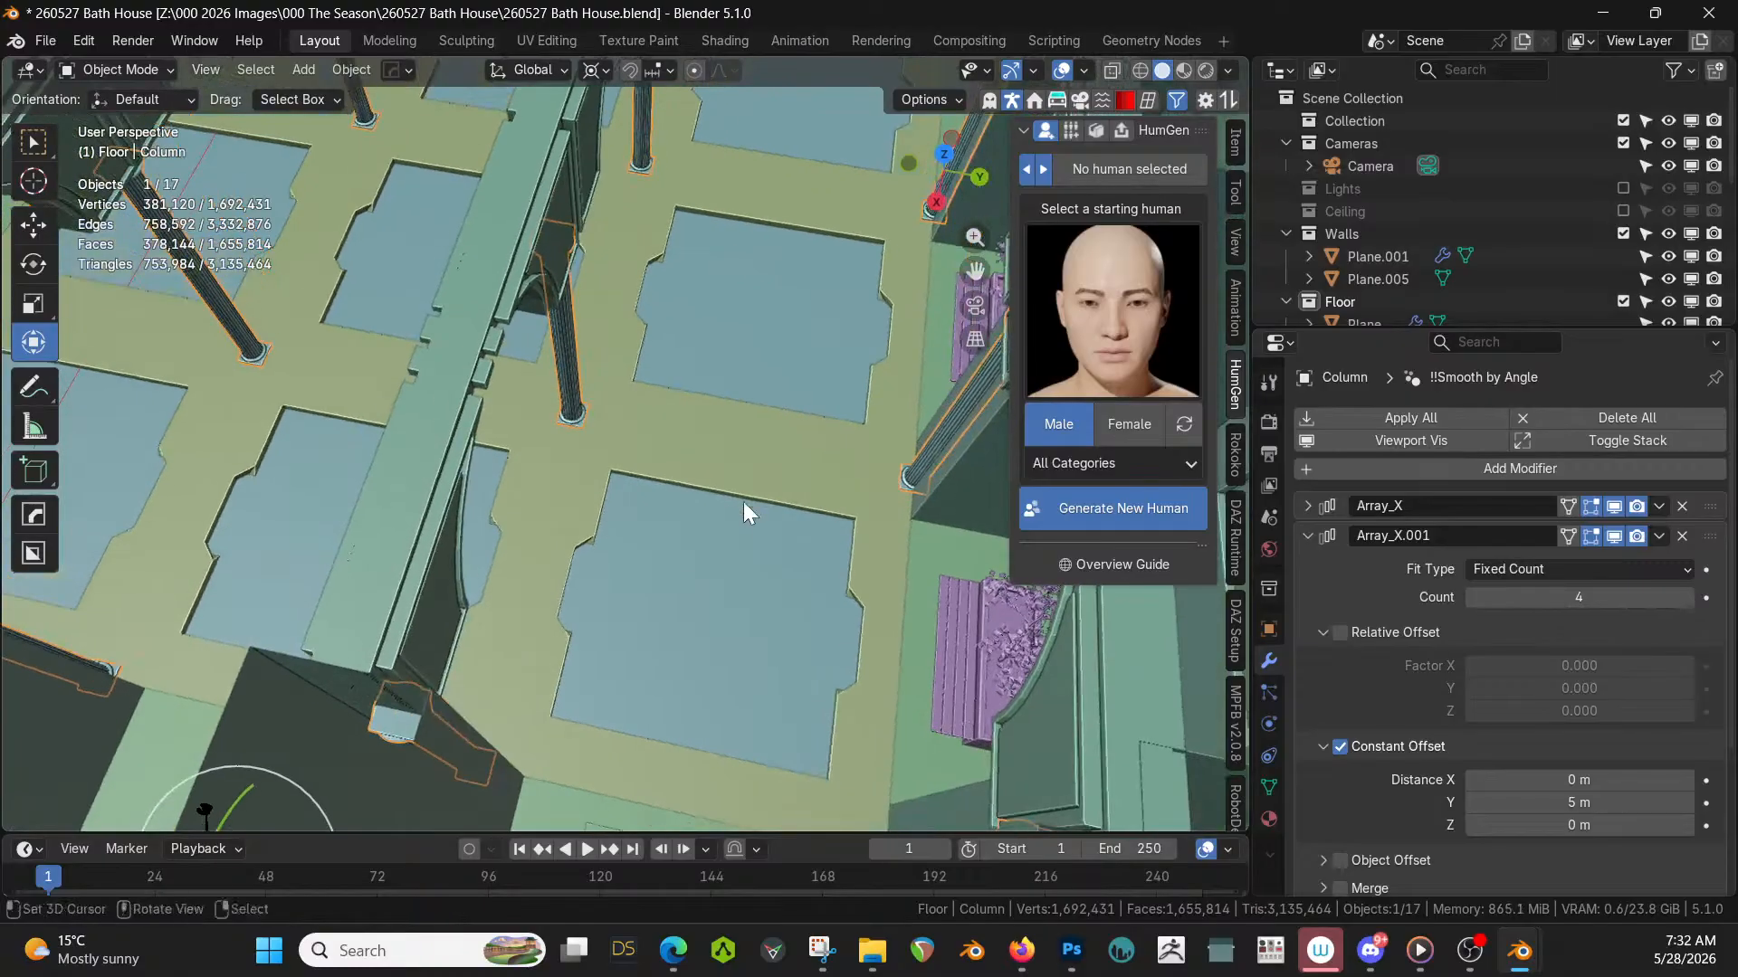
{"action": "left_click", "coordinate": [691, 471]}
{"action": "key", "text": "Tab"}
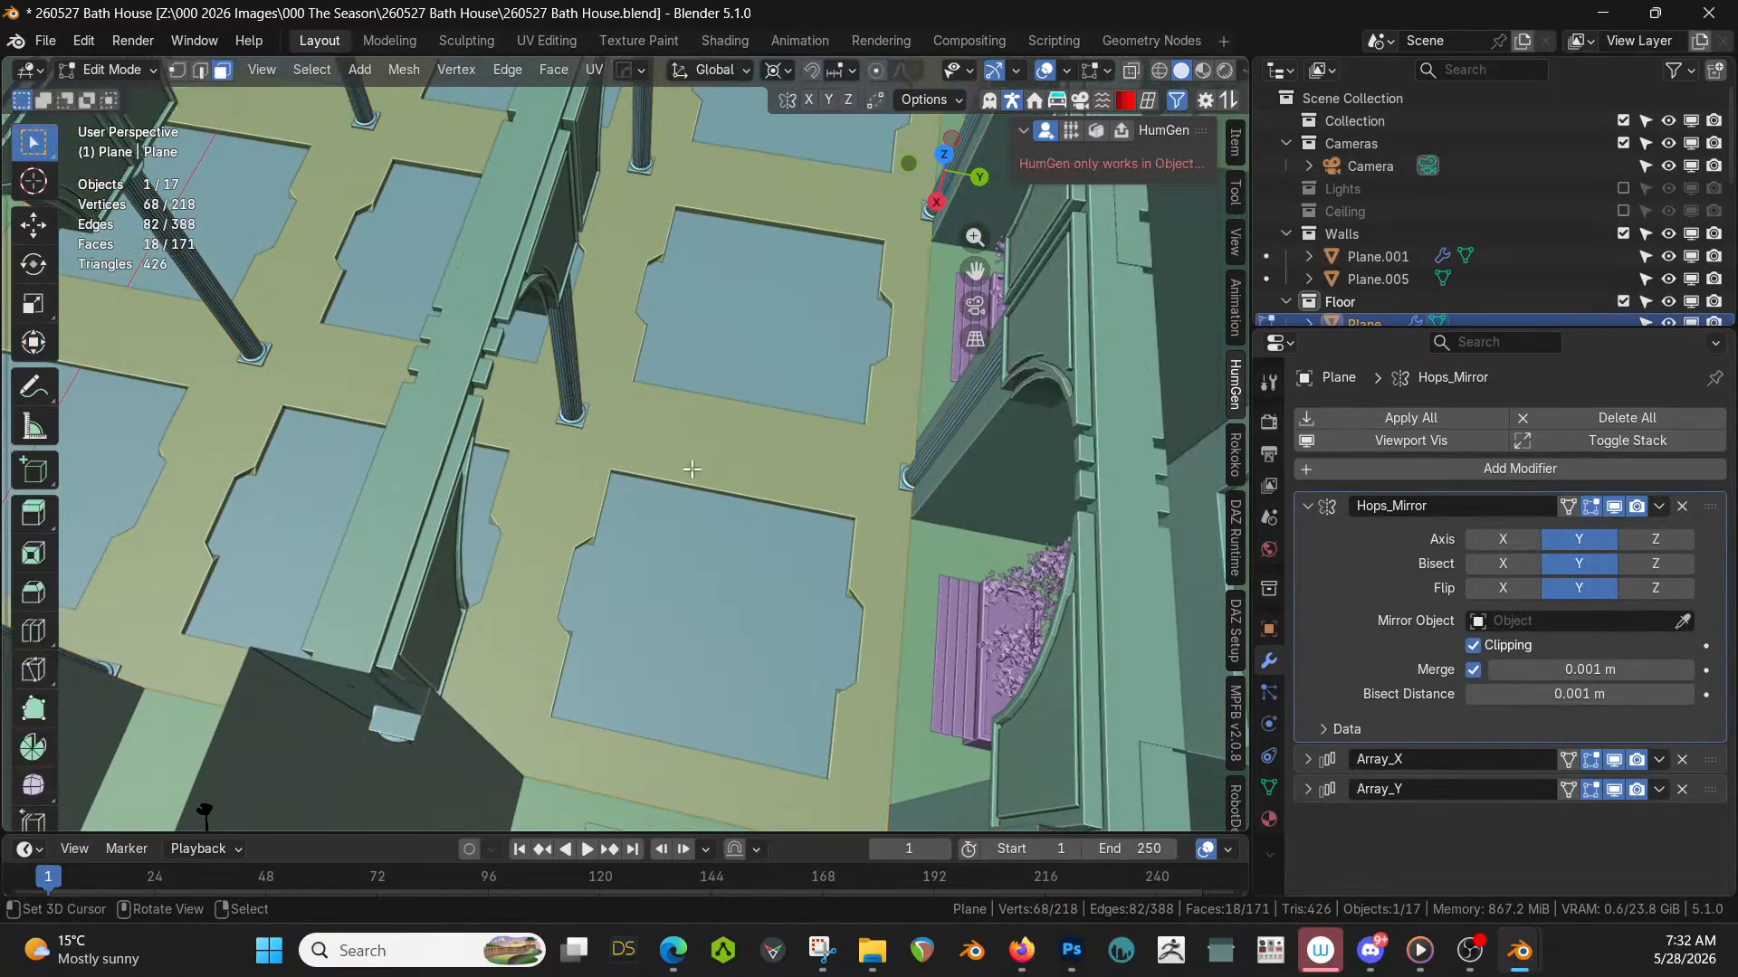
{"action": "scroll", "coordinate": [805, 408], "scroll_direction": "down", "scroll_amount": 3}
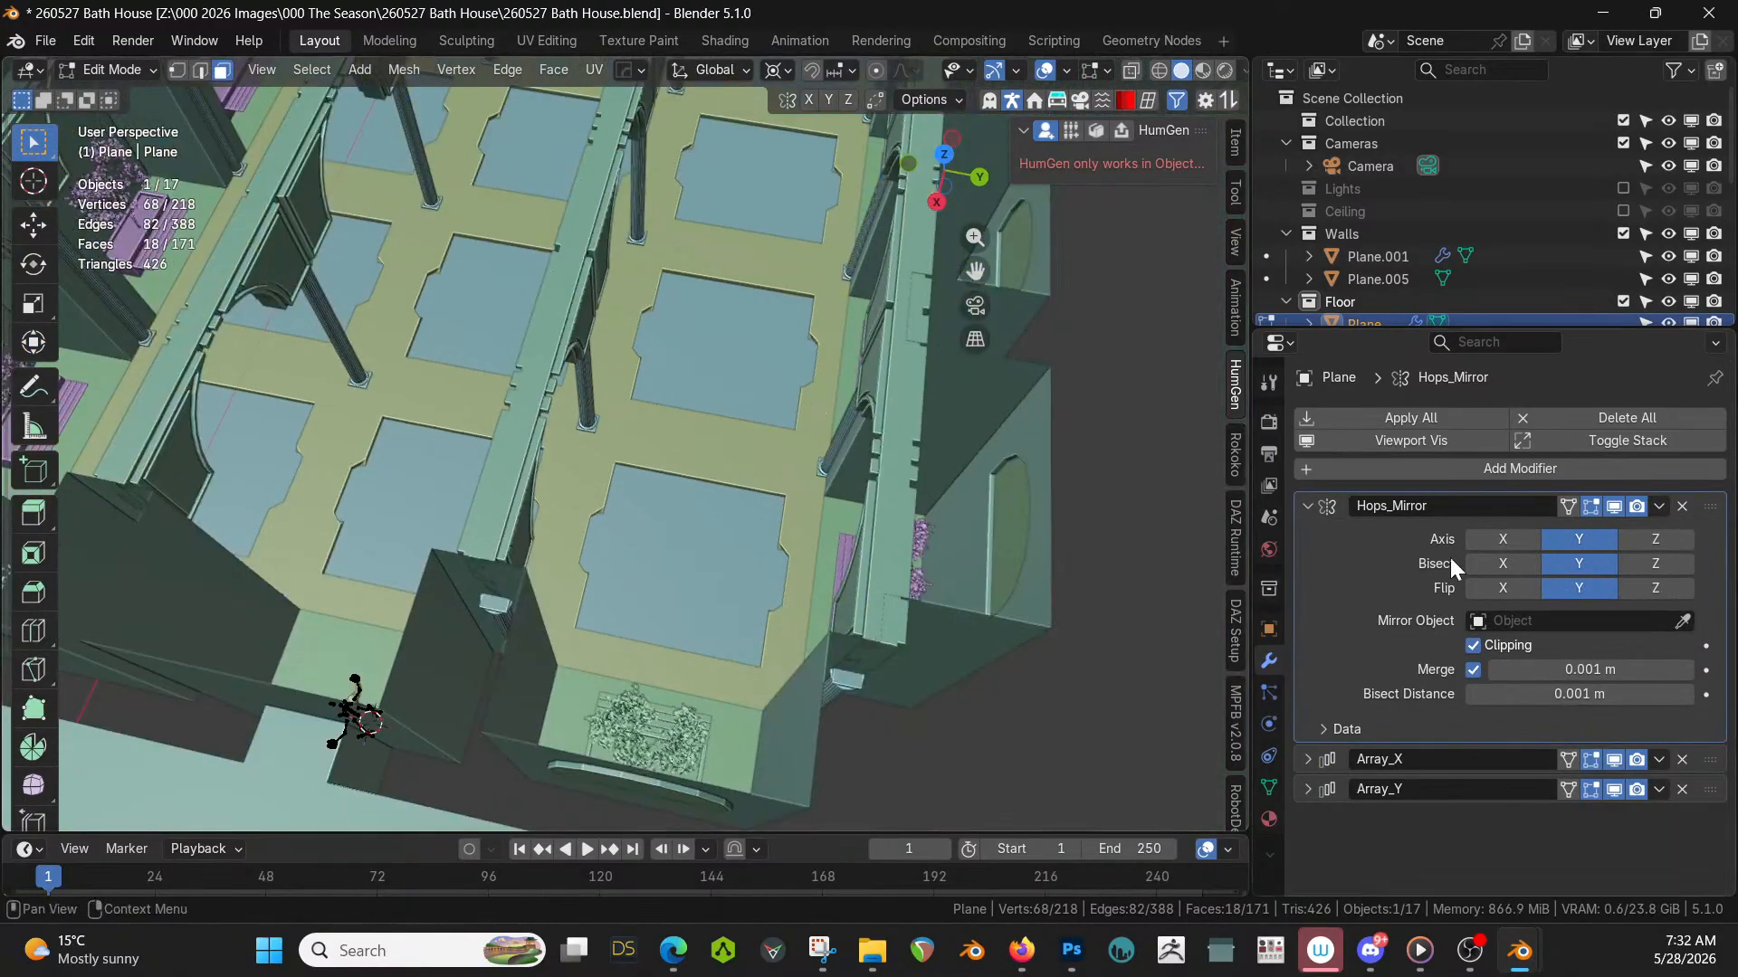
{"action": "left_click", "coordinate": [1614, 767]}
{"action": "left_click", "coordinate": [1616, 785]}
{"action": "key", "text": "KP_Decimal"}
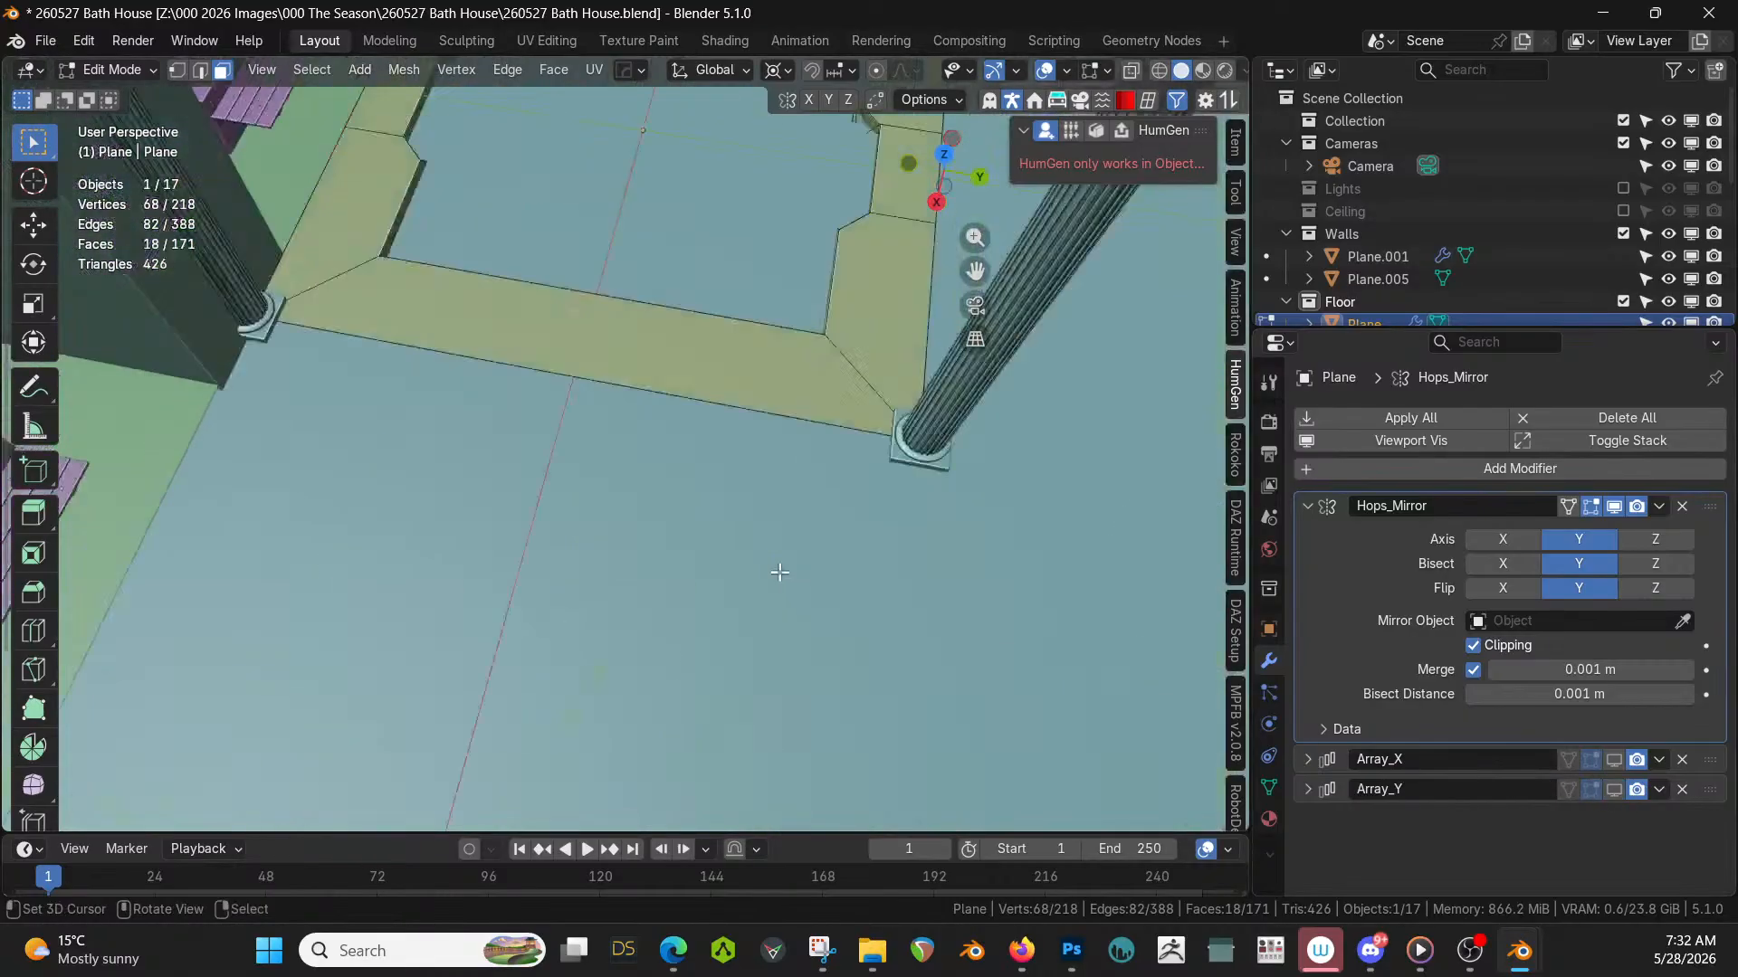
Add one centred loop cut along the pool's border strip on the side away from the planters.
{"action": "scroll", "coordinate": [778, 494], "scroll_direction": "down", "scroll_amount": 4}
{"action": "middle_click_drag", "start_coordinate": [777, 489], "coordinate": [714, 519]}
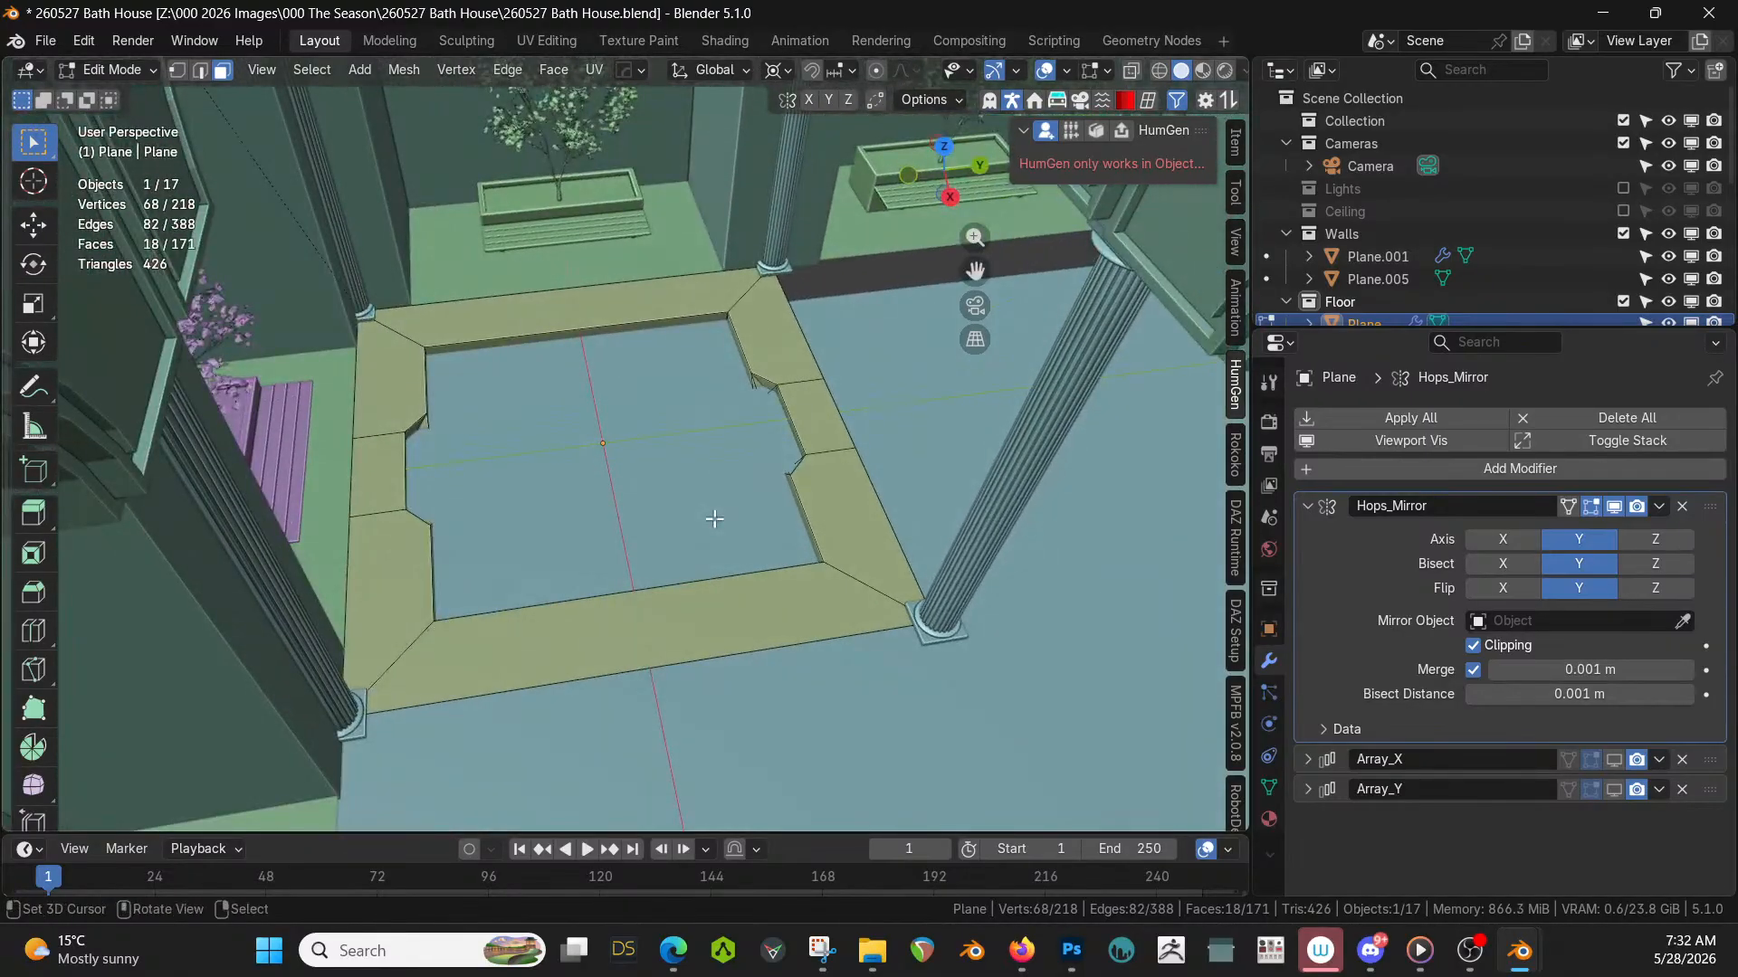
{"action": "middle_click_drag", "start_coordinate": [710, 585], "coordinate": [738, 590]}
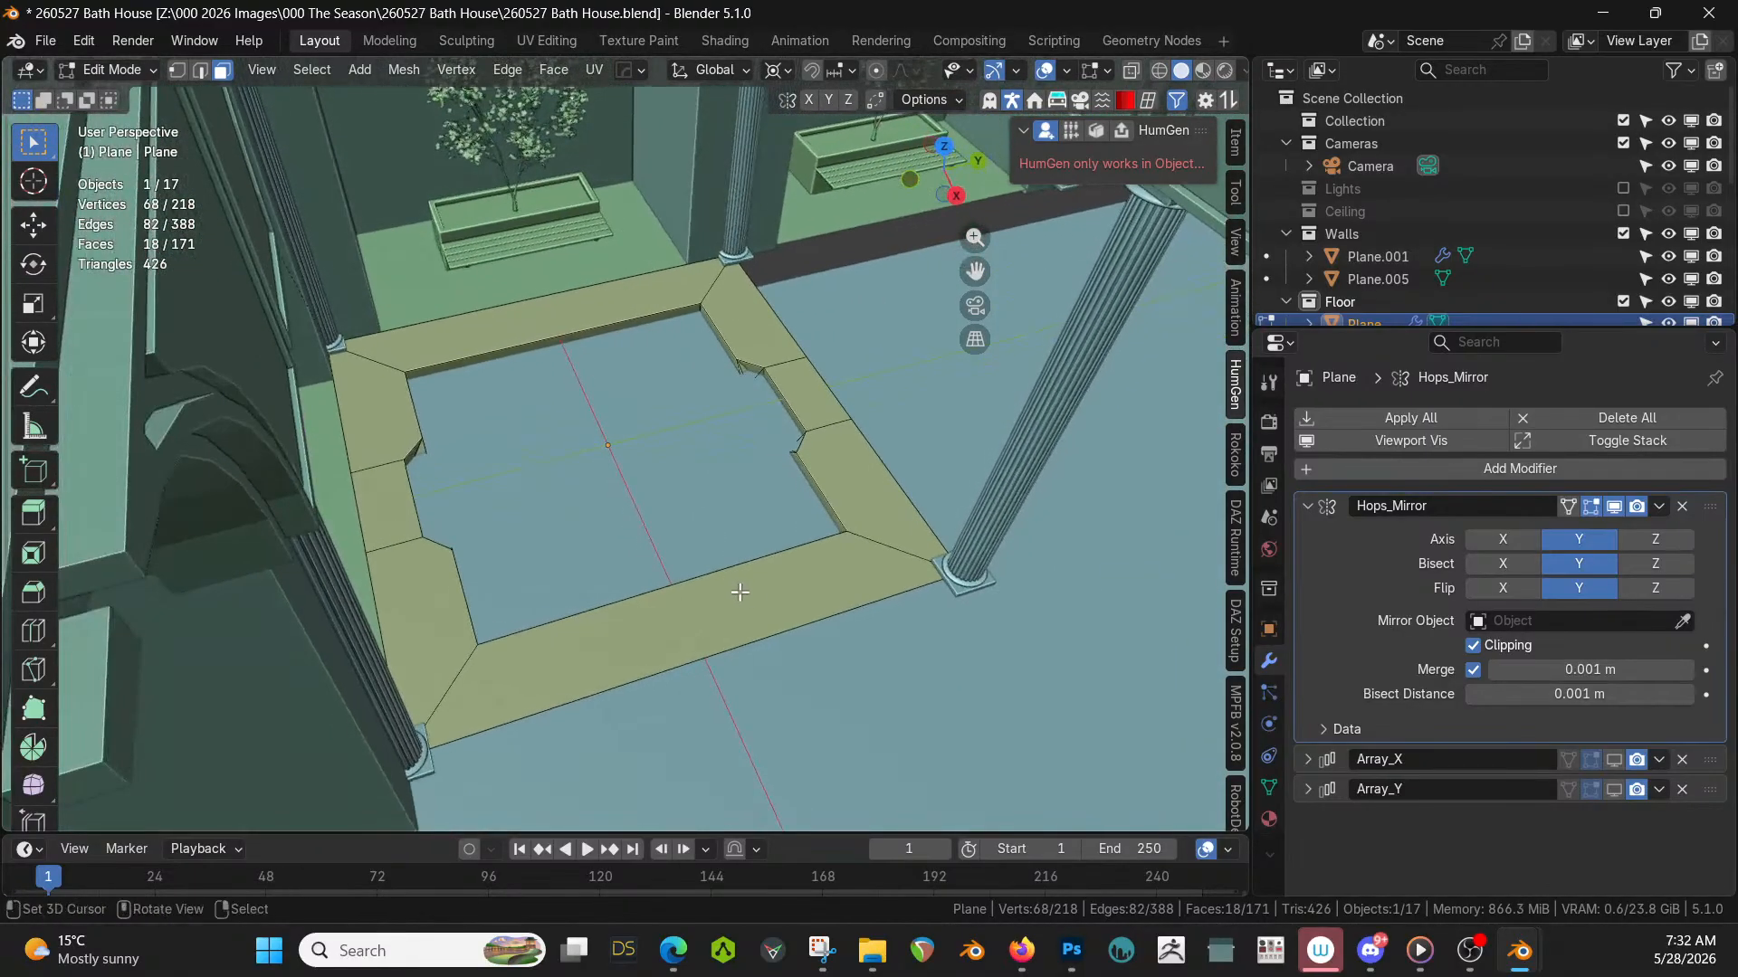
{"action": "key", "text": "2"}
{"action": "left_click", "coordinate": [884, 551]}
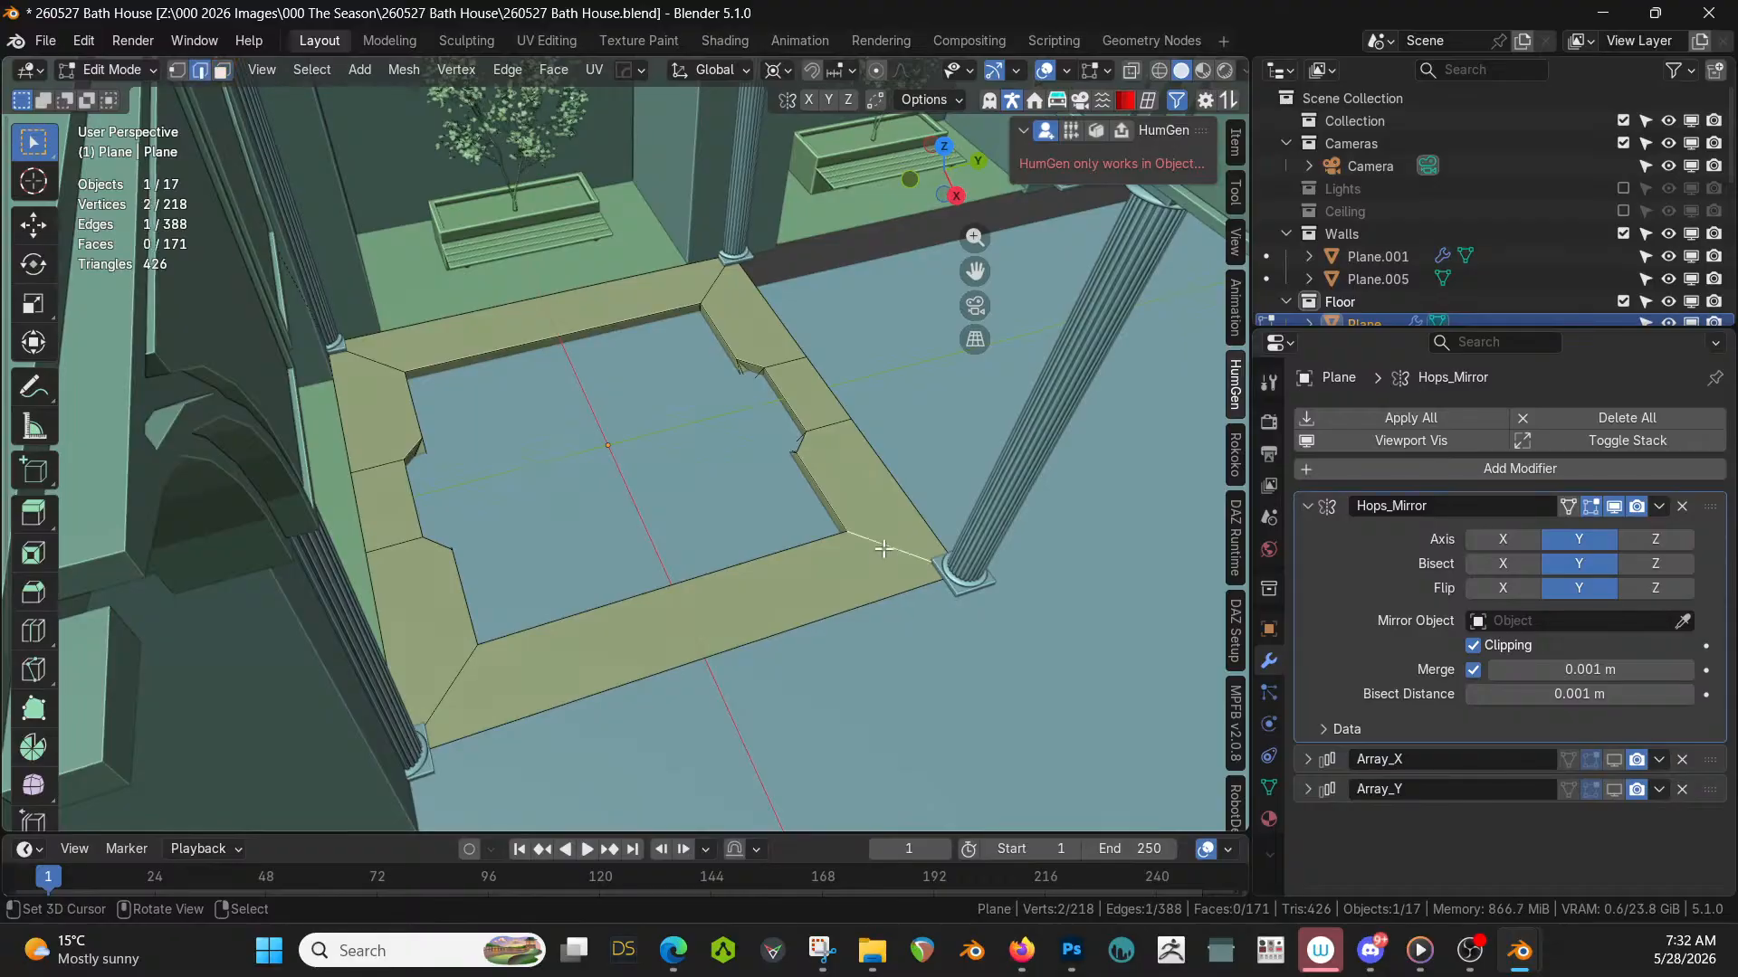
{"action": "key", "text": "ctrl+r"}
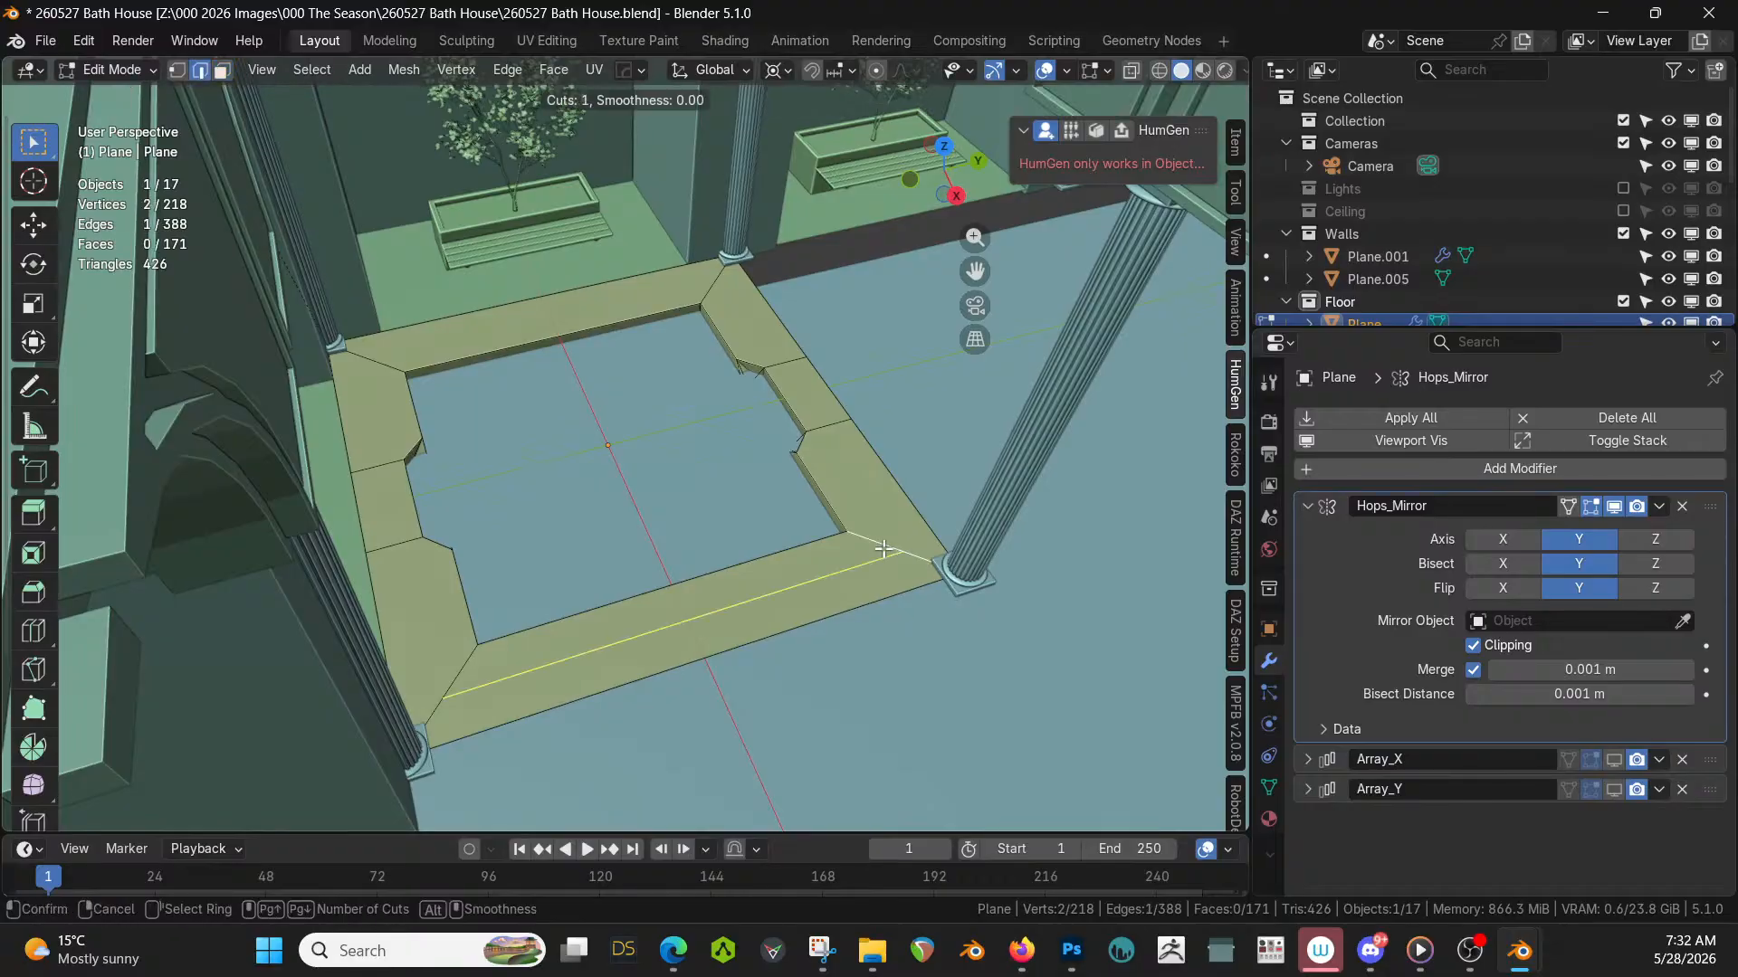
{"action": "left_click", "coordinate": [884, 550]}
{"action": "right_click", "coordinate": [884, 549]}
Add one centred loop cut along the opposite border strip, beside the planters.
{"action": "middle_click_drag", "start_coordinate": [497, 623], "coordinate": [644, 558]}
{"action": "key", "text": "ctrl+r"}
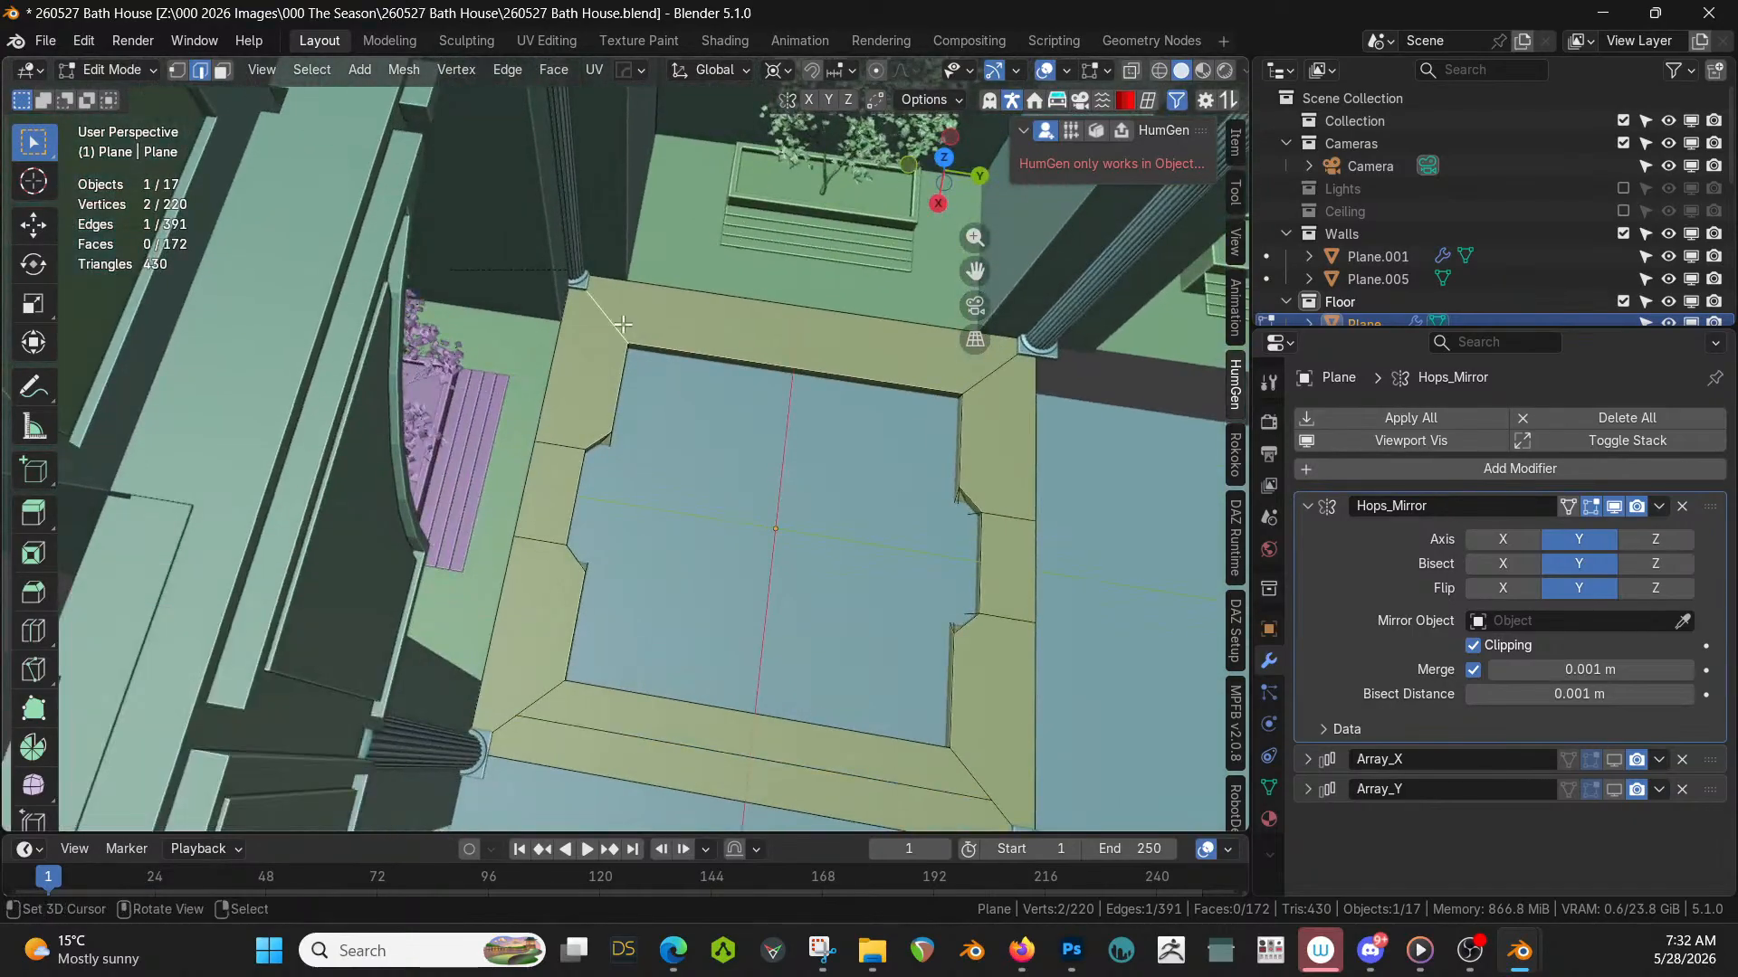
{"action": "left_click", "coordinate": [641, 326]}
{"action": "right_click", "coordinate": [641, 325]}
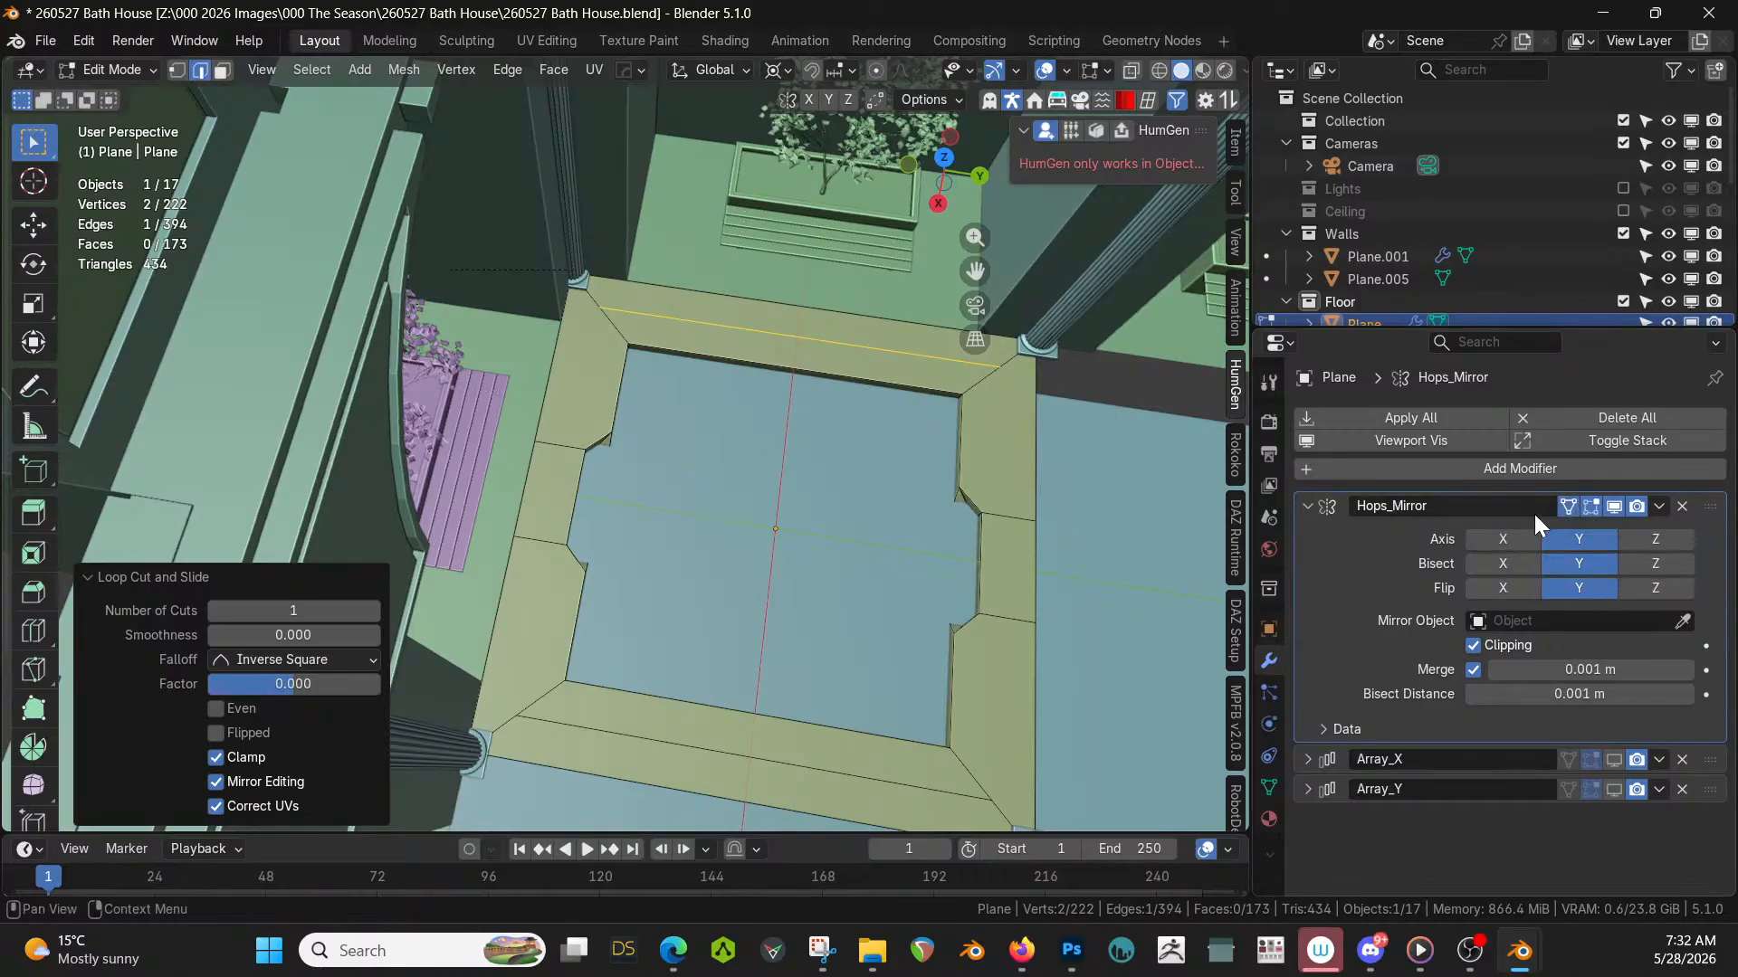
Isolate the floor tile in local view and show it straight from above with vertex selection active.
{"action": "left_click", "coordinate": [597, 306]}
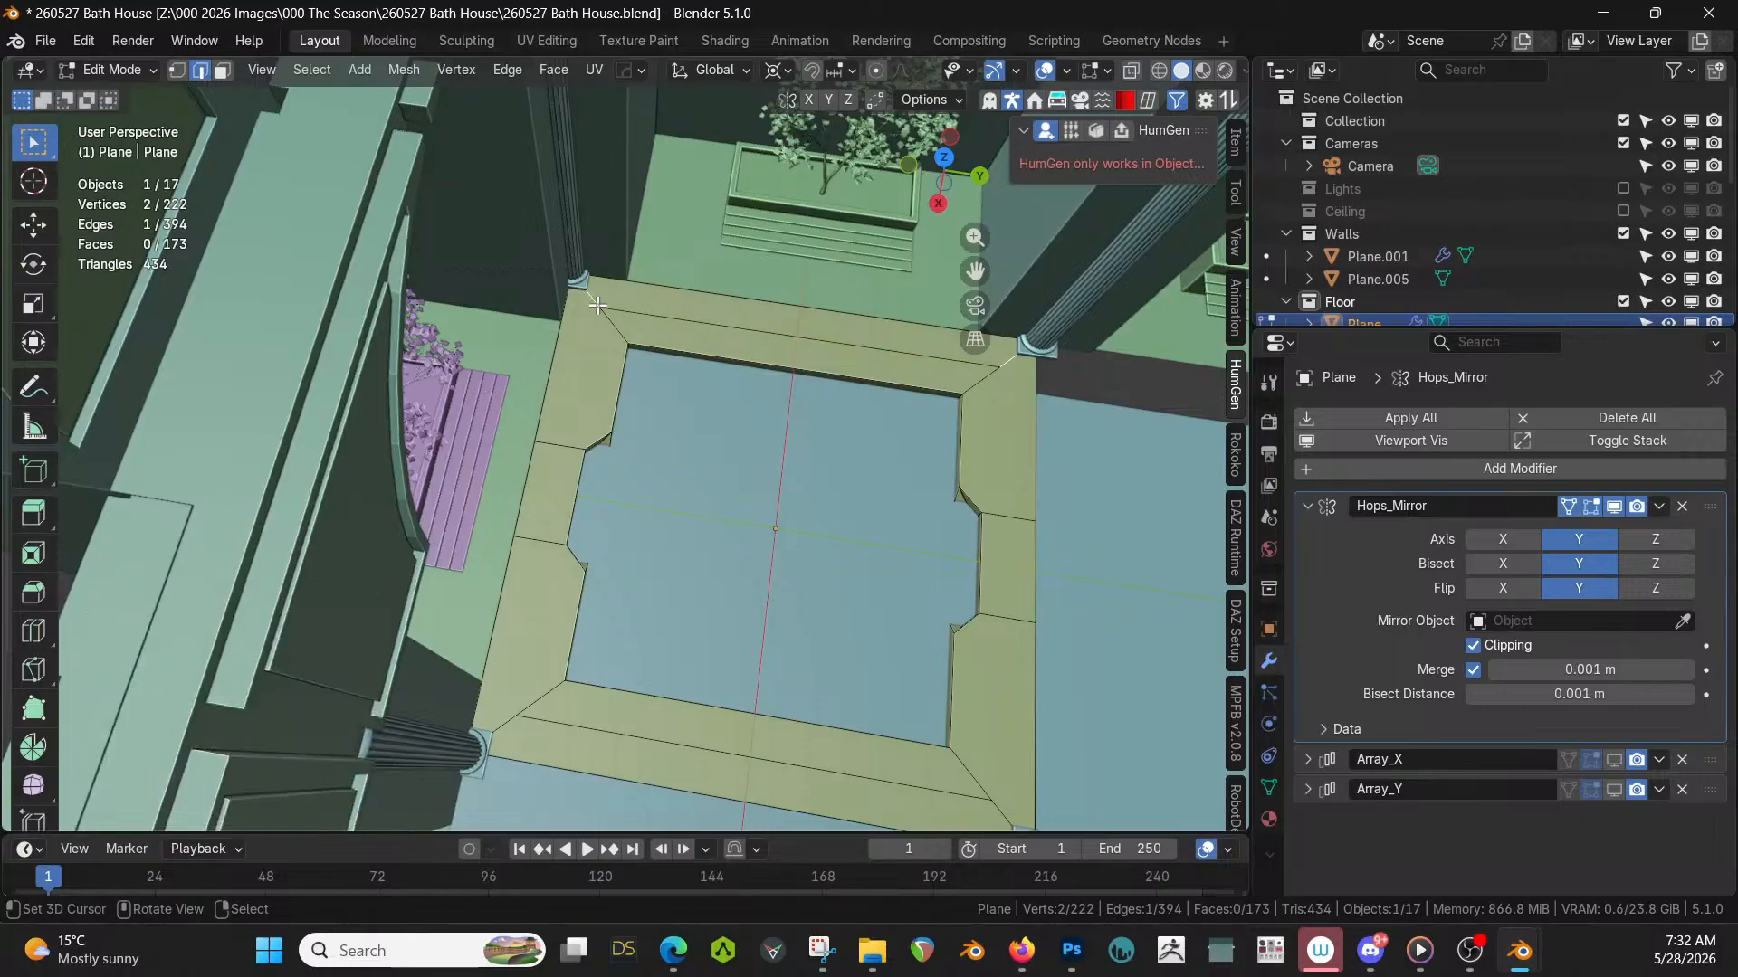
{"action": "middle_click_drag", "start_coordinate": [569, 529], "coordinate": [739, 613]}
{"action": "key", "text": "KP_Divide"}
{"action": "key", "text": "1"}
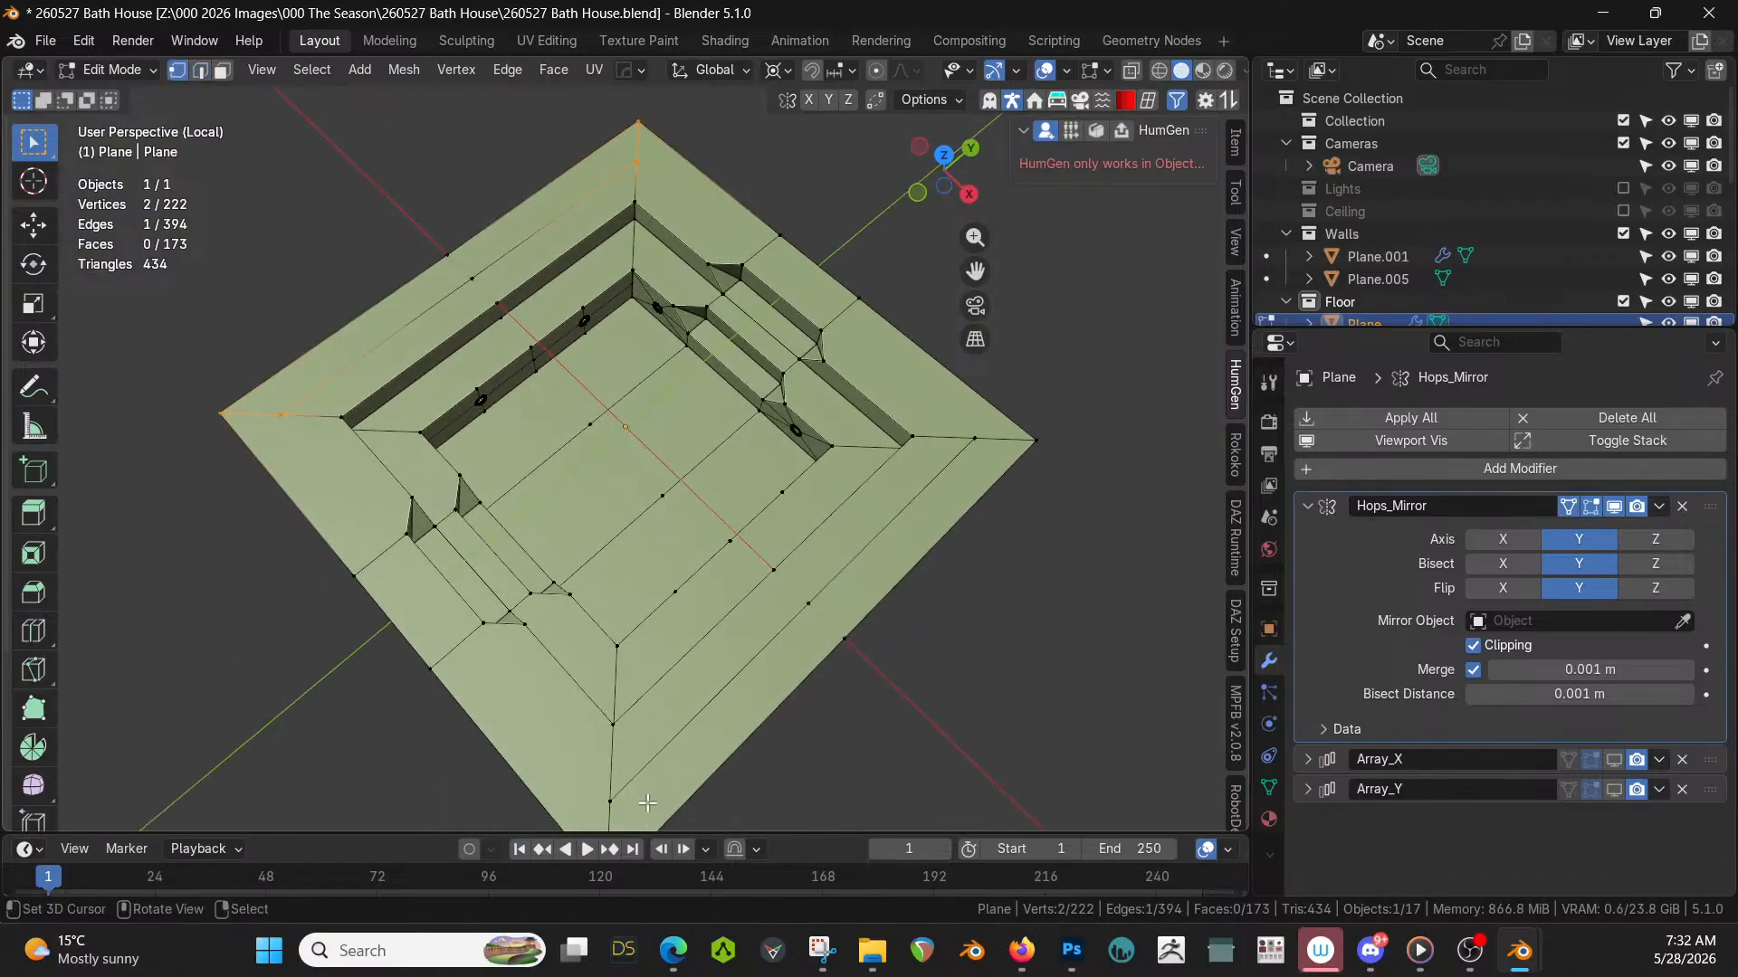
{"action": "left_click", "coordinate": [622, 805]}
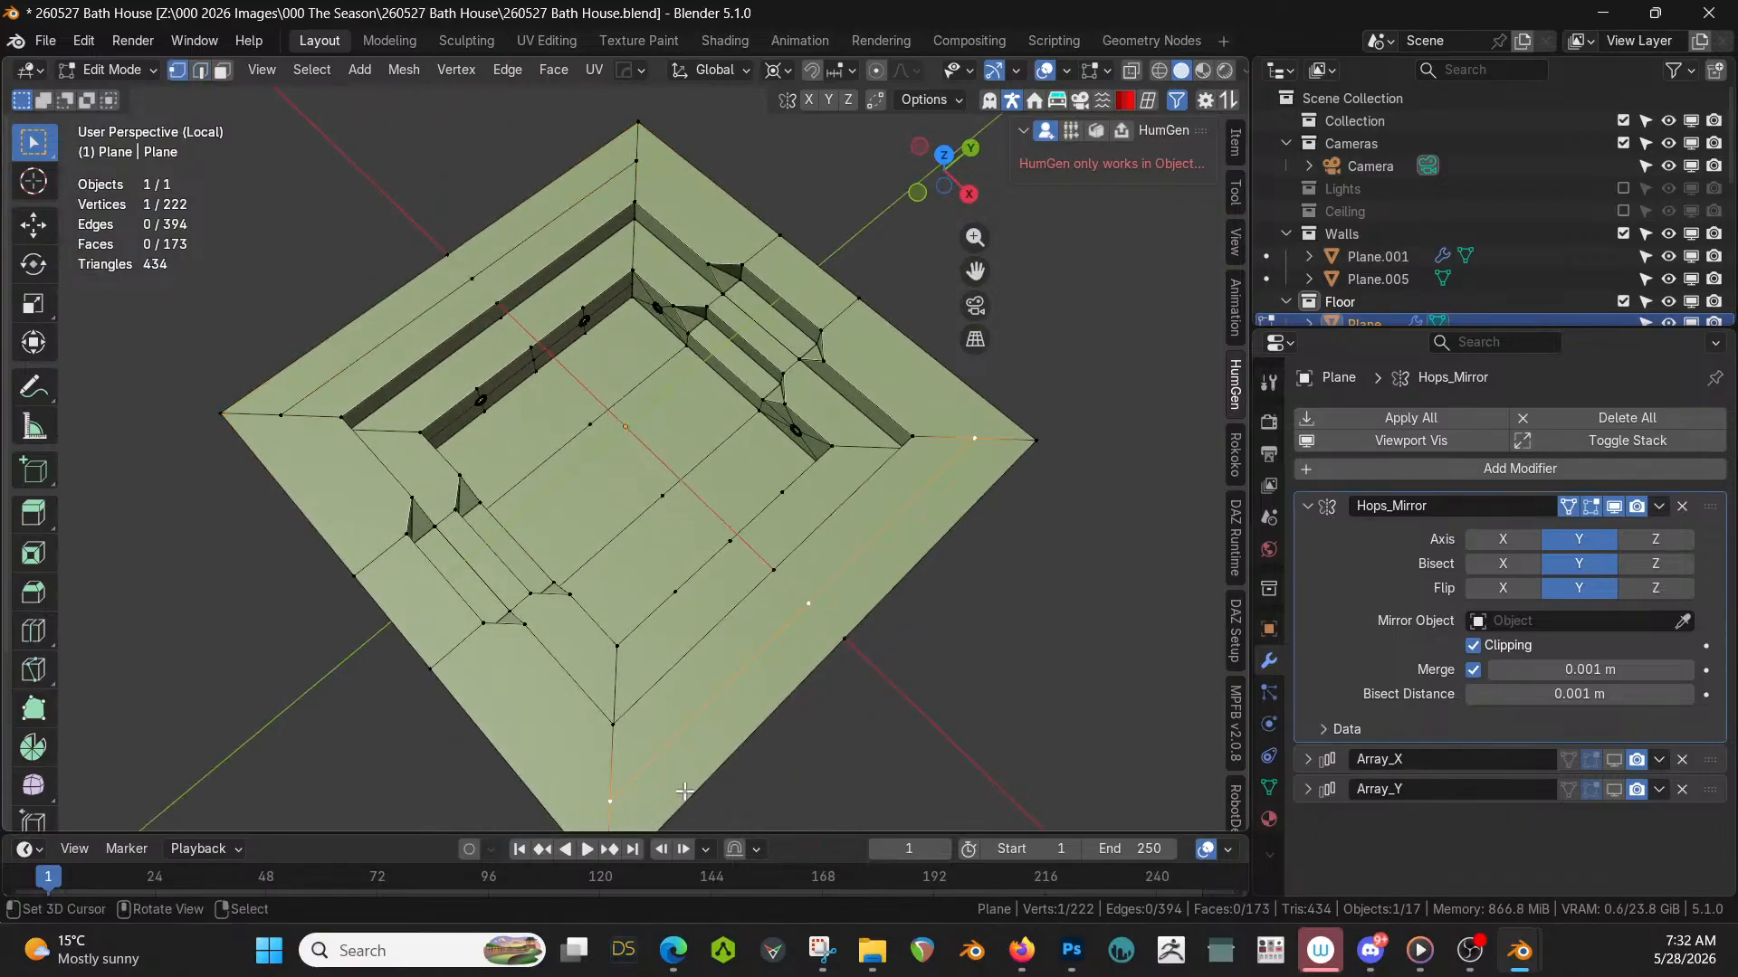
{"action": "key", "text": "KP_7"}
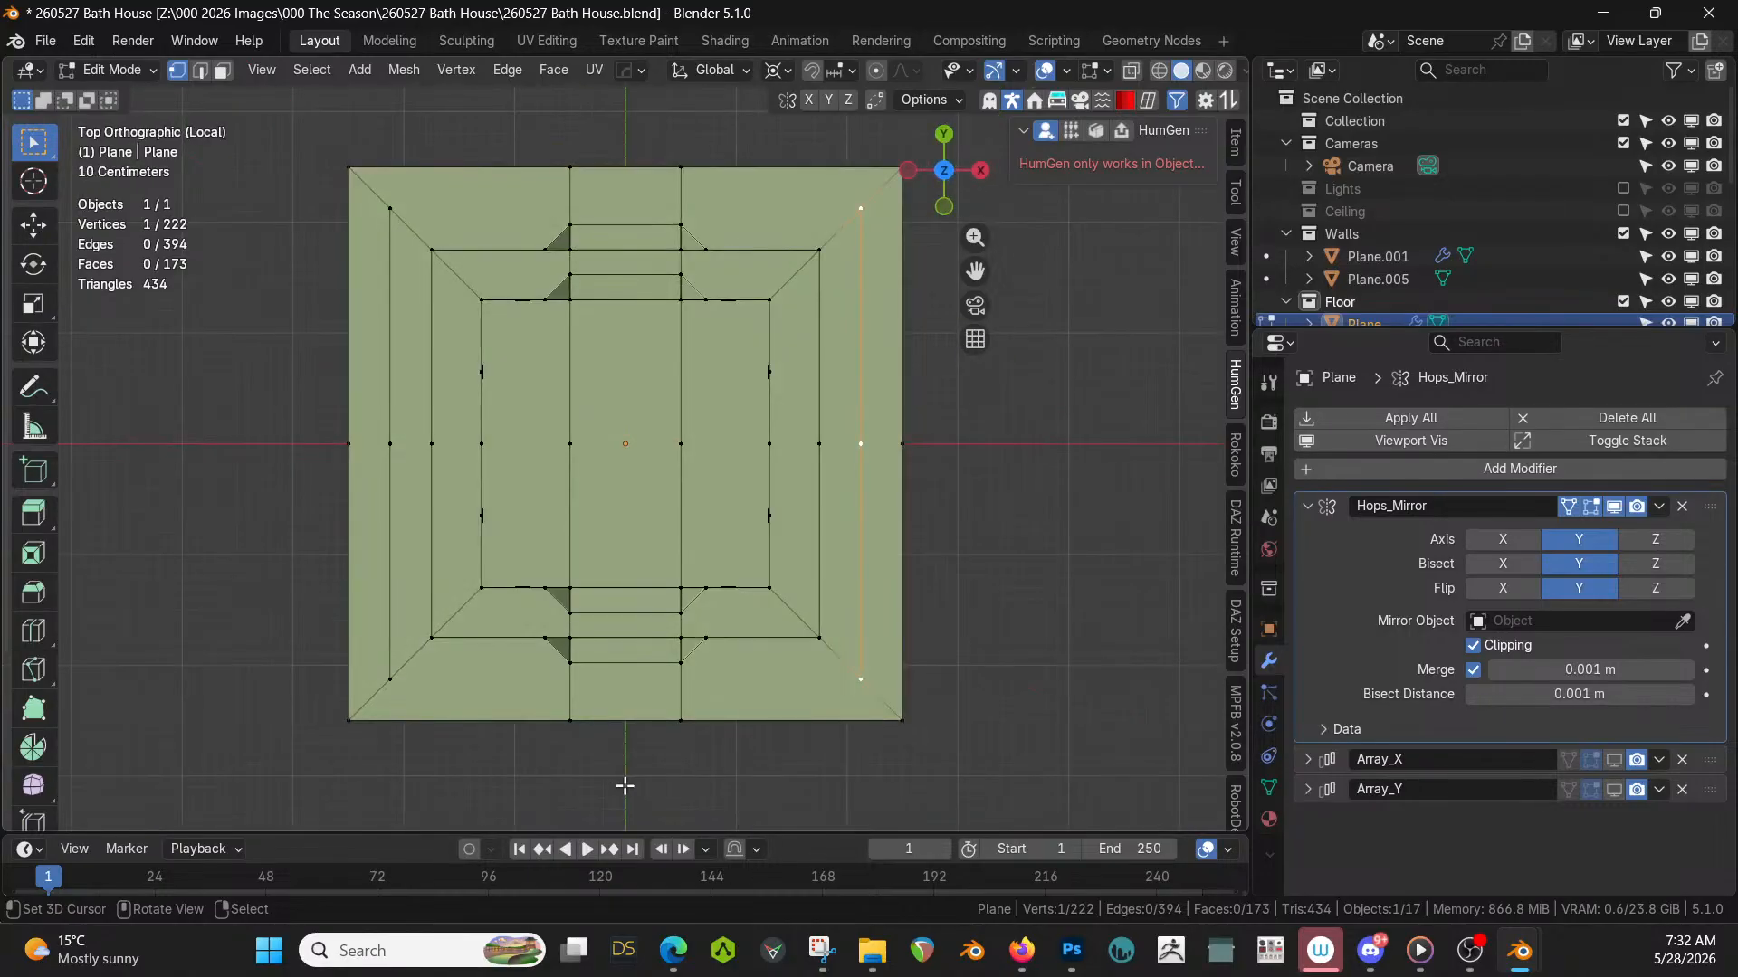
Knife a cut parallel to X in the -Y border strip, from the +X loop's corner vertex towards the tile's middle section.
{"action": "key", "text": "k"}
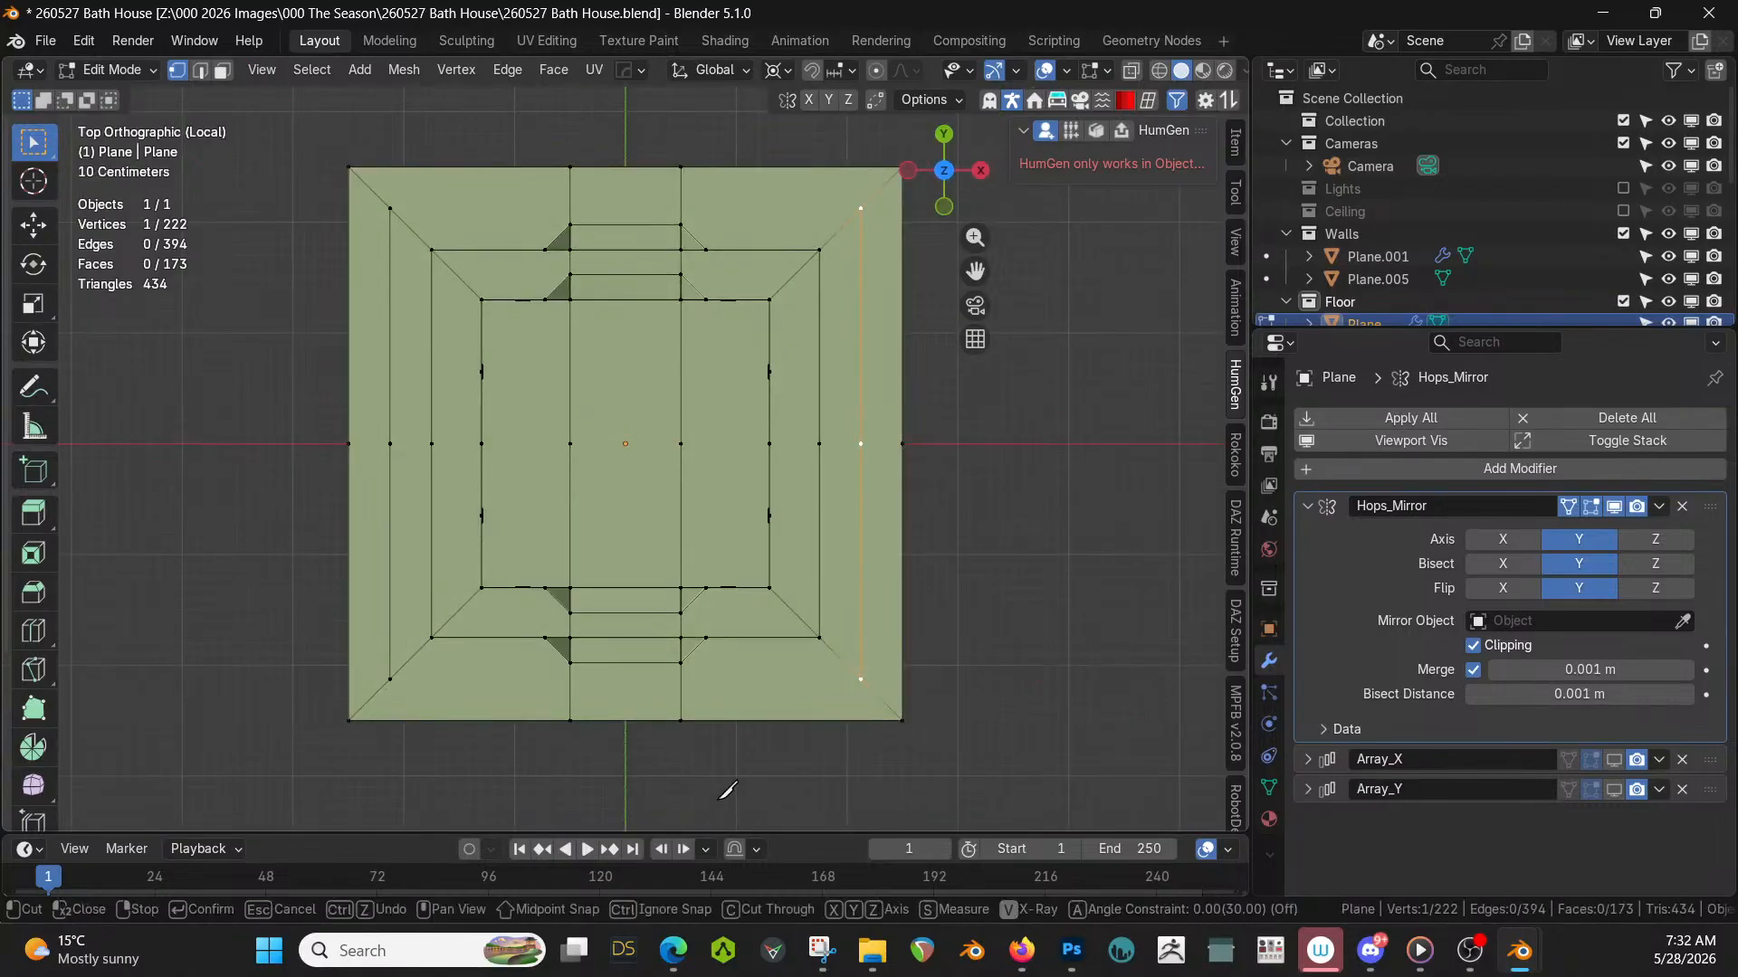
{"action": "left_click", "coordinate": [861, 679]}
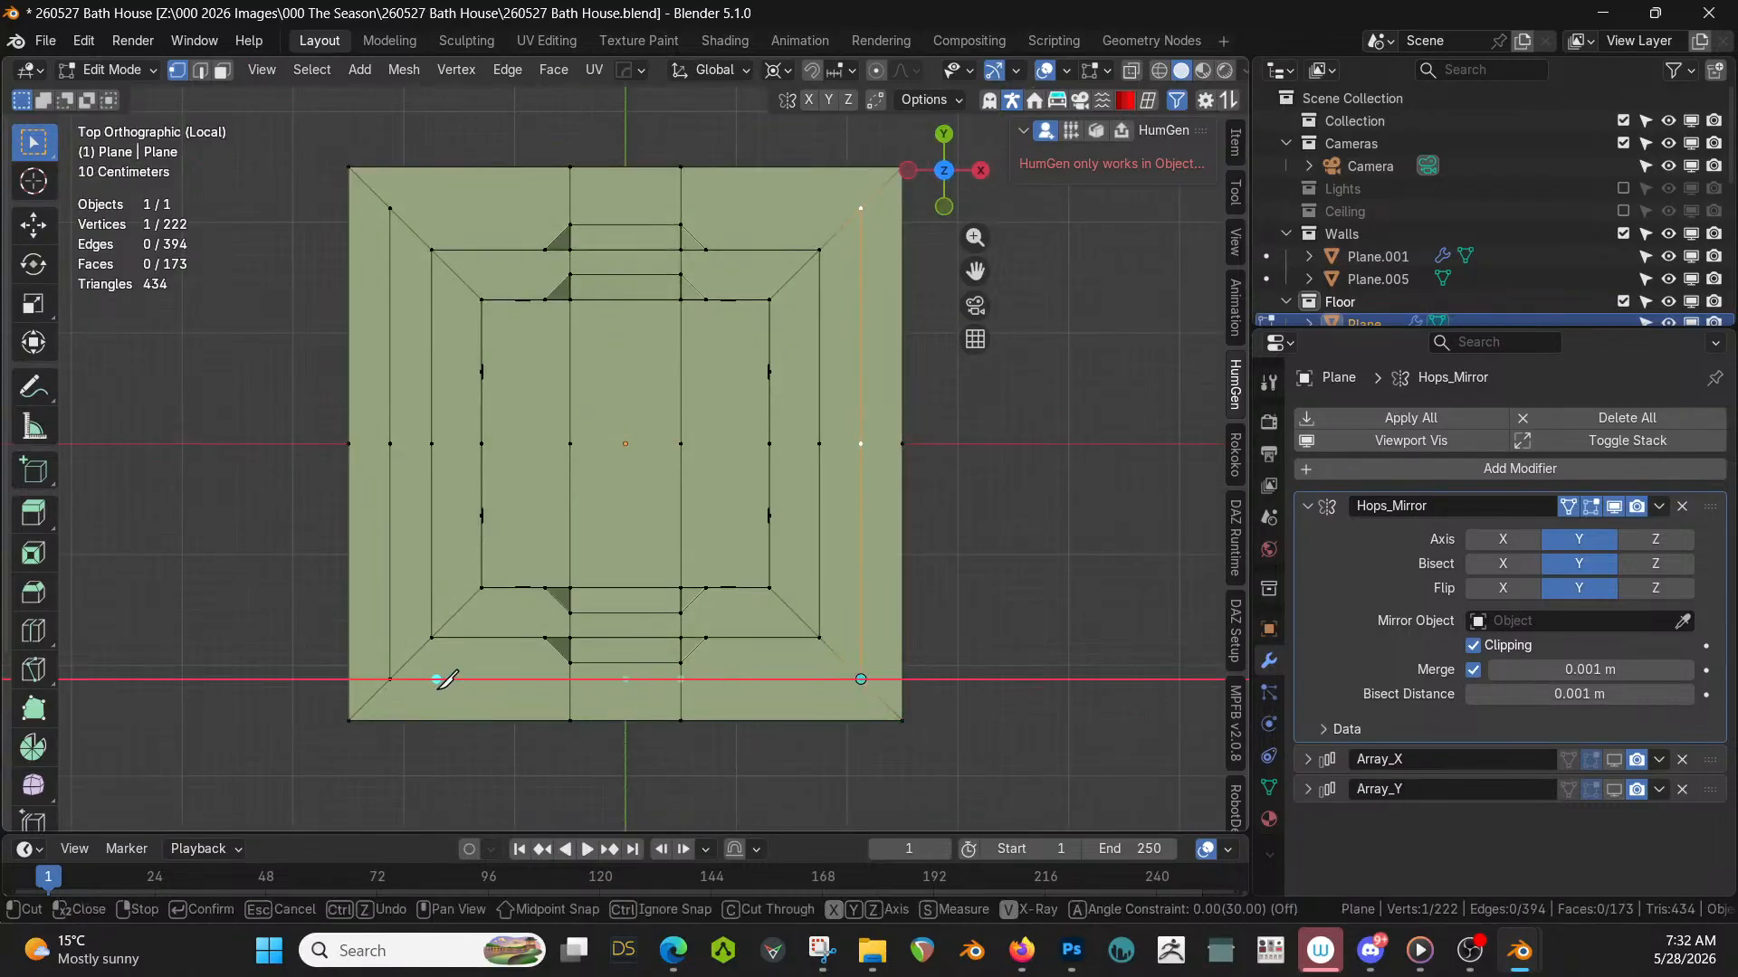
{"action": "left_click", "coordinate": [390, 678]}
{"action": "key", "text": "Return"}
{"action": "middle_click_drag", "start_coordinate": [896, 695], "coordinate": [955, 684], "text": "shift"}
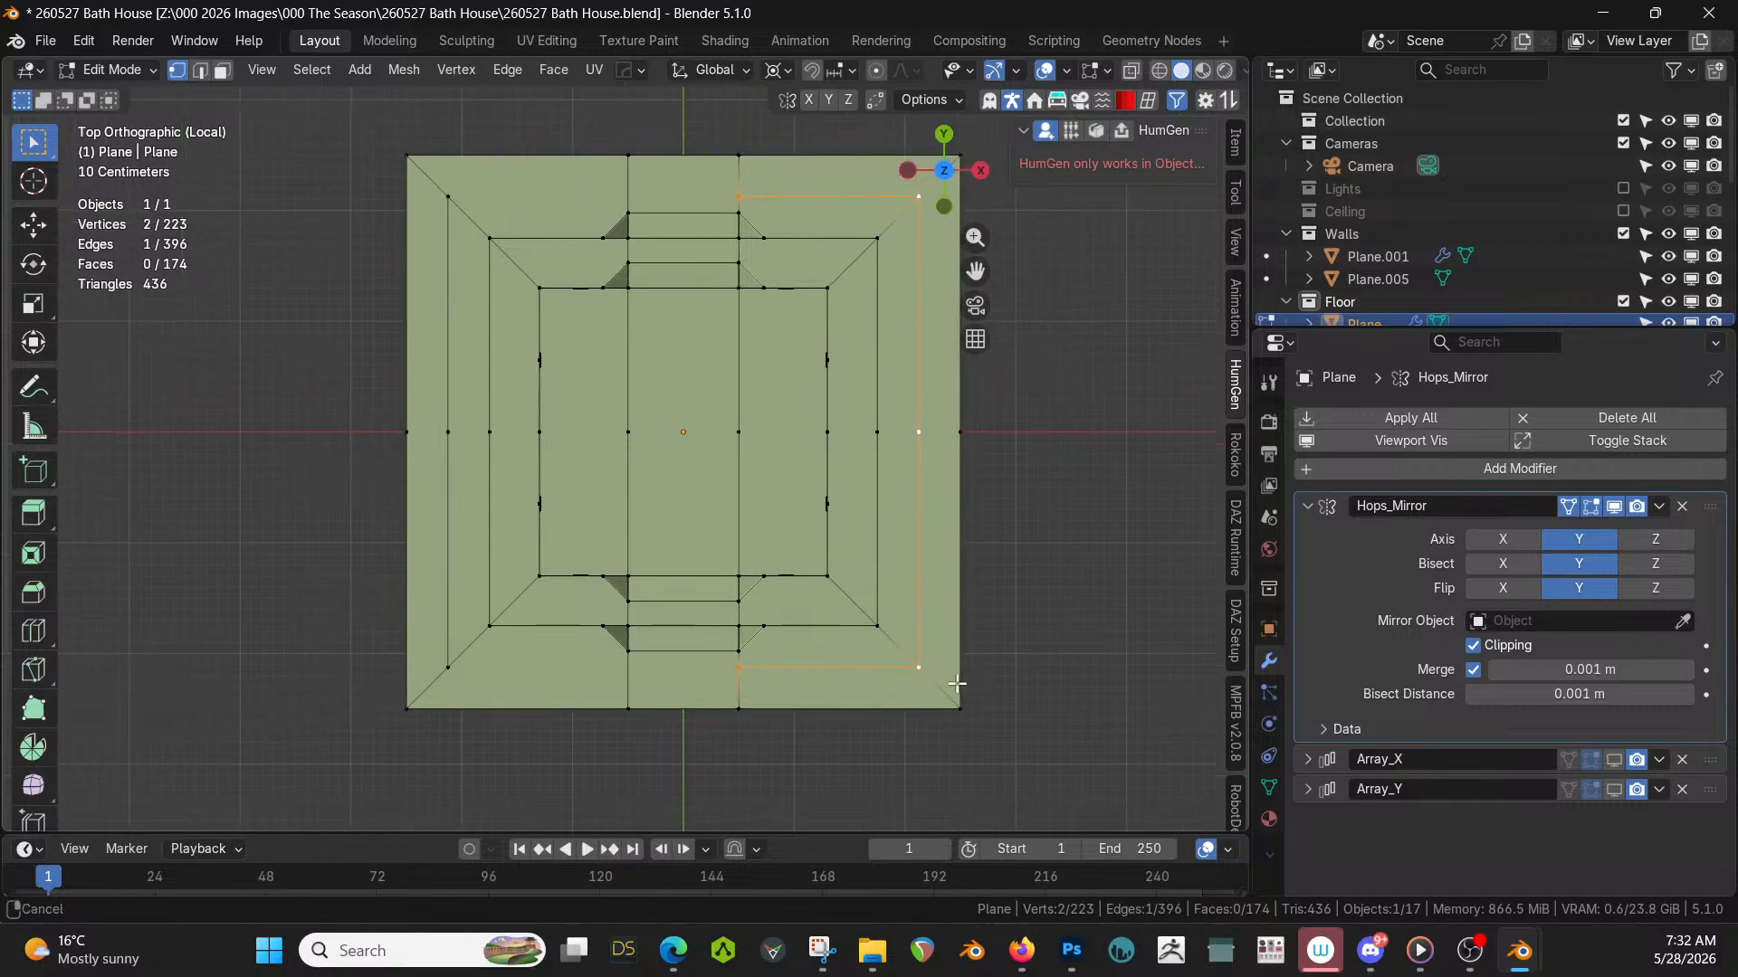
Knife a straight continuation across the middle section of the -Y border strip, between its two dividing edges.
{"action": "scroll", "coordinate": [714, 701], "scroll_direction": "up", "scroll_amount": 1}
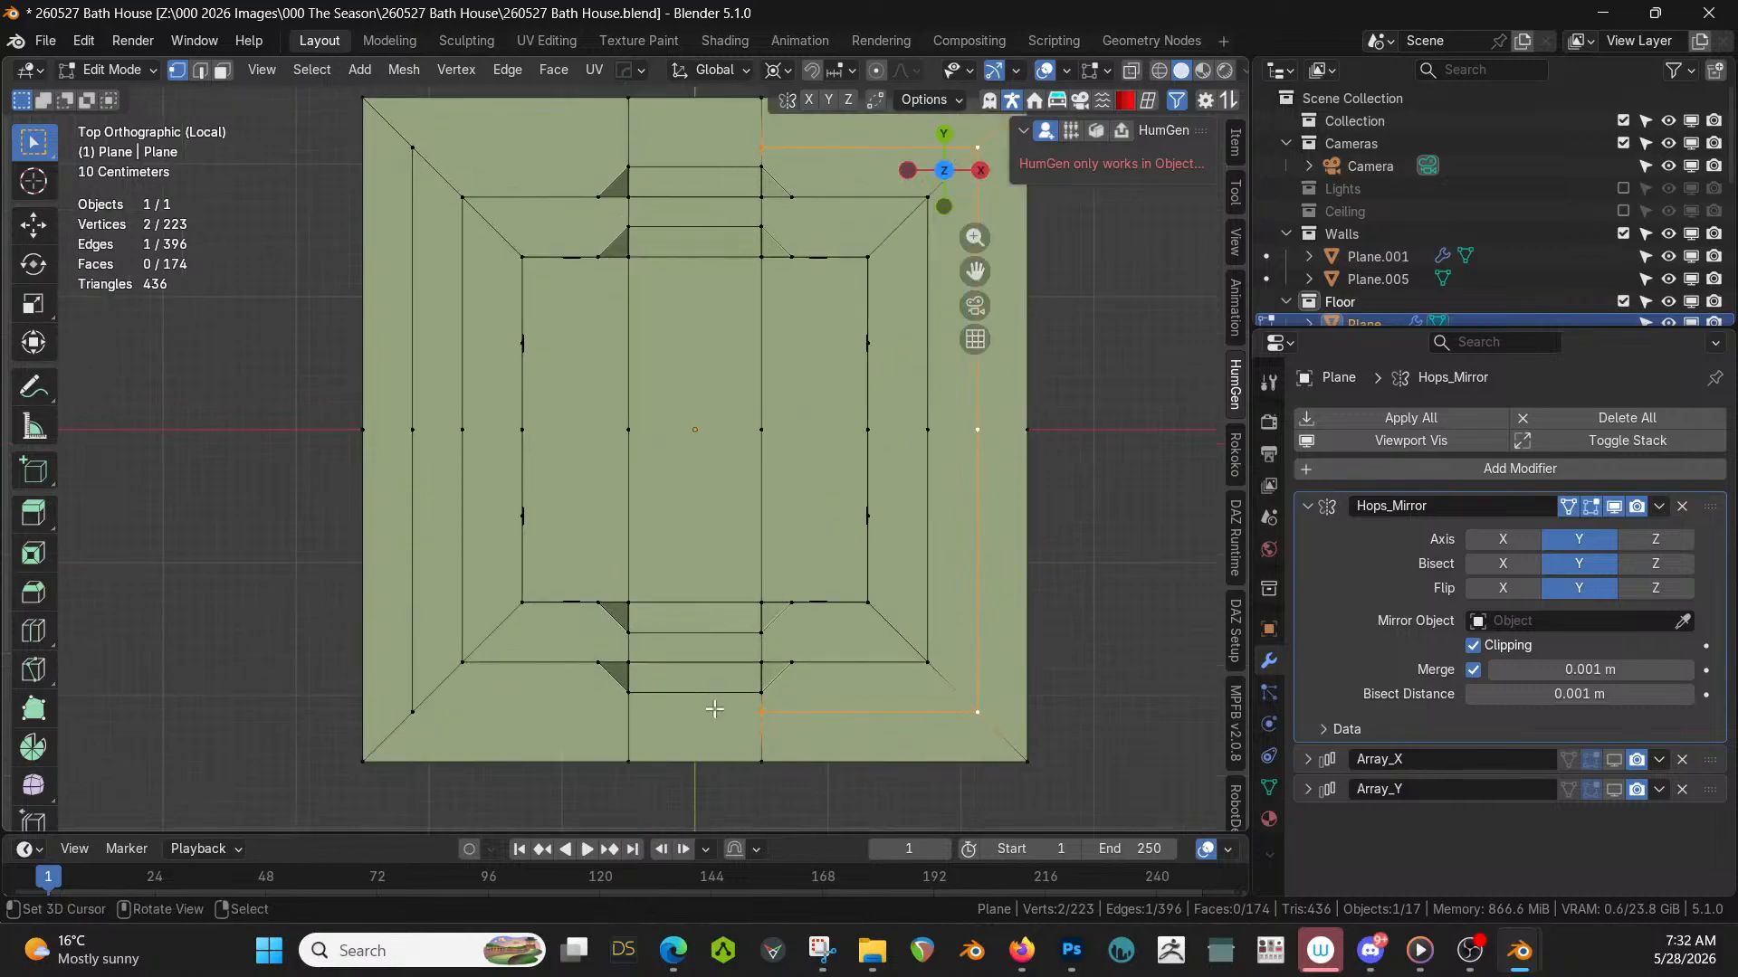
{"action": "key", "text": "k"}
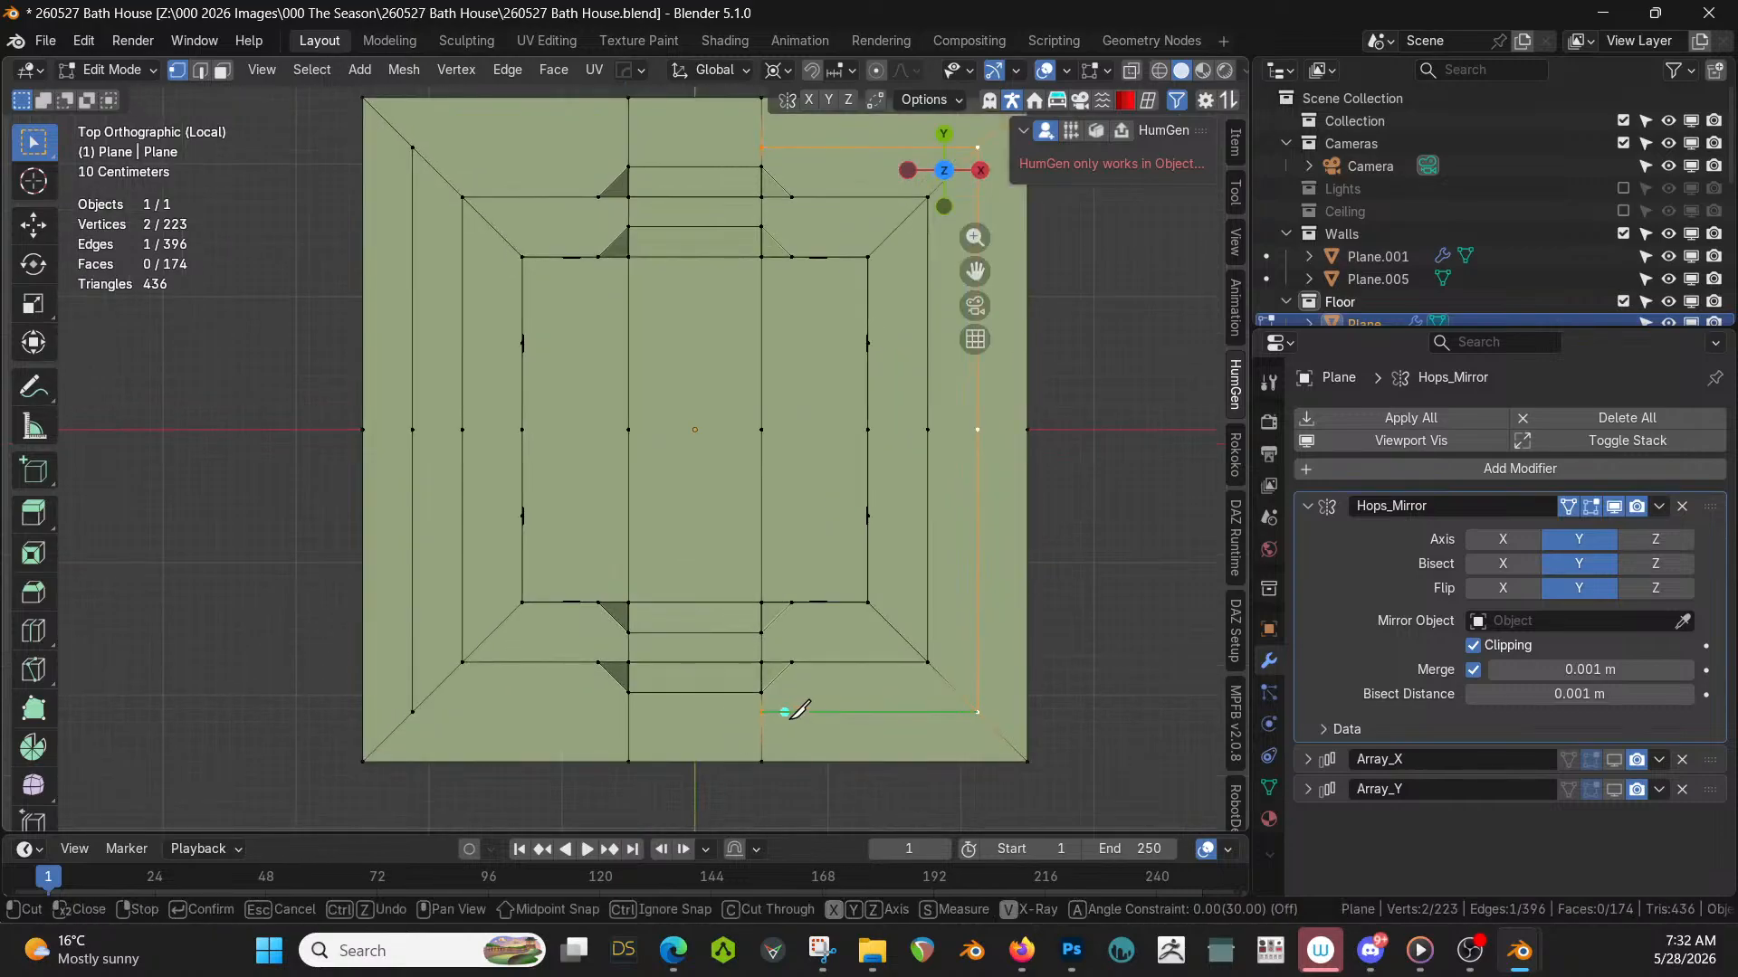
{"action": "left_click", "coordinate": [761, 713]}
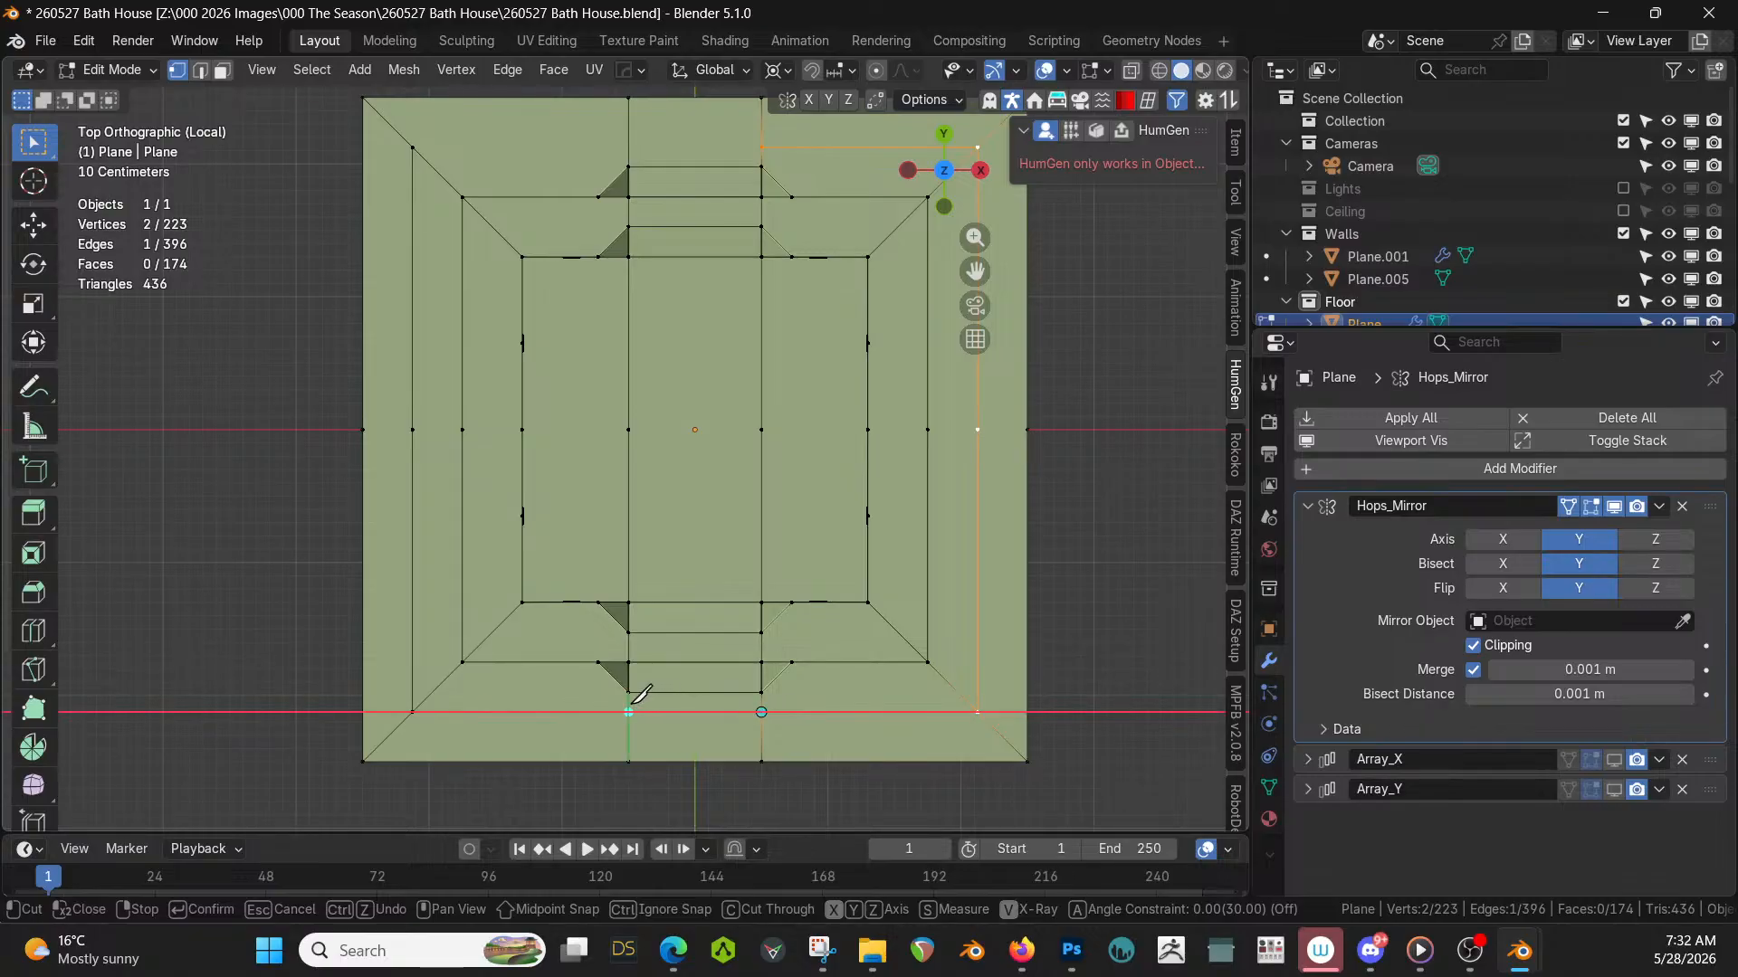
{"action": "left_click", "coordinate": [629, 712]}
{"action": "key", "text": "Return"}
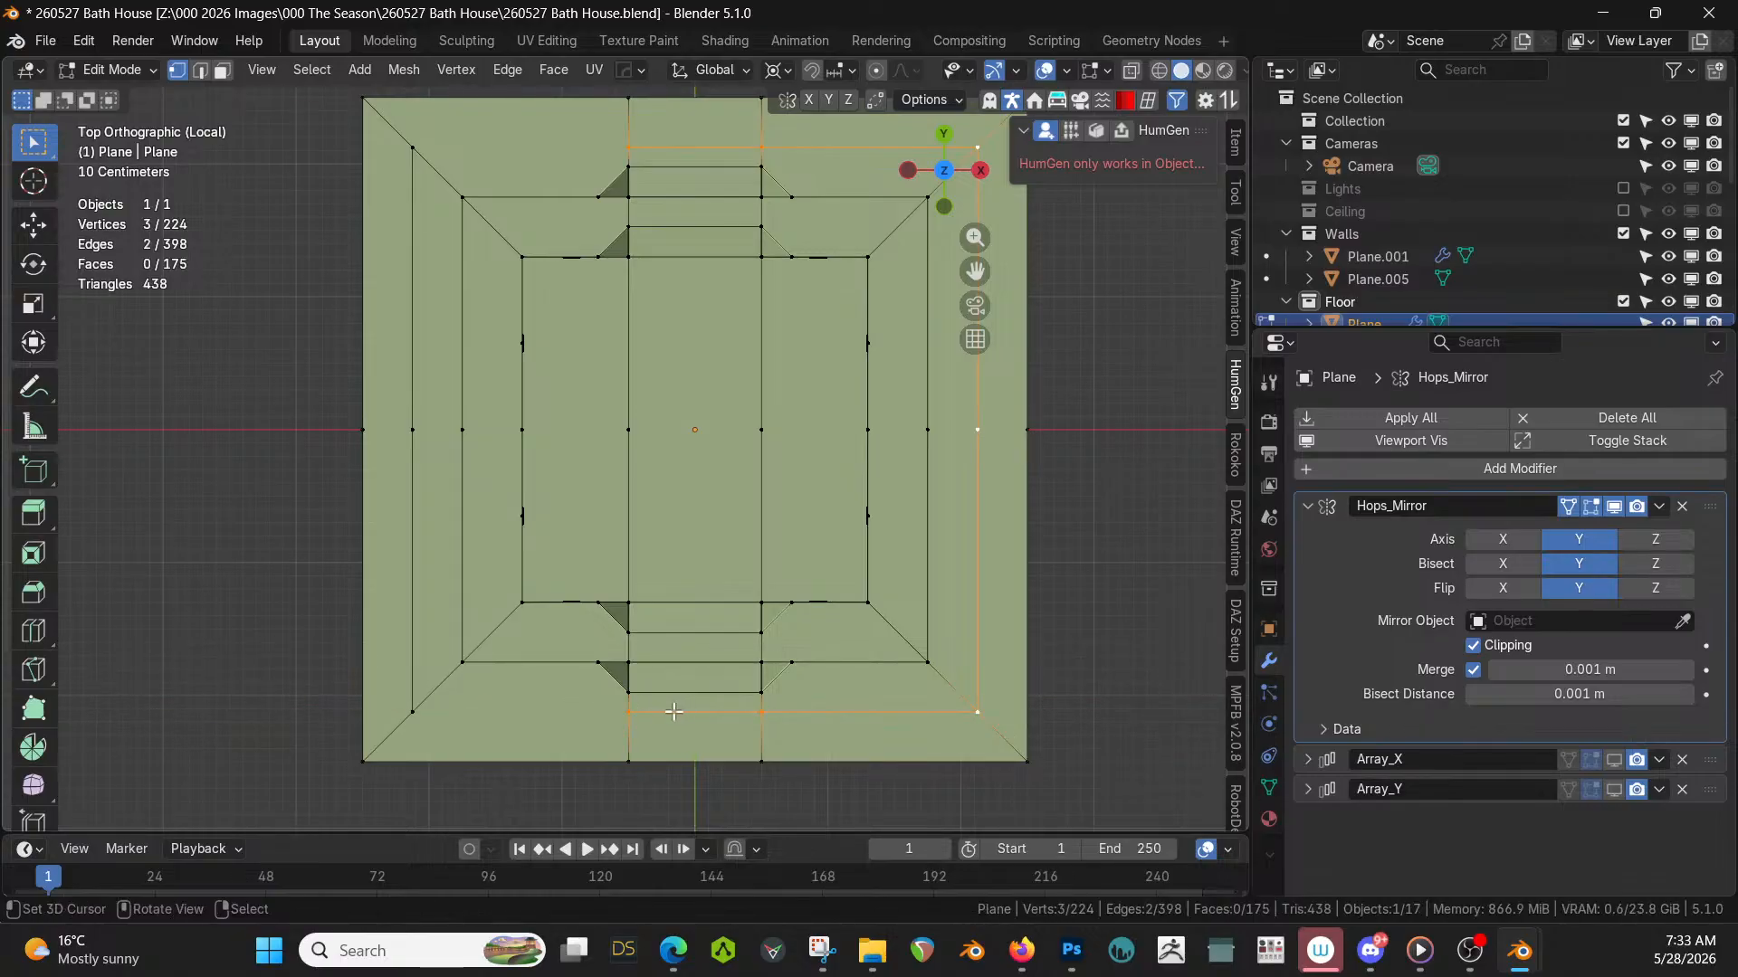
Knife the remaining part of the -Y border strip along X to the -X loop's corner vertex.
{"action": "key", "text": "k"}
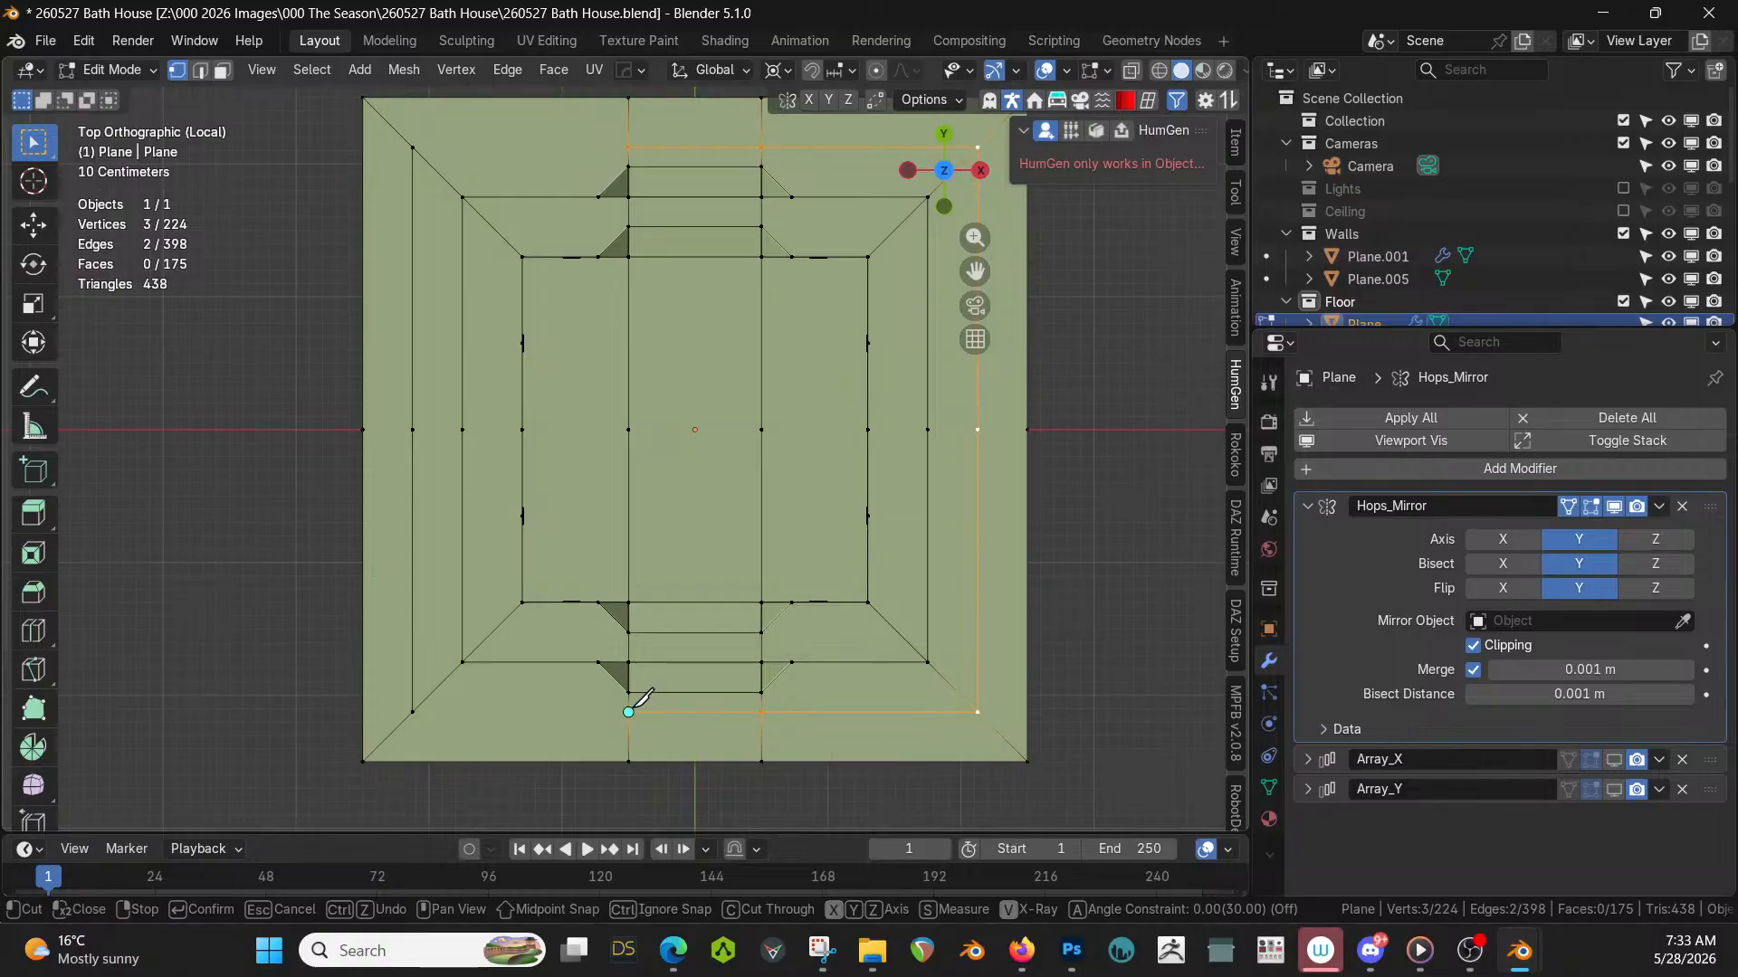
{"action": "left_click", "coordinate": [628, 712]}
{"action": "key", "text": "x"}
{"action": "left_click", "coordinate": [412, 712]}
{"action": "key", "text": "Return"}
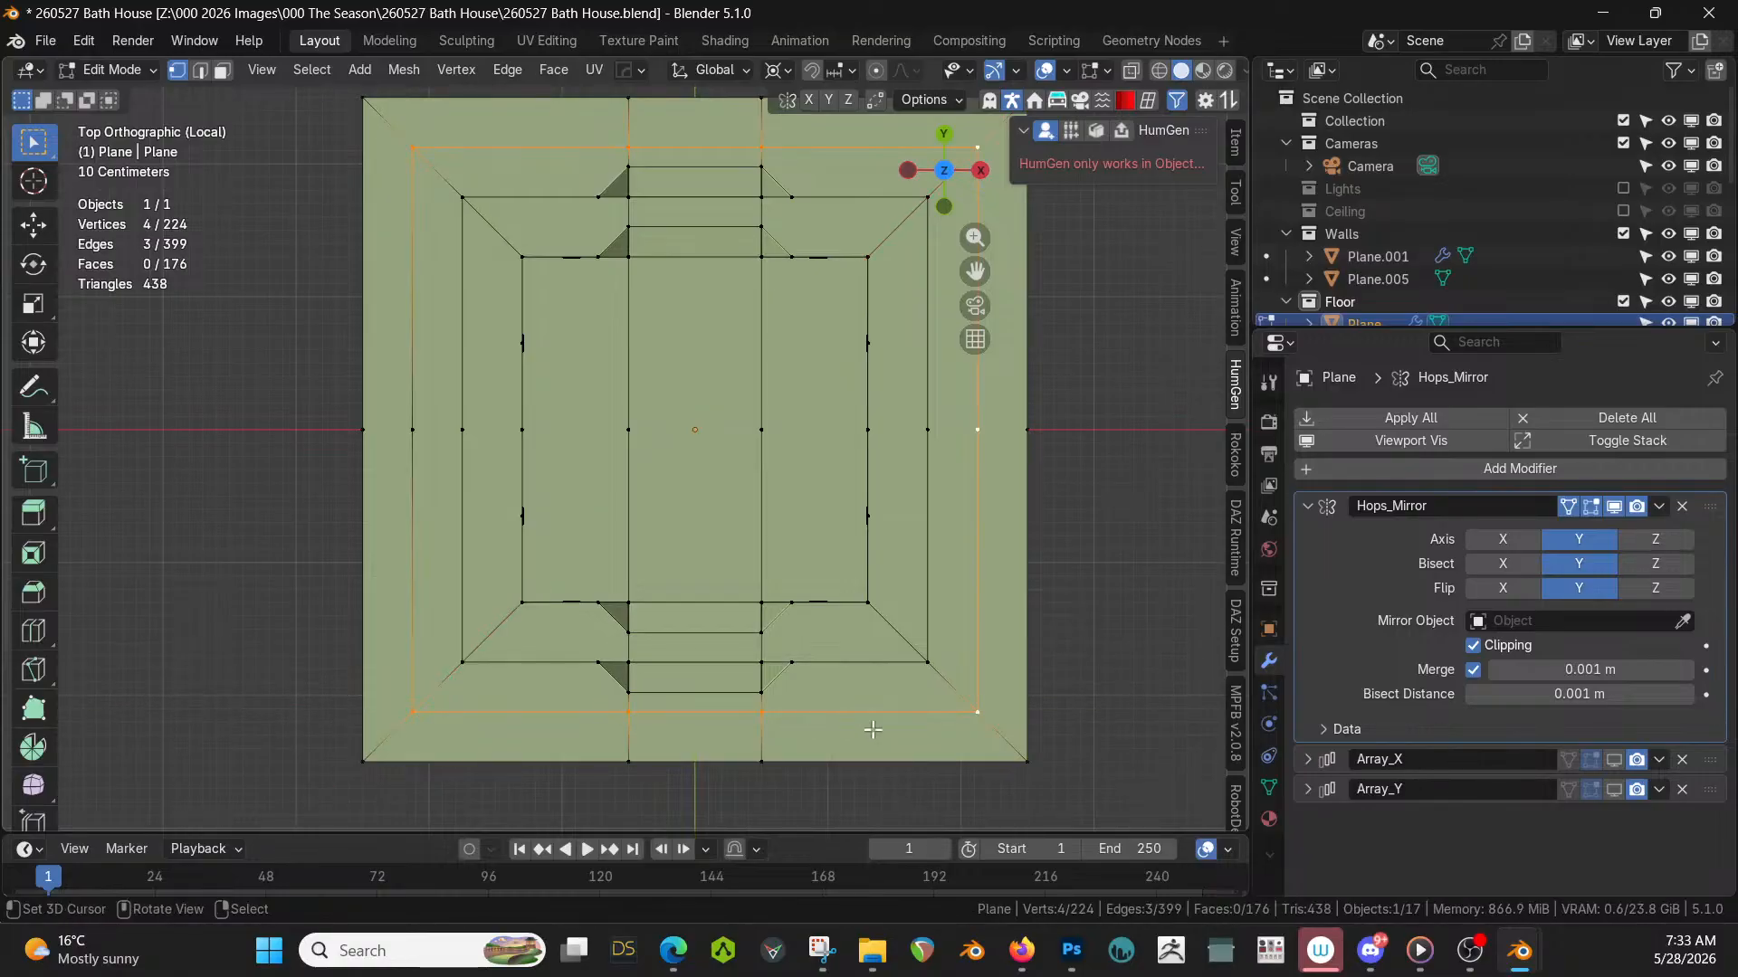
Check the border loop in perspective and select the inner diagonal corner edges between the pool rim and the loop.
{"action": "middle_click_drag", "start_coordinate": [957, 702], "coordinate": [677, 514]}
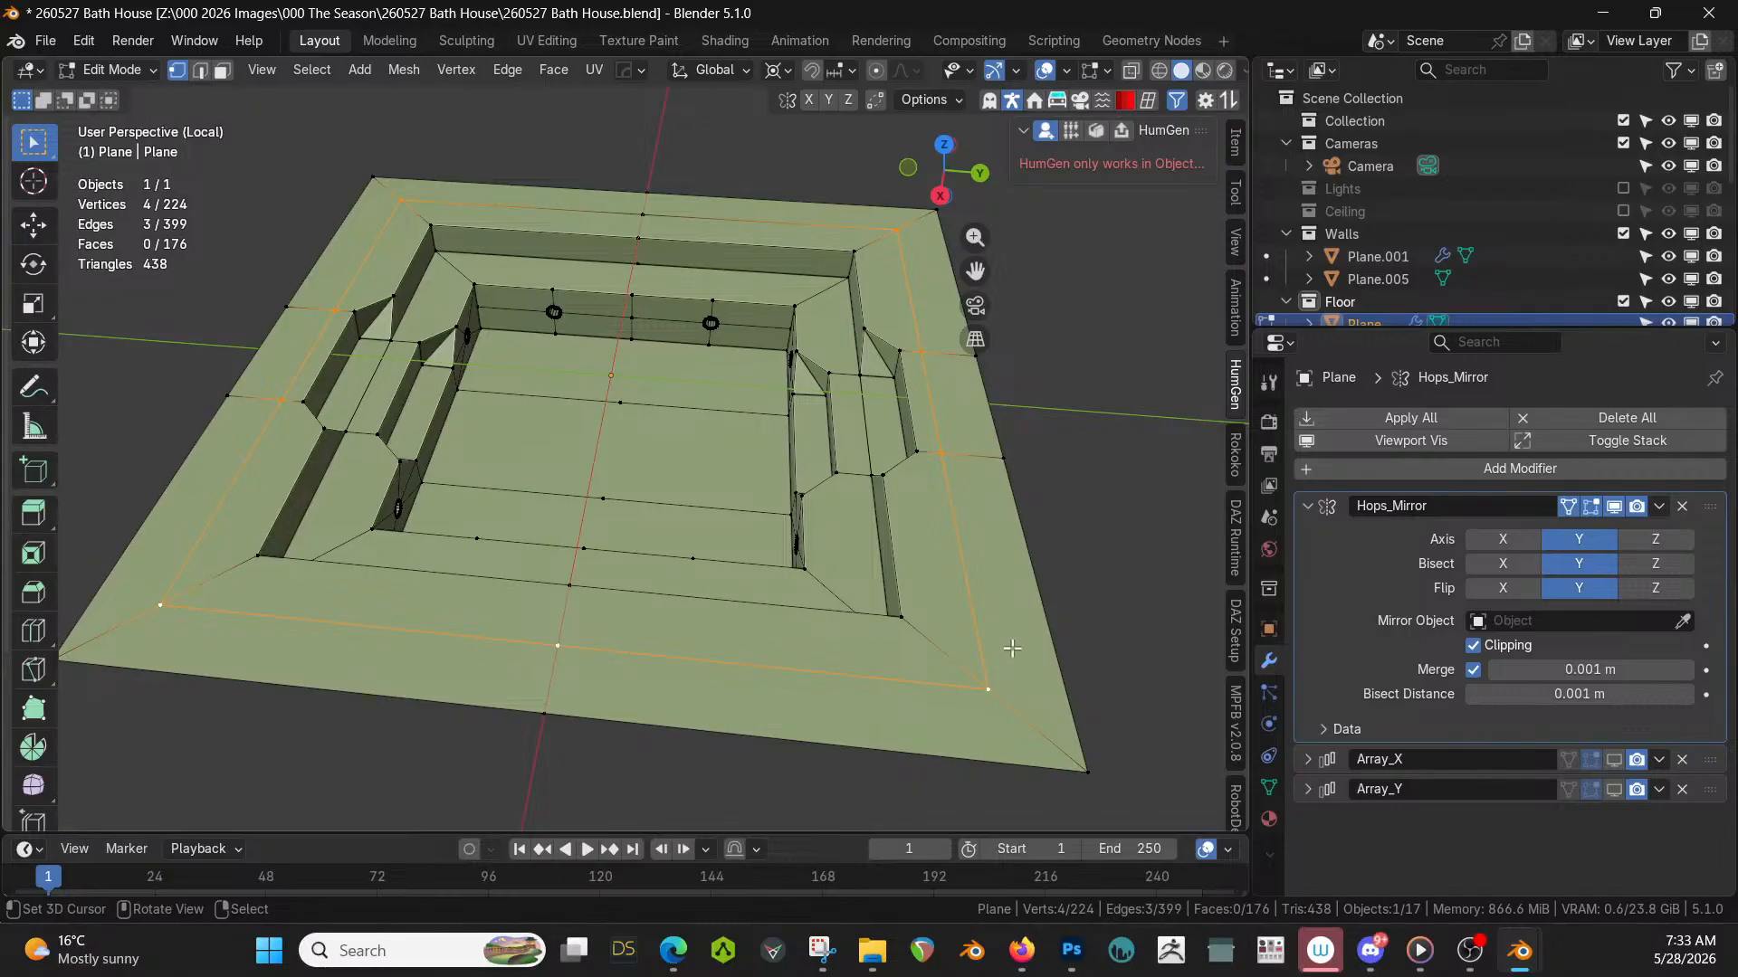
{"action": "middle_click_drag", "start_coordinate": [1003, 650], "coordinate": [1017, 692]}
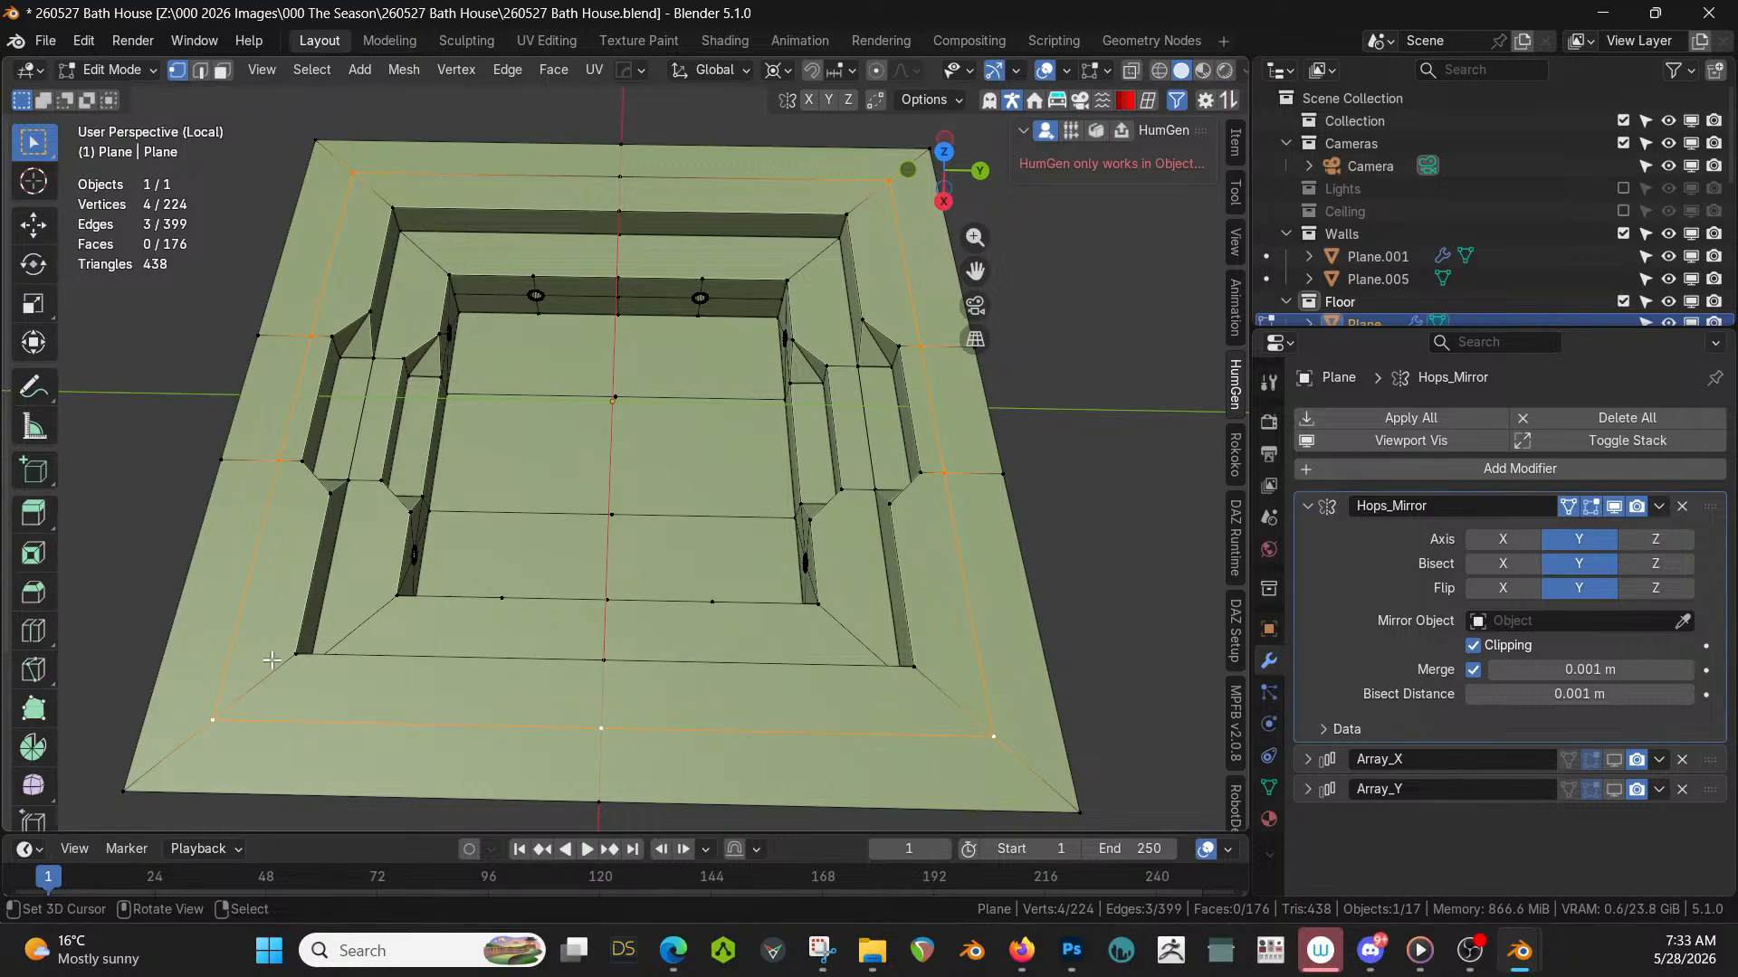
{"action": "left_click", "coordinate": [328, 659]}
{"action": "key", "text": "2"}
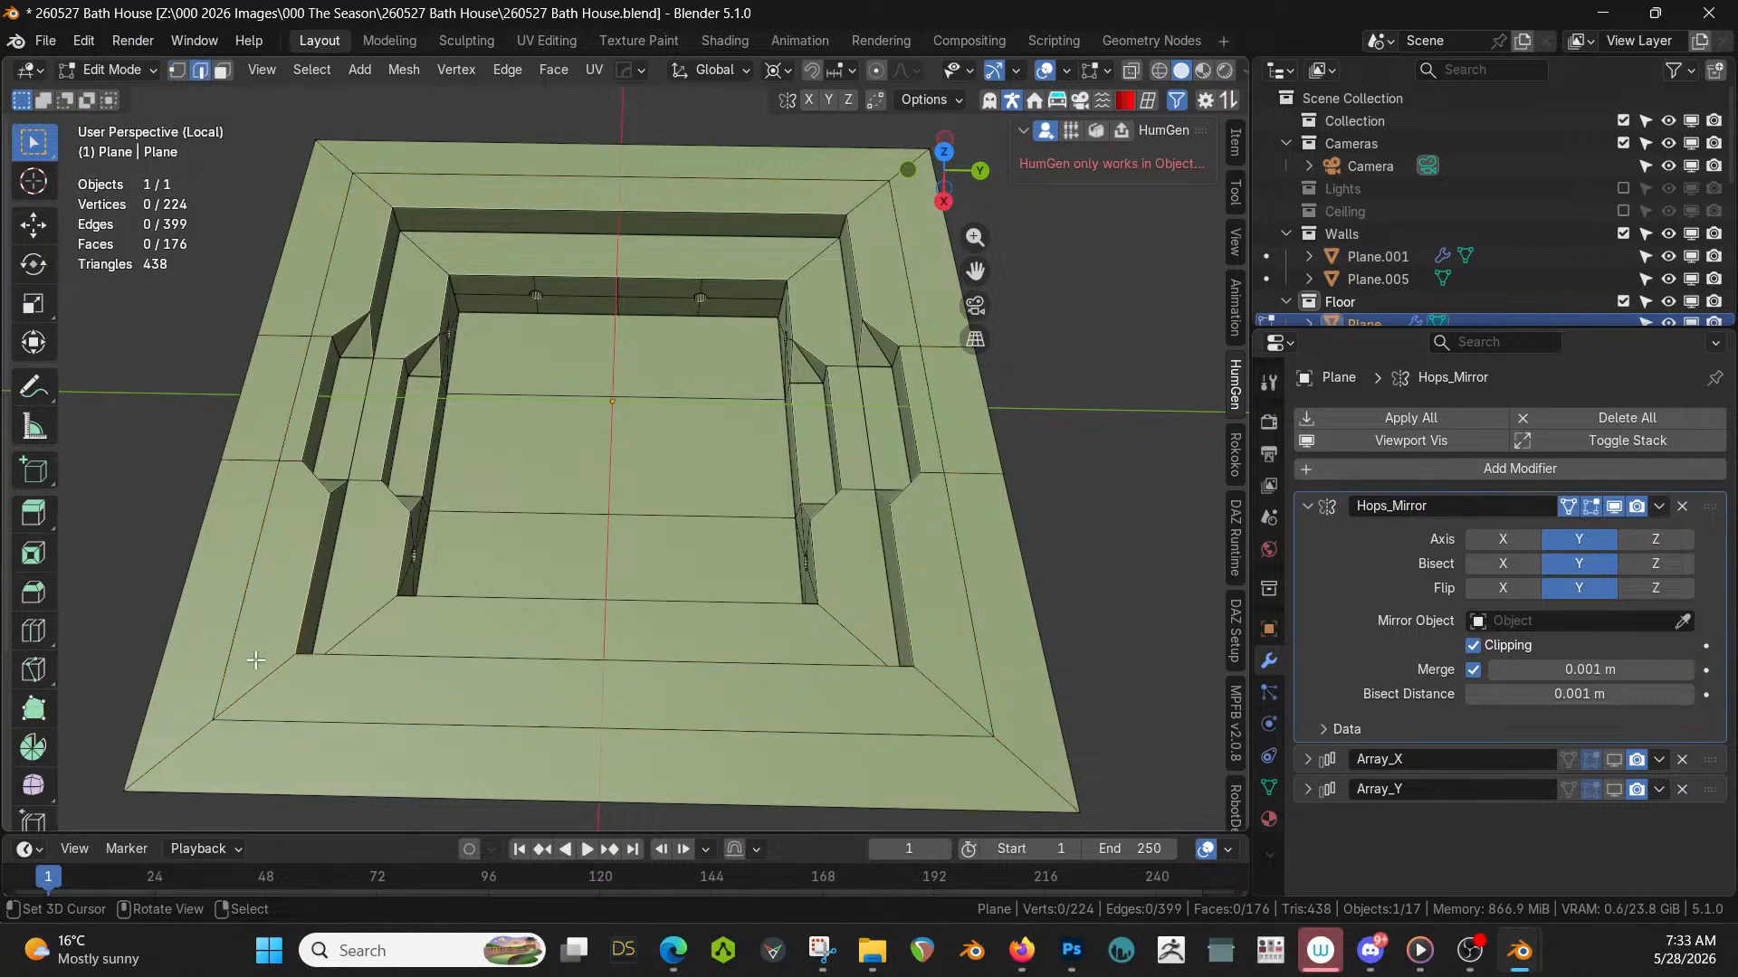
{"action": "left_click", "coordinate": [261, 661]}
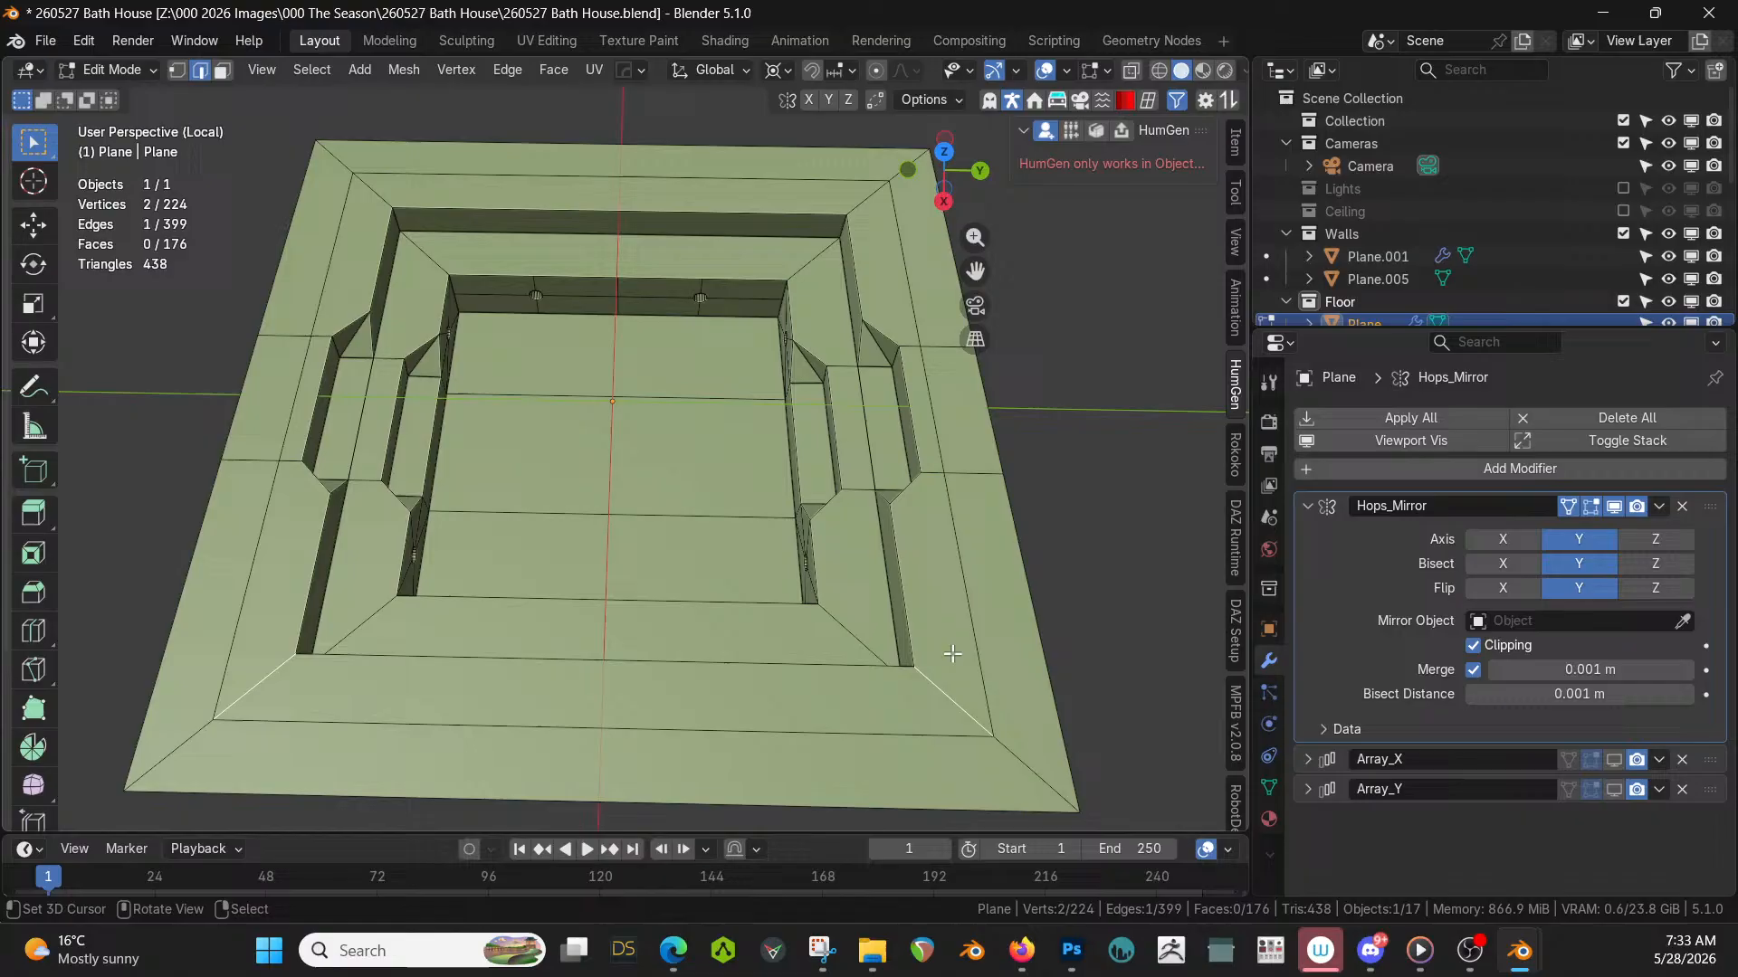
{"action": "left_click", "coordinate": [371, 193], "text": "shift"}
{"action": "middle_click_drag", "start_coordinate": [505, 395], "coordinate": [589, 412]}
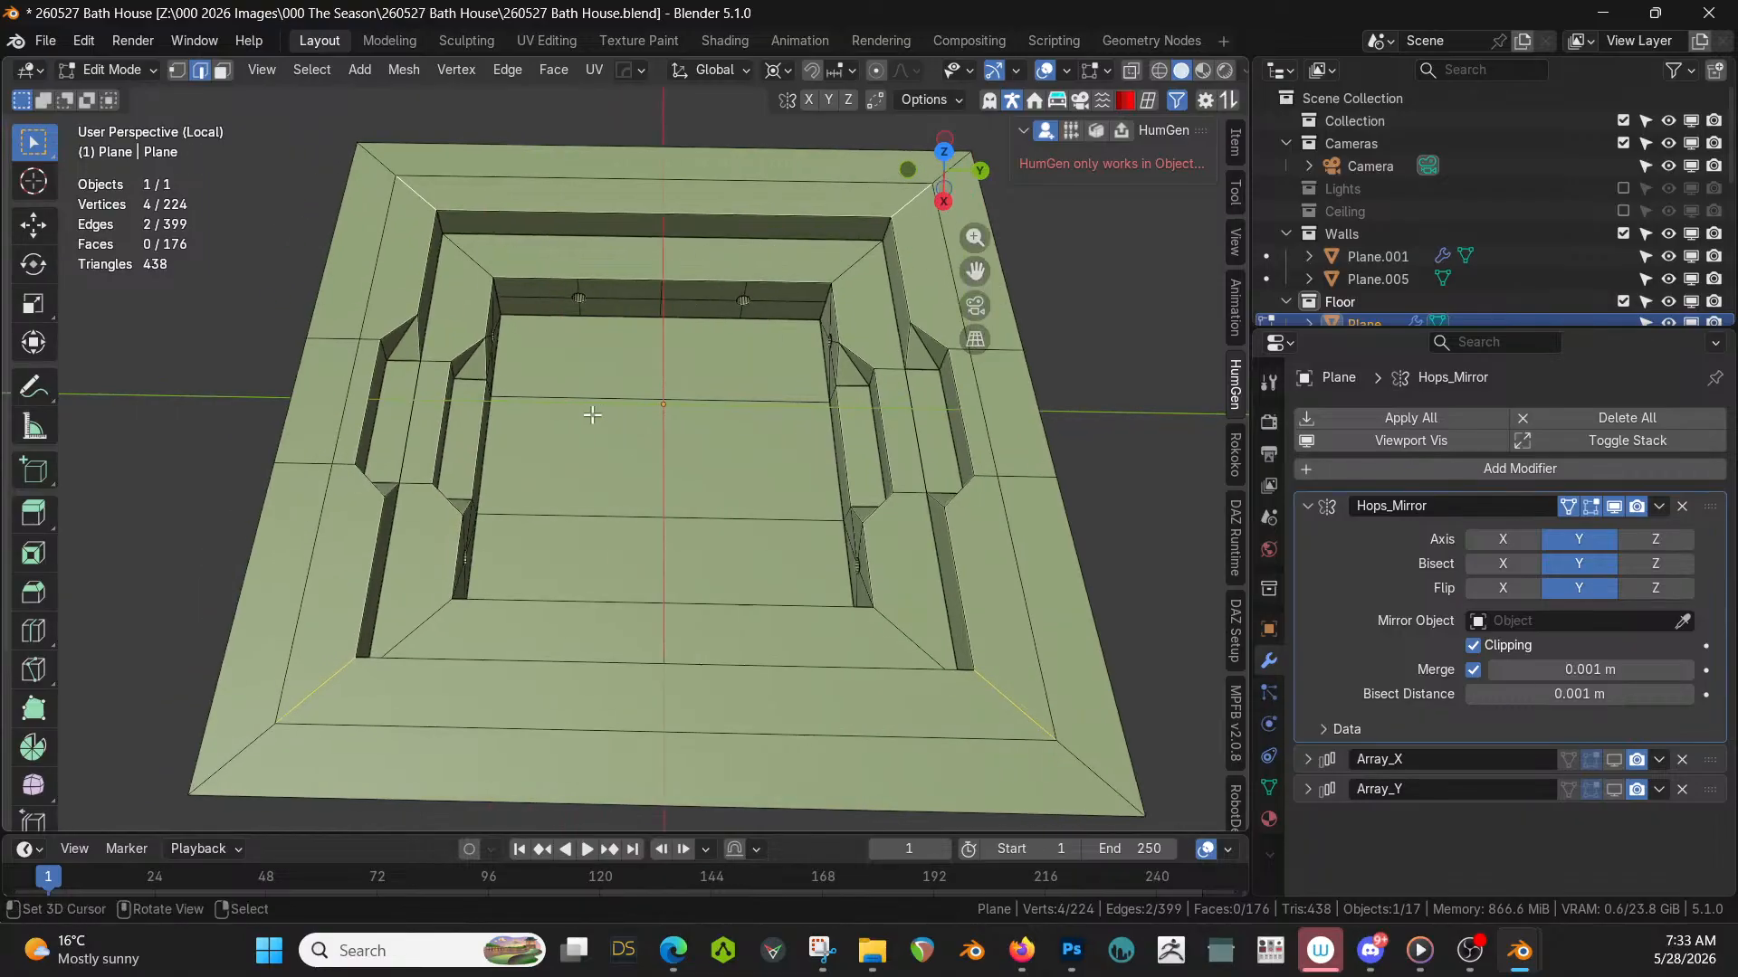
Knife a cut along X from the -Y step recess's outer corner to the inner diagonal corner edge on the +X side.
{"action": "key", "text": "KP_7"}
{"action": "middle_click_drag", "start_coordinate": [821, 582], "coordinate": [817, 553], "text": "shift"}
{"action": "key", "text": "1"}
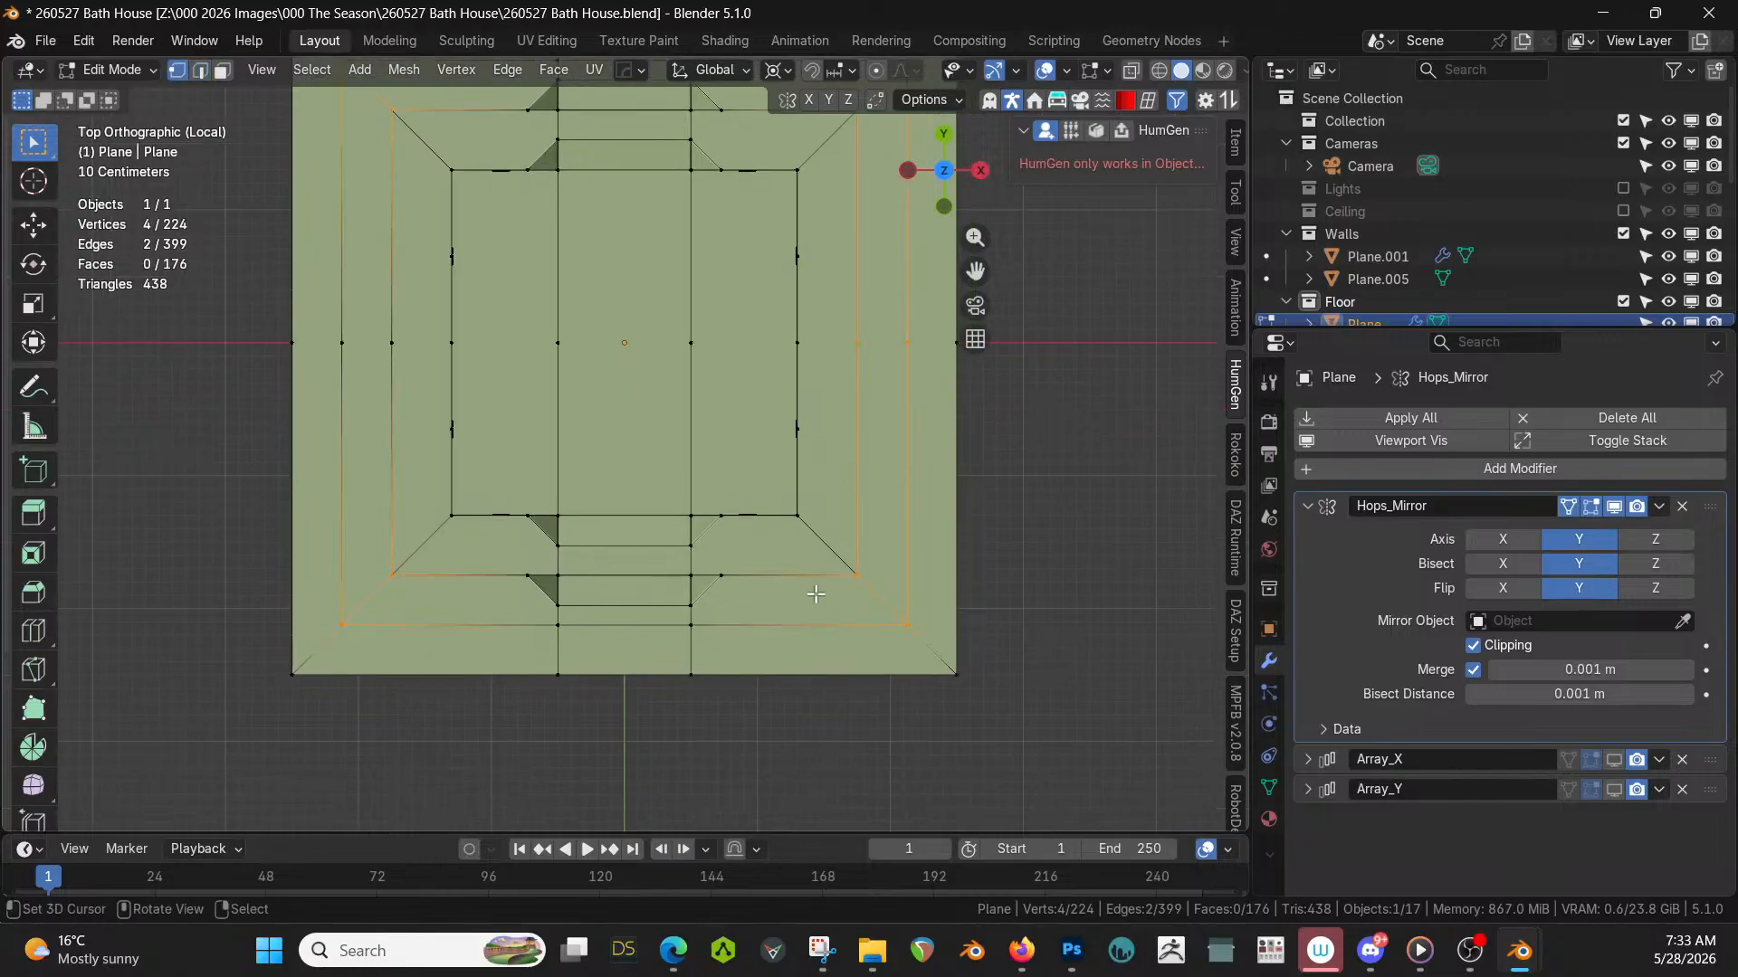
{"action": "key", "text": "k"}
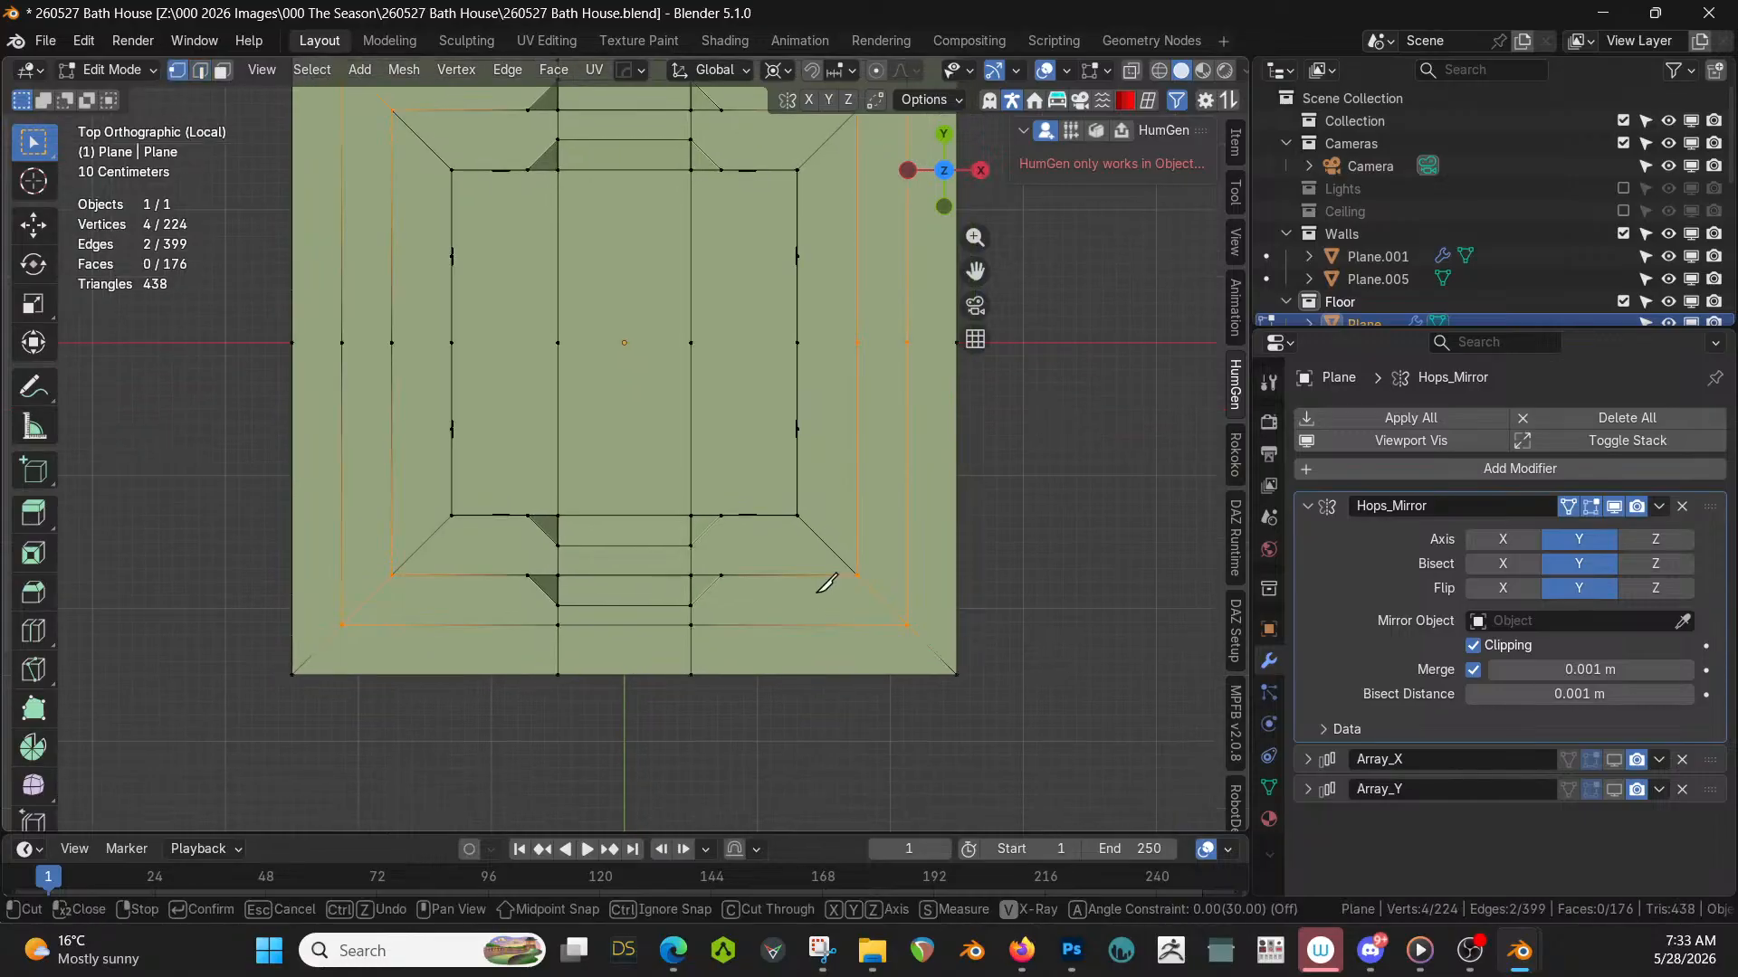
{"action": "left_click", "coordinate": [706, 596]}
{"action": "left_click", "coordinate": [885, 601]}
{"action": "key", "text": "Return"}
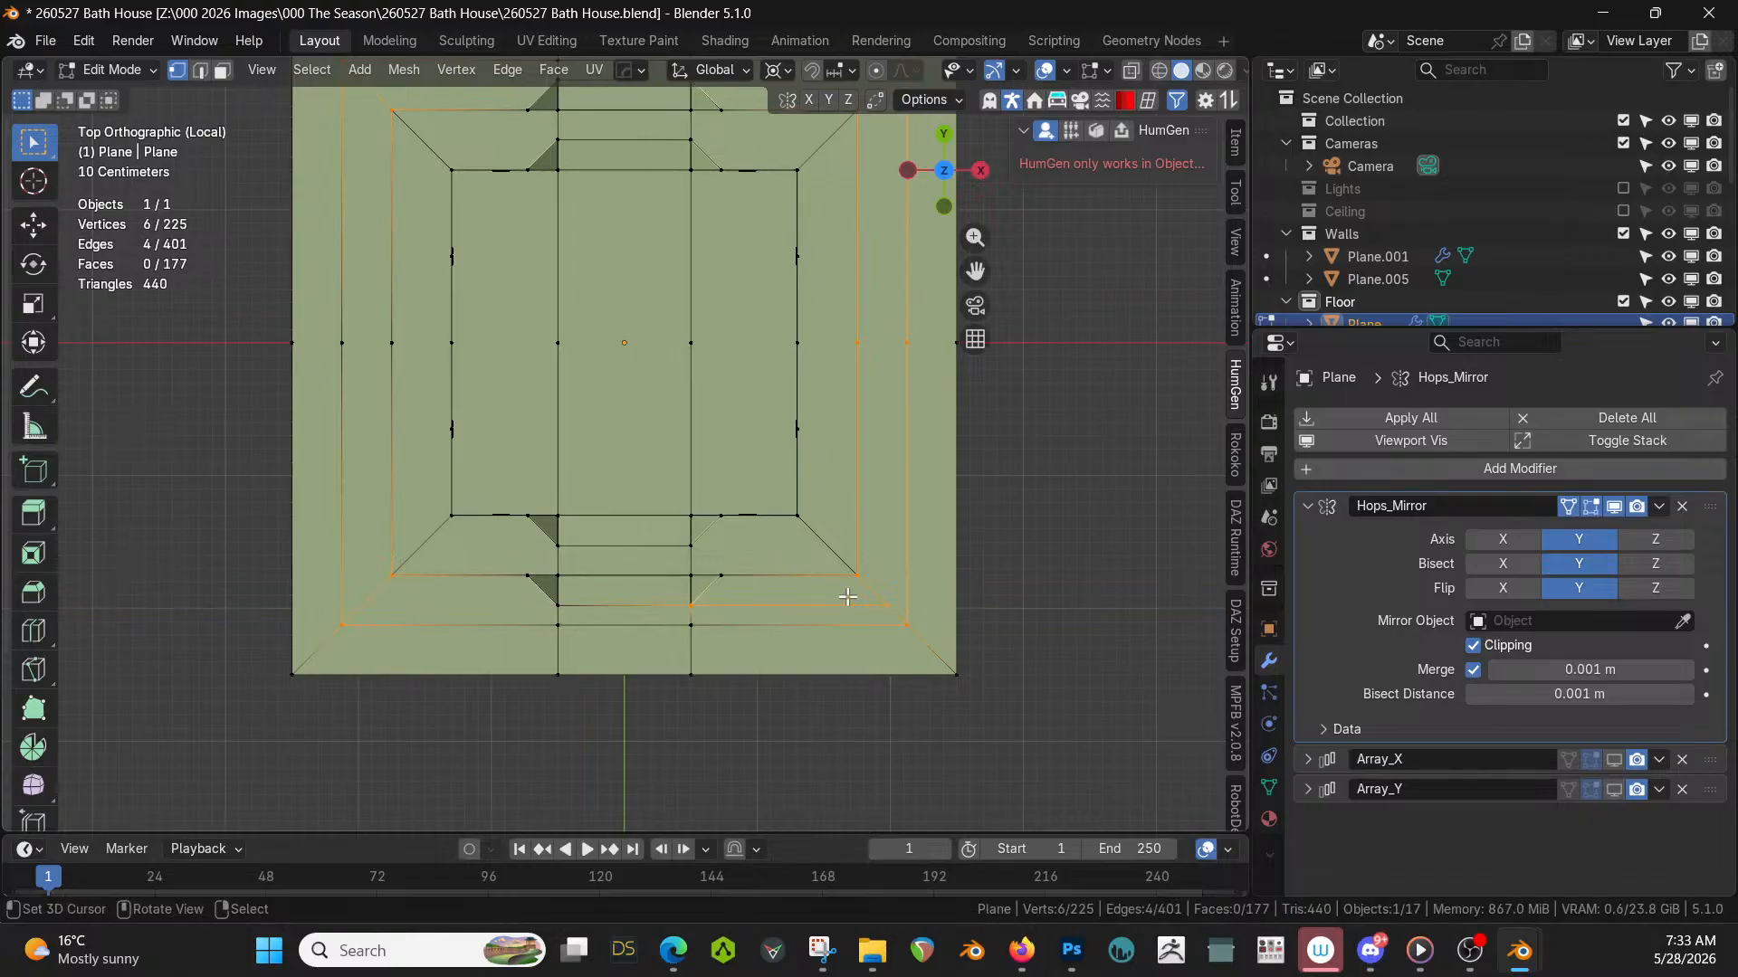
Knife the matching cut along X from the step recess's other outer corner to the diagonal edge on the -X side.
{"action": "key", "text": "k"}
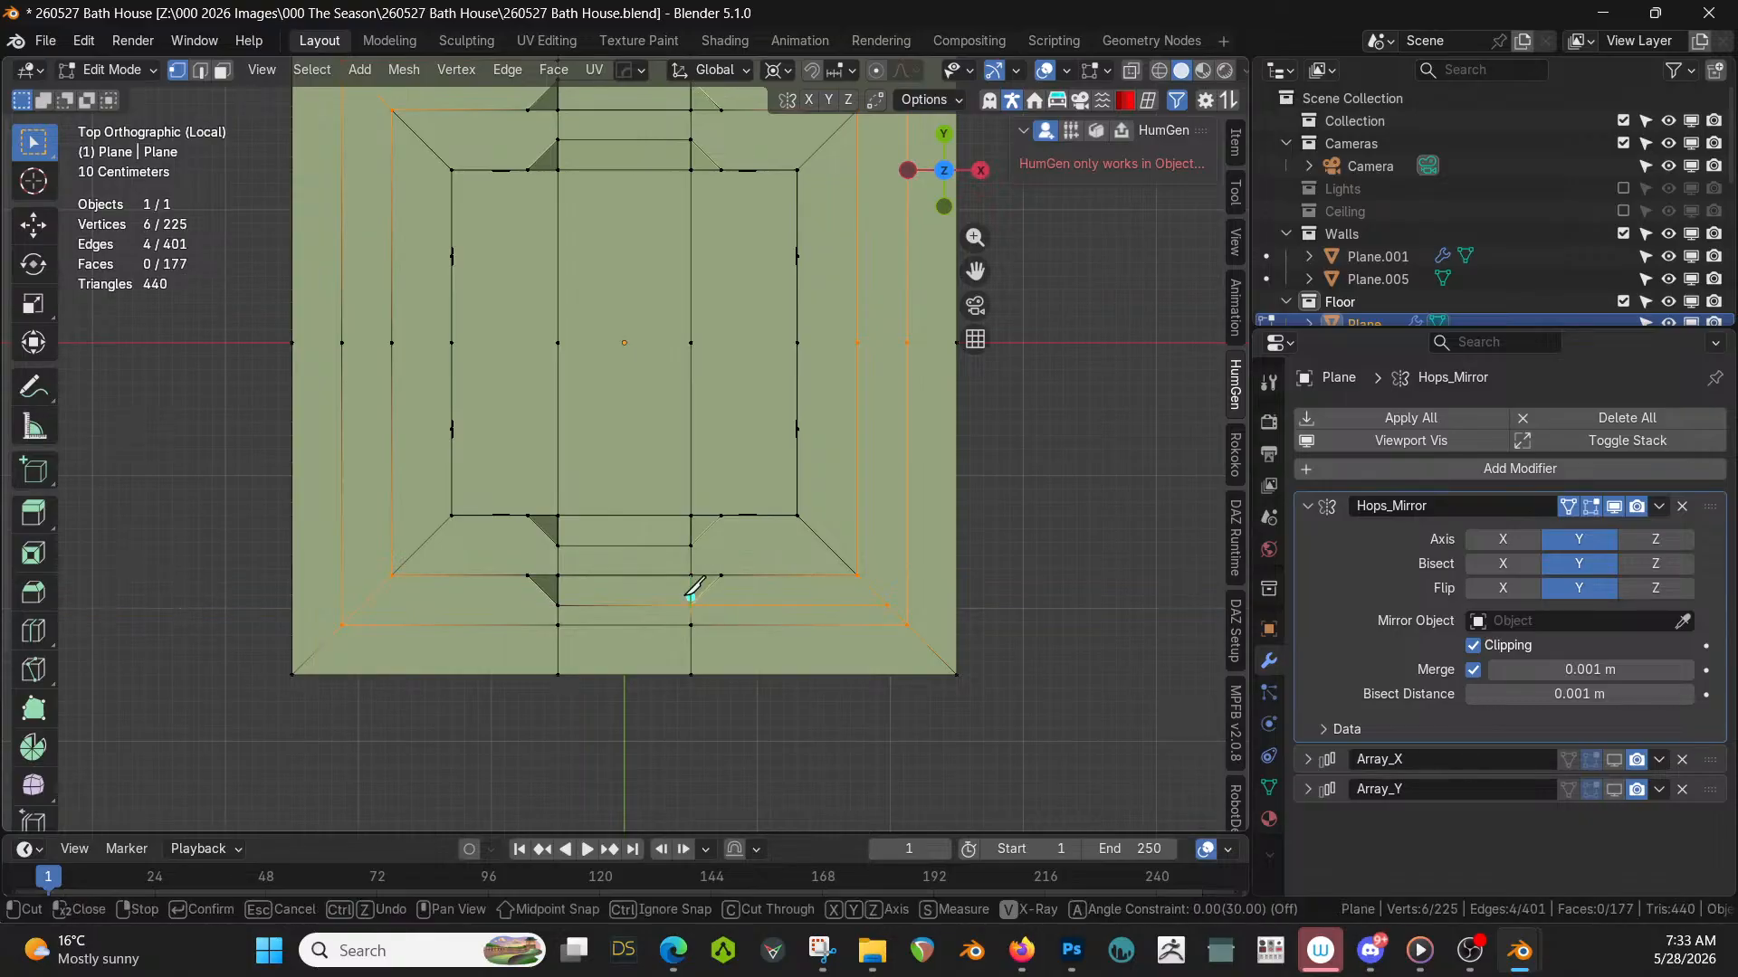
{"action": "left_click", "coordinate": [557, 605]}
{"action": "key", "text": "x"}
{"action": "left_click", "coordinate": [361, 588]}
{"action": "key", "text": "Return"}
Enable the X axis and X bisect in the floor's Hops_Mirror modifier.
{"action": "left_click", "coordinate": [1521, 541]}
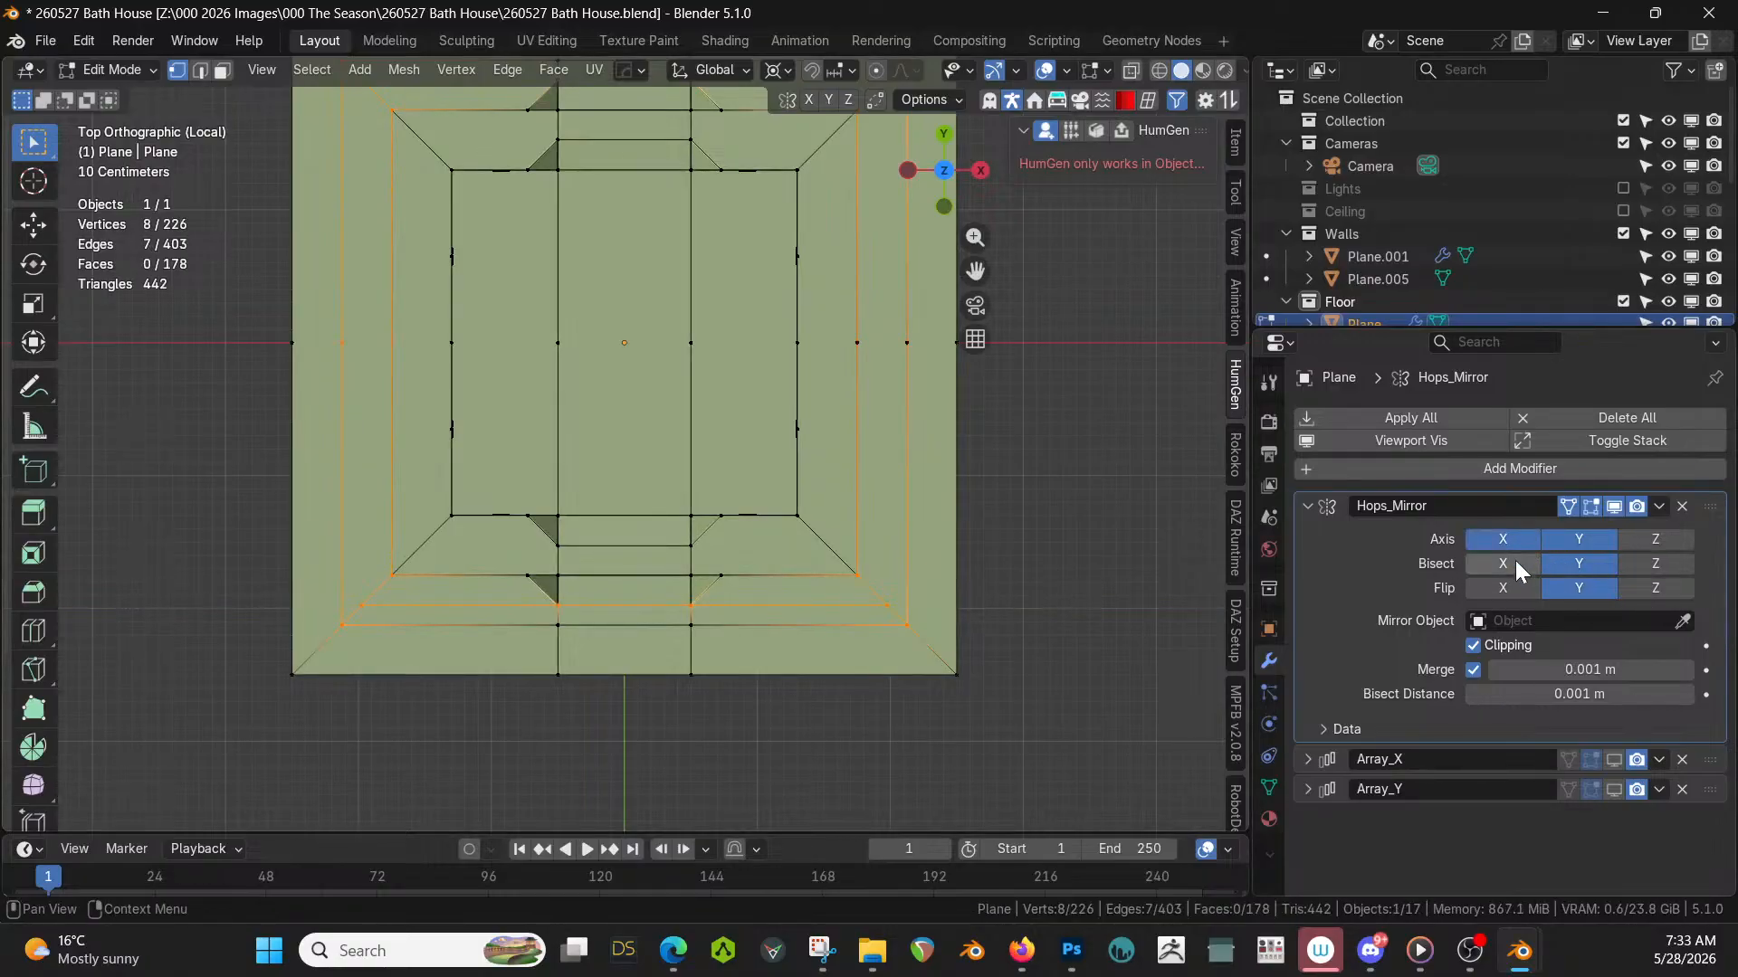
{"action": "left_click", "coordinate": [1515, 563]}
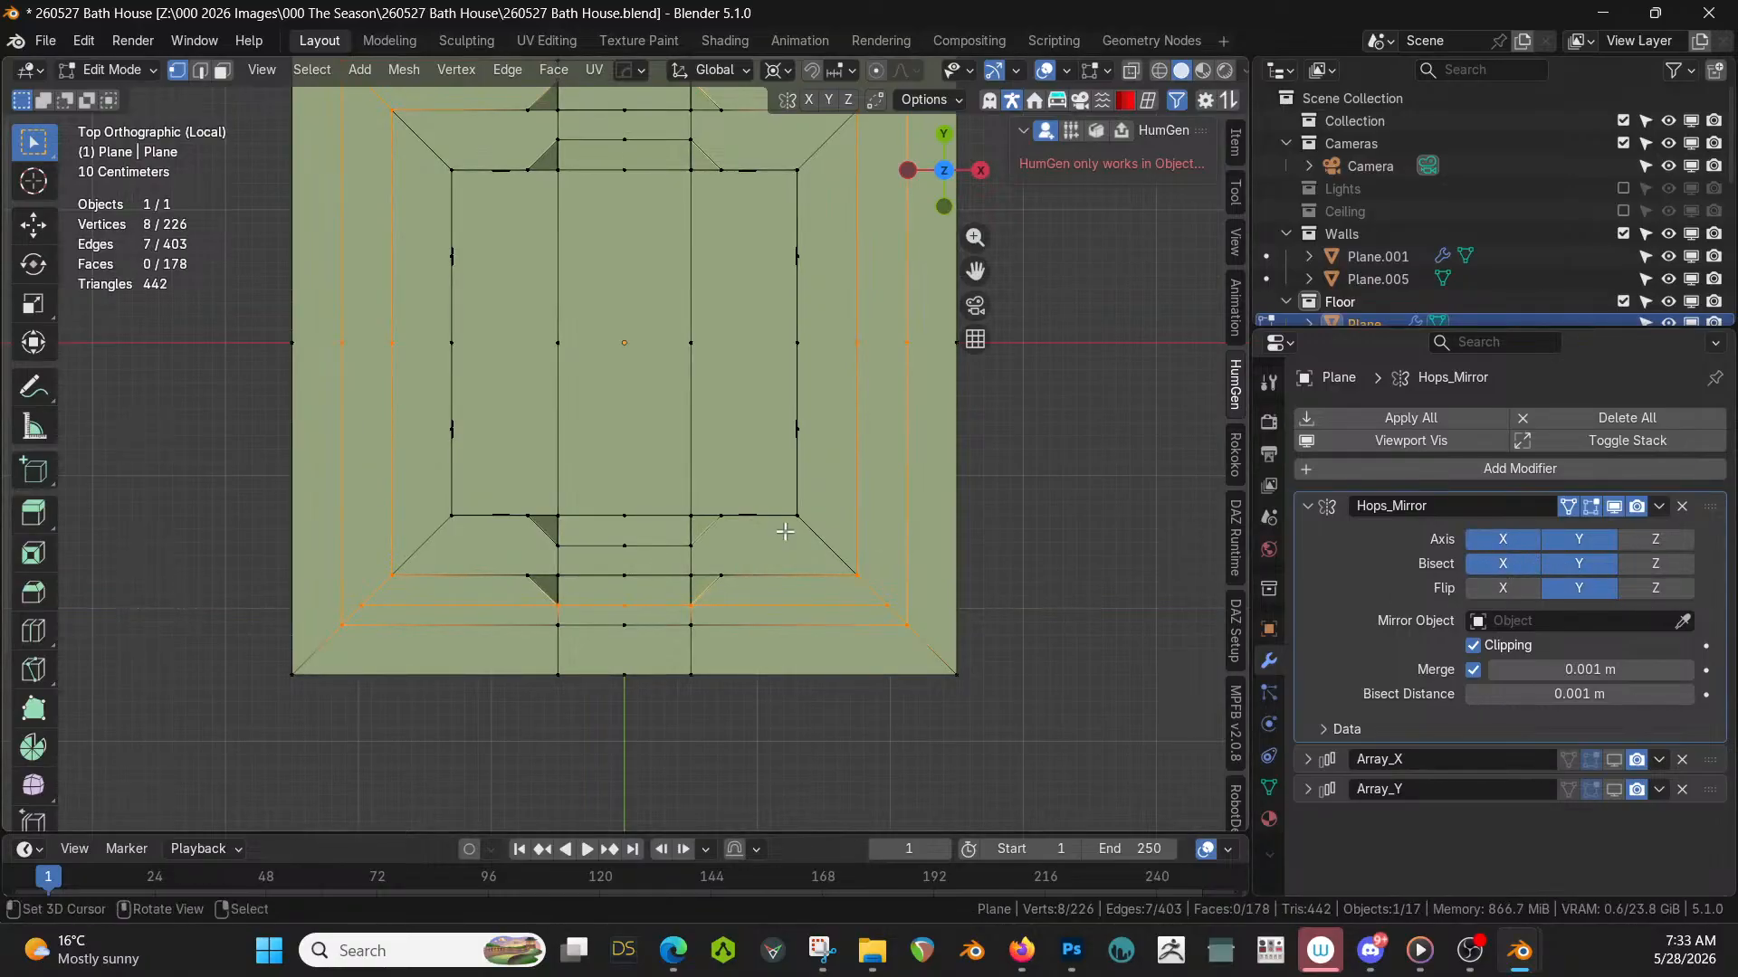
{"action": "middle_click_drag", "start_coordinate": [790, 529], "coordinate": [803, 615], "text": "shift"}
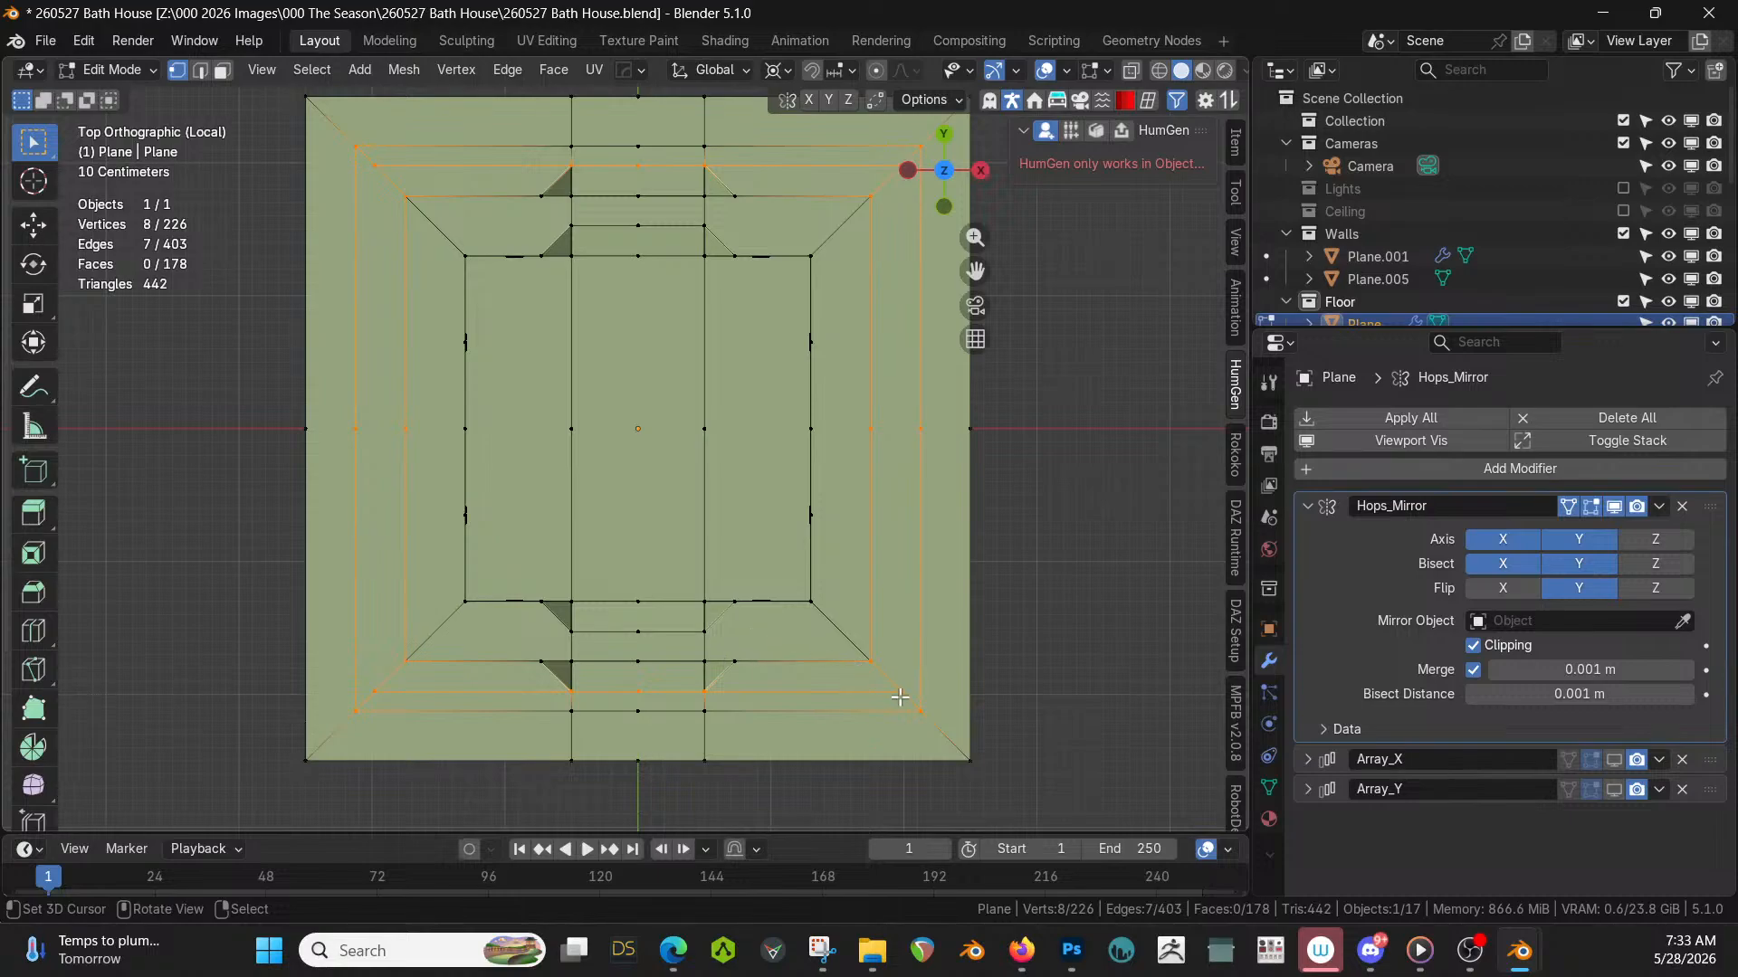
{"action": "key", "text": "k"}
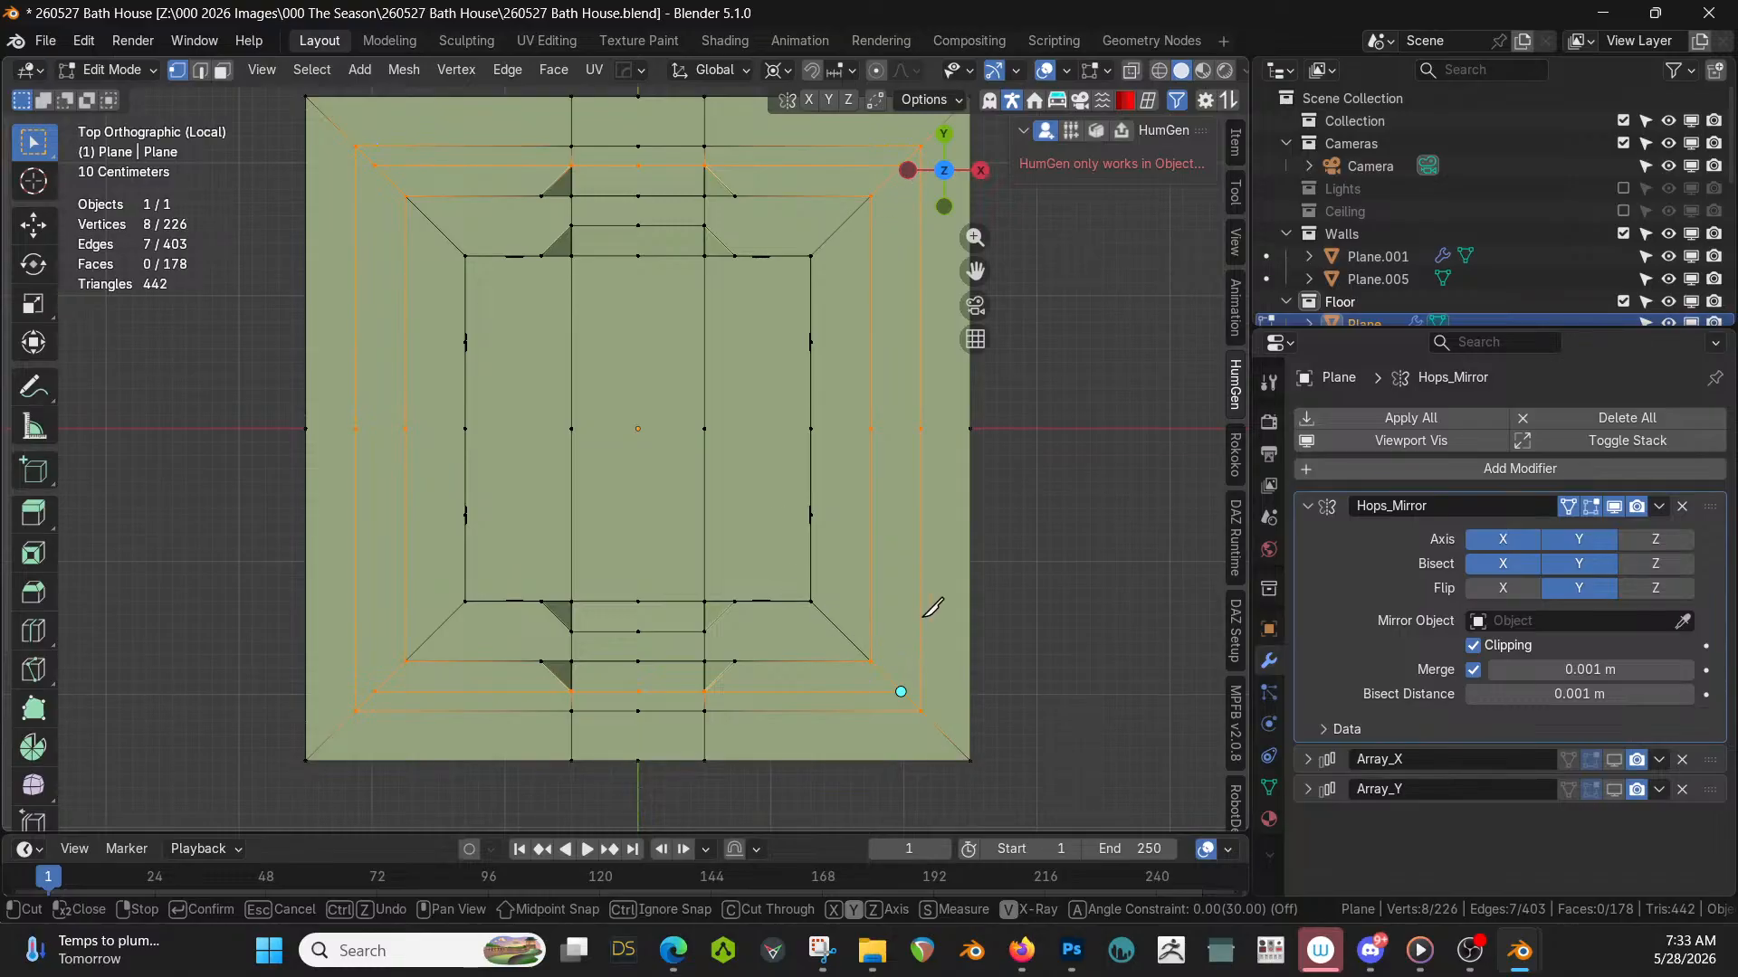
{"action": "left_click", "coordinate": [371, 691]}
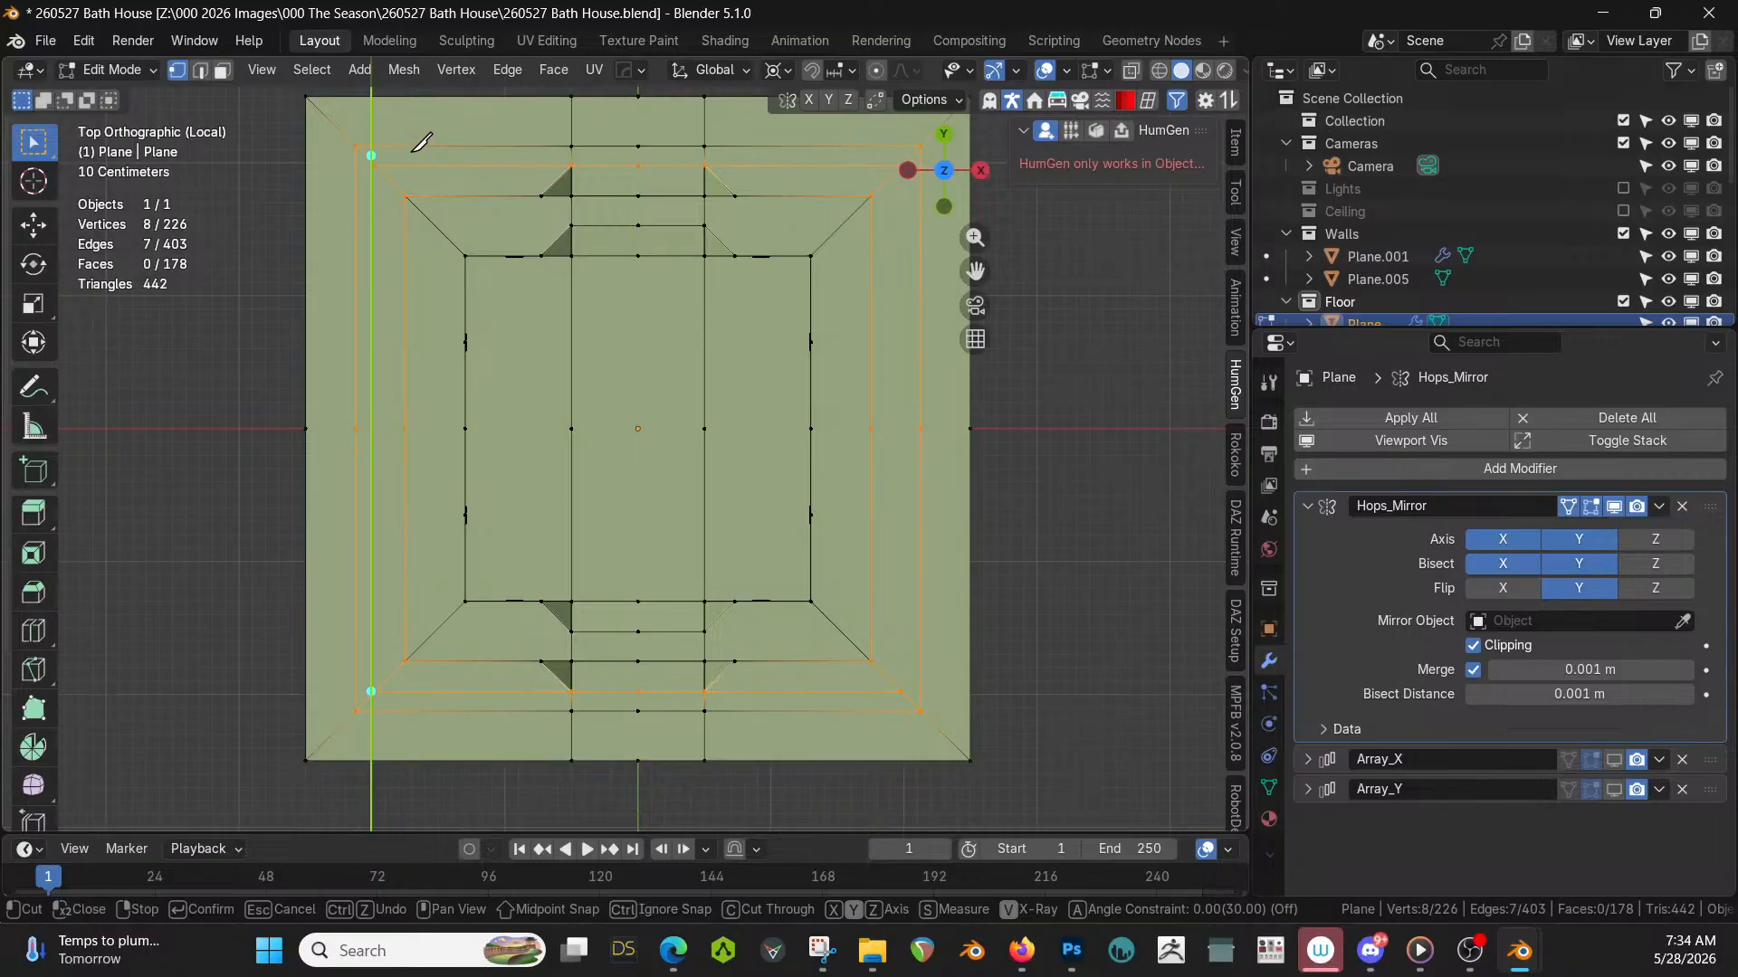
{"action": "key", "text": "Escape"}
Return the floor to Object Mode and apply its Hops_Mirror modifier.
{"action": "middle_click_drag", "start_coordinate": [547, 517], "coordinate": [587, 587], "text": "shift"}
{"action": "key", "text": "Tab"}
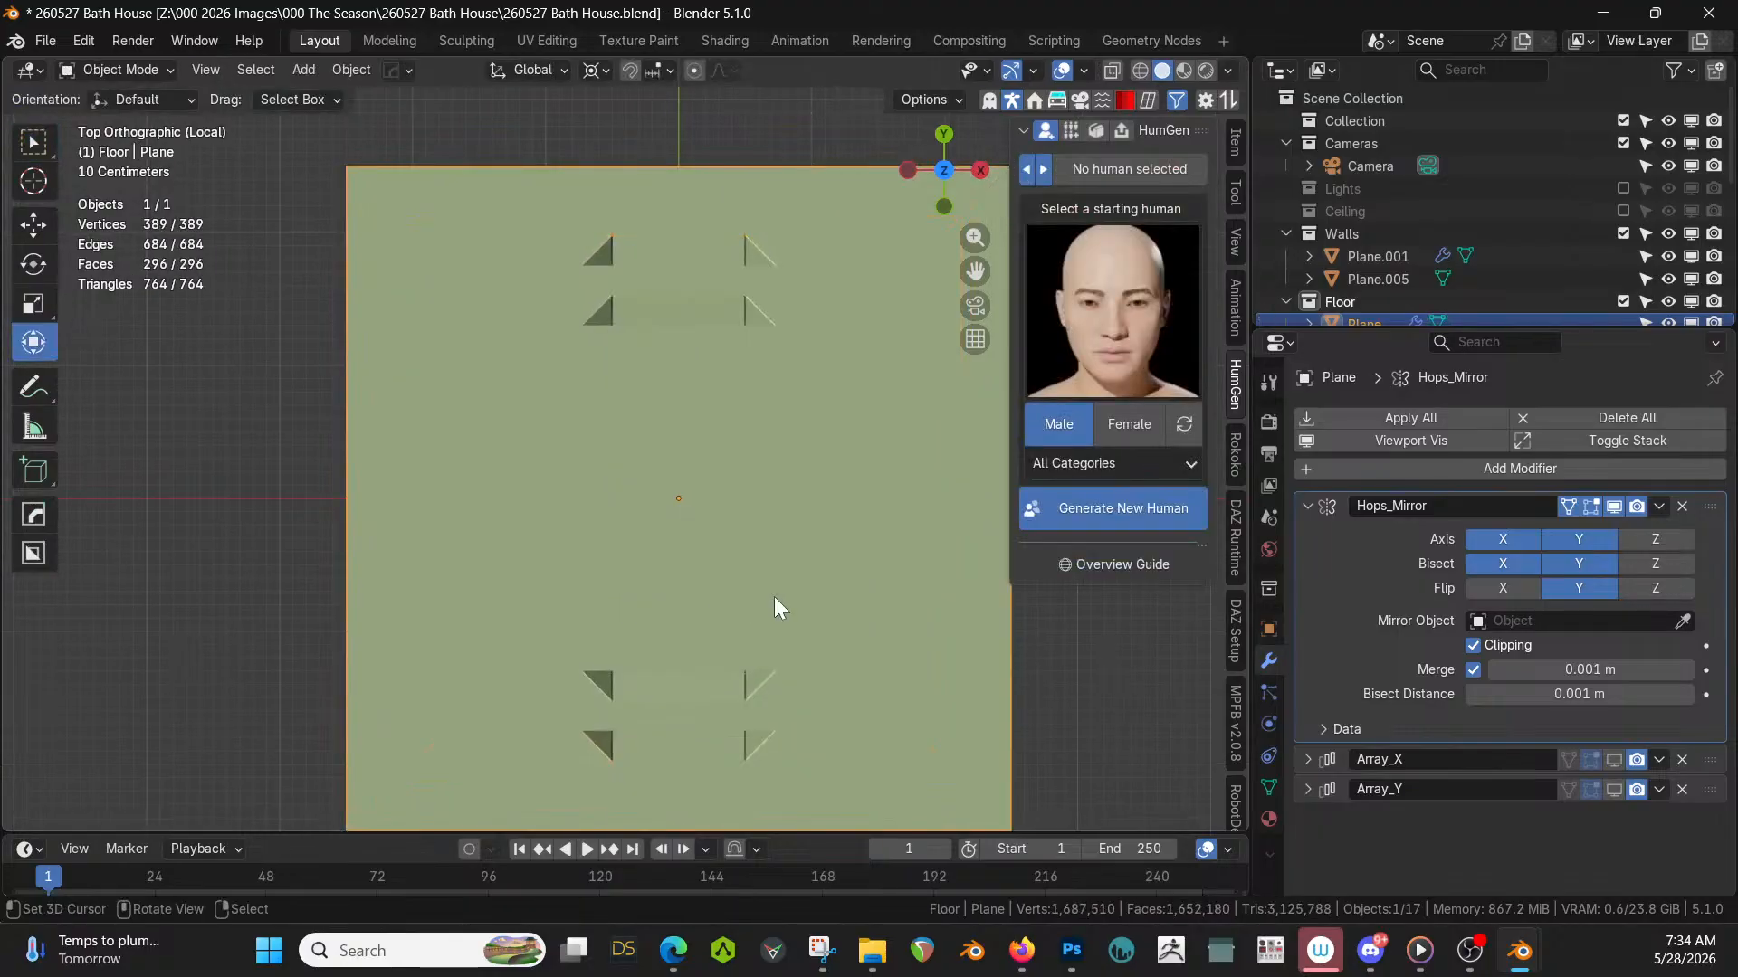
{"action": "key", "text": "ctrl+a"}
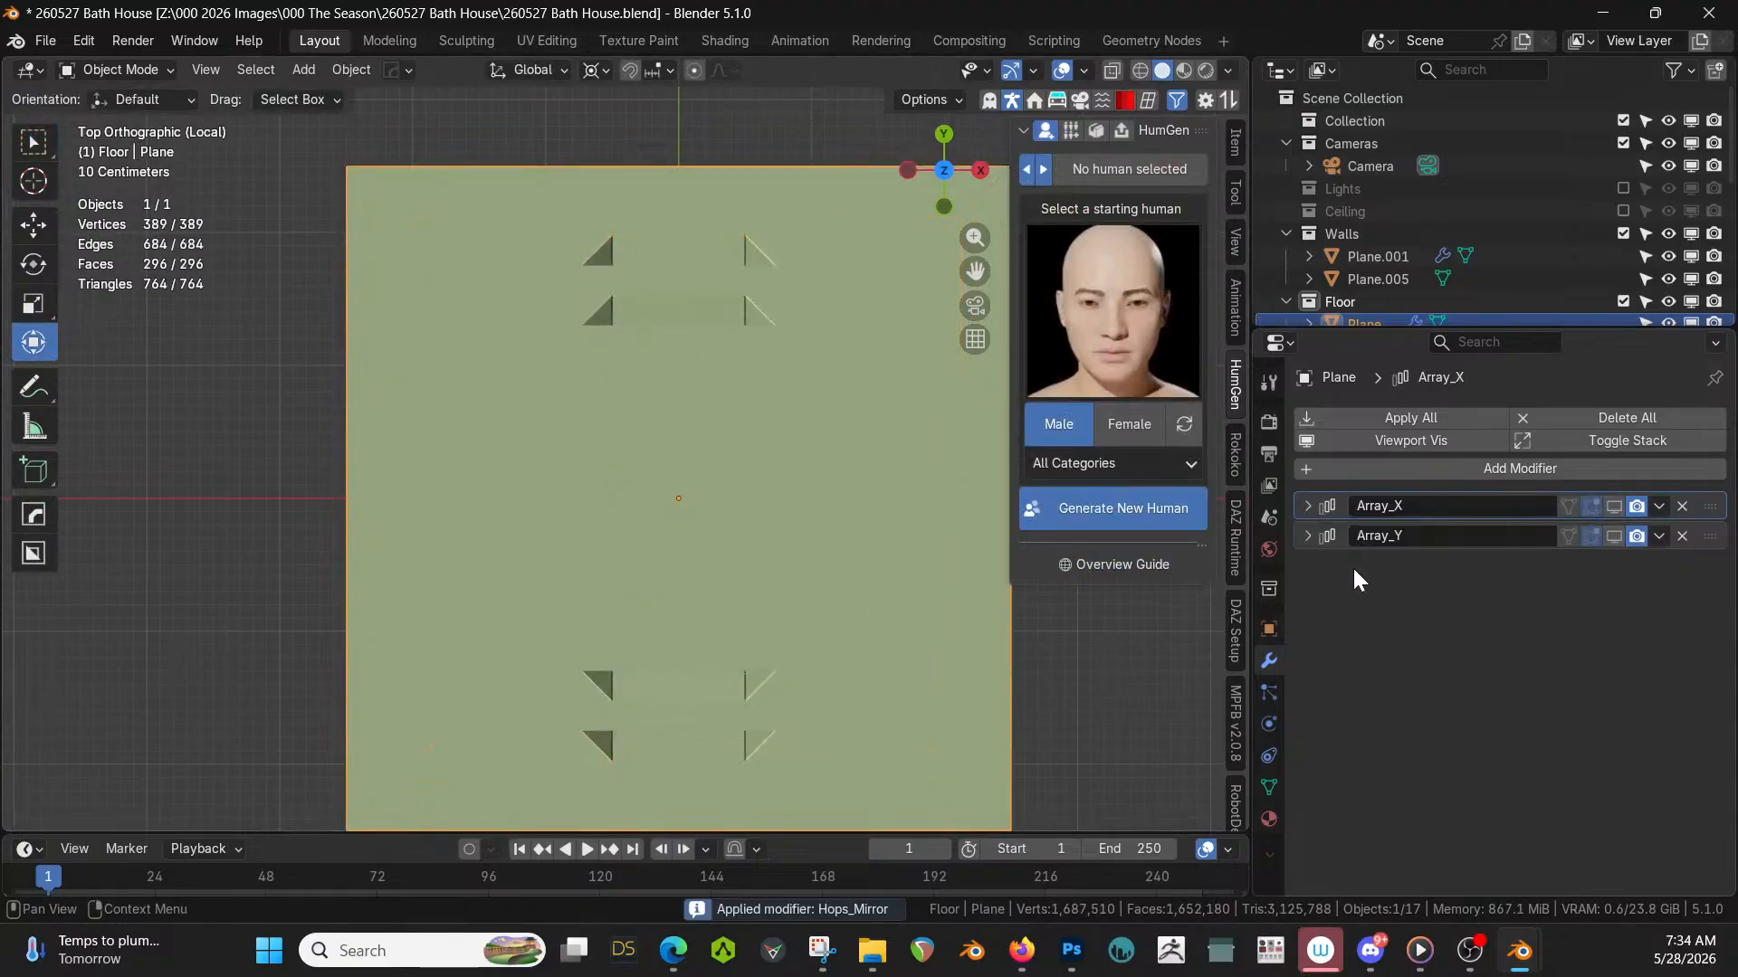
Add a new mirror modifier to the floor, mirroring and bisecting across the X and Y axes with Y flipped.
{"action": "key", "text": "alt+x"}
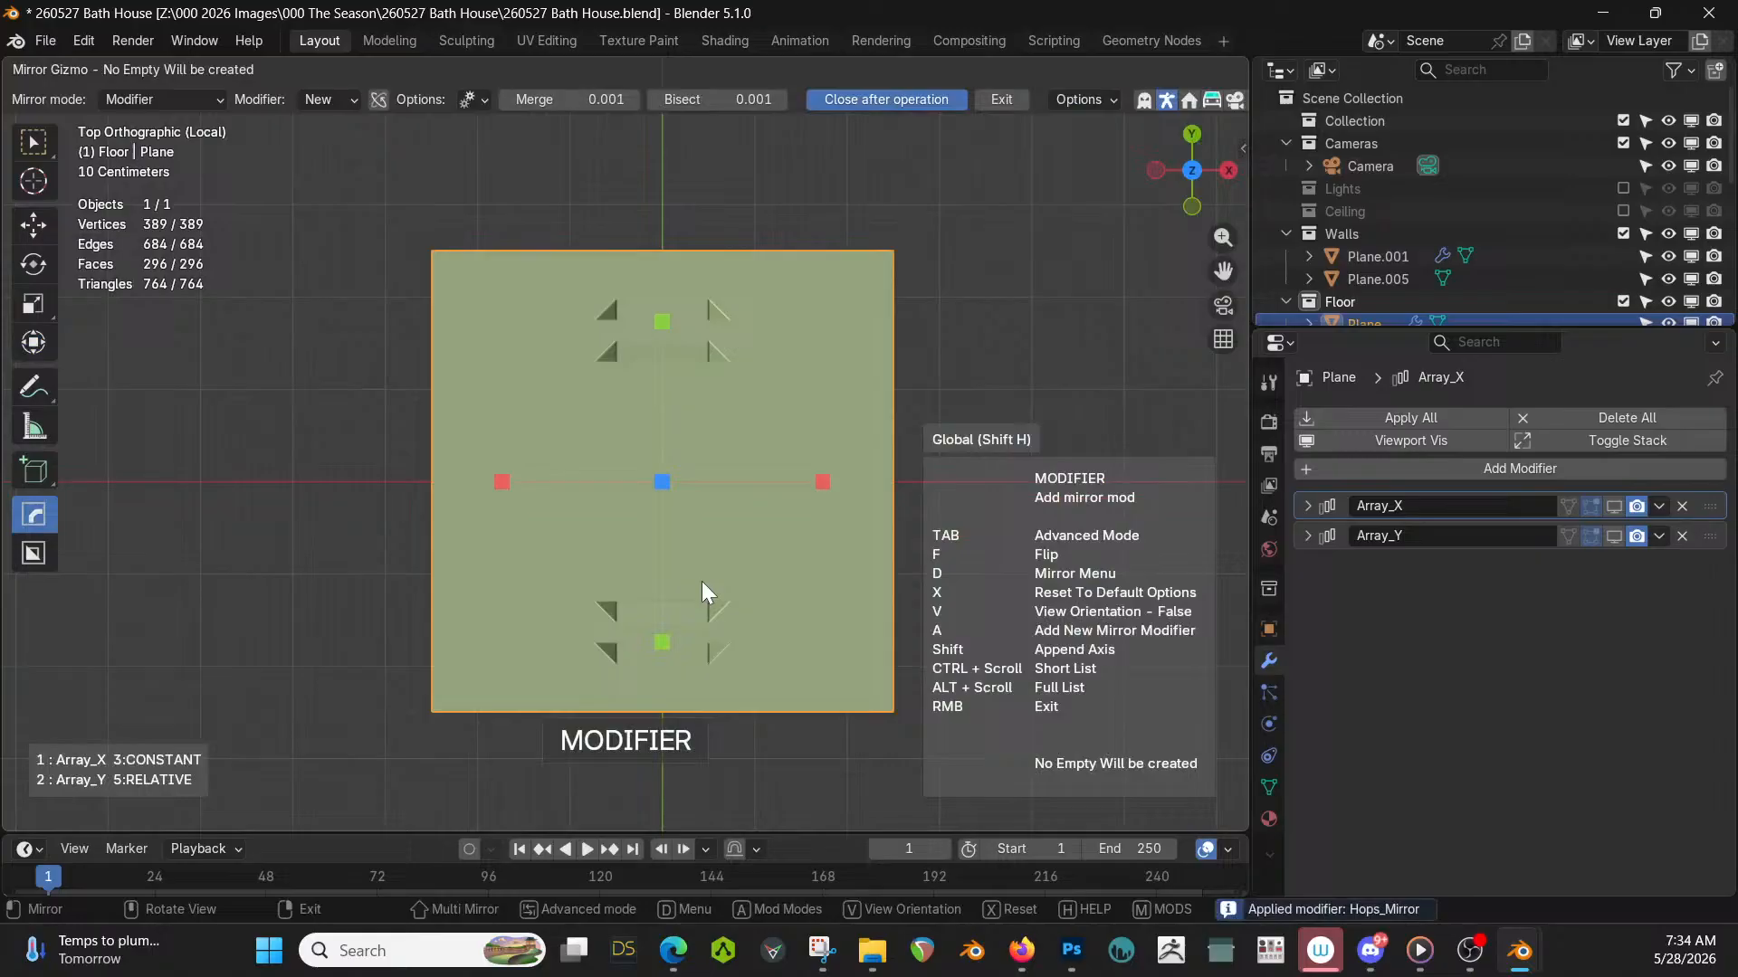
{"action": "left_click", "coordinate": [826, 481]}
{"action": "key", "text": "alt+x"}
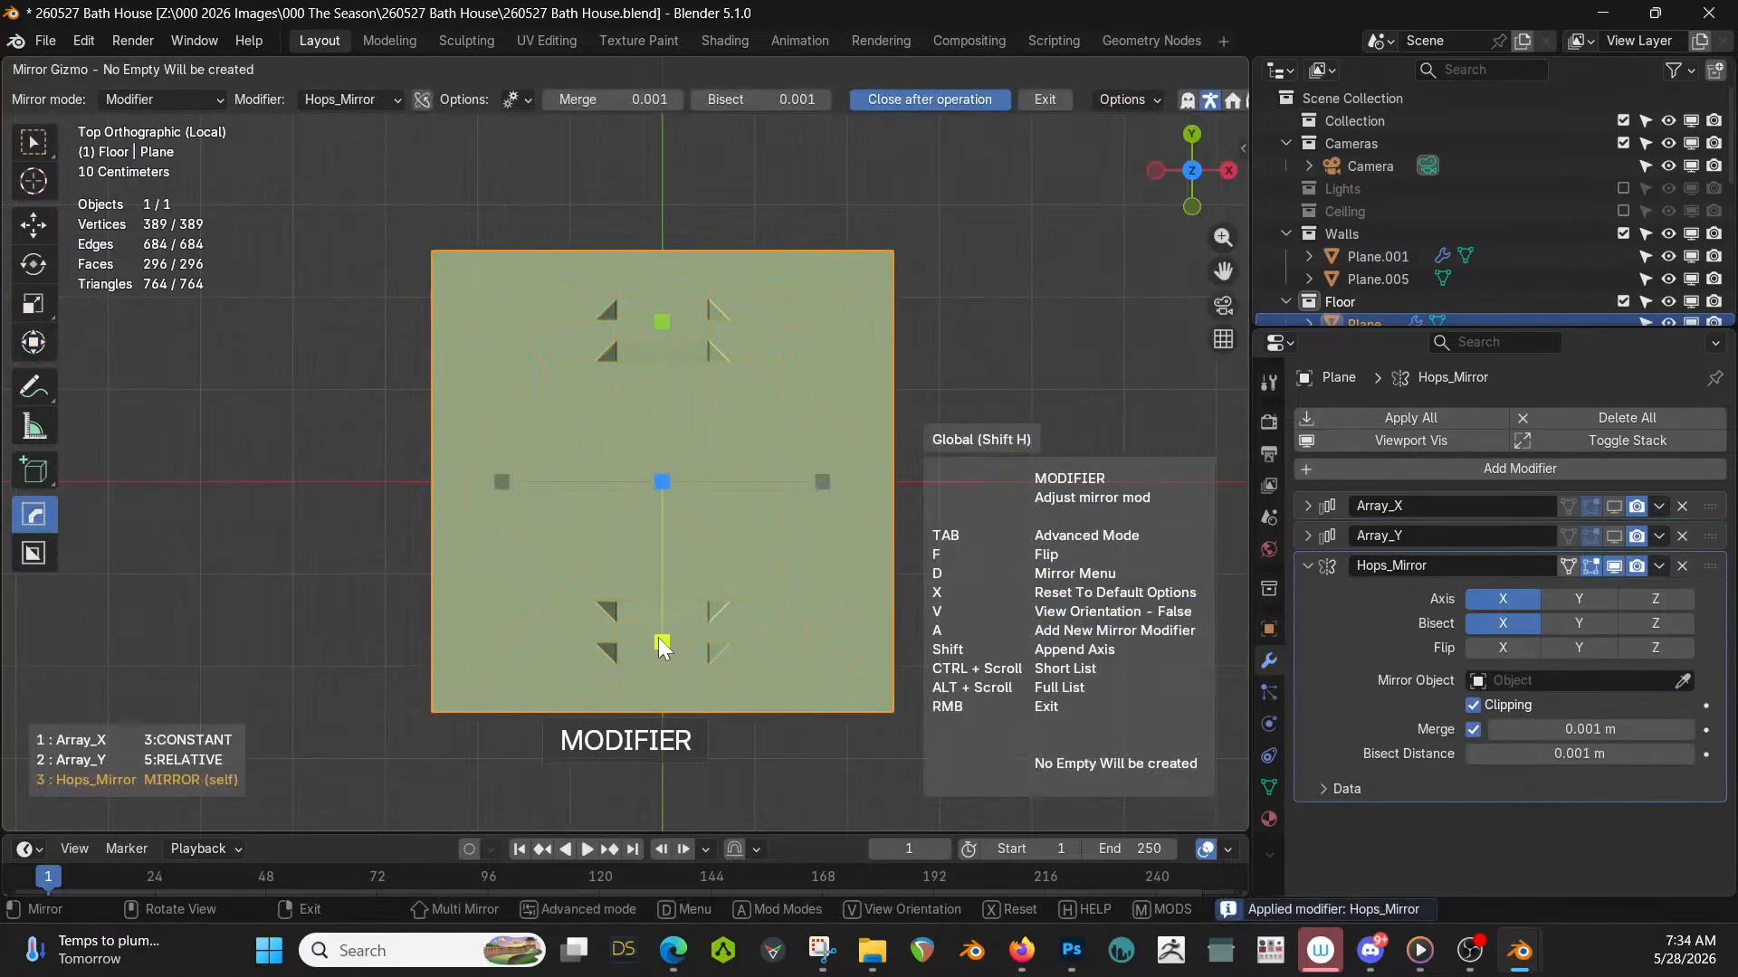
{"action": "left_click", "coordinate": [659, 640]}
In Edit Mode, knife a straight cut along Y in the +X border strip, joining the inner cut's two corner vertices.
{"action": "key", "text": "Tab"}
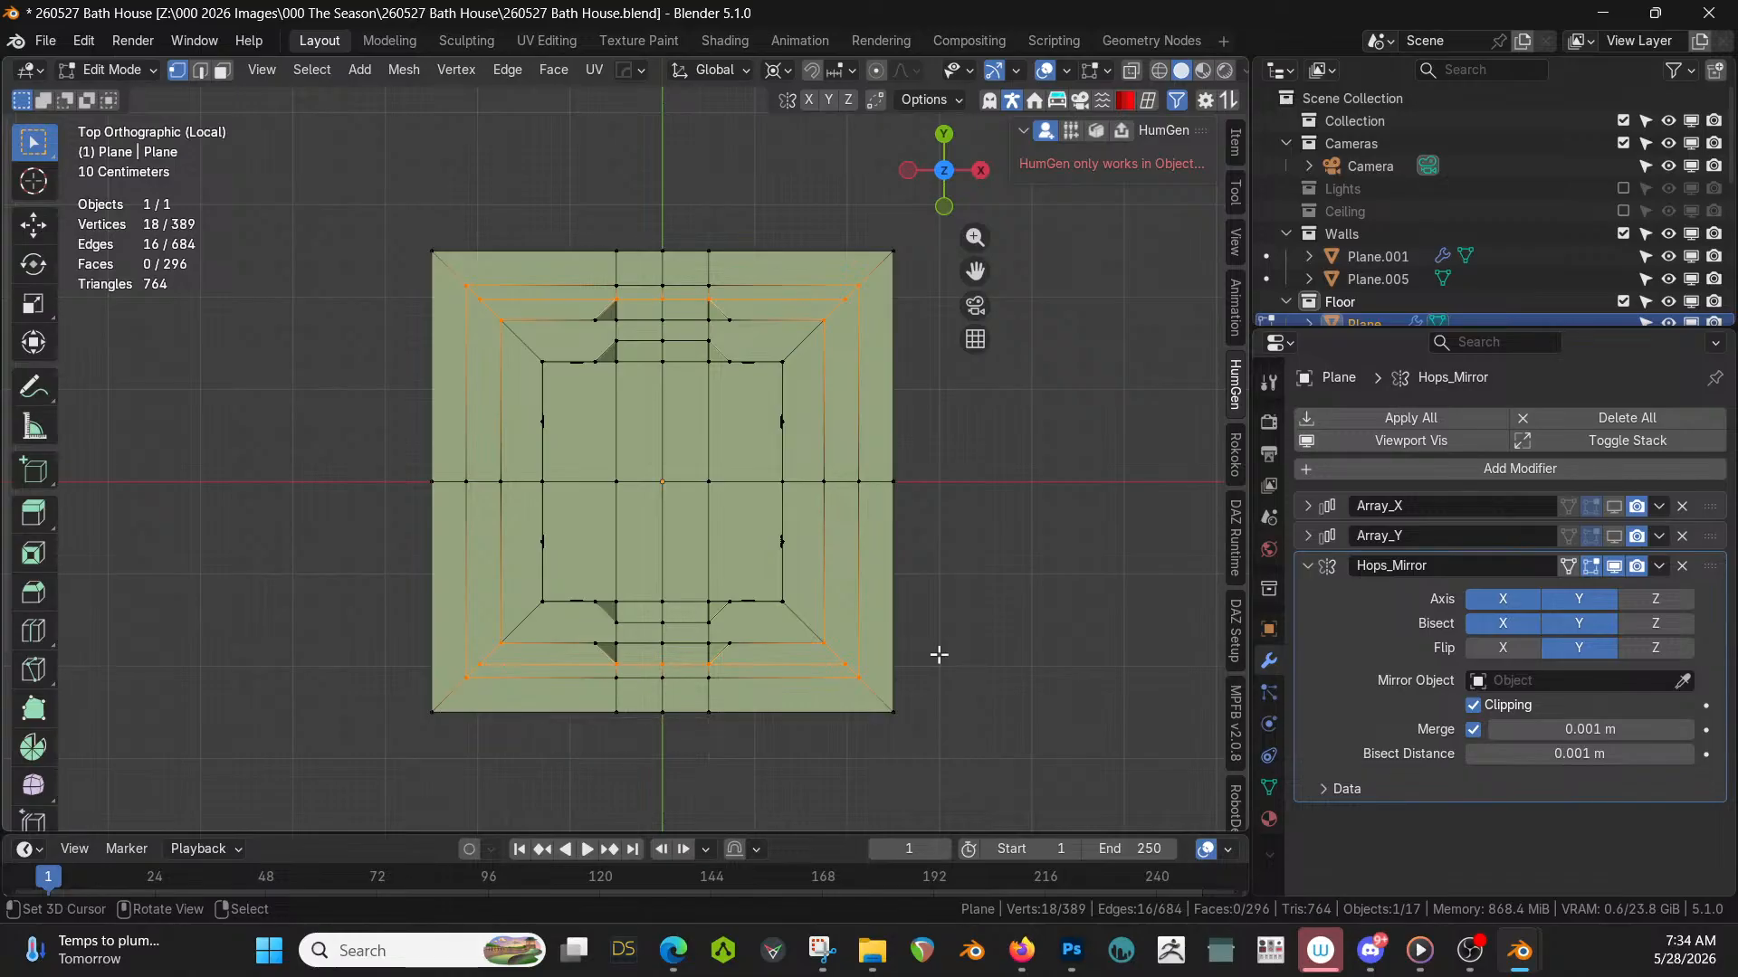
{"action": "scroll", "coordinate": [939, 654], "scroll_direction": "up", "scroll_amount": 1}
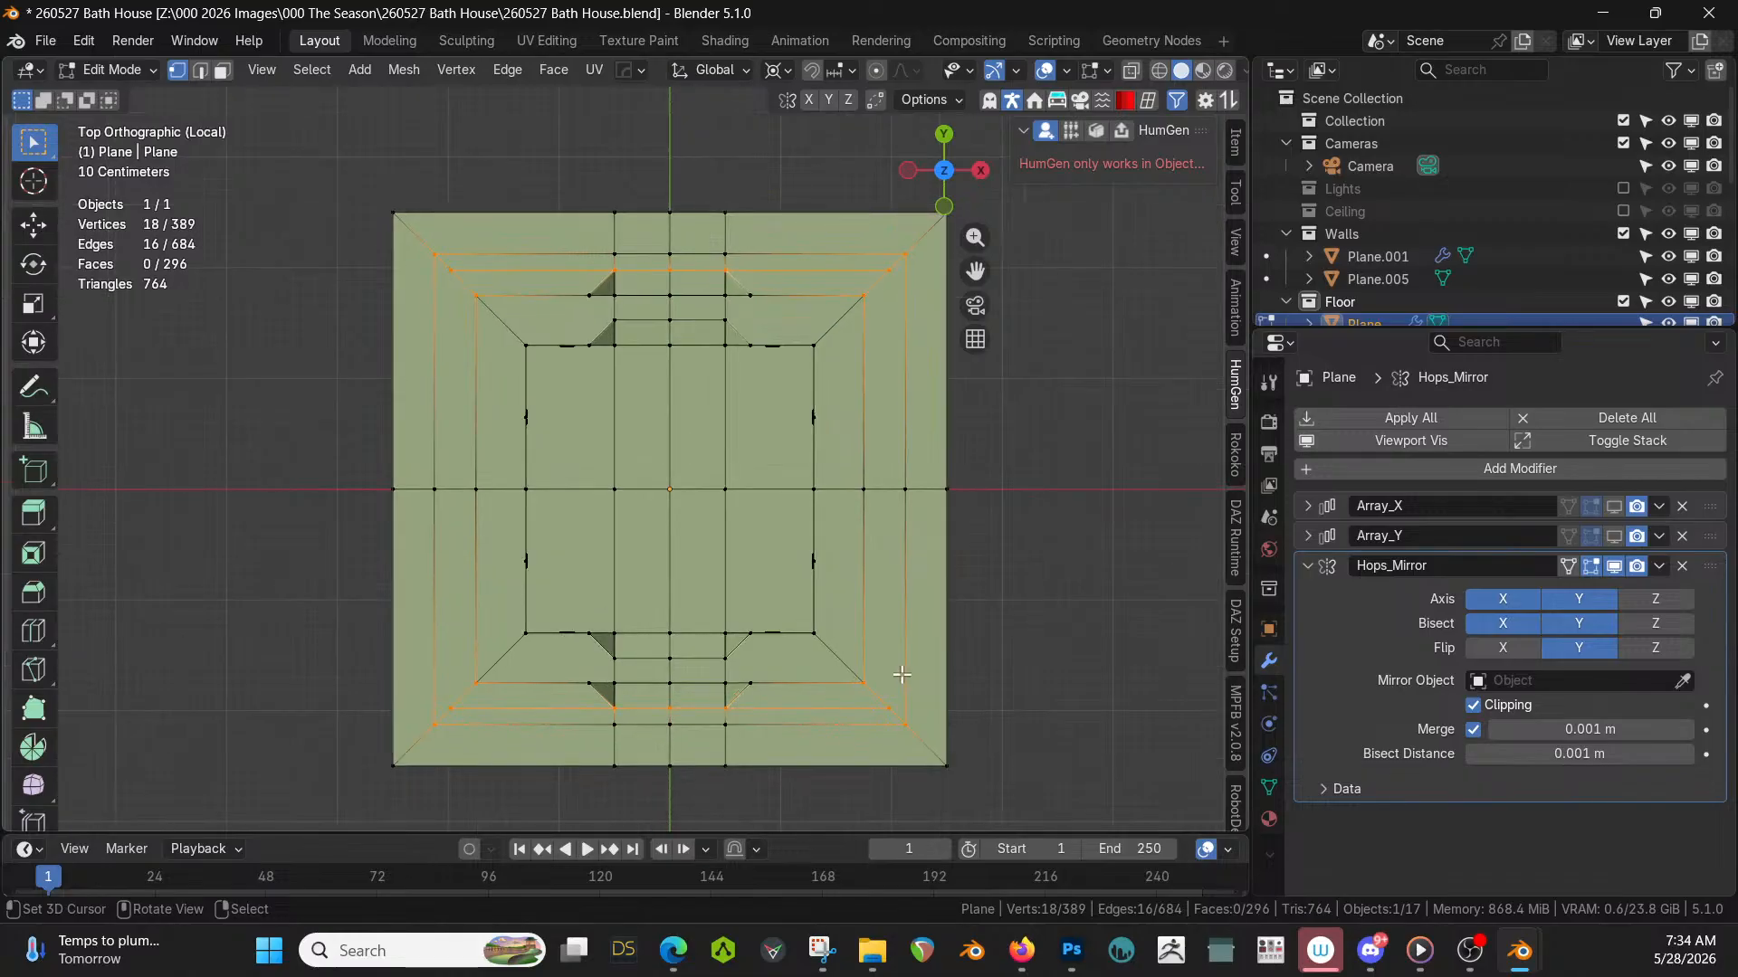
{"action": "key", "text": "k"}
{"action": "left_click", "coordinate": [889, 709]}
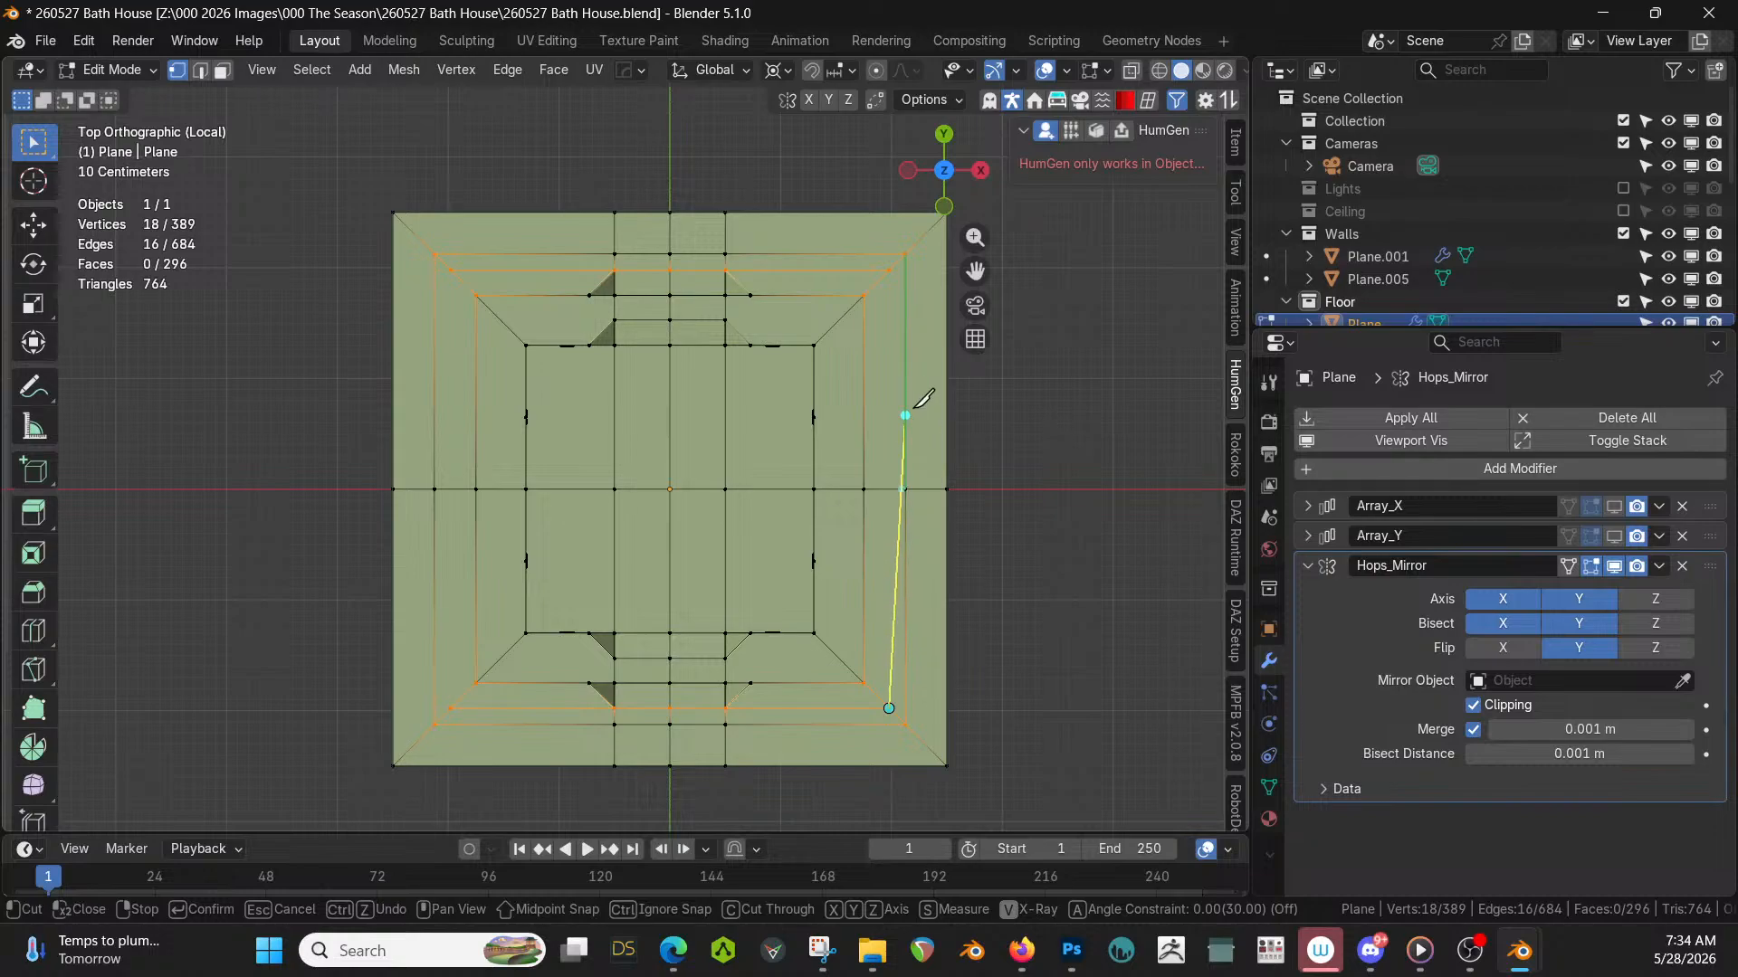
{"action": "left_click", "coordinate": [888, 268]}
{"action": "key", "text": "Return"}
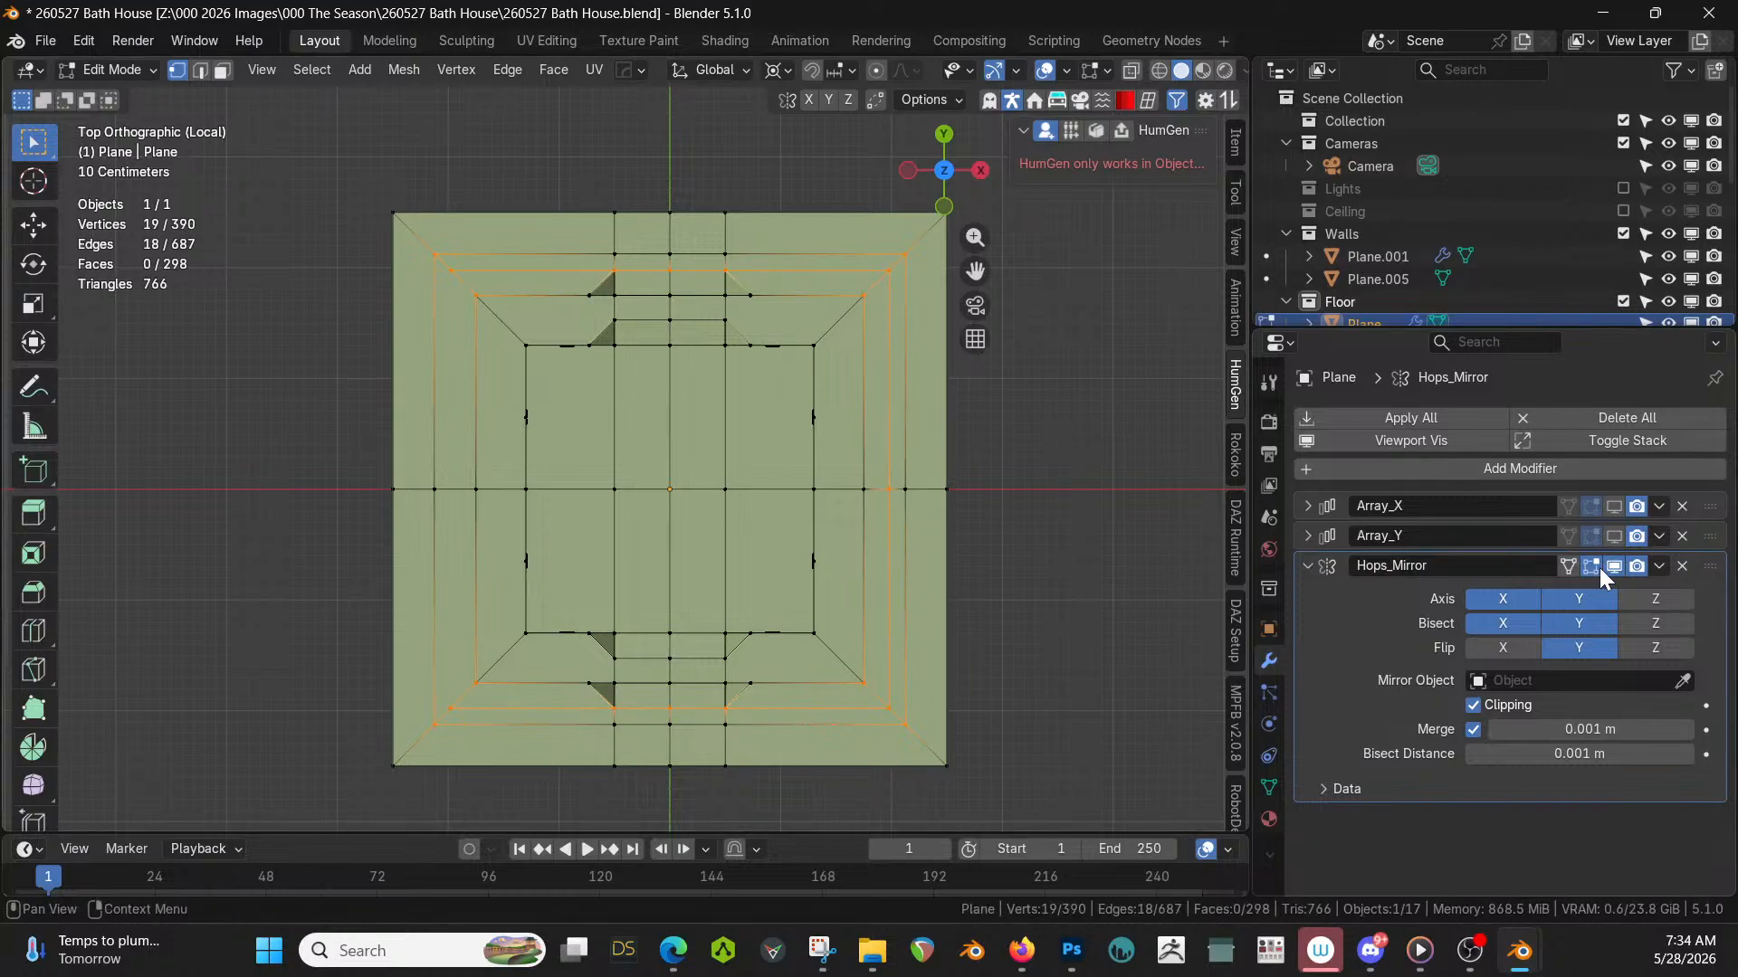
Show the Hops_Mirror result on the editing cage and move that modifier above Array_X and Array_Y.
{"action": "left_click", "coordinate": [1567, 565]}
{"action": "left_click_drag", "start_coordinate": [1706, 576], "coordinate": [1707, 502]}
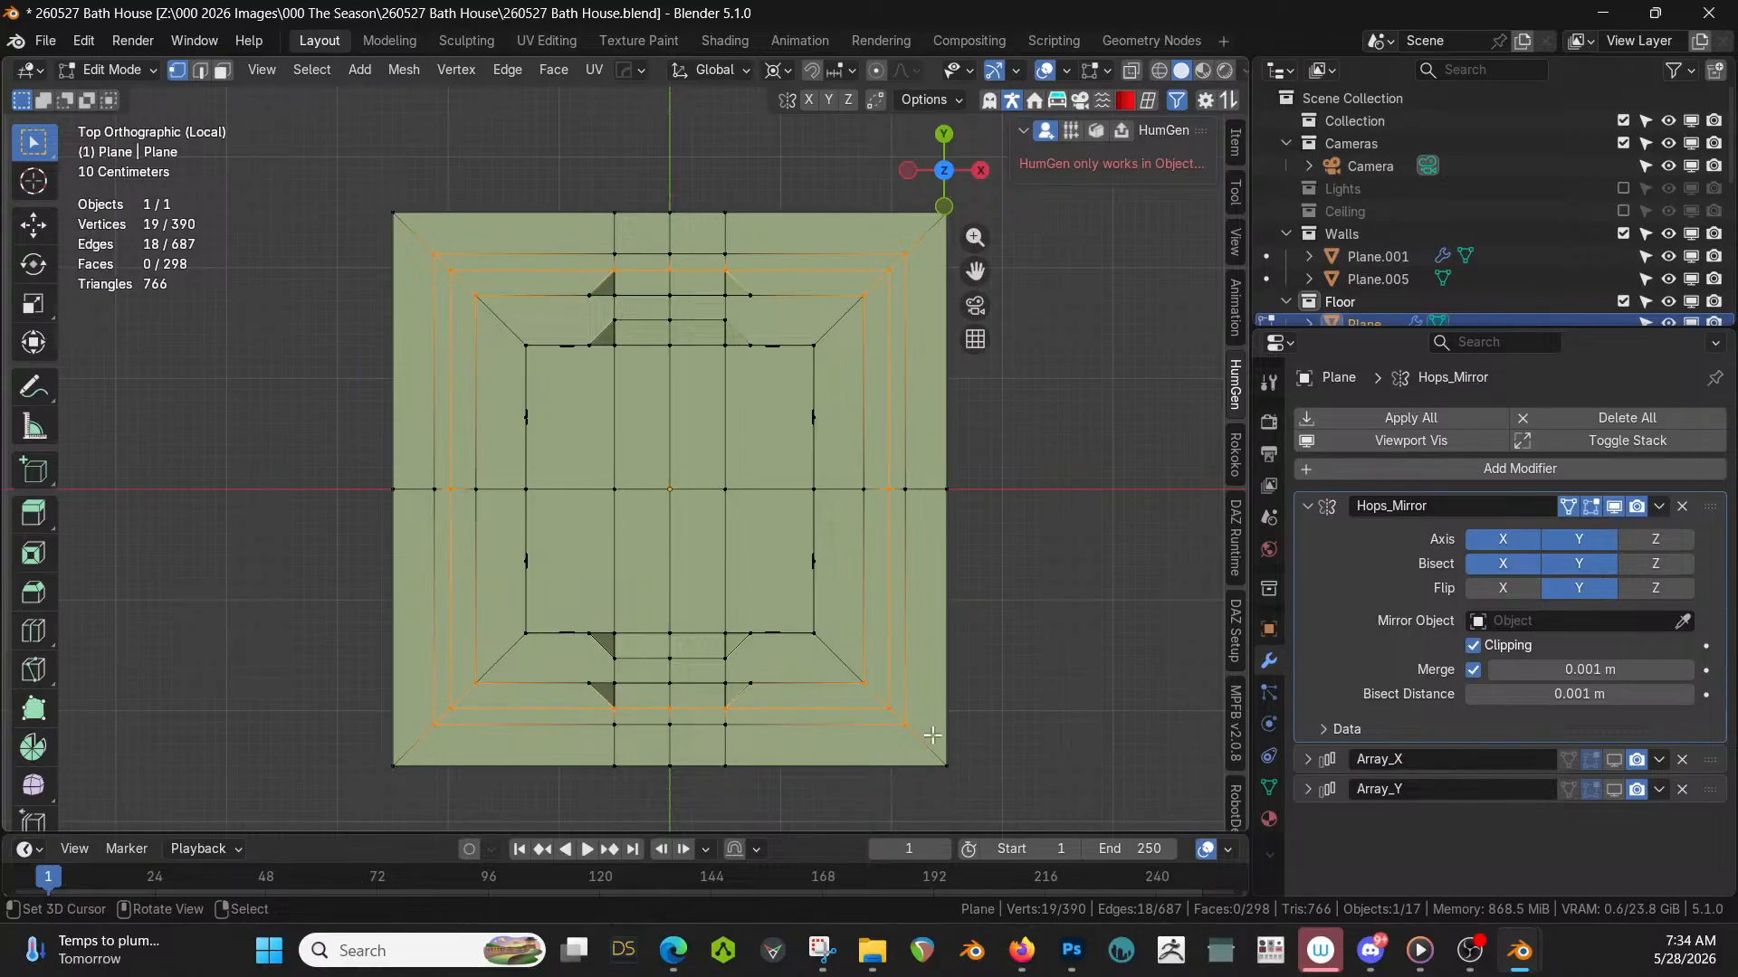
Turn the corner vertex of the newly cut border loop into a 16-segment circle with radius about 0.082, and use face selection.
{"action": "middle_click_drag", "start_coordinate": [932, 734], "coordinate": [841, 621]}
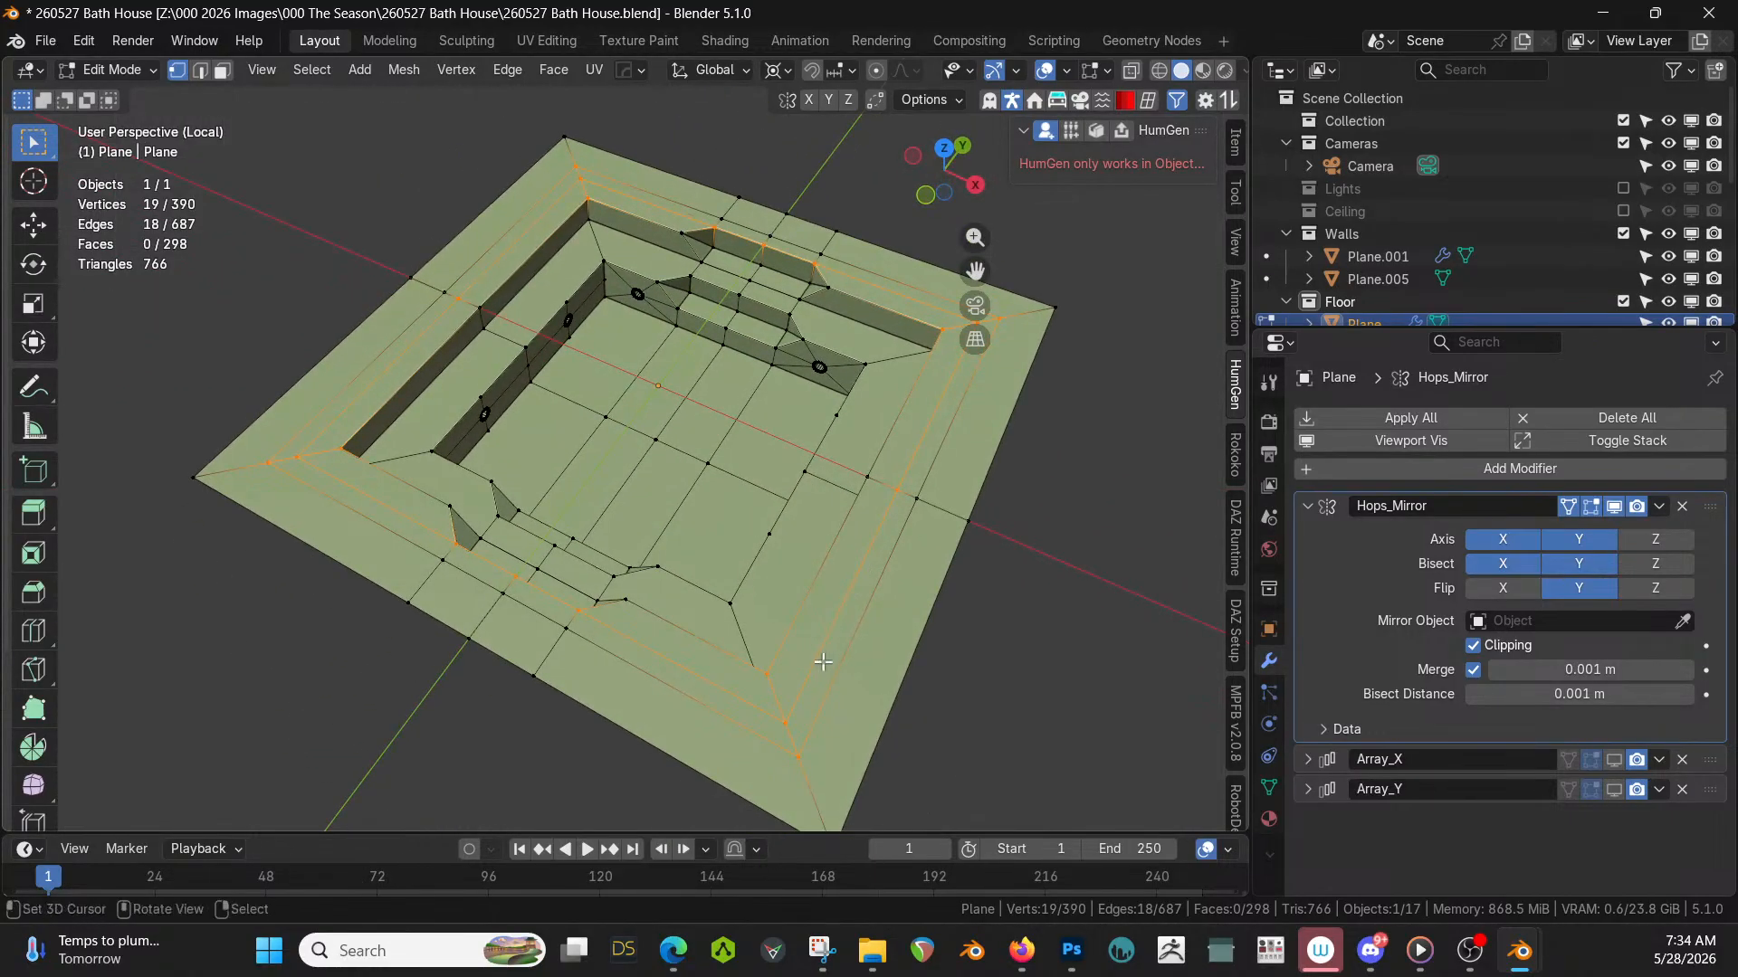
{"action": "left_click", "coordinate": [792, 716]}
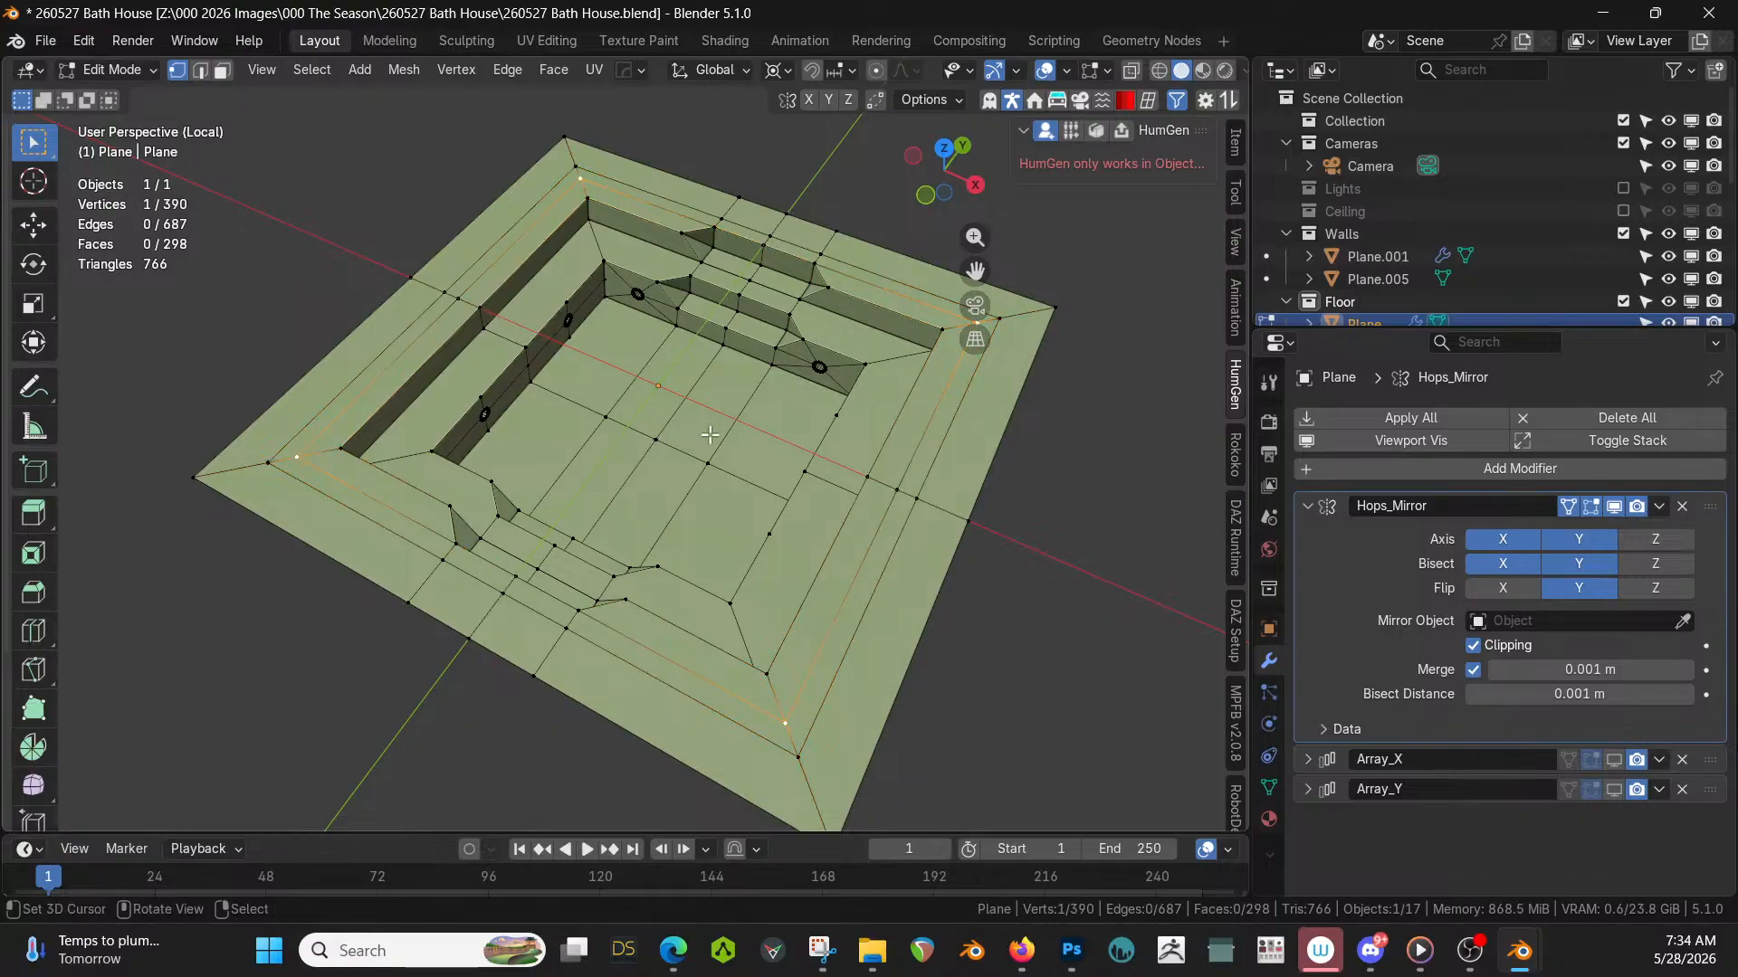
{"action": "middle_click_drag", "start_coordinate": [776, 527], "coordinate": [826, 554]}
{"action": "key", "text": "q"}
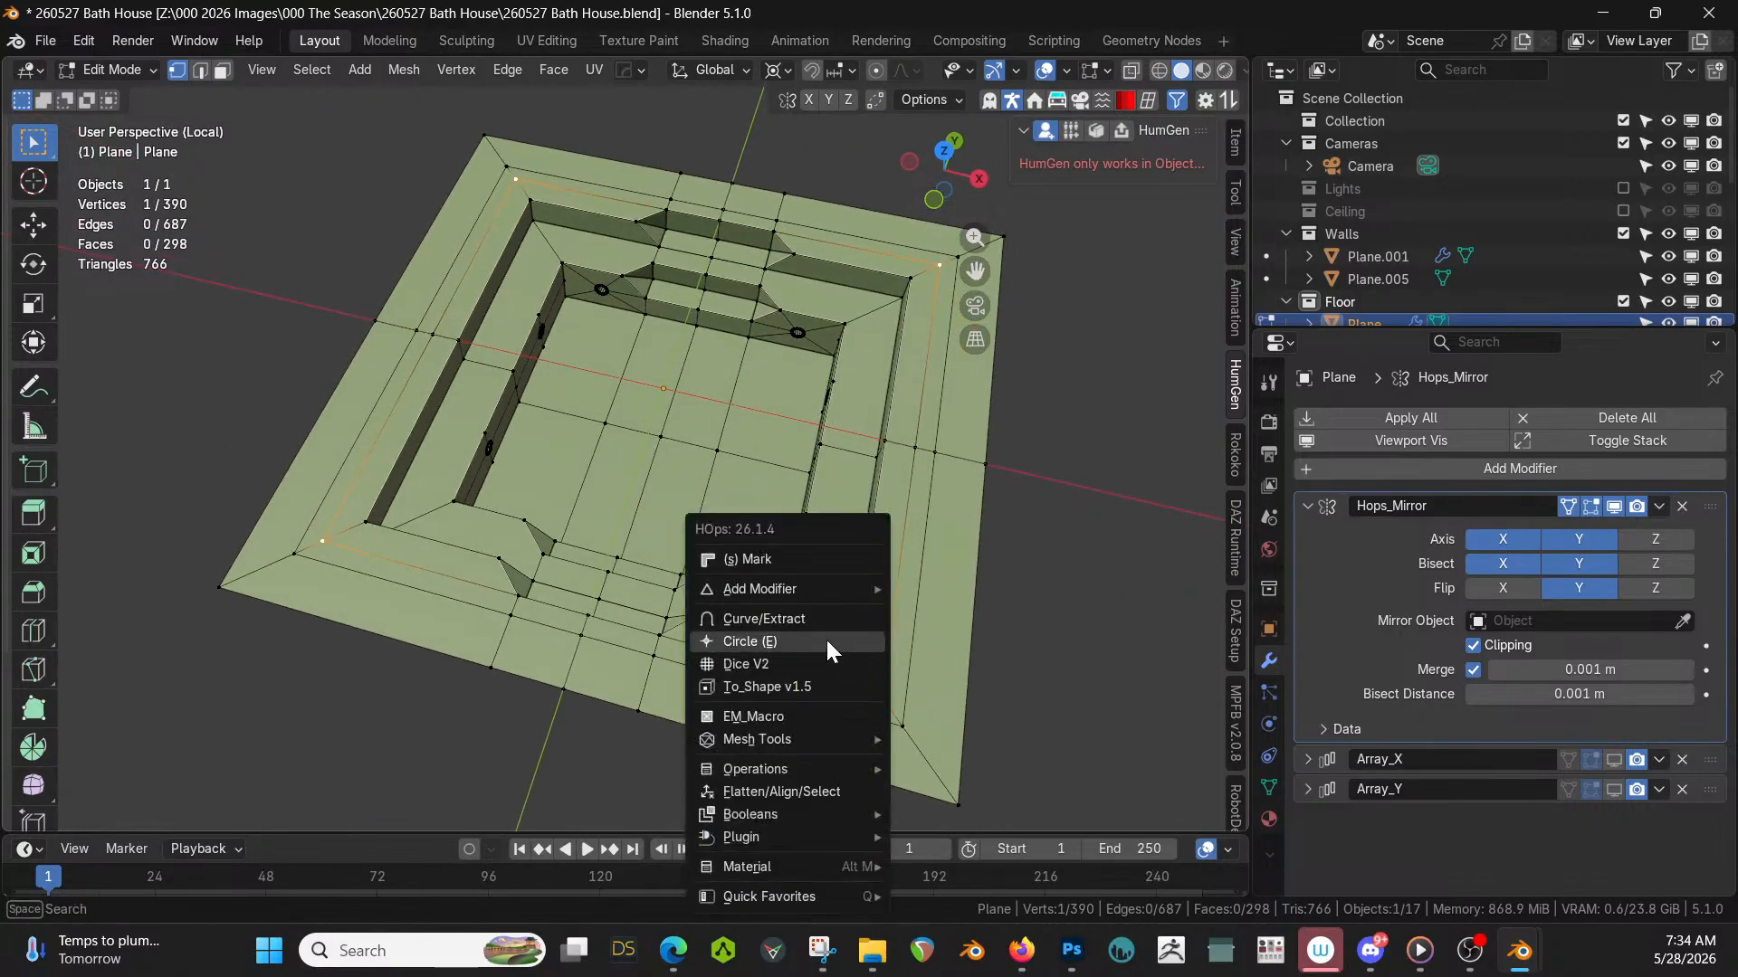
{"action": "left_click", "coordinate": [787, 641]}
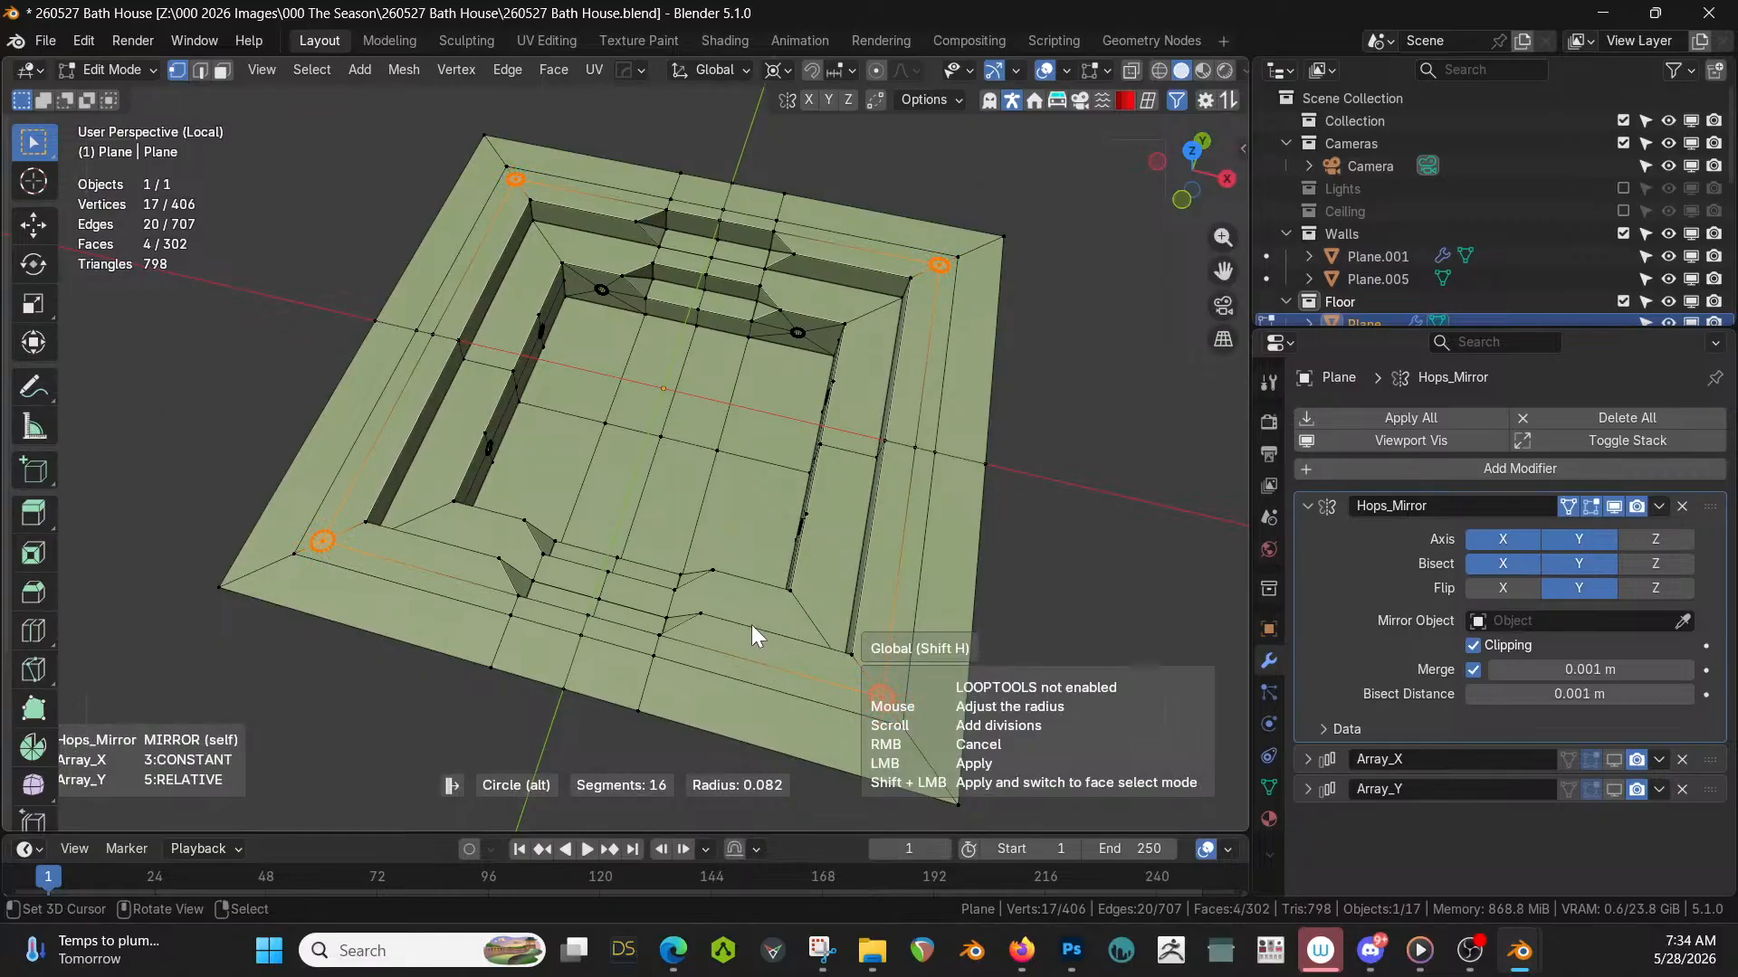
{"action": "left_click", "coordinate": [751, 627]}
{"action": "key", "text": "3"}
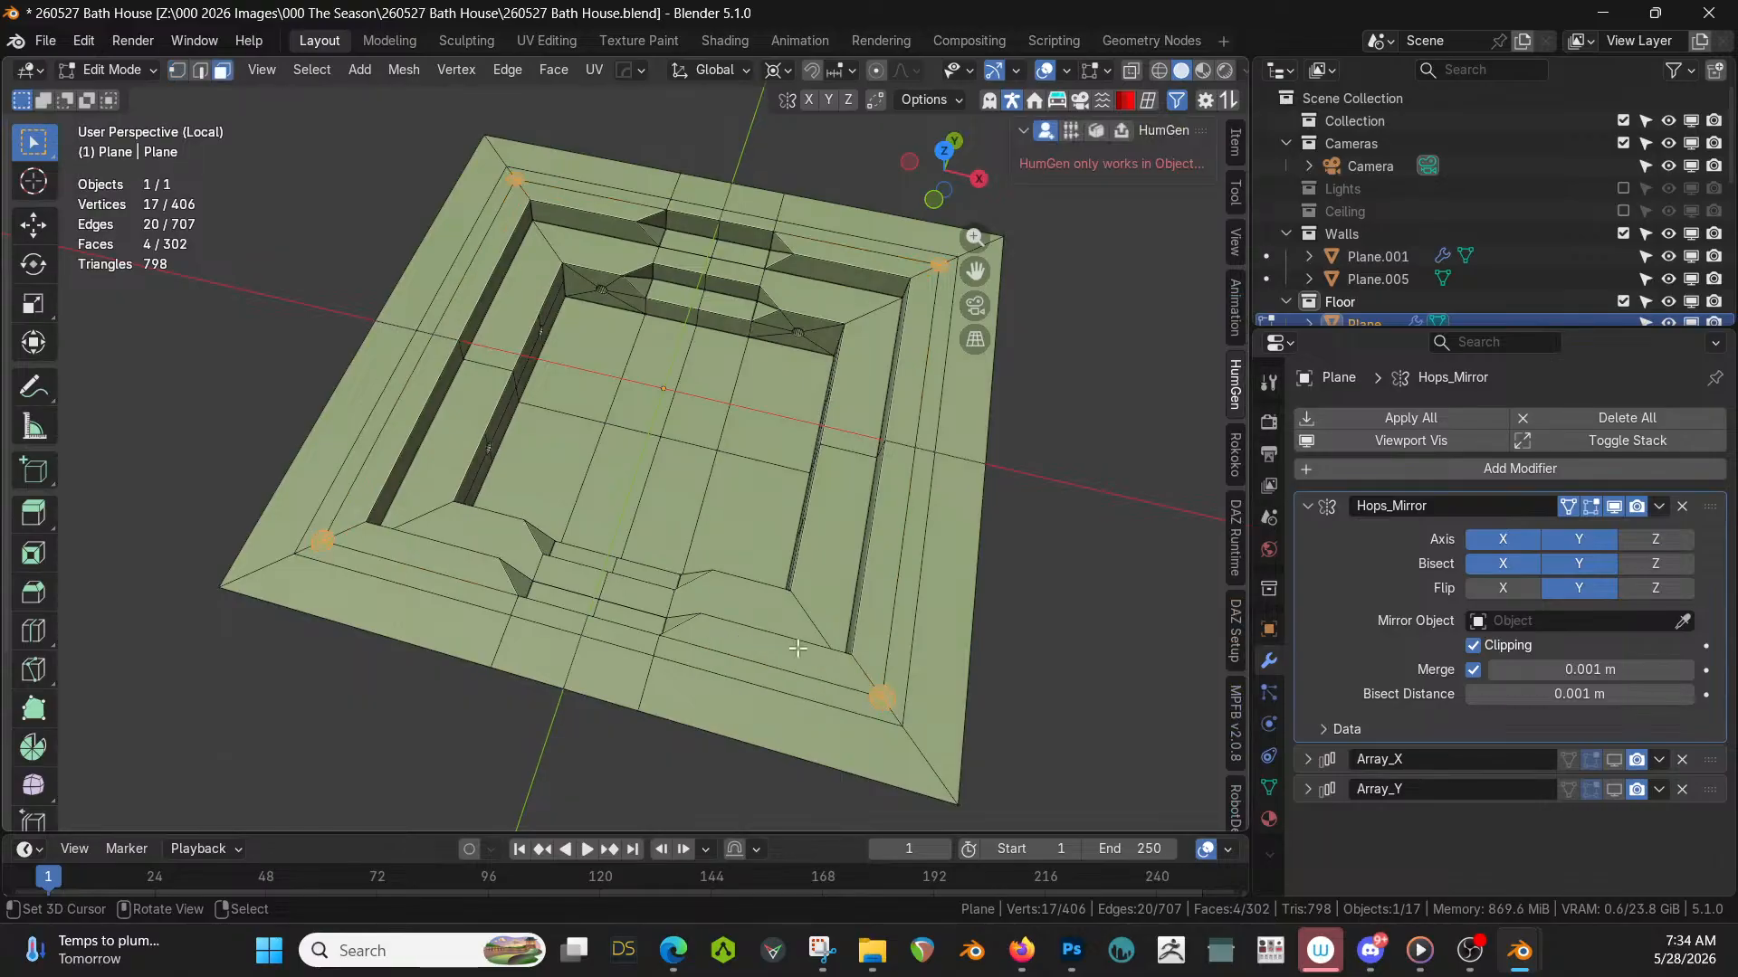
Enable viewport display of the floor's Array_X and Array_Y modifiers in Edit Mode.
{"action": "middle_click_drag", "start_coordinate": [797, 648], "coordinate": [565, 622]}
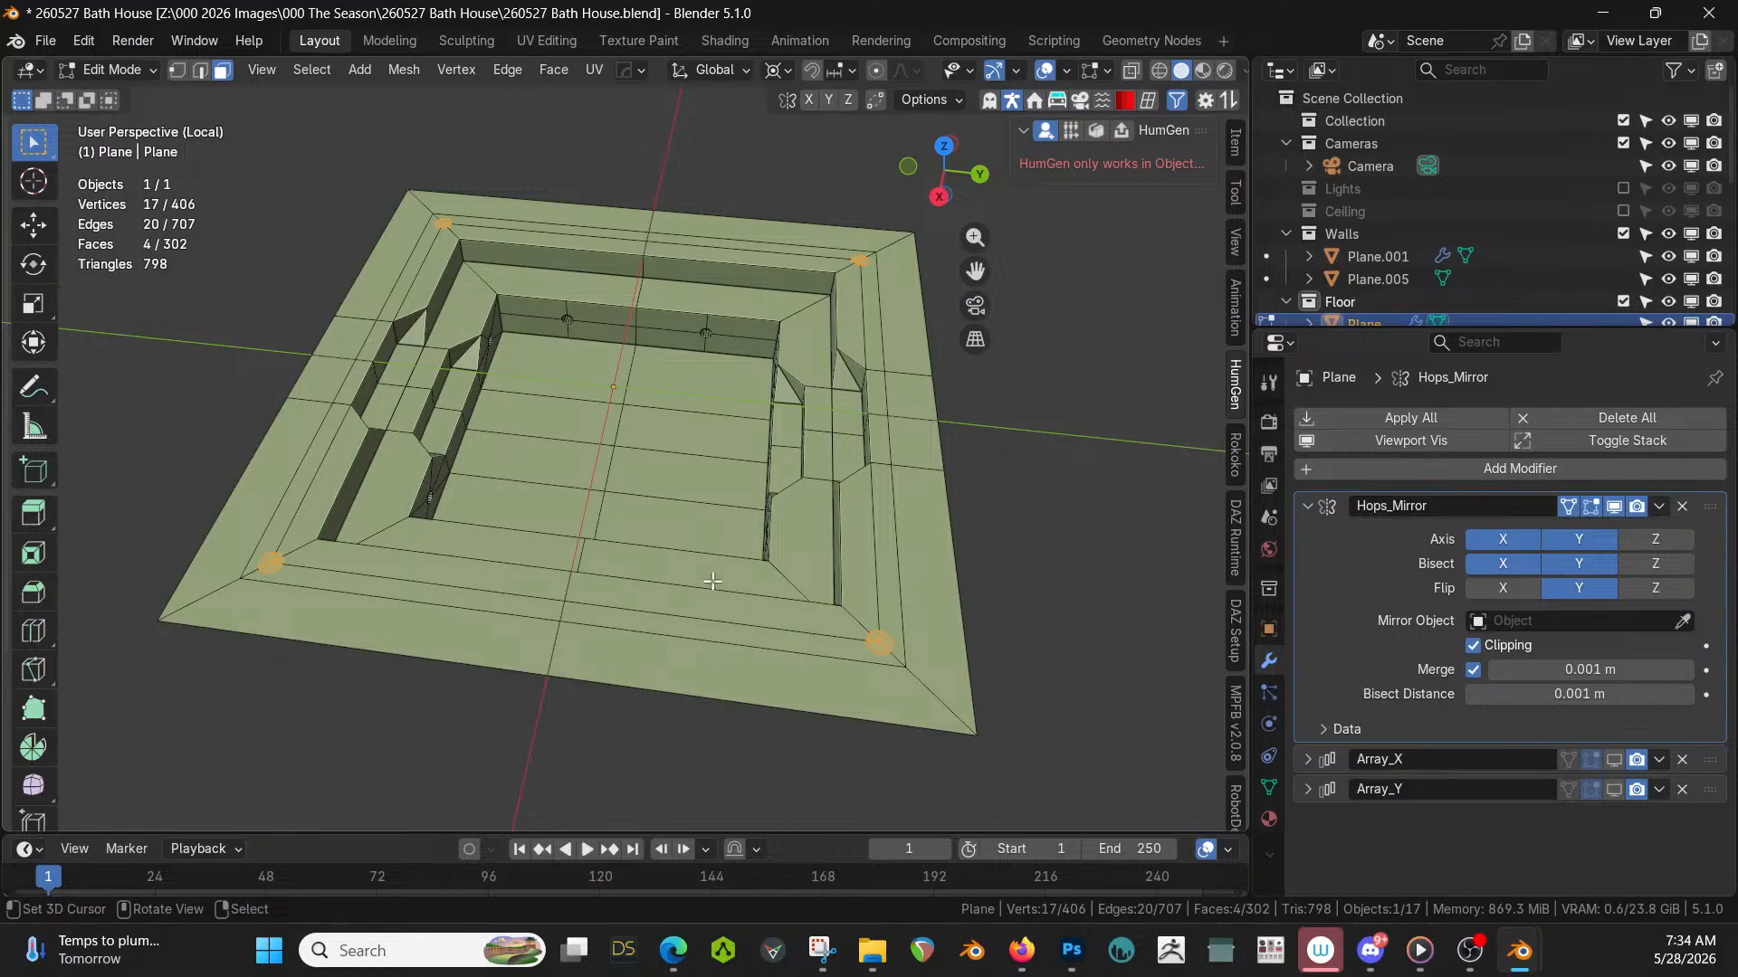
{"action": "middle_click_drag", "start_coordinate": [713, 582], "coordinate": [819, 566]}
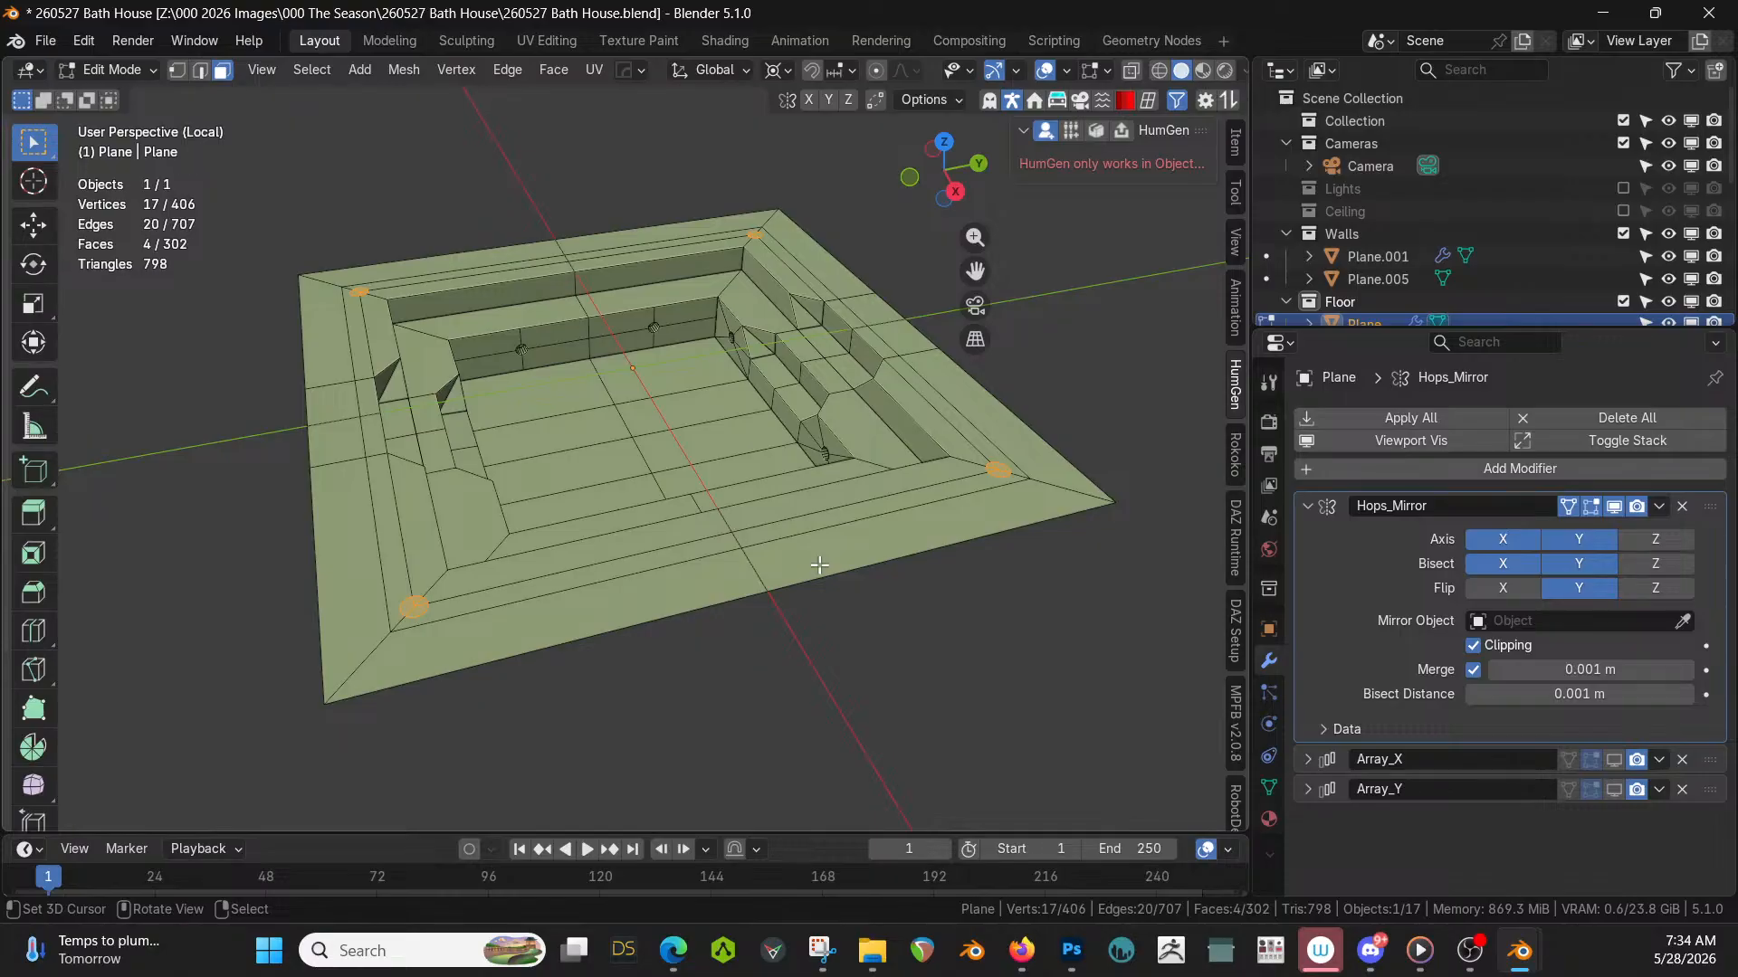
{"action": "middle_click_drag", "start_coordinate": [715, 539], "coordinate": [831, 586]}
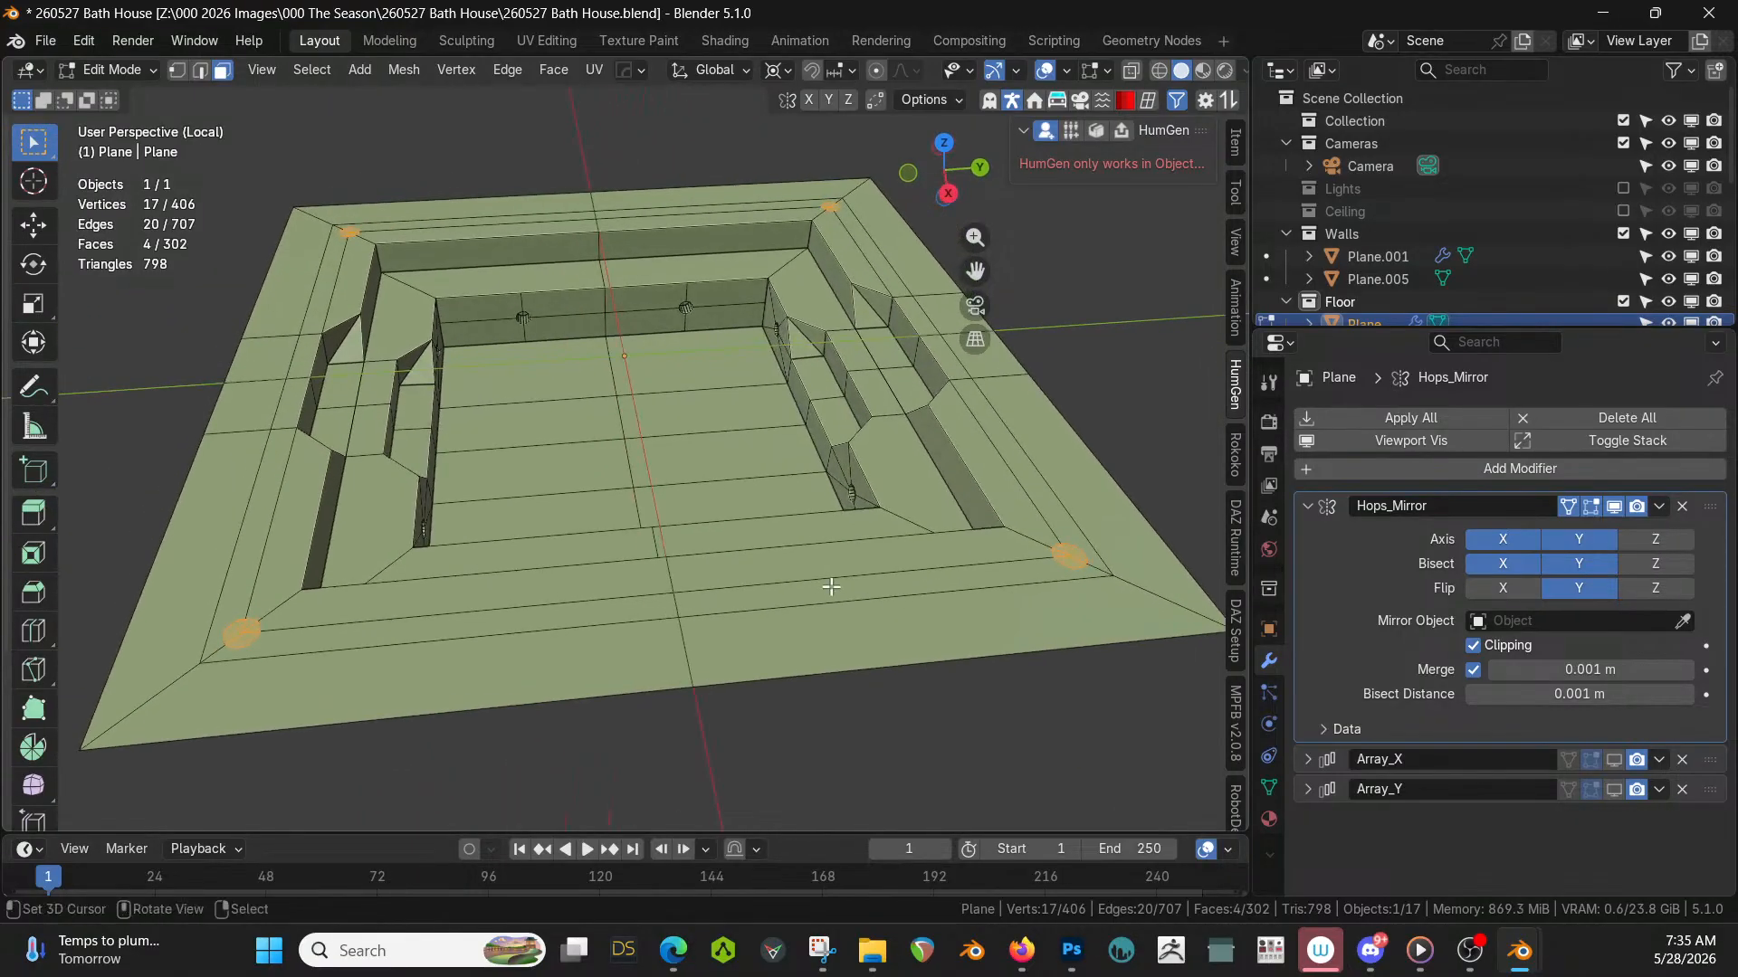
{"action": "left_click", "coordinate": [1614, 759]}
{"action": "left_click", "coordinate": [1614, 789]}
{"action": "scroll", "coordinate": [1051, 545], "scroll_direction": "down", "scroll_amount": 3}
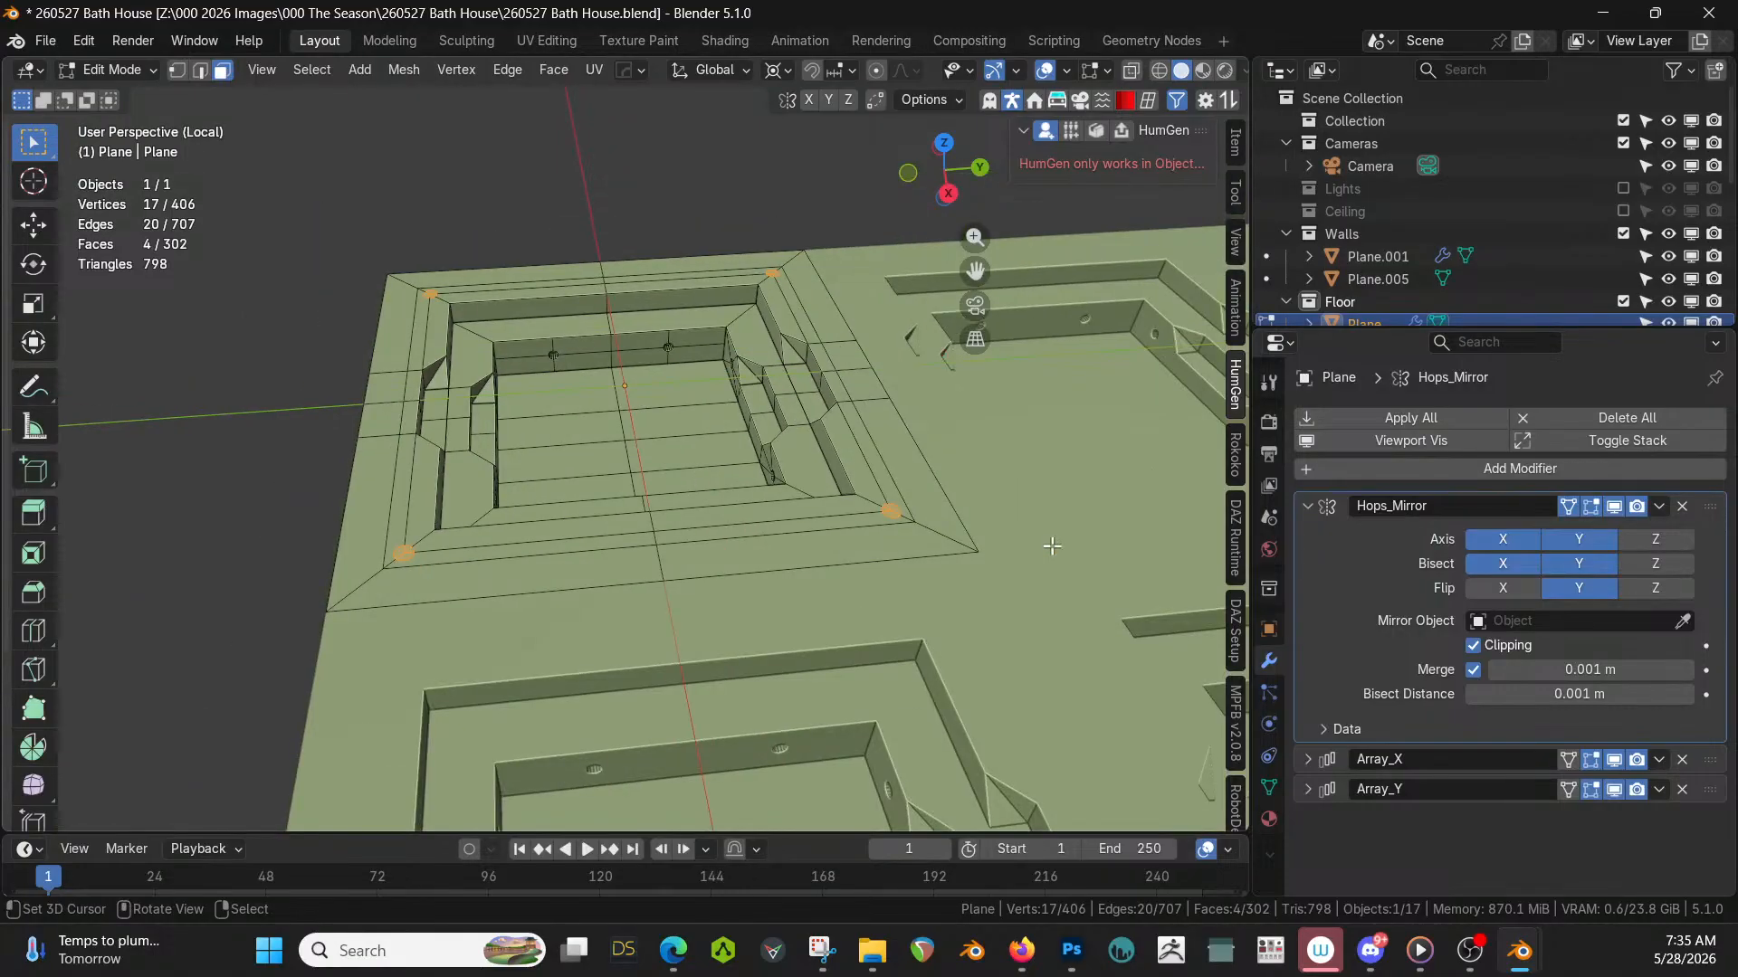
{"action": "middle_click_drag", "start_coordinate": [1050, 545], "coordinate": [1148, 521]}
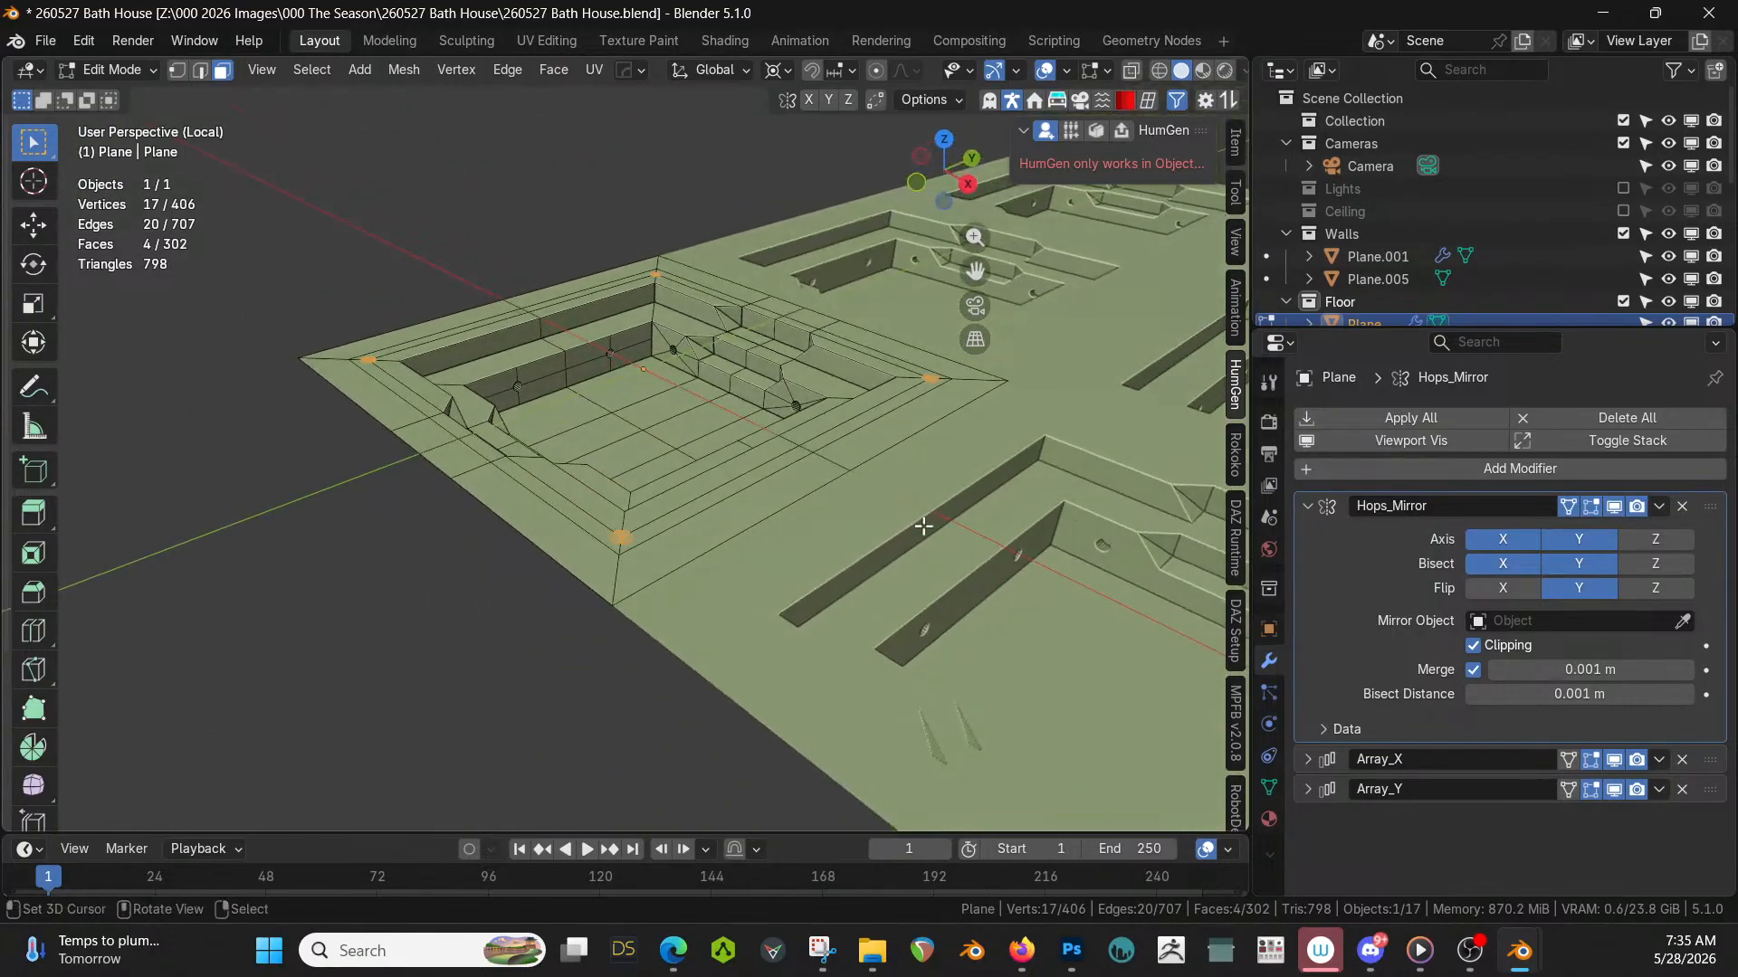
Extrude the circular corner faces upward by about 0.018 m to form raised discs.
{"action": "key", "text": "e"}
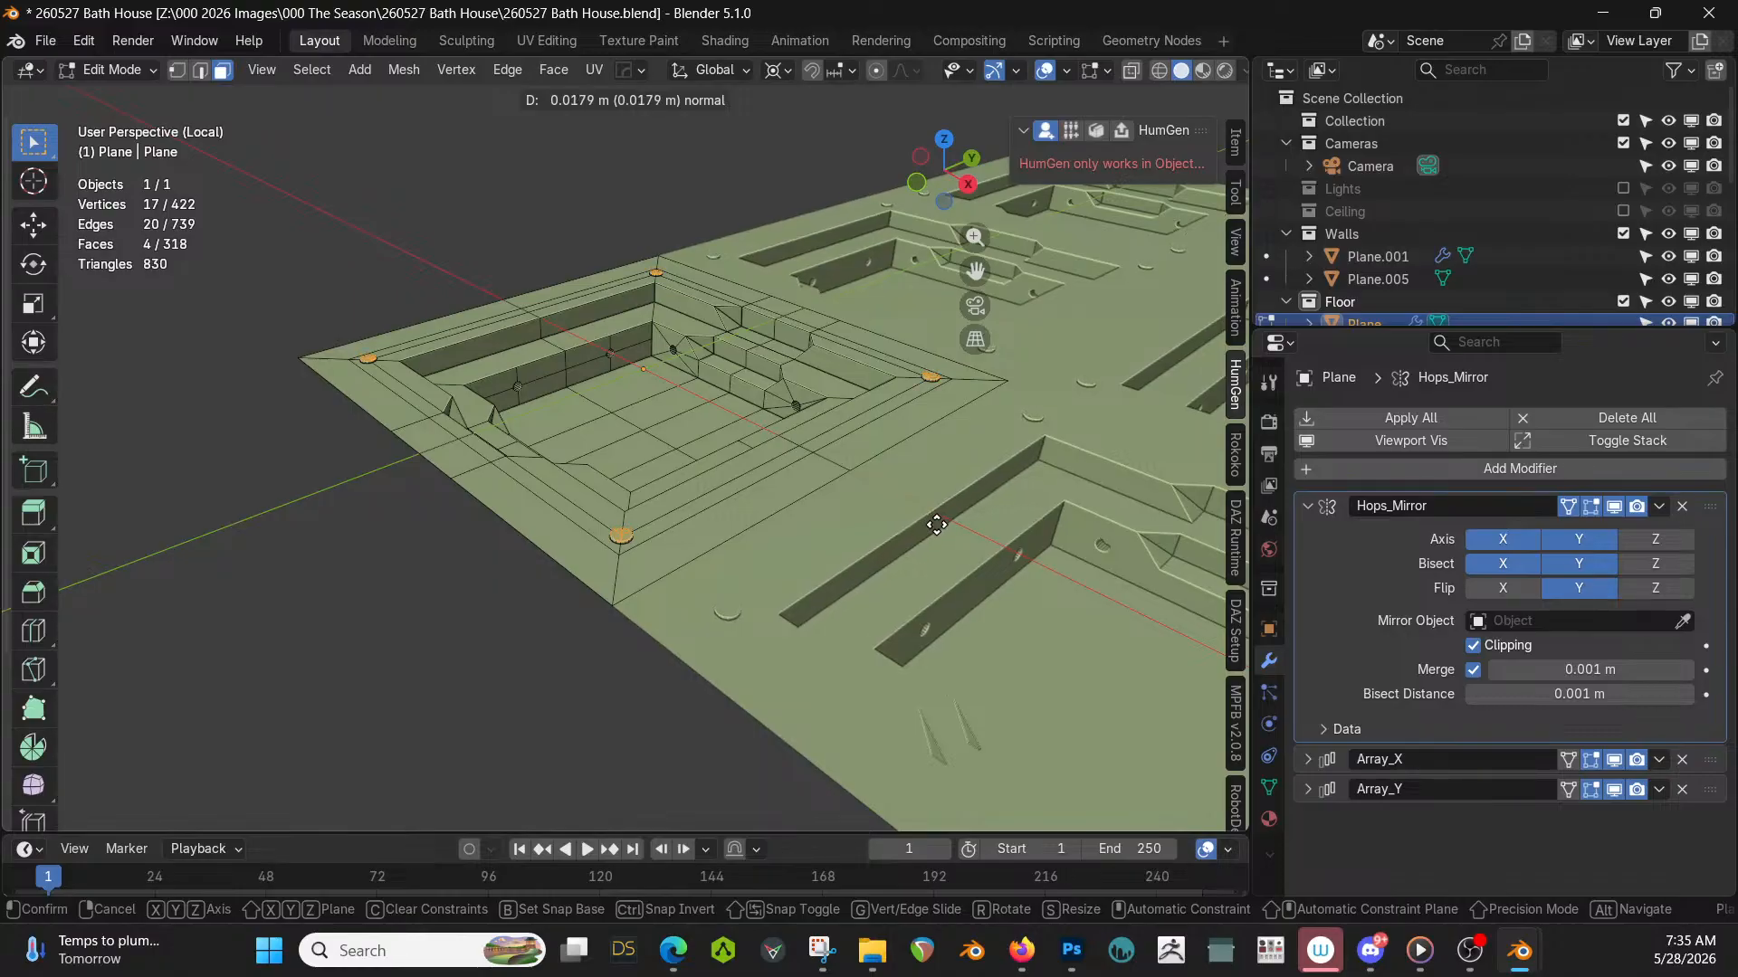
{"action": "left_click", "coordinate": [936, 525]}
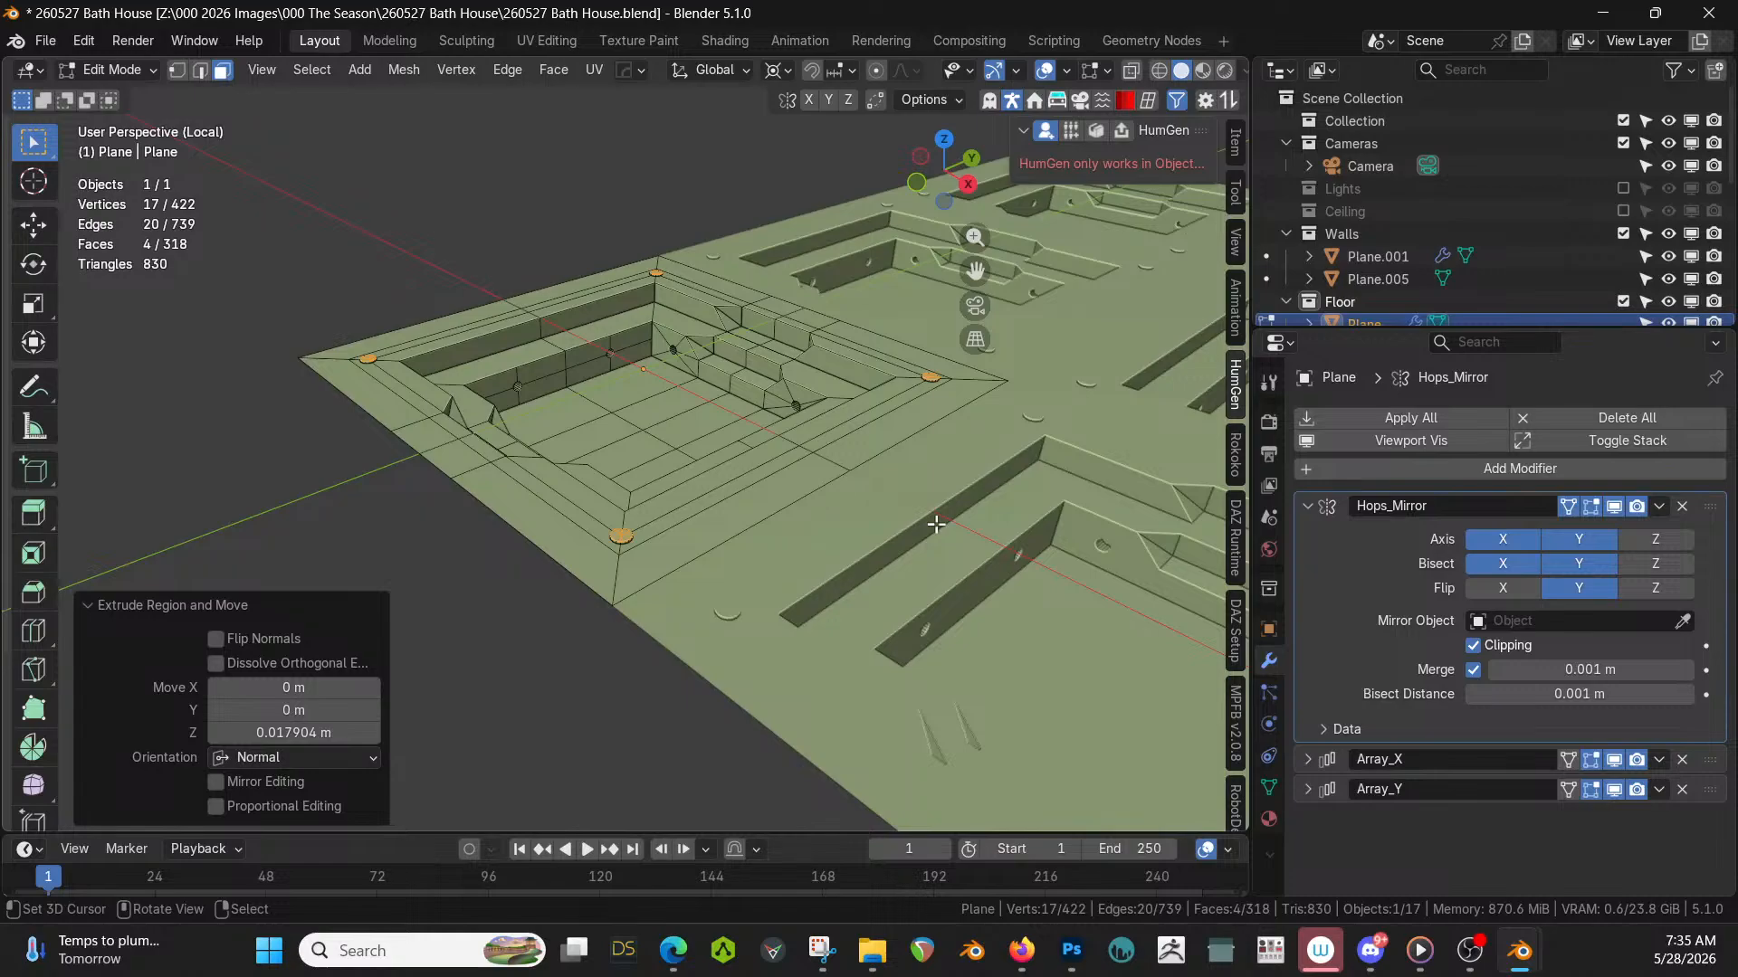
{"action": "middle_click_drag", "start_coordinate": [867, 503], "coordinate": [910, 527]}
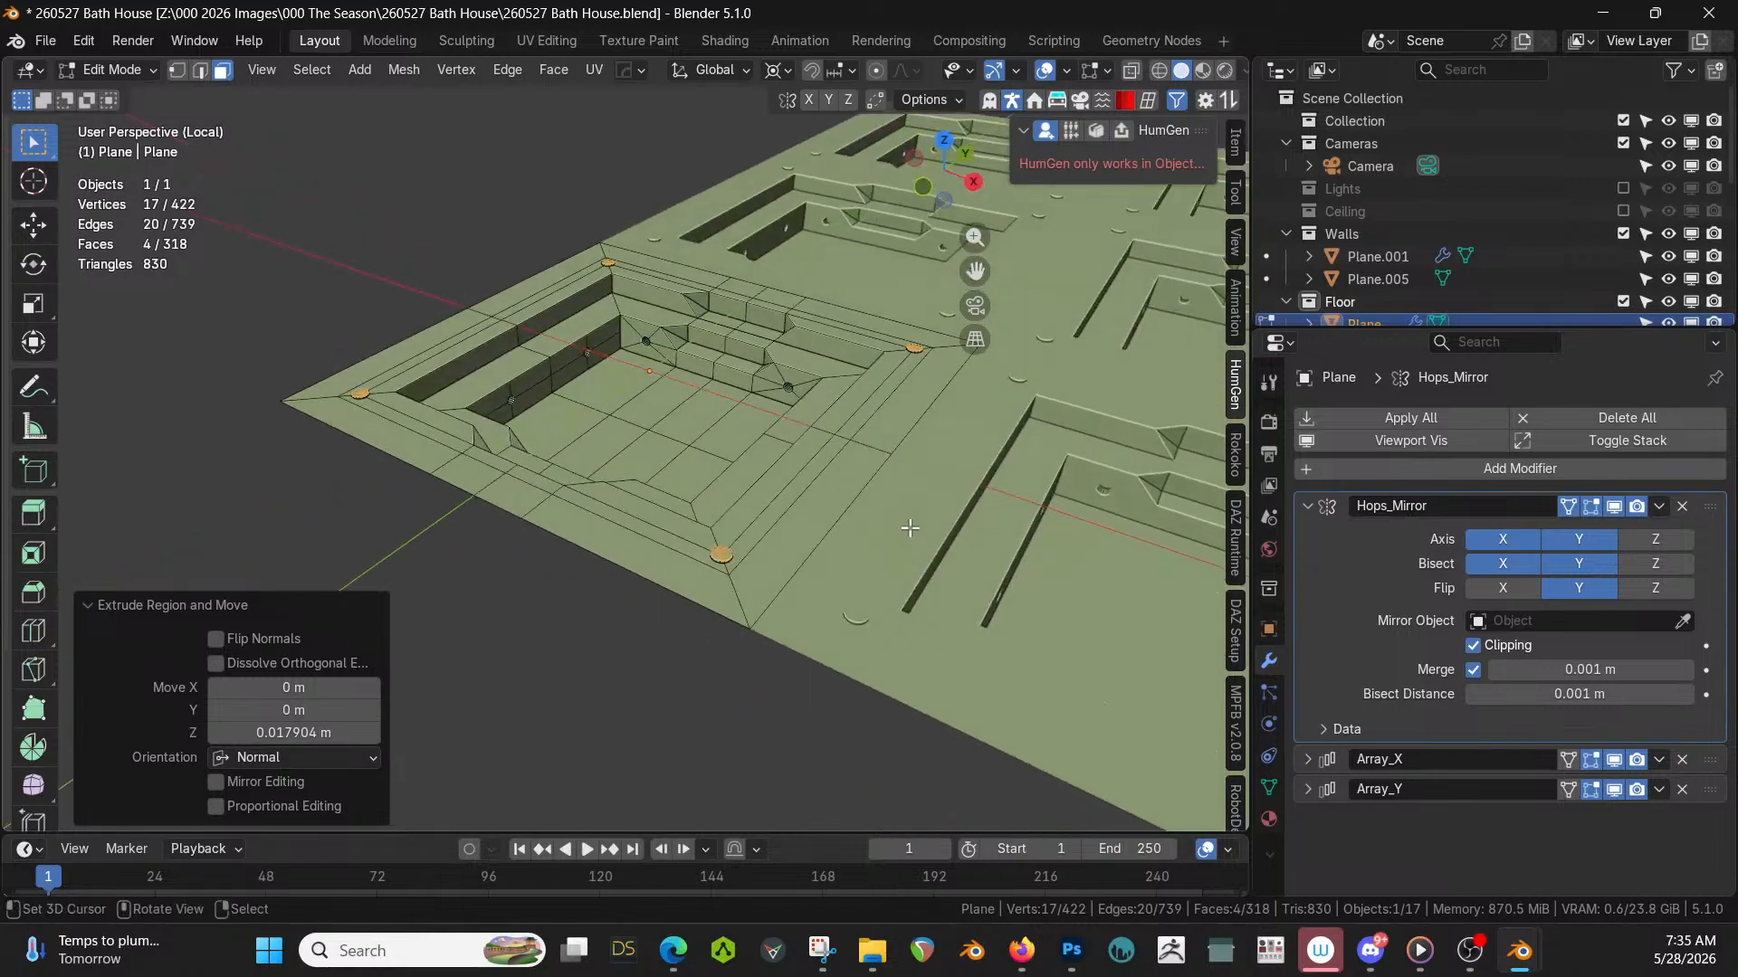
Grow the selection to include the raised discs' side faces and add a new material slot to the floor.
{"action": "key", "text": "ctrl+KP_Add"}
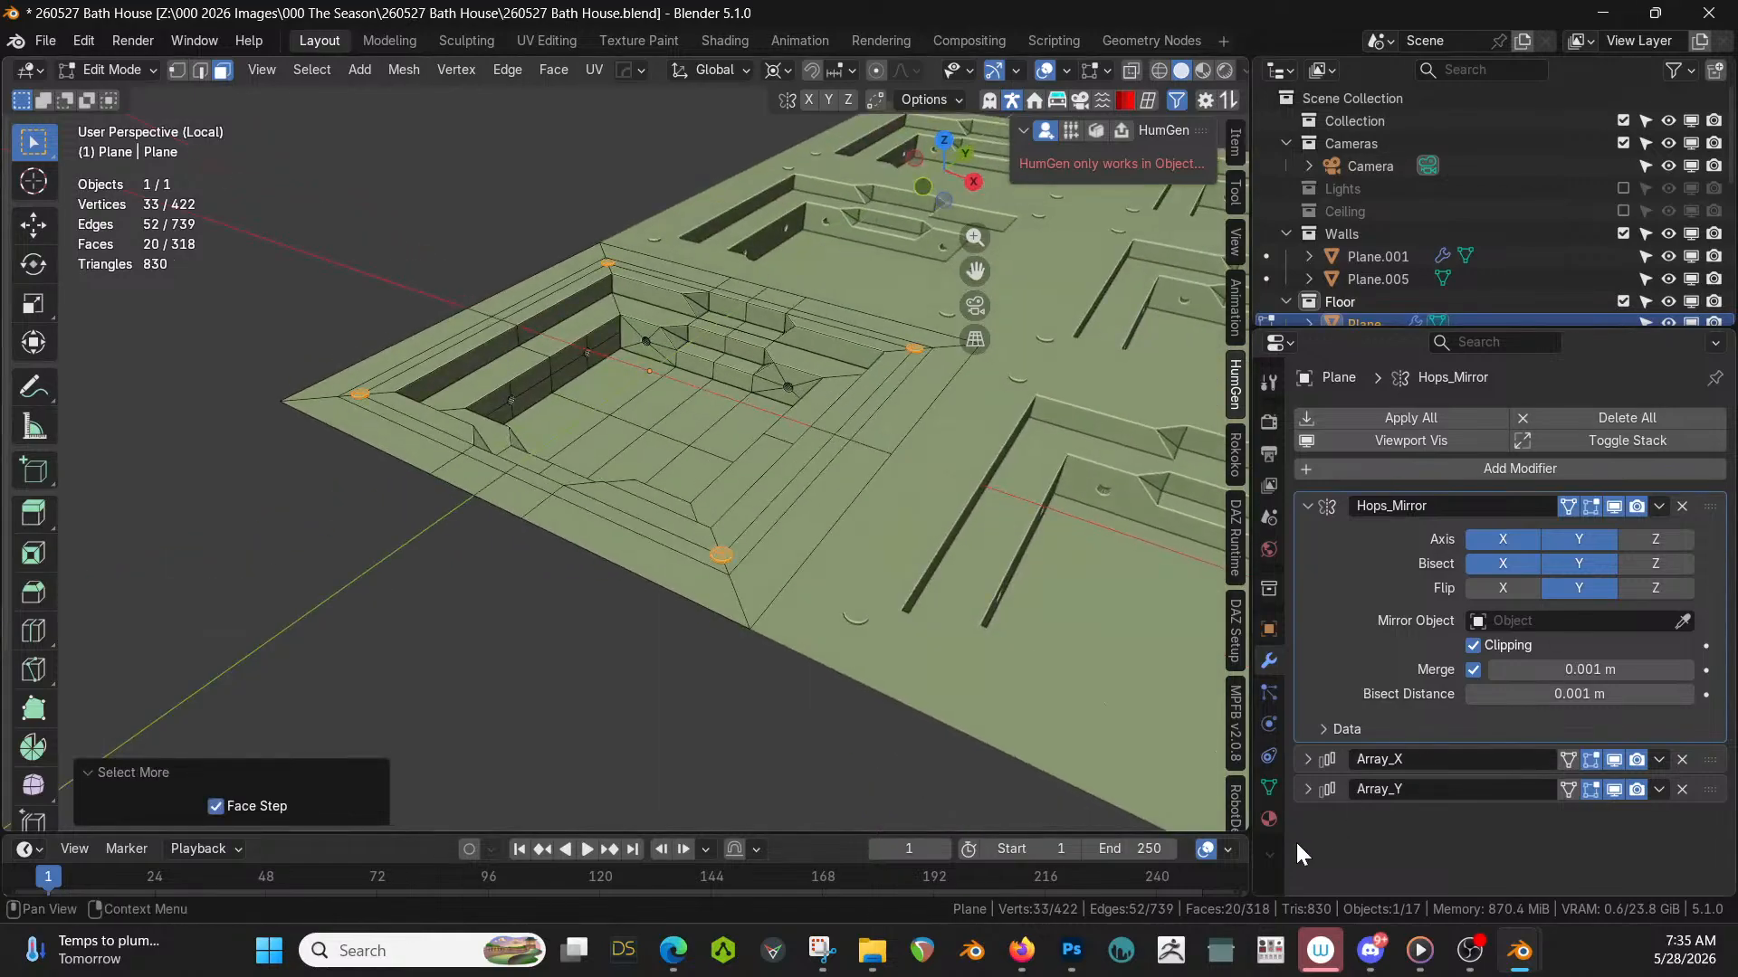
{"action": "left_click", "coordinate": [1268, 819]}
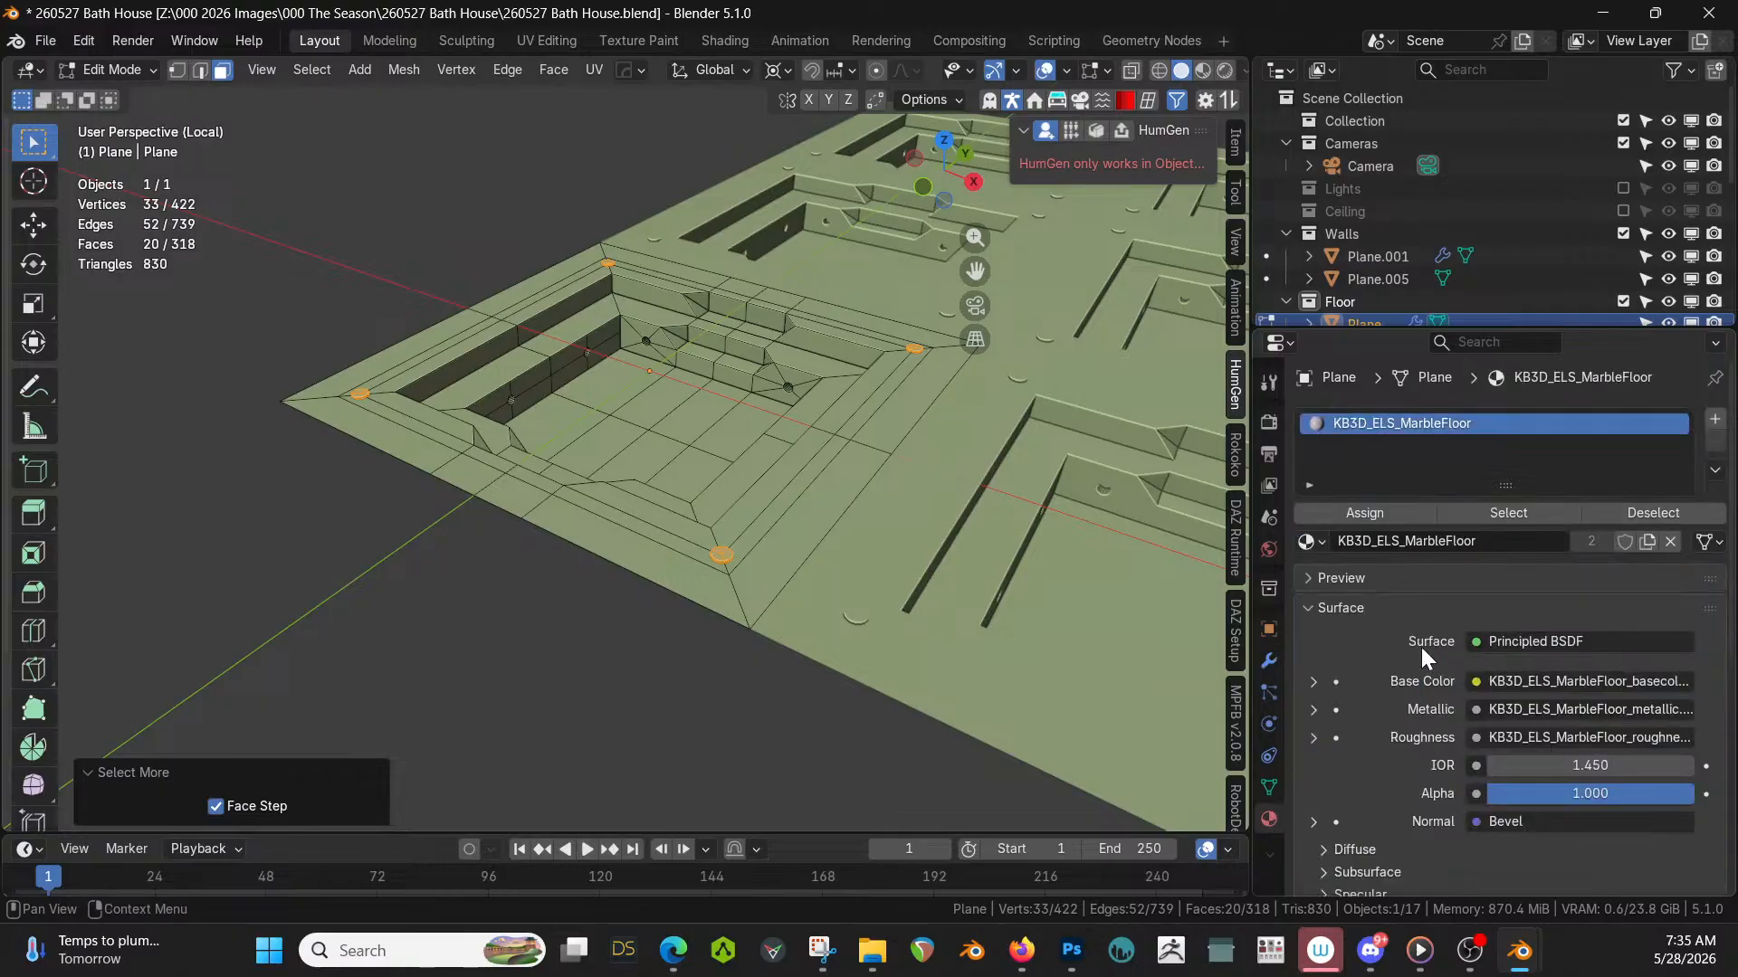
{"action": "left_click", "coordinate": [1714, 419]}
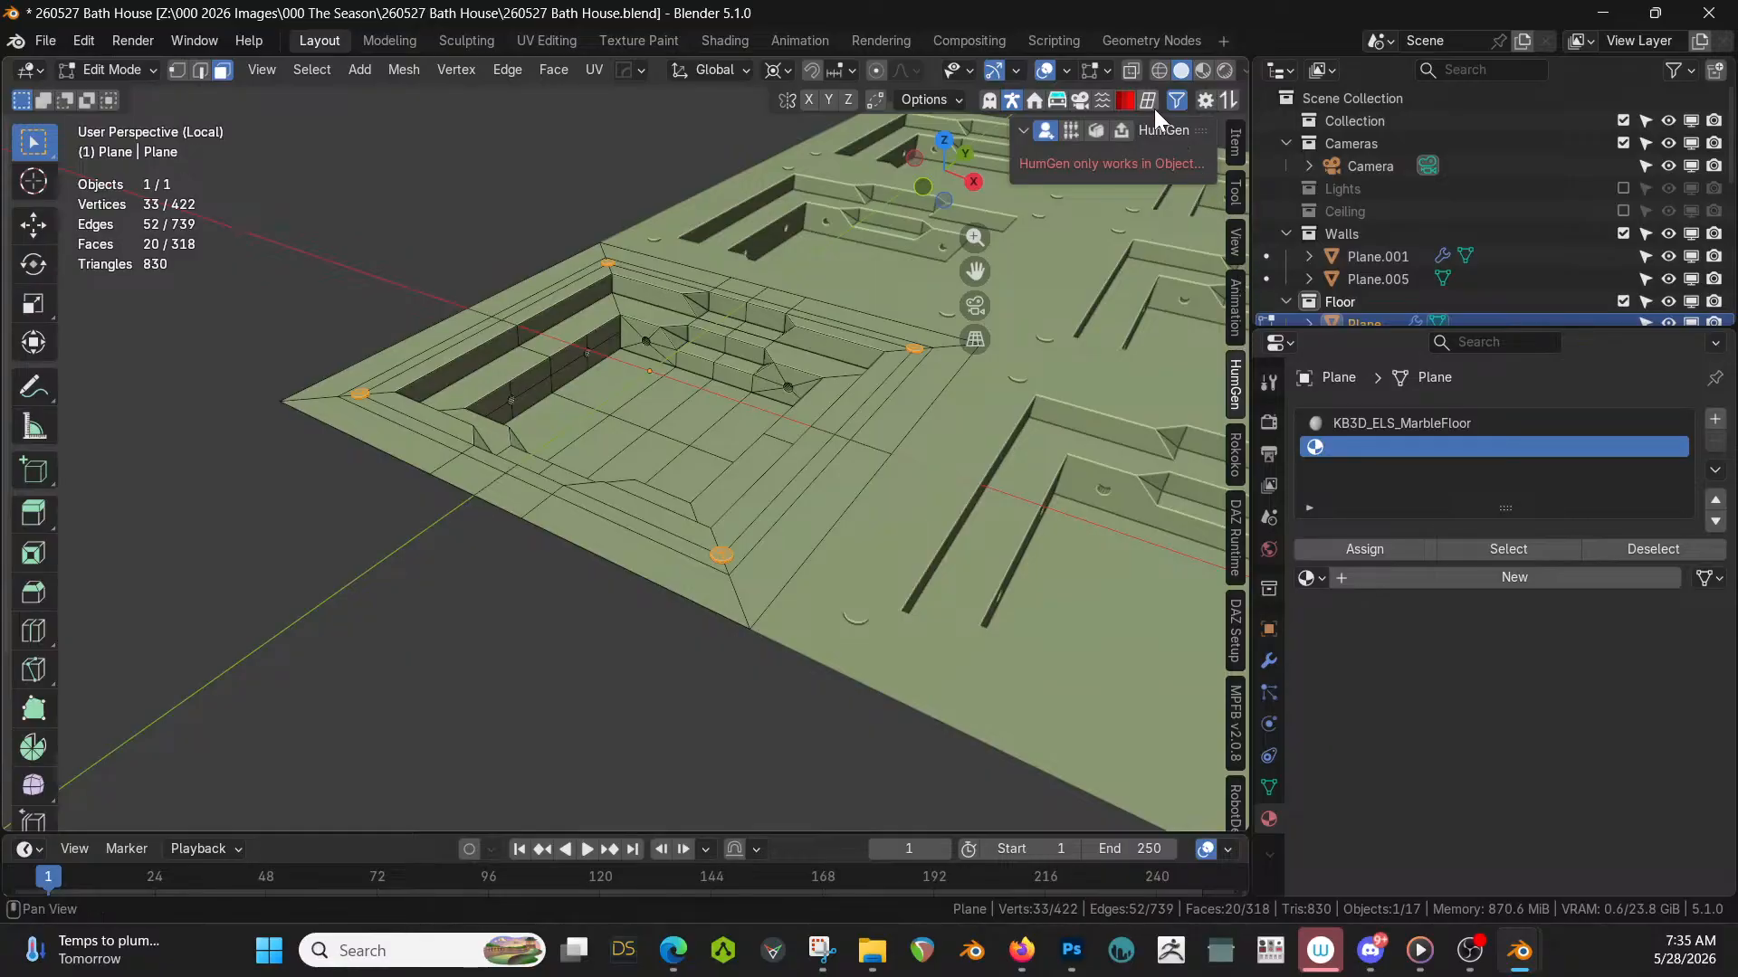
Browse the KIT OPS KPACKS and choose the KO-Metal pack.
{"action": "left_click", "coordinate": [1126, 94]}
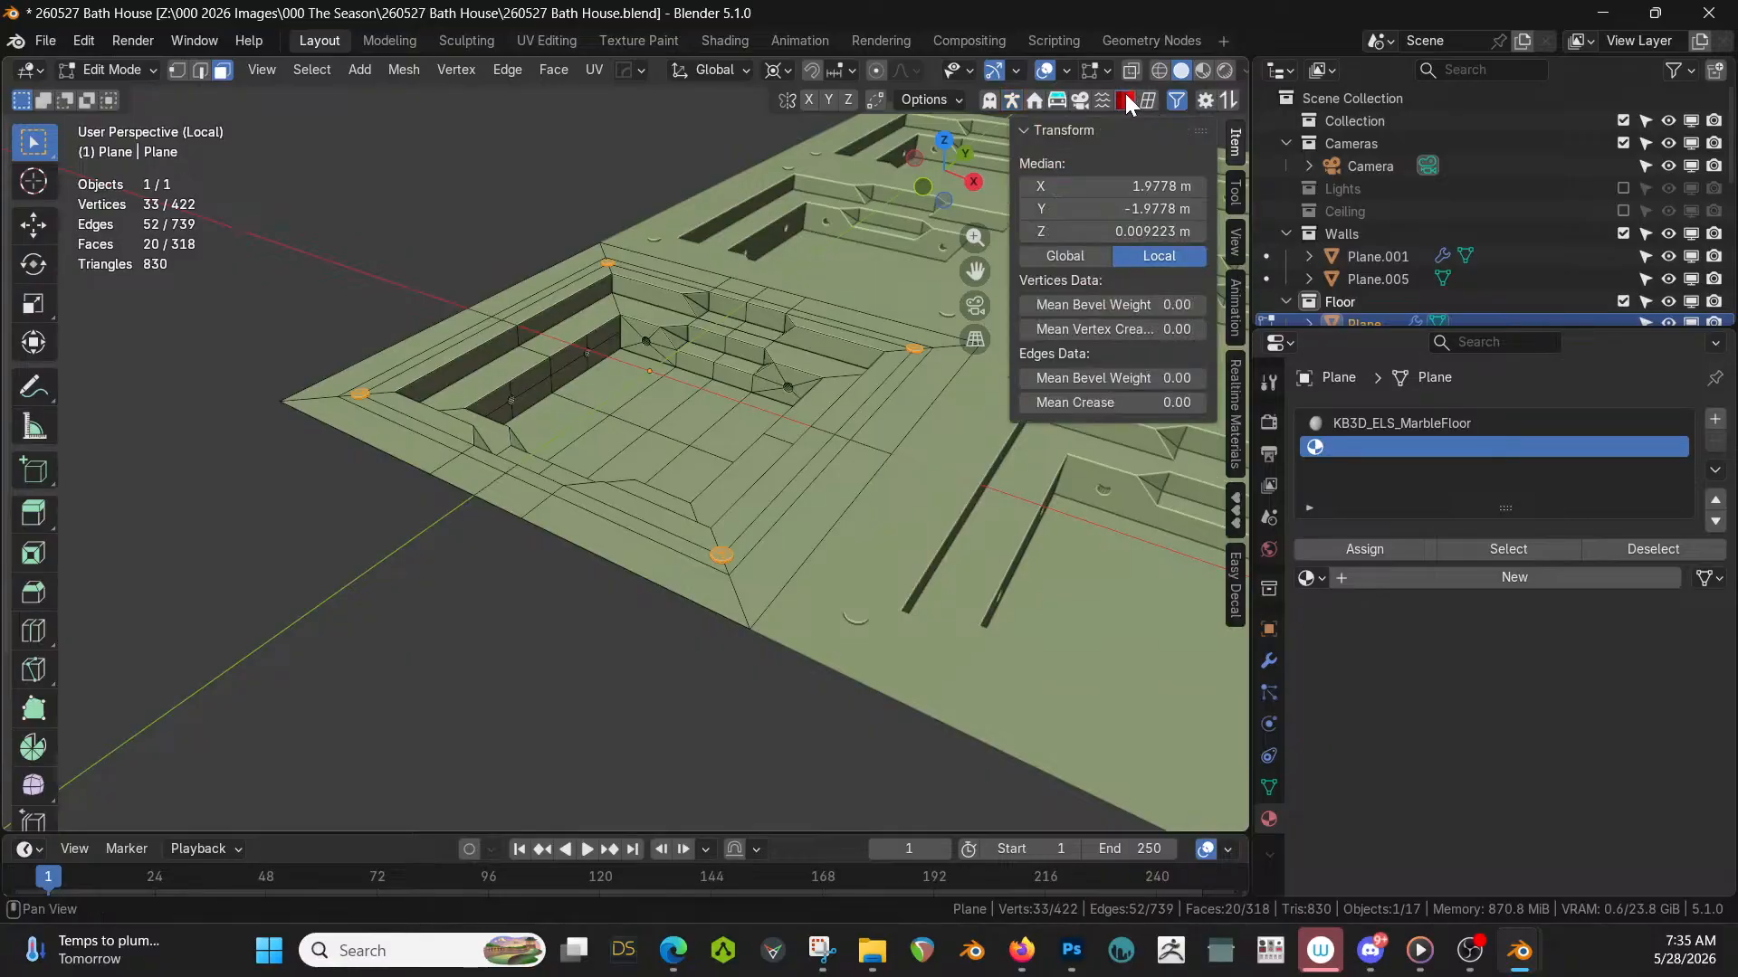
{"action": "left_click", "coordinate": [1234, 514]}
{"action": "left_click", "coordinate": [1154, 357]}
{"action": "scroll", "coordinate": [1191, 660], "scroll_direction": "down", "scroll_amount": 5}
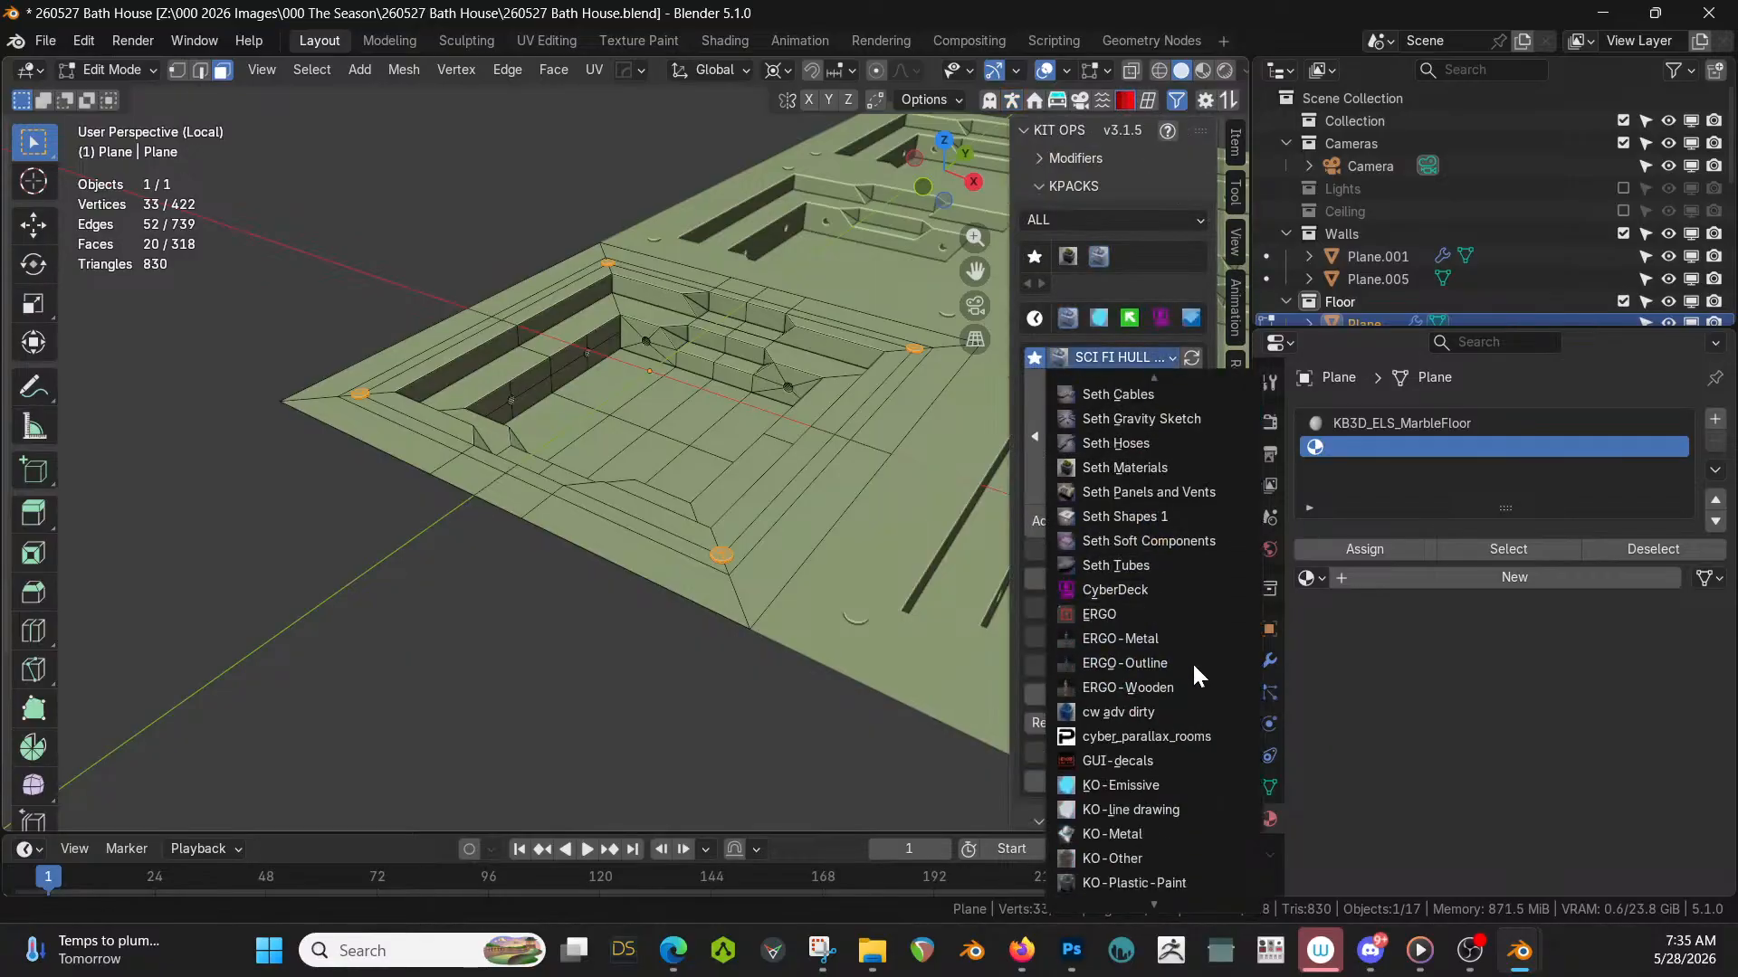
{"action": "scroll", "coordinate": [1192, 670], "scroll_direction": "down", "scroll_amount": 8}
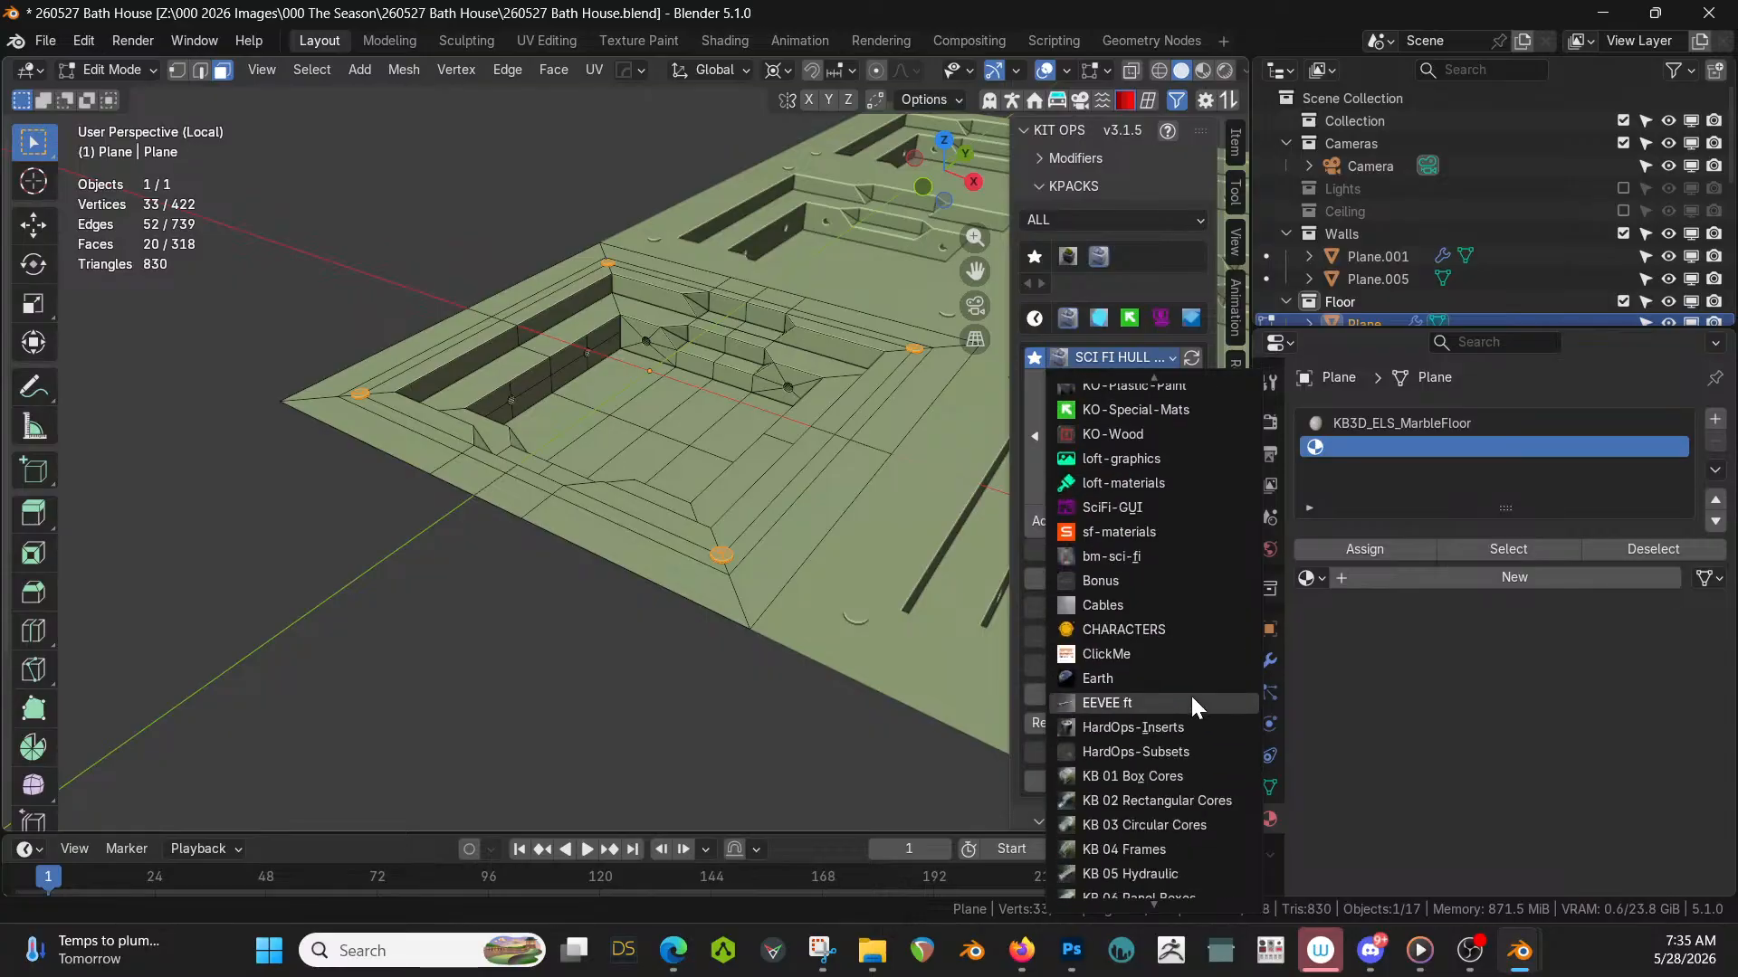
{"action": "scroll", "coordinate": [1191, 694], "scroll_direction": "down", "scroll_amount": 10}
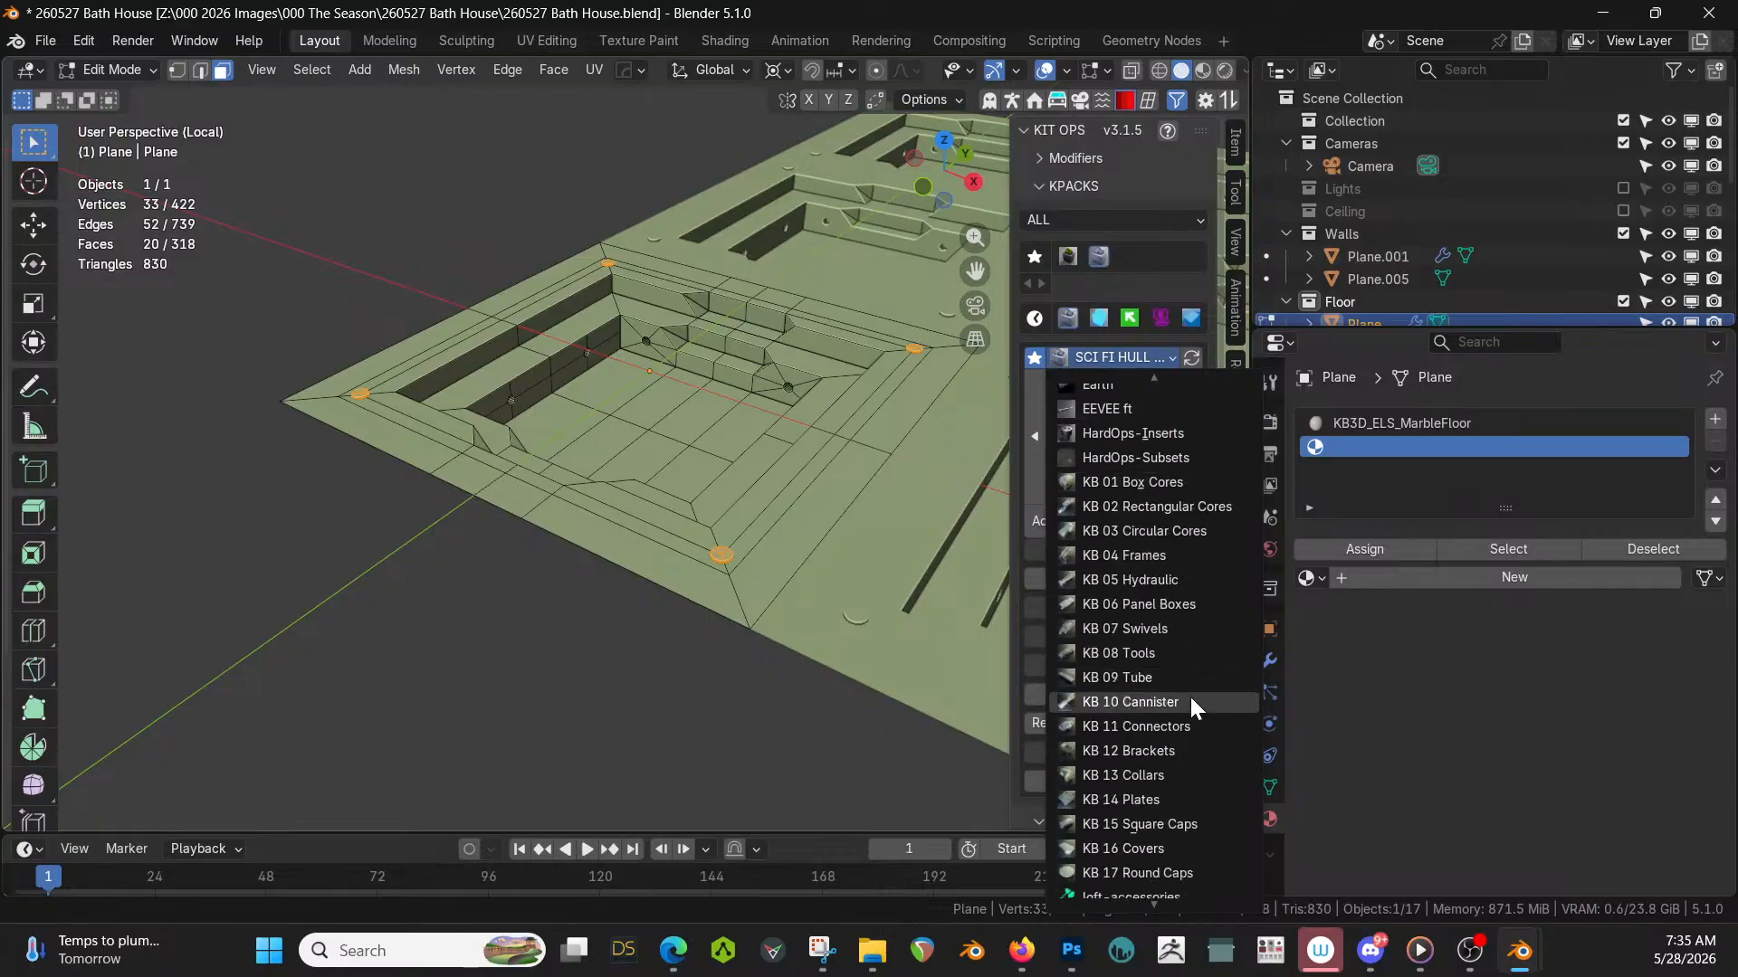
{"action": "scroll", "coordinate": [1189, 693], "scroll_direction": "down", "scroll_amount": 12}
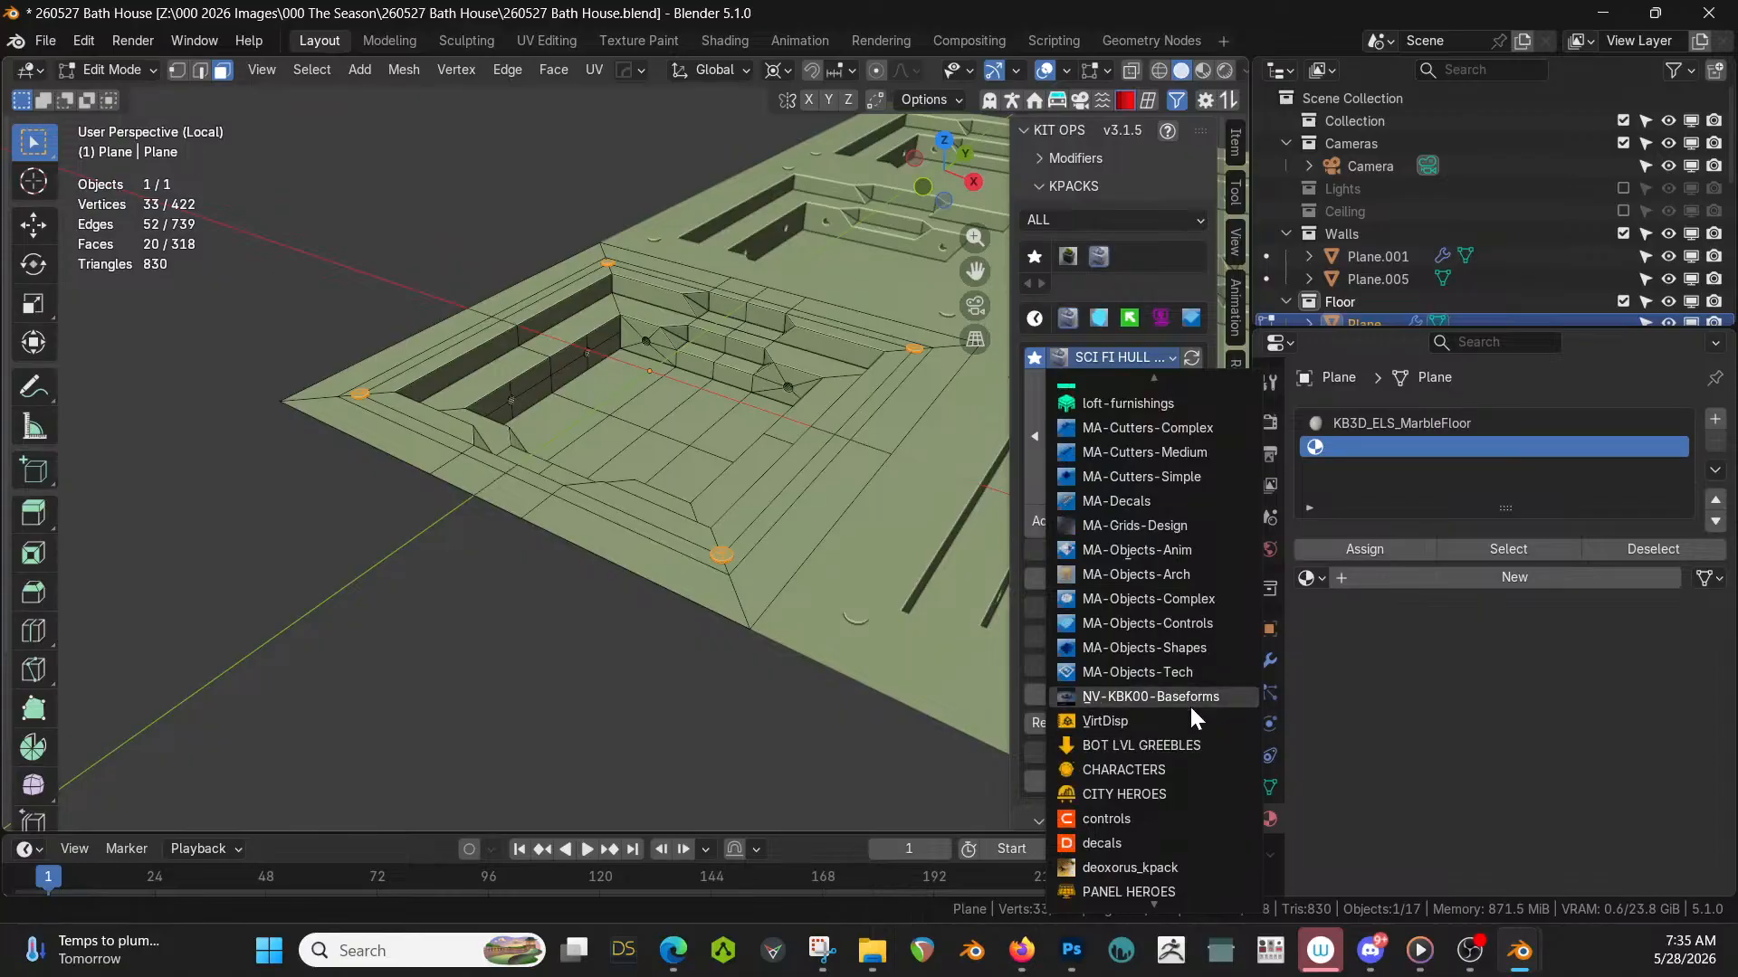
{"action": "scroll", "coordinate": [1191, 705], "scroll_direction": "up", "scroll_amount": 17}
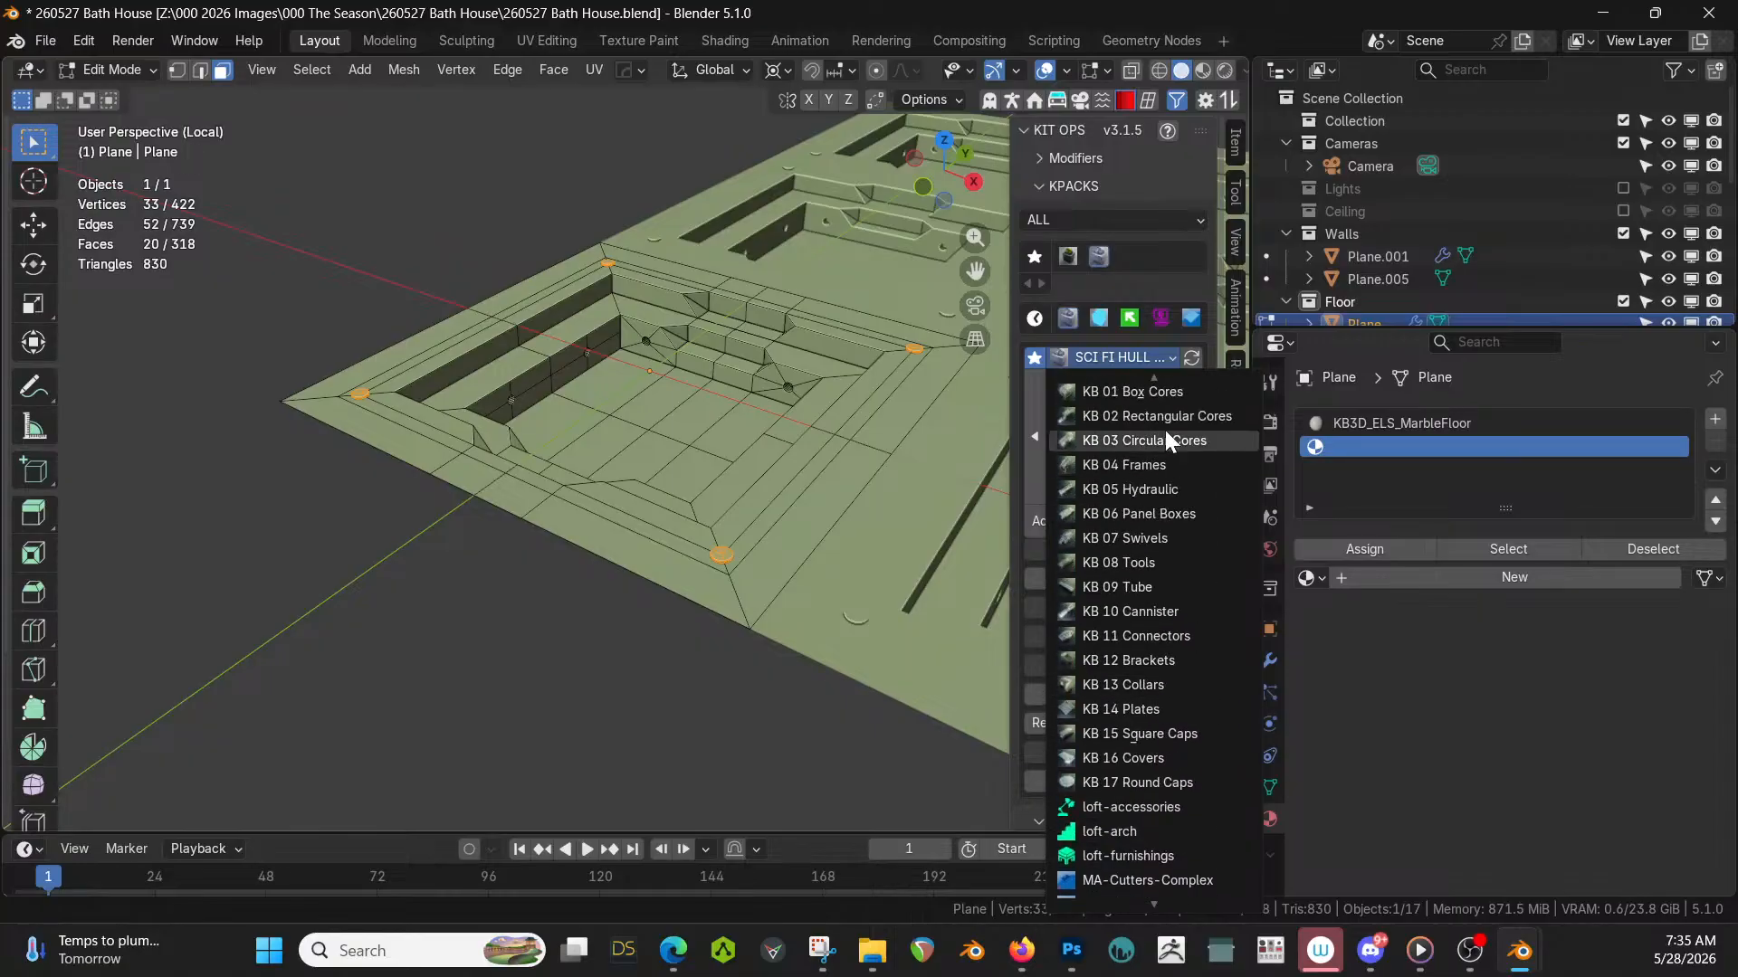
{"action": "left_click", "coordinate": [1100, 316]}
{"action": "left_click", "coordinate": [1150, 355]}
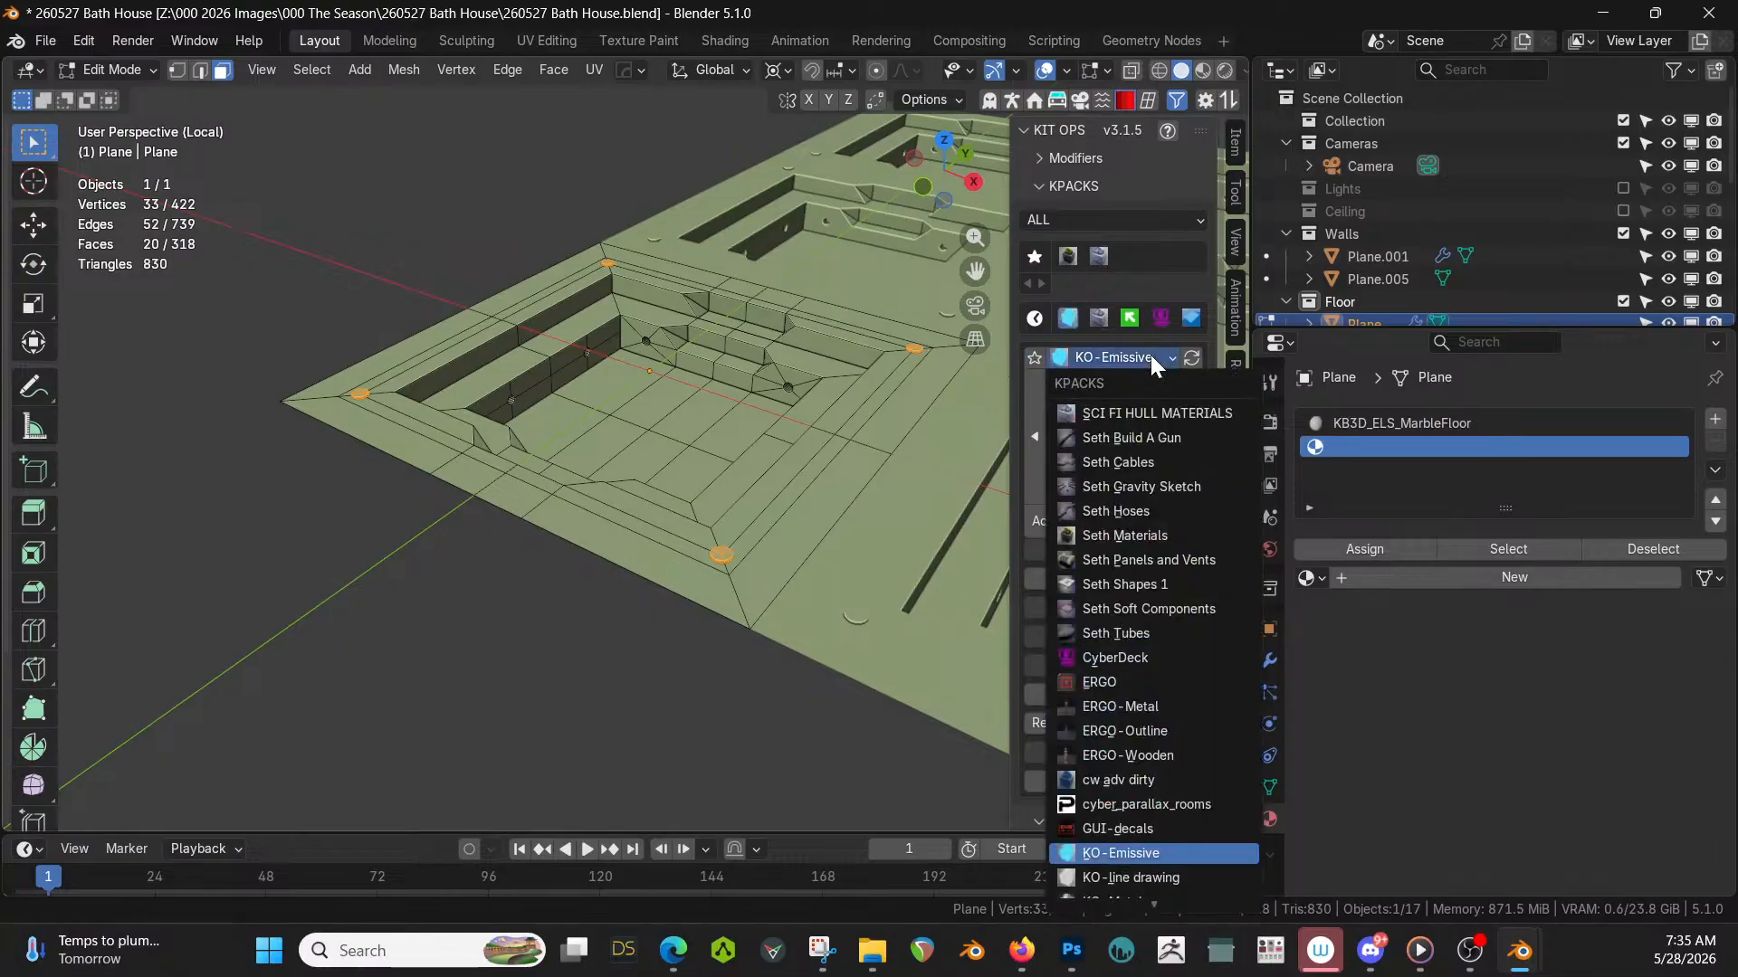
{"action": "scroll", "coordinate": [1169, 752], "scroll_direction": "down", "scroll_amount": 5}
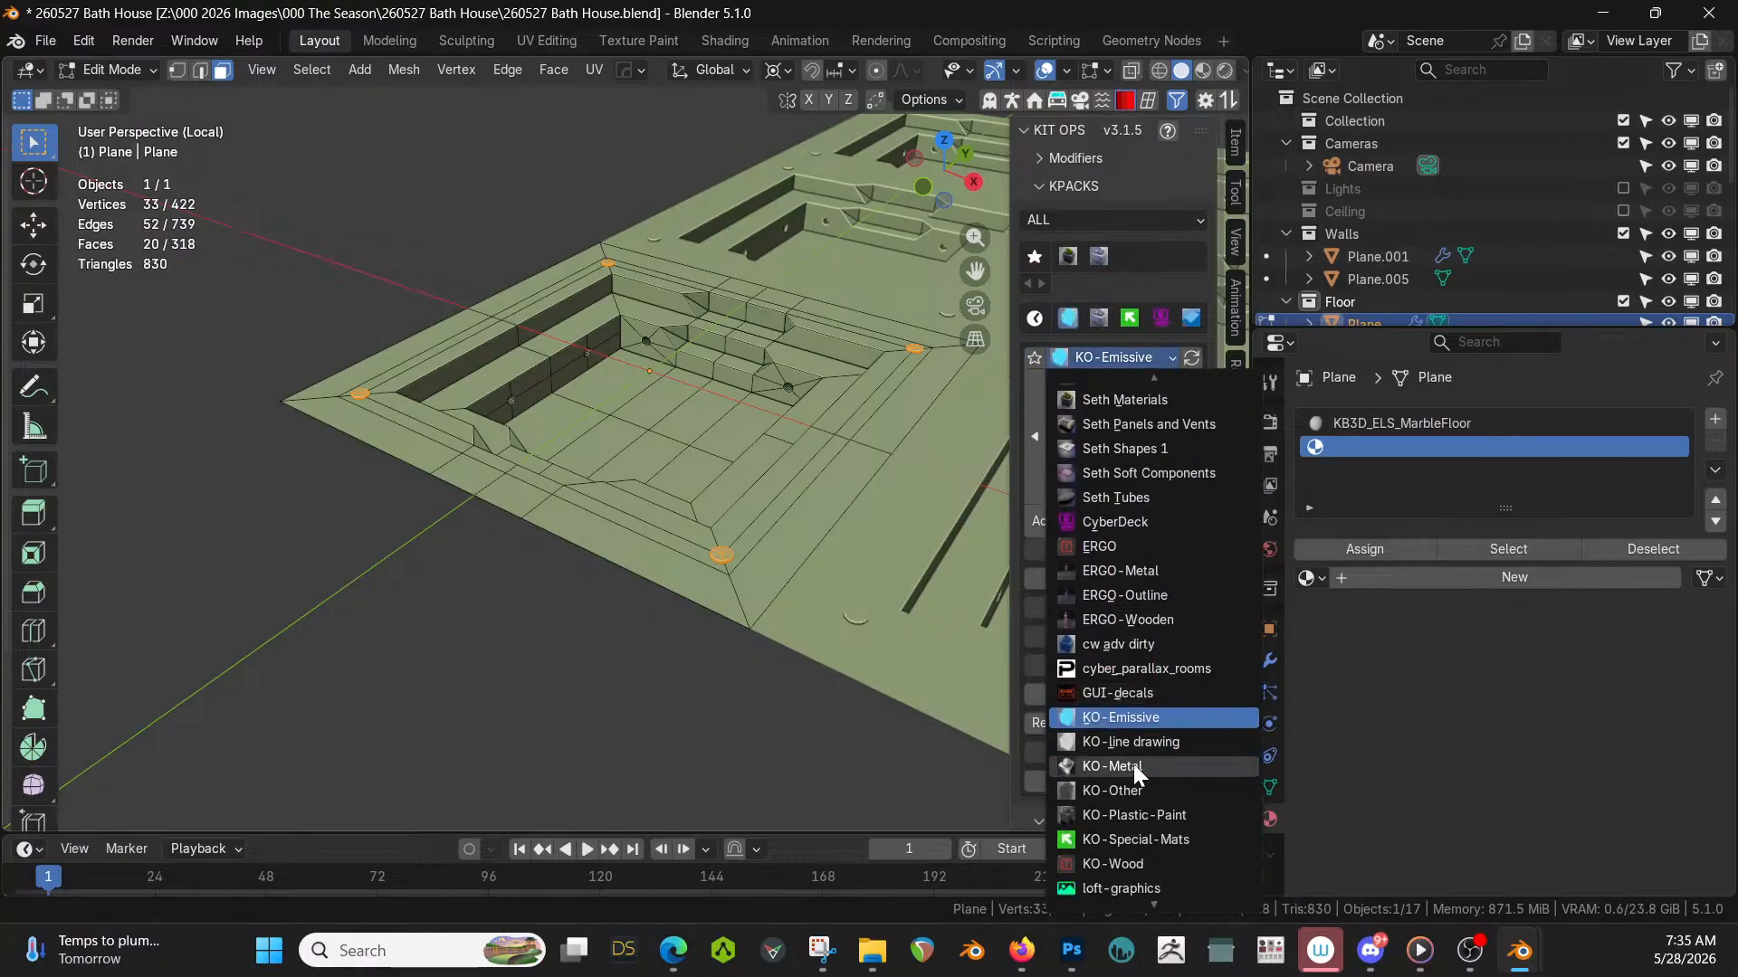
{"action": "left_click", "coordinate": [1133, 764]}
Add the dark anodized matte metal (sy_dark_annodized_matte) to the selected disc faces and preview the floor in Rendered shading.
{"action": "left_click", "coordinate": [1101, 443]}
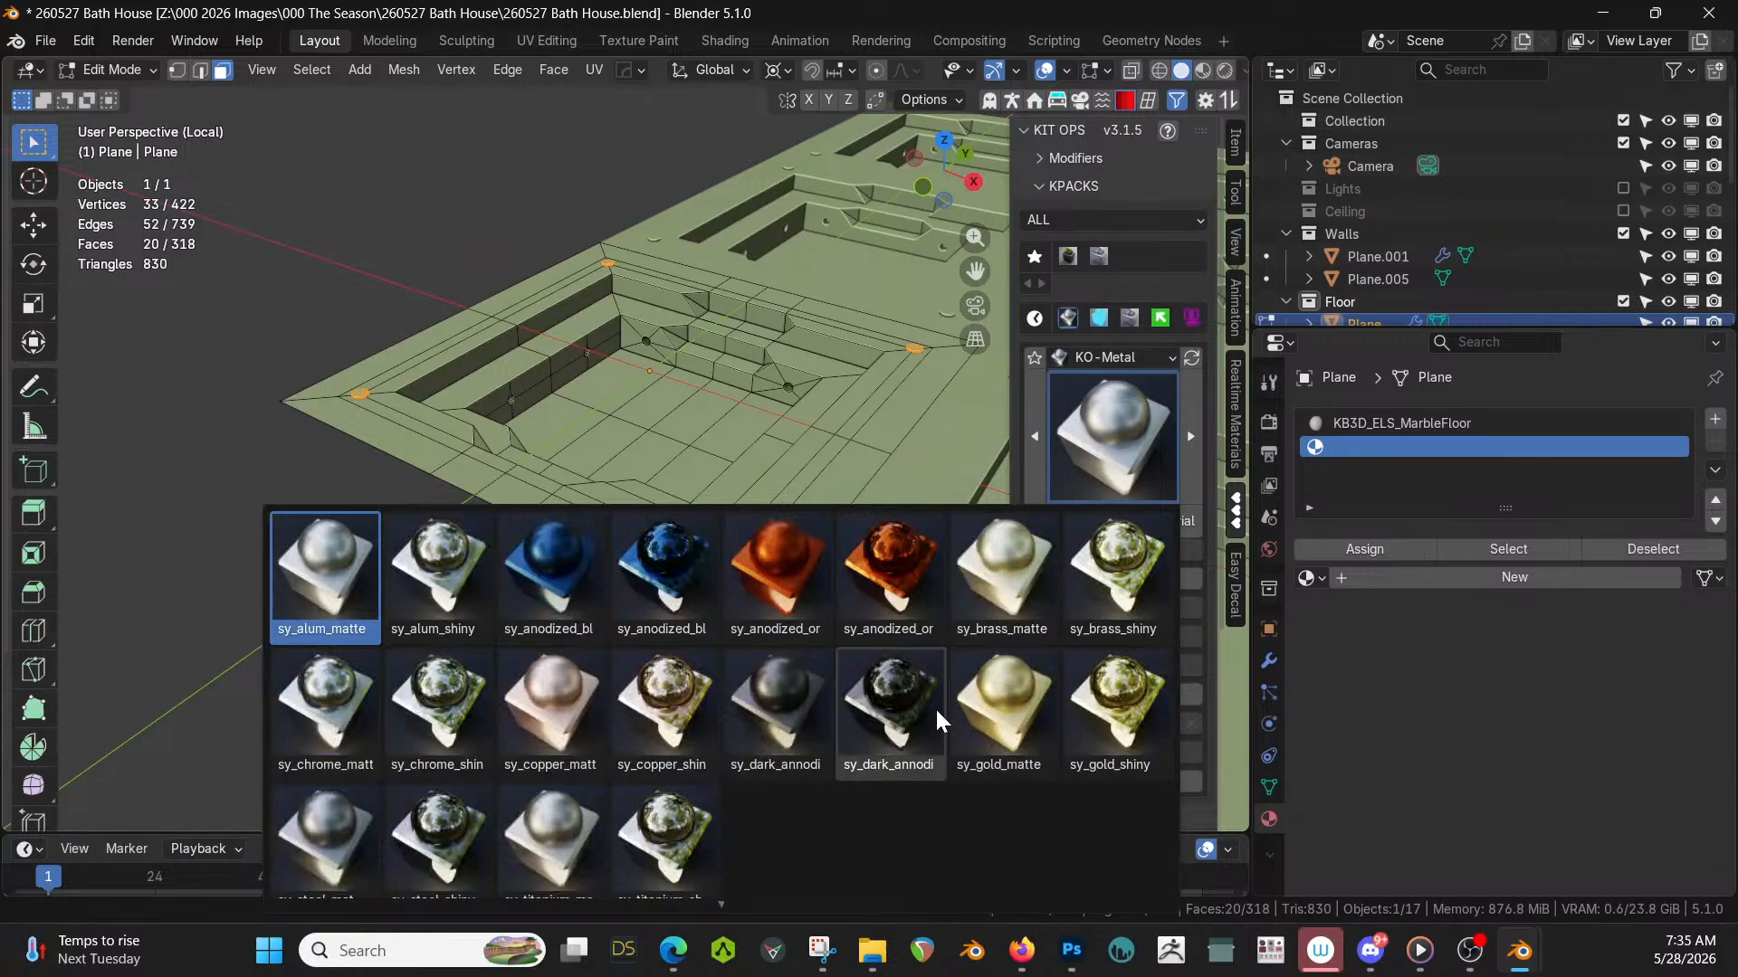
{"action": "left_click", "coordinate": [780, 707]}
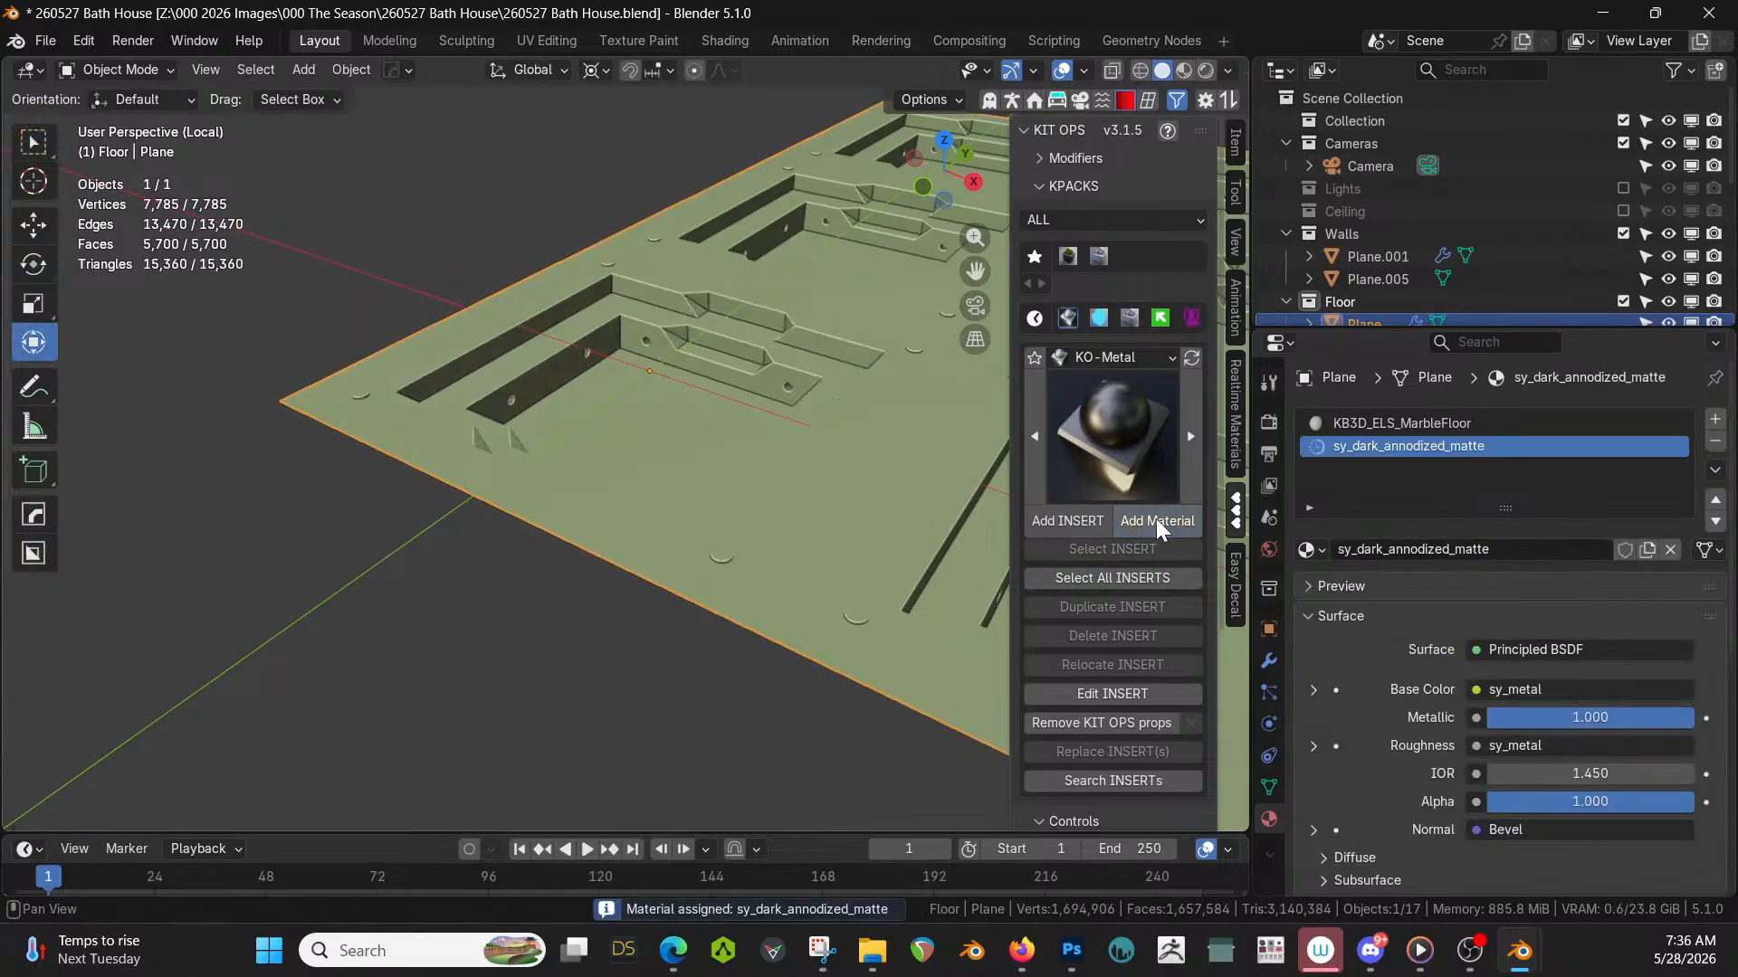
{"action": "key", "text": "z"}
{"action": "key", "text": "8"}
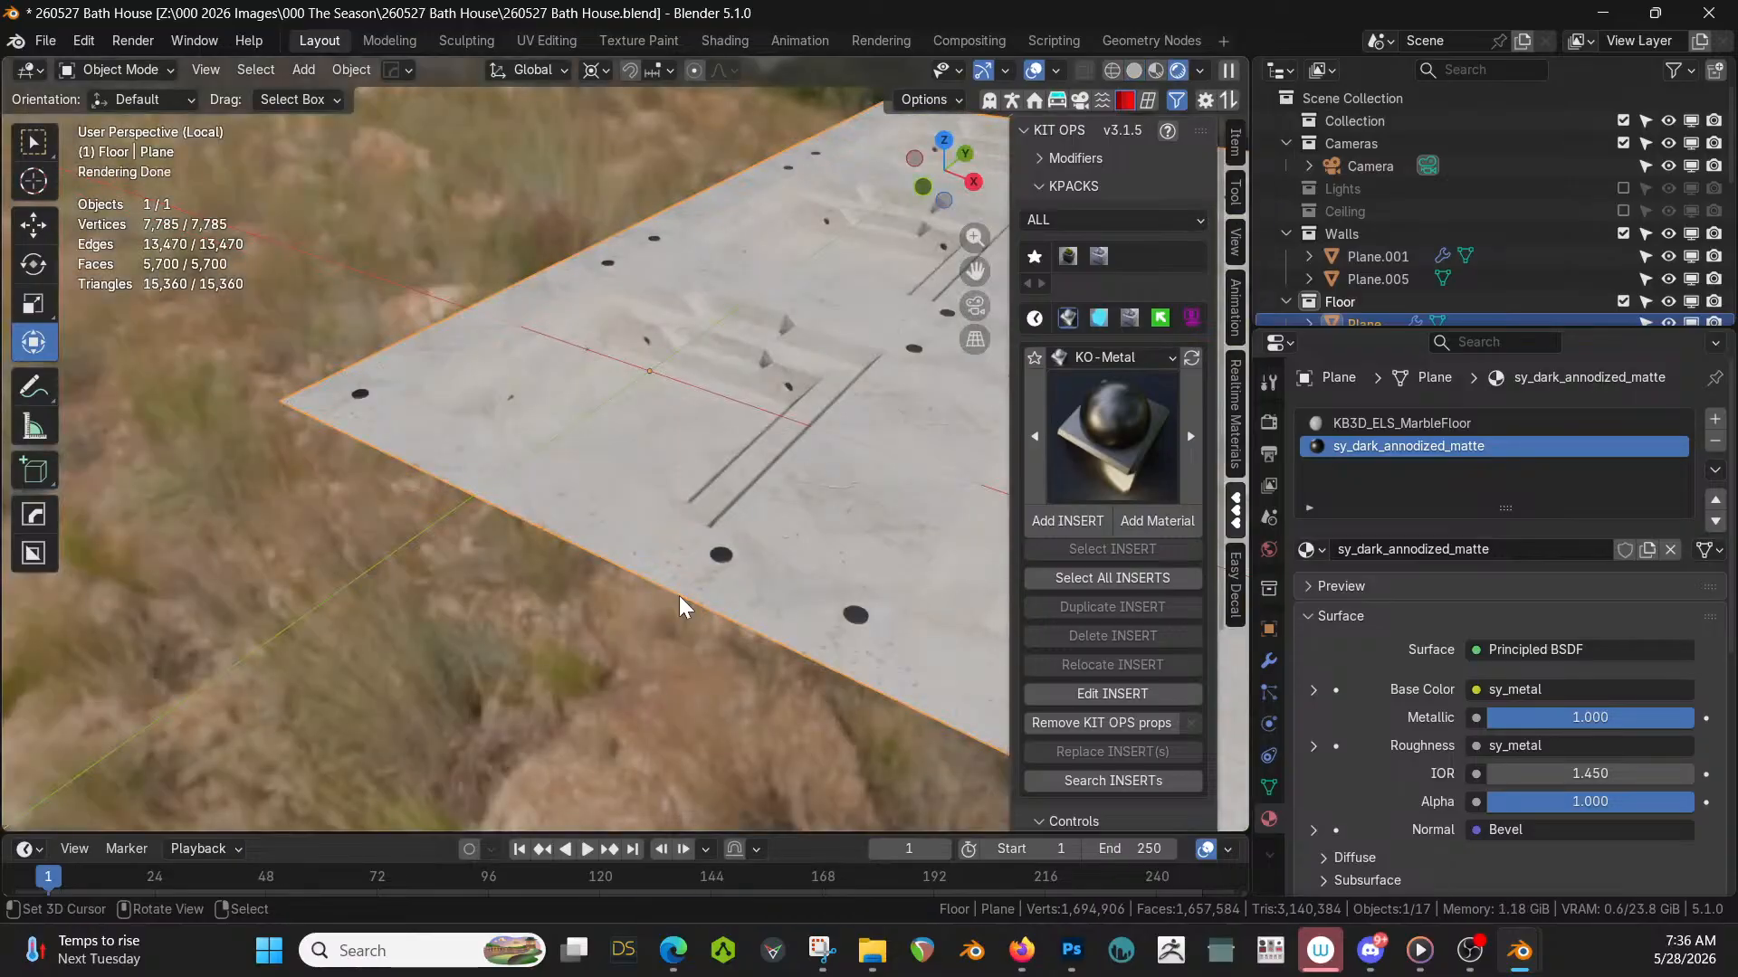
{"action": "scroll", "coordinate": [715, 572], "scroll_direction": "up", "scroll_amount": 2}
{"action": "mouse_move", "coordinate": [715, 572]}
{"action": "middle_mouse_down"}
{"action": "mouse_move", "coordinate": [400, 589]}
{"action": "mouse_move", "coordinate": [748, 520]}
{"action": "mouse_move", "coordinate": [813, 524]}
{"action": "mouse_move", "coordinate": [719, 552]}
{"action": "middle_mouse_up"}
{"action": "scroll", "coordinate": [804, 516], "scroll_direction": "up", "scroll_amount": 1}
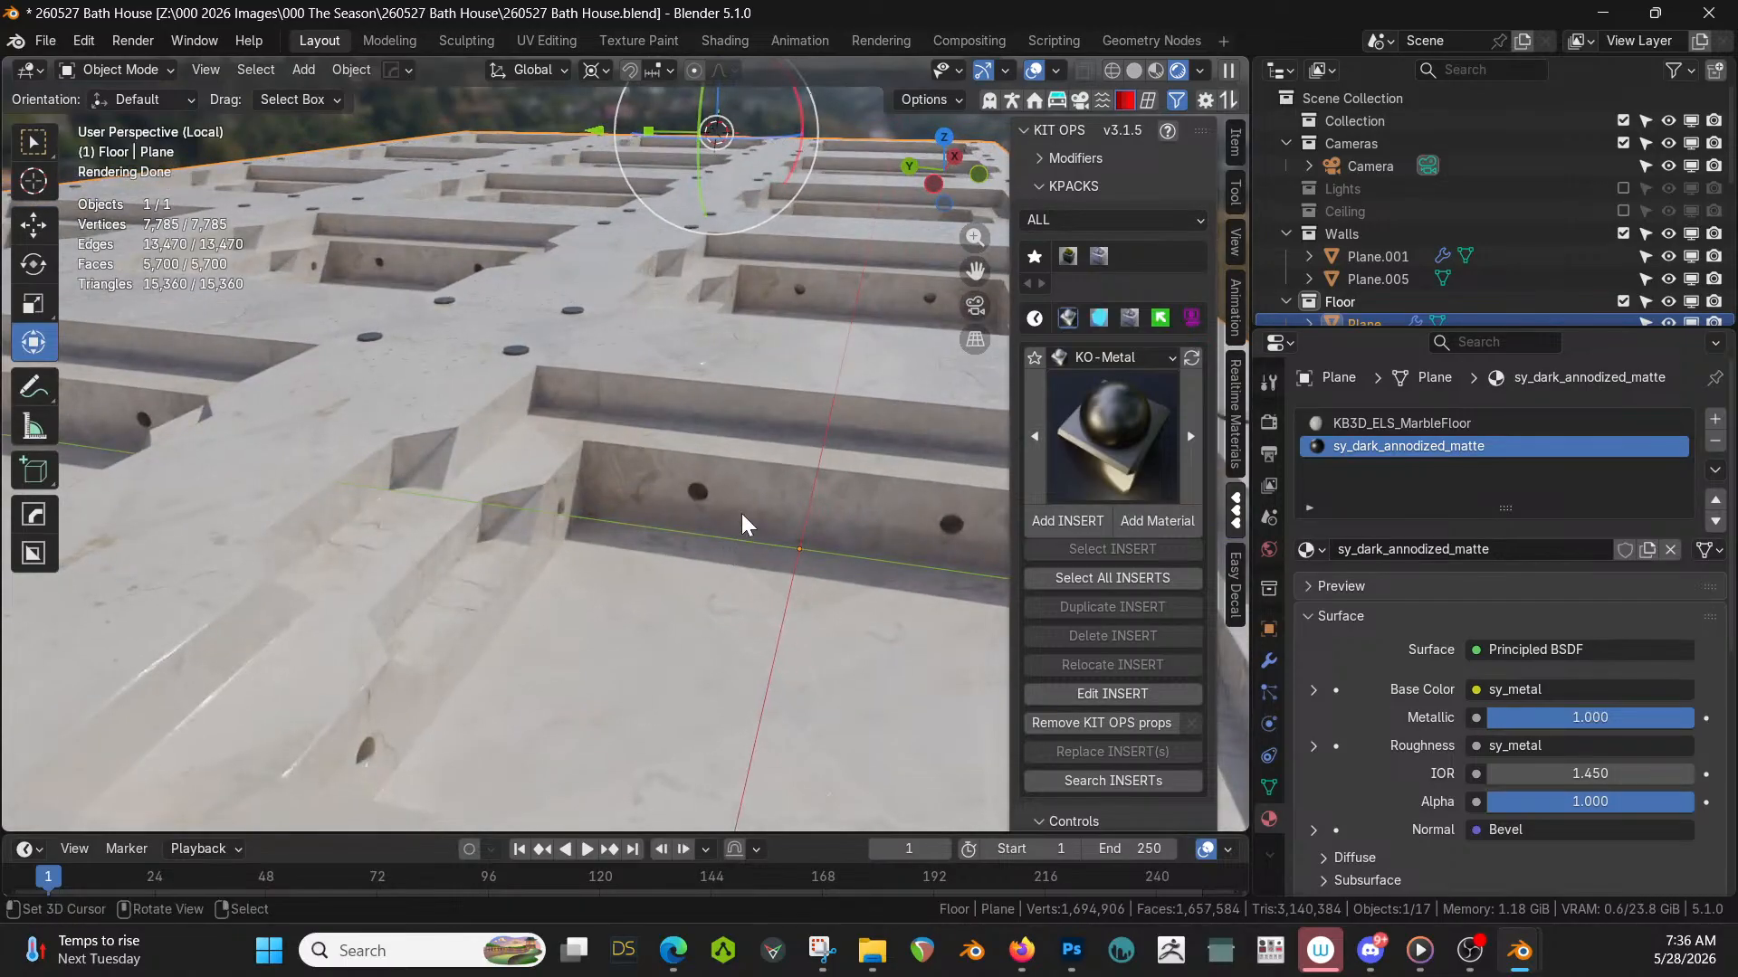
In Solid shading, select the rim edge loops of the round holes in the pool walls and bevel them 0.0163 m with one segment.
{"action": "key", "text": "Tab"}
{"action": "scroll", "coordinate": [738, 498], "scroll_direction": "up", "scroll_amount": 3}
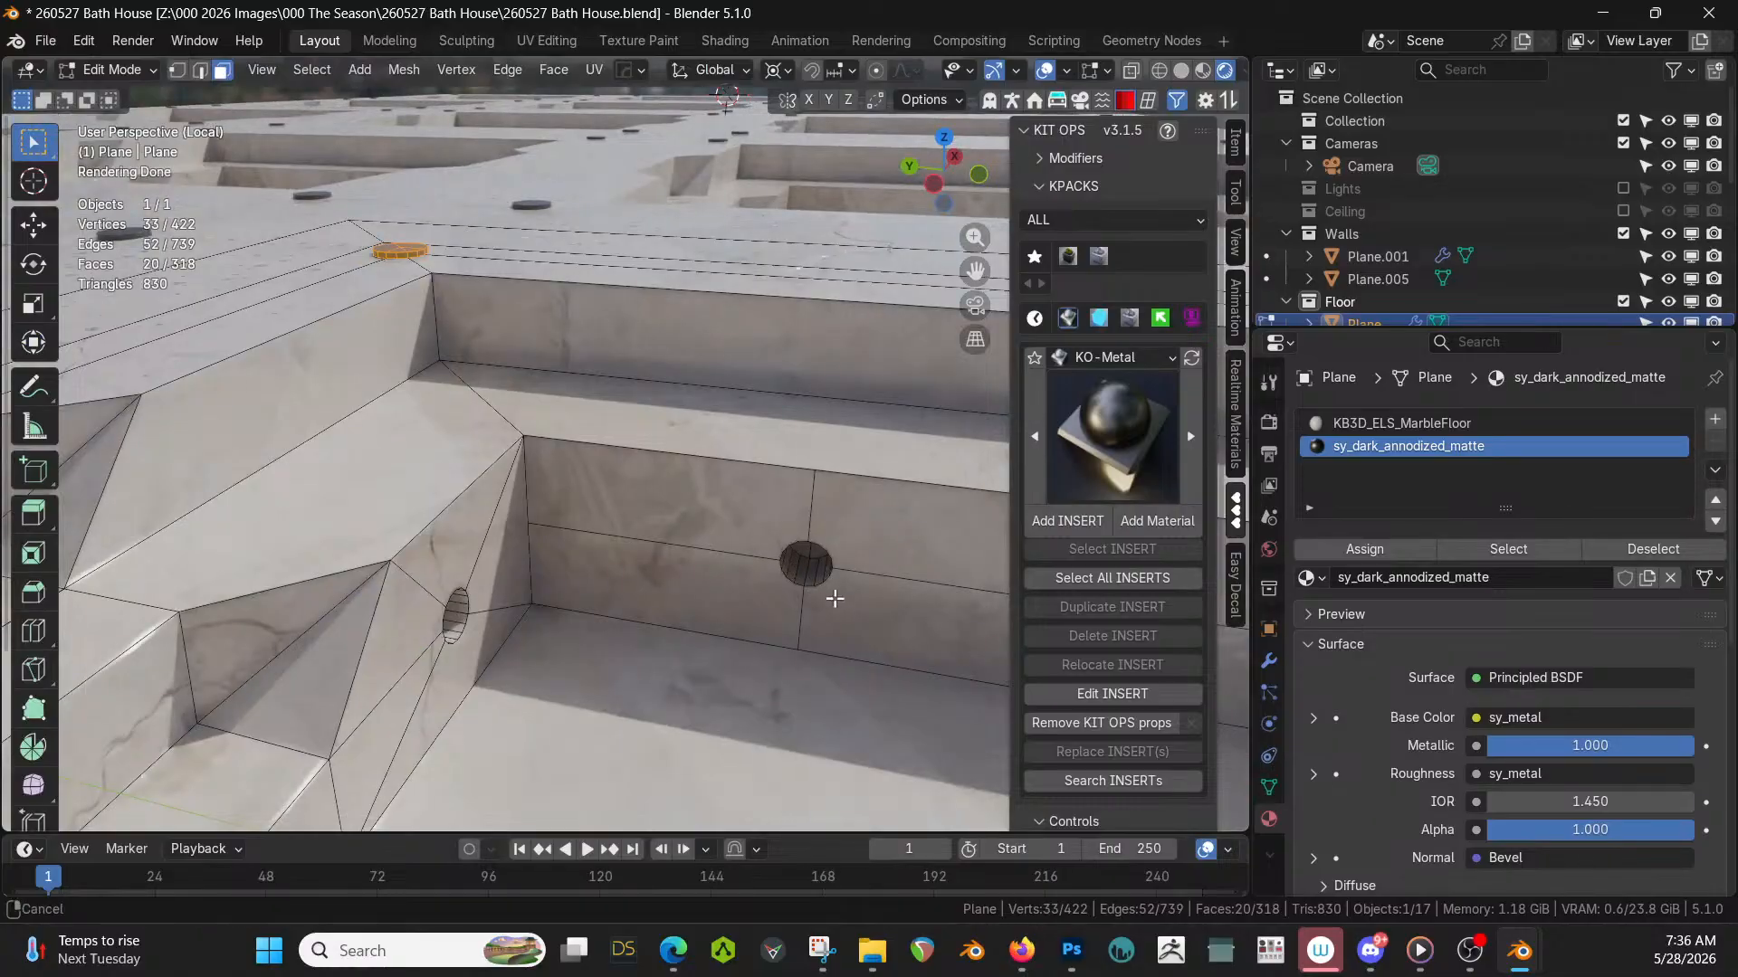
{"action": "middle_click_drag", "start_coordinate": [830, 594], "coordinate": [703, 589], "text": "shift"}
{"action": "key", "text": "2"}
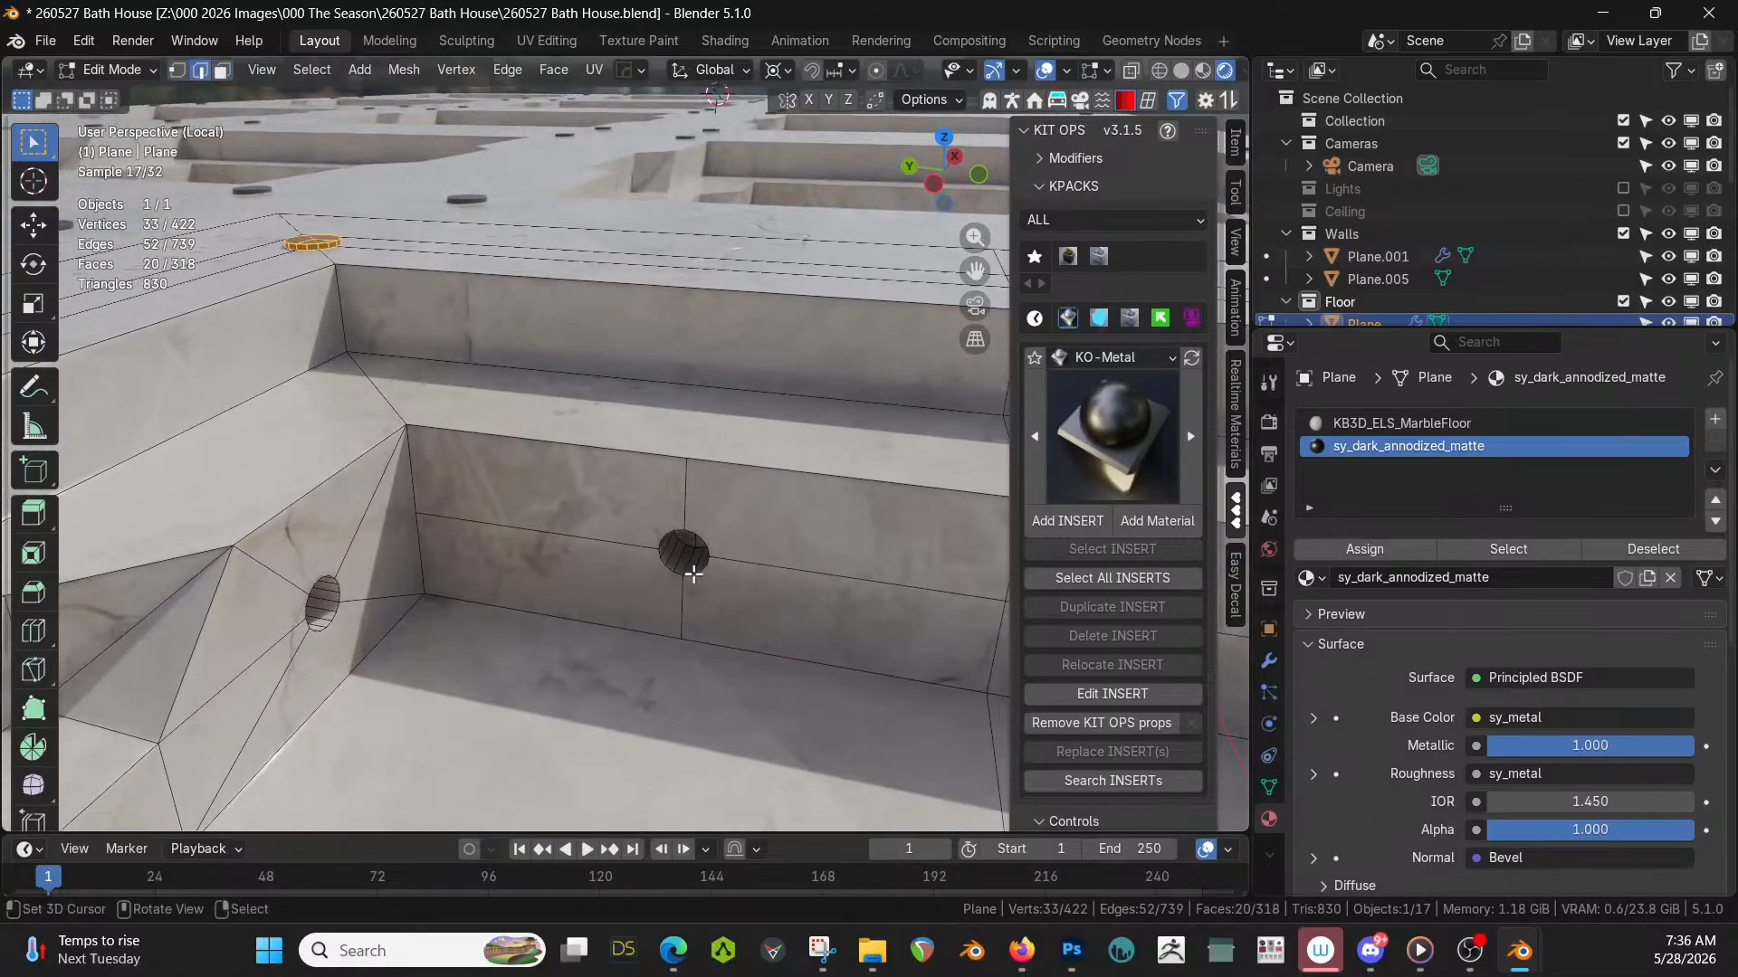
{"action": "left_click", "coordinate": [705, 576], "text": "alt"}
{"action": "key", "text": "z"}
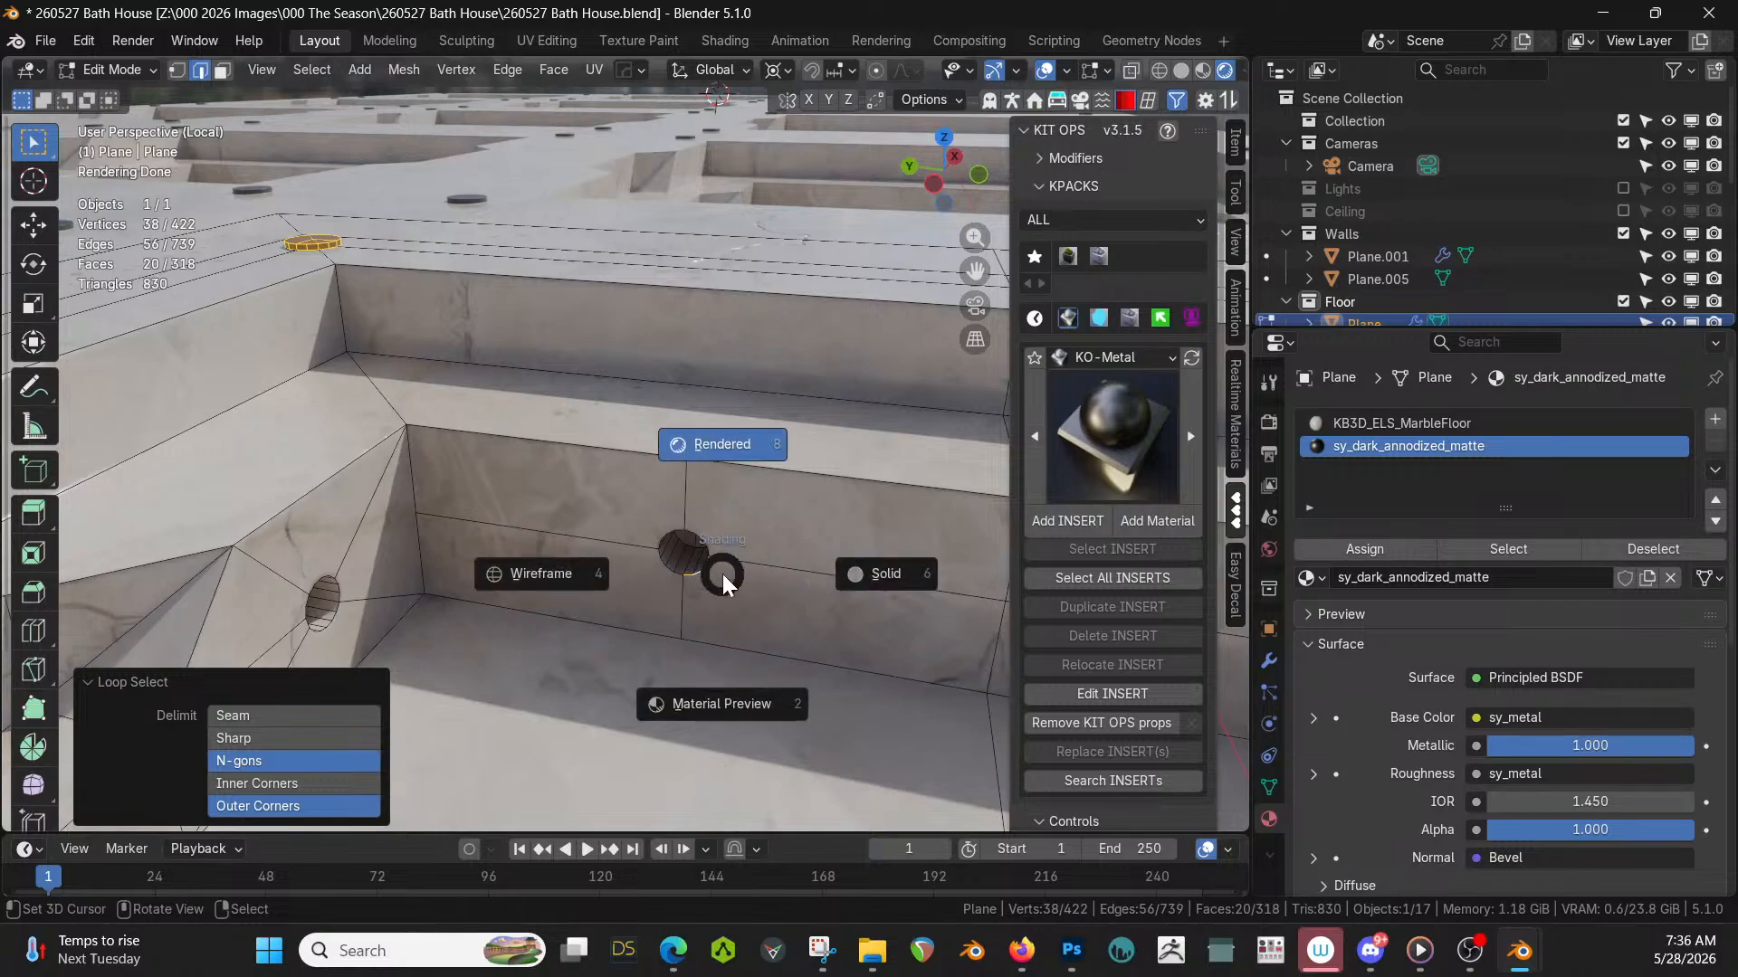
{"action": "key", "text": "6"}
{"action": "middle_click_drag", "start_coordinate": [722, 573], "coordinate": [330, 480]}
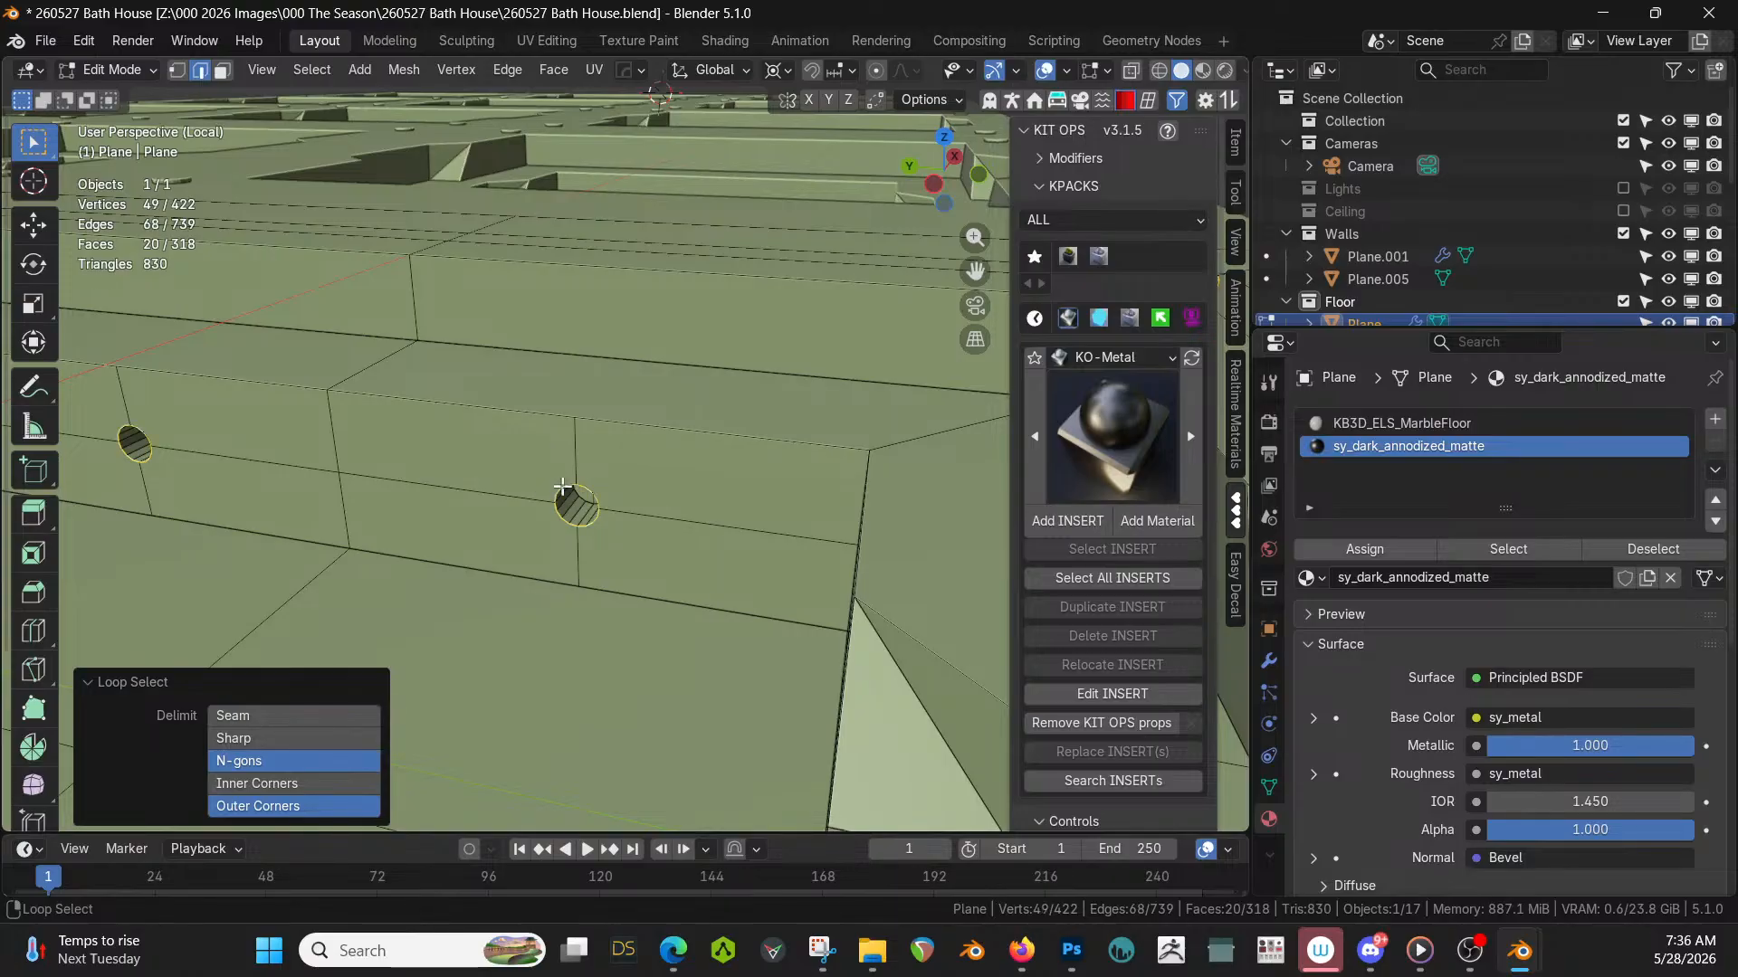
{"action": "middle_click_drag", "start_coordinate": [562, 486], "coordinate": [760, 473]}
{"action": "key", "text": "ctrl+b"}
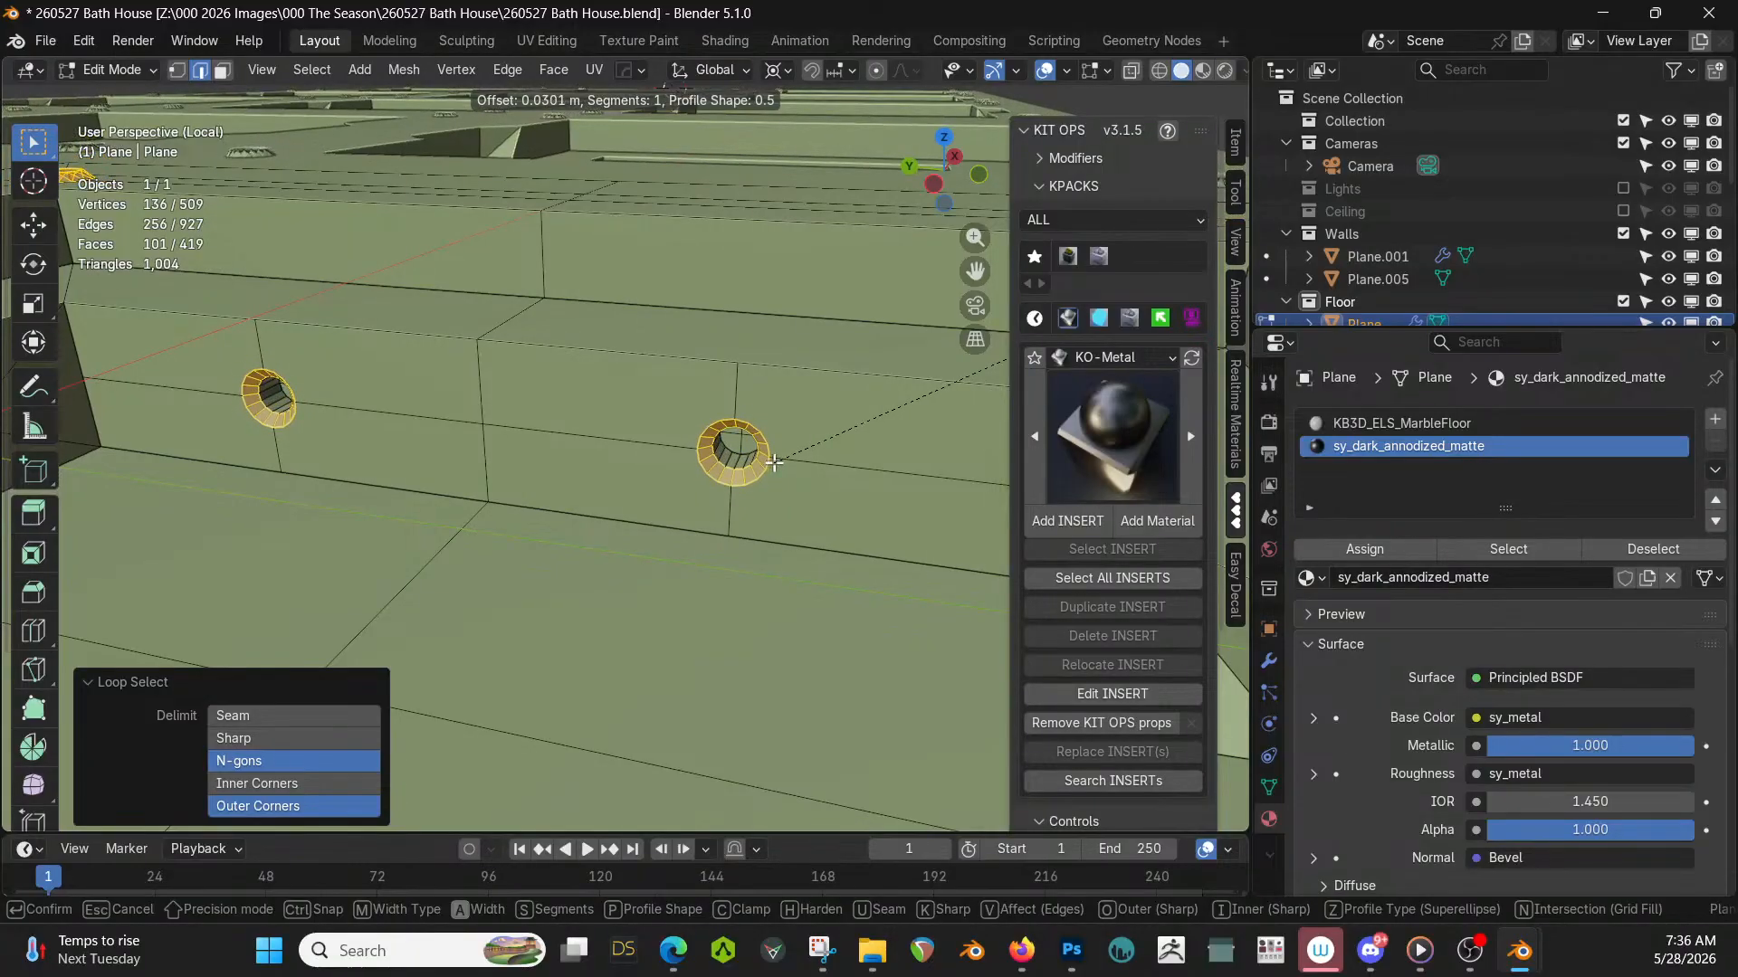
{"action": "left_click", "coordinate": [779, 460]}
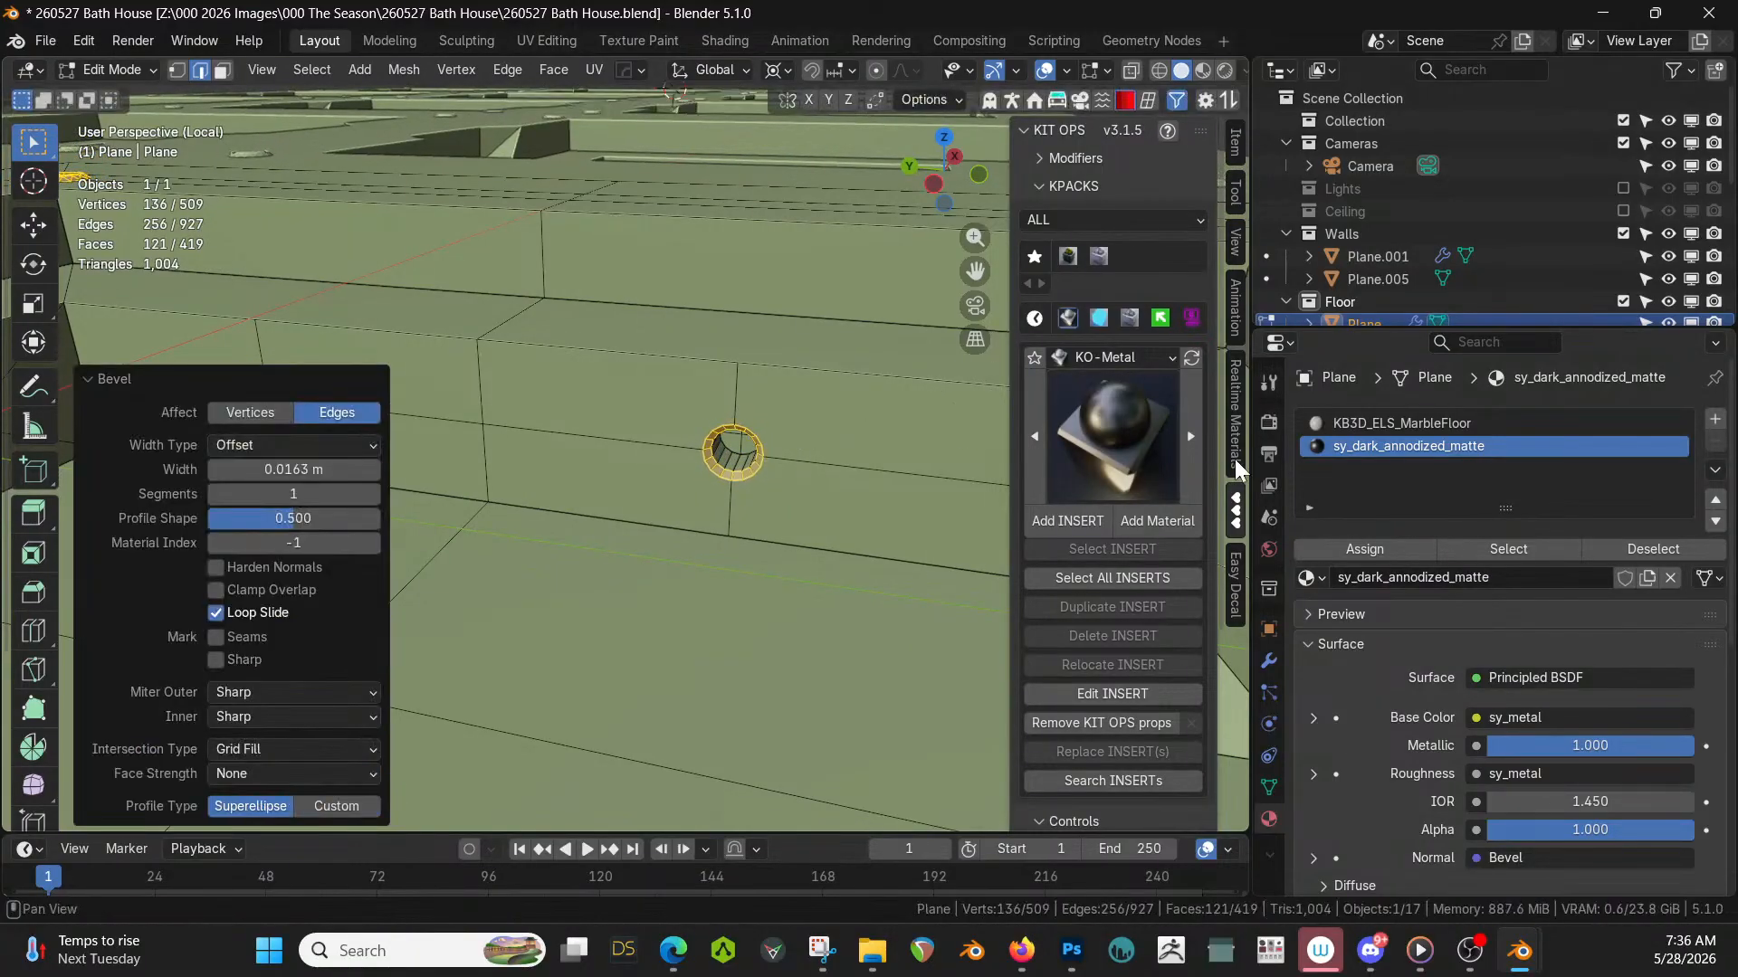
Assign the dark anodized matte metal to the selected hole rims in the pool walls and preview the floor in Rendered shading.
{"action": "left_click", "coordinate": [1363, 549]}
{"action": "key", "text": "Tab"}
{"action": "scroll", "coordinate": [786, 514], "scroll_direction": "down", "scroll_amount": 3}
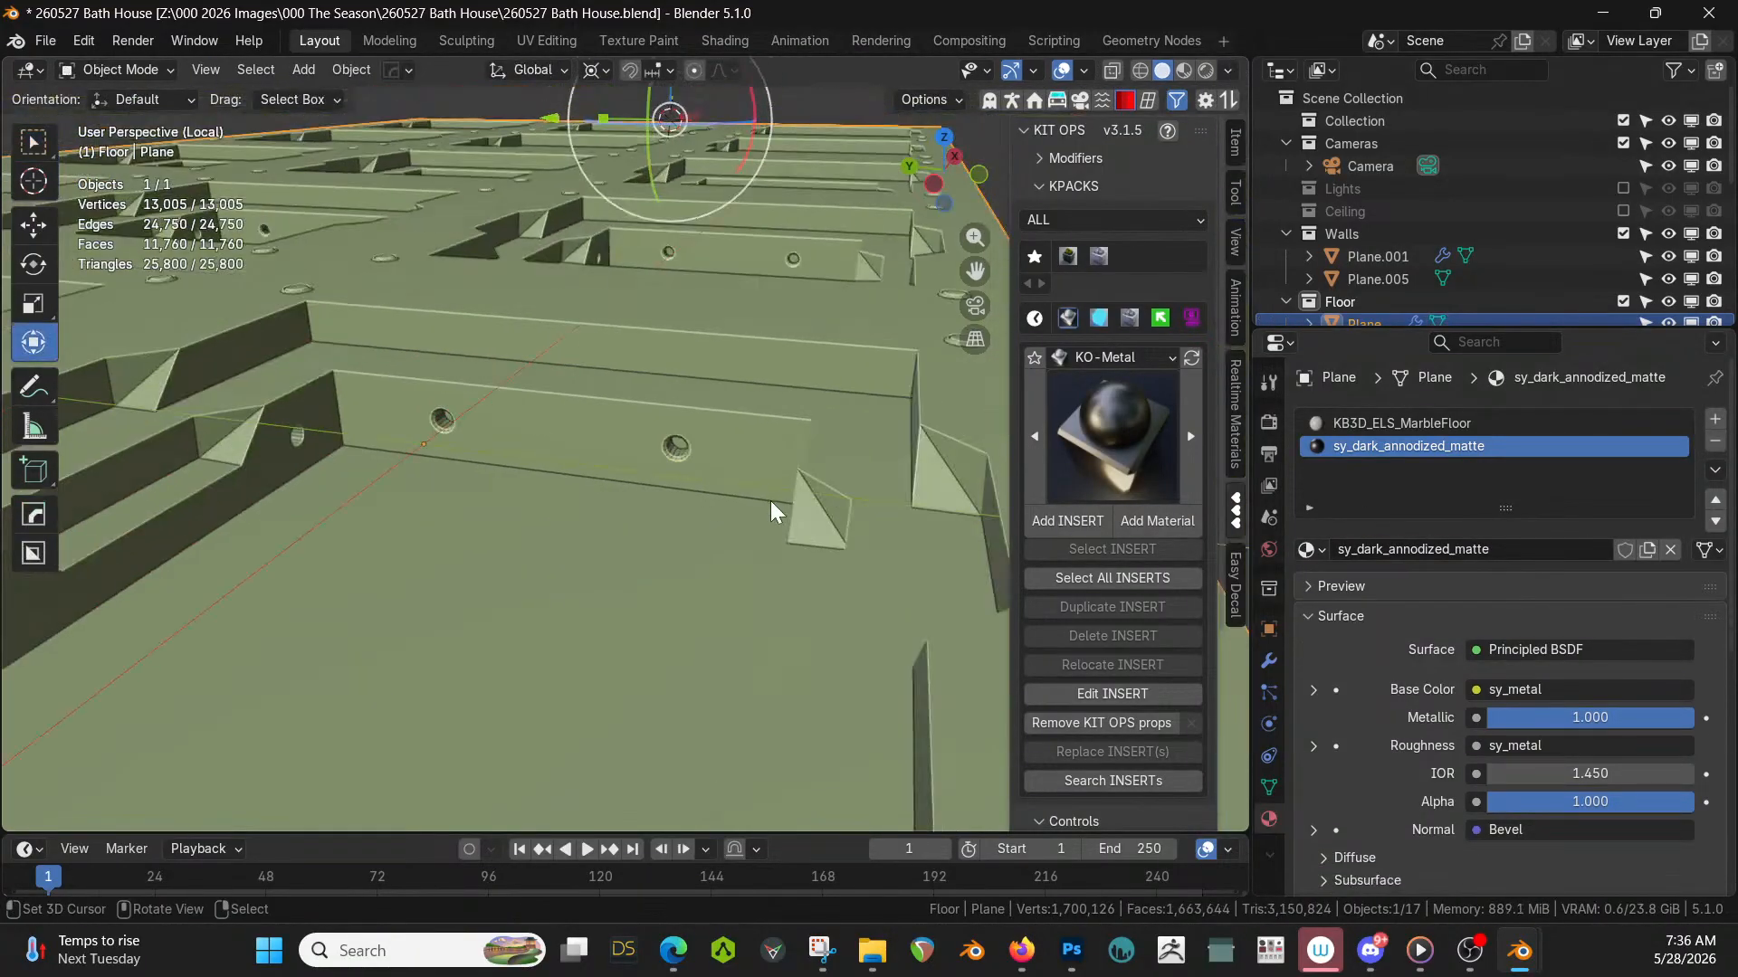
{"action": "key", "text": "z"}
{"action": "key", "text": "r"}
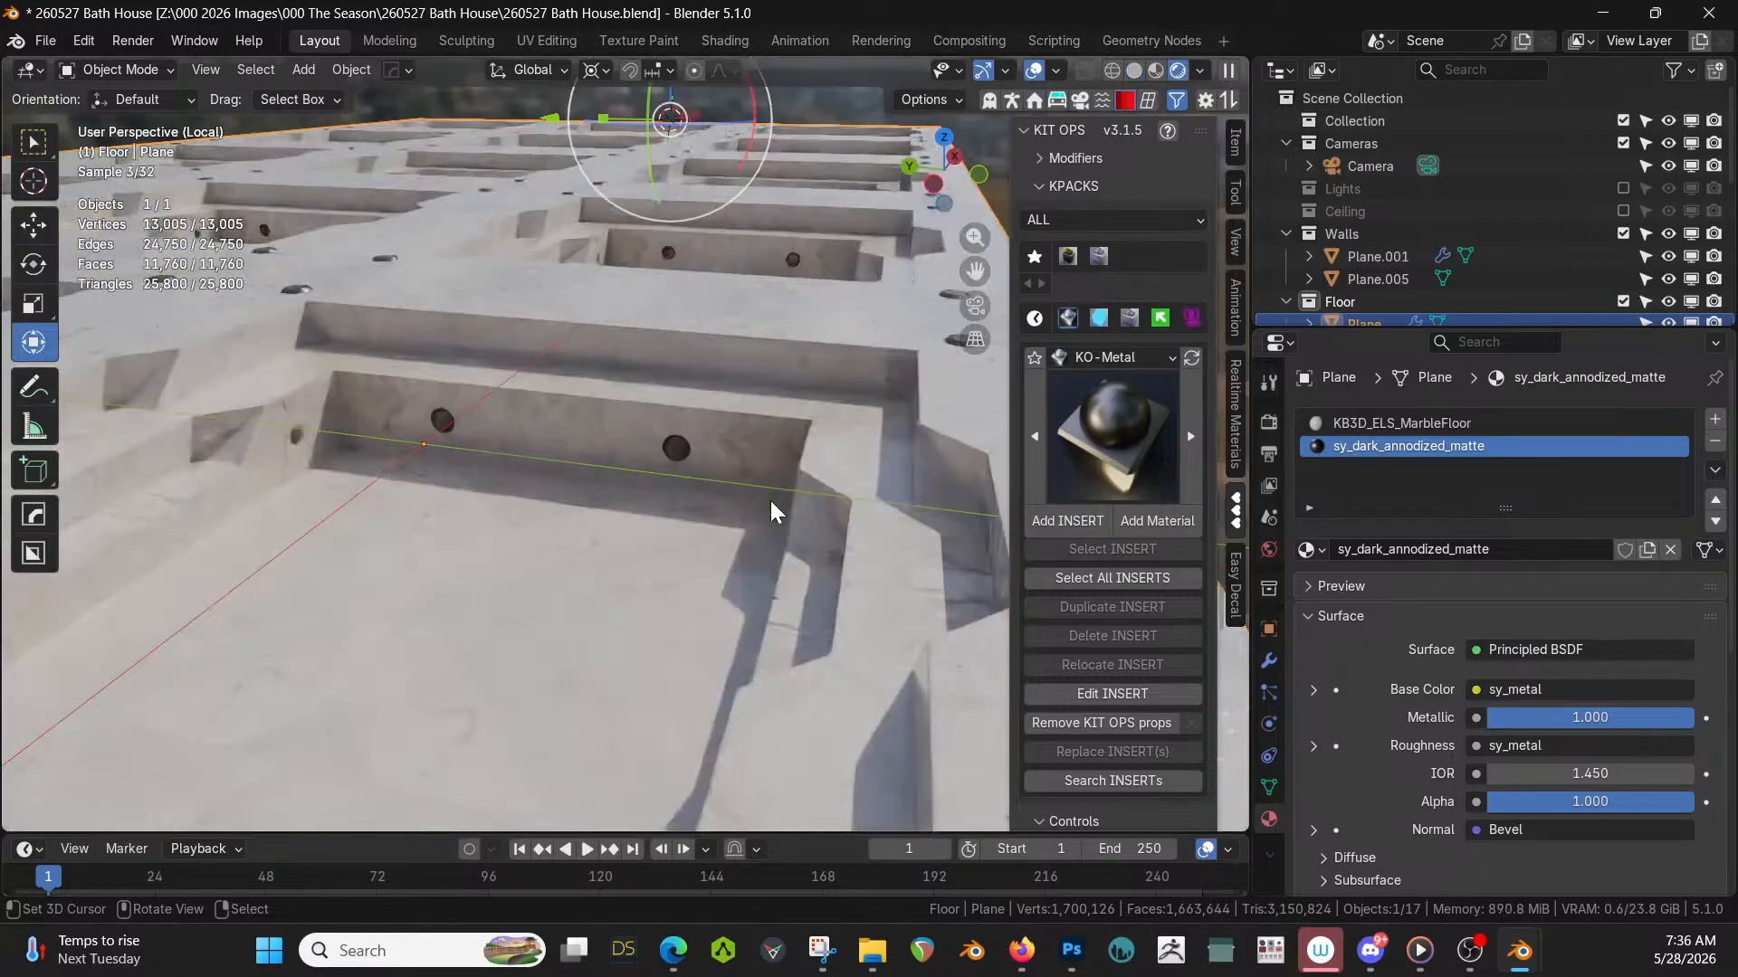
{"action": "middle_click_drag", "start_coordinate": [720, 523], "coordinate": [900, 679]}
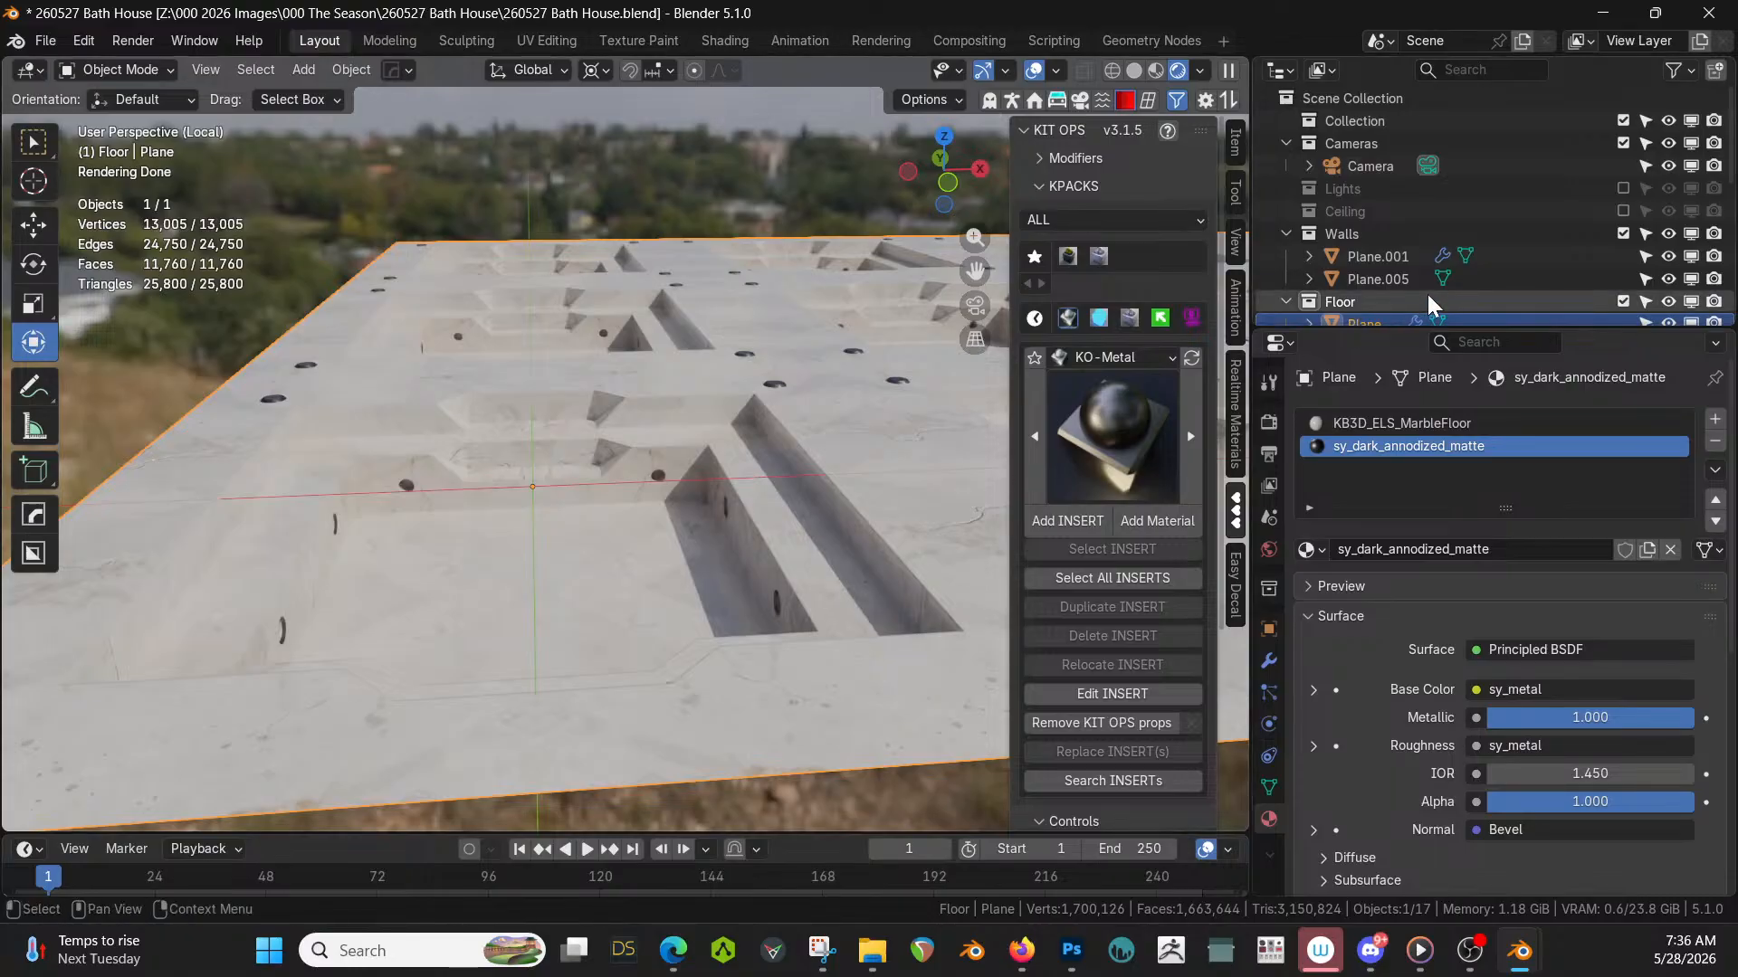
{"action": "scroll", "coordinate": [1329, 237], "scroll_direction": "down", "scroll_amount": 3}
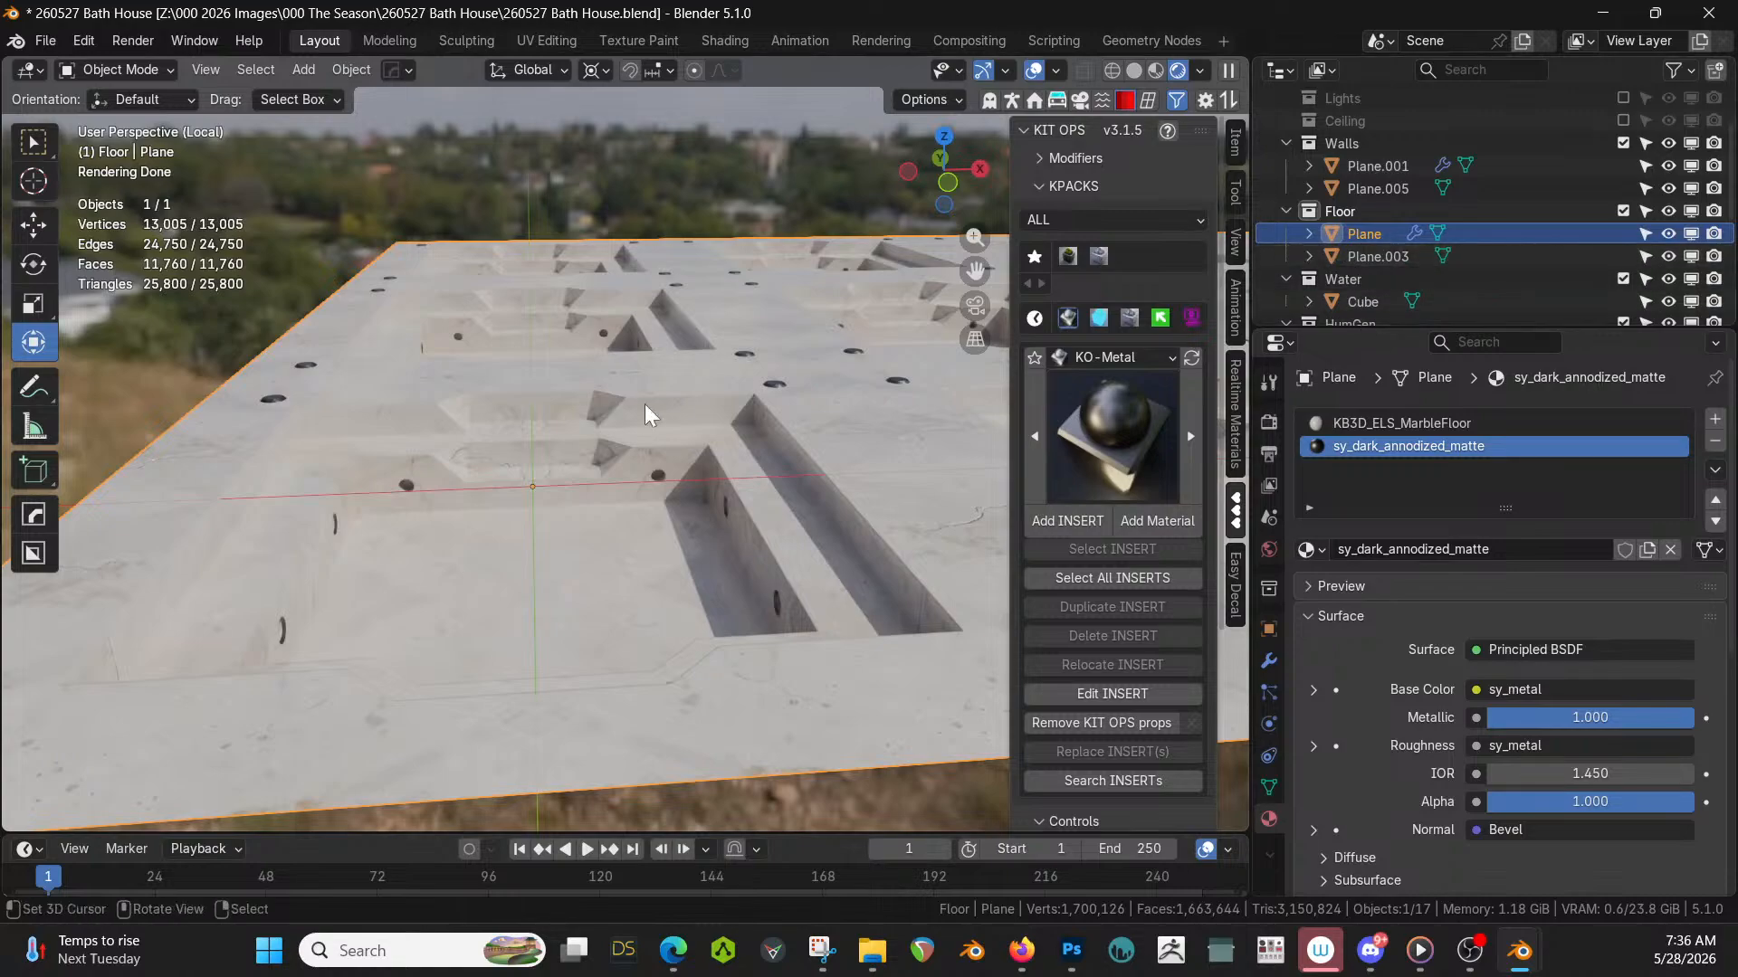
Duplicate the floor in place, move the copy to a new collection named OLD and exclude that collection from the view layer.
{"action": "key", "text": "shift+d"}
{"action": "right_click", "coordinate": [608, 448]}
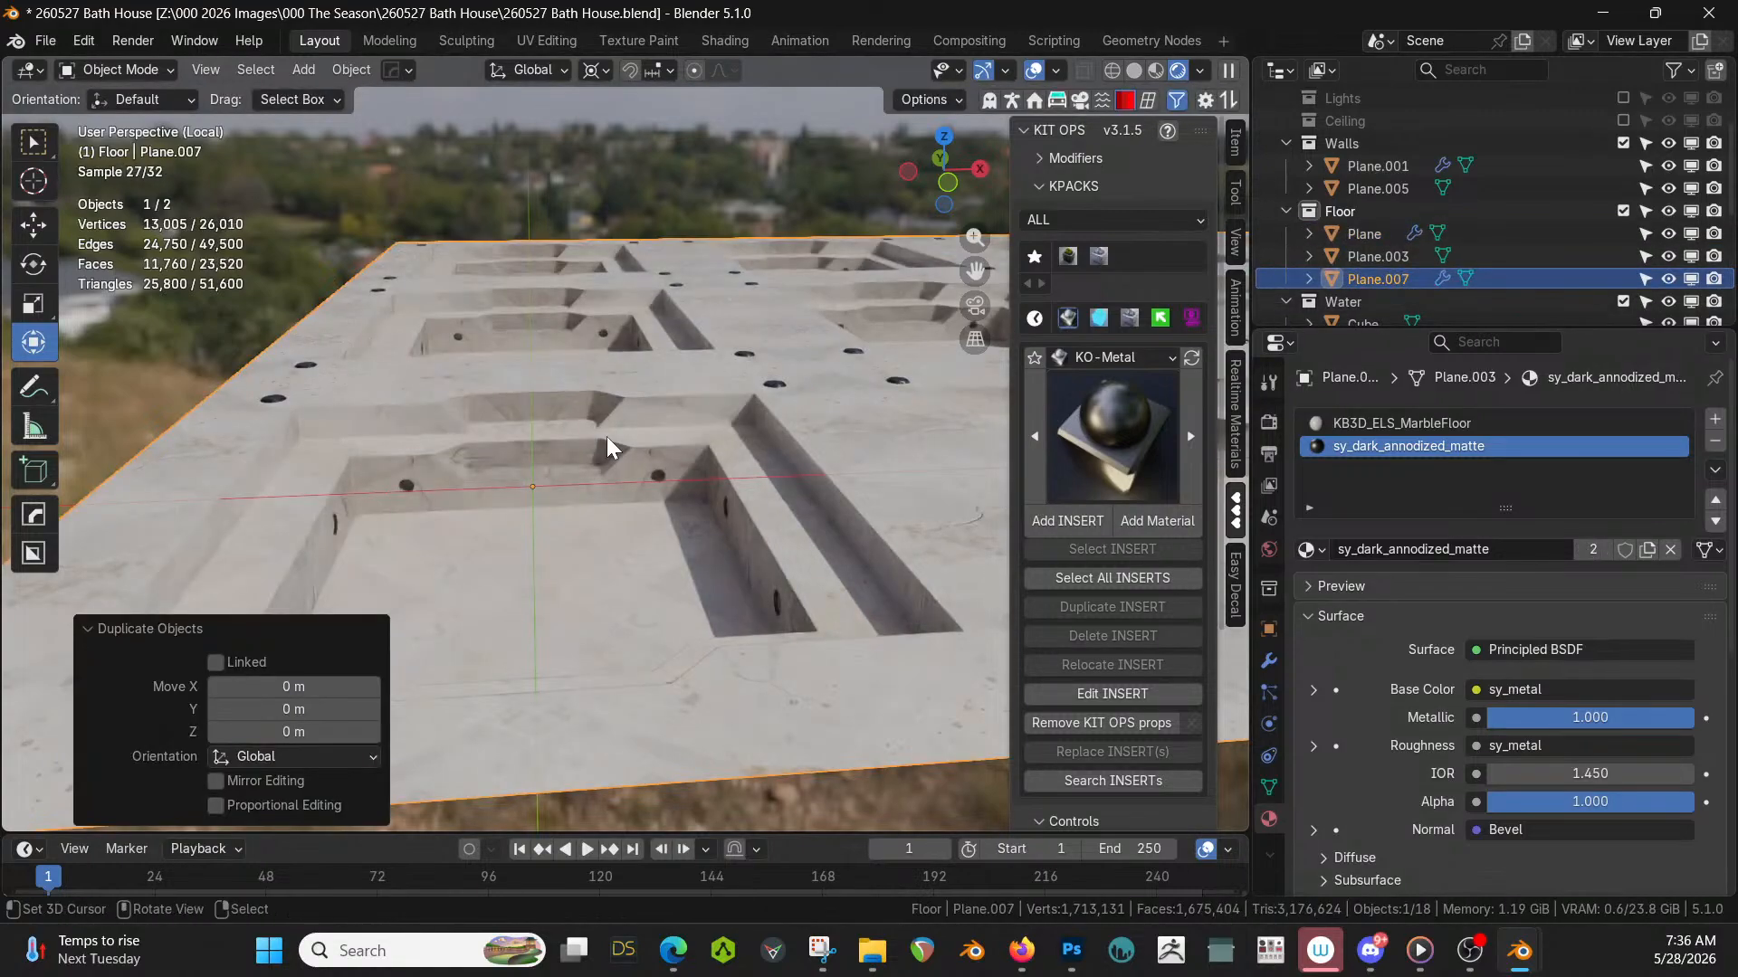
{"action": "key", "text": "m"}
{"action": "left_click", "coordinate": [525, 465]}
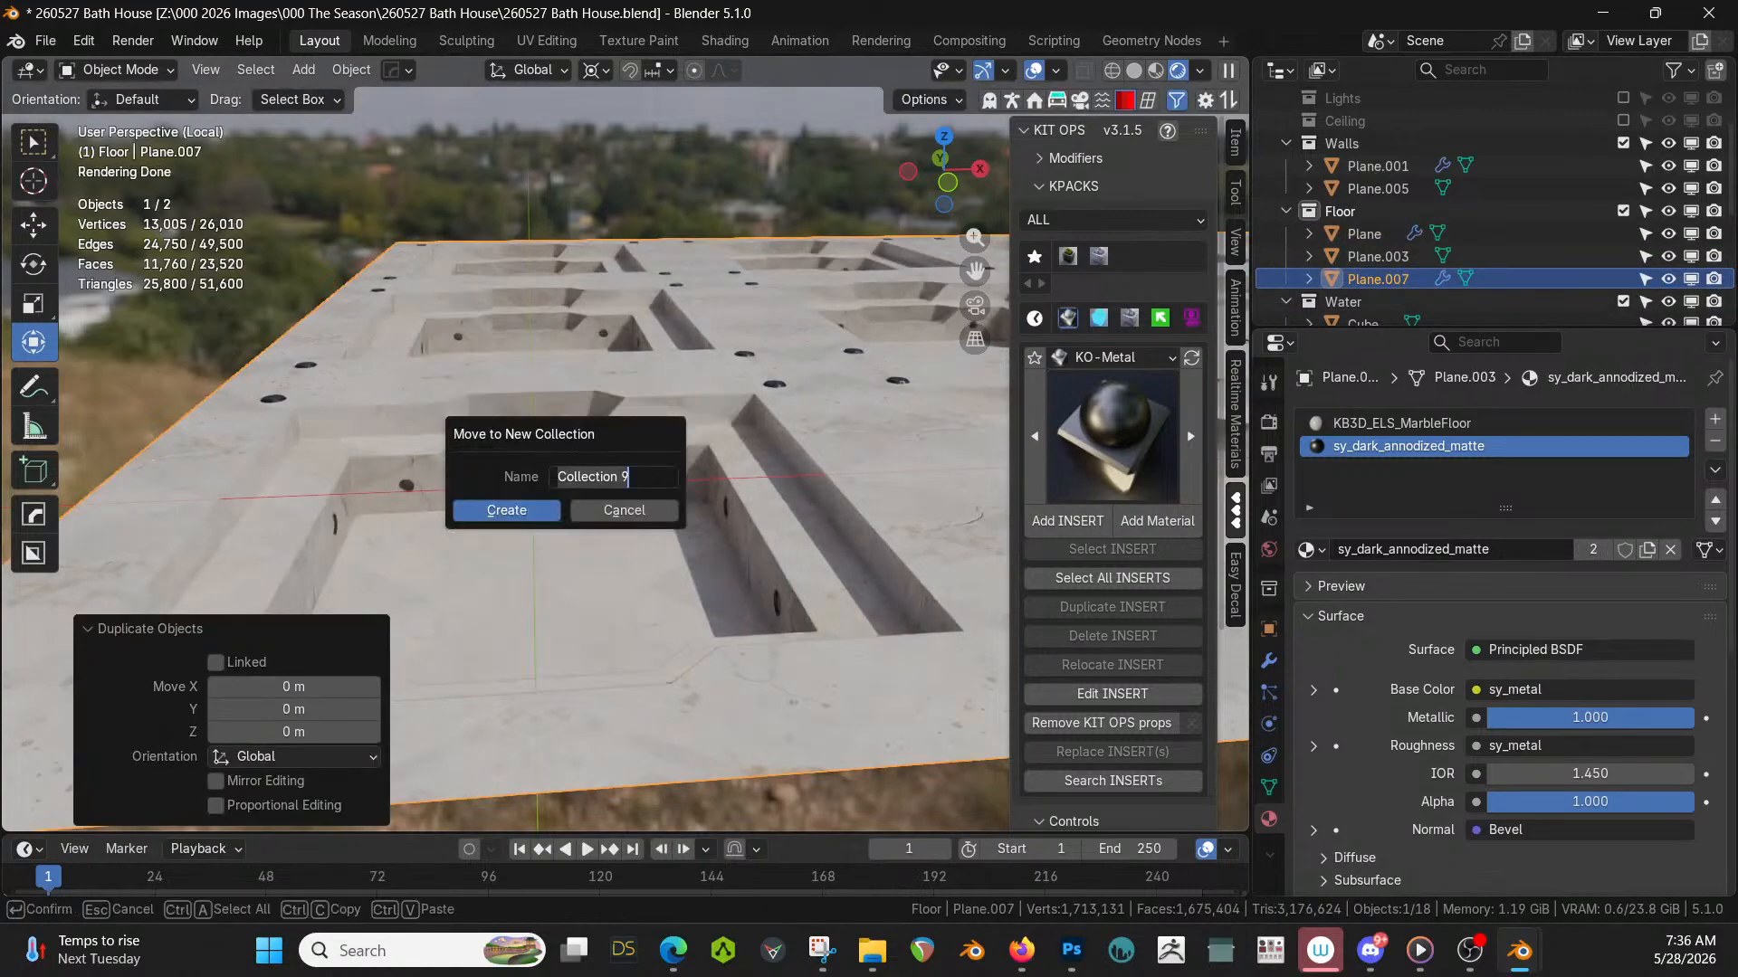
{"action": "type", "text": "OLD"}
{"action": "key", "text": "Return"}
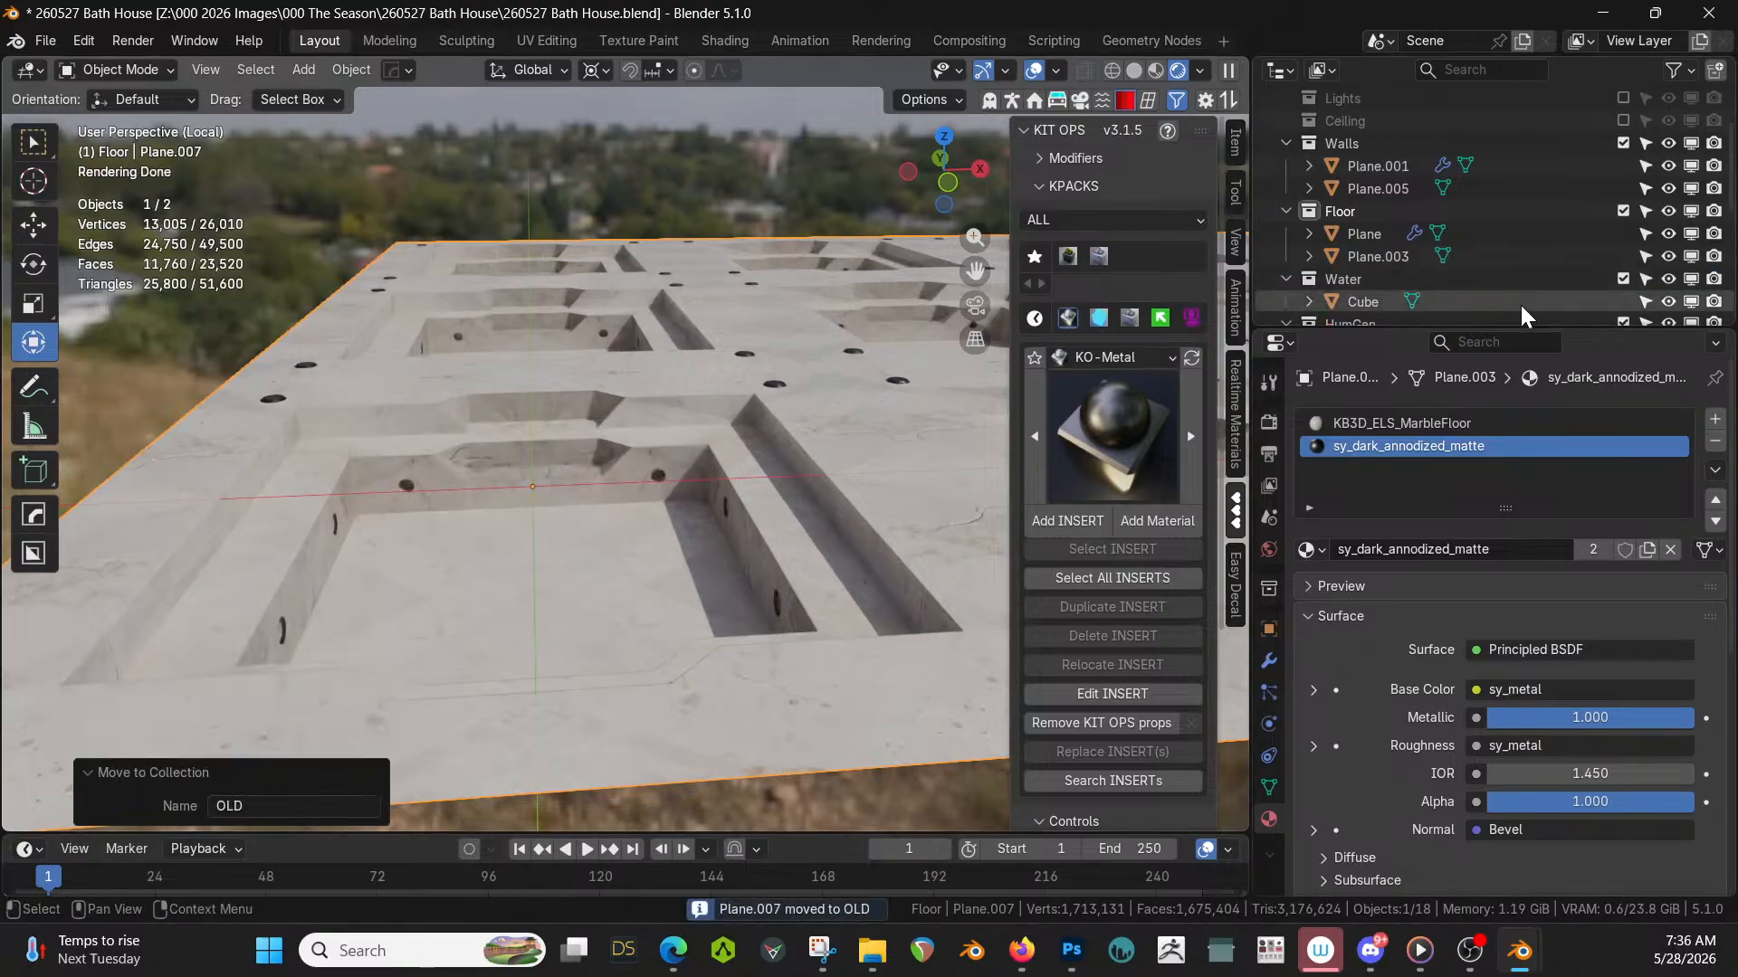
{"action": "scroll", "coordinate": [1529, 298], "scroll_direction": "down", "scroll_amount": 3}
{"action": "left_click", "coordinate": [1623, 234]}
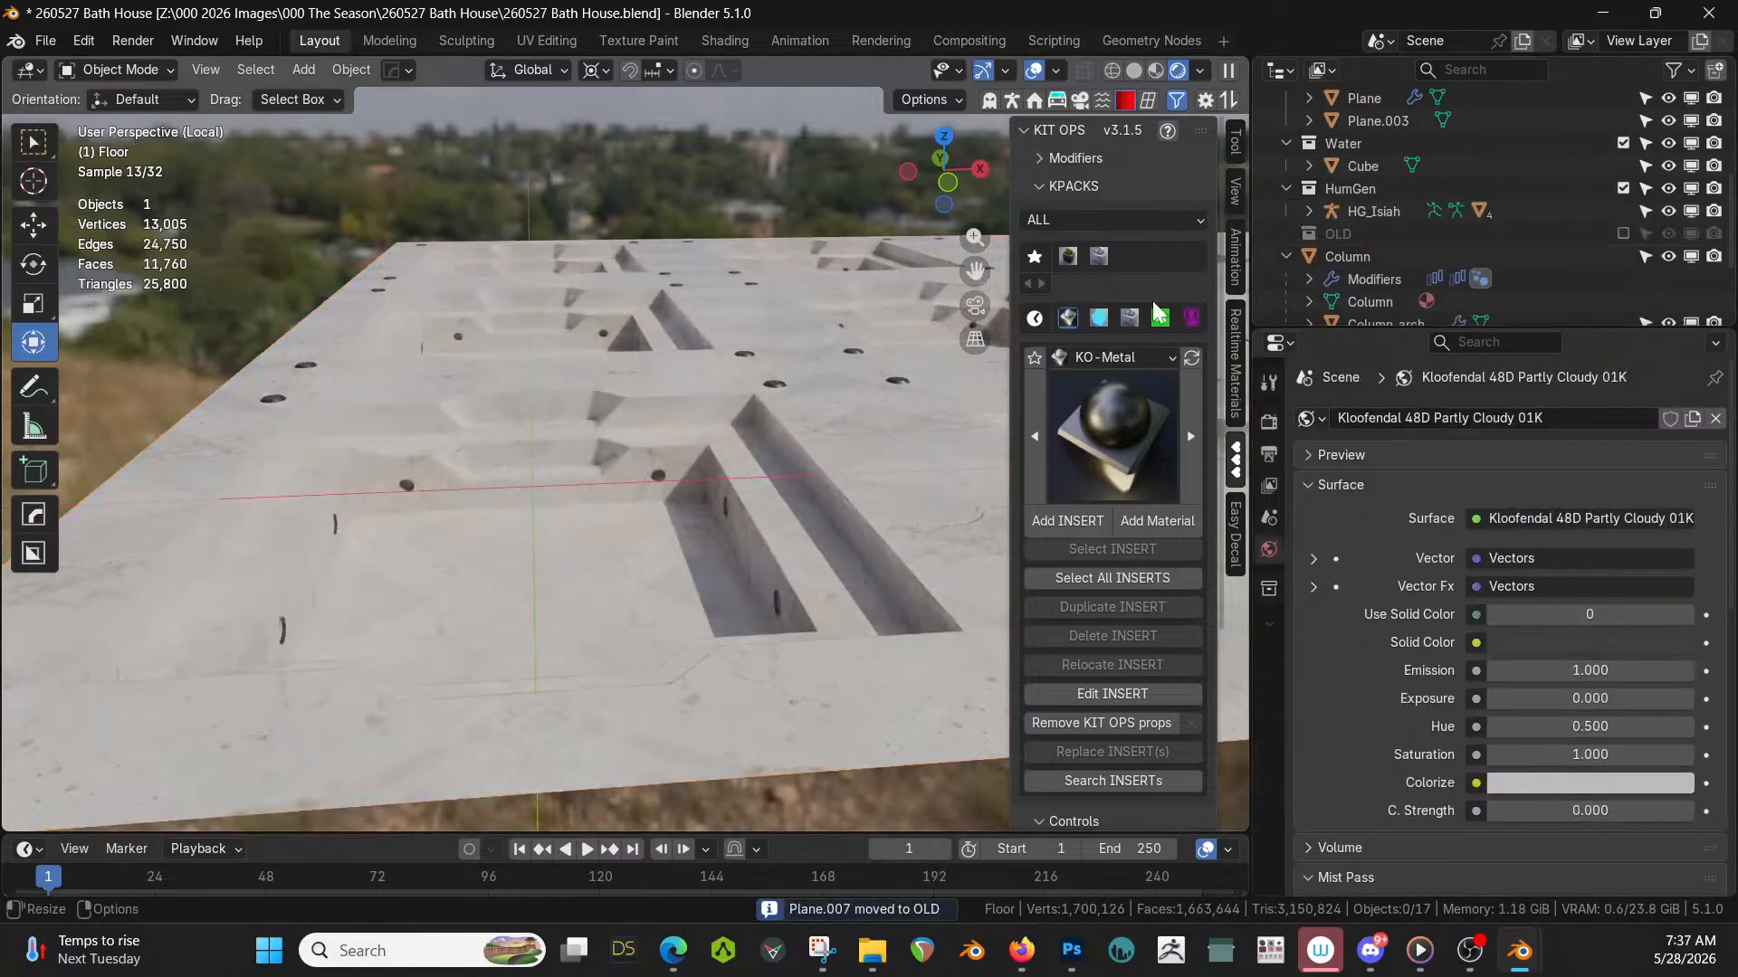
Select the original floor and apply its whole modifier stack, the mirror and the X and Y arrays.
{"action": "left_click", "coordinate": [631, 403]}
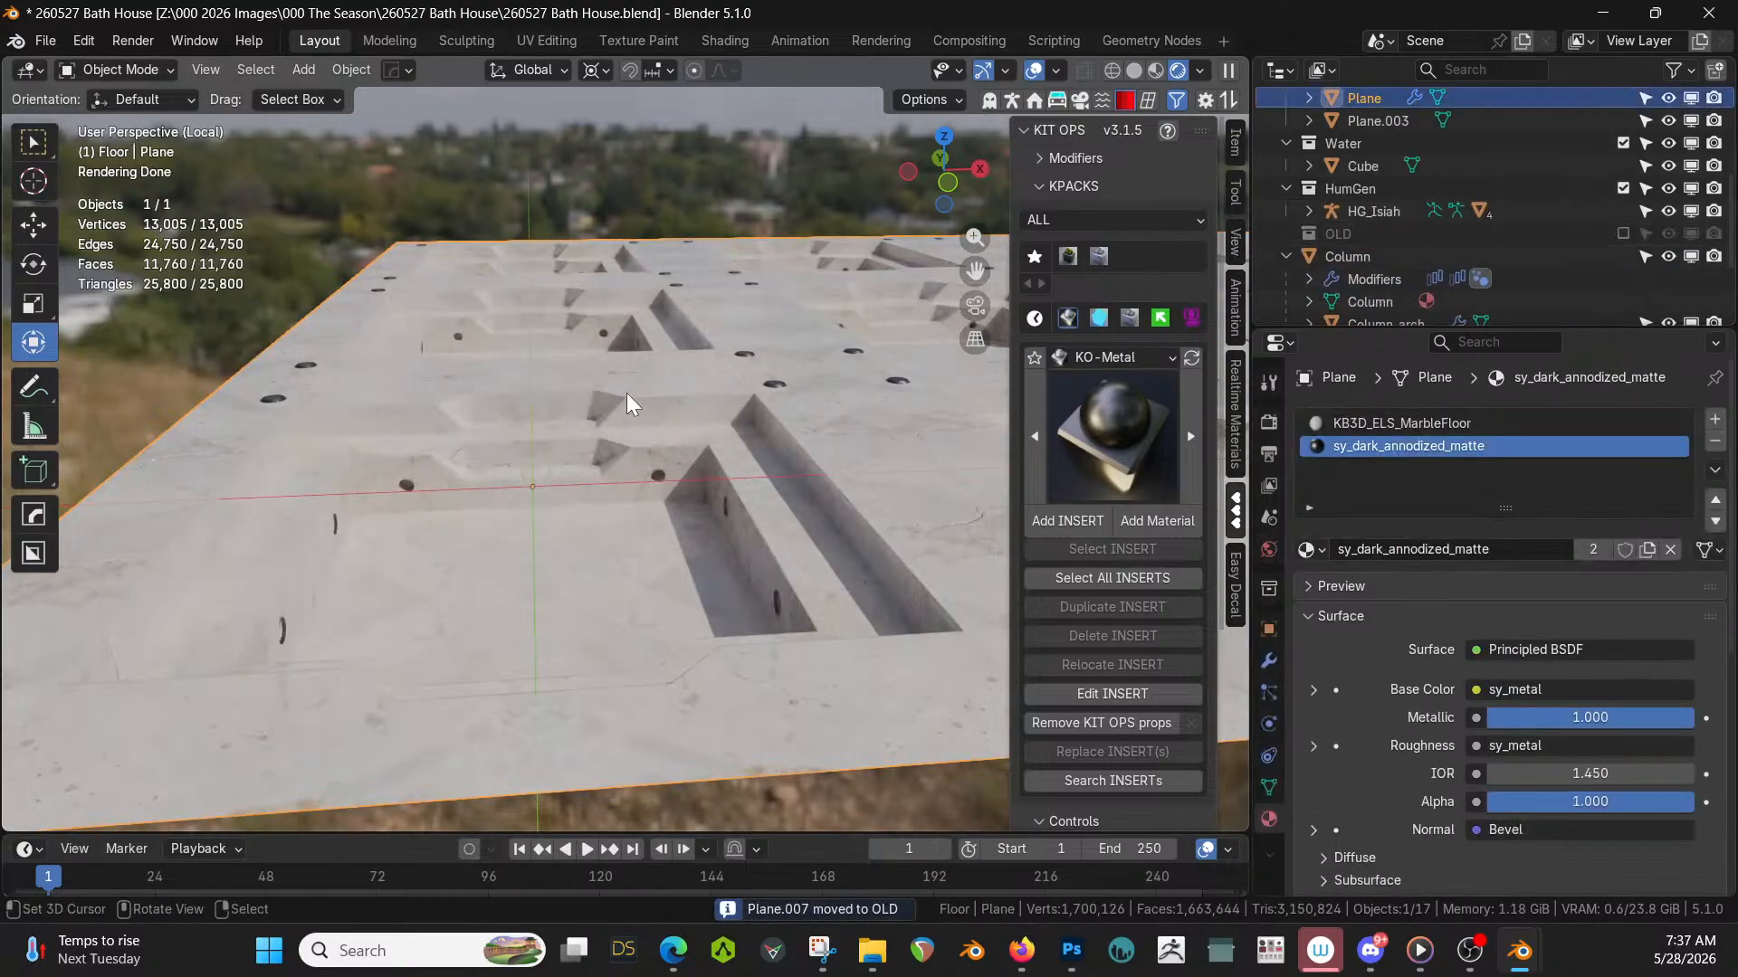
{"action": "left_click", "coordinate": [1268, 661]}
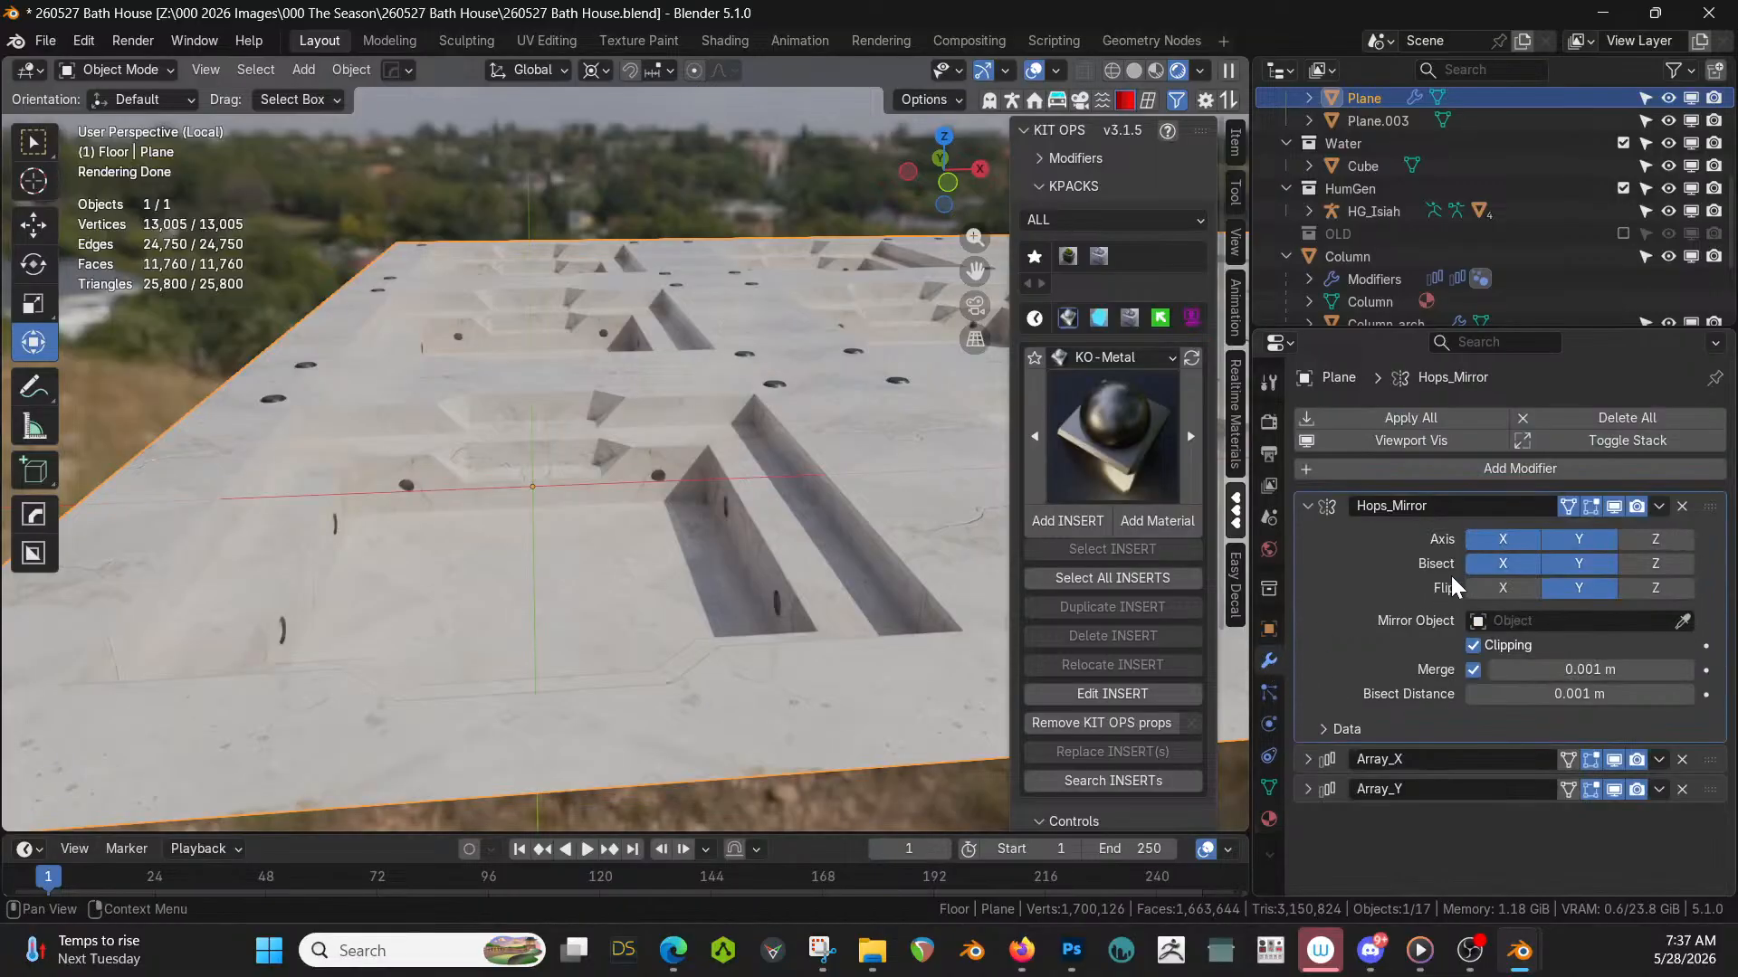
{"action": "left_click", "coordinate": [1424, 424]}
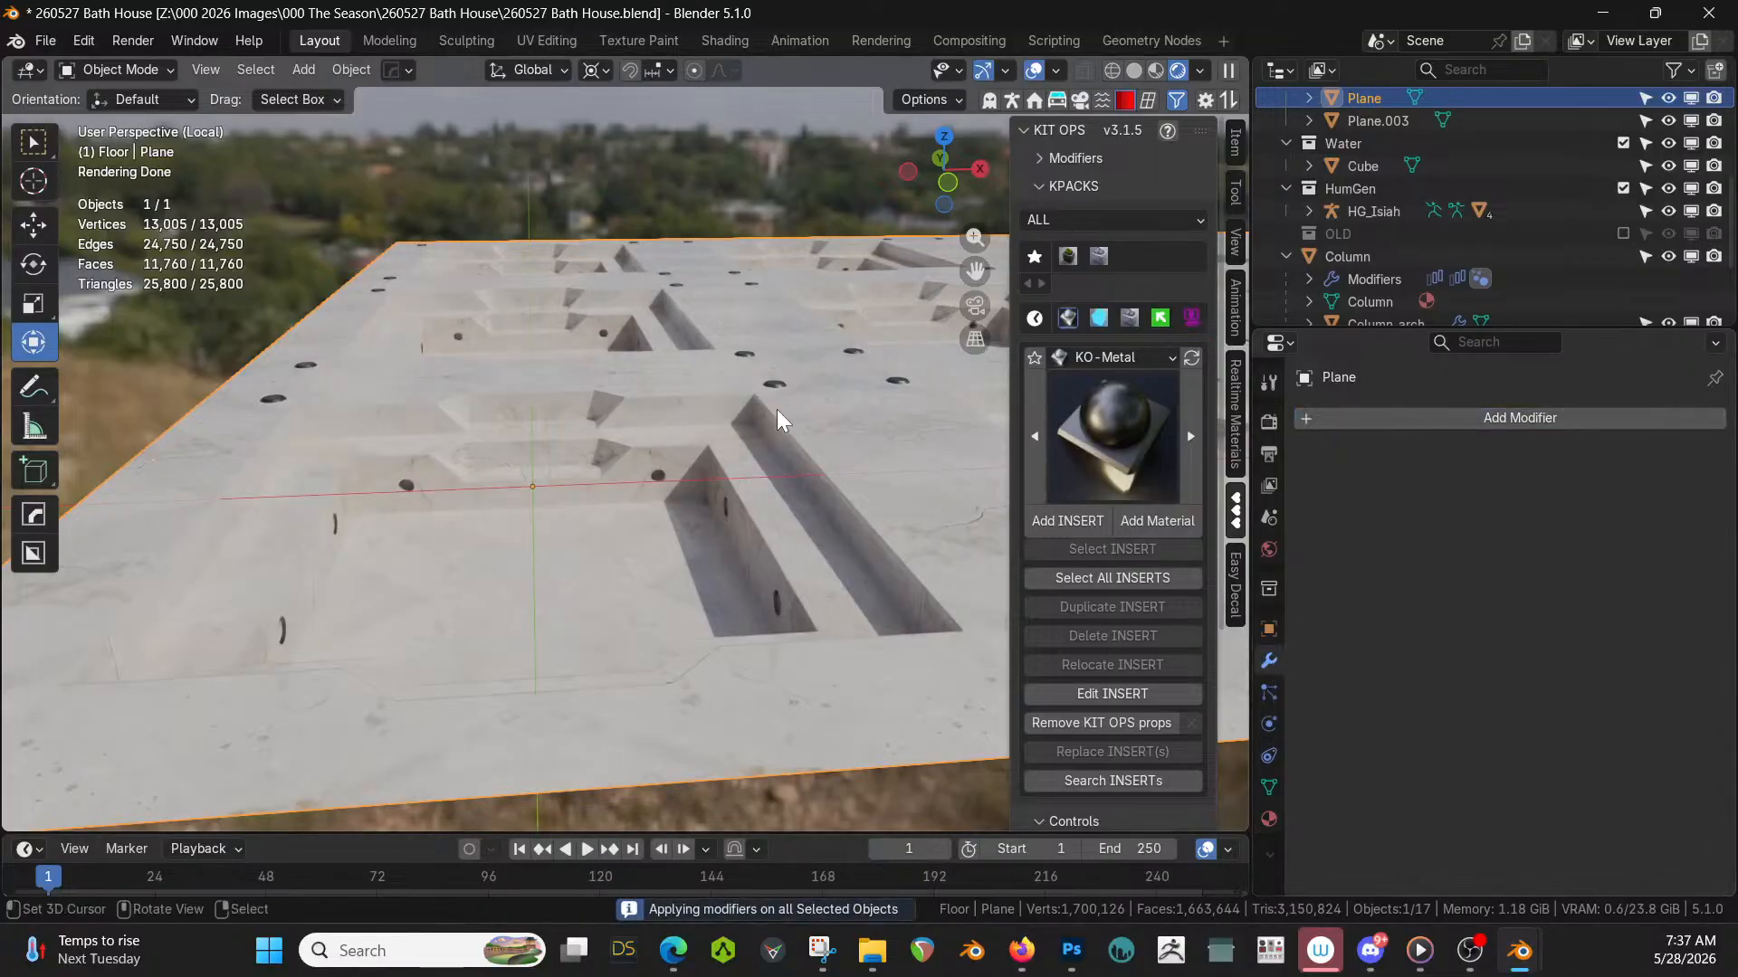
Switch to Solid shading and examine the tiled floor's recesses and corner discs from several angles.
{"action": "key", "text": "z"}
{"action": "key", "text": "z"}
{"action": "left_click", "coordinate": [686, 430]}
{"action": "scroll", "coordinate": [769, 493], "scroll_direction": "down", "scroll_amount": 6}
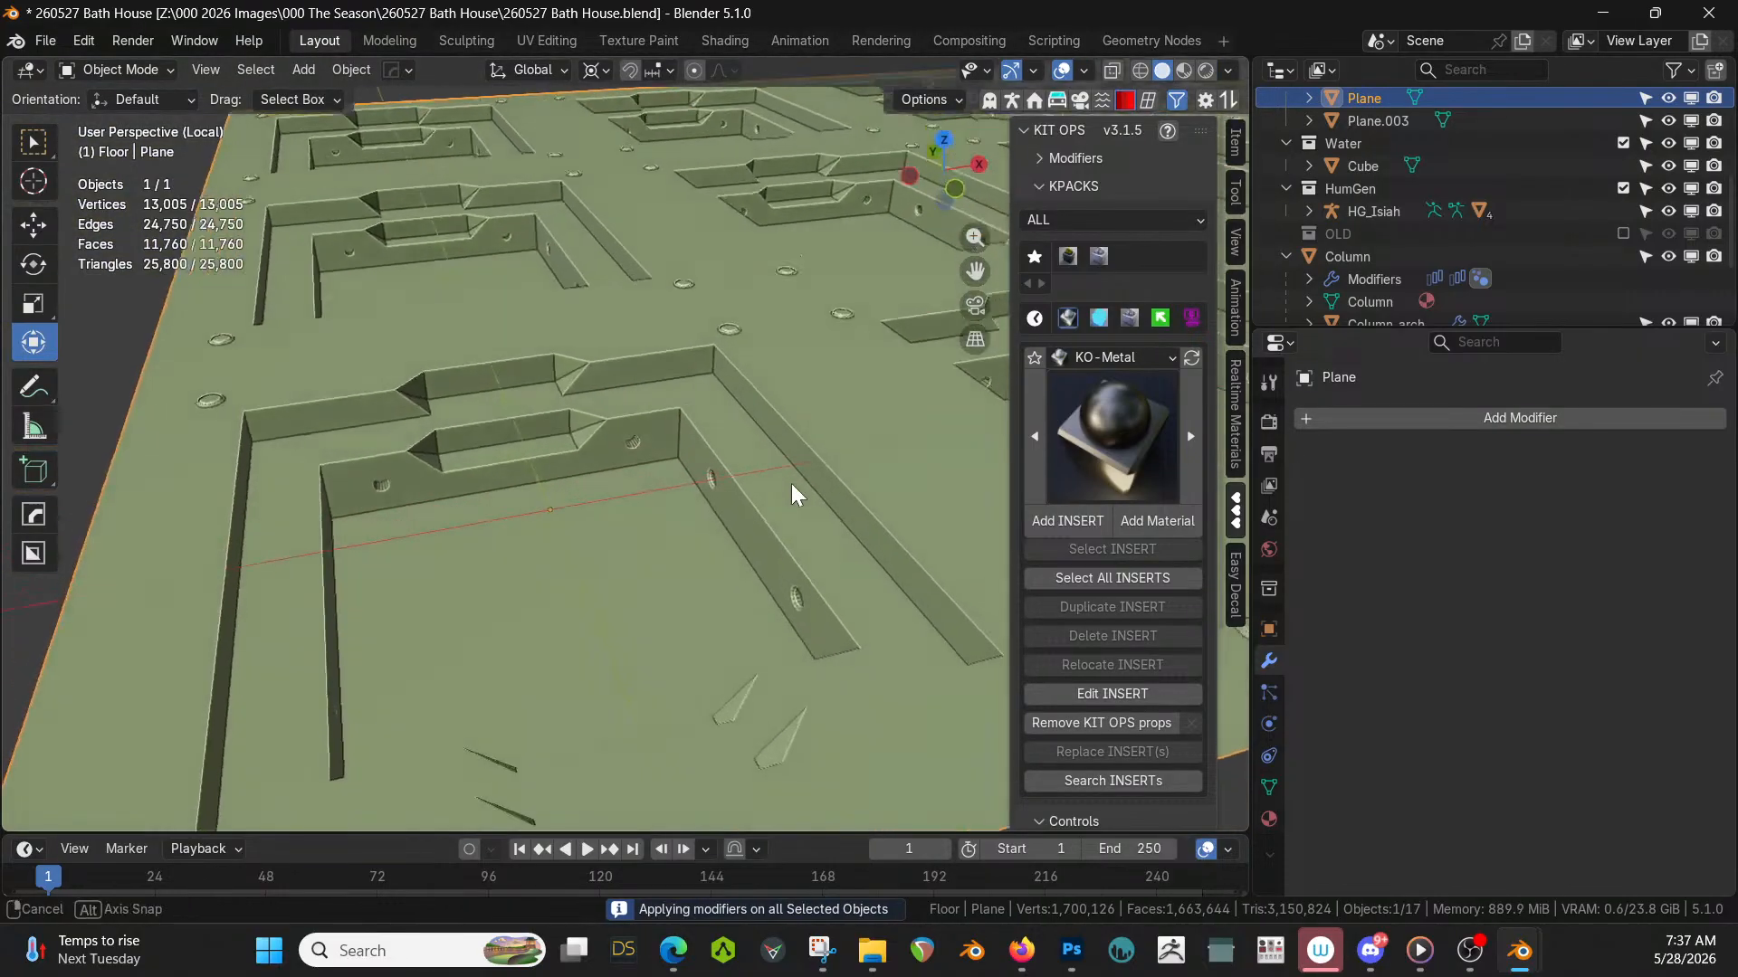
{"action": "middle_click_drag", "start_coordinate": [329, 604], "coordinate": [184, 612]}
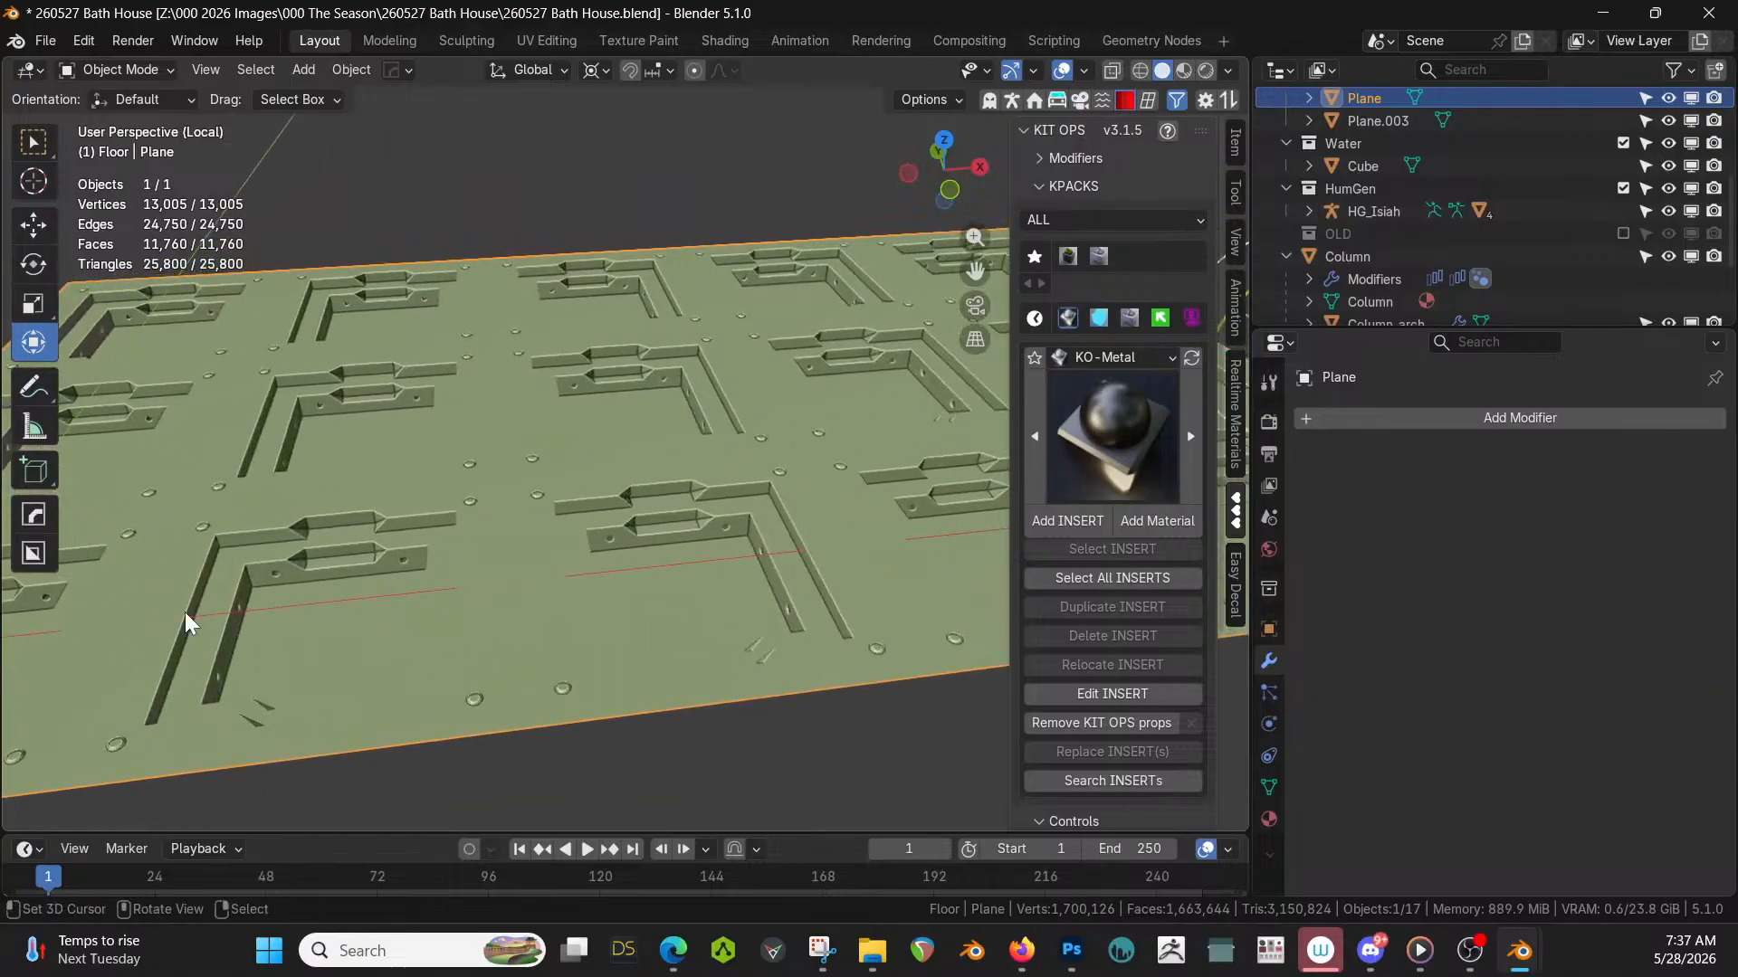
{"action": "scroll", "coordinate": [555, 589], "scroll_direction": "down", "scroll_amount": 4}
{"action": "middle_click_drag", "start_coordinate": [554, 589], "coordinate": [532, 656]}
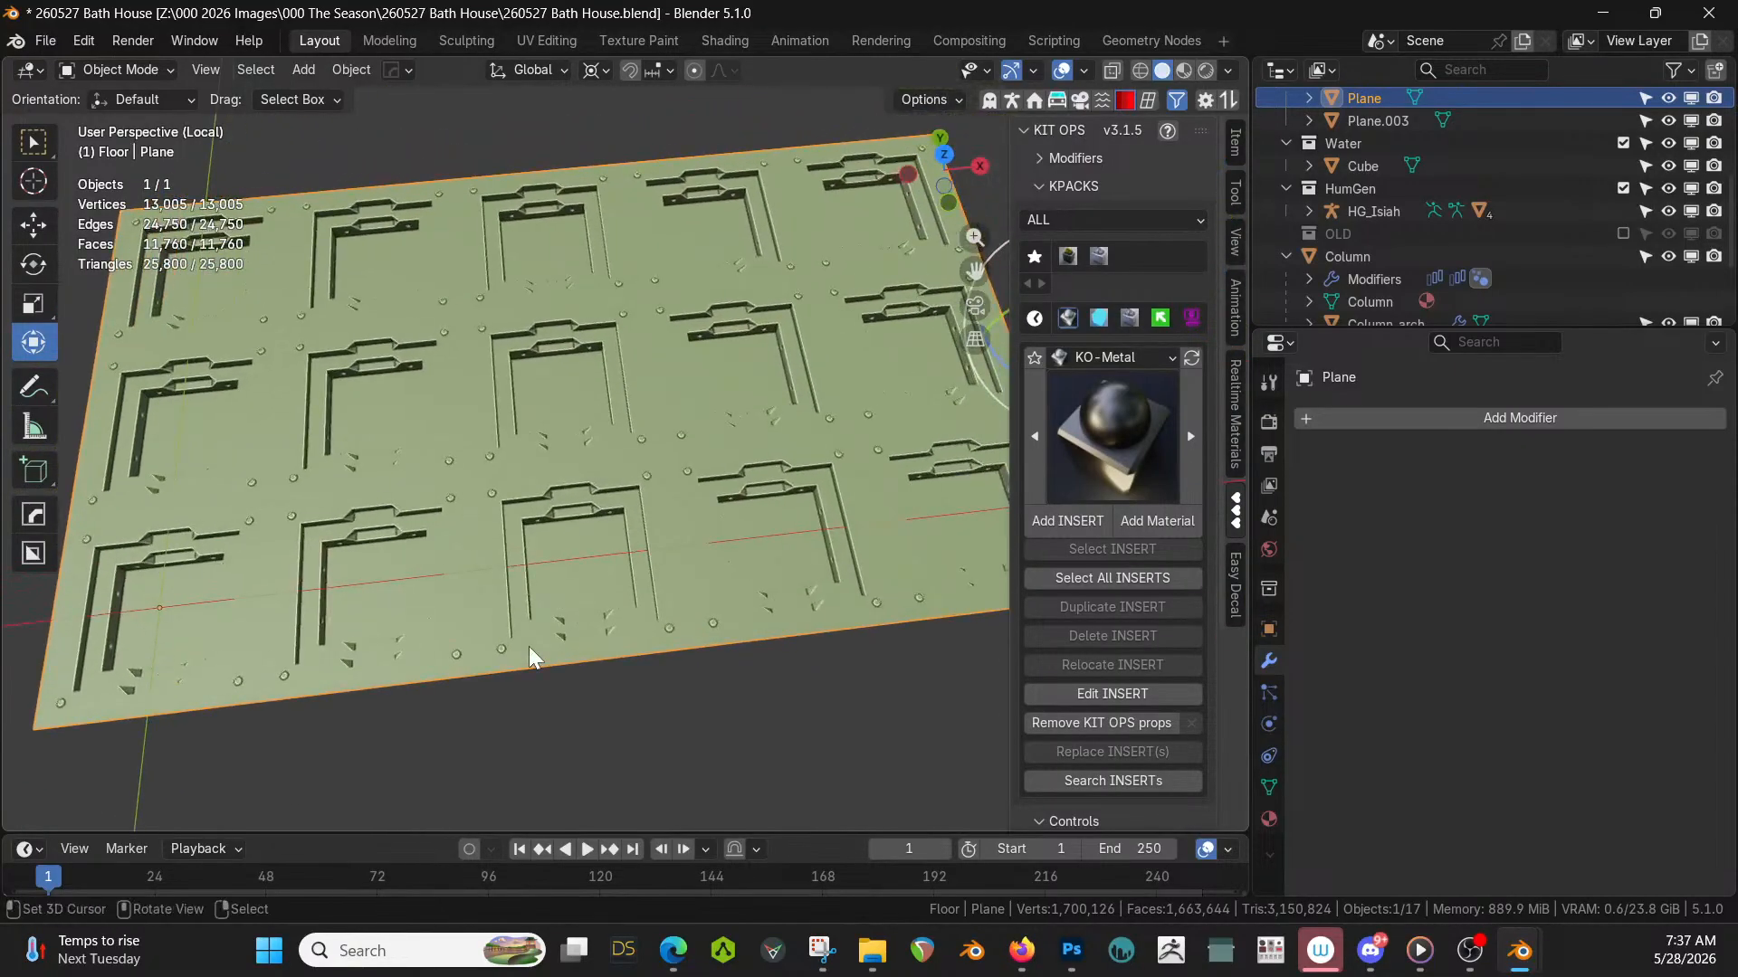
{"action": "middle_click_drag", "start_coordinate": [528, 646], "coordinate": [541, 481], "text": "shift"}
{"action": "scroll", "coordinate": [541, 482], "scroll_direction": "up", "scroll_amount": 2}
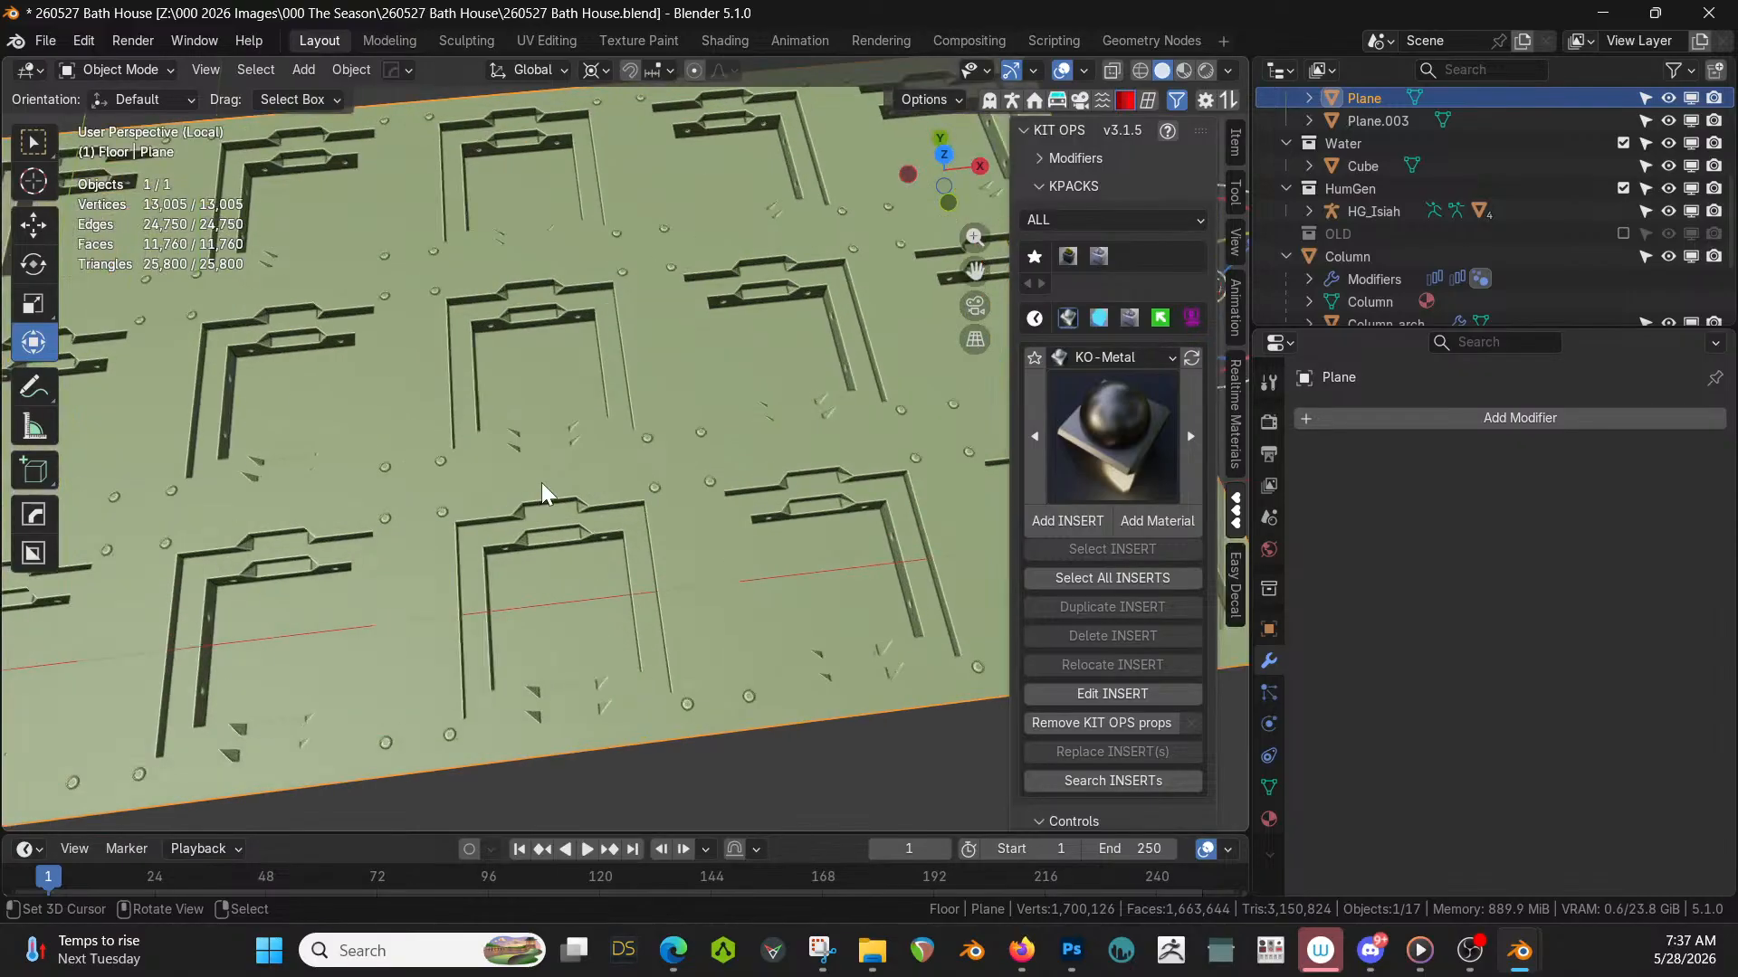
{"action": "scroll", "coordinate": [541, 481], "scroll_direction": "down", "scroll_amount": 3}
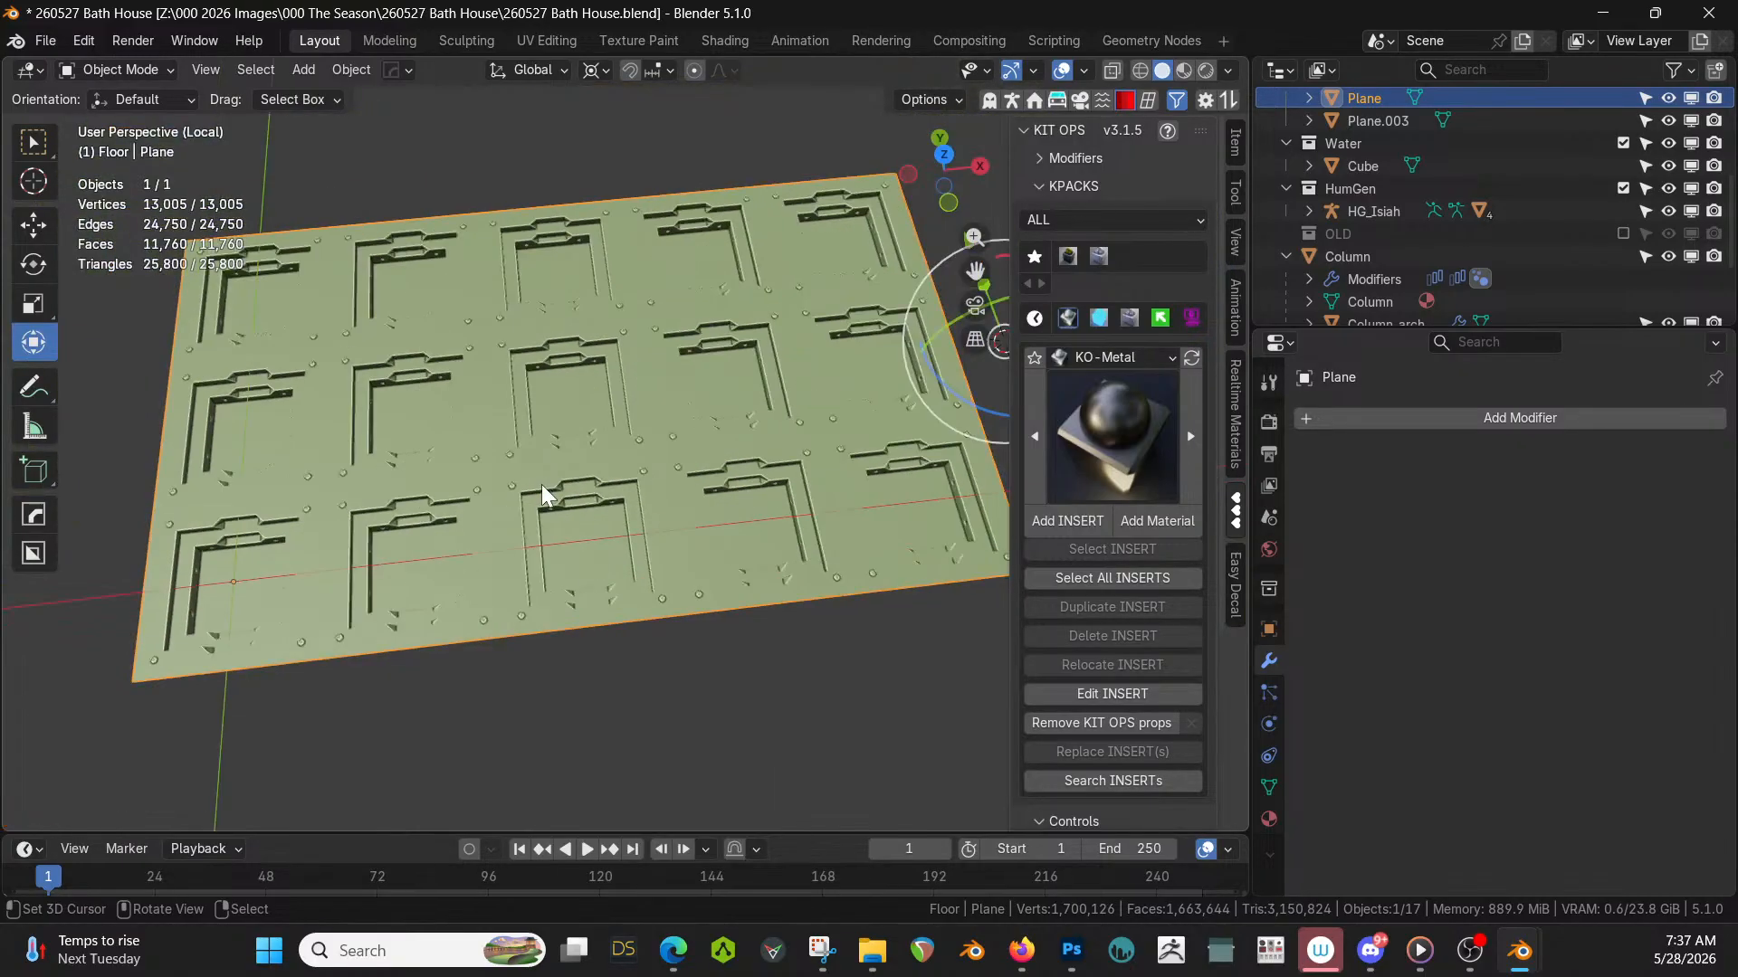
In Edit Mode, select the center face of a raised corner disc on a tile along the floor's far edge.
{"action": "key", "text": "Tab"}
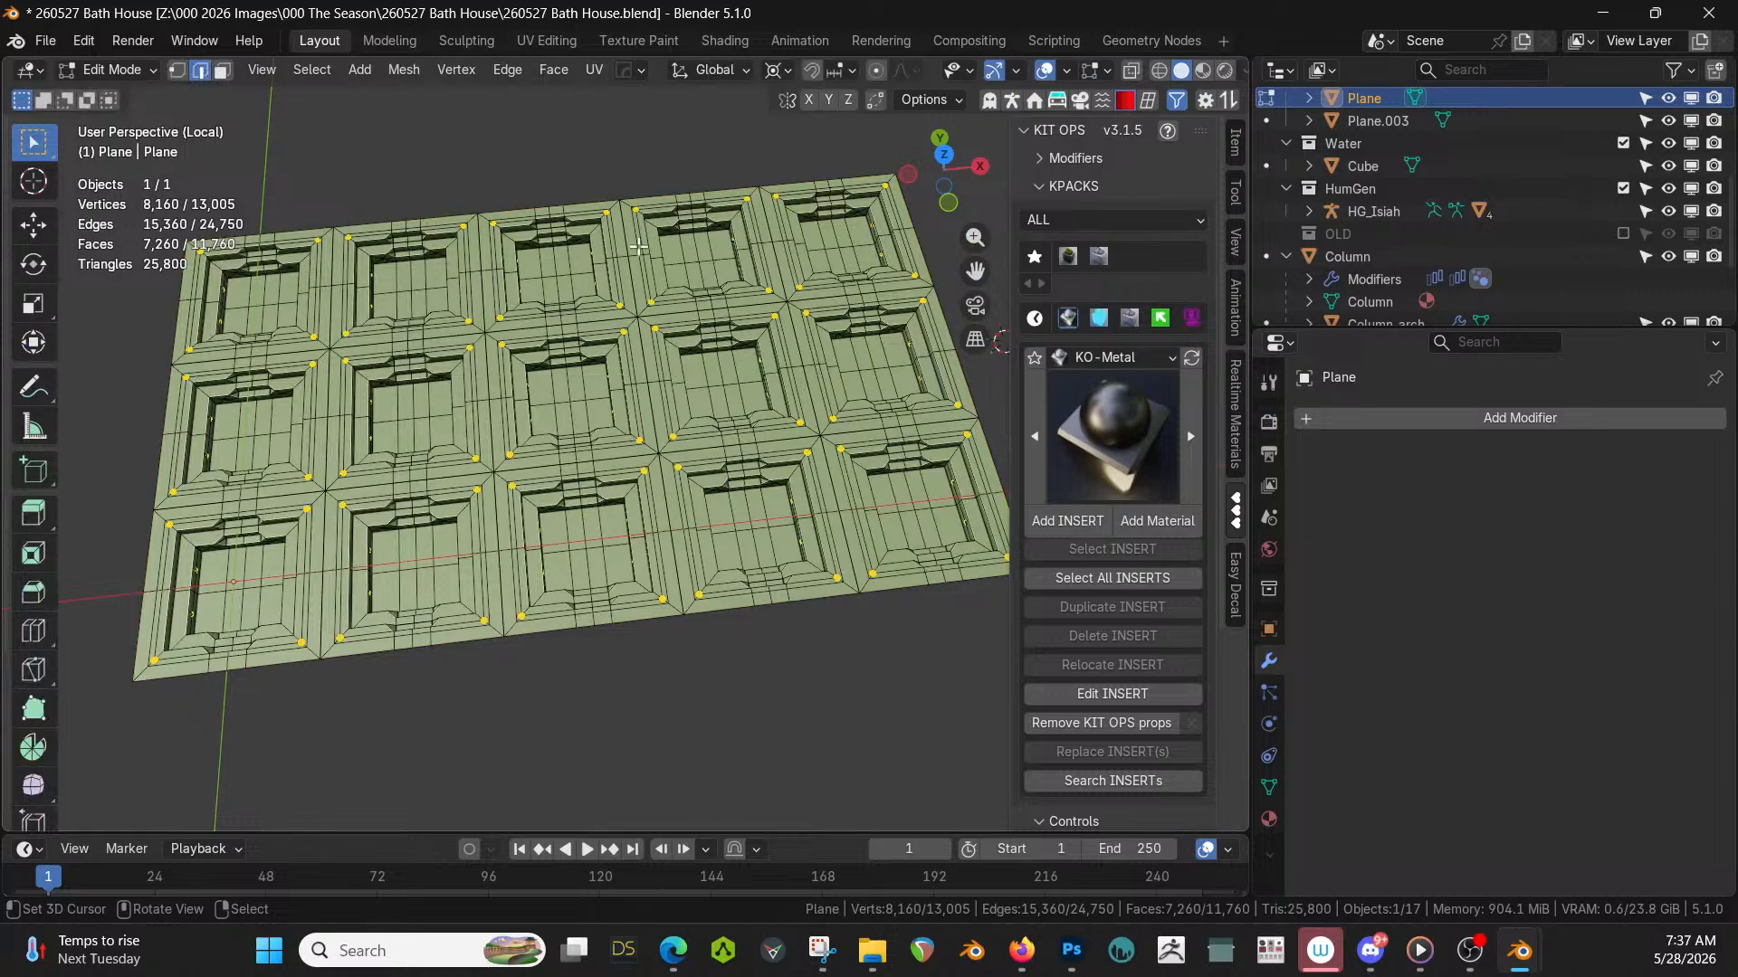
{"action": "left_click", "coordinate": [840, 213]}
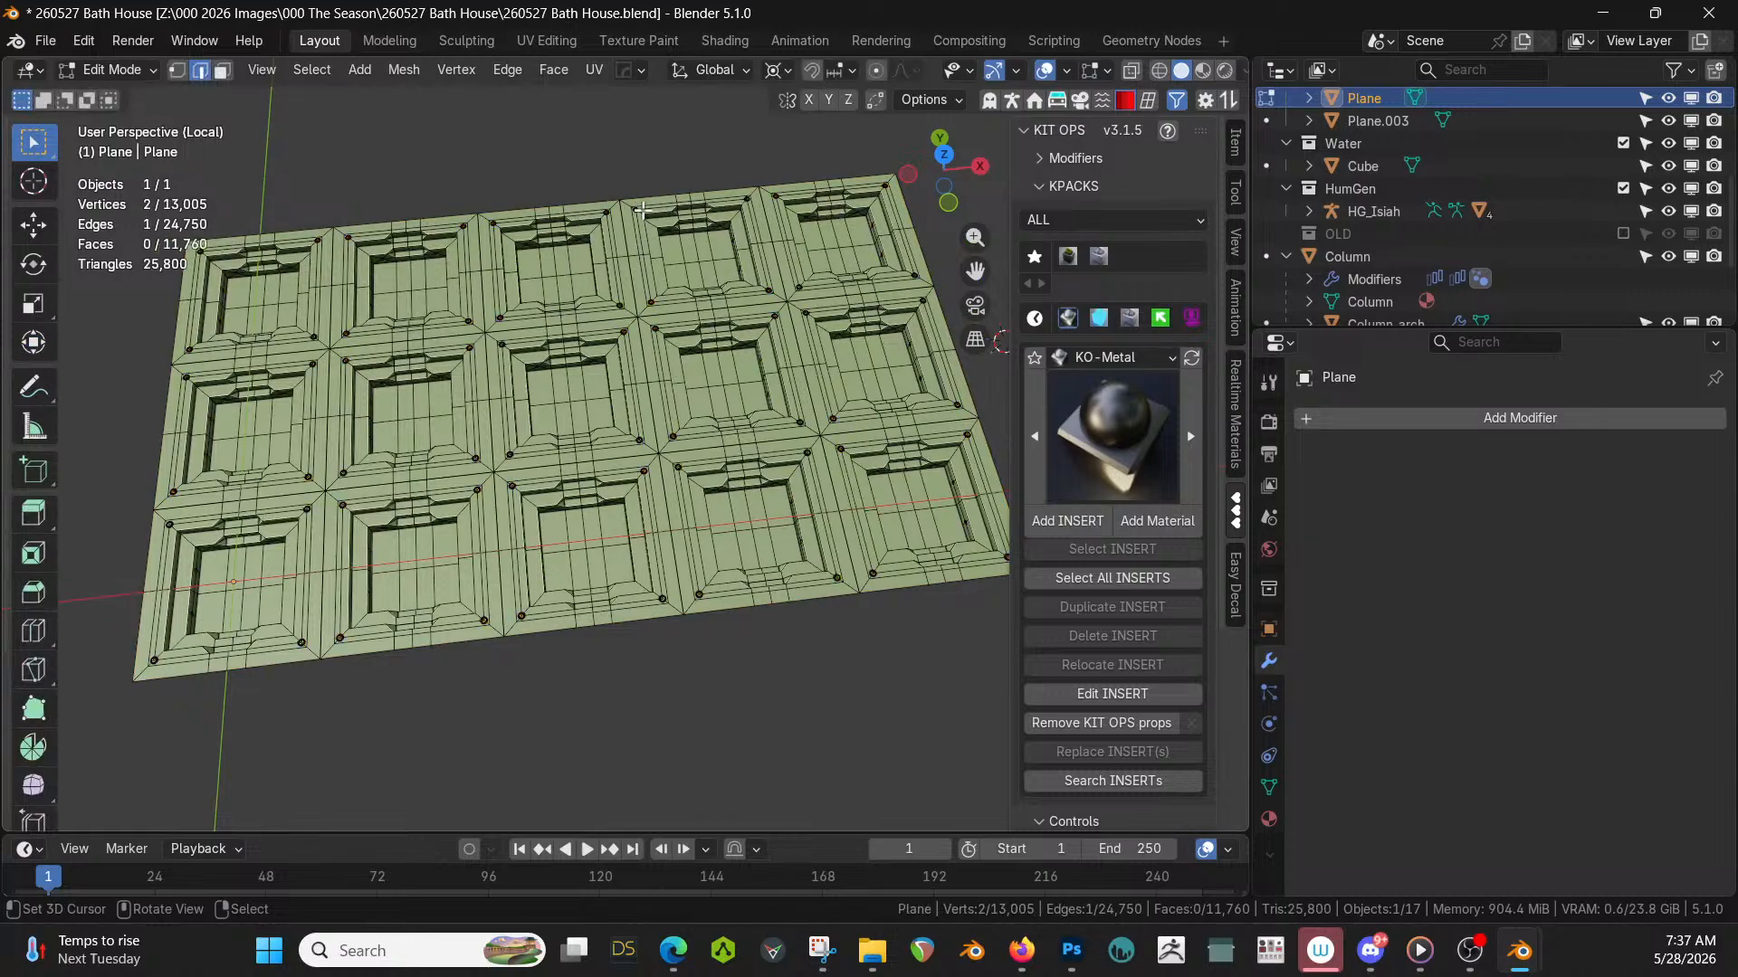
{"action": "key", "text": "KP_Decimal"}
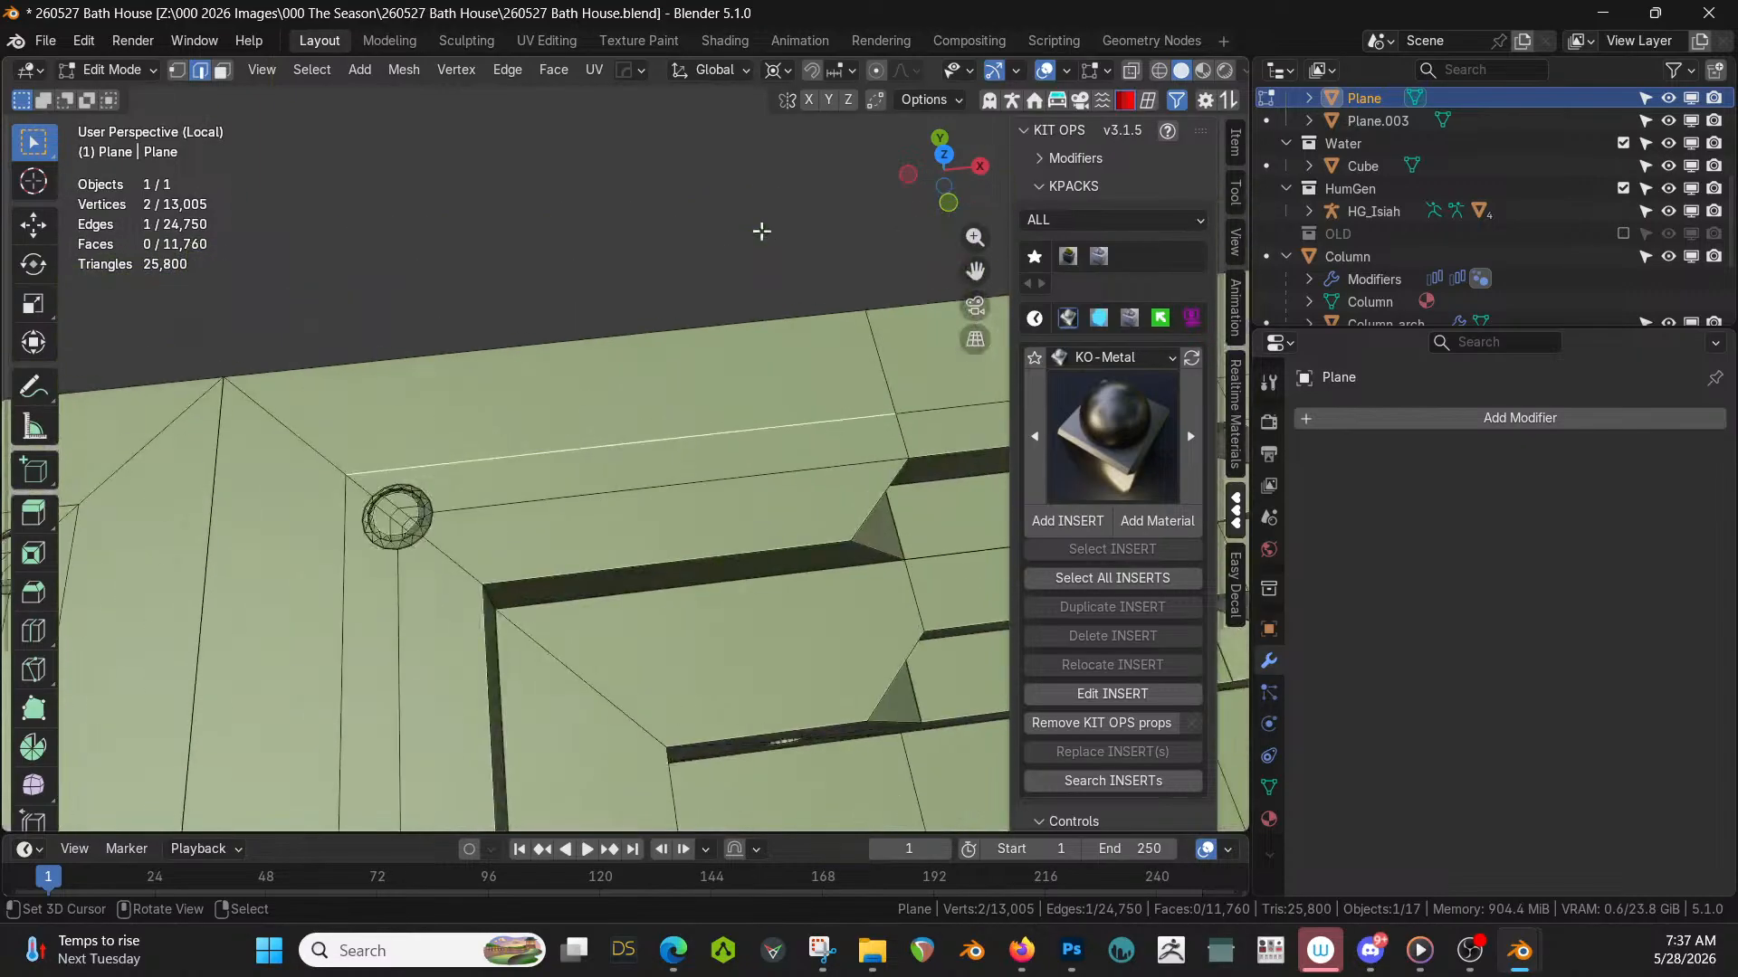
{"action": "scroll", "coordinate": [675, 707], "scroll_direction": "down", "scroll_amount": 4}
{"action": "key", "text": "3"}
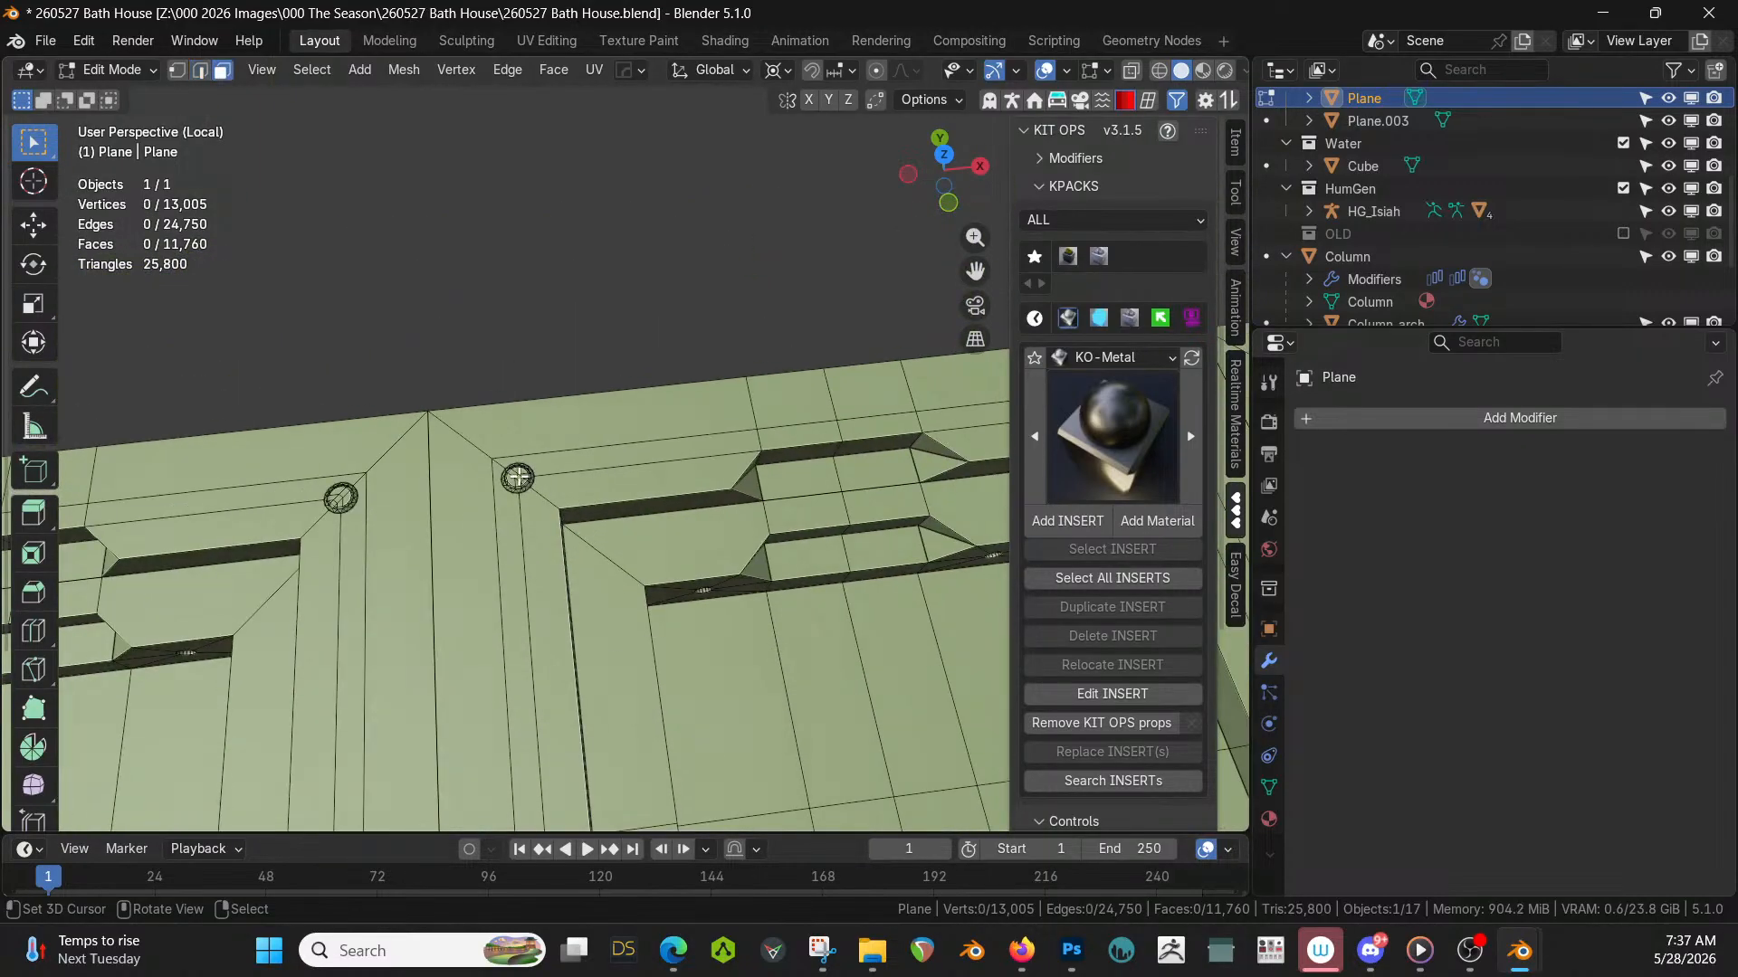
{"action": "scroll", "coordinate": [517, 478], "scroll_direction": "up", "scroll_amount": 2}
{"action": "scroll", "coordinate": [493, 506], "scroll_direction": "up", "scroll_amount": 2}
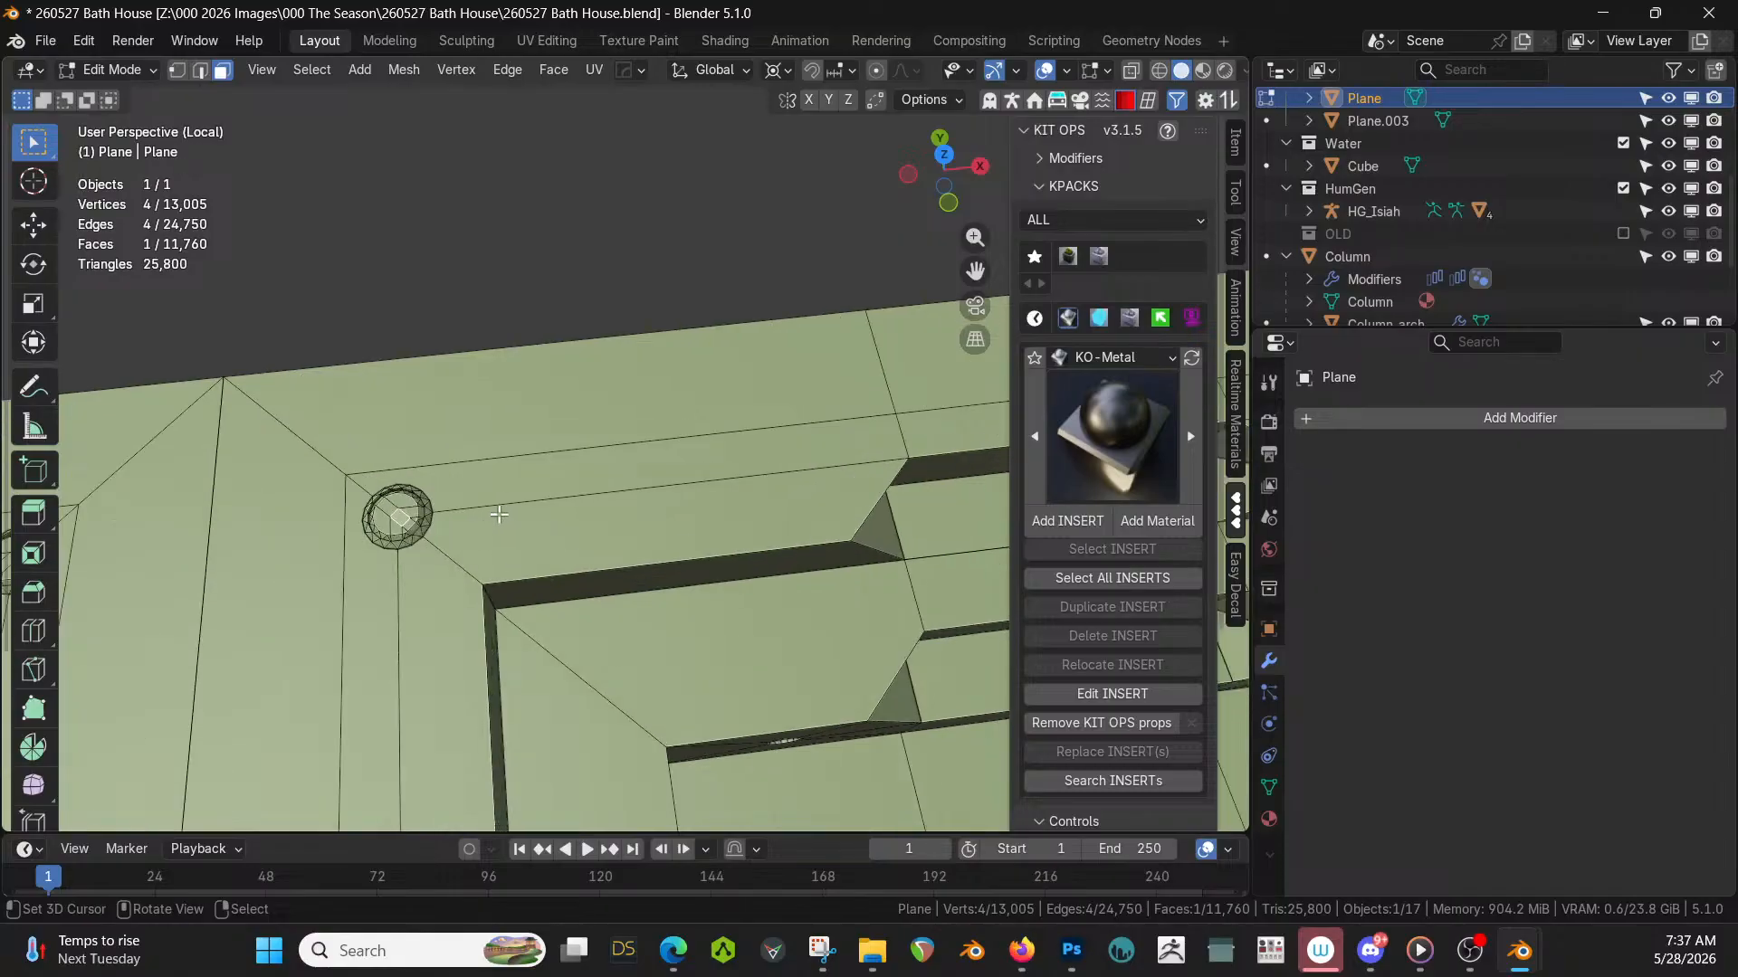
Select the linked faces of that disc, delimited by Material, so that only the metal disc is included.
{"action": "key", "text": "l"}
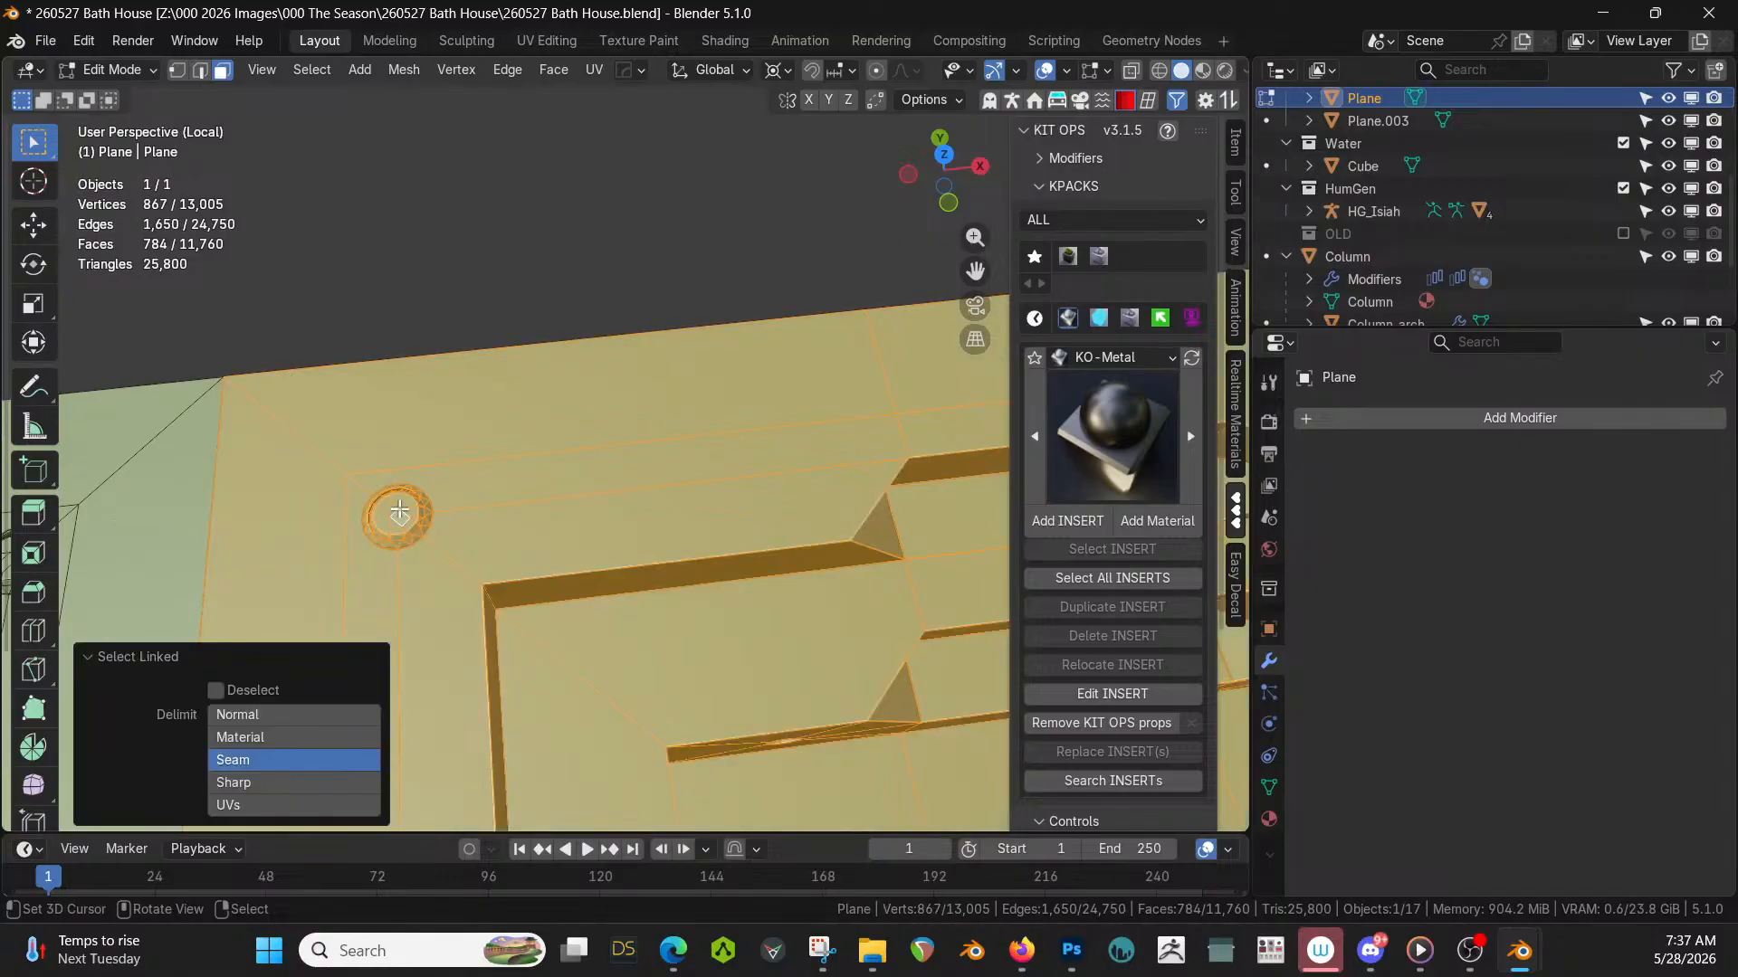
{"action": "left_click", "coordinate": [275, 780]}
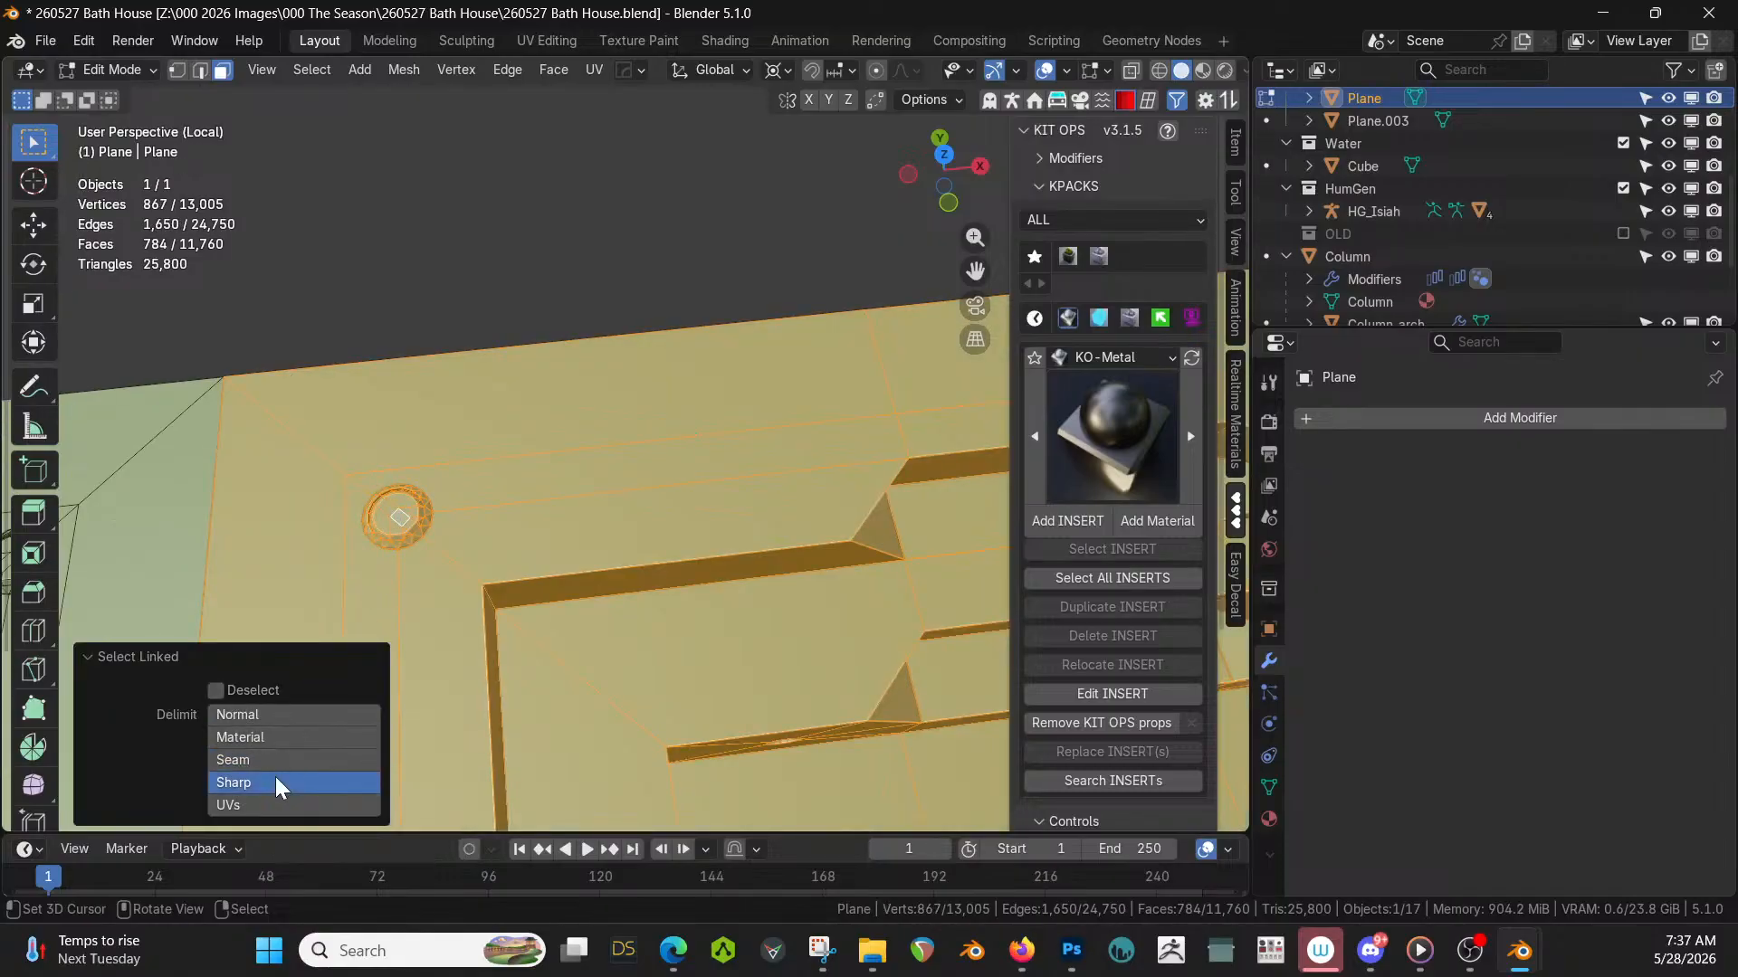
{"action": "left_click", "coordinate": [264, 802]}
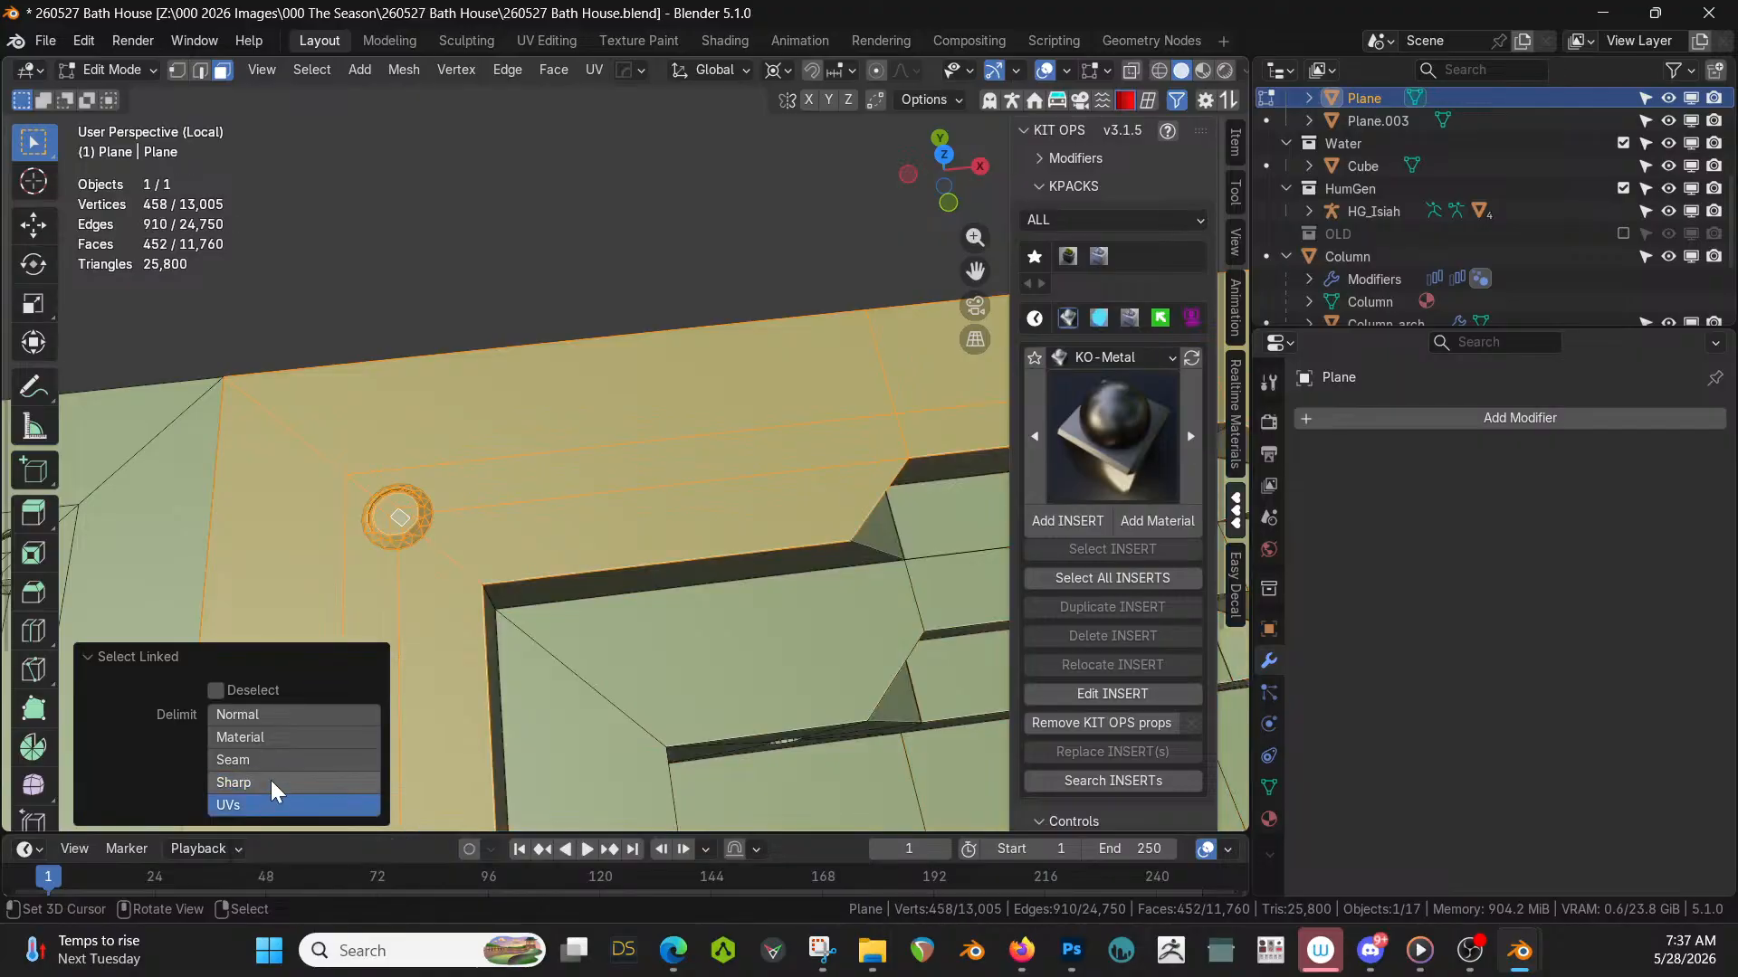
{"action": "left_click", "coordinate": [274, 735]}
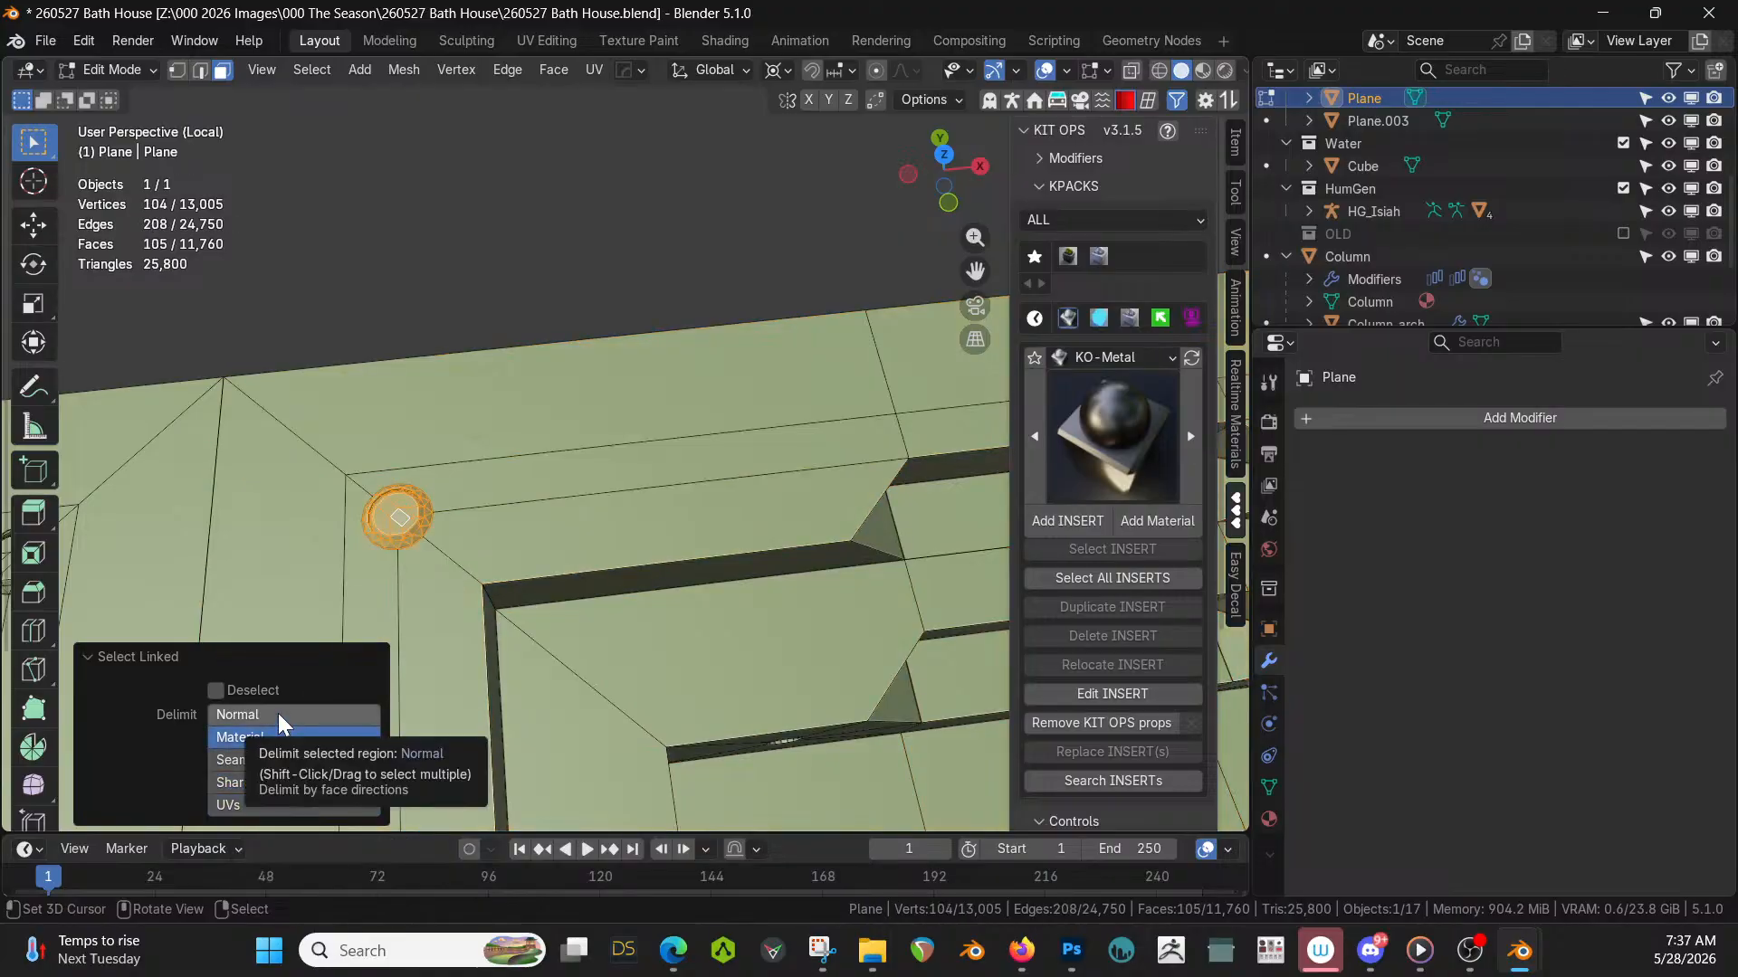
{"action": "left_click", "coordinate": [279, 715]}
{"action": "left_click", "coordinate": [277, 732]}
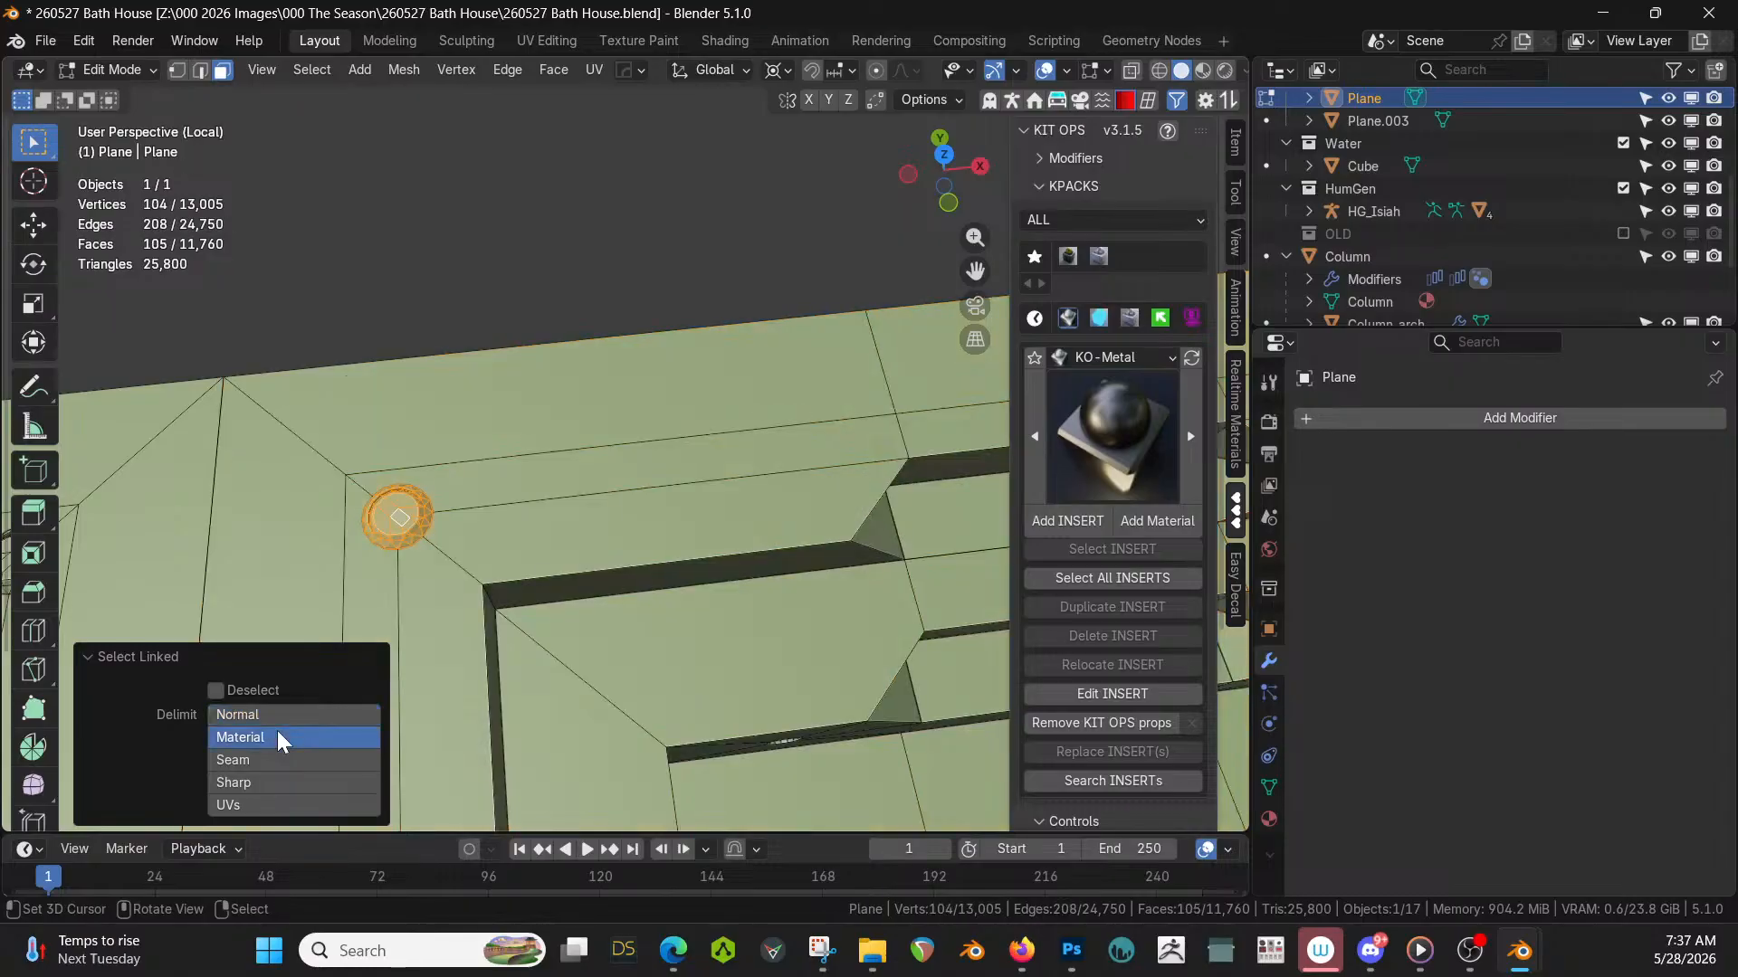
Add one face of each of the other three corner discs on the same far-edge tile to the selection.
{"action": "scroll", "coordinate": [469, 721], "scroll_direction": "down", "scroll_amount": 2}
{"action": "middle_click_drag", "start_coordinate": [839, 551], "coordinate": [408, 551], "text": "shift"}
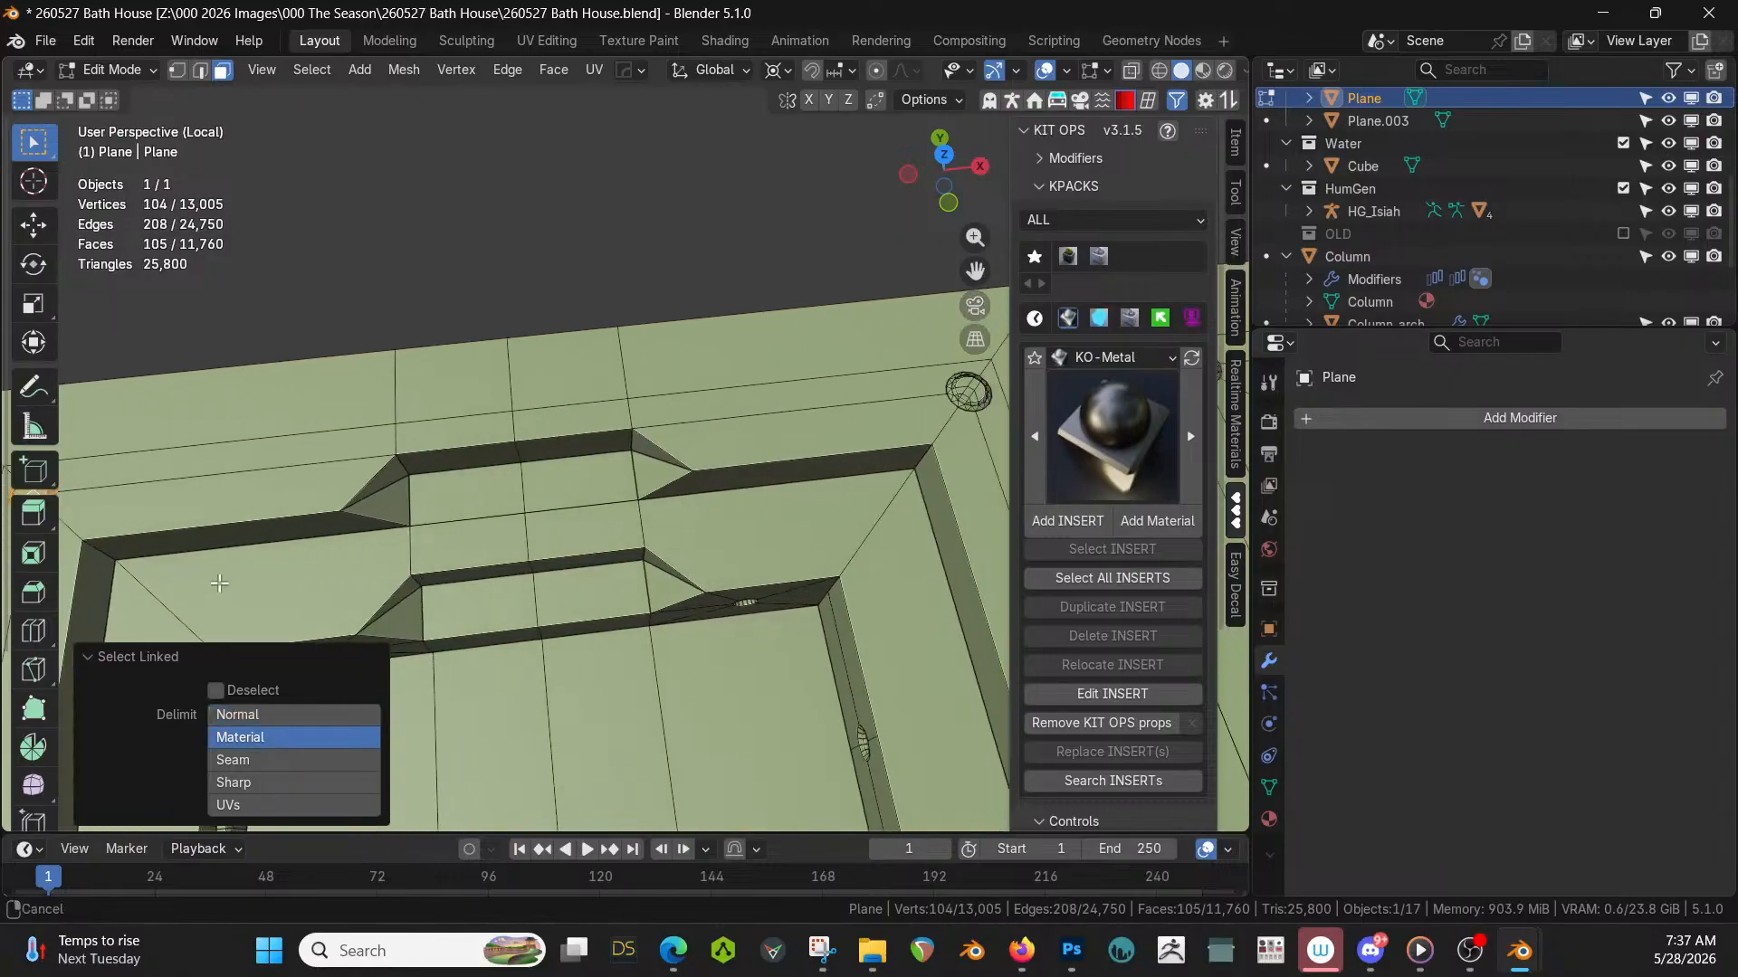
{"action": "scroll", "coordinate": [408, 551], "scroll_direction": "down", "scroll_amount": 3}
{"action": "scroll", "coordinate": [440, 552], "scroll_direction": "down", "scroll_amount": 3}
{"action": "scroll", "coordinate": [534, 557], "scroll_direction": "up", "scroll_amount": 2}
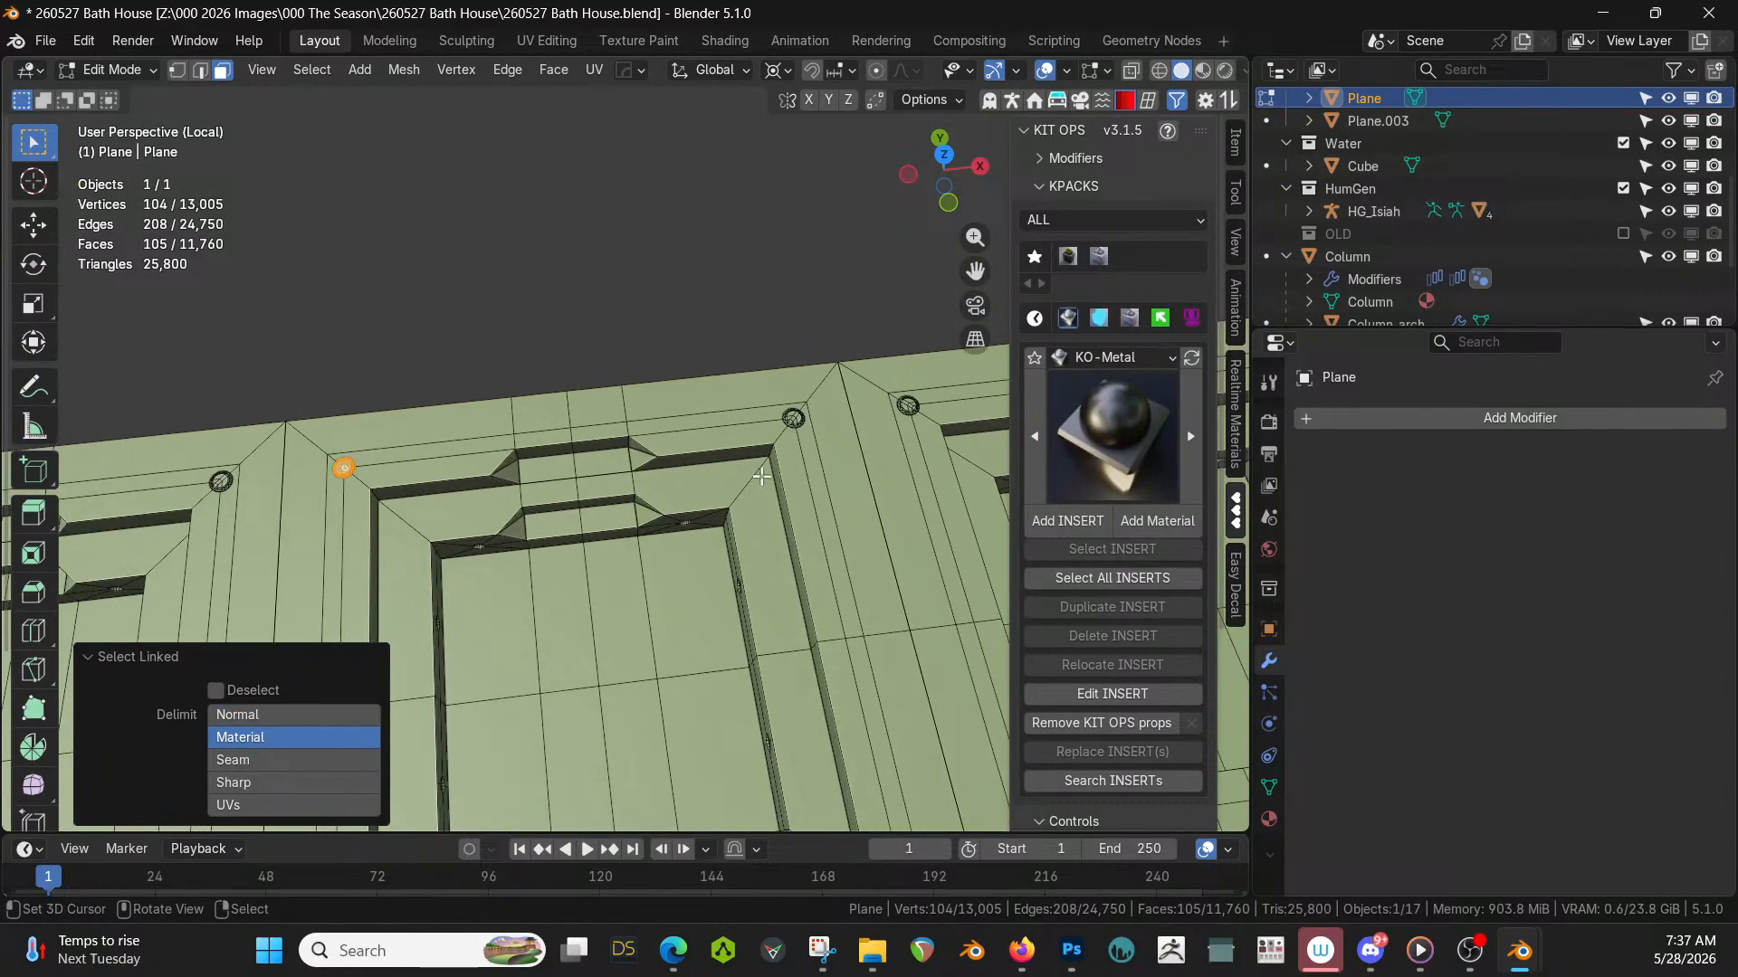
{"action": "middle_click_drag", "start_coordinate": [802, 408], "coordinate": [928, 586]}
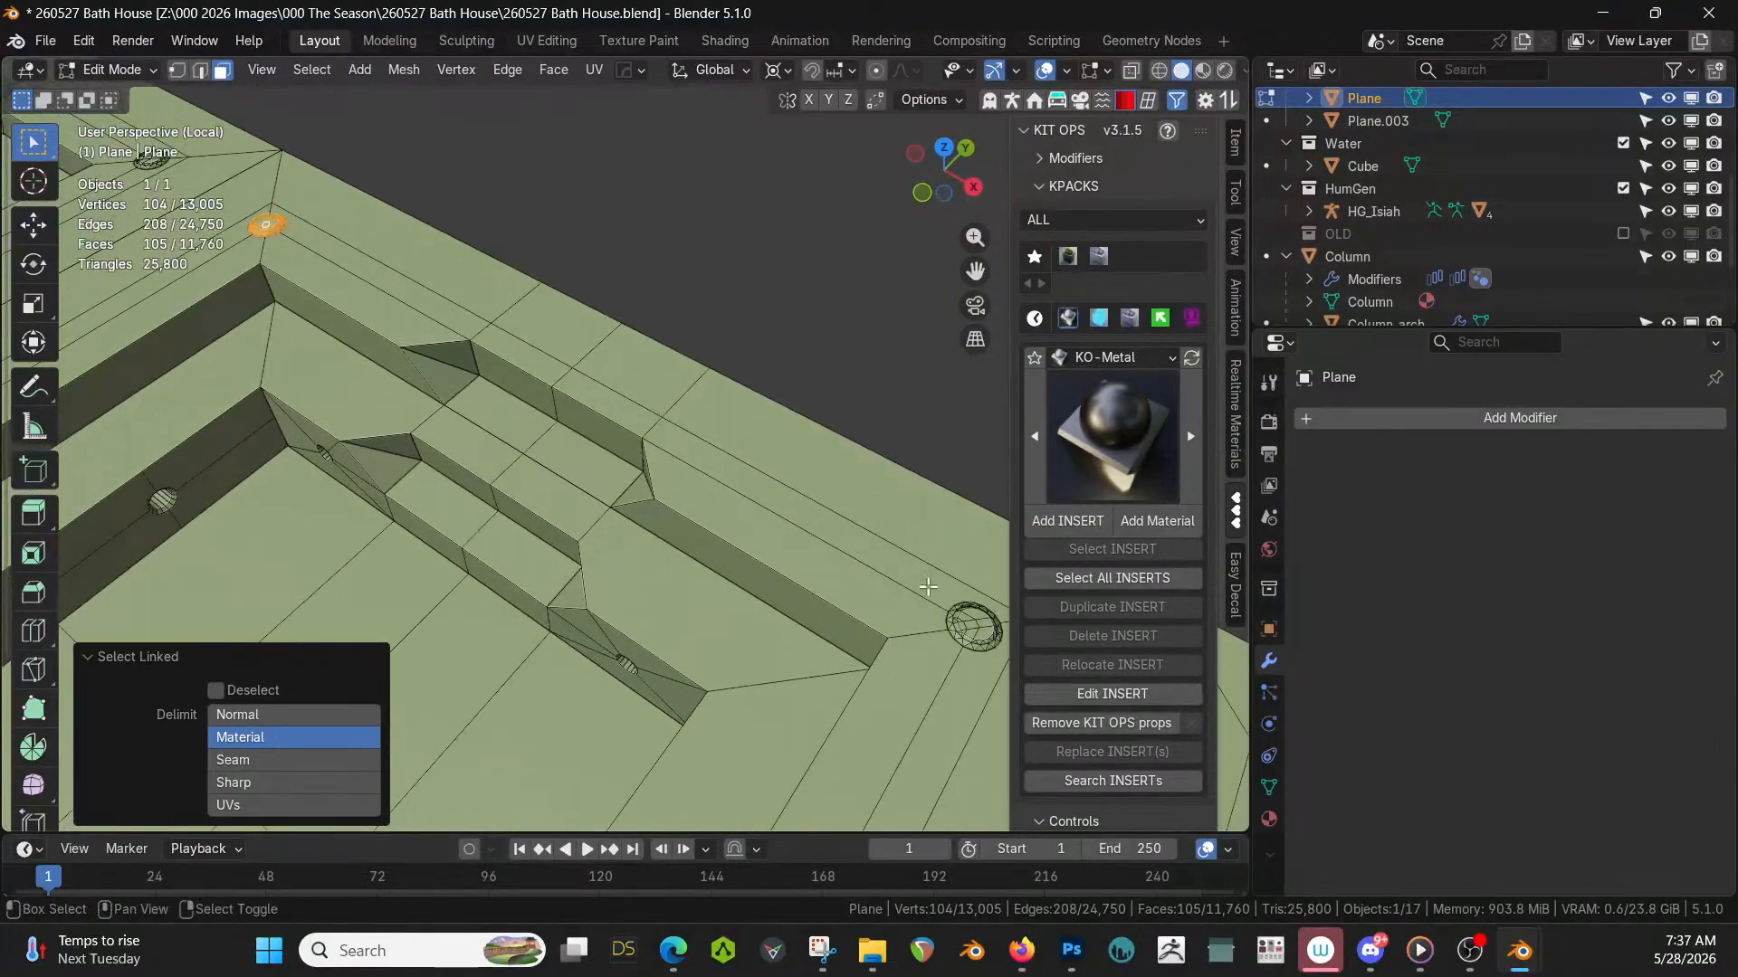
{"action": "left_click", "coordinate": [966, 630], "text": "shift"}
{"action": "scroll", "coordinate": [651, 624], "scroll_direction": "down", "scroll_amount": 3}
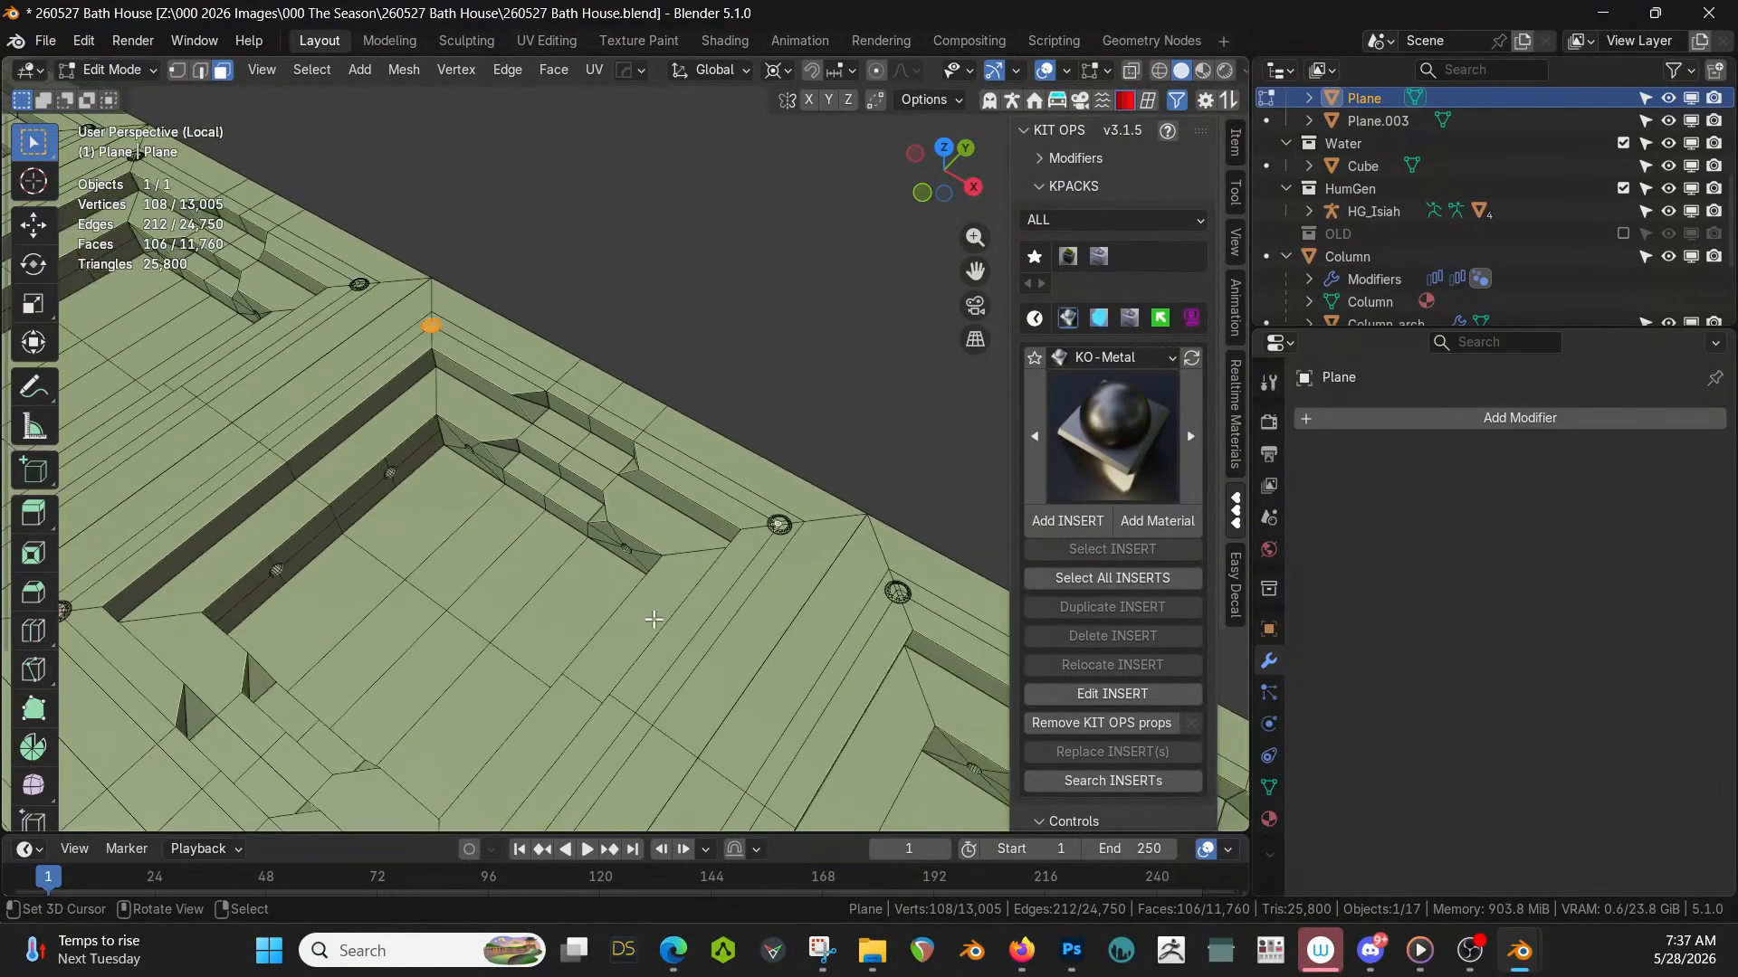
{"action": "middle_click_drag", "start_coordinate": [639, 612], "coordinate": [712, 509], "text": "shift"}
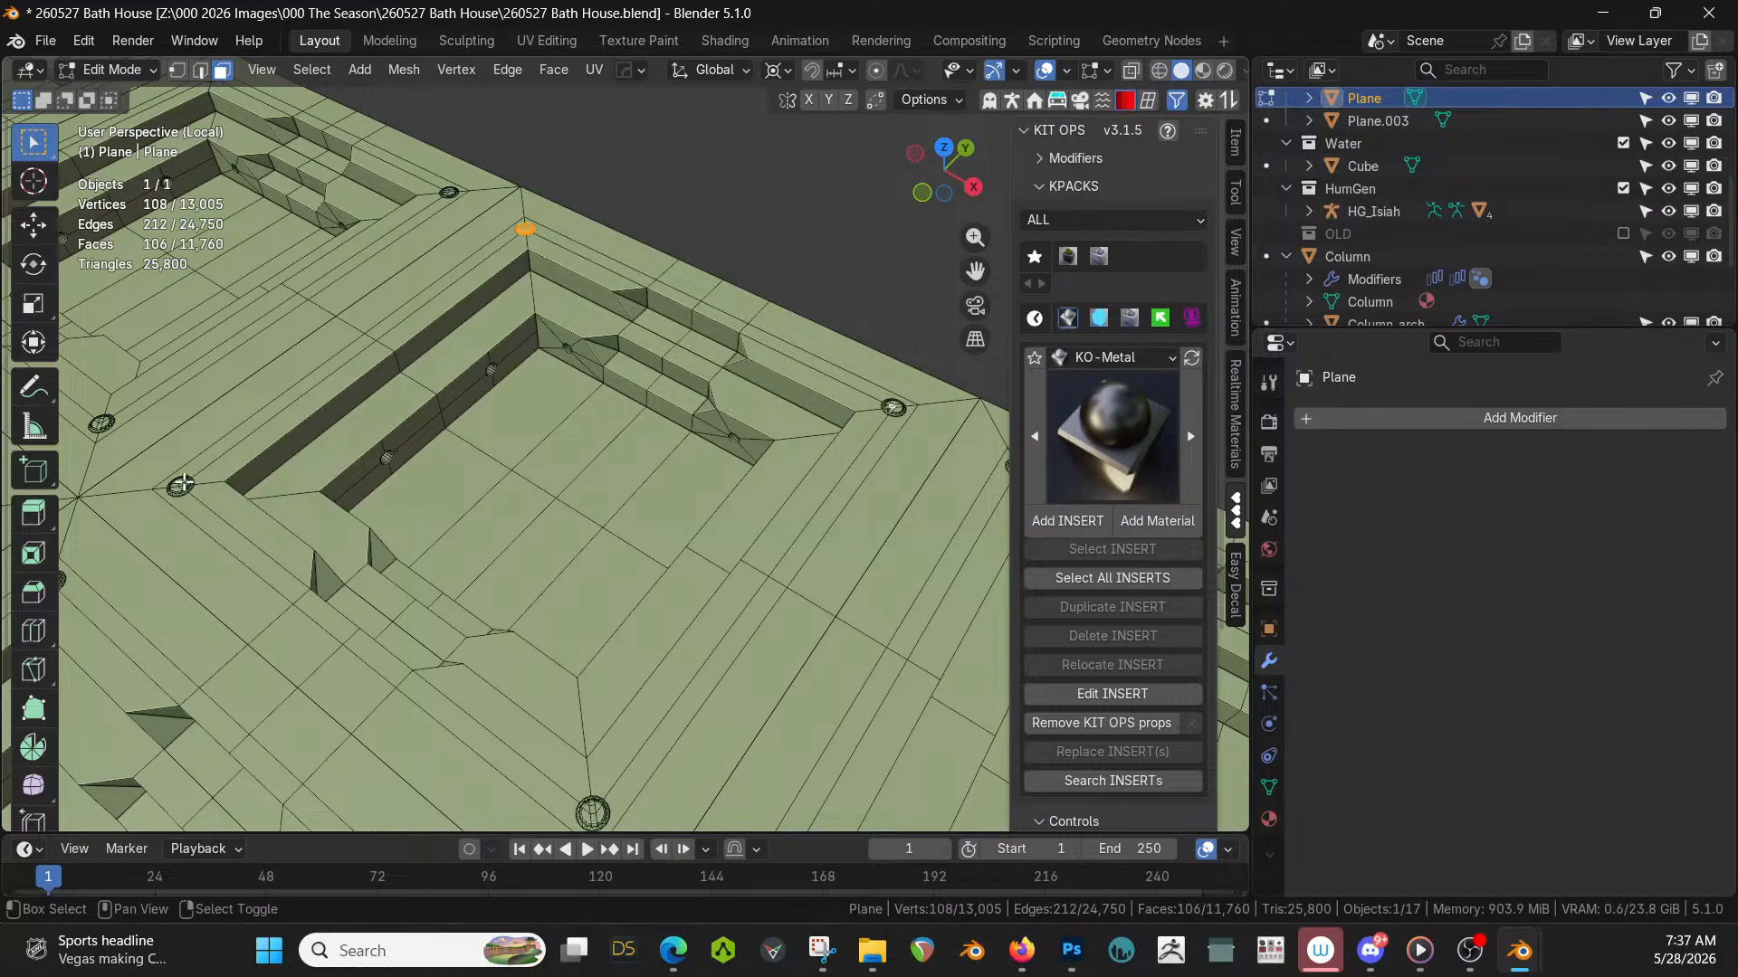
{"action": "left_click", "coordinate": [183, 483], "text": "shift"}
{"action": "scroll", "coordinate": [591, 753], "scroll_direction": "down", "scroll_amount": 2}
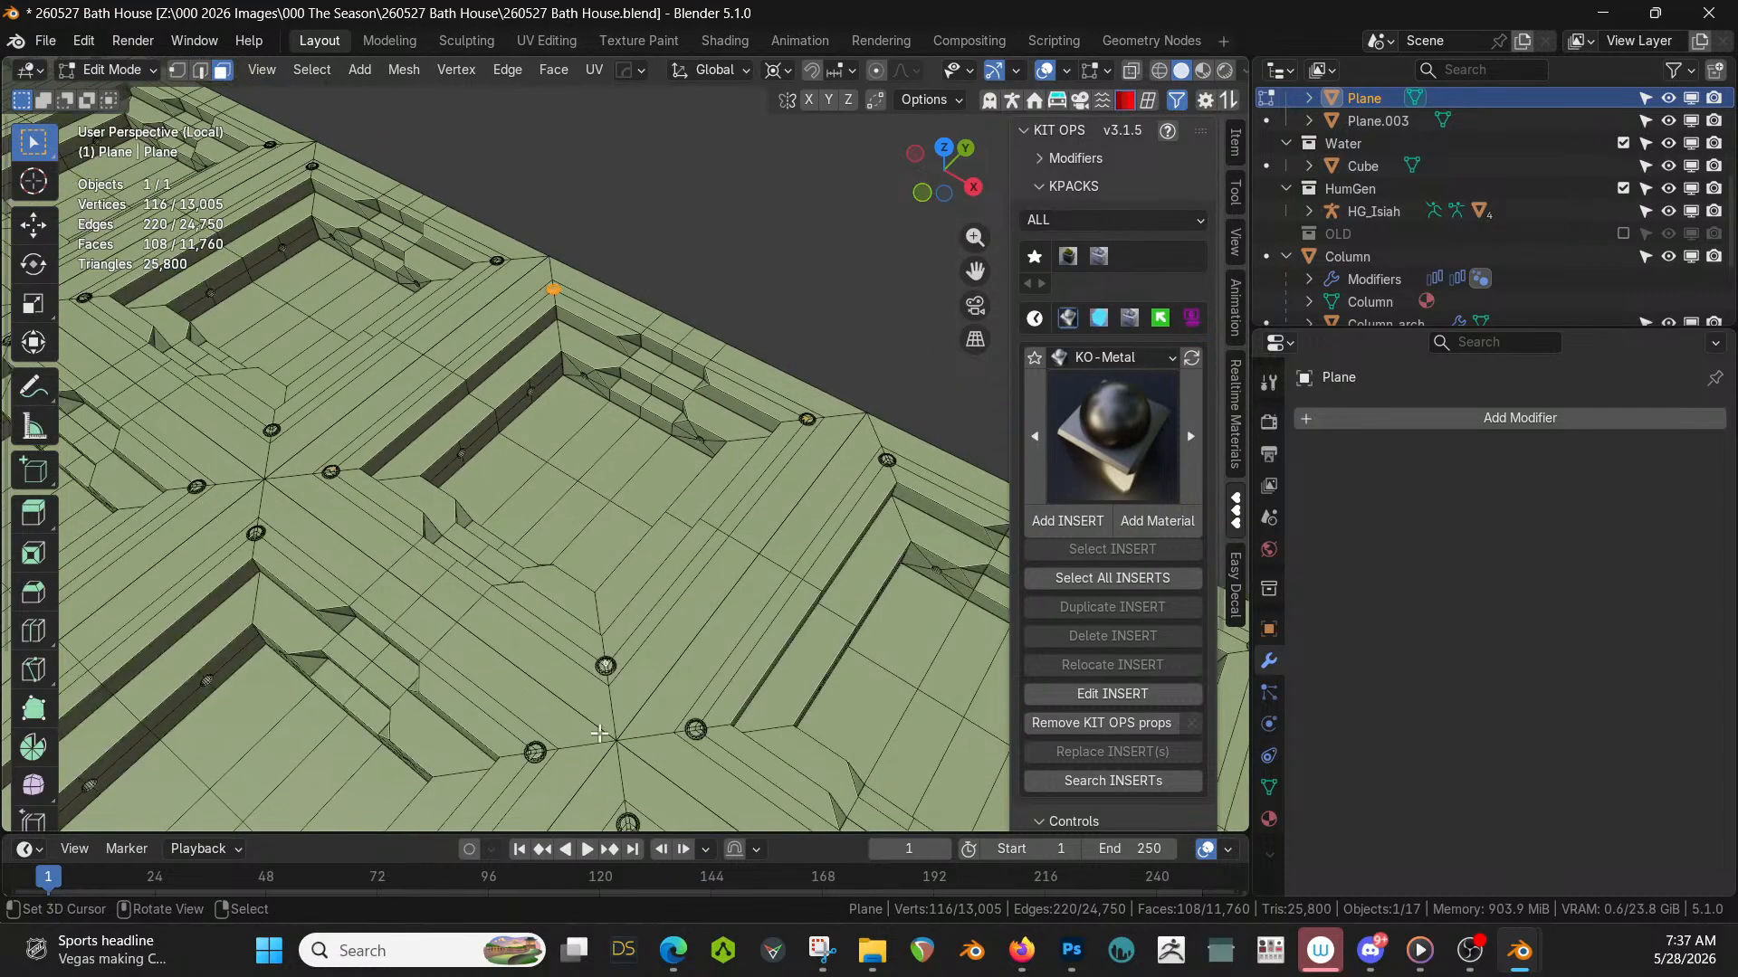
Add the center faces of all four corner discs on a tile along the floor's near edge to the selection.
{"action": "scroll", "coordinate": [619, 705], "scroll_direction": "down", "scroll_amount": 5}
{"action": "middle_click_drag", "start_coordinate": [787, 752], "coordinate": [935, 706], "text": "shift"}
{"action": "scroll", "coordinate": [447, 659], "scroll_direction": "up", "scroll_amount": 4}
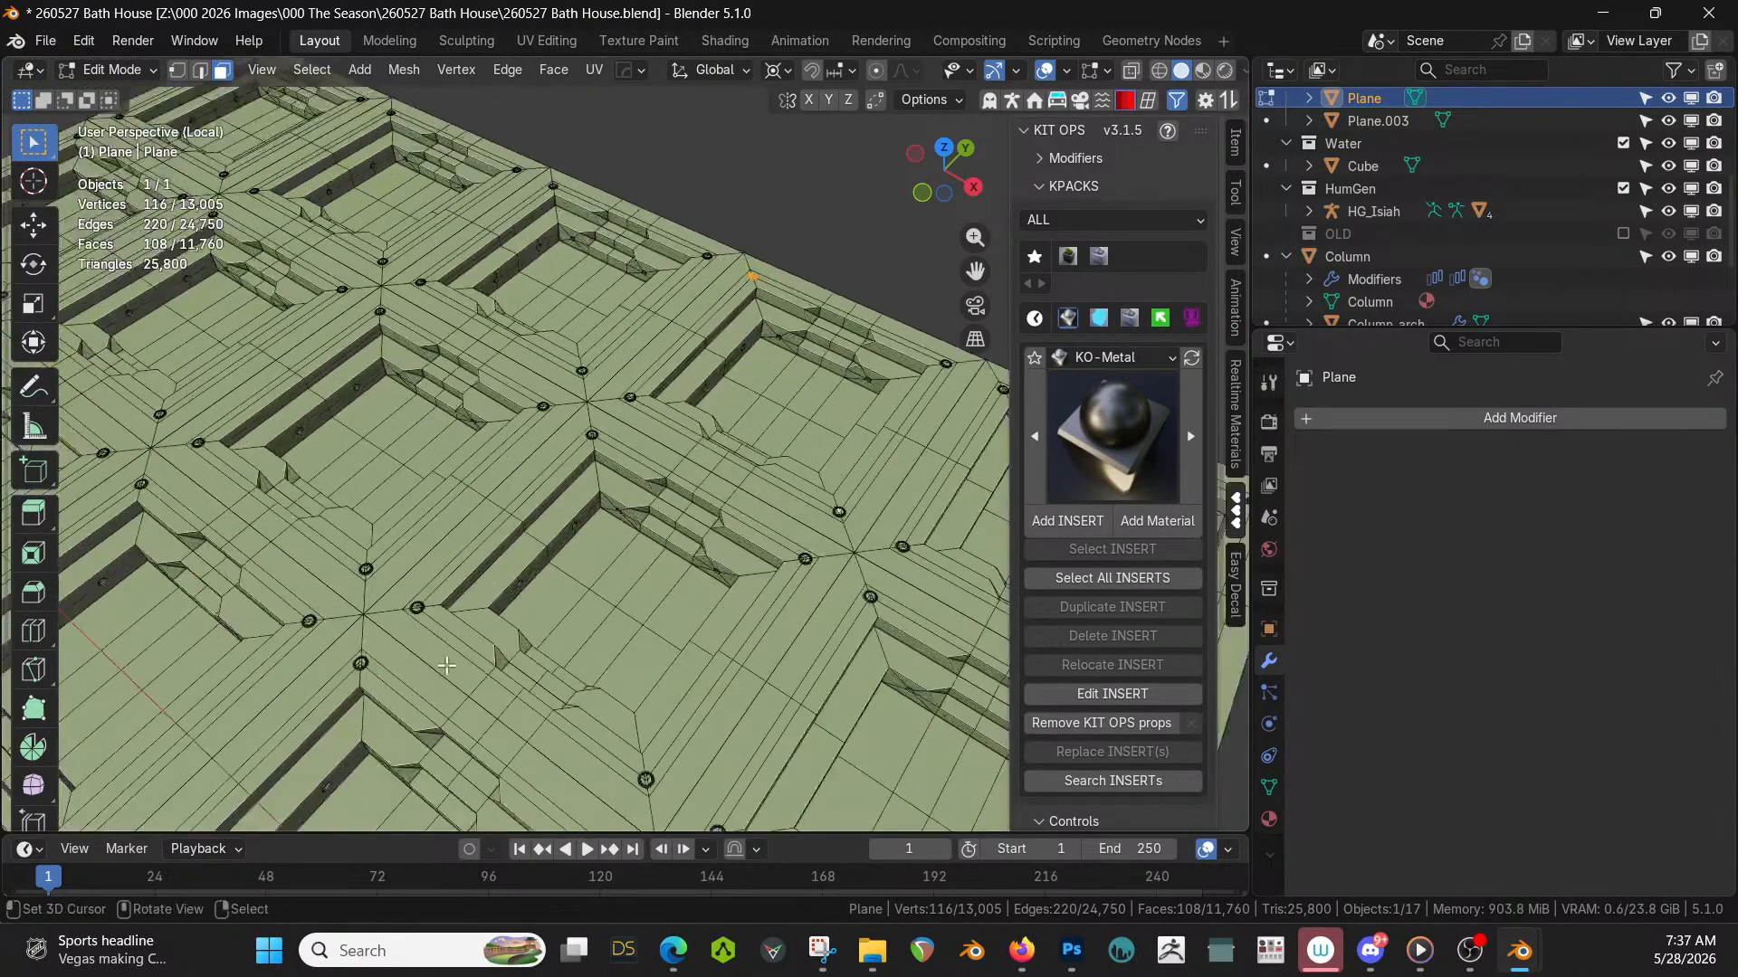
{"action": "middle_click_drag", "start_coordinate": [446, 660], "coordinate": [501, 653]}
{"action": "left_click", "coordinate": [319, 682], "text": "shift"}
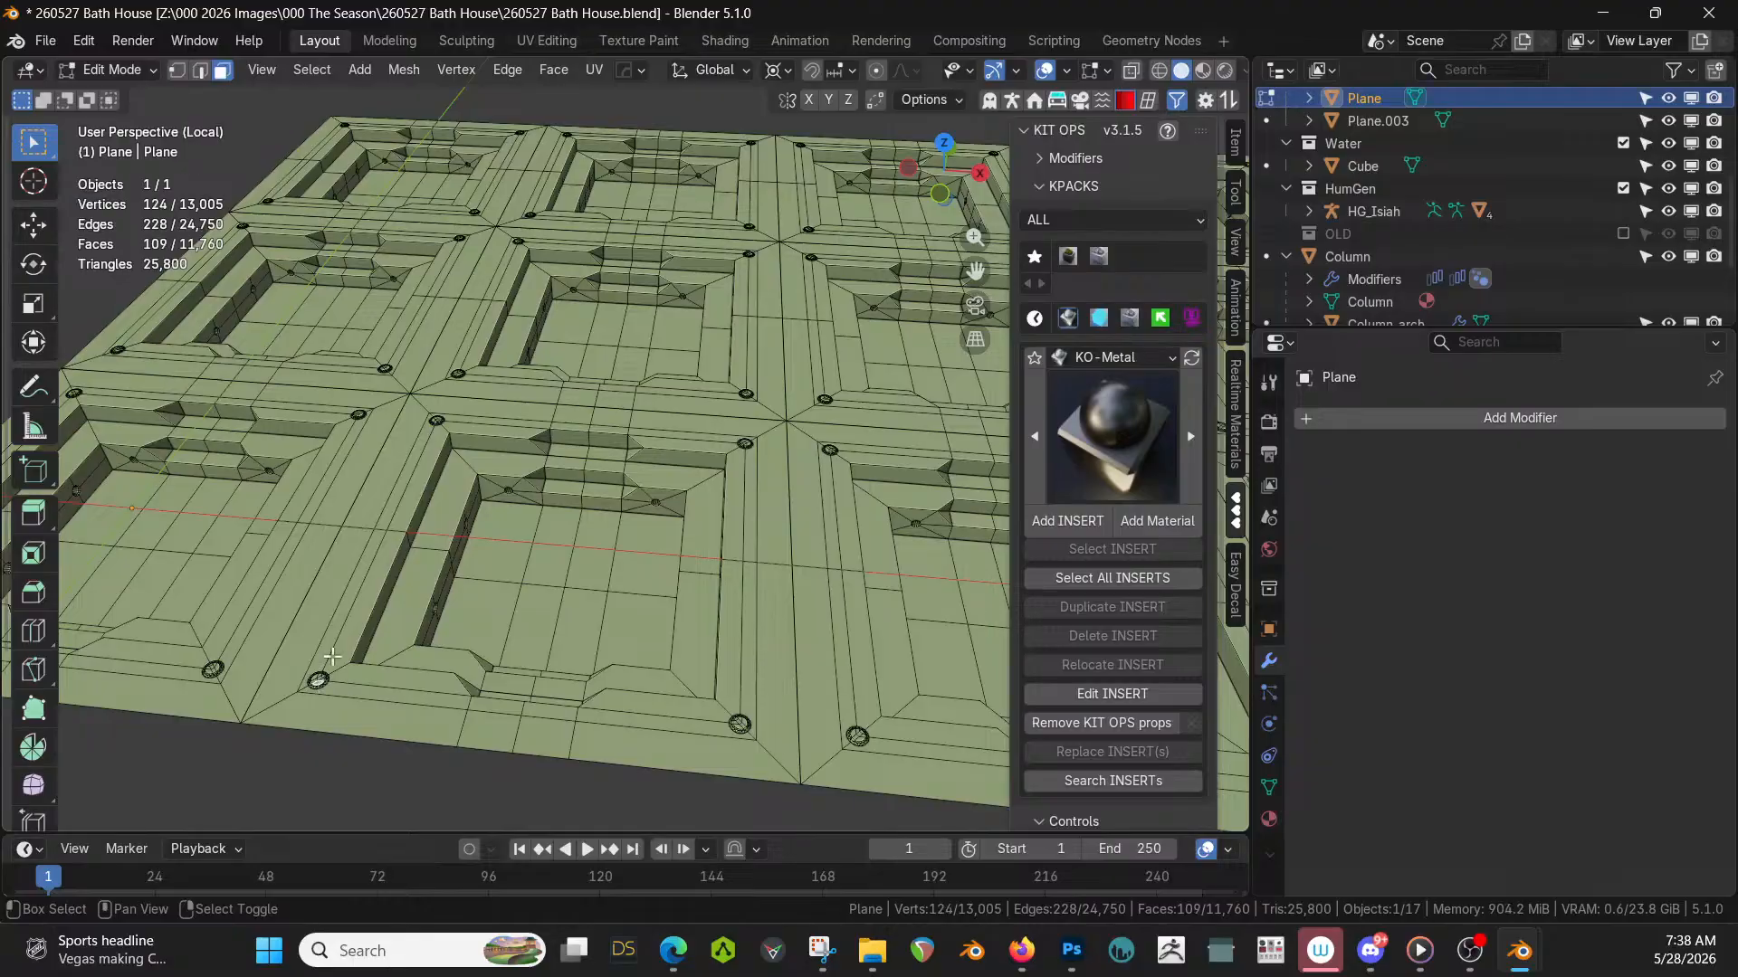
{"action": "left_click", "coordinate": [436, 419], "text": "shift"}
{"action": "left_click", "coordinate": [746, 445], "text": "shift"}
{"action": "left_click", "coordinate": [741, 725], "text": "shift"}
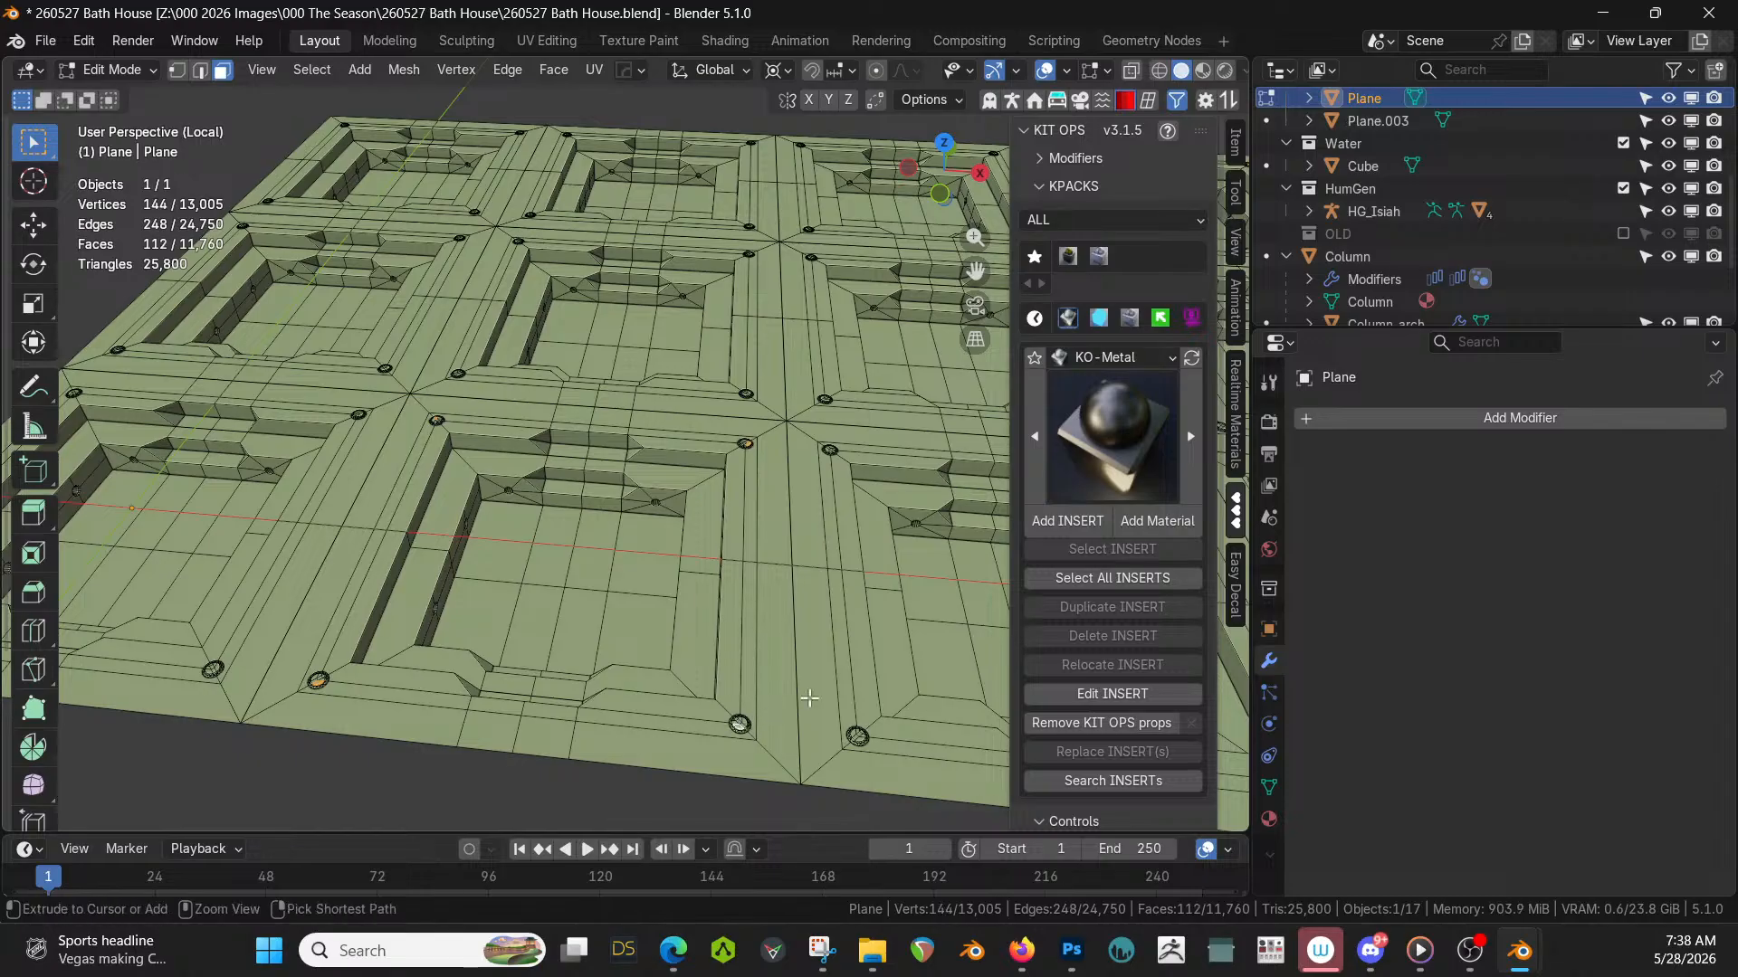
Extend the selection to all linked faces of the chosen corner discs, delimited by Material, and hide all unselected geometry.
{"action": "key", "text": "ctrl+l"}
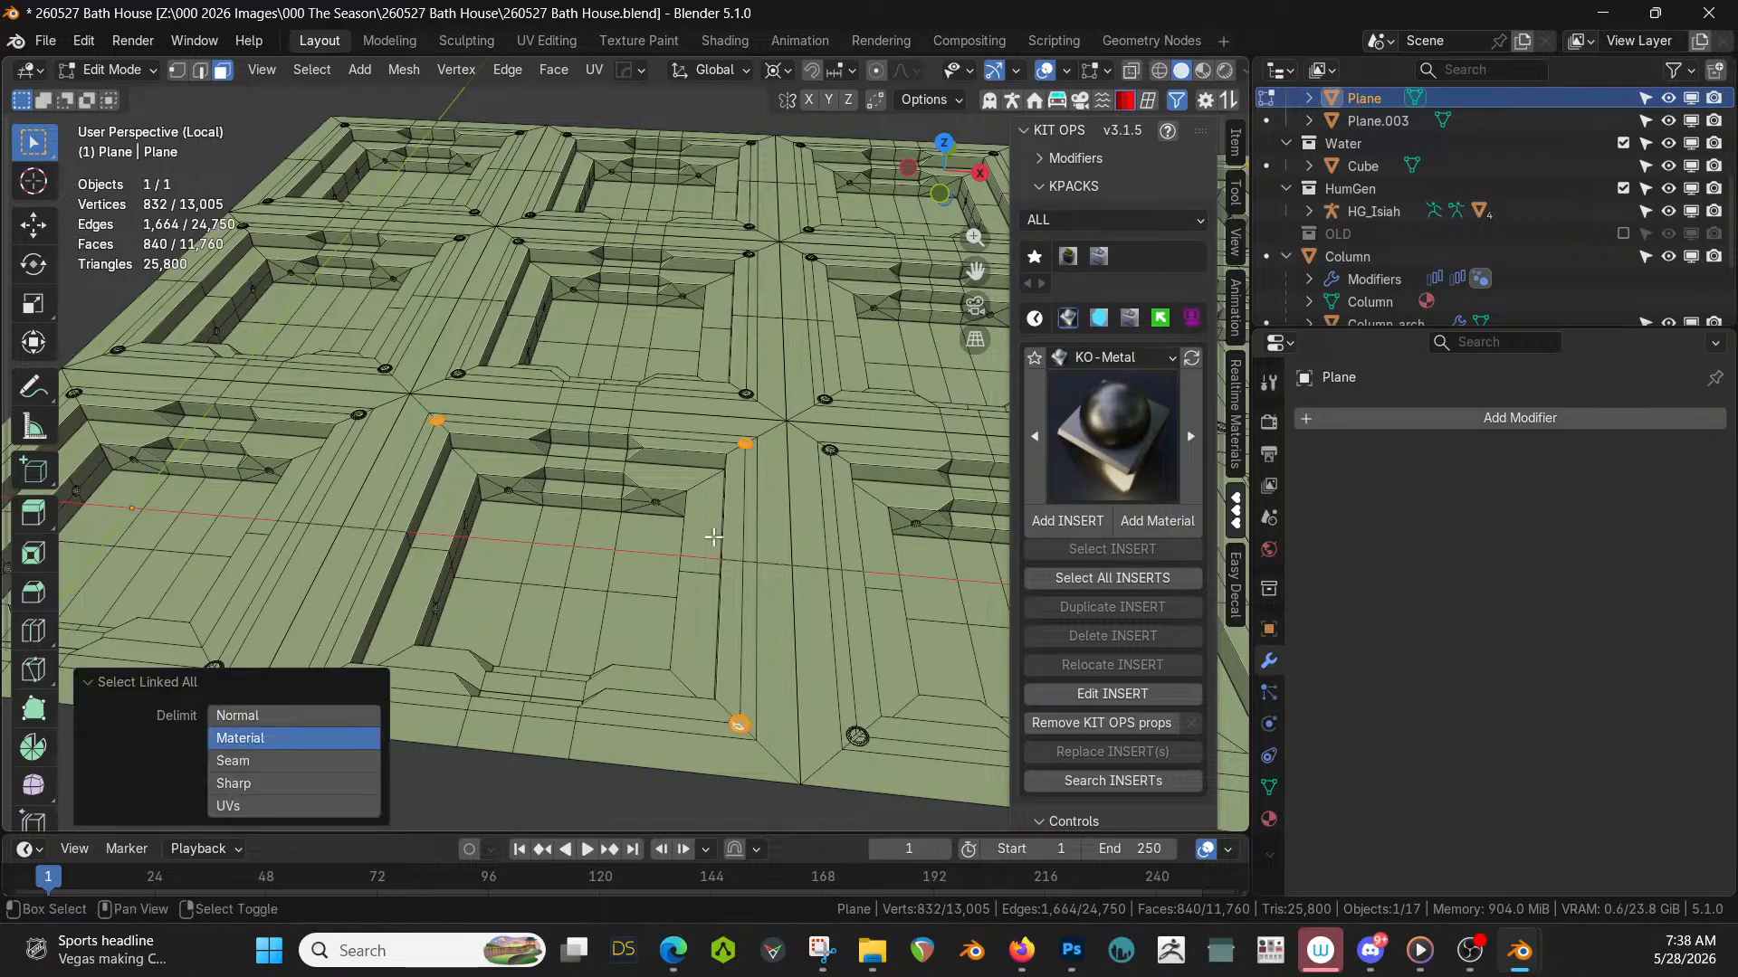
{"action": "key", "text": "shift+h"}
{"action": "scroll", "coordinate": [710, 532], "scroll_direction": "up", "scroll_amount": 3}
{"action": "scroll", "coordinate": [711, 531], "scroll_direction": "down", "scroll_amount": 2}
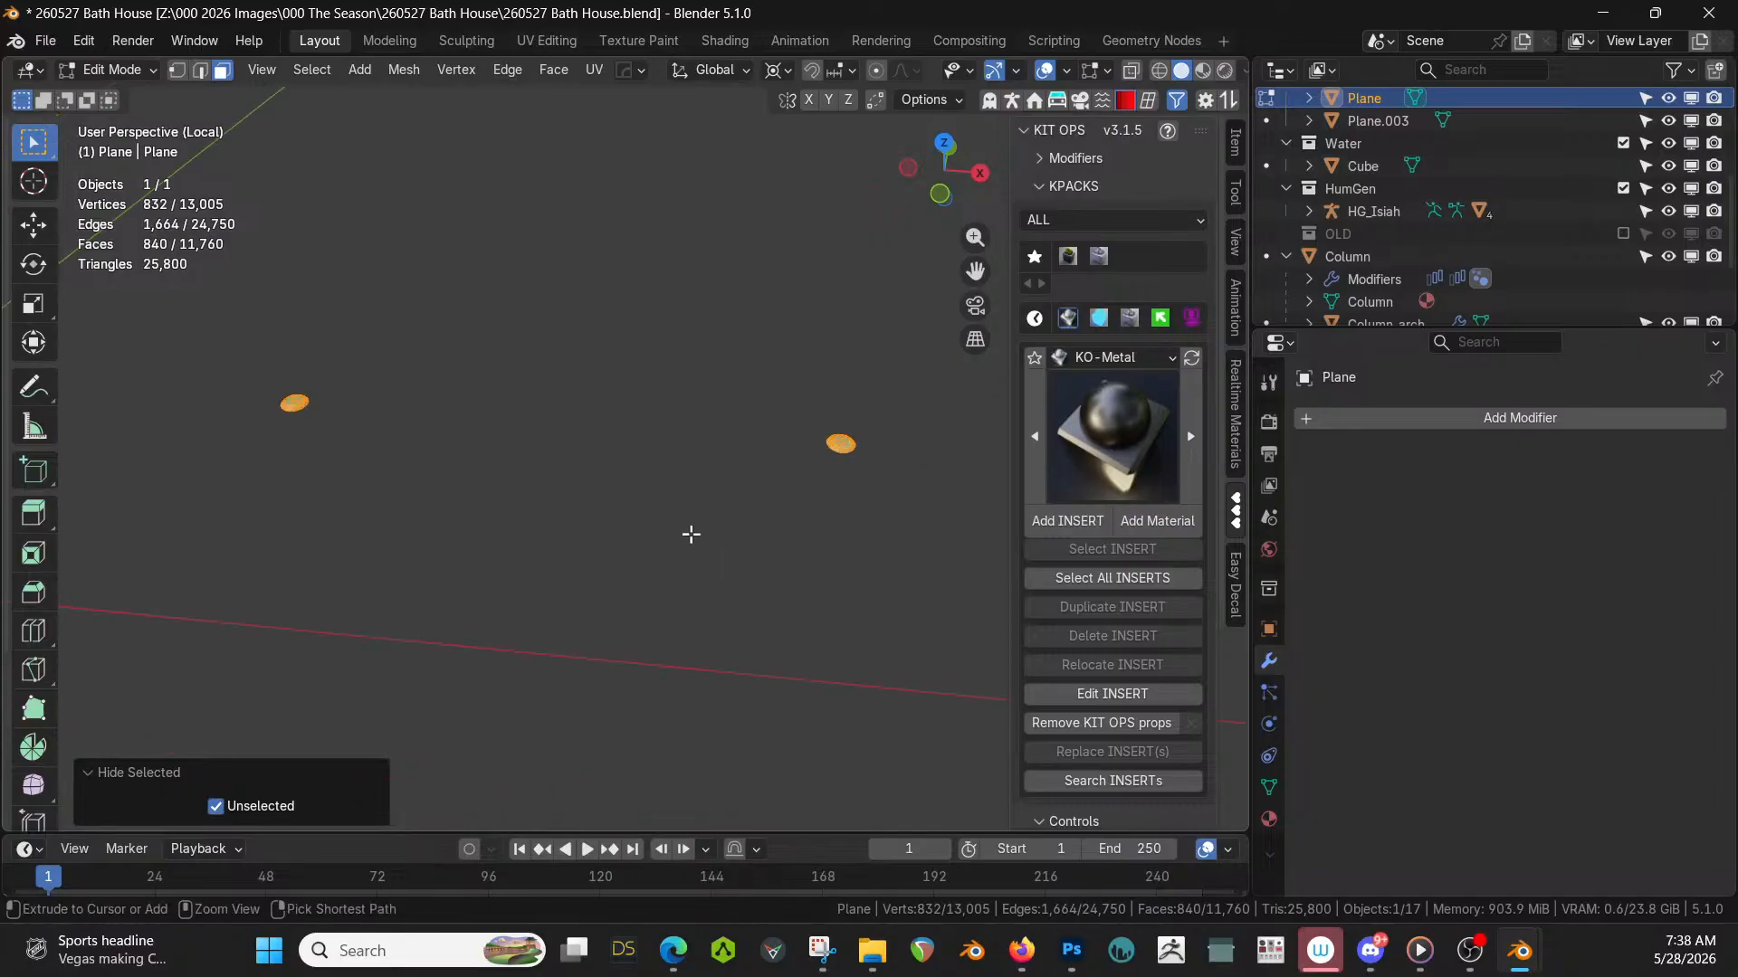
Shrink the selection by two steps to the inner top faces of the discs and reveal the hidden floor geometry.
{"action": "key", "text": "ctrl+KP_Subtract"}
{"action": "key", "text": "ctrl+KP_Subtract"}
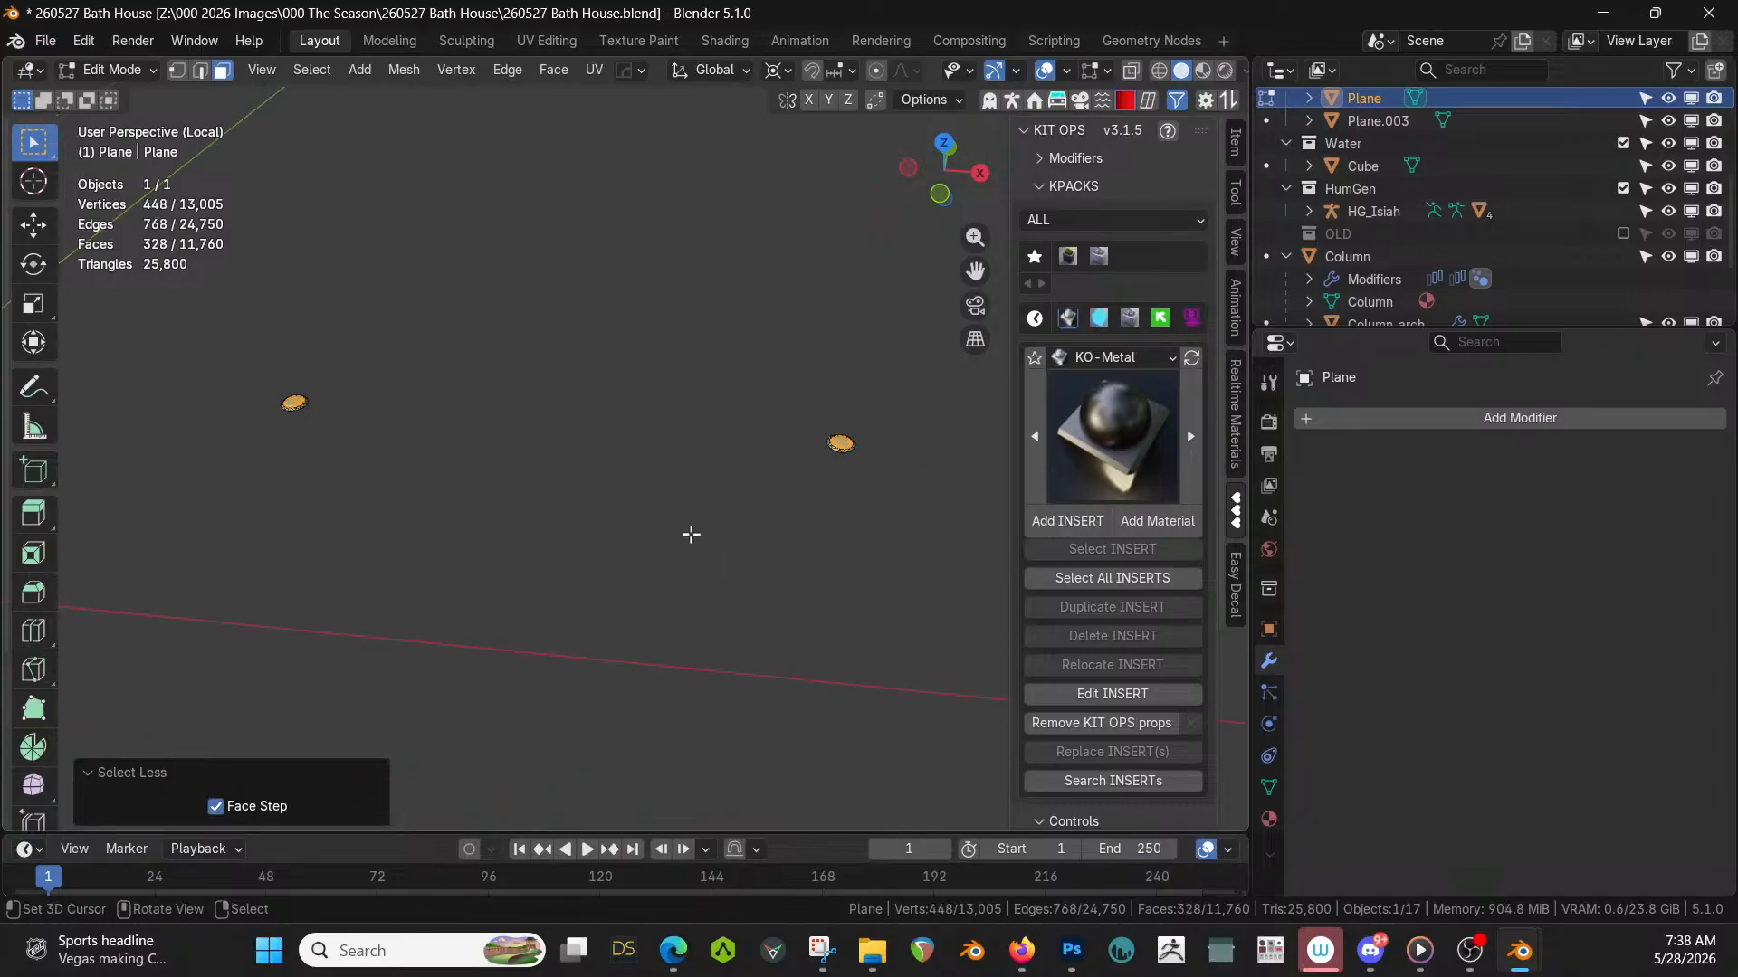
{"action": "scroll", "coordinate": [888, 510], "scroll_direction": "up", "scroll_amount": 5}
{"action": "scroll", "coordinate": [883, 508], "scroll_direction": "down", "scroll_amount": 3}
{"action": "middle_click_drag", "start_coordinate": [880, 507], "coordinate": [824, 514]}
{"action": "scroll", "coordinate": [824, 514], "scroll_direction": "up", "scroll_amount": 7}
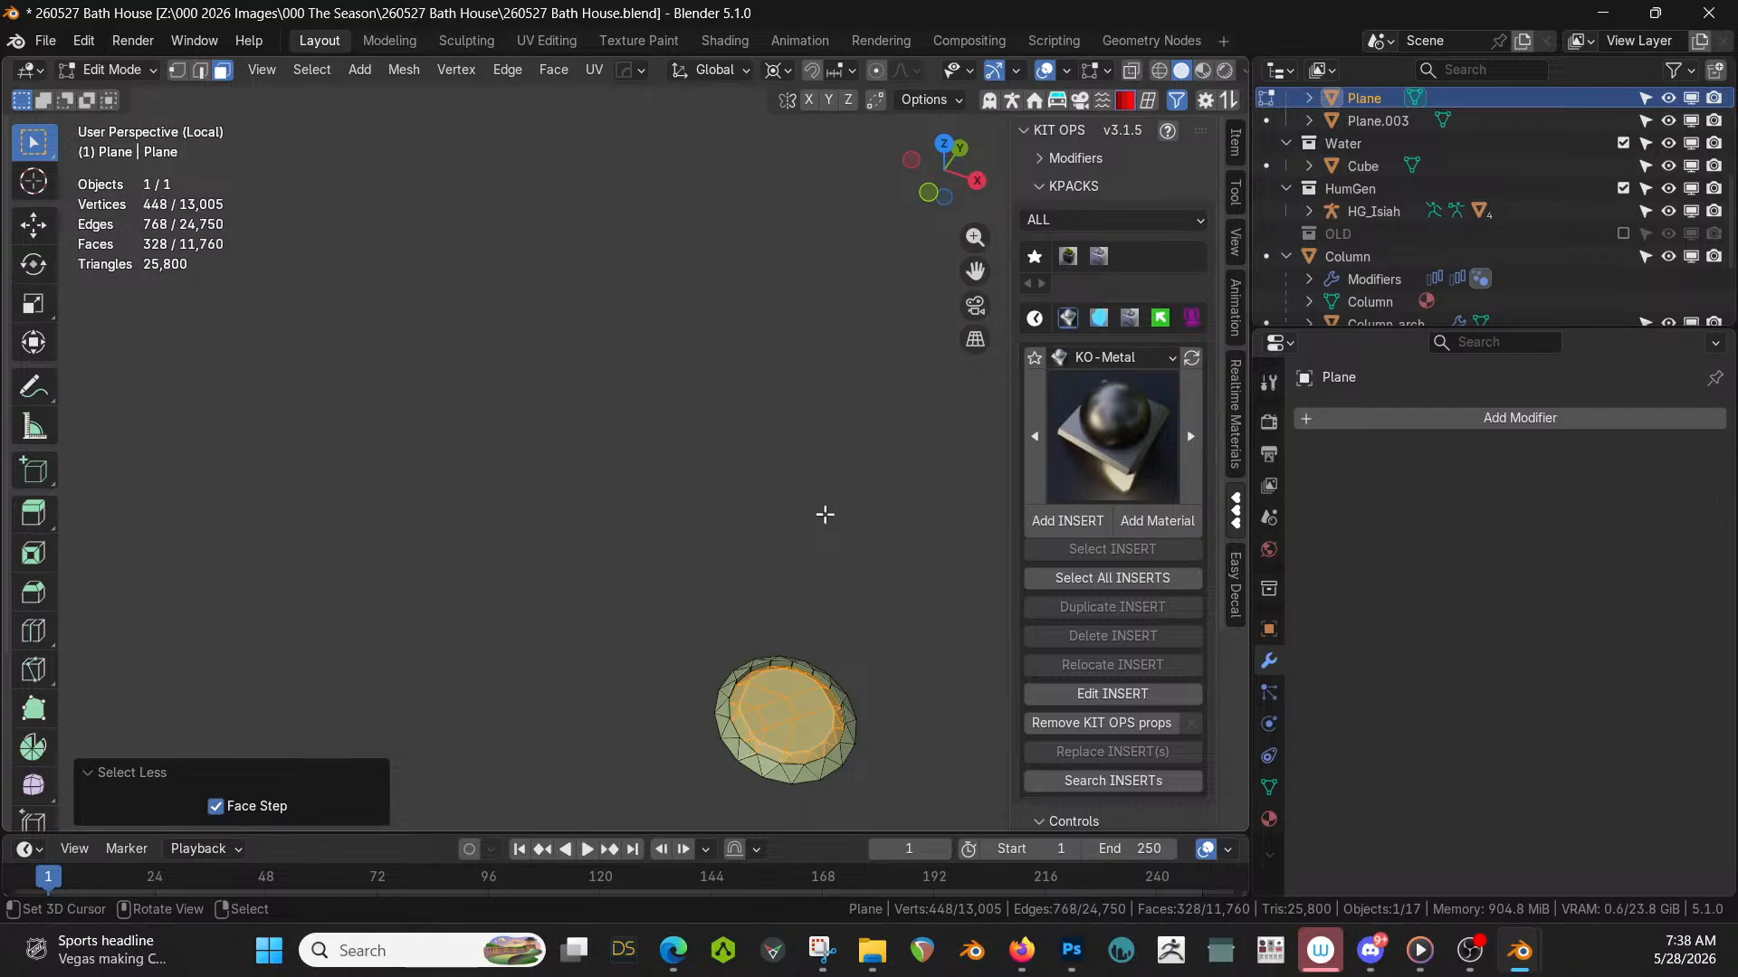
{"action": "key", "text": "alt+h"}
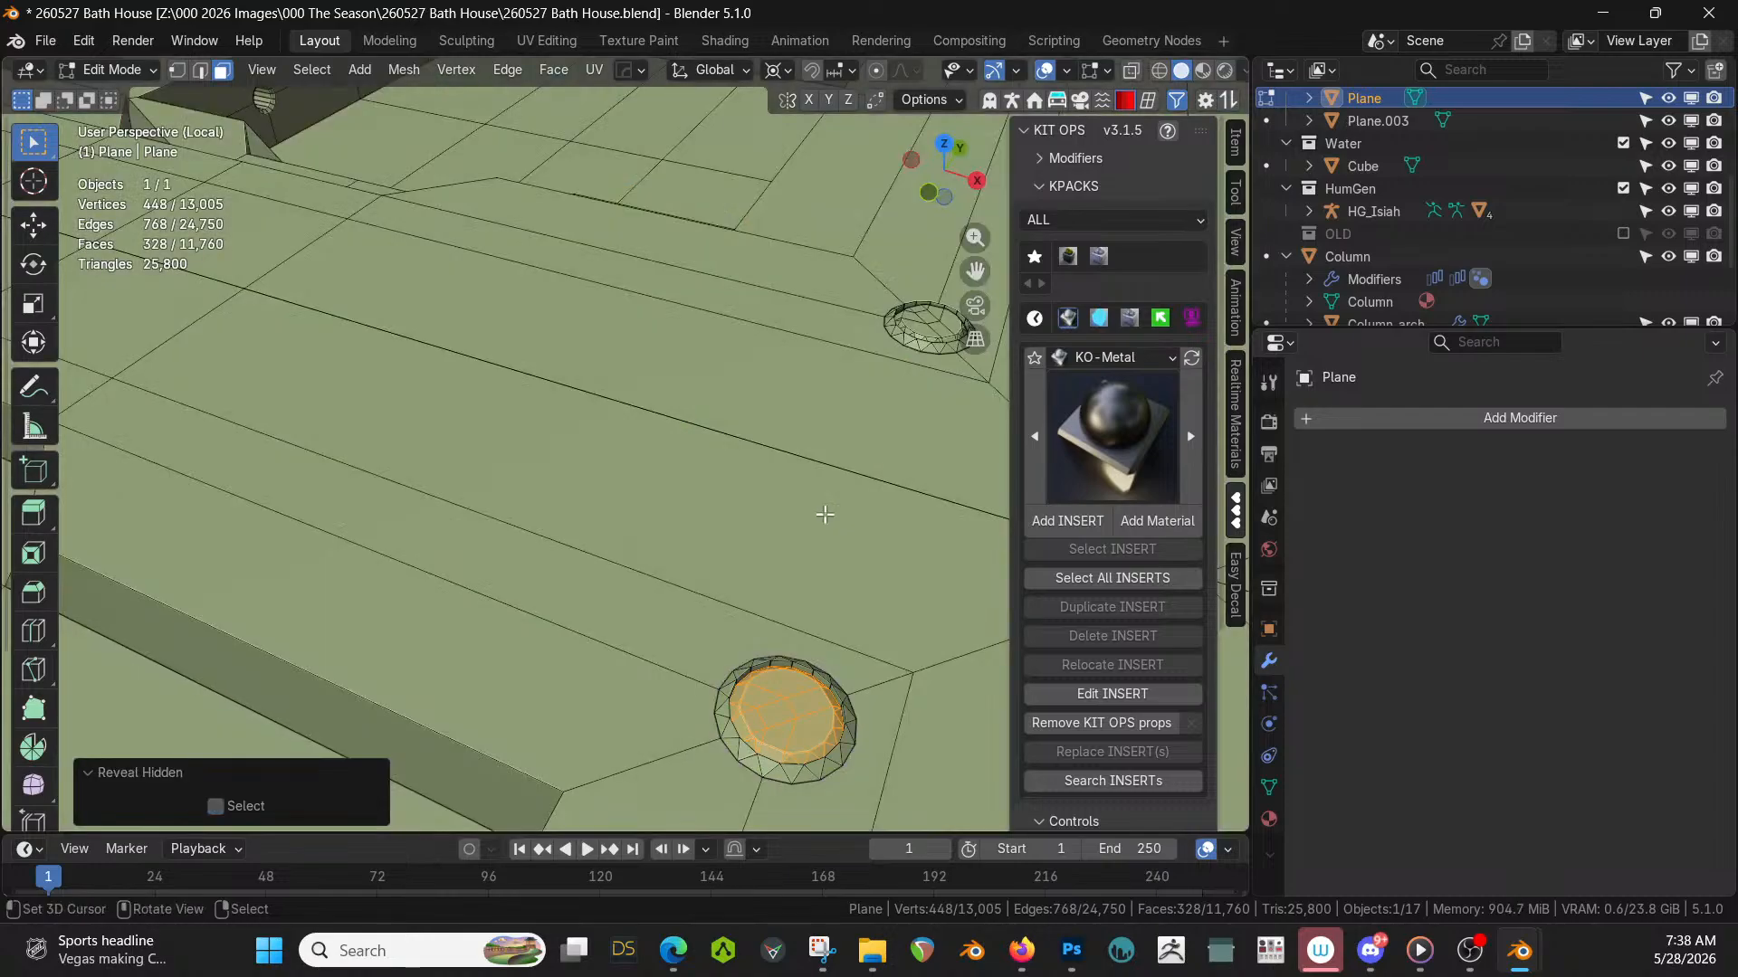
Extrude the selected disc tops 3 m along their normals to form upright posts on both tiles.
{"action": "scroll", "coordinate": [824, 514], "scroll_direction": "down", "scroll_amount": 8}
{"action": "middle_click_drag", "start_coordinate": [824, 515], "coordinate": [836, 462]}
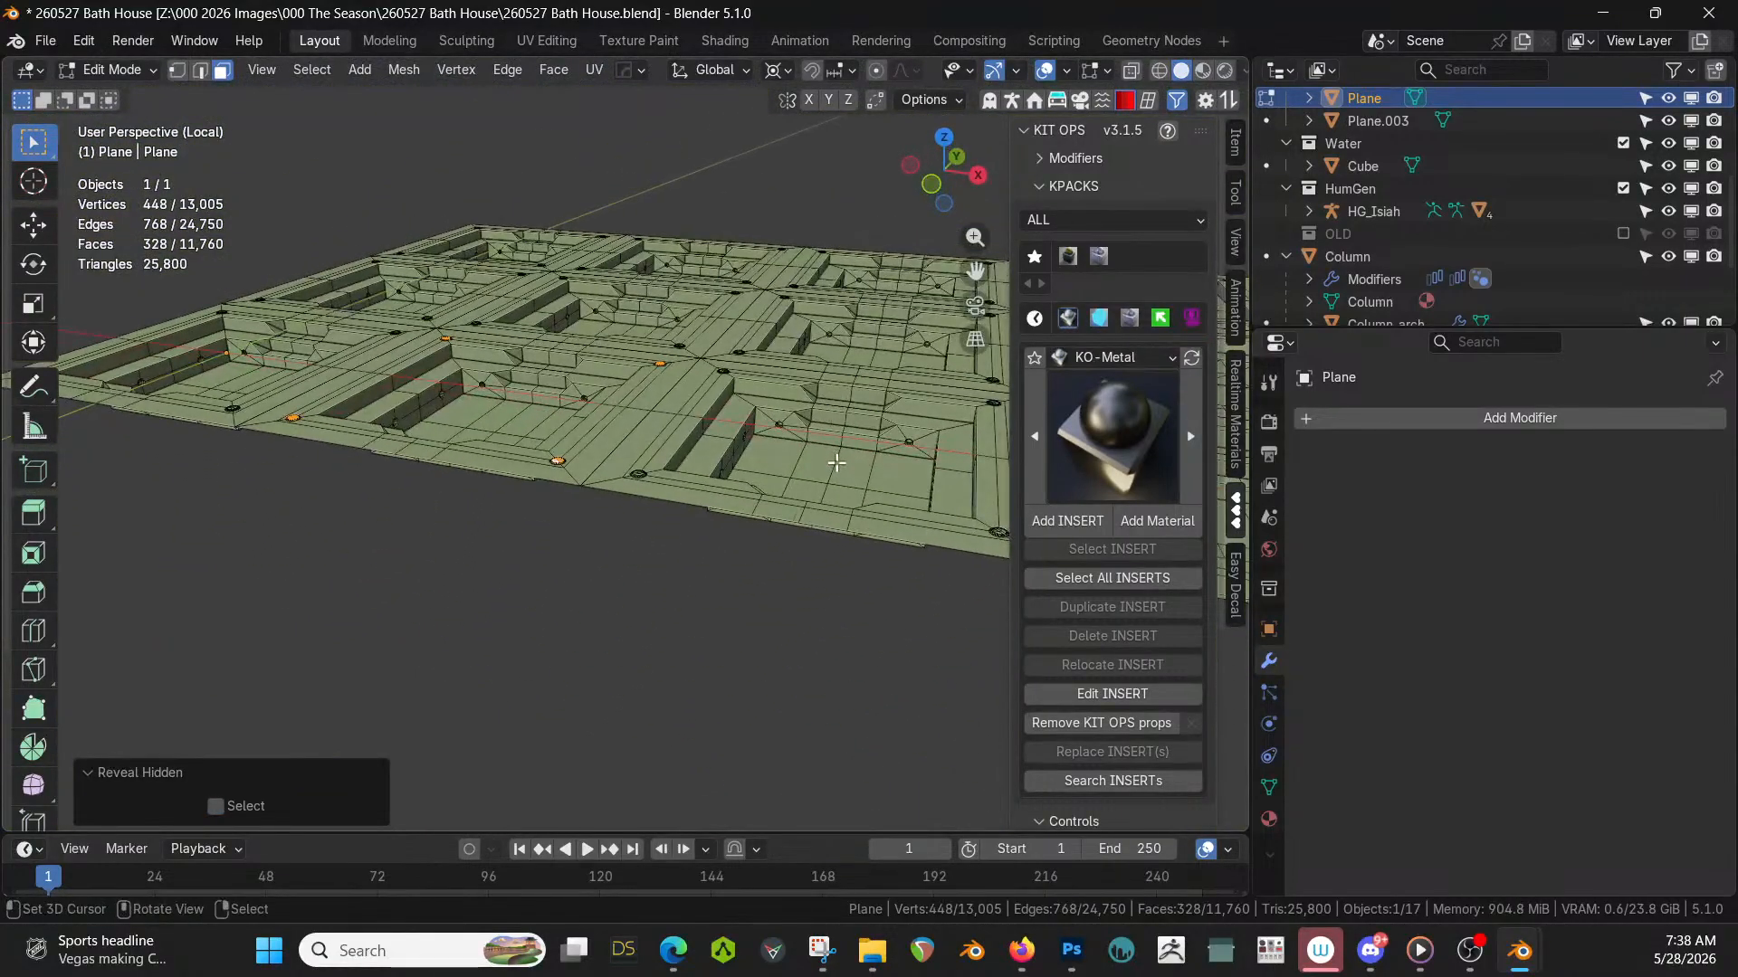
{"action": "key", "text": "e"}
{"action": "key", "text": "3"}
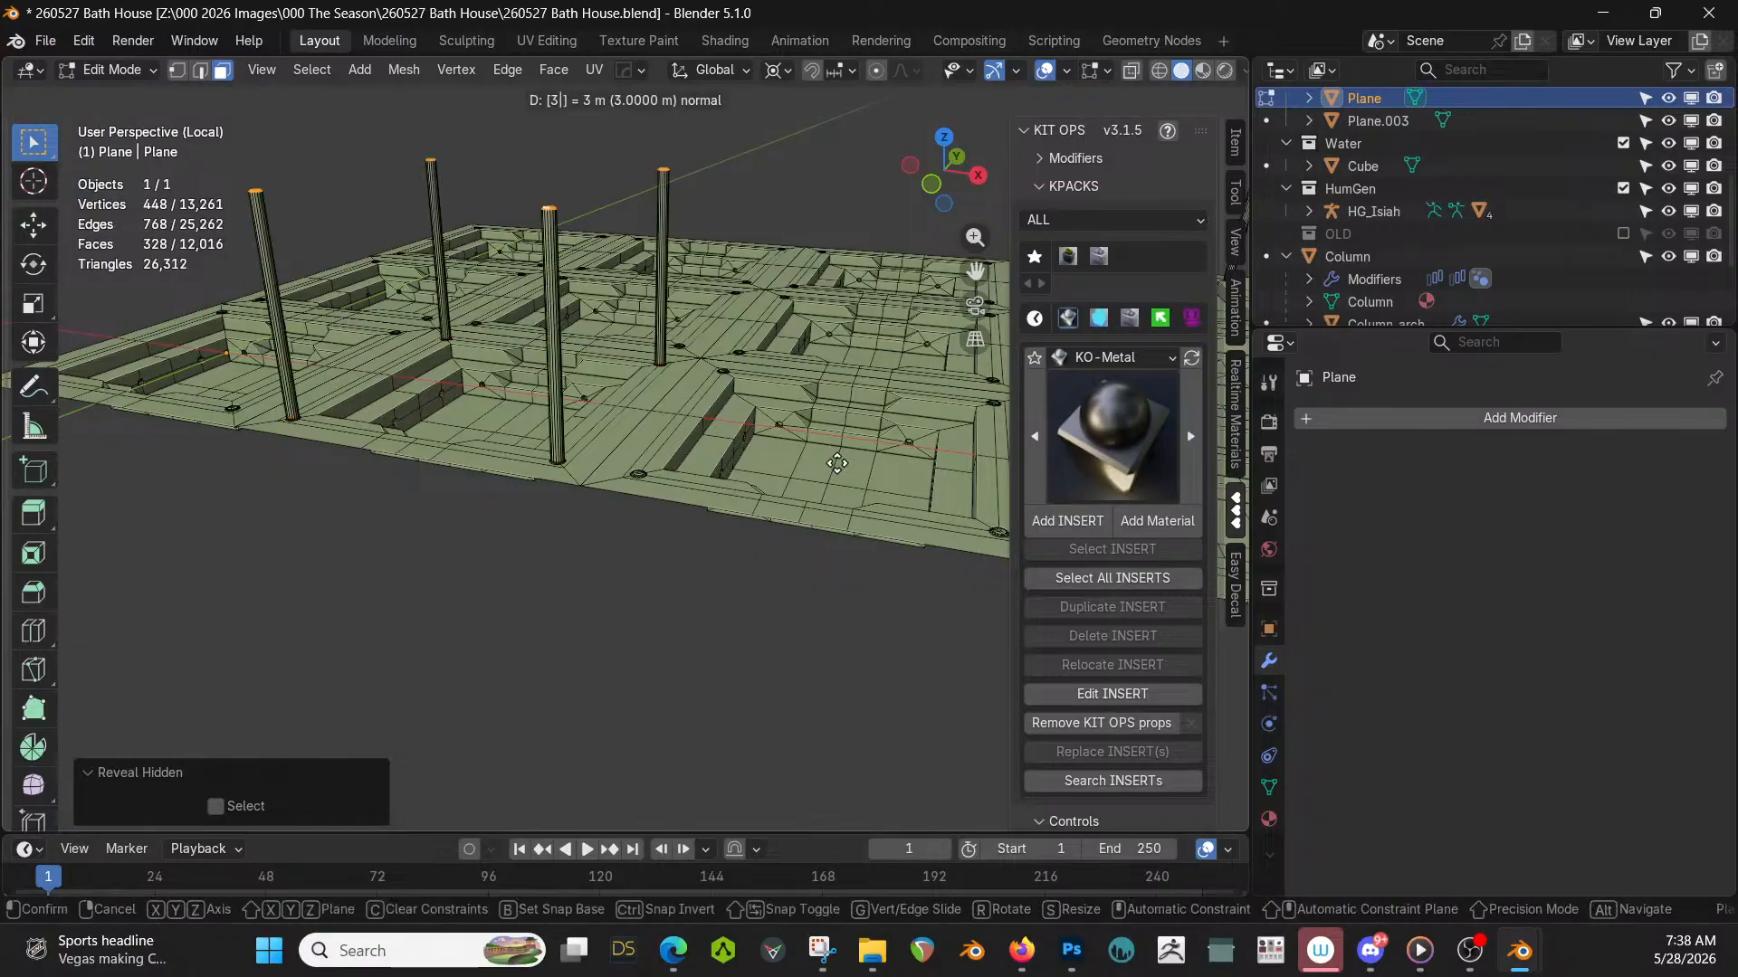
{"action": "key", "text": "Return"}
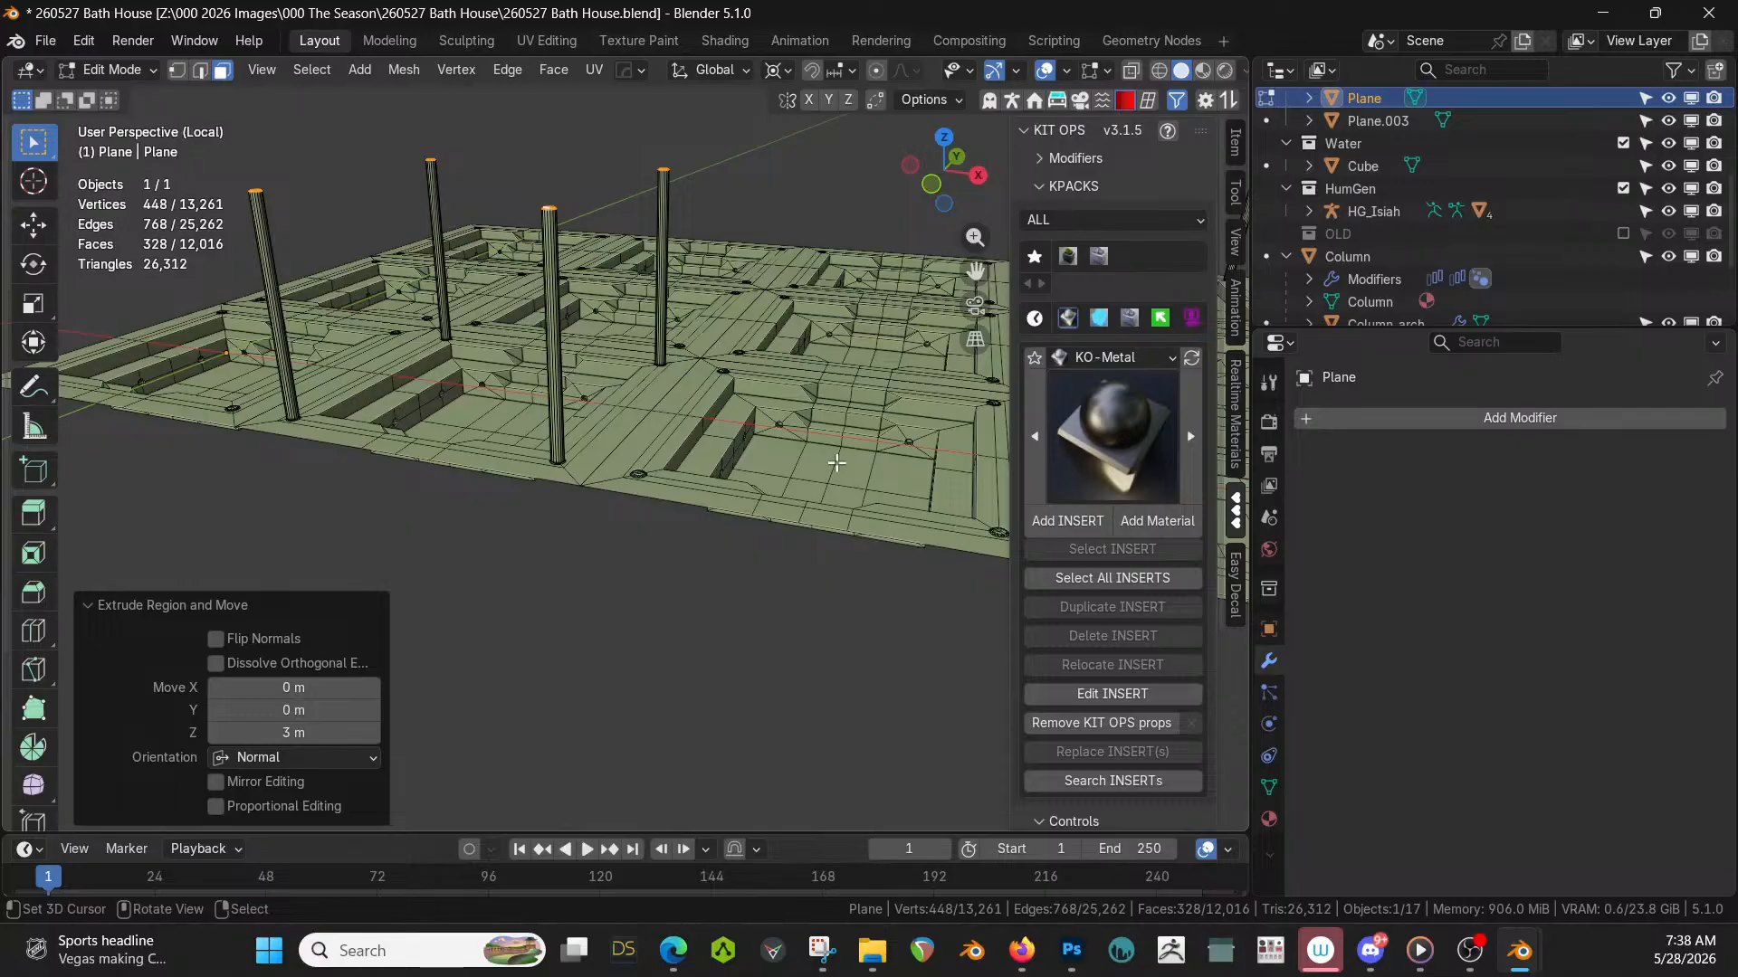
Leave local view to examine the extruded posts among the columns and pools of the bath house, and return to local view.
{"action": "scroll", "coordinate": [837, 459], "scroll_direction": "down", "scroll_amount": 6}
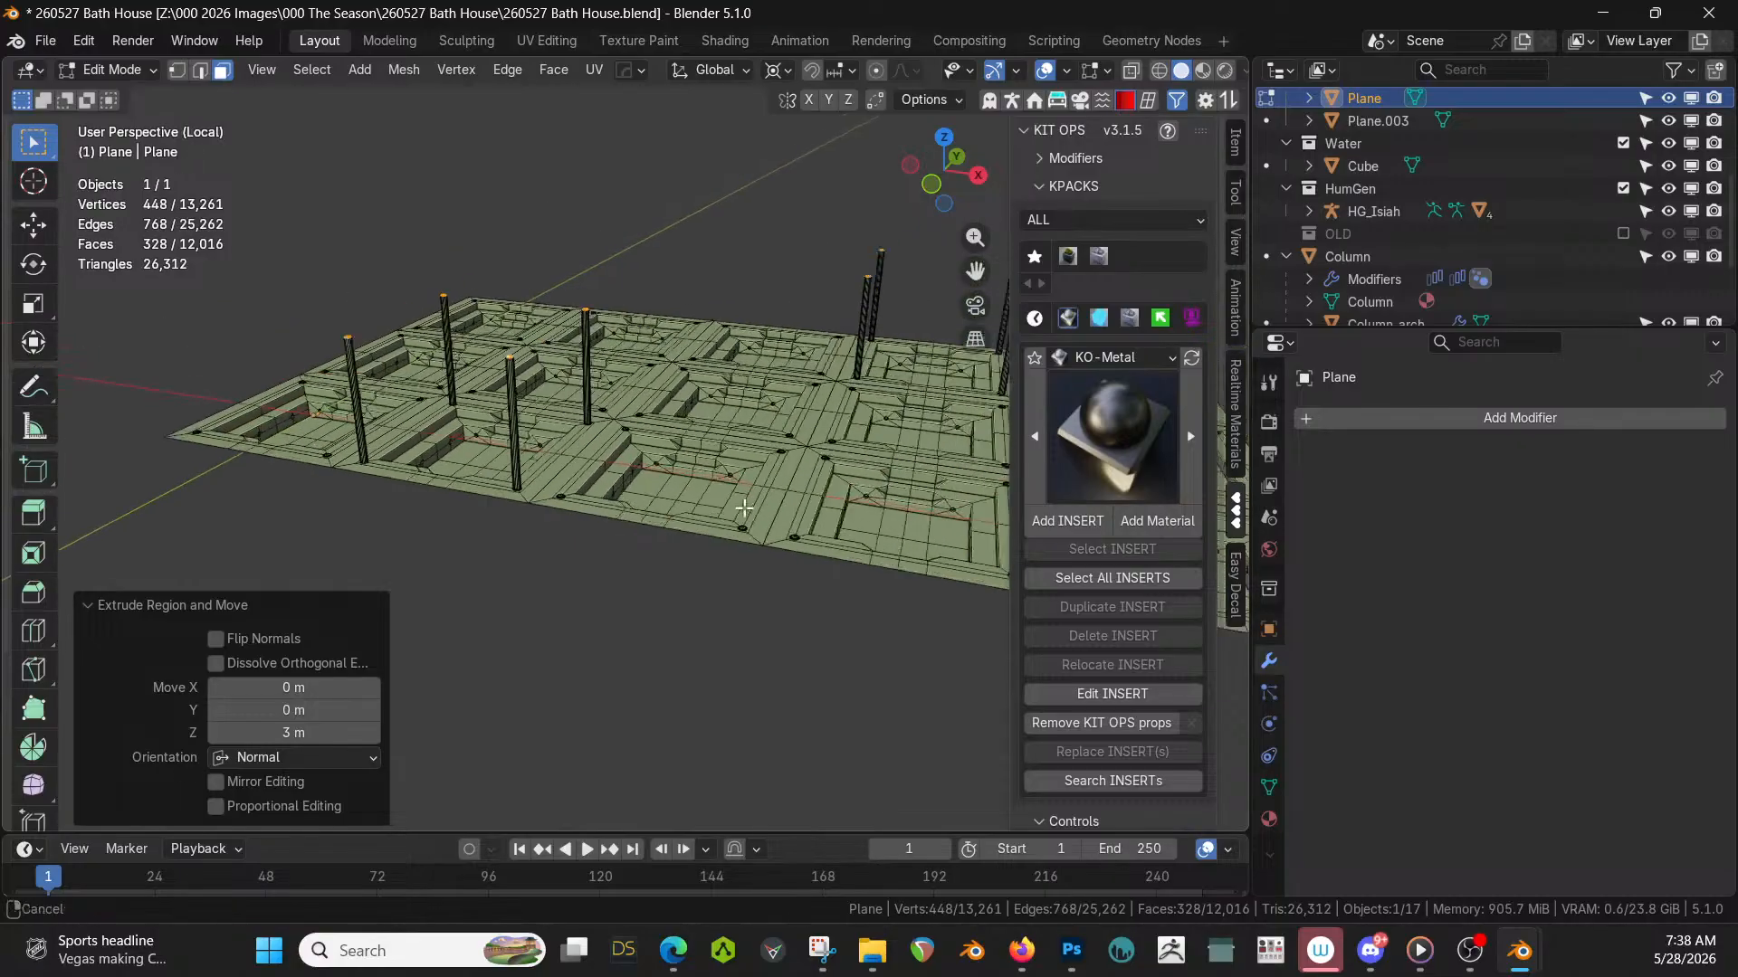
{"action": "middle_click_drag", "start_coordinate": [837, 460], "coordinate": [721, 473]}
{"action": "key", "text": "KP_Divide"}
{"action": "scroll", "coordinate": [721, 473], "scroll_direction": "up", "scroll_amount": 4}
{"action": "middle_click_drag", "start_coordinate": [377, 554], "coordinate": [993, 736], "text": "shift"}
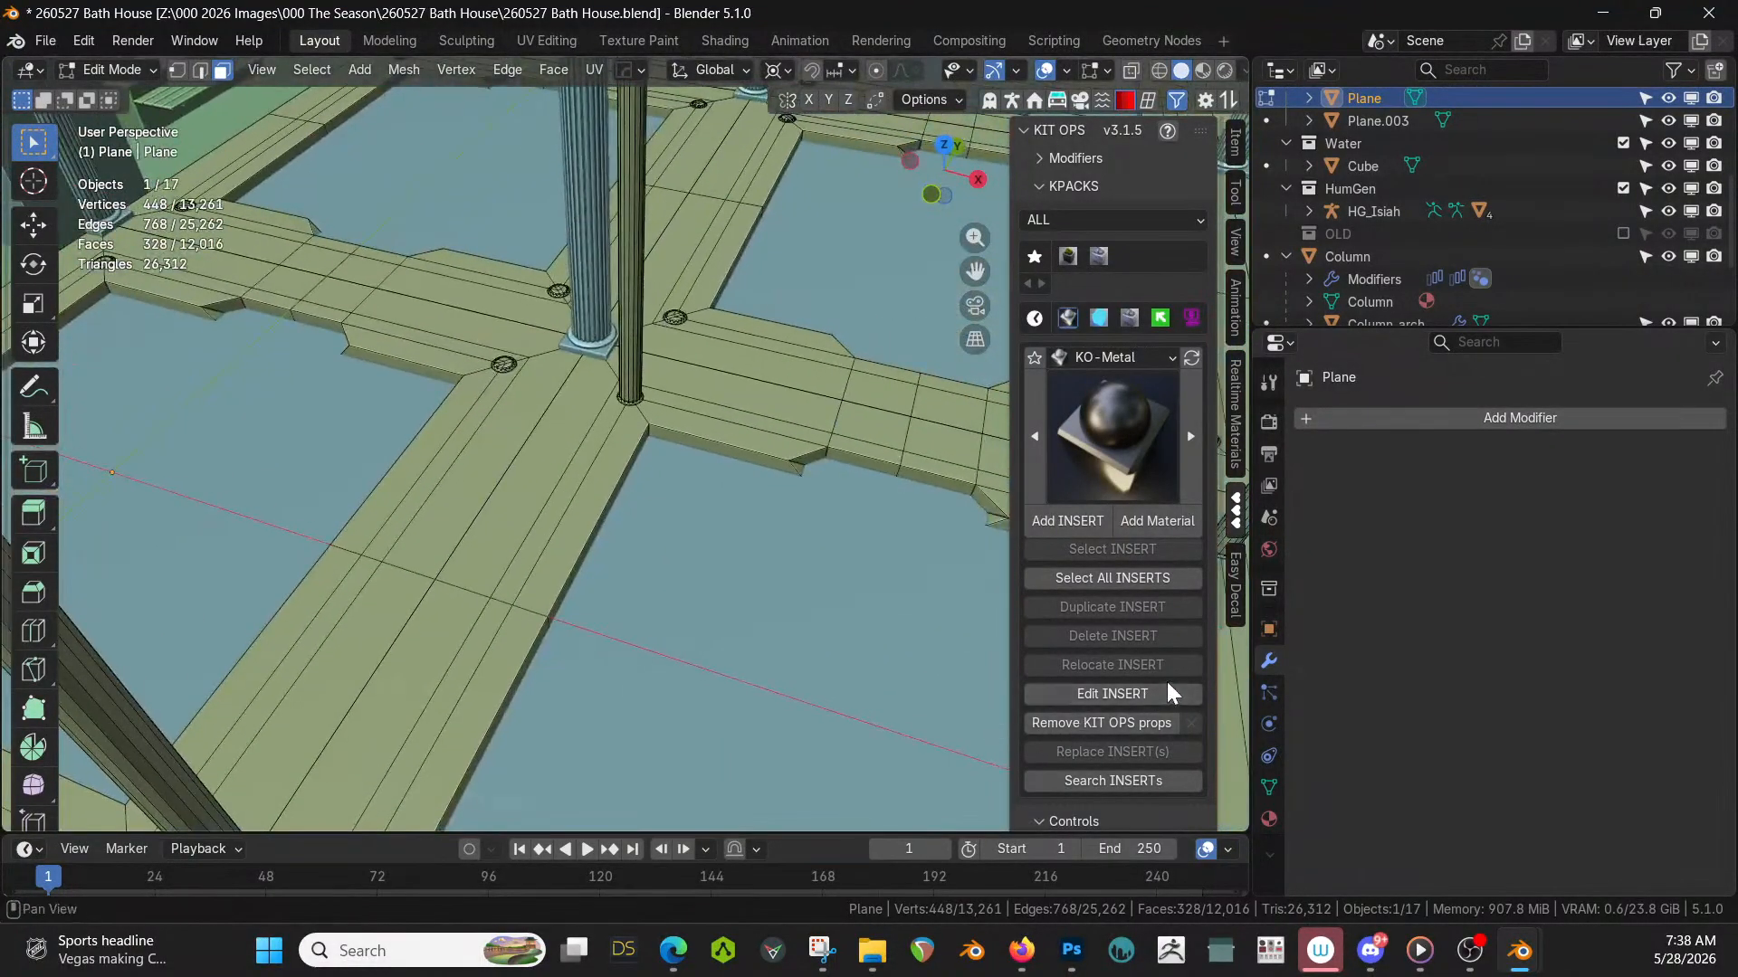
{"action": "middle_click_drag", "start_coordinate": [886, 588], "coordinate": [1125, 500]}
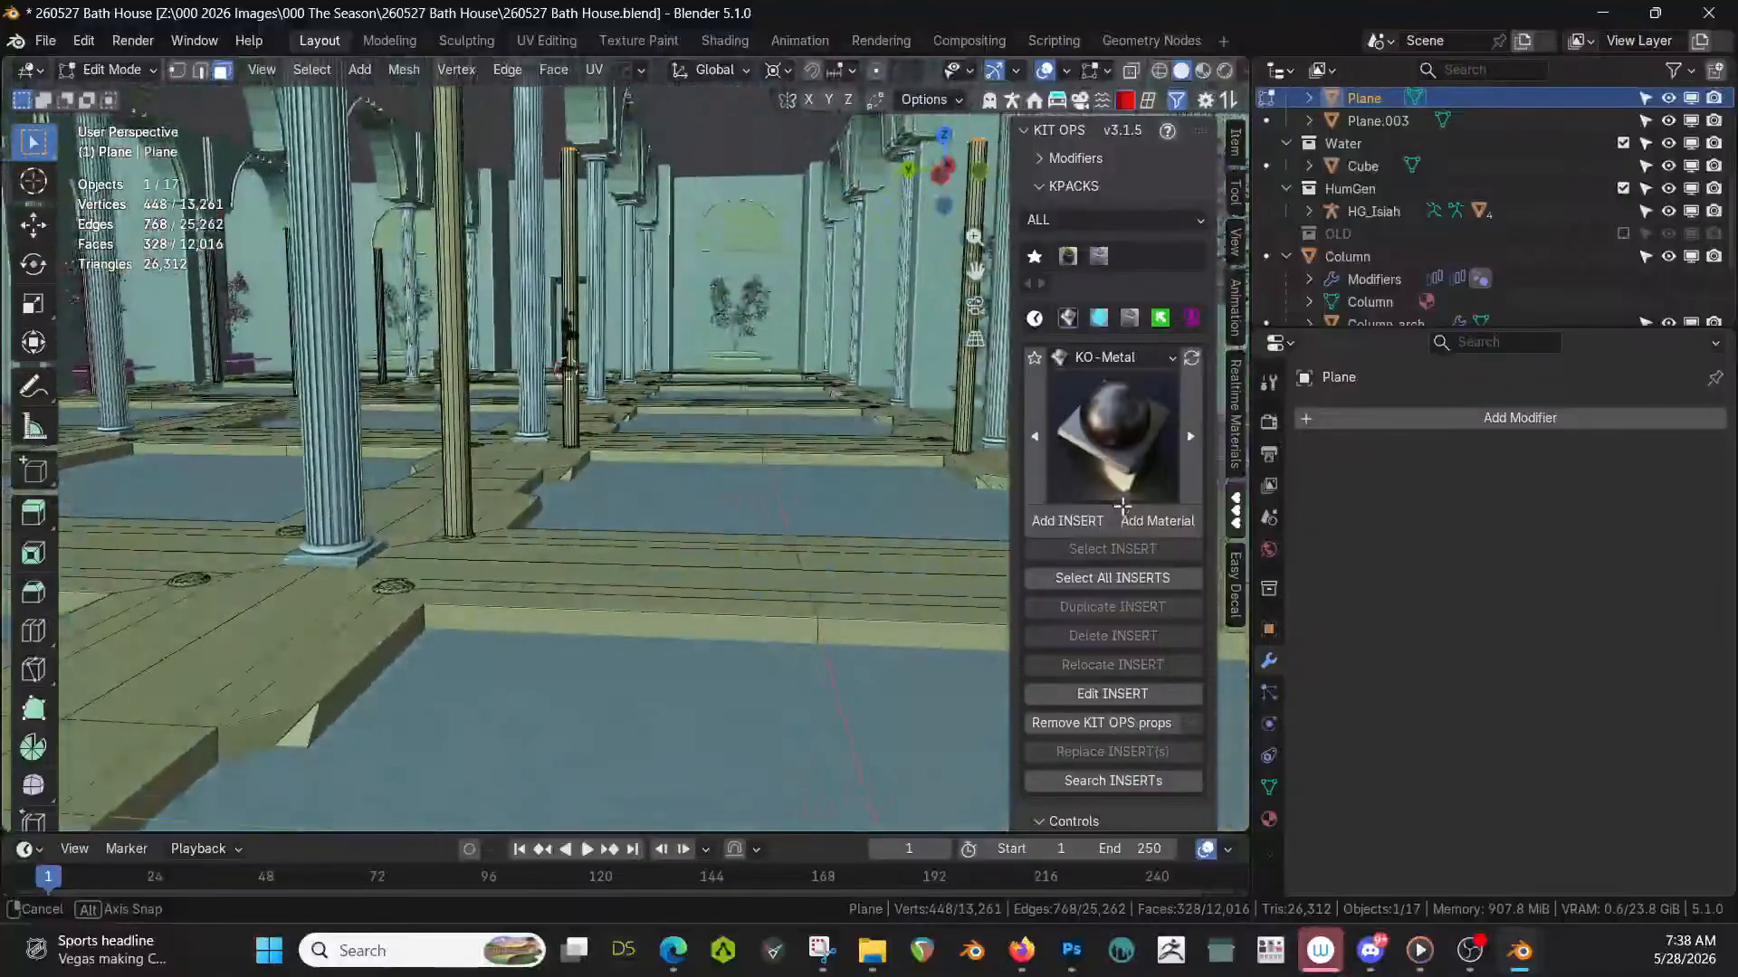
{"action": "middle_click_drag", "start_coordinate": [920, 513], "coordinate": [522, 587], "text": "shift"}
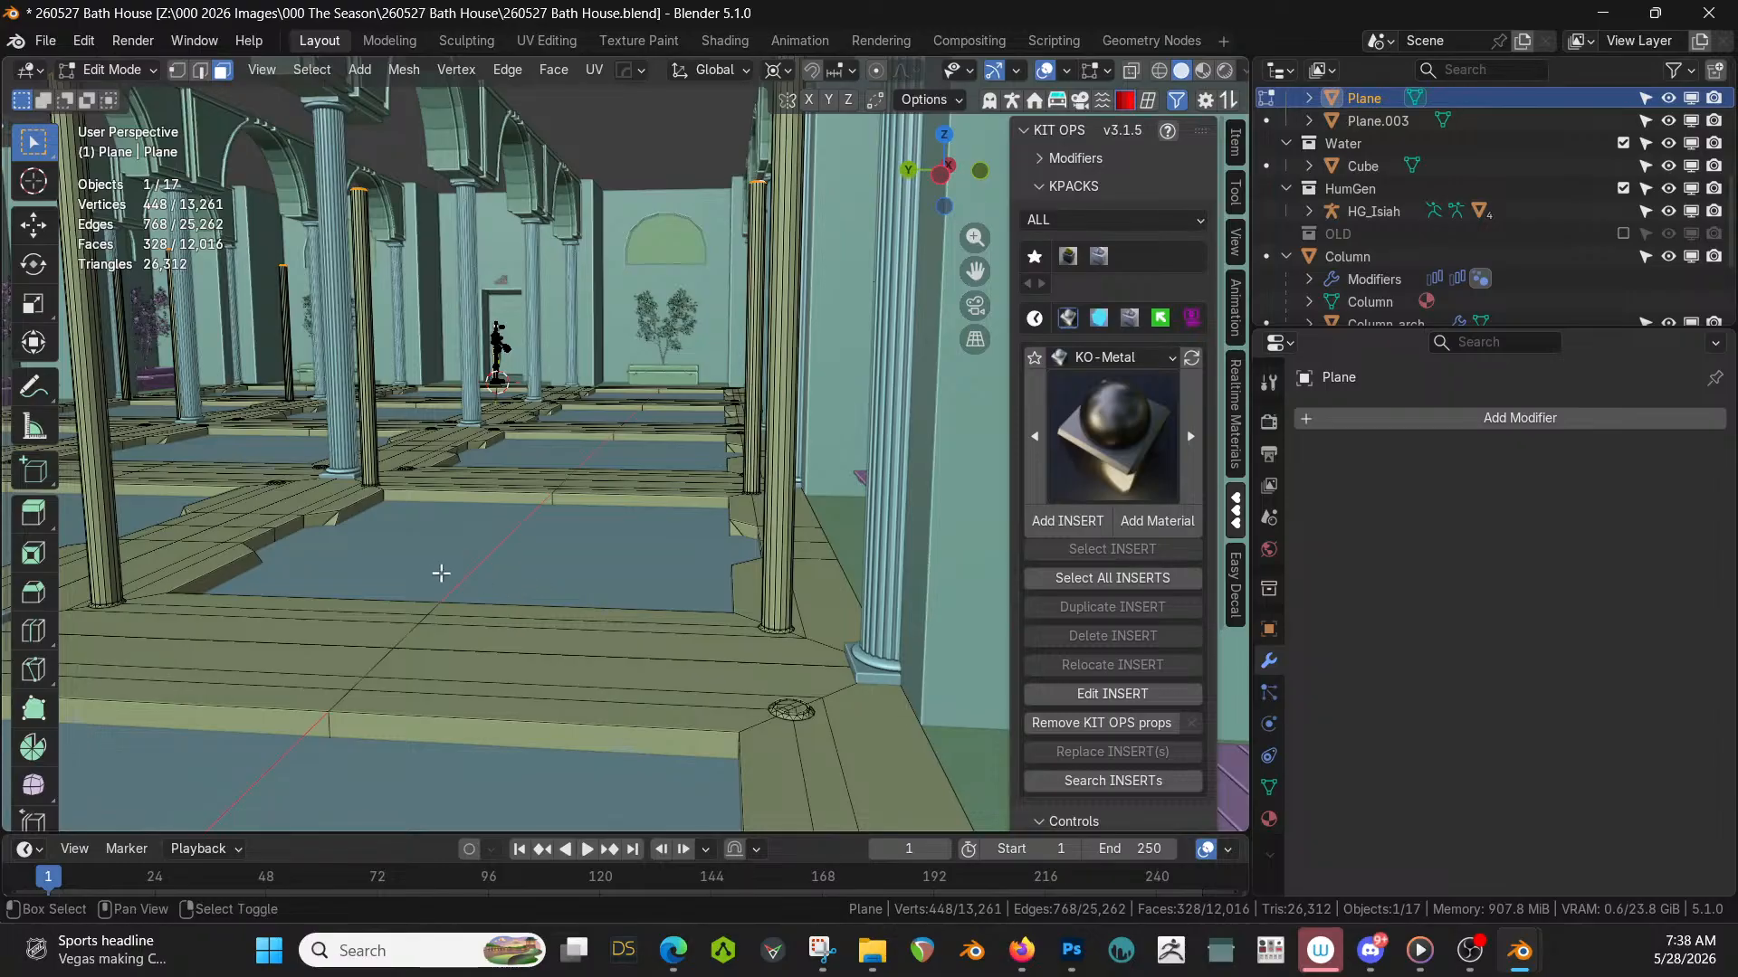
{"action": "middle_click_drag", "start_coordinate": [464, 543], "coordinate": [637, 683], "text": "shift"}
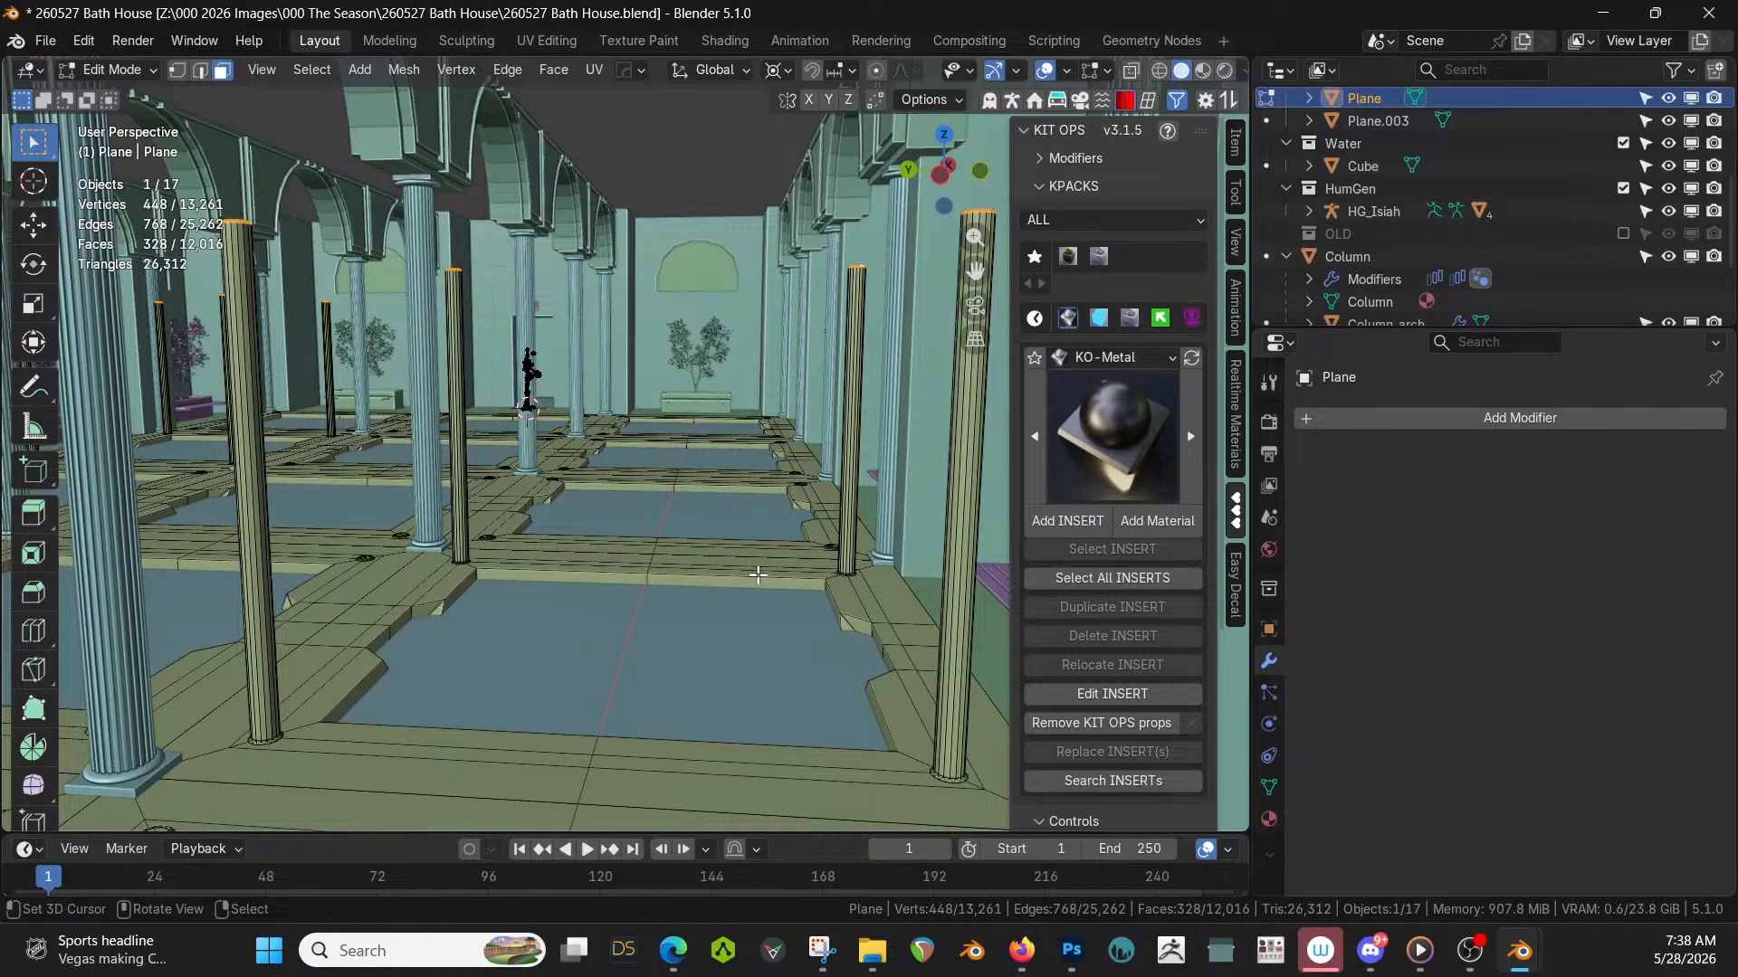
{"action": "key", "text": "KP_Divide"}
In edge selection mode, fill a face between the facing vertical edges of two posts along the outer long side of the near-edge tile.
{"action": "scroll", "coordinate": [758, 575], "scroll_direction": "up", "scroll_amount": 6}
{"action": "middle_click_drag", "start_coordinate": [758, 575], "coordinate": [819, 511]}
{"action": "scroll", "coordinate": [600, 589], "scroll_direction": "up", "scroll_amount": 4}
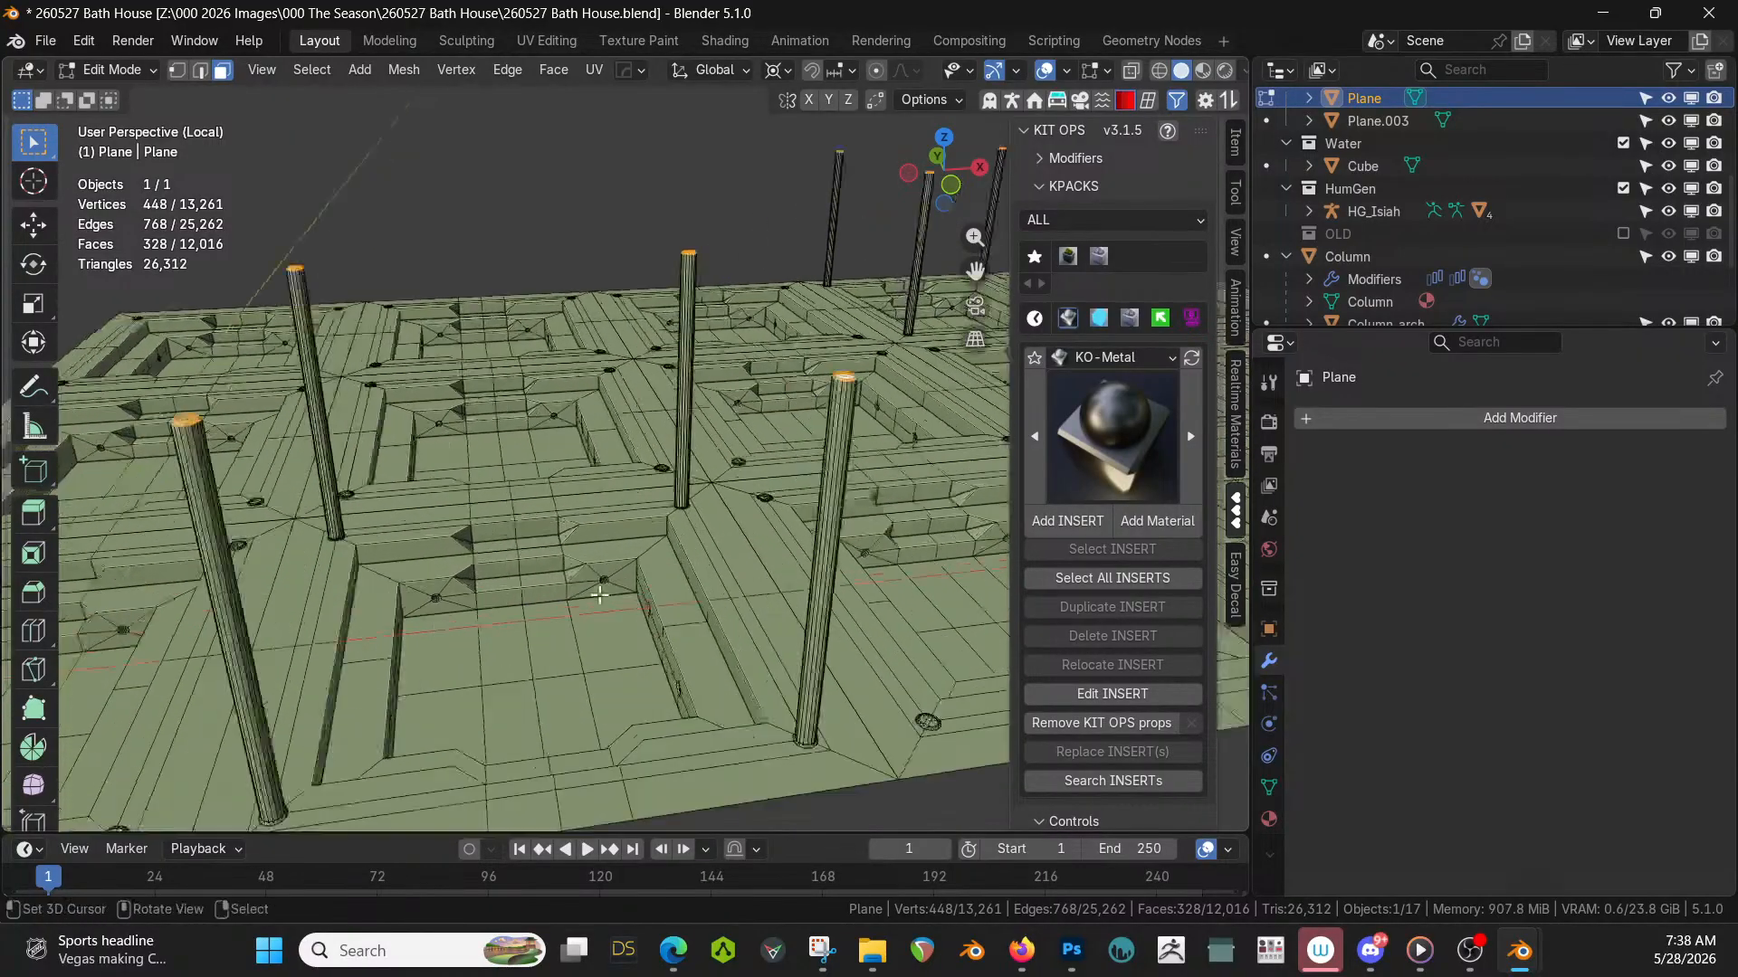
{"action": "middle_click_drag", "start_coordinate": [601, 589], "coordinate": [784, 407], "text": "shift"}
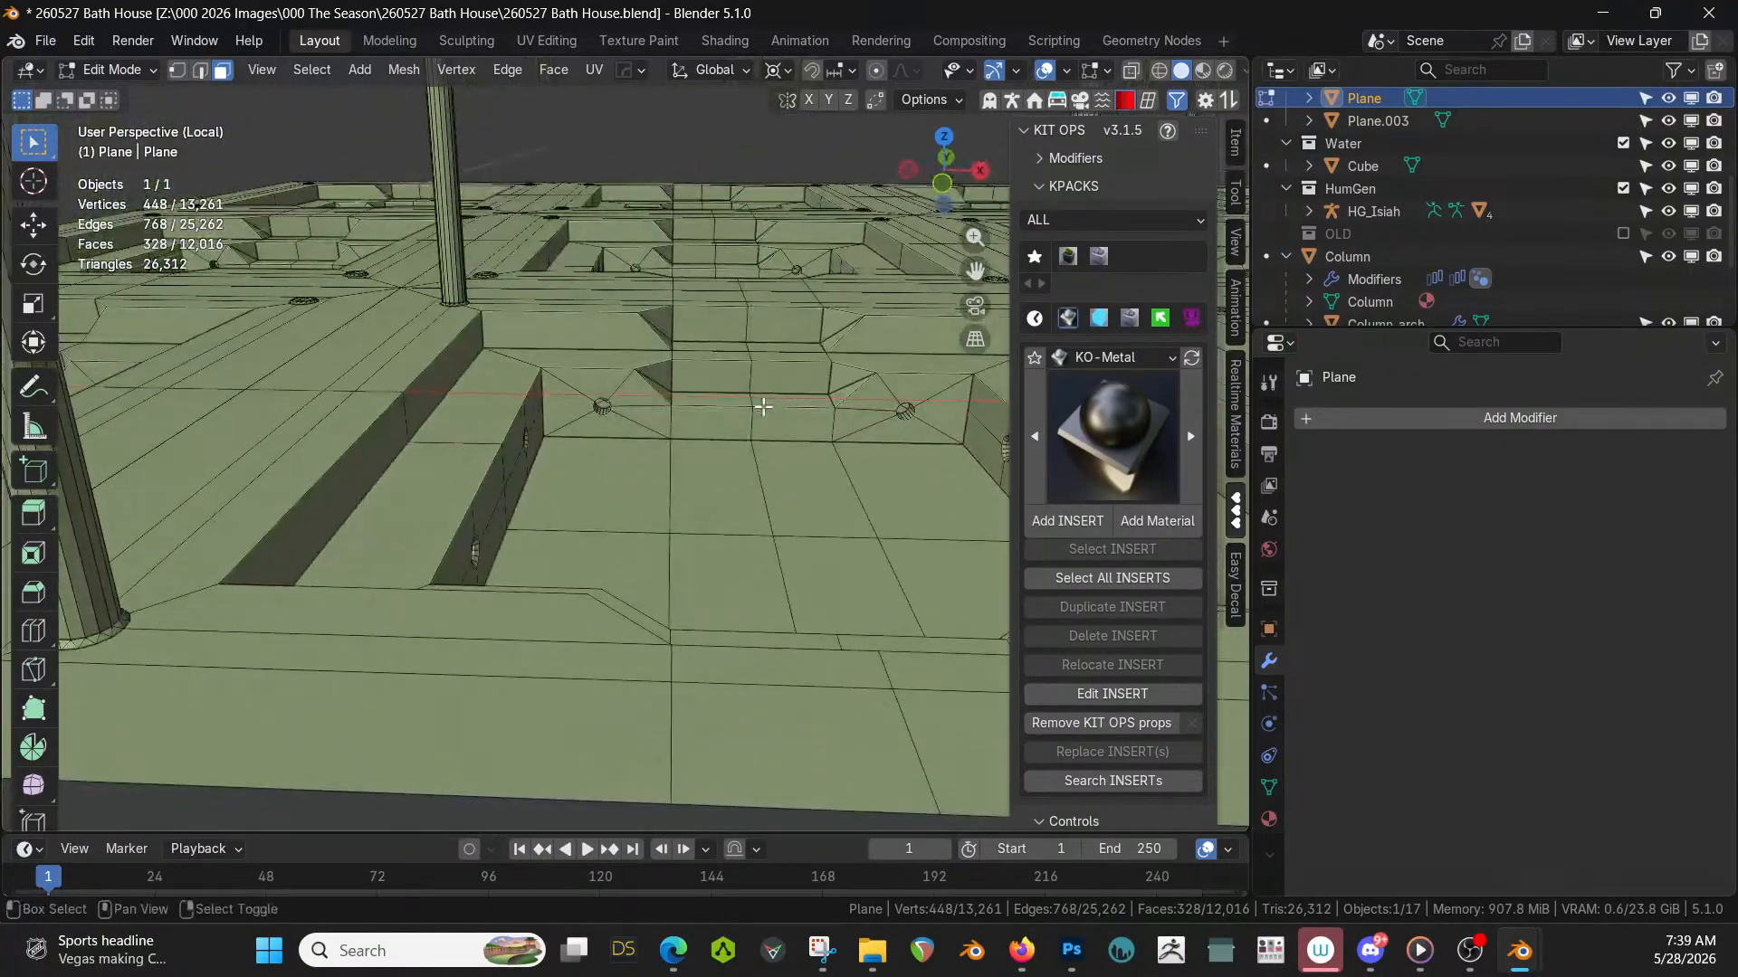
{"action": "middle_click_drag", "start_coordinate": [477, 555], "coordinate": [571, 639], "text": "shift"}
{"action": "left_click", "coordinate": [396, 715]}
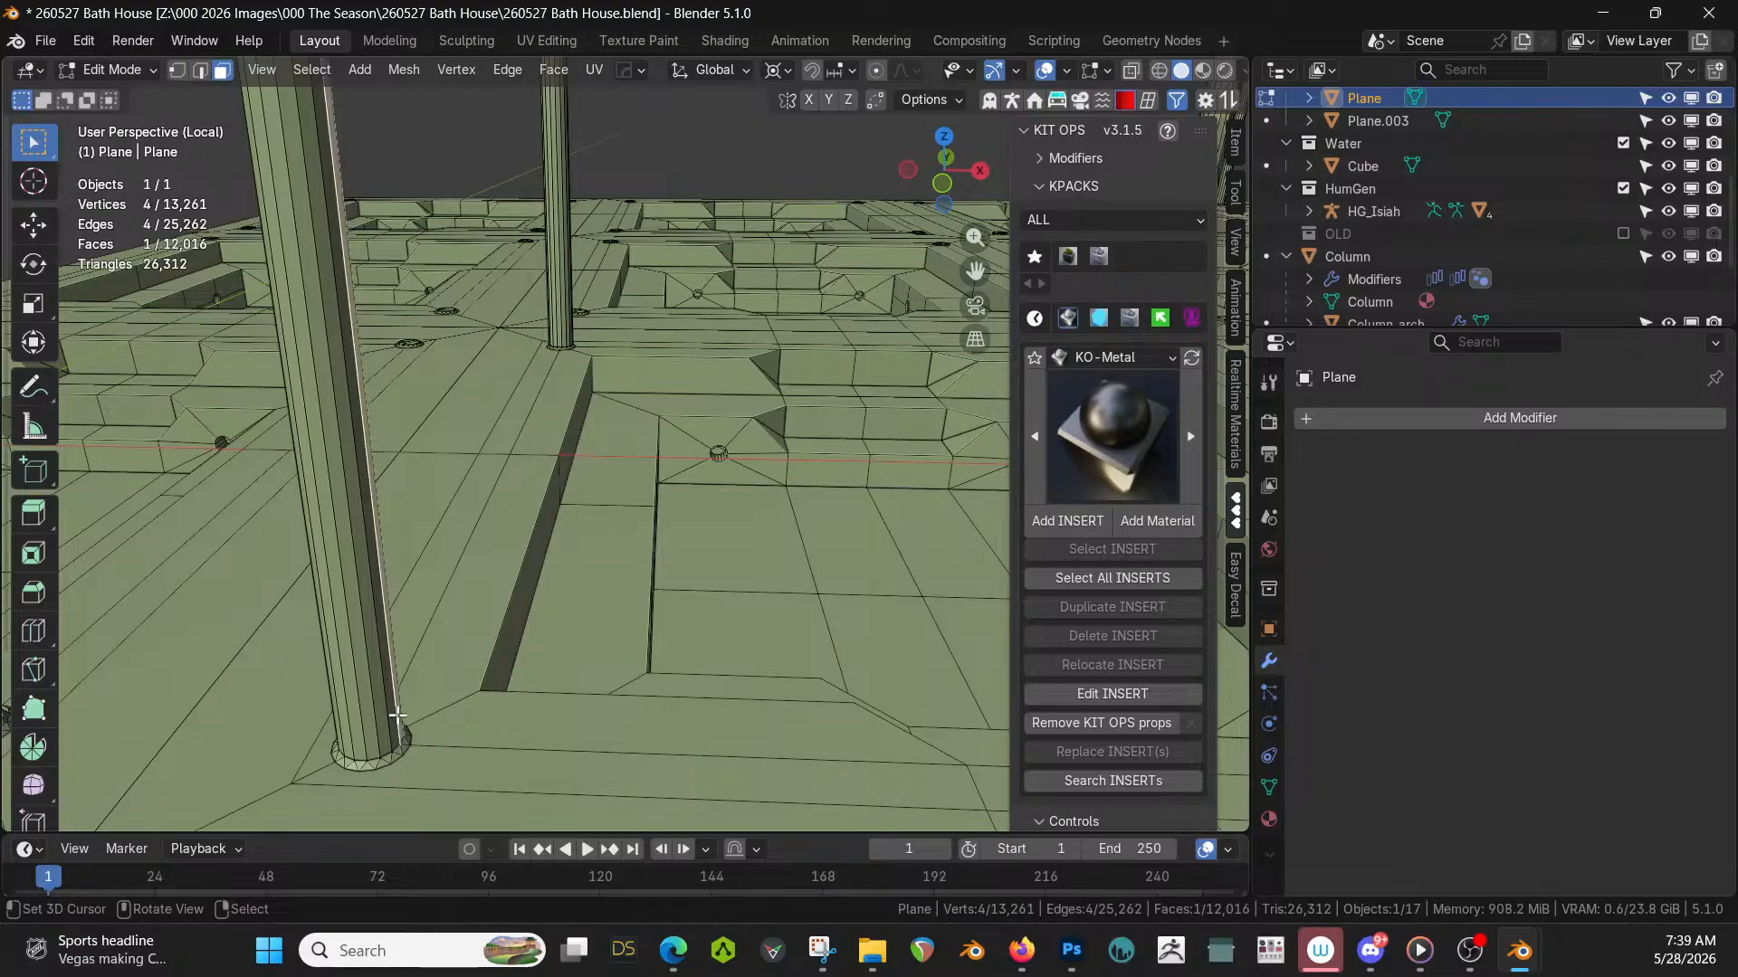
{"action": "key", "text": "2"}
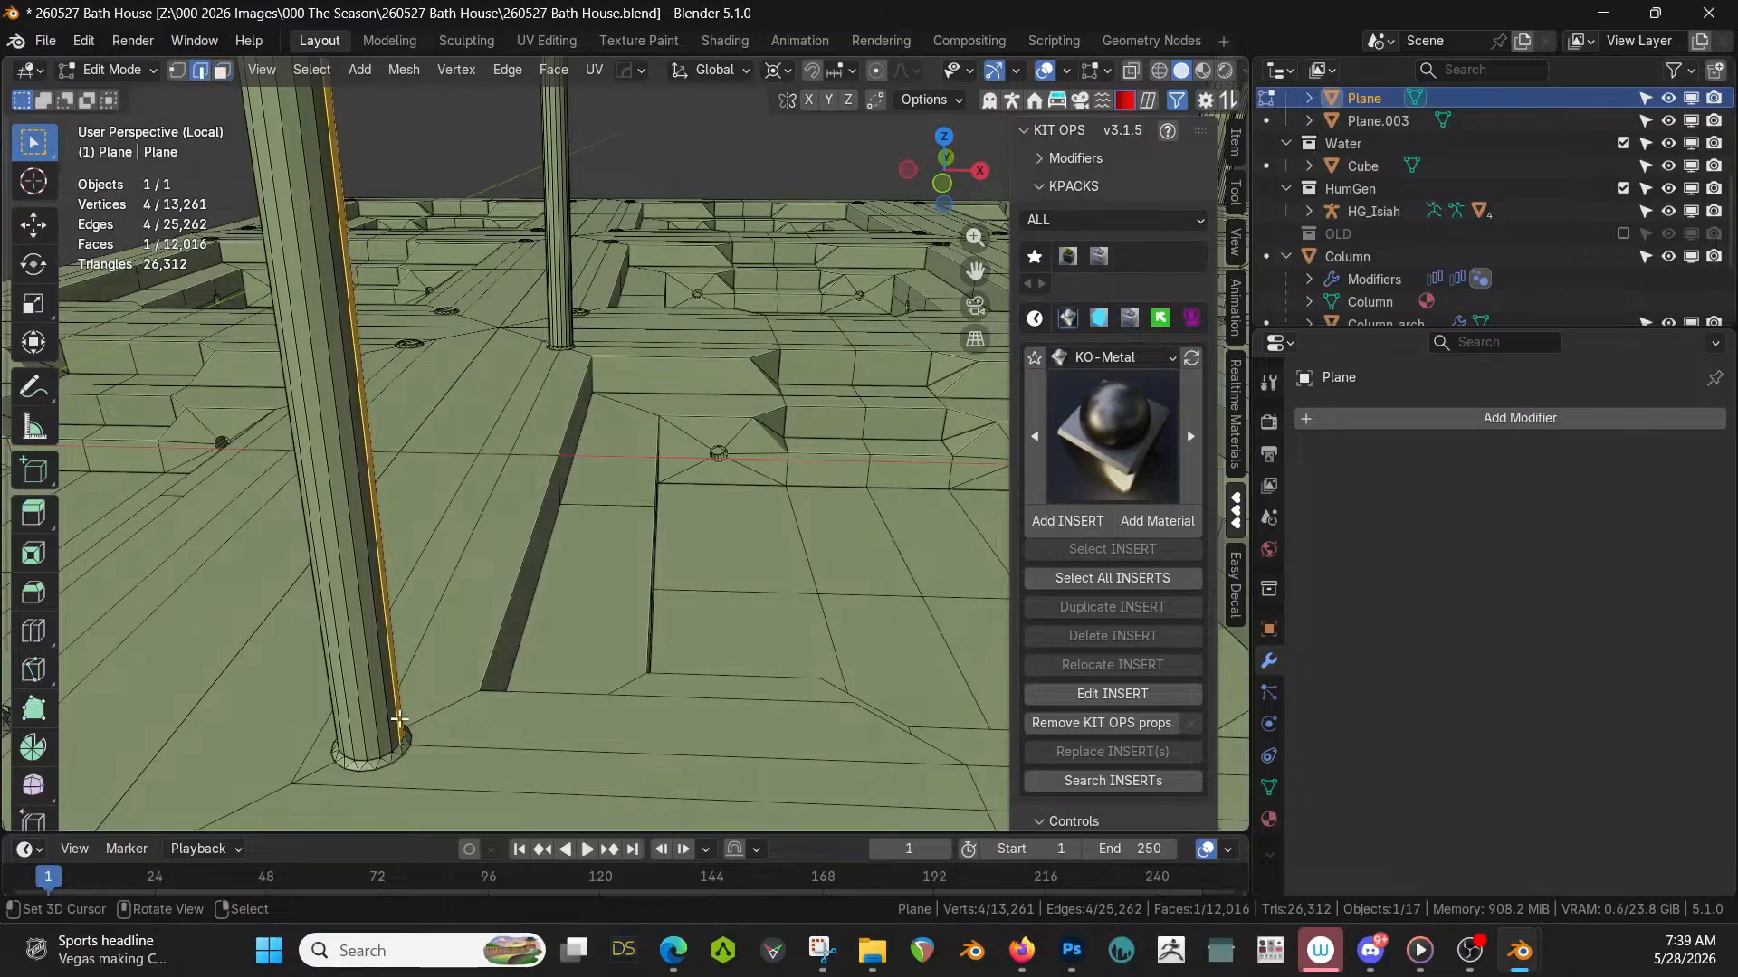
{"action": "left_click", "coordinate": [393, 716]}
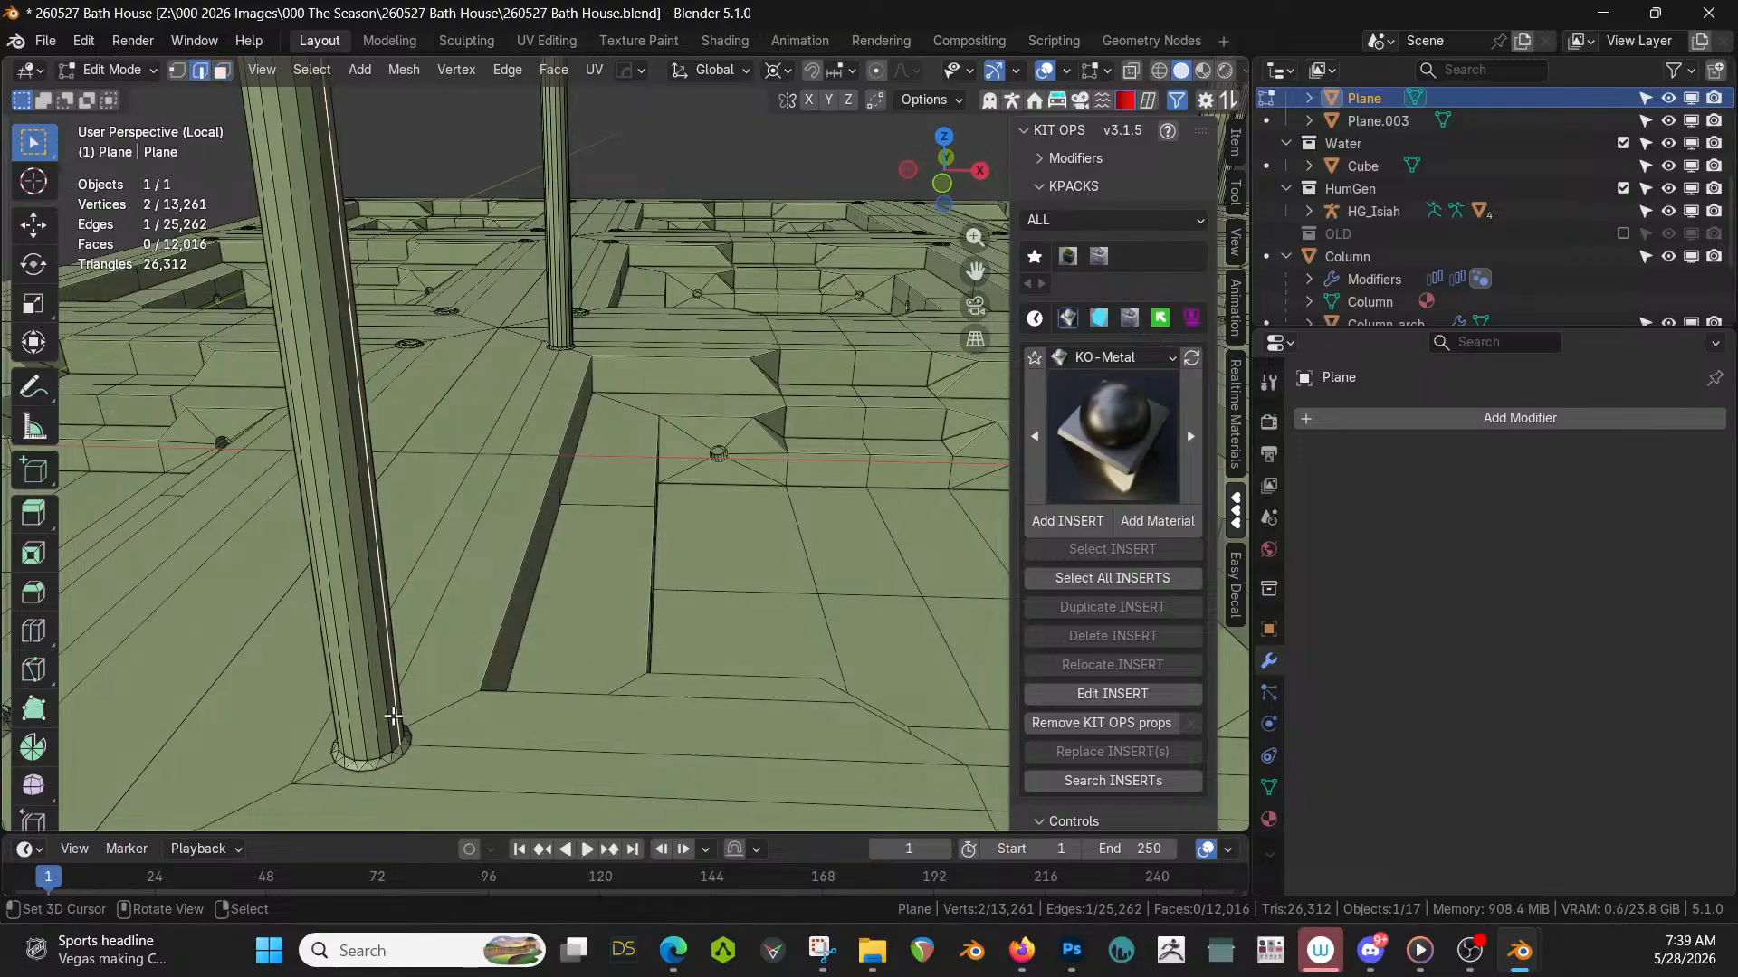
{"action": "key", "text": "KP_Decimal"}
{"action": "scroll", "coordinate": [407, 729], "scroll_direction": "up", "scroll_amount": 2}
{"action": "middle_click_drag", "start_coordinate": [415, 736], "coordinate": [280, 805]}
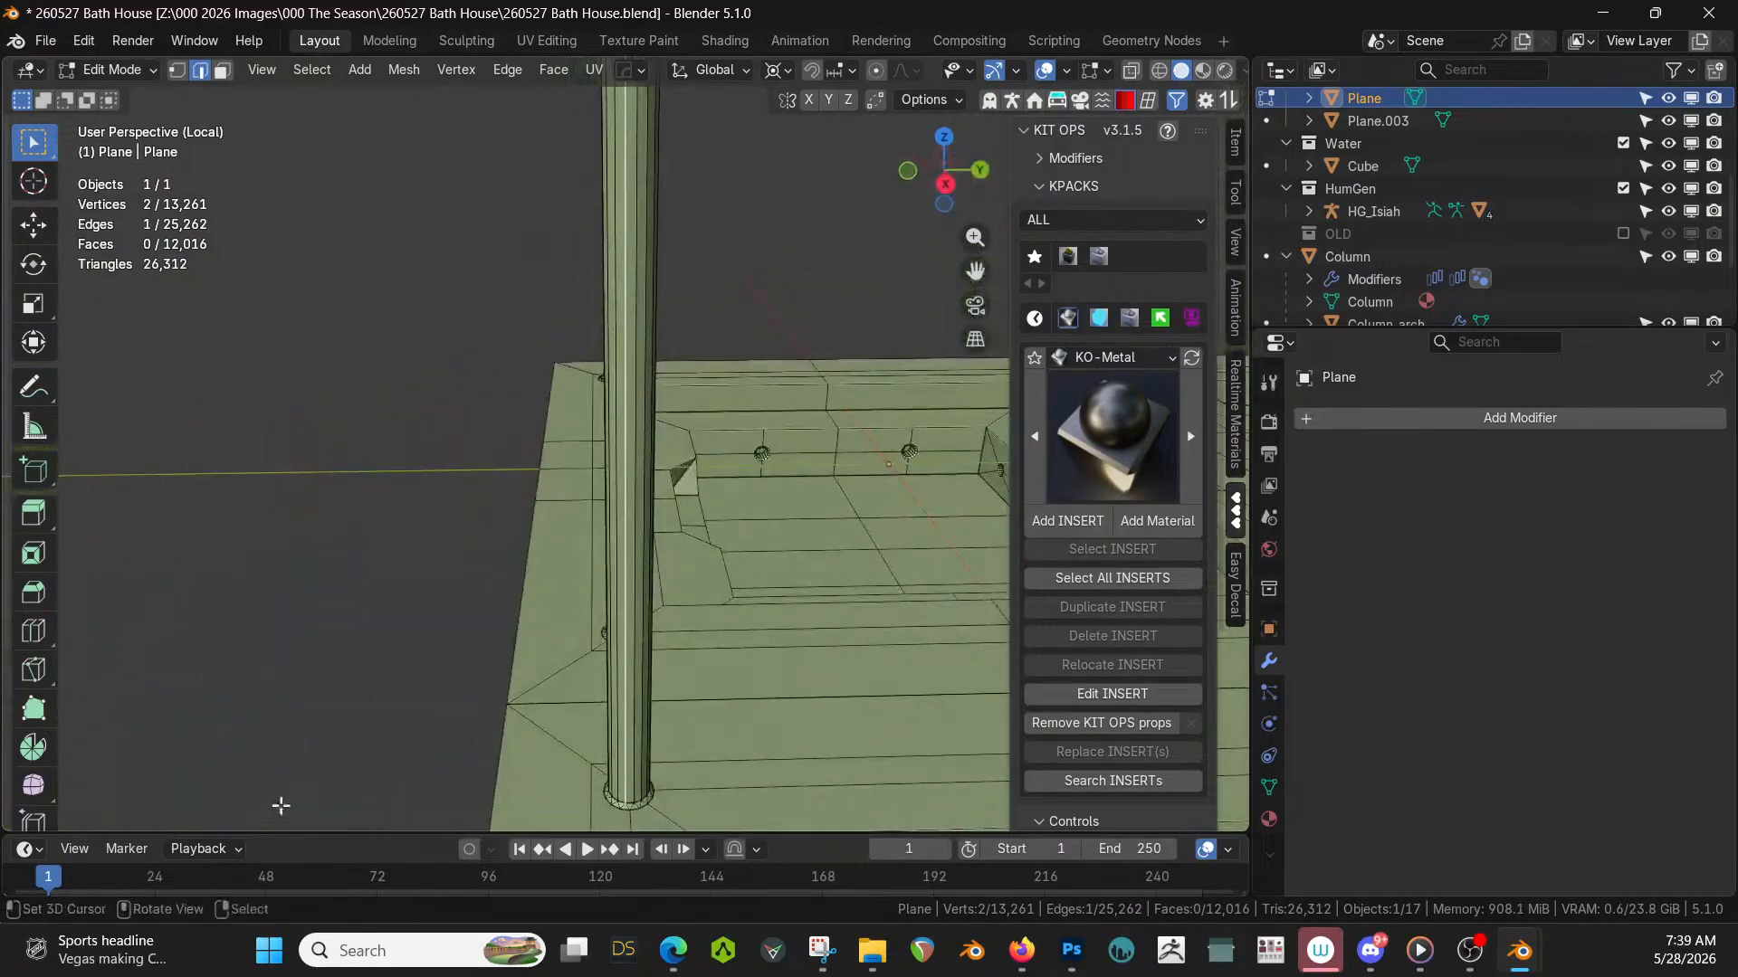
{"action": "middle_click_drag", "start_coordinate": [508, 717], "coordinate": [574, 357], "text": "shift"}
{"action": "scroll", "coordinate": [715, 312], "scroll_direction": "up", "scroll_amount": 4}
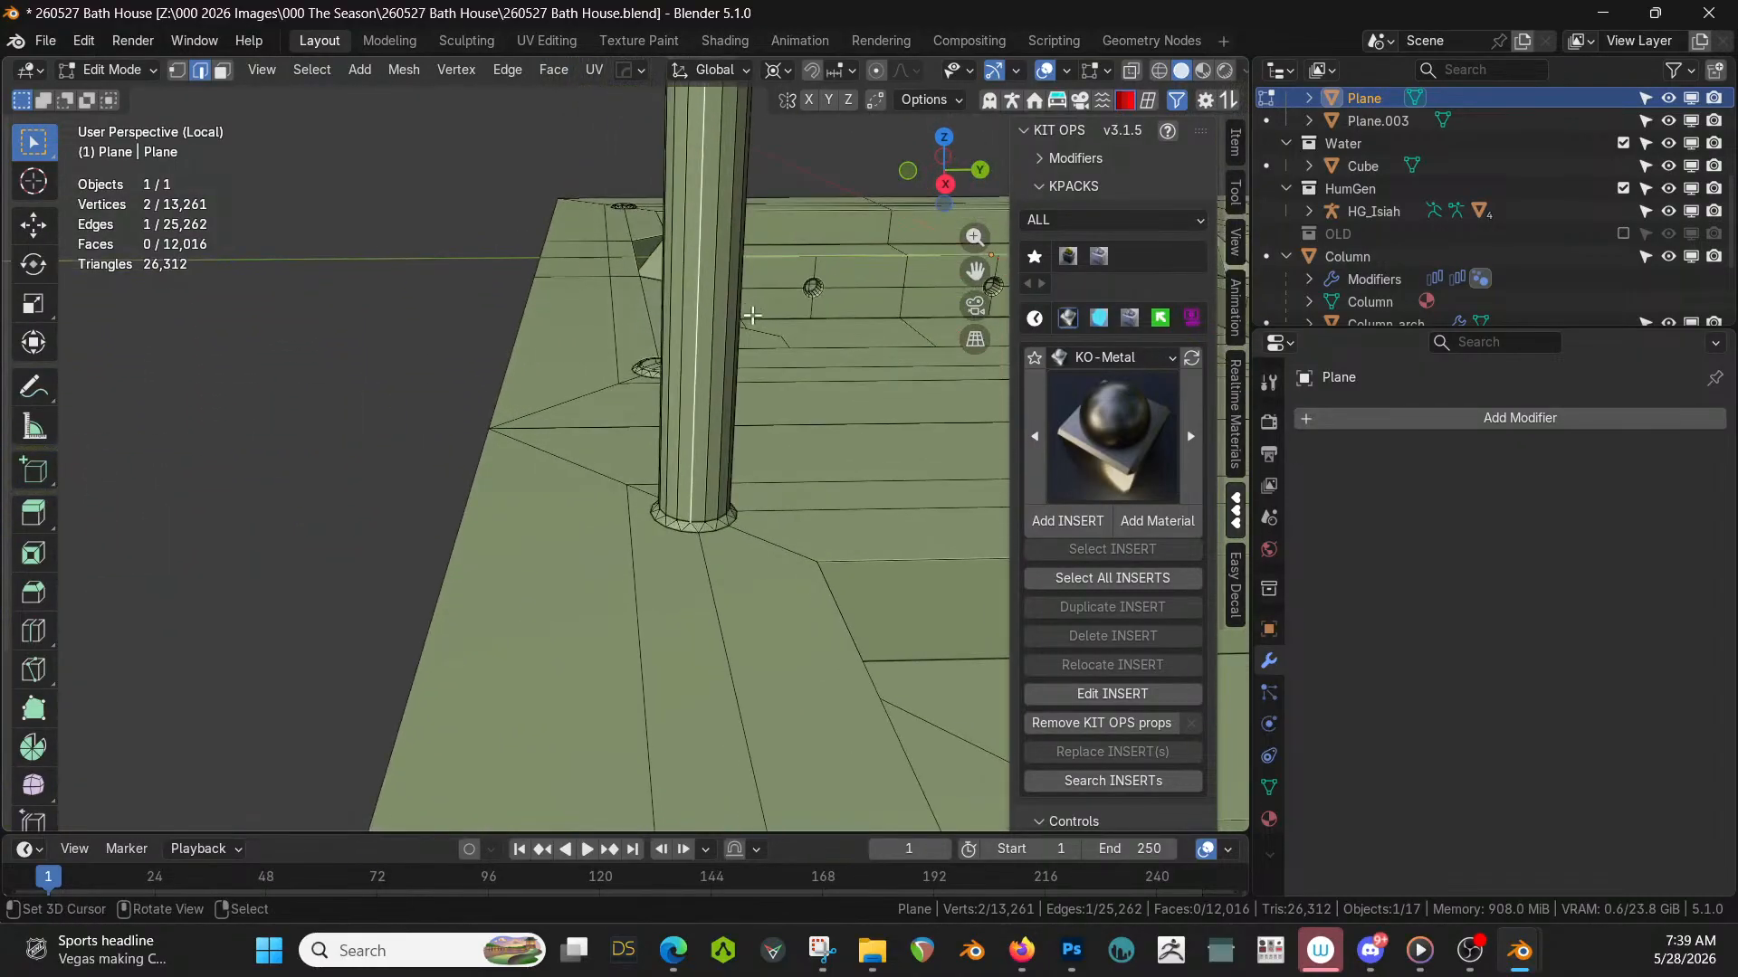
{"action": "middle_click_drag", "start_coordinate": [752, 315], "coordinate": [679, 334]}
{"action": "middle_click_drag", "start_coordinate": [803, 420], "coordinate": [685, 505], "text": "shift"}
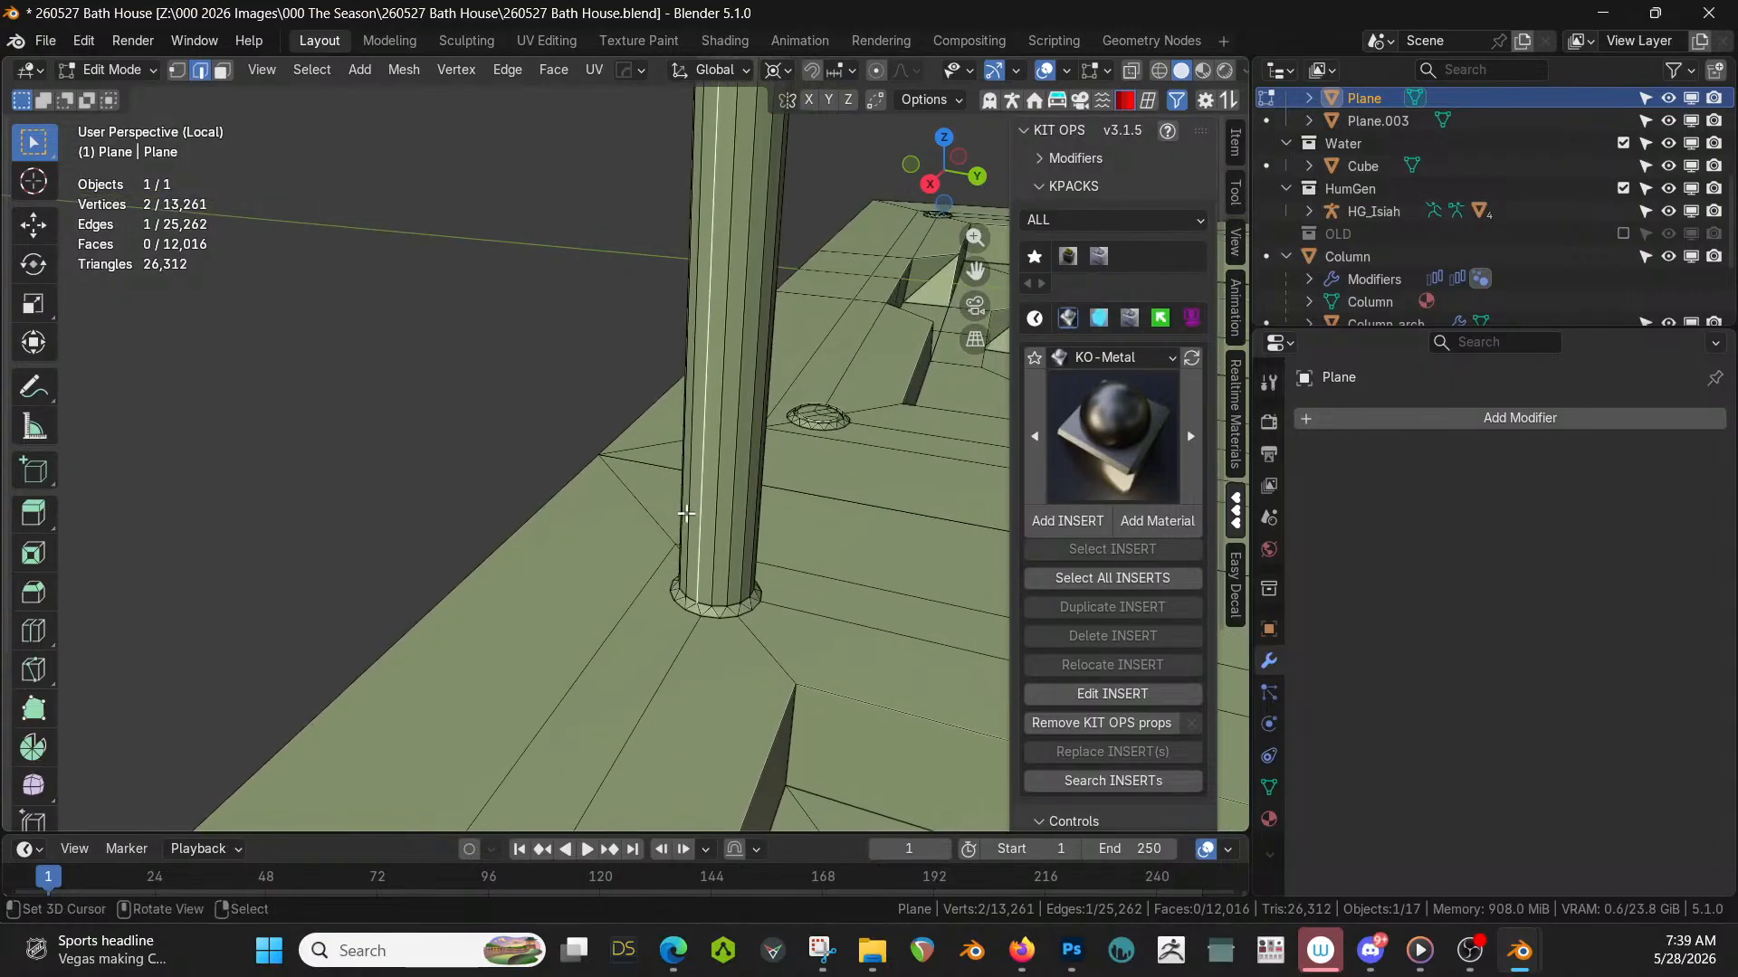
{"action": "scroll", "coordinate": [693, 552], "scroll_direction": "down", "scroll_amount": 1}
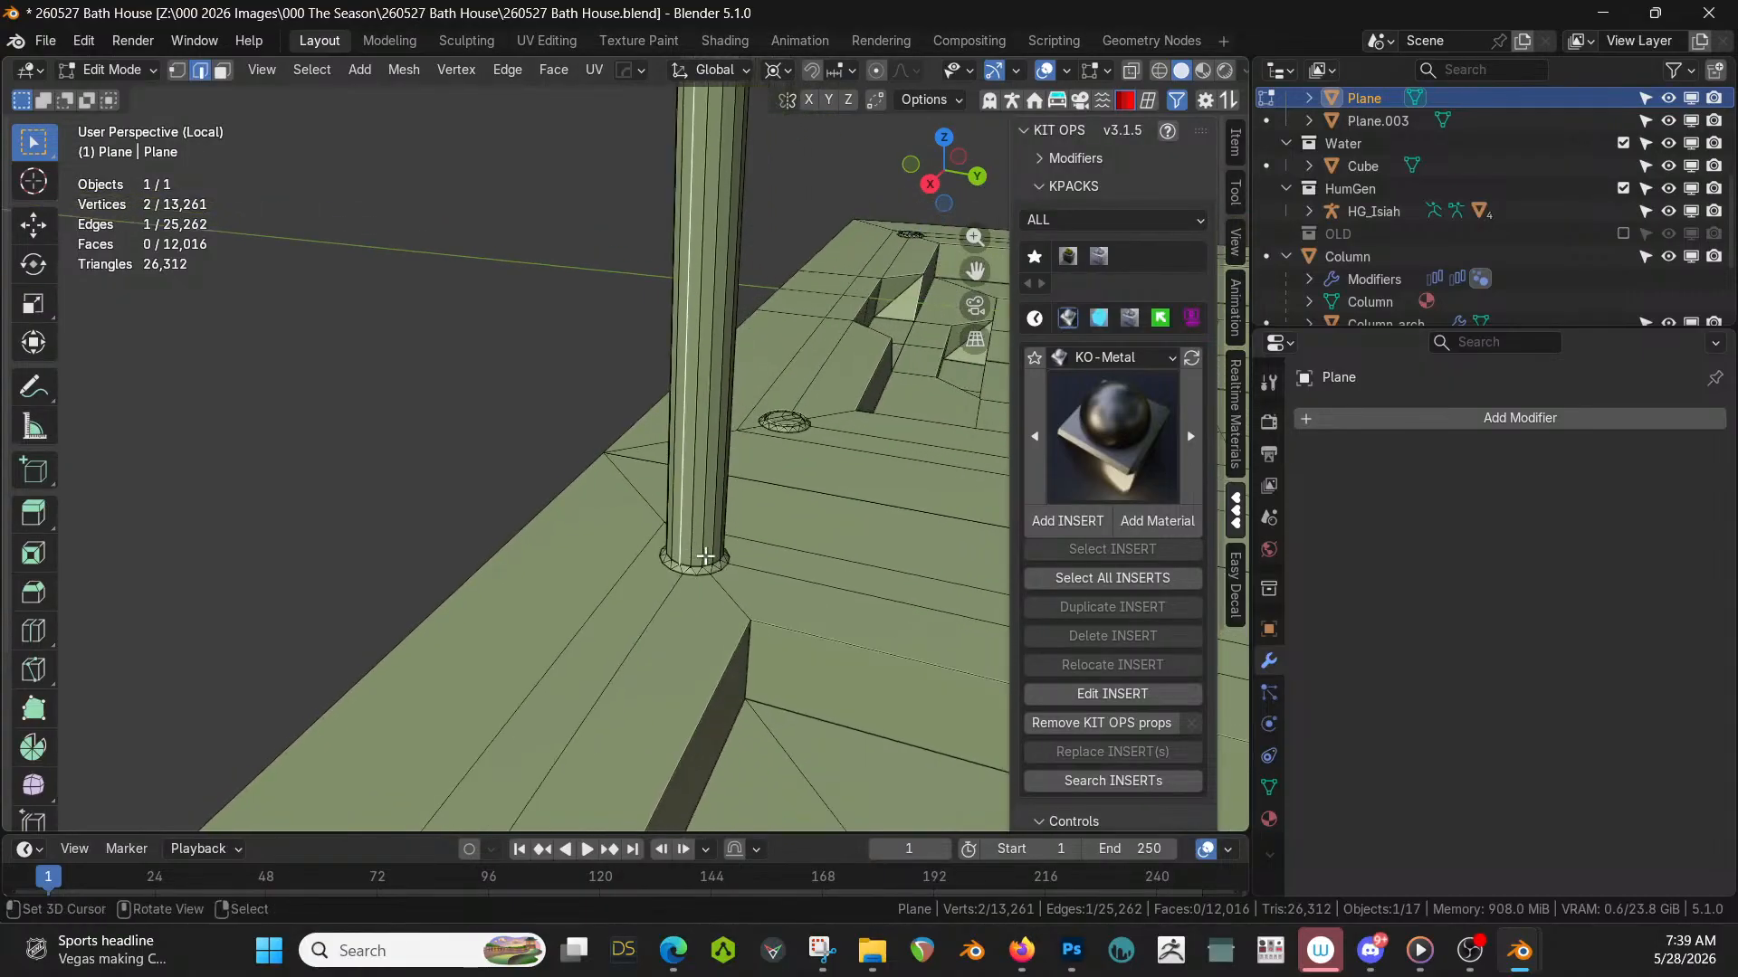
{"action": "middle_click_drag", "start_coordinate": [705, 556], "coordinate": [422, 490]}
{"action": "left_click", "coordinate": [417, 484], "text": "shift"}
{"action": "scroll", "coordinate": [533, 516], "scroll_direction": "down", "scroll_amount": 6}
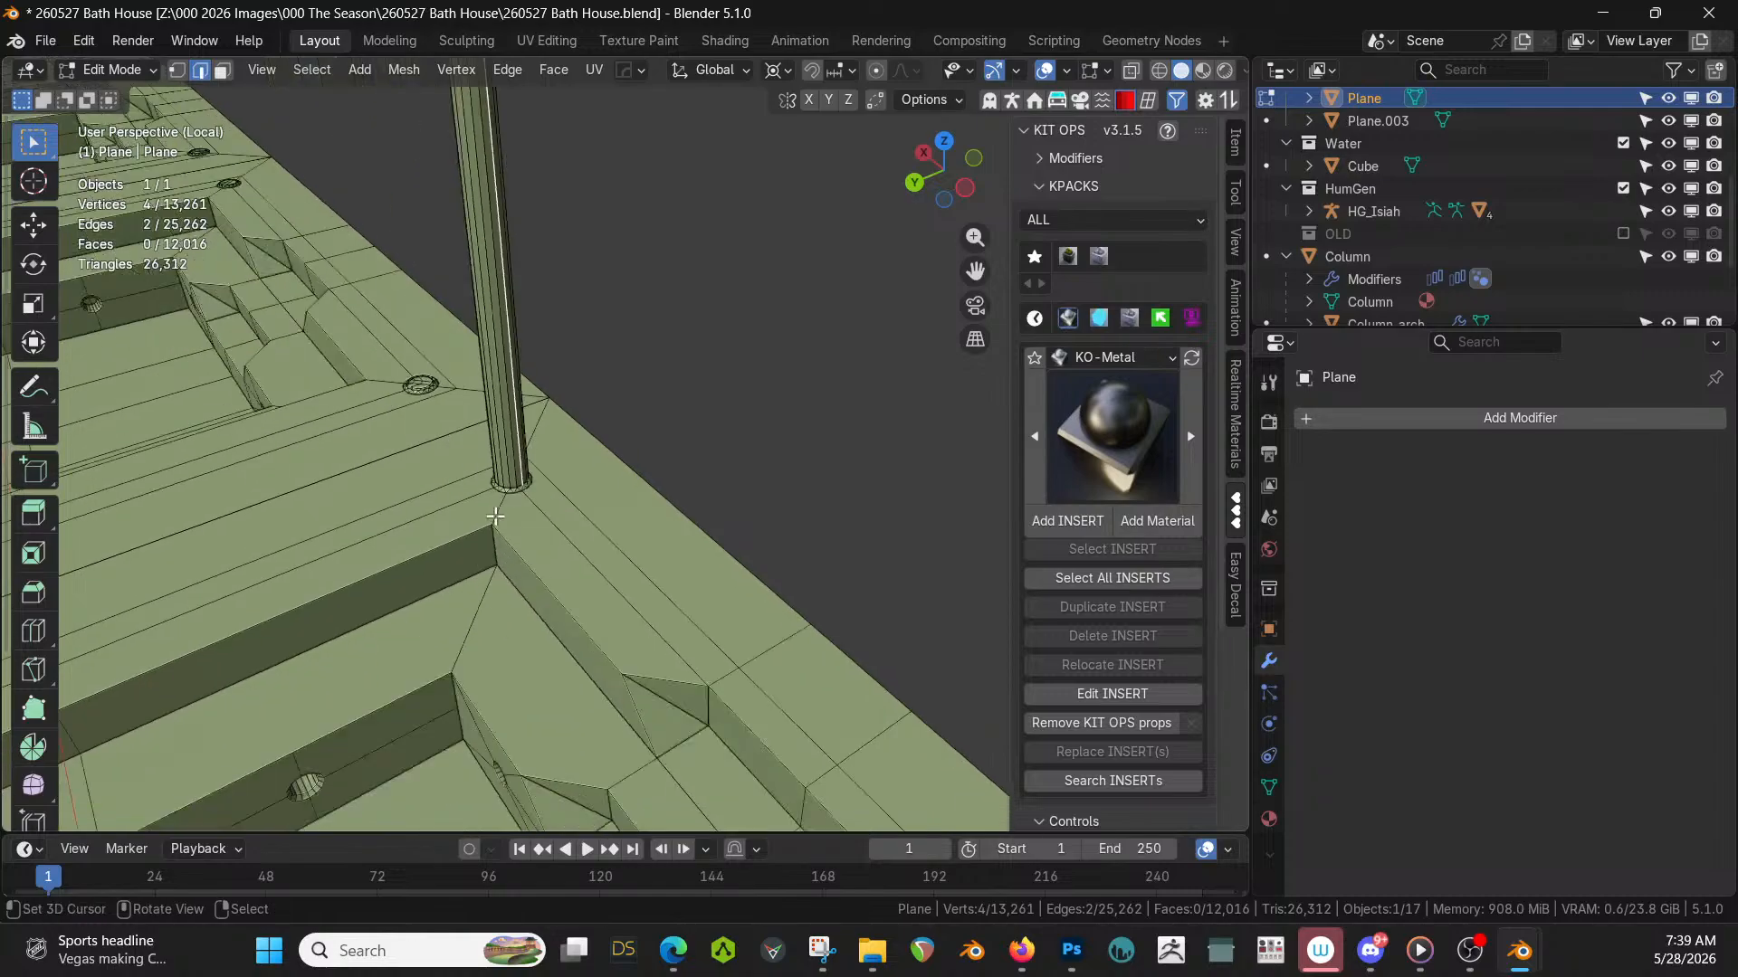
{"action": "key", "text": "f"}
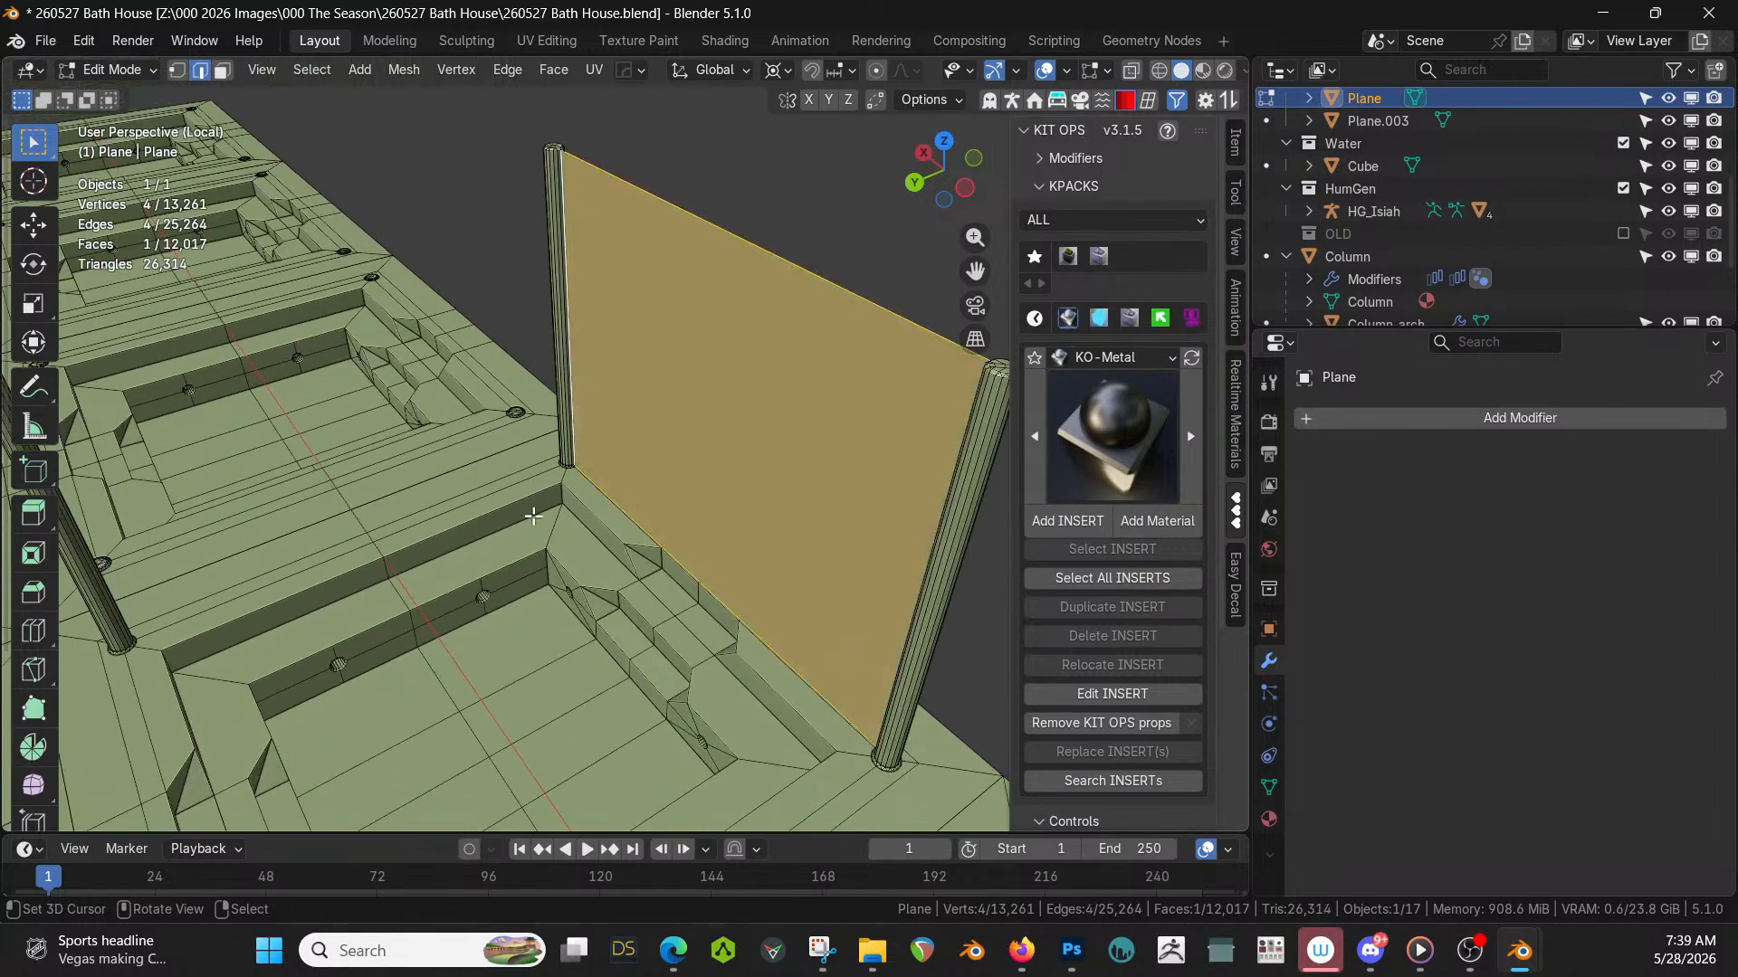
Fill a second upright panel between facing vertical post edges on the adjacent side of the same tile, across the X axis.
{"action": "middle_click_drag", "start_coordinate": [533, 516], "coordinate": [590, 207]}
{"action": "left_click", "coordinate": [378, 663]}
{"action": "scroll", "coordinate": [267, 663], "scroll_direction": "down", "scroll_amount": 5}
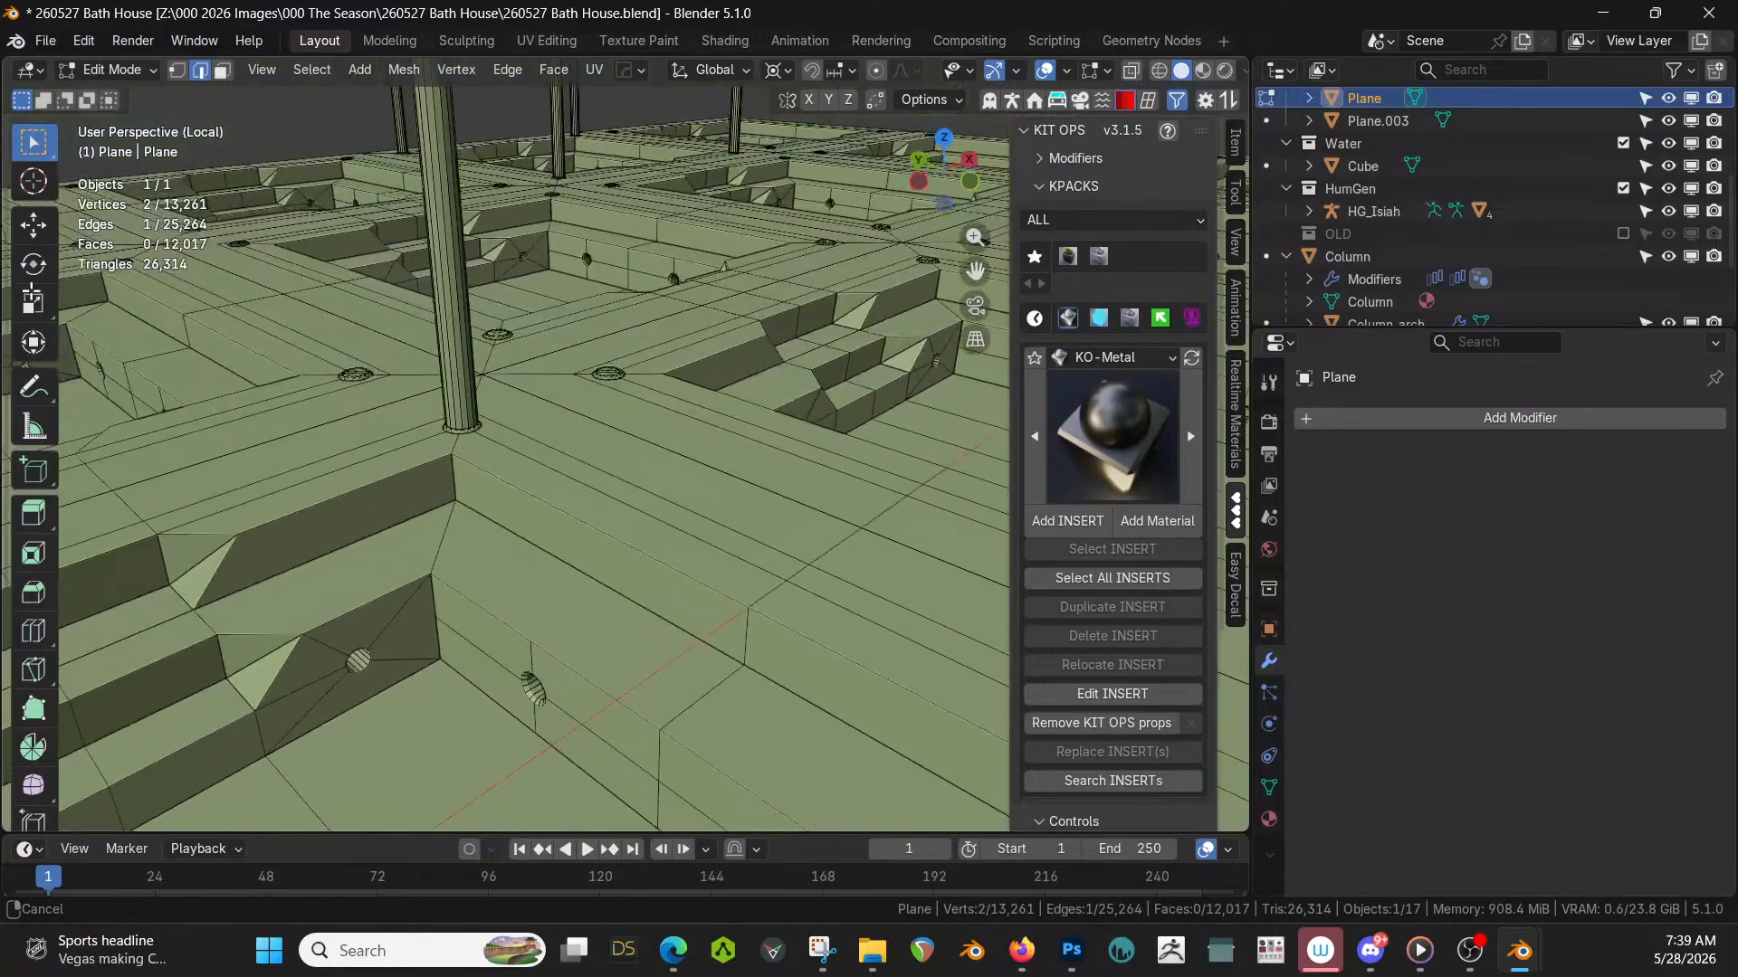
{"action": "scroll", "coordinate": [590, 207], "scroll_direction": "up", "scroll_amount": 1}
{"action": "middle_click_drag", "start_coordinate": [475, 322], "coordinate": [689, 386]}
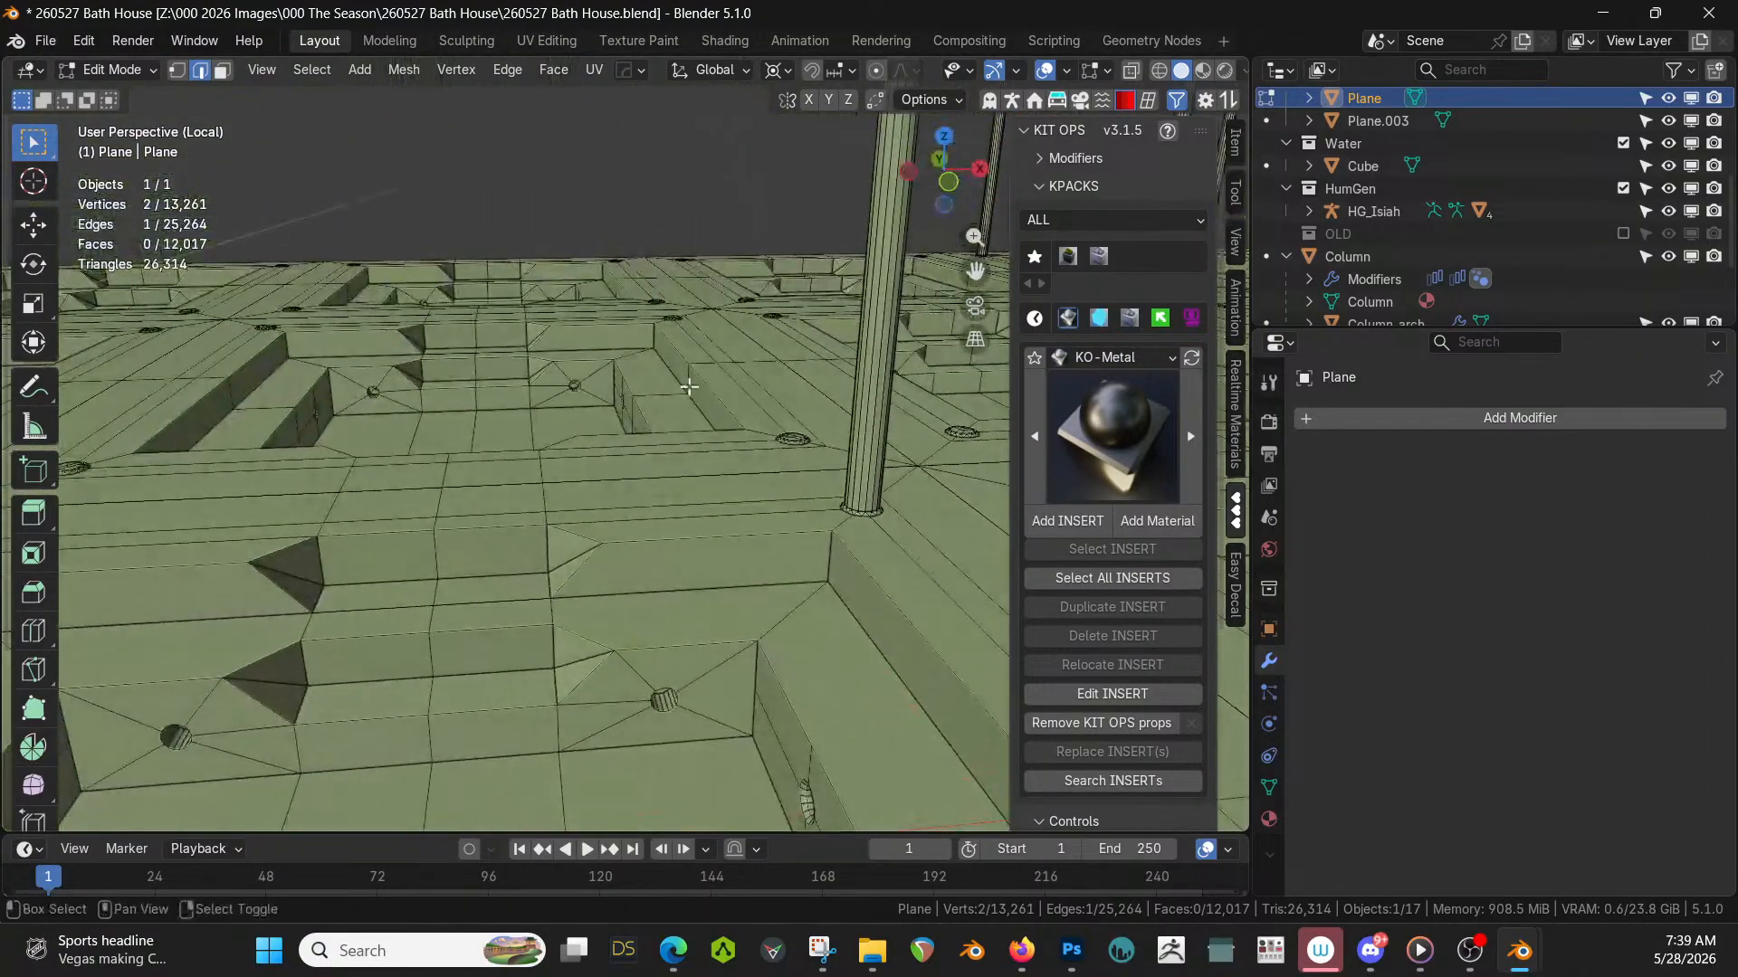
{"action": "left_click", "coordinate": [877, 493], "text": "shift"}
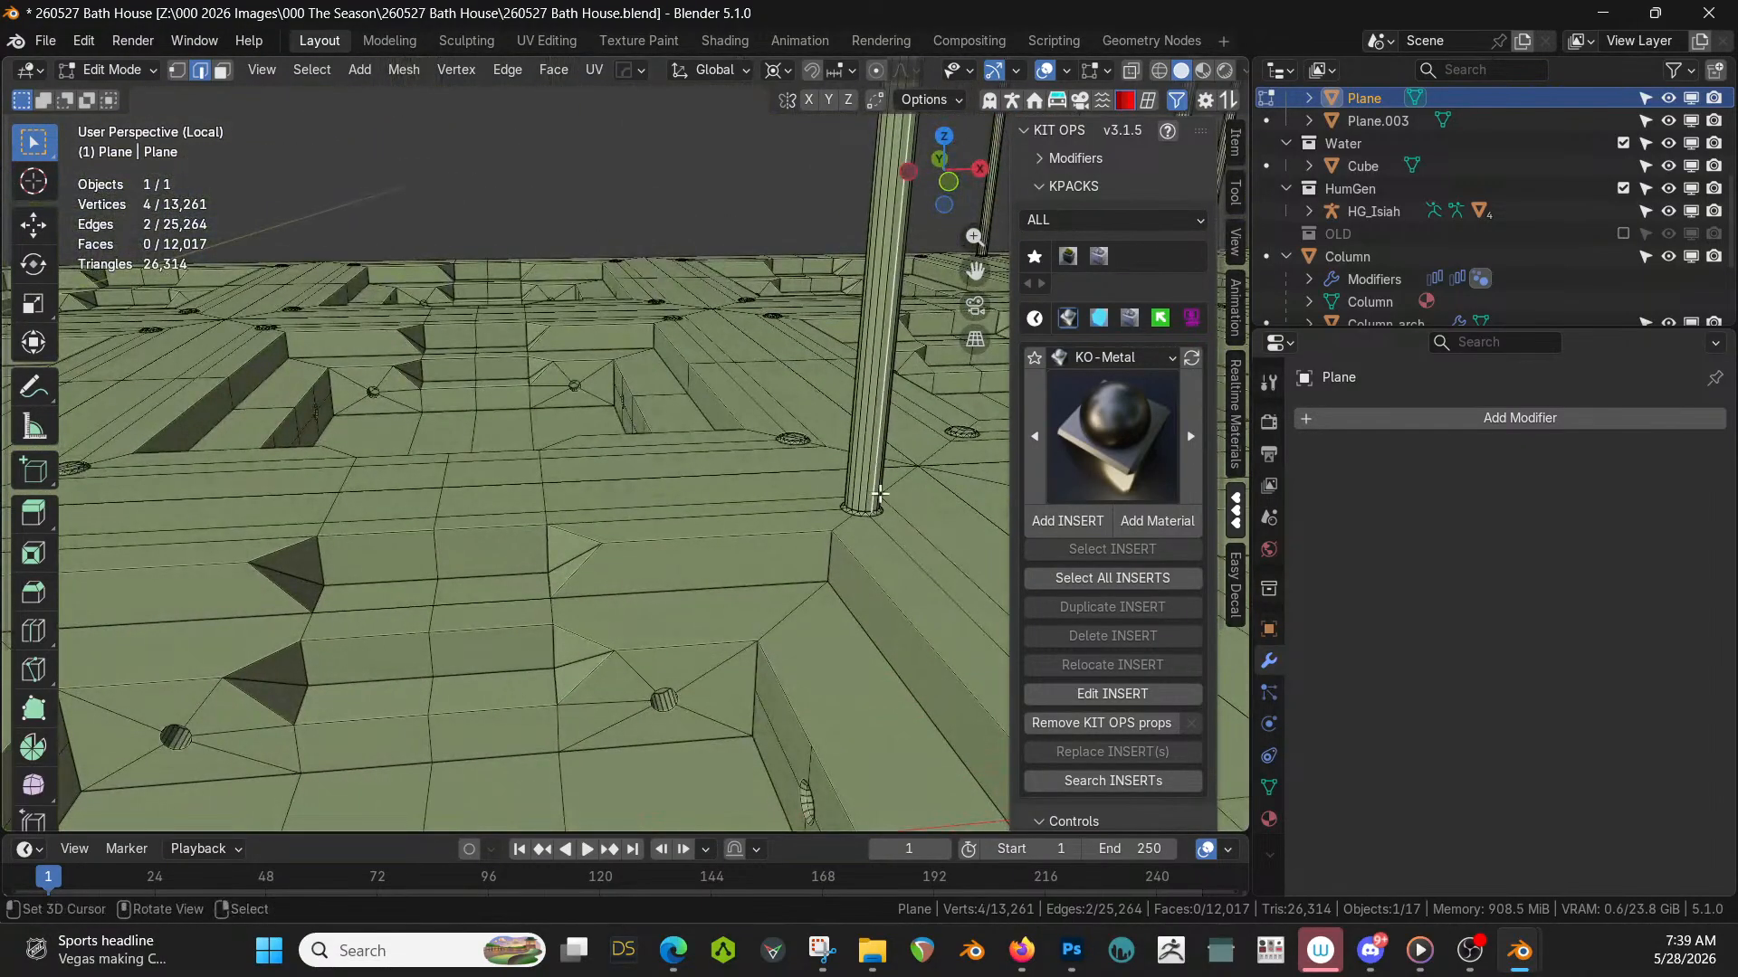
{"action": "key", "text": "f"}
Fill a third upright panel between the facing vertical edges of the posts on another open side of the tile.
{"action": "scroll", "coordinate": [830, 488], "scroll_direction": "down", "scroll_amount": 2}
{"action": "middle_click_drag", "start_coordinate": [780, 473], "coordinate": [895, 545]}
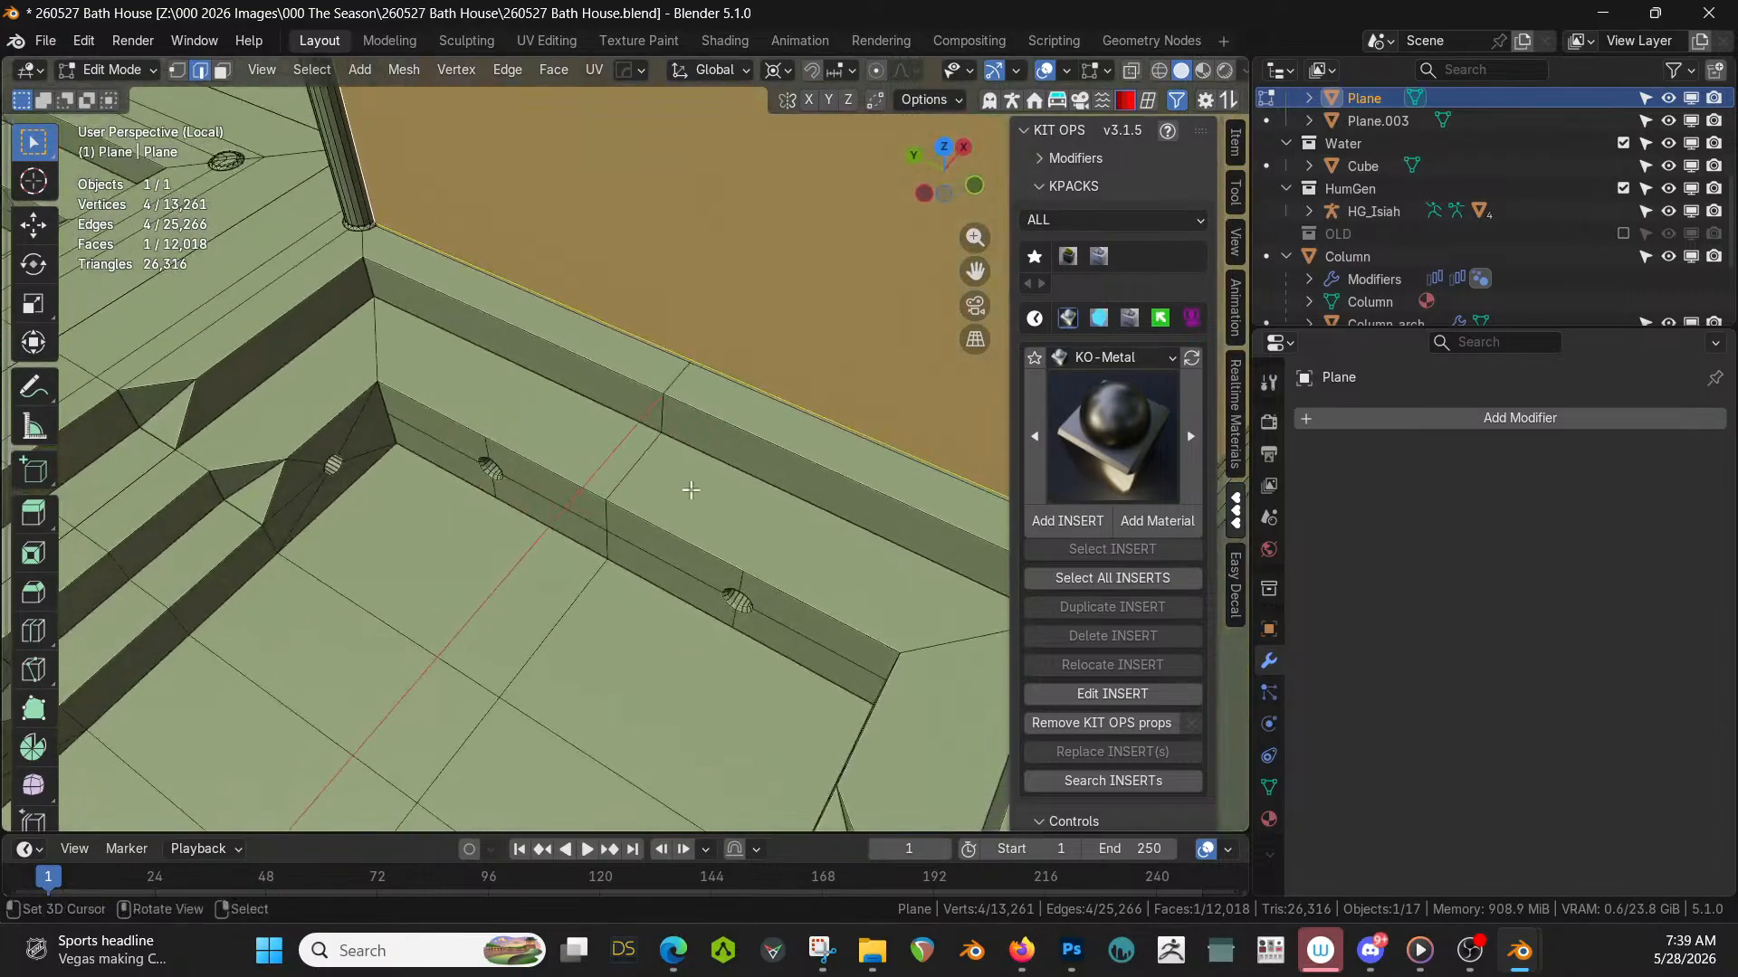
{"action": "middle_click_drag", "start_coordinate": [691, 489], "coordinate": [333, 268], "text": "shift"}
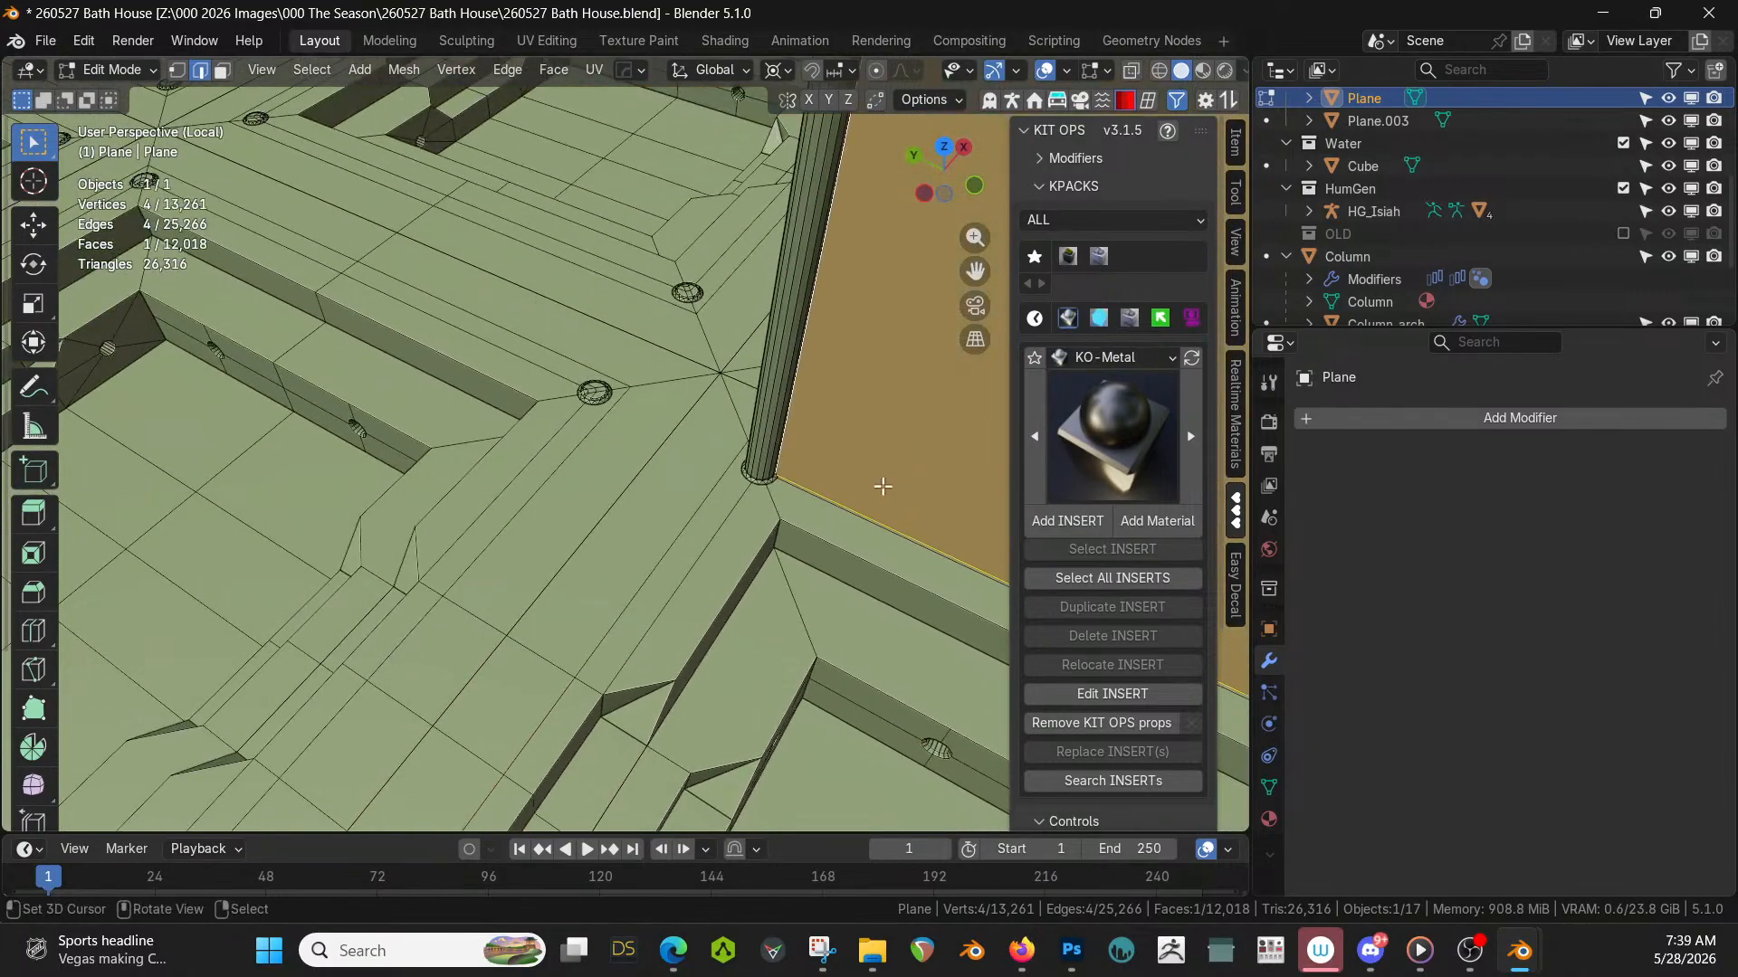
{"action": "right_click", "coordinate": [754, 469]}
{"action": "middle_click_drag", "start_coordinate": [761, 505], "coordinate": [311, 480]}
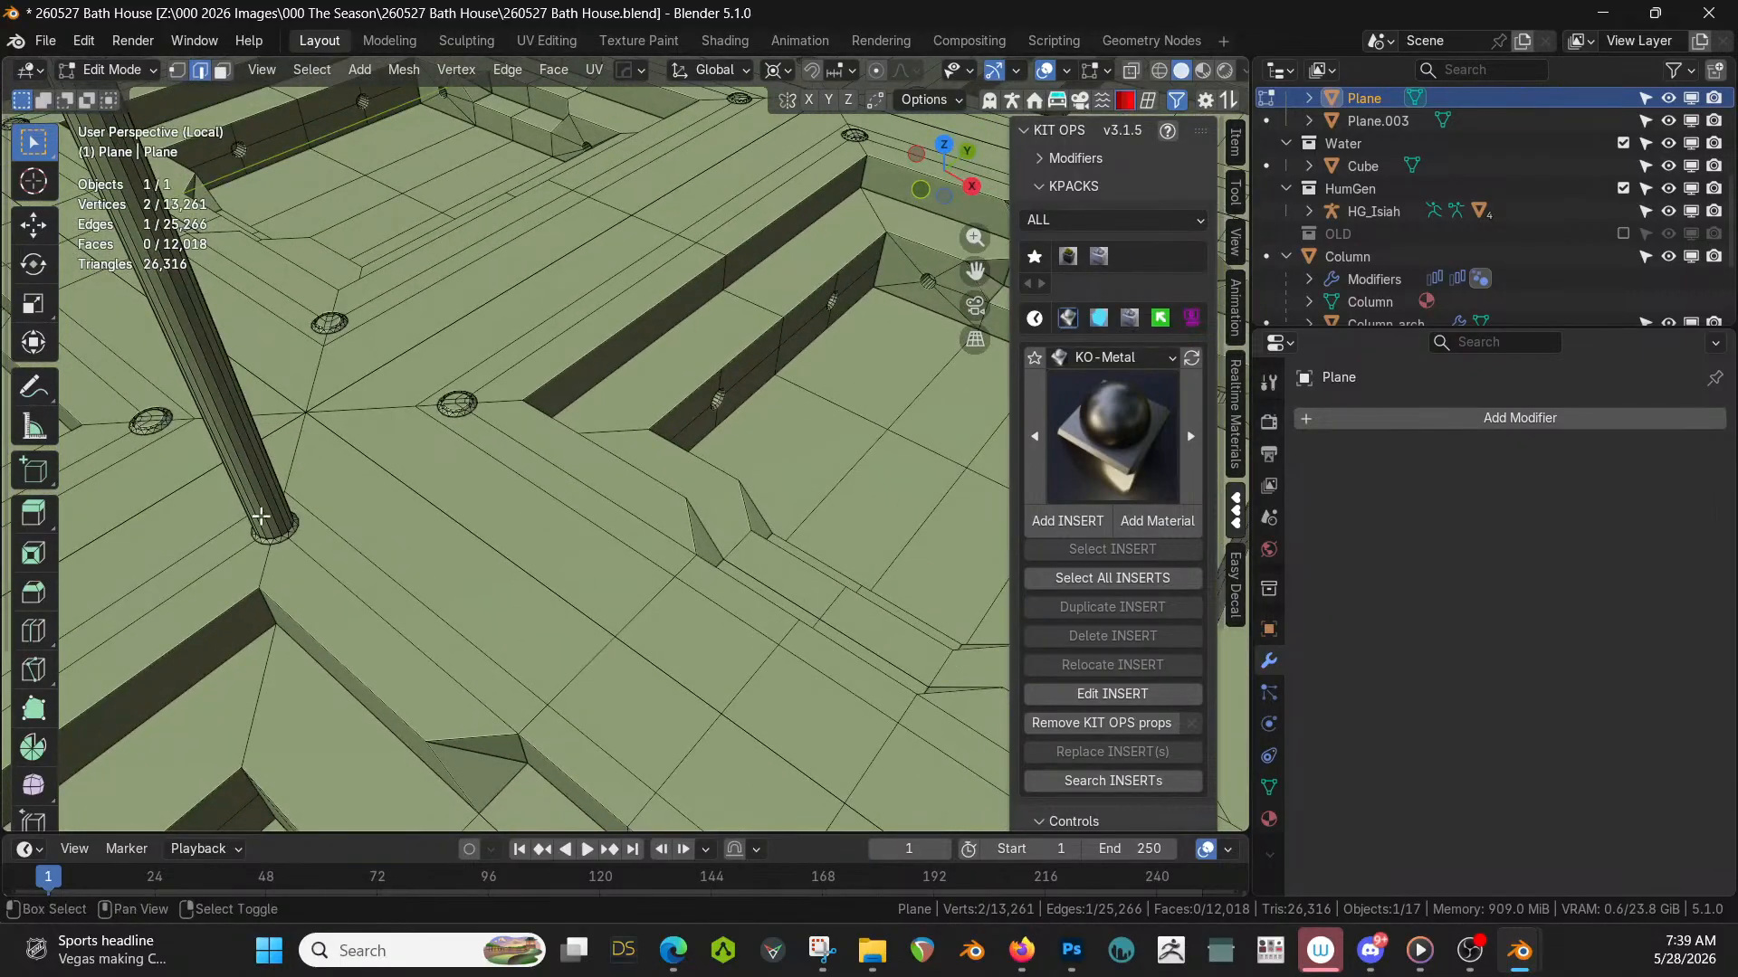
{"action": "right_click", "coordinate": [277, 508], "text": "shift"}
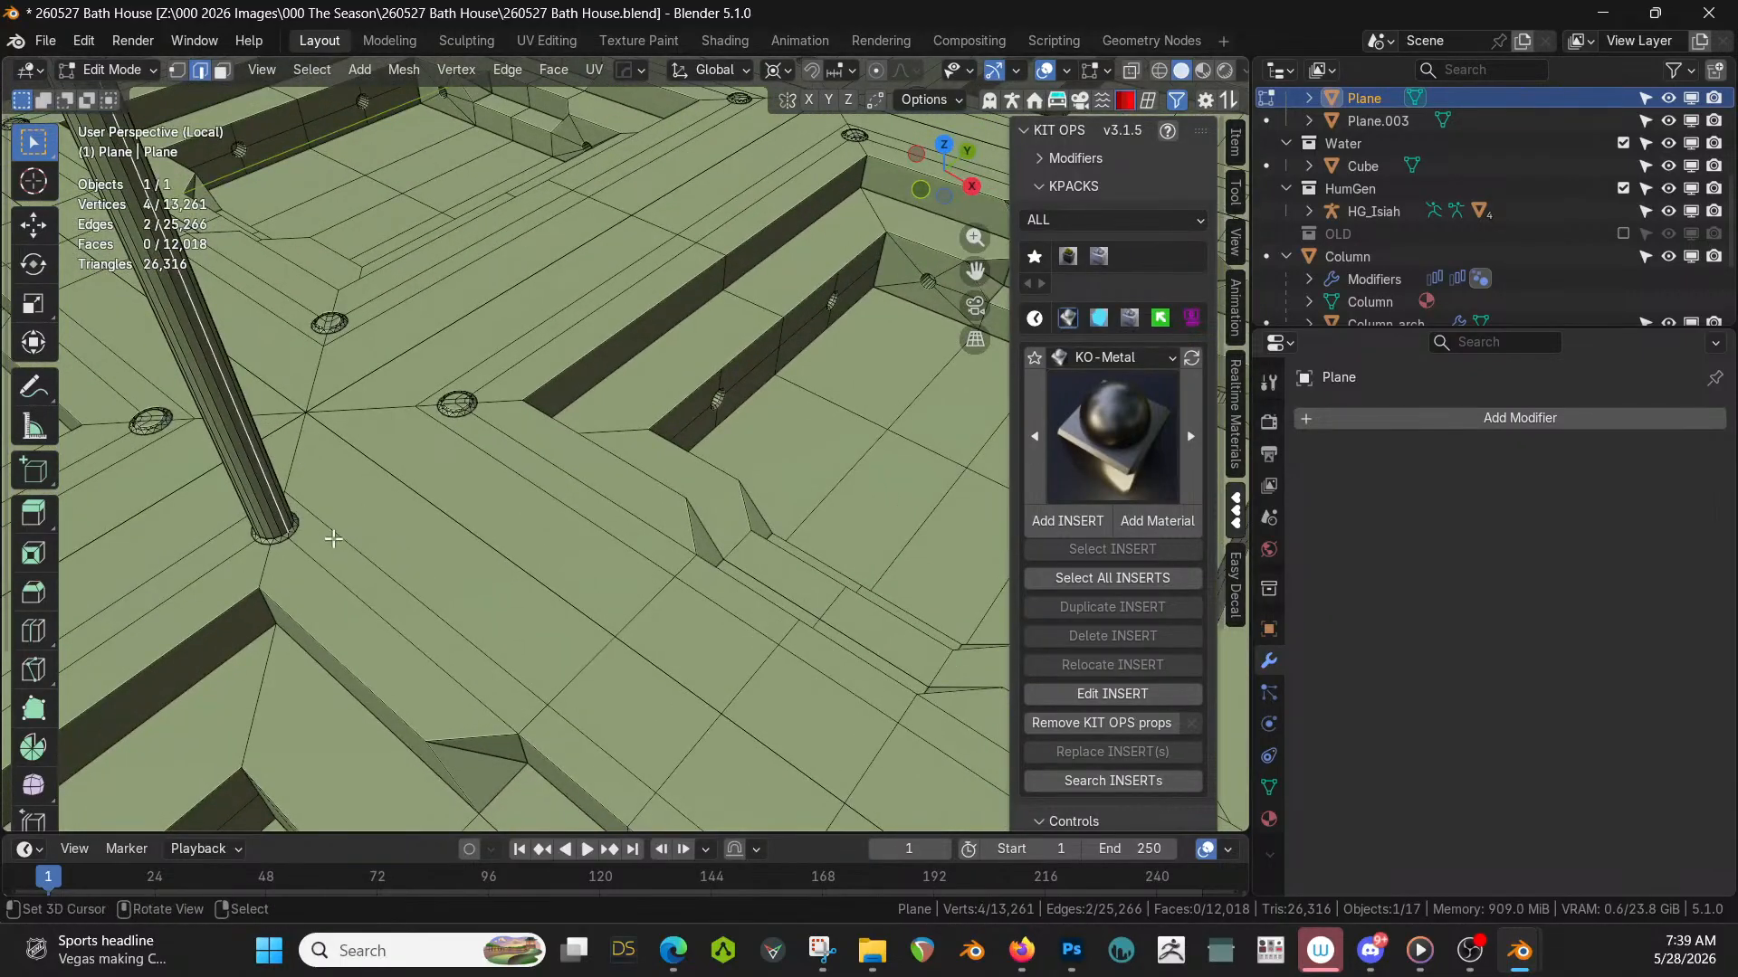
{"action": "key", "text": "f"}
Fill the fourth upright panel between the facing vertical post edges, closing off the last open side of the same tile.
{"action": "scroll", "coordinate": [334, 538], "scroll_direction": "down", "scroll_amount": 3}
{"action": "middle_click_drag", "start_coordinate": [381, 506], "coordinate": [149, 480]}
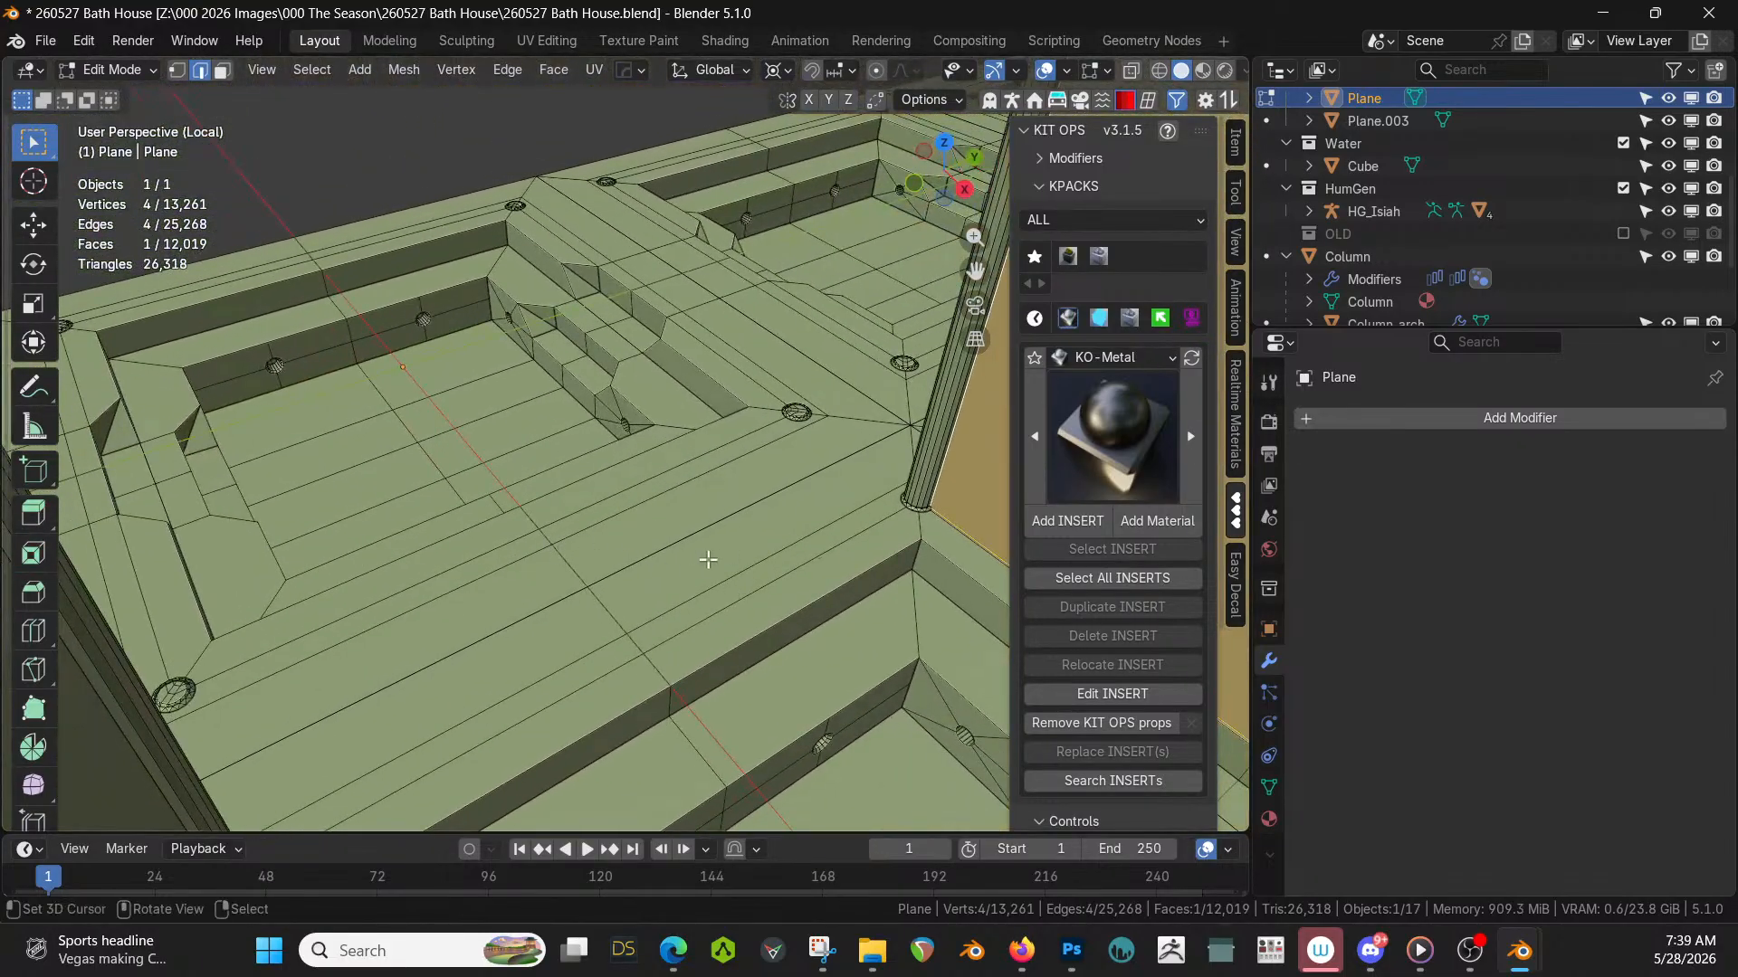
{"action": "mouse_move", "coordinate": [854, 529]}
{"action": "middle_mouse_down"}
{"action": "mouse_move", "coordinate": [910, 528]}
{"action": "mouse_move", "coordinate": [826, 530]}
{"action": "middle_mouse_up"}
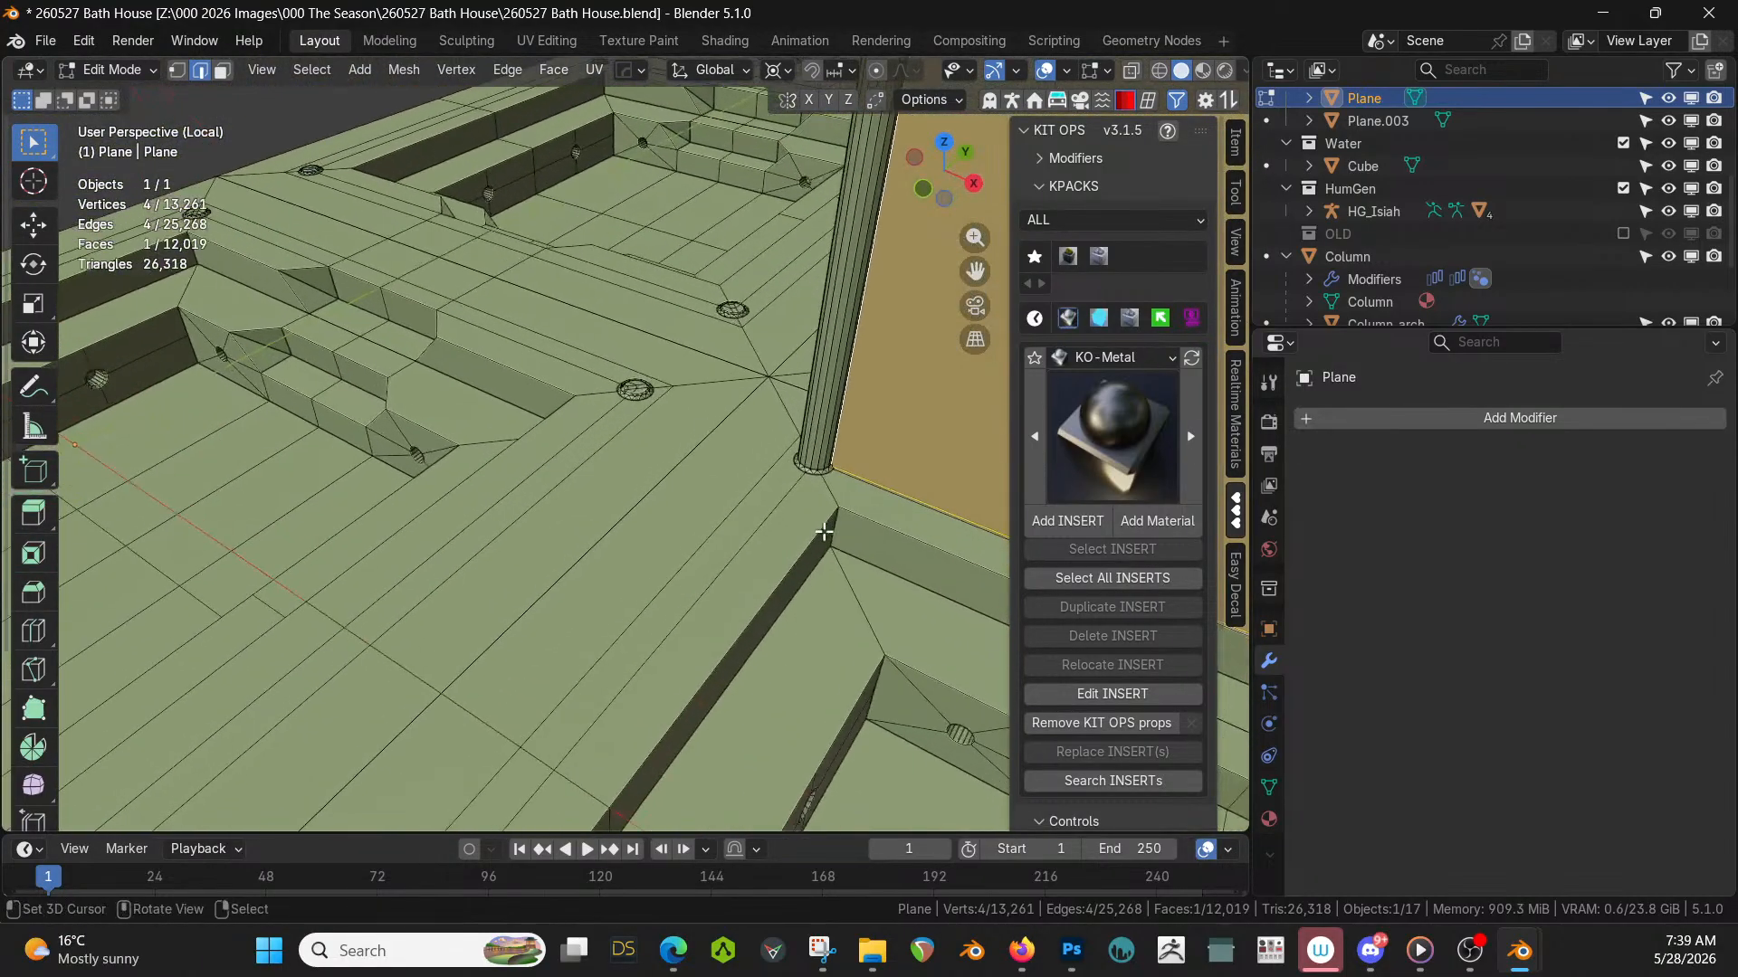
{"action": "right_click", "coordinate": [806, 455]}
{"action": "middle_click_drag", "start_coordinate": [795, 581], "coordinate": [480, 587]}
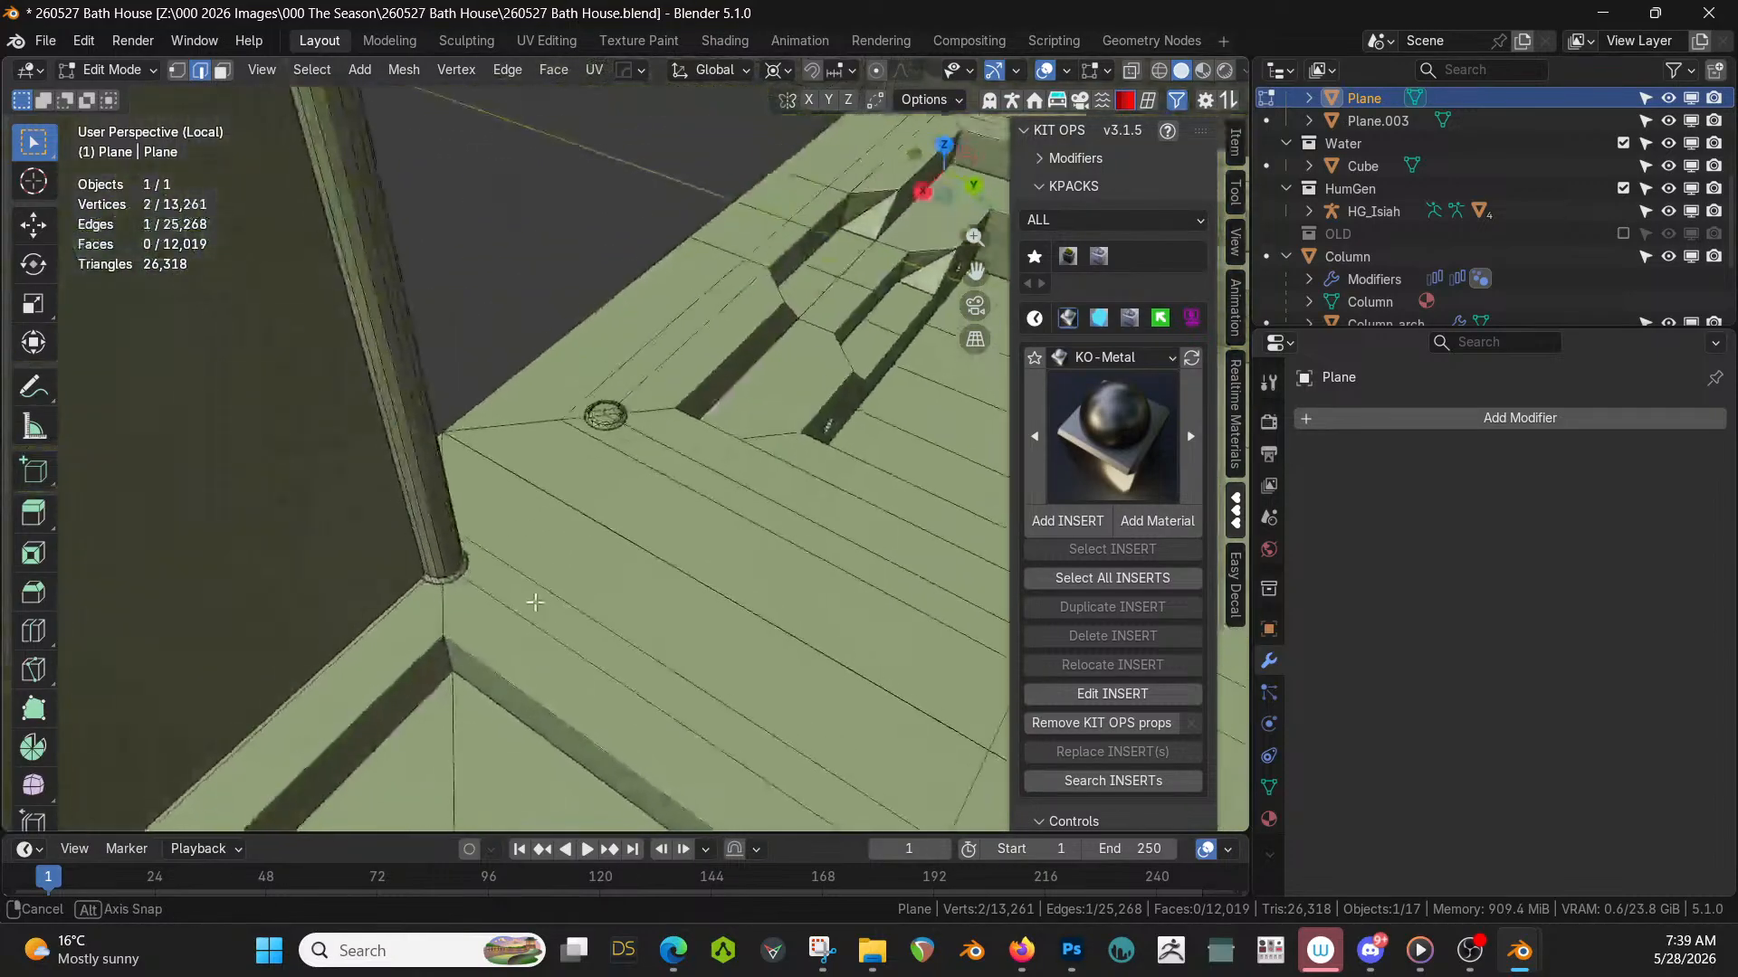
{"action": "right_click", "coordinate": [459, 561], "text": "shift"}
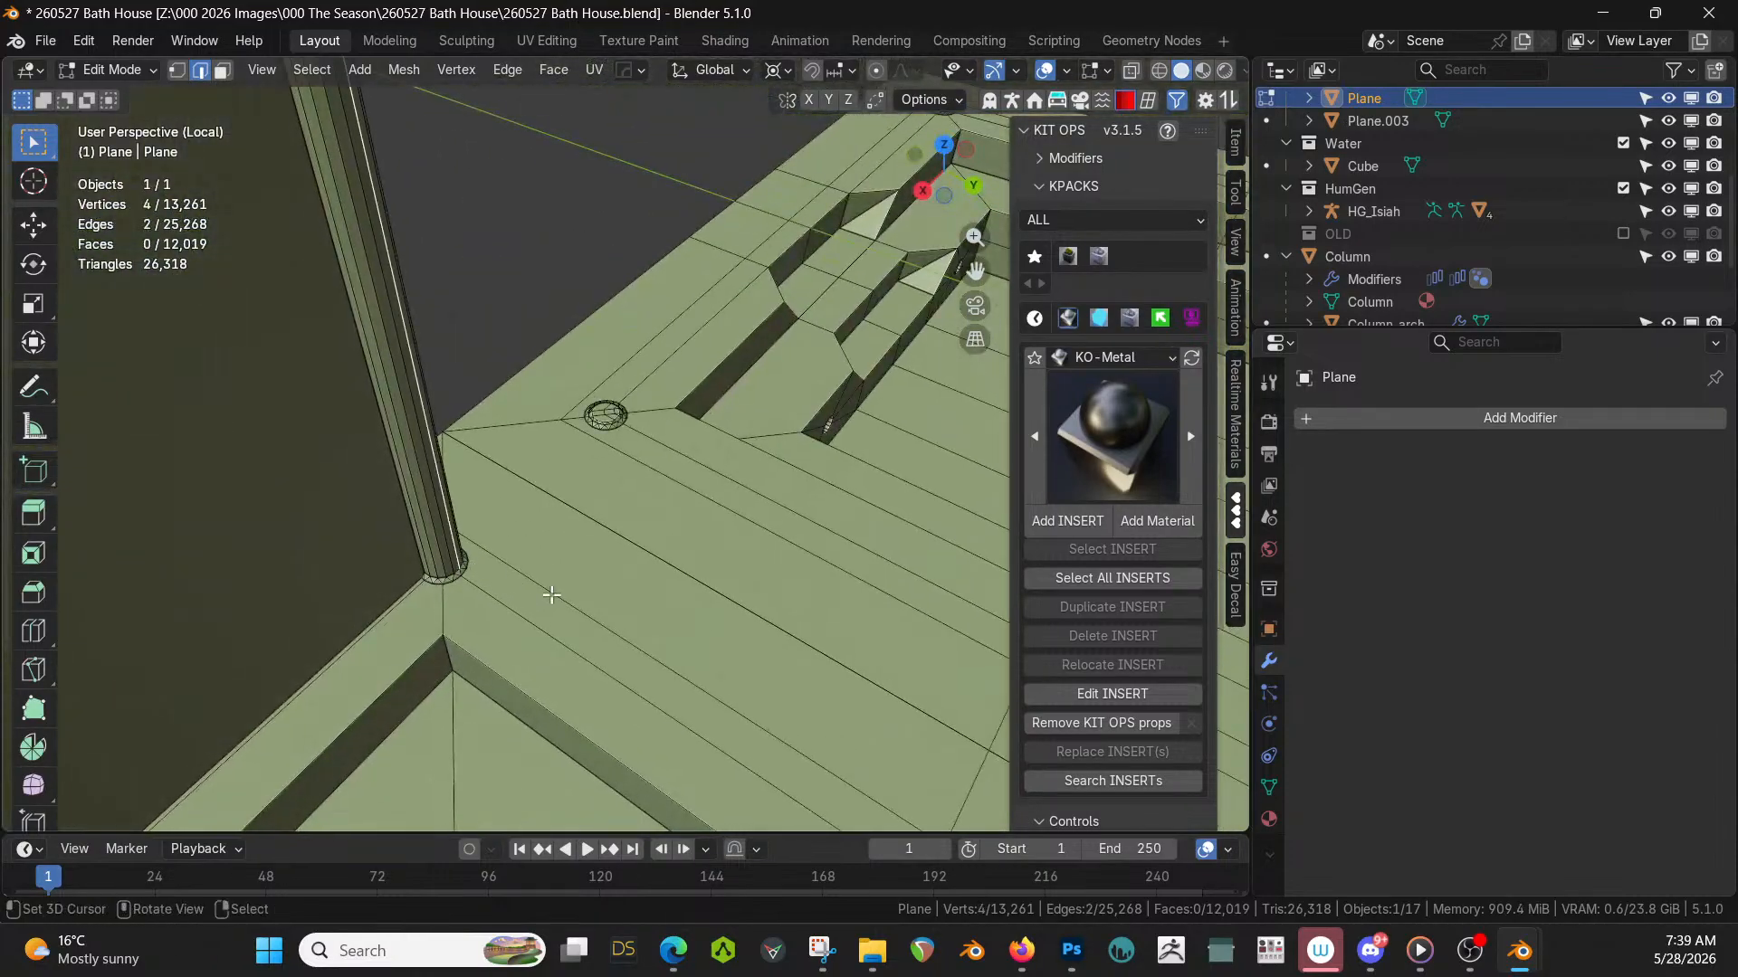
{"action": "key", "text": "f"}
At the second group of four posts, near the far end of the floor, fill a panel between facing vertical edges of two posts.
{"action": "scroll", "coordinate": [558, 590], "scroll_direction": "down", "scroll_amount": 4}
{"action": "scroll", "coordinate": [564, 583], "scroll_direction": "down", "scroll_amount": 6}
{"action": "middle_click_drag", "start_coordinate": [564, 584], "coordinate": [633, 674]}
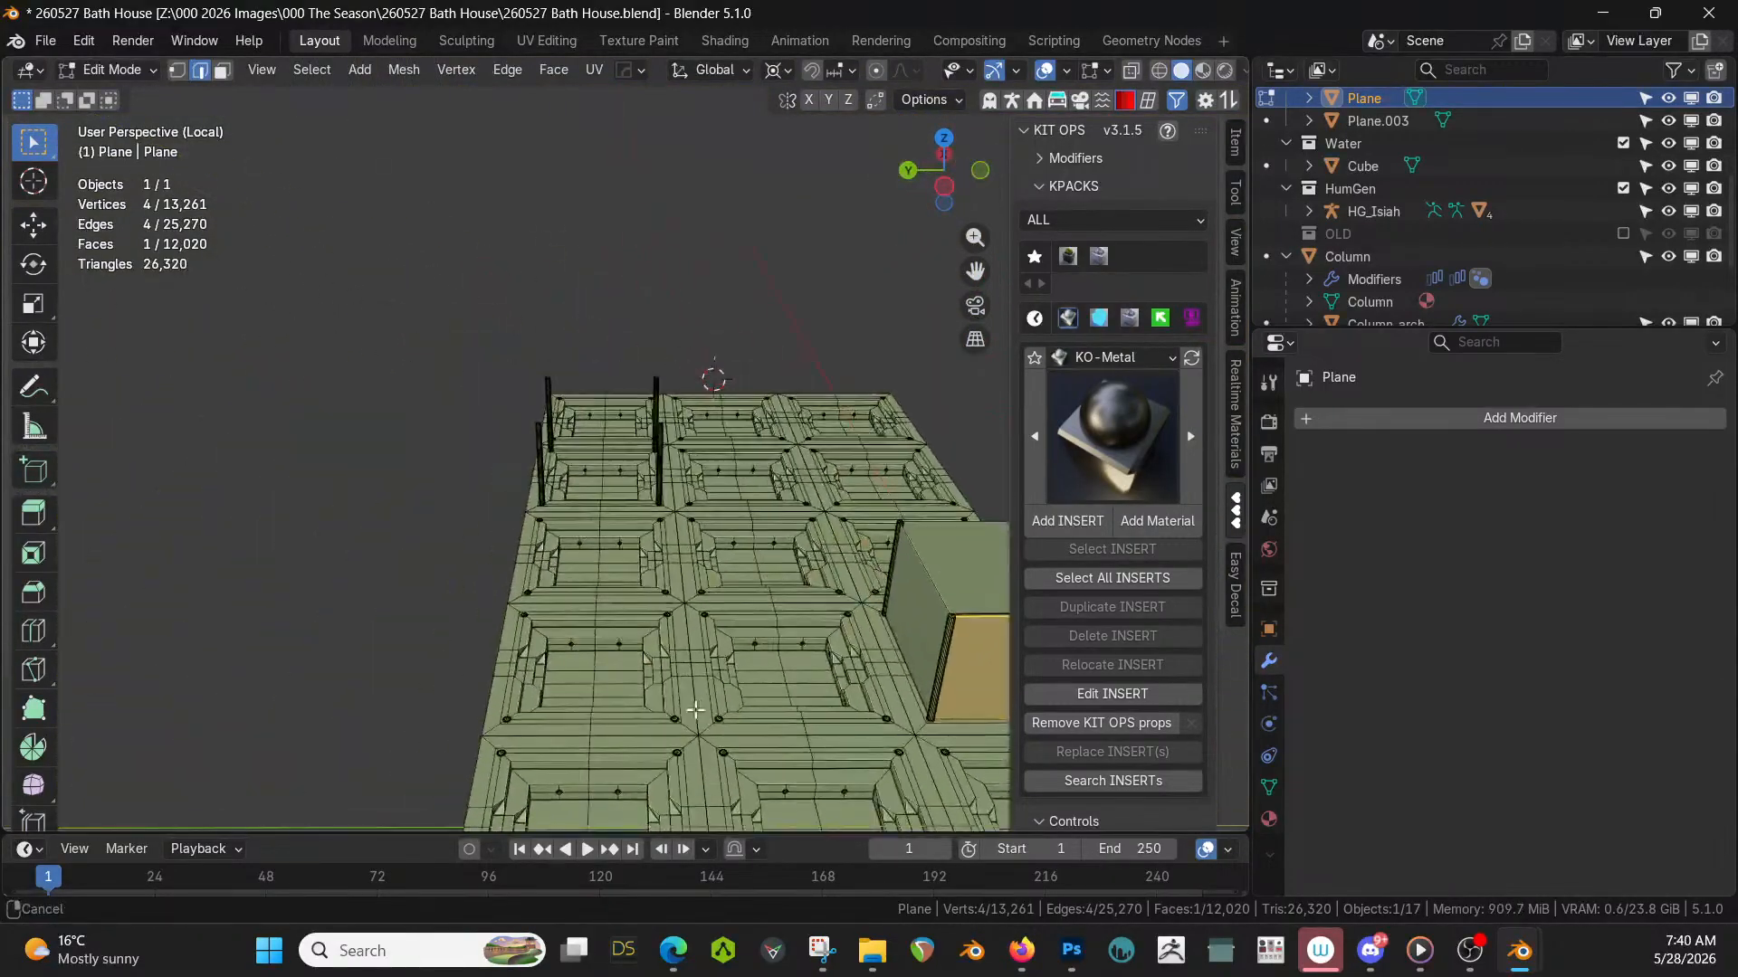
{"action": "right_click", "coordinate": [662, 462]}
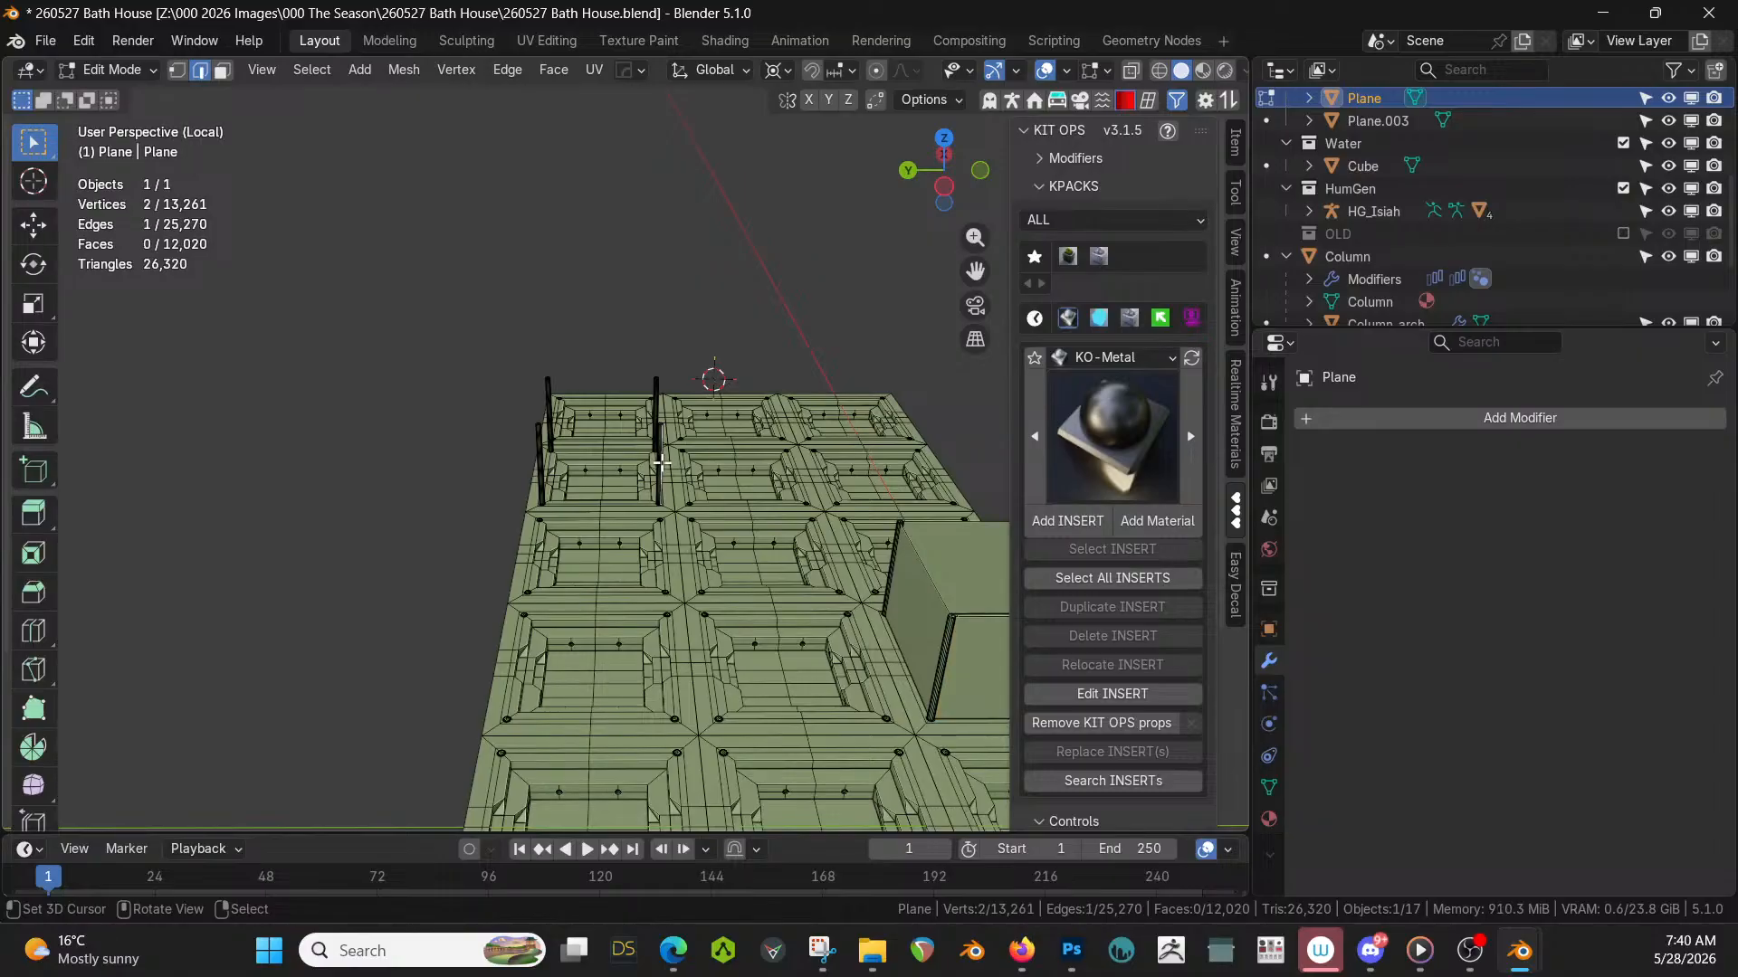
{"action": "key", "text": "KP_Decimal"}
{"action": "middle_click_drag", "start_coordinate": [706, 465], "coordinate": [516, 435]}
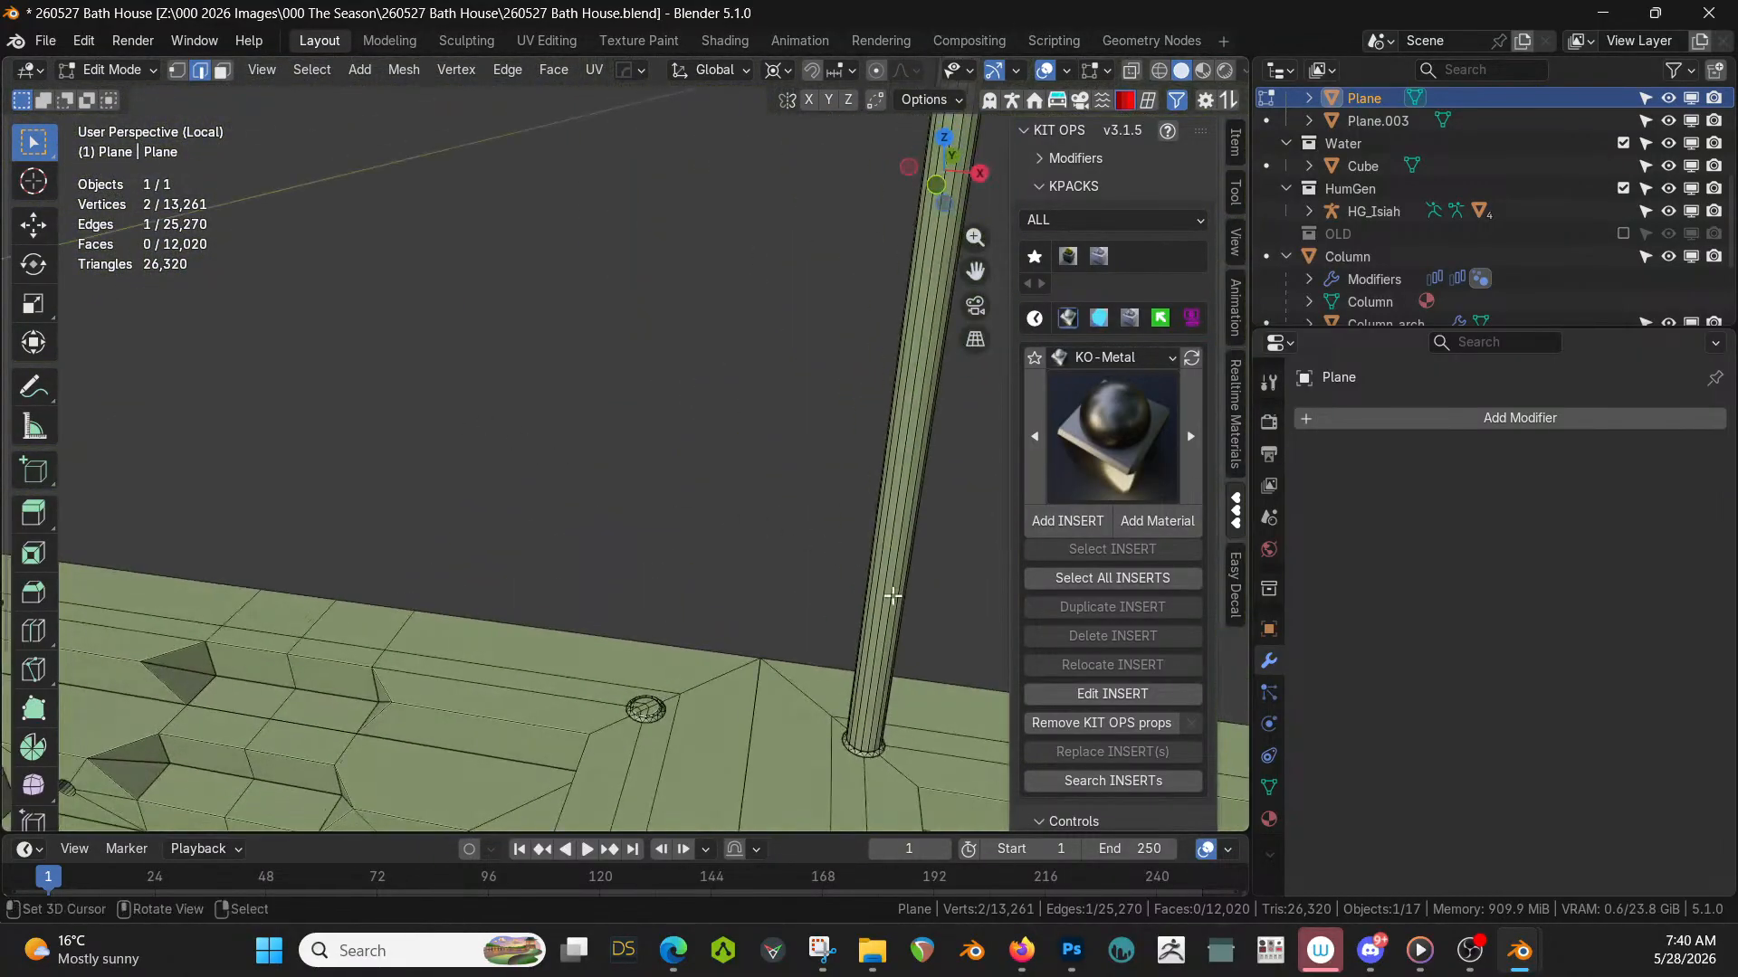
{"action": "left_click", "coordinate": [862, 739], "text": "shift"}
{"action": "key", "text": "f"}
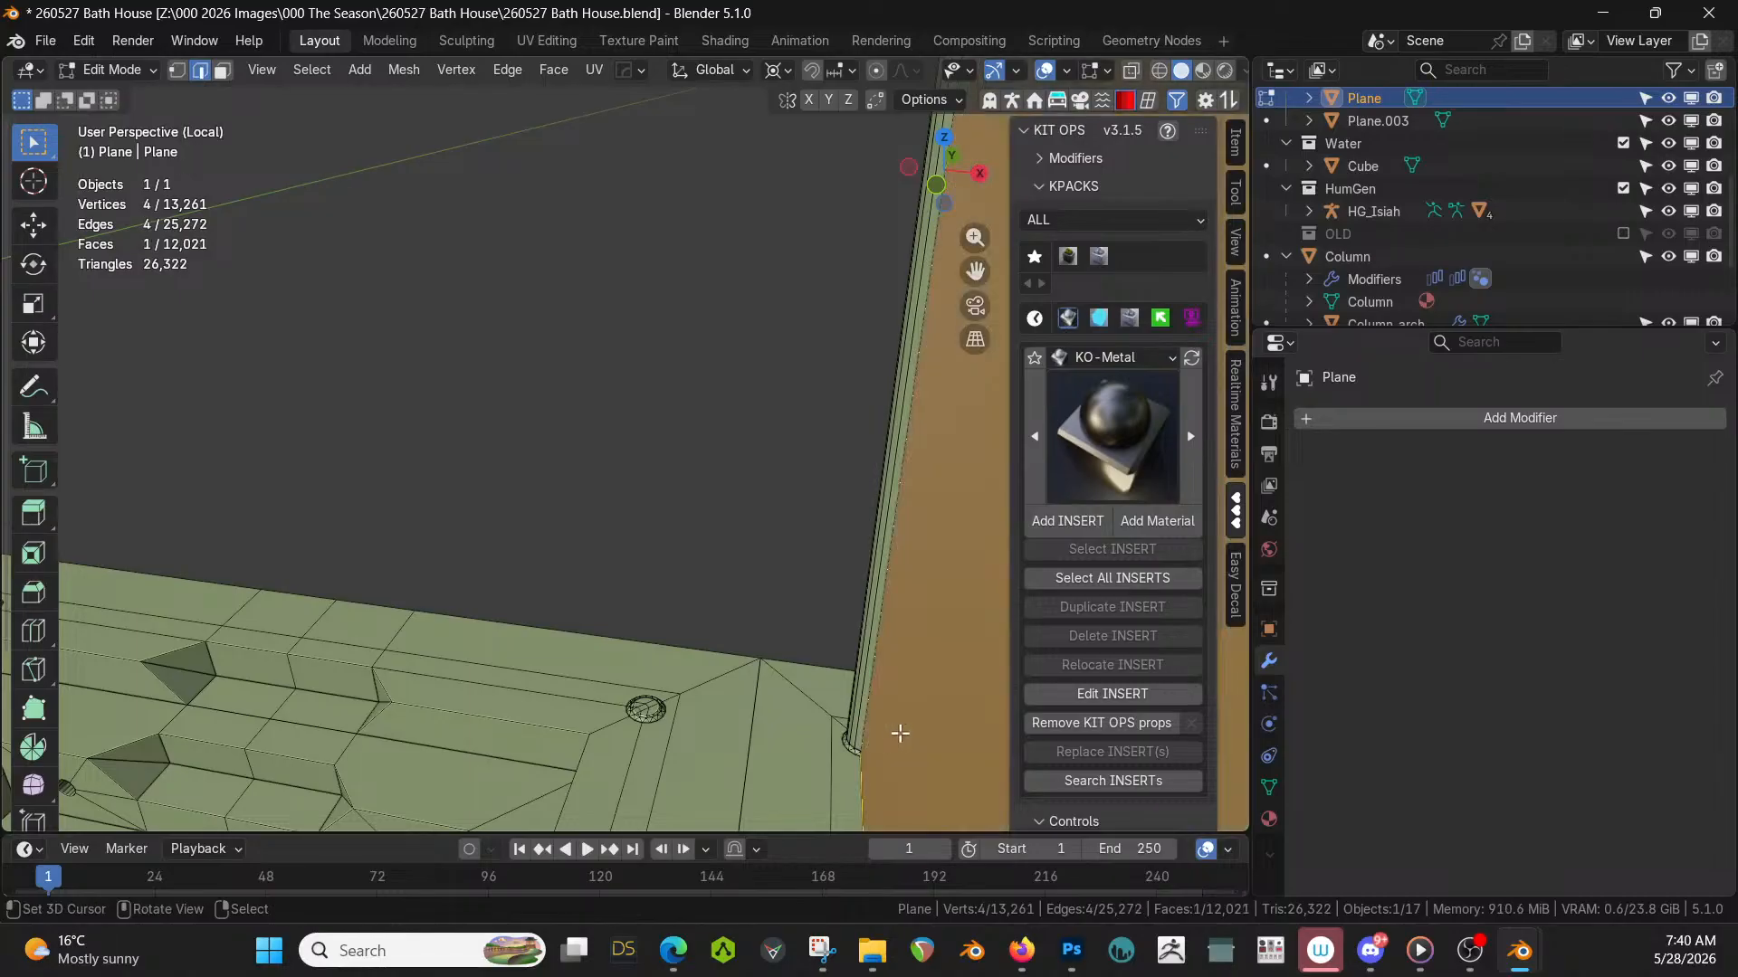
Fill a second upright panel between facing vertical post edges on the adjacent side of the second enclosure.
{"action": "middle_click_drag", "start_coordinate": [900, 733], "coordinate": [579, 648]}
{"action": "left_click", "coordinate": [696, 615]}
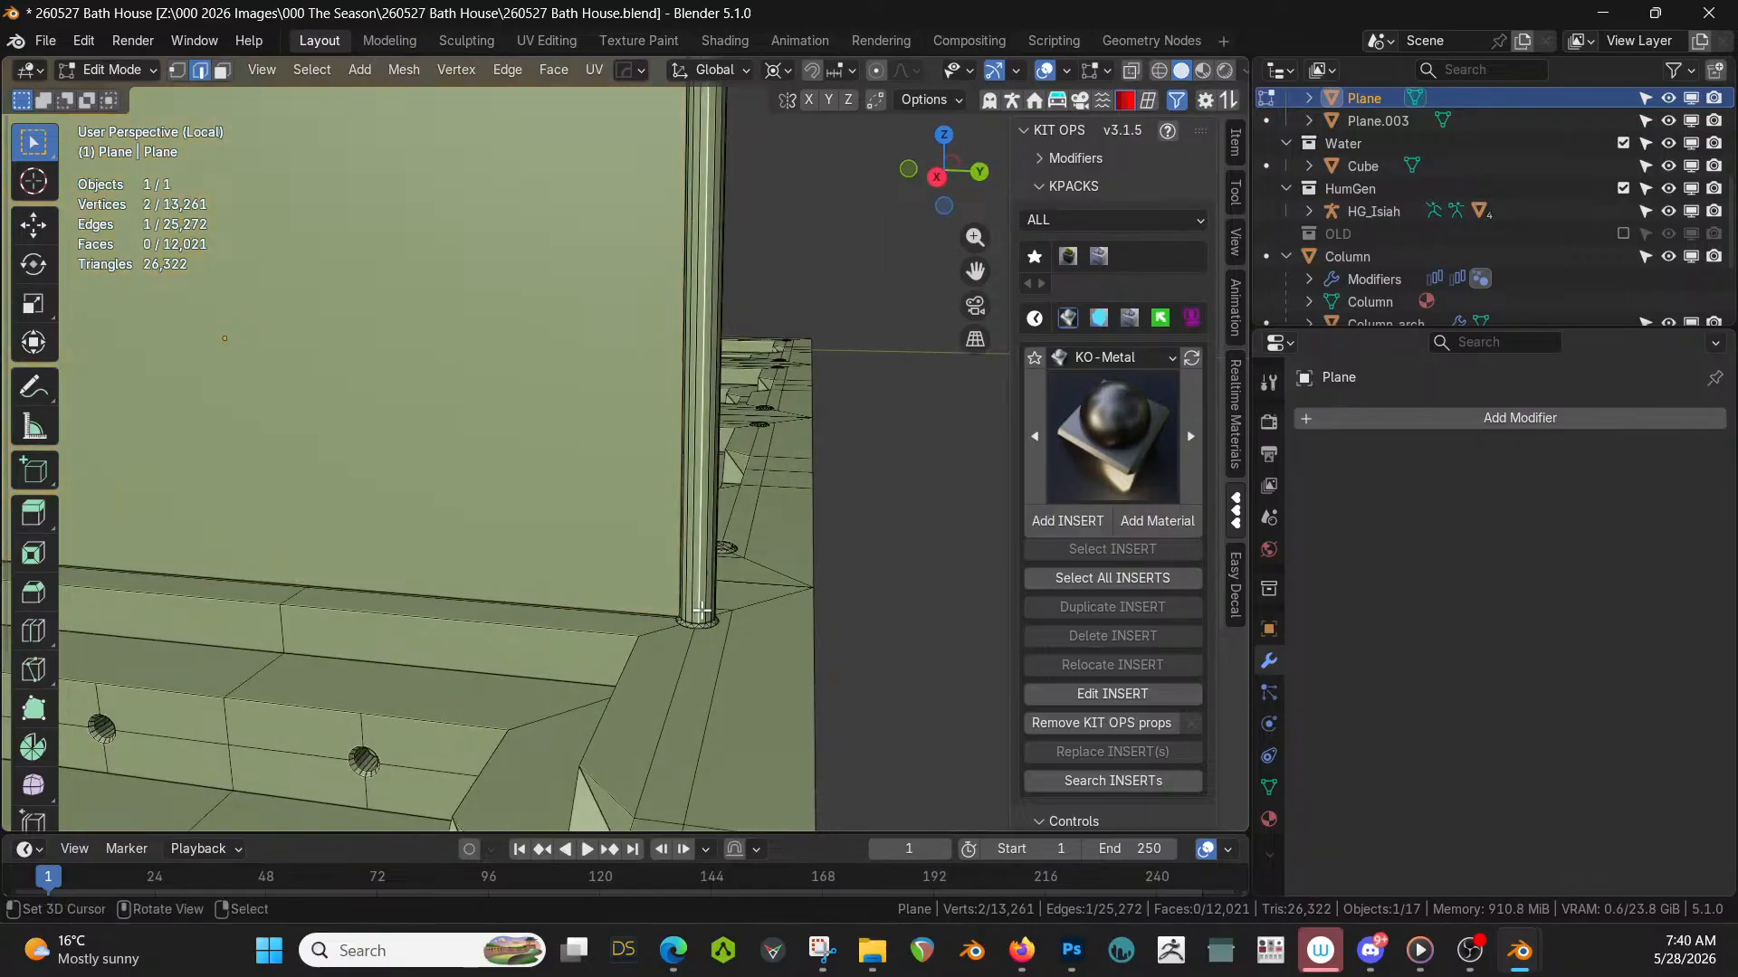
{"action": "middle_click_drag", "start_coordinate": [696, 615], "coordinate": [868, 696]}
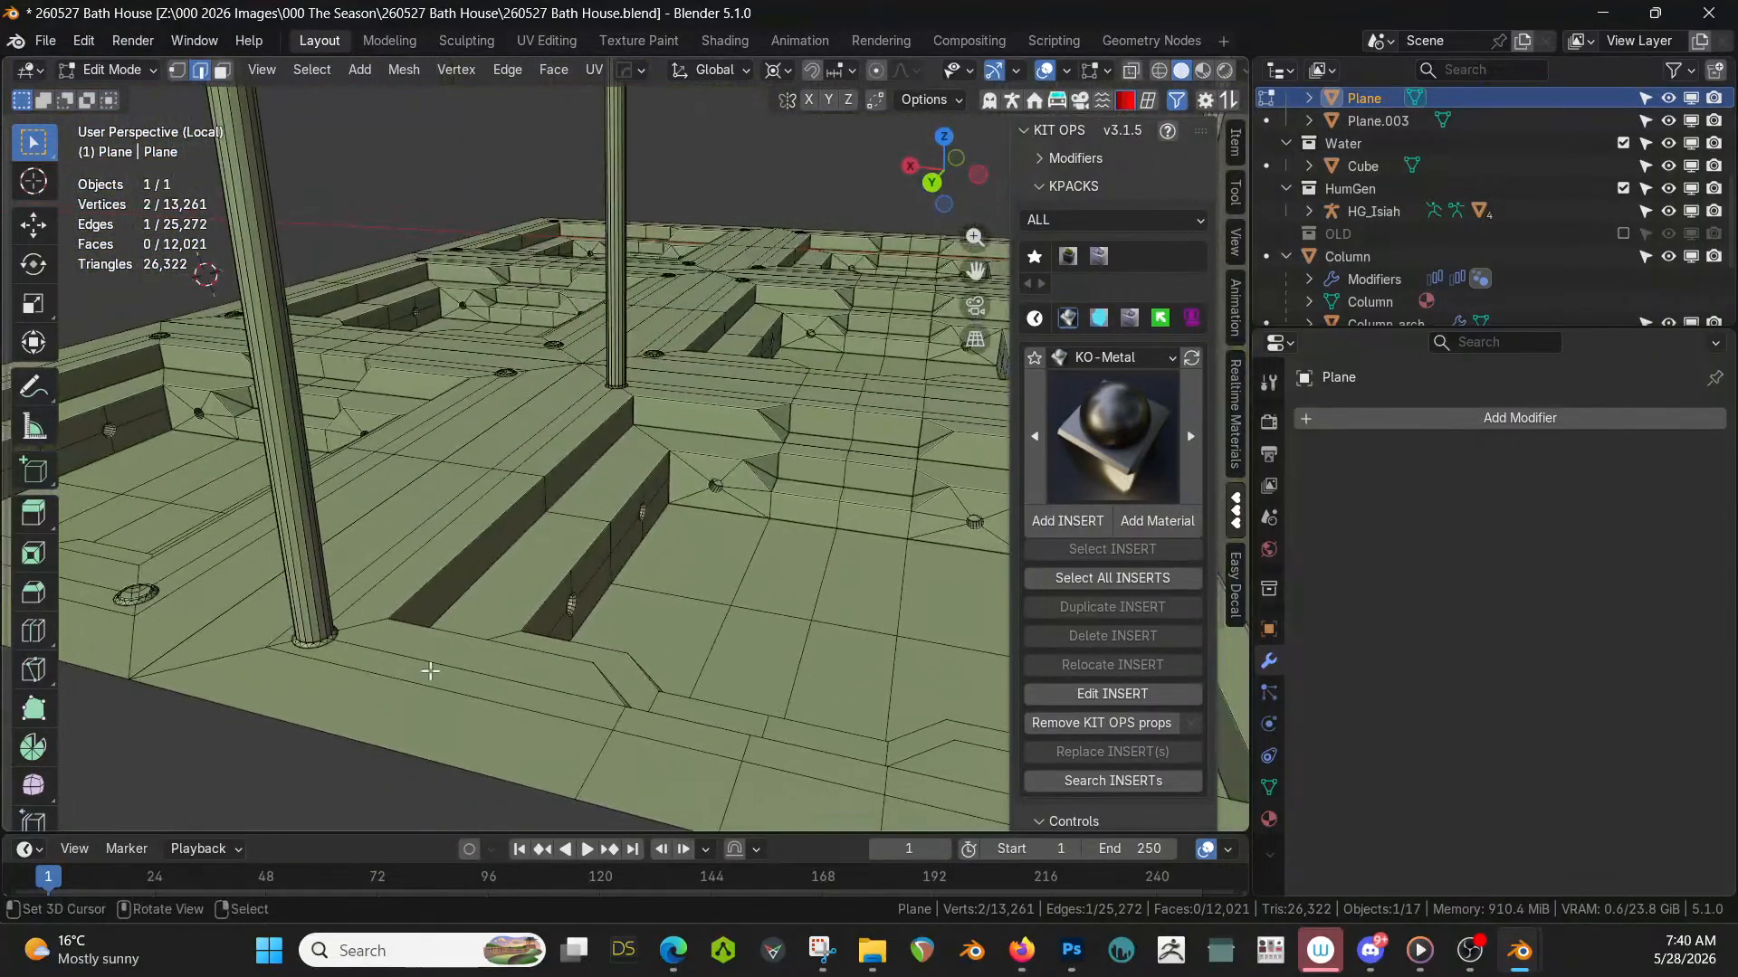
{"action": "middle_click_drag", "start_coordinate": [323, 639], "coordinate": [528, 601]}
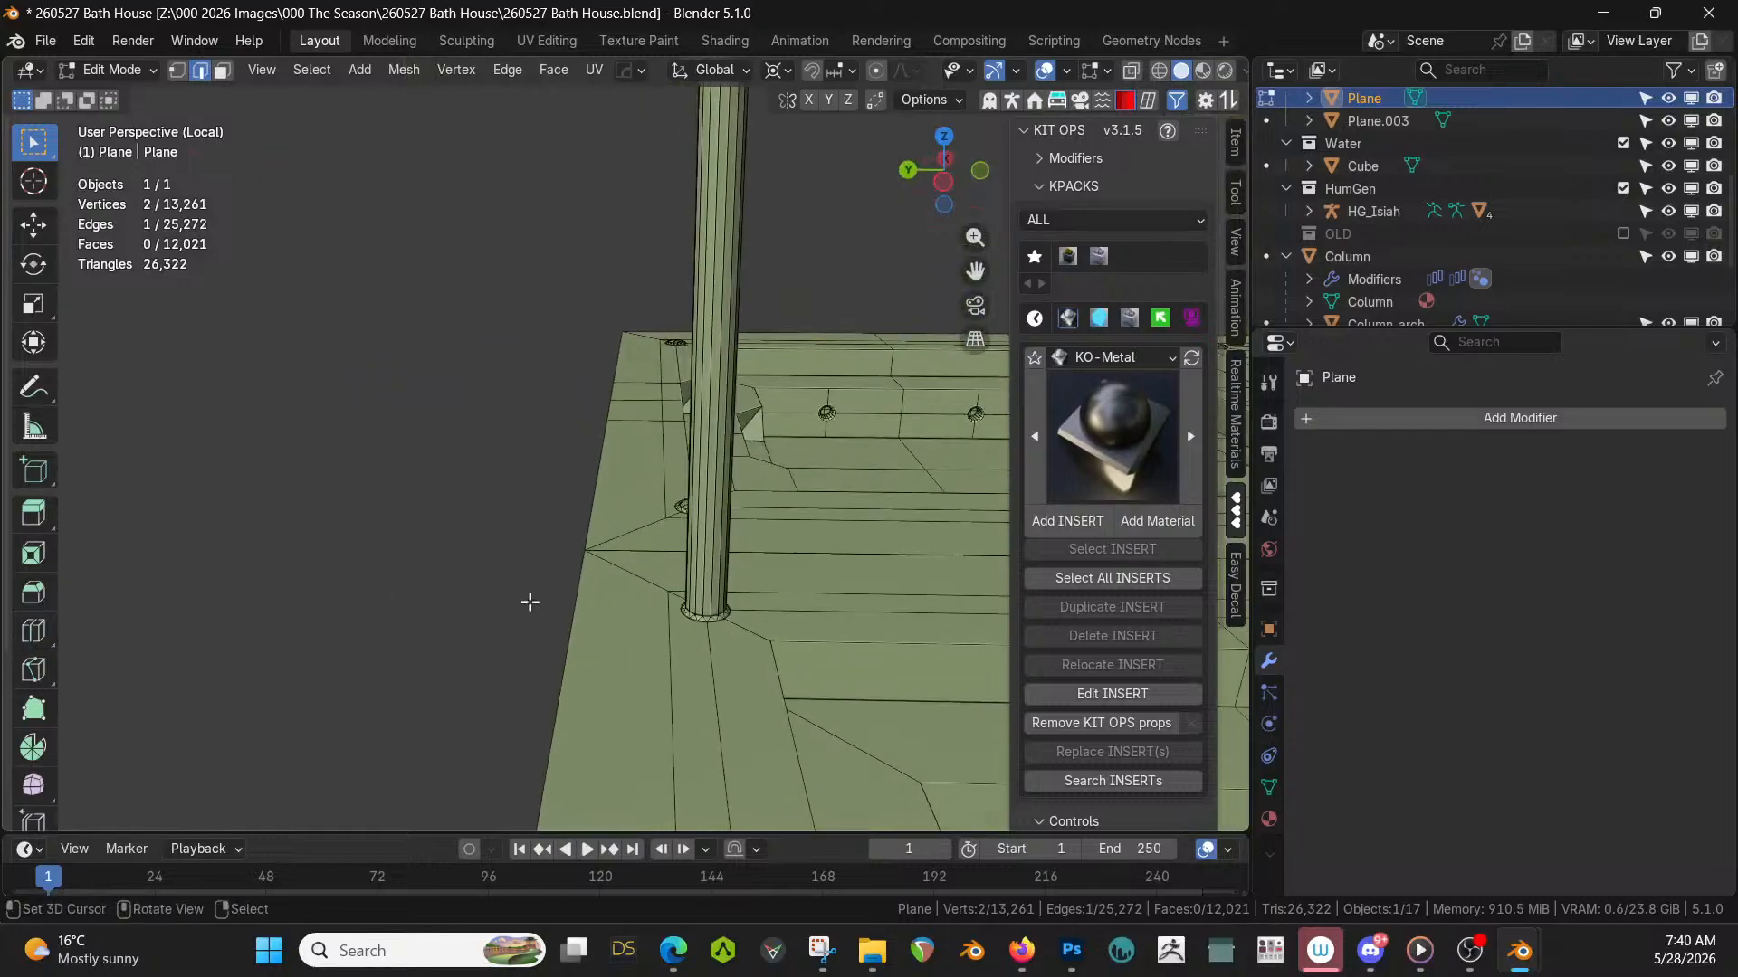
{"action": "left_click", "coordinate": [703, 600], "text": "shift"}
{"action": "key", "text": "f"}
Fill a third upright panel between the facing vertical edges of the next two posts of the second enclosure.
{"action": "middle_click_drag", "start_coordinate": [704, 599], "coordinate": [755, 633]}
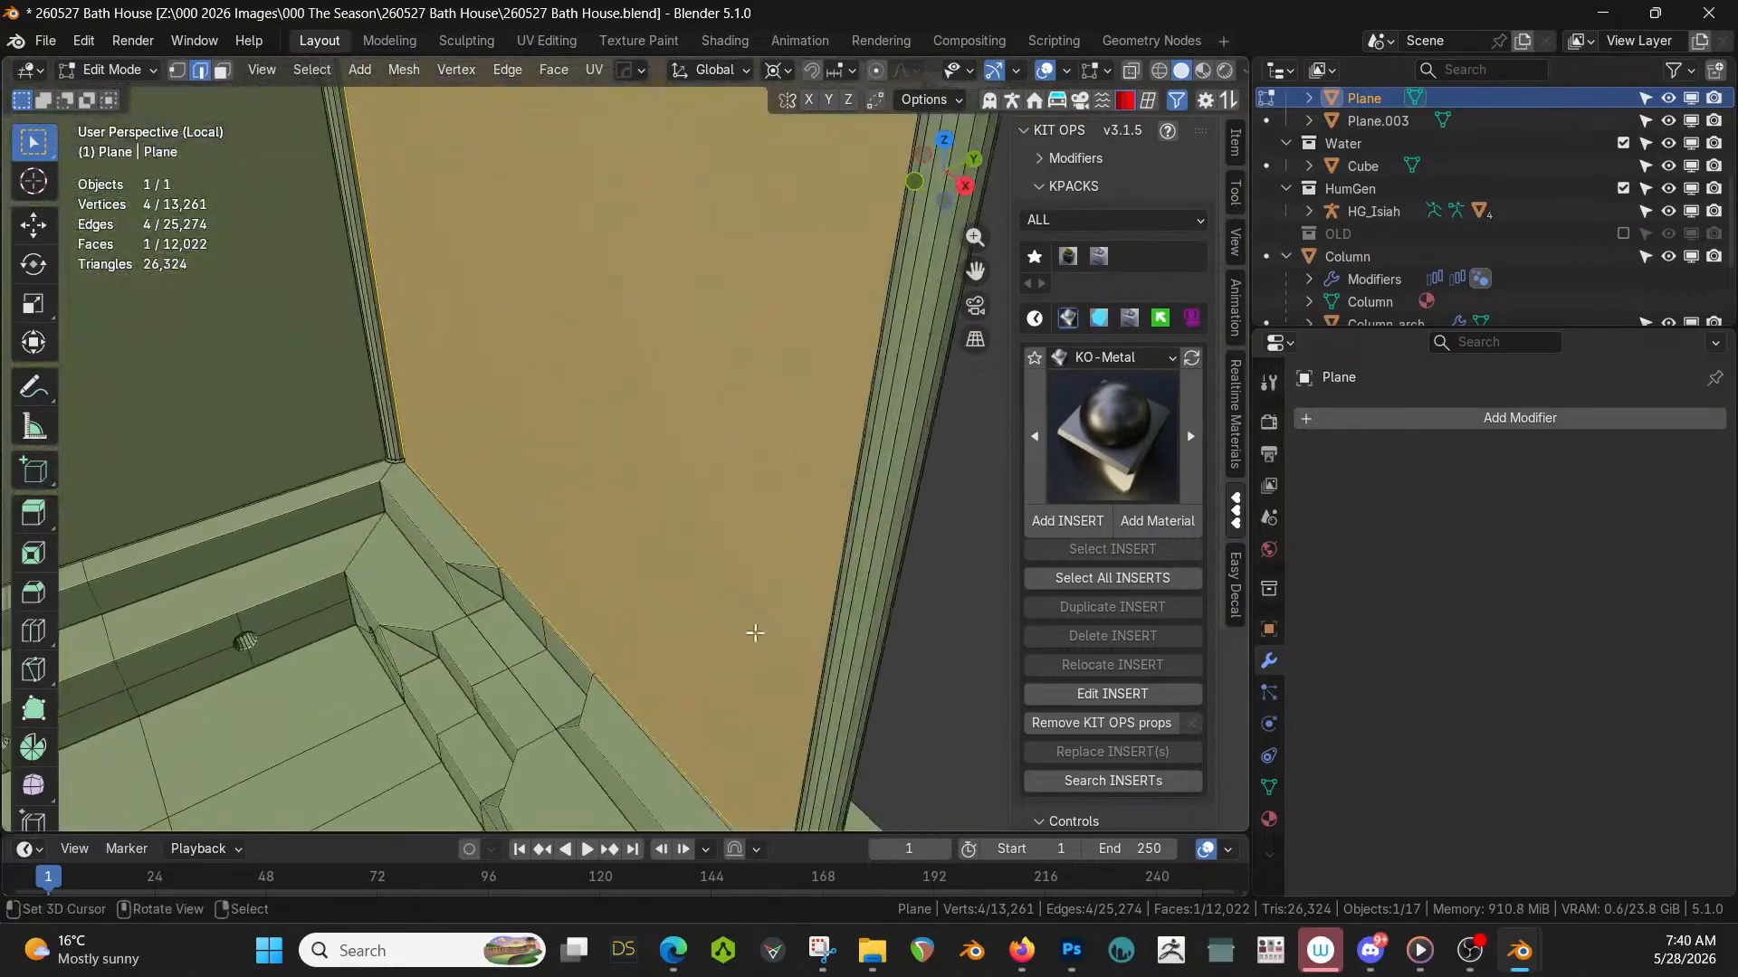
{"action": "scroll", "coordinate": [755, 632], "scroll_direction": "down", "scroll_amount": 3}
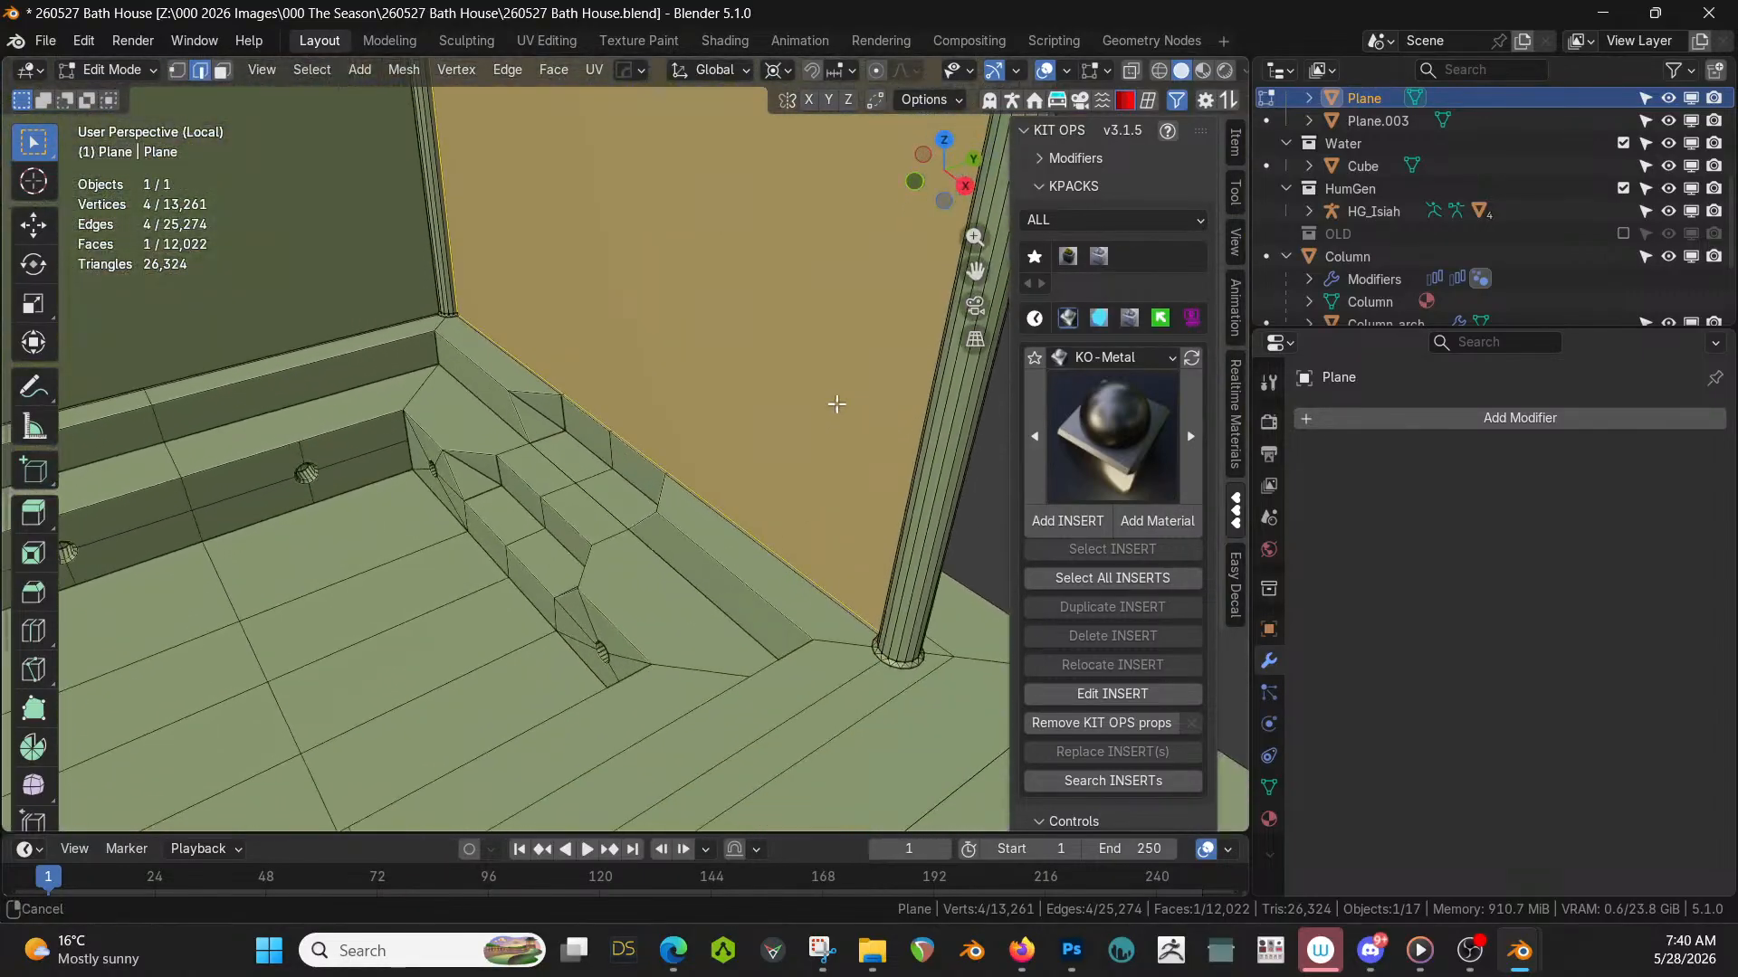
{"action": "left_click", "coordinate": [893, 634]}
{"action": "middle_click_drag", "start_coordinate": [894, 633], "coordinate": [774, 584]}
{"action": "middle_click_drag", "start_coordinate": [715, 389], "coordinate": [929, 775]}
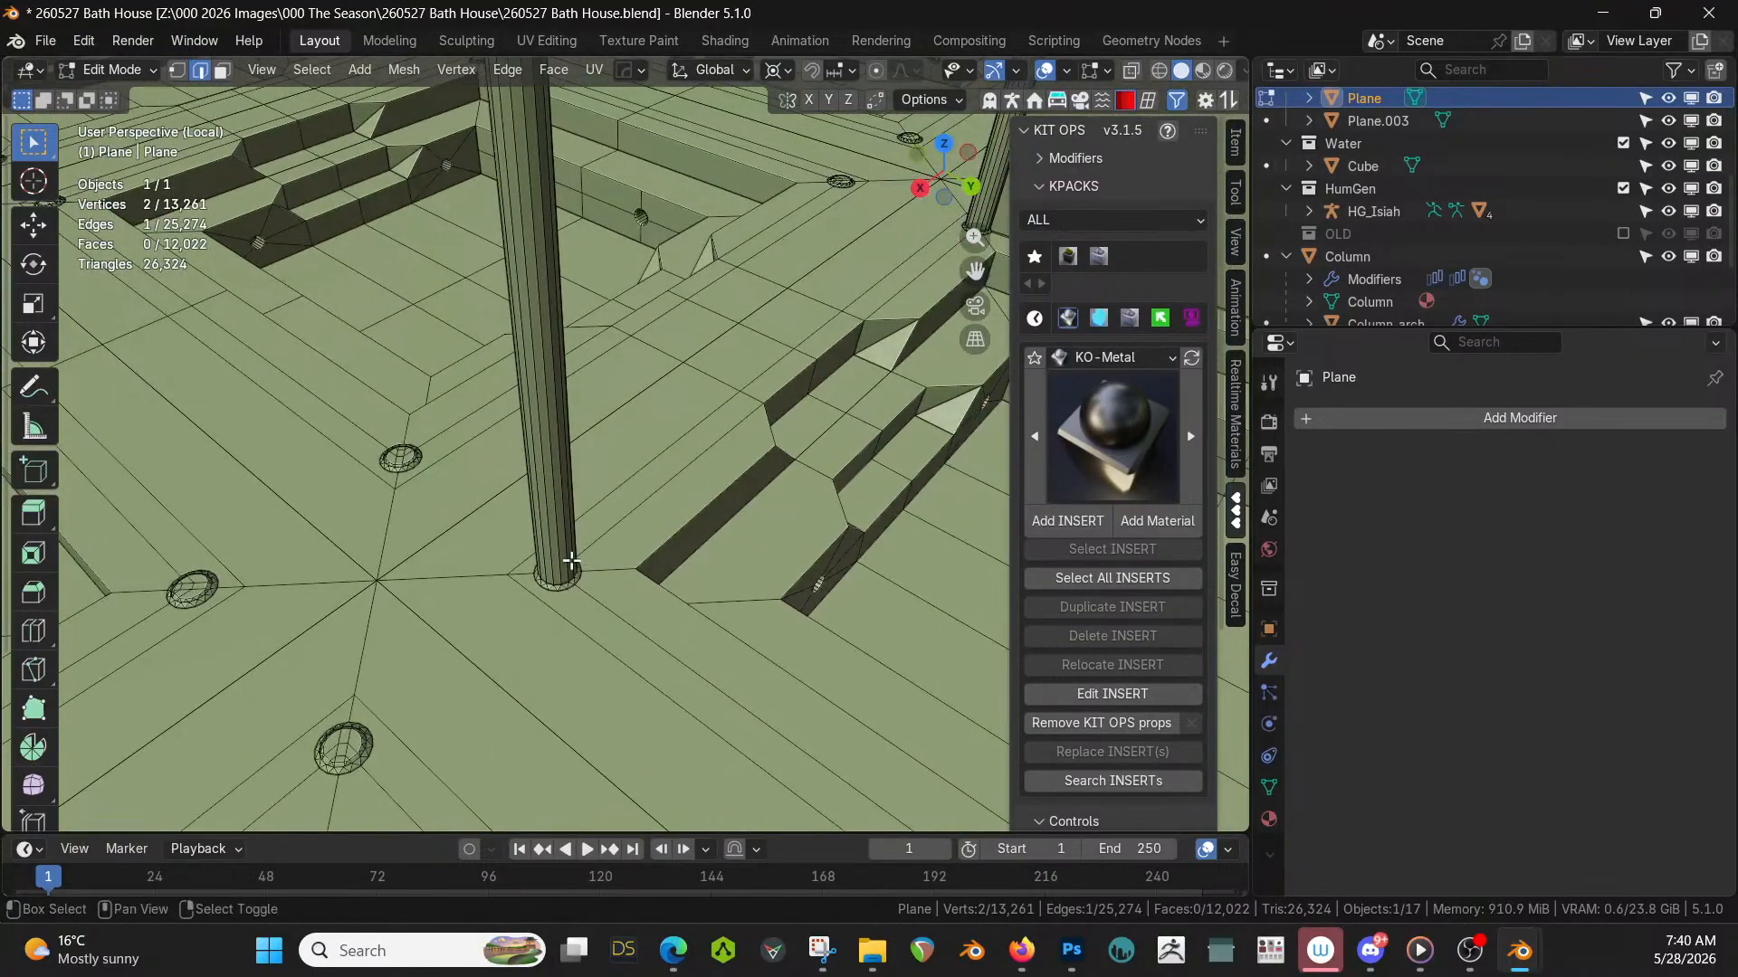
{"action": "left_click", "coordinate": [570, 568], "text": "shift"}
{"action": "key", "text": "f"}
Close the last open side of the second enclosure with a fourth upright panel and save the file.
{"action": "middle_click_drag", "start_coordinate": [576, 561], "coordinate": [505, 552]}
{"action": "left_click", "coordinate": [726, 598]}
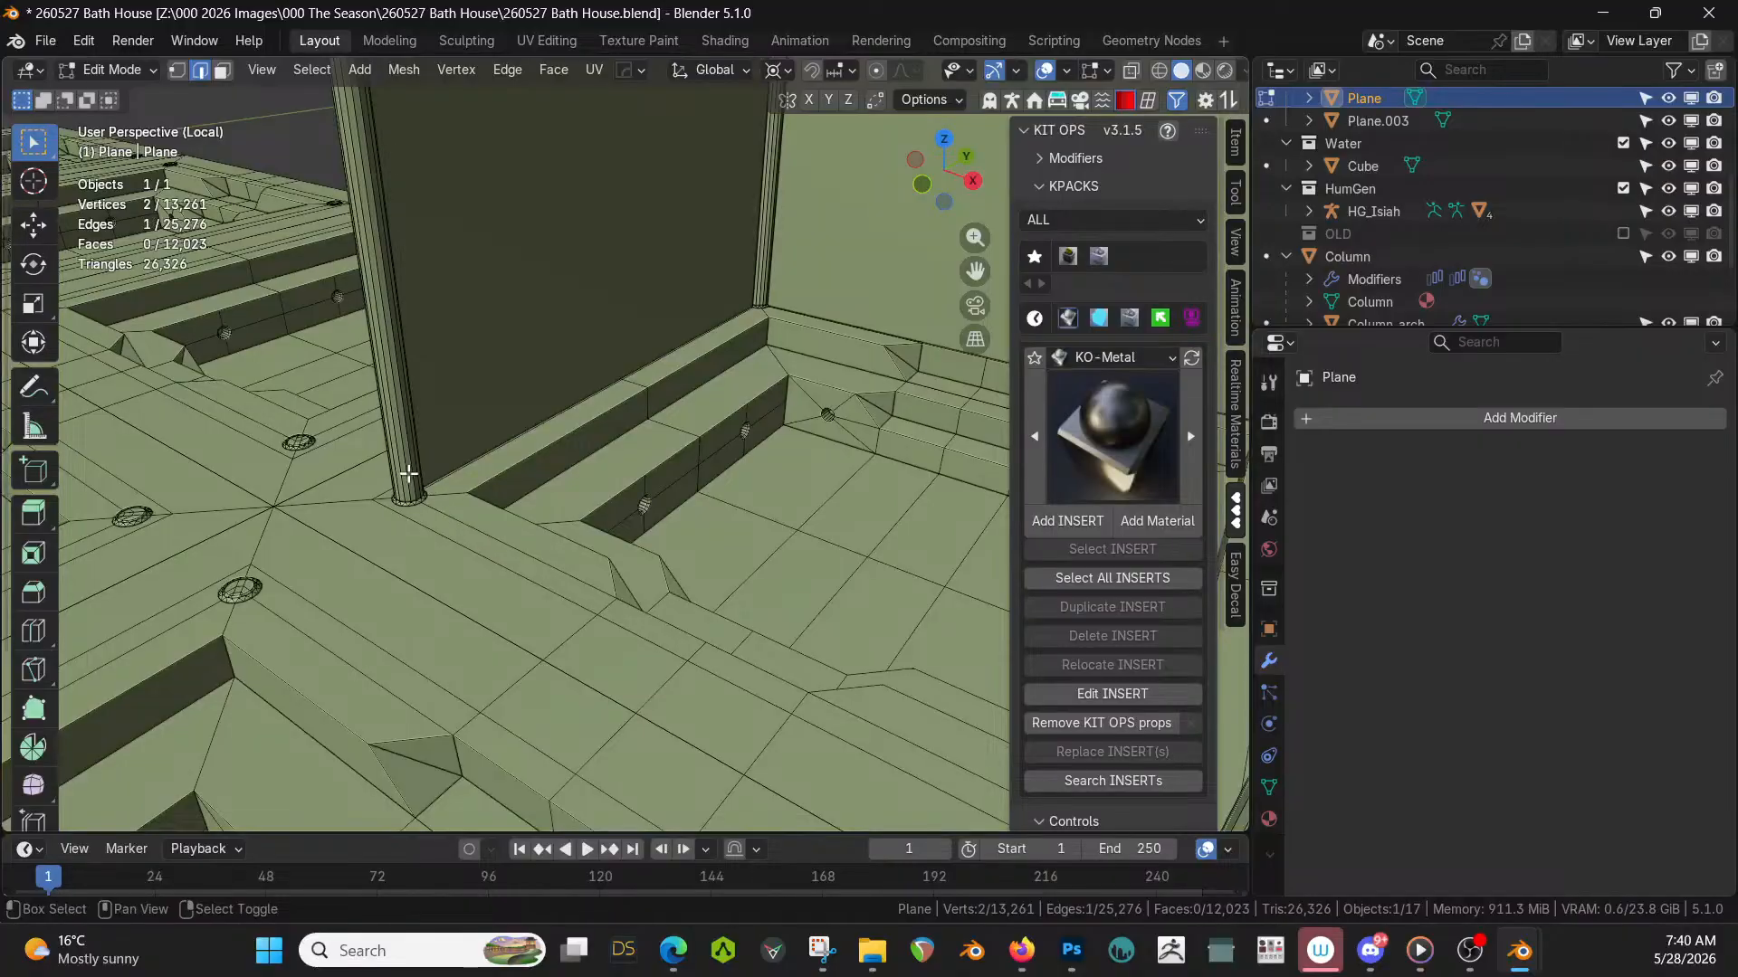
{"action": "left_click", "coordinate": [408, 470], "text": "shift"}
{"action": "middle_click_drag", "start_coordinate": [404, 480], "coordinate": [716, 429]}
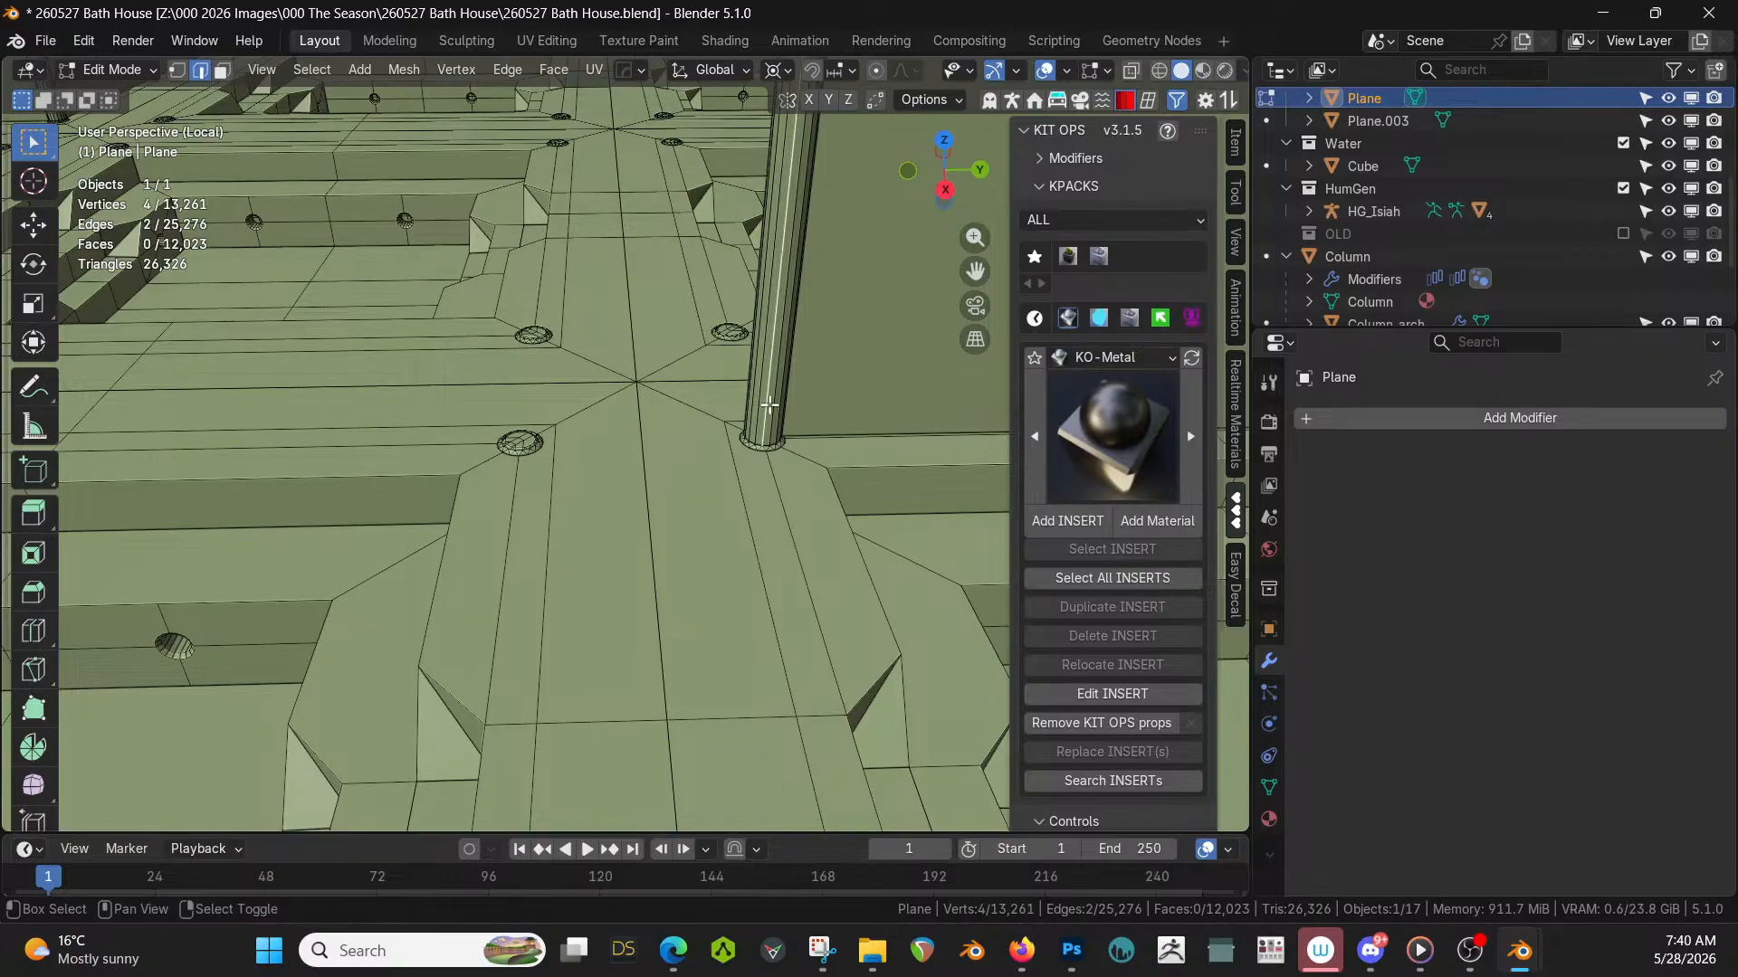
{"action": "key", "text": "f"}
{"action": "middle_click_drag", "start_coordinate": [779, 426], "coordinate": [777, 433]}
{"action": "scroll", "coordinate": [777, 433], "scroll_direction": "down", "scroll_amount": 6}
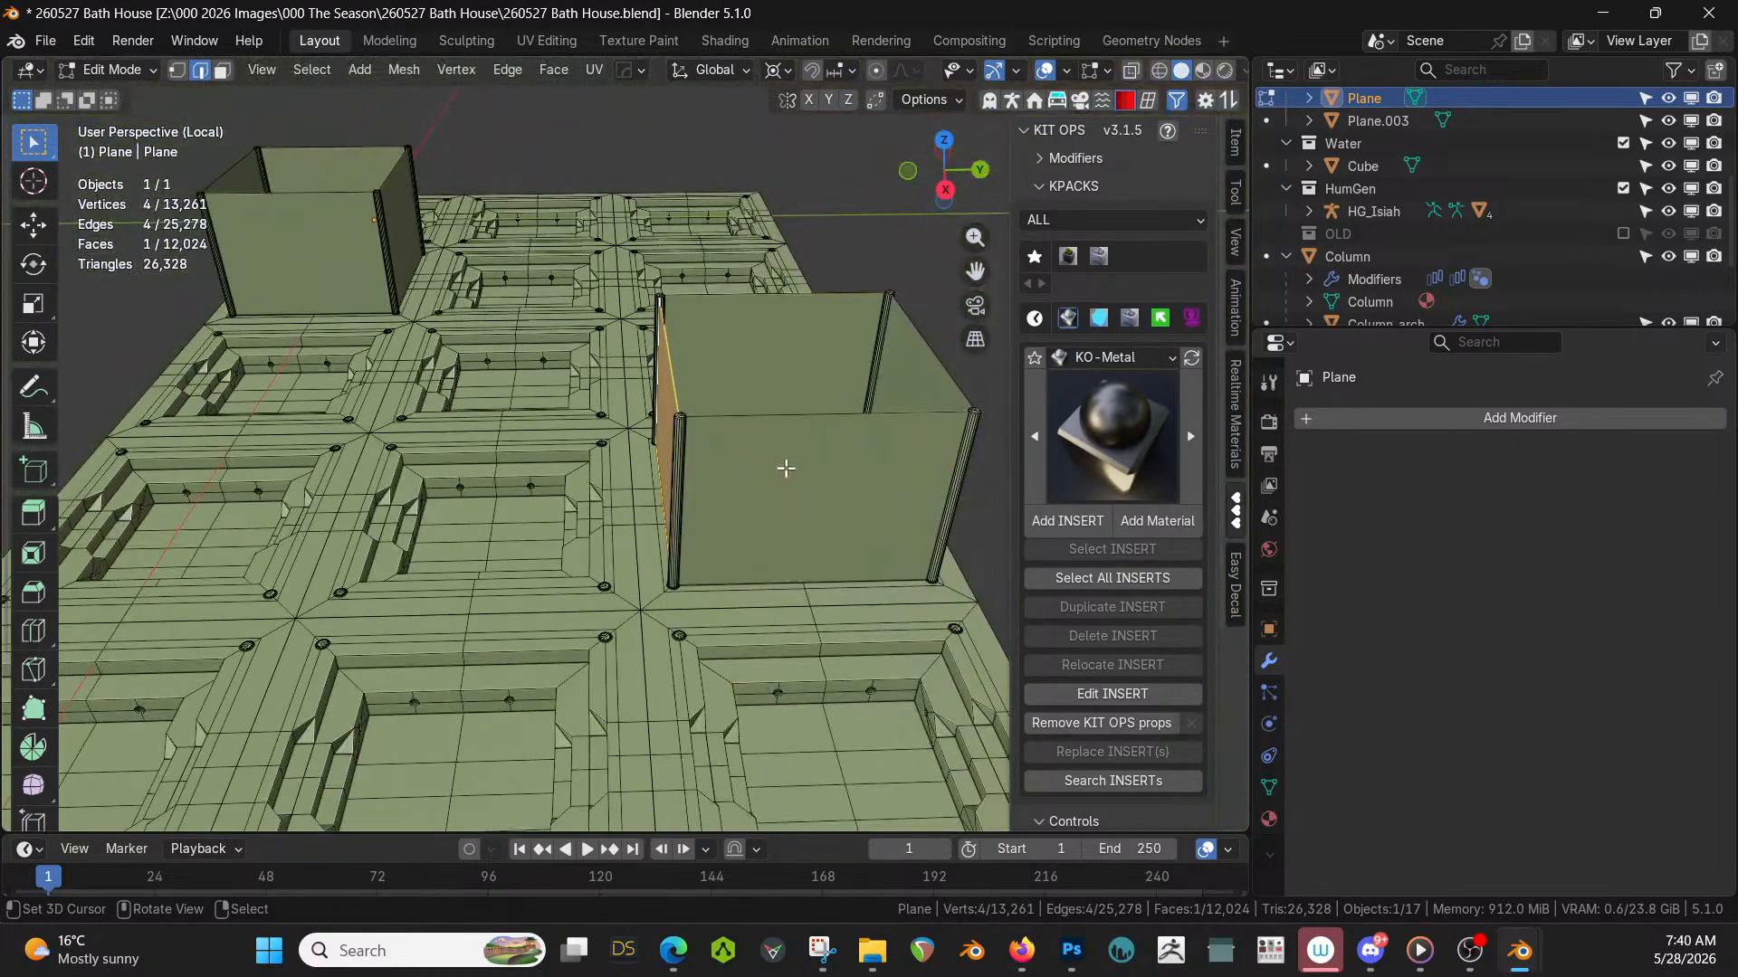
{"action": "key", "text": "ctrl+s"}
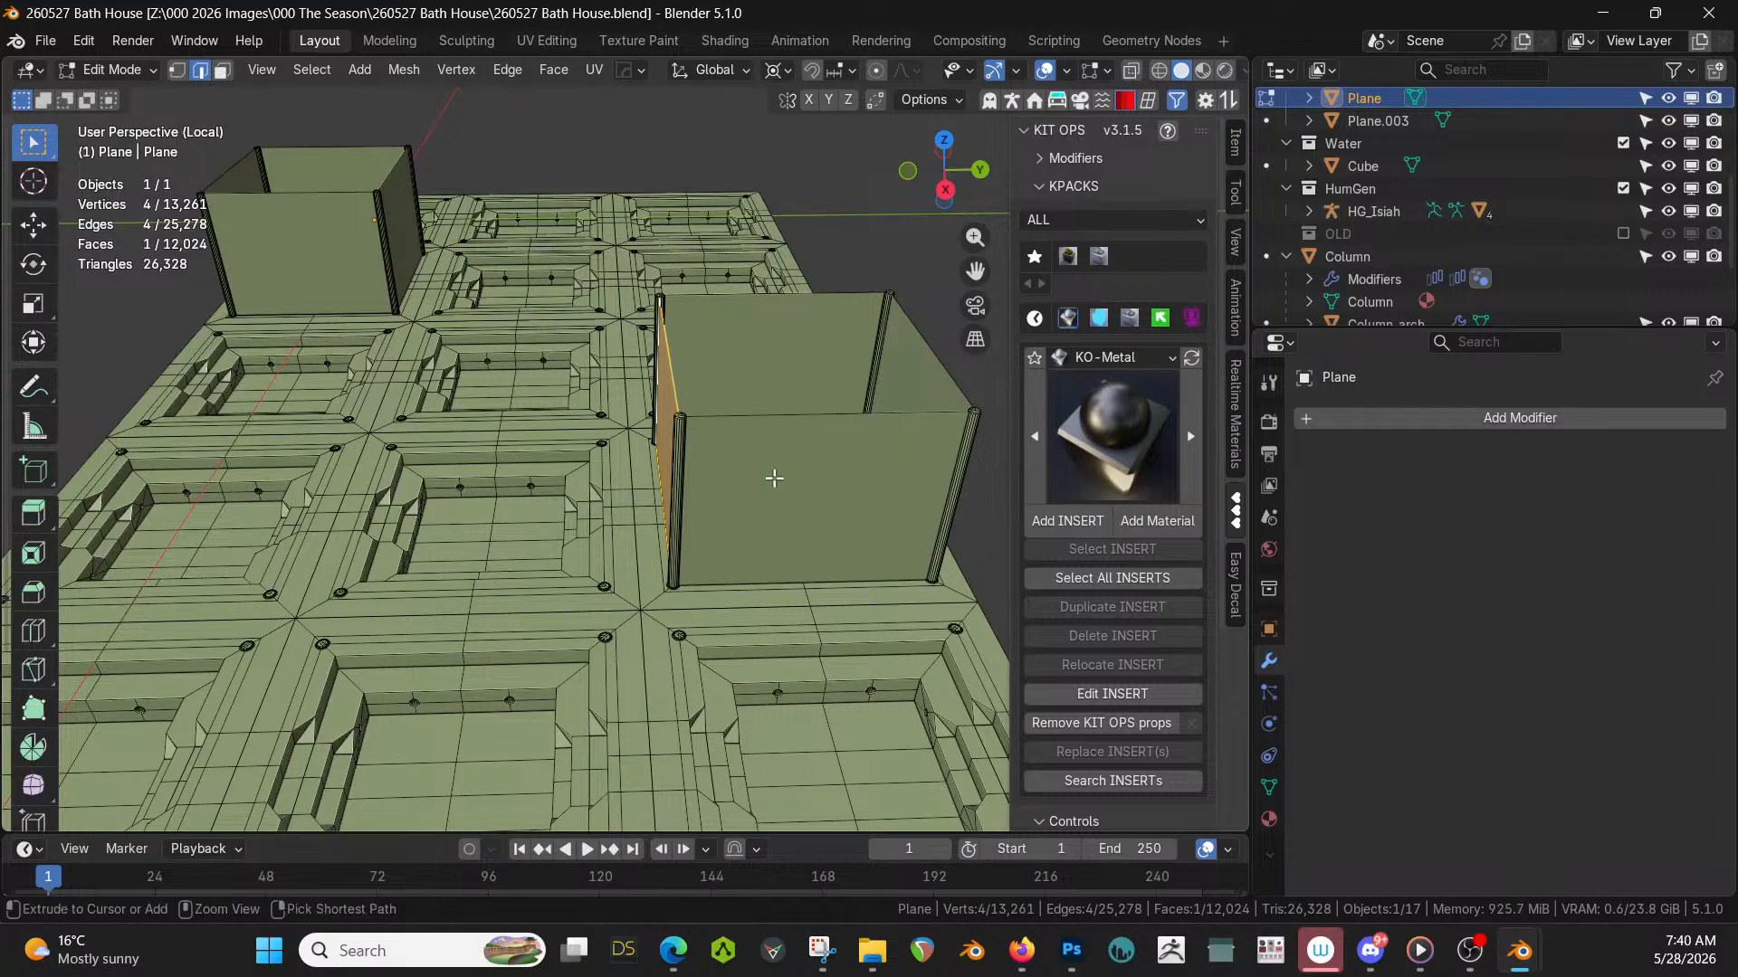
Switch to Object Mode and start an Append, browsing to the contents of 260525 Dress Shop.blend in the 260525 Dress Shop folder.
{"action": "key", "text": "F4"}
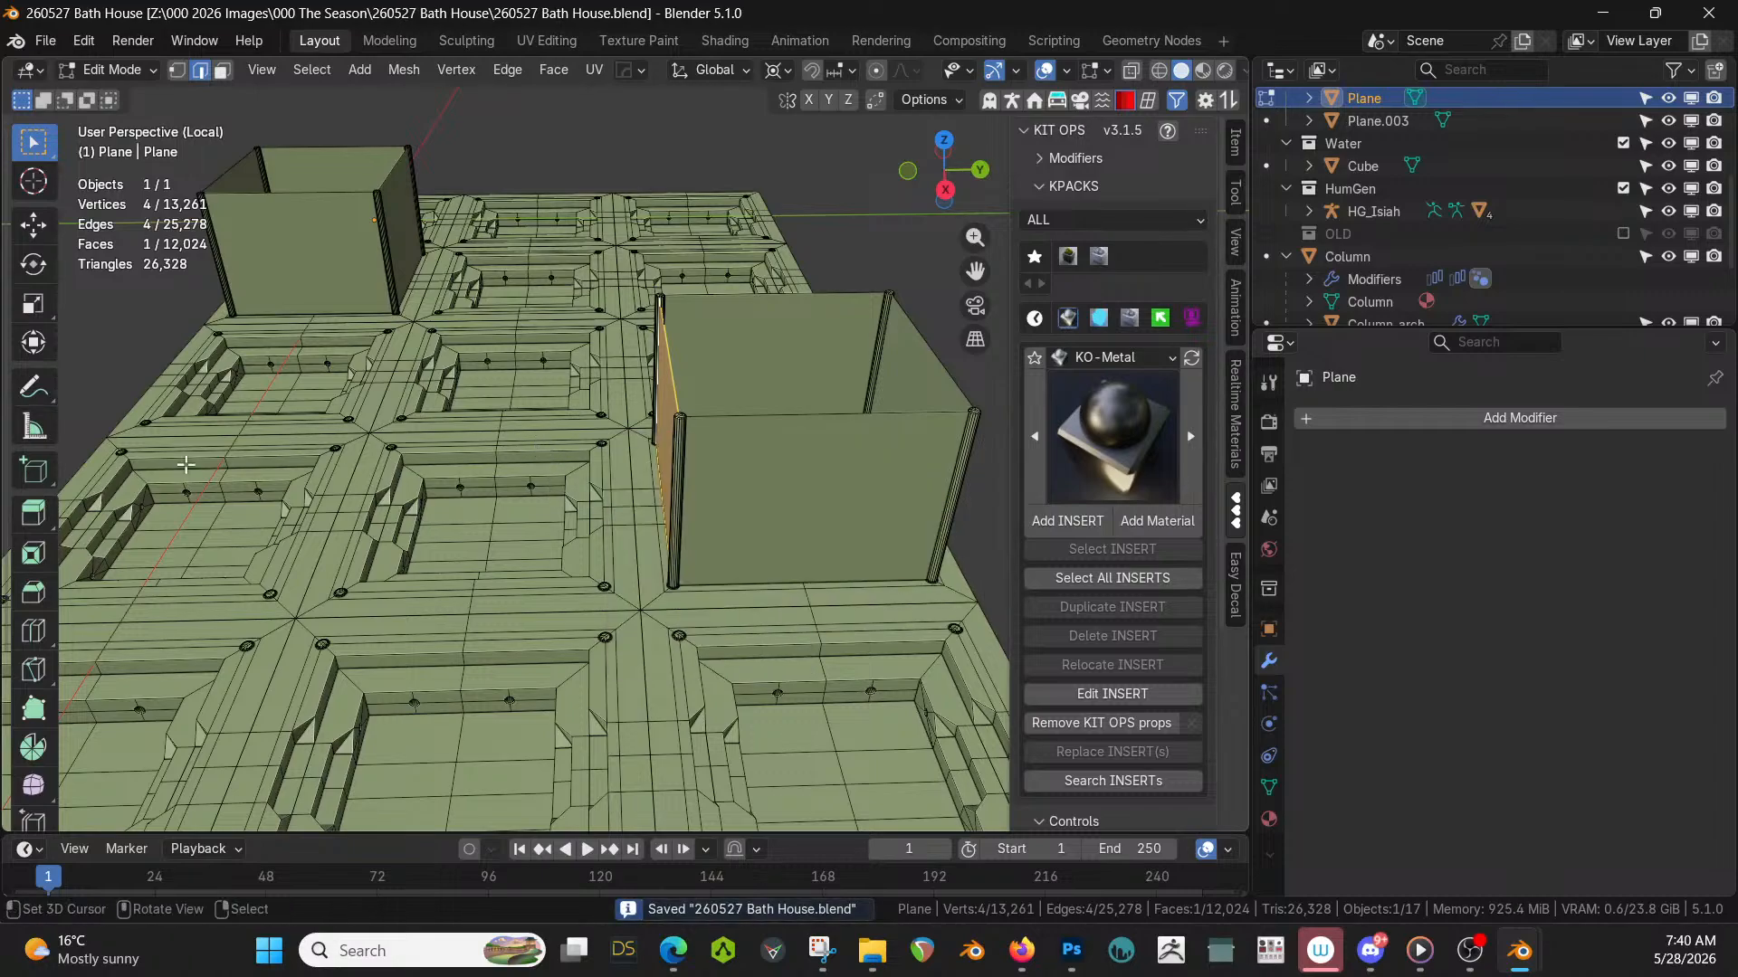
{"action": "key", "text": "Tab"}
{"action": "key", "text": "F3"}
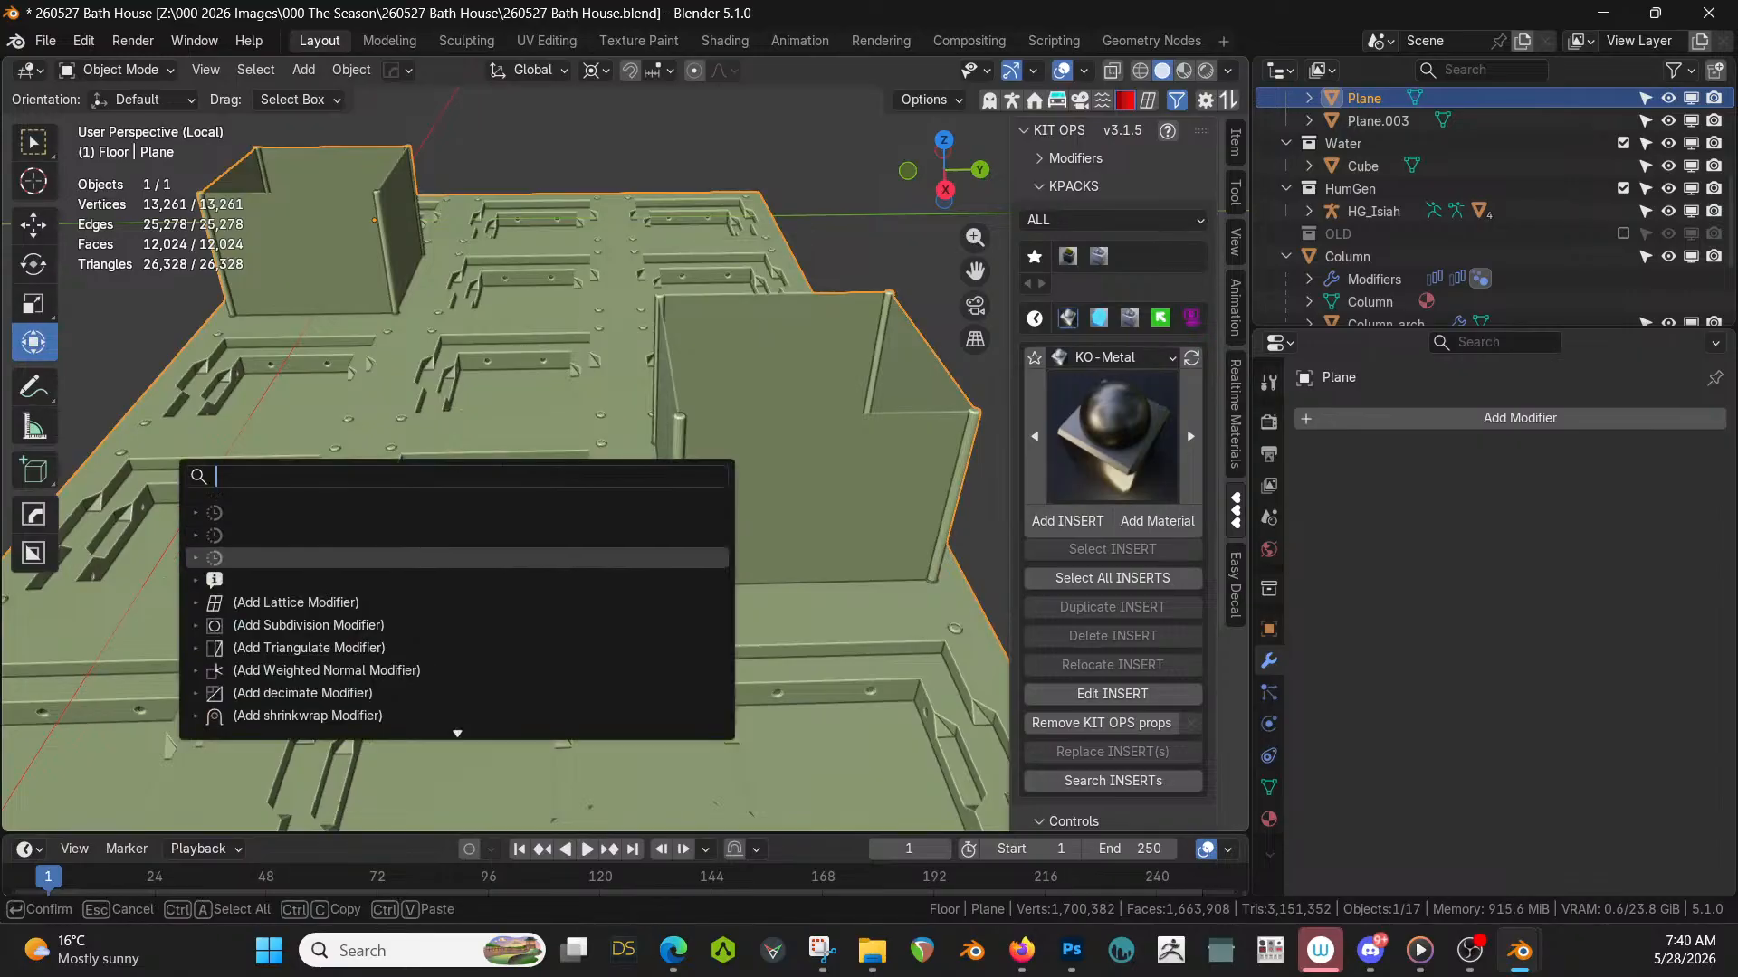
{"action": "key", "text": "Escape"}
{"action": "key", "text": "F4"}
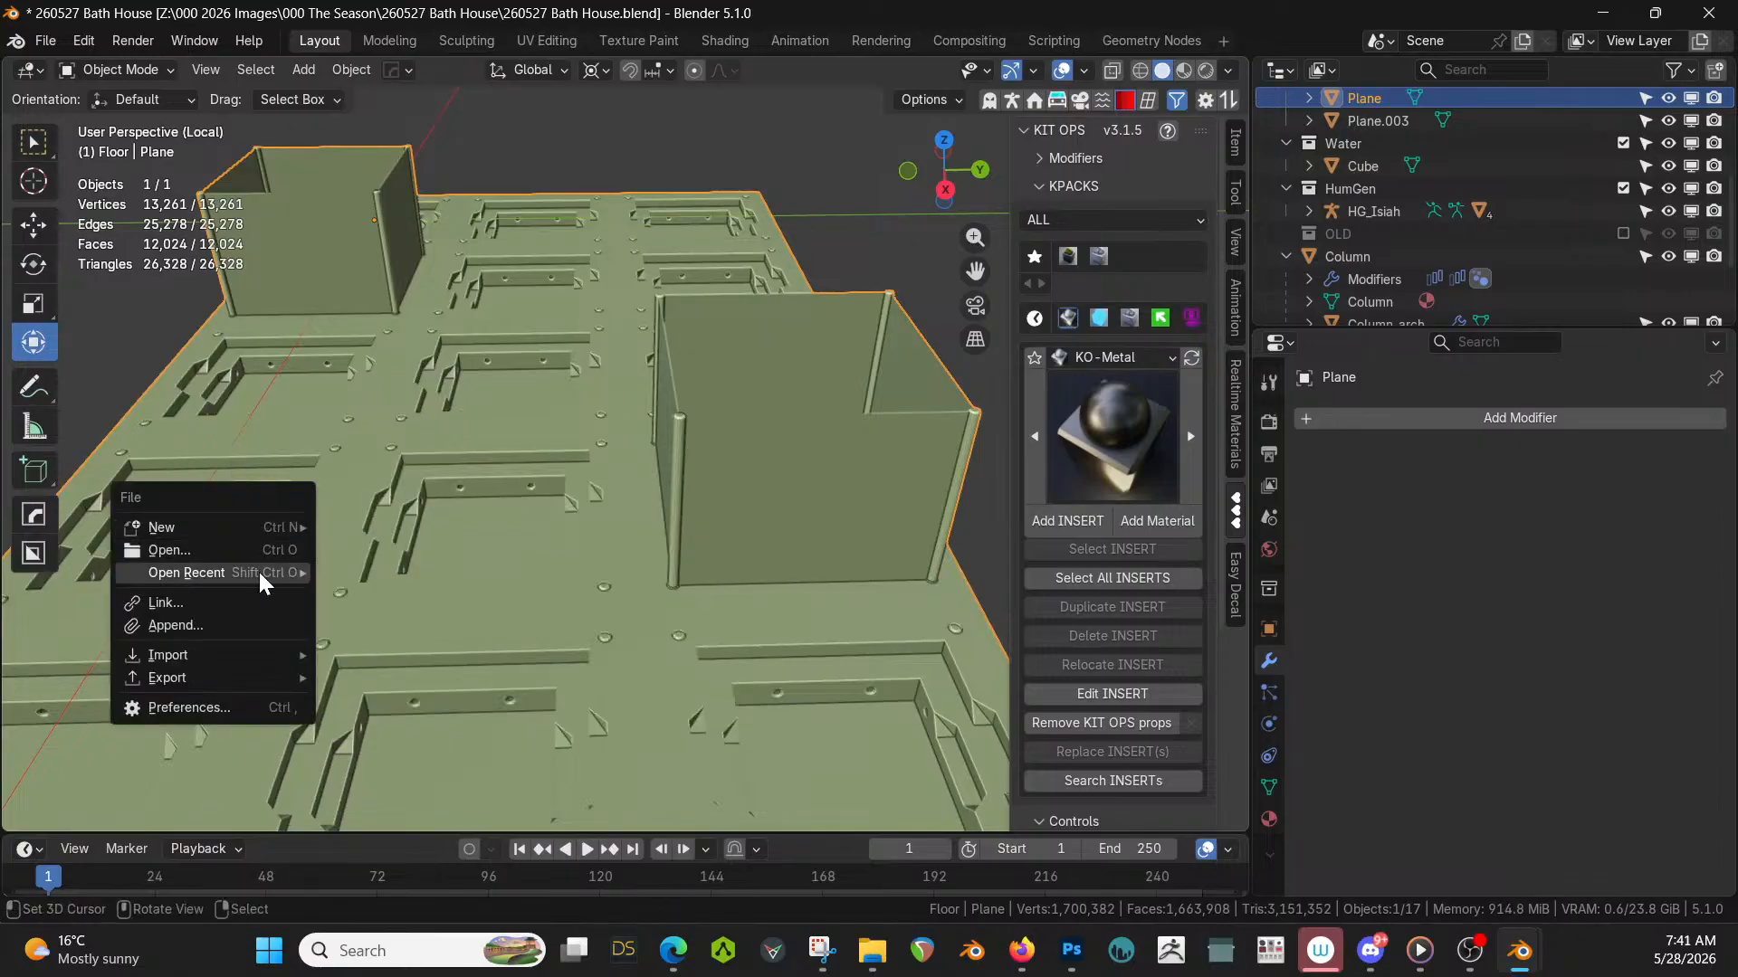
{"action": "left_click", "coordinate": [226, 611]}
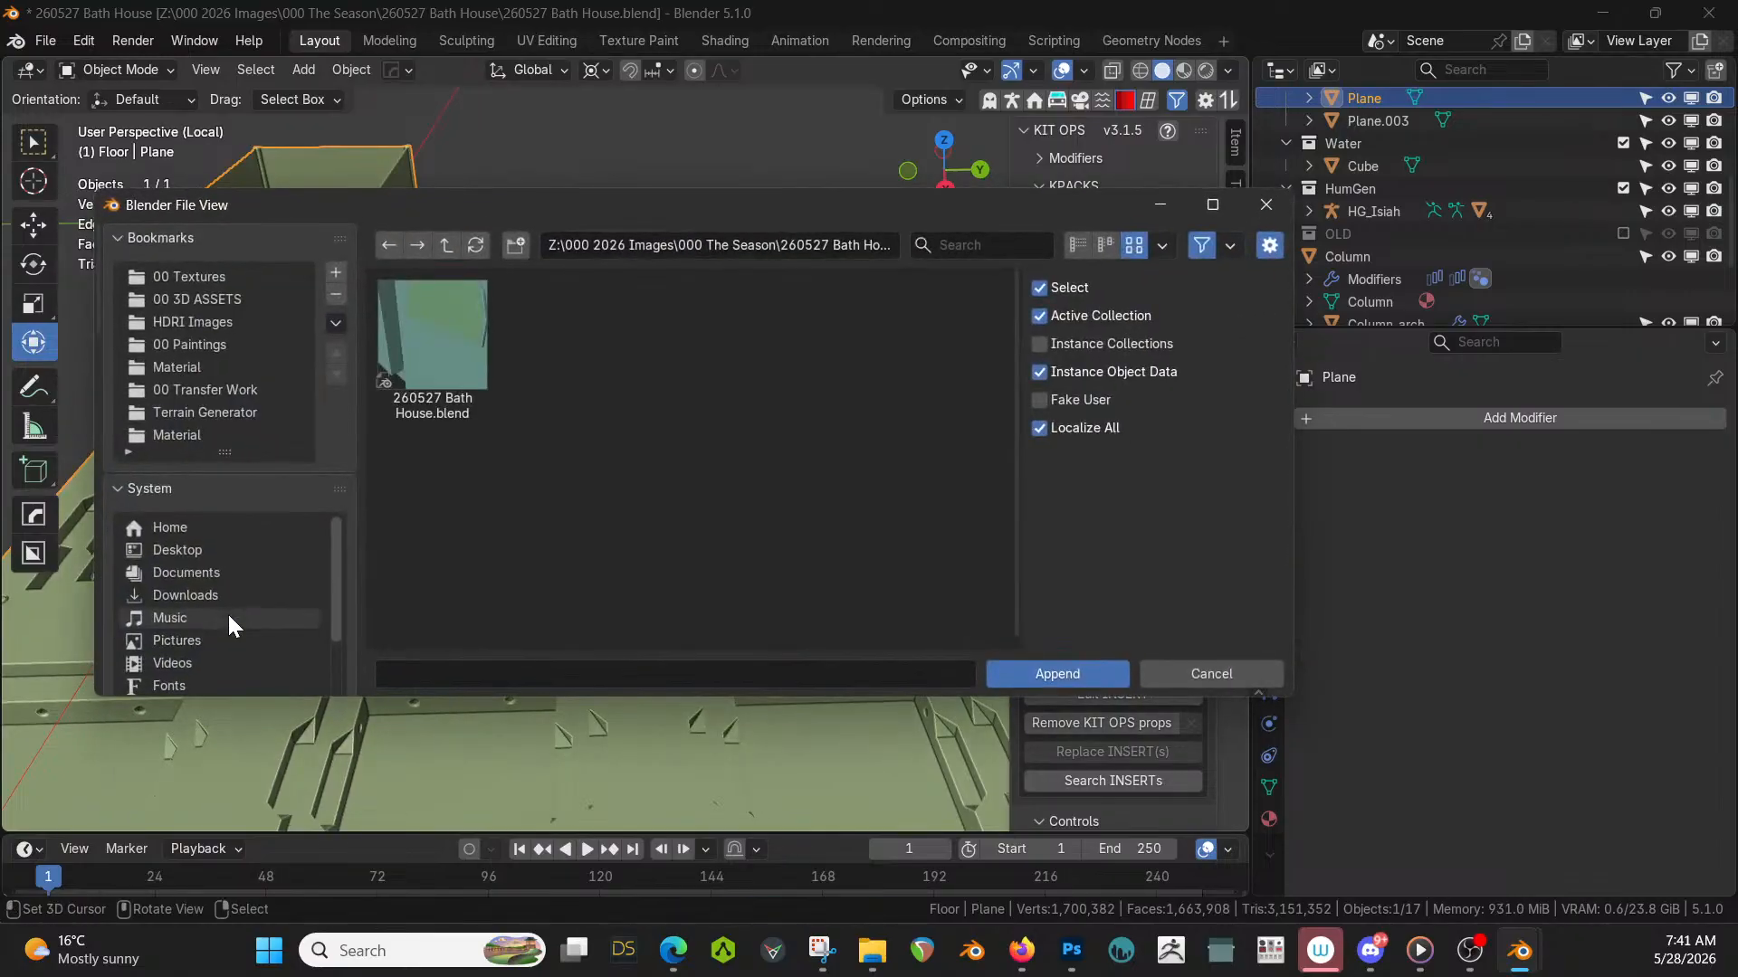
{"action": "left_click", "coordinate": [444, 245]}
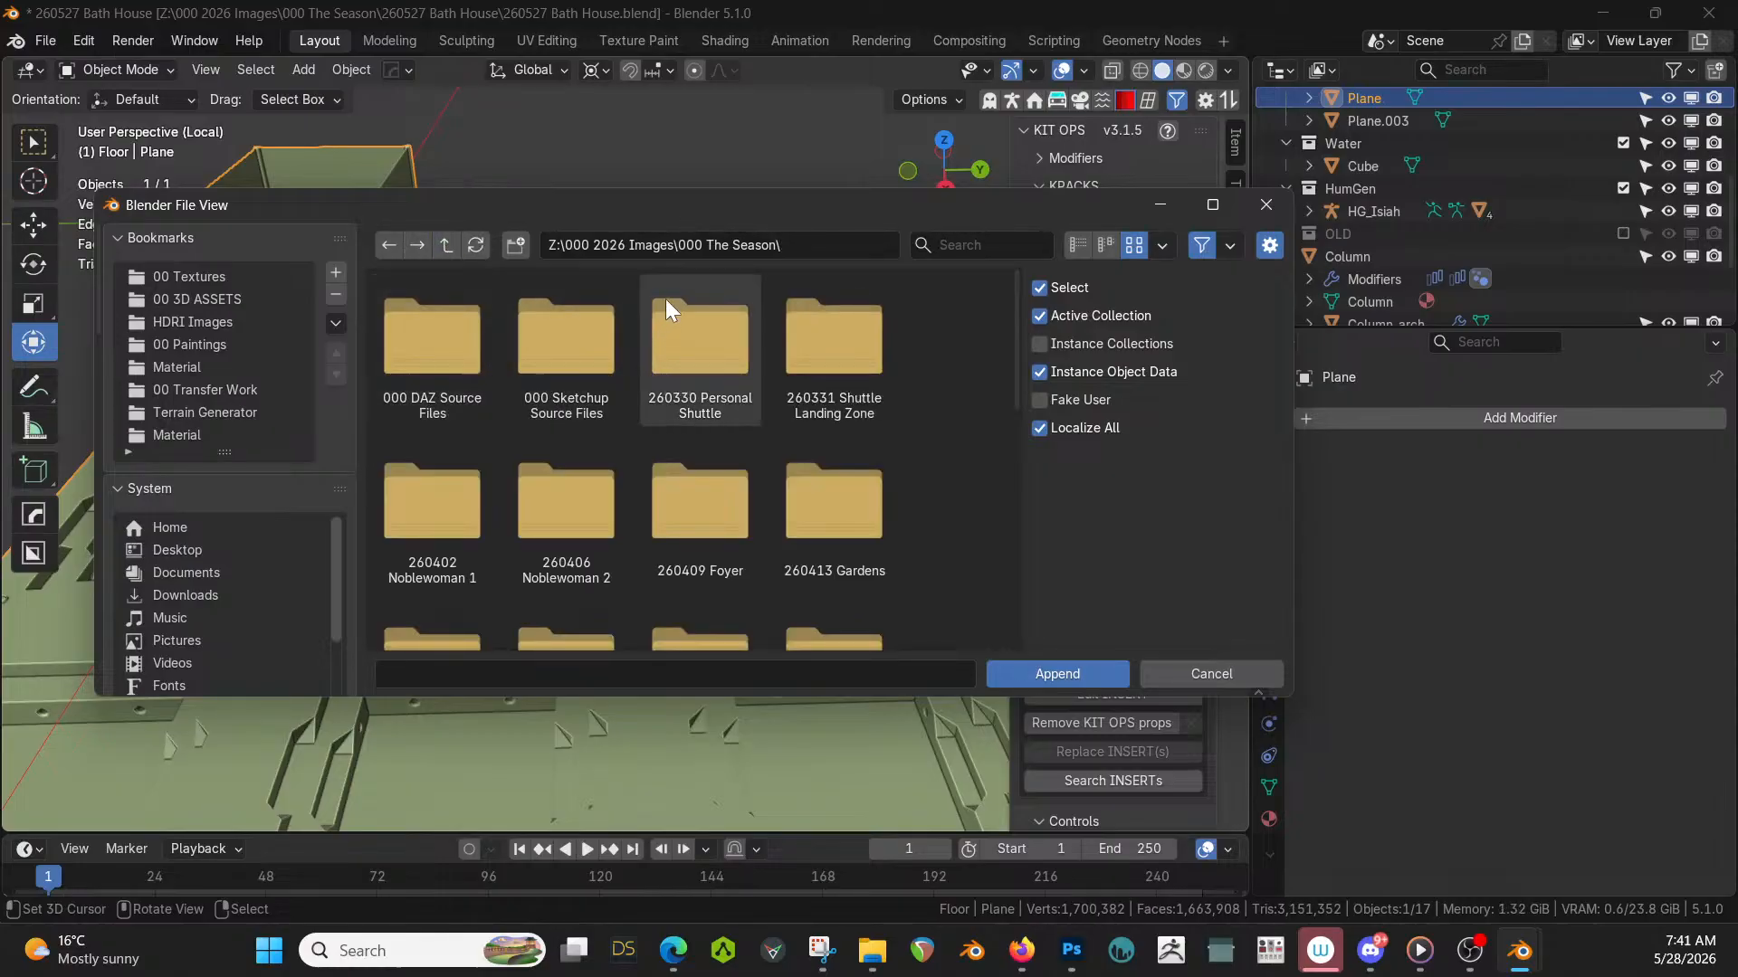
{"action": "left_click", "coordinate": [1077, 244]}
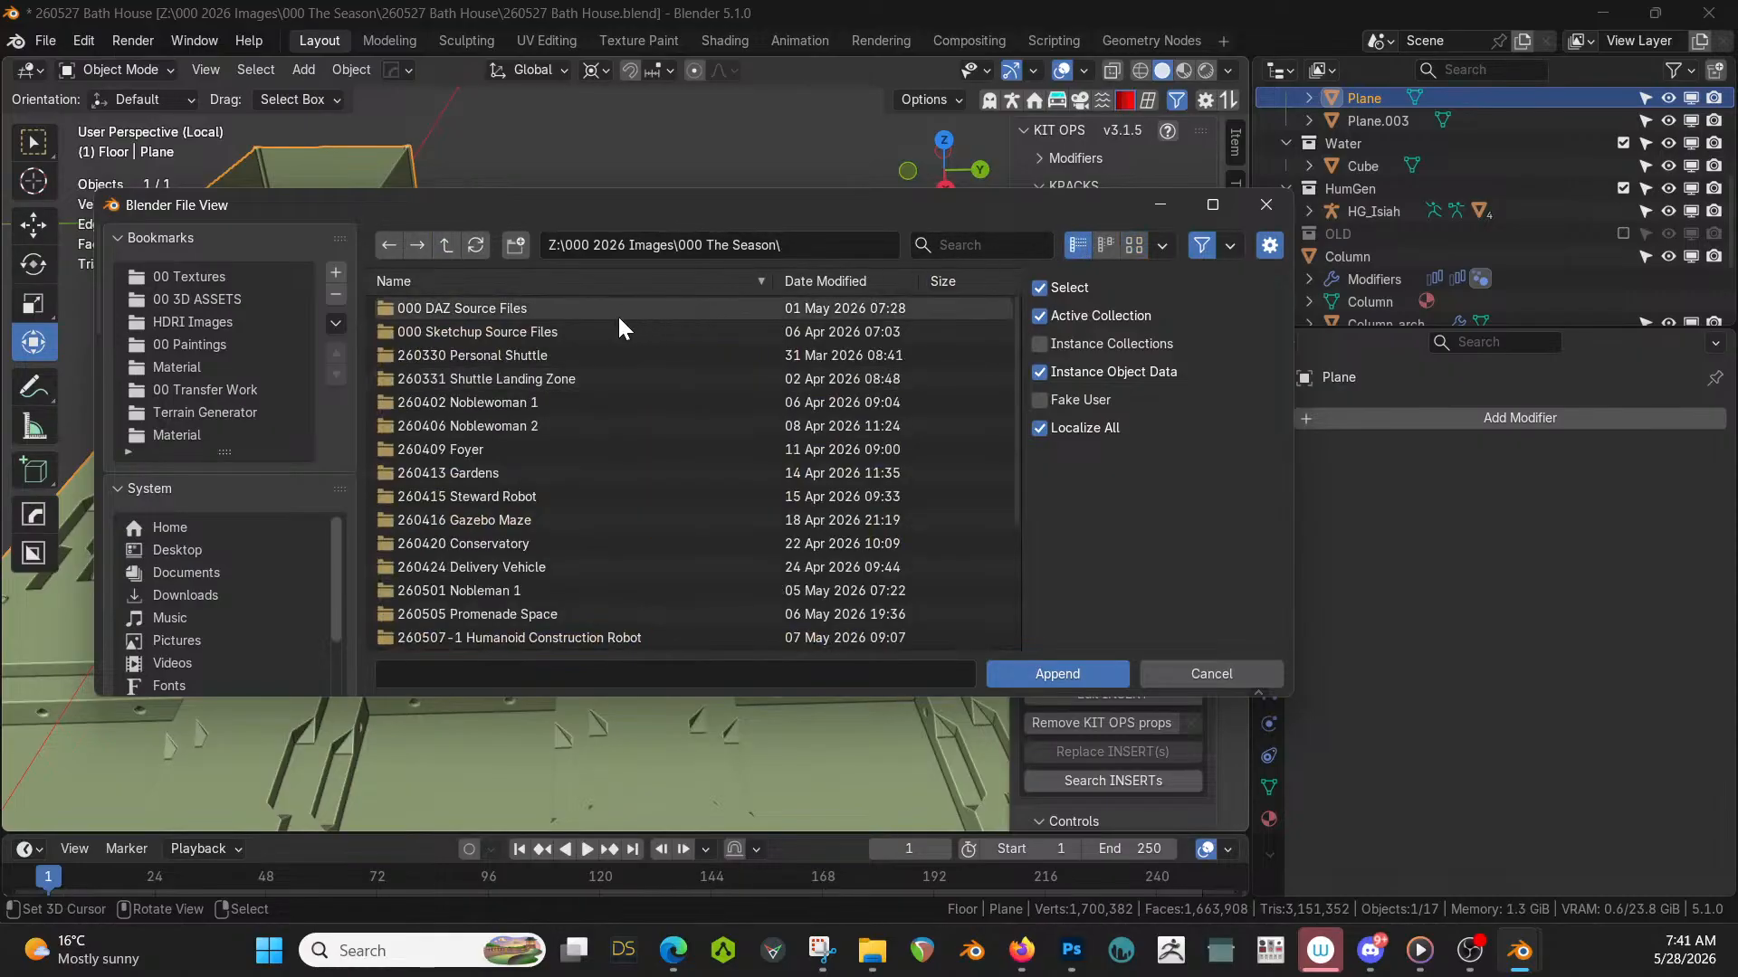
{"action": "left_click", "coordinate": [633, 282]}
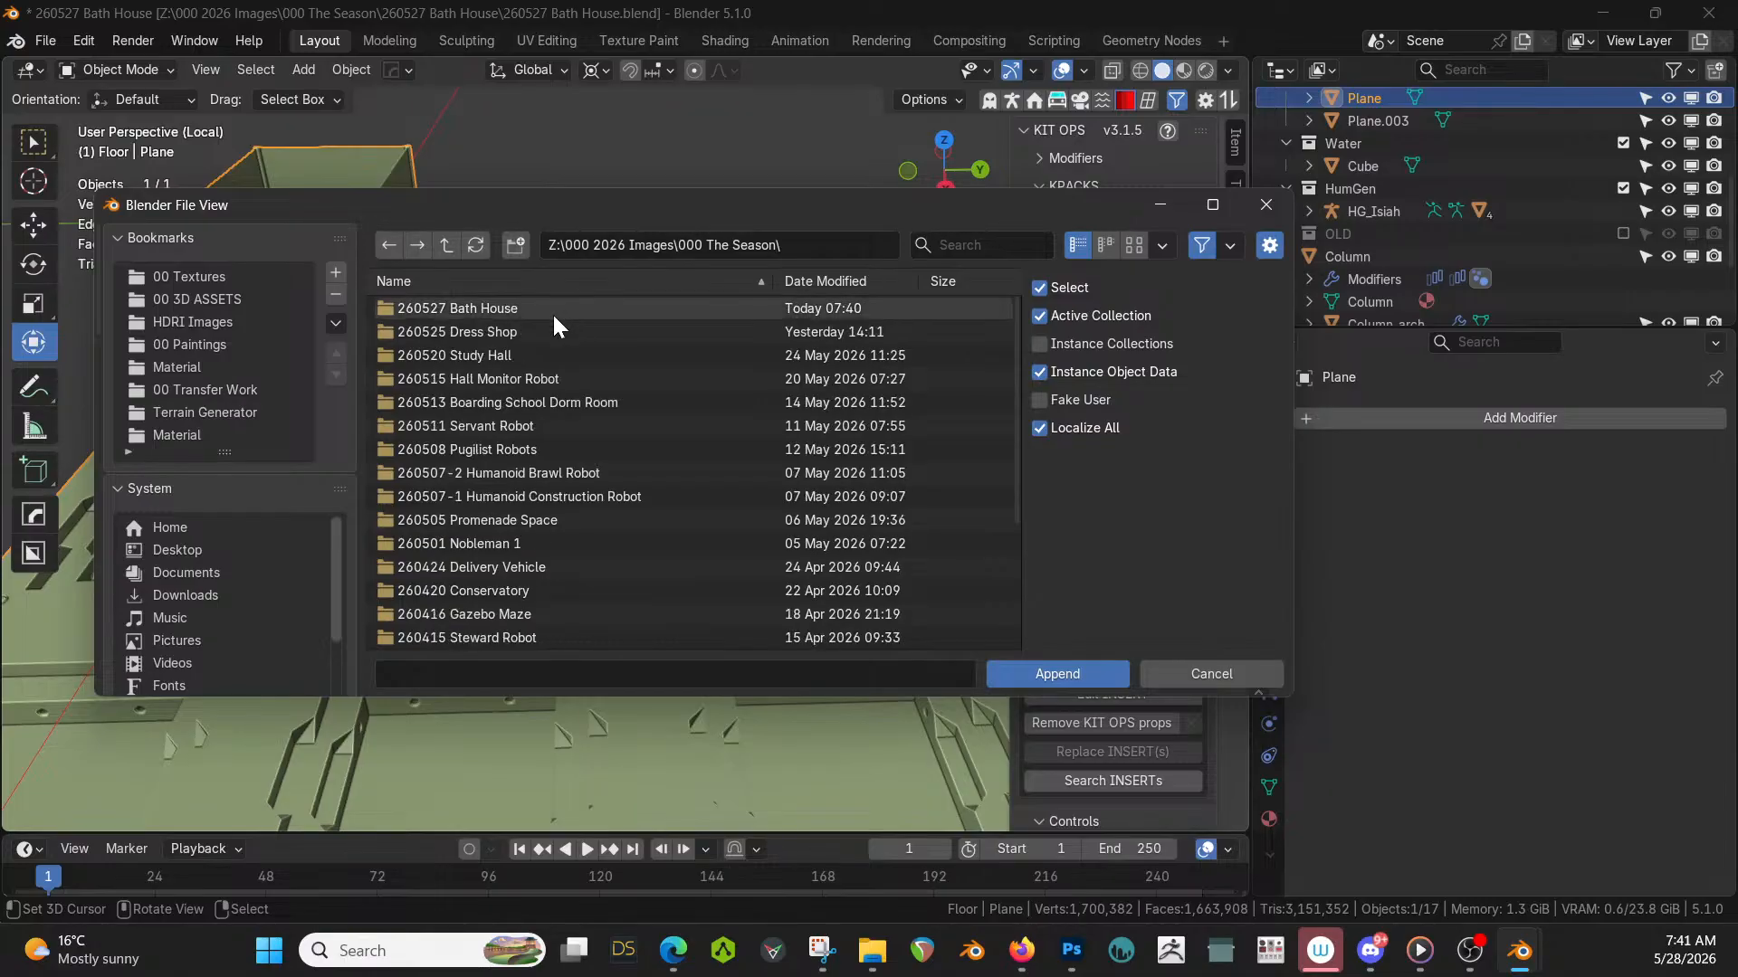
{"action": "double_click", "coordinate": [518, 331]}
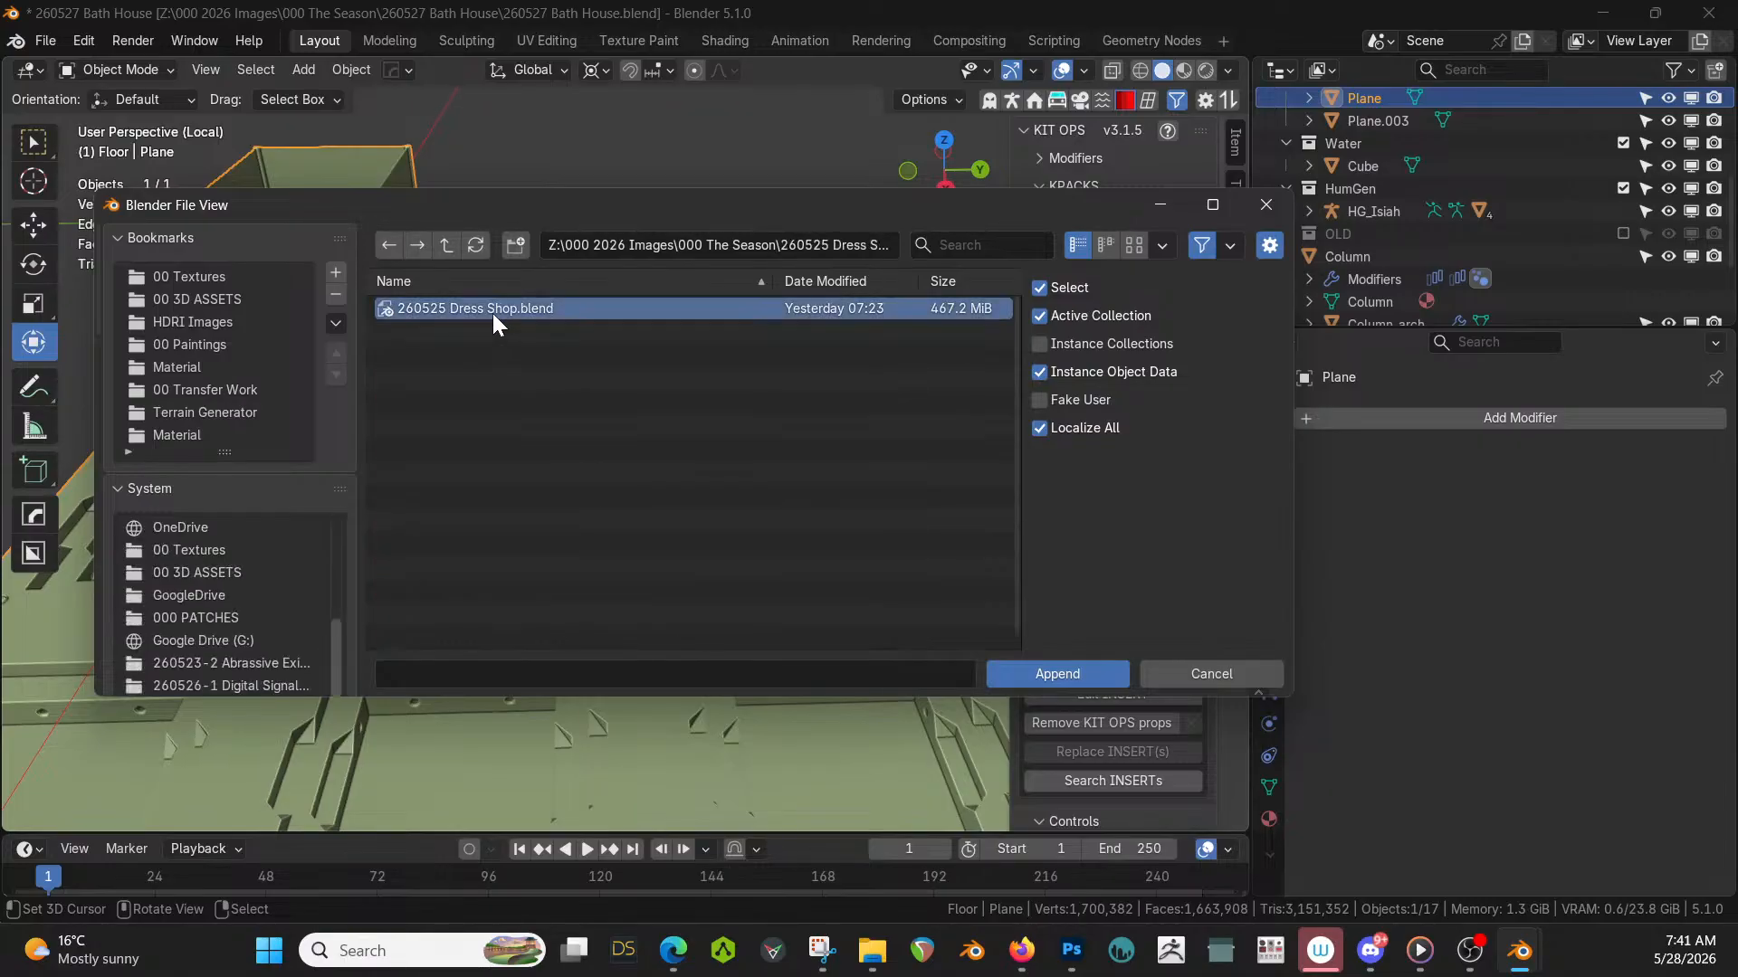
{"action": "double_click", "coordinate": [493, 313]}
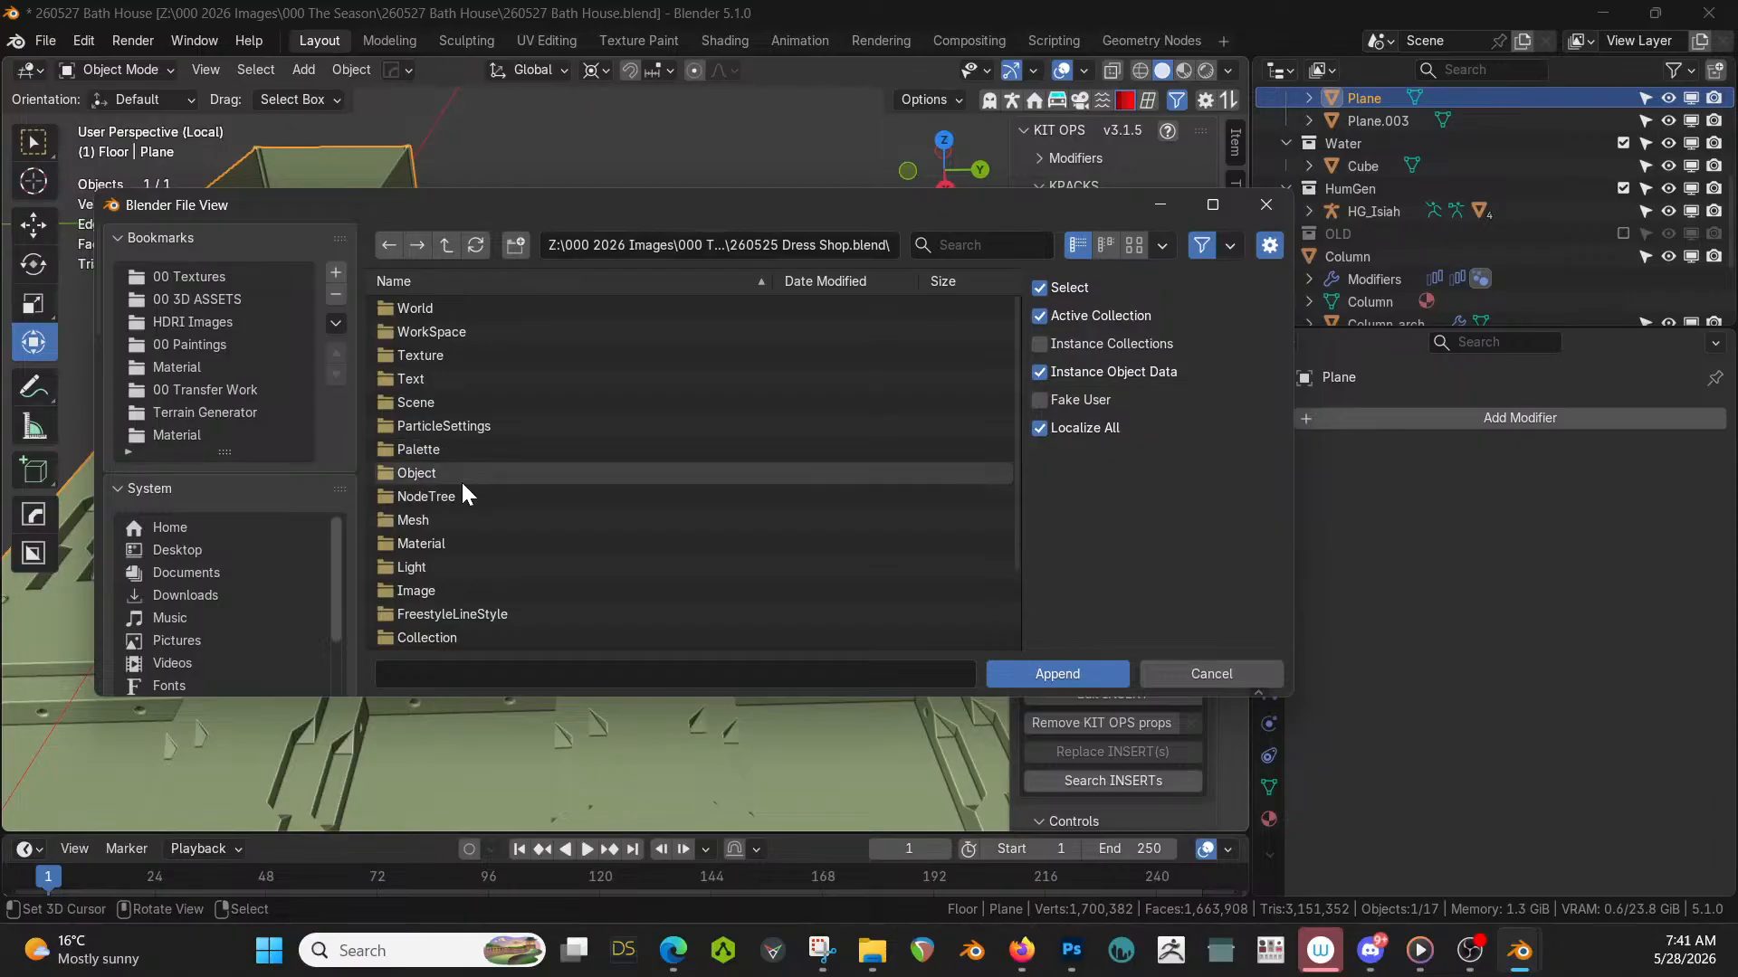
Search the file's materials for "shiel" and append the Glow Shield Large material.
{"action": "double_click", "coordinate": [432, 541]}
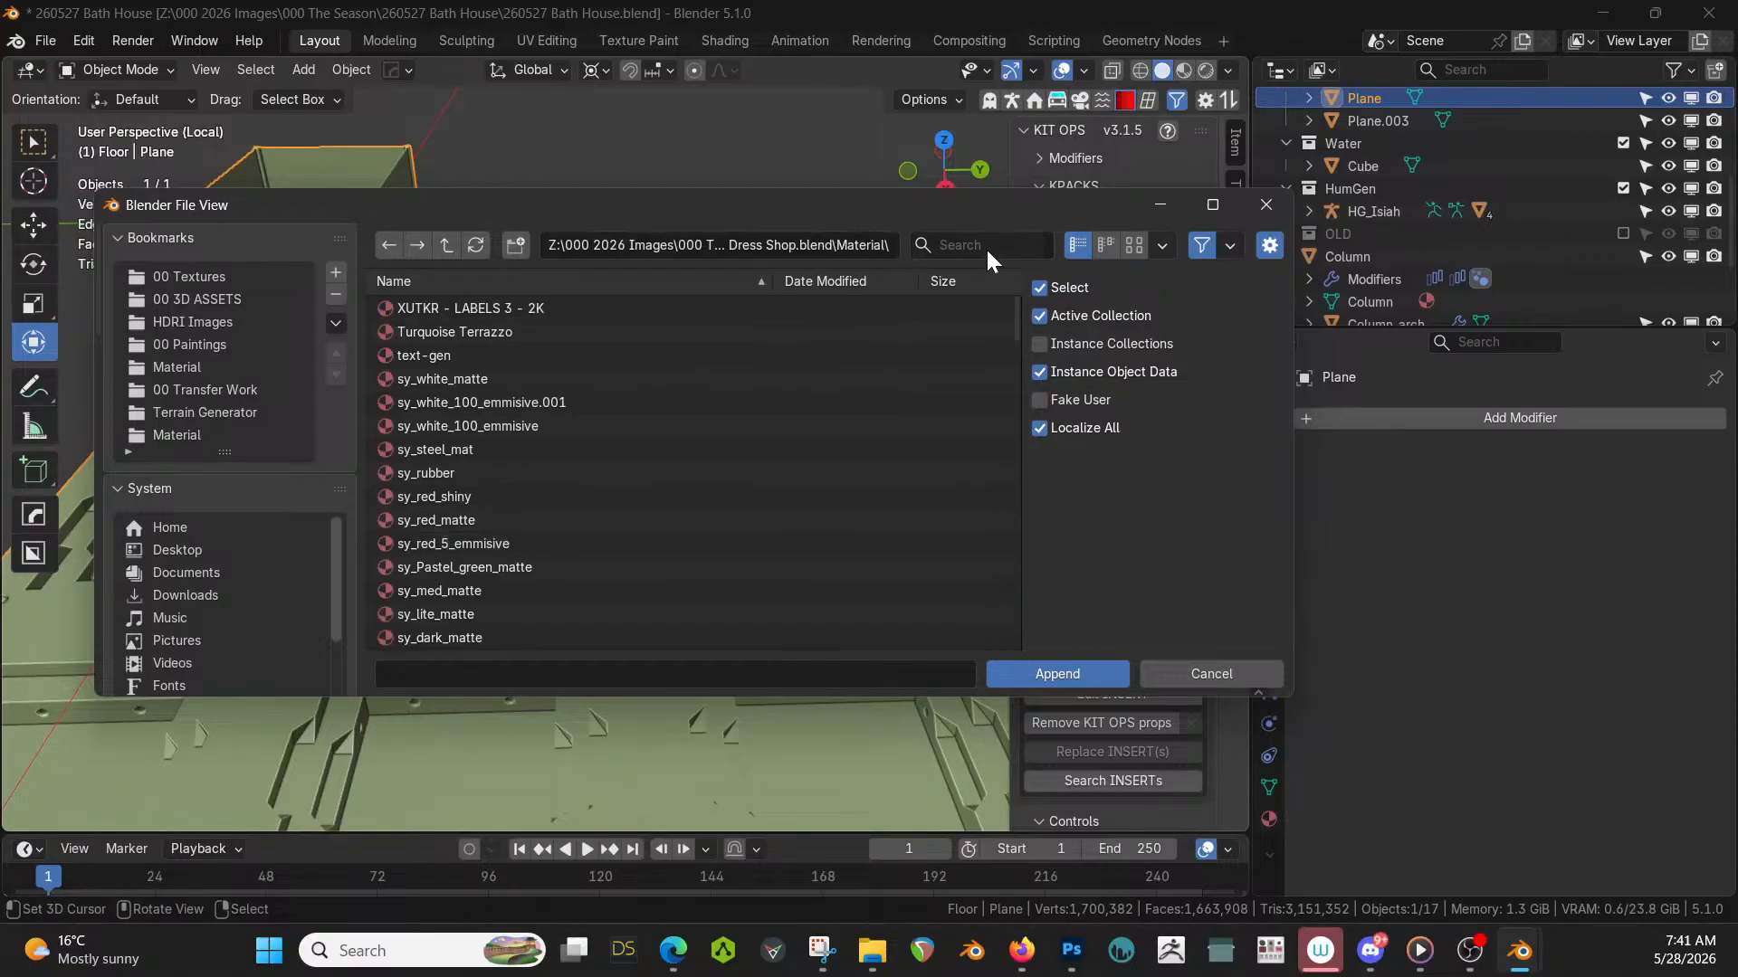
{"action": "type", "text": "sh"}
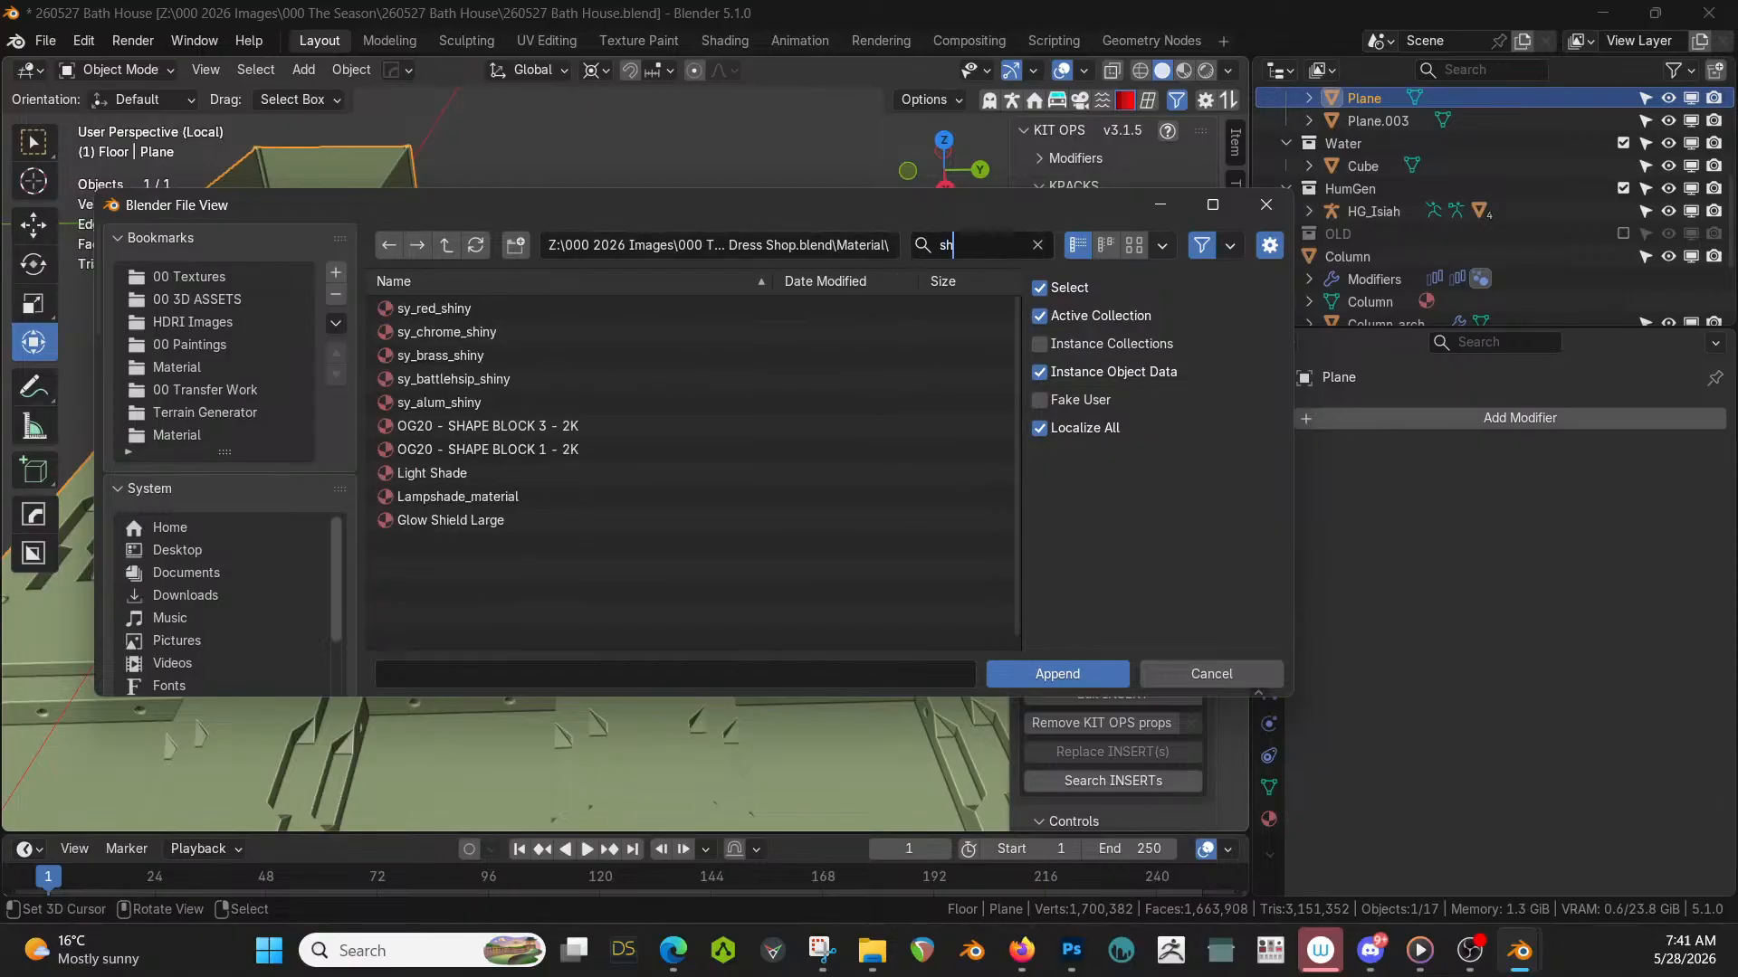
{"action": "type", "text": "i"}
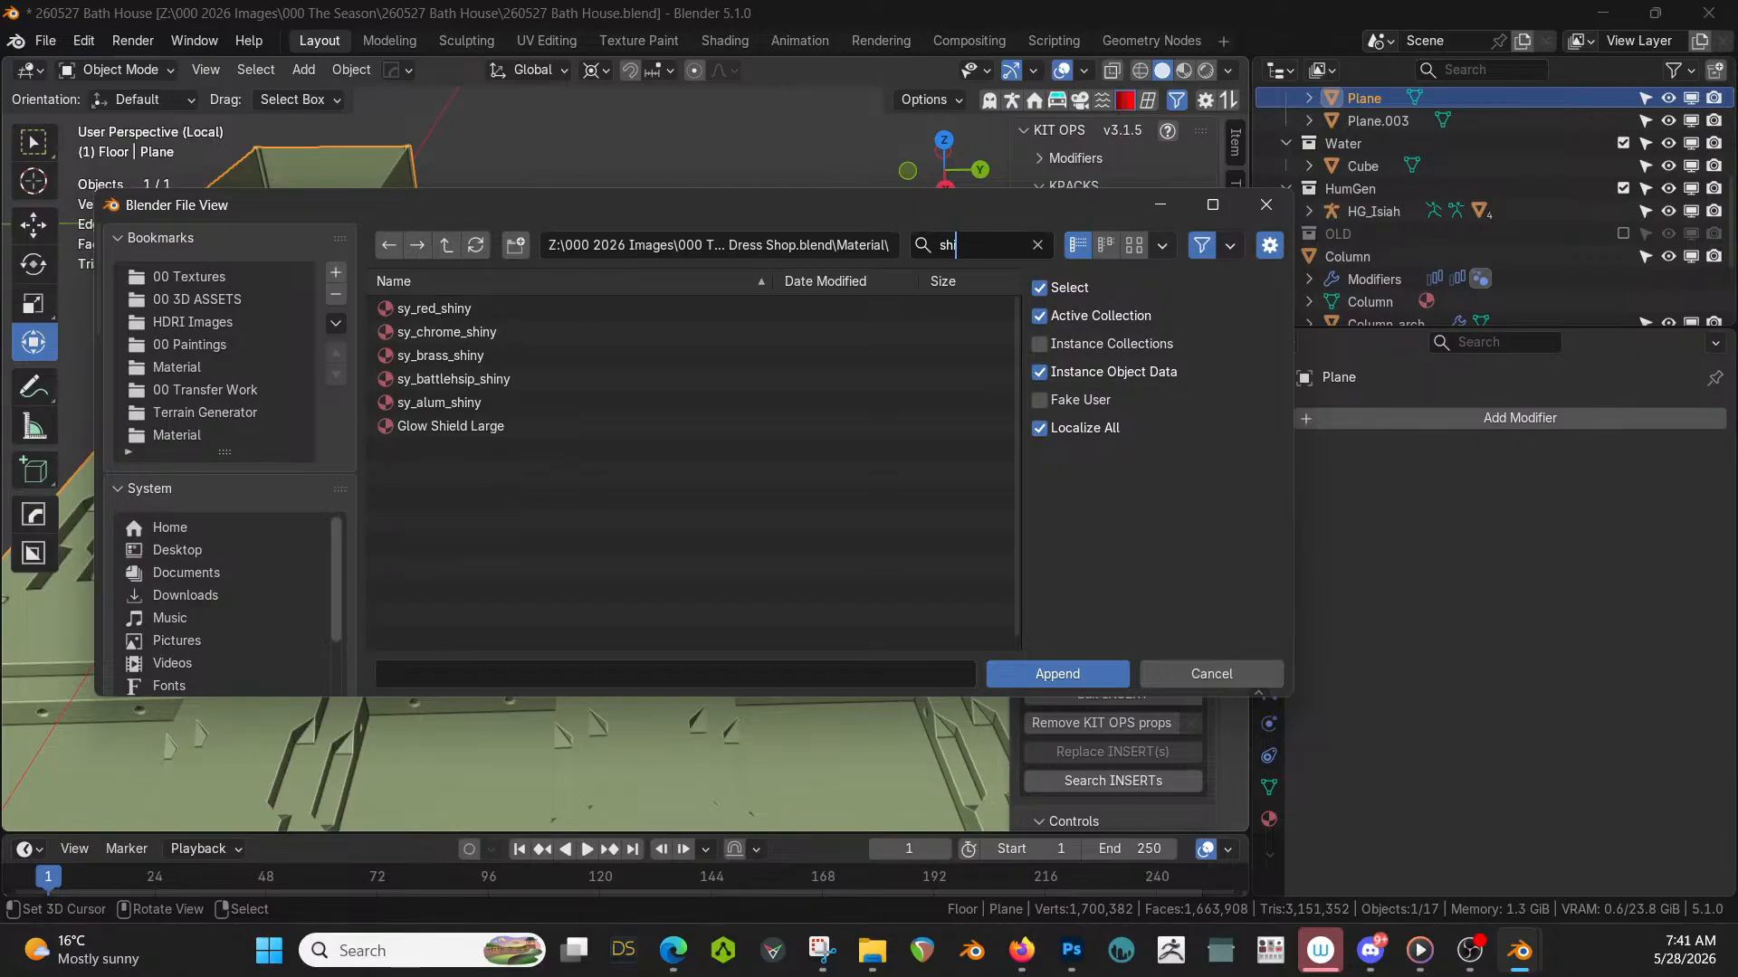
{"action": "type", "text": "el"}
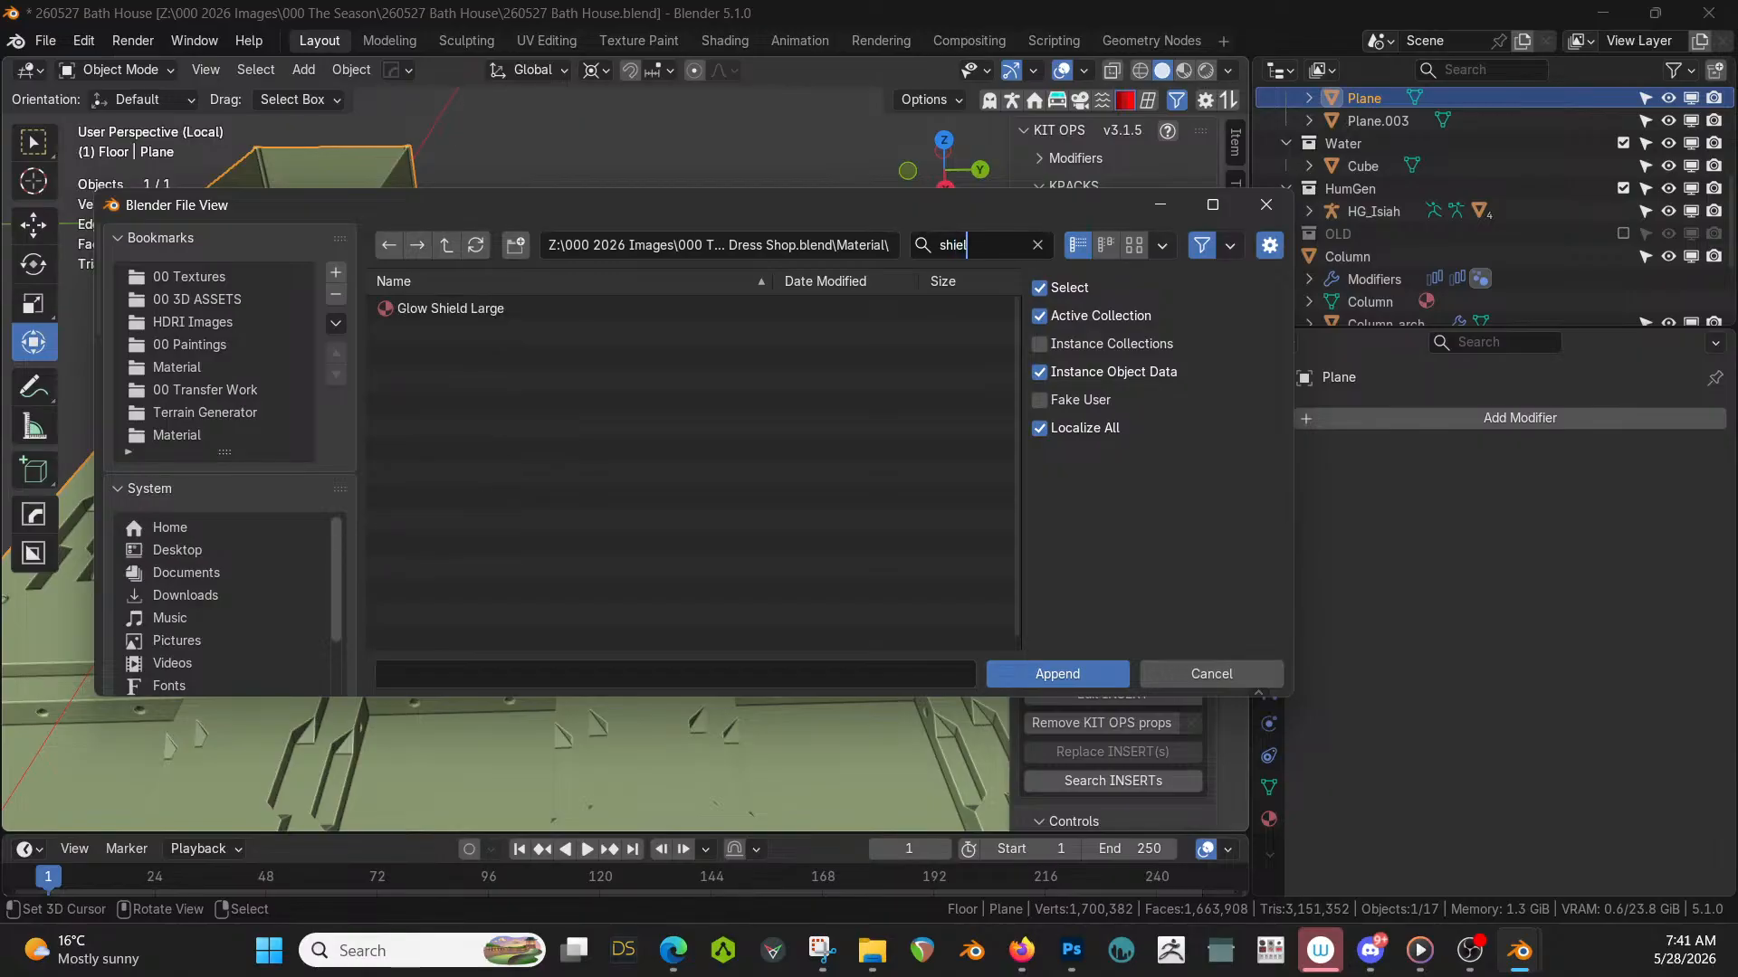
{"action": "double_click", "coordinate": [465, 310]}
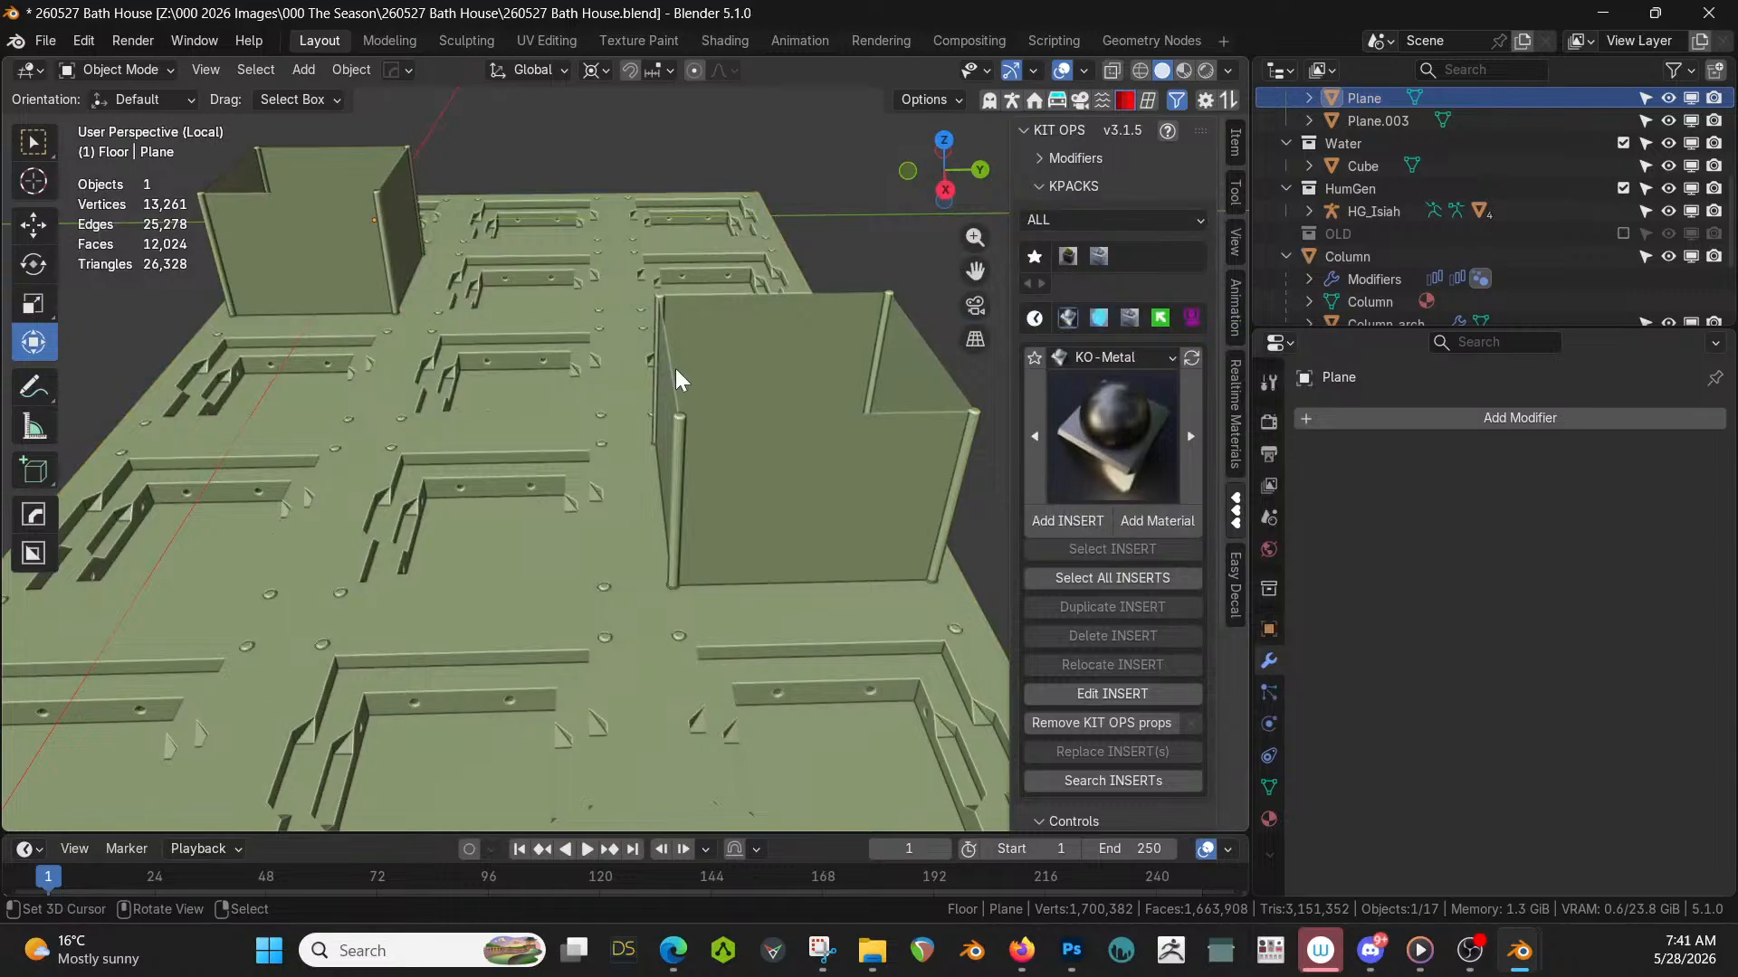
Select the four upright panels of the second enclosure as faces in Edit Mode.
{"action": "middle_click_drag", "start_coordinate": [677, 367], "coordinate": [729, 420]}
{"action": "key", "text": "Tab"}
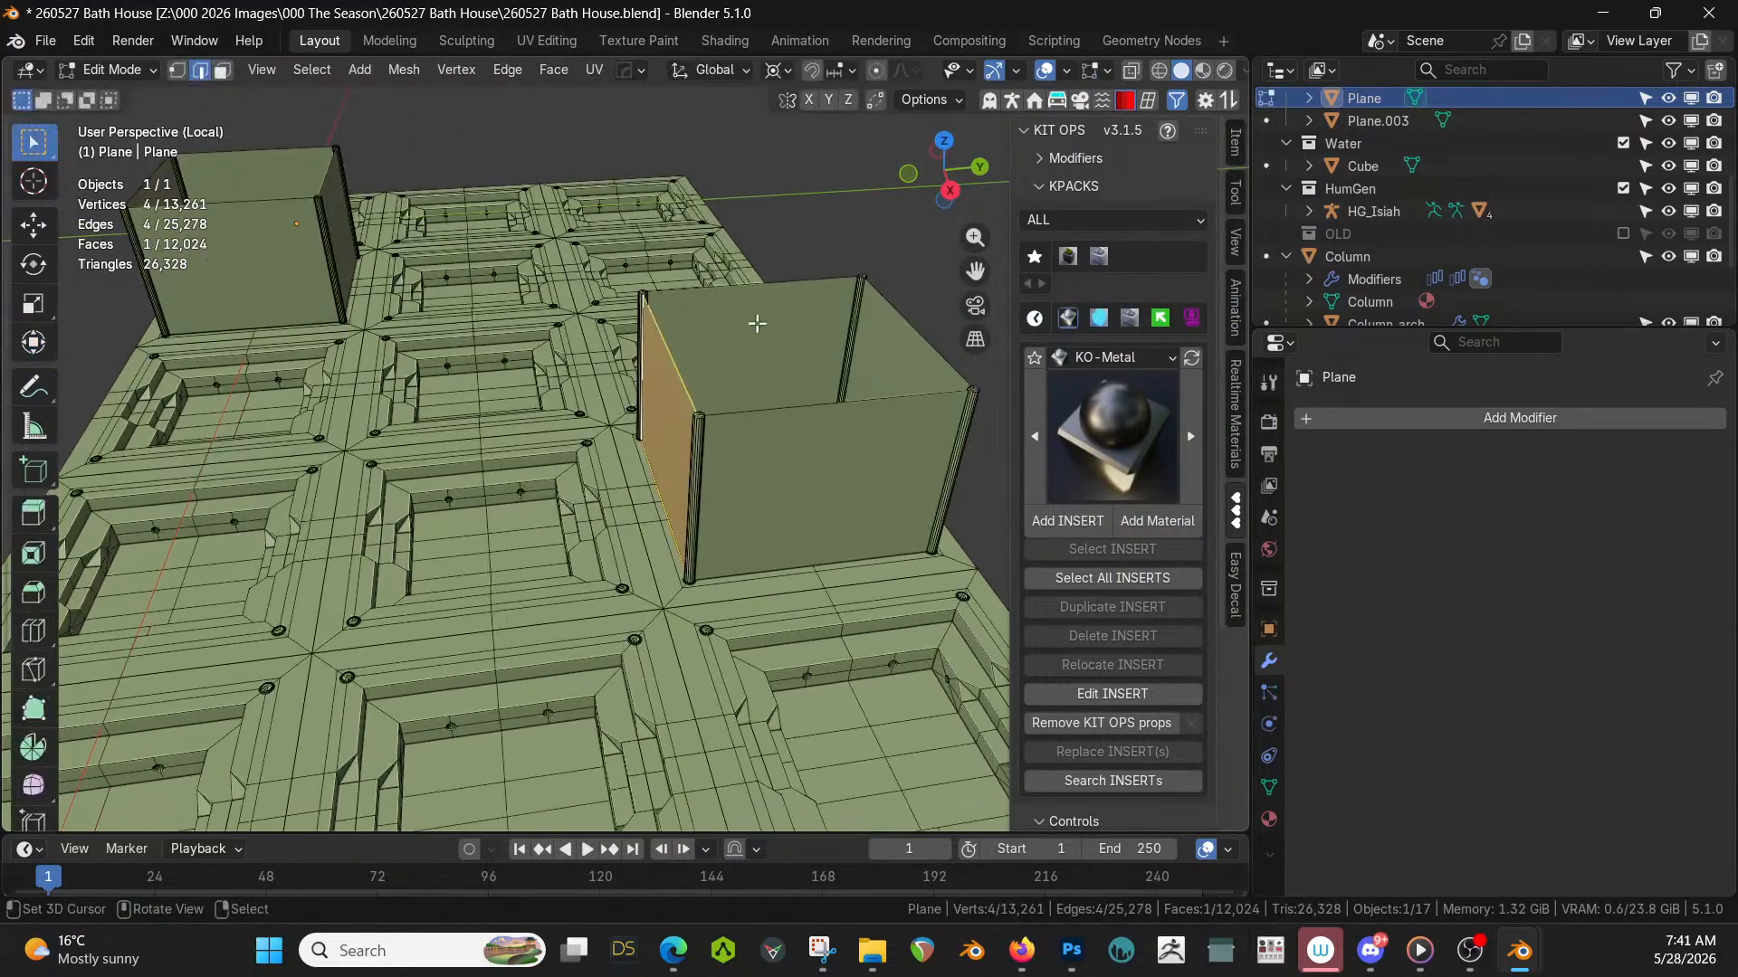
{"action": "key", "text": "3"}
{"action": "left_click", "coordinate": [653, 367]}
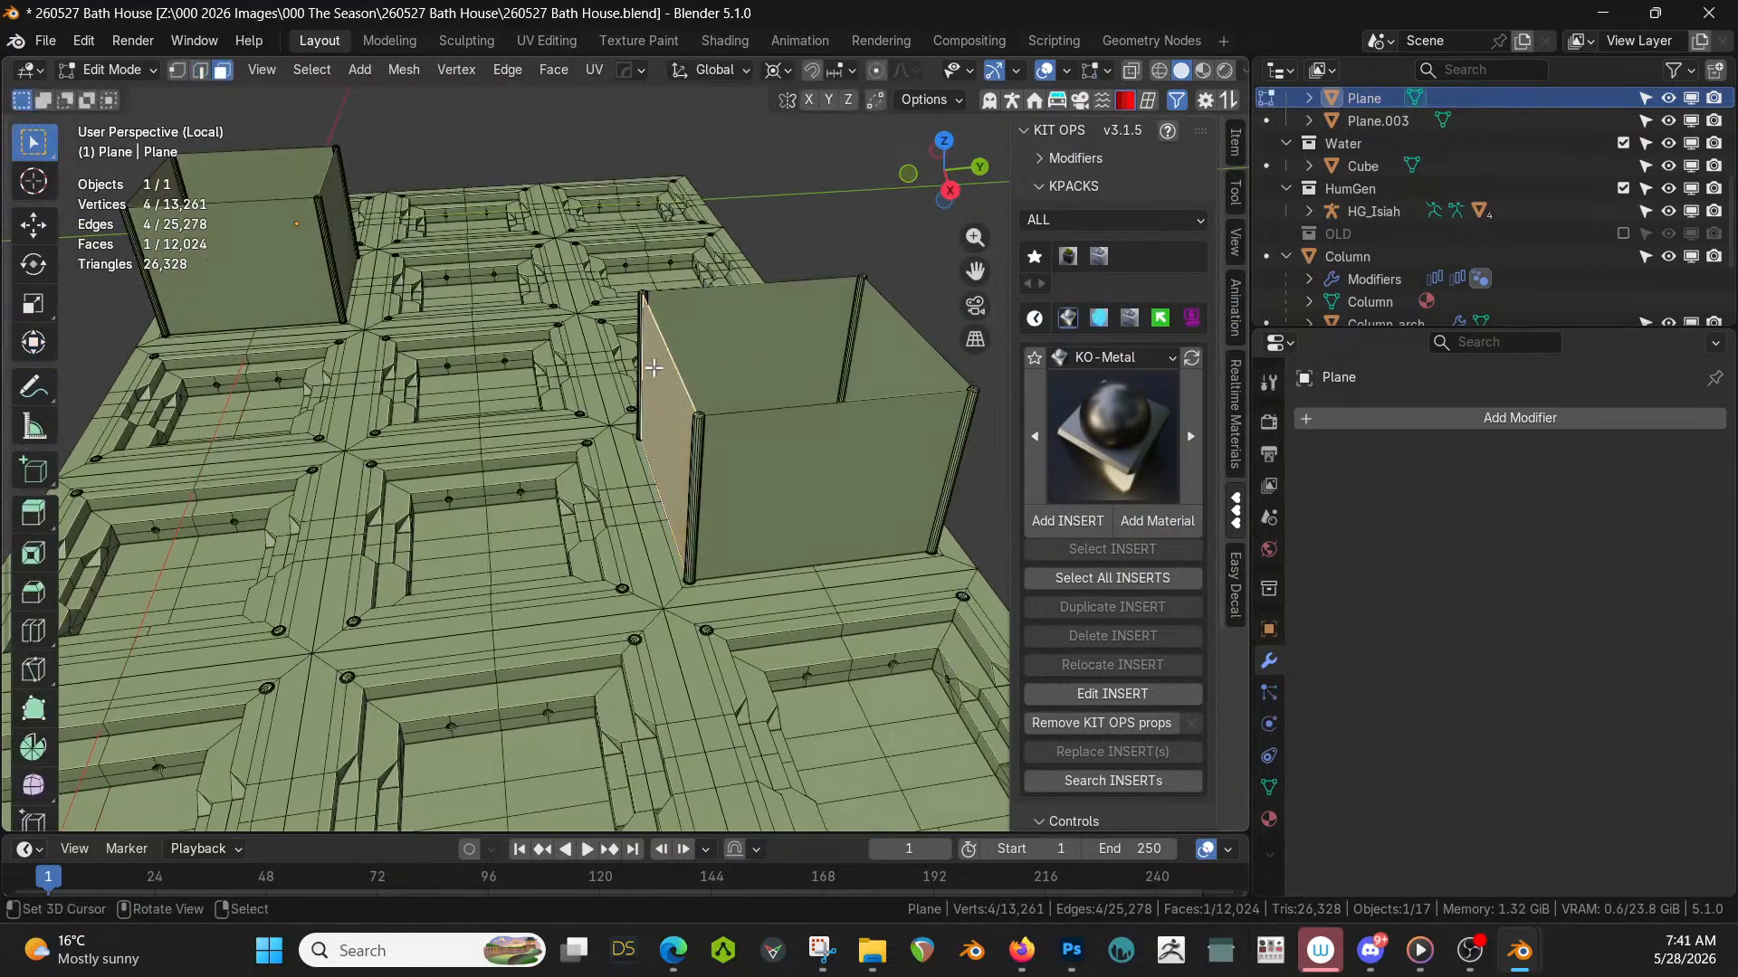
{"action": "right_click", "coordinate": [775, 348], "text": "shift"}
{"action": "right_click", "coordinate": [890, 345], "text": "shift"}
{"action": "right_click", "coordinate": [856, 434], "text": "shift"}
Add the four upright panels of the first enclosure to the face selection.
{"action": "middle_click_drag", "start_coordinate": [590, 378], "coordinate": [843, 560], "text": "shift"}
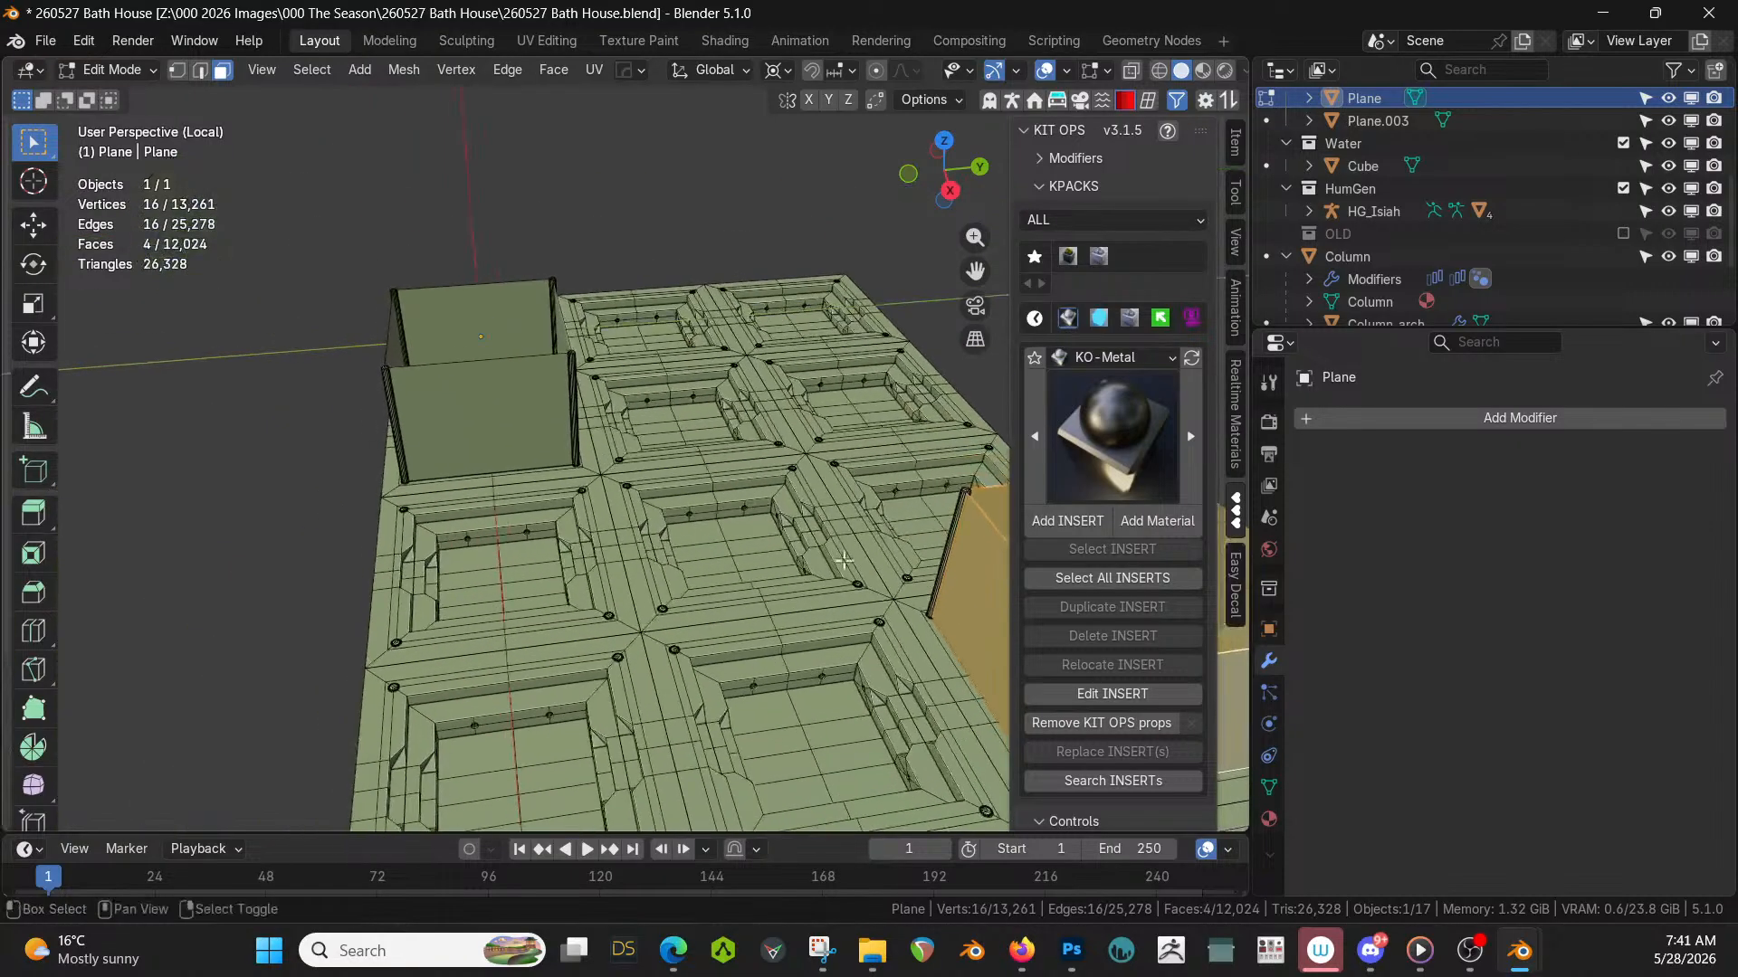
{"action": "left_click", "coordinate": [497, 416], "text": "shift"}
{"action": "right_click", "coordinate": [393, 350], "text": "shift"}
{"action": "right_click", "coordinate": [467, 318], "text": "shift"}
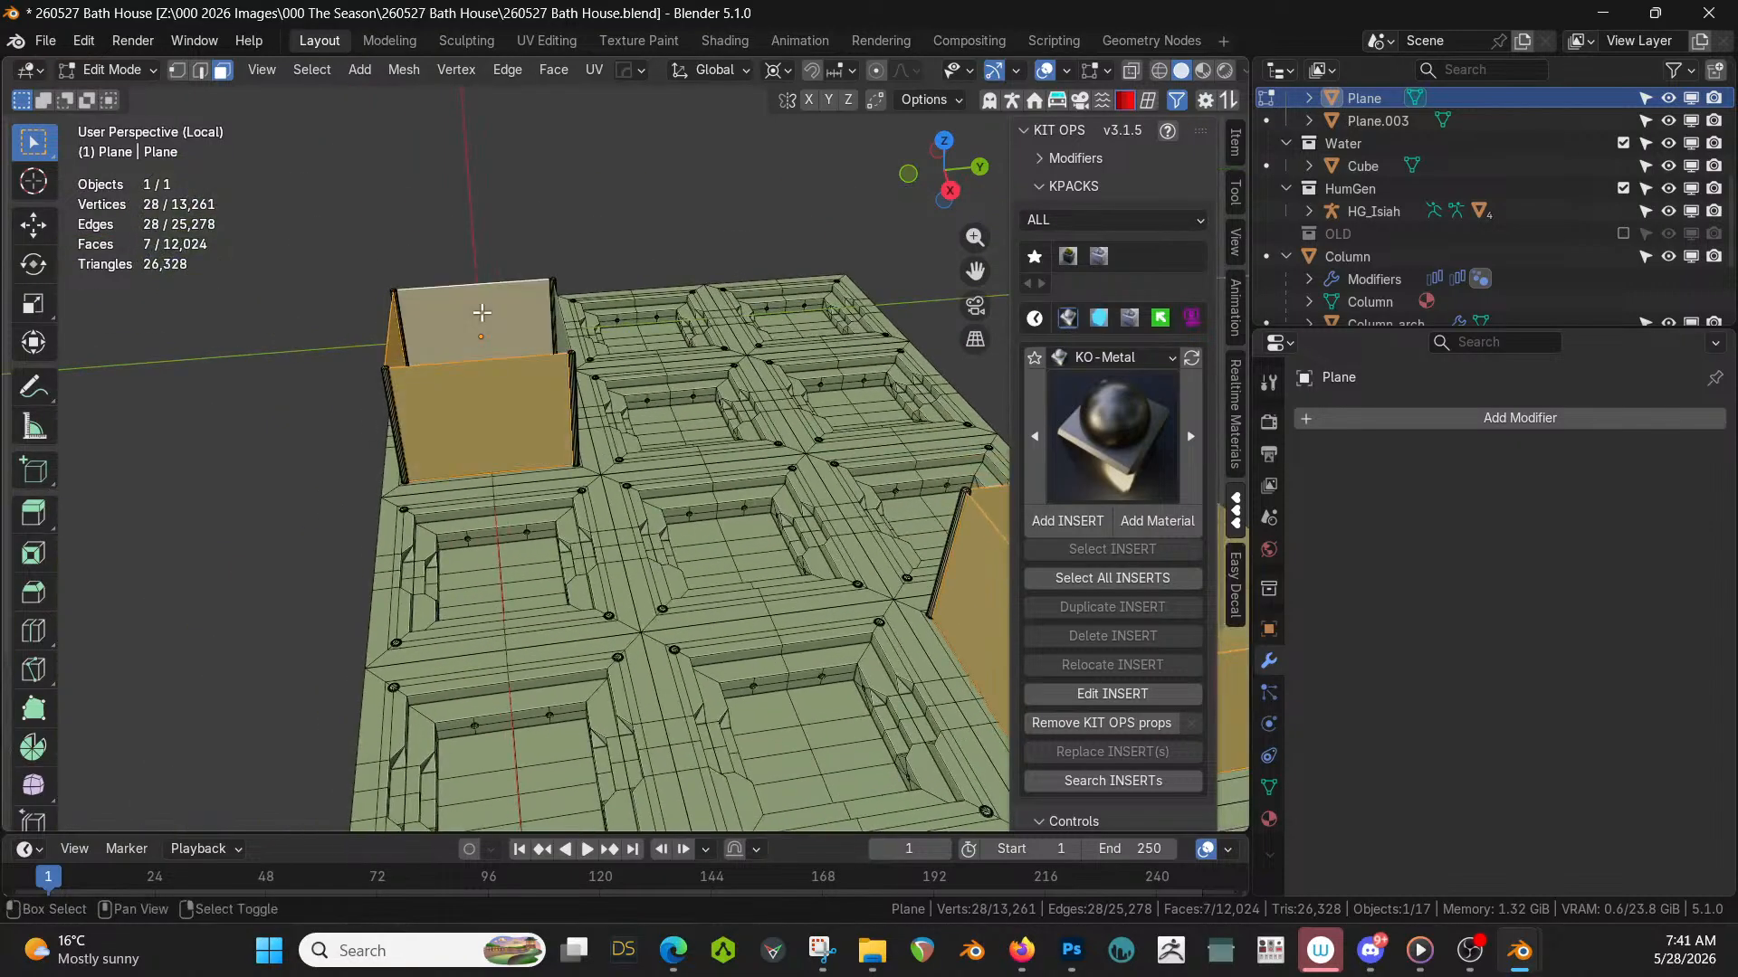
{"action": "middle_click_drag", "start_coordinate": [308, 354], "coordinate": [584, 387]}
{"action": "right_click", "coordinate": [380, 348], "text": "shift"}
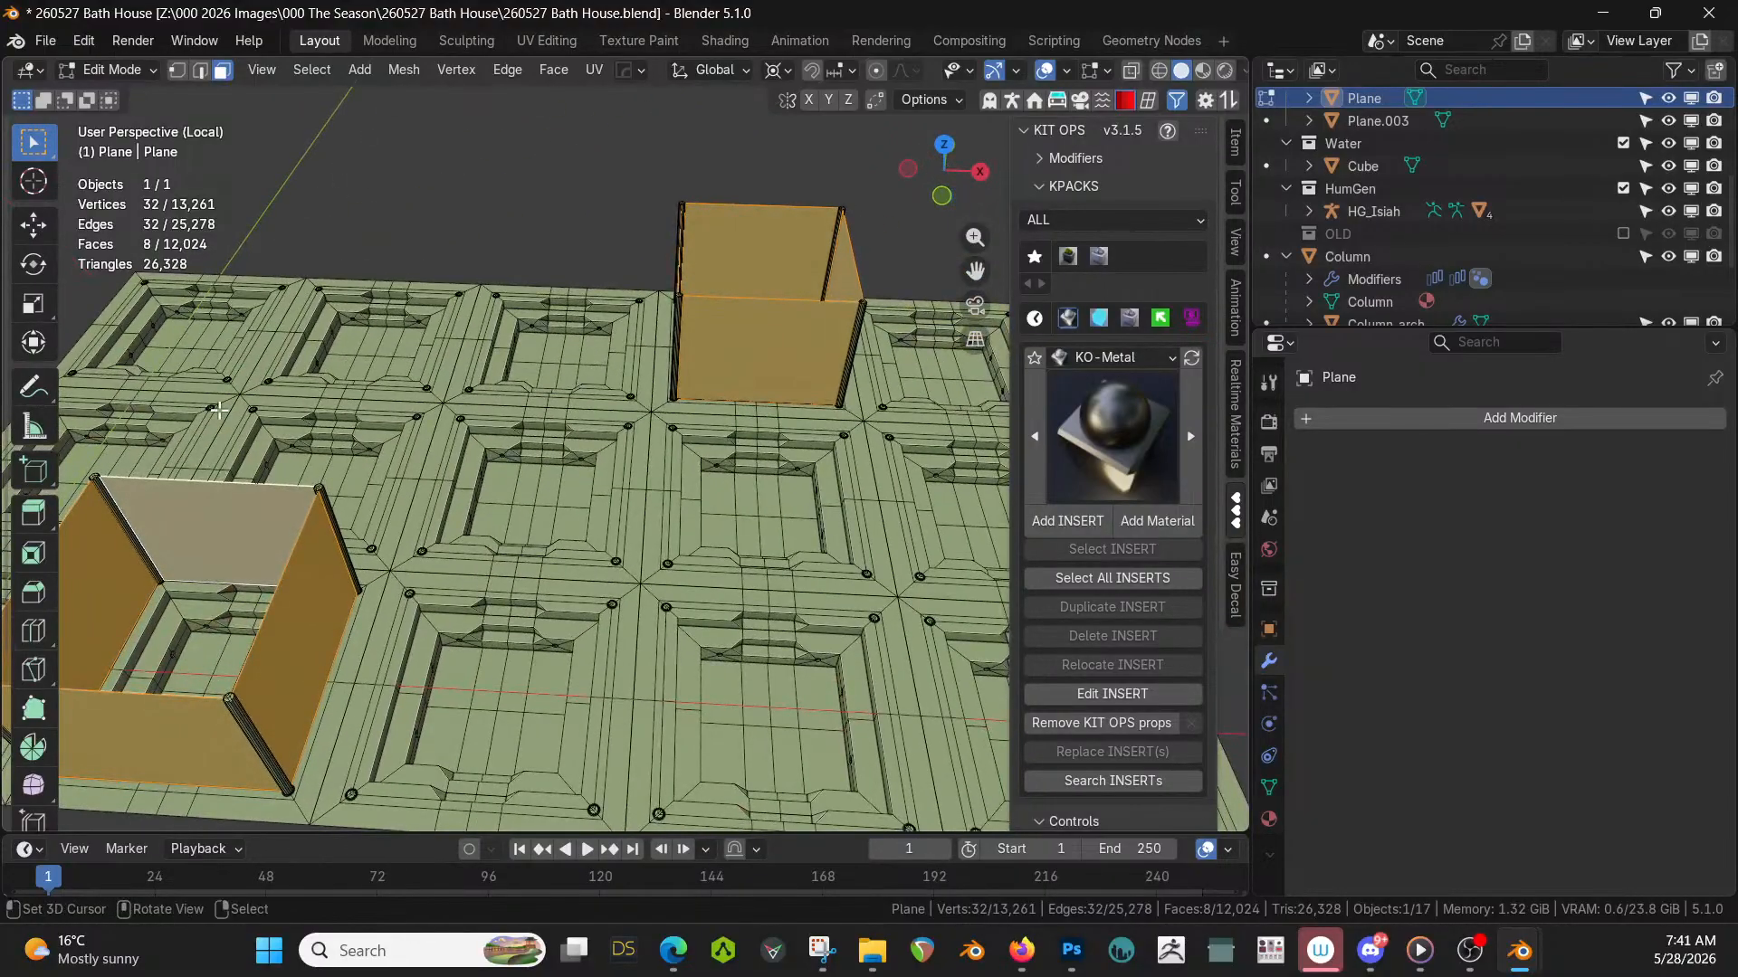
Add a material slot to the floor object, set it to Glow Shield Large and assign it to the eight selected panels.
{"action": "left_click", "coordinate": [1269, 819]}
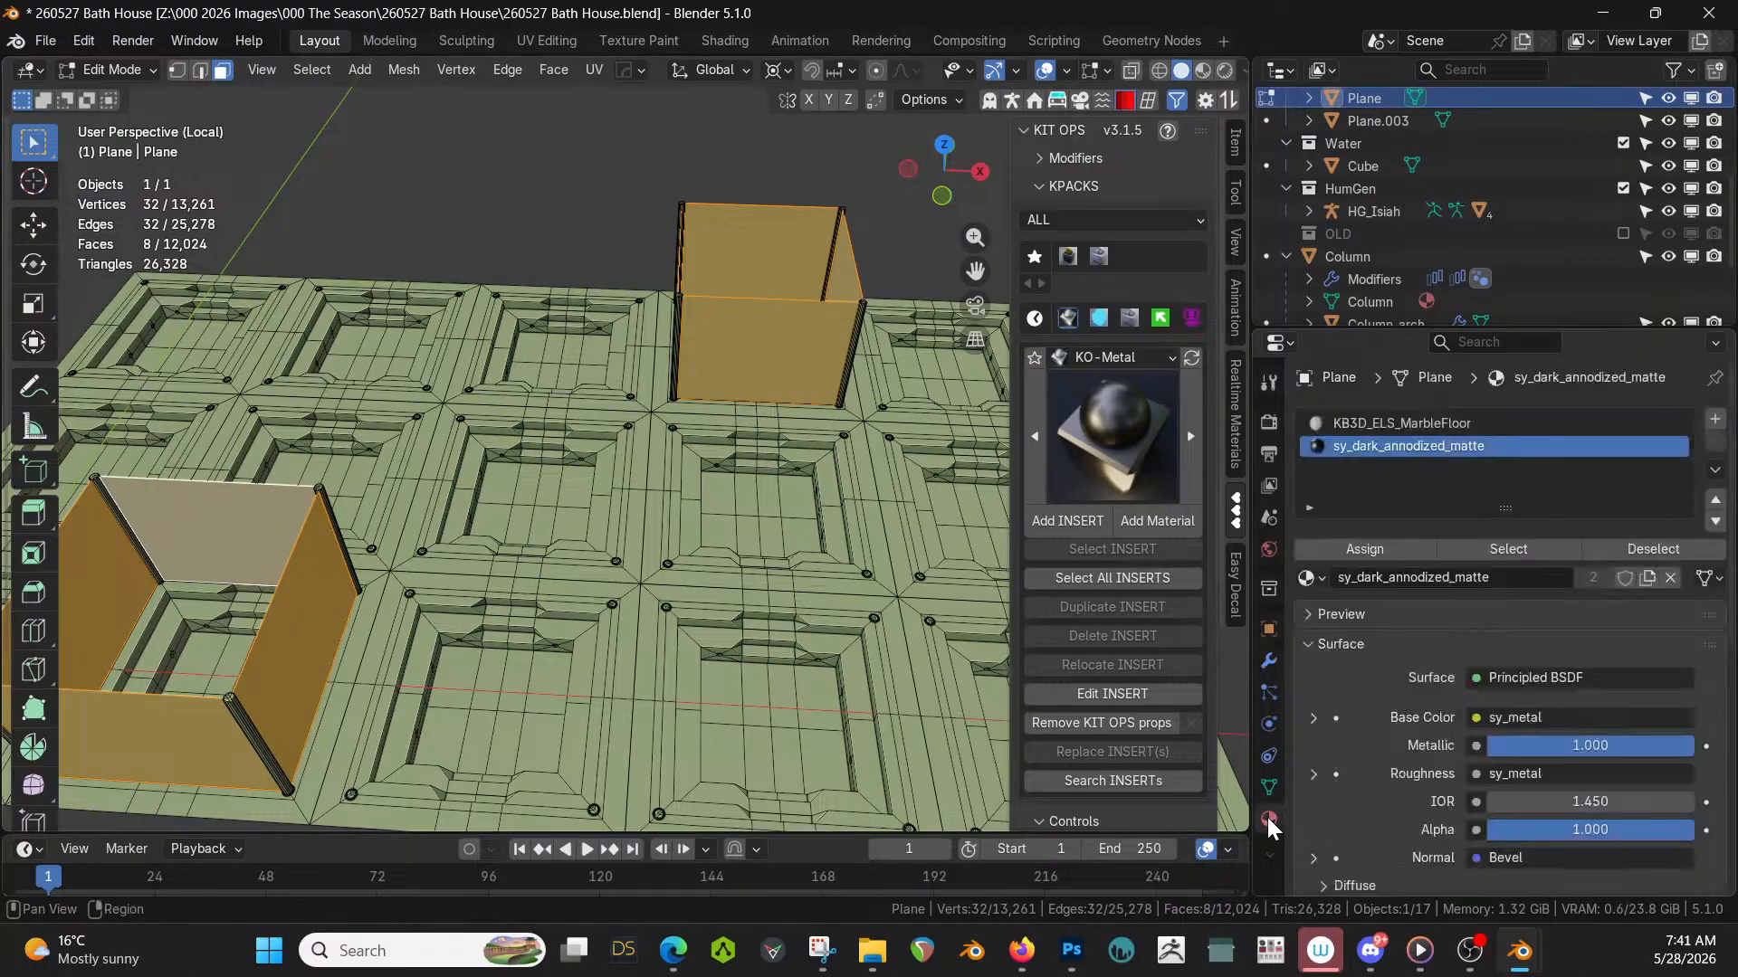
{"action": "left_click", "coordinate": [1714, 419]}
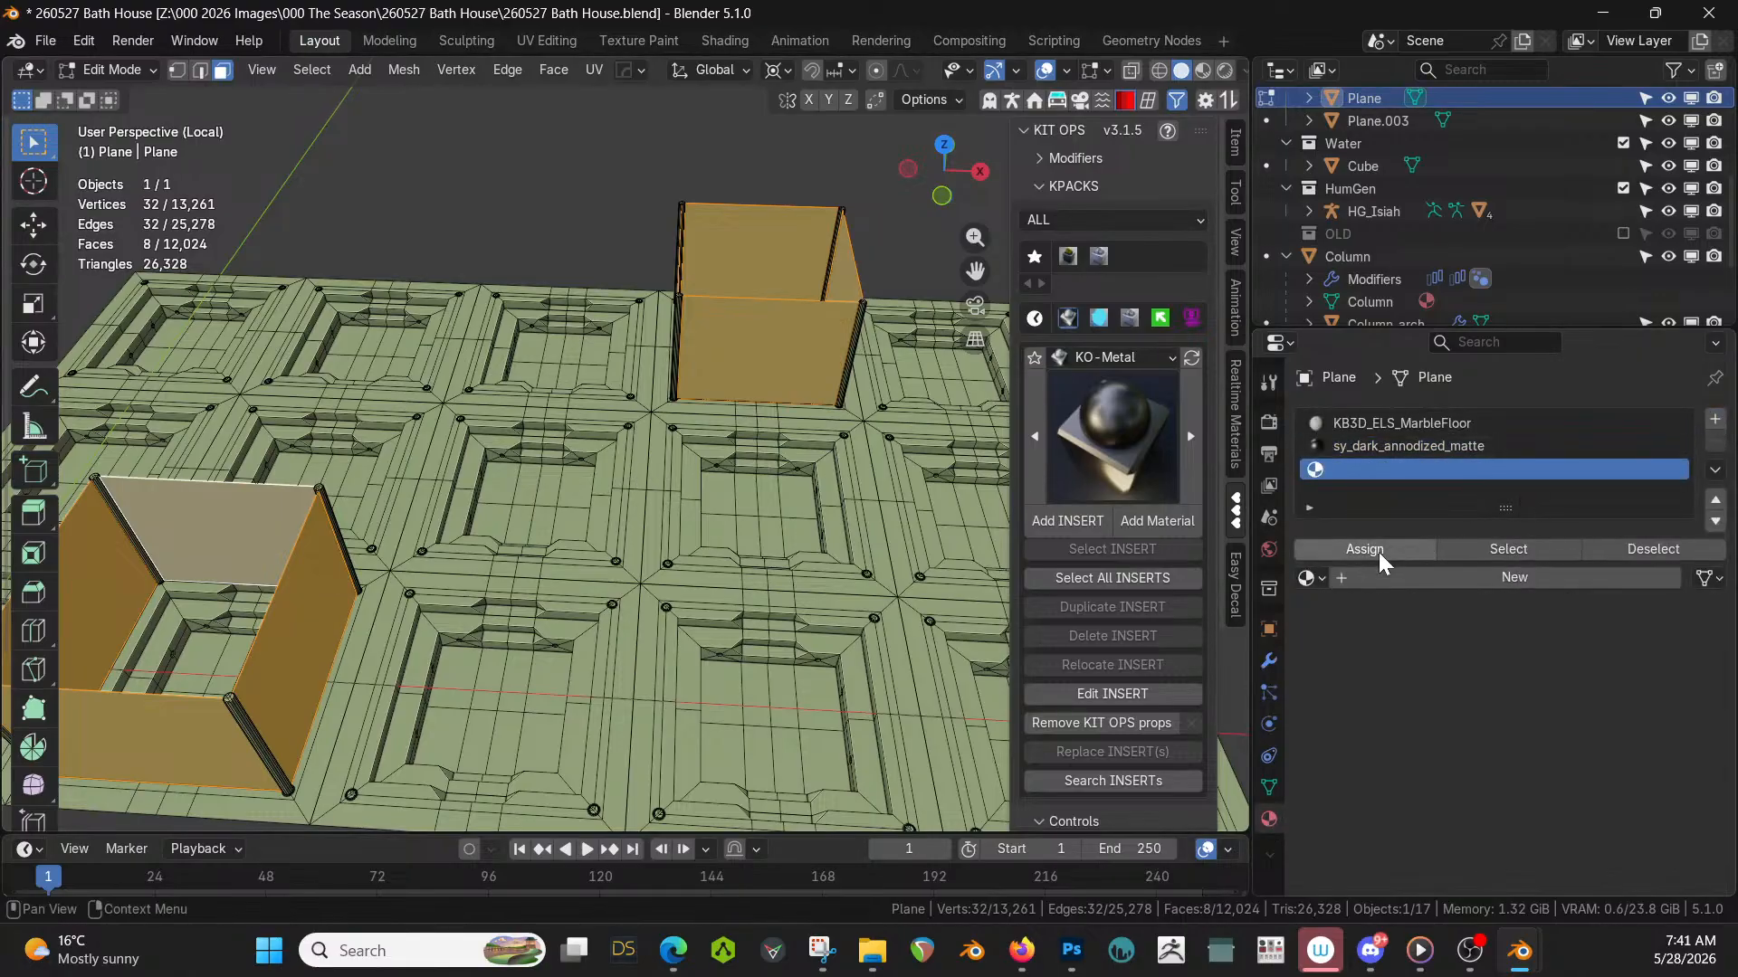
{"action": "left_click", "coordinate": [1308, 577]}
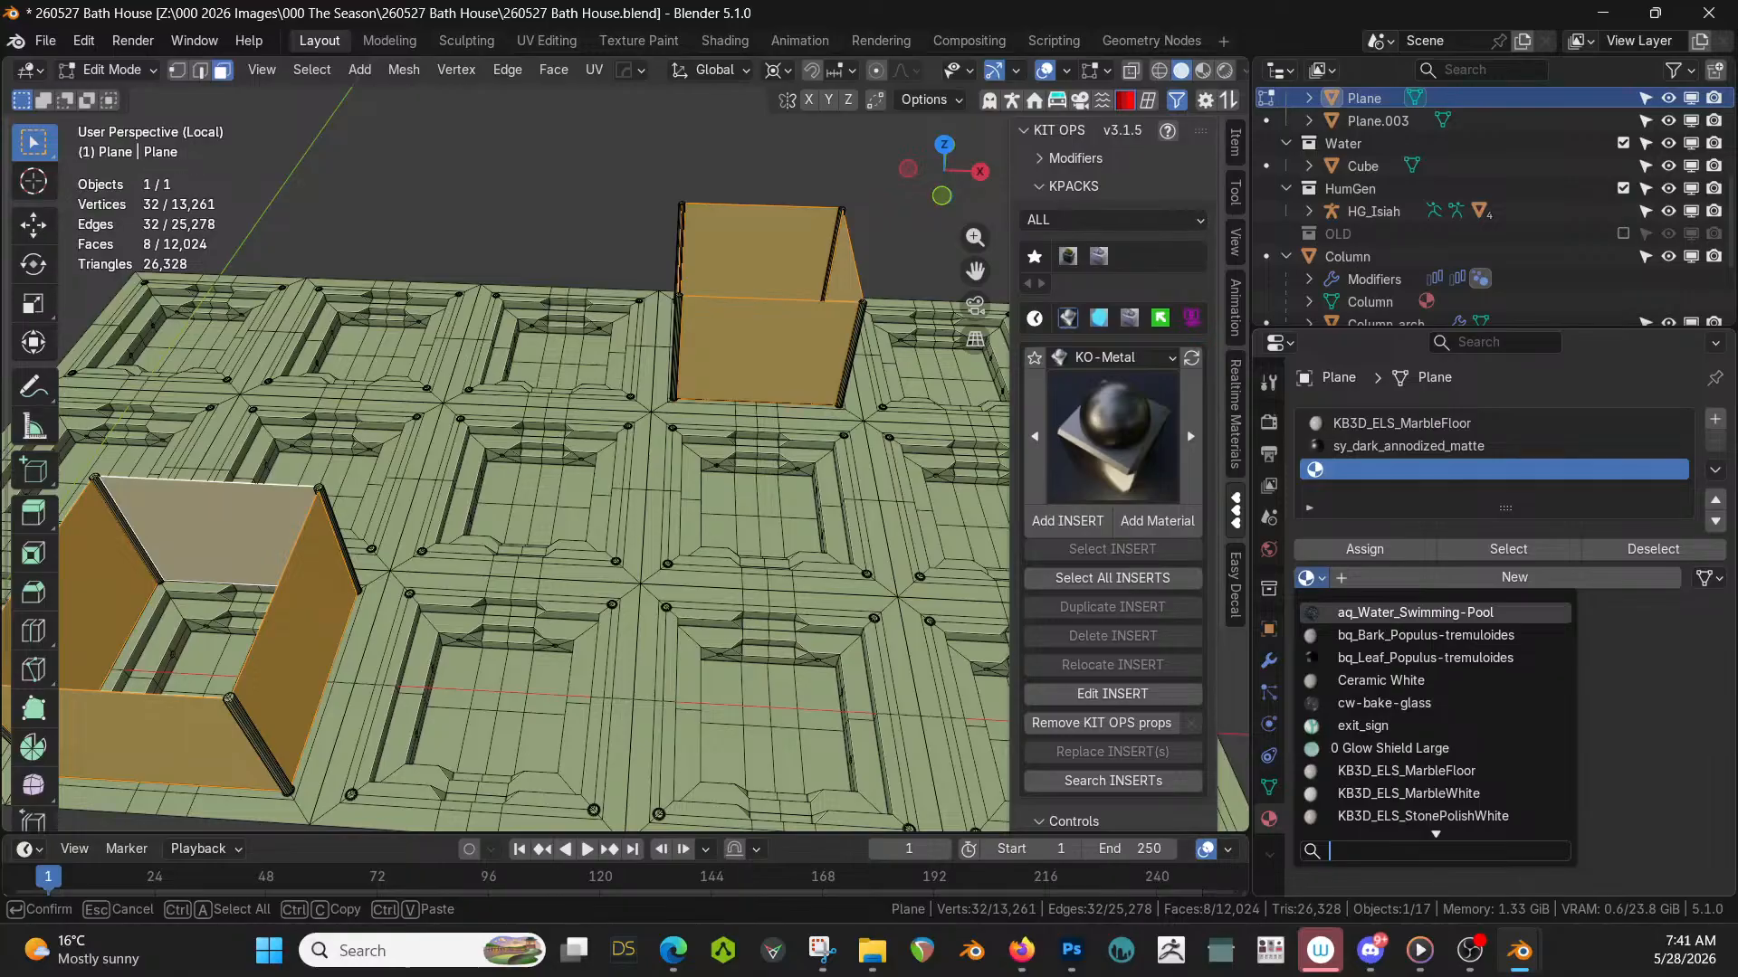
{"action": "type", "text": "glow"}
{"action": "key", "text": "Return"}
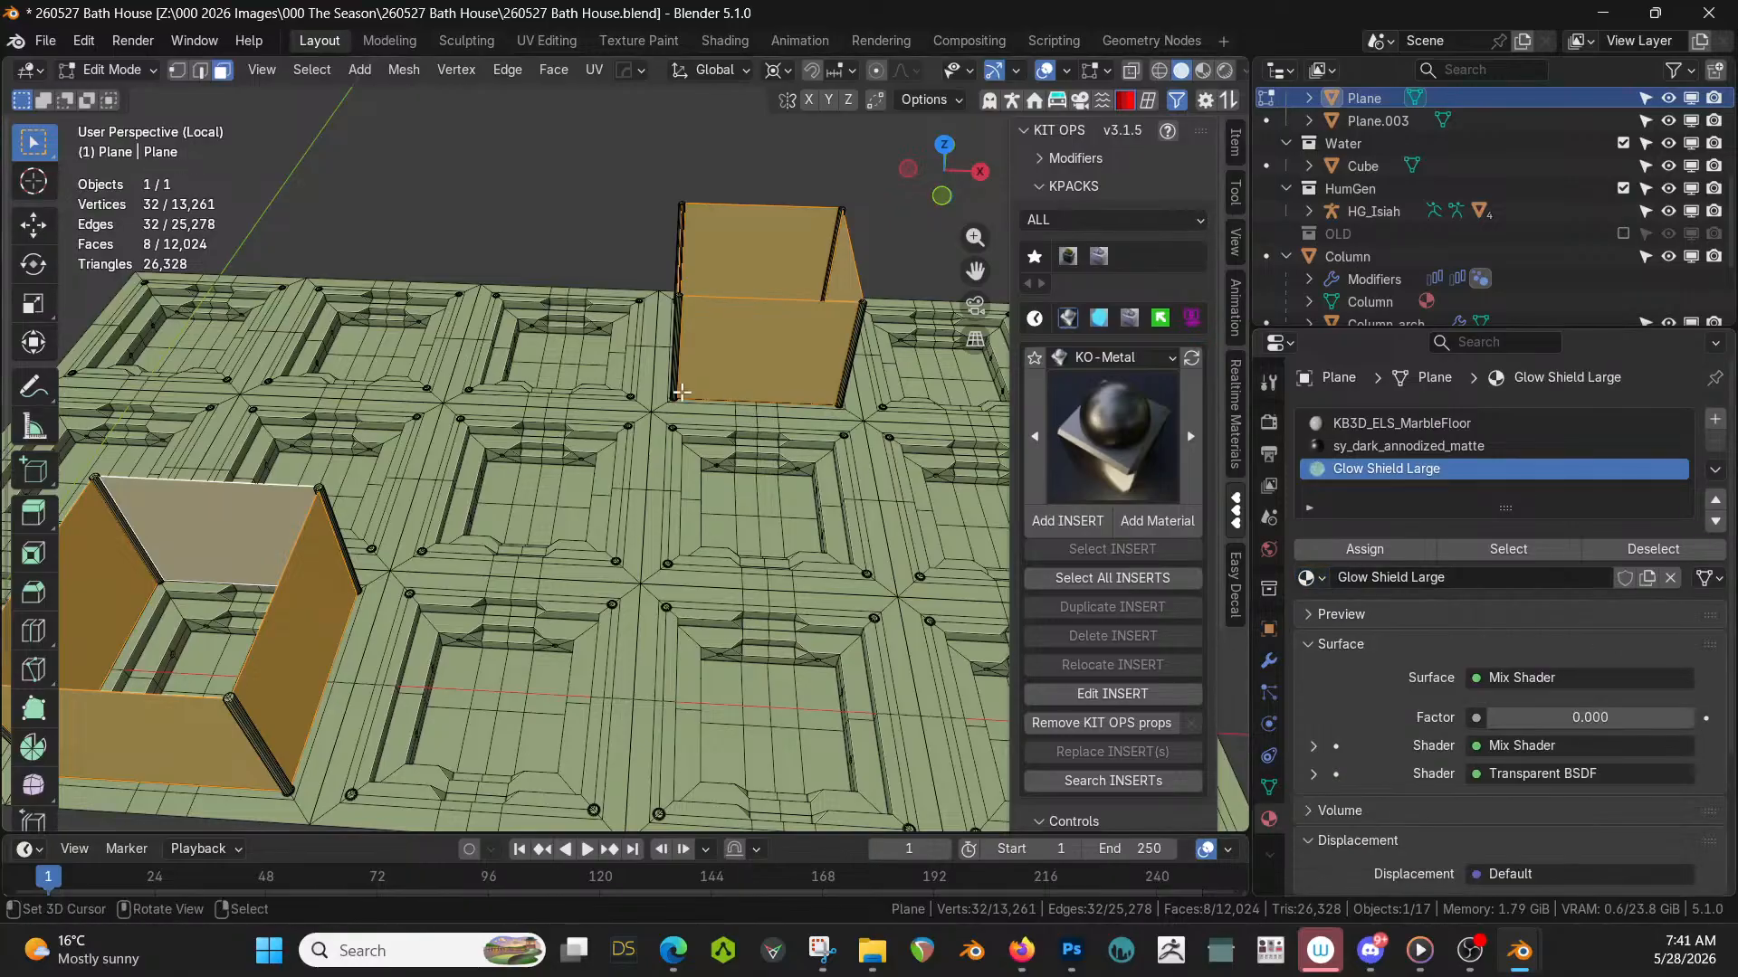
Examine the panels' material from low and close up in Object Mode with rendered shading, and return to Edit Mode.
{"action": "key", "text": "Tab"}
{"action": "key", "text": "z"}
{"action": "key", "text": "8"}
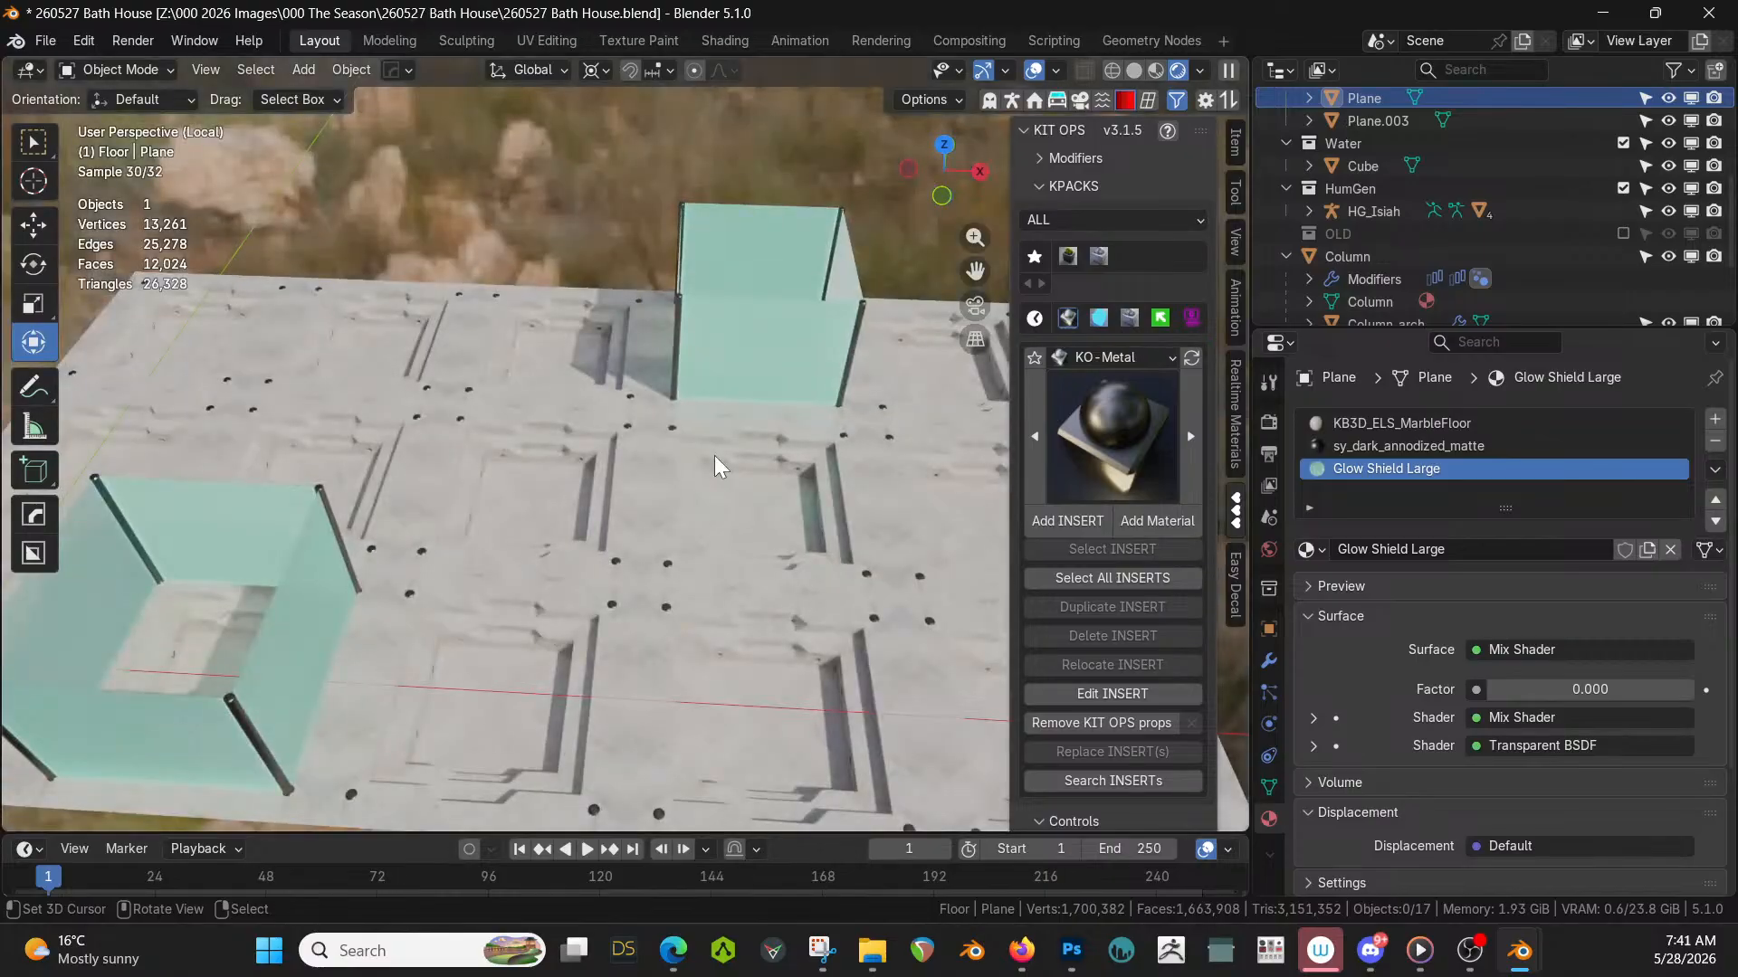
{"action": "middle_click_drag", "start_coordinate": [736, 464], "coordinate": [833, 326]}
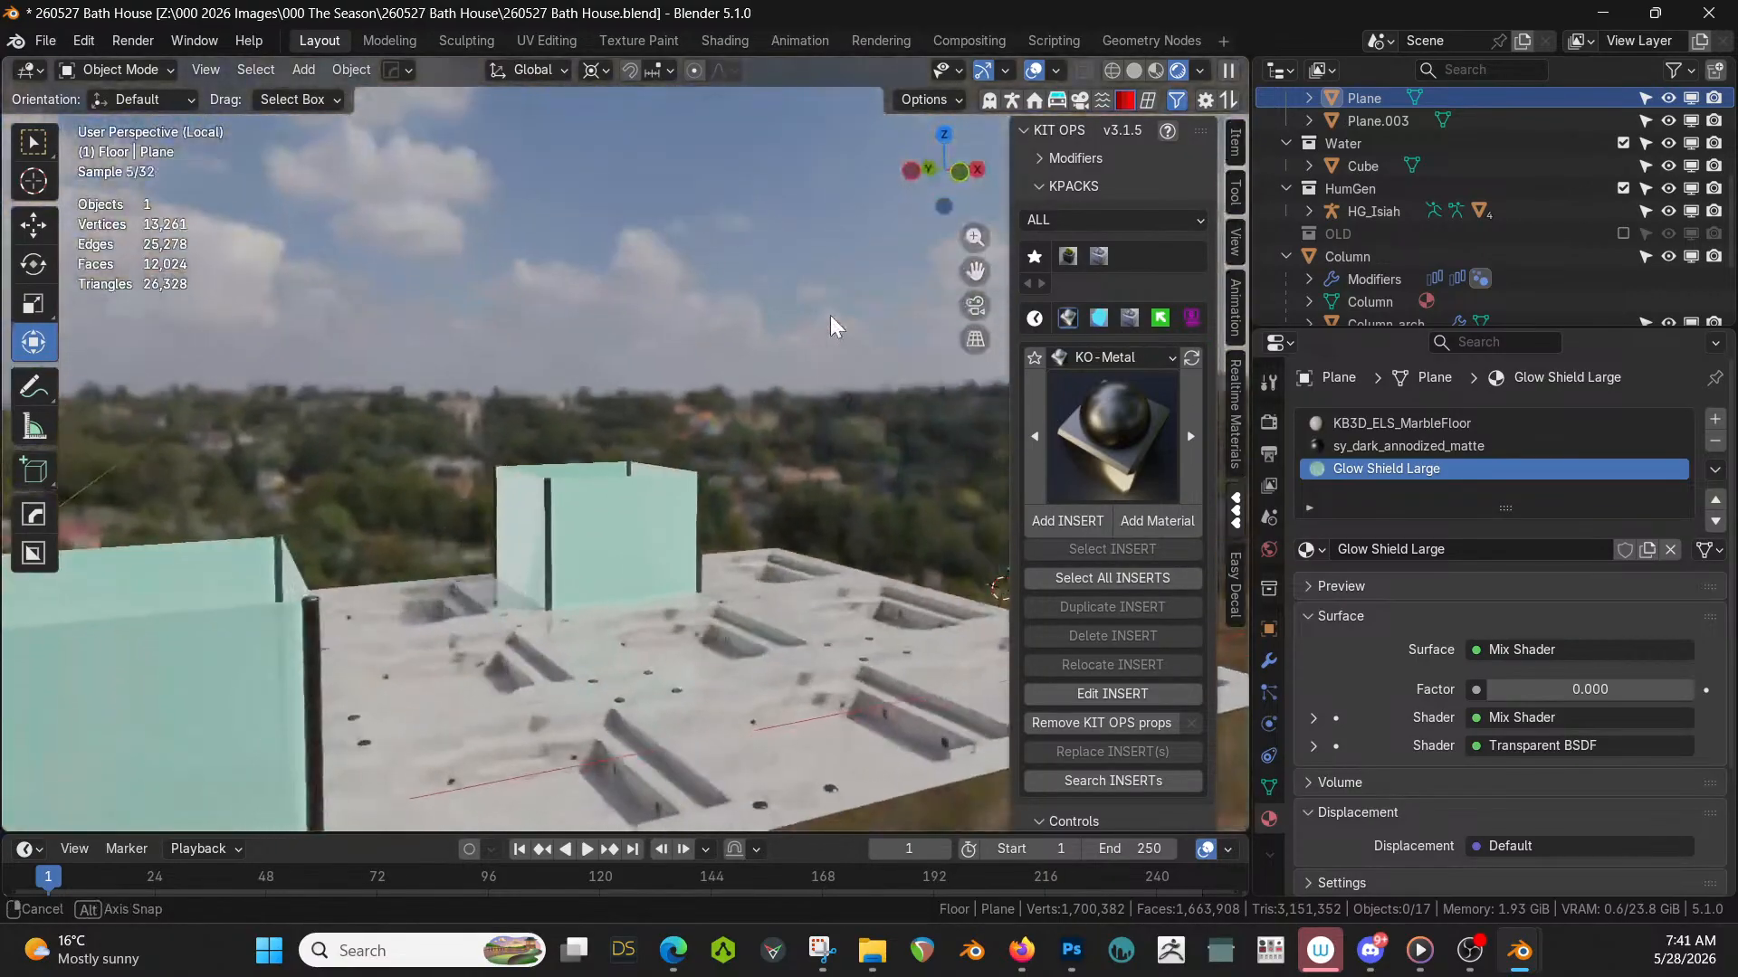
{"action": "middle_click_drag", "start_coordinate": [737, 432], "coordinate": [866, 370], "text": "shift"}
{"action": "key", "text": "Tab"}
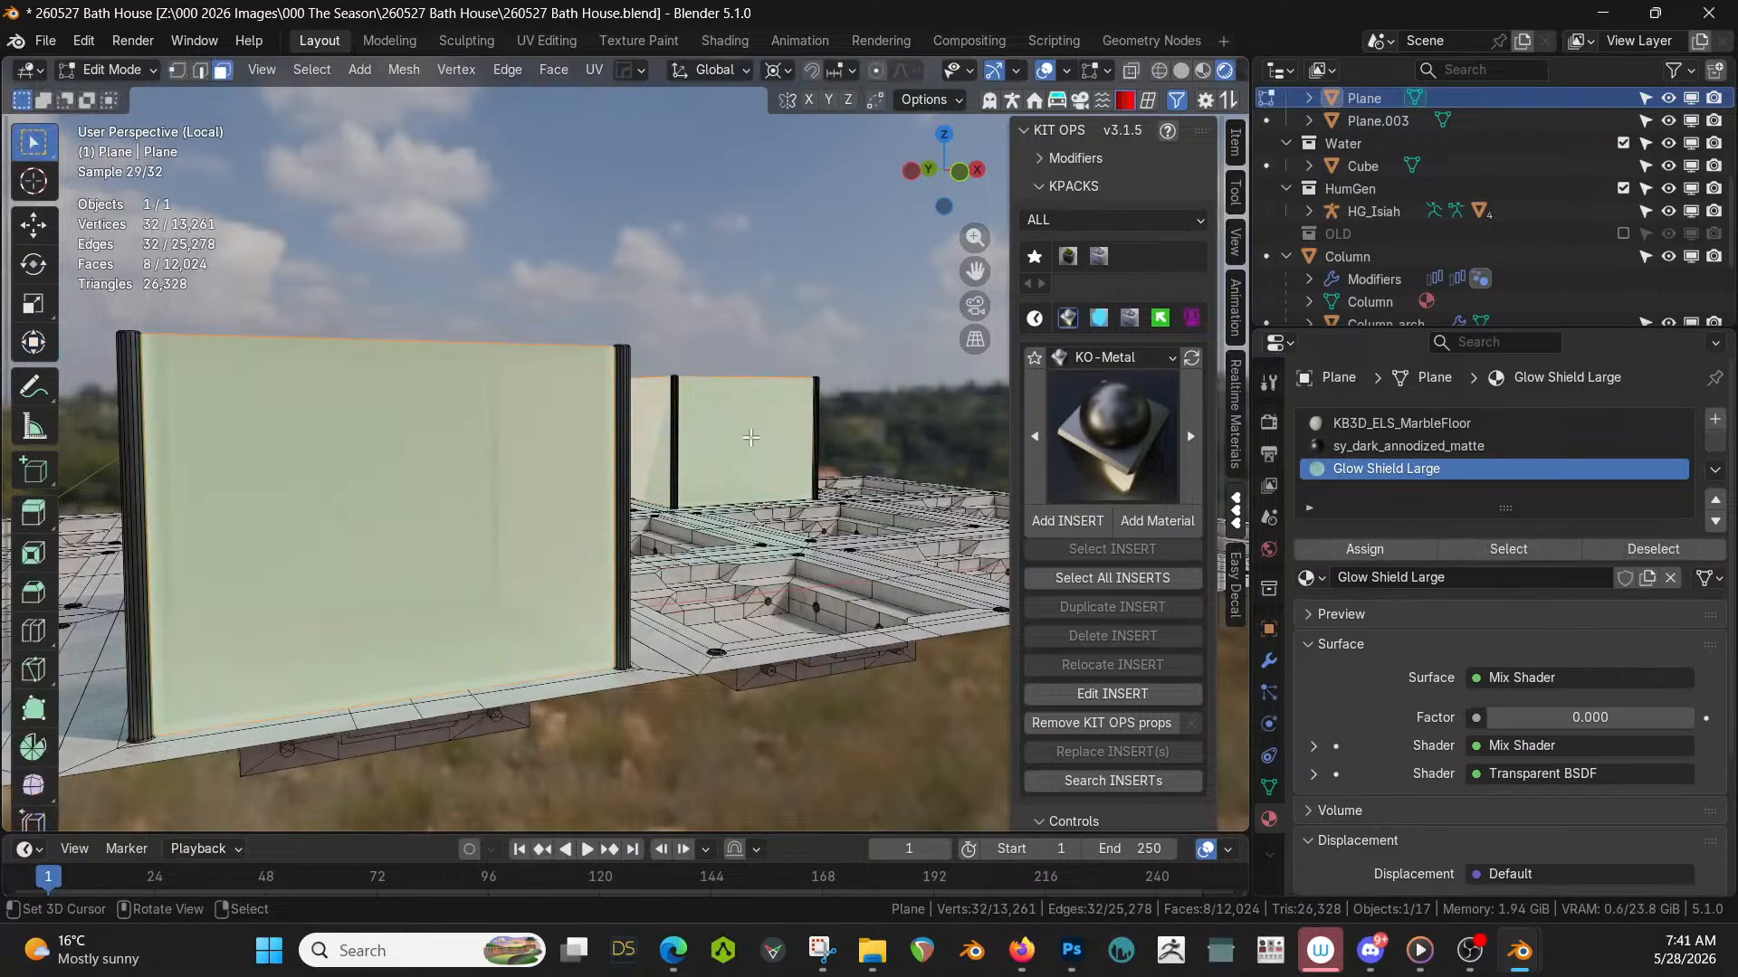
Unwrap the eight selected panels with Smart UV Project and check the pattern on both enclosures.
{"action": "key", "text": "u"}
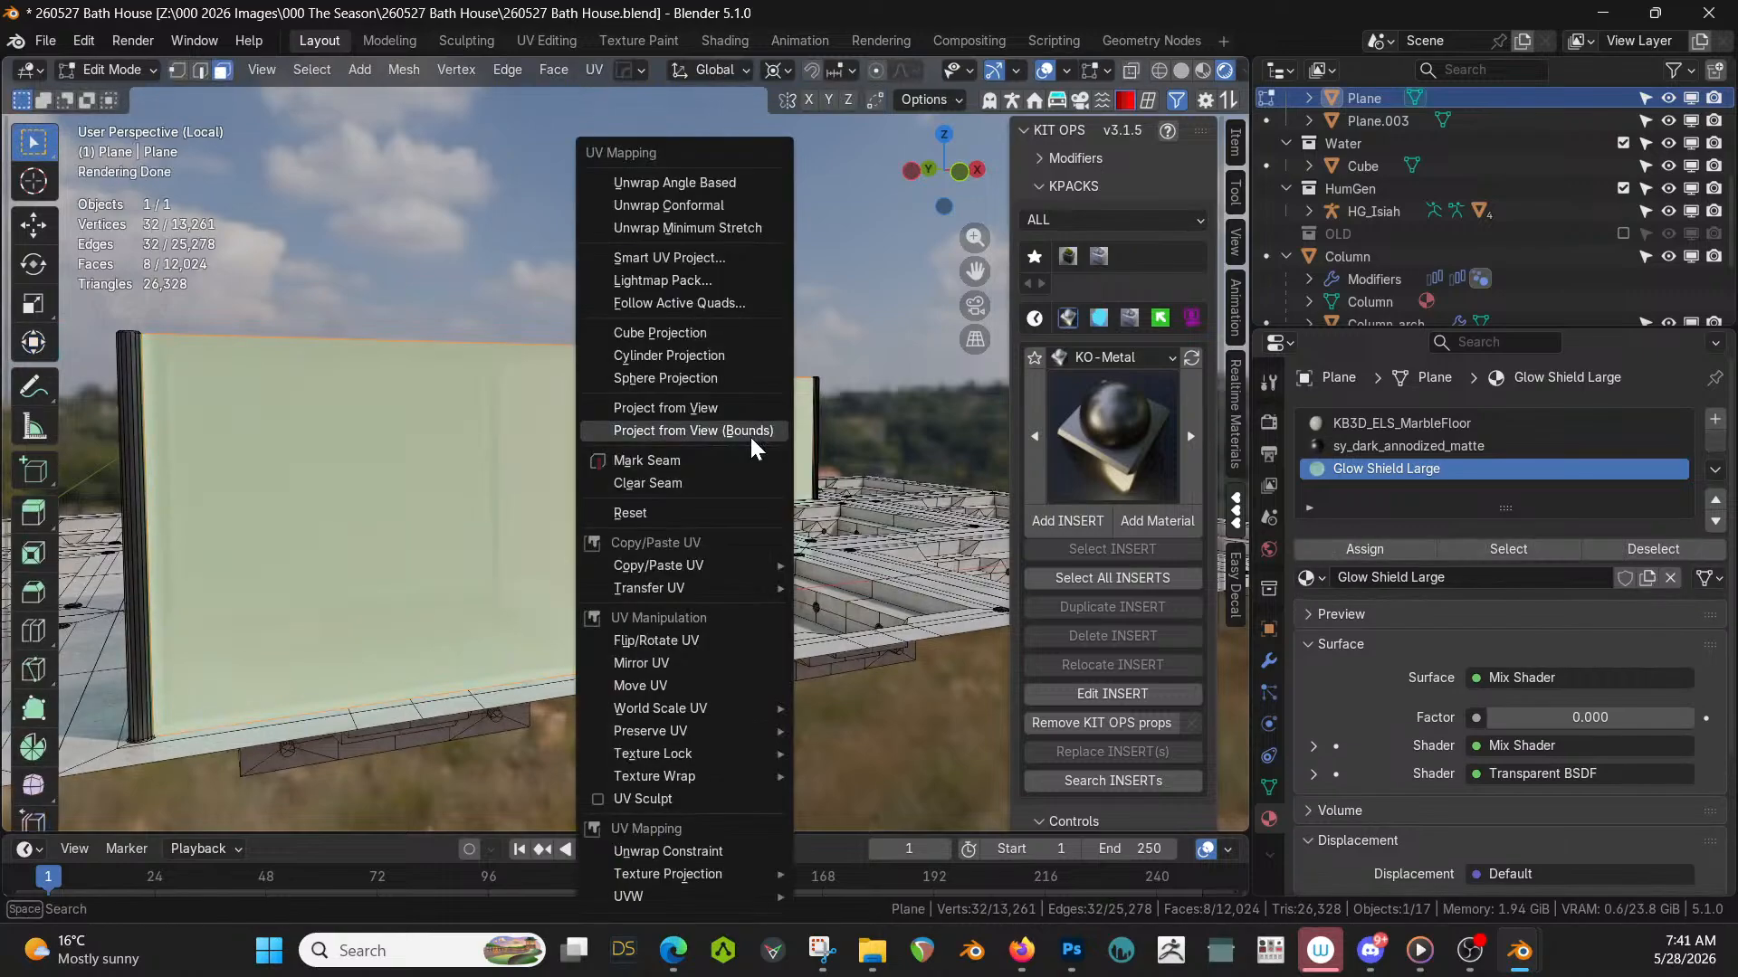
{"action": "left_click", "coordinate": [696, 263]}
{"action": "left_click", "coordinate": [642, 468]}
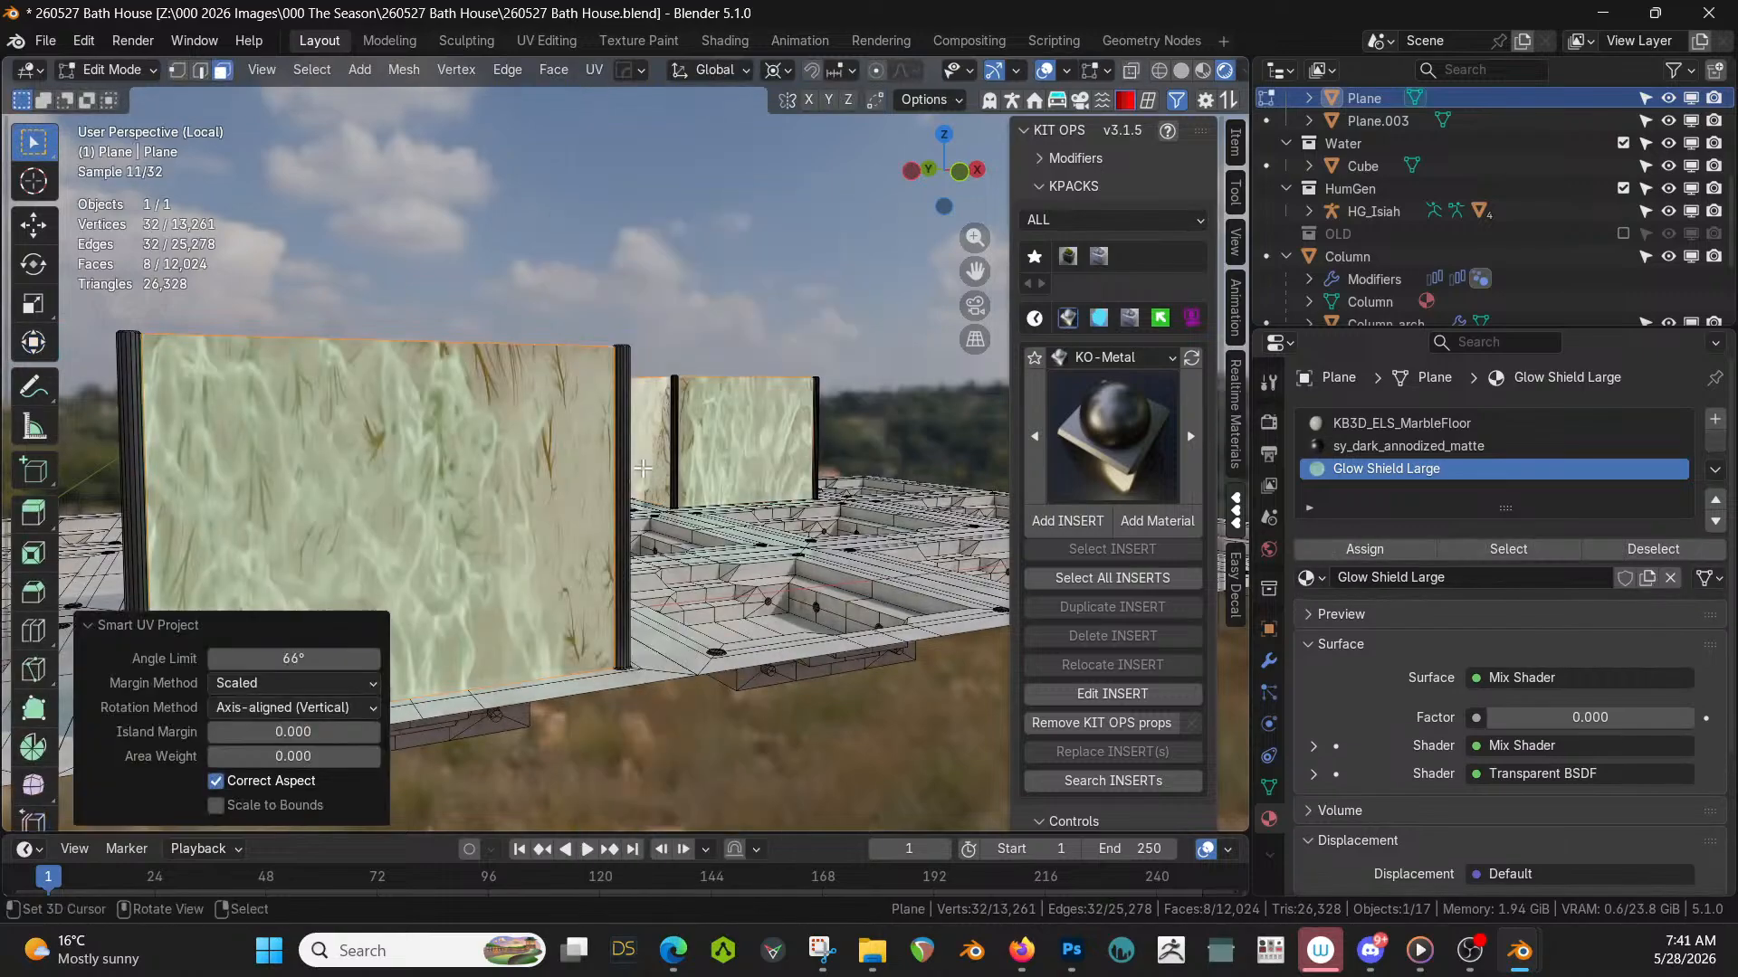
{"action": "middle_click_drag", "start_coordinate": [643, 468], "coordinate": [873, 559]}
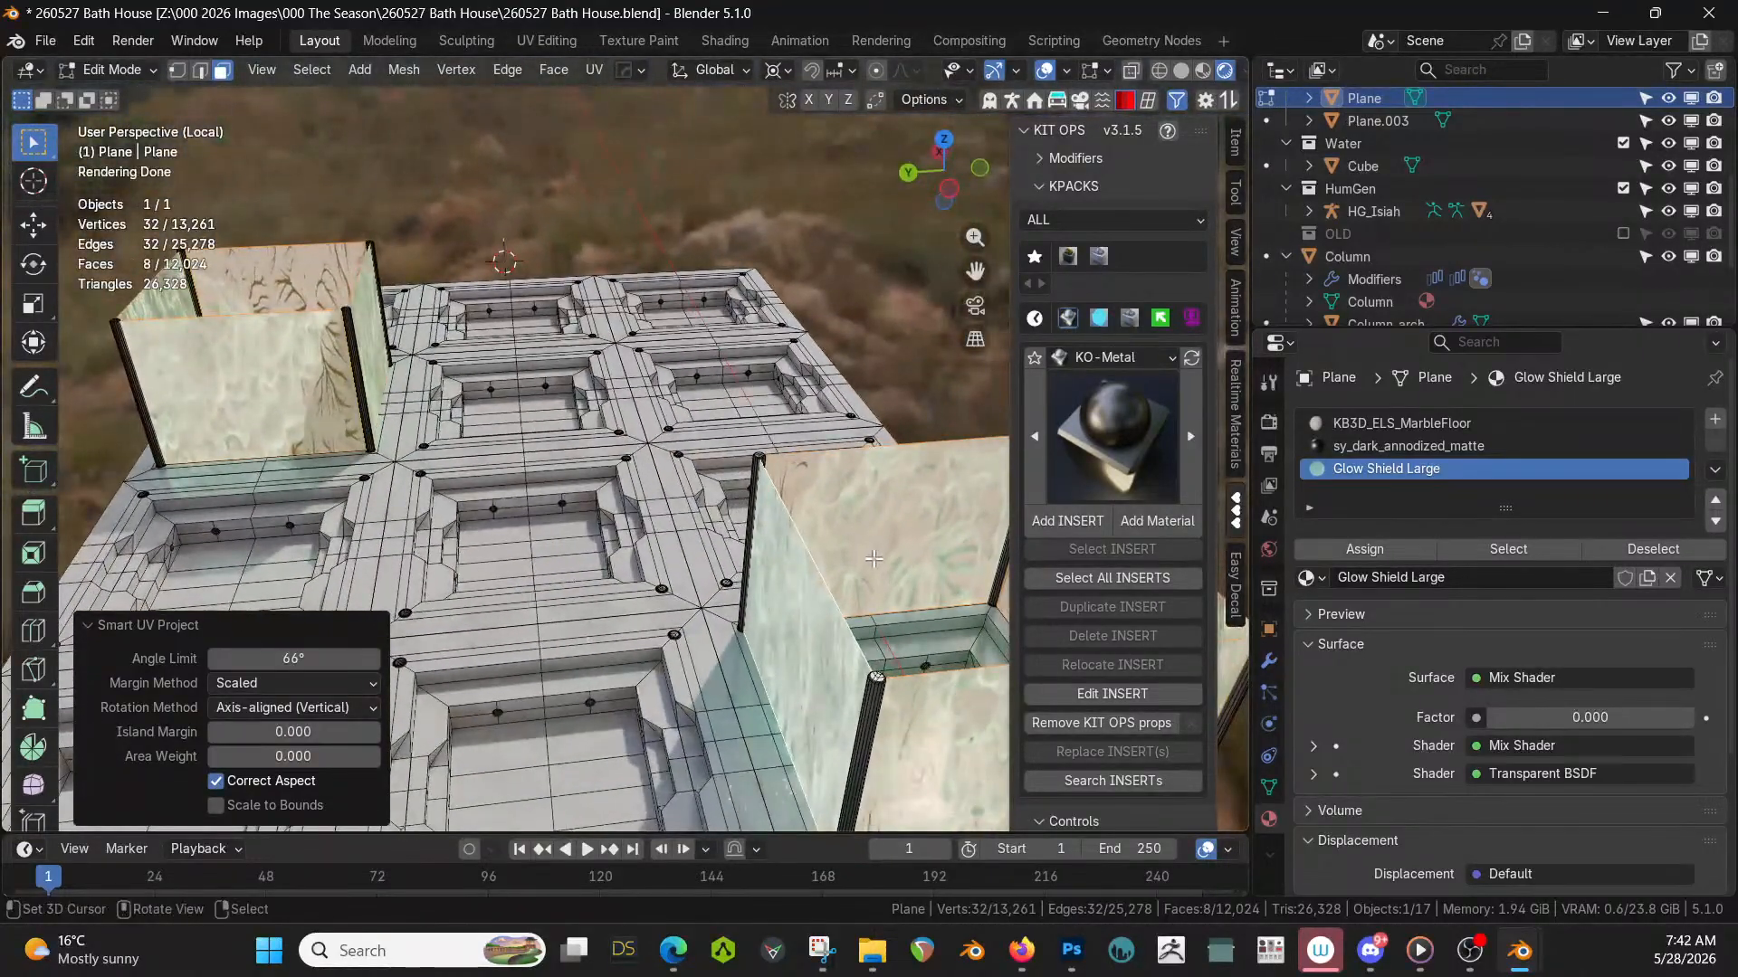
{"action": "scroll", "coordinate": [873, 558], "scroll_direction": "down", "scroll_amount": 3}
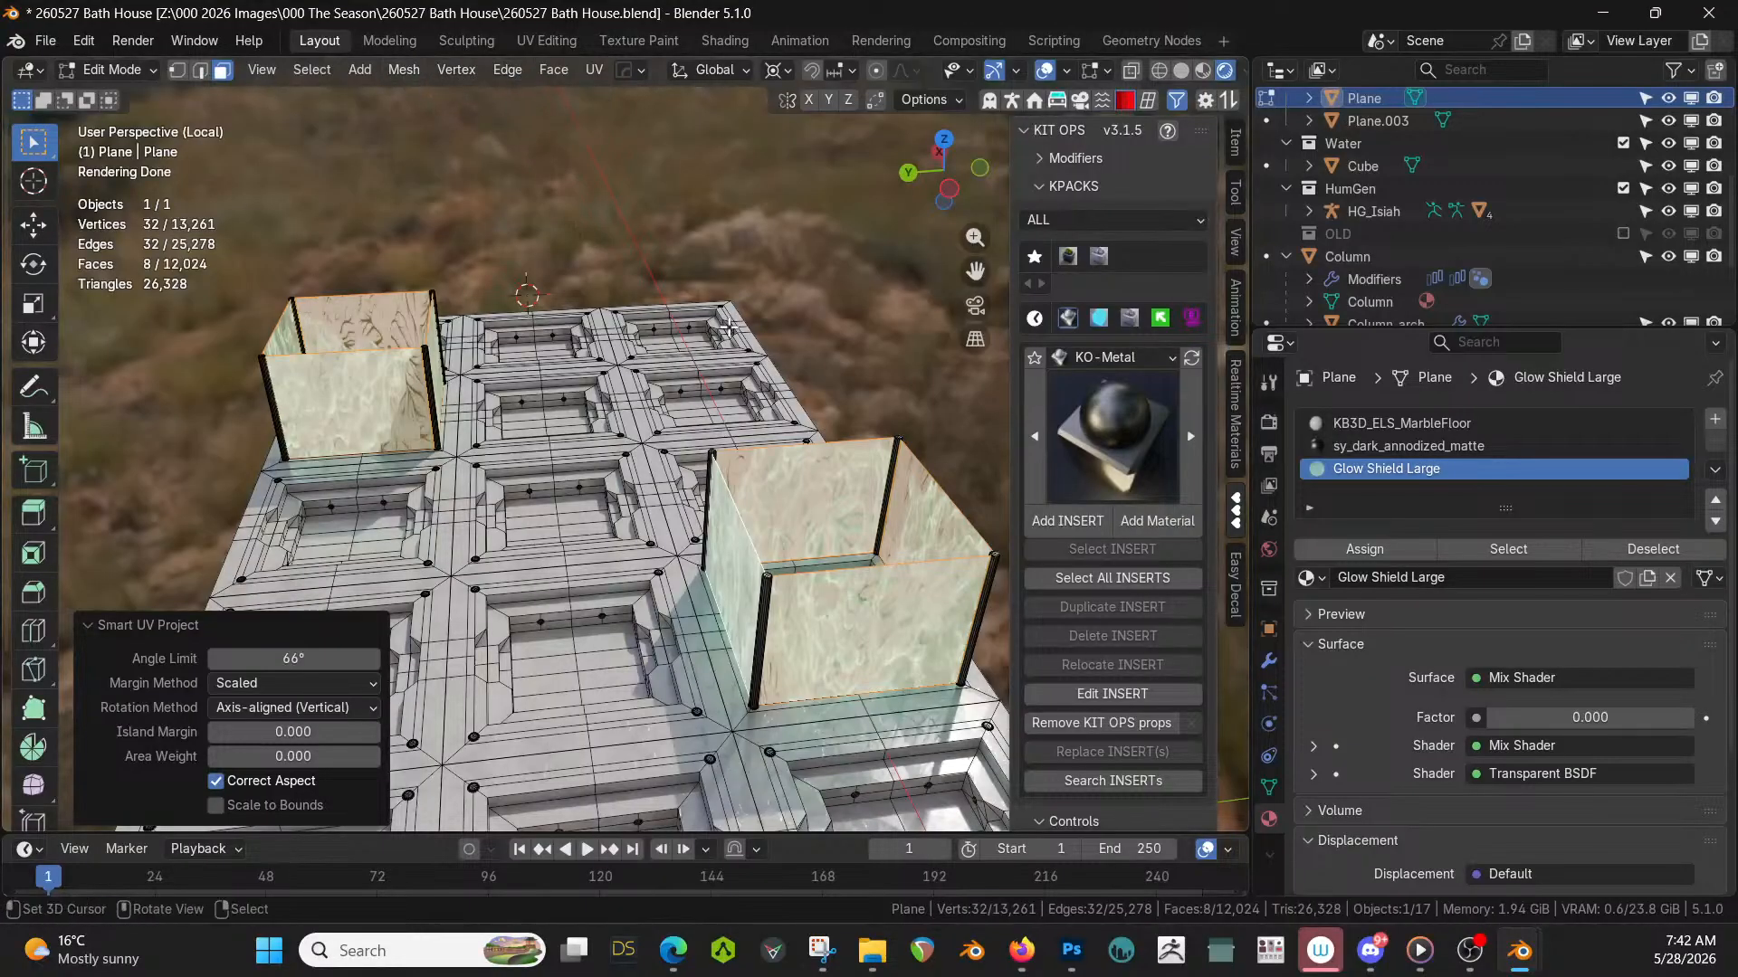
Unwrap the eight panels with the Angle Based method and switch to the UV Editing workspace.
{"action": "key", "text": "u"}
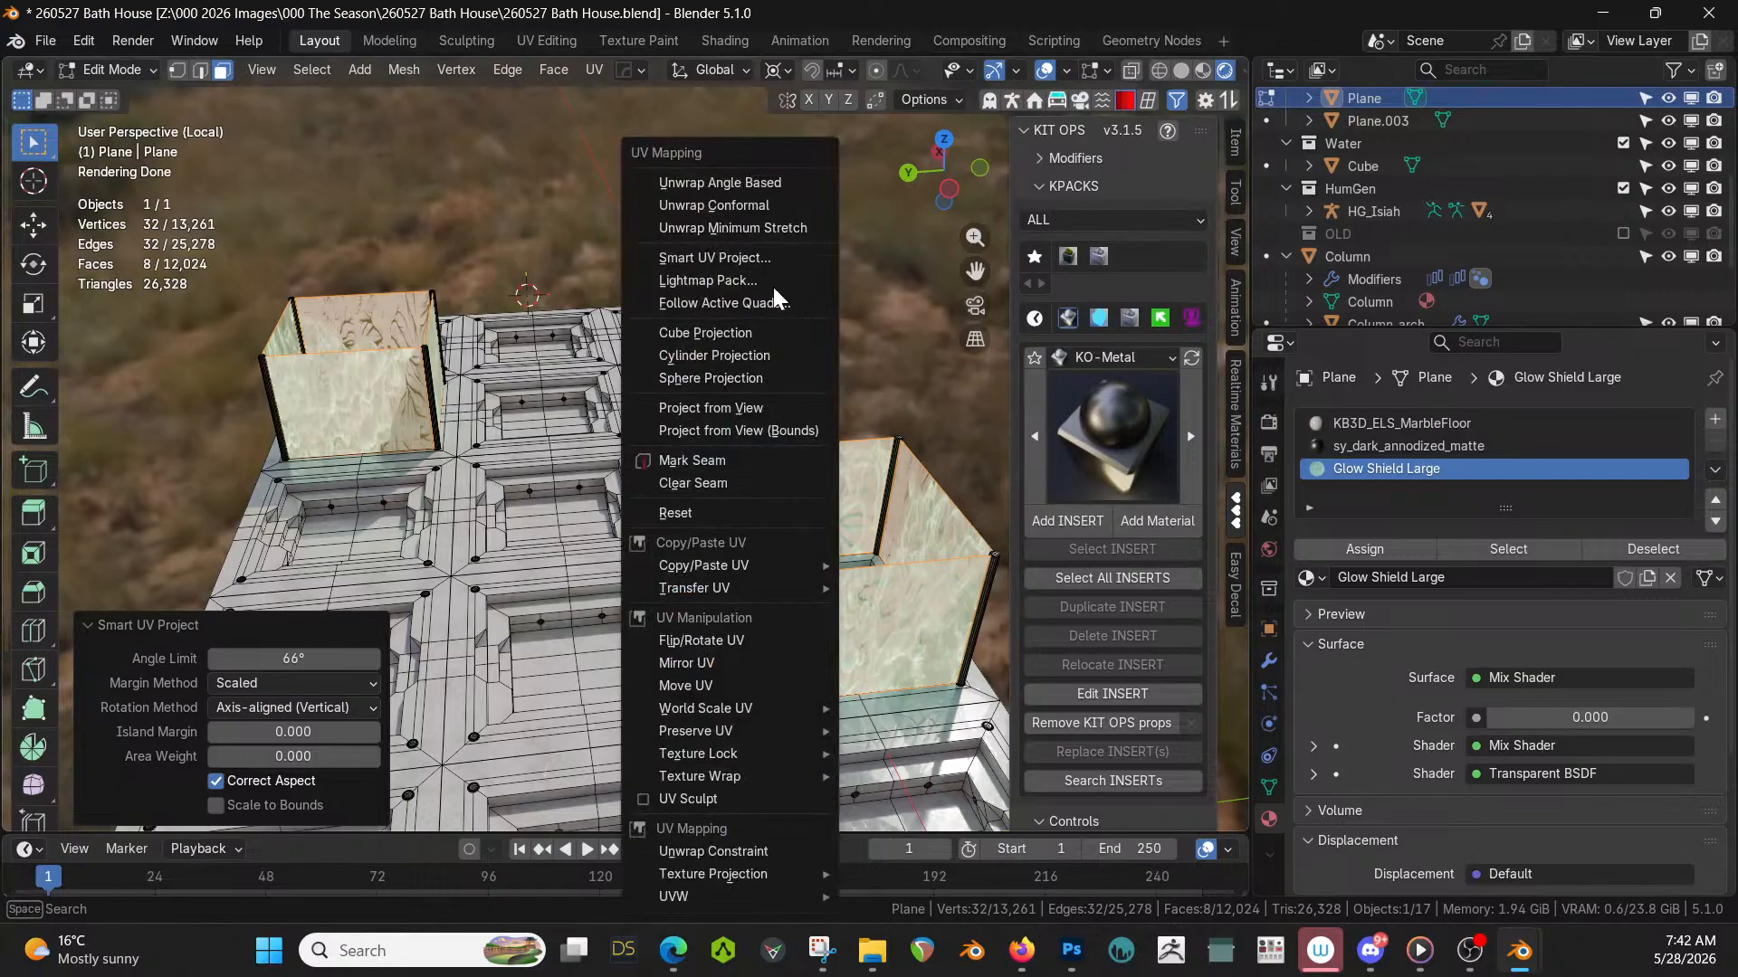
{"action": "left_click", "coordinate": [749, 182]}
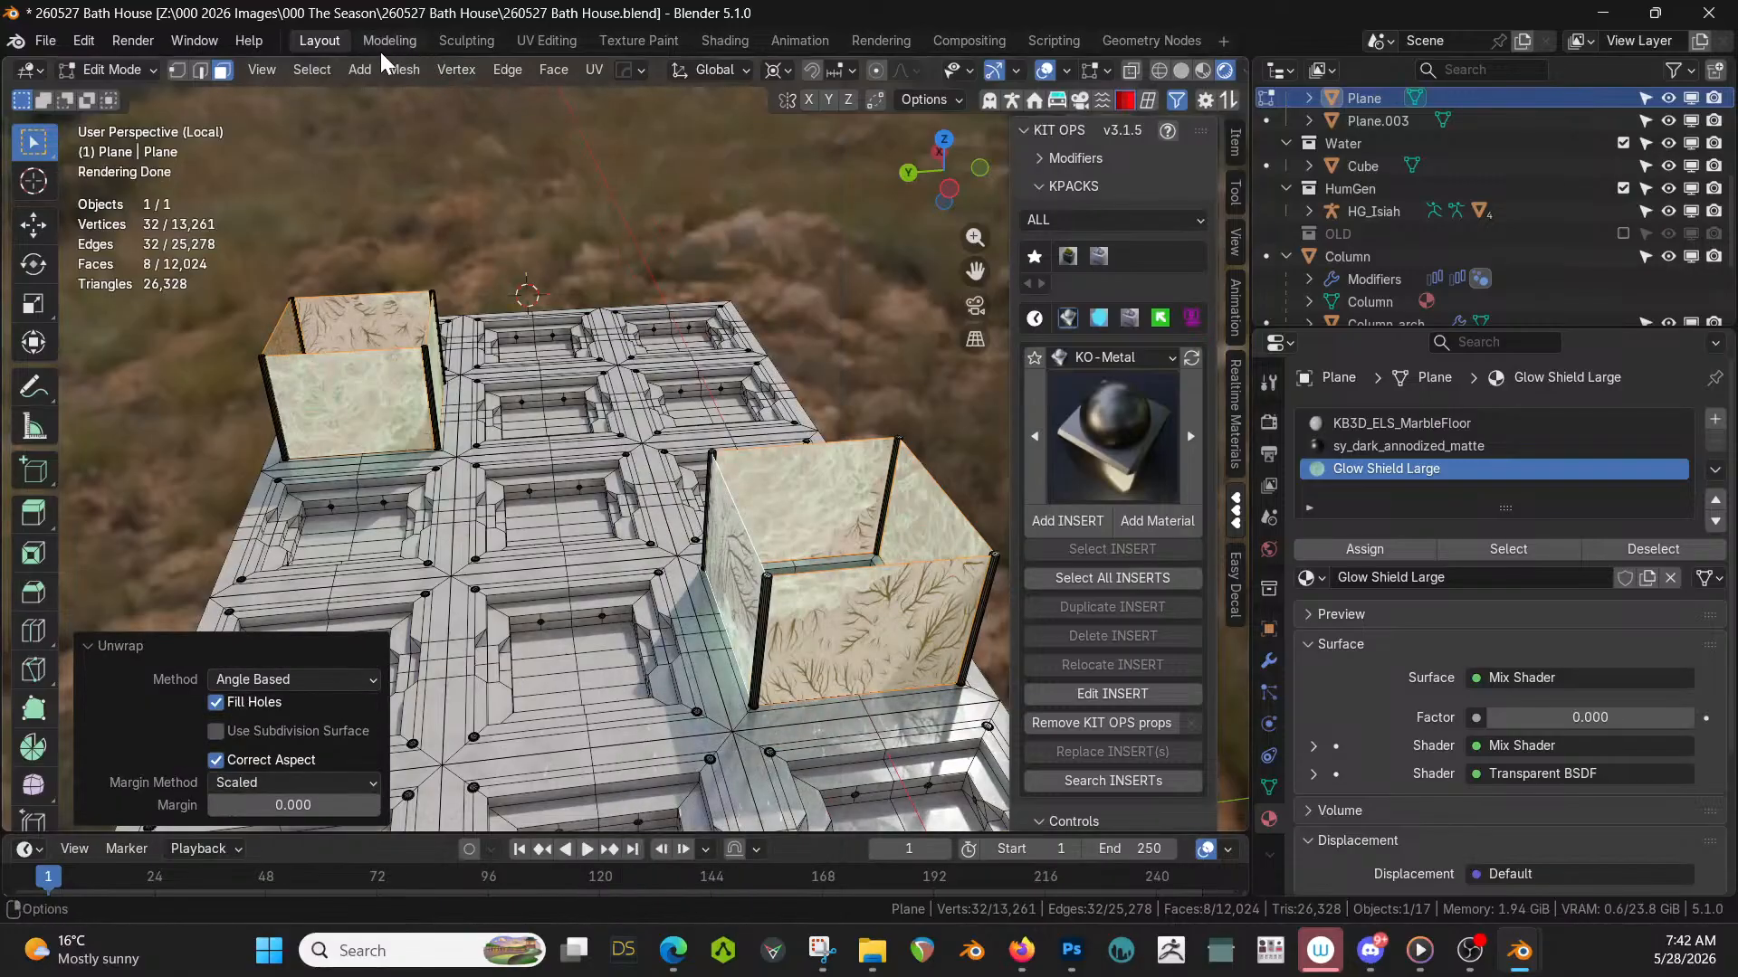
{"action": "left_click", "coordinate": [546, 40]}
{"action": "scroll", "coordinate": [615, 488], "scroll_direction": "up", "scroll_amount": 5}
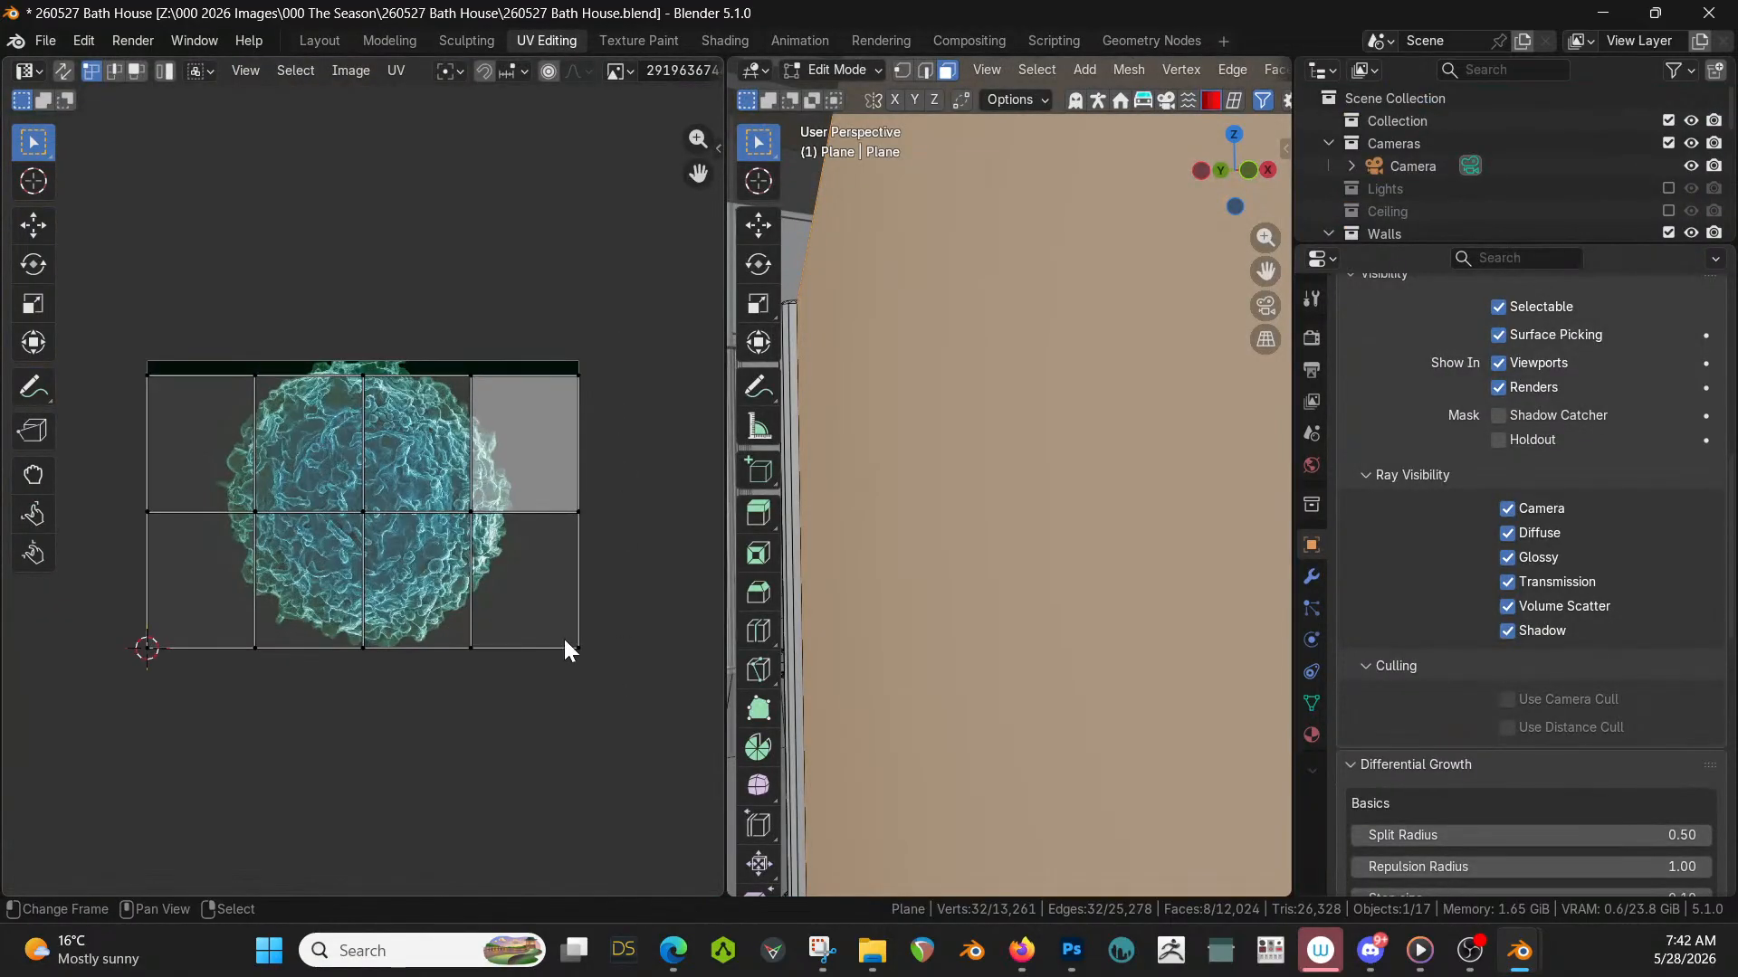
{"action": "scroll", "coordinate": [887, 605], "scroll_direction": "down", "scroll_amount": 10}
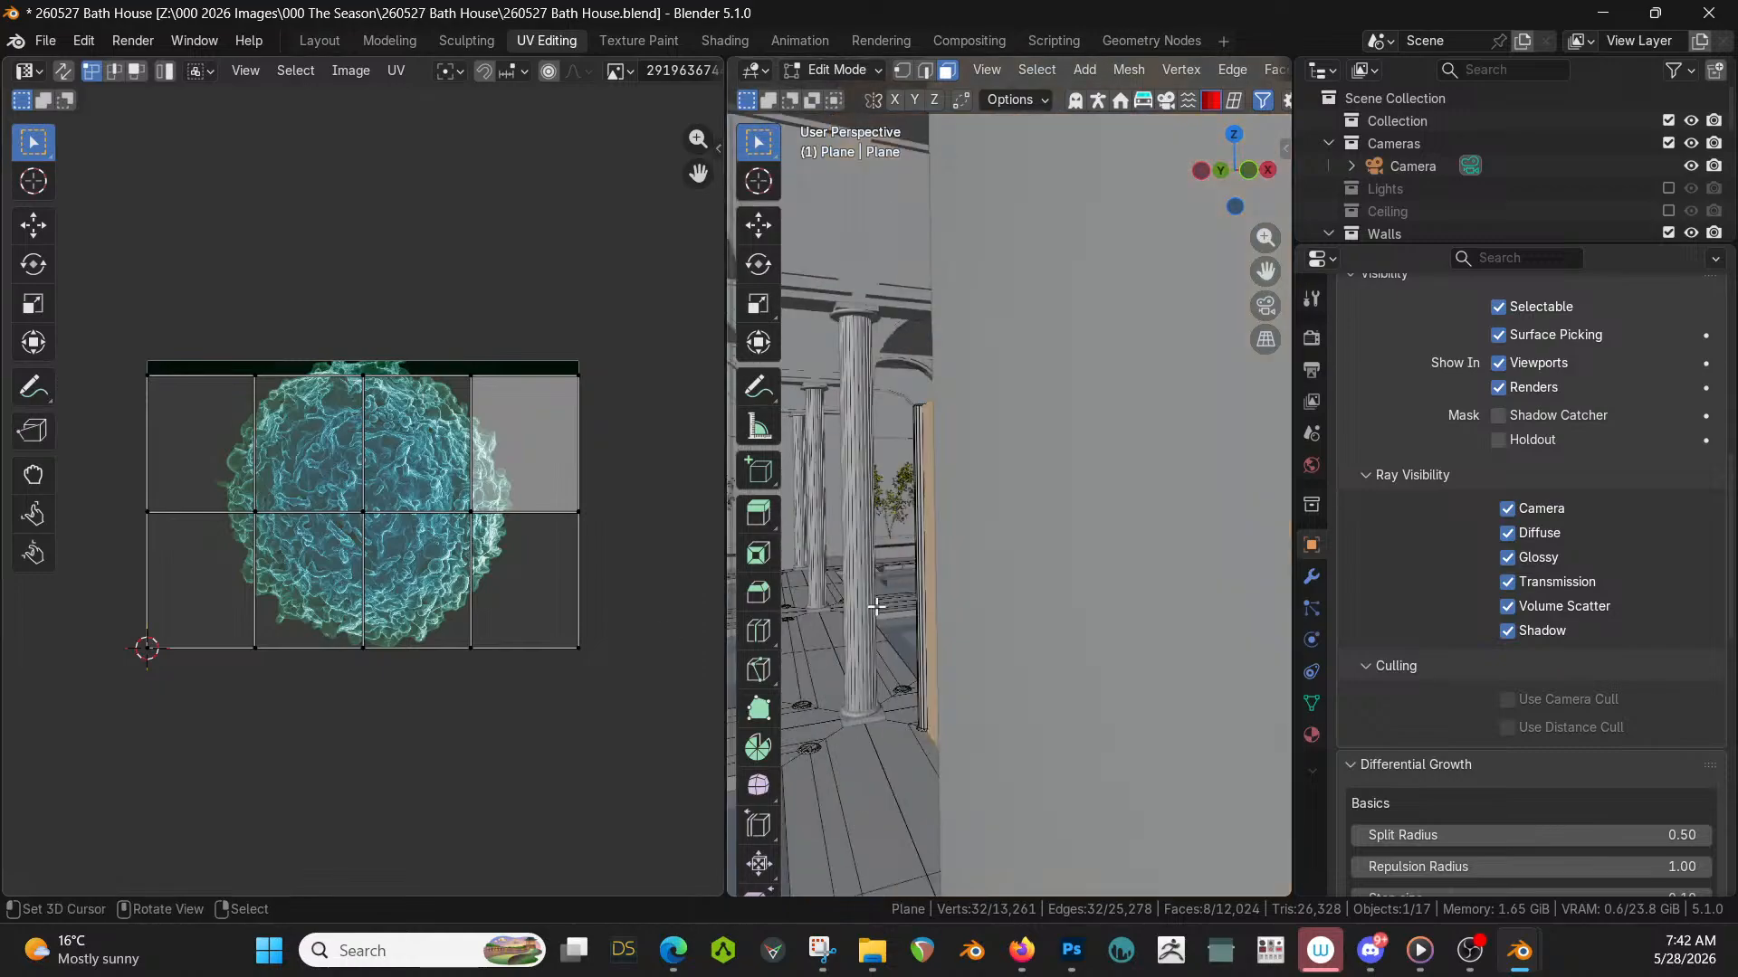
Unwrap the eight selected panels again with the Conformal method.
{"action": "middle_click_drag", "start_coordinate": [888, 605], "coordinate": [991, 702]}
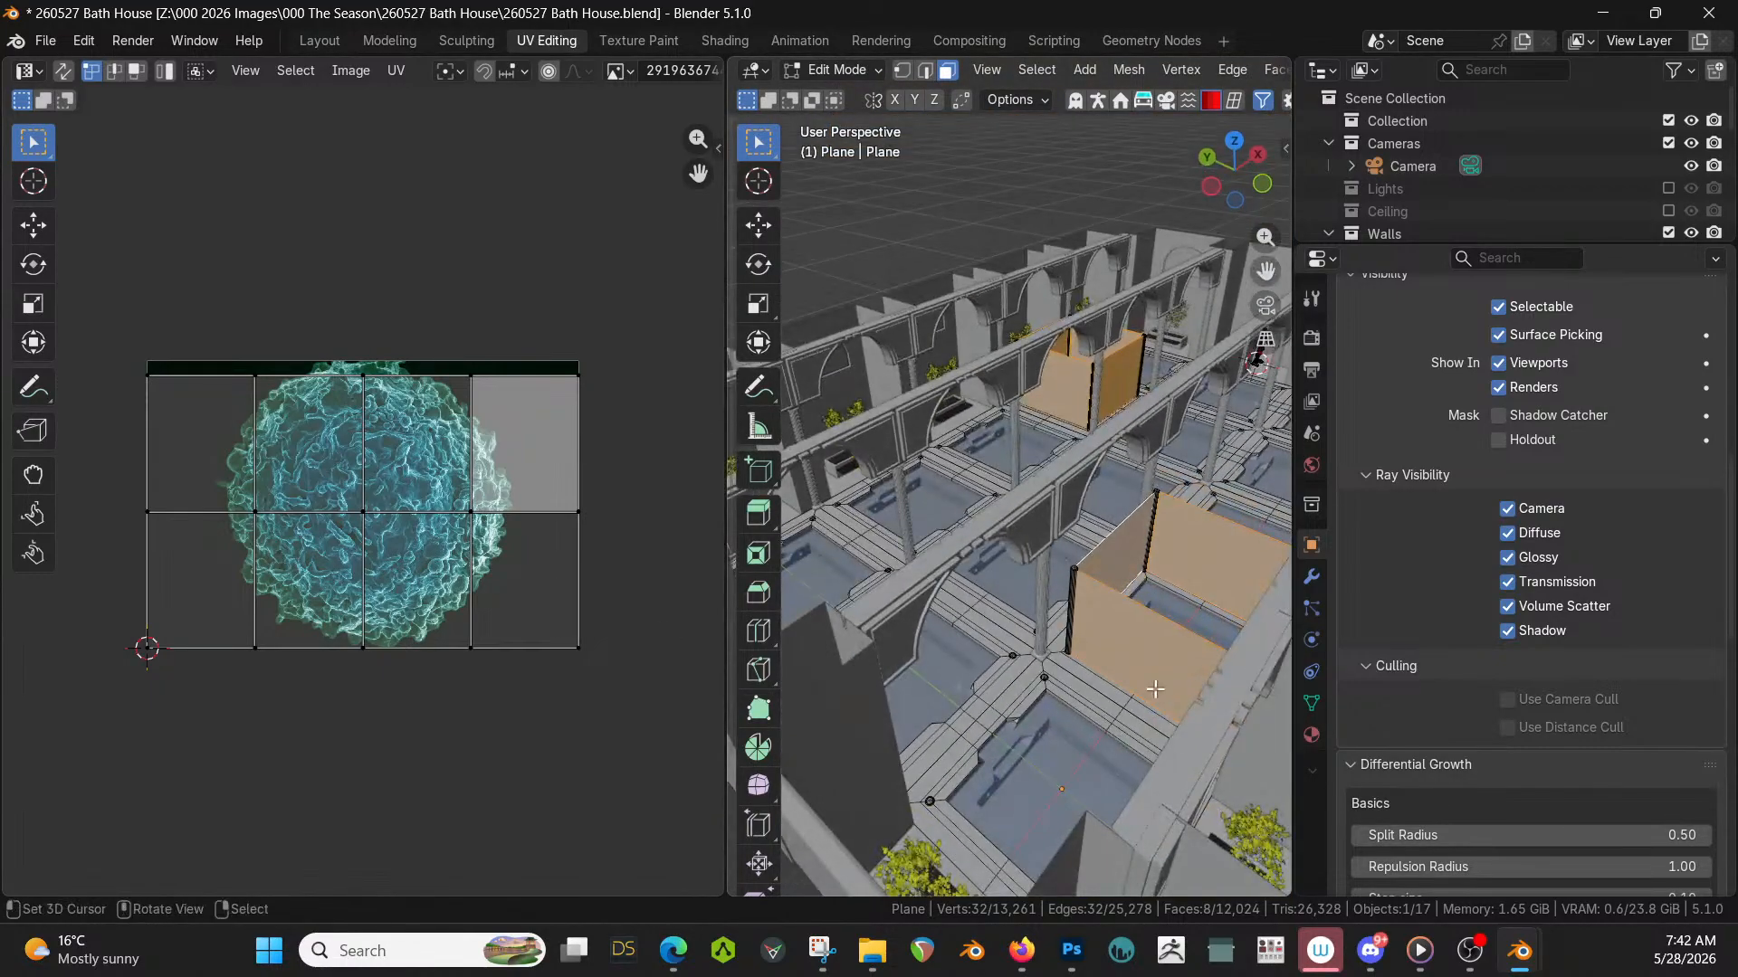
{"action": "key", "text": "u"}
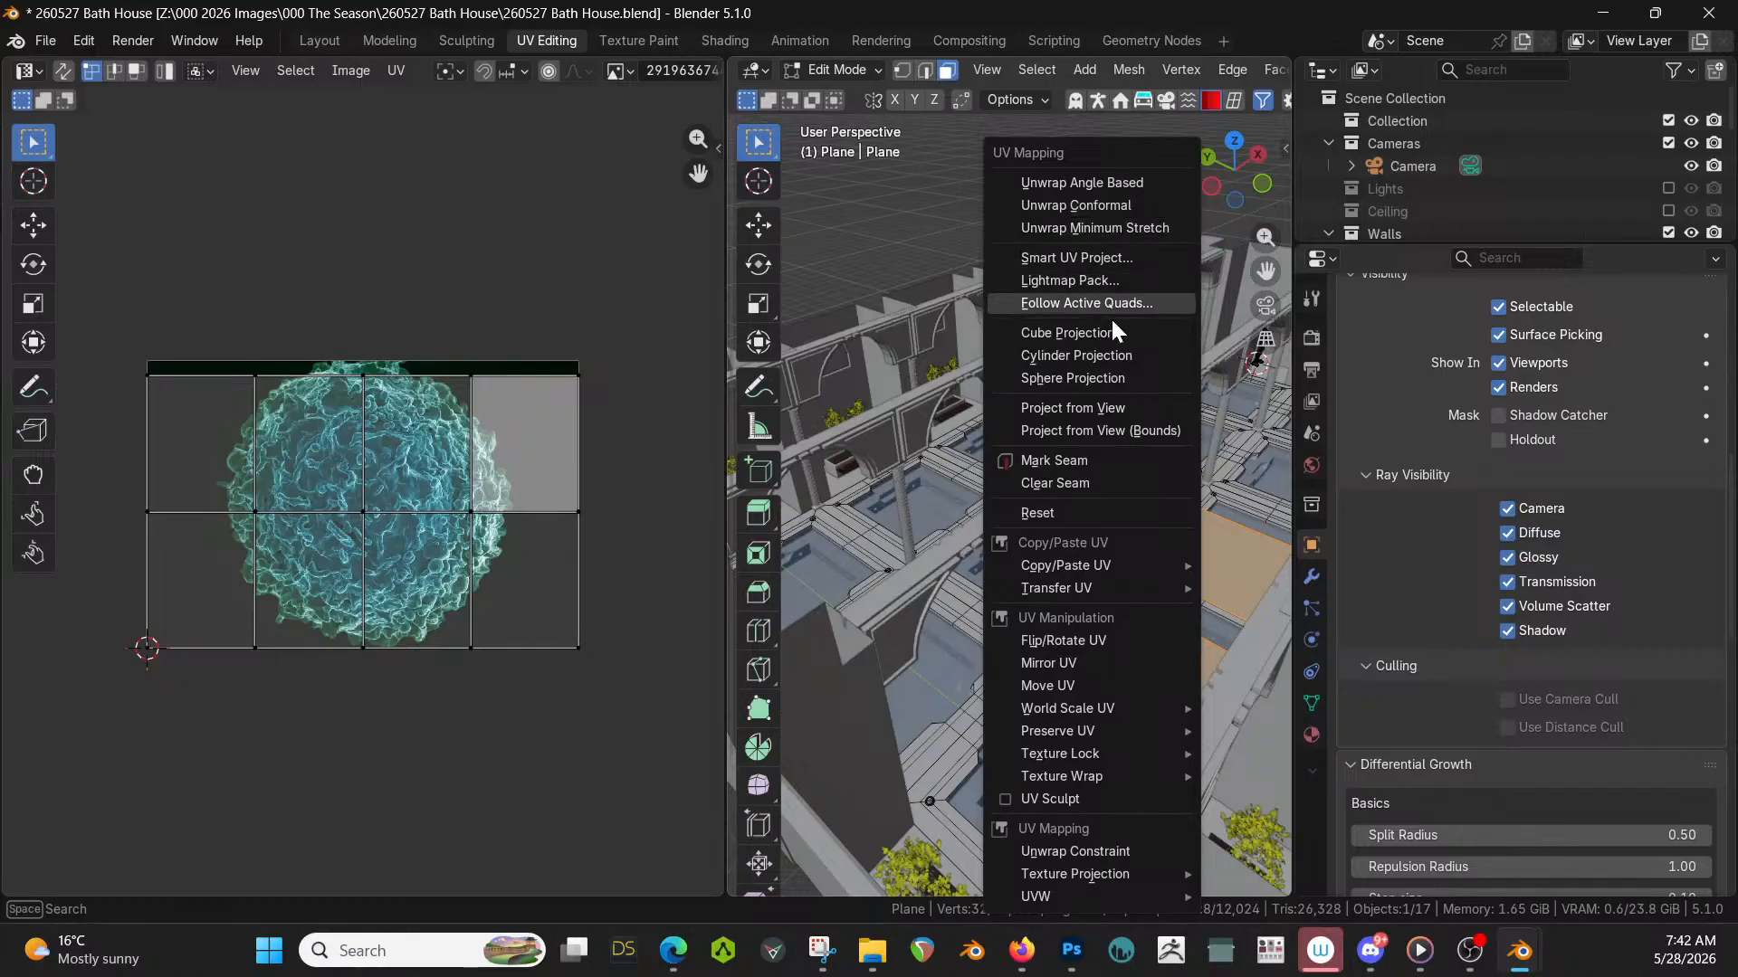
{"action": "left_click", "coordinate": [1123, 205]}
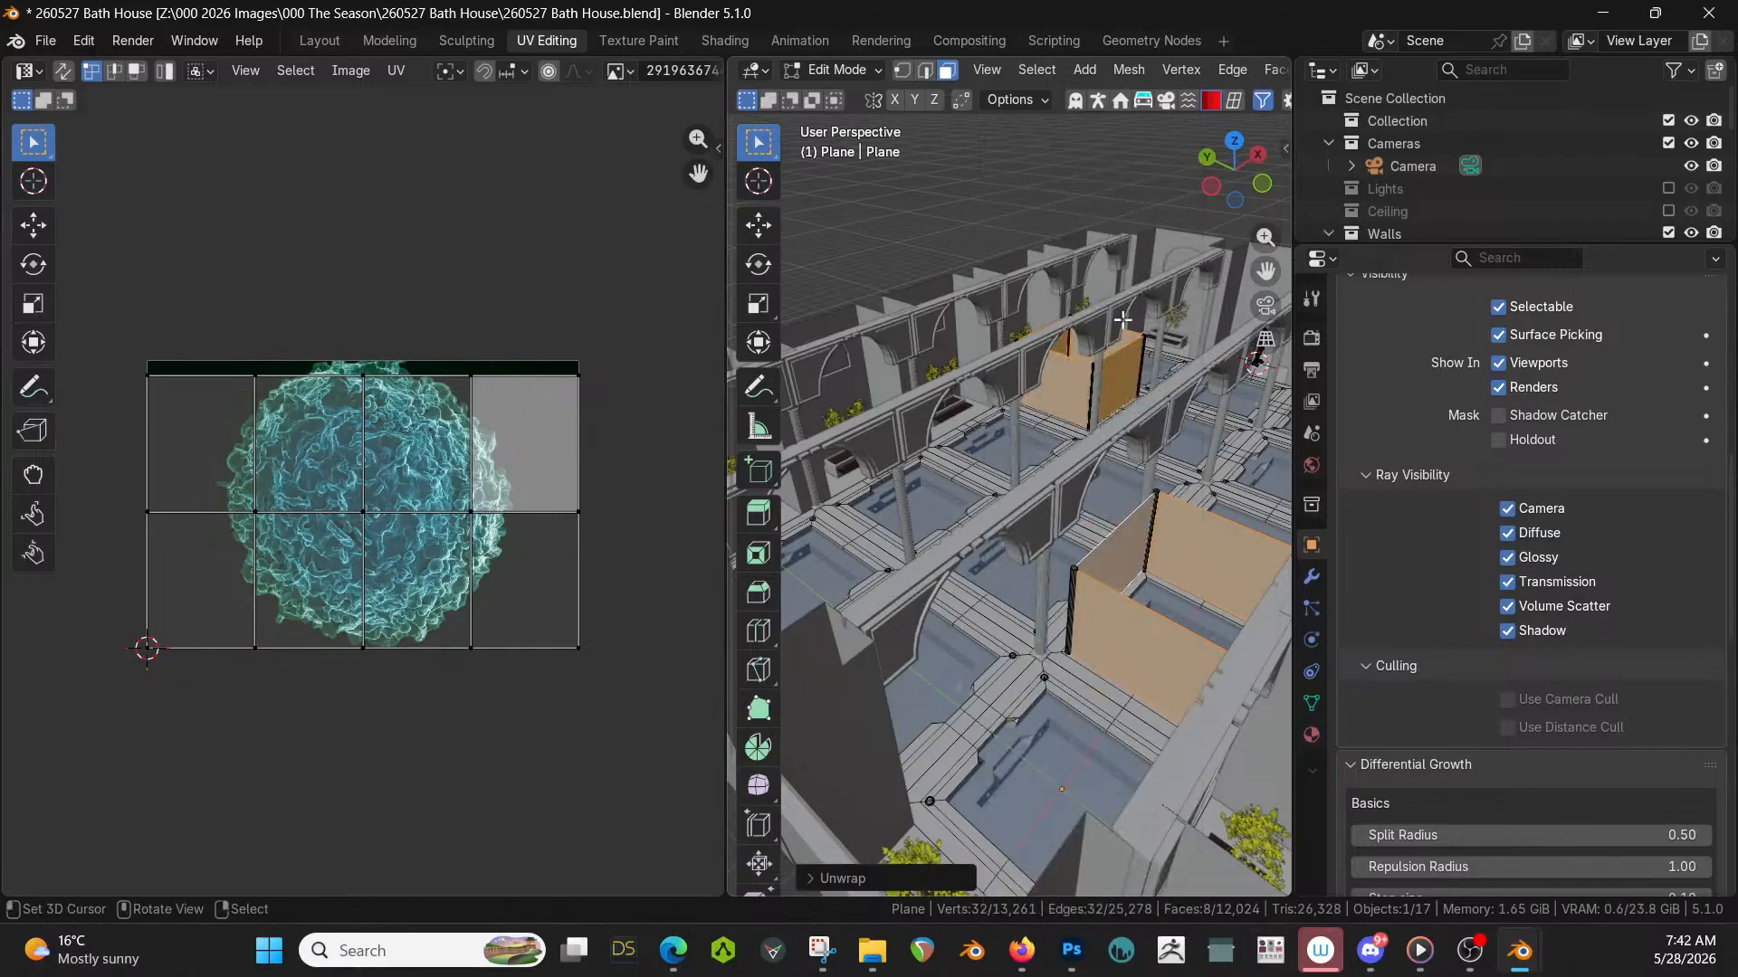
{"action": "key", "text": "u"}
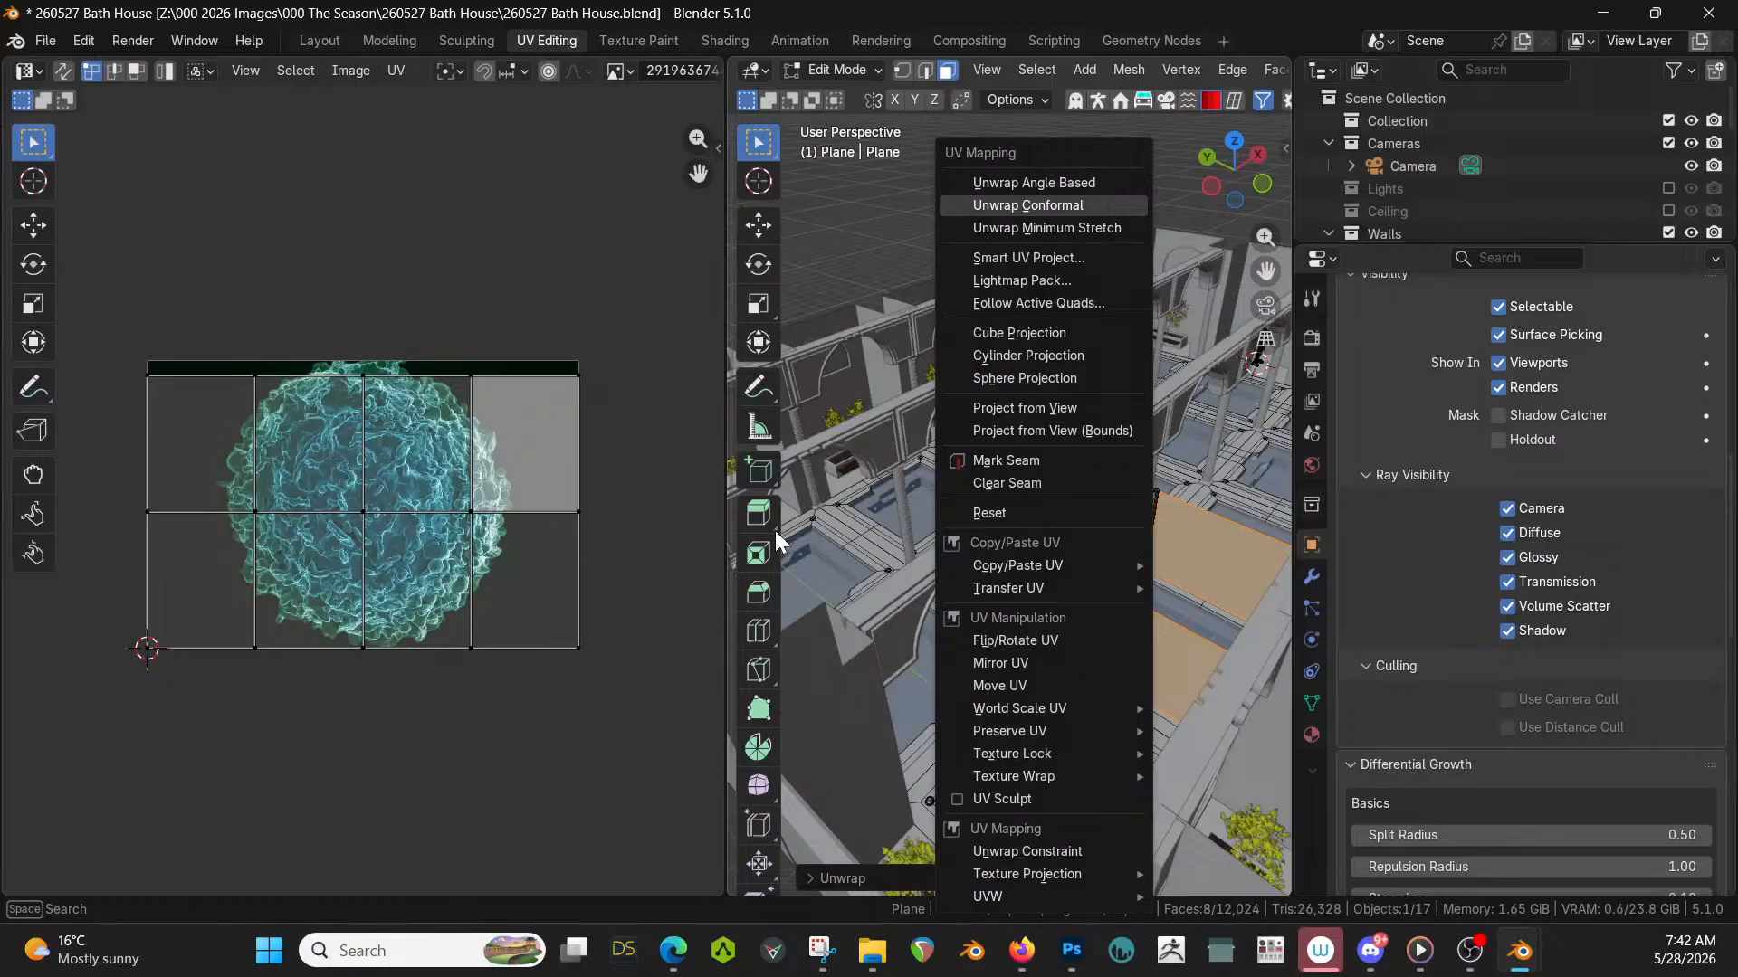
{"action": "left_click", "coordinate": [903, 439]}
Select only one panel of the far enclosure and unwrap it with Smart UV Project.
{"action": "left_click", "coordinate": [1065, 385]}
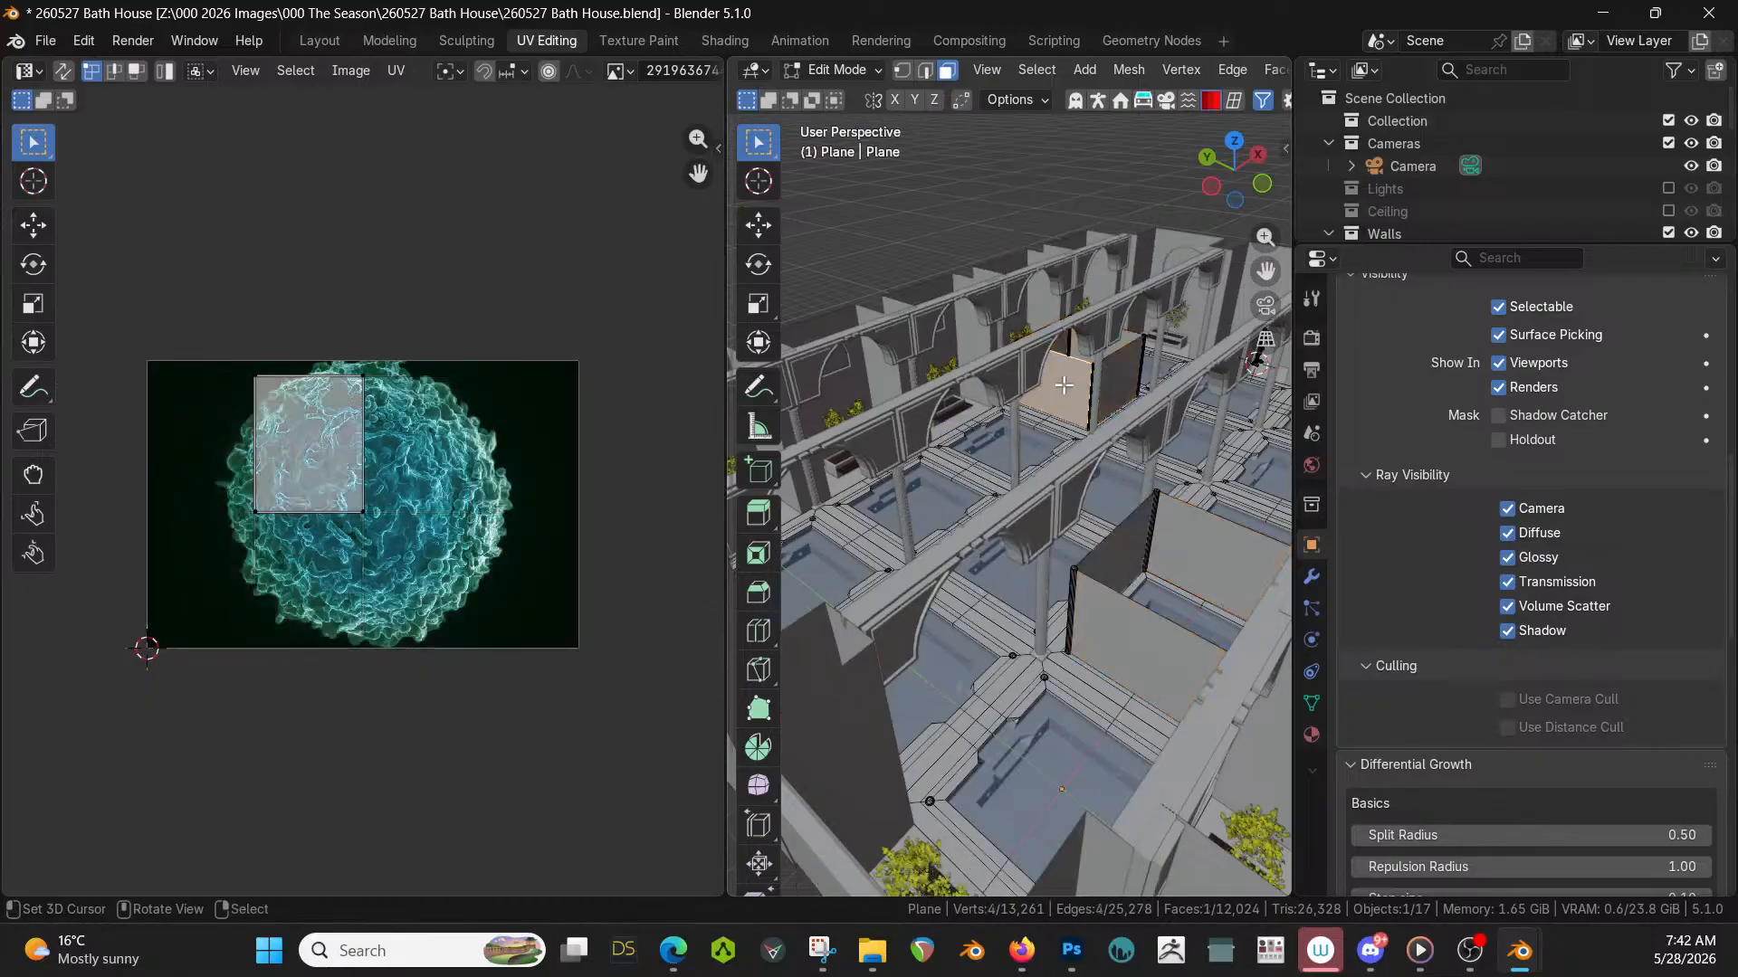
{"action": "key", "text": "u"}
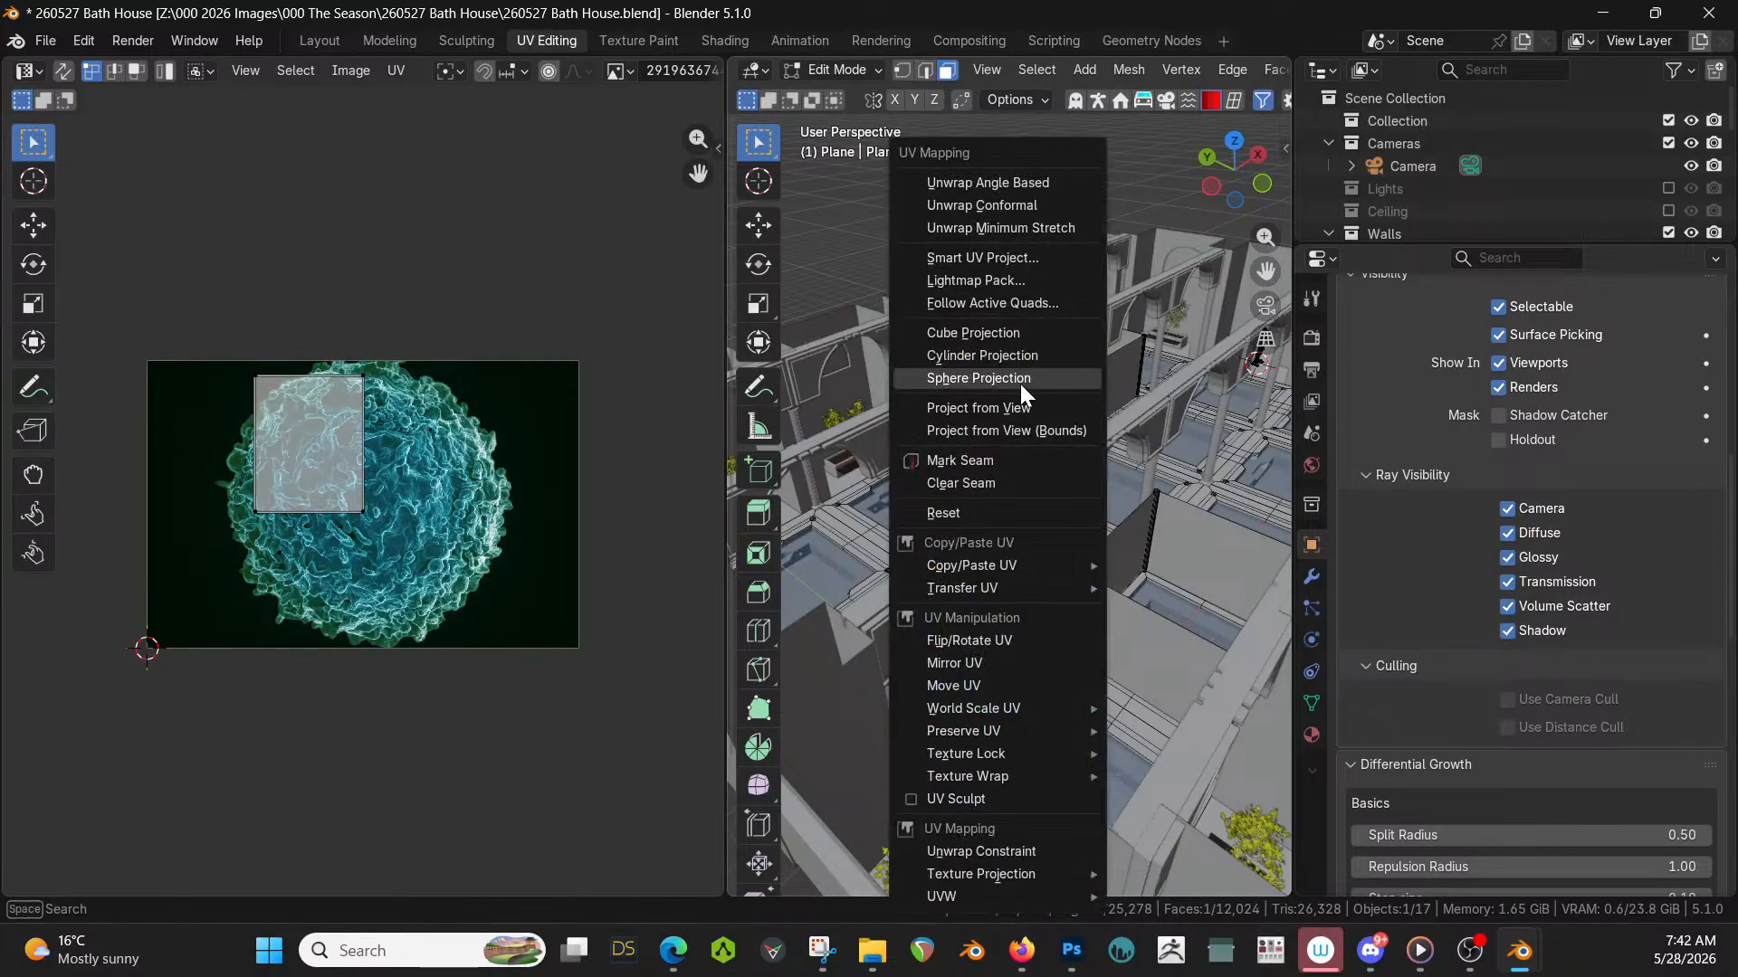
{"action": "left_click", "coordinate": [1007, 257]}
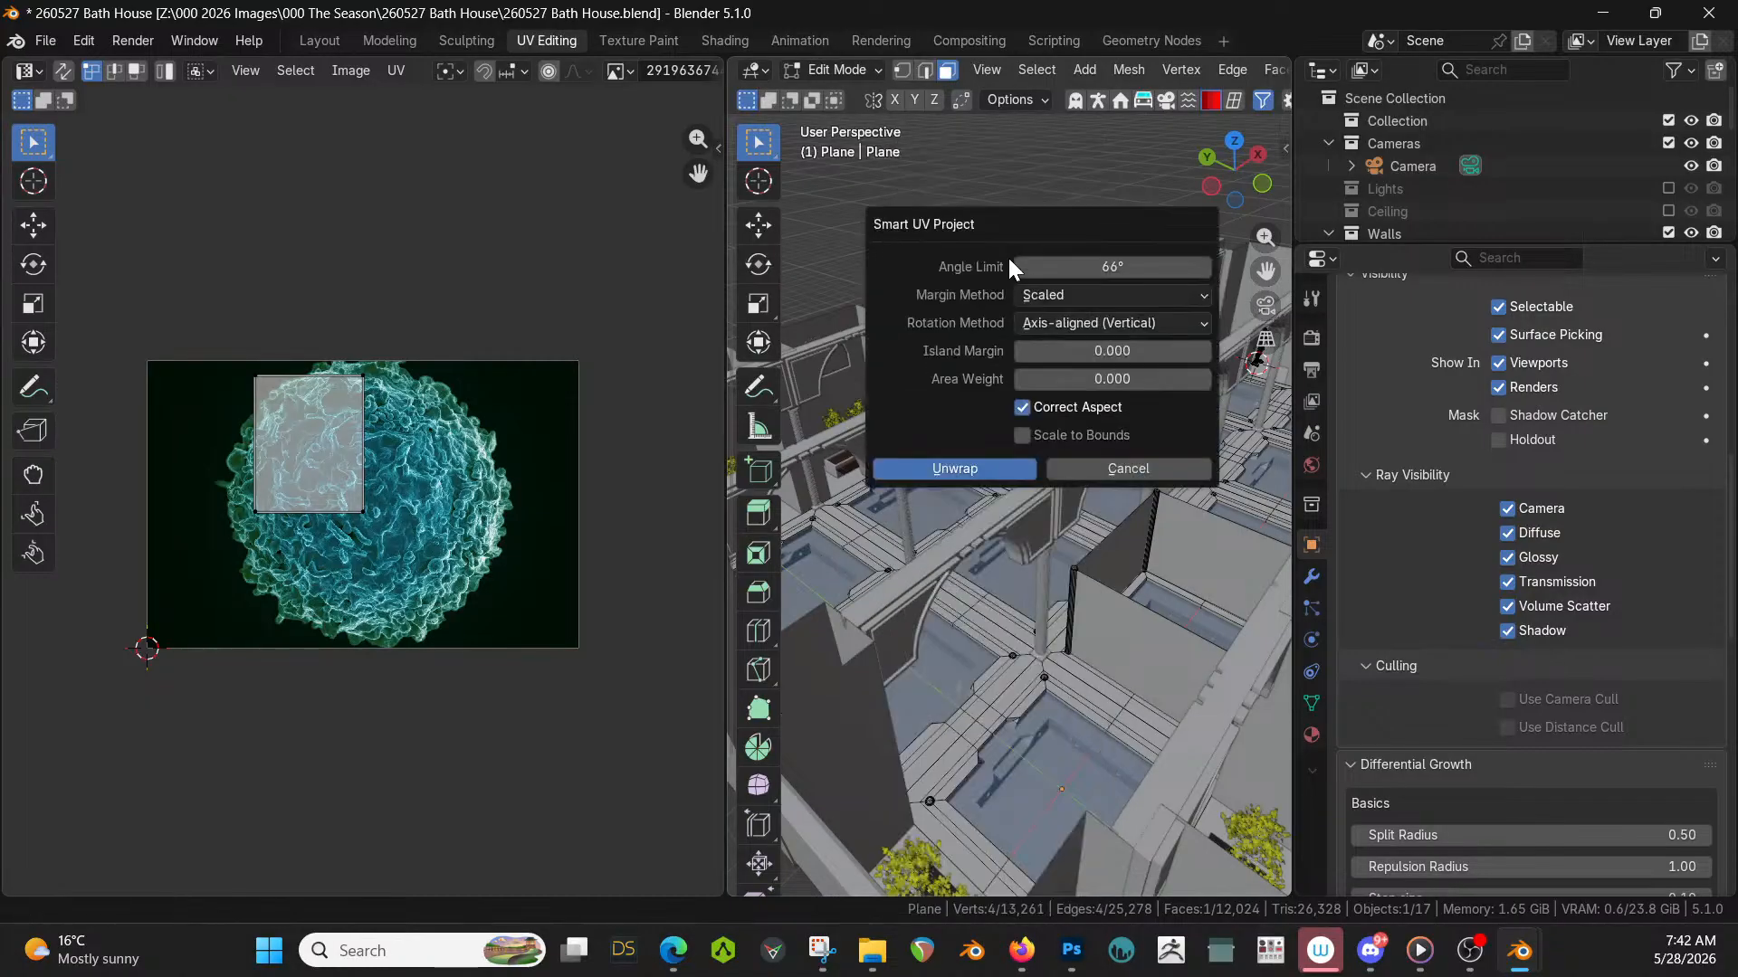
{"action": "left_click", "coordinate": [975, 469]}
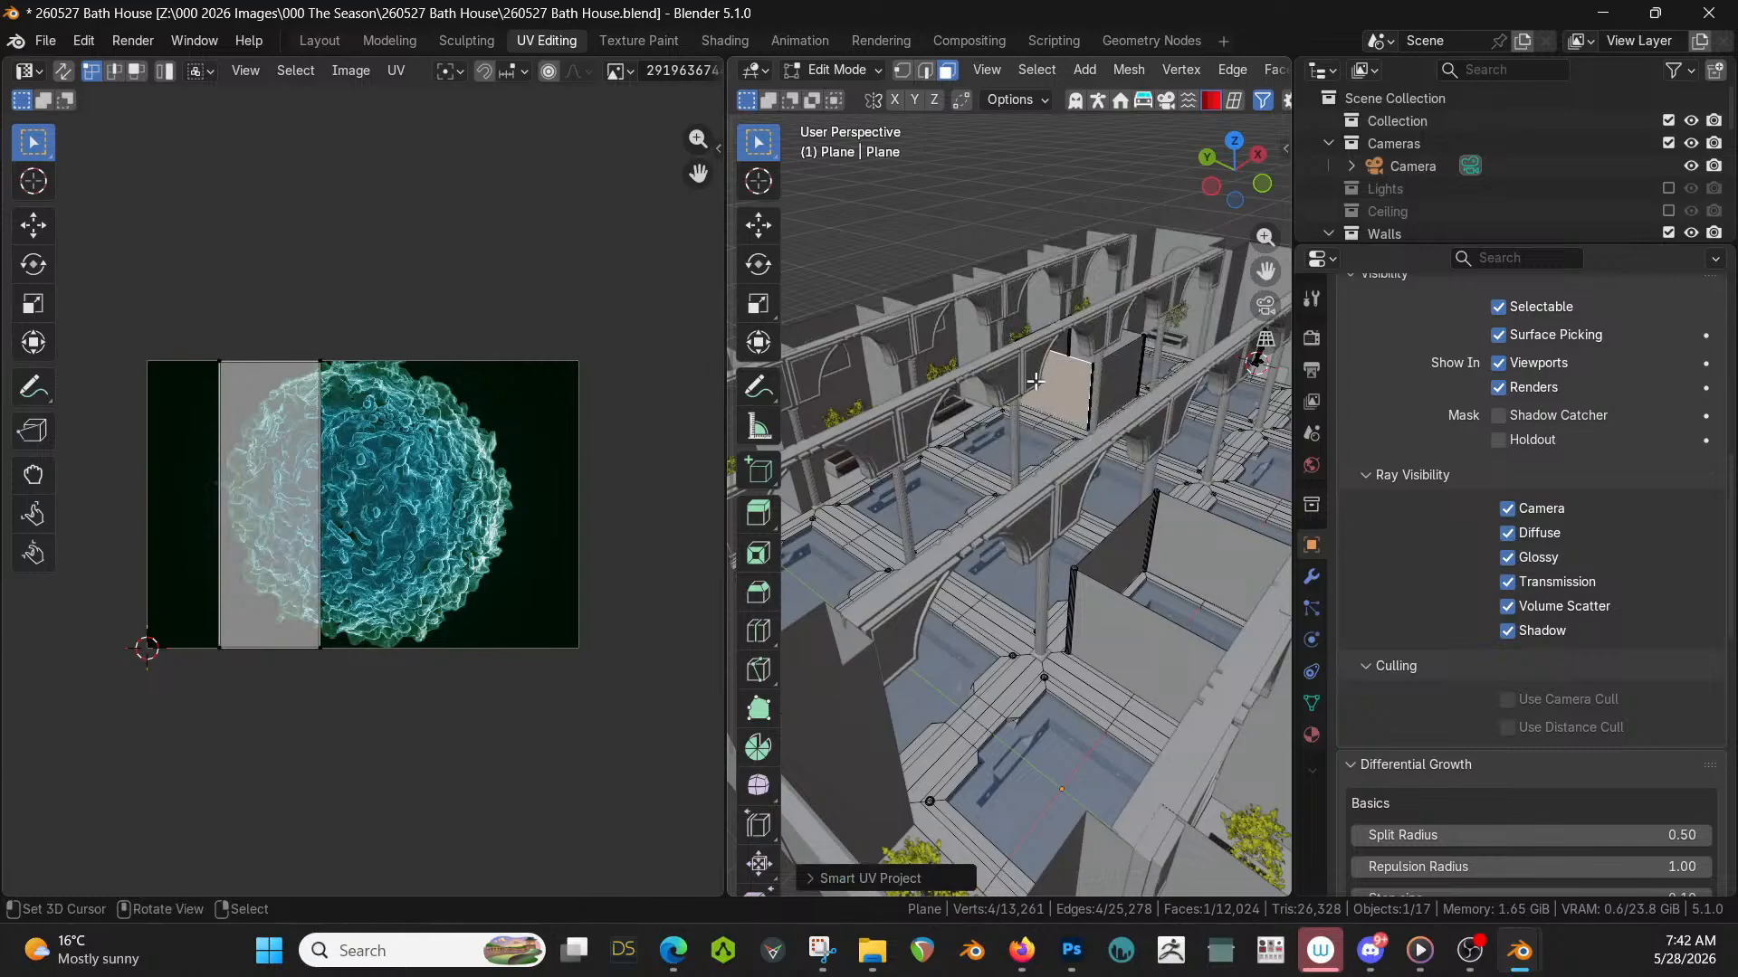
Return to Object Mode, select the floor object and apply its rotation and scale.
{"action": "mouse_move", "coordinate": [1037, 435]}
{"action": "middle_mouse_down"}
{"action": "mouse_move", "coordinate": [1042, 380]}
{"action": "mouse_move", "coordinate": [1039, 425]}
{"action": "middle_mouse_up"}
{"action": "key", "text": "Tab"}
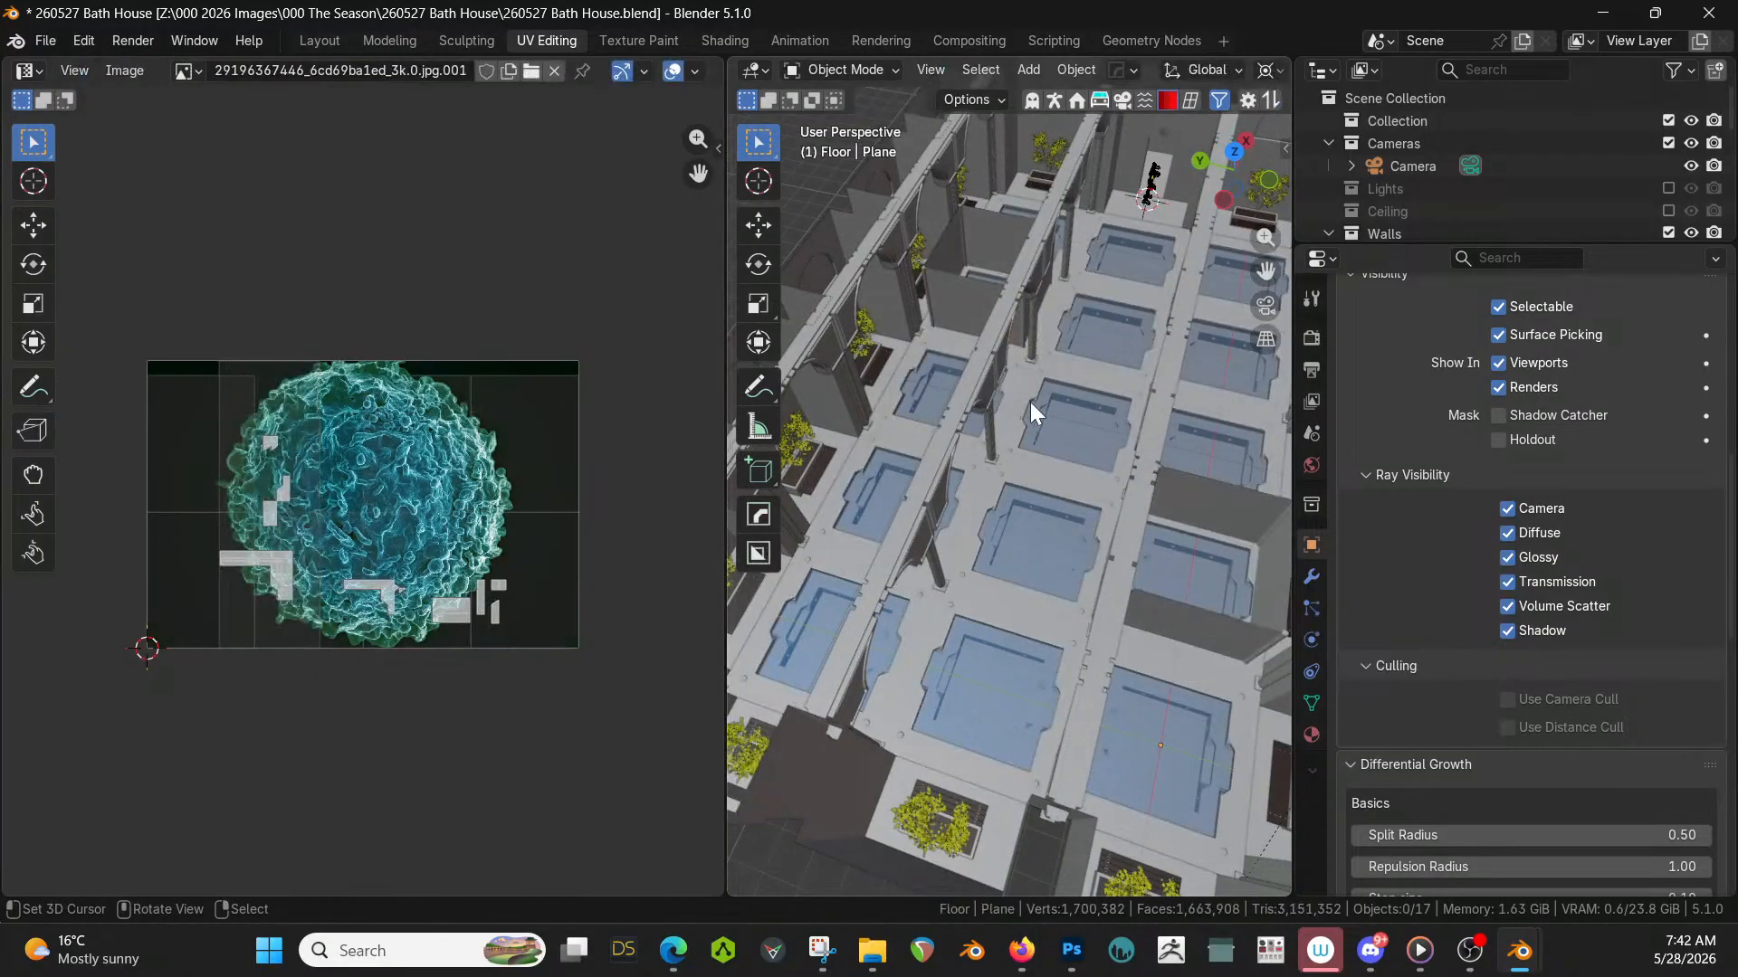
{"action": "scroll", "coordinate": [1029, 400], "scroll_direction": "down", "scroll_amount": 3}
{"action": "left_click", "coordinate": [1034, 398]}
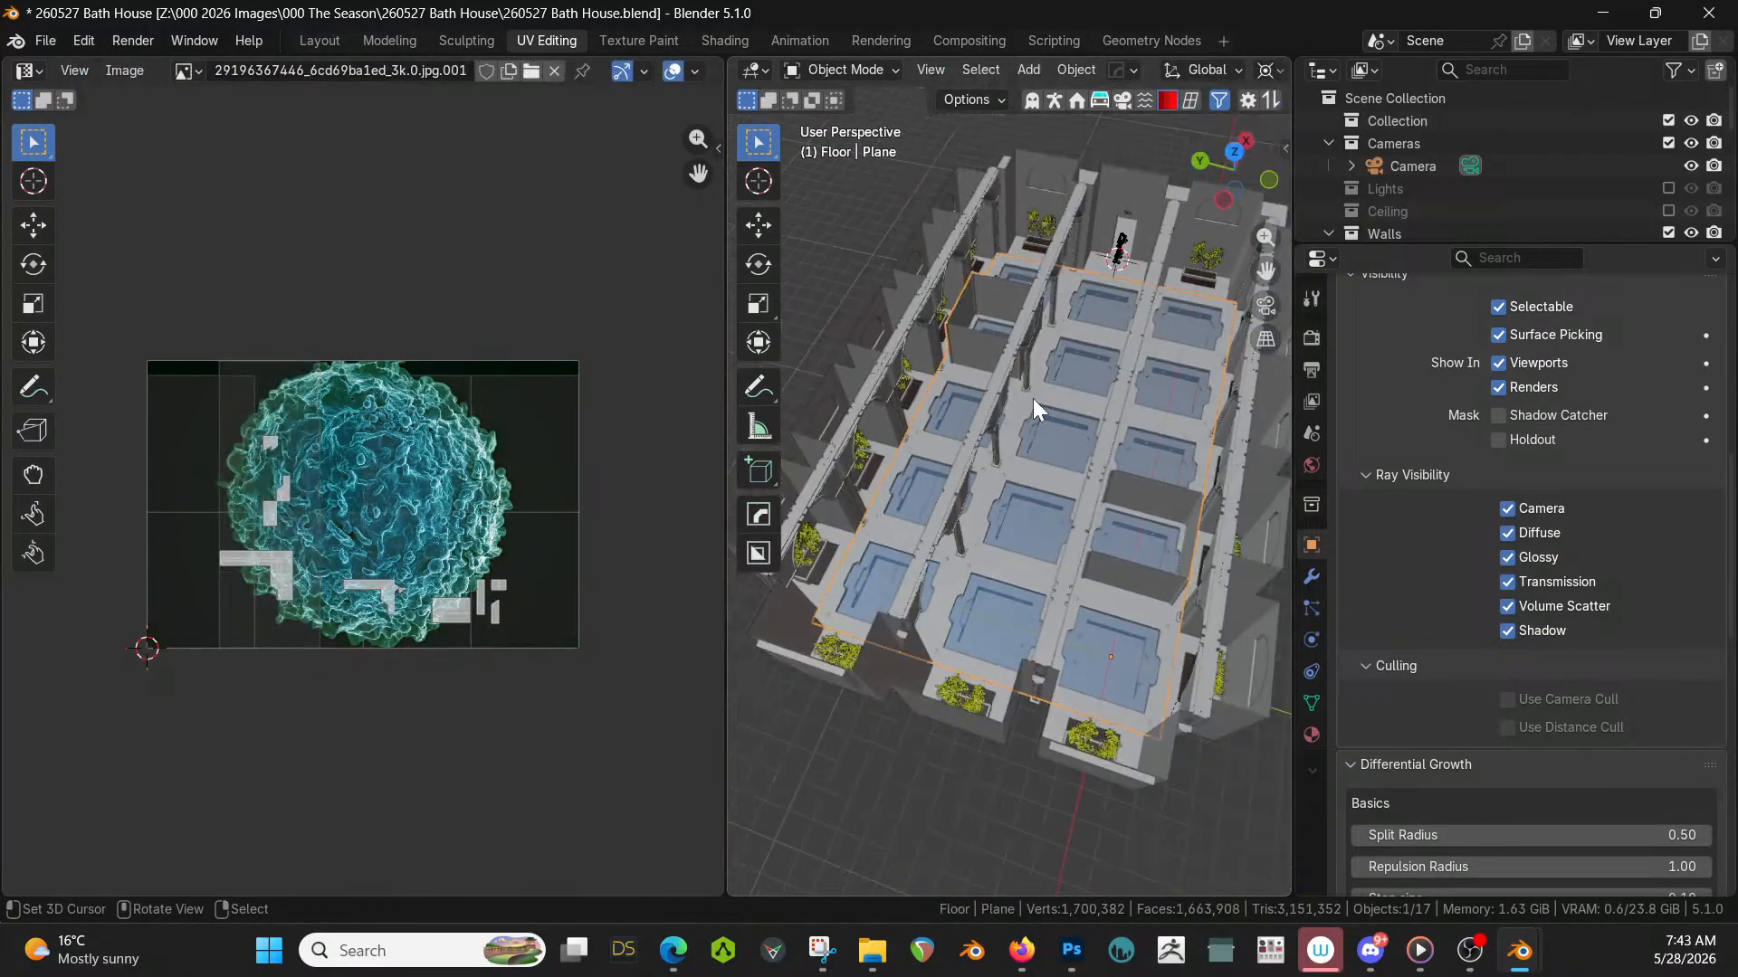
{"action": "key", "text": "ctrl+a"}
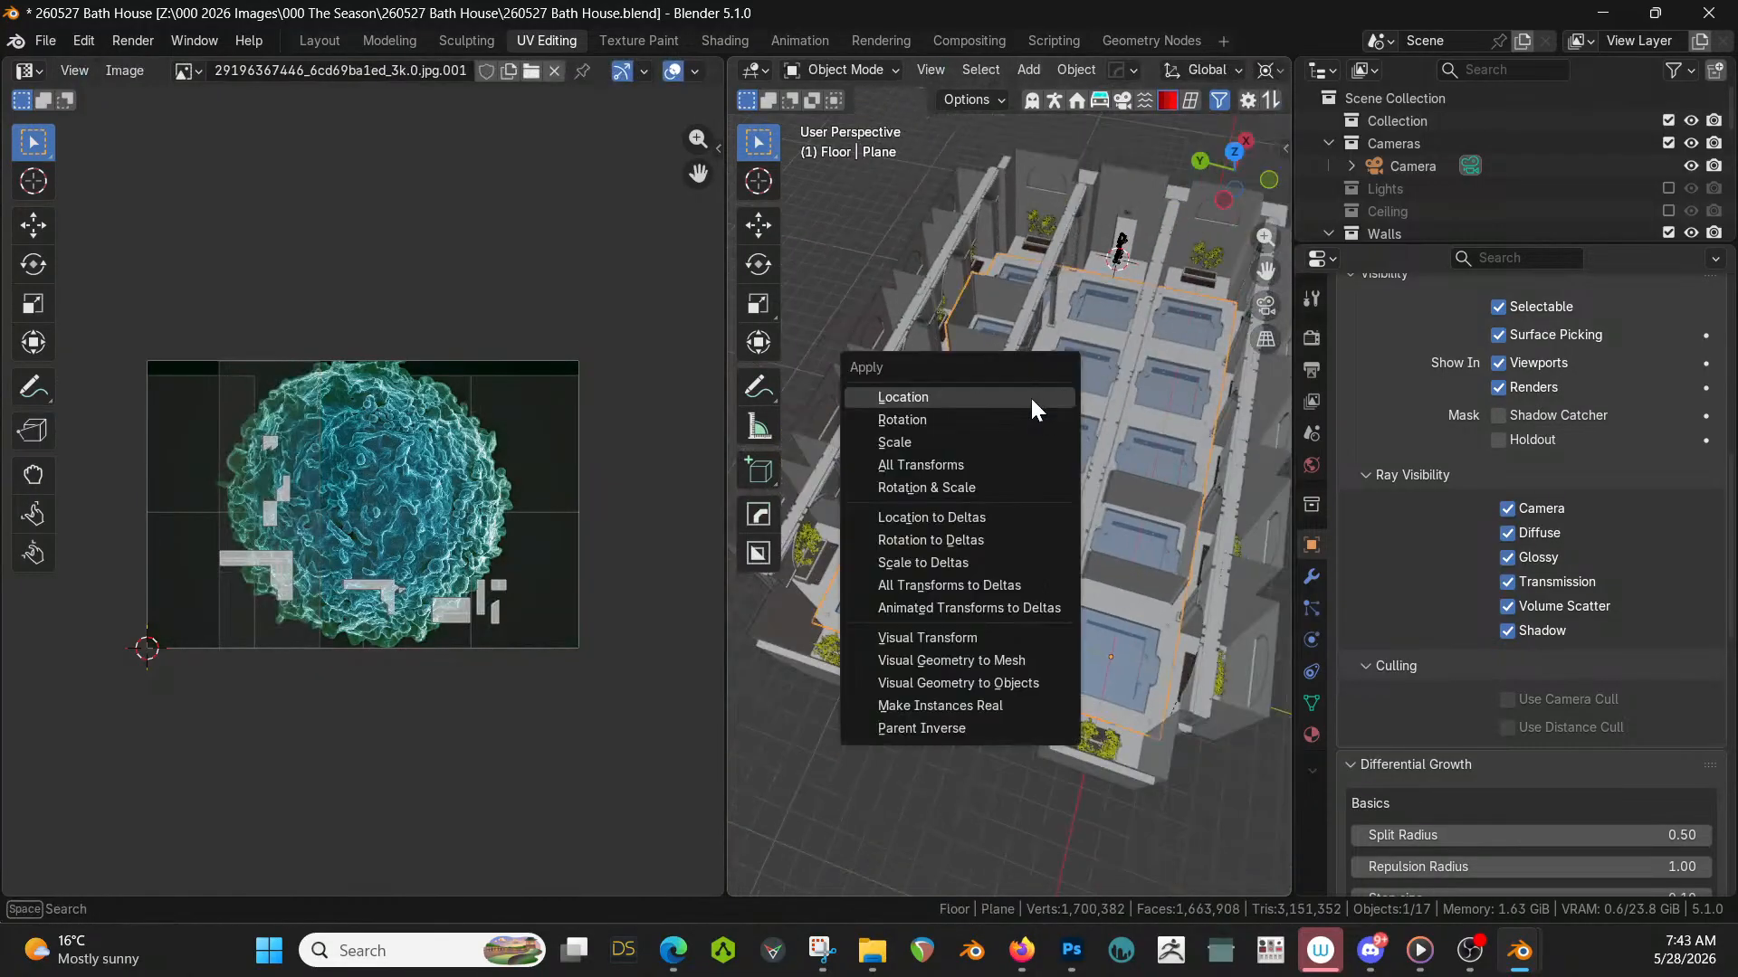
{"action": "left_click", "coordinate": [952, 493]}
Unwrap the selected panel with Cube Projection in Edit Mode and check its layout in the UV editor.
{"action": "key", "text": "Tab"}
{"action": "key", "text": "u"}
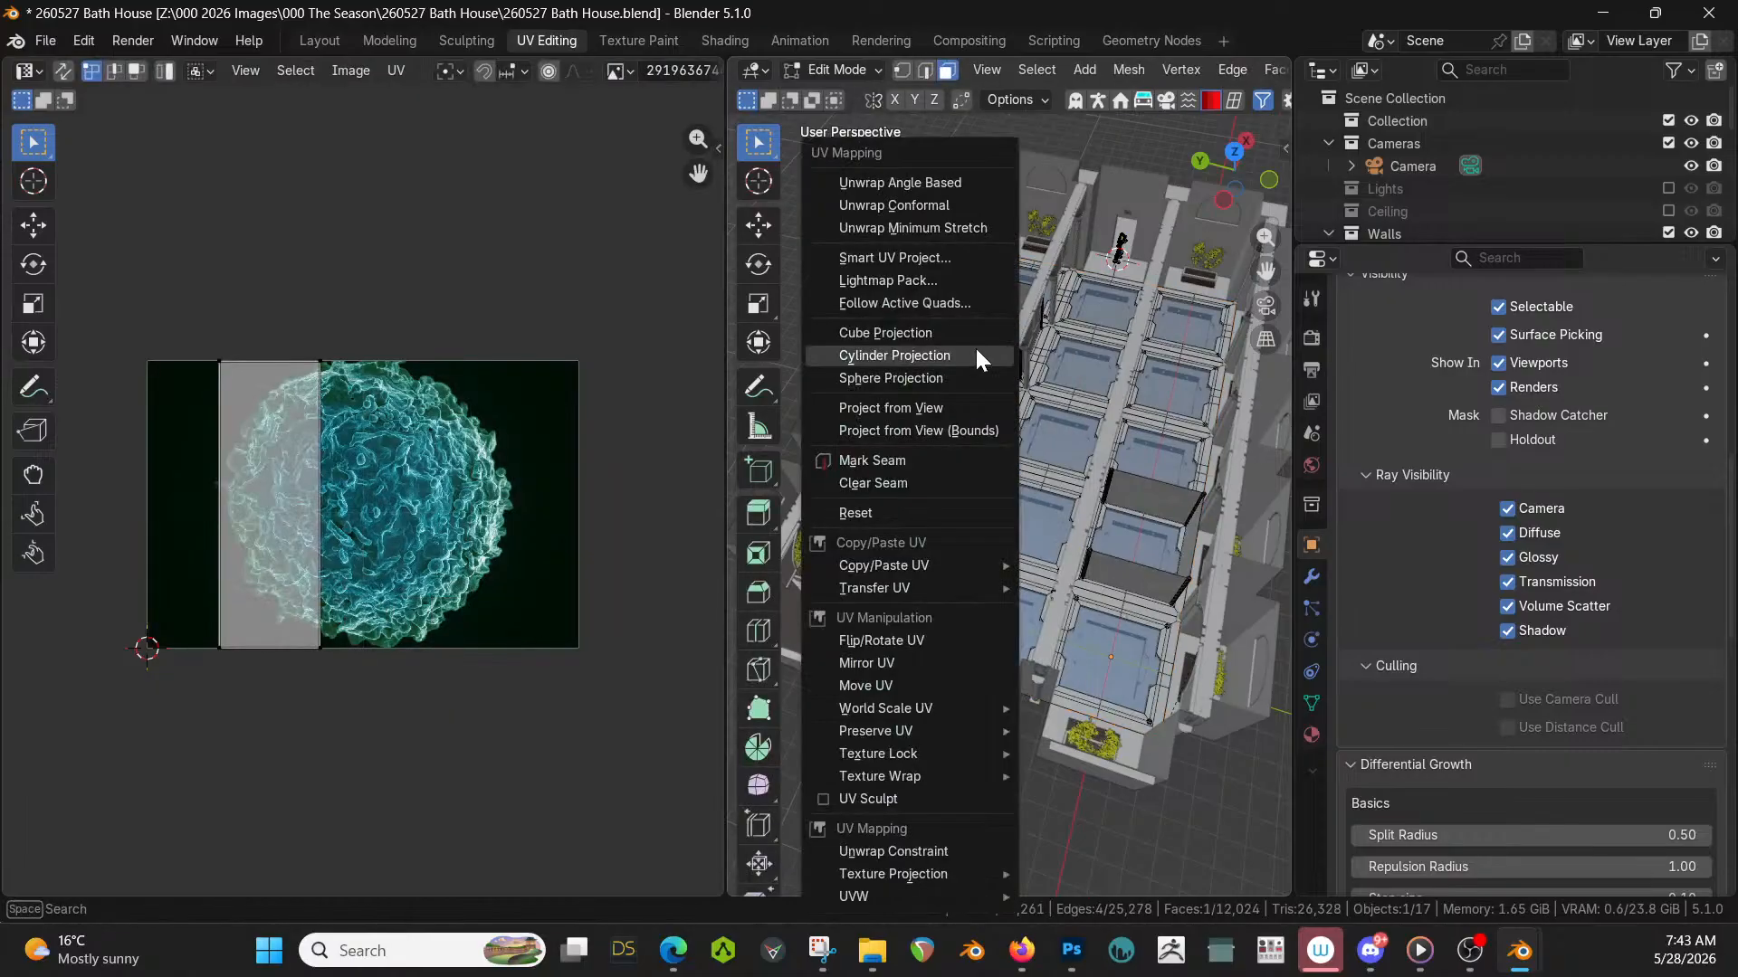
{"action": "left_click", "coordinate": [925, 334]}
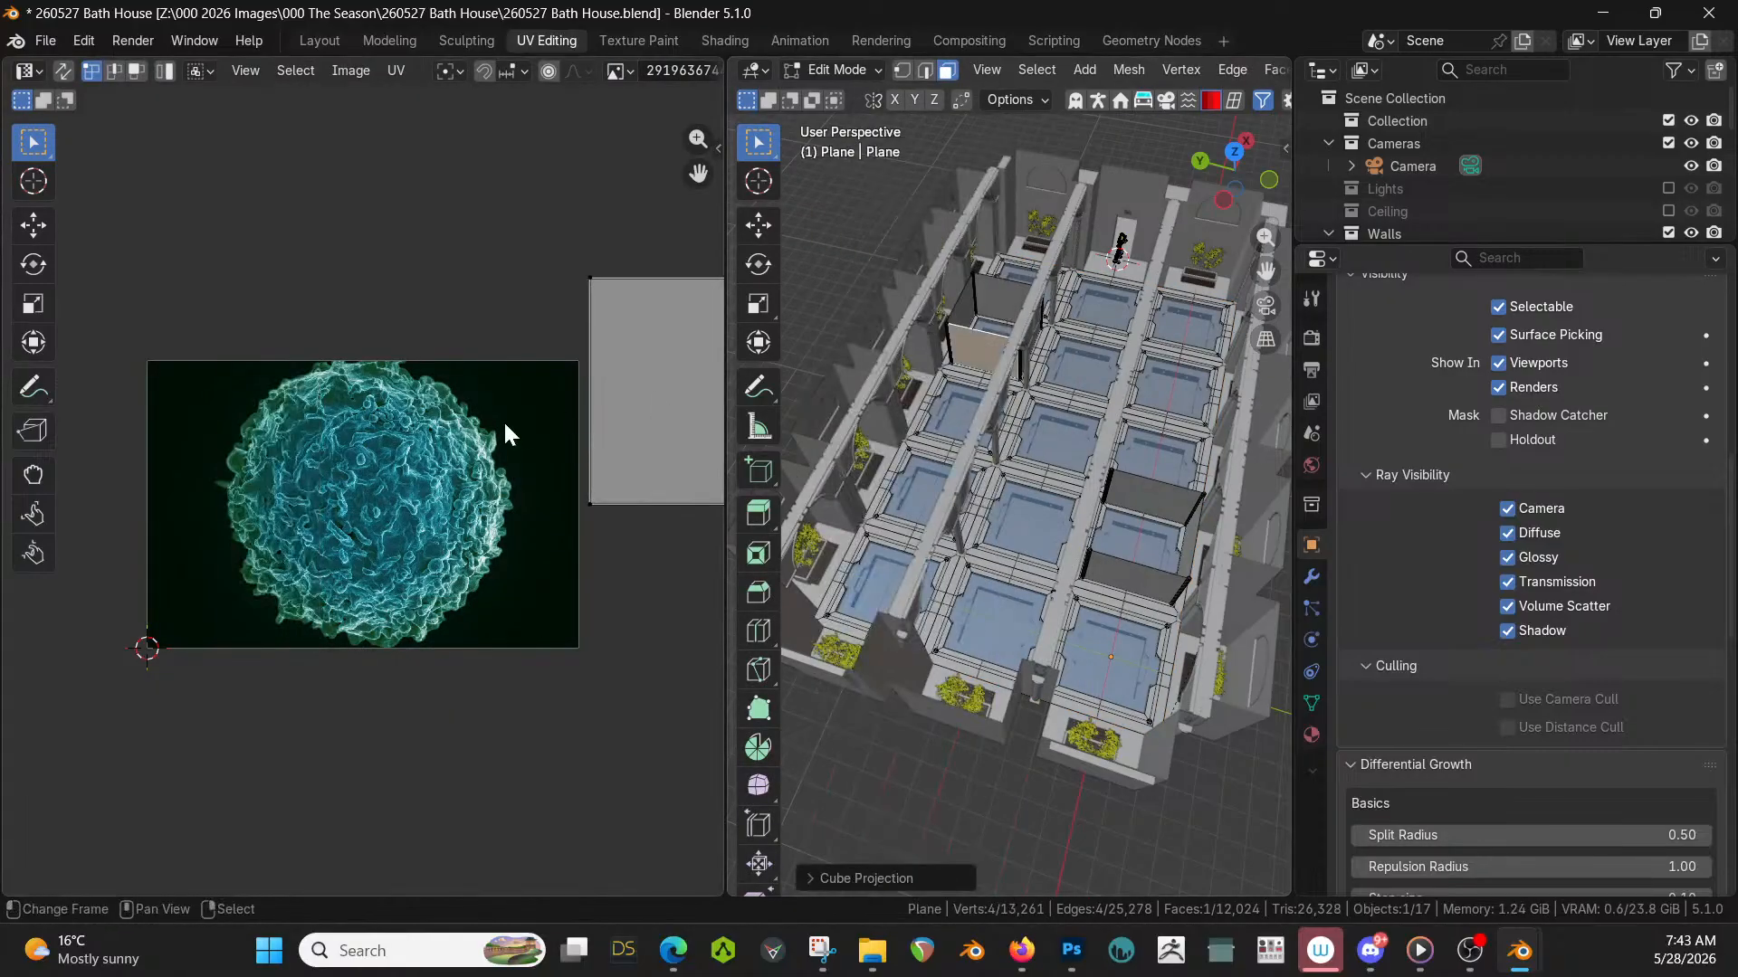
{"action": "scroll", "coordinate": [588, 440], "scroll_direction": "down", "scroll_amount": 3}
{"action": "scroll", "coordinate": [593, 442], "scroll_direction": "up", "scroll_amount": 2}
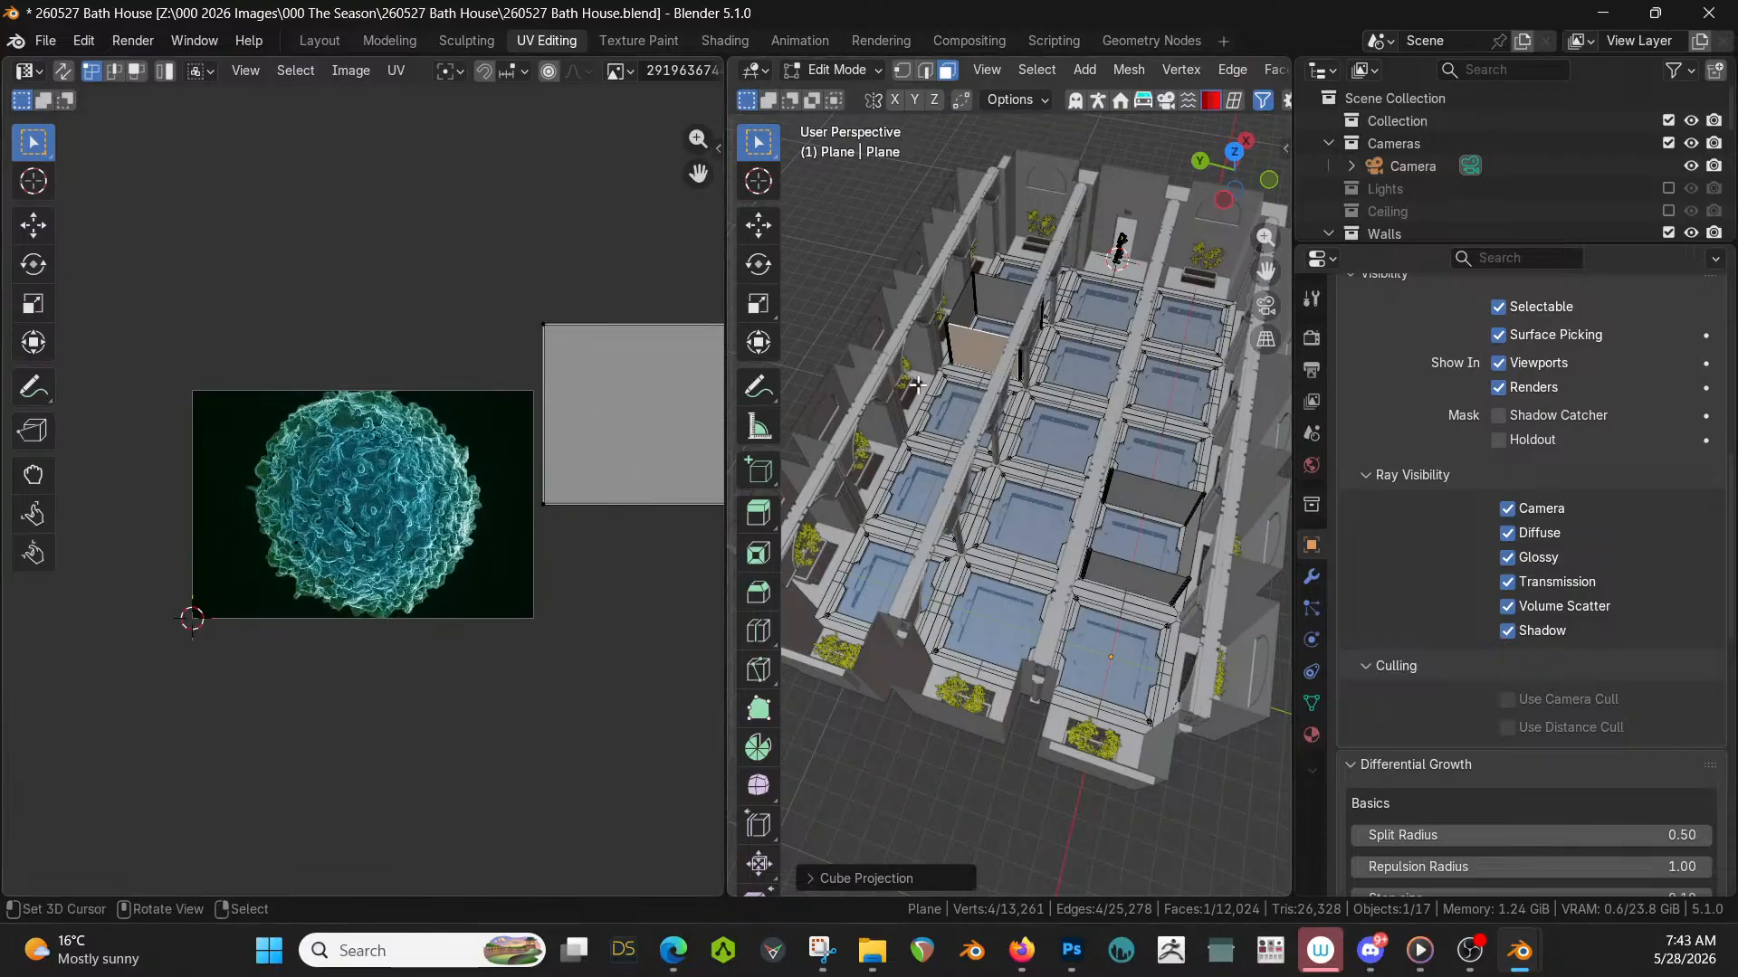
{"action": "middle_click_drag", "start_coordinate": [996, 380], "coordinate": [1181, 378]}
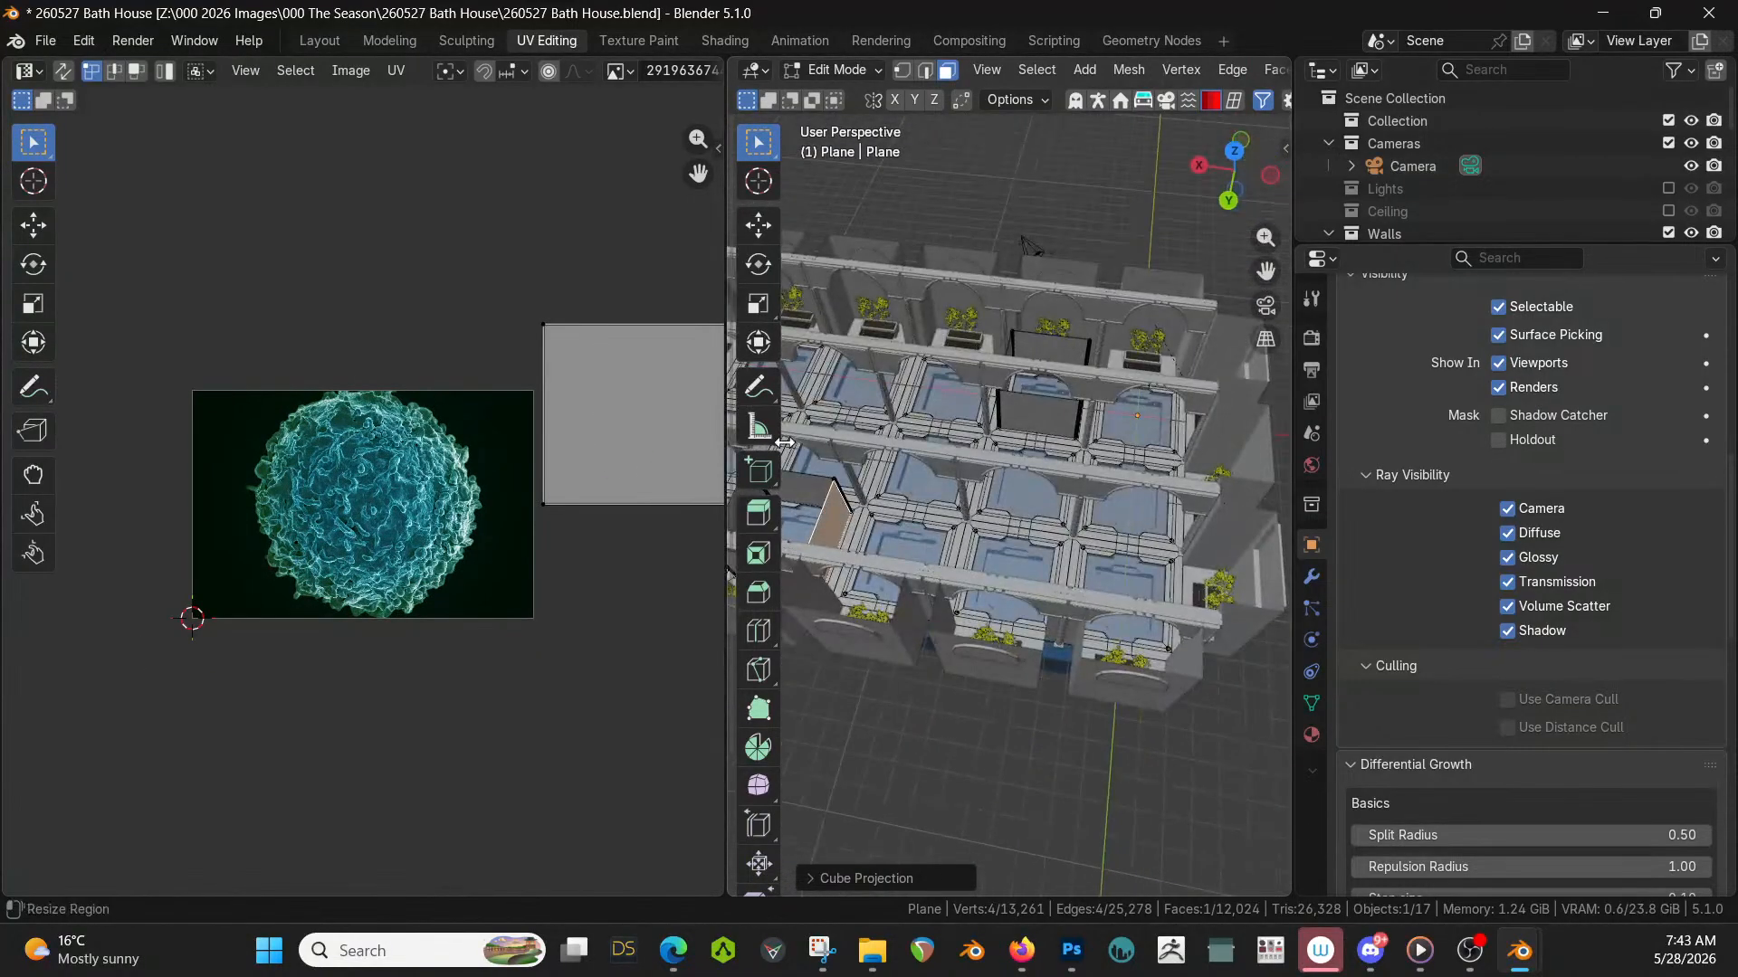
Unwrap the four panels of the far enclosure one at a time with the Angle Based method.
{"action": "scroll", "coordinate": [765, 444], "scroll_direction": "down", "scroll_amount": 2}
{"action": "middle_click_drag", "start_coordinate": [823, 495], "coordinate": [883, 481]}
{"action": "key", "text": "u"}
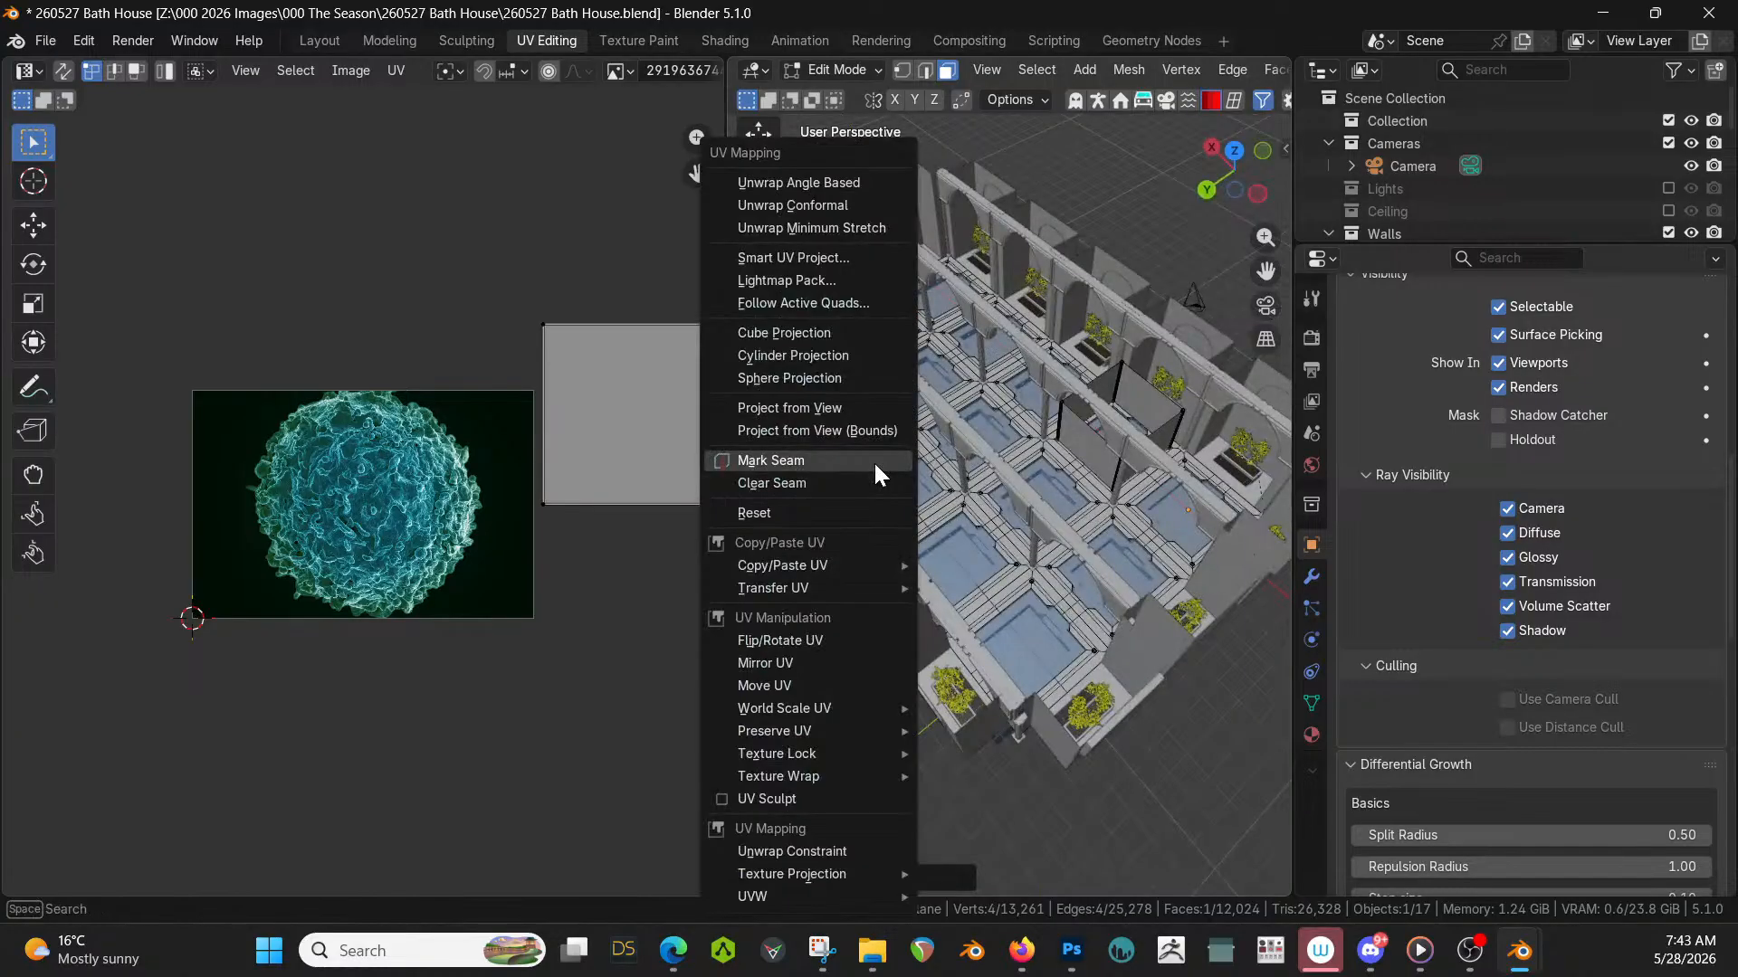
{"action": "left_click", "coordinate": [828, 182]}
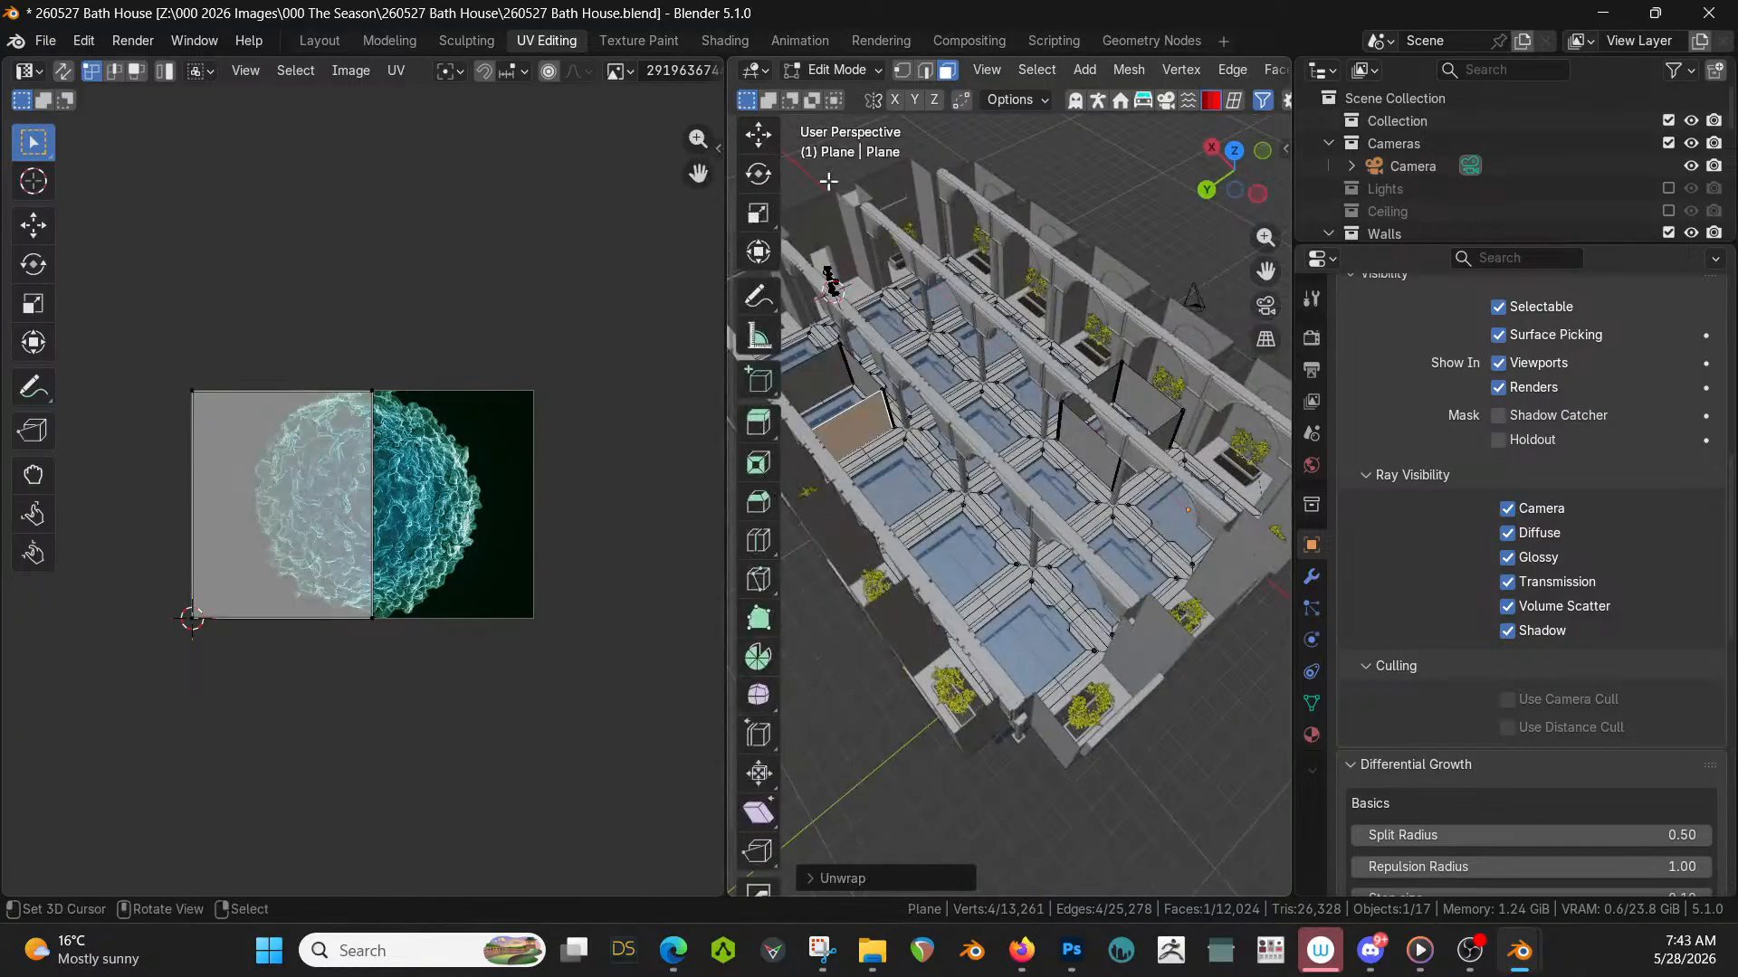
{"action": "key", "text": "ctrl+z"}
{"action": "key", "text": "u"}
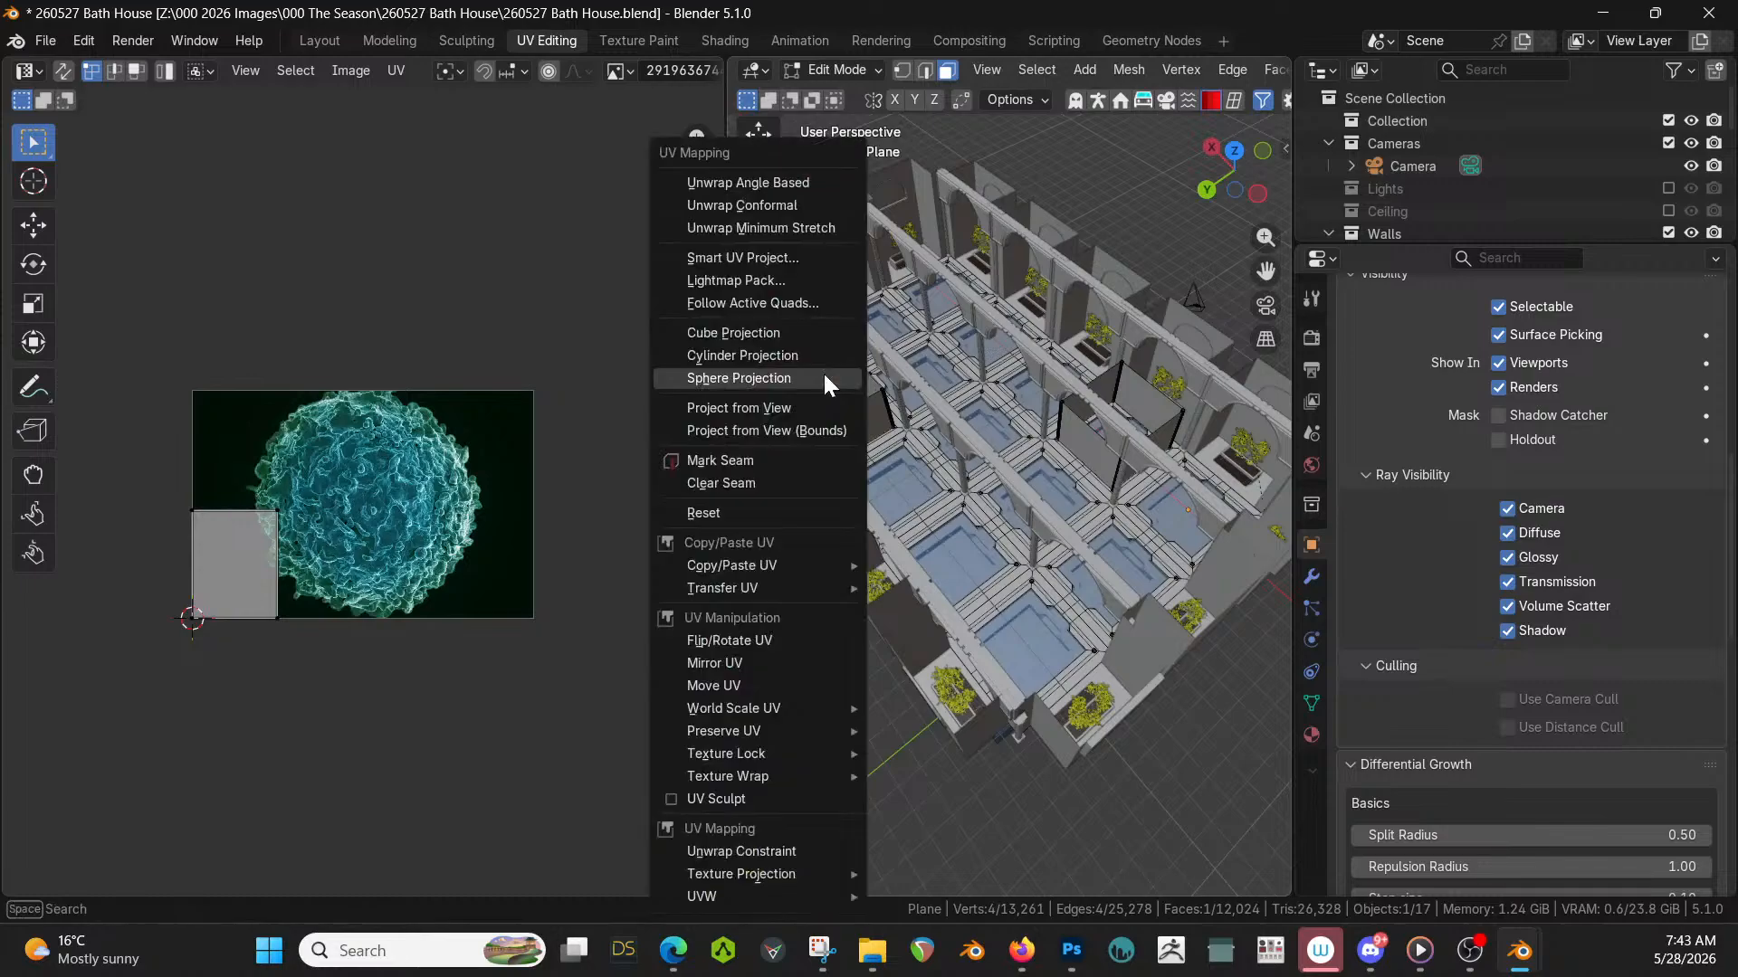
{"action": "left_click", "coordinate": [768, 183]}
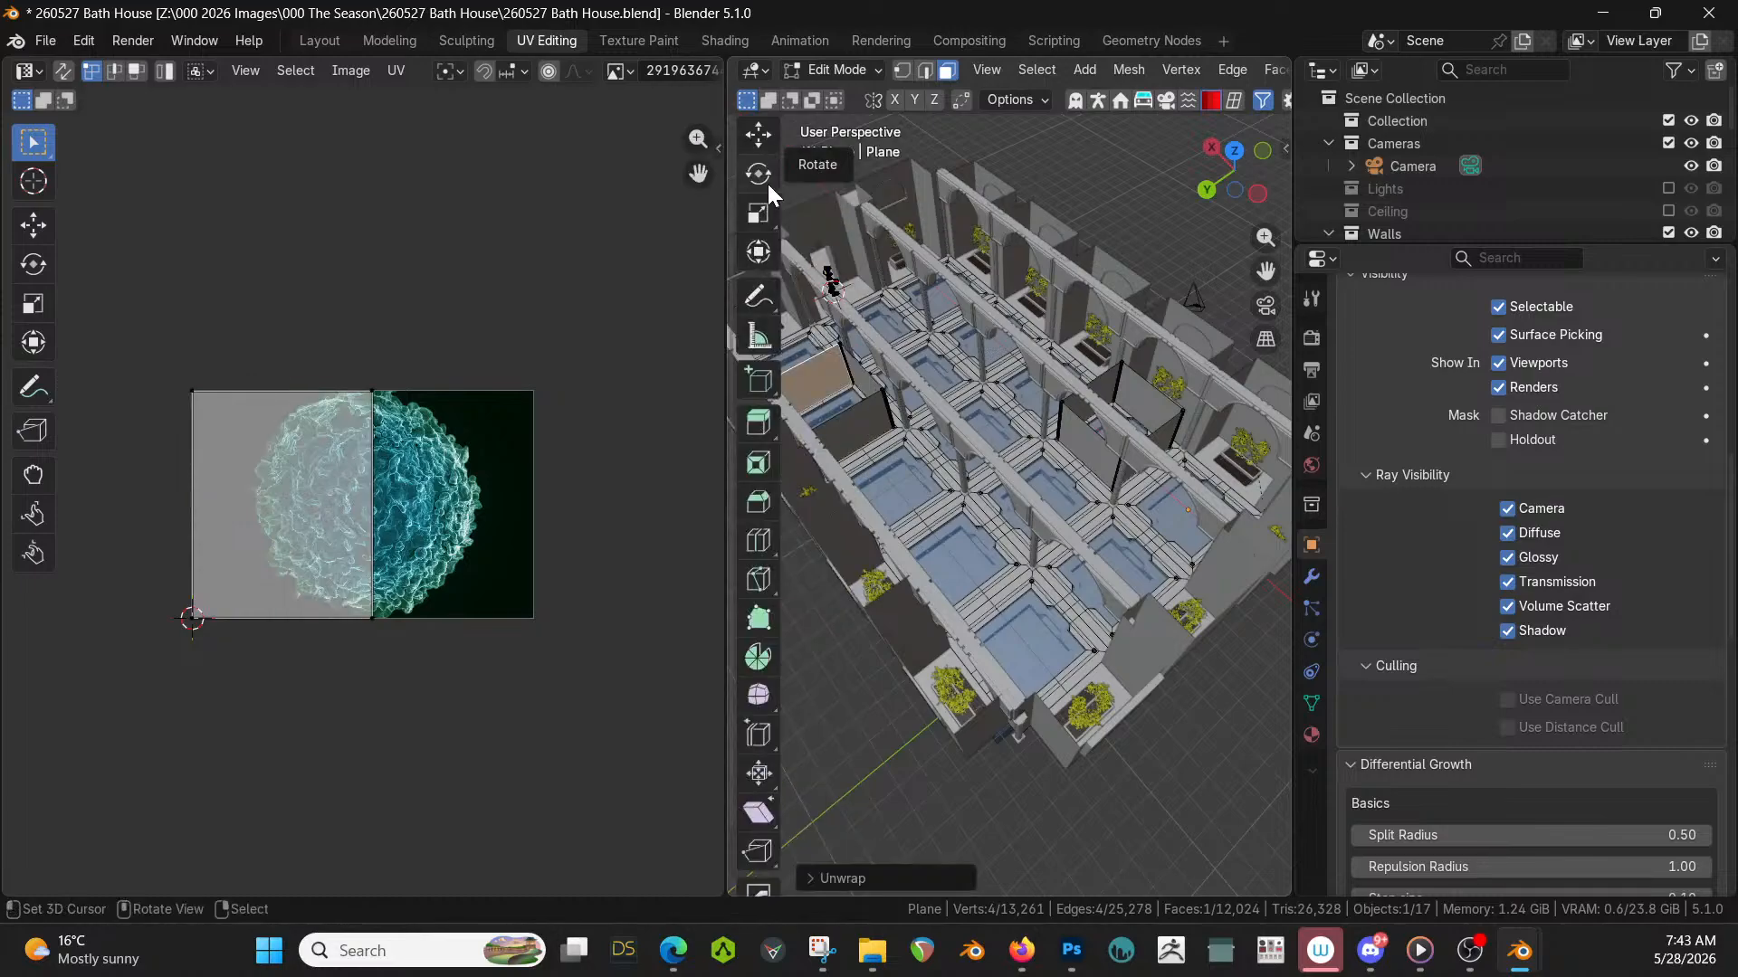
{"action": "key", "text": "ctrl+z"}
{"action": "key", "text": "u"}
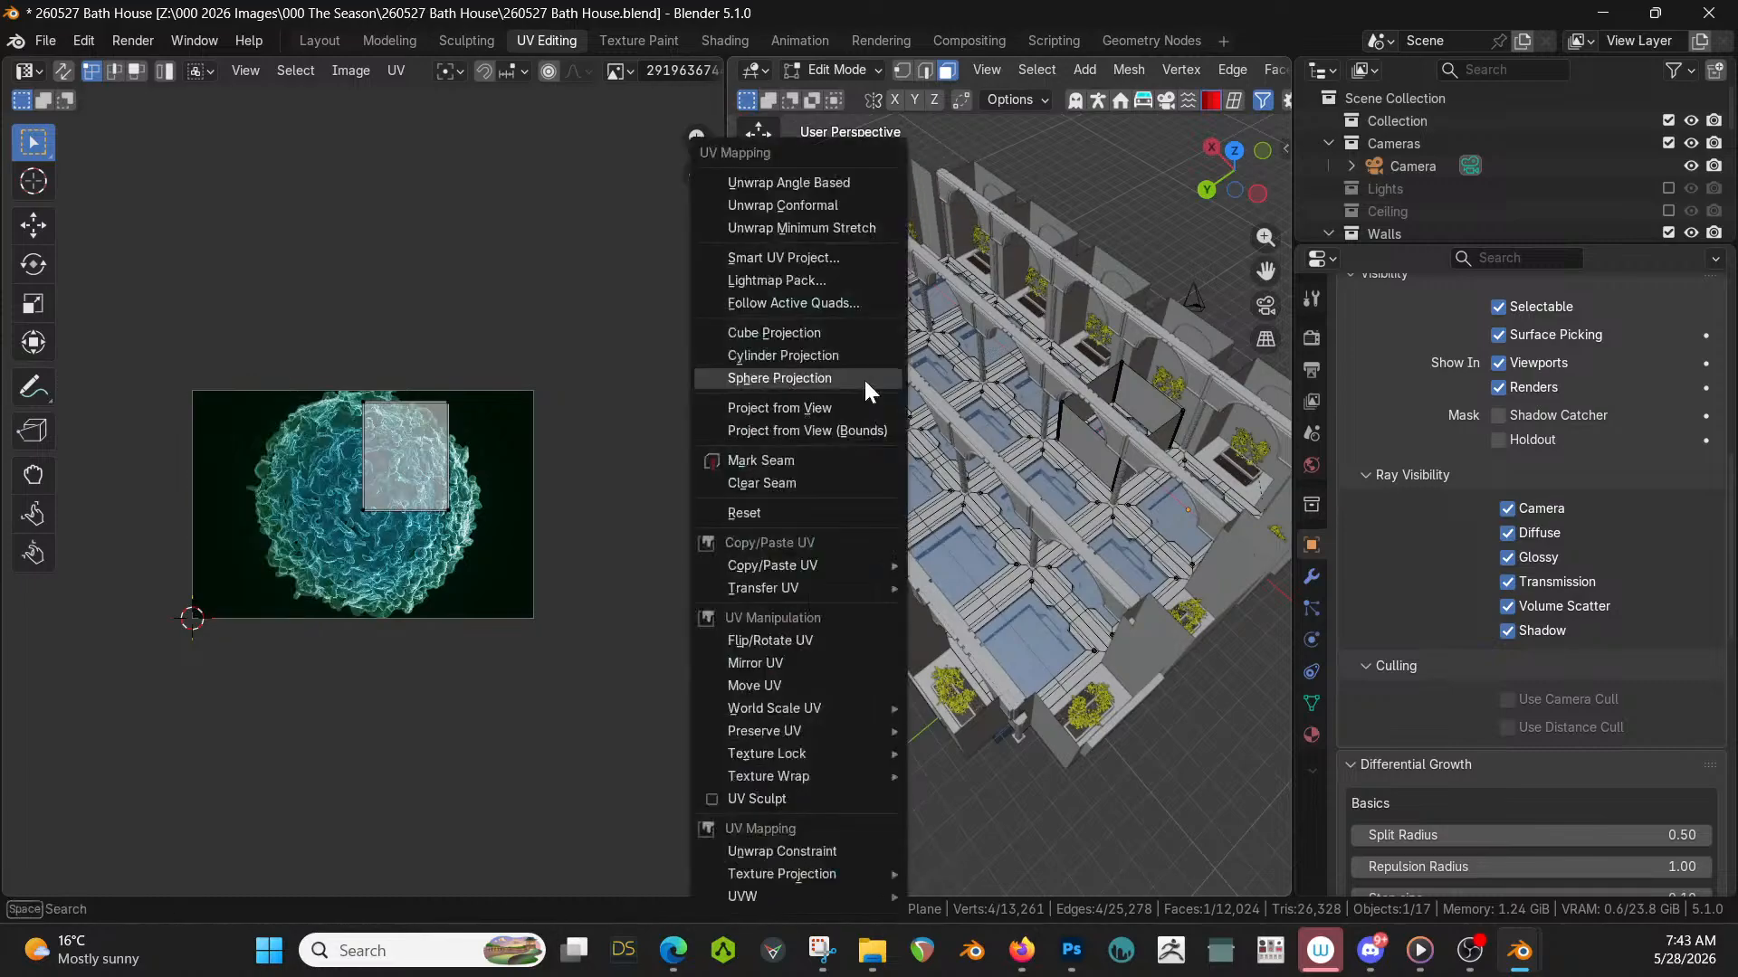
{"action": "left_click", "coordinate": [798, 184]}
{"action": "middle_click_drag", "start_coordinate": [930, 384], "coordinate": [1143, 515]}
{"action": "key", "text": "ctrl+z"}
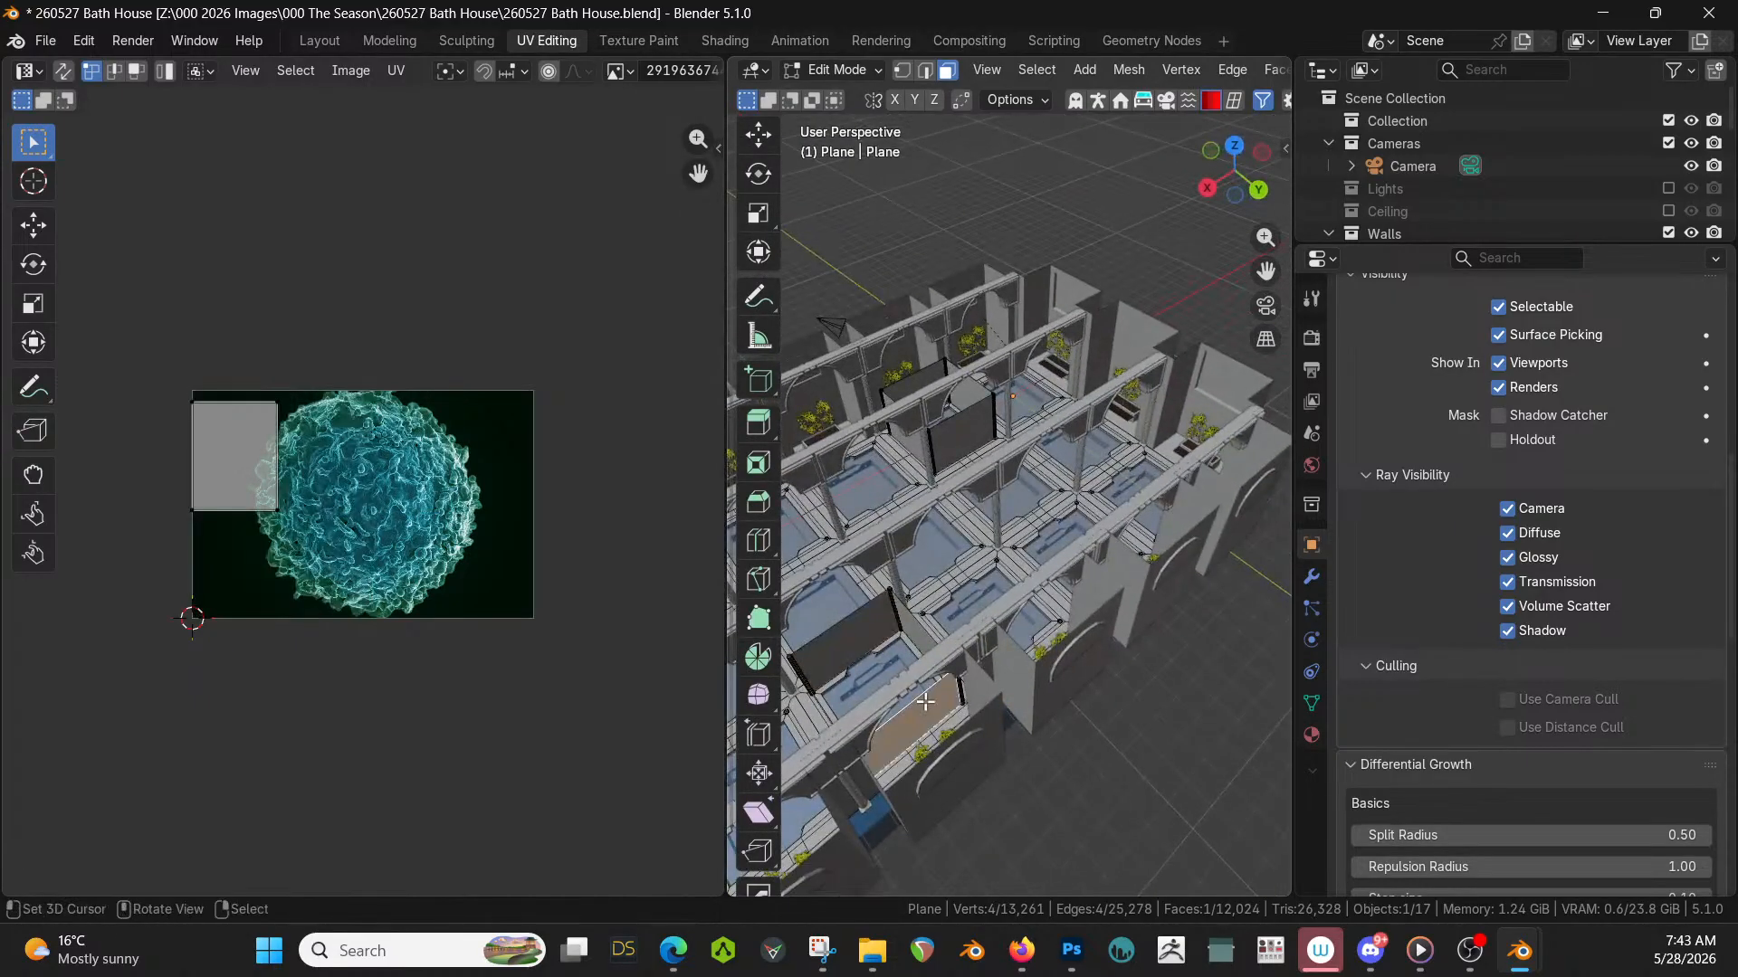
{"action": "key", "text": "u"}
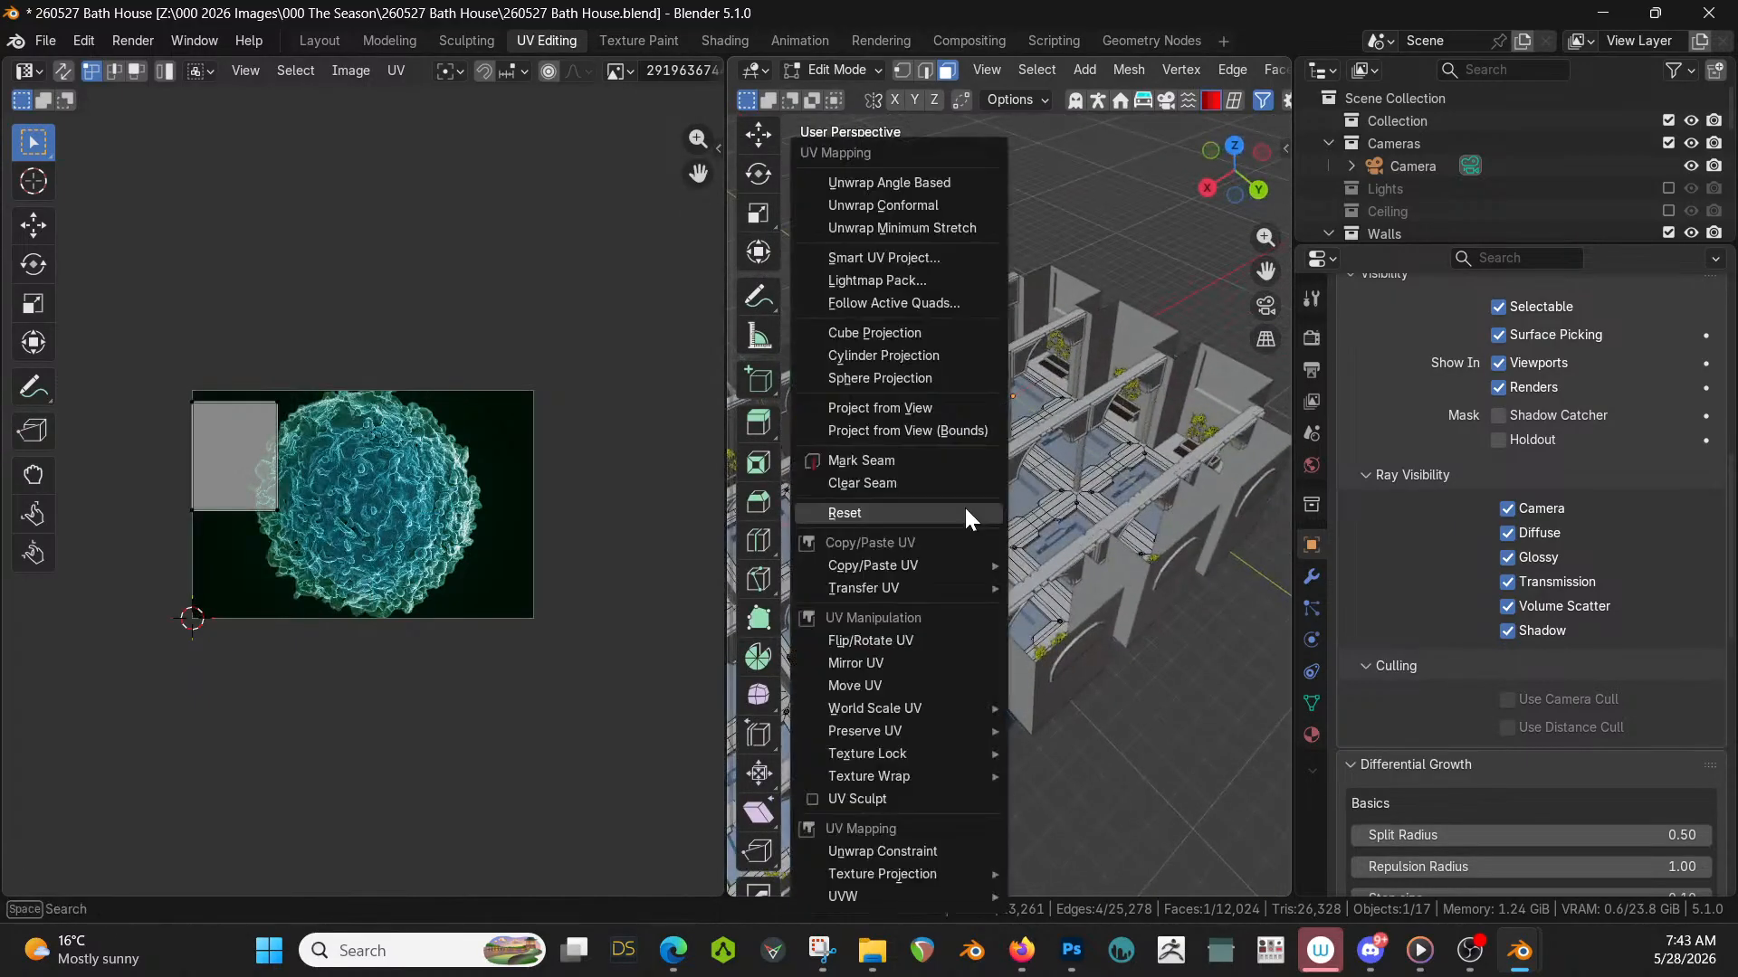
{"action": "left_click", "coordinate": [919, 182]}
Unwrap each of the four panels of the other enclosure separately with the Angle Based method.
{"action": "key", "text": "u"}
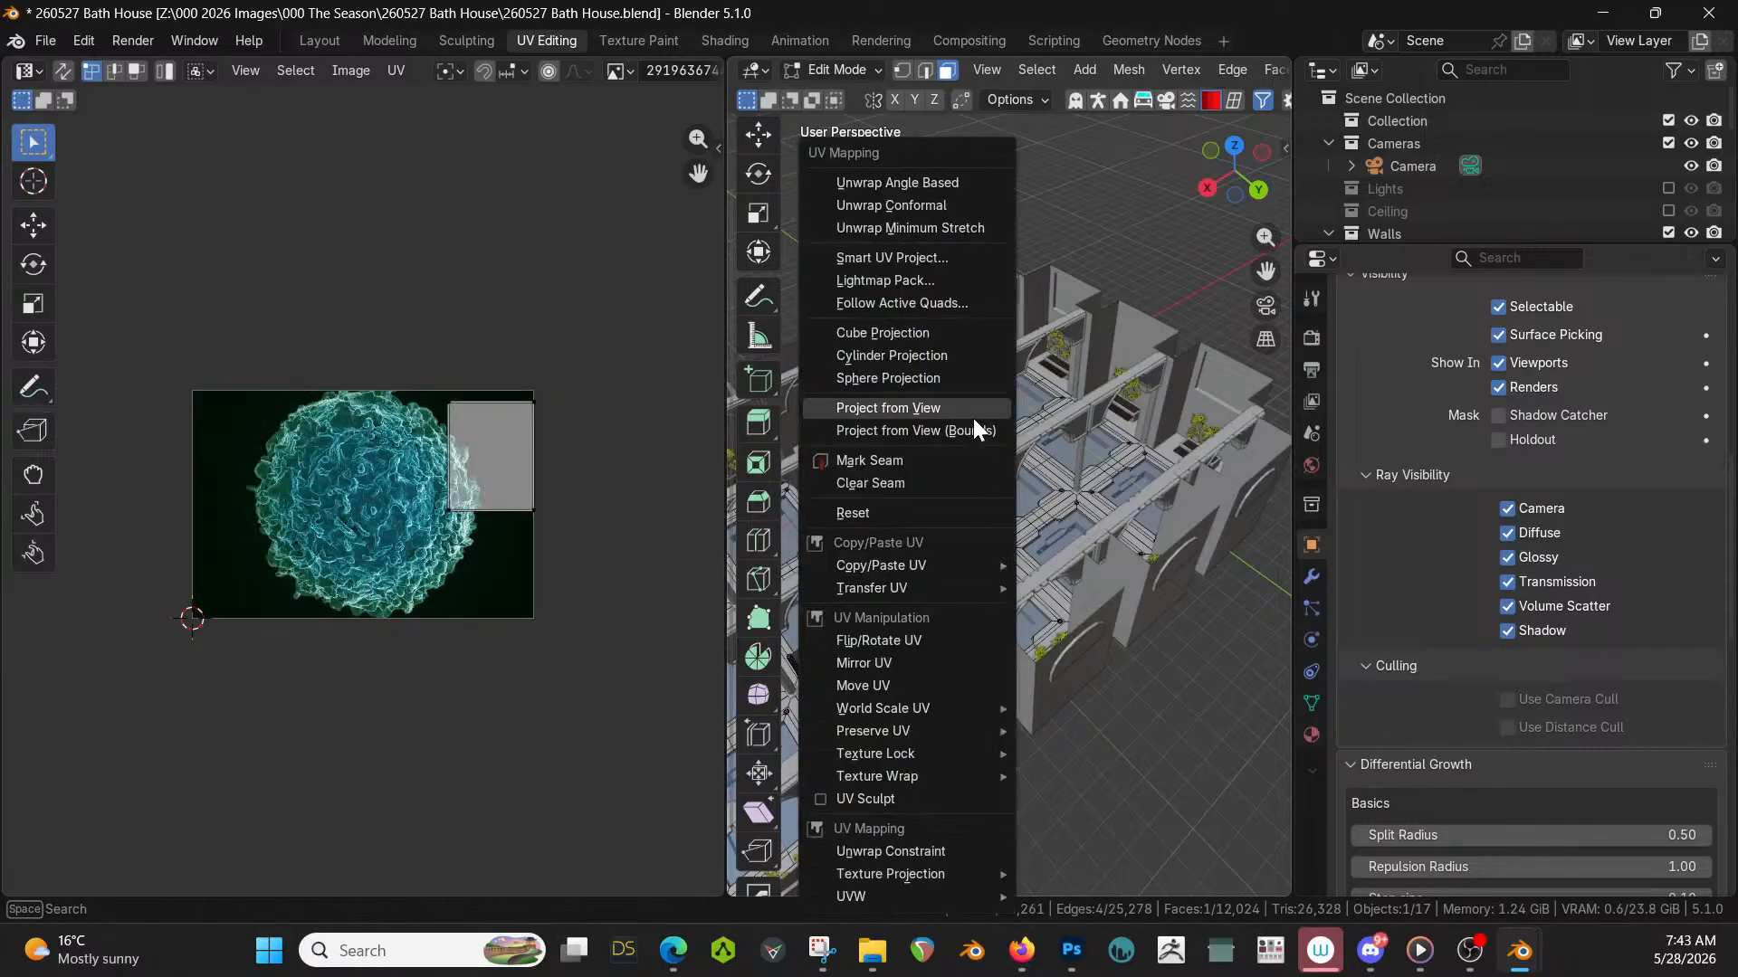
{"action": "left_click", "coordinate": [926, 193]}
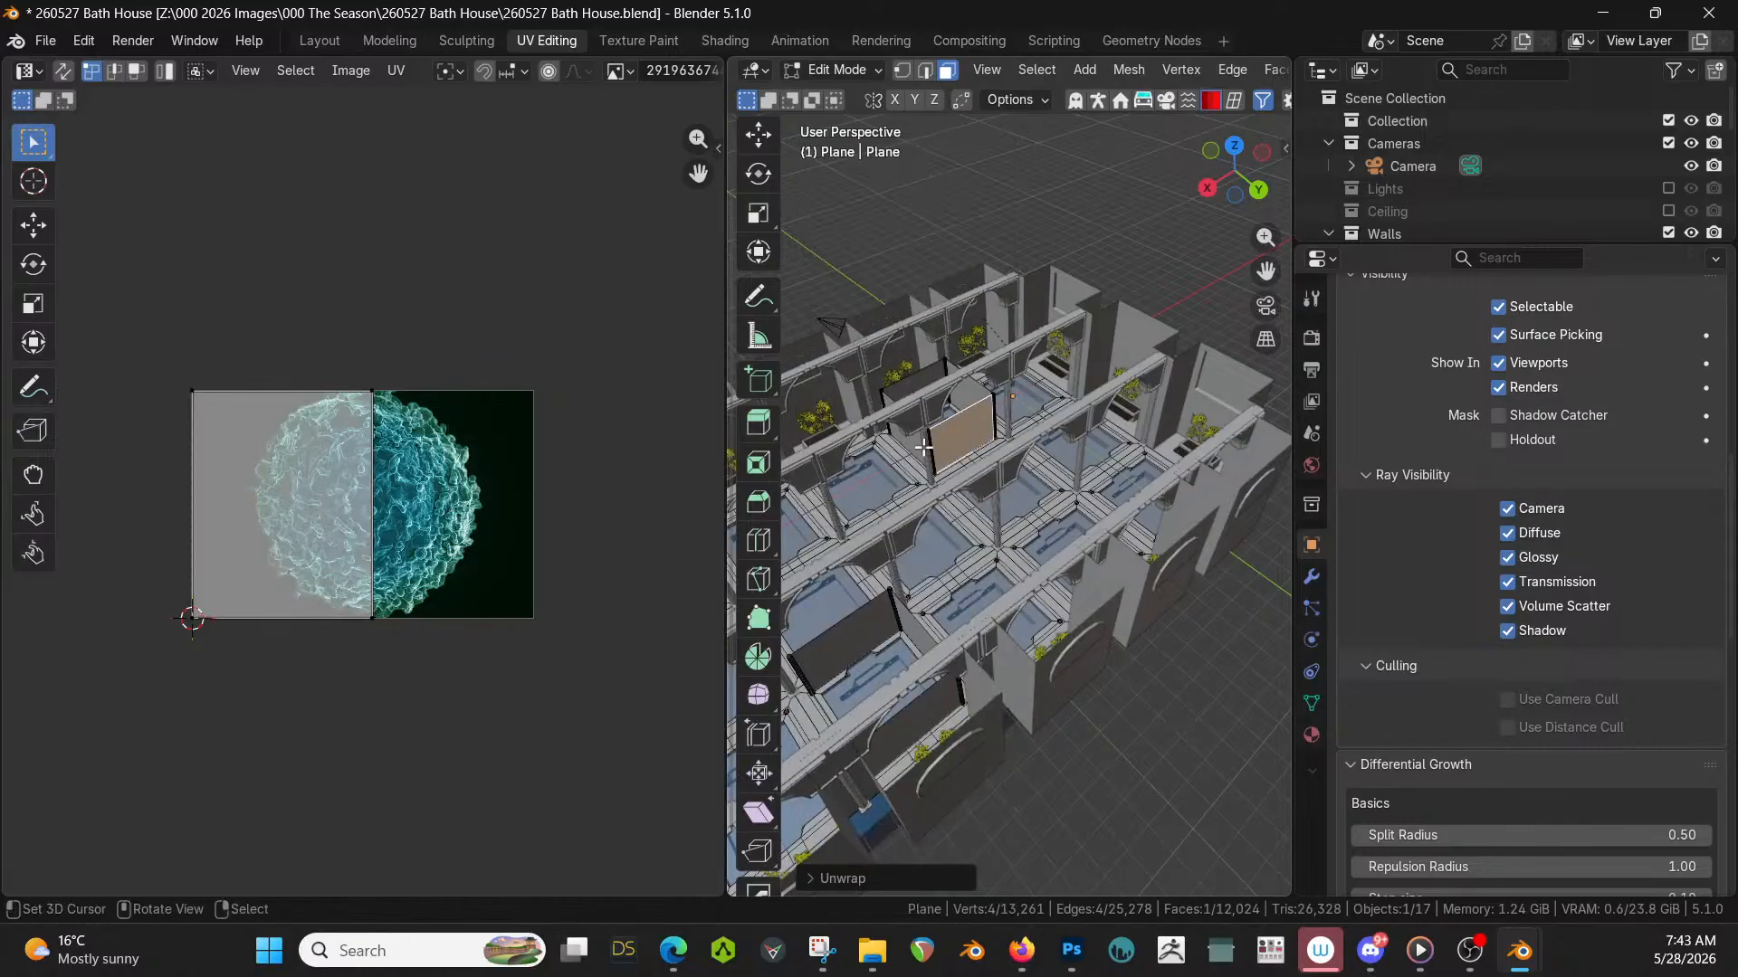
{"action": "key", "text": "ctrl+z"}
{"action": "key", "text": "u"}
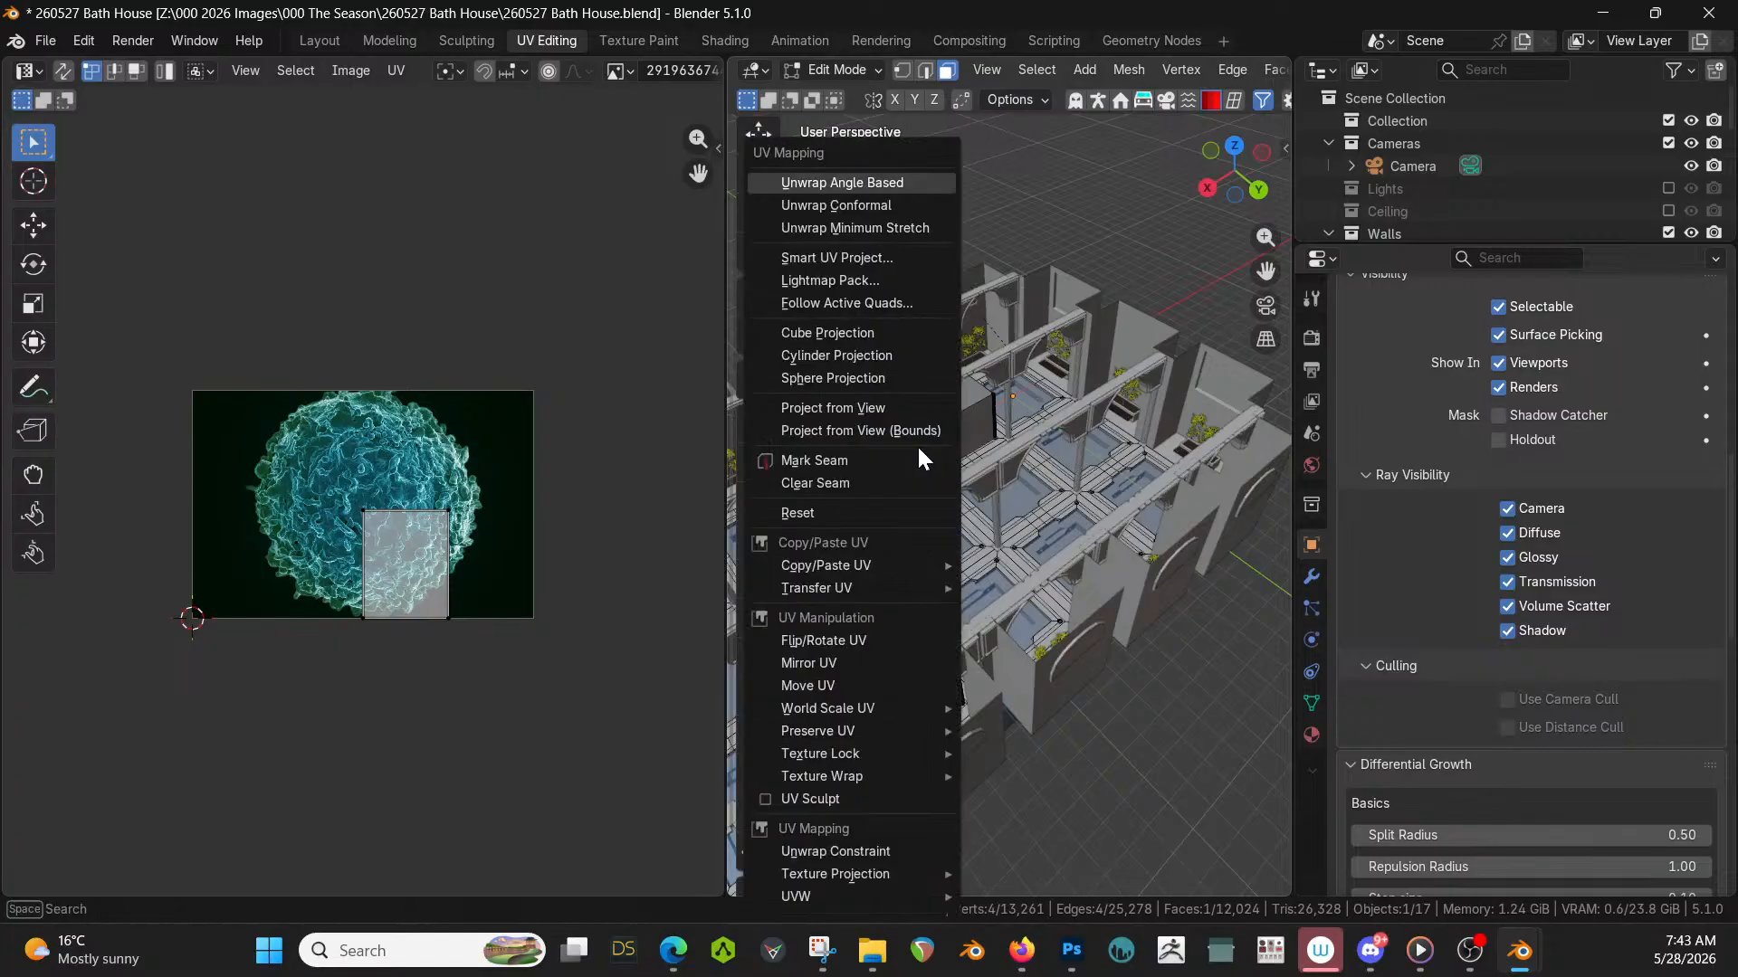
{"action": "left_click", "coordinate": [876, 181]}
{"action": "middle_click_drag", "start_coordinate": [987, 317], "coordinate": [731, 324]}
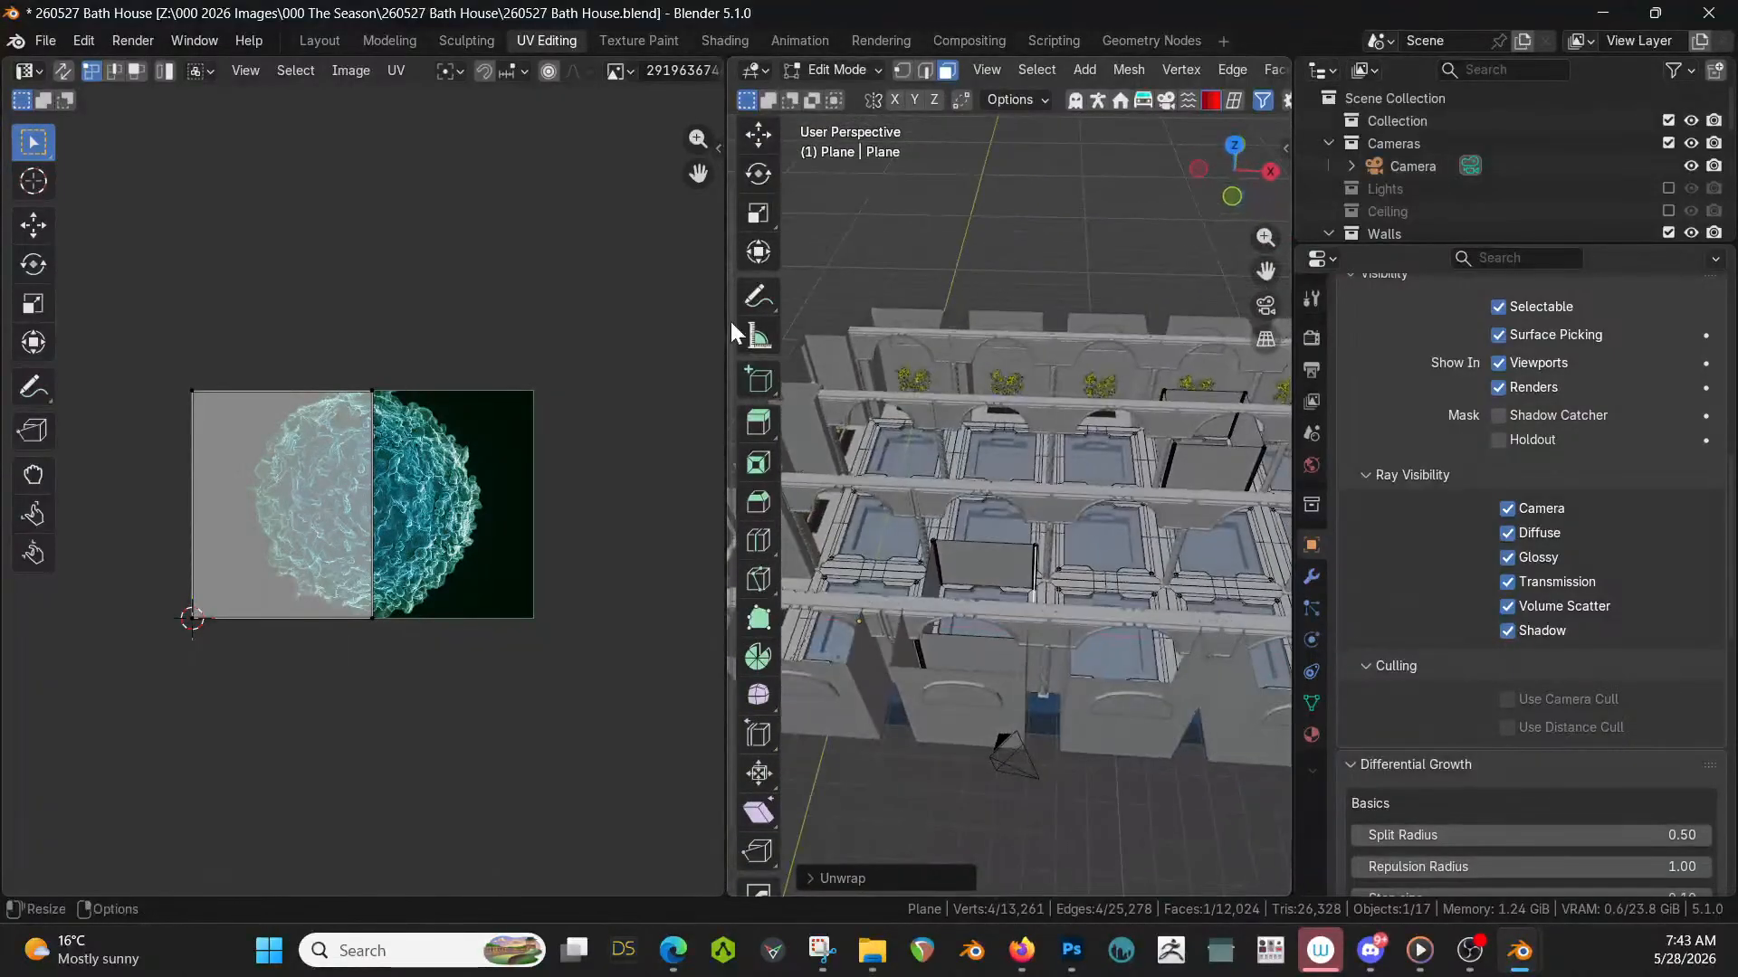
{"action": "left_click", "coordinate": [976, 634]}
{"action": "key", "text": "u"}
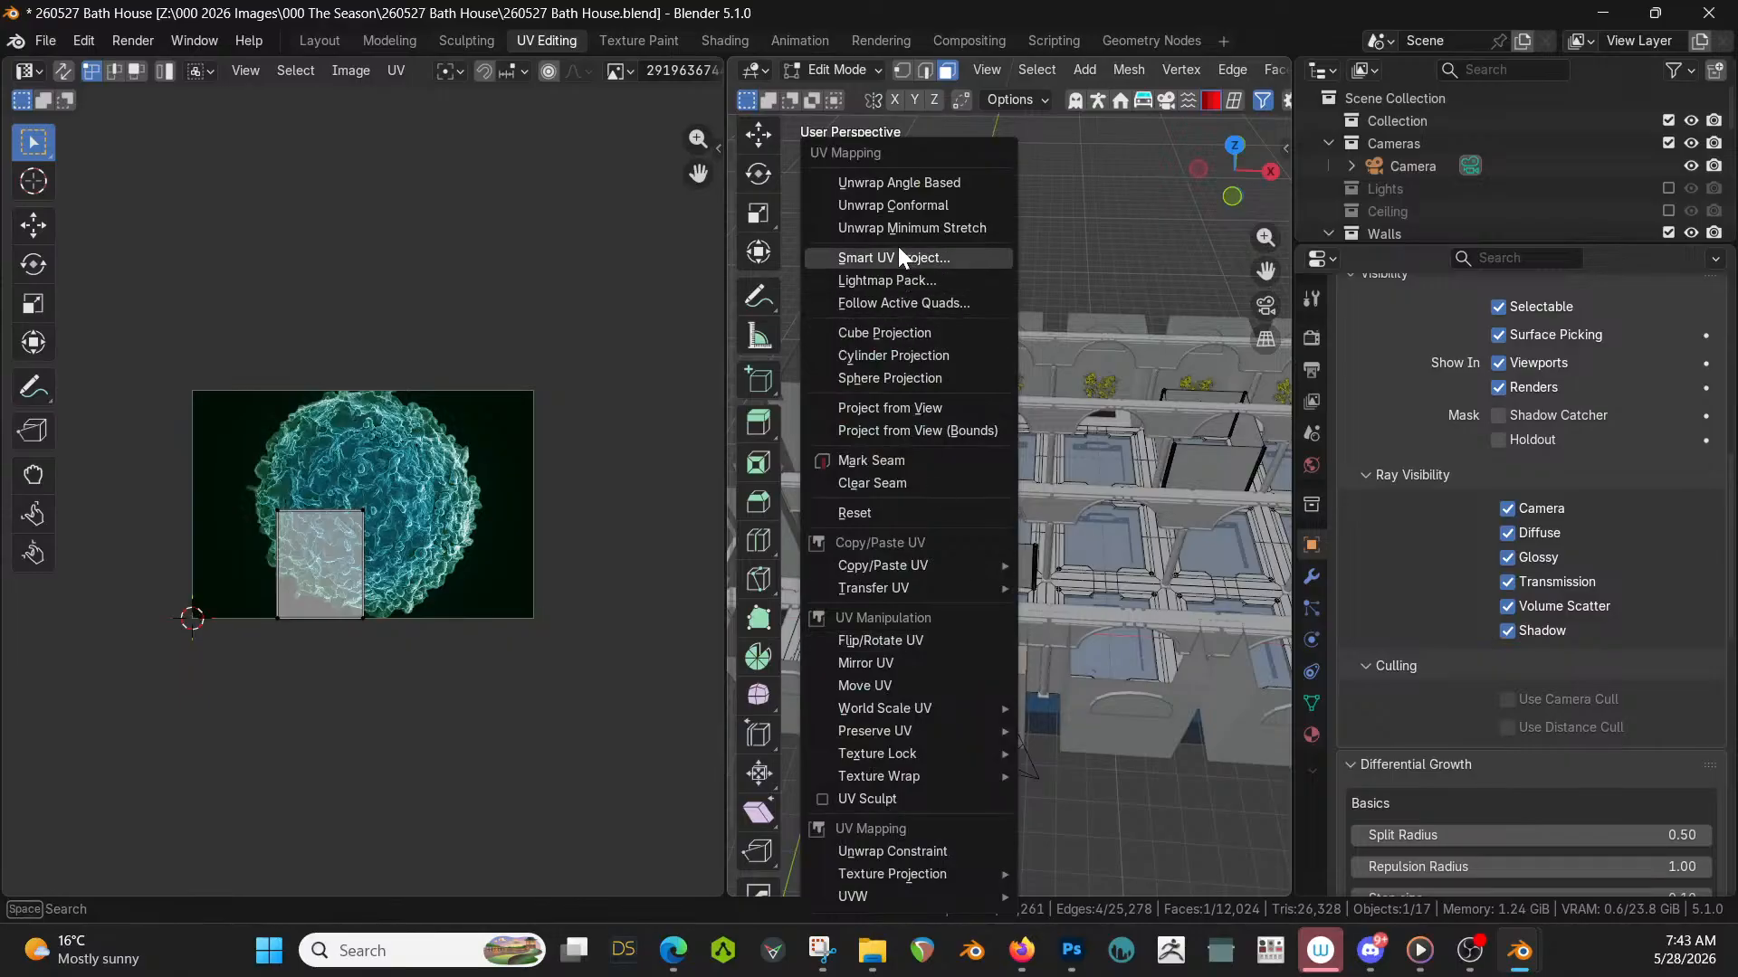
{"action": "left_click", "coordinate": [906, 167]}
{"action": "middle_click_drag", "start_coordinate": [909, 184], "coordinate": [1126, 543]}
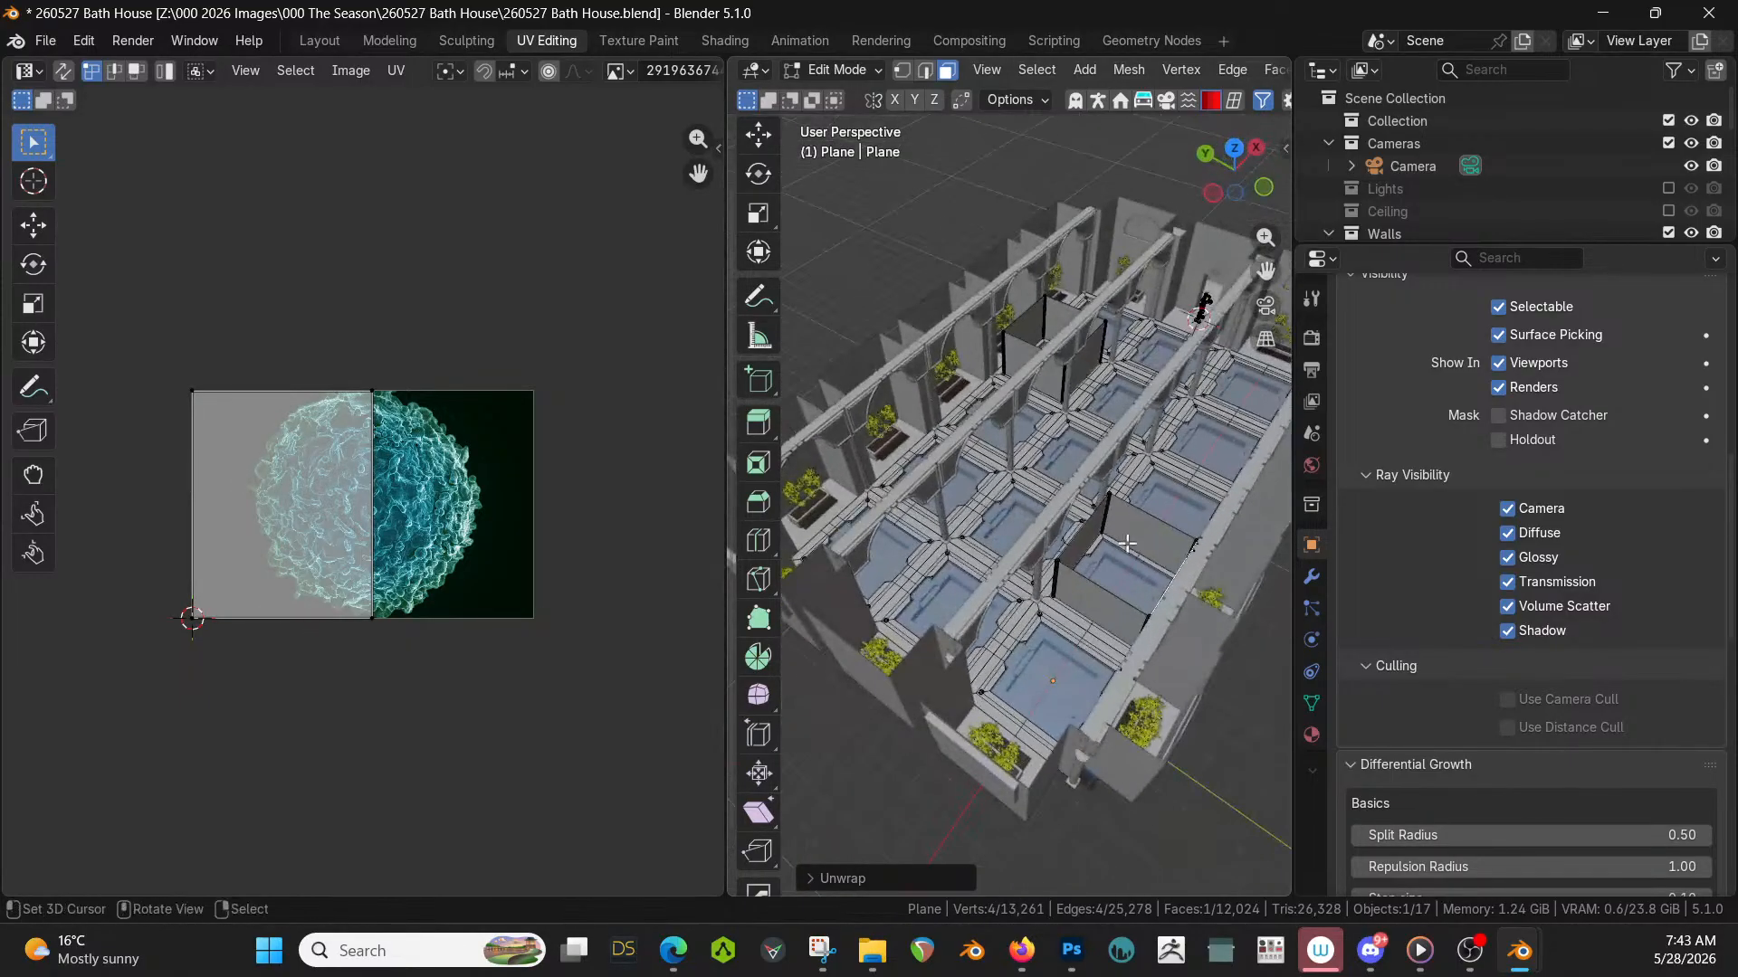
{"action": "left_click", "coordinate": [1073, 604]}
{"action": "key", "text": "u"}
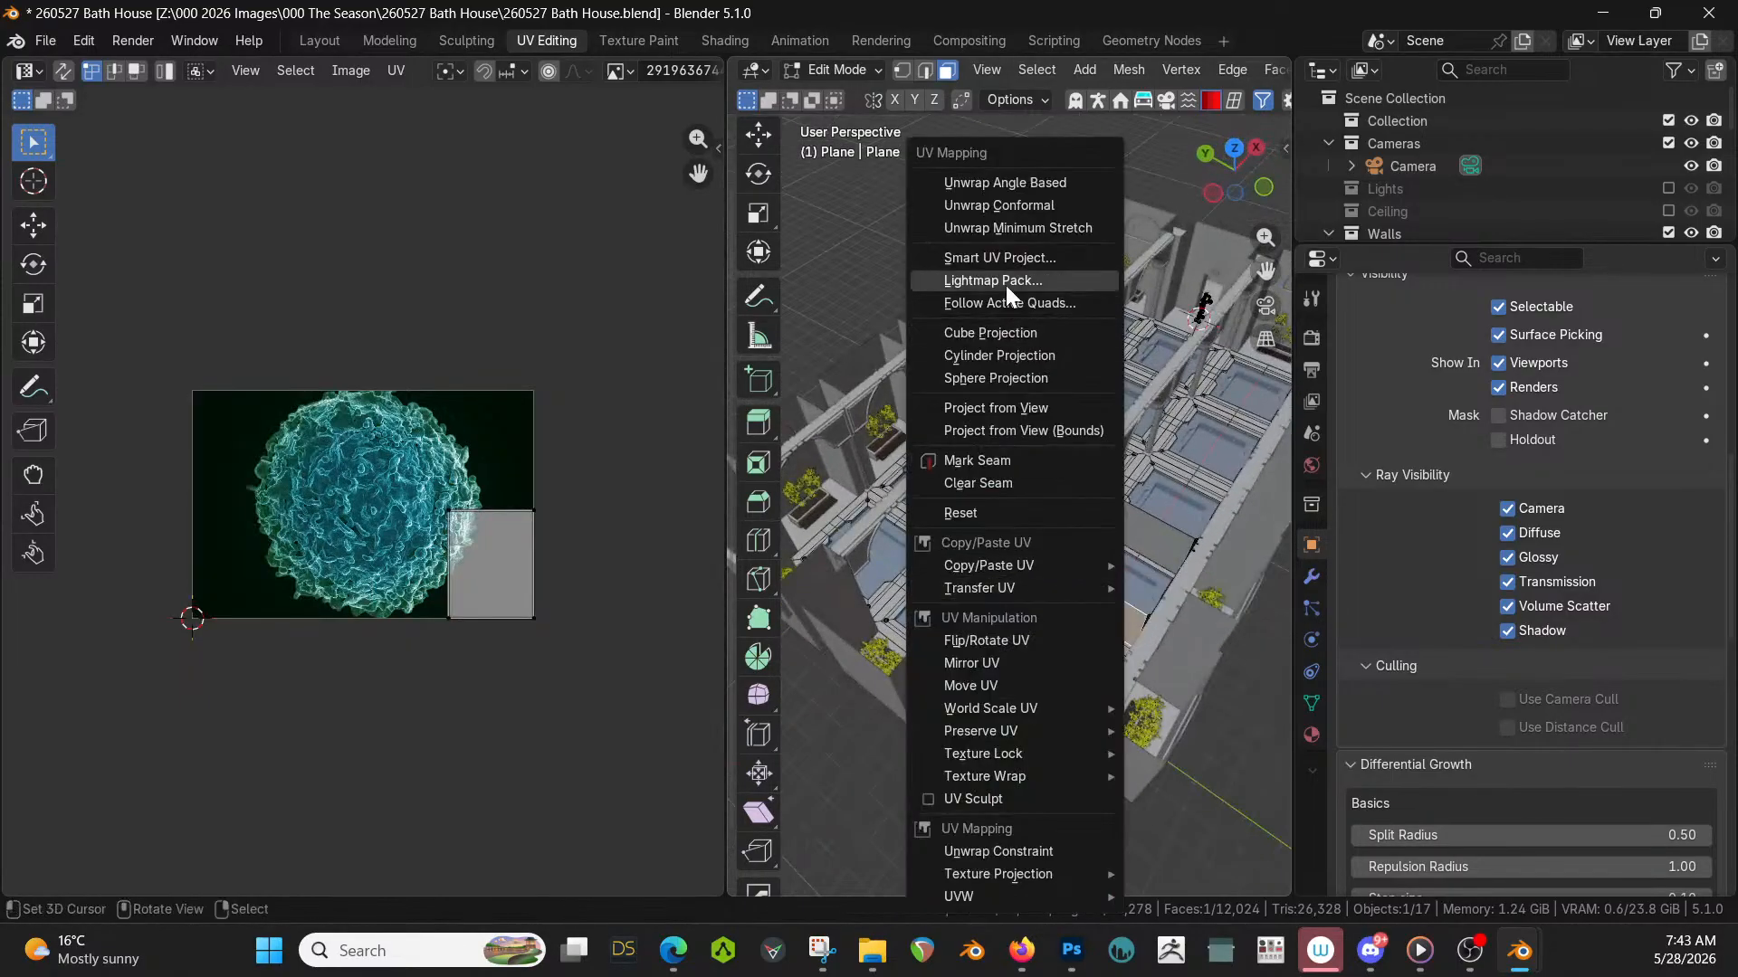
{"action": "left_click", "coordinate": [1010, 179]}
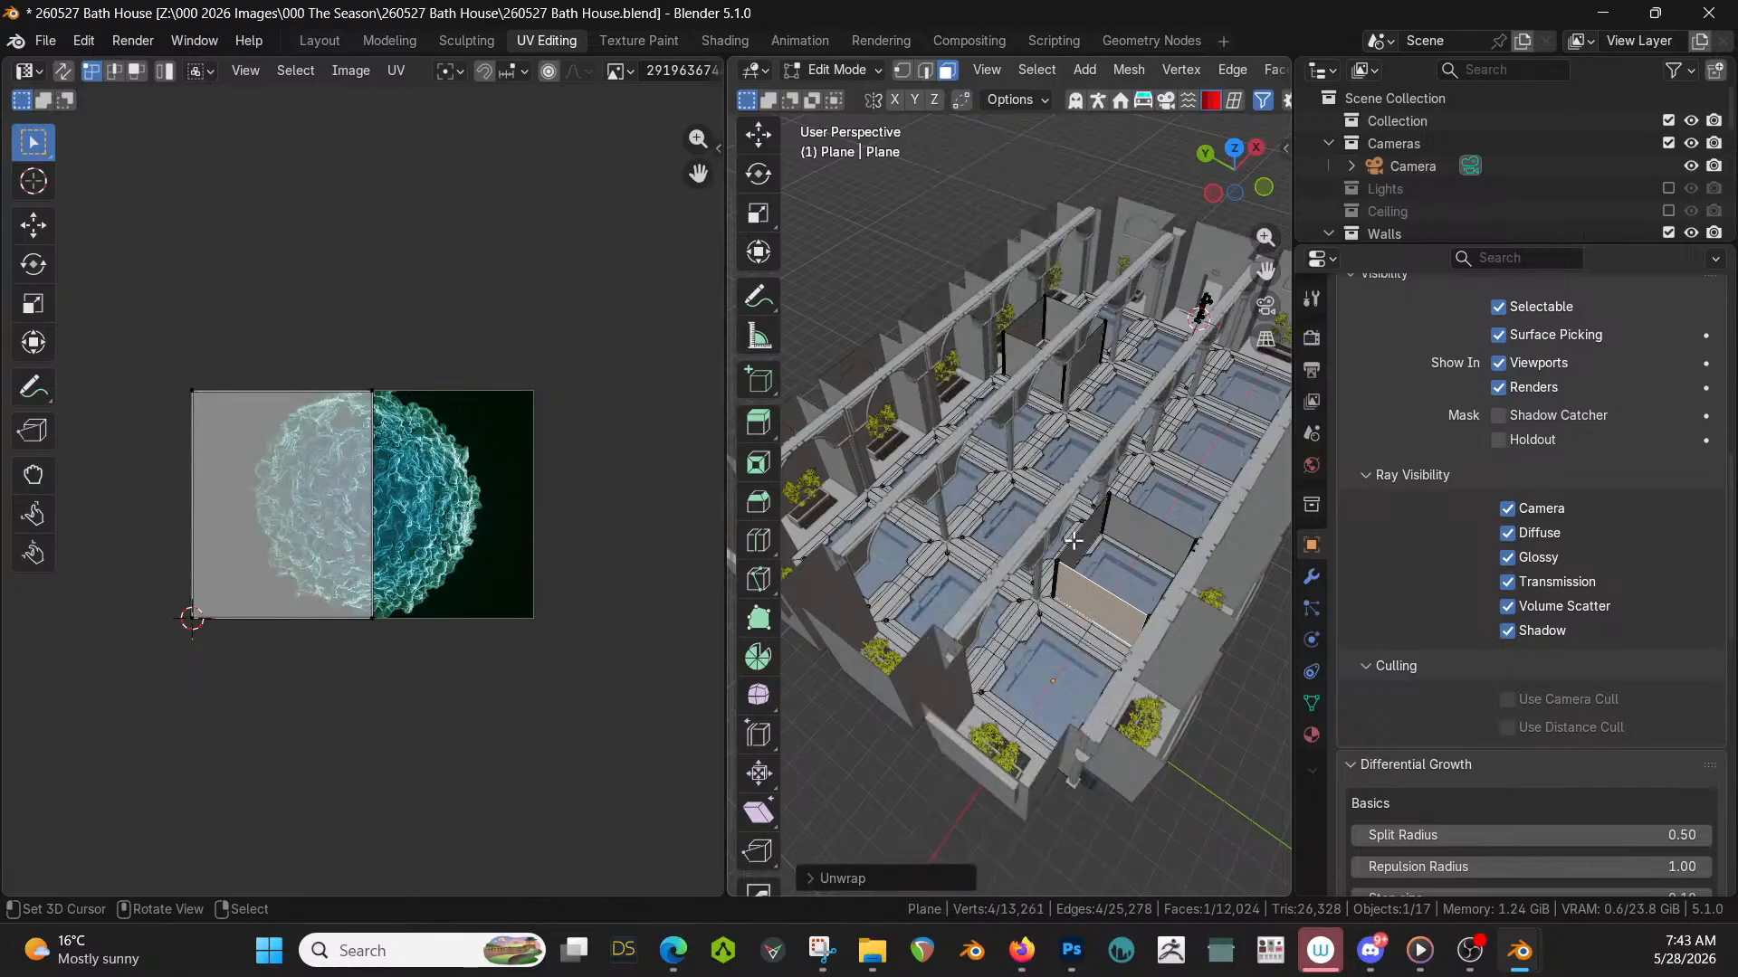
Select all faces that use the Glow Shield Large material and scale their UVs down to about two thirds.
{"action": "left_click", "coordinate": [1311, 735]}
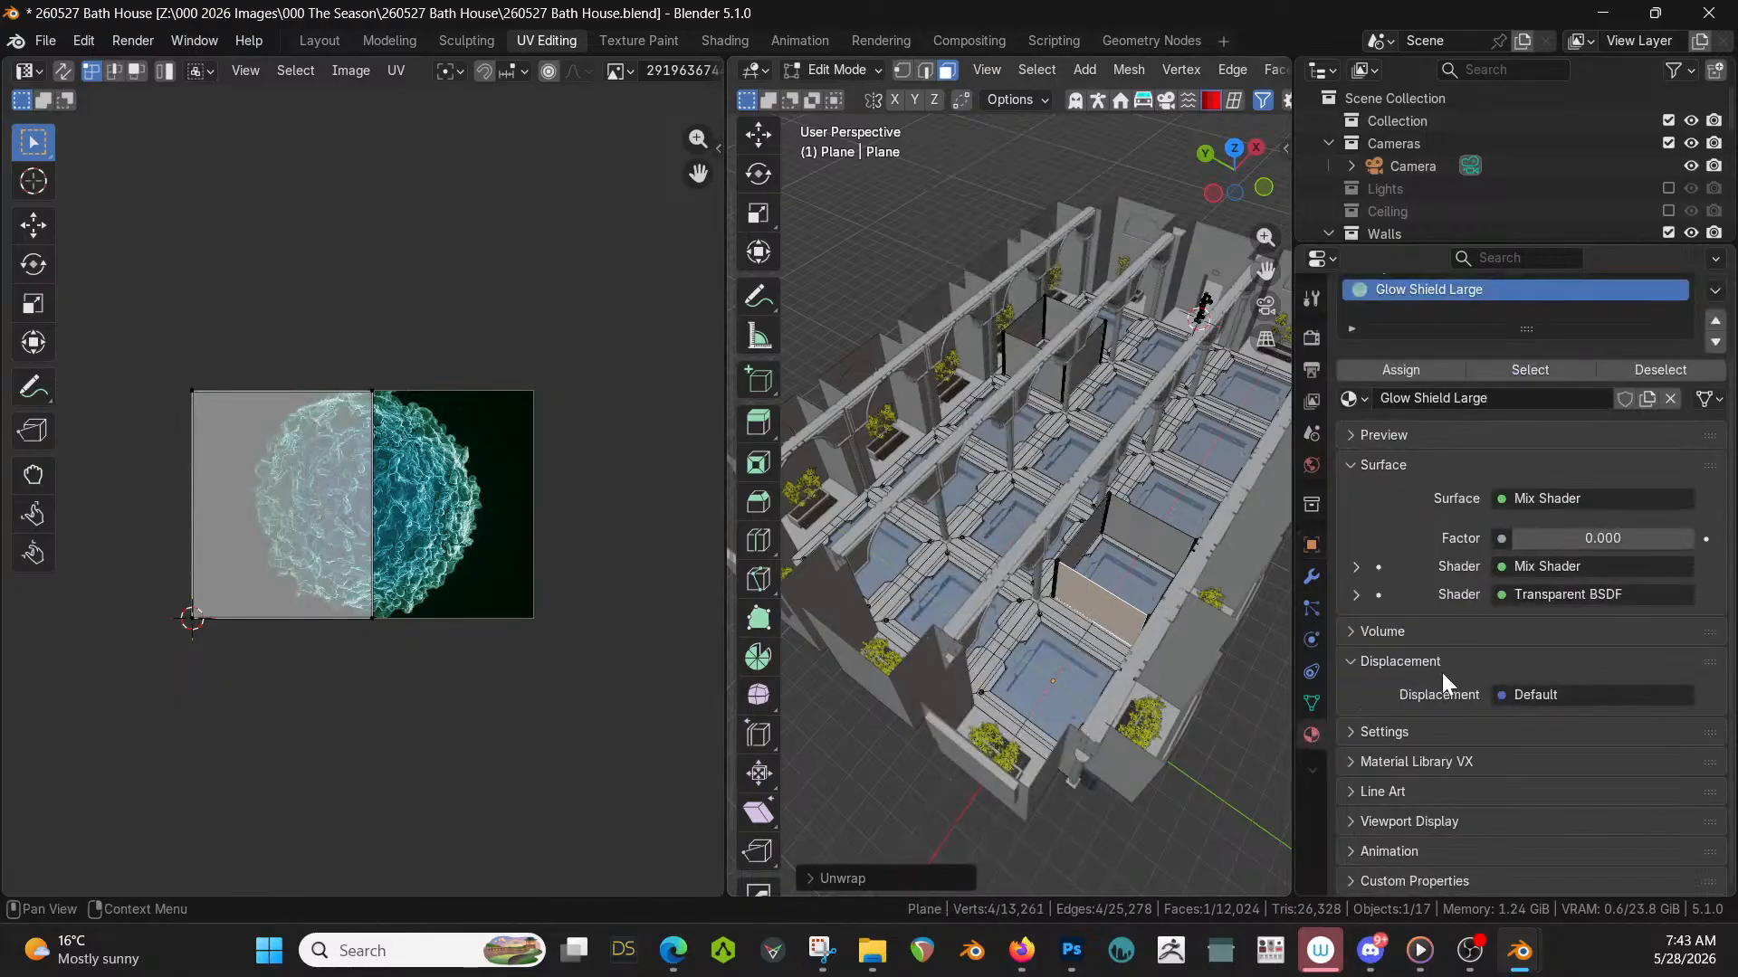
{"action": "left_click", "coordinate": [1550, 376]}
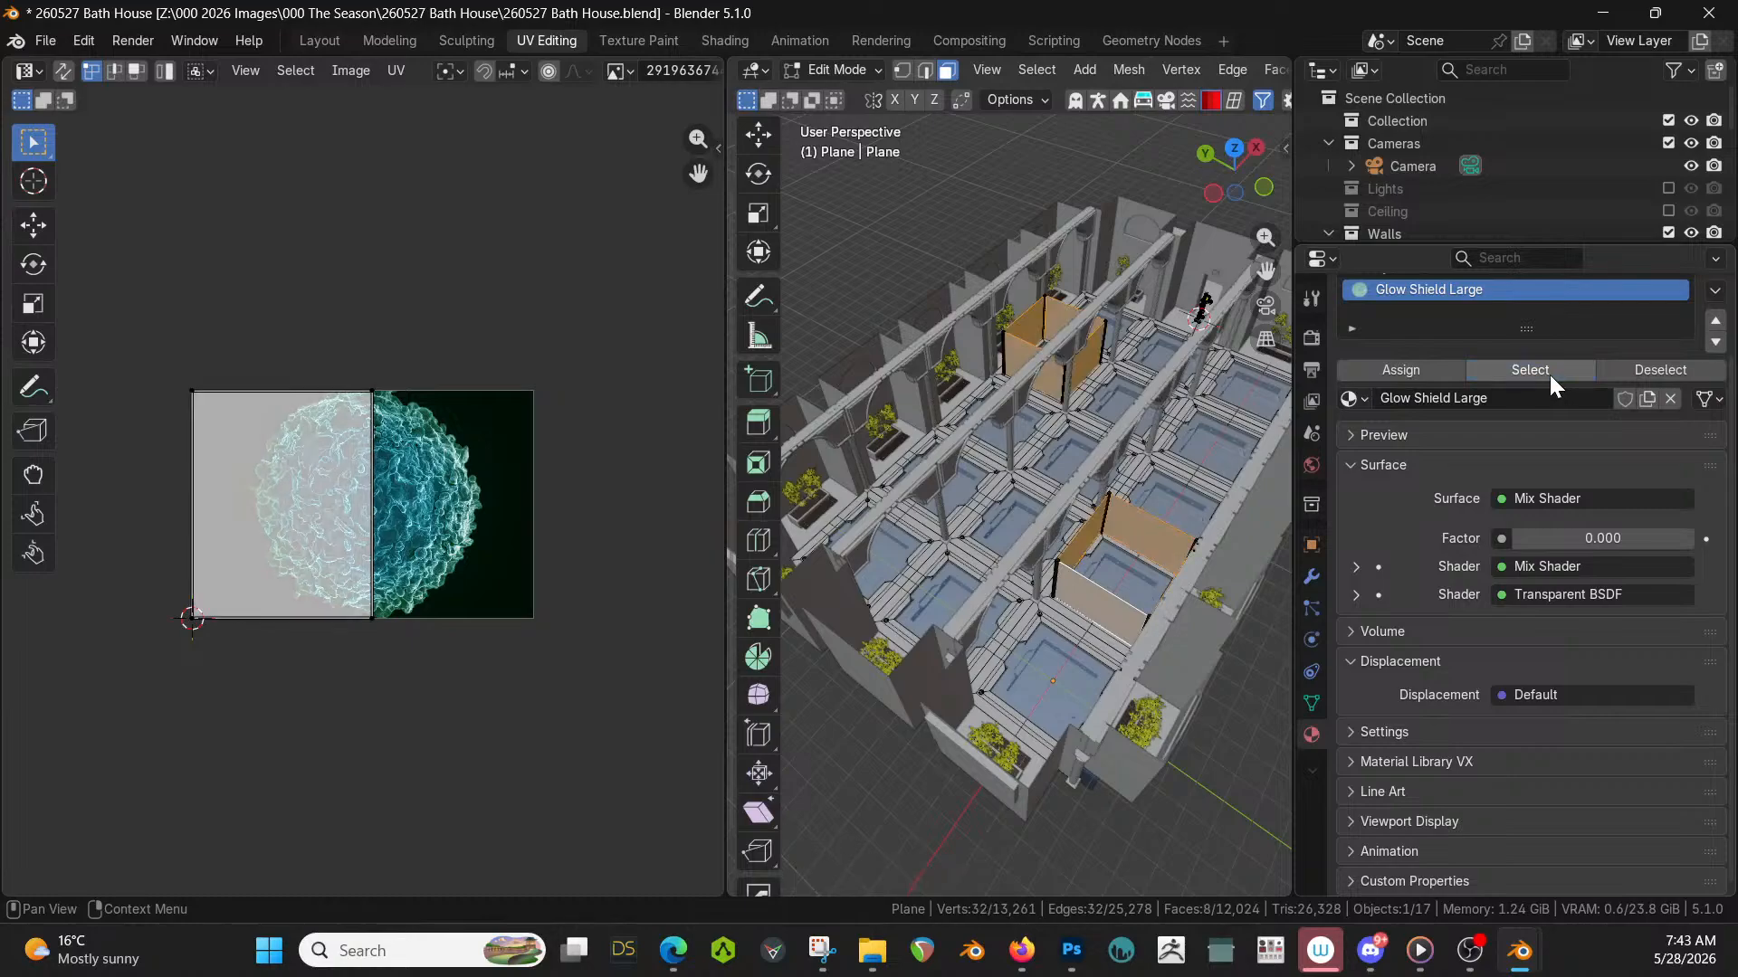
{"action": "key", "text": "a"}
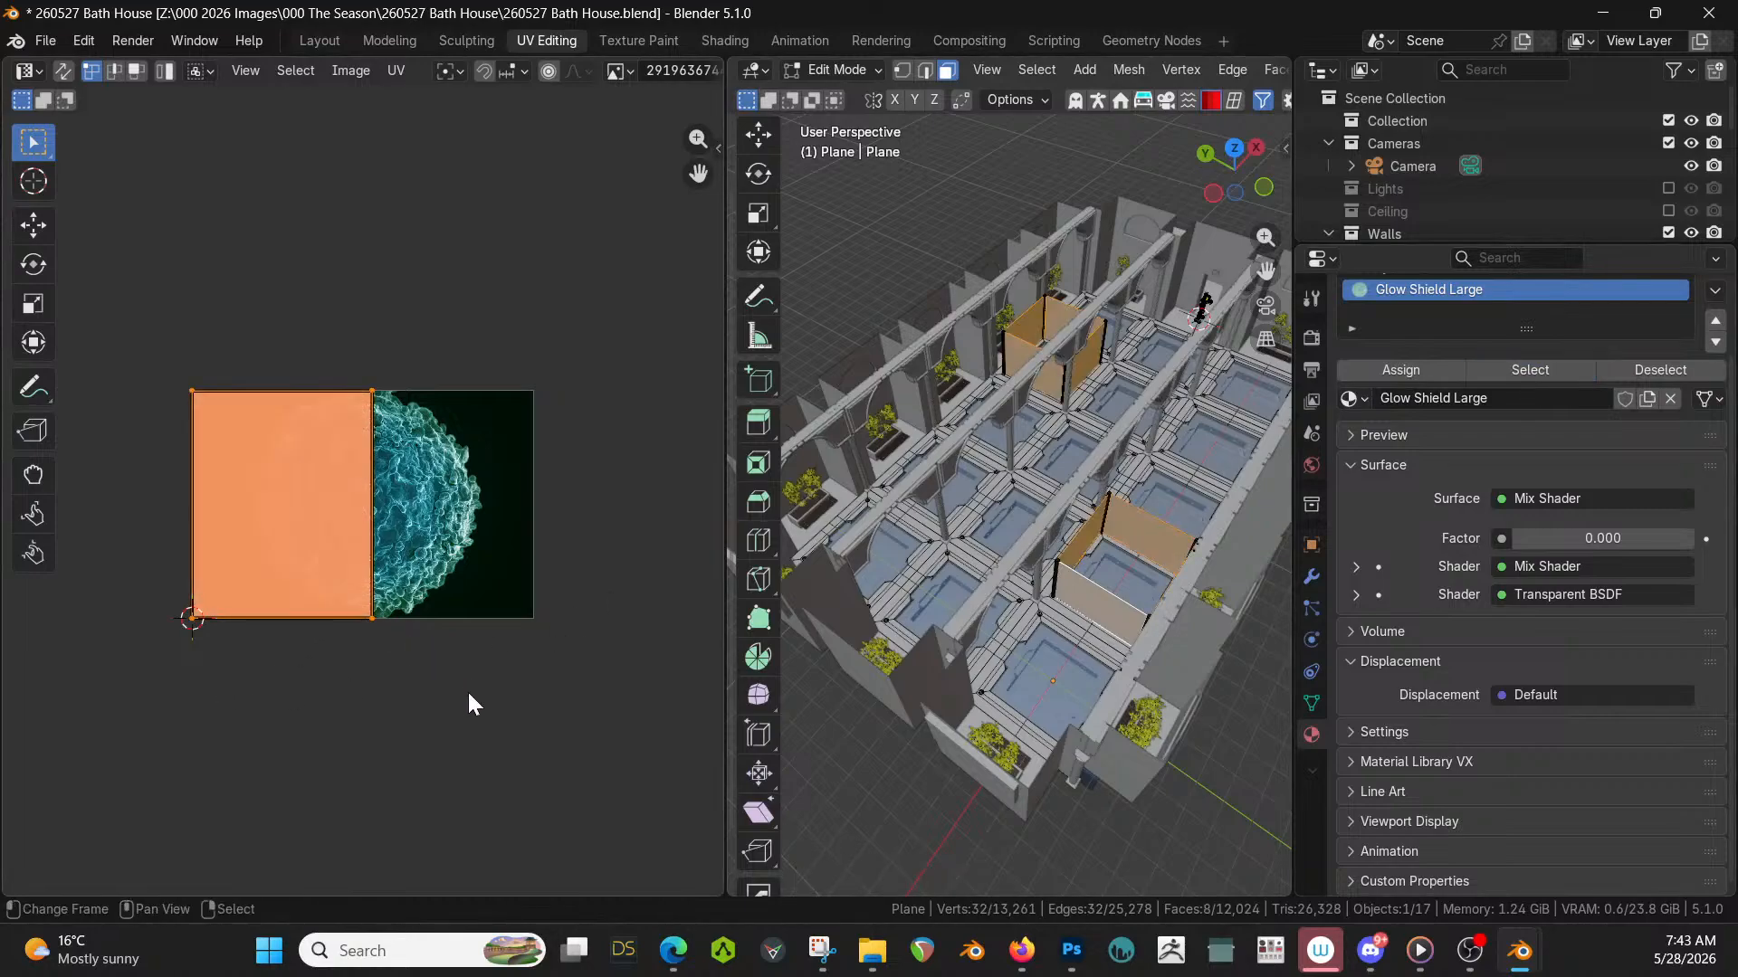
{"action": "key", "text": "s"}
{"action": "left_click", "coordinate": [399, 640]}
Centre the selected UVs over the round textured shape in the image and rotate them about 37 degrees.
{"action": "key", "text": "g"}
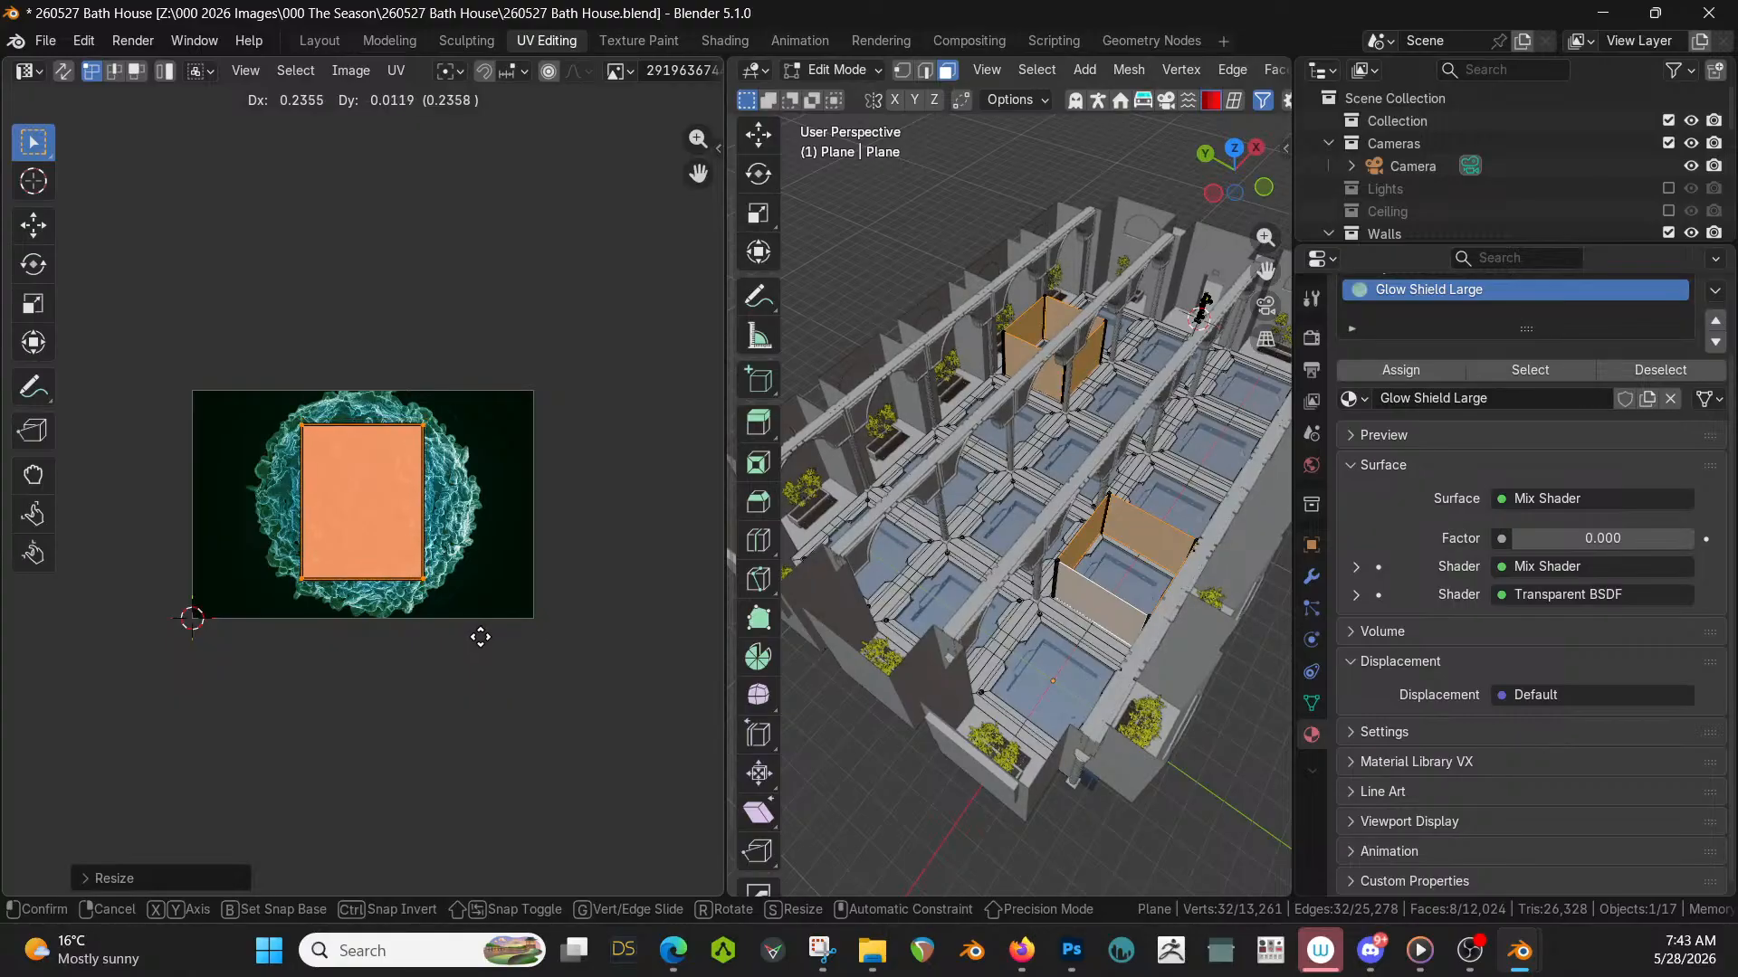
{"action": "left_click", "coordinate": [477, 632]}
{"action": "key", "text": "s"}
{"action": "right_click", "coordinate": [482, 633]}
{"action": "key", "text": "g"}
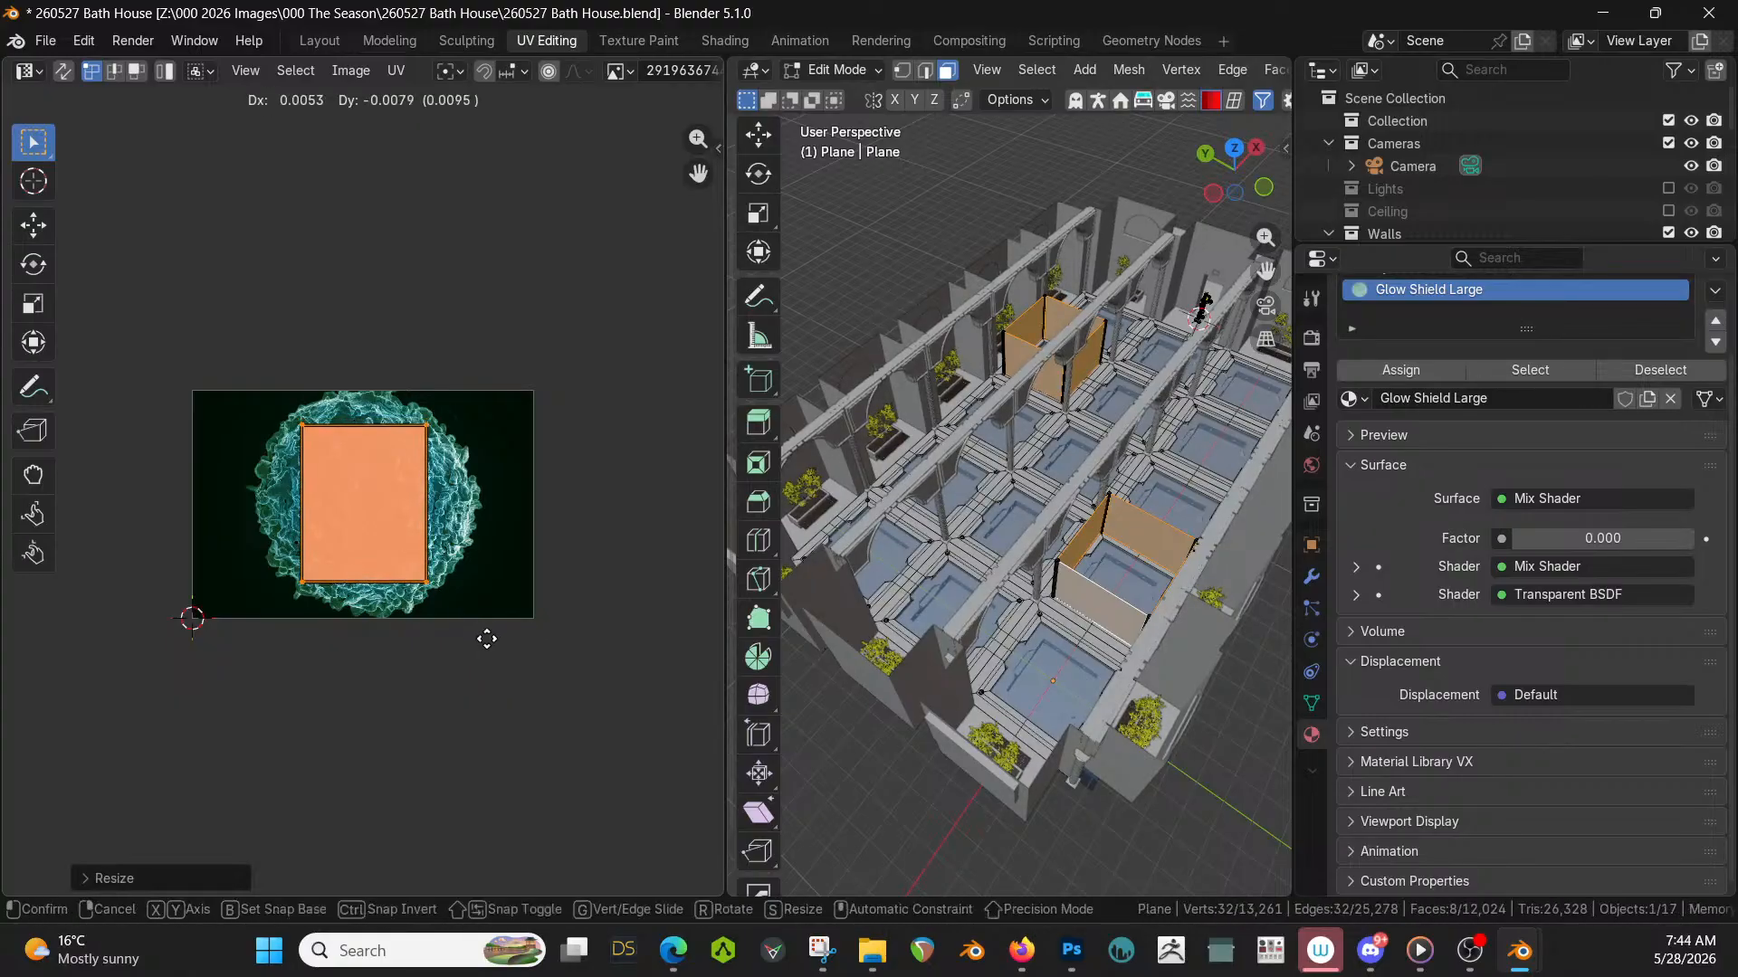
{"action": "left_click", "coordinate": [487, 636]}
{"action": "key", "text": "Home"}
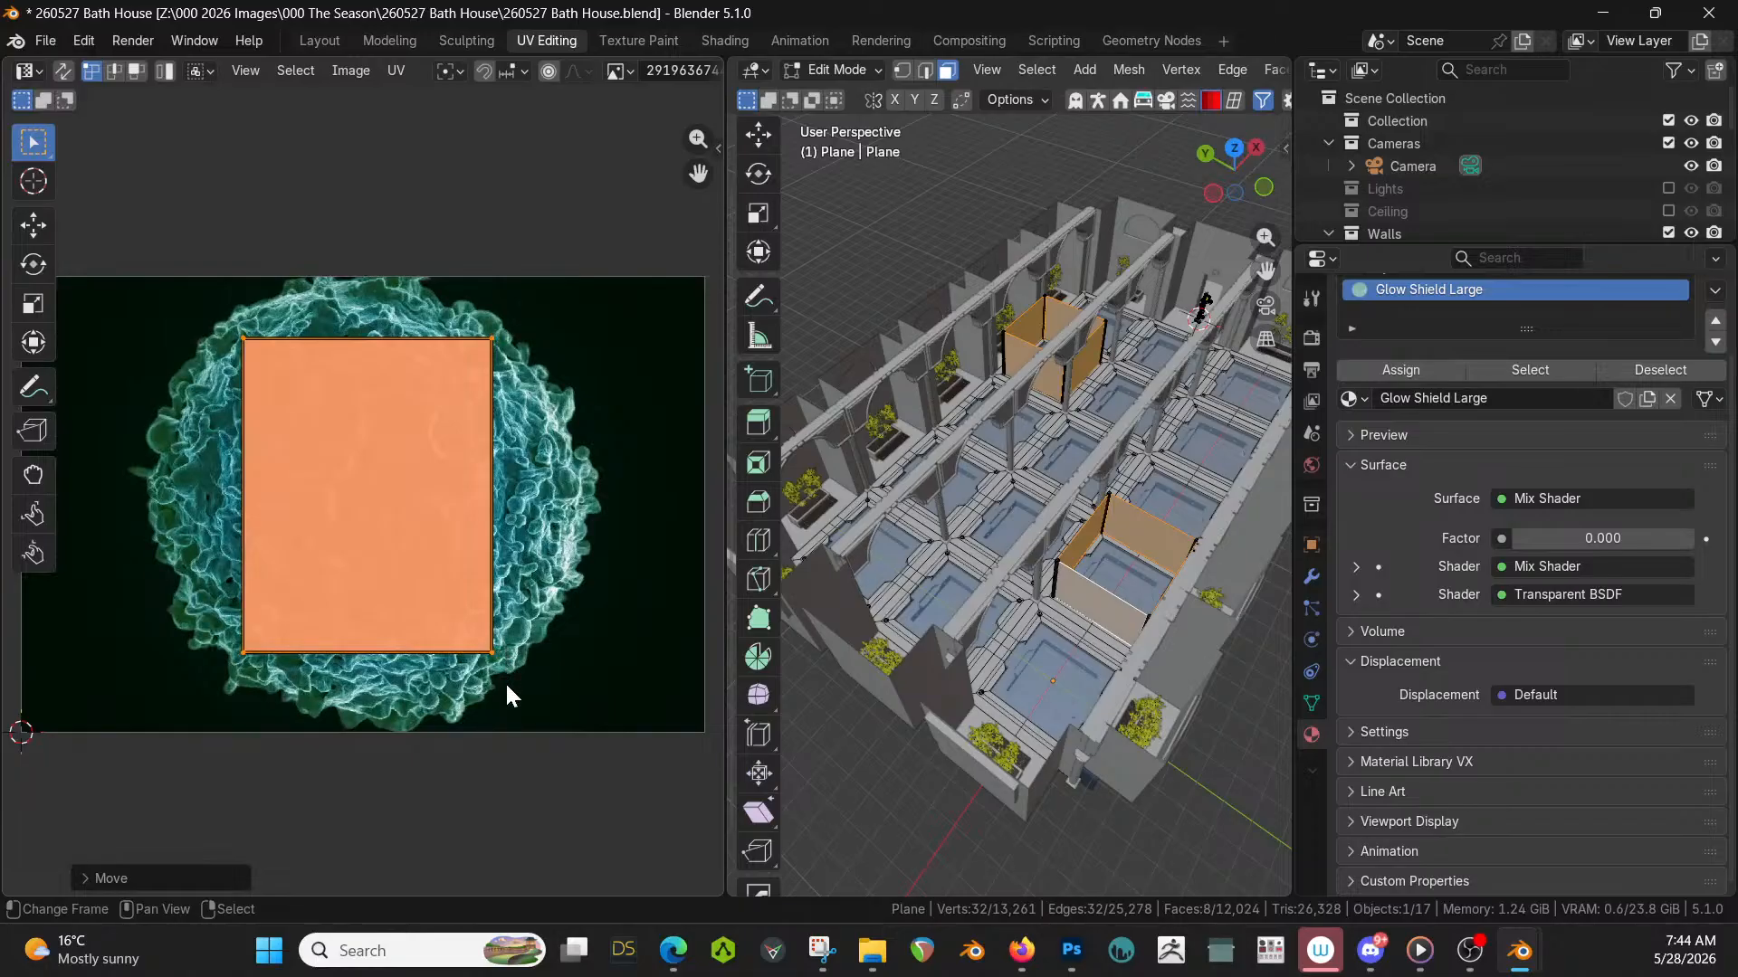
{"action": "key", "text": "r"}
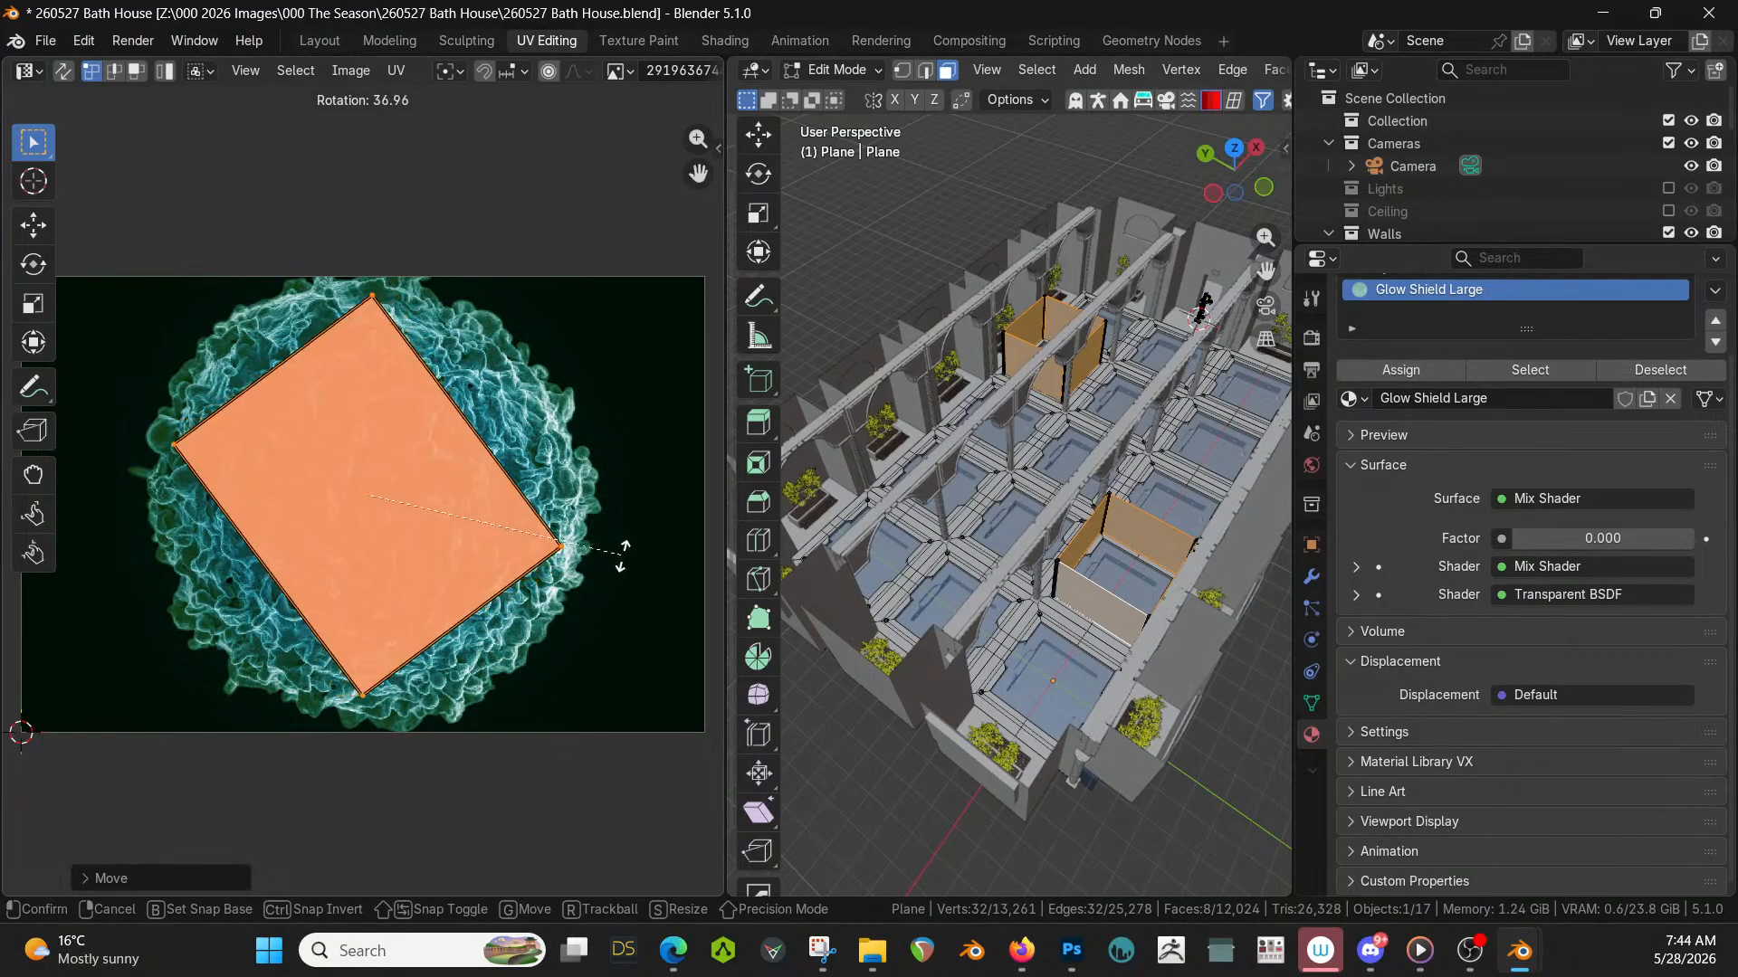
{"action": "left_click", "coordinate": [624, 557]}
Return to Object Mode and inspect the panels' pattern in Rendered shading, both close up and from above.
{"action": "key", "text": "Tab"}
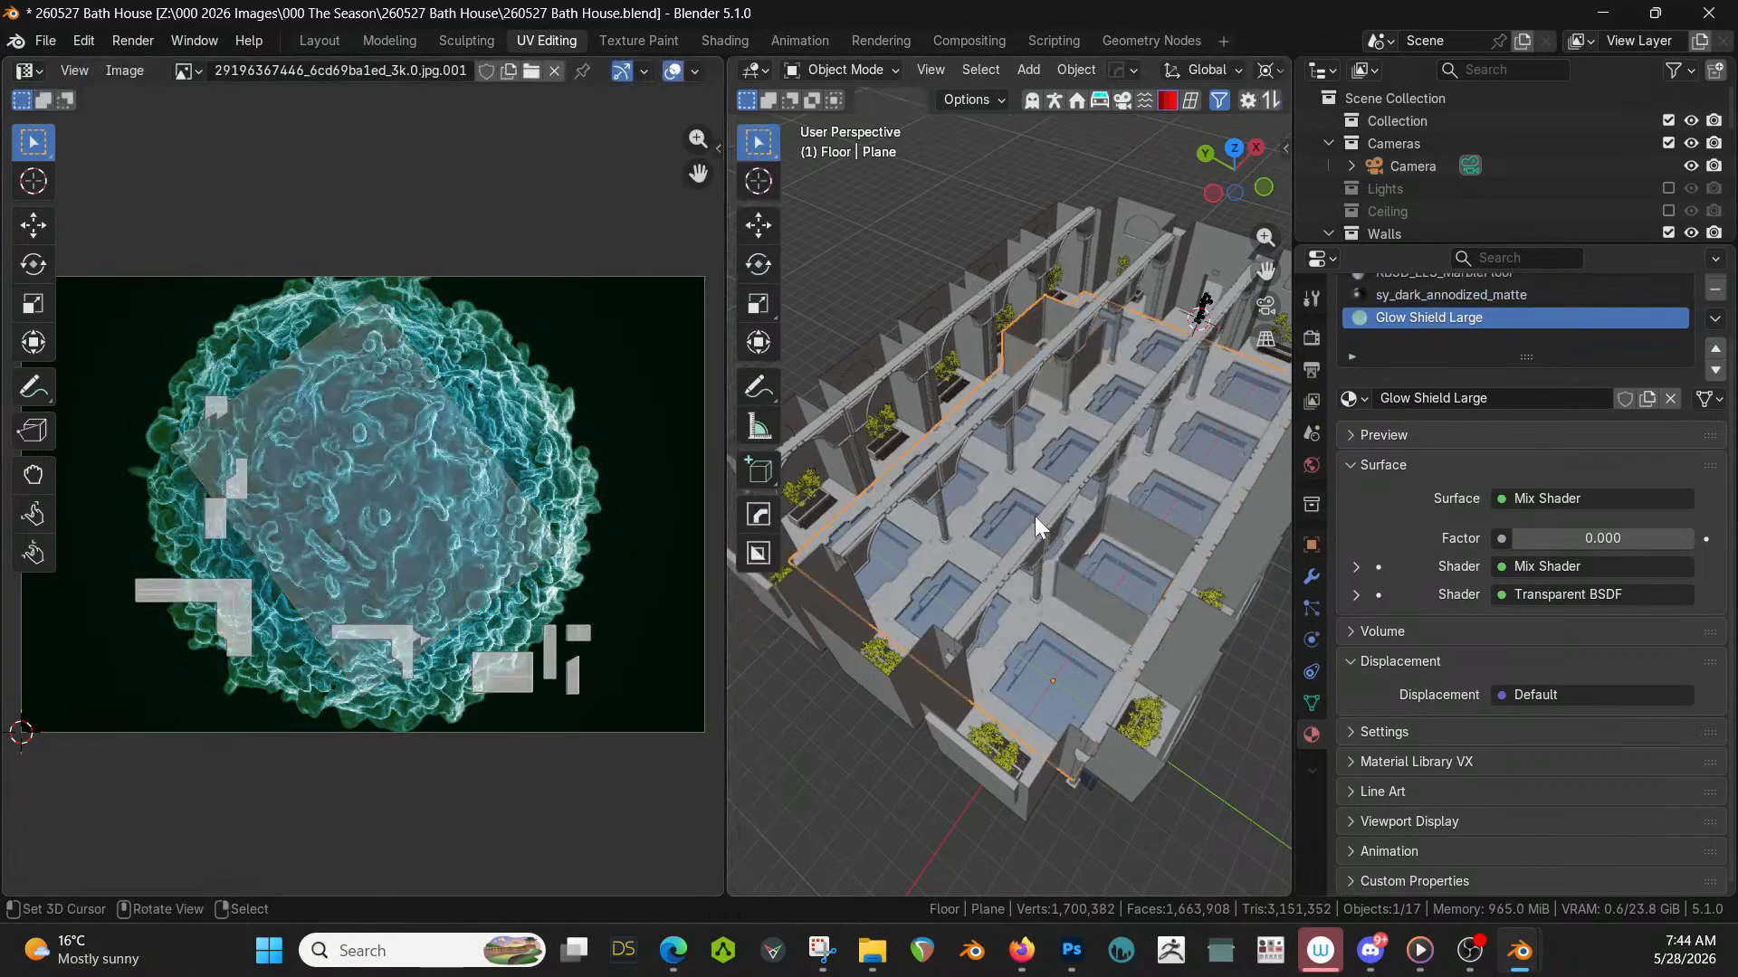
{"action": "key", "text": "z"}
{"action": "key", "text": "2"}
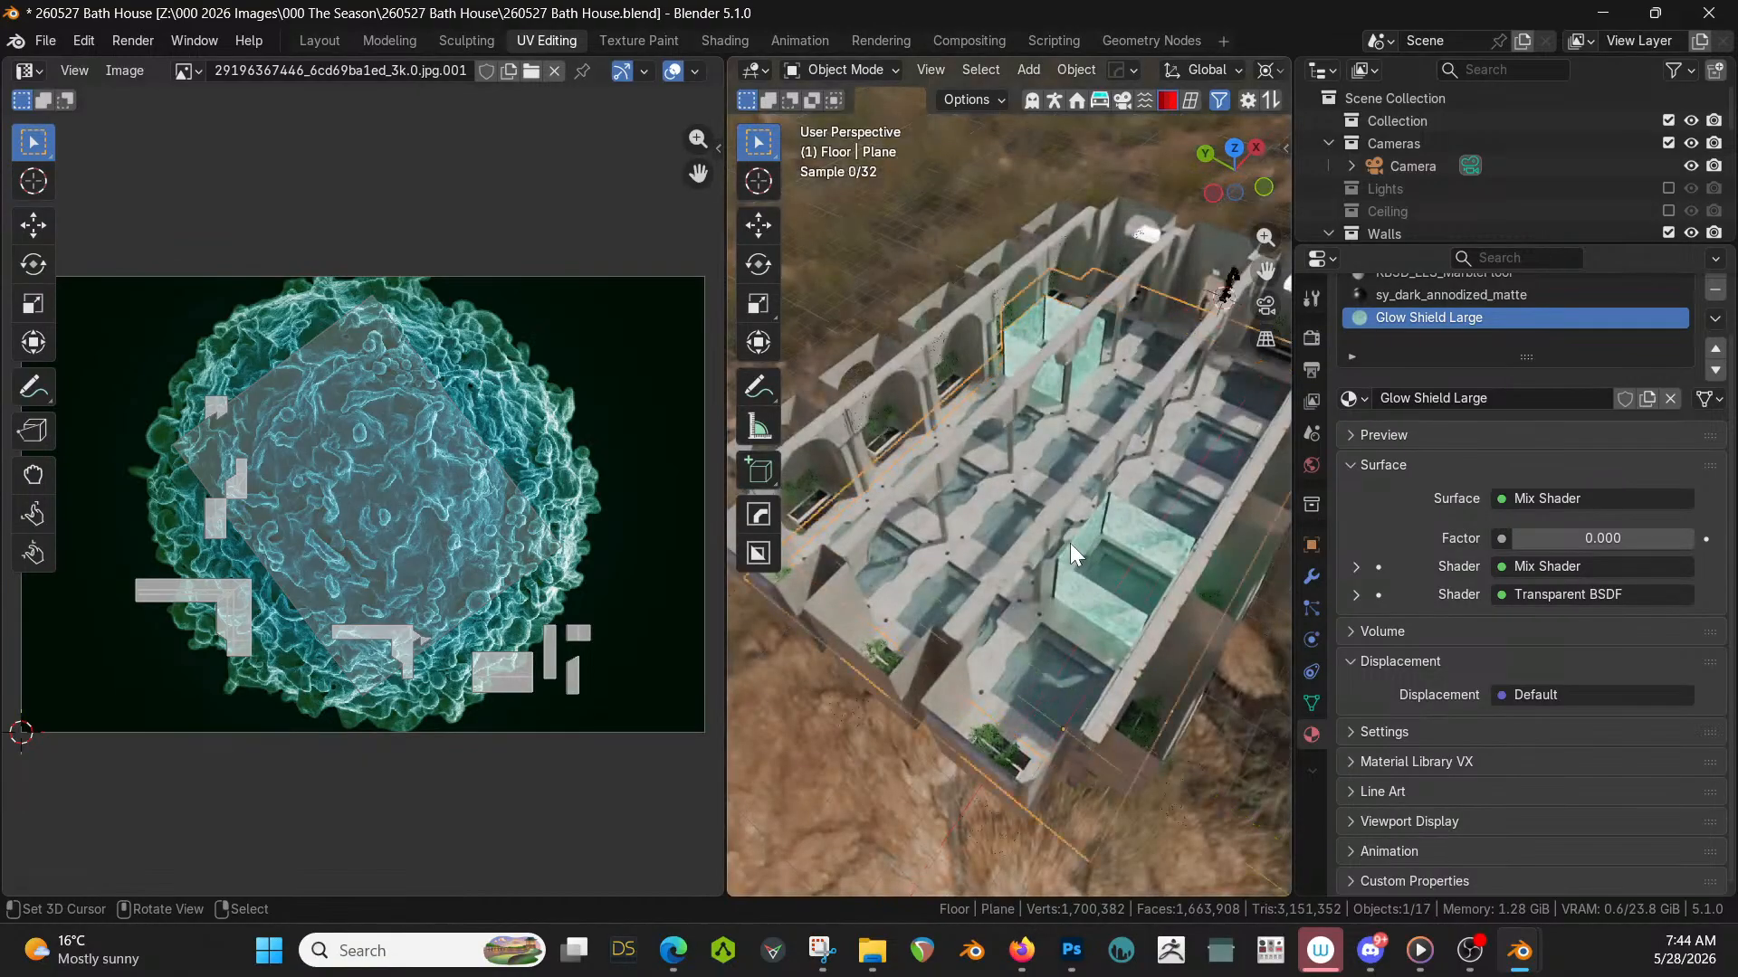
{"action": "scroll", "coordinate": [1070, 543], "scroll_direction": "up", "scroll_amount": 4}
{"action": "middle_click_drag", "start_coordinate": [1069, 543], "coordinate": [1094, 464]}
{"action": "scroll", "coordinate": [1052, 404], "scroll_direction": "up", "scroll_amount": 7}
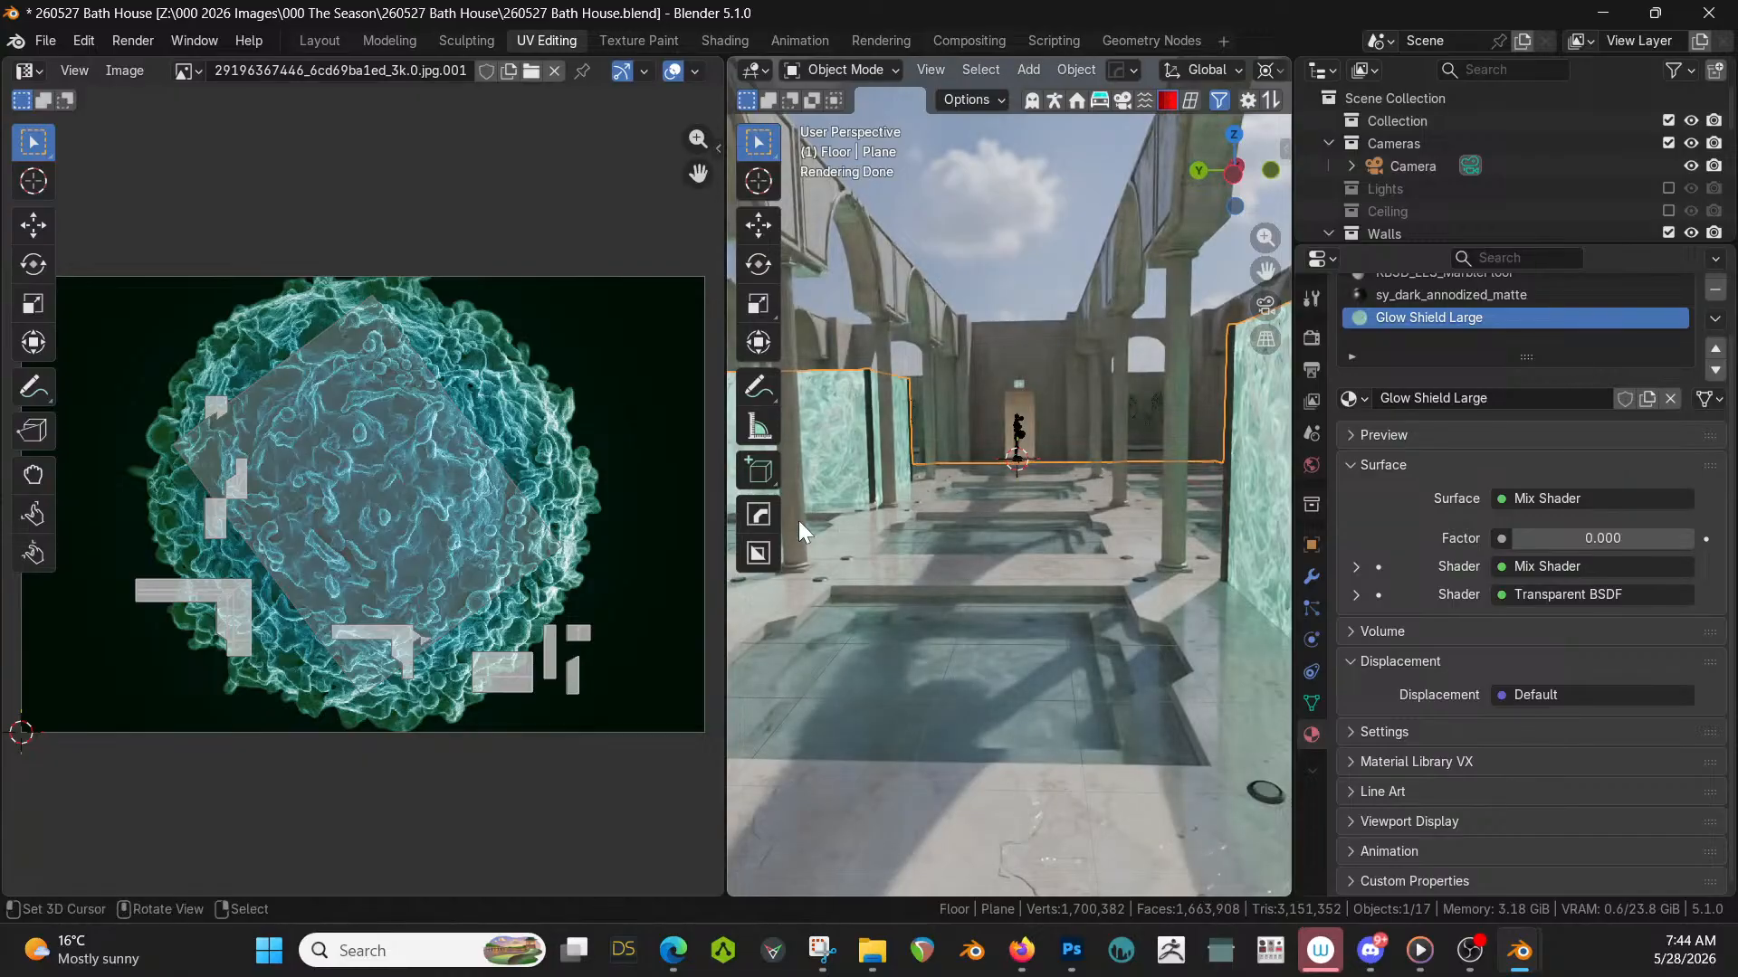
{"action": "middle_click_drag", "start_coordinate": [798, 520], "coordinate": [983, 619]}
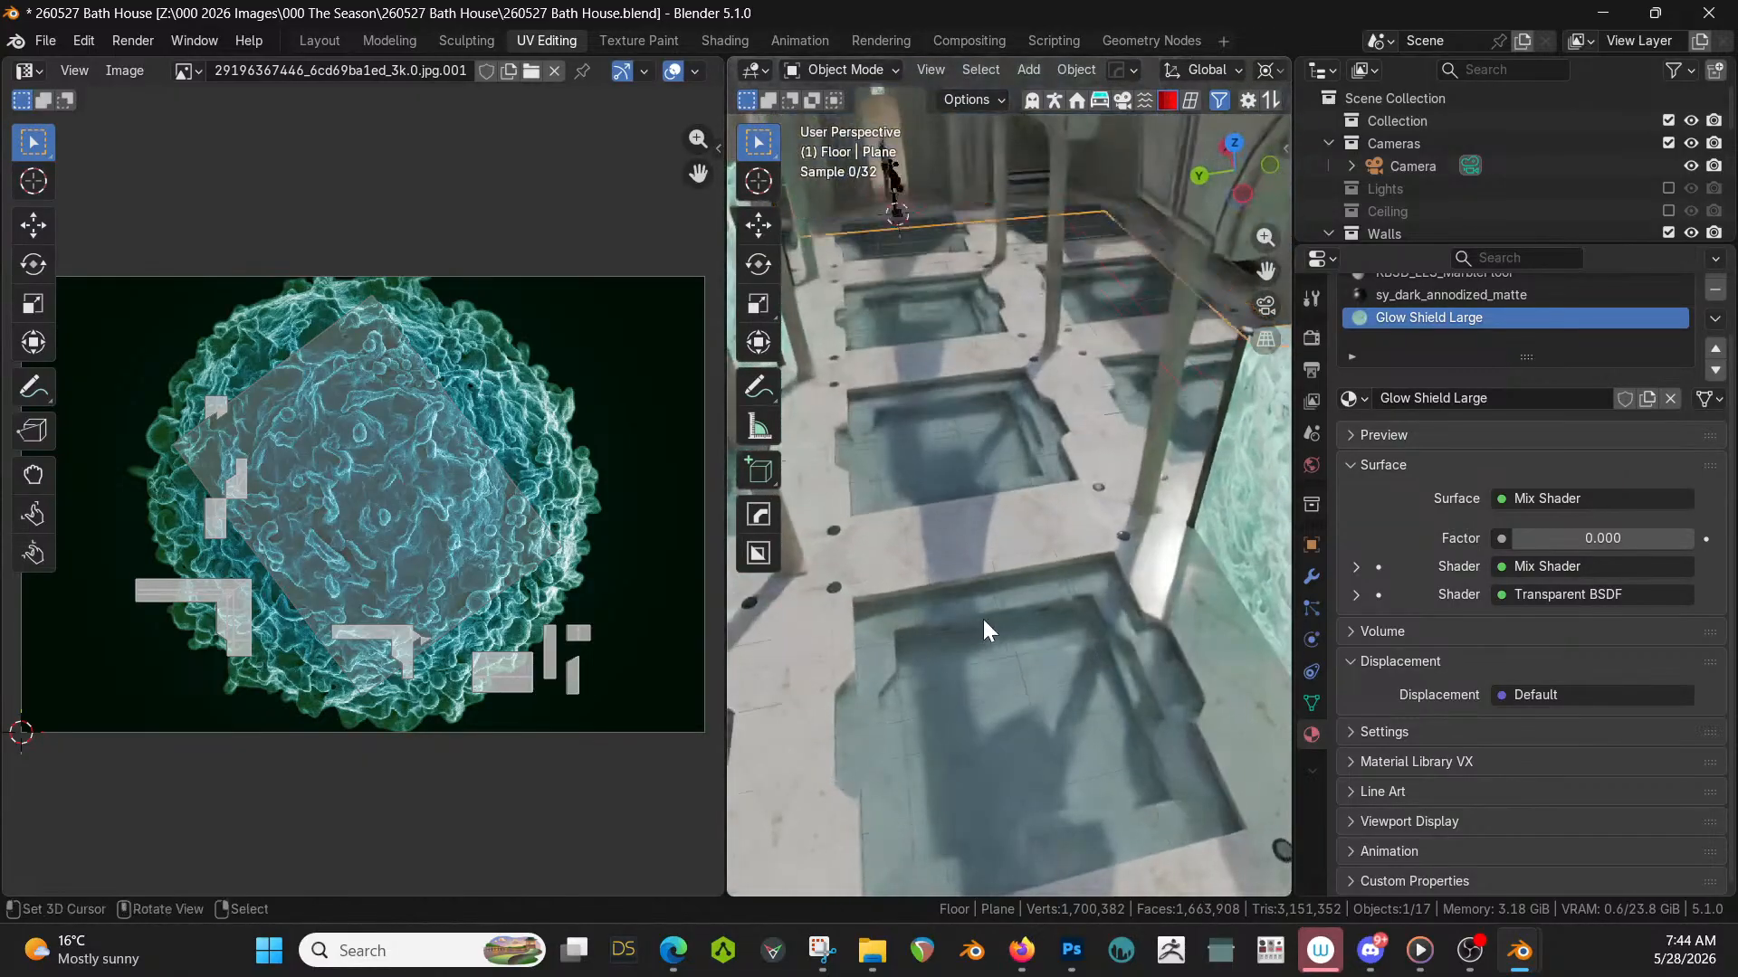
{"action": "scroll", "coordinate": [987, 616], "scroll_direction": "down", "scroll_amount": 5}
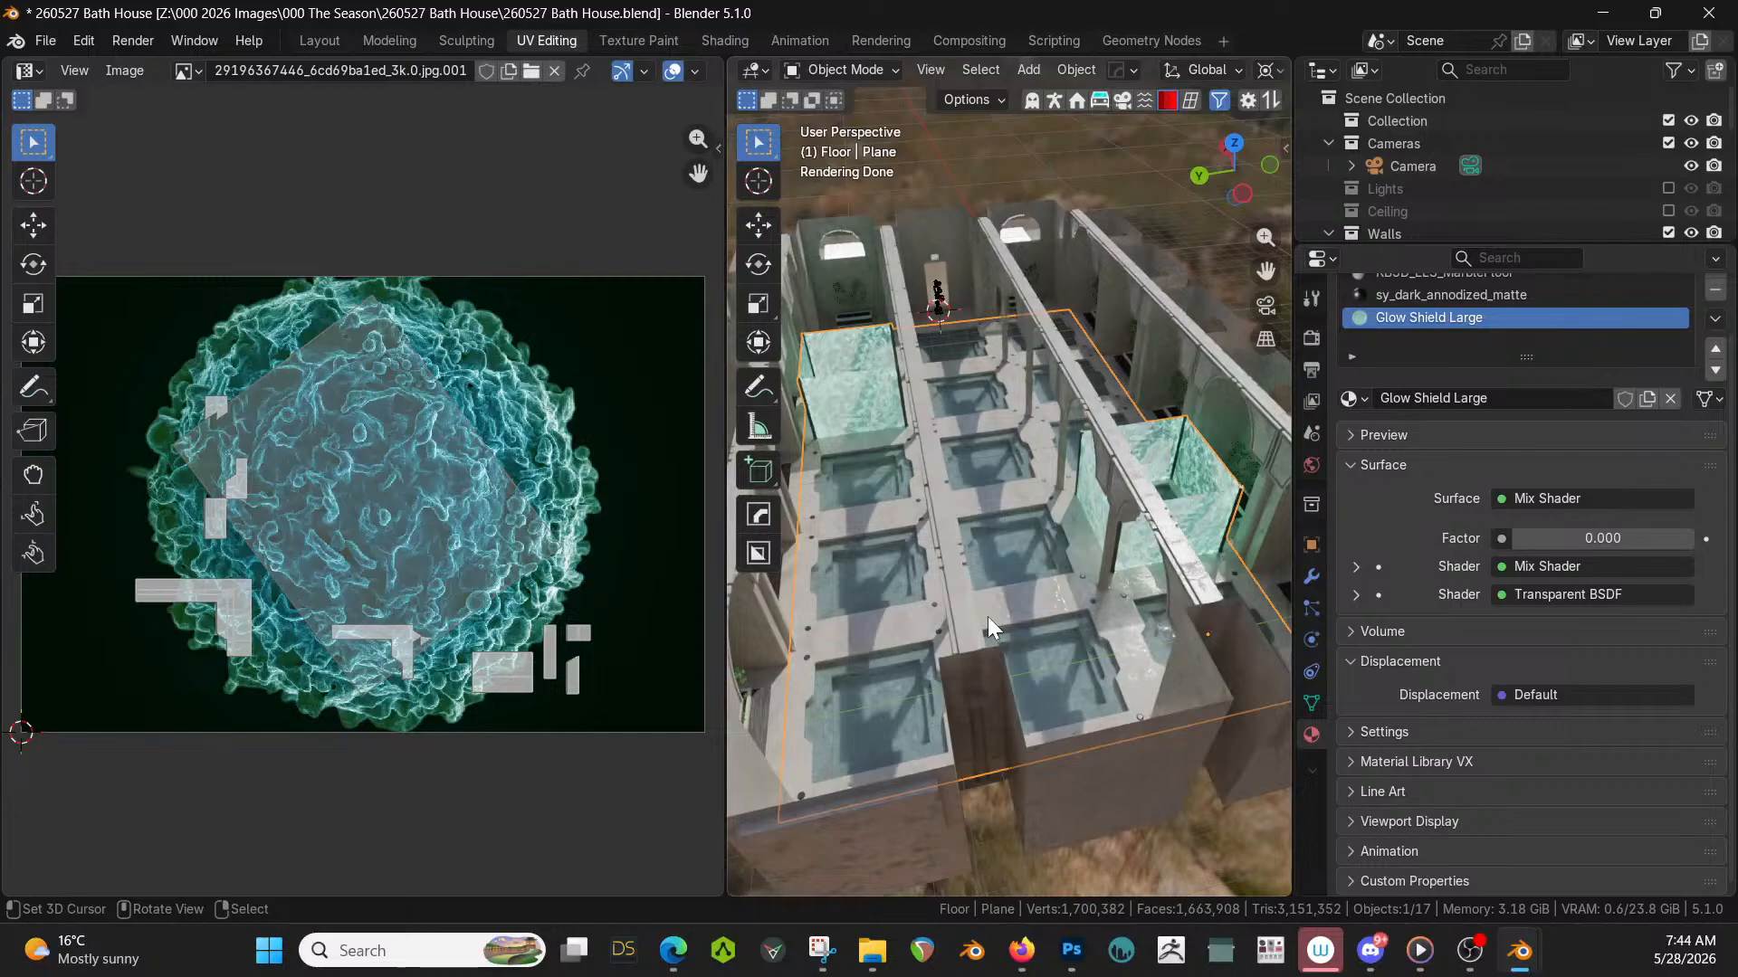
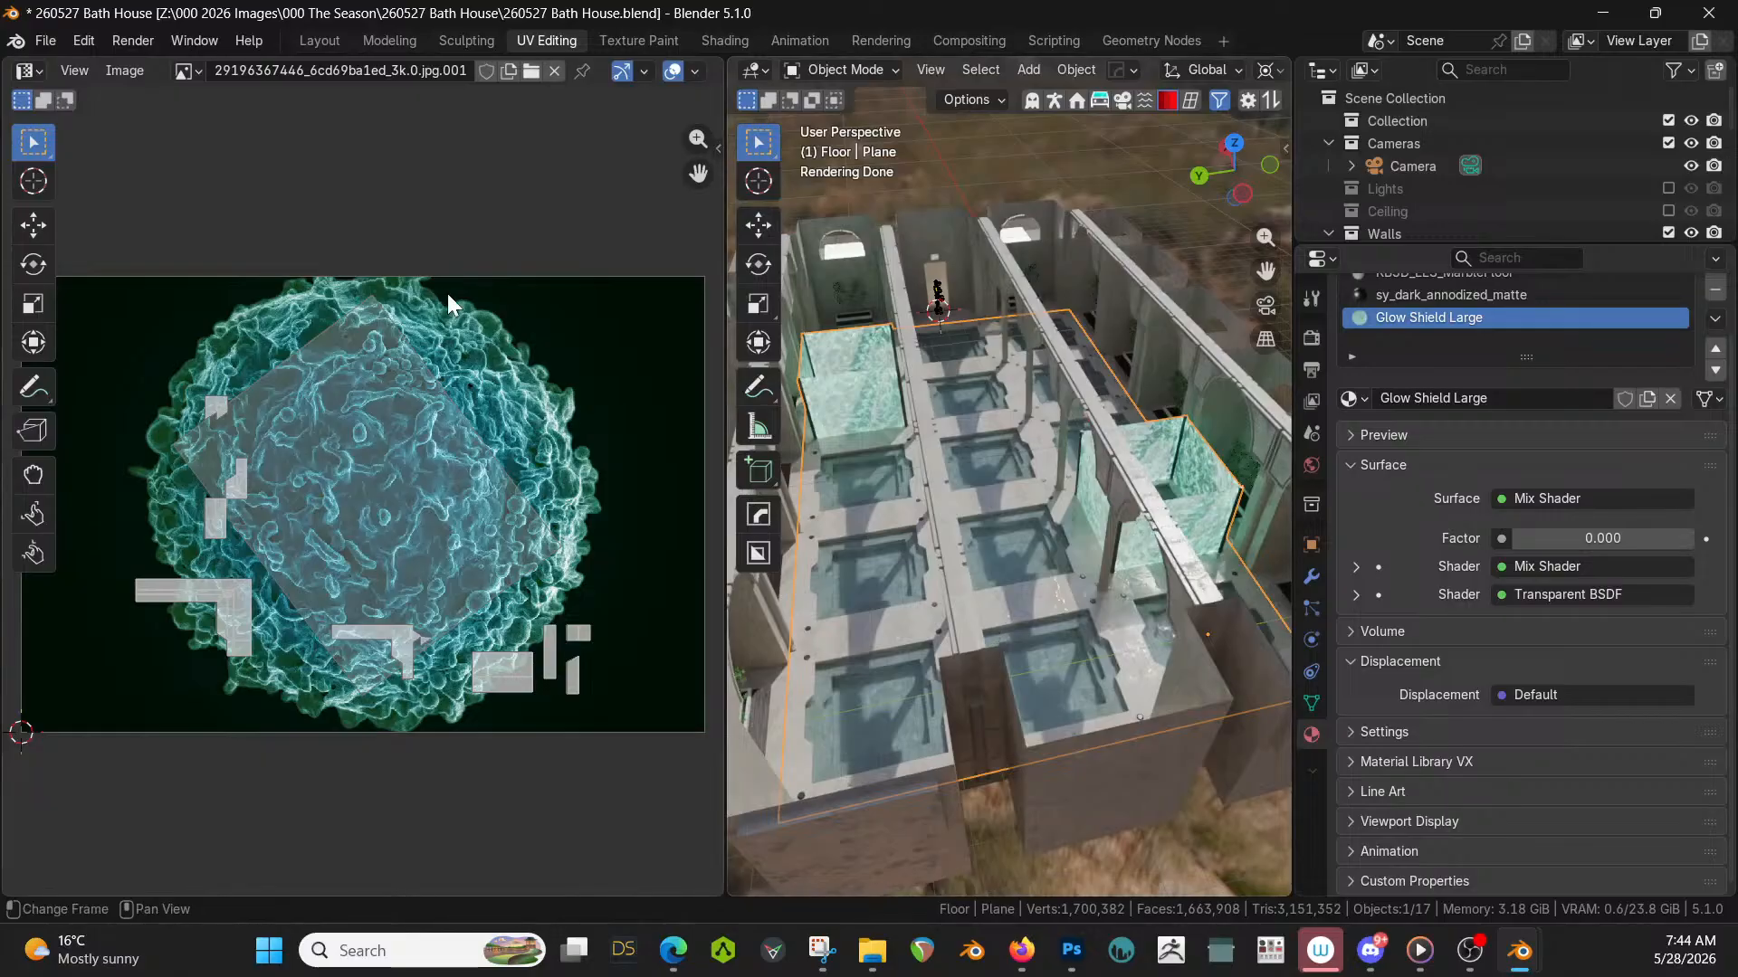
In the Layout workspace, exit Local View to show the whole bath house and save the file.
{"action": "left_click", "coordinate": [317, 41]}
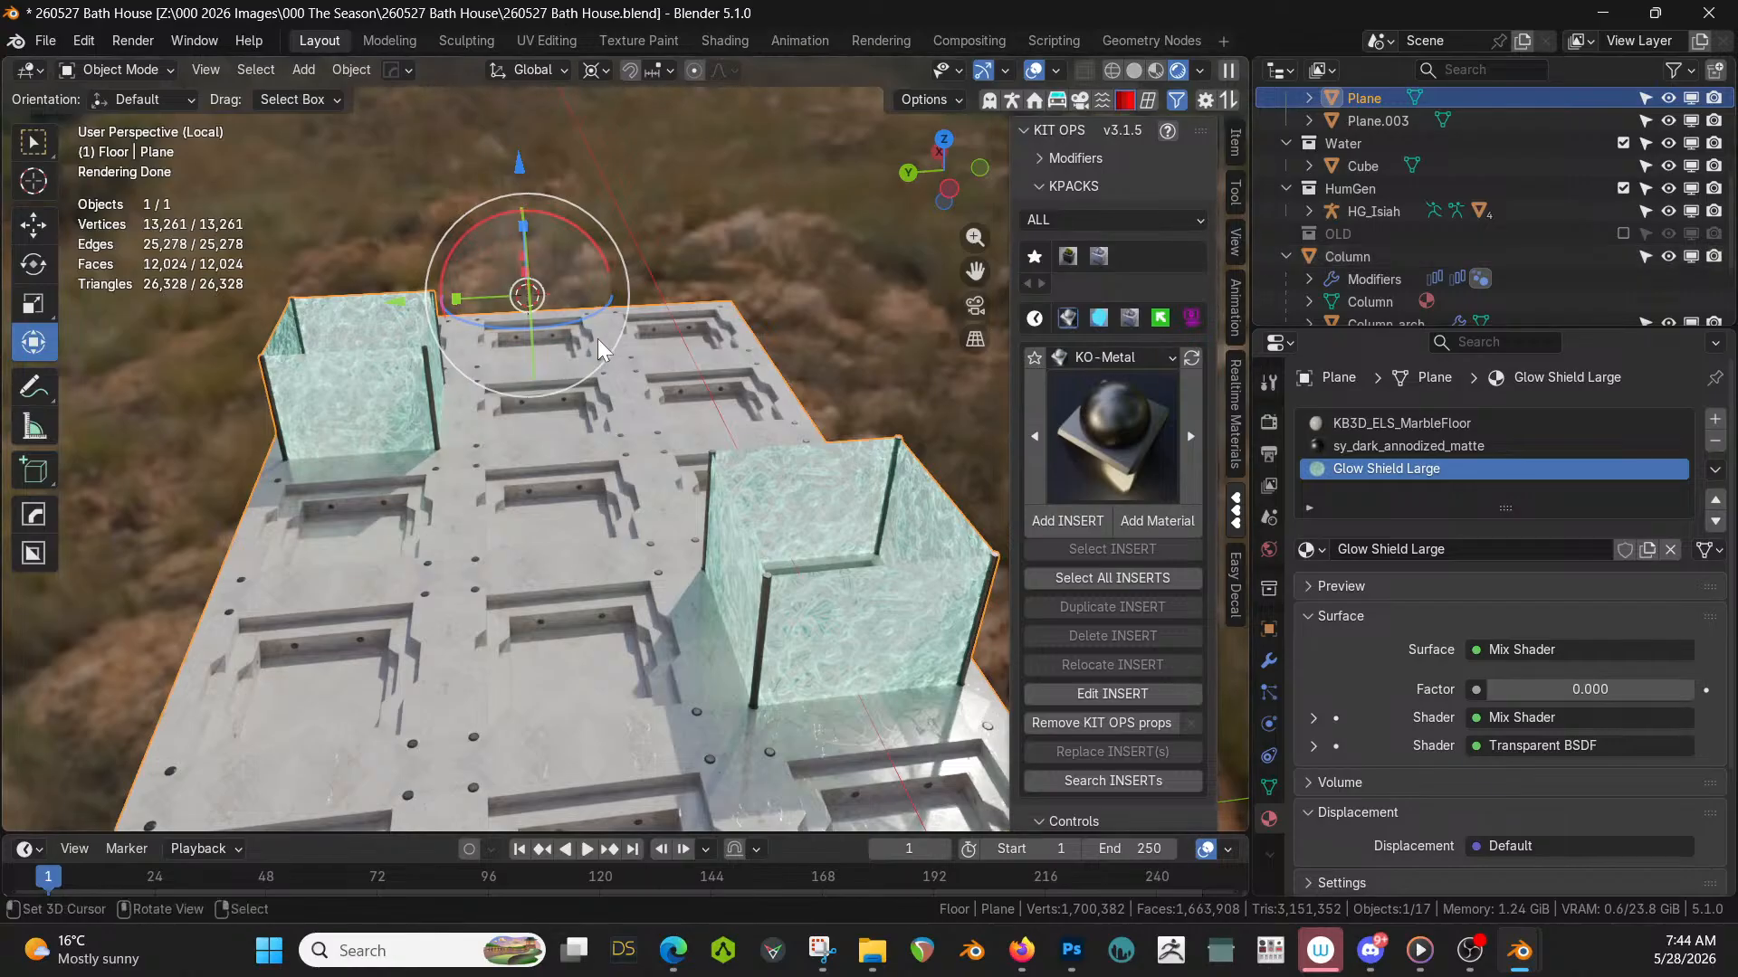
{"action": "middle_click_drag", "start_coordinate": [598, 342], "coordinate": [537, 334]}
{"action": "key", "text": "KP_Divide"}
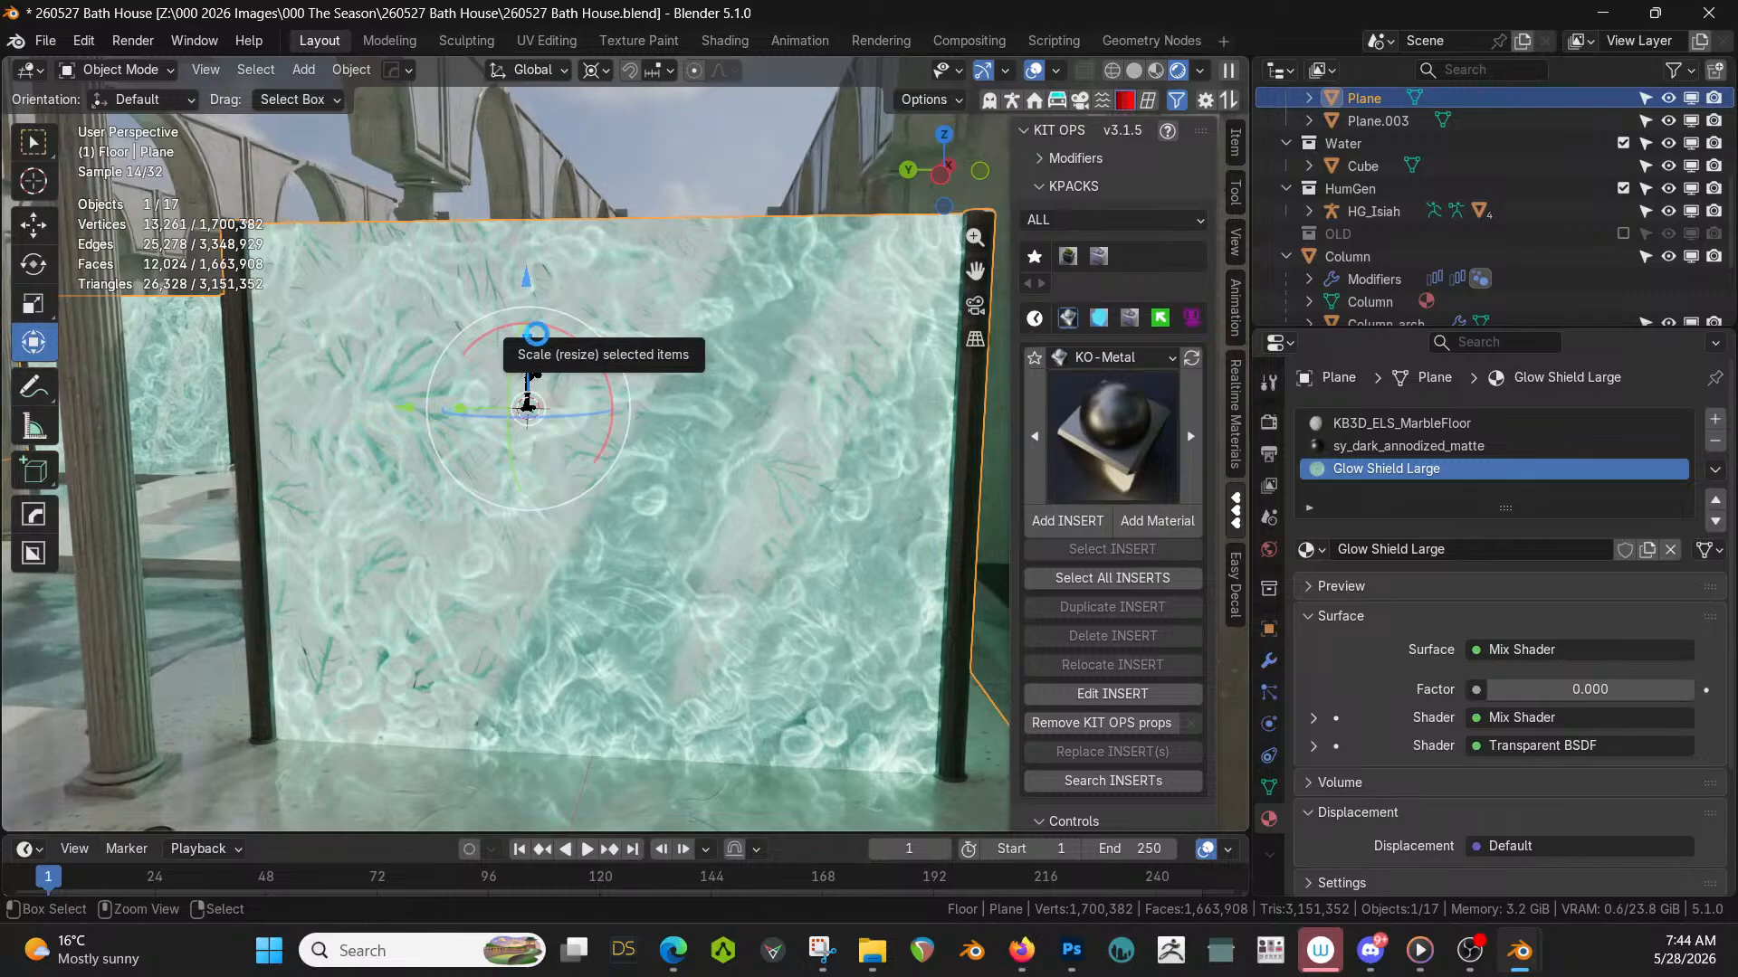
{"action": "key", "text": "ctrl+s"}
Examine the glow shield panels around the pools from several angles, then select the pool water object.
{"action": "middle_click_drag", "start_coordinate": [536, 334], "coordinate": [809, 296], "text": "shift"}
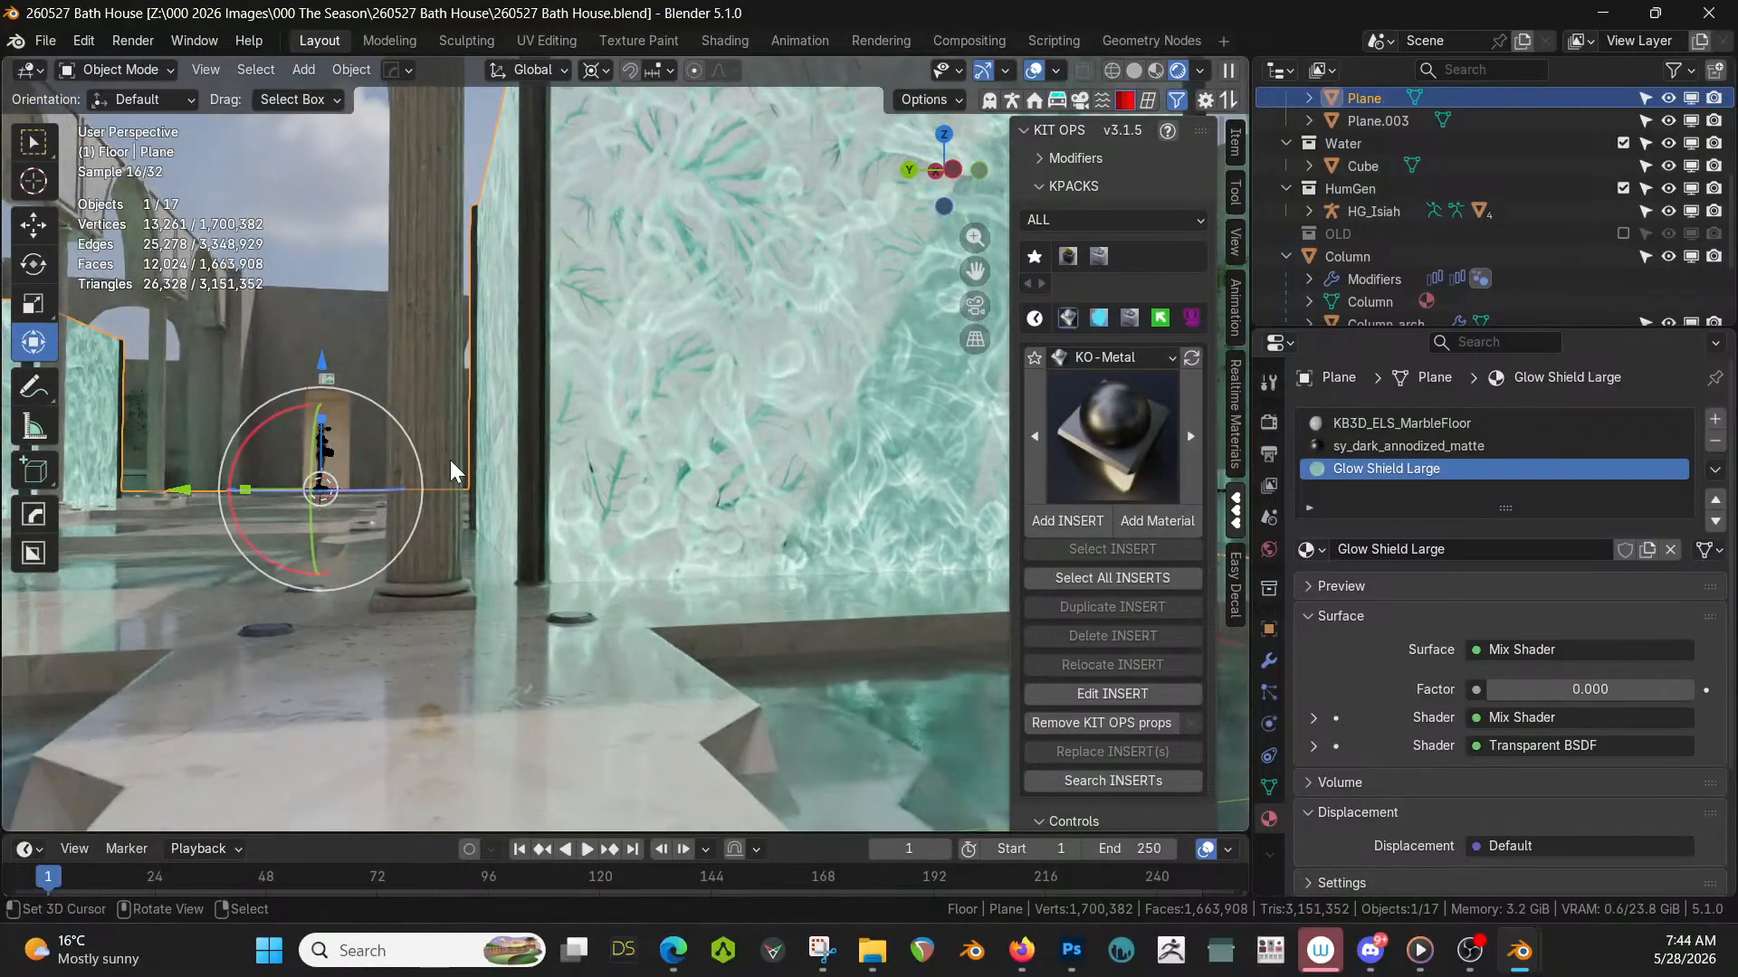
{"action": "middle_click_drag", "start_coordinate": [453, 471], "coordinate": [448, 562]}
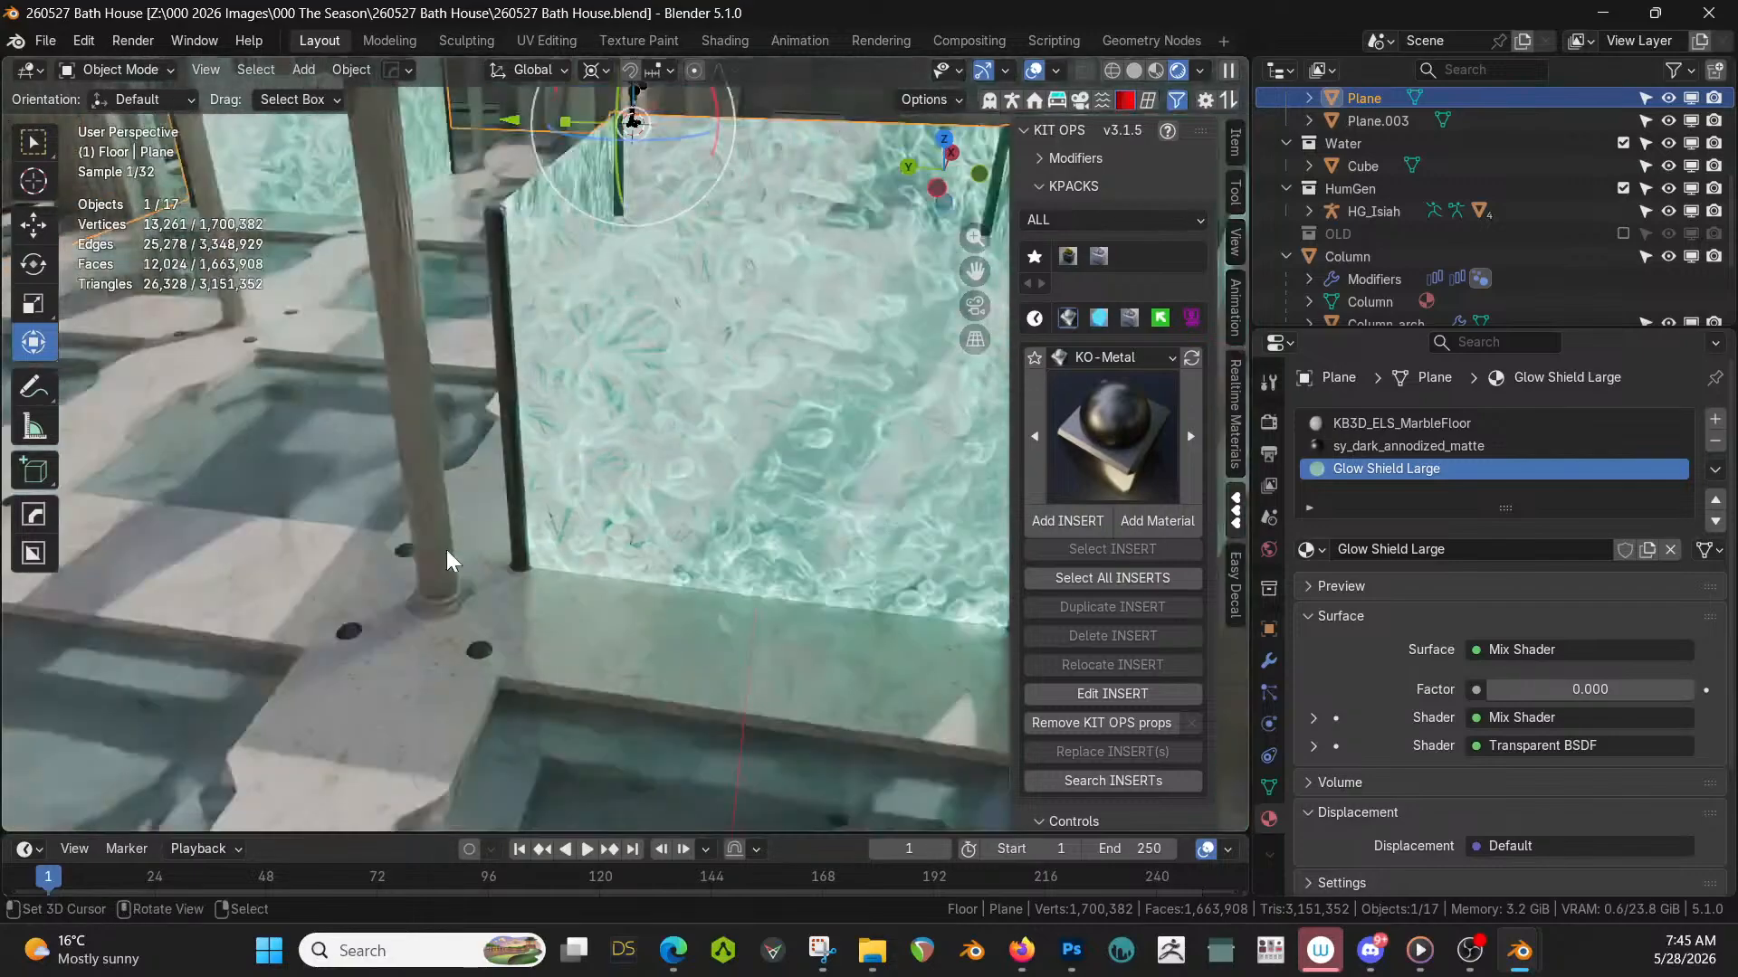
{"action": "scroll", "coordinate": [447, 561], "scroll_direction": "down", "scroll_amount": 2}
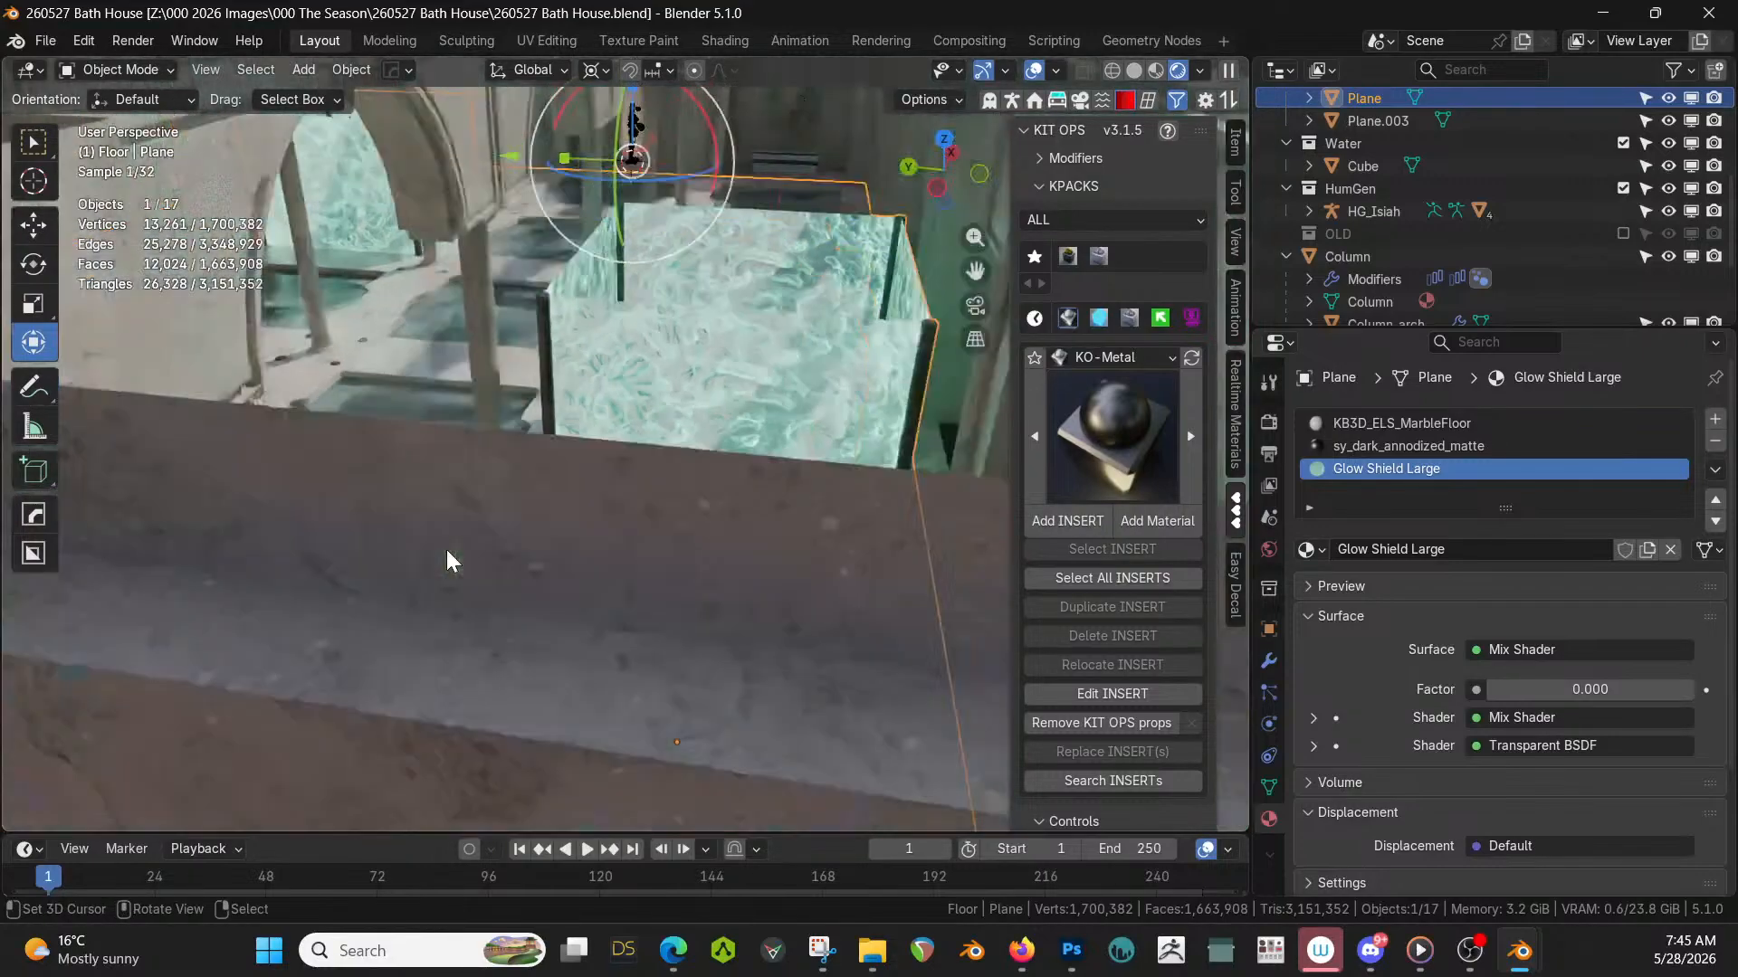
{"action": "middle_click_drag", "start_coordinate": [447, 561], "coordinate": [497, 626]}
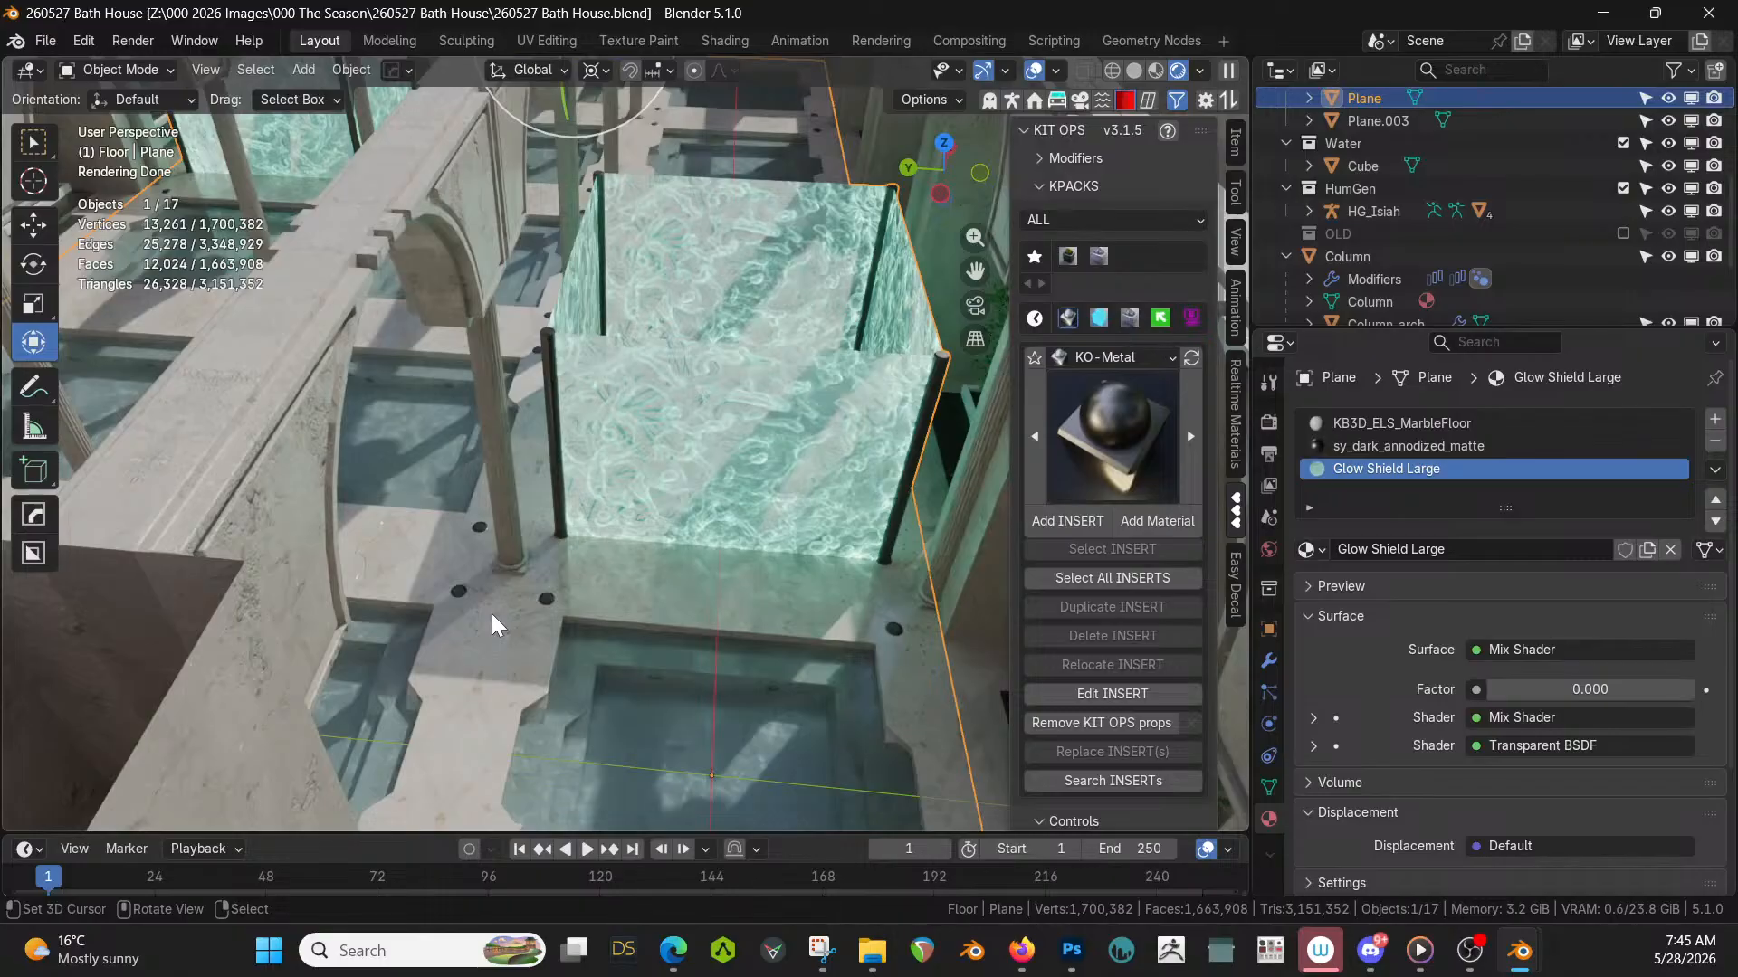
{"action": "middle_click_drag", "start_coordinate": [549, 484], "coordinate": [633, 558]}
{"action": "scroll", "coordinate": [607, 498], "scroll_direction": "down", "scroll_amount": 3}
{"action": "left_click", "coordinate": [667, 532]}
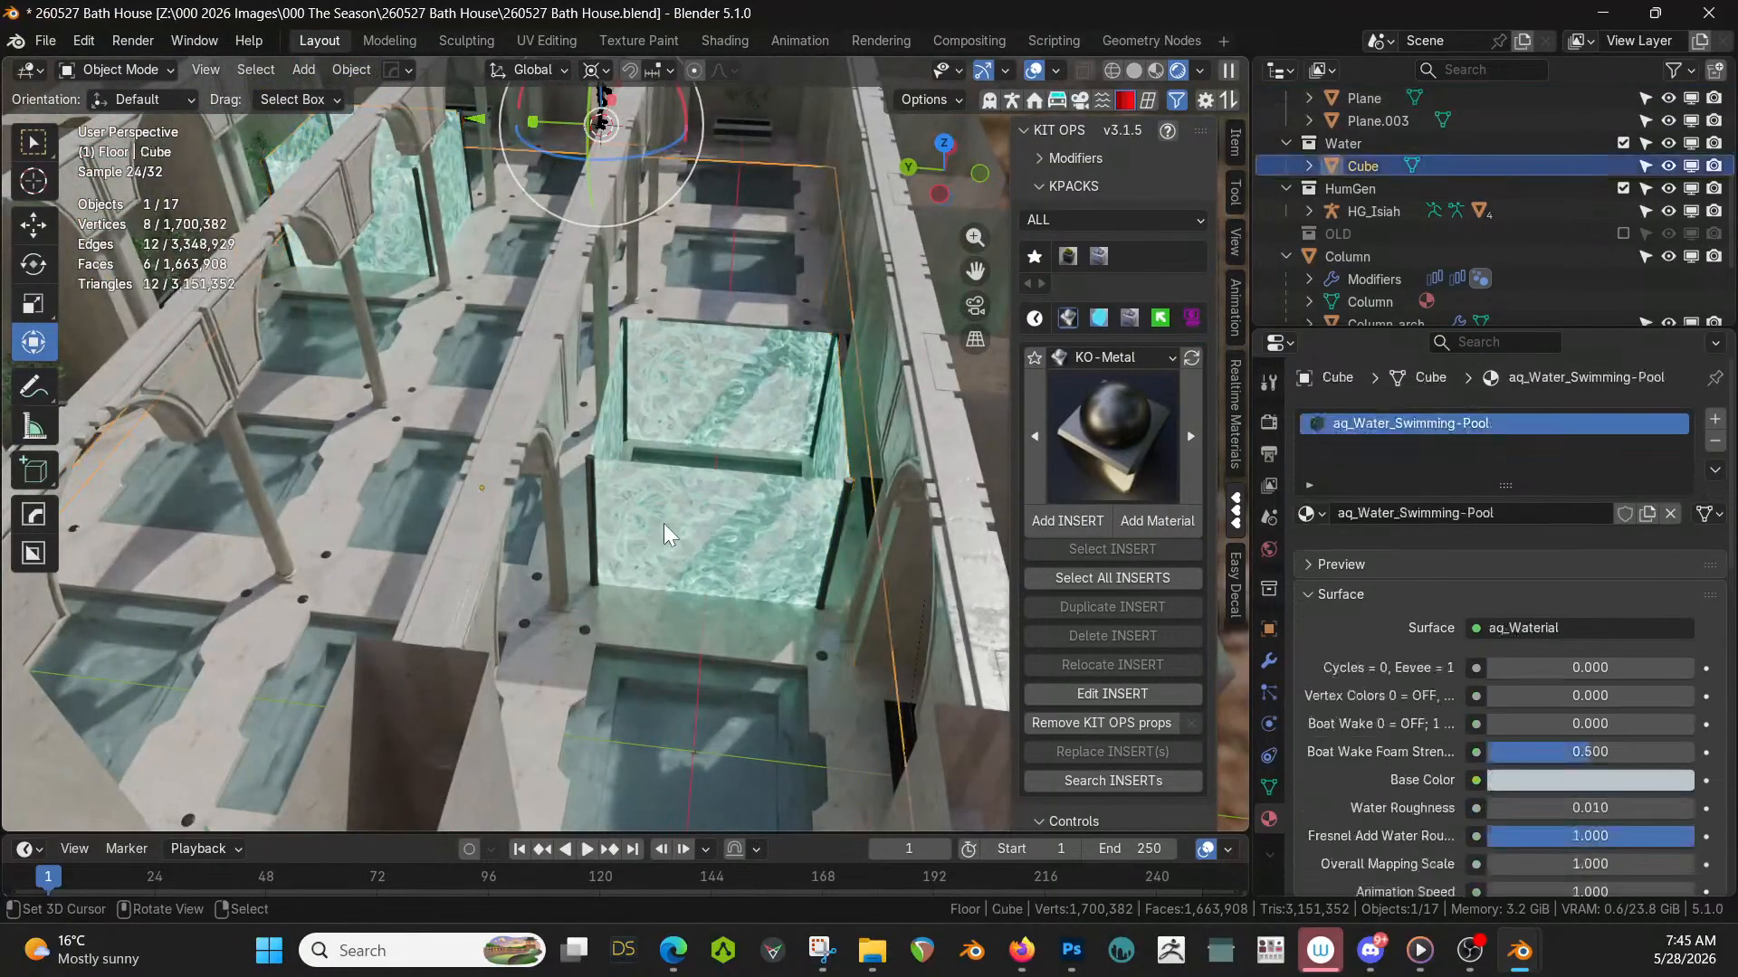
Isolate the floor object in Local View in Edit Mode and delete all faces using the KB3D_ELS_MarbleFloor material.
{"action": "left_click", "coordinate": [680, 512]}
{"action": "key", "text": "Tab"}
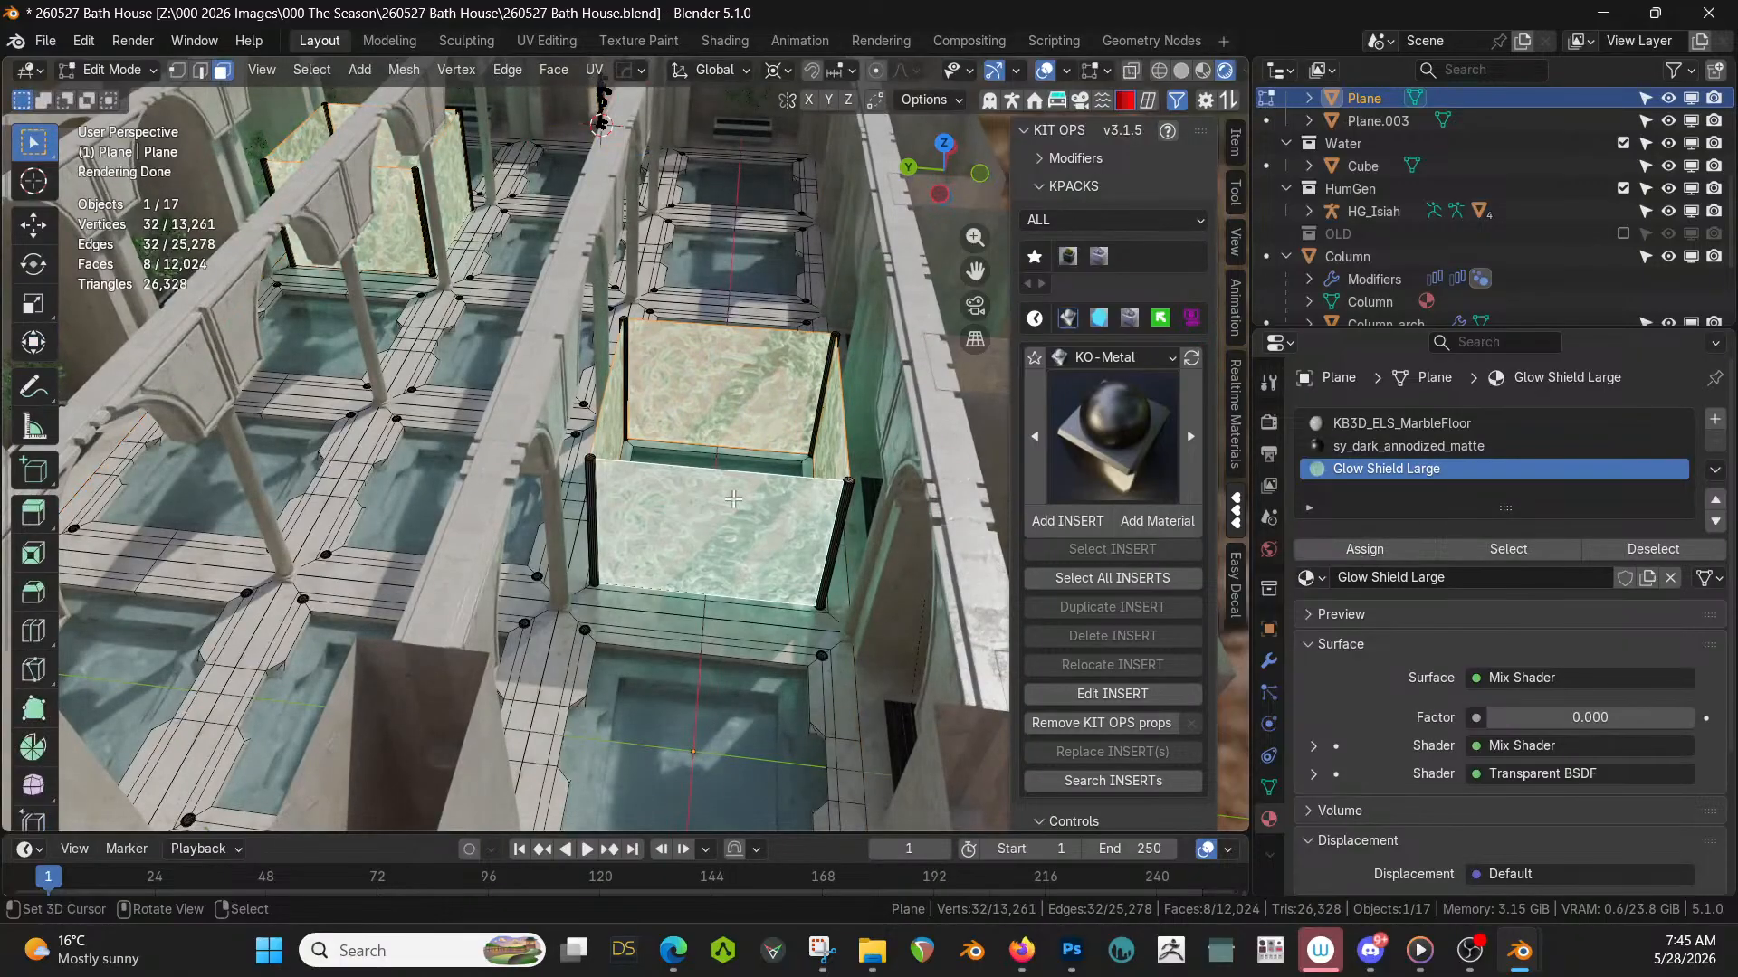
{"action": "key", "text": "KP_Divide"}
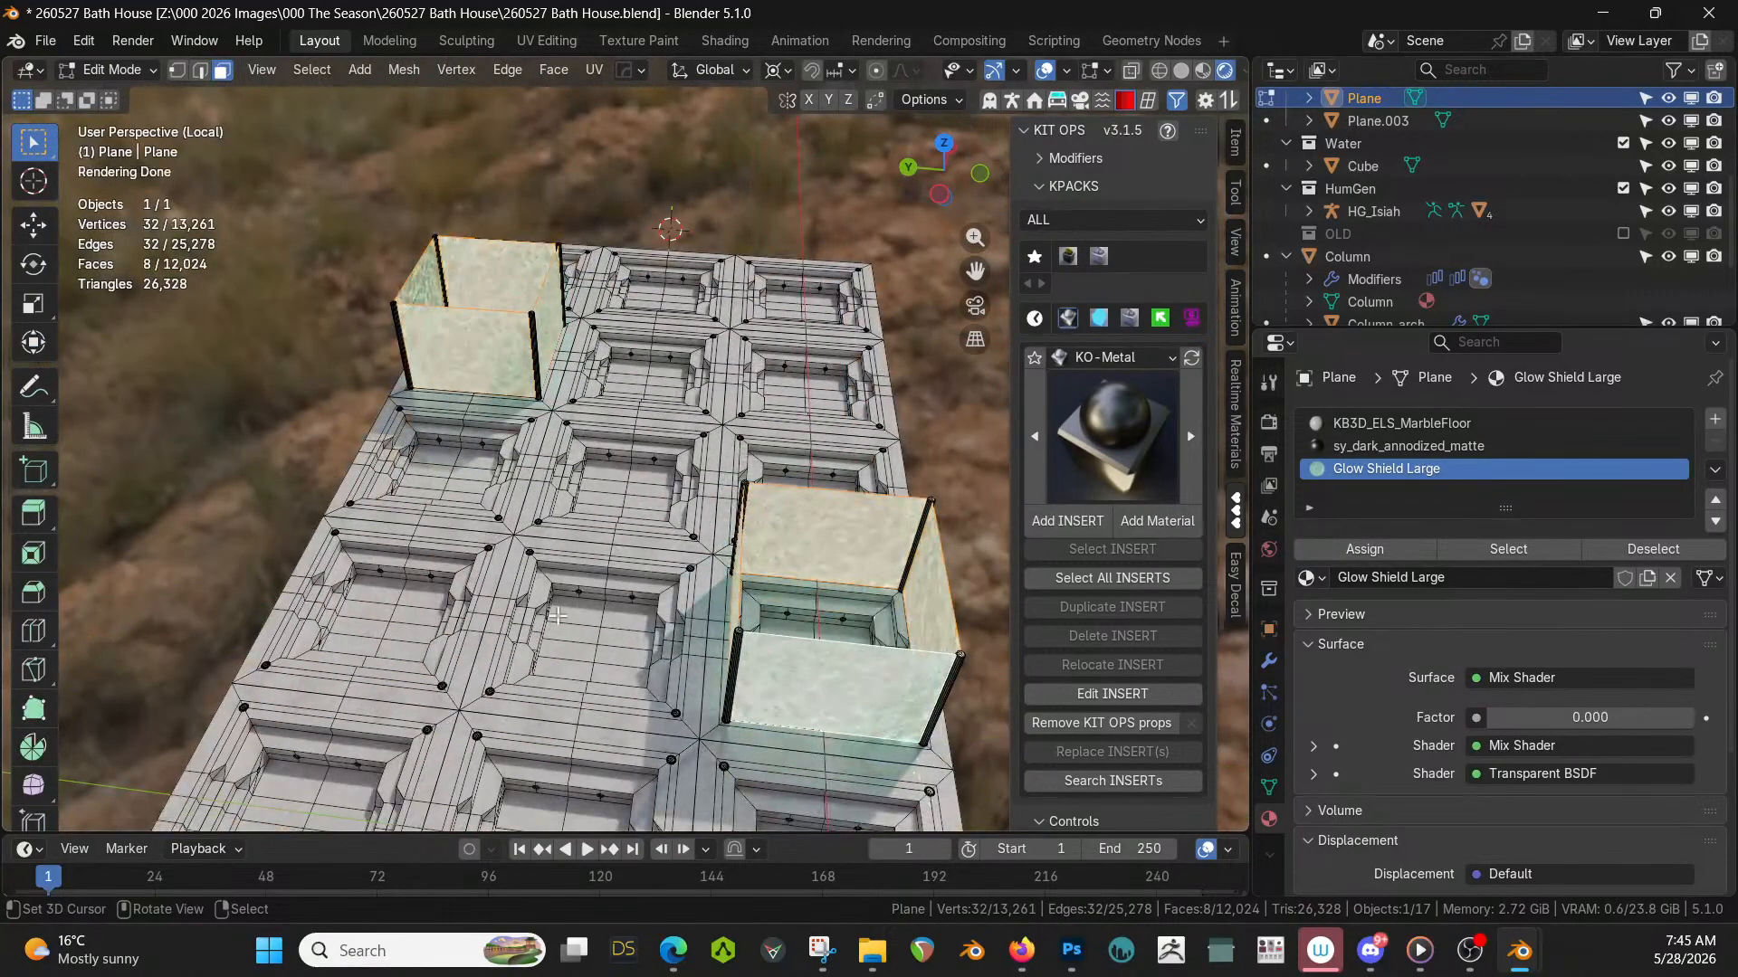
{"action": "left_click", "coordinate": [601, 541]}
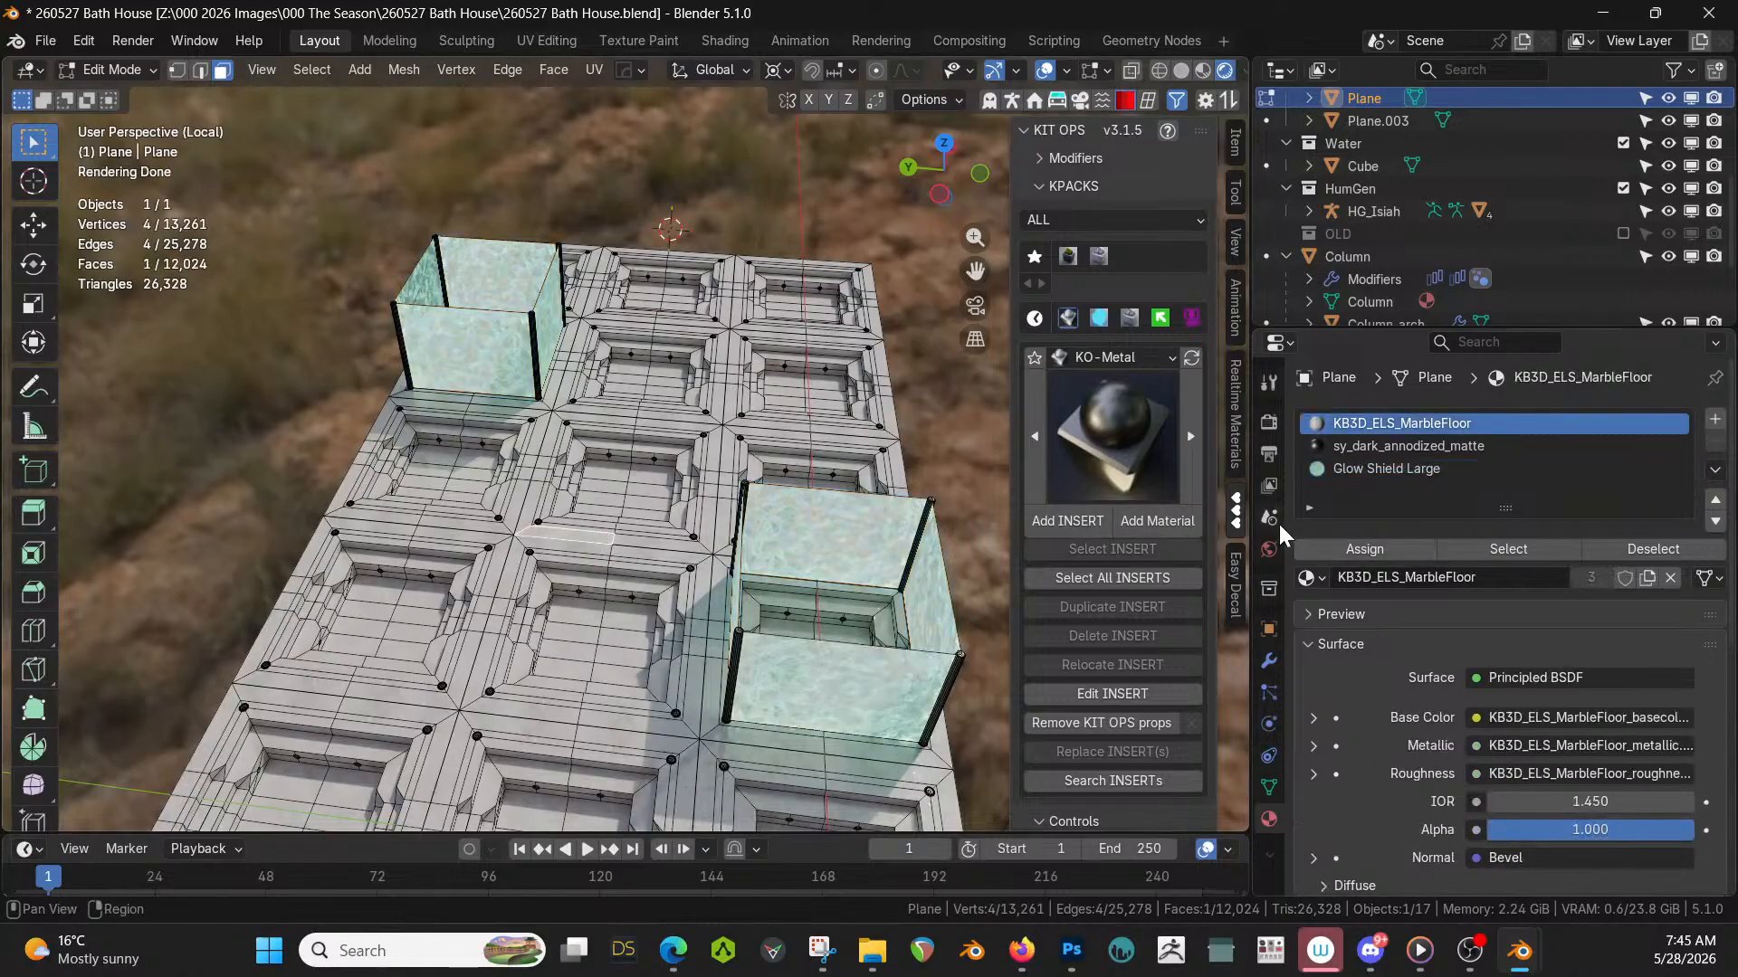
{"action": "left_click", "coordinate": [1492, 554]}
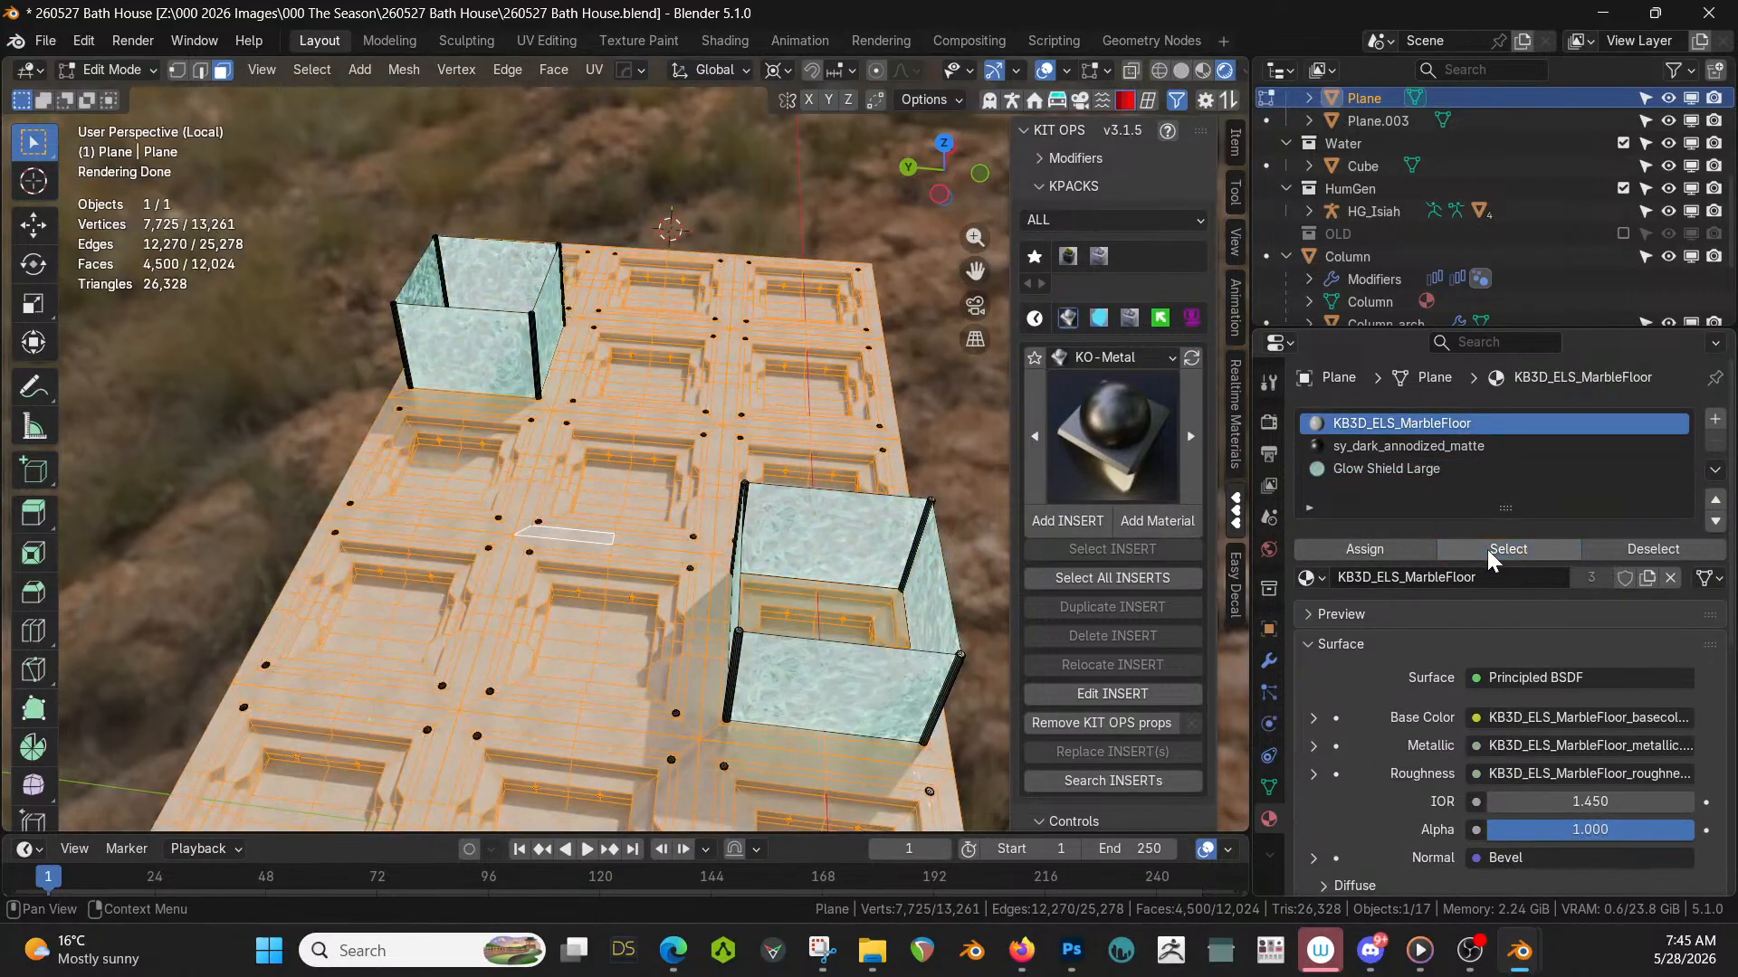
{"action": "key", "text": "x"}
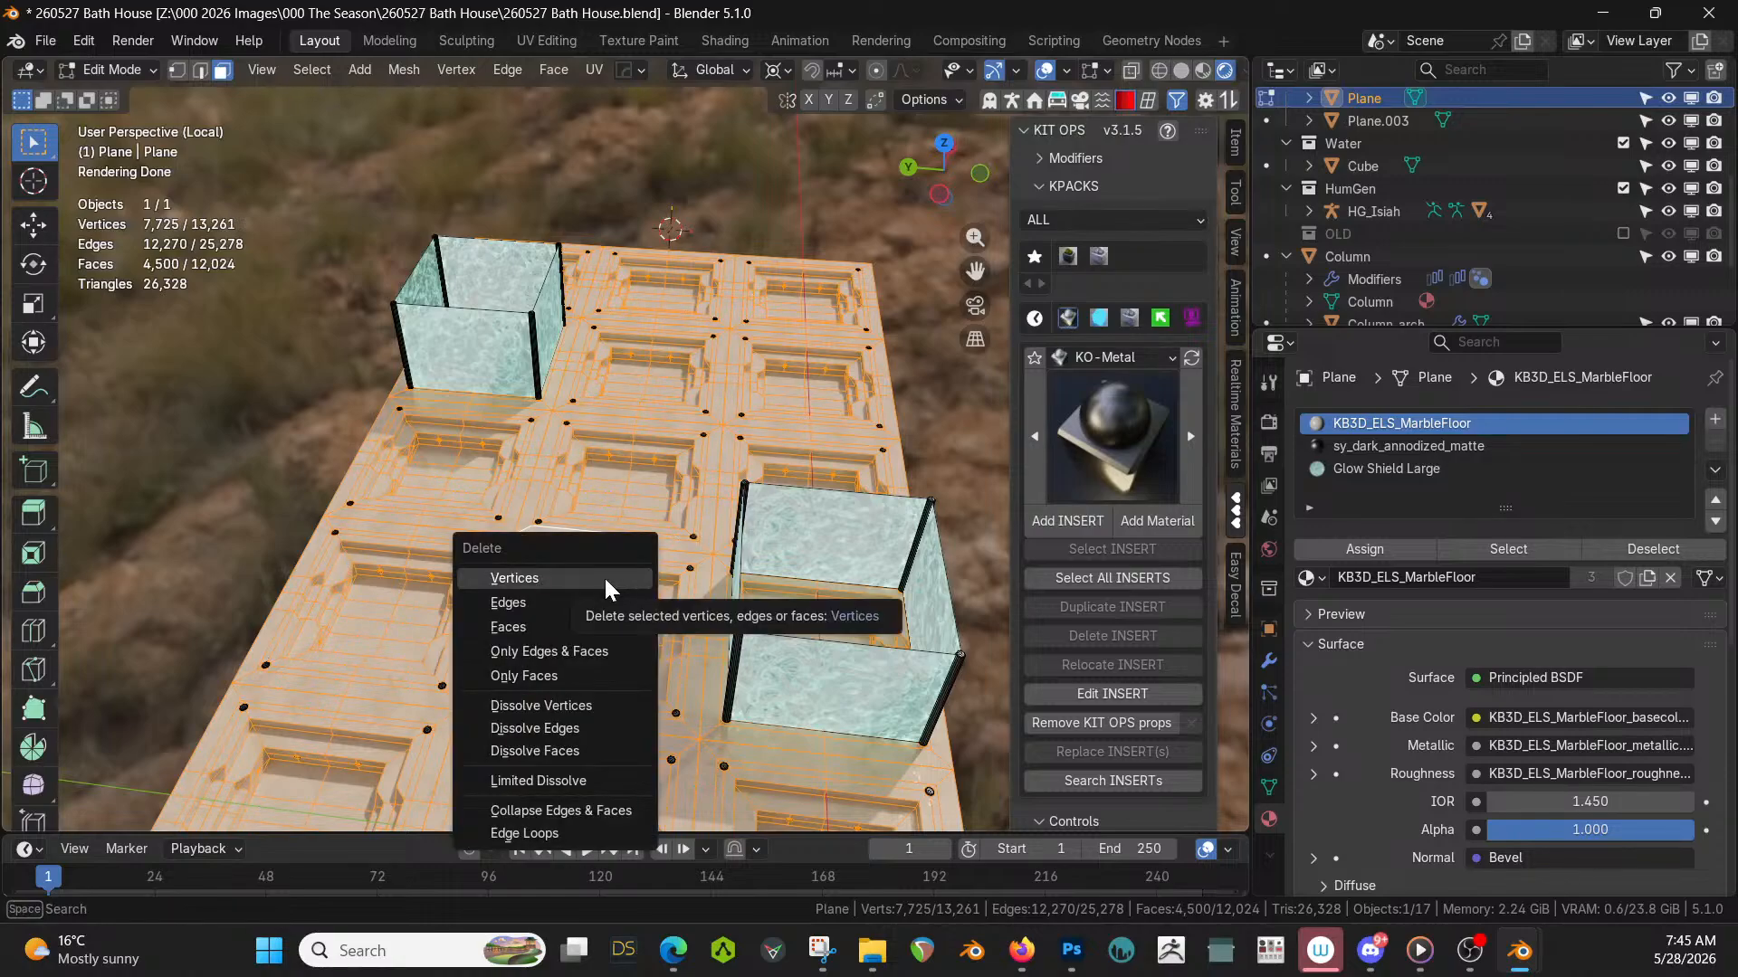
{"action": "left_click", "coordinate": [594, 627]}
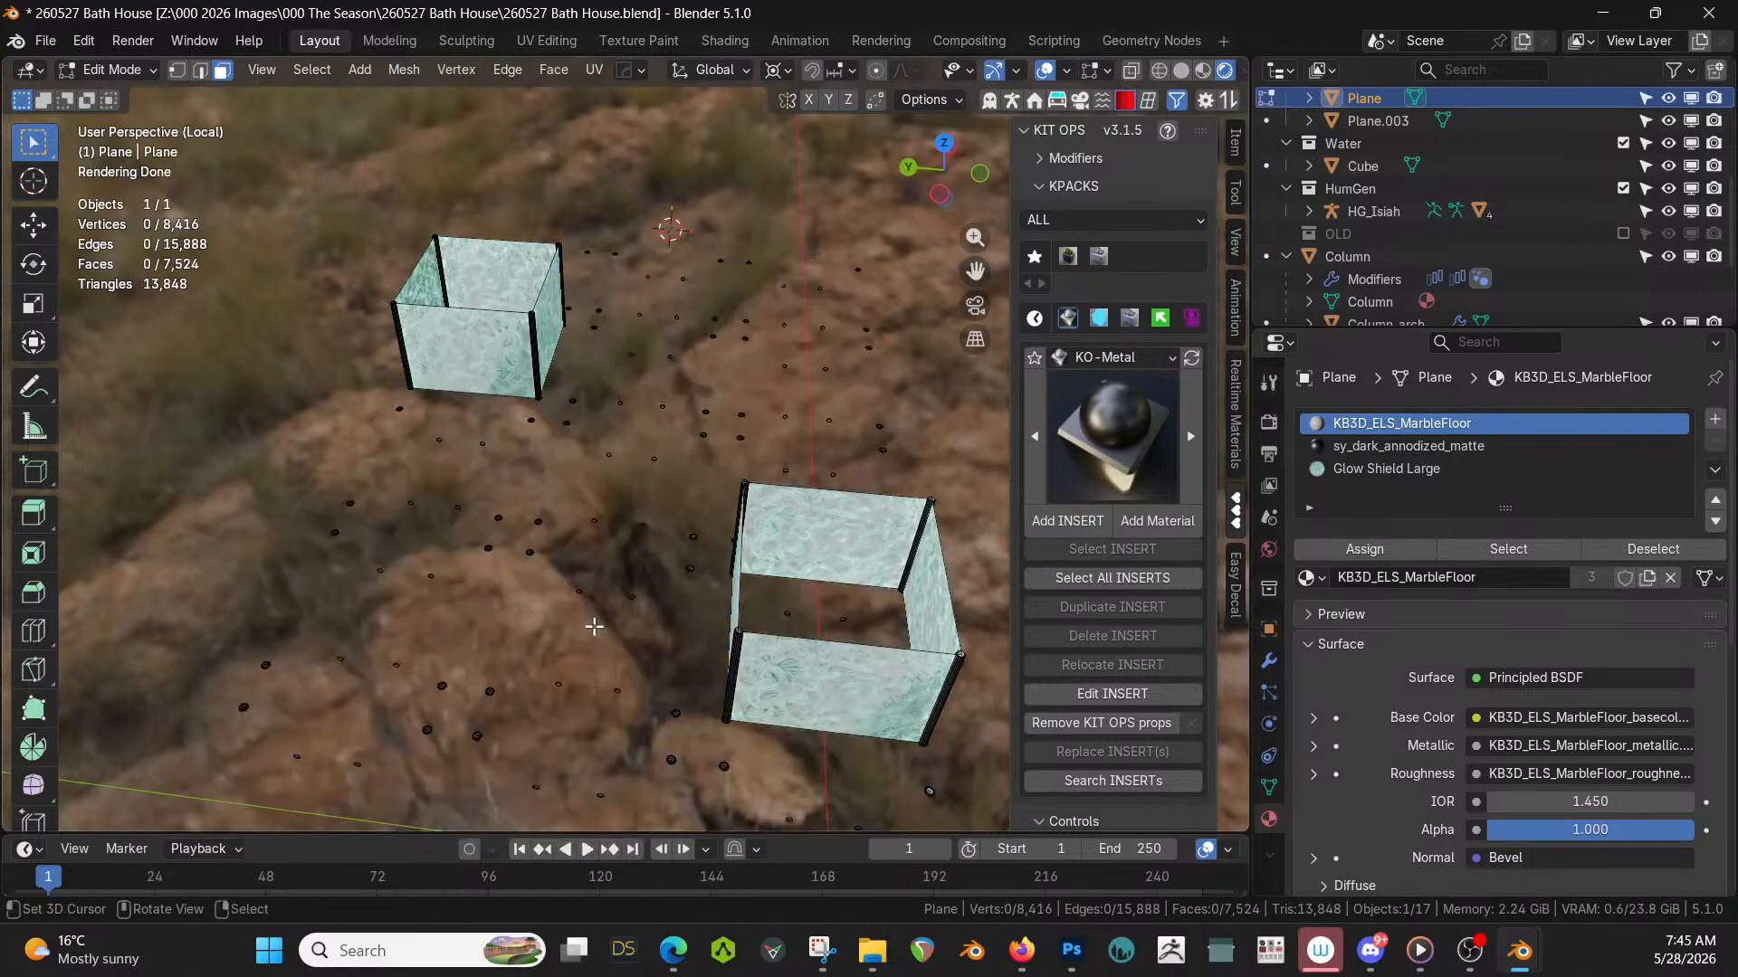
Select both shield enclosures with their posts using linked selection delimited by Seam, separate them into a new object and return to Object Mode.
{"action": "middle_click_drag", "start_coordinate": [592, 627], "coordinate": [690, 569]}
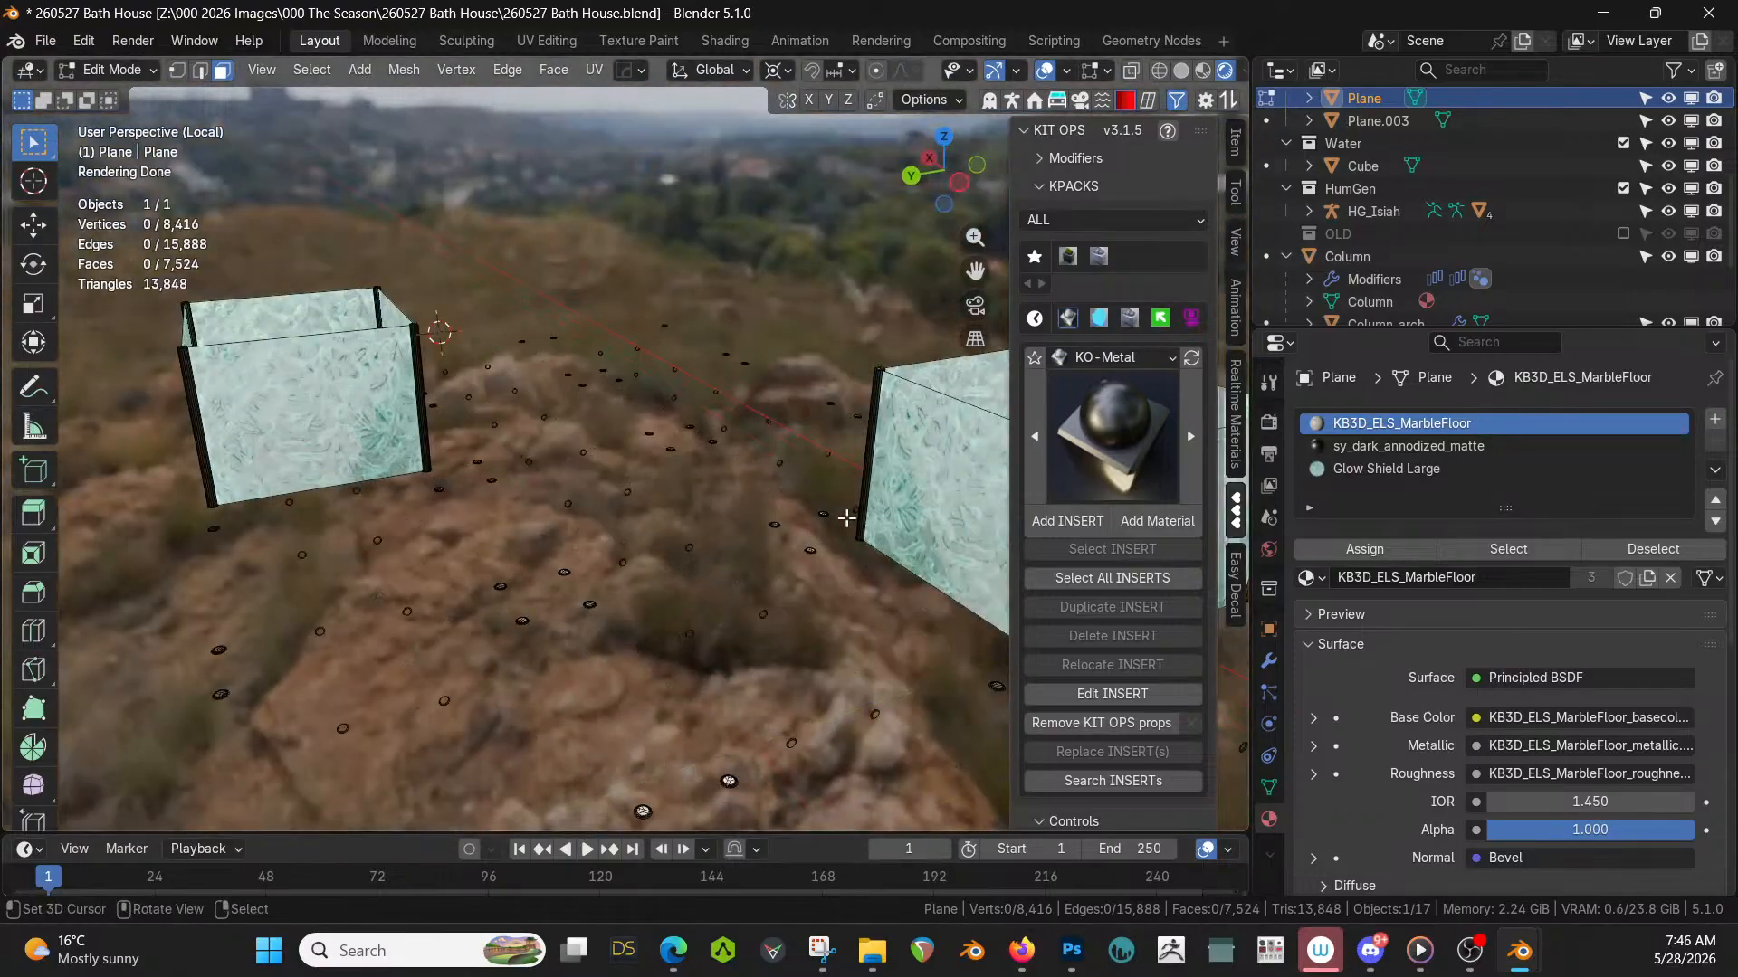
{"action": "left_click", "coordinate": [914, 484]}
{"action": "key", "text": "l"}
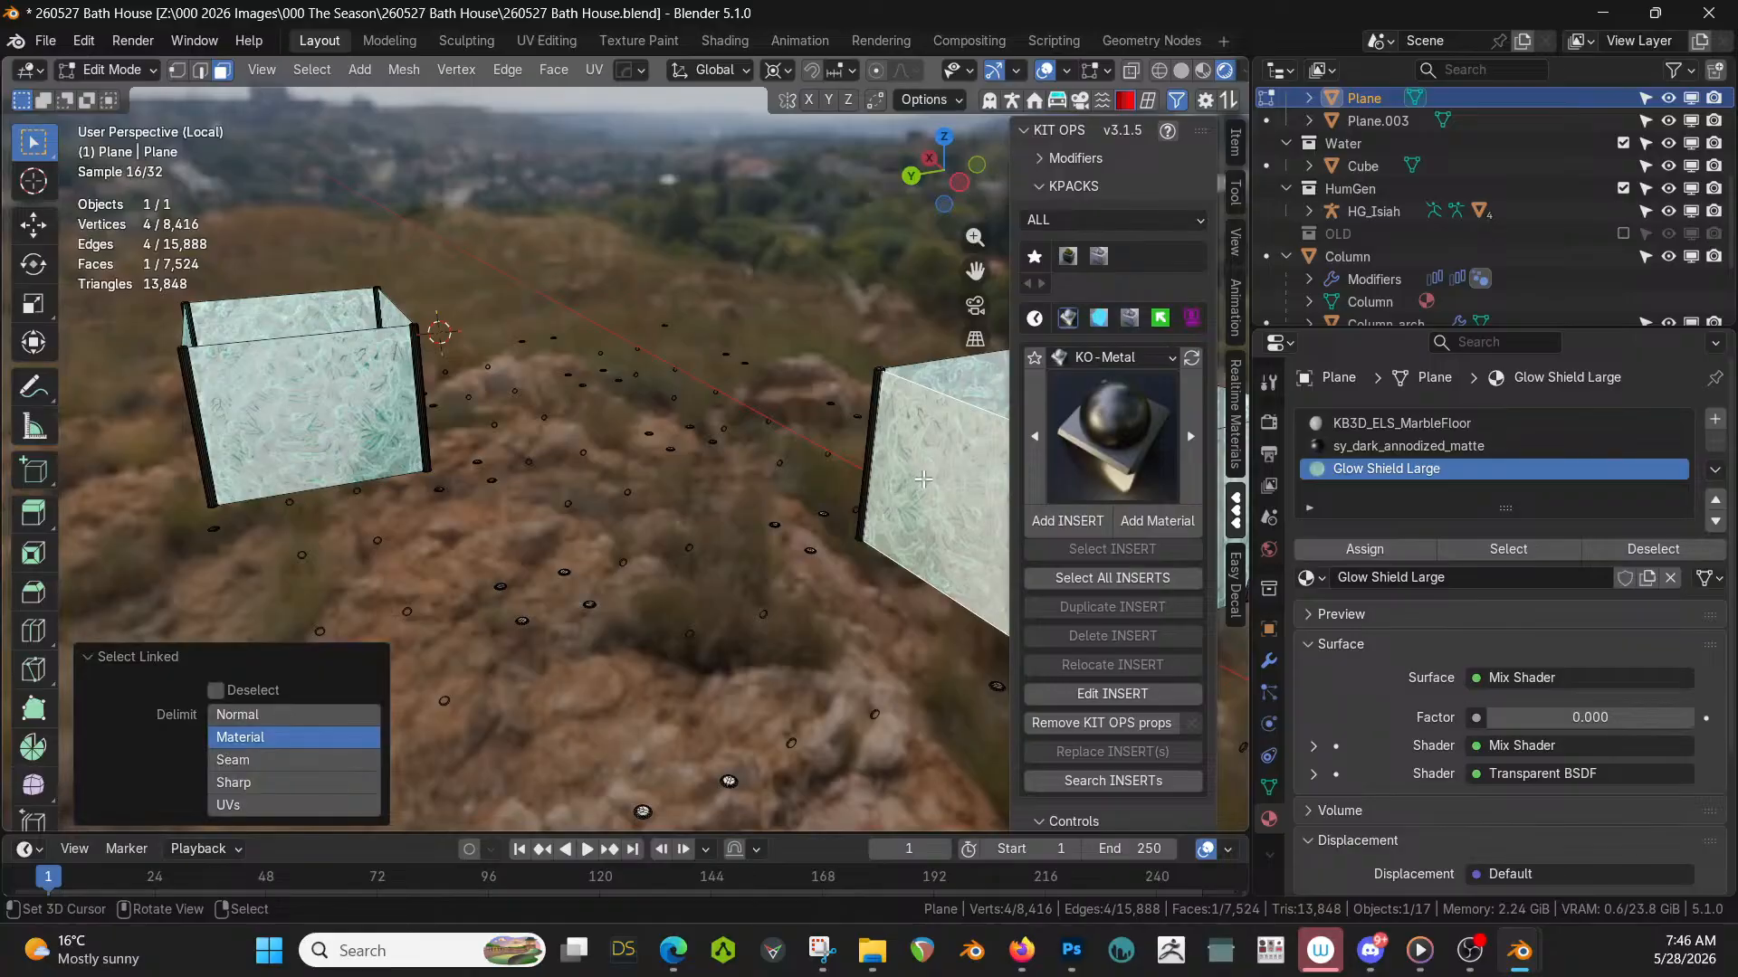
{"action": "left_click", "coordinate": [253, 715]}
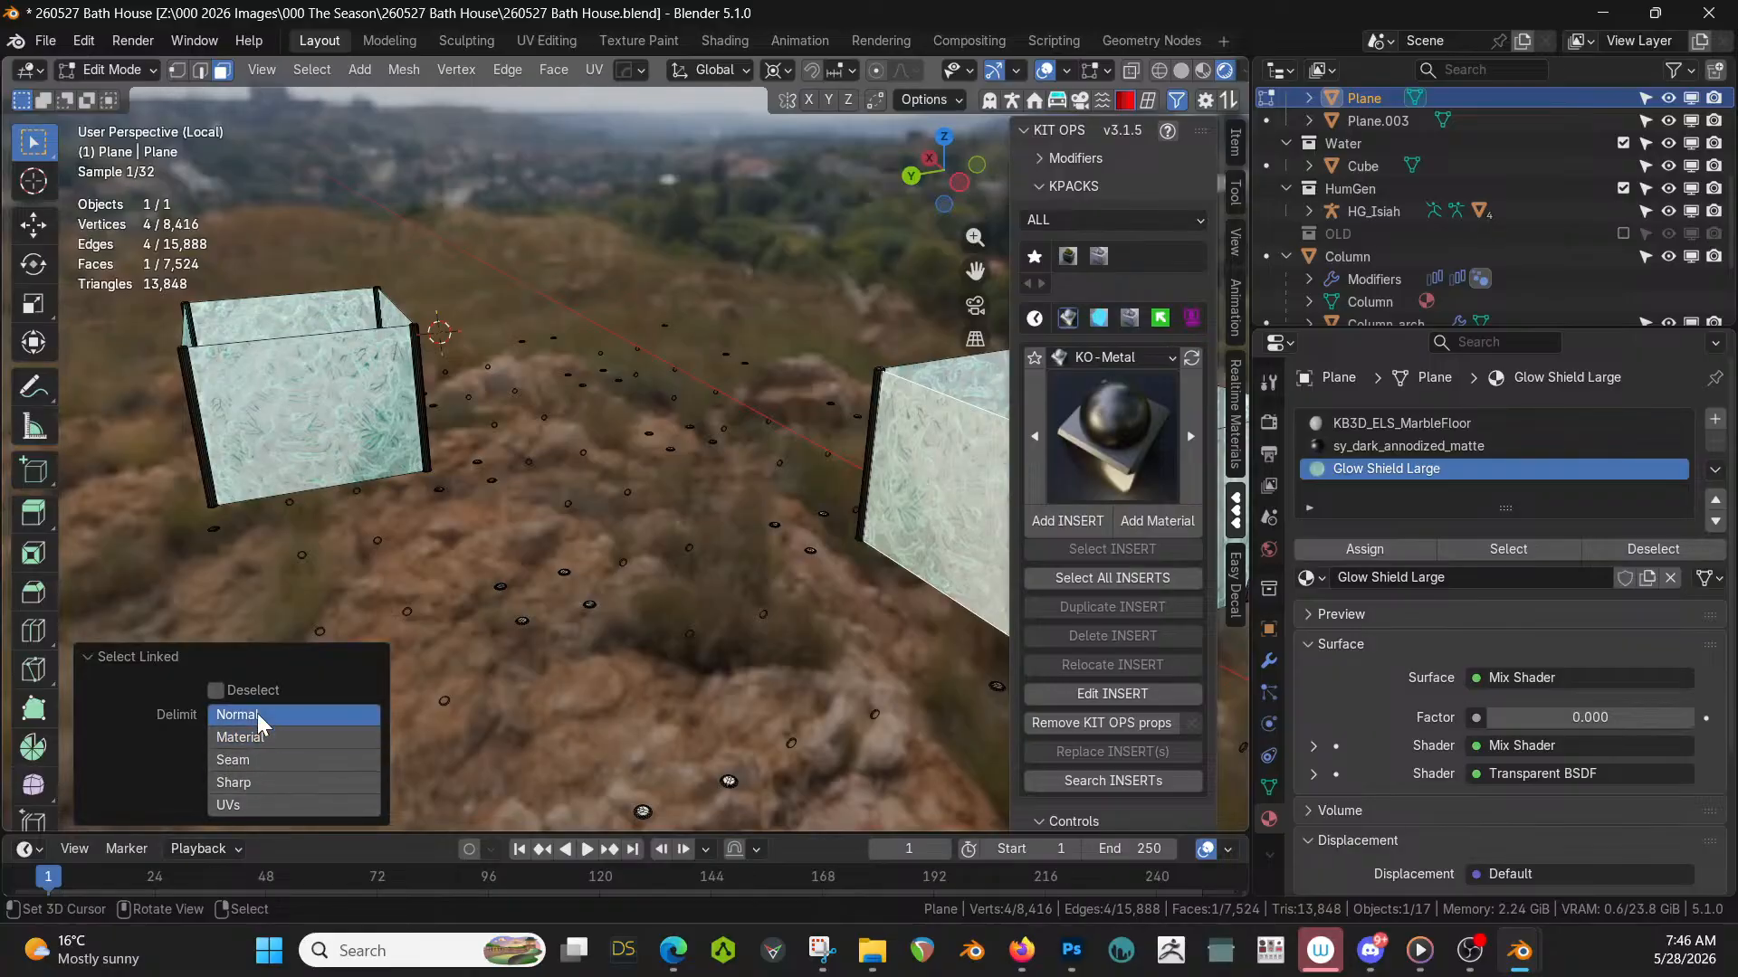
{"action": "left_click", "coordinate": [245, 760]}
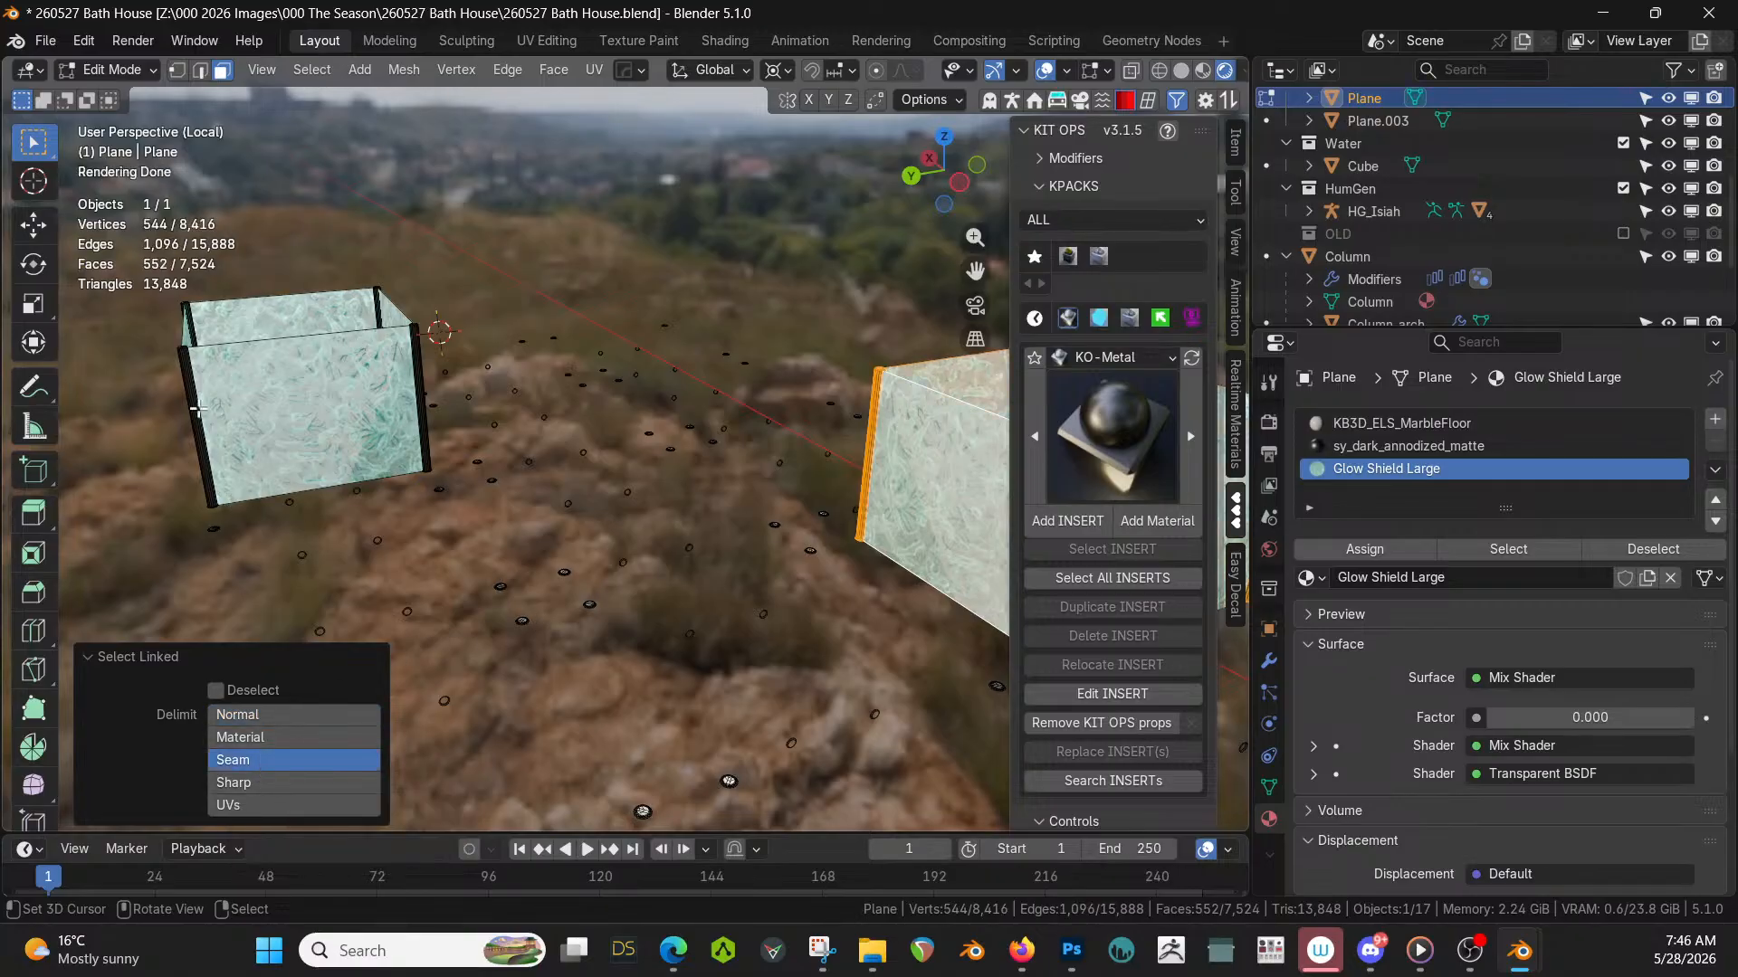
{"action": "key", "text": "l"}
{"action": "middle_click_drag", "start_coordinate": [320, 406], "coordinate": [439, 423]}
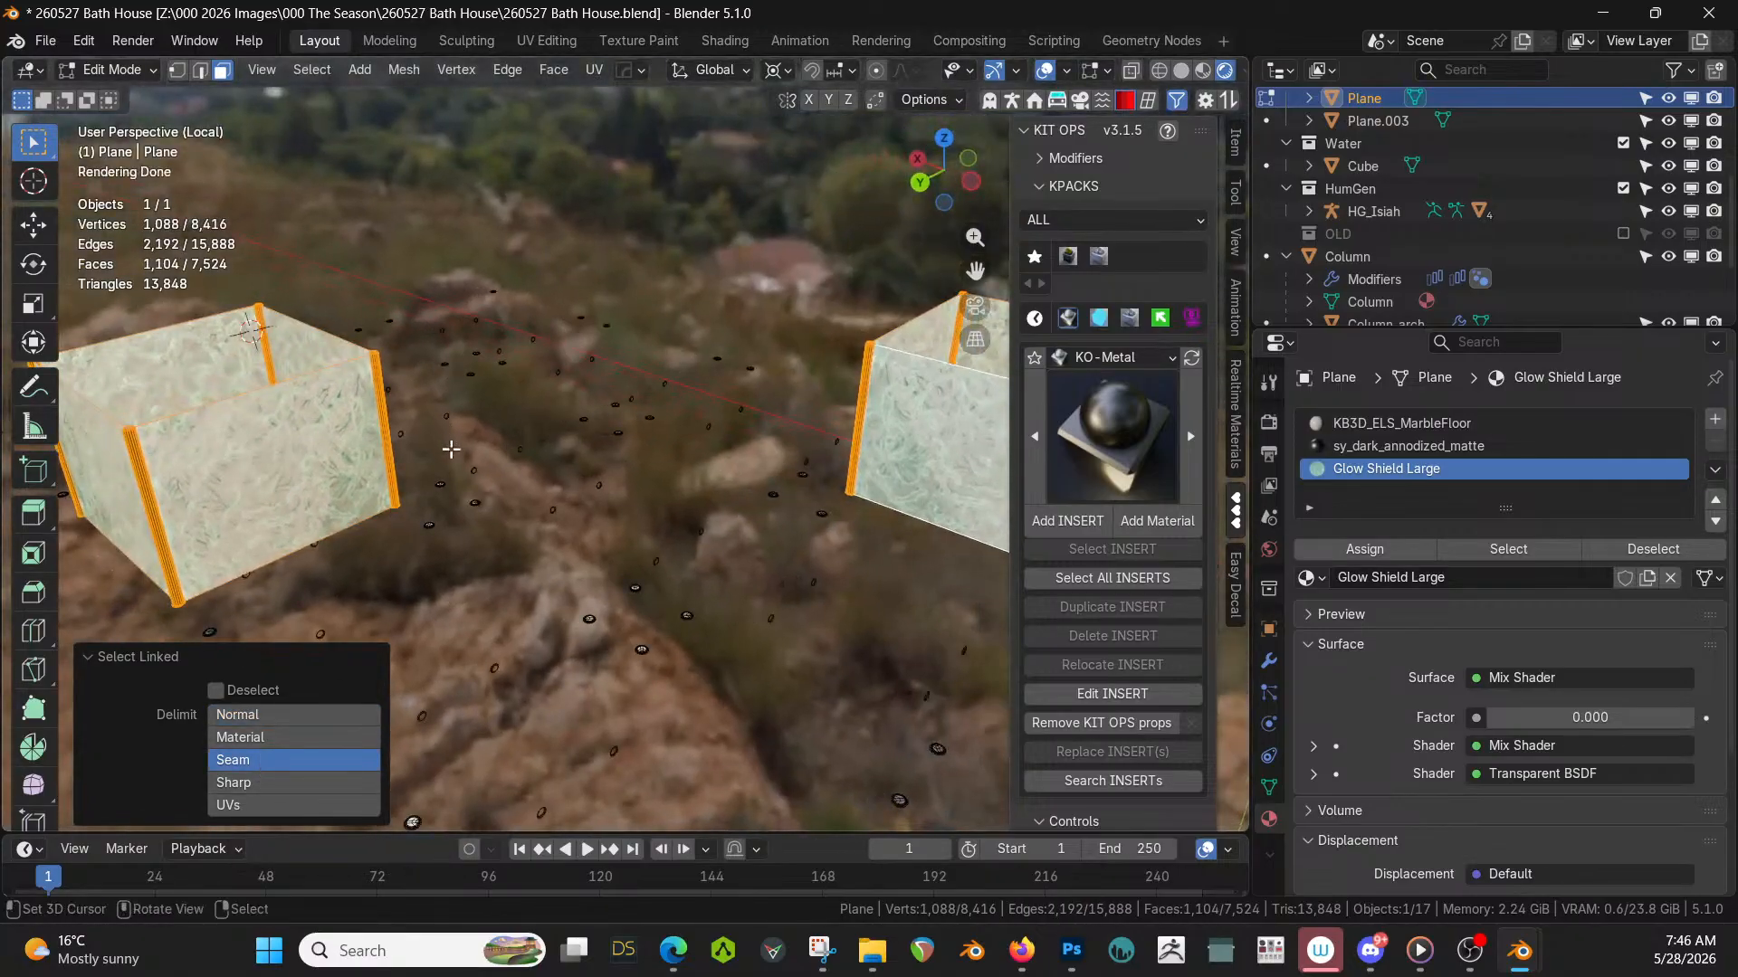
{"action": "key", "text": "p"}
{"action": "left_click", "coordinate": [450, 450]}
{"action": "key", "text": "Tab"}
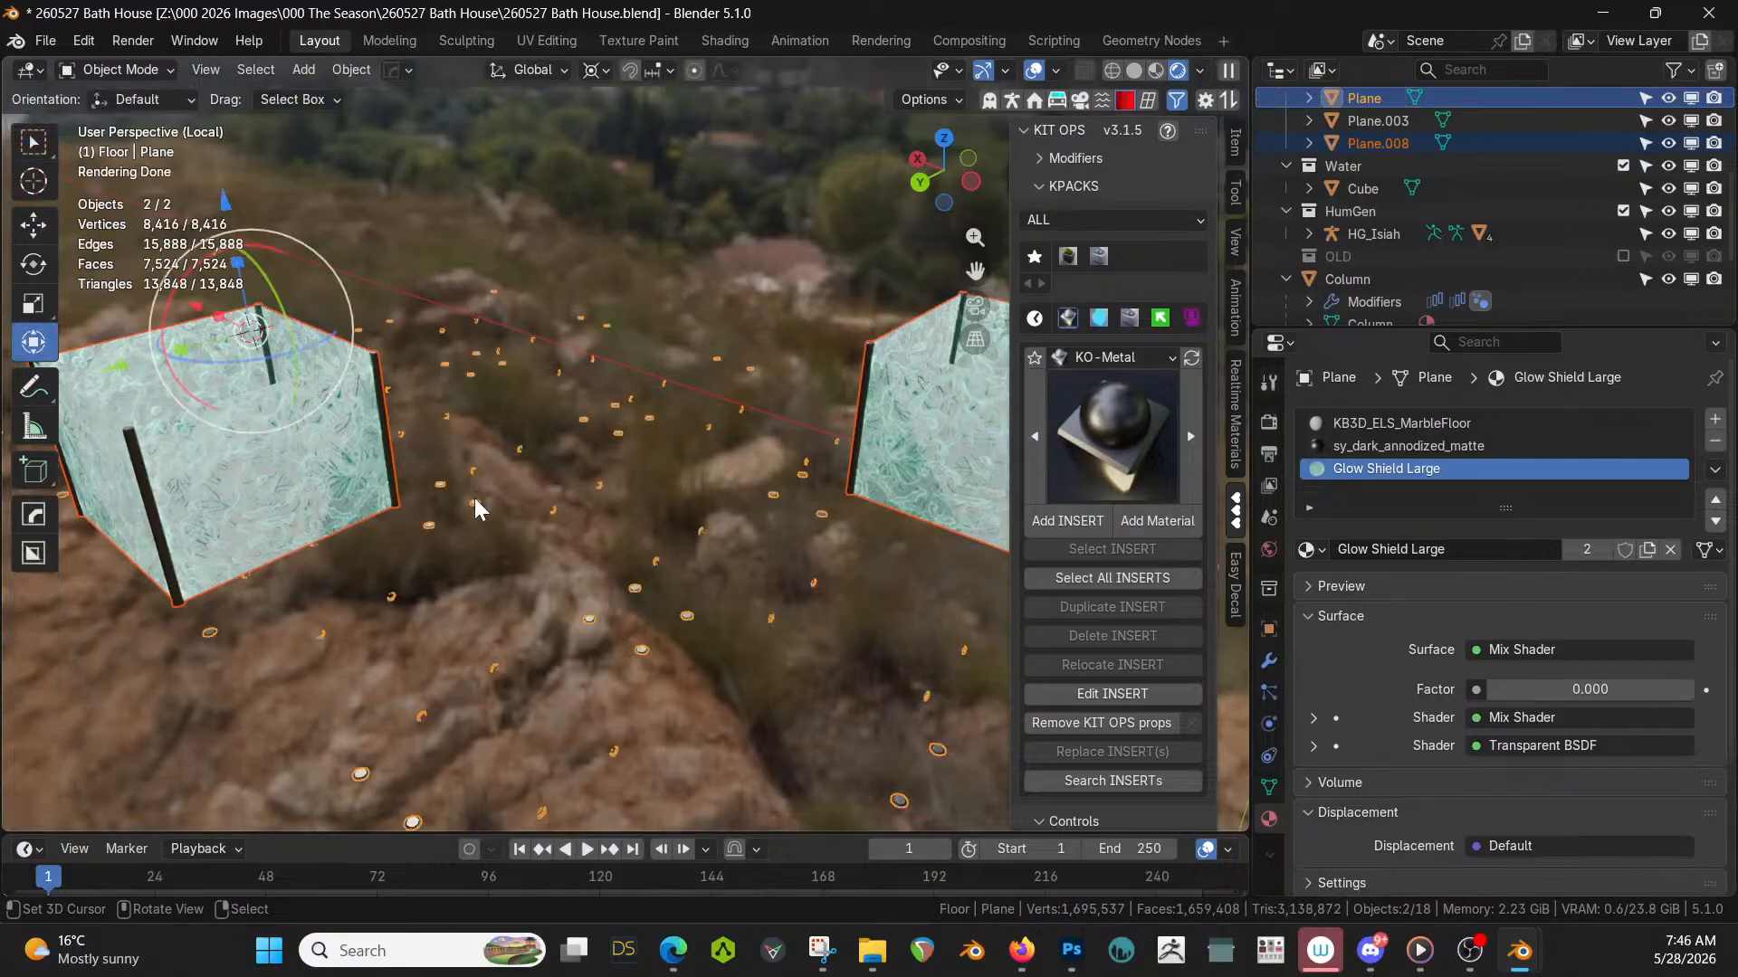
Delete the leftover floor object that holds only the scattered dark fittings.
{"action": "left_click", "coordinate": [473, 511]}
{"action": "key", "text": "x"}
{"action": "left_click", "coordinate": [471, 503]}
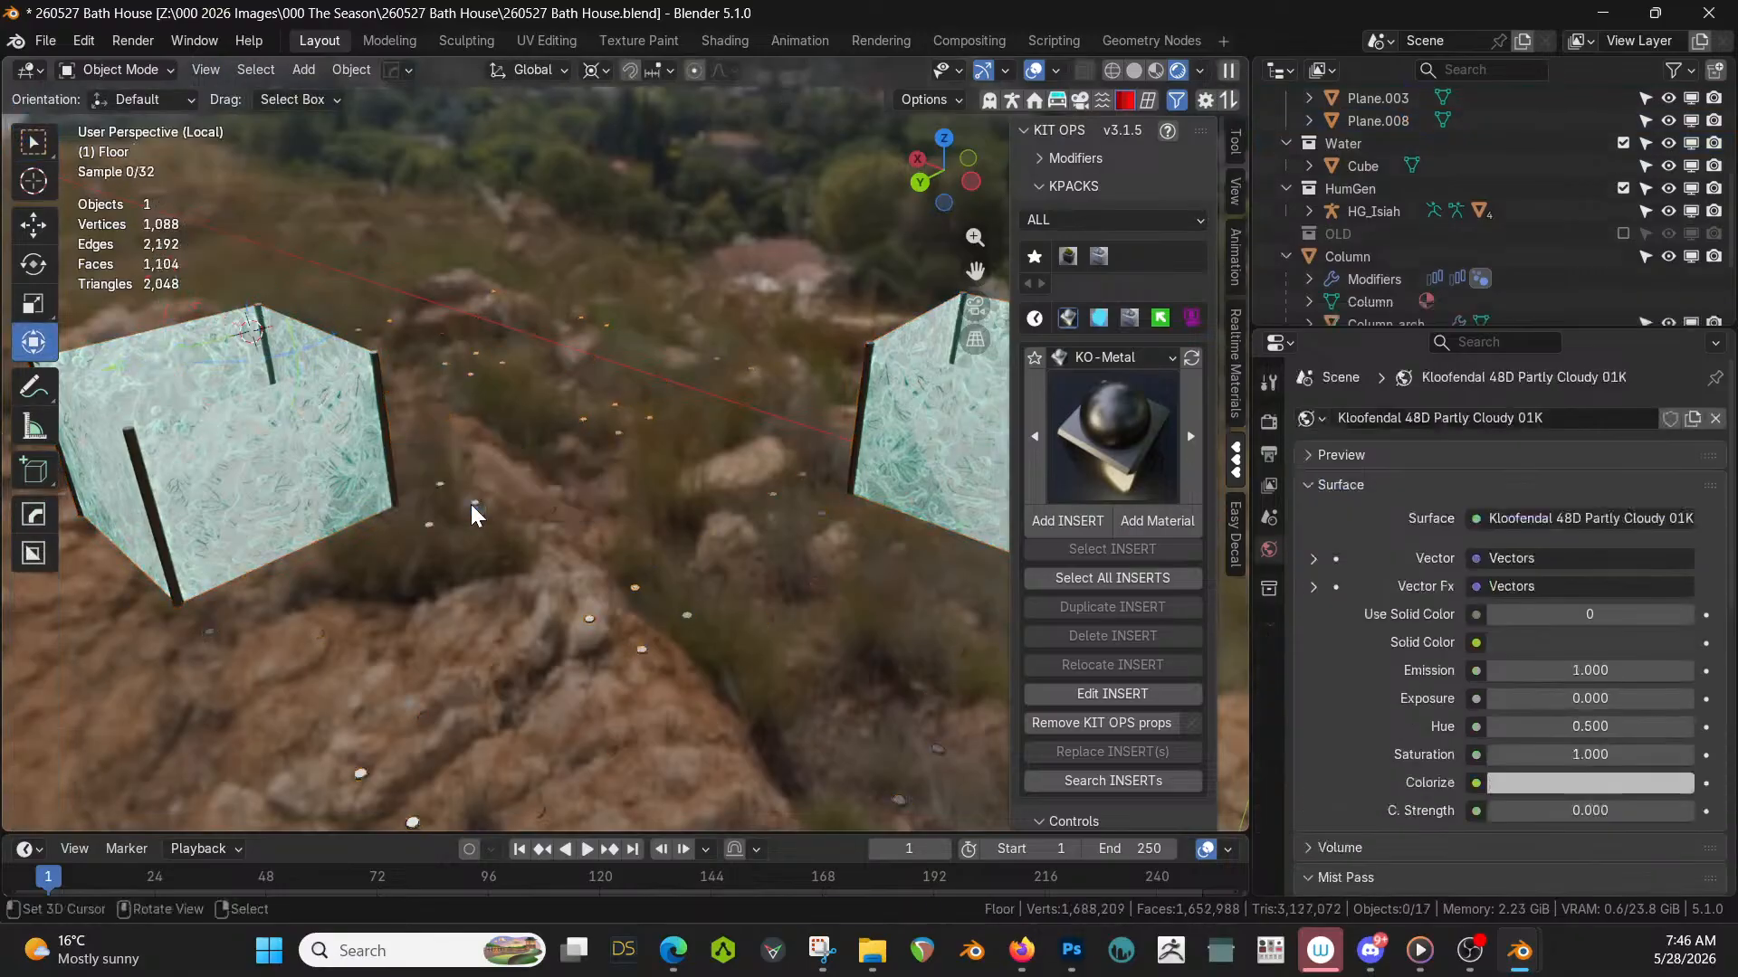
Enable the OLD collection and move its Plane.007 floor object to the Floor collection.
{"action": "left_click", "coordinate": [1622, 234]}
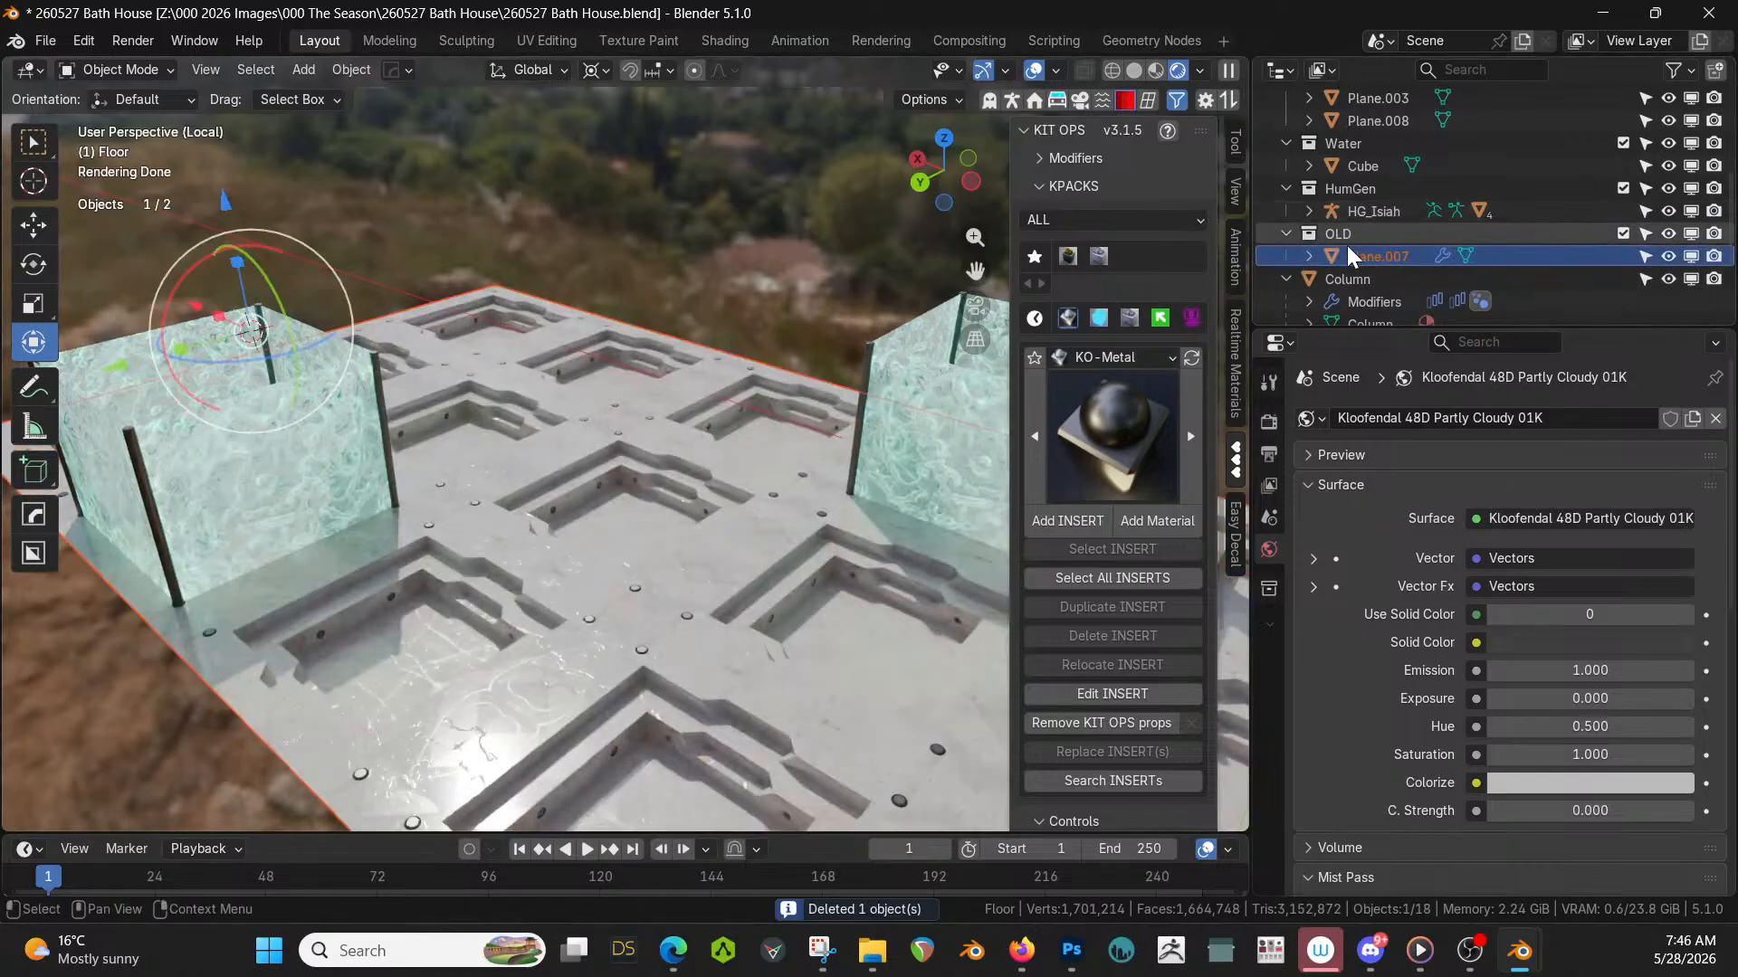
{"action": "left_click", "coordinate": [1377, 256]}
{"action": "key", "text": "m"}
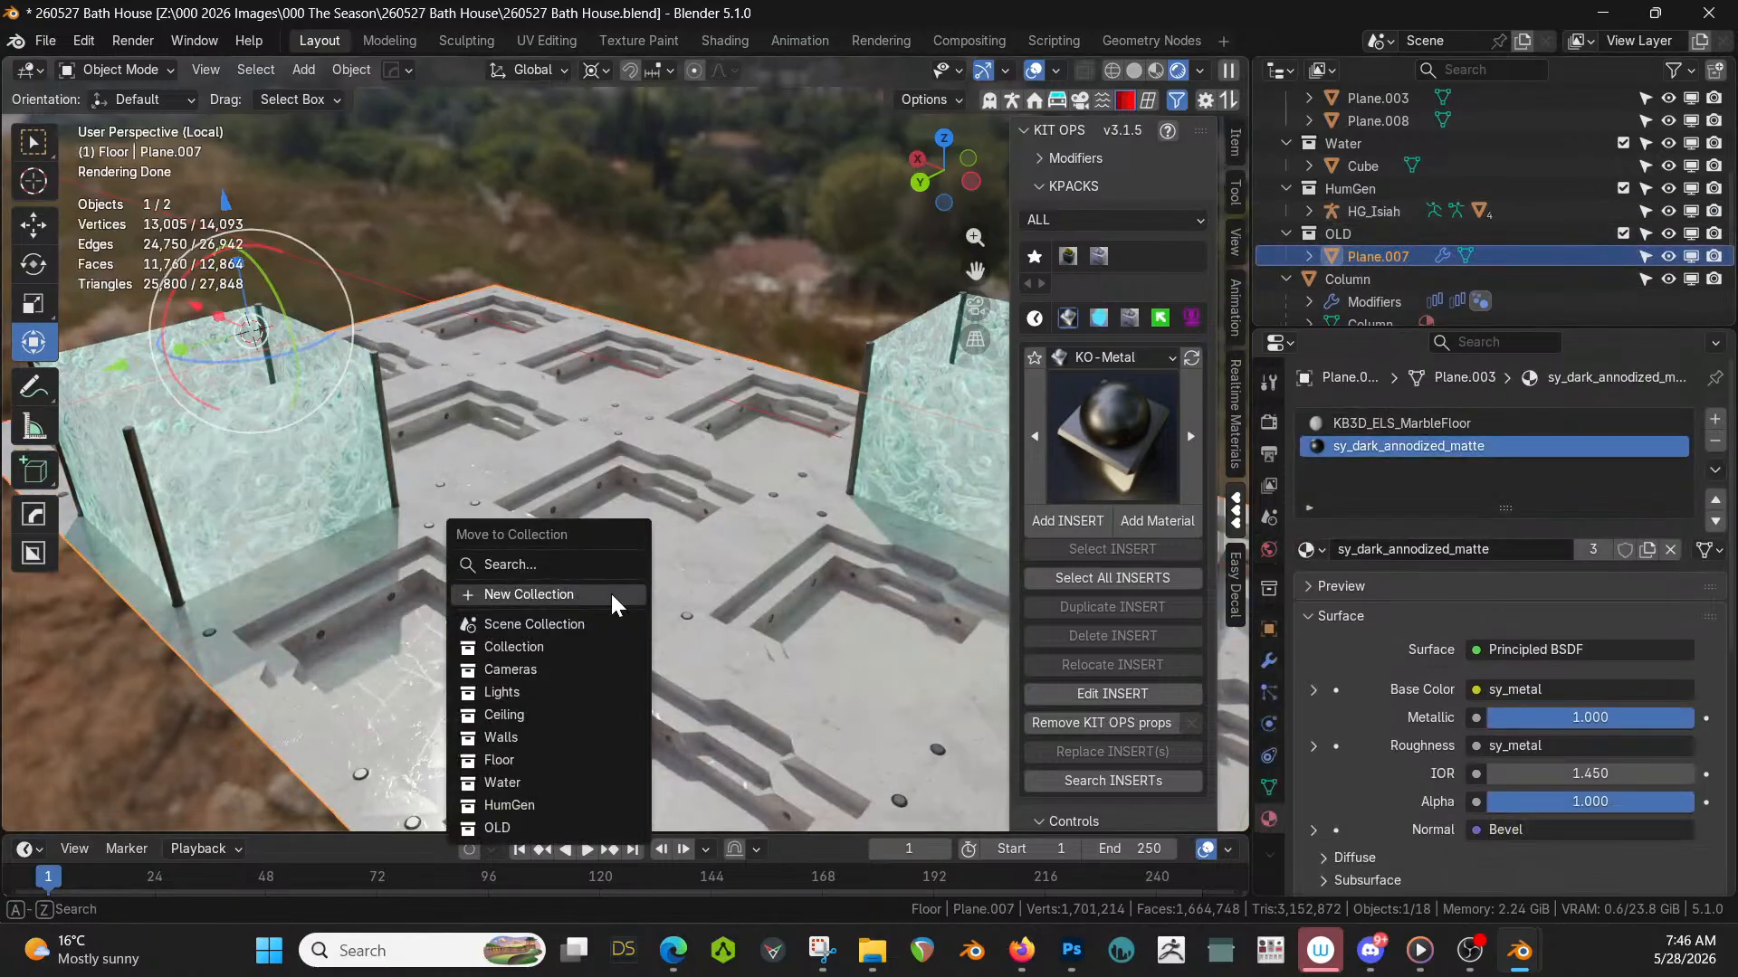
{"action": "left_click", "coordinate": [514, 763]}
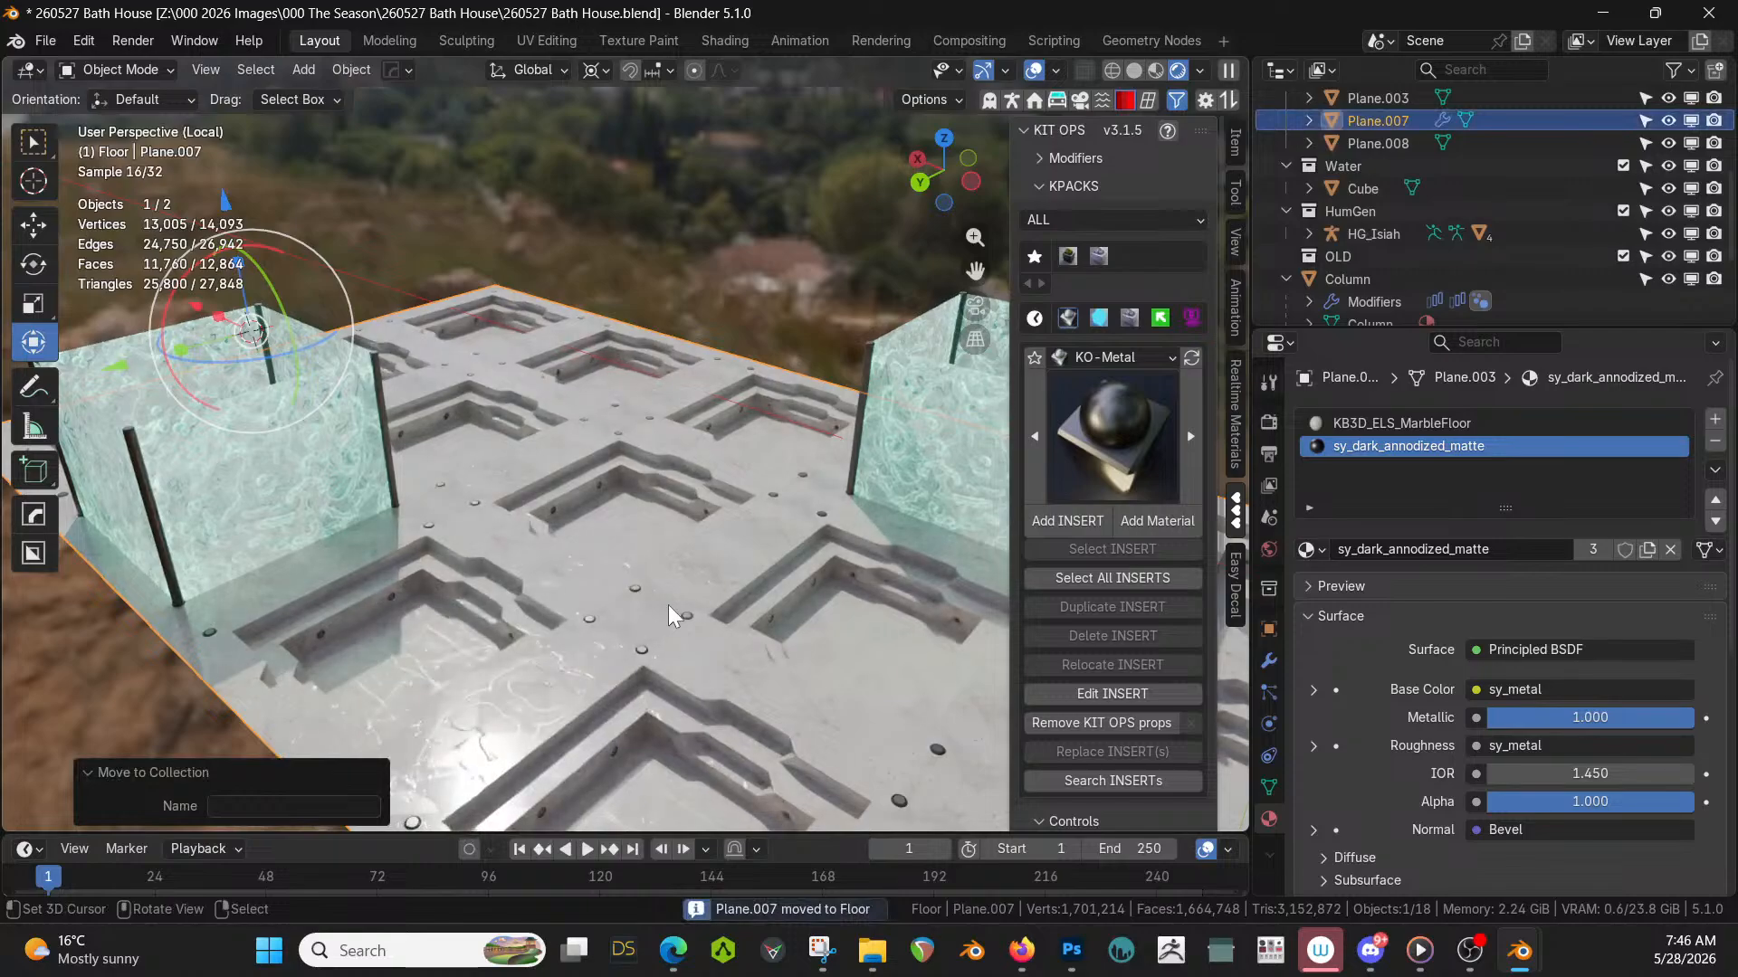
Examine the restored floor against the separated shield enclosures, selecting each object in turn.
{"action": "middle_click_drag", "start_coordinate": [668, 603], "coordinate": [481, 527]}
{"action": "scroll", "coordinate": [481, 527], "scroll_direction": "up", "scroll_amount": 2}
{"action": "mouse_move", "coordinate": [506, 604]}
{"action": "middle_mouse_down"}
{"action": "mouse_move", "coordinate": [456, 590]}
{"action": "mouse_move", "coordinate": [485, 584]}
{"action": "mouse_move", "coordinate": [532, 622]}
{"action": "middle_mouse_up"}
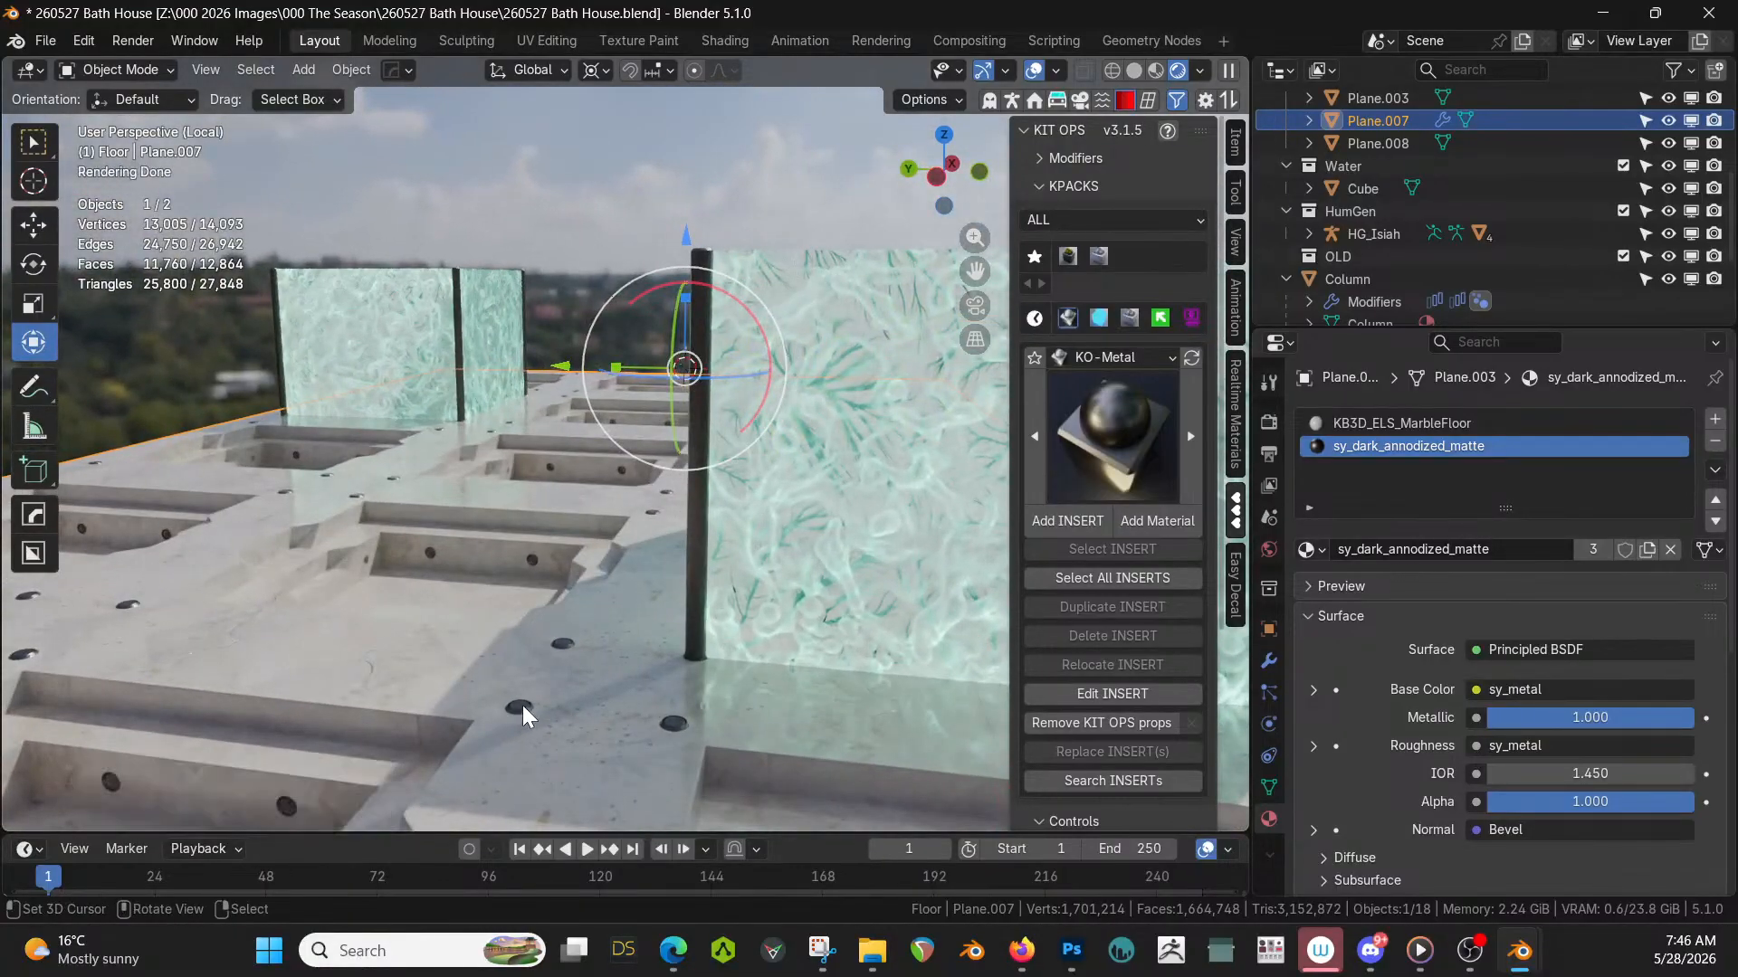
{"action": "scroll", "coordinate": [617, 680], "scroll_direction": "down", "scroll_amount": 3}
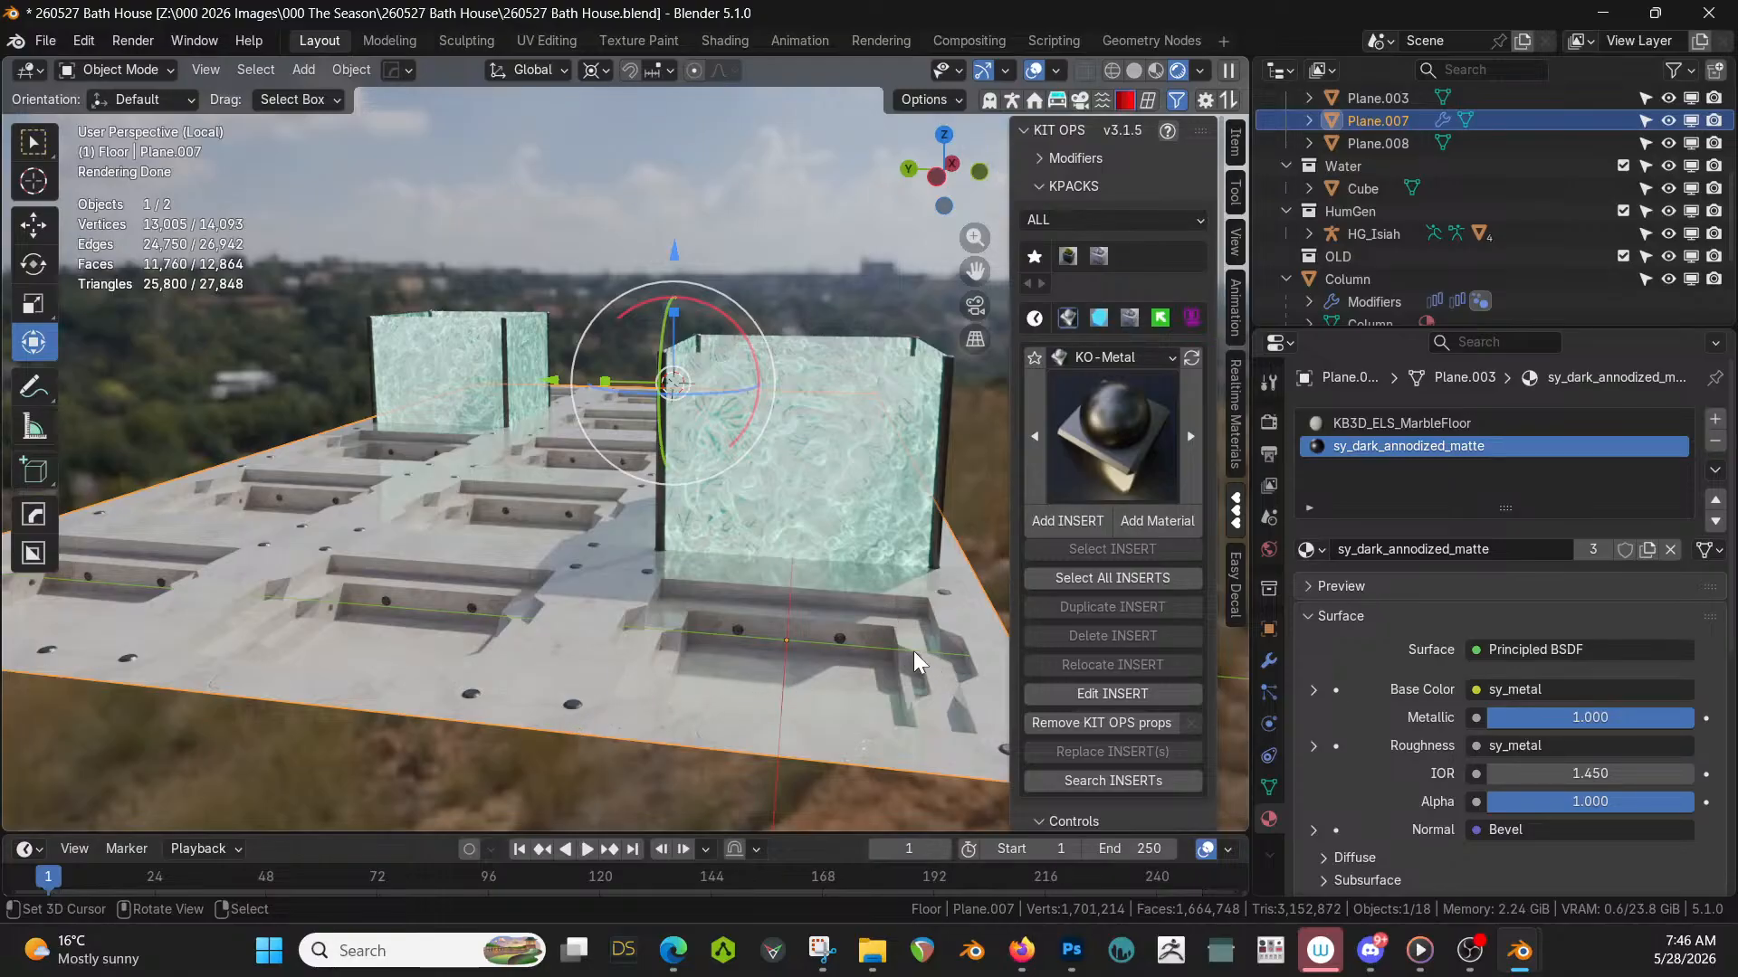
{"action": "left_click", "coordinate": [894, 497]}
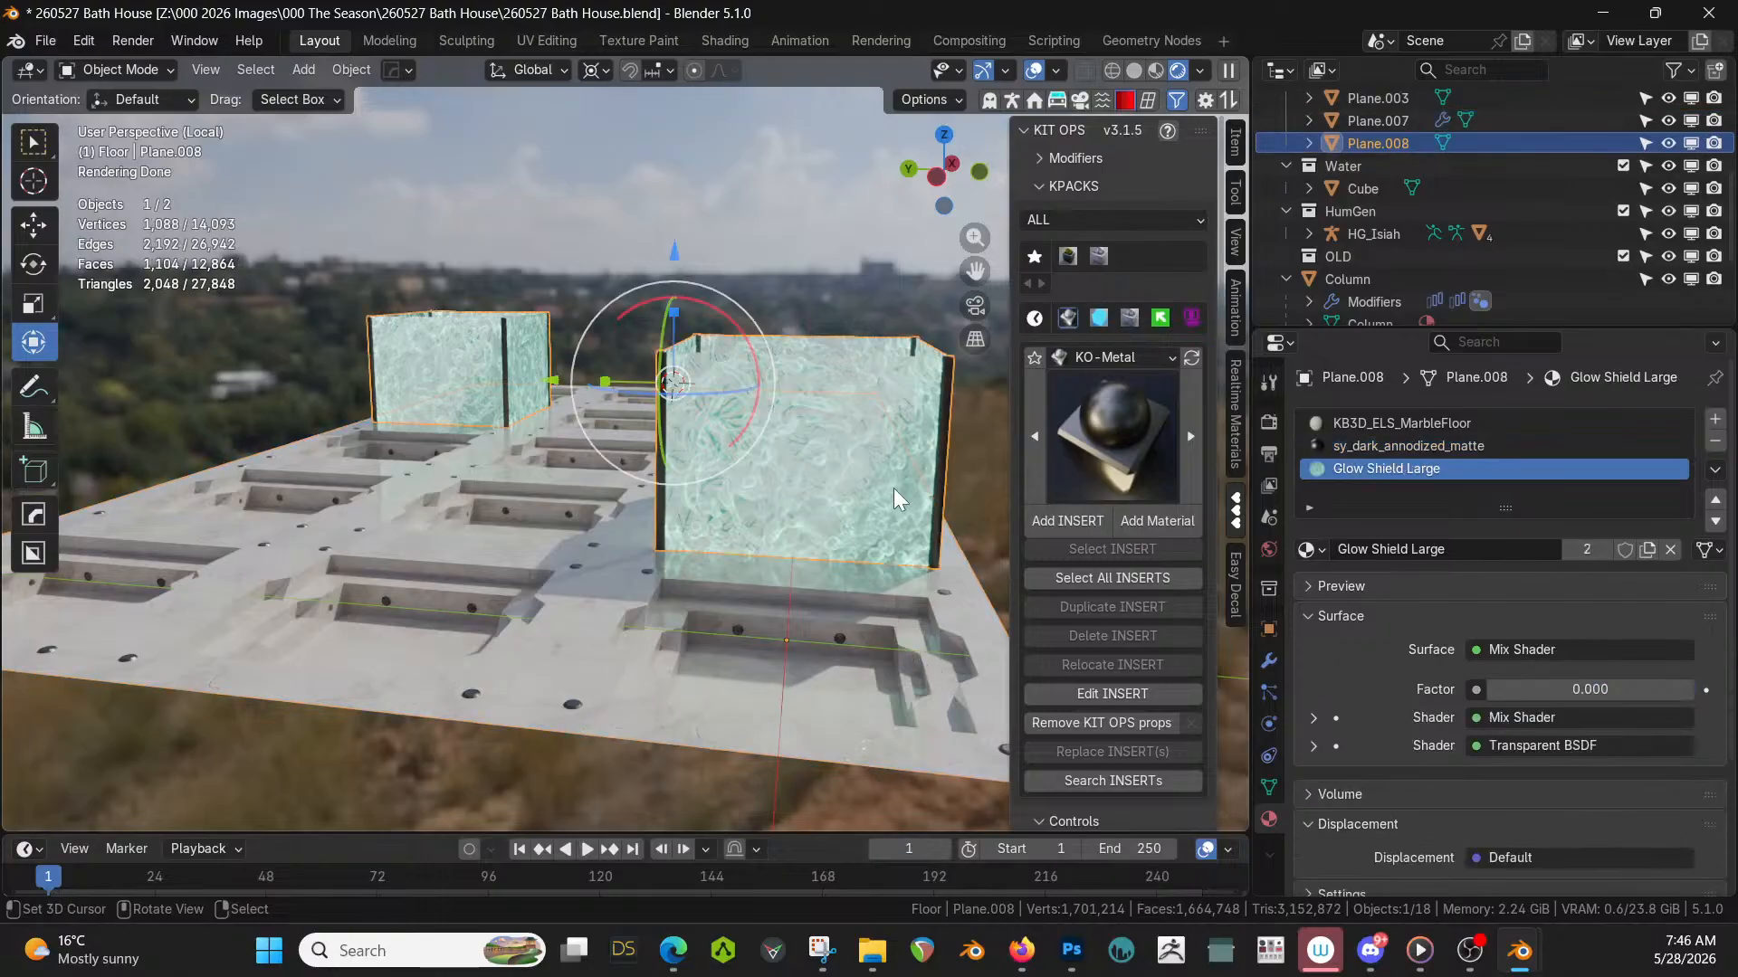
{"action": "left_click", "coordinate": [960, 610]}
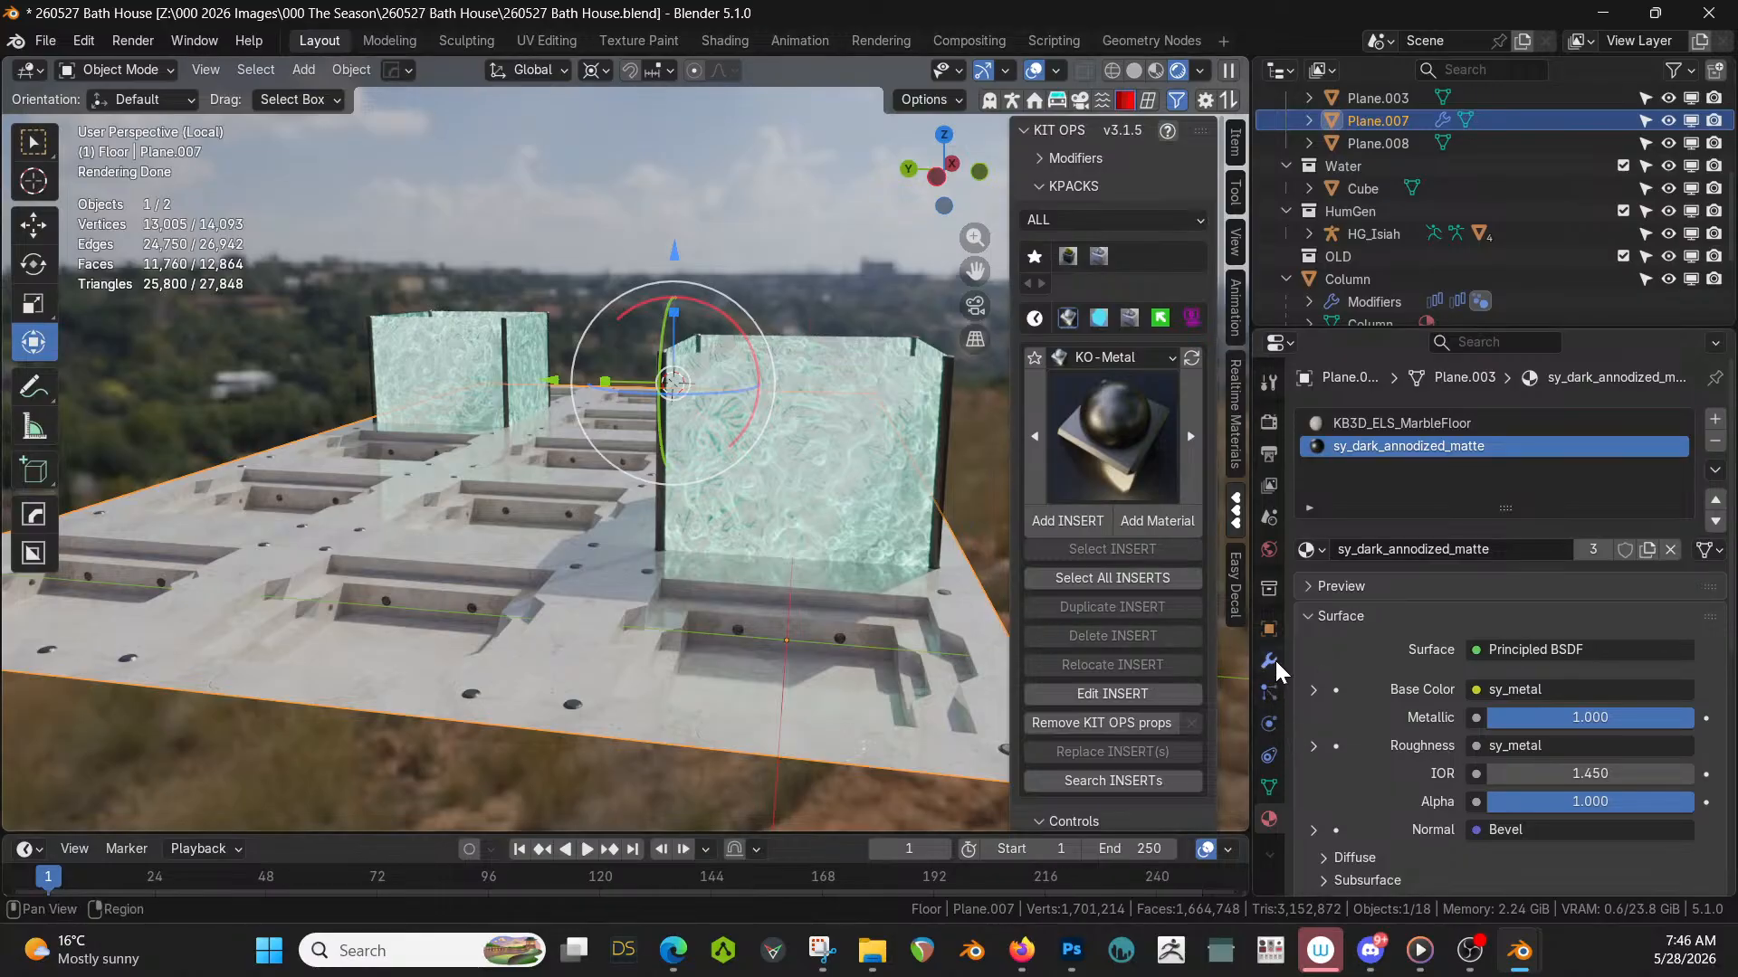
{"action": "middle_click_drag", "start_coordinate": [812, 590], "coordinate": [805, 665]}
{"action": "scroll", "coordinate": [804, 669], "scroll_direction": "up", "scroll_amount": 2}
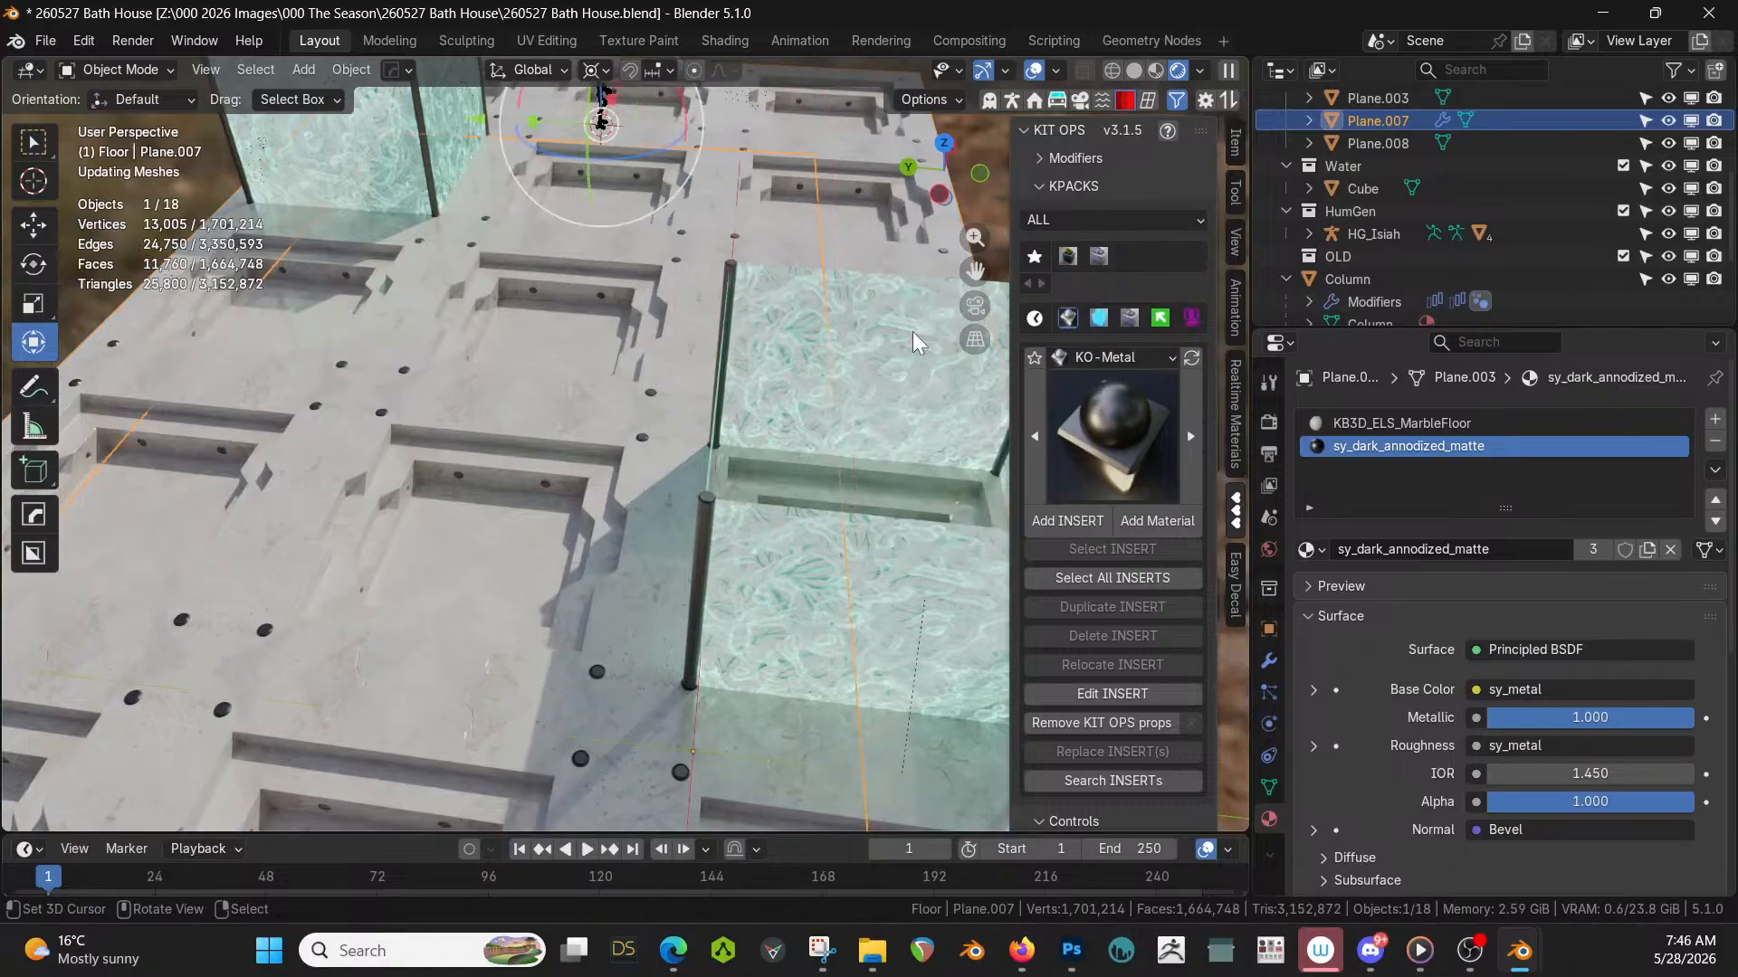
Exit Local View and examine the shield enclosures and pools within the whole bath house from several angles.
{"action": "key", "text": "KP_Divide"}
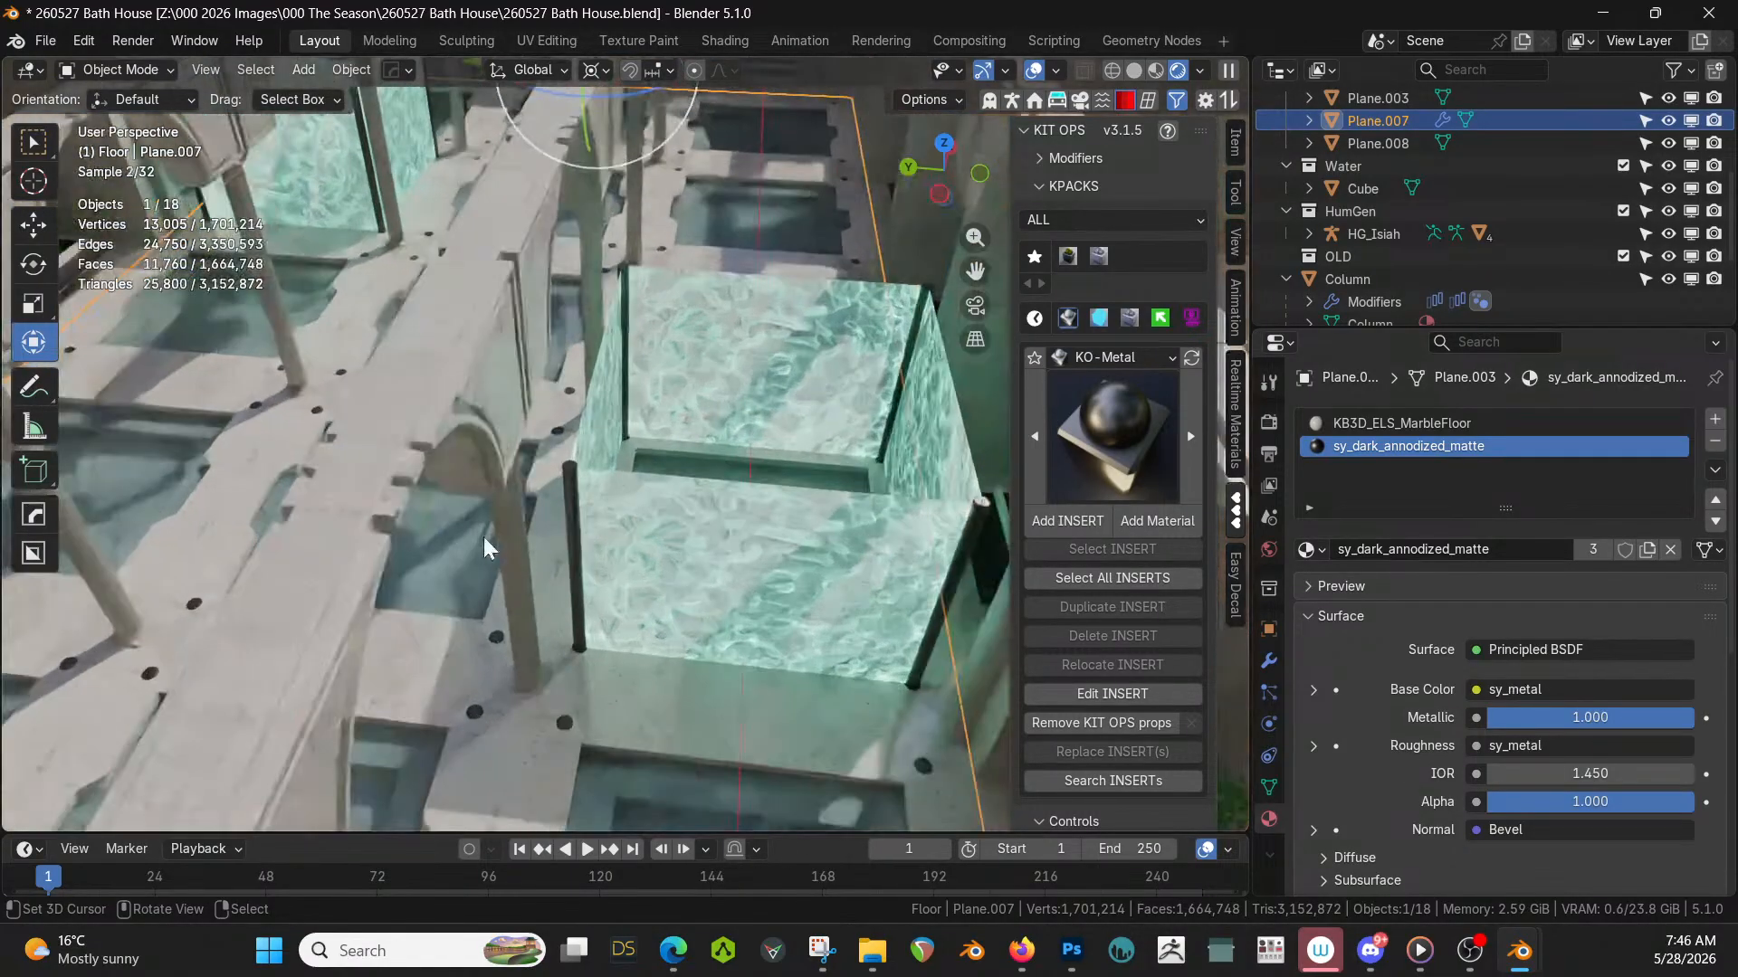
{"action": "middle_click_drag", "start_coordinate": [485, 547], "coordinate": [380, 582]}
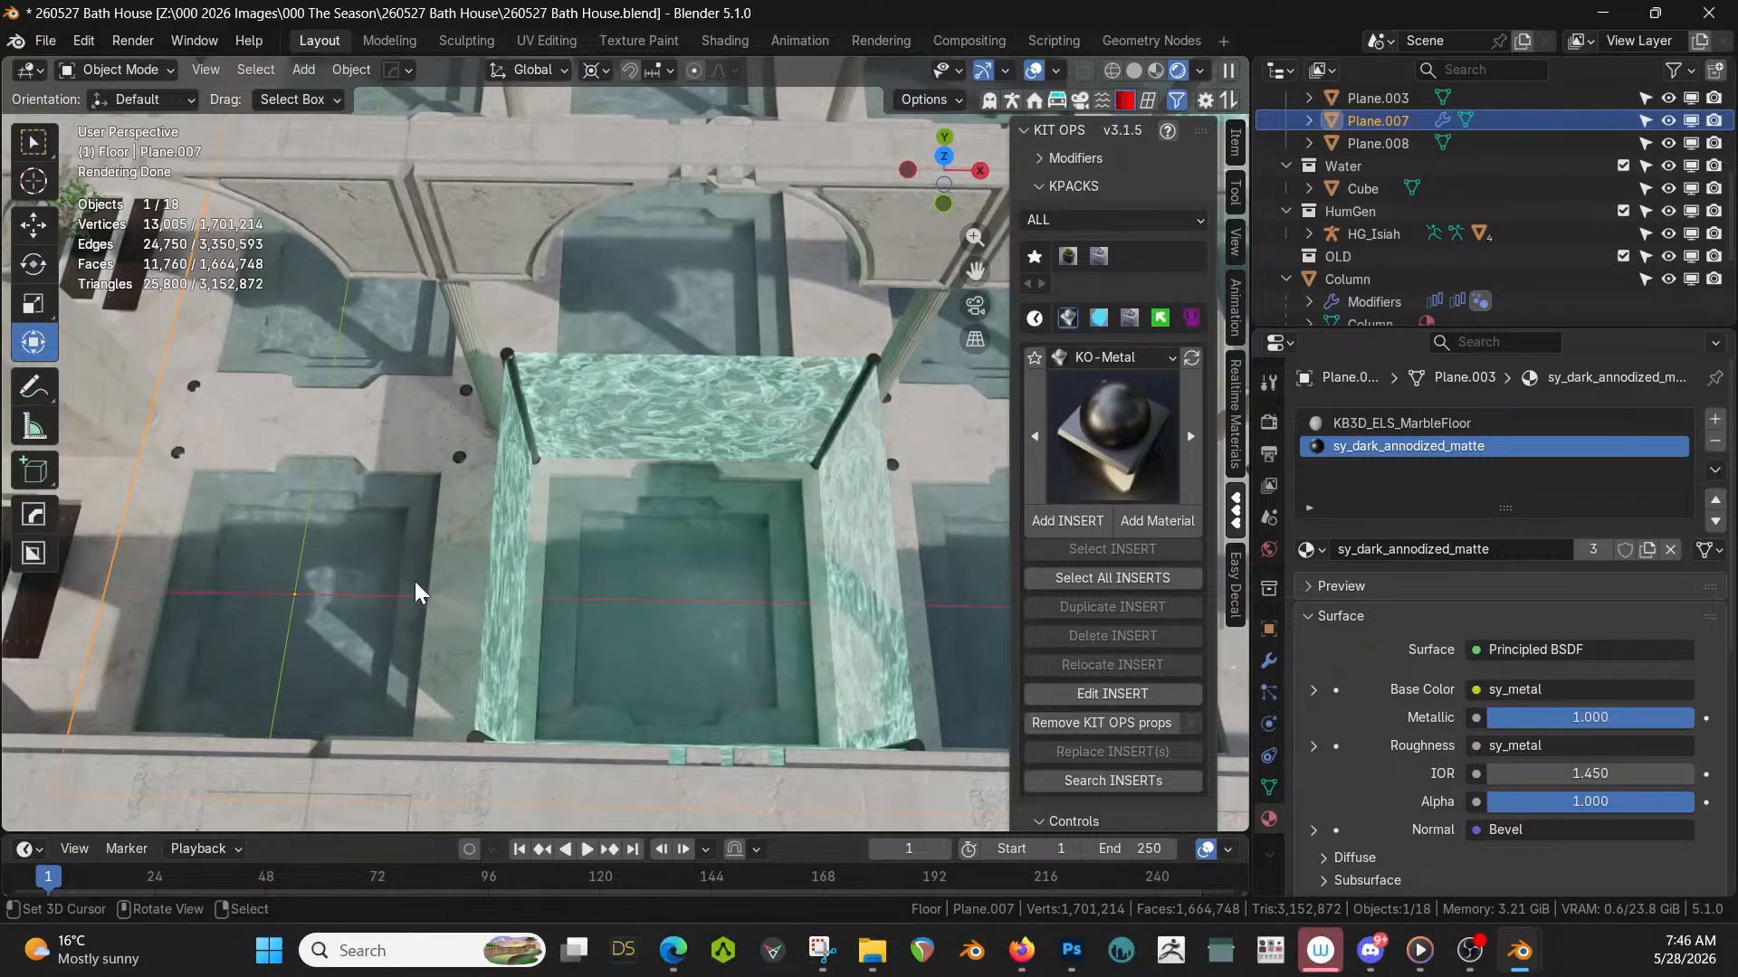
{"action": "middle_click_drag", "start_coordinate": [416, 593], "coordinate": [686, 523]}
{"action": "scroll", "coordinate": [621, 573], "scroll_direction": "up", "scroll_amount": 6}
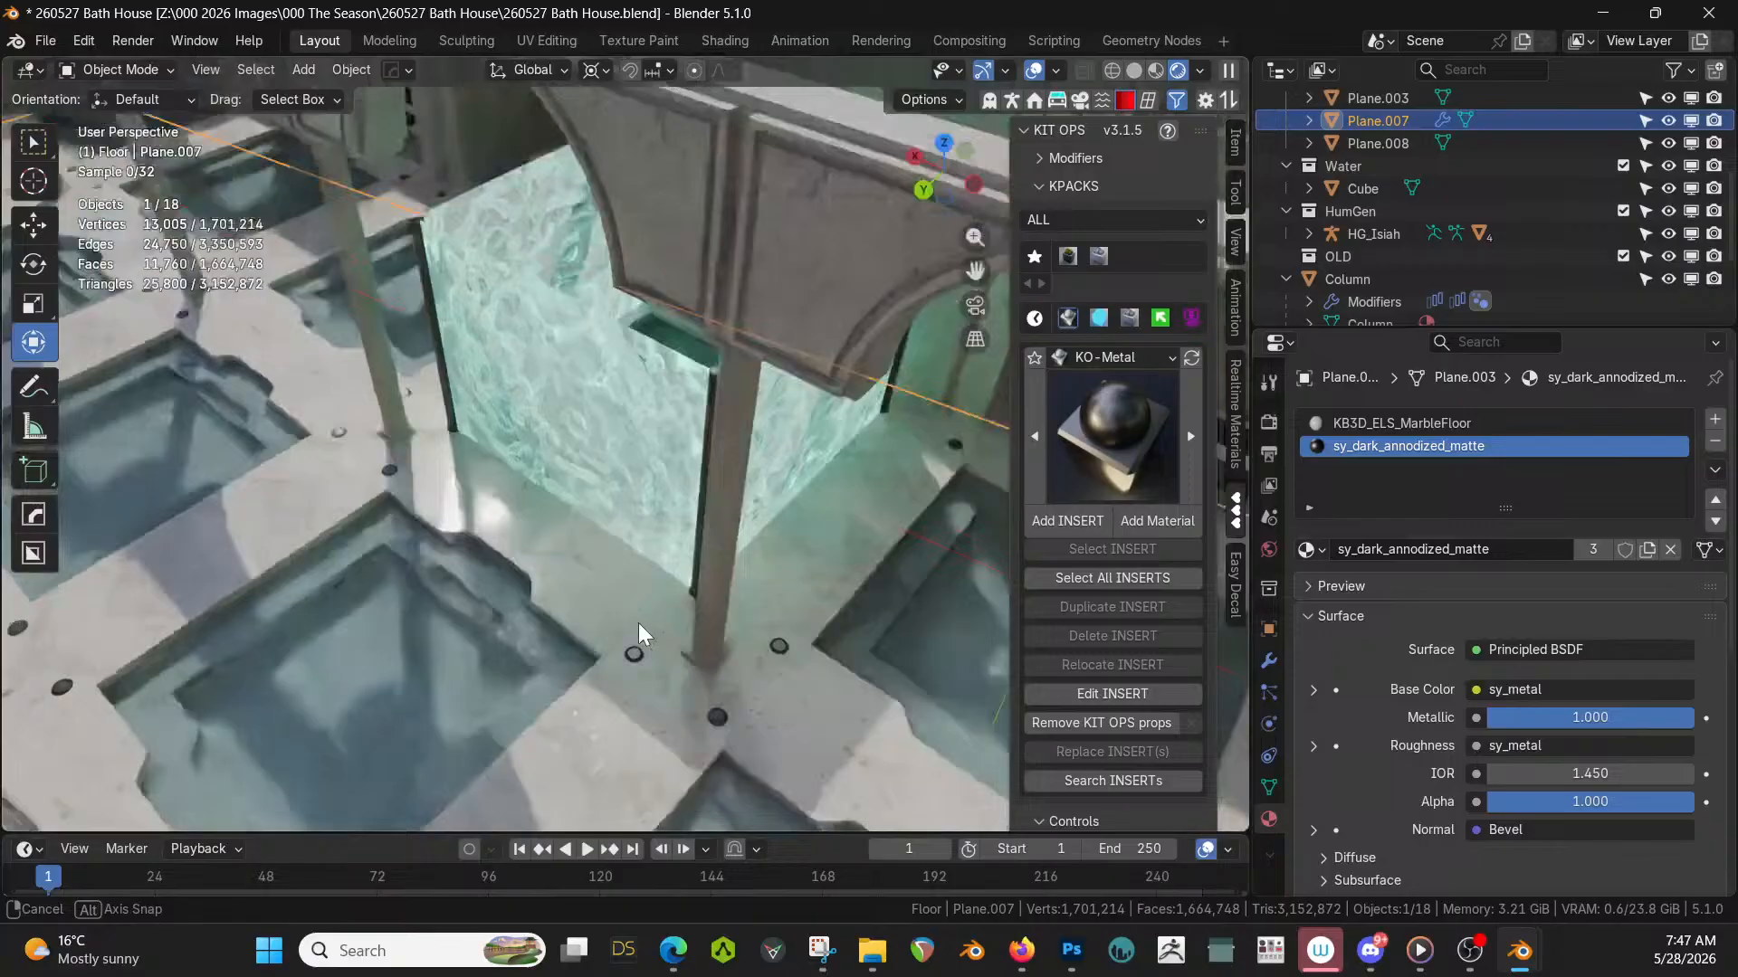
{"action": "middle_click_drag", "start_coordinate": [638, 623], "coordinate": [527, 503], "text": "shift"}
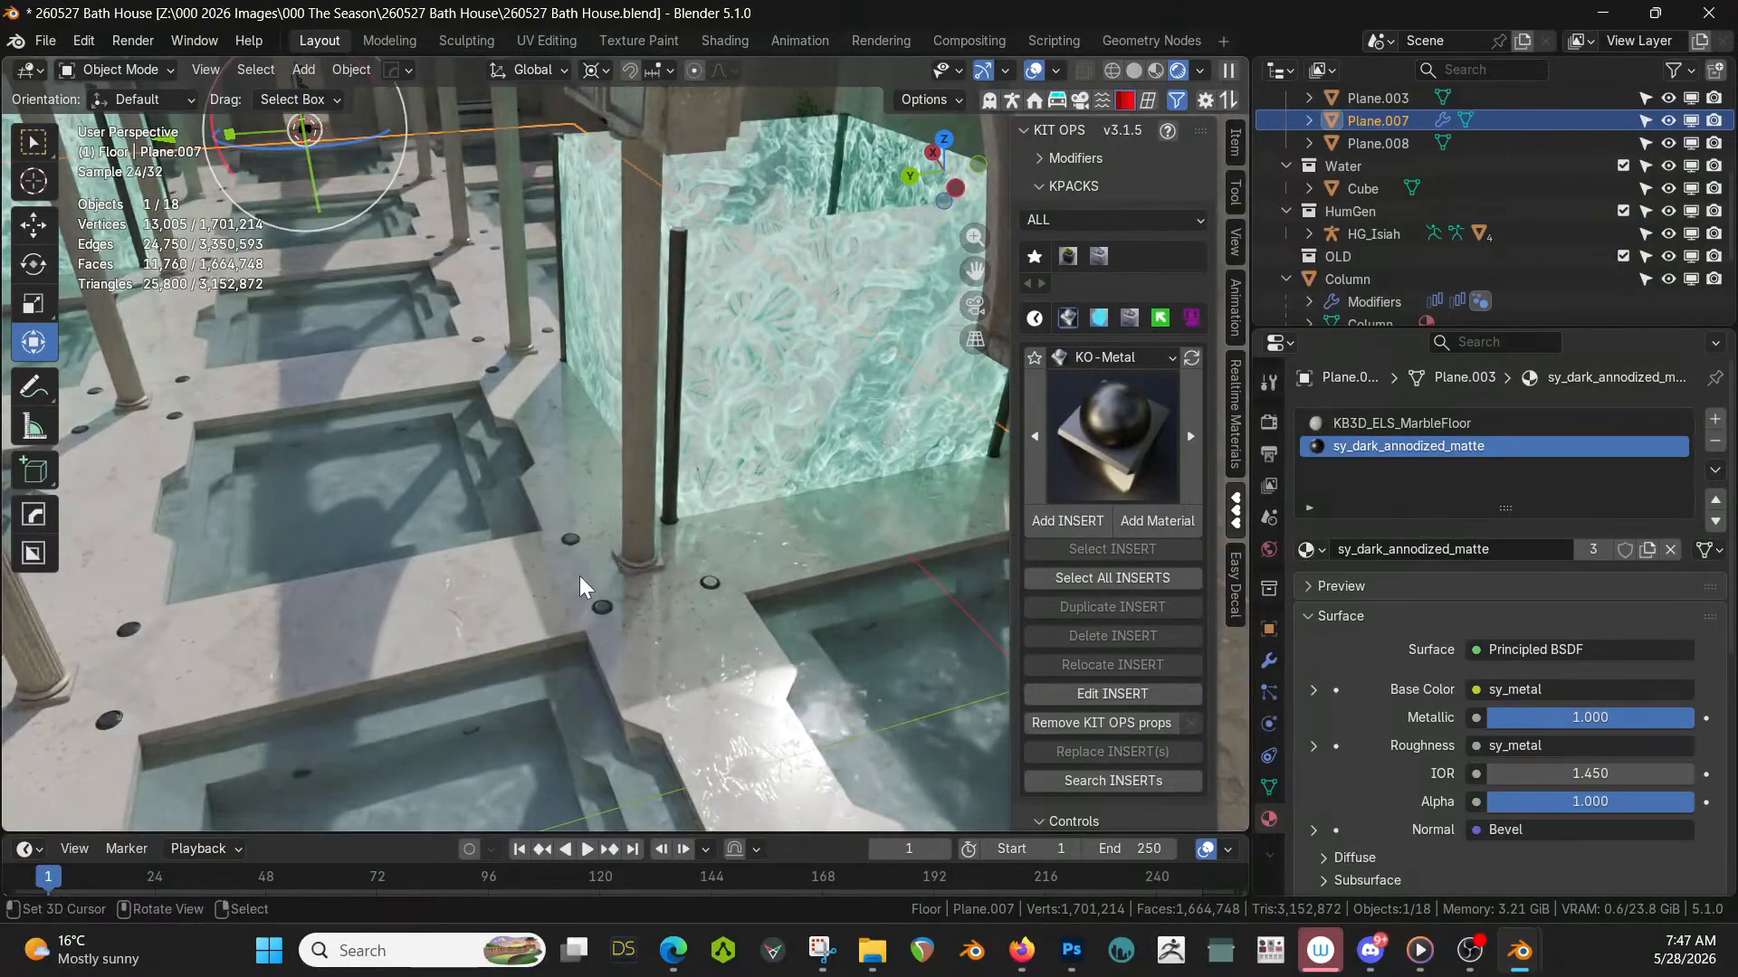
{"action": "middle_click_drag", "start_coordinate": [605, 604], "coordinate": [573, 611]}
{"action": "scroll", "coordinate": [573, 611], "scroll_direction": "down", "scroll_amount": 4}
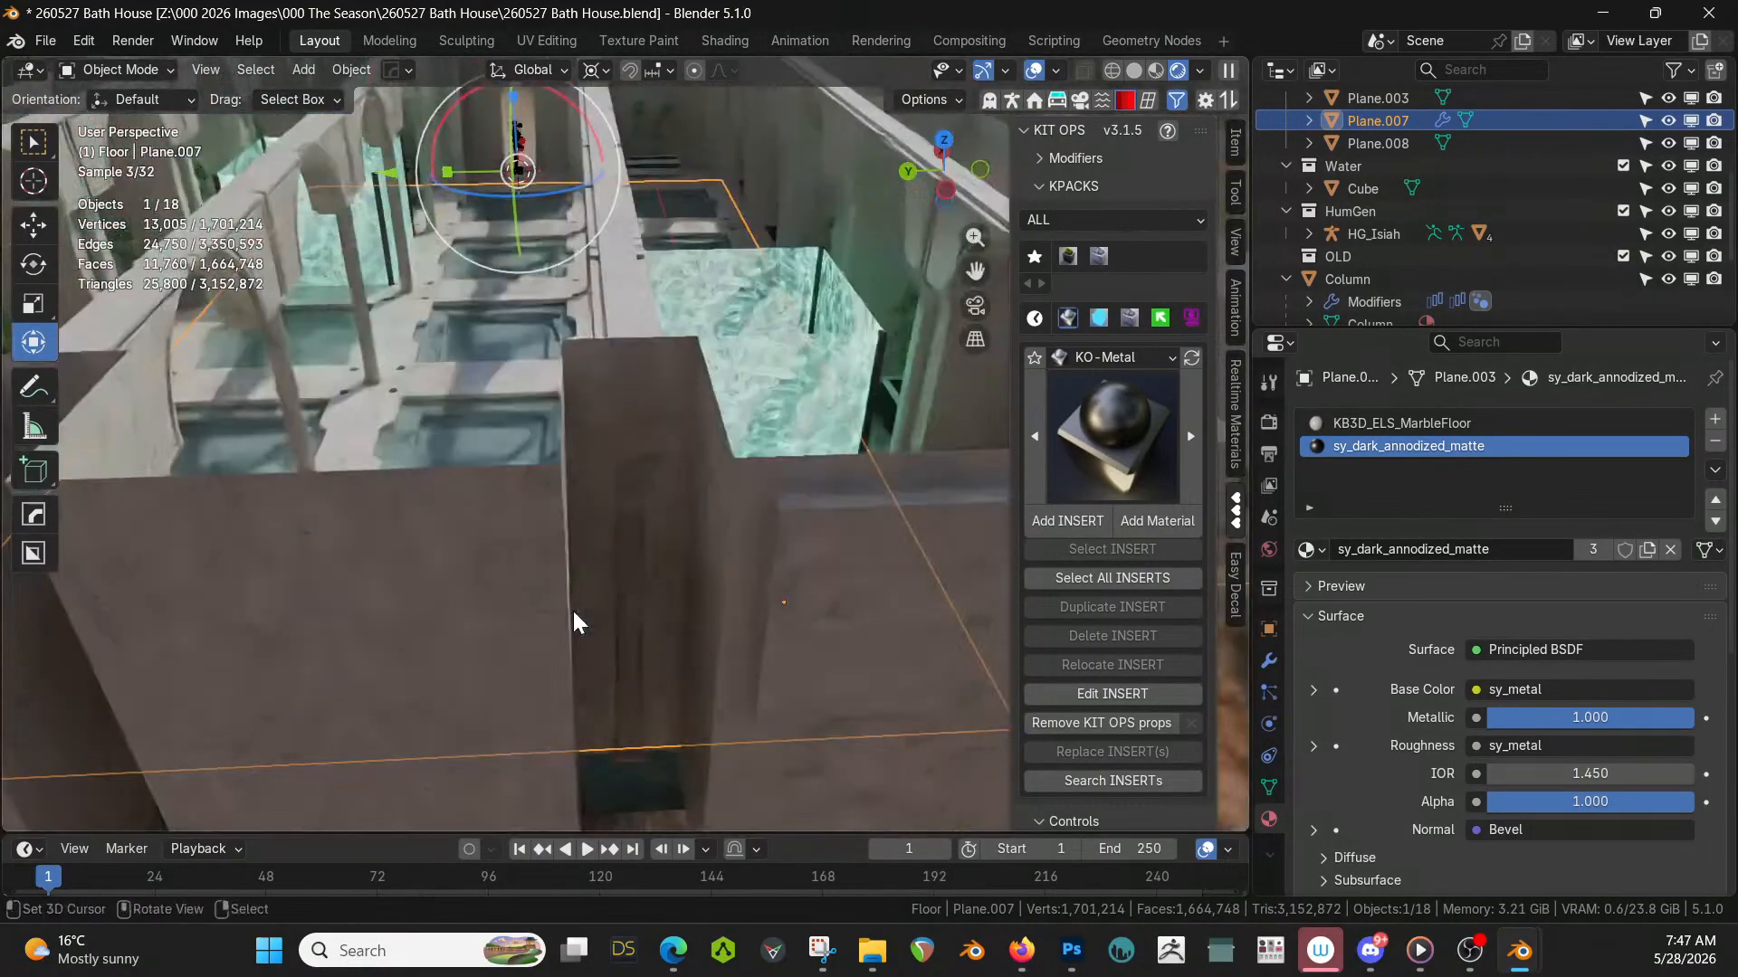
Switch the viewport to Solid shading and view the shield enclosure from above.
{"action": "key", "text": "z"}
{"action": "key", "text": "6"}
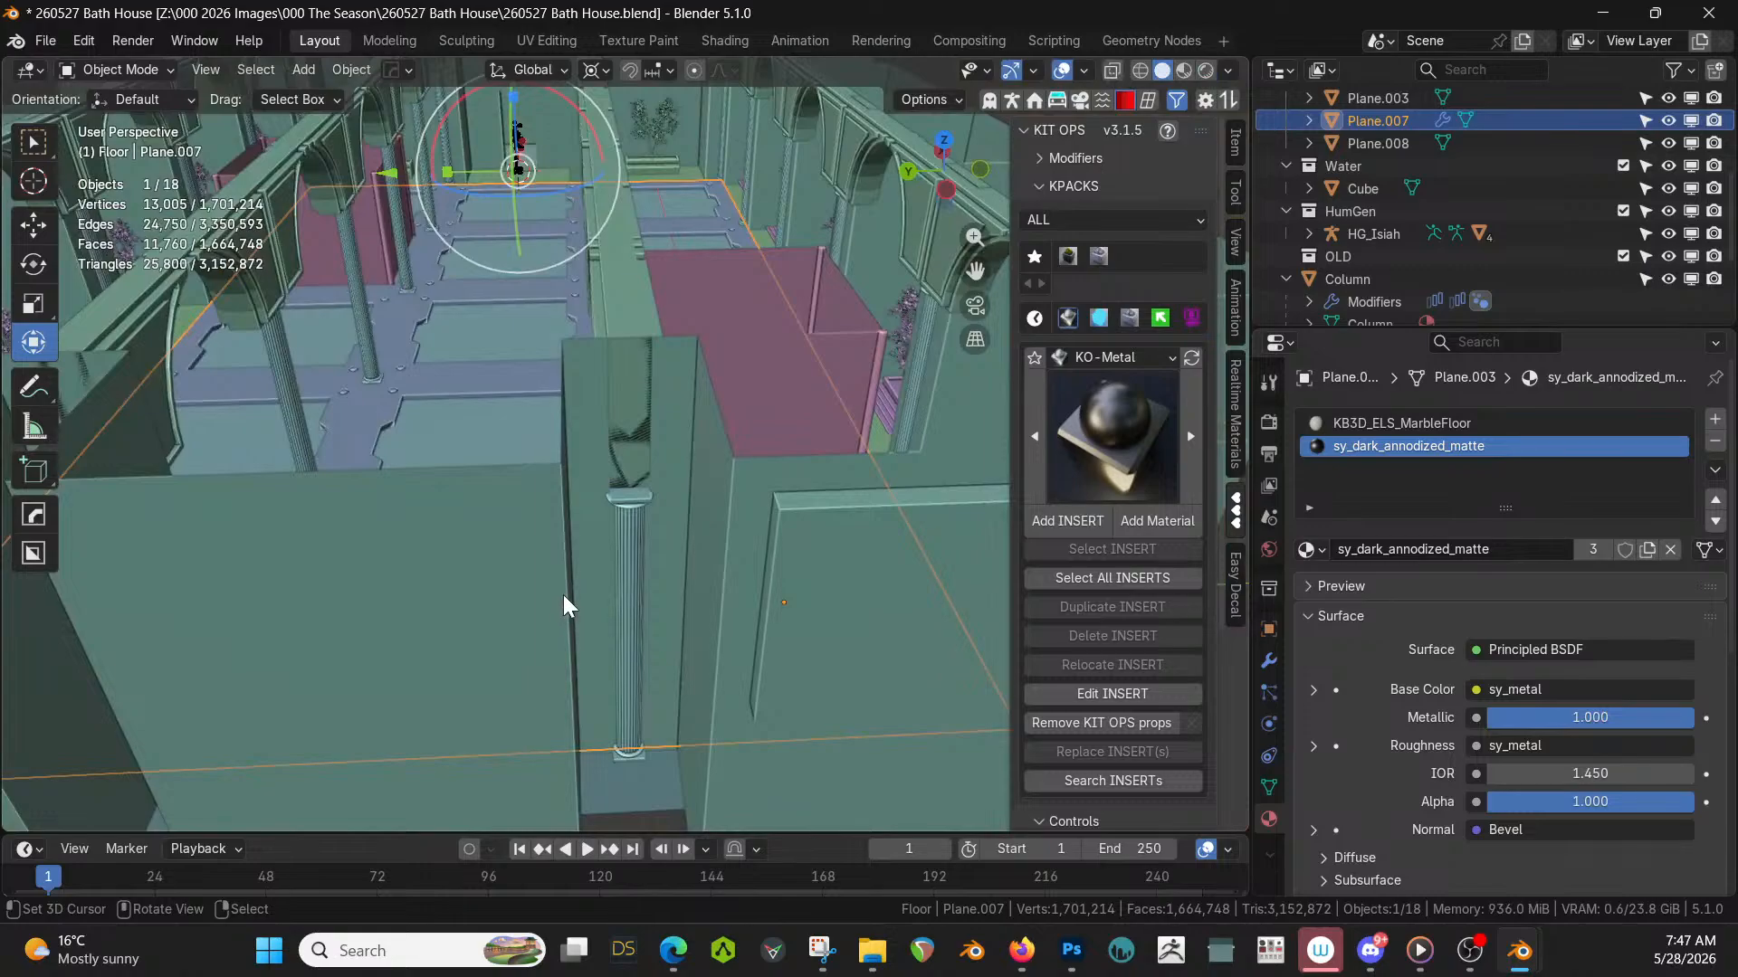
{"action": "middle_click_drag", "start_coordinate": [562, 595], "coordinate": [402, 666]}
{"action": "scroll", "coordinate": [1416, 226], "scroll_direction": "down", "scroll_amount": 5}
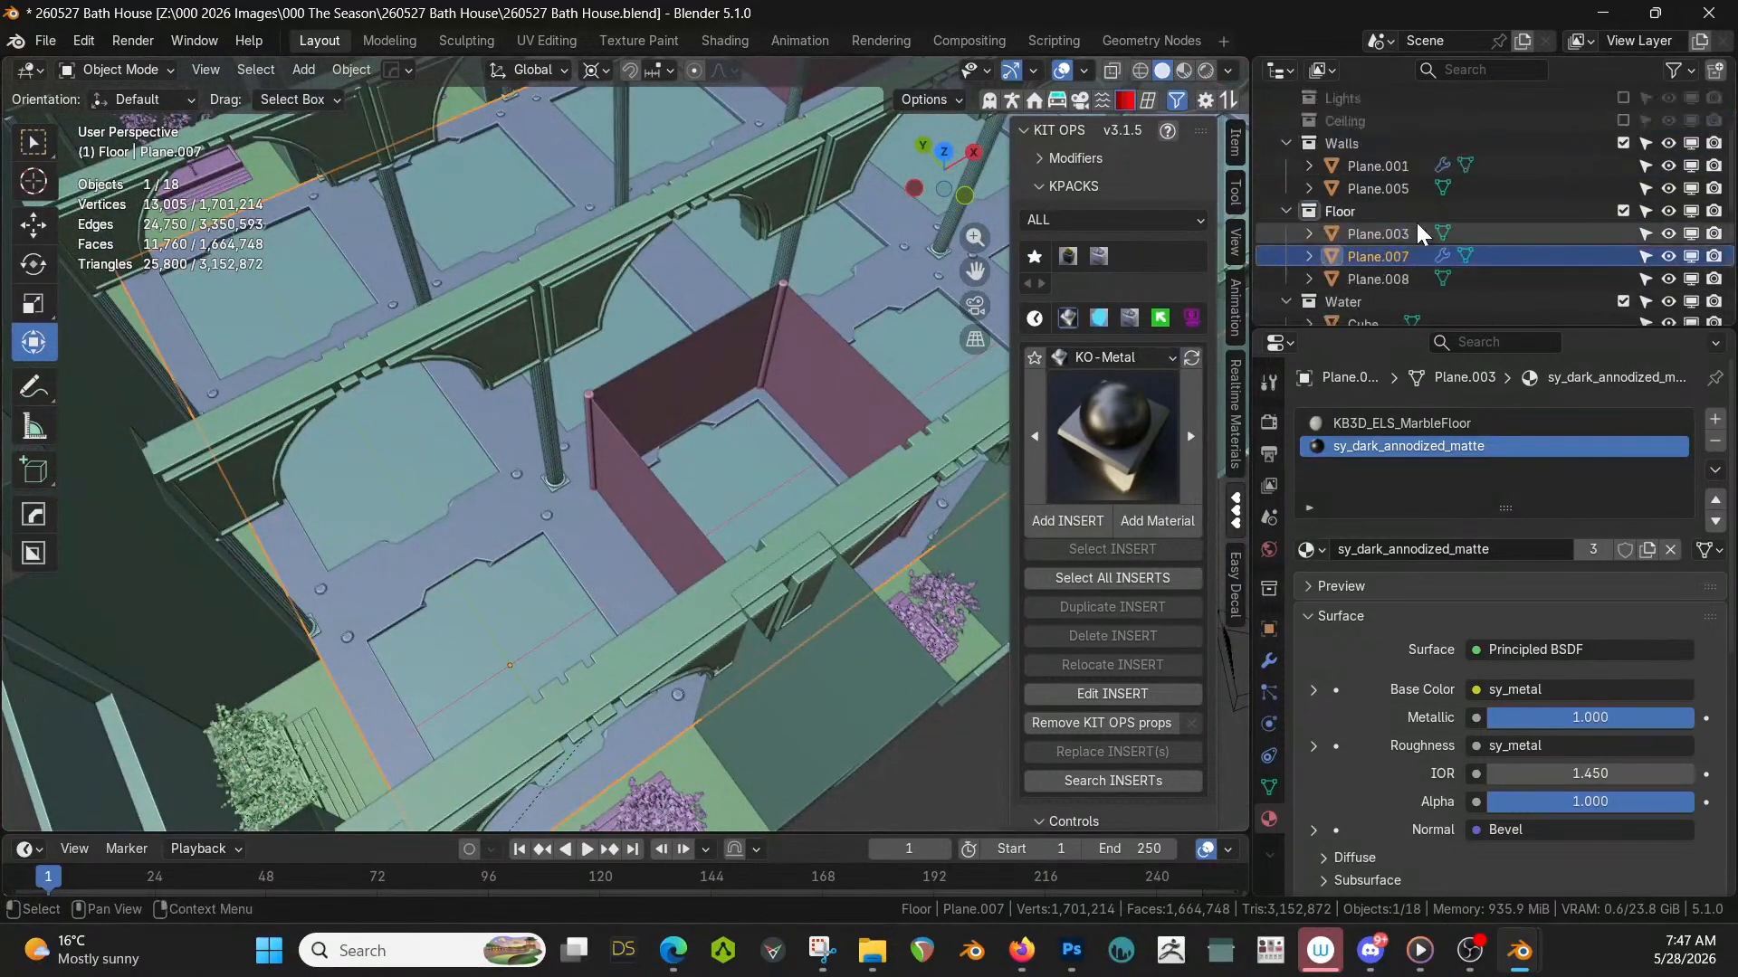
Select the HG_Isiah human figure and, in top view, move it about -7.21 m in X and 2.89 m in Y.
{"action": "scroll", "coordinate": [1417, 219], "scroll_direction": "up", "scroll_amount": 10}
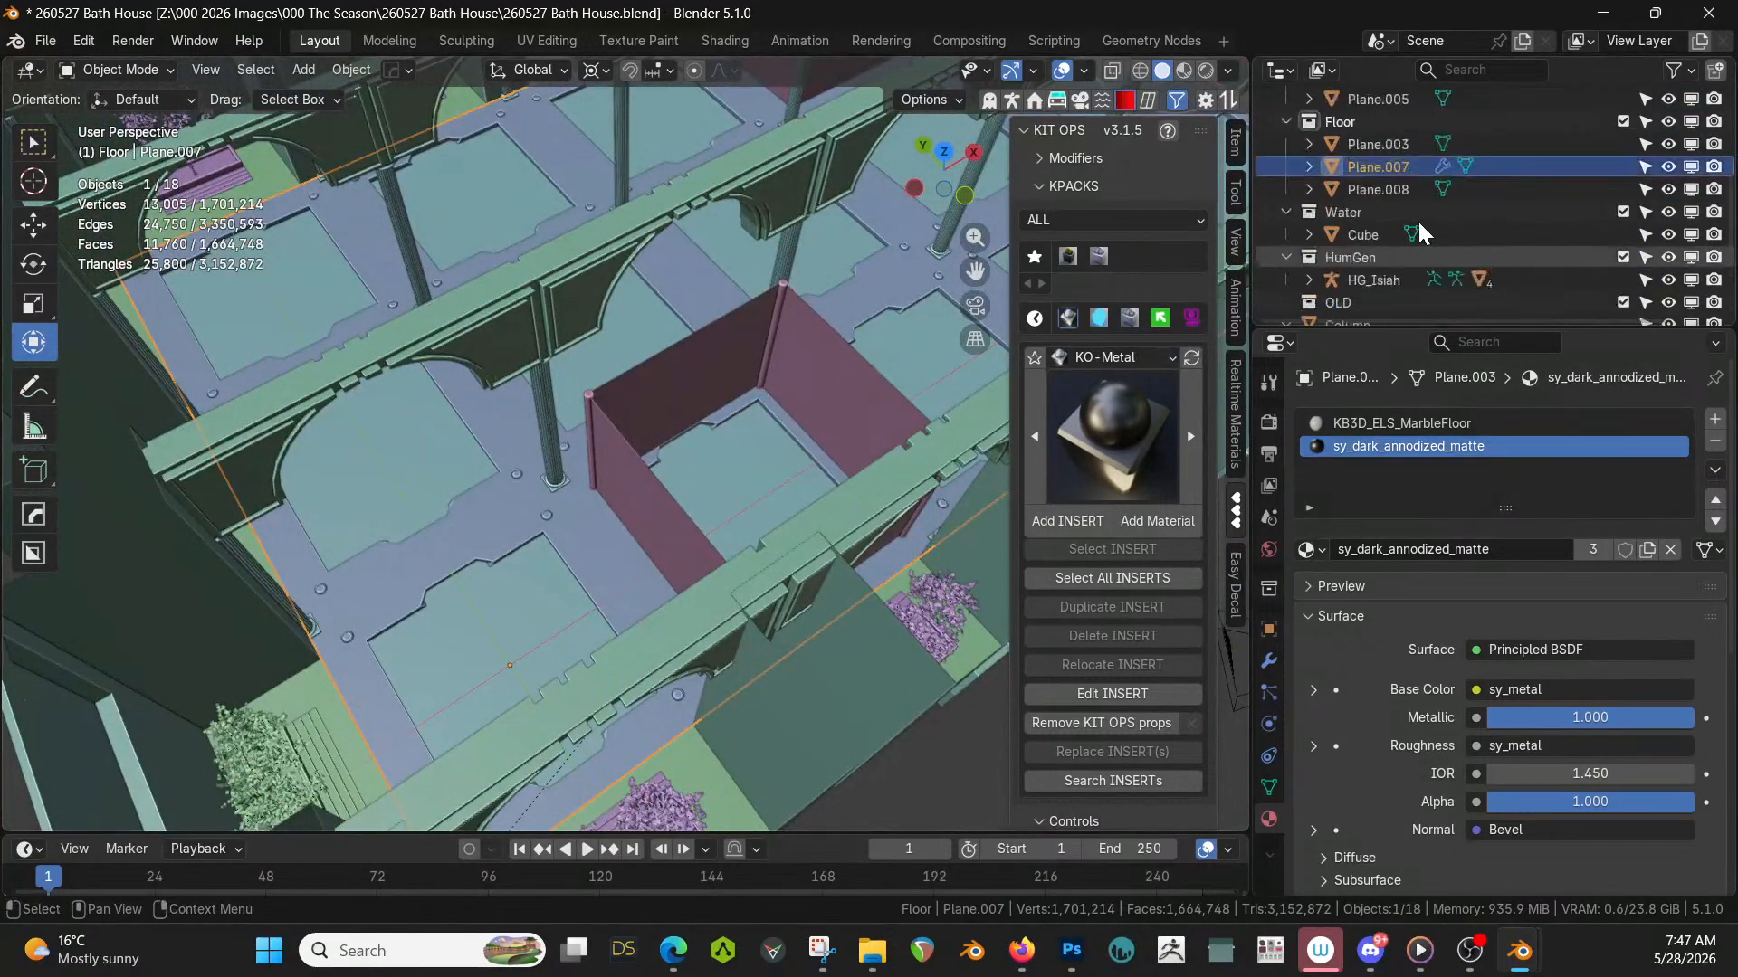
{"action": "scroll", "coordinate": [1419, 186], "scroll_direction": "down", "scroll_amount": 3}
{"action": "scroll", "coordinate": [1419, 201], "scroll_direction": "down", "scroll_amount": 3}
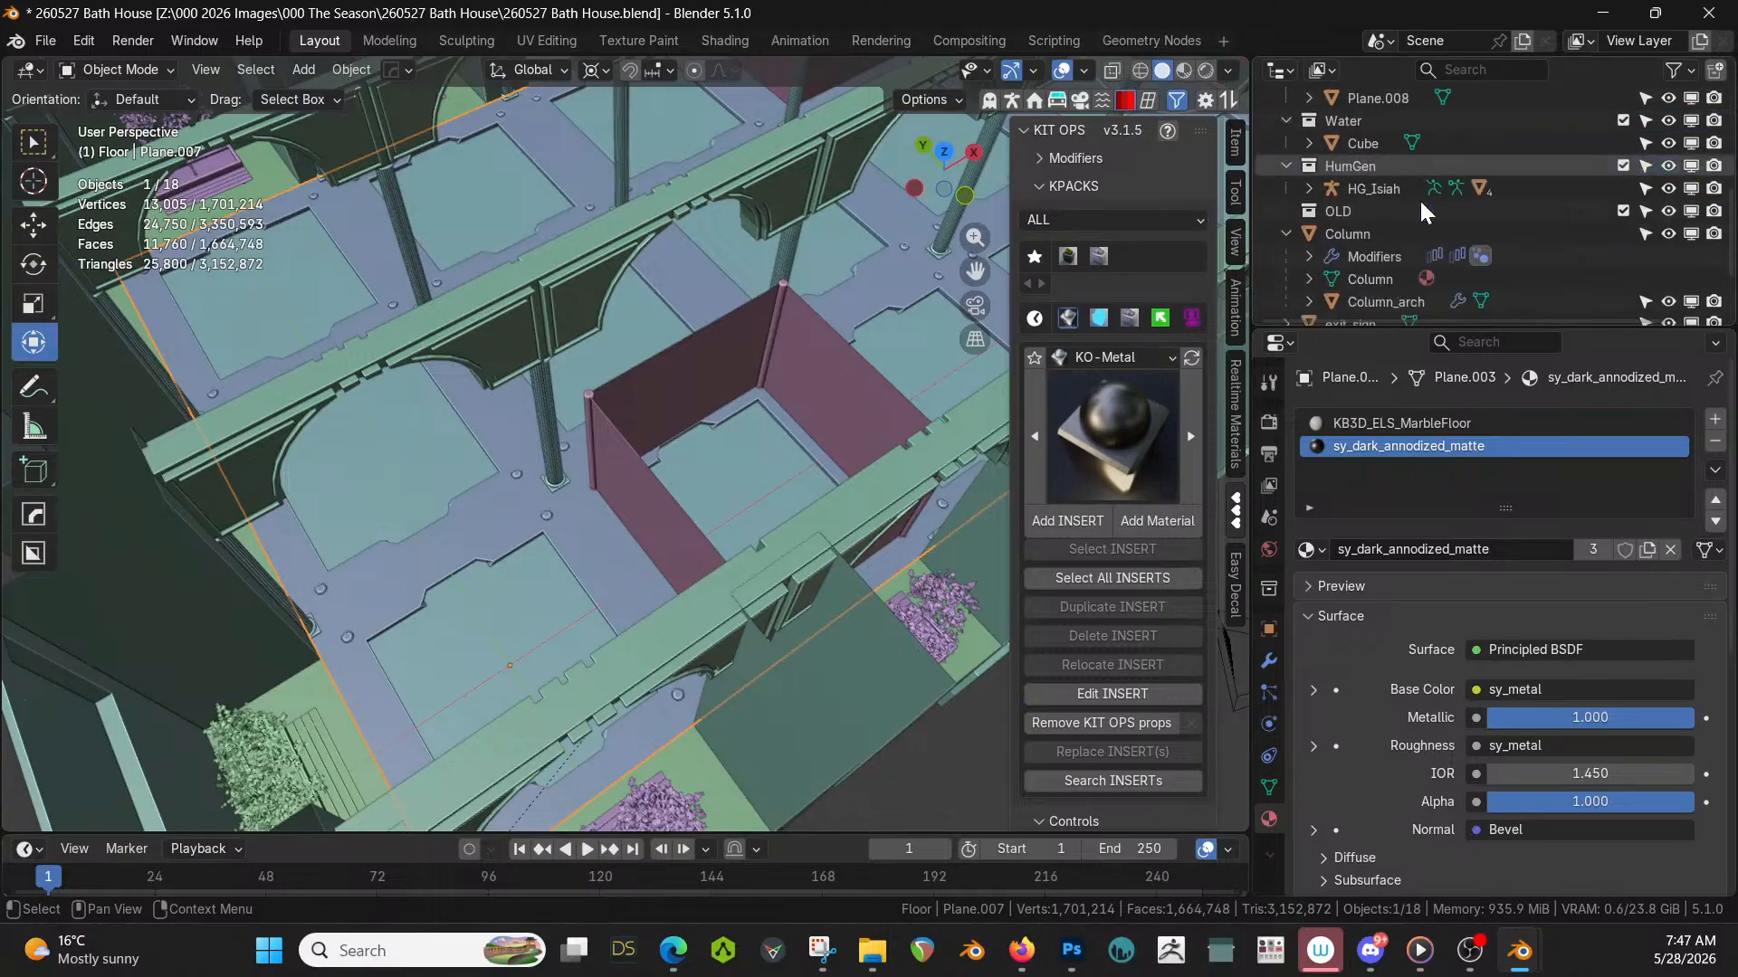
{"action": "left_click", "coordinate": [1373, 188]}
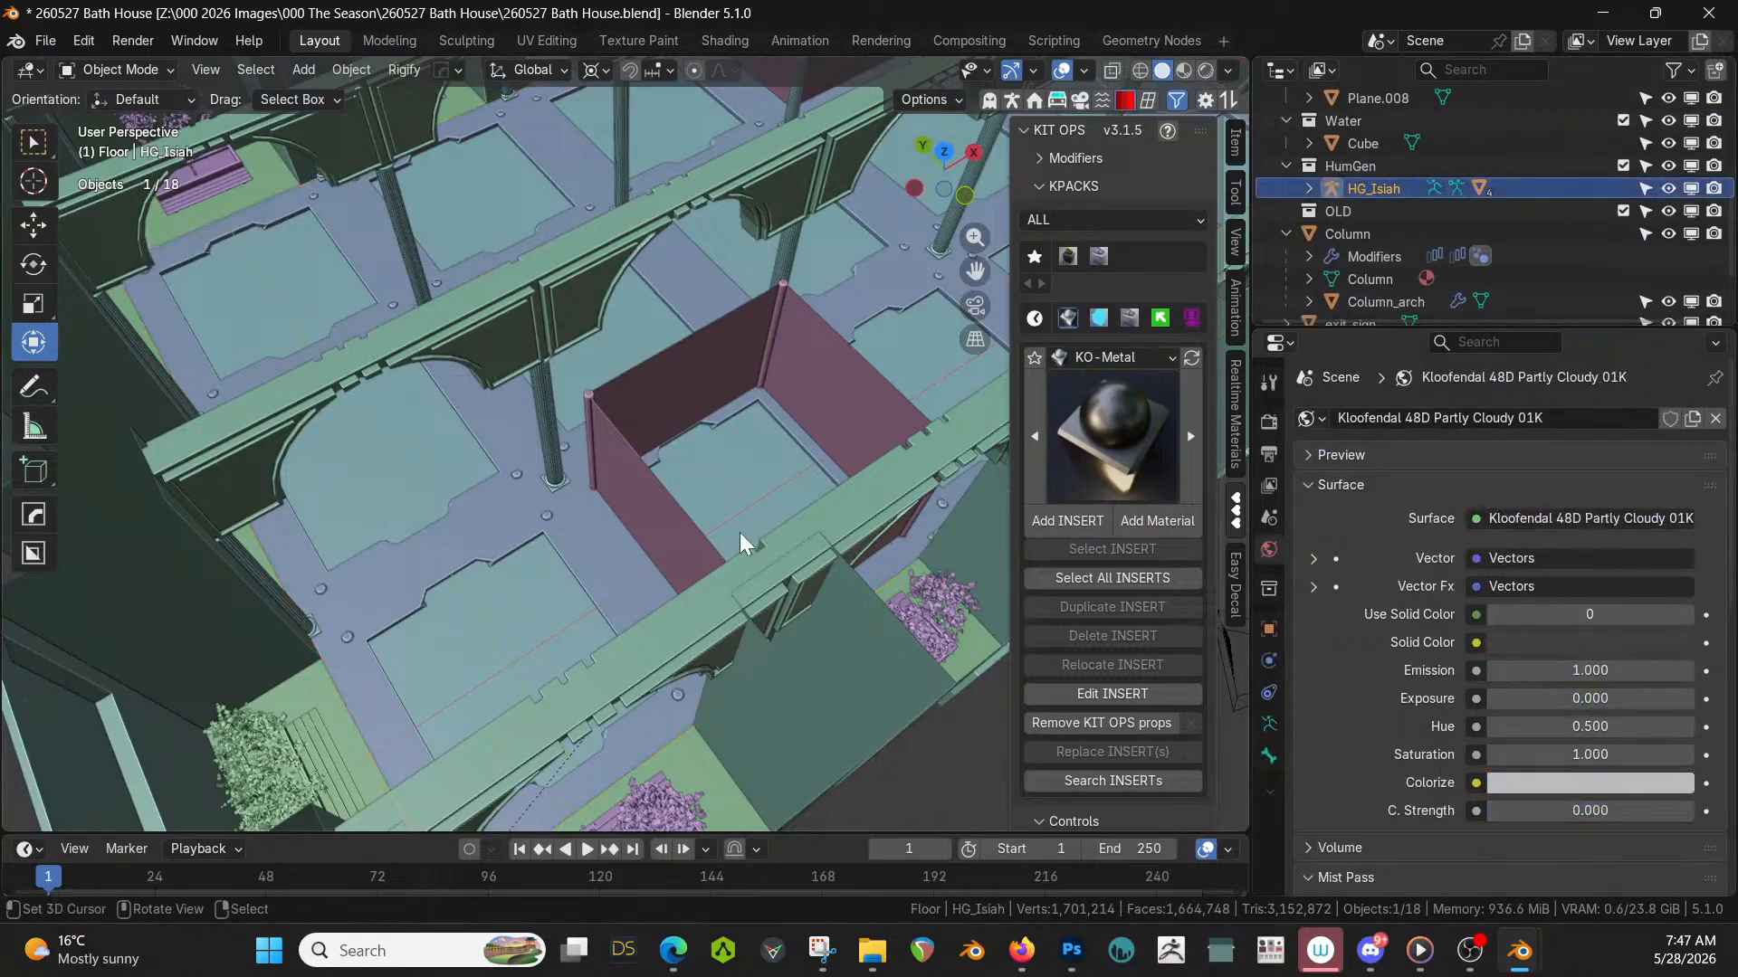
{"action": "key", "text": "KP_7"}
{"action": "scroll", "coordinate": [769, 523], "scroll_direction": "down", "scroll_amount": 3}
{"action": "scroll", "coordinate": [760, 508], "scroll_direction": "right", "scroll_amount": 3}
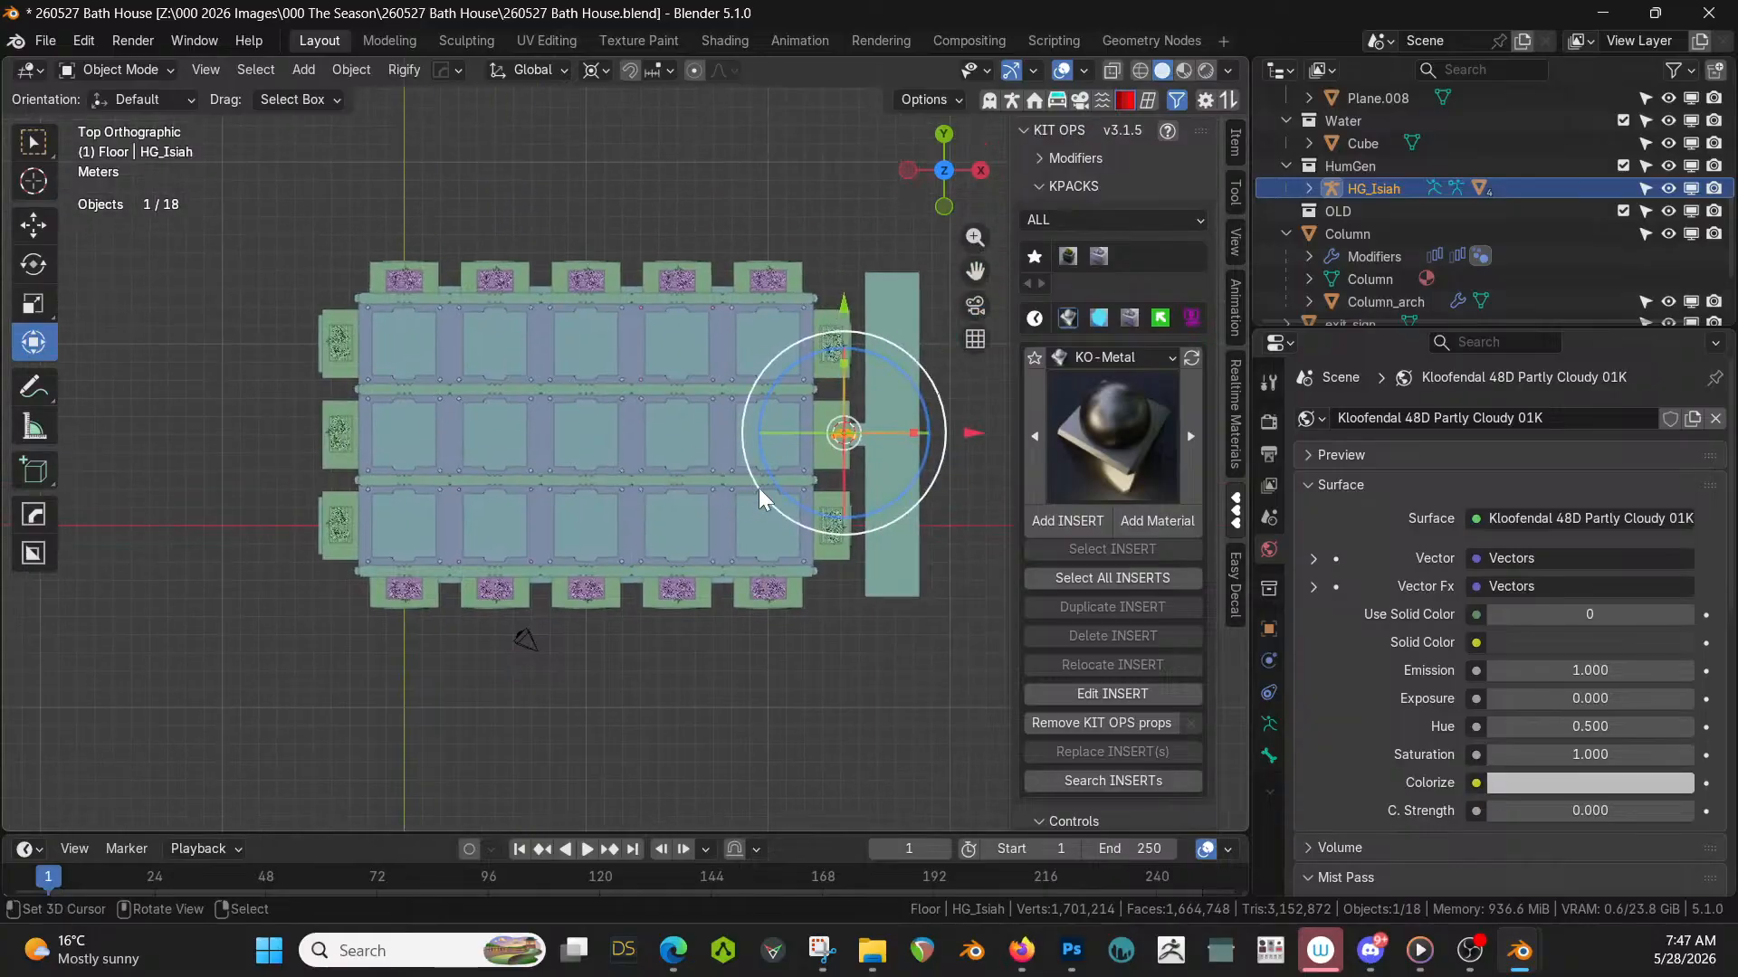
{"action": "key", "text": "g"}
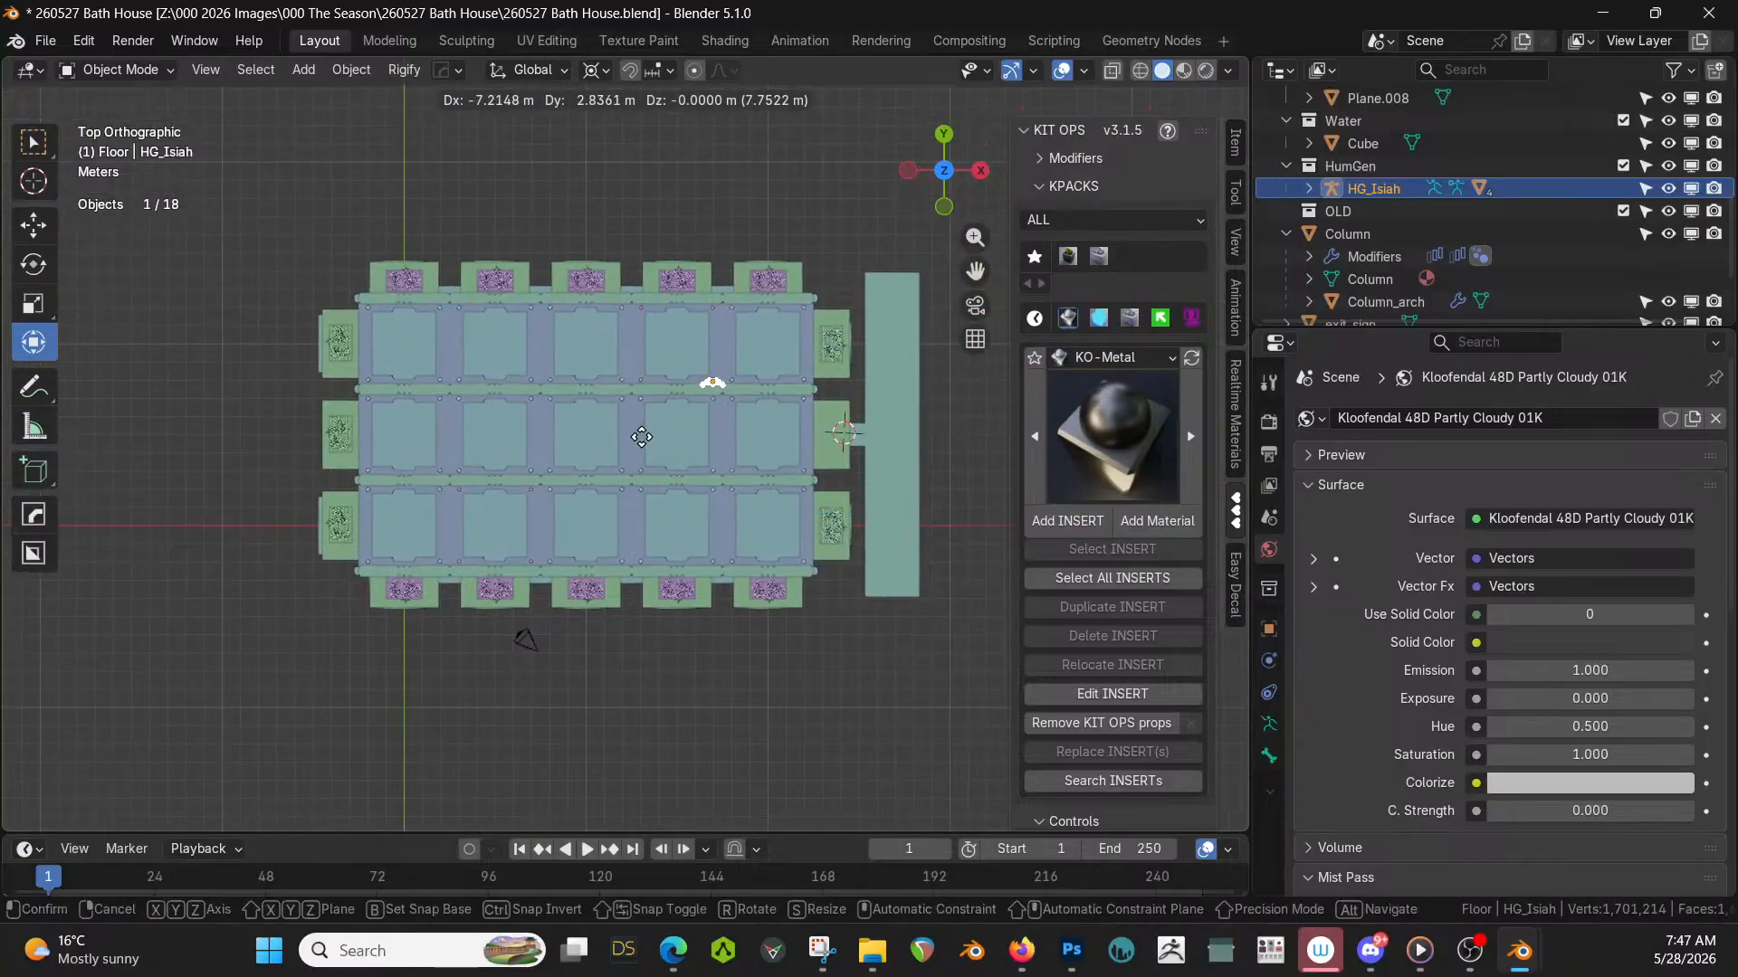
{"action": "left_click", "coordinate": [669, 441]}
Using Active Element as pivot point, rotate HG_Isiah about Z and move it about 0.2 m in X, -0.24 m in Y and -0.06 m in Z.
{"action": "scroll", "coordinate": [672, 443], "scroll_direction": "up", "scroll_amount": 5}
{"action": "middle_click_drag", "start_coordinate": [753, 481], "coordinate": [453, 409]}
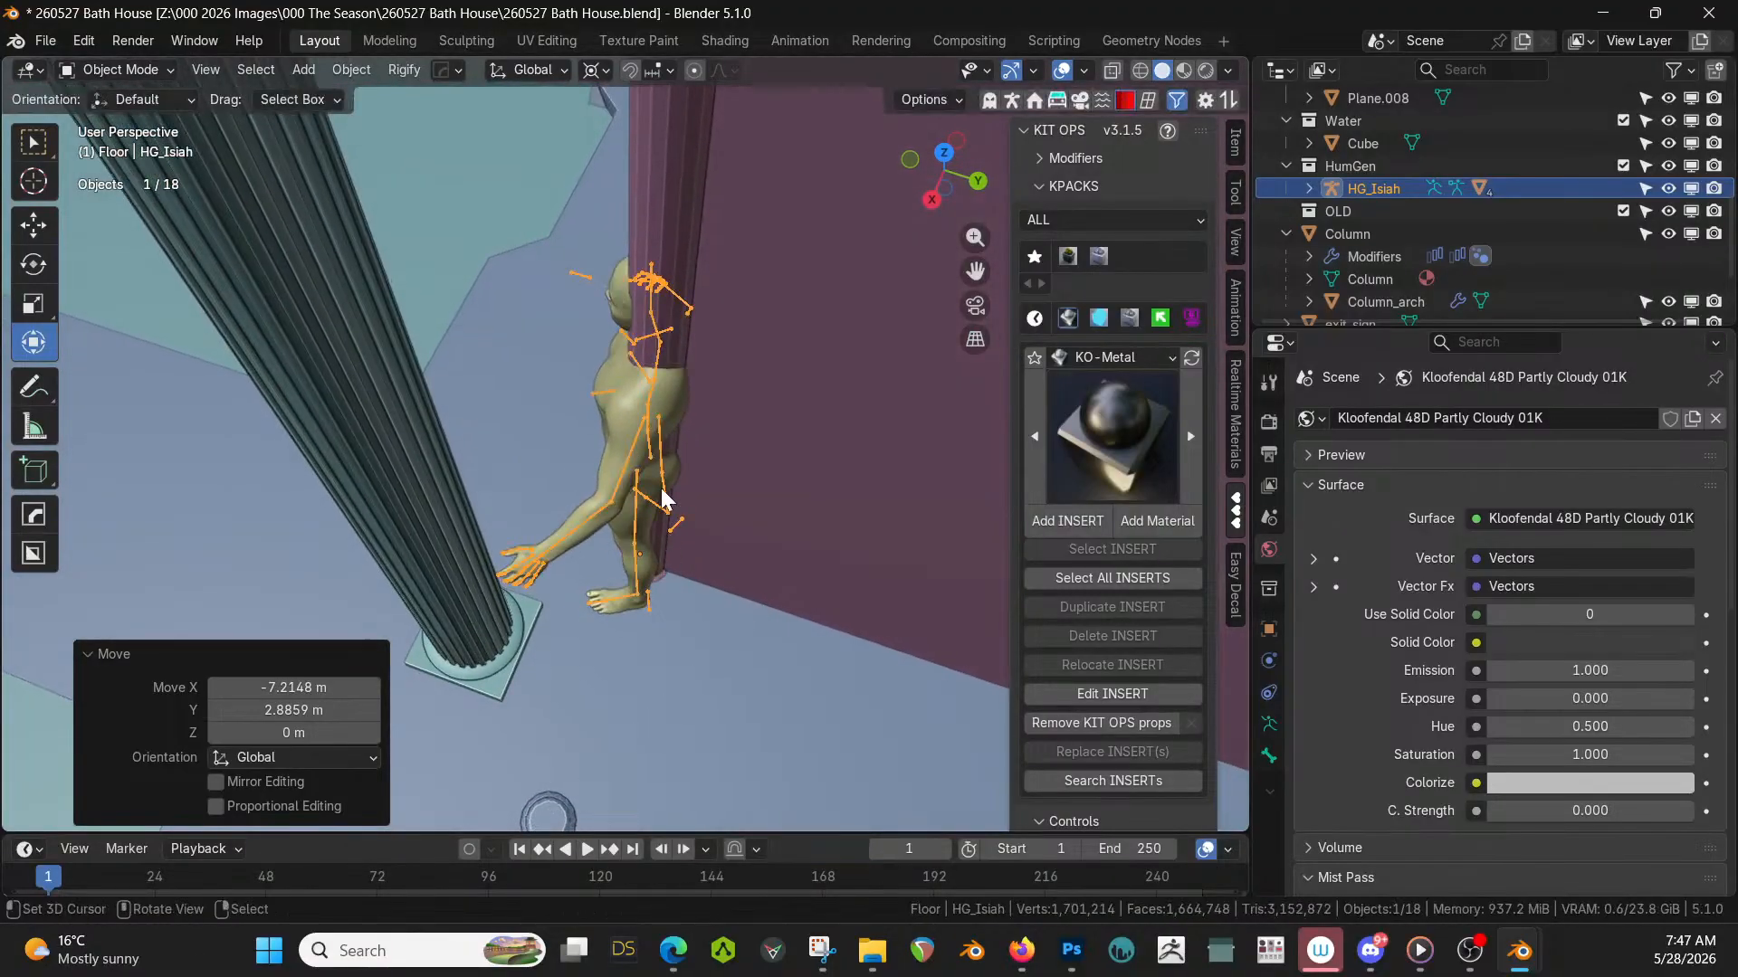
{"action": "left_click", "coordinate": [603, 69]}
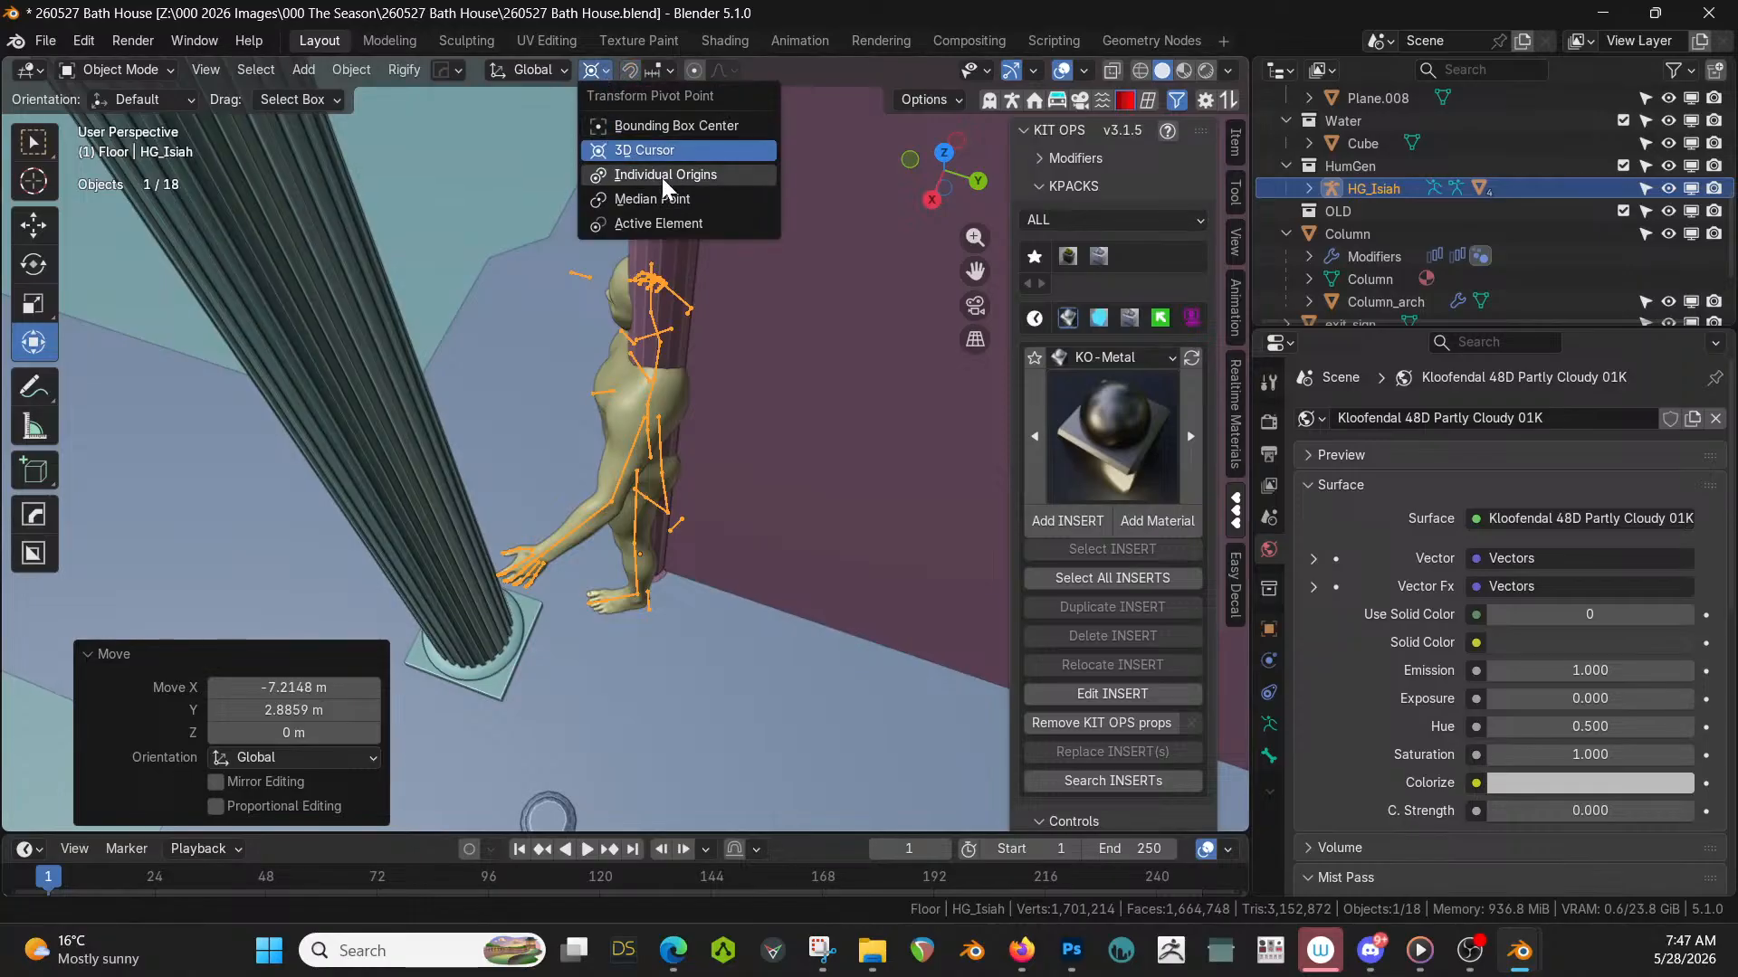
{"action": "left_click", "coordinate": [665, 221]}
{"action": "key", "text": "r"}
{"action": "key", "text": "z"}
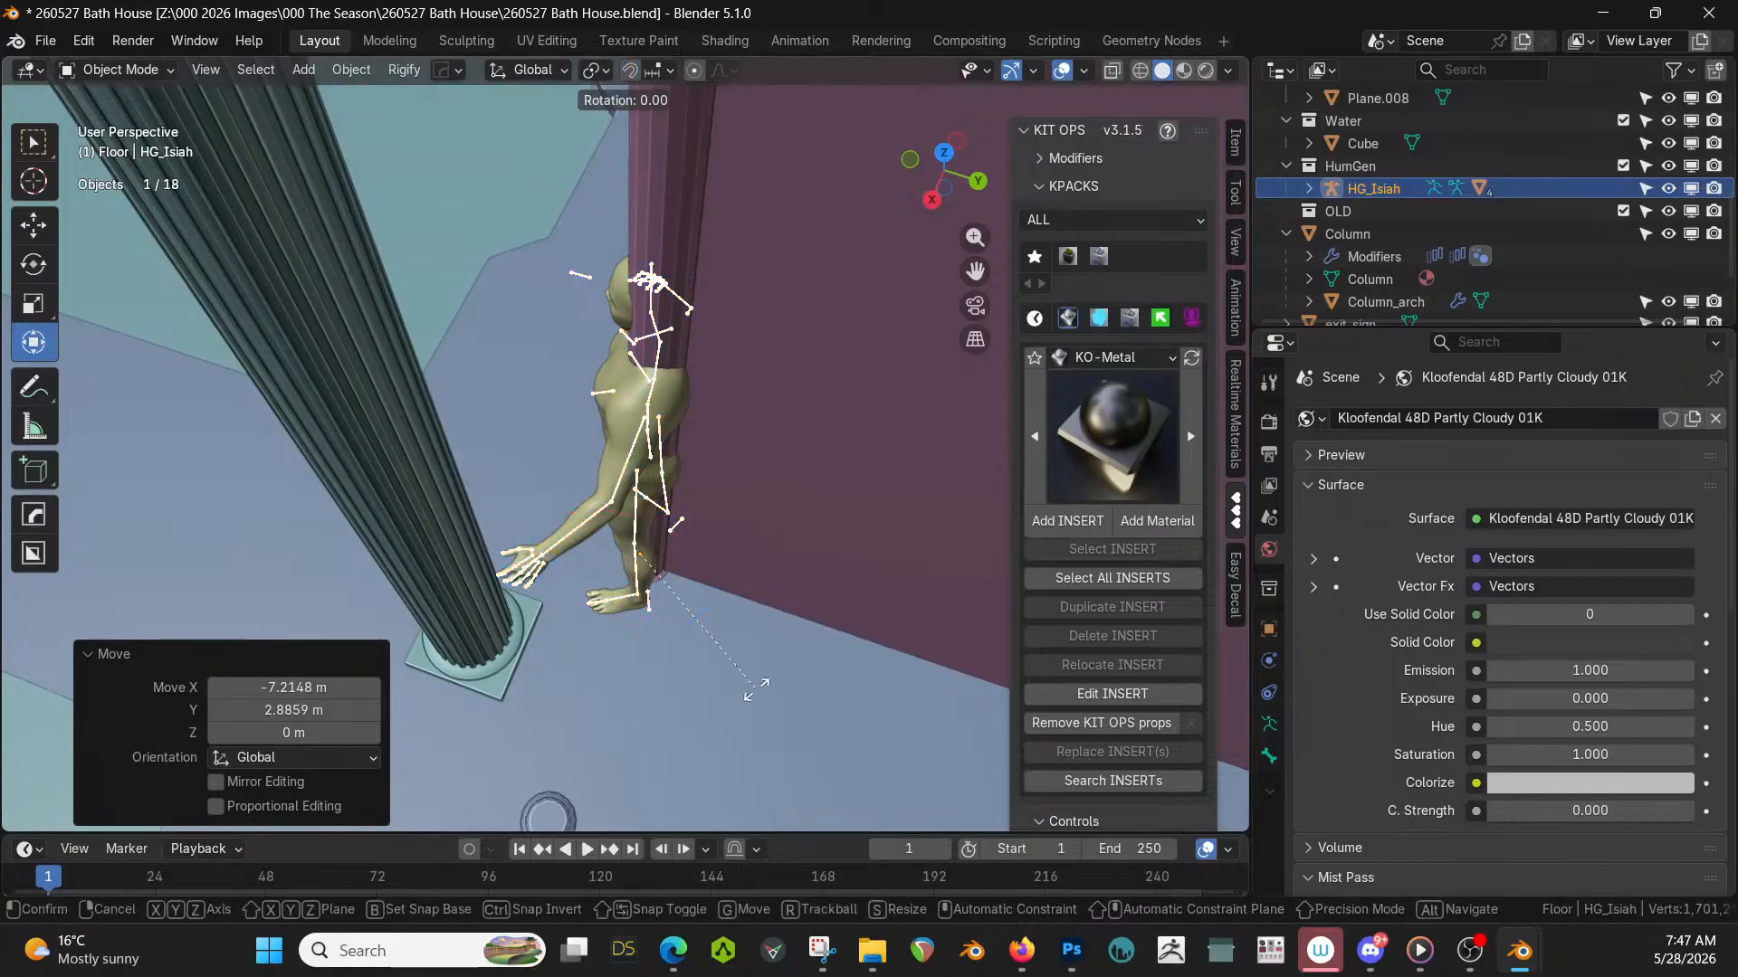
{"action": "key", "text": "g"}
{"action": "left_click", "coordinate": [796, 576]}
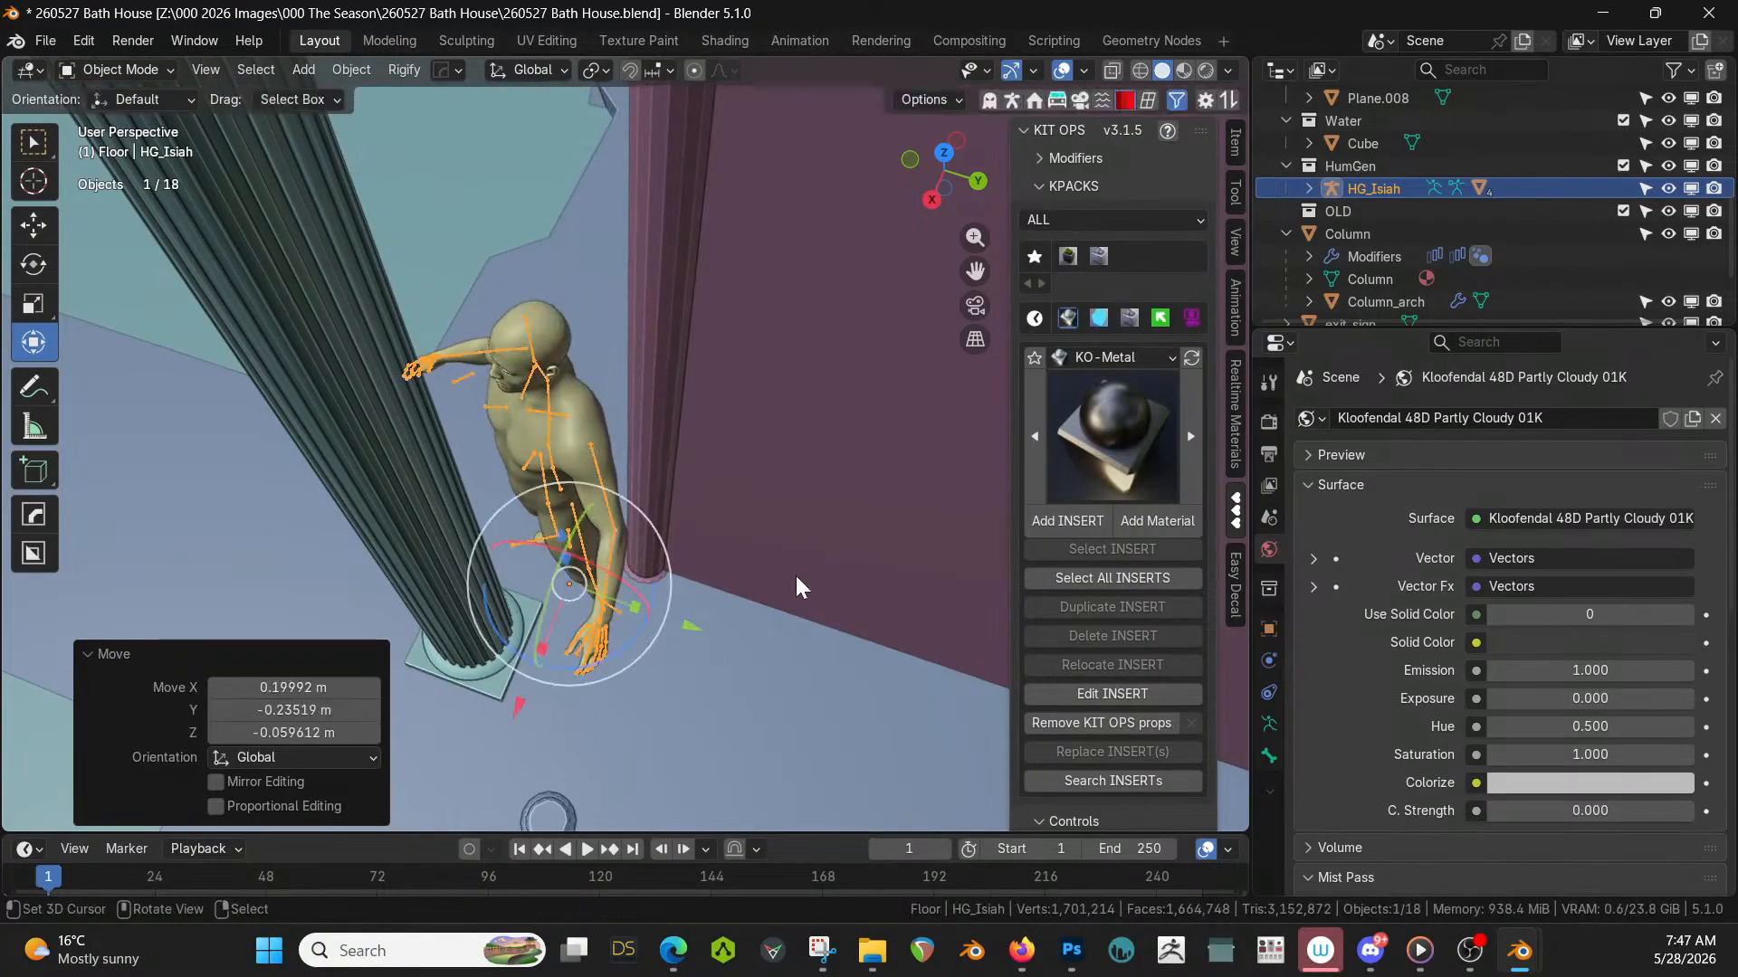
Examine the scale of the shield enclosure against the human figure, from above and close to the floor.
{"action": "middle_click_drag", "start_coordinate": [796, 575], "coordinate": [350, 660]}
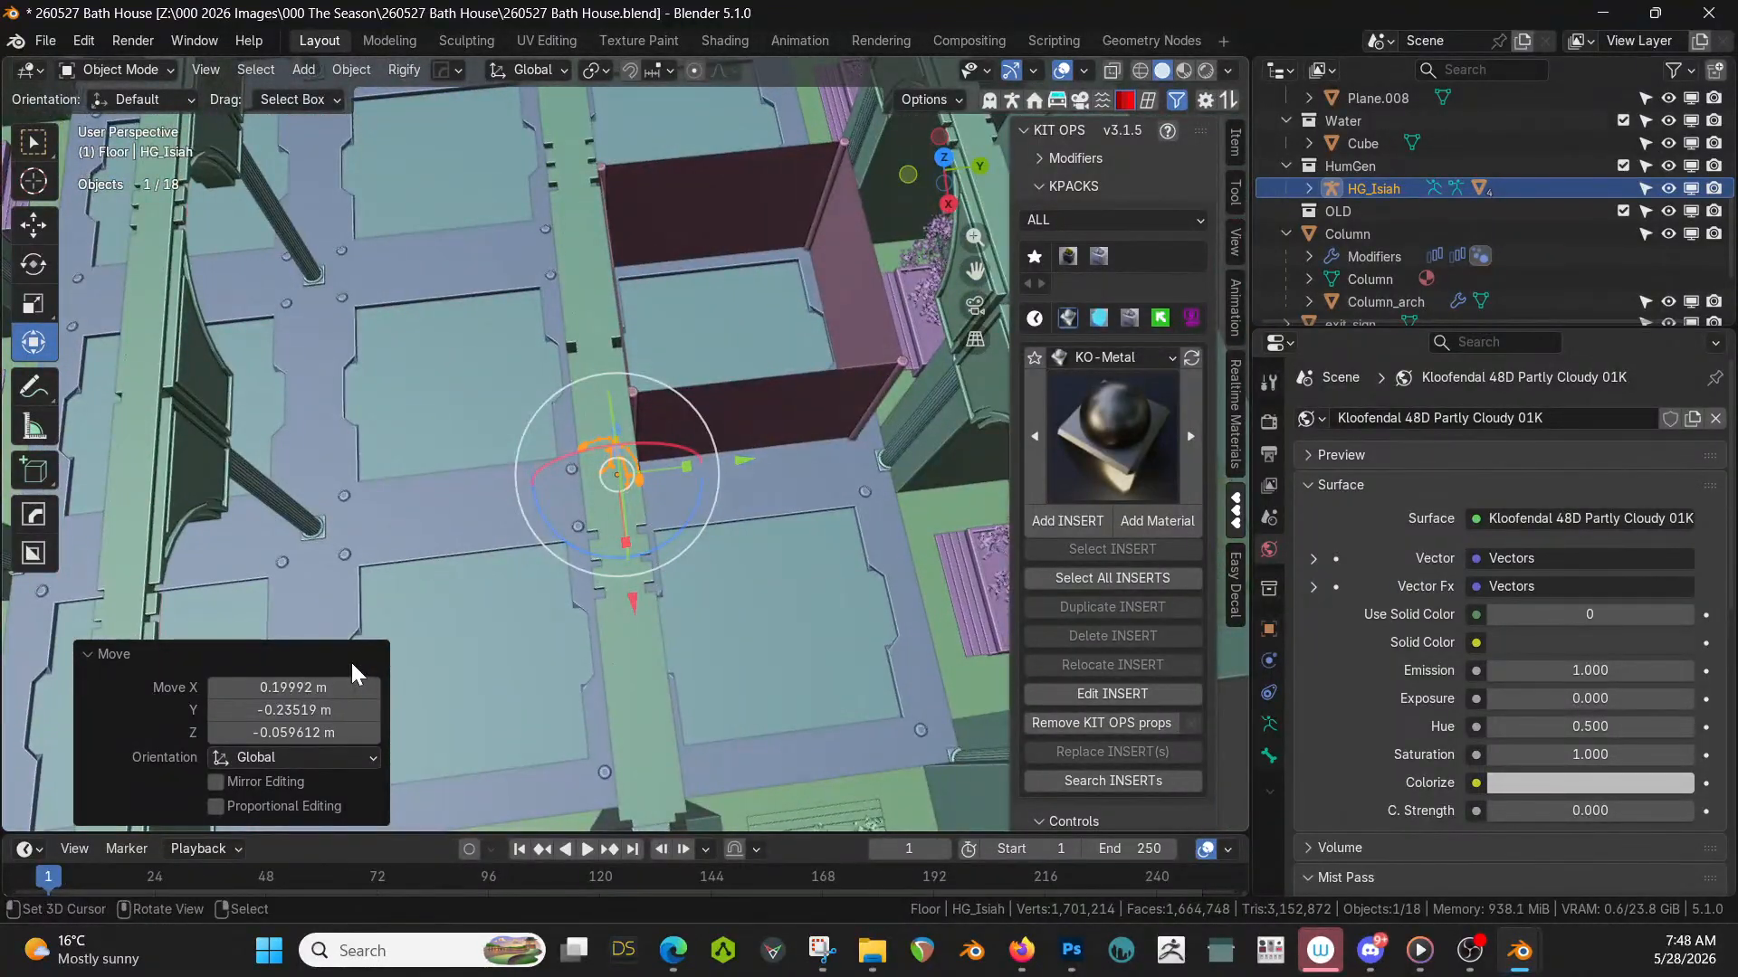
{"action": "mouse_move", "coordinate": [418, 579]}
{"action": "middle_mouse_down"}
{"action": "mouse_move", "coordinate": [438, 568]}
{"action": "mouse_move", "coordinate": [415, 548]}
{"action": "middle_mouse_up"}
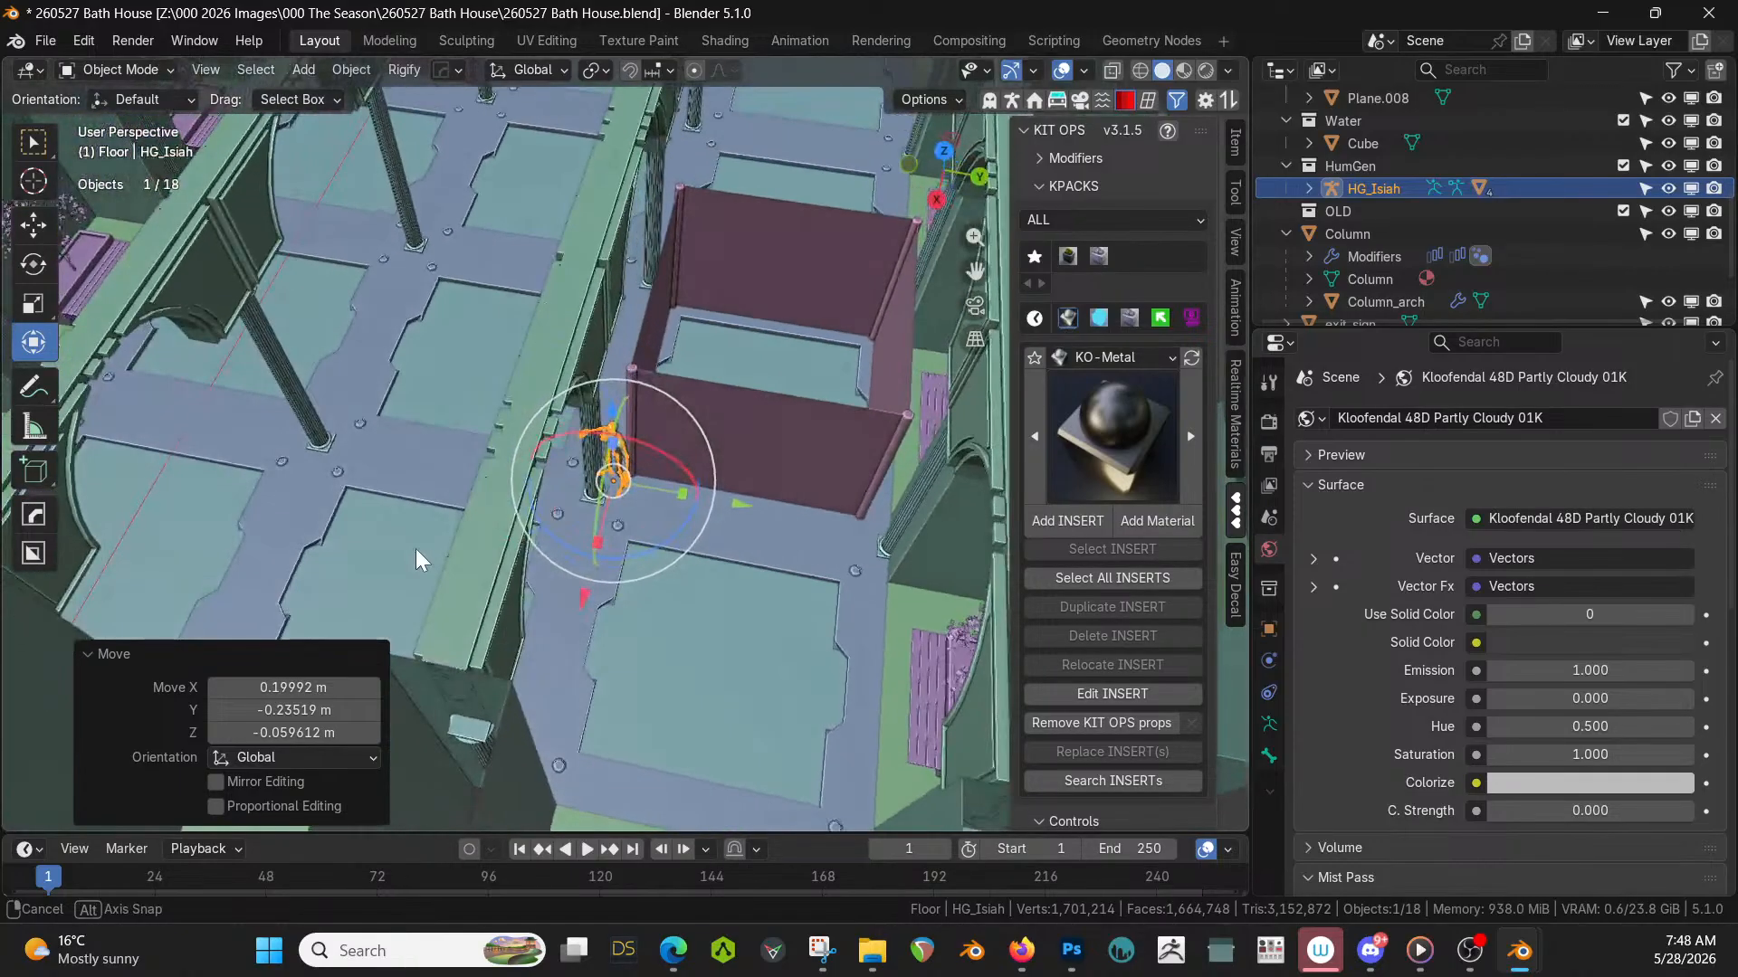
{"action": "left_click", "coordinate": [797, 541]}
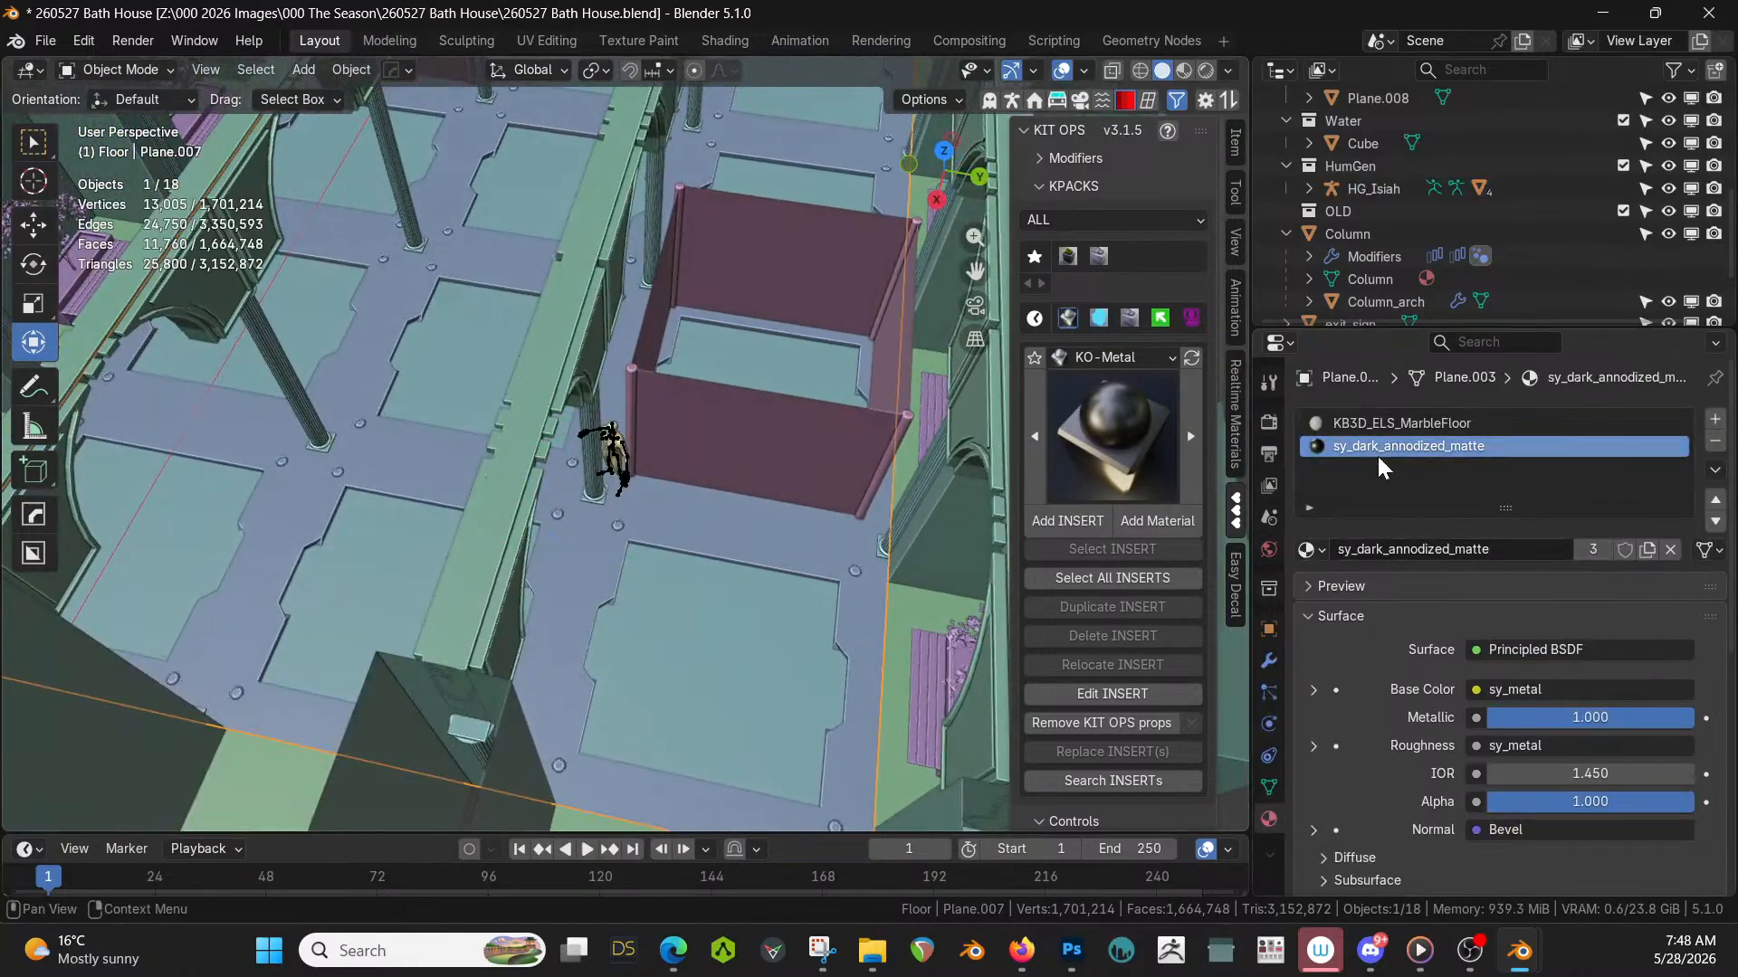
{"action": "left_click", "coordinate": [865, 425]}
{"action": "middle_click_drag", "start_coordinate": [845, 478], "coordinate": [827, 427]}
{"action": "scroll", "coordinate": [805, 459], "scroll_direction": "up", "scroll_amount": 10}
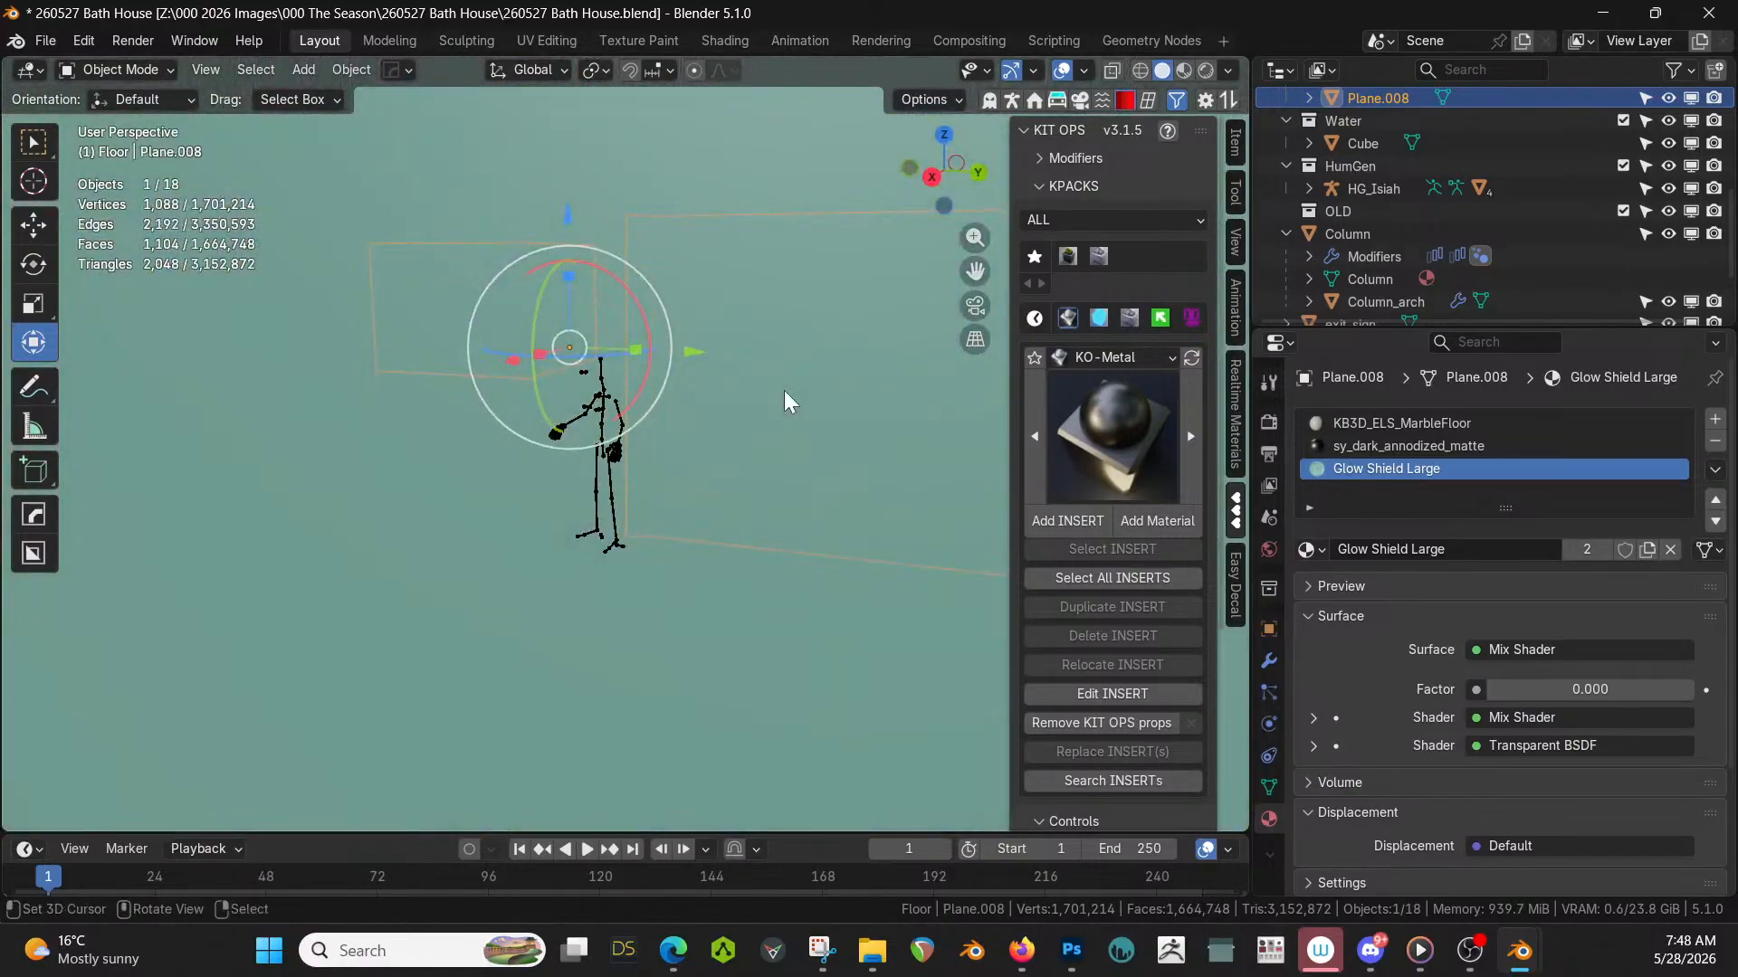
{"action": "scroll", "coordinate": [754, 456], "scroll_direction": "up", "scroll_amount": 3}
{"action": "middle_click_drag", "start_coordinate": [709, 562], "coordinate": [760, 383]}
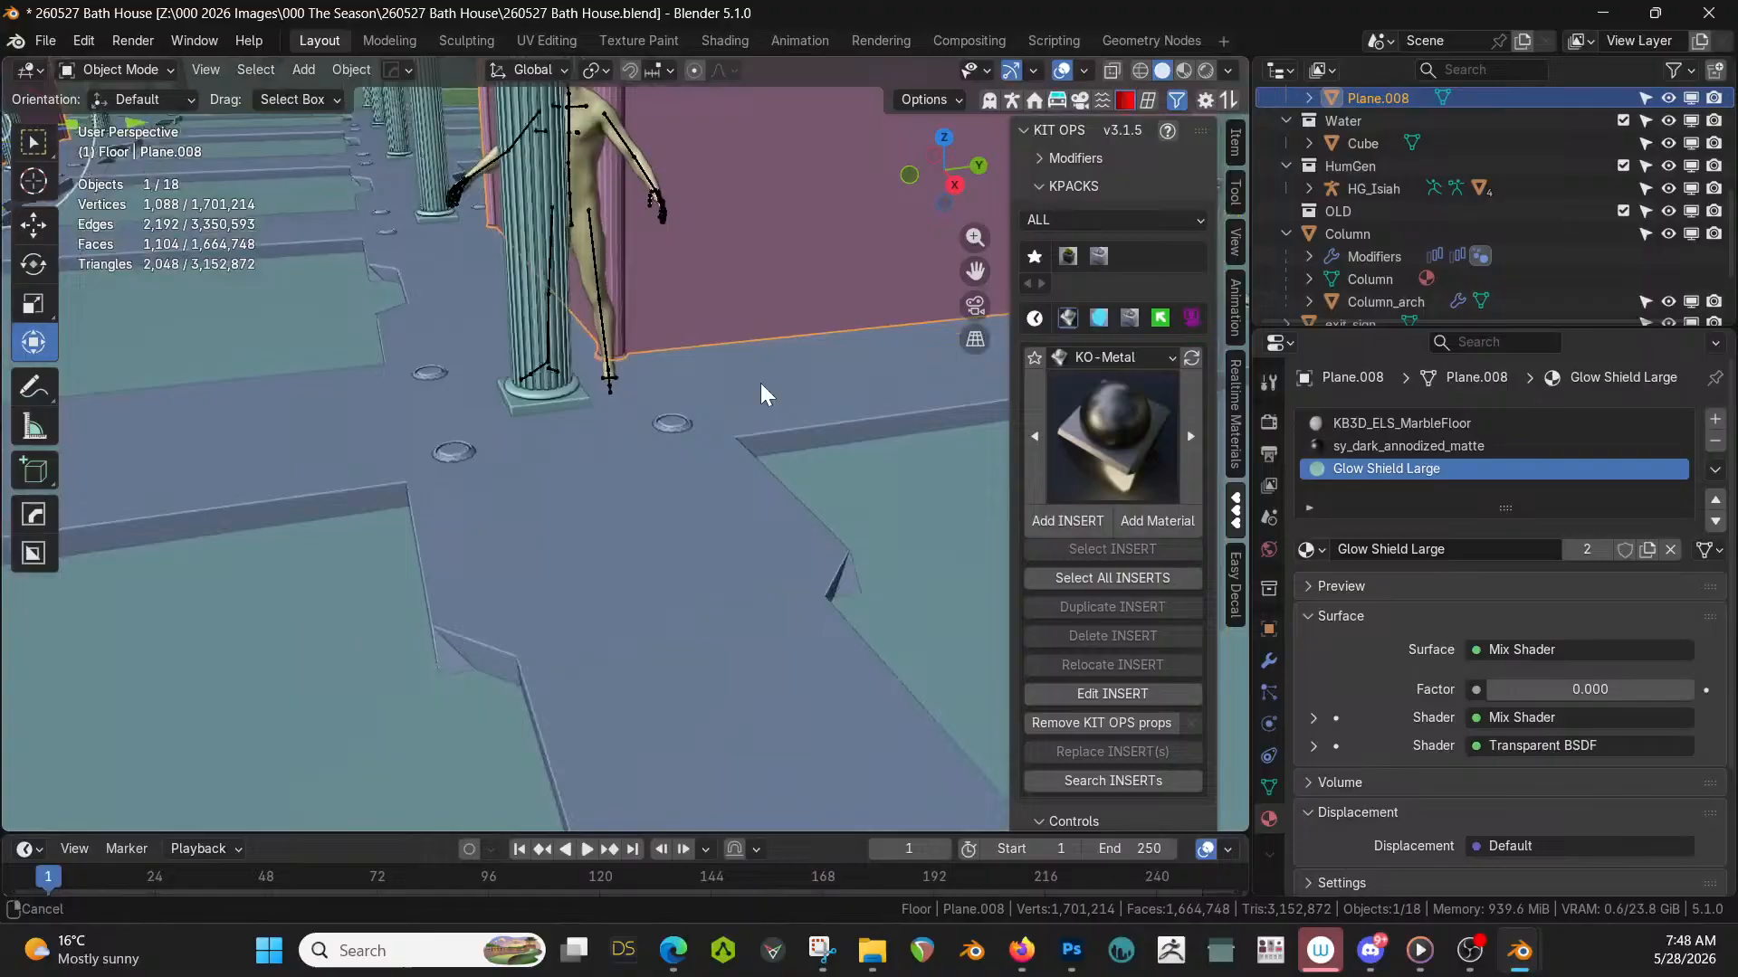
Select the swimming-pool water cube and inspect its extent within the bath house and in Local View.
{"action": "left_click", "coordinate": [661, 550]}
{"action": "key", "text": "Tab"}
{"action": "key", "text": "Tab"}
{"action": "left_click", "coordinate": [660, 561]}
{"action": "scroll", "coordinate": [660, 561], "scroll_direction": "down", "scroll_amount": 4}
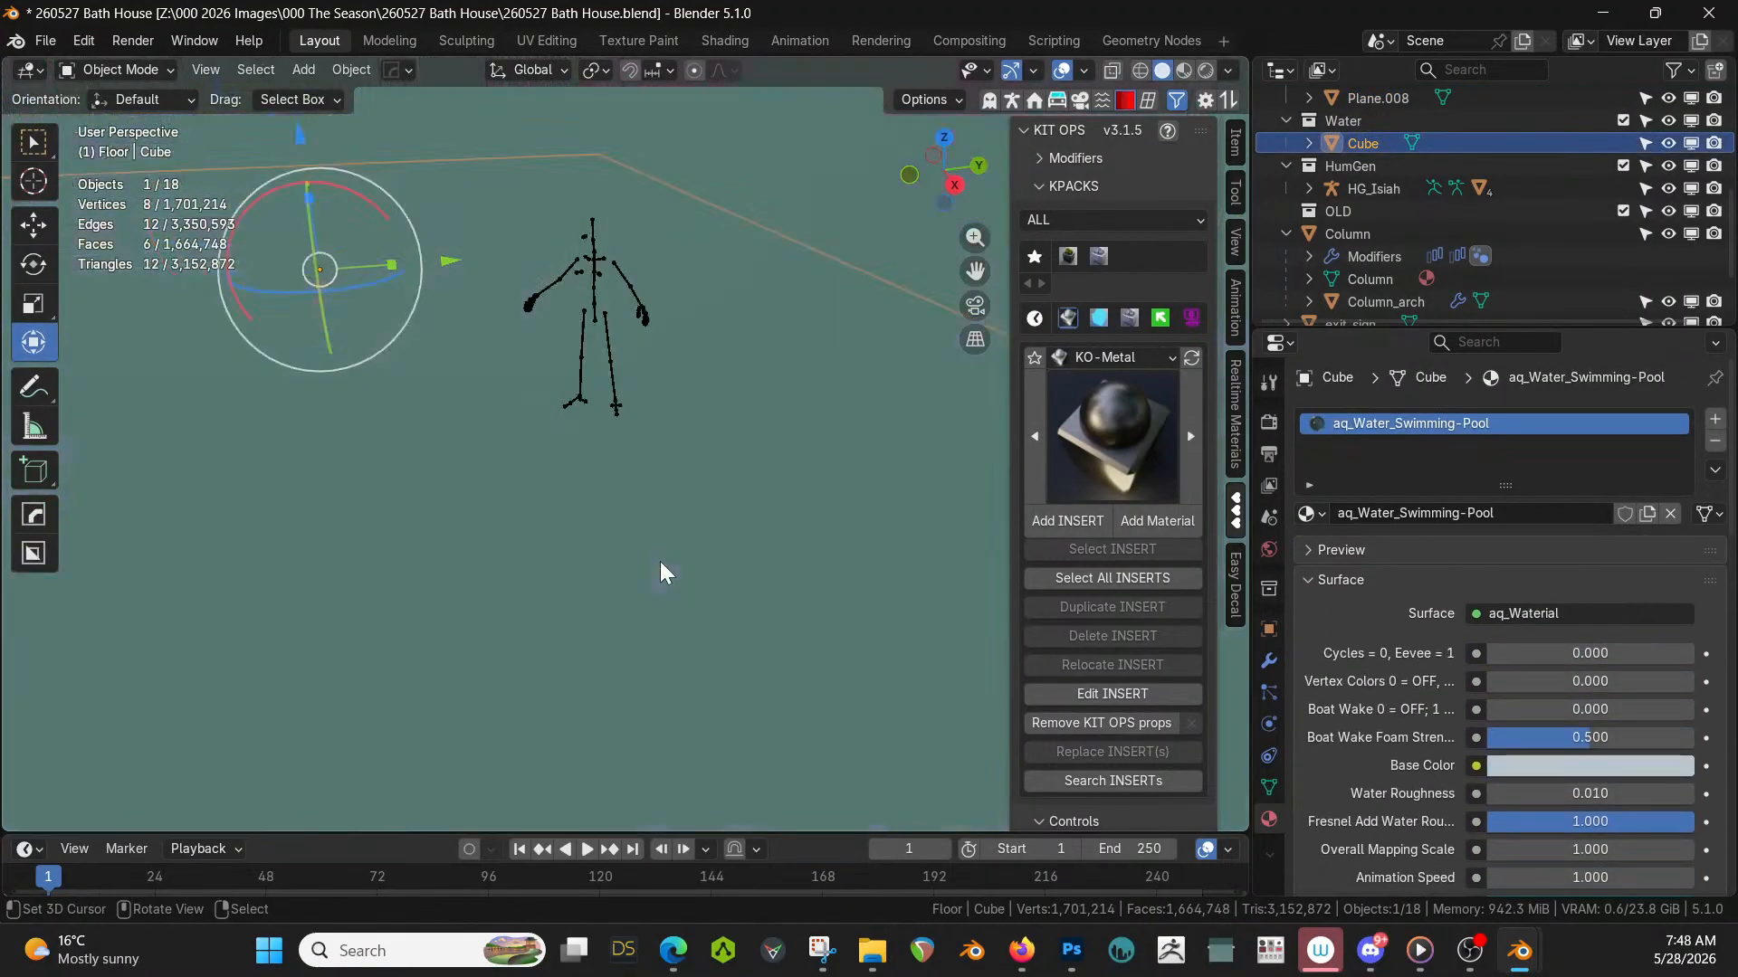
{"action": "middle_click_drag", "start_coordinate": [659, 561], "coordinate": [1090, 698]}
{"action": "scroll", "coordinate": [849, 675], "scroll_direction": "down", "scroll_amount": 4}
{"action": "scroll", "coordinate": [849, 675], "scroll_direction": "down", "scroll_amount": 4}
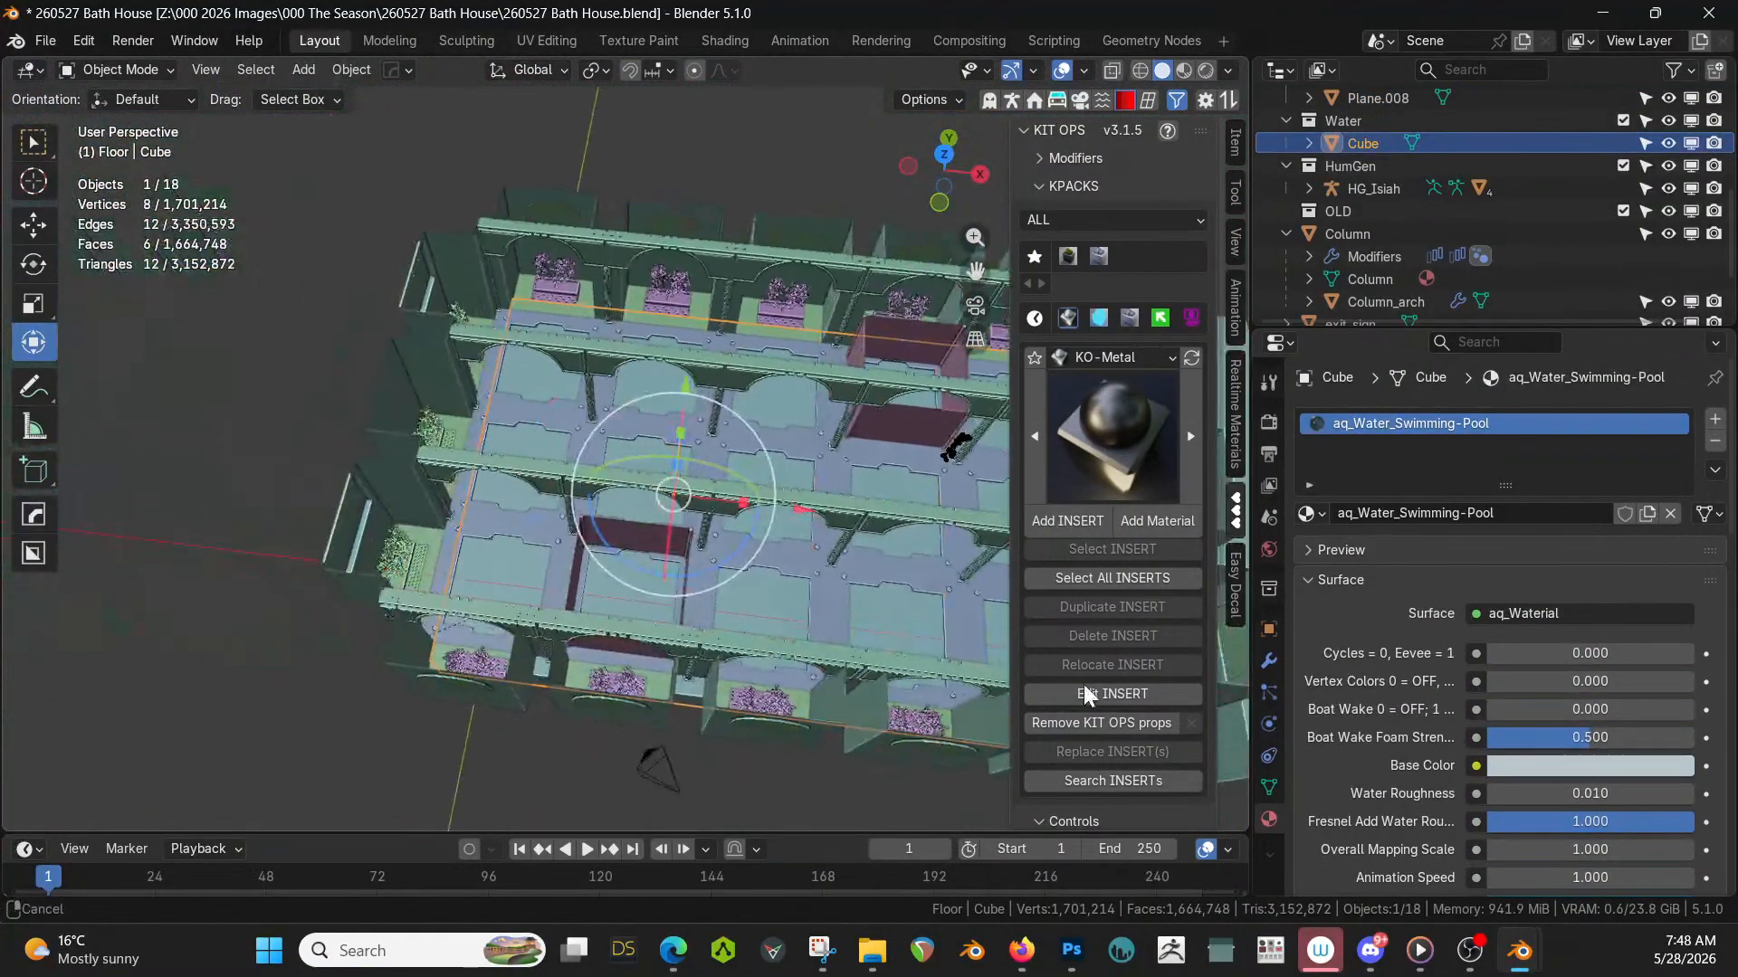
{"action": "key", "text": "Tab"}
{"action": "middle_click_drag", "start_coordinate": [737, 623], "coordinate": [749, 623]}
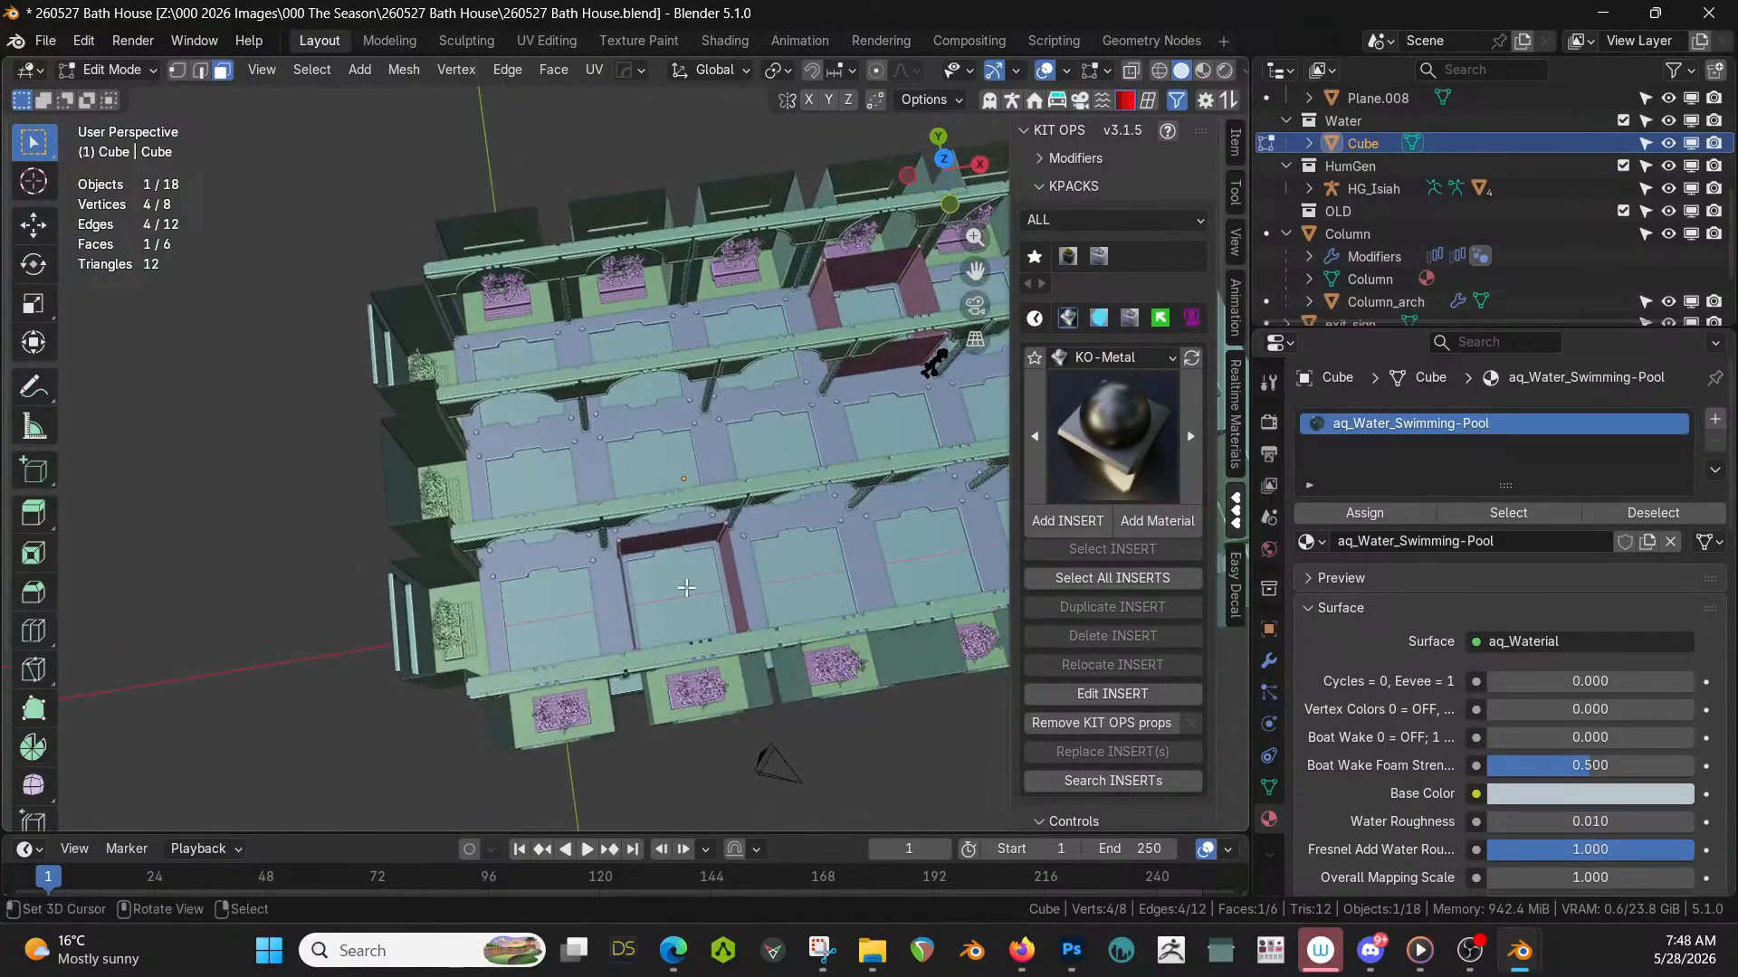
{"action": "key", "text": "KP_Divide"}
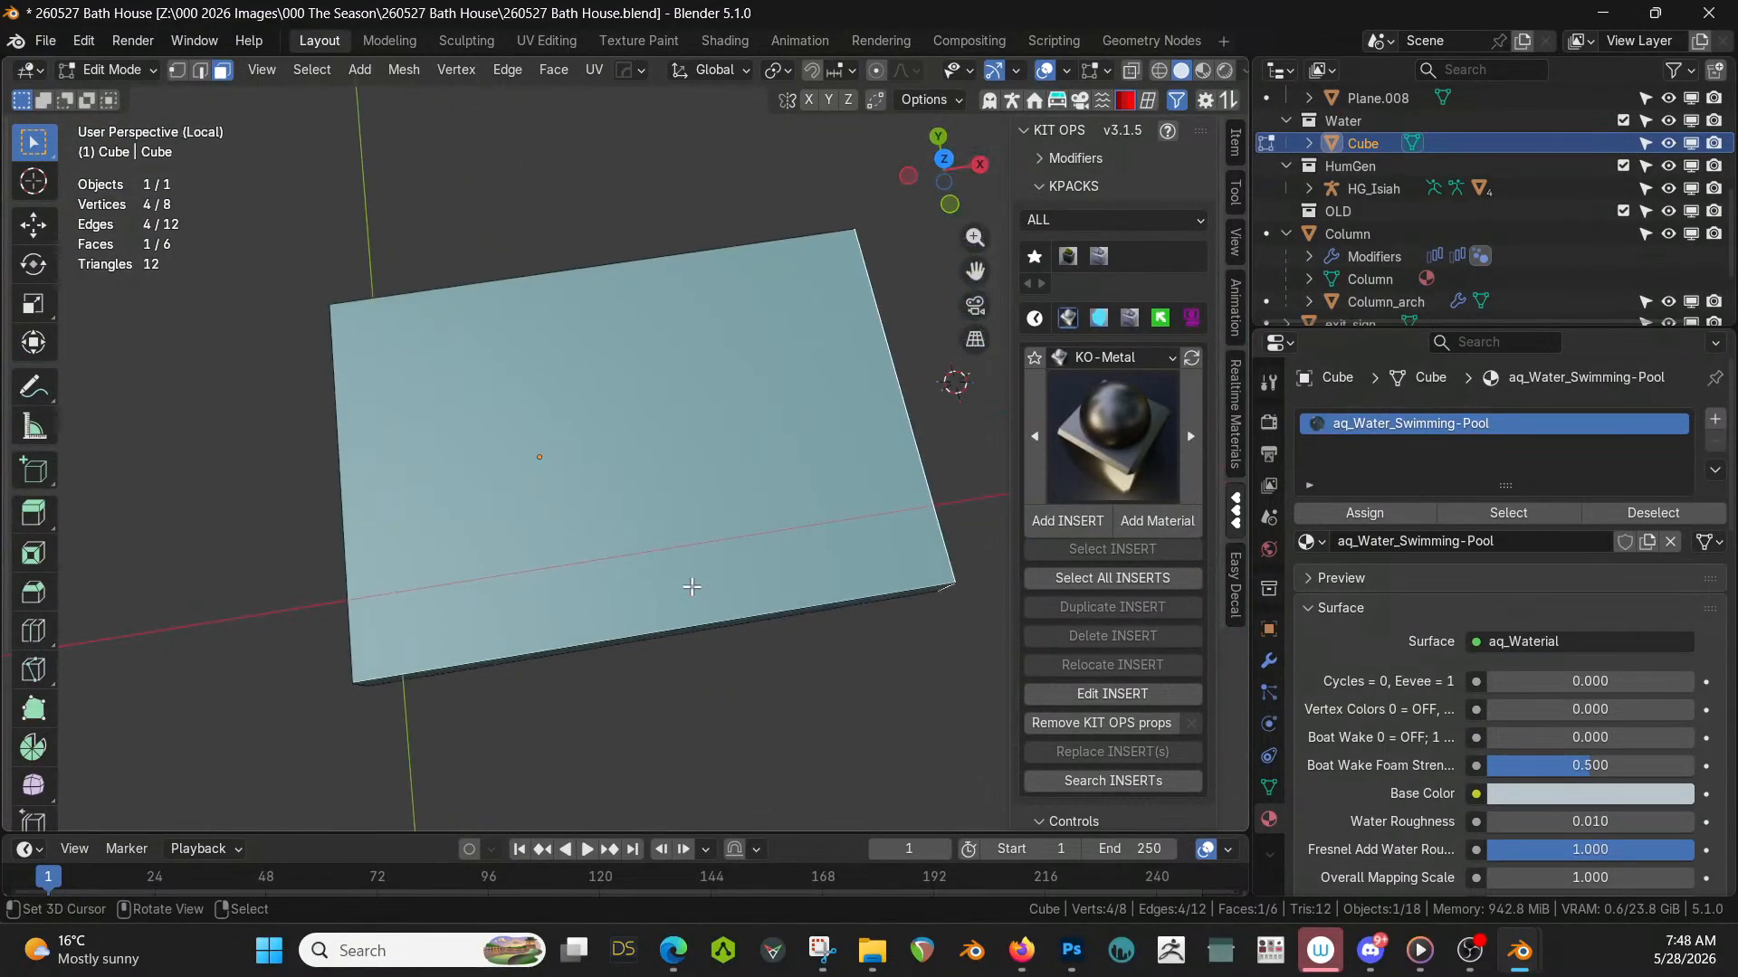
{"action": "key", "text": "KP_Divide"}
{"action": "key", "text": "Tab"}
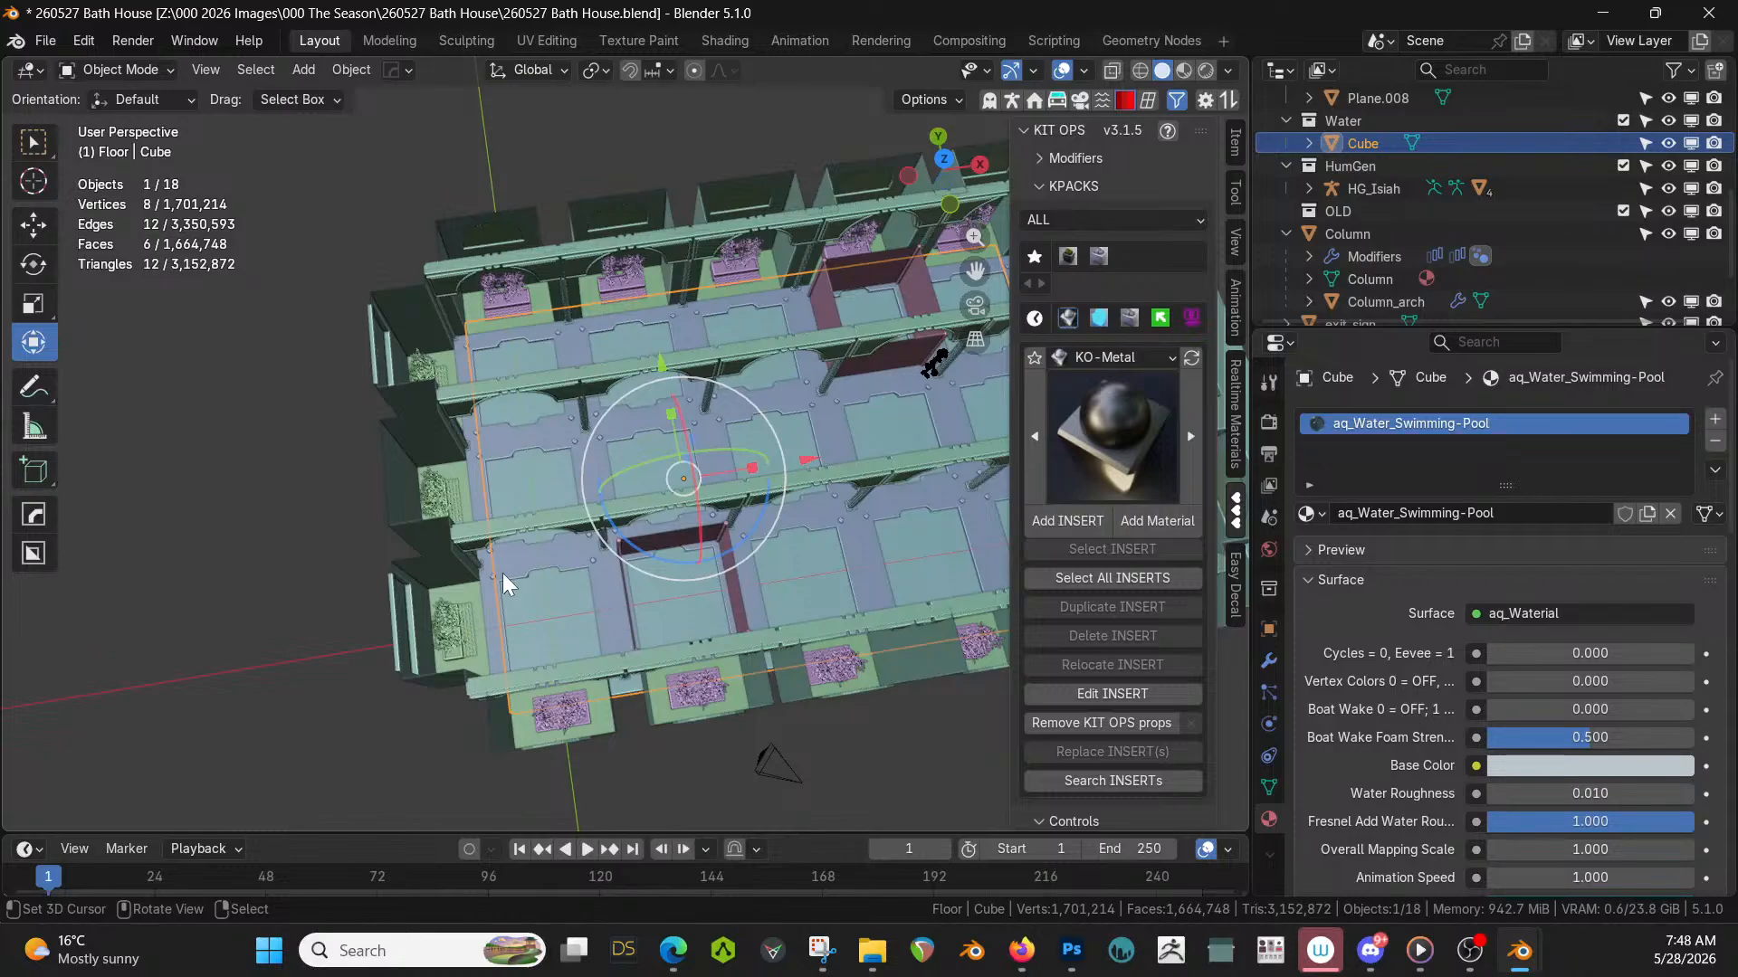
Open the floor object Plane.007 in Edit Mode and frame the border strip between the two columns of the base tile.
{"action": "left_click", "coordinate": [491, 572]}
{"action": "key", "text": "Tab"}
{"action": "scroll", "coordinate": [631, 554], "scroll_direction": "up", "scroll_amount": 5}
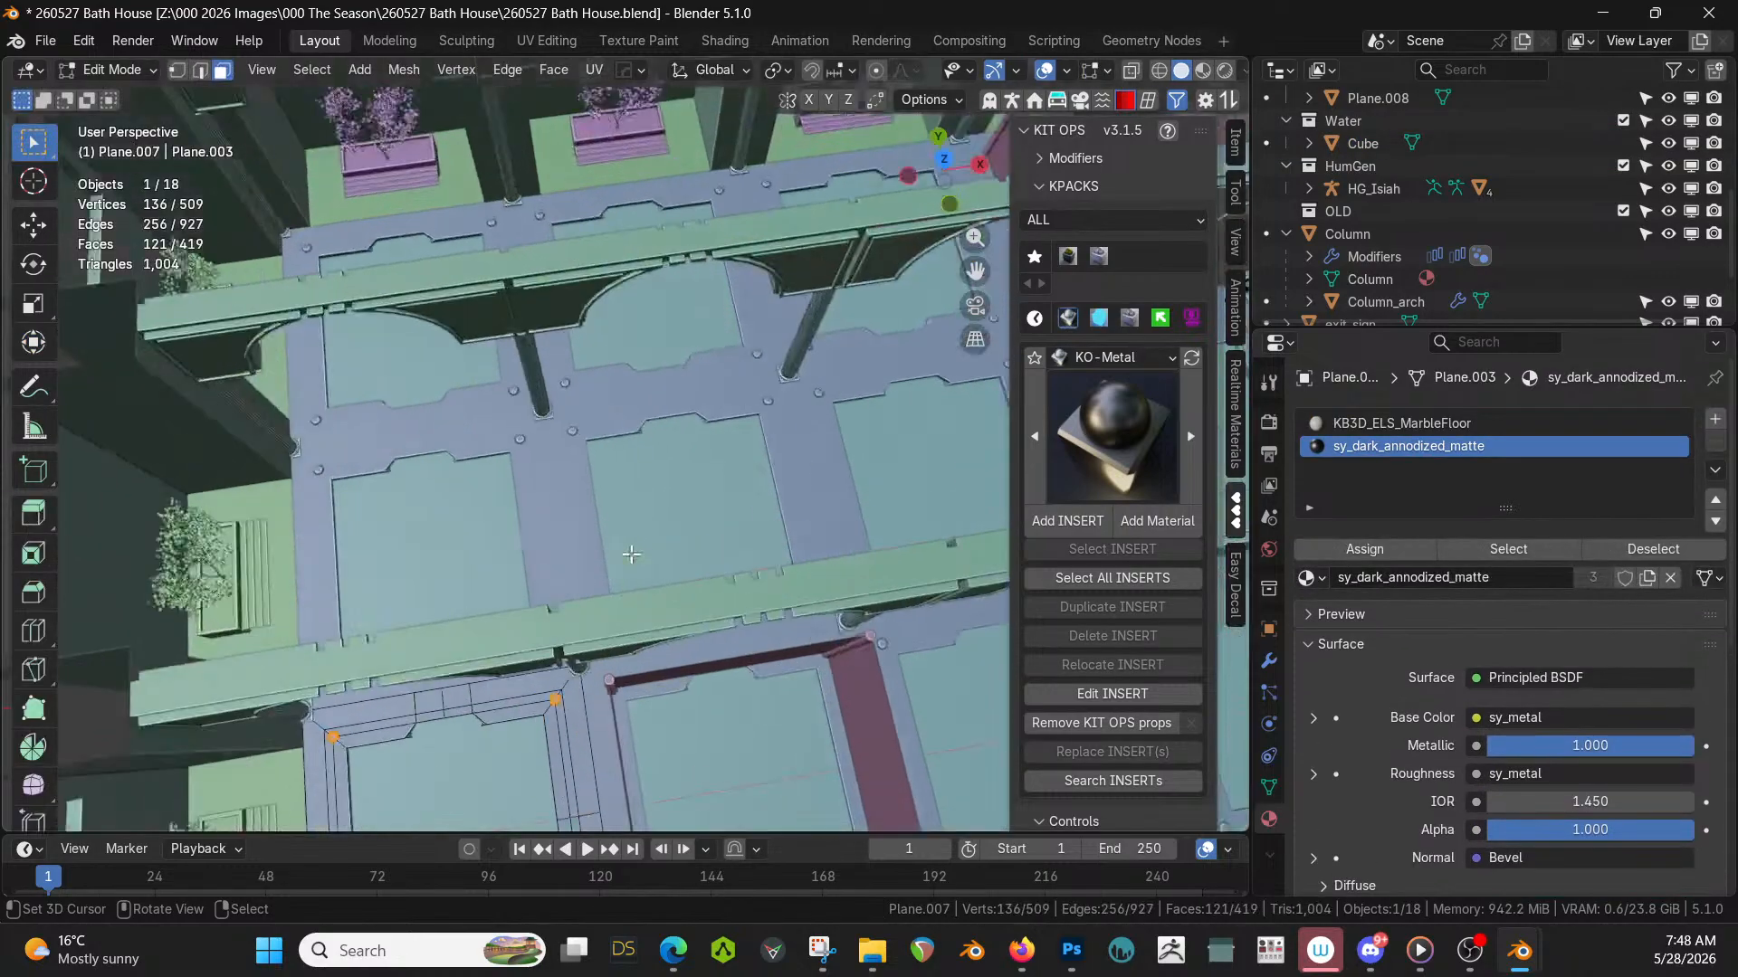
{"action": "scroll", "coordinate": [632, 554], "scroll_direction": "up", "scroll_amount": 4}
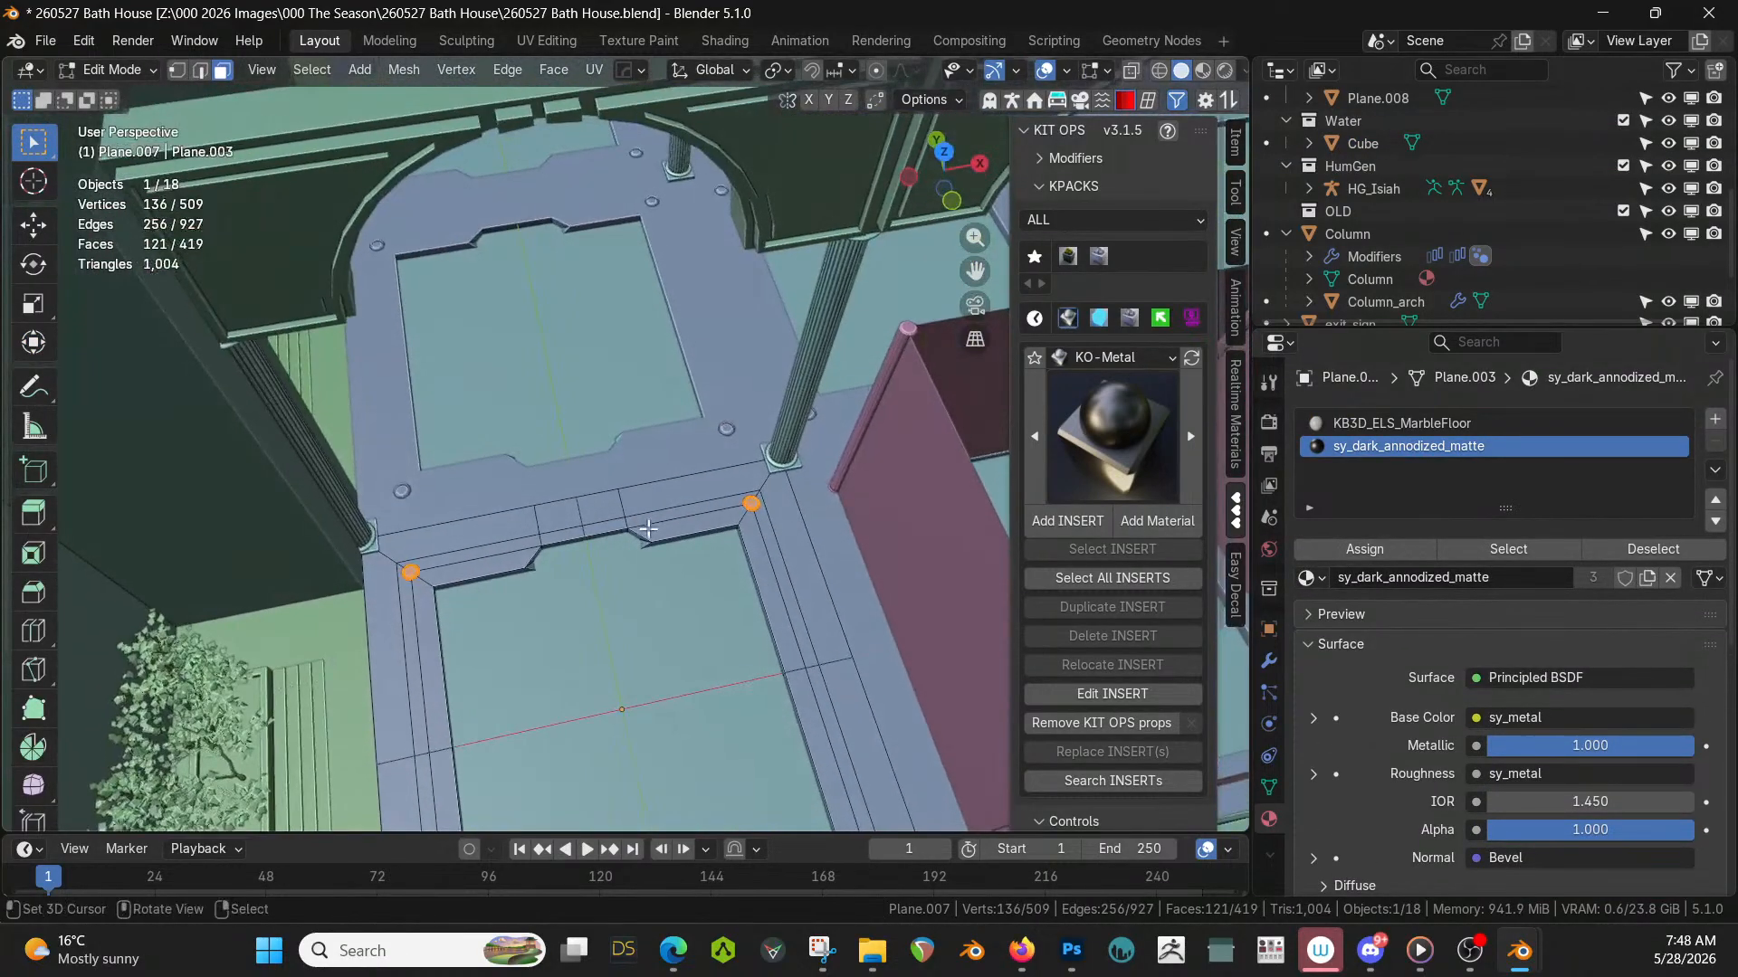
{"action": "scroll", "coordinate": [648, 529], "scroll_direction": "up", "scroll_amount": 3}
{"action": "middle_click_drag", "start_coordinate": [606, 547], "coordinate": [591, 452], "text": "shift"}
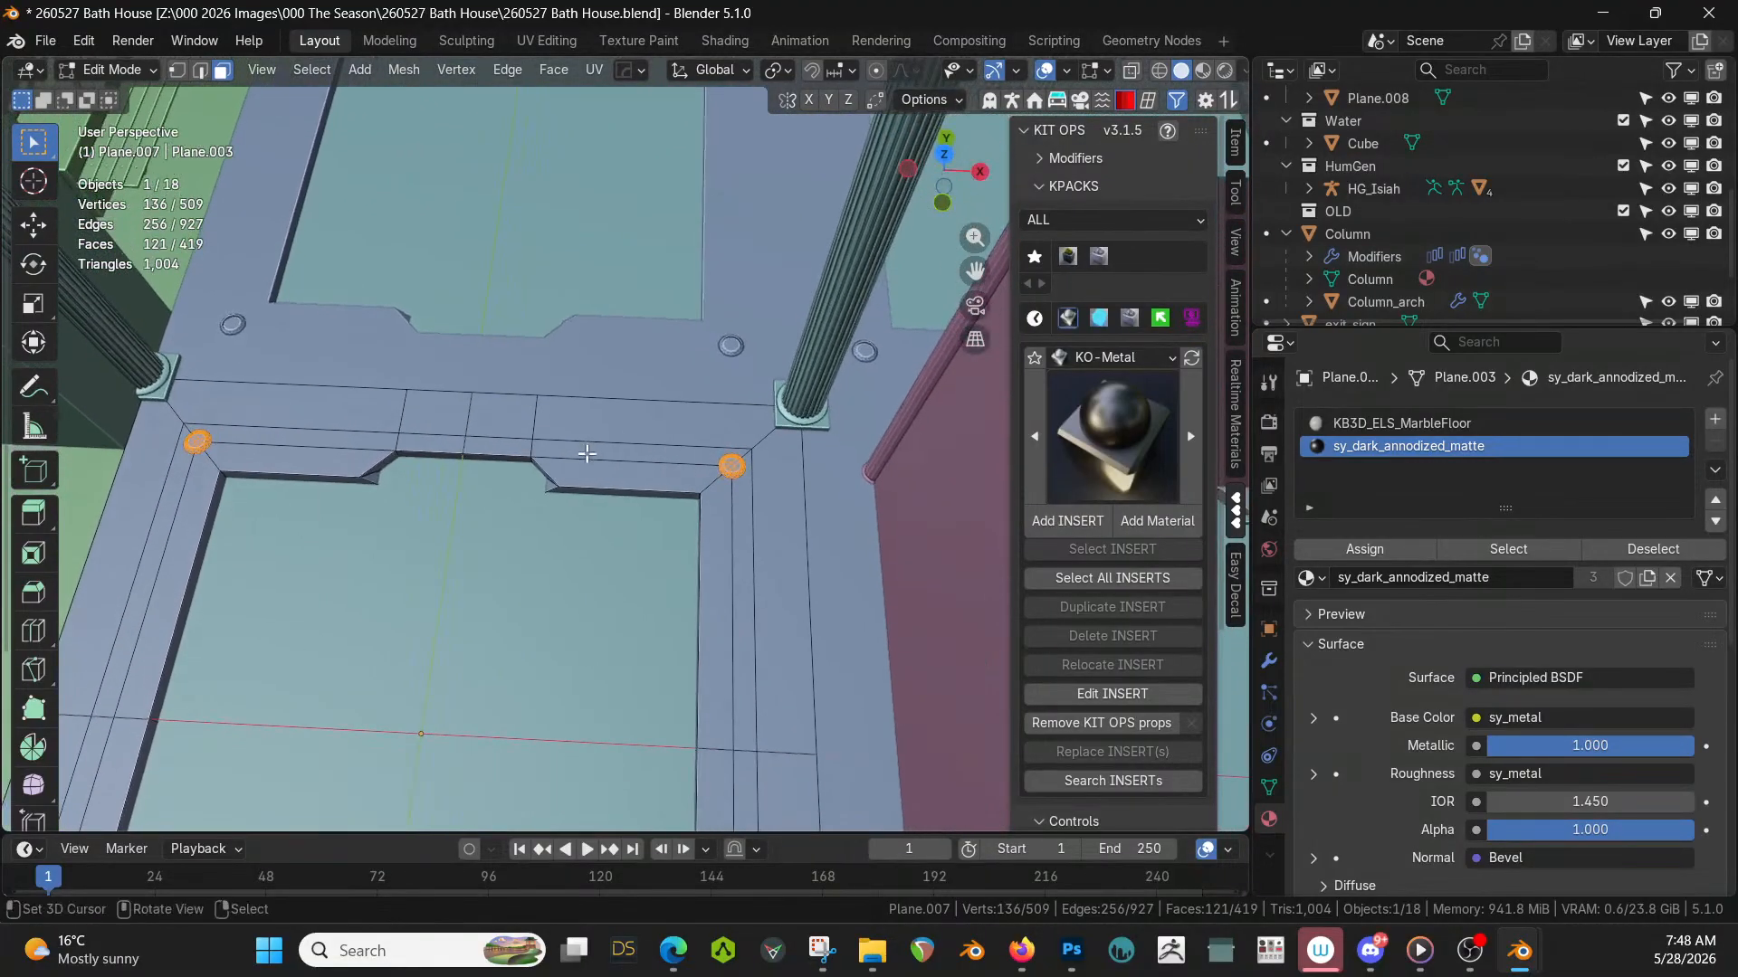
{"action": "scroll", "coordinate": [451, 465], "scroll_direction": "up", "scroll_amount": 3}
{"action": "middle_click_drag", "start_coordinate": [492, 477], "coordinate": [399, 516], "text": "shift"}
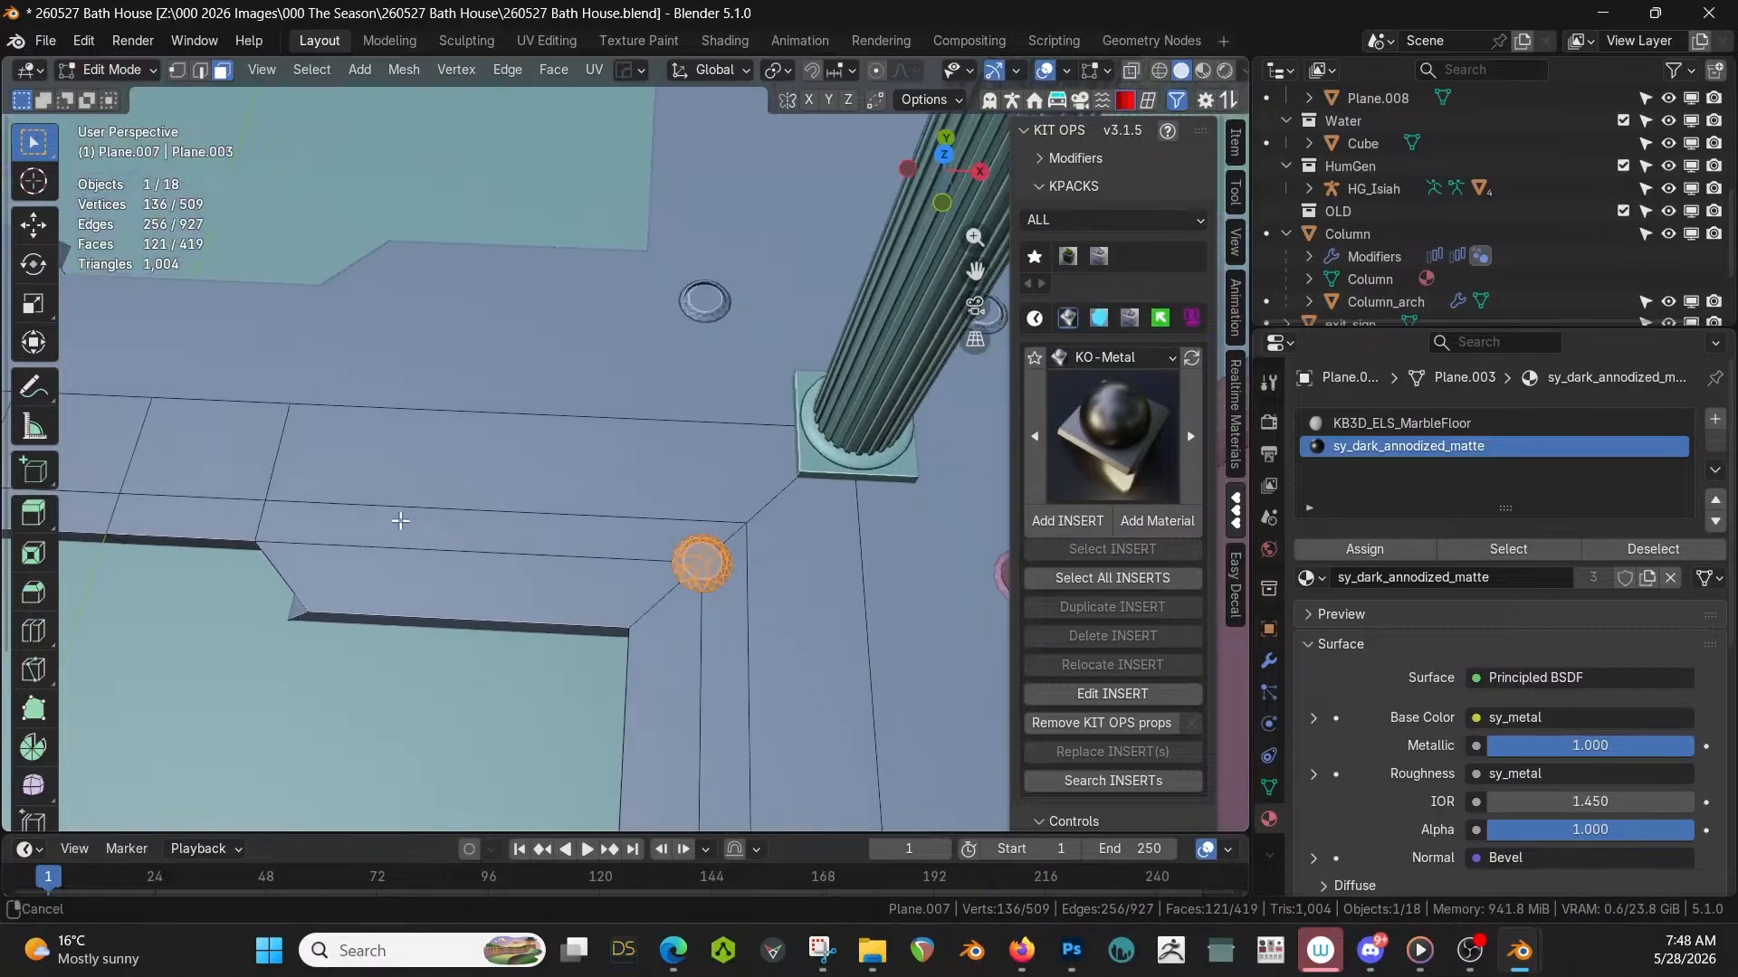
{"action": "scroll", "coordinate": [574, 545], "scroll_direction": "down", "scroll_amount": 1}
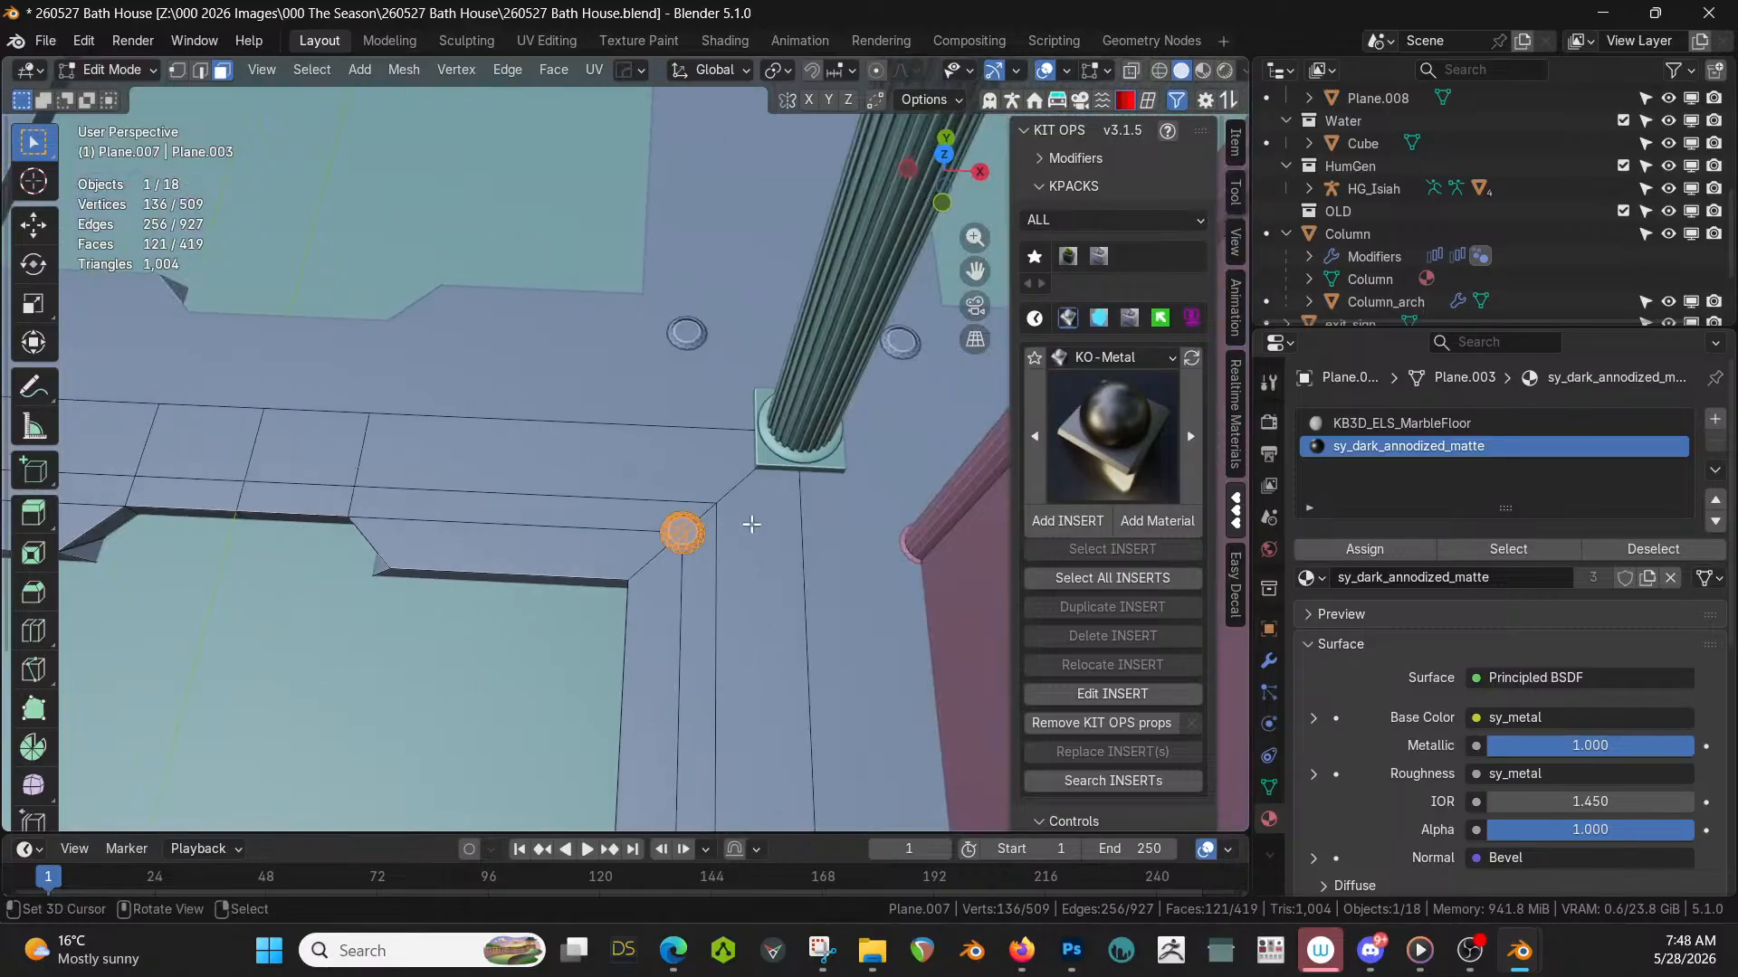
{"action": "middle_click_drag", "start_coordinate": [751, 524], "coordinate": [866, 549], "text": "shift"}
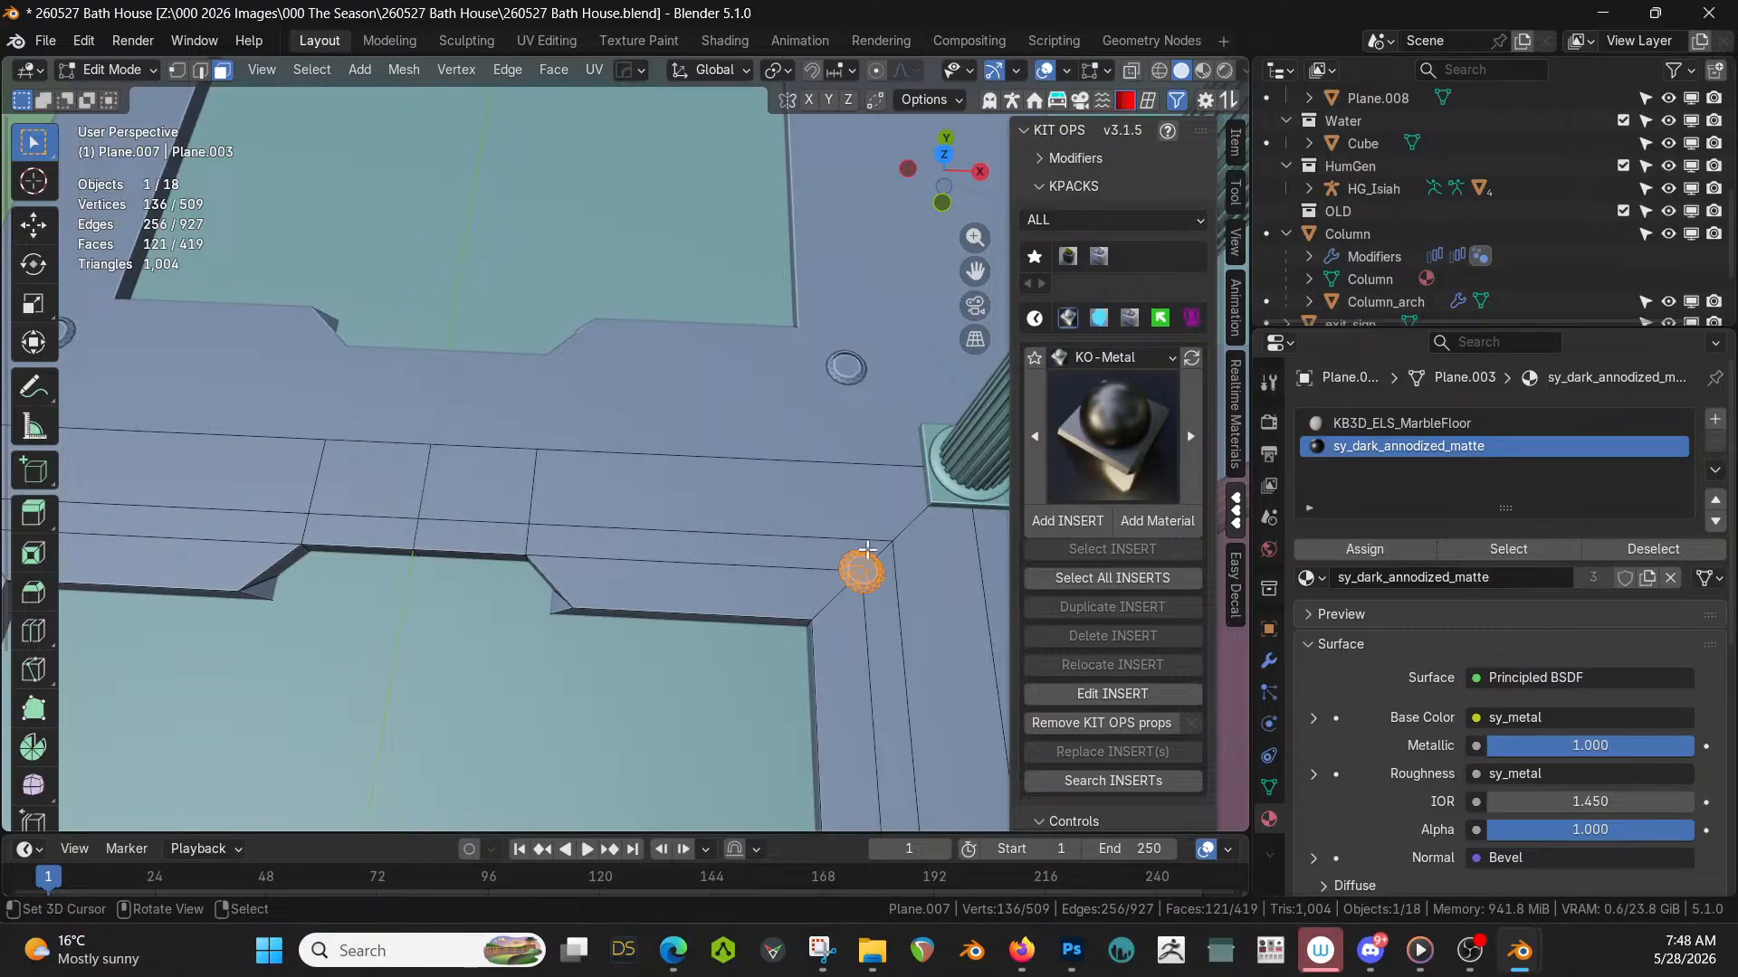
{"action": "key", "text": "k"}
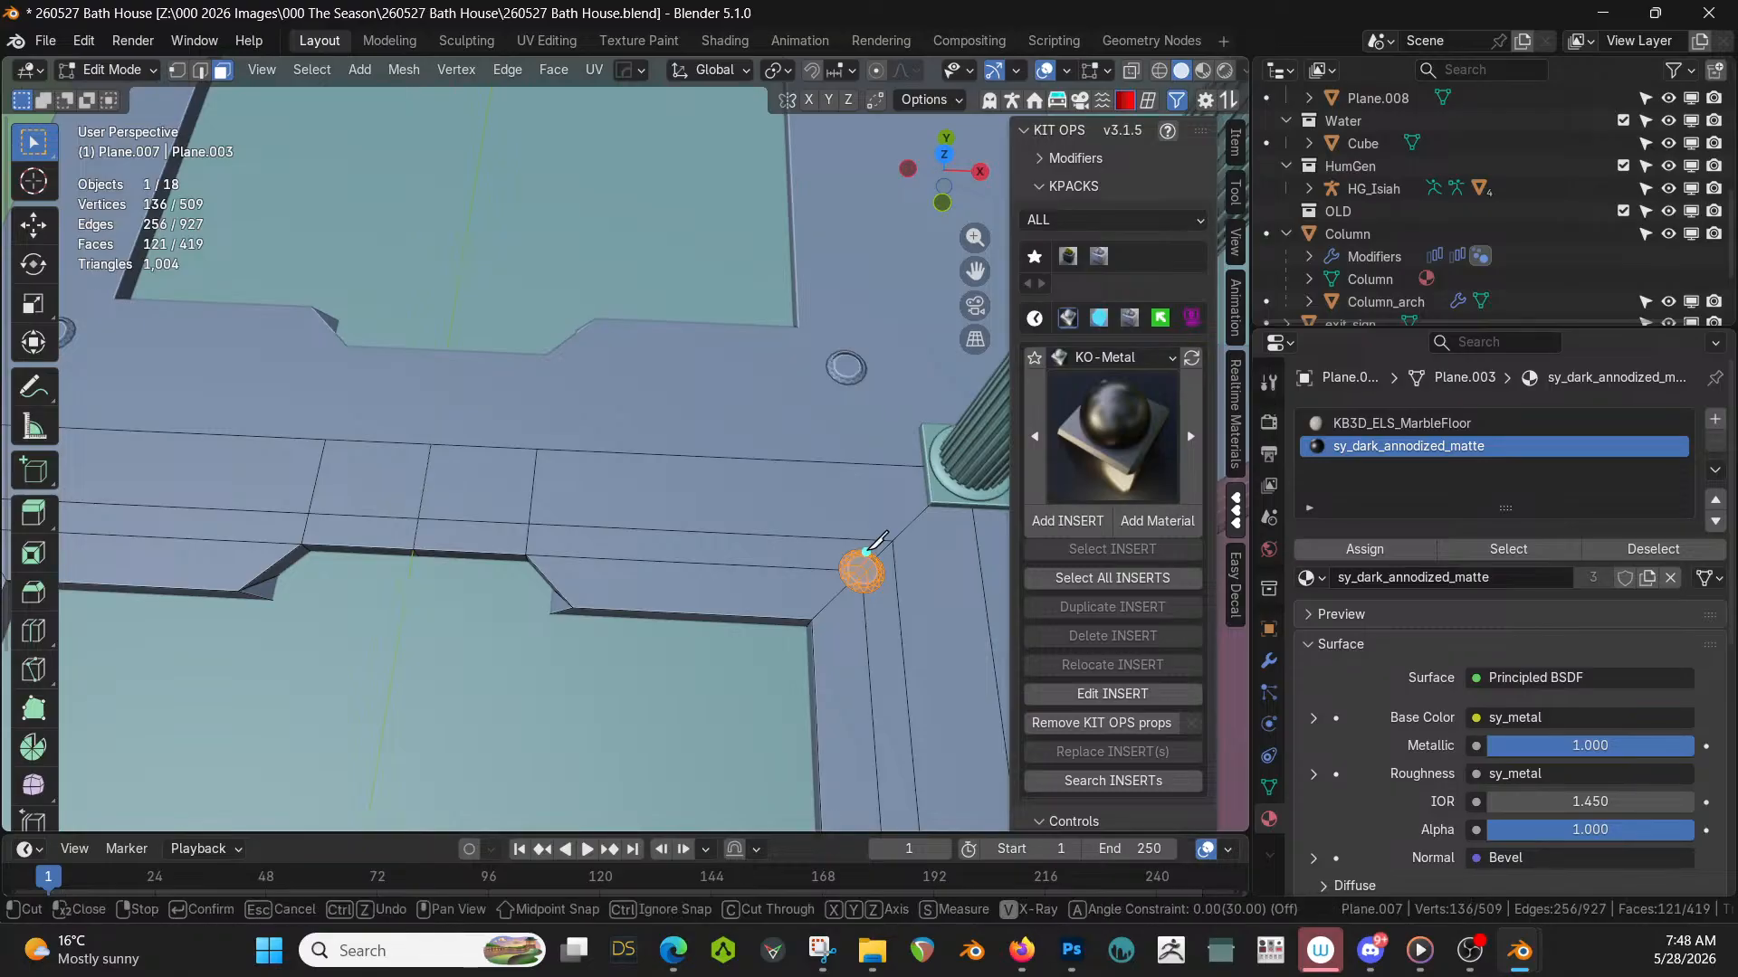
{"action": "left_click", "coordinate": [937, 497]}
{"action": "key", "text": "x"}
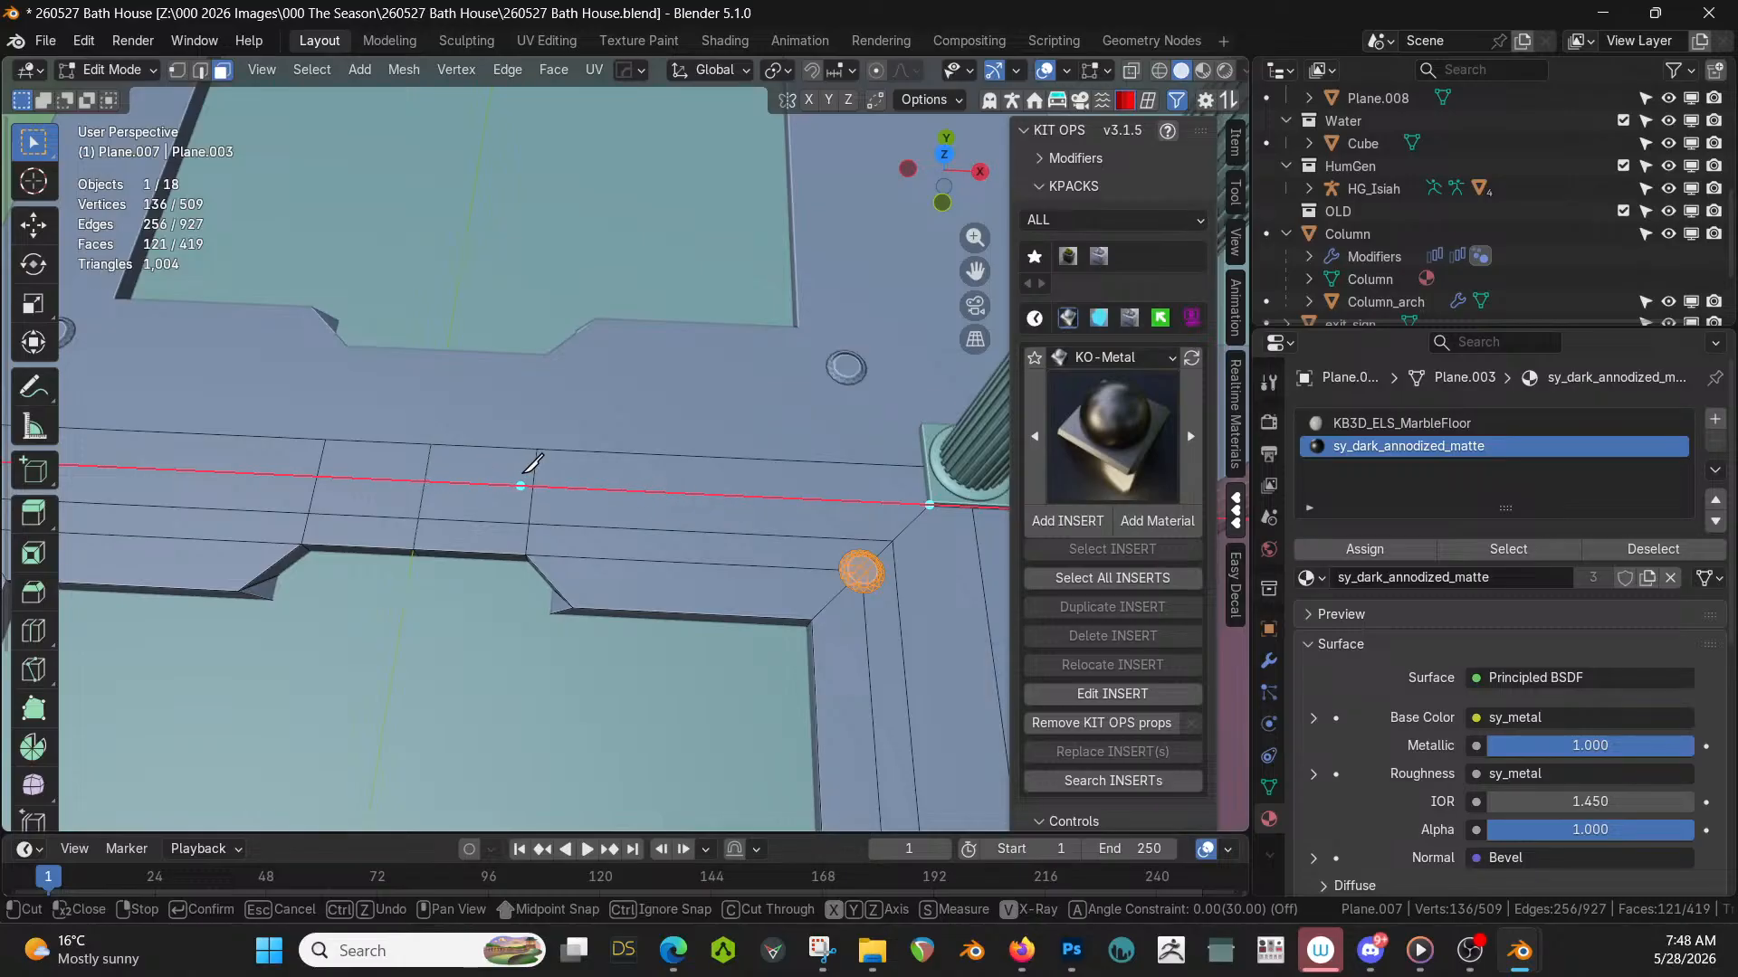
{"action": "middle_click_drag", "start_coordinate": [523, 473], "coordinate": [896, 460], "text": "shift"}
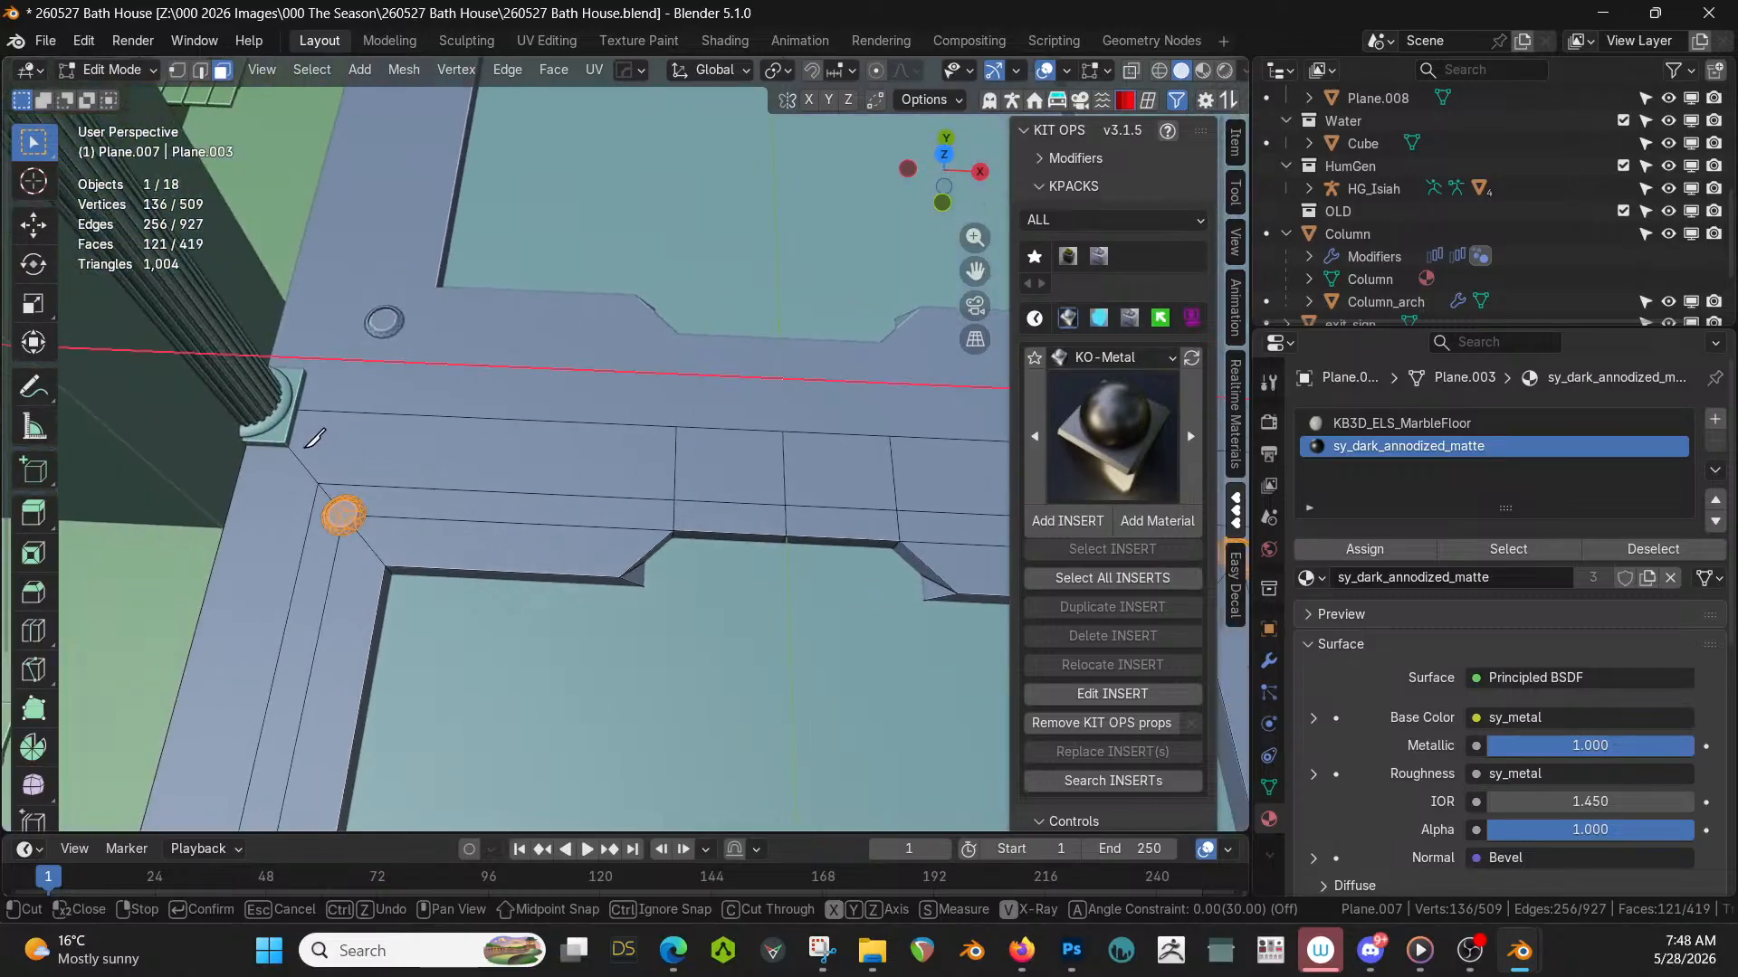
{"action": "scroll", "coordinate": [308, 446], "scroll_direction": "down", "scroll_amount": 3}
{"action": "middle_click_drag", "start_coordinate": [367, 424], "coordinate": [470, 485]}
{"action": "key", "text": "Escape"}
{"action": "scroll", "coordinate": [323, 457], "scroll_direction": "up", "scroll_amount": 2}
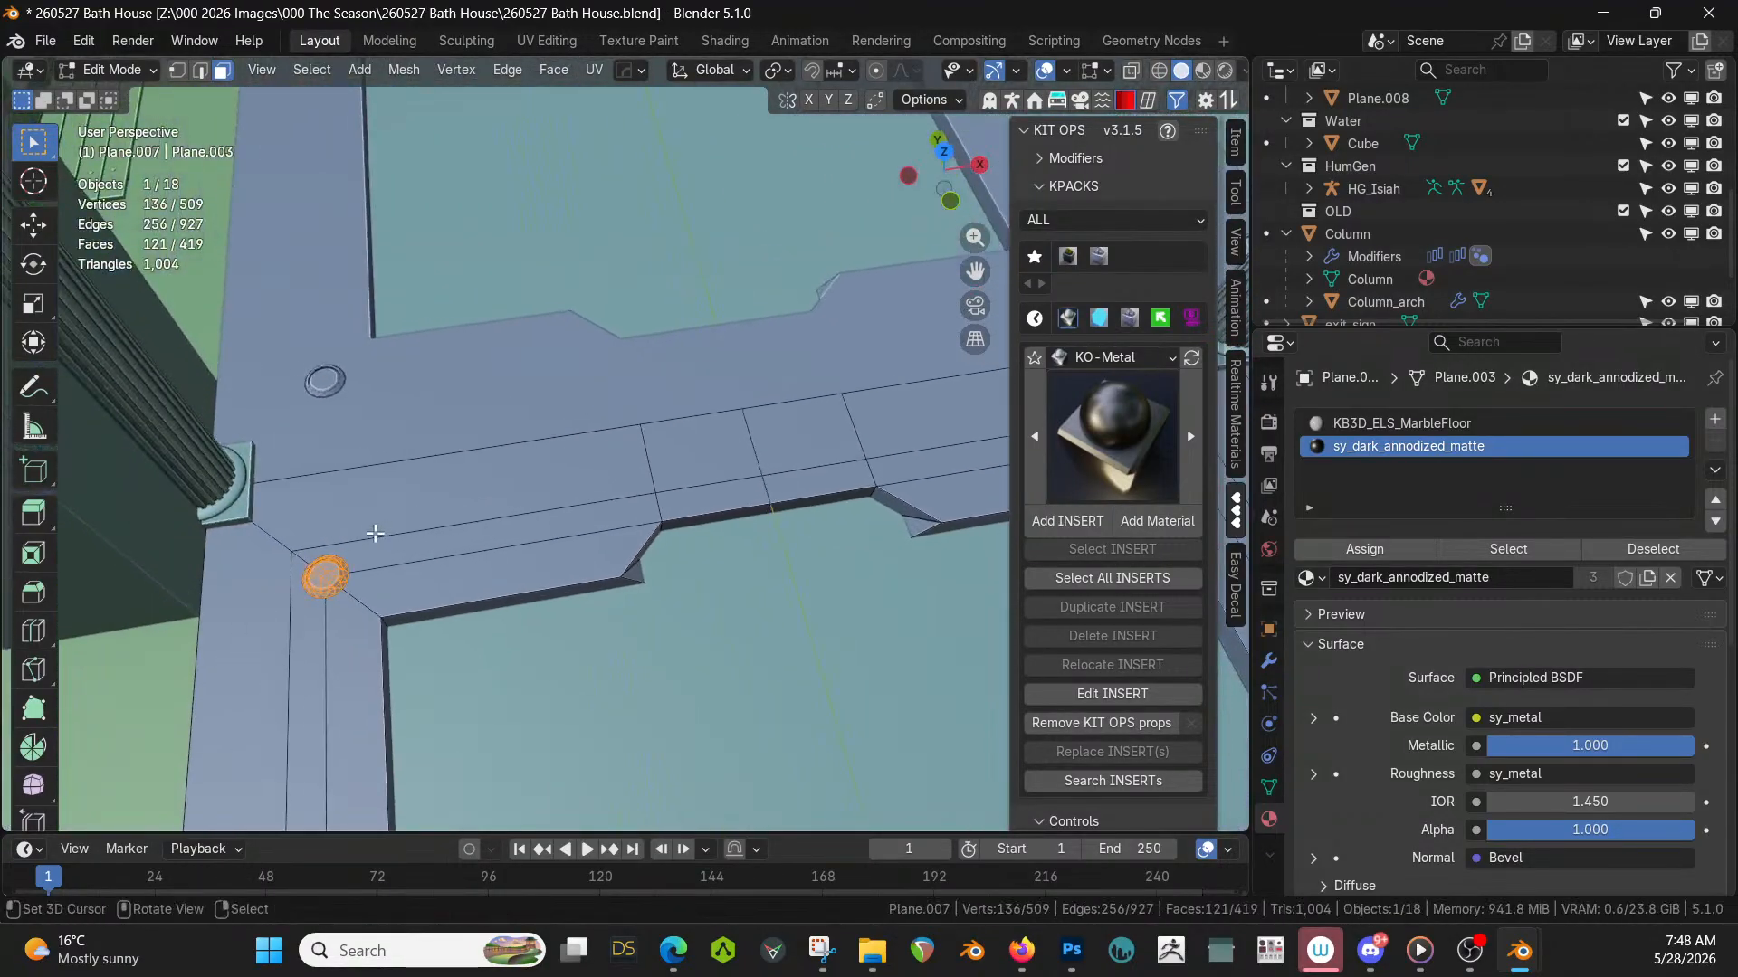
{"action": "key", "text": "k"}
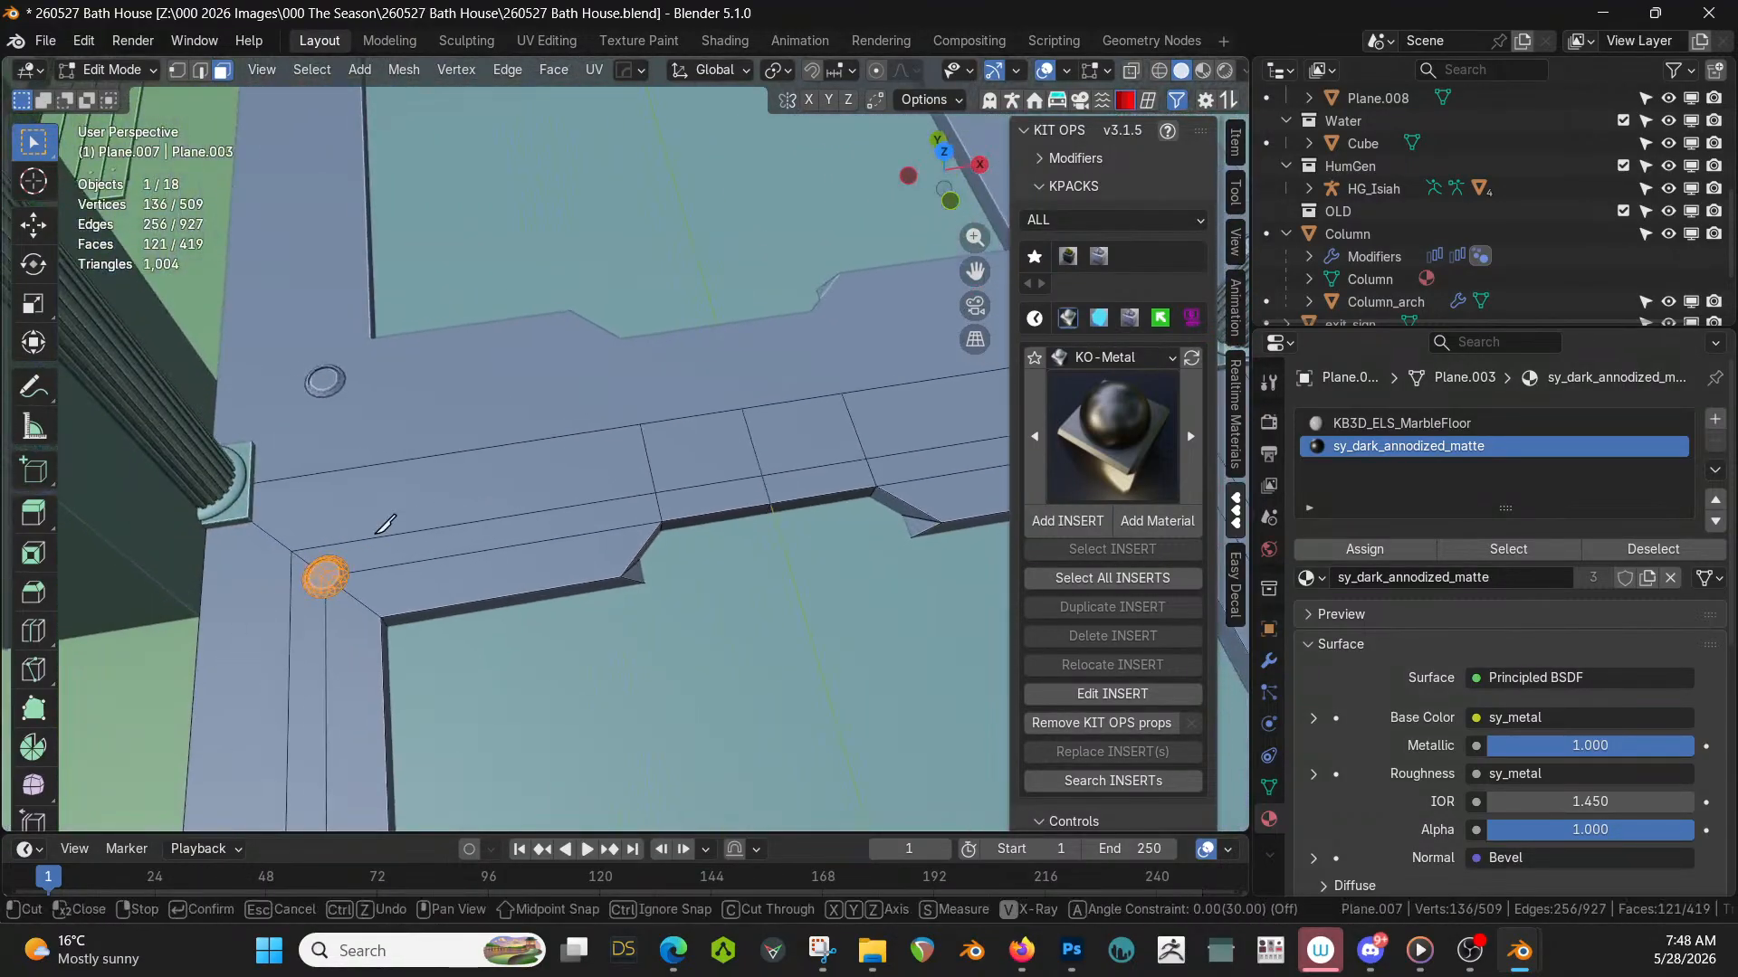
{"action": "left_click", "coordinate": [256, 522]}
{"action": "key", "text": "x"}
{"action": "scroll", "coordinate": [701, 500], "scroll_direction": "down", "scroll_amount": 3}
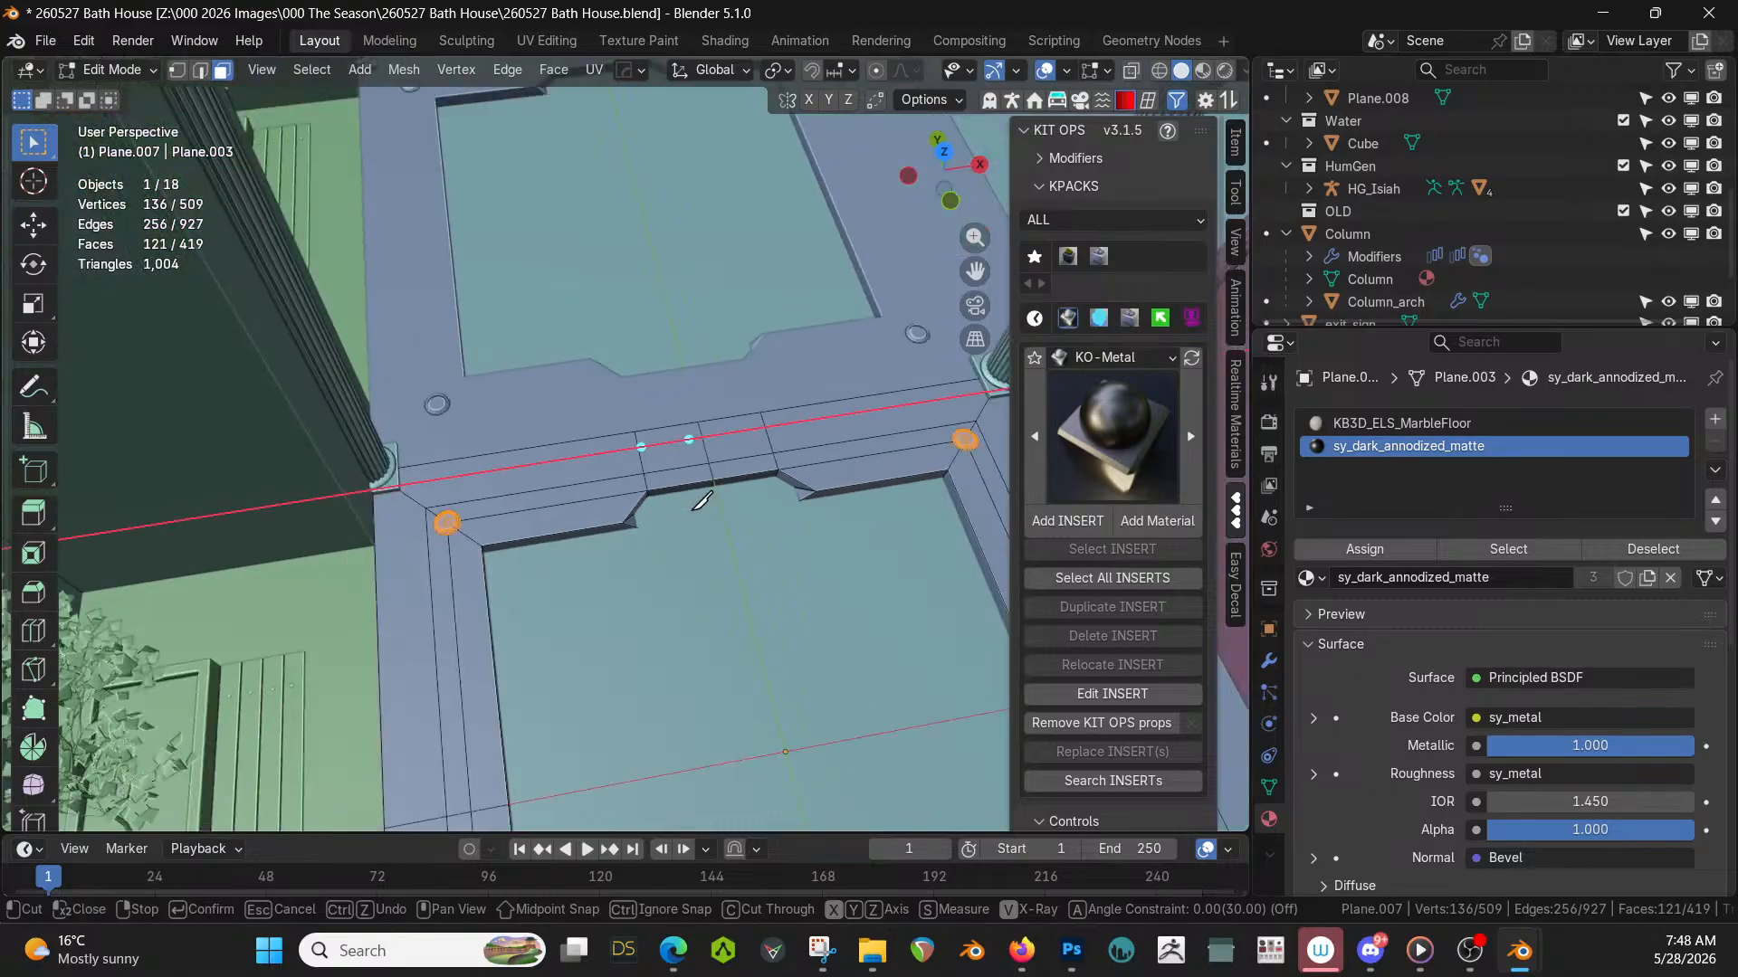
{"action": "key", "text": "Escape"}
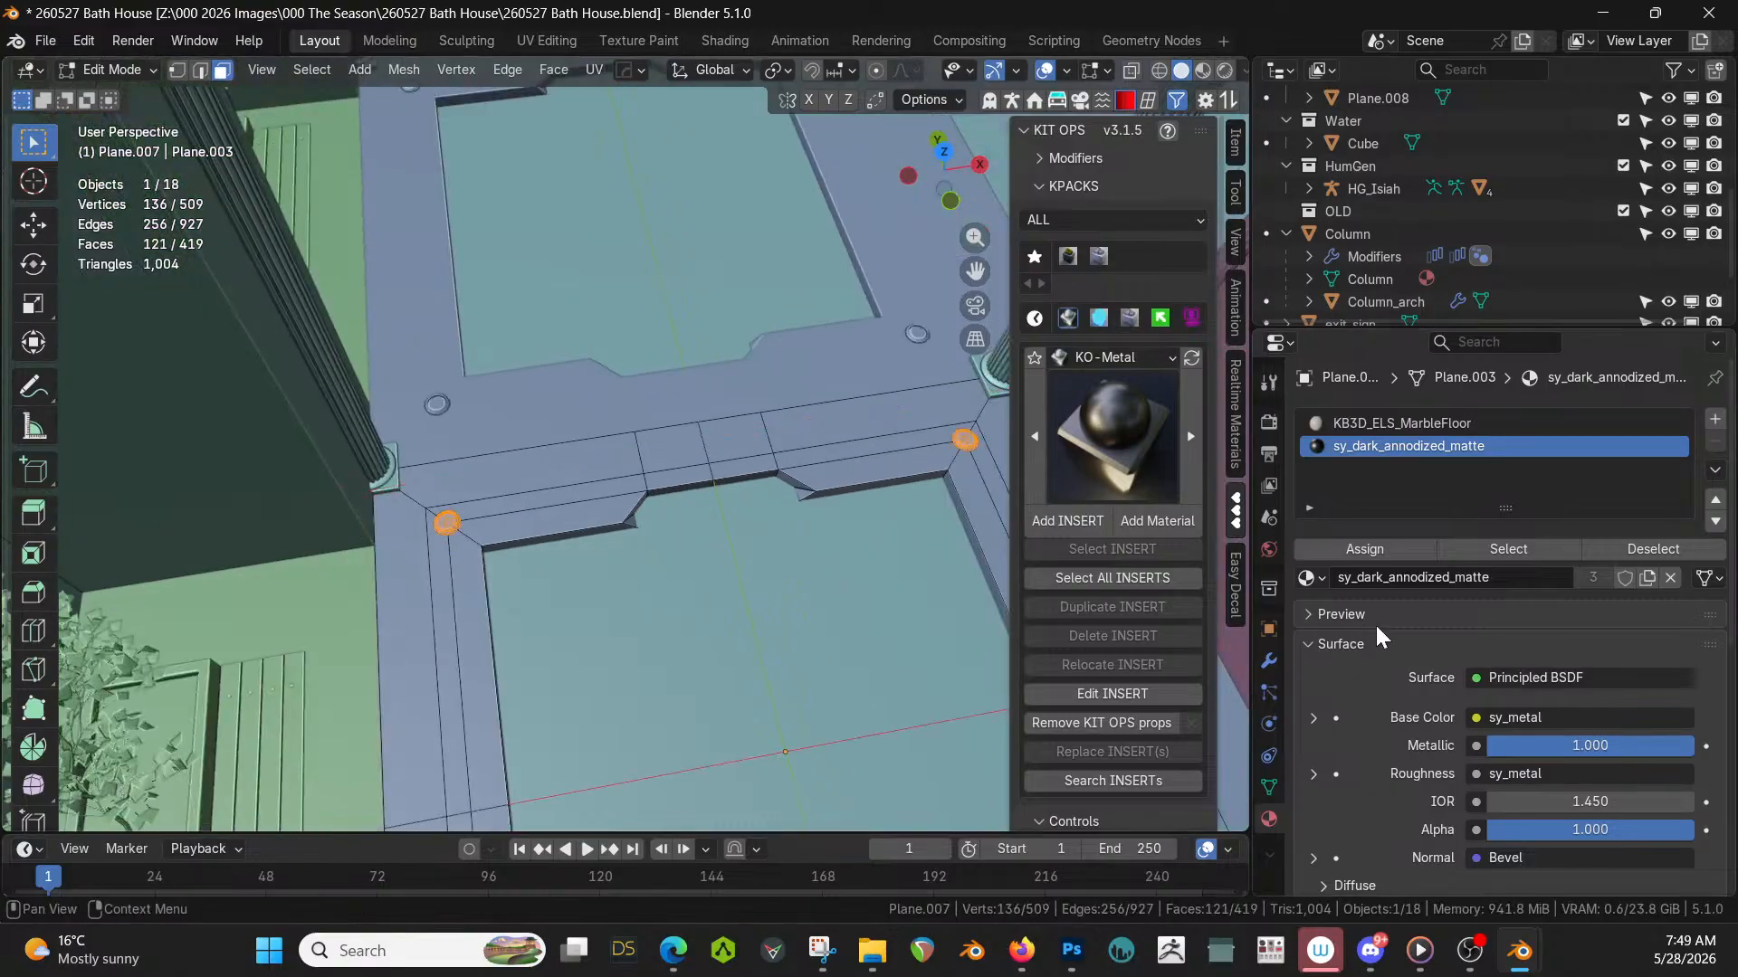
Turn off the viewport display of Array_X and Array_Y on the floor, apply the Hops_Mirror modifier and return to Edit Mode.
{"action": "left_click", "coordinate": [1268, 661]}
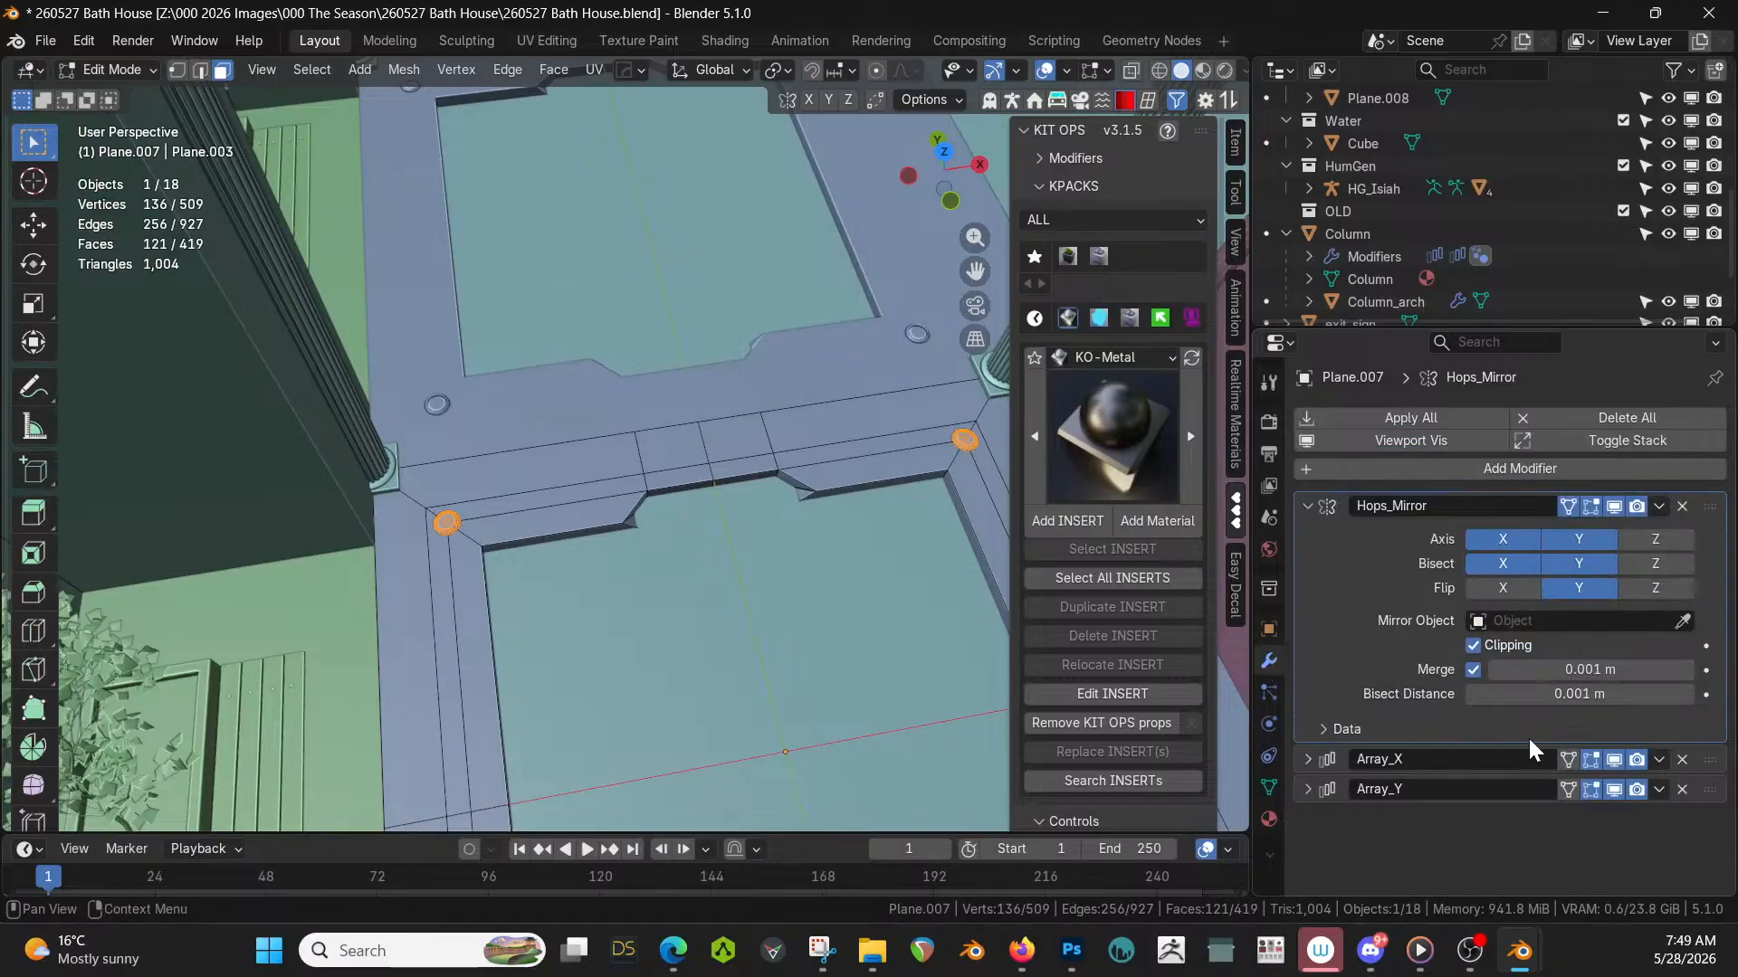
{"action": "left_click", "coordinate": [1612, 760]}
{"action": "left_click", "coordinate": [1615, 789]}
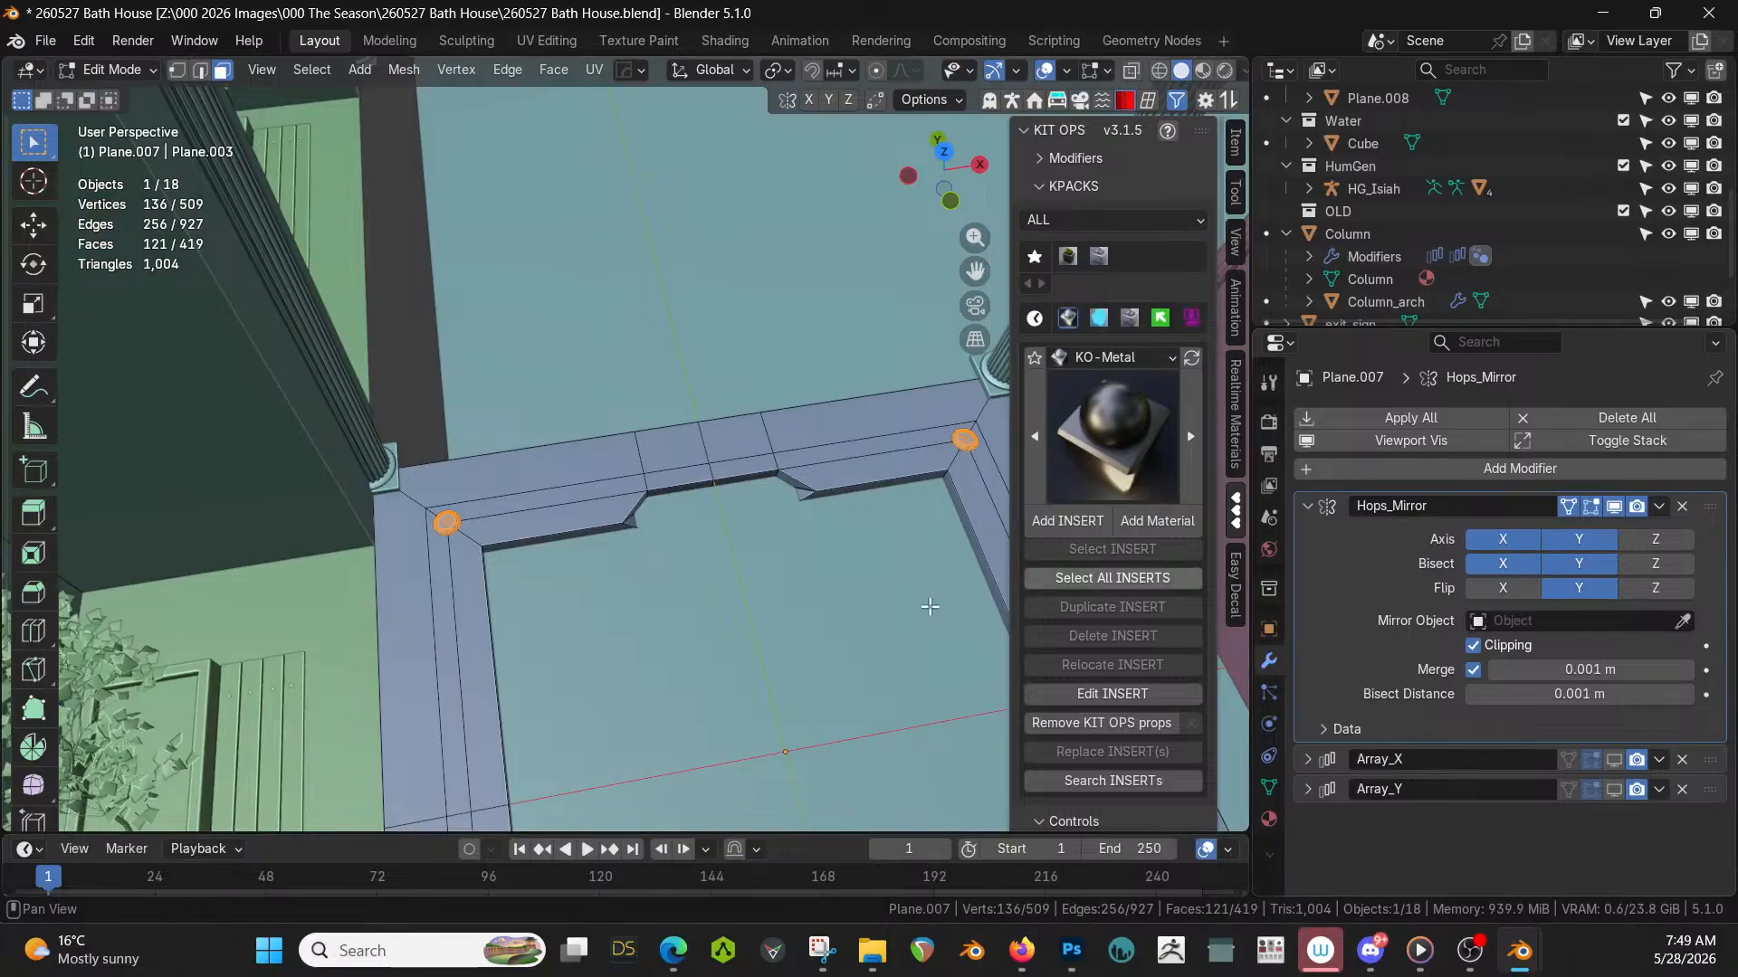
{"action": "key", "text": "Tab"}
{"action": "key", "text": "ctrl+a"}
{"action": "key", "text": "Tab"}
{"action": "scroll", "coordinate": [602, 524], "scroll_direction": "up", "scroll_amount": 3}
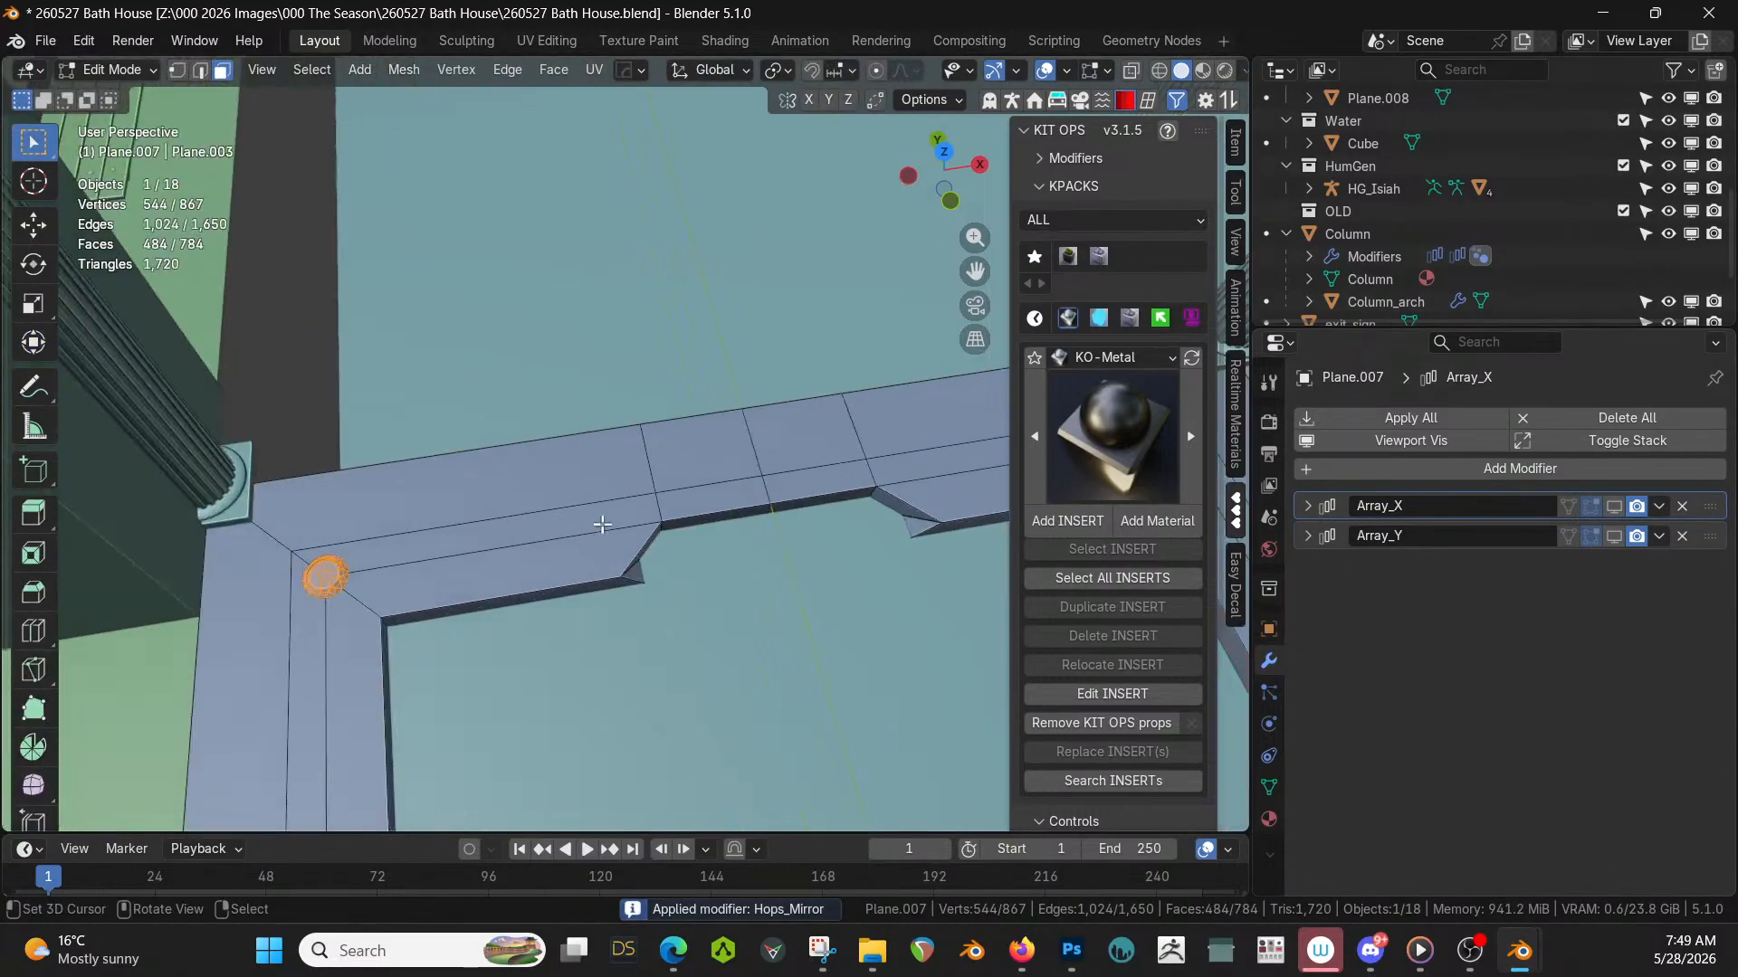
Knife-cut a lengthwise edge along the X axis through the tile's border strip, from one corner seam to the other beside the columns.
{"action": "scroll", "coordinate": [601, 527], "scroll_direction": "down", "scroll_amount": 5}
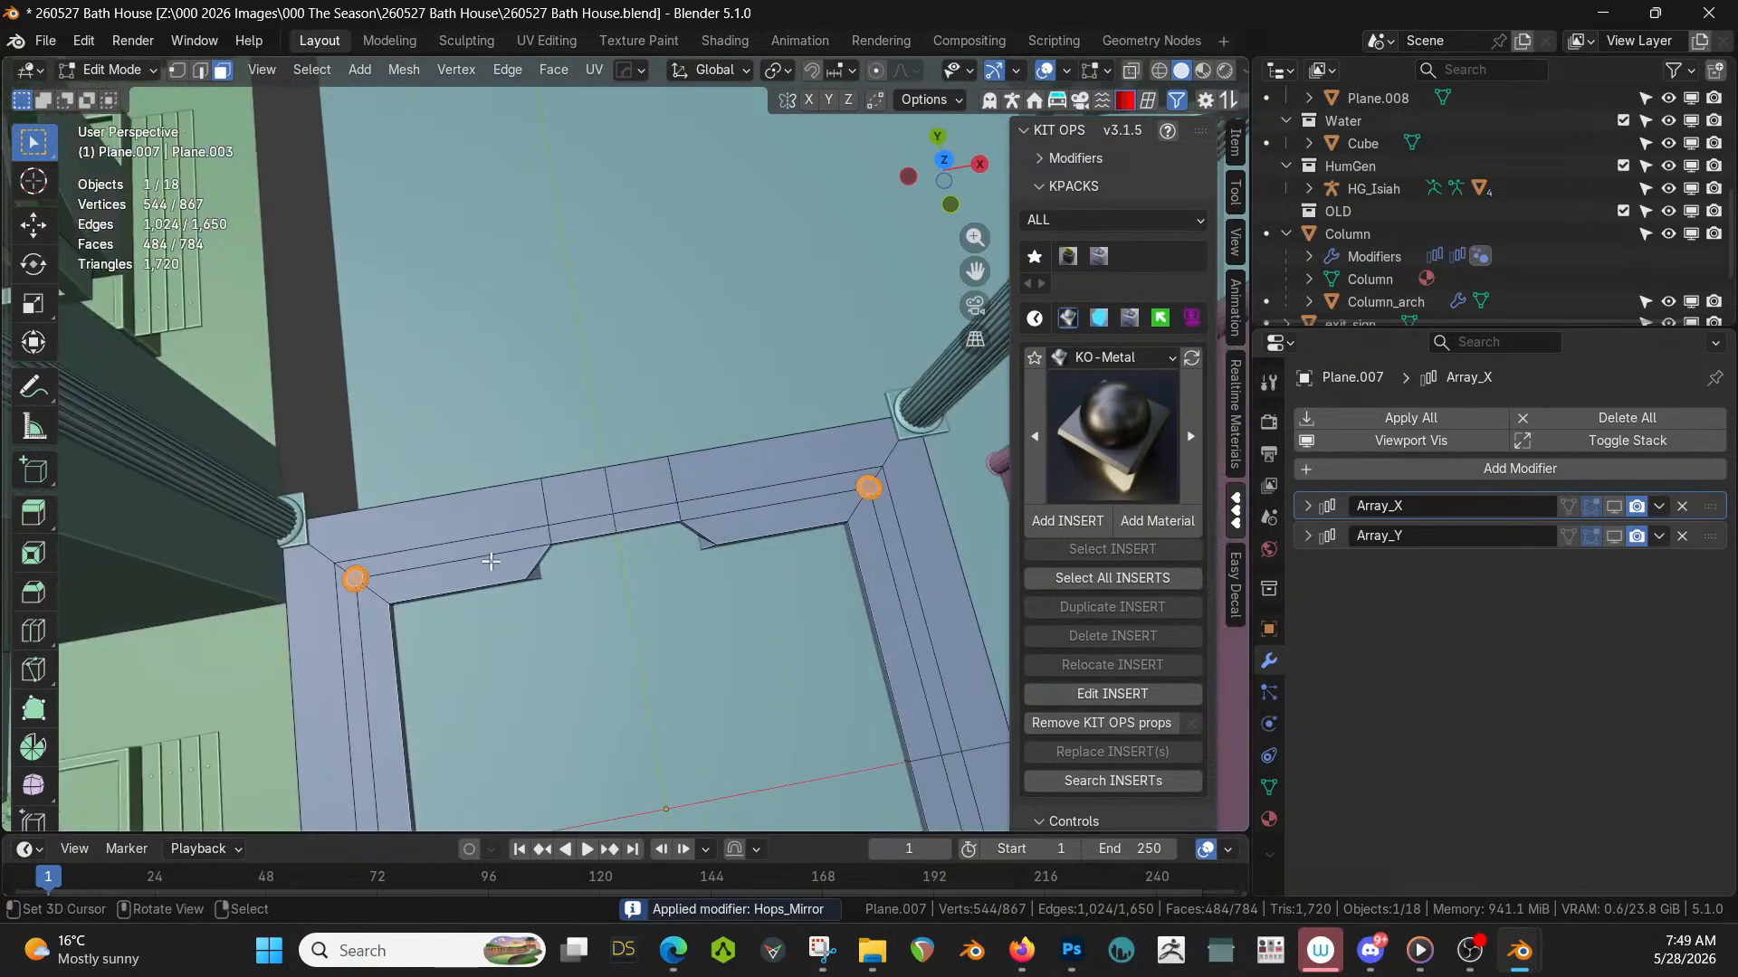
{"action": "key", "text": "k"}
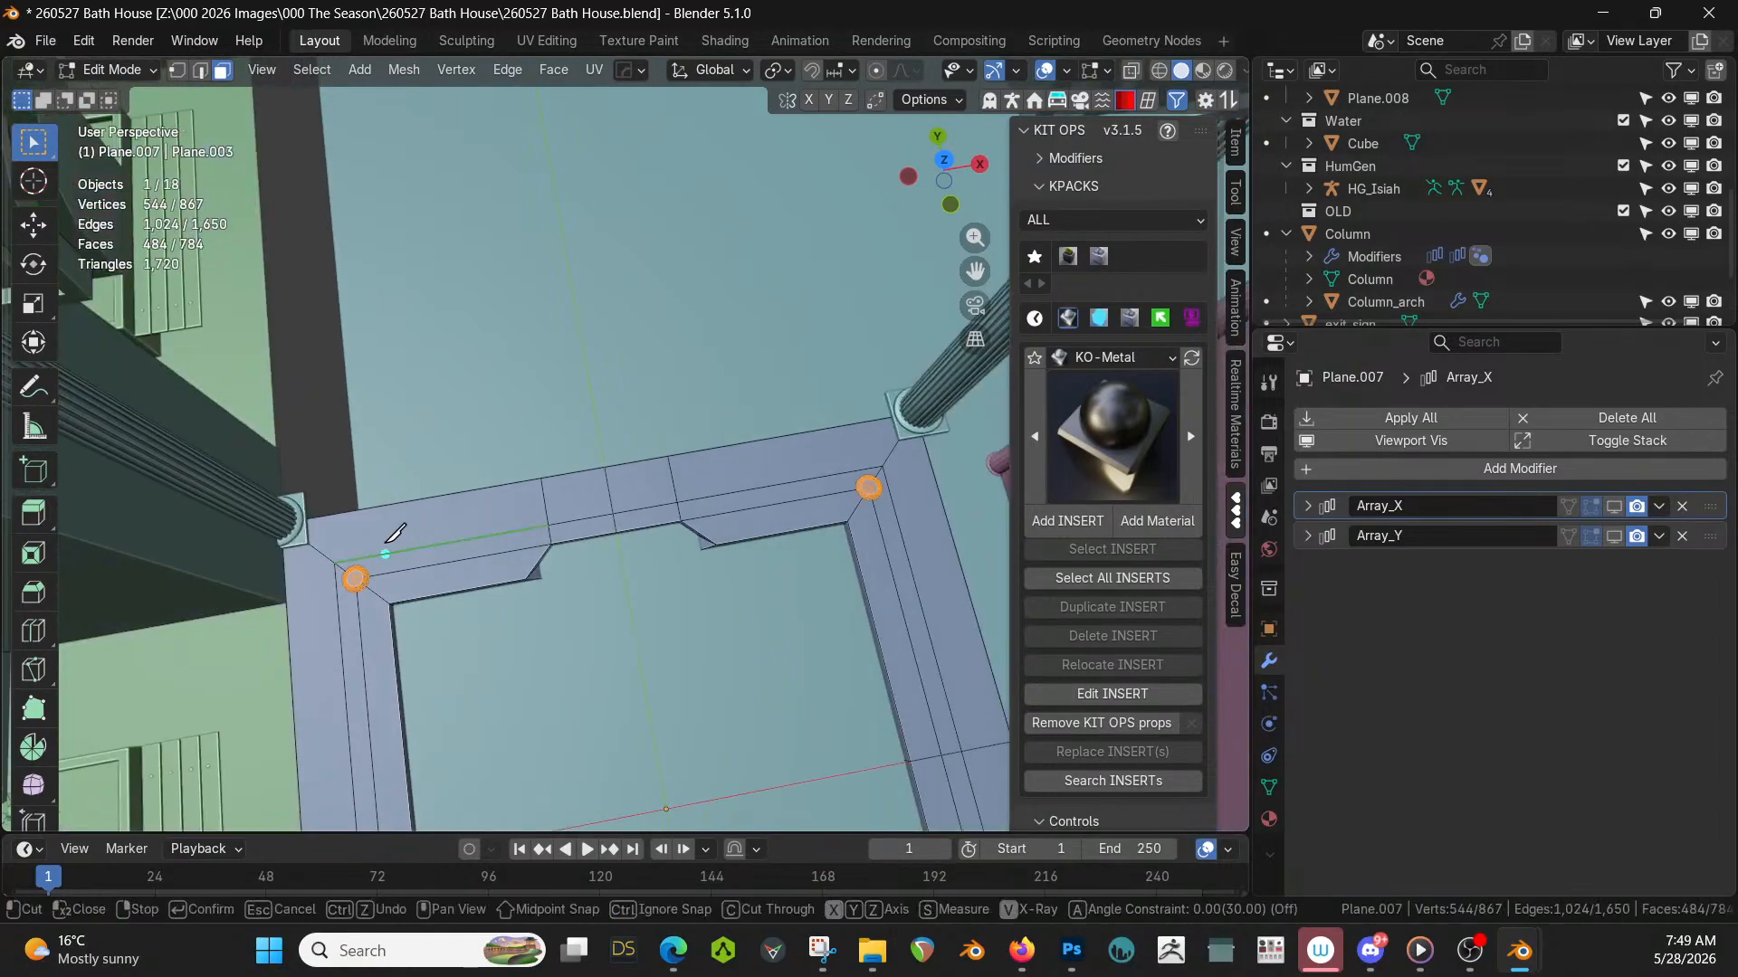
{"action": "left_click", "coordinate": [316, 535]}
{"action": "key", "text": "x"}
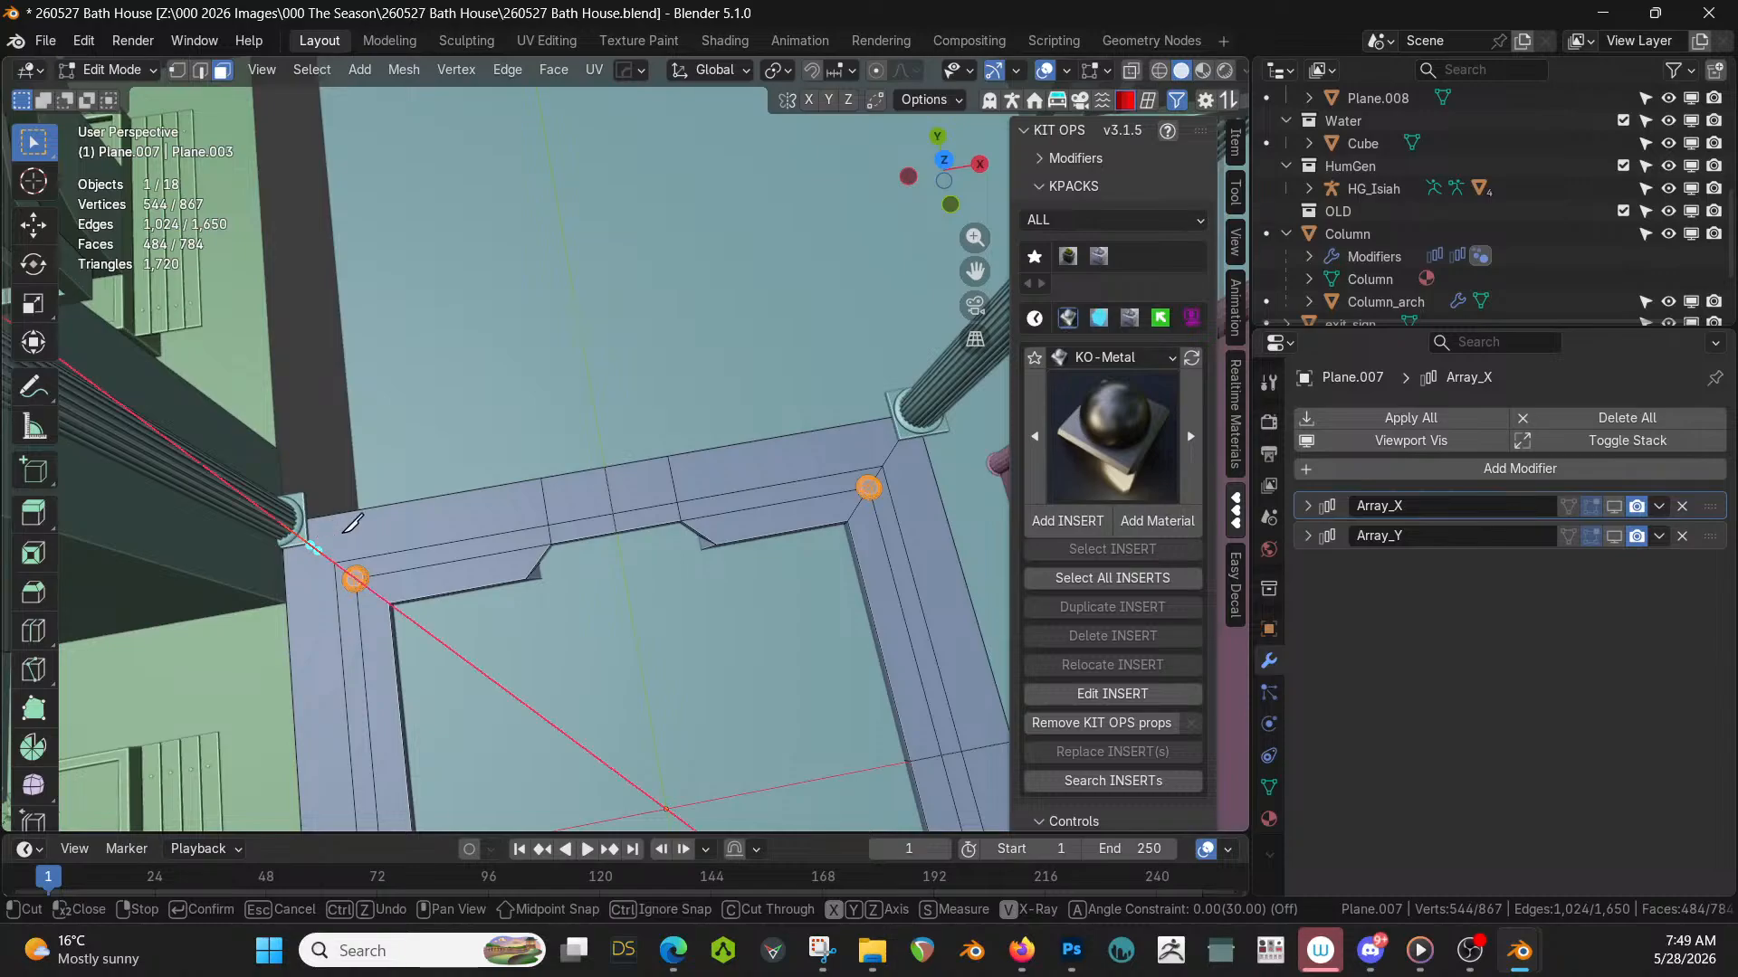
{"action": "left_click", "coordinate": [897, 441]}
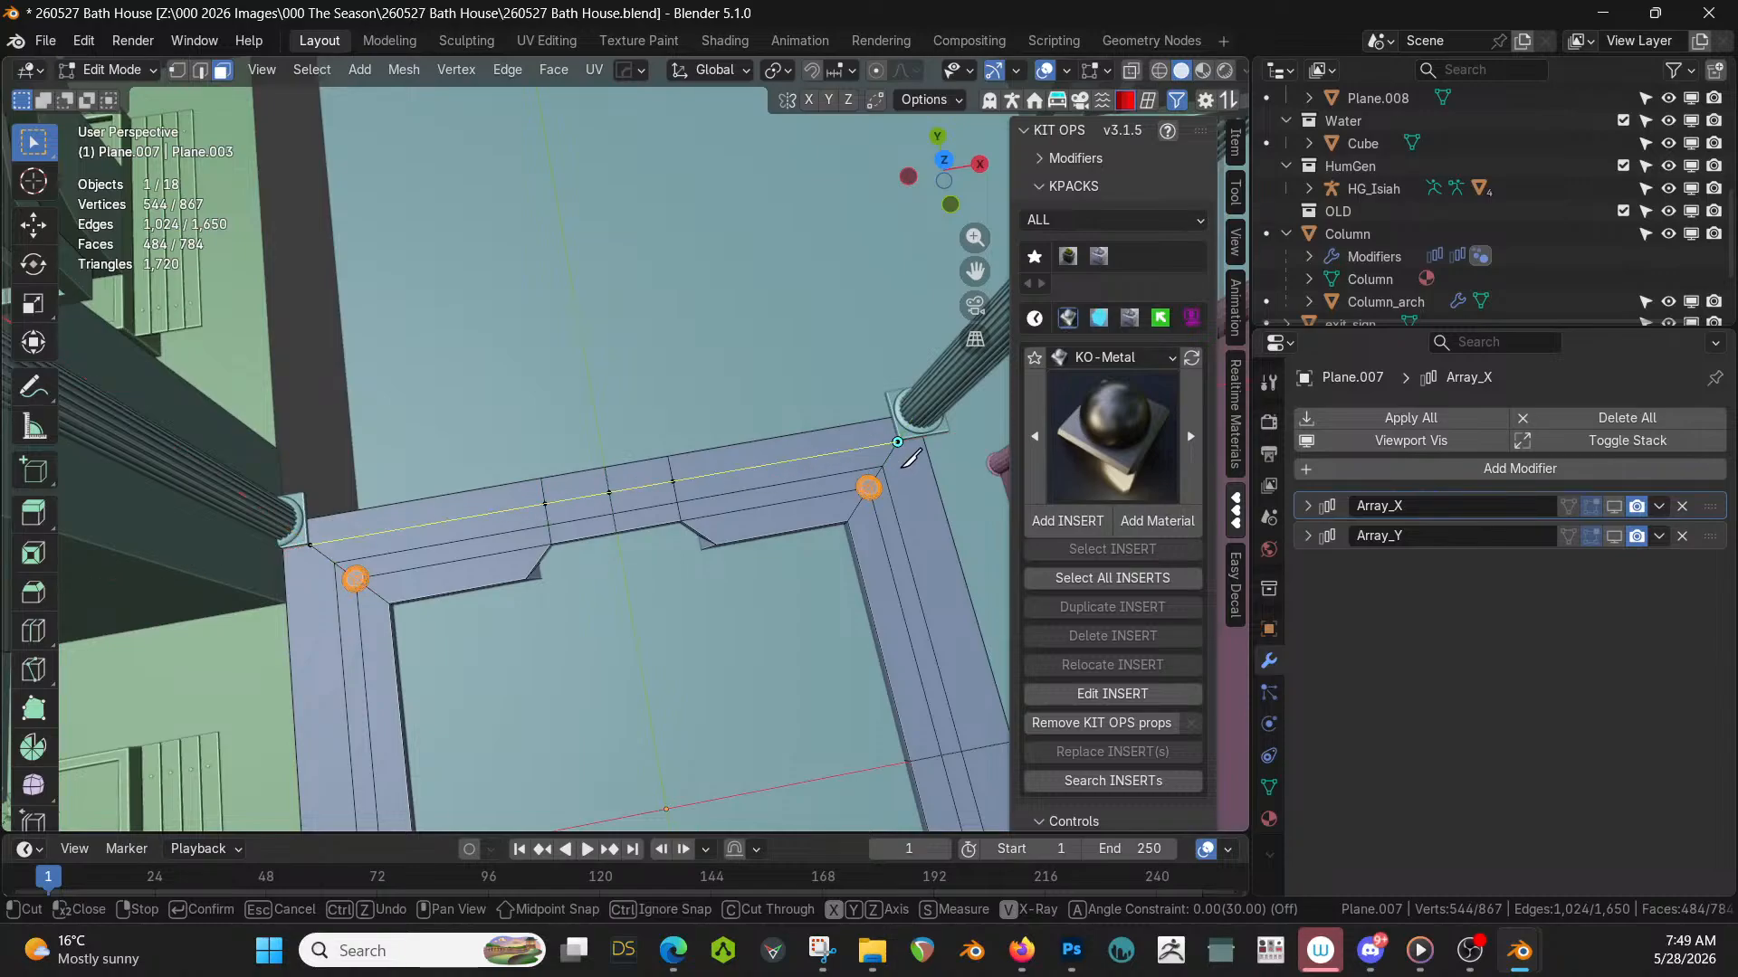
{"action": "key", "text": "Return"}
{"action": "middle_click_drag", "start_coordinate": [812, 598], "coordinate": [865, 373], "text": "shift"}
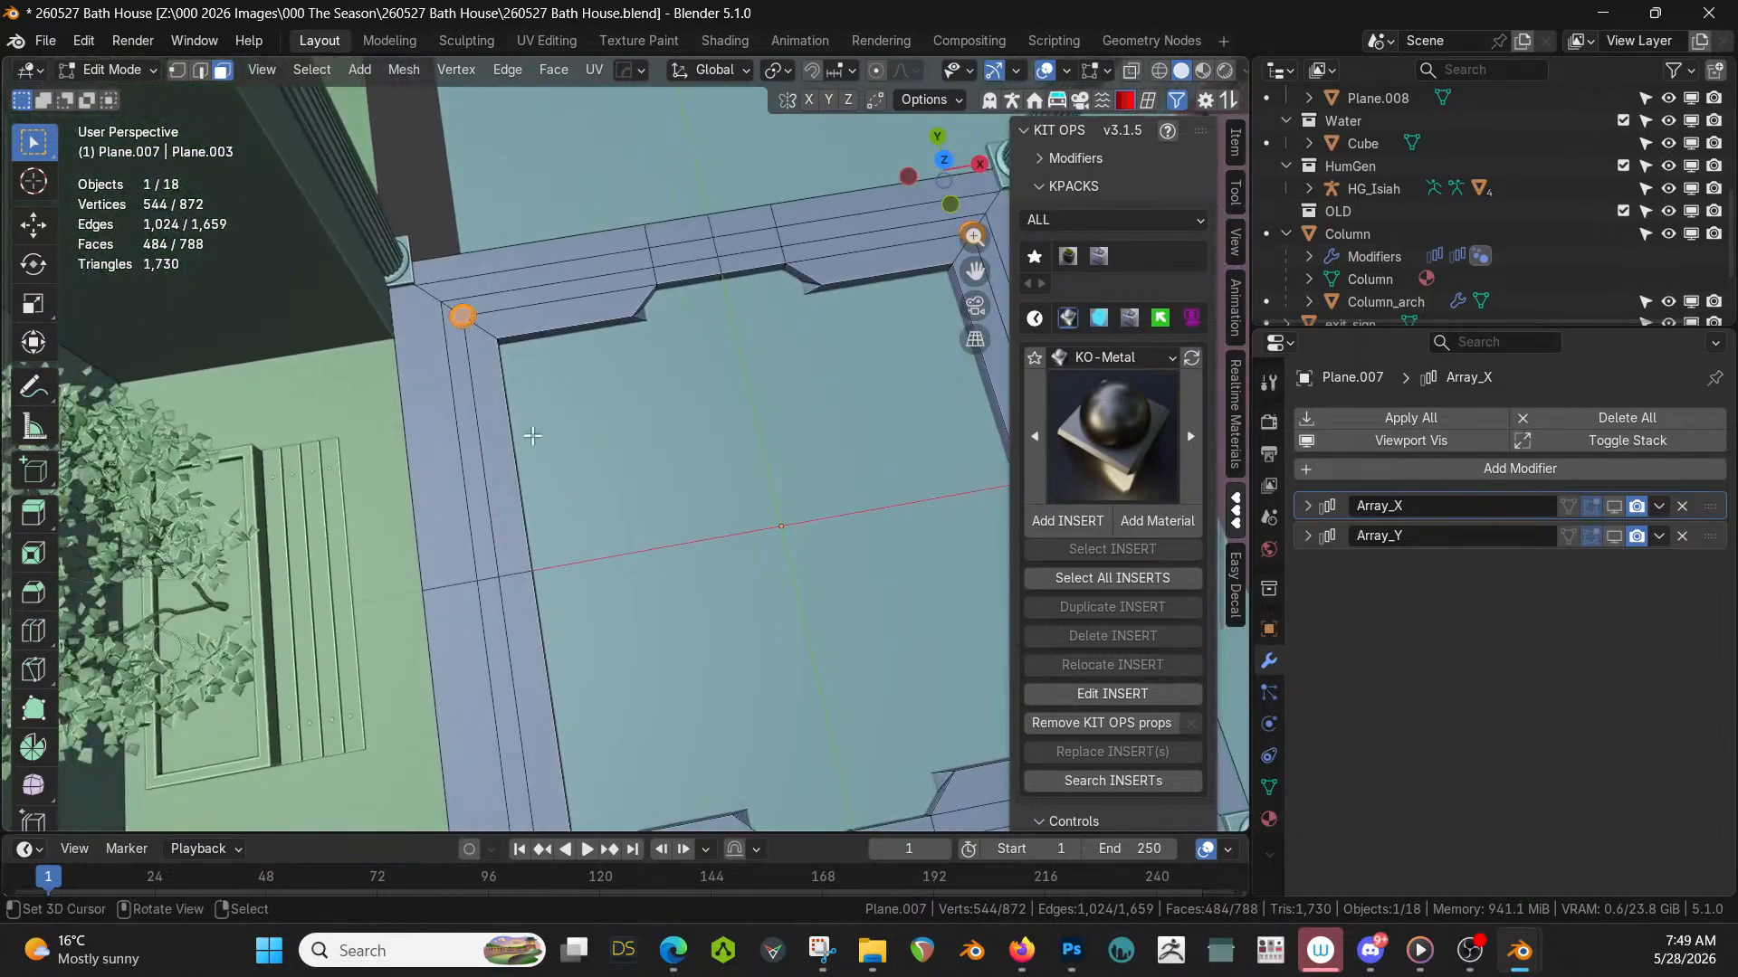
{"action": "middle_click_drag", "start_coordinate": [528, 434], "coordinate": [669, 372]}
{"action": "scroll", "coordinate": [621, 450], "scroll_direction": "up", "scroll_amount": 3}
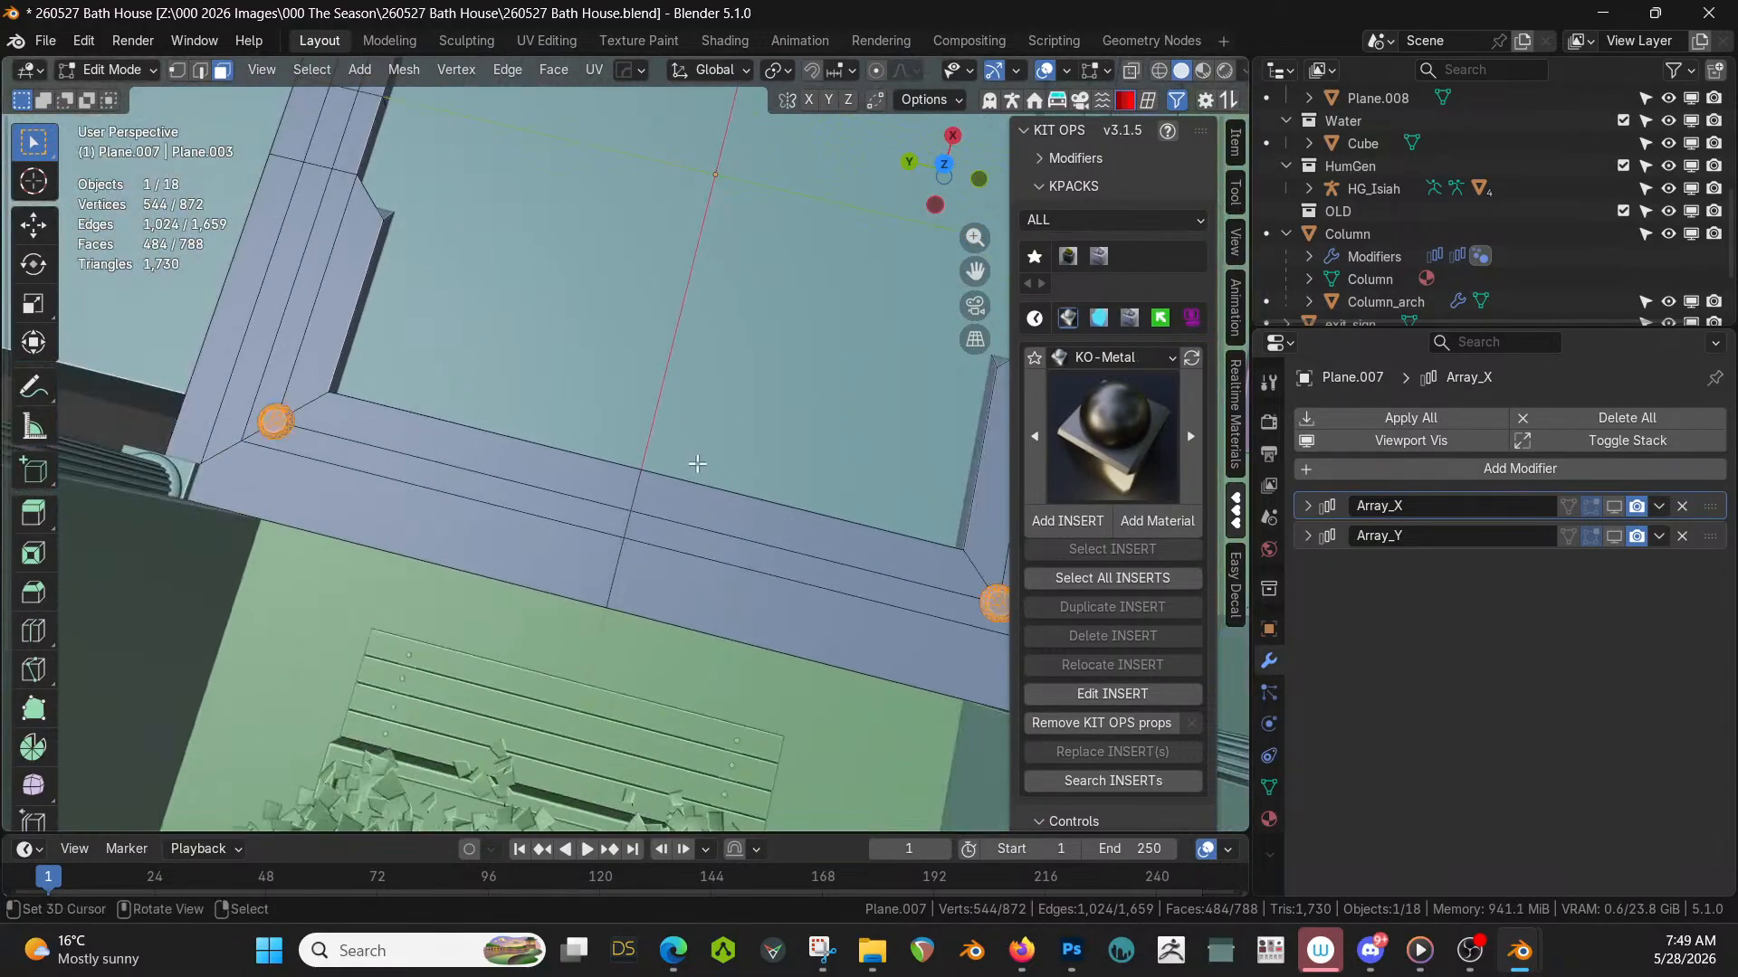
Knife-cut a straight line along the floor frame's outer border from one corner to the other.
{"action": "middle_click_drag", "start_coordinate": [696, 463], "coordinate": [664, 454]}
{"action": "key", "text": "k"}
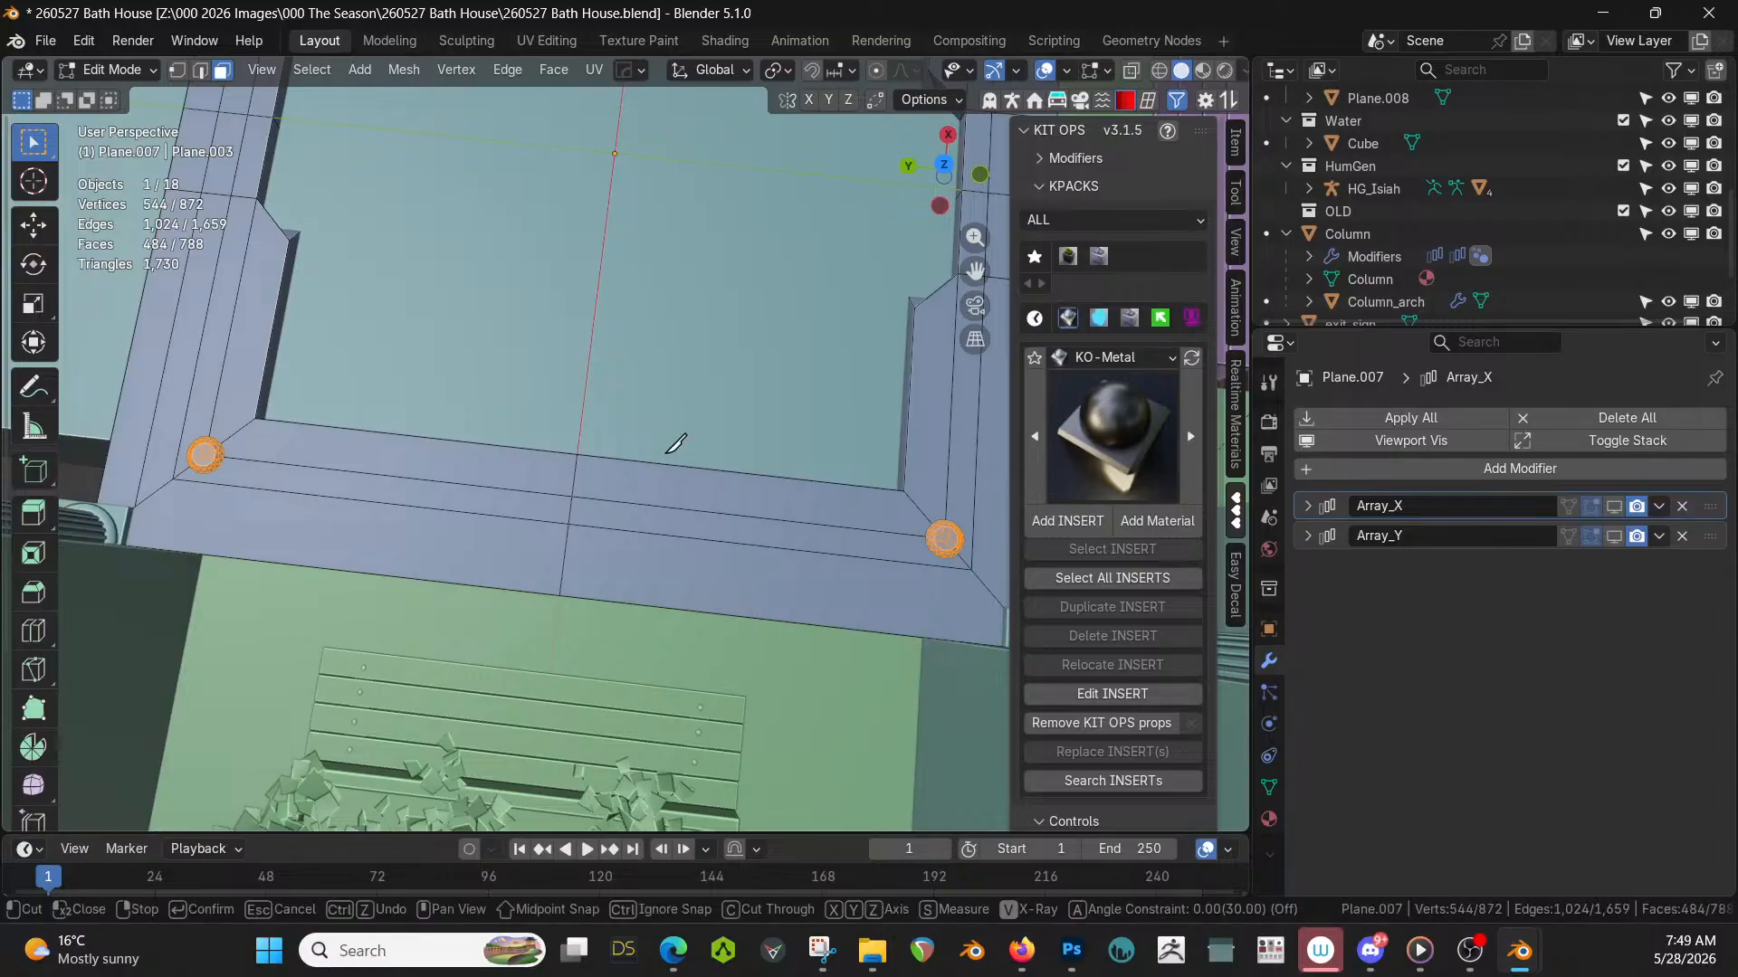
{"action": "left_click", "coordinate": [135, 507]}
{"action": "left_click", "coordinate": [1002, 606]}
{"action": "key", "text": "Return"}
{"action": "middle_click_drag", "start_coordinate": [1005, 602], "coordinate": [703, 638]}
{"action": "scroll", "coordinate": [637, 584], "scroll_direction": "down", "scroll_amount": 5}
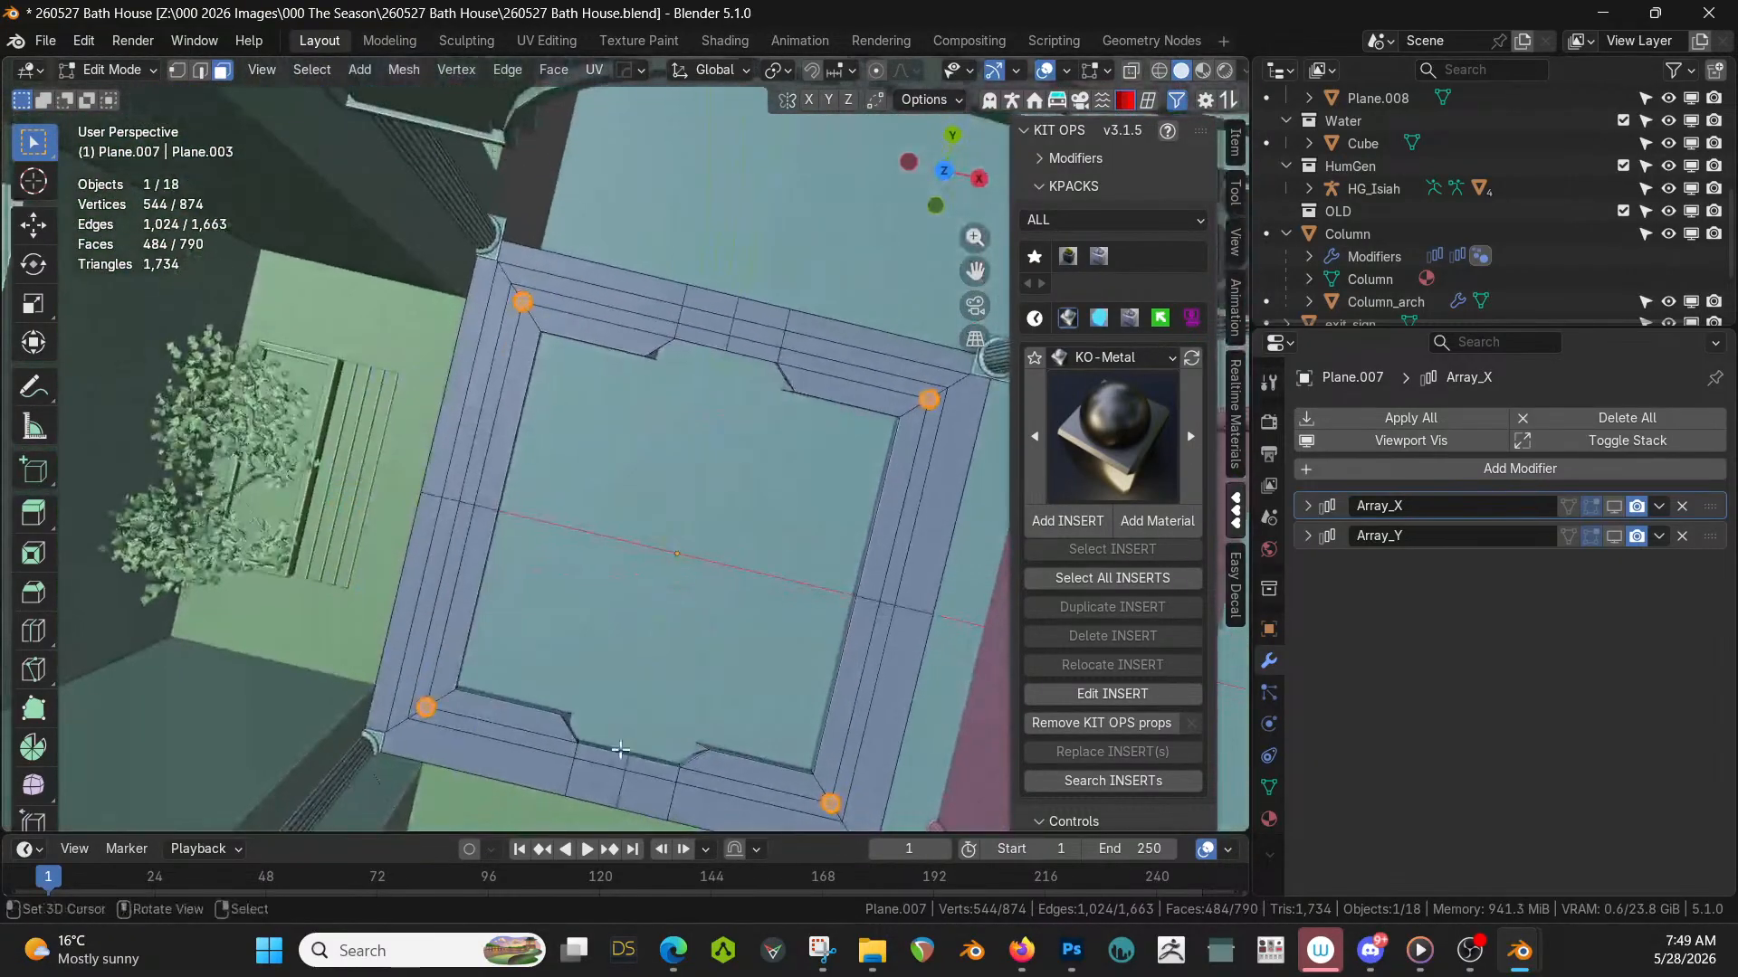
Mirror the floor frame across X and Y with bisect, placing the mirror modifier above Array_X and Array_Y.
{"action": "key", "text": "Tab"}
{"action": "key", "text": "alt+x"}
{"action": "left_click", "coordinate": [520, 517]}
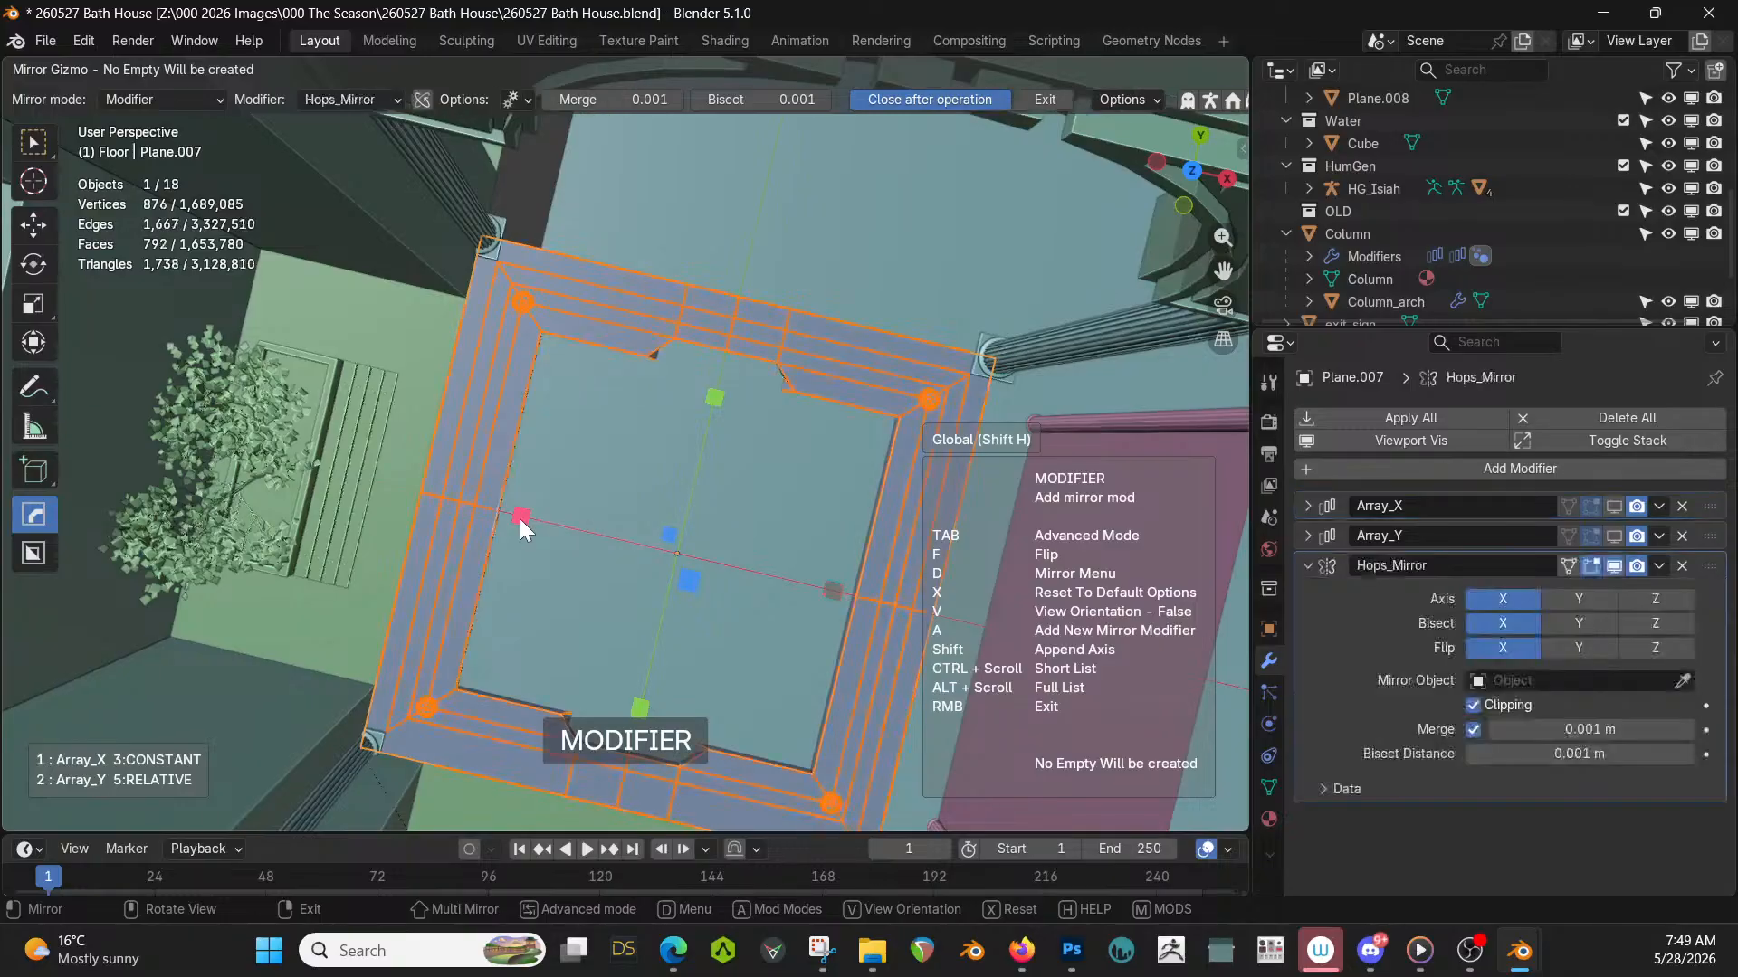
{"action": "left_click", "coordinate": [715, 400]}
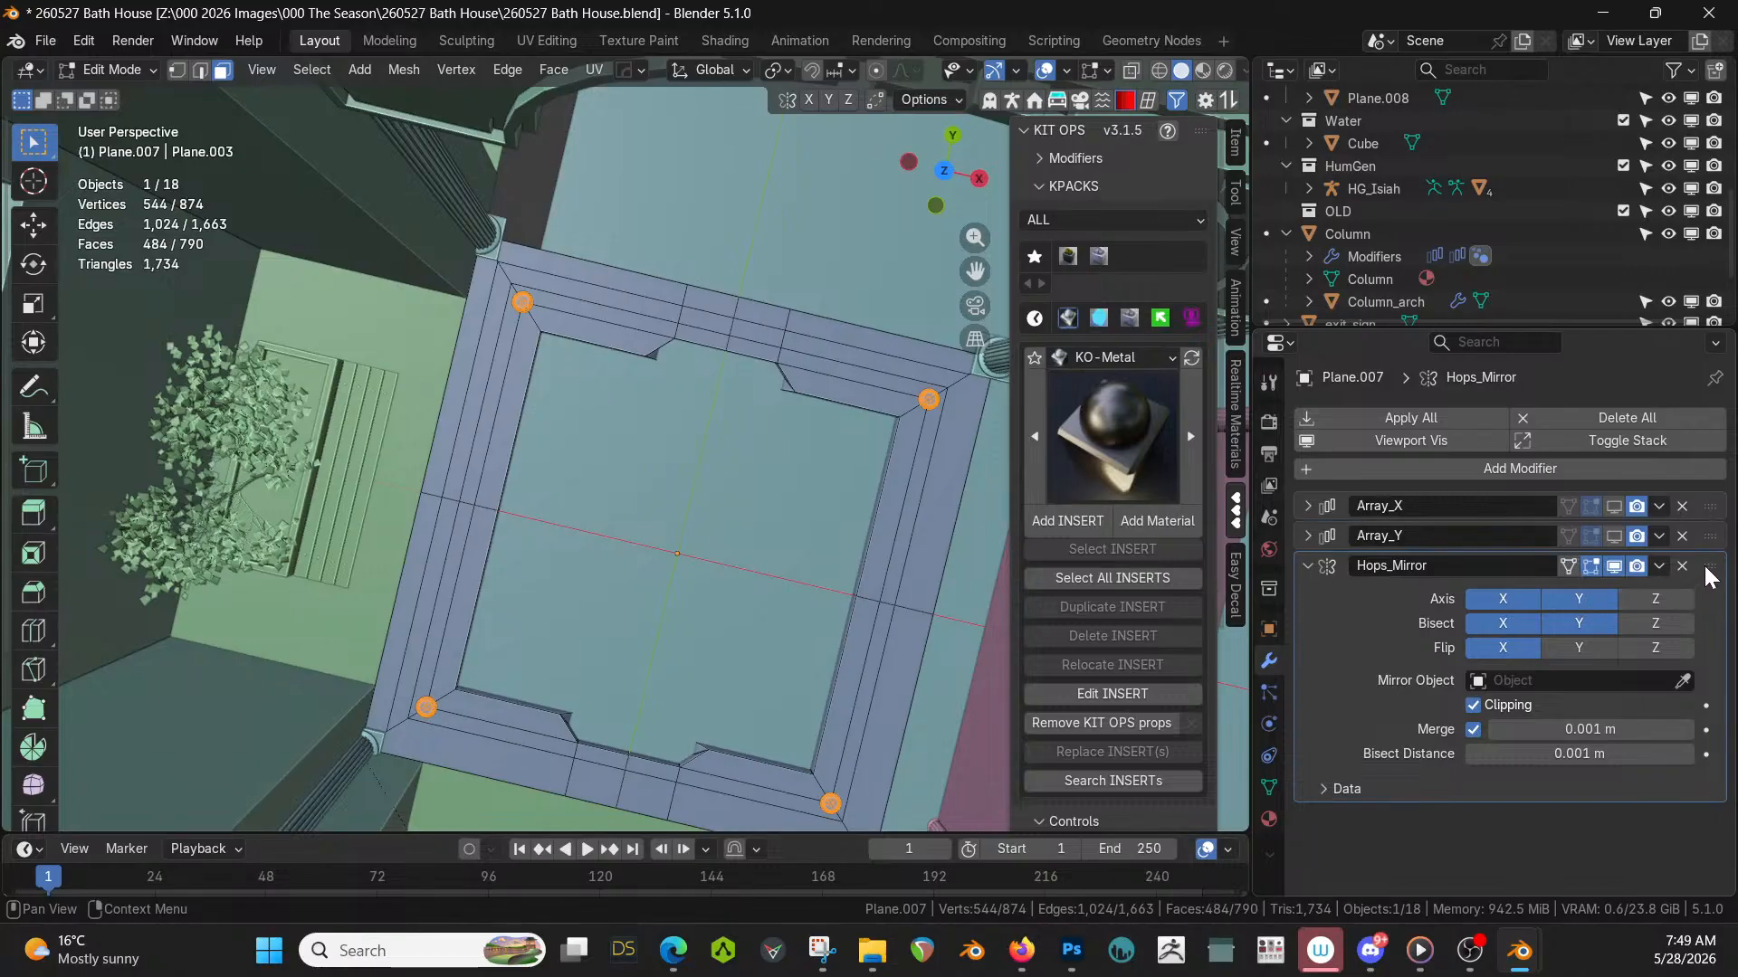
{"action": "left_click_drag", "start_coordinate": [1706, 575], "coordinate": [1685, 475]}
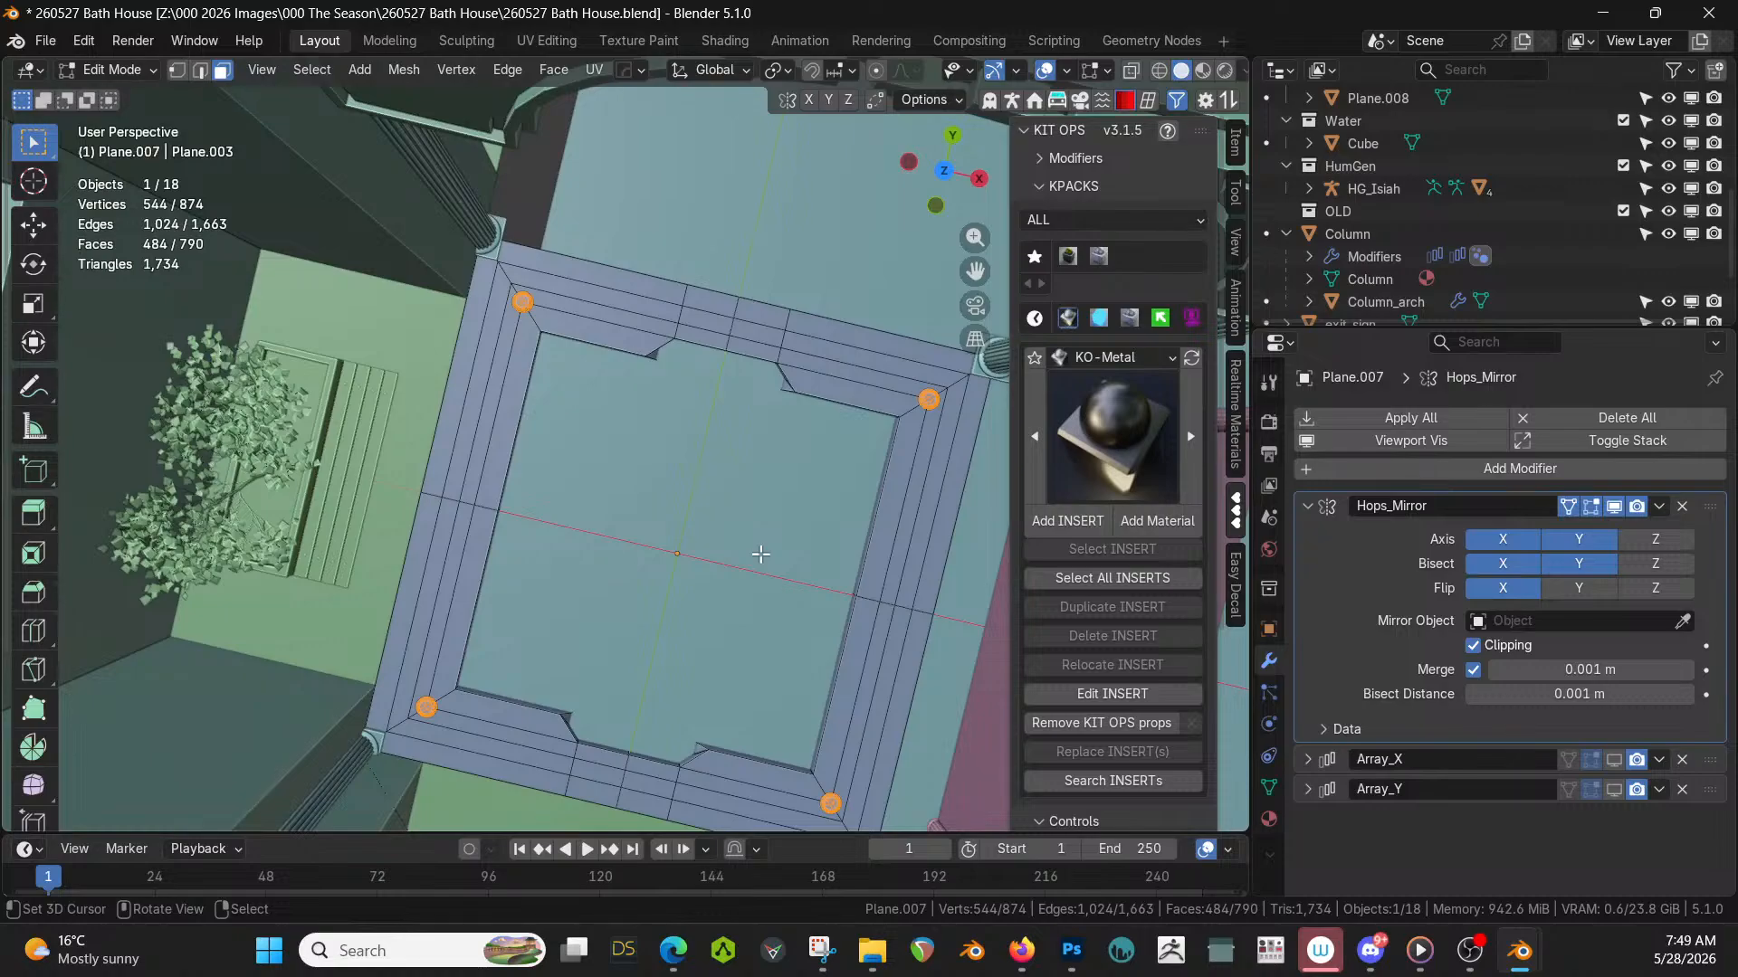
Select the outer border strip faces on both sides and the middle segment, and add an empty material slot to the floor frame.
{"action": "mouse_move", "coordinate": [707, 468]}
{"action": "middle_mouse_down"}
{"action": "mouse_move", "coordinate": [721, 449]}
{"action": "mouse_move", "coordinate": [690, 438]}
{"action": "middle_mouse_up"}
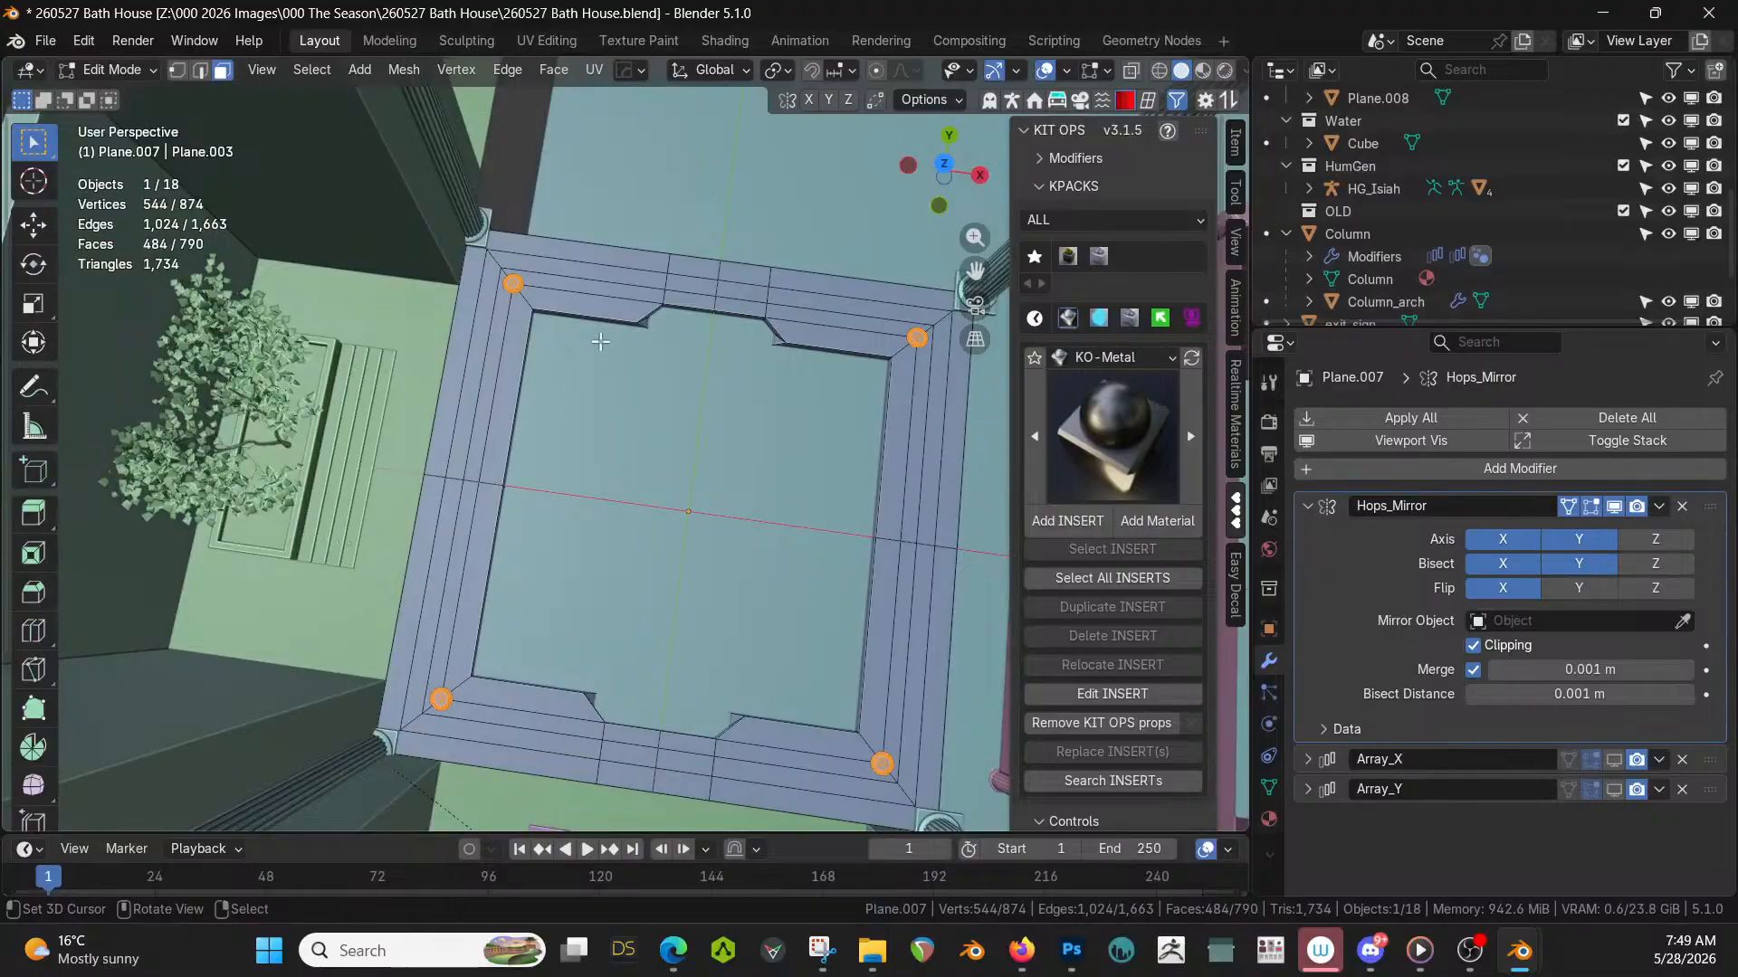
{"action": "left_click", "coordinate": [565, 246]}
{"action": "left_click", "coordinate": [446, 384], "text": "shift"}
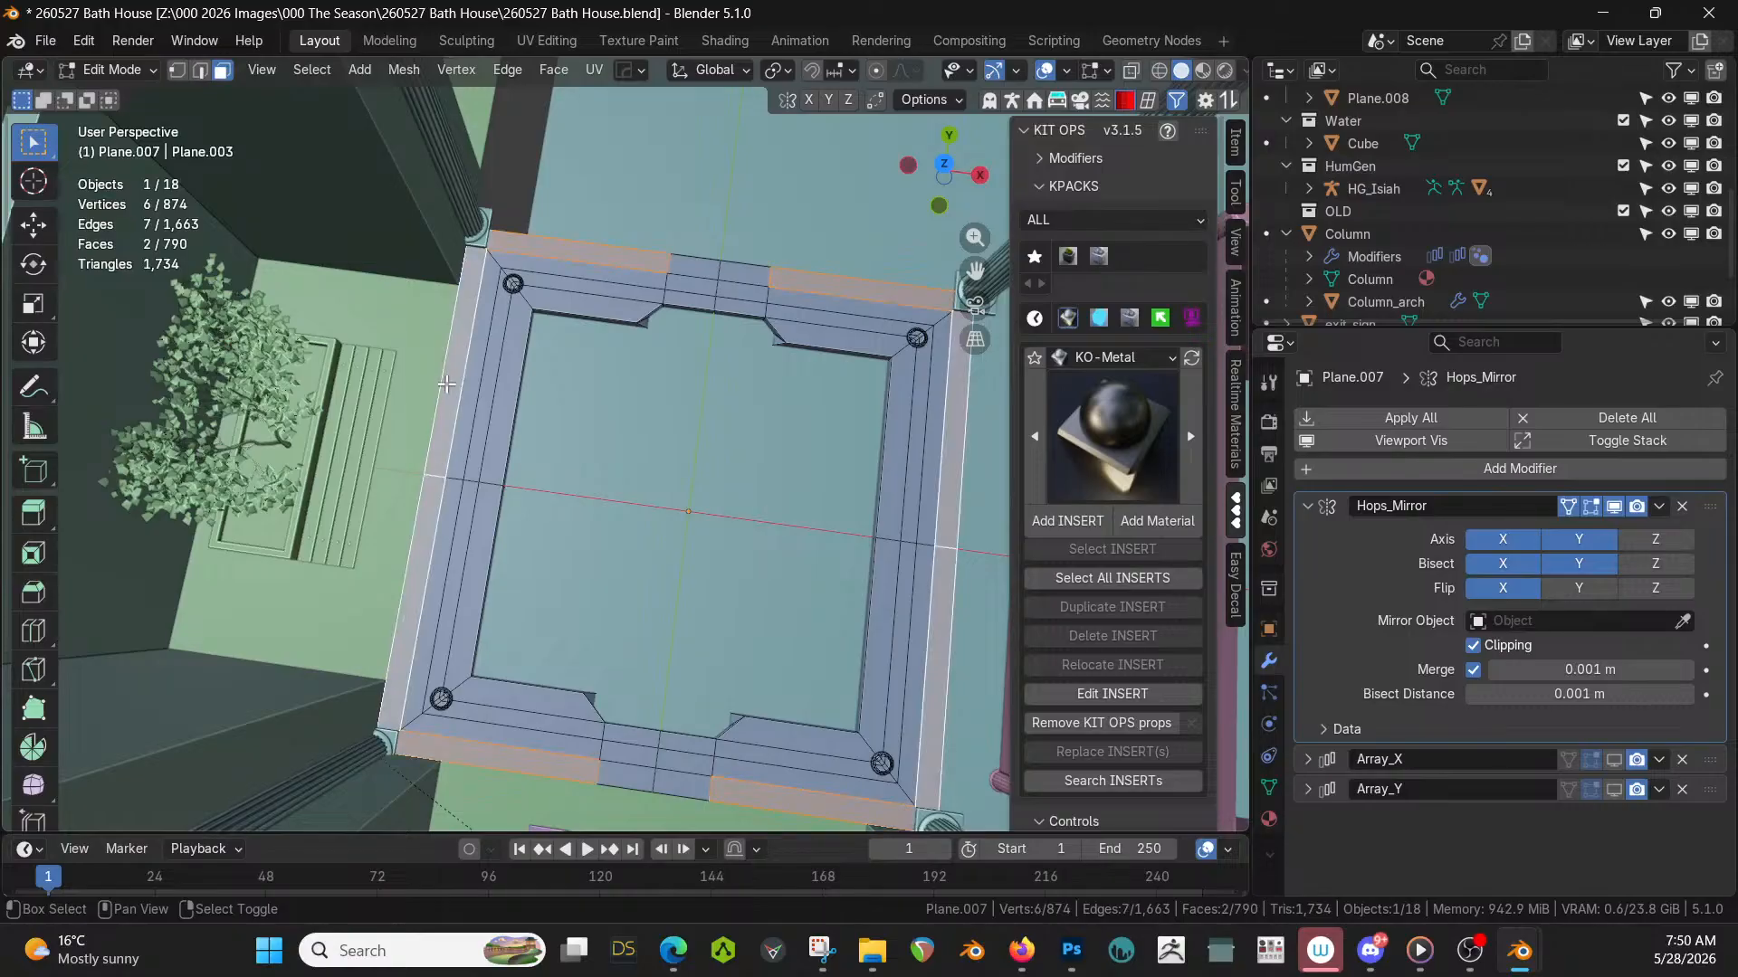
{"action": "left_click", "coordinate": [700, 263], "text": "shift"}
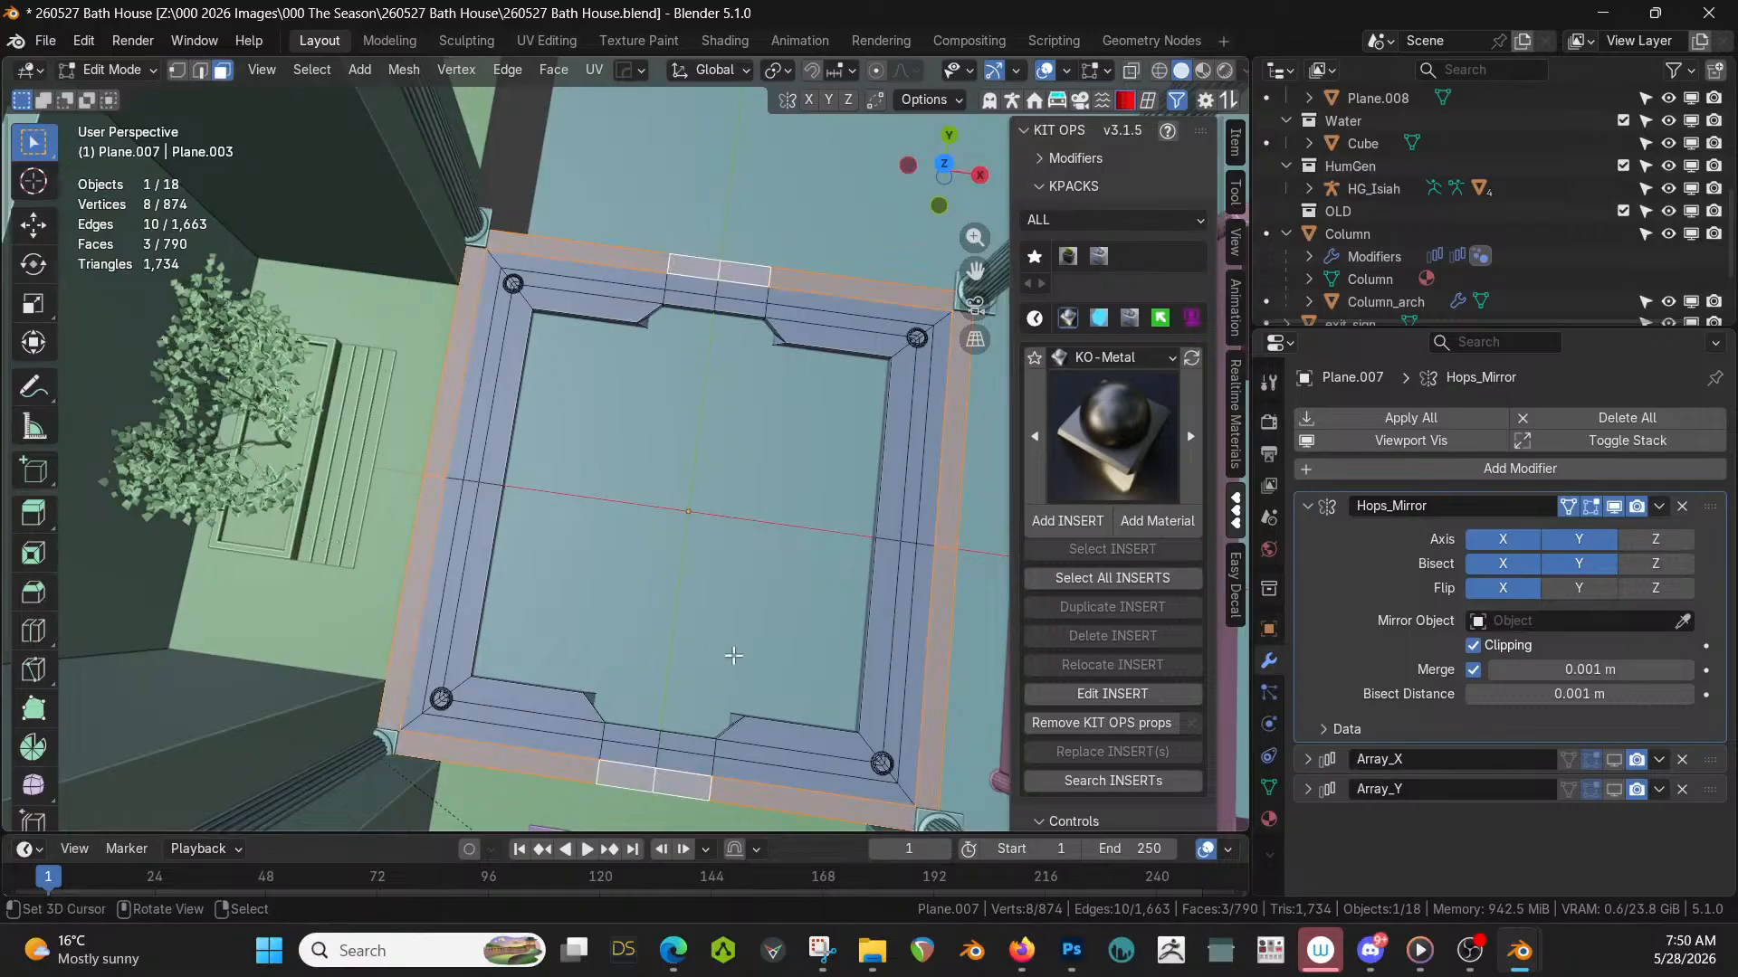
{"action": "middle_click_drag", "start_coordinate": [733, 654], "coordinate": [597, 669]}
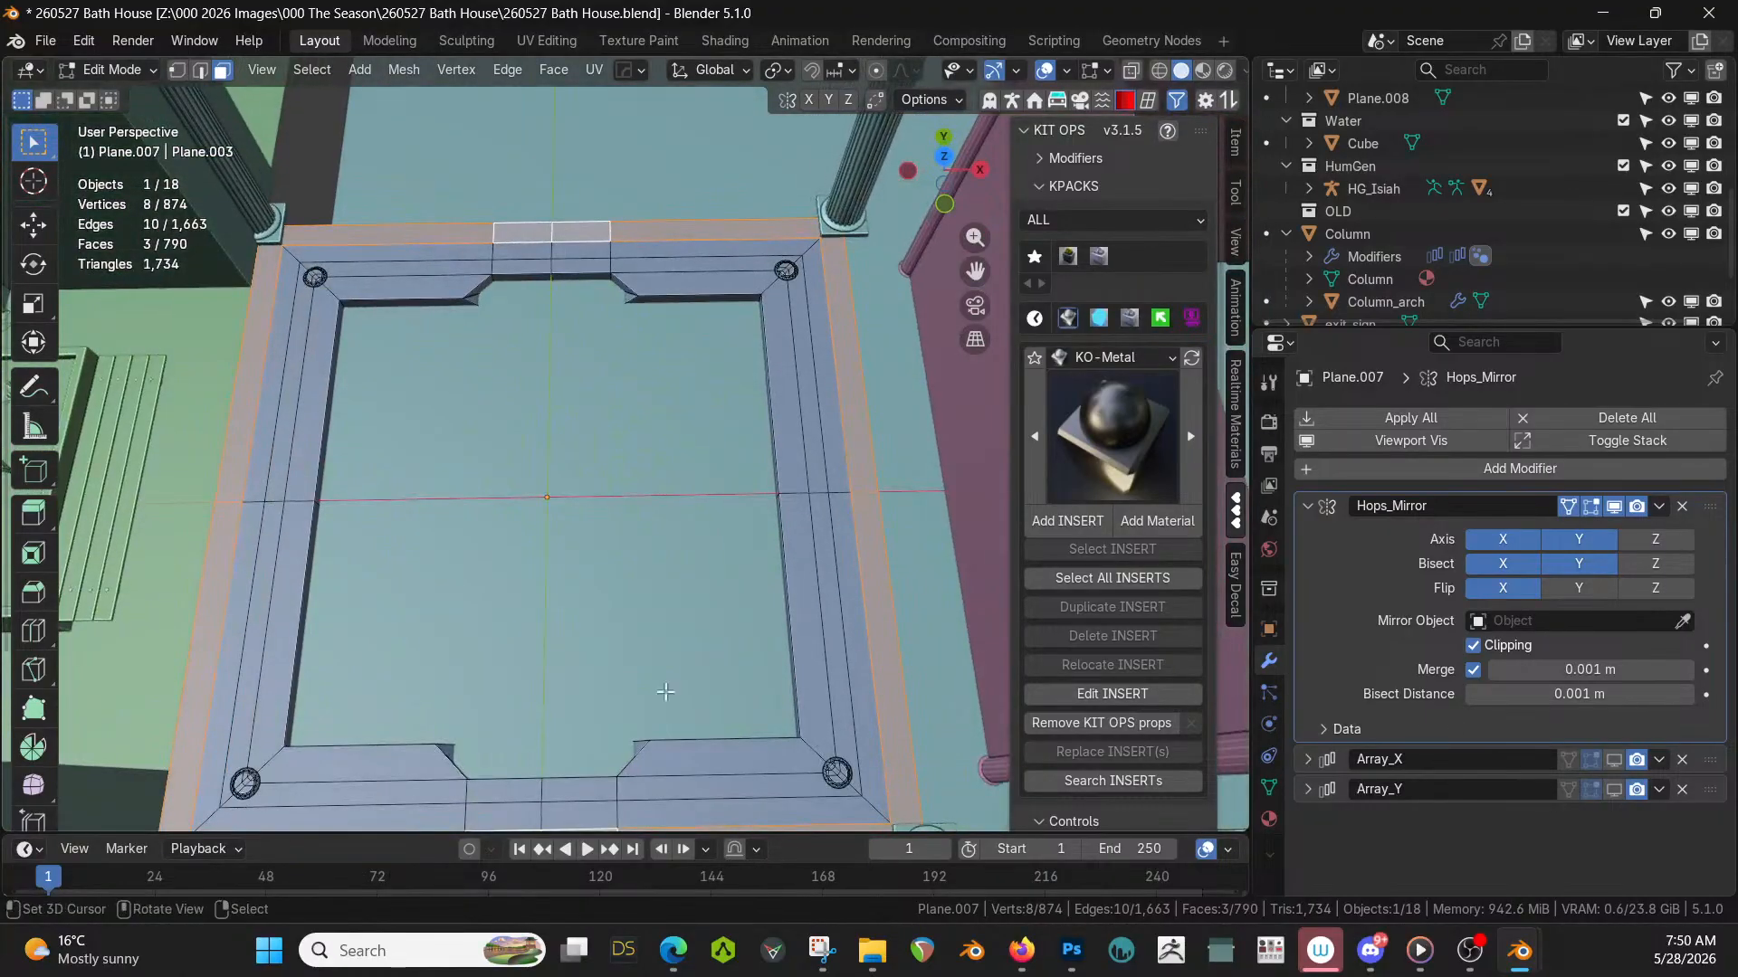
{"action": "left_click", "coordinate": [1268, 818]}
{"action": "left_click", "coordinate": [1715, 419]}
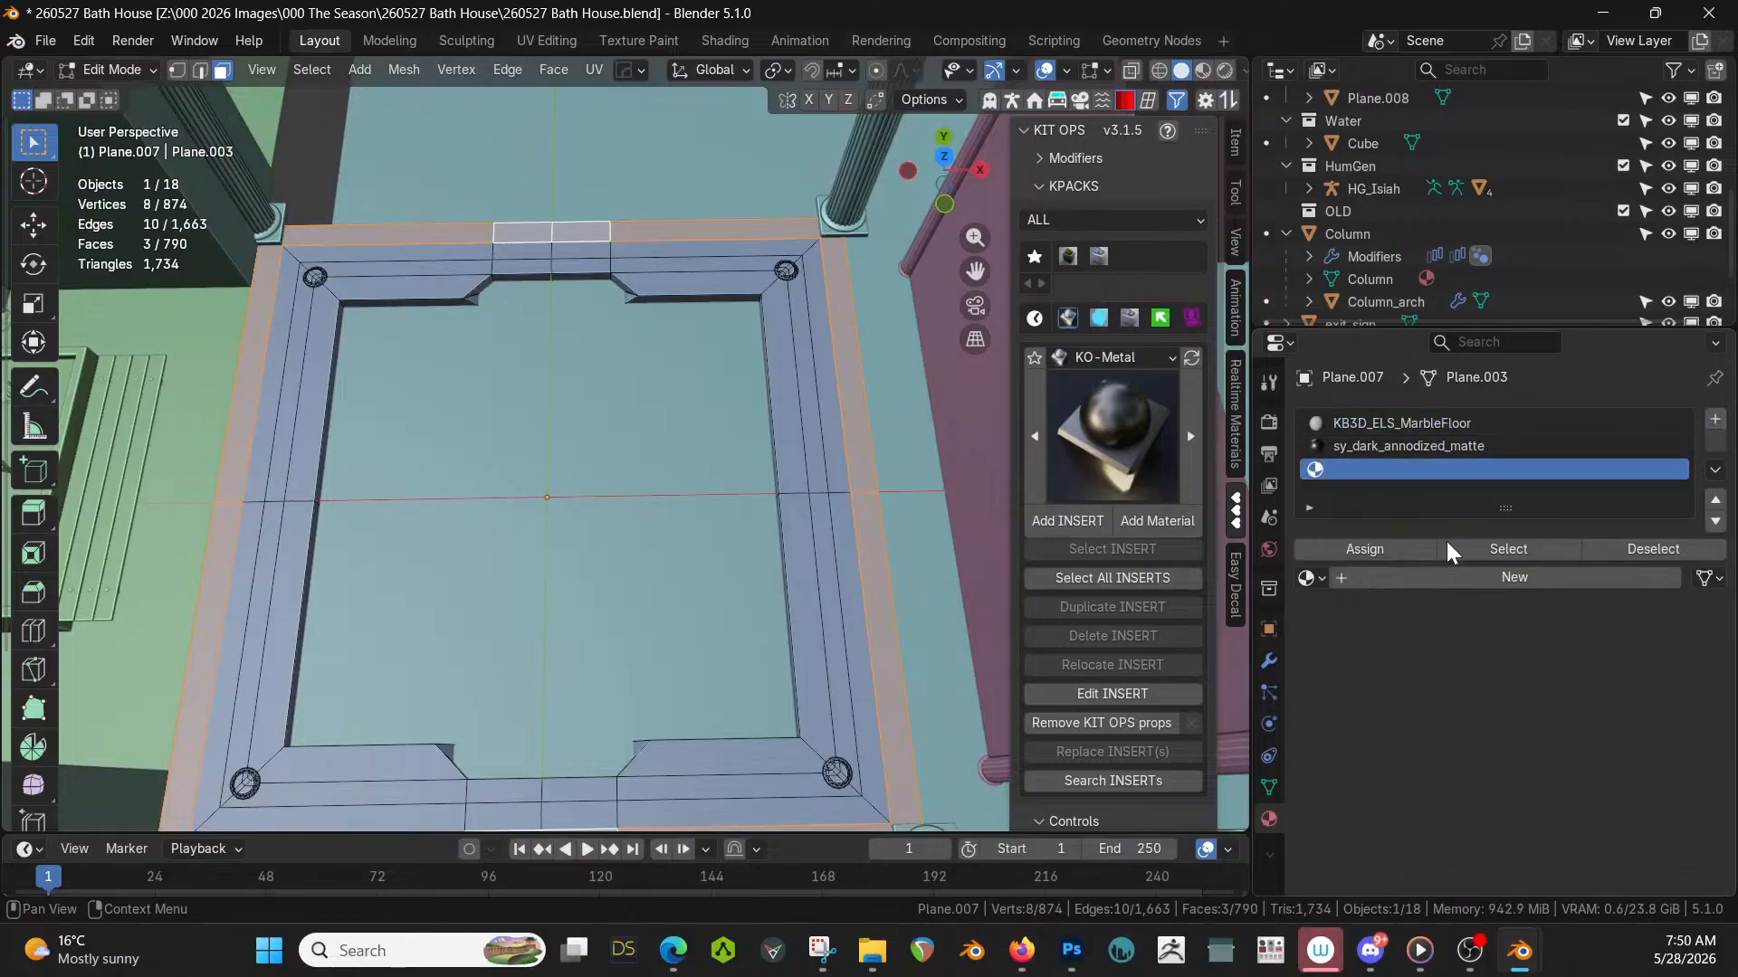
Add the Dark Marble material from the Realtime Materials Practical category and assign it to the selected border faces.
{"action": "left_click", "coordinate": [1236, 579]}
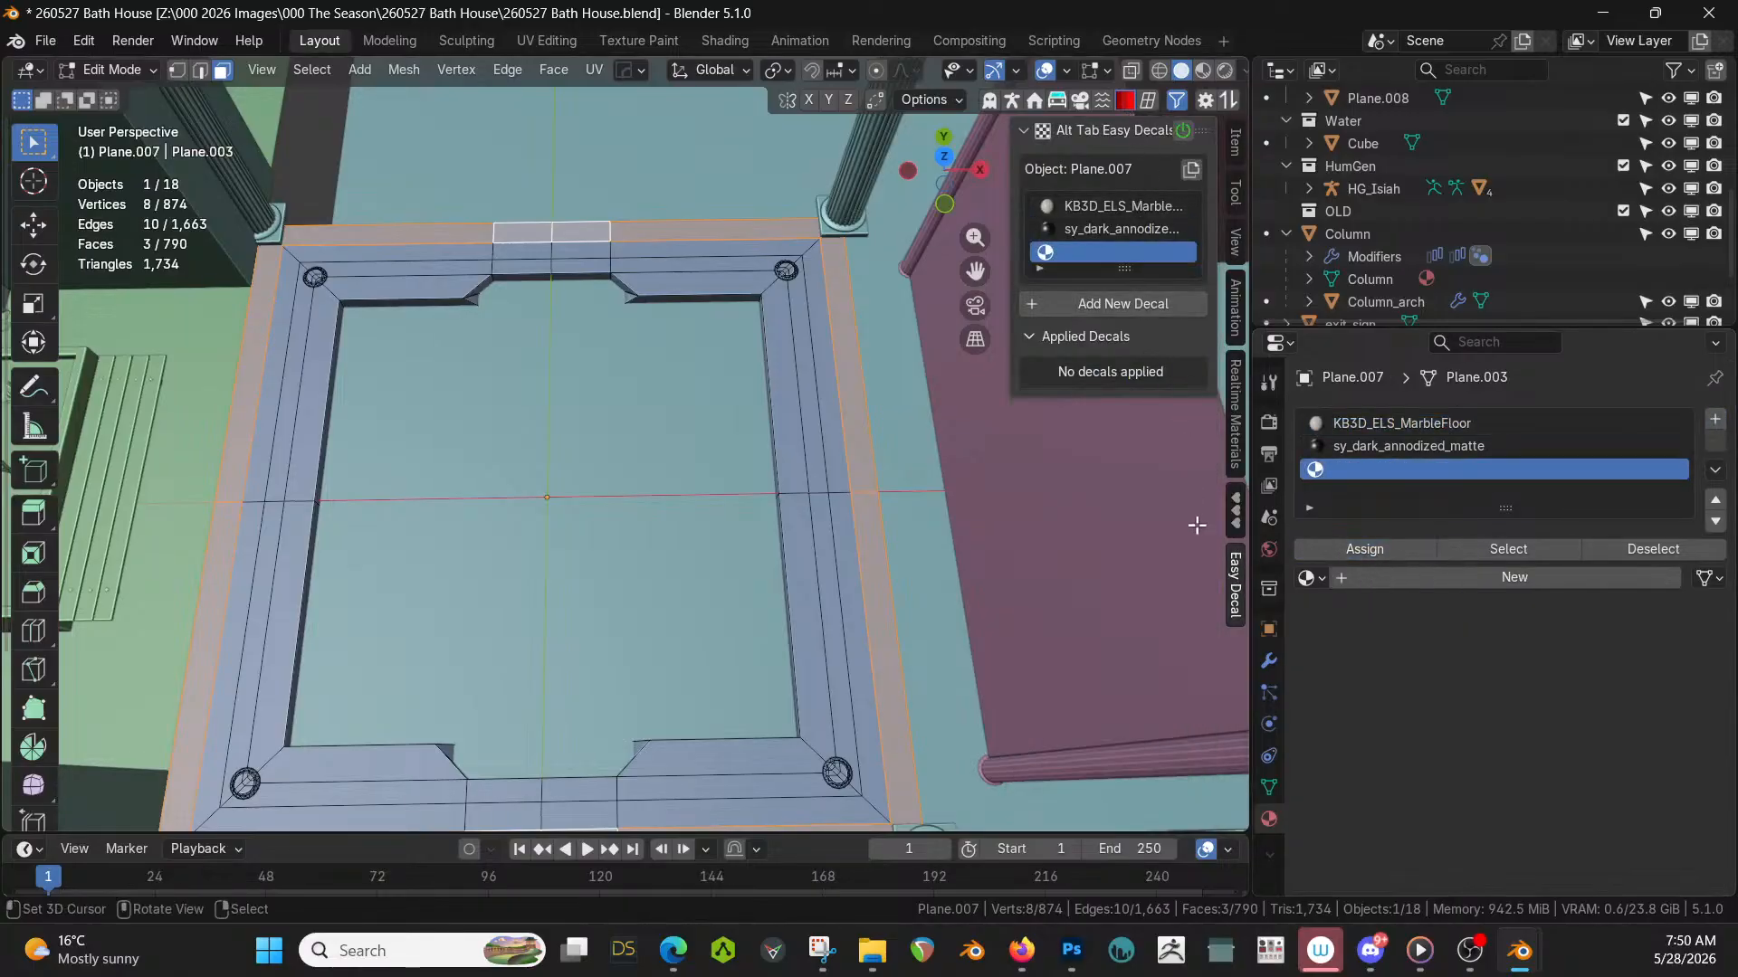
{"action": "left_click", "coordinate": [1235, 417]}
{"action": "left_click", "coordinate": [1115, 268]}
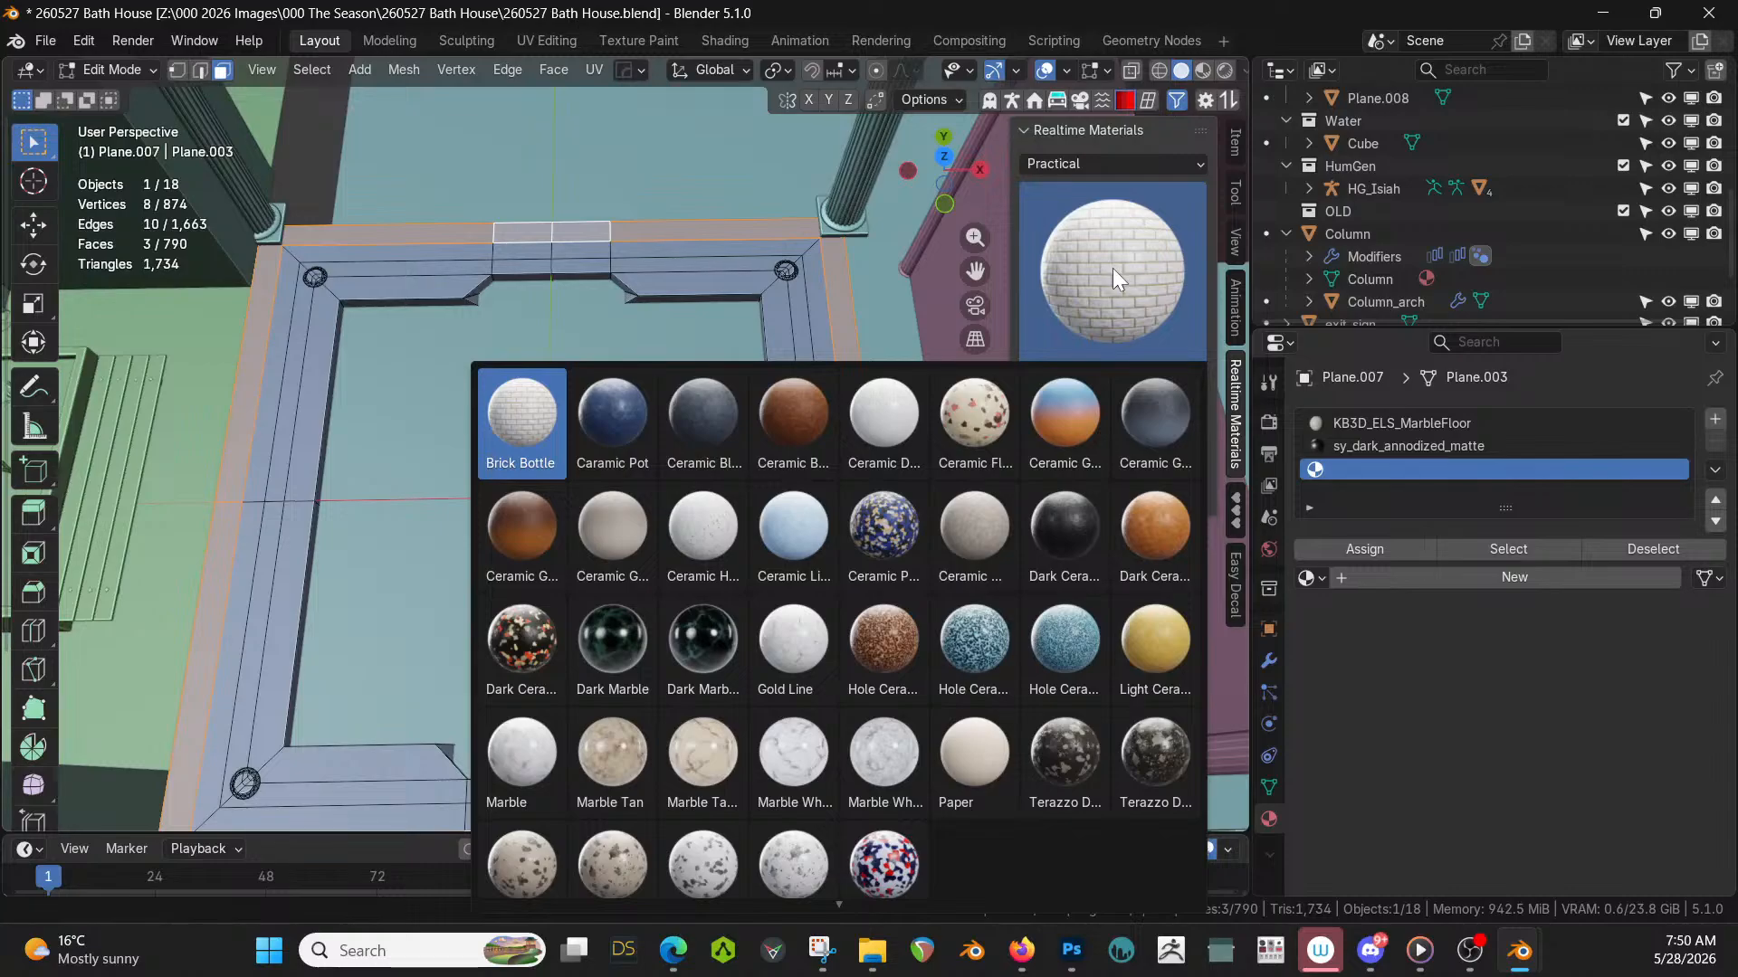
{"action": "left_click", "coordinate": [617, 633]}
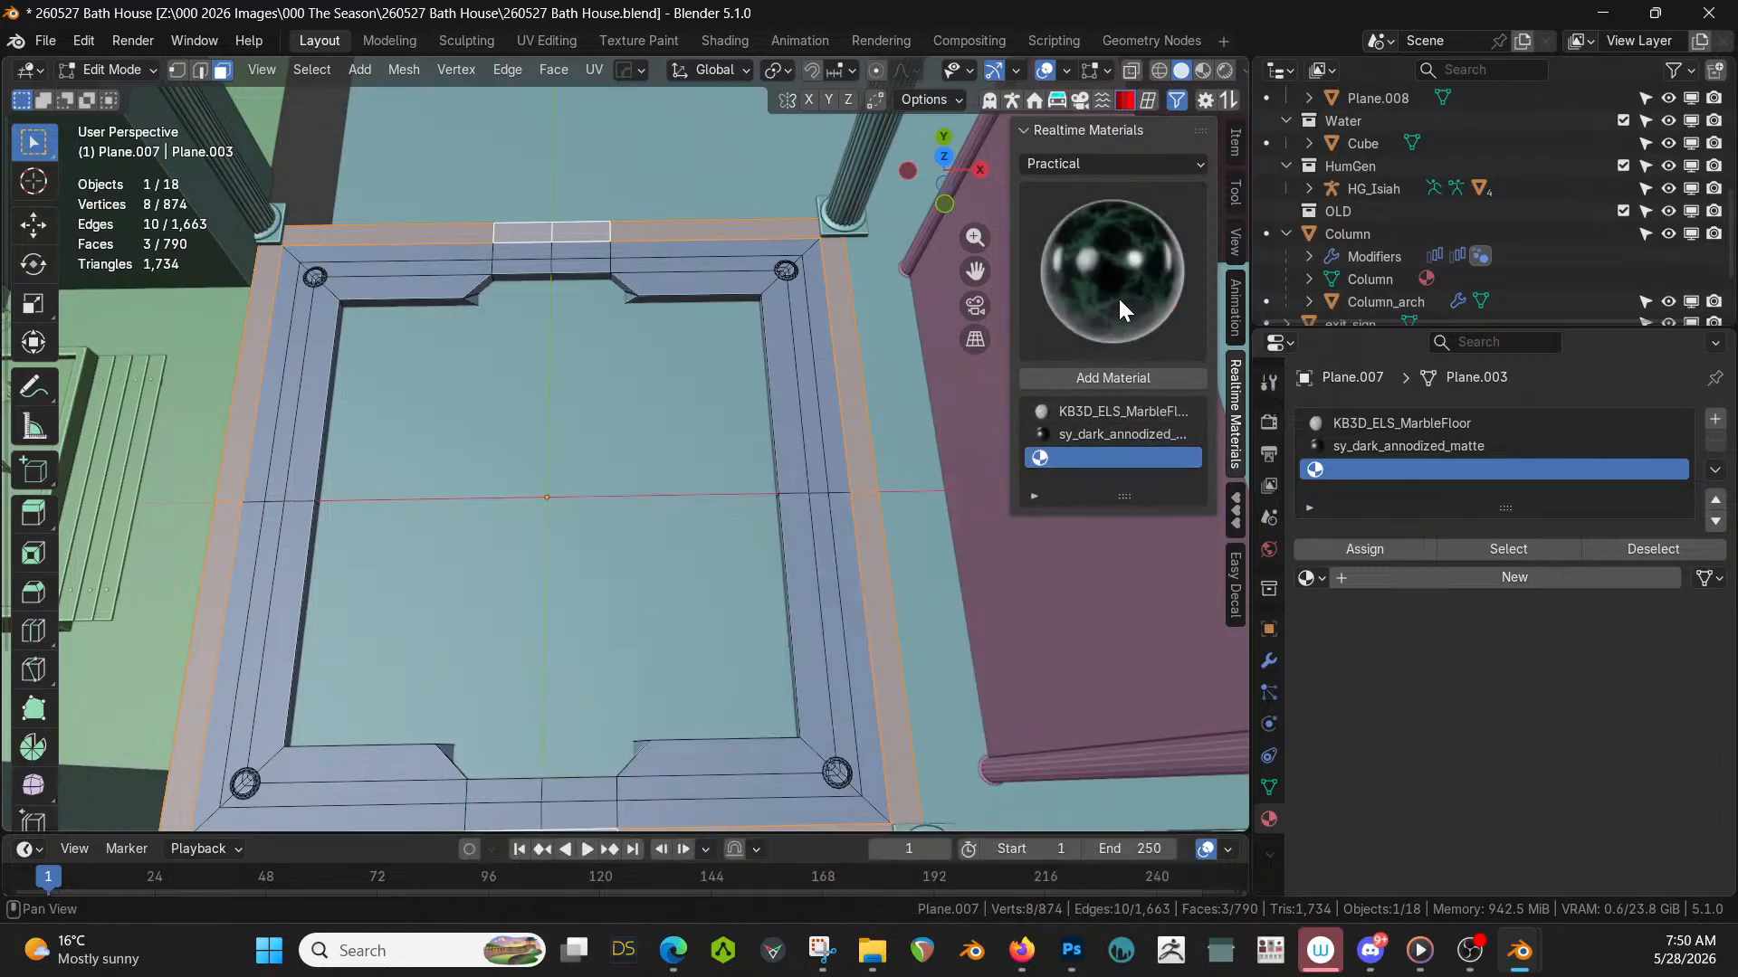
{"action": "left_click", "coordinate": [1111, 376]}
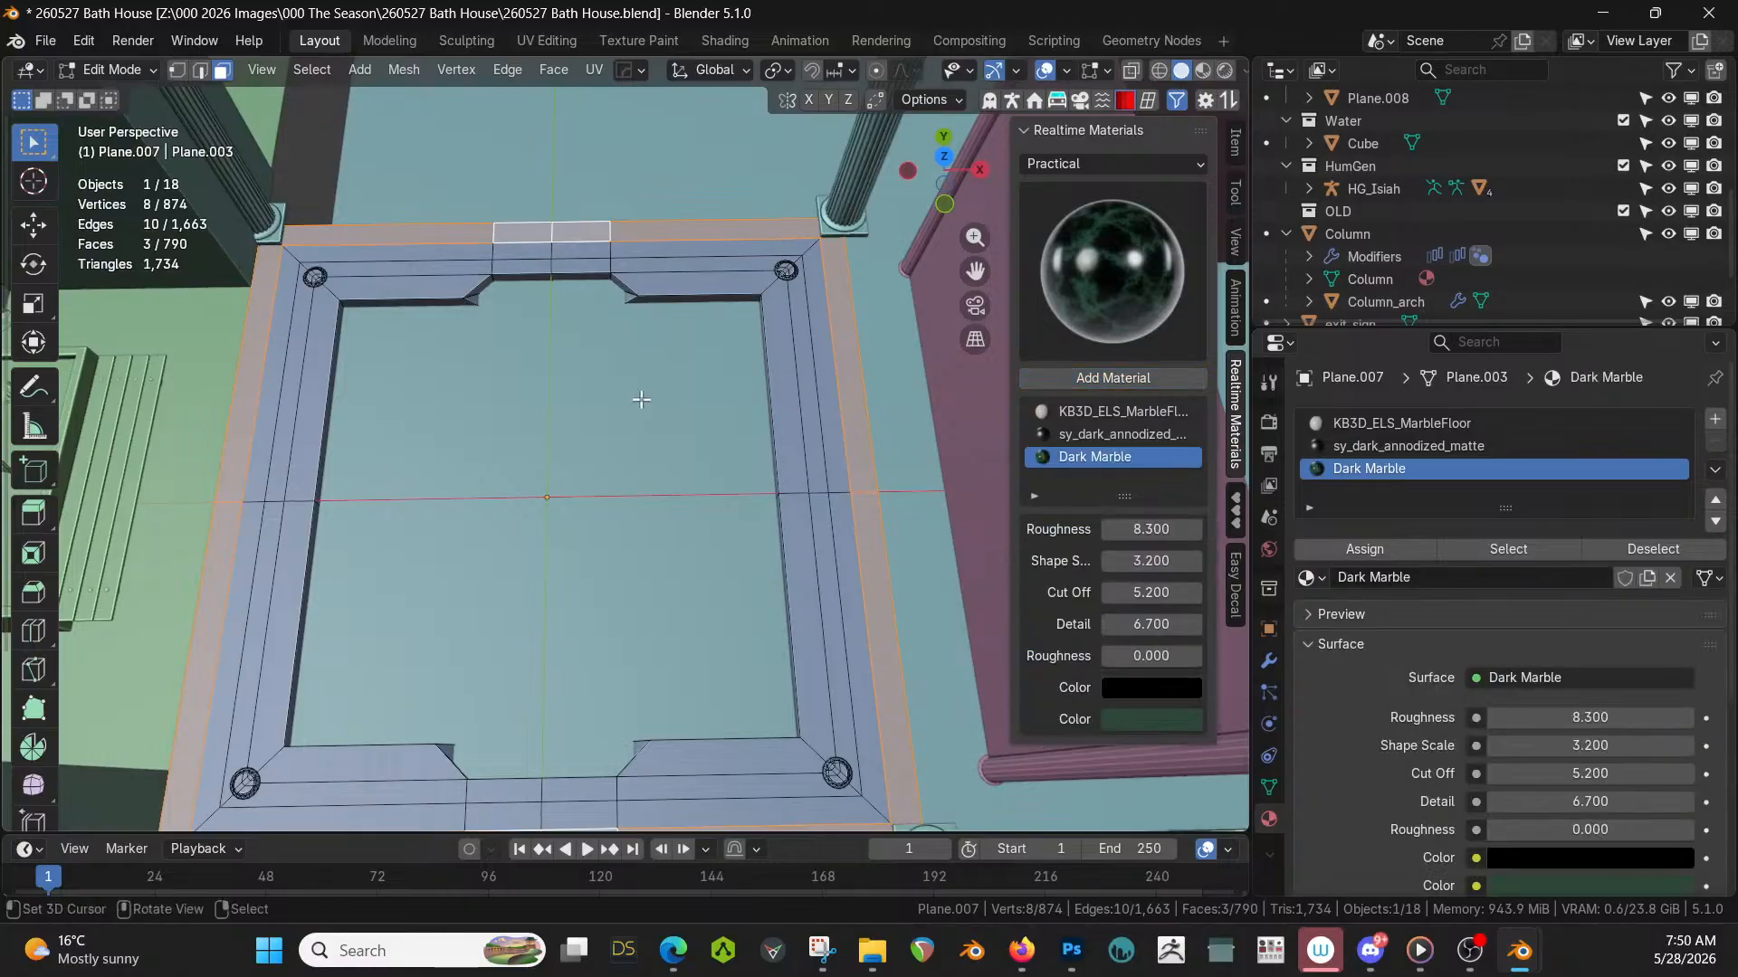
{"action": "left_click", "coordinate": [1367, 551]}
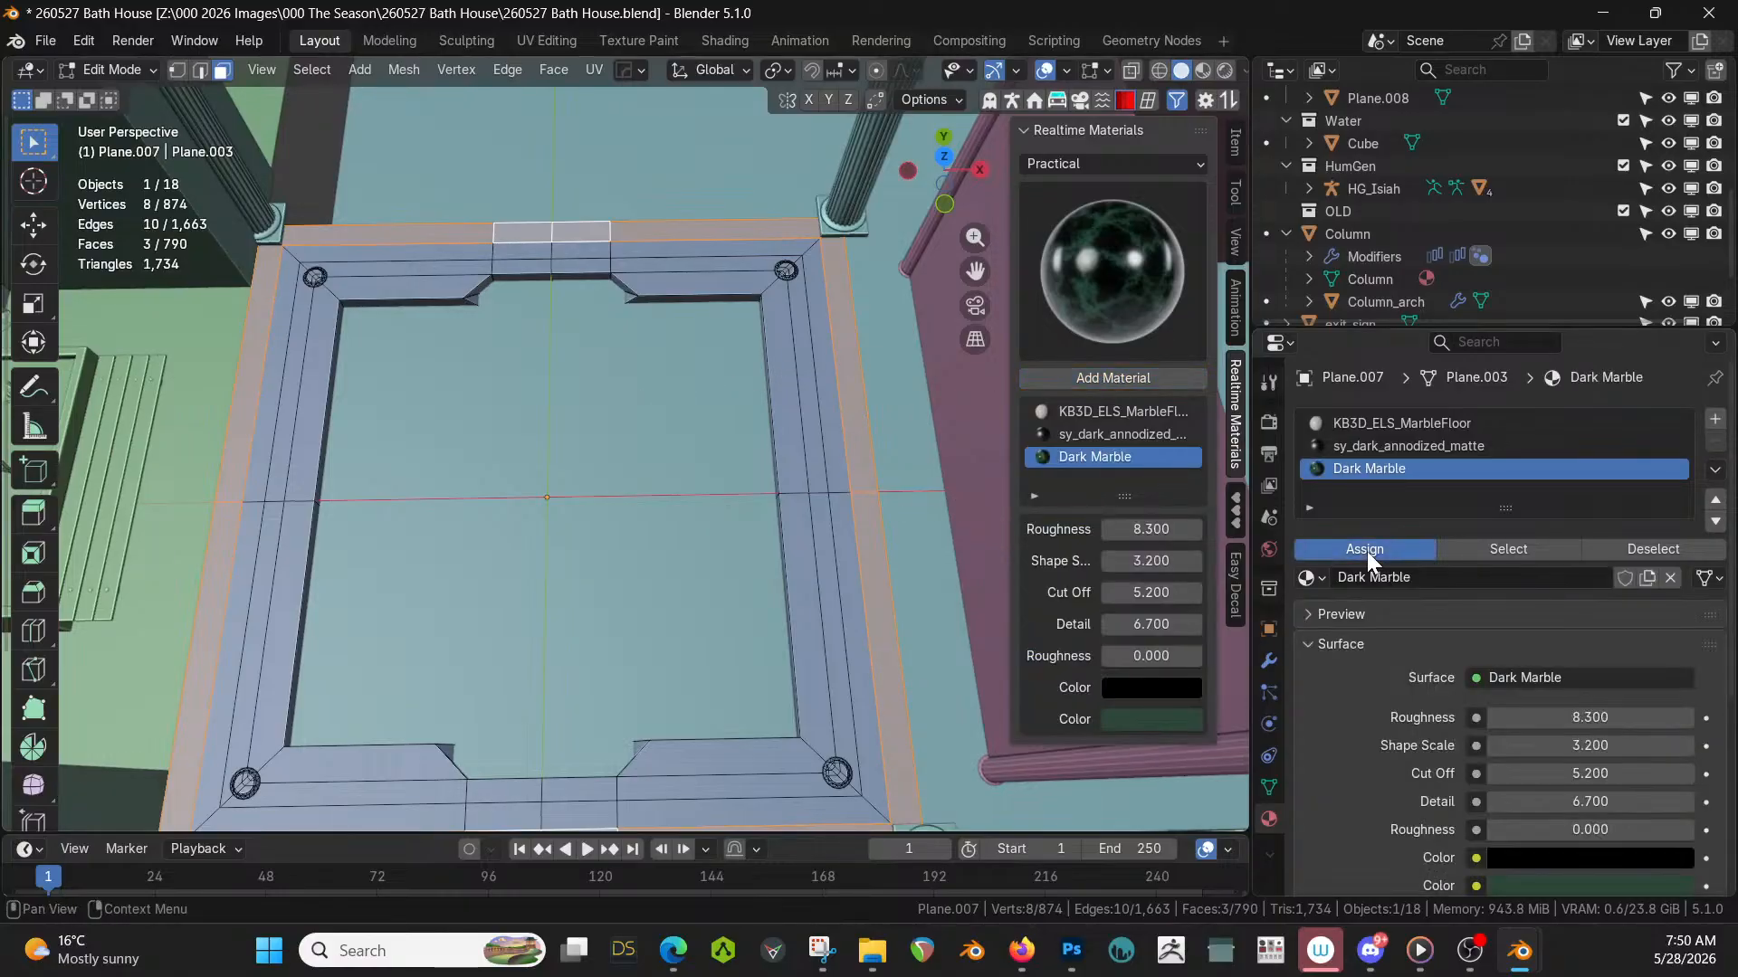
Switch the viewport to rendered shading and re-enable the Array_X and Array_Y modifiers in the viewport and edit mode.
{"action": "key", "text": "z"}
{"action": "key", "text": "4"}
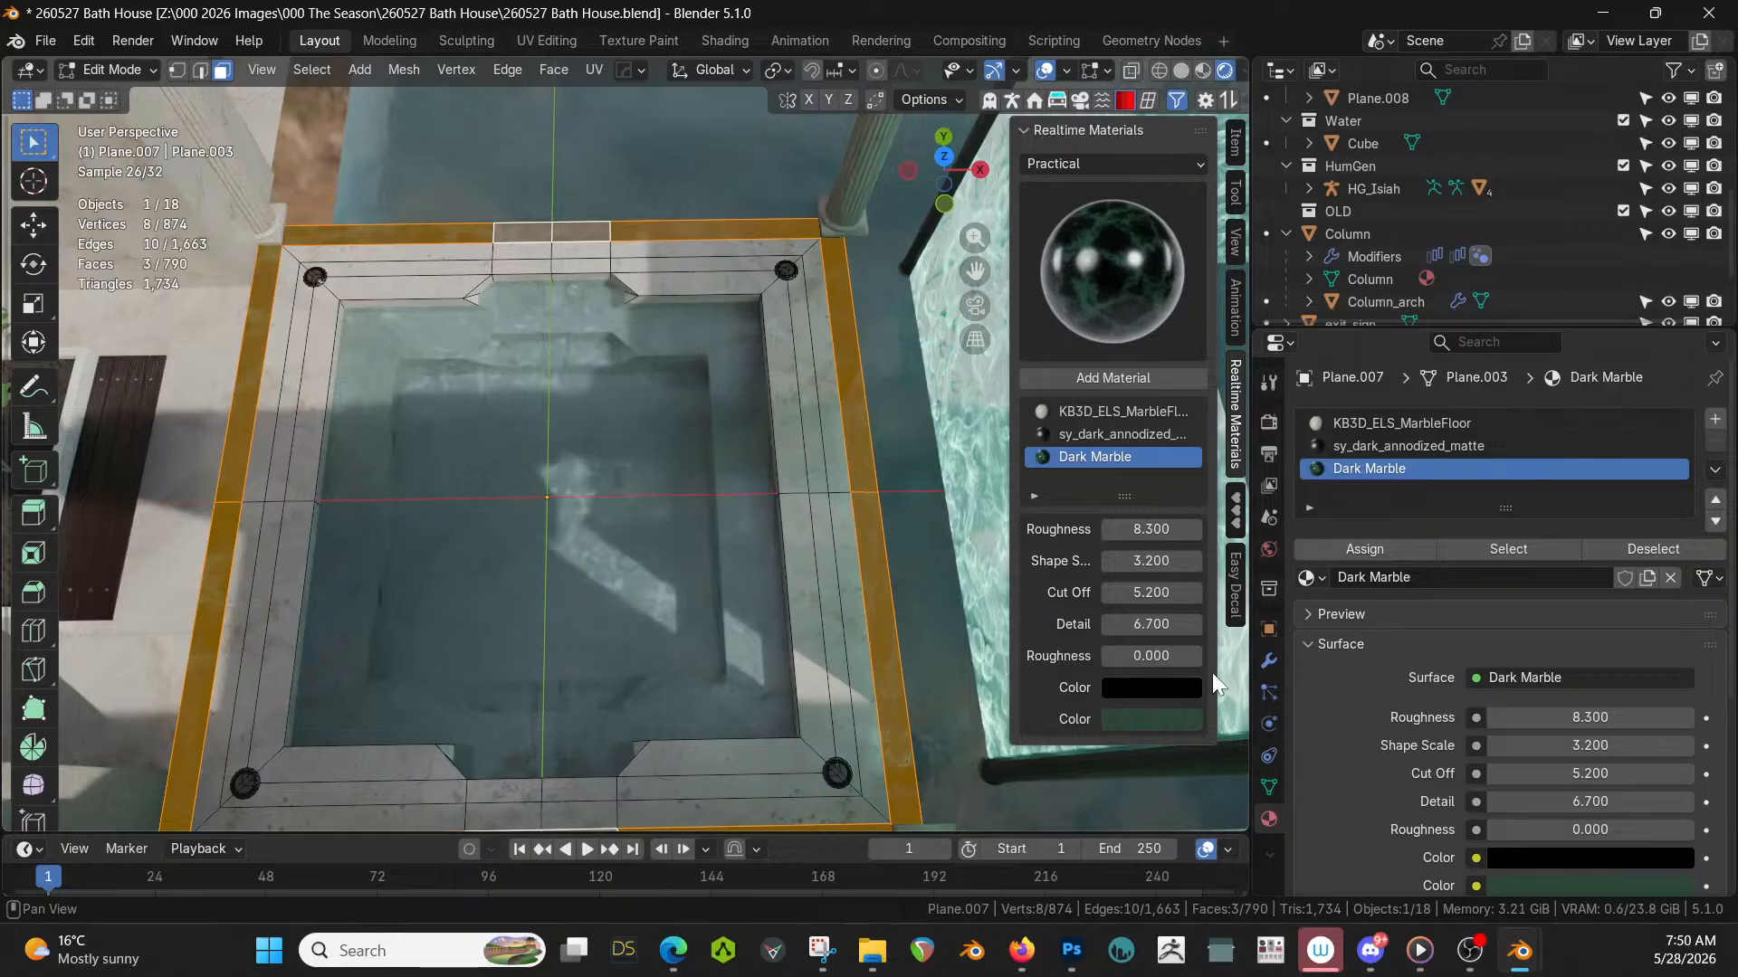
{"action": "left_click", "coordinate": [1268, 662]}
{"action": "left_click", "coordinate": [1592, 759]}
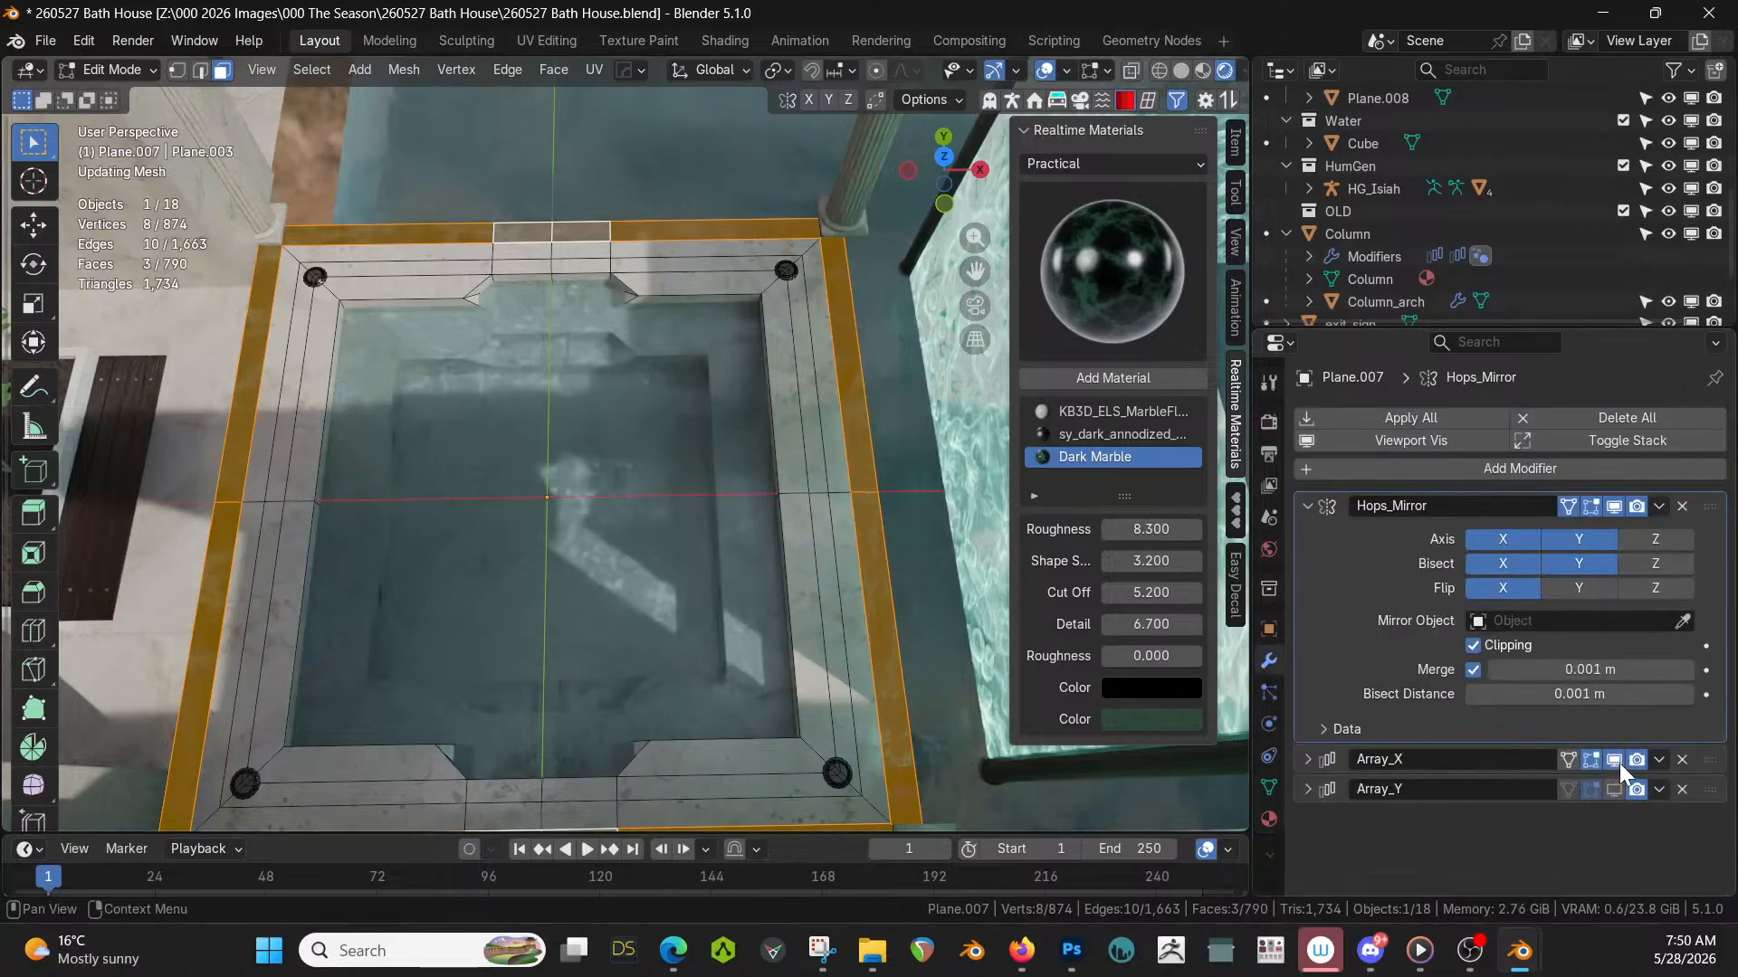
{"action": "left_click", "coordinate": [1592, 790]}
{"action": "left_click", "coordinate": [725, 337]}
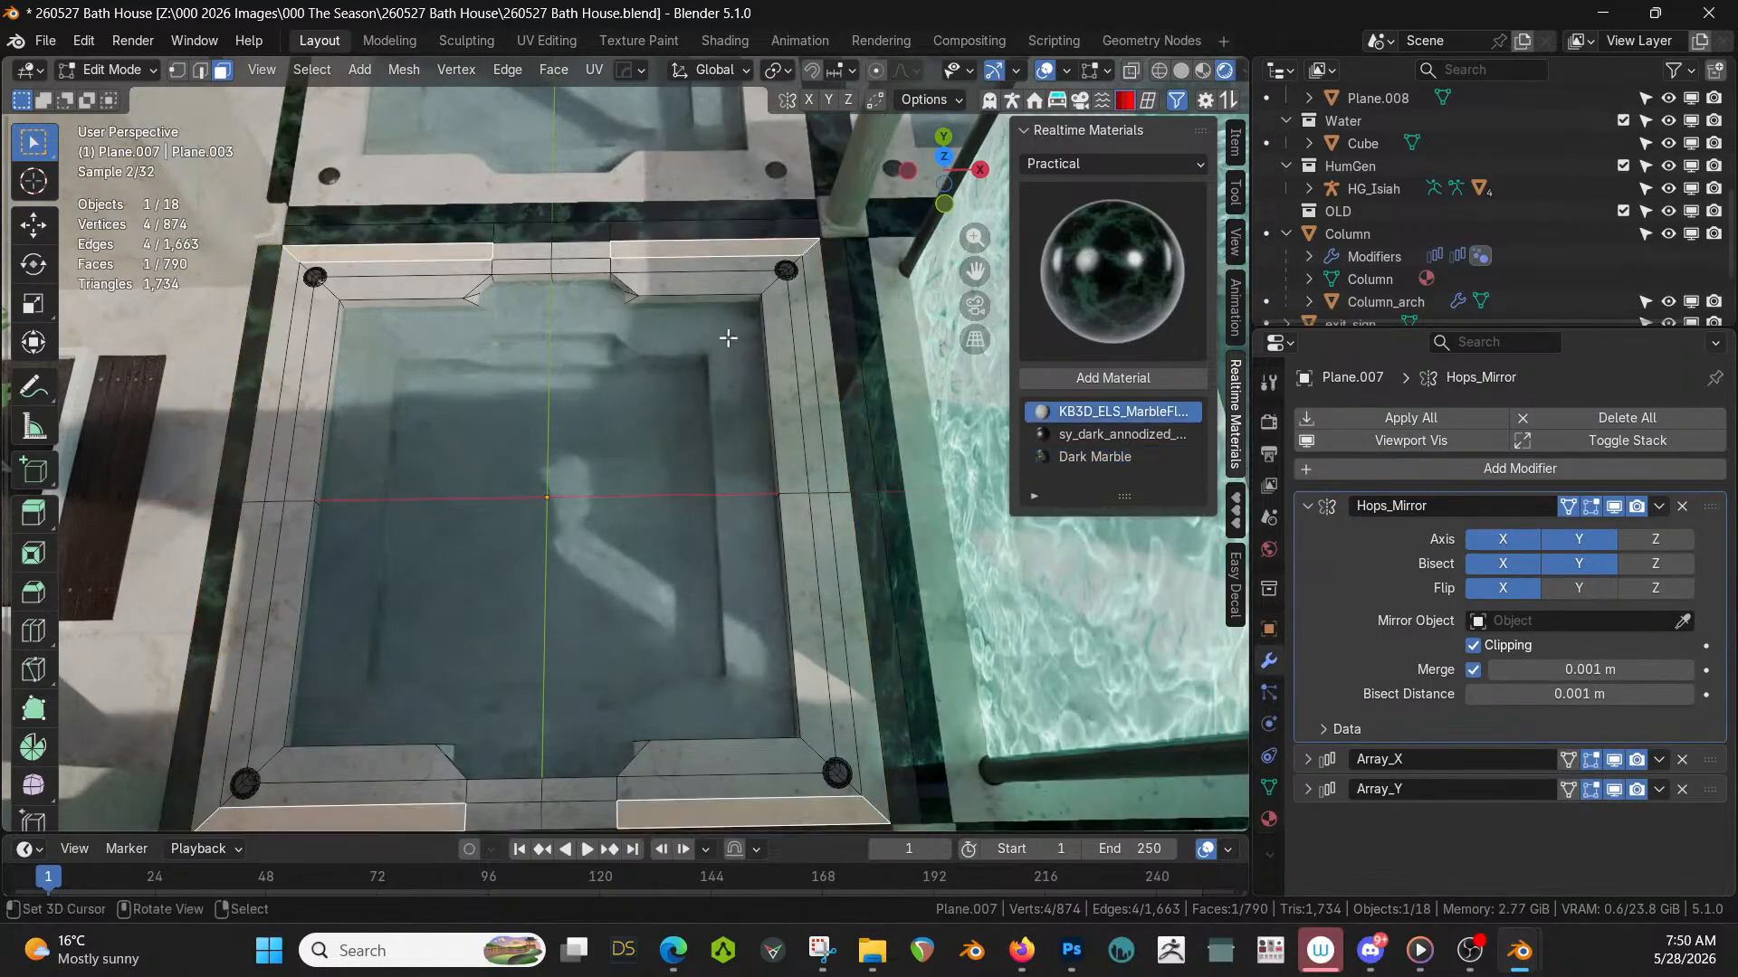
{"action": "key", "text": "KP_Decimal"}
{"action": "scroll", "coordinate": [552, 376], "scroll_direction": "down", "scroll_amount": 6}
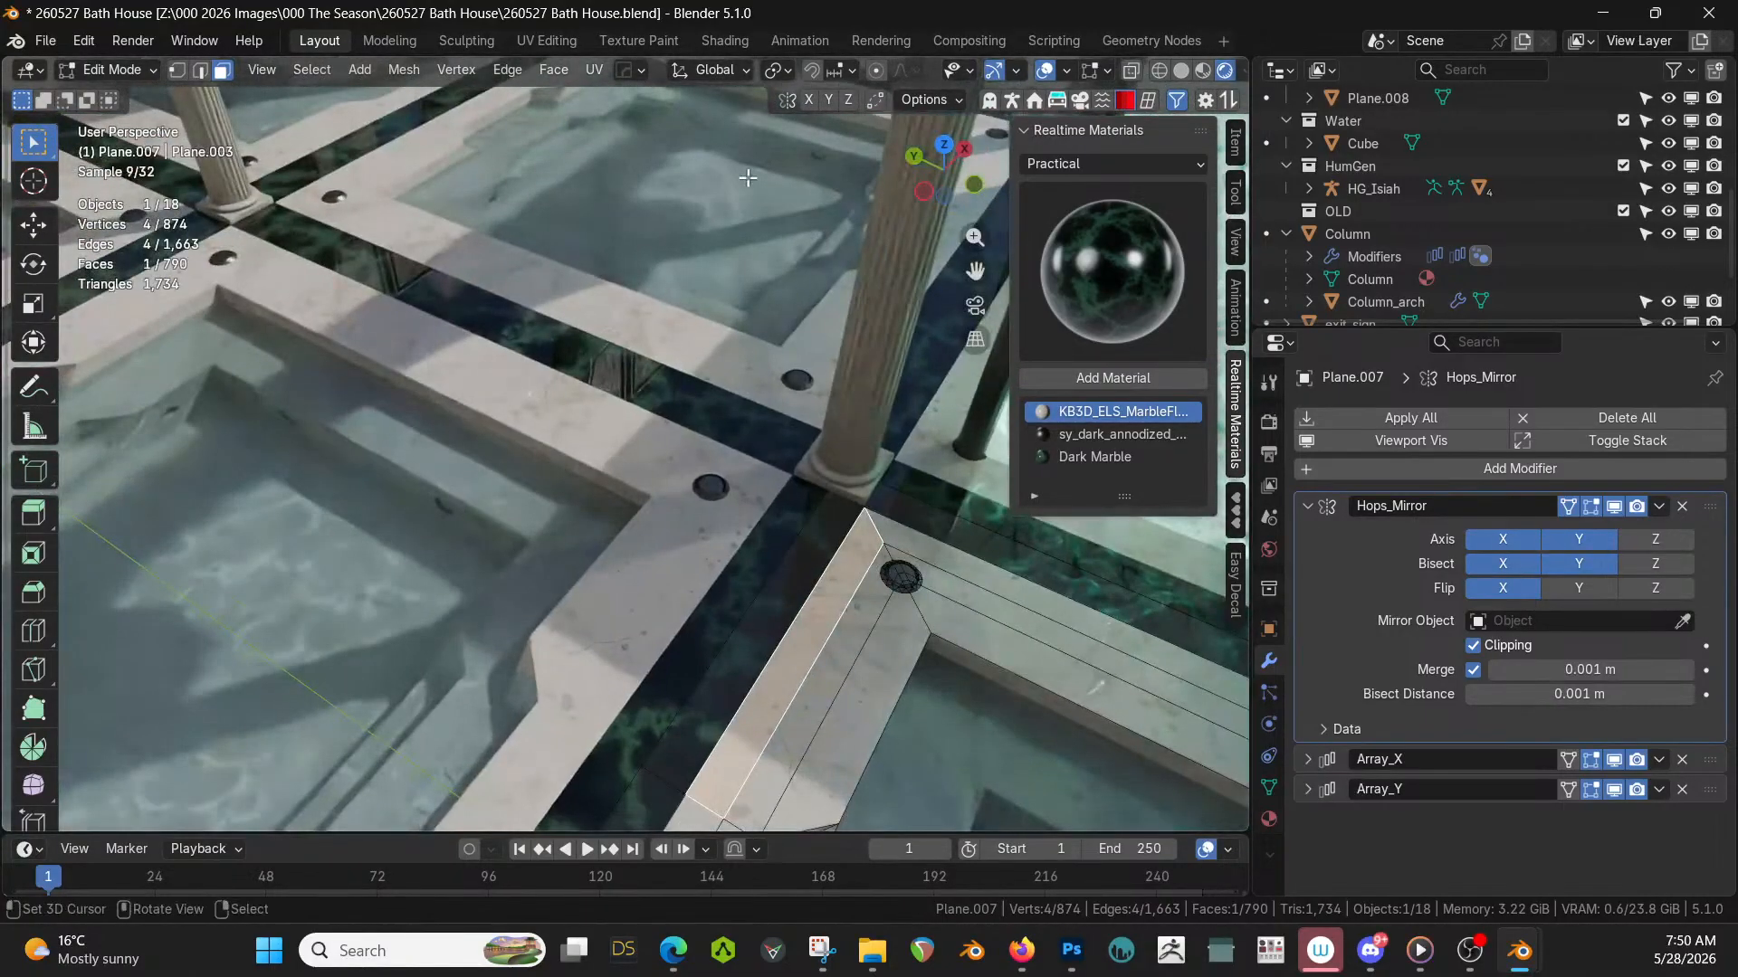
{"action": "middle_click_drag", "start_coordinate": [748, 177], "coordinate": [825, 331]}
{"action": "scroll", "coordinate": [824, 331], "scroll_direction": "up", "scroll_amount": 1}
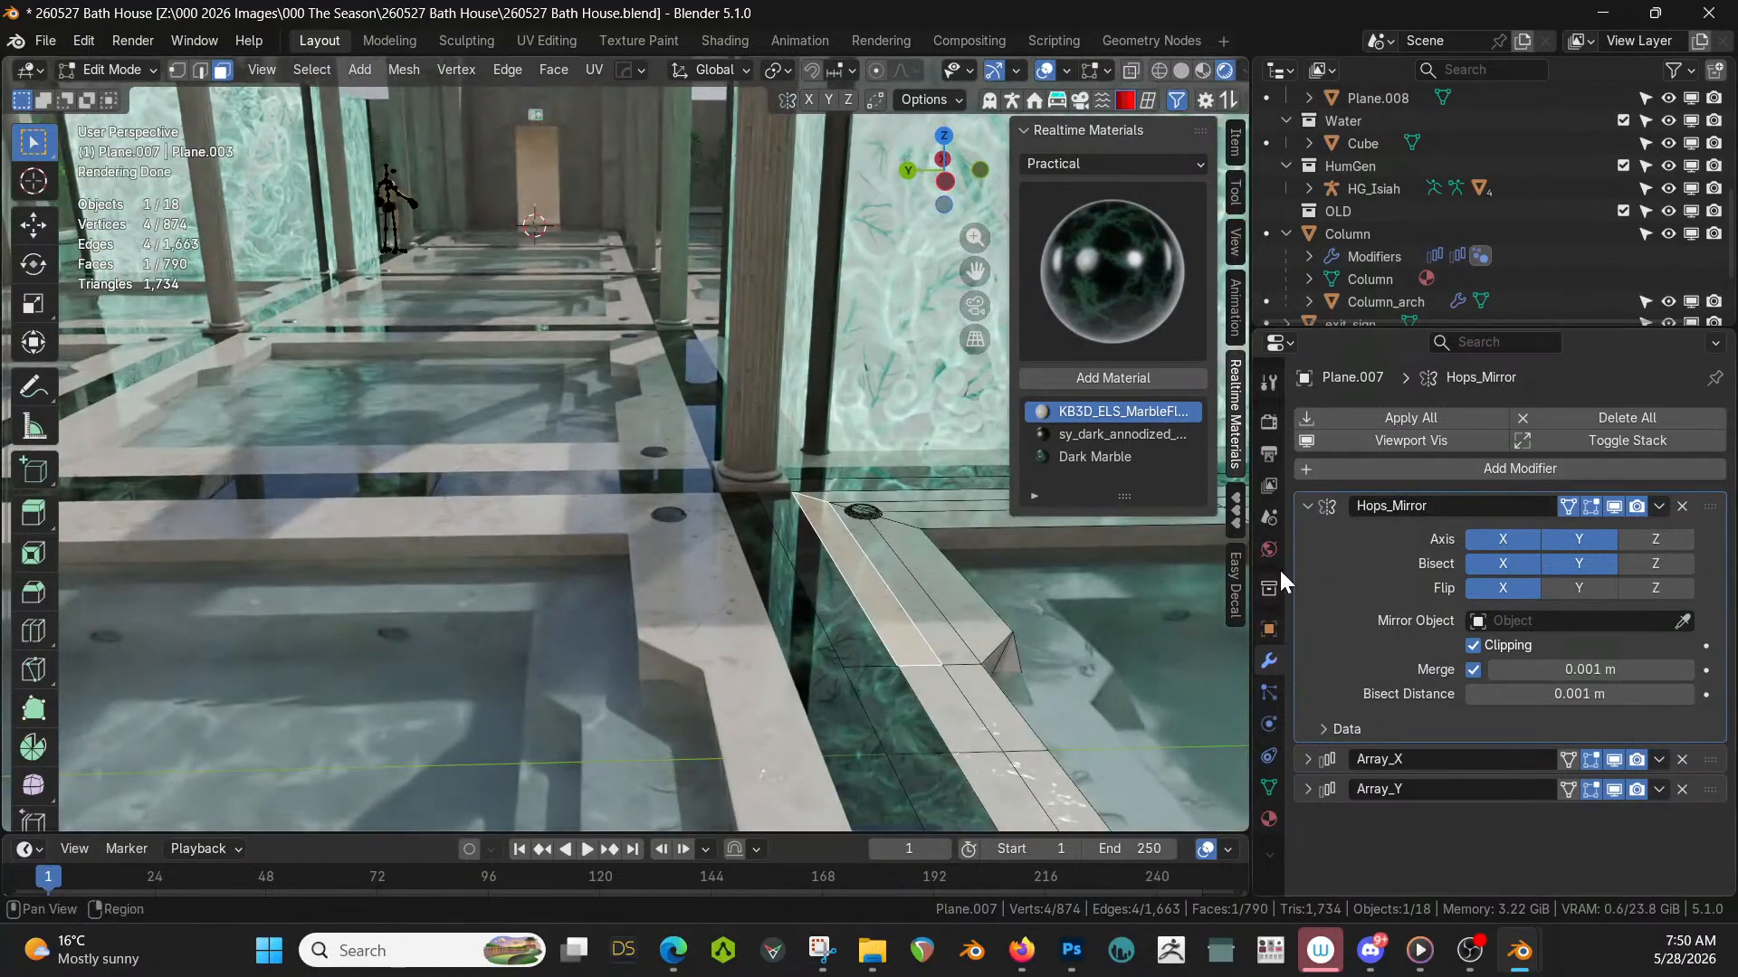
Select the floor's Dark Marble material and raise its lower Roughness value to about 0.061.
{"action": "left_click", "coordinate": [1267, 819]}
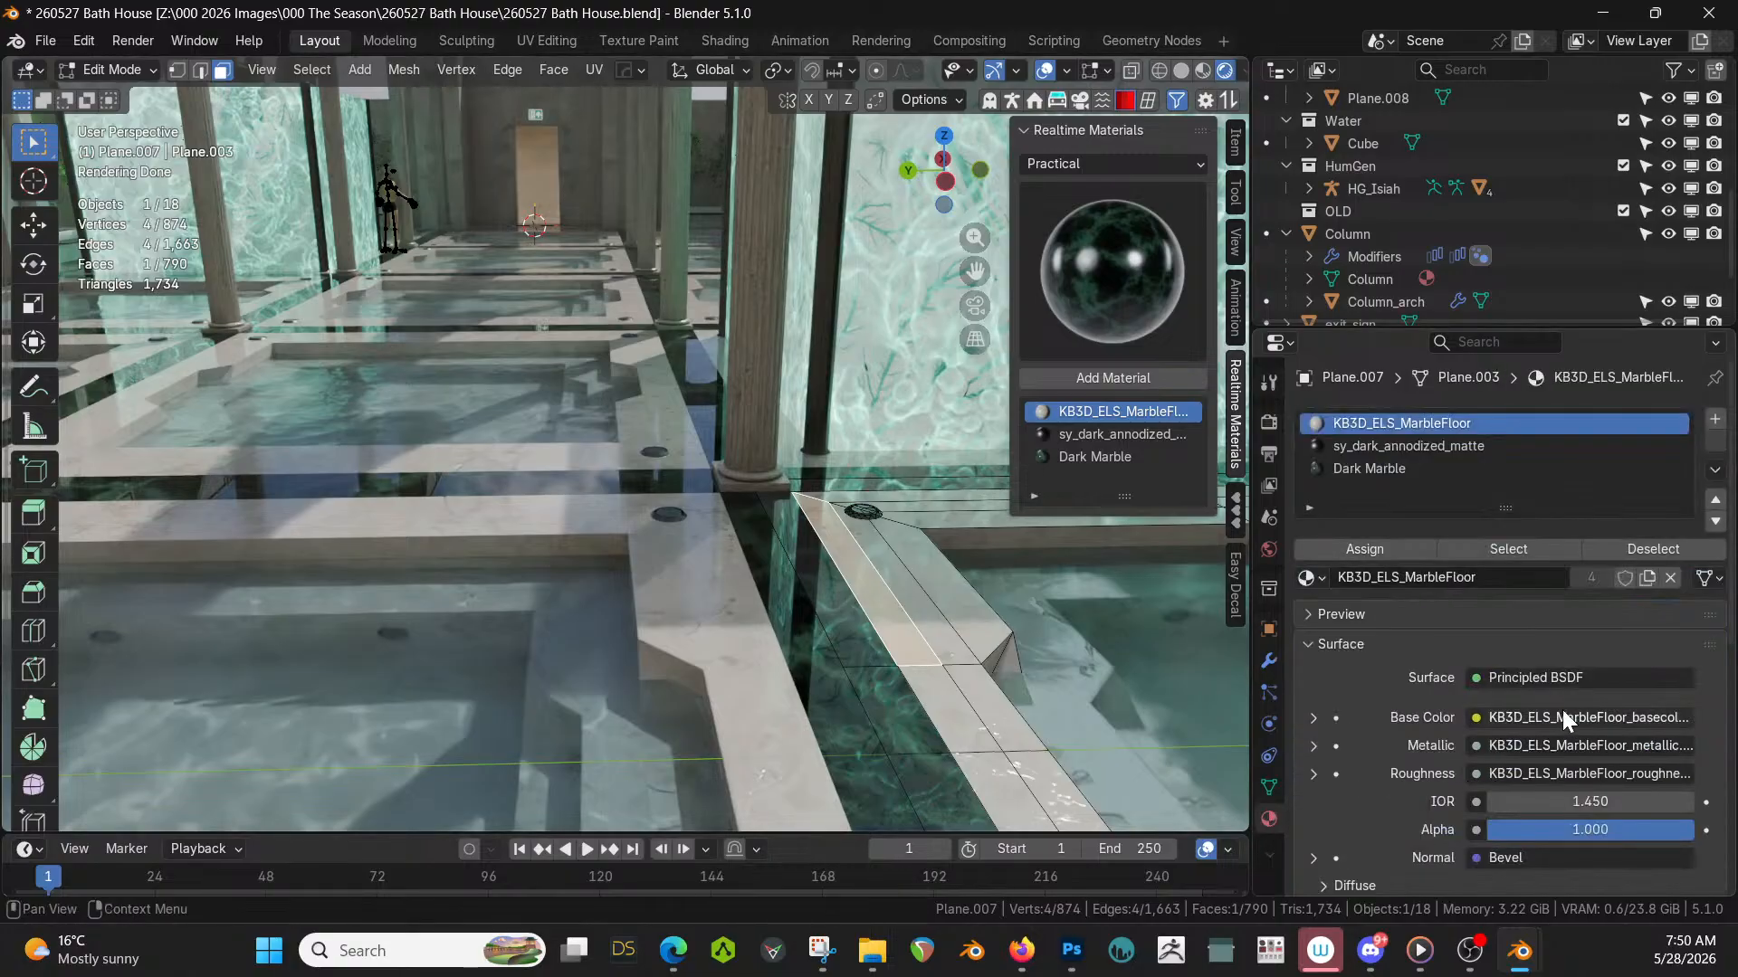
{"action": "scroll", "coordinate": [1455, 626], "scroll_direction": "down", "scroll_amount": 3}
{"action": "scroll", "coordinate": [1455, 626], "scroll_direction": "up", "scroll_amount": 3}
{"action": "left_click", "coordinate": [1385, 472]}
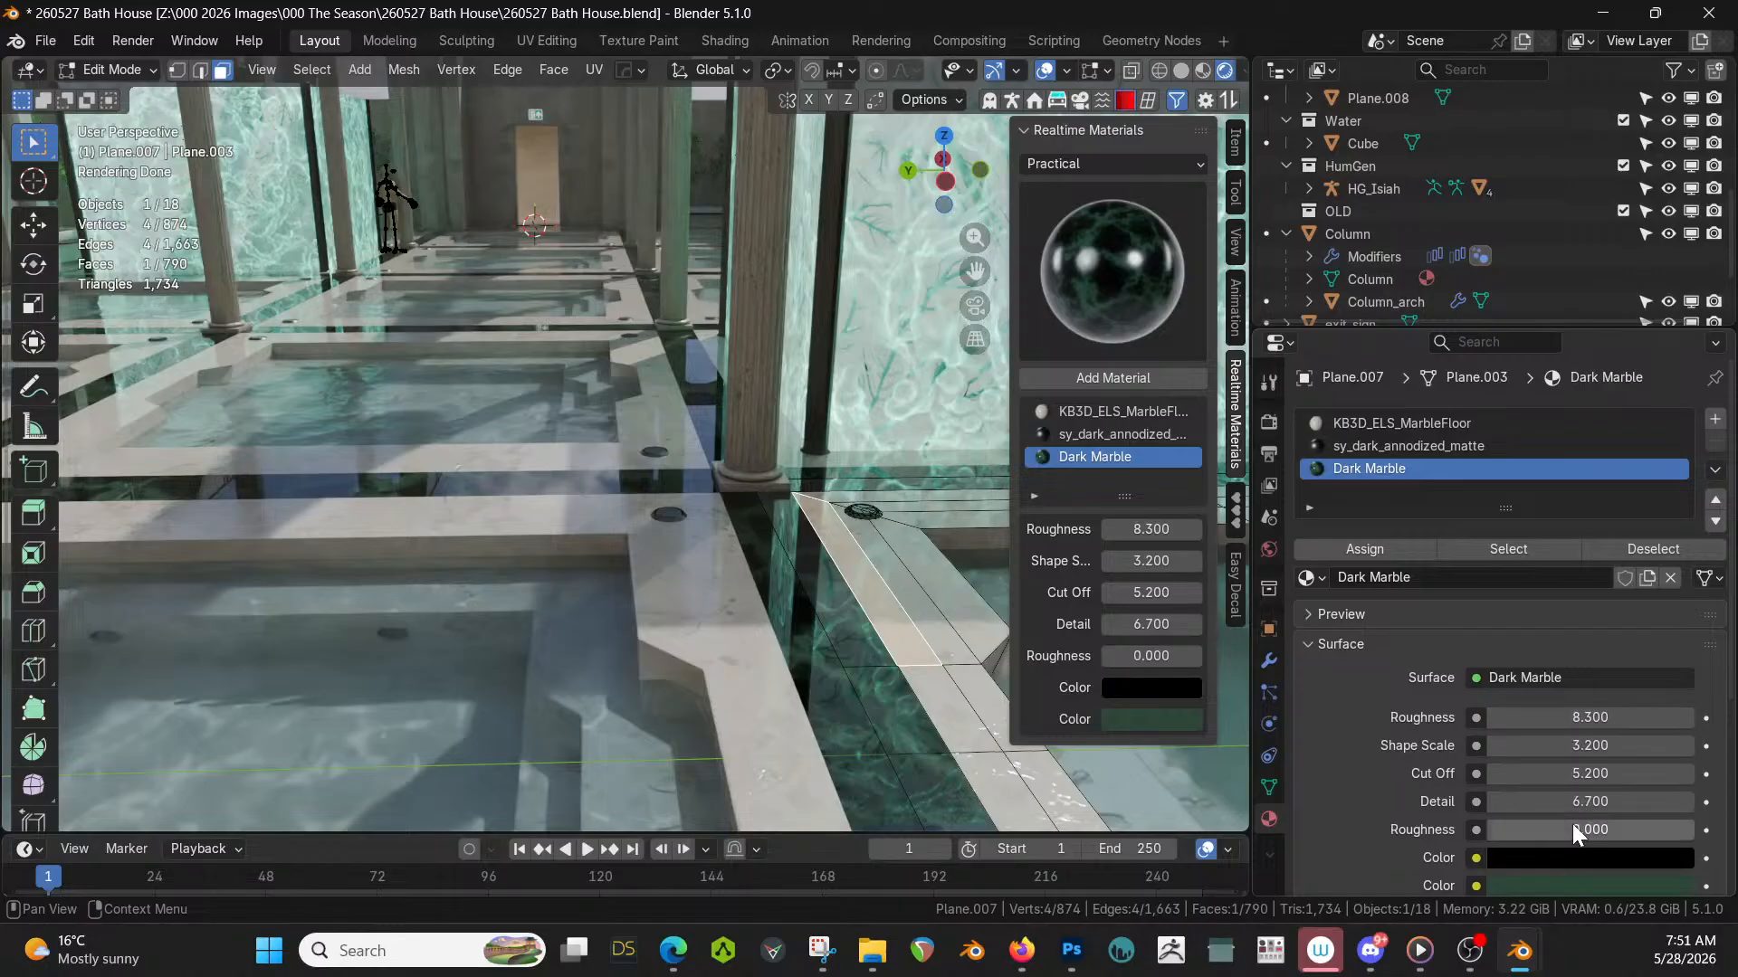
{"action": "left_click_drag", "start_coordinate": [1572, 826], "coordinate": [1591, 827]}
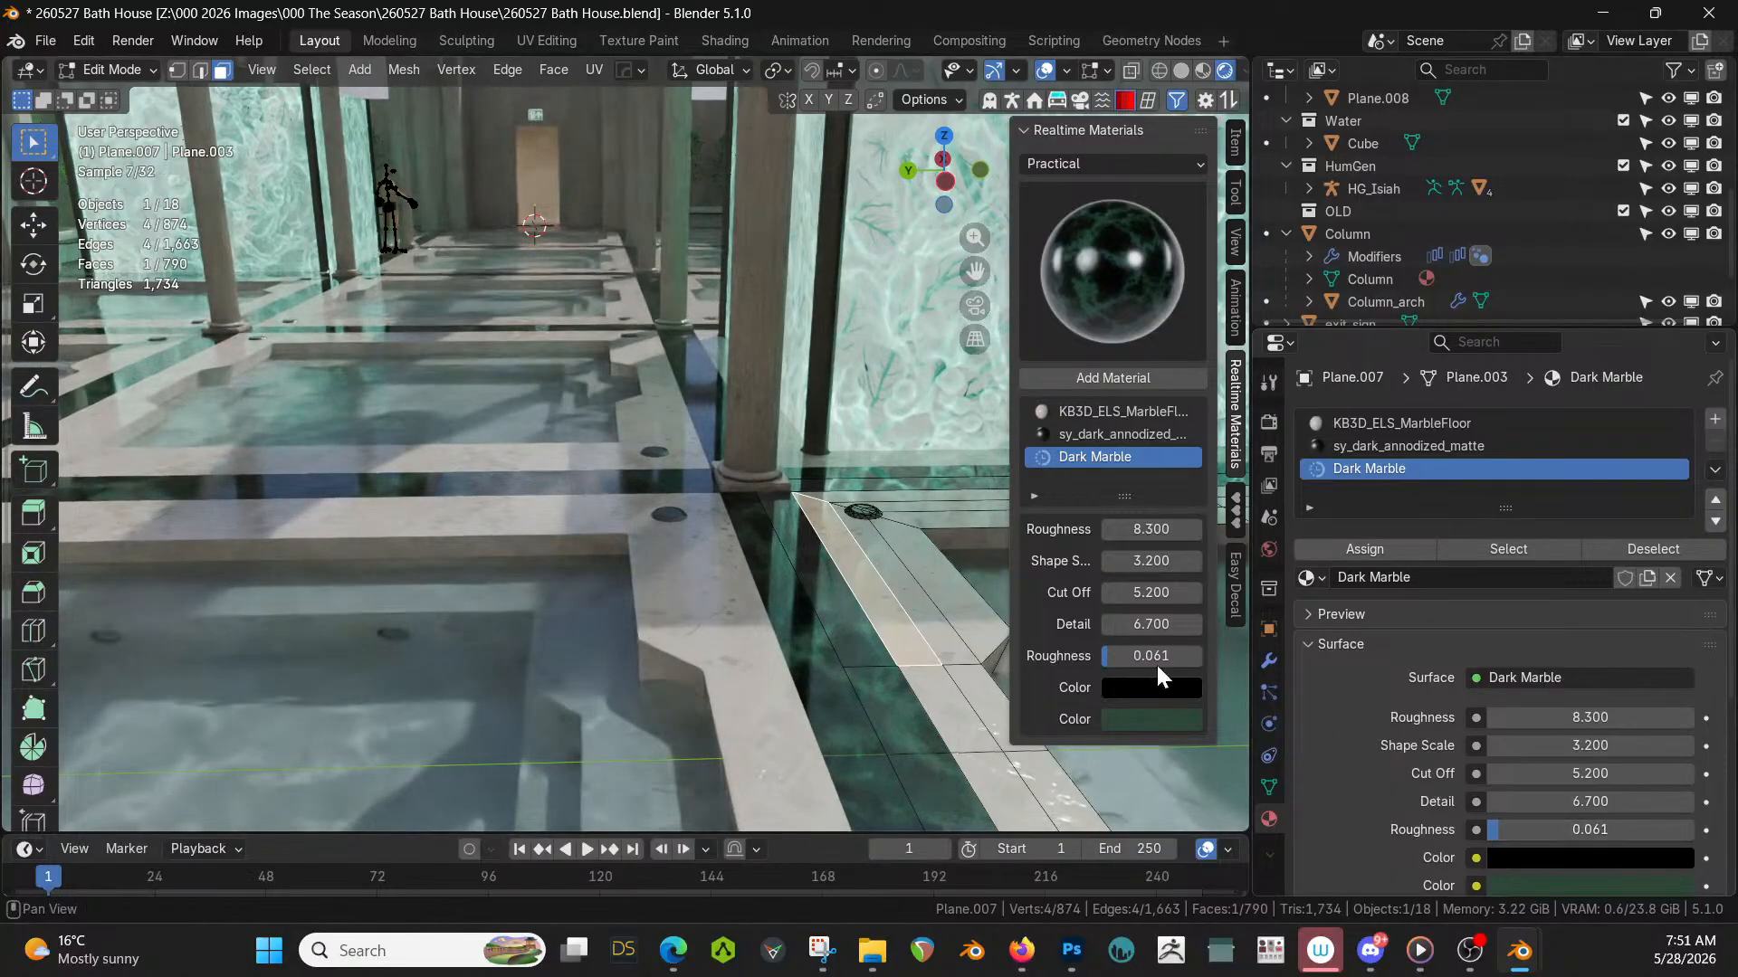
{"action": "middle_click_drag", "start_coordinate": [931, 581], "coordinate": [982, 571]}
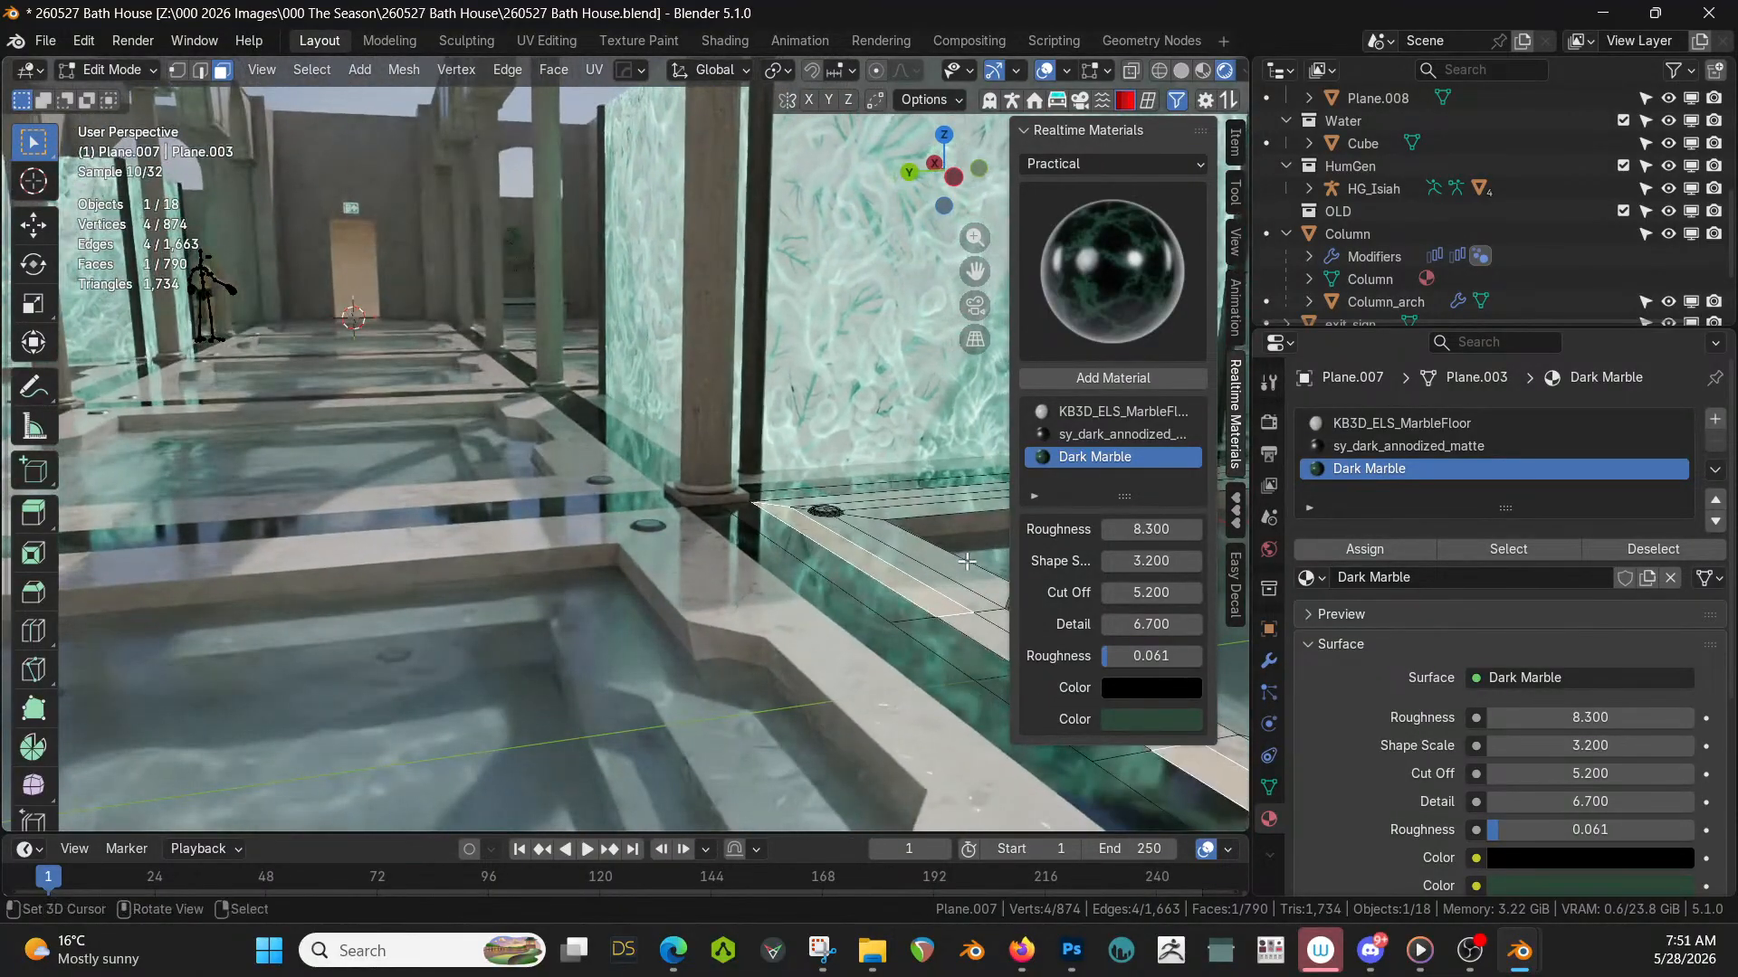
Try a Dark Marble surface roughness of 1, followed by 0.5, and check the floor reflections.
{"action": "left_click", "coordinate": [1576, 827]}
{"action": "type", "text": "1"}
{"action": "key", "text": "Return"}
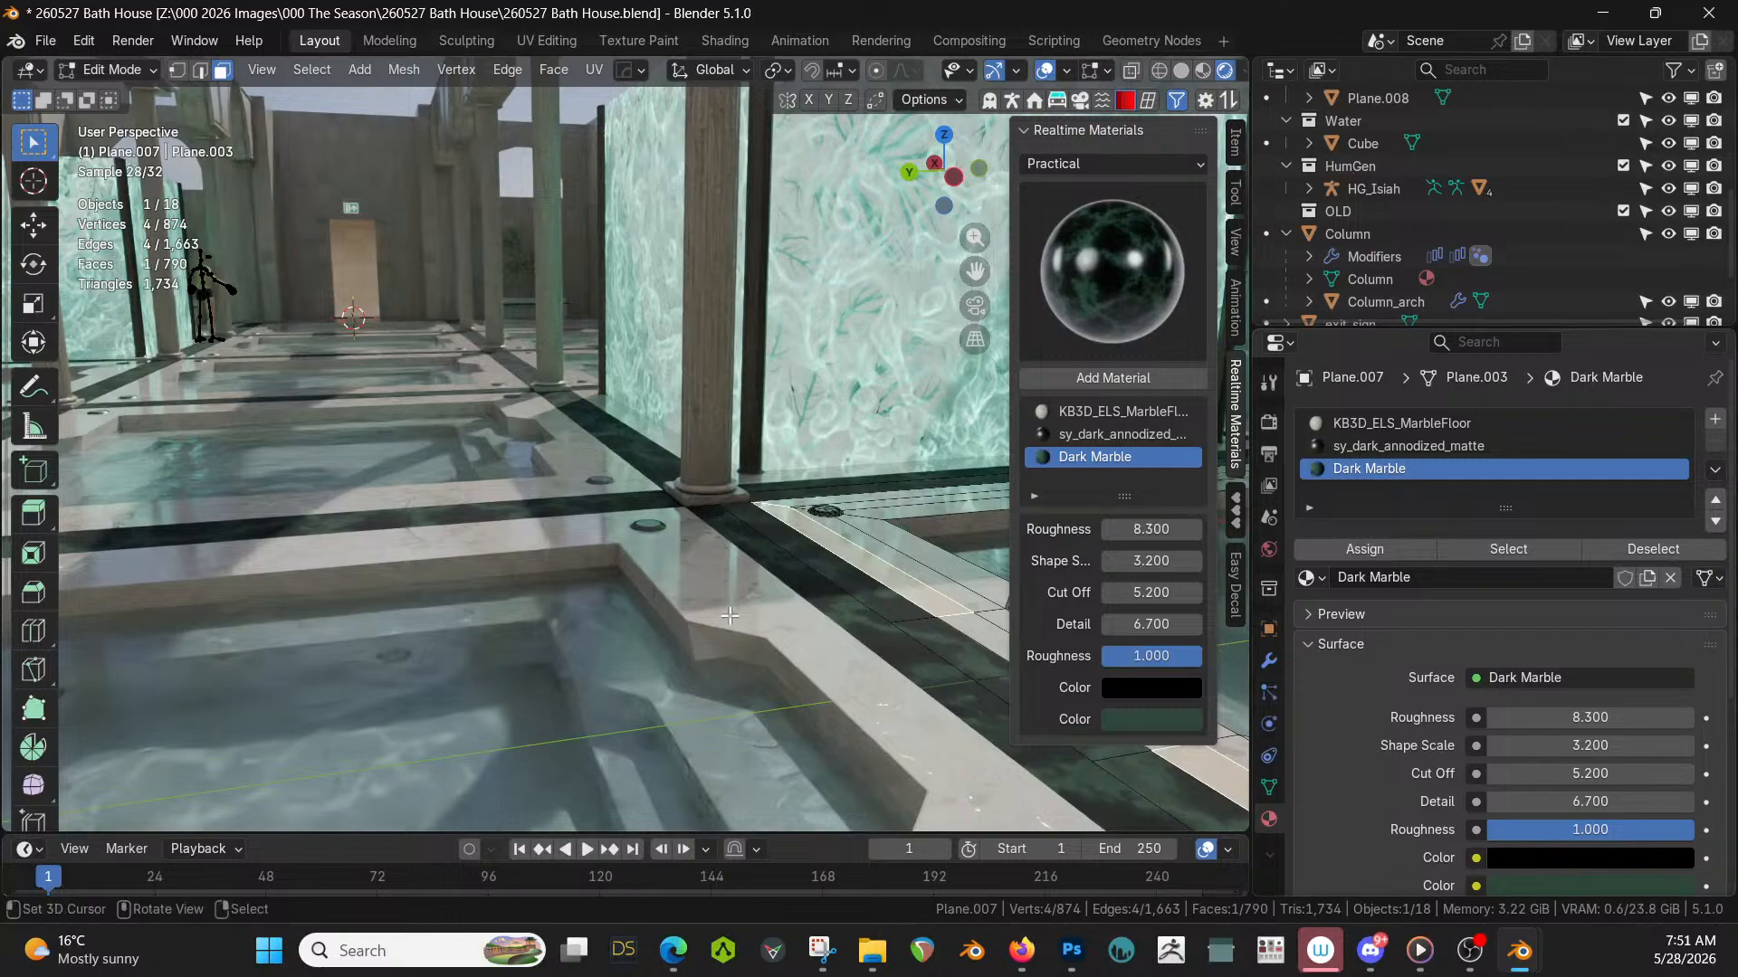
{"action": "left_click", "coordinate": [1587, 829]}
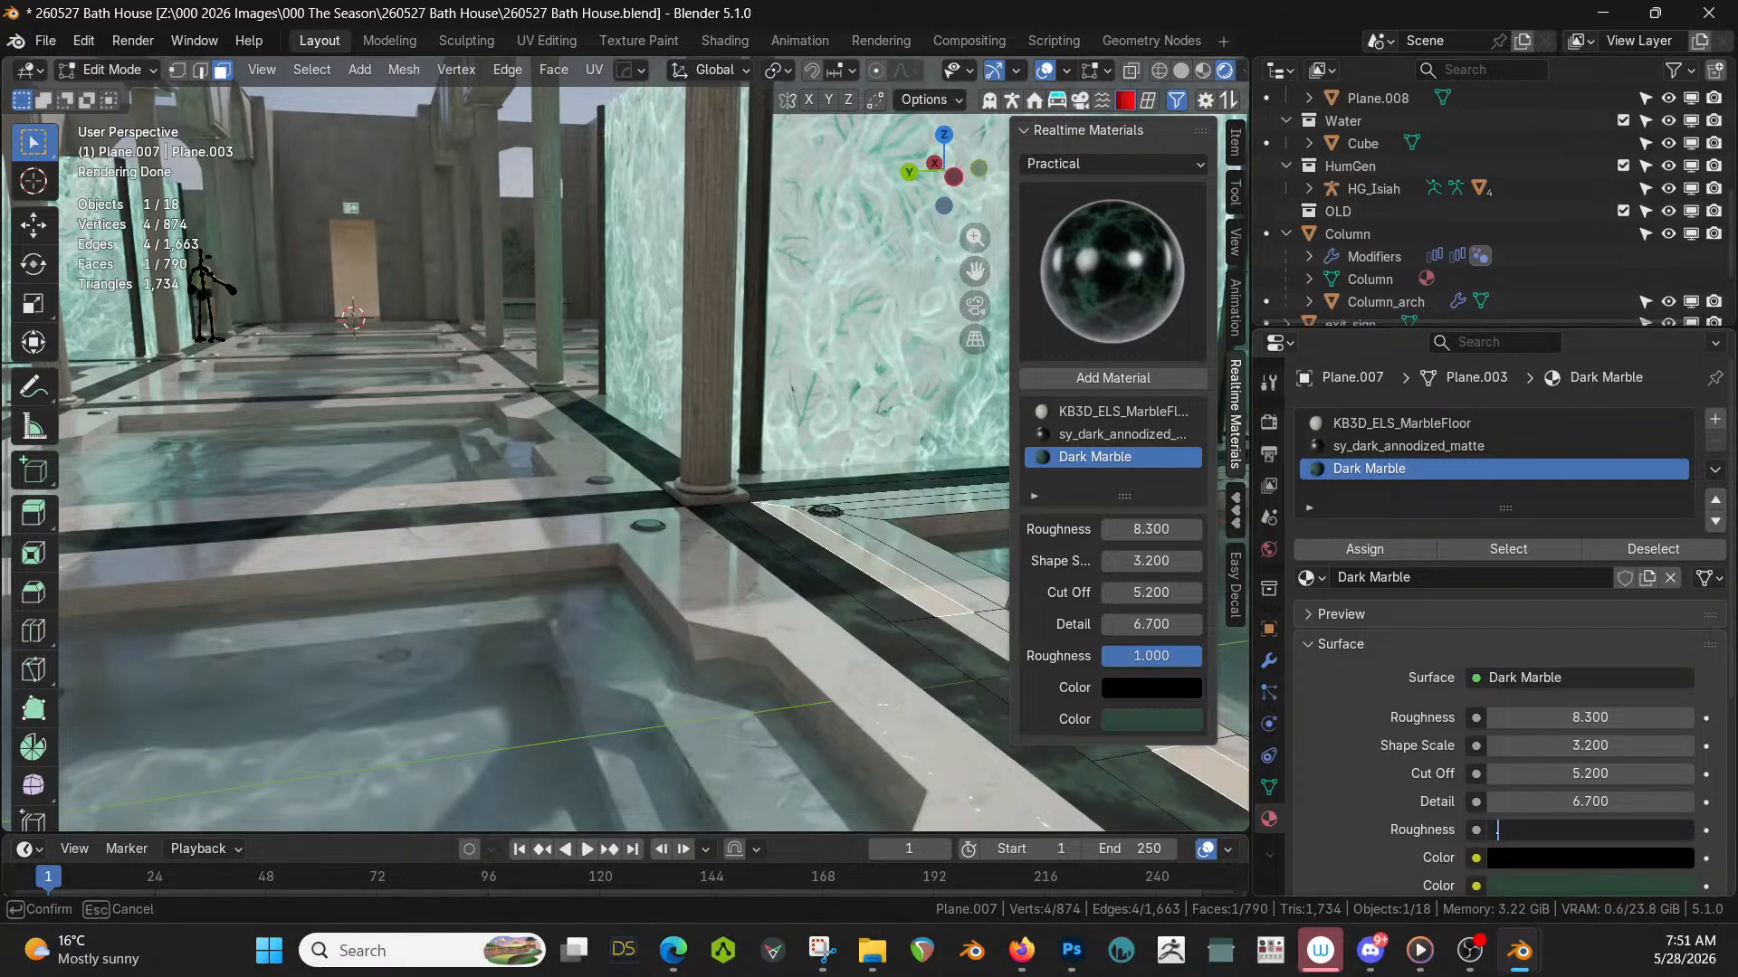
{"action": "type", "text": ".5"}
{"action": "key", "text": "Return"}
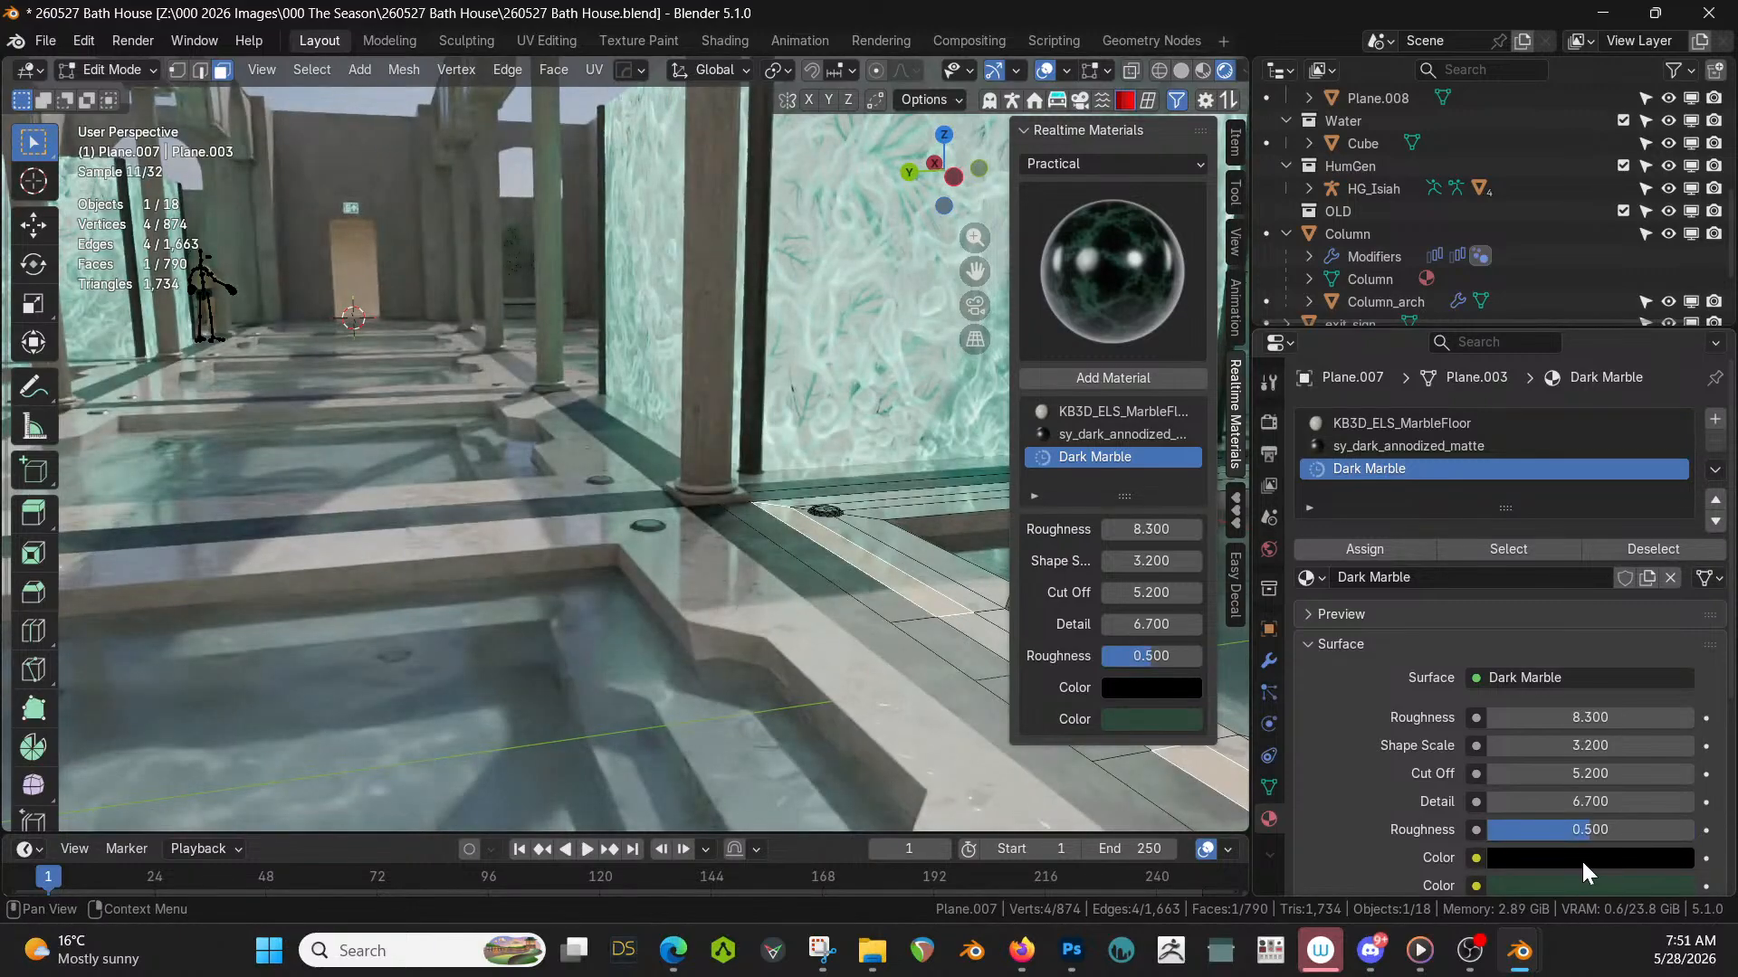
{"action": "middle_click_drag", "start_coordinate": [944, 660], "coordinate": [845, 626]}
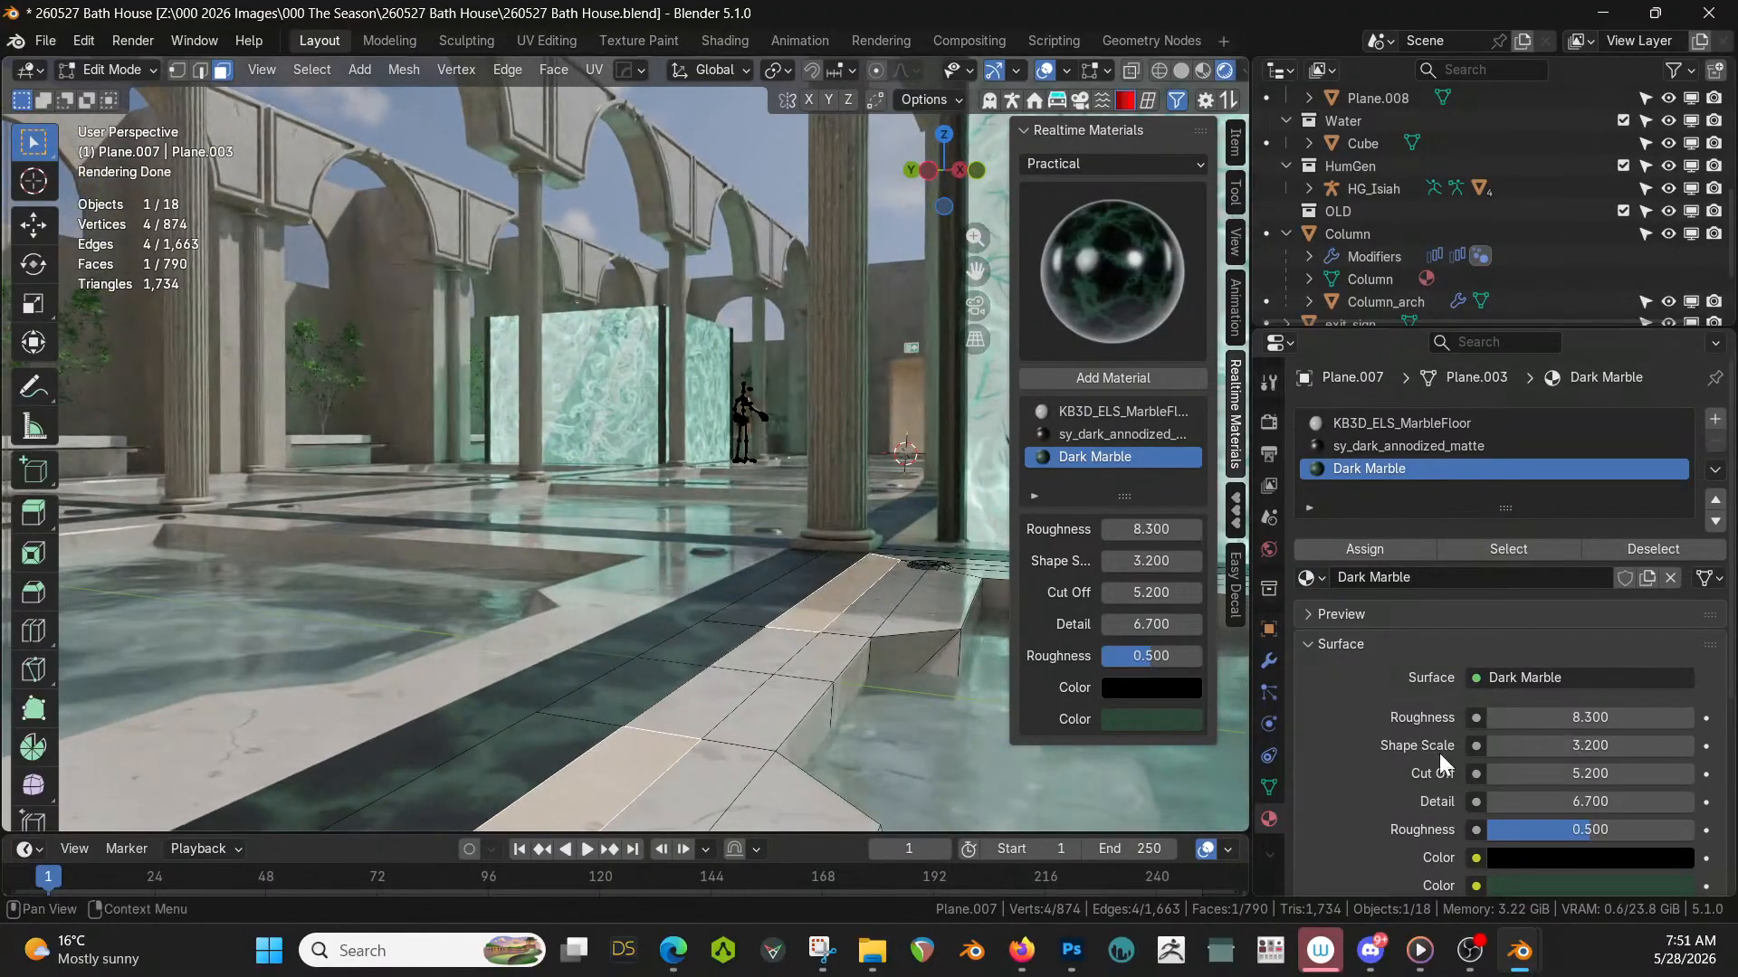
Try a surface roughness of 0.2 on Dark Marble, and settle on 0.33.
{"action": "left_click", "coordinate": [1590, 830]}
{"action": "type", "text": "0.2"}
{"action": "key", "text": "Return"}
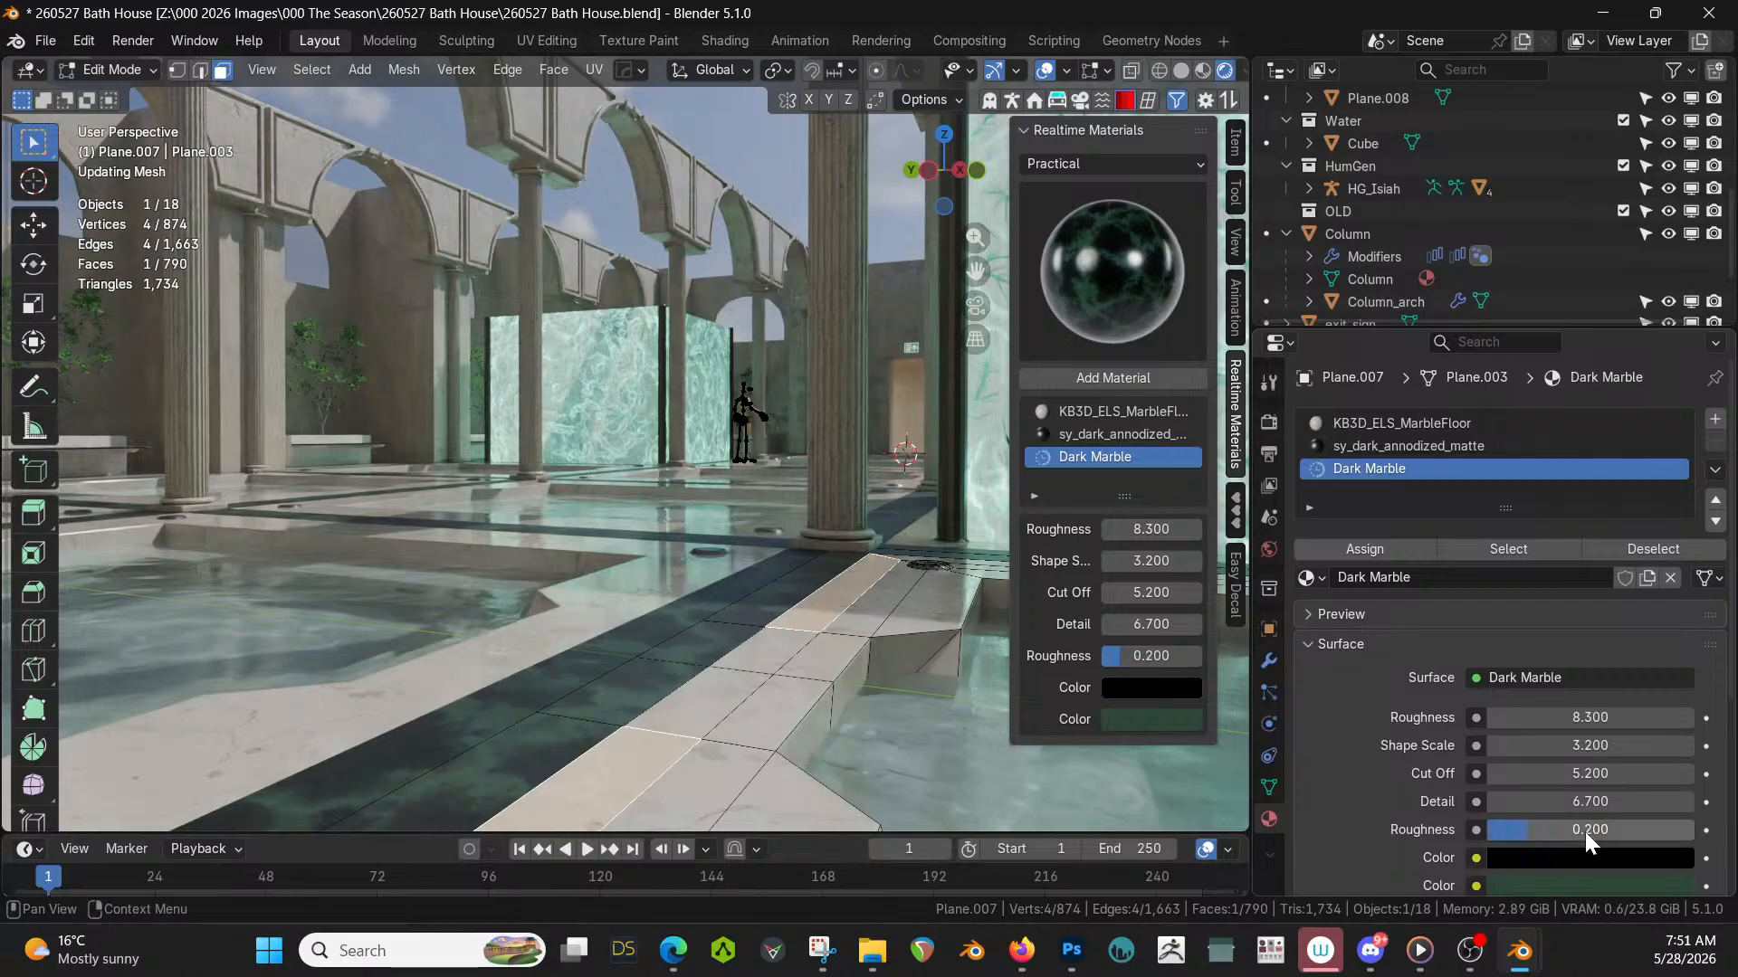
{"action": "left_click", "coordinate": [1585, 833]}
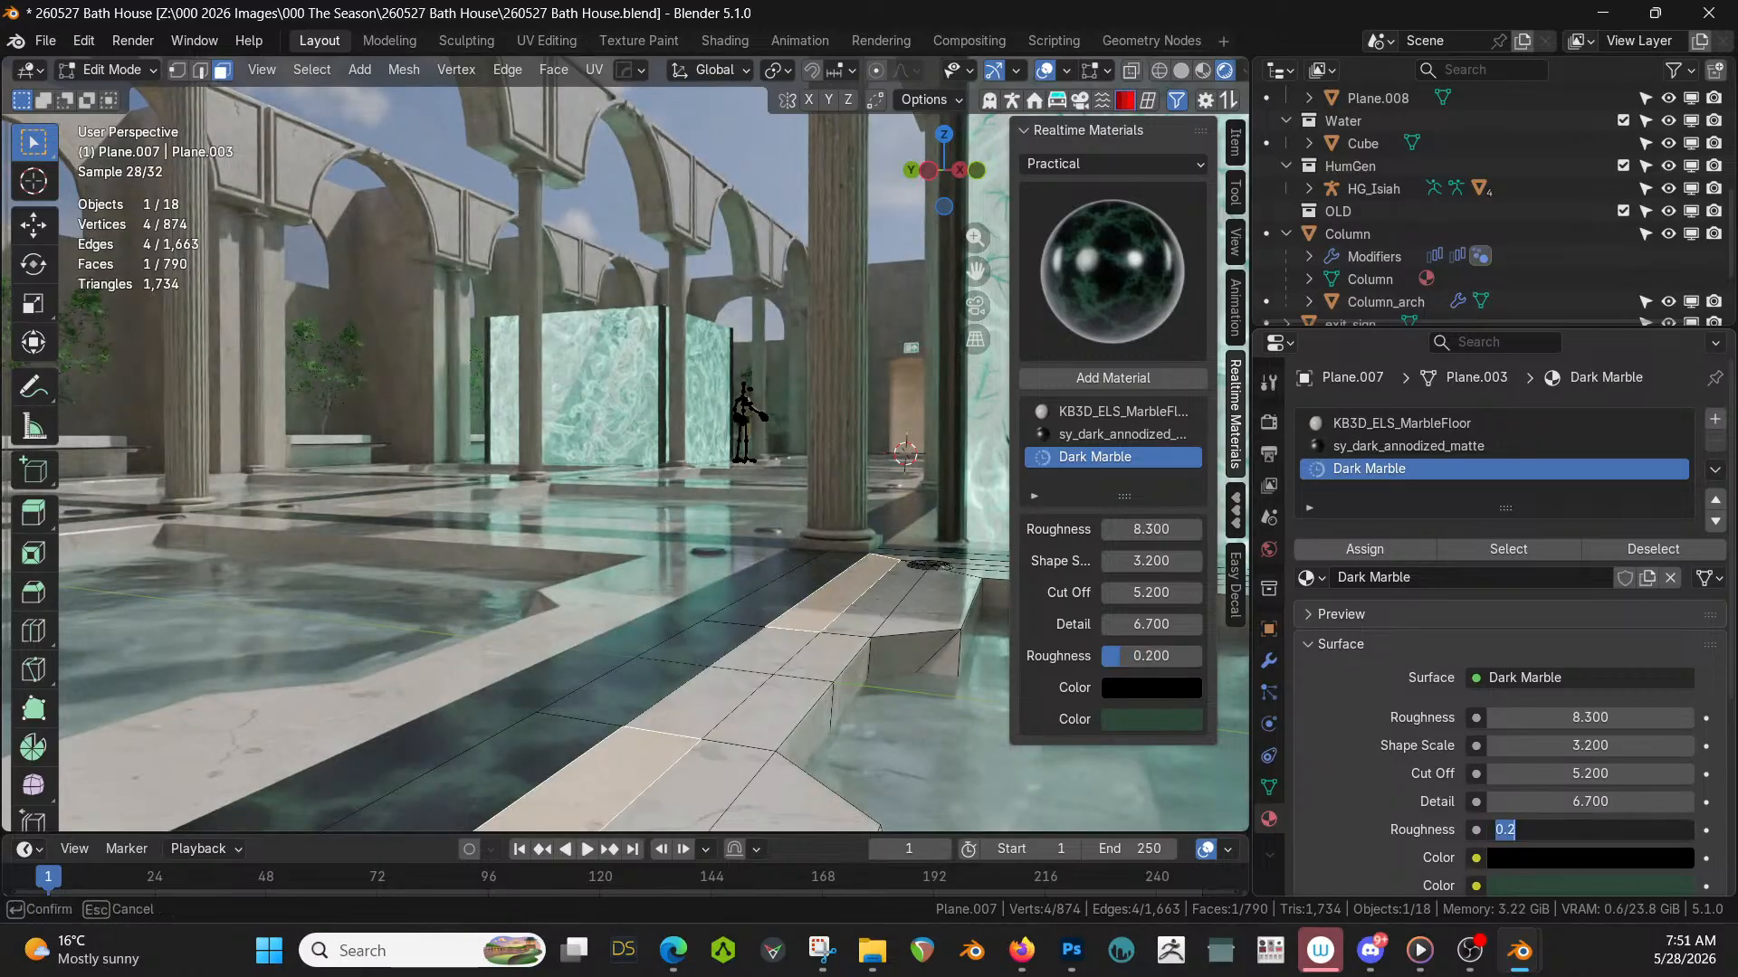
{"action": "type", "text": ".33"}
{"action": "key", "text": "Return"}
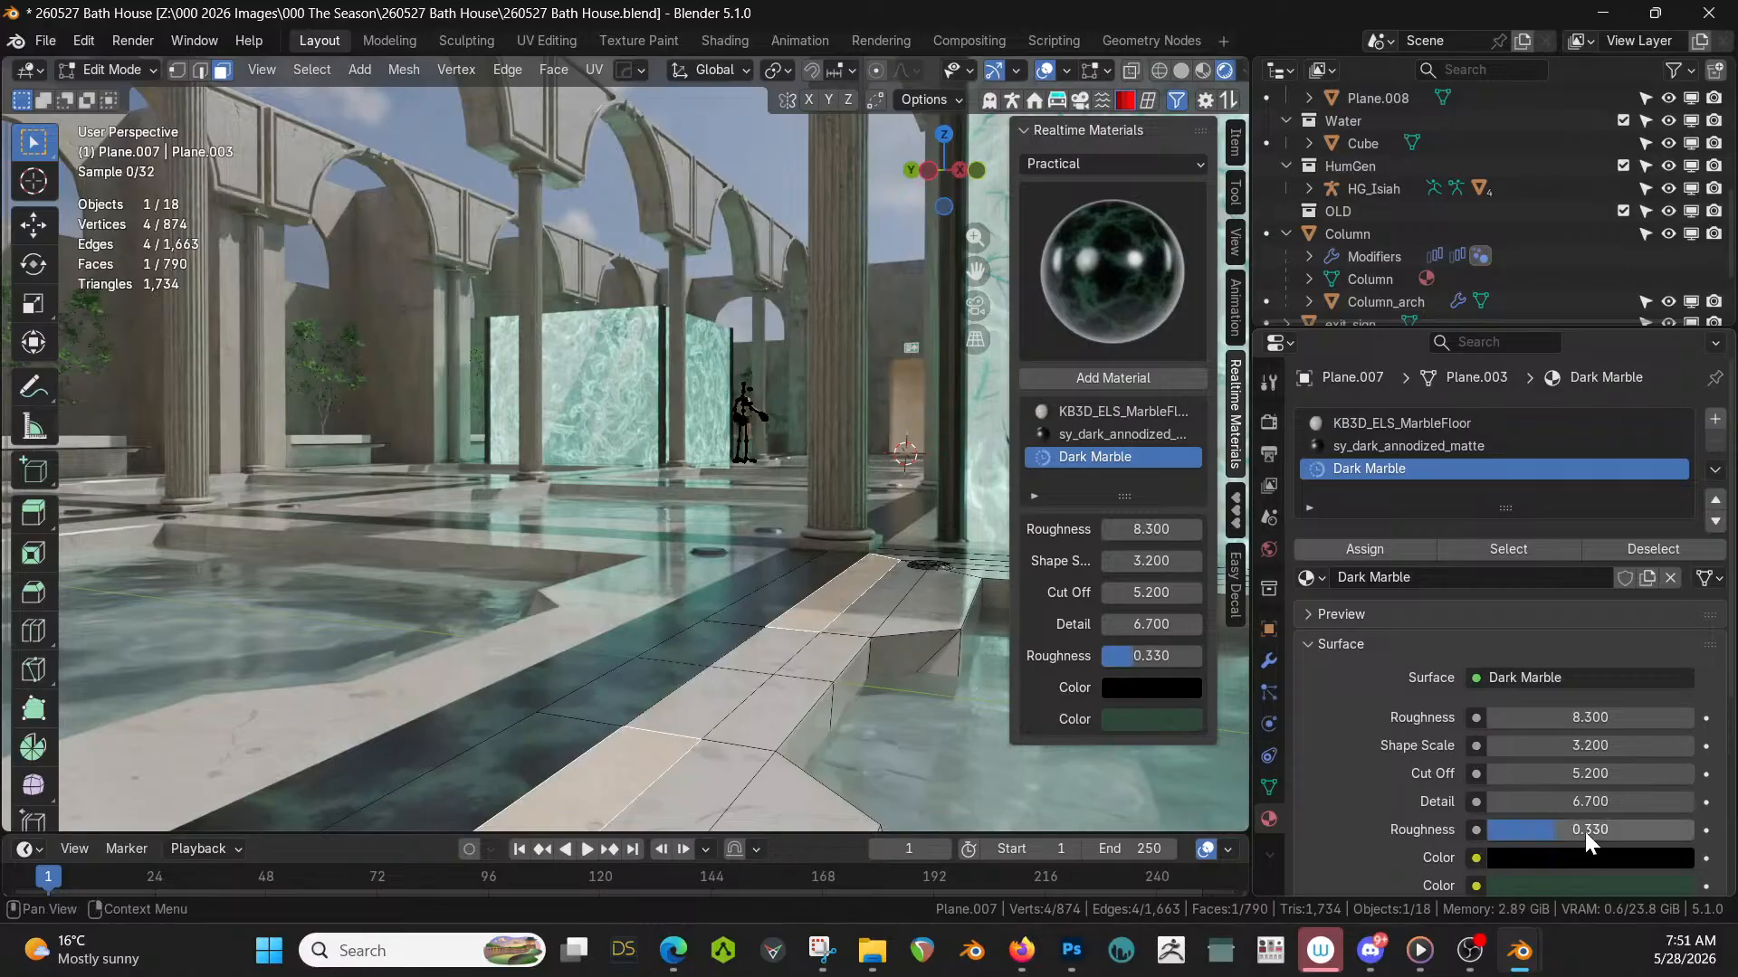
Save the file, review the marble borders from above and return the viewport to solid shading.
{"action": "middle_click_drag", "start_coordinate": [471, 480], "coordinate": [609, 570]}
{"action": "key", "text": "ctrl+s"}
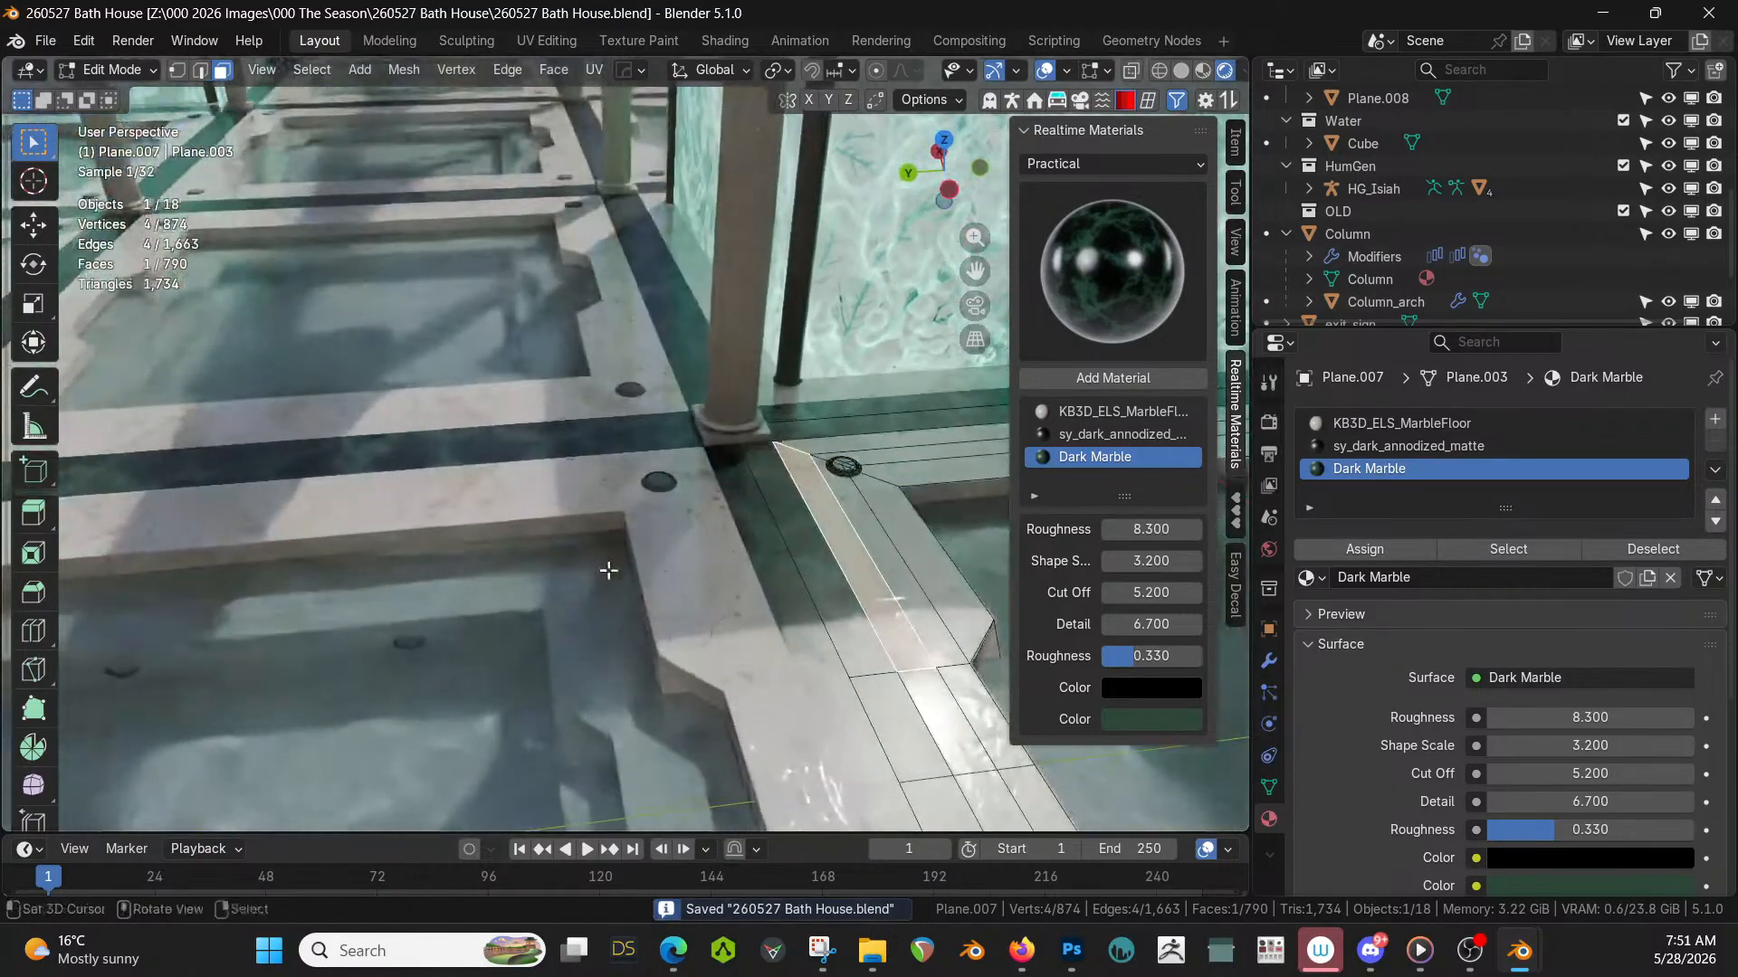
{"action": "middle_click_drag", "start_coordinate": [594, 480], "coordinate": [604, 531]}
{"action": "scroll", "coordinate": [603, 532], "scroll_direction": "down", "scroll_amount": 8}
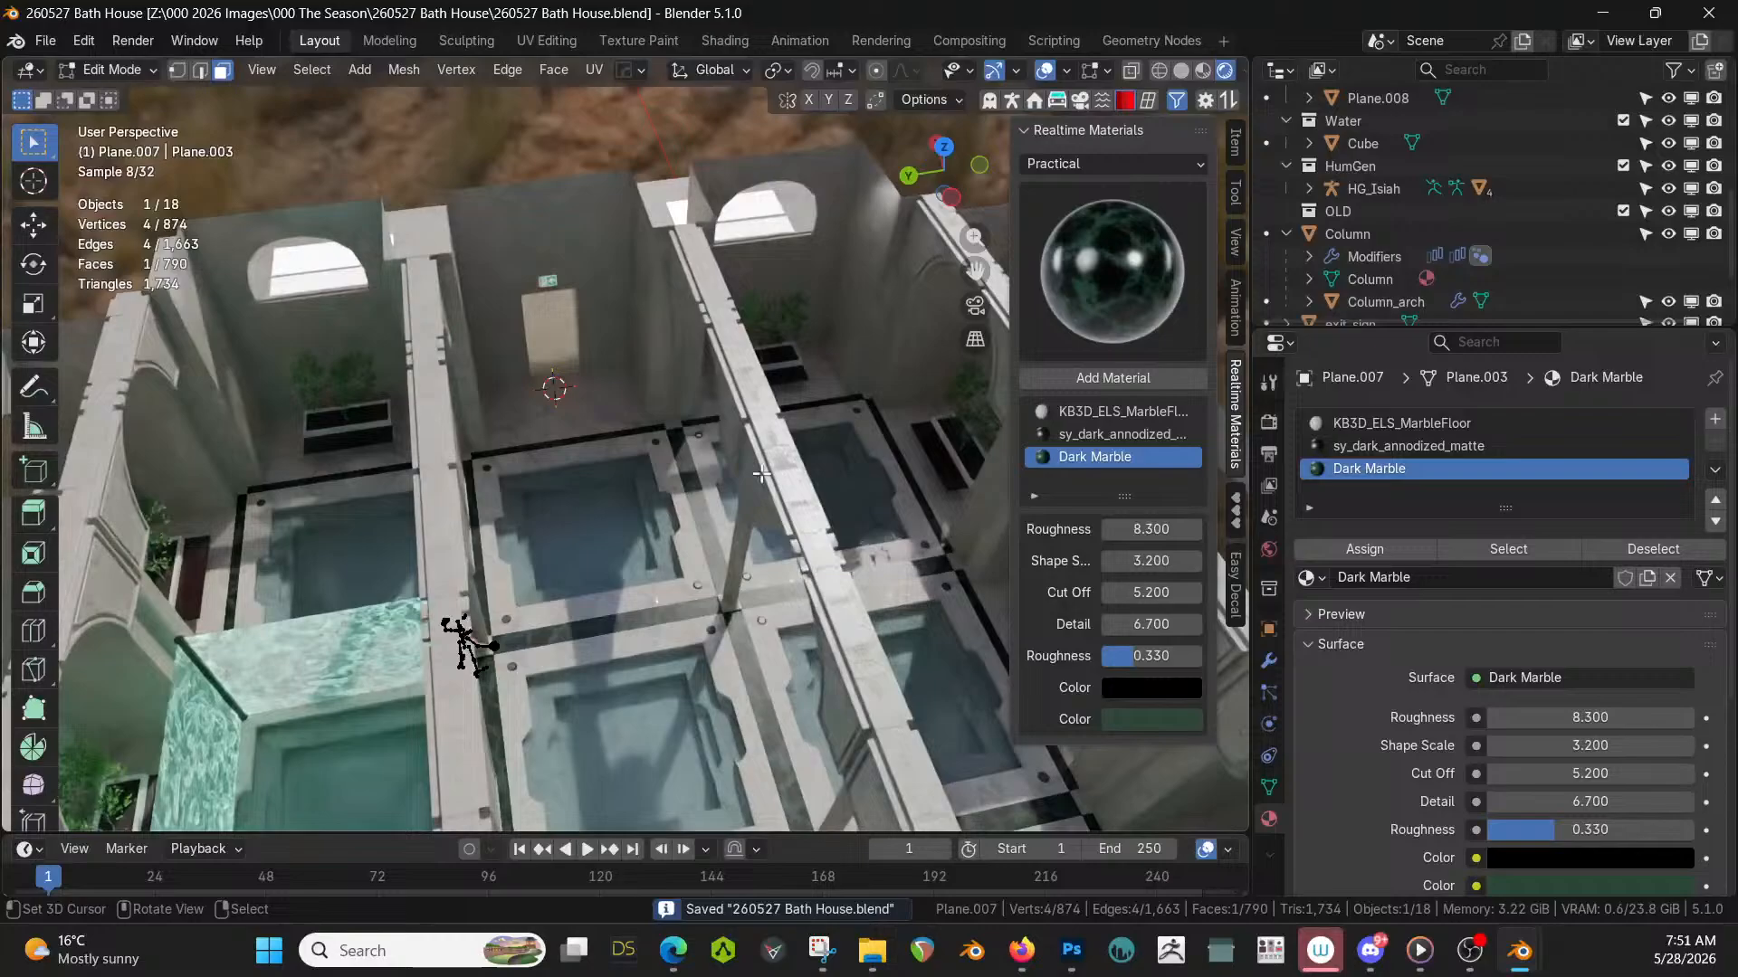
{"action": "middle_click_drag", "start_coordinate": [761, 474], "coordinate": [620, 450]}
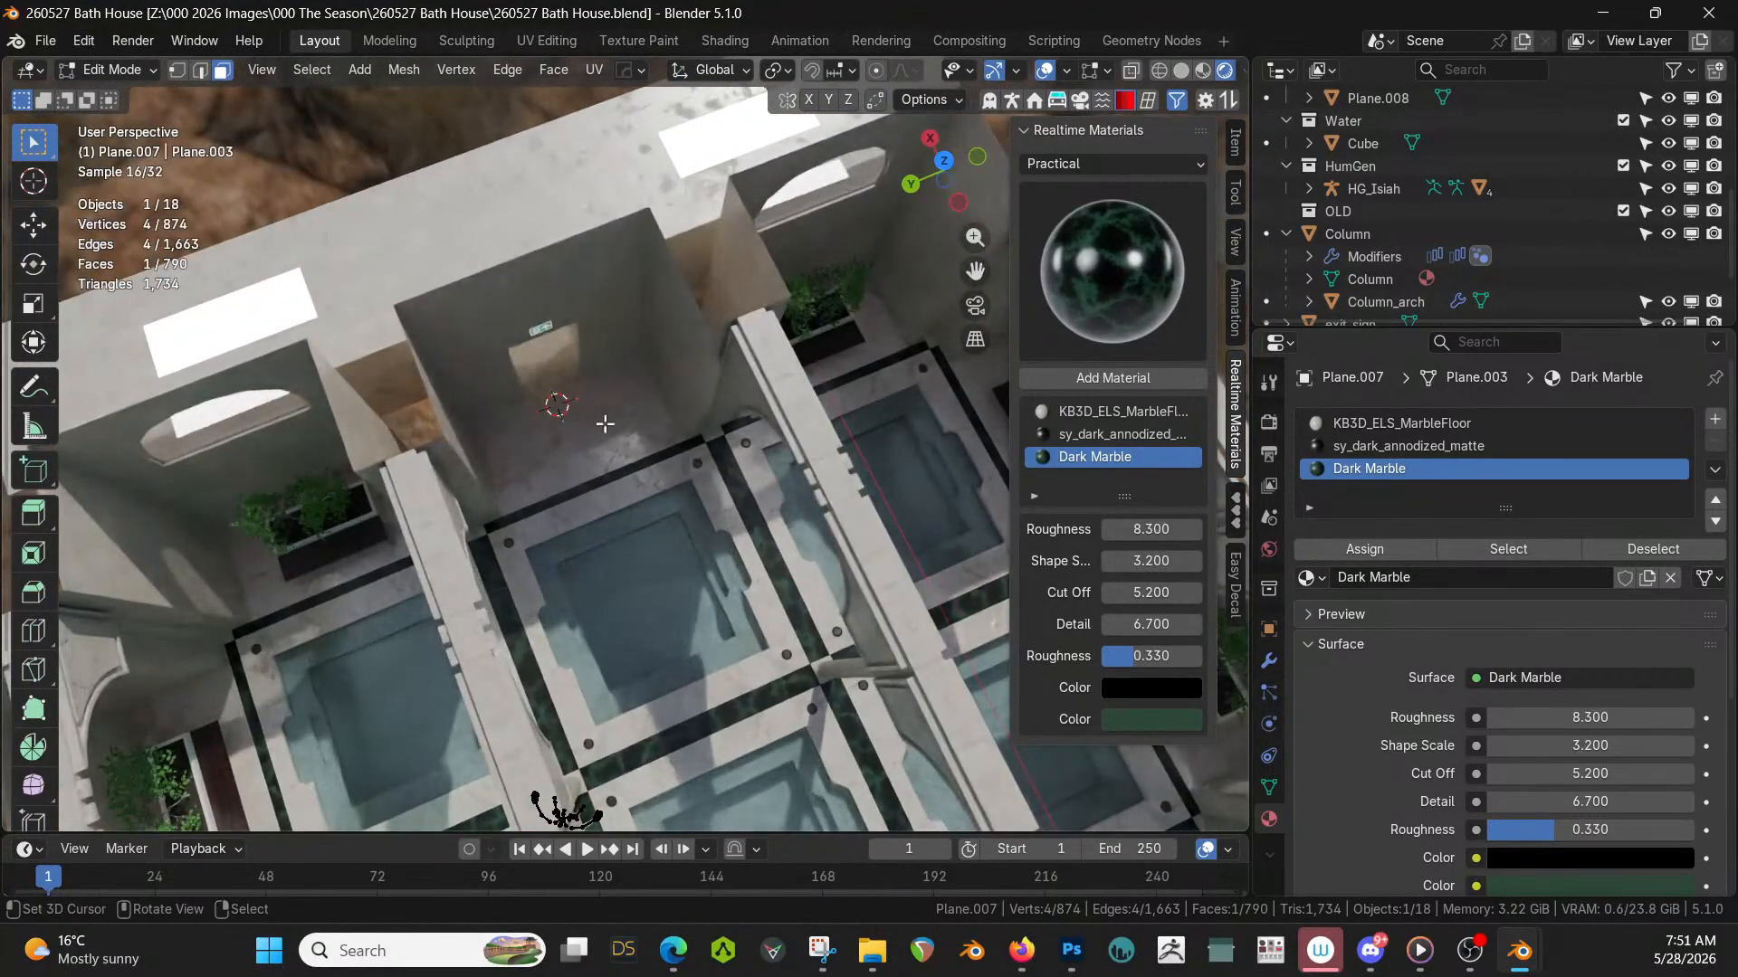
{"action": "key", "text": "z"}
{"action": "key", "text": "6"}
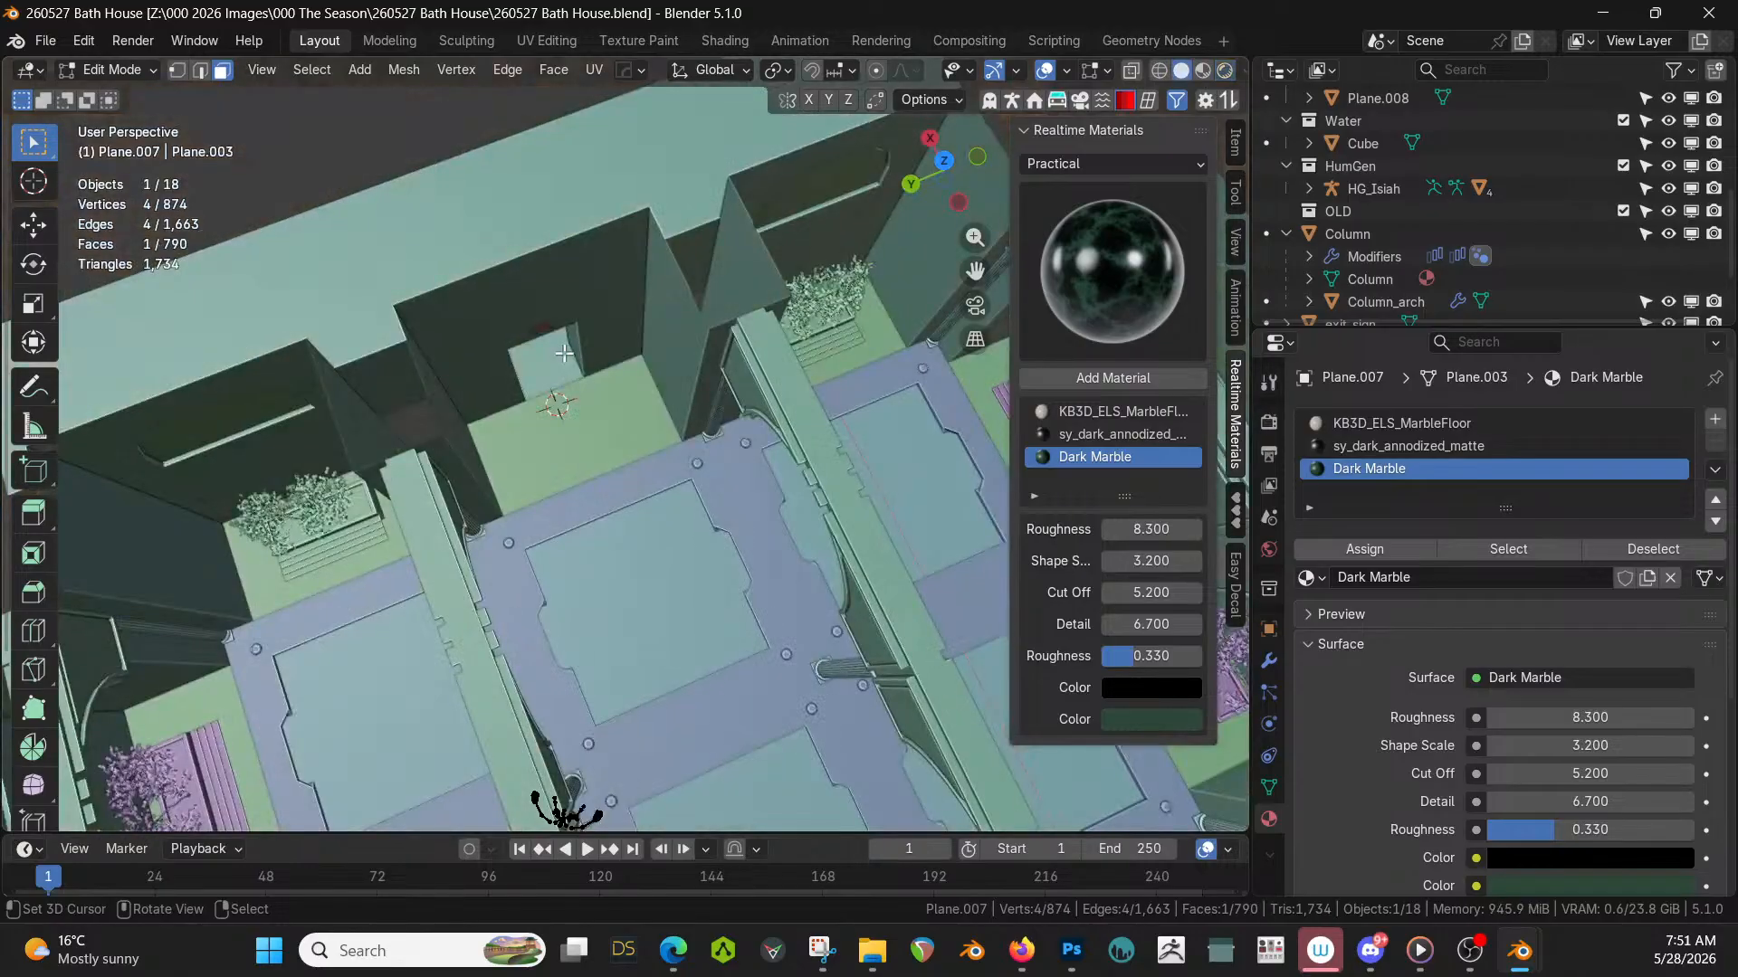
Select the alcove floor object and examine the building's topology with the wireframe overlay on.
{"action": "key", "text": "Tab"}
{"action": "left_click", "coordinate": [585, 410]}
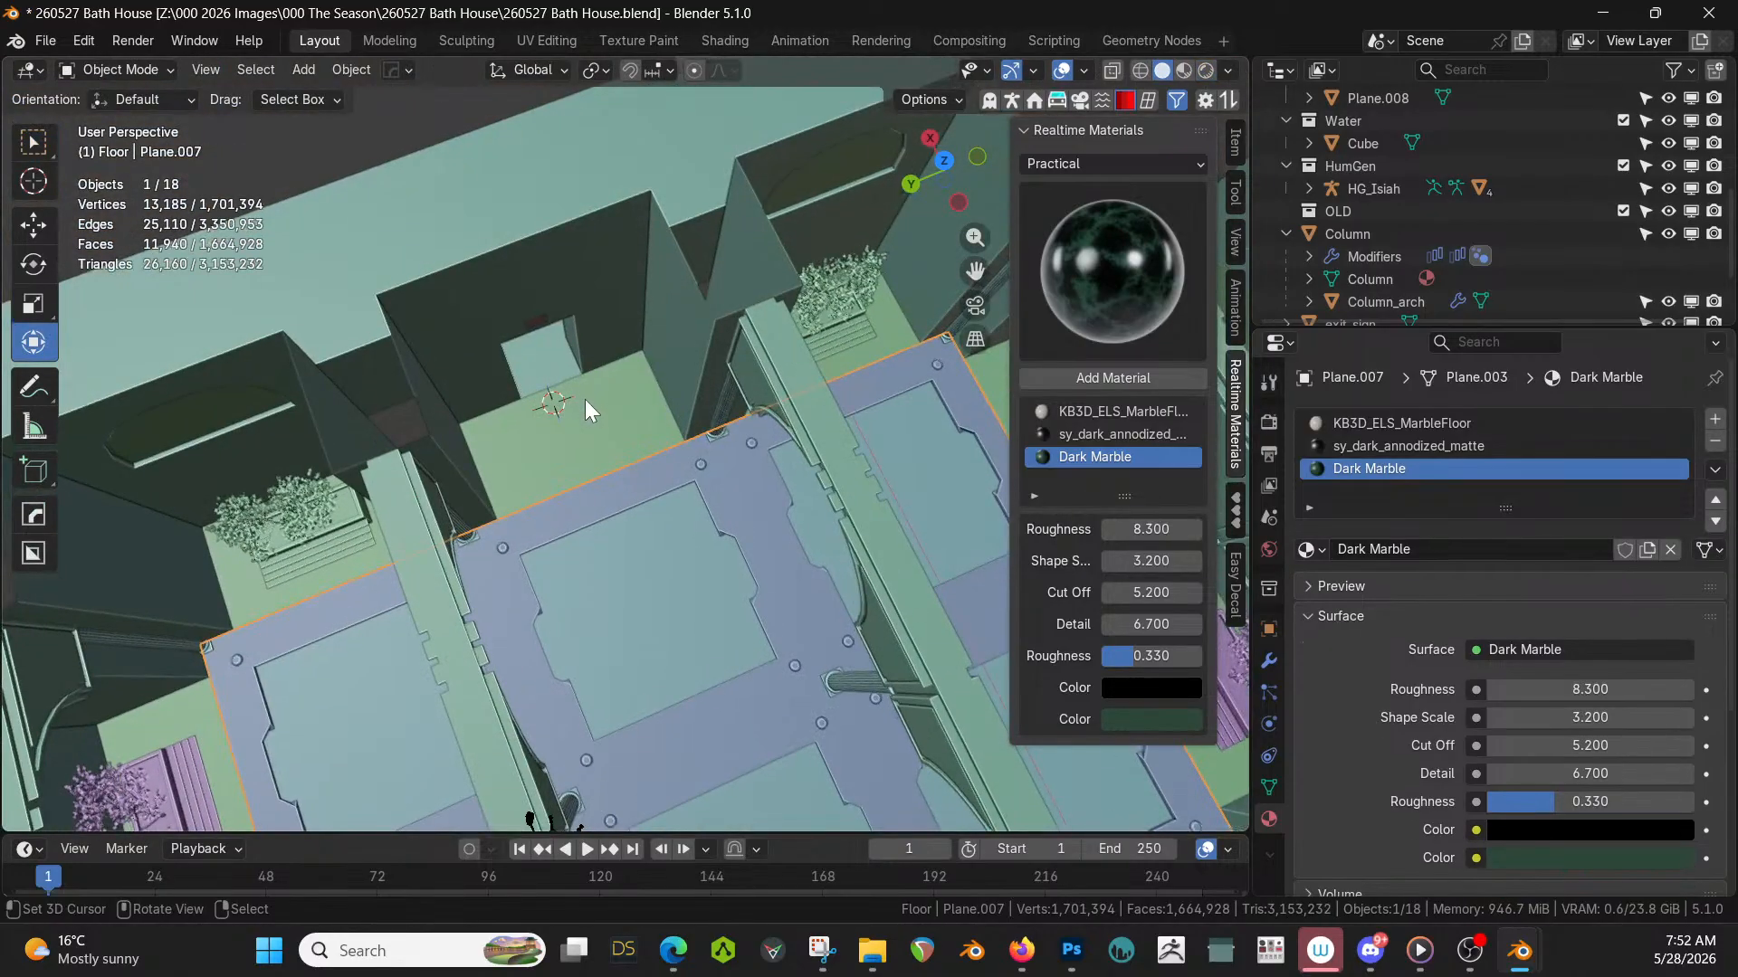
{"action": "left_click", "coordinate": [590, 423]}
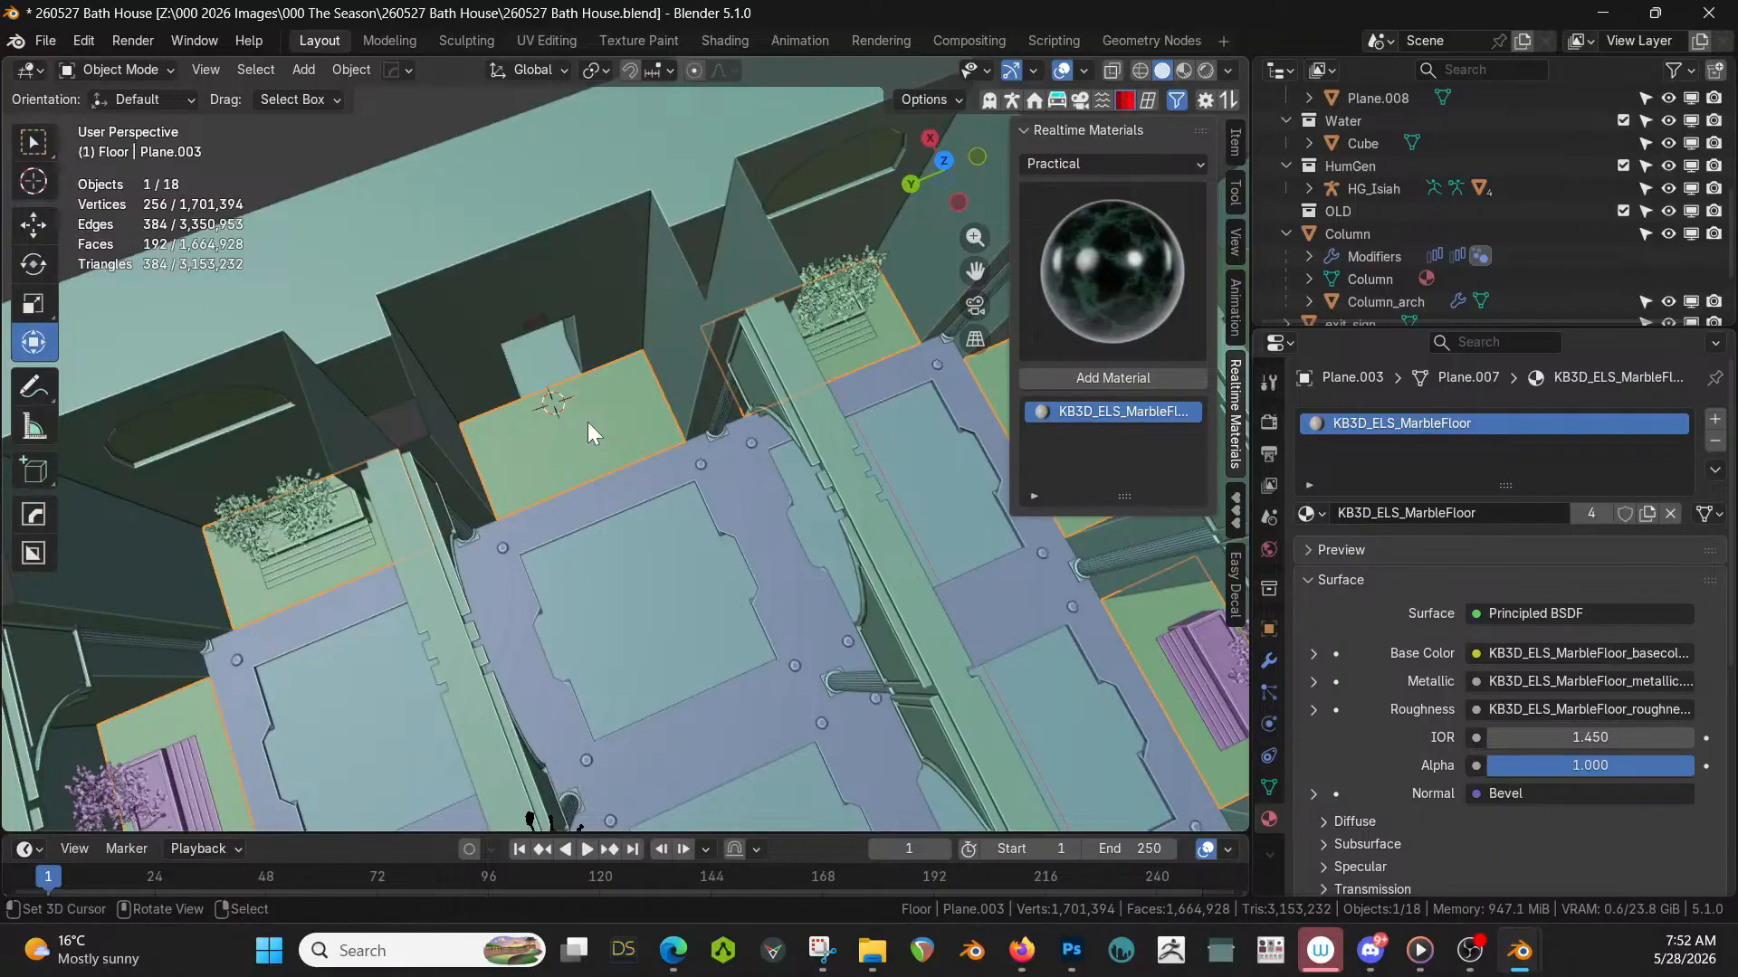
{"action": "key", "text": "q"}
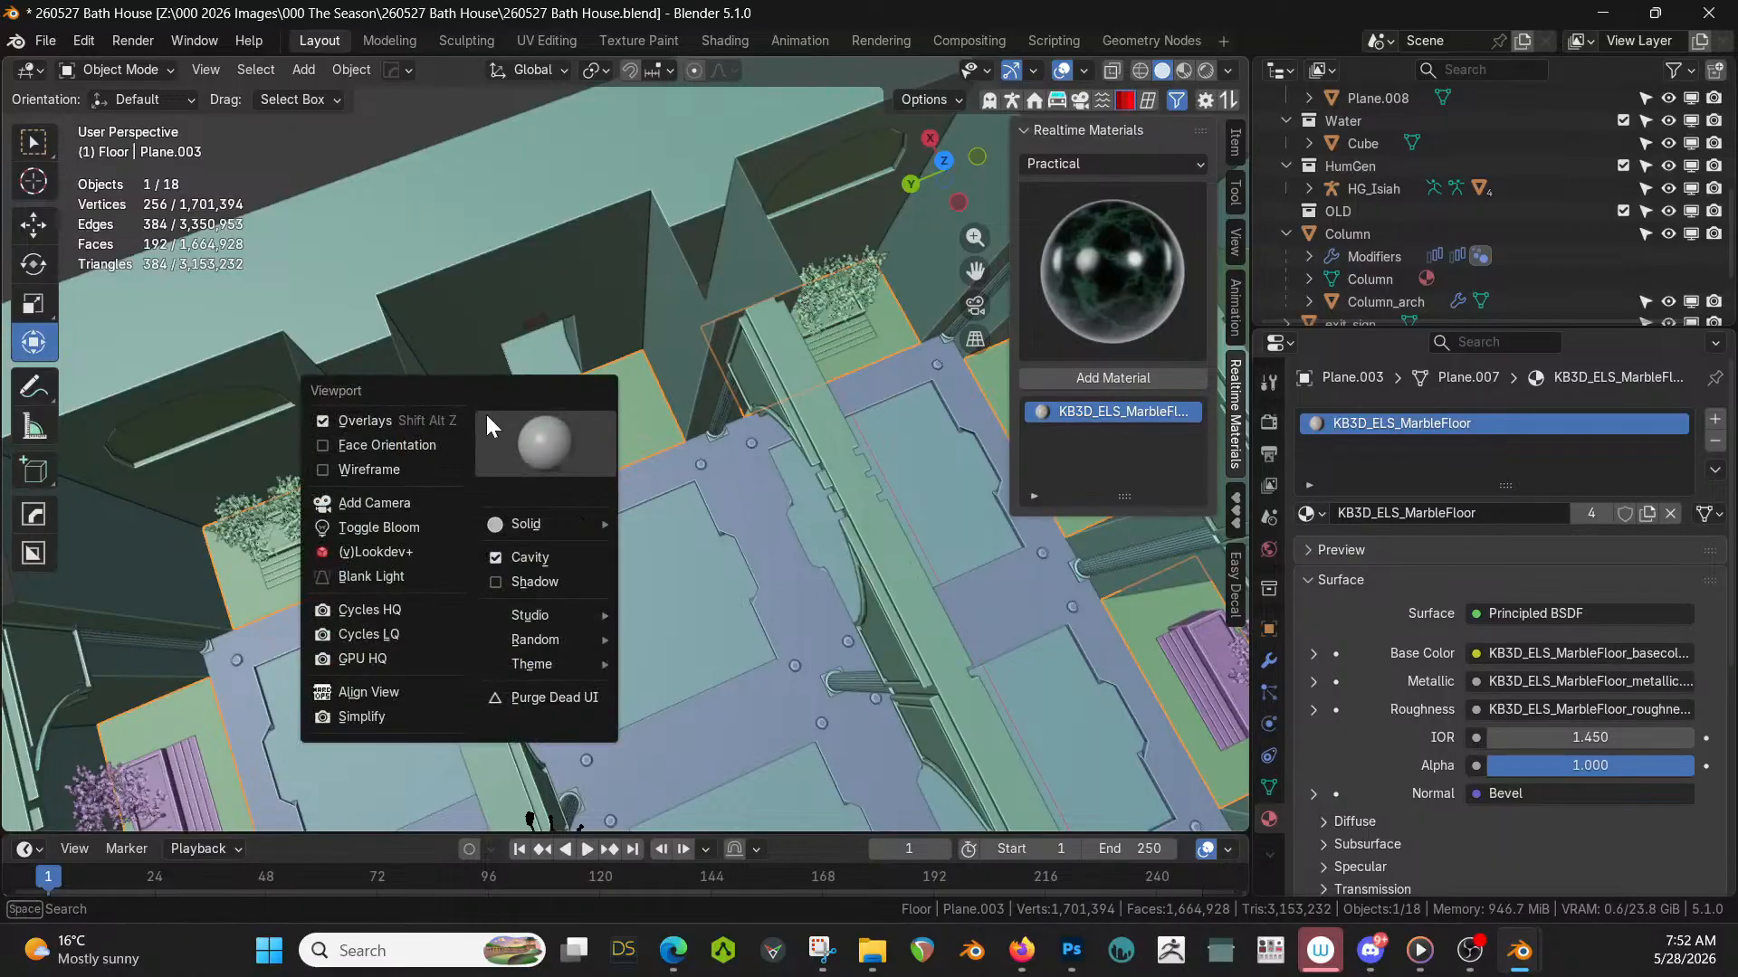
{"action": "left_click", "coordinate": [367, 476]}
{"action": "scroll", "coordinate": [521, 470], "scroll_direction": "up", "scroll_amount": 3}
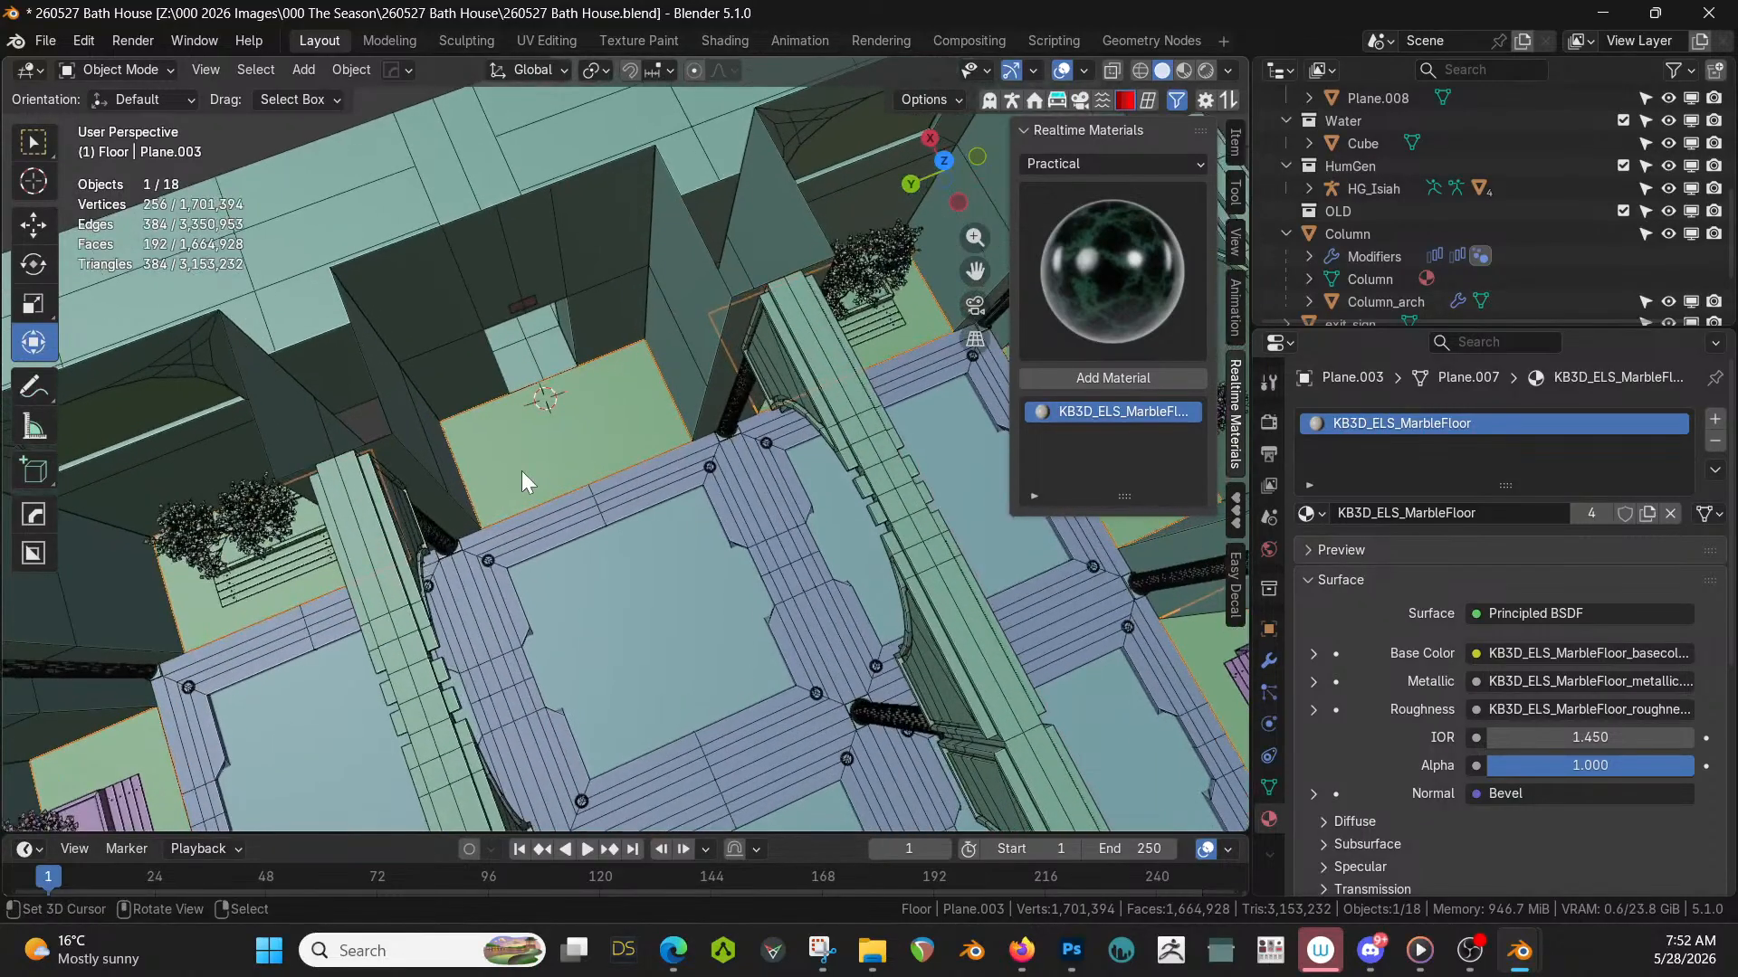
{"action": "scroll", "coordinate": [521, 470], "scroll_direction": "up", "scroll_amount": 1}
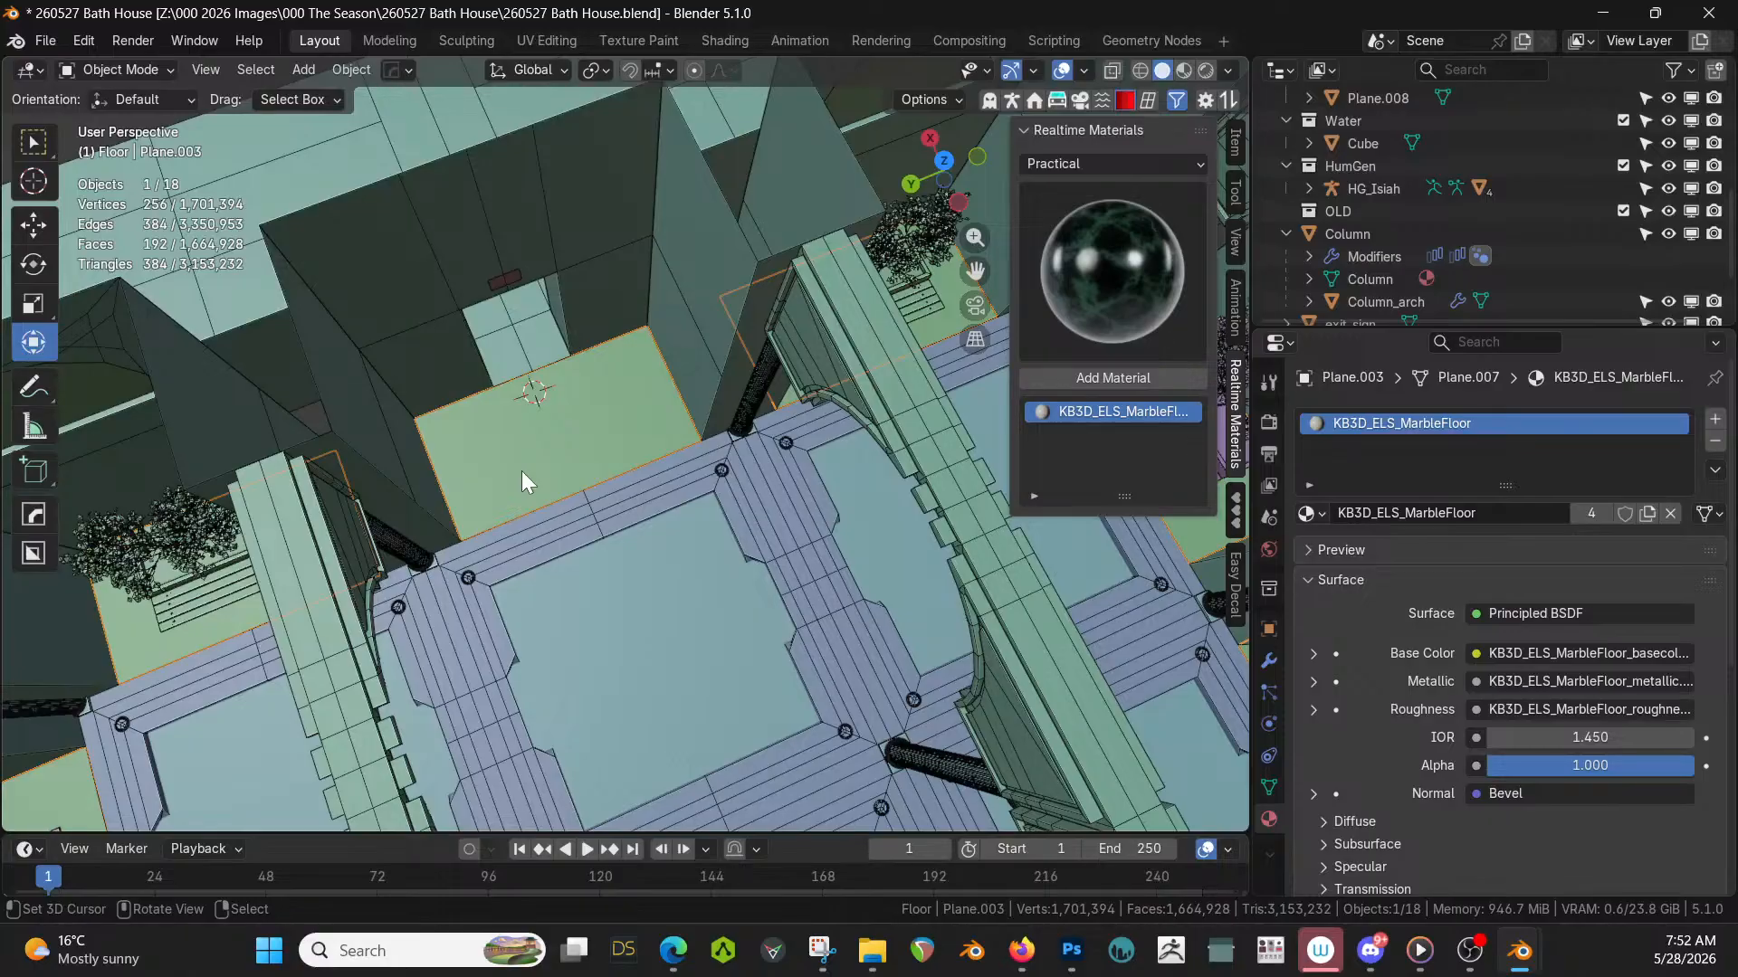
{"action": "middle_click_drag", "start_coordinate": [522, 470], "coordinate": [628, 490]}
{"action": "scroll", "coordinate": [646, 568], "scroll_direction": "down", "scroll_amount": 4}
{"action": "scroll", "coordinate": [629, 514], "scroll_direction": "down", "scroll_amount": 2}
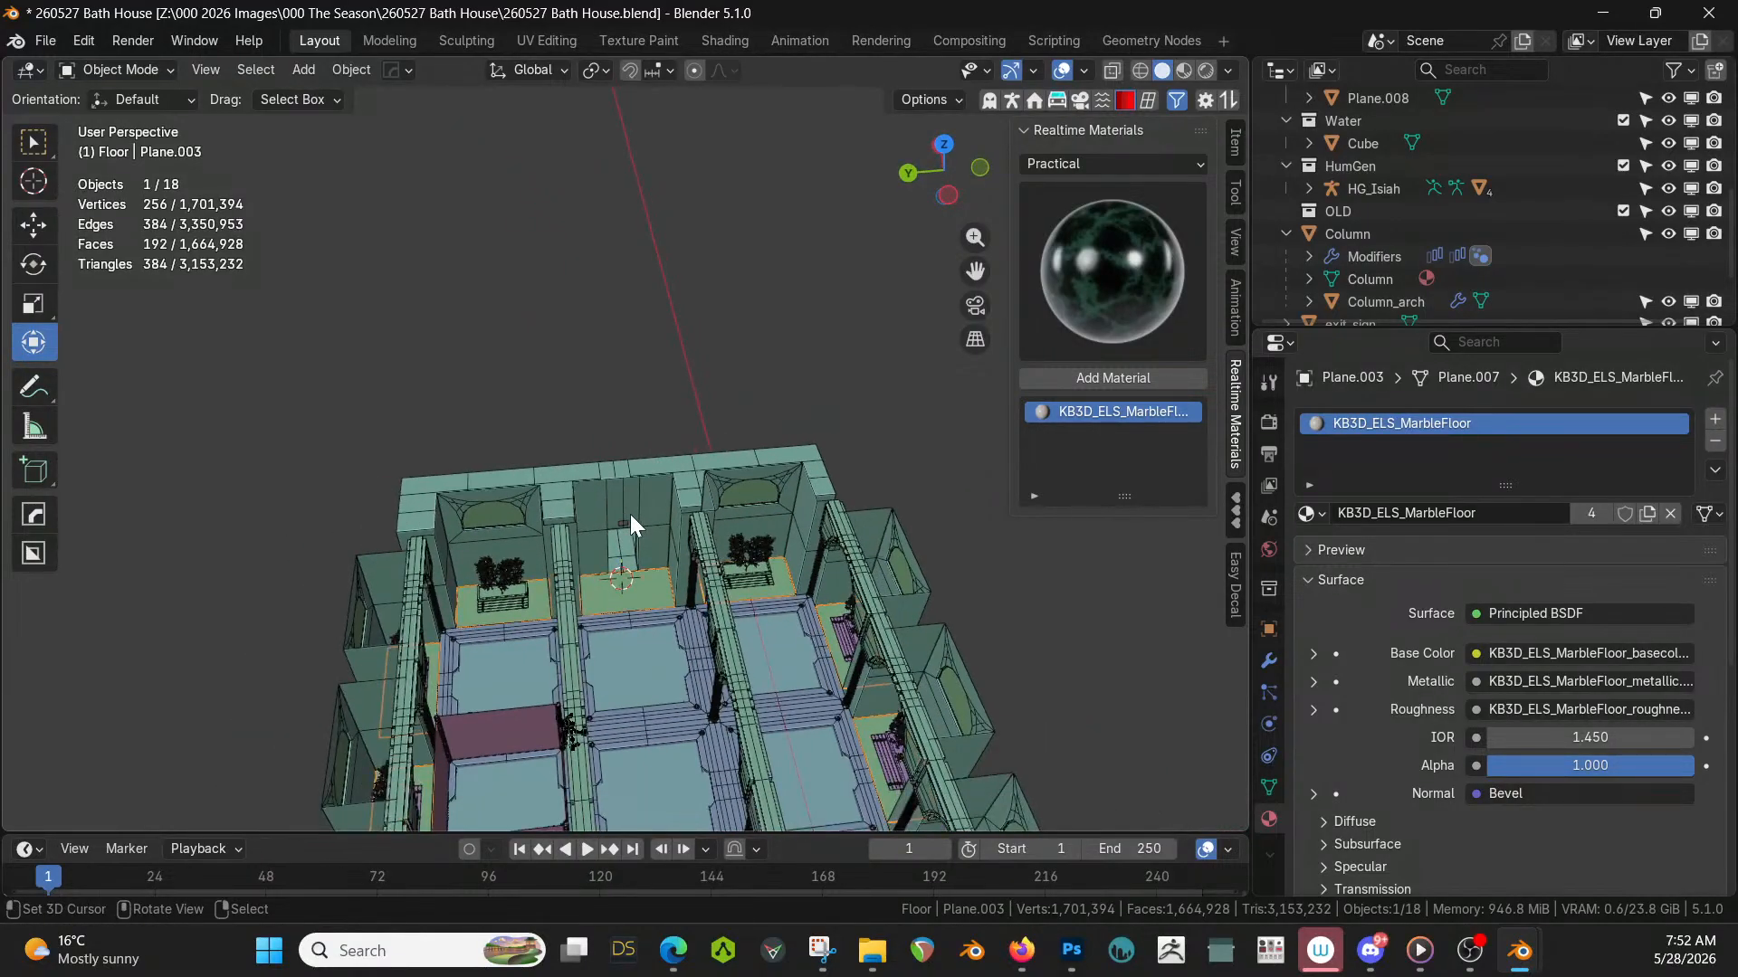
{"action": "scroll", "coordinate": [630, 514], "scroll_direction": "up", "scroll_amount": 3}
{"action": "middle_click_drag", "start_coordinate": [628, 518], "coordinate": [768, 323]}
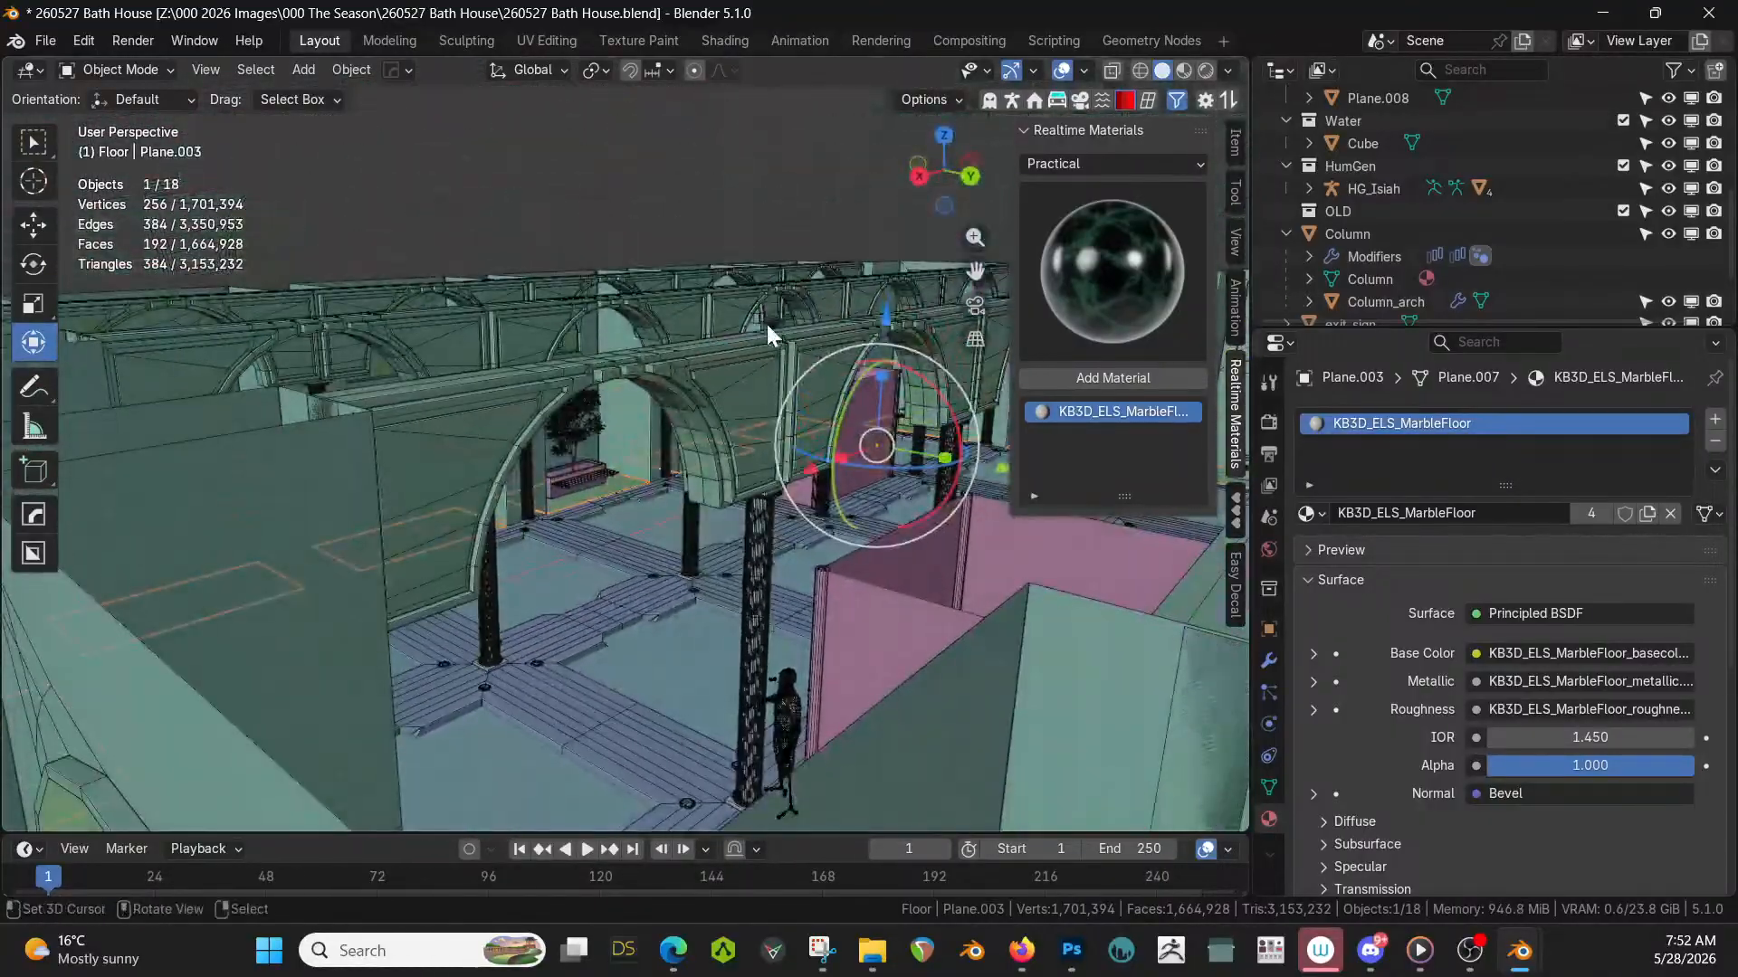
Turn off the wireframe overlay in object mode for a clean view of the interior.
{"action": "key", "text": "Tab"}
{"action": "scroll", "coordinate": [766, 322], "scroll_direction": "up", "scroll_amount": 5}
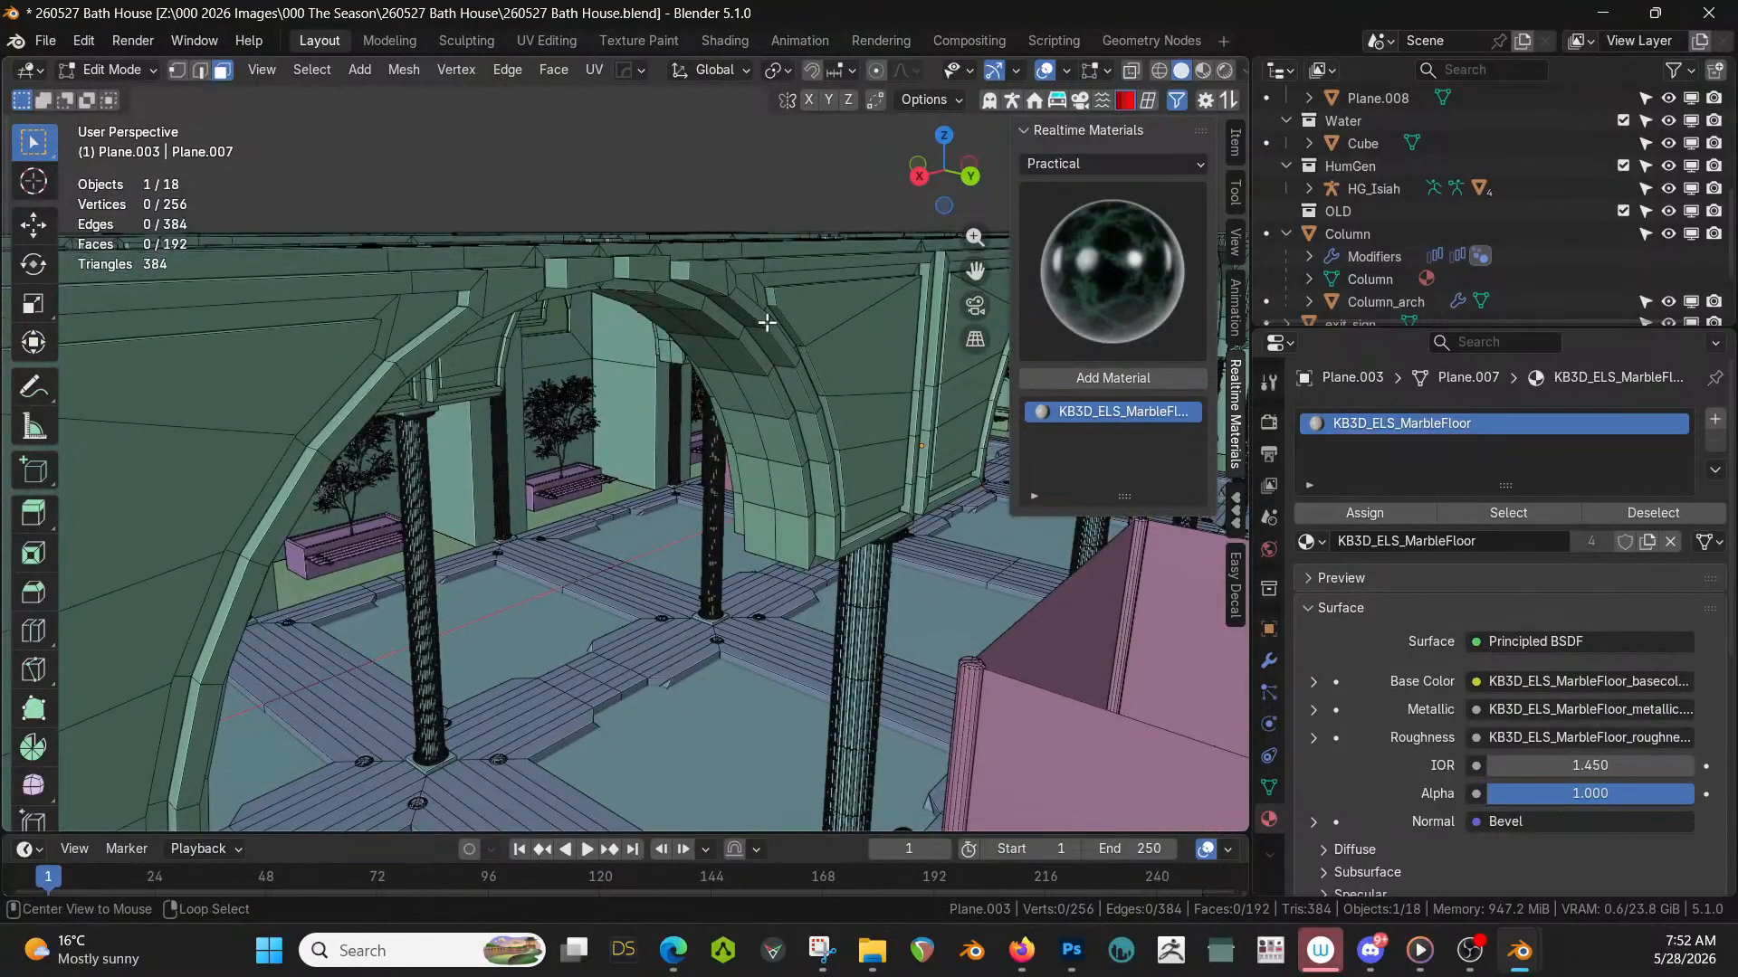
{"action": "key", "text": "Tab"}
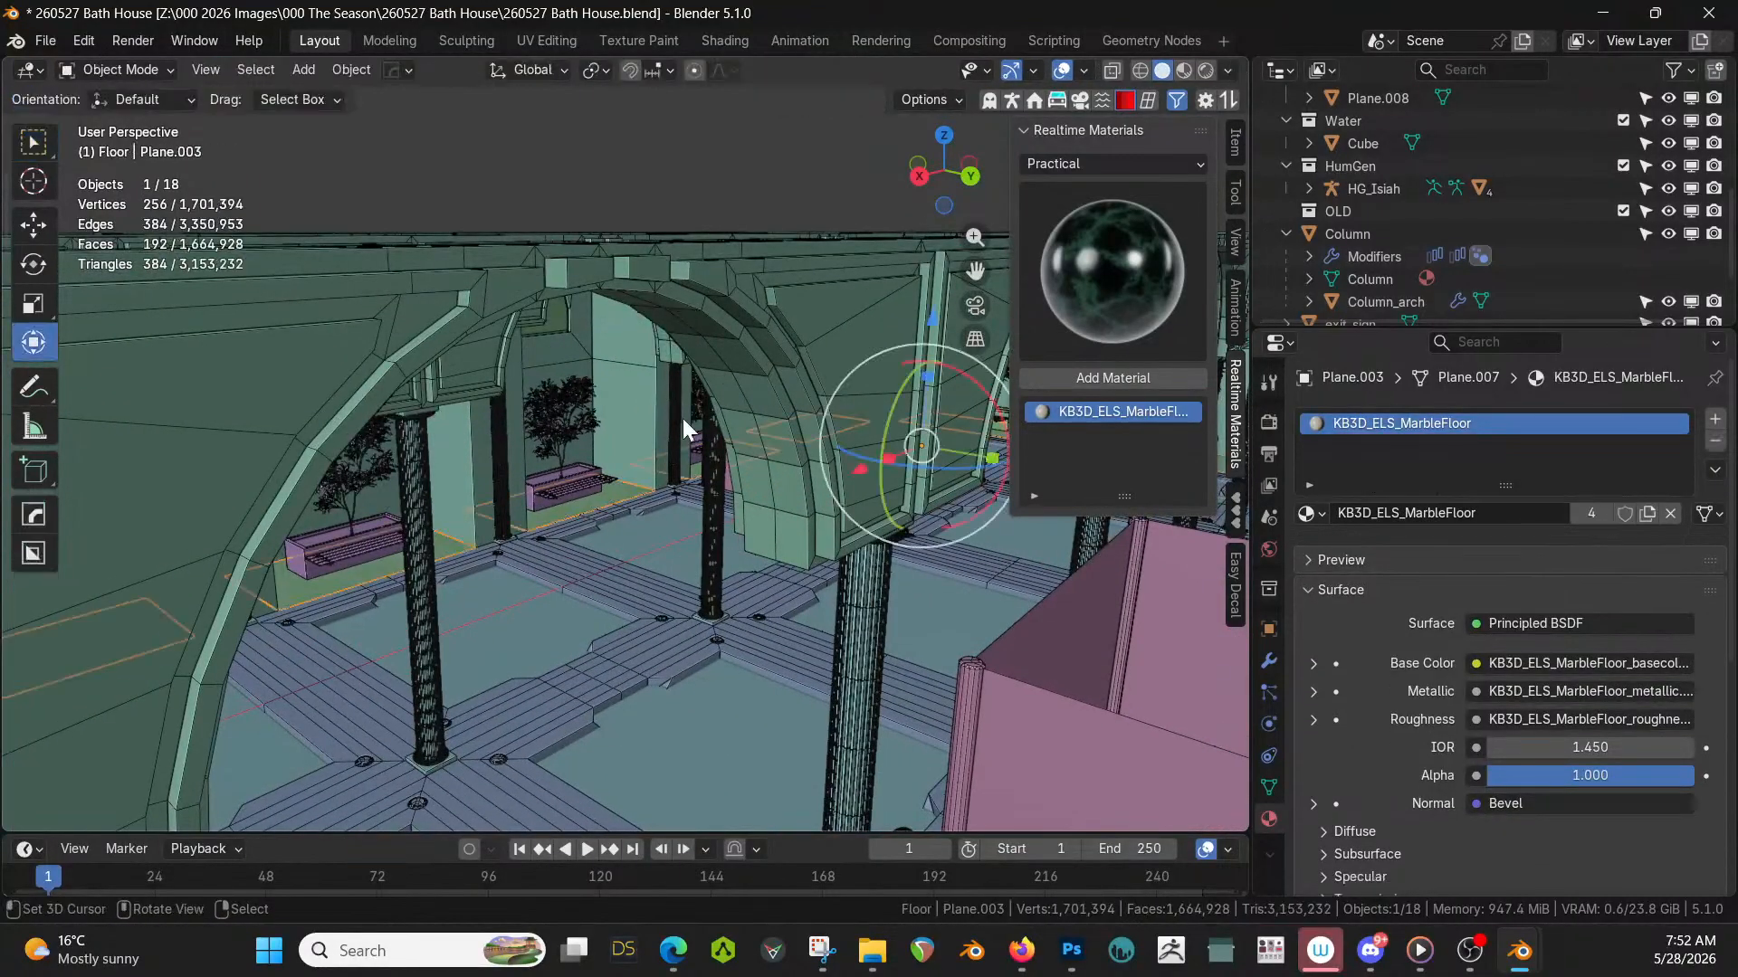
{"action": "key", "text": "alt+v"}
{"action": "left_click", "coordinate": [681, 416]}
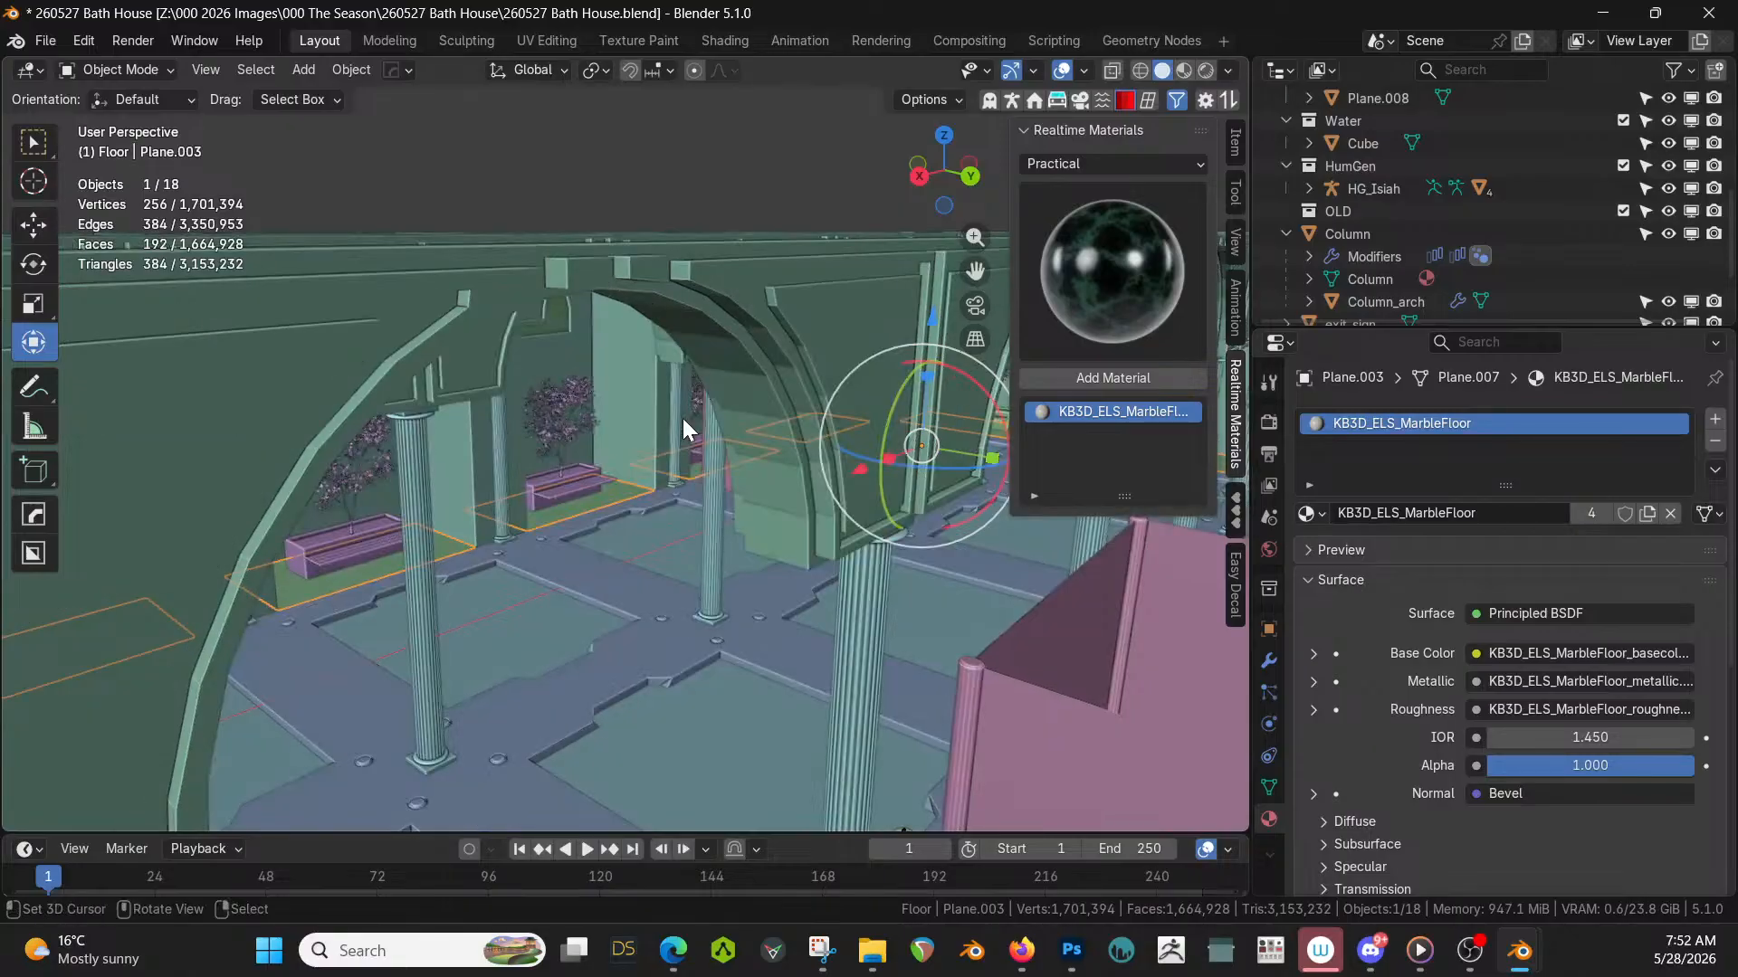
Re-enable the Ceiling and Lights collections and frame the hall's interior from just above the floor.
{"action": "scroll", "coordinate": [738, 376], "scroll_direction": "down", "scroll_amount": 5}
{"action": "scroll", "coordinate": [1591, 220], "scroll_direction": "up", "scroll_amount": 10}
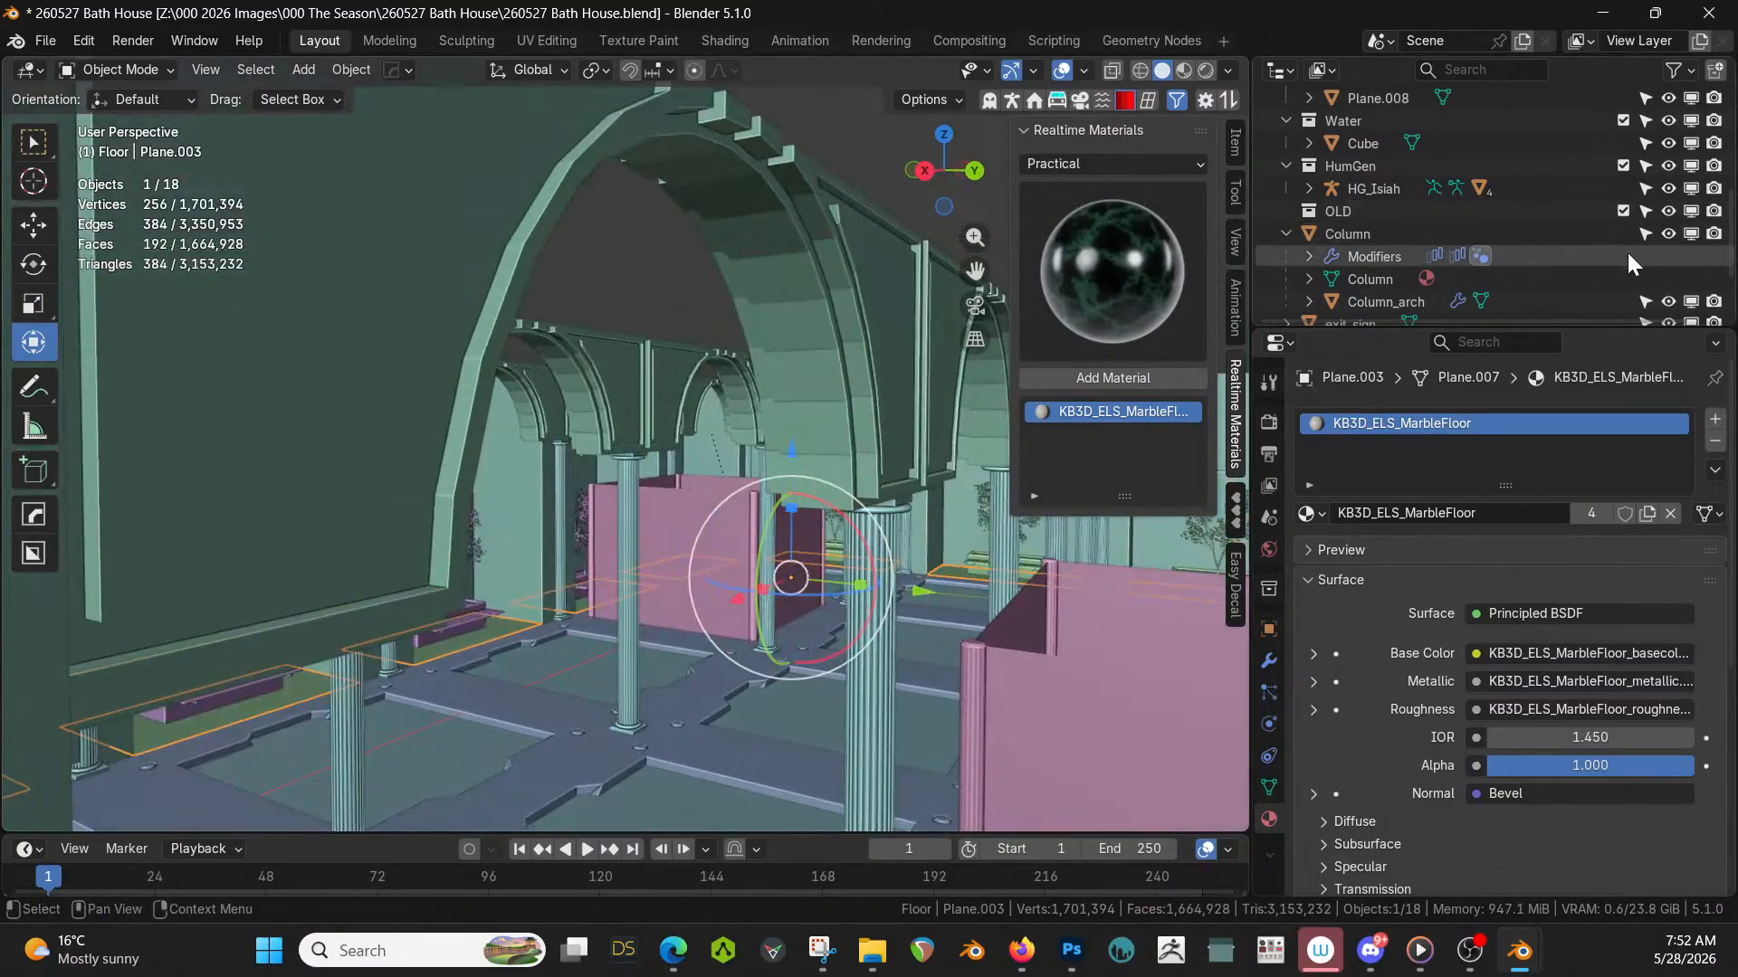
{"action": "left_click", "coordinate": [1623, 211]}
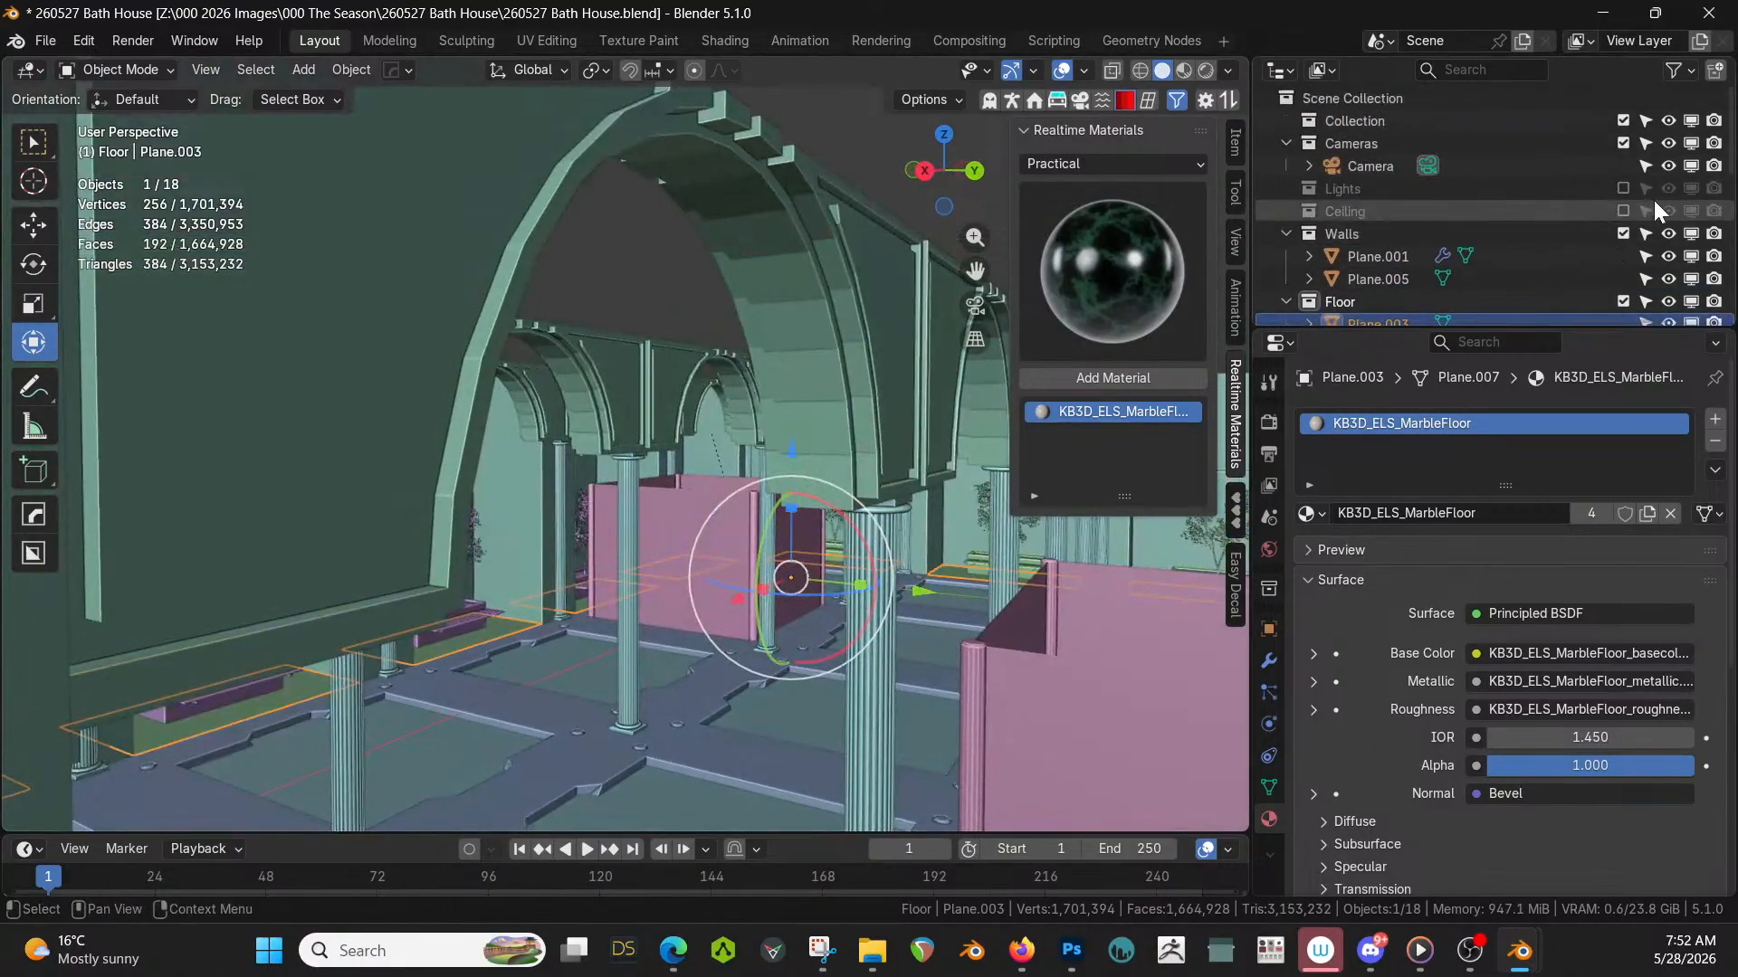
{"action": "left_click", "coordinate": [1623, 188]}
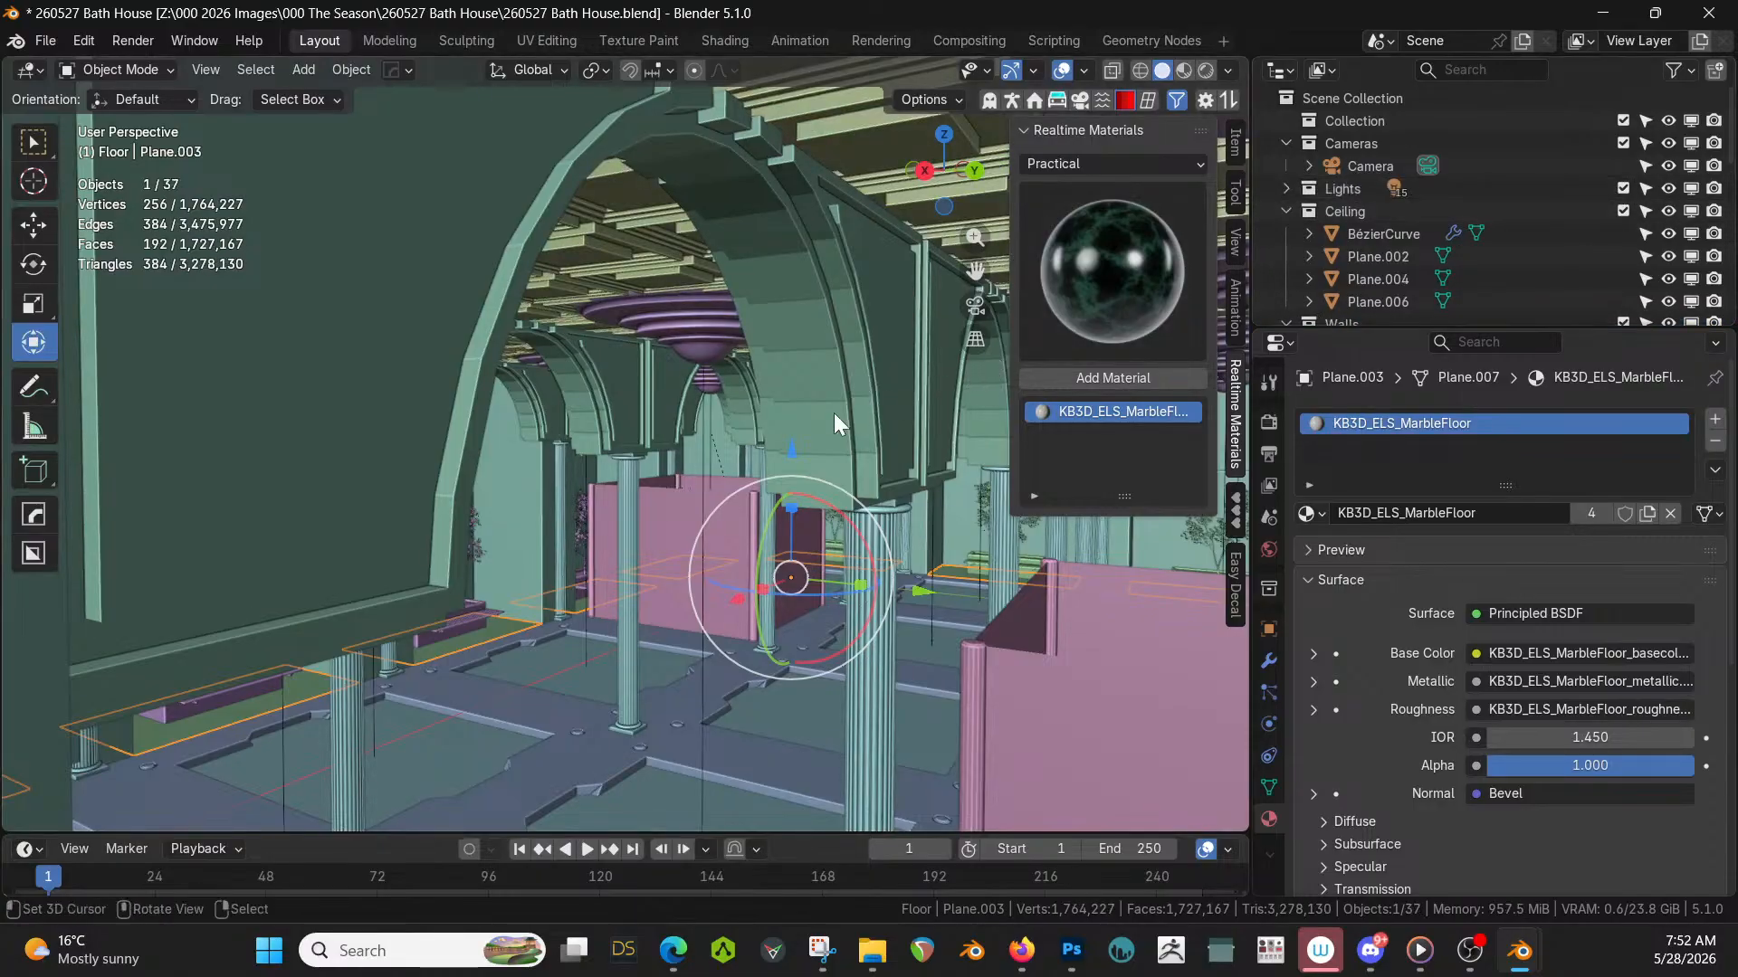
{"action": "middle_click_drag", "start_coordinate": [833, 413], "coordinate": [782, 352]}
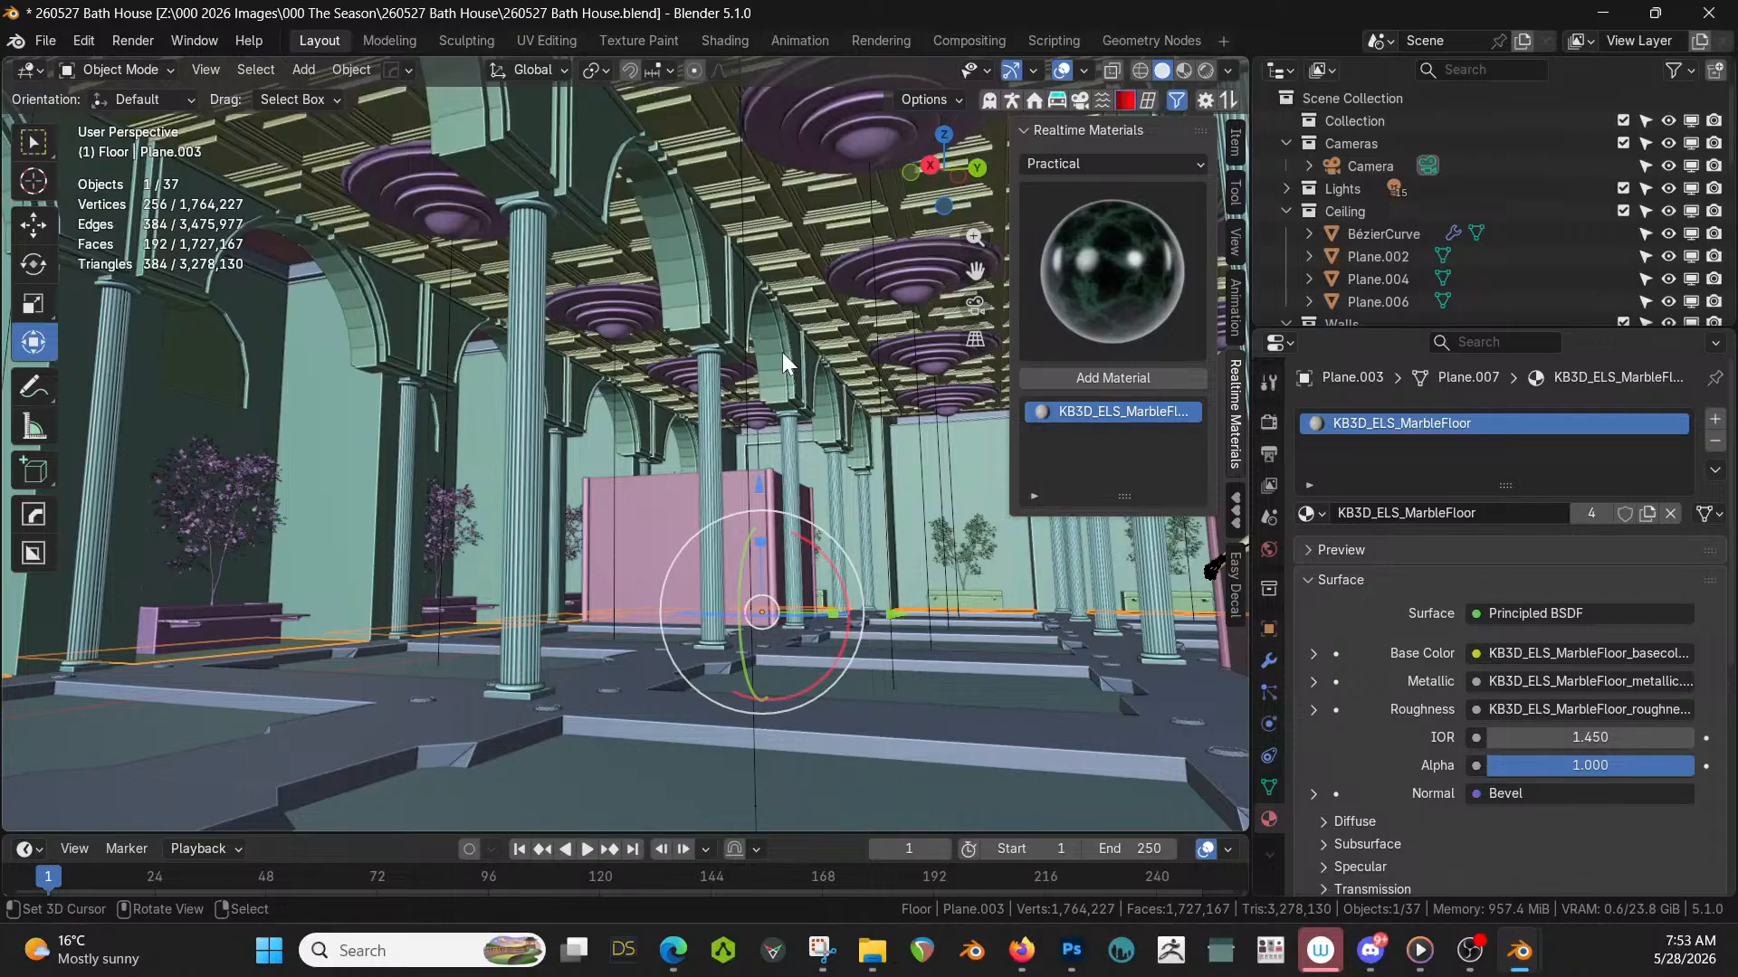
Check the lit interior in rendered shading, and return the viewport to solid shading.
{"action": "key", "text": "z"}
{"action": "key", "text": "8"}
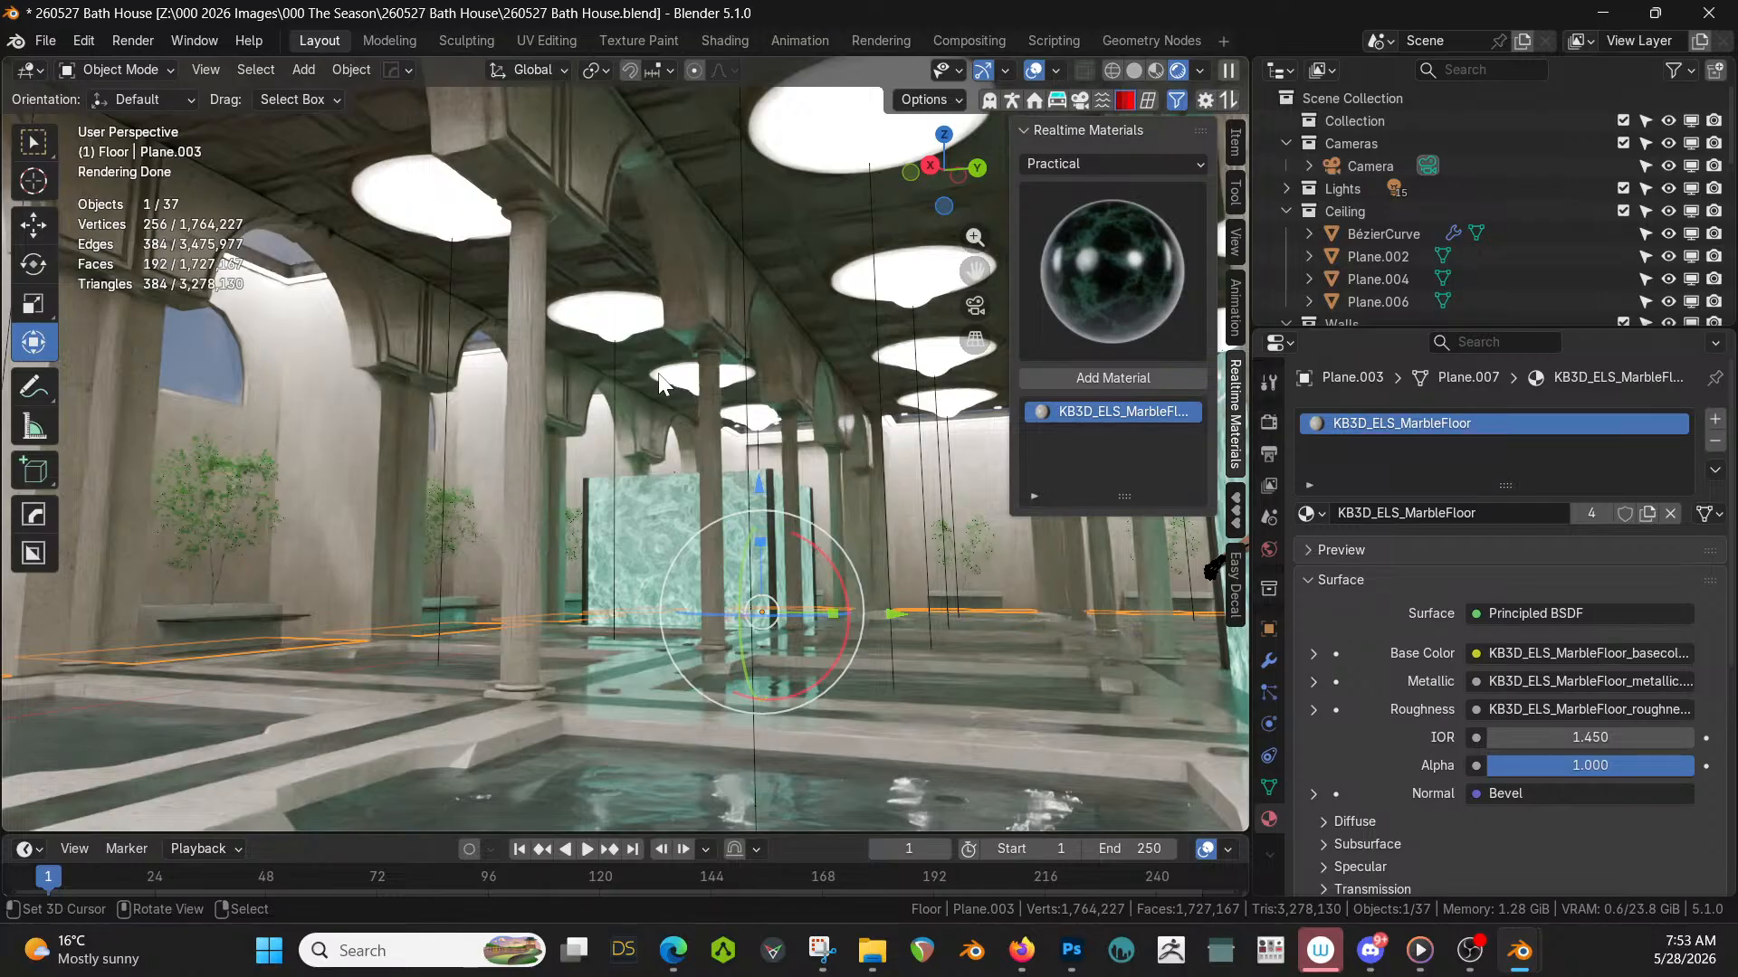
{"action": "key", "text": "z"}
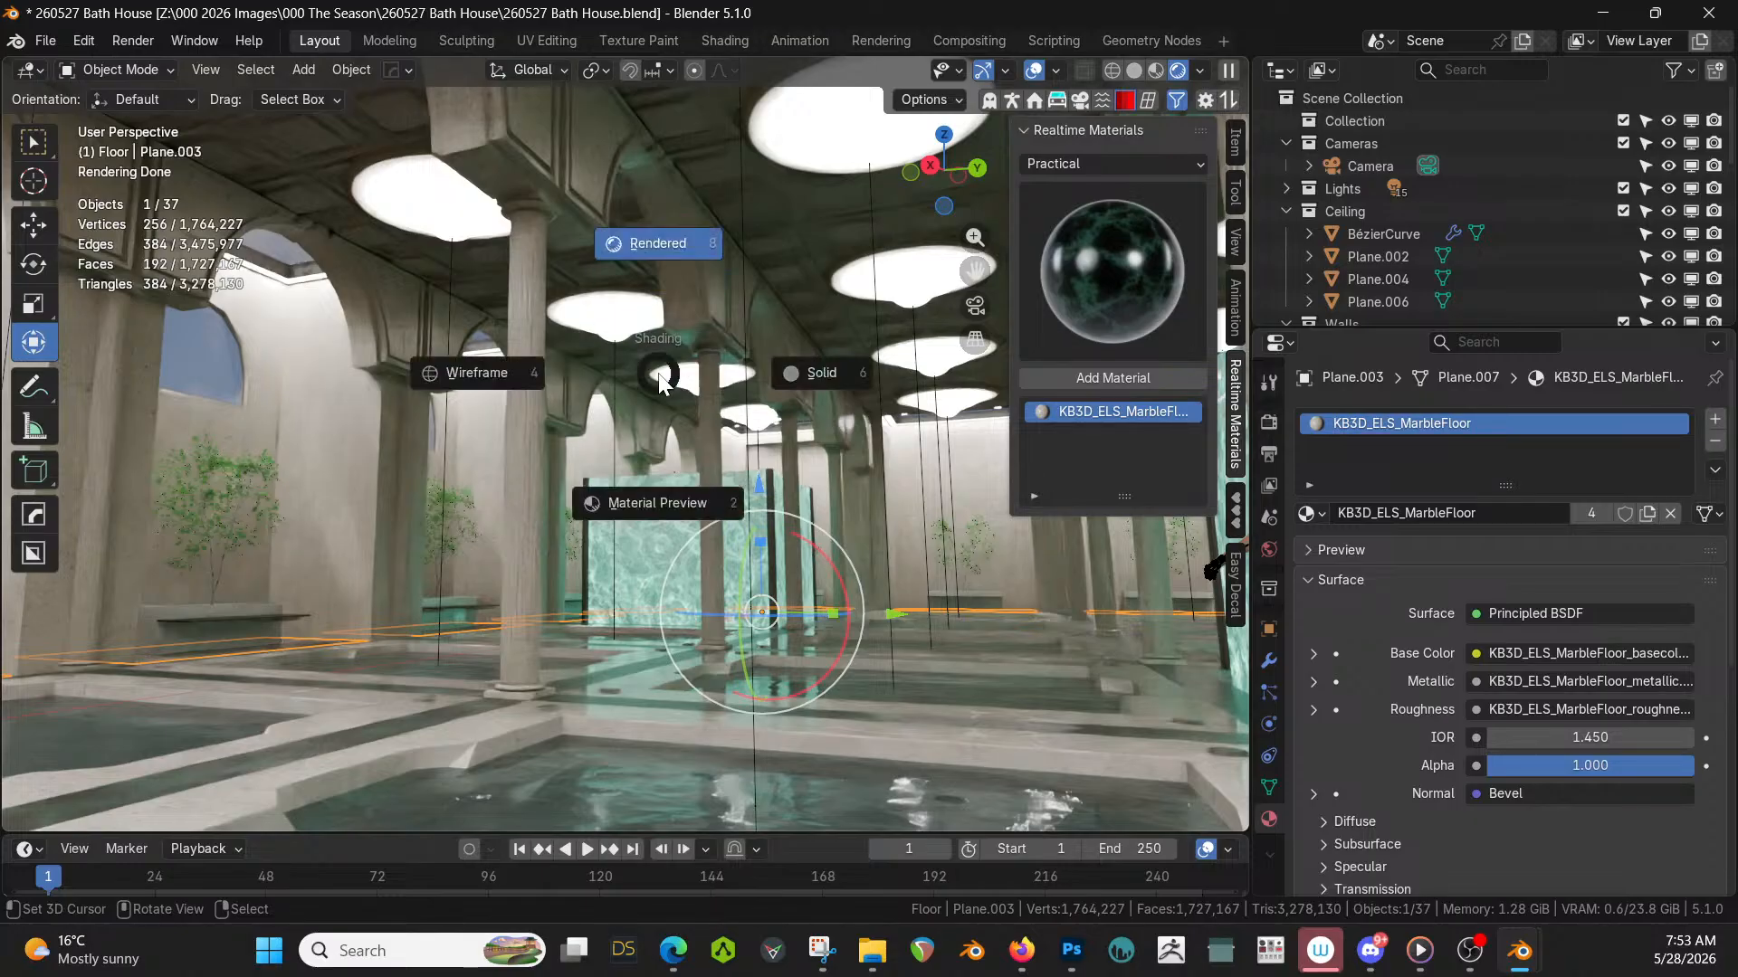
{"action": "key", "text": "6"}
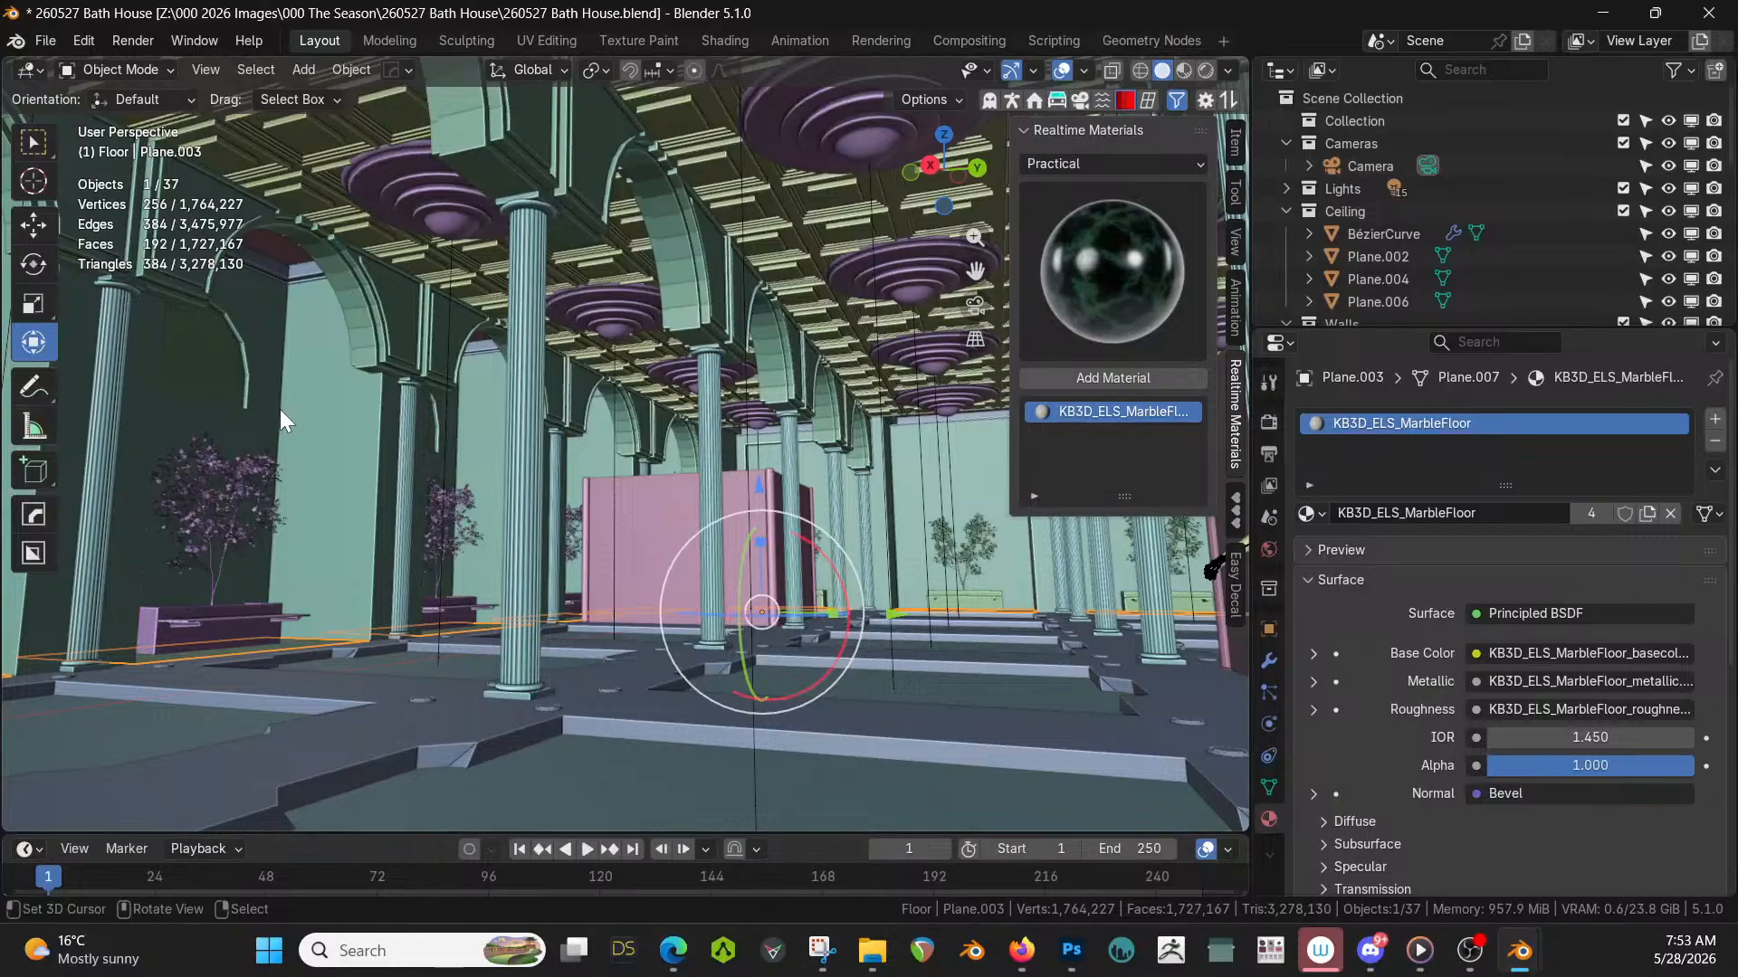
Isolate the wall mesh in local view for editing, and select the upper side face of one window pier.
{"action": "left_click", "coordinate": [322, 424]}
{"action": "key", "text": "Tab"}
{"action": "left_click", "coordinate": [337, 412]}
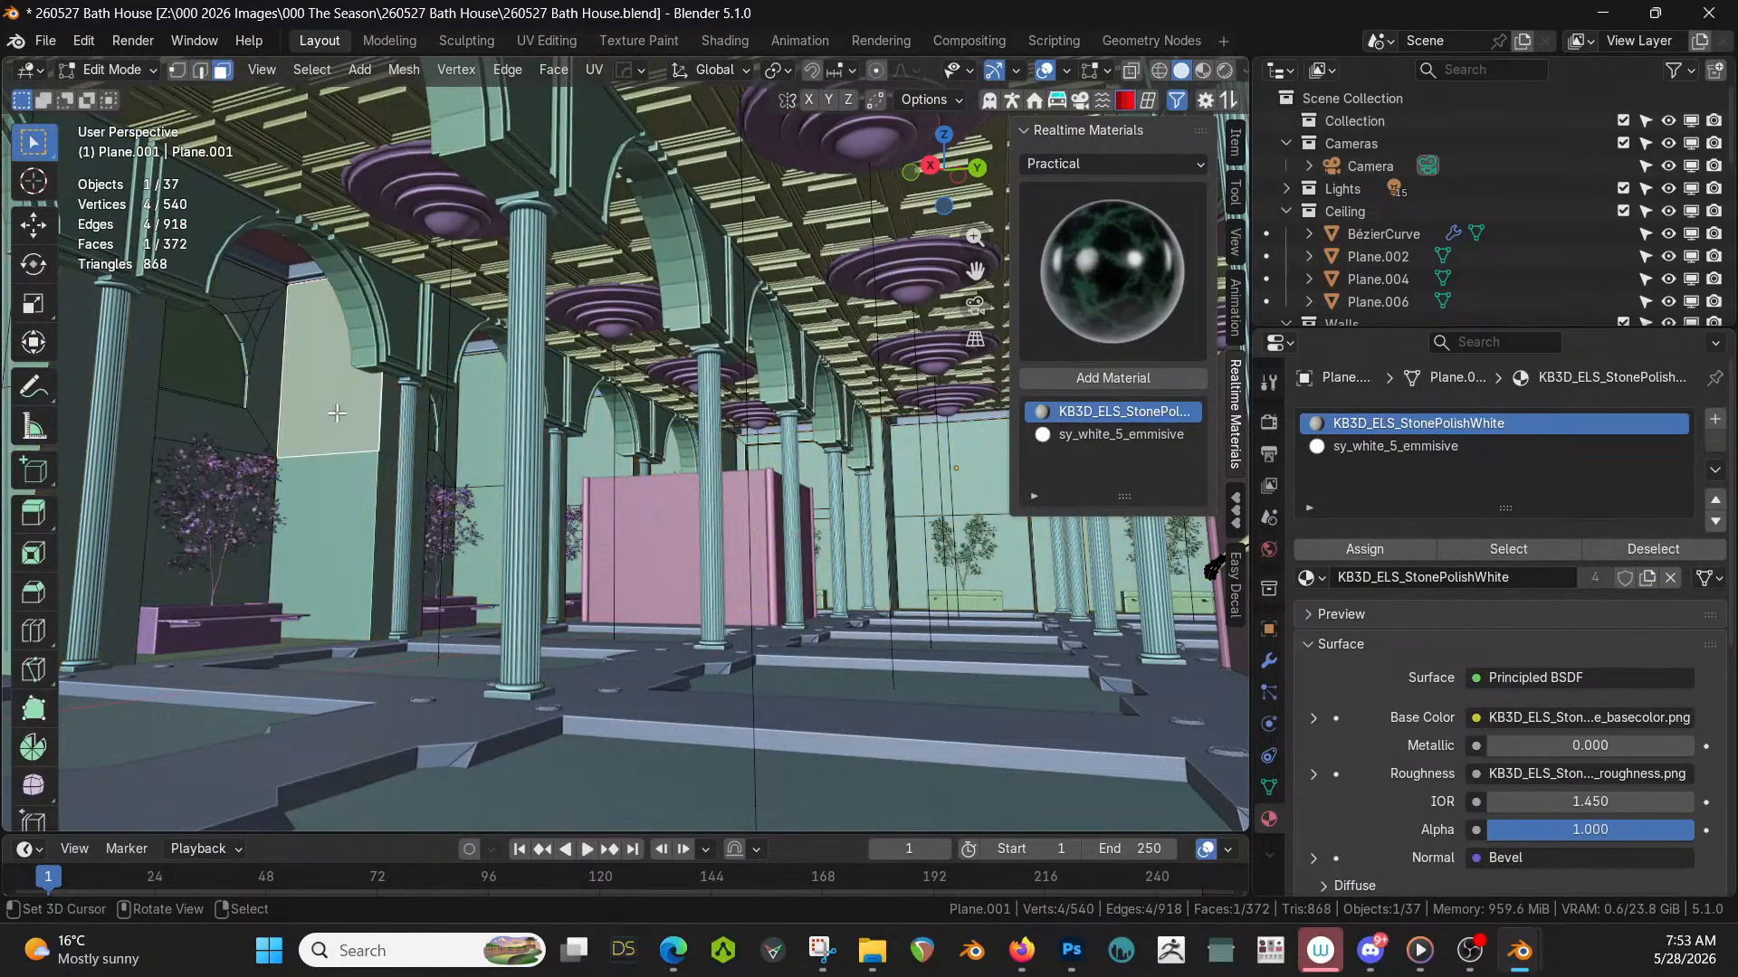
{"action": "key", "text": "KP_Divide"}
{"action": "middle_click_drag", "start_coordinate": [334, 301], "coordinate": [497, 415]}
{"action": "scroll", "coordinate": [370, 403], "scroll_direction": "up", "scroll_amount": 3}
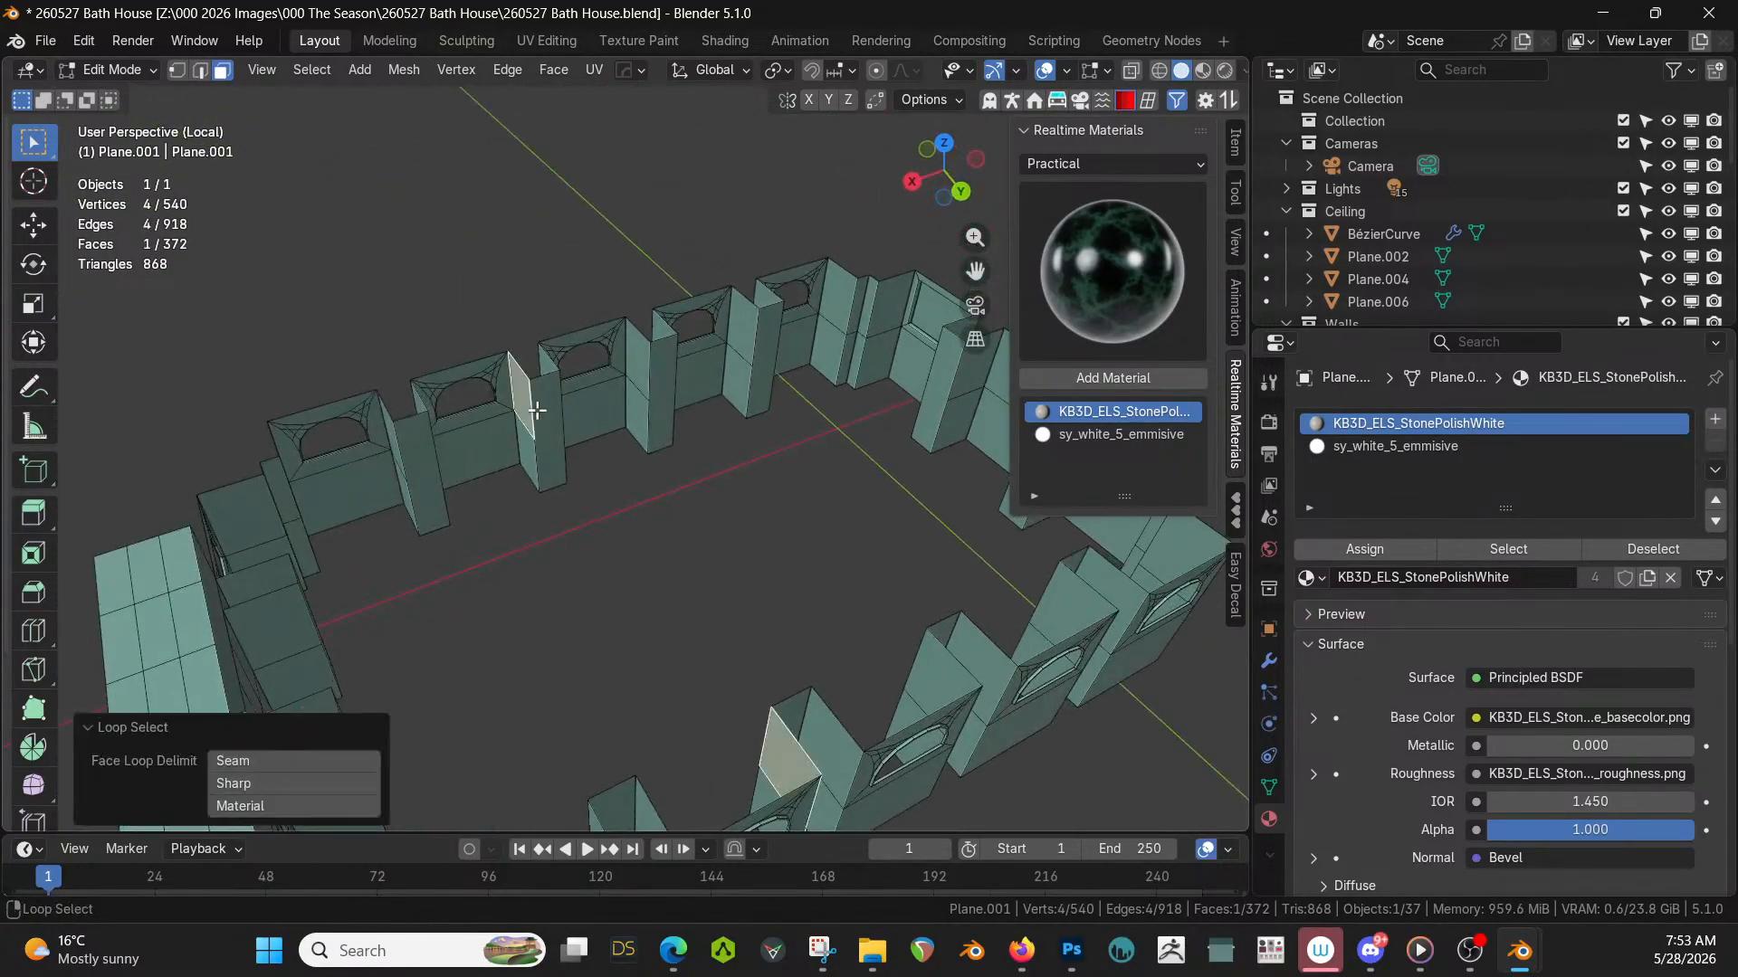
{"action": "left_click", "coordinate": [540, 411], "text": "shift"}
{"action": "key", "text": "ctrl+z"}
{"action": "scroll", "coordinate": [582, 408], "scroll_direction": "up", "scroll_amount": 2}
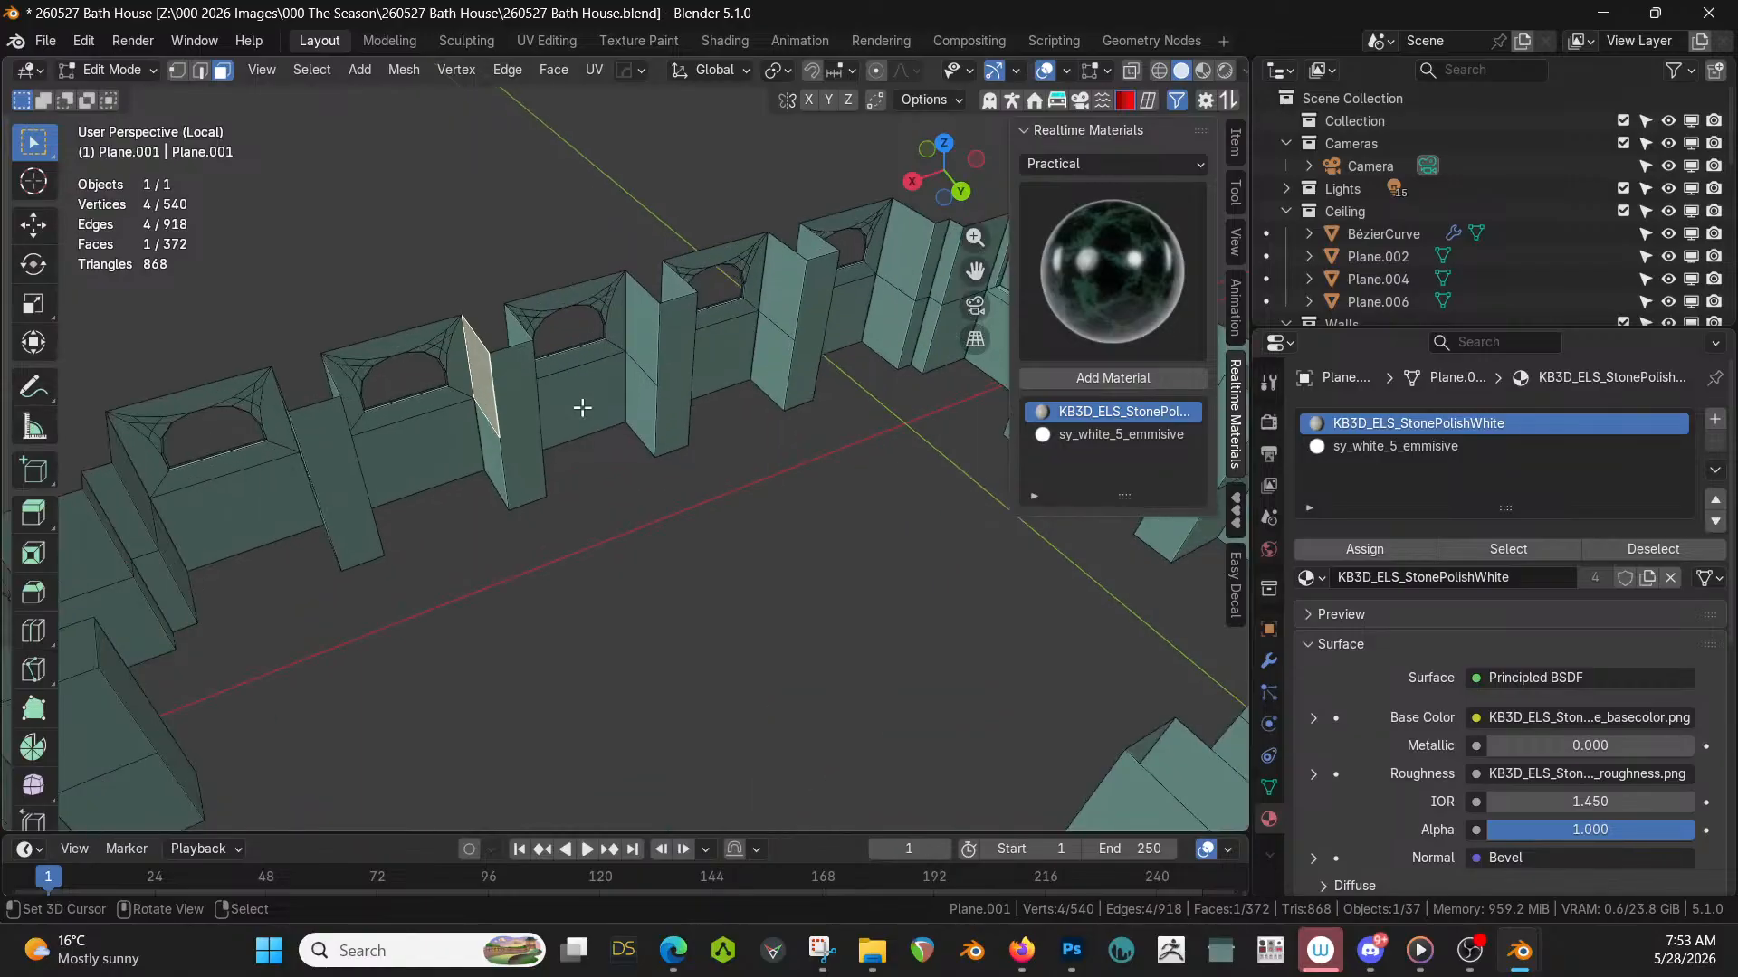
From the front view, dice the entire wall mesh with Dice V2 using the Knife method and only one Z division.
{"action": "middle_click_drag", "start_coordinate": [584, 410], "coordinate": [887, 332]}
{"action": "key", "text": "KP_1"}
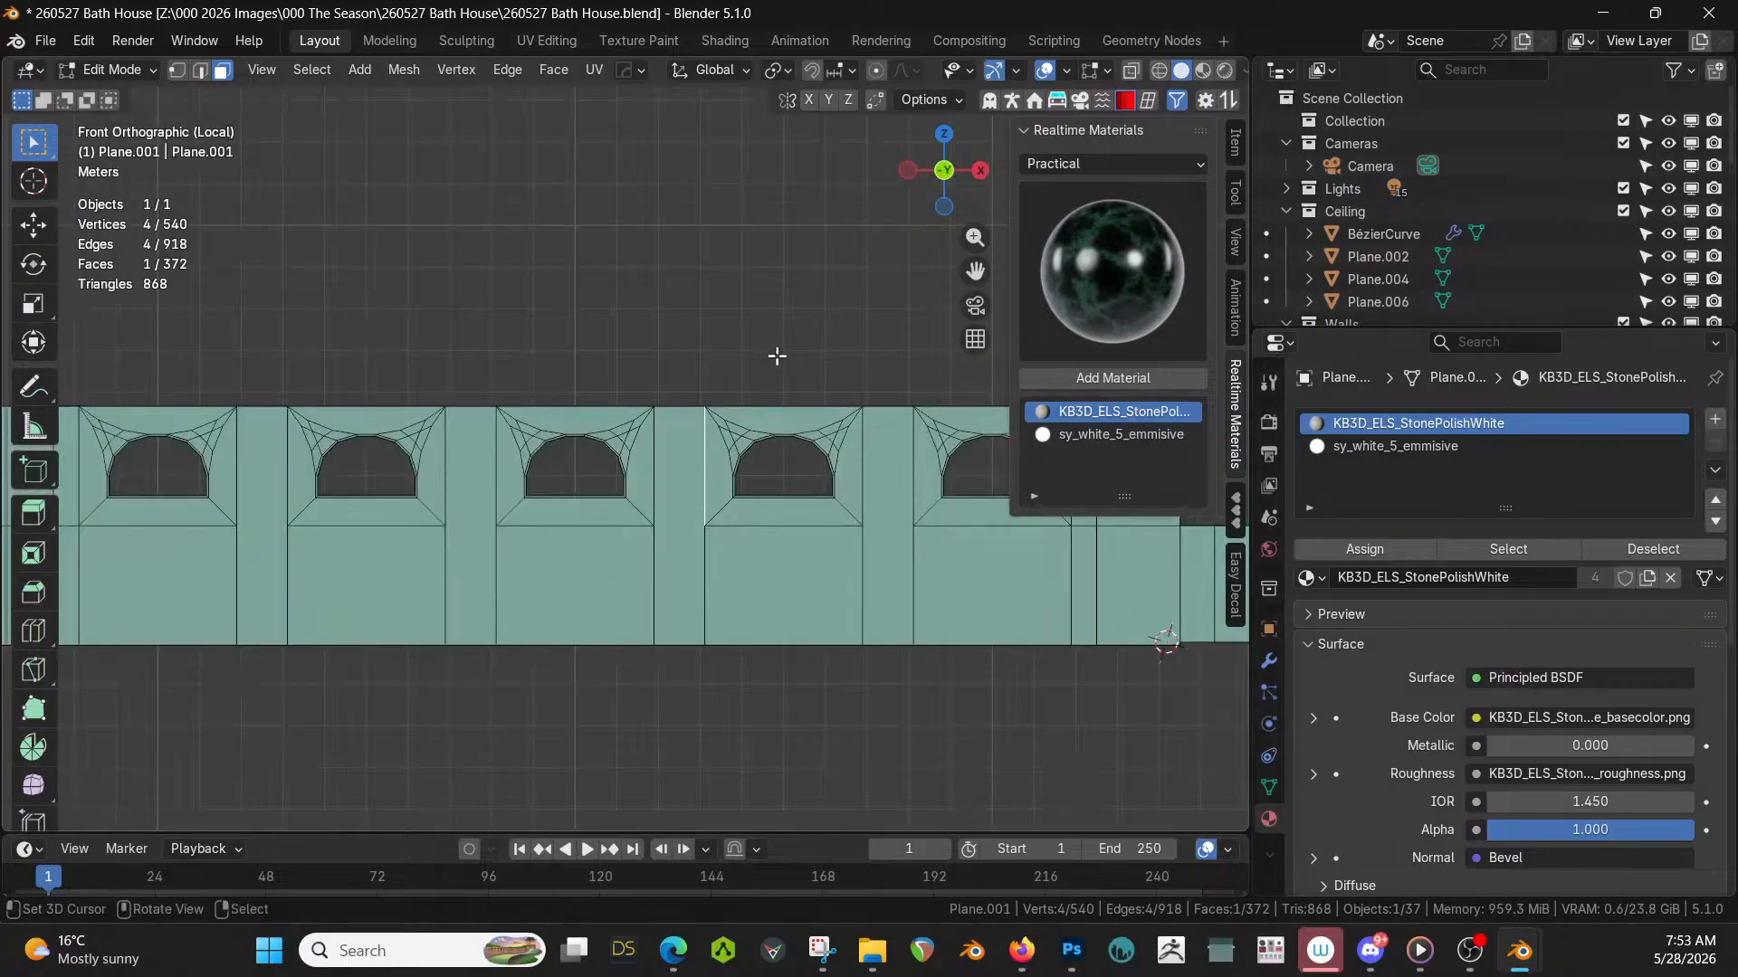
{"action": "scroll", "coordinate": [776, 356], "scroll_direction": "down", "scroll_amount": 2}
{"action": "middle_click_drag", "start_coordinate": [709, 463], "coordinate": [690, 489], "text": "shift"}
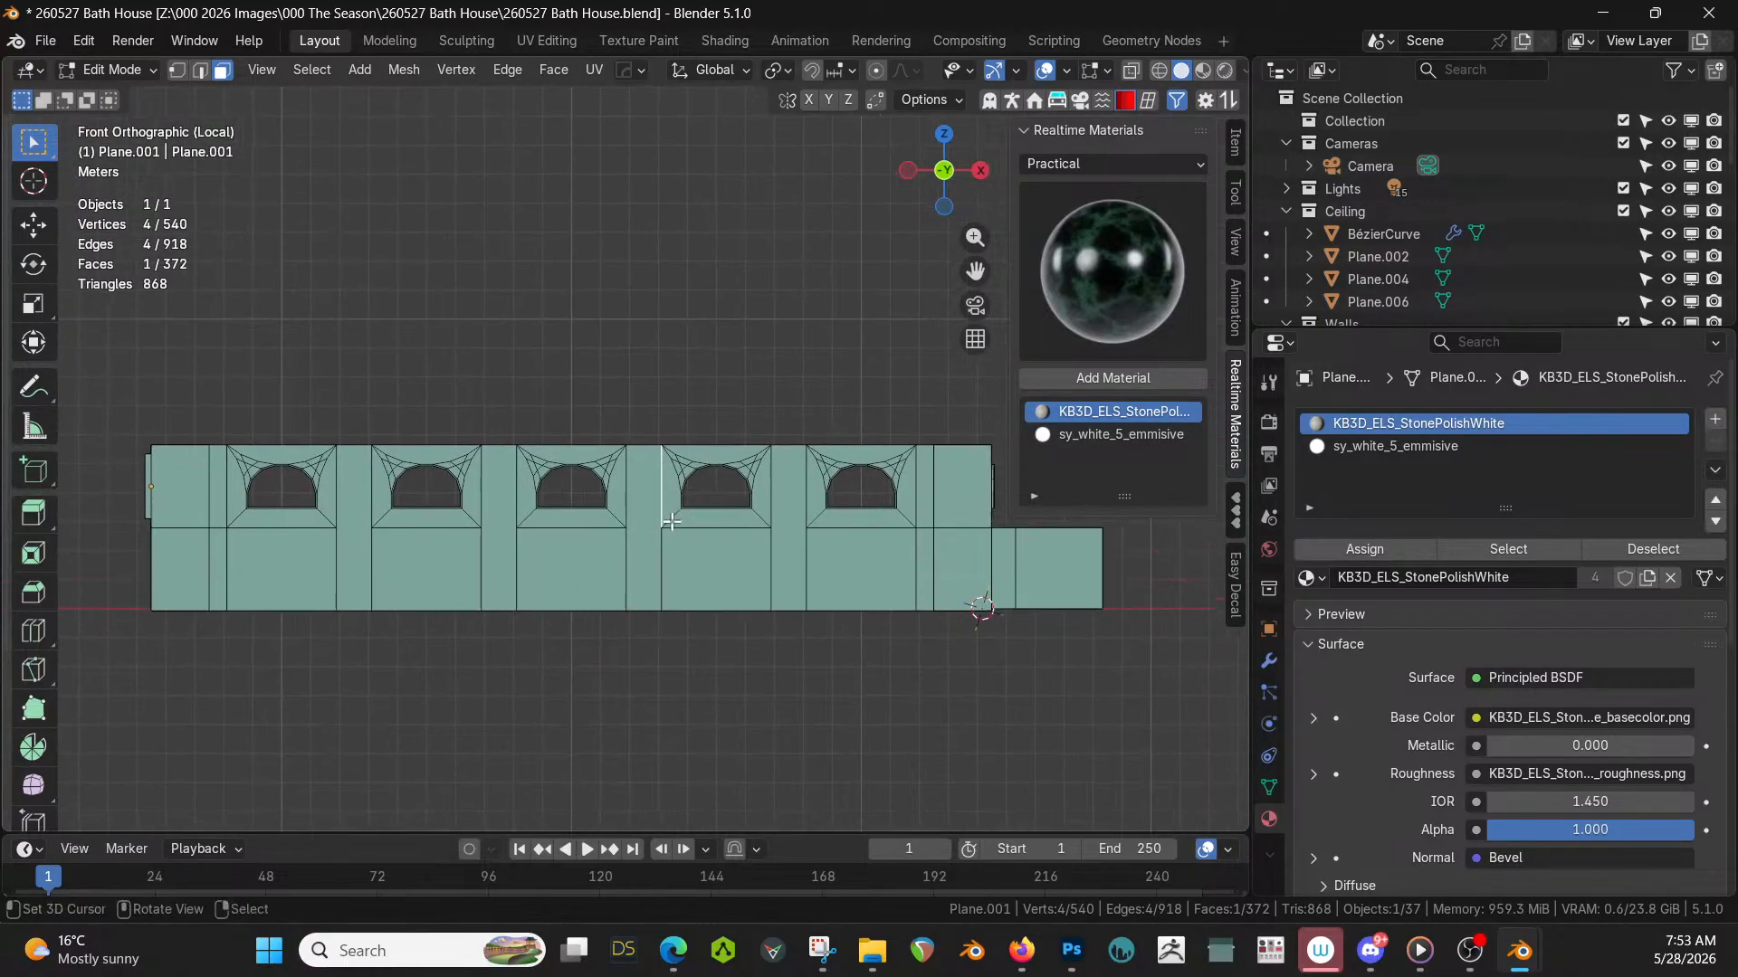
{"action": "key", "text": "a"}
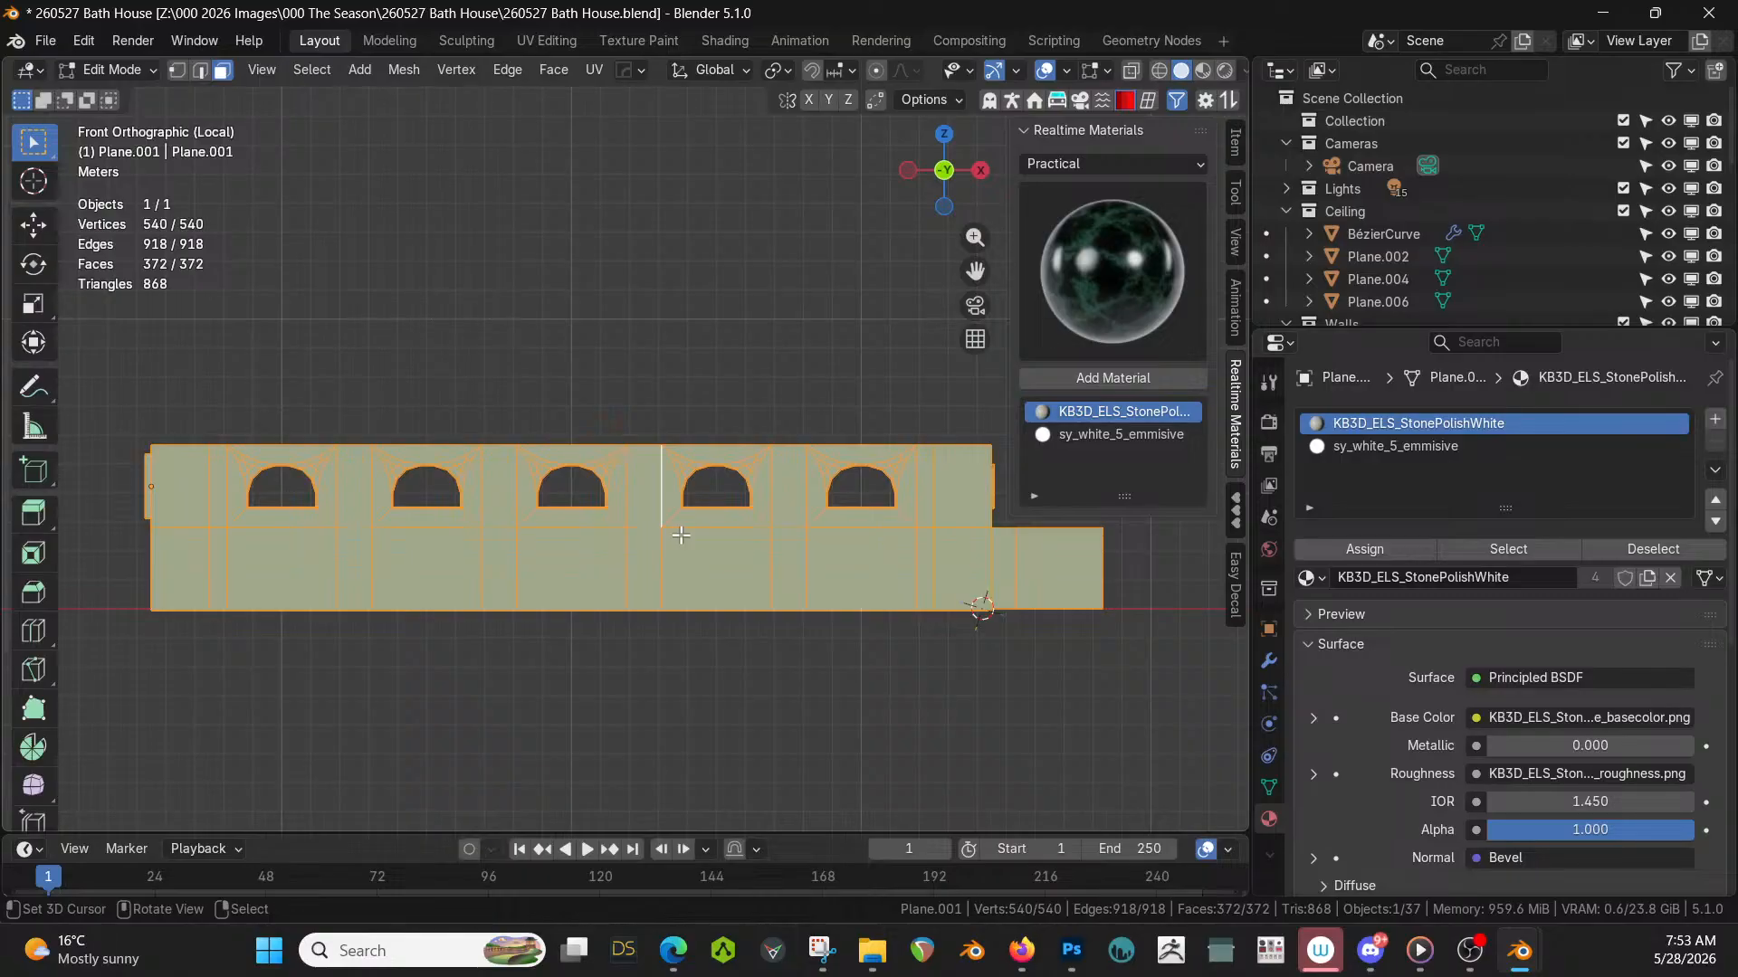
{"action": "key", "text": "q"}
{"action": "mouse_move", "coordinate": [643, 669]}
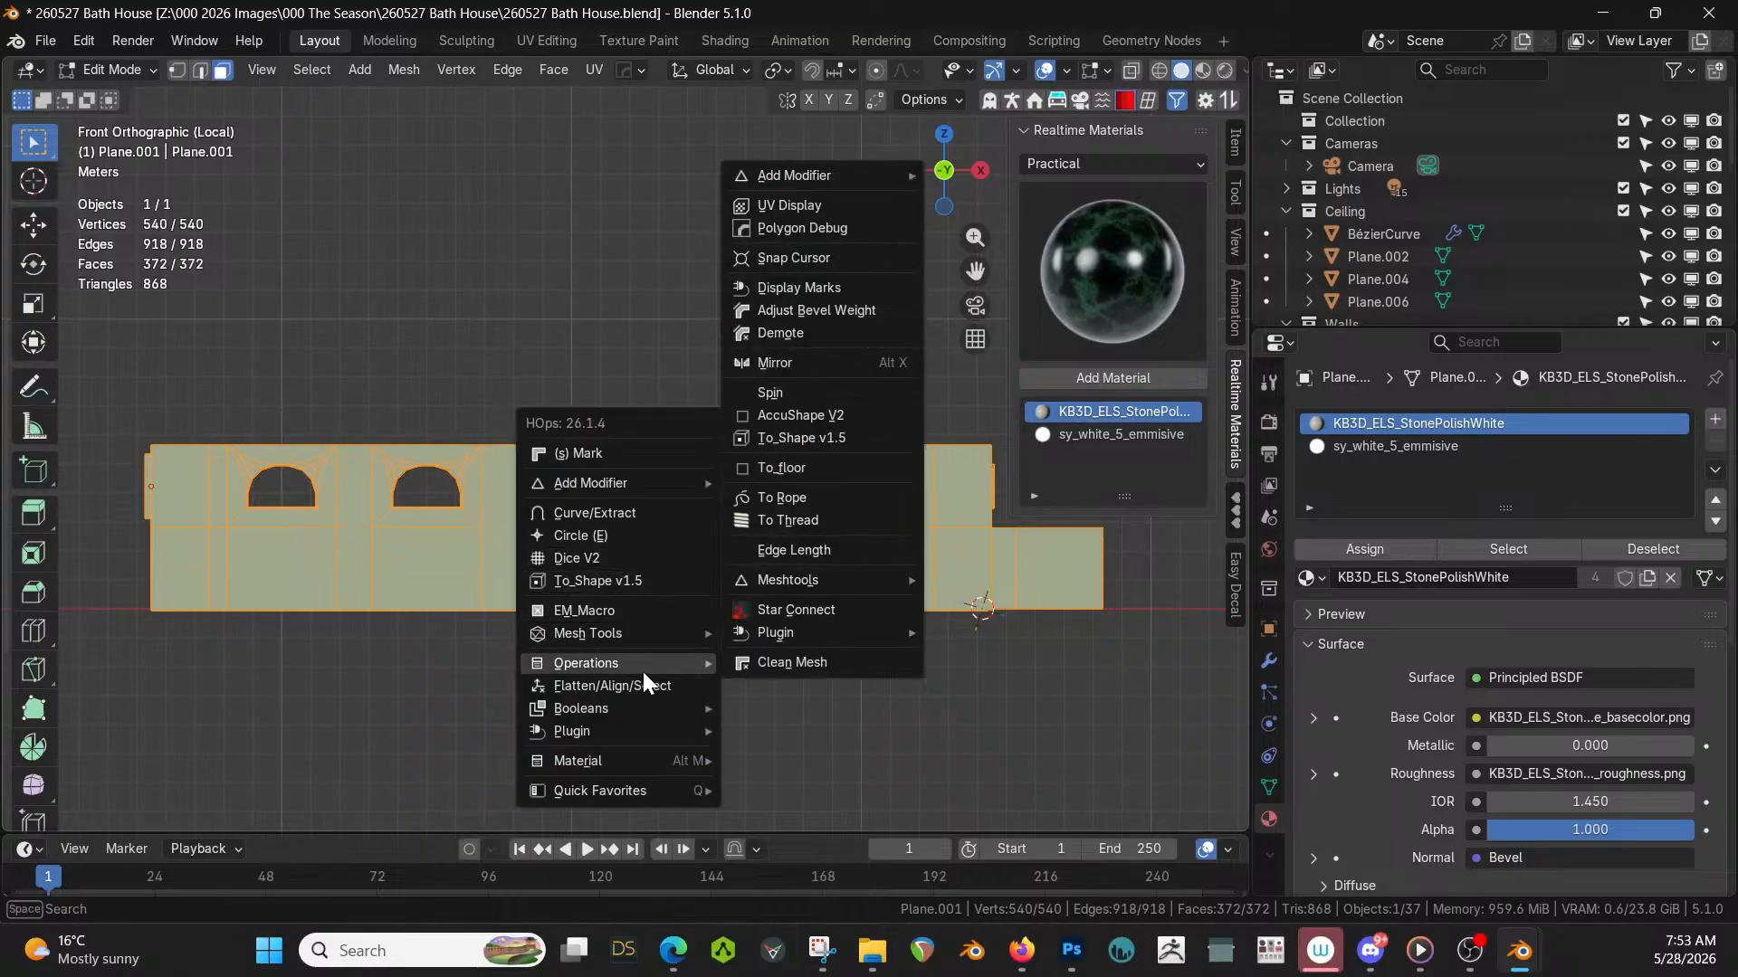
{"action": "left_click", "coordinate": [603, 558]}
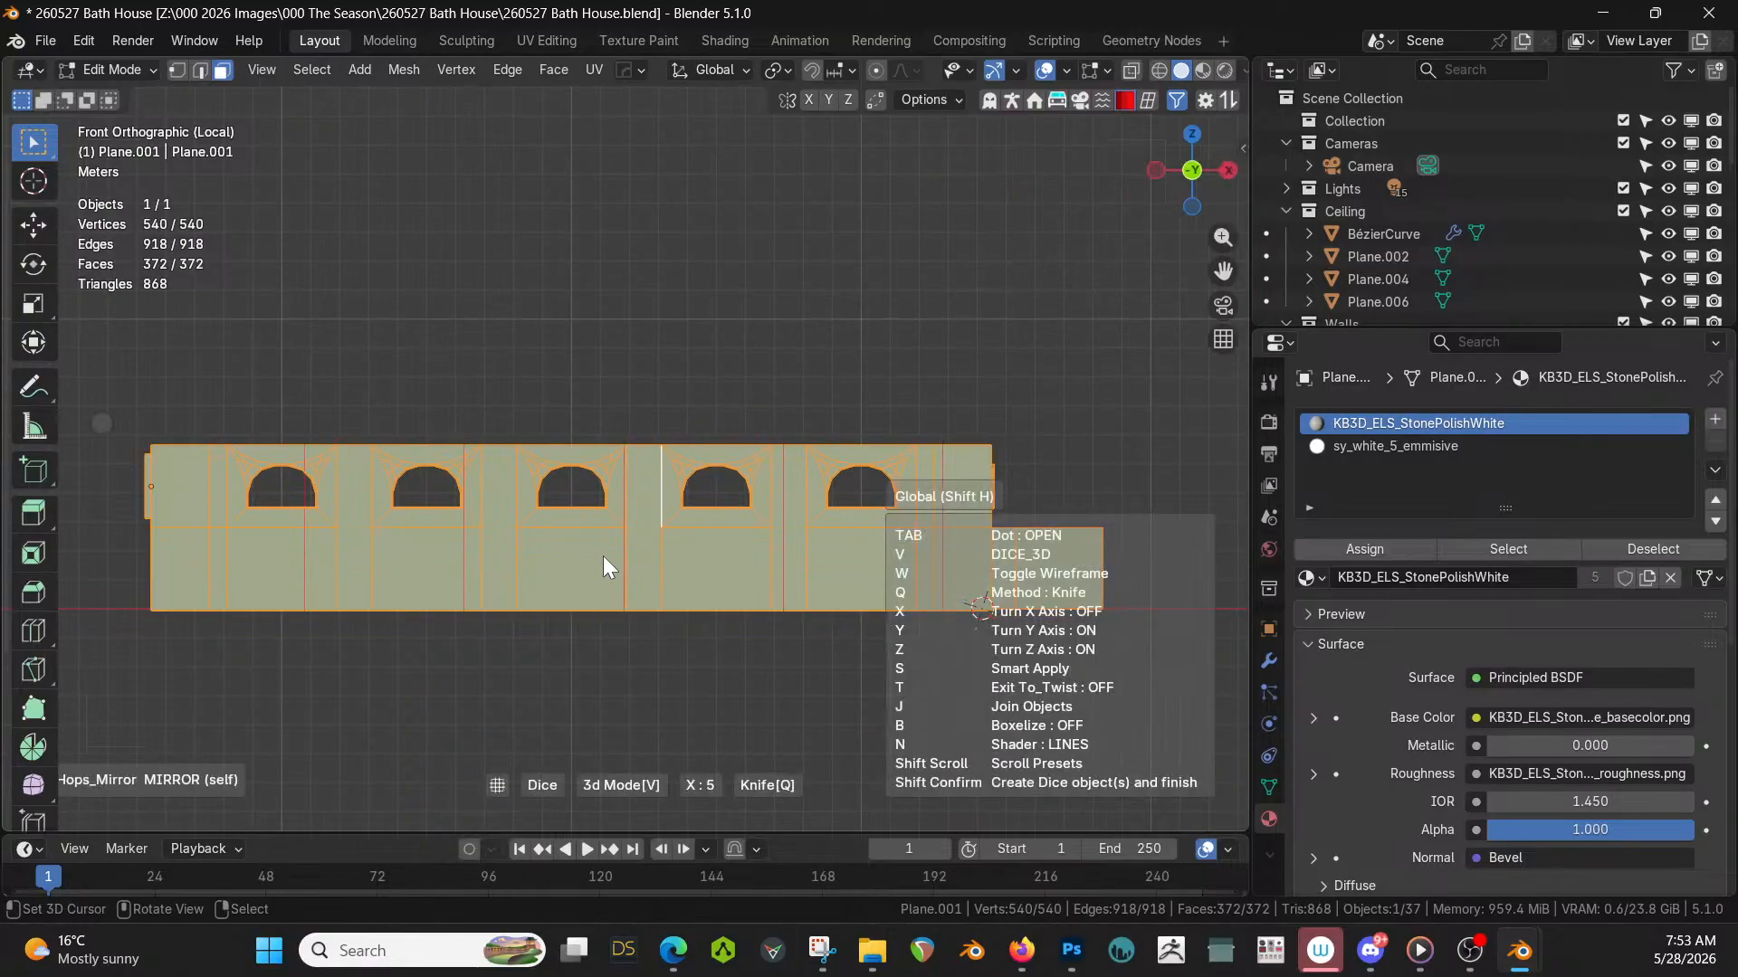
{"action": "key", "text": "z"}
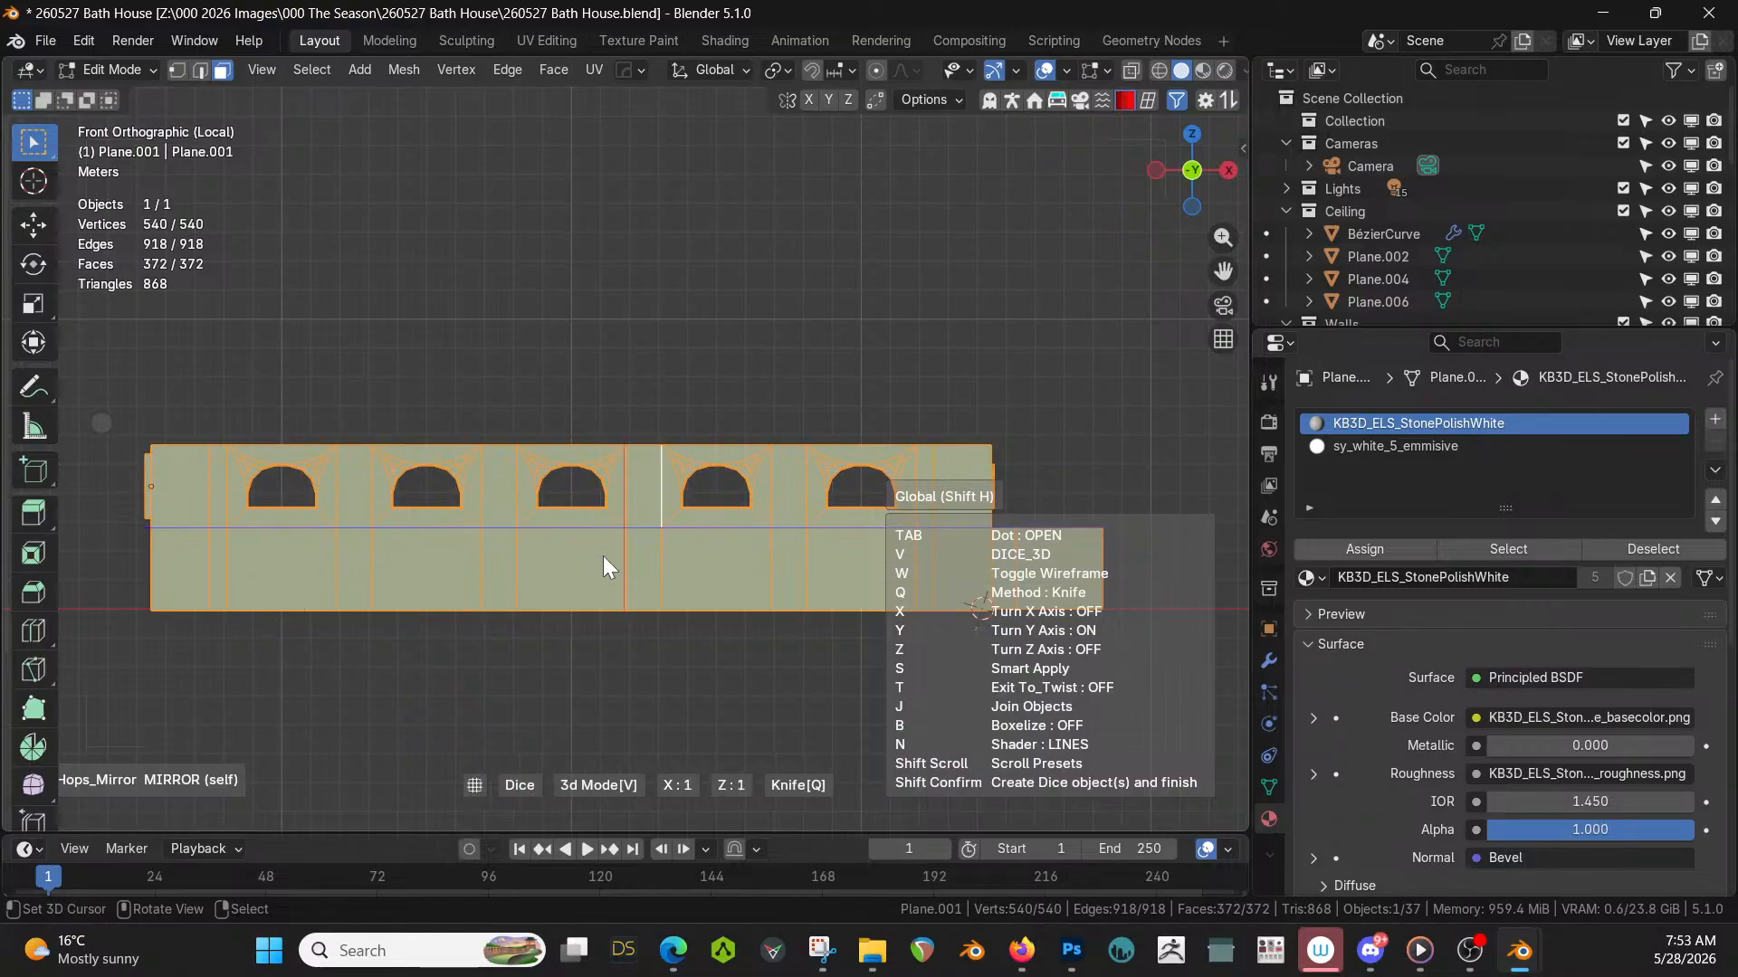
{"action": "key", "text": "x"}
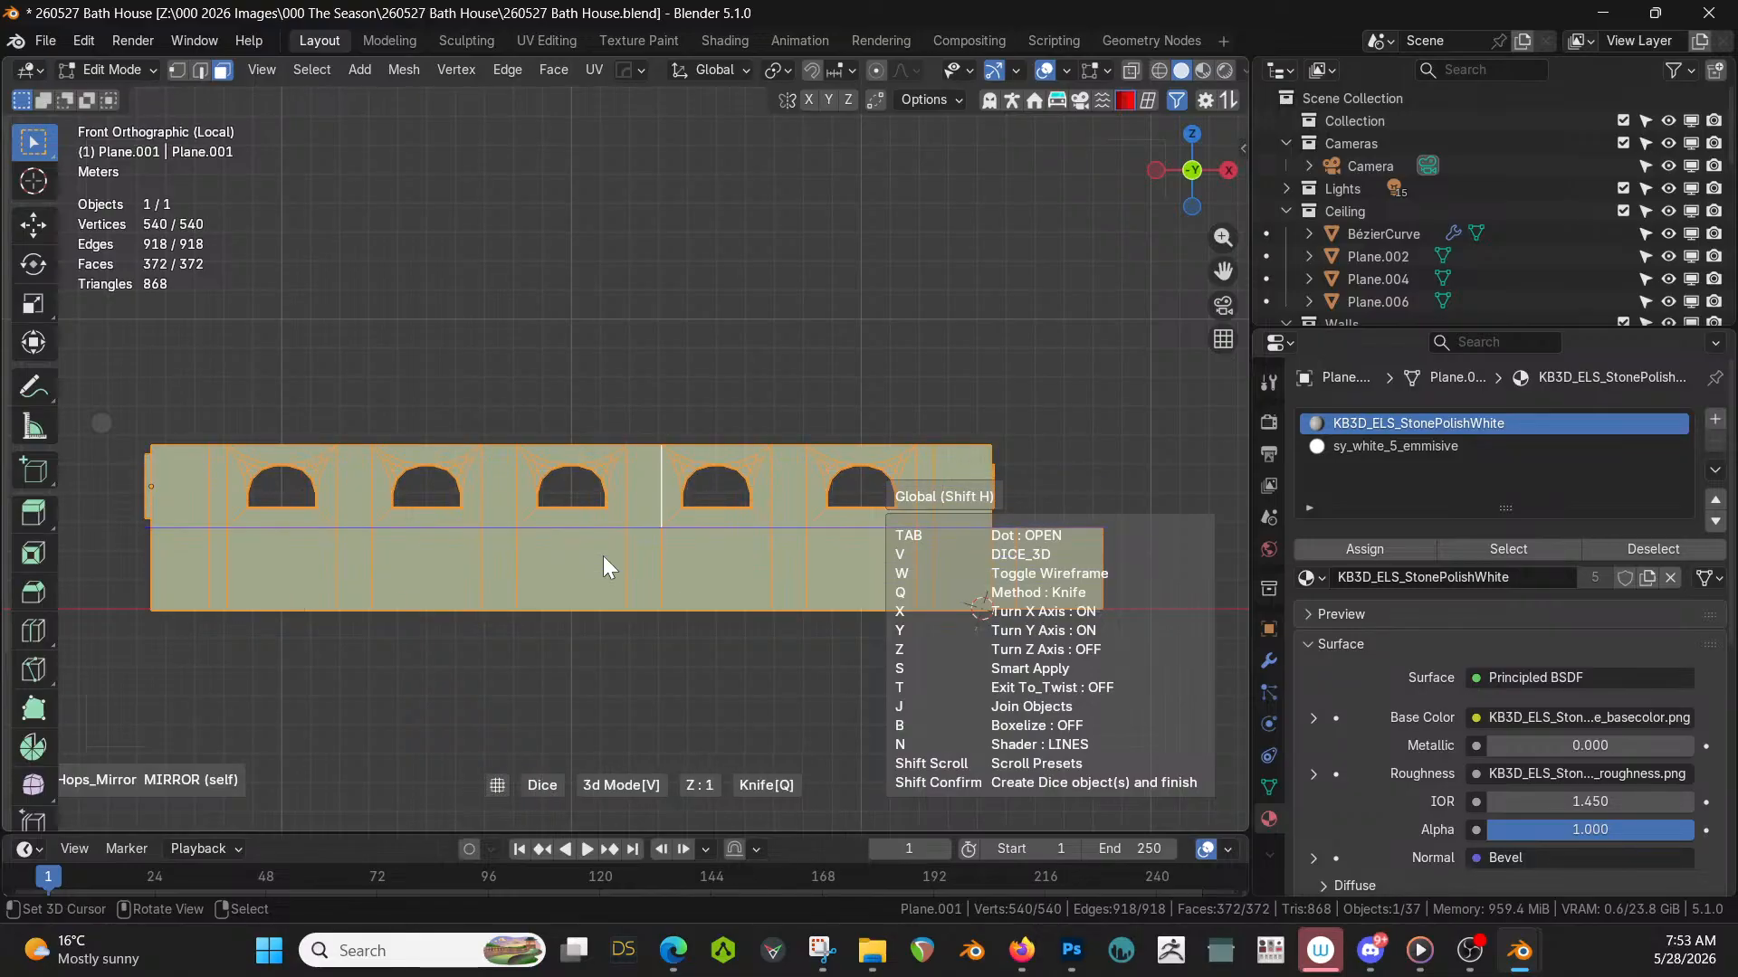
{"action": "left_click", "coordinate": [603, 555]}
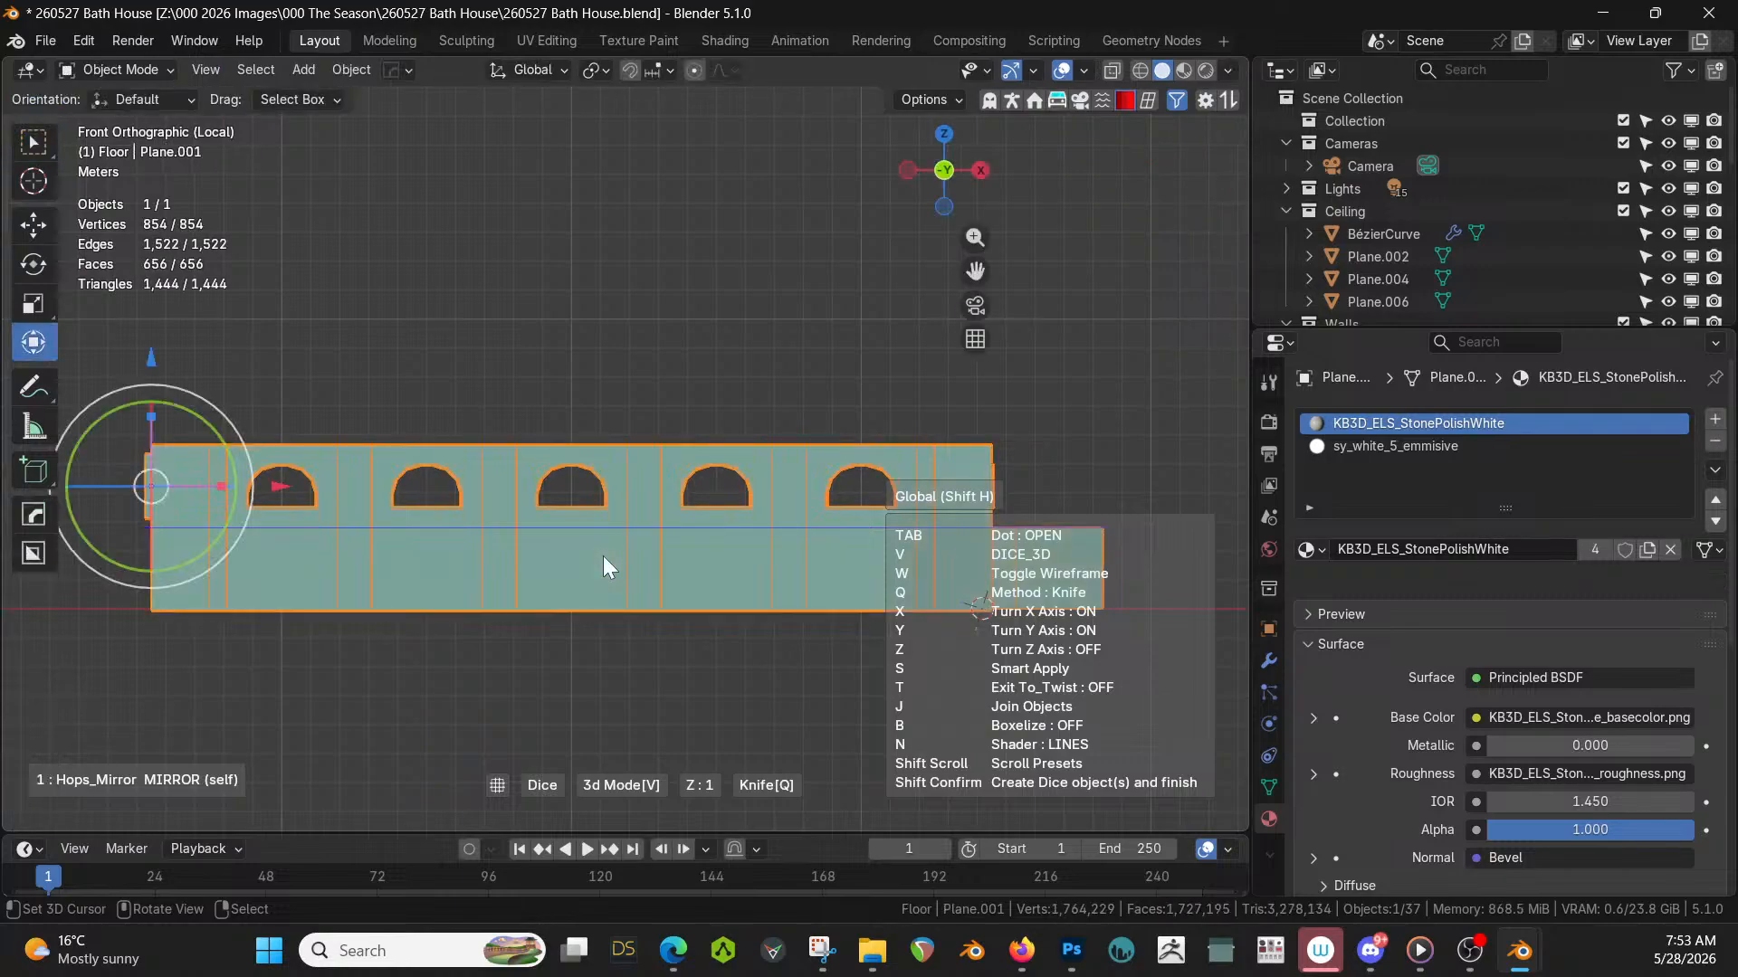
Merge all of the wall mesh's vertices by distance at 0.0001 m.
{"action": "middle_click_drag", "start_coordinate": [622, 564], "coordinate": [637, 606]}
{"action": "key", "text": "Tab"}
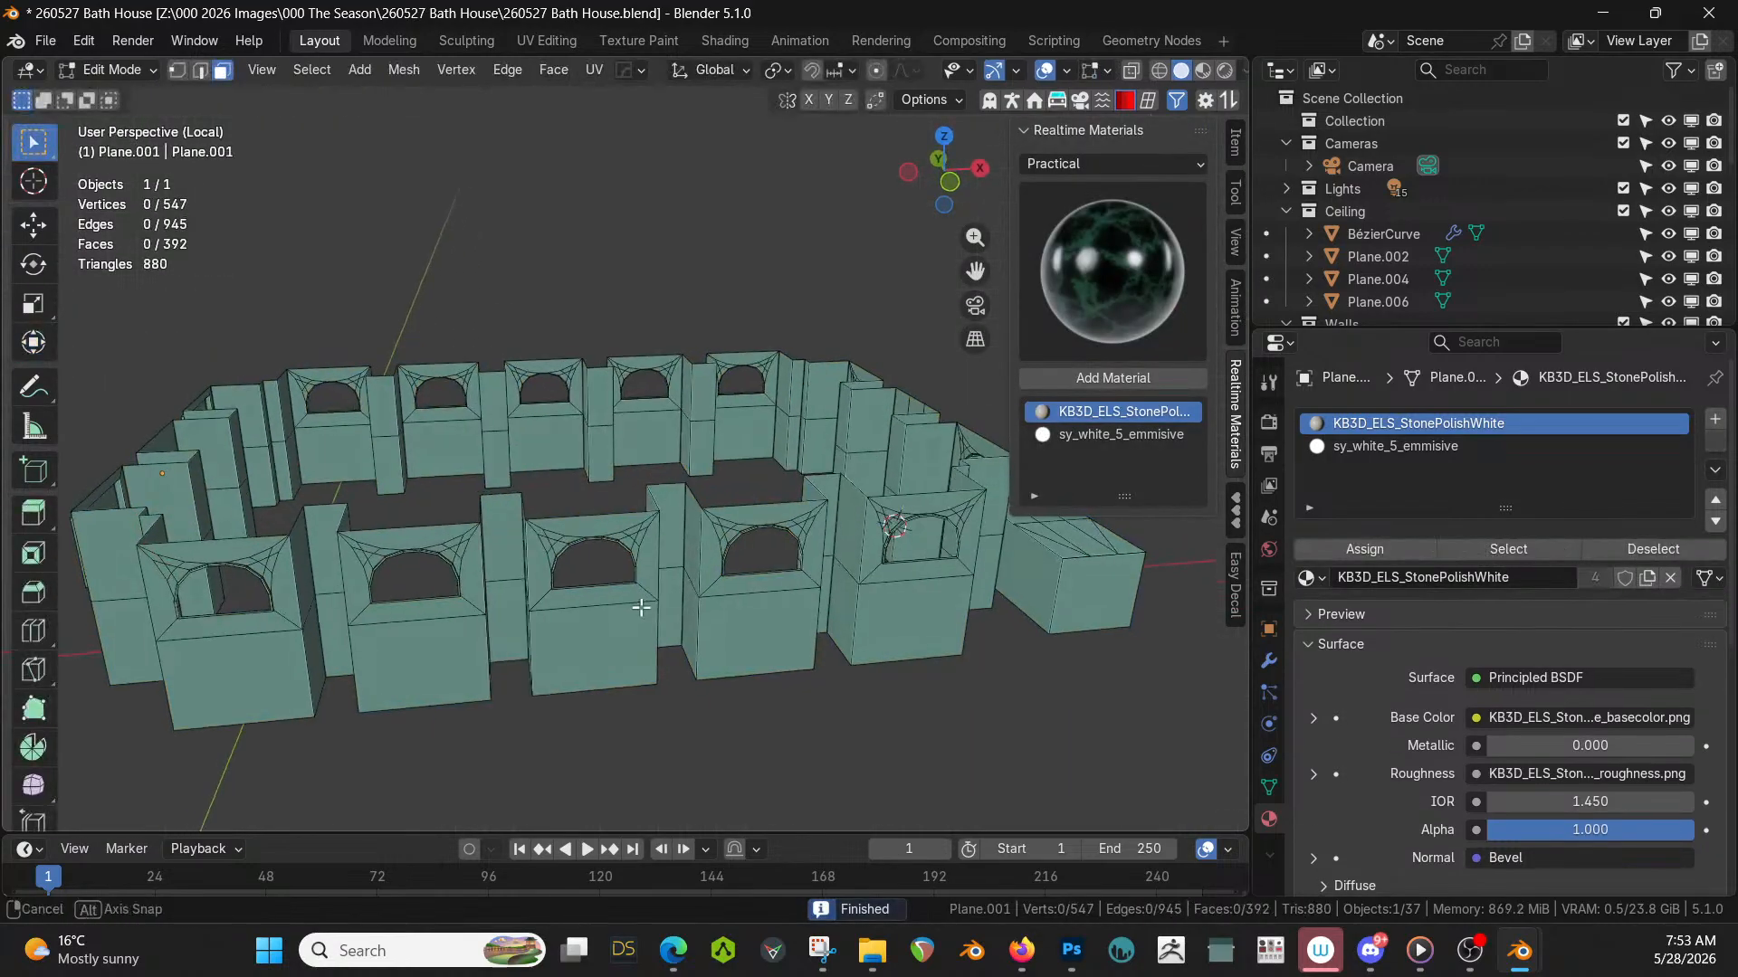
{"action": "key", "text": "Tab"}
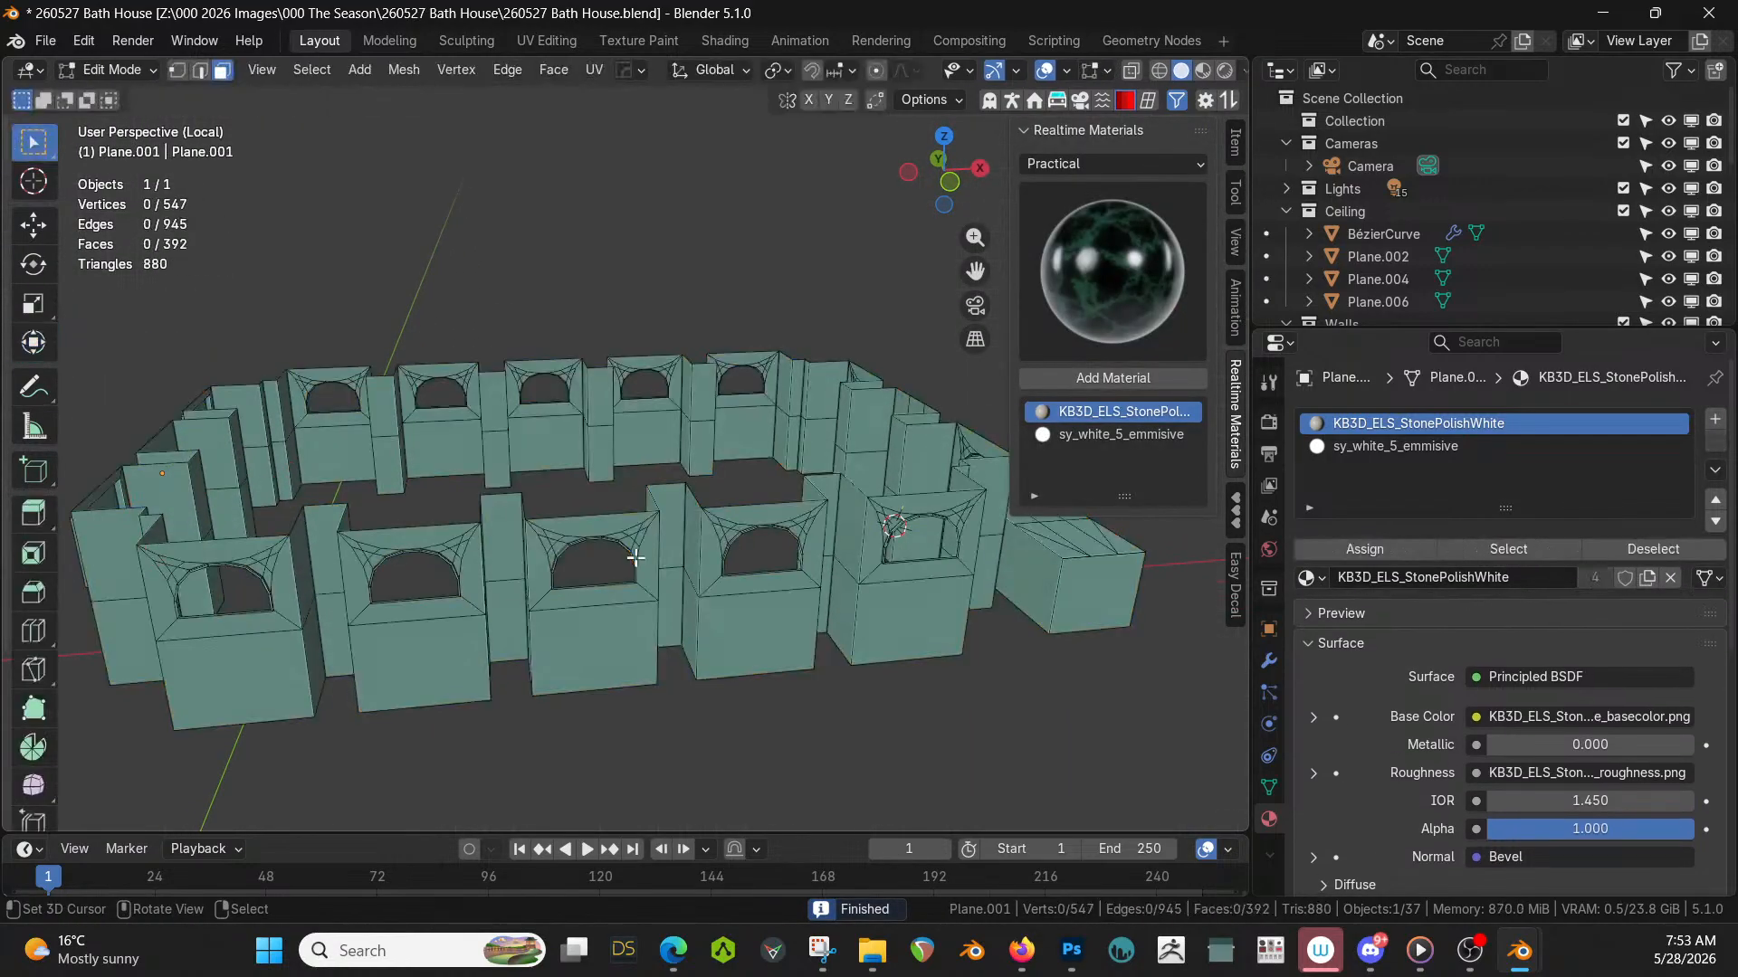
{"action": "key", "text": "a"}
{"action": "key", "text": "m"}
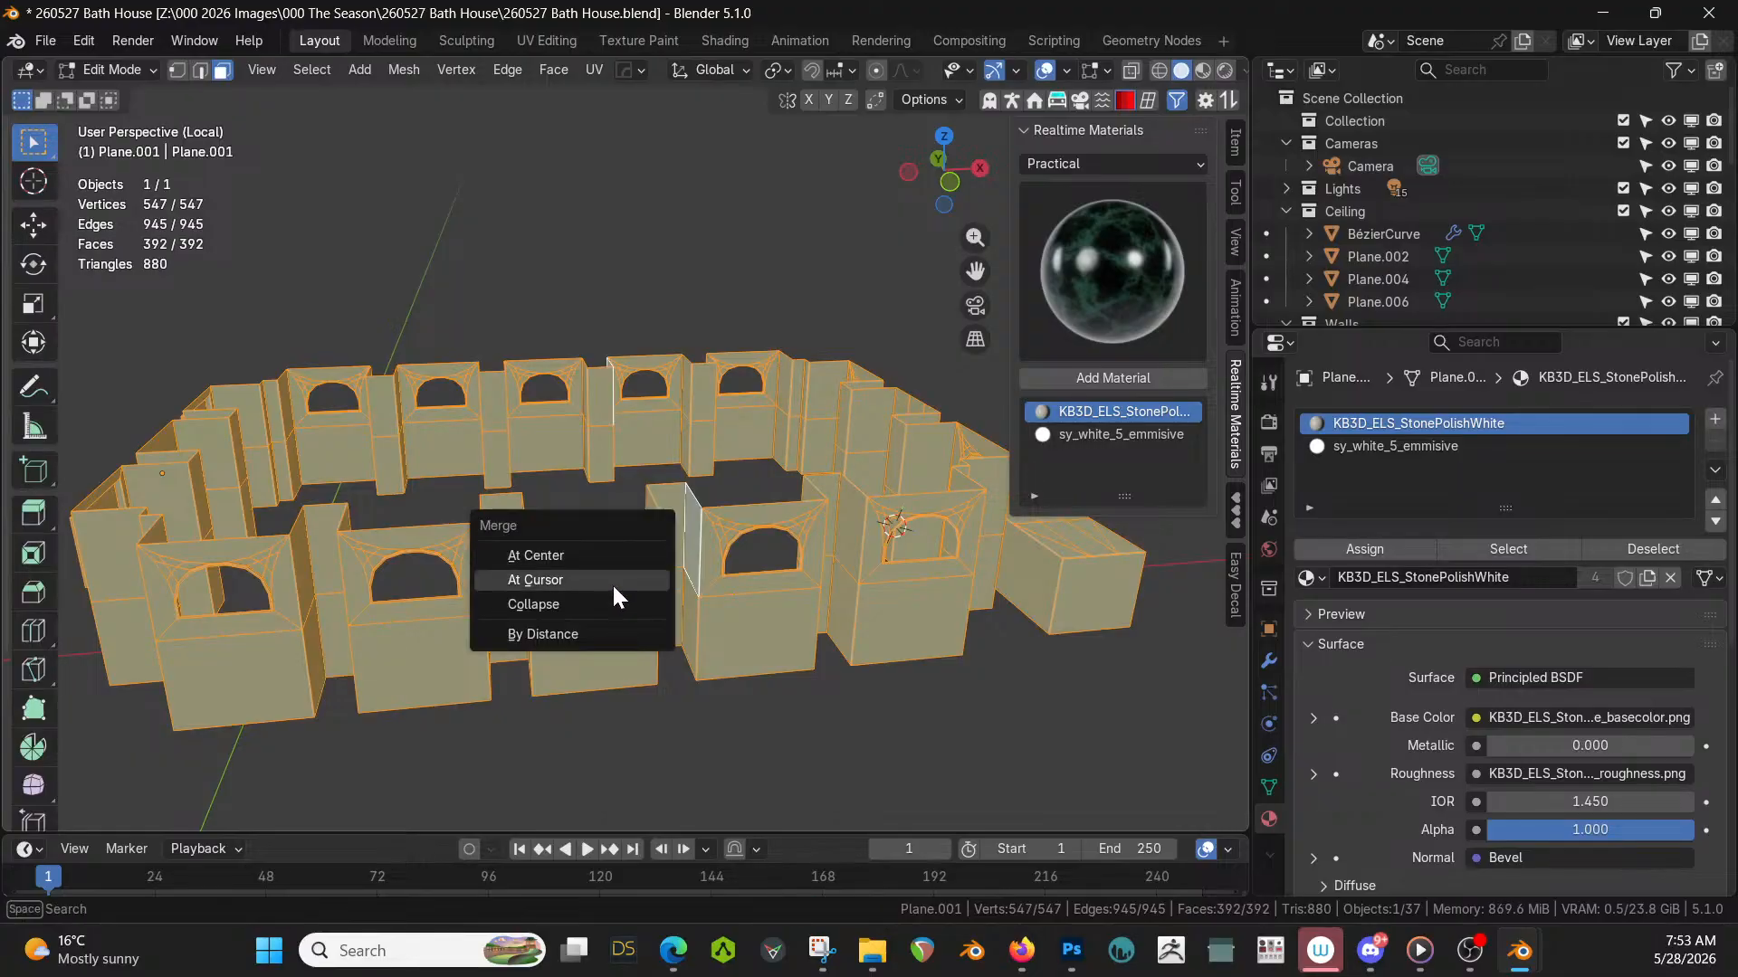
{"action": "left_click", "coordinate": [585, 636]}
{"action": "key", "text": "Tab"}
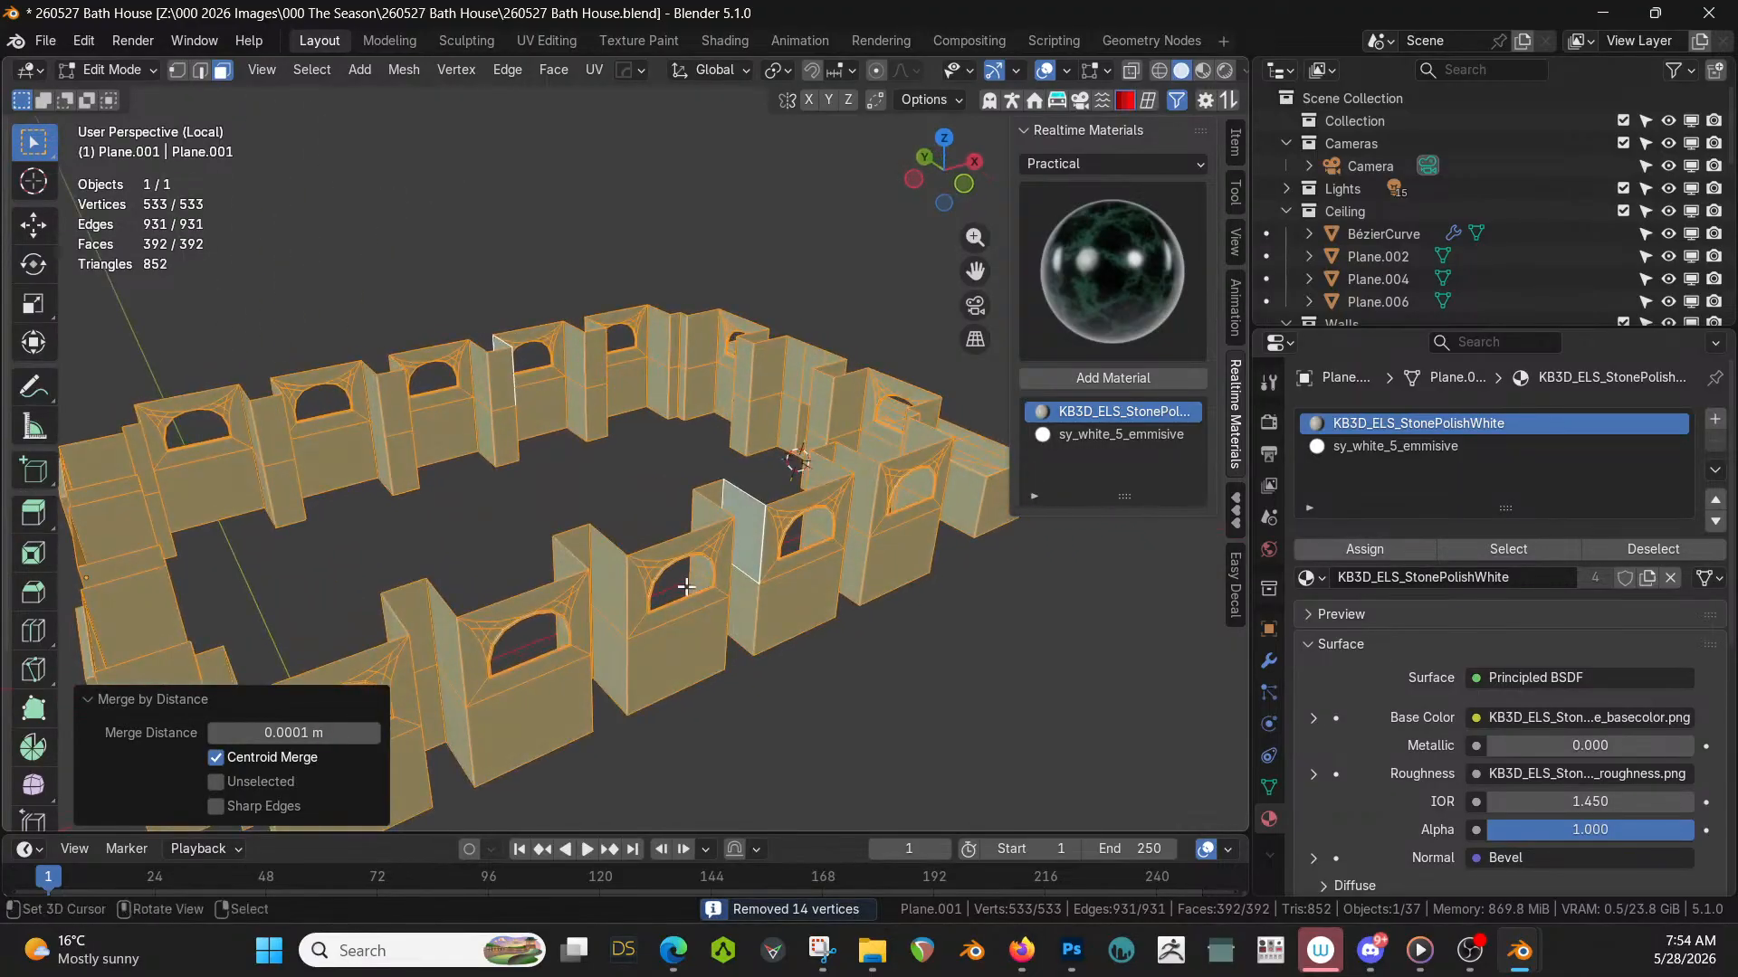
Select the three upper faces of one window pier in the wall mesh.
{"action": "scroll", "coordinate": [686, 586], "scroll_direction": "up", "scroll_amount": 5}
{"action": "scroll", "coordinate": [686, 596], "scroll_direction": "down", "scroll_amount": 3}
{"action": "middle_click_drag", "start_coordinate": [584, 569], "coordinate": [270, 557]}
{"action": "key", "text": "Tab"}
{"action": "middle_click_drag", "start_coordinate": [399, 555], "coordinate": [366, 536]}
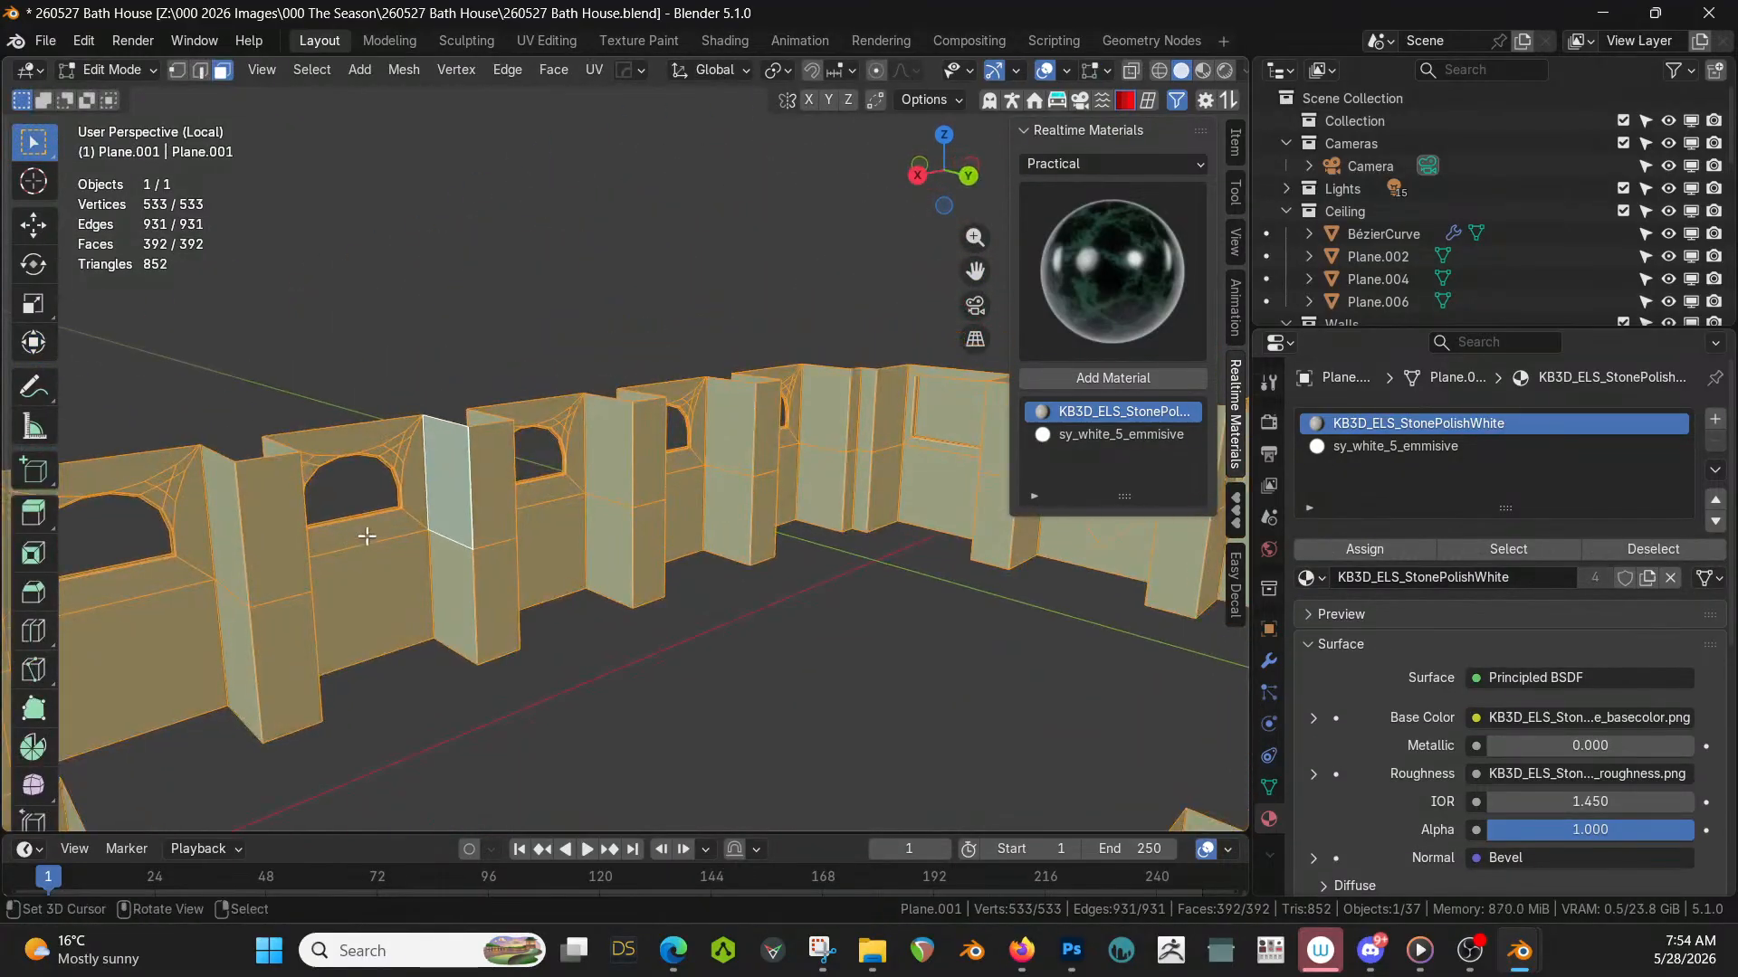
{"action": "left_click", "coordinate": [478, 465], "text": "alt"}
{"action": "key", "text": "ctrl+z"}
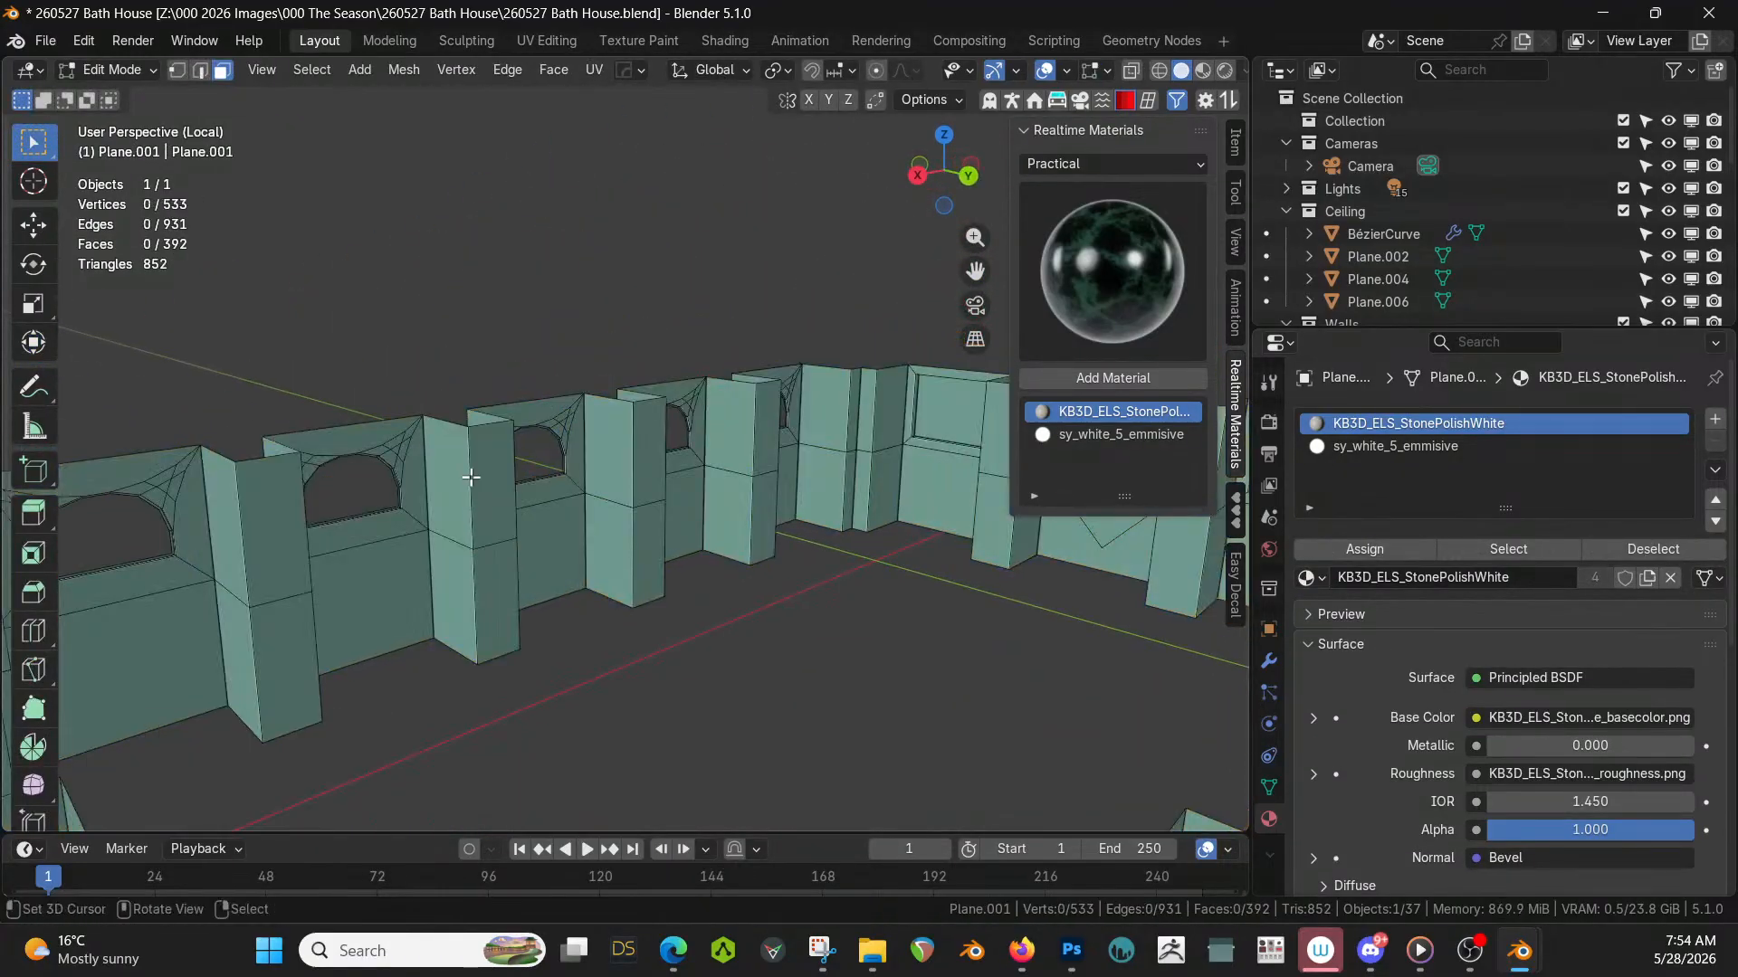
{"action": "left_click", "coordinate": [470, 477]}
{"action": "middle_click_drag", "start_coordinate": [470, 477], "coordinate": [260, 492]}
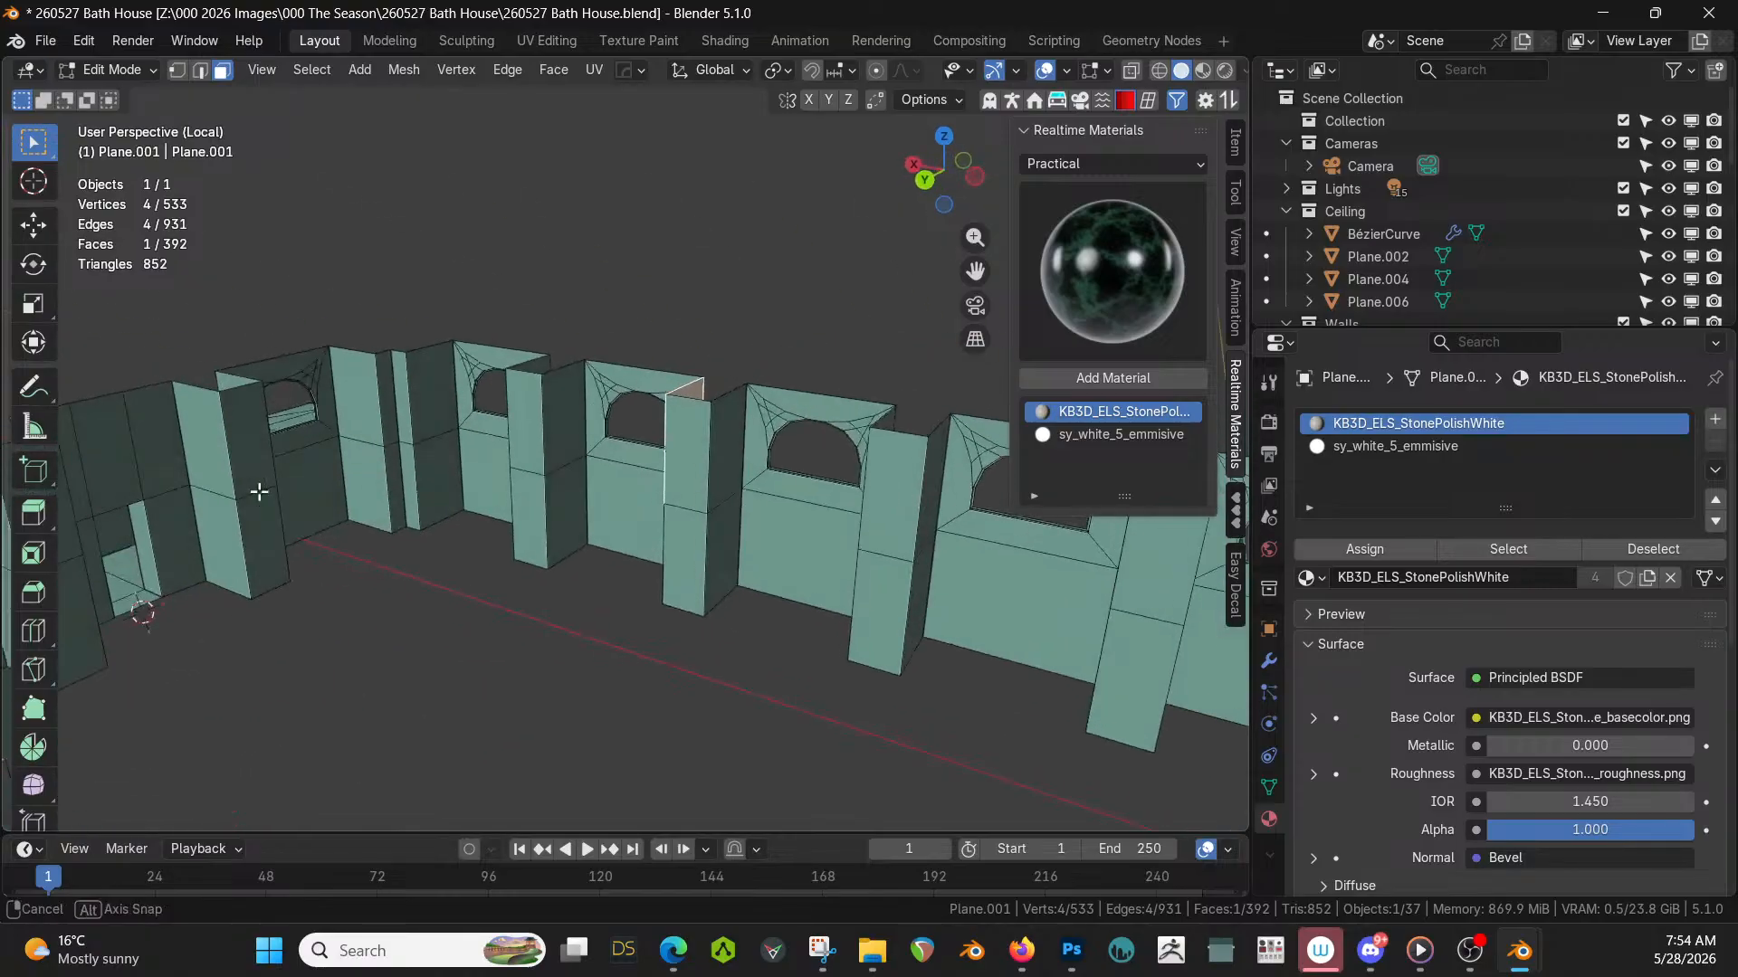
{"action": "left_click", "coordinate": [714, 438], "text": "ctrl"}
{"action": "middle_click_drag", "start_coordinate": [800, 486], "coordinate": [908, 486]}
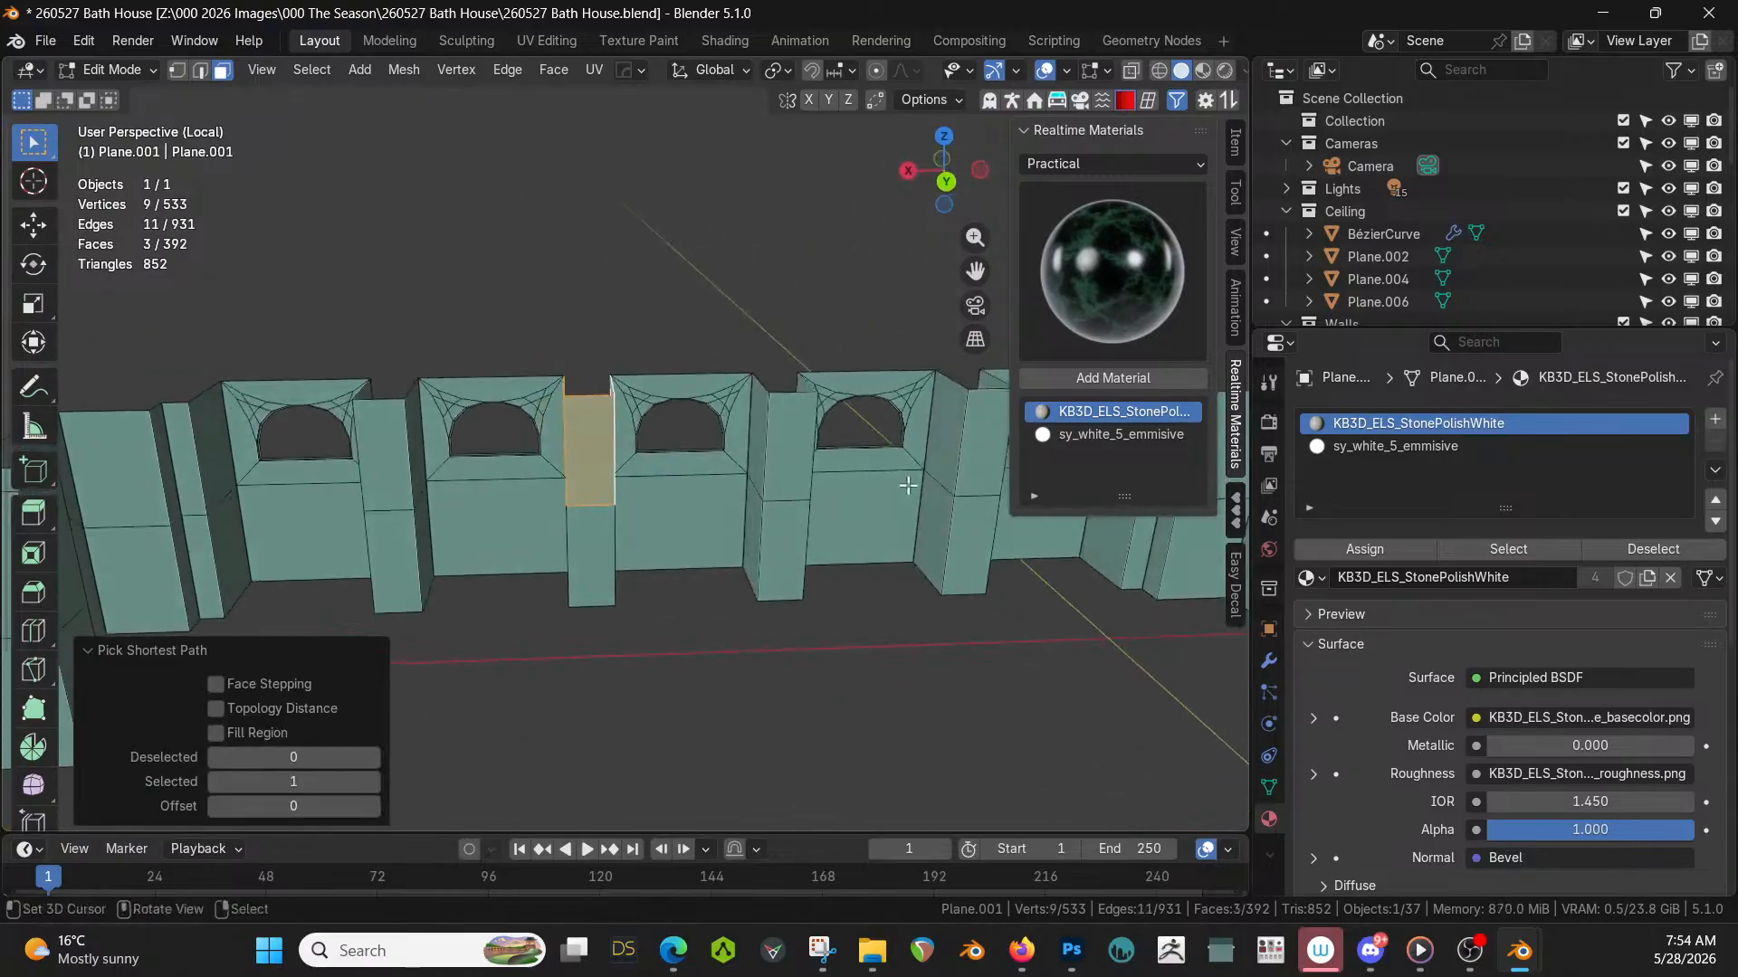
Add the three upper faces of each of the two adjacent window piers to the selection.
{"action": "left_click", "coordinate": [763, 447], "text": "shift"}
{"action": "left_click", "coordinate": [789, 447], "text": "shift"}
{"action": "middle_click_drag", "start_coordinate": [789, 447], "coordinate": [962, 571]}
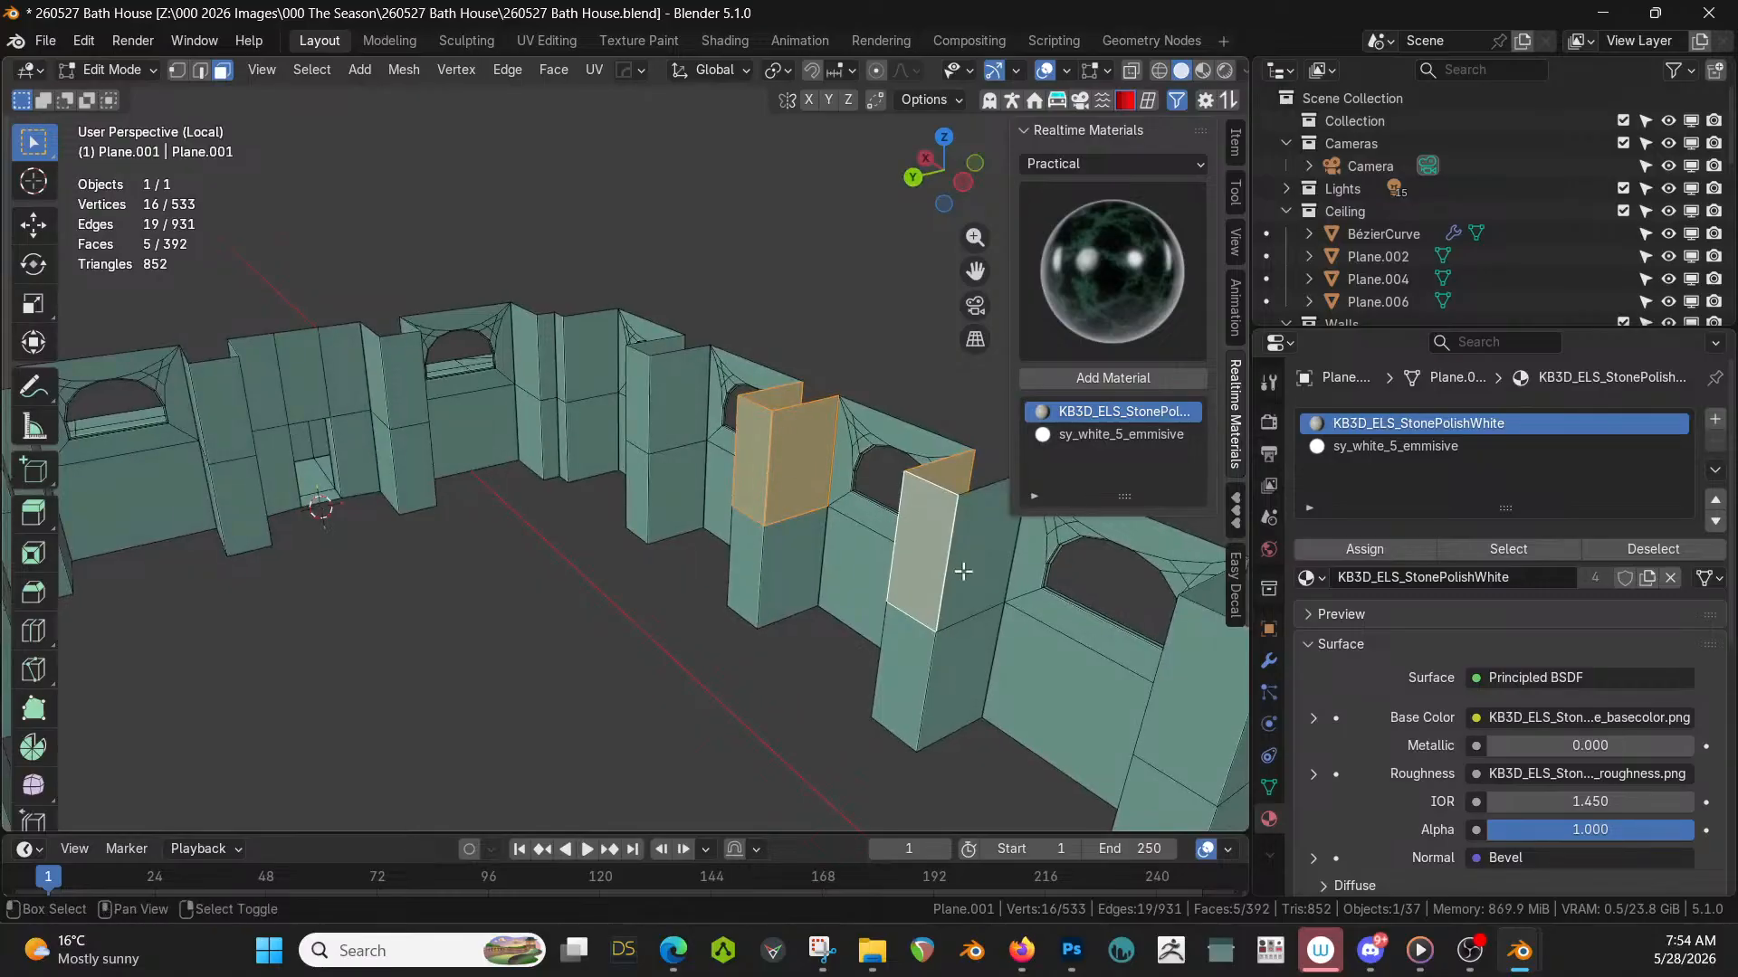
{"action": "left_click", "coordinate": [962, 571], "text": "shift"}
{"action": "left_click", "coordinate": [677, 397], "text": "shift"}
{"action": "left_click", "coordinate": [648, 391], "text": "shift"}
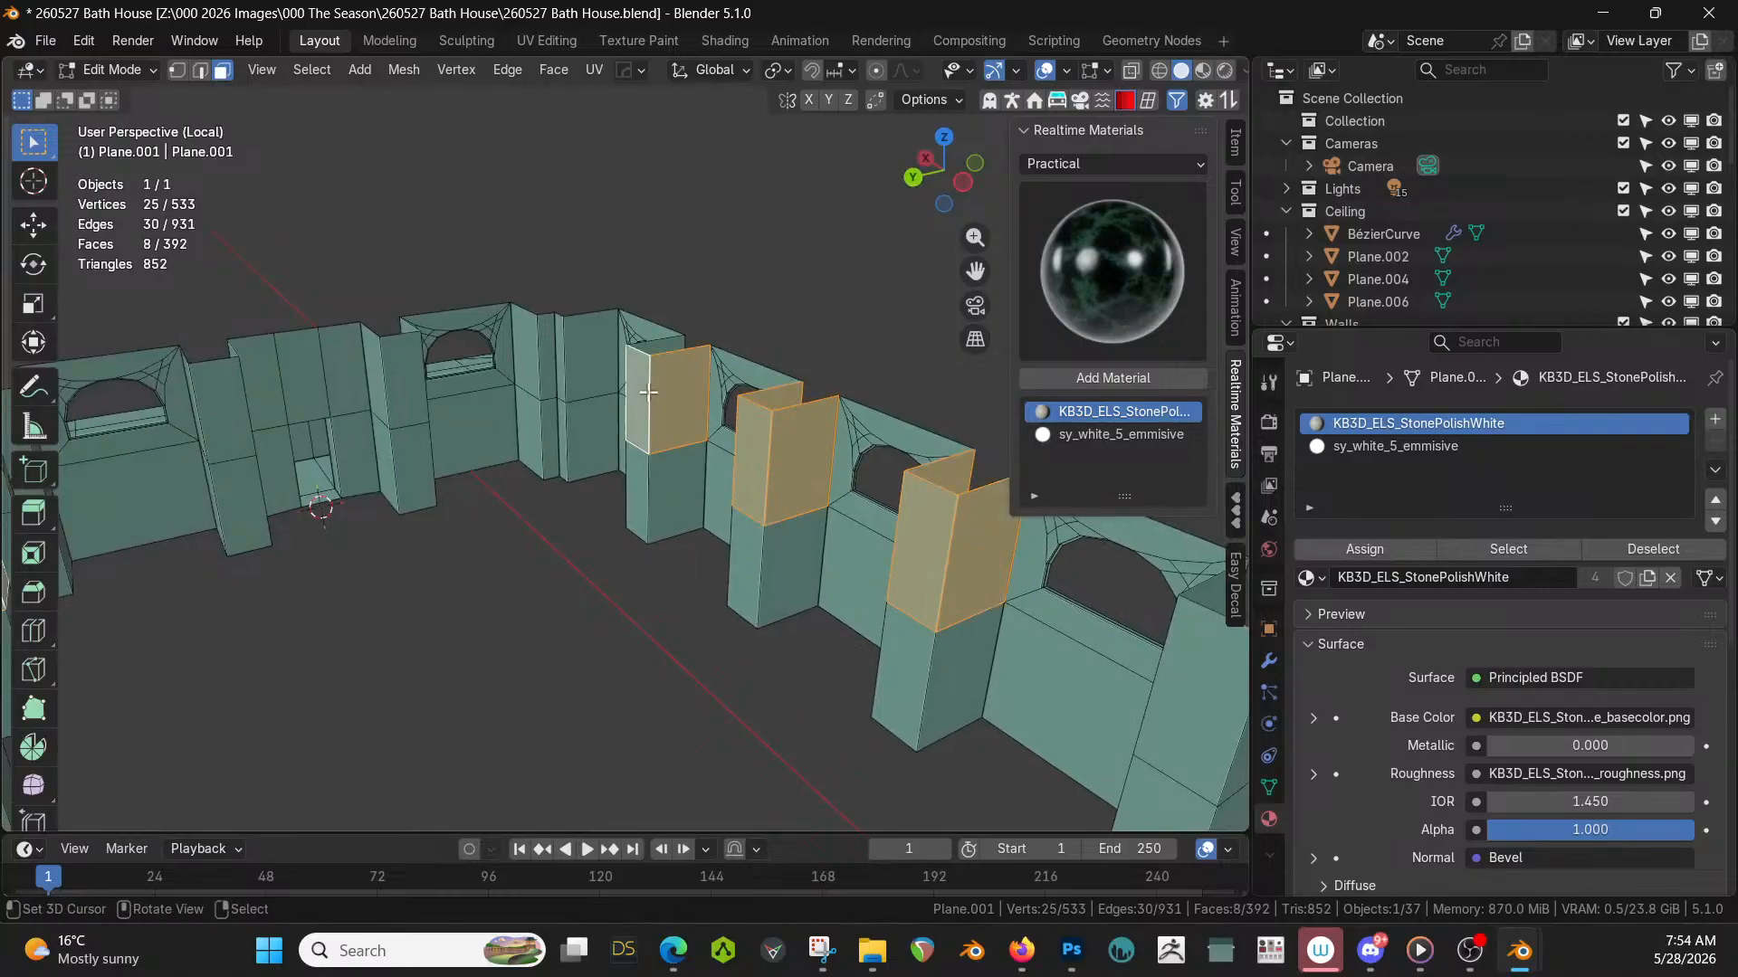
{"action": "middle_click_drag", "start_coordinate": [648, 391], "coordinate": [412, 498]}
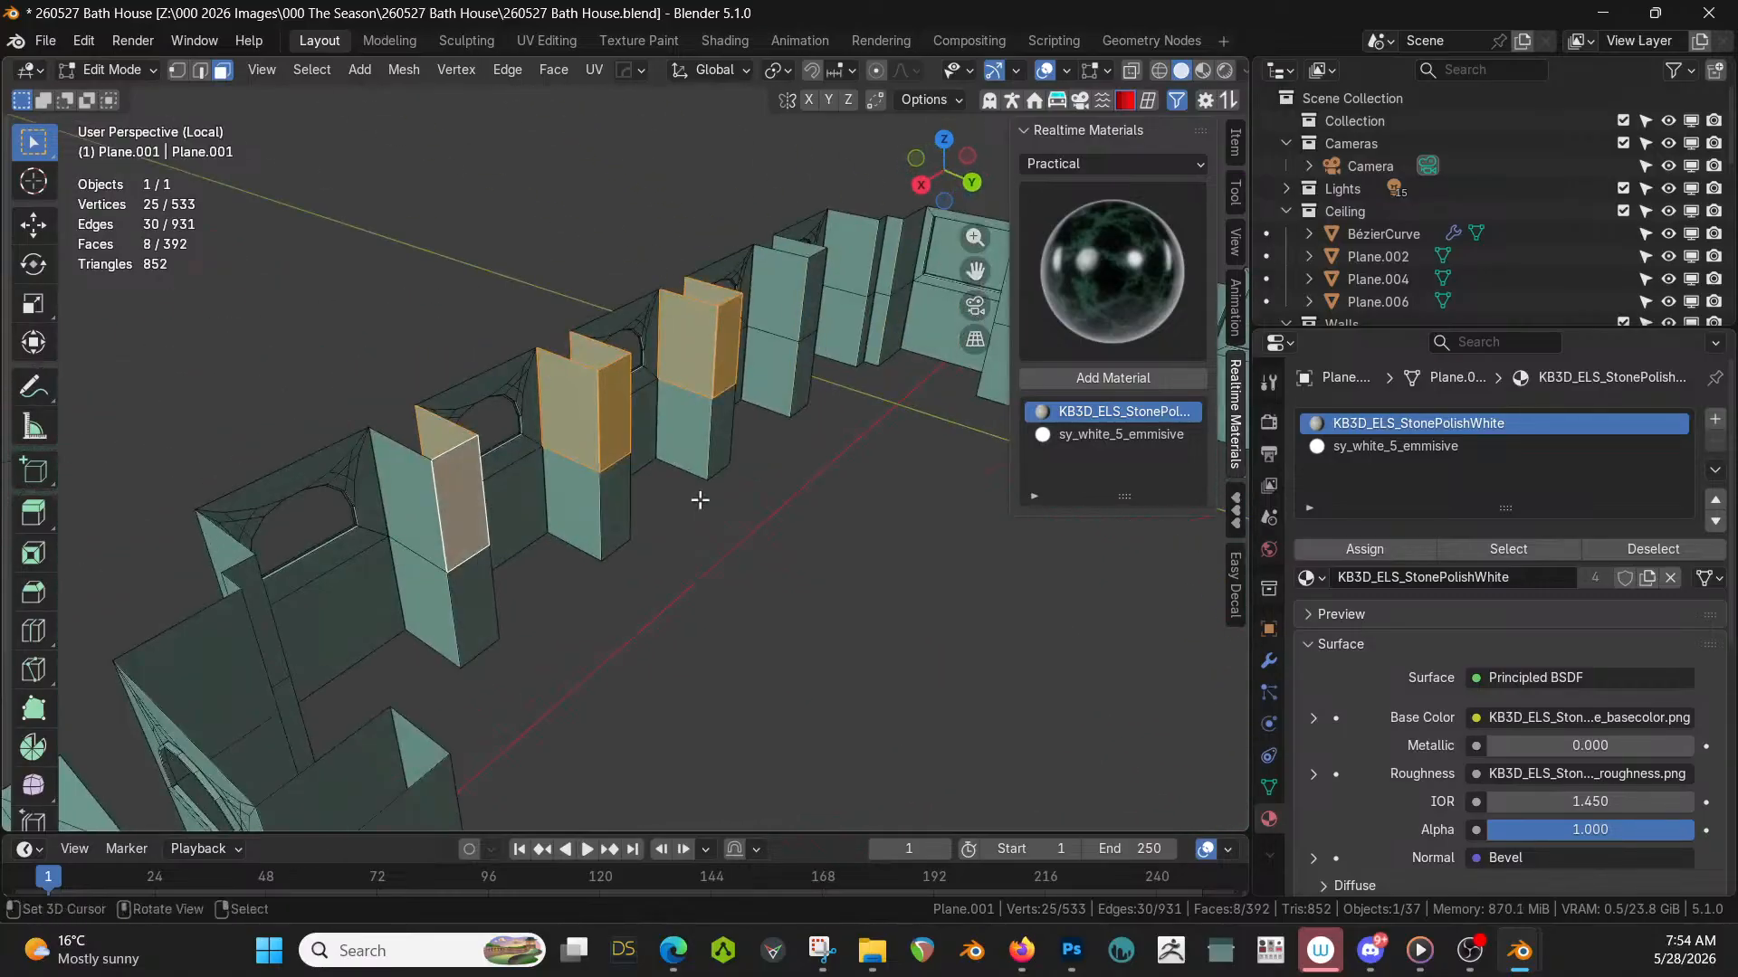
{"action": "left_click", "coordinate": [406, 500], "text": "shift"}
Extend the selection with the three upper faces of the last window pier in the same row.
{"action": "middle_click_drag", "start_coordinate": [649, 452], "coordinate": [479, 430]}
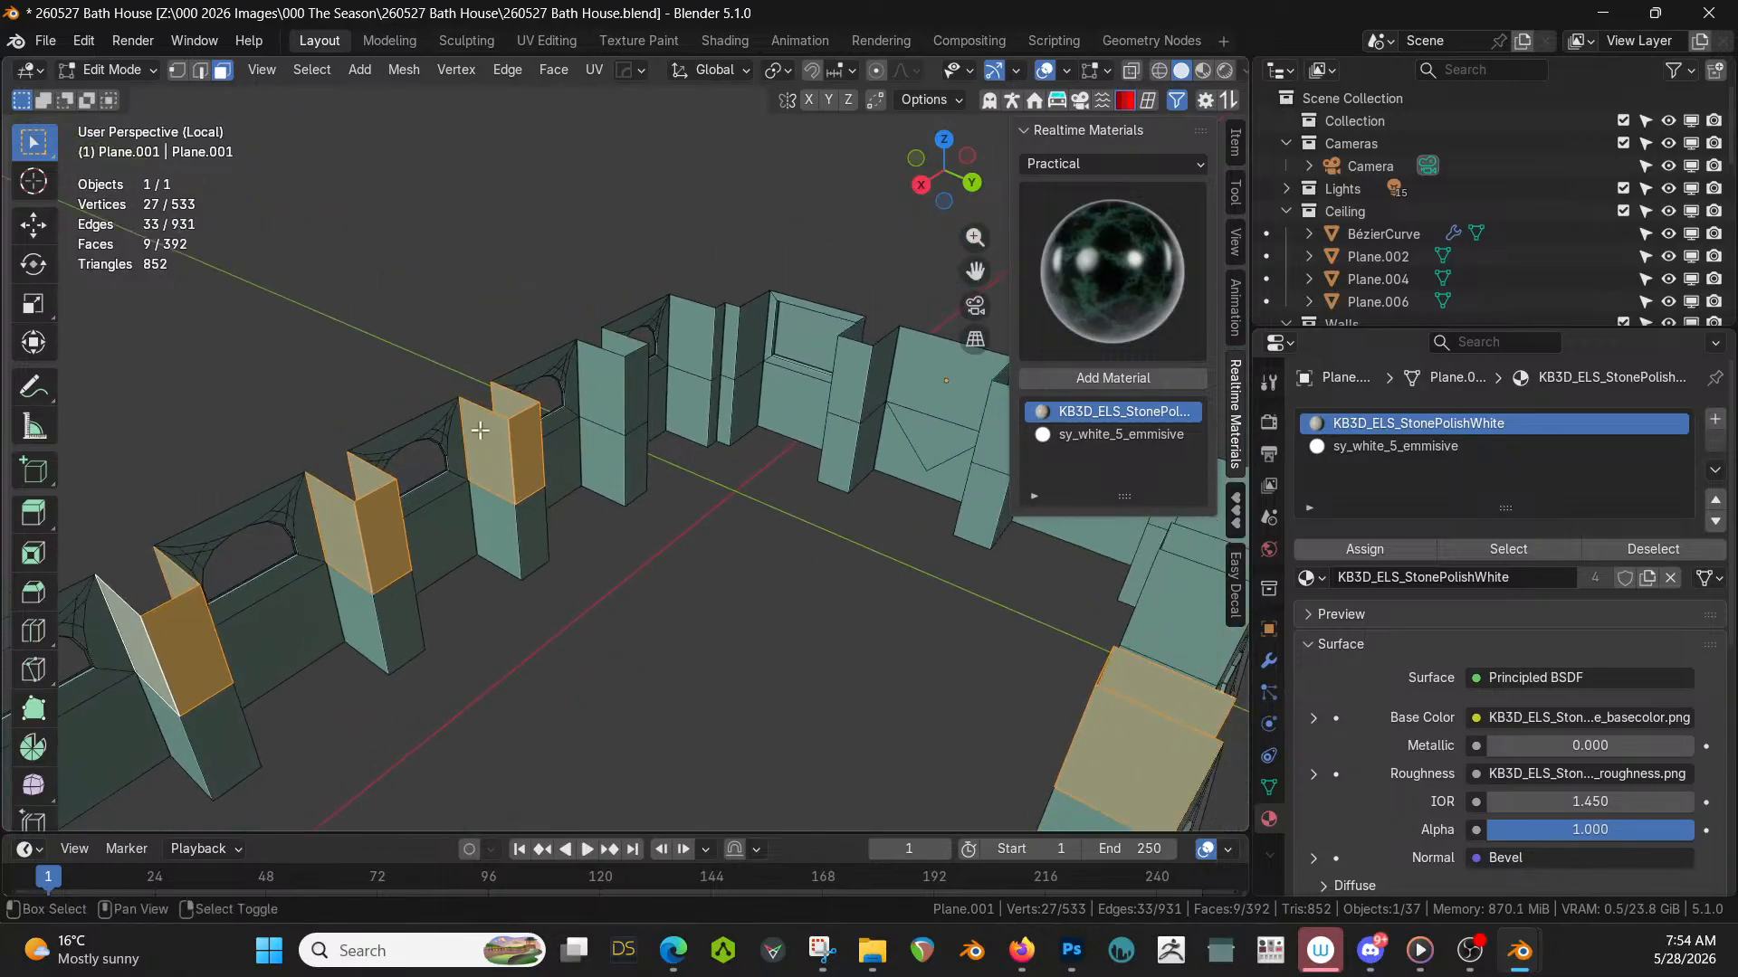
{"action": "left_click", "coordinate": [605, 395], "text": "shift"}
{"action": "left_click", "coordinate": [640, 380], "text": "shift"}
{"action": "middle_click_drag", "start_coordinate": [640, 380], "coordinate": [582, 518]}
{"action": "left_click", "coordinate": [859, 529], "text": "shift"}
{"action": "middle_click_drag", "start_coordinate": [859, 530], "coordinate": [911, 509]}
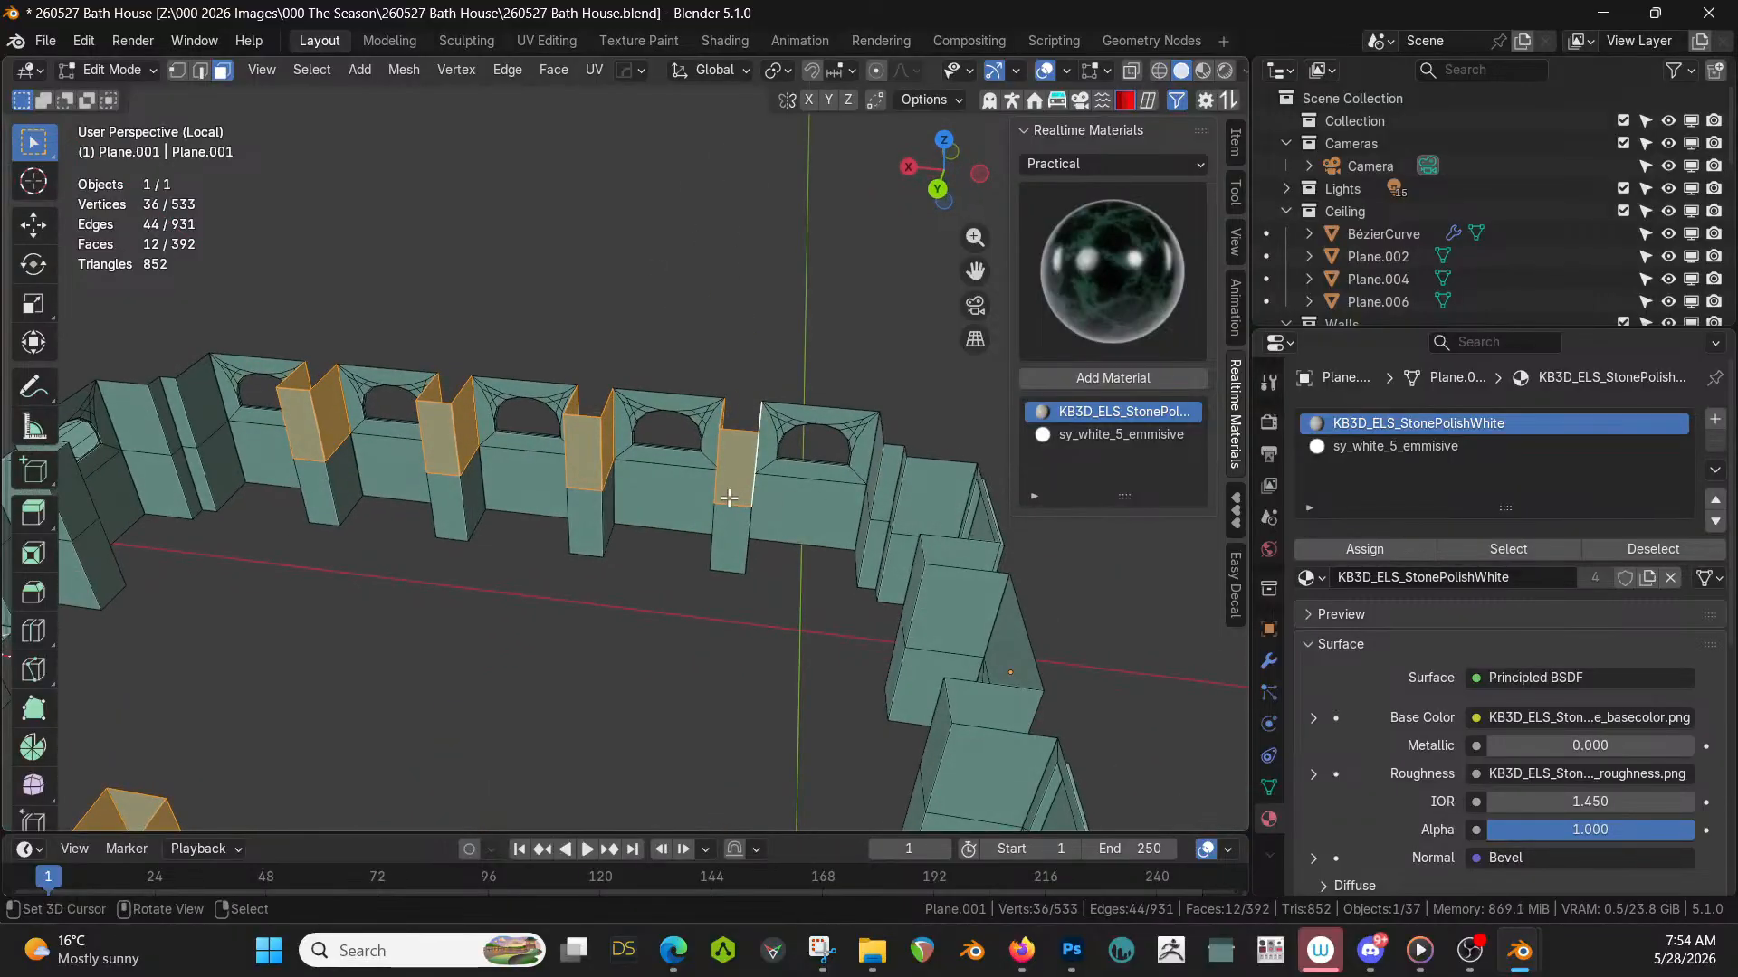
{"action": "scroll", "coordinate": [733, 494], "scroll_direction": "down", "scroll_amount": 6}
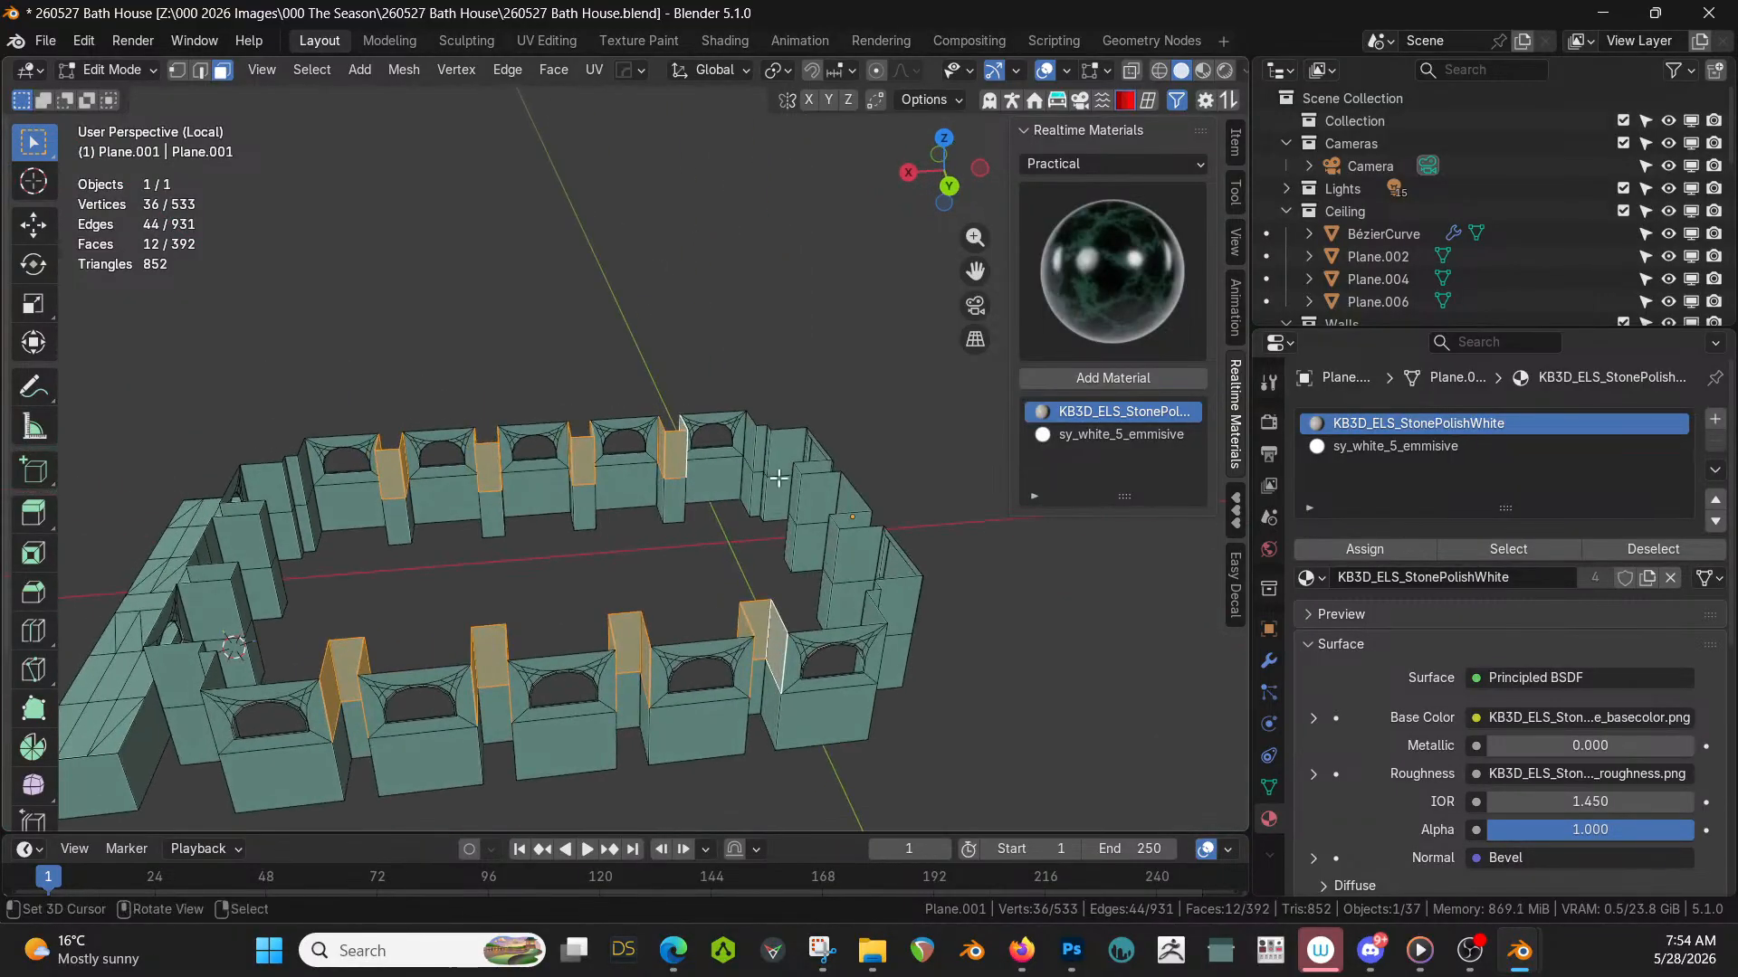
Return to Object Mode and turn off Dynamic Scale in the Random Flow settings.
{"action": "key", "text": "Tab"}
{"action": "scroll", "coordinate": [677, 528], "scroll_direction": "up", "scroll_amount": 3}
{"action": "middle_click_drag", "start_coordinate": [676, 529], "coordinate": [753, 503]}
{"action": "key", "text": "shift+q"}
{"action": "mouse_move", "coordinate": [685, 859]}
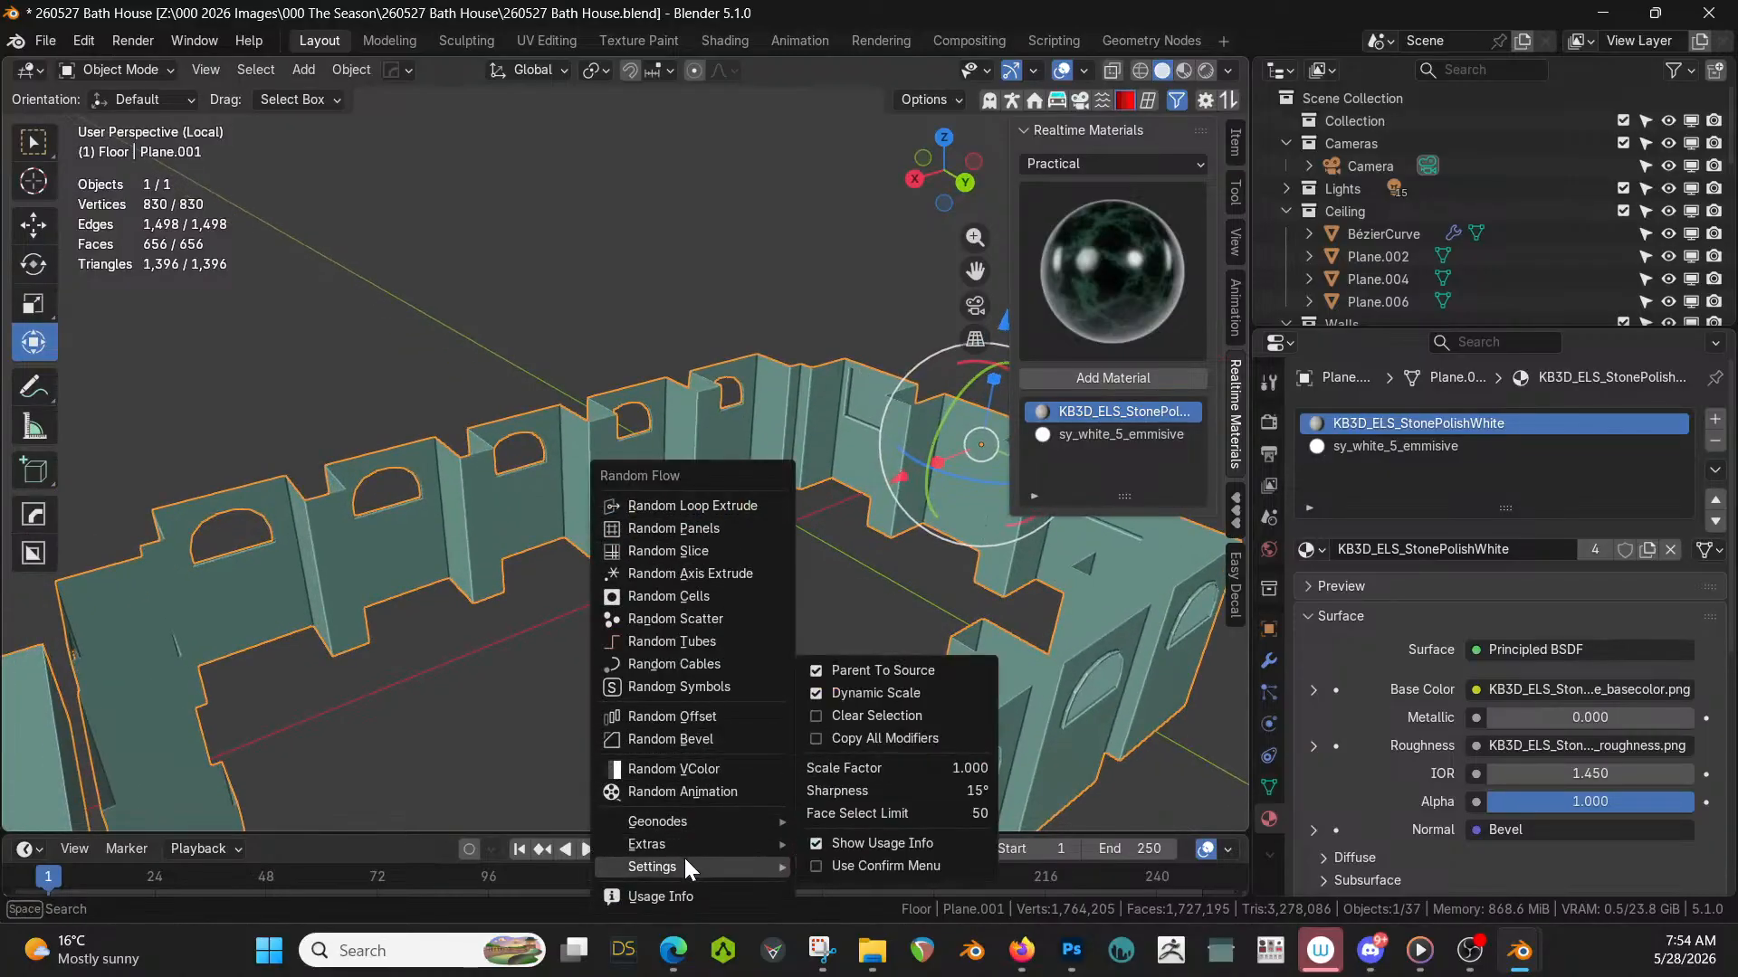
{"action": "left_click", "coordinate": [858, 693]}
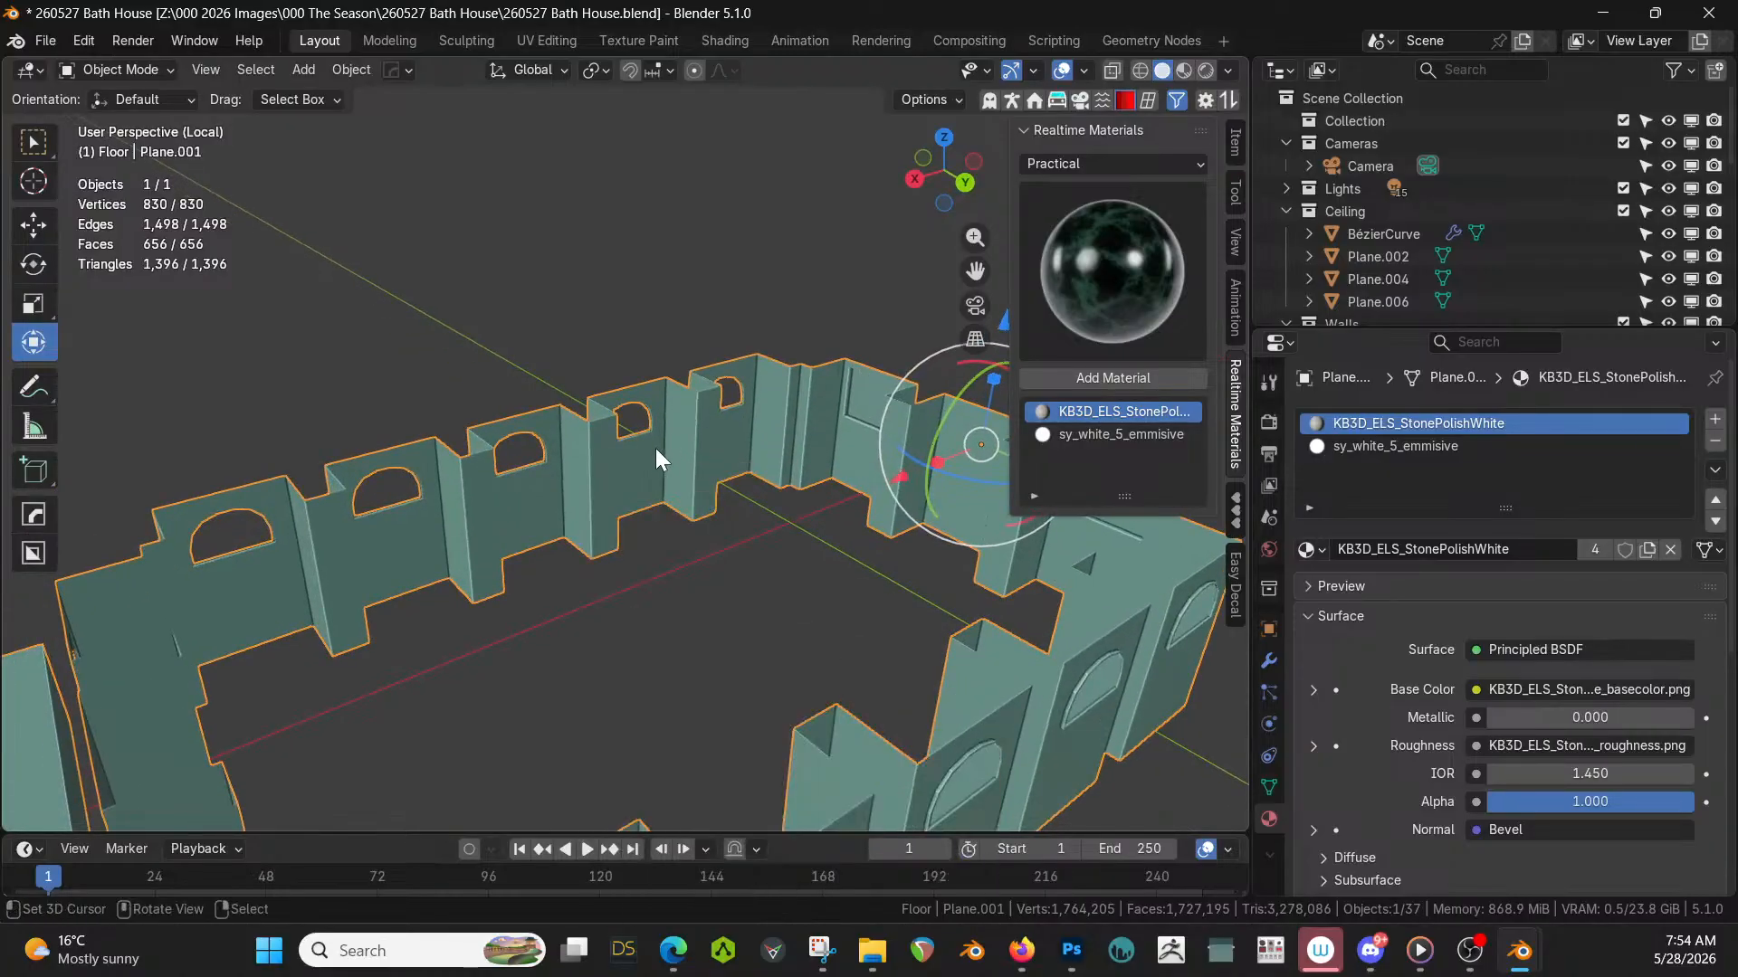
Generate Random Panels on the selected upper pier faces with 4 subdivision cuts.
{"action": "key", "text": "shift+q"}
{"action": "mouse_move", "coordinate": [646, 467]}
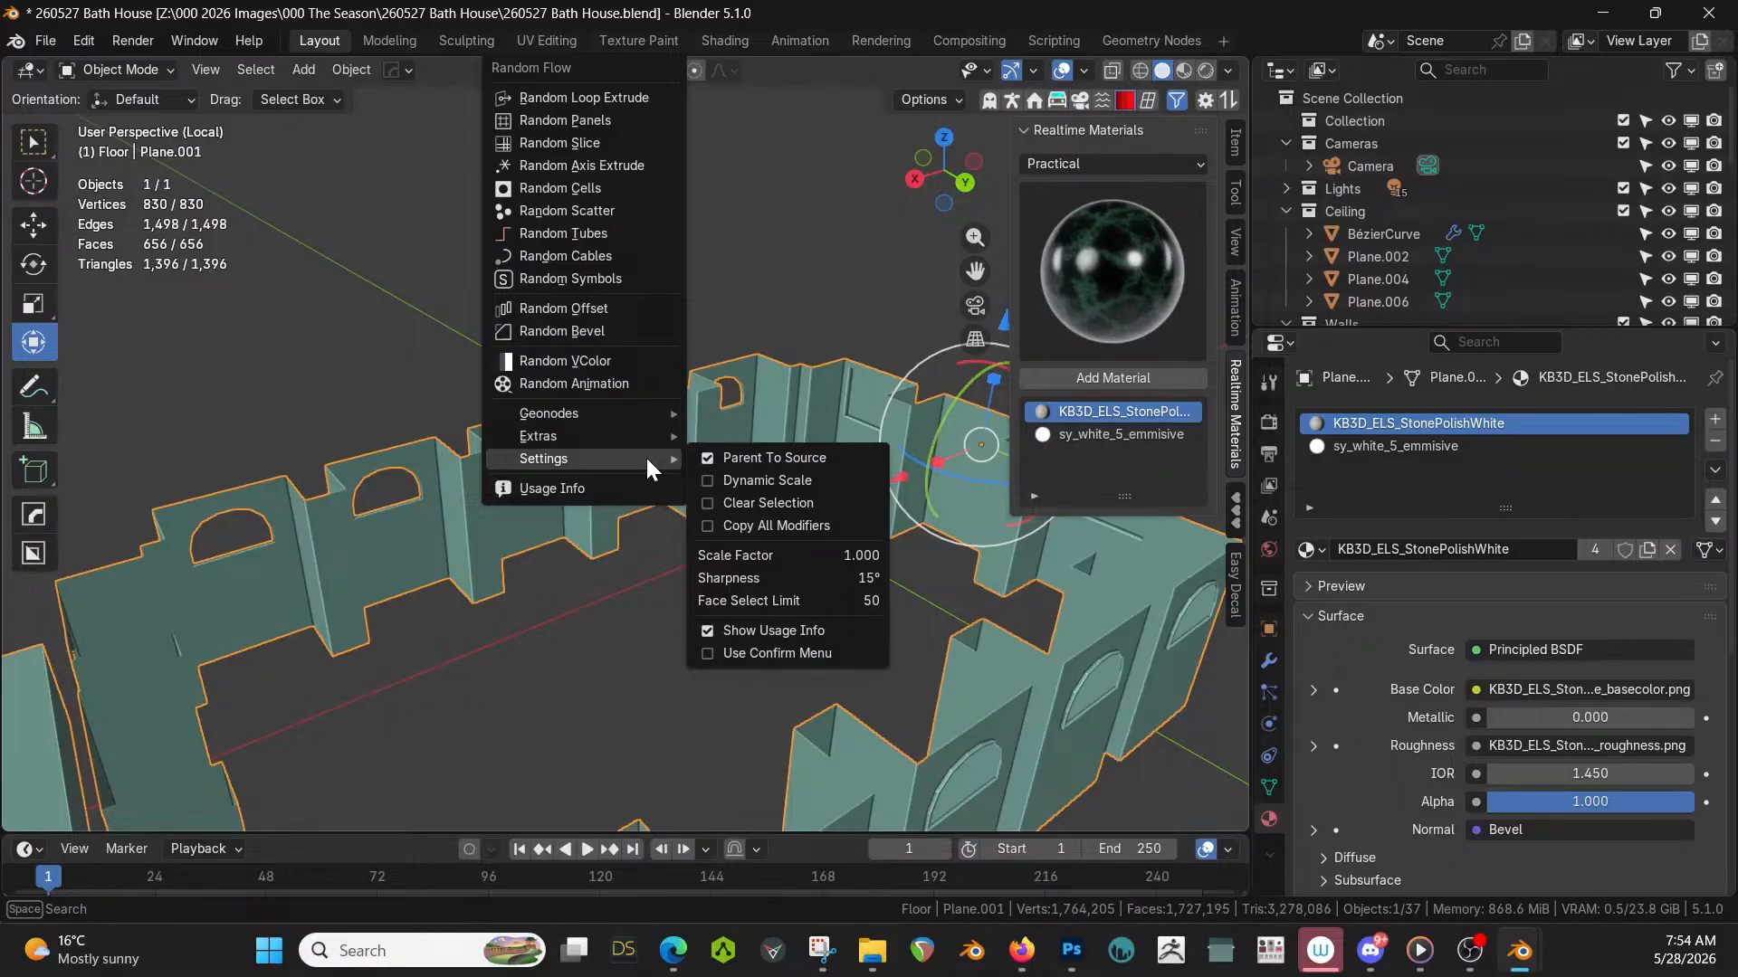
{"action": "left_click", "coordinate": [603, 121]}
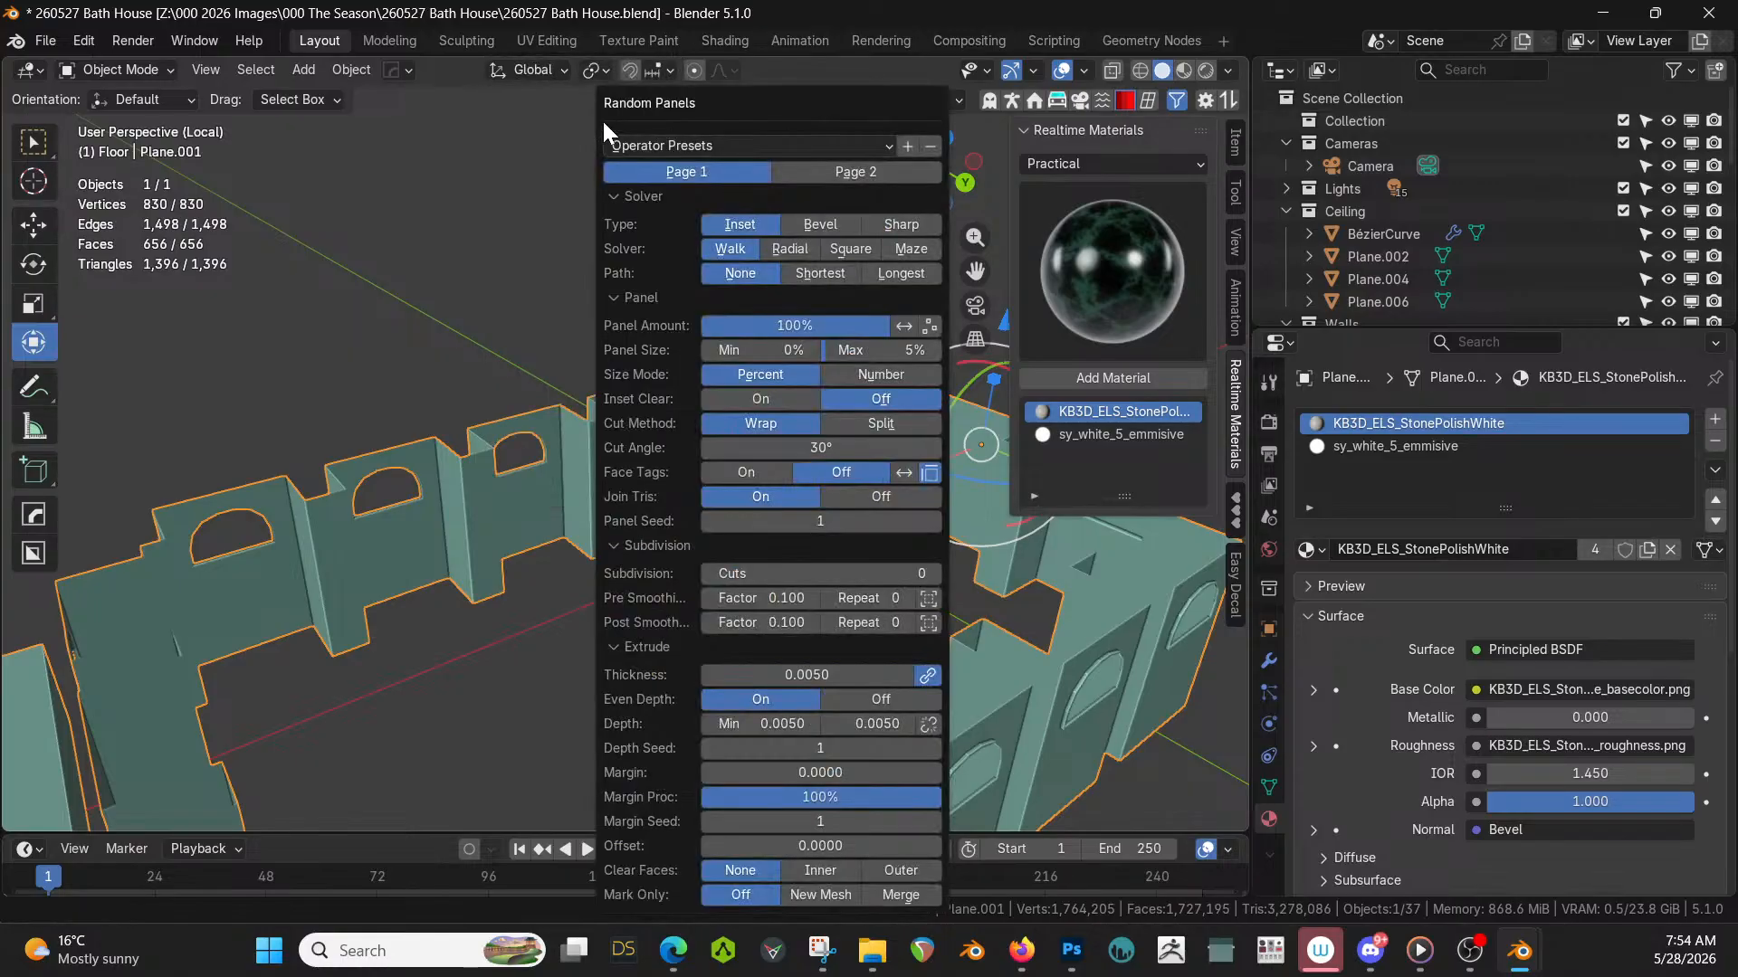
{"action": "left_click_drag", "start_coordinate": [731, 116], "coordinate": [1131, 86]}
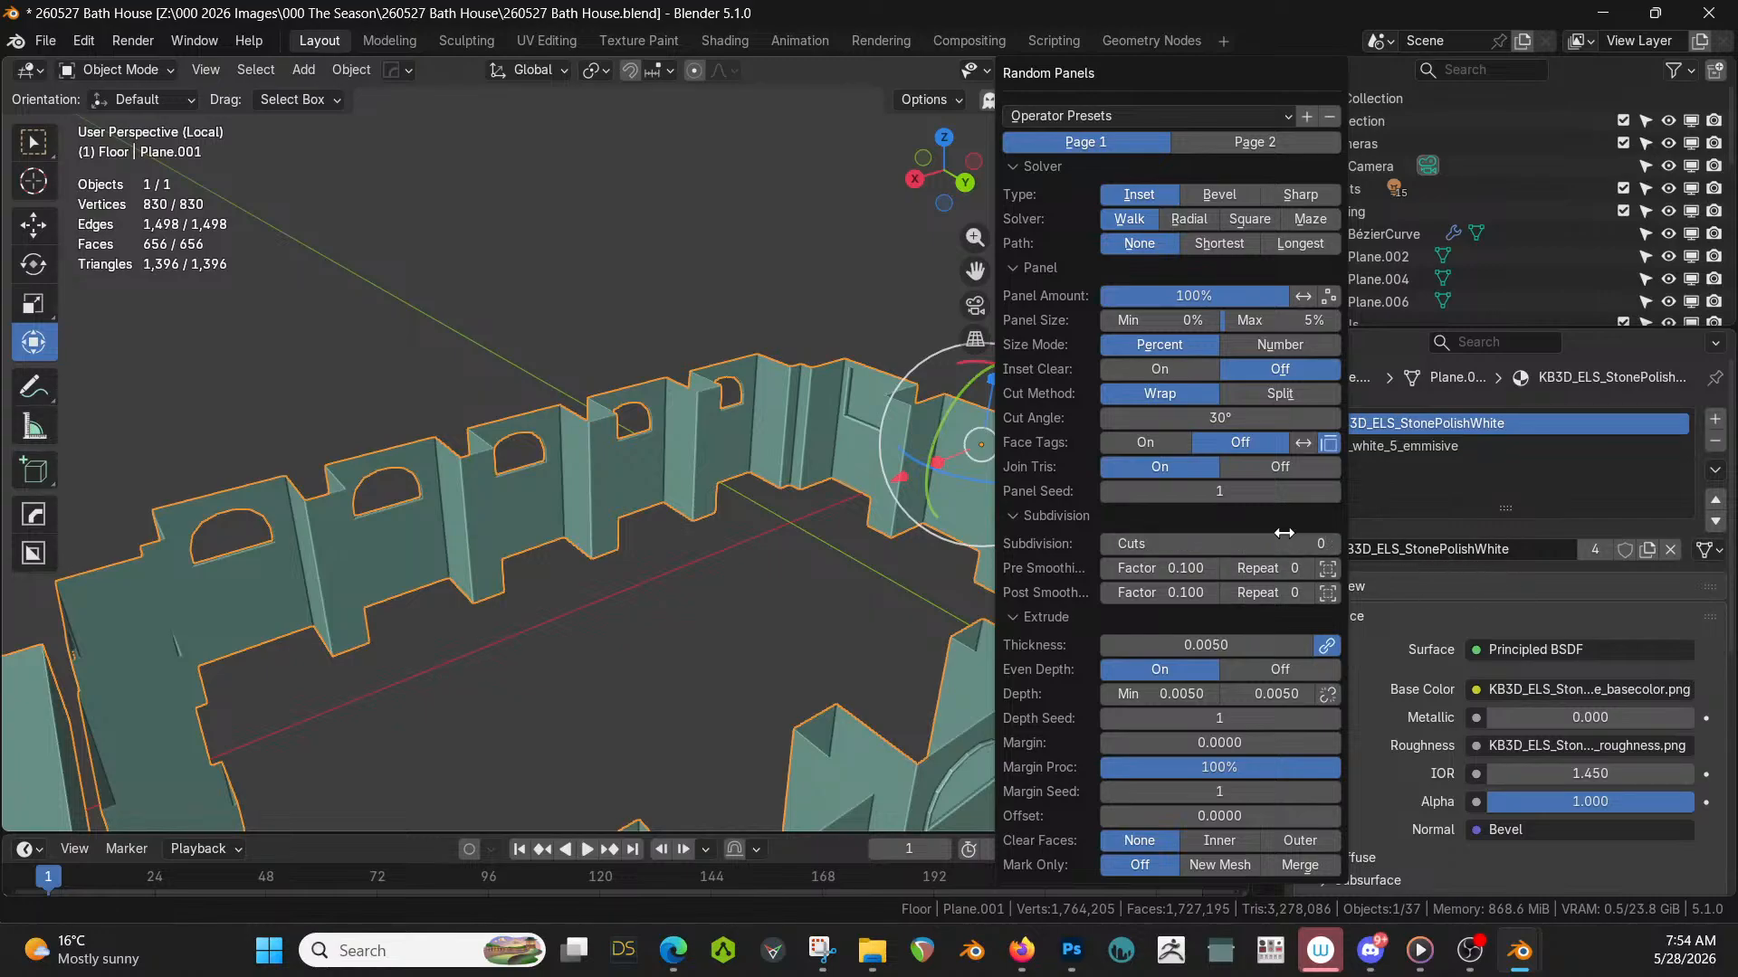
{"action": "left_click", "coordinate": [1285, 542]}
{"action": "key", "text": "Return"}
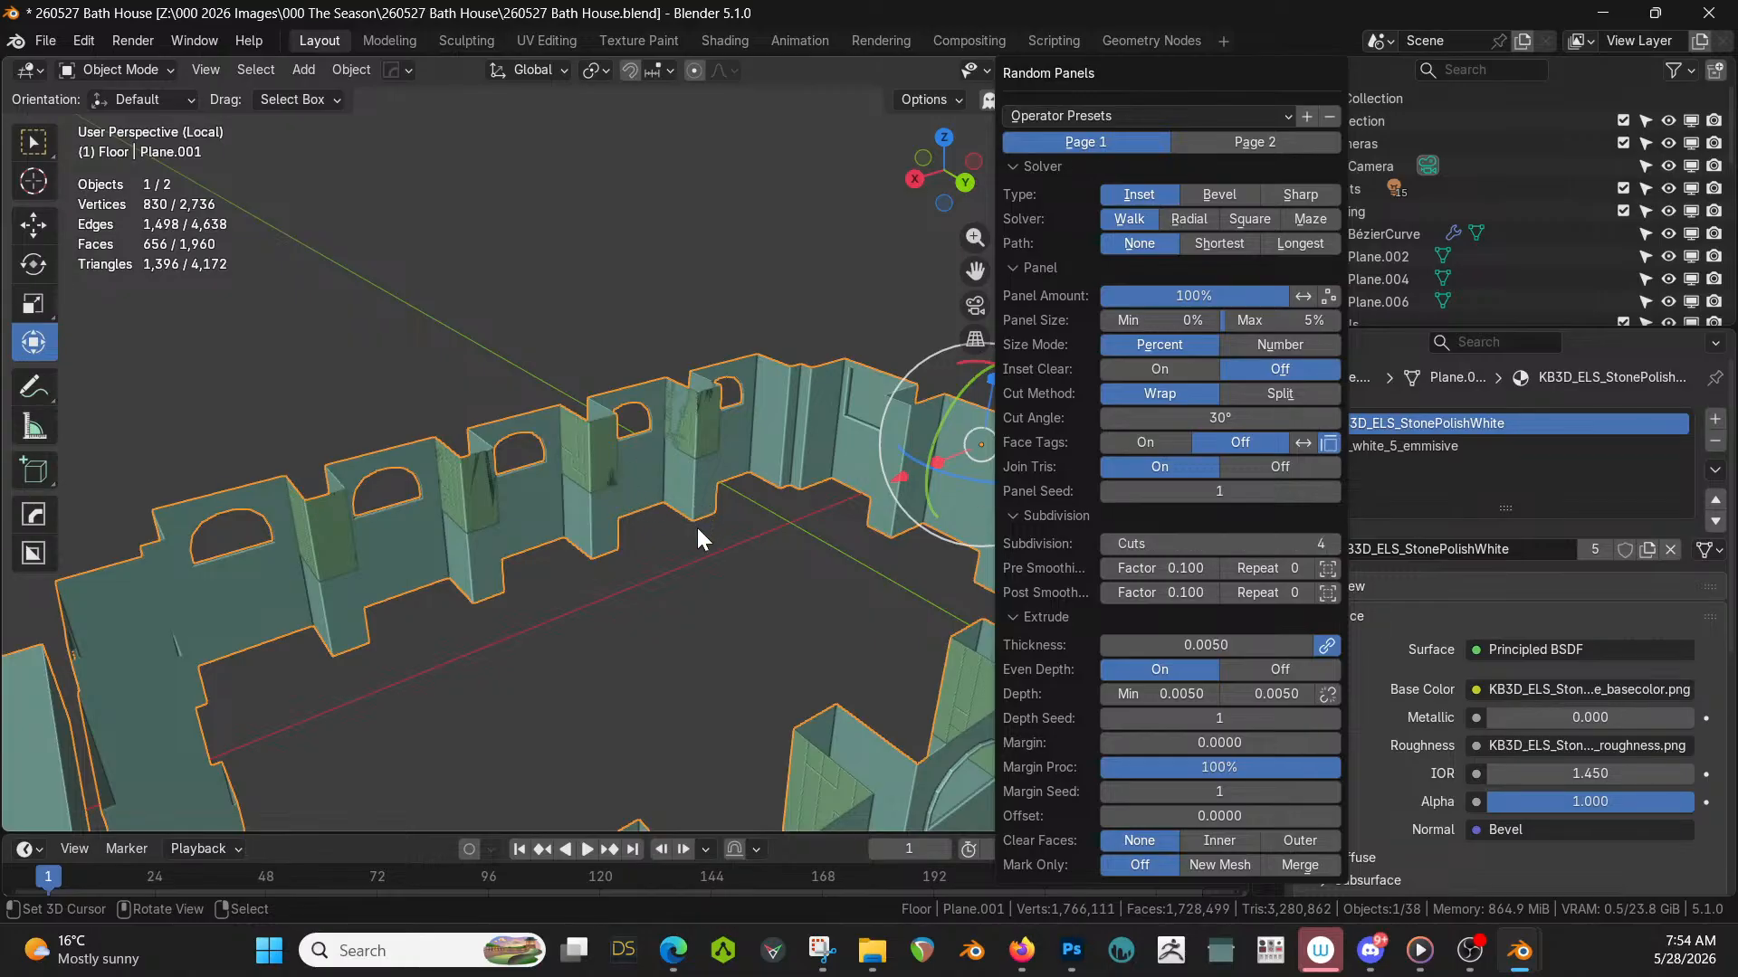
Select the generated pier panels object and replace its material with sy_titanium_matte from the KO-Metal library.
{"action": "scroll", "coordinate": [645, 572], "scroll_direction": "up", "scroll_amount": 6}
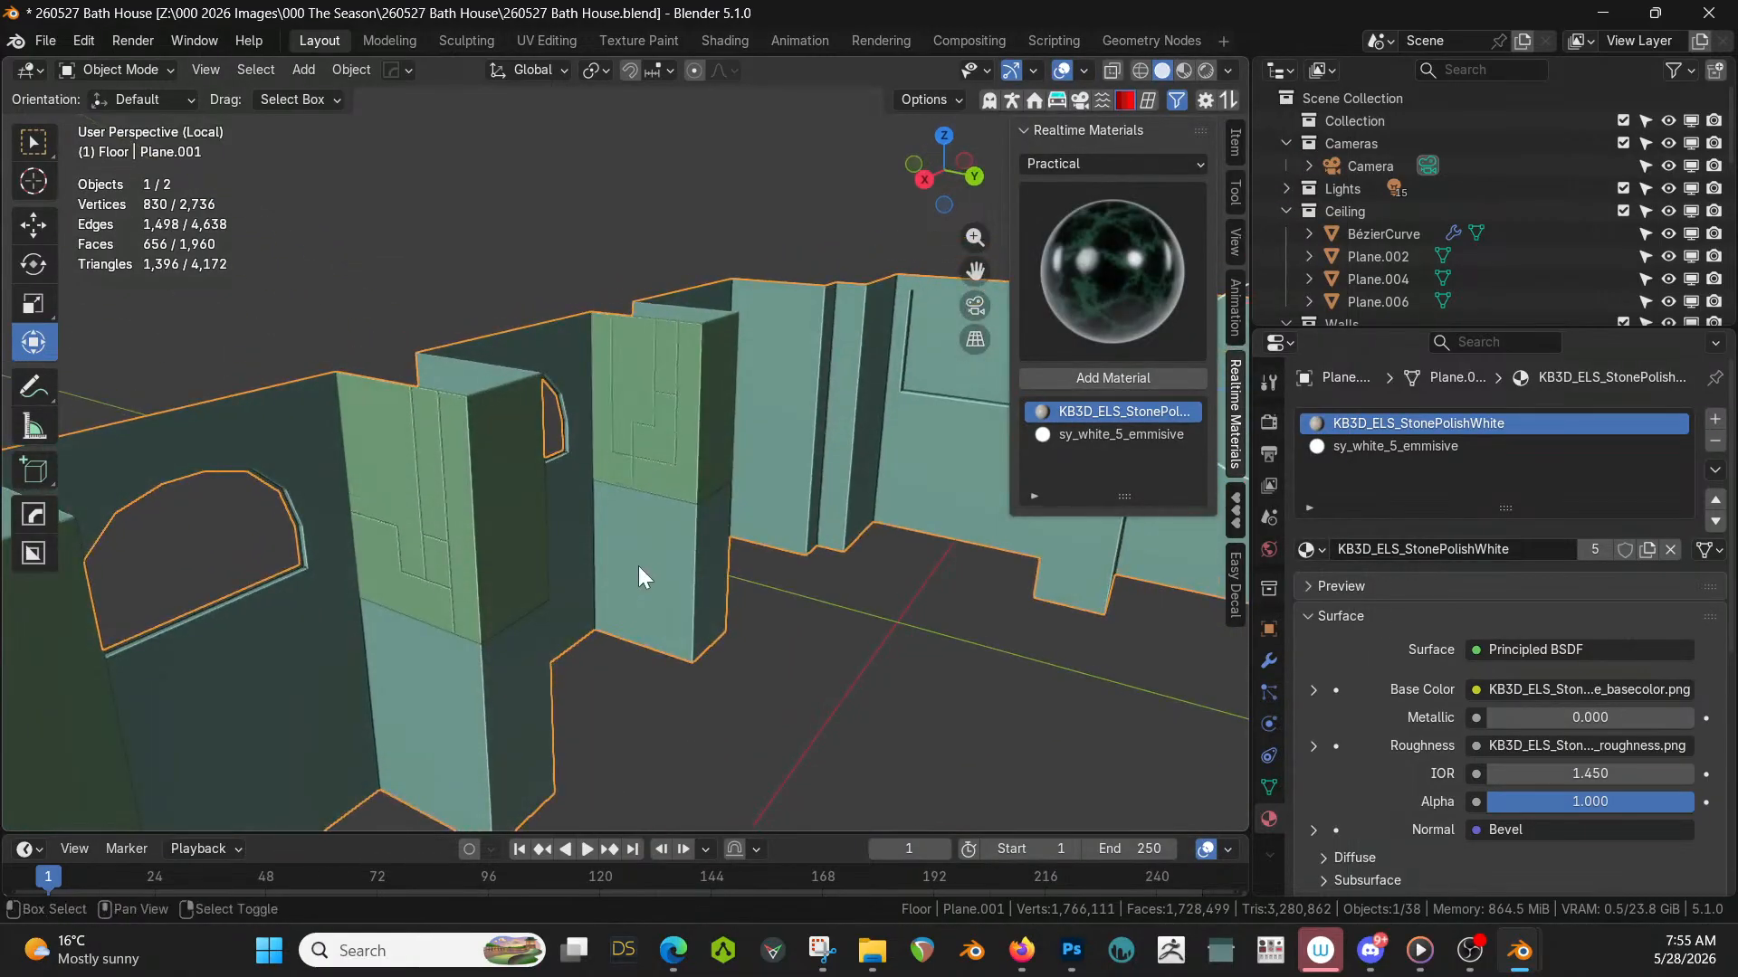
{"action": "scroll", "coordinate": [638, 566], "scroll_direction": "up", "scroll_amount": 4}
{"action": "middle_click_drag", "start_coordinate": [902, 475], "coordinate": [576, 302]}
{"action": "scroll", "coordinate": [779, 580], "scroll_direction": "down", "scroll_amount": 5}
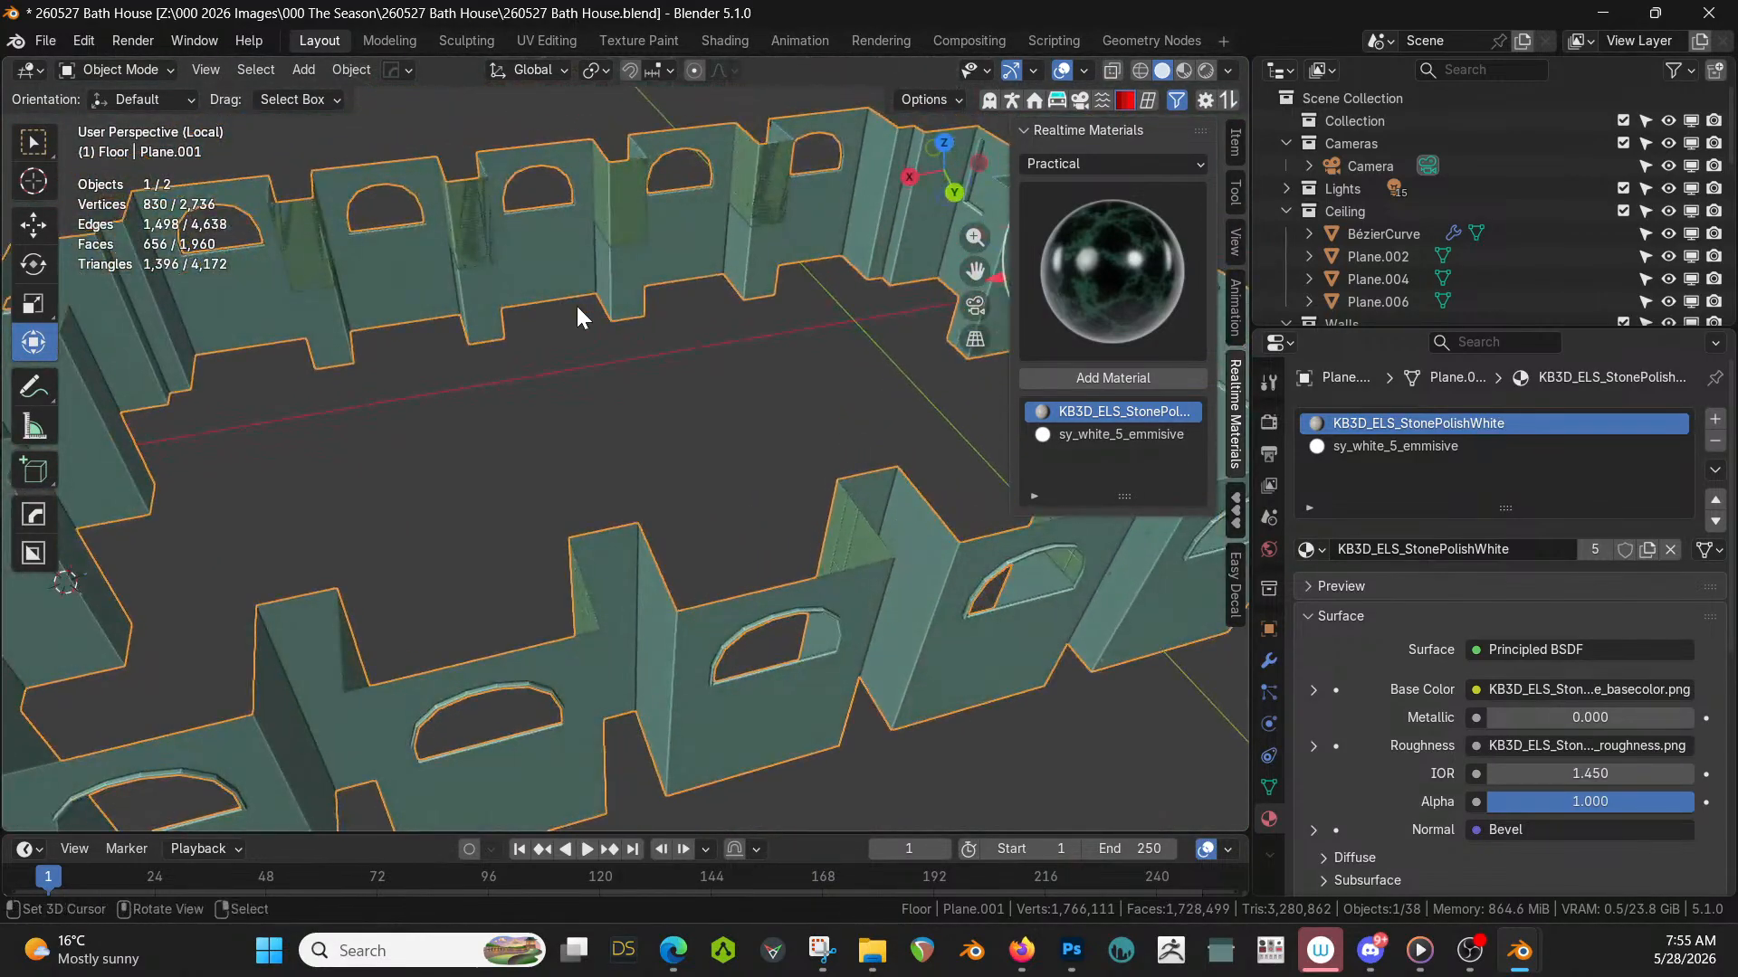
{"action": "key", "text": "Tab"}
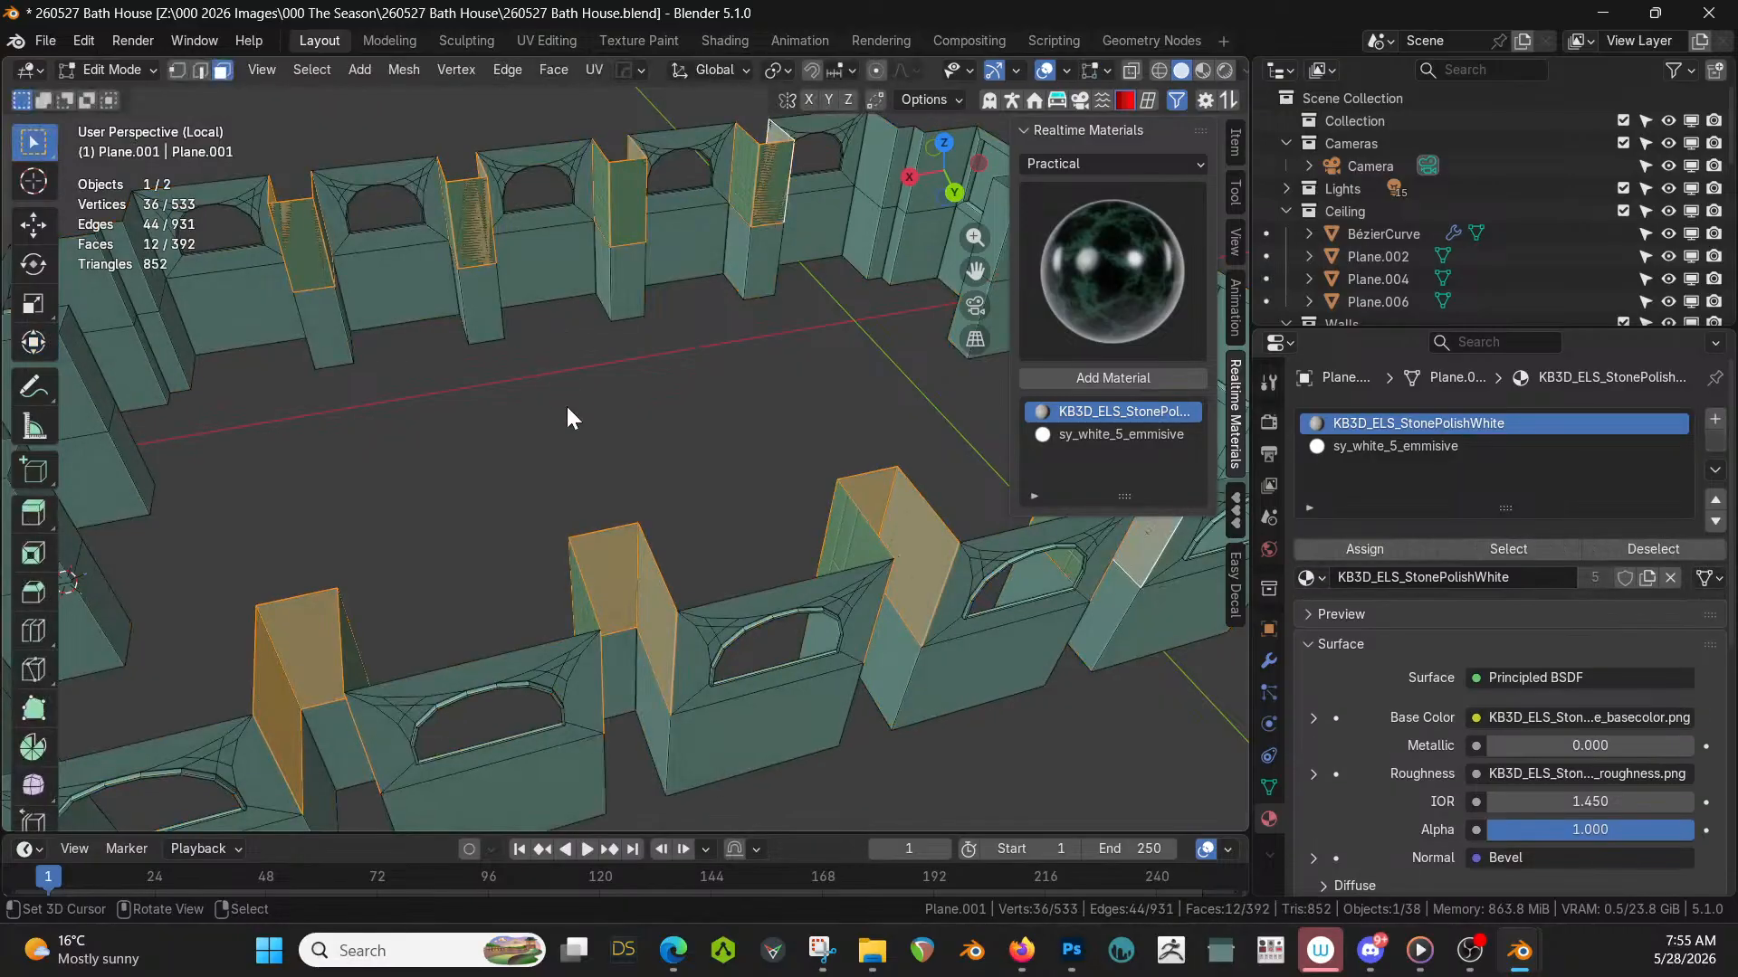
{"action": "key", "text": "Tab"}
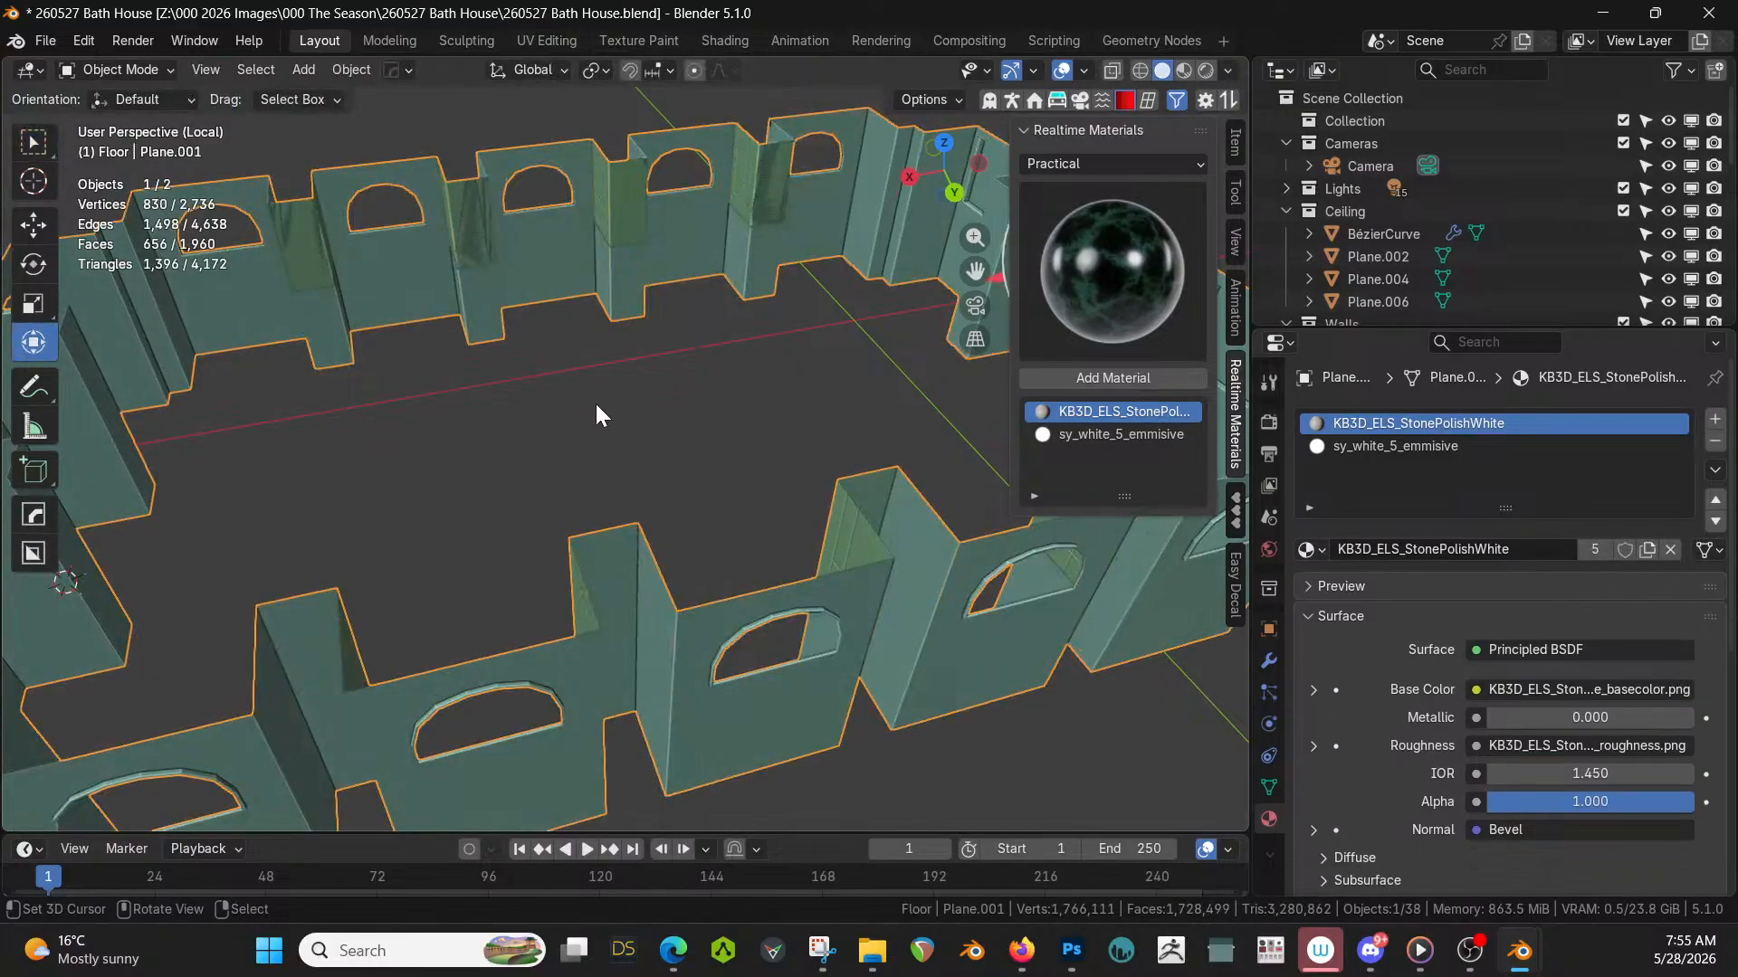
{"action": "left_click", "coordinate": [850, 525]}
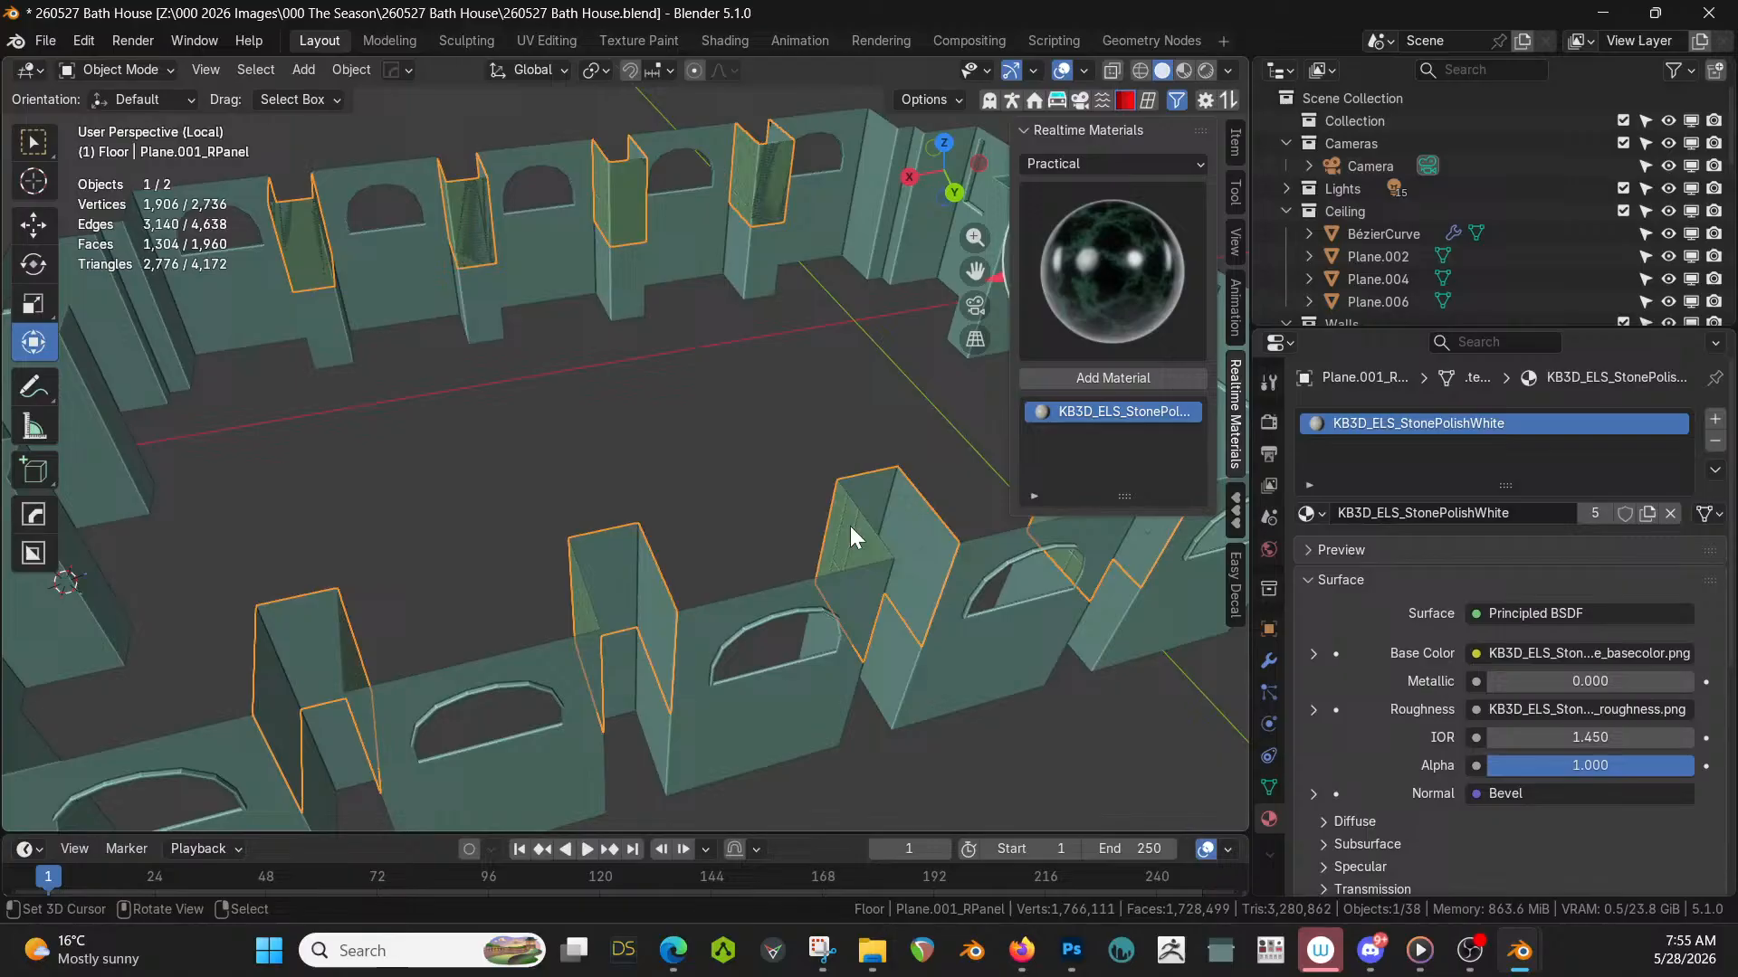
{"action": "left_click", "coordinate": [1321, 512]}
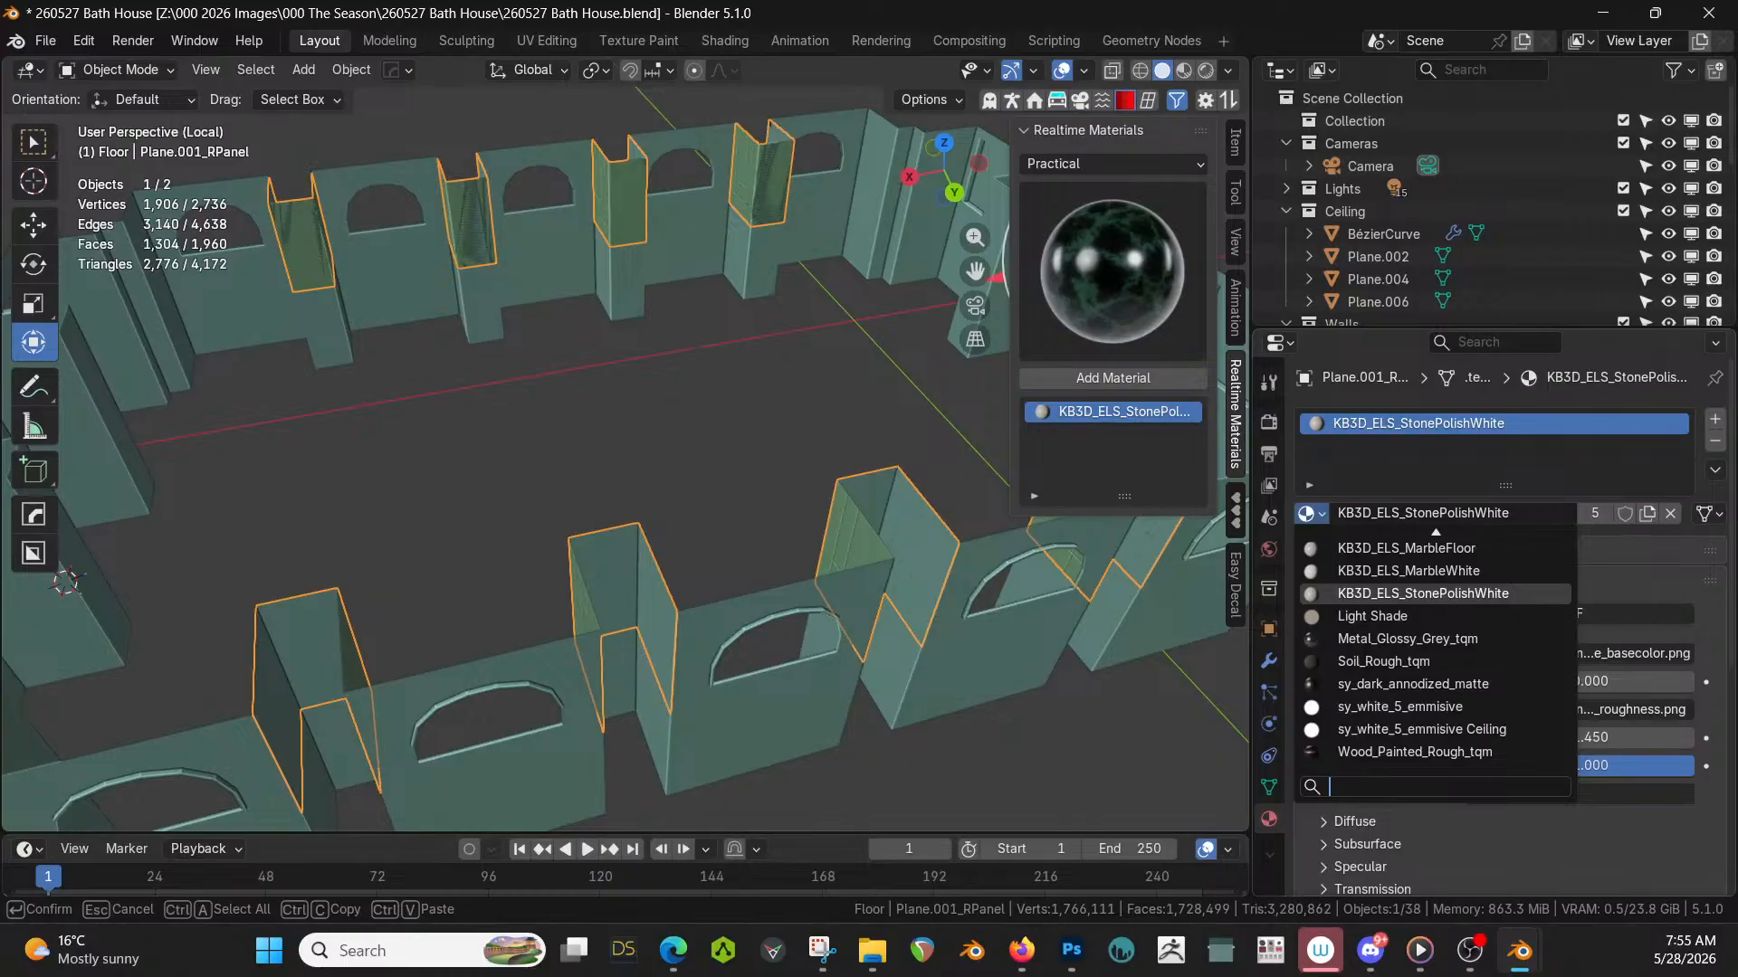
{"action": "left_click", "coordinate": [1232, 514]}
{"action": "left_click", "coordinate": [1153, 436]}
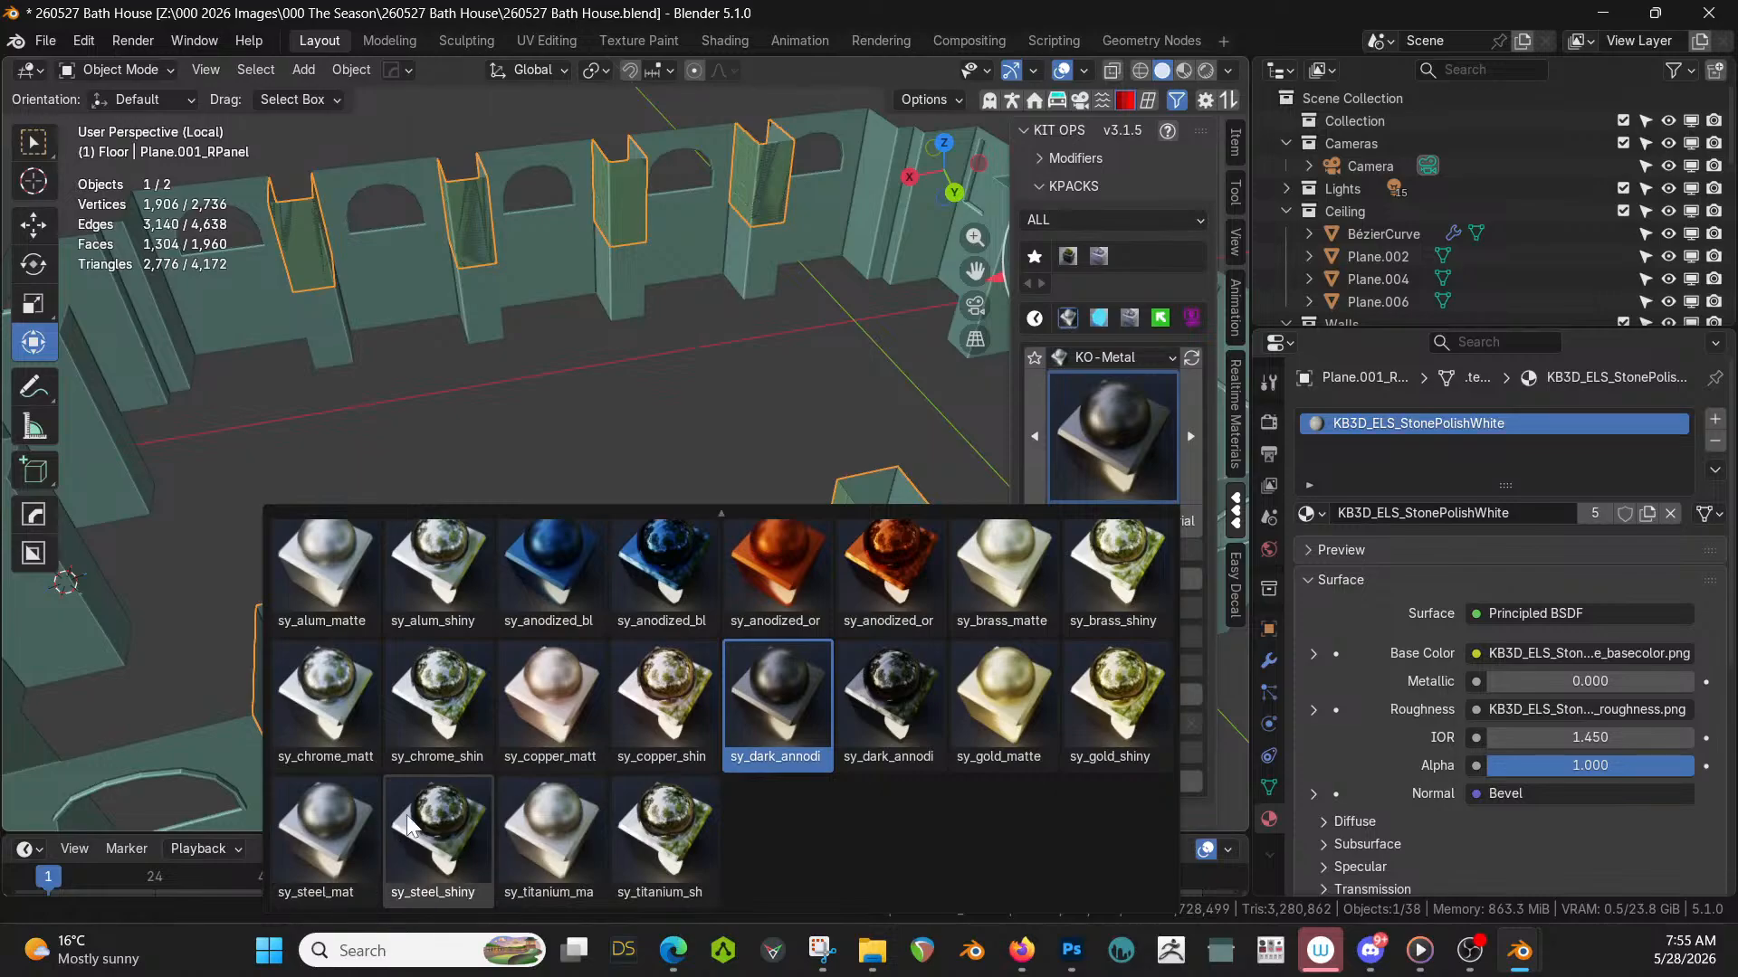
{"action": "left_click", "coordinate": [557, 825]}
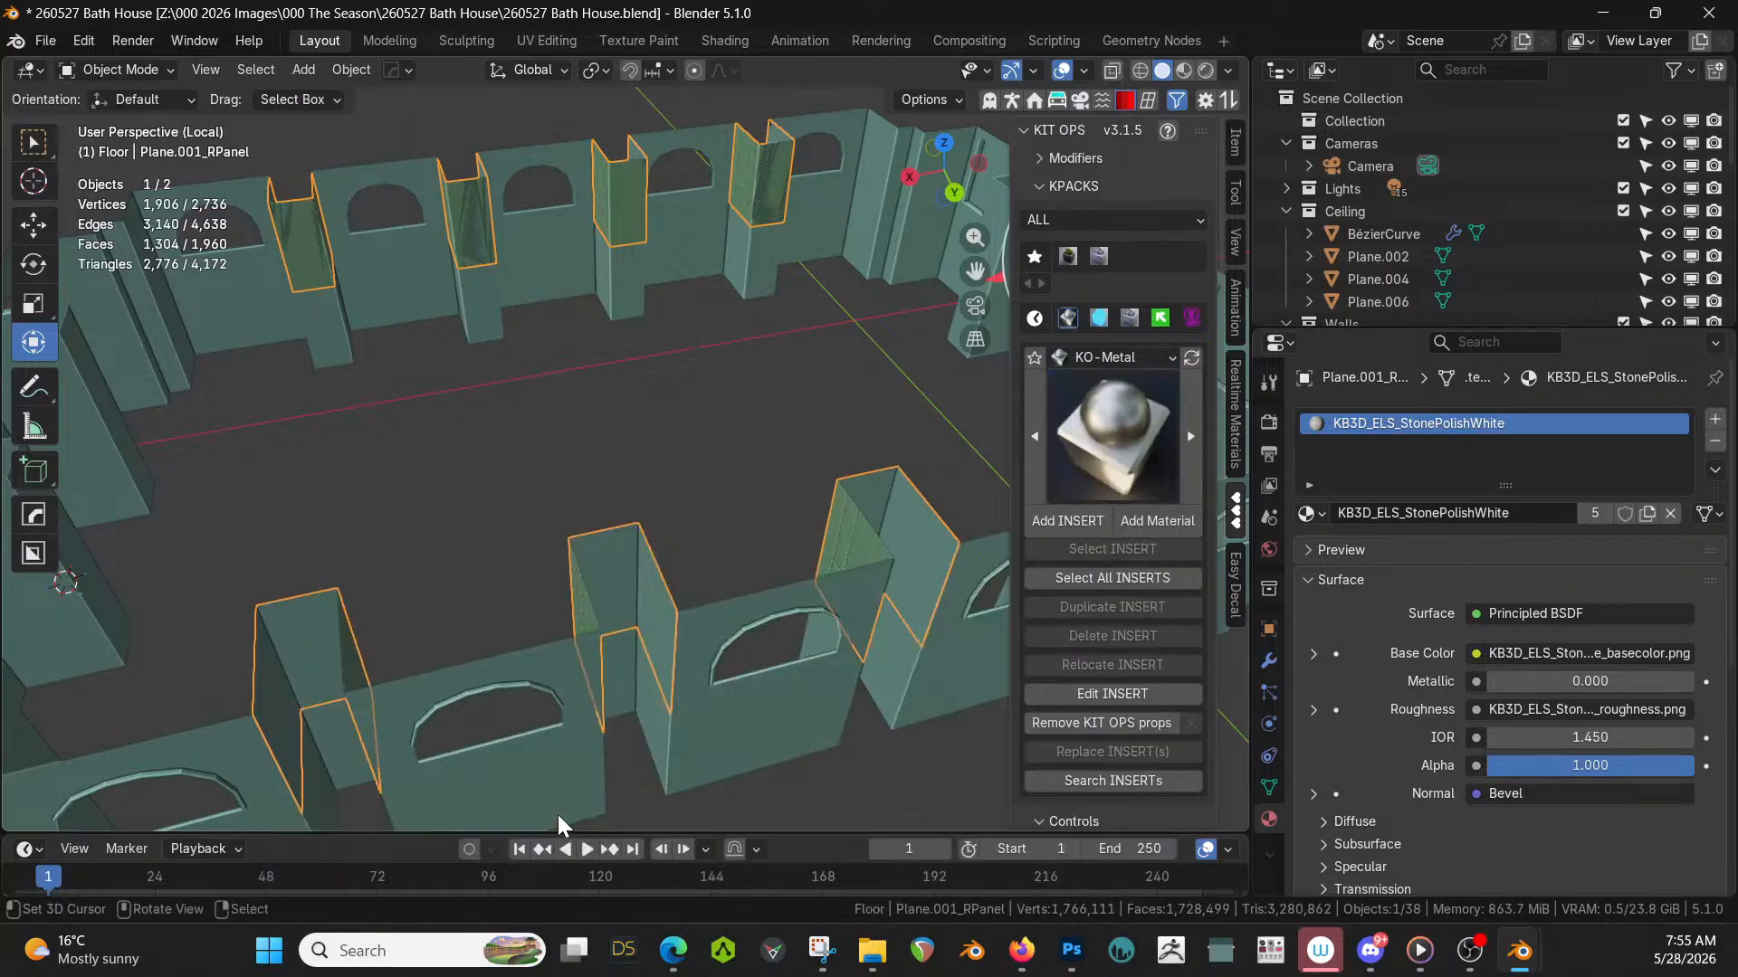
{"action": "left_click", "coordinate": [1154, 522]}
Examine the titanium pier panels in rendered shading, then leave local view and examine them within the full interior.
{"action": "middle_click_drag", "start_coordinate": [872, 454], "coordinate": [959, 417]}
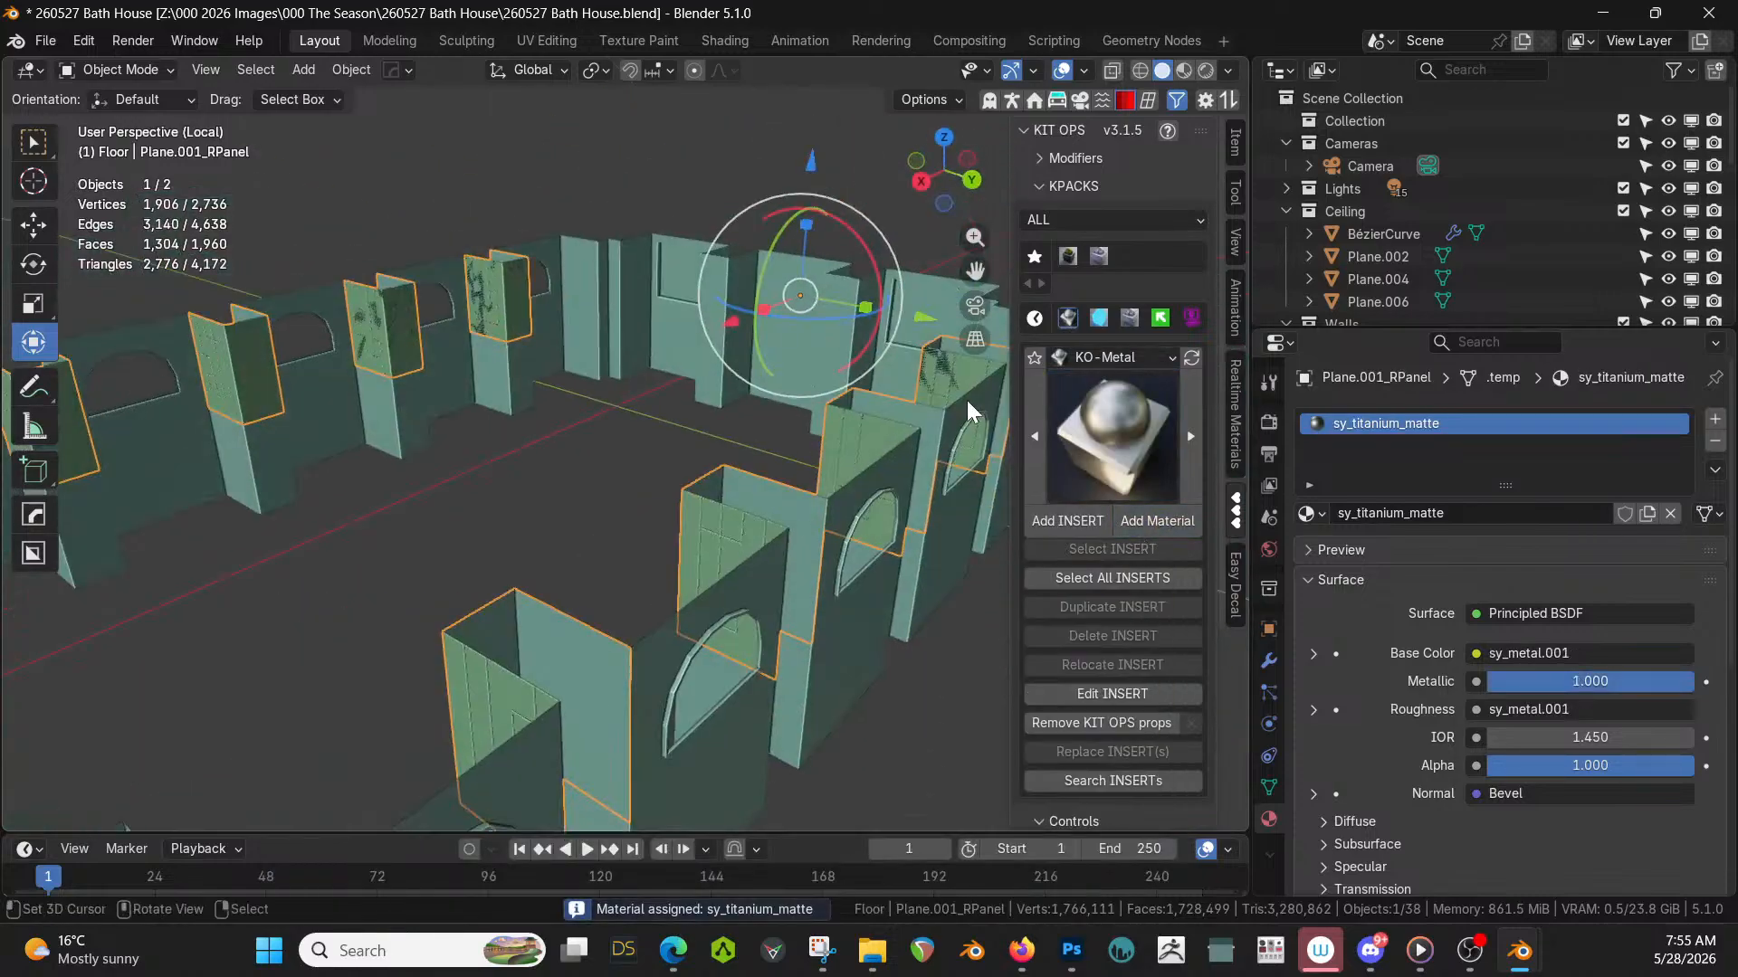
{"action": "key", "text": "z"}
{"action": "key", "text": "8"}
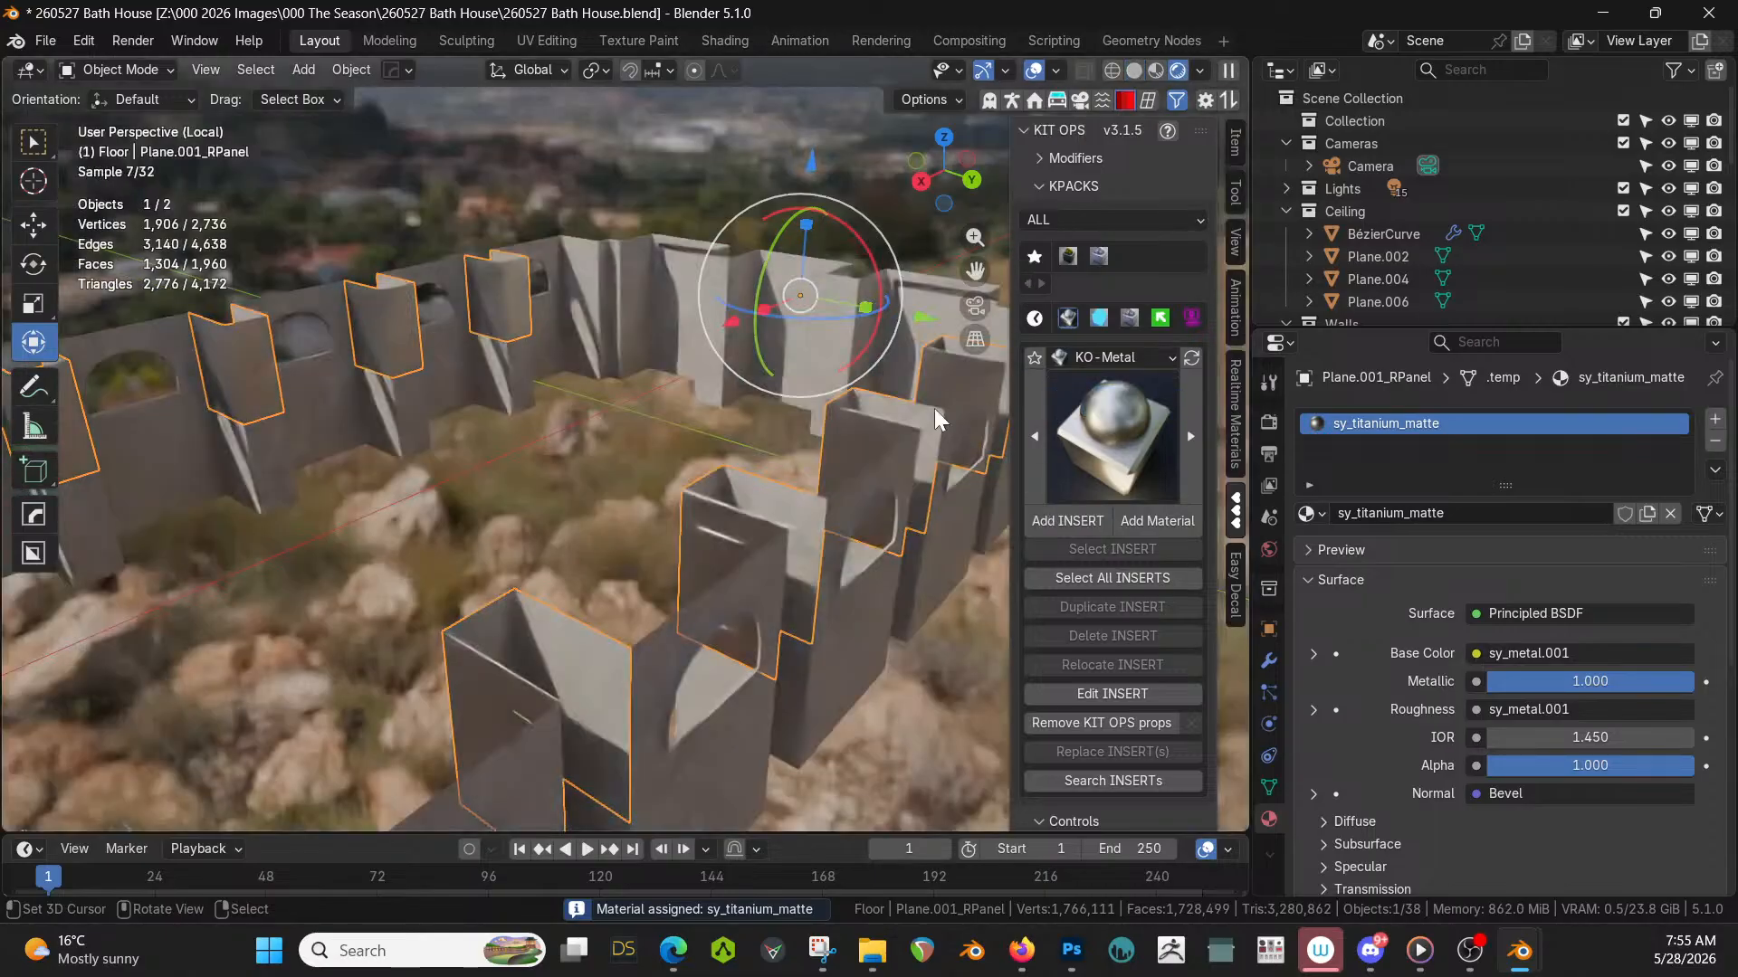
{"action": "middle_click_drag", "start_coordinate": [735, 486], "coordinate": [688, 205]}
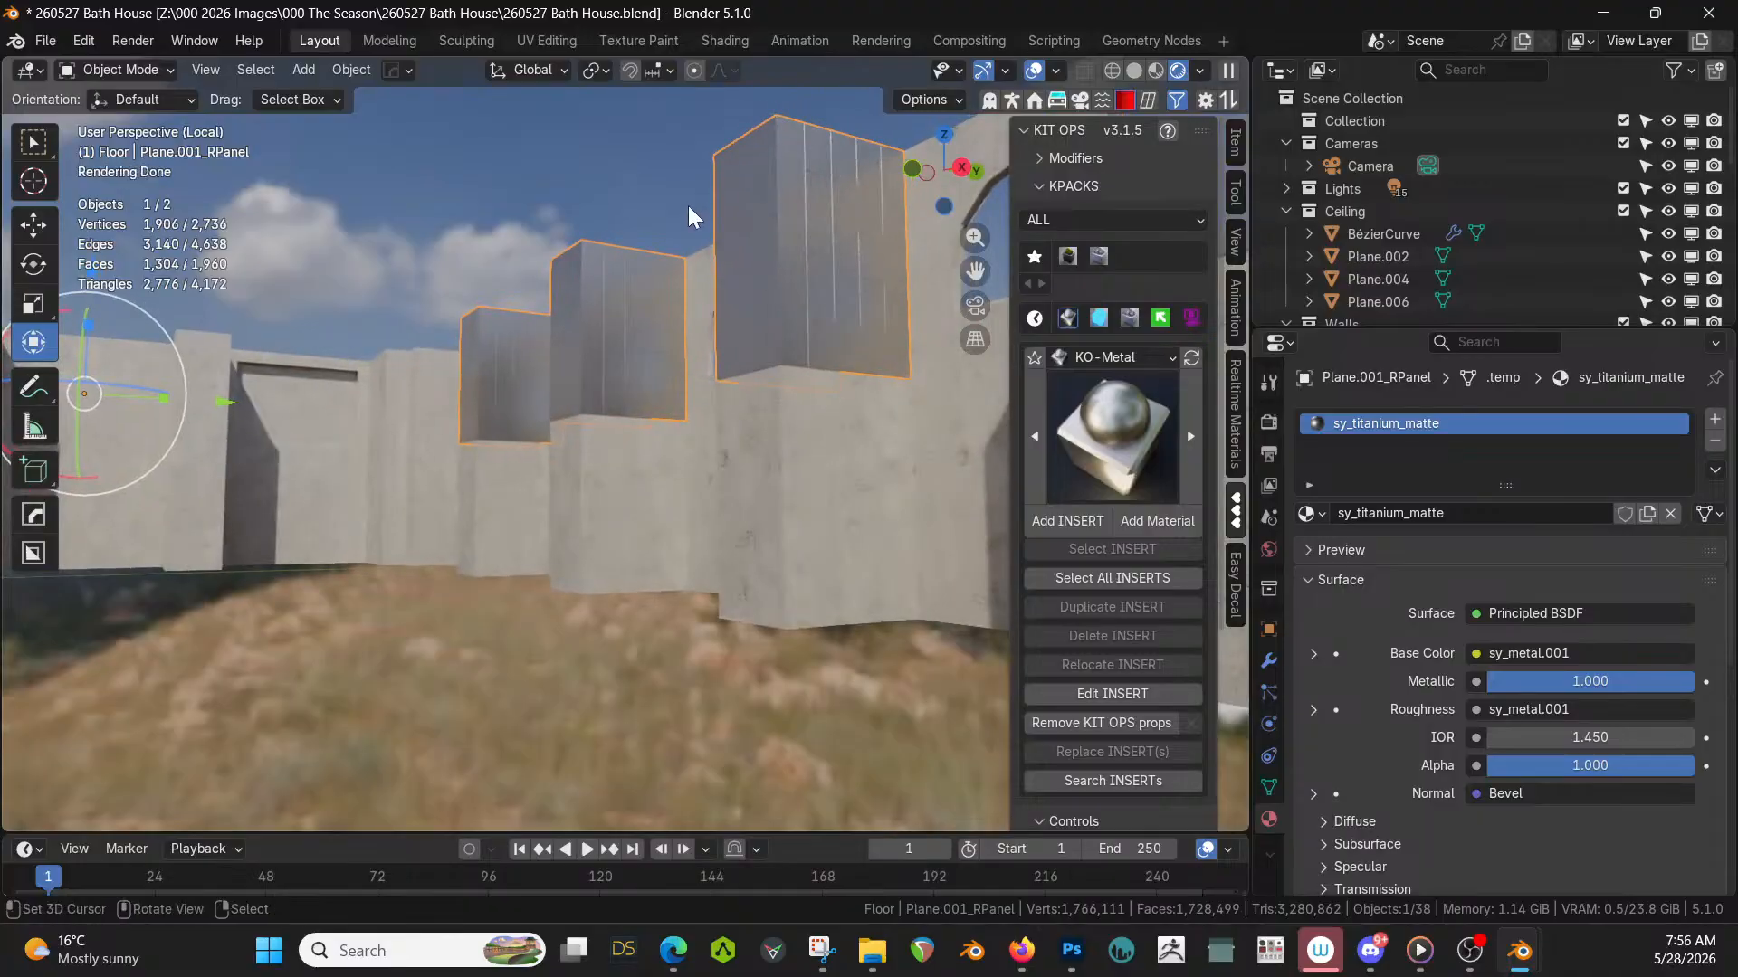
{"action": "key", "text": "KP_Divide"}
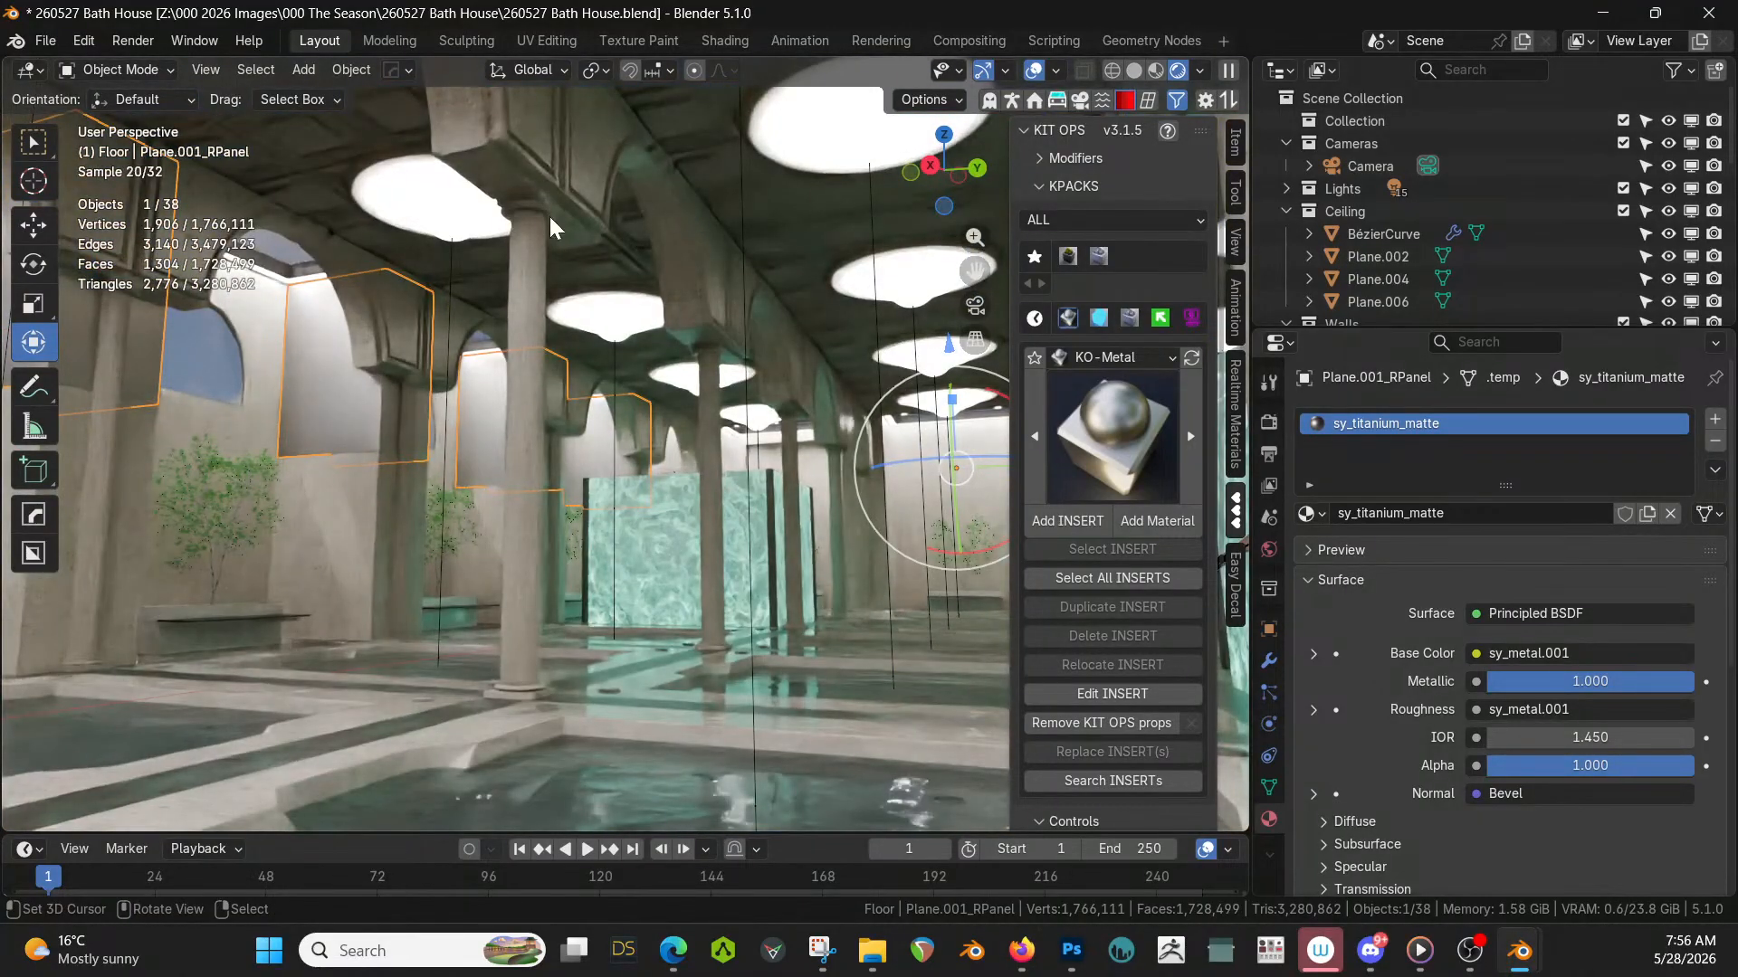
{"action": "left_click", "coordinate": [389, 690]}
{"action": "middle_click_drag", "start_coordinate": [394, 659], "coordinate": [552, 633]}
{"action": "scroll", "coordinate": [569, 652], "scroll_direction": "up", "scroll_amount": 3}
Delete the titanium panels object, reselect the wall mesh in Object Mode, and return the viewport to solid shading.
{"action": "left_click", "coordinate": [218, 425]}
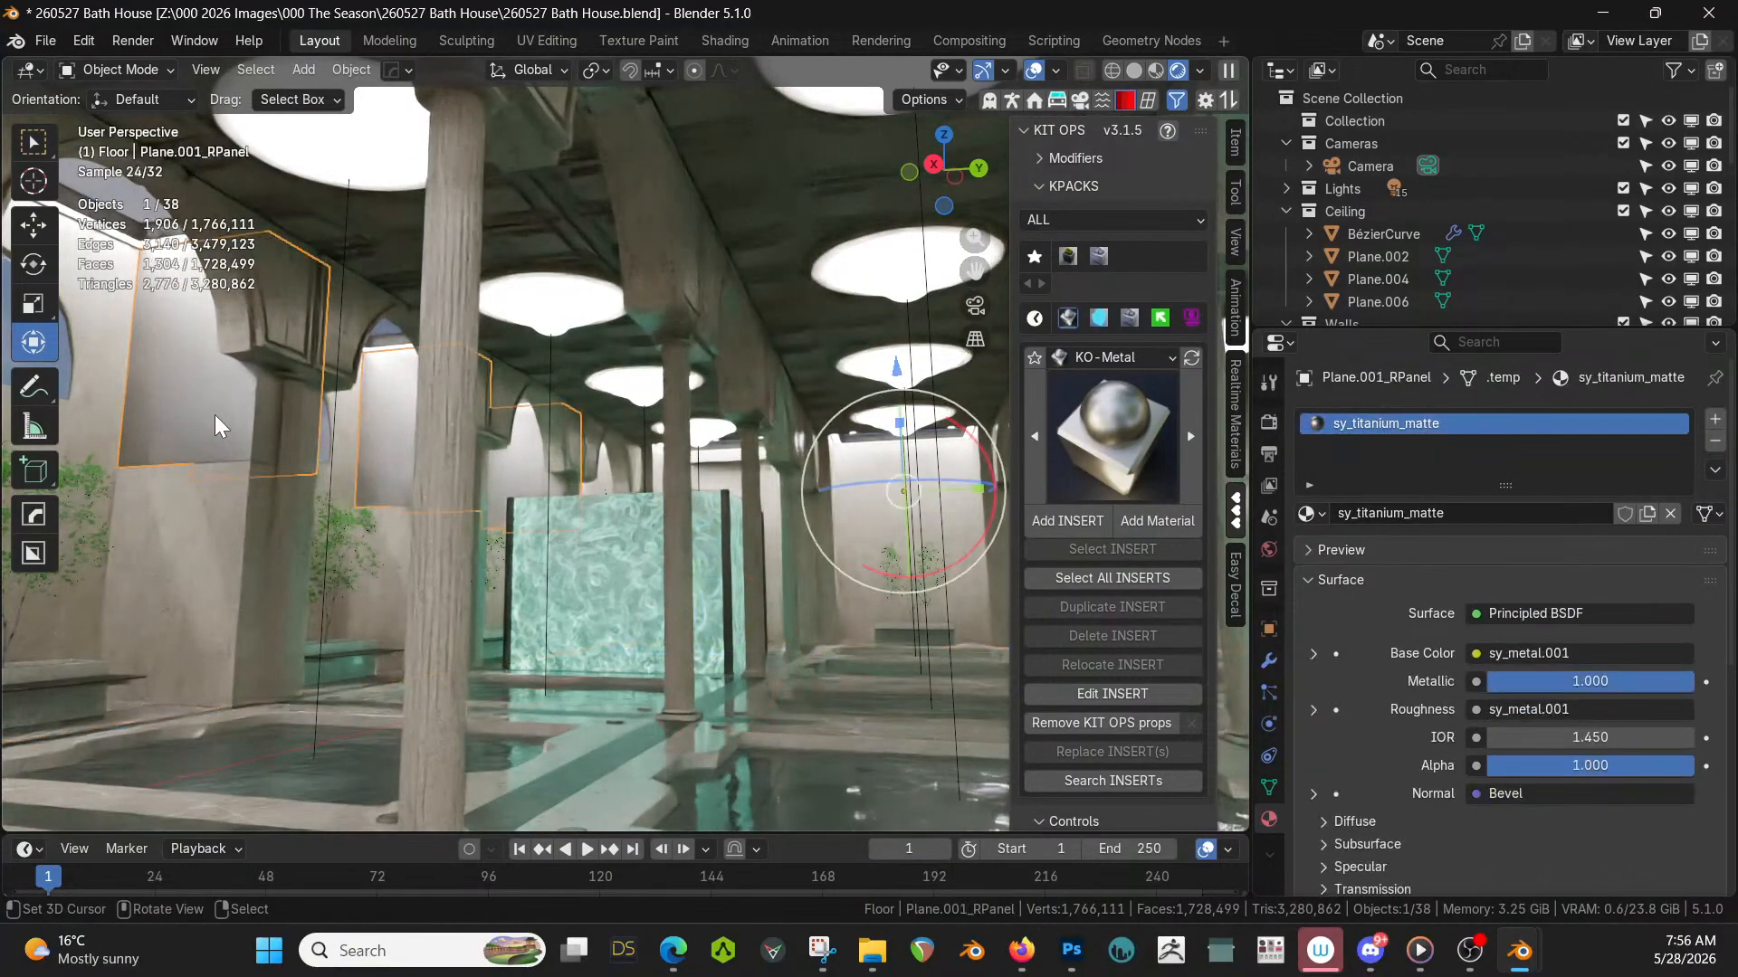
{"action": "key", "text": "Delete"}
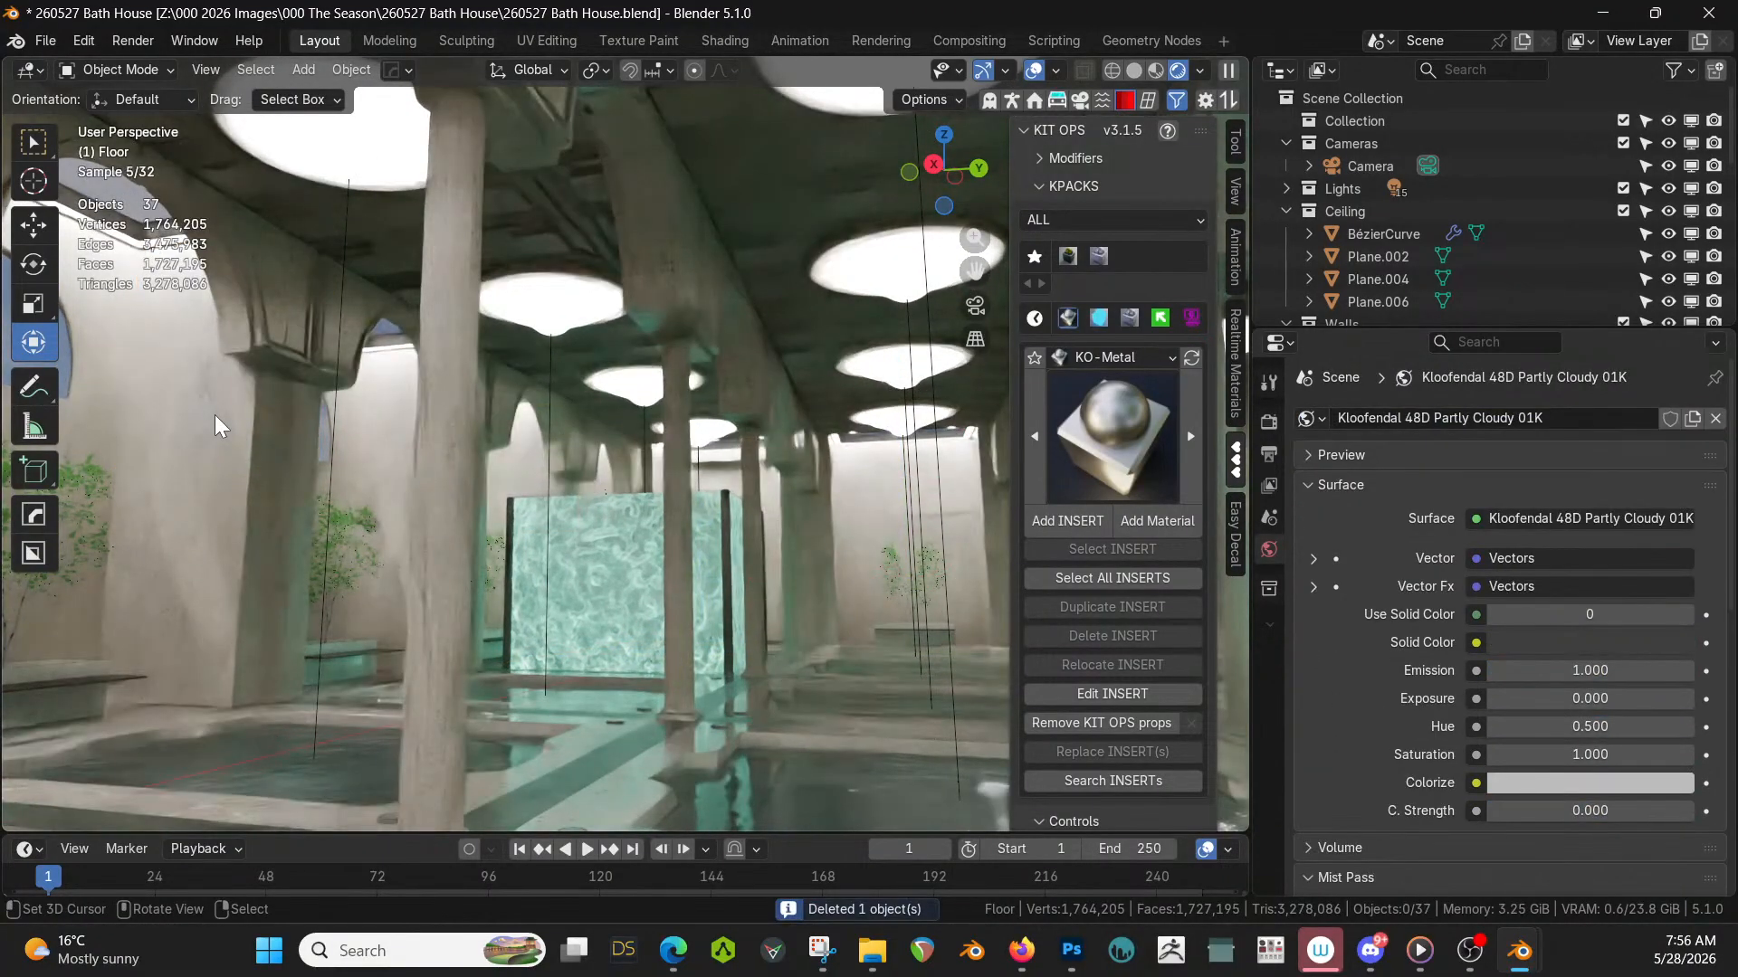
{"action": "left_click", "coordinate": [217, 425]}
{"action": "key", "text": "Tab"}
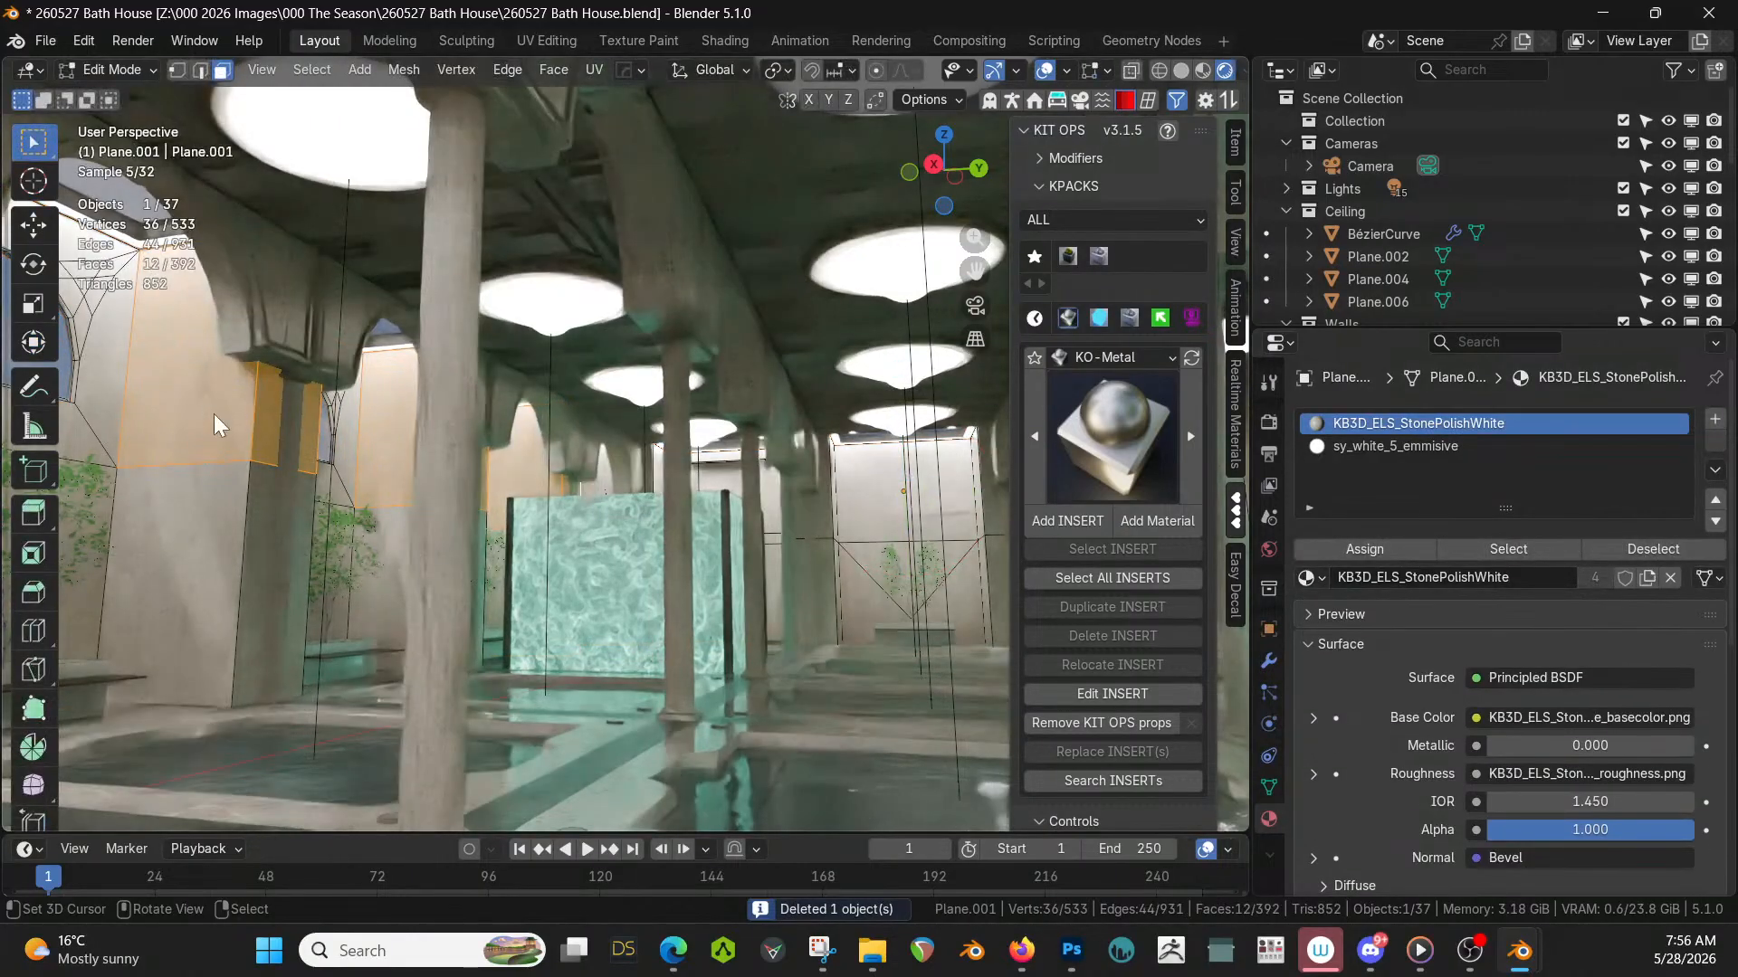
{"action": "key", "text": "Tab"}
{"action": "key", "text": "z"}
{"action": "key", "text": "6"}
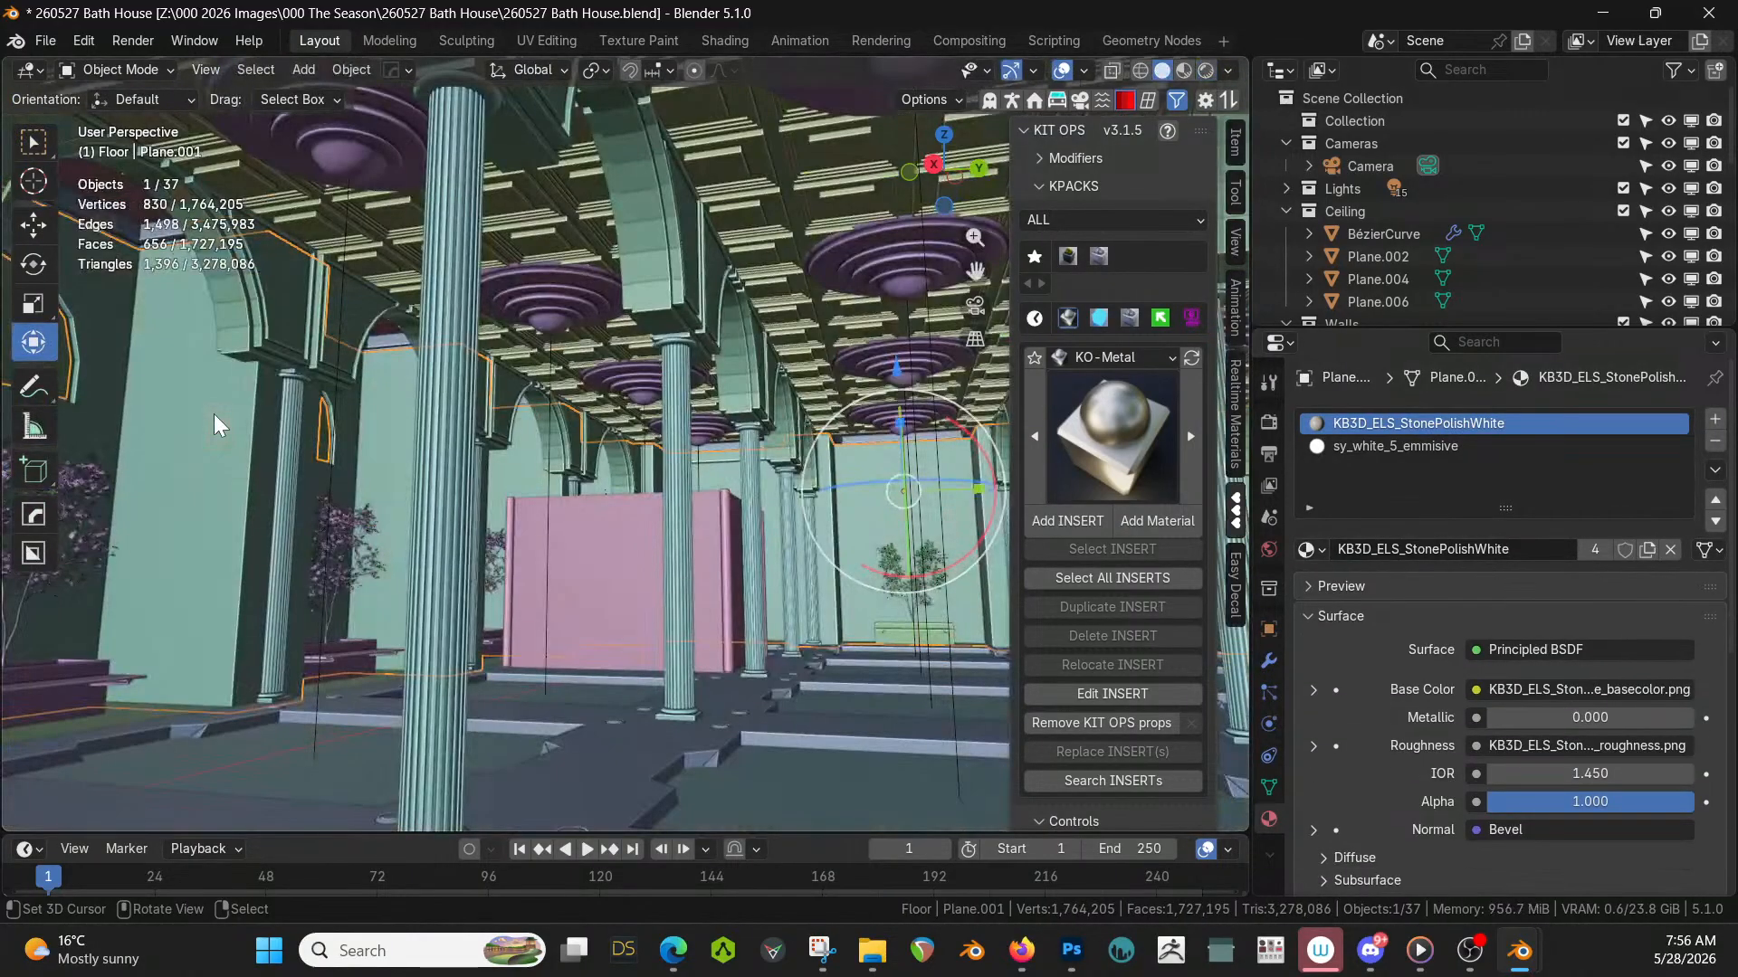
Generate Random Panels from the wall mesh with a maximum depth of 0.1 and a thickness of 0.01.
{"action": "middle_click_drag", "start_coordinate": [215, 415], "coordinate": [789, 470], "text": "shift"}
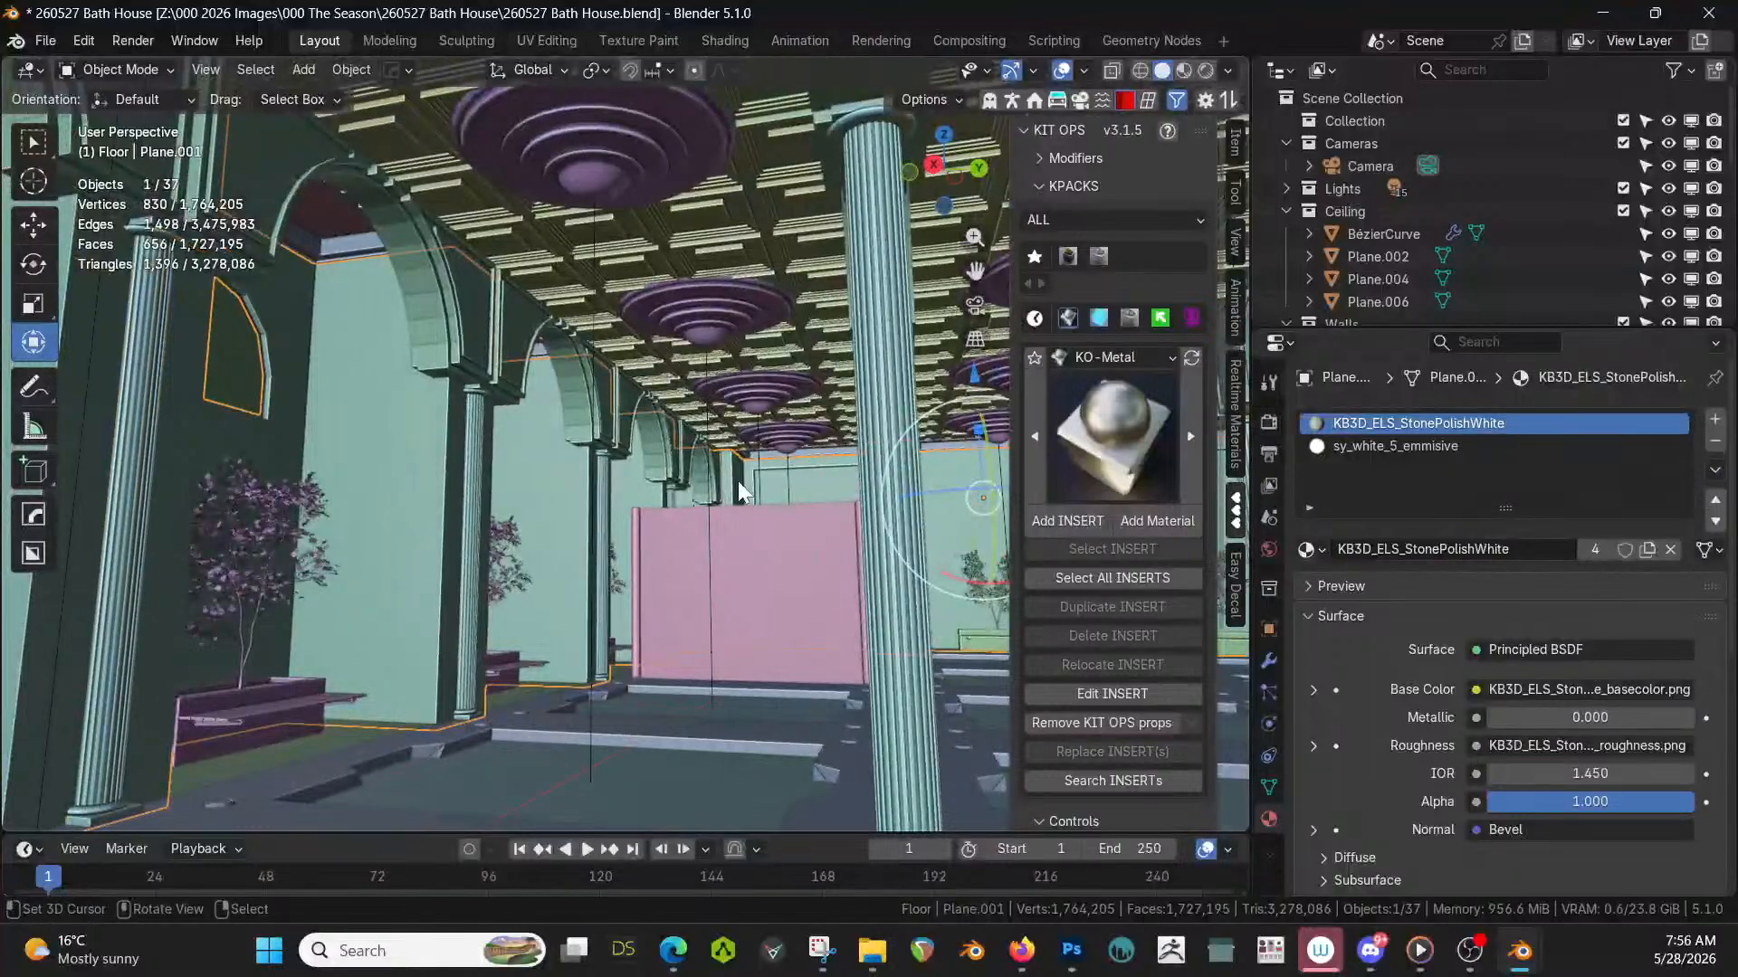
{"action": "key", "text": "shift+q"}
{"action": "left_click", "coordinate": [740, 489]}
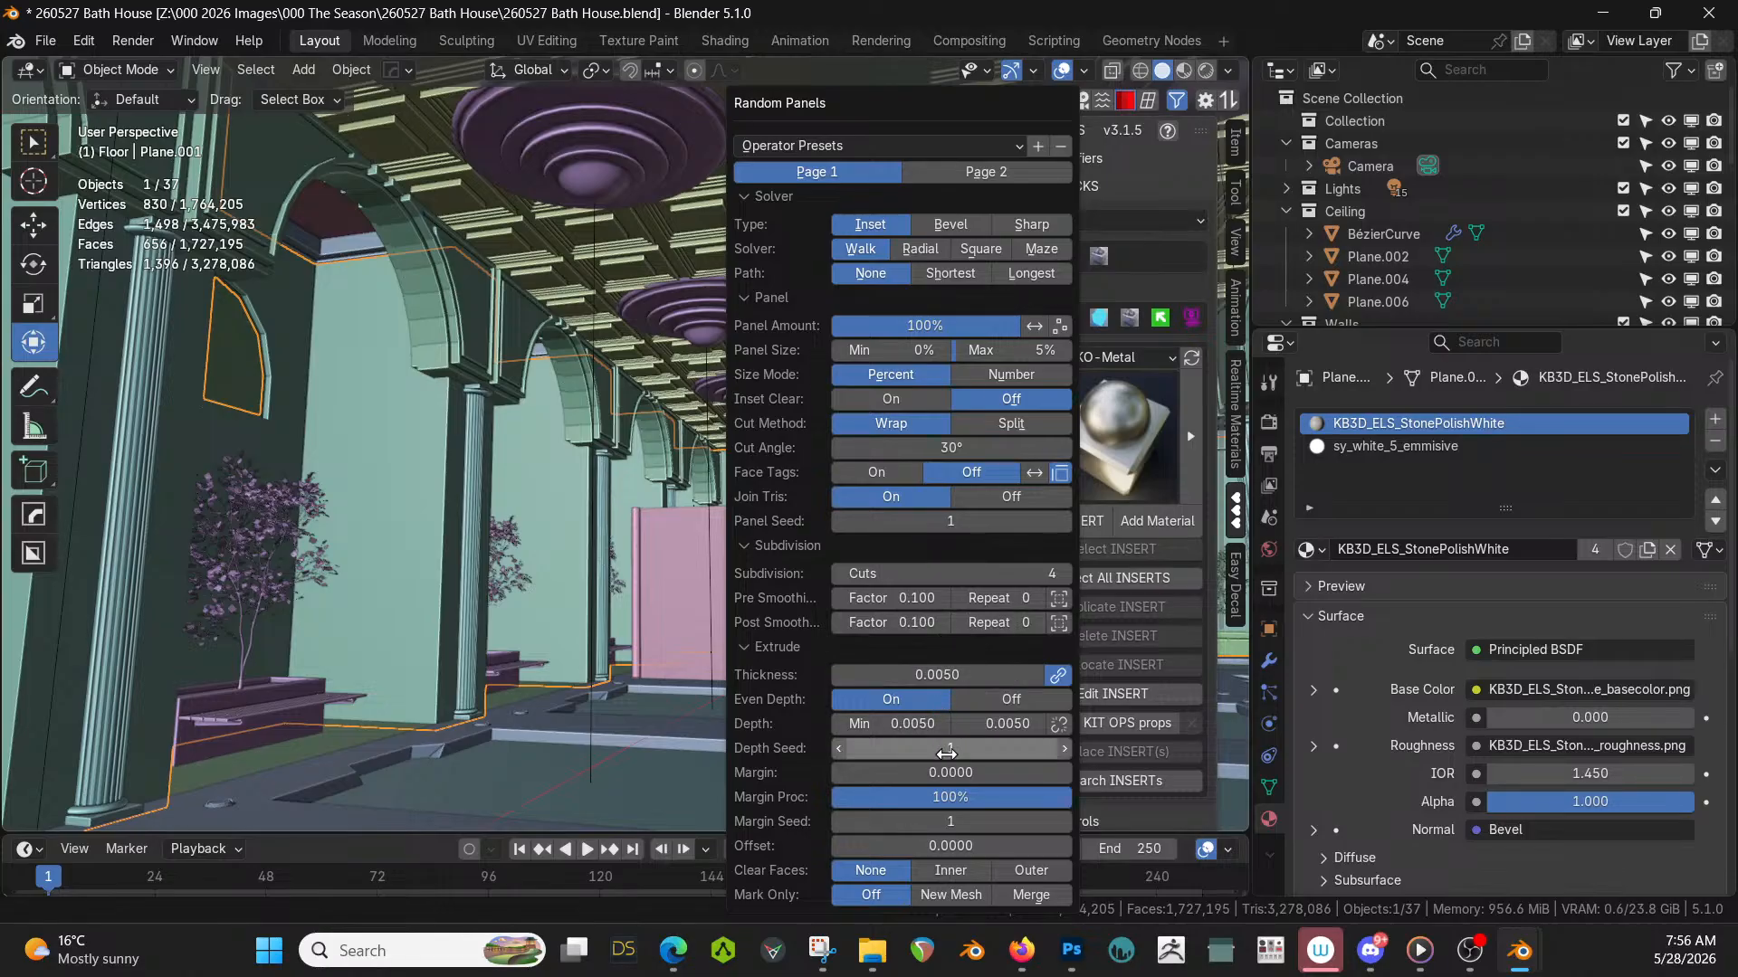
{"action": "left_click", "coordinate": [982, 724]}
{"action": "key", "text": "BackSpace"}
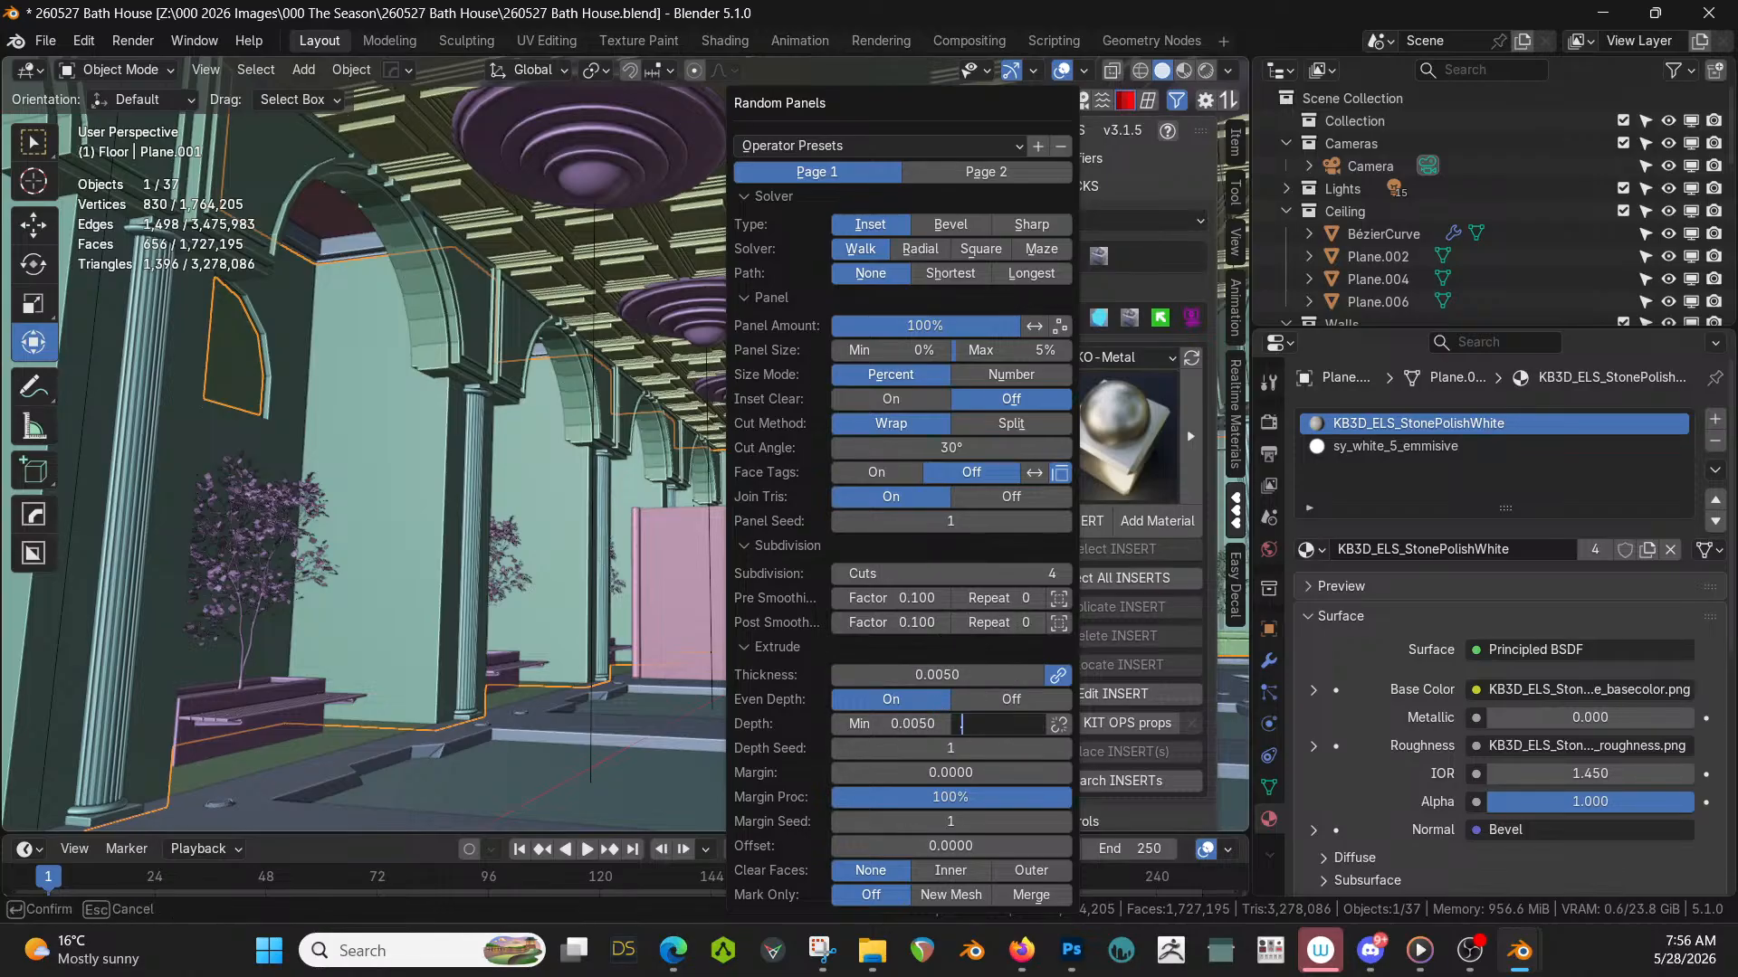
{"action": "type", "text": "0.1"}
{"action": "key", "text": "Return"}
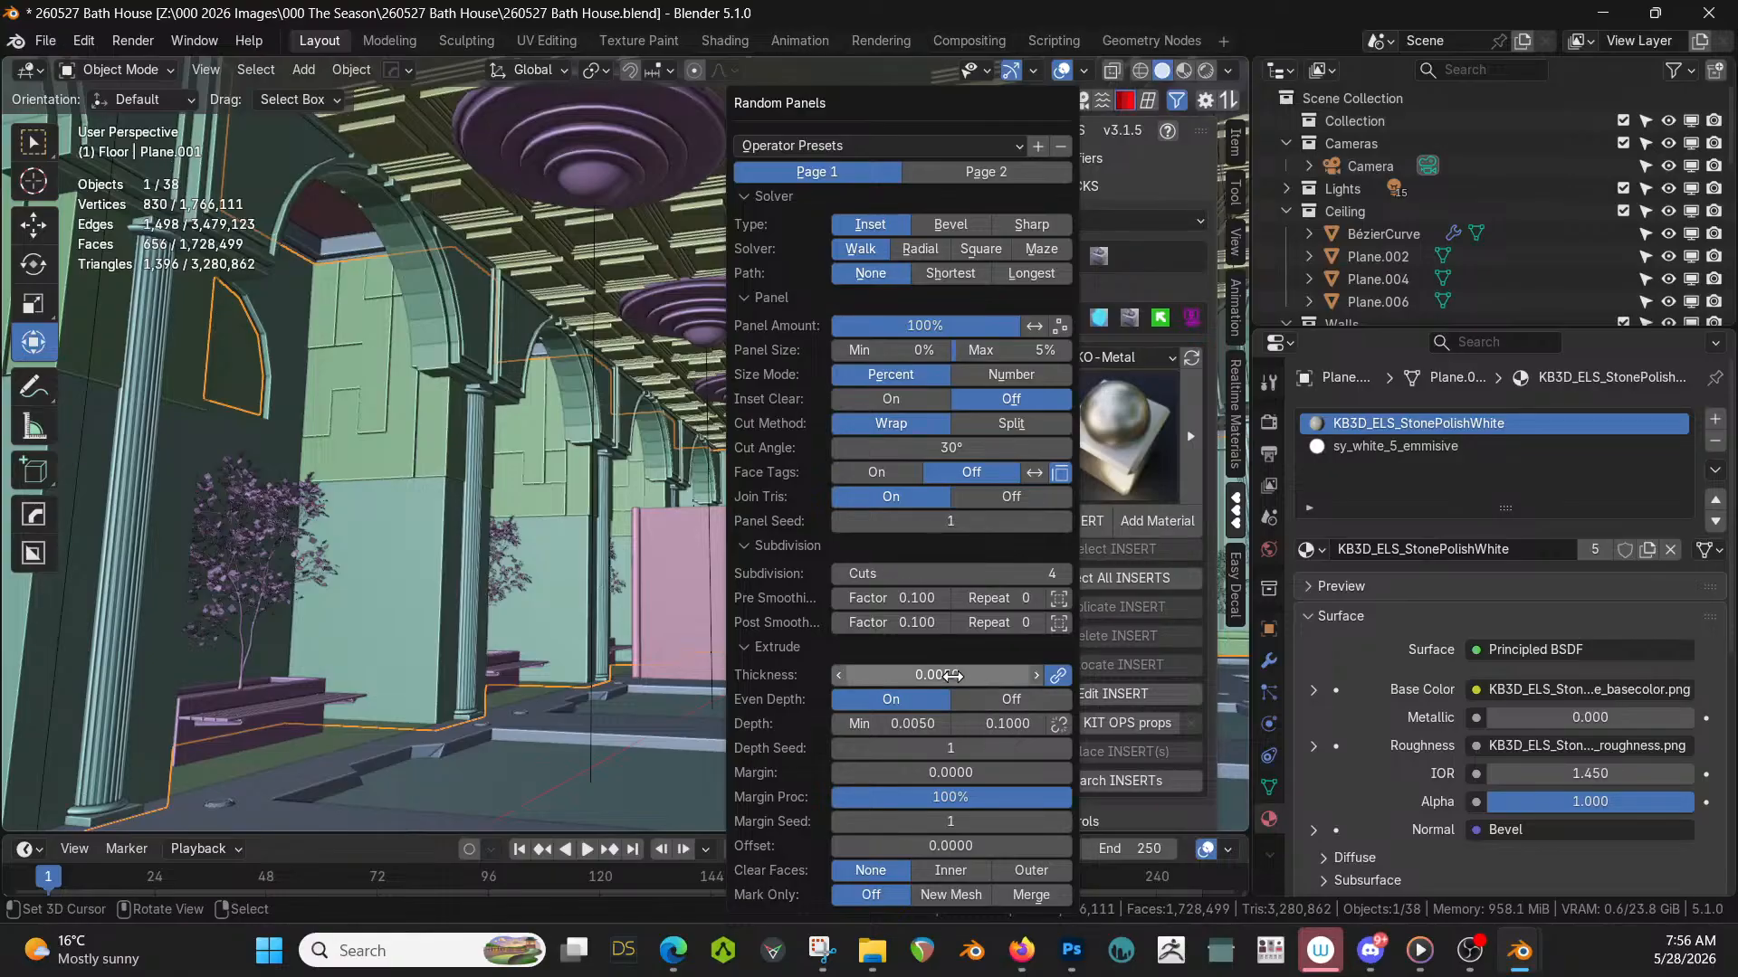
{"action": "left_click", "coordinate": [941, 675]}
{"action": "key", "text": "BackSpace"}
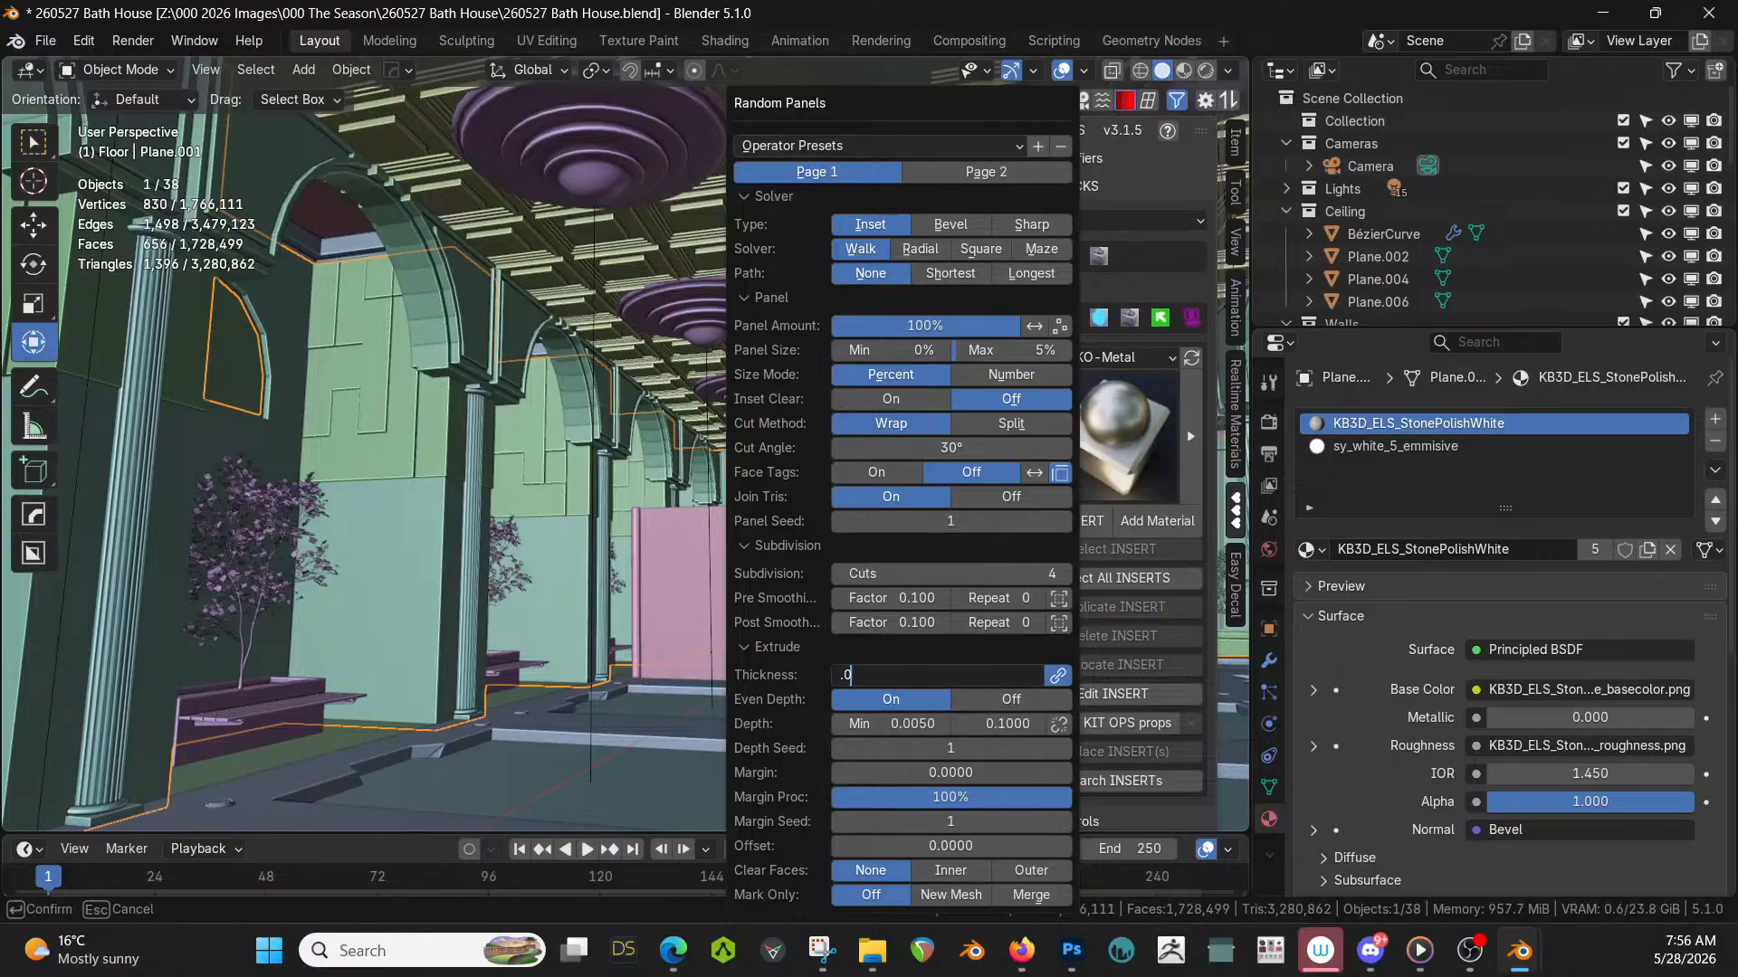
{"action": "type", "text": ".01"}
{"action": "key", "text": "Return"}
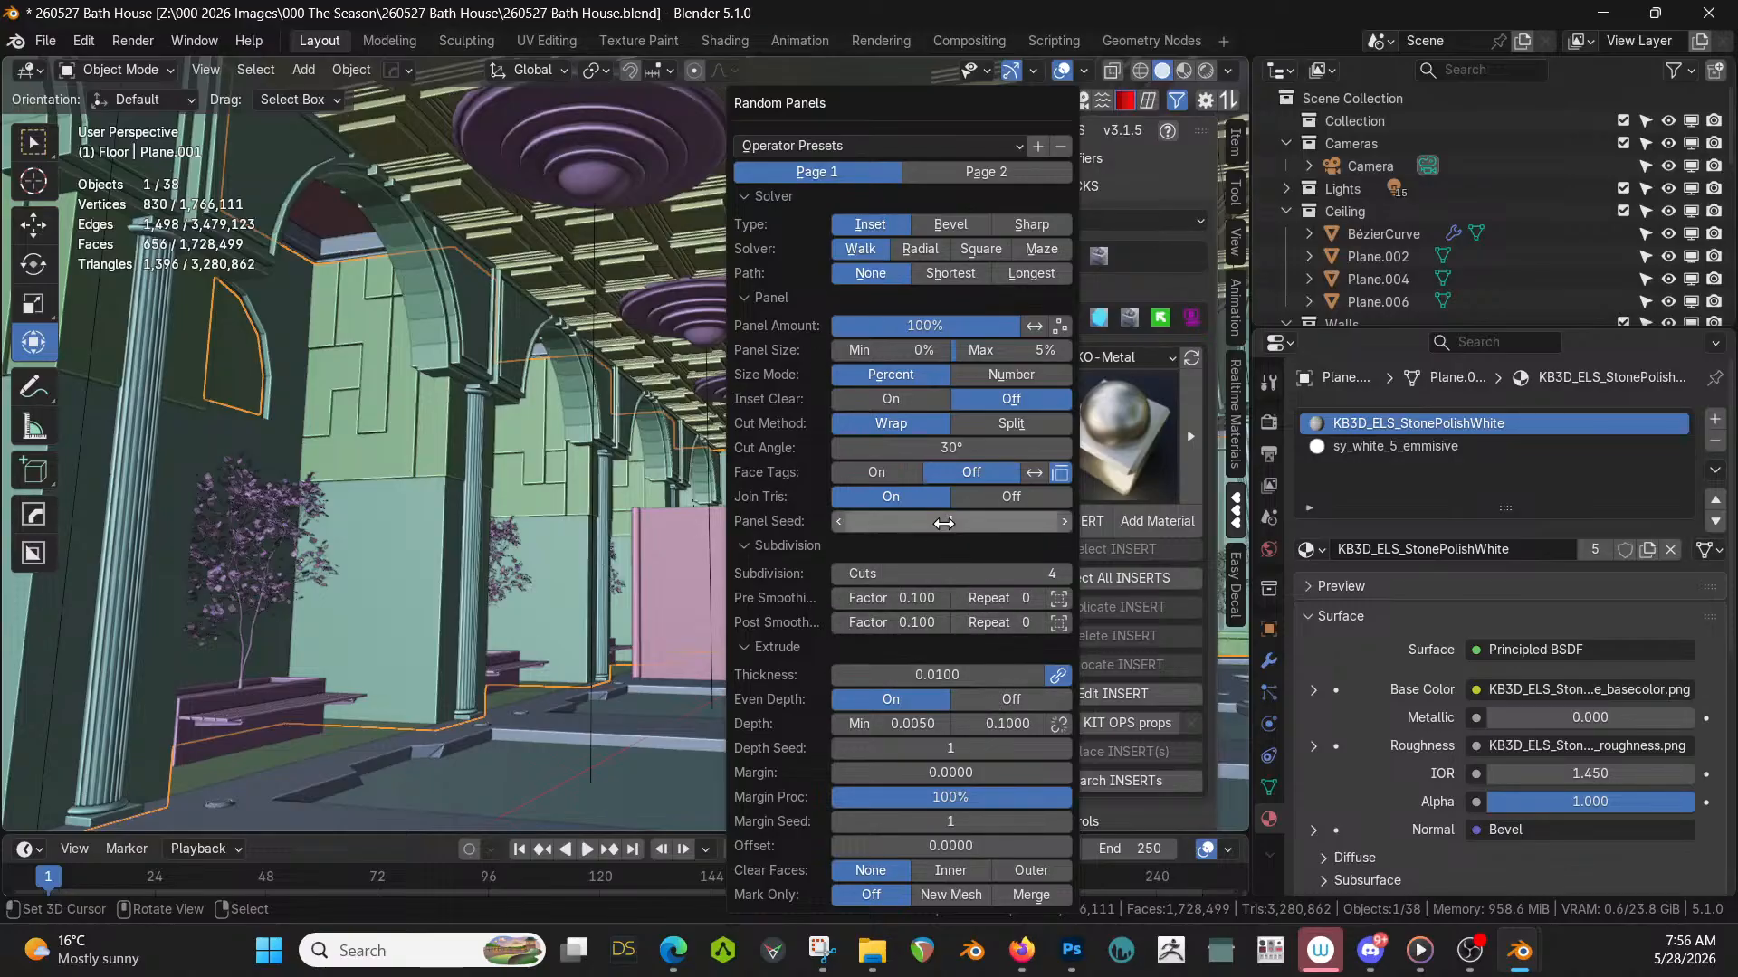
Compare the Radial, Square and Maze panel solvers, keep Square, and set the panel seed to 2.
{"action": "left_click", "coordinate": [920, 252]}
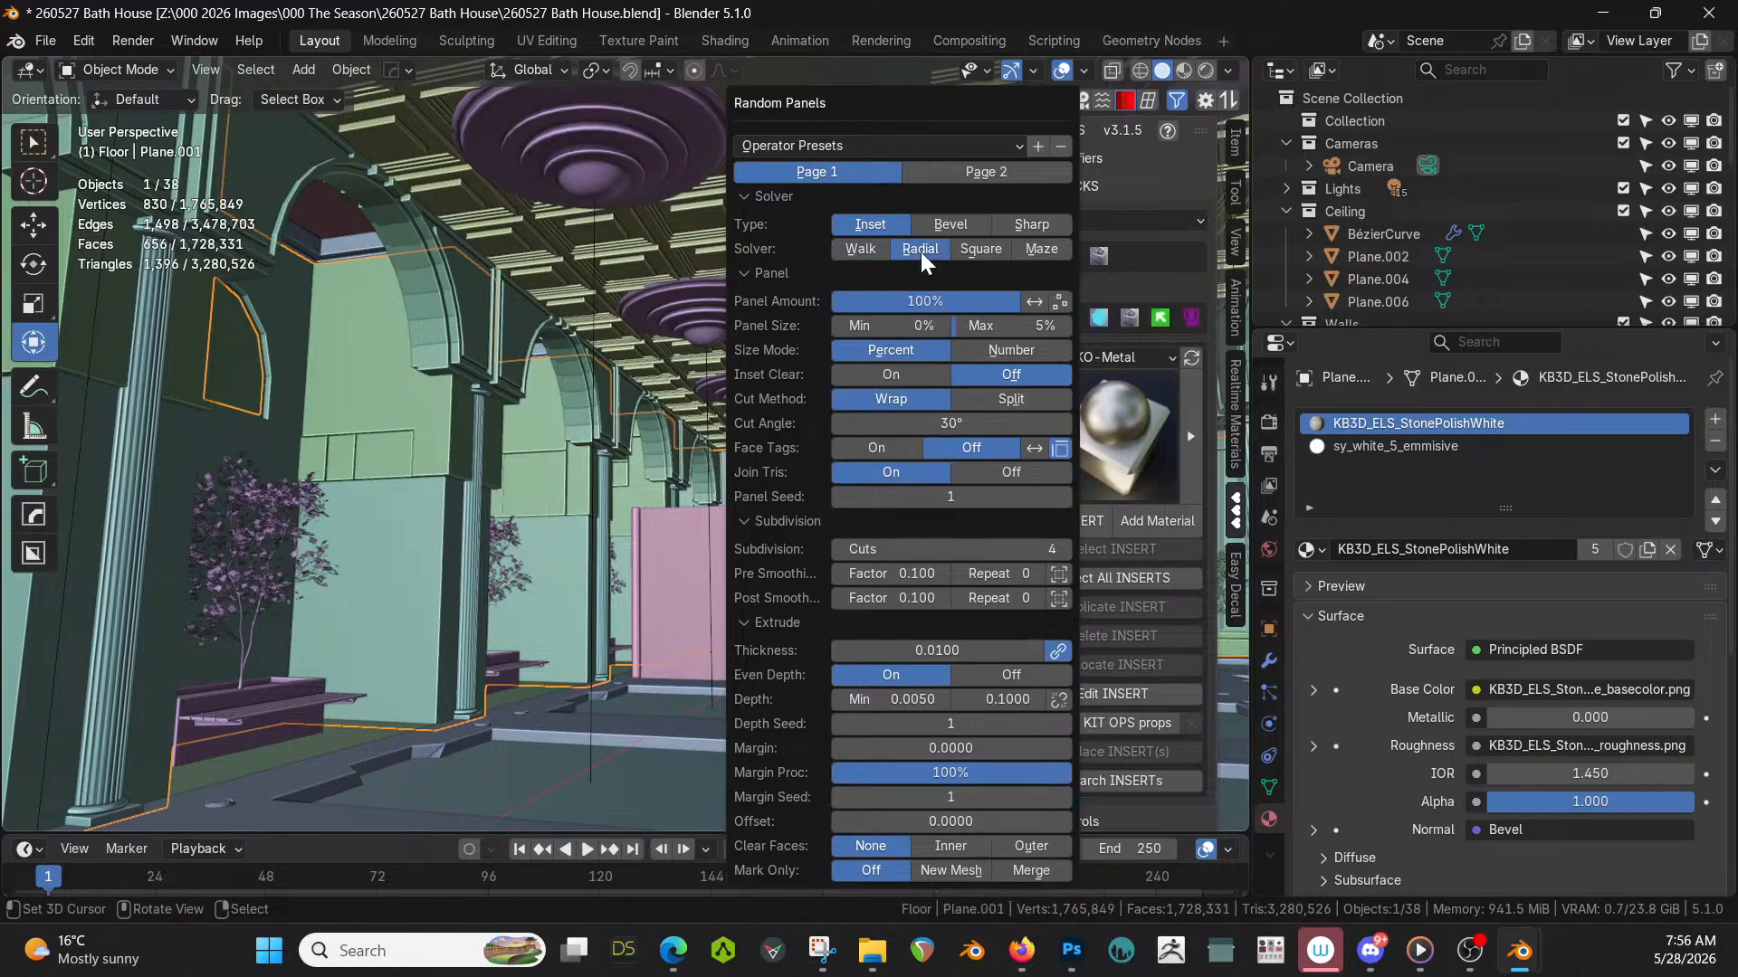
{"action": "left_click", "coordinate": [975, 251]}
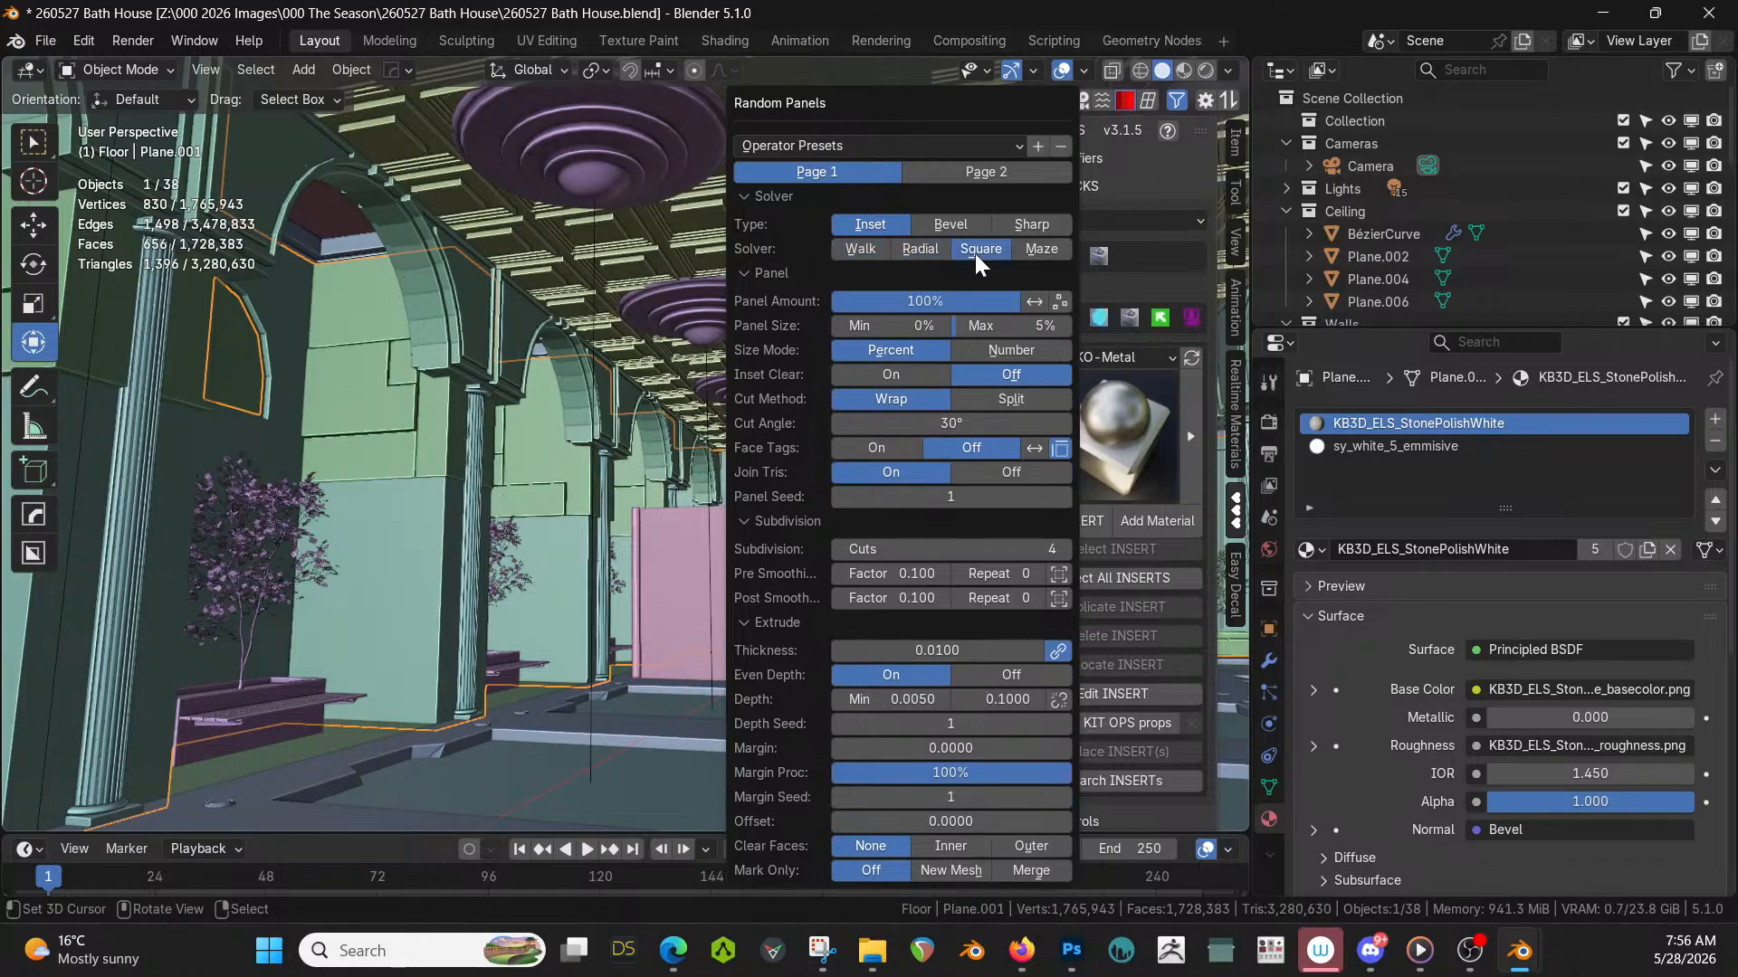
{"action": "left_click", "coordinate": [1035, 255]}
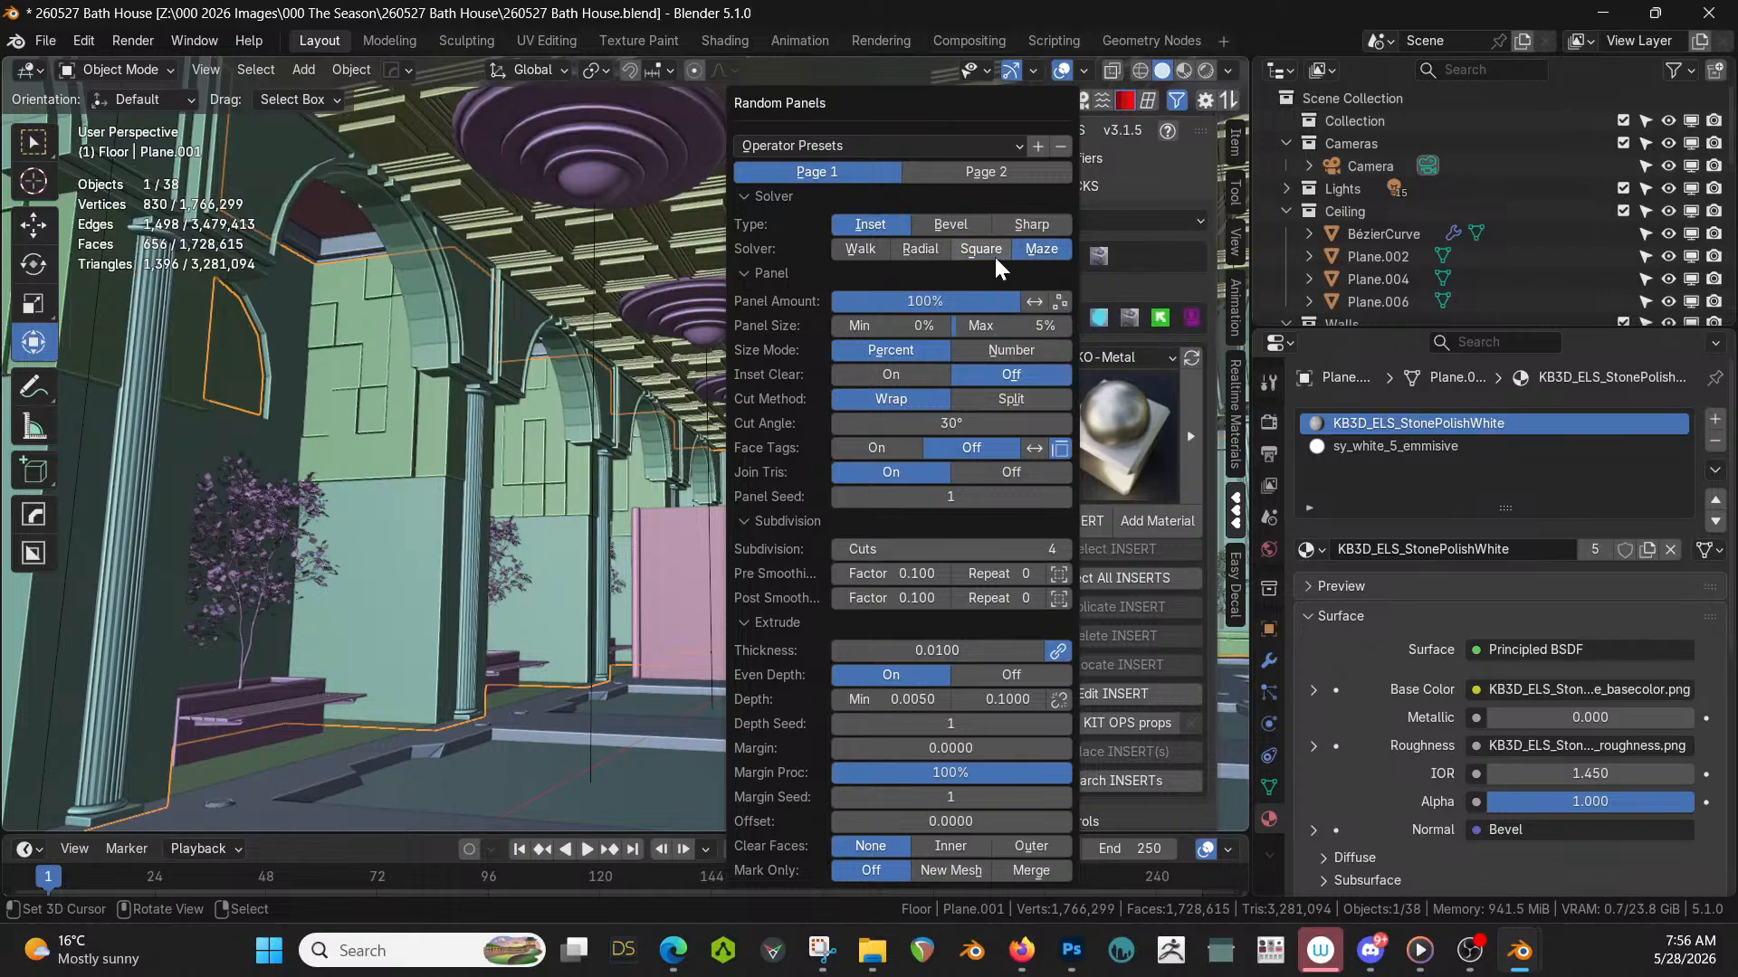
{"action": "left_click", "coordinate": [994, 253]}
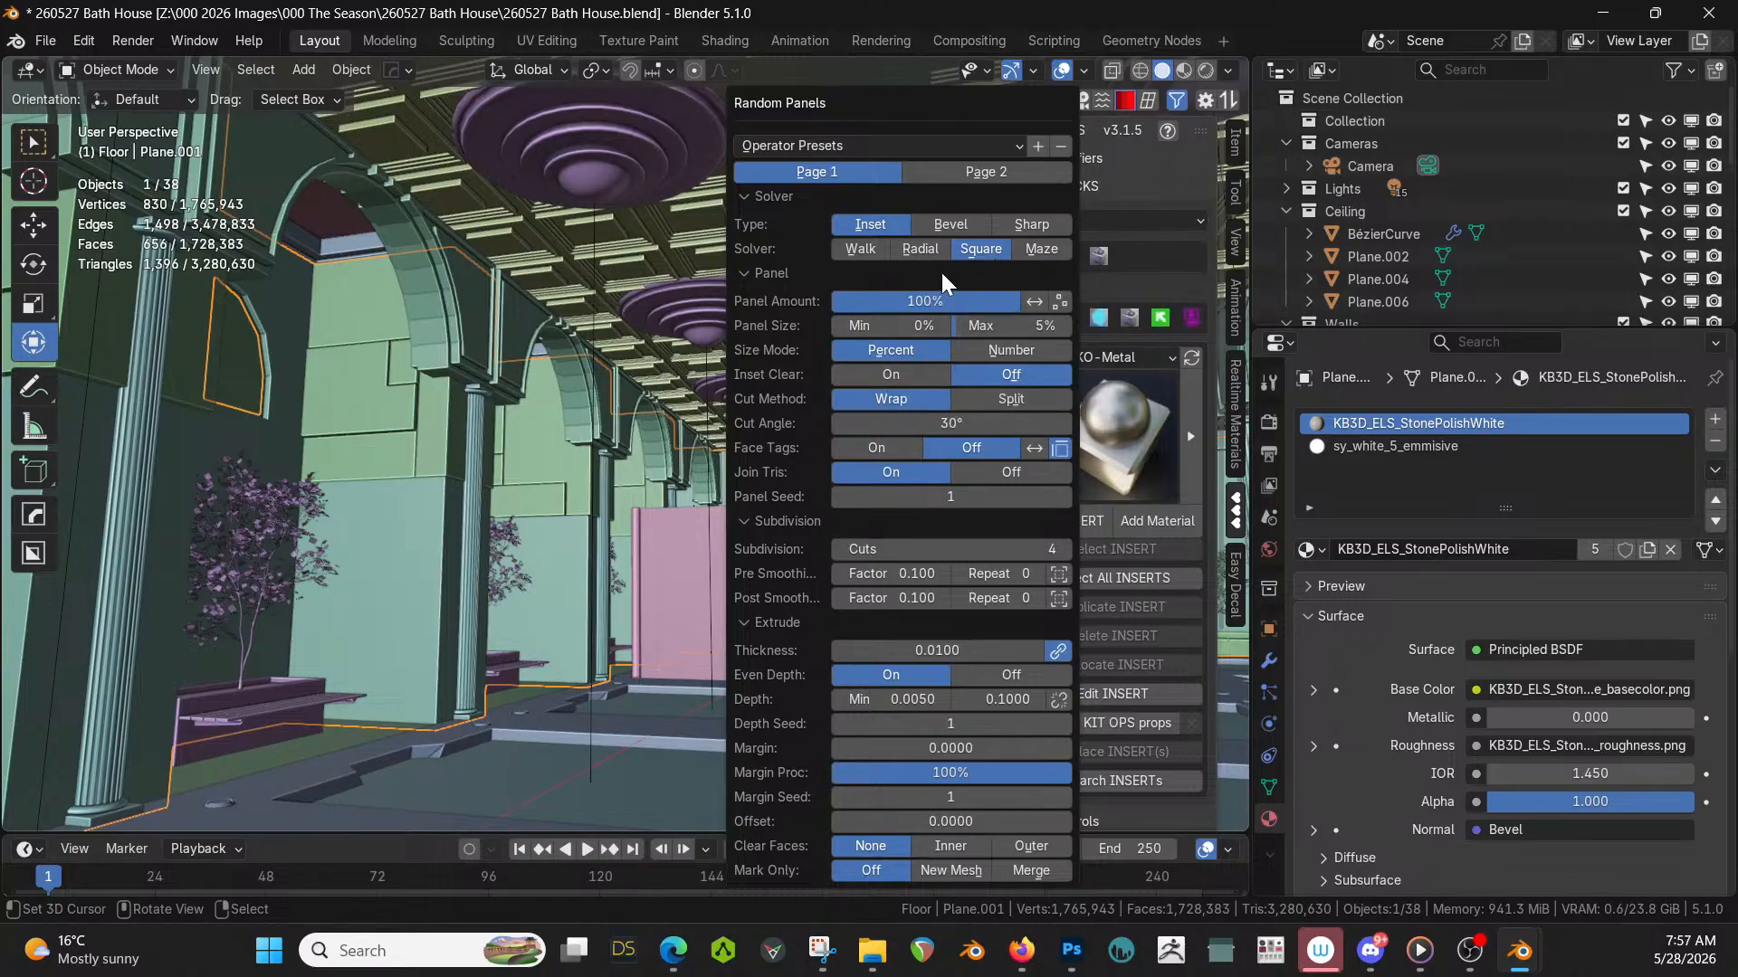
{"action": "left_click", "coordinate": [1064, 498]}
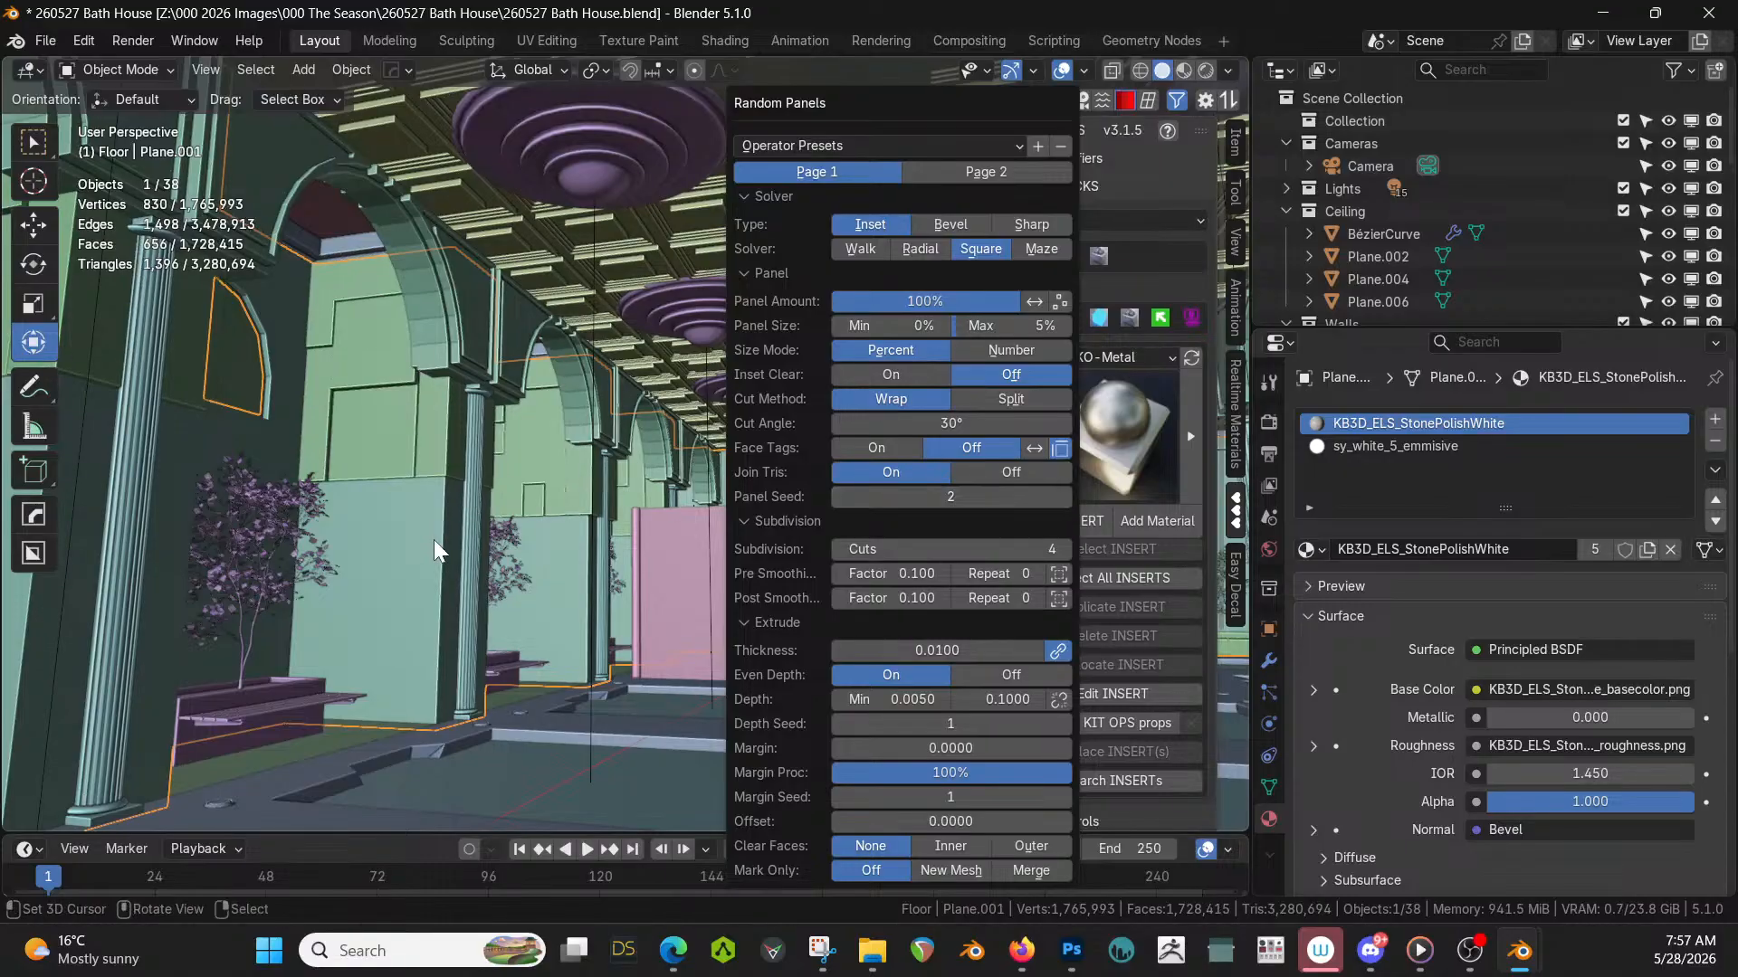
Select the generated pier panels object and replace its stone material with sy_titanium_matte from the KO-Metal library.
{"action": "middle_click_drag", "start_coordinate": [646, 562], "coordinate": [460, 355]}
{"action": "left_click", "coordinate": [460, 355]}
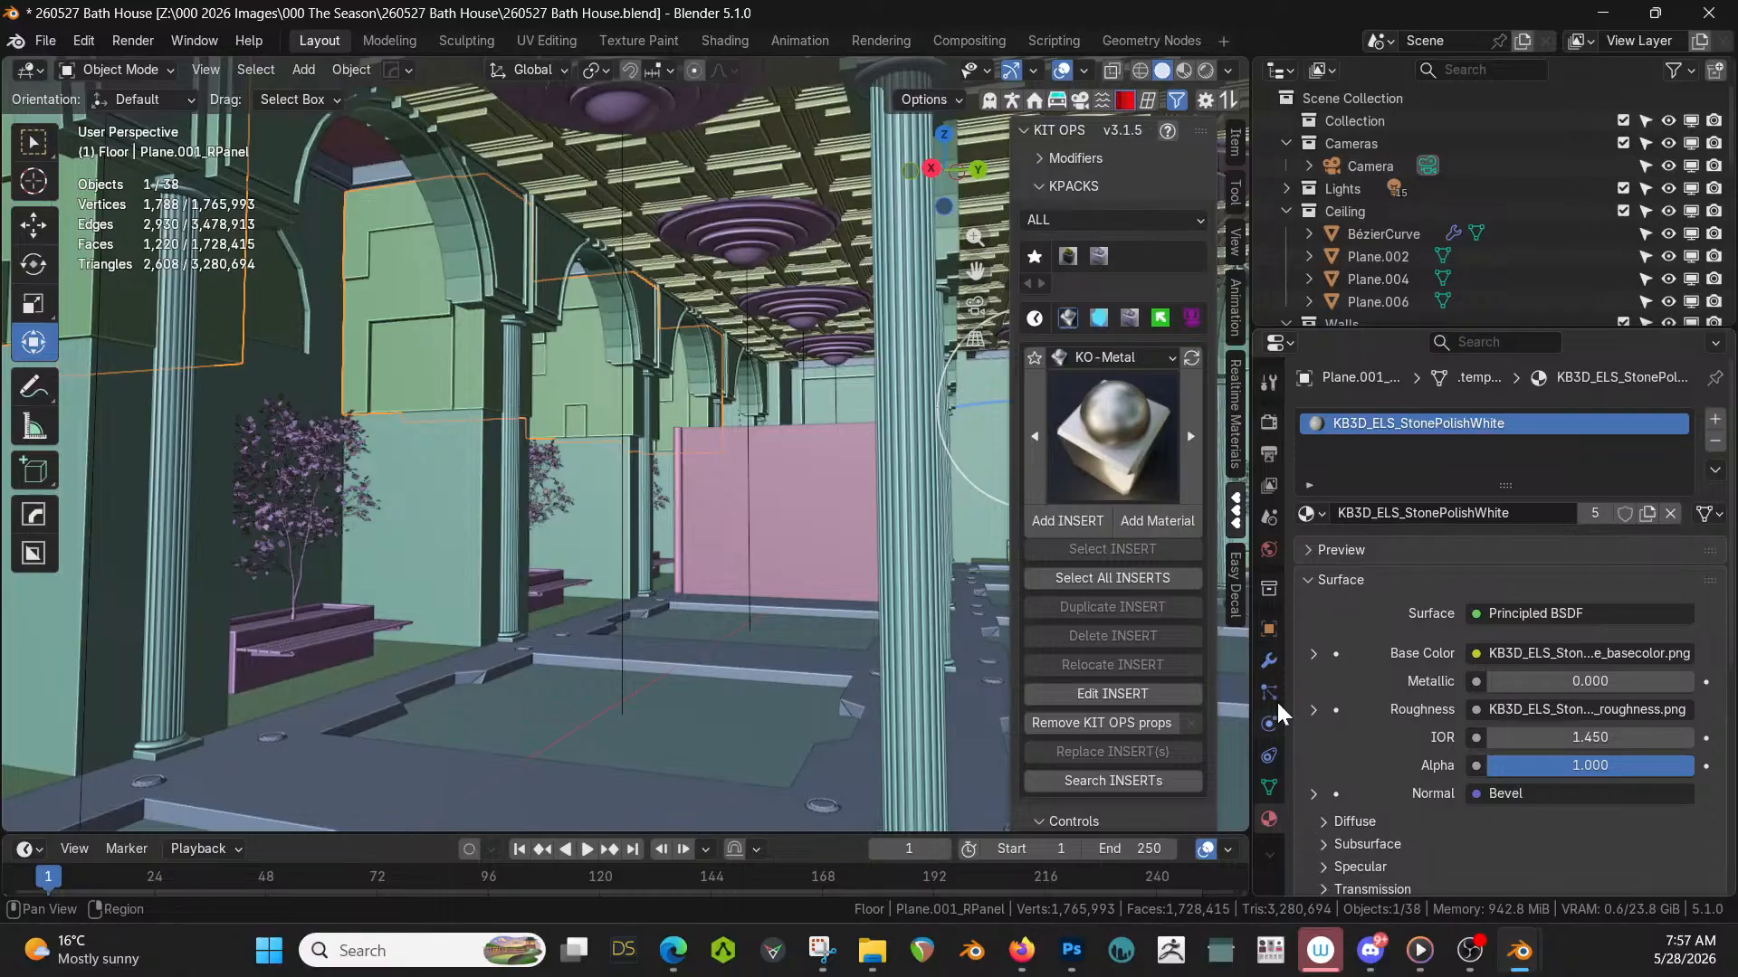
{"action": "left_click", "coordinate": [1126, 460]}
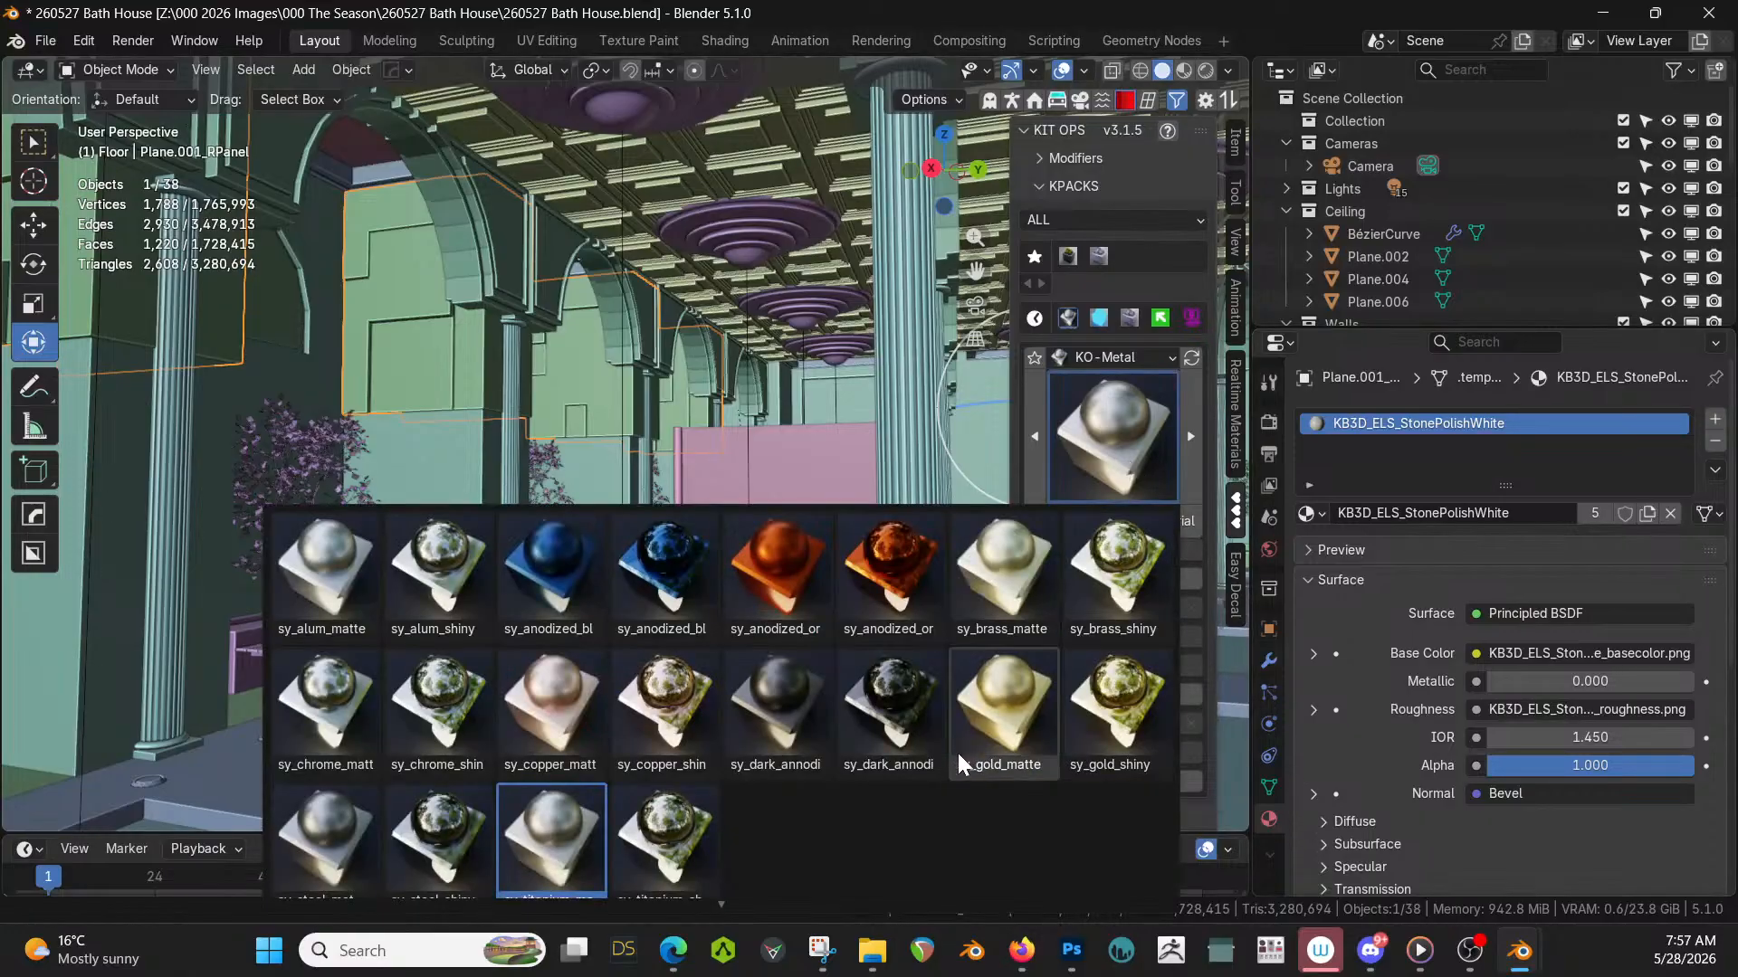
{"action": "left_click", "coordinate": [565, 840]}
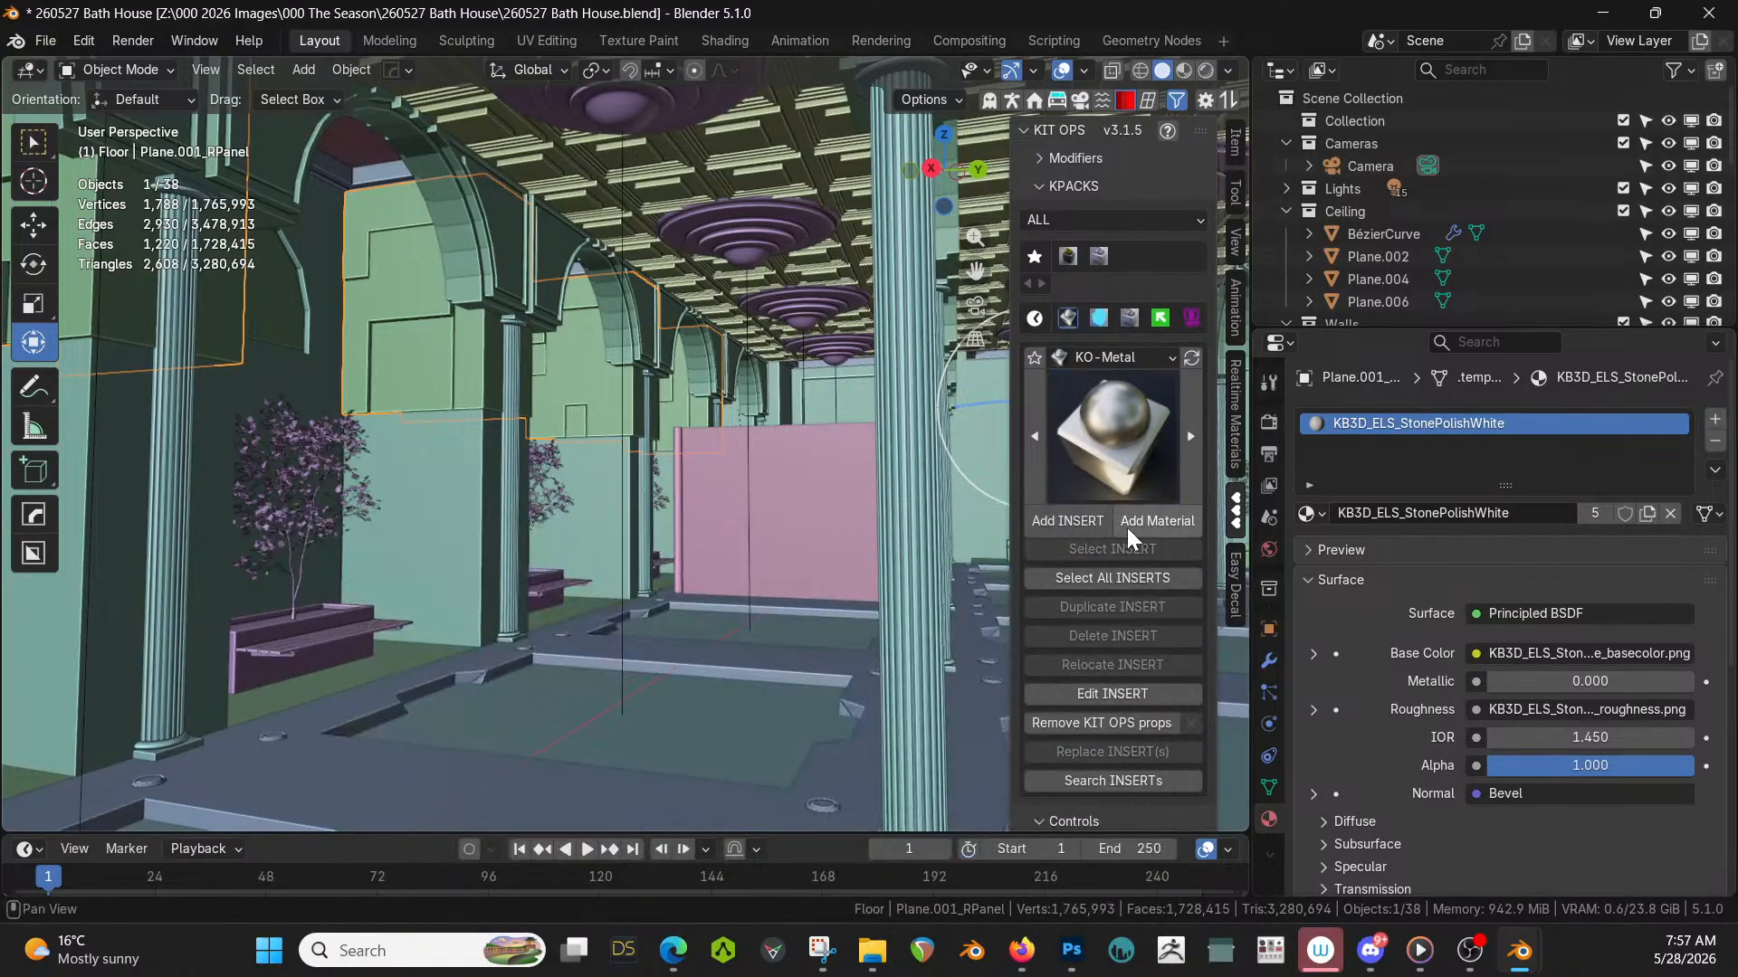
{"action": "left_click", "coordinate": [1151, 532]}
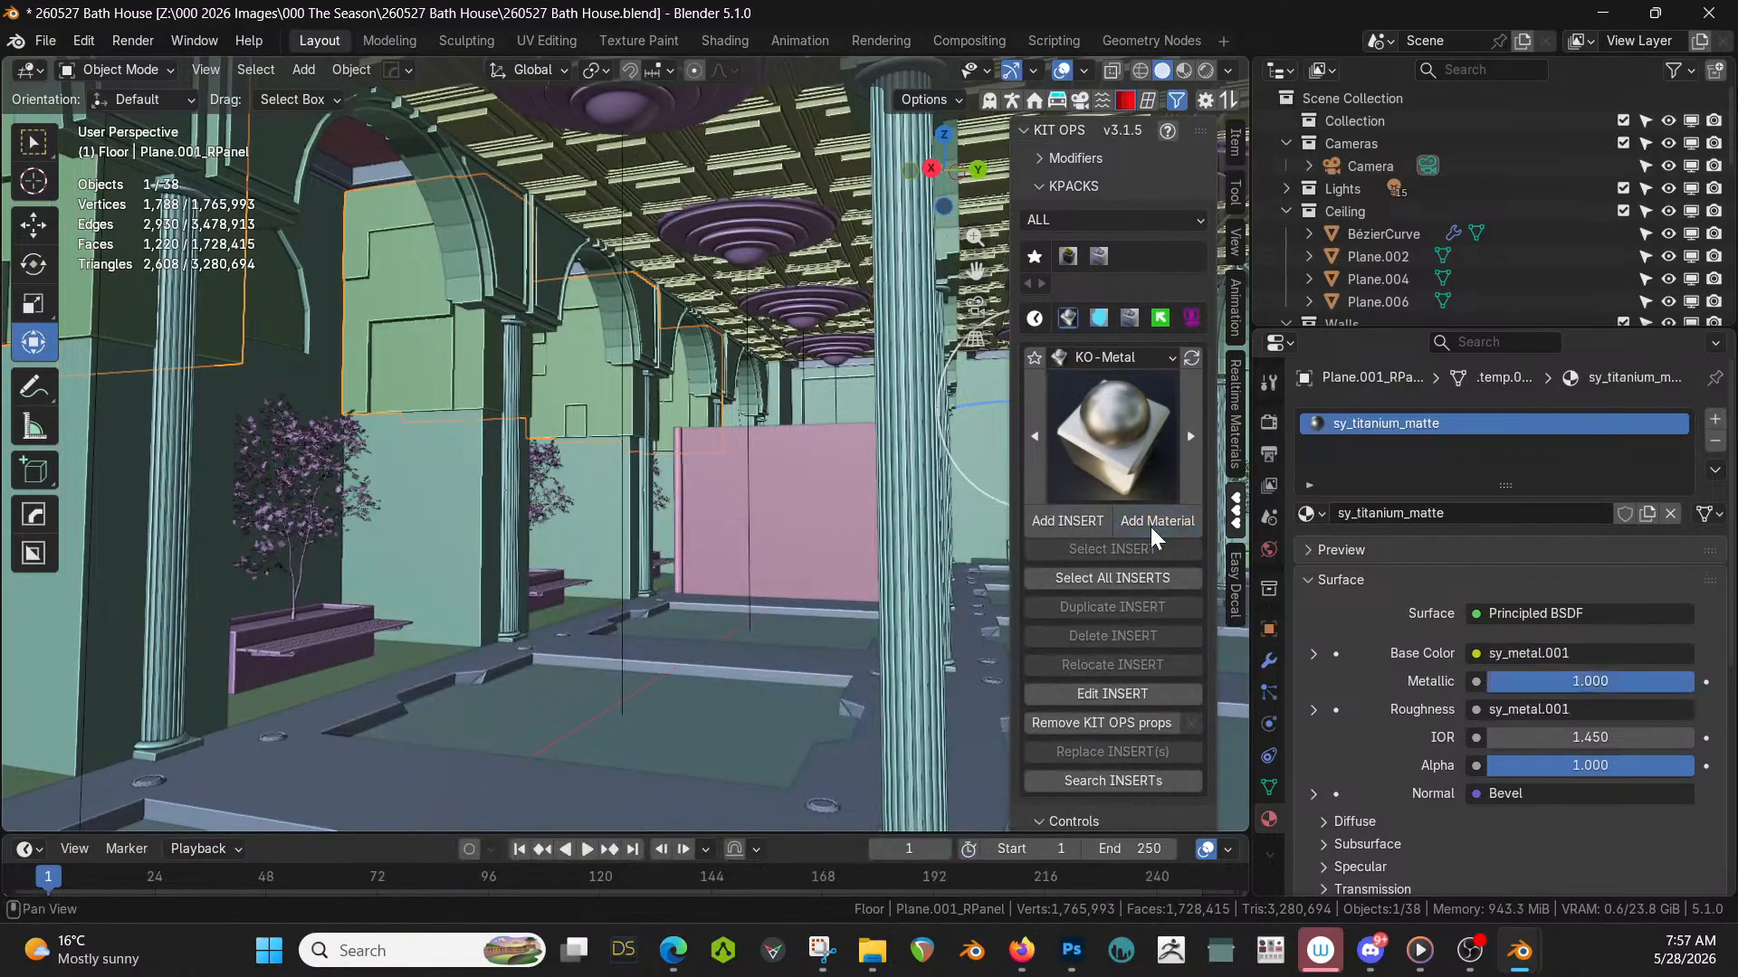
Switch to rendered shading and examine the titanium panels on the upper piers from several angles.
{"action": "key", "text": "z"}
{"action": "left_click", "coordinate": [525, 514]}
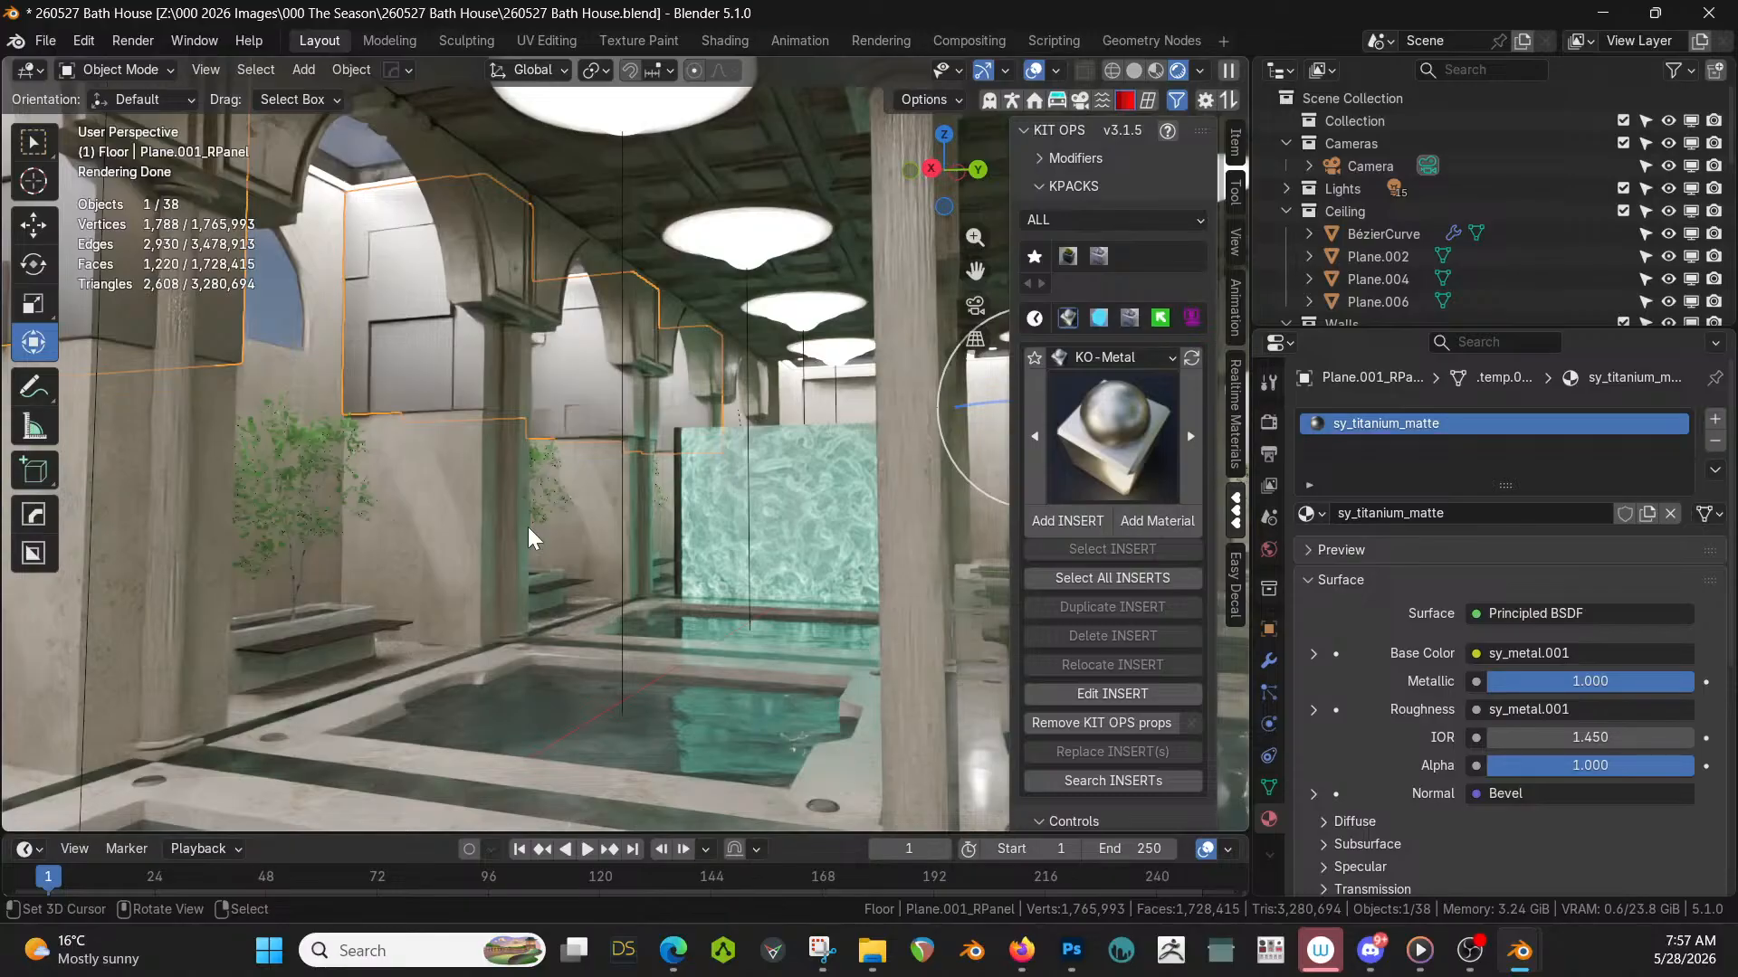
{"action": "middle_click_drag", "start_coordinate": [395, 395], "coordinate": [739, 595]}
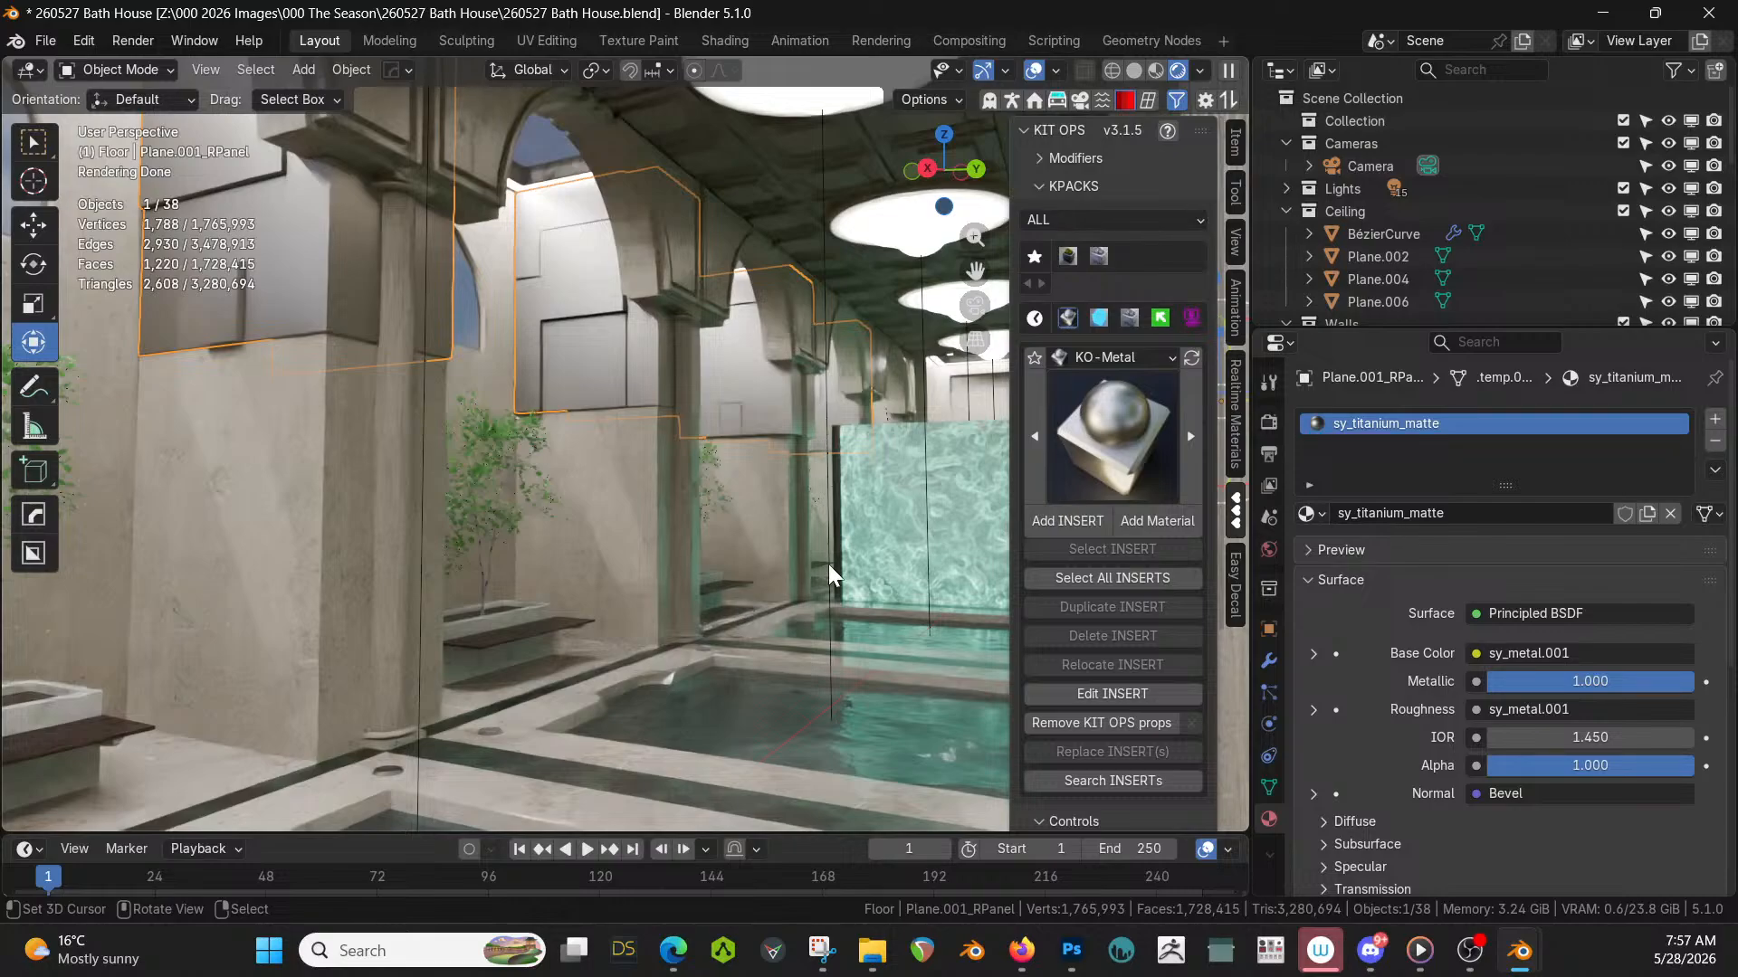
{"action": "middle_click_drag", "start_coordinate": [745, 644], "coordinate": [749, 605]}
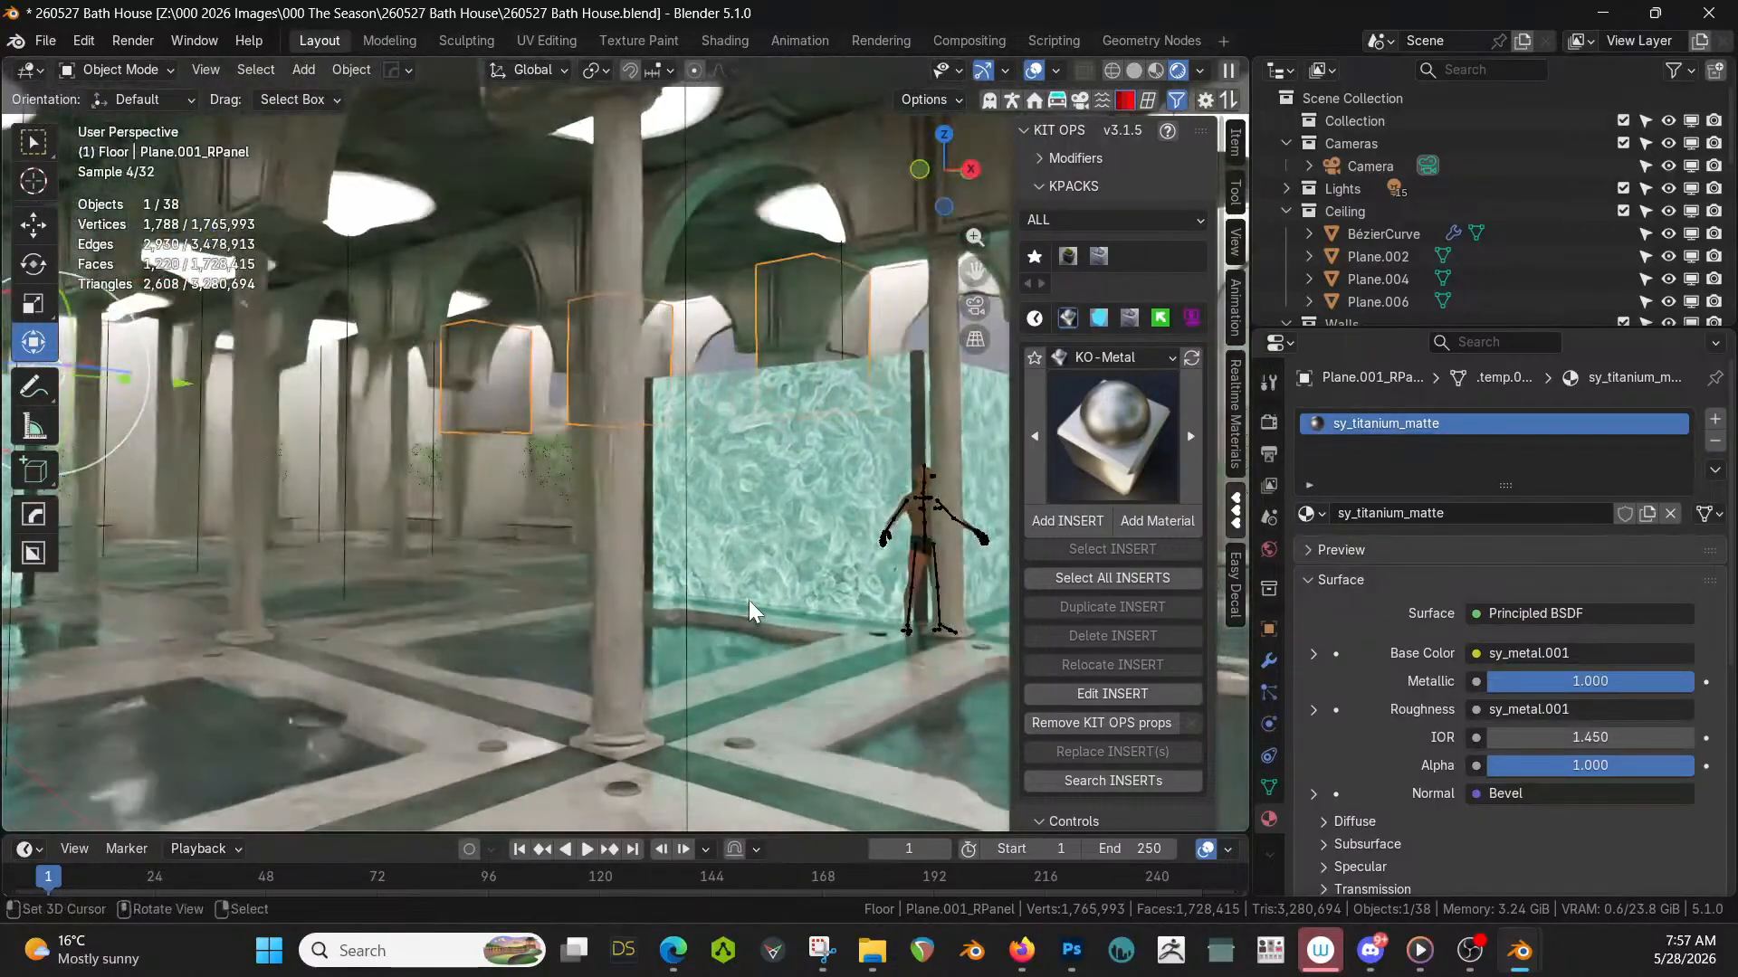
Walk through the rendered bath house interior to examine the pools, columns, glass wall and planted side bays.
{"action": "key", "text": "shift+grave"}
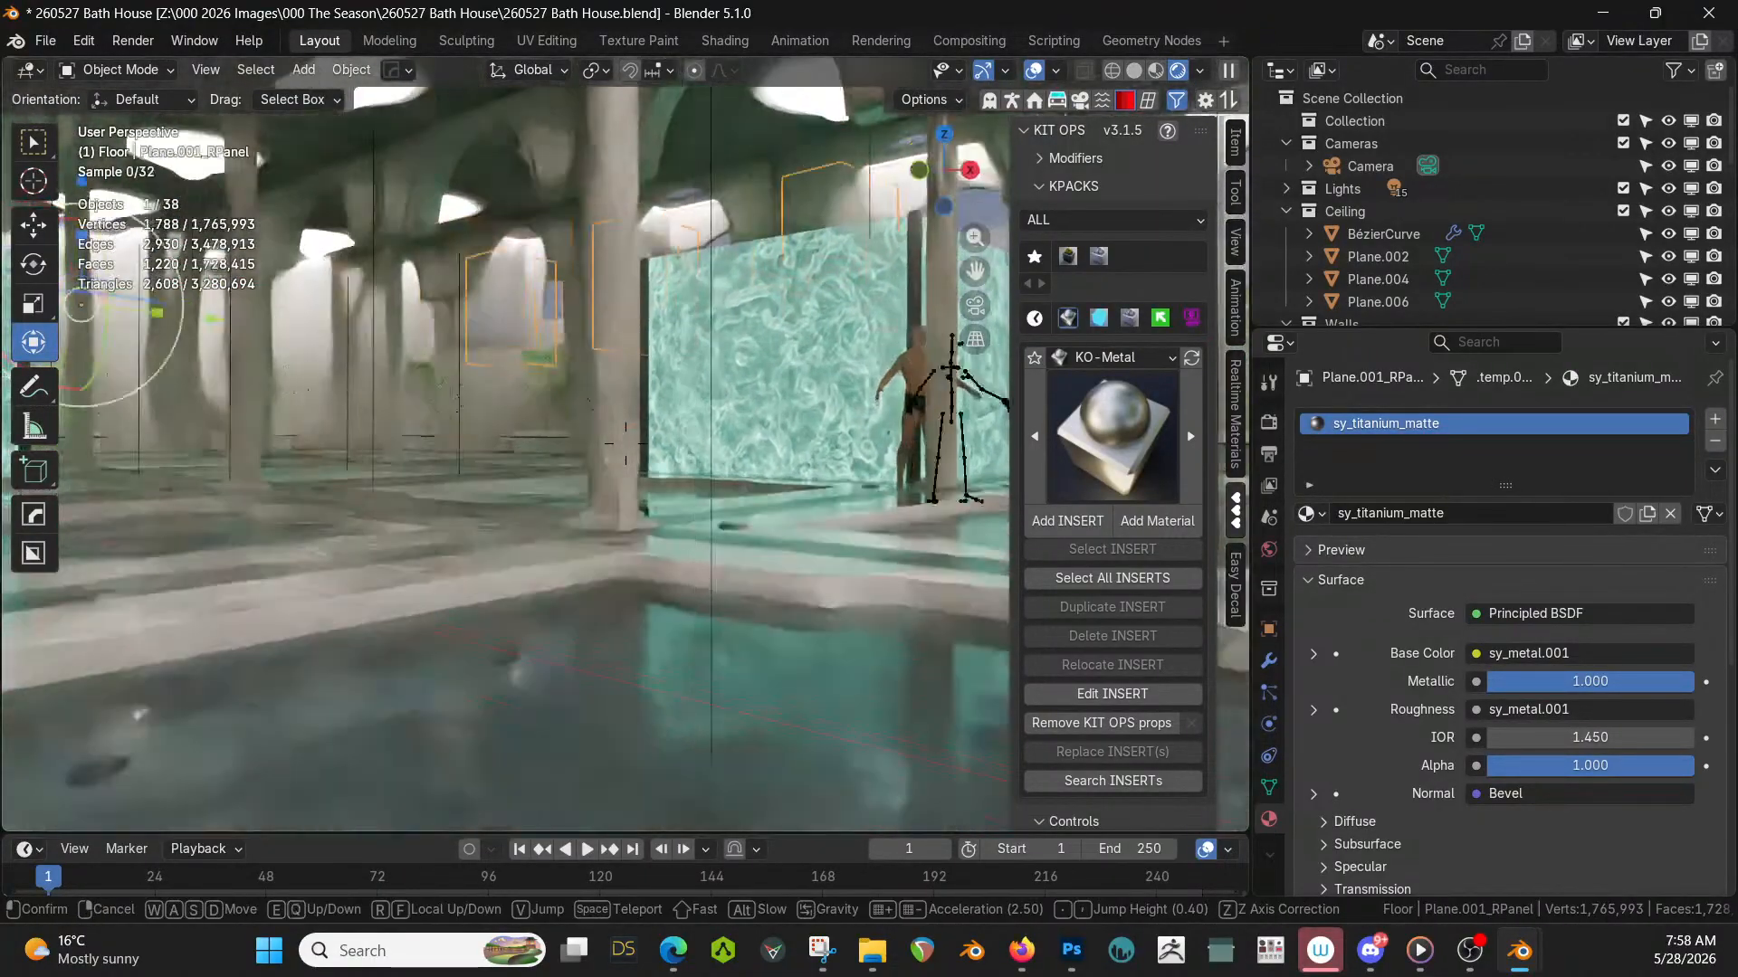
{"action": "key", "text": "w"}
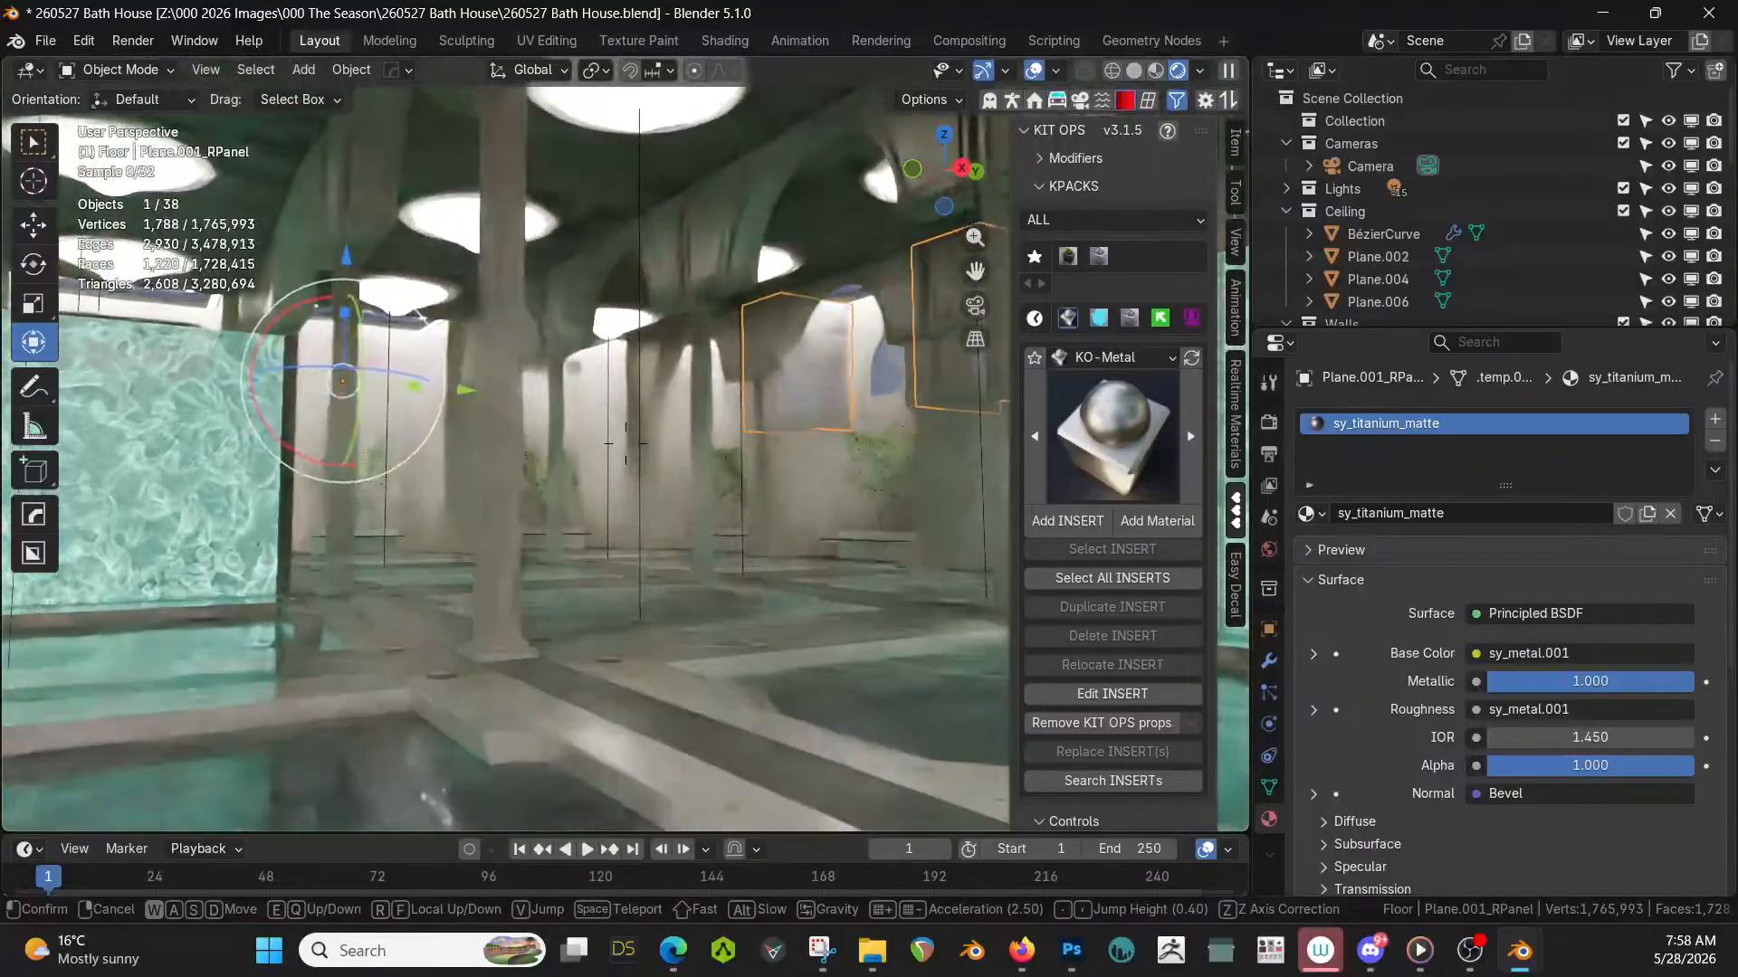
{"action": "key", "text": "w"}
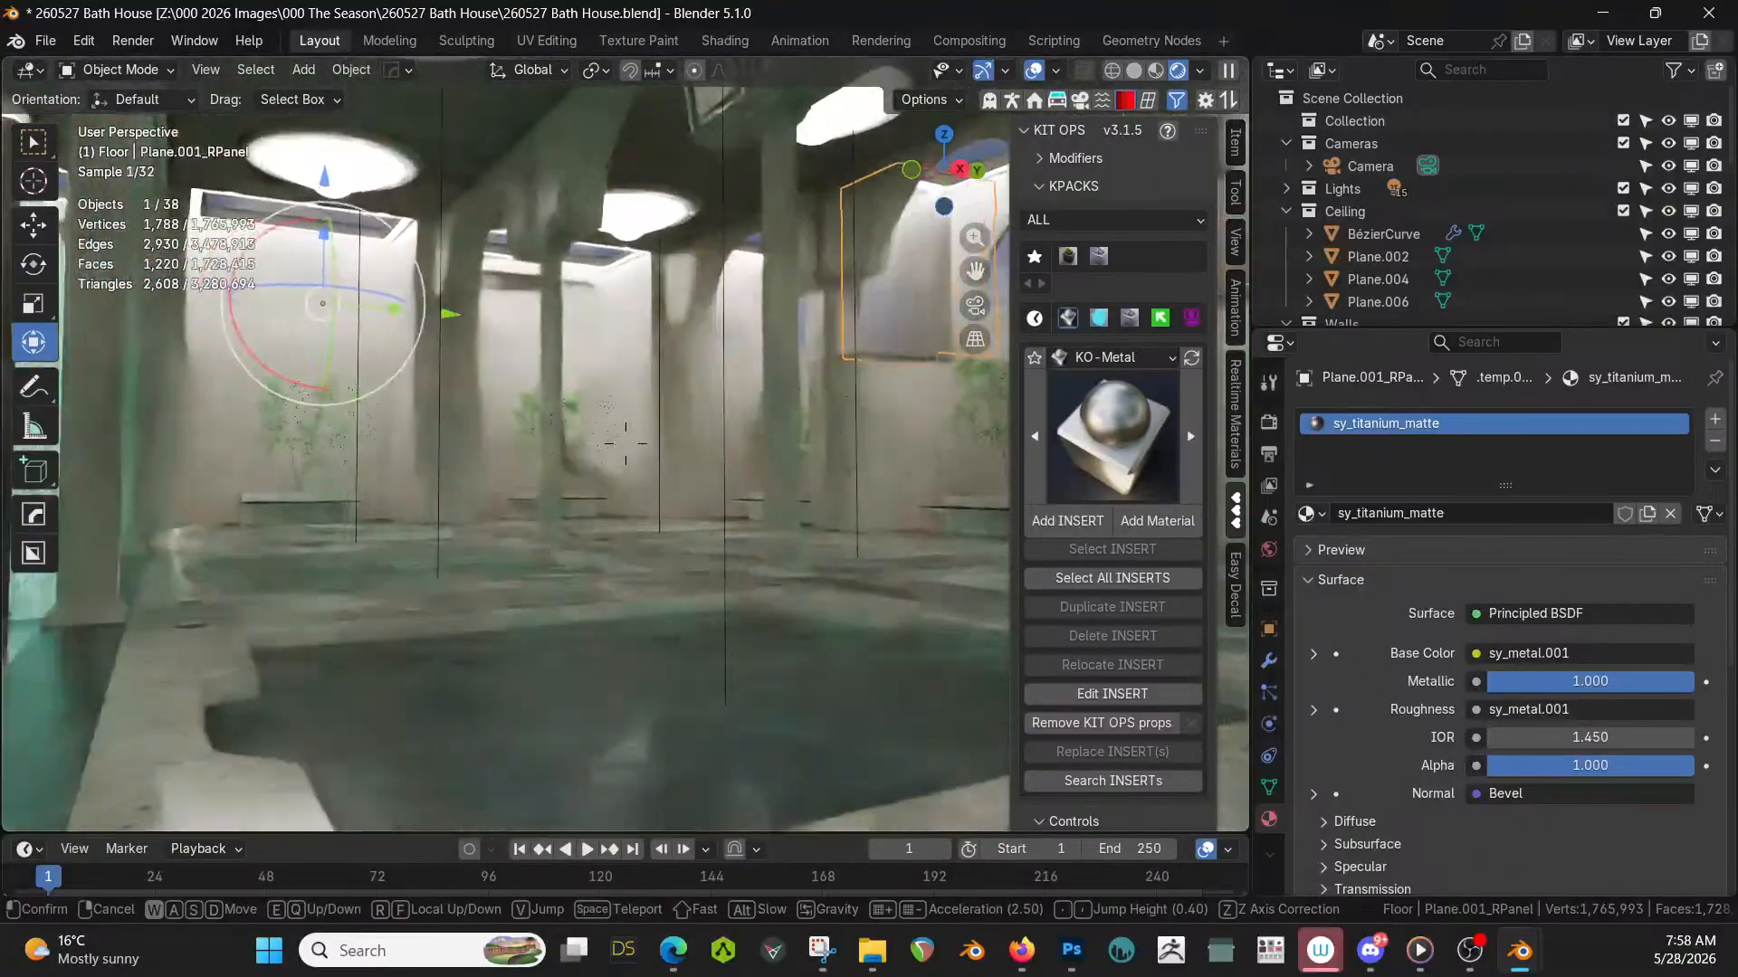
{"action": "key", "text": "w"}
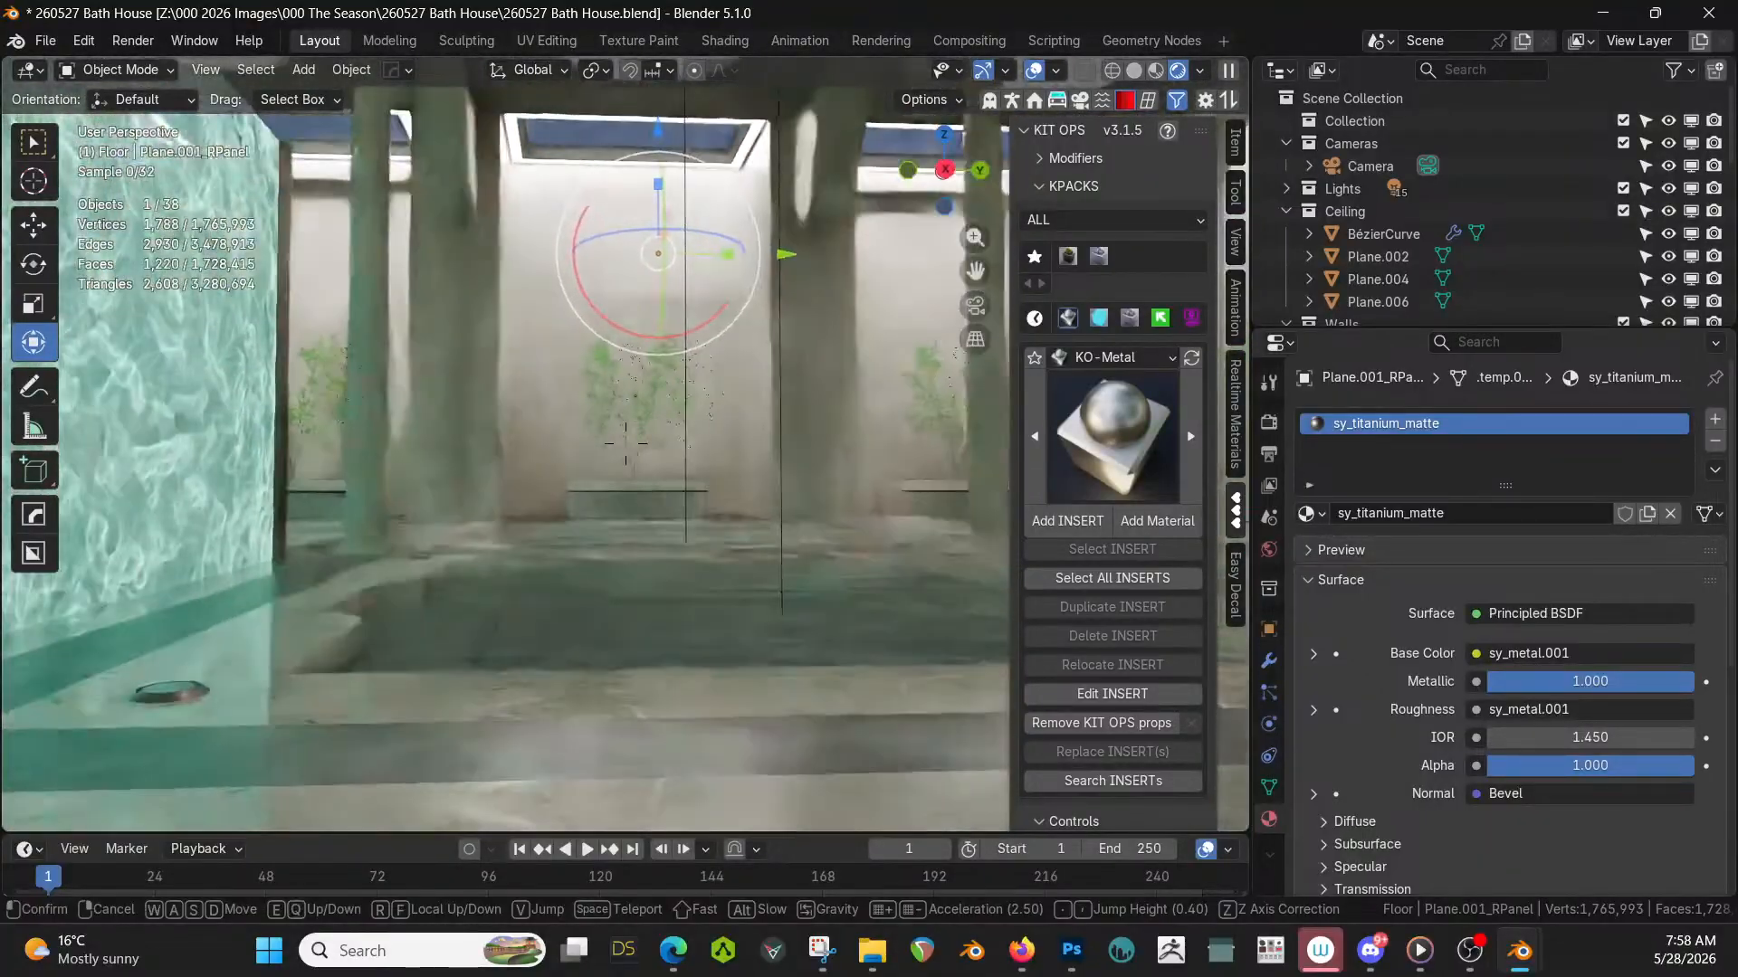
{"action": "key", "text": "s"}
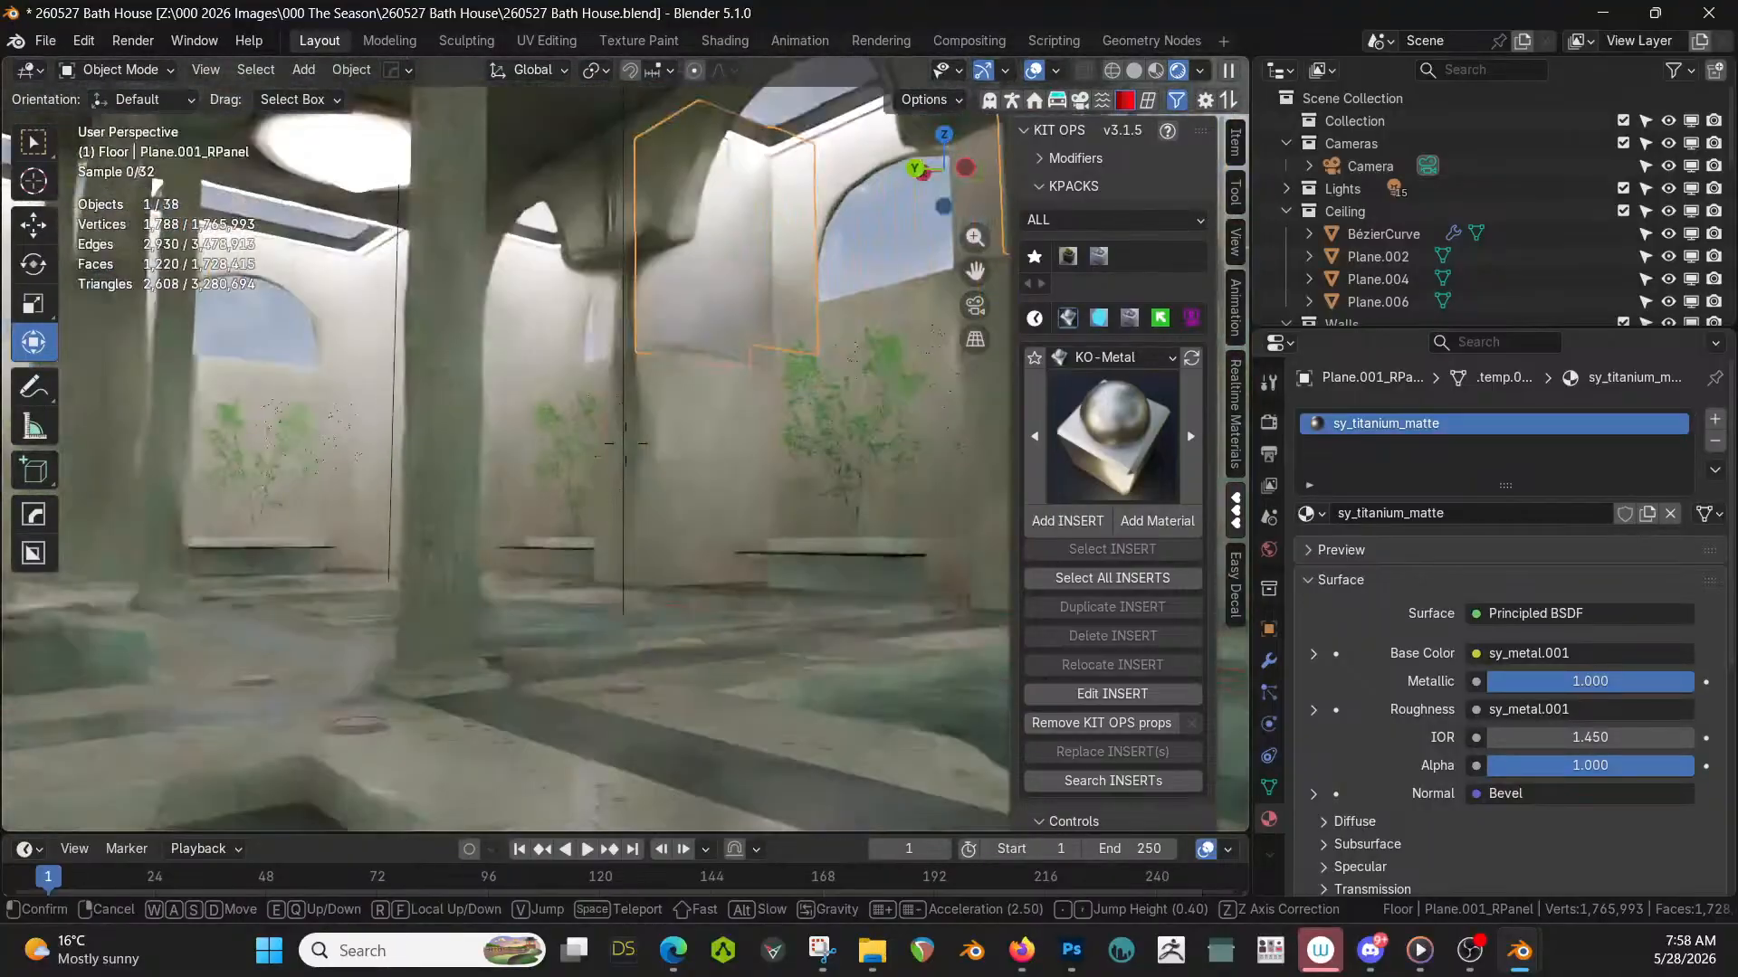
{"action": "key", "text": "s"}
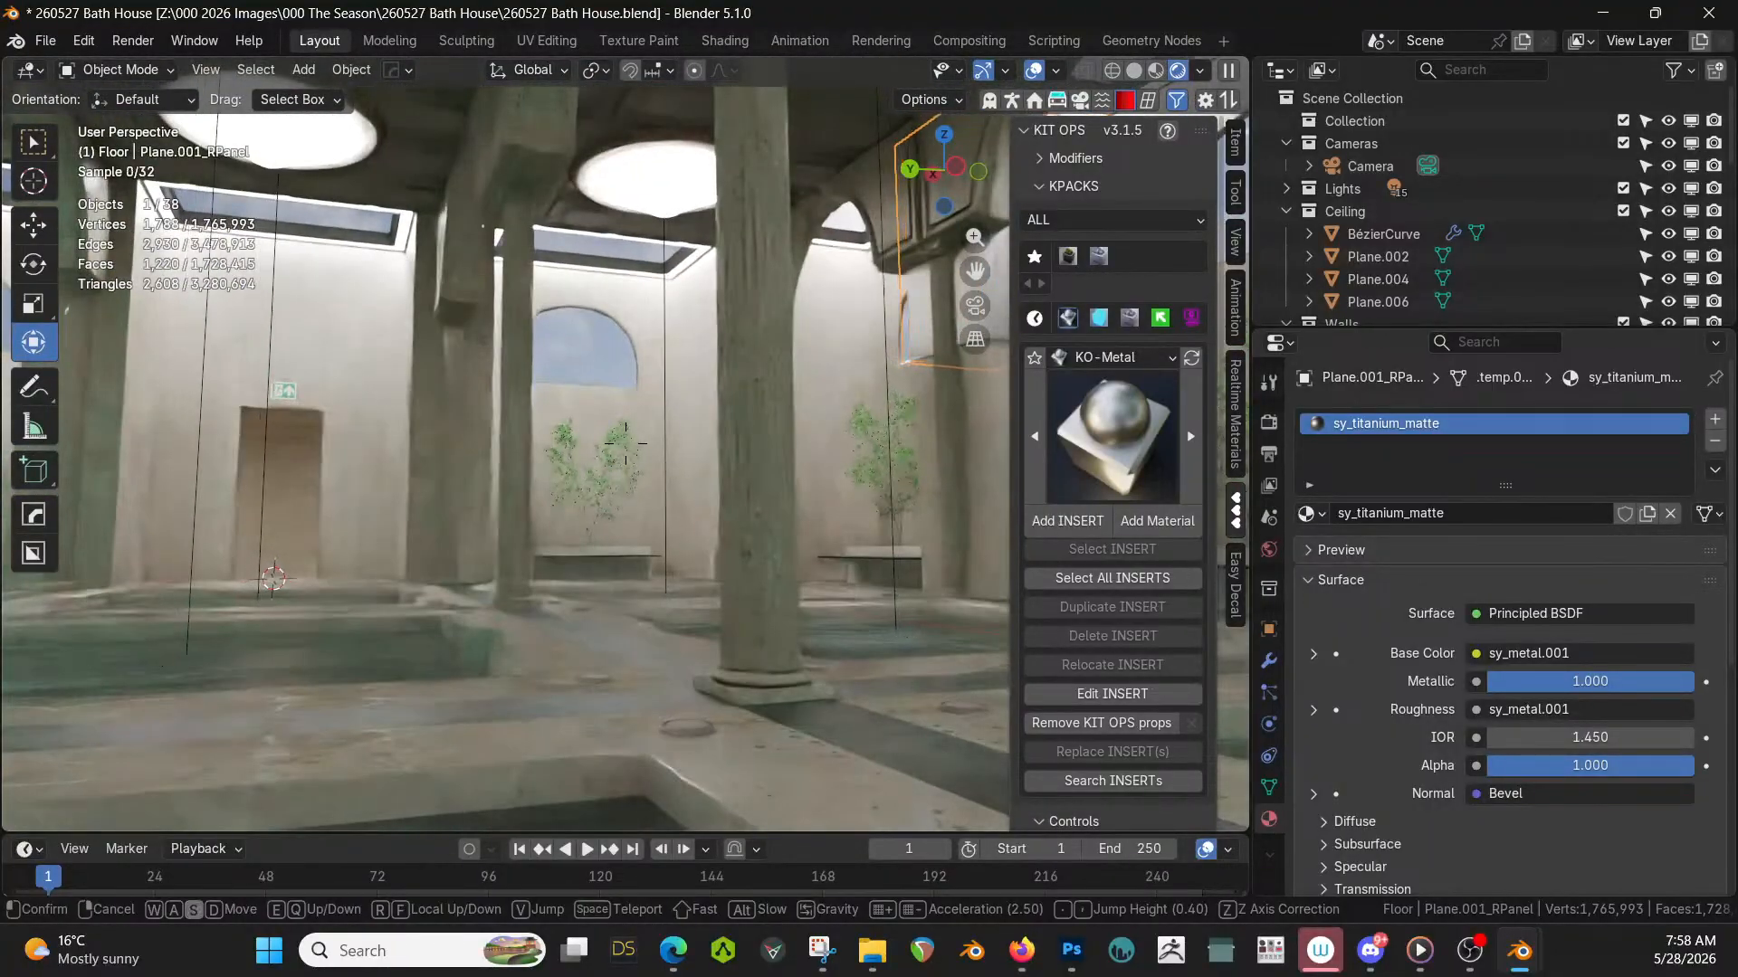
{"action": "key", "text": "s"}
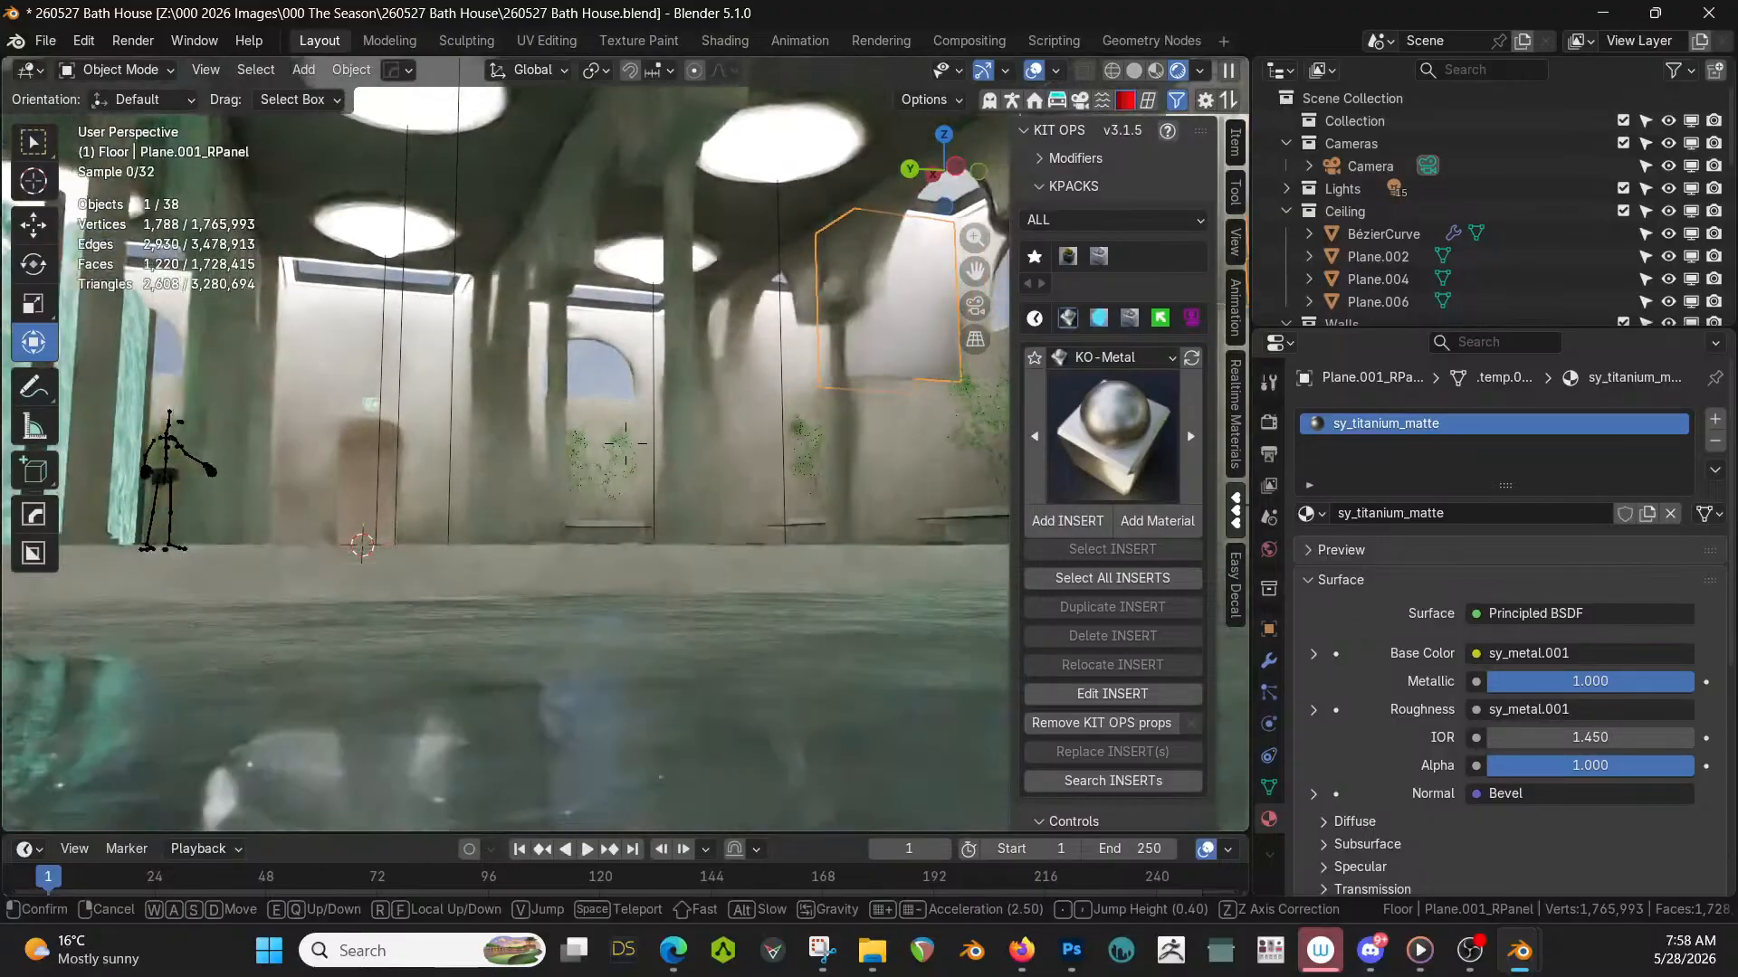
{"action": "key", "text": "e"}
{"action": "key", "text": "e"}
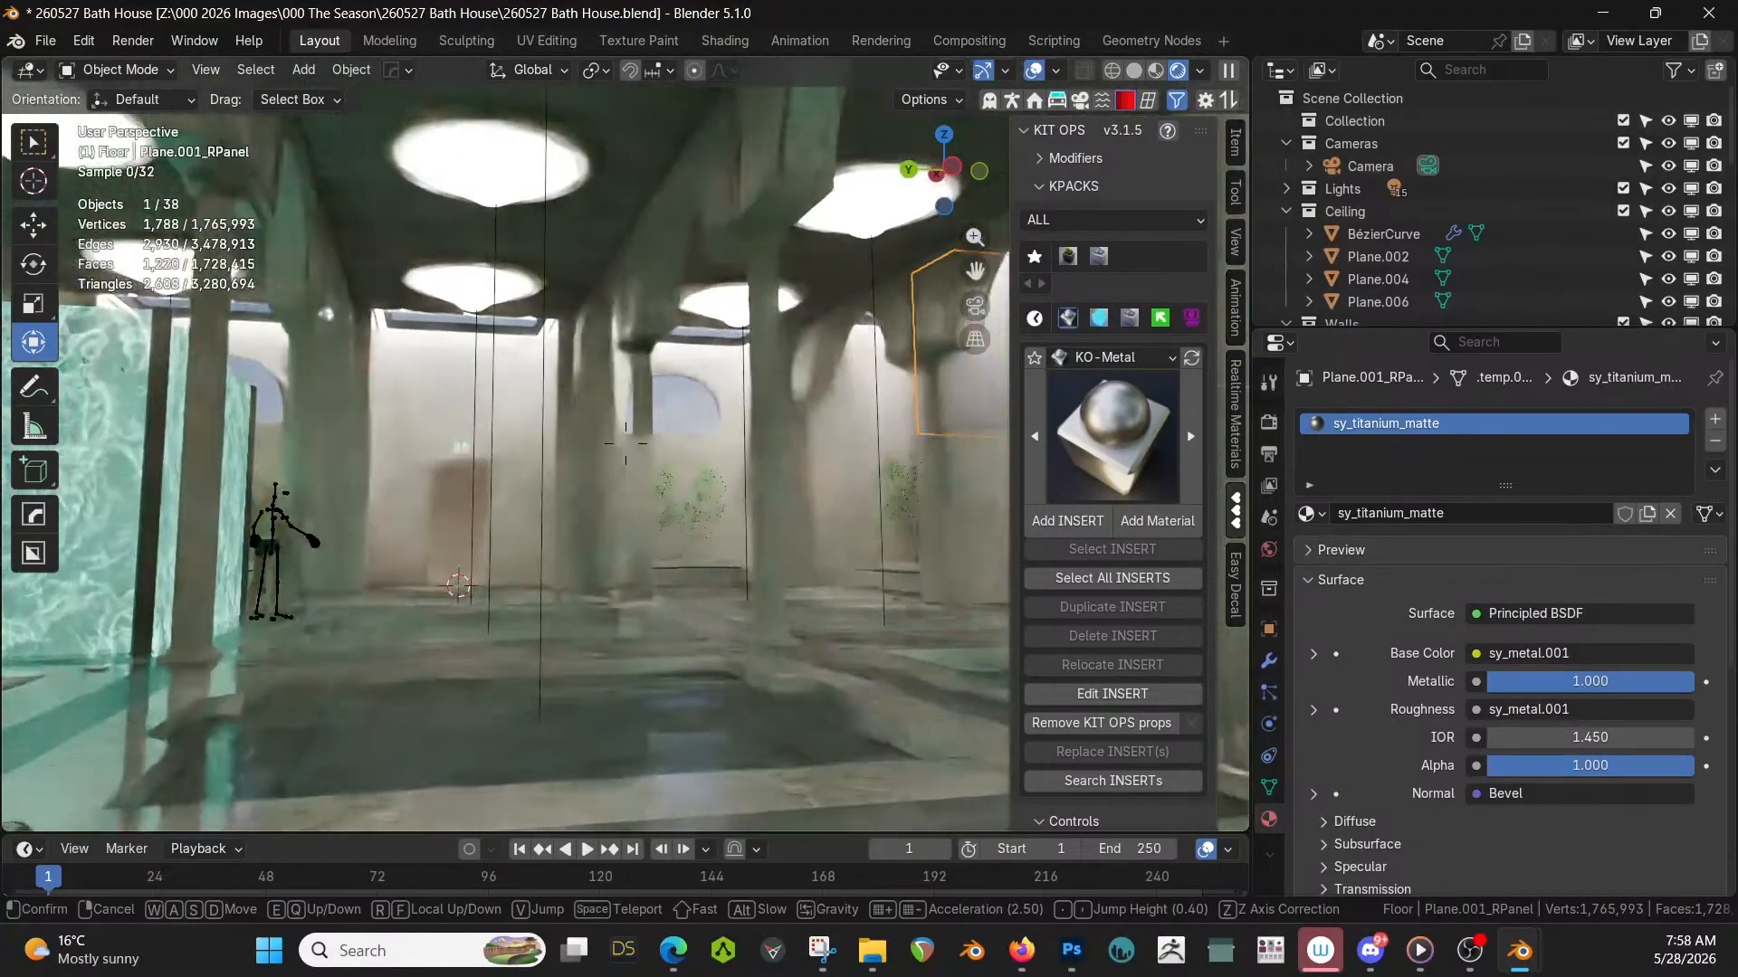
{"action": "left_click", "coordinate": [759, 644]}
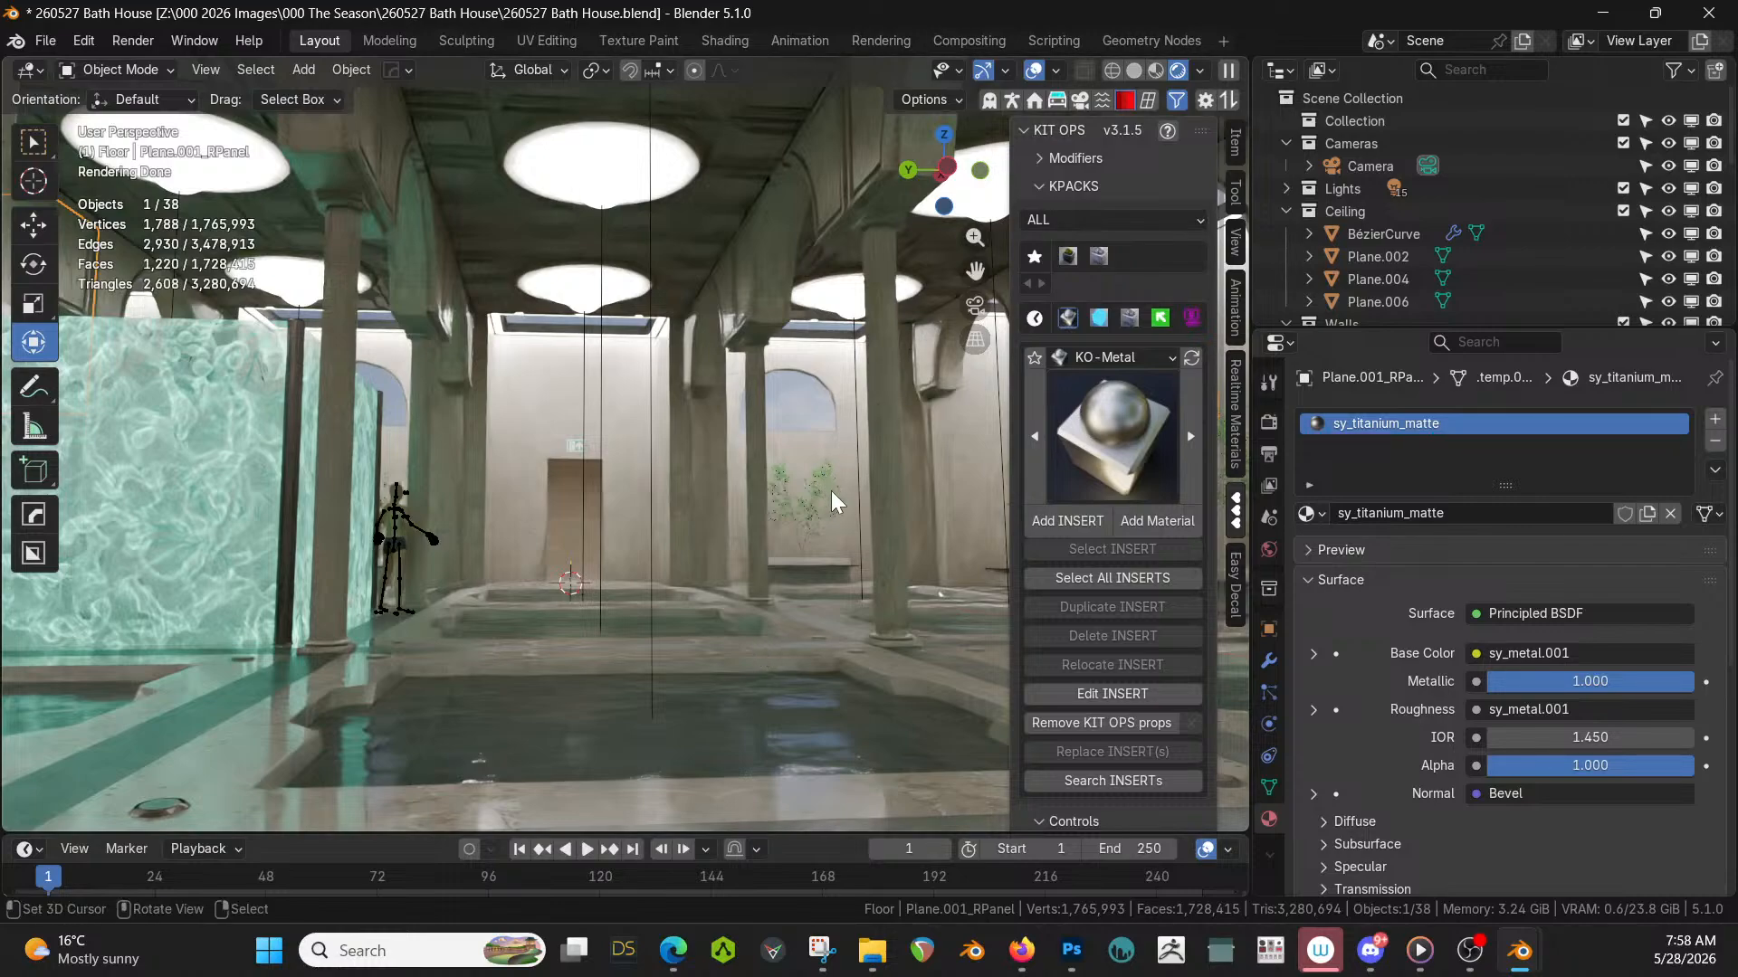
{"action": "middle_click_drag", "start_coordinate": [831, 491], "coordinate": [3, 471]}
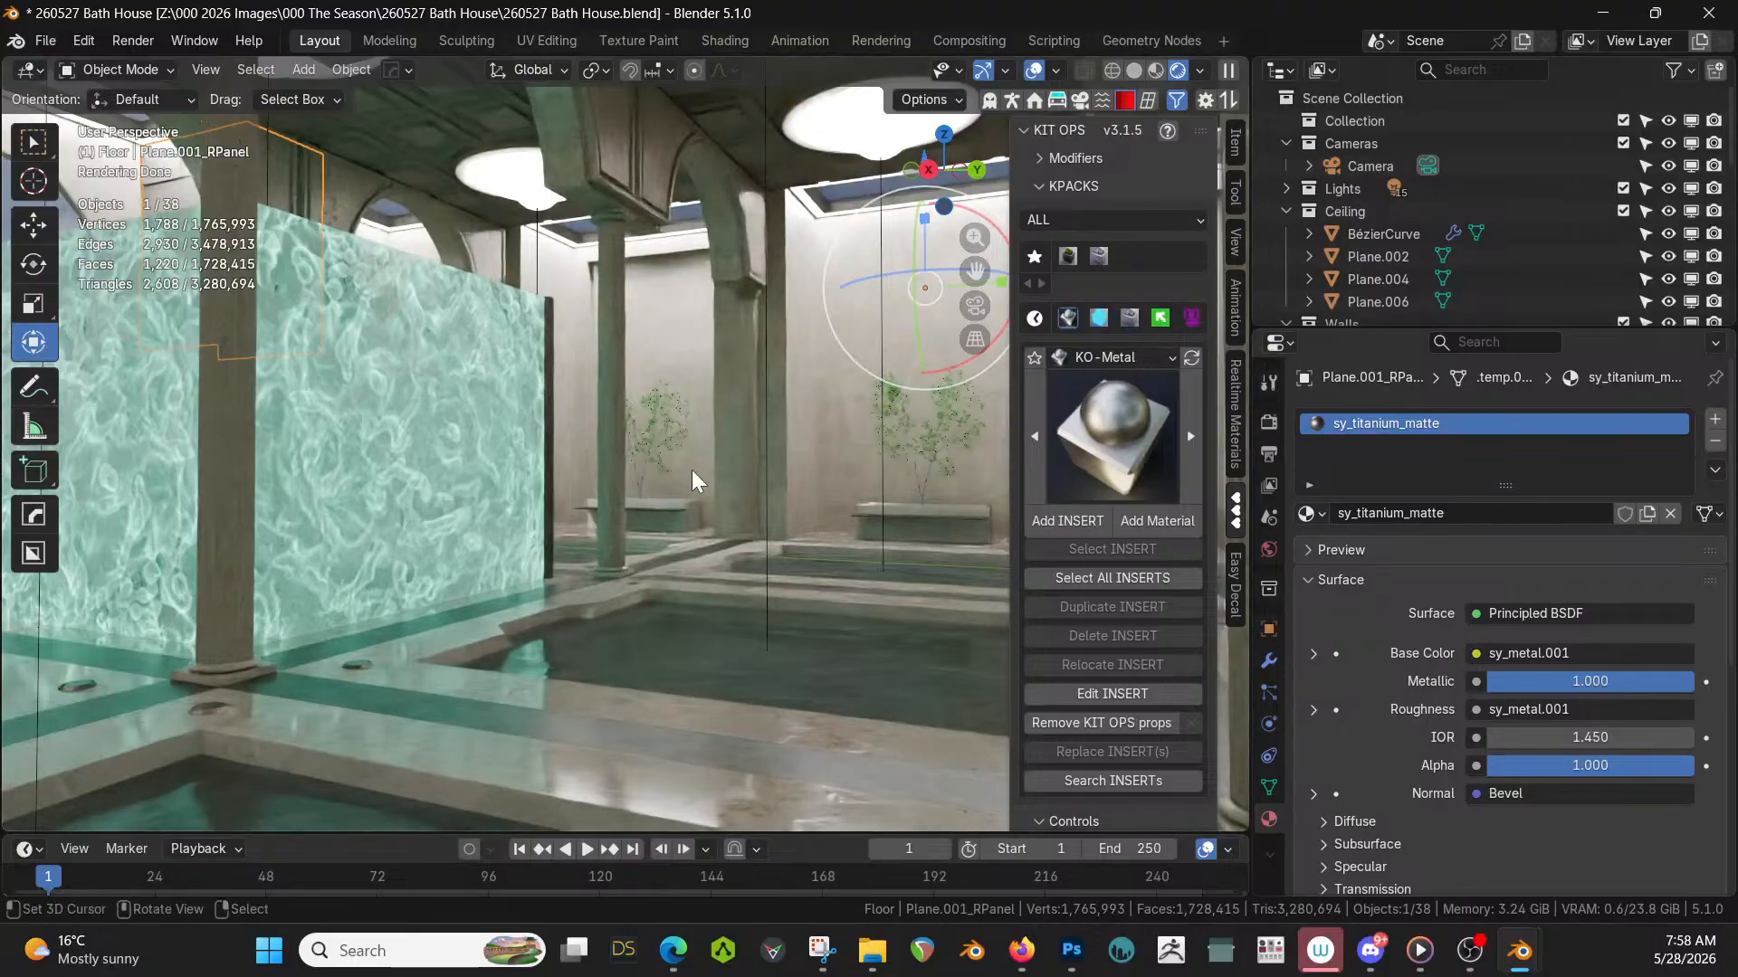
In solid shading, place the 3D cursor on the green floor of the empty wall recess and add the Sapling_Populus-tremuloides_C_summer tree there.
{"action": "key", "text": "z"}
{"action": "key", "text": "6"}
{"action": "key", "text": "shift+grave"}
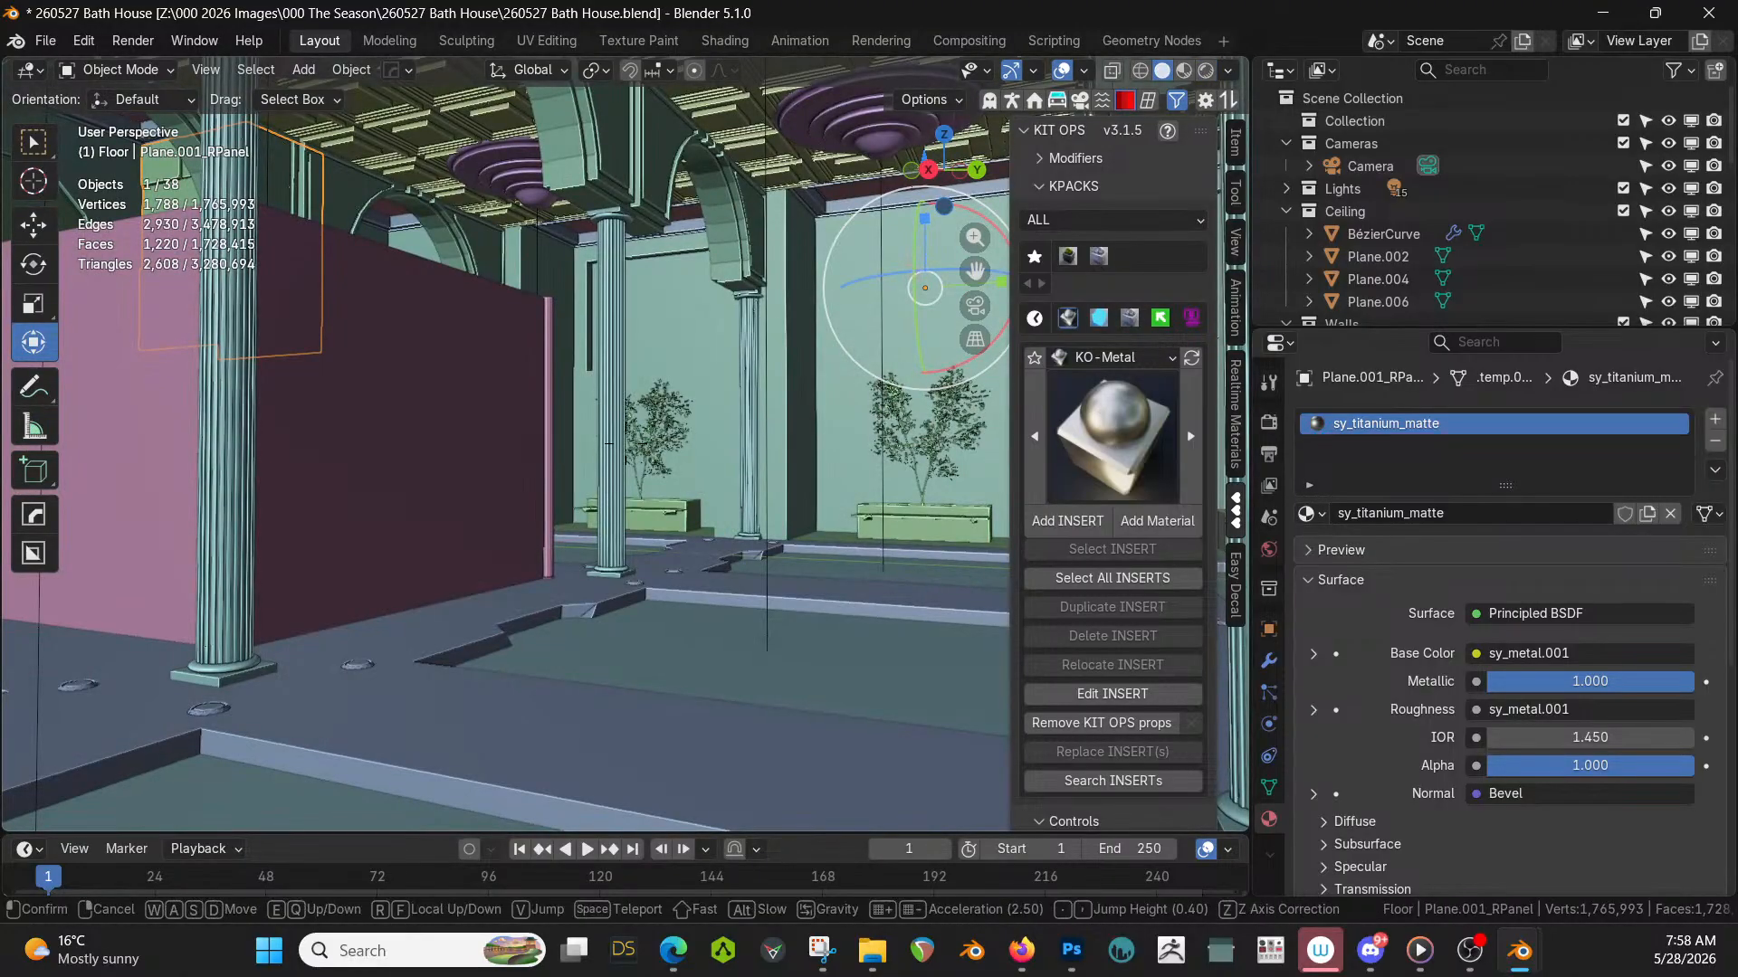
{"action": "key", "text": "w"}
{"action": "key", "text": "s"}
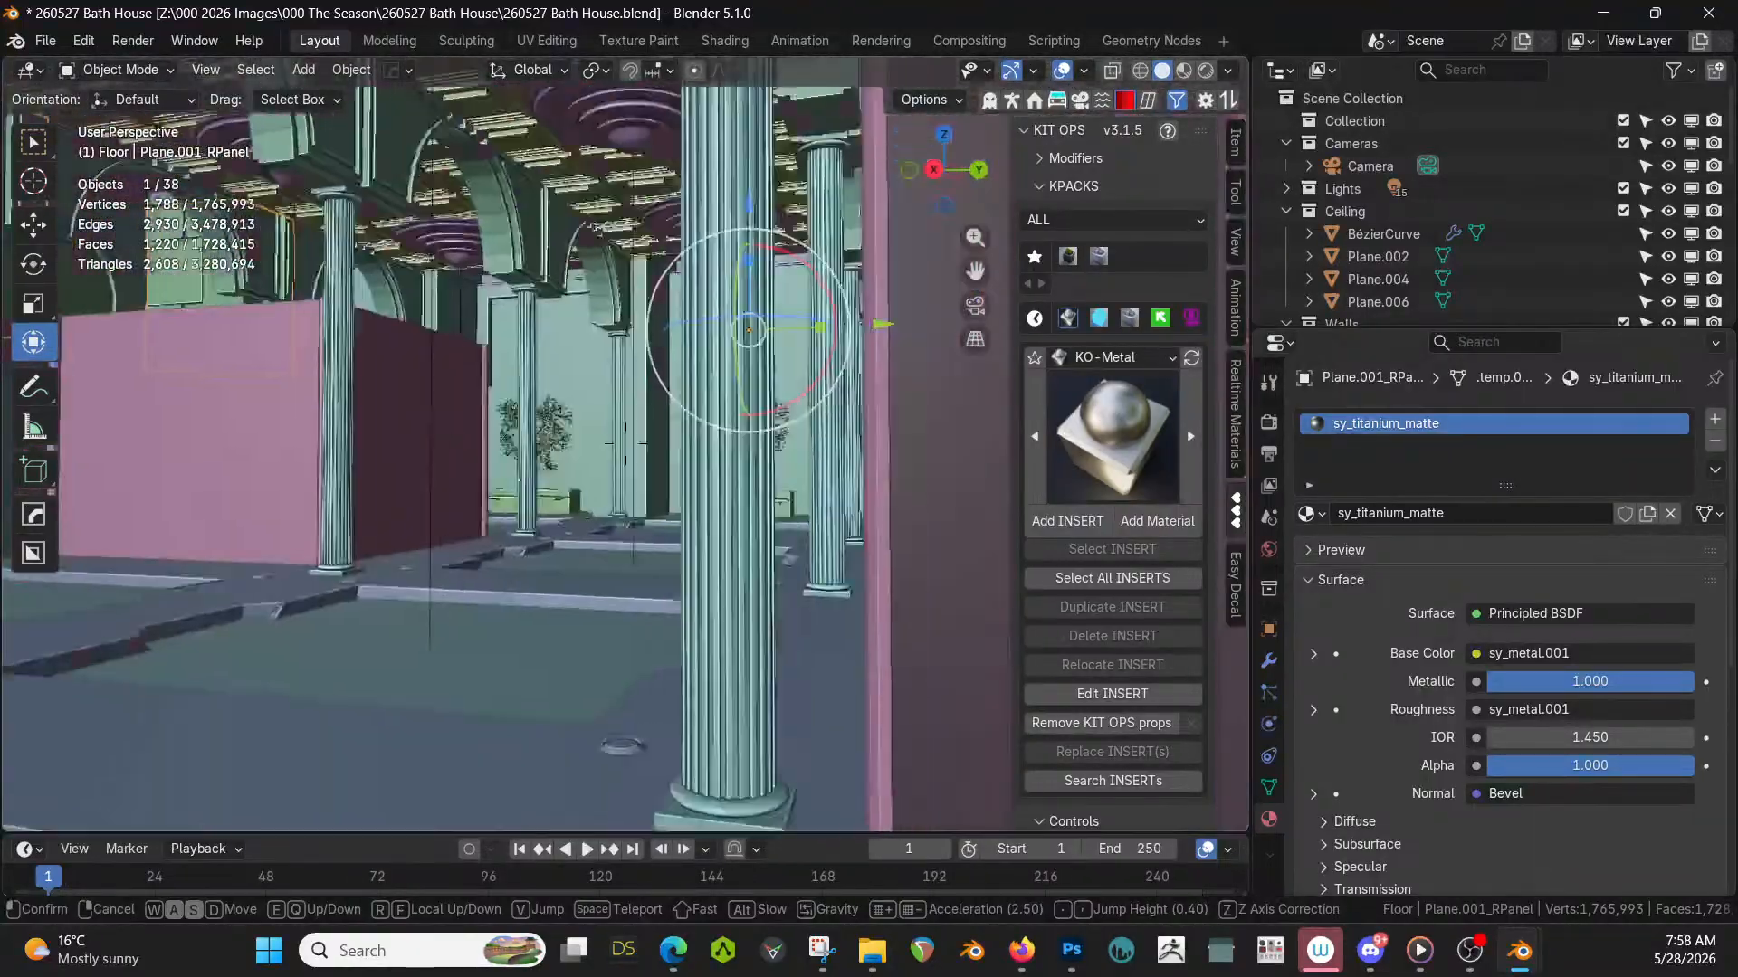
{"action": "key", "text": "s"}
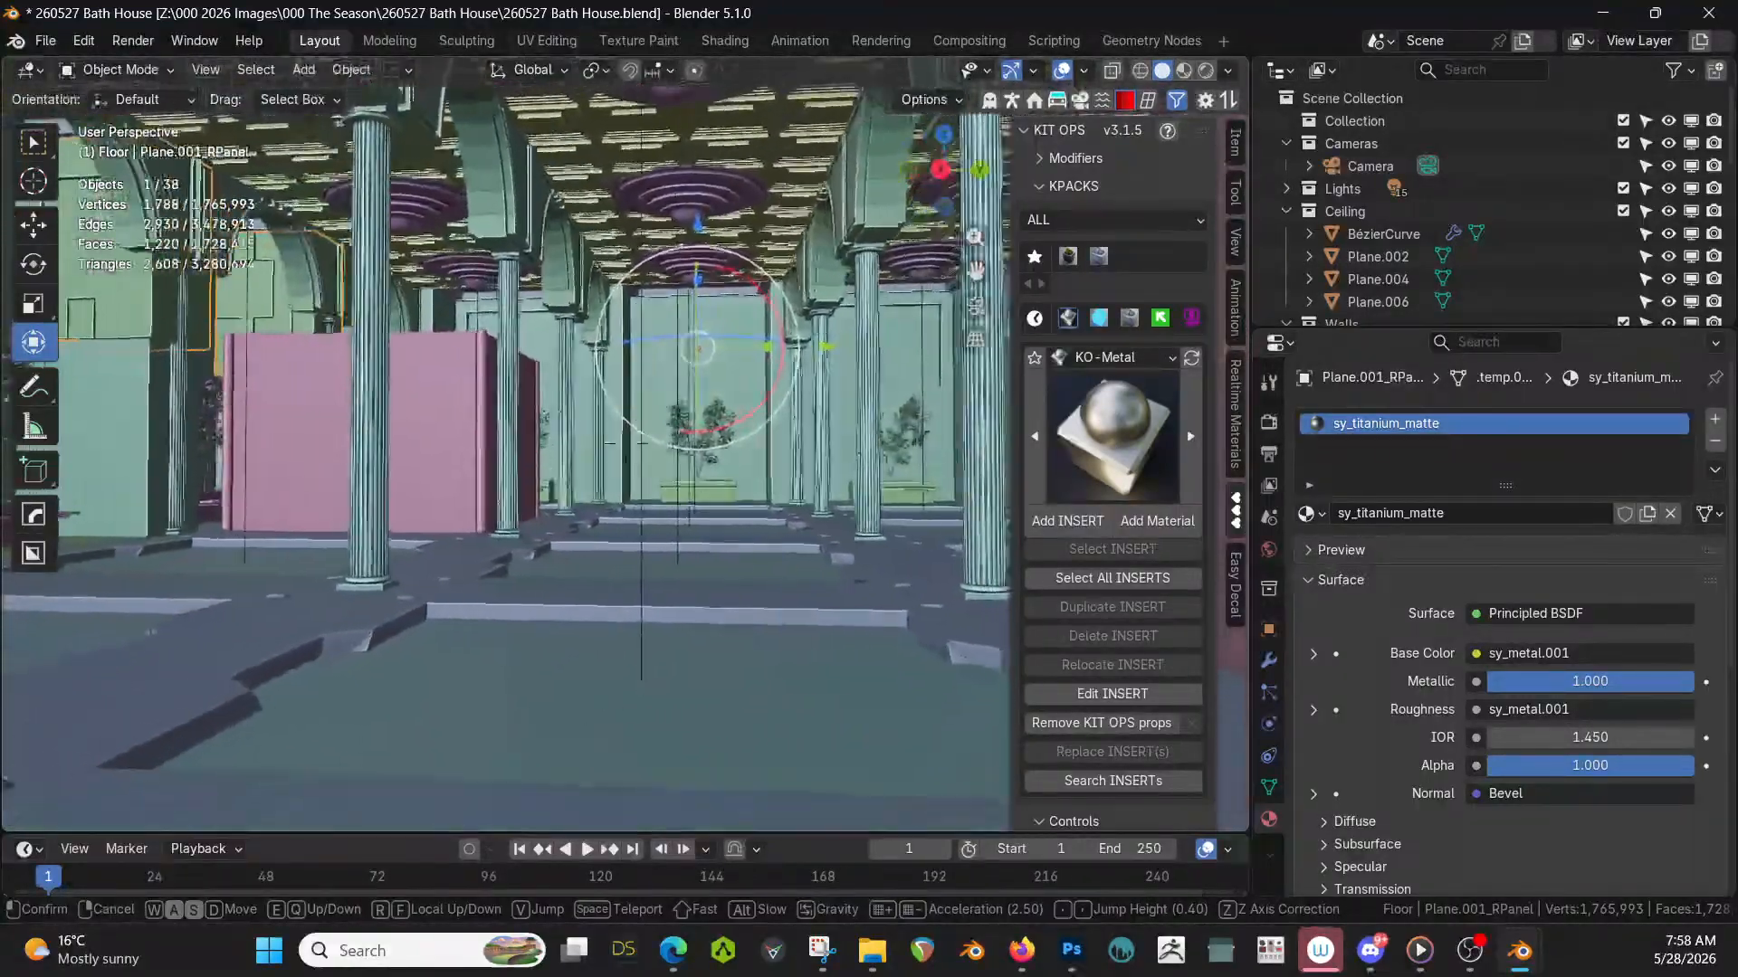
{"action": "key", "text": "w"}
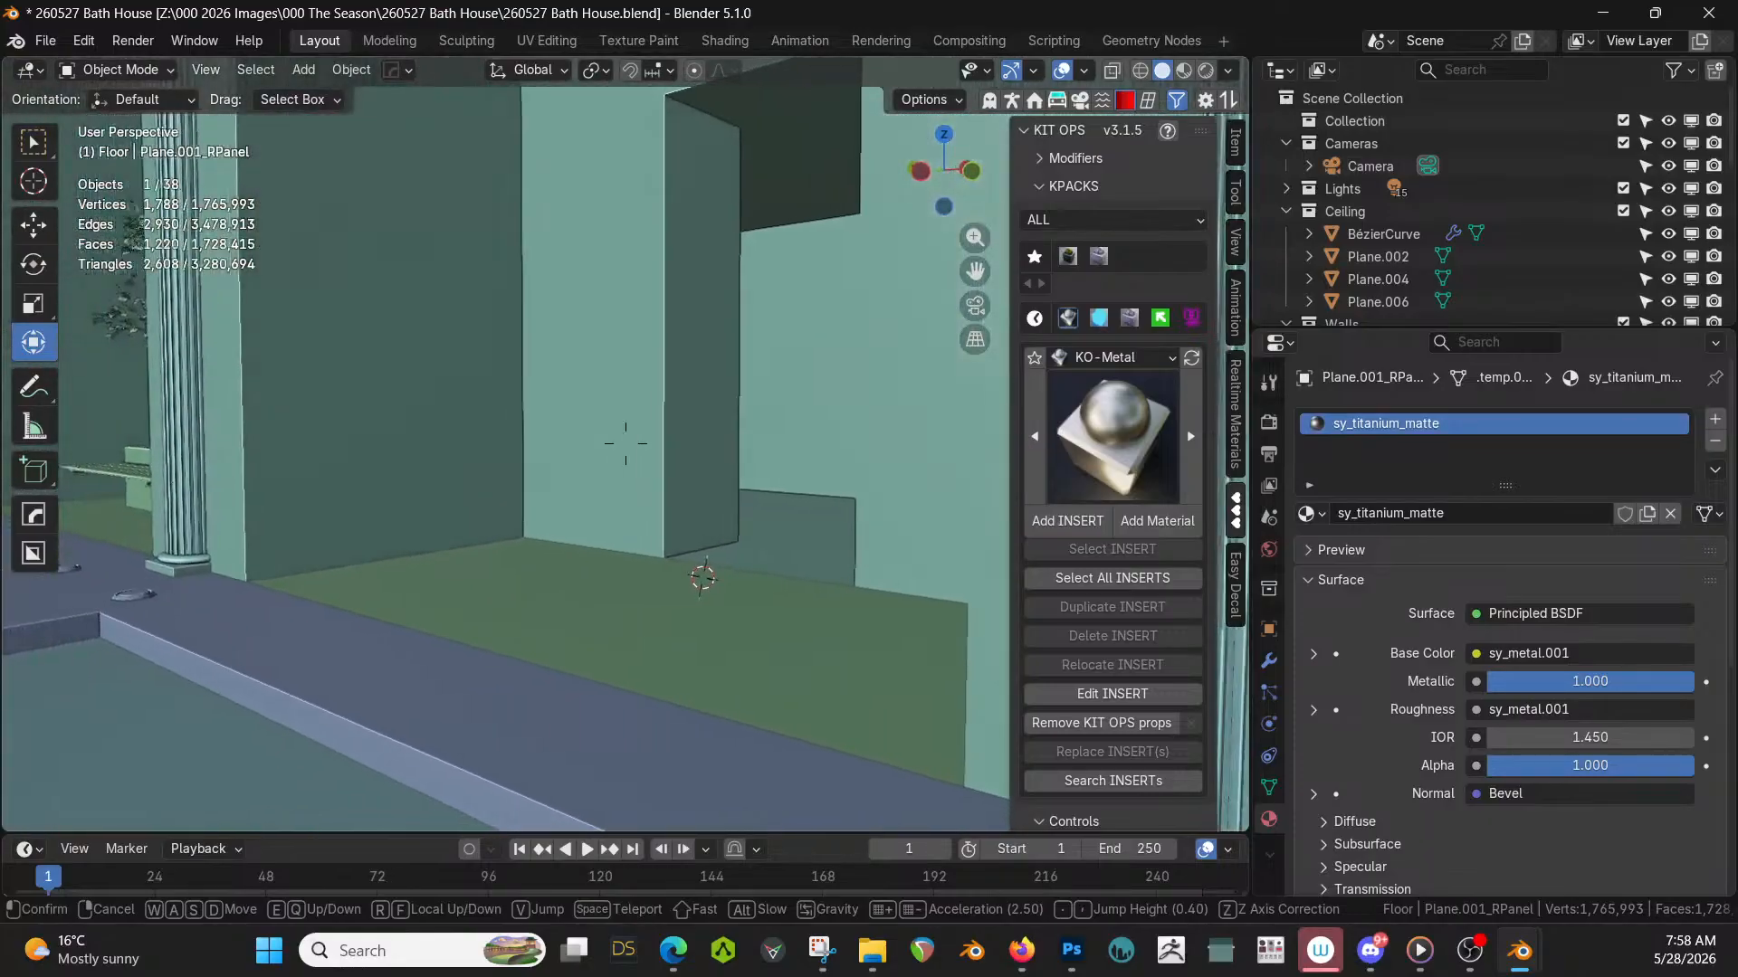
{"action": "left_click", "coordinate": [691, 471]}
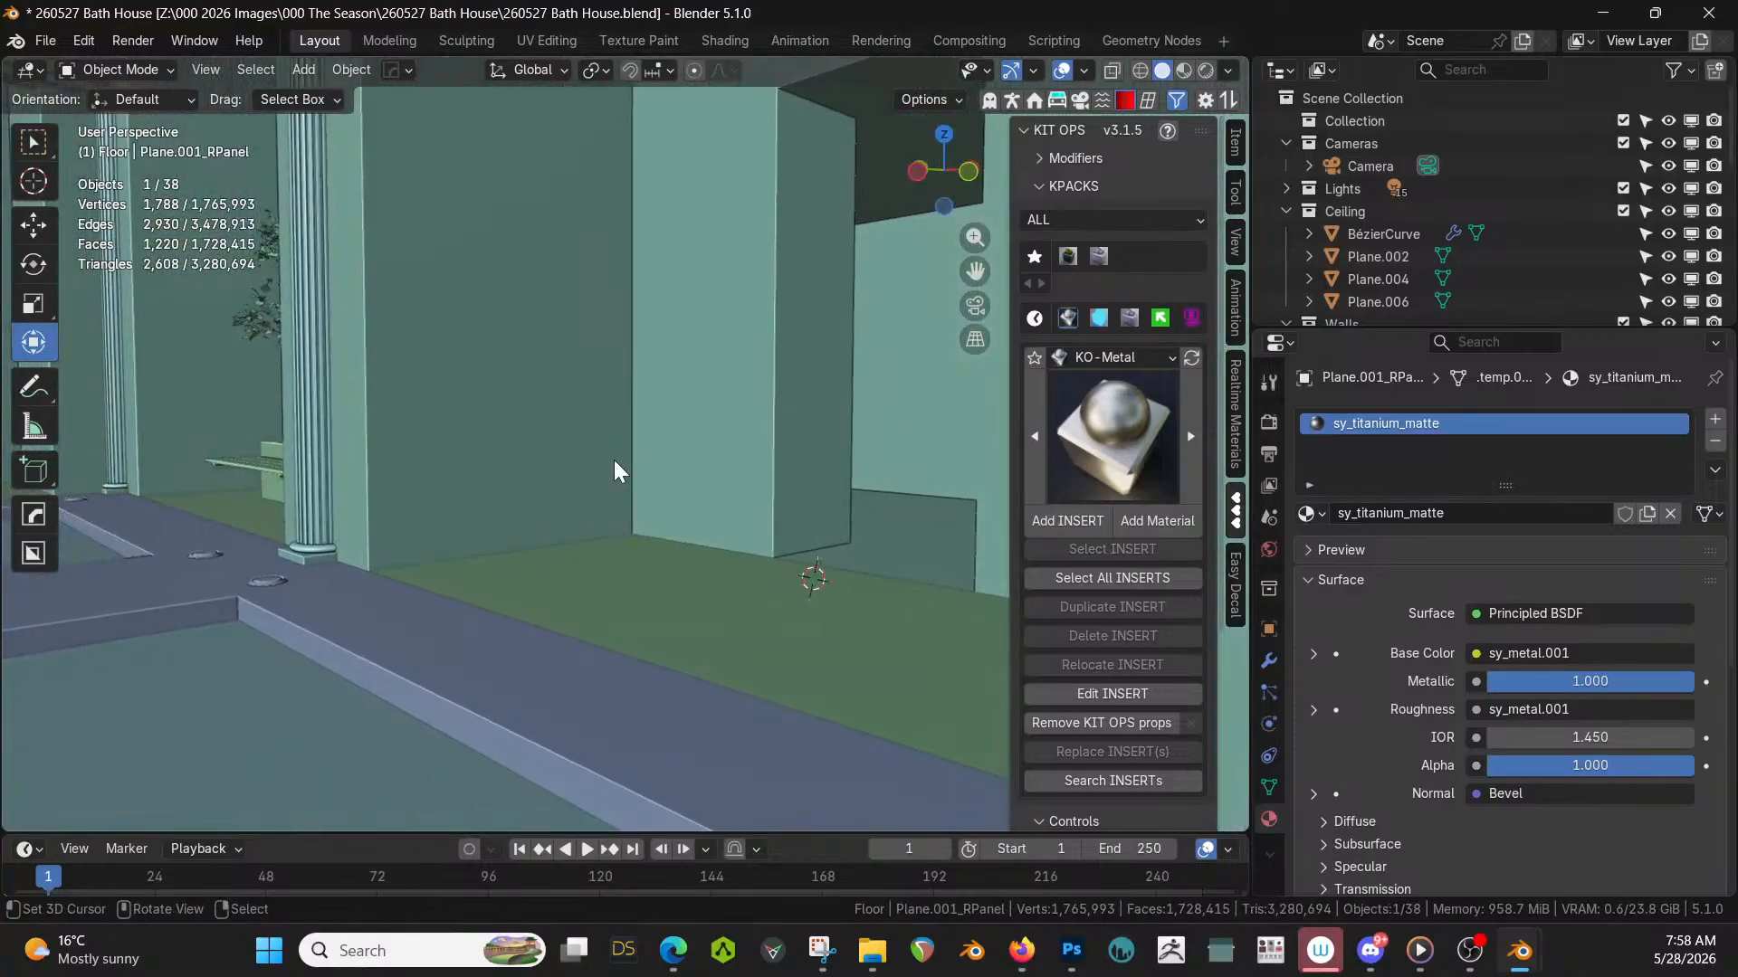
{"action": "middle_click_drag", "start_coordinate": [666, 541], "coordinate": [532, 586]}
{"action": "right_click", "coordinate": [386, 531], "text": "shift"}
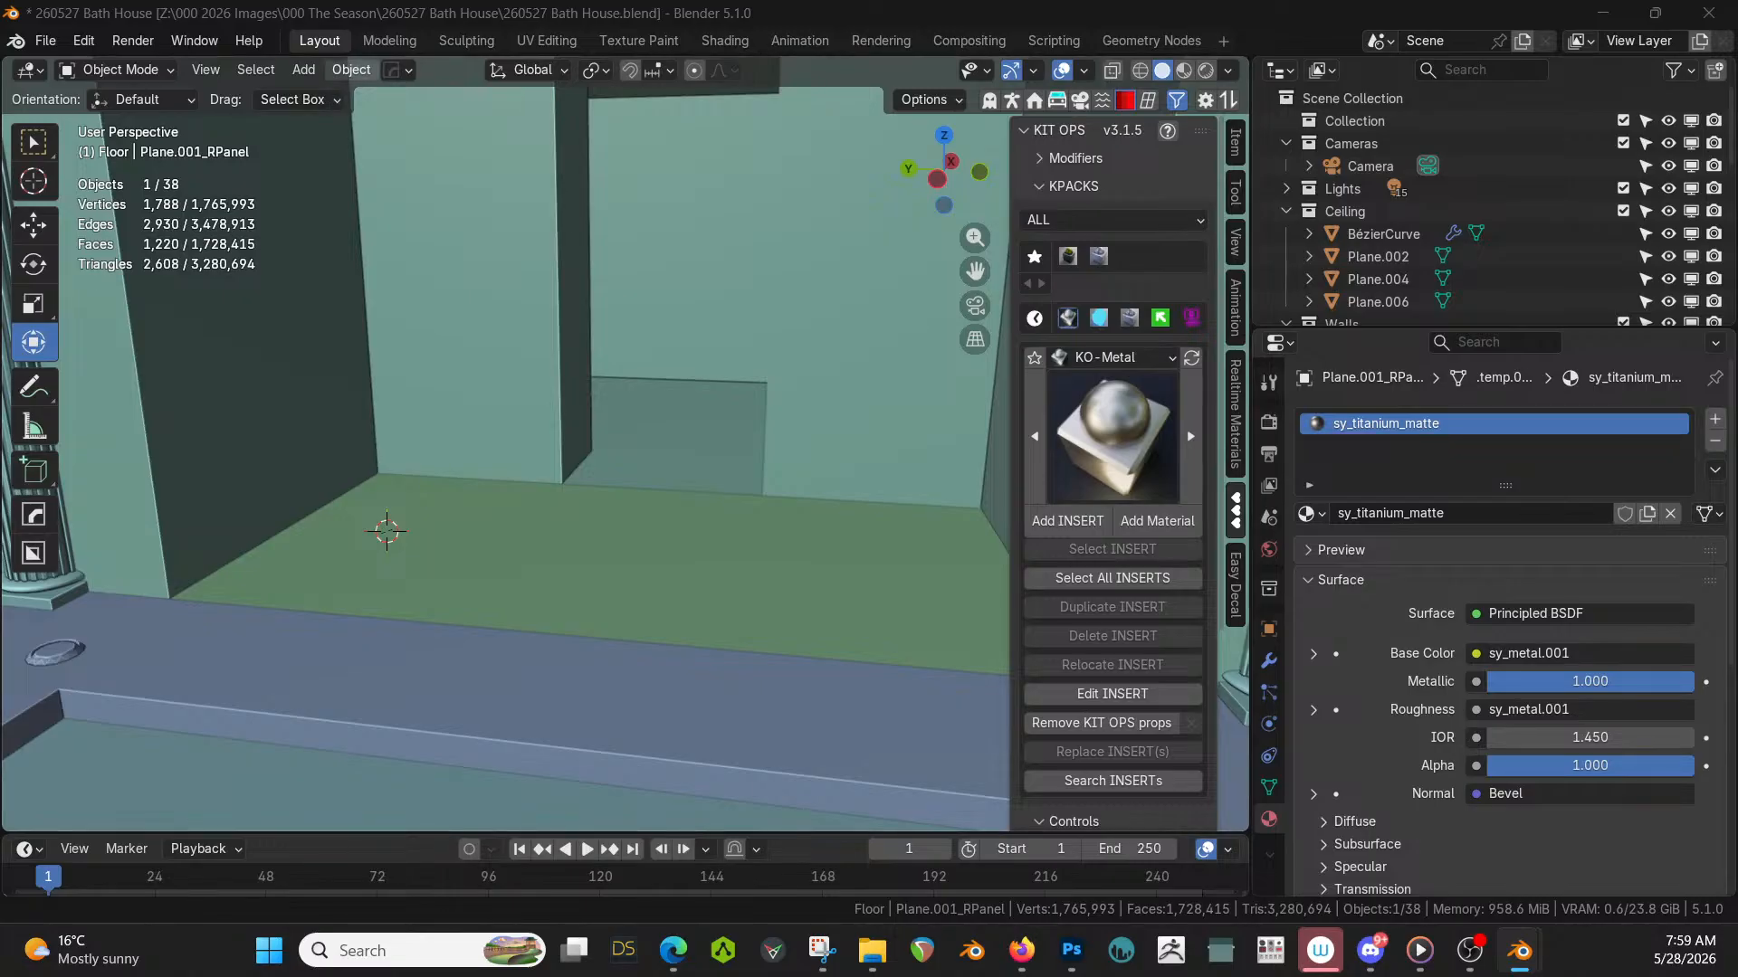
{"action": "left_click_drag", "start_coordinate": [351, 70], "coordinate": [466, 469]}
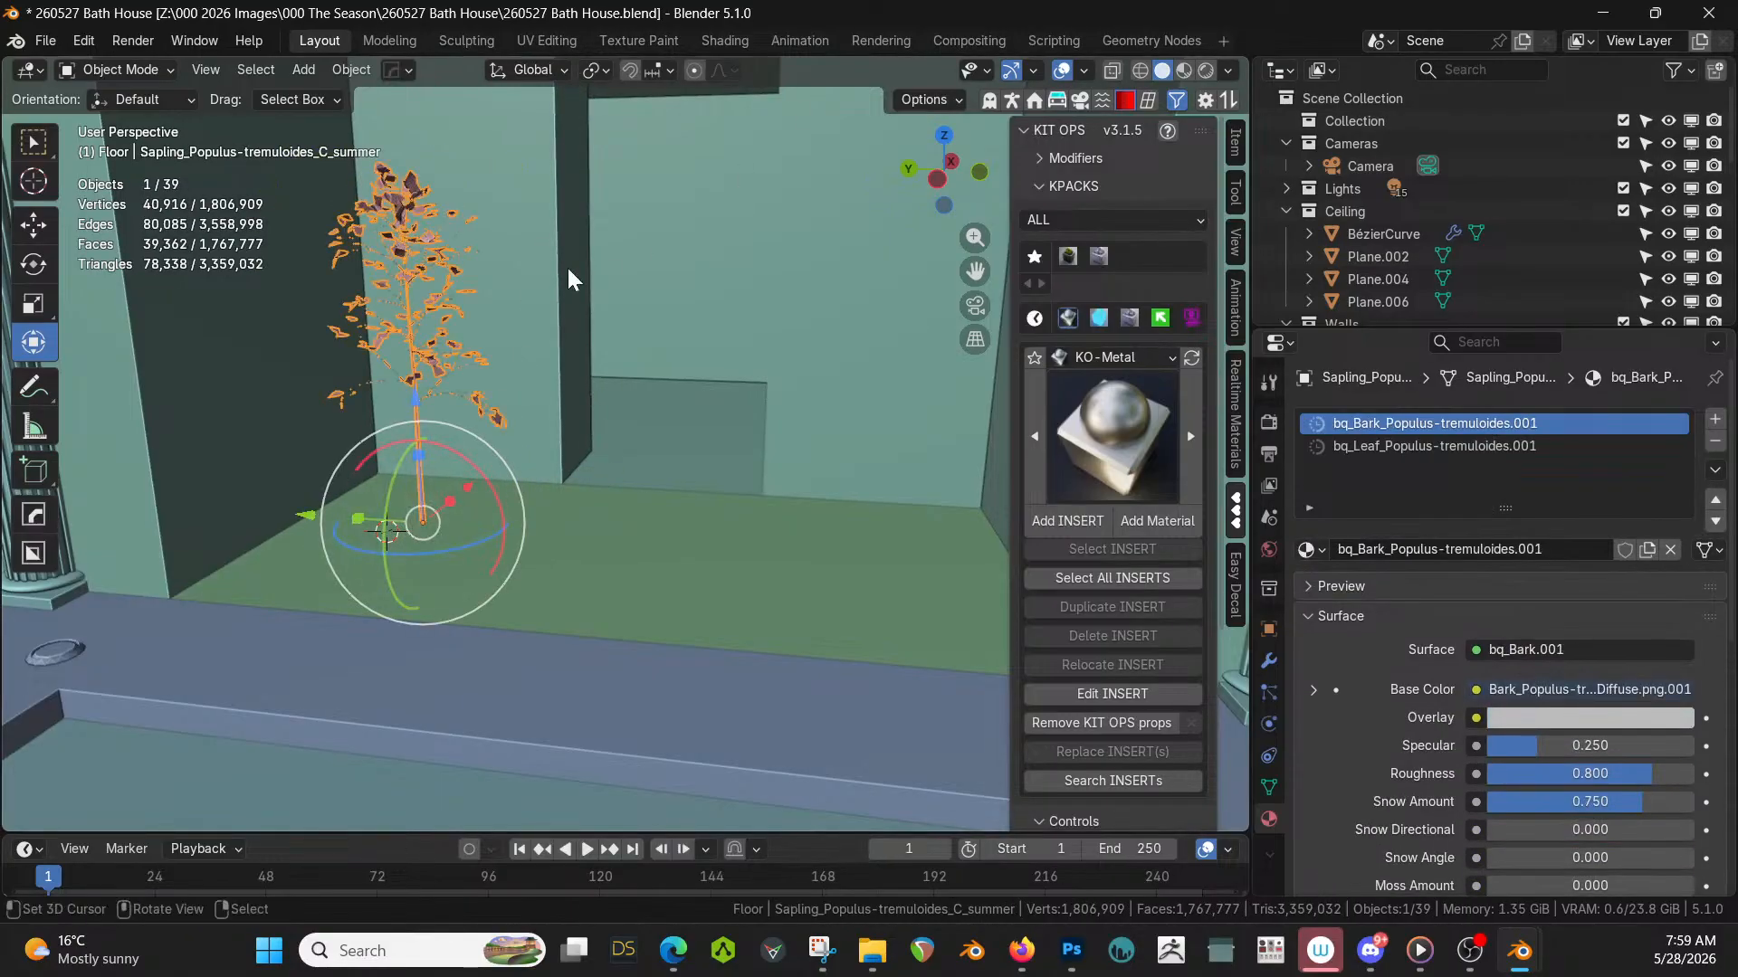
Delete the current sapling and add Sapling_Populus-tremuloides_A_summer on the green recess floor instead.
{"action": "key", "text": "Delete"}
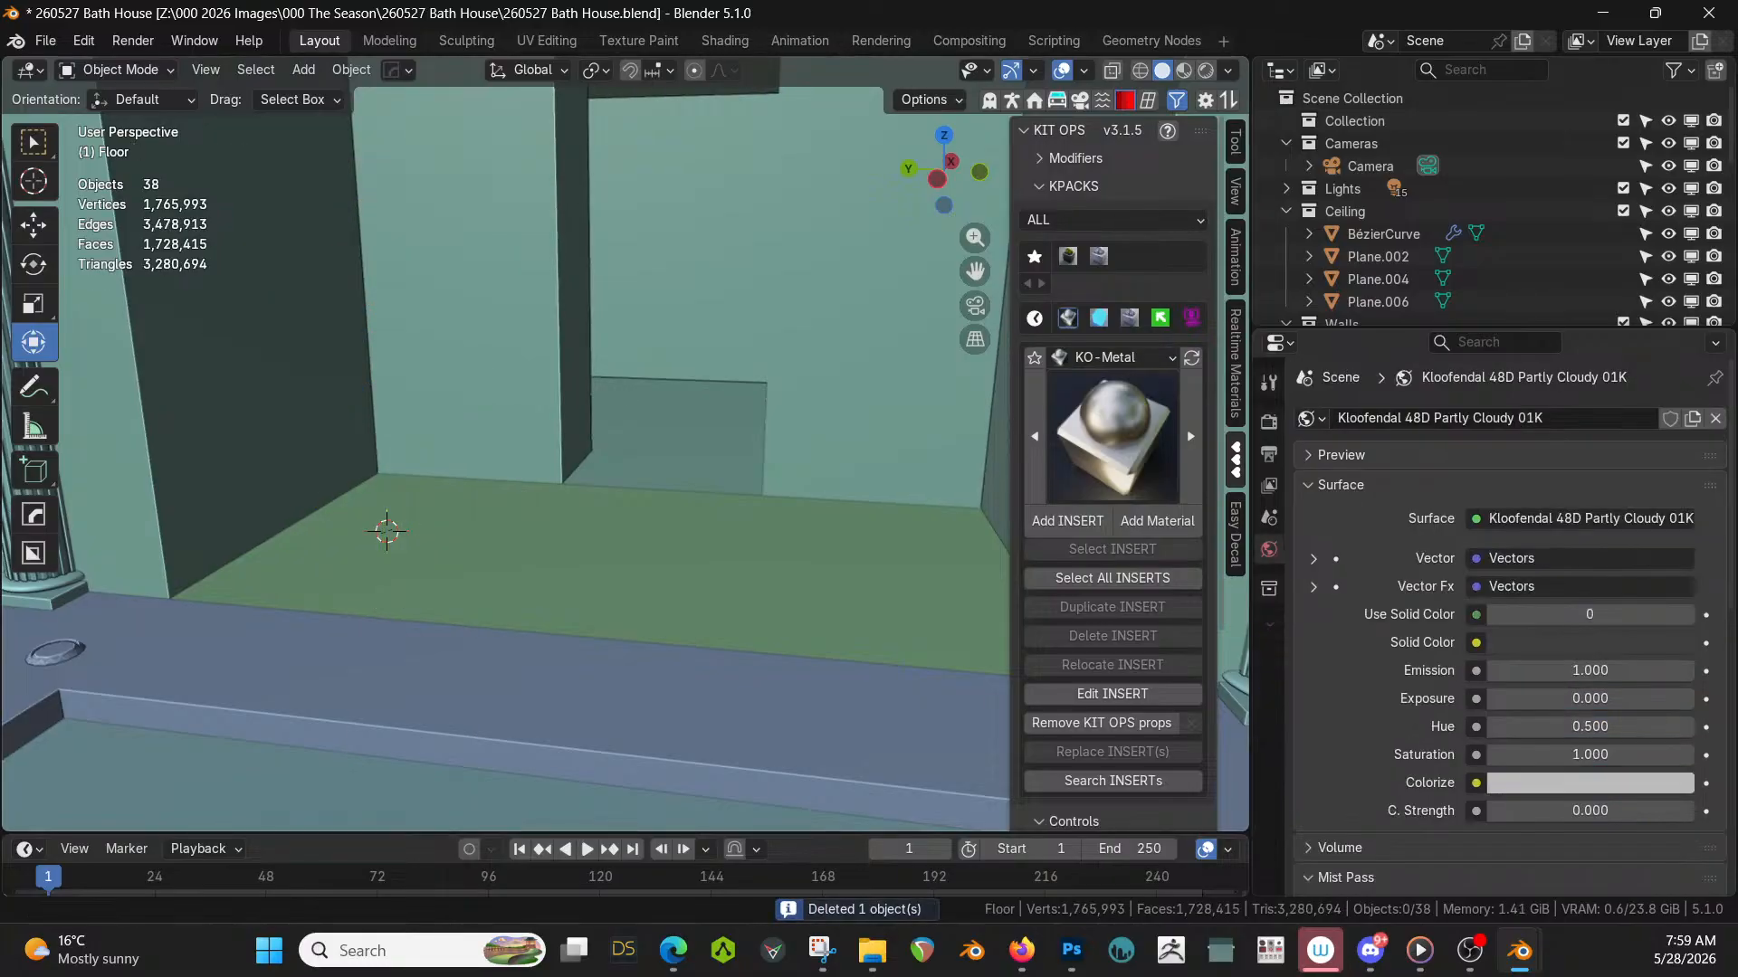
{"action": "left_click_drag", "start_coordinate": [582, 434], "coordinate": [449, 505]}
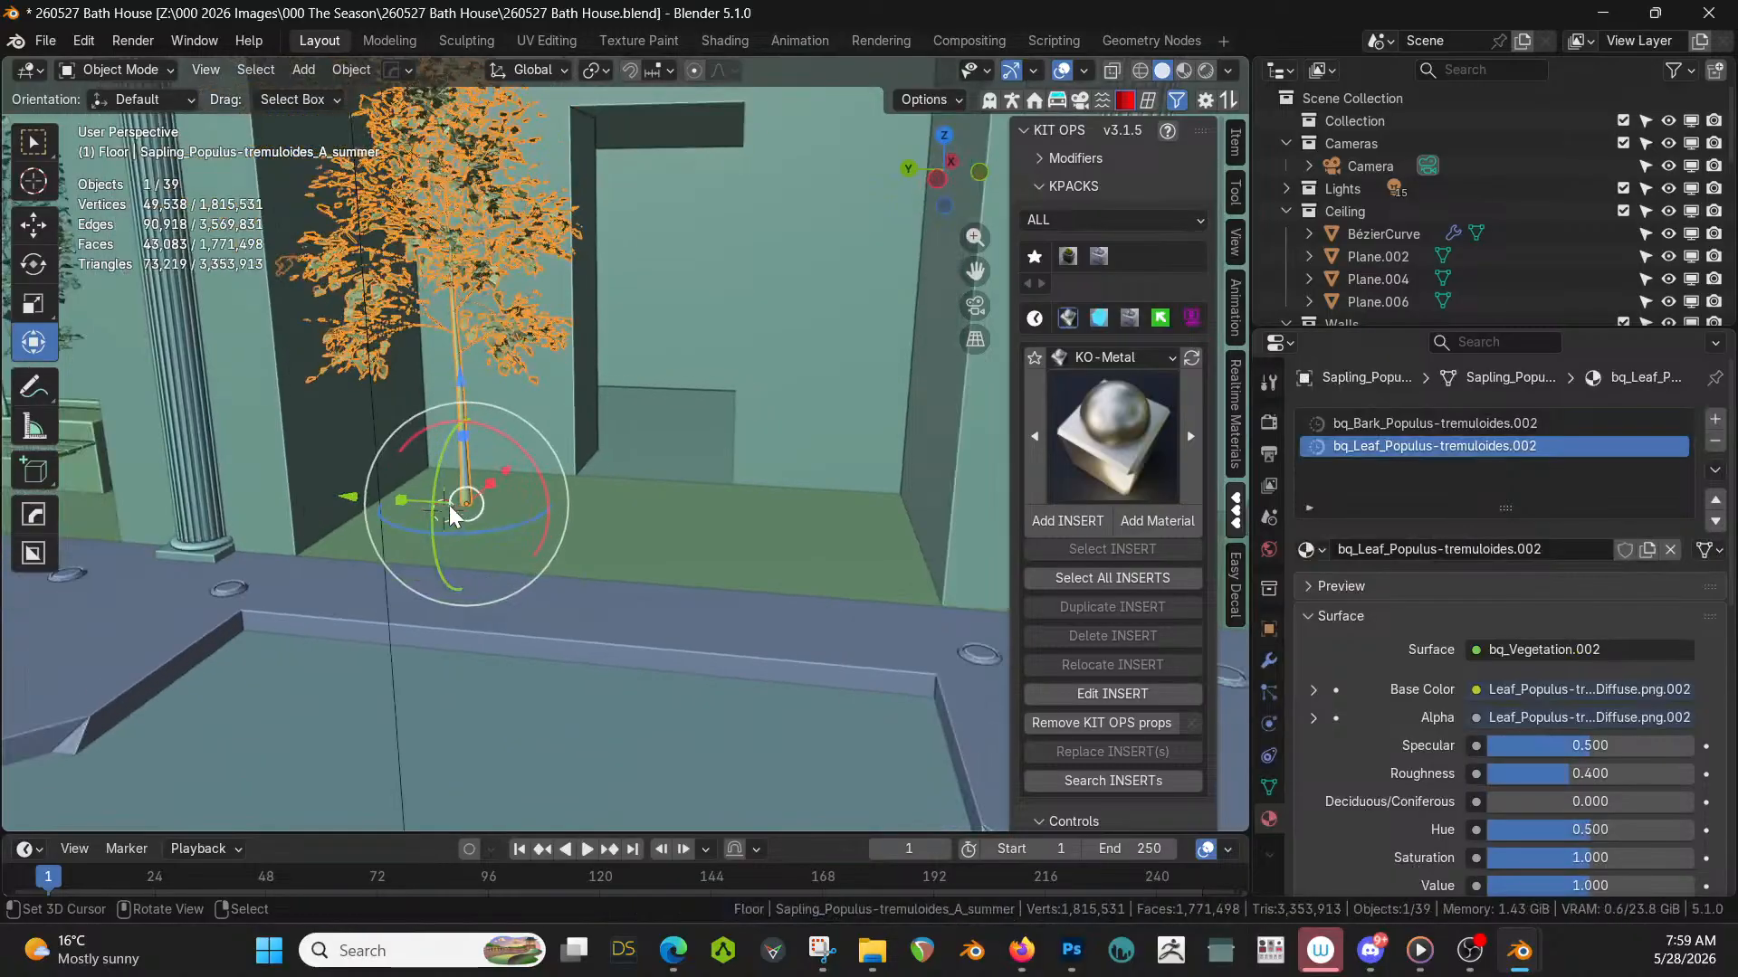
{"action": "middle_click_drag", "start_coordinate": [449, 505], "coordinate": [534, 437]}
In top view, exclude the Ceiling and Lights collections, rotate the sapling about -27.7° around Z and shift it about -0.05 m in X and -0.13 m in Y.
{"action": "middle_click_drag", "start_coordinate": [551, 510], "coordinate": [535, 757], "text": "shift"}
{"action": "key", "text": "KP_7"}
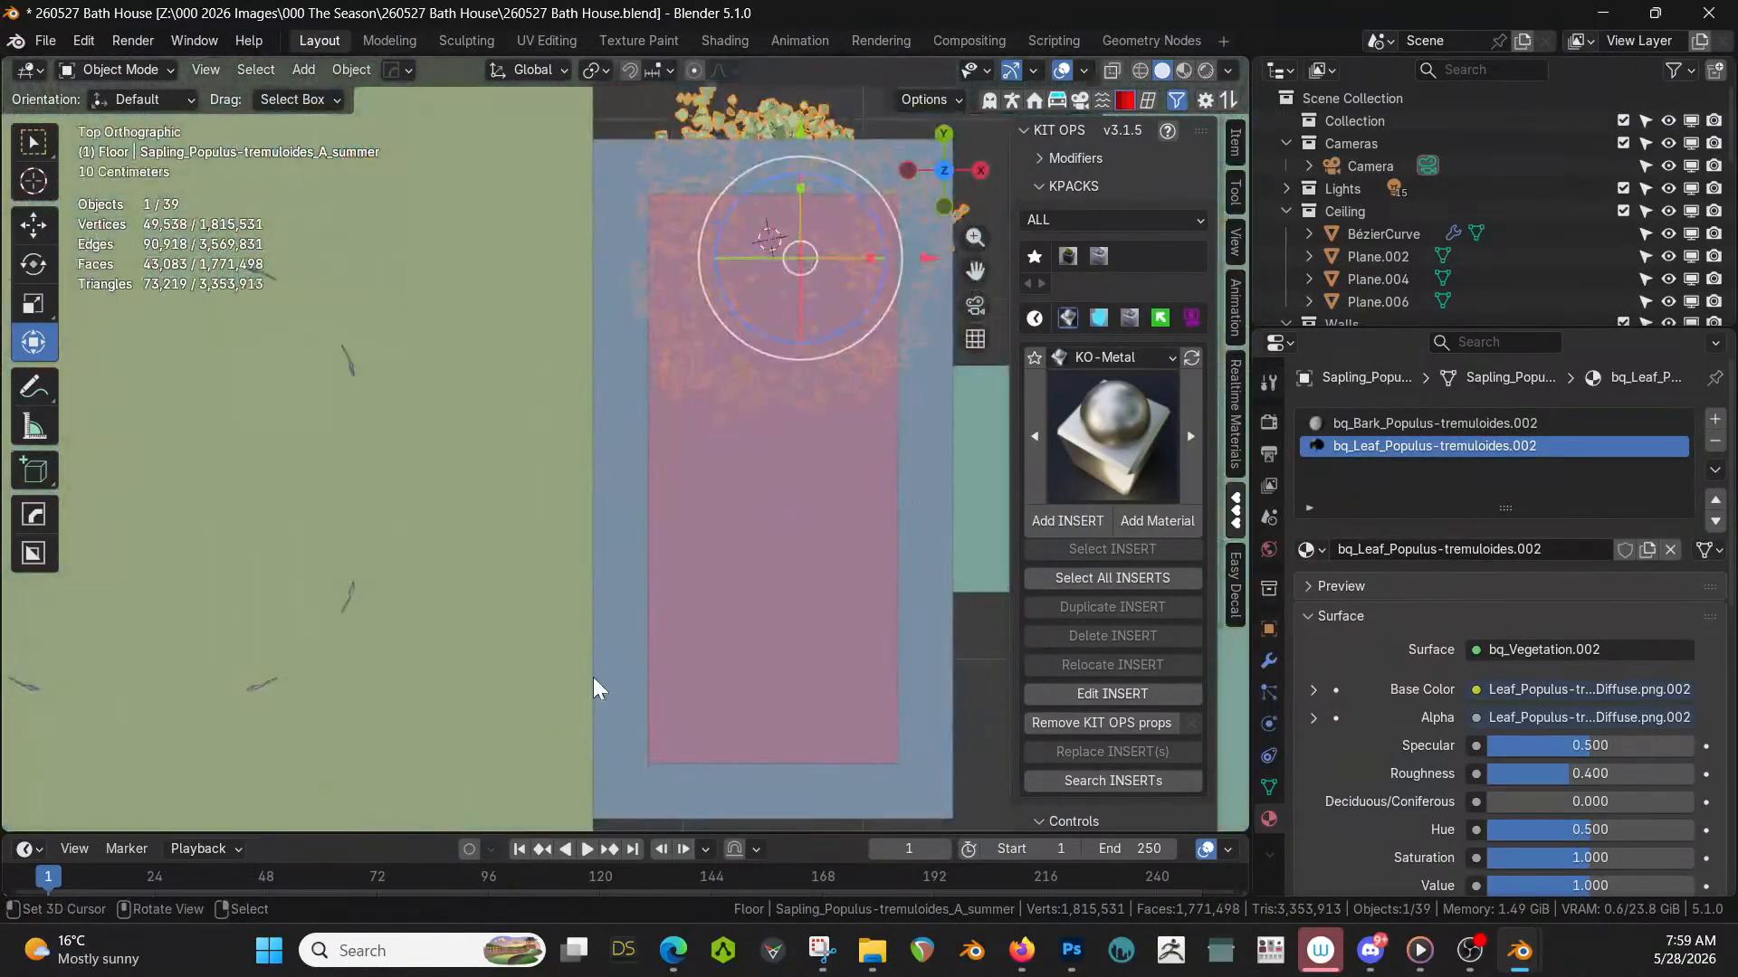
{"action": "left_click", "coordinate": [1623, 211]}
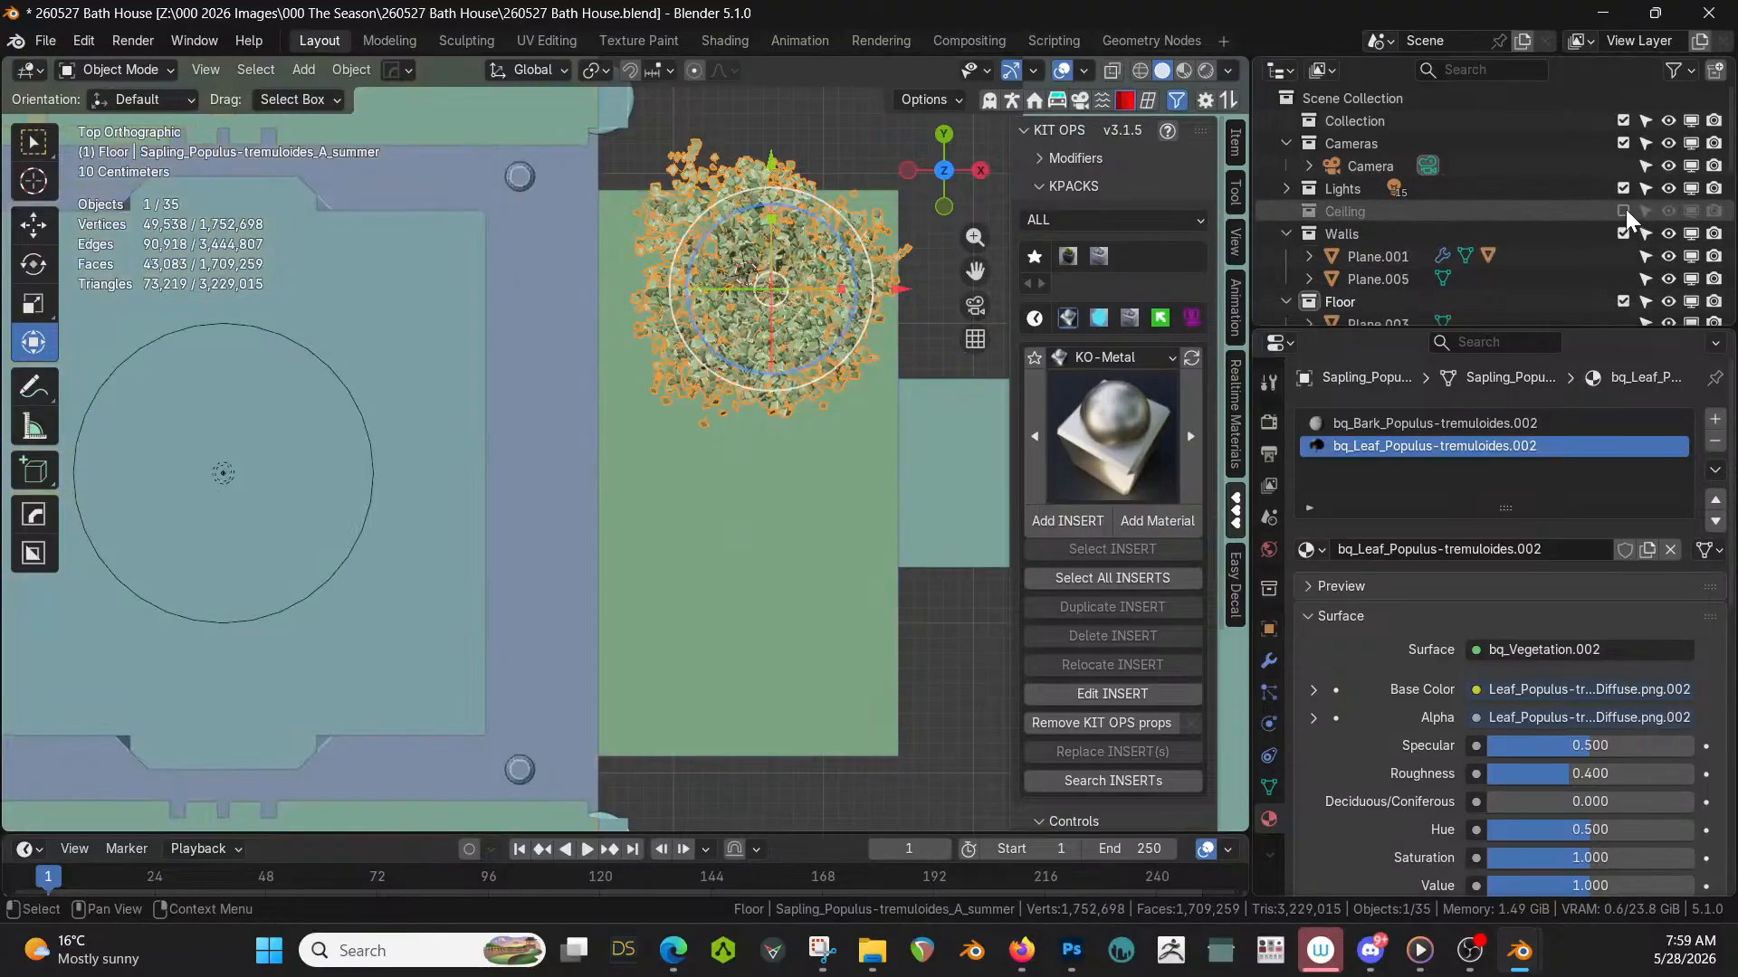
{"action": "left_click", "coordinate": [1622, 189]}
{"action": "key", "text": "r"}
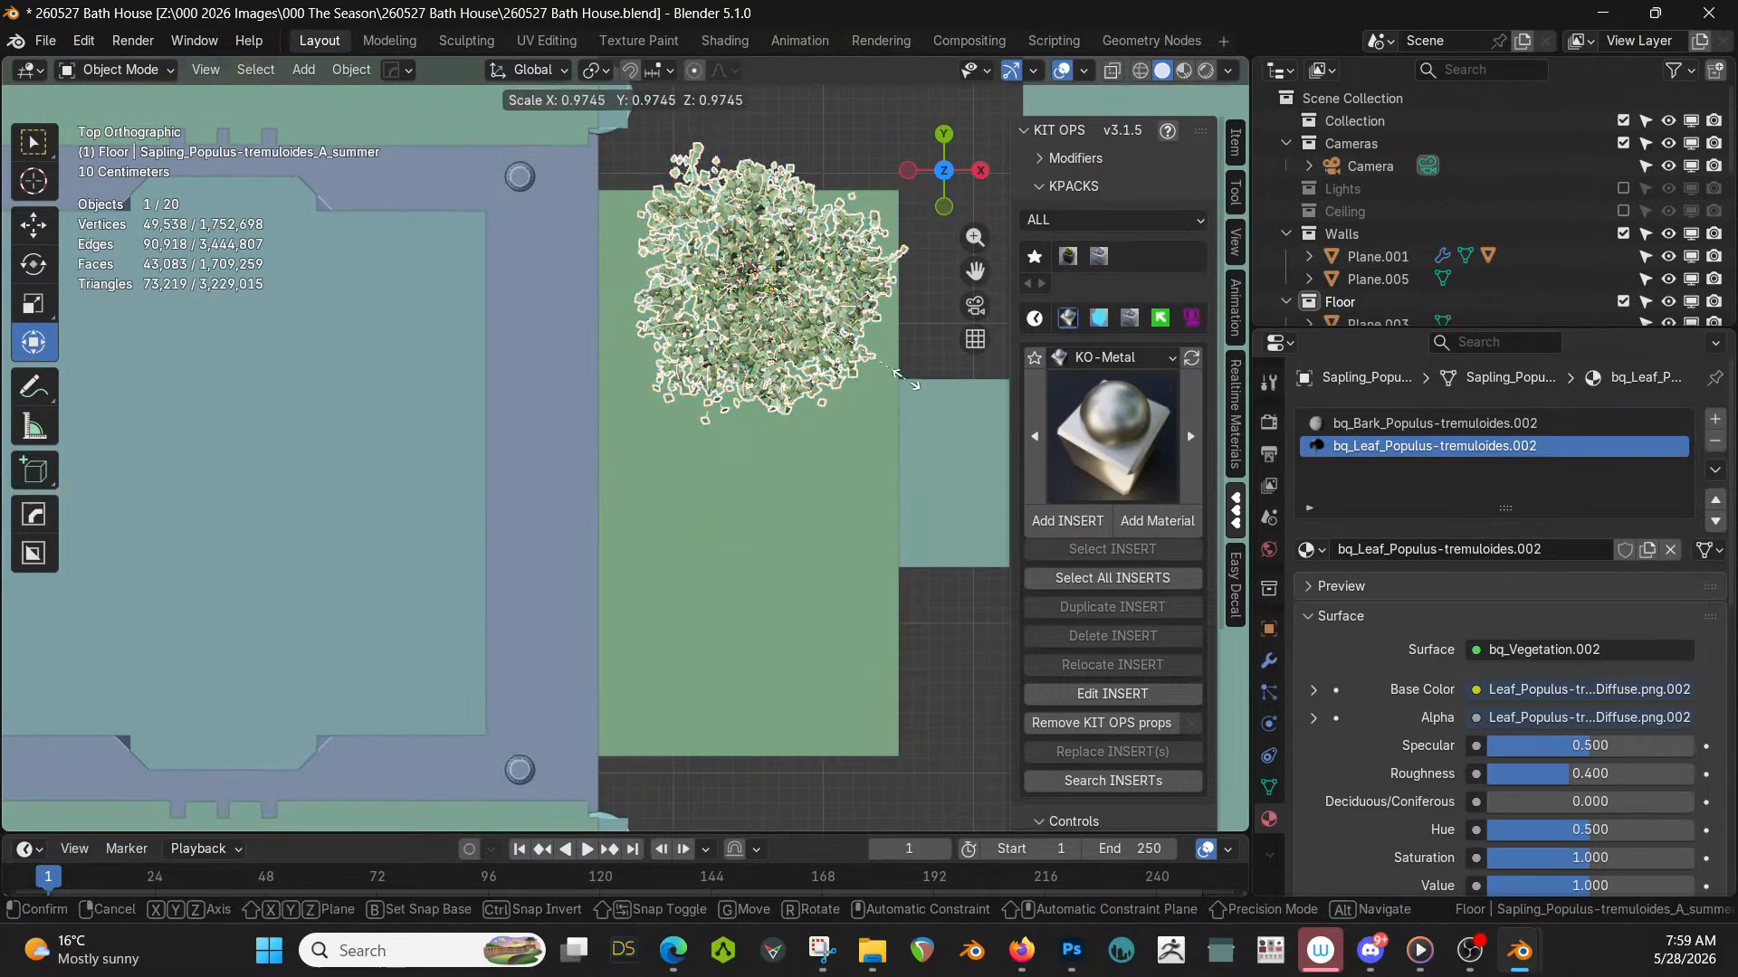
{"action": "left_click", "coordinate": [923, 321]}
{"action": "key", "text": "g"}
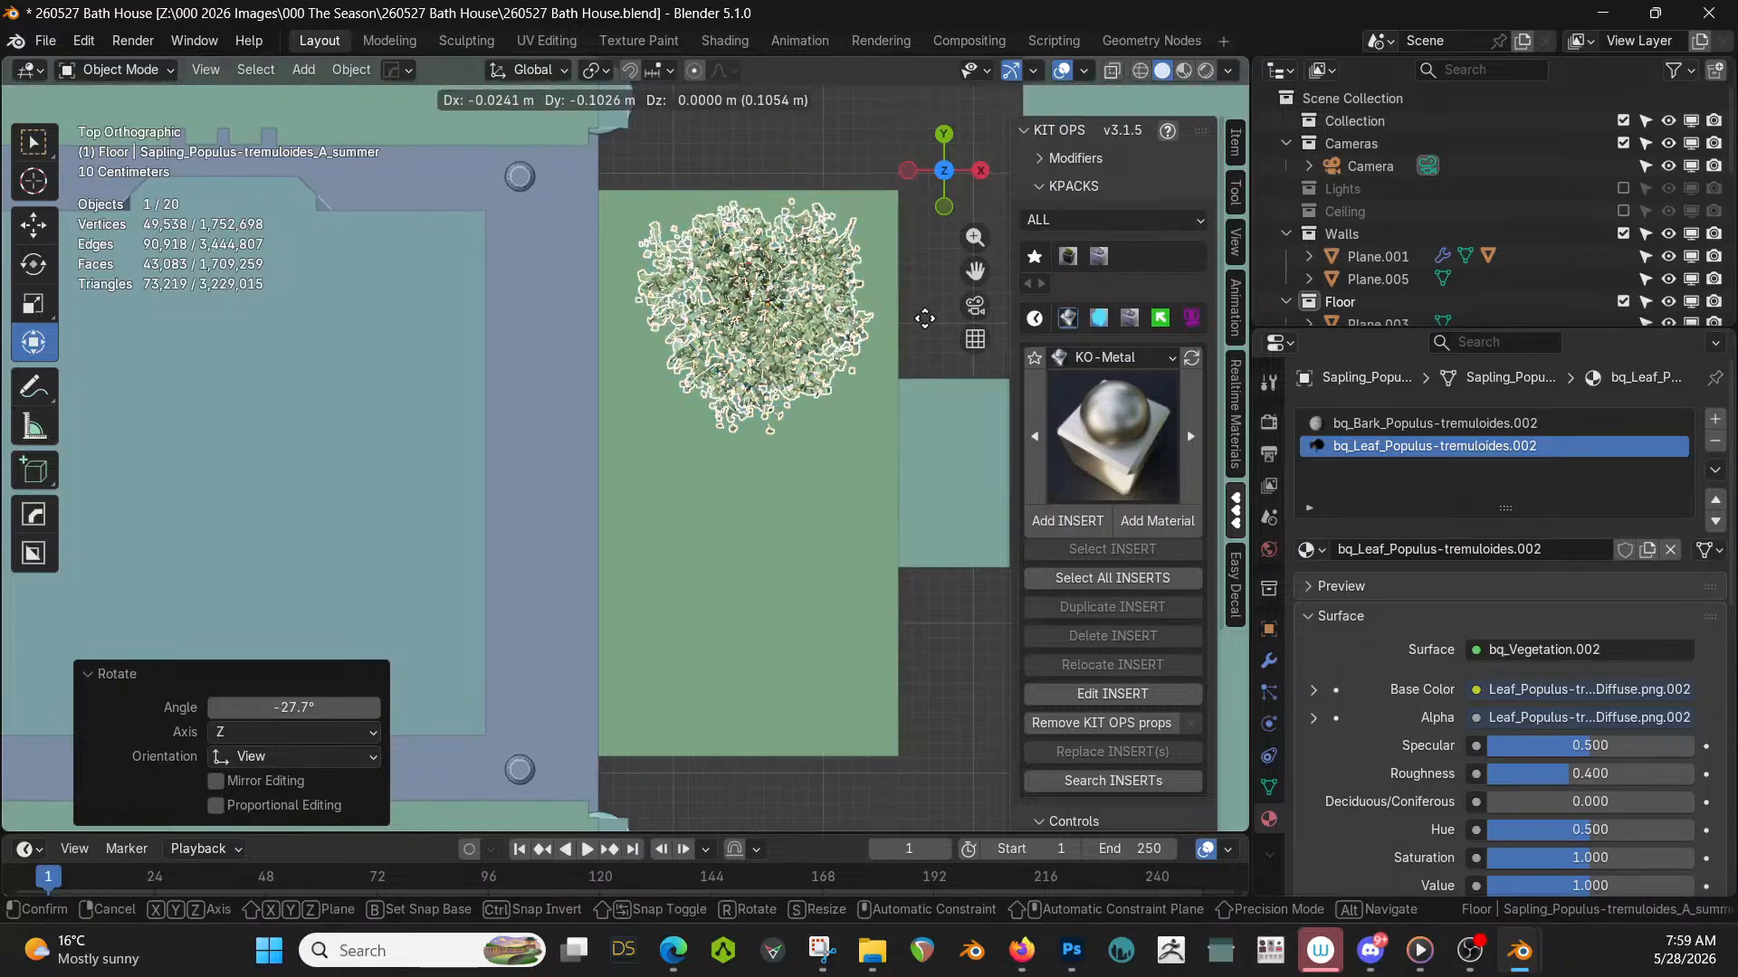
{"action": "left_click", "coordinate": [923, 333]}
{"action": "middle_click_drag", "start_coordinate": [923, 334], "coordinate": [1193, 168]}
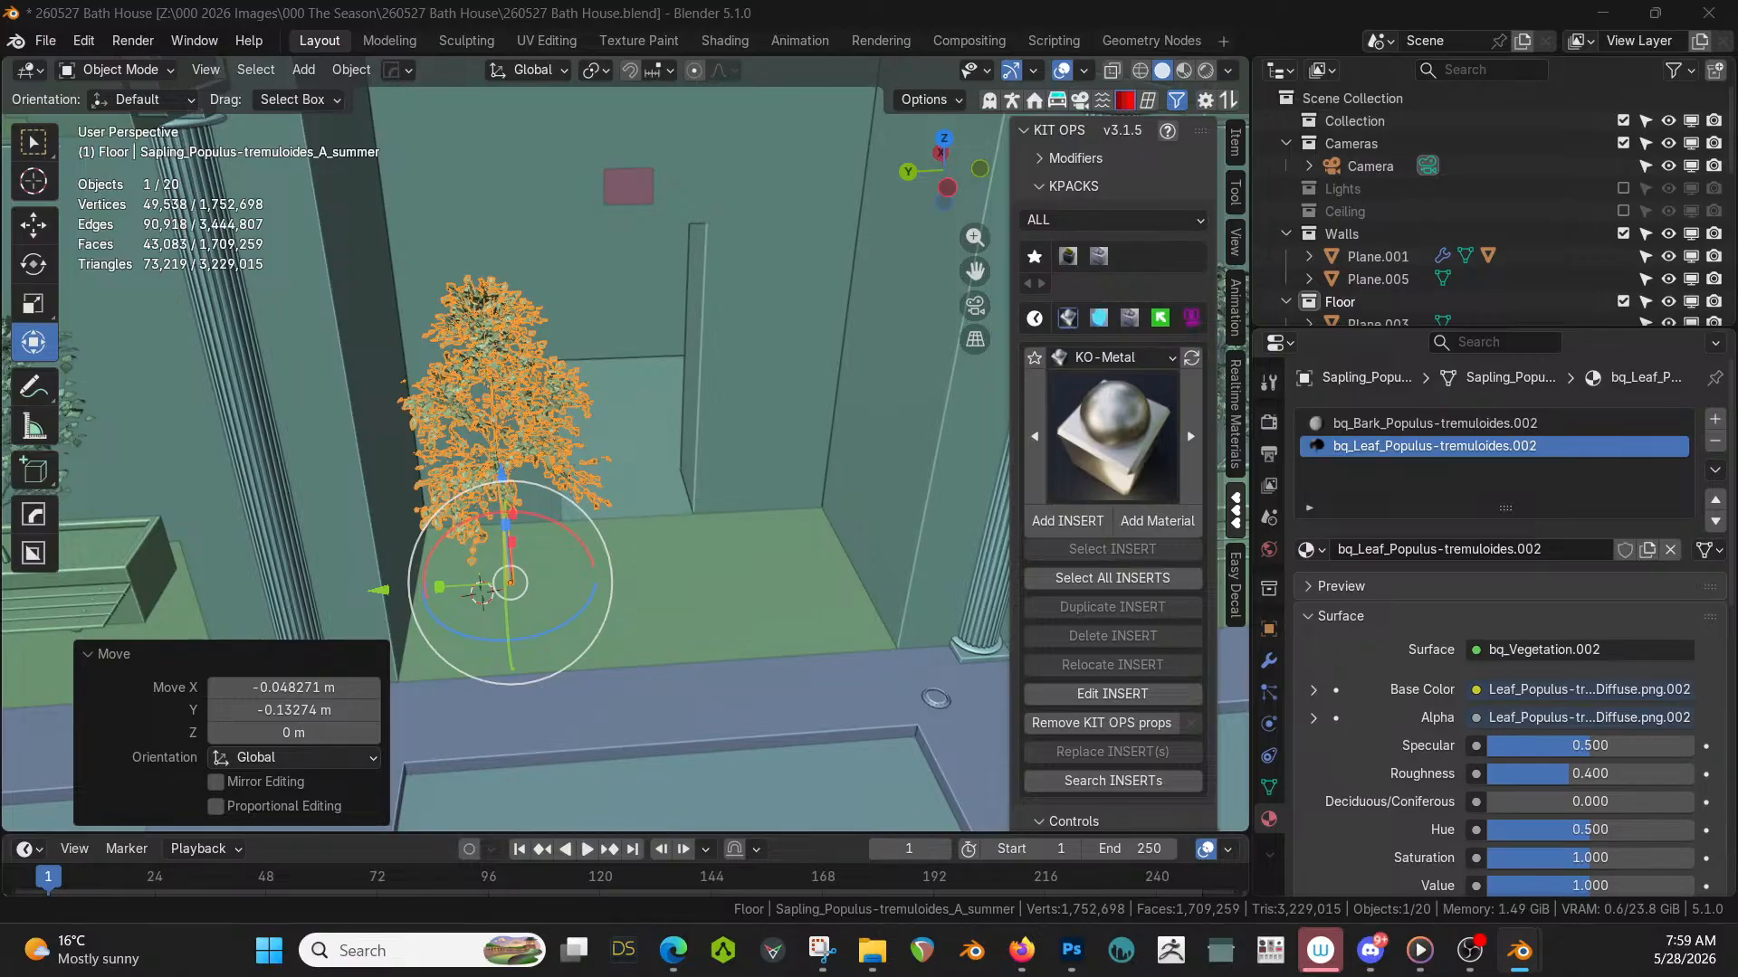
Add the Vase_Circular-Widening-Glazed-Ceramics_A vase on the recess floor beside the sapling and scale it up by about 1.31.
{"action": "left_click_drag", "start_coordinate": [1737, 36], "coordinate": [652, 590]}
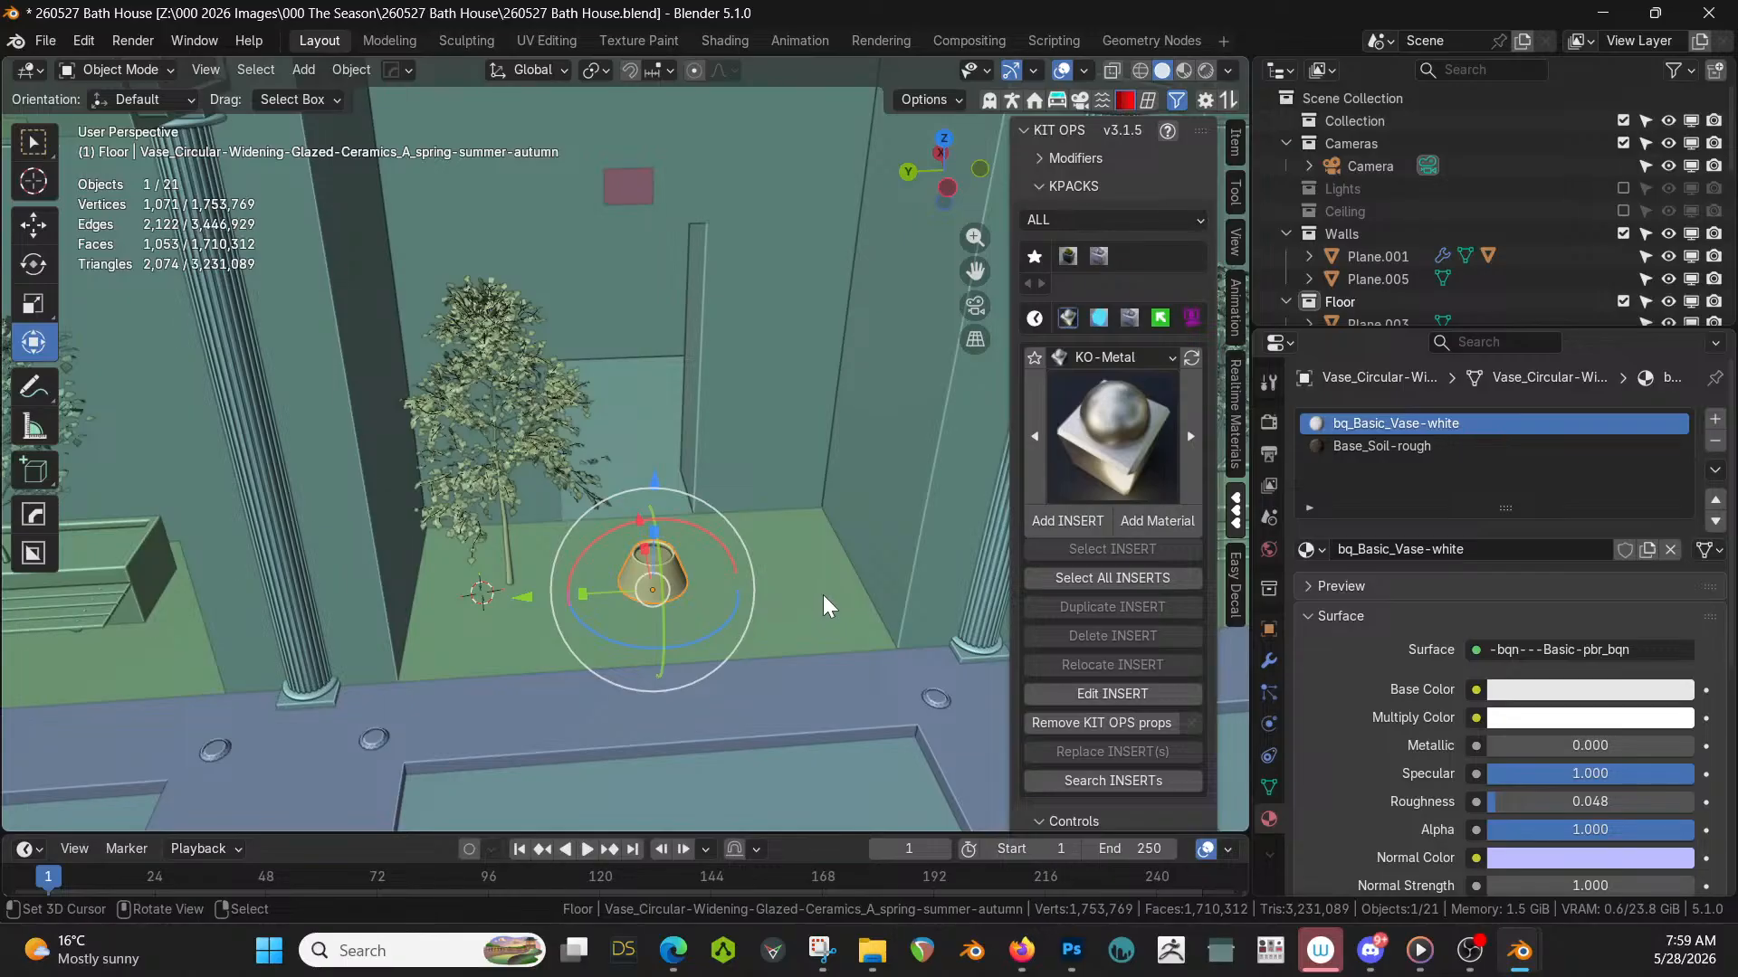
{"action": "key", "text": "s"}
{"action": "left_click", "coordinate": [877, 605]}
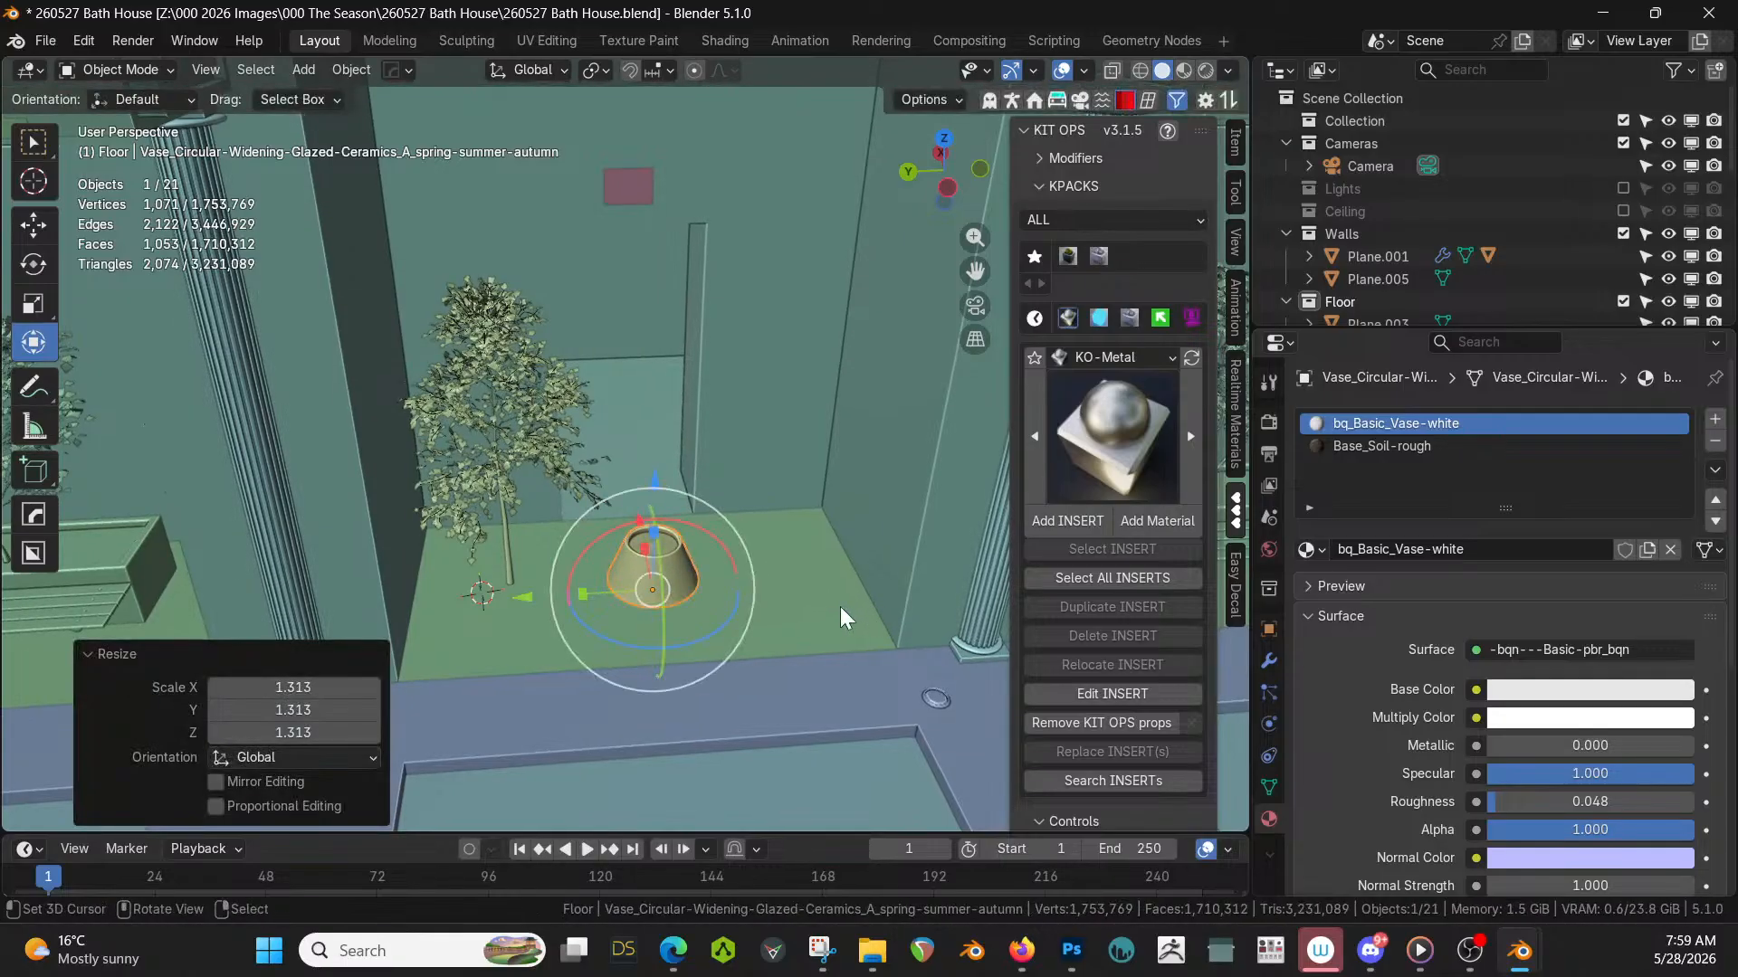
Snap the 3D cursor to the centre of the recess floor face in Edit Mode, then return to Object Mode.
{"action": "left_click", "coordinate": [795, 609]}
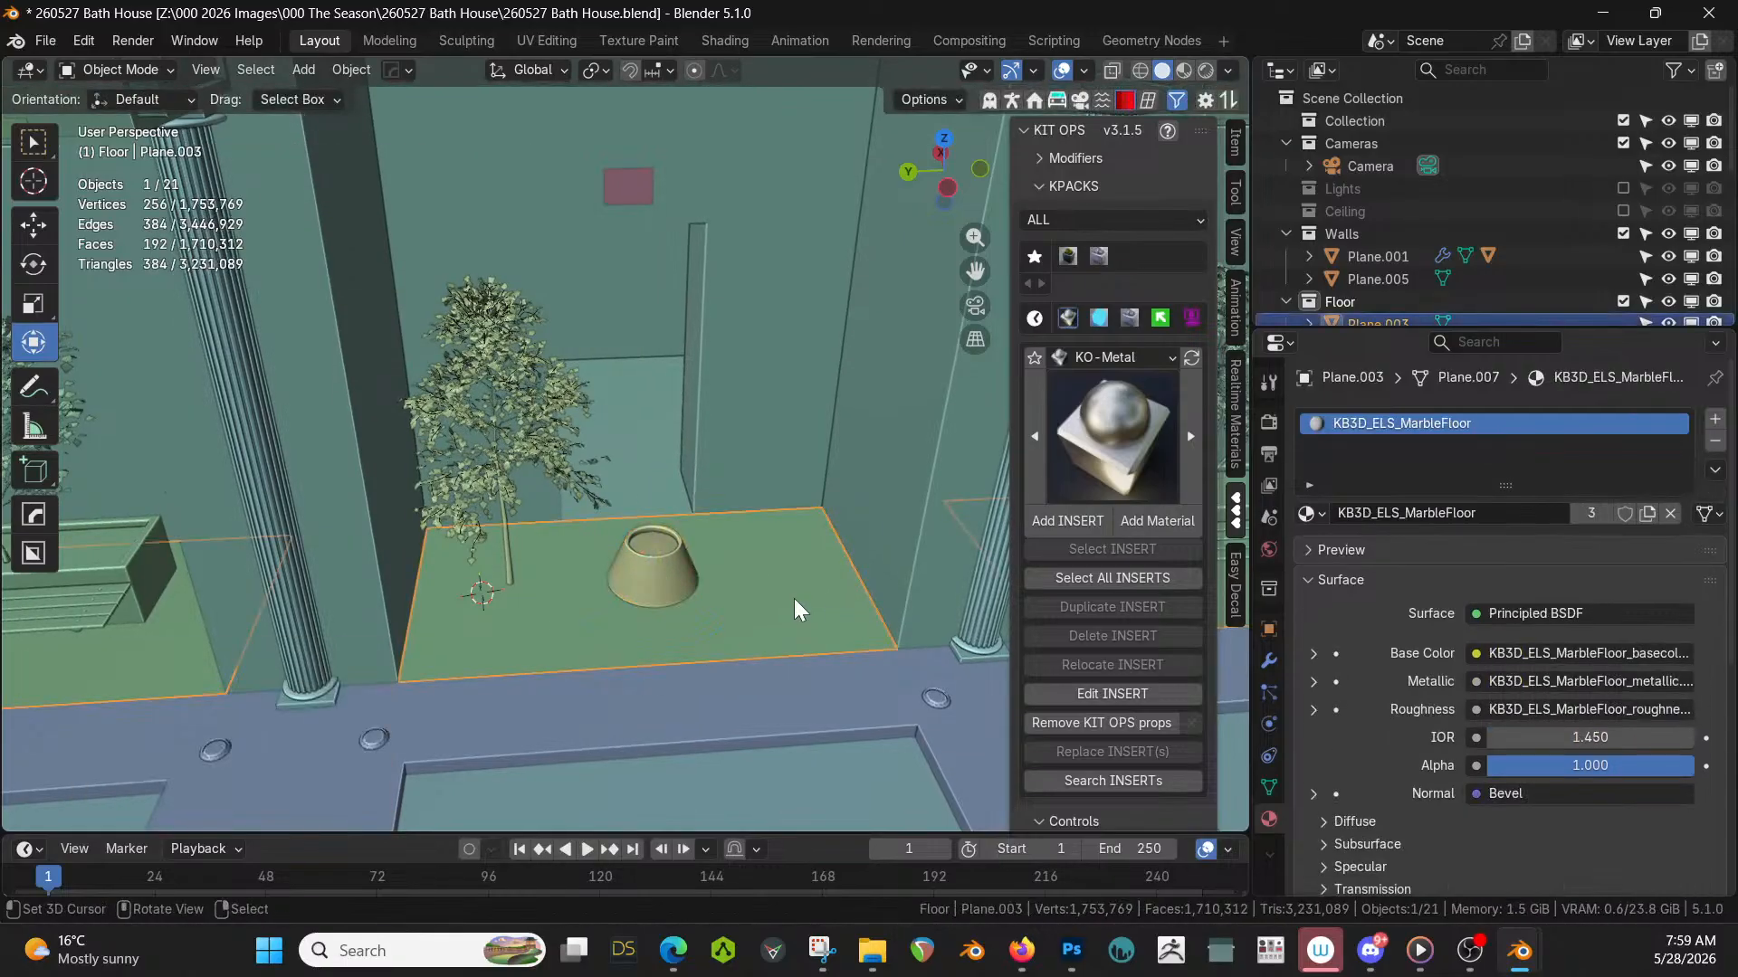
{"action": "key", "text": "shift+s"}
{"action": "key", "text": "Escape"}
{"action": "key", "text": "shift+s"}
{"action": "key", "text": "Escape"}
{"action": "key", "text": "Tab"}
{"action": "right_click", "coordinate": [790, 587]}
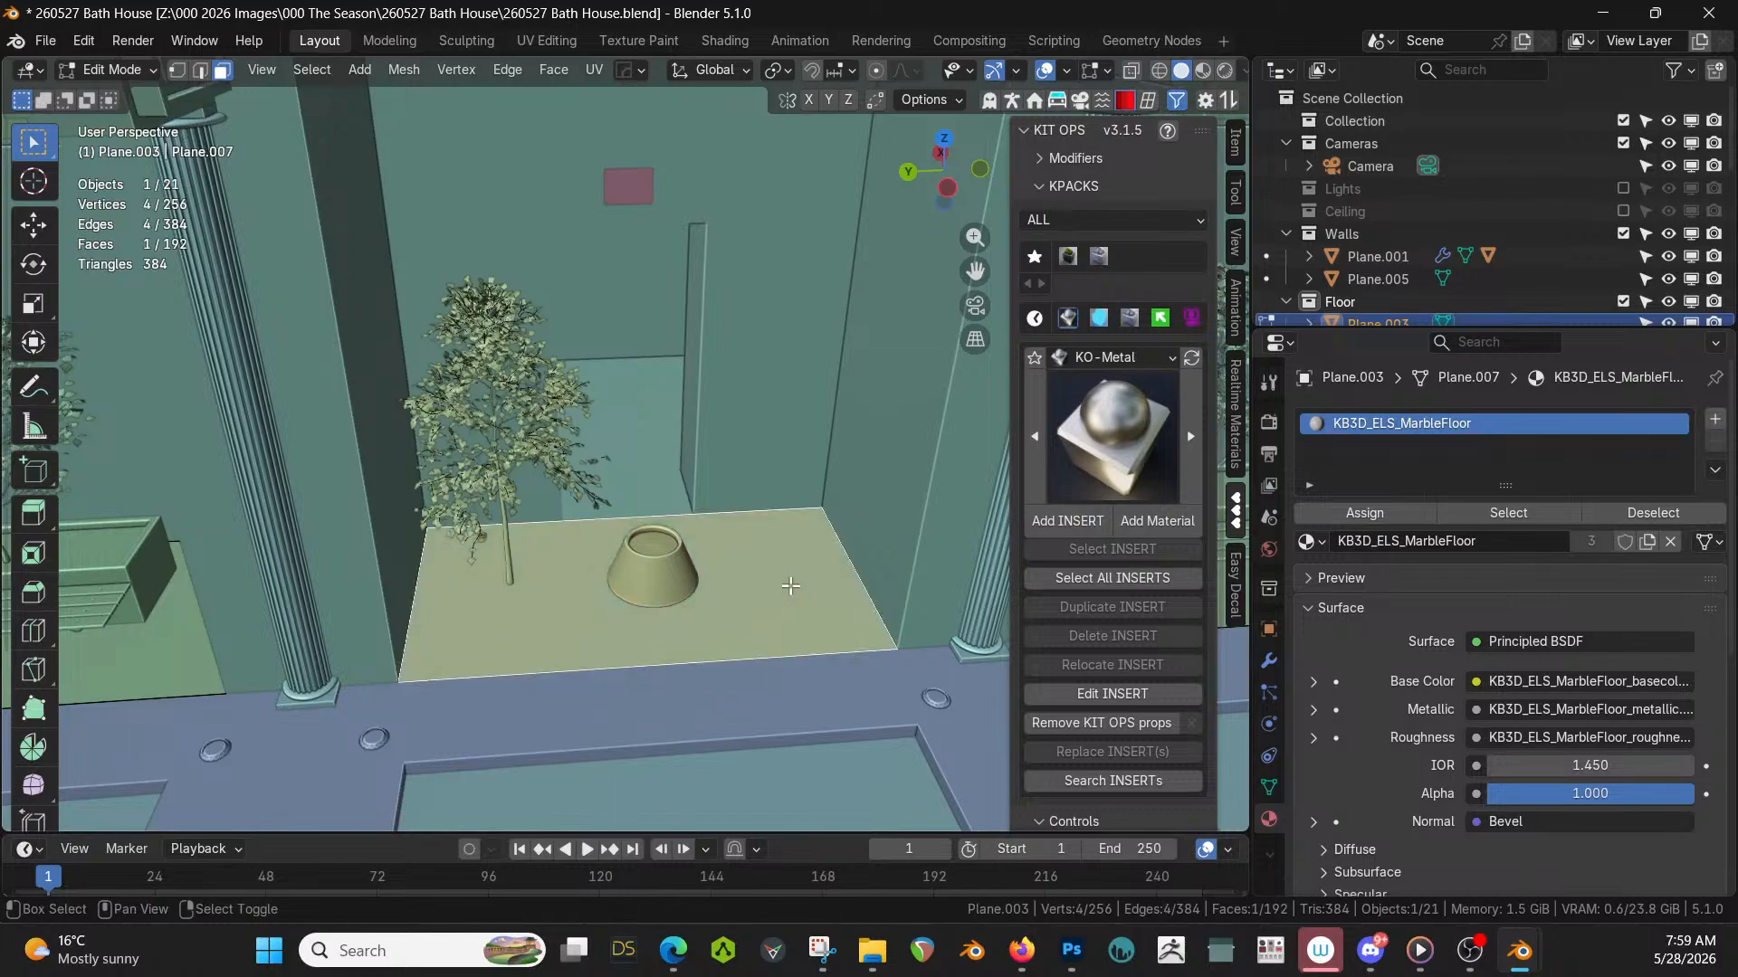
{"action": "key", "text": "shift+s"}
{"action": "key", "text": "2"}
{"action": "key", "text": "Tab"}
Set the vase's origin to the 3D cursor and then move its geometry to that origin.
{"action": "left_click", "coordinate": [681, 563]}
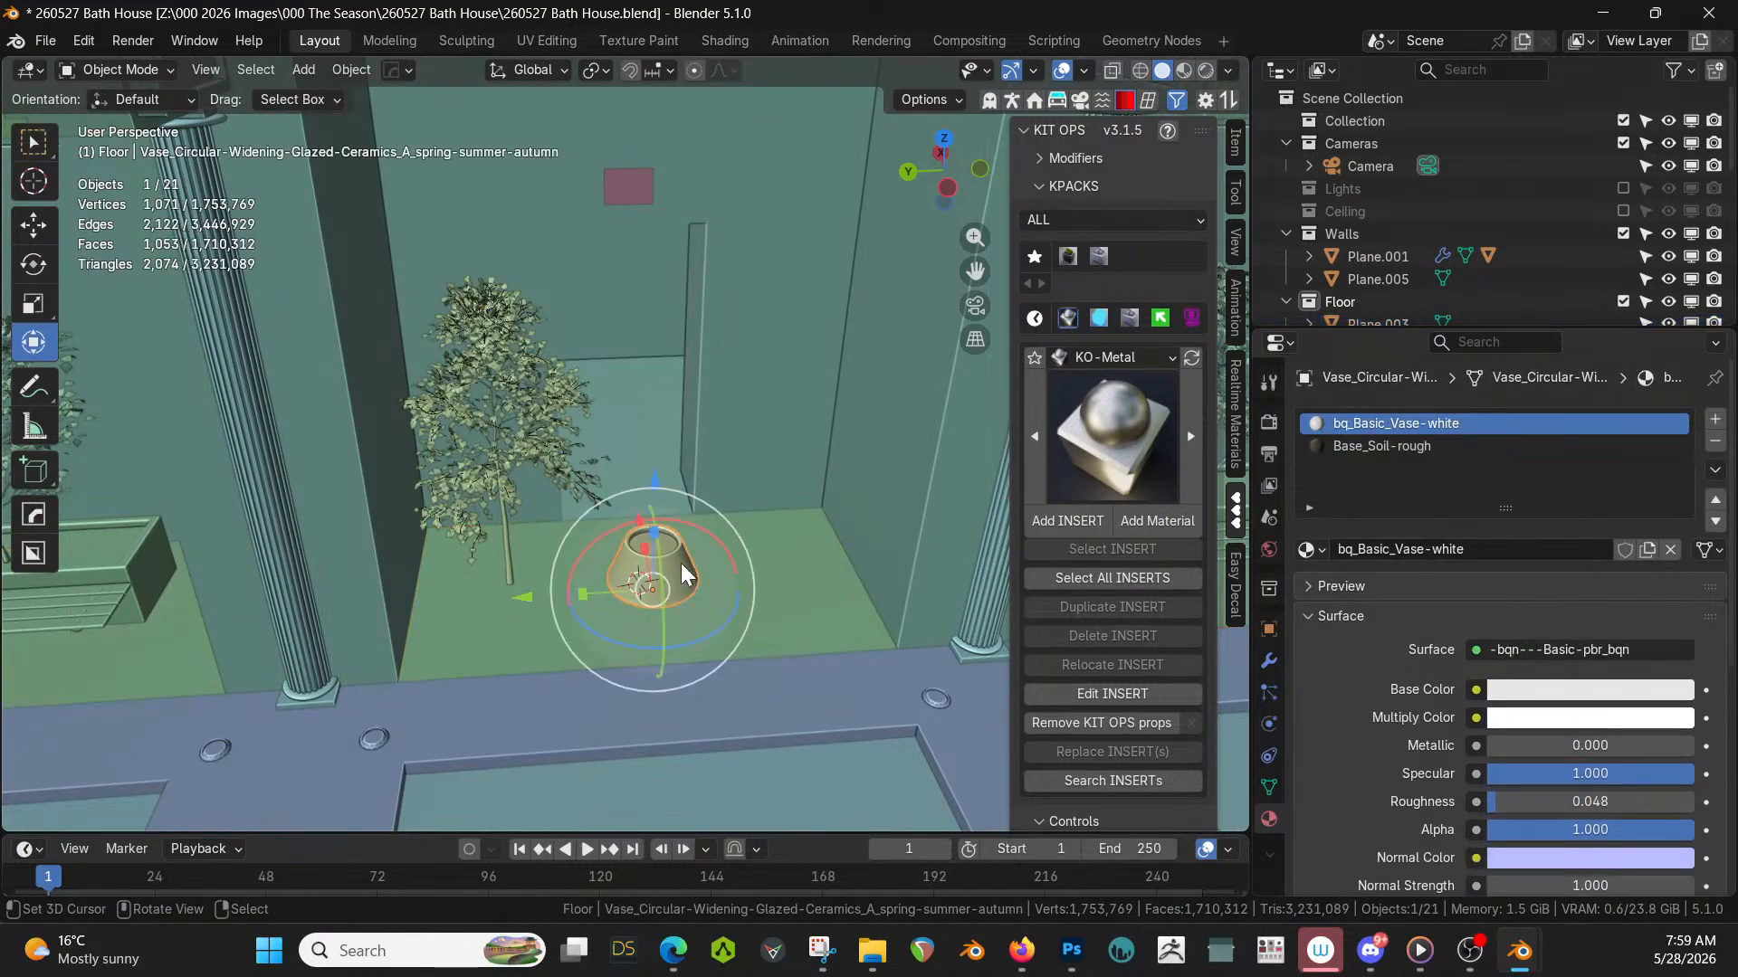
{"action": "left_click", "coordinate": [344, 67]}
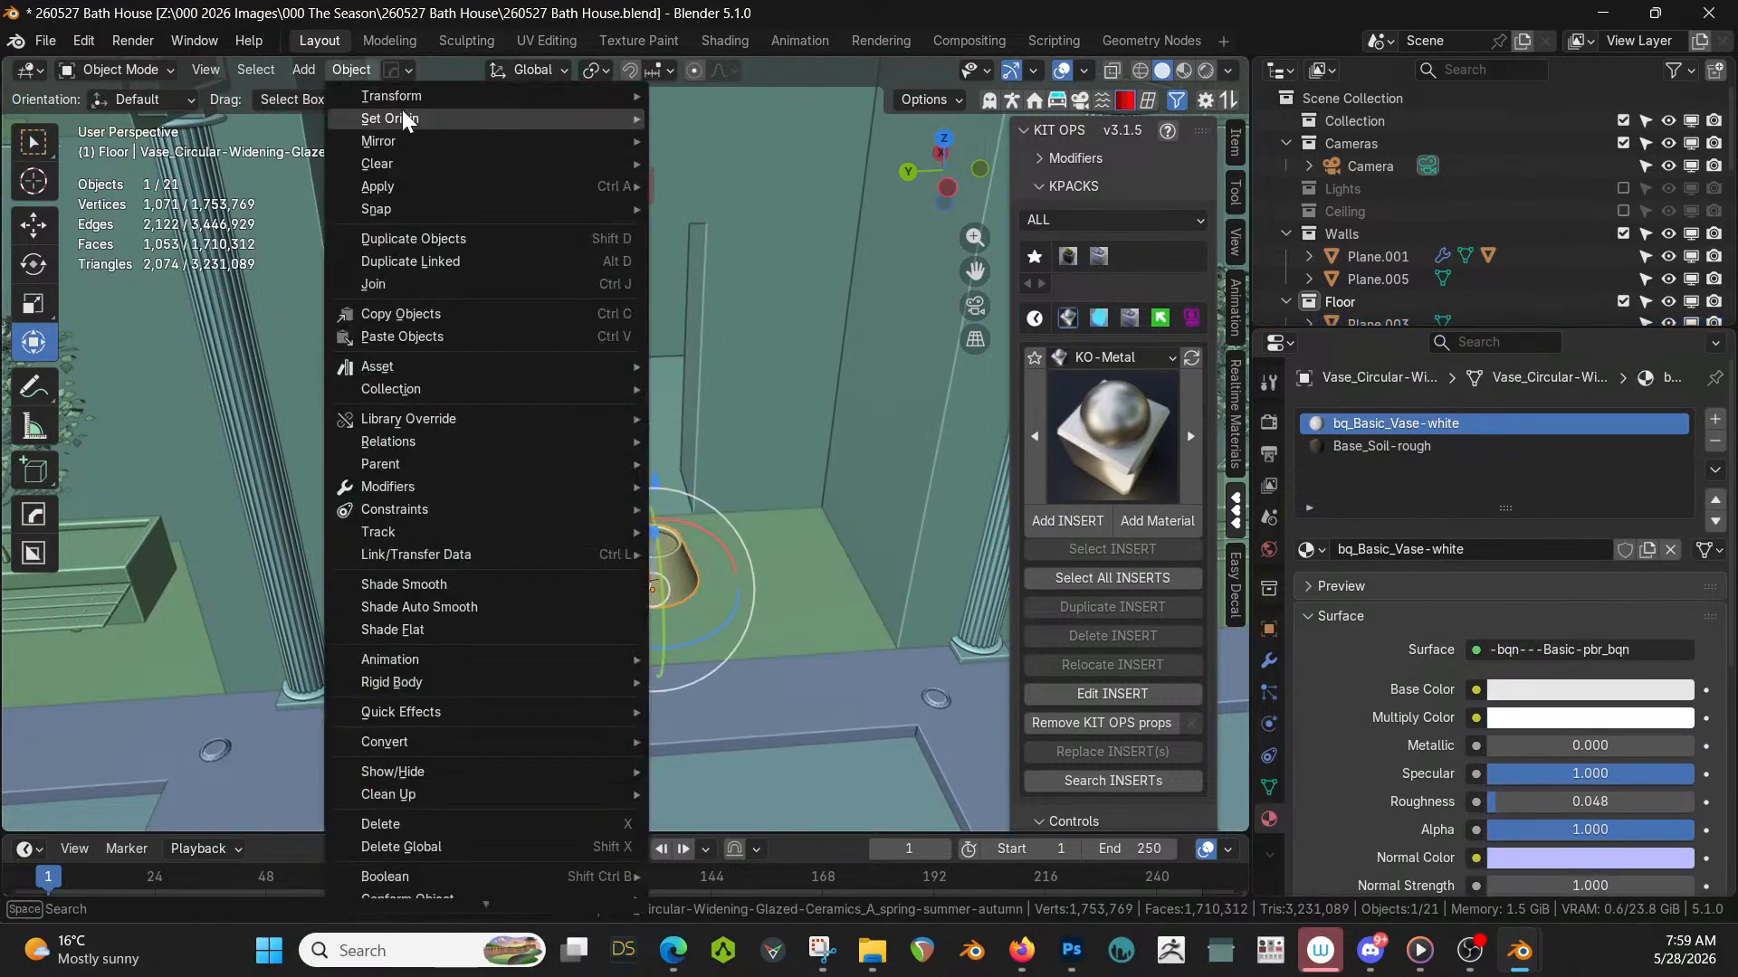
{"action": "mouse_move", "coordinate": [407, 115]}
{"action": "left_click", "coordinate": [779, 161]}
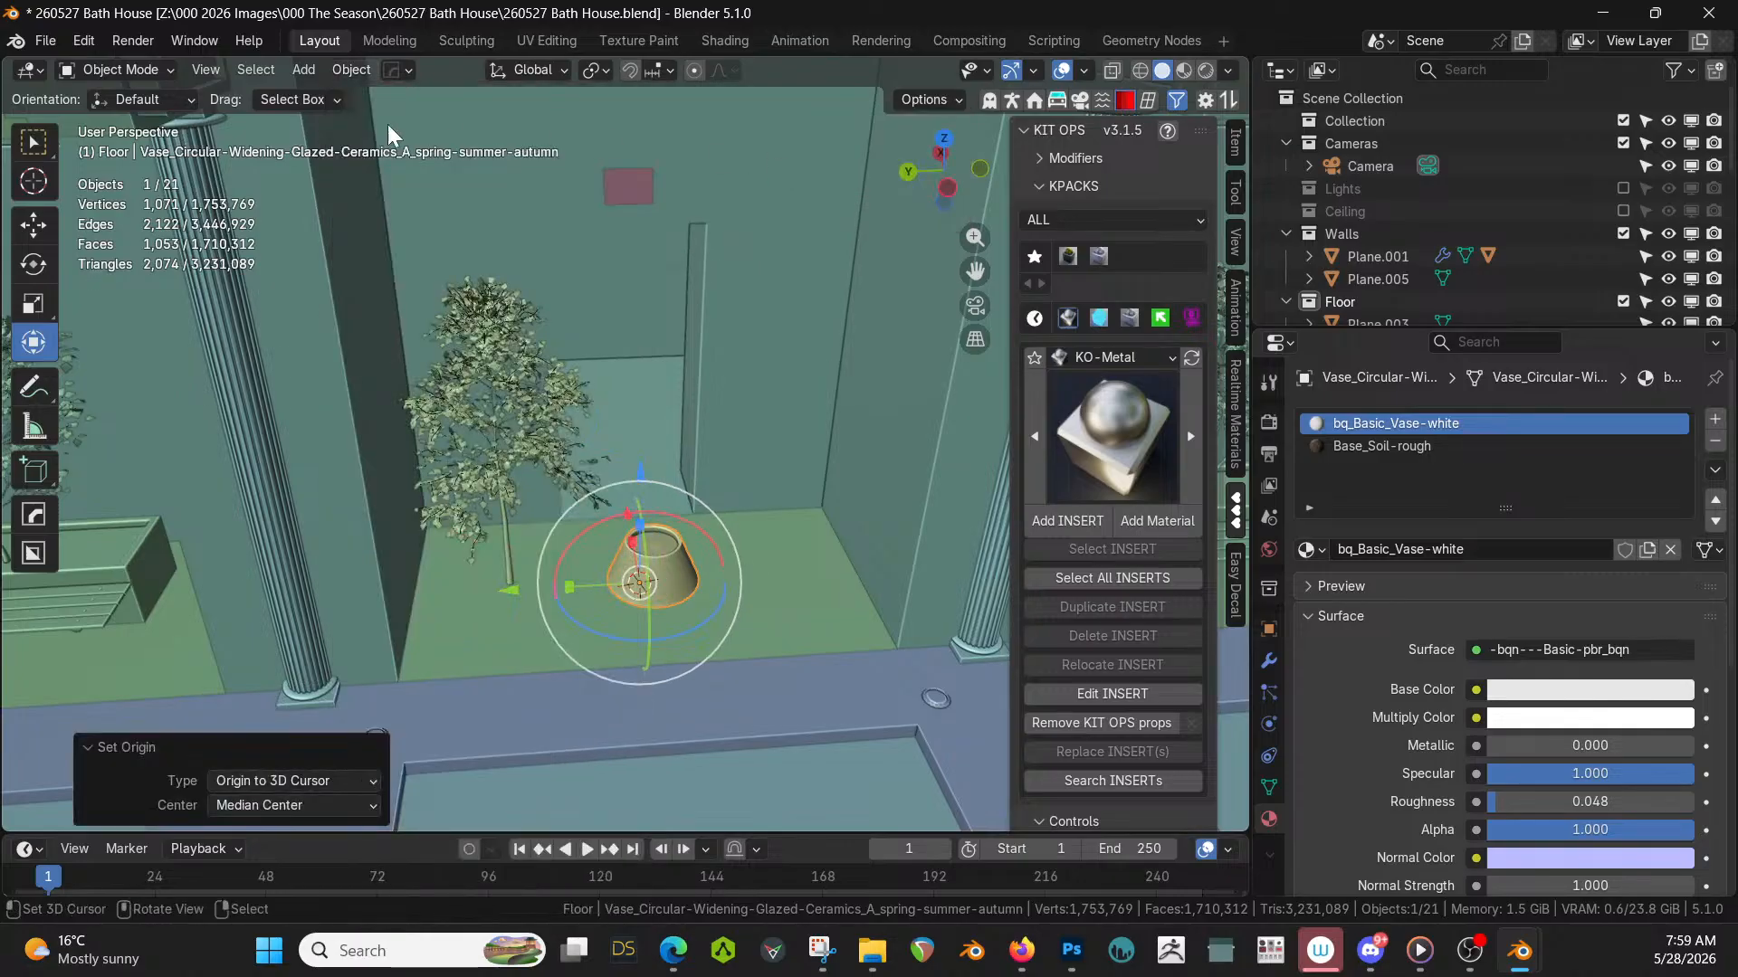
{"action": "left_click", "coordinate": [351, 70]}
{"action": "mouse_move", "coordinate": [393, 120]}
{"action": "left_click", "coordinate": [794, 121]}
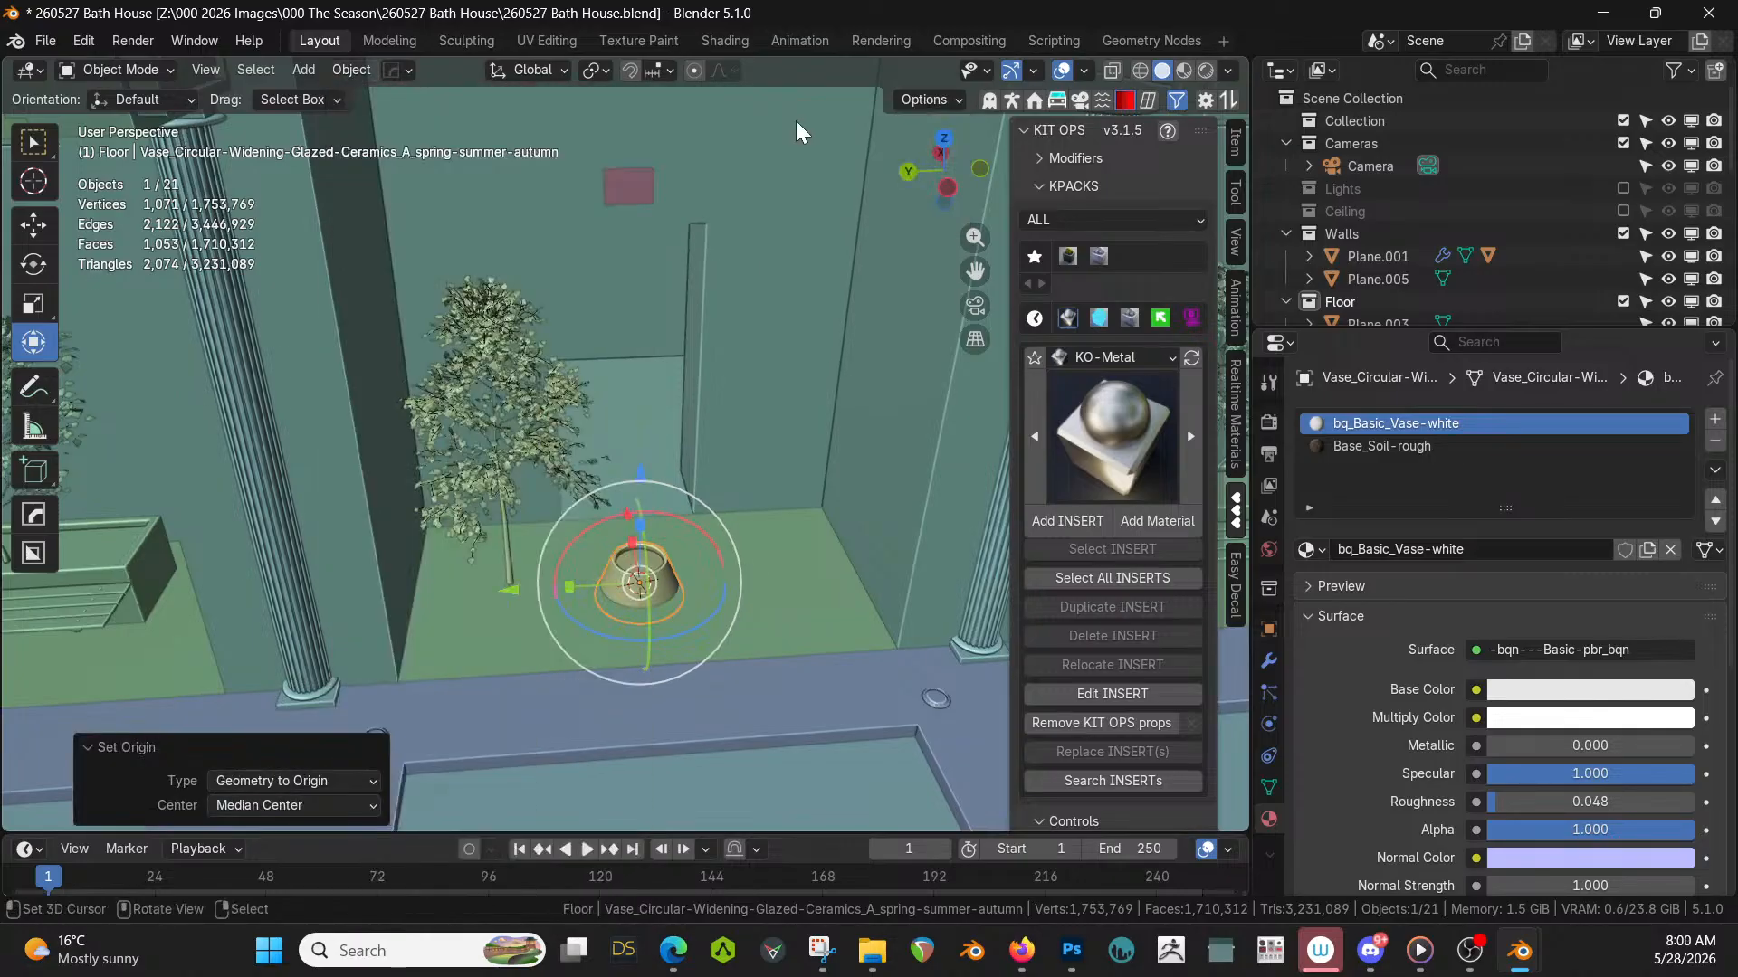
Raise the vase about 0.24 m along Z so its base rests on the recess floor.
{"action": "key", "text": "KP_Decimal"}
{"action": "middle_click_drag", "start_coordinate": [794, 659], "coordinate": [830, 513]}
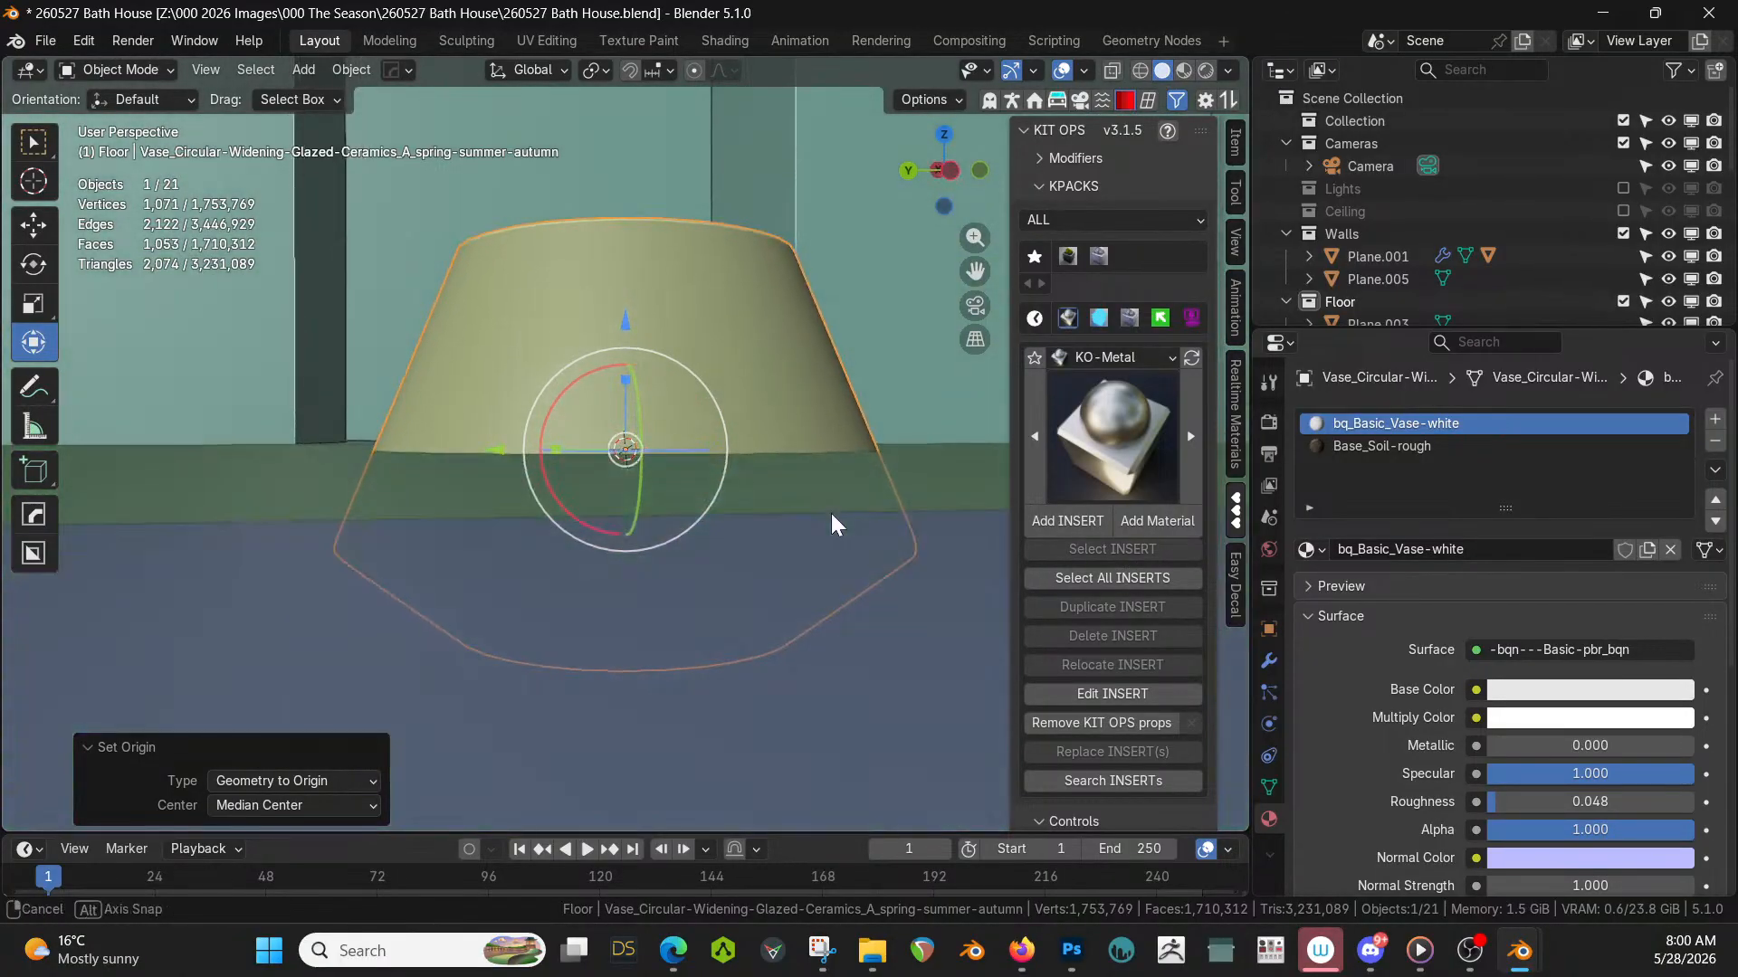
{"action": "key", "text": "g"}
{"action": "key", "text": "z"}
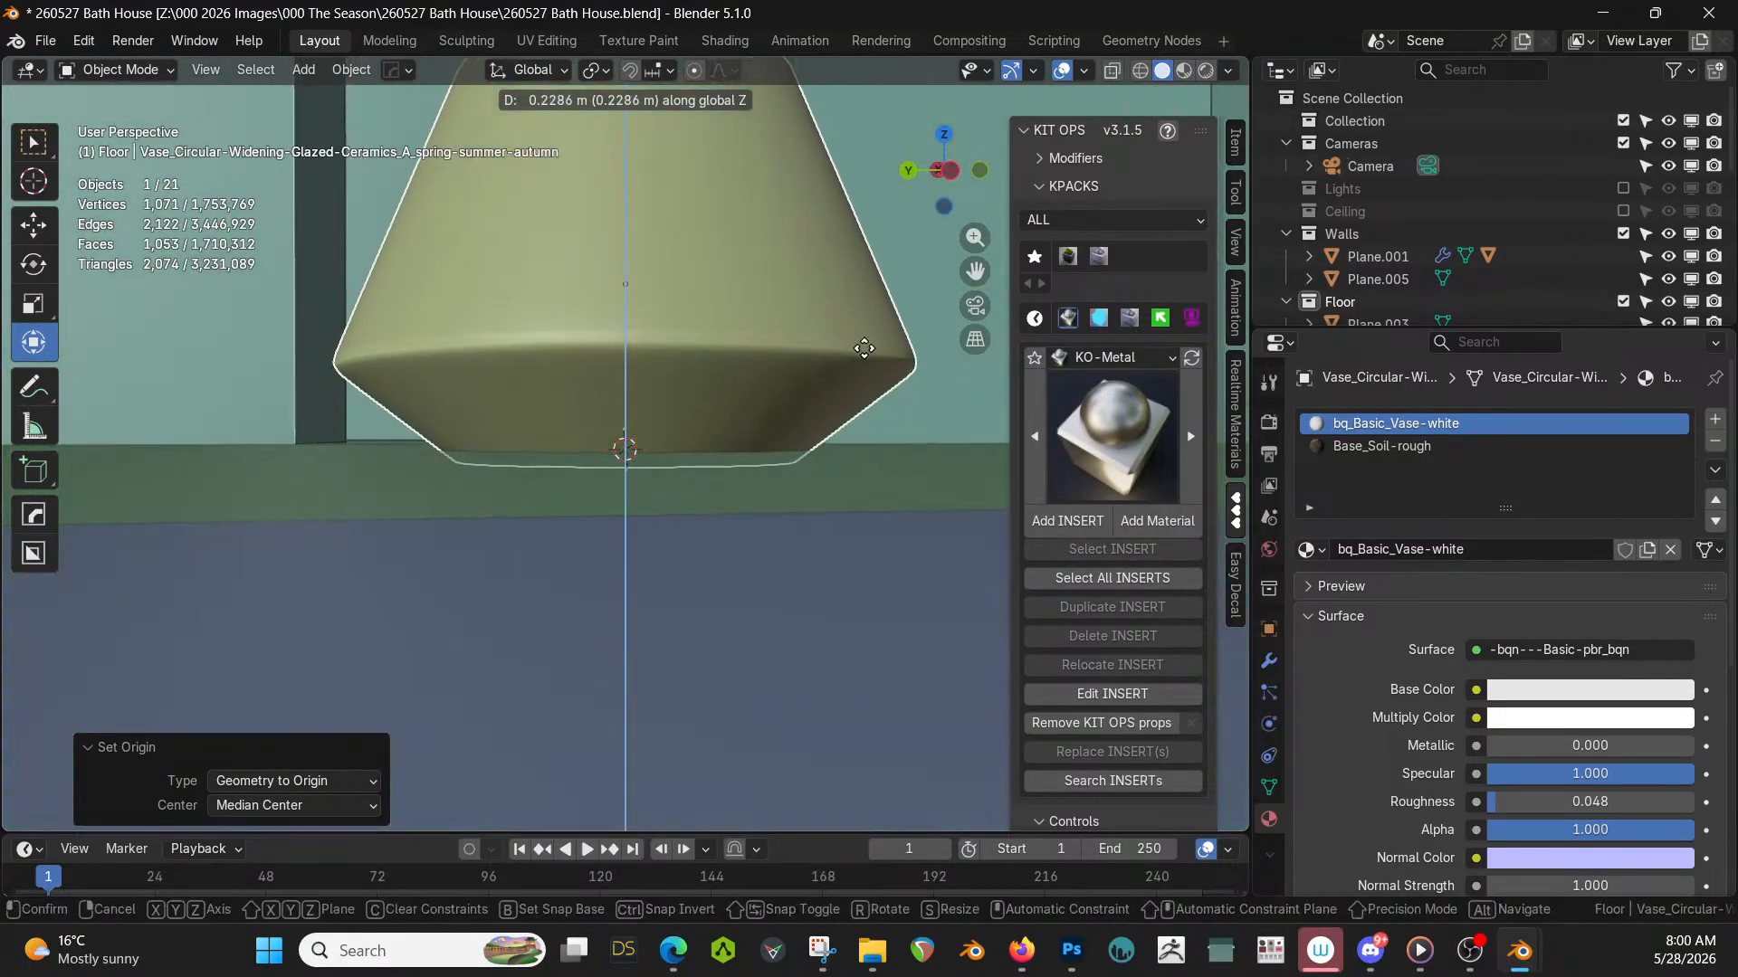
{"action": "left_click", "coordinate": [865, 340]}
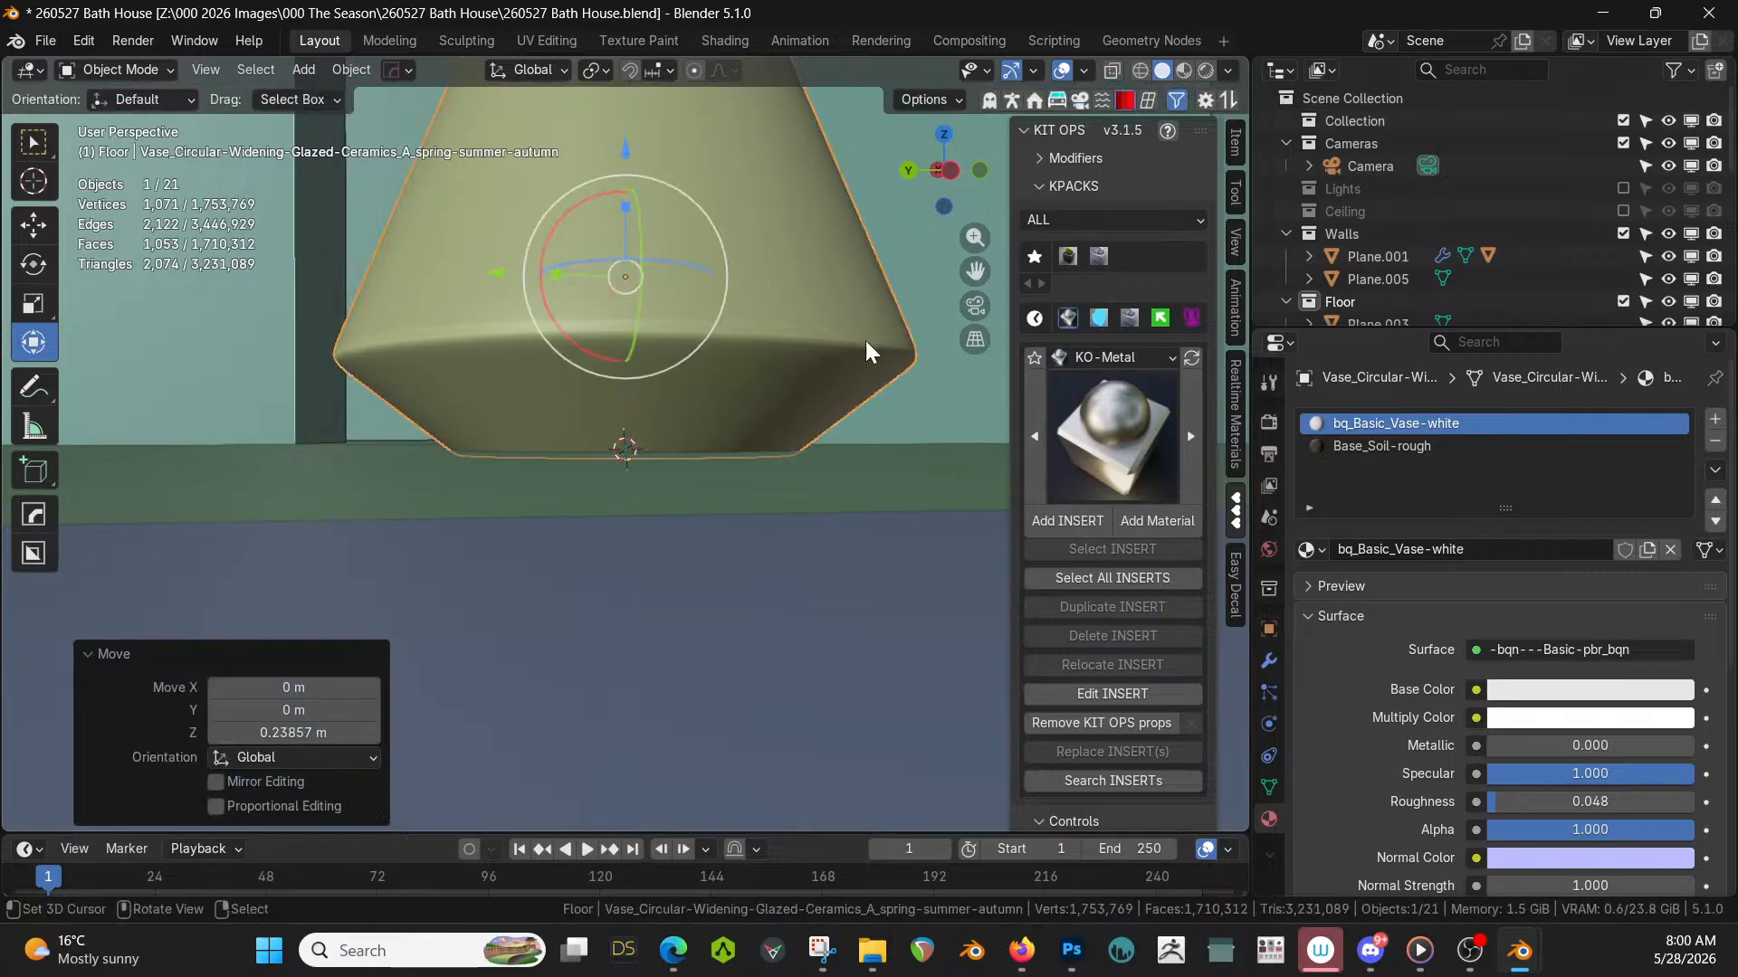
{"action": "middle_click_drag", "start_coordinate": [865, 340], "coordinate": [810, 554]}
{"action": "scroll", "coordinate": [810, 554], "scroll_direction": "down", "scroll_amount": 7}
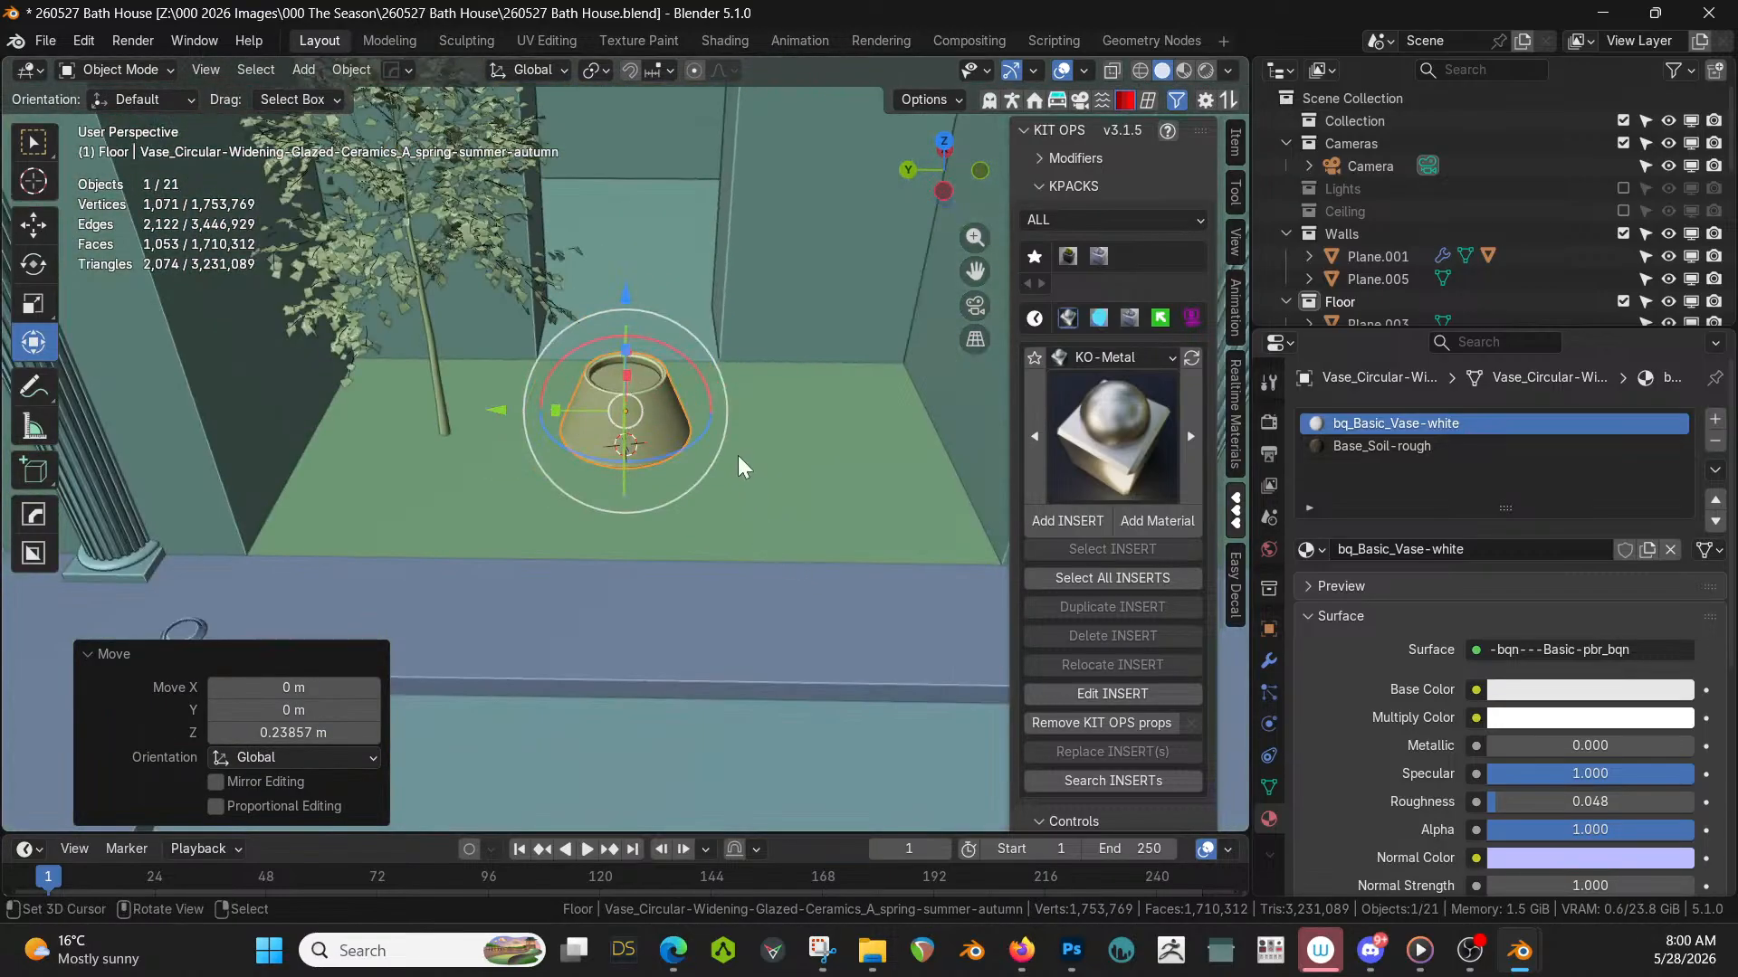
Move the vase about 1.08 m along Y so it surrounds the sapling's trunk.
{"action": "key", "text": "g"}
{"action": "key", "text": "x"}
{"action": "right_click", "coordinate": [614, 449]}
{"action": "key", "text": "g"}
{"action": "key", "text": "y"}
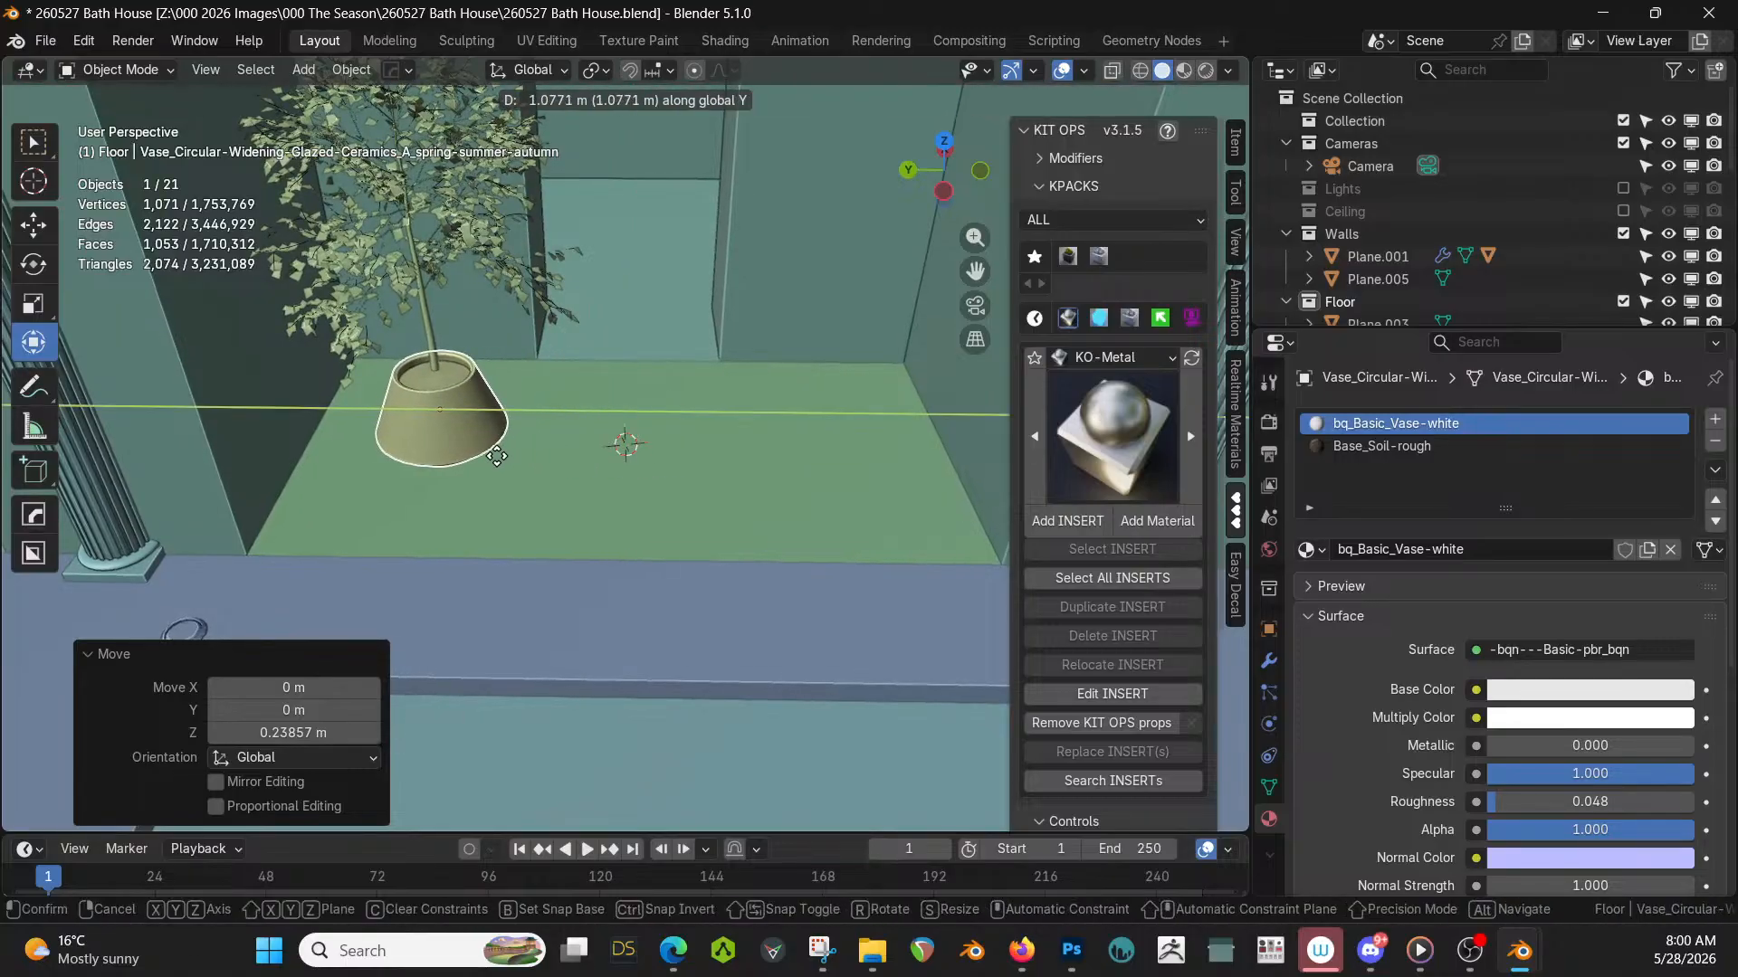
{"action": "left_click", "coordinate": [496, 454]}
Move the sapling about -0.12 m along X to centre its trunk in the vase.
{"action": "left_click", "coordinate": [429, 323]}
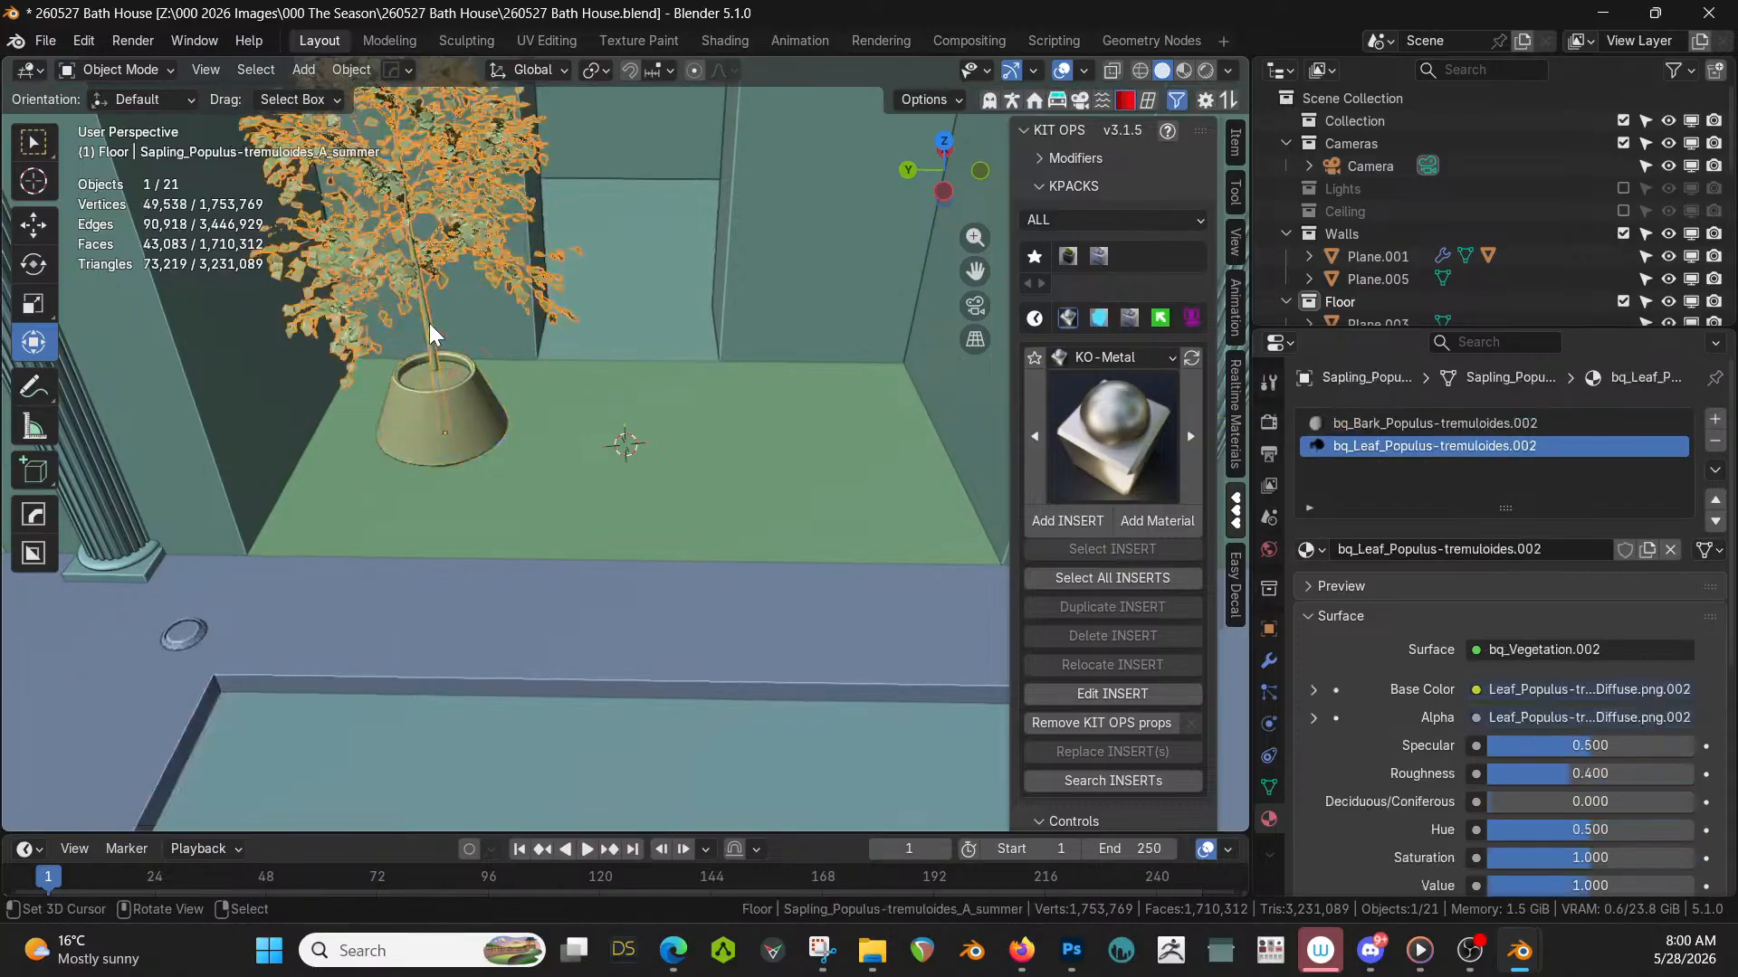
{"action": "middle_click_drag", "start_coordinate": [344, 230], "coordinate": [597, 444], "text": "shift"}
{"action": "middle_click_drag", "start_coordinate": [615, 457], "coordinate": [514, 449]}
{"action": "scroll", "coordinate": [580, 470], "scroll_direction": "up", "scroll_amount": 3}
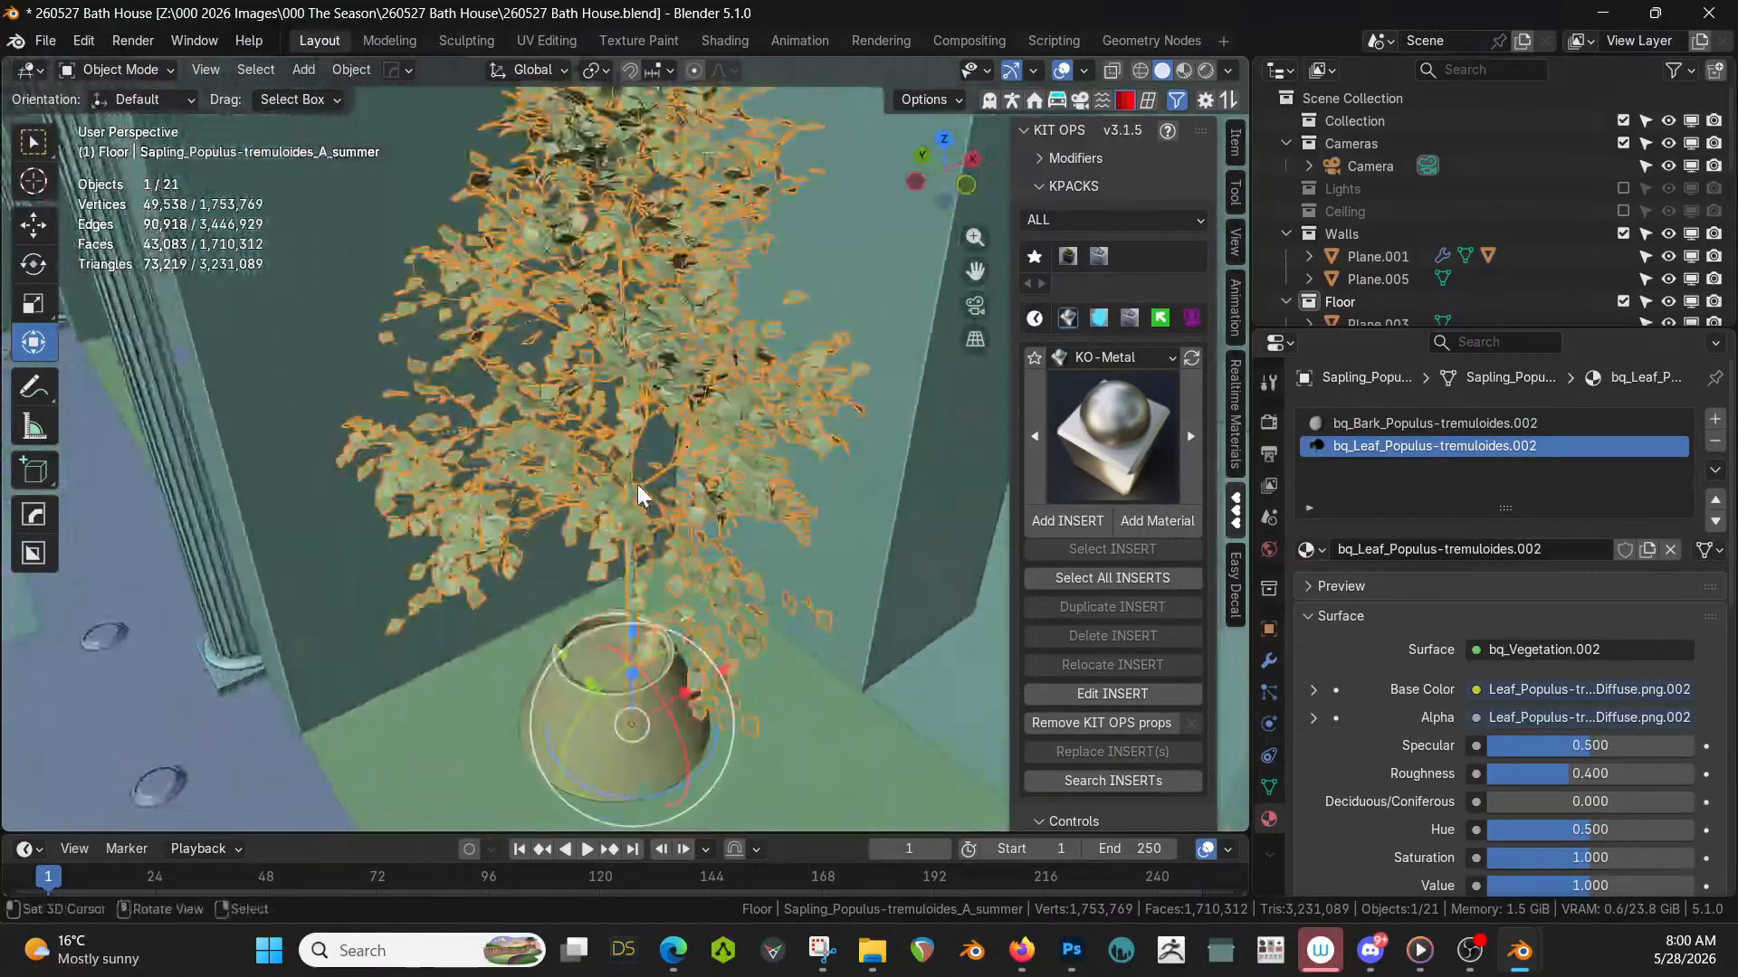
{"action": "key", "text": "g"}
{"action": "key", "text": "x"}
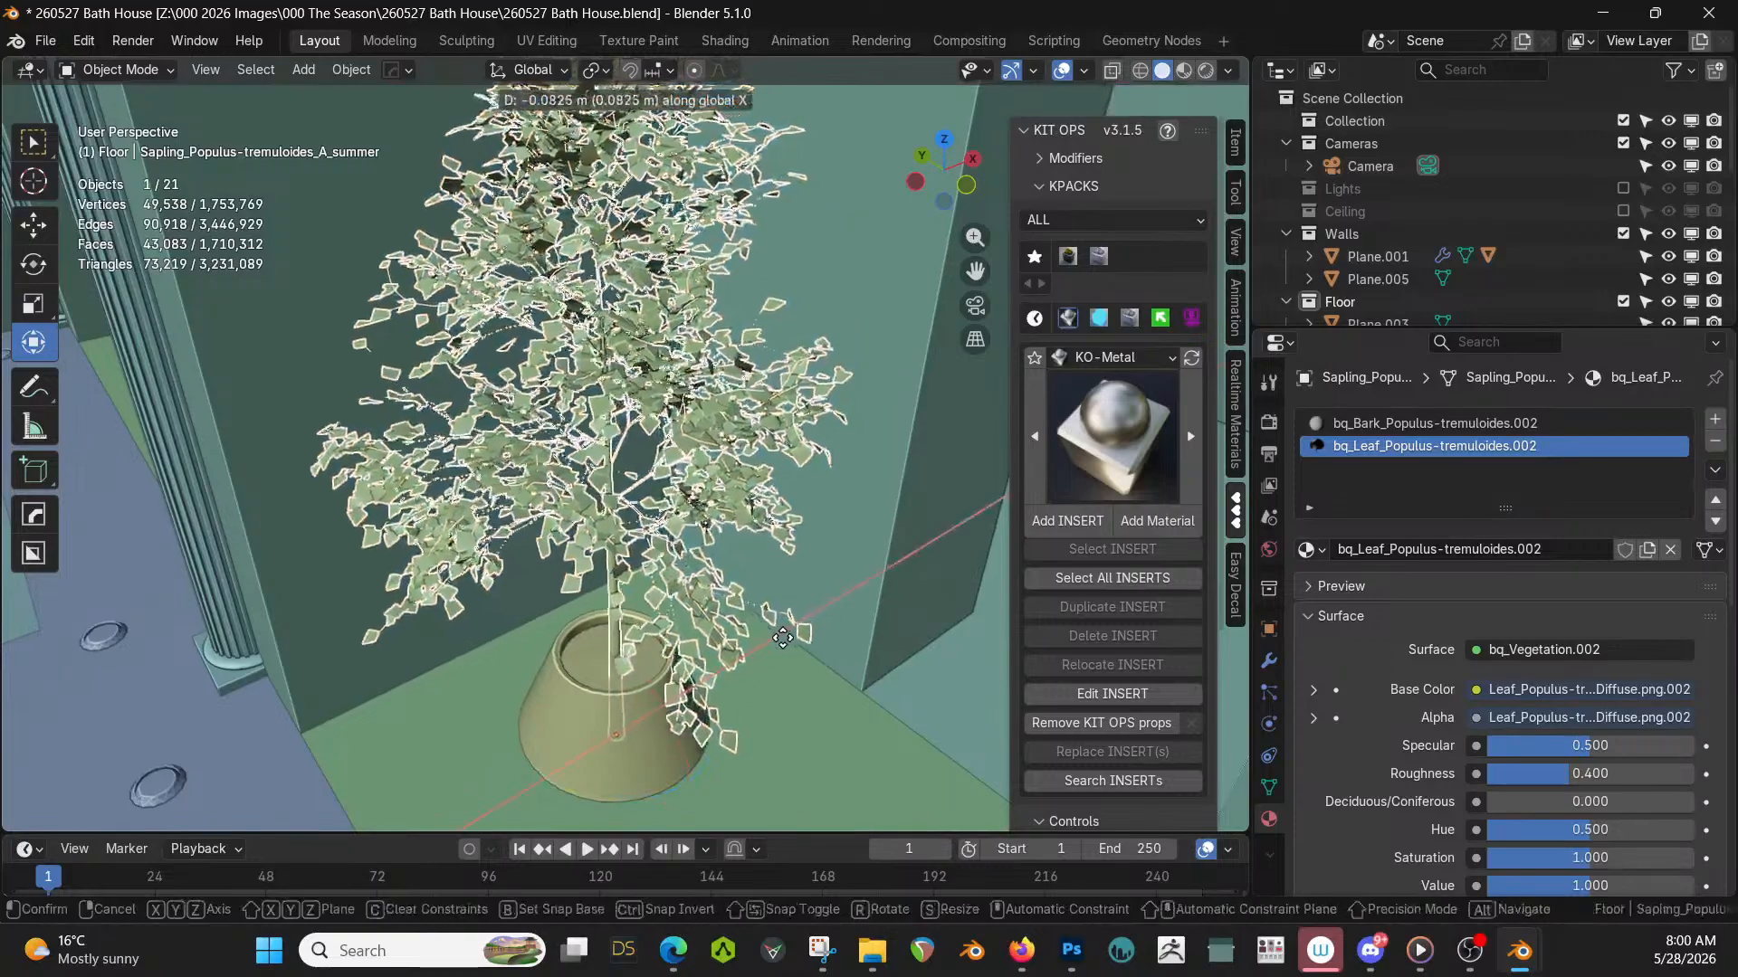
{"action": "left_click", "coordinate": [775, 639]}
{"action": "middle_click_drag", "start_coordinate": [777, 636], "coordinate": [817, 610]}
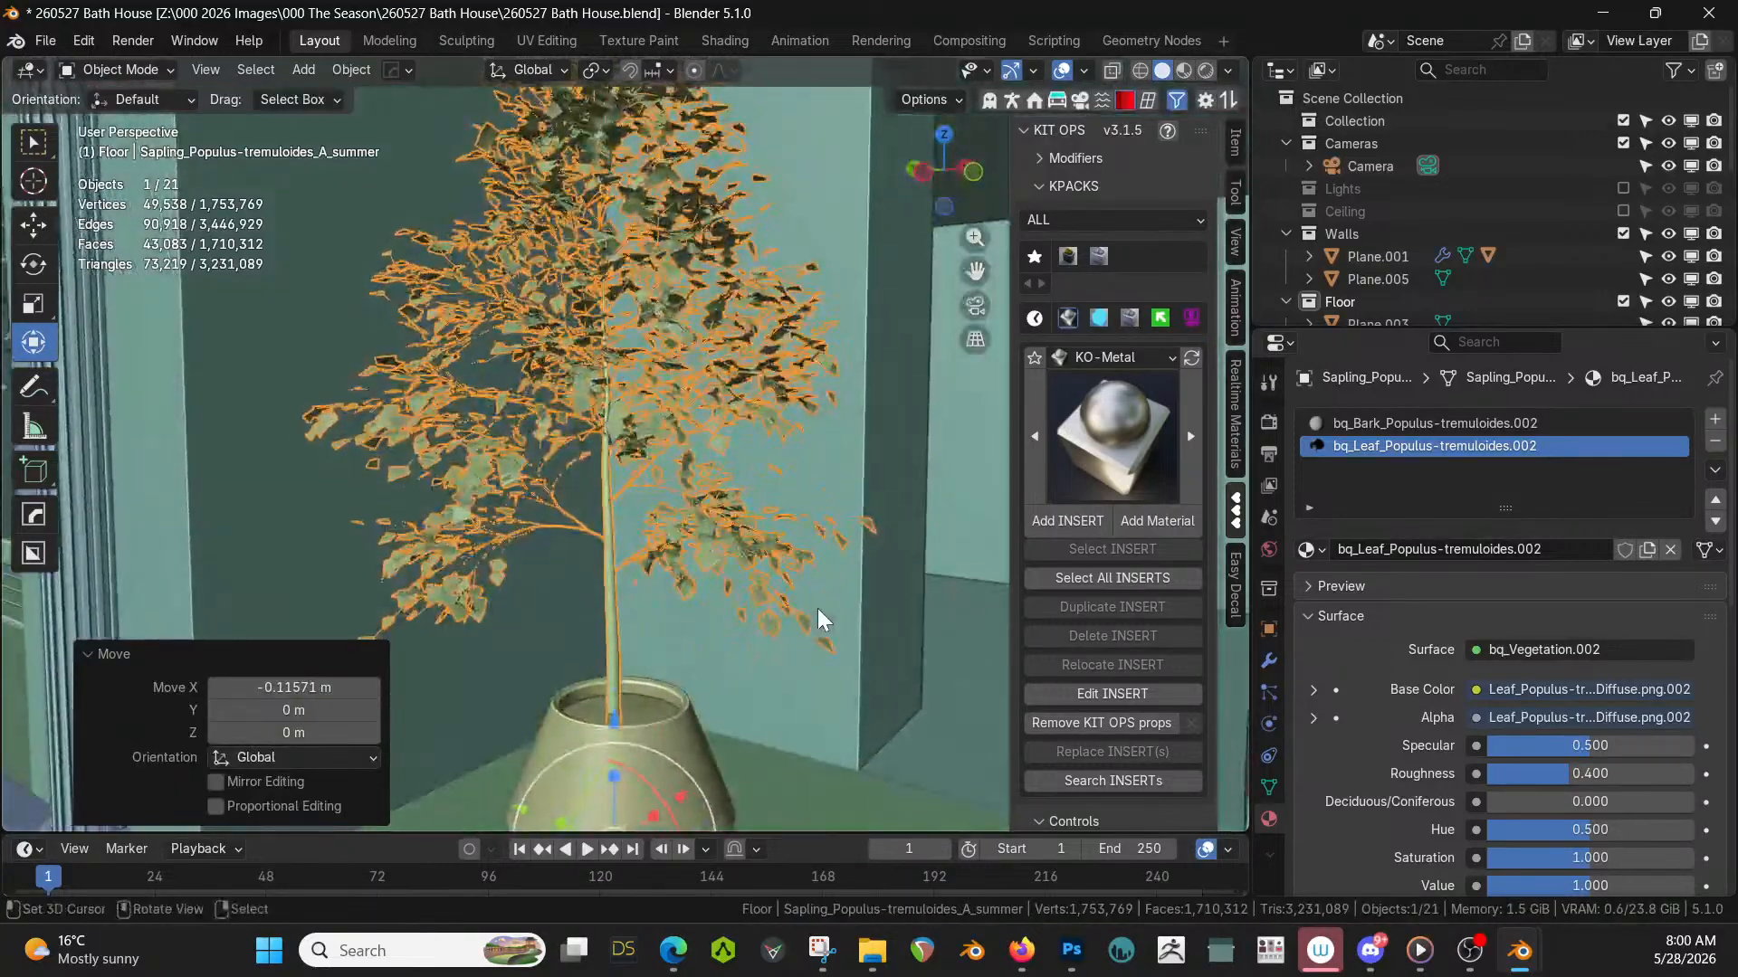
Raise the sapling about 0.4 m along Z so its trunk starts at the vase's soil.
{"action": "key", "text": "g"}
{"action": "key", "text": "z"}
{"action": "left_click", "coordinate": [829, 493]}
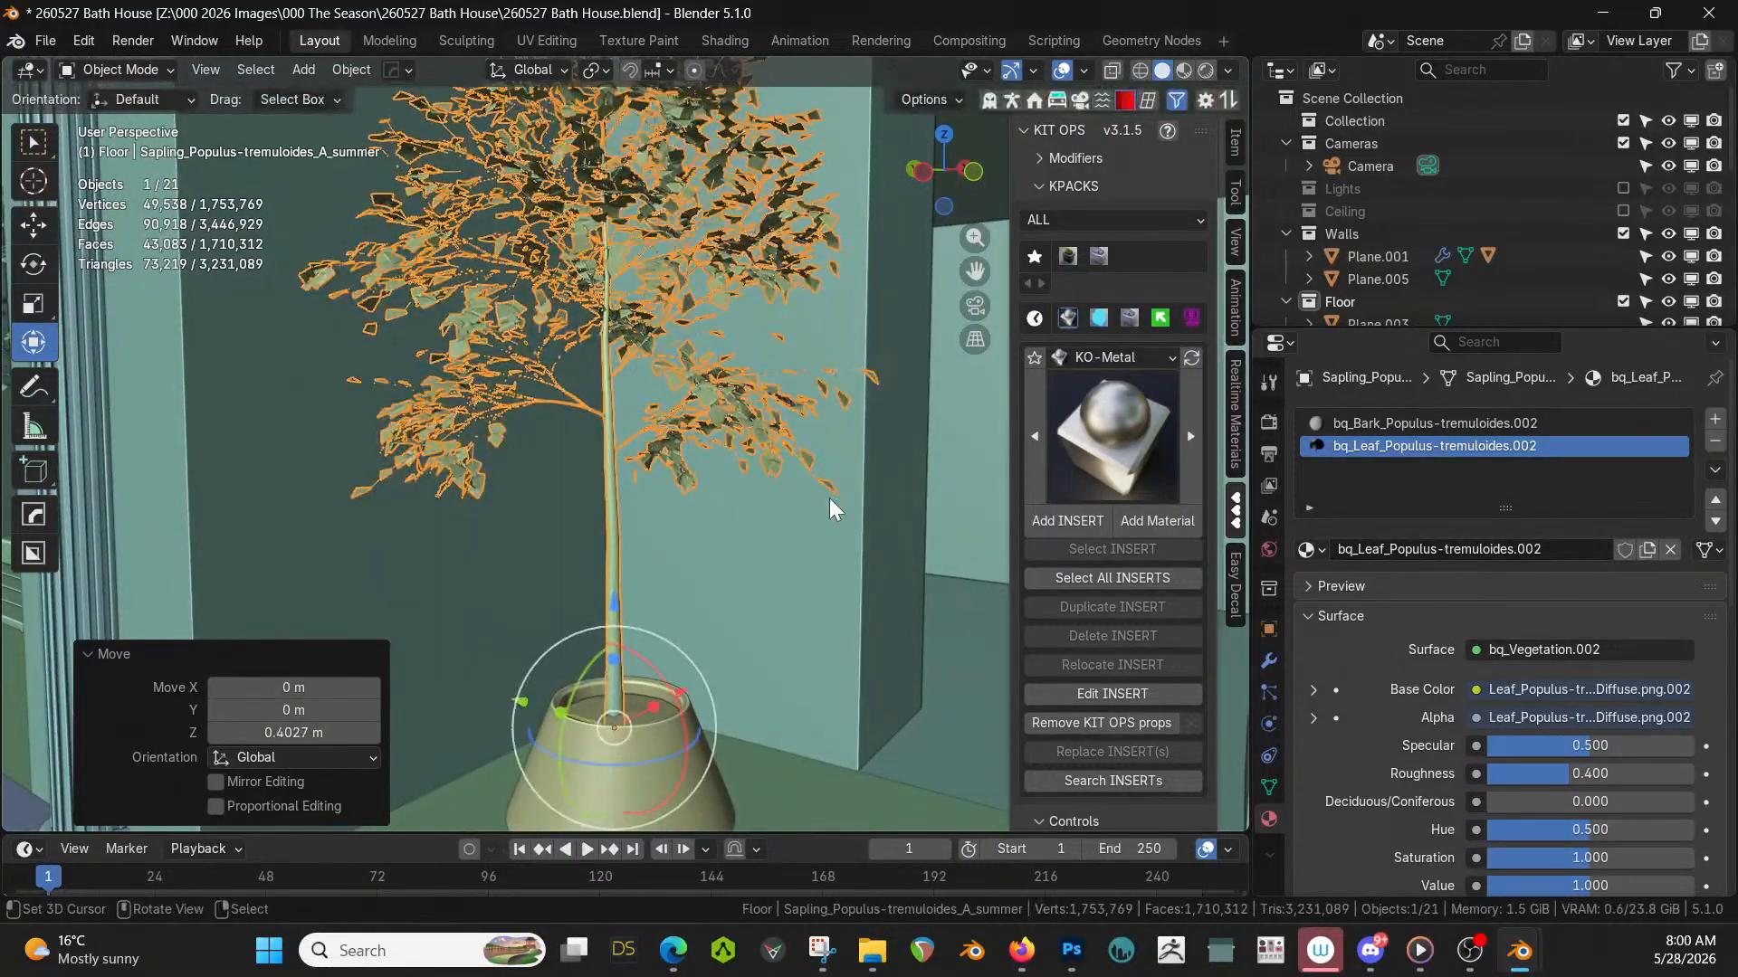
Select the vase together with the sapling and join them into one object.
{"action": "scroll", "coordinate": [829, 498], "scroll_direction": "down", "scroll_amount": 3}
{"action": "middle_click_drag", "start_coordinate": [829, 498], "coordinate": [892, 602]}
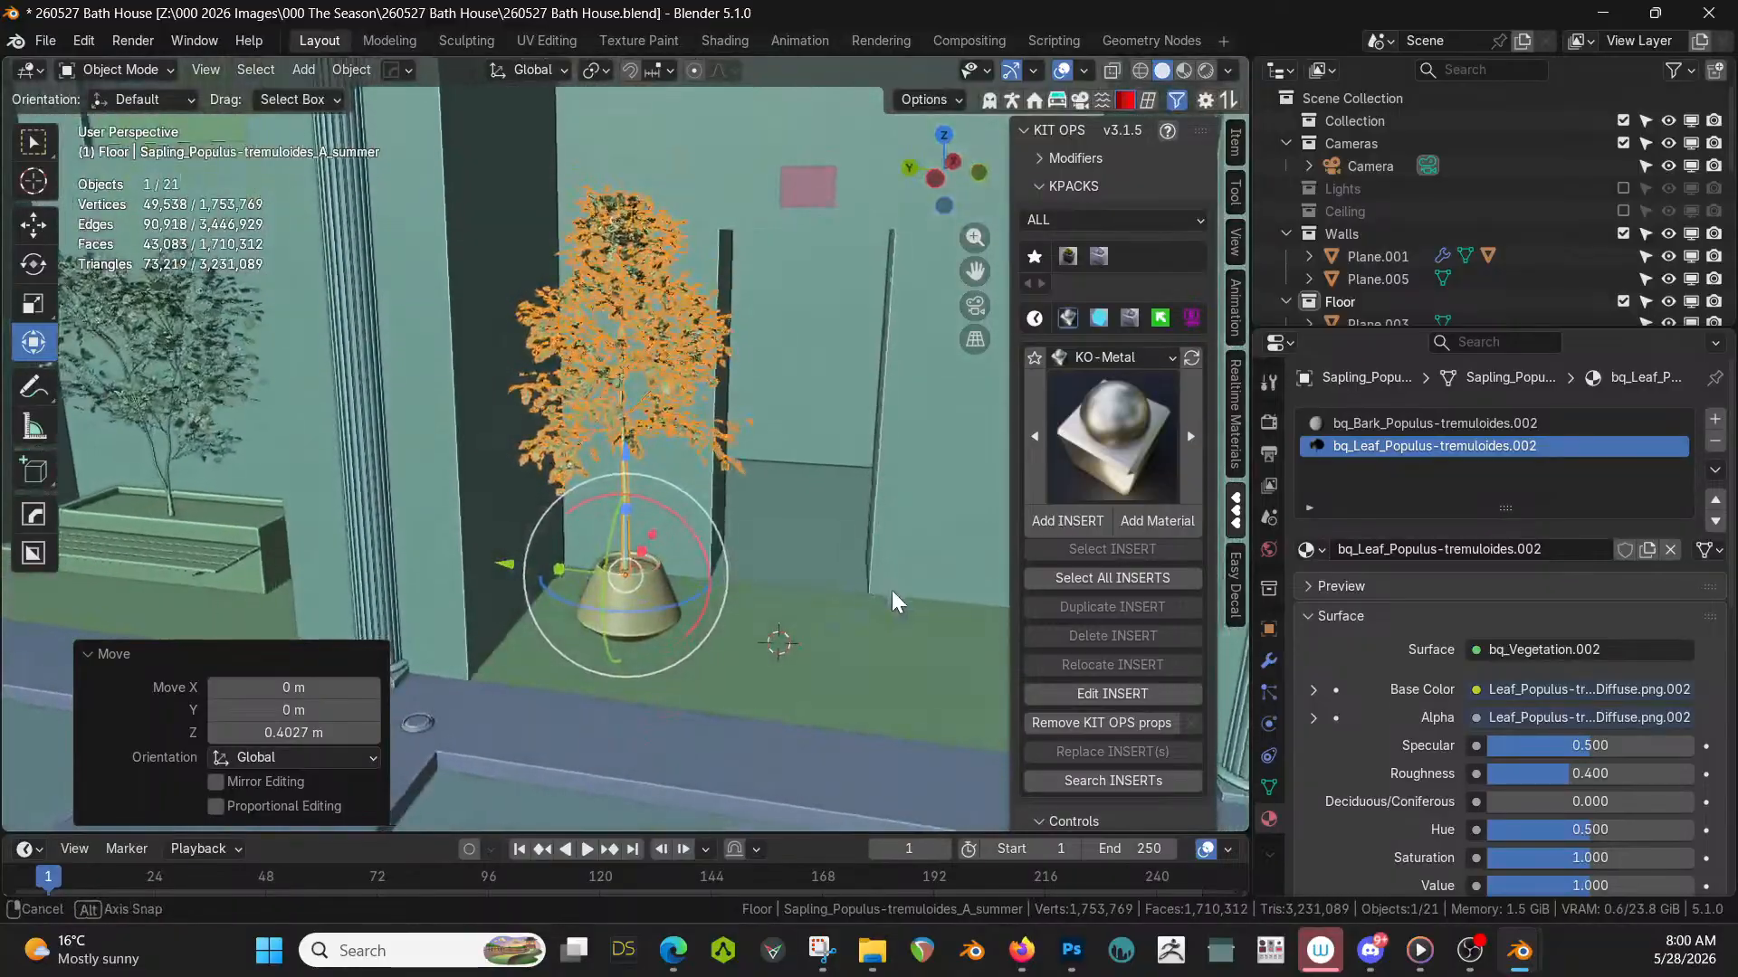
{"action": "left_click", "coordinate": [660, 616]}
{"action": "left_click", "coordinate": [633, 437]}
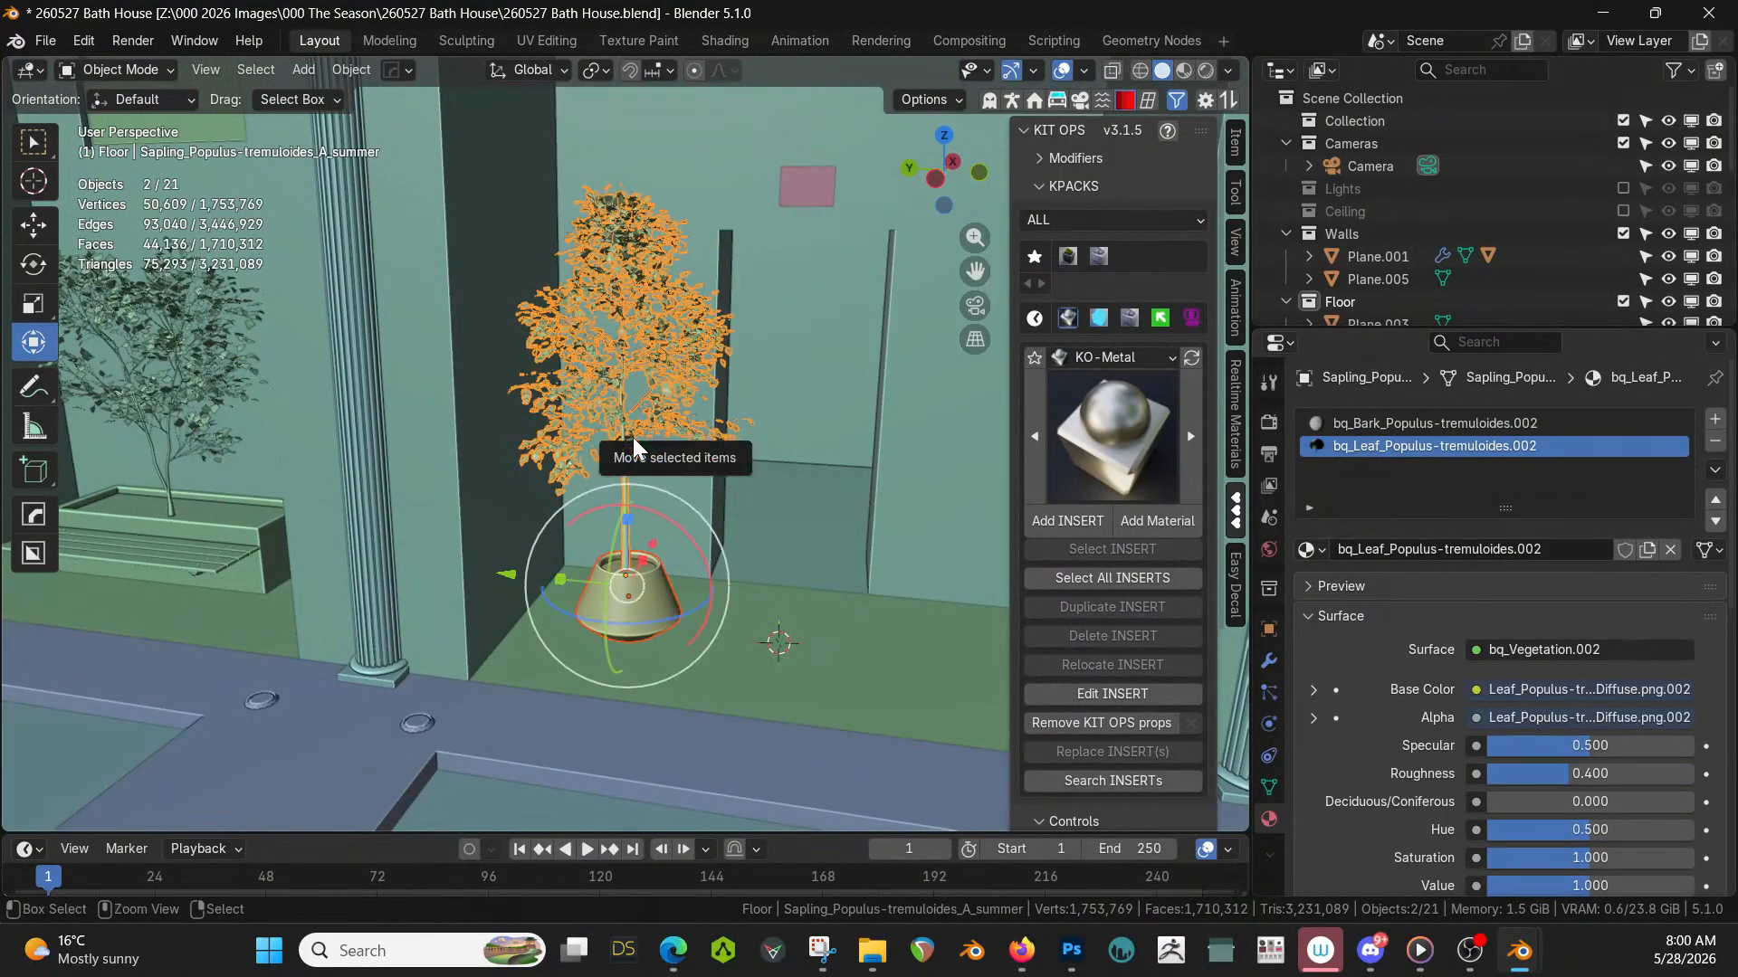
Switch to rendered shading and re-enable the Lights and Ceiling collections to view the potted tree.
{"action": "key", "text": "z"}
{"action": "key", "text": "8"}
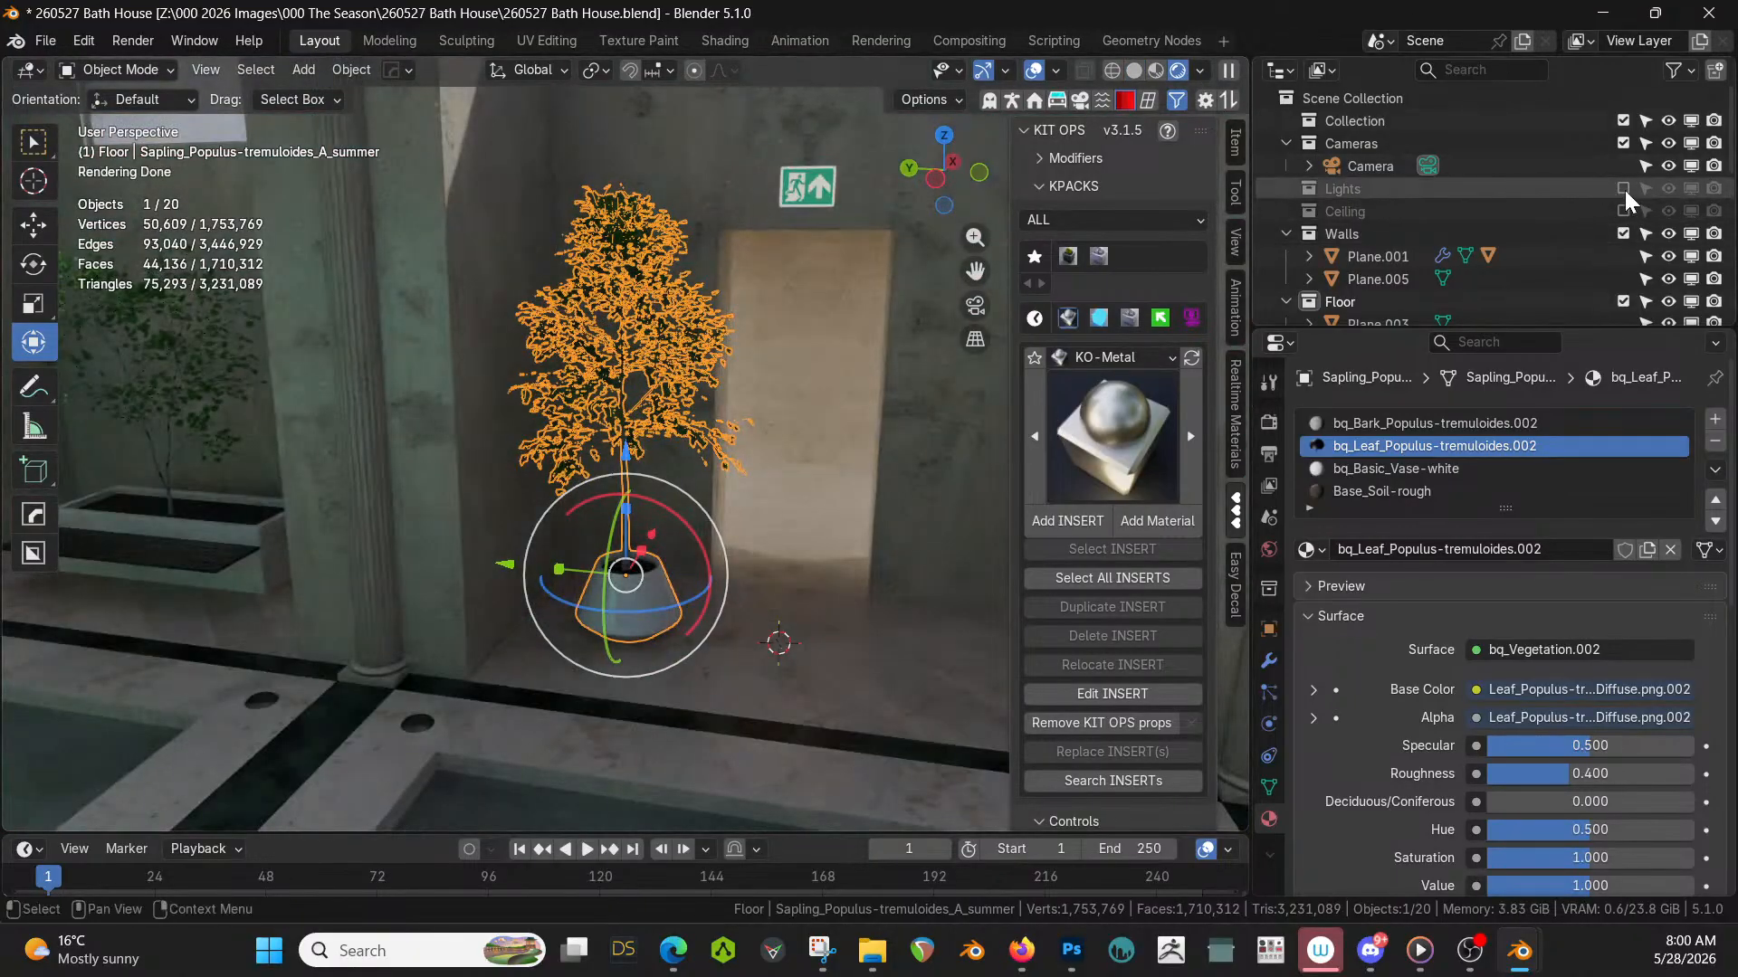
{"action": "left_click", "coordinate": [1624, 187]}
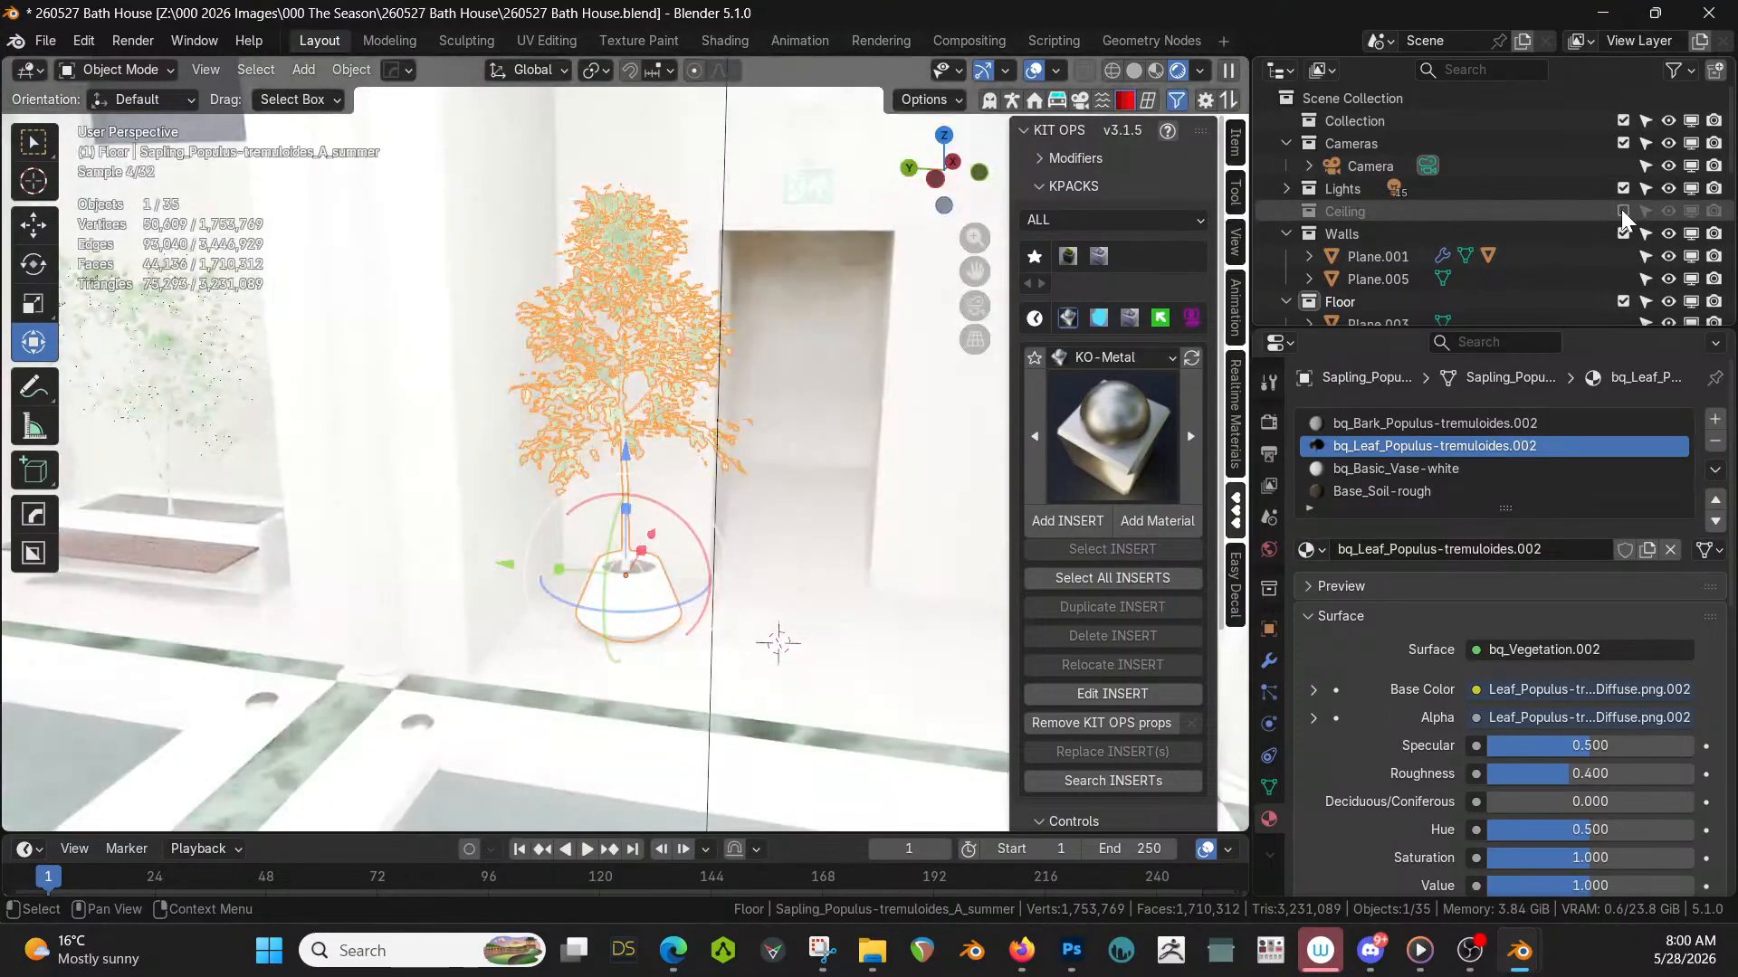
{"action": "left_click", "coordinate": [1622, 209]}
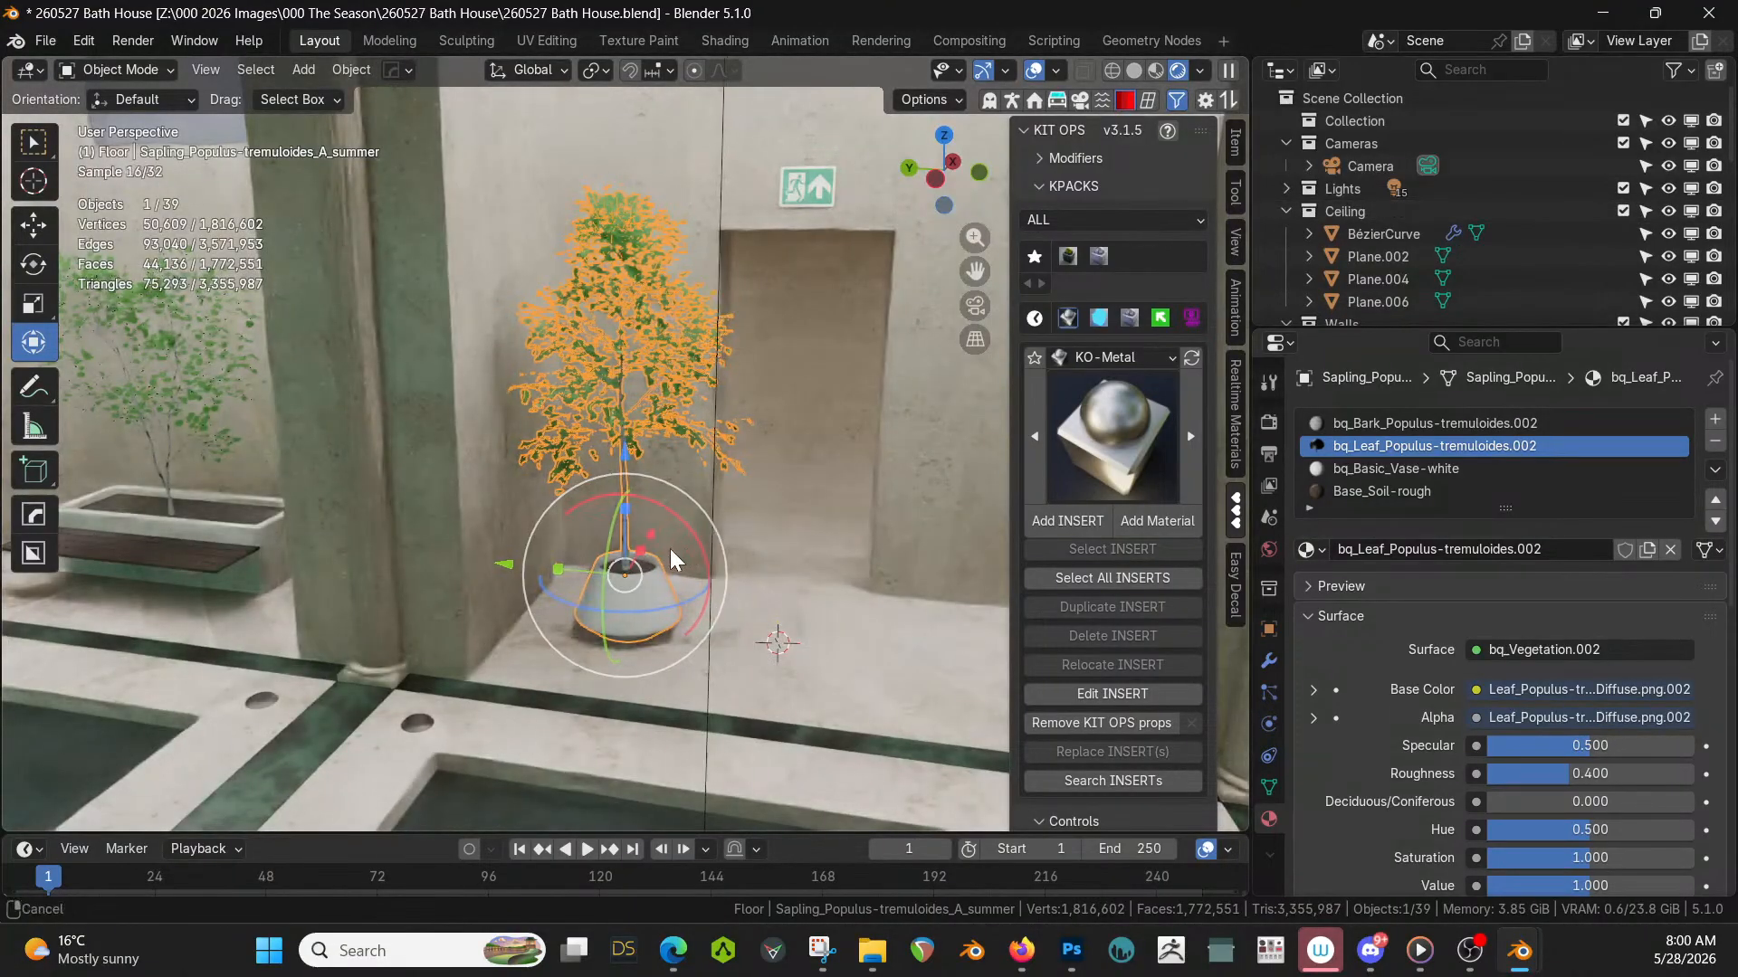
{"action": "middle_click_drag", "start_coordinate": [670, 548], "coordinate": [724, 543]}
Check the bench planter's materials and give the potted tree's vase the same KB3D_ELS_MarbleWhite material.
{"action": "left_click", "coordinate": [370, 508]}
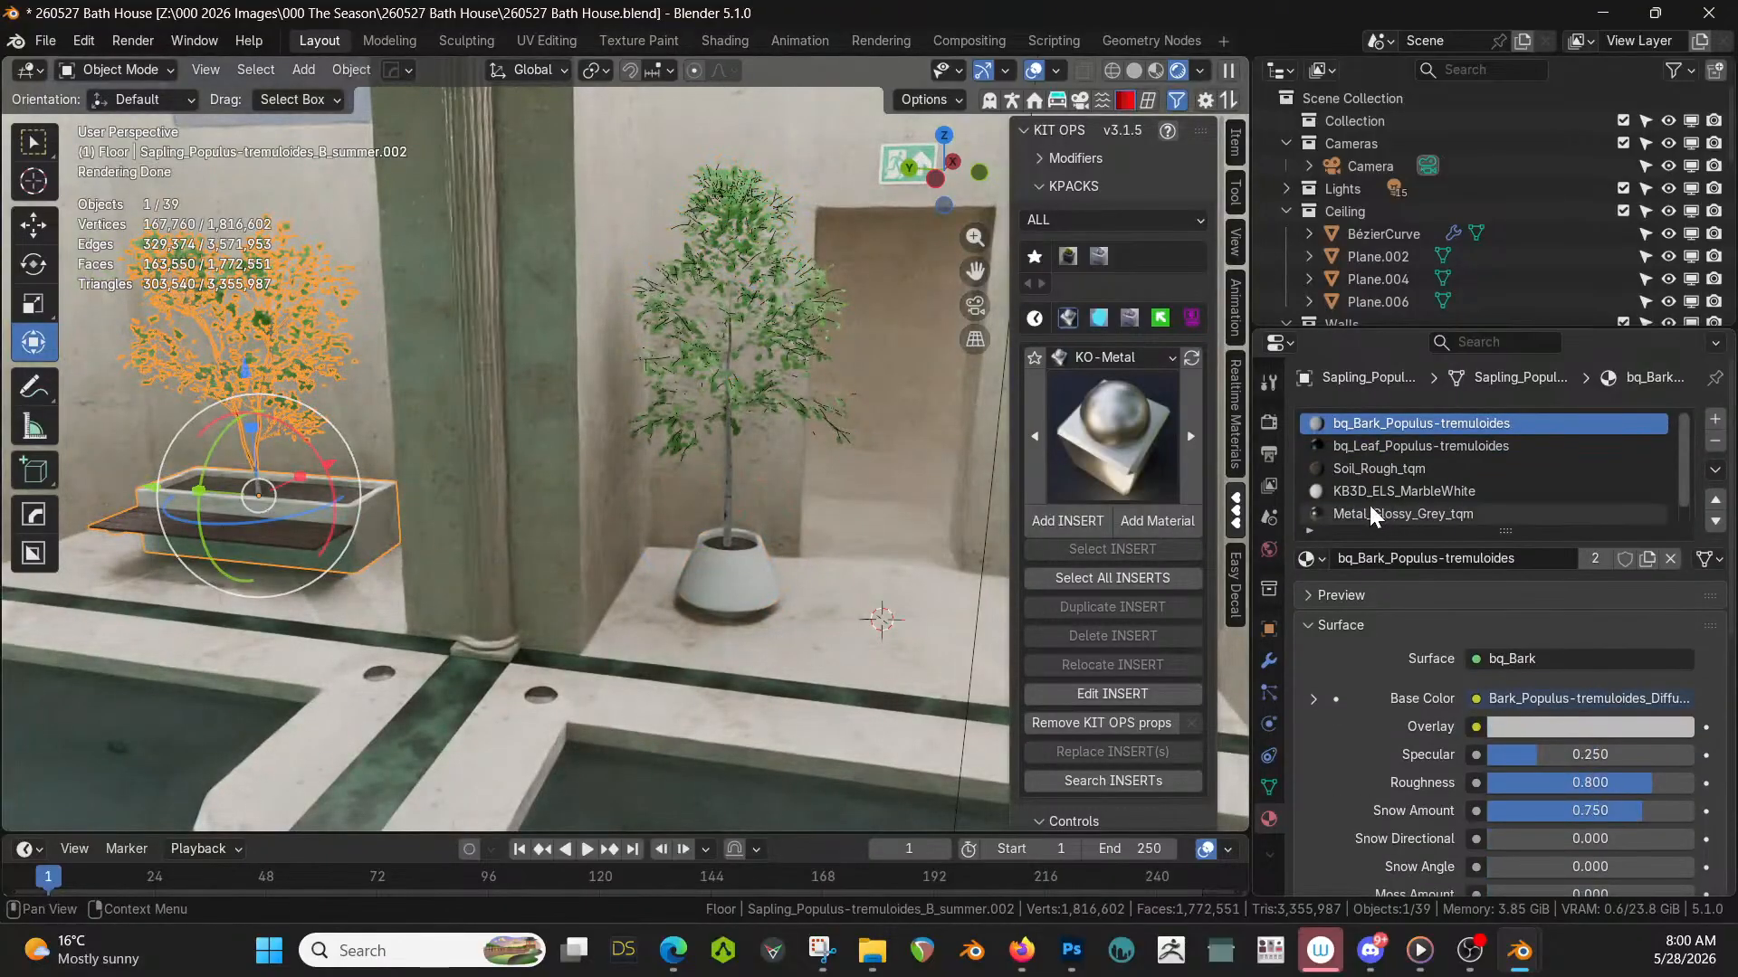
{"action": "left_click", "coordinate": [760, 584]}
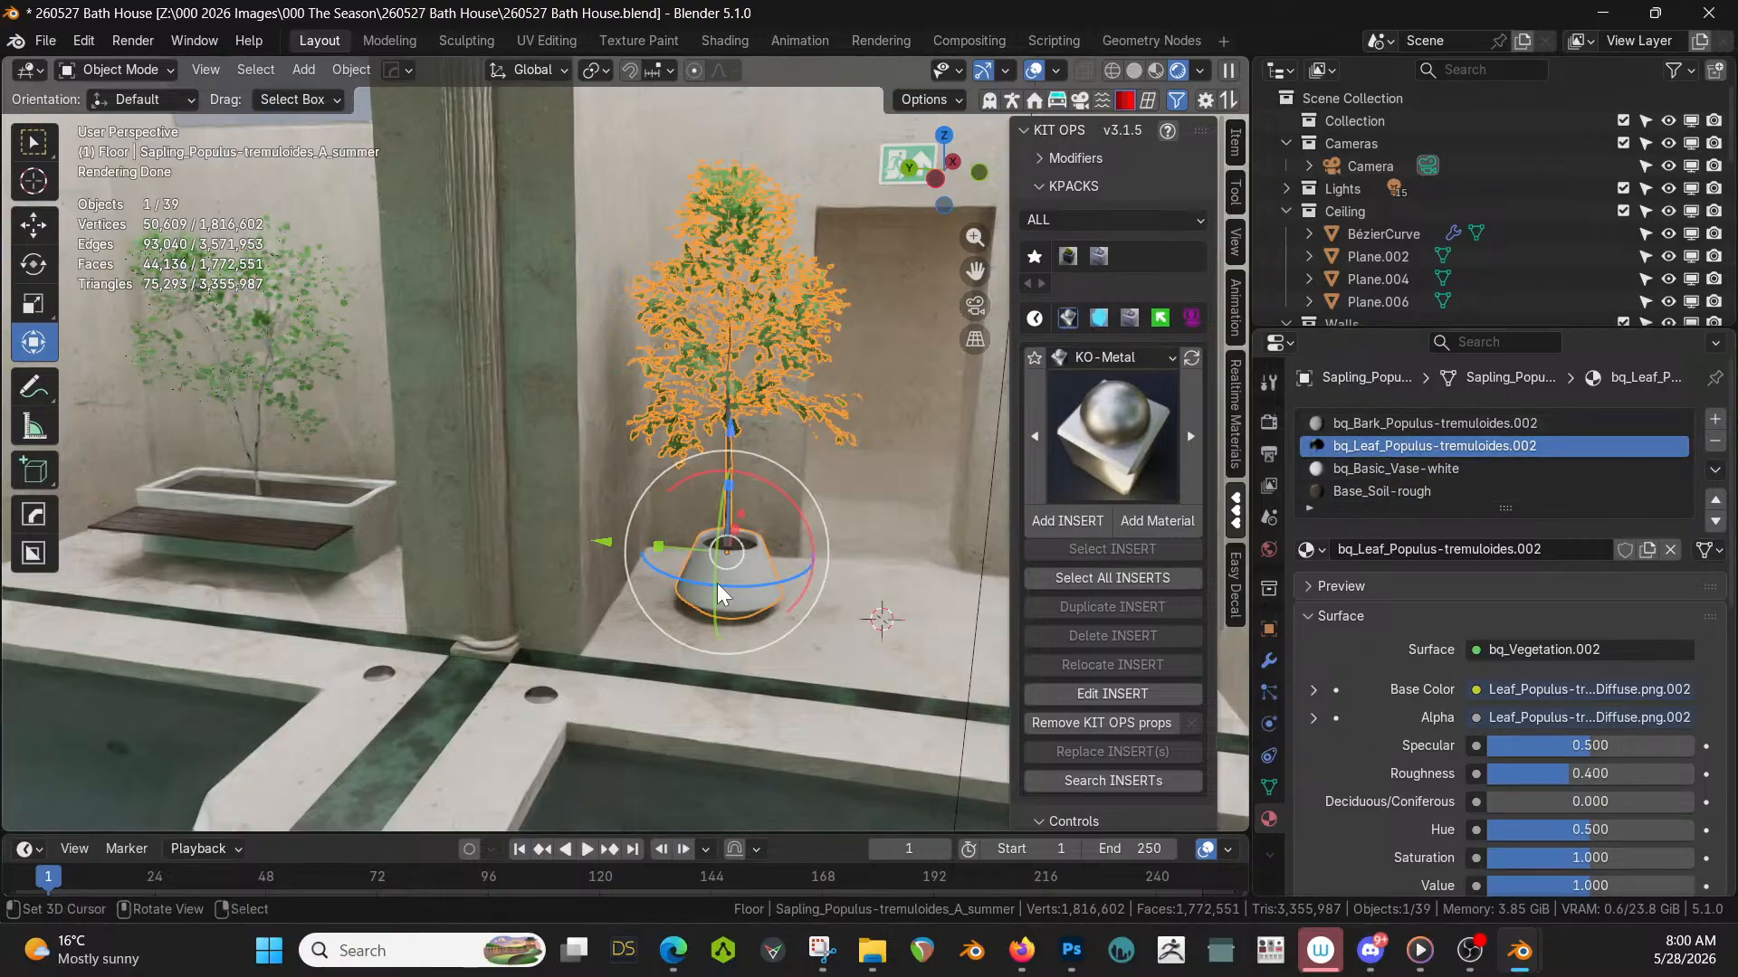
{"action": "left_click", "coordinate": [716, 593]}
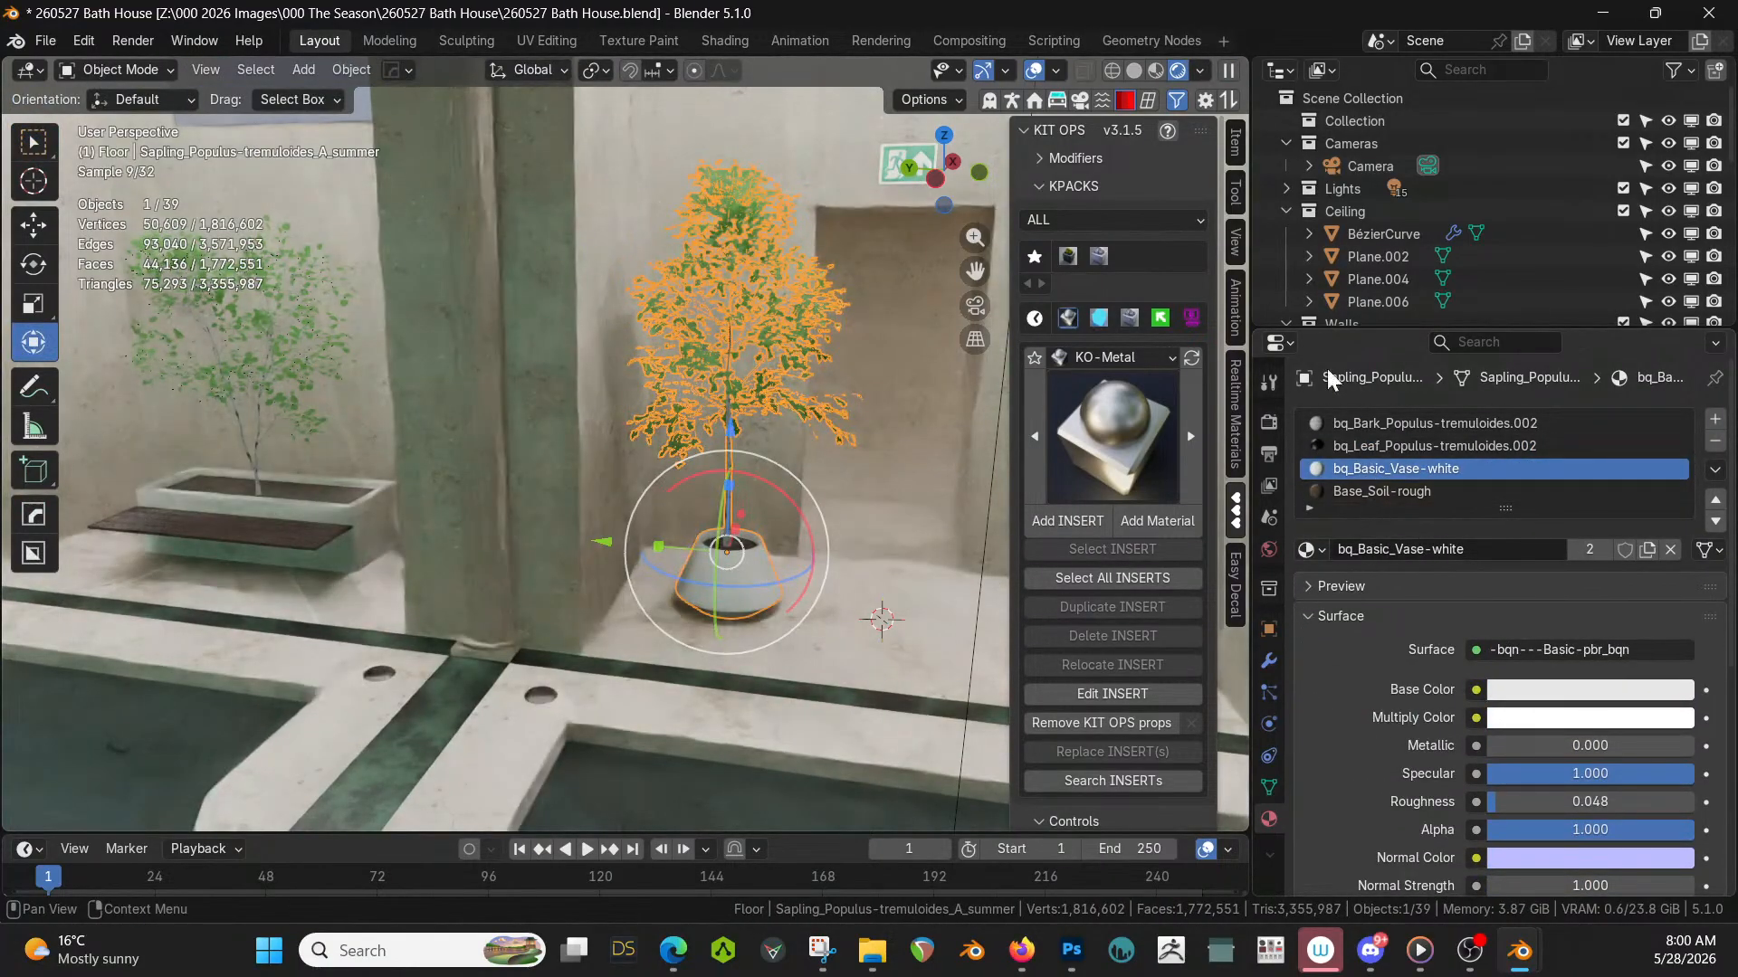
{"action": "left_click", "coordinate": [1310, 549]}
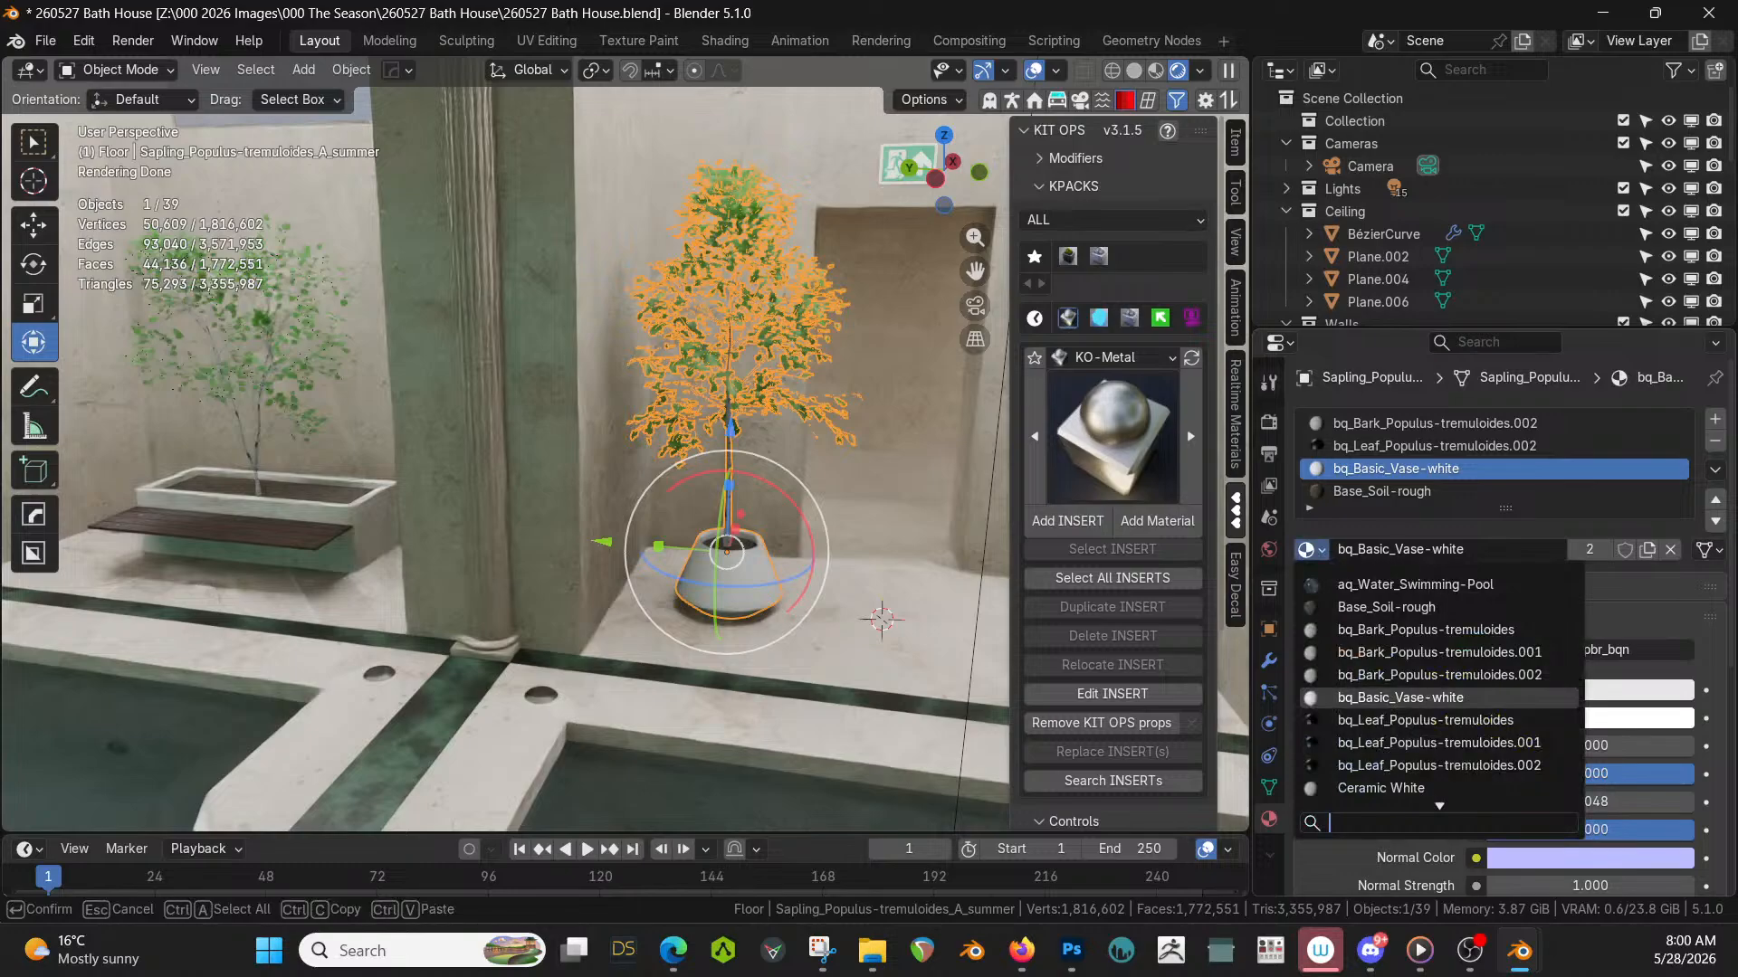
{"action": "type", "text": "marbl"}
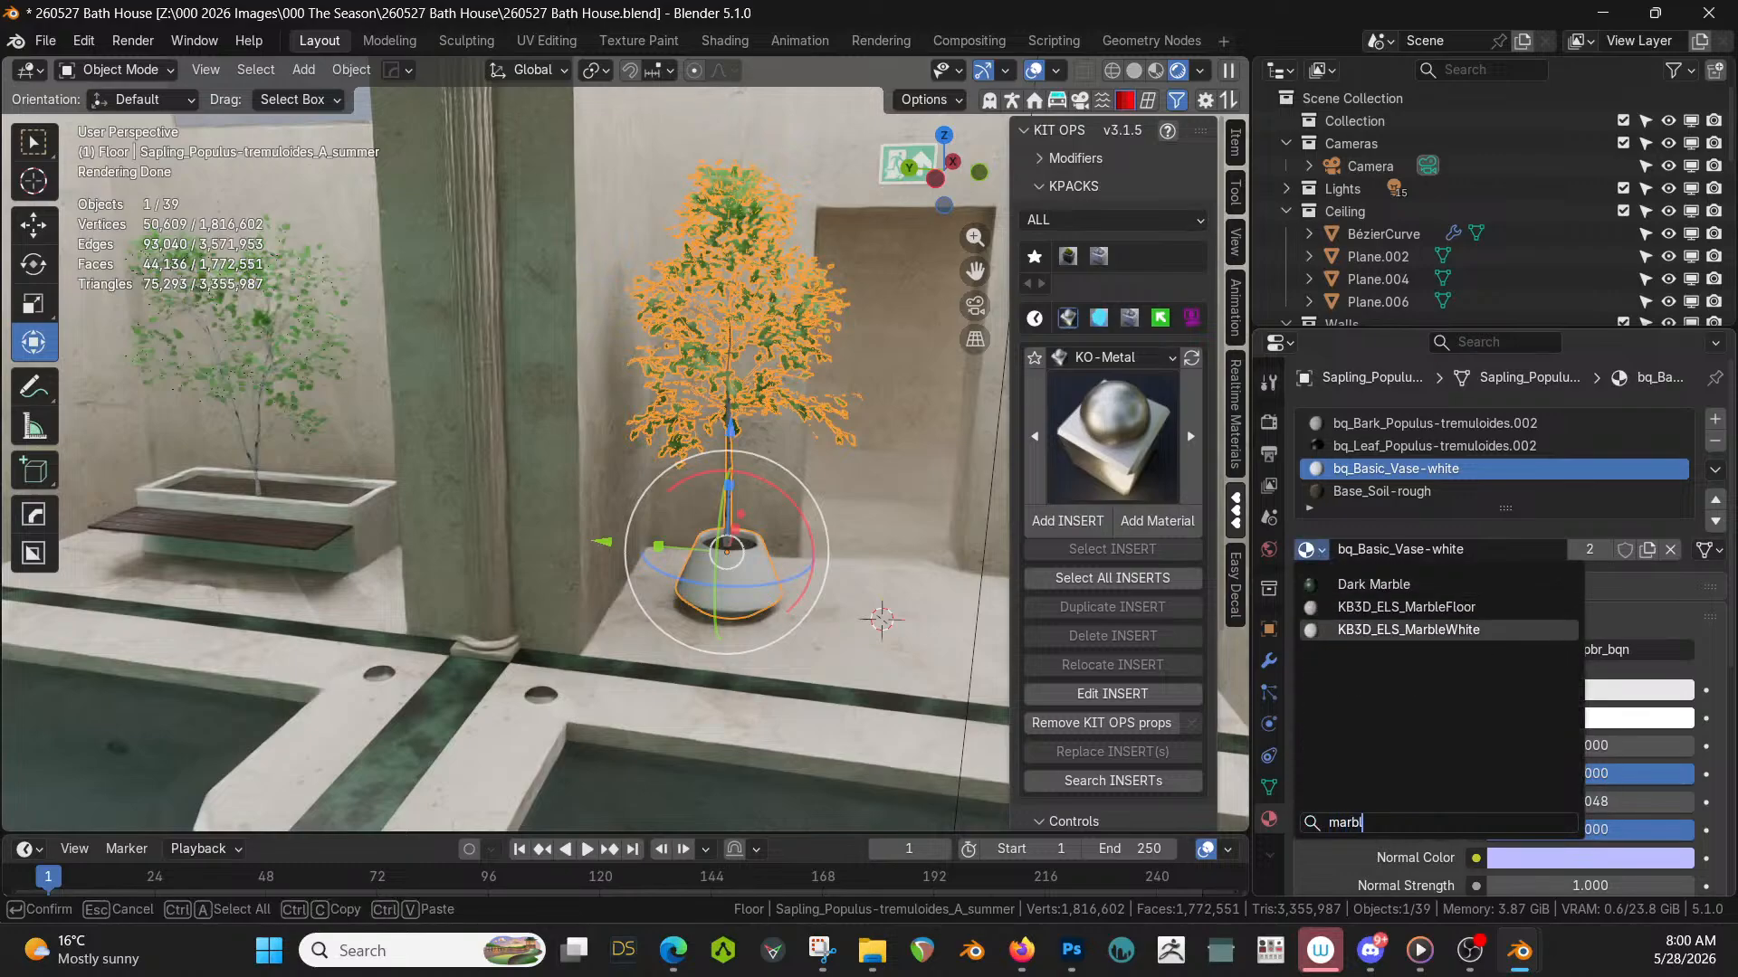
{"action": "left_click", "coordinate": [1414, 626]}
{"action": "scroll", "coordinate": [921, 536], "scroll_direction": "up", "scroll_amount": 3}
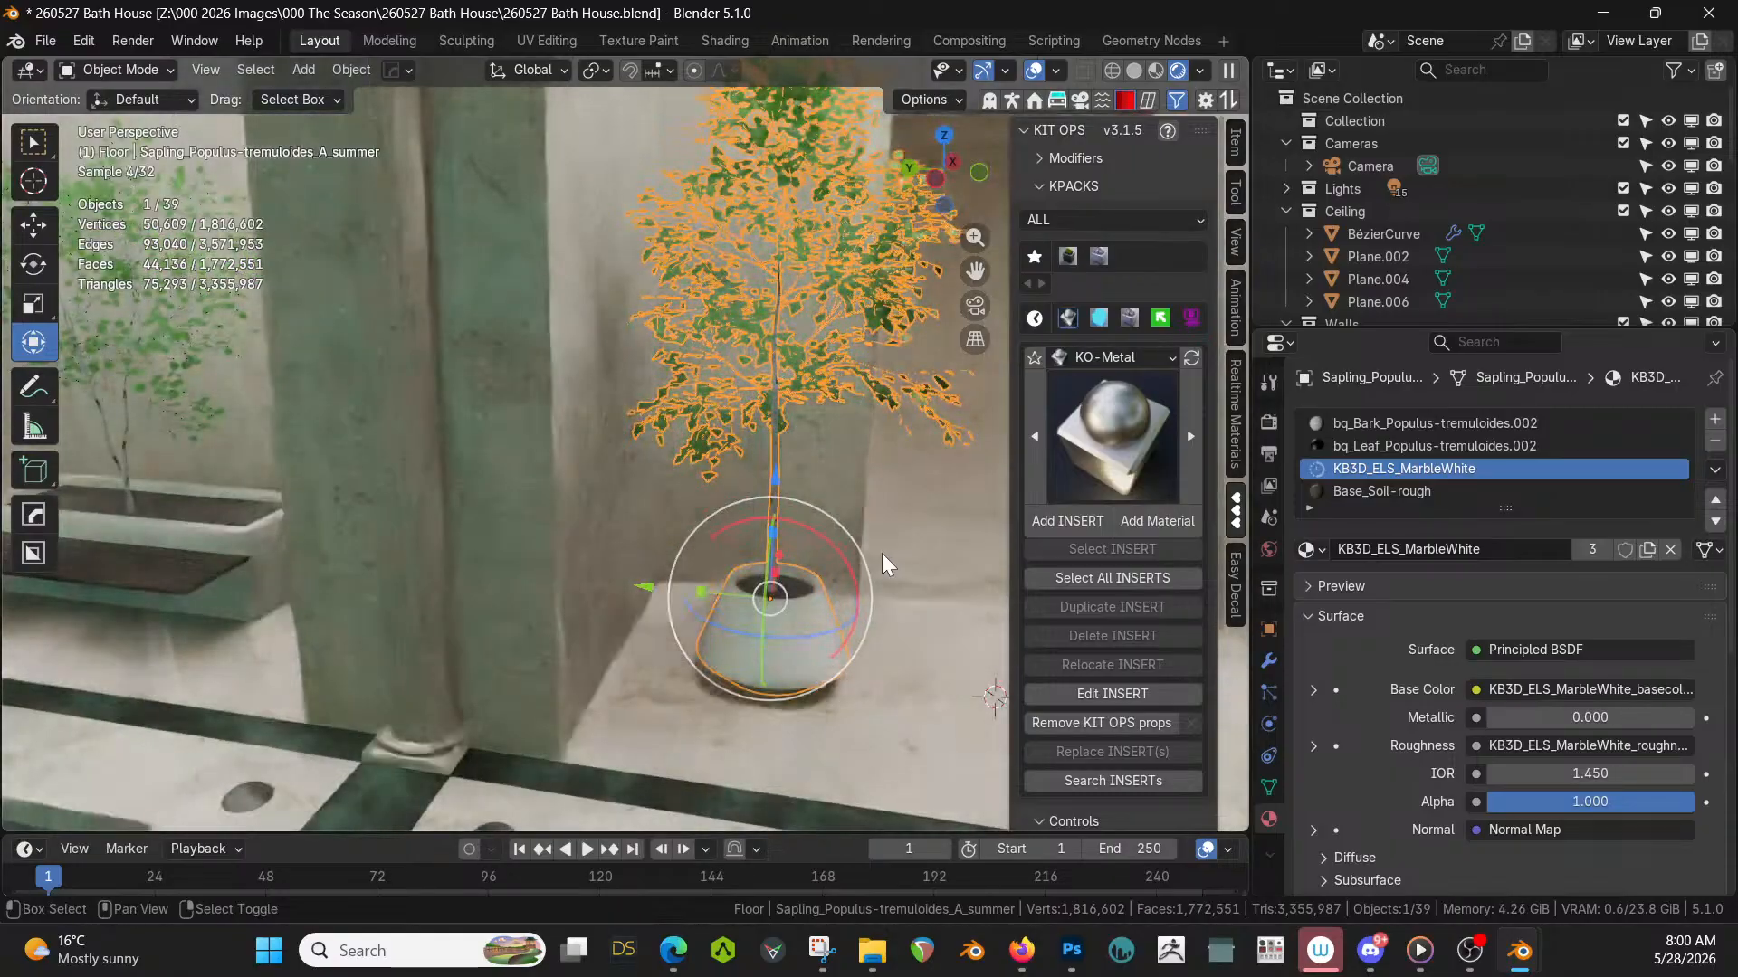
Make a linked duplicate of the potted tree and move it about -2.33 m along Y to the doorway's other side.
{"action": "middle_click_drag", "start_coordinate": [882, 552], "coordinate": [638, 604], "text": "shift"}
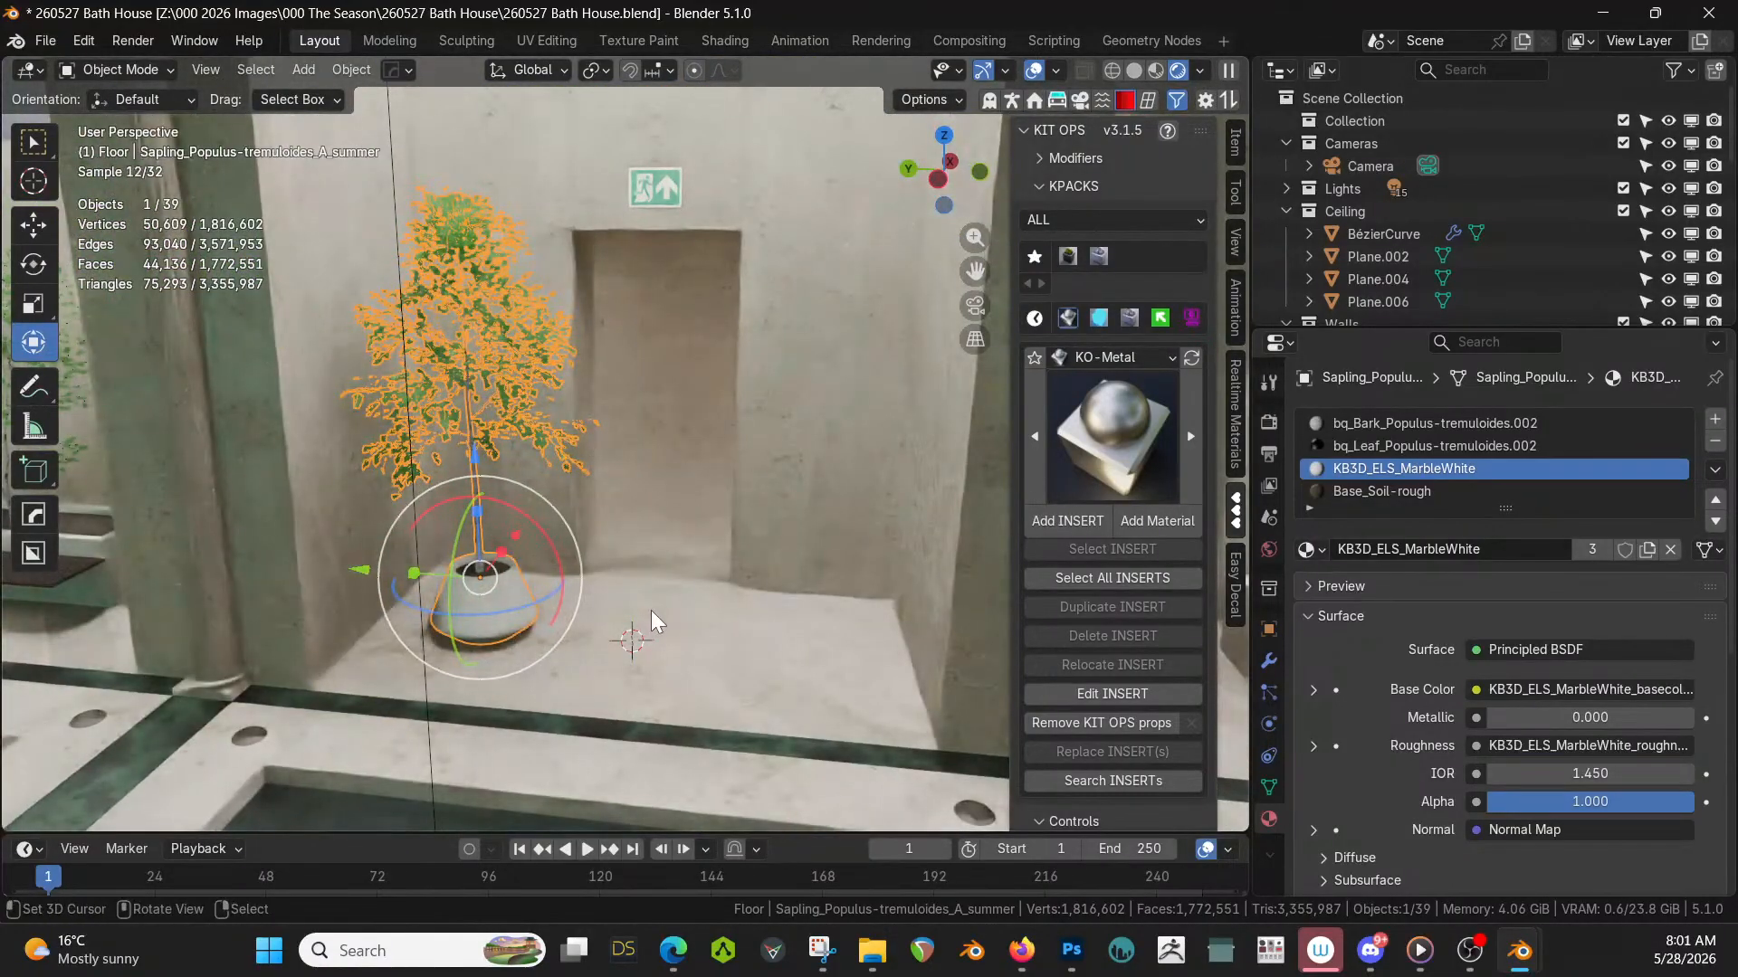
{"action": "key", "text": "alt+d"}
{"action": "right_click", "coordinate": [650, 610]}
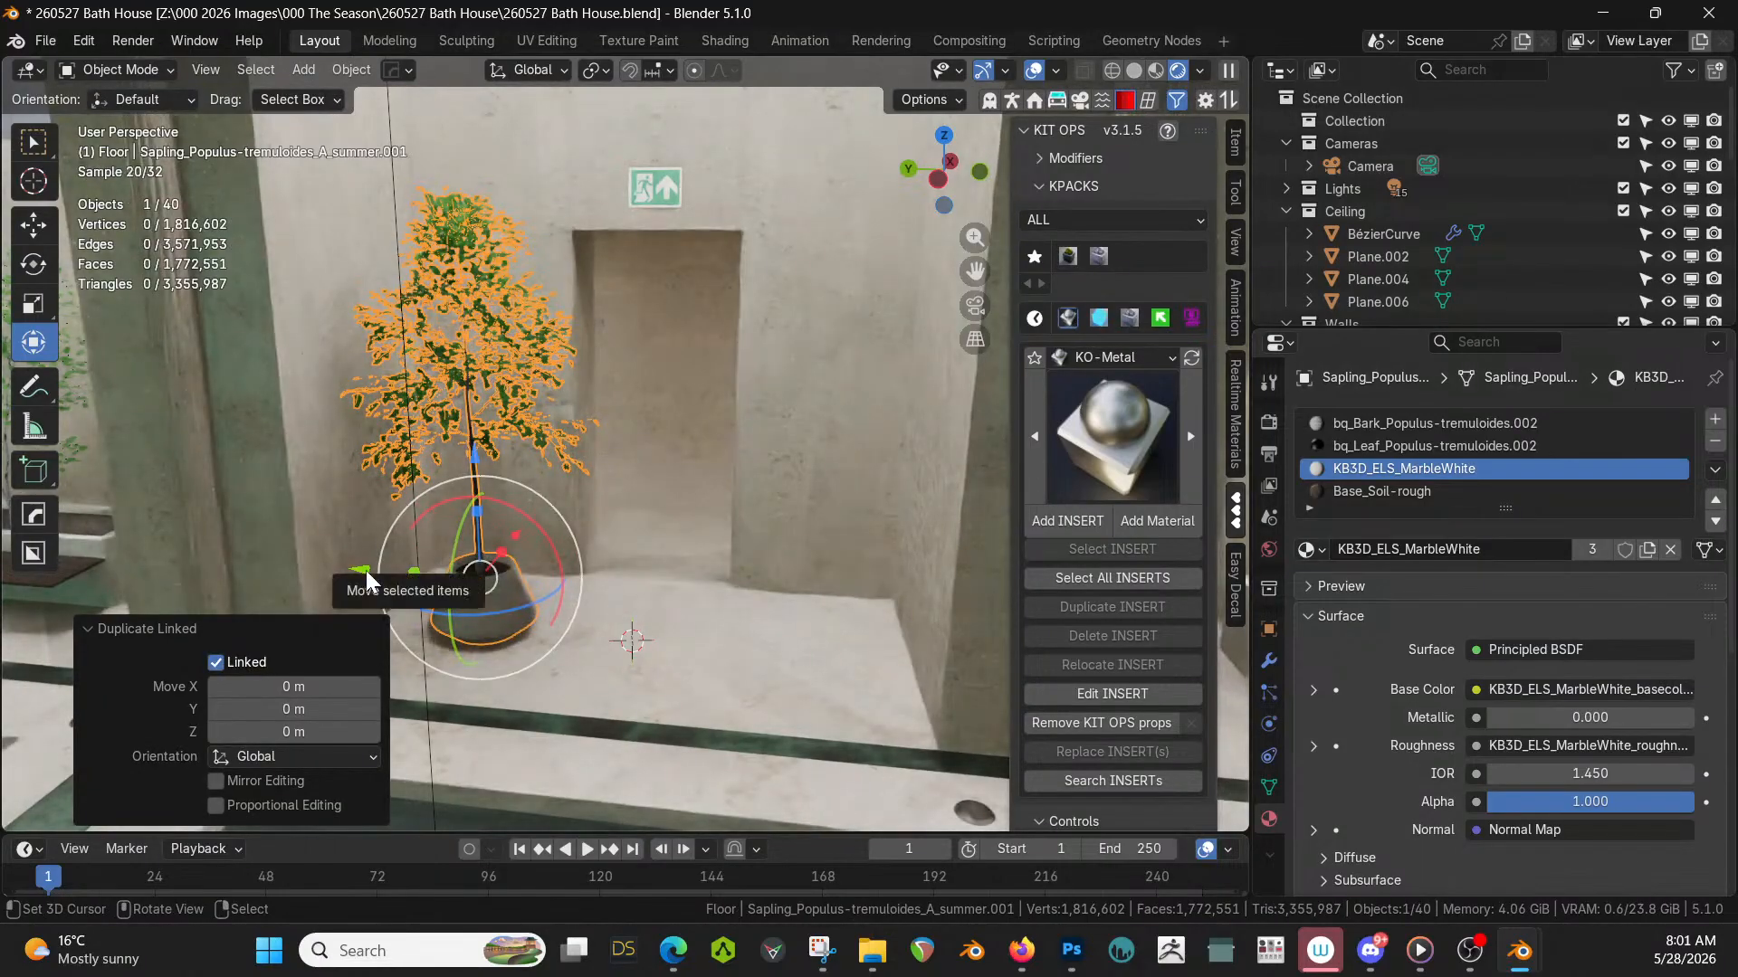
{"action": "left_click_drag", "start_coordinate": [366, 570], "coordinate": [697, 645]}
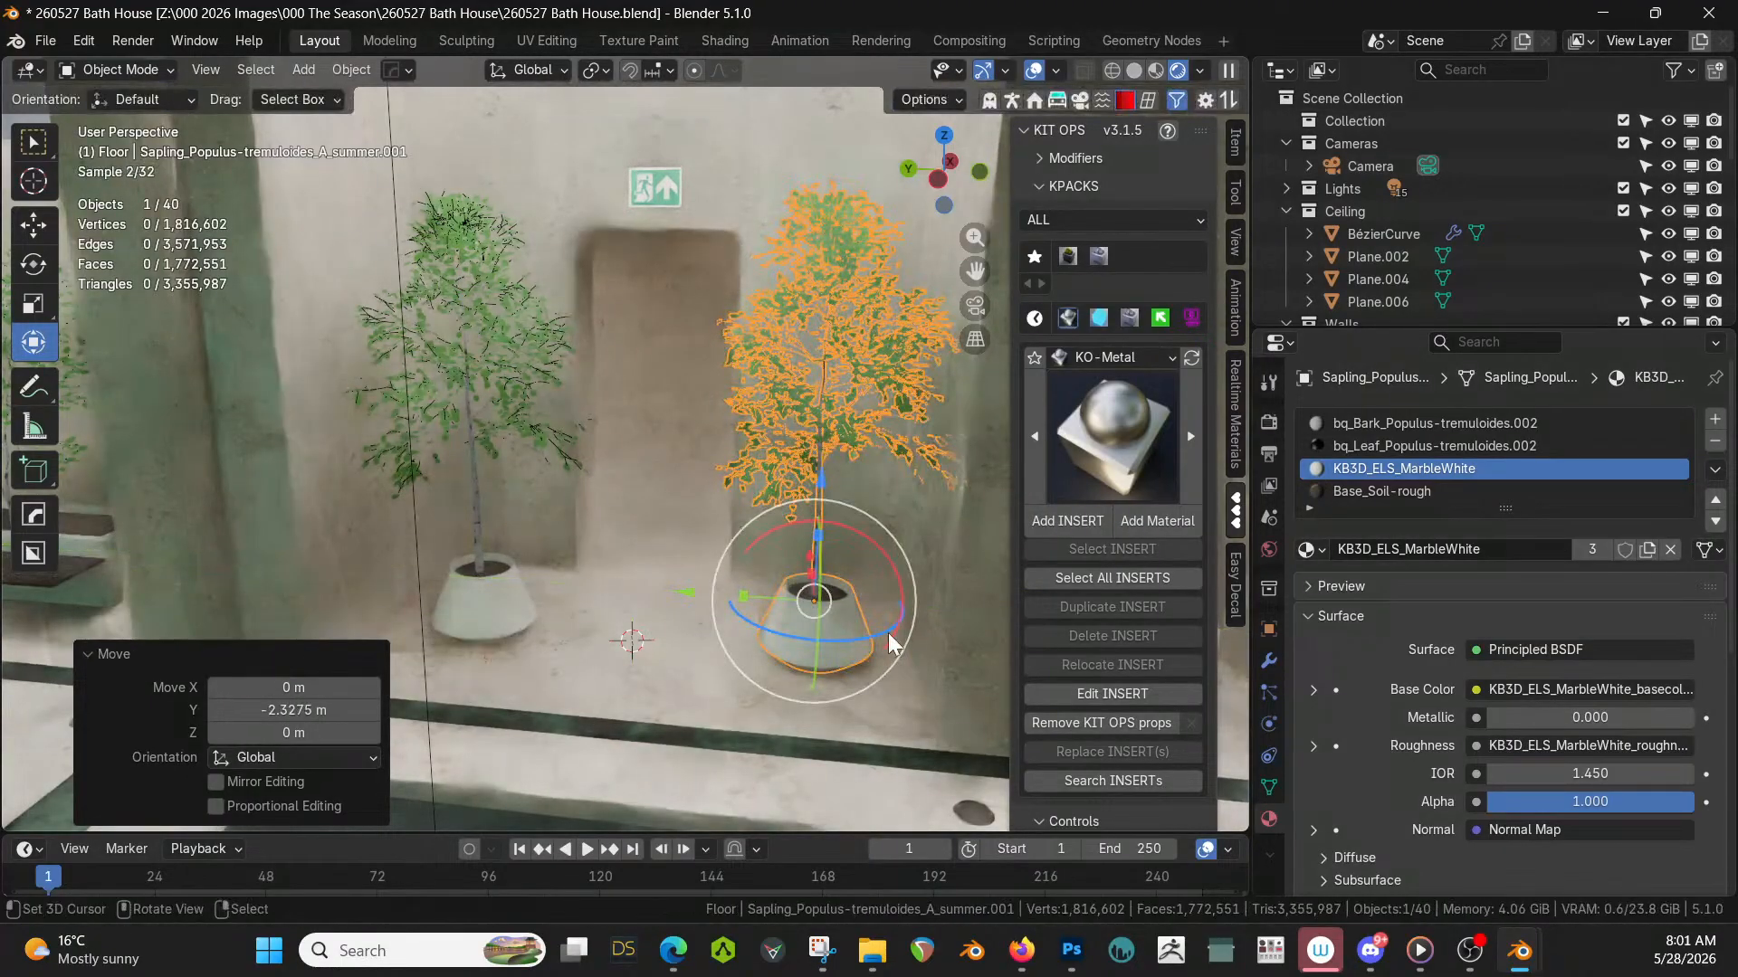
Rotate the duplicated potted tree about -28.9° around the global Z axis.
{"action": "key", "text": "r"}
{"action": "key", "text": "z"}
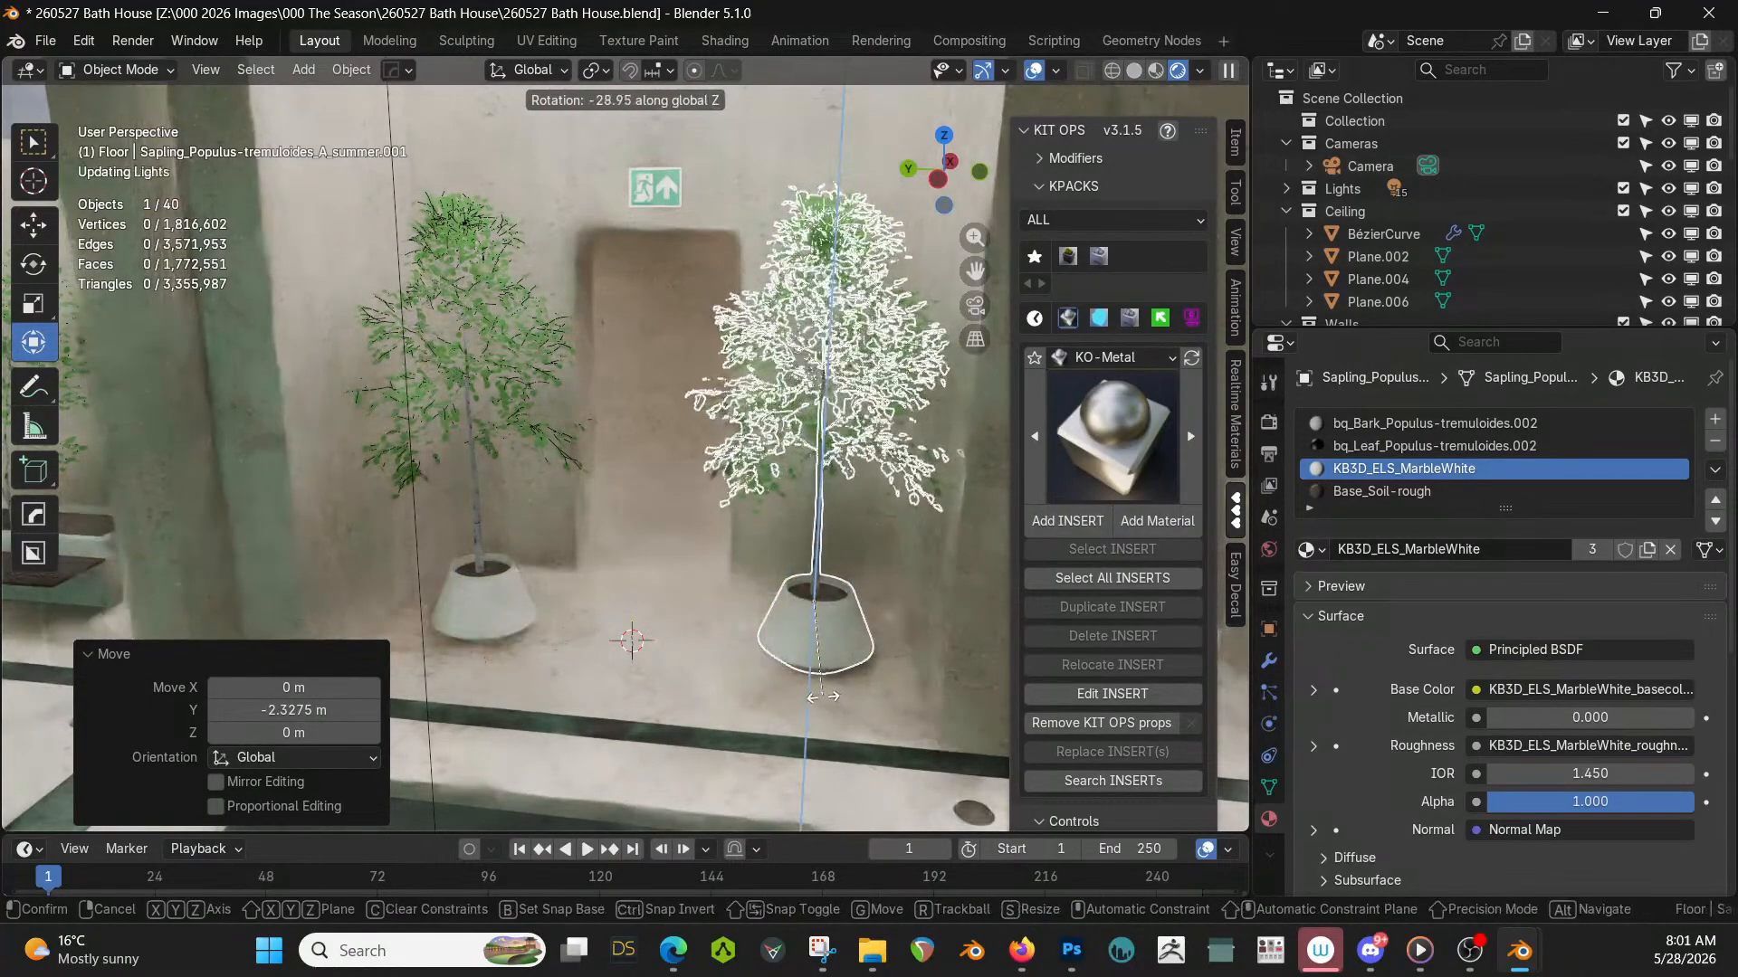
{"action": "left_click", "coordinate": [861, 665]}
{"action": "middle_click_drag", "start_coordinate": [861, 665], "coordinate": [894, 605]}
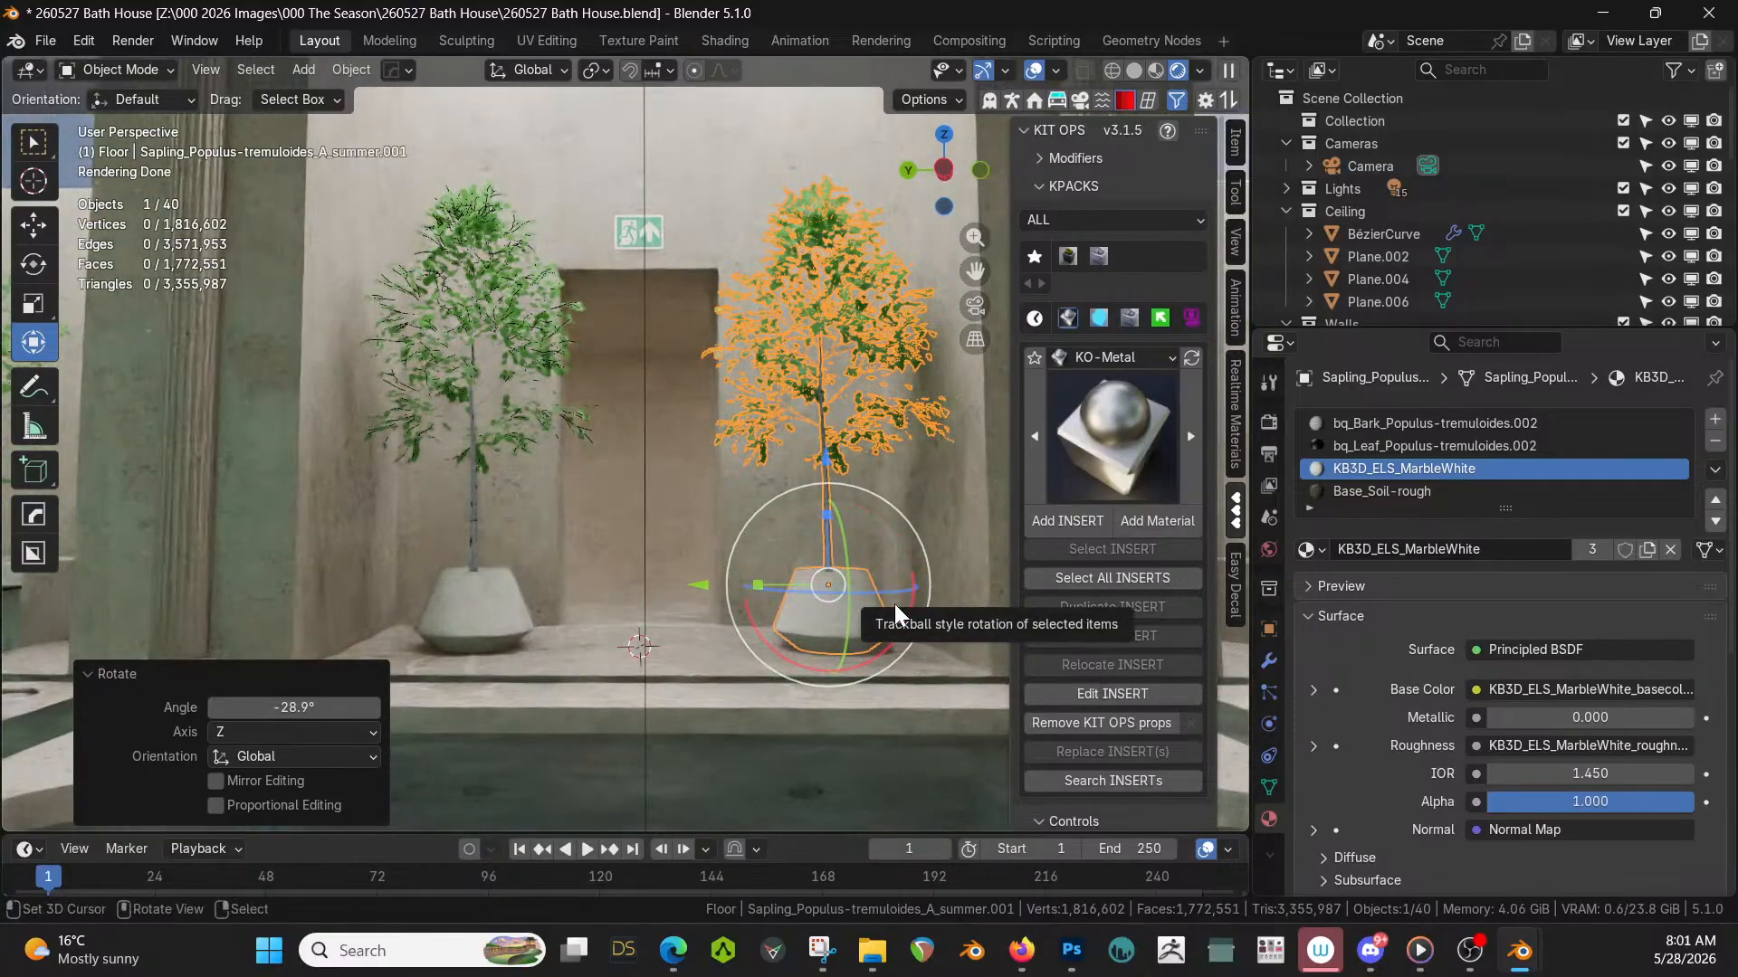
{"action": "scroll", "coordinate": [659, 396], "scroll_direction": "down", "scroll_amount": 4}
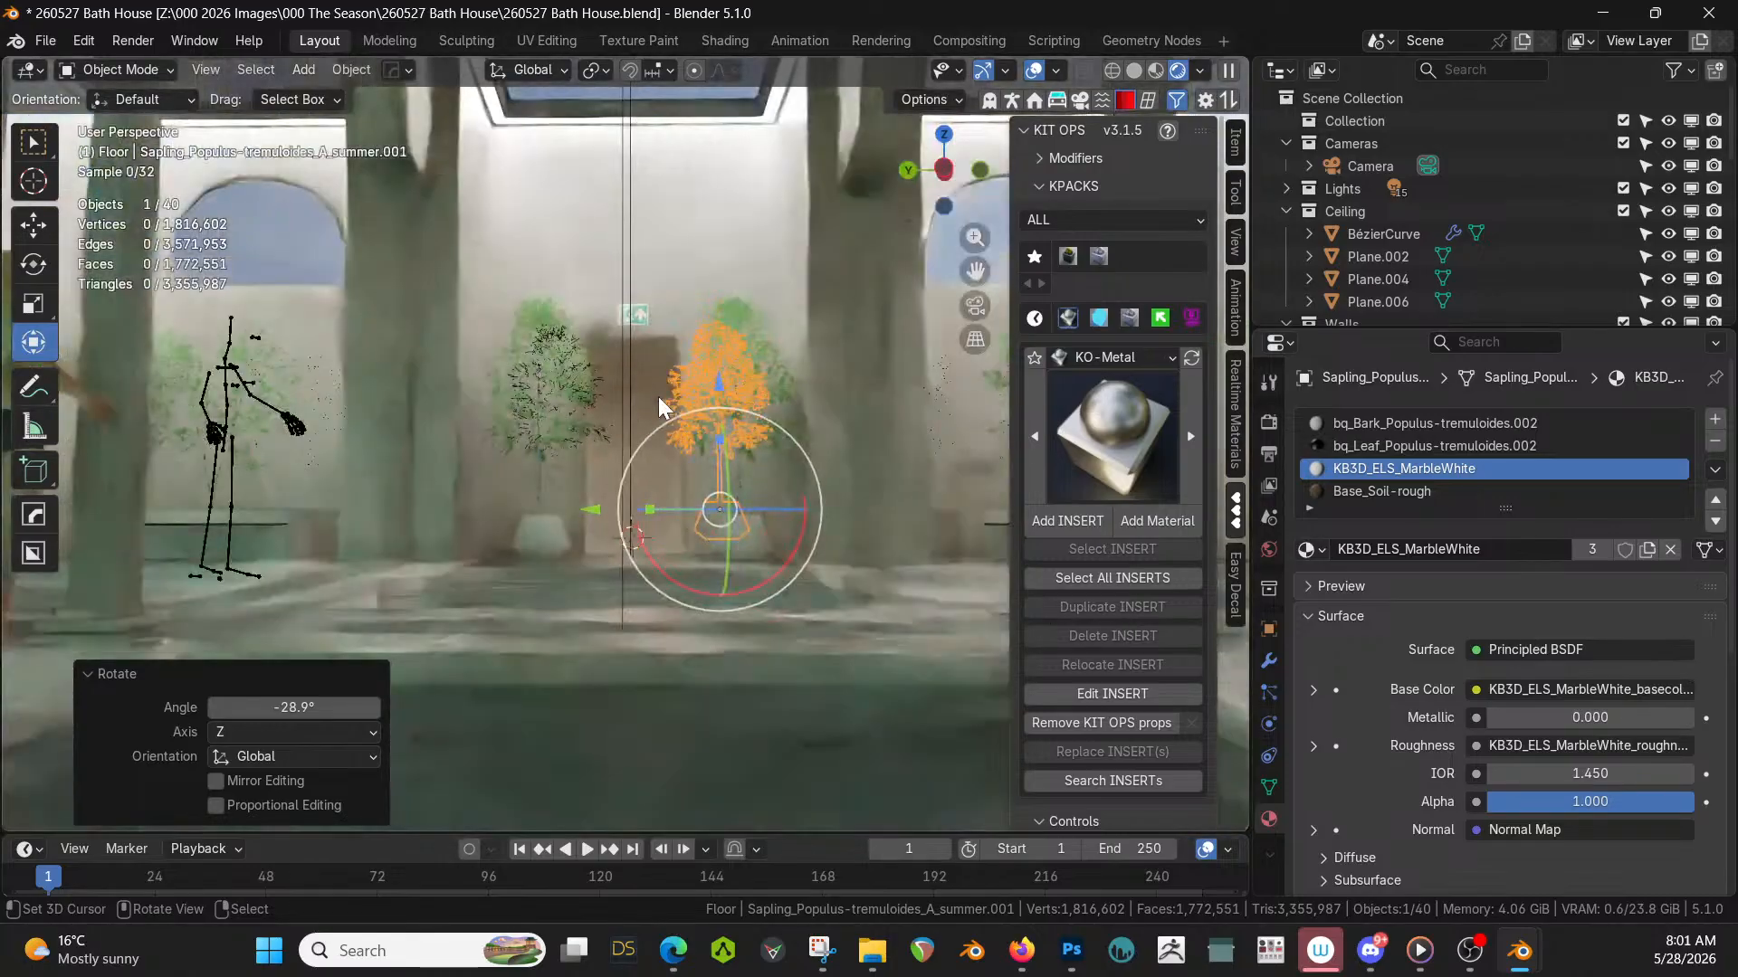
{"action": "middle_click_drag", "start_coordinate": [659, 397], "coordinate": [615, 450]}
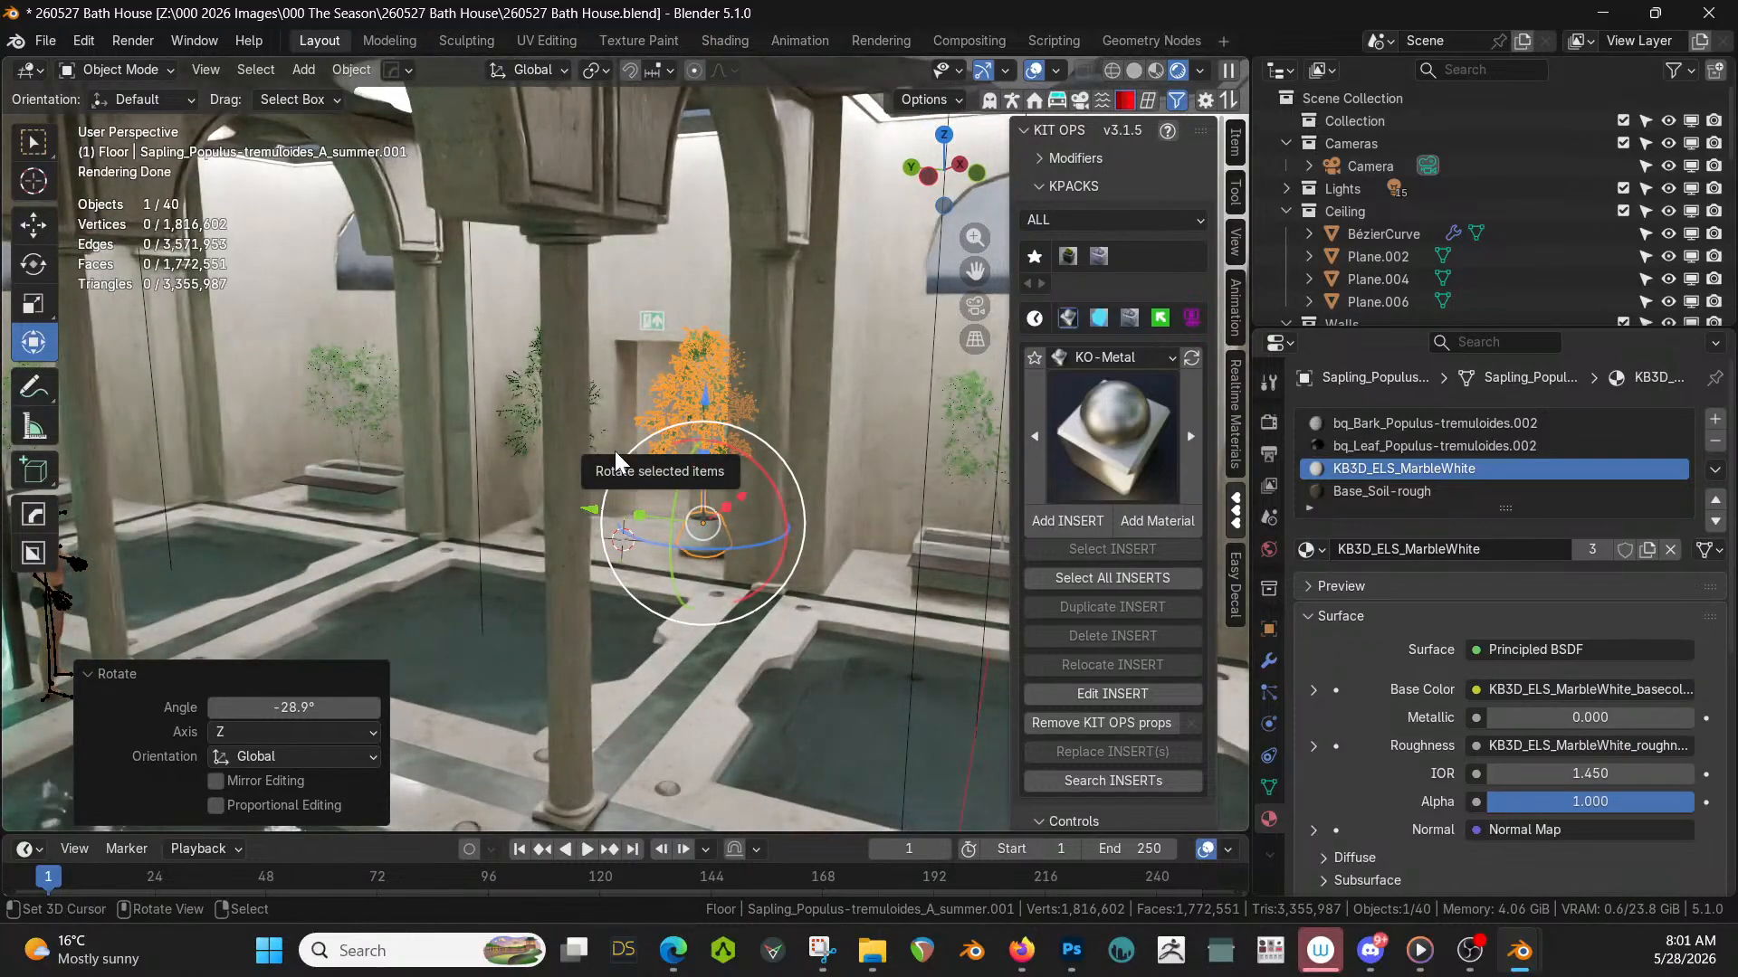
Isolate the bath house walls in local view and select their mid-height horizontal edge loop in Edit Mode.
{"action": "left_click", "coordinate": [851, 336]}
{"action": "key", "text": "KP_Divide"}
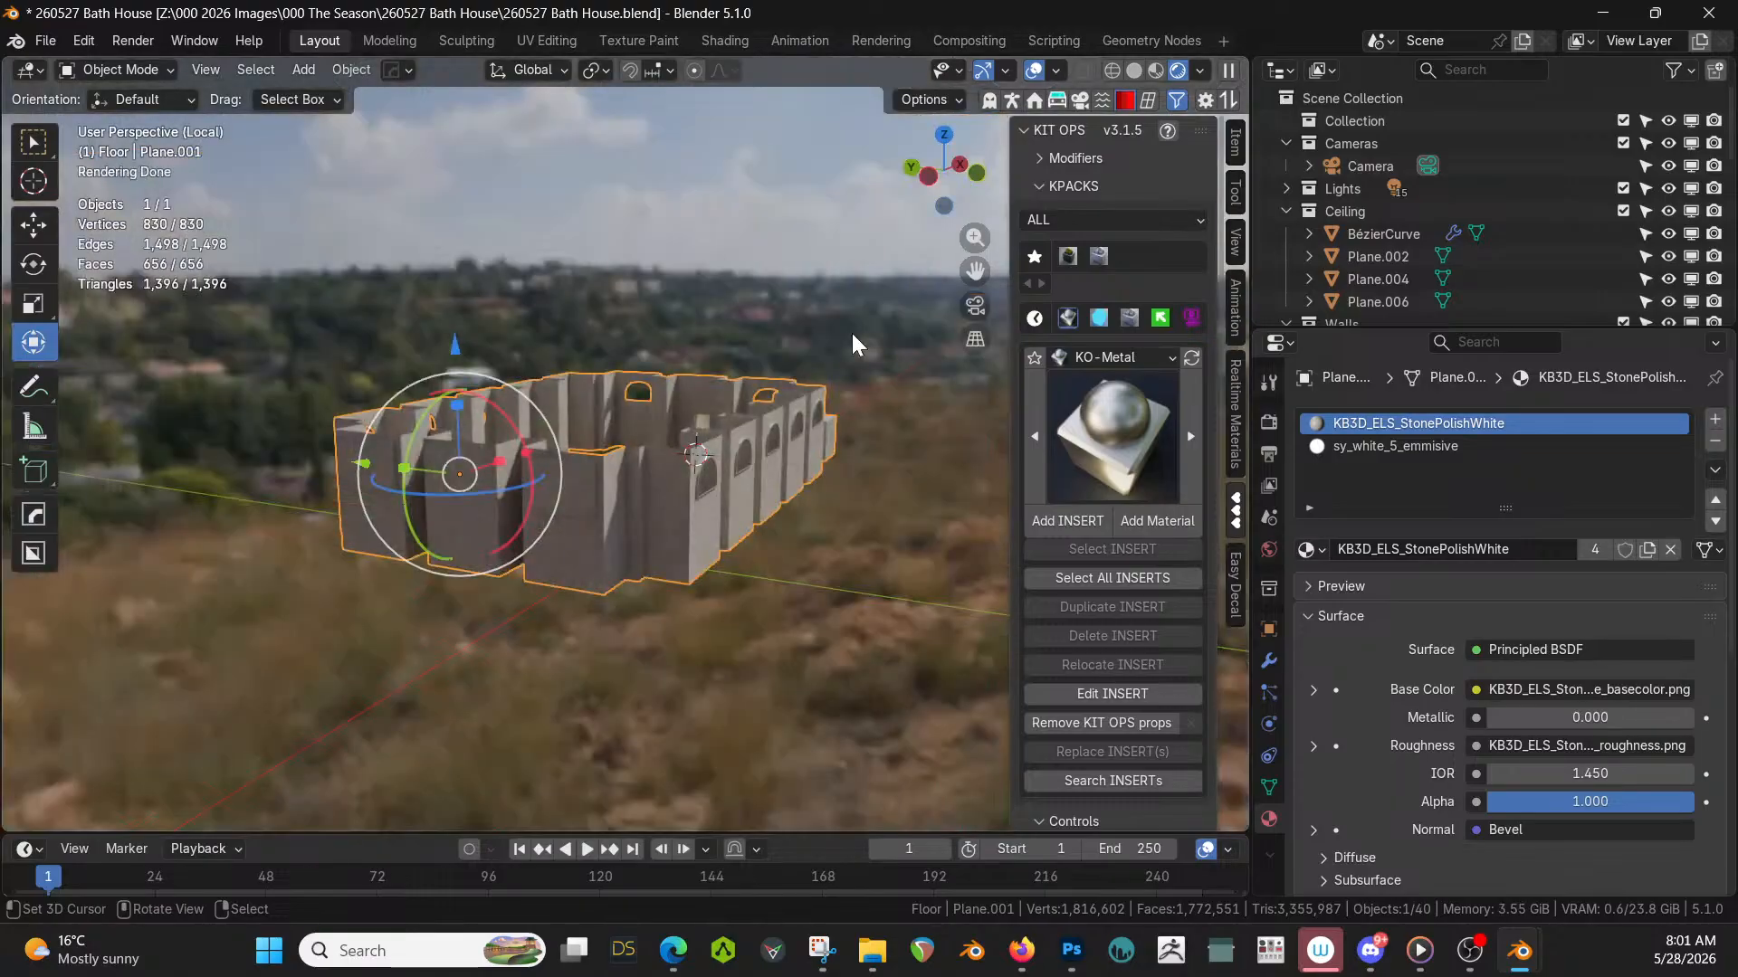
{"action": "key", "text": "Tab"}
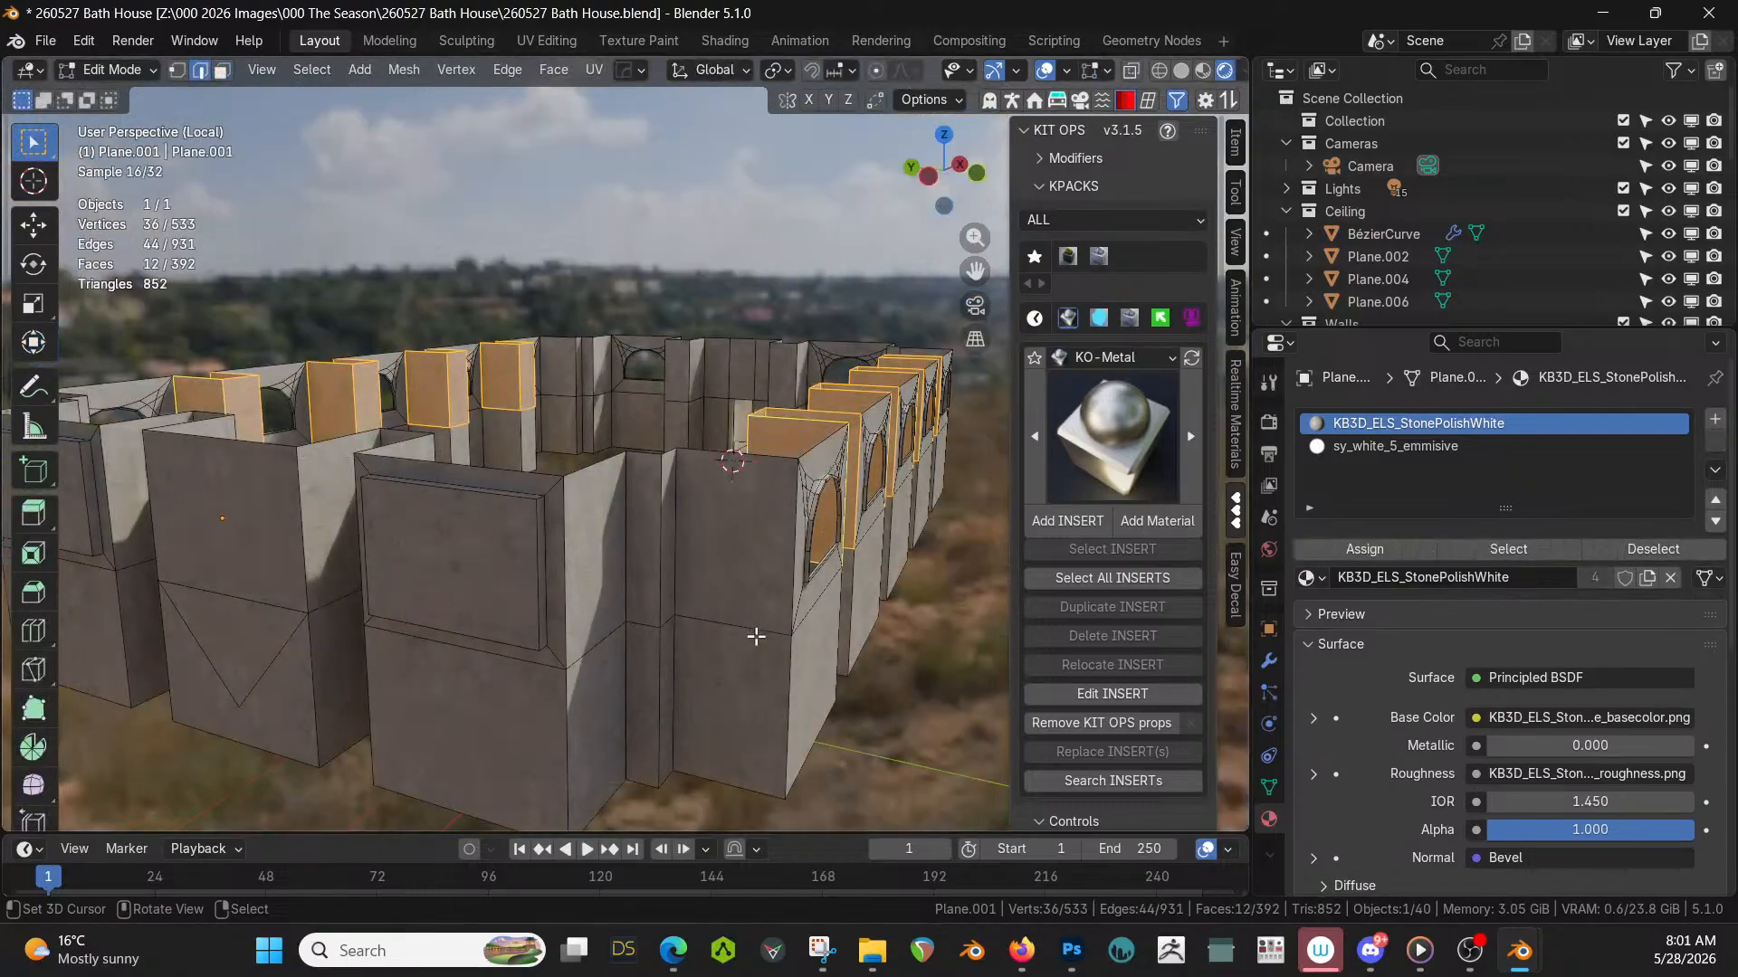
{"action": "key", "text": "2"}
{"action": "left_click", "coordinate": [760, 627], "text": "alt"}
{"action": "middle_click_drag", "start_coordinate": [760, 627], "coordinate": [313, 496]}
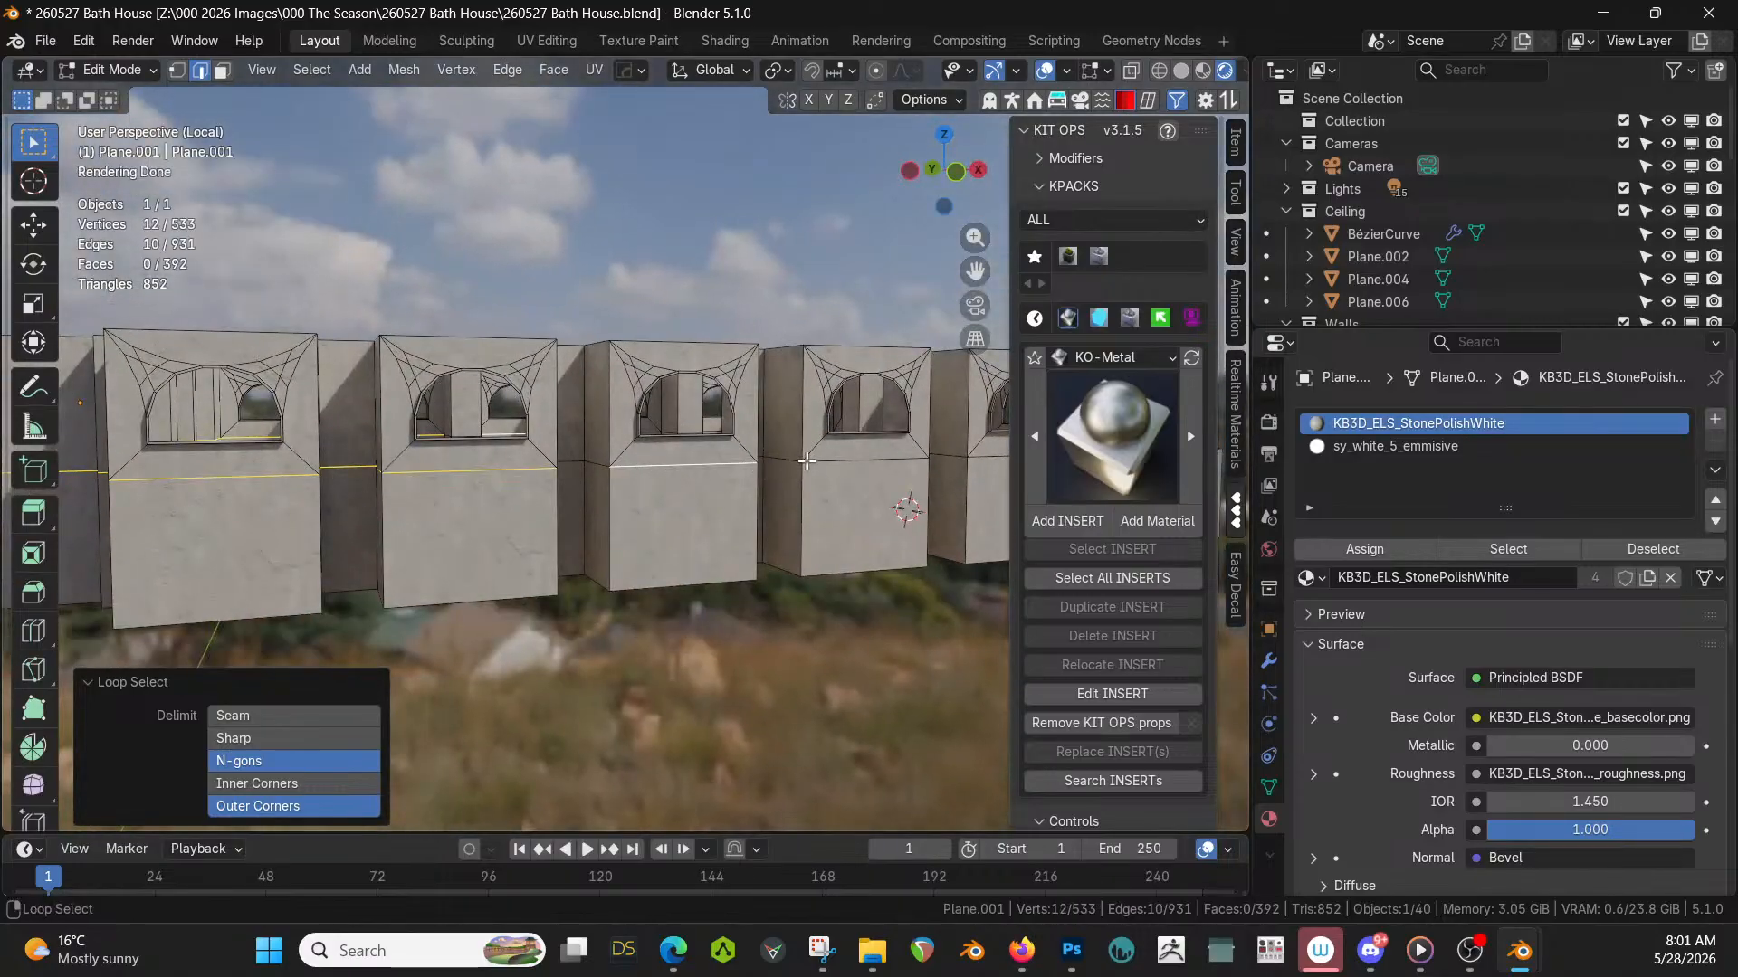
Add the remaining mid-height horizontal edge loops to the selection around the corners, recesses and end blocks of the walls.
{"action": "middle_click_drag", "start_coordinate": [788, 461], "coordinate": [656, 513]}
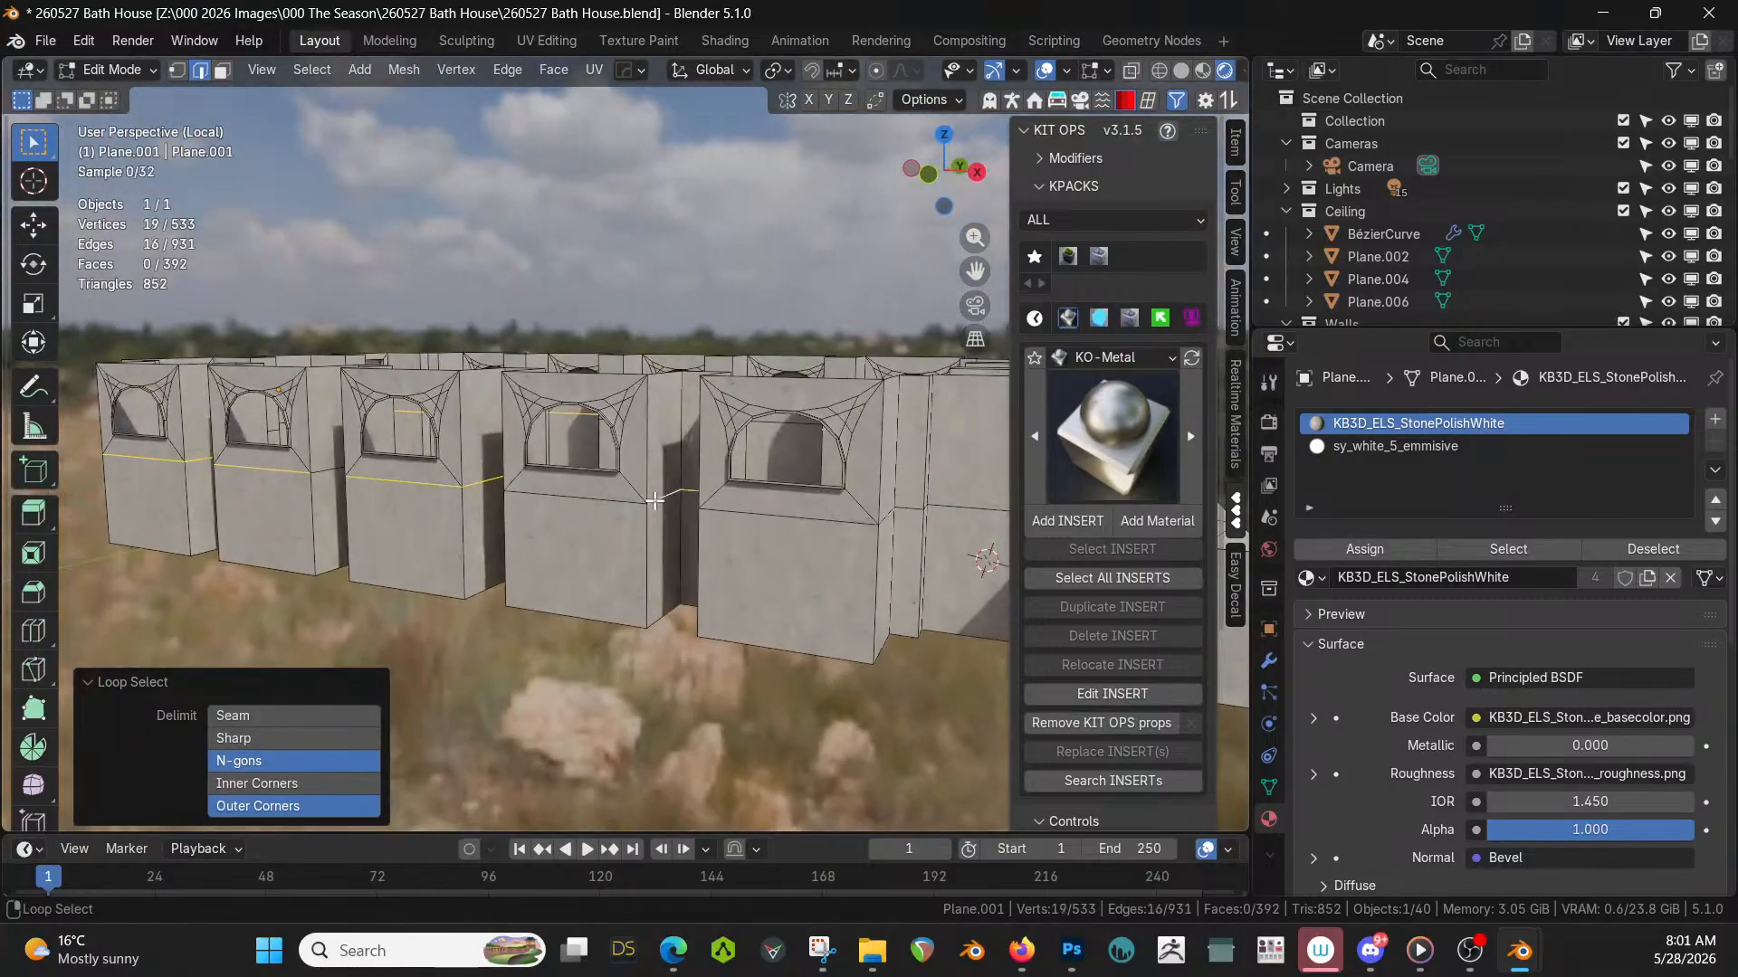
{"action": "left_click", "coordinate": [887, 520], "text": "alt+shift"}
{"action": "middle_click_drag", "start_coordinate": [889, 519], "coordinate": [571, 540]}
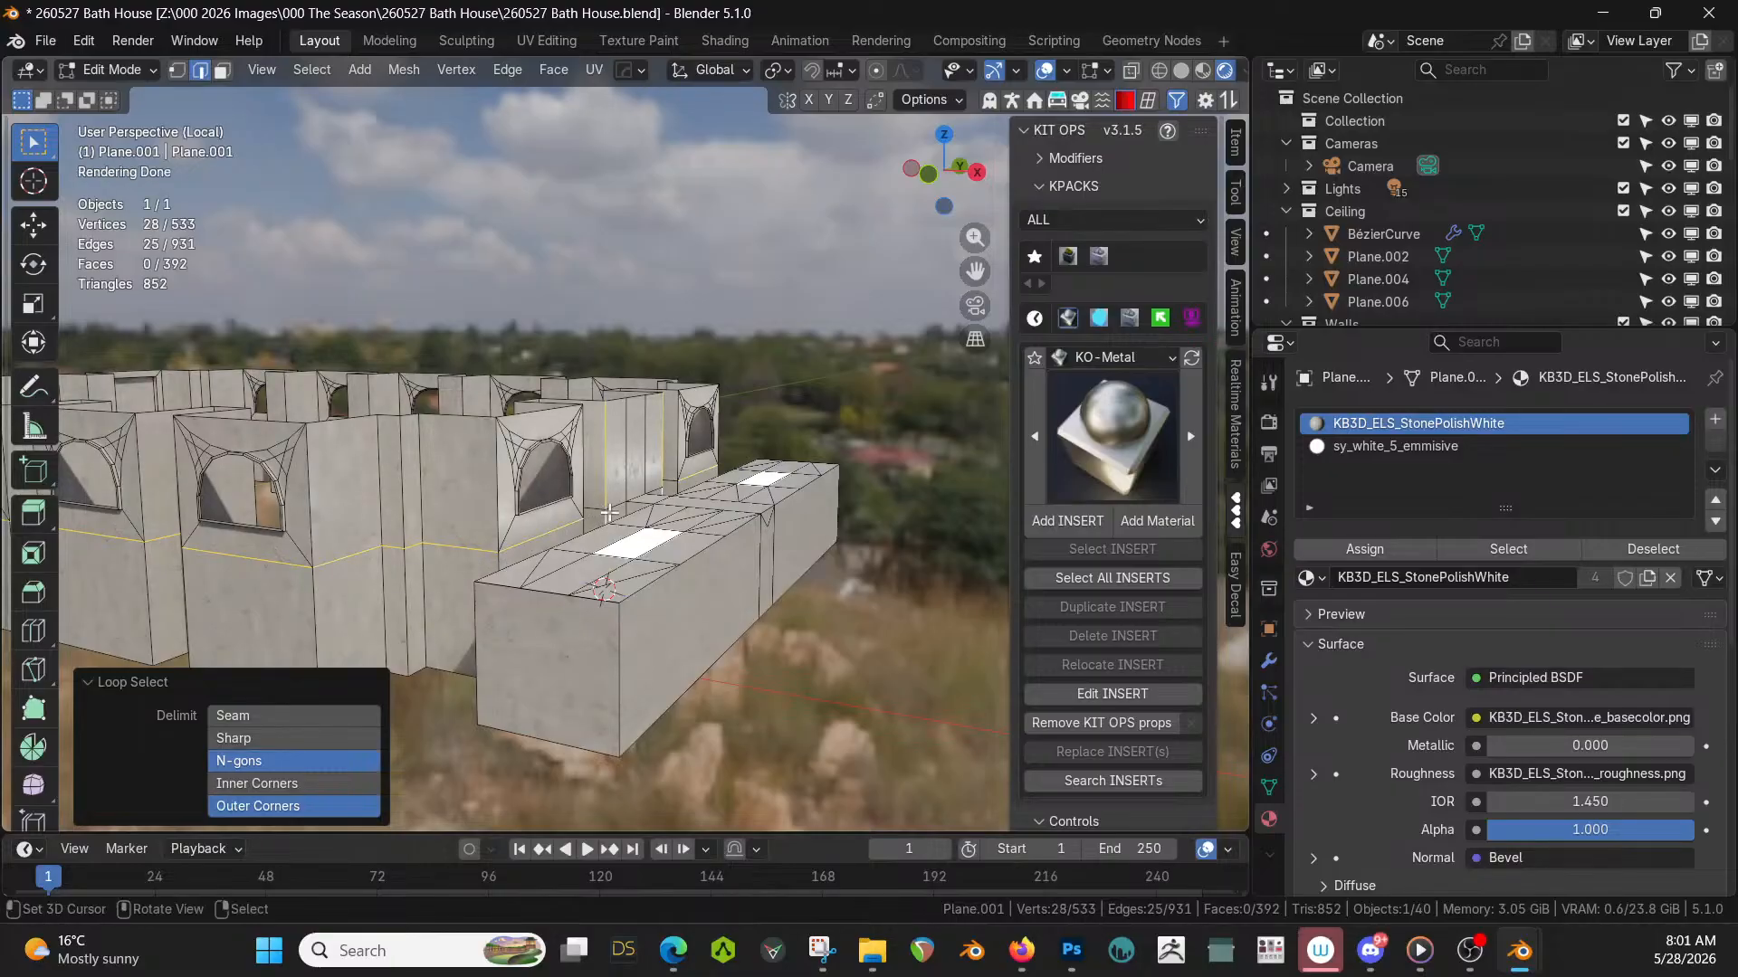
{"action": "left_click", "coordinate": [549, 533], "text": "alt+shift"}
{"action": "middle_click_drag", "start_coordinate": [549, 533], "coordinate": [695, 568]}
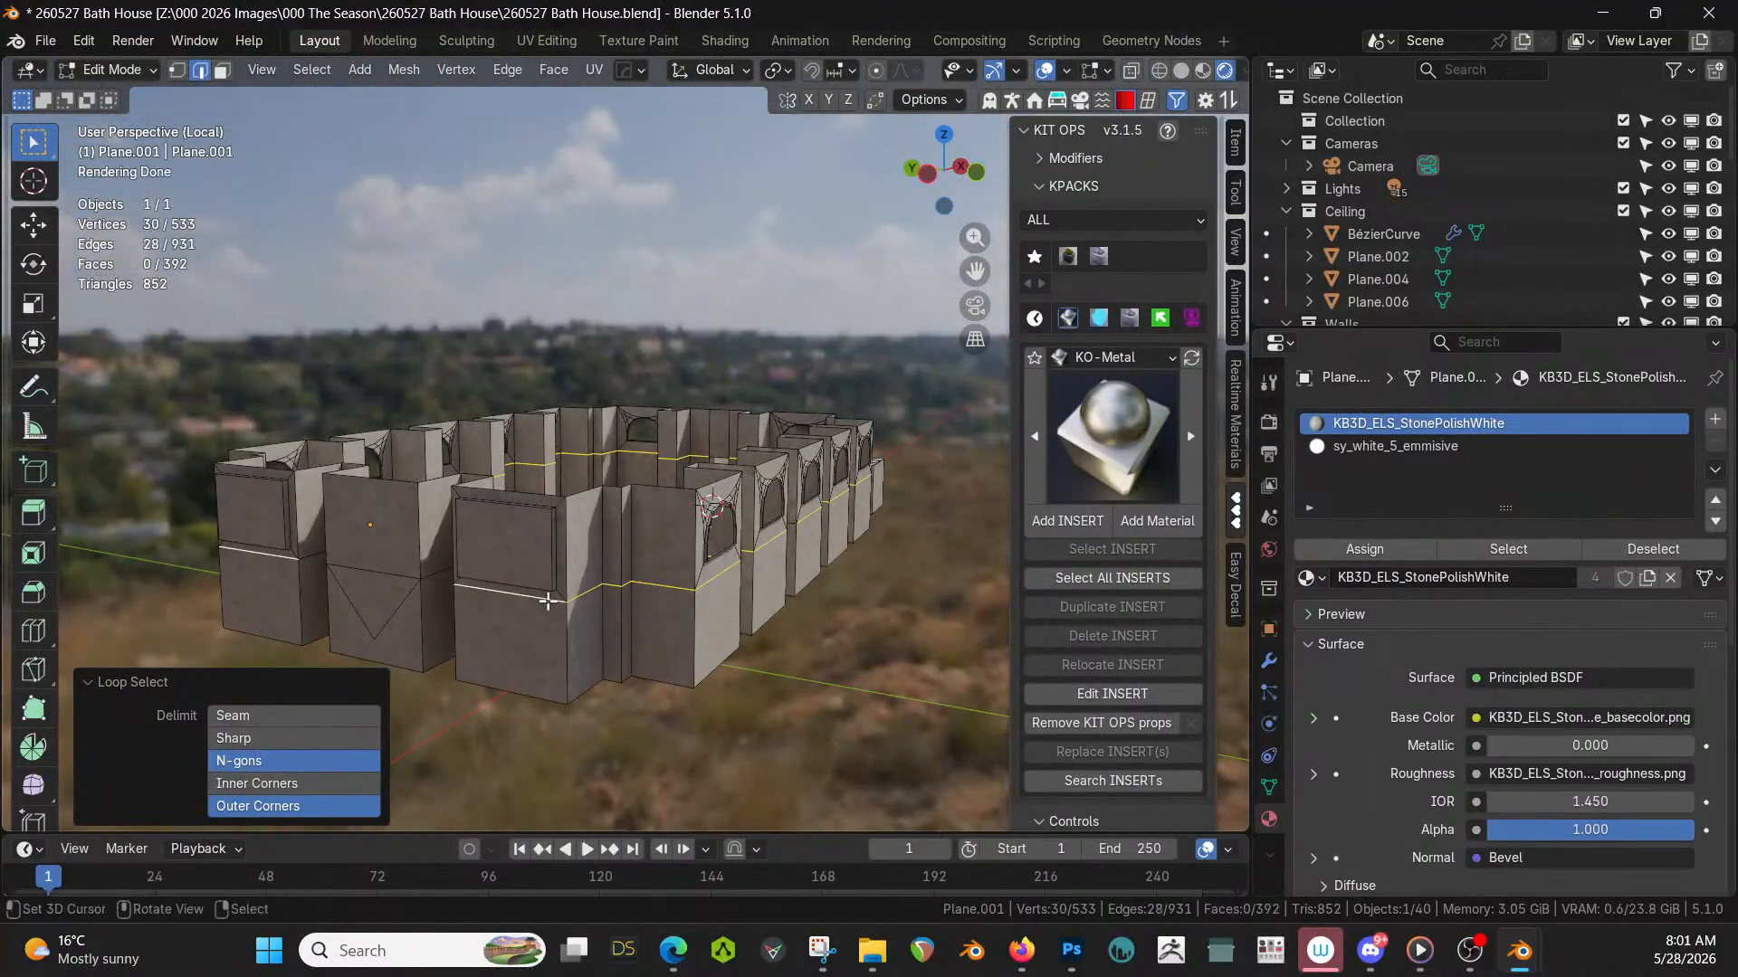
{"action": "middle_click_drag", "start_coordinate": [548, 601], "coordinate": [655, 601]}
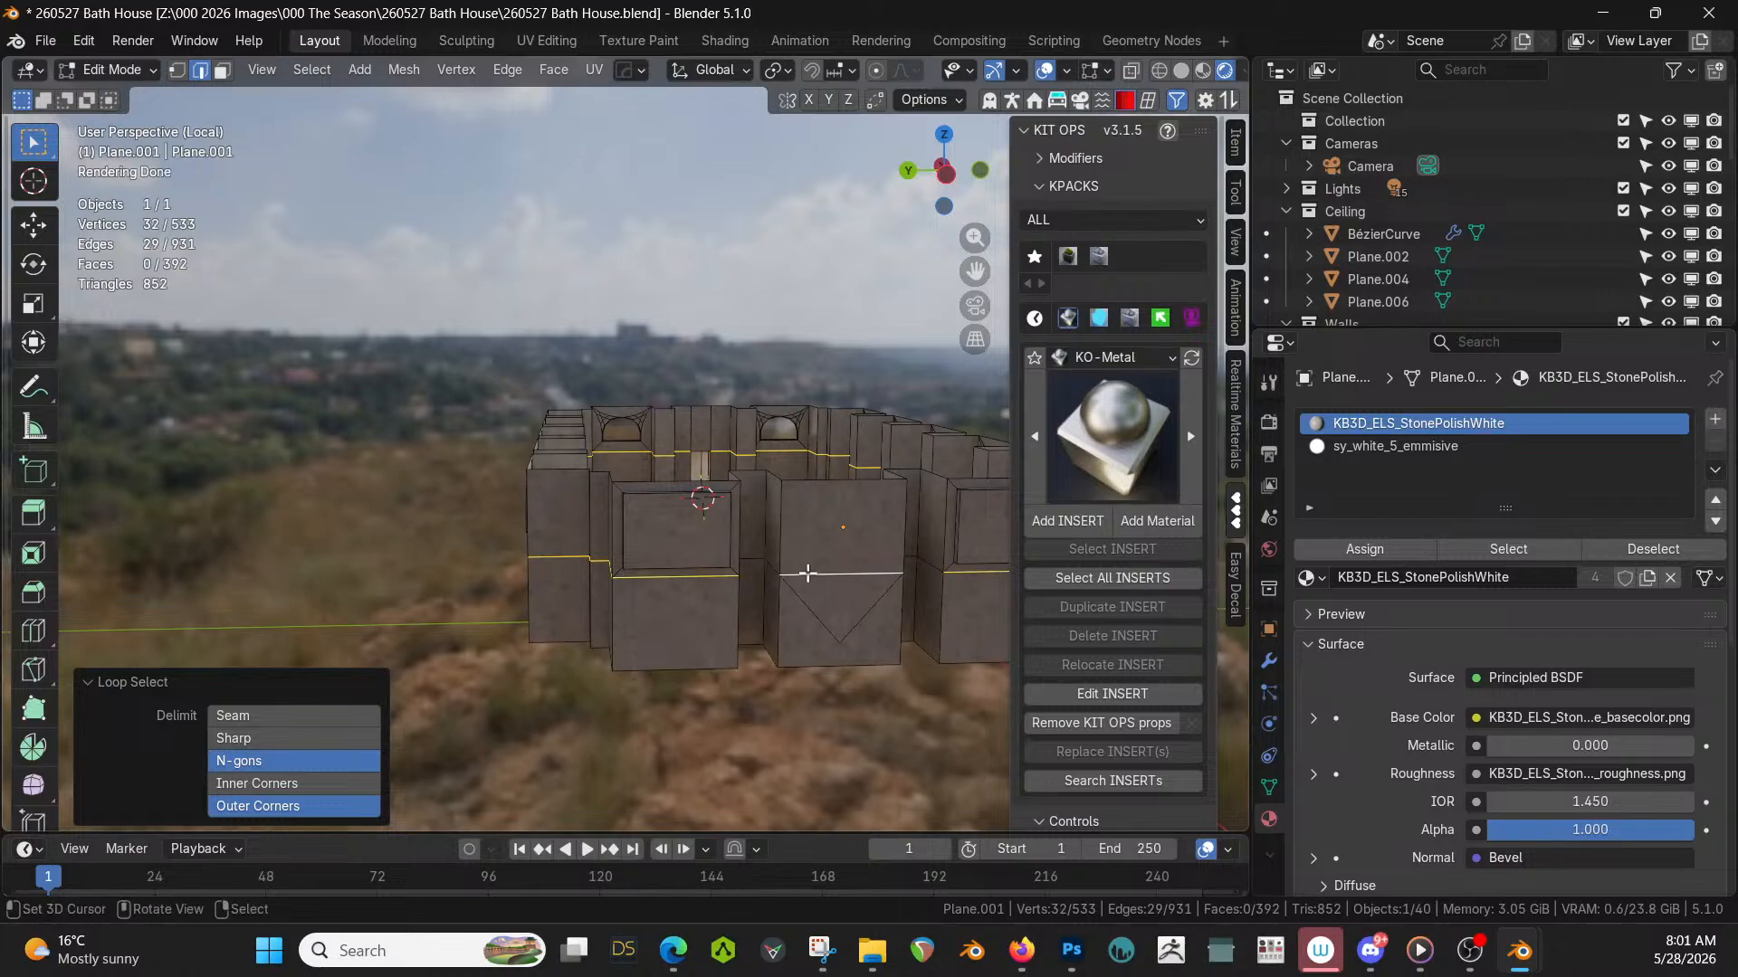
Bevel the selected mid-height wall edges with a width of 0.05 m to form a thin band.
{"action": "key", "text": "ctrl+b"}
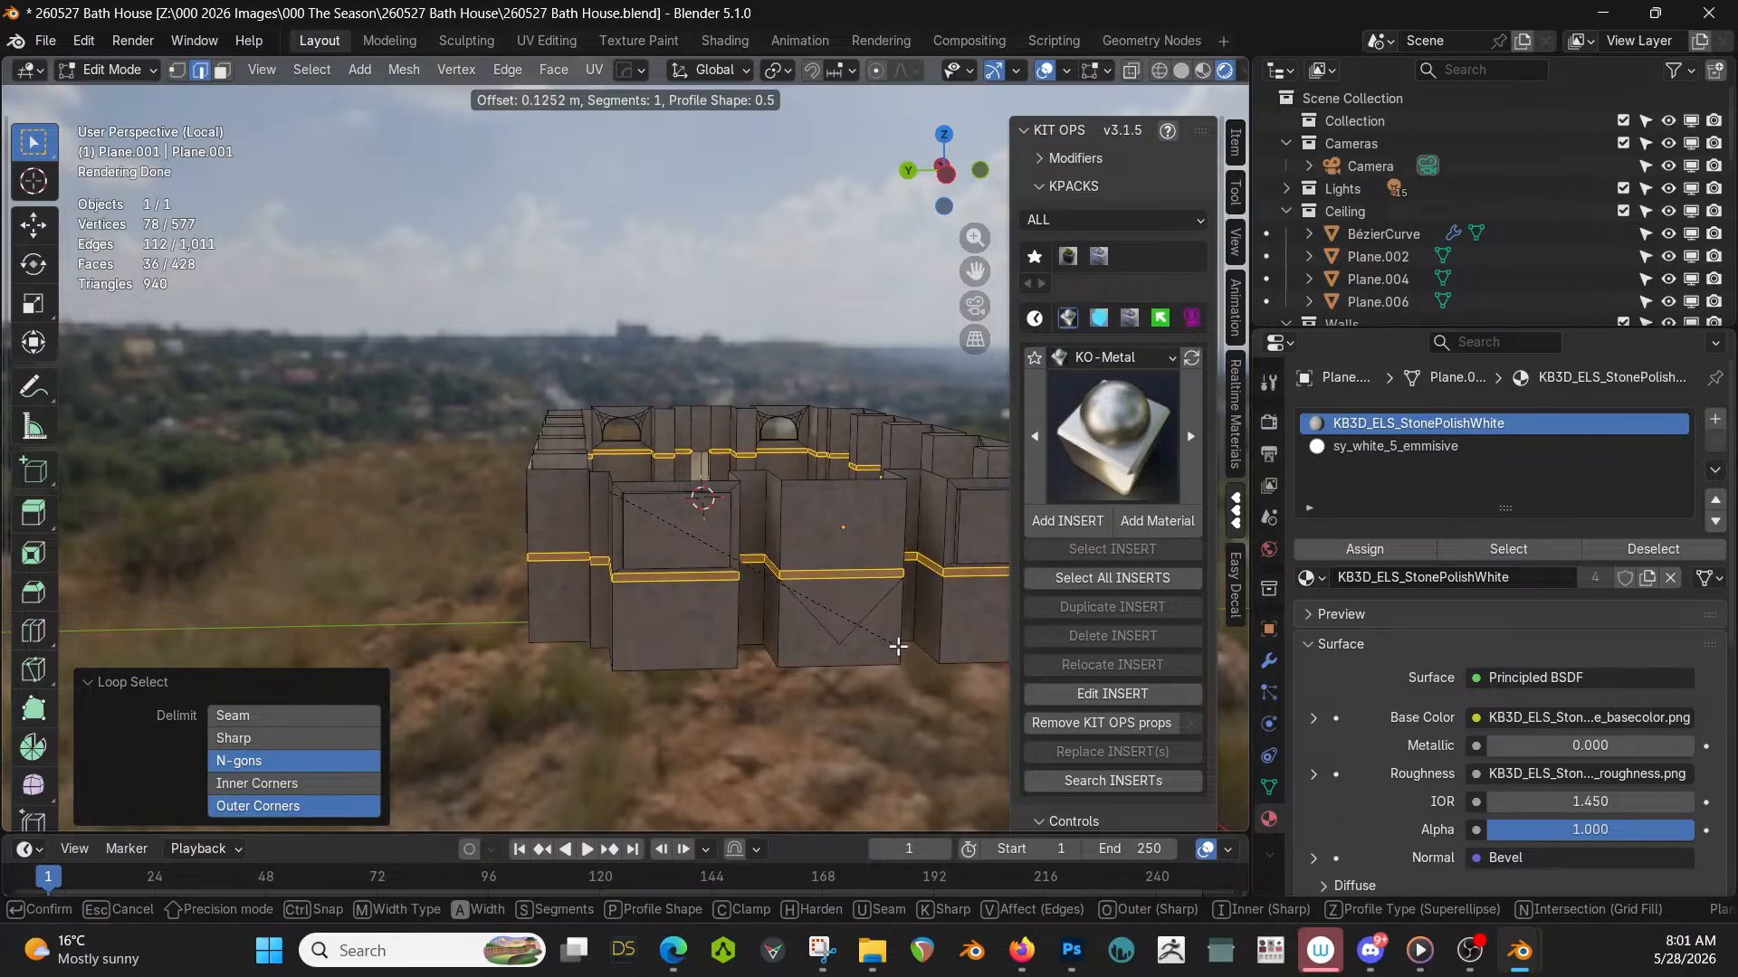
{"action": "left_click", "coordinate": [898, 646]}
{"action": "left_click", "coordinate": [299, 469]}
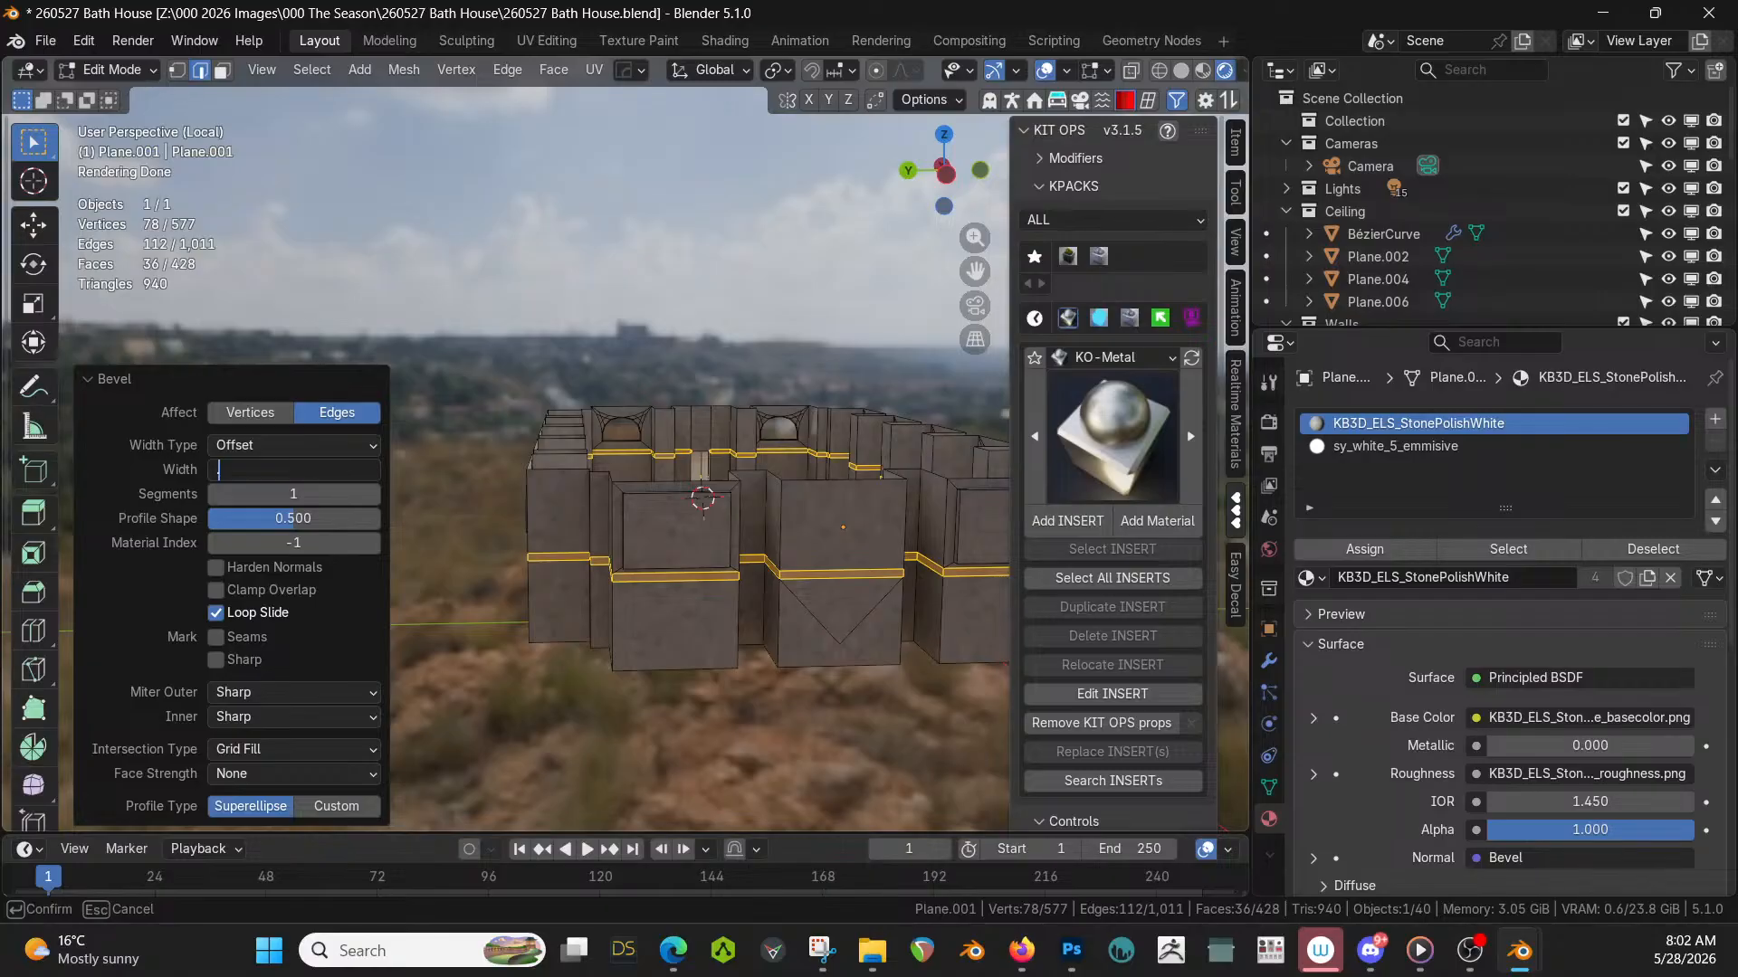
{"action": "type", "text": "0.05"}
{"action": "key", "text": "Return"}
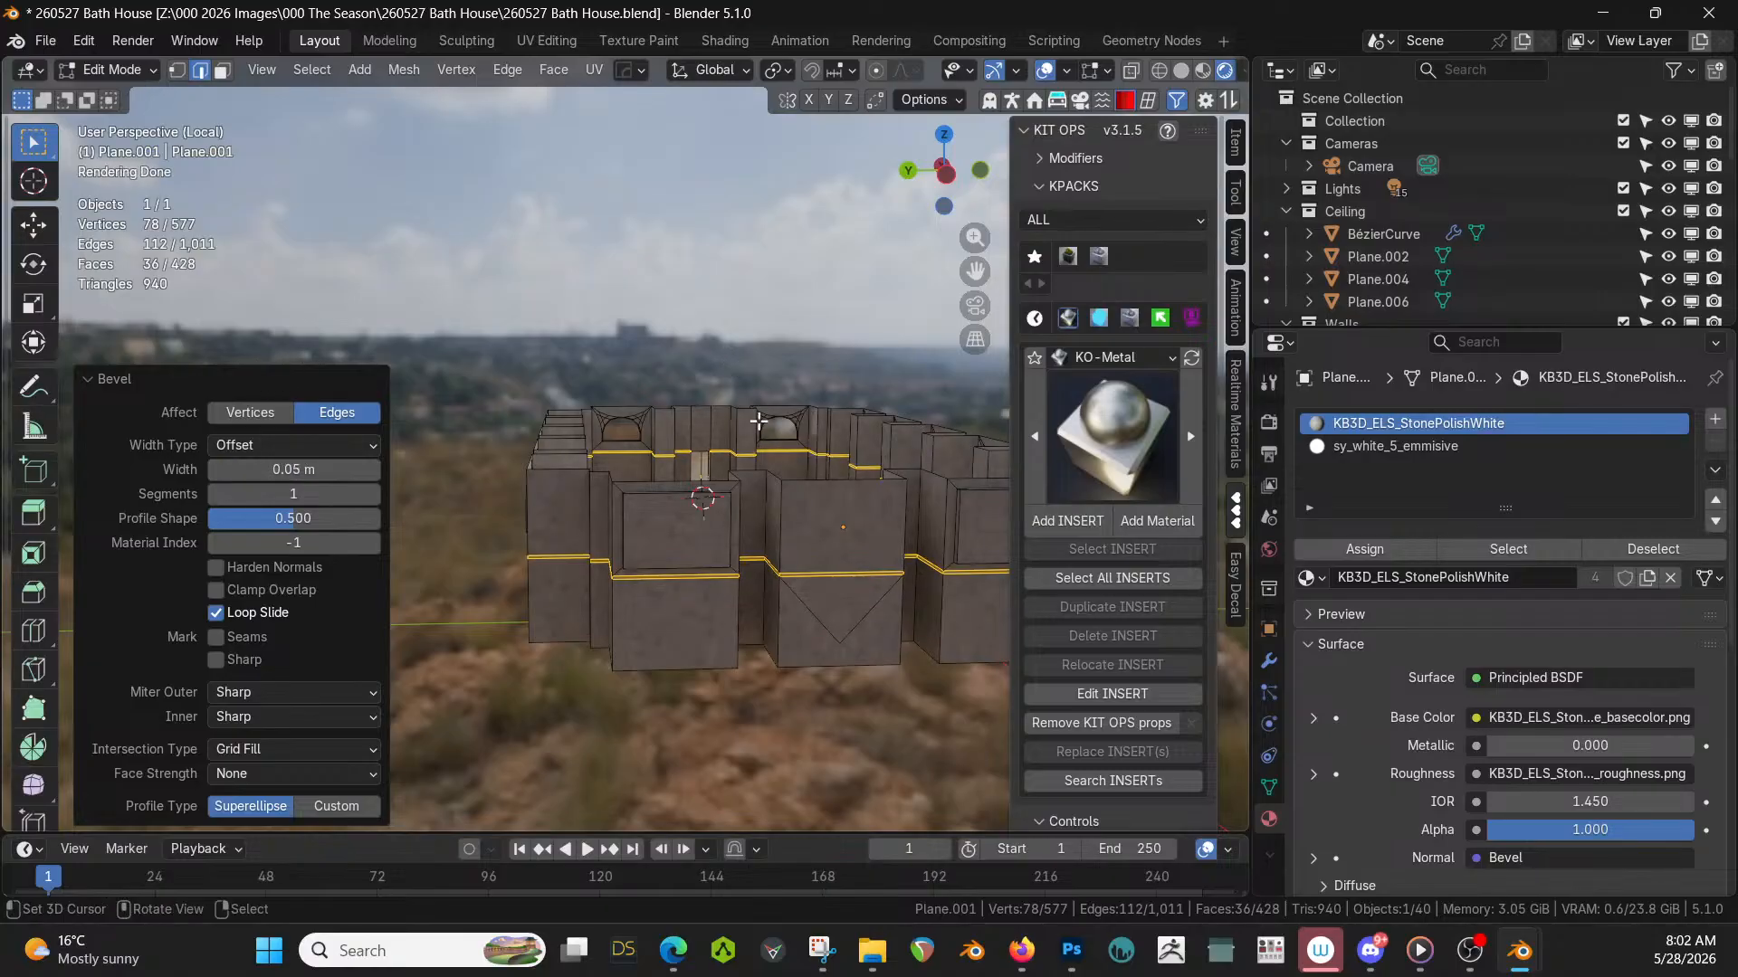
Add a material slot with Dark Marble to the walls, assign it to the bevelled band and leave Edit Mode.
{"action": "scroll", "coordinate": [801, 492], "scroll_direction": "up", "scroll_amount": 4}
{"action": "middle_click_drag", "start_coordinate": [801, 492], "coordinate": [974, 530]}
{"action": "scroll", "coordinate": [679, 508], "scroll_direction": "up", "scroll_amount": 3}
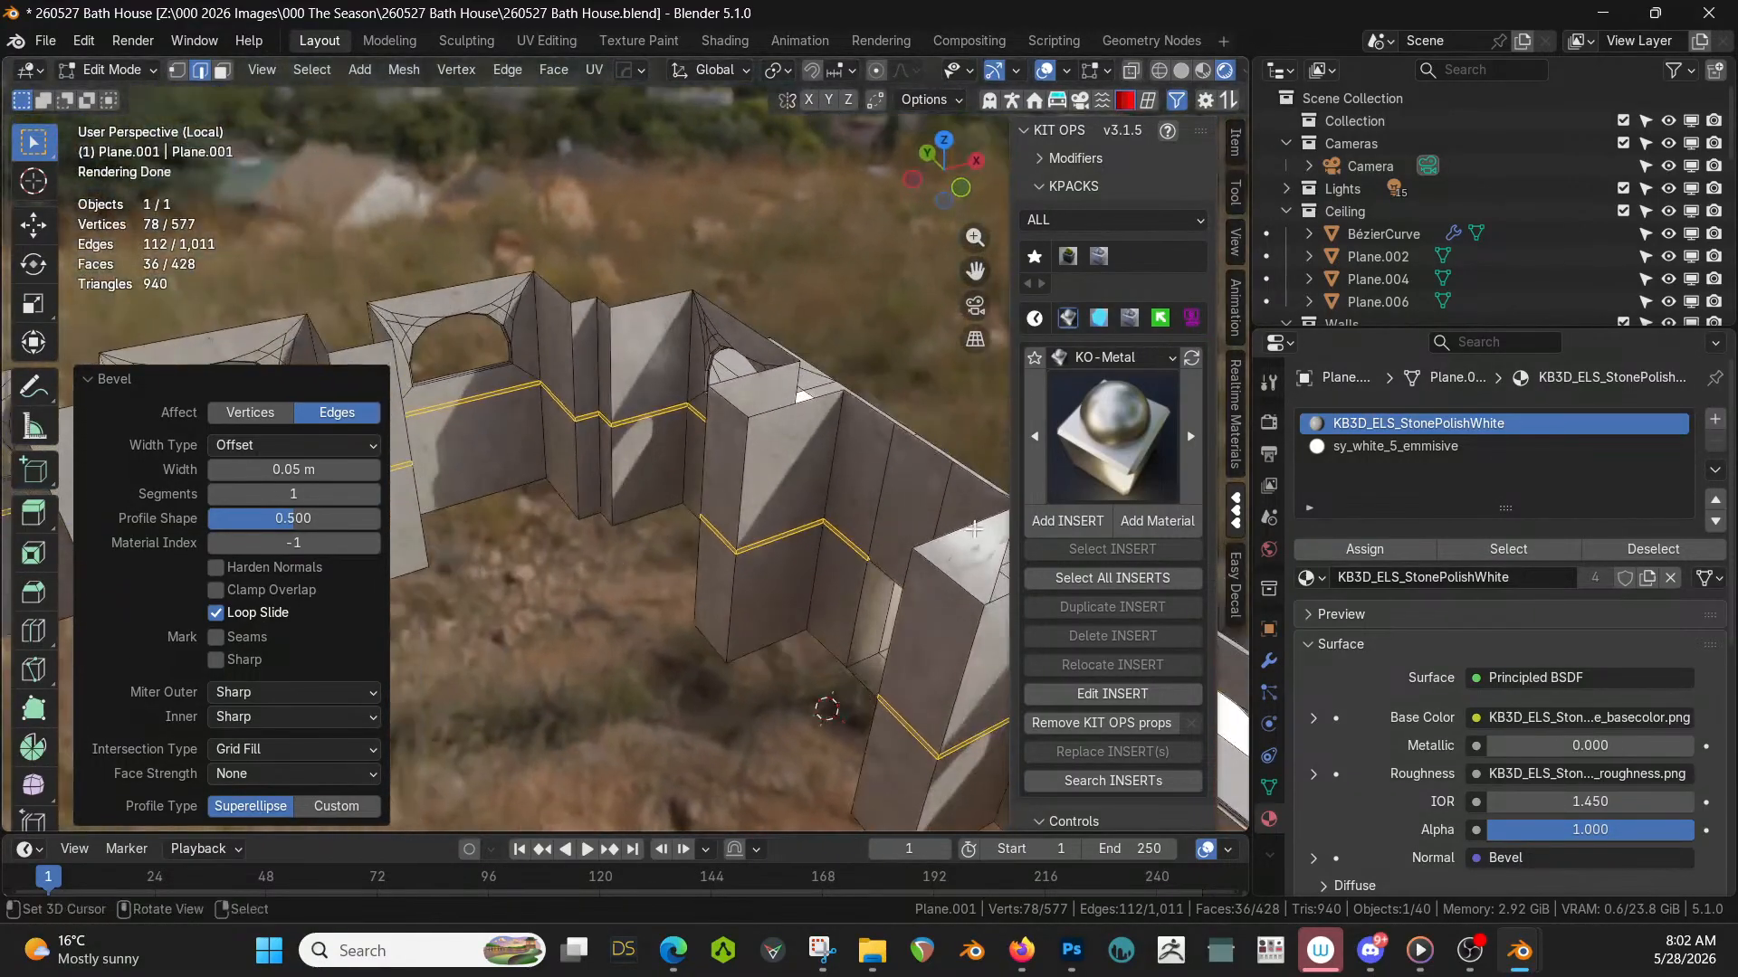
{"action": "left_click", "coordinate": [1709, 423]}
{"action": "left_click", "coordinate": [1313, 578]}
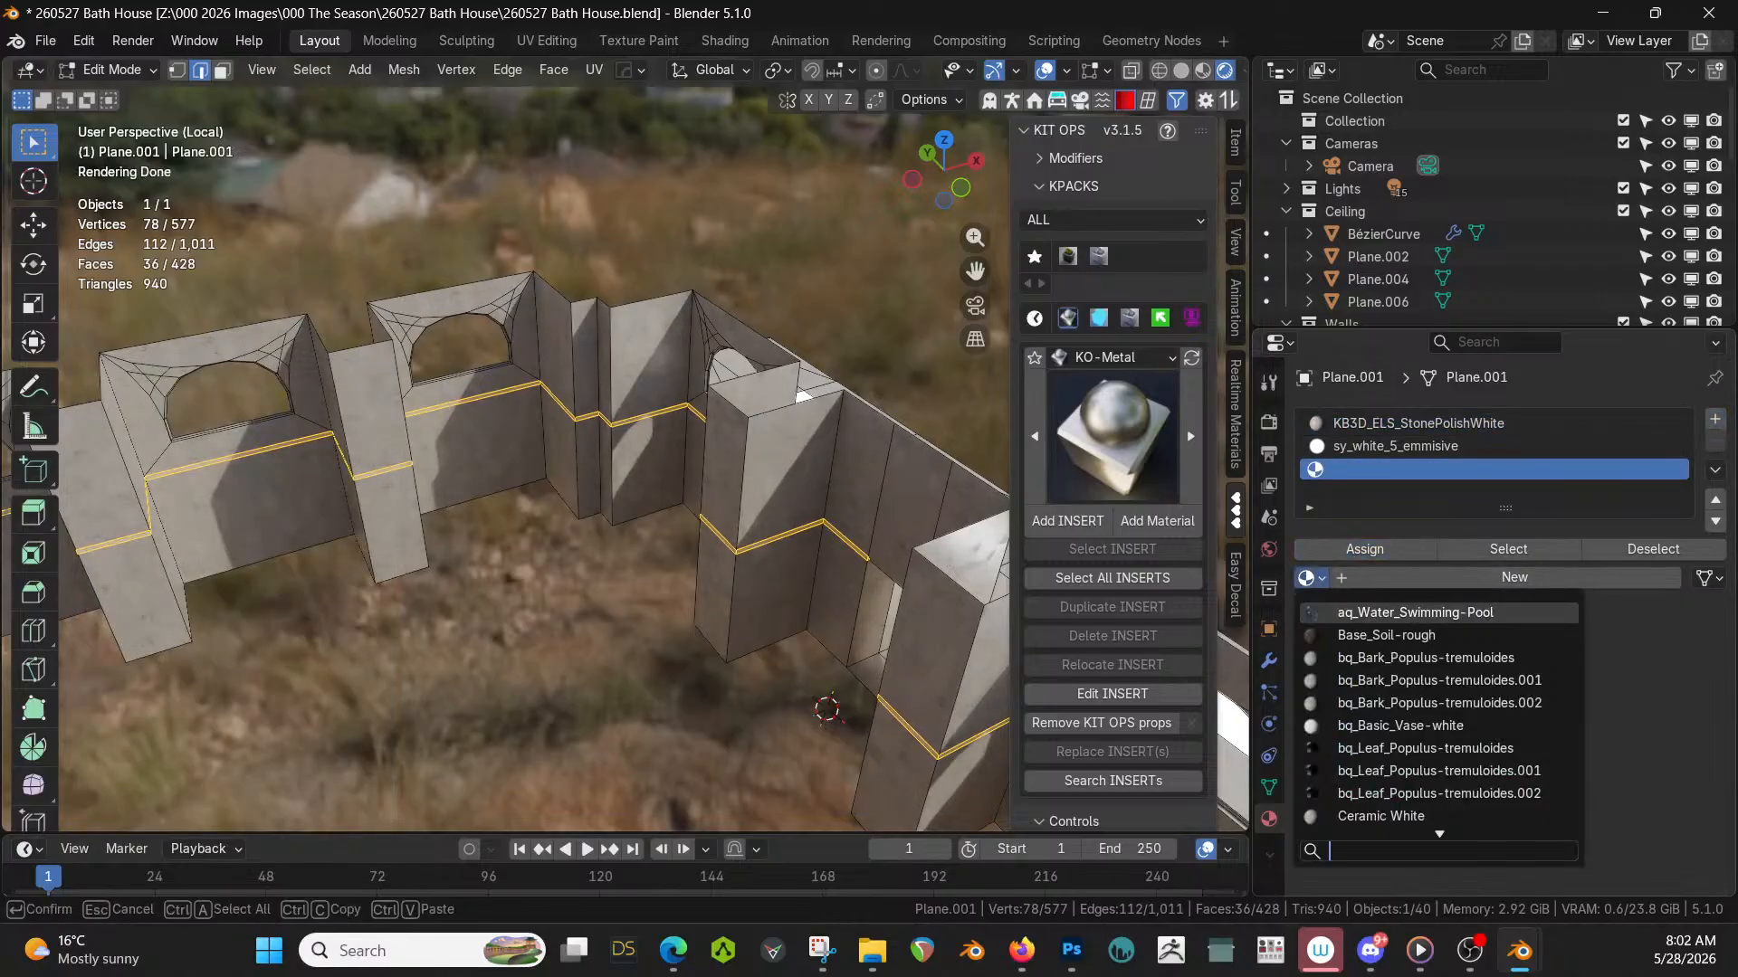
{"action": "type", "text": "marb"}
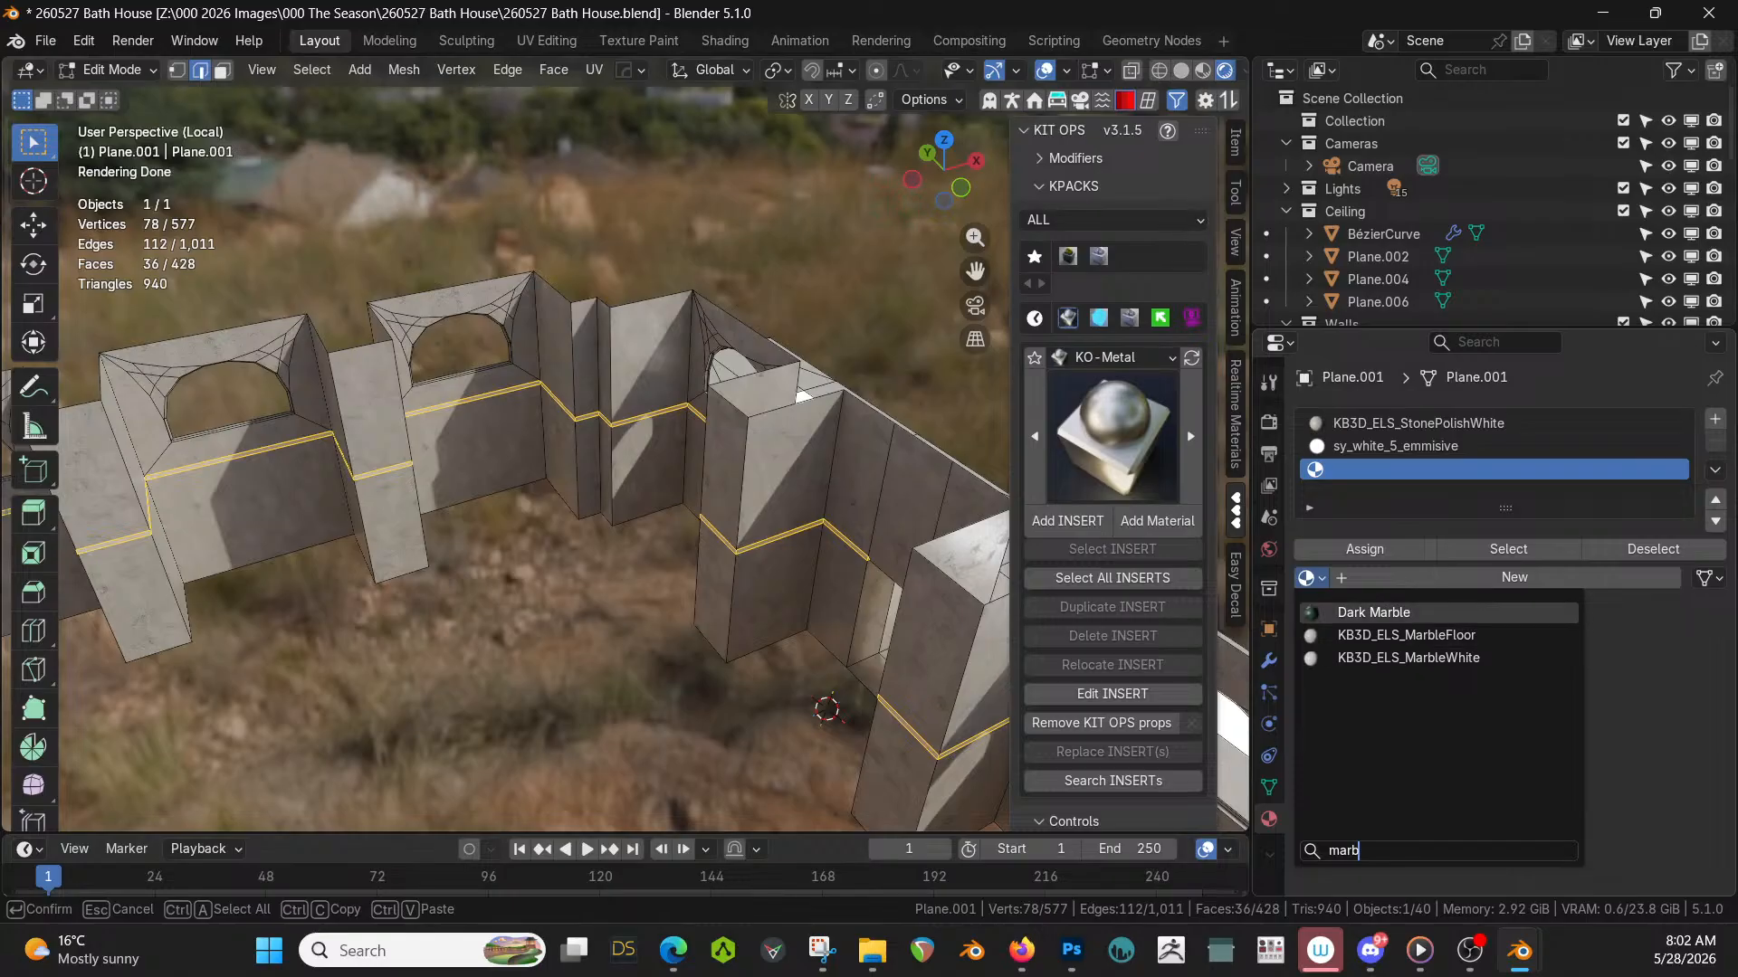
{"action": "left_click", "coordinate": [1400, 615]}
{"action": "key", "text": "Tab"}
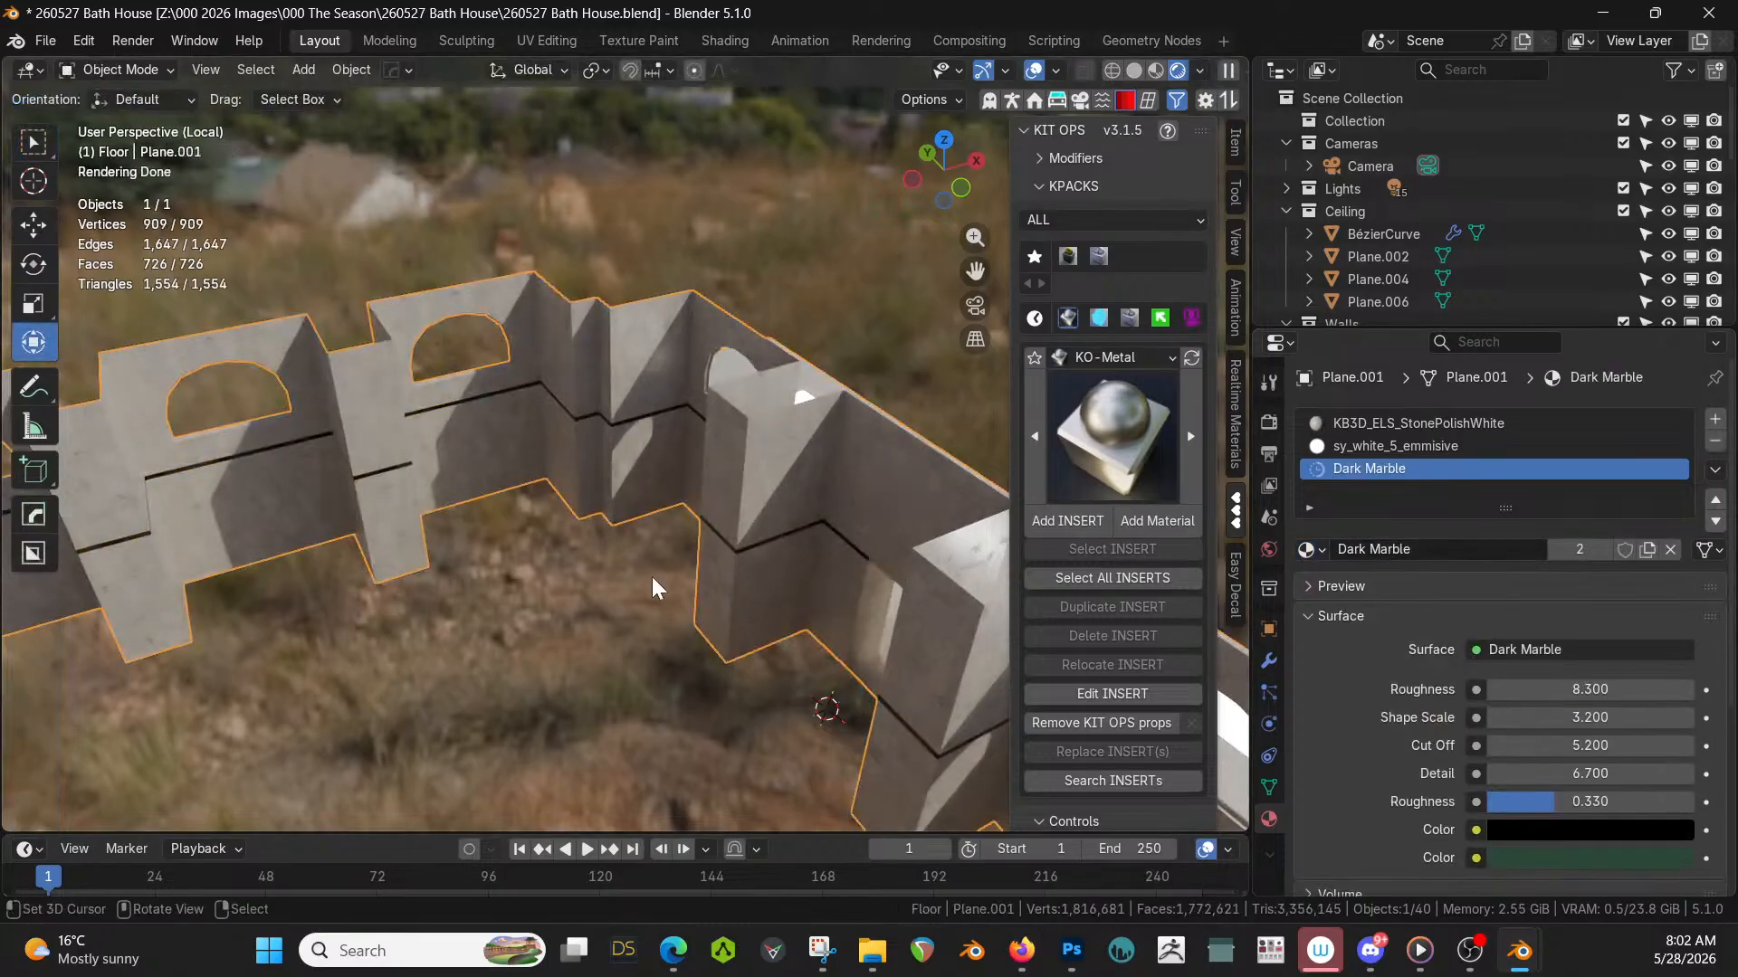
Leave local view, check the dark marble band around the bath house interior and save the file.
{"action": "middle_click_drag", "start_coordinate": [652, 578], "coordinate": [785, 496]}
{"action": "key", "text": "KP_Divide"}
{"action": "scroll", "coordinate": [751, 501], "scroll_direction": "up", "scroll_amount": 2}
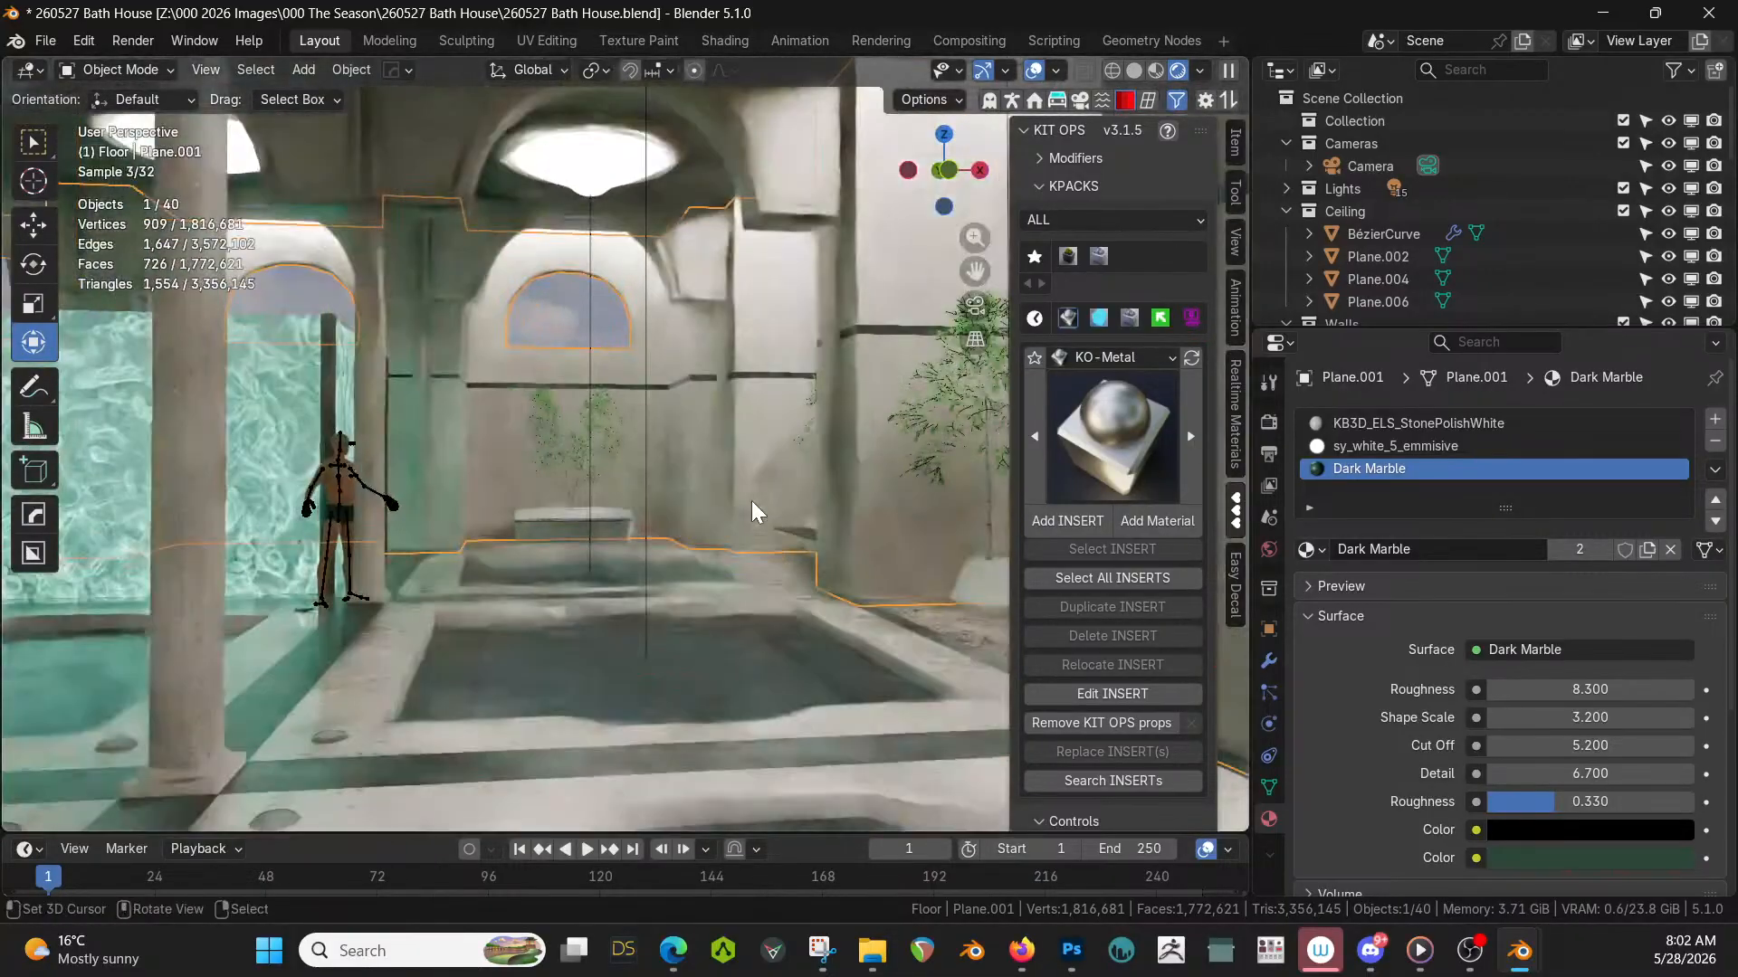
{"action": "scroll", "coordinate": [742, 494], "scroll_direction": "up", "scroll_amount": 2}
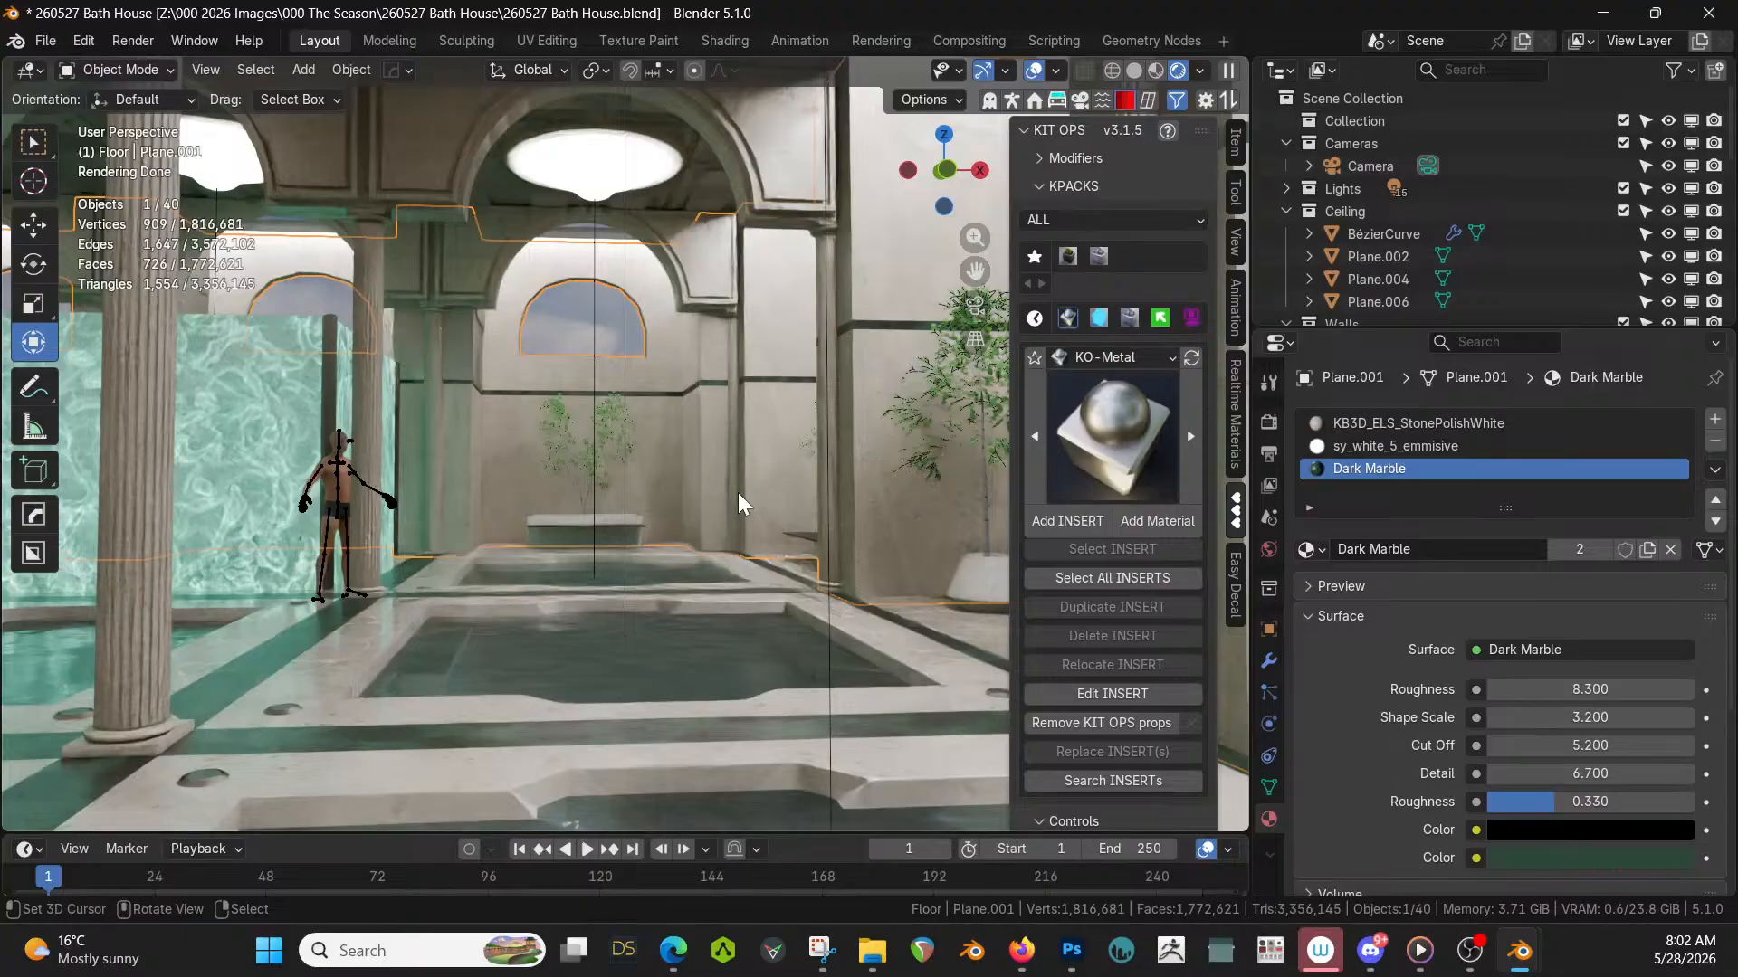
{"action": "middle_click_drag", "start_coordinate": [672, 590], "coordinate": [953, 591]}
{"action": "middle_click_drag", "start_coordinate": [798, 600], "coordinate": [732, 610]}
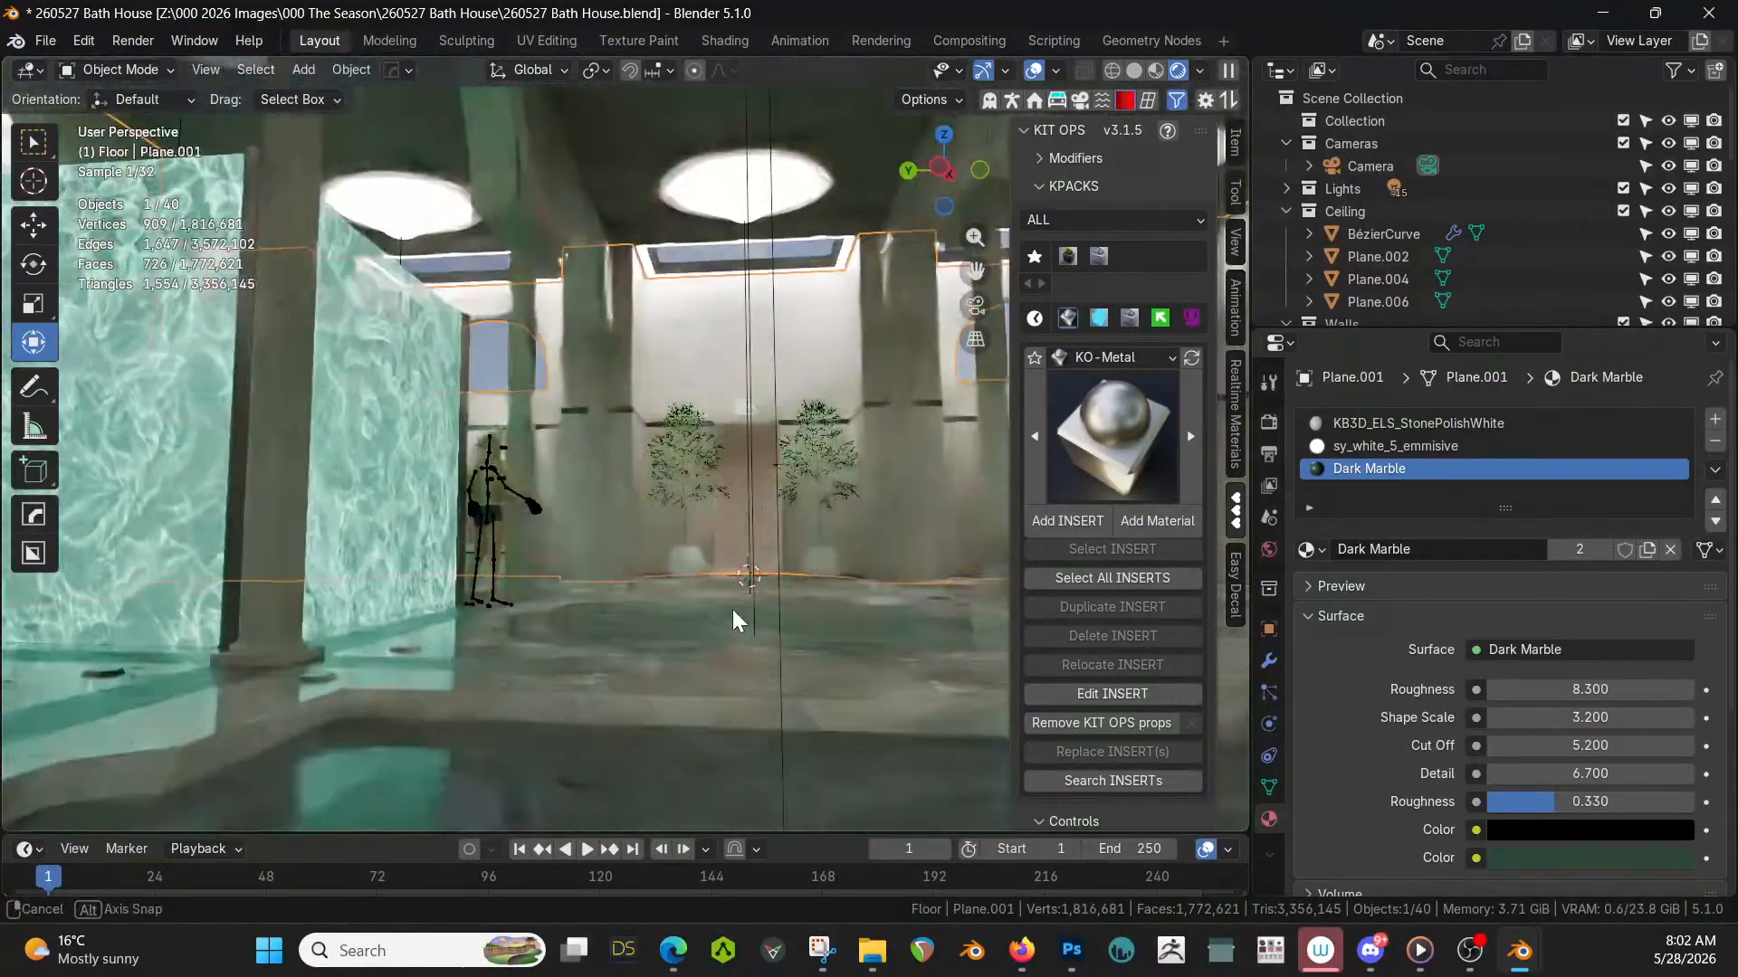
{"action": "key", "text": "ctrl+s"}
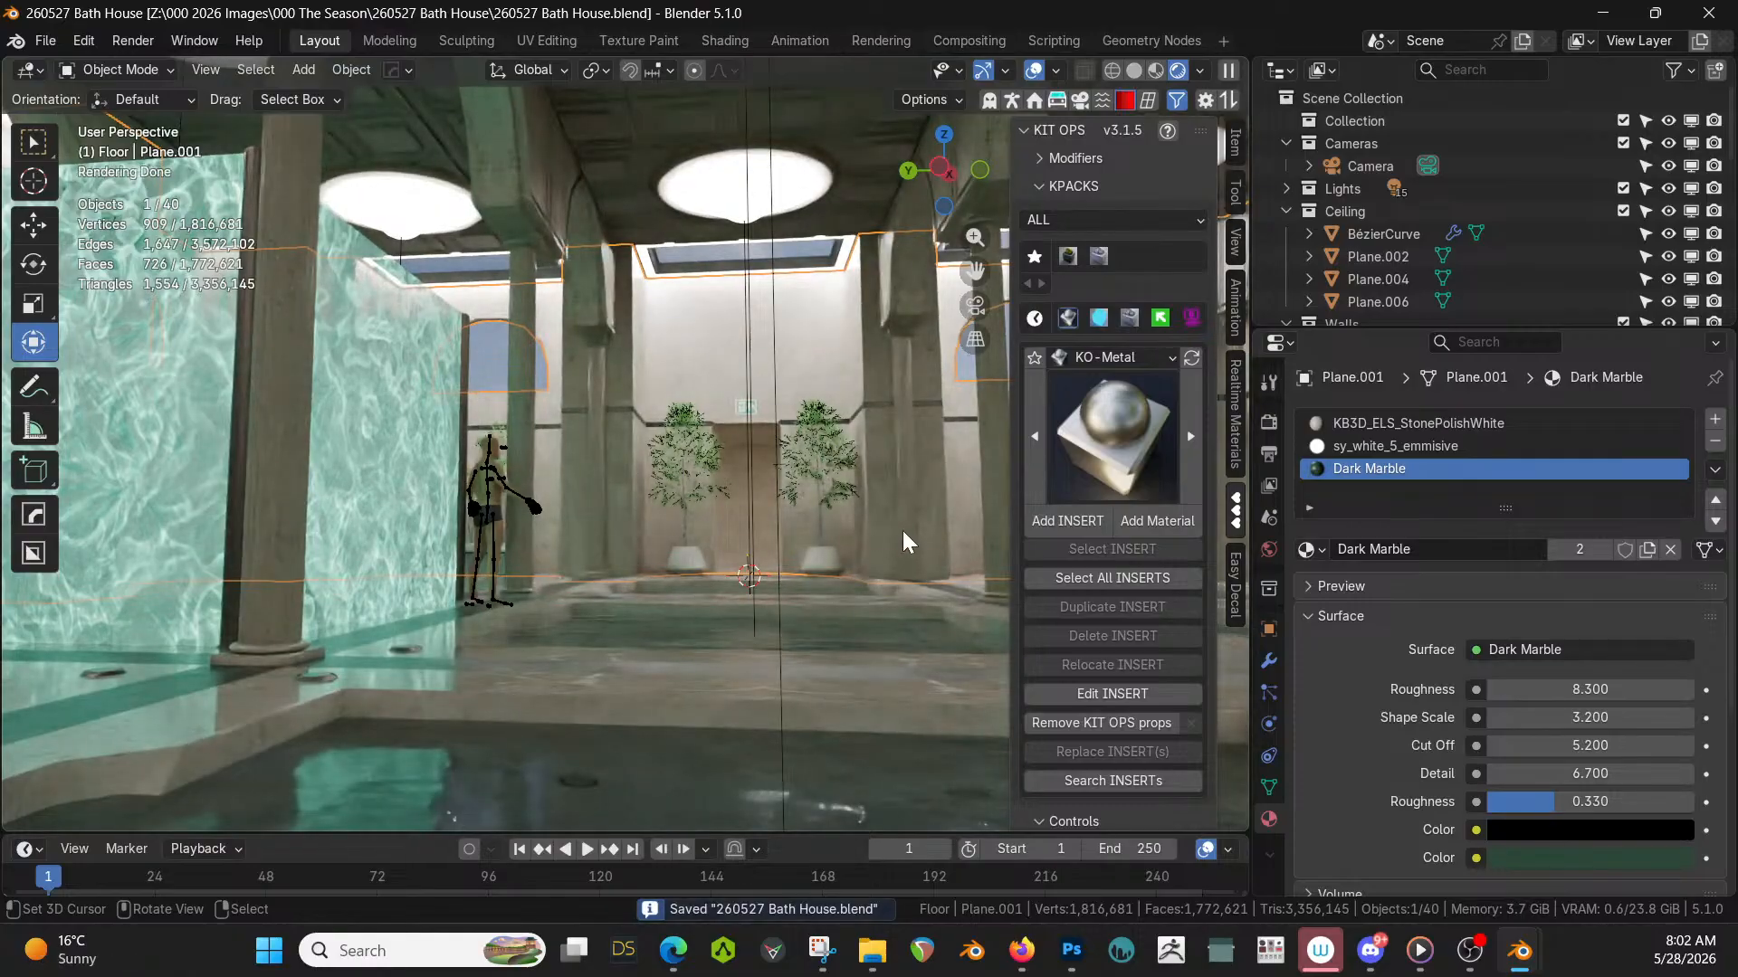
Examine the walls, windows and pools from several angles inside the bath house and save the file.
{"action": "middle_click_drag", "start_coordinate": [867, 455], "coordinate": [839, 498]}
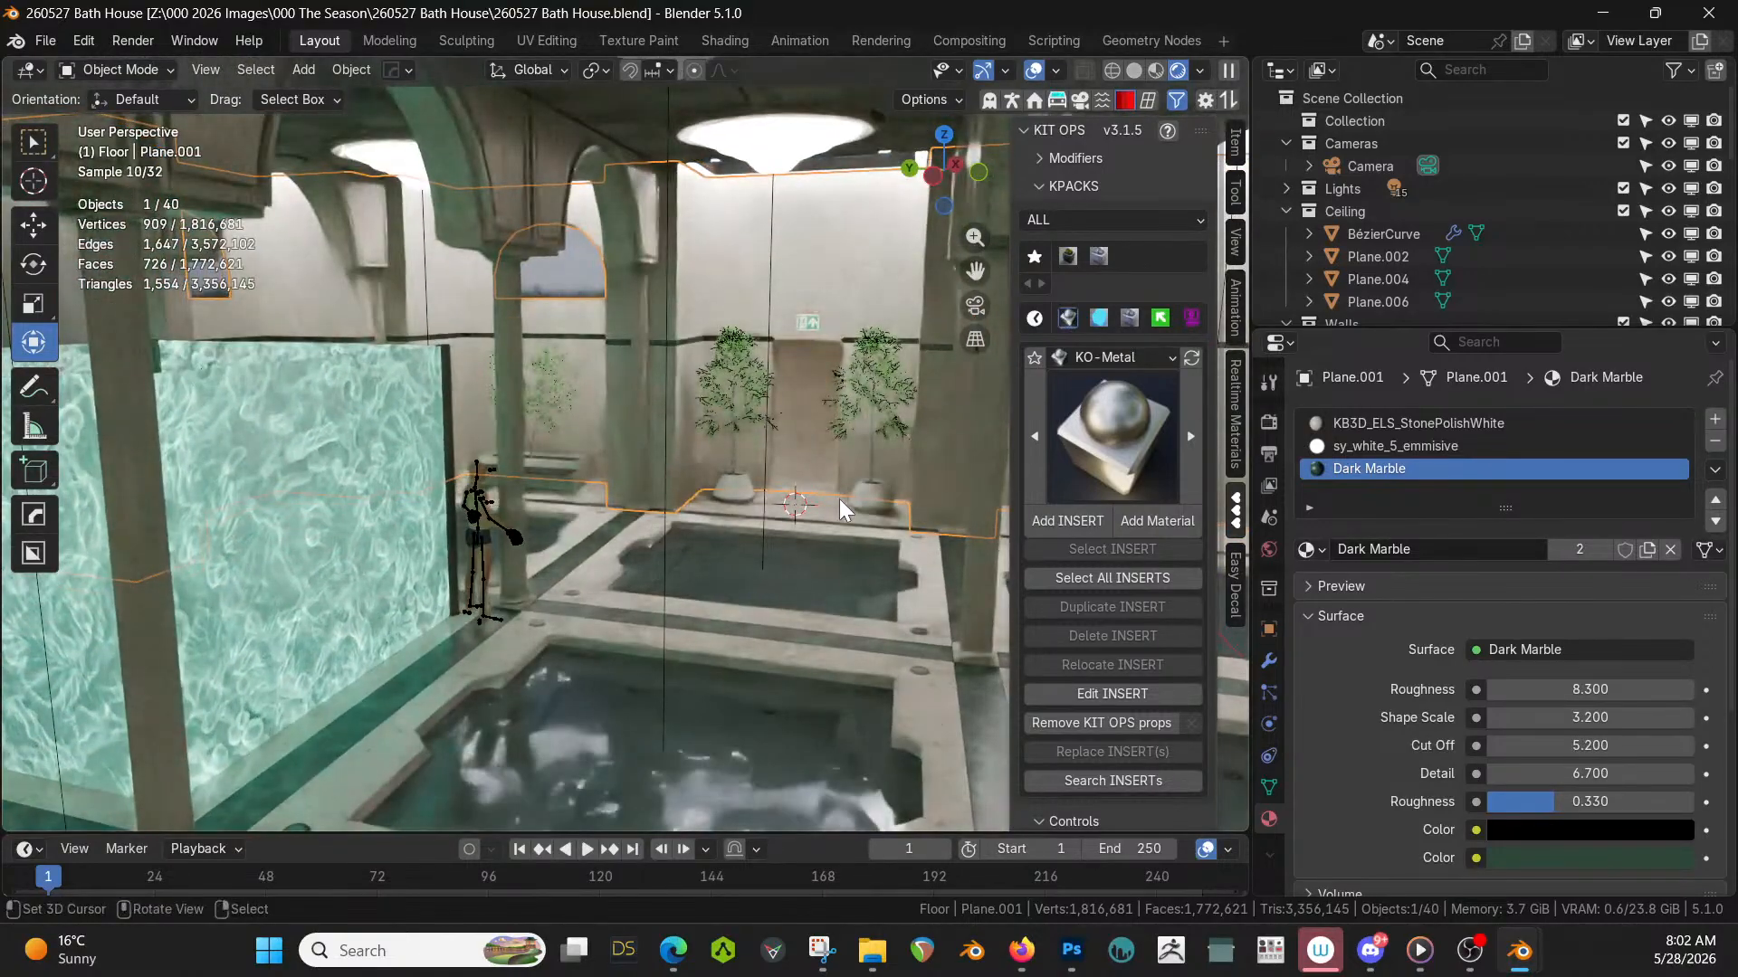
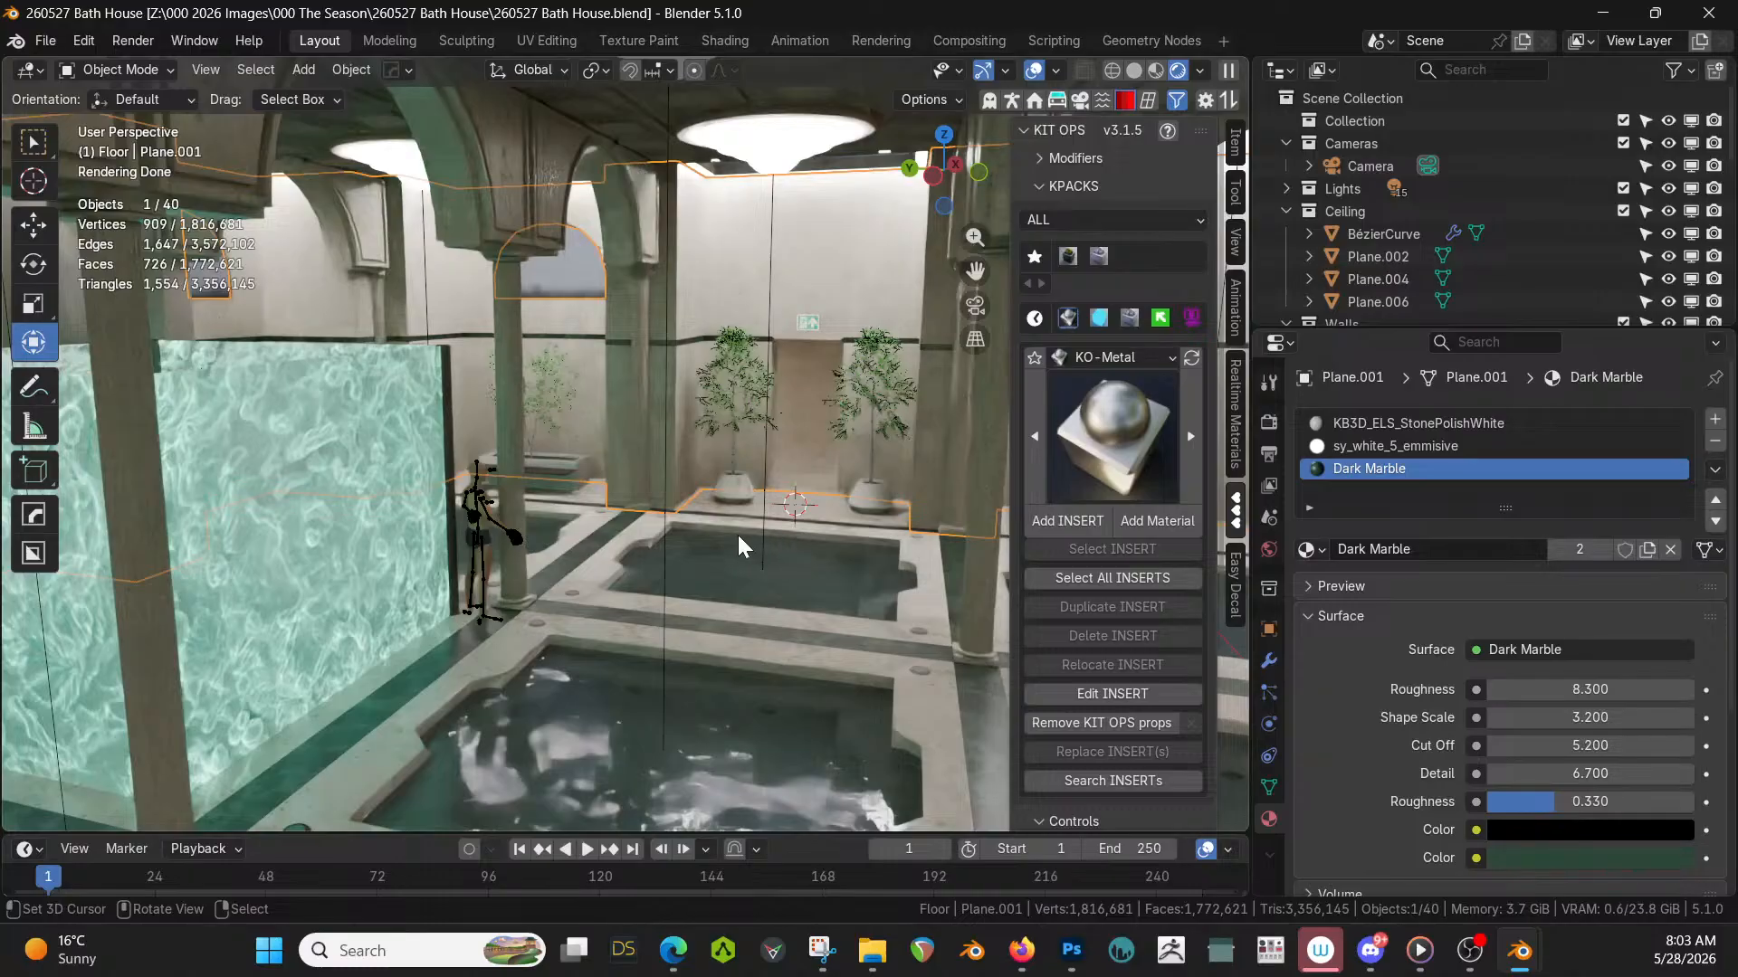
{"action": "middle_click_drag", "start_coordinate": [753, 508], "coordinate": [274, 633]}
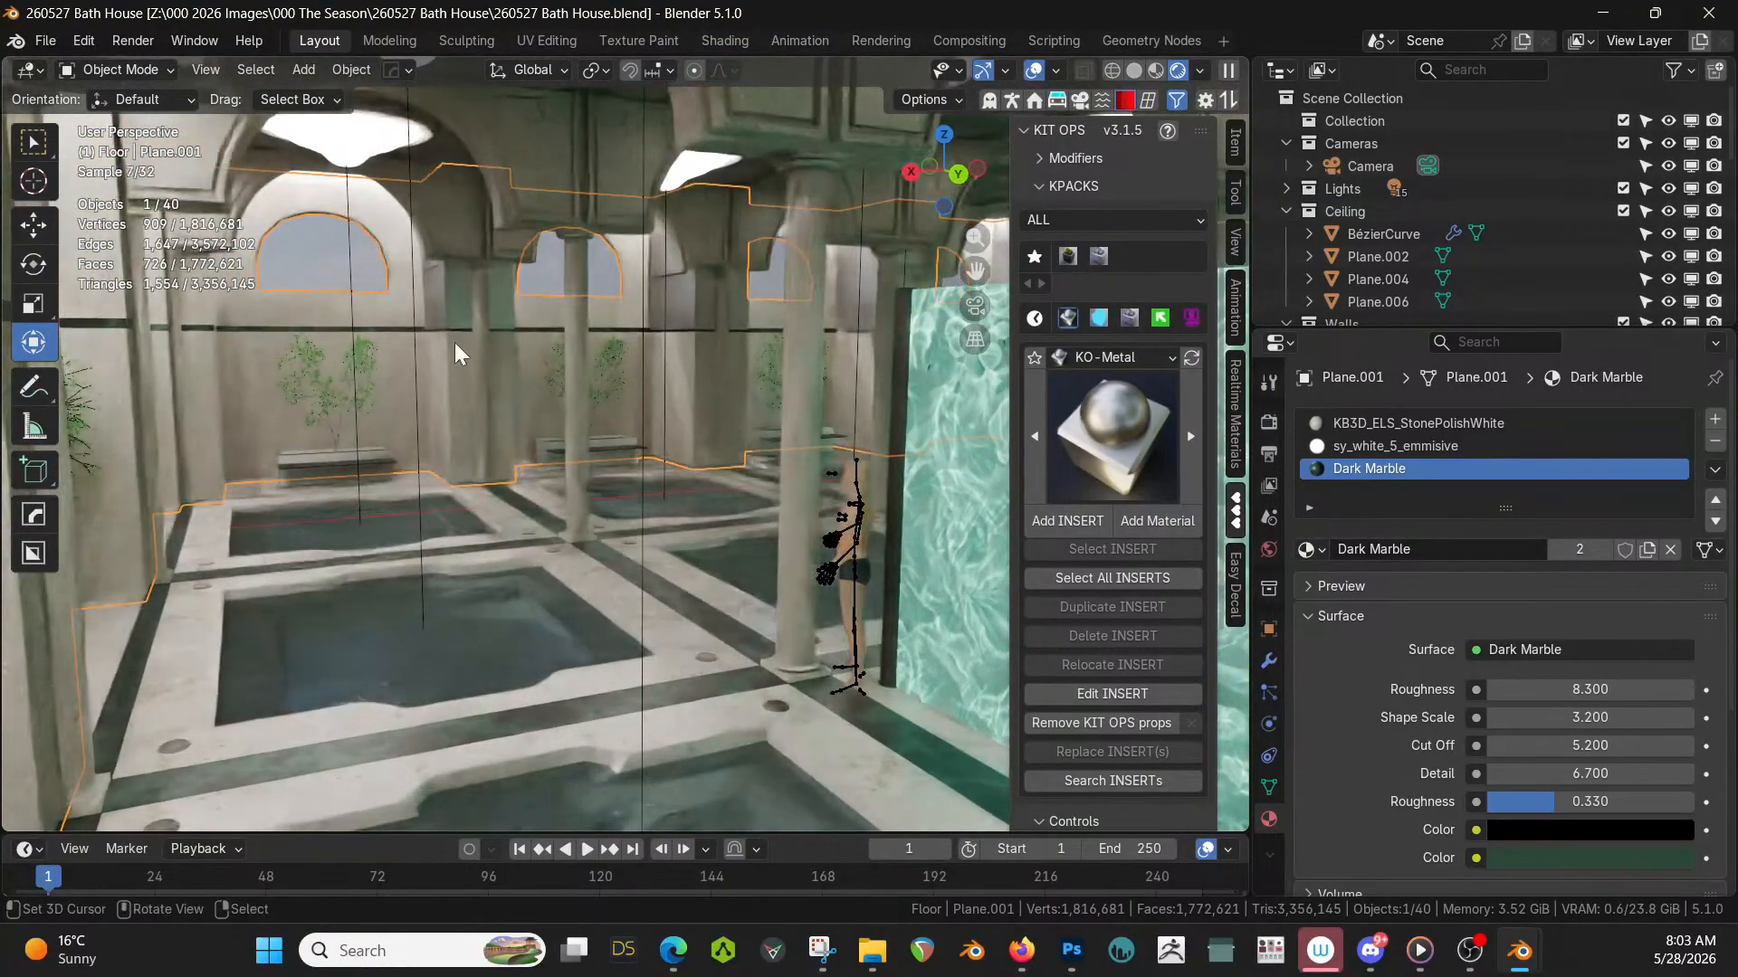
{"action": "right_click", "coordinate": [448, 301]}
{"action": "middle_click_drag", "start_coordinate": [461, 300], "coordinate": [610, 318]}
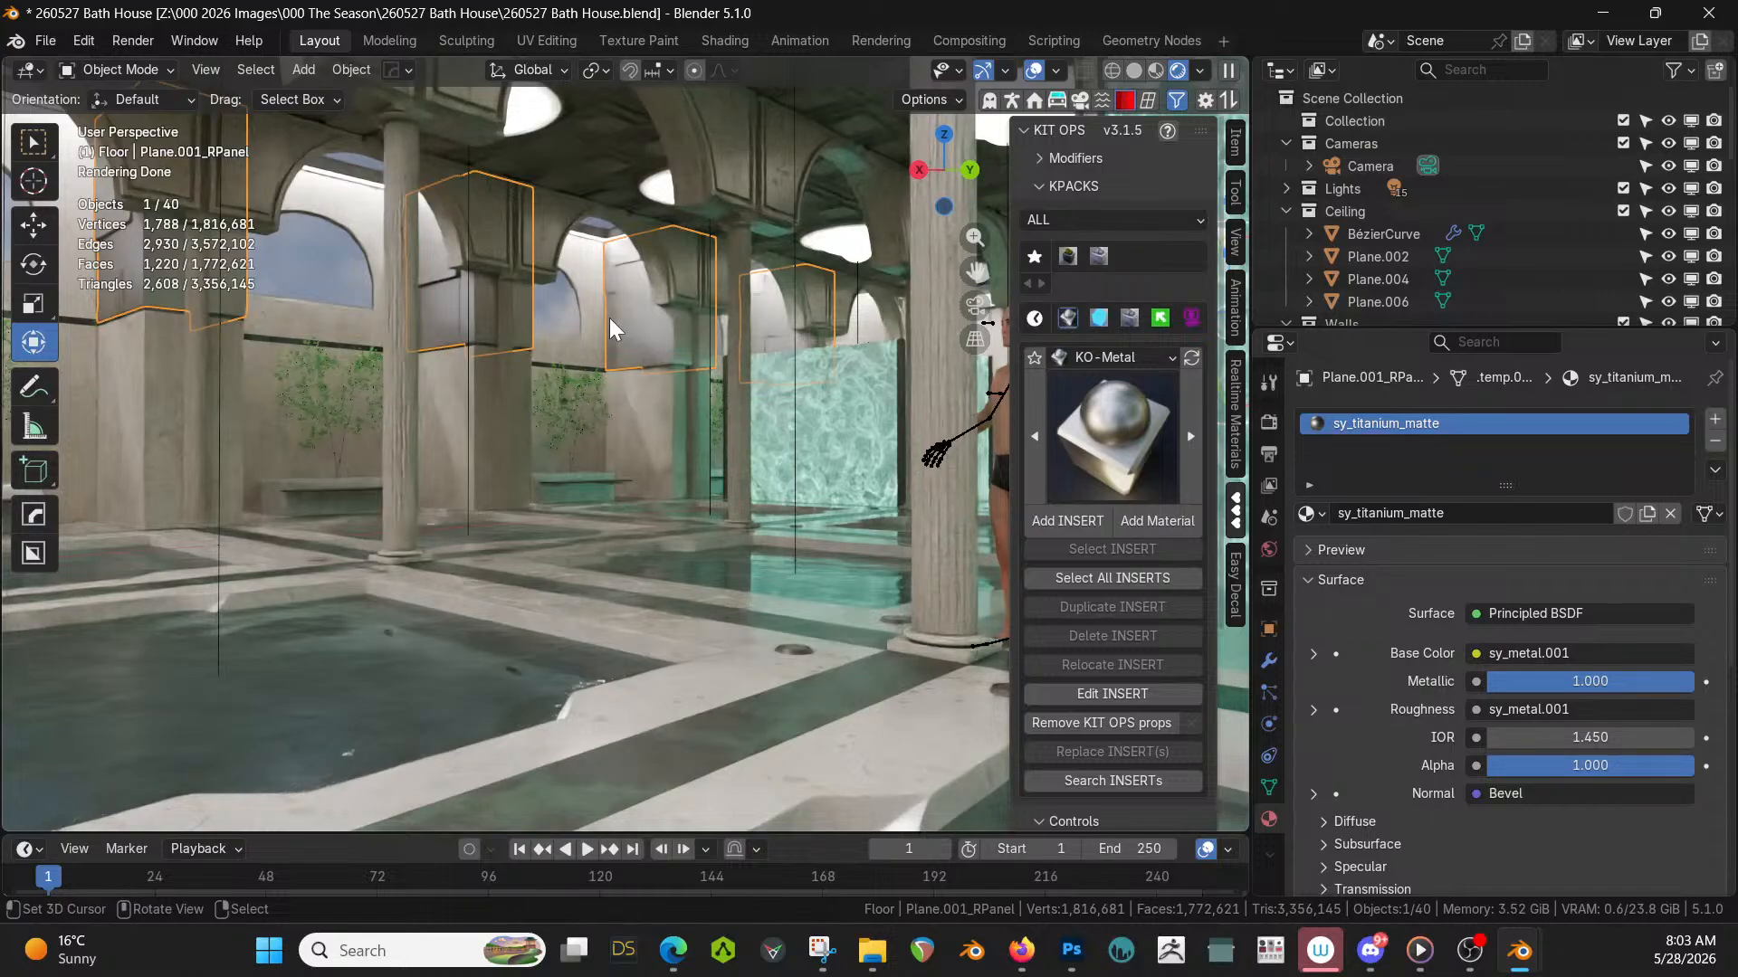
{"action": "key", "text": "ctrl+s"}
{"action": "middle_click_drag", "start_coordinate": [610, 318], "coordinate": [807, 398]}
{"action": "scroll", "coordinate": [790, 400], "scroll_direction": "up", "scroll_amount": 1}
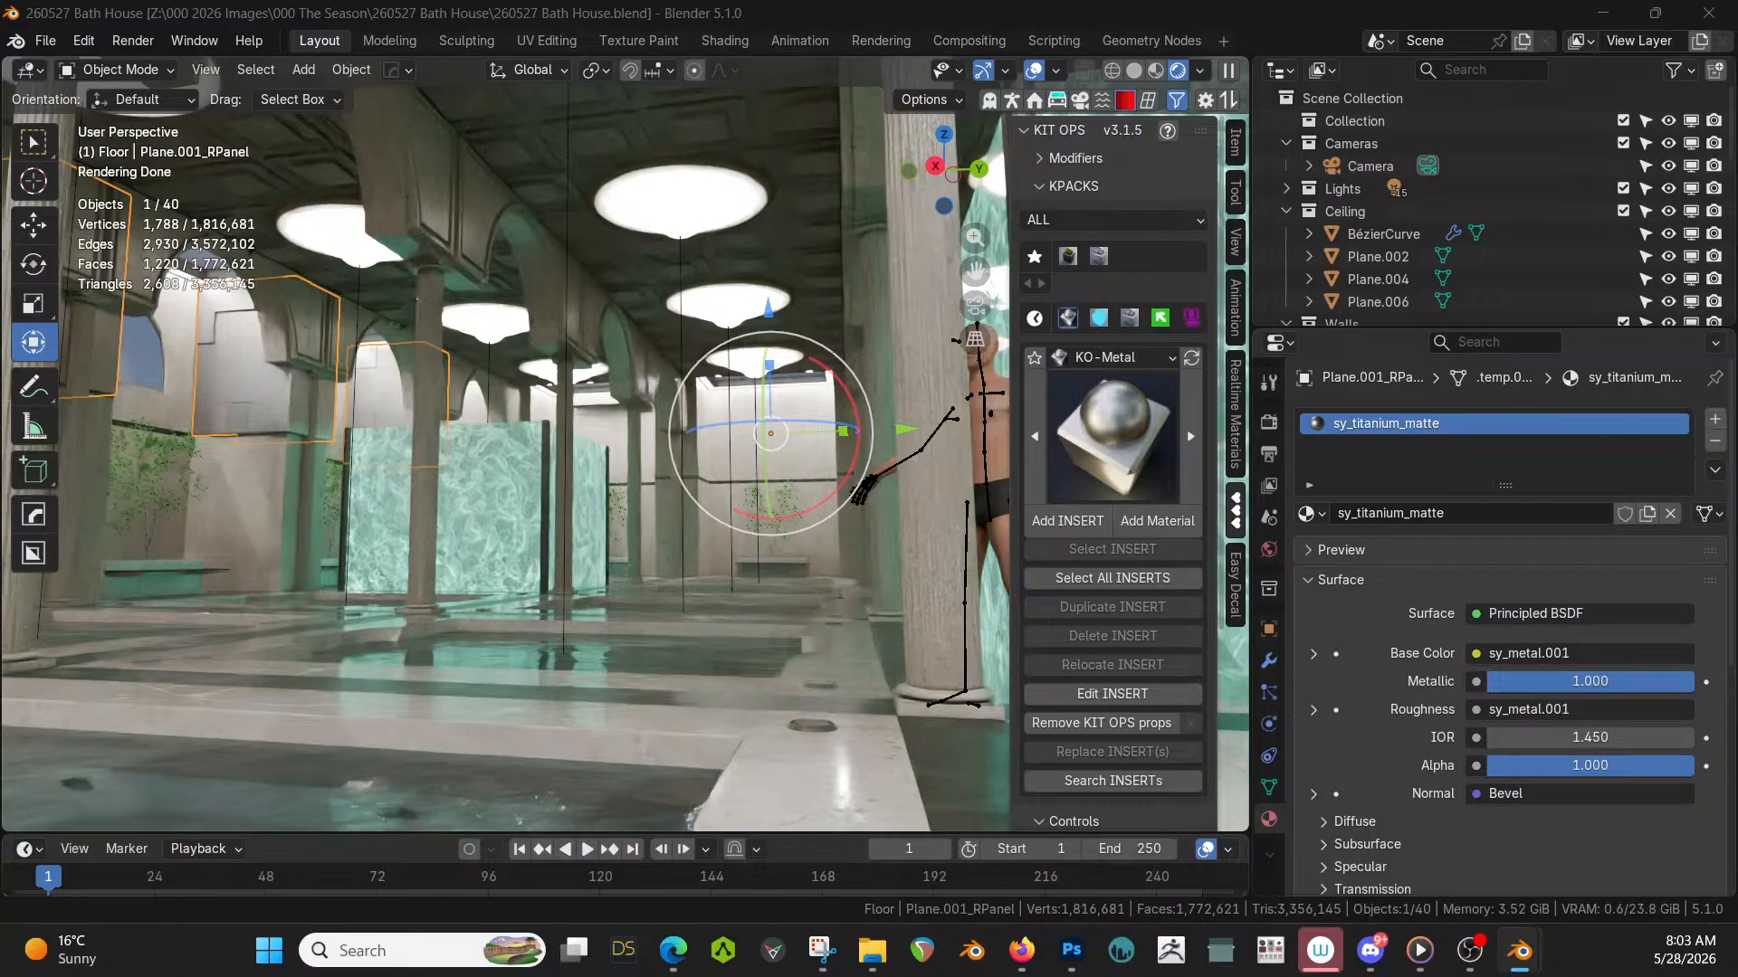
Select the bath house walls, switch to solid shading and enter Edit Mode facing the end wall's raised panels.
{"action": "middle_click_drag", "start_coordinate": [831, 393], "coordinate": [273, 432]}
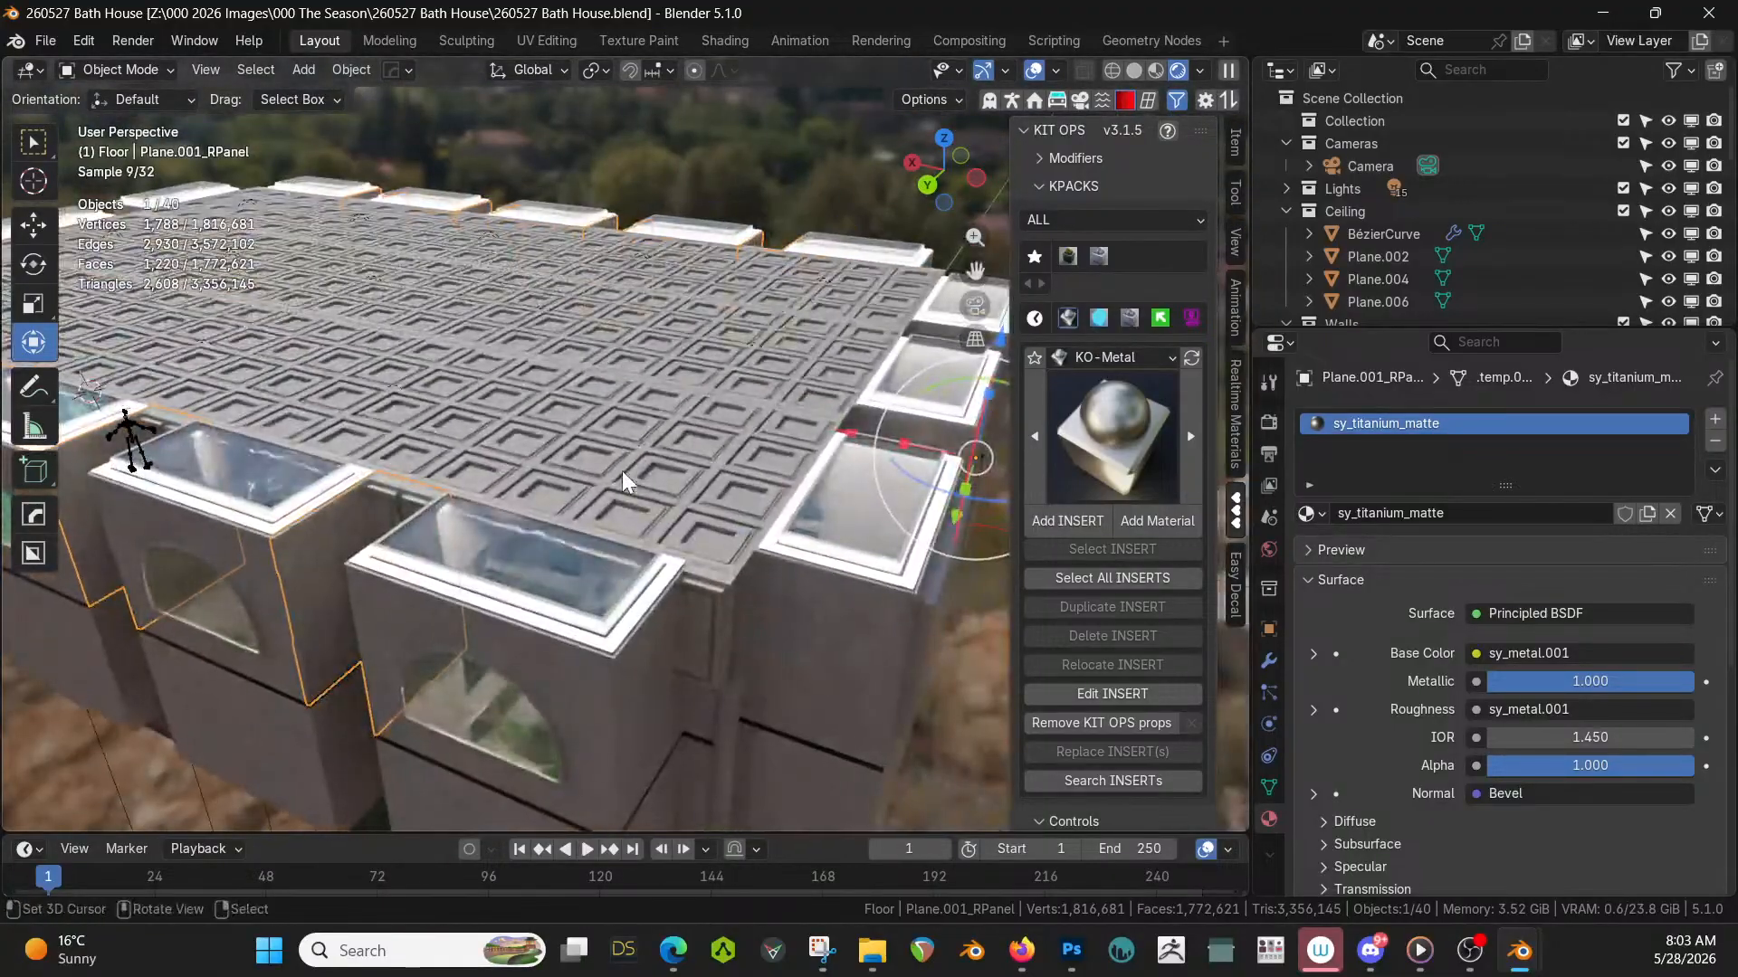
{"action": "middle_click_drag", "start_coordinate": [621, 470], "coordinate": [563, 421]}
{"action": "left_click", "coordinate": [422, 442]}
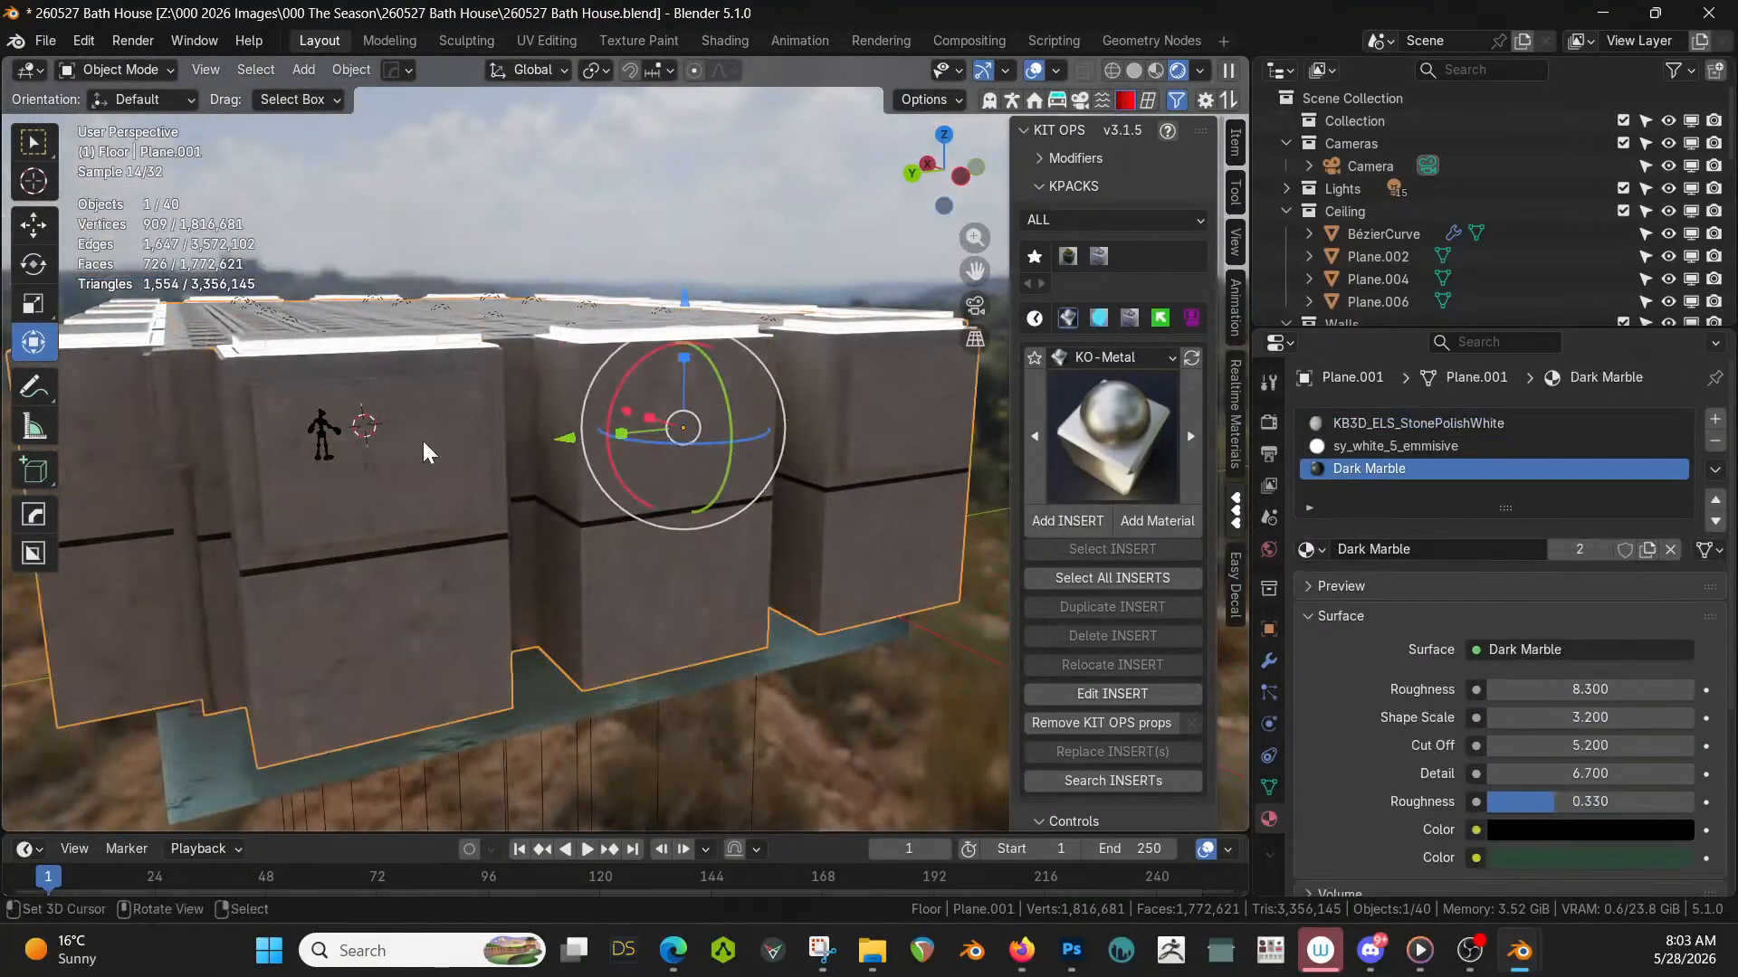
{"action": "mouse_move", "coordinate": [422, 442]}
{"action": "middle_mouse_down"}
{"action": "mouse_move", "coordinate": [550, 486]}
{"action": "mouse_move", "coordinate": [435, 497]}
{"action": "middle_mouse_up"}
{"action": "key", "text": "z"}
{"action": "key", "text": "6"}
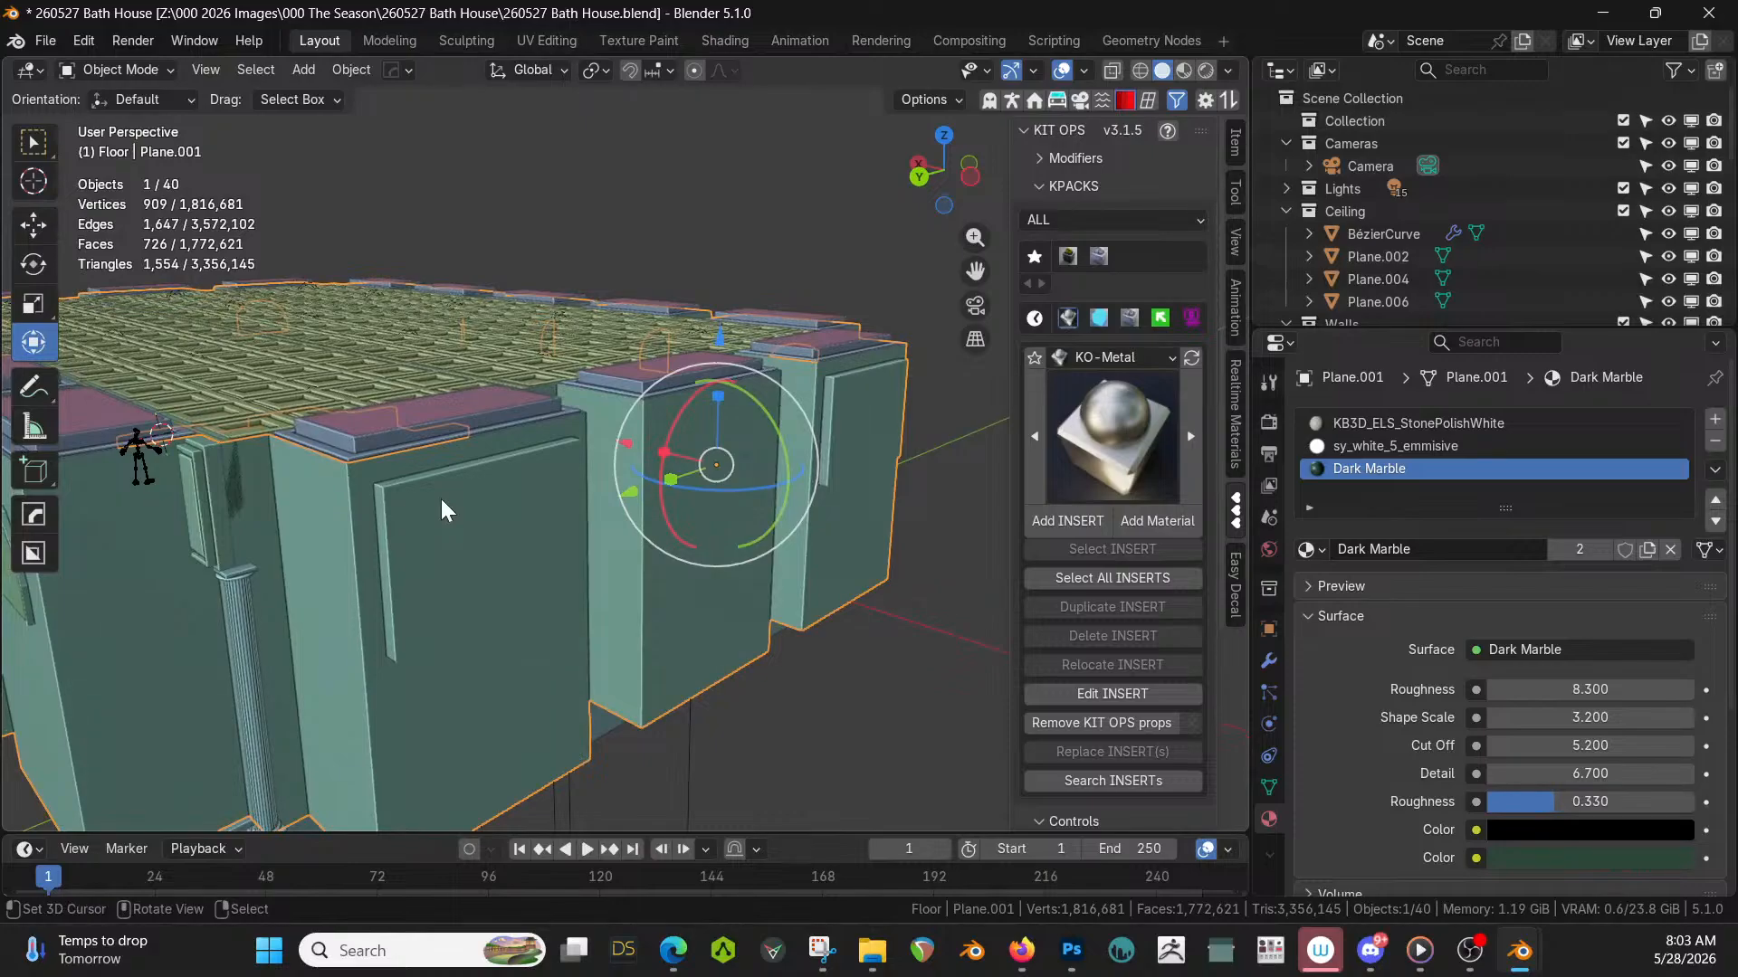
{"action": "scroll", "coordinate": [444, 500], "scroll_direction": "up", "scroll_amount": 5}
{"action": "middle_click_drag", "start_coordinate": [449, 498], "coordinate": [876, 478]}
{"action": "scroll", "coordinate": [618, 495], "scroll_direction": "up", "scroll_amount": 5}
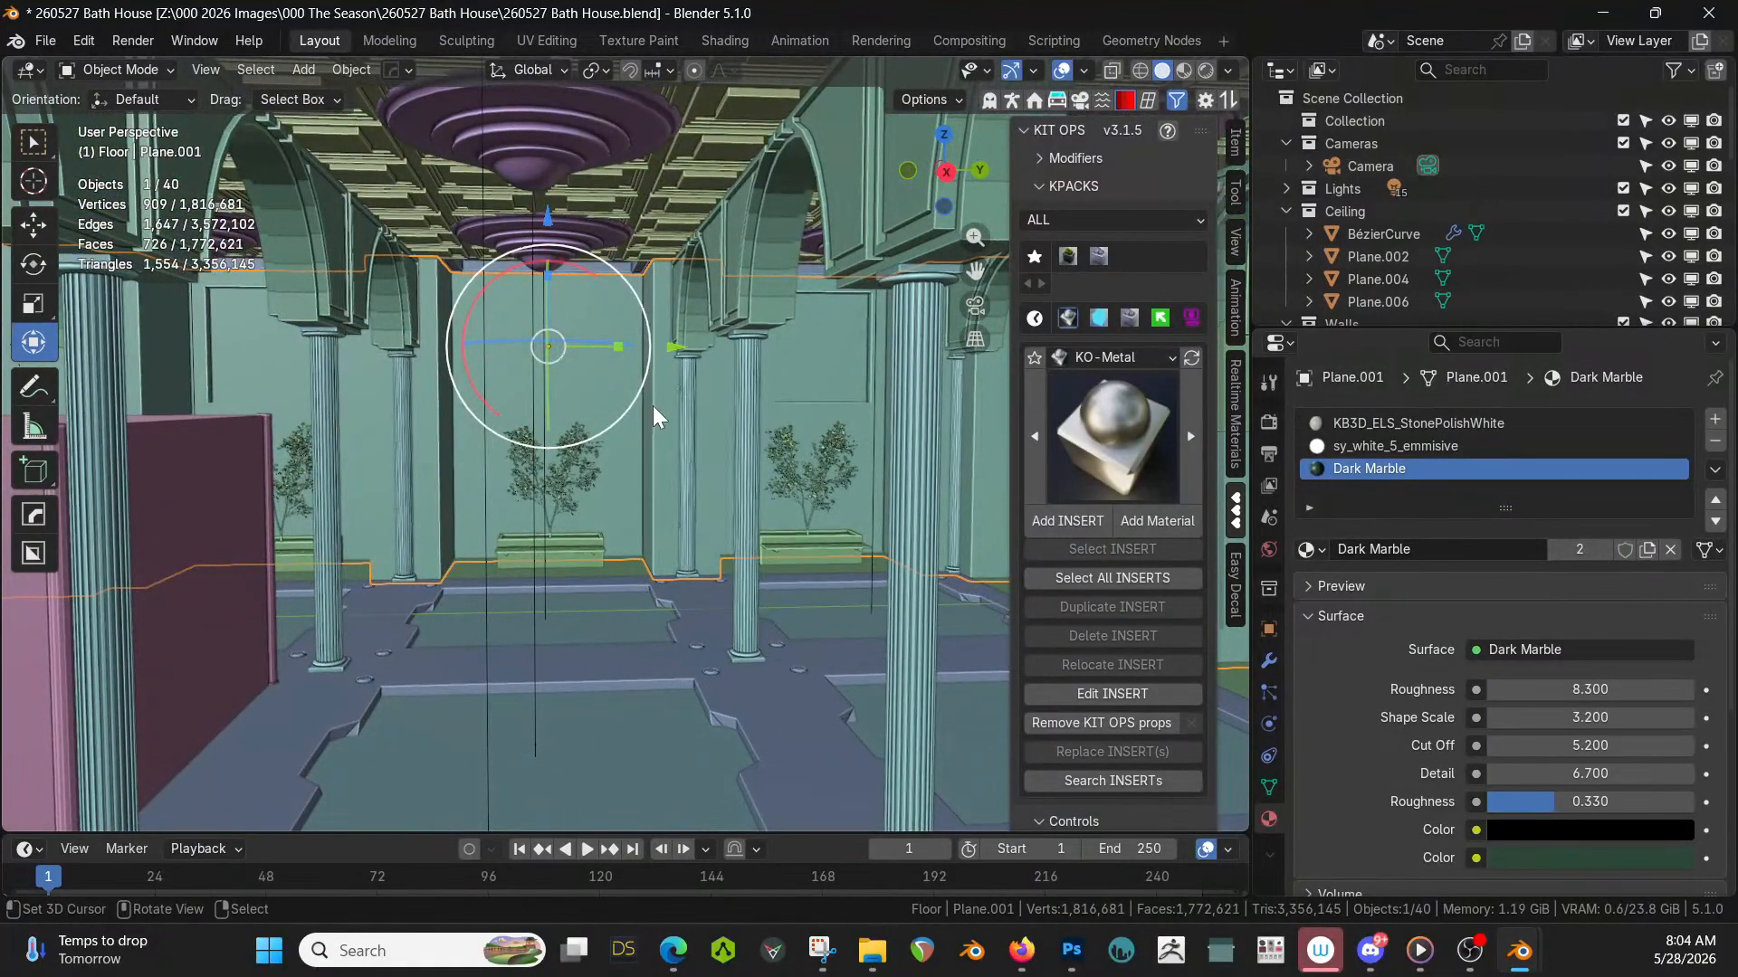
{"action": "key", "text": "Tab"}
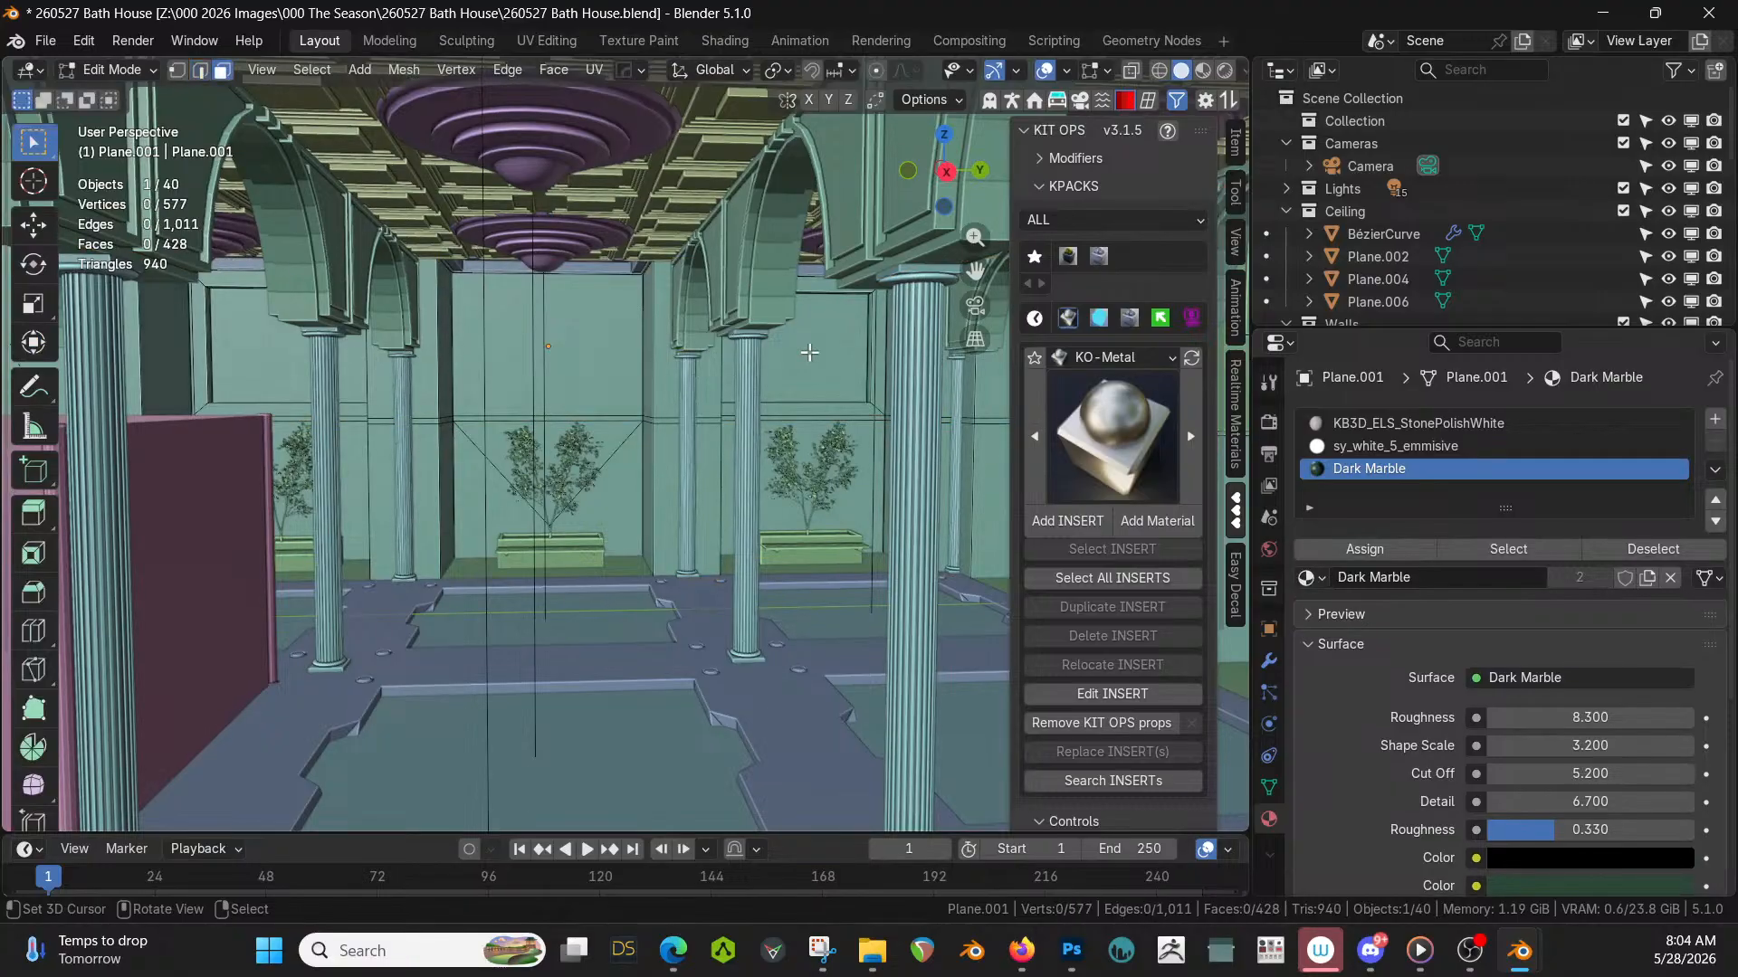
Give the selected end-wall panel face the Tiles Pattern 2 material from the Tiles UV category in a new slot and preview it rendered.
{"action": "left_click", "coordinate": [809, 352]}
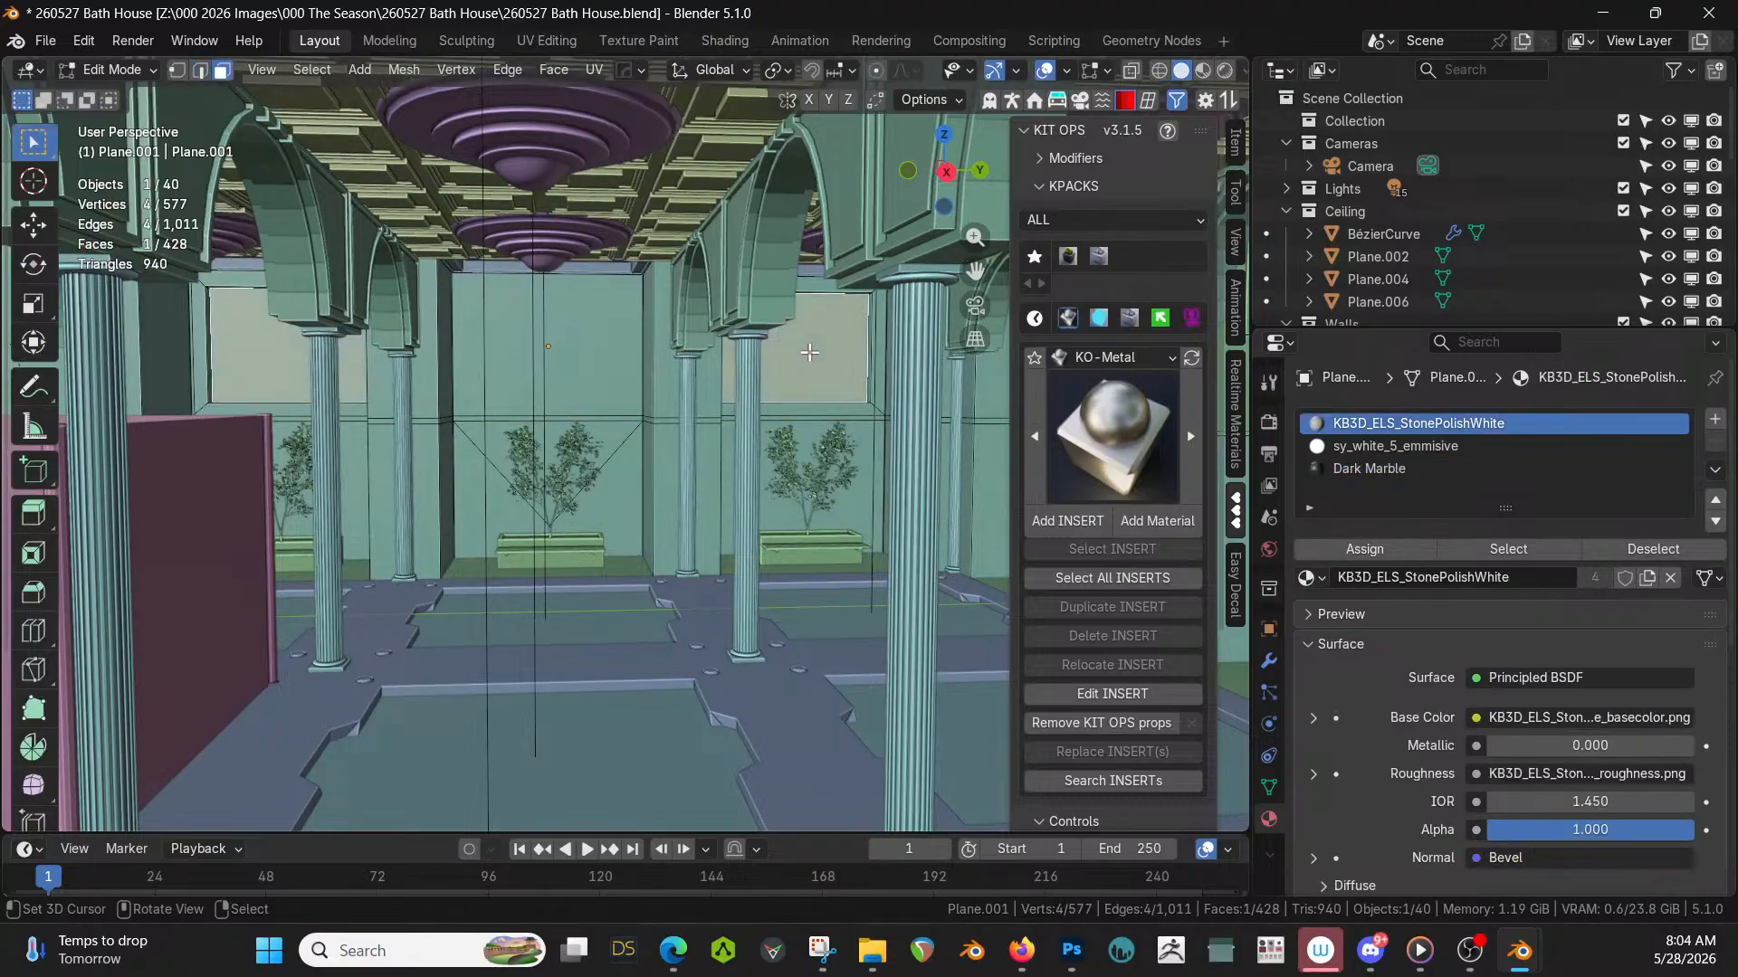
{"action": "left_click", "coordinate": [1715, 420]}
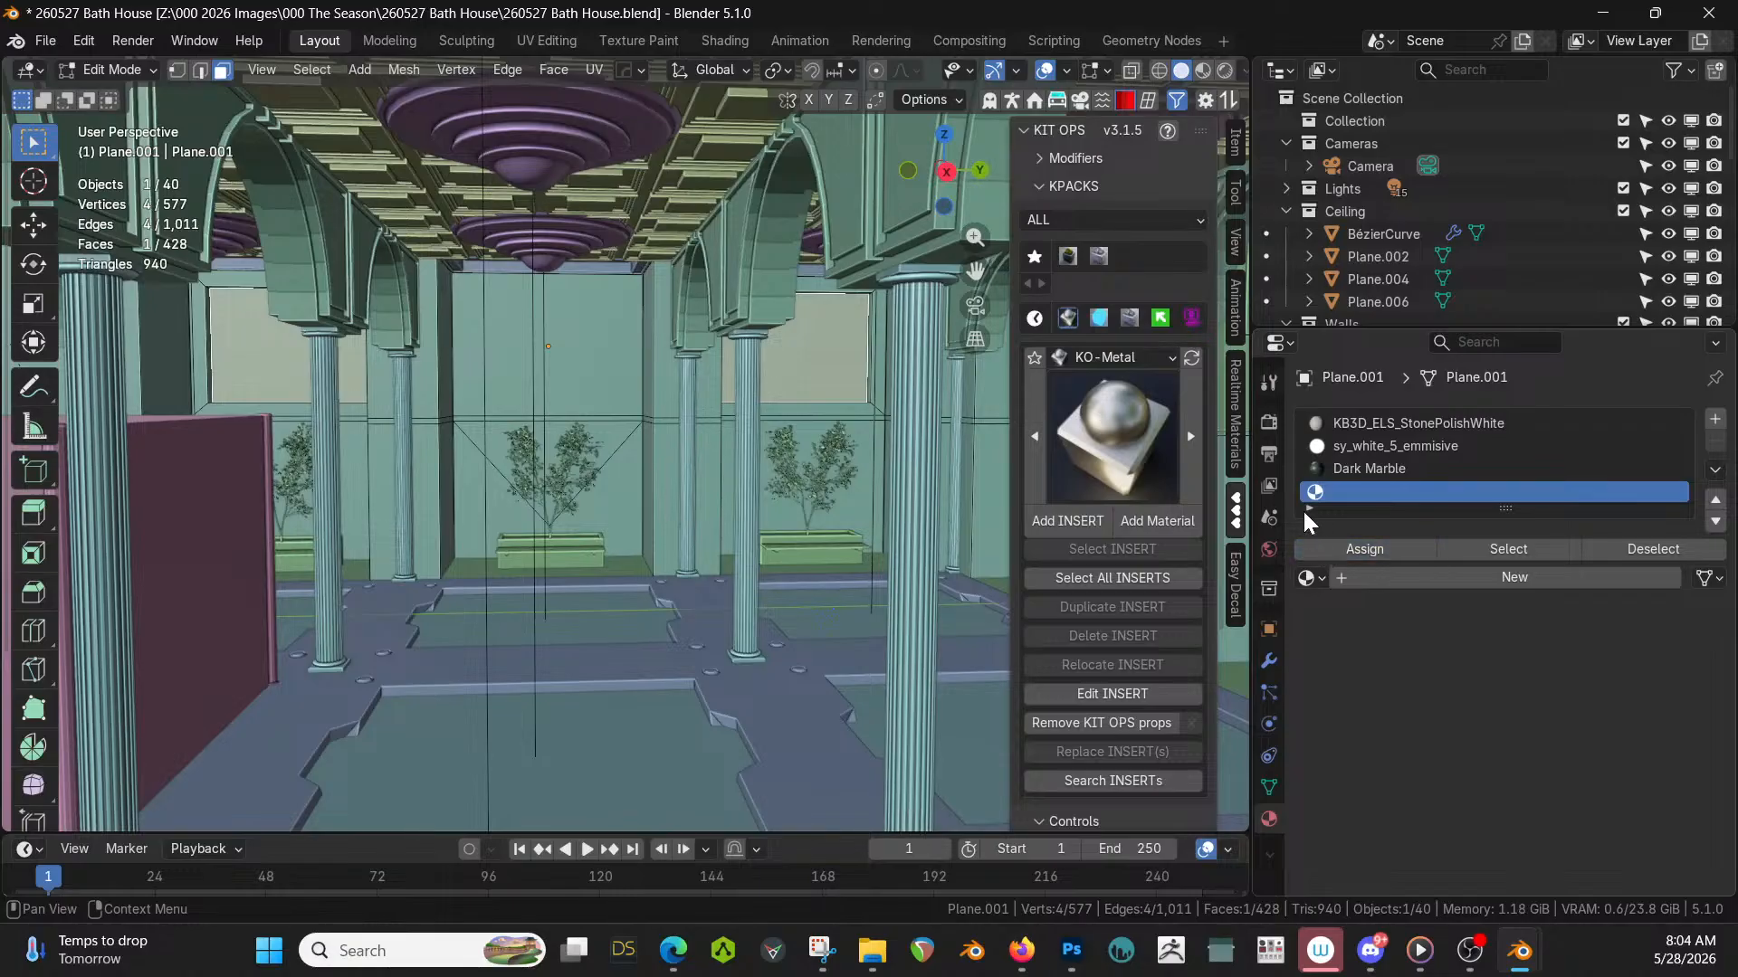
{"action": "left_click", "coordinate": [1236, 436]}
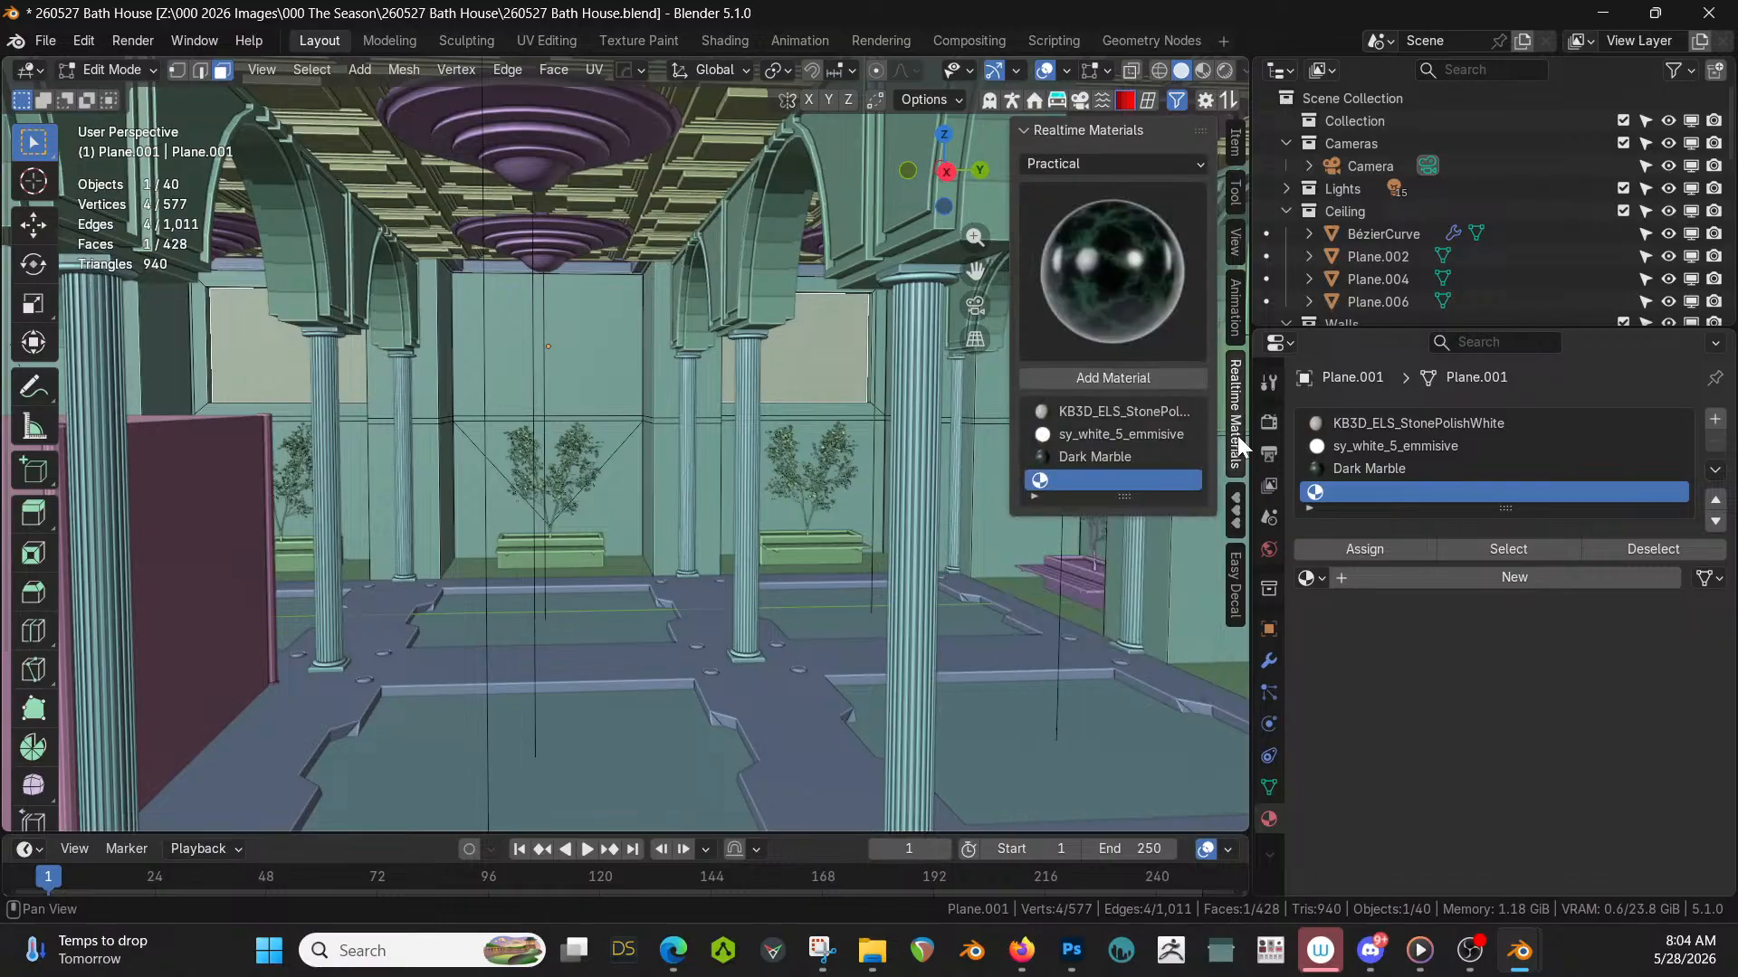
{"action": "left_click", "coordinate": [1108, 168]}
{"action": "left_click", "coordinate": [1084, 608]}
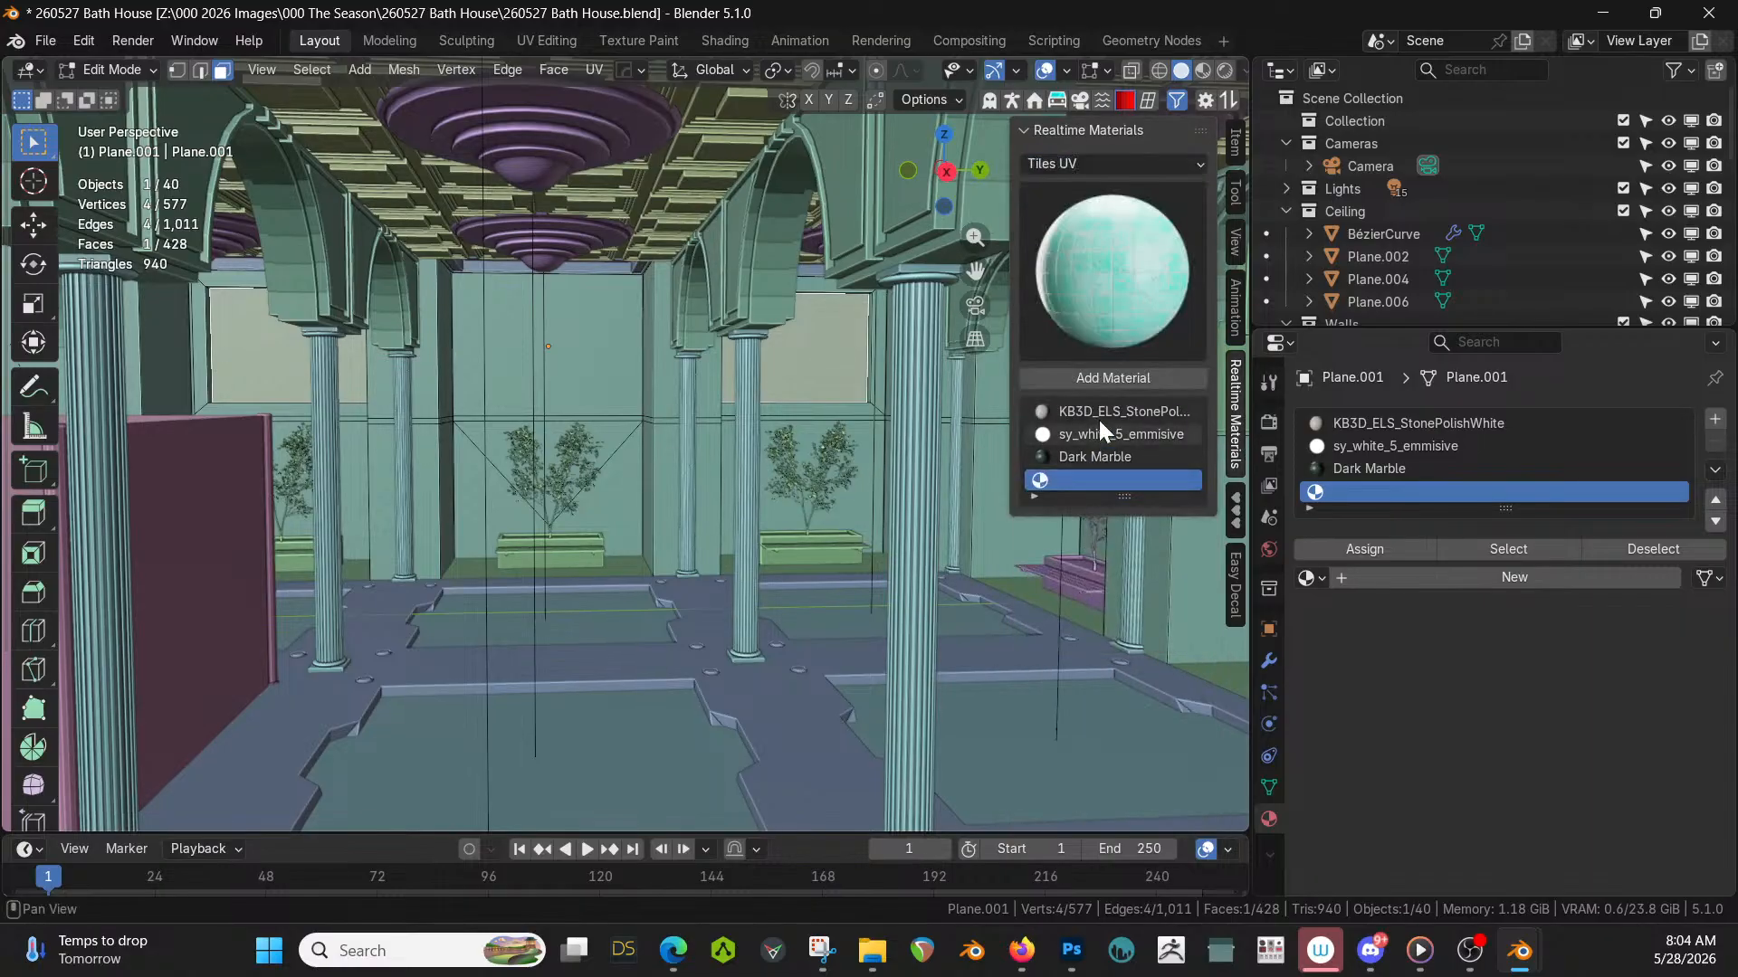
{"action": "left_click", "coordinate": [1110, 282]}
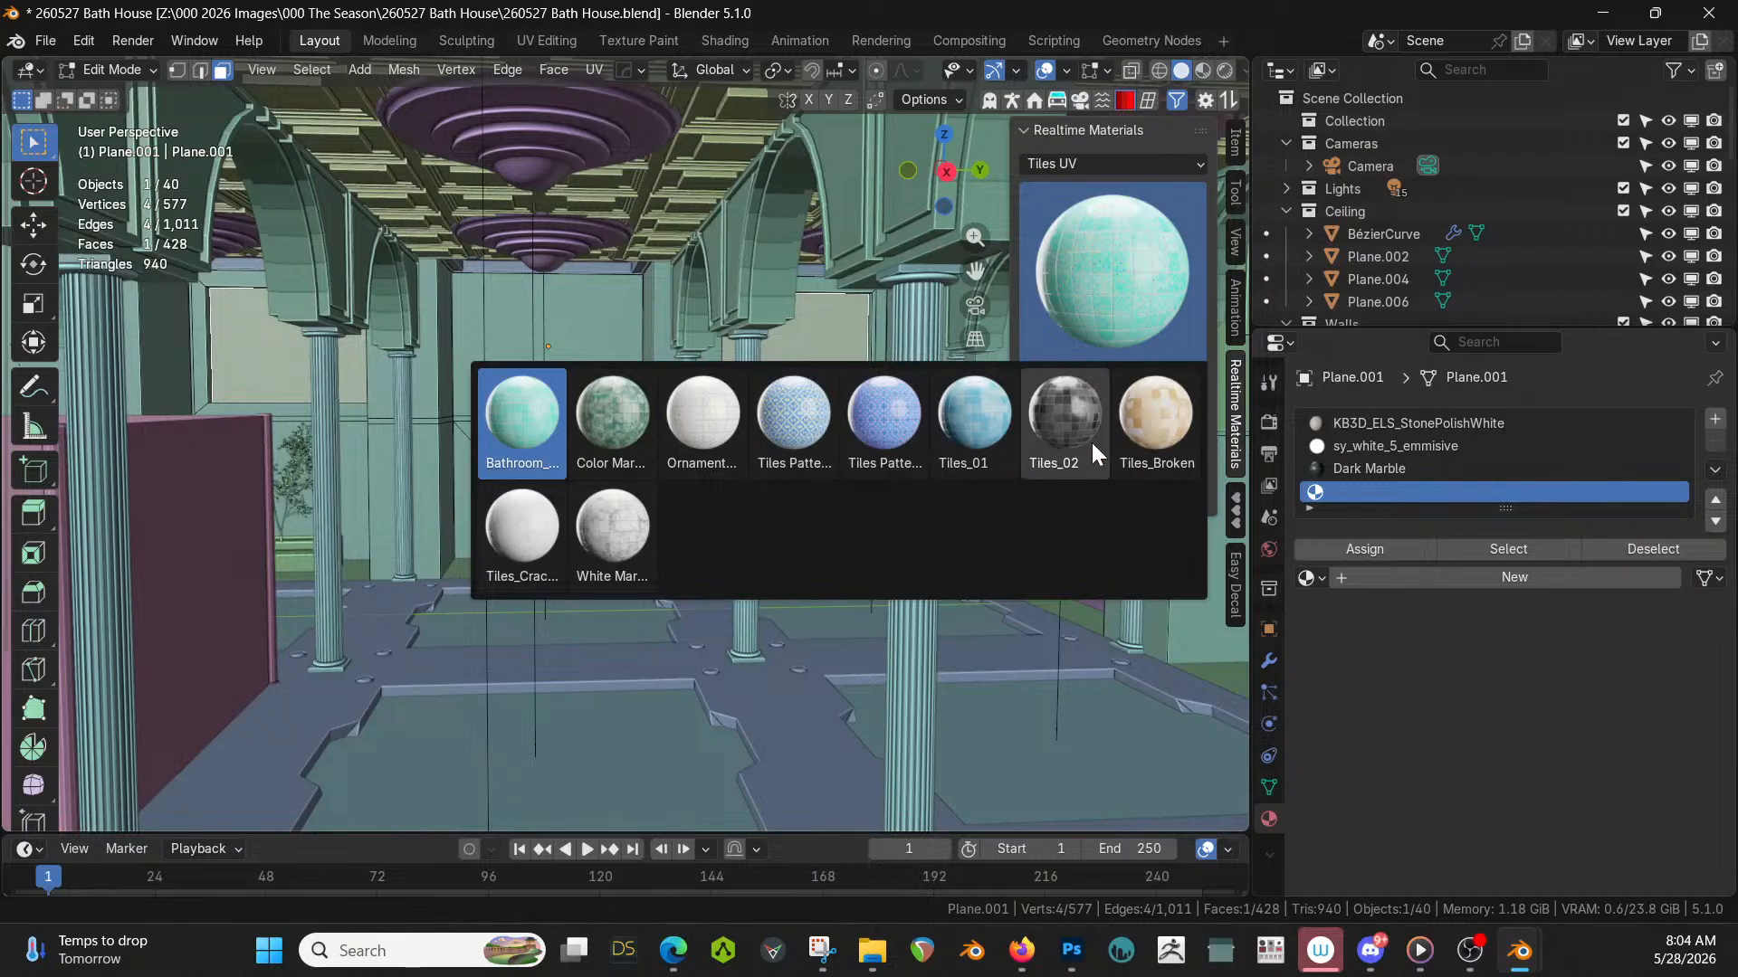
{"action": "left_click", "coordinate": [904, 416]}
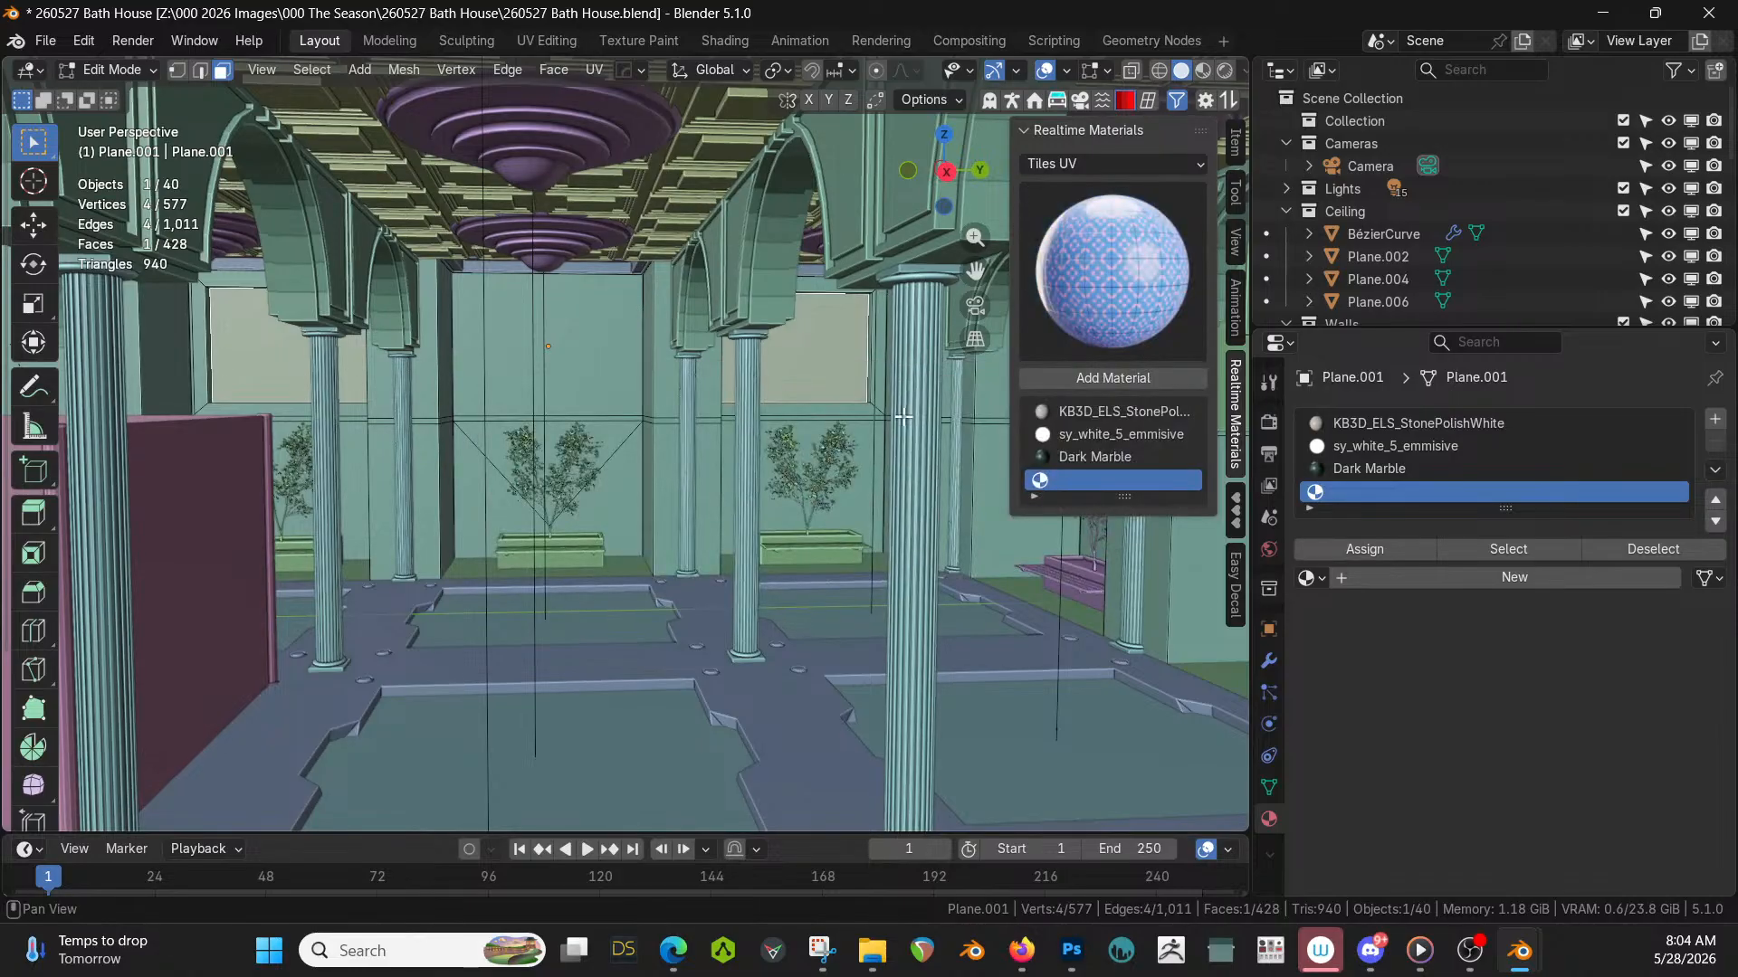
{"action": "left_click", "coordinate": [1132, 377]}
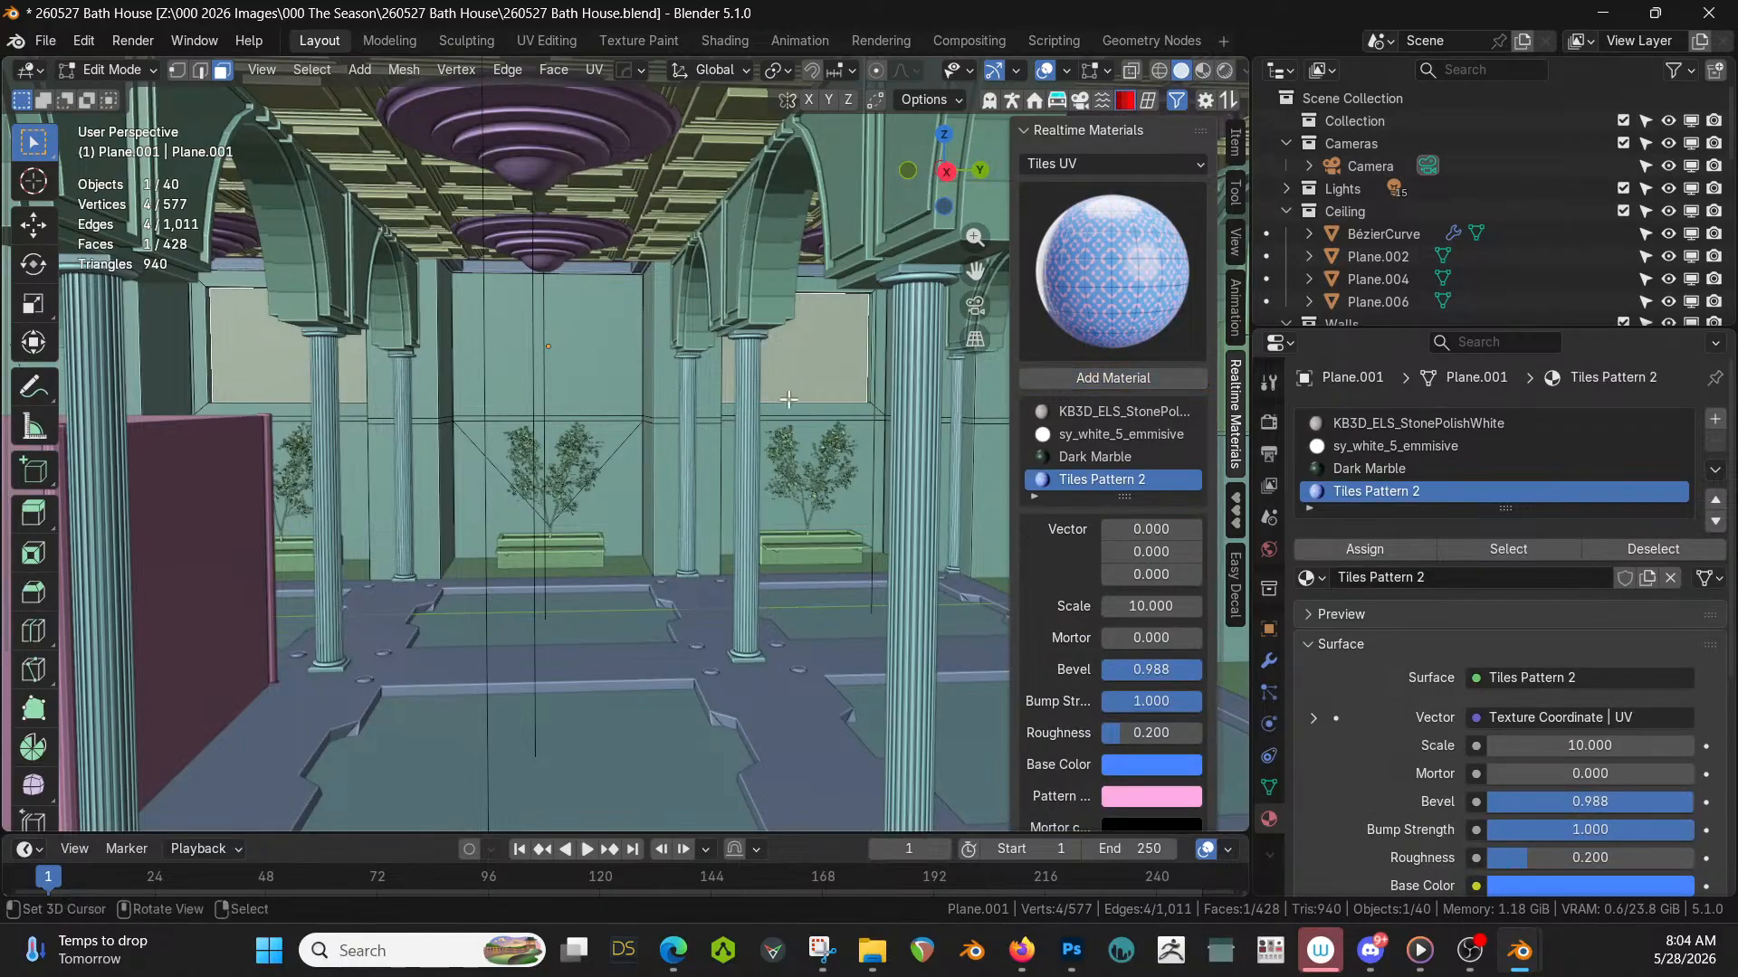
{"action": "key", "text": "z"}
{"action": "key", "text": "8"}
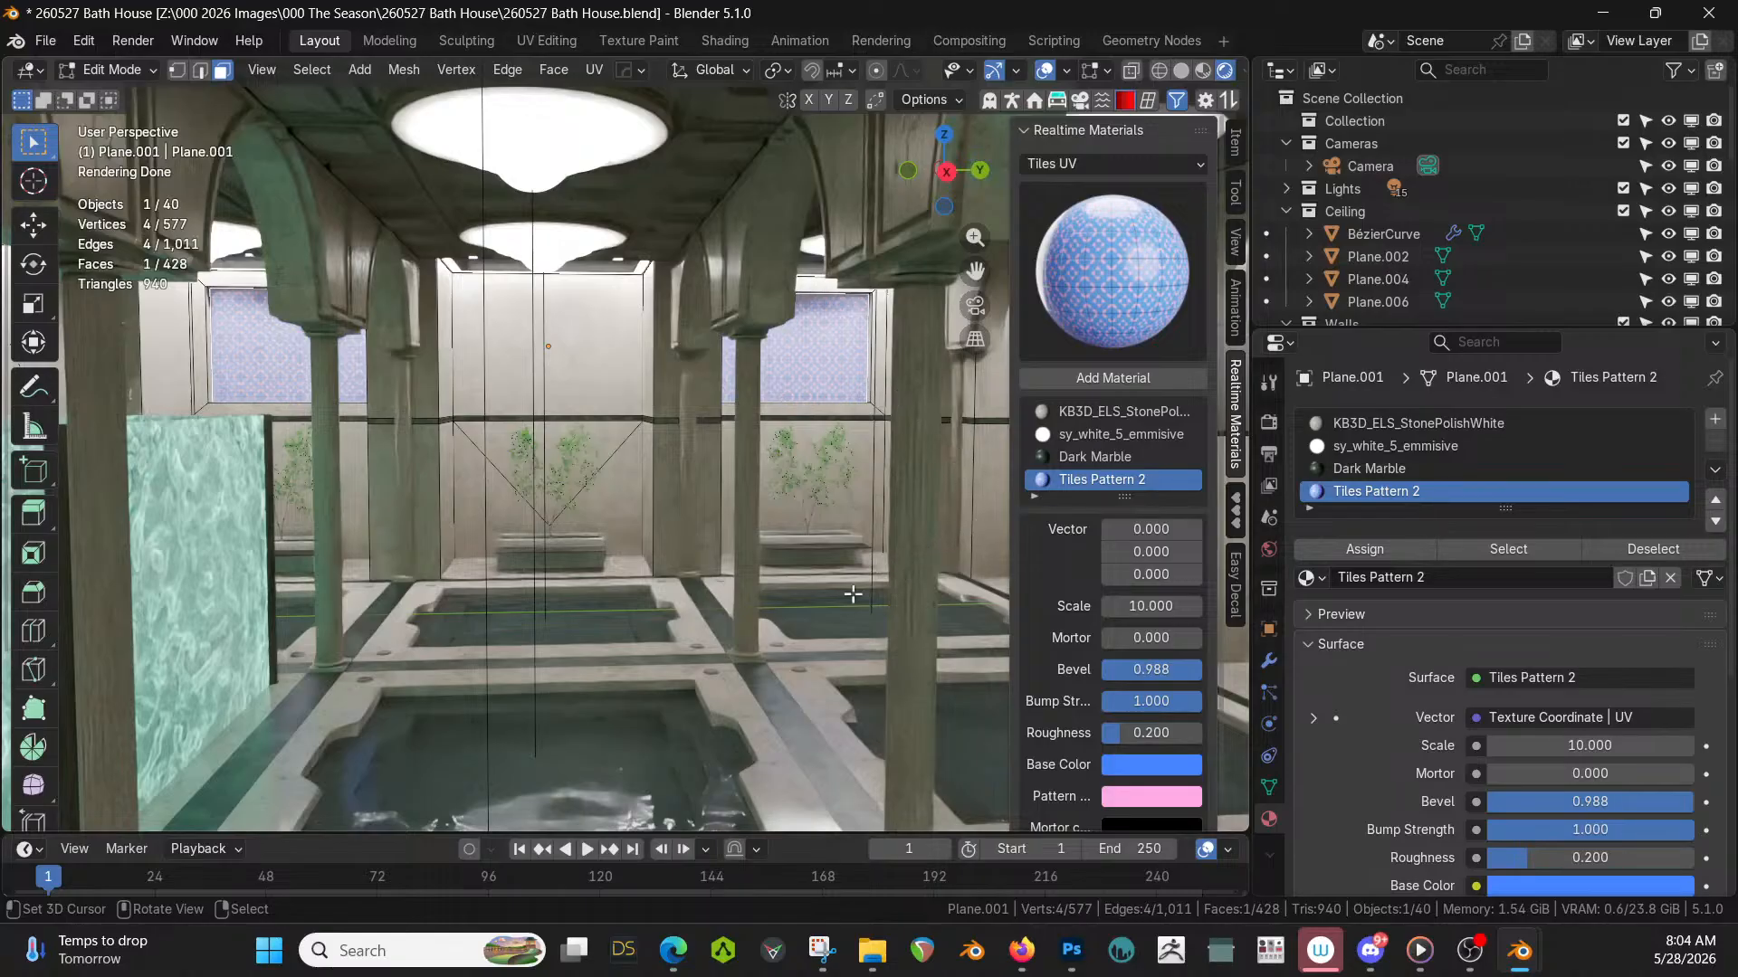
{"action": "middle_click_drag", "start_coordinate": [853, 594], "coordinate": [687, 486]}
{"action": "key", "text": "Tab"}
{"action": "key", "text": "Tab"}
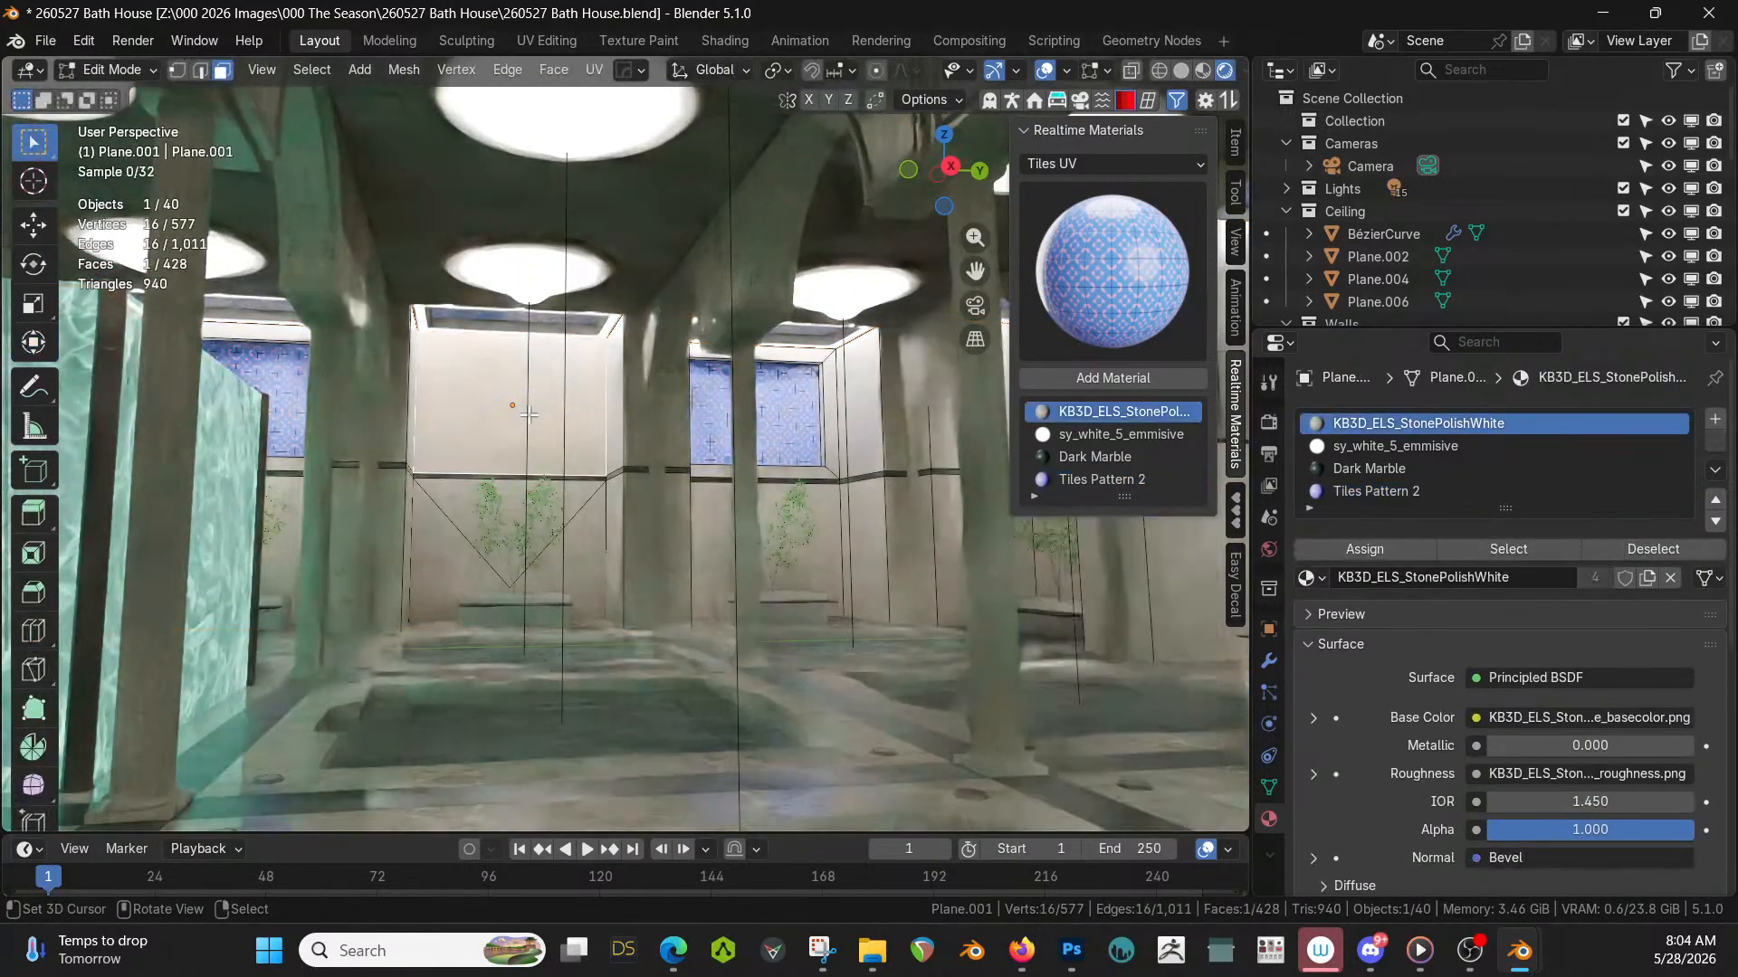
{"action": "key", "text": "i"}
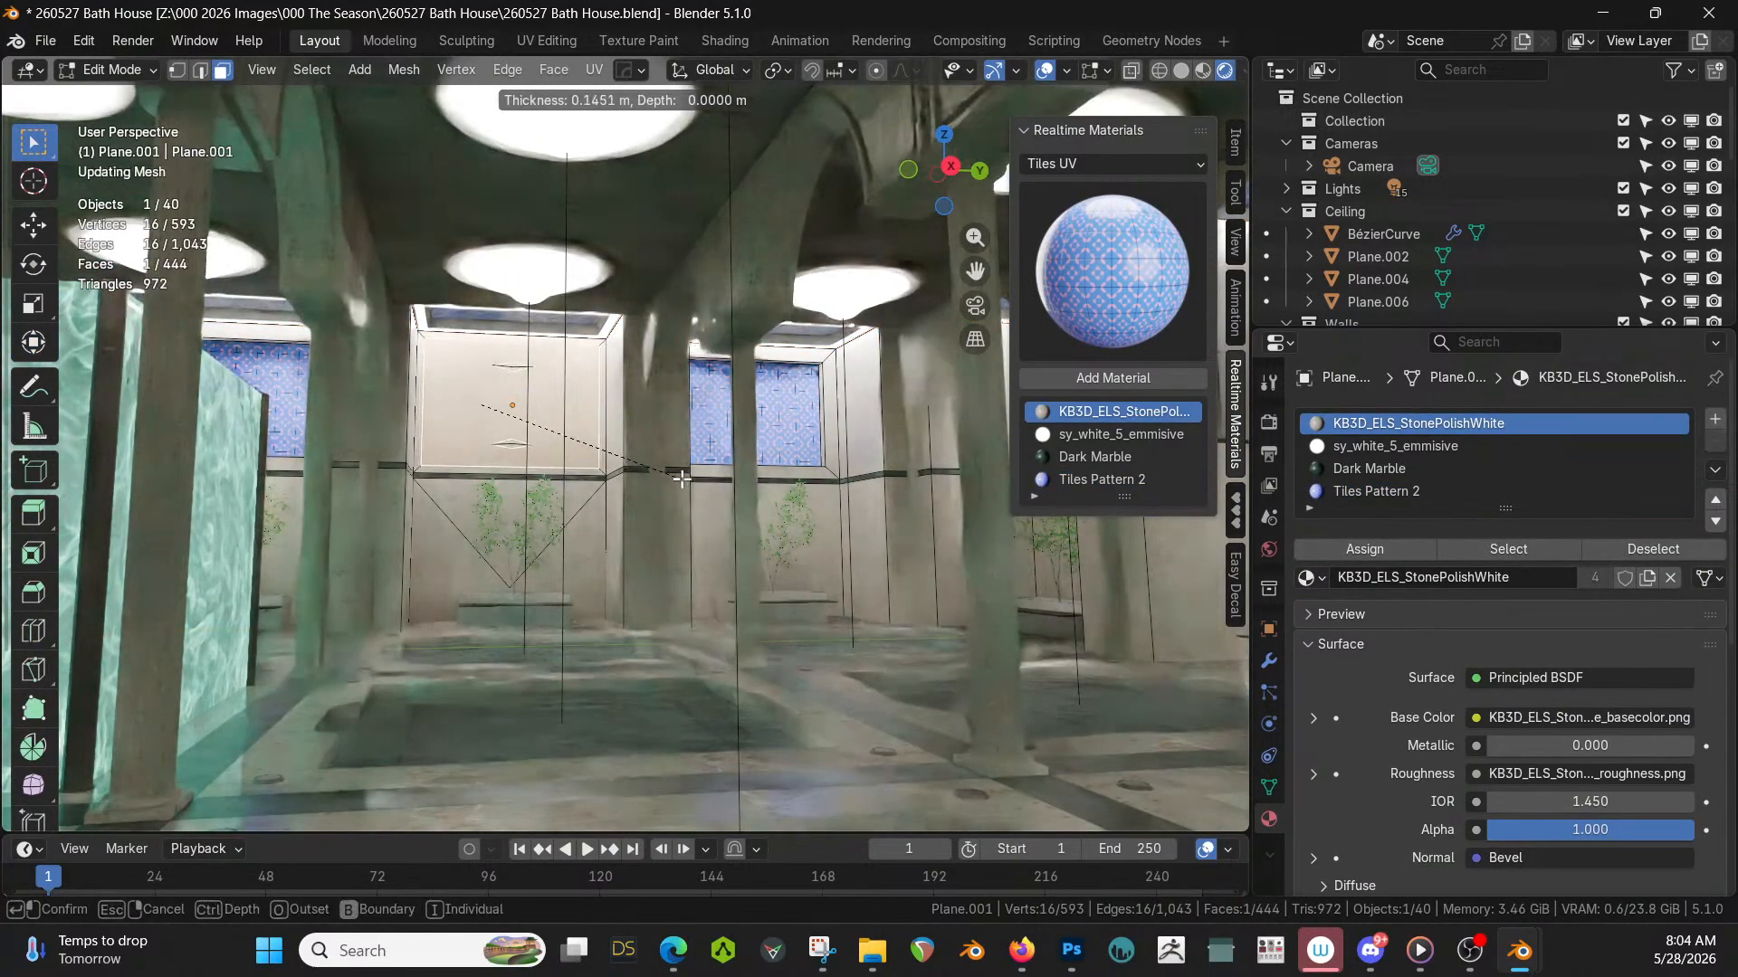
{"action": "key", "text": "Escape"}
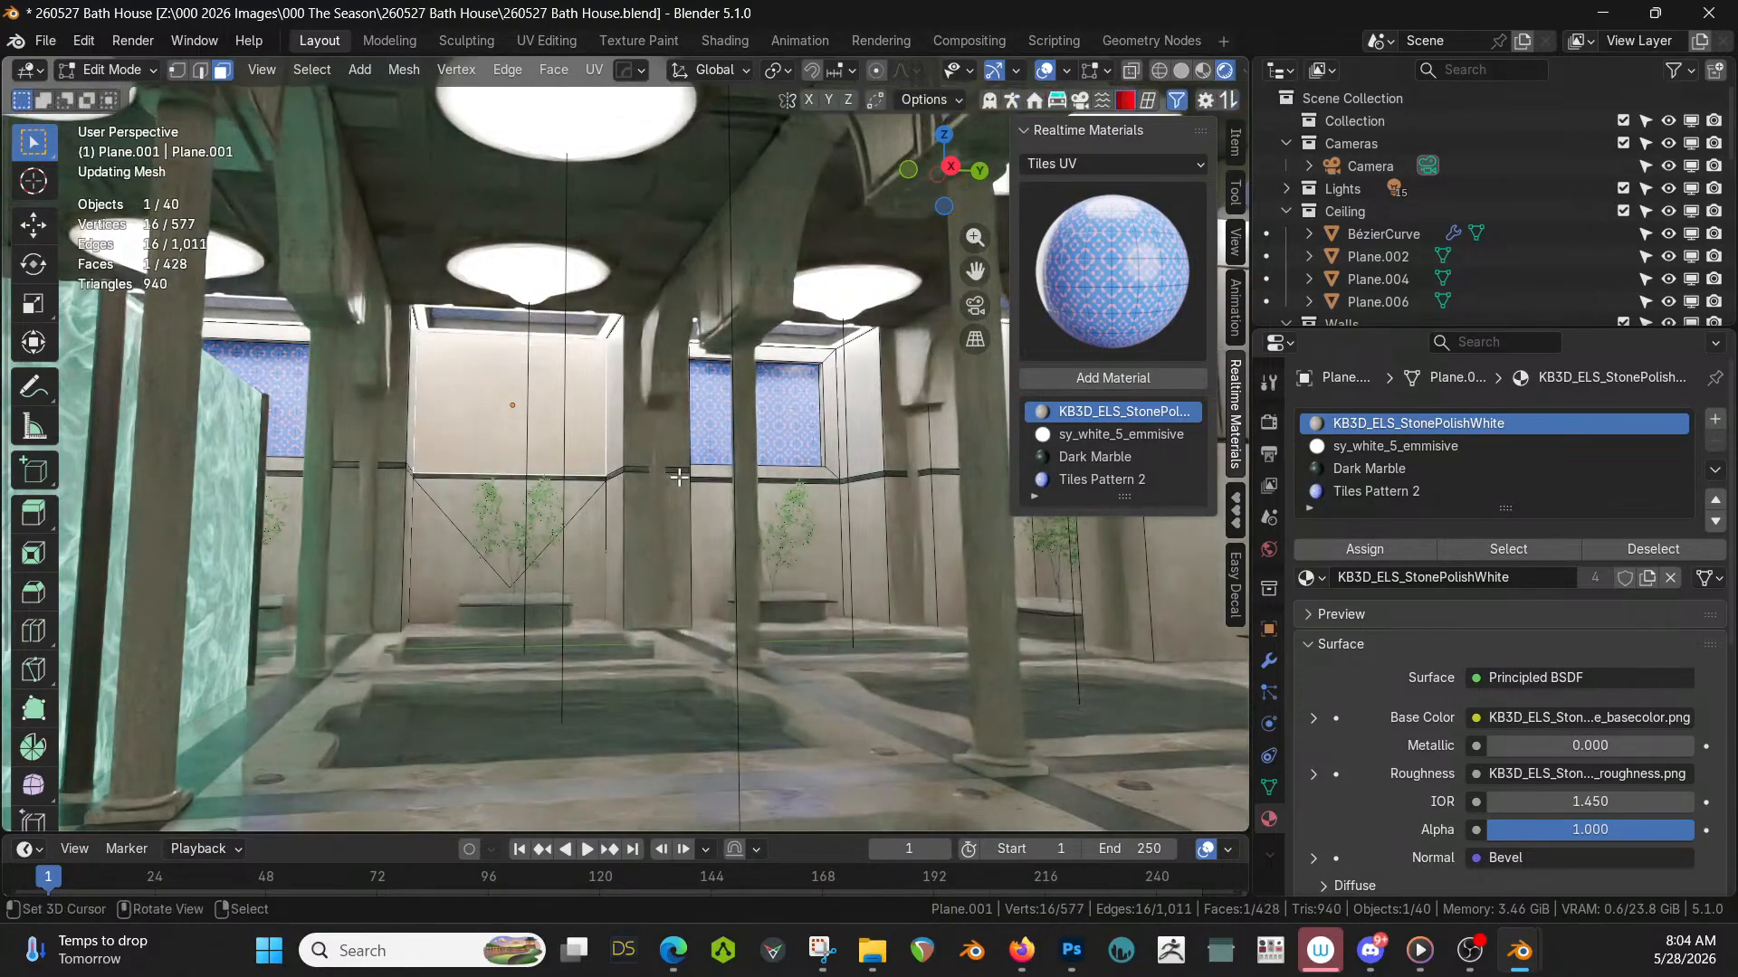
Leave Edit Mode and apply the mirror modifier on the walls.
{"action": "middle_click_drag", "start_coordinate": [753, 508], "coordinate": [978, 589]}
{"action": "scroll", "coordinate": [878, 577], "scroll_direction": "down", "scroll_amount": 6}
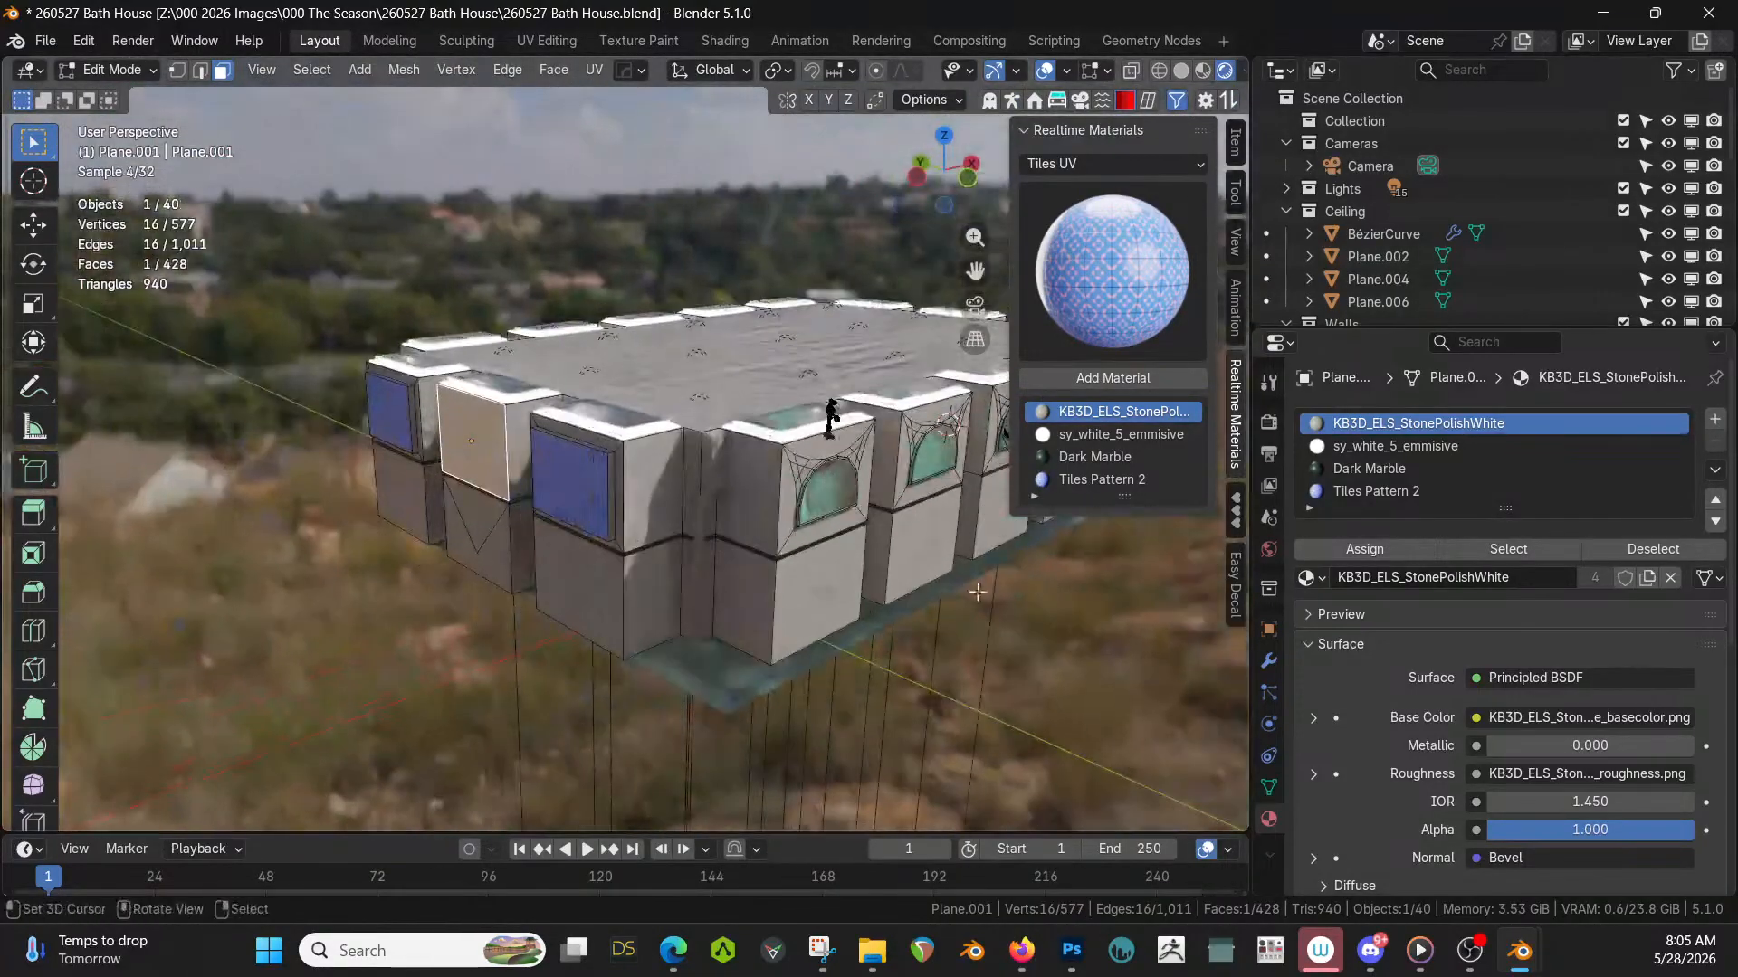
{"action": "scroll", "coordinate": [917, 595], "scroll_direction": "up", "scroll_amount": 3}
{"action": "key", "text": "Tab"}
{"action": "middle_click_drag", "start_coordinate": [569, 486], "coordinate": [681, 497]}
{"action": "key", "text": "ctrl+a"}
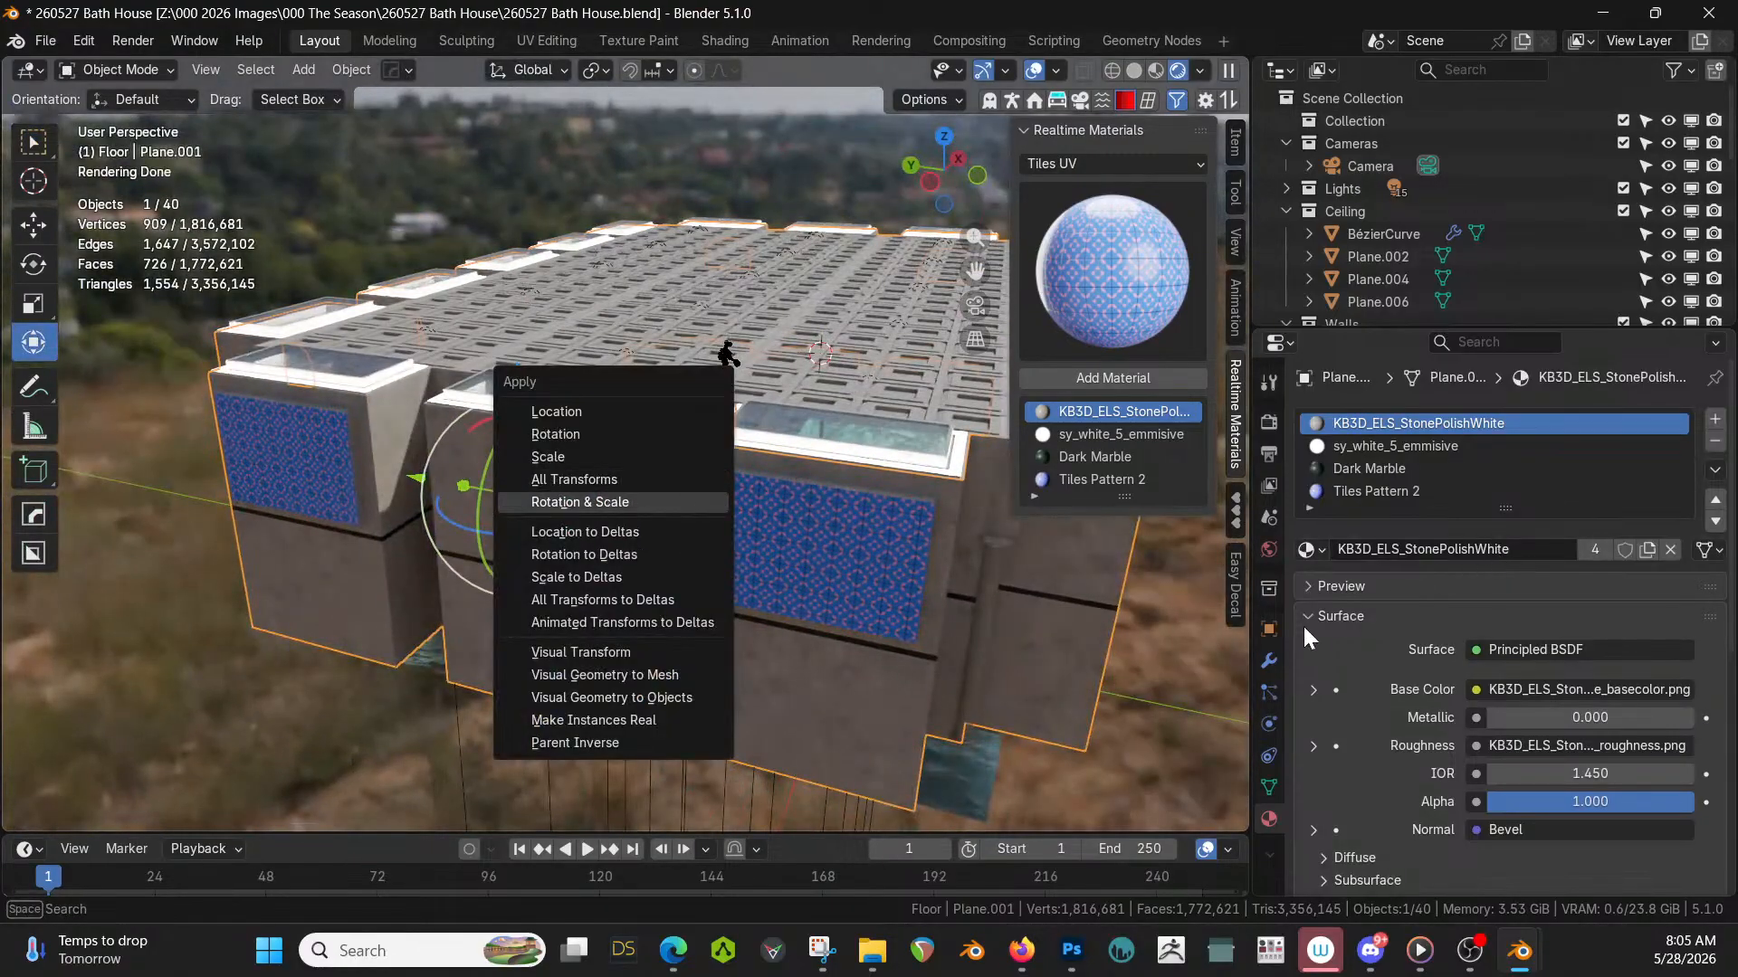
{"action": "left_click", "coordinate": [1269, 660]}
{"action": "key", "text": "ctrl+a"}
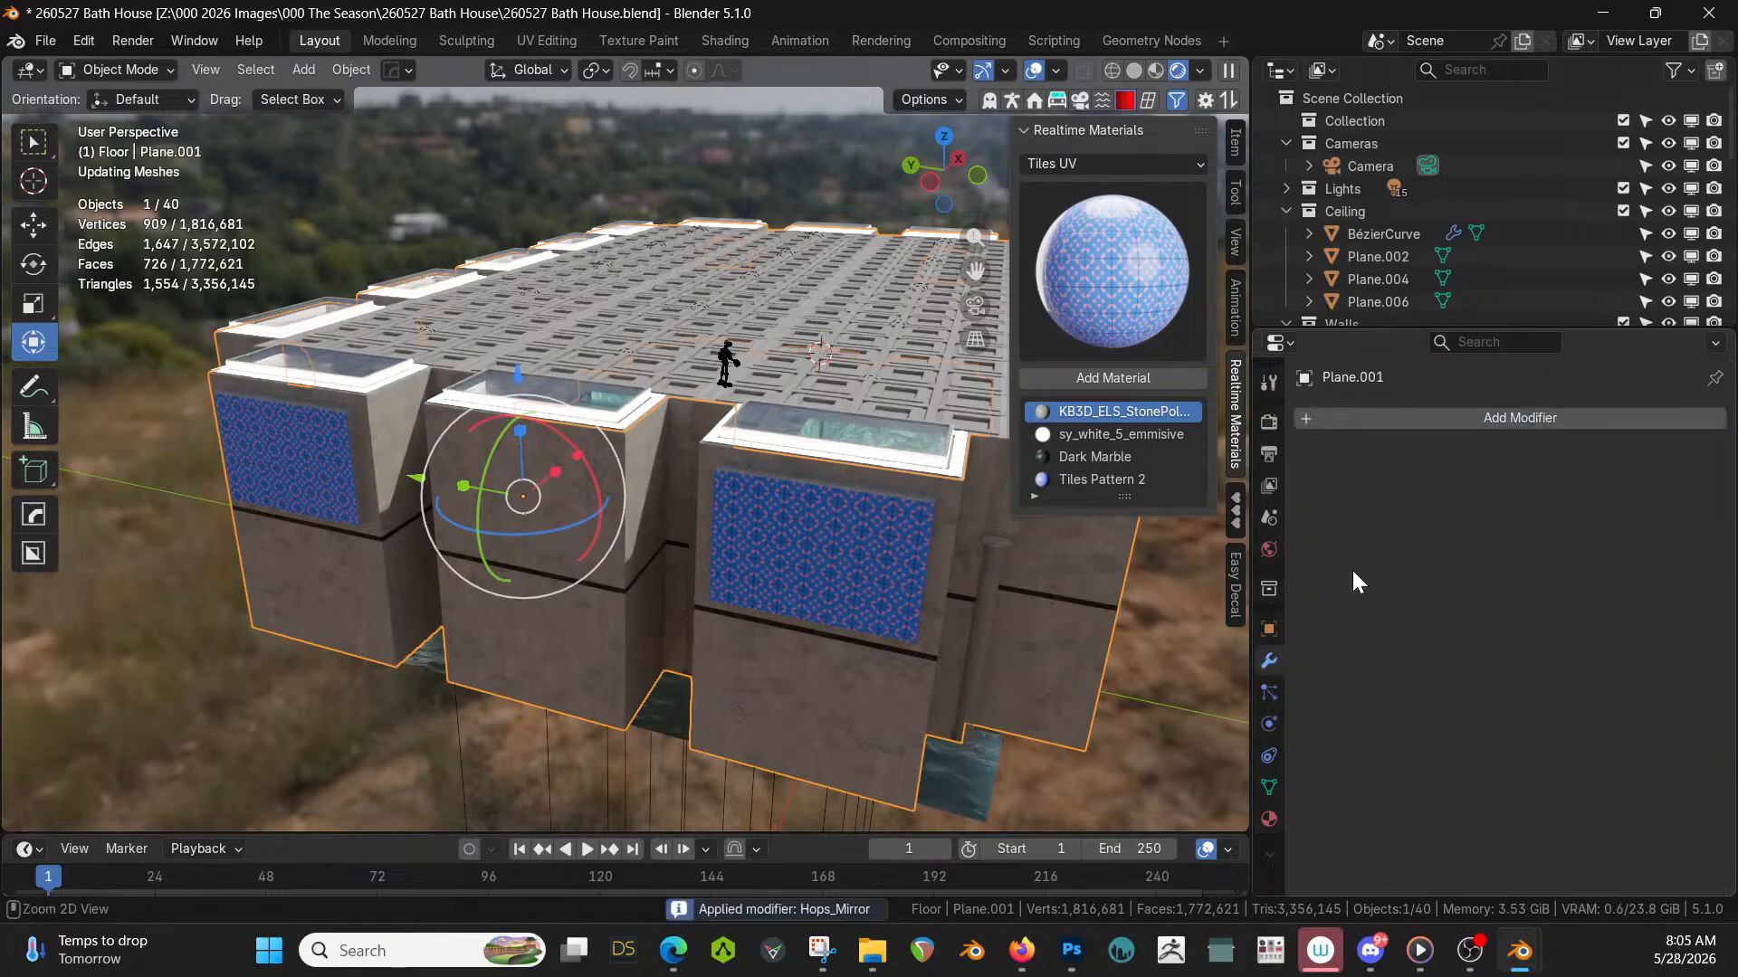
Dissolve the vertical centre edge of the end wall's middle upper face, working in solid shading from the left orthographic view.
{"action": "key", "text": "z"}
{"action": "key", "text": "6"}
{"action": "key", "text": "Tab"}
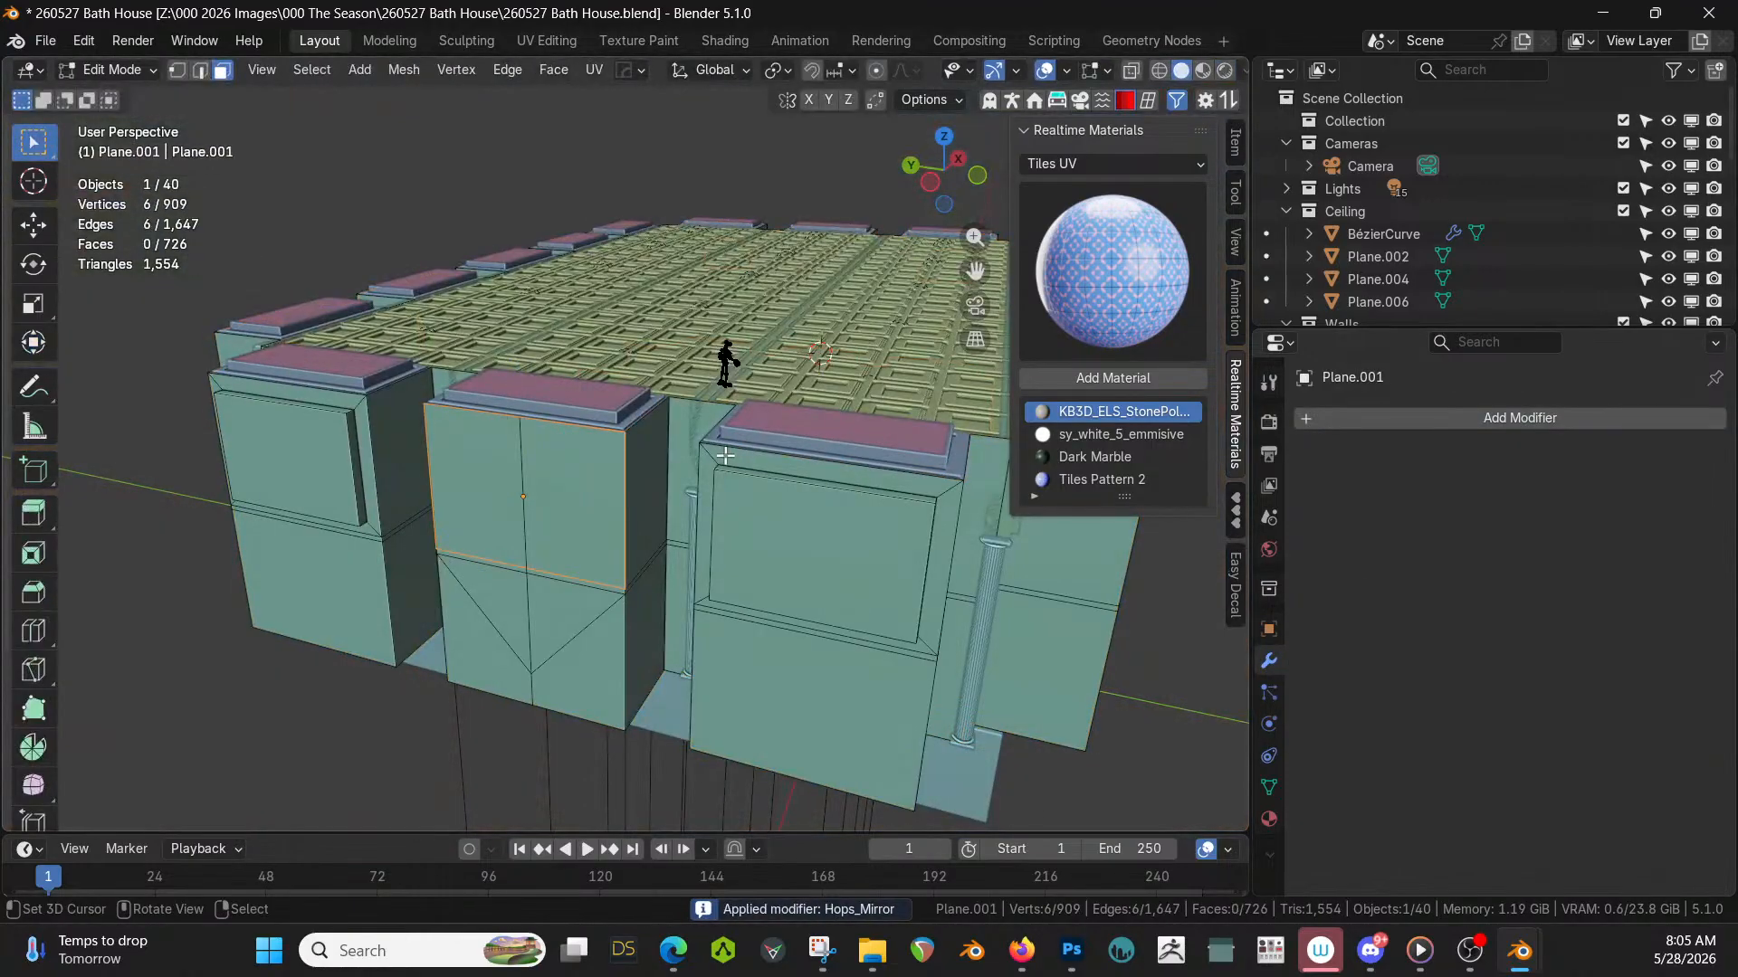
{"action": "key", "text": "KP_1"}
{"action": "key", "text": "KP_3"}
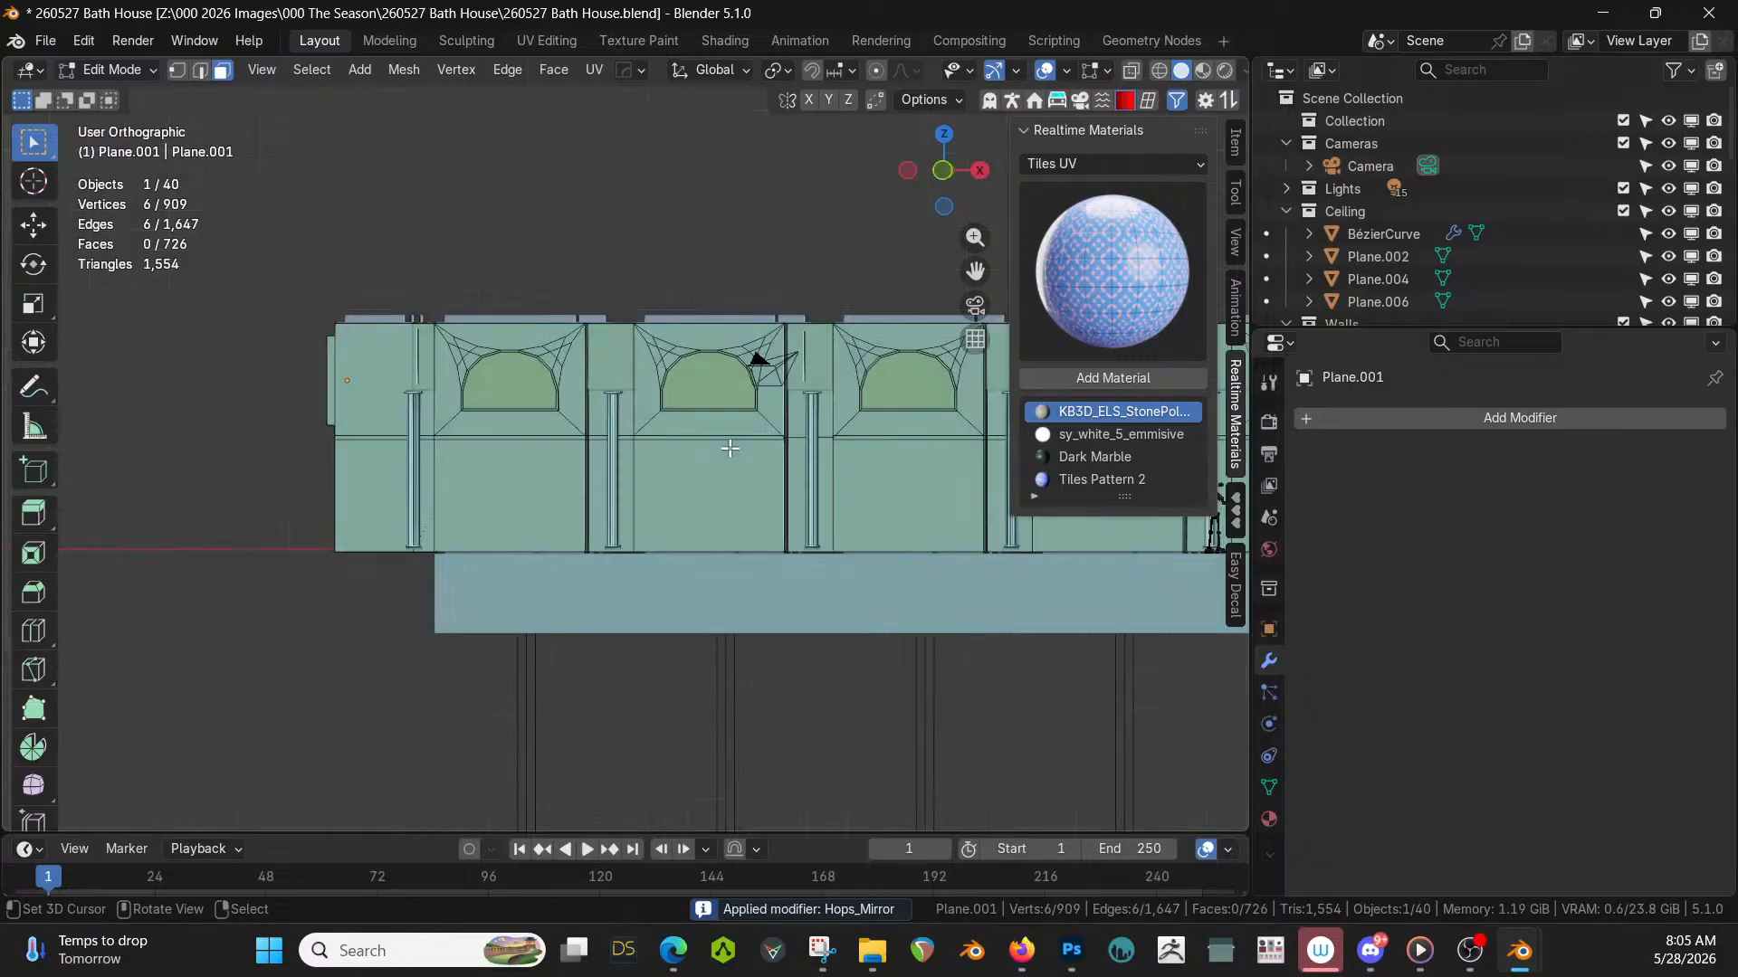
{"action": "key", "text": "ctrl+KP_3"}
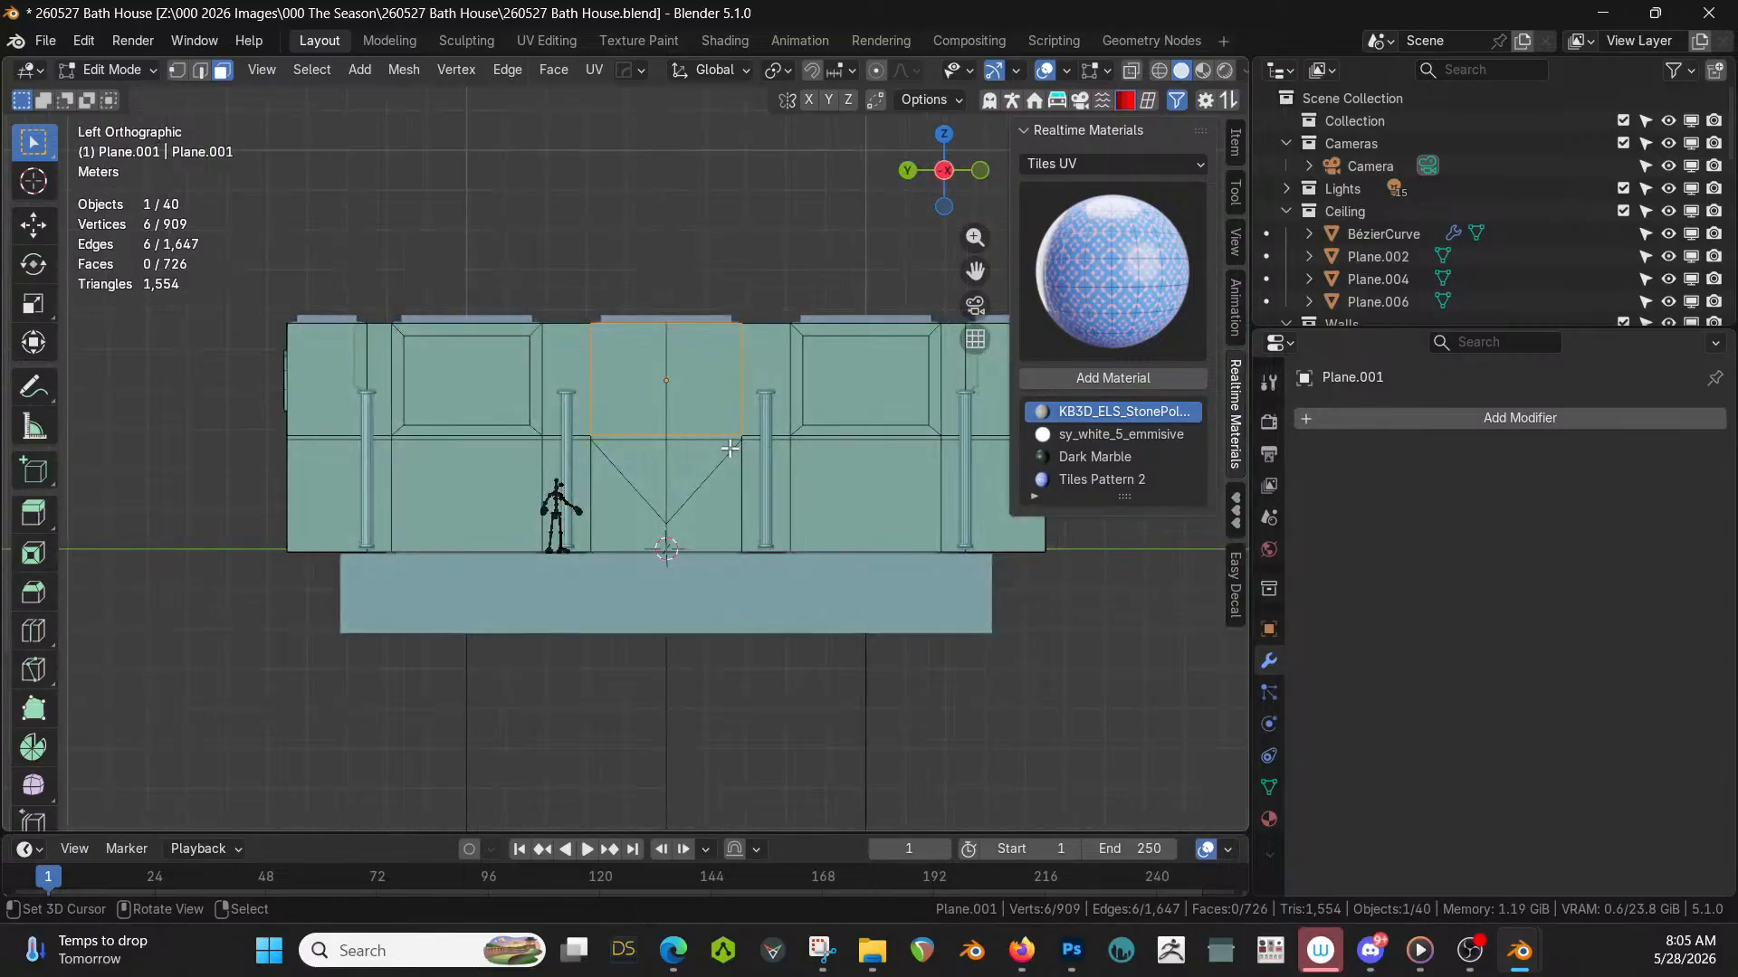
{"action": "scroll", "coordinate": [729, 448], "scroll_direction": "up", "scroll_amount": 2}
{"action": "middle_click_drag", "start_coordinate": [731, 446], "coordinate": [635, 617], "text": "shift"}
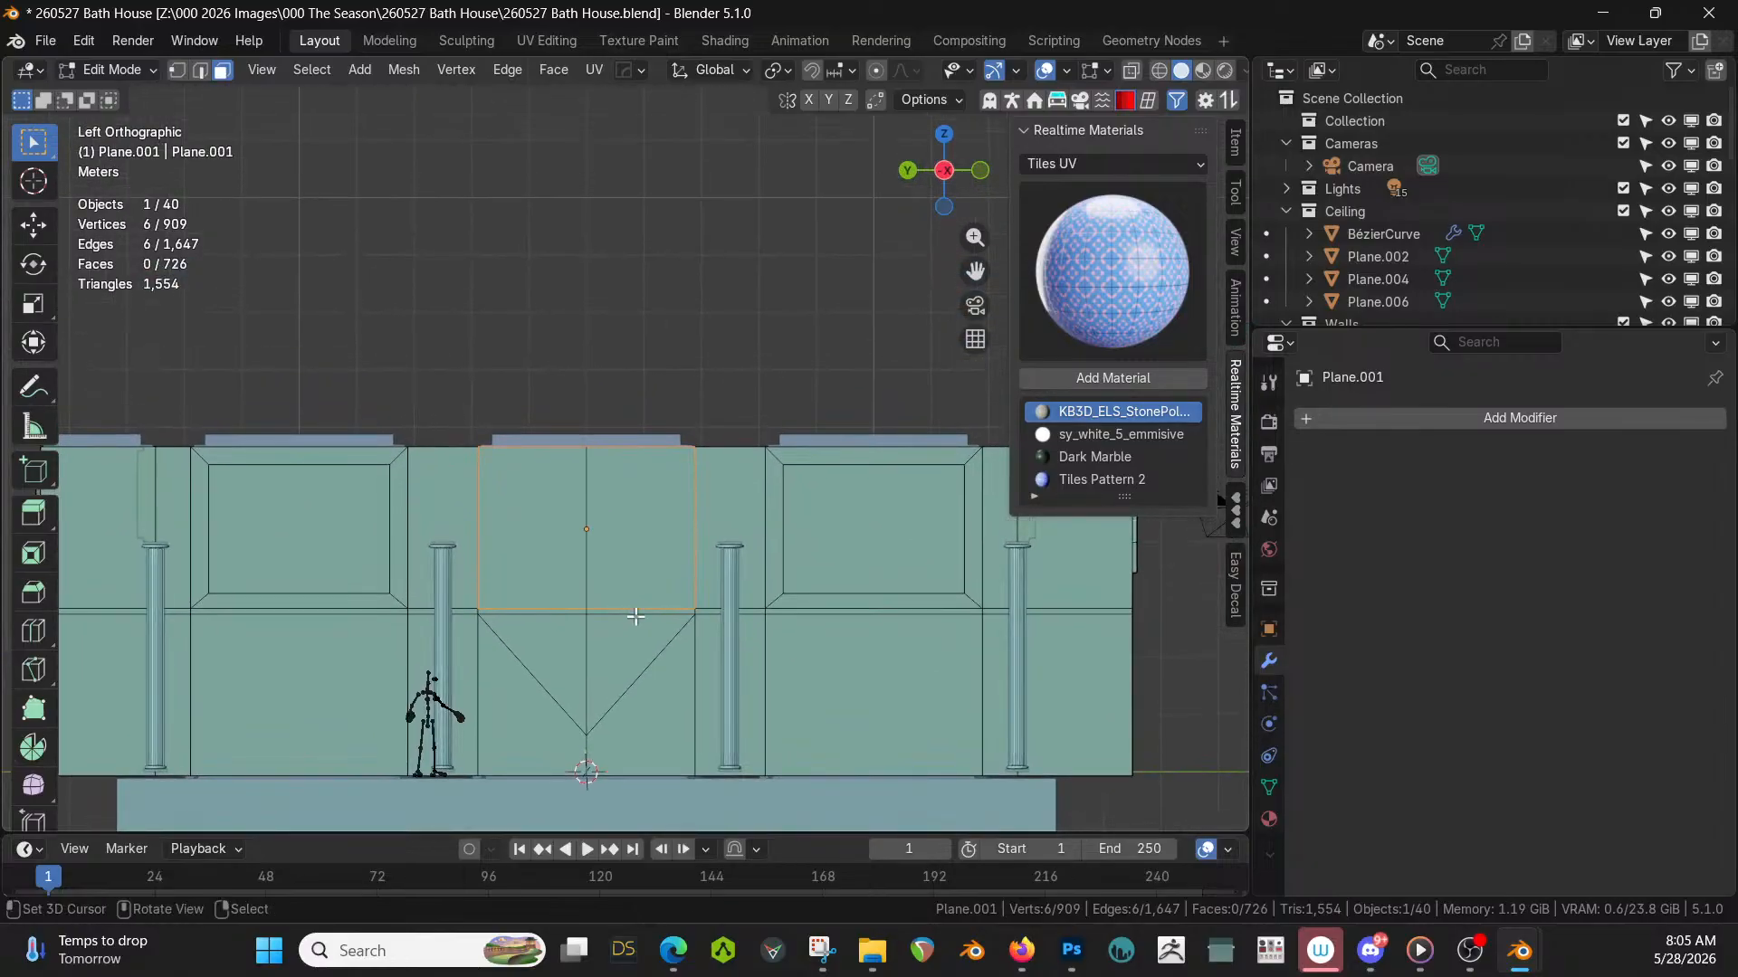
{"action": "scroll", "coordinate": [637, 622], "scroll_direction": "up", "scroll_amount": 1}
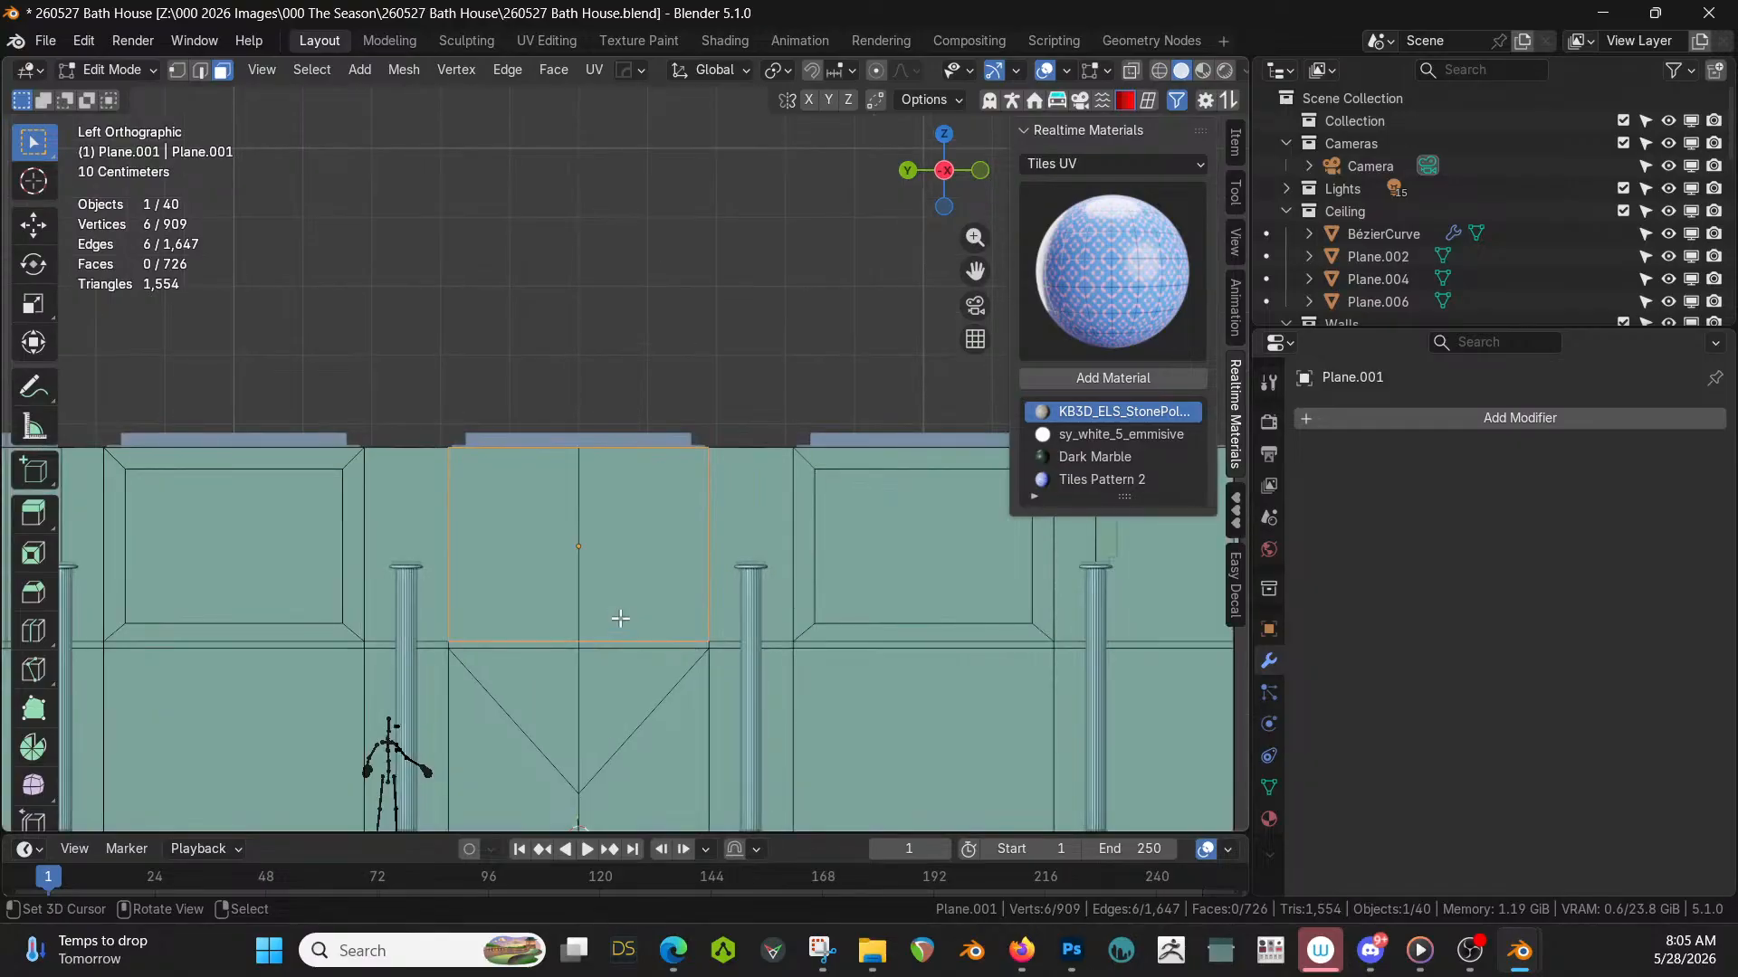
{"action": "key", "text": "2"}
{"action": "left_click", "coordinate": [580, 570]}
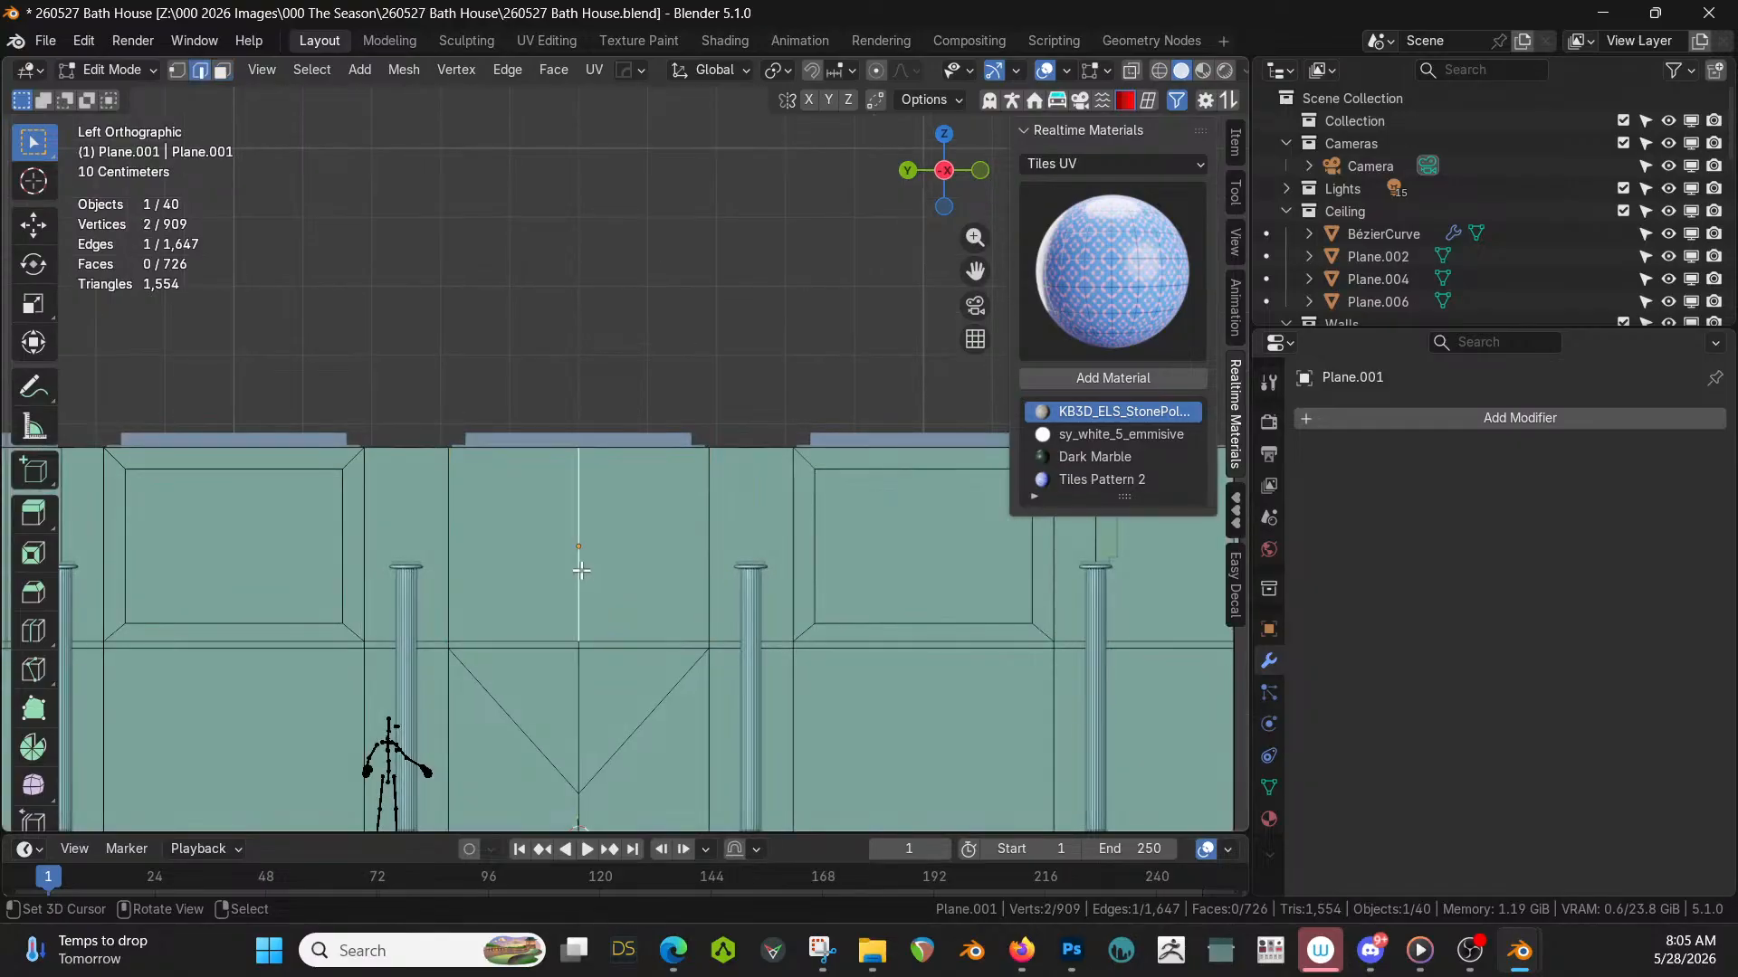
{"action": "key", "text": "ctrl+x"}
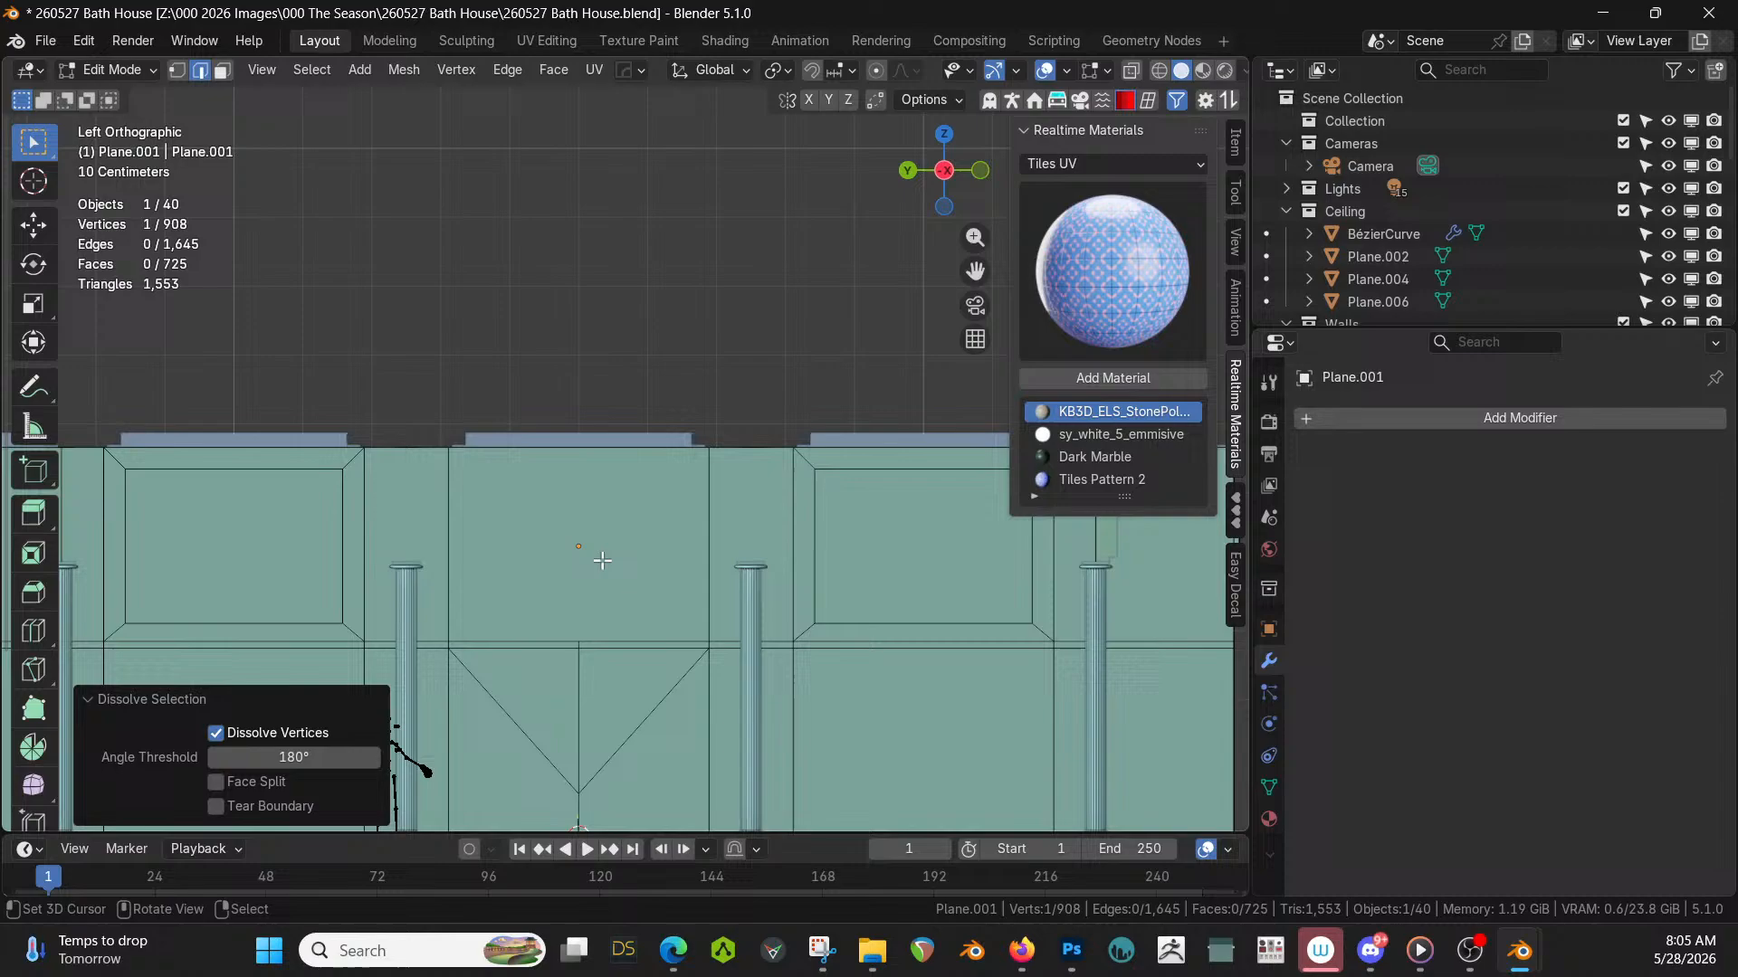
Inset the end wall's merged middle upper face by about 0.33 m to match the neighbouring panels.
{"action": "key", "text": "3"}
{"action": "left_click", "coordinate": [601, 561]}
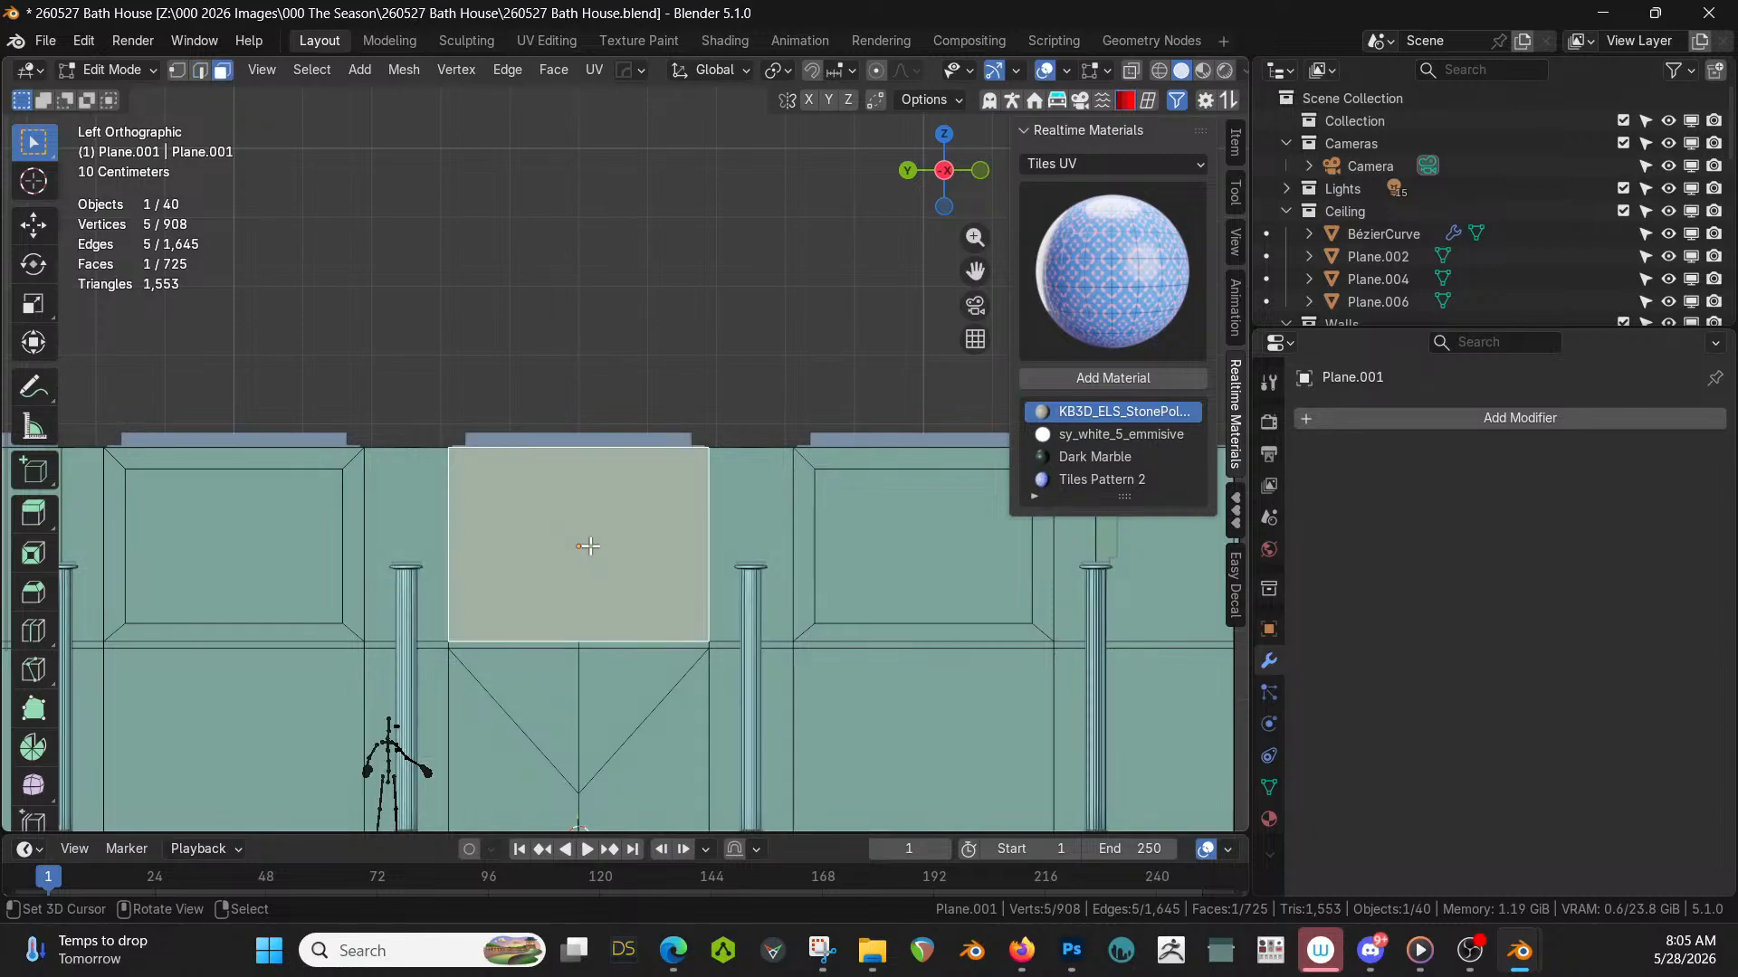
{"action": "key", "text": "i"}
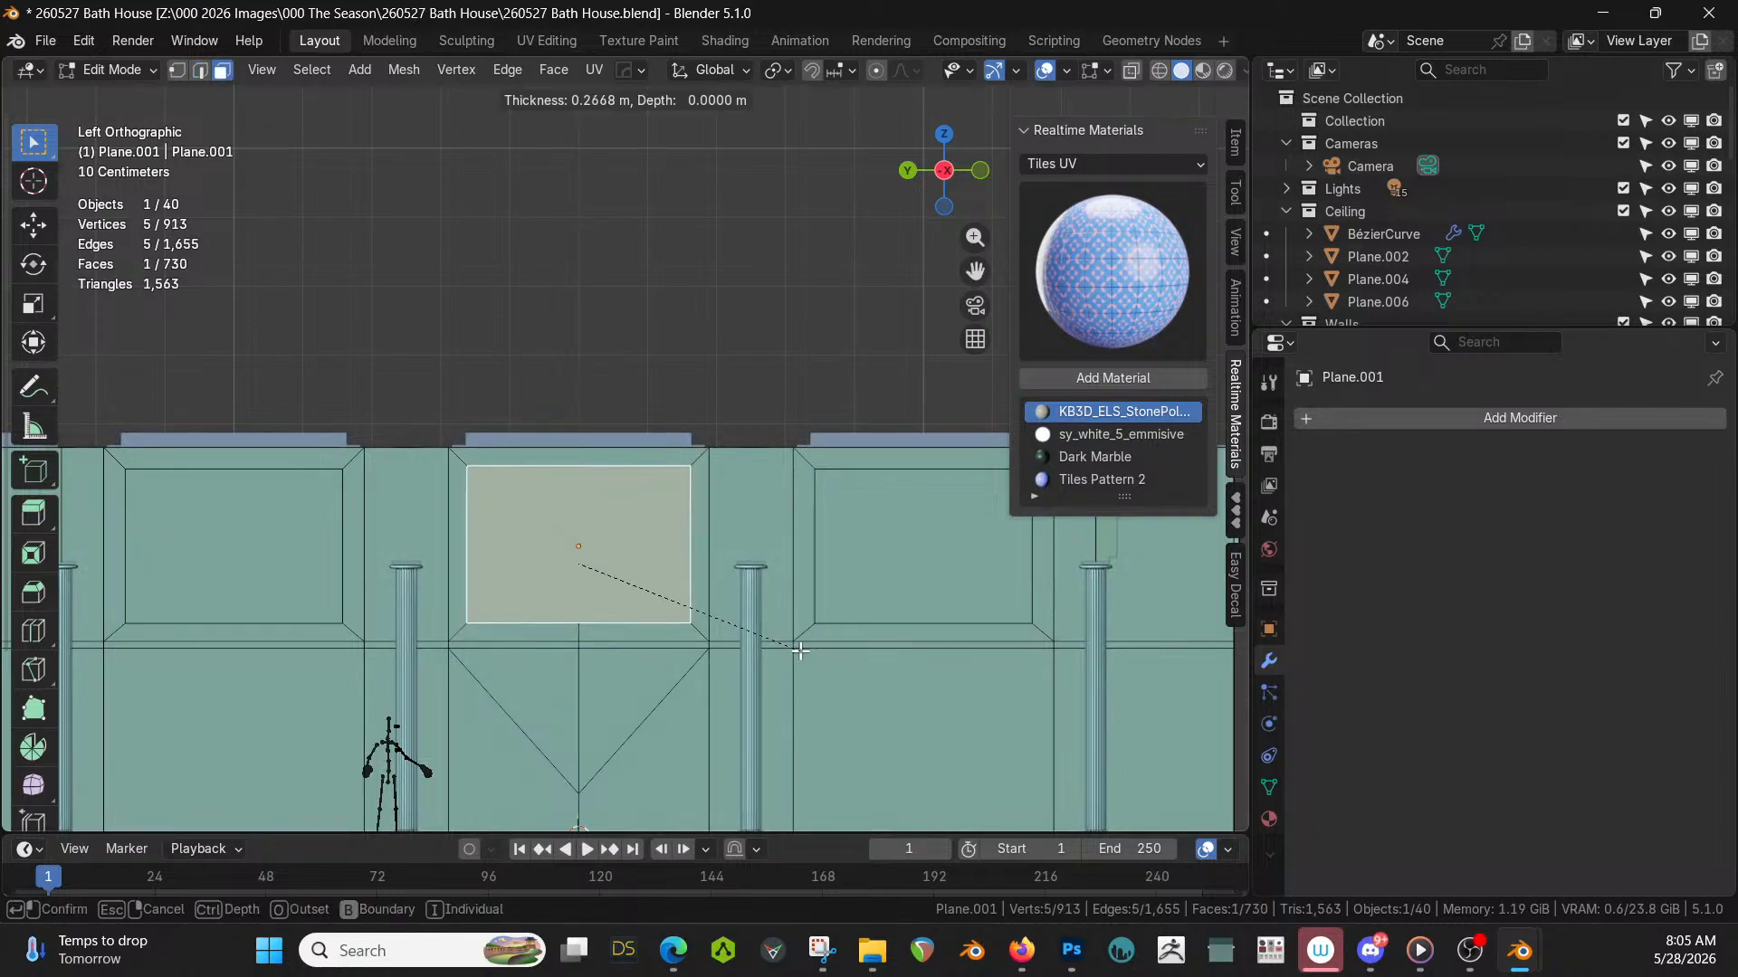
{"action": "left_click", "coordinate": [799, 650]}
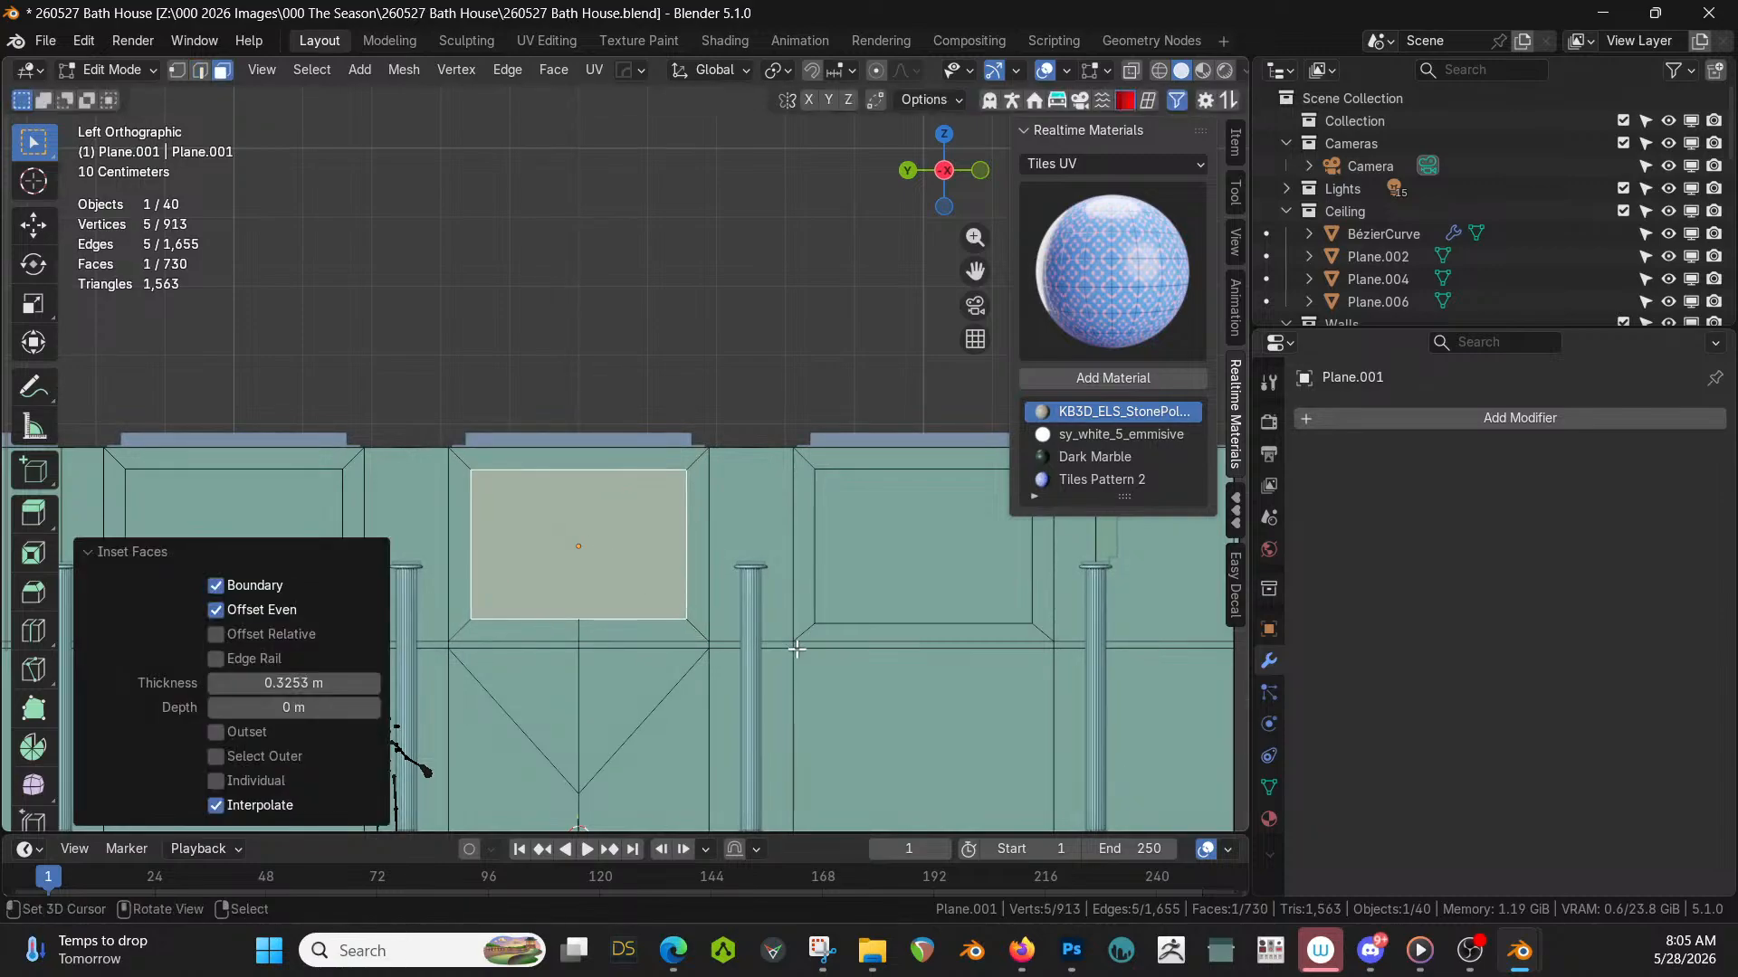
{"action": "middle_click_drag", "start_coordinate": [799, 649], "coordinate": [924, 774]}
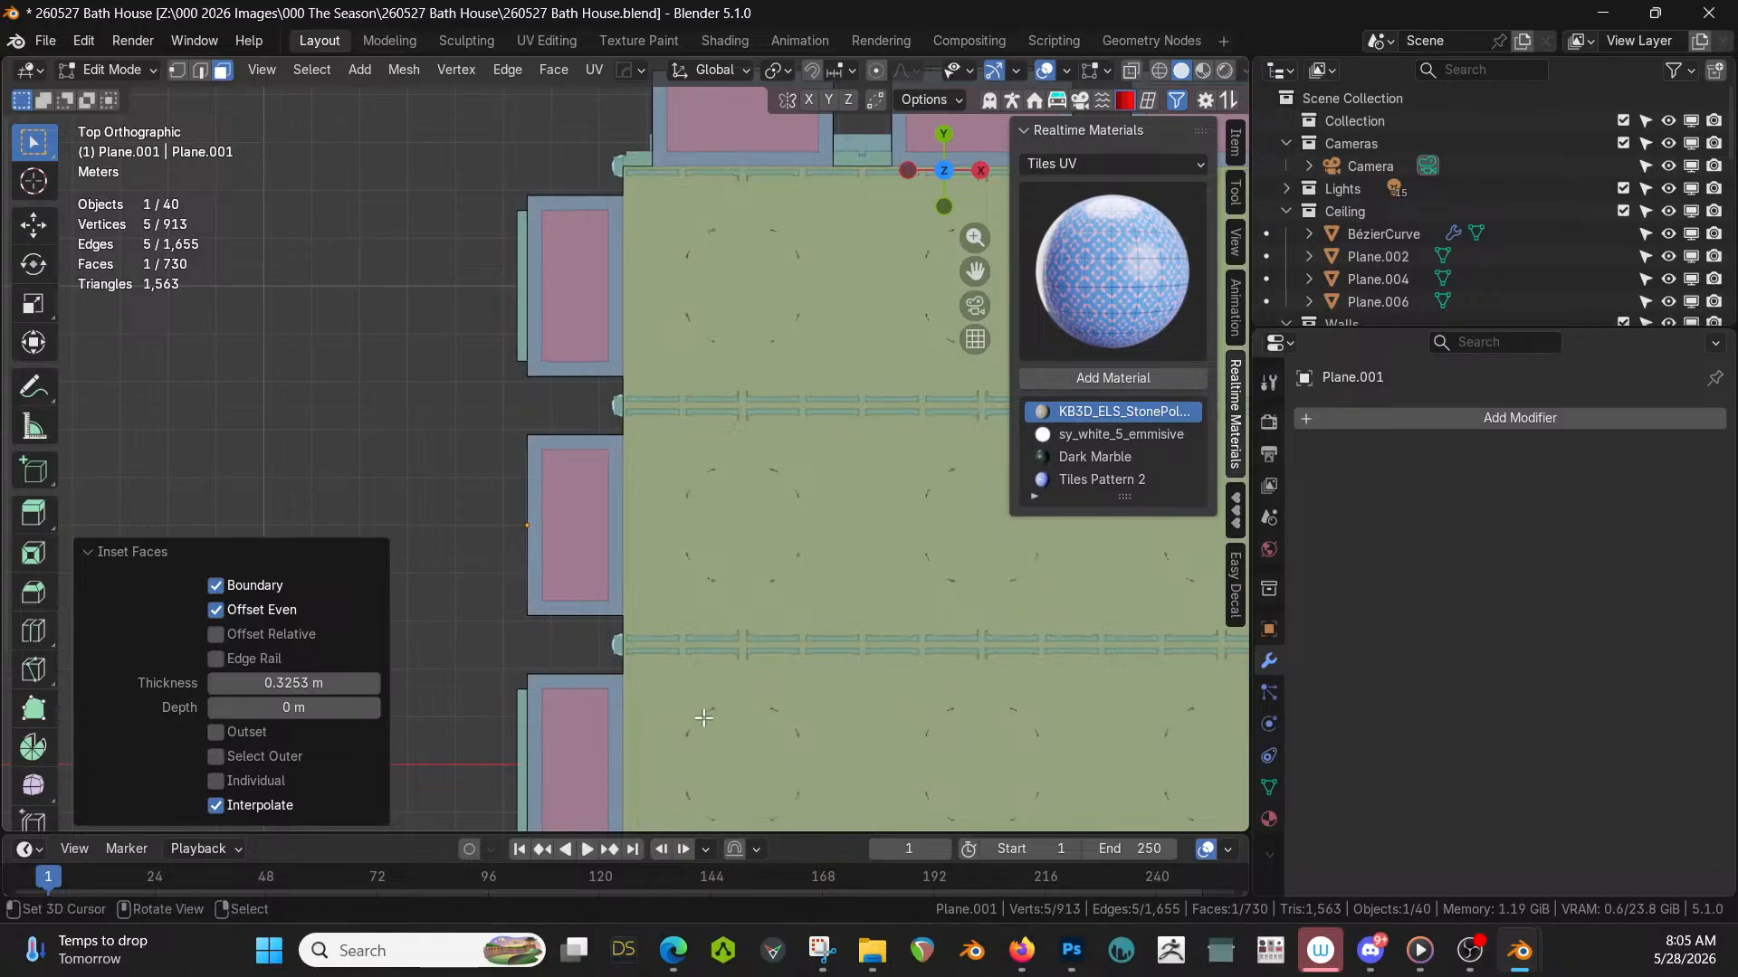
Extrude the end wall's middle inset face about 0.28 m outward, and shift it about 0.11 m along global X to match the neighbouring panels' depth.
{"action": "middle_click_drag", "start_coordinate": [704, 717], "coordinate": [796, 652]}
{"action": "key", "text": "e"}
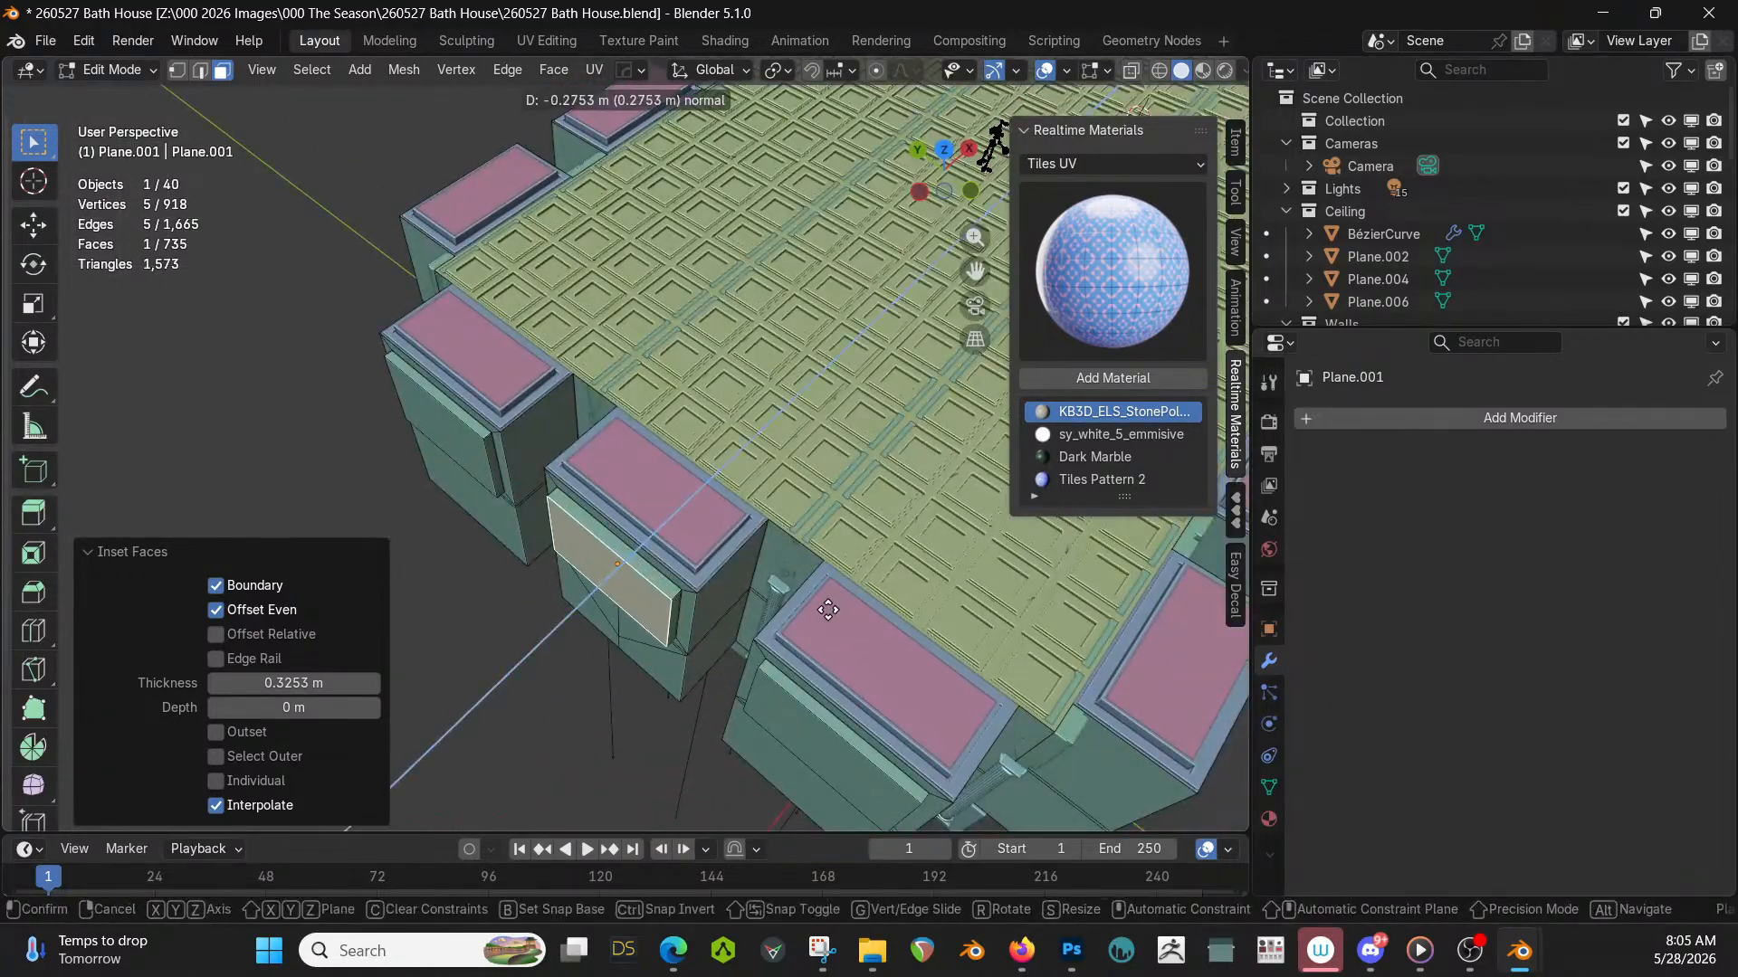
{"action": "left_click", "coordinate": [828, 610]}
{"action": "key", "text": "KP_5"}
{"action": "key", "text": "KP_7"}
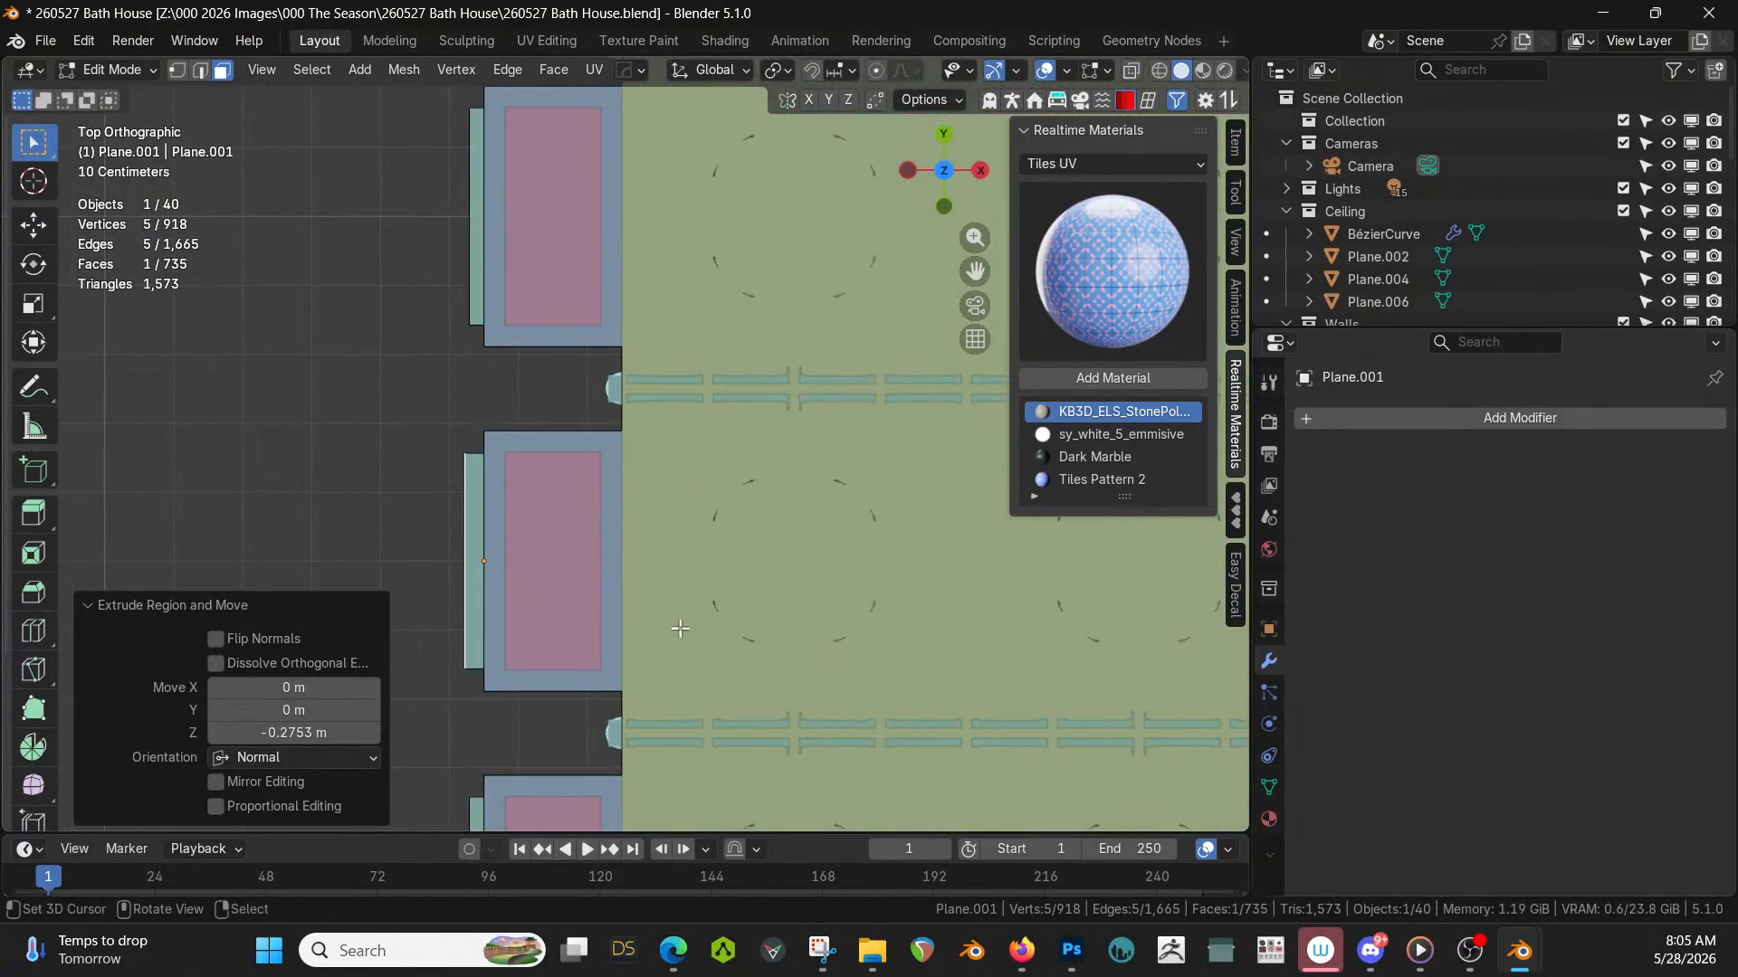
{"action": "key", "text": "g"}
{"action": "key", "text": "x"}
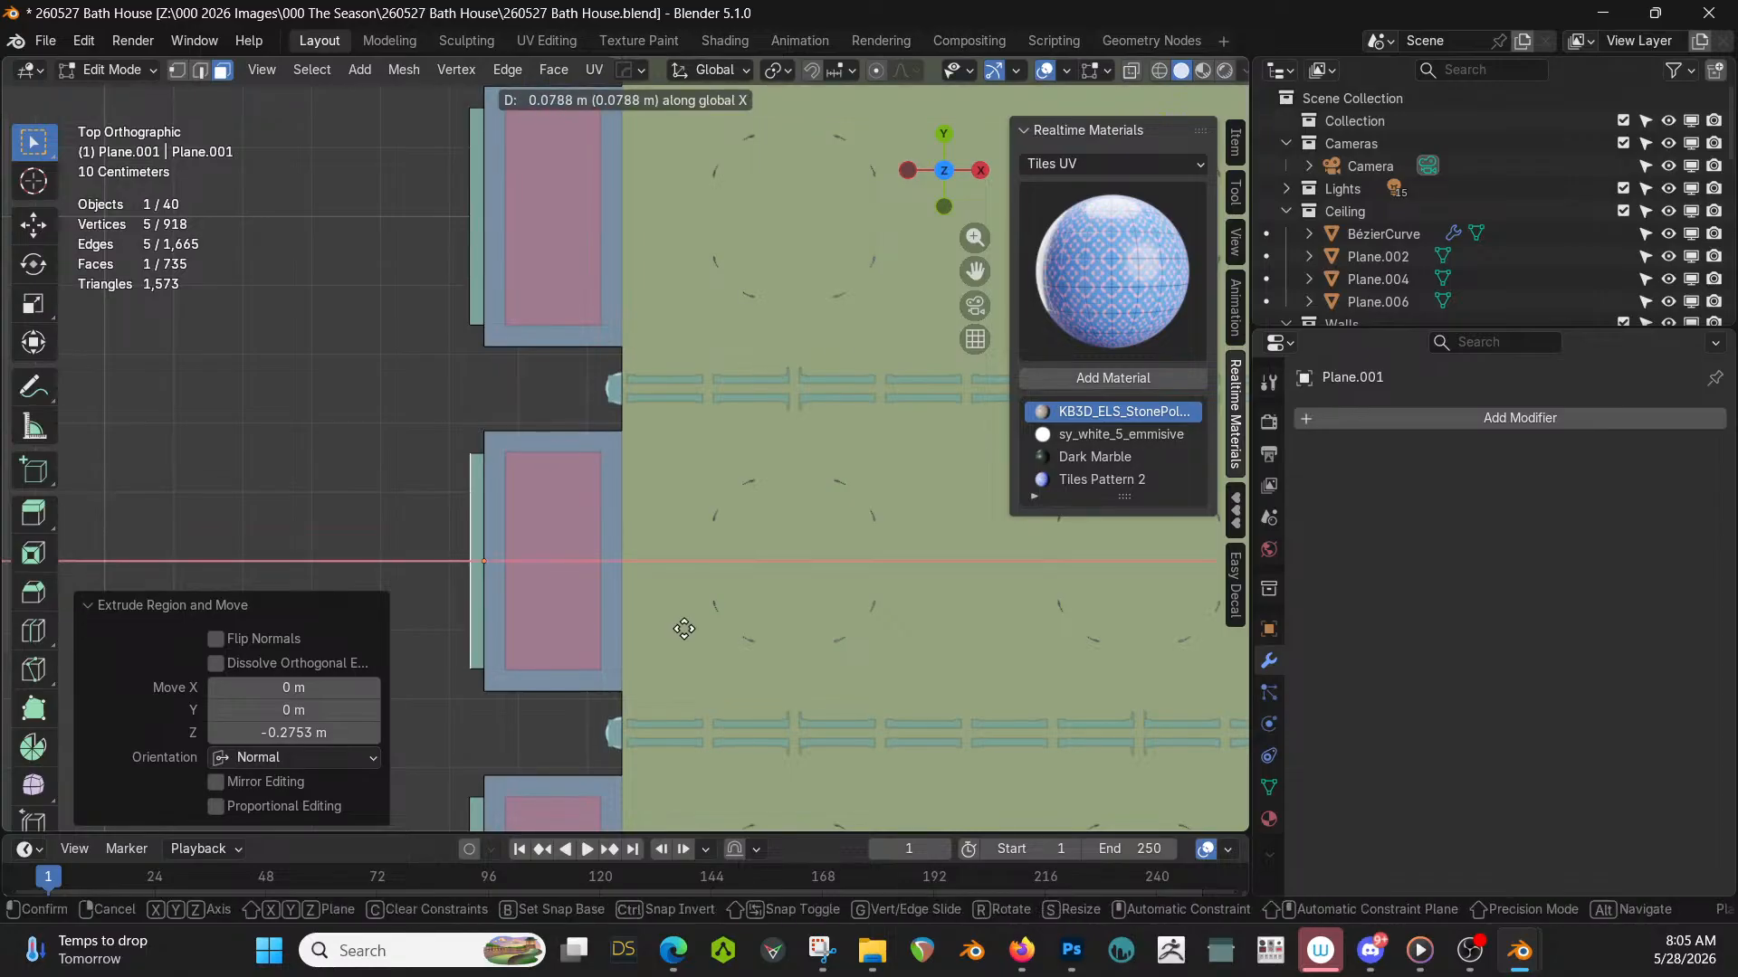
{"action": "left_click", "coordinate": [686, 628]}
Assign the Tiles Pattern 2 material to the recessed middle panel face, leave Edit Mode and preview the end wall rendered from inside.
{"action": "middle_click_drag", "start_coordinate": [685, 628], "coordinate": [770, 543]}
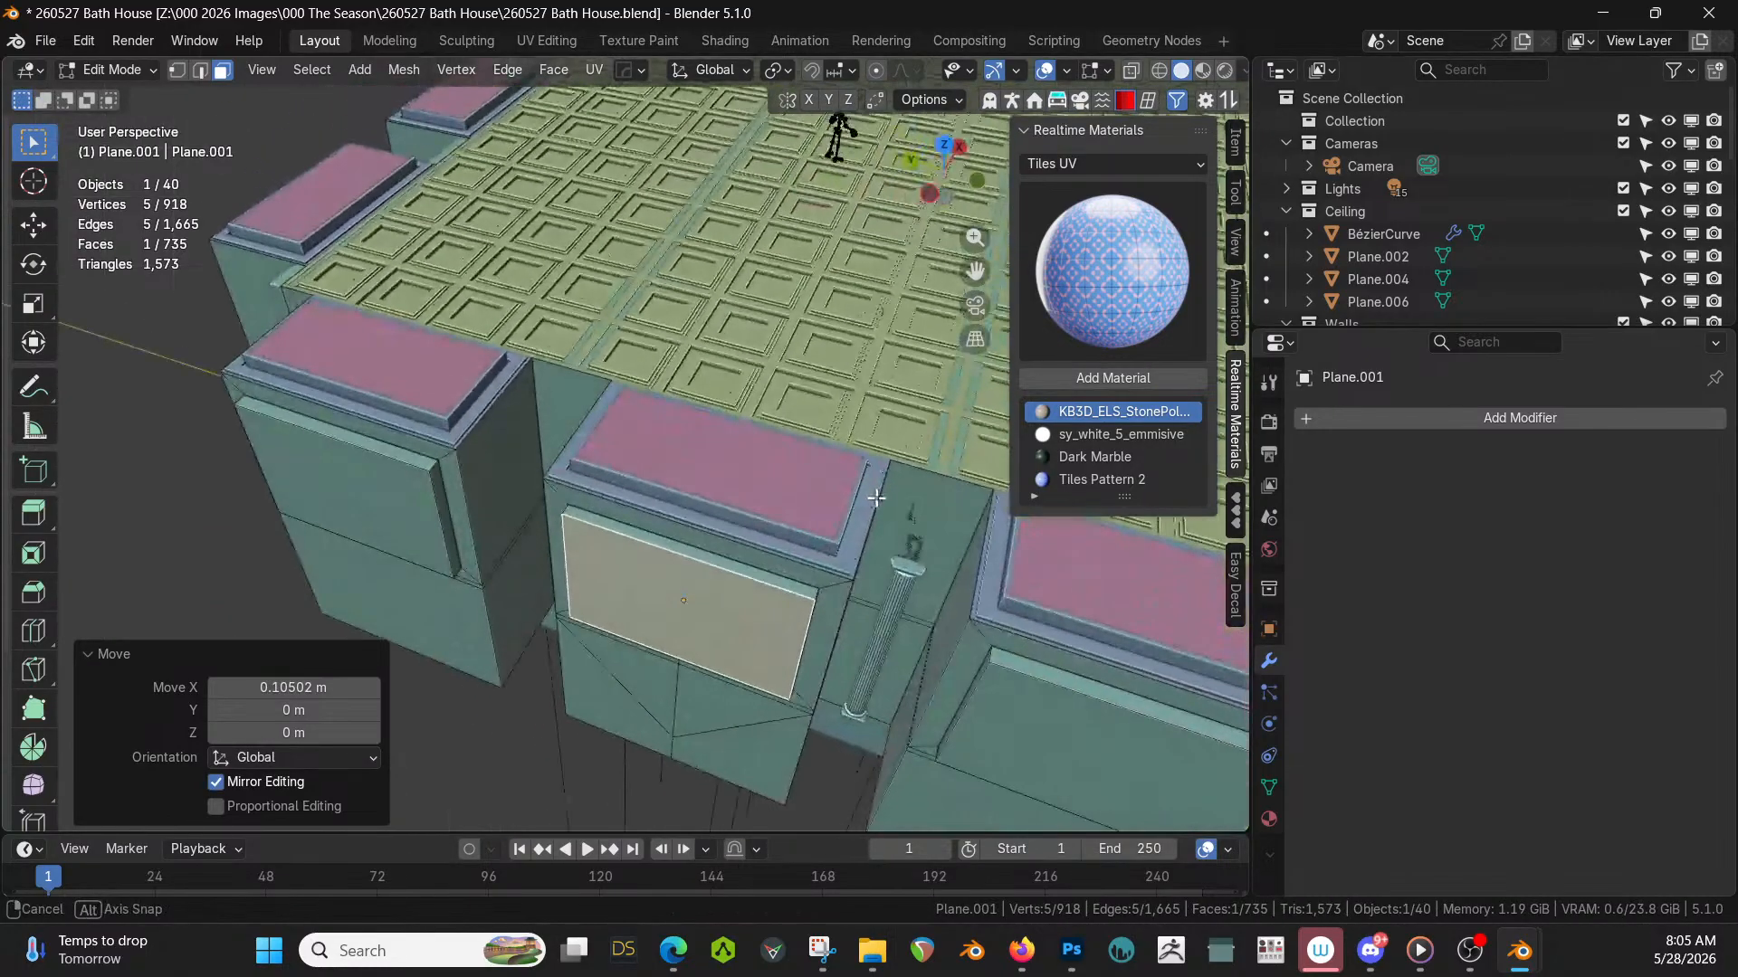
{"action": "left_click", "coordinate": [1269, 820]}
{"action": "left_click", "coordinate": [1376, 490]}
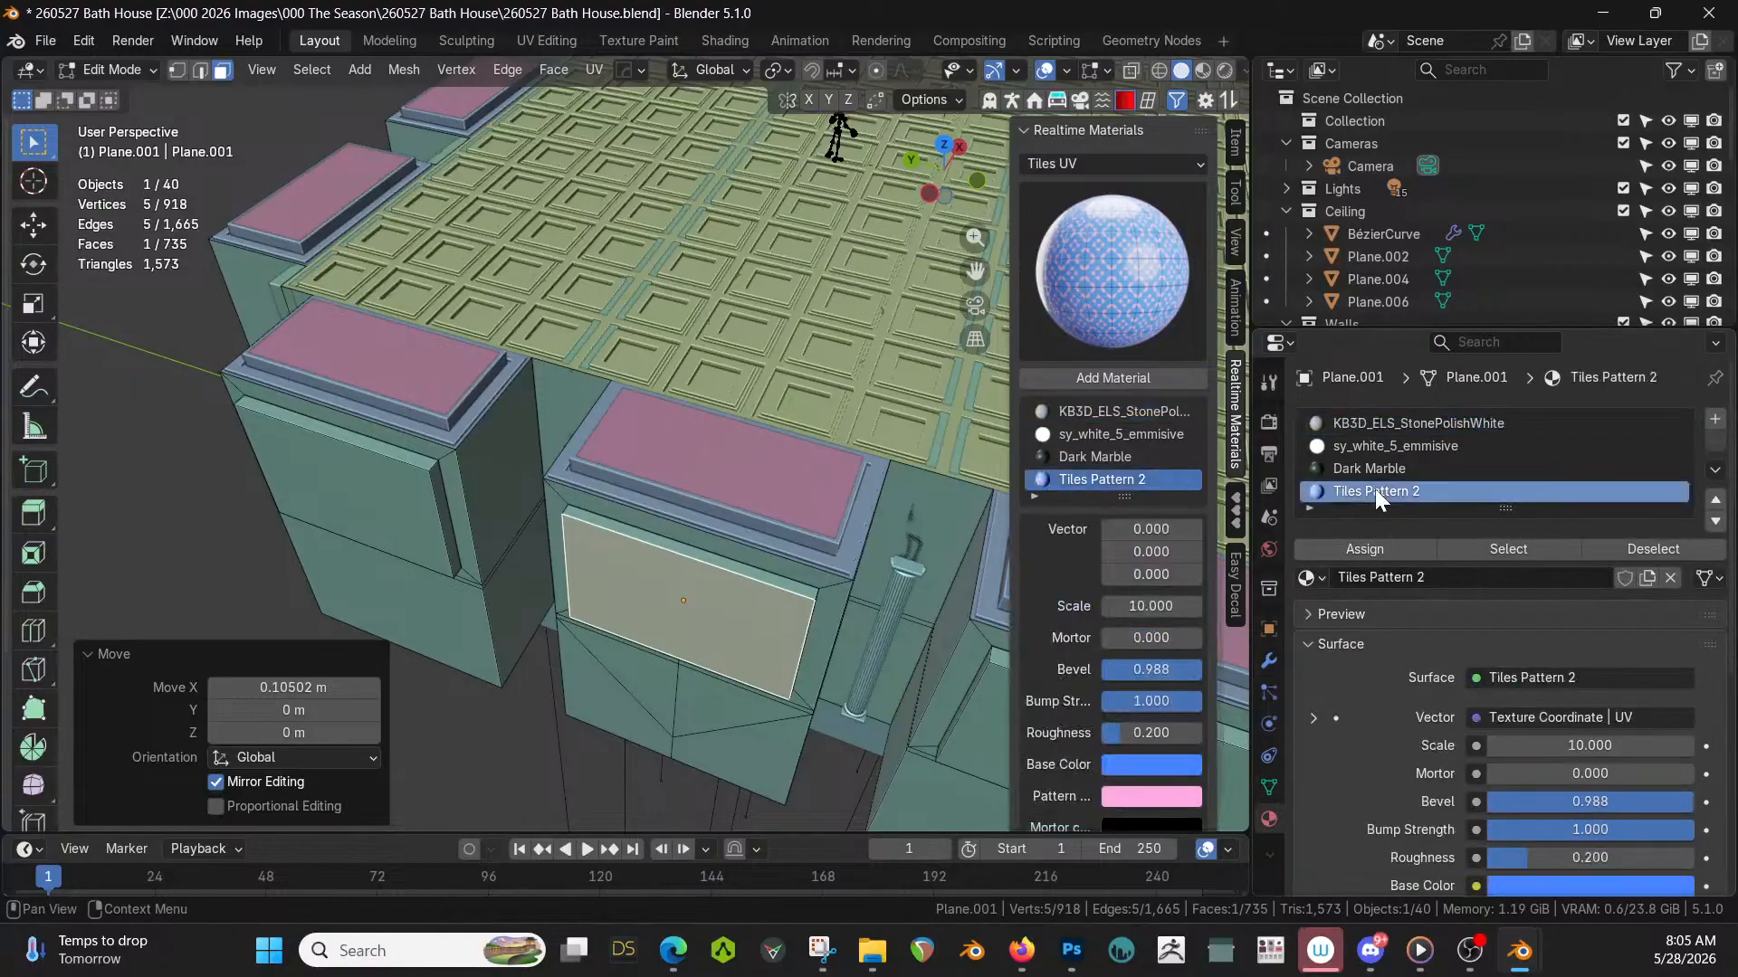
{"action": "left_click", "coordinate": [1361, 549]}
{"action": "key", "text": "Tab"}
{"action": "middle_click_drag", "start_coordinate": [838, 567], "coordinate": [427, 429]}
{"action": "key", "text": "8"}
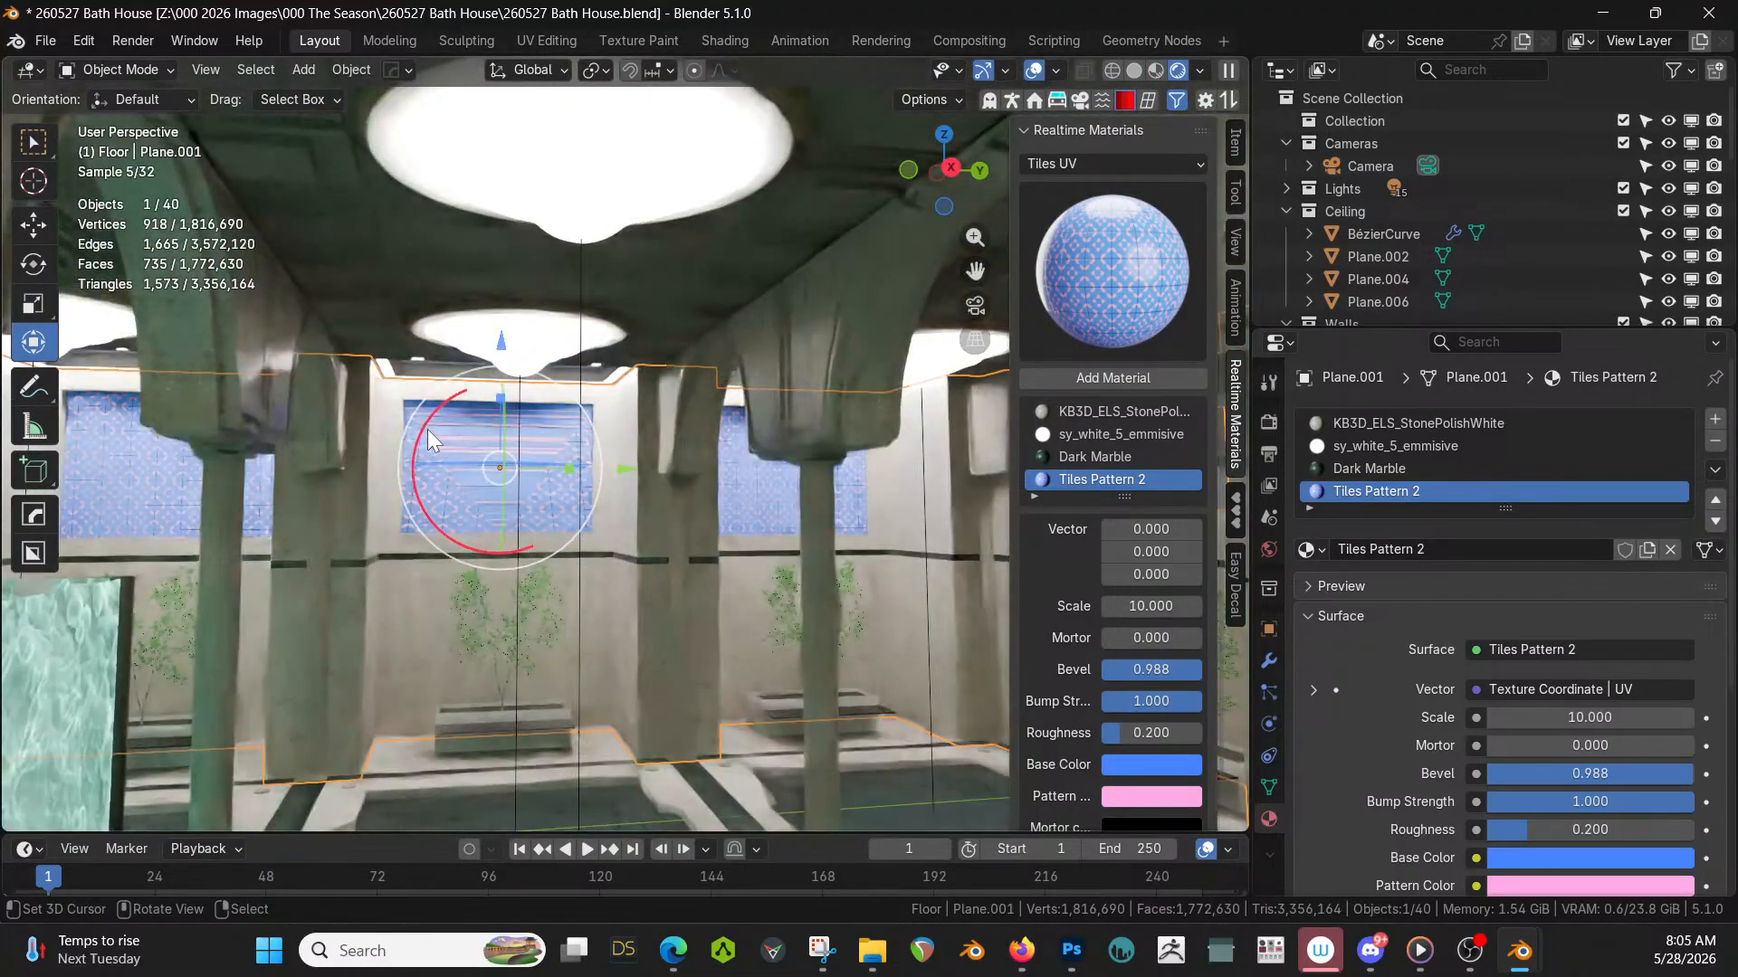
Unwrap the middle tile panel face in Edit Mode using Smart UV Project with a 66° angle limit.
{"action": "scroll", "coordinate": [427, 429], "scroll_direction": "up", "scroll_amount": 5}
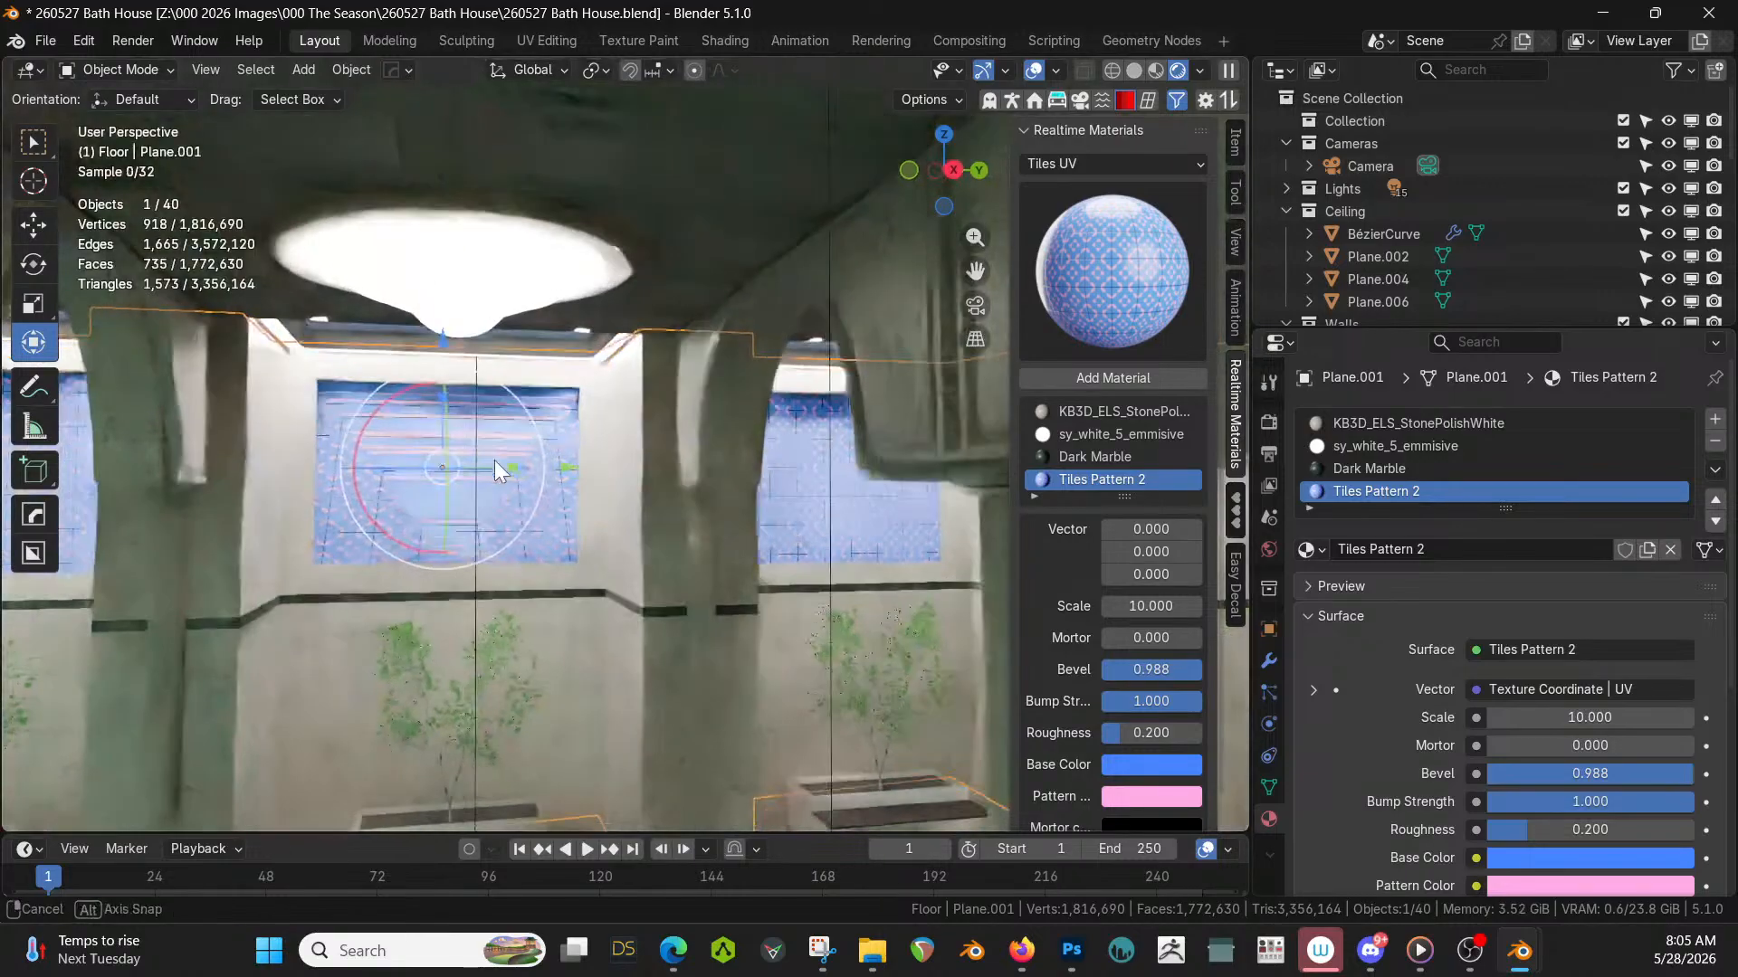
{"action": "key", "text": "Tab"}
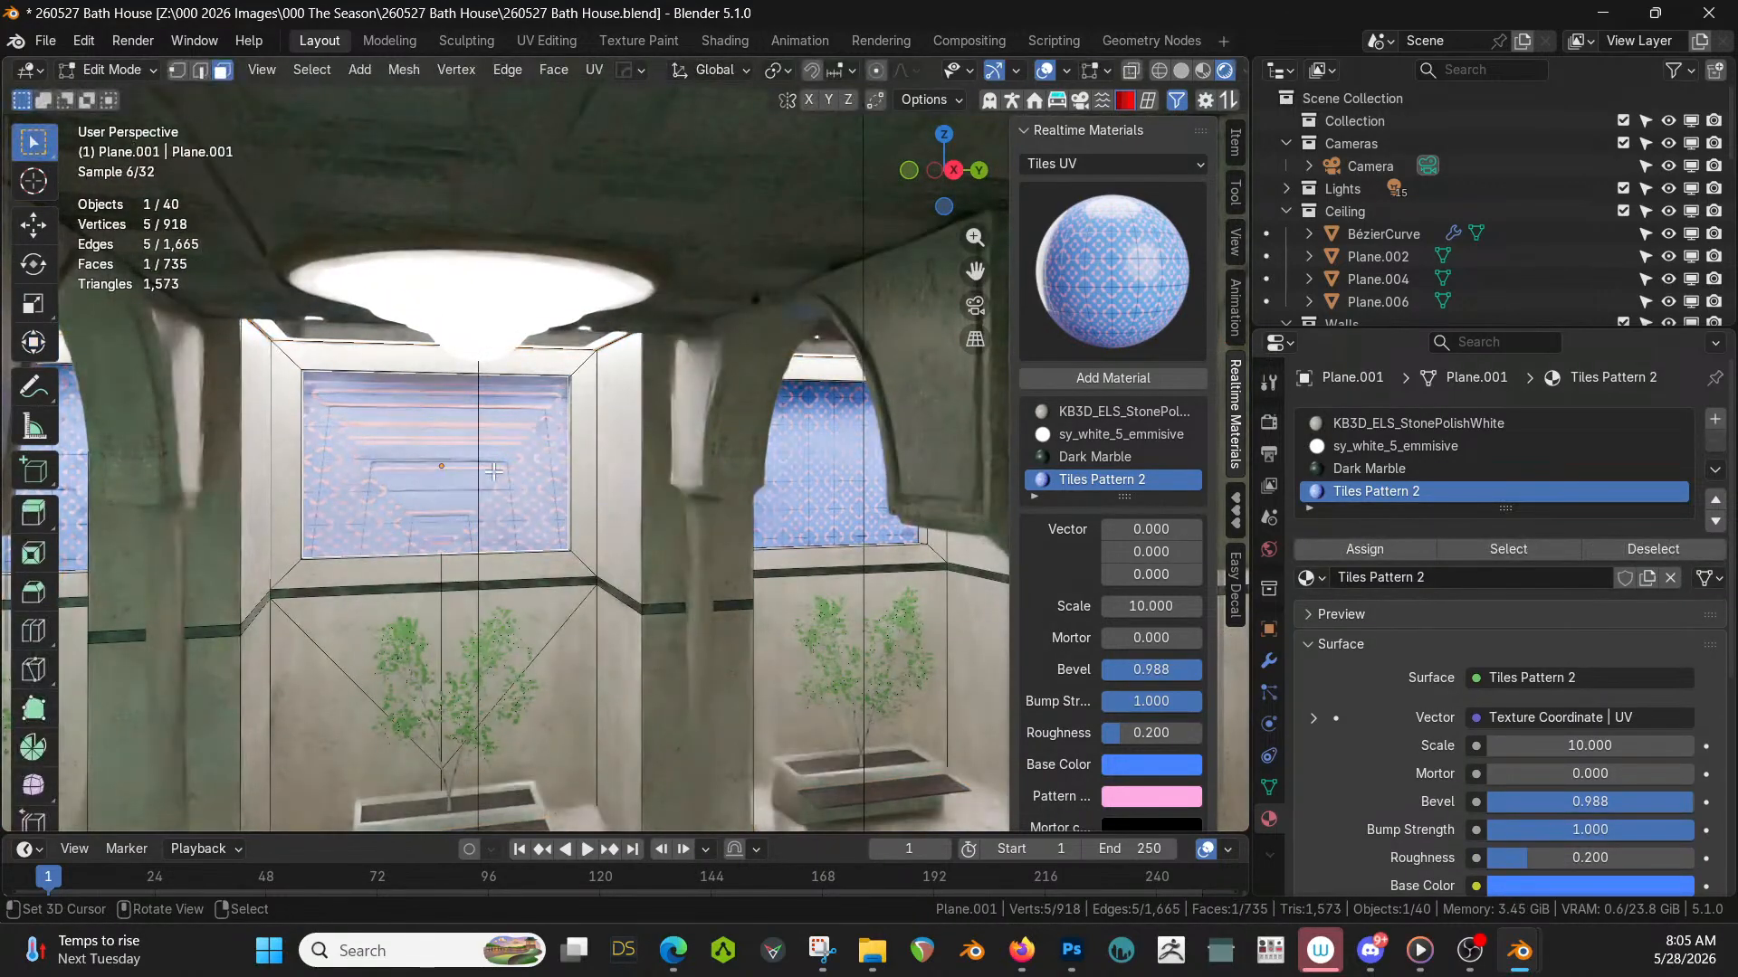
{"action": "key", "text": "u"}
{"action": "left_click", "coordinate": [420, 258]}
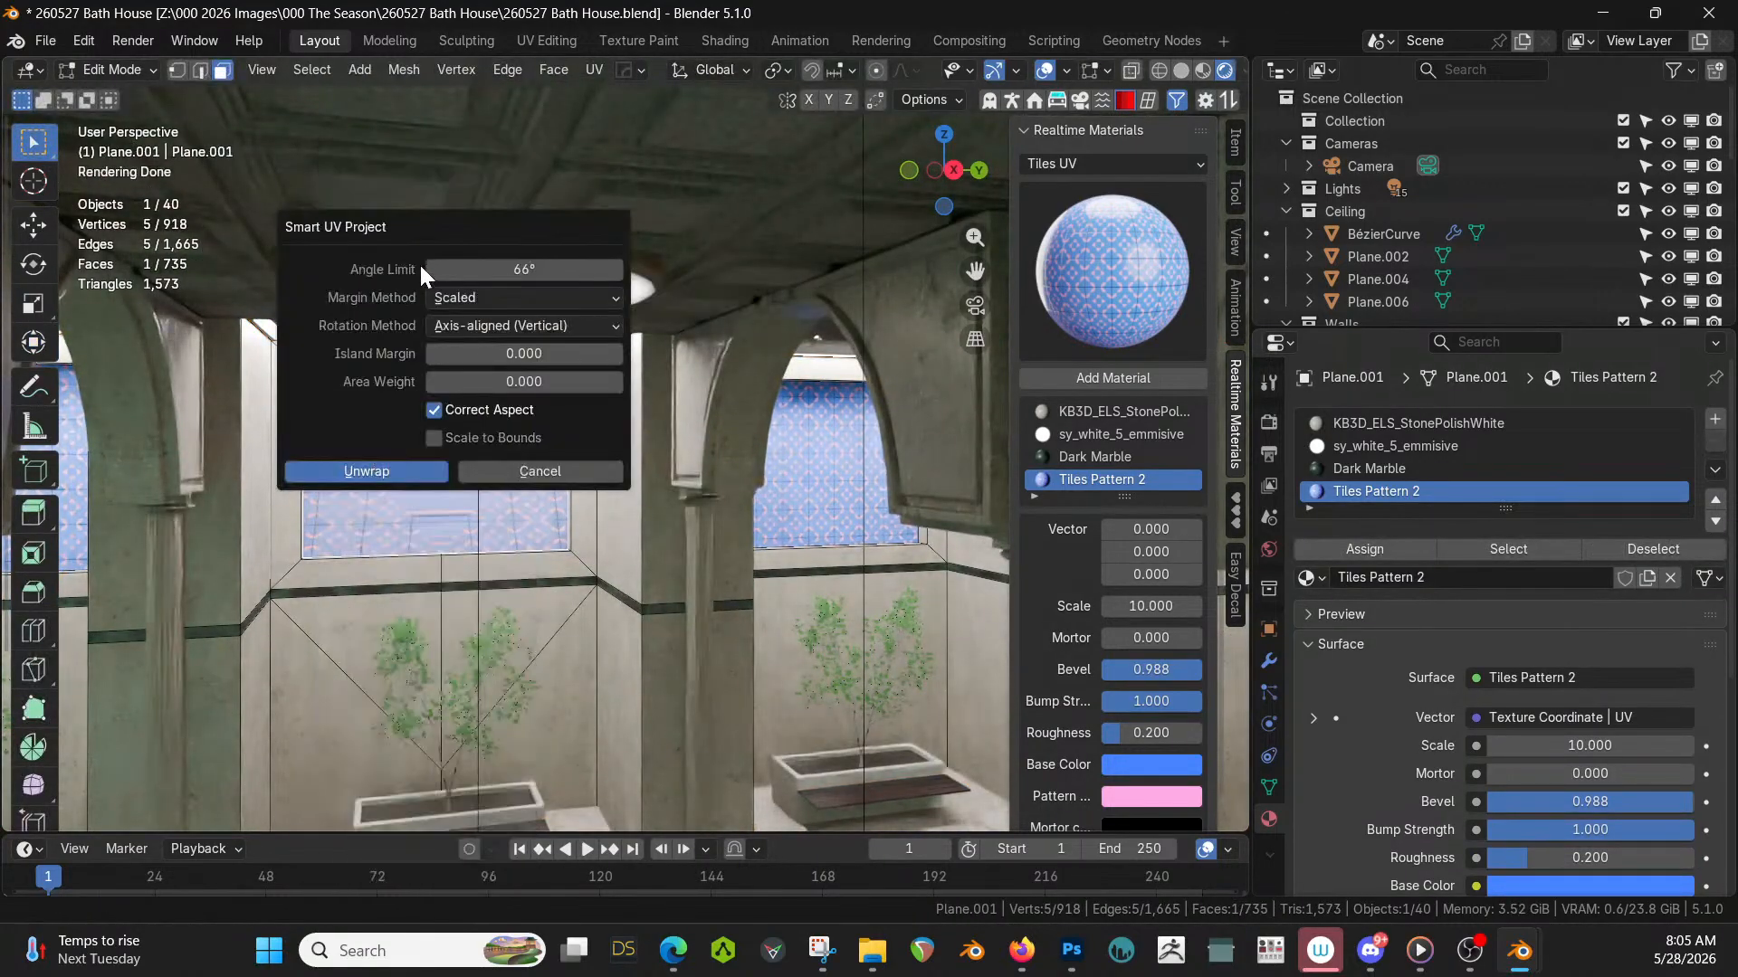
{"action": "left_click", "coordinate": [389, 471]}
{"action": "scroll", "coordinate": [389, 471], "scroll_direction": "down", "scroll_amount": 5}
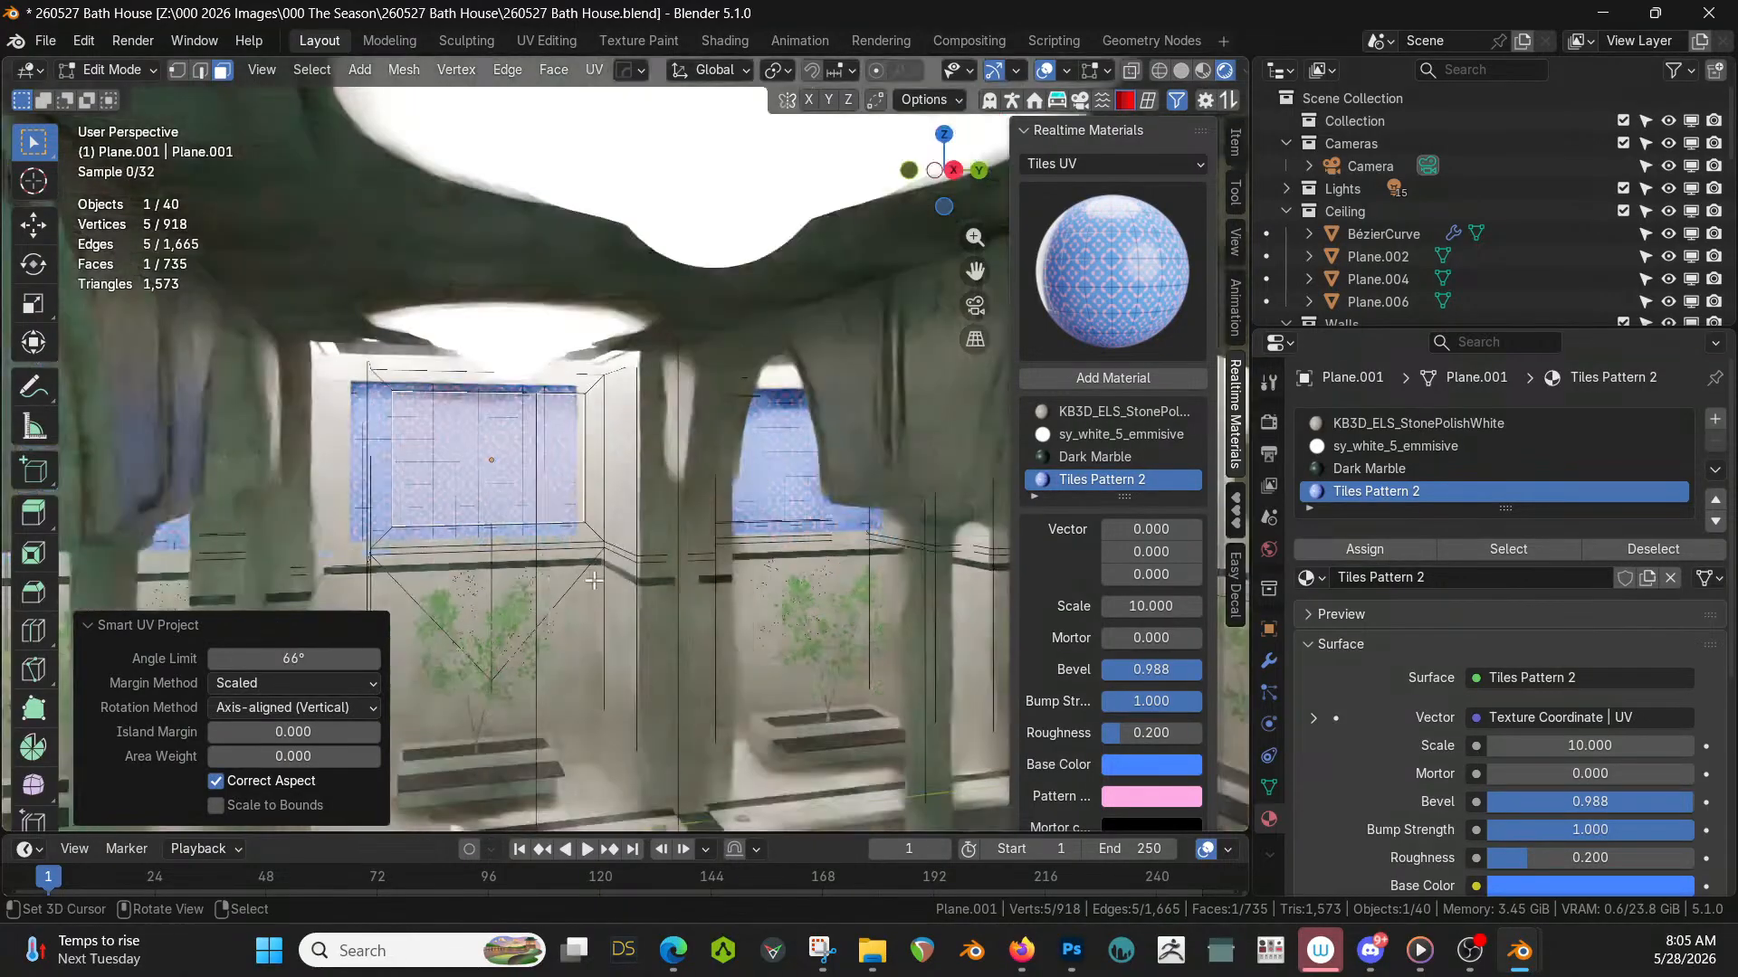
Add the two neighbouring tile panels to the selection, unwrap all three together with Smart UV Project at 66°, and save the file outside Edit Mode.
{"action": "middle_click_drag", "start_coordinate": [591, 565], "coordinate": [583, 504]}
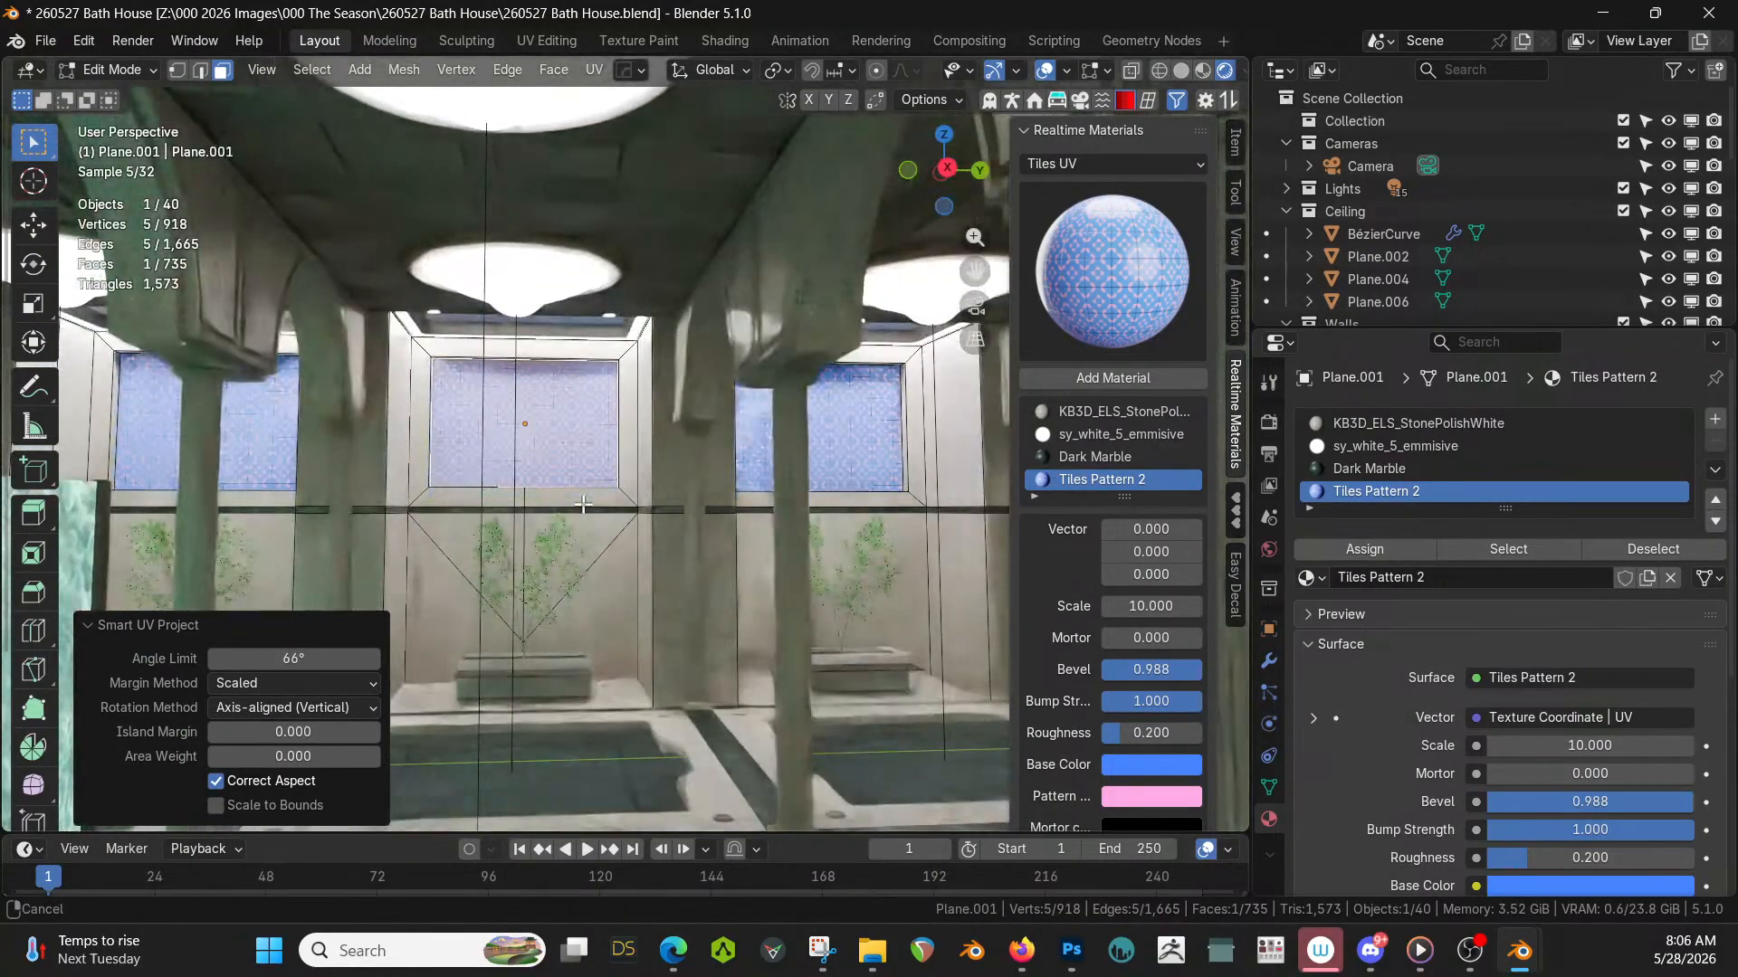
{"action": "left_click", "coordinate": [796, 454], "text": "shift"}
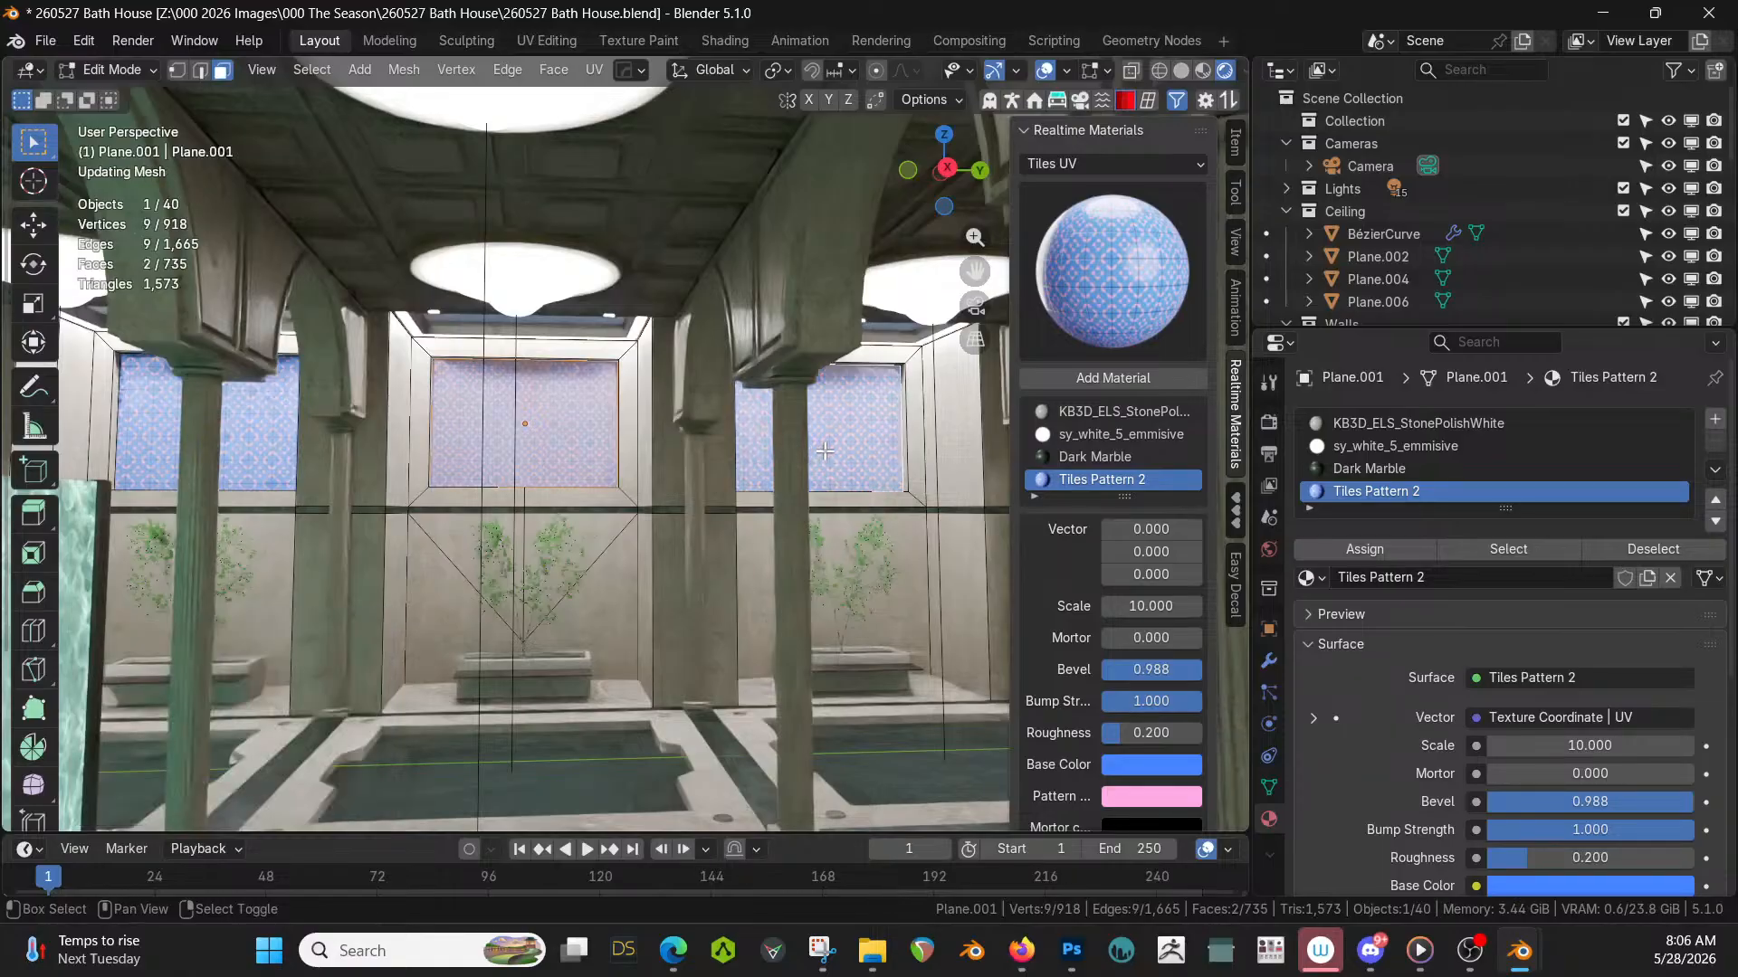
{"action": "left_click", "coordinate": [276, 434], "text": "shift"}
{"action": "key", "text": "u"}
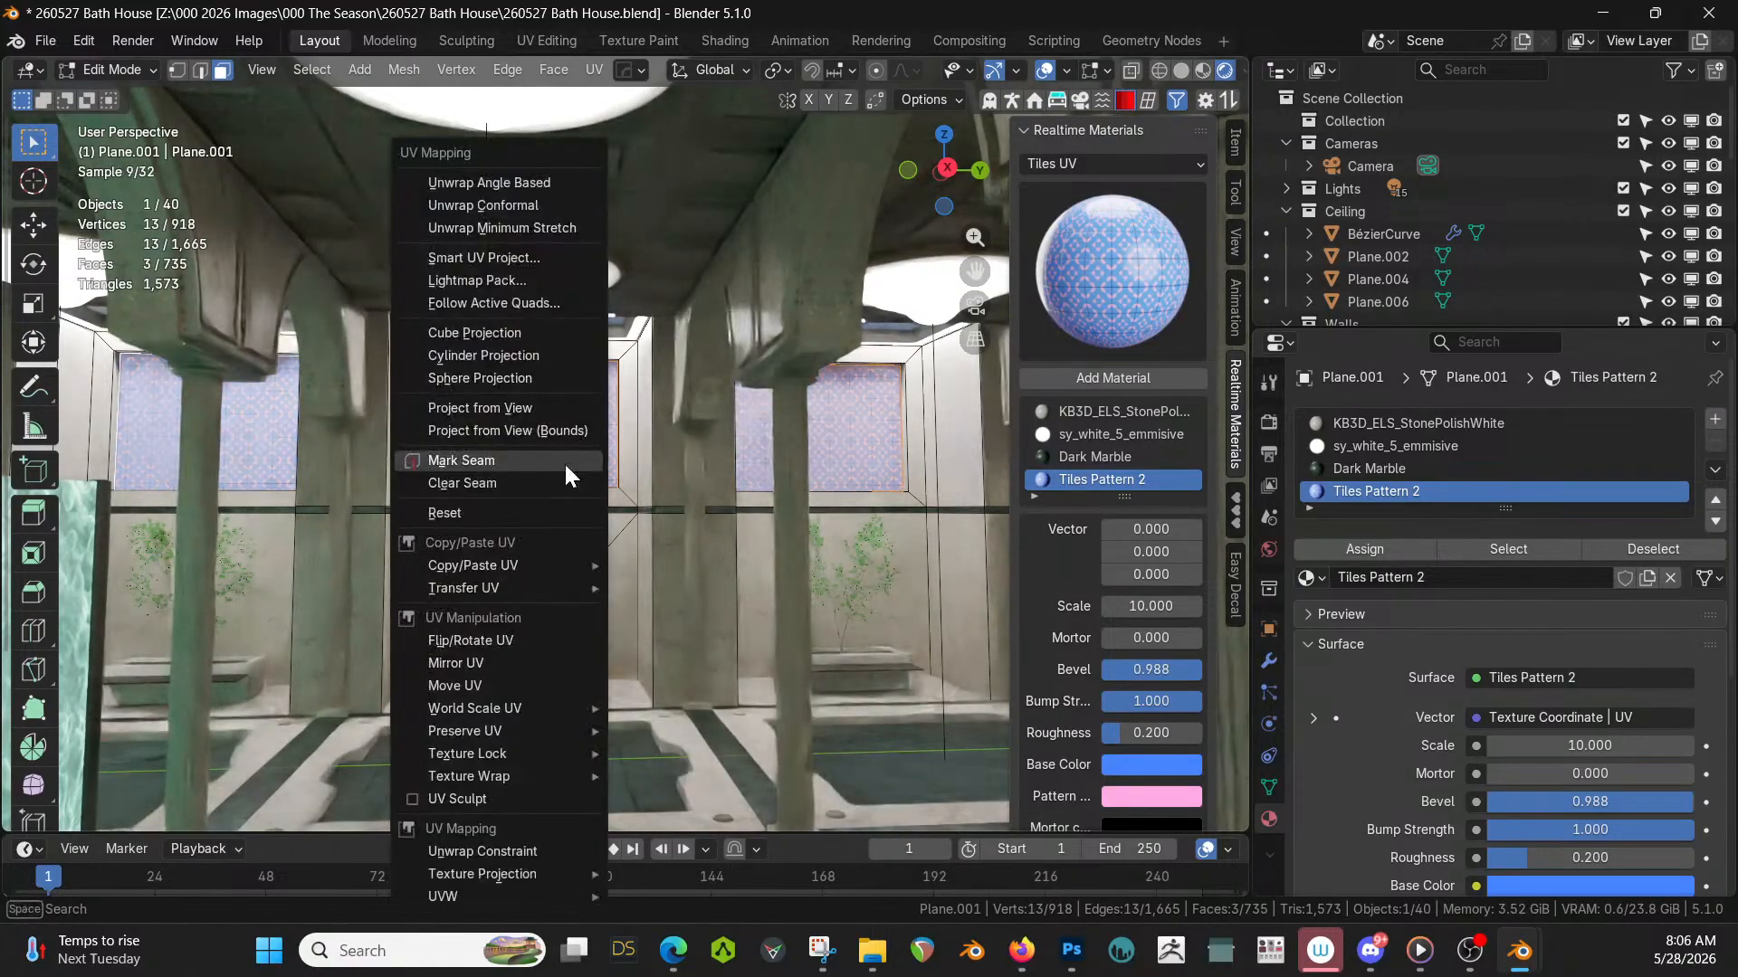
{"action": "left_click", "coordinate": [497, 260]}
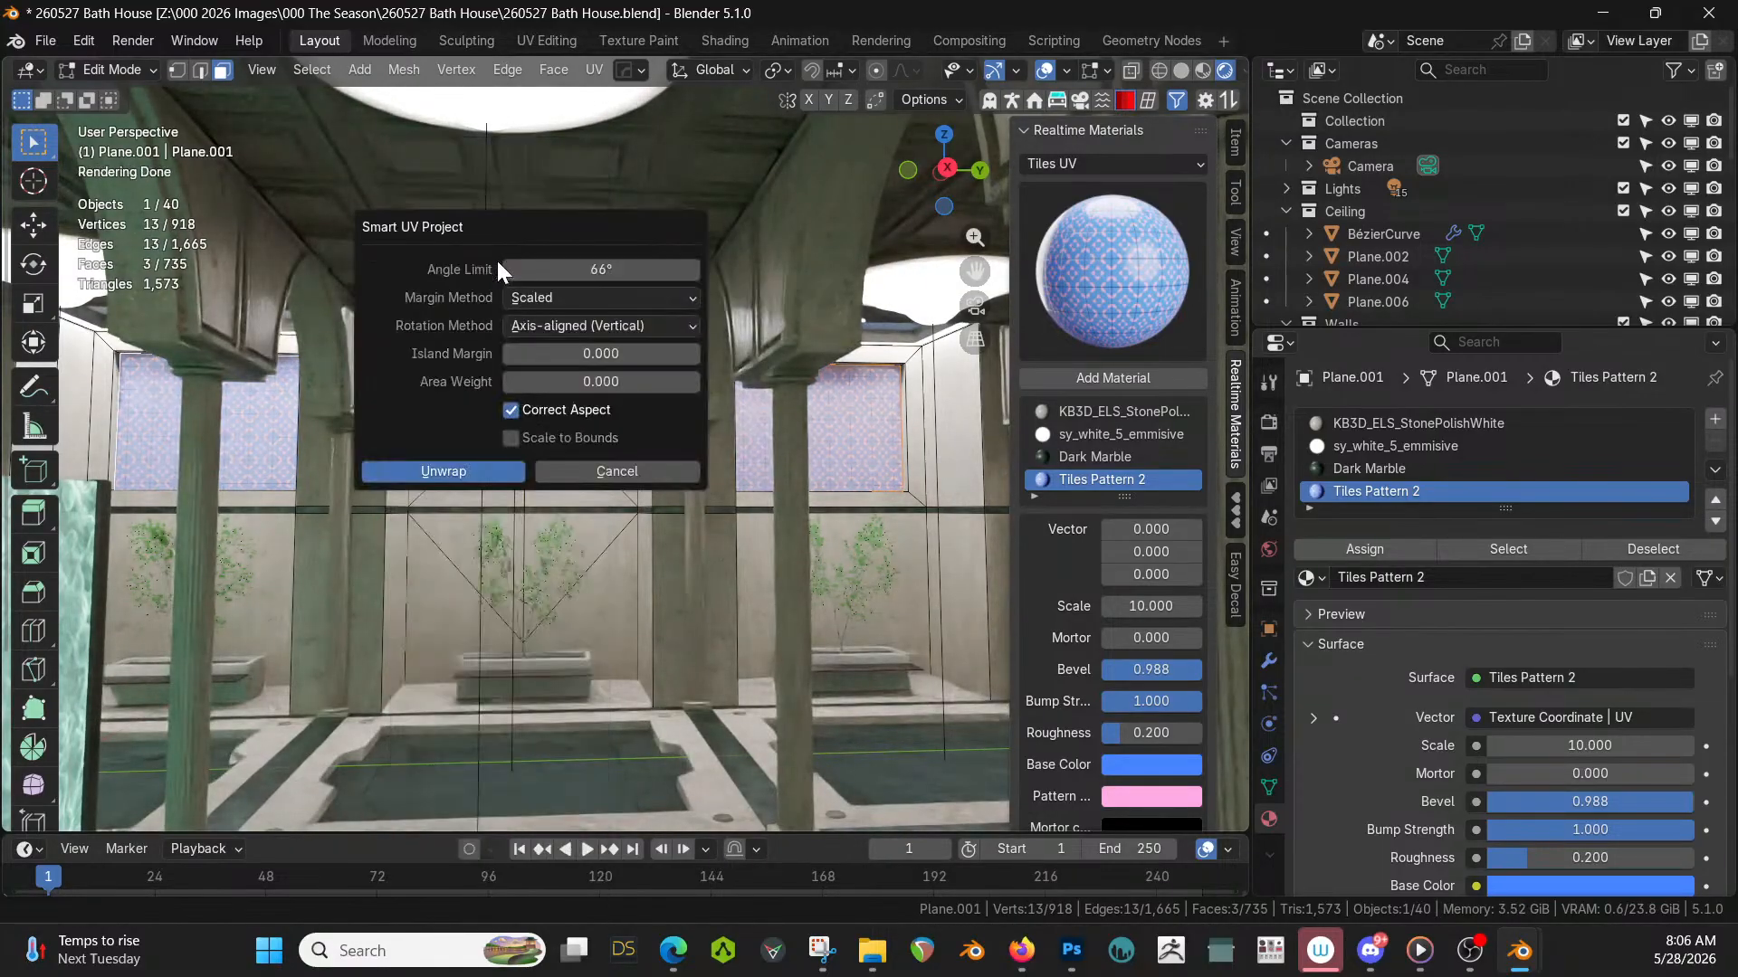
{"action": "left_click", "coordinate": [493, 467]}
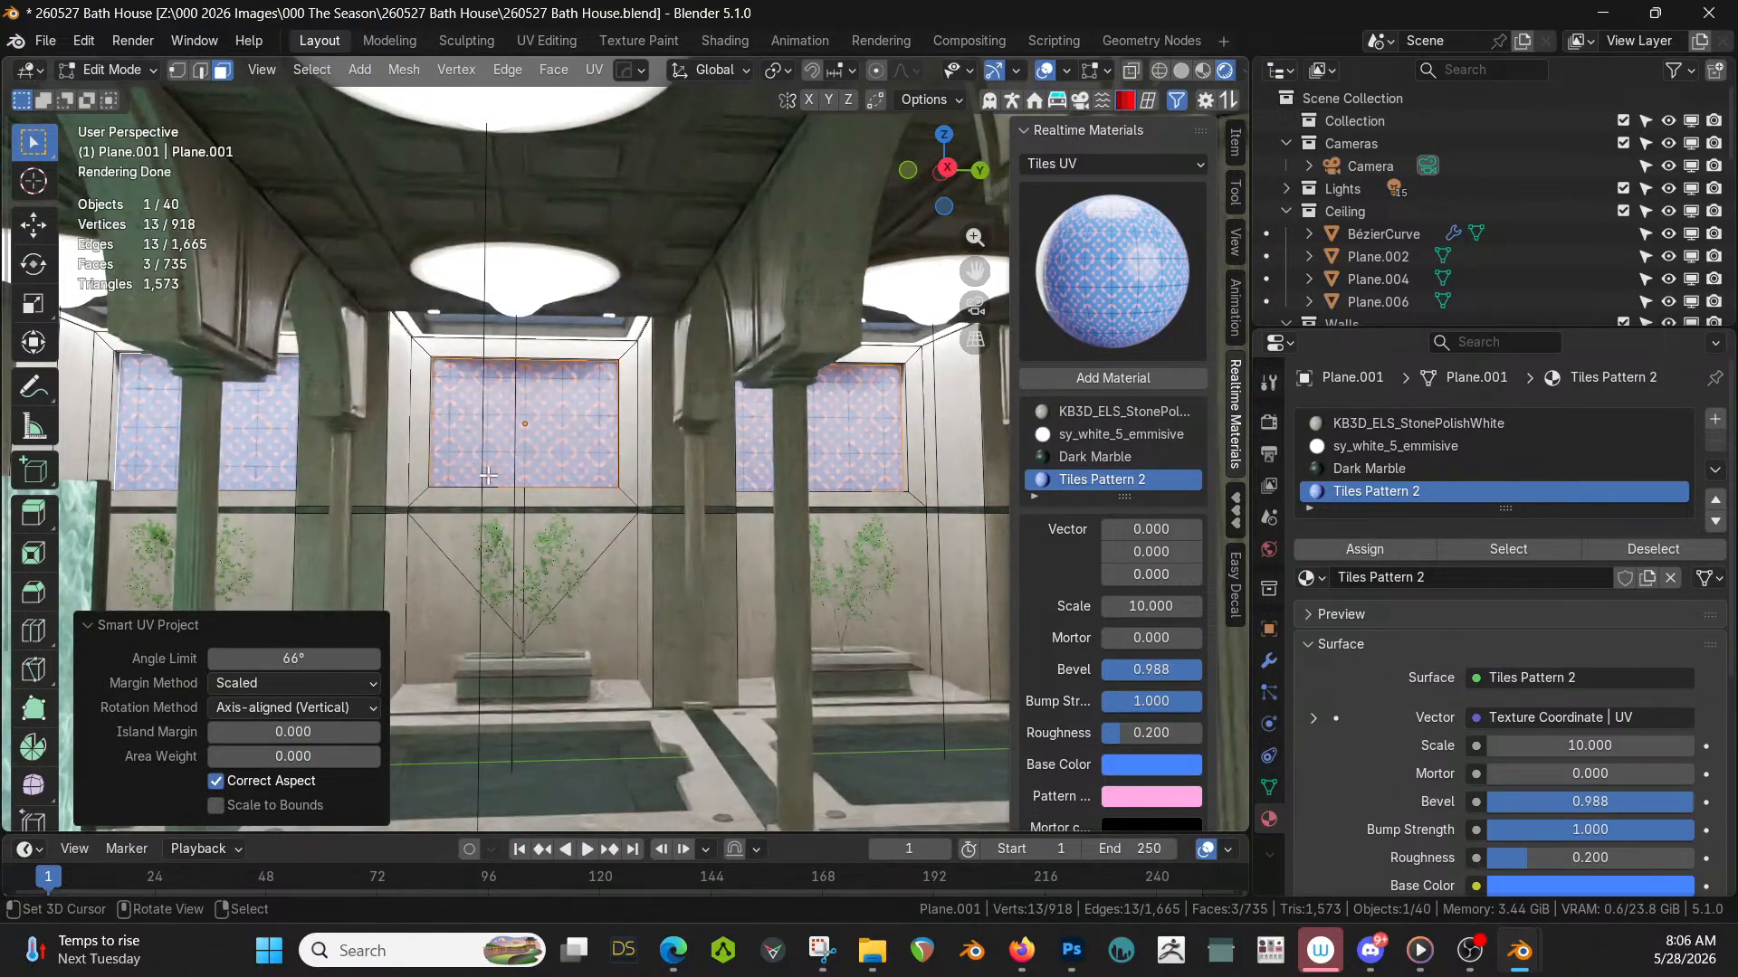
{"action": "key", "text": "Tab"}
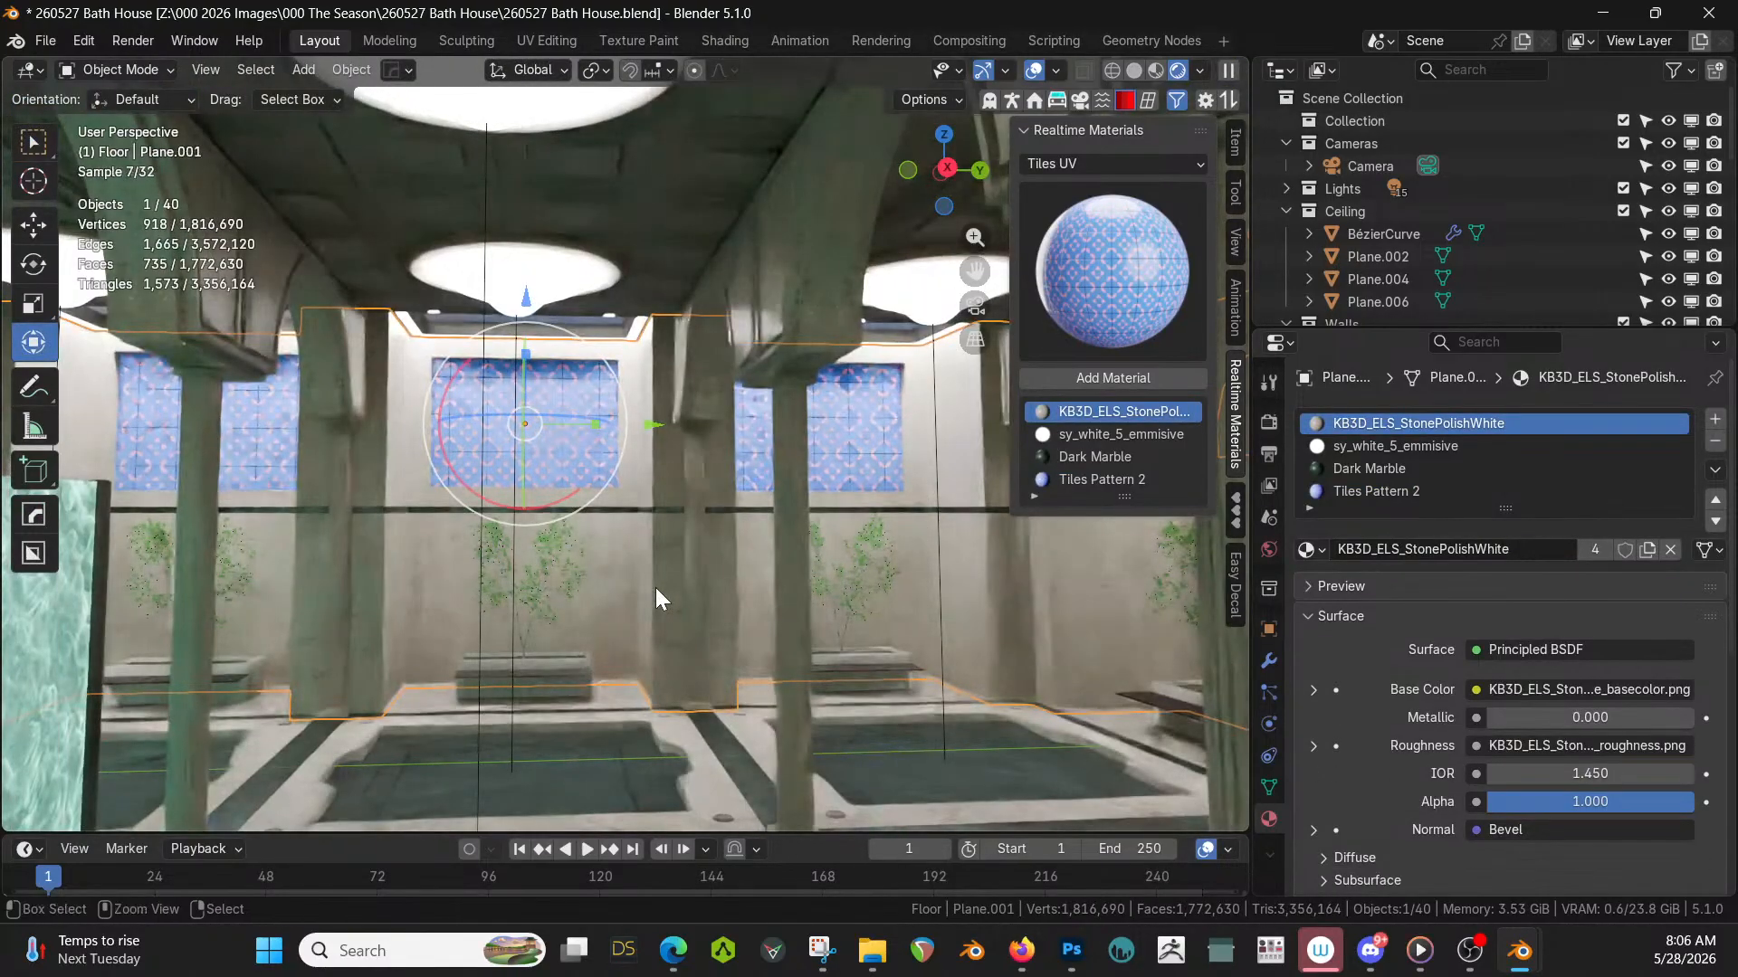
{"action": "key", "text": "ctrl+s"}
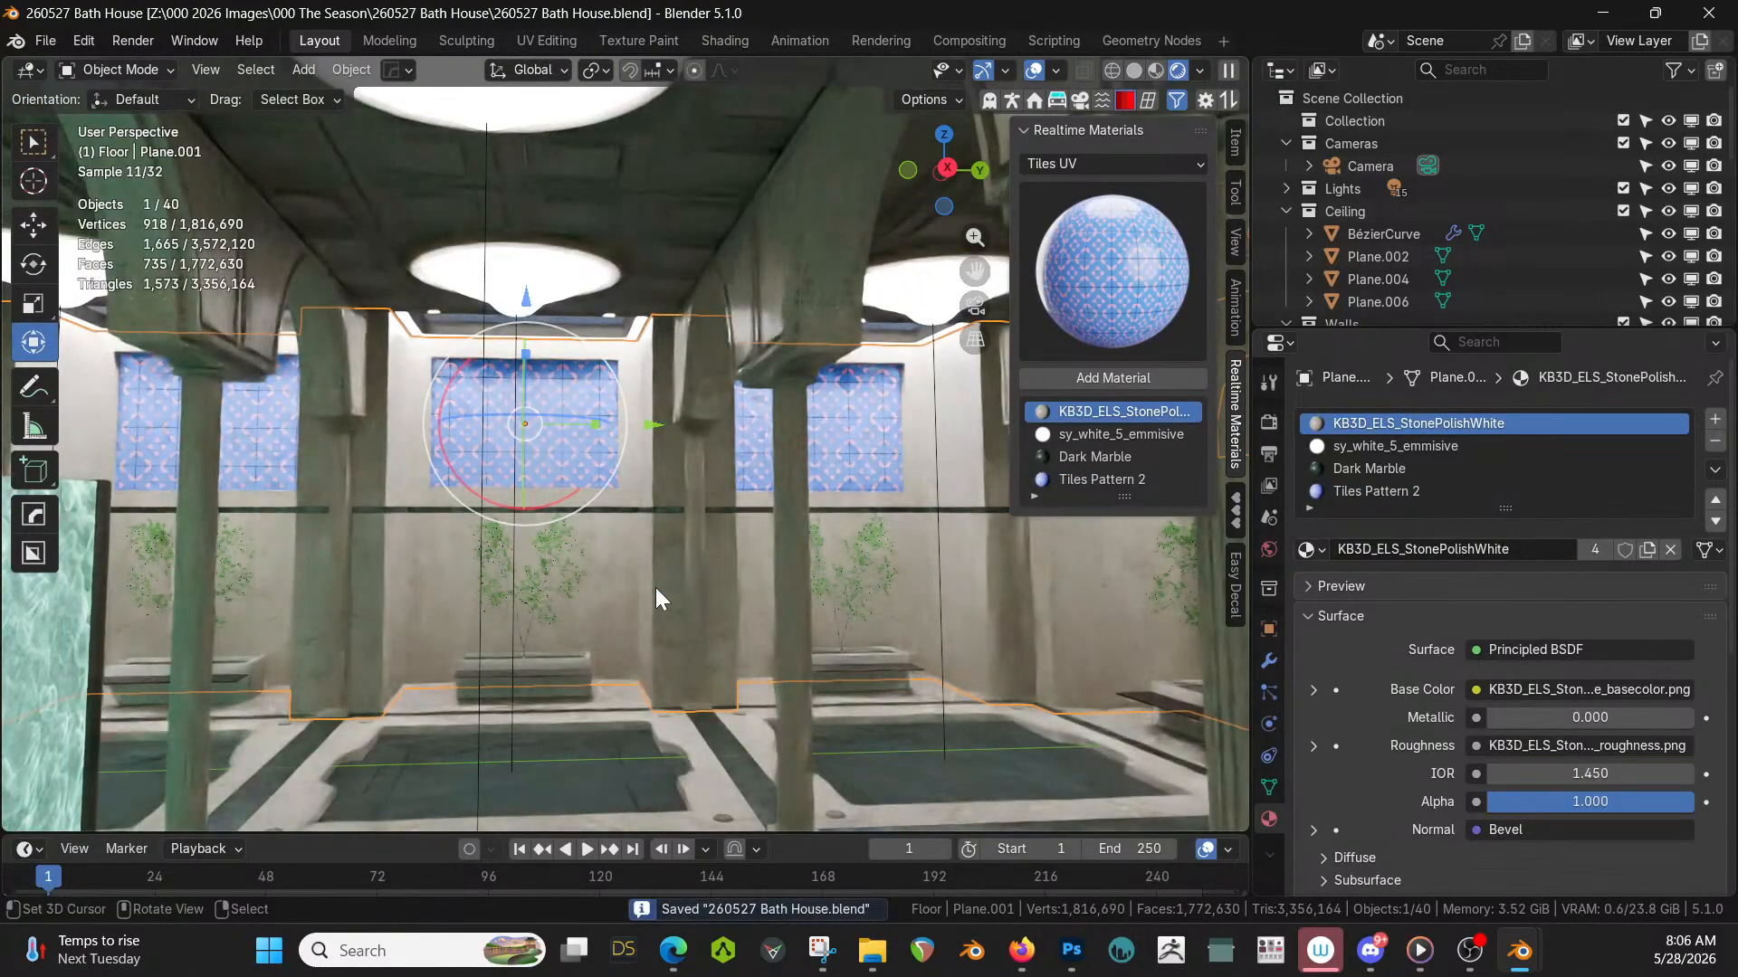
Examine the rendered tile panels on the end wall from several distances across the pools and glass partitions.
{"action": "middle_click_drag", "start_coordinate": [626, 512], "coordinate": [601, 407]}
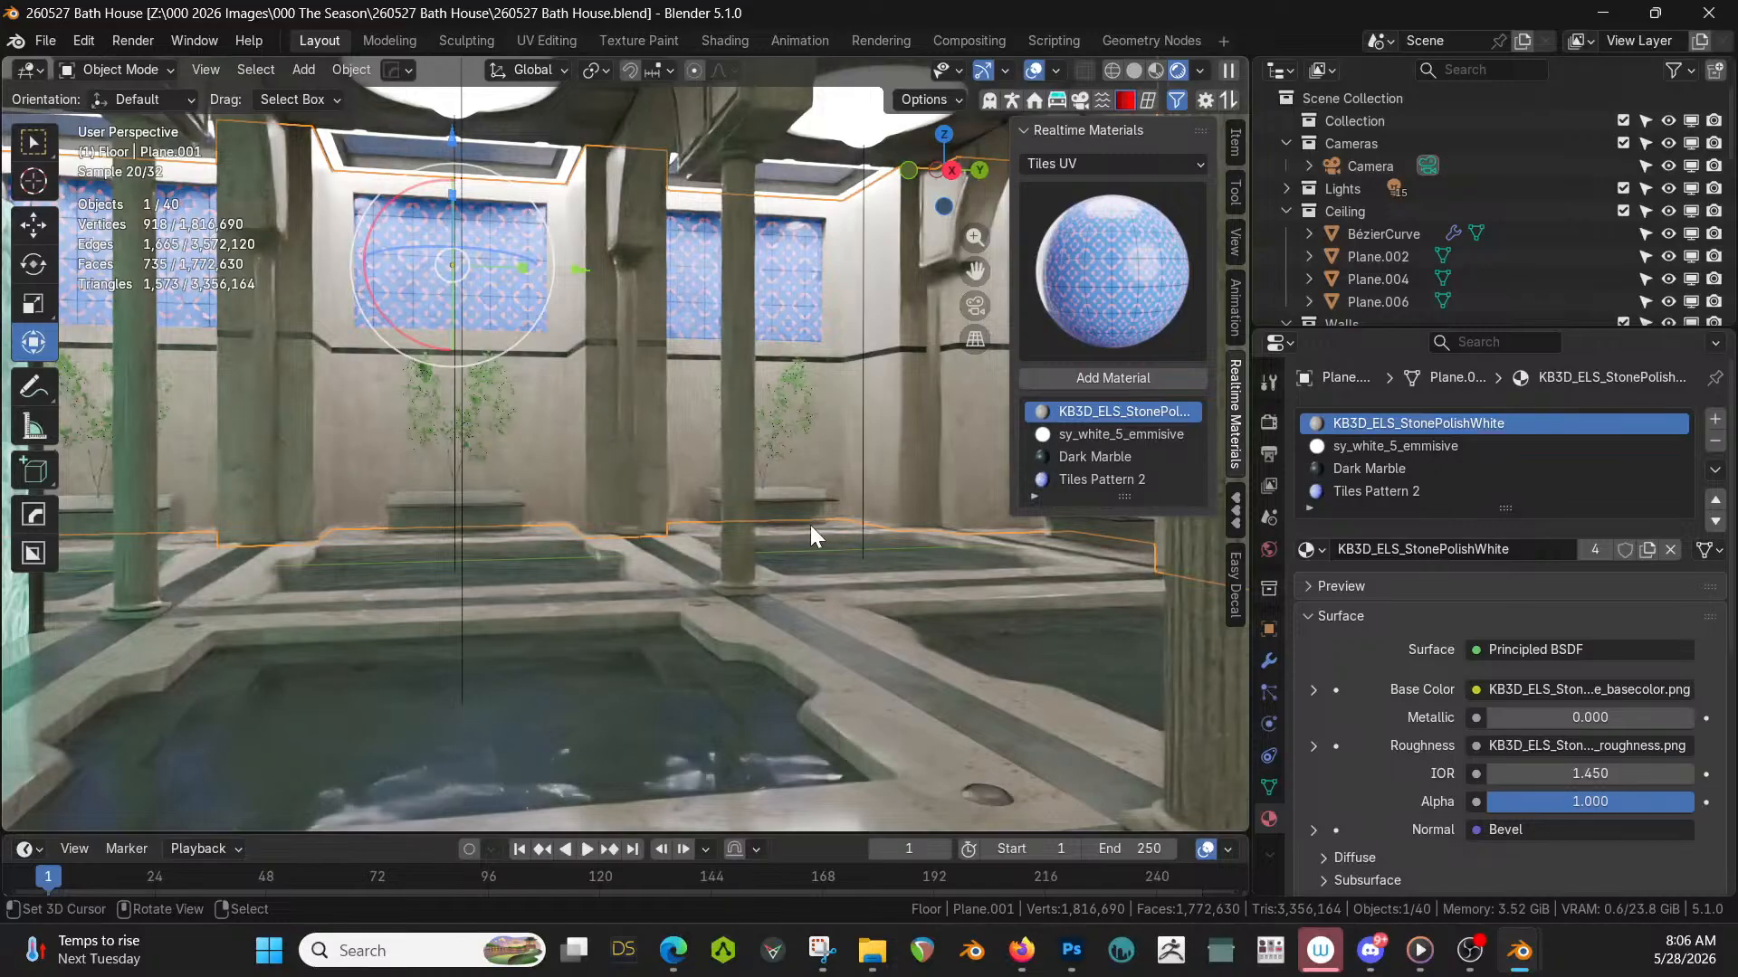
{"action": "scroll", "coordinate": [811, 534], "scroll_direction": "up", "scroll_amount": 2}
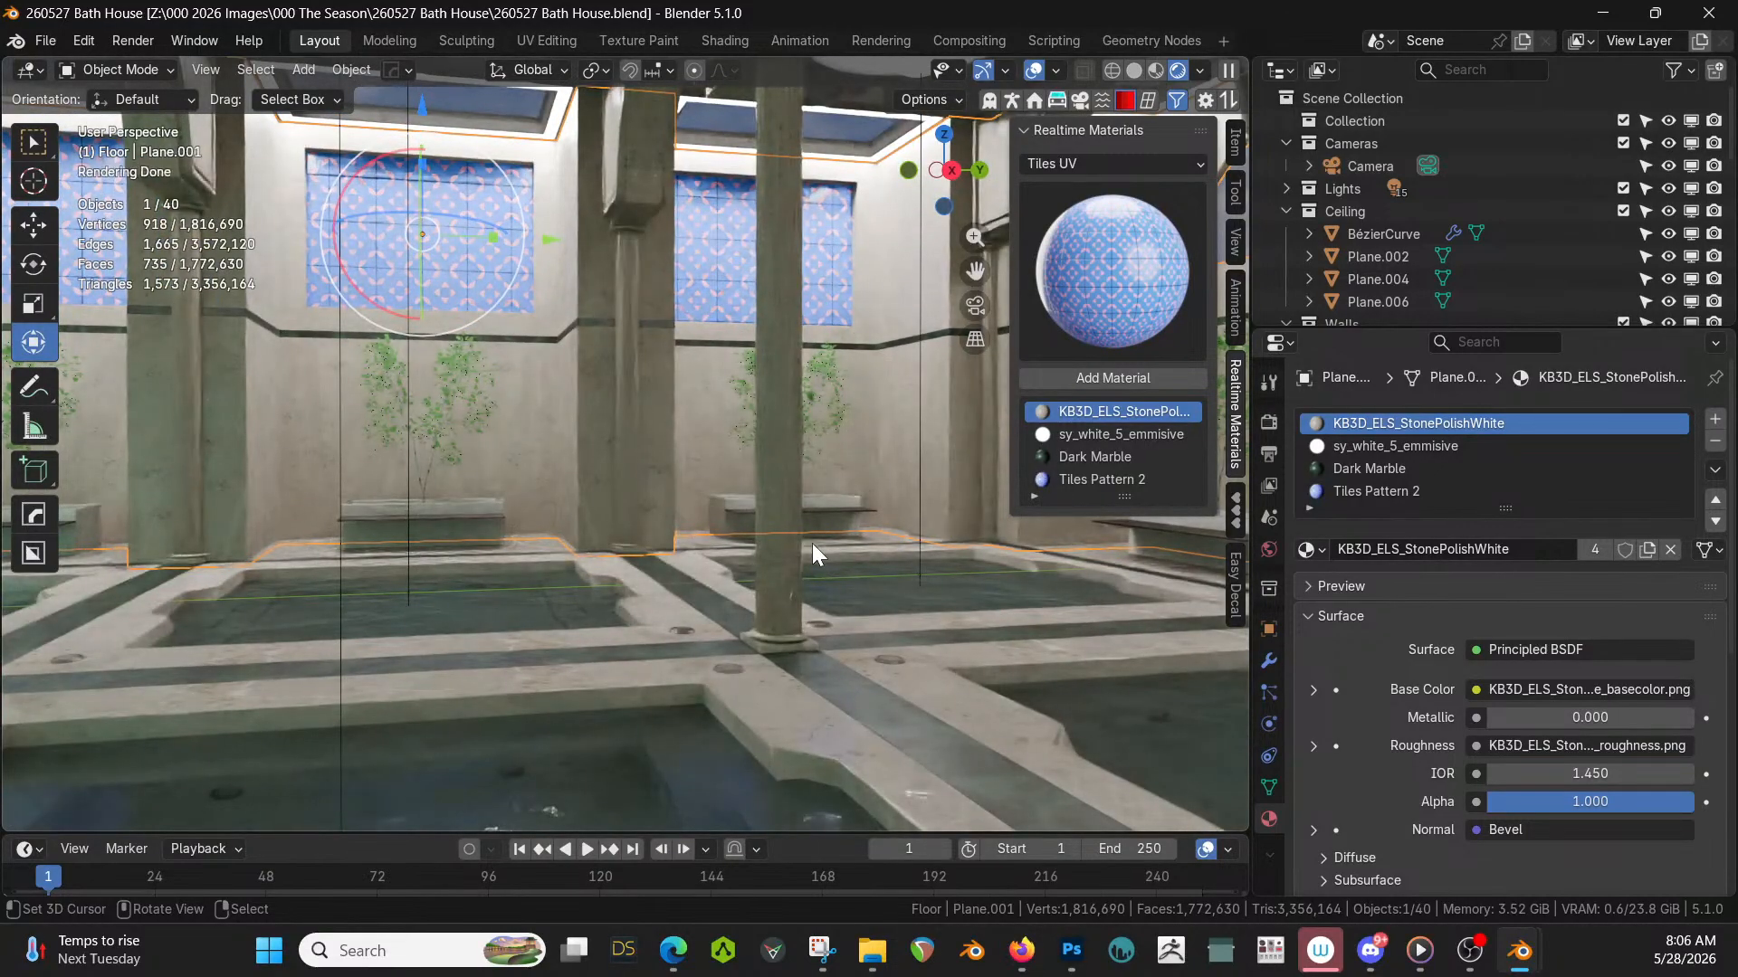
{"action": "scroll", "coordinate": [812, 543], "scroll_direction": "down", "scroll_amount": 3}
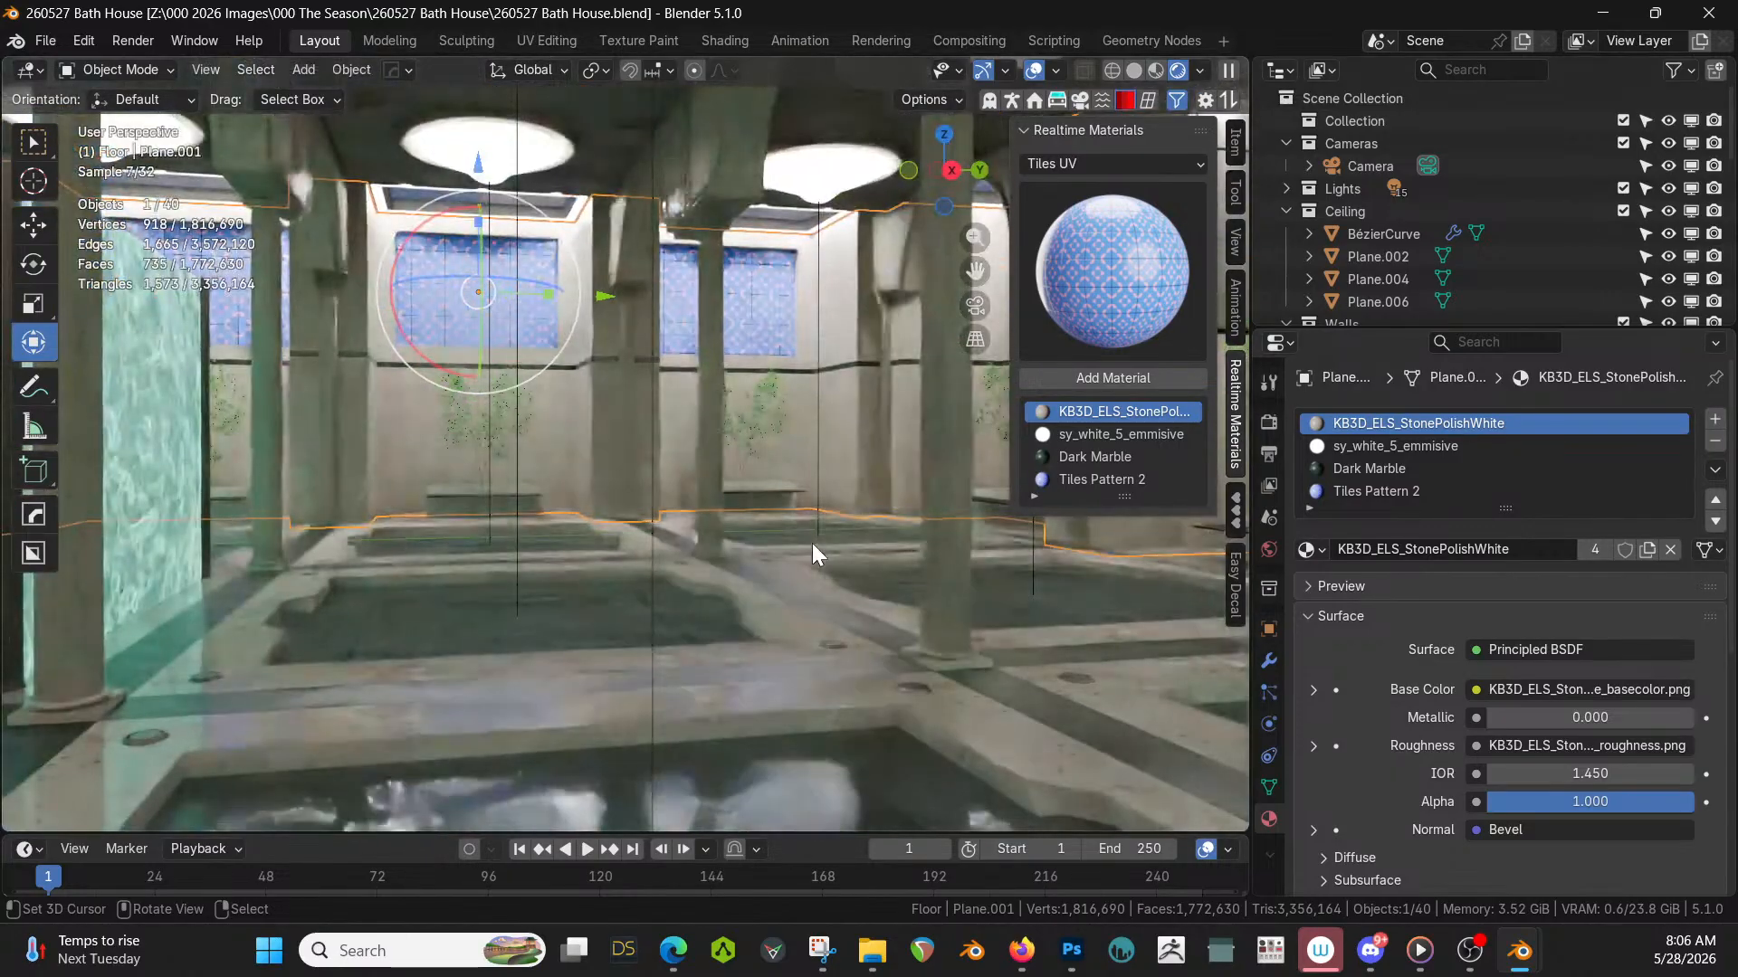
{"action": "scroll", "coordinate": [873, 554], "scroll_direction": "down", "scroll_amount": 2}
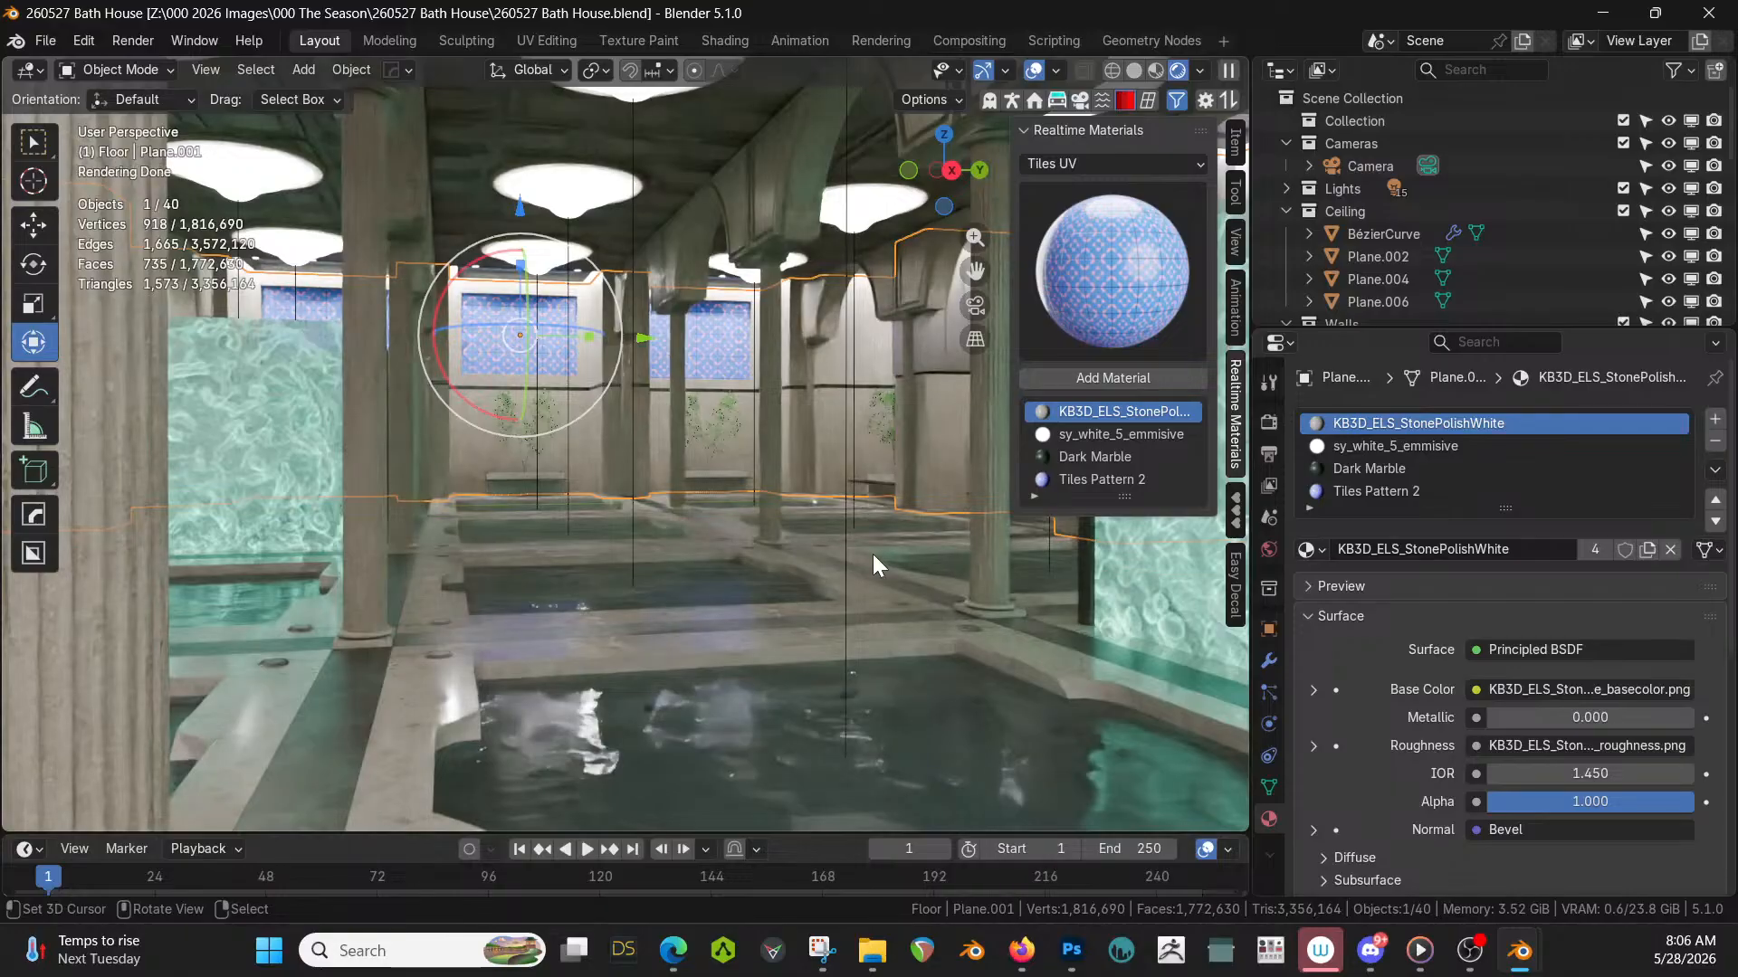
{"action": "middle_click_drag", "start_coordinate": [872, 554], "coordinate": [845, 544]}
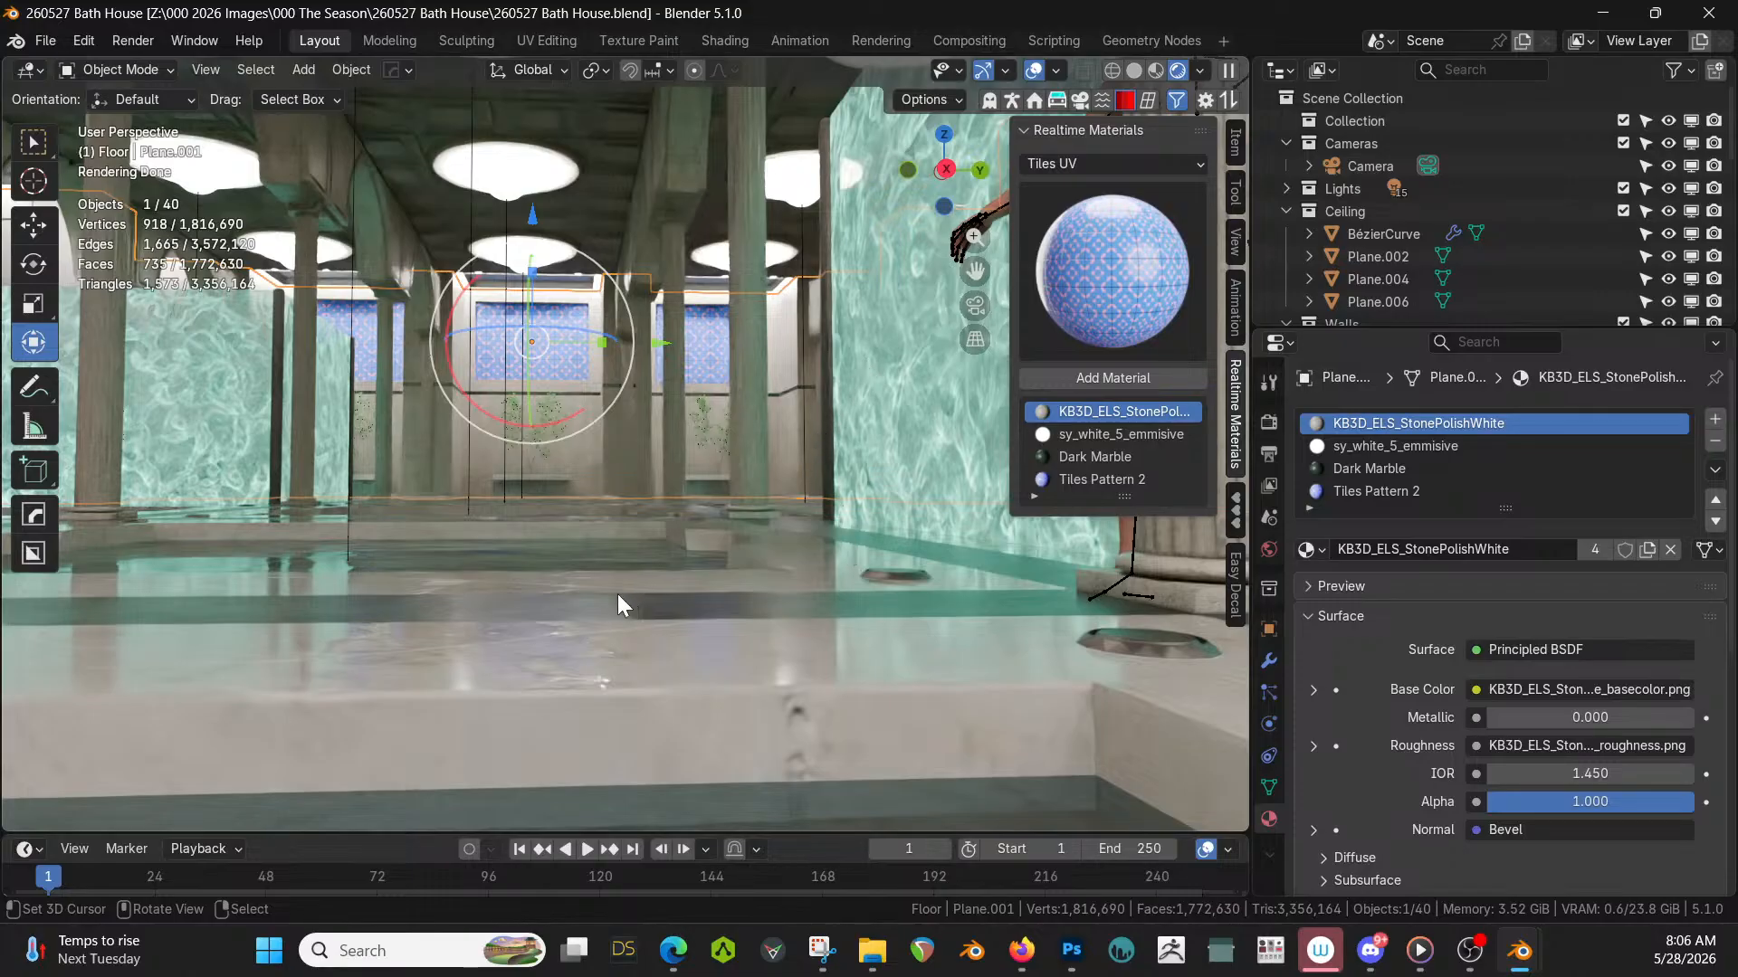
{"action": "middle_click_drag", "start_coordinate": [845, 540], "coordinate": [990, 631], "text": "shift"}
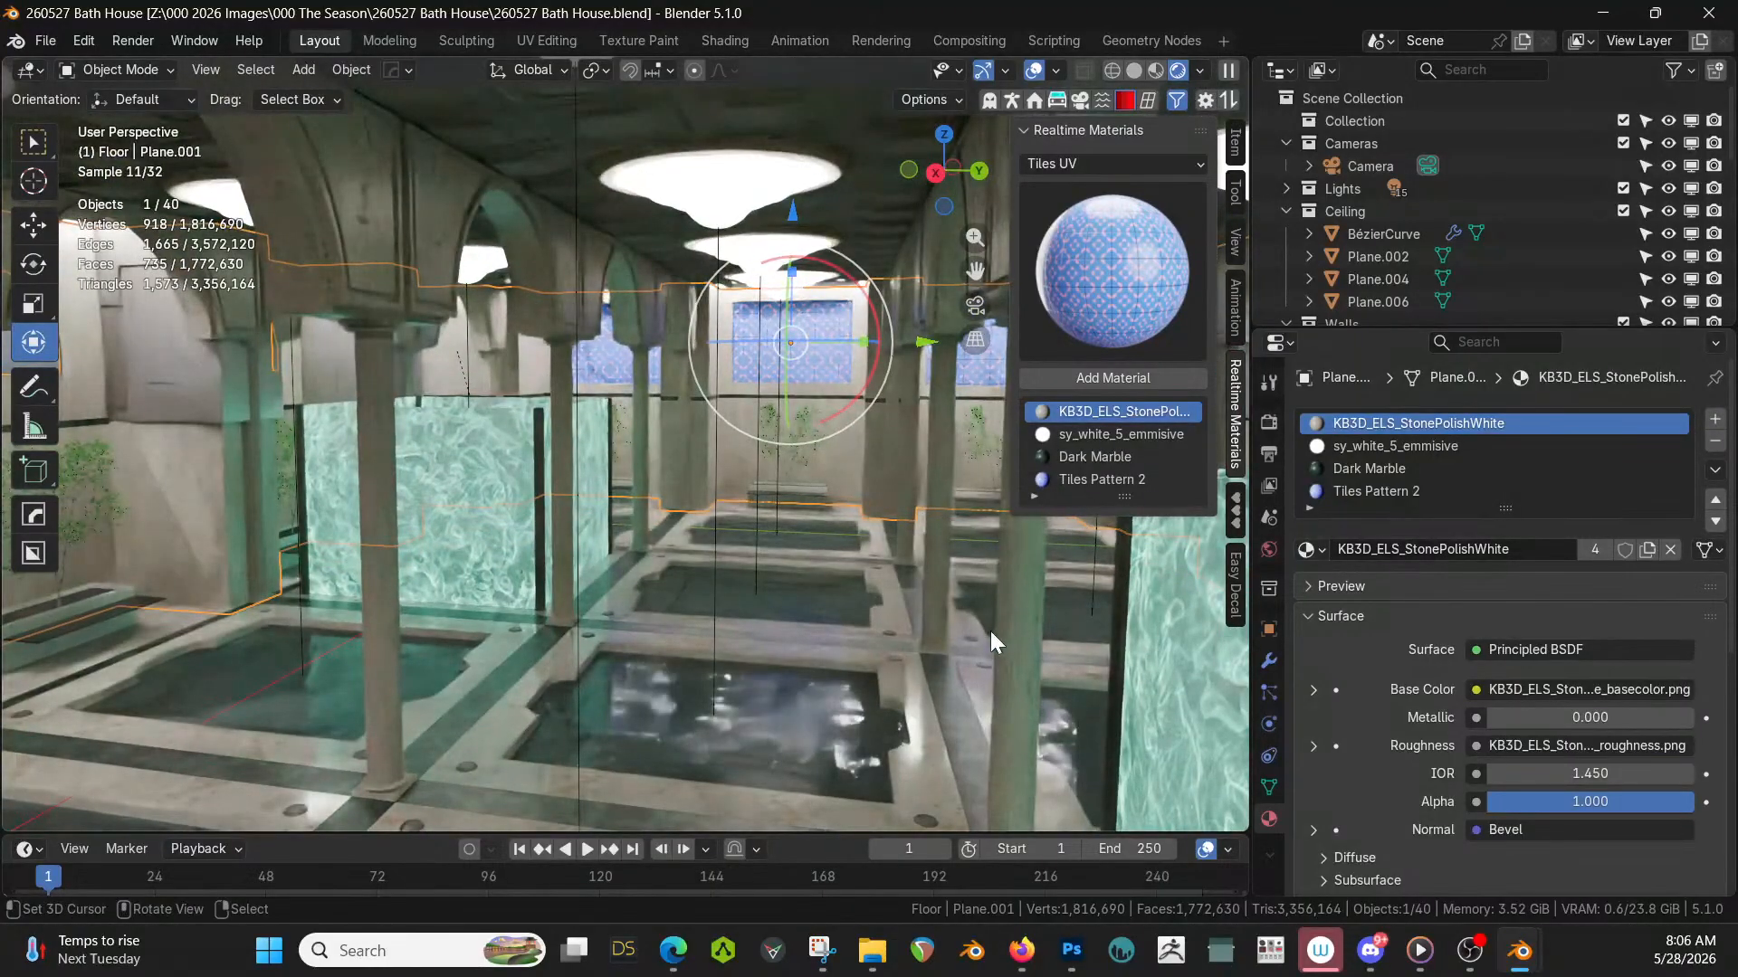
{"action": "scroll", "coordinate": [991, 632], "scroll_direction": "up", "scroll_amount": 3}
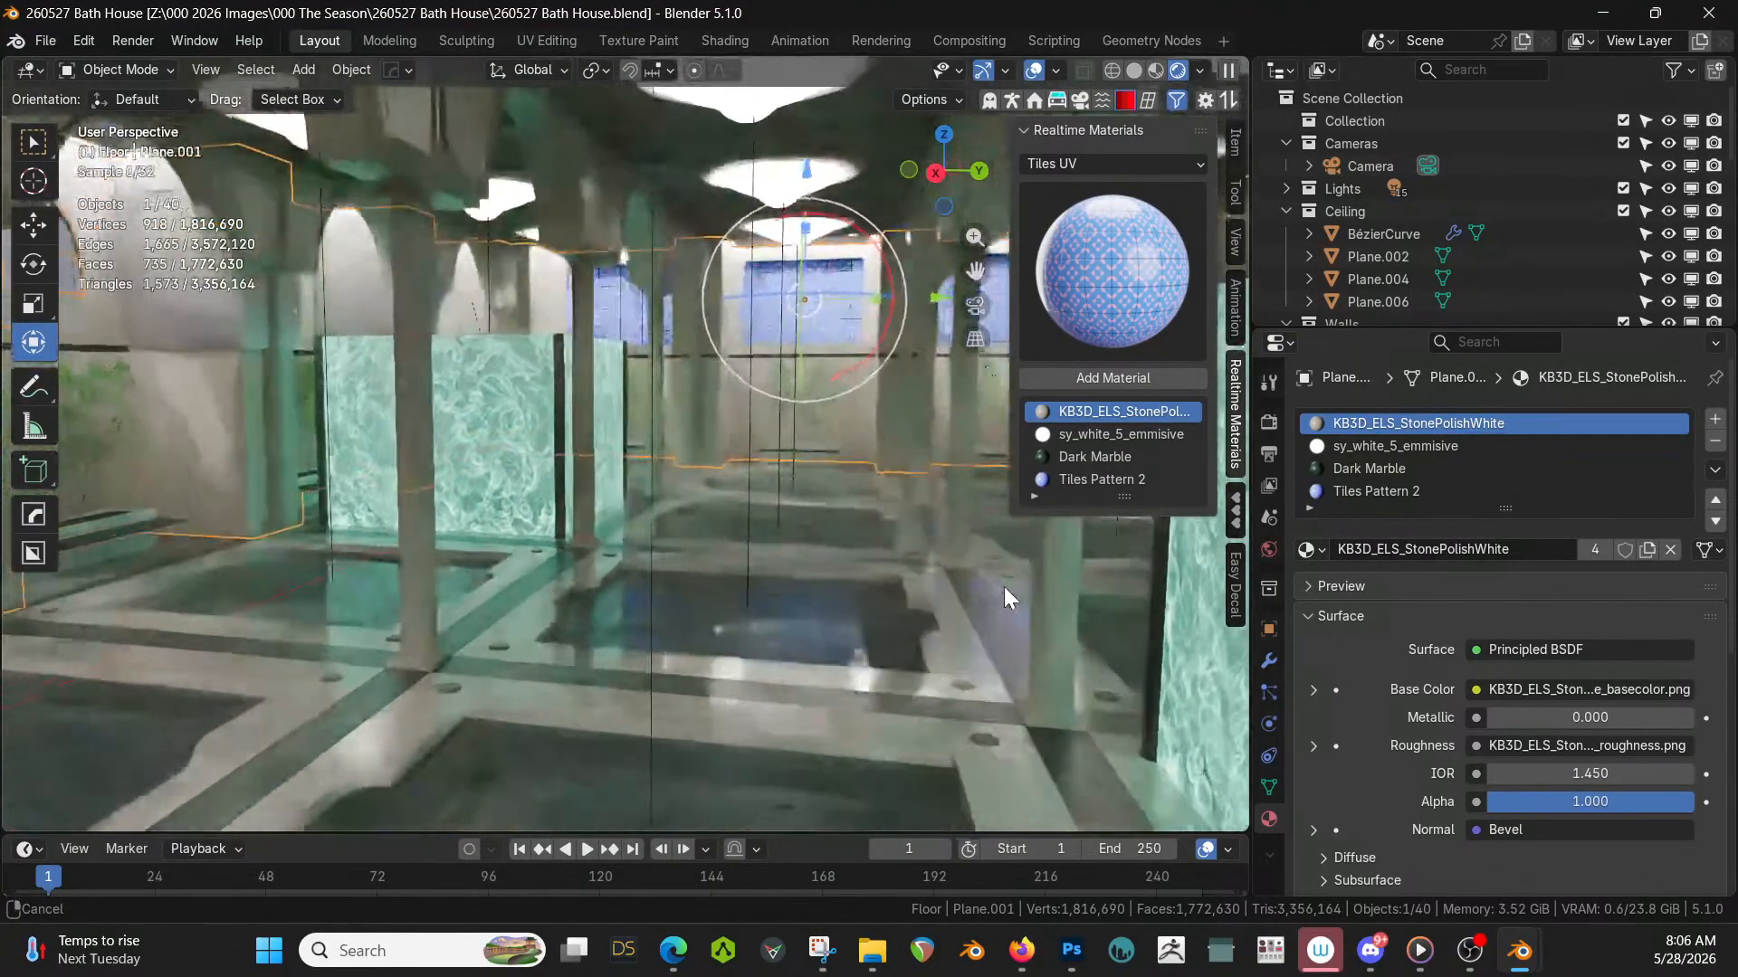
{"action": "scroll", "coordinate": [1012, 589], "scroll_direction": "down", "scroll_amount": 3}
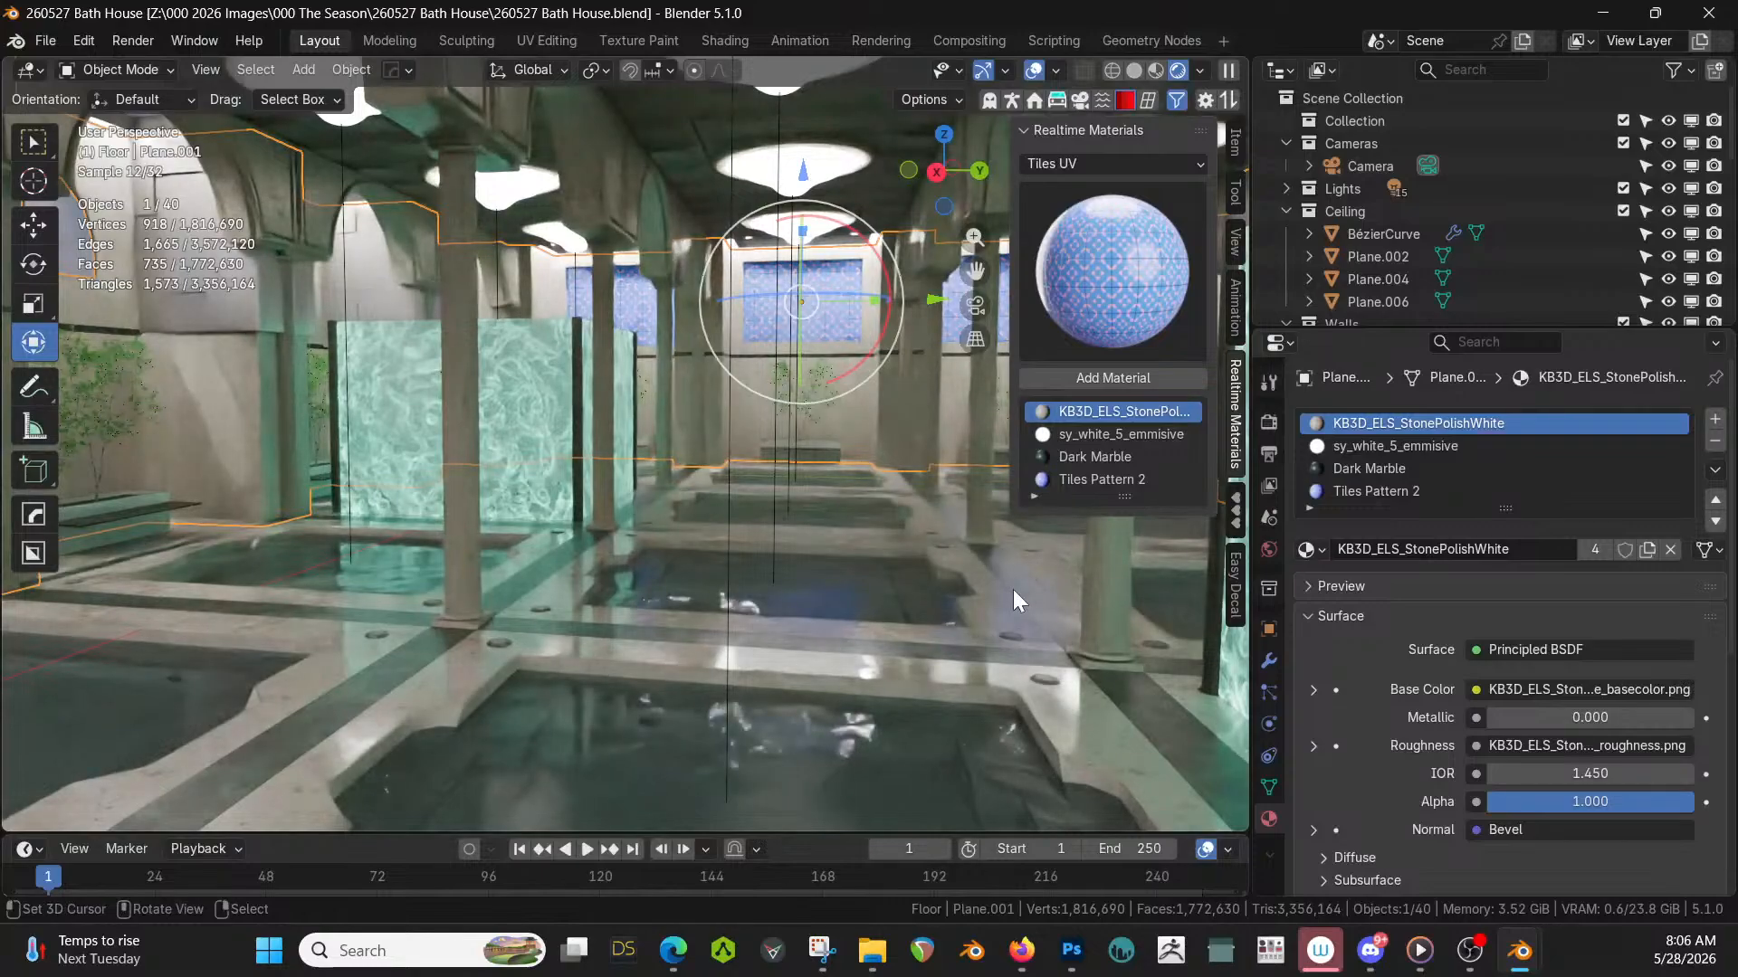
Walk through the rendered bath house and inspect the side walls, arched windows, dark marble band and planters.
{"action": "key", "text": "shift+grave"}
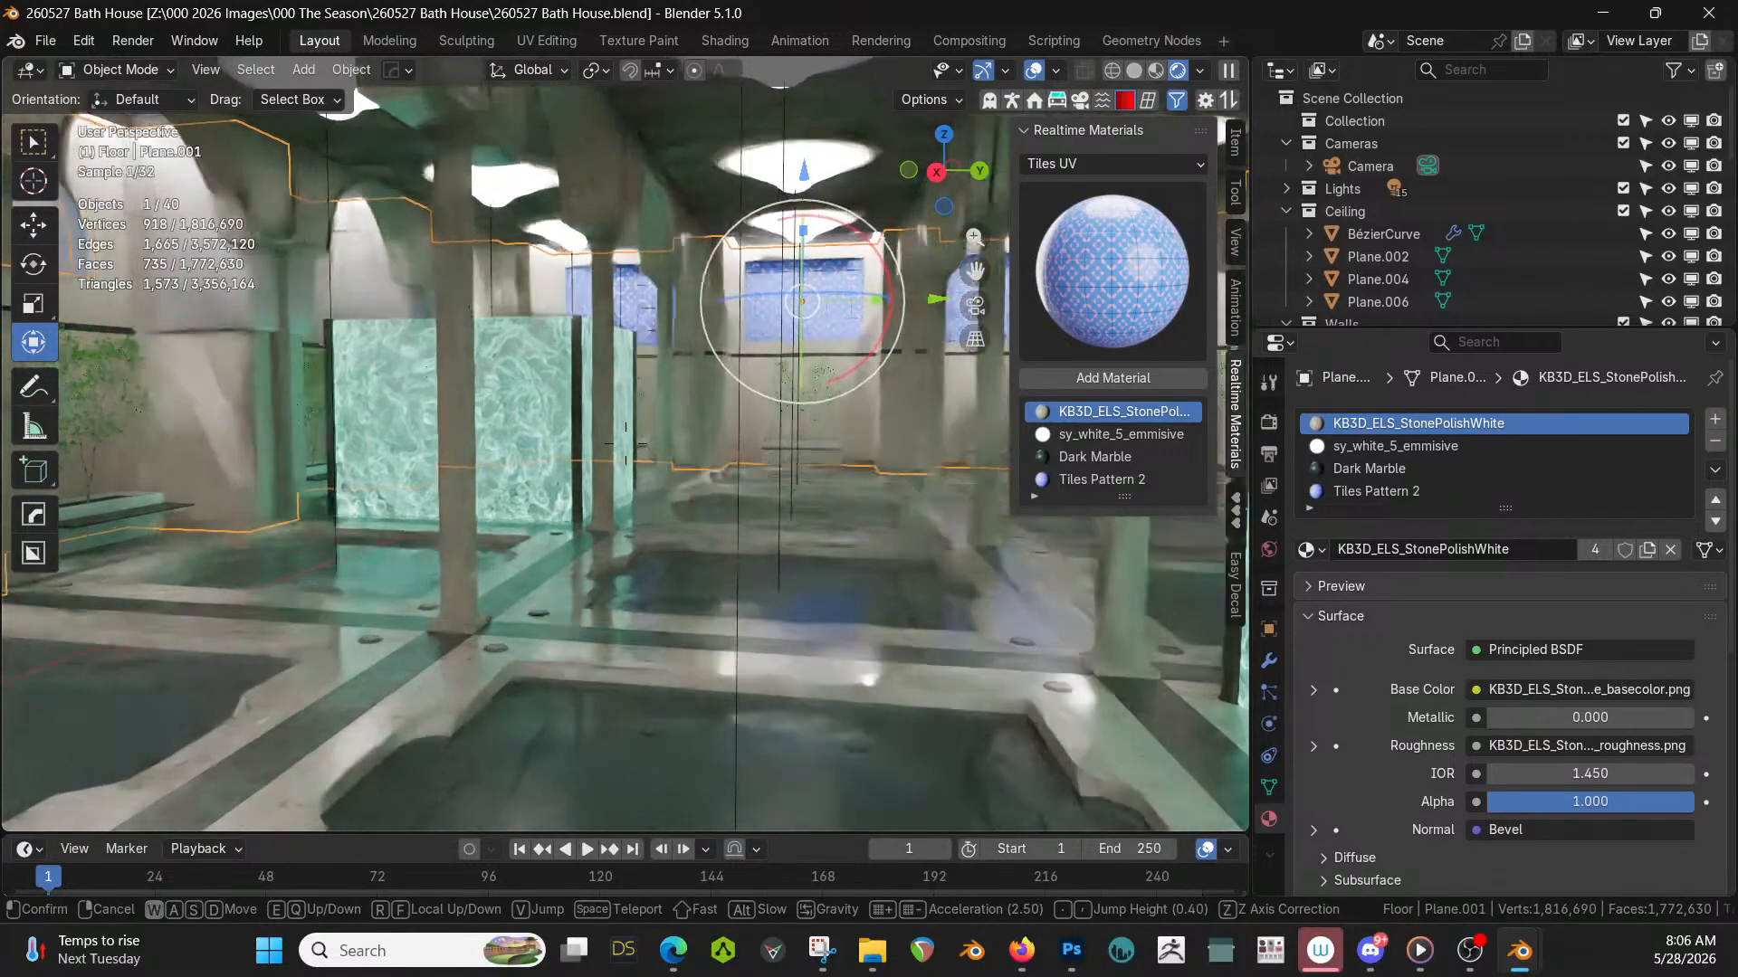
{"action": "key", "text": "w"}
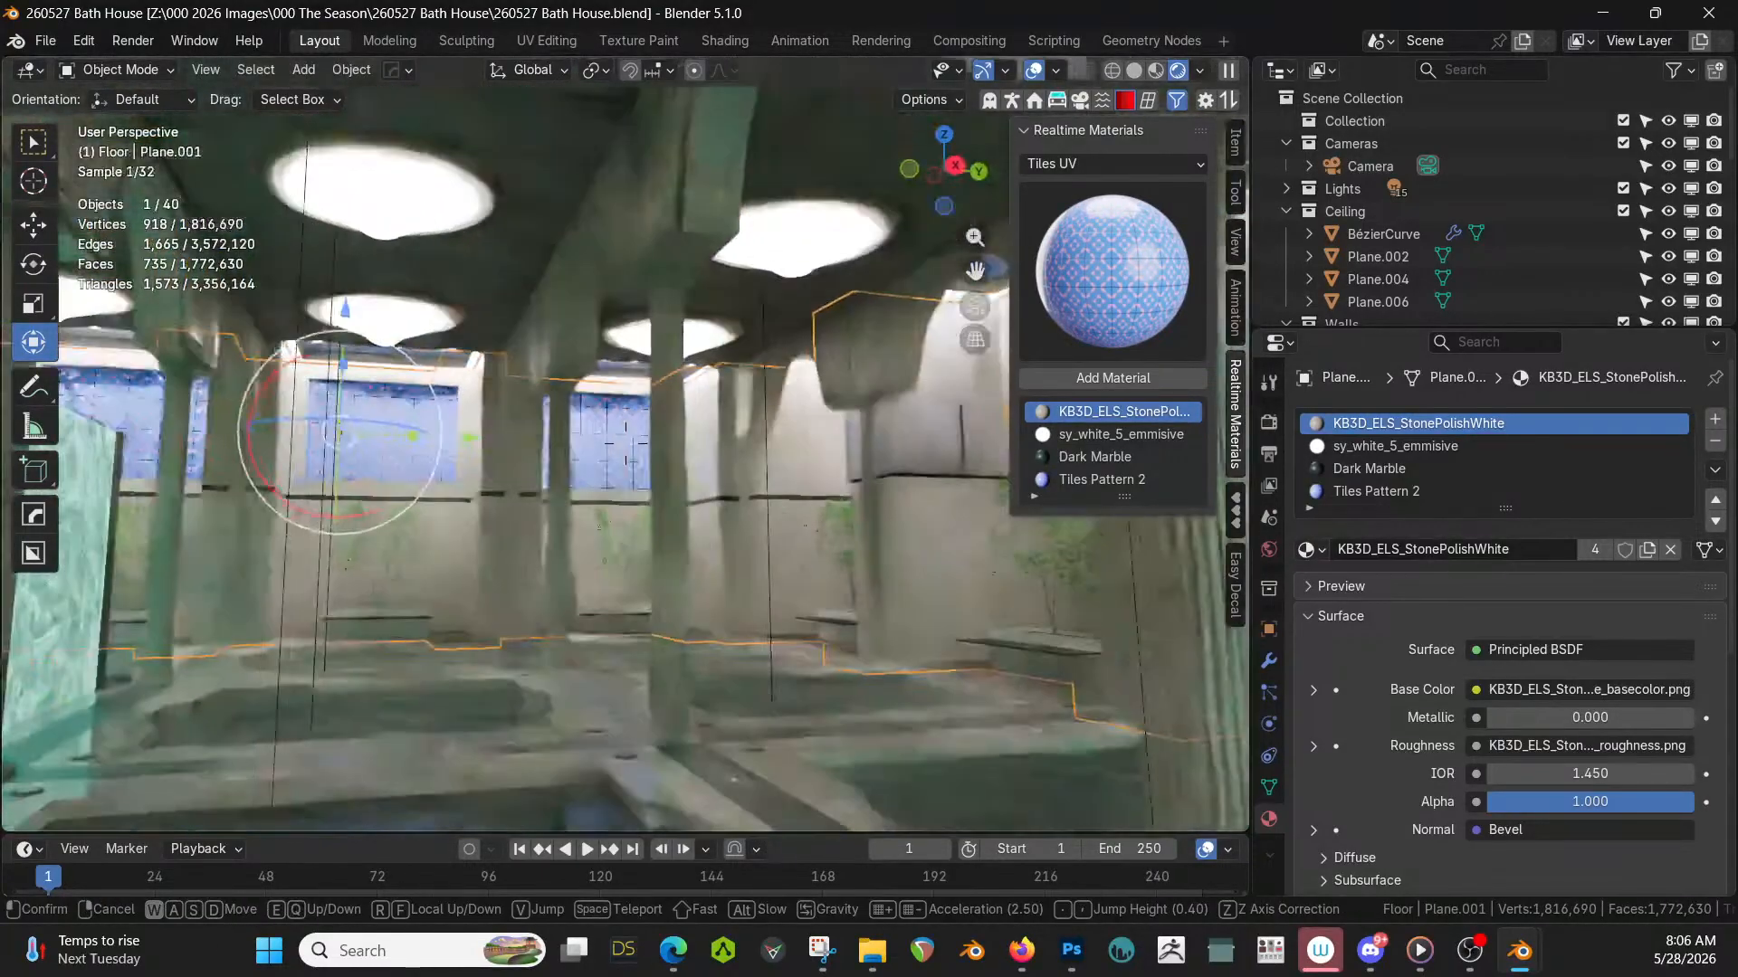
{"action": "key", "text": "w"}
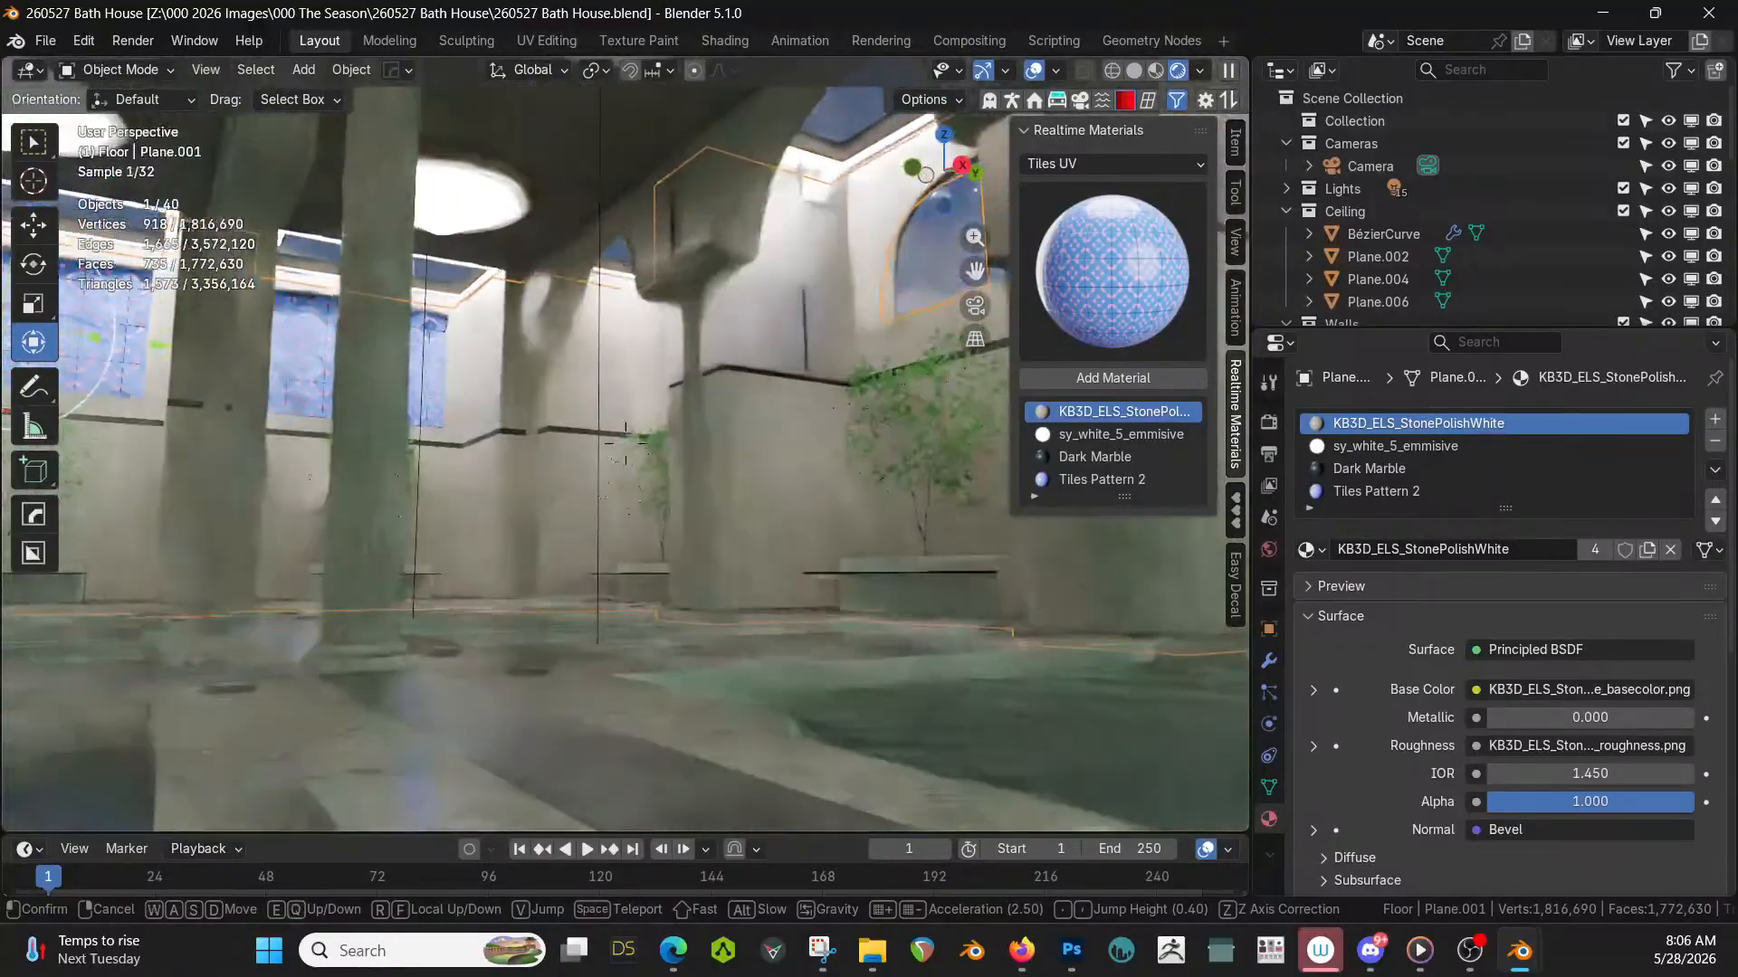
{"action": "key", "text": "w"}
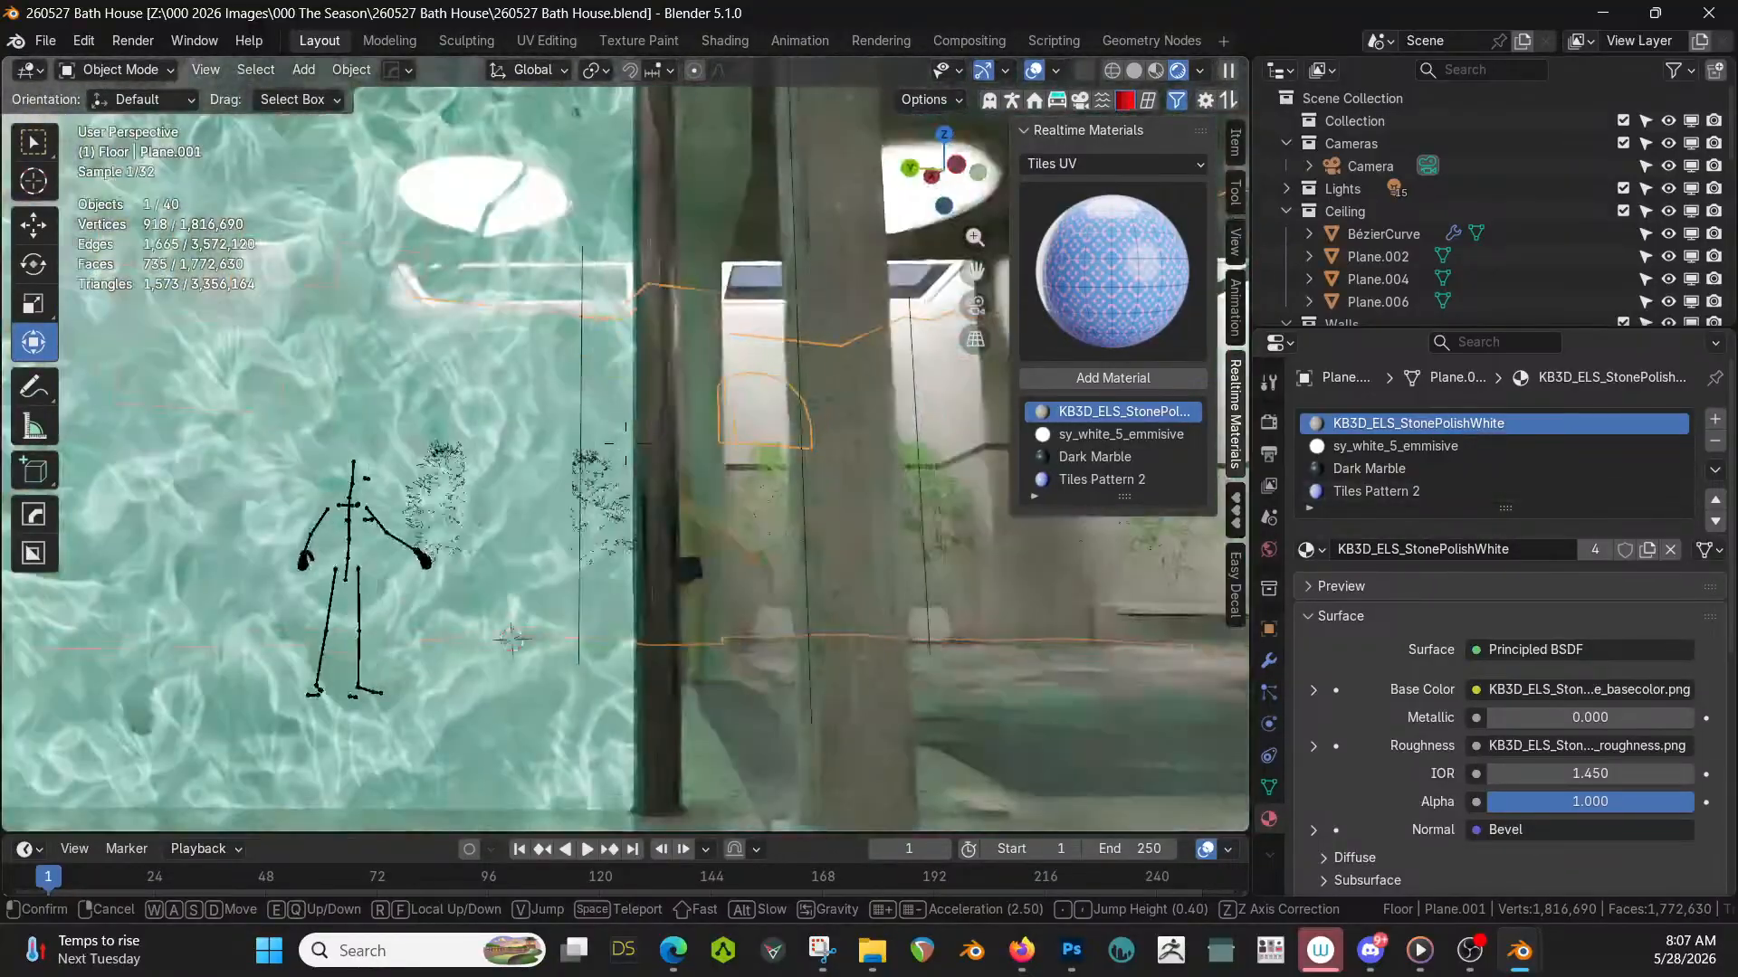
{"action": "key", "text": "w"}
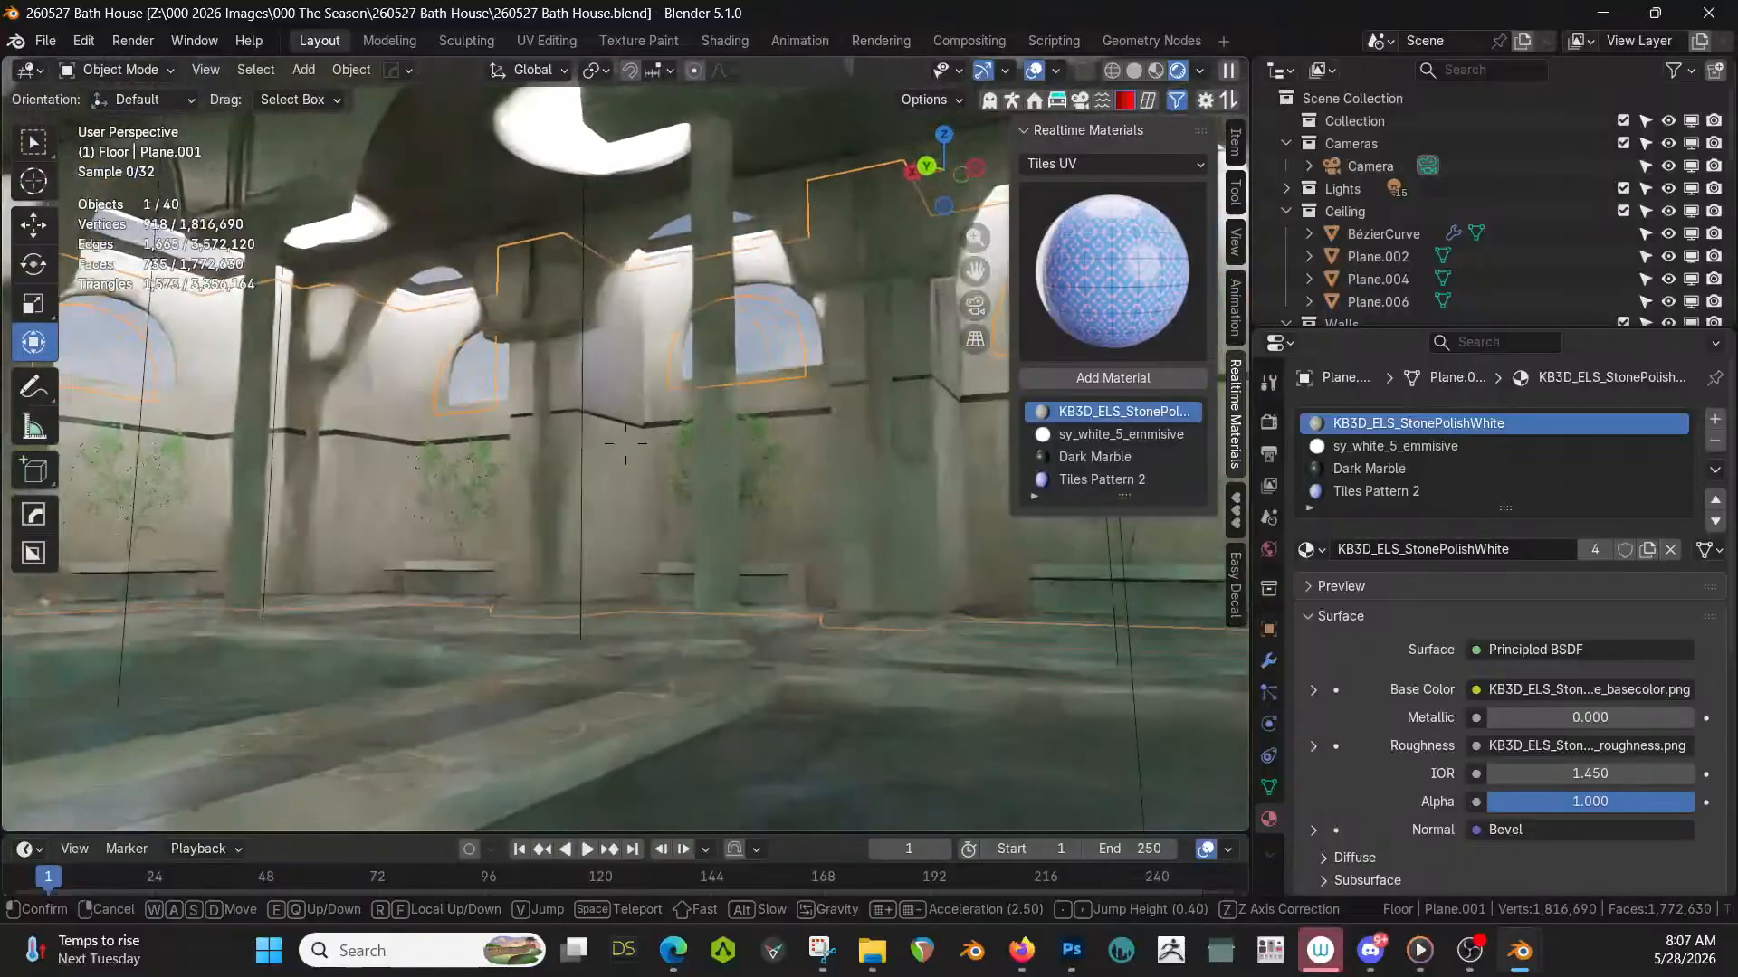
{"action": "key", "text": "w"}
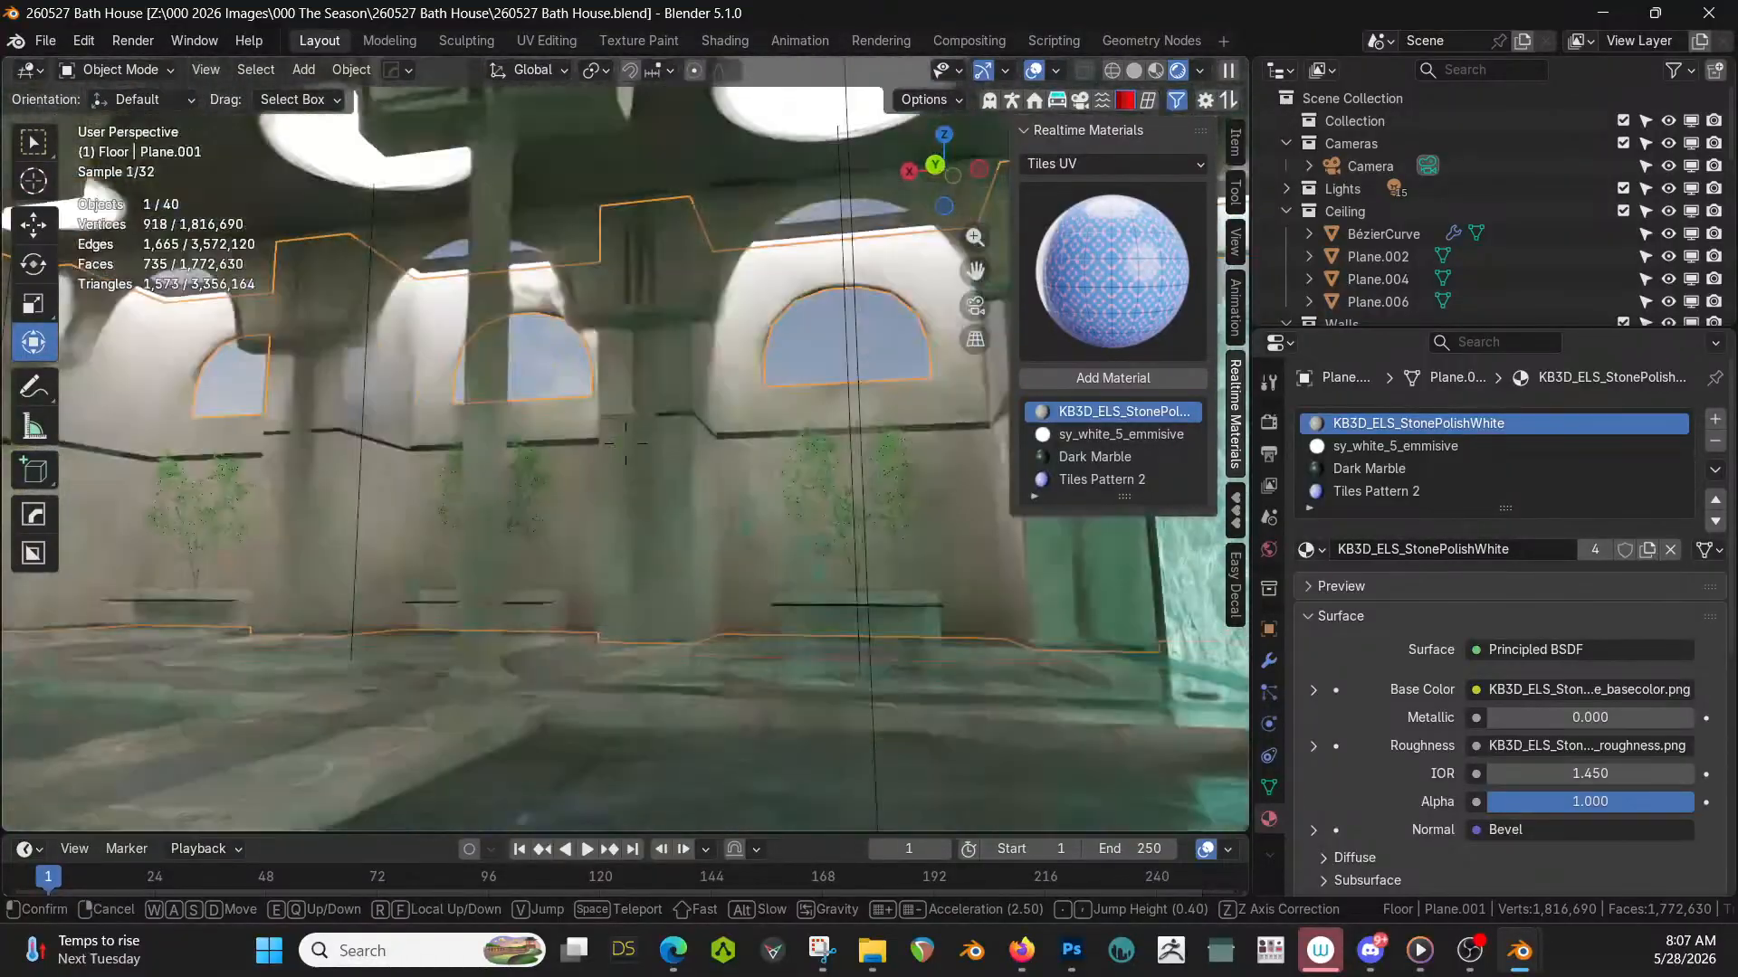
{"action": "key", "text": "w"}
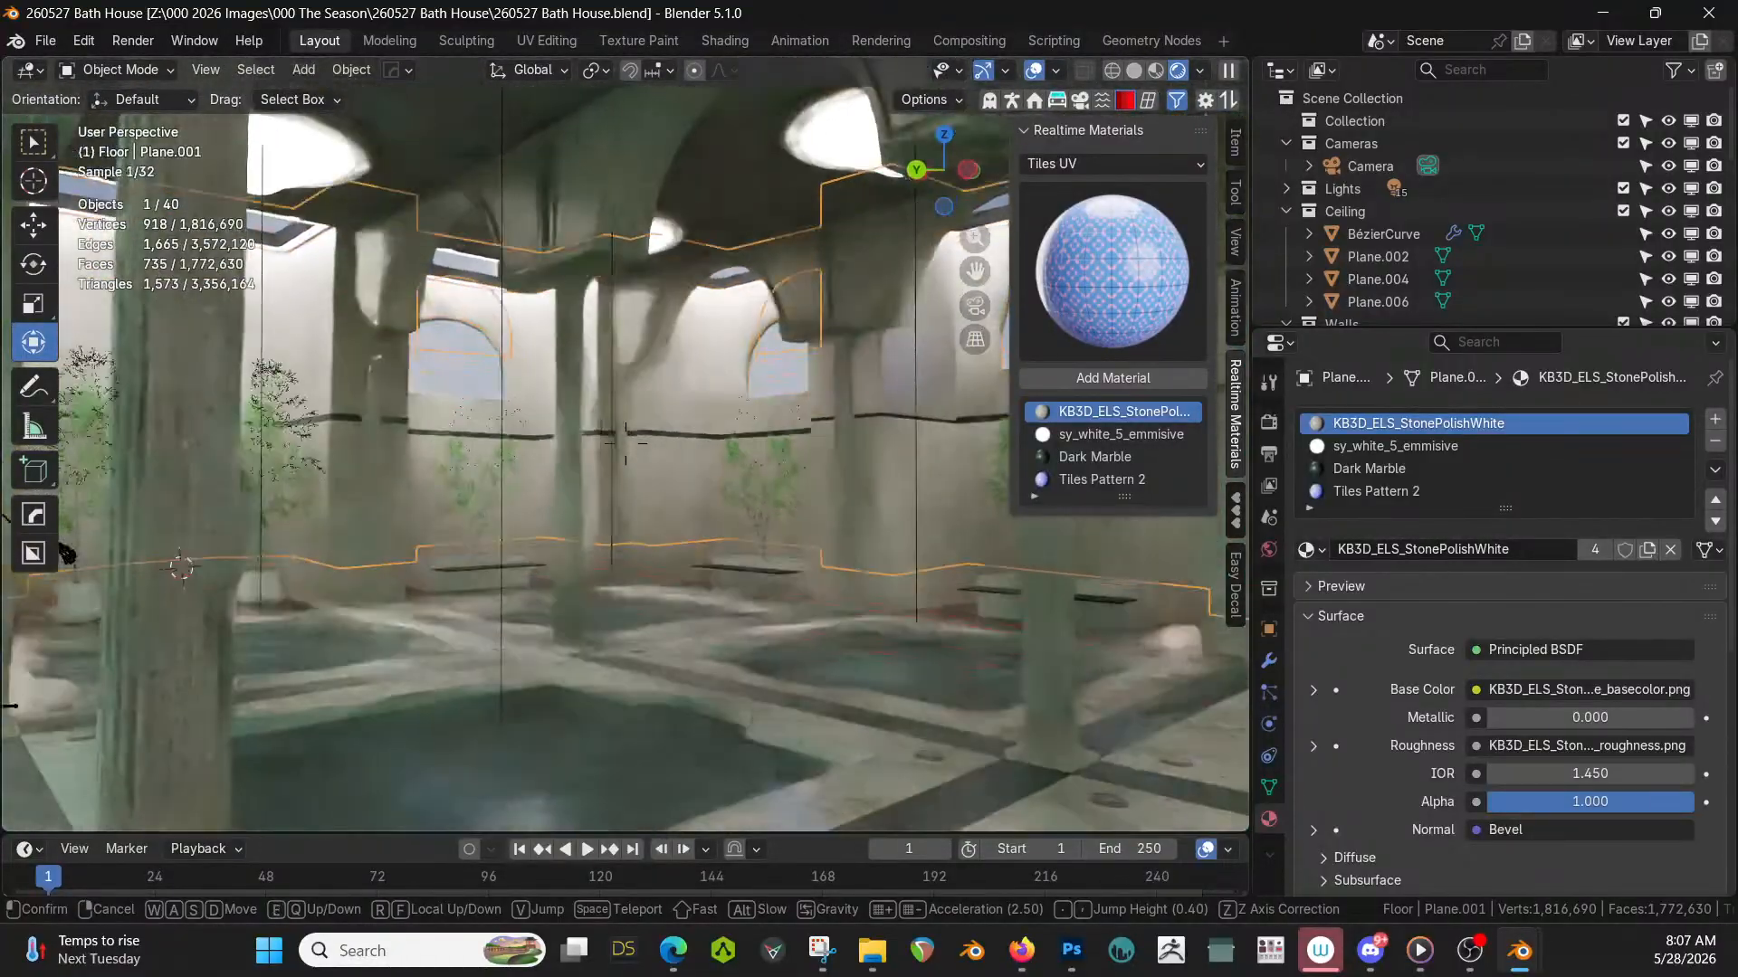
{"action": "key", "text": "w"}
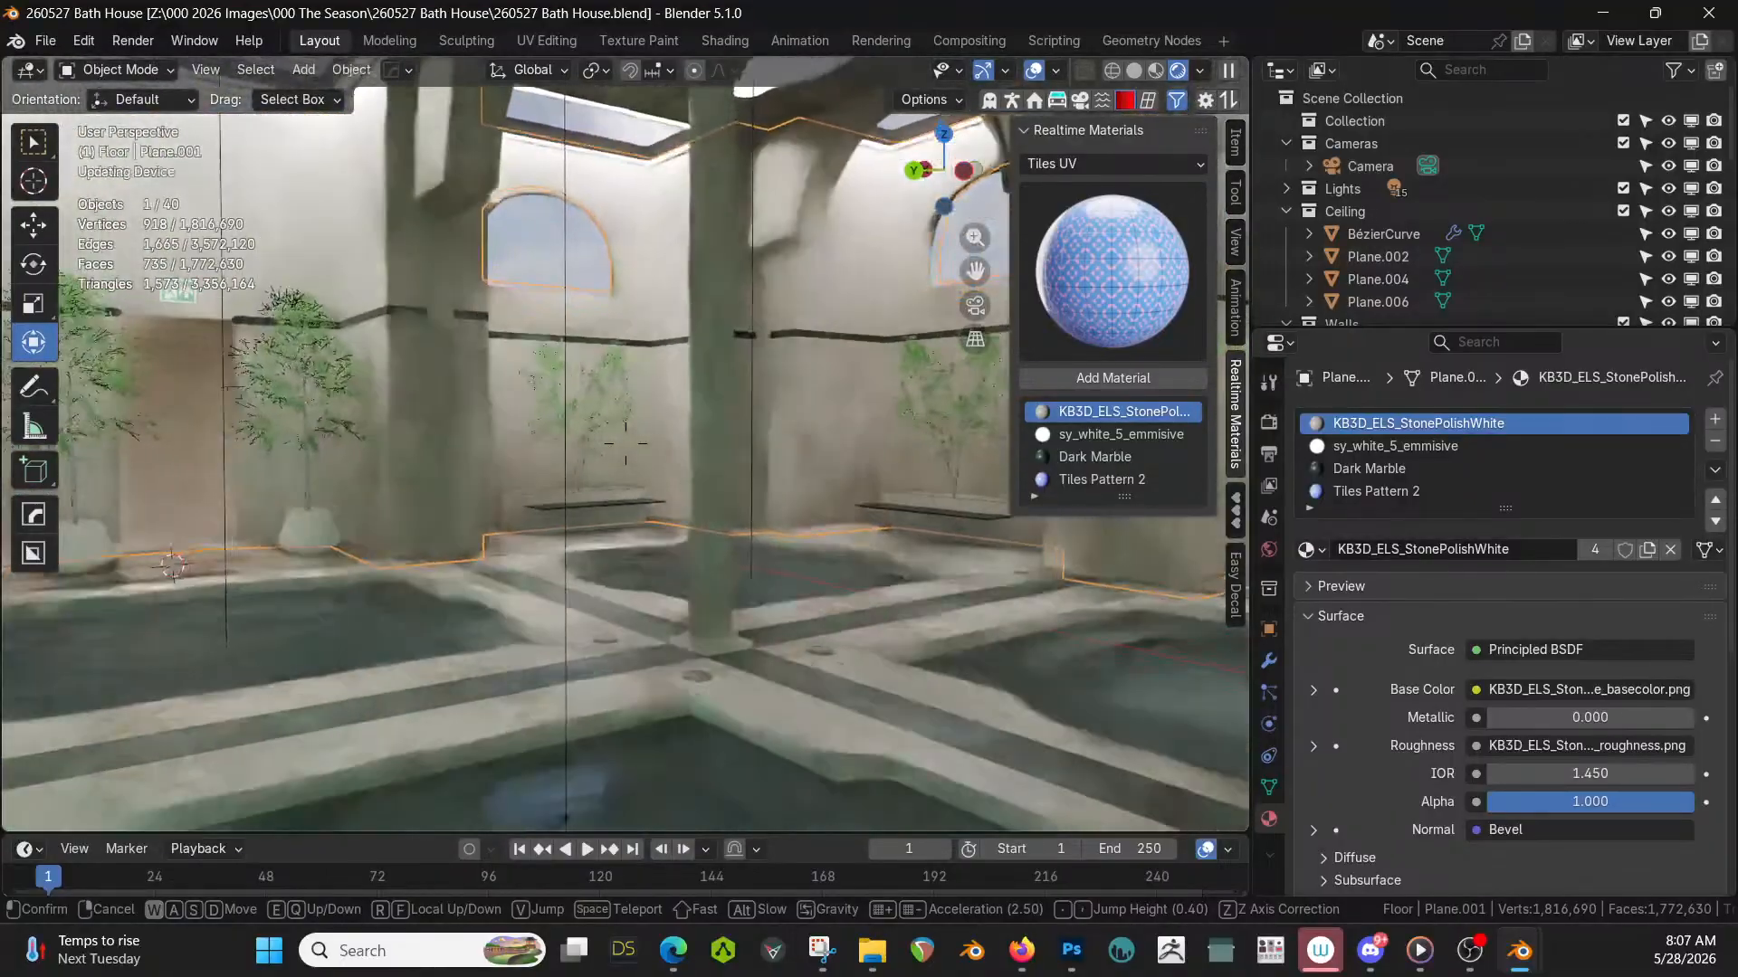
{"action": "key", "text": "w"}
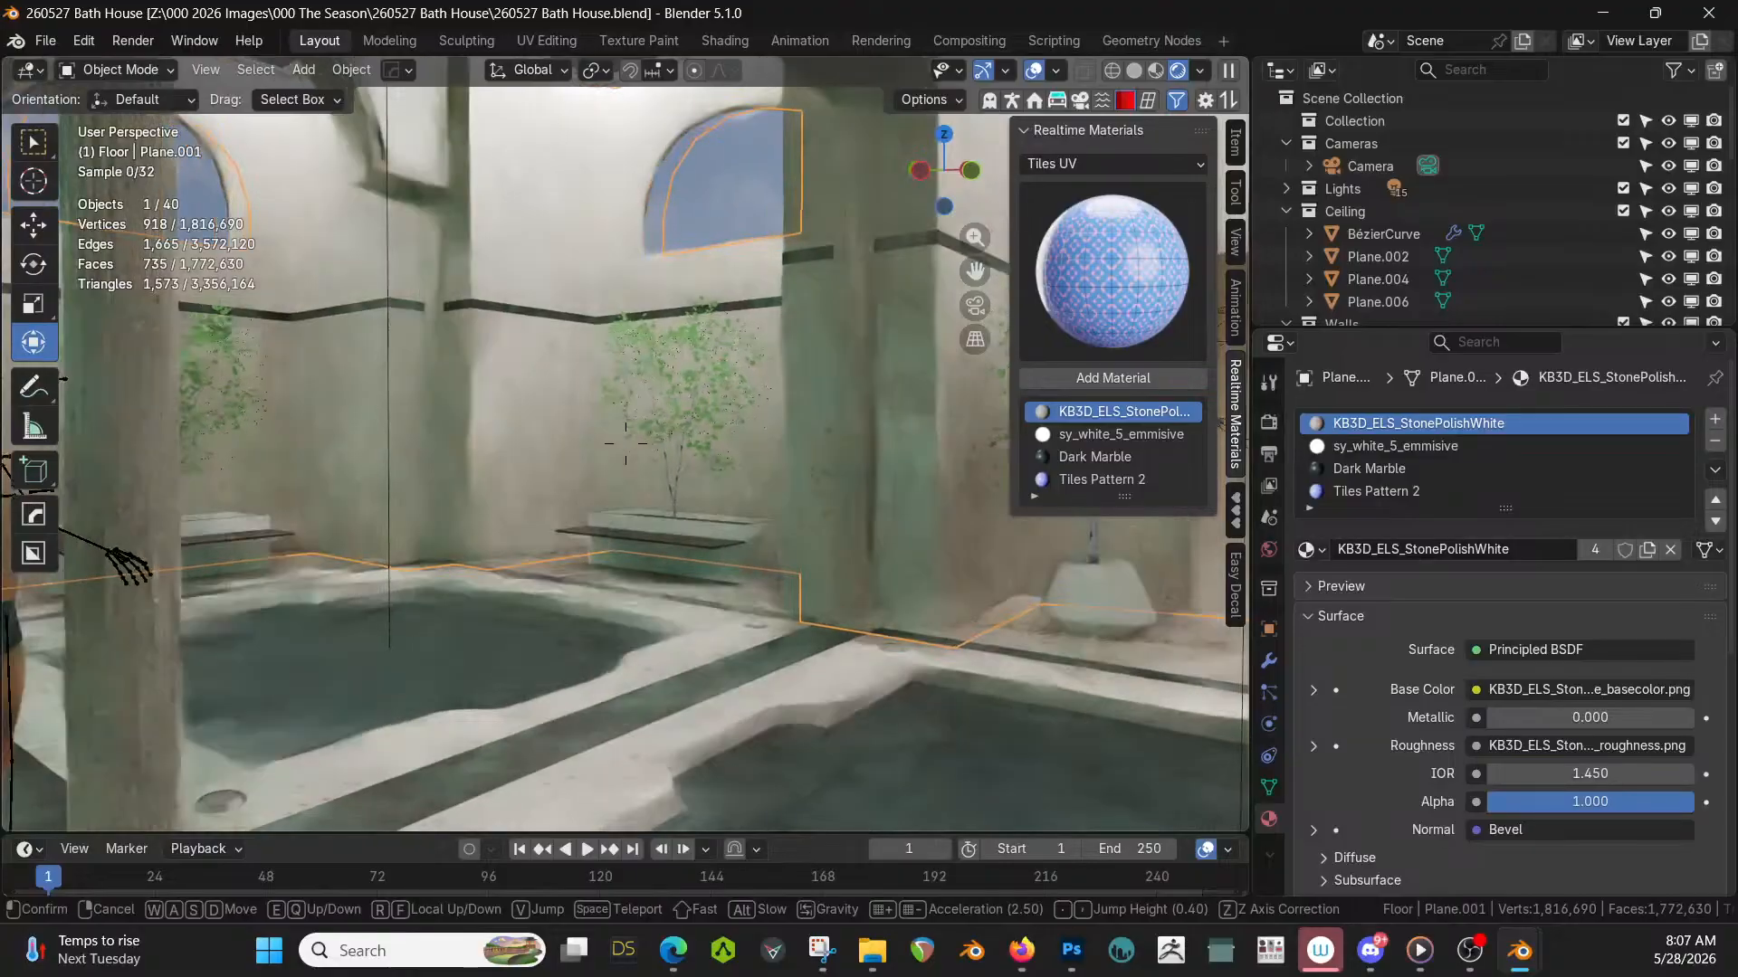
{"action": "left_click", "coordinate": [1013, 589]}
{"action": "mouse_move", "coordinate": [692, 488]}
{"action": "middle_mouse_down", "text": "shift"}
{"action": "mouse_move", "coordinate": [708, 724]}
{"action": "mouse_move", "coordinate": [696, 438]}
{"action": "mouse_move", "coordinate": [703, 502]}
{"action": "middle_mouse_up", "text": "shift"}
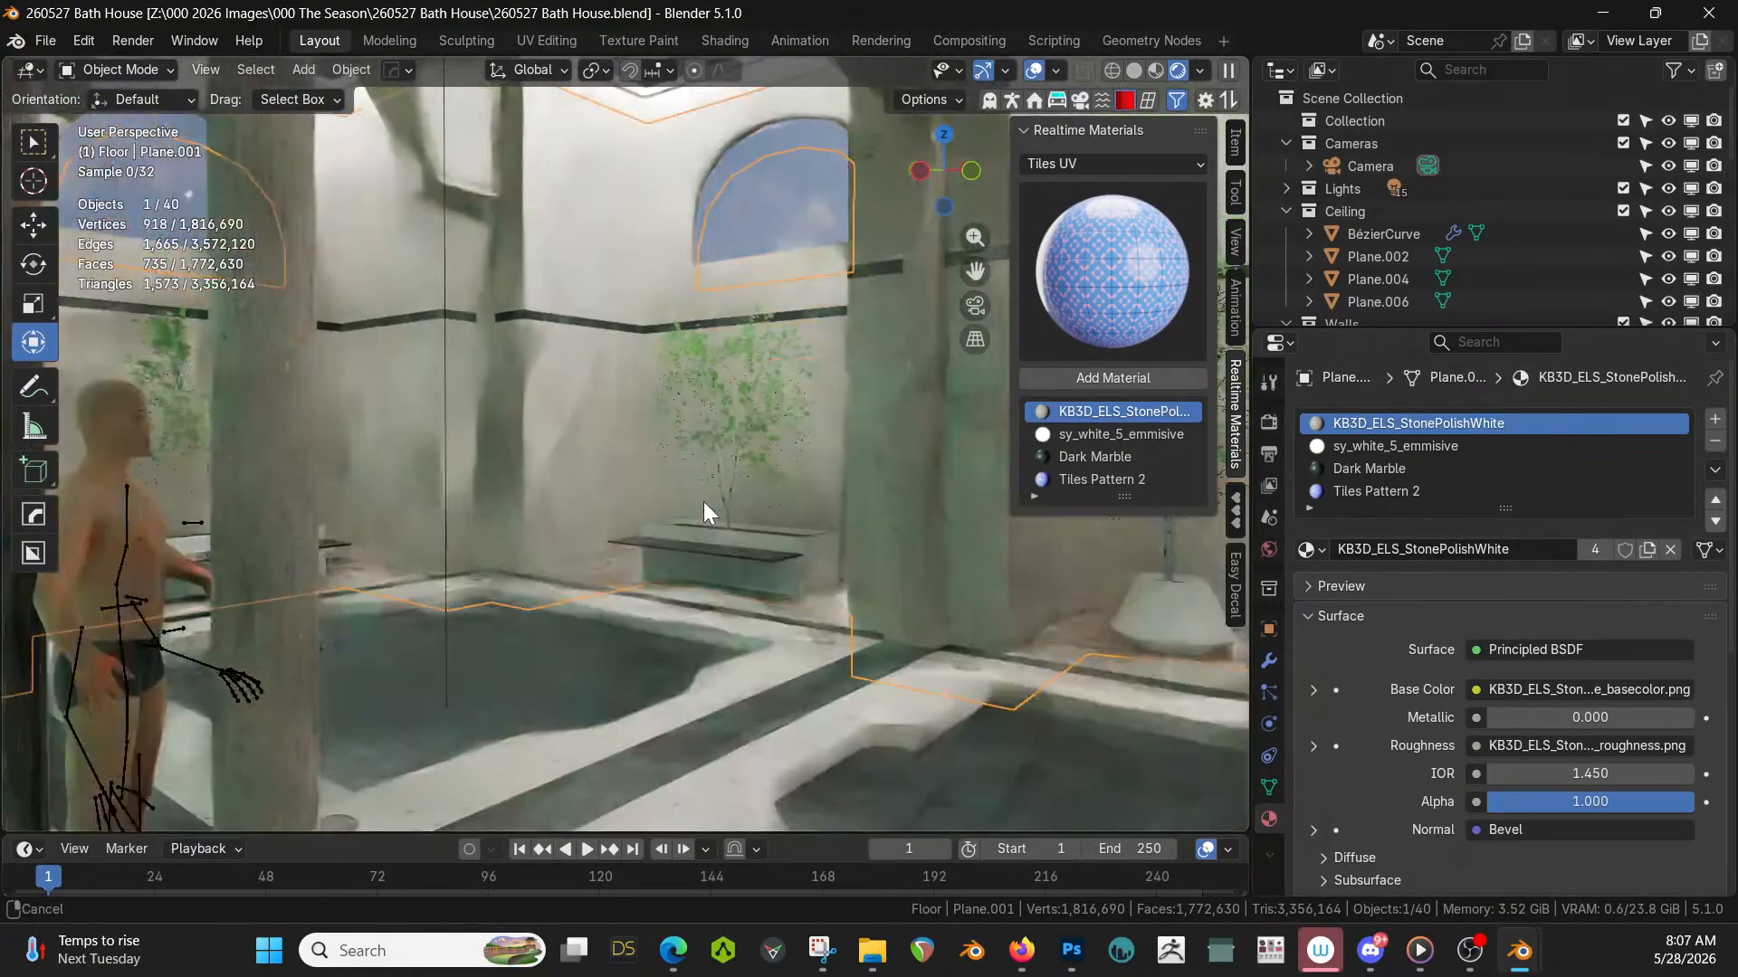
Switch the viewport to Solid shading and exclude the Ceiling and Lights collections from the view layer.
{"action": "key", "text": "z"}
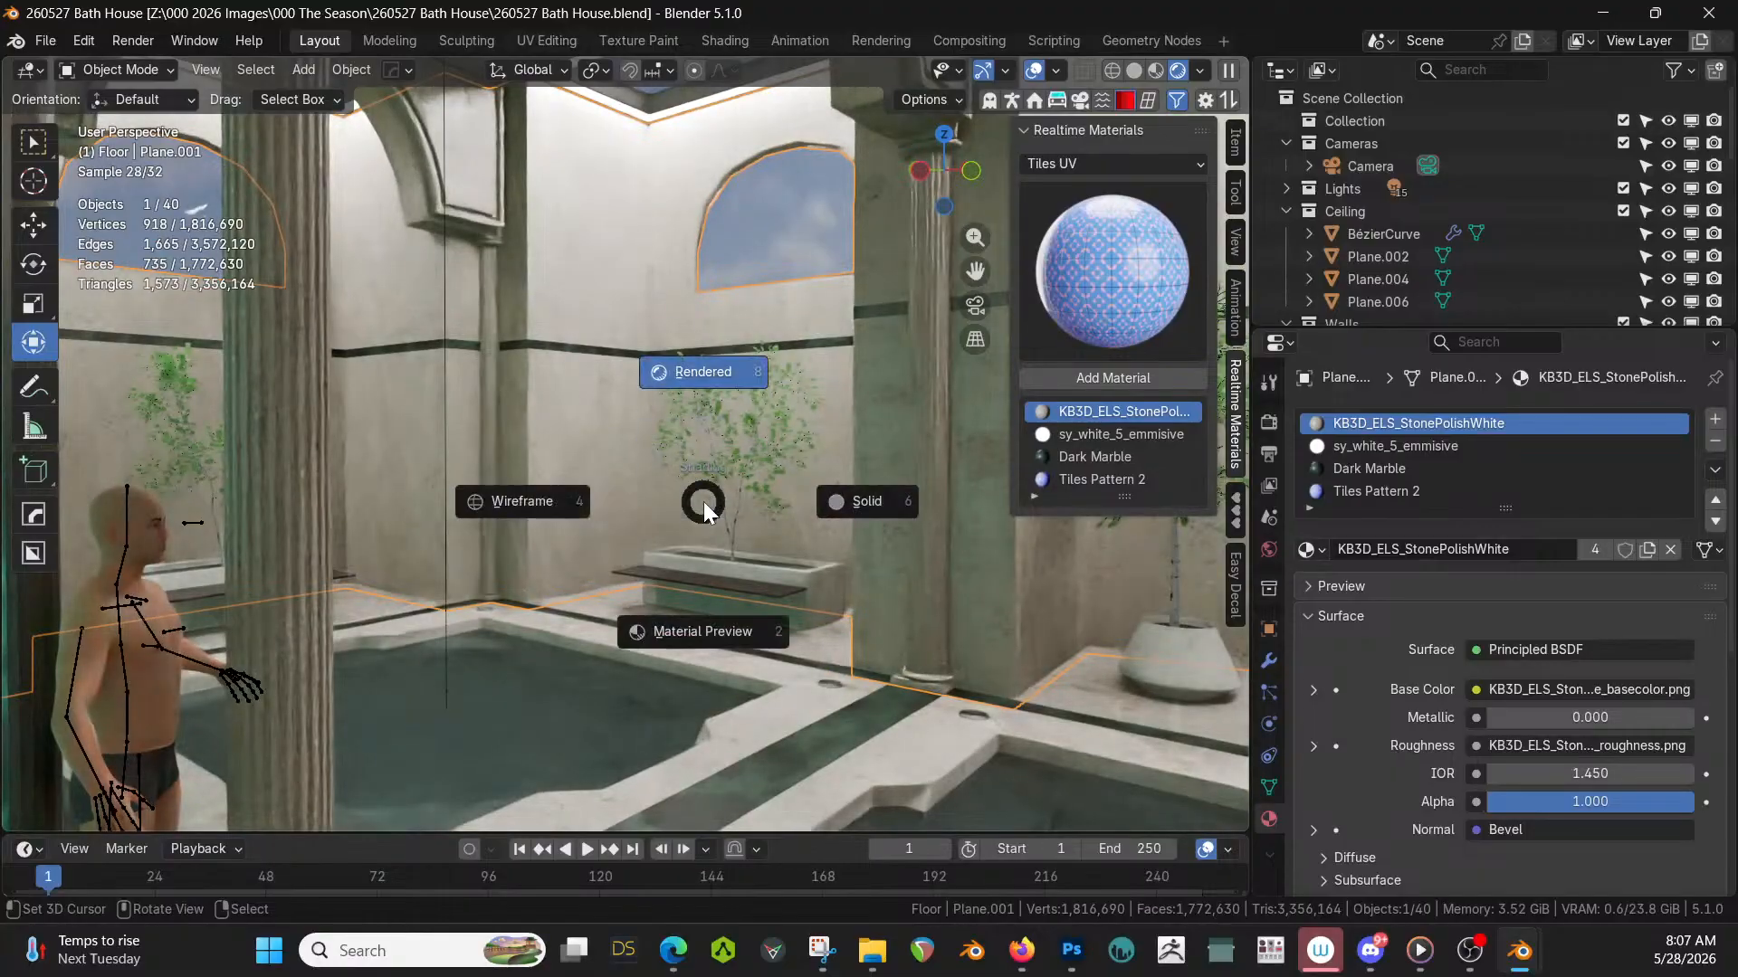
{"action": "key", "text": "s"}
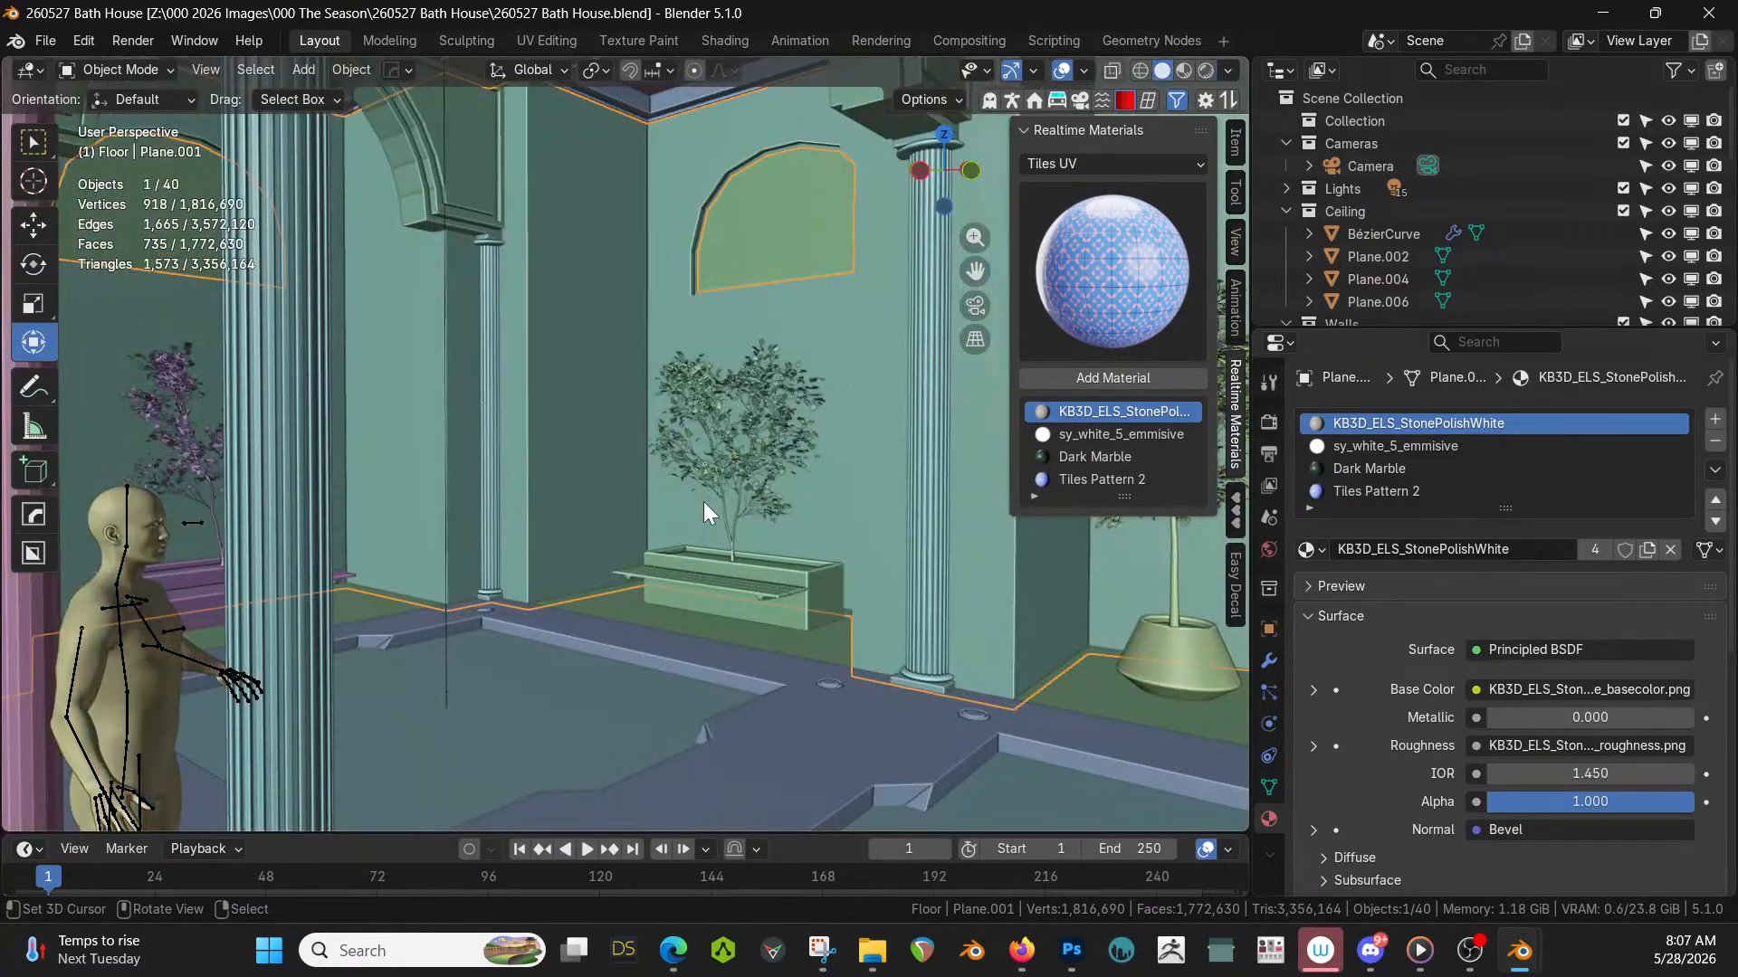
{"action": "scroll", "coordinate": [703, 501], "scroll_direction": "down", "scroll_amount": 2}
{"action": "middle_click_drag", "start_coordinate": [703, 502], "coordinate": [944, 459]}
{"action": "middle_click_drag", "start_coordinate": [764, 502], "coordinate": [860, 500]}
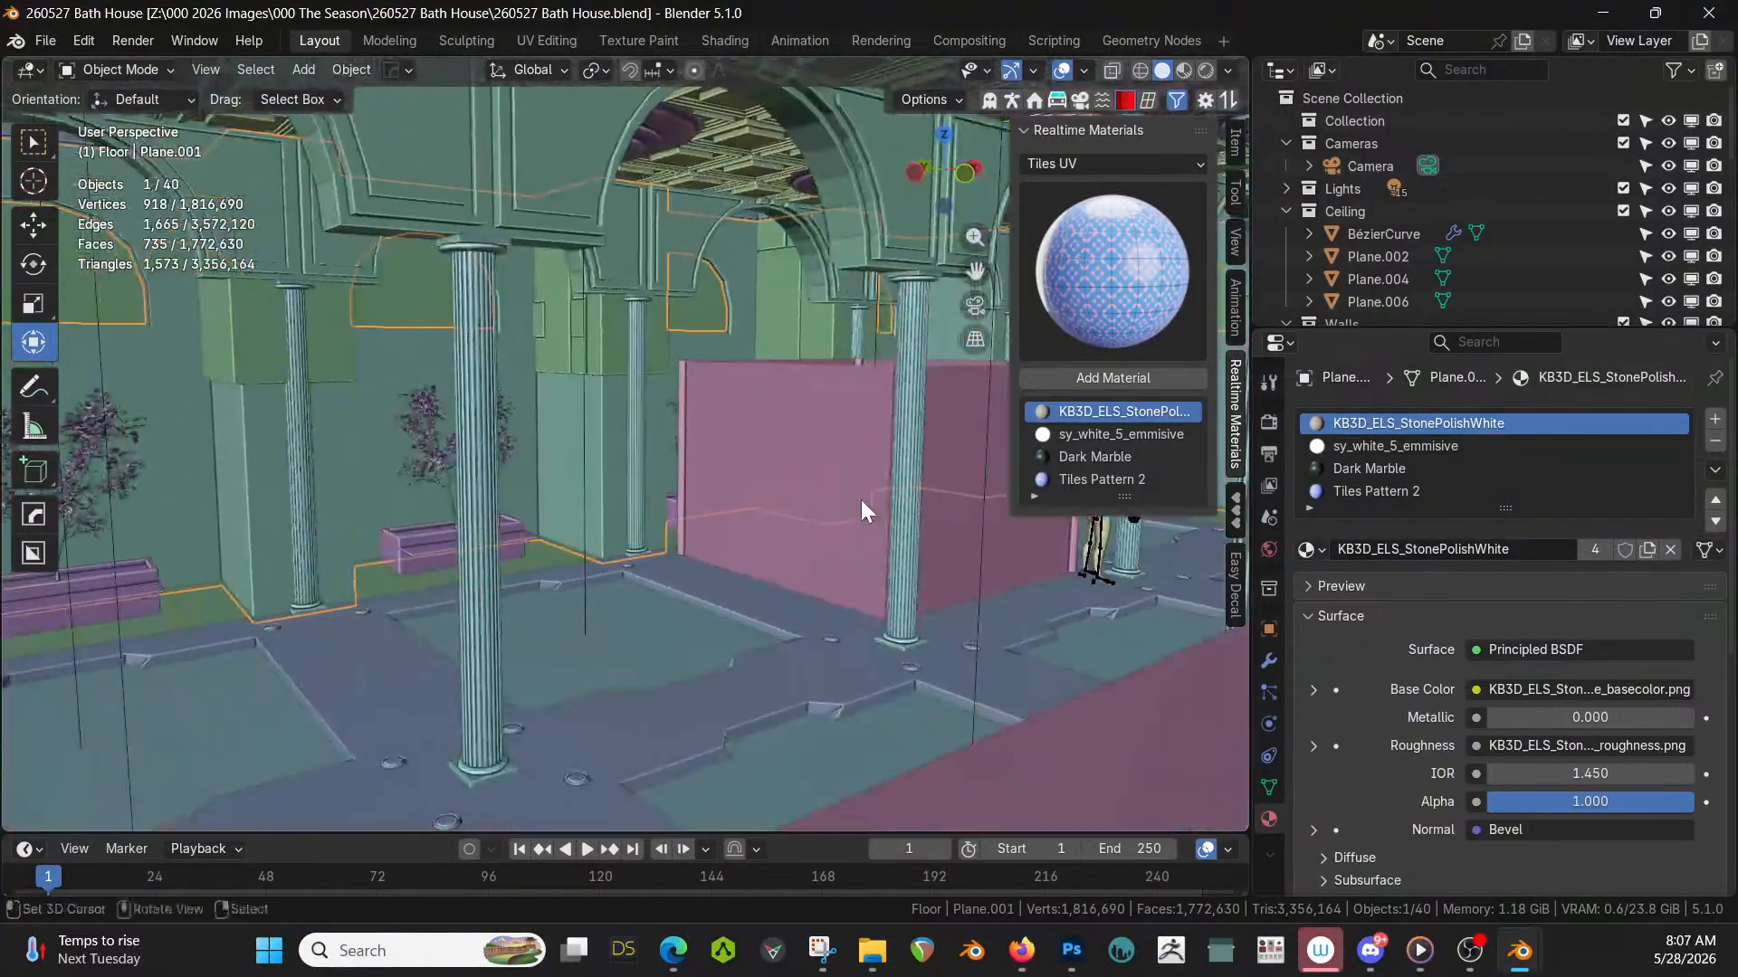
{"action": "left_click", "coordinate": [1622, 210]}
{"action": "left_click", "coordinate": [1624, 189]}
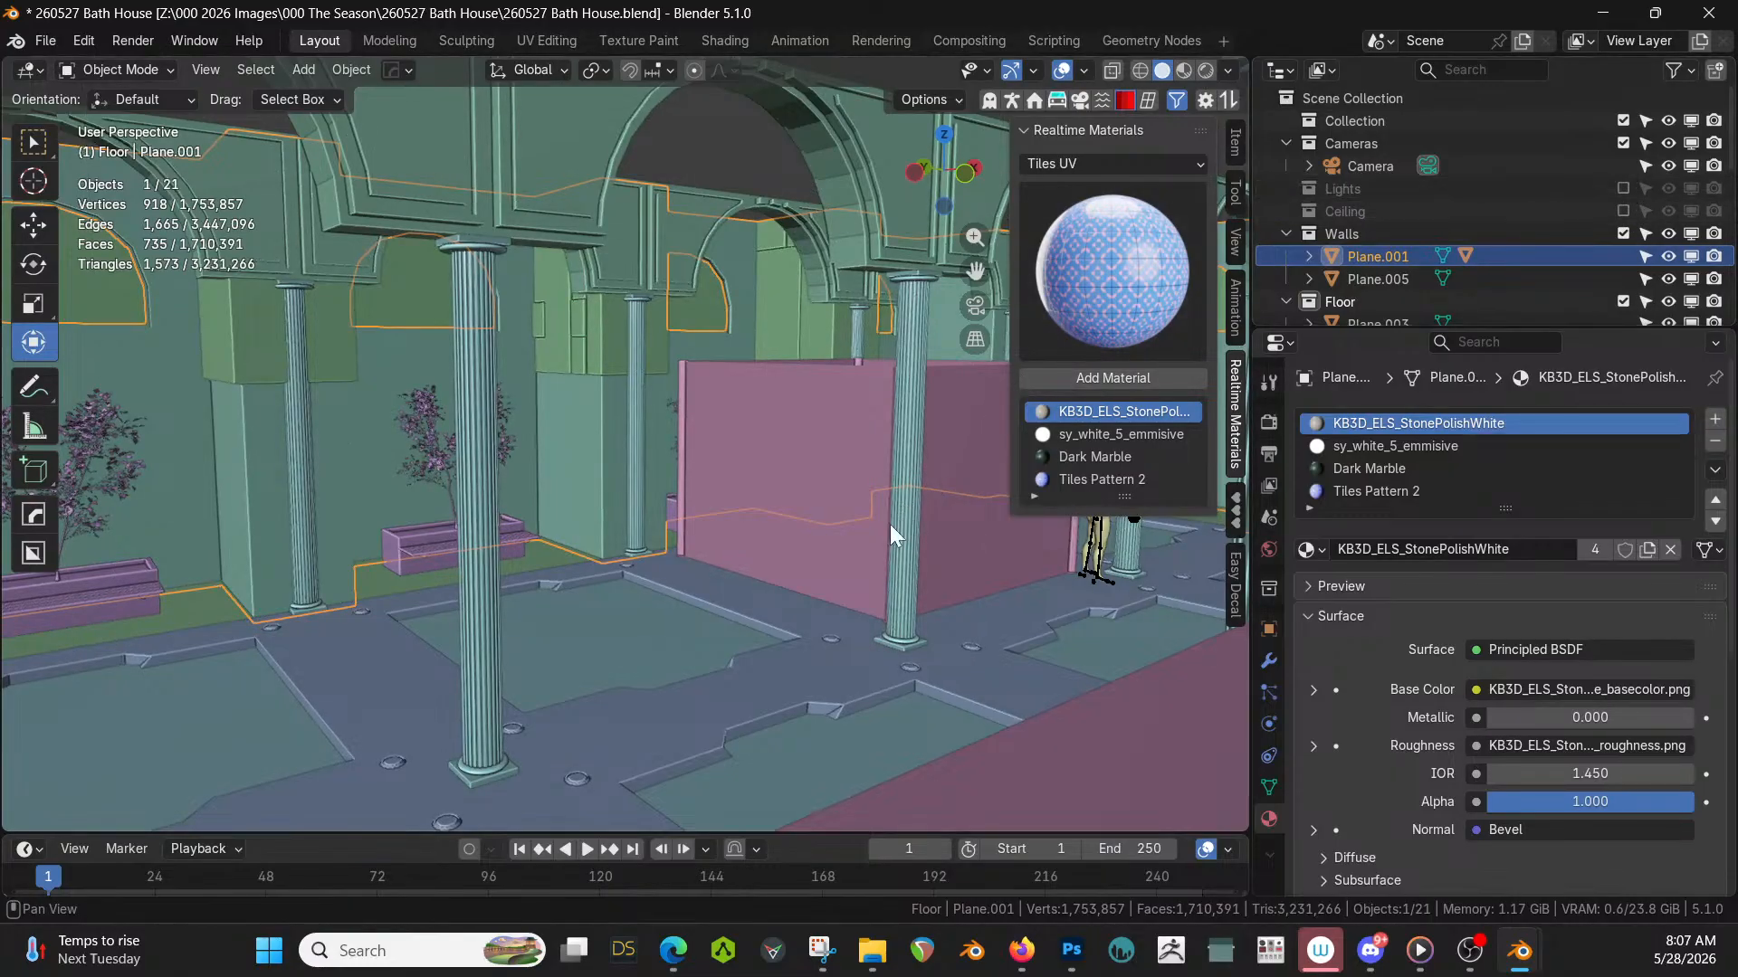
Show the modifier properties and select the object forming the alcove floors beneath the planters from above.
{"action": "middle_click_drag", "start_coordinate": [784, 522], "coordinate": [891, 443]}
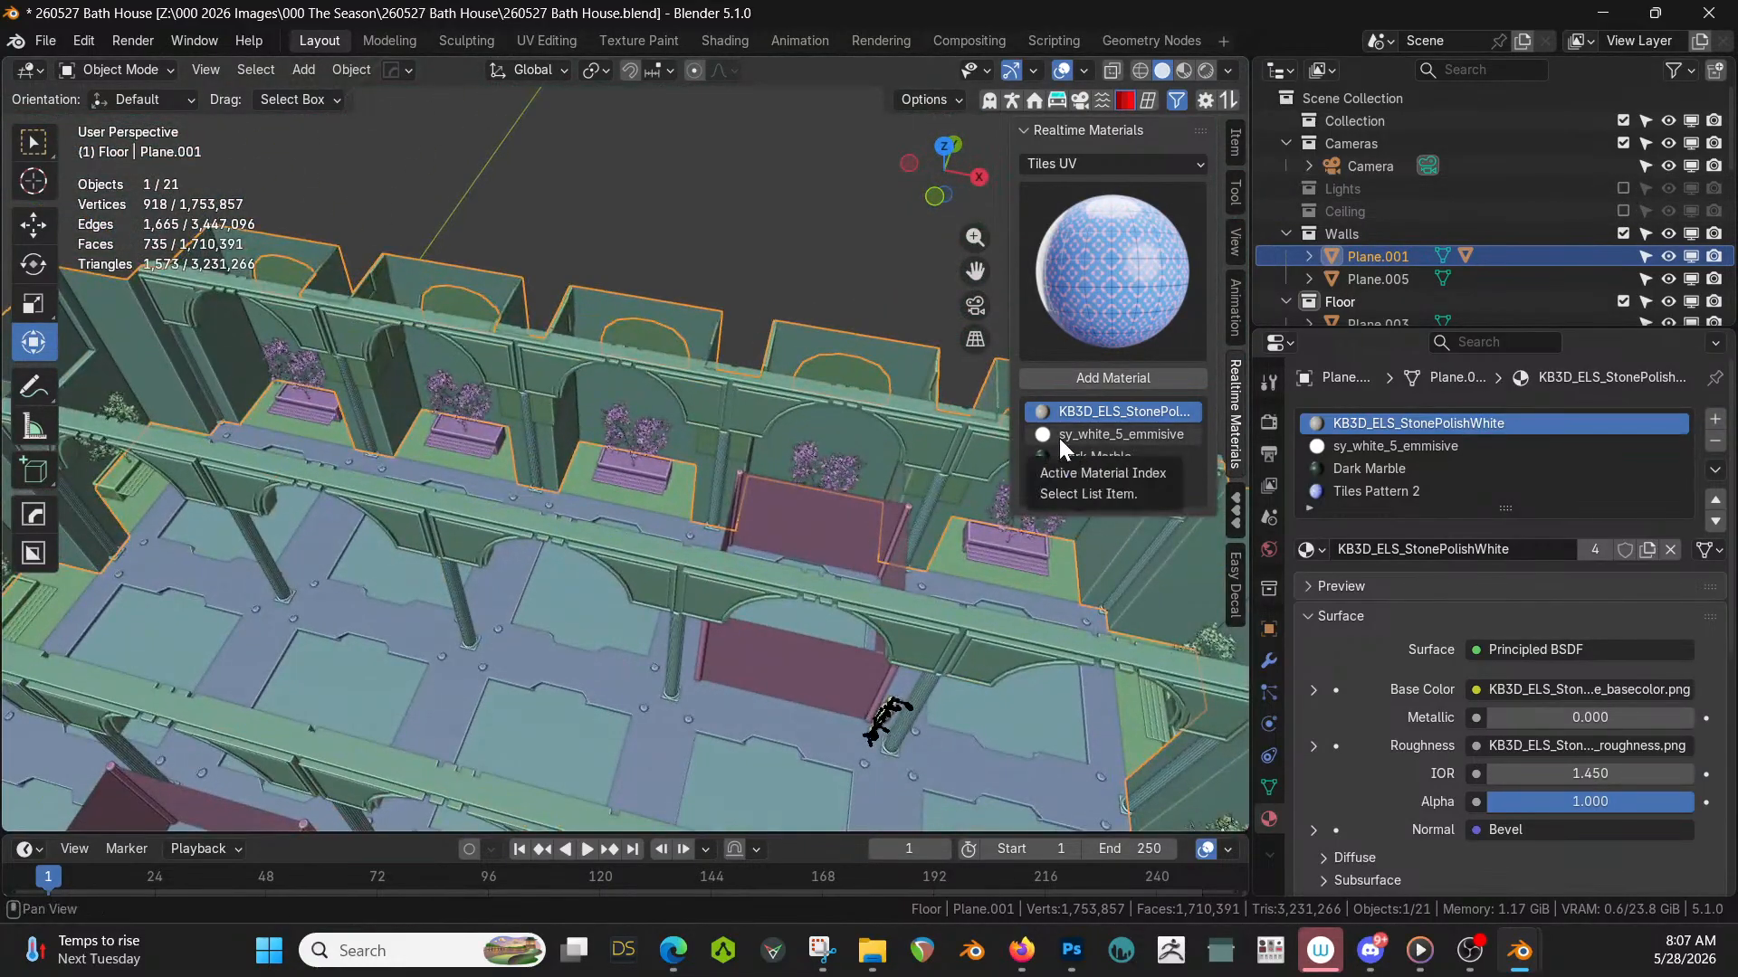
{"action": "middle_click_drag", "start_coordinate": [860, 503], "coordinate": [829, 400]}
{"action": "key", "text": "KP_7"}
{"action": "middle_click_drag", "start_coordinate": [714, 471], "coordinate": [805, 522], "text": "shift"}
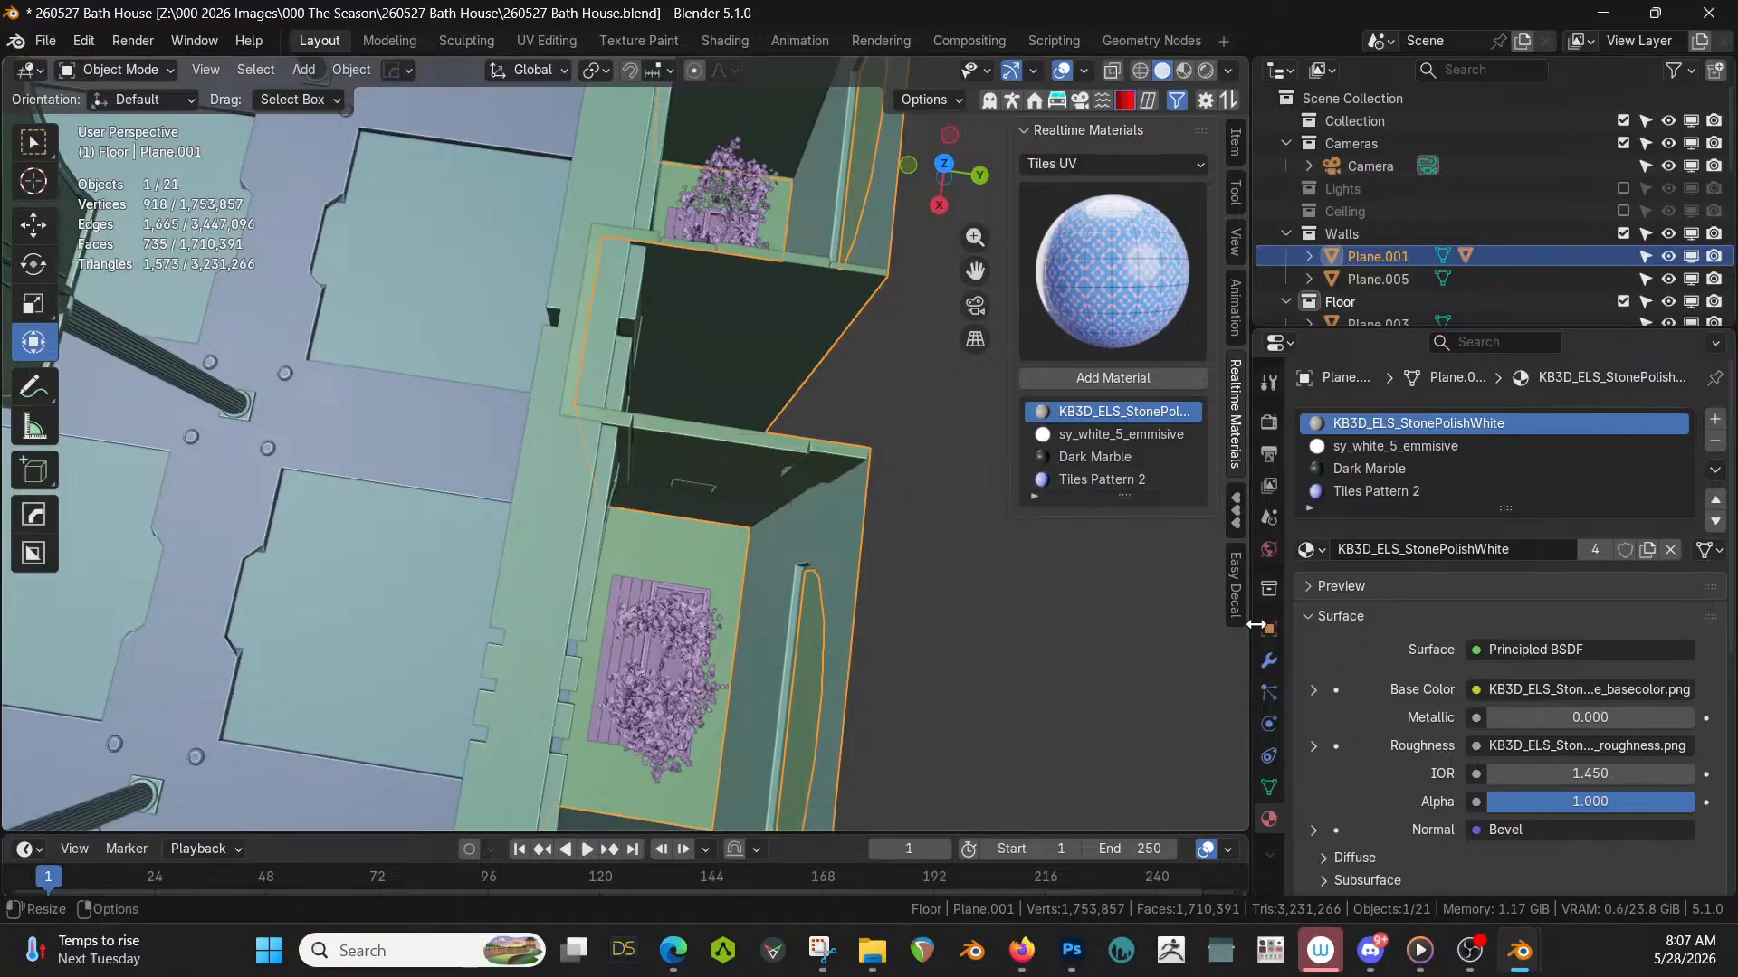
{"action": "left_click", "coordinate": [1267, 658]}
{"action": "scroll", "coordinate": [827, 568], "scroll_direction": "down", "scroll_amount": 3}
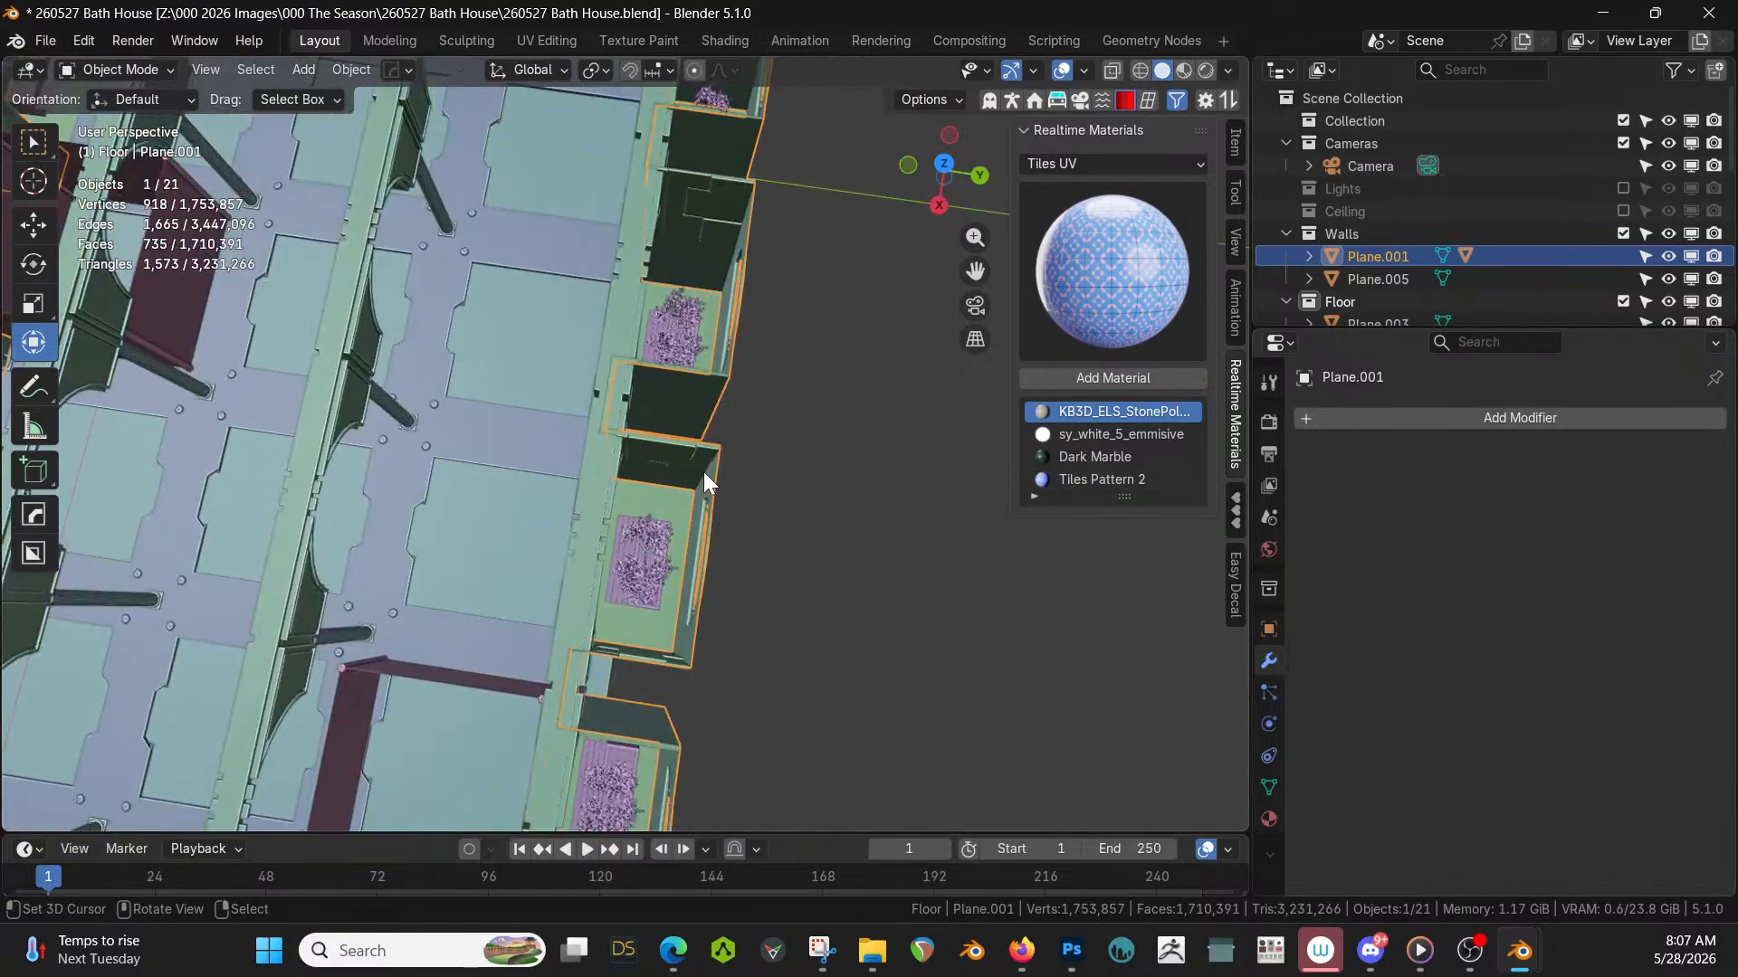
{"action": "middle_click_drag", "start_coordinate": [739, 497], "coordinate": [773, 506]}
{"action": "scroll", "coordinate": [628, 486], "scroll_direction": "up", "scroll_amount": 4}
{"action": "left_click", "coordinate": [705, 530]}
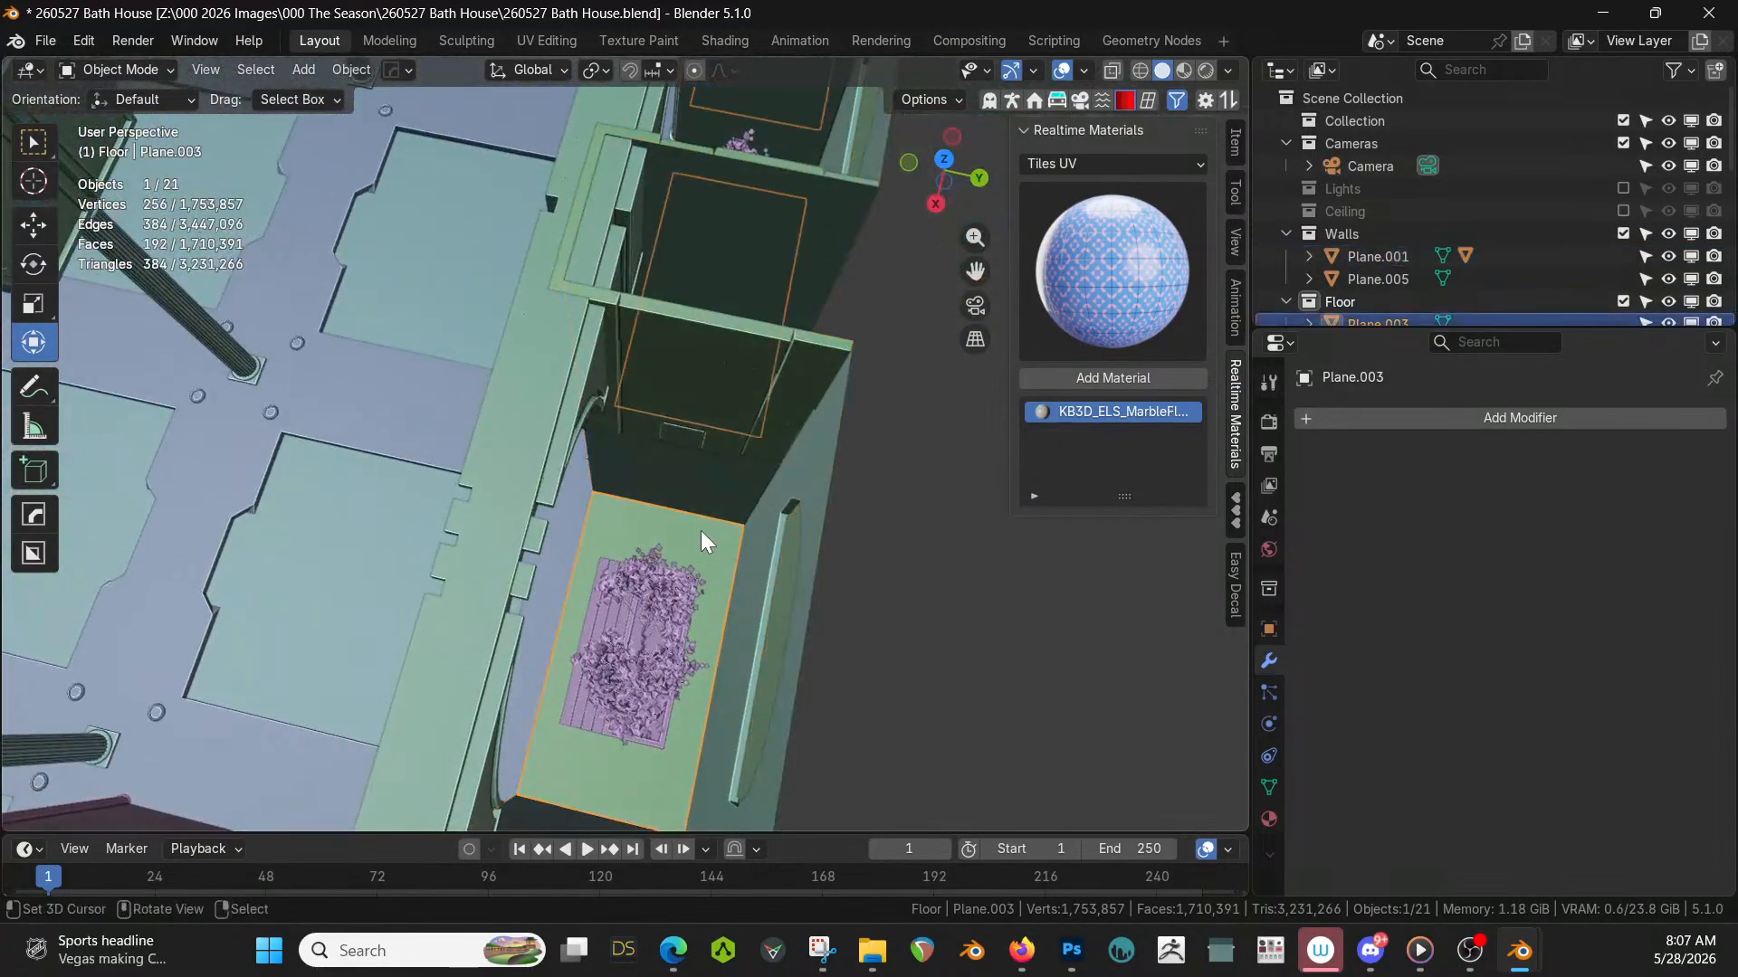
Isolate the selected alcove floor panels in local view, staying in Object Mode.
{"action": "scroll", "coordinate": [771, 567], "scroll_direction": "down", "scroll_amount": 3}
{"action": "middle_click_drag", "start_coordinate": [771, 567], "coordinate": [682, 604]}
{"action": "scroll", "coordinate": [684, 610], "scroll_direction": "down", "scroll_amount": 4}
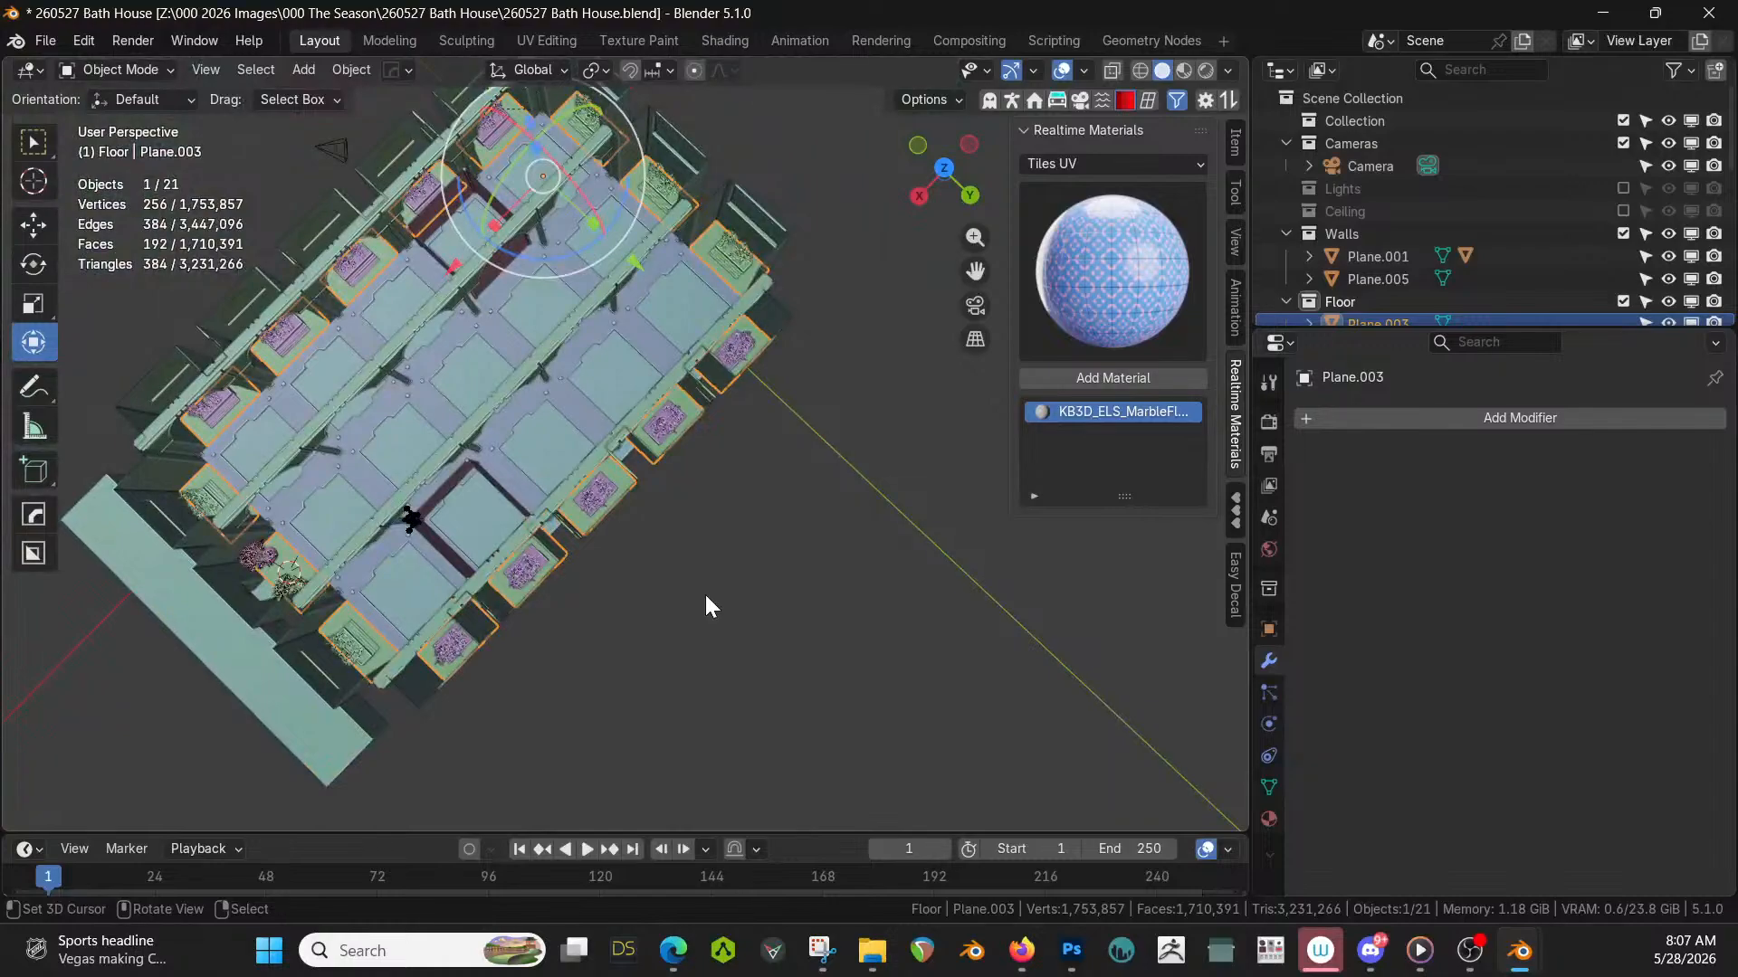
{"action": "scroll", "coordinate": [706, 596], "scroll_direction": "up", "scroll_amount": 6}
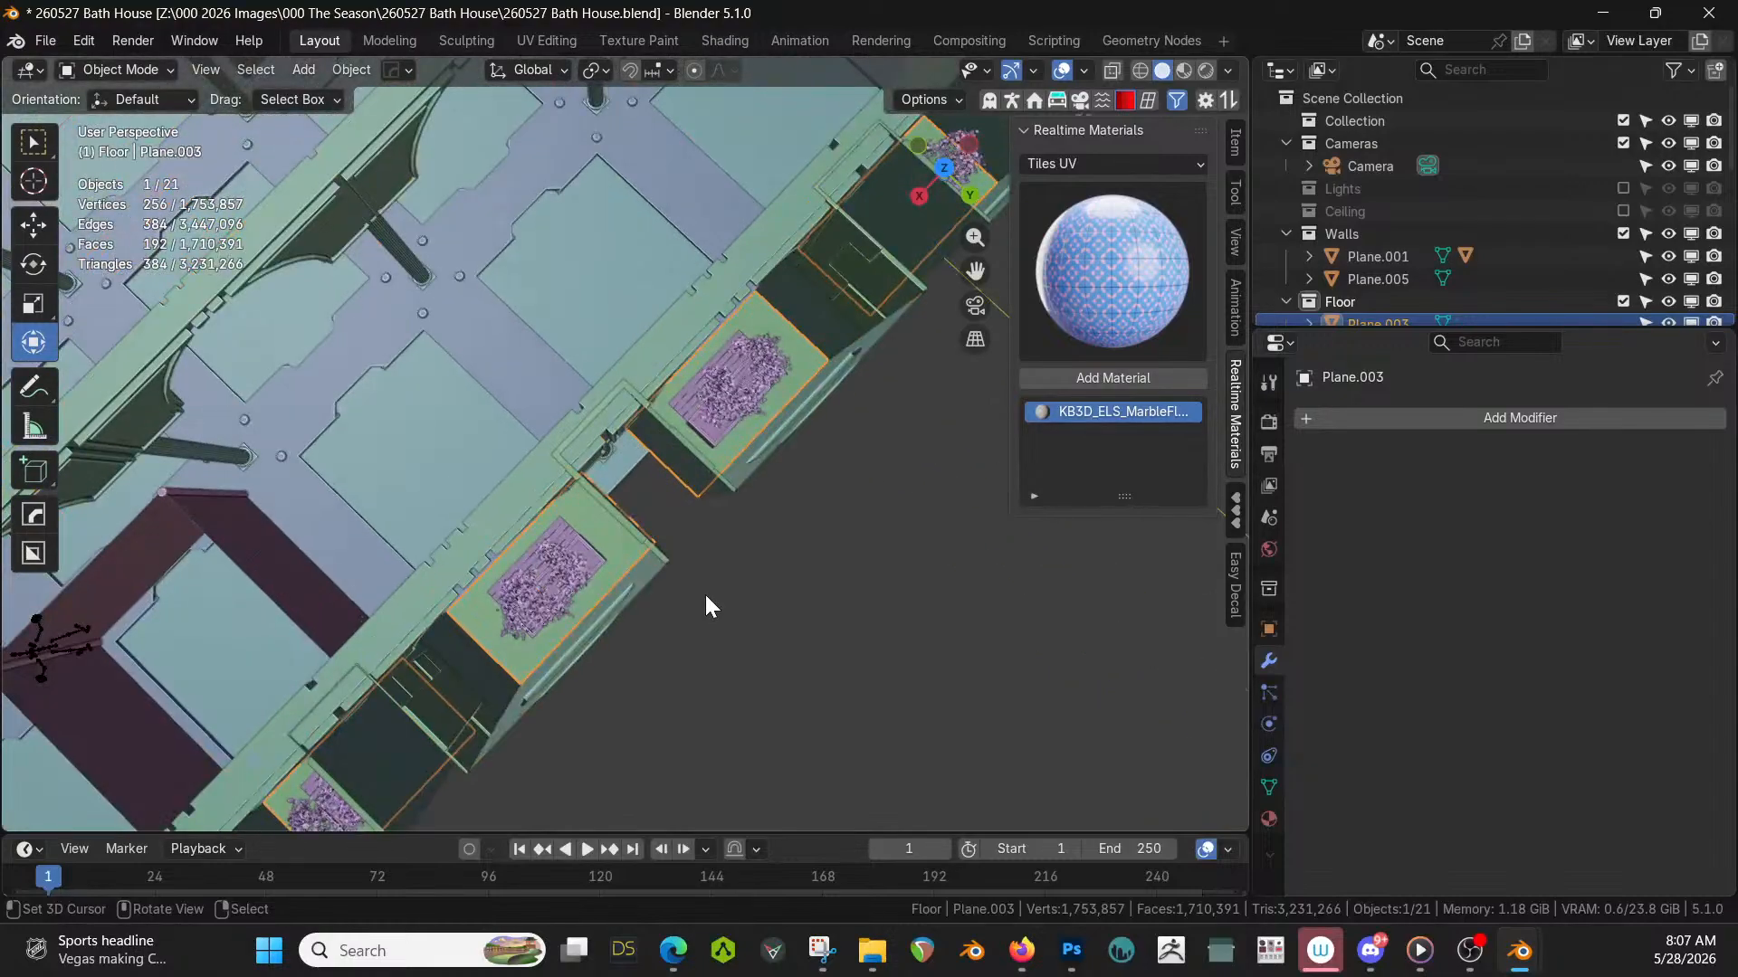
{"action": "key", "text": "KP_Divide"}
{"action": "key", "text": "Tab"}
{"action": "key", "text": "Tab"}
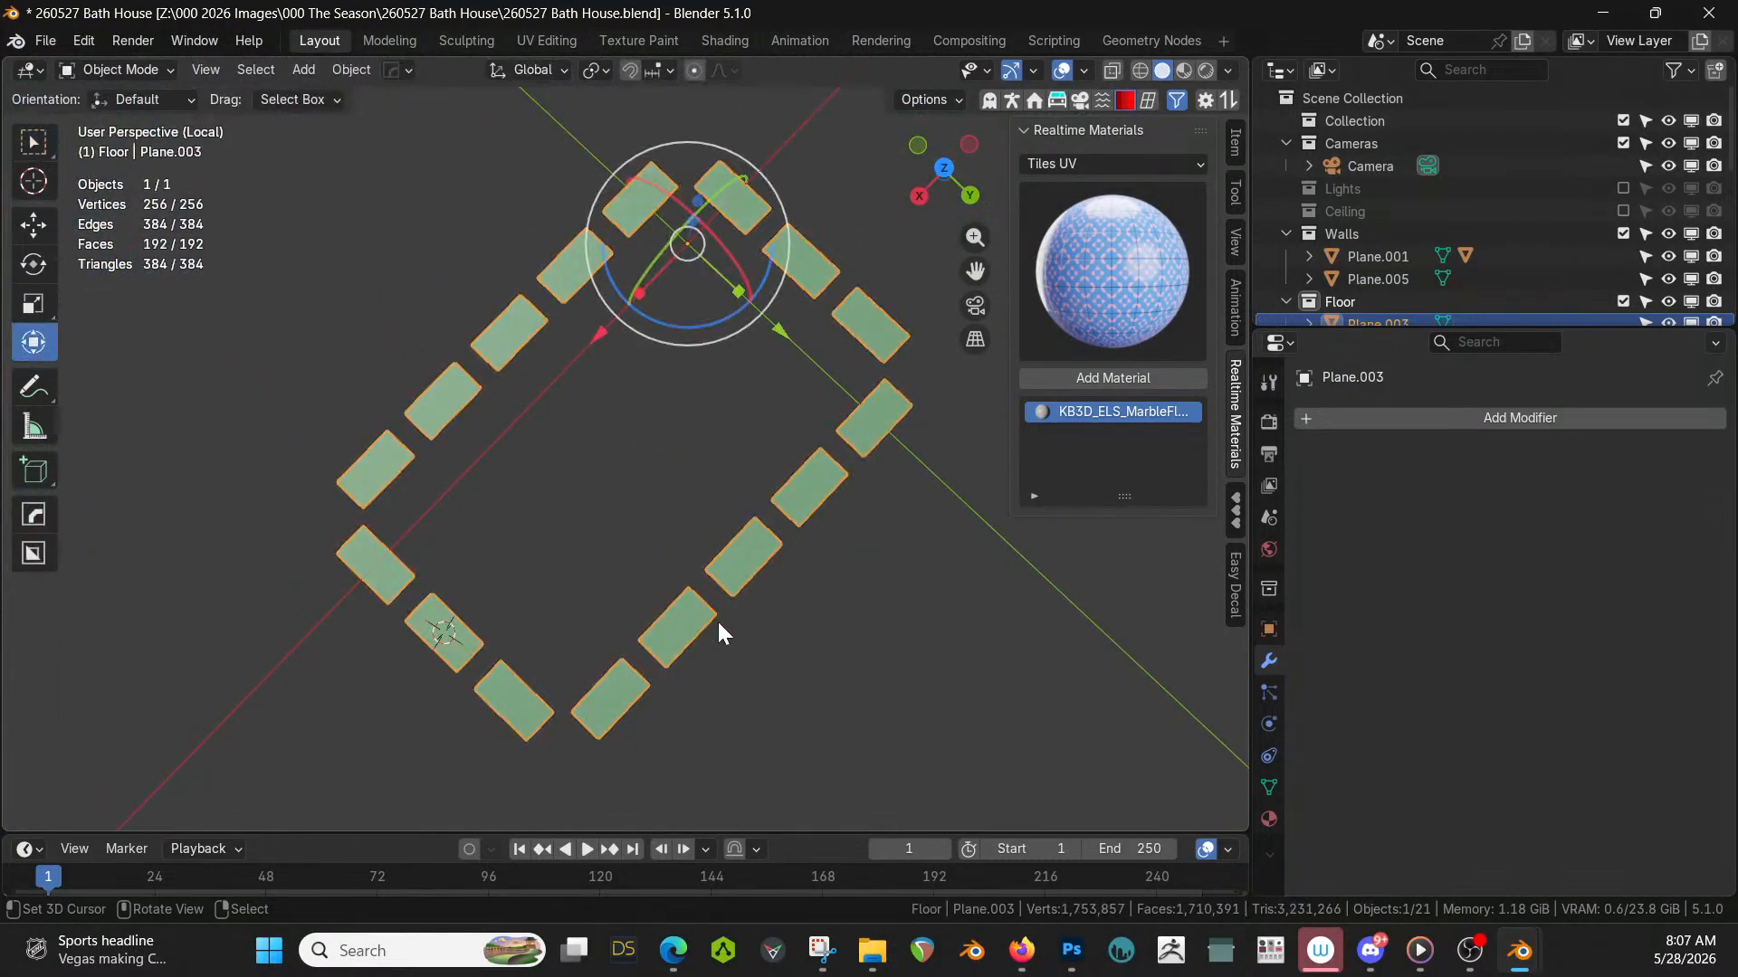
Set the floor panel object's origin to its geometry.
{"action": "middle_click_drag", "start_coordinate": [794, 596], "coordinate": [909, 567]}
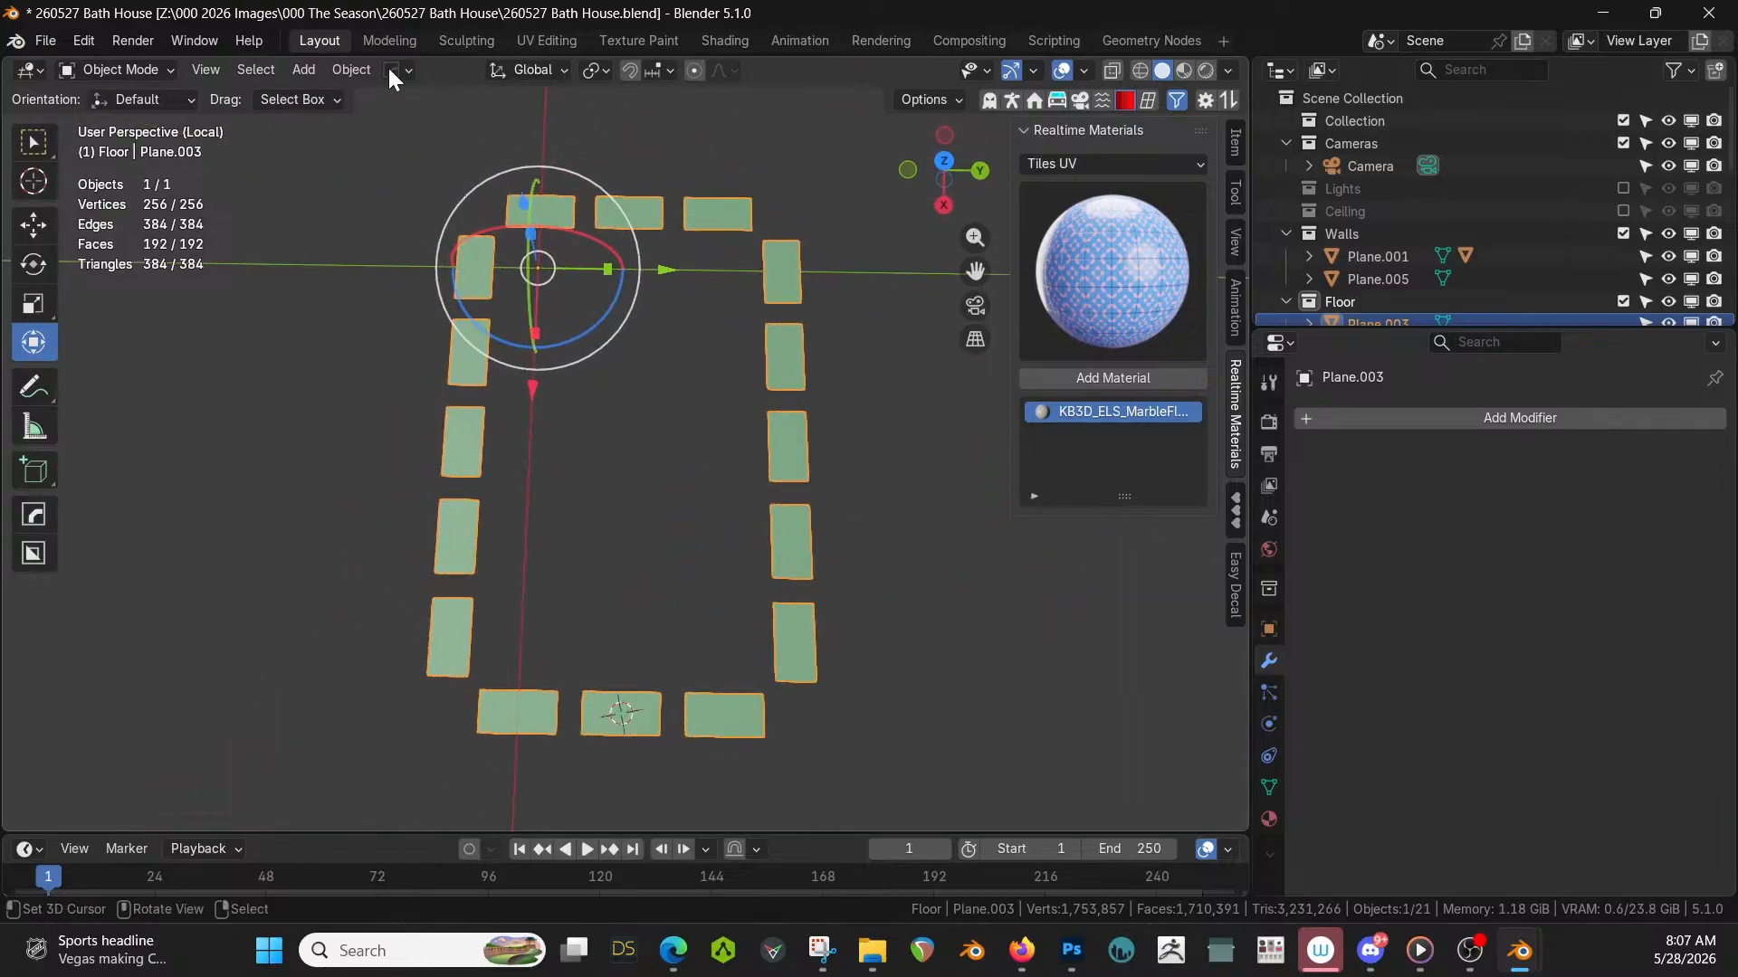
{"action": "left_click", "coordinate": [351, 69]}
{"action": "mouse_move", "coordinate": [489, 119]}
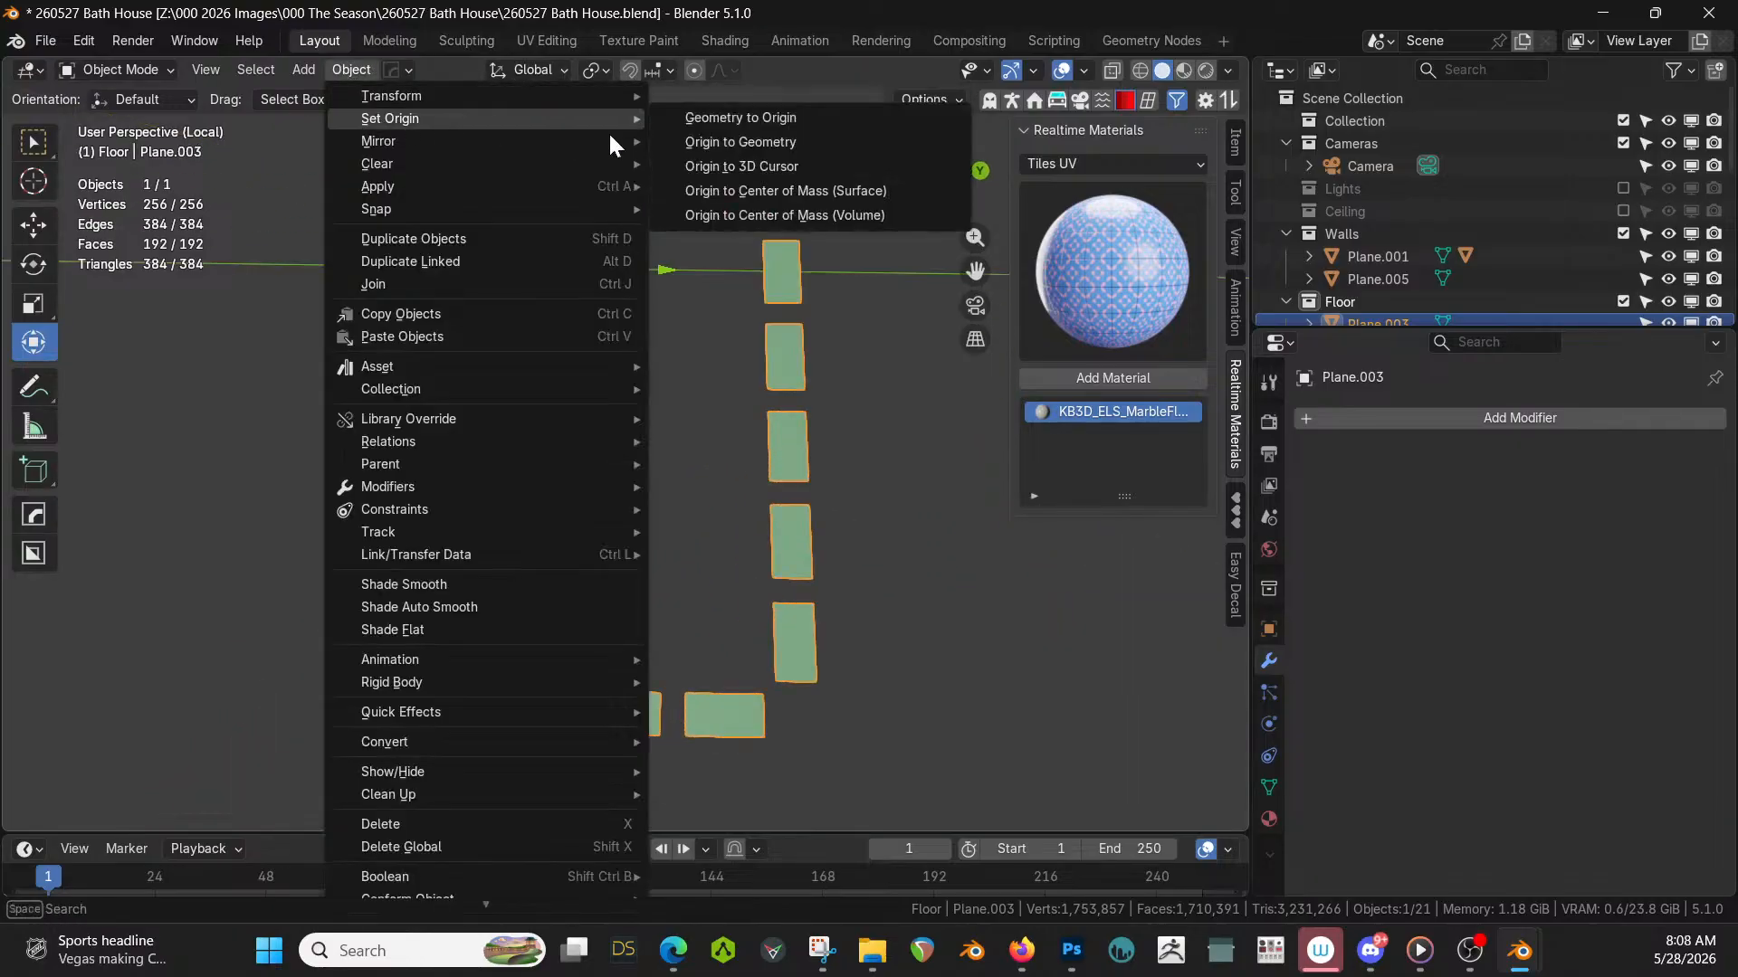
{"action": "left_click", "coordinate": [791, 144]}
Add a bisecting HardOps mirror modifier to the floor panels across the Z and X axes.
{"action": "key", "text": "alt+x"}
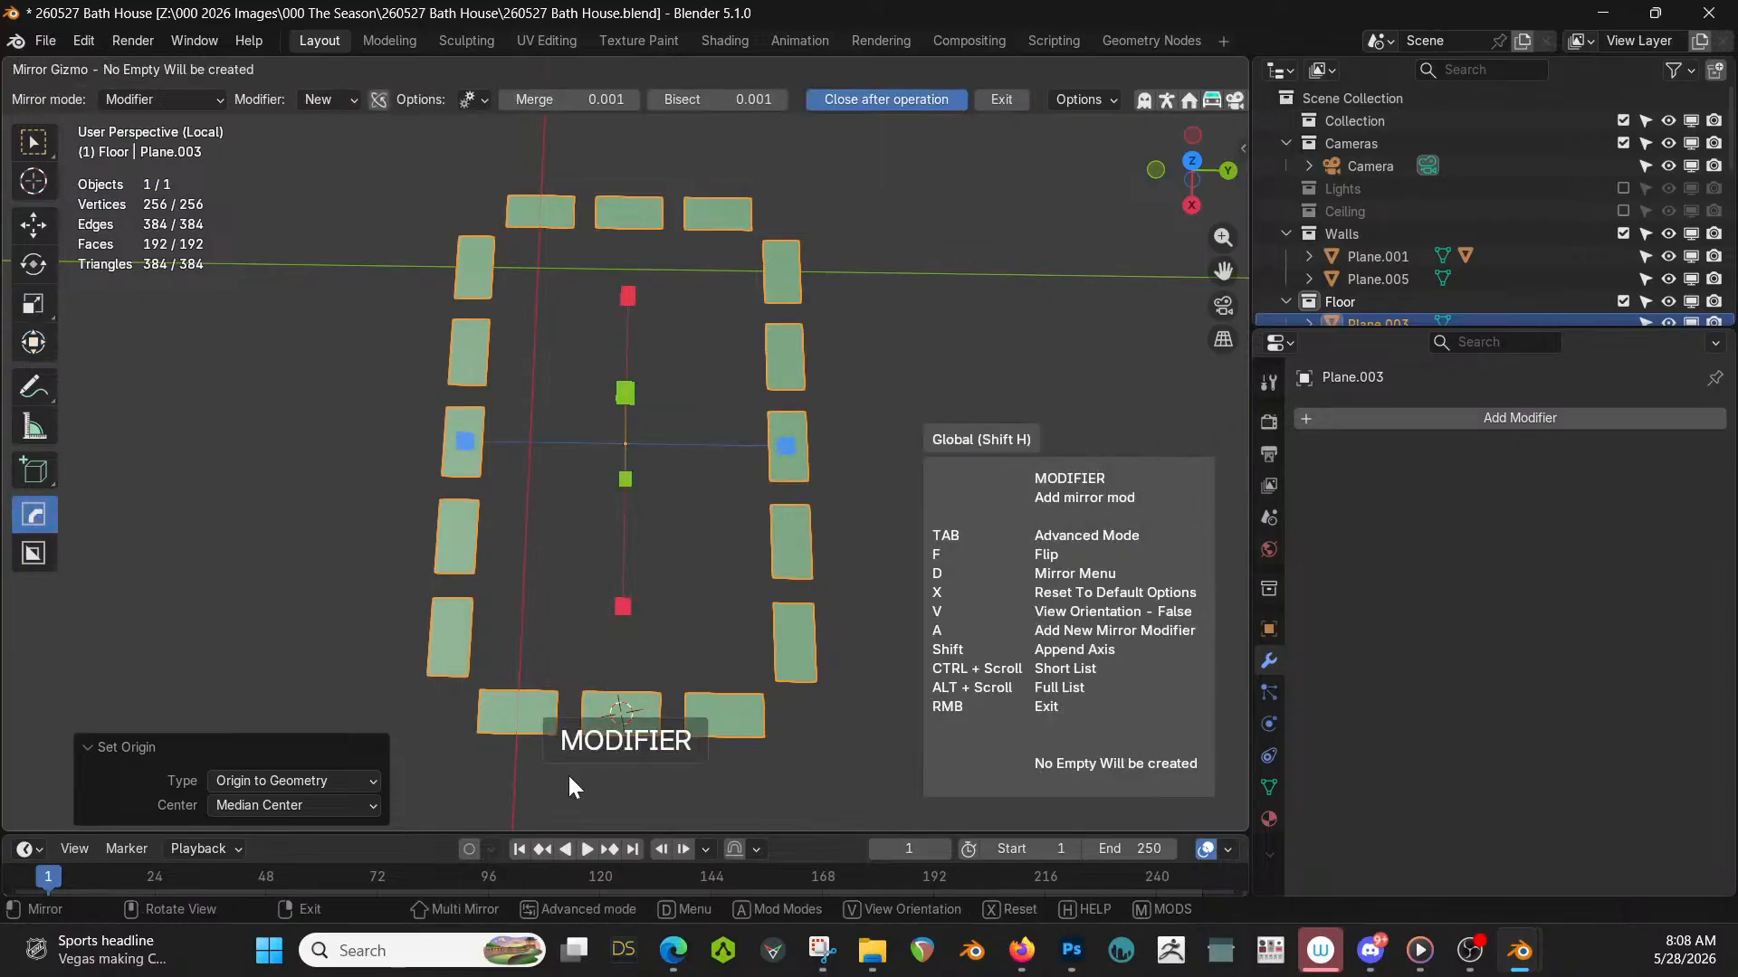
{"action": "left_click", "coordinate": [787, 446]}
{"action": "key", "text": "alt+x"}
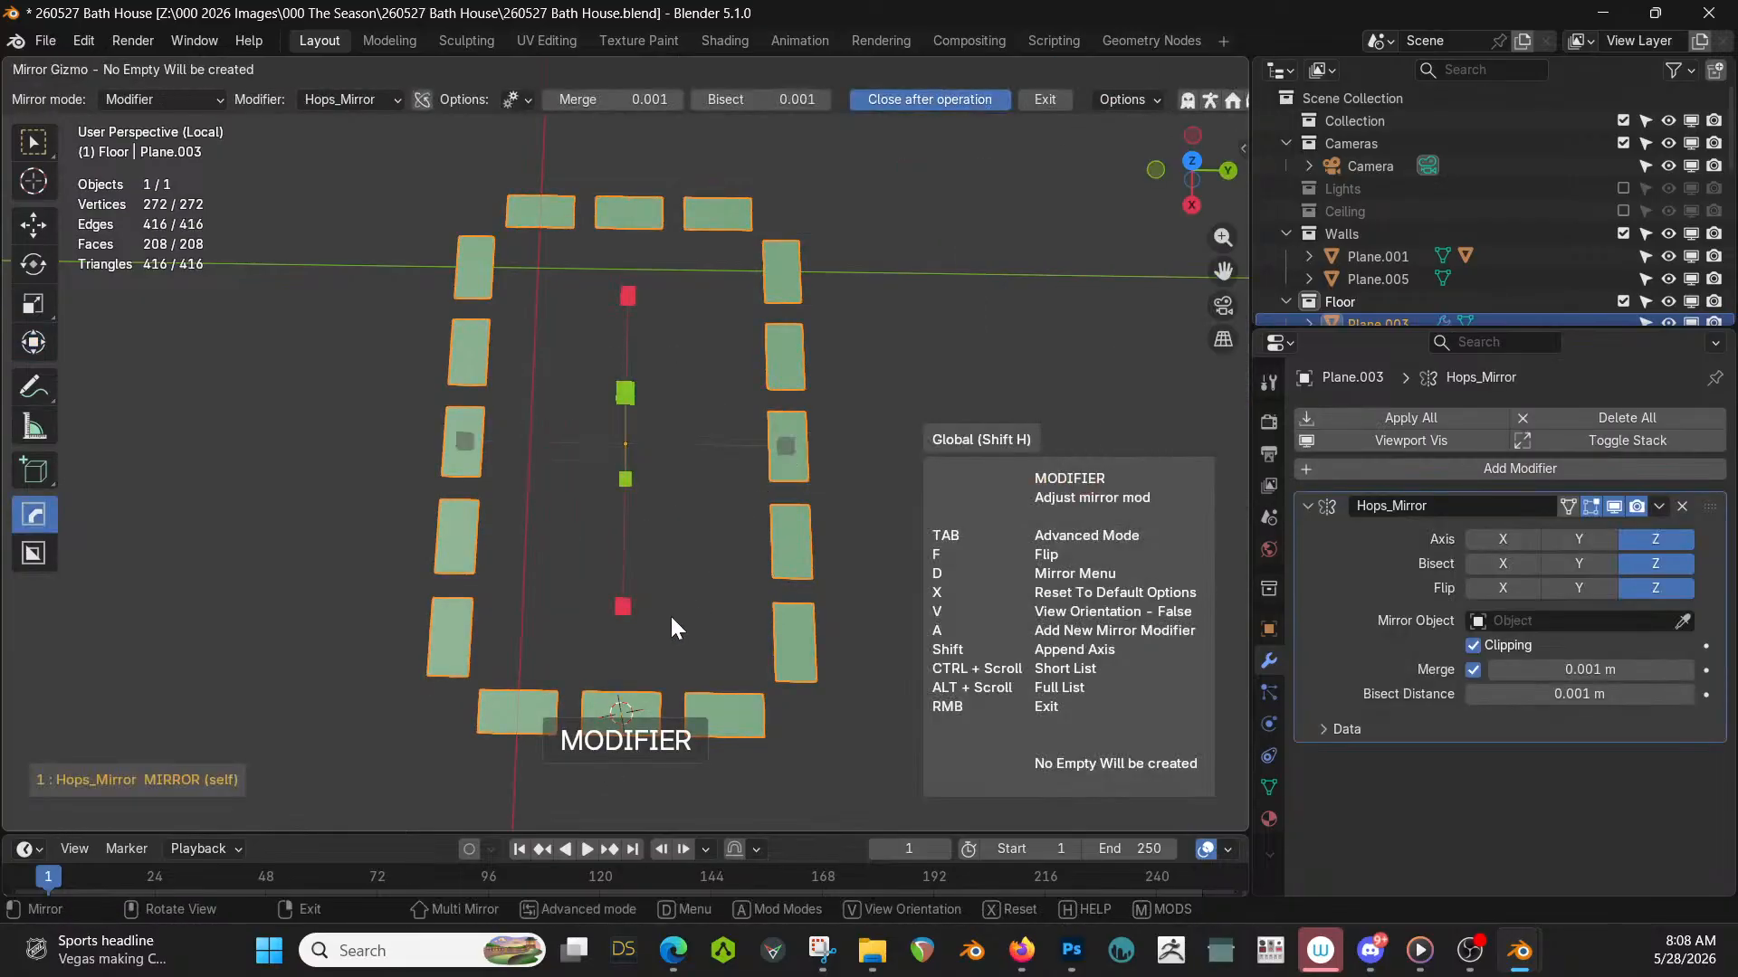
{"action": "left_click", "coordinate": [632, 607]}
In Edit Mode, select three adjacent floor panel faces in the long row in top view, from the corner to the row's middle.
{"action": "scroll", "coordinate": [832, 634], "scroll_direction": "up", "scroll_amount": 3}
{"action": "middle_click_drag", "start_coordinate": [909, 657], "coordinate": [762, 506], "text": "shift"}
{"action": "key", "text": "Tab"}
{"action": "right_click", "coordinate": [847, 711]}
{"action": "middle_click_drag", "start_coordinate": [847, 713], "coordinate": [815, 586], "text": "shift"}
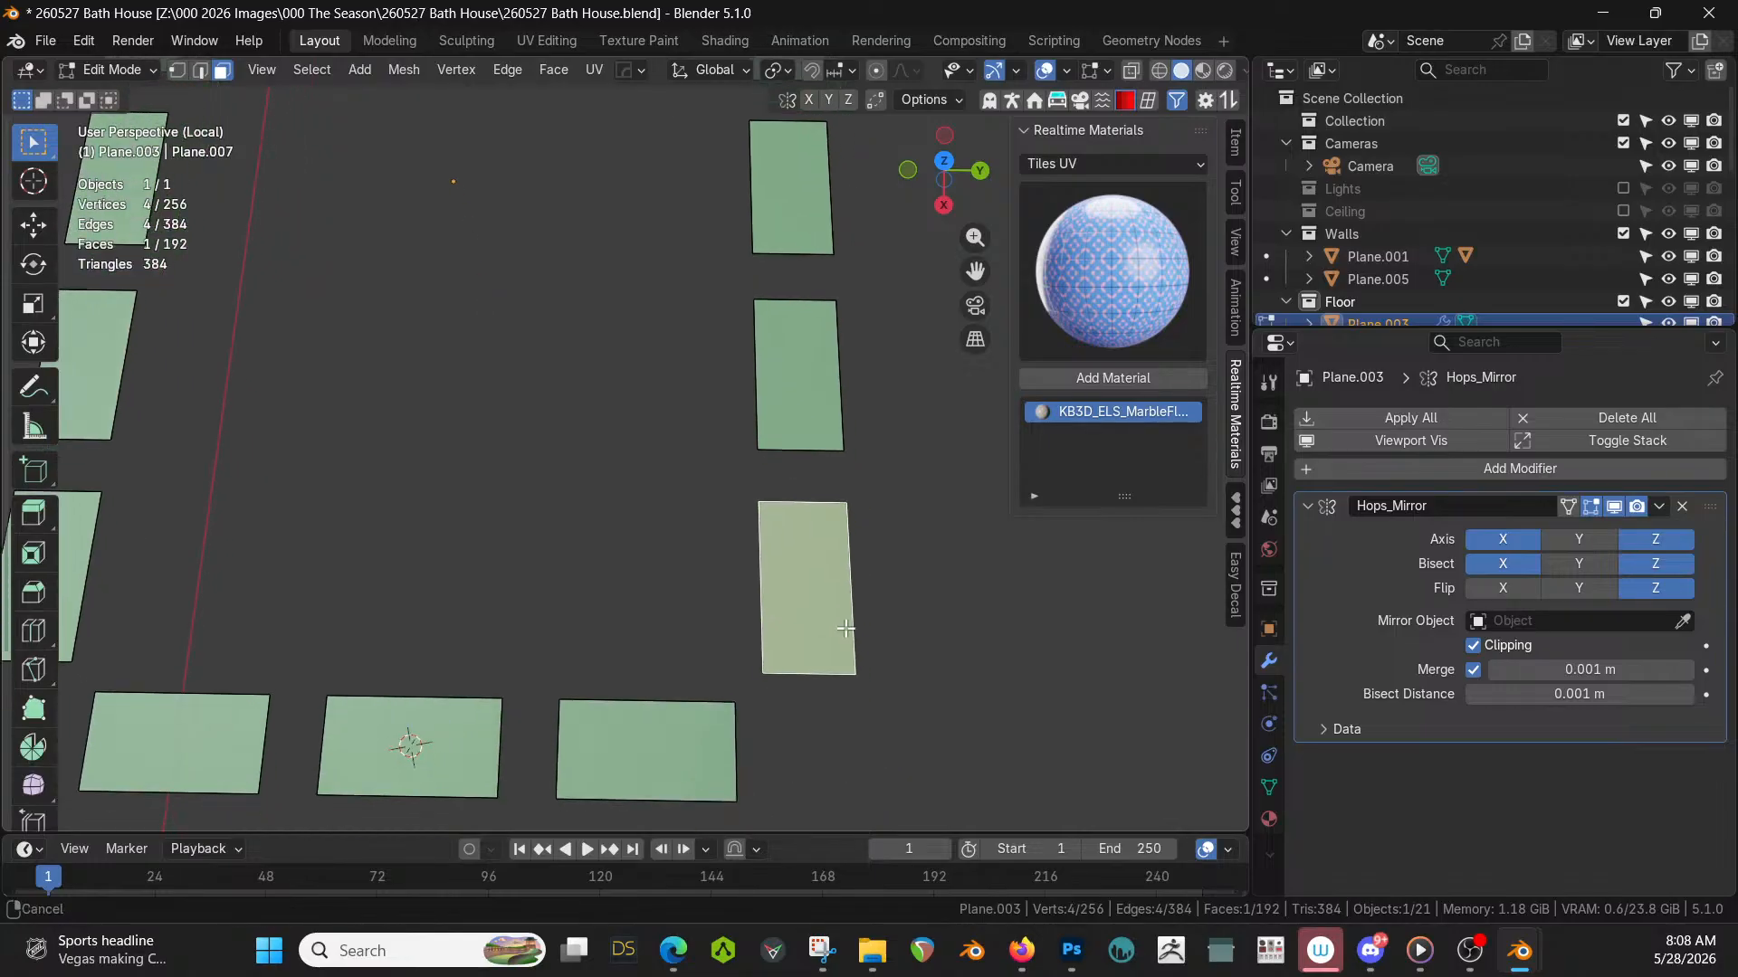
{"action": "key", "text": "KP_7"}
{"action": "scroll", "coordinate": [825, 561], "scroll_direction": "up", "scroll_amount": 3}
{"action": "middle_click_drag", "start_coordinate": [804, 521], "coordinate": [906, 756], "text": "shift"}
{"action": "scroll", "coordinate": [865, 679], "scroll_direction": "down", "scroll_amount": 3}
{"action": "scroll", "coordinate": [809, 627], "scroll_direction": "down", "scroll_amount": 2}
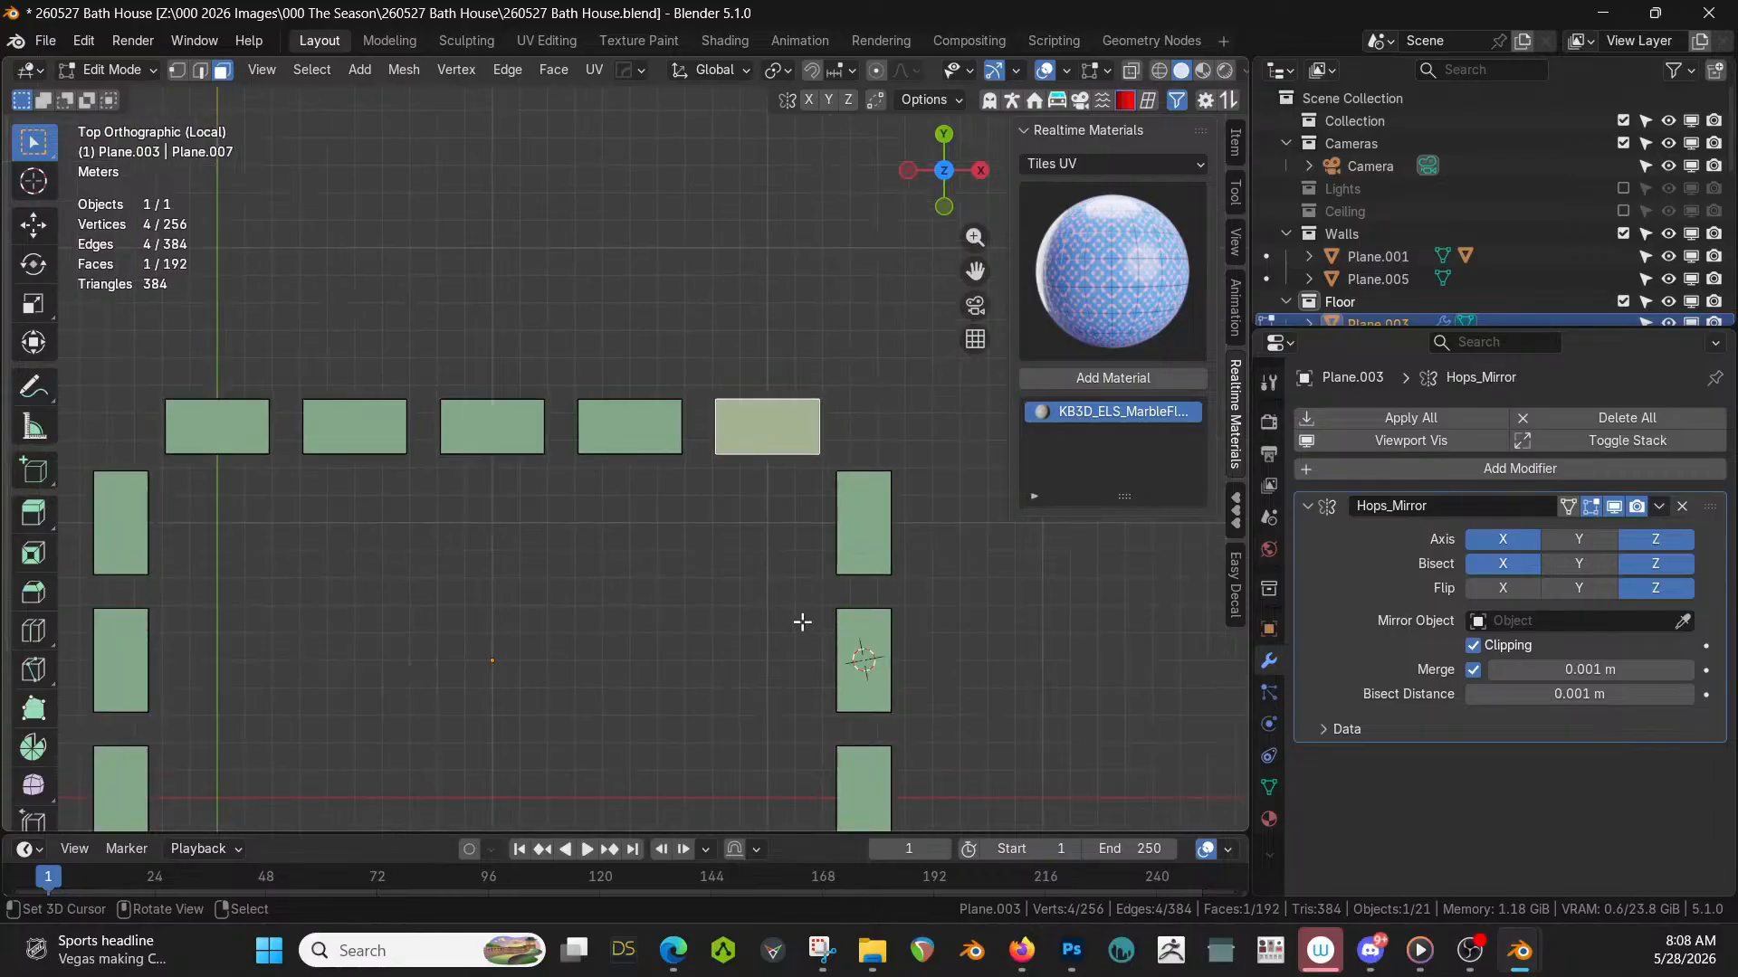
{"action": "left_click", "coordinate": [615, 430], "text": "shift"}
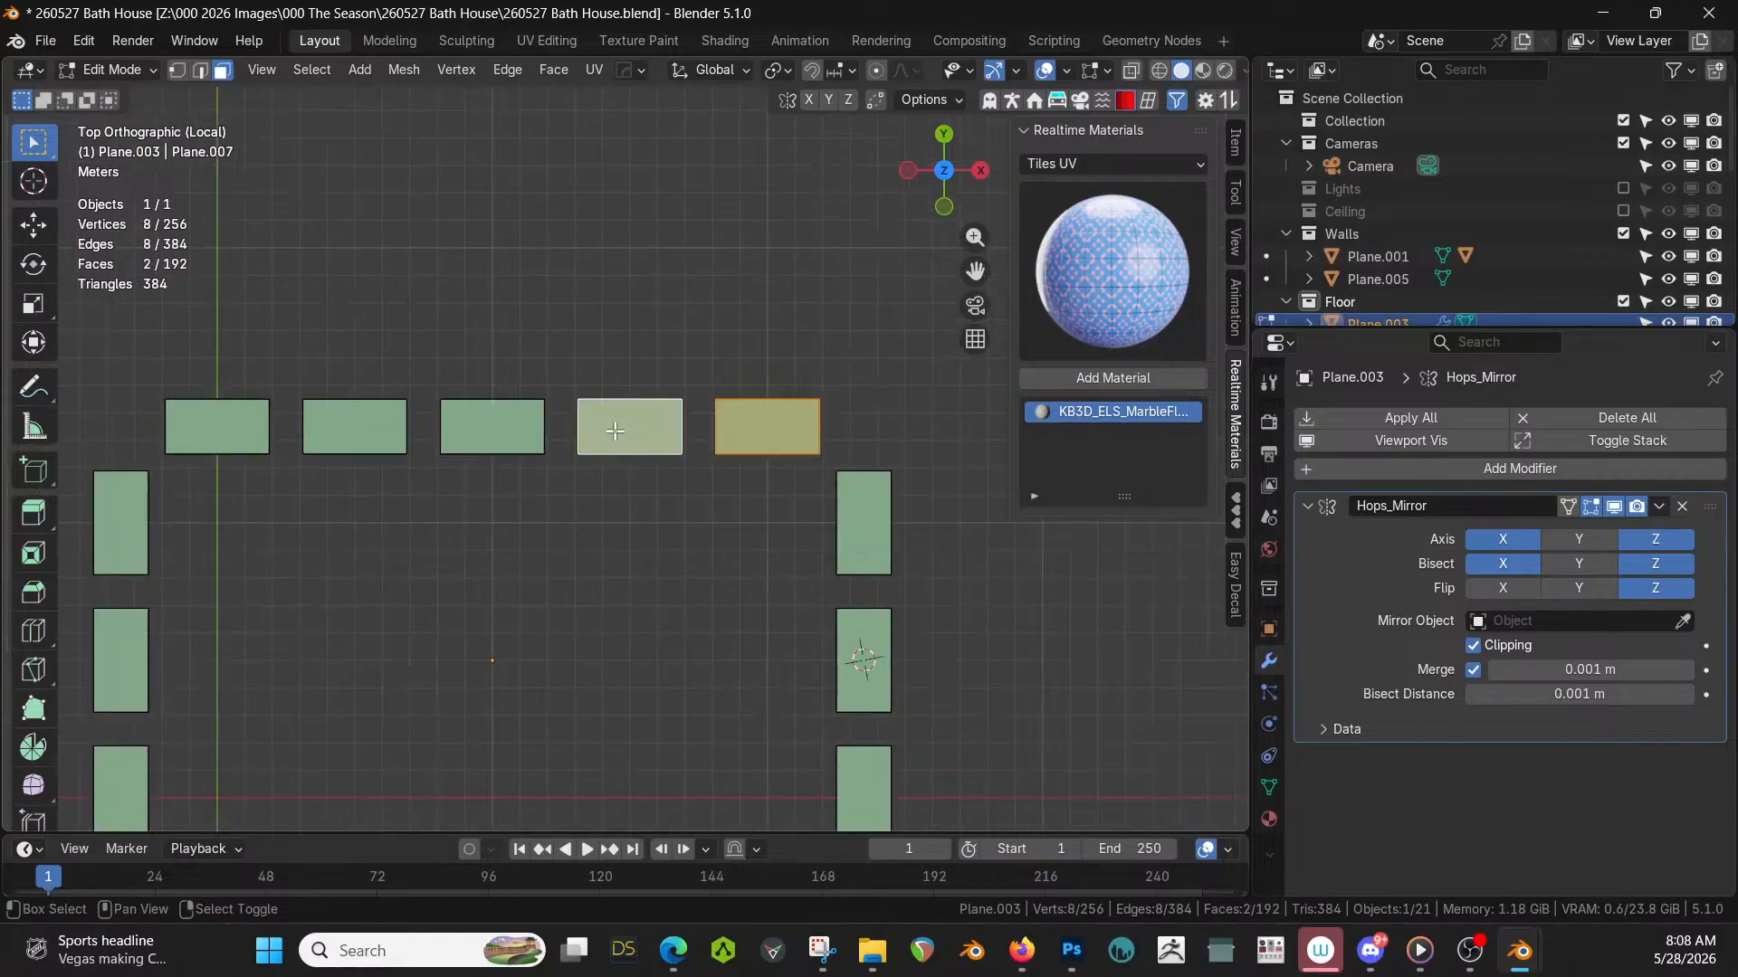
{"action": "left_click", "coordinate": [506, 432], "text": "shift"}
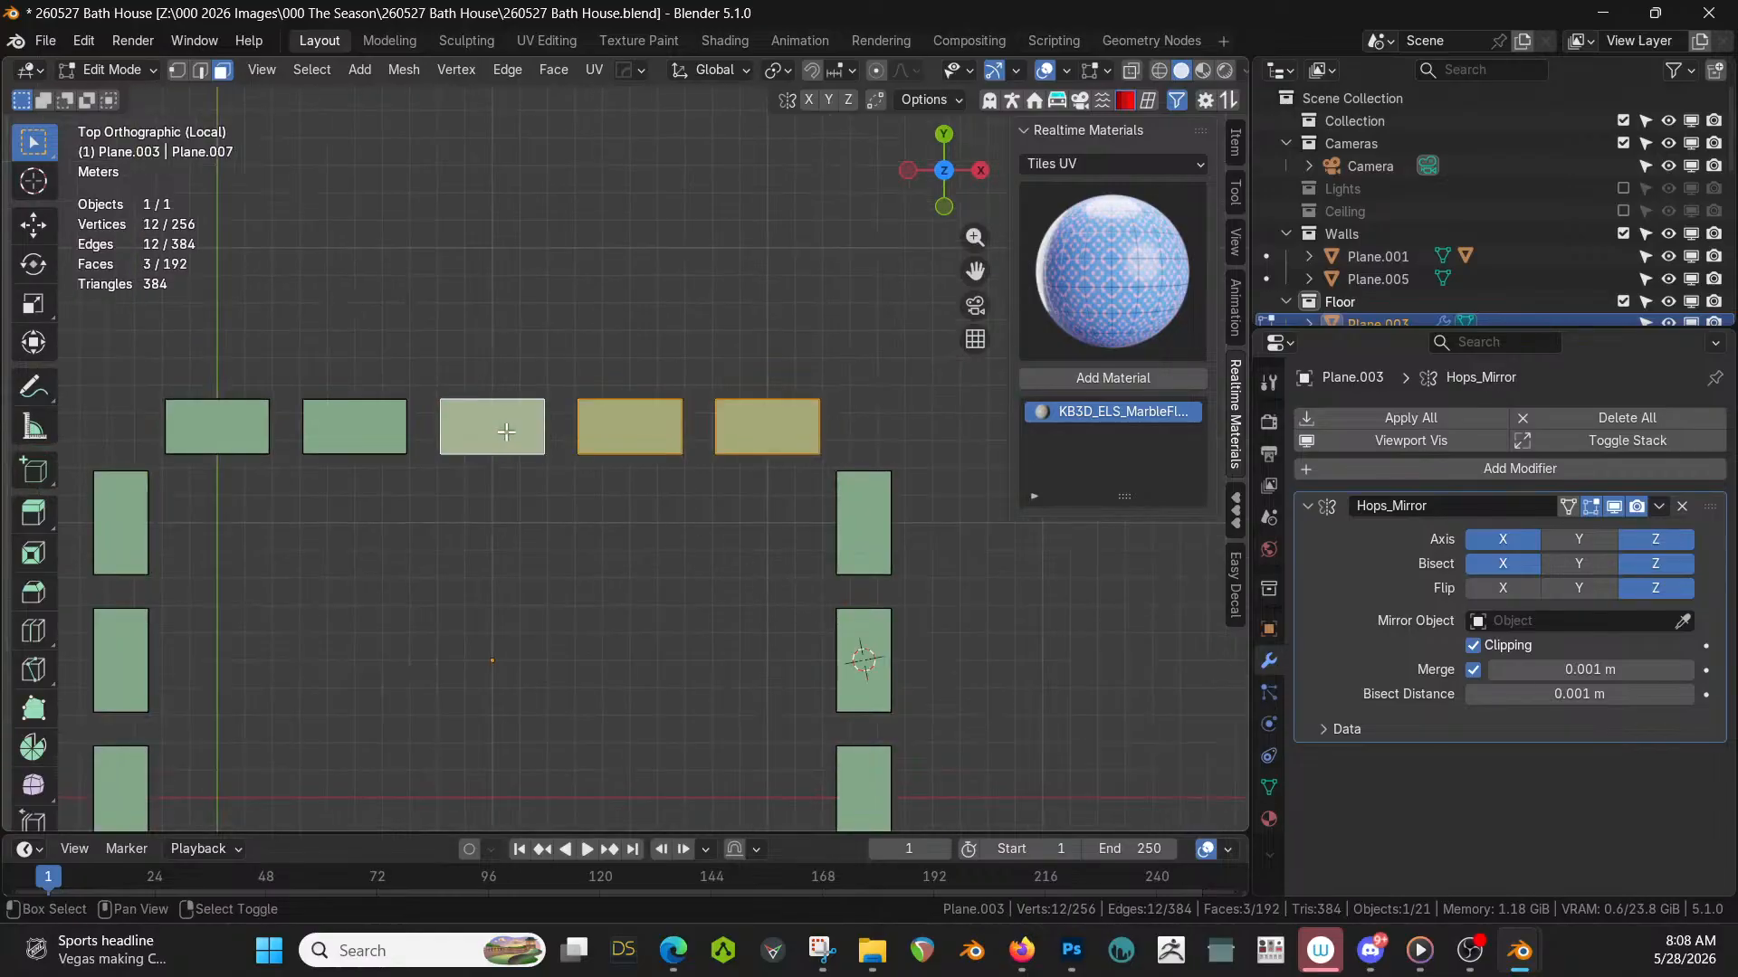
{"action": "scroll", "coordinate": [782, 536], "scroll_direction": "up", "scroll_amount": 2}
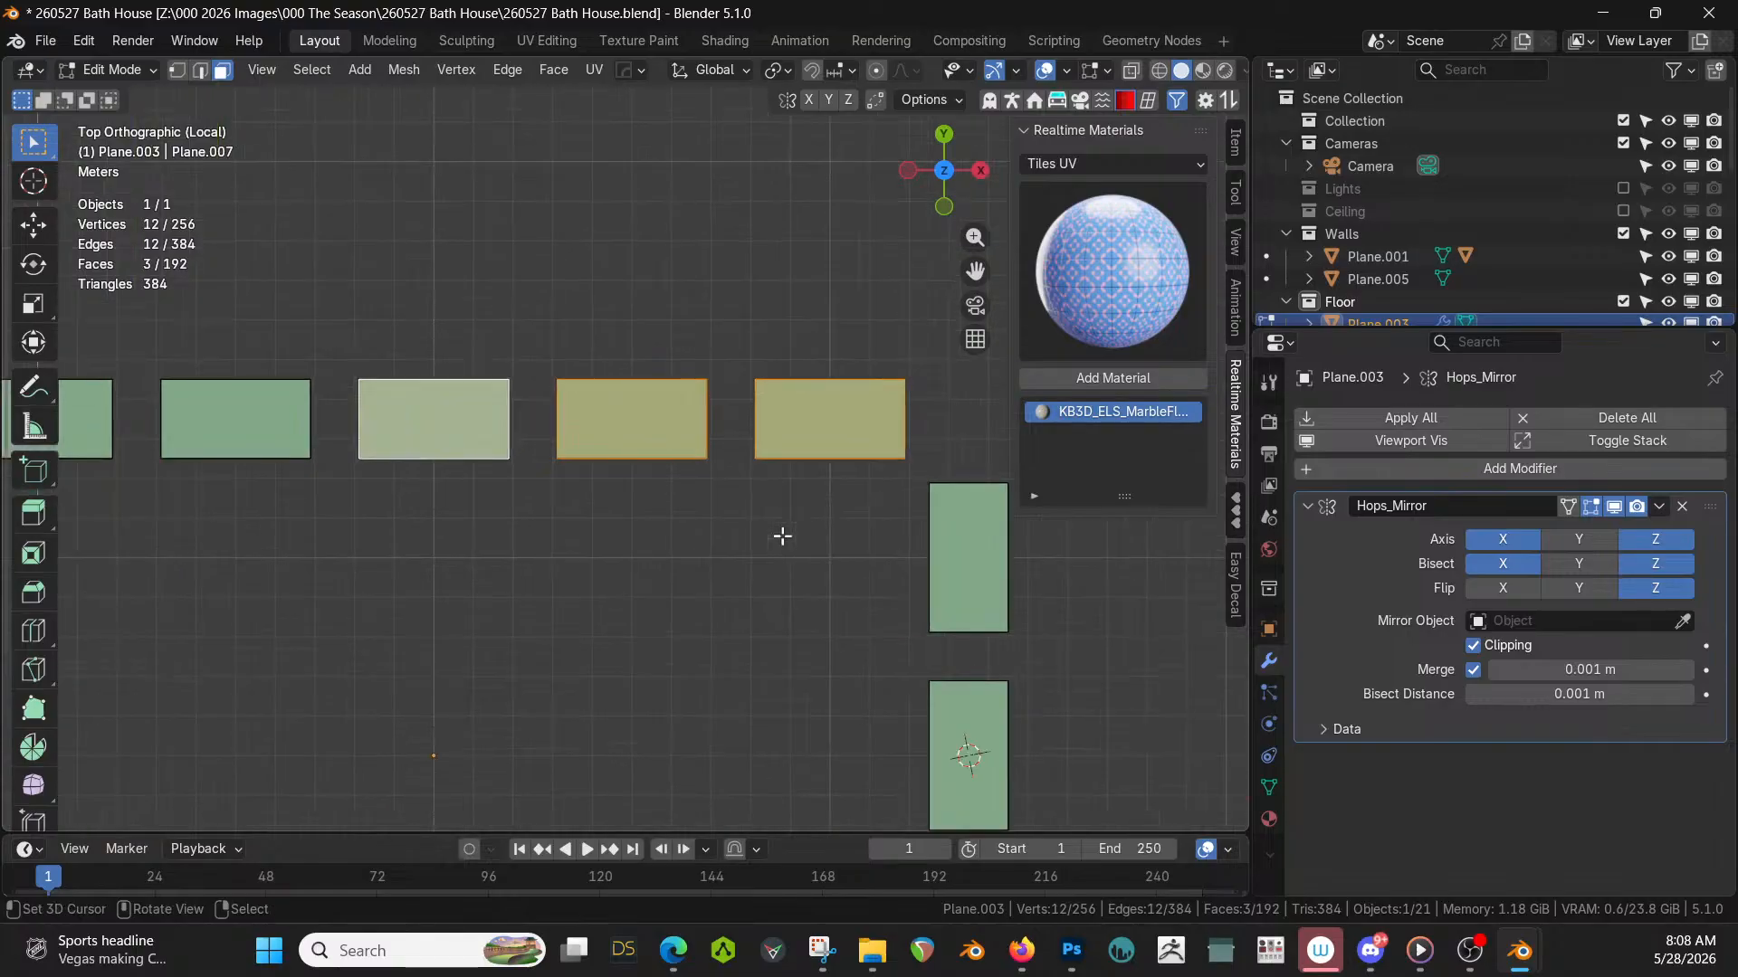
Try to subdivide the three selected floor panel faces with one cut.
{"action": "right_click", "coordinate": [906, 559]}
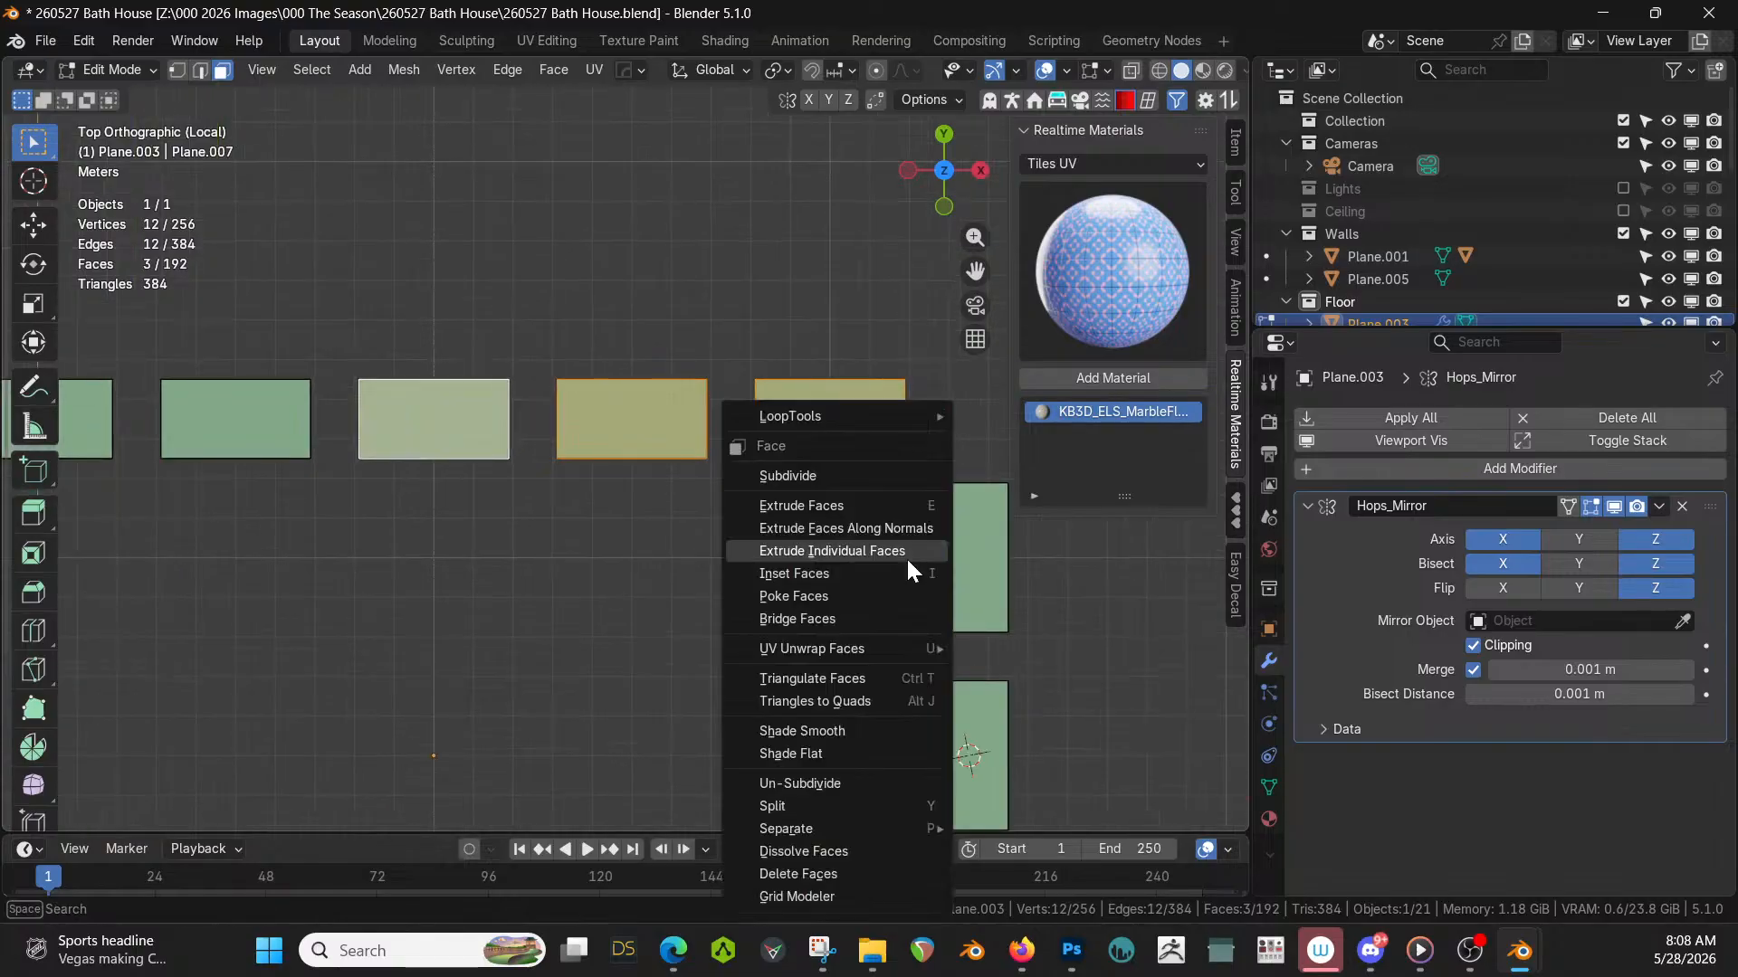
{"action": "left_click", "coordinate": [818, 483]}
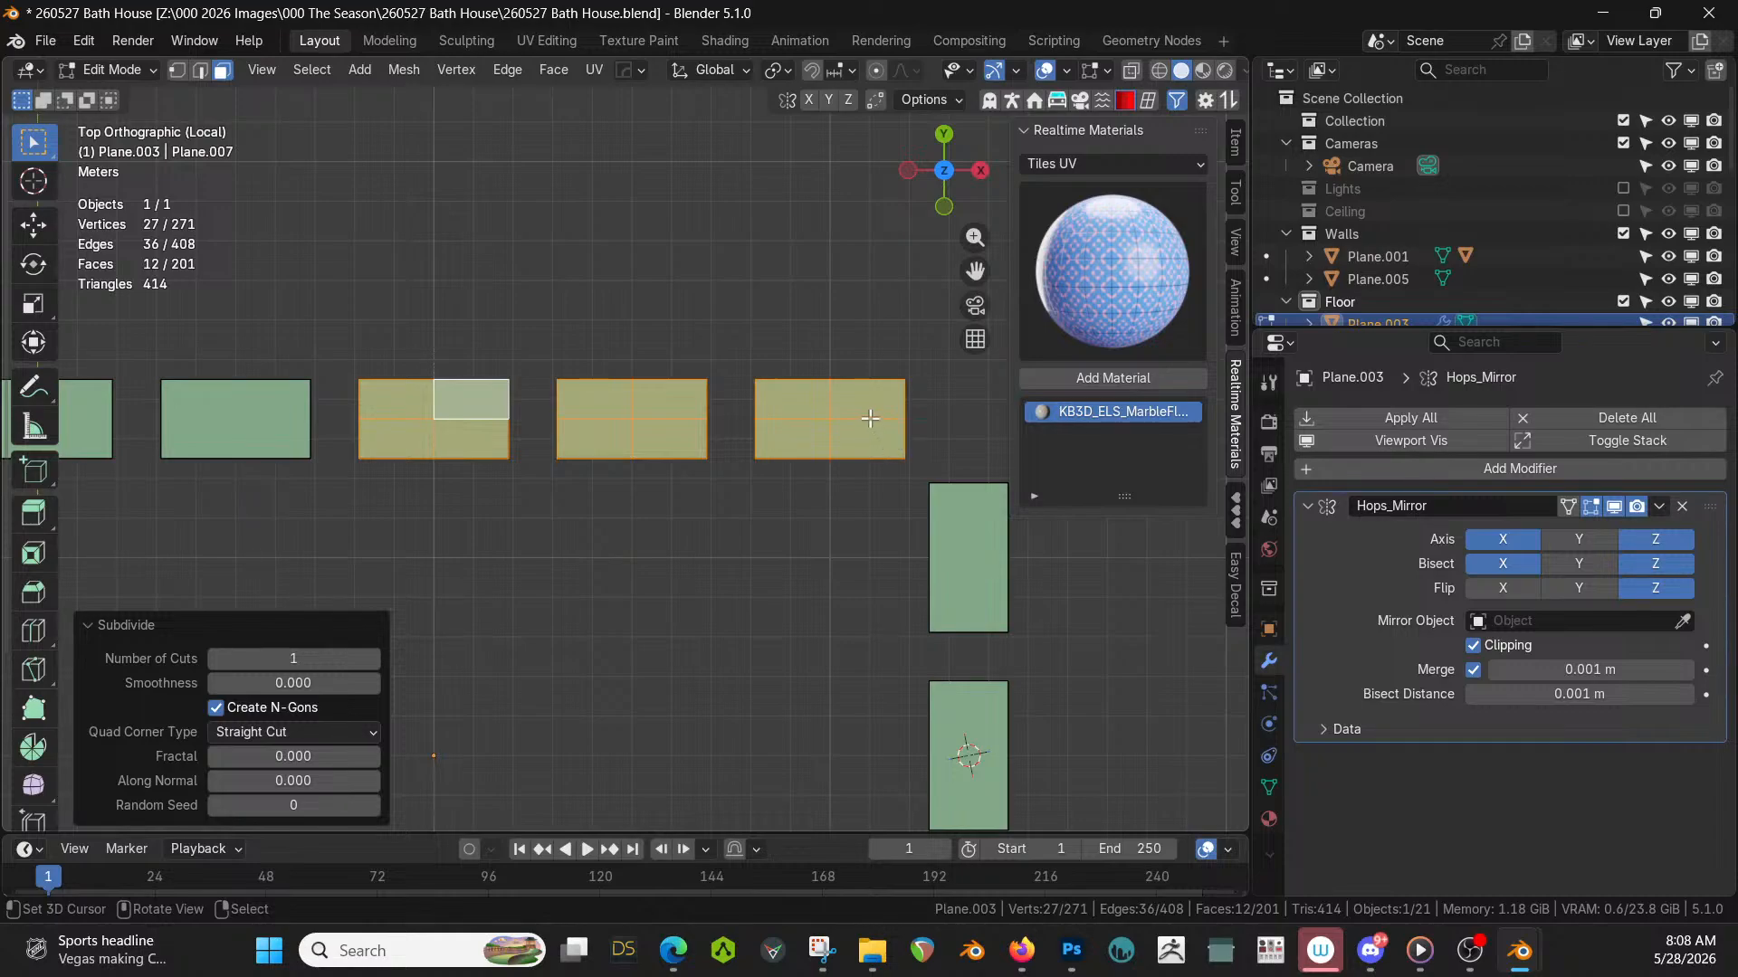
{"action": "key", "text": "ctrl+z"}
Inset the three selected floor panel faces by about 0.25 m, then clear the selection.
{"action": "scroll", "coordinate": [765, 444], "scroll_direction": "up", "scroll_amount": 3}
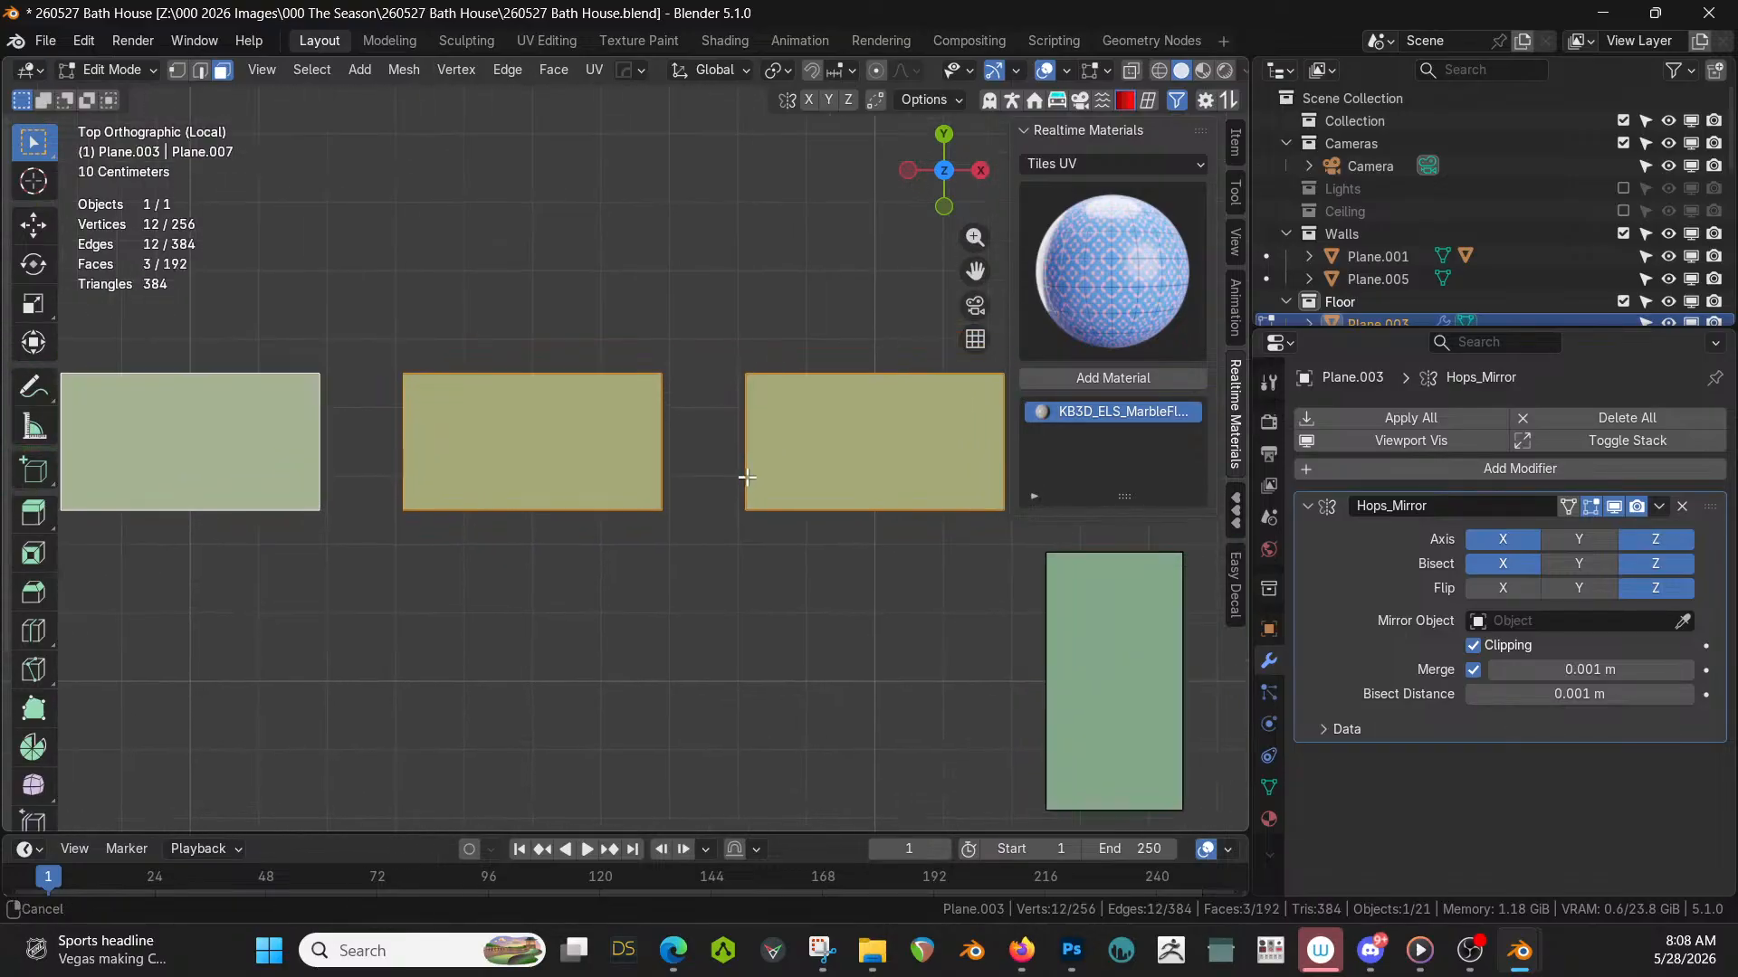
{"action": "scroll", "coordinate": [747, 477], "scroll_direction": "down", "scroll_amount": 2}
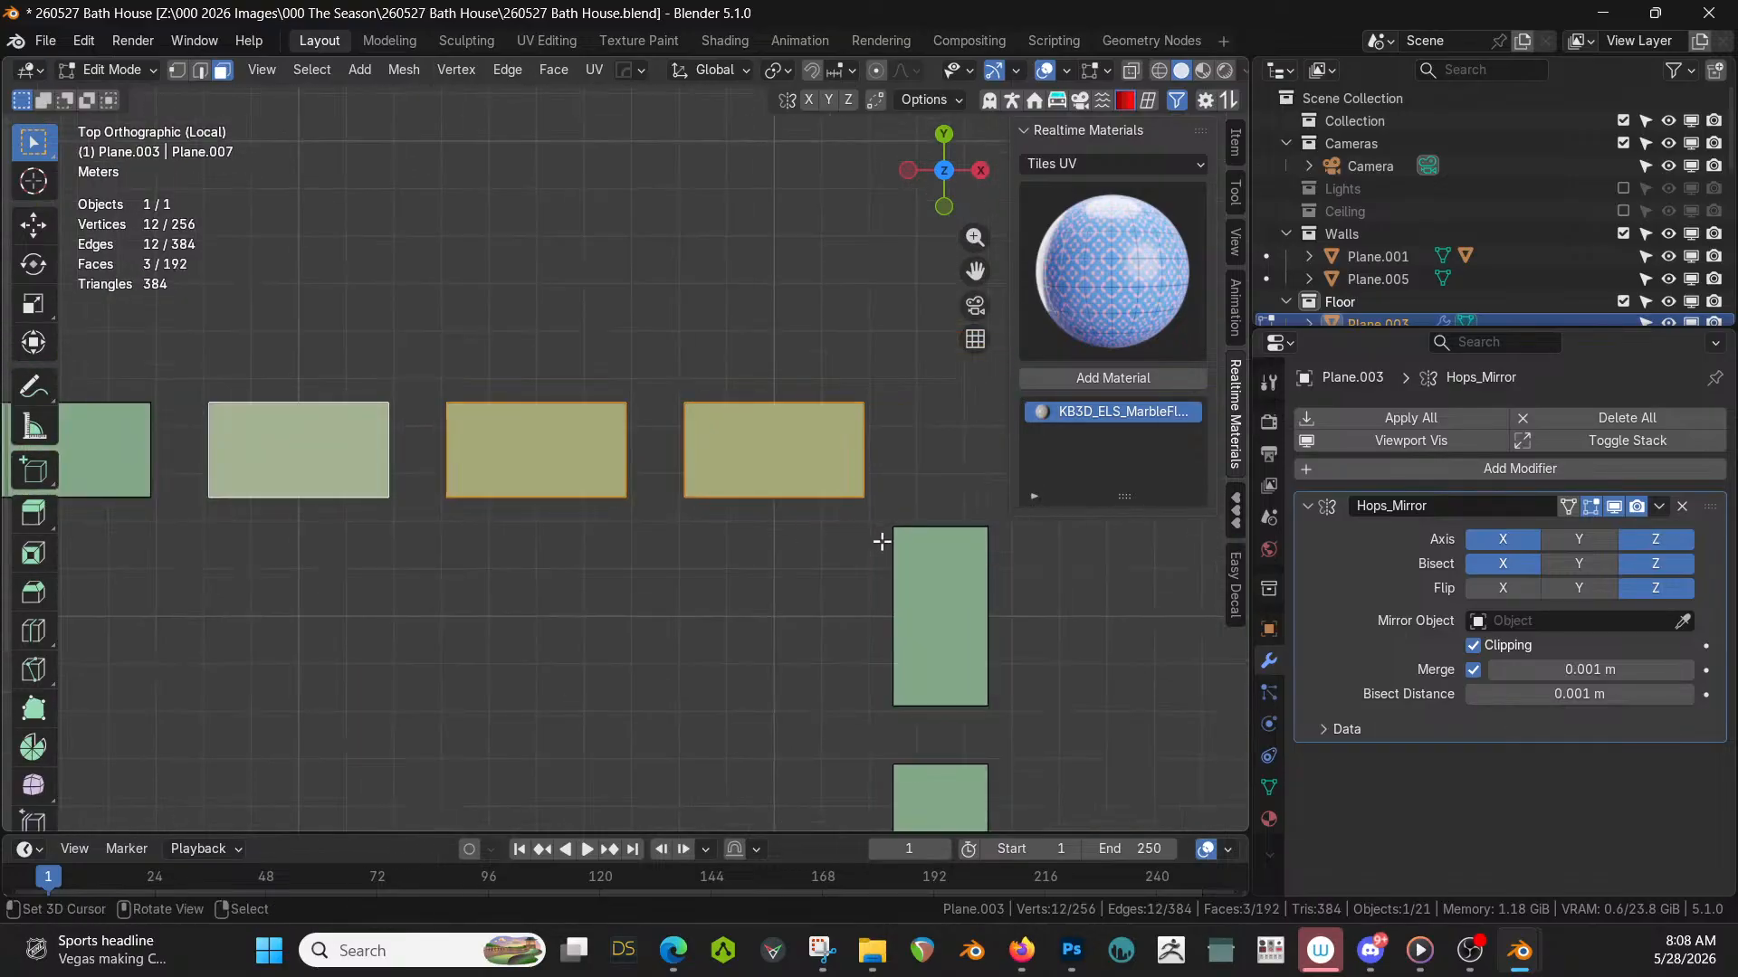
{"action": "key", "text": "i"}
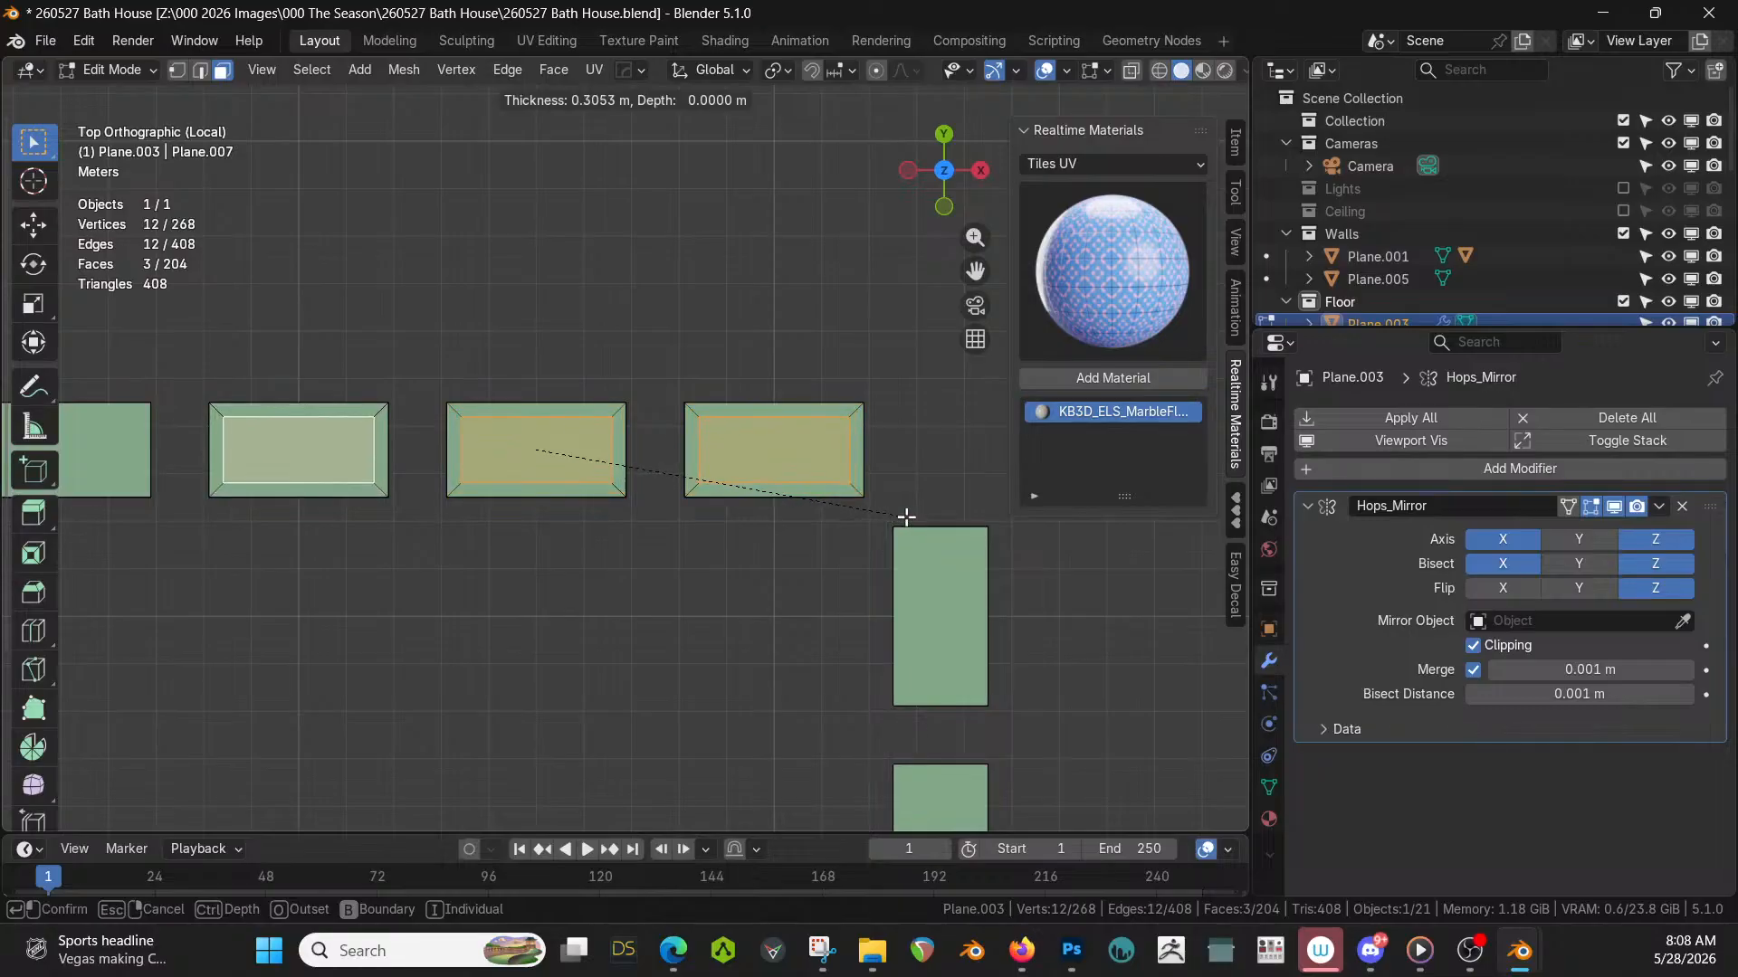
{"action": "left_click", "coordinate": [908, 517]}
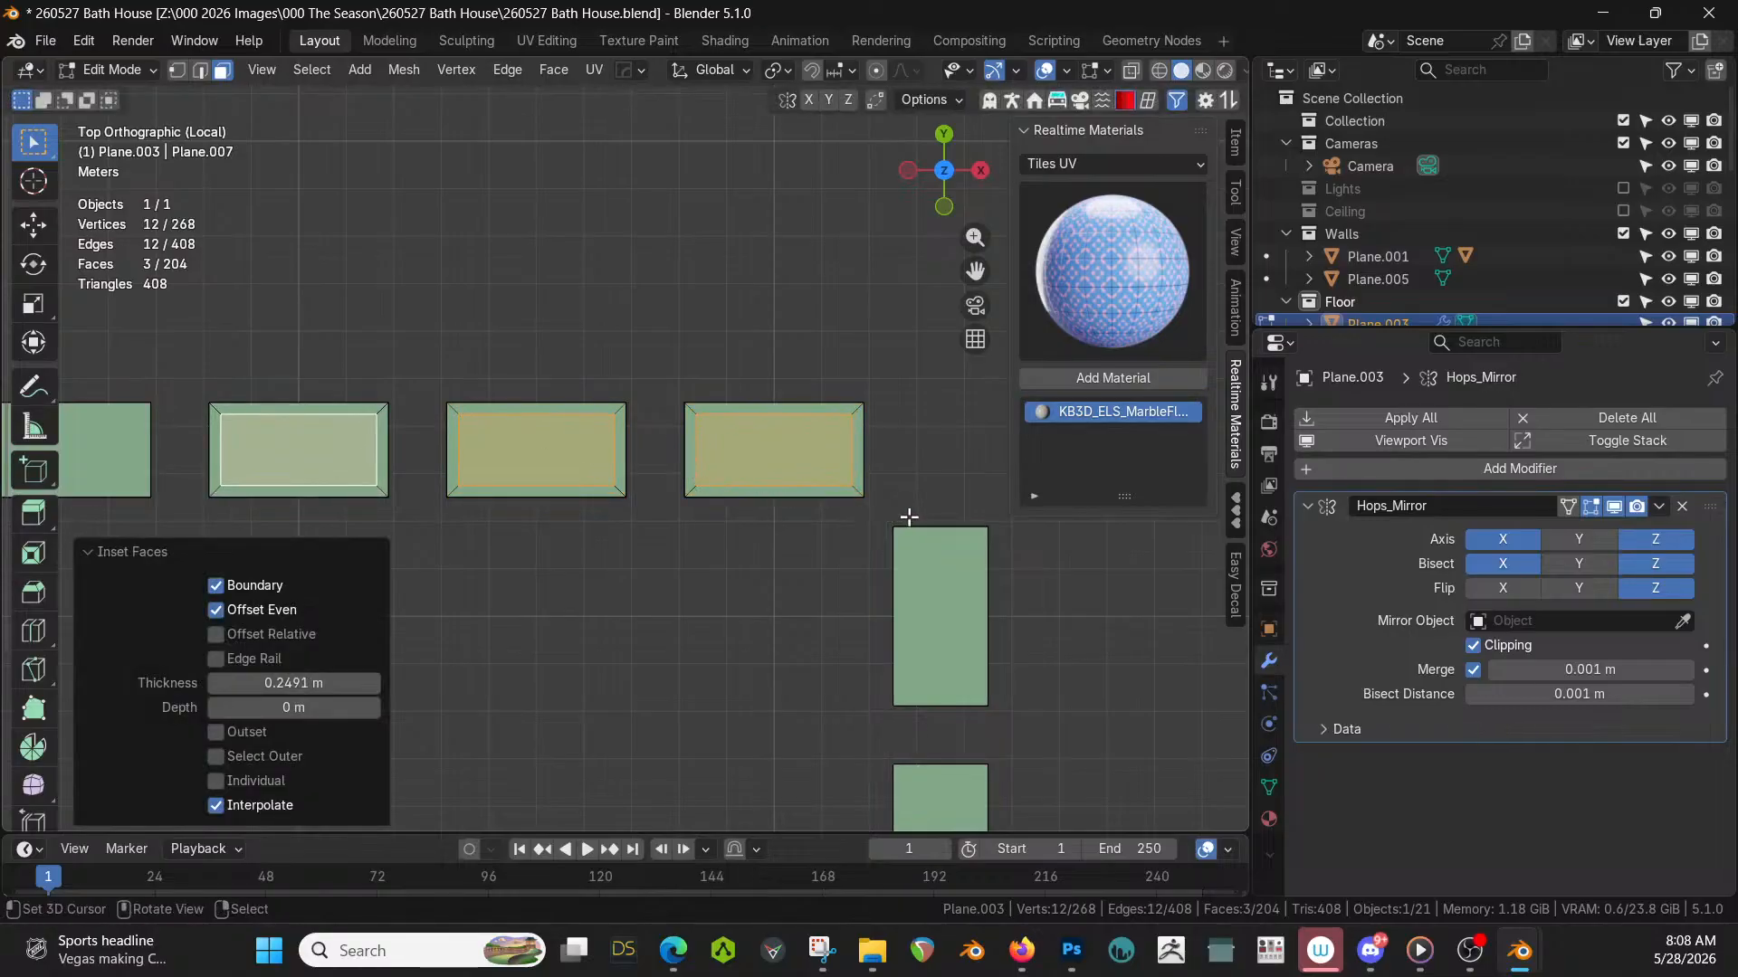
{"action": "left_click", "coordinate": [895, 524]}
Select the inner faces of the three inset panels and subdivide them with one cut.
{"action": "middle_click_drag", "start_coordinate": [748, 565], "coordinate": [845, 616], "text": "shift"}
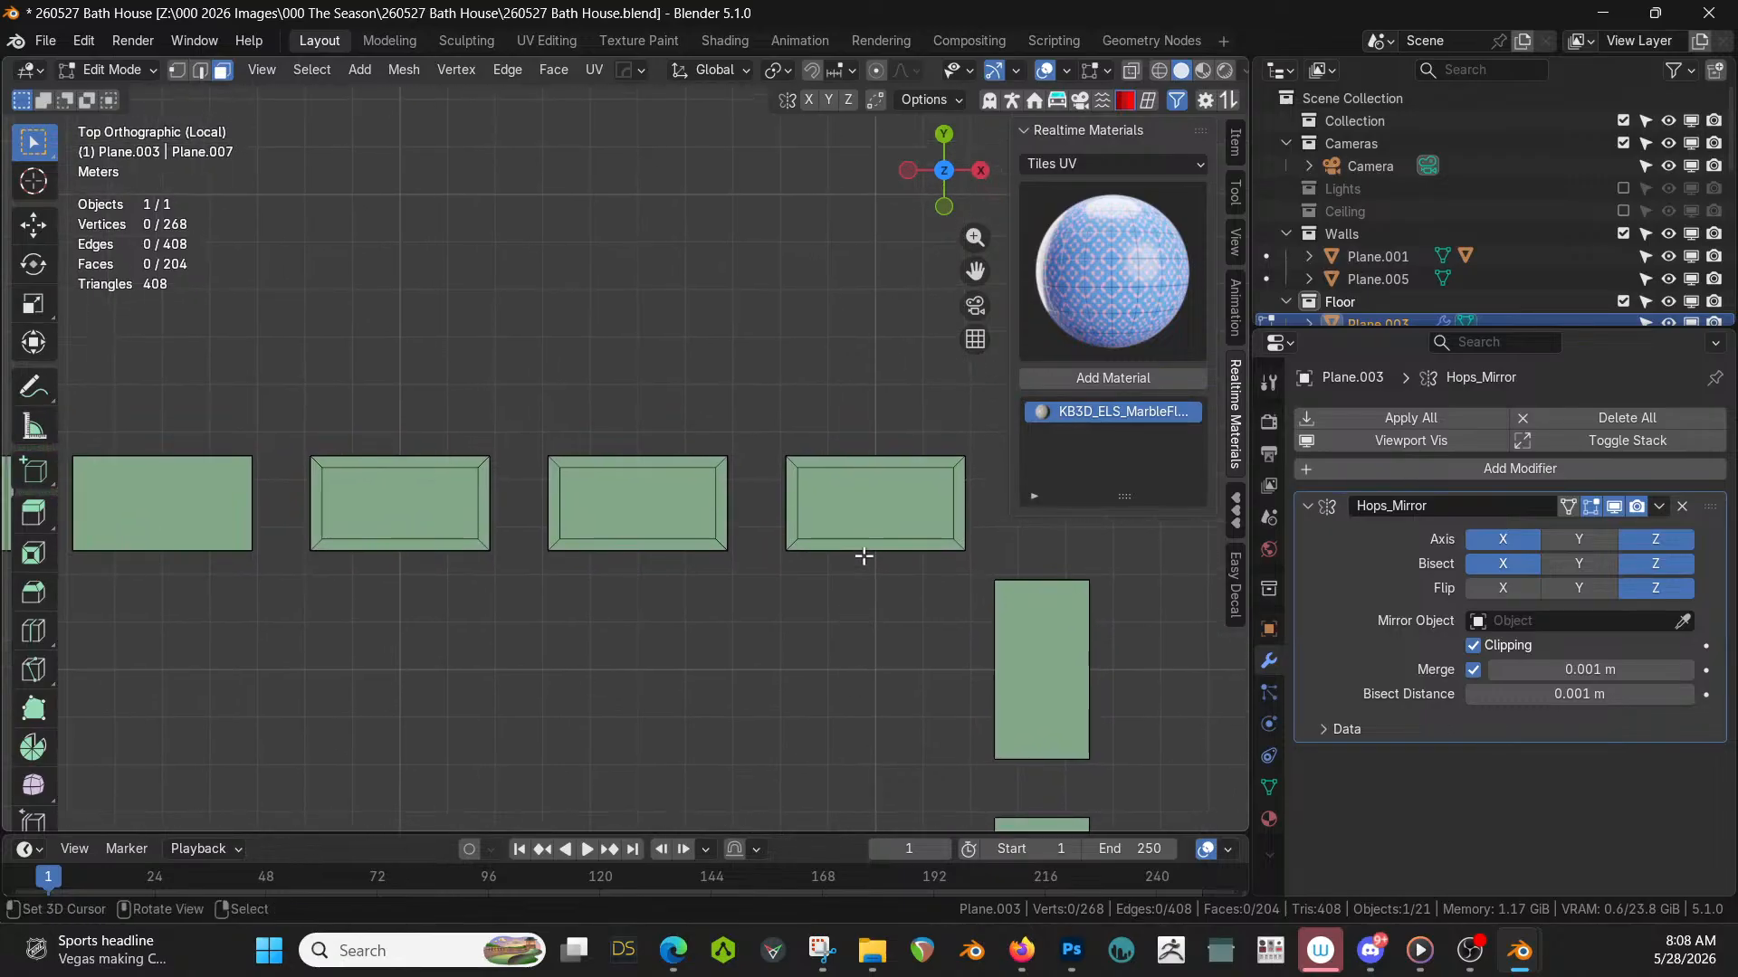
{"action": "scroll", "coordinate": [861, 501], "scroll_direction": "down", "scroll_amount": 2}
{"action": "left_click", "coordinate": [822, 491]}
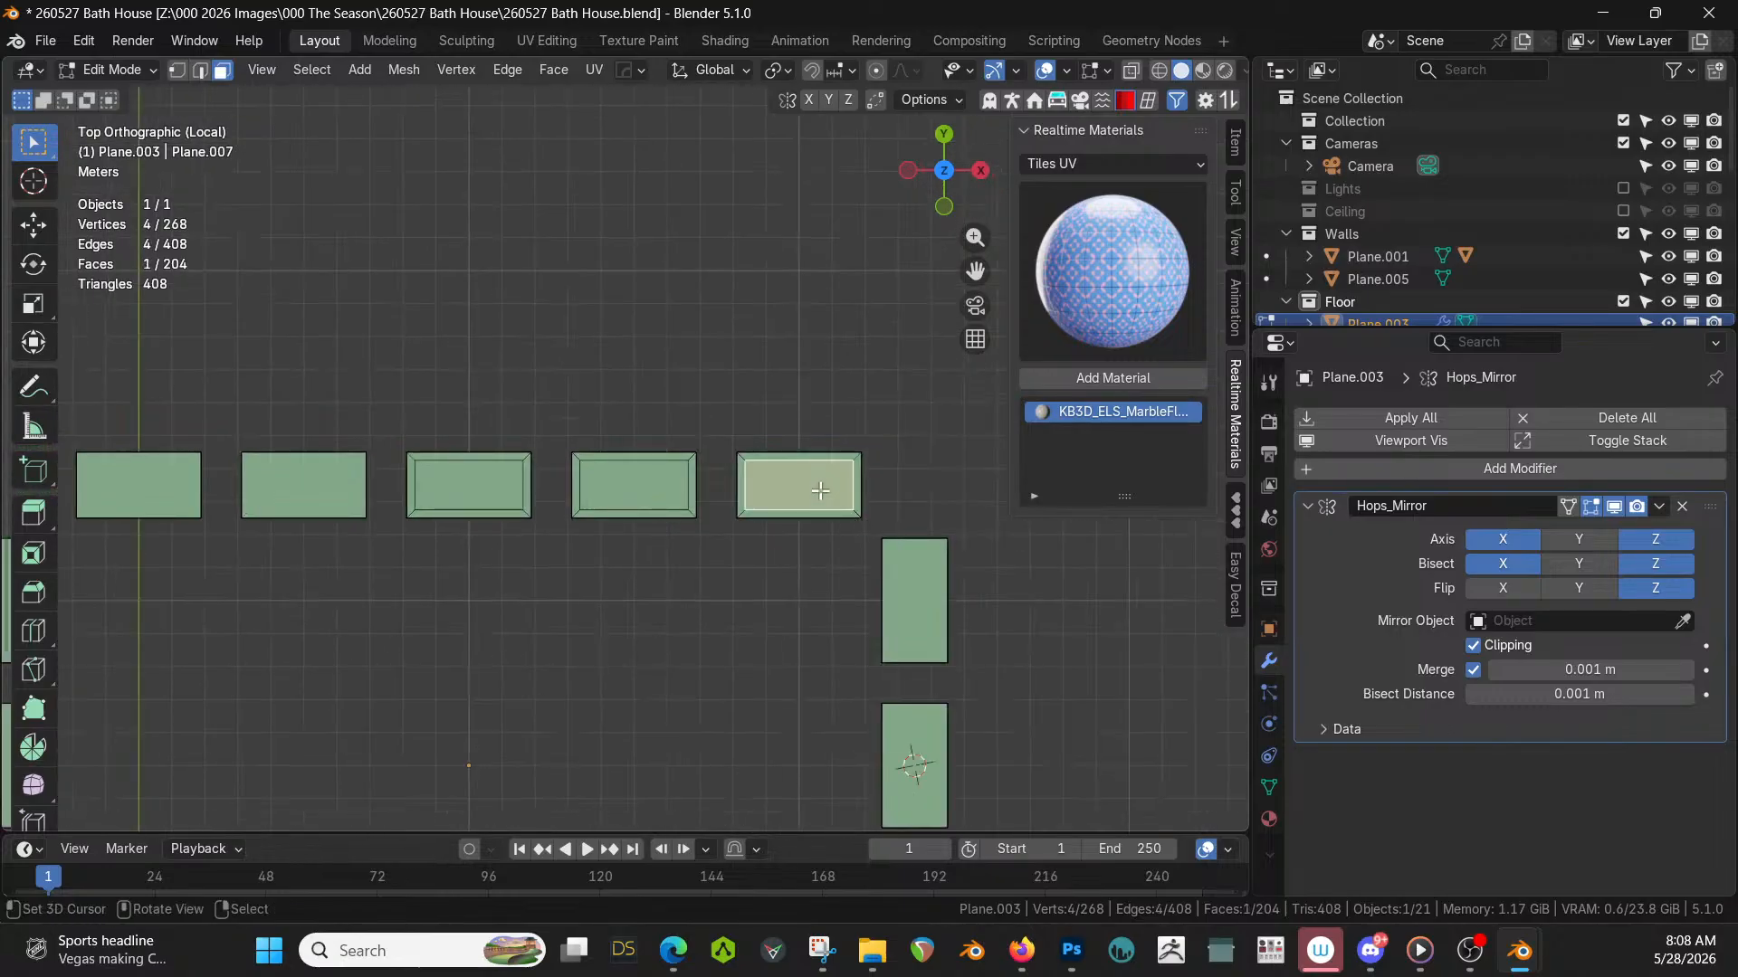
{"action": "left_click", "coordinate": [667, 471], "text": "shift"}
{"action": "left_click", "coordinate": [435, 493], "text": "shift"}
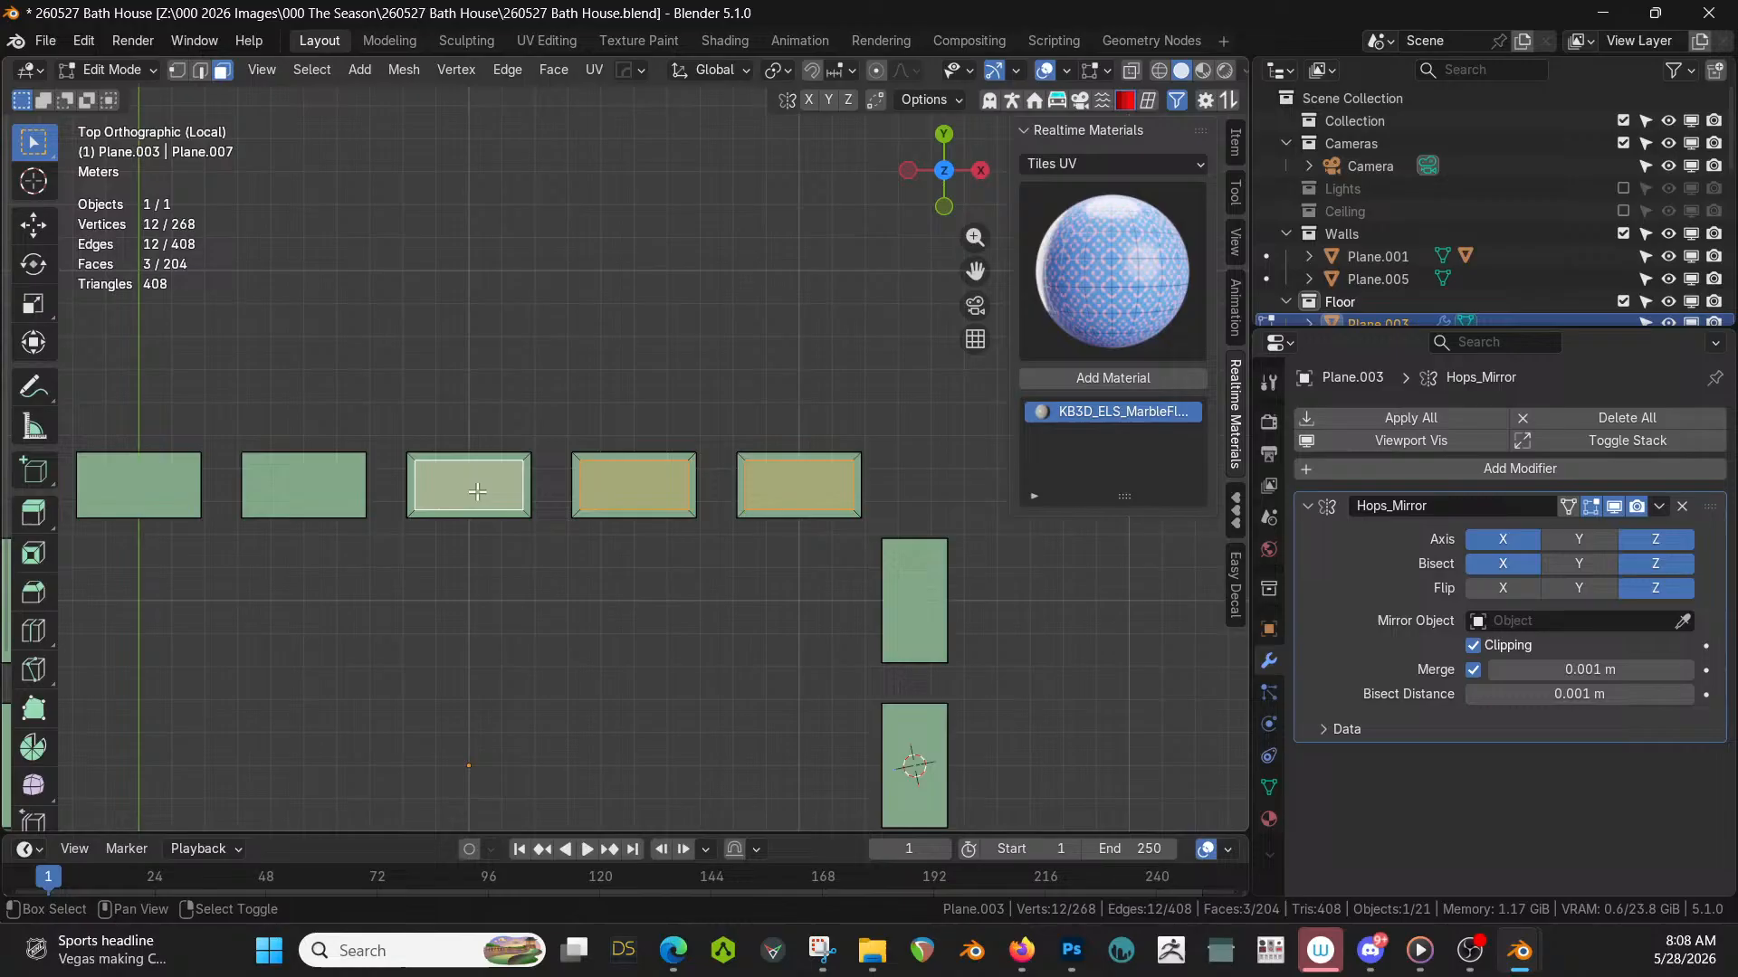
{"action": "right_click", "coordinate": [801, 528]}
{"action": "left_click", "coordinate": [755, 475]}
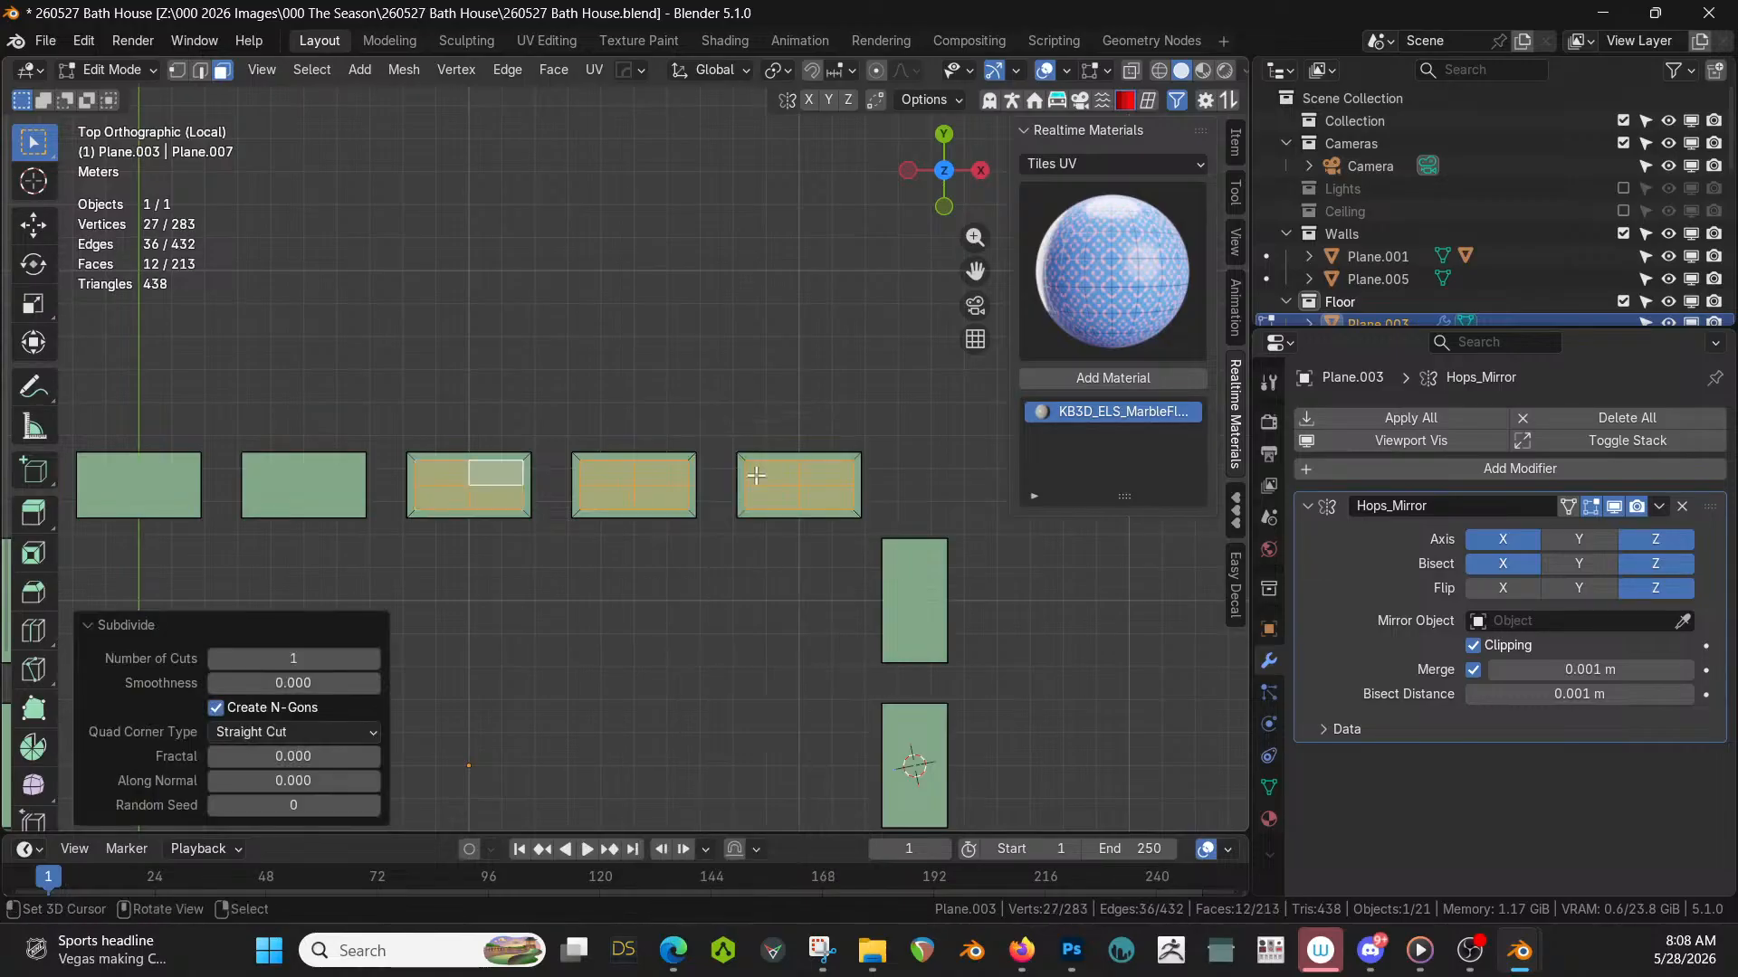
In vertex mode, select the two end vertices of the lengthwise centre line on each of the three subdivided floor panels.
{"action": "scroll", "coordinate": [780, 547], "scroll_direction": "up", "scroll_amount": 2}
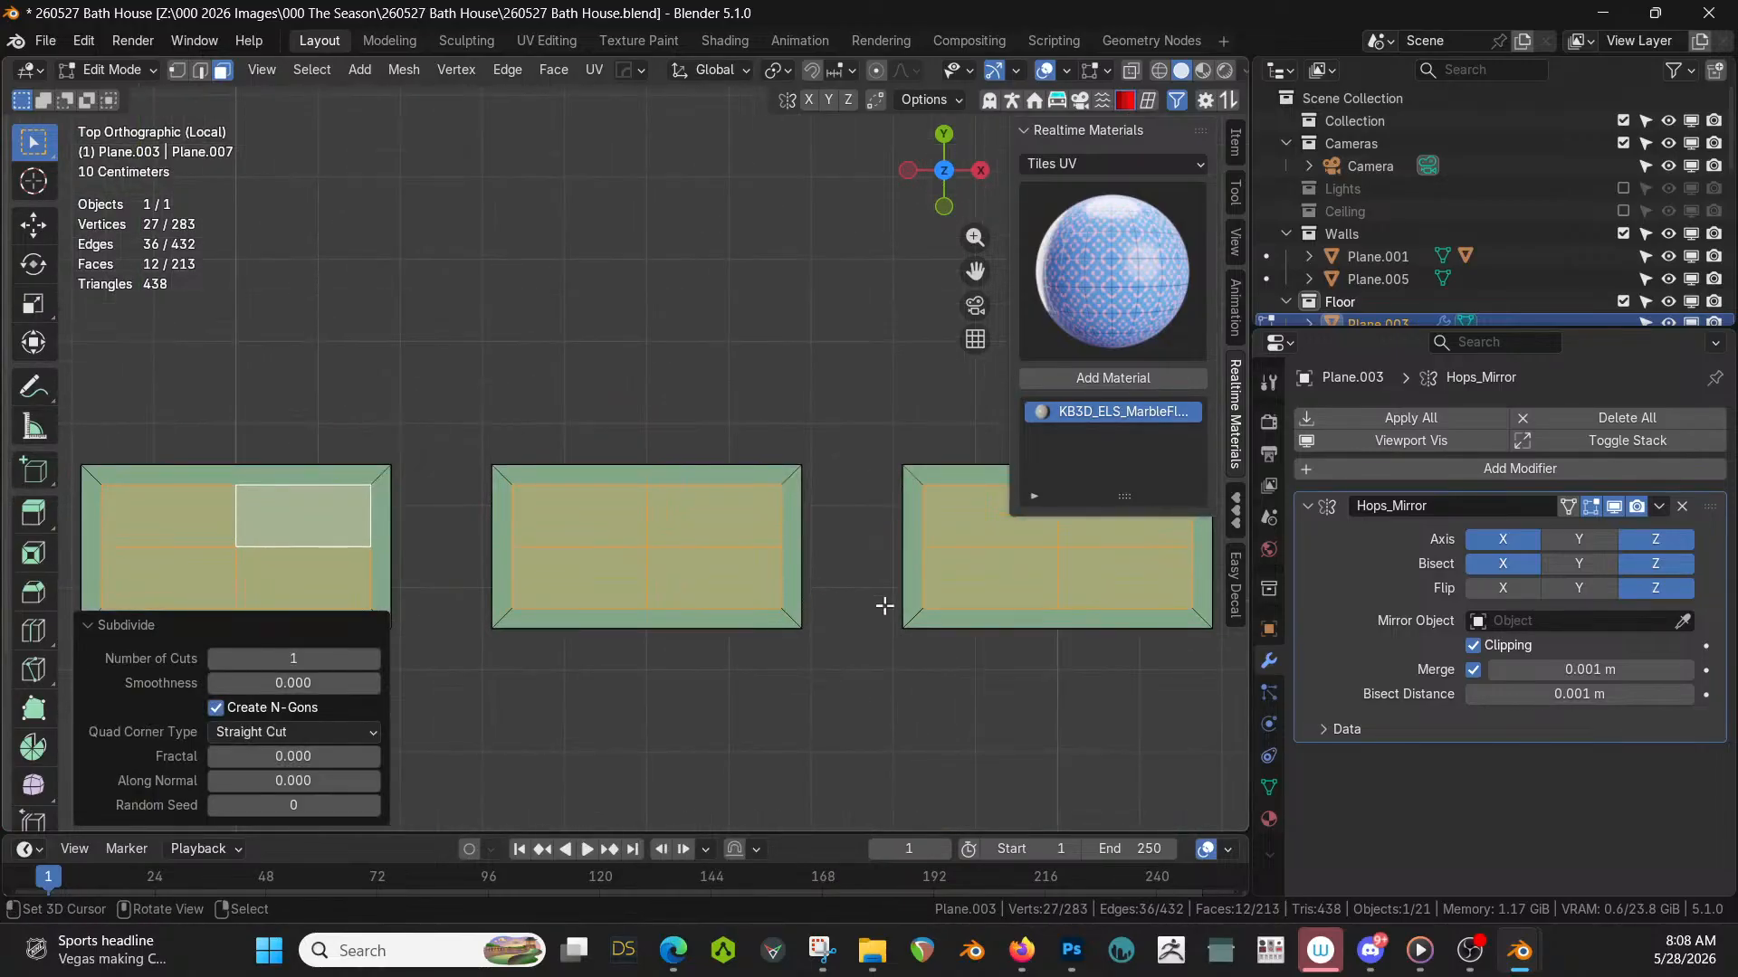
{"action": "key", "text": "1"}
{"action": "left_click", "coordinate": [922, 547]}
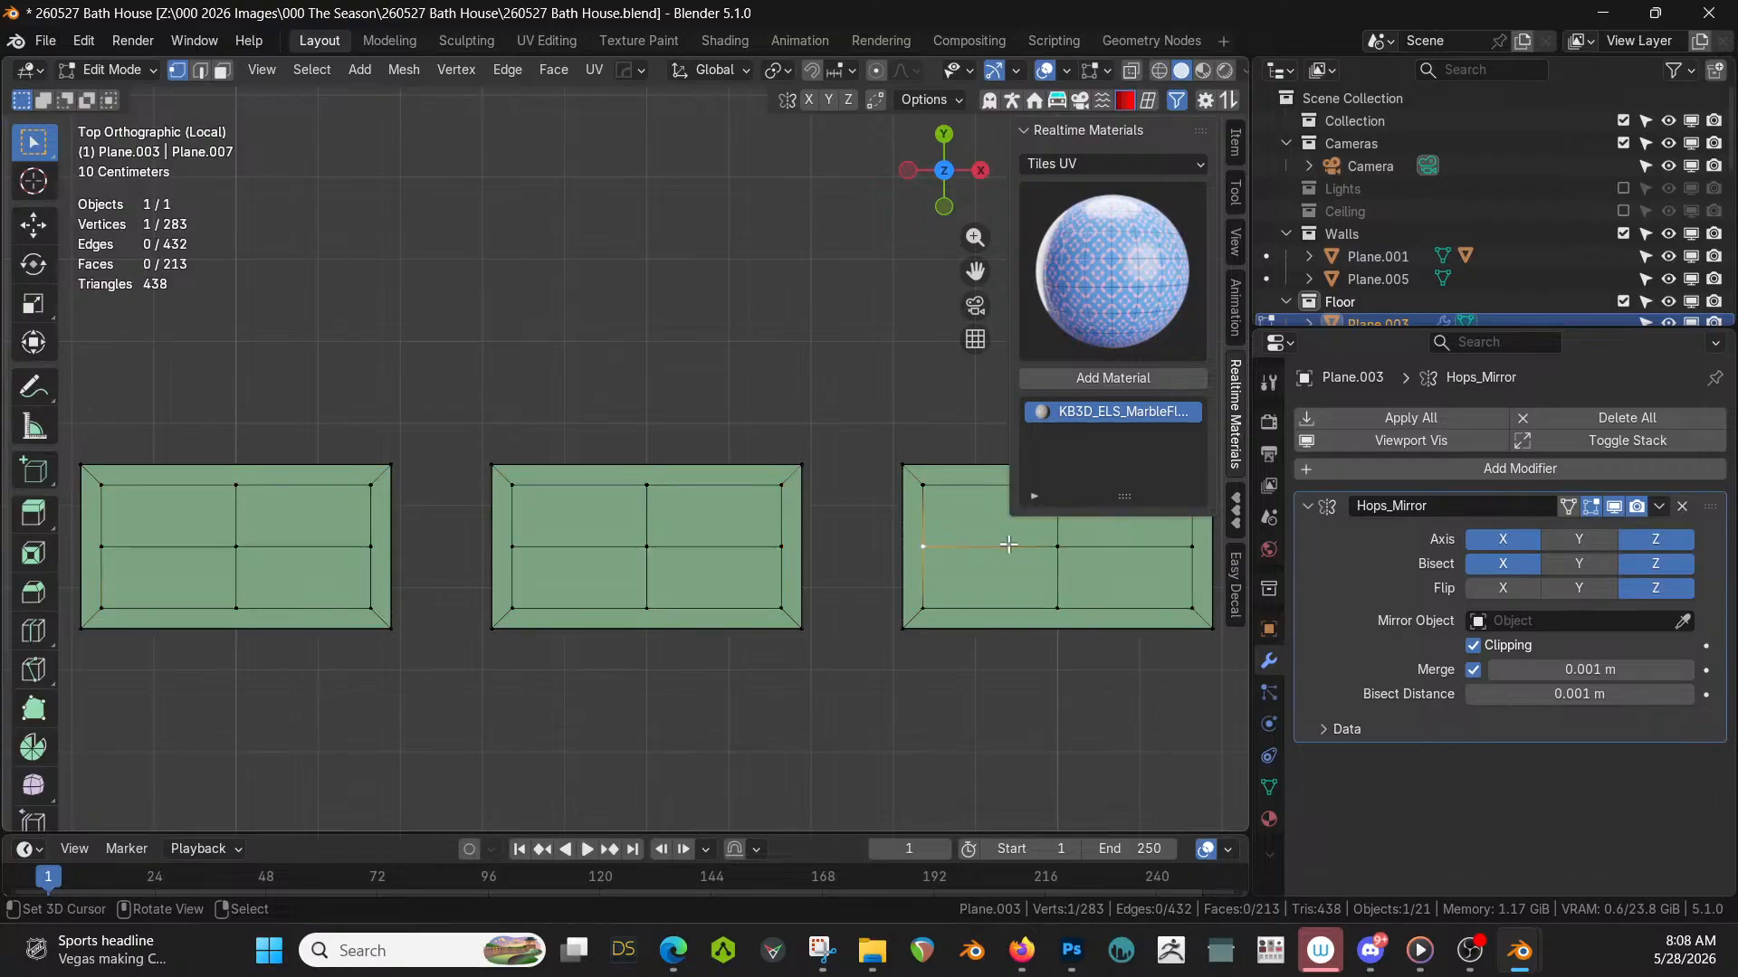
{"action": "left_click", "coordinate": [1189, 547], "text": "shift"}
{"action": "left_click", "coordinate": [782, 548], "text": "shift"}
{"action": "left_click", "coordinate": [534, 539], "text": "shift"}
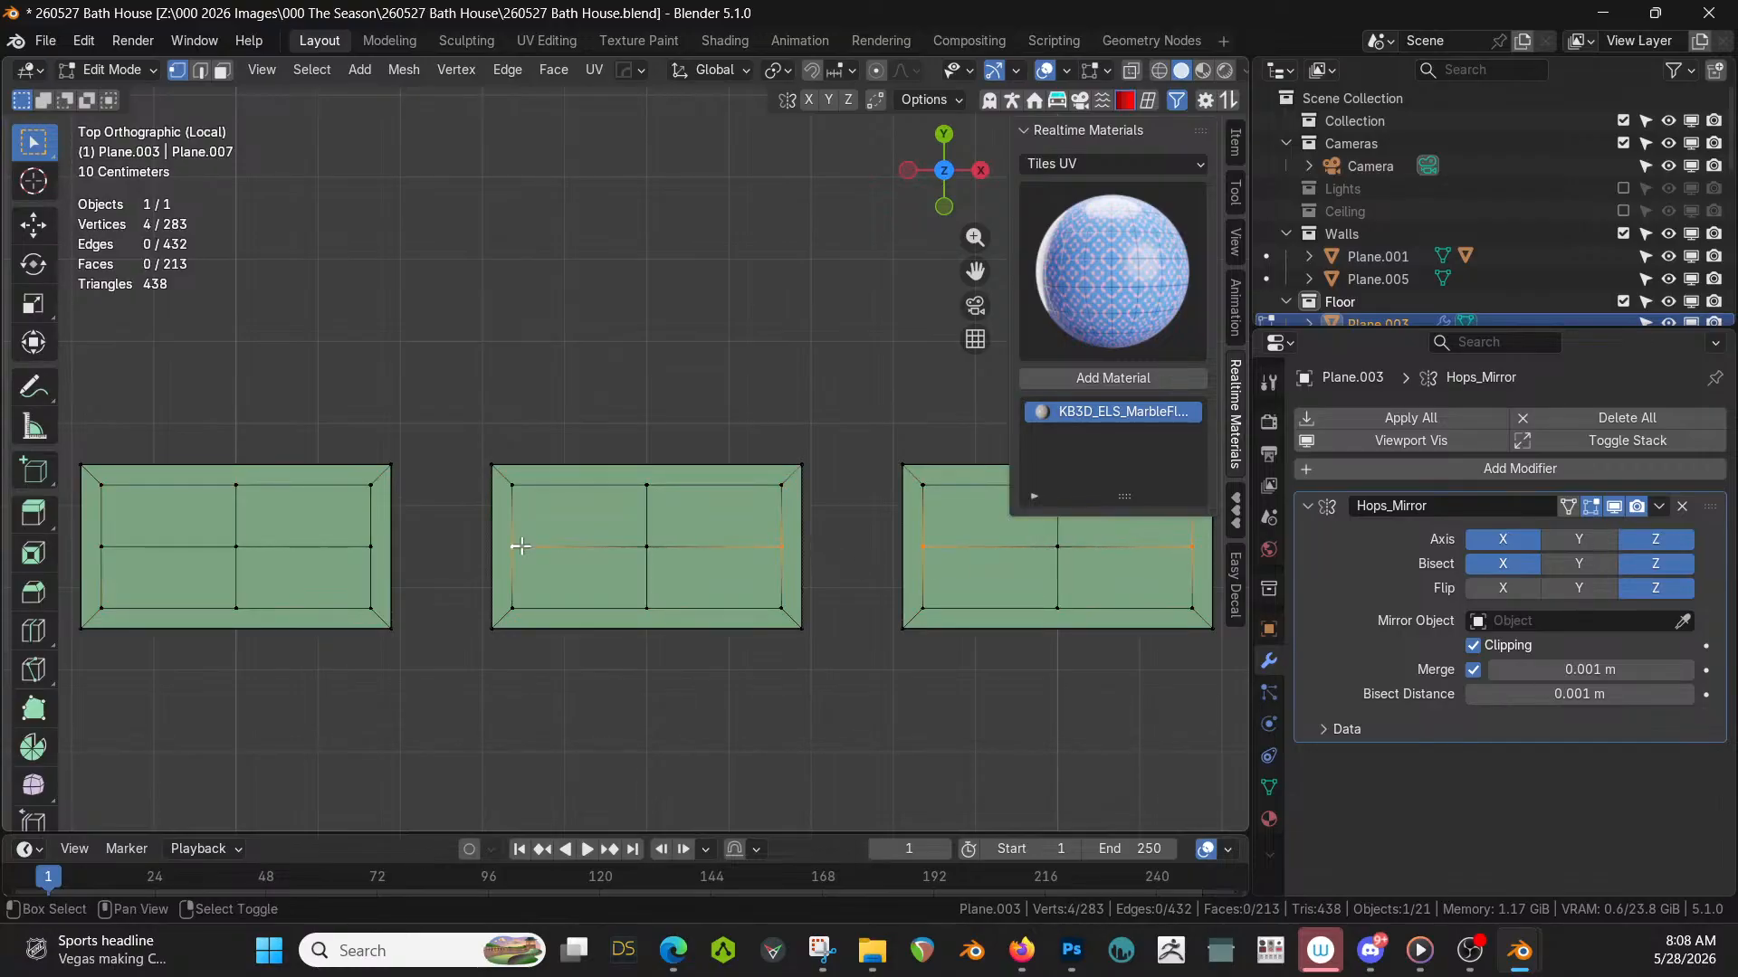
{"action": "middle_click_drag", "start_coordinate": [450, 567], "coordinate": [597, 584], "text": "shift"}
{"action": "left_click", "coordinate": [515, 564], "text": "shift"}
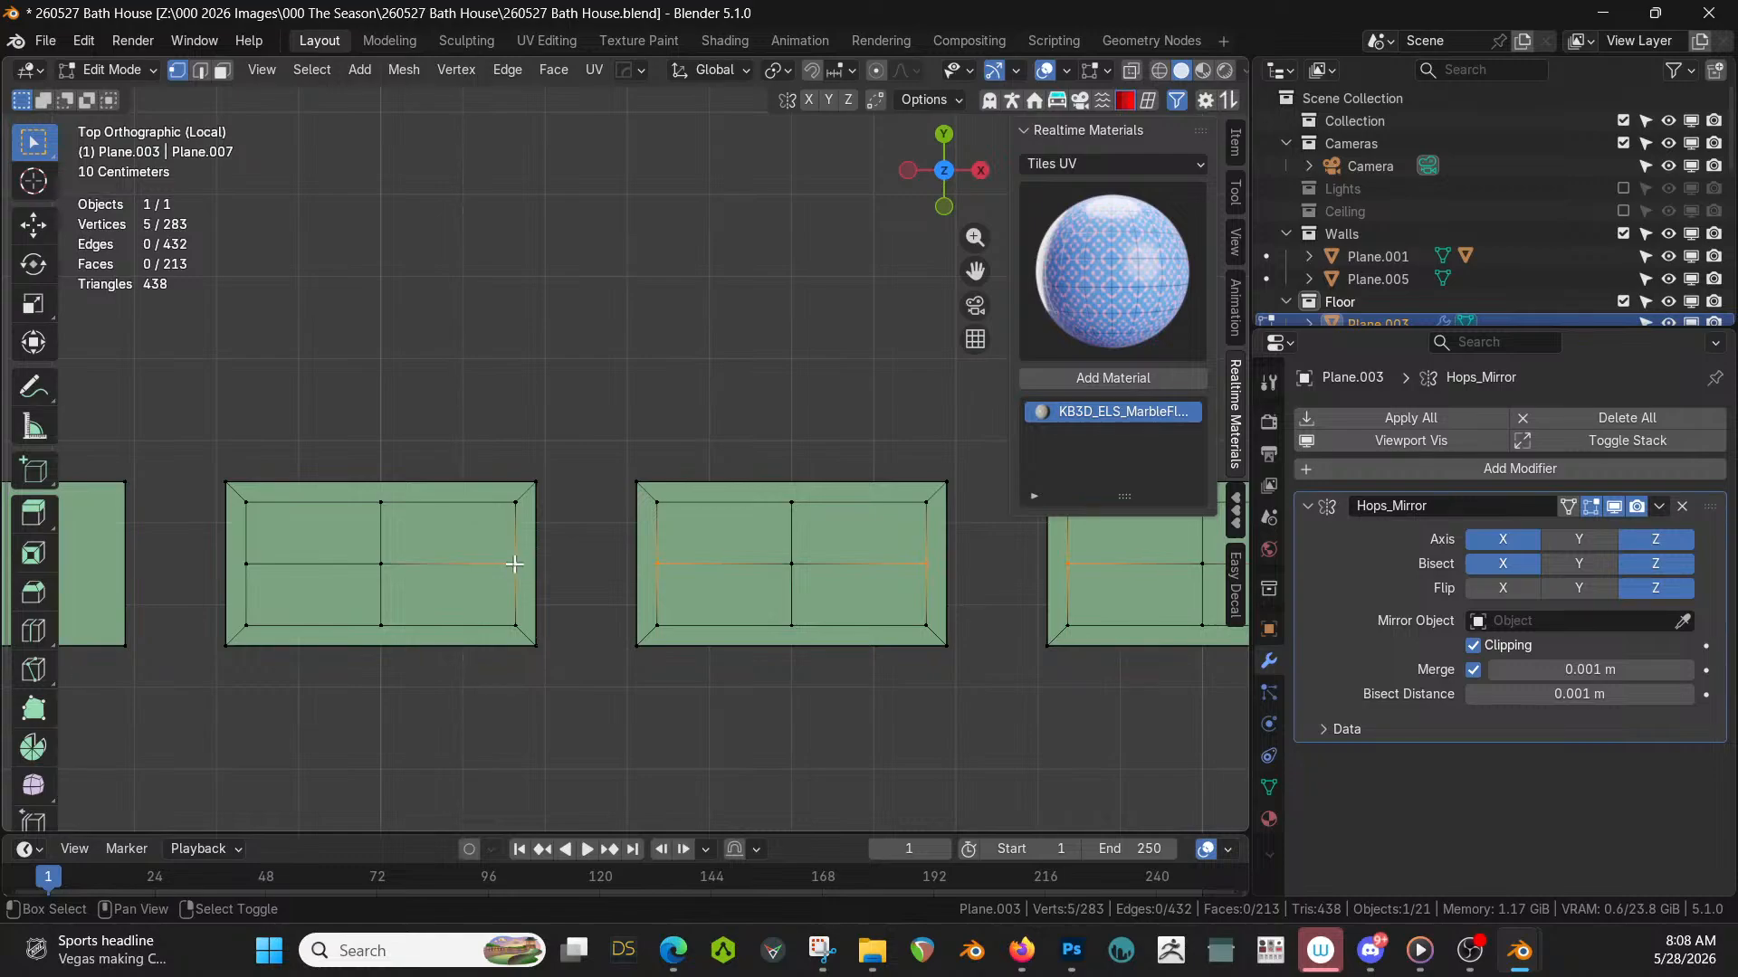
{"action": "left_click", "coordinate": [247, 564], "text": "shift"}
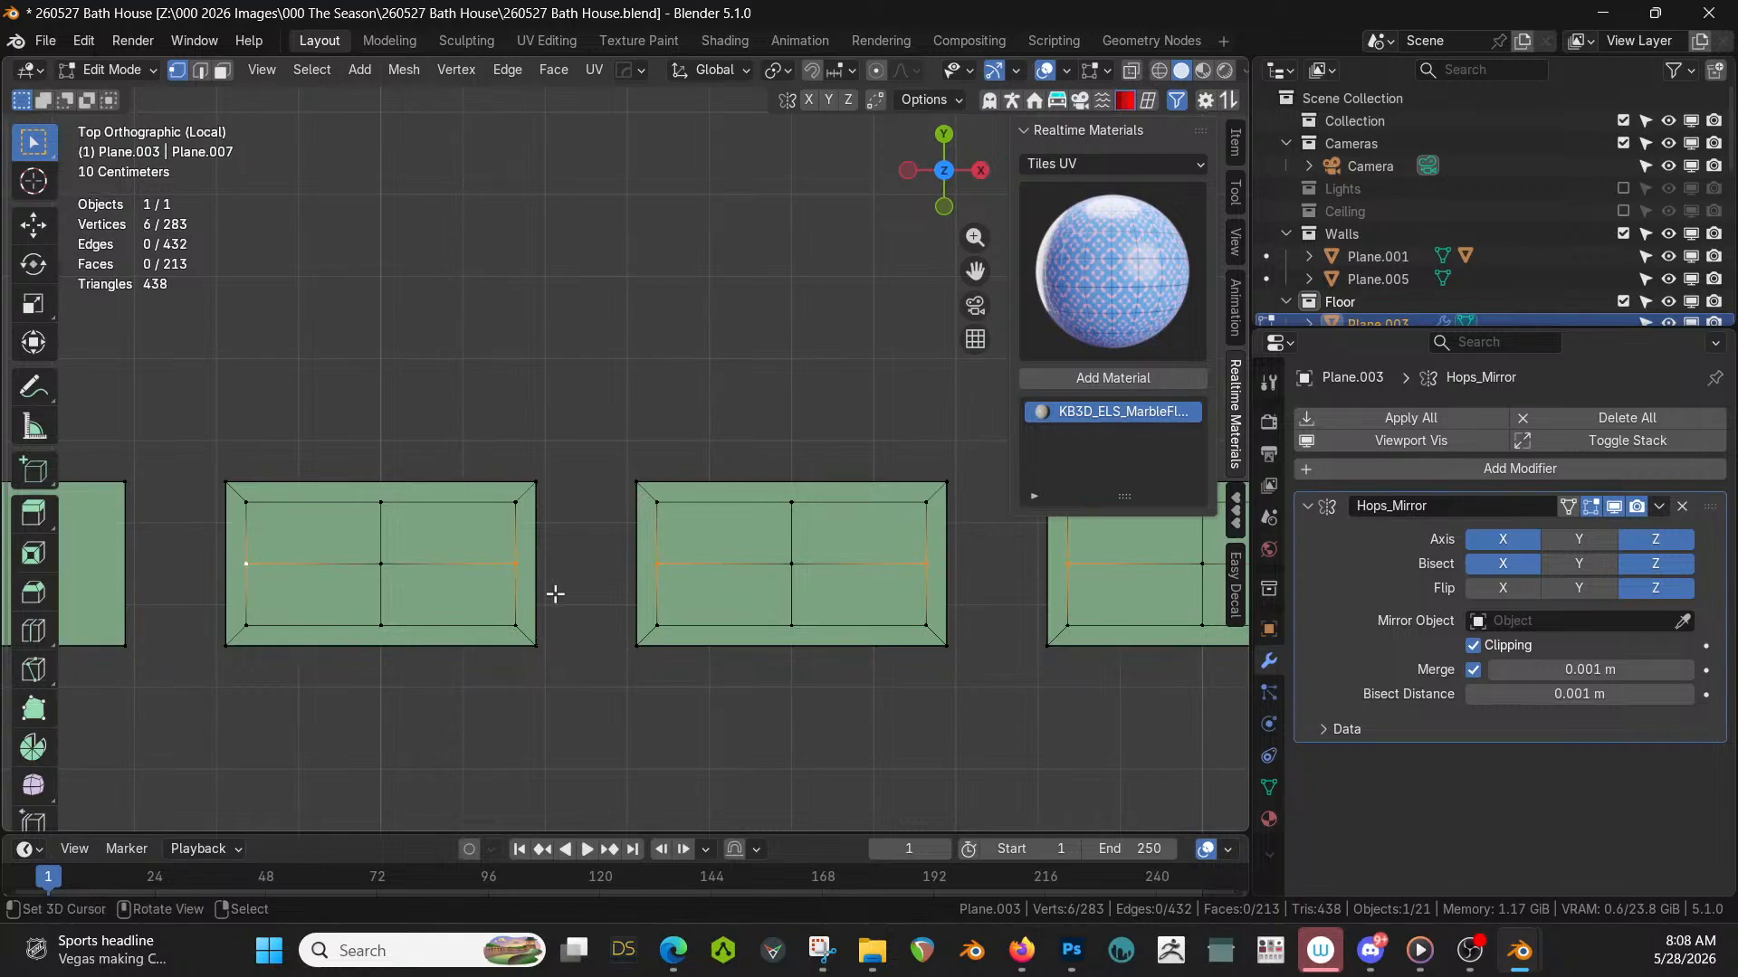
Turn the six selected vertices into 16-segment circles with a radius of about 0.12 m.
{"action": "key", "text": "q"}
{"action": "left_click", "coordinate": [534, 567]}
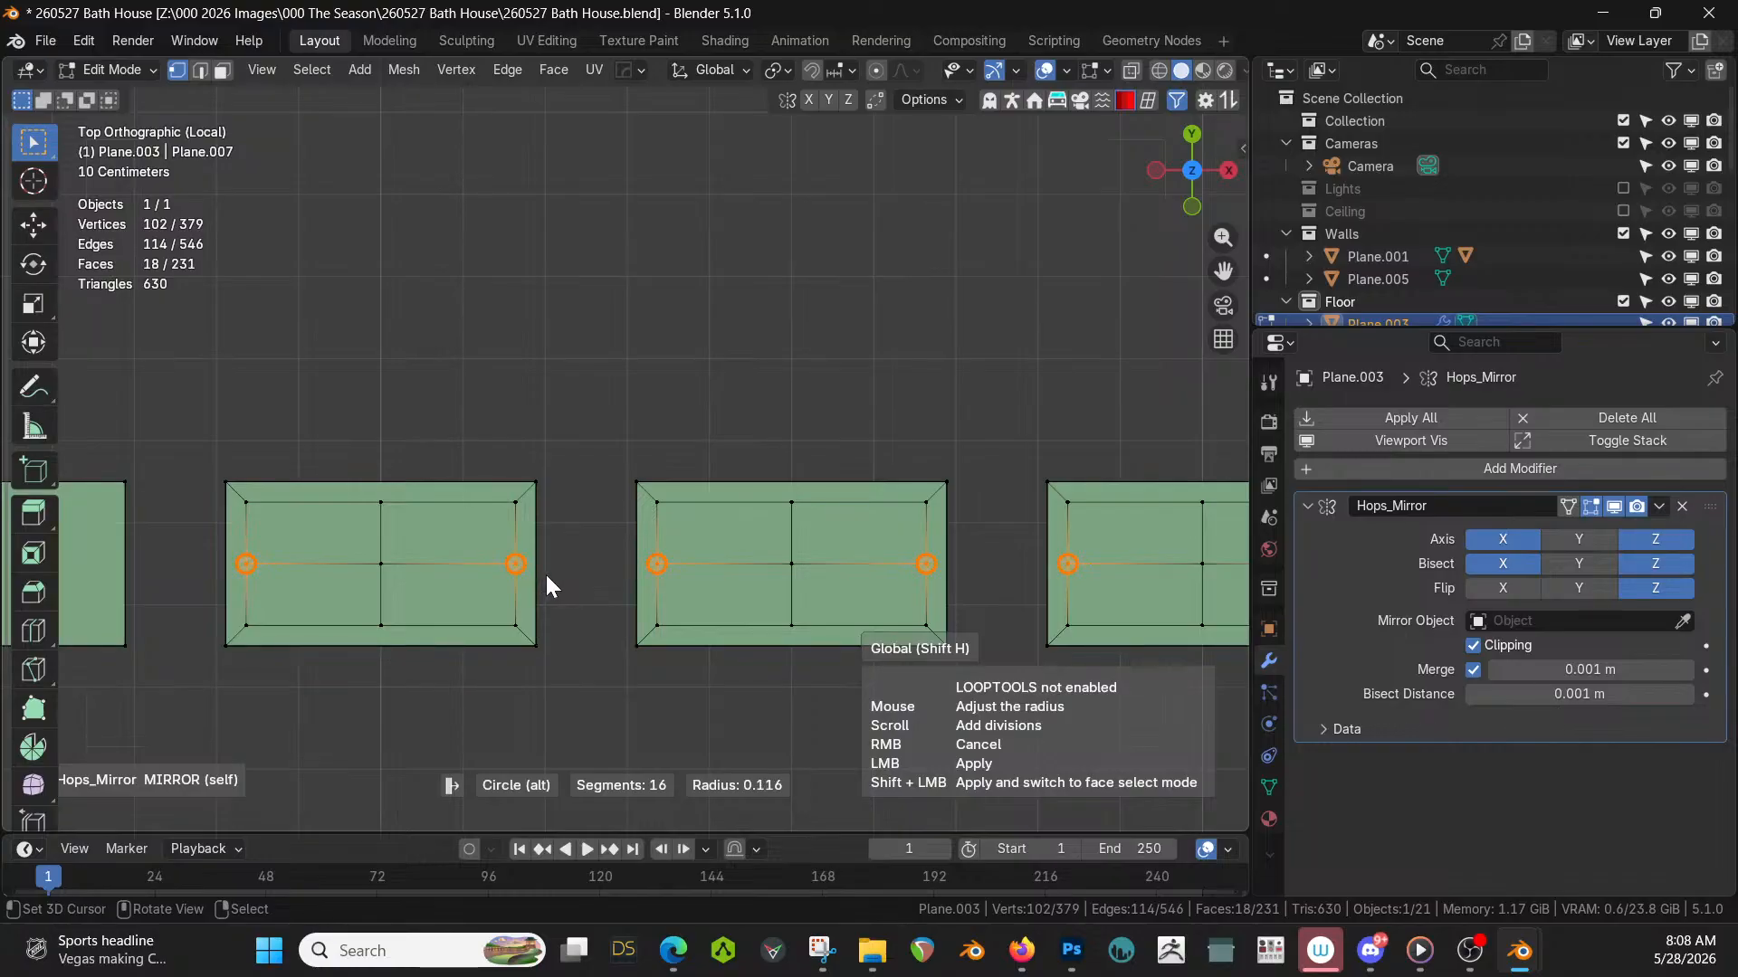
{"action": "left_click", "coordinate": [546, 573]}
Extrude the circular faces on the floor panels straight upward into tall round columns.
{"action": "middle_click_drag", "start_coordinate": [546, 574], "coordinate": [599, 392]}
{"action": "scroll", "coordinate": [608, 402], "scroll_direction": "down", "scroll_amount": 5}
{"action": "middle_click_drag", "start_coordinate": [679, 444], "coordinate": [619, 412]}
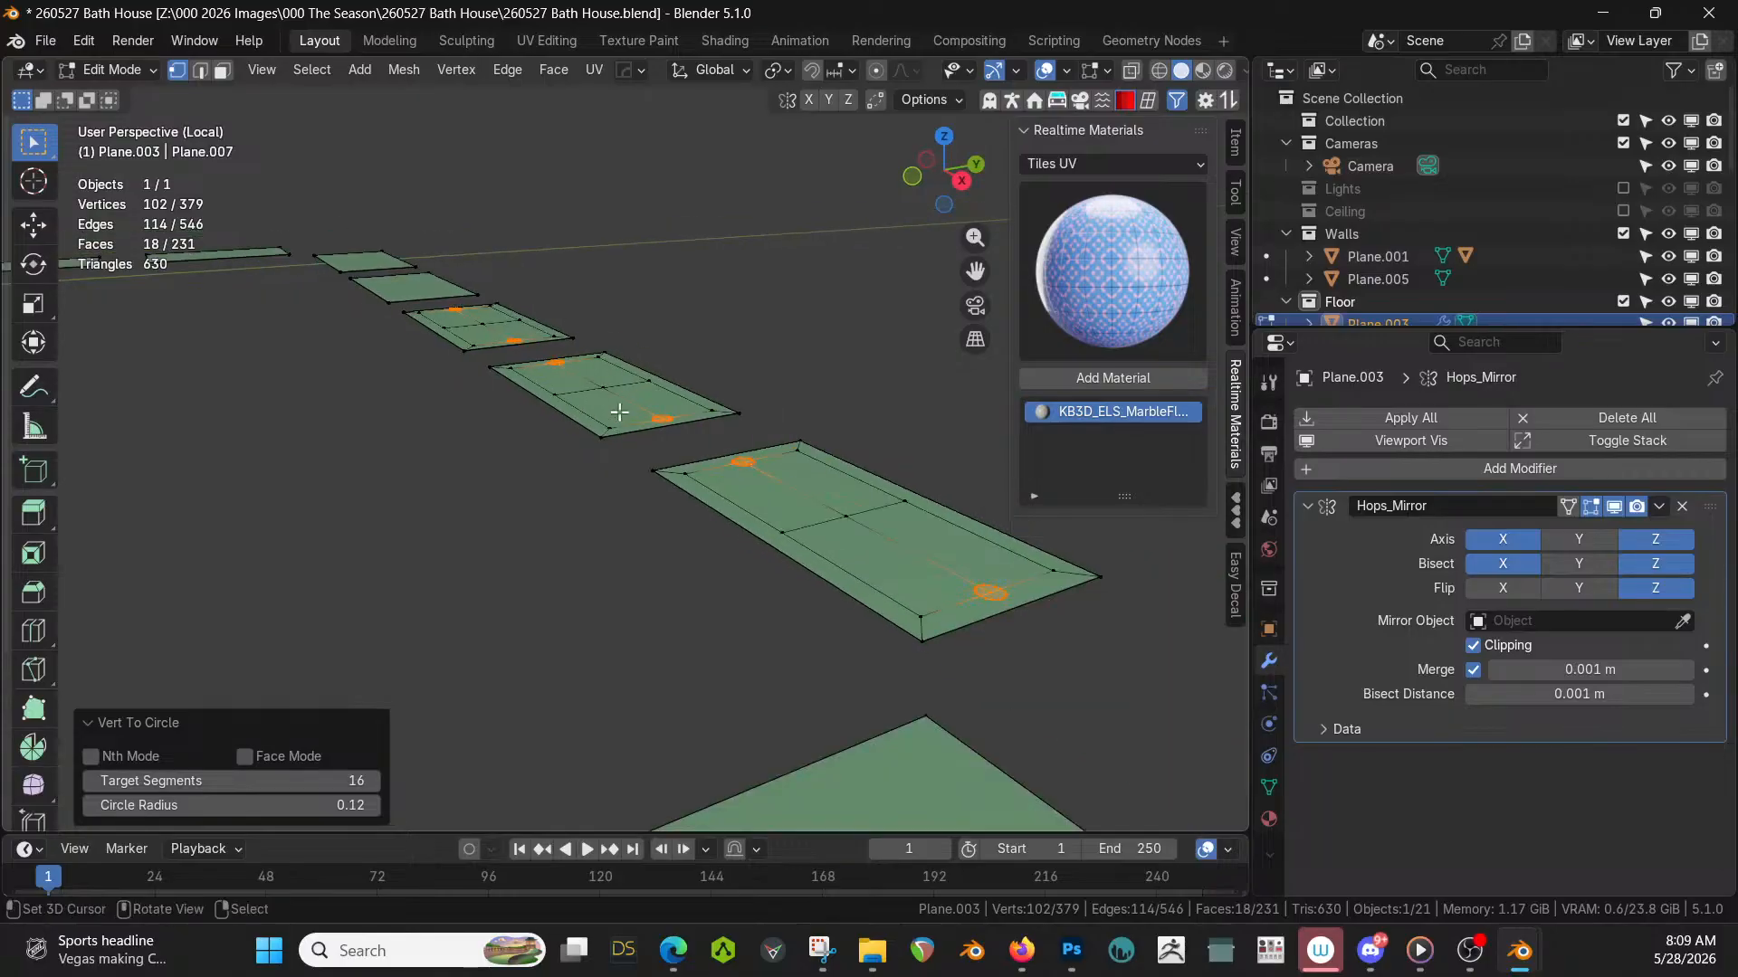
{"action": "key", "text": "3"}
{"action": "scroll", "coordinate": [619, 412], "scroll_direction": "down", "scroll_amount": 3}
{"action": "key", "text": "e"}
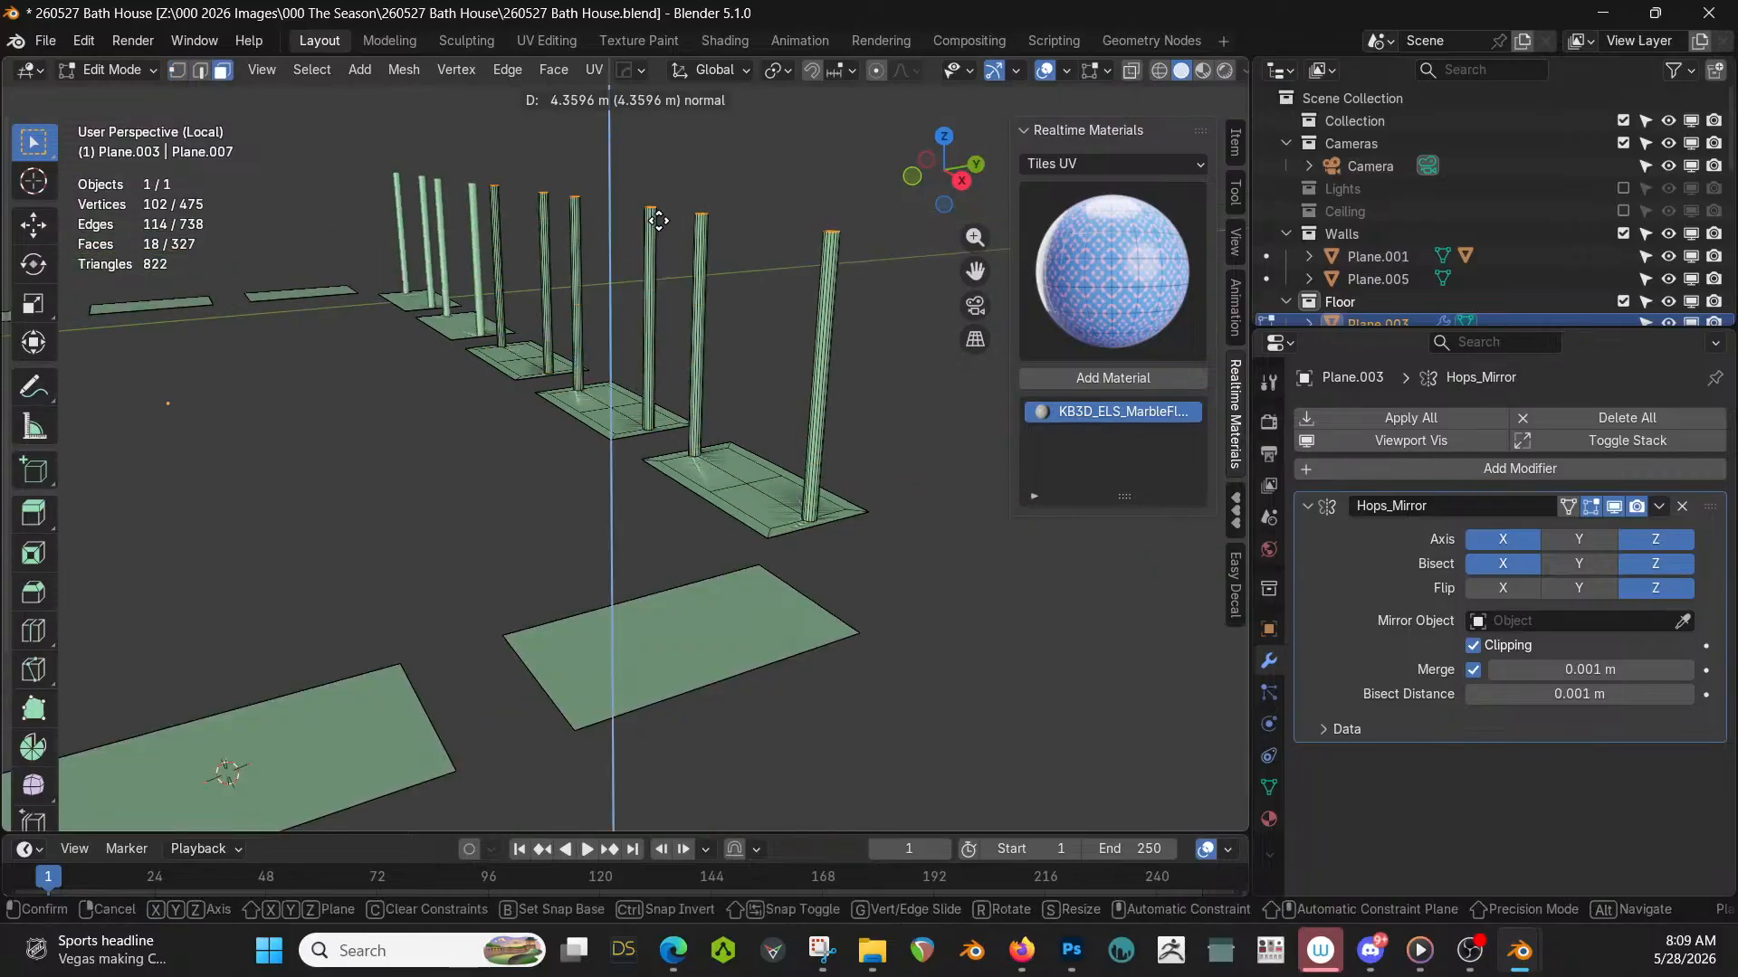
{"action": "left_click", "coordinate": [658, 164]}
Leave local view and examine how the new columns sit in the alcoves beside the planters and arches.
{"action": "key", "text": "KP_Divide"}
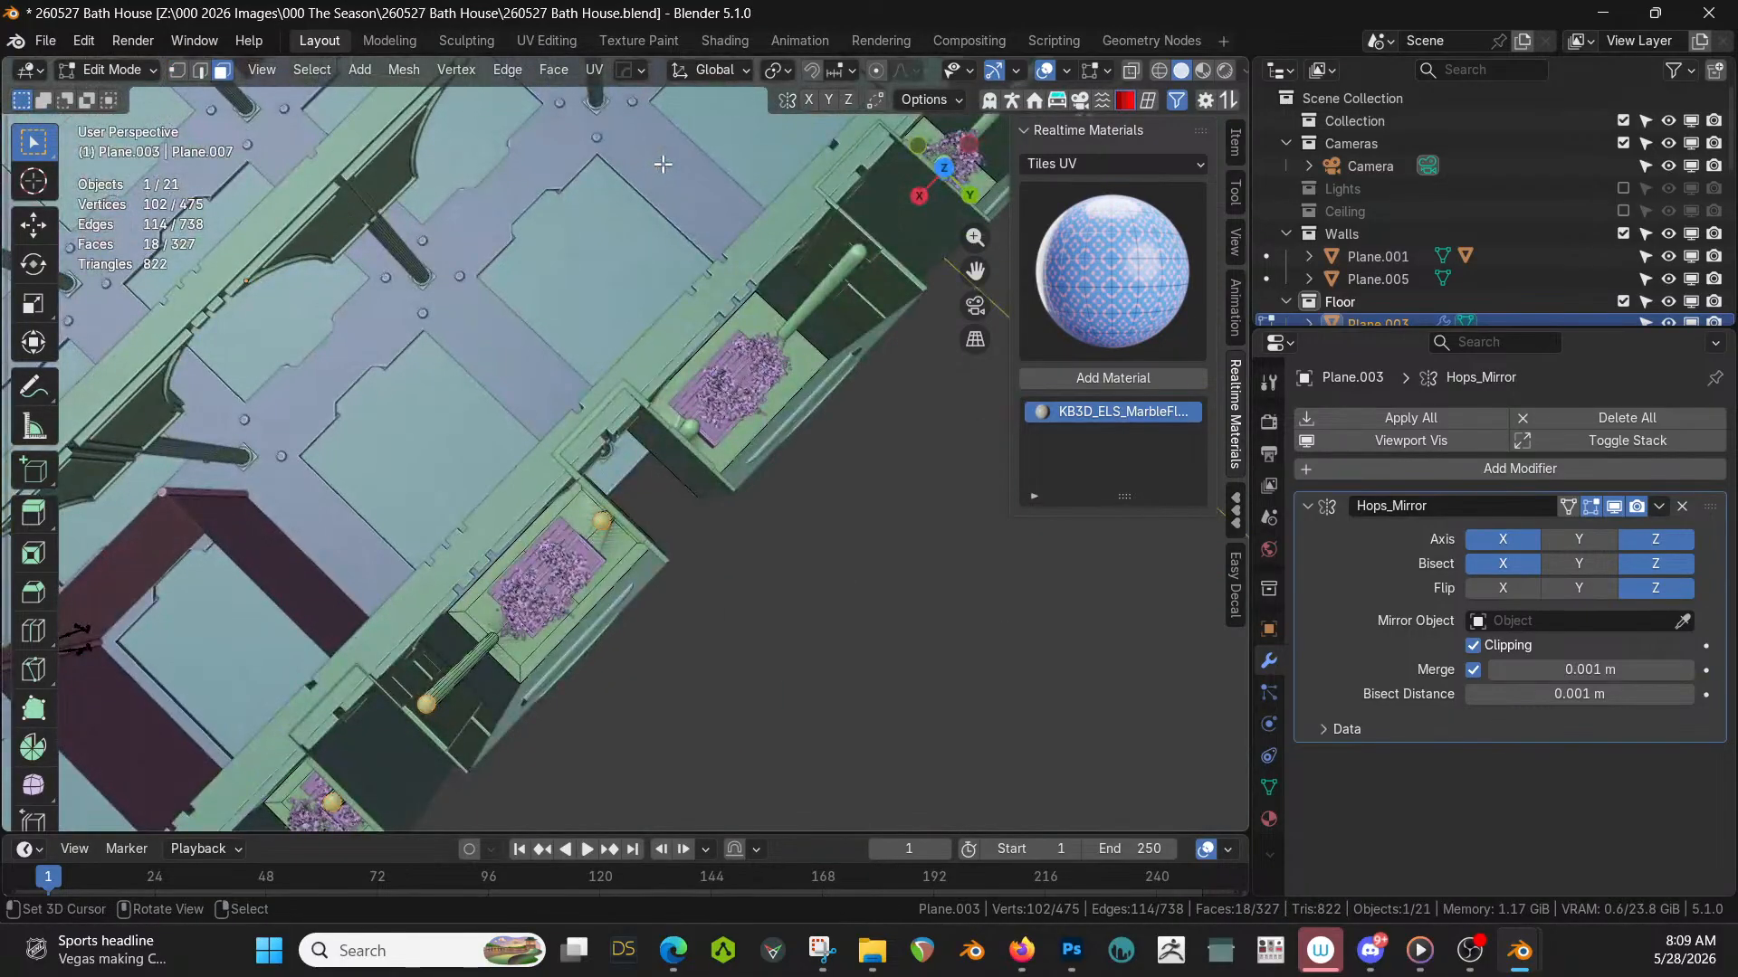
{"action": "middle_click_drag", "start_coordinate": [663, 164], "coordinate": [811, 826]}
{"action": "scroll", "coordinate": [823, 691], "scroll_direction": "up", "scroll_amount": 5}
{"action": "middle_click_drag", "start_coordinate": [751, 631], "coordinate": [729, 730]}
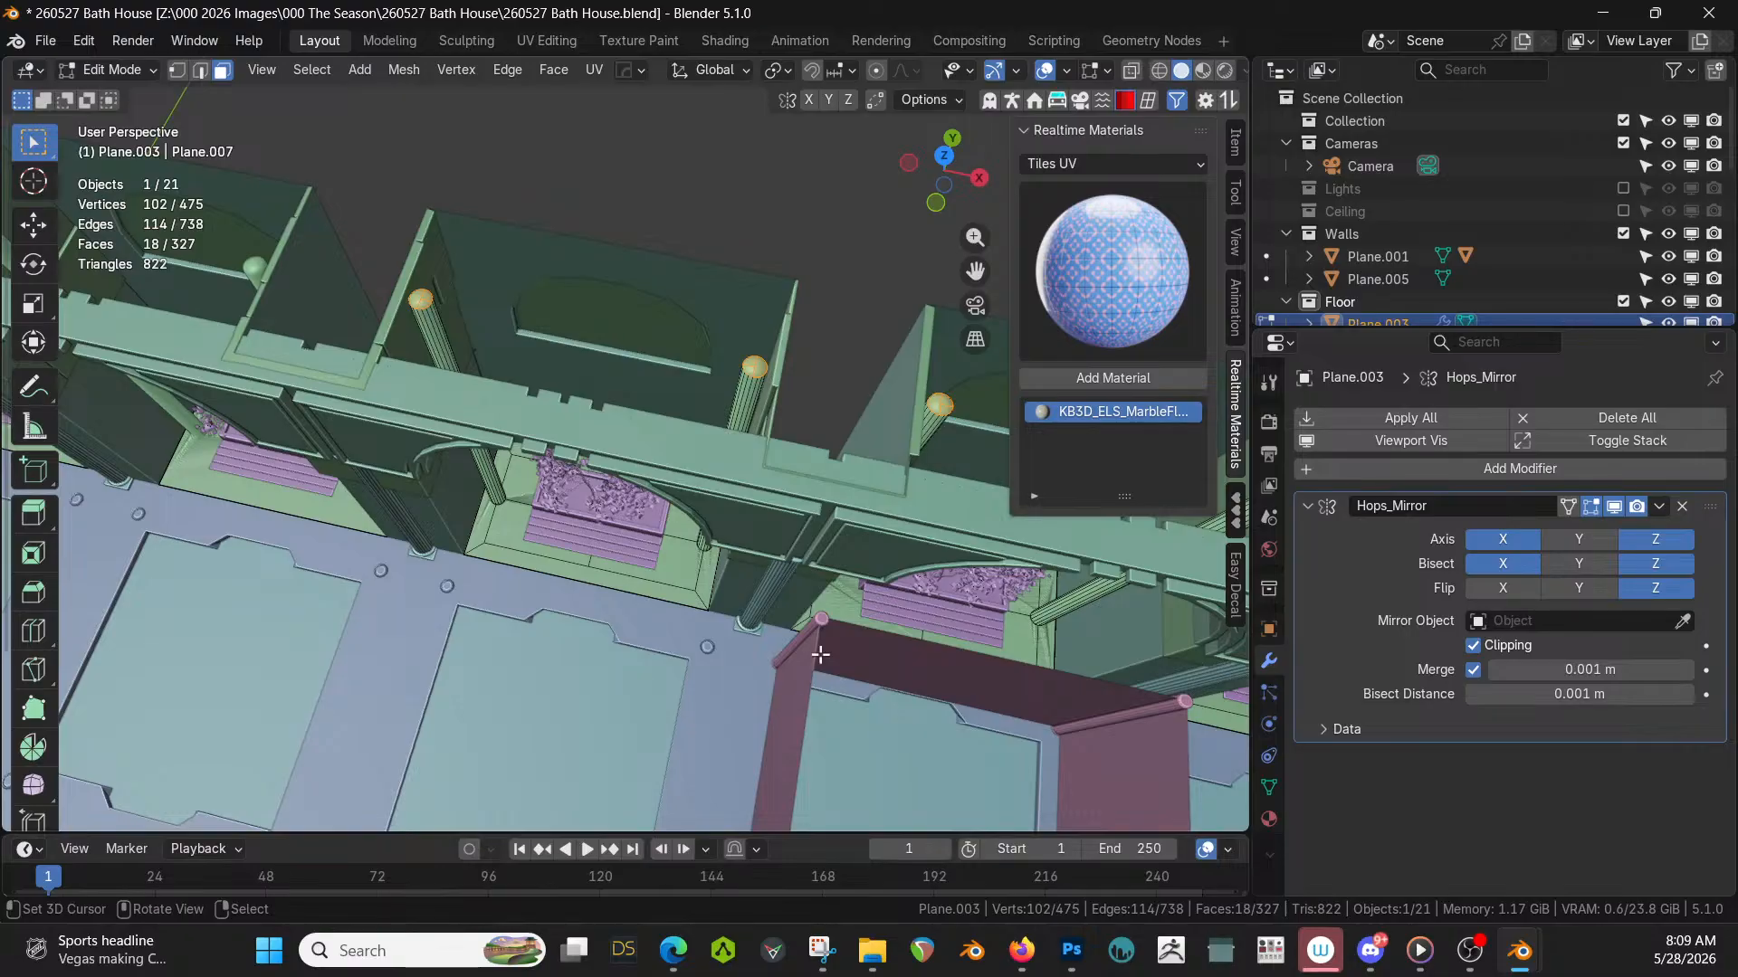
{"action": "middle_click_drag", "start_coordinate": [820, 654], "coordinate": [763, 452]}
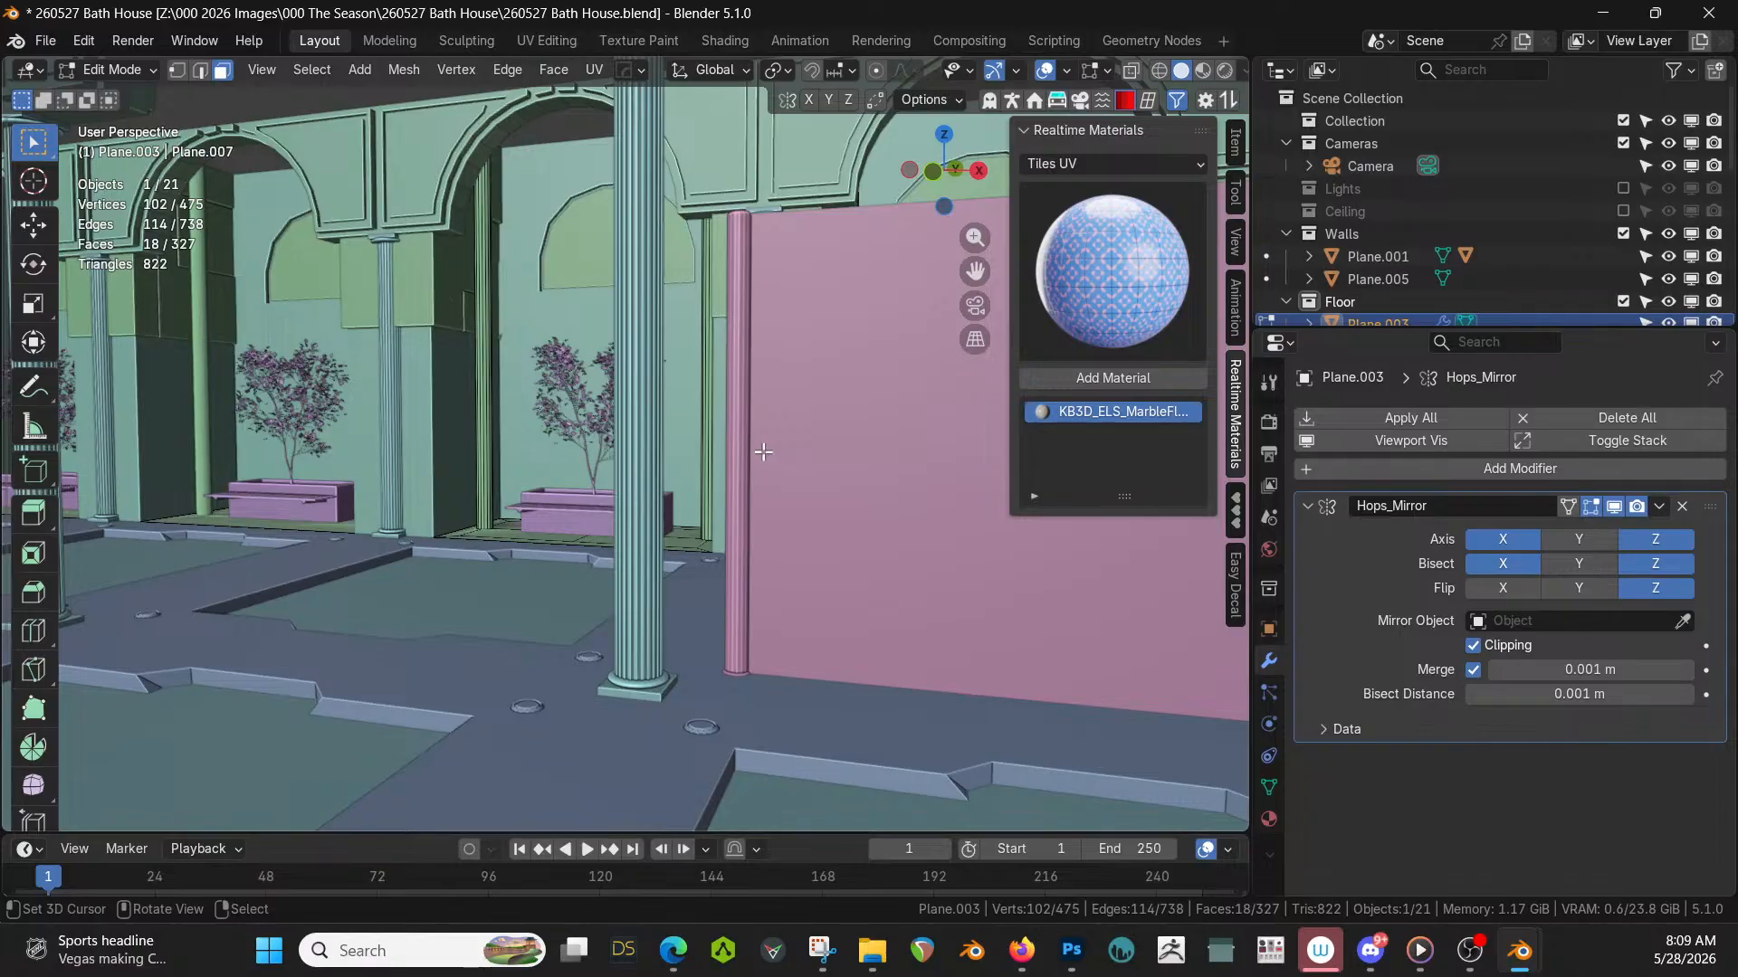
{"action": "middle_click_drag", "start_coordinate": [672, 645], "coordinate": [806, 643], "text": "shift"}
{"action": "scroll", "coordinate": [730, 579], "scroll_direction": "up", "scroll_amount": 8}
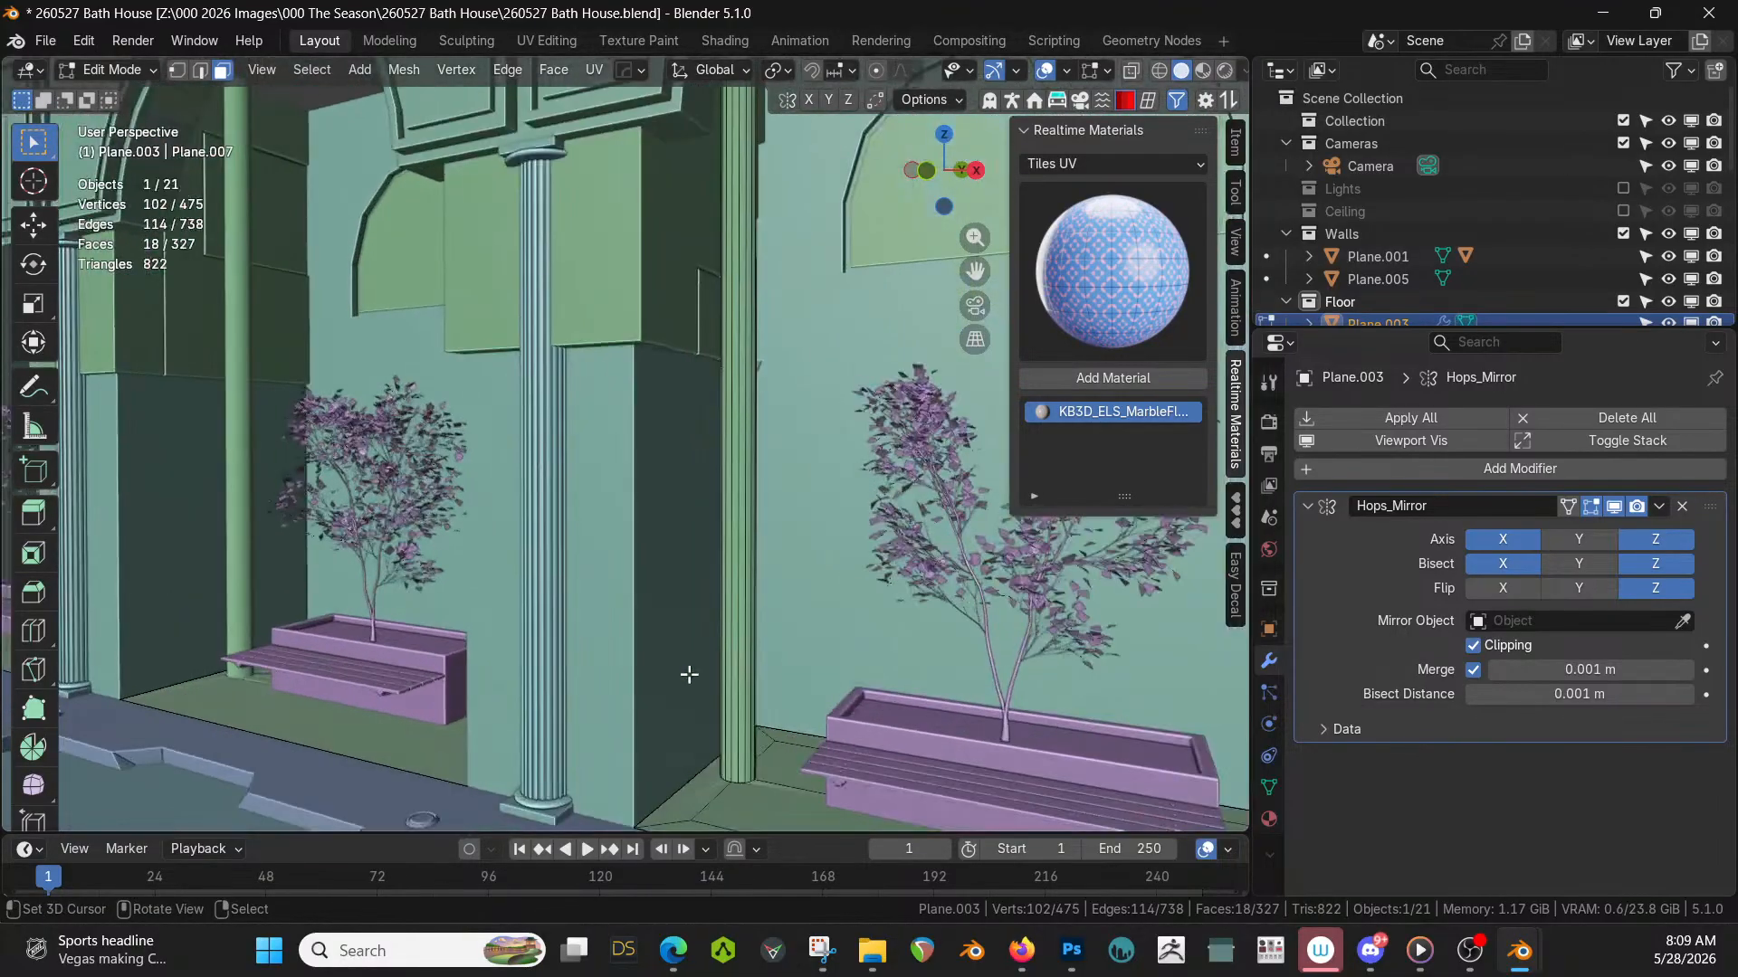
{"action": "middle_click_drag", "start_coordinate": [688, 674], "coordinate": [706, 695]}
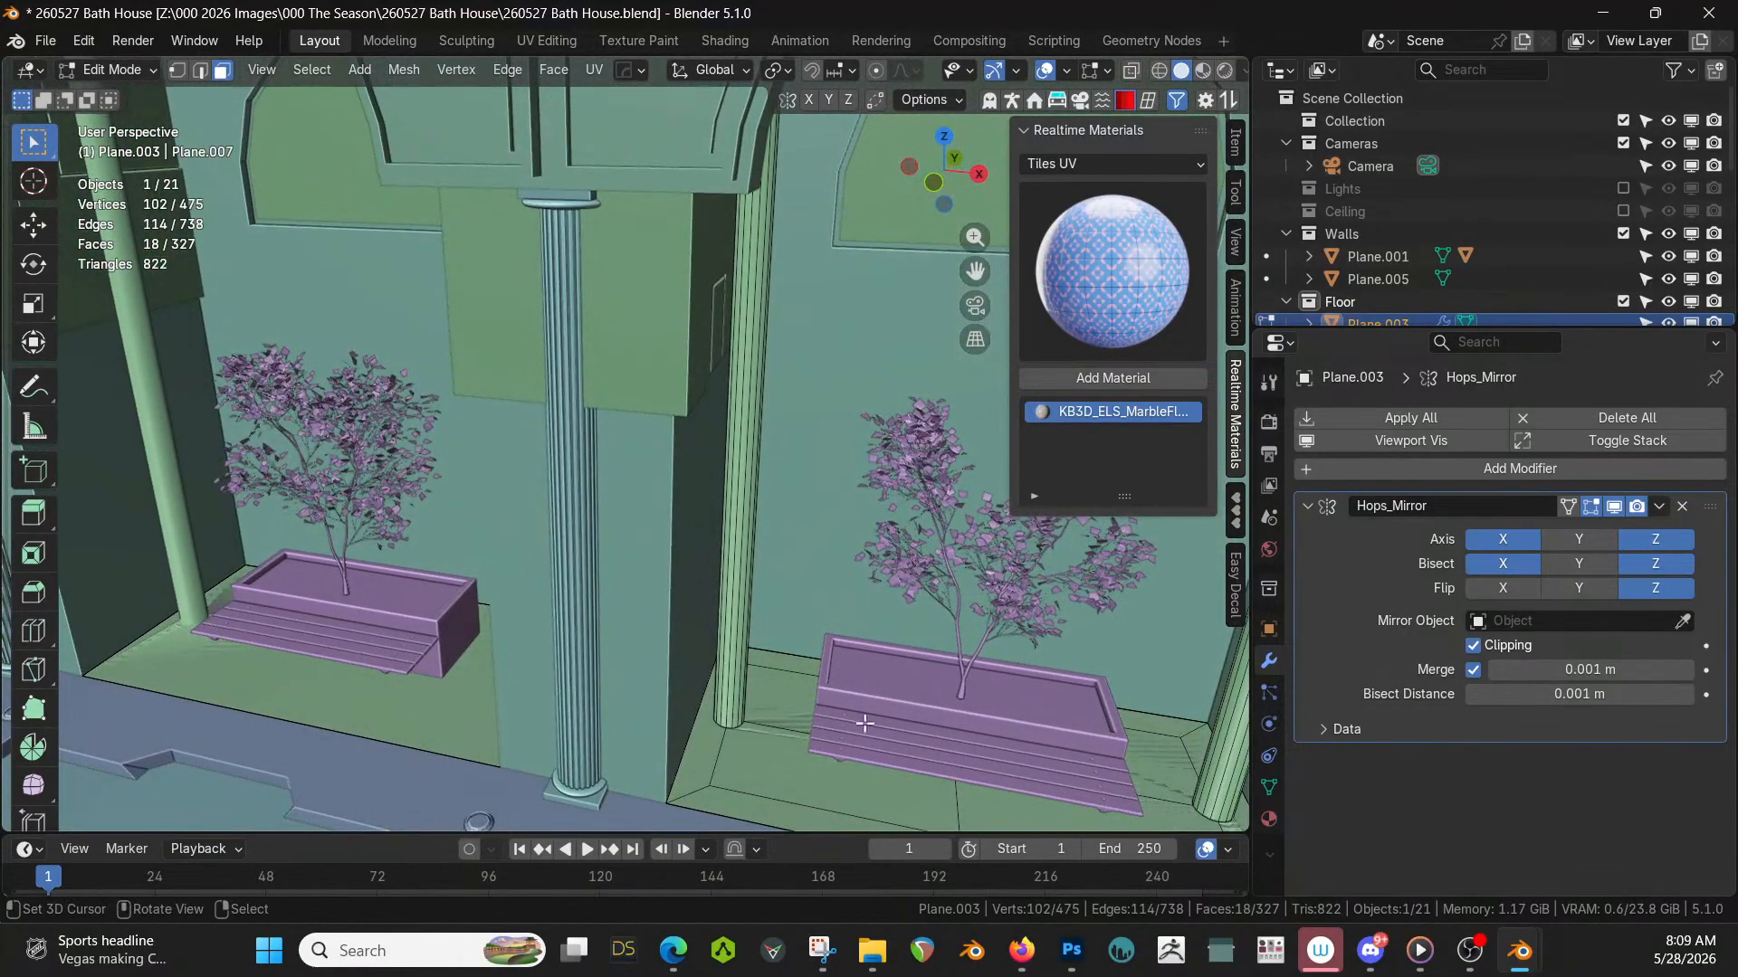
{"action": "middle_click_drag", "start_coordinate": [865, 723], "coordinate": [664, 715]}
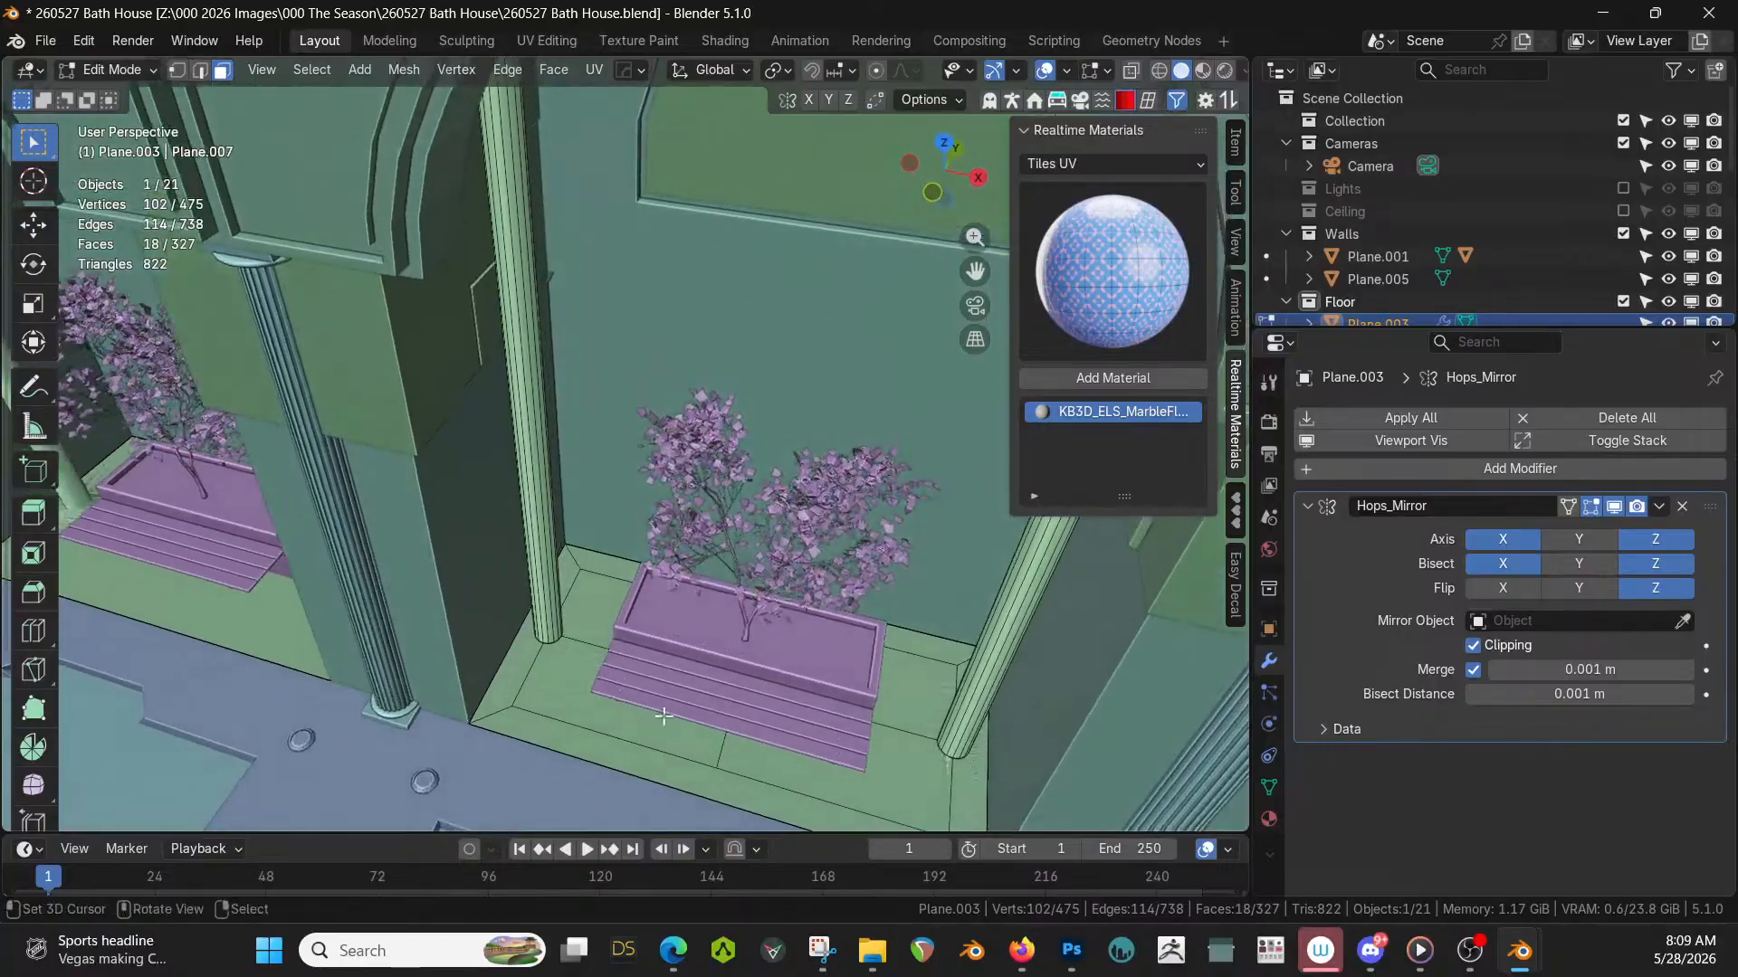
Raise the column tops slightly along the global Z axis and return to Object Mode.
{"action": "scroll", "coordinate": [663, 716], "scroll_direction": "down", "scroll_amount": 3}
{"action": "middle_click_drag", "start_coordinate": [641, 631], "coordinate": [617, 702]}
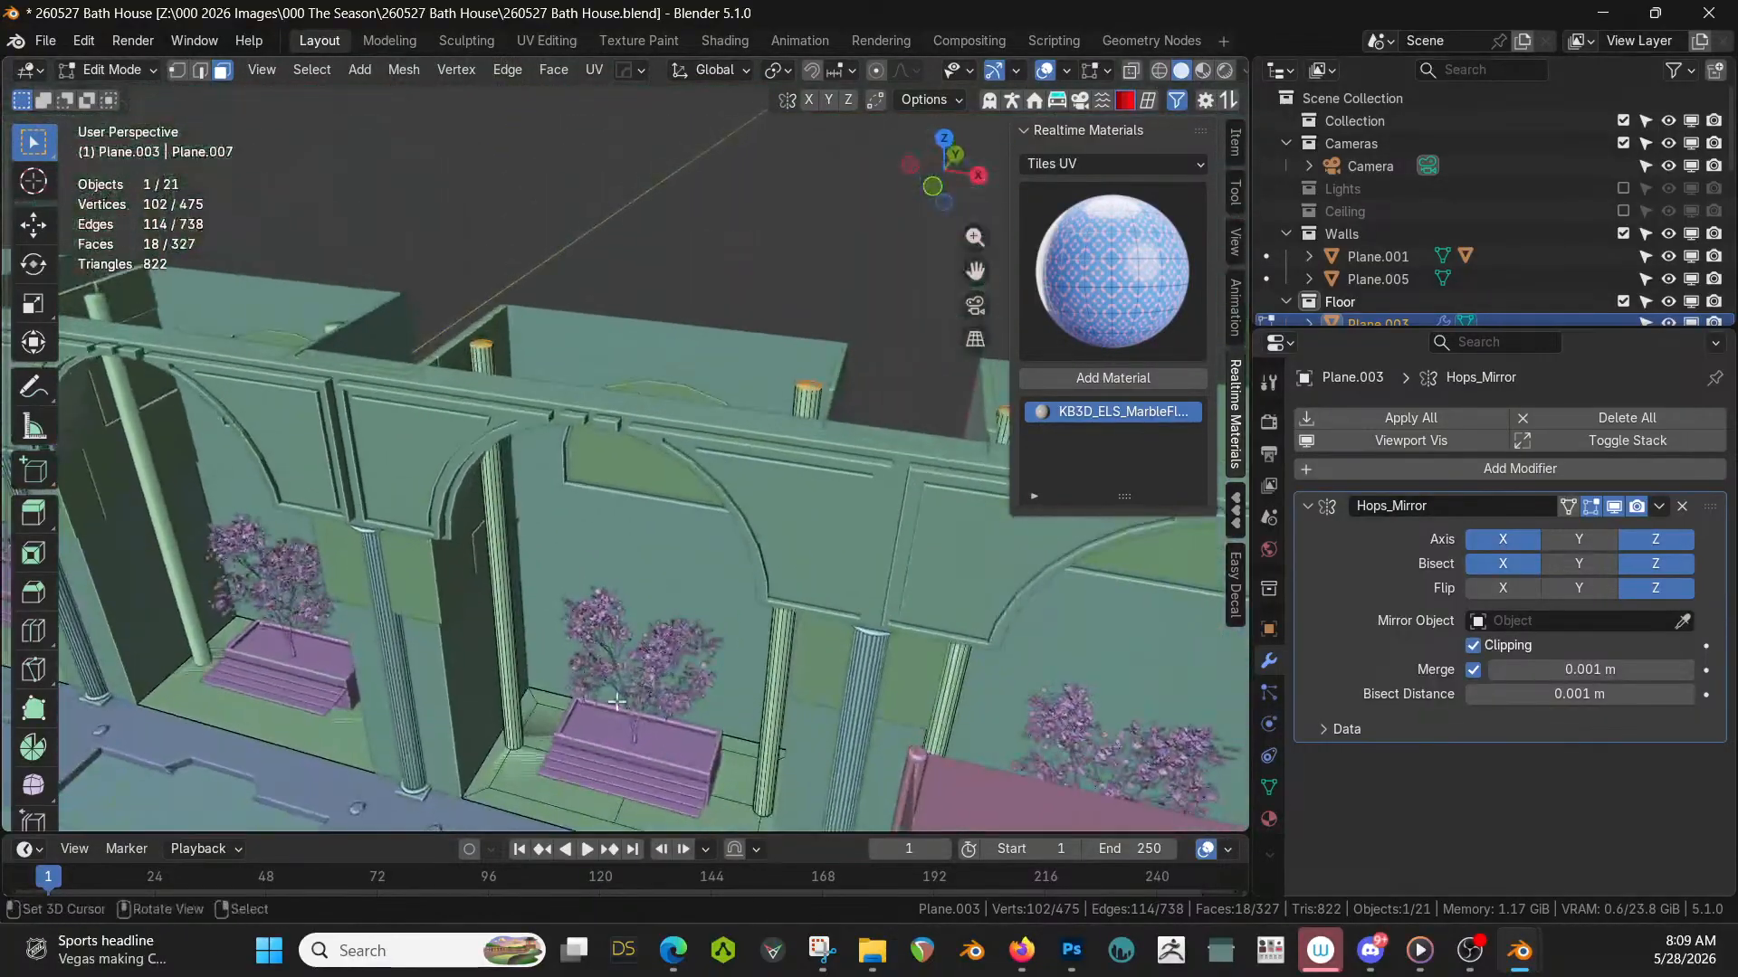
{"action": "key", "text": "g"}
{"action": "key", "text": "z"}
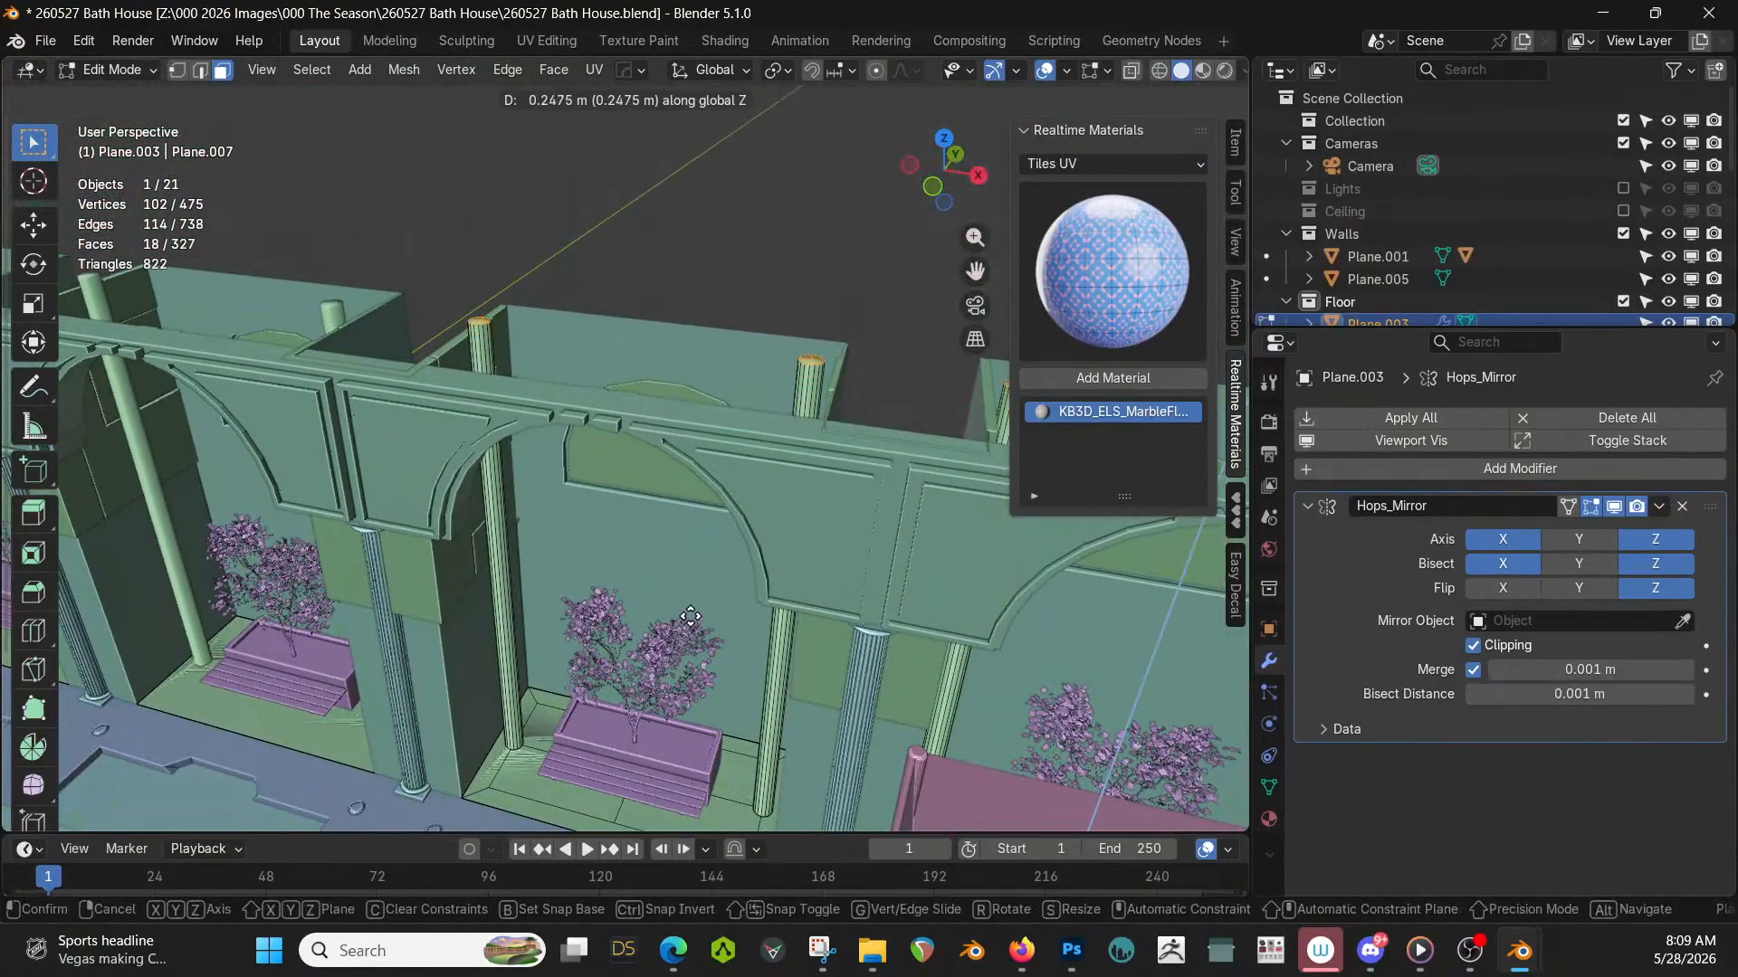
{"action": "left_click", "coordinate": [694, 603]}
{"action": "key", "text": "Tab"}
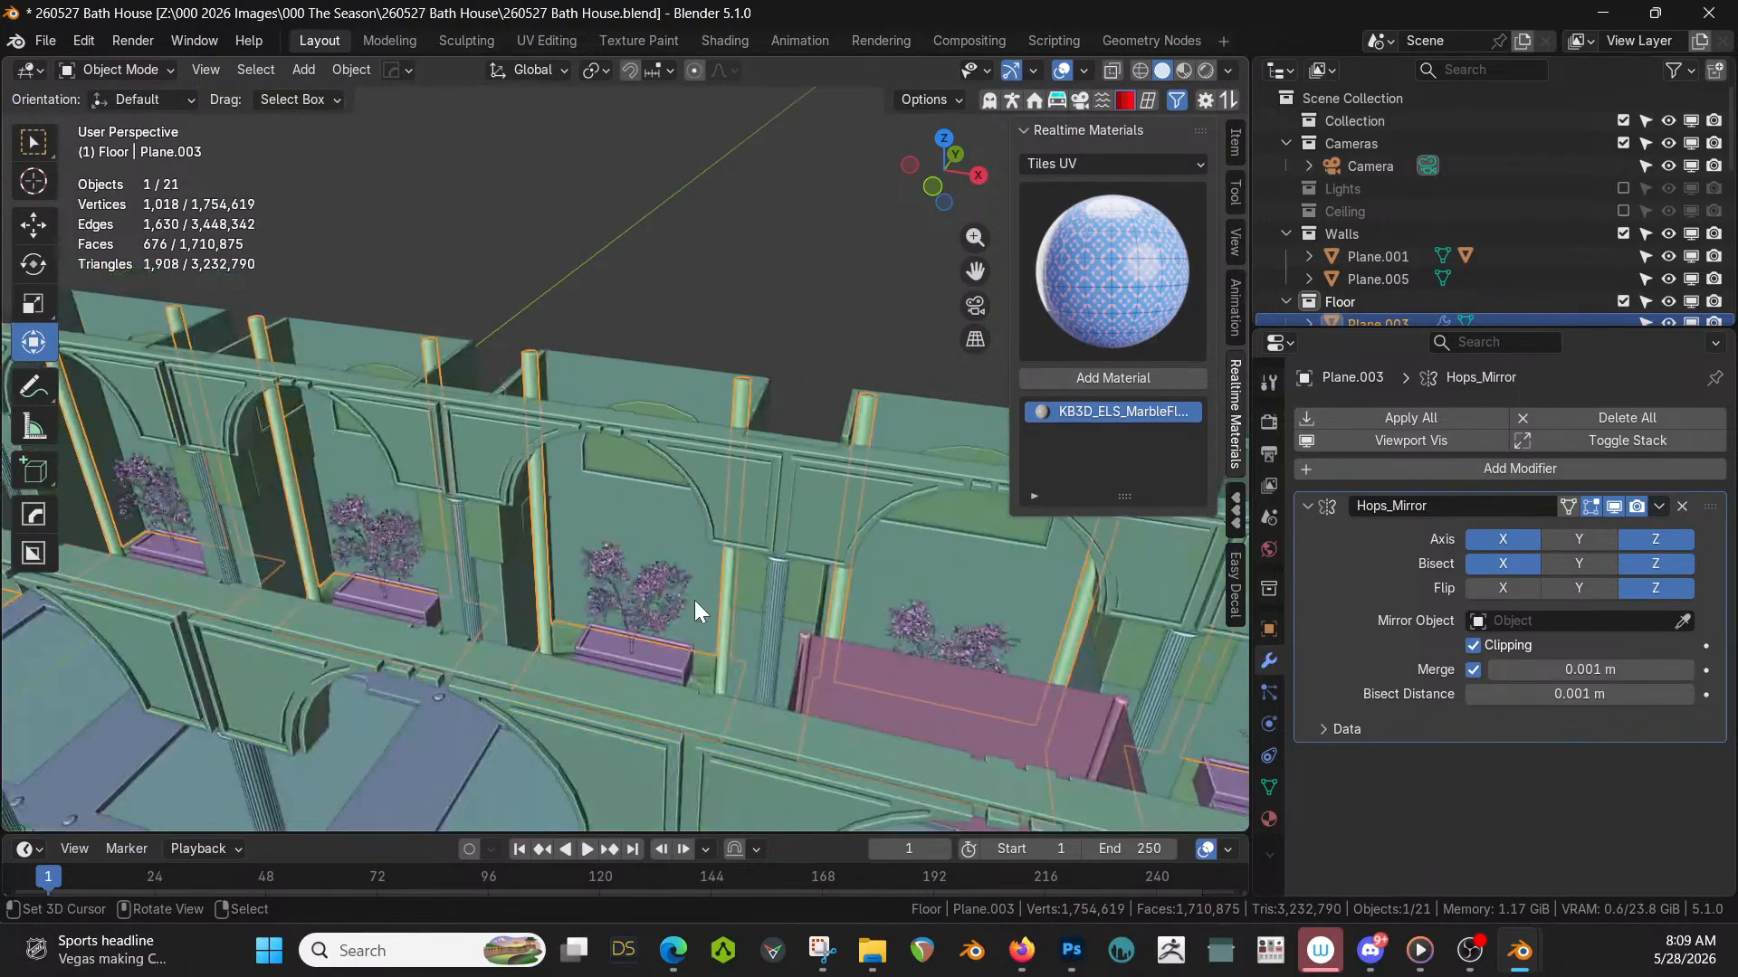
Grow the selection from the column tops to the whole columns and separate them from the floor panels into their own object.
{"action": "key", "text": "Tab"}
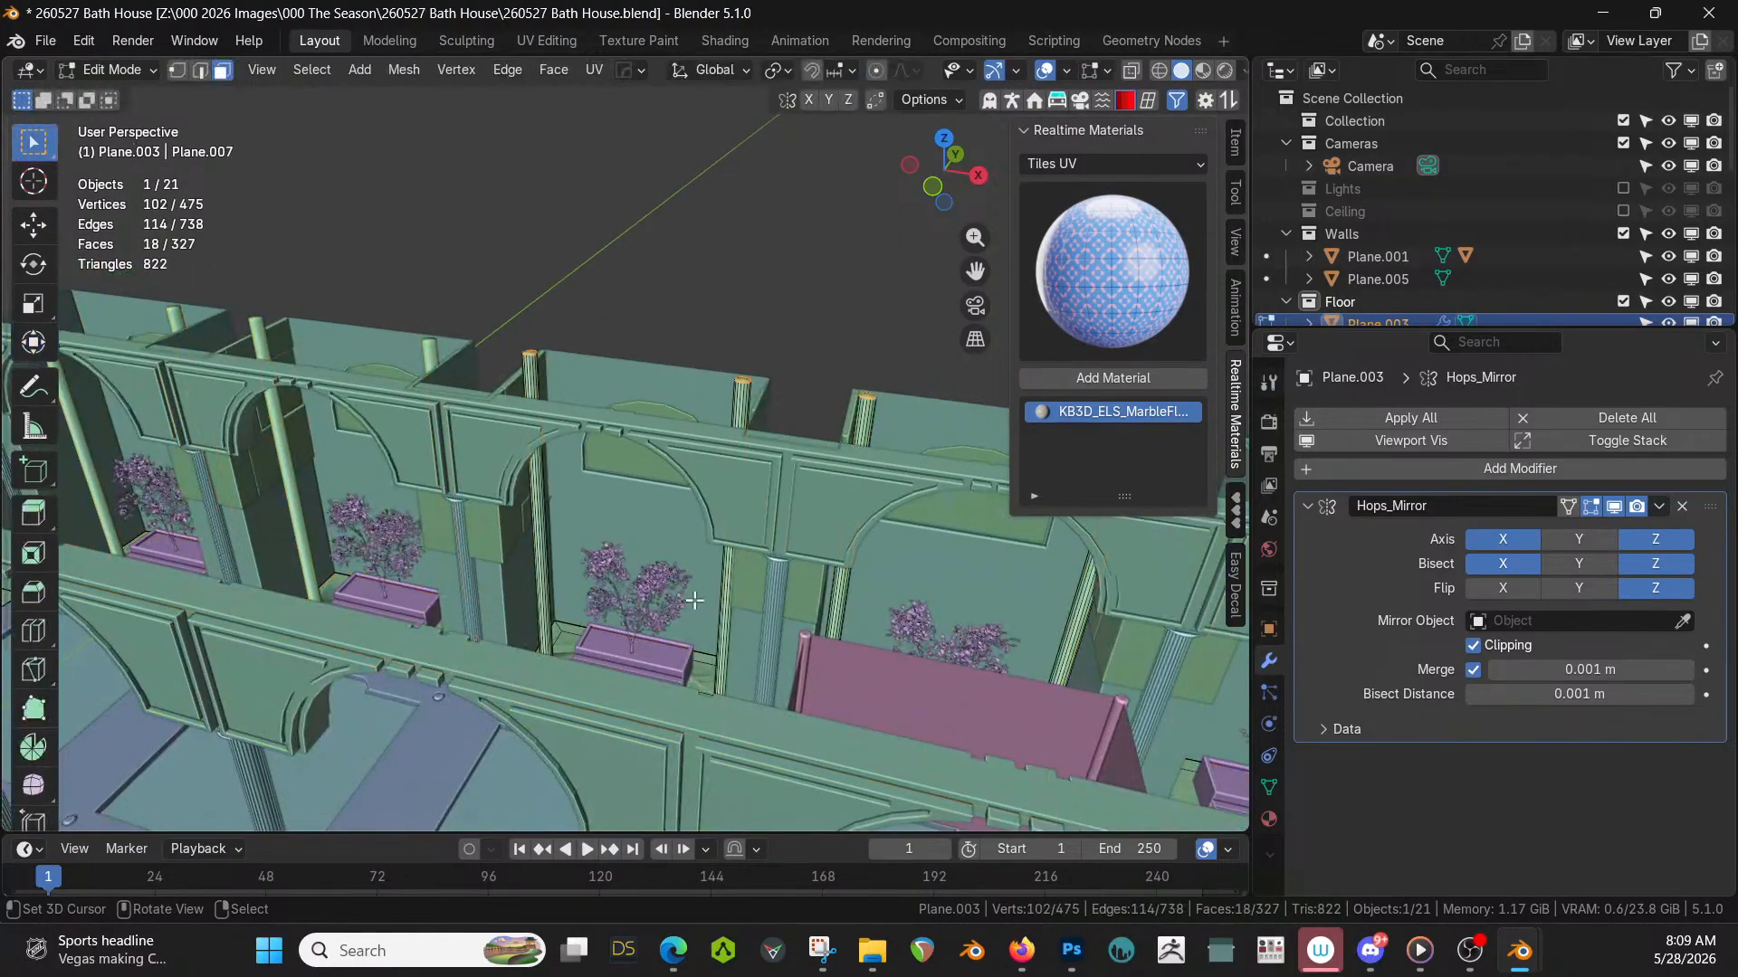
{"action": "key", "text": "ctrl+KP_Add"}
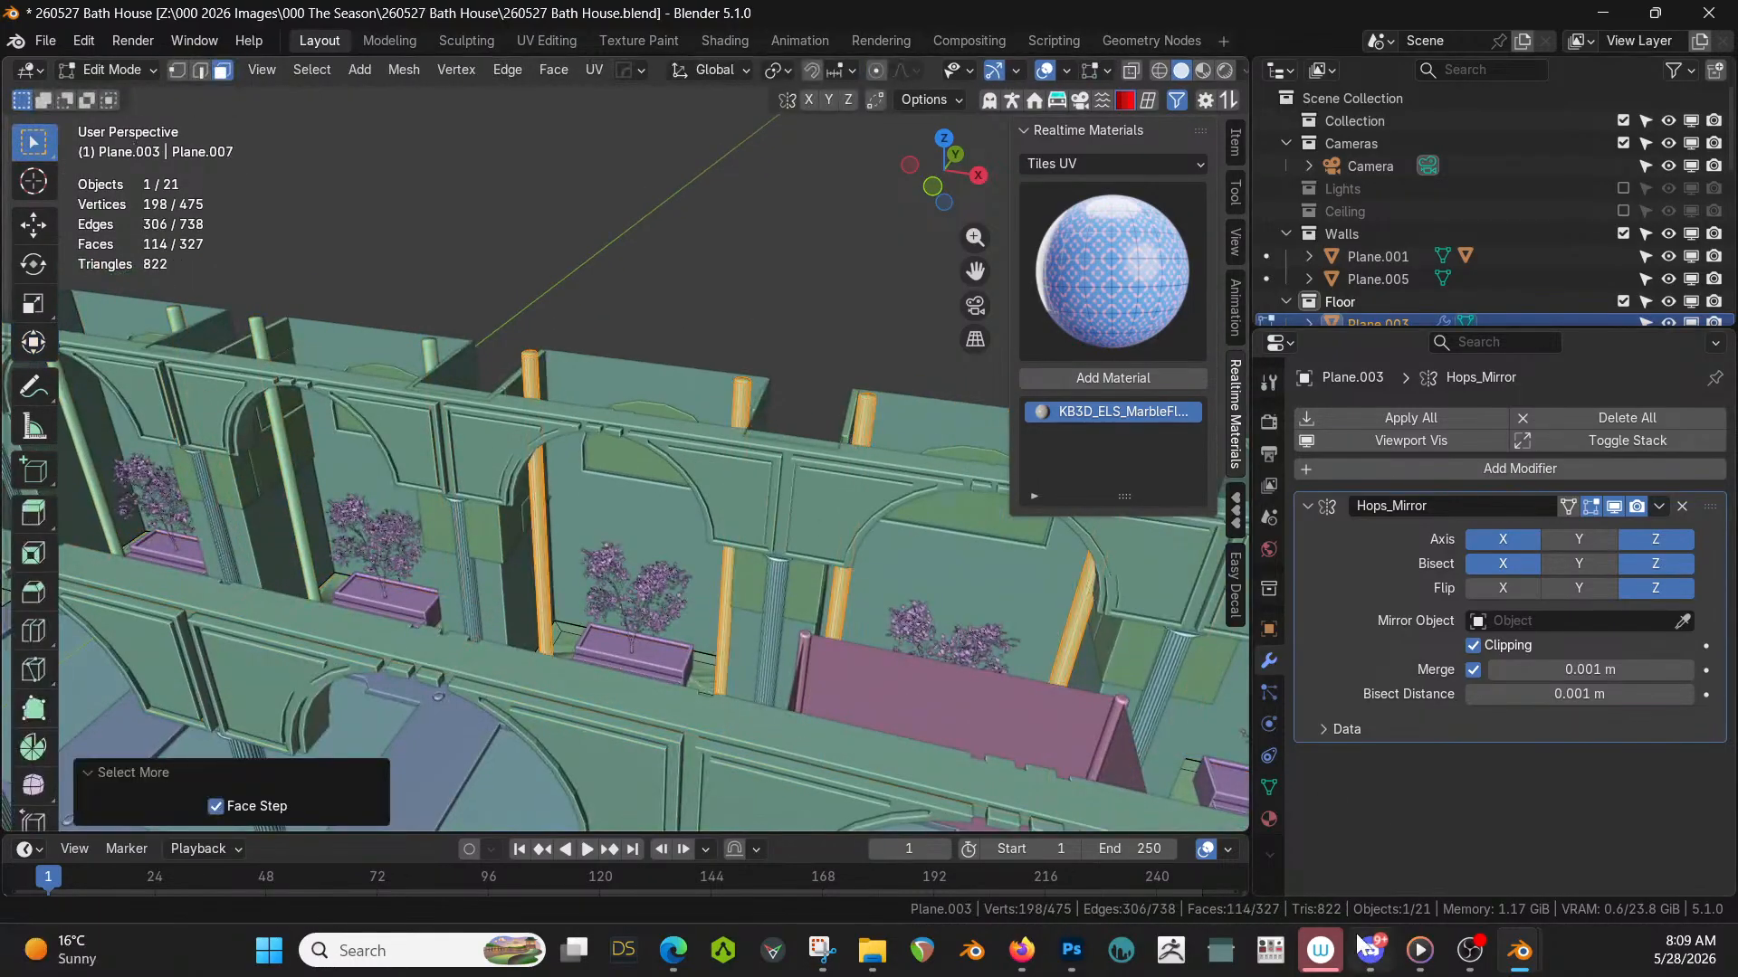
{"action": "scroll", "coordinate": [915, 635], "scroll_direction": "up", "scroll_amount": 2}
{"action": "middle_click_drag", "start_coordinate": [896, 641], "coordinate": [889, 703]}
{"action": "scroll", "coordinate": [888, 703], "scroll_direction": "down", "scroll_amount": 6}
{"action": "scroll", "coordinate": [814, 666], "scroll_direction": "up", "scroll_amount": 1}
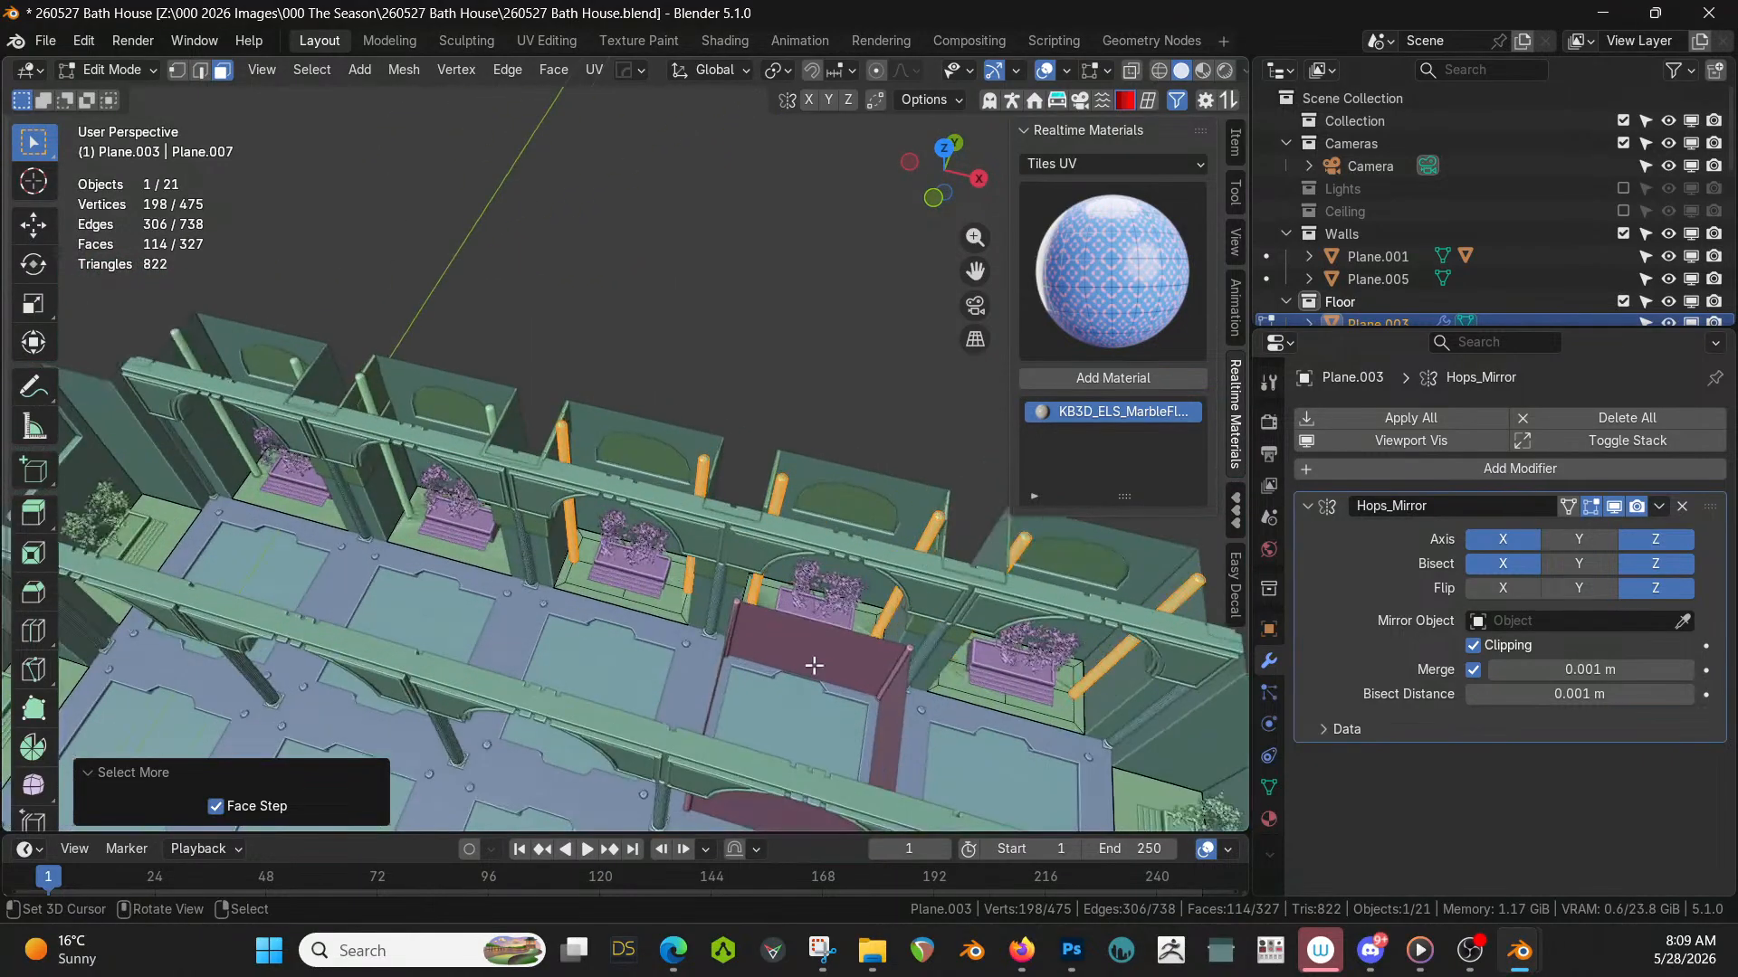
{"action": "key", "text": "p"}
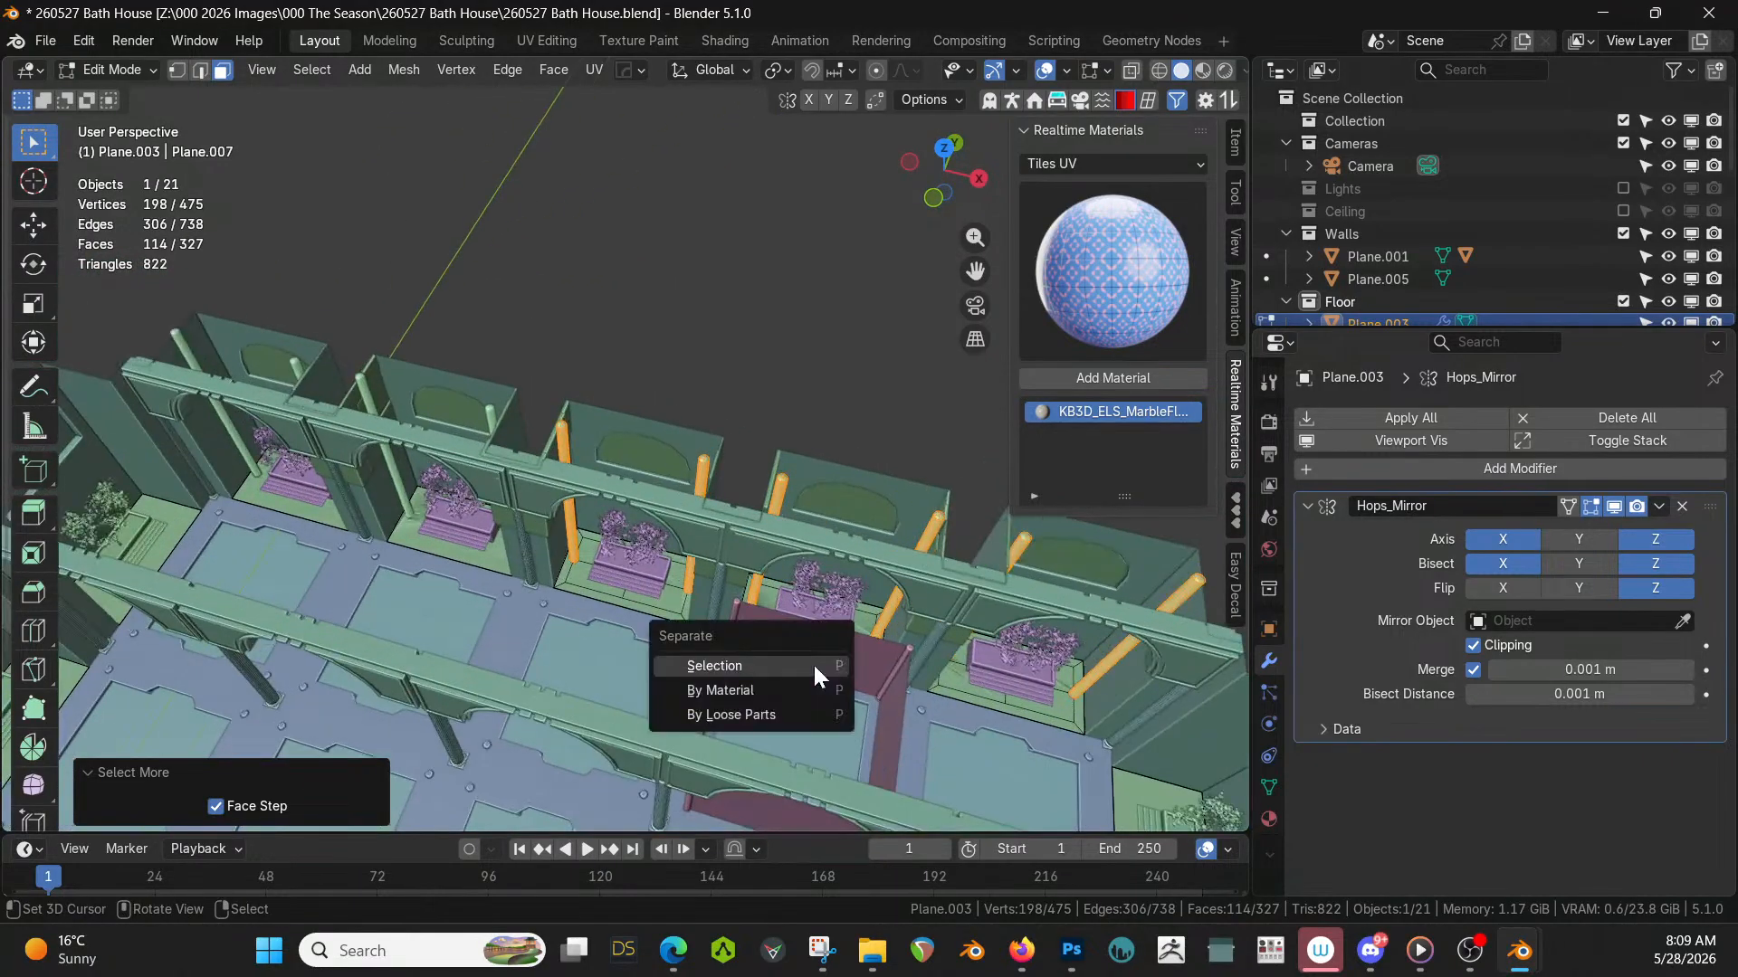
{"action": "left_click", "coordinate": [813, 664]}
{"action": "key", "text": "Tab"}
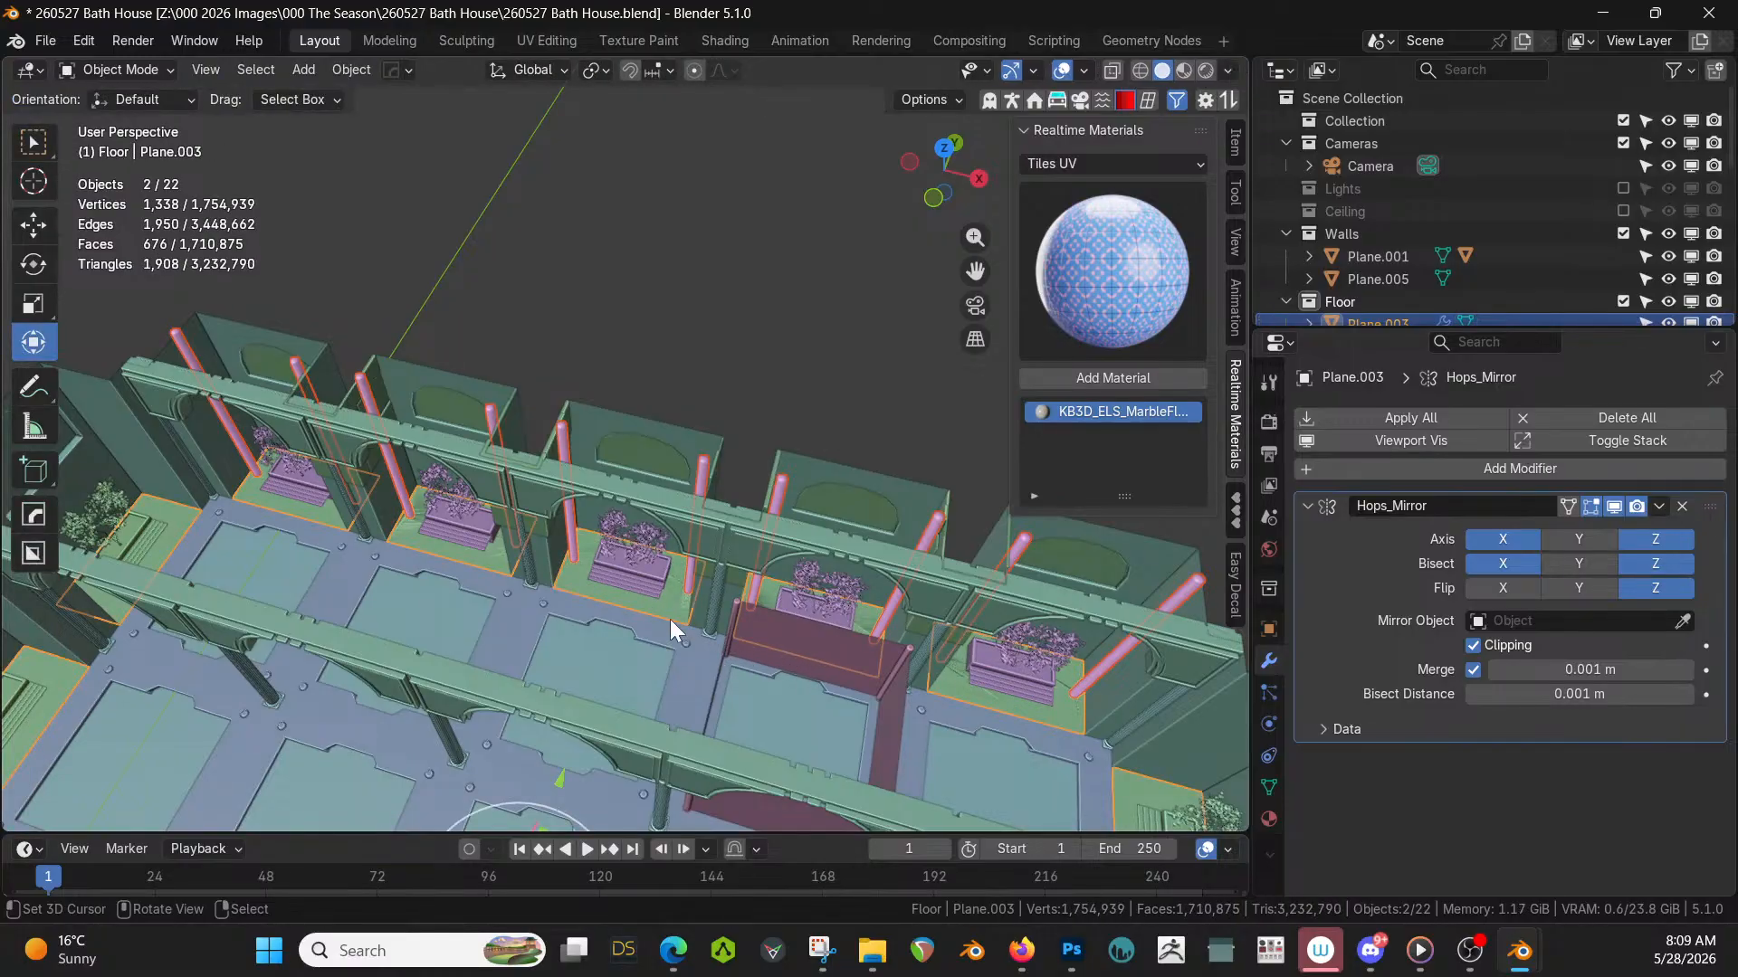
Make the floor panels the only selected object and, in Edit Mode, select the two inner front faces of one alcove's floor.
{"action": "right_click", "coordinate": [634, 597]}
{"action": "scroll", "coordinate": [642, 616], "scroll_direction": "up", "scroll_amount": 2}
{"action": "right_click", "coordinate": [562, 632]}
{"action": "middle_click_drag", "start_coordinate": [562, 632], "coordinate": [611, 632]}
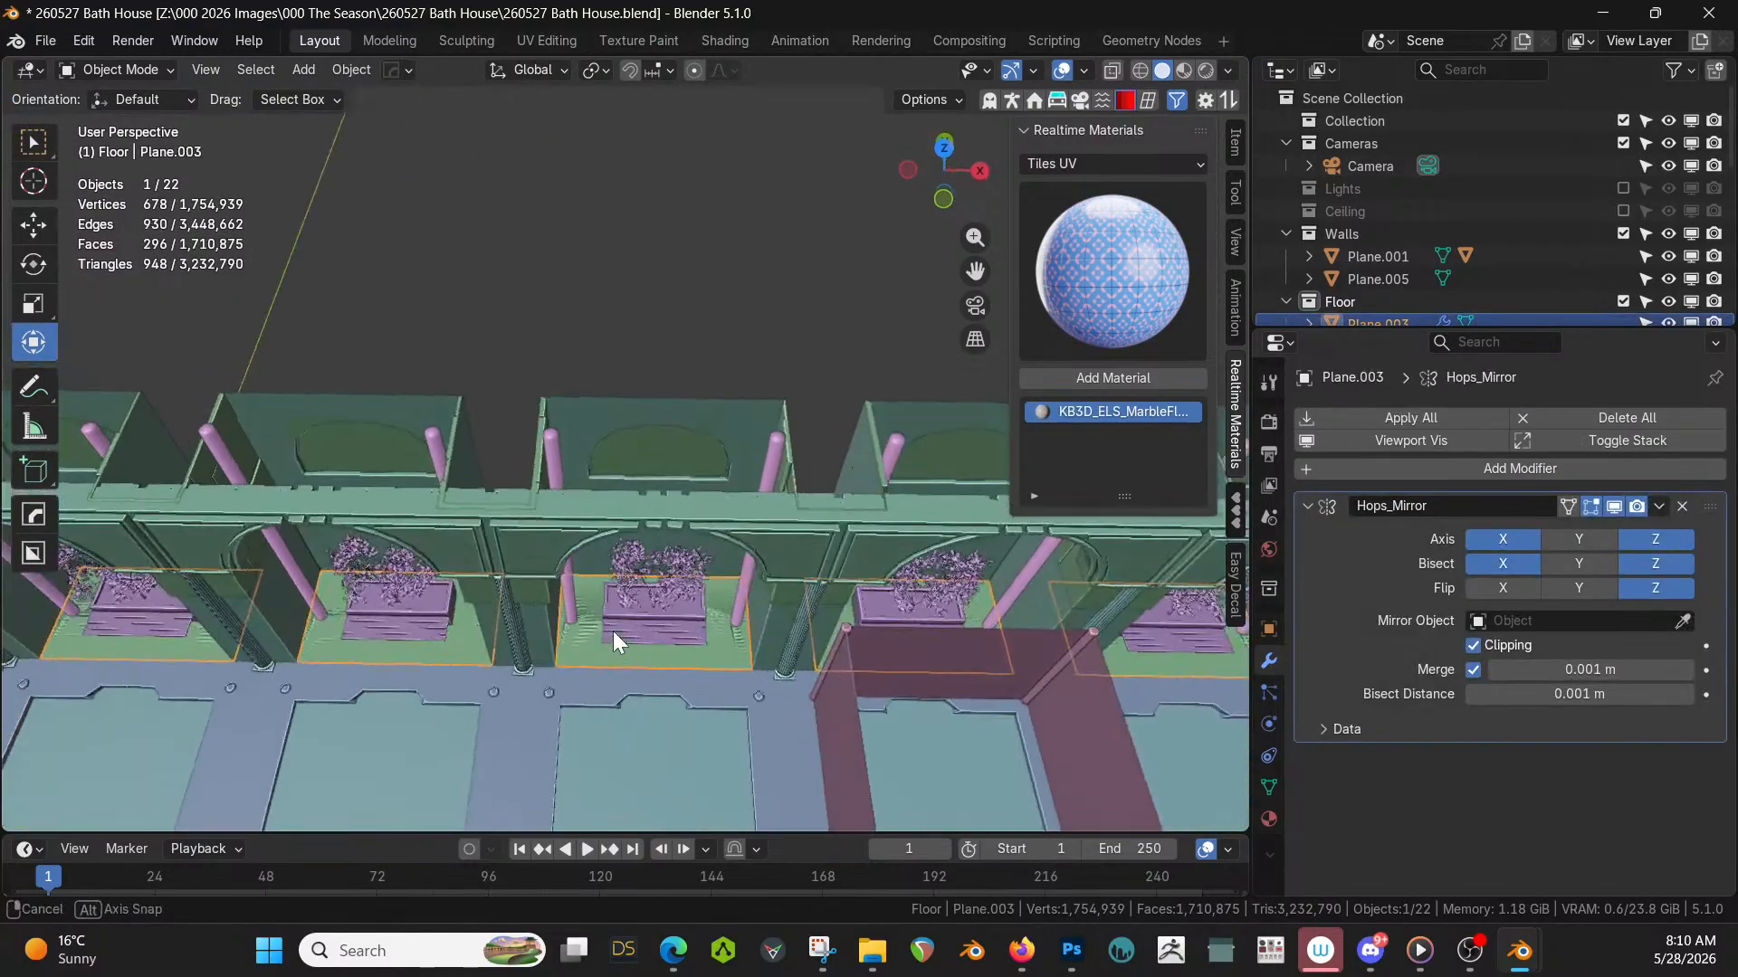
{"action": "key", "text": "Tab"}
{"action": "scroll", "coordinate": [767, 690], "scroll_direction": "up", "scroll_amount": 4}
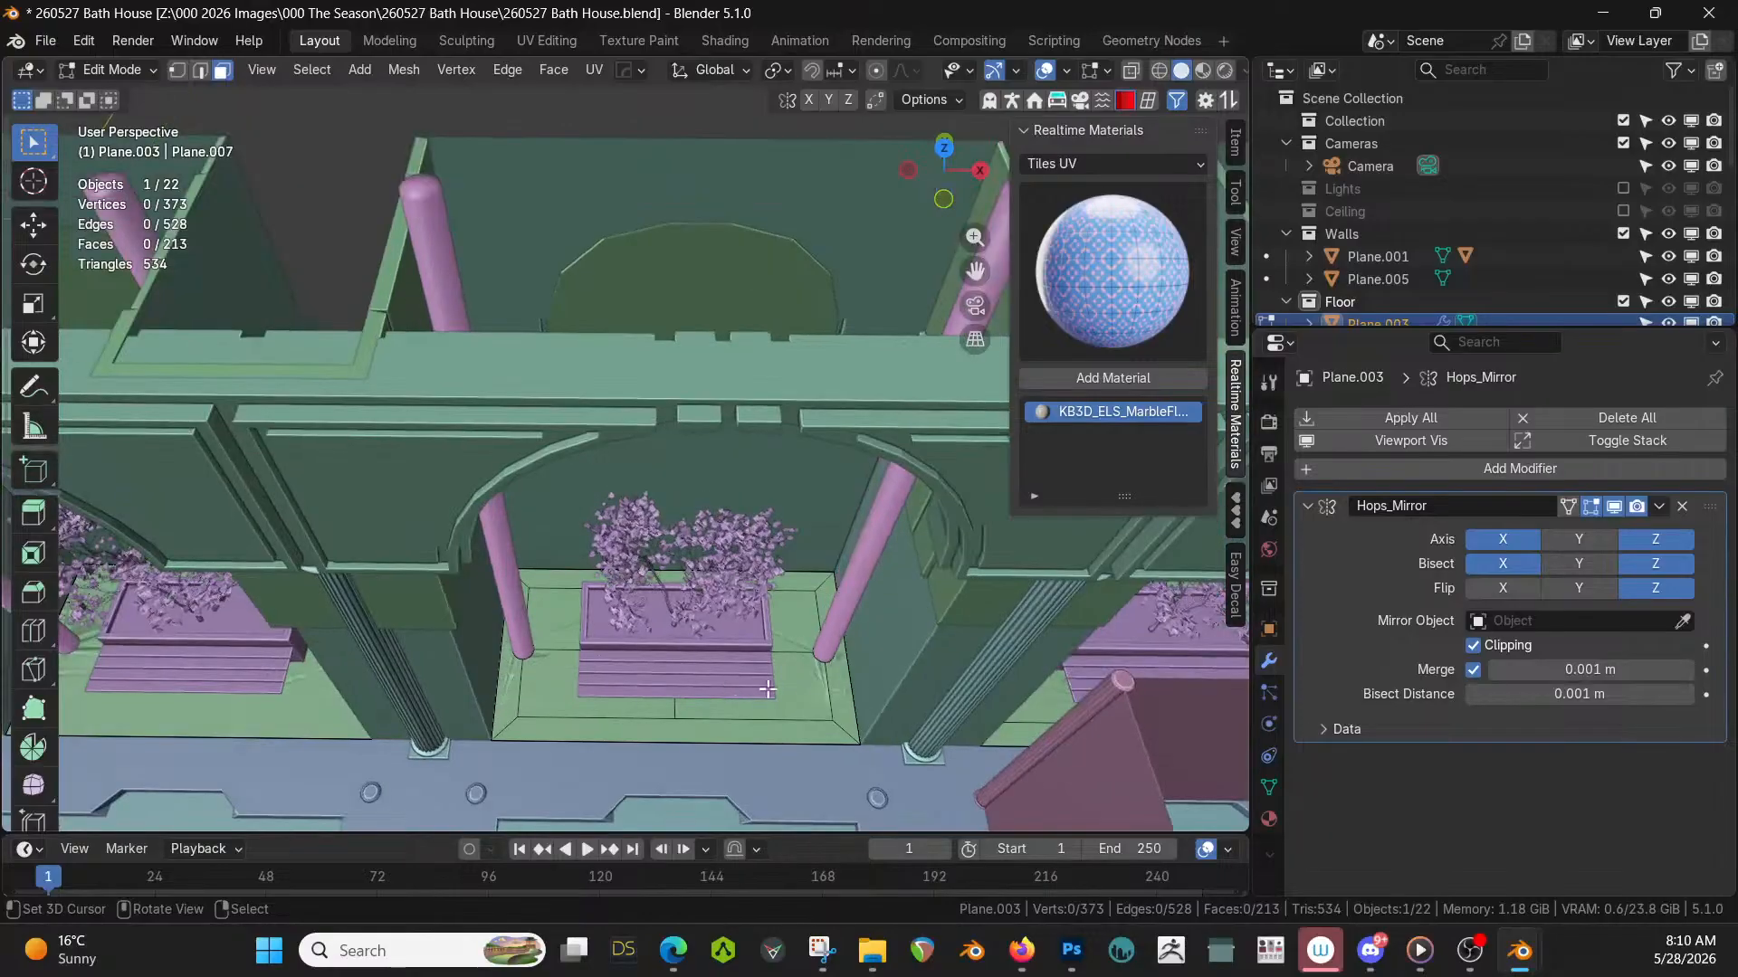
{"action": "left_click", "coordinate": [826, 740]}
{"action": "left_click", "coordinate": [796, 707]}
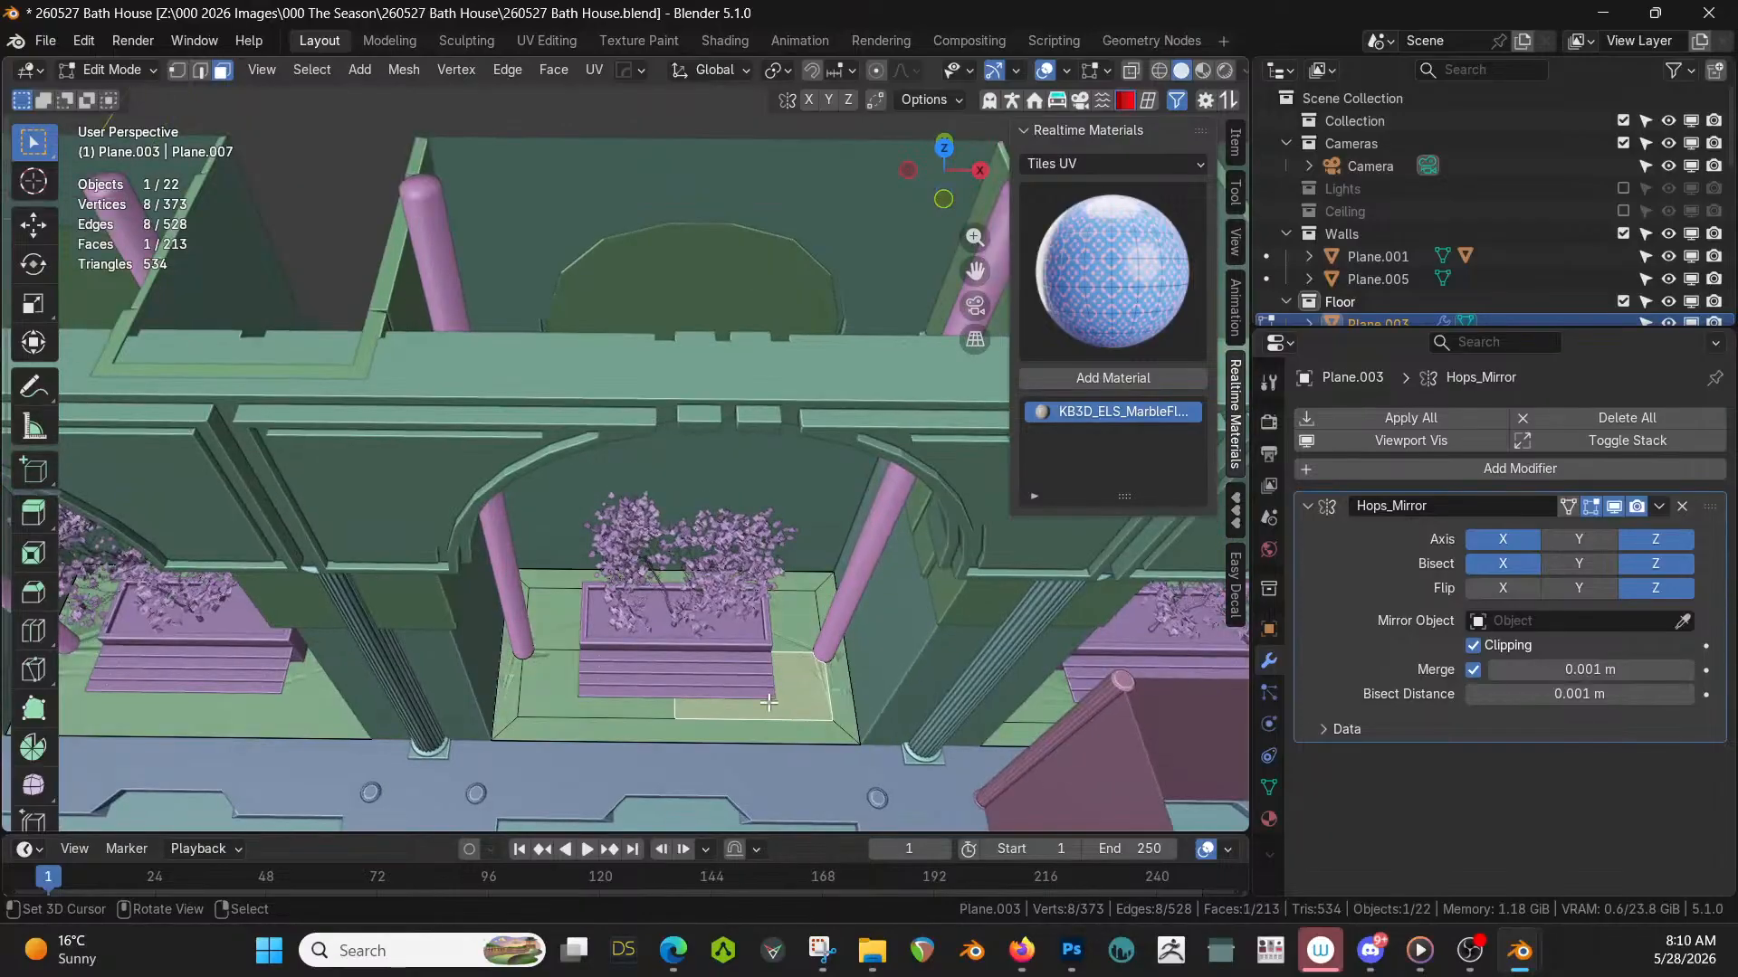
{"action": "left_click", "coordinate": [599, 699], "text": "shift"}
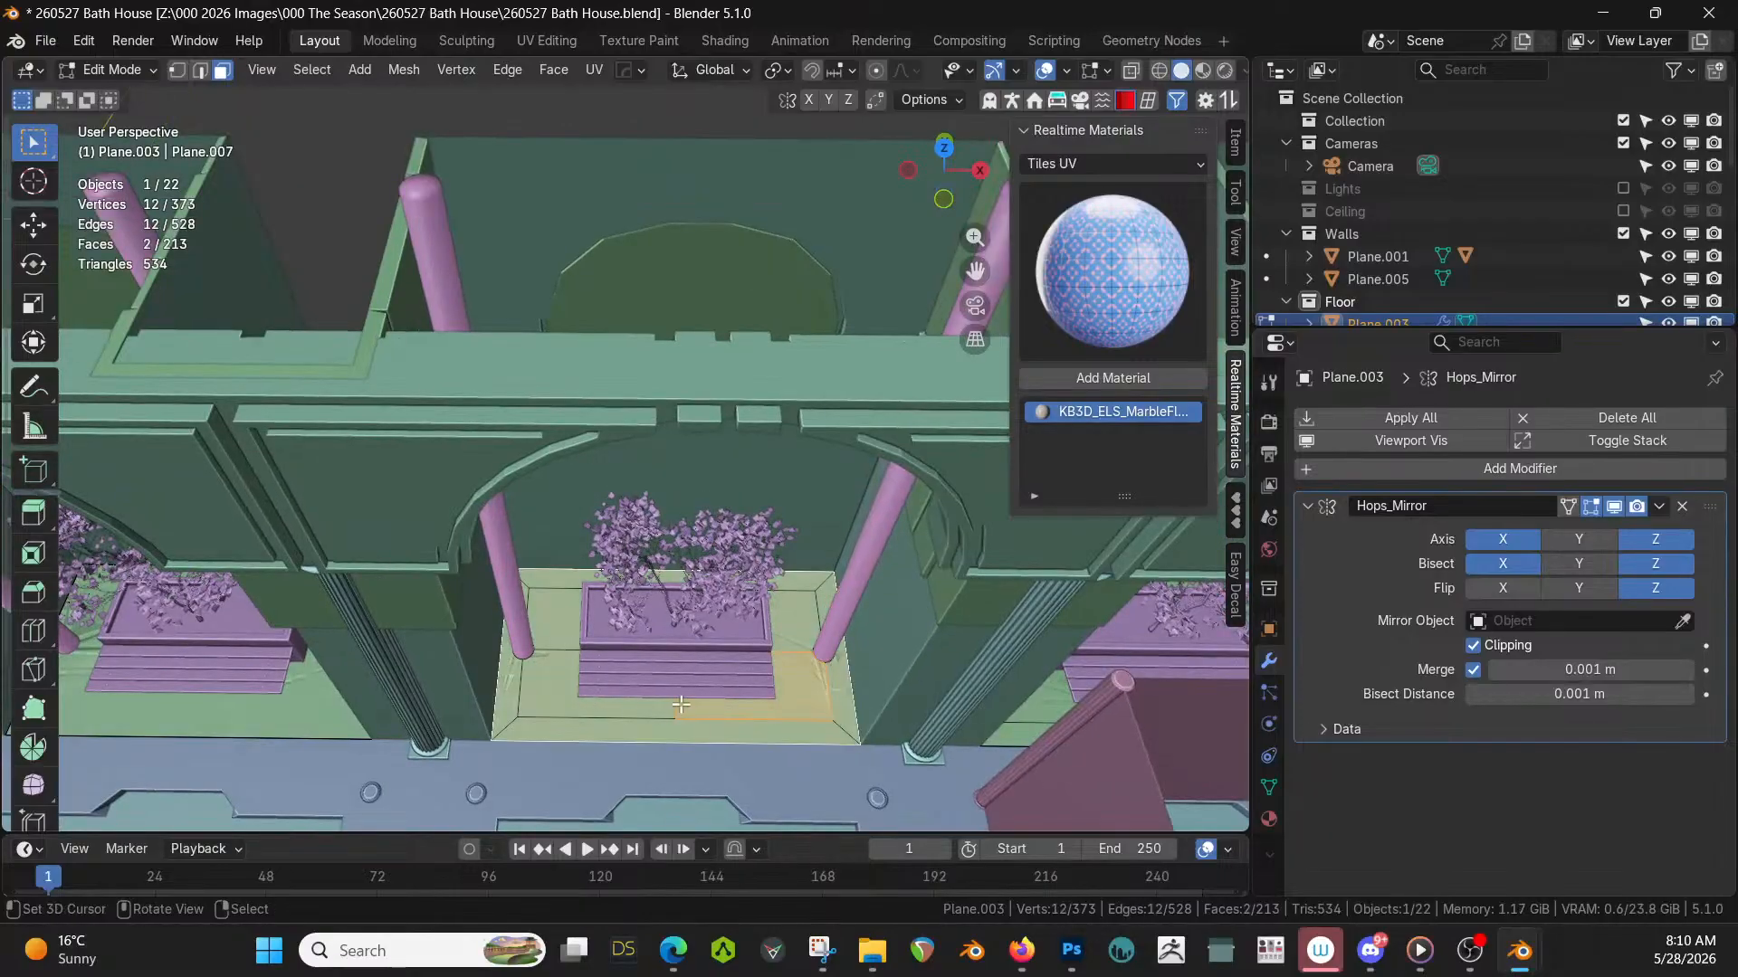
Apply the floor panels' Mirror modifier, then select one inner front face of the alcove floor in Edit Mode.
{"action": "scroll", "coordinate": [681, 704], "scroll_direction": "down", "scroll_amount": 3}
{"action": "key", "text": "Tab"}
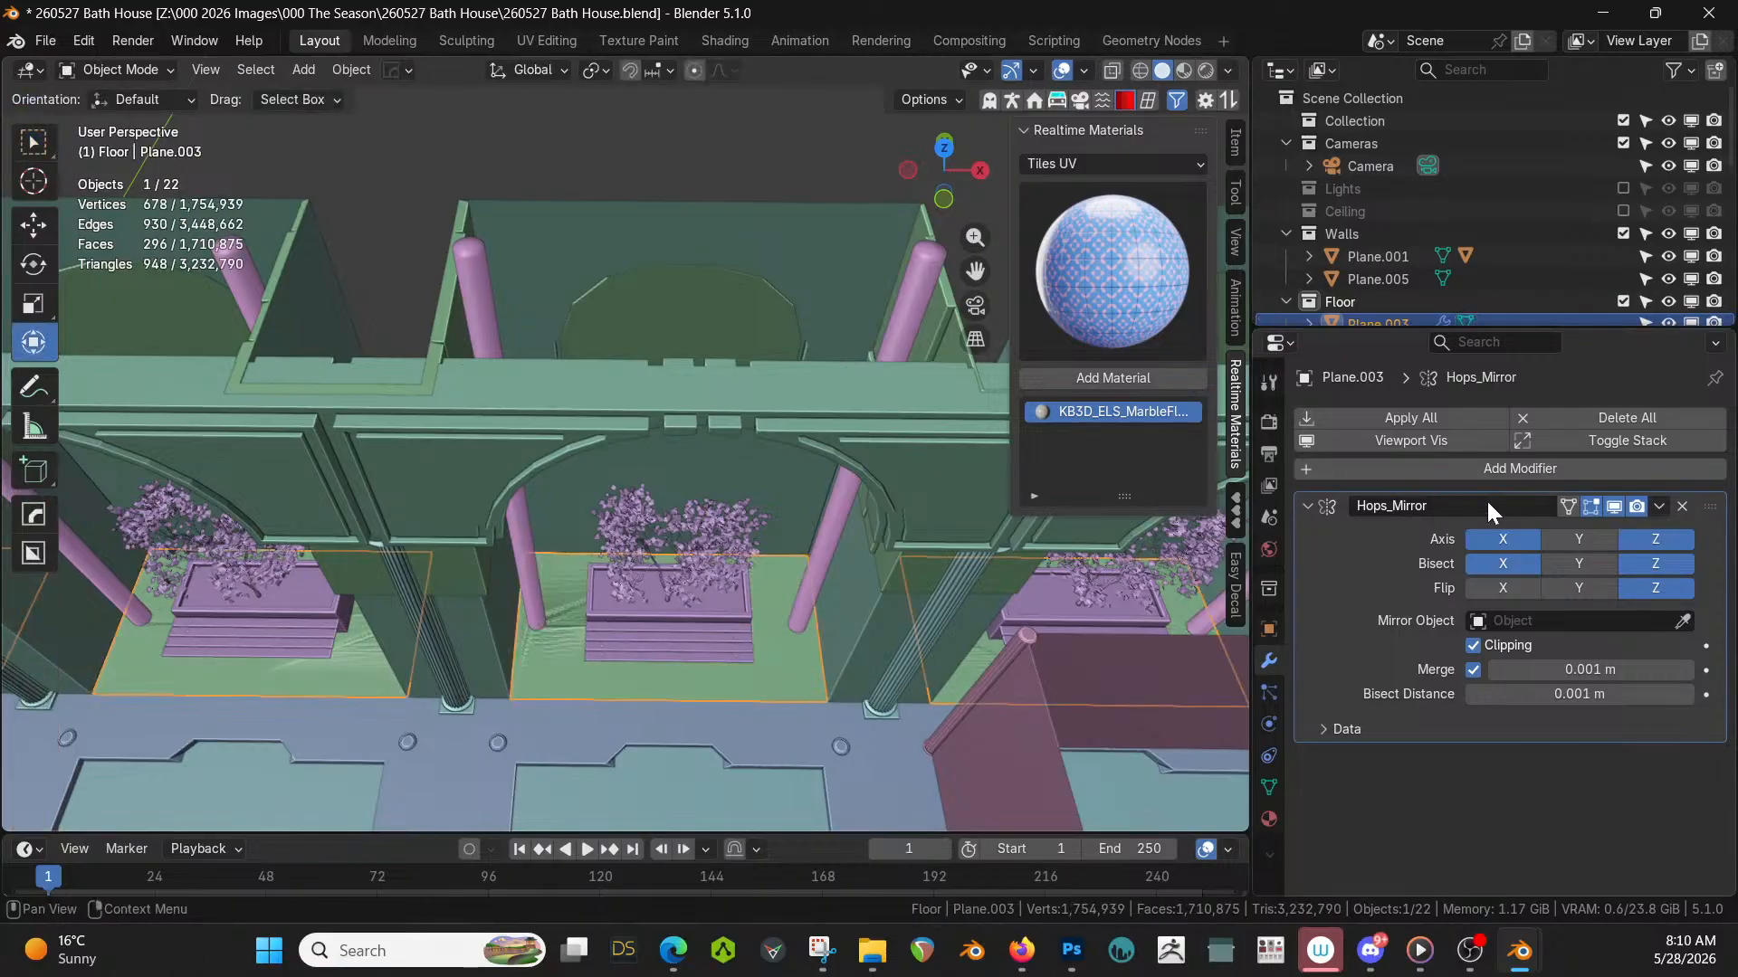
{"action": "left_click", "coordinate": [1413, 420]}
{"action": "key", "text": "Tab"}
{"action": "left_click", "coordinate": [810, 677]}
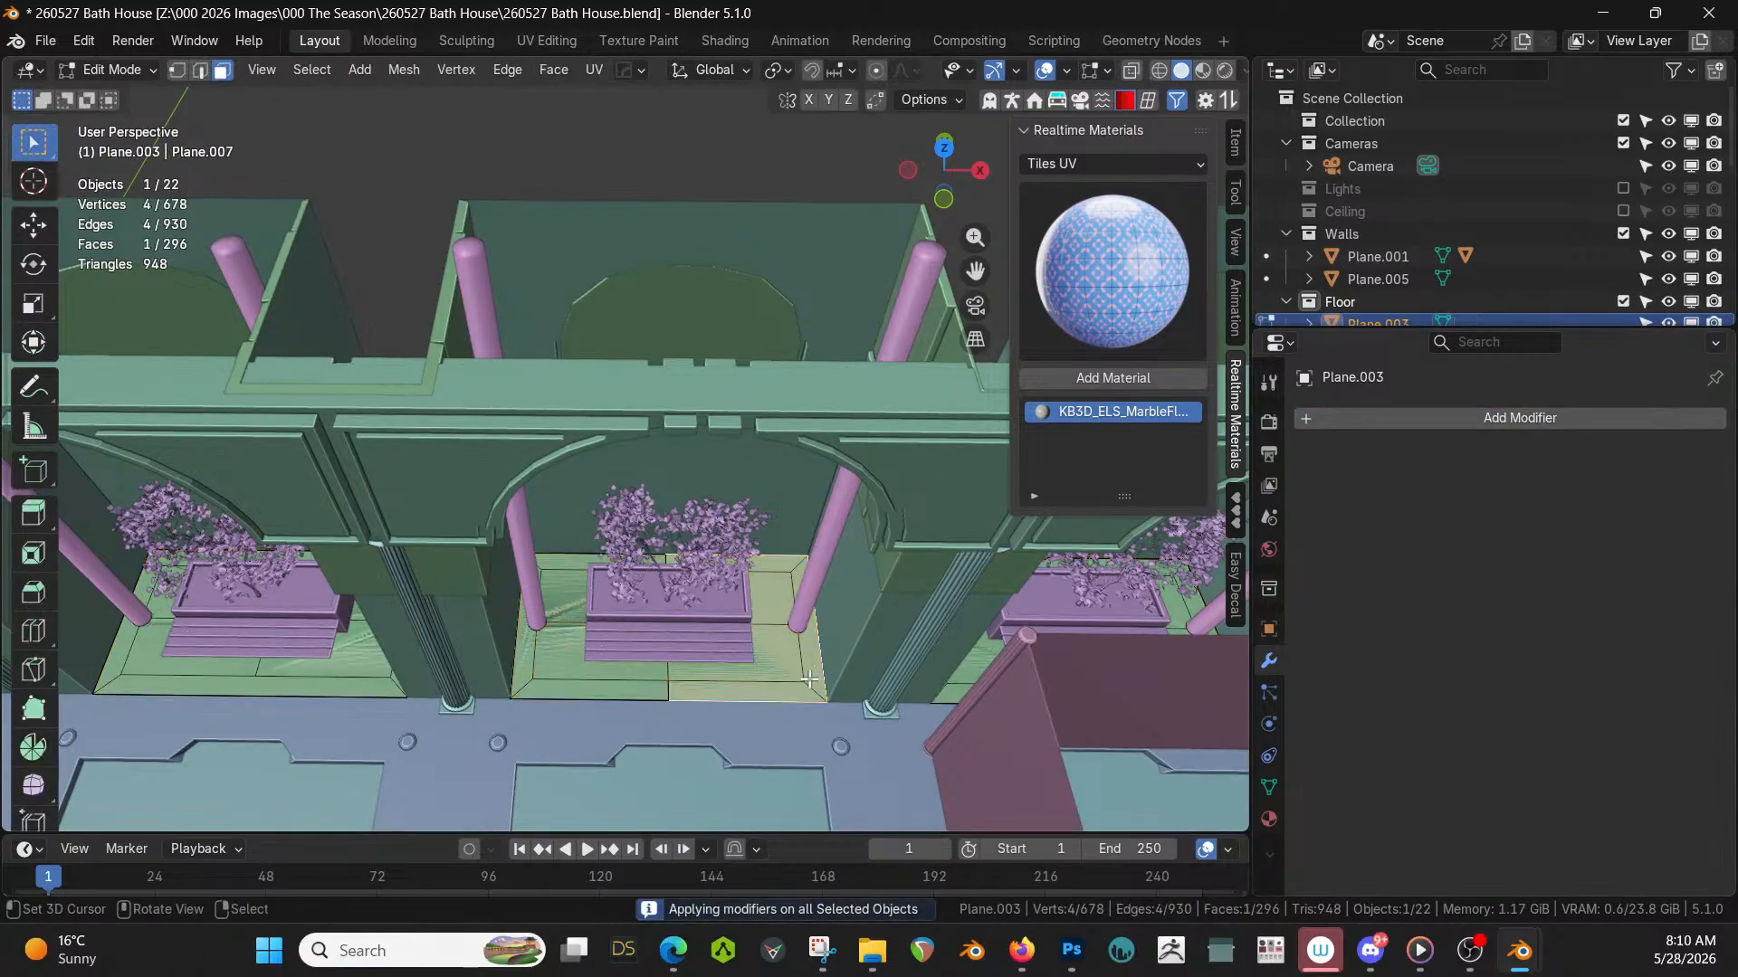
{"action": "left_click", "coordinate": [617, 658]}
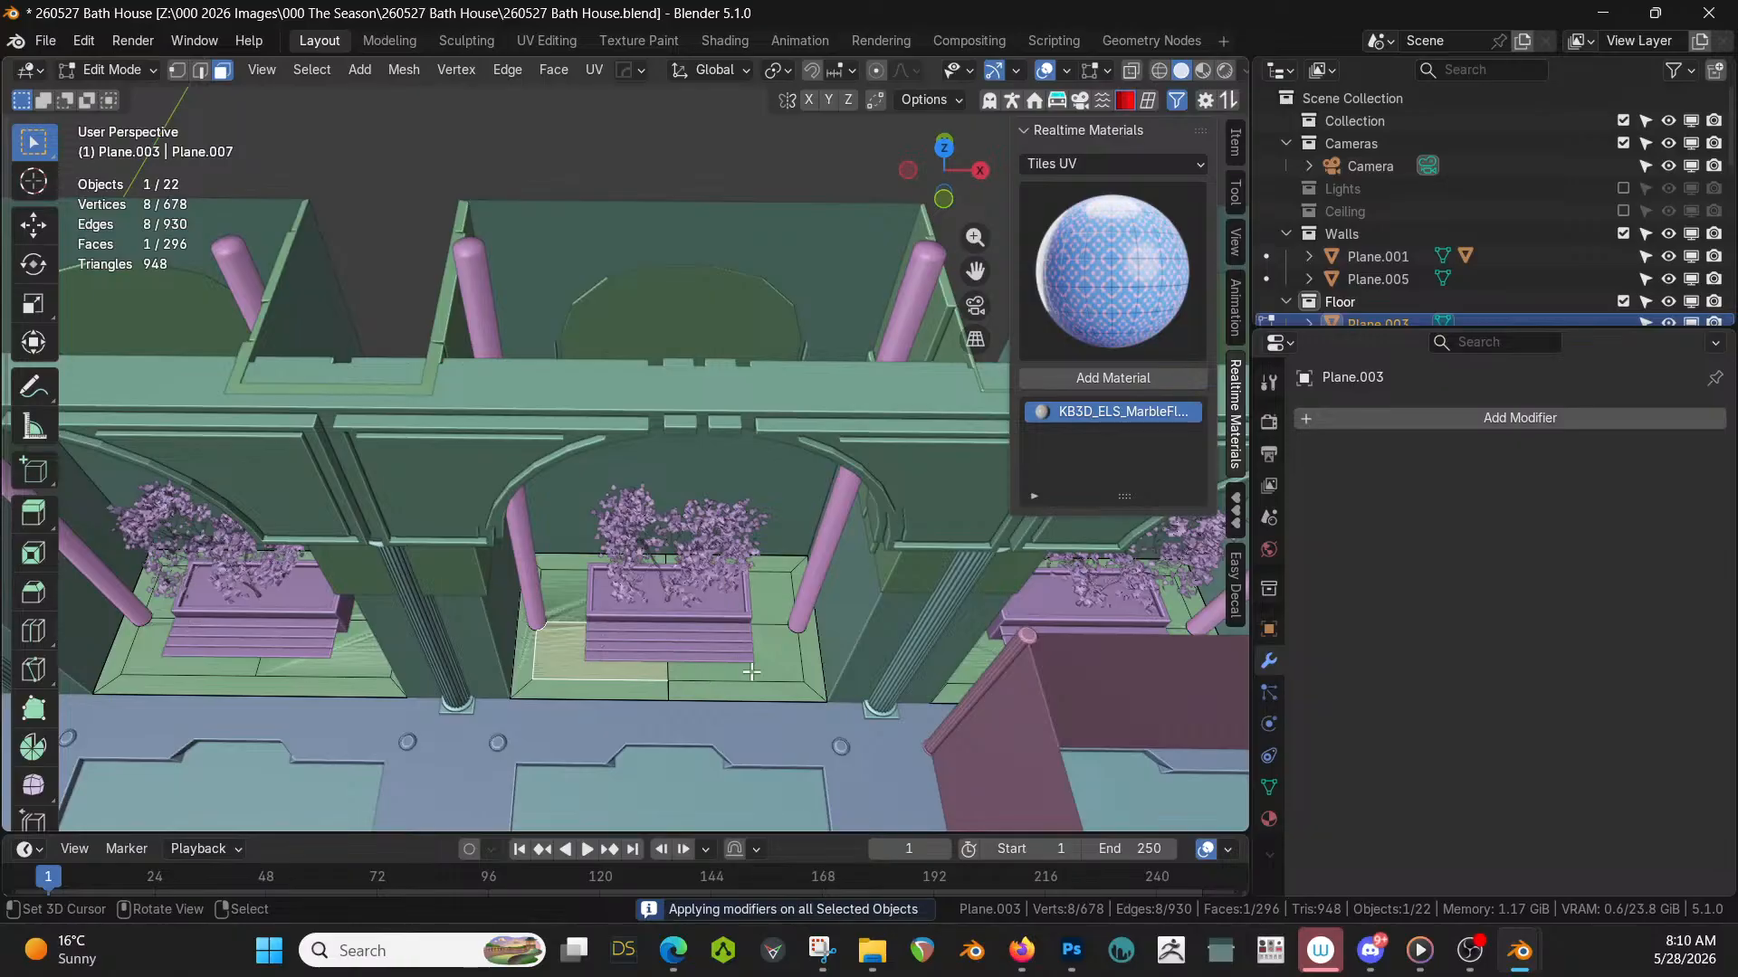
Isolate the floor panels in local view and merge all their vertices by a distance of 0.0001 m.
{"action": "scroll", "coordinate": [751, 671], "scroll_direction": "down", "scroll_amount": 1}
{"action": "middle_click_drag", "start_coordinate": [756, 673], "coordinate": [1007, 765]}
{"action": "key", "text": "KP_Divide"}
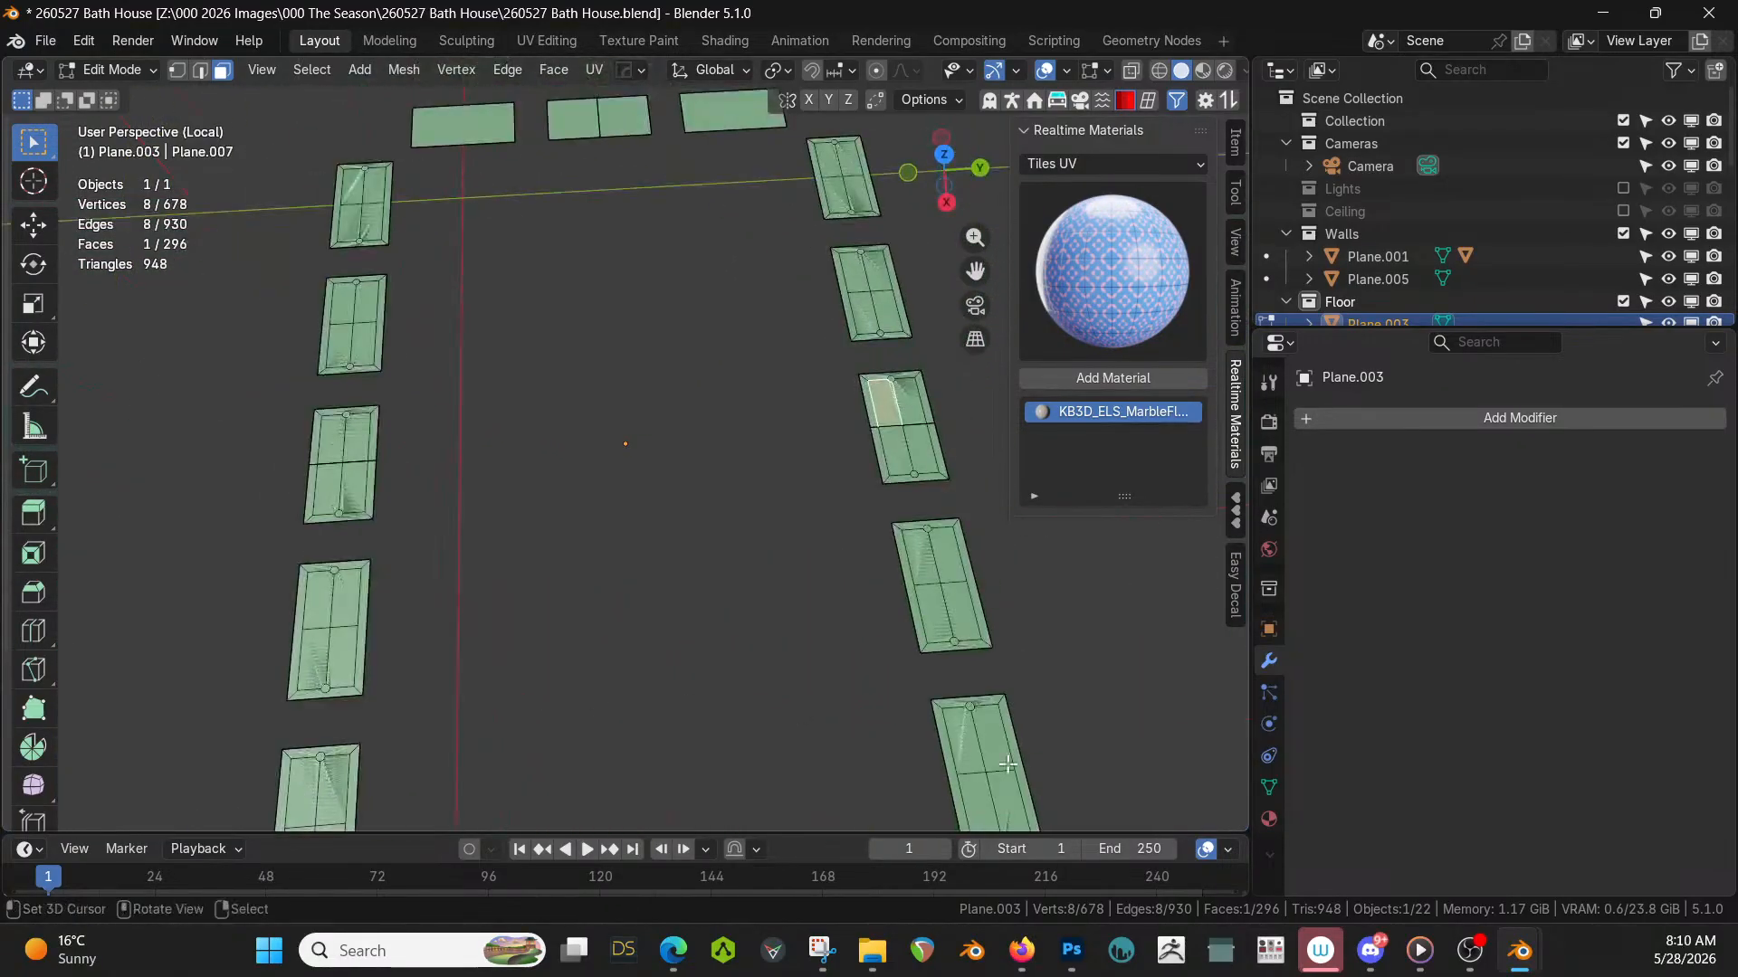
{"action": "key", "text": "a"}
{"action": "key", "text": "m"}
{"action": "left_click", "coordinate": [938, 658]}
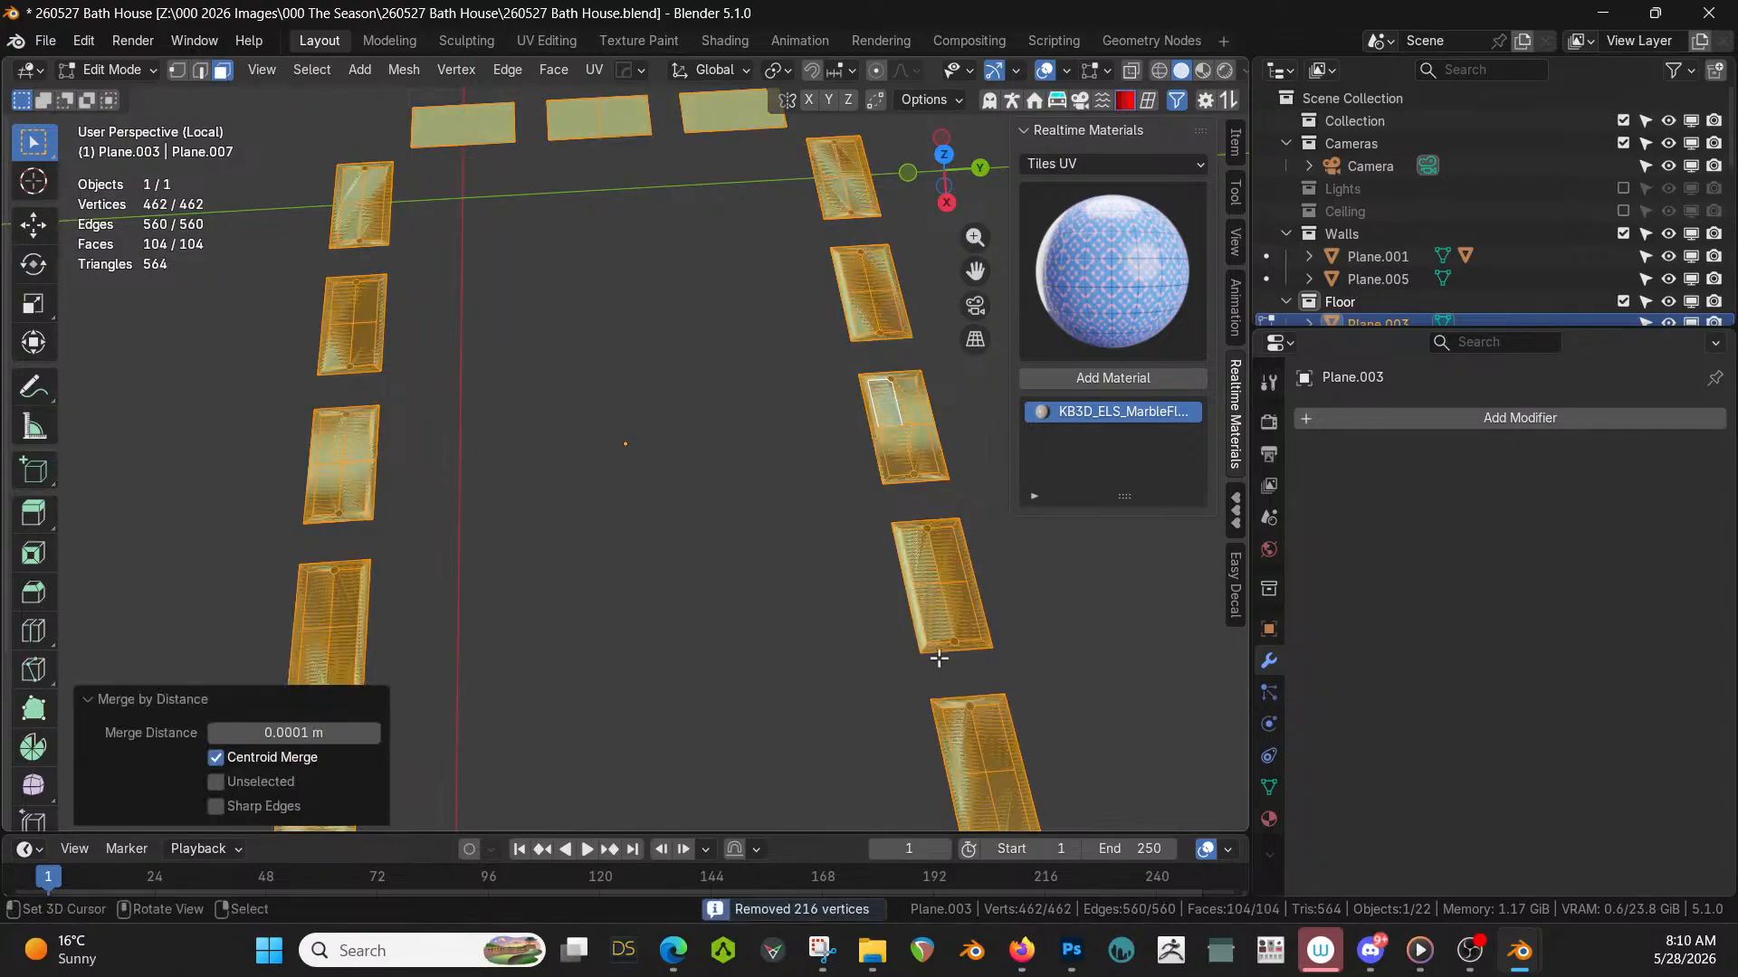
{"action": "key", "text": "r"}
{"action": "key", "text": "Escape"}
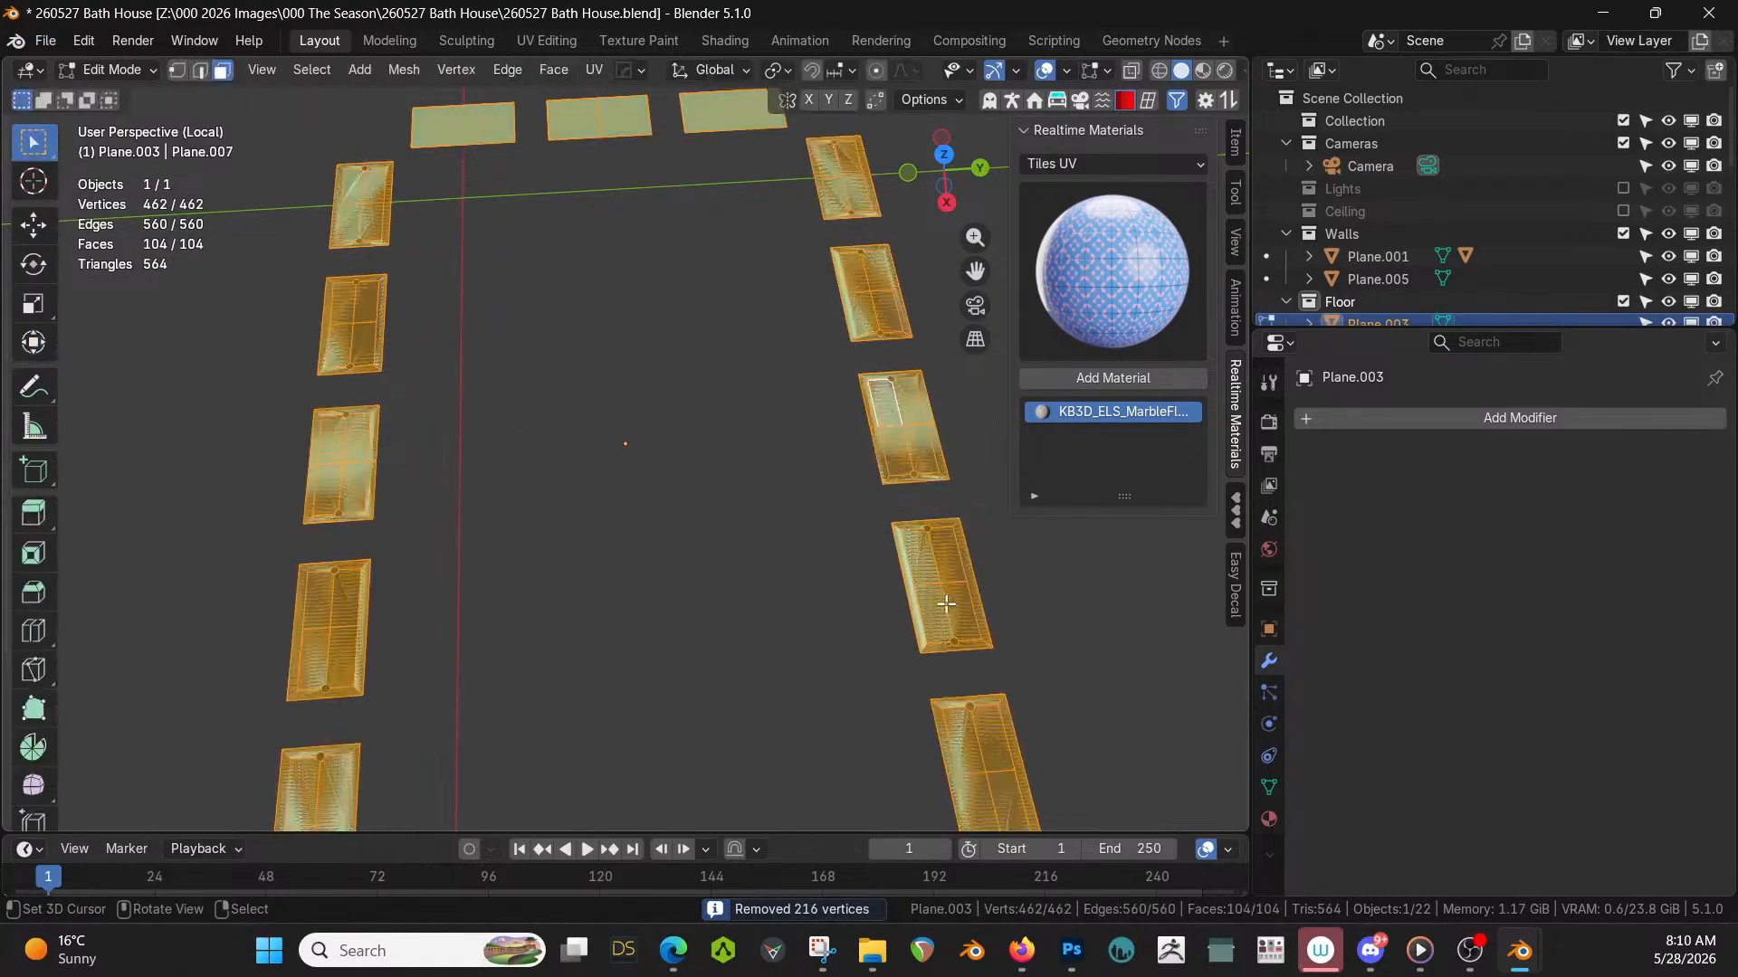
Try to simplify the floor panels' mesh in Object Mode with the HOps Clean Mesh operation and check the faces in Edit Mode.
{"action": "scroll", "coordinate": [959, 634], "scroll_direction": "up", "scroll_amount": 2}
{"action": "middle_click_drag", "start_coordinate": [967, 649], "coordinate": [828, 631], "text": "shift"}
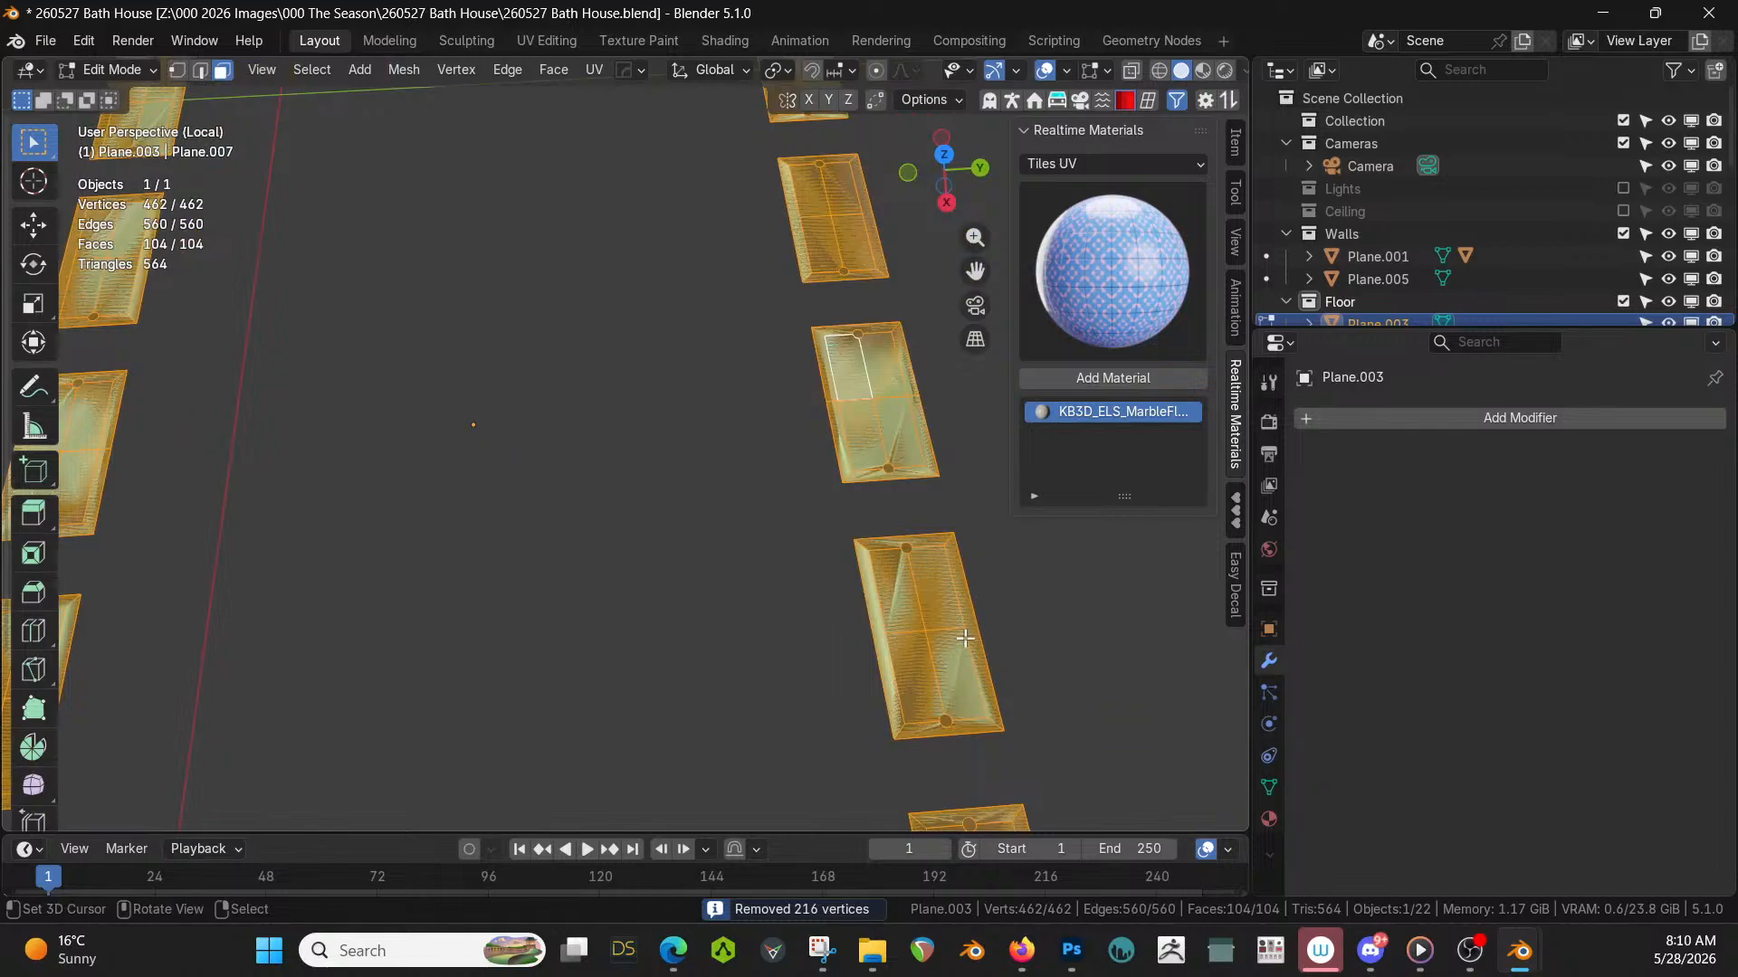
{"action": "key", "text": "q"}
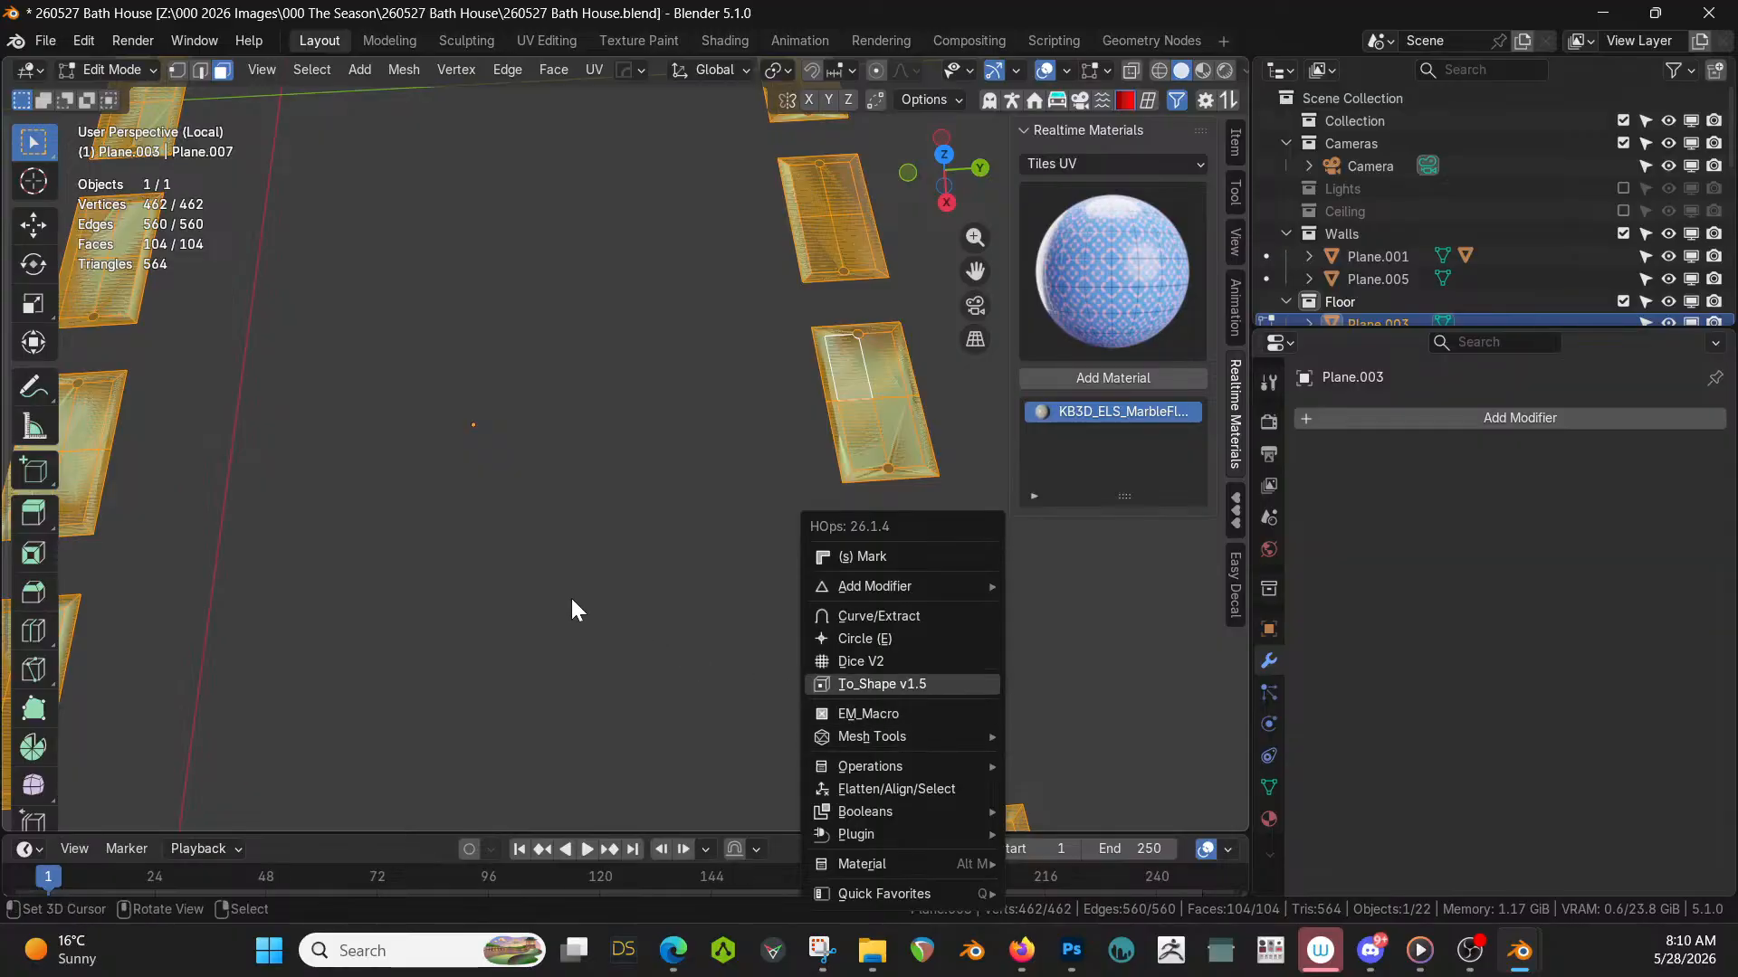
{"action": "key", "text": "Tab"}
{"action": "key", "text": "q"}
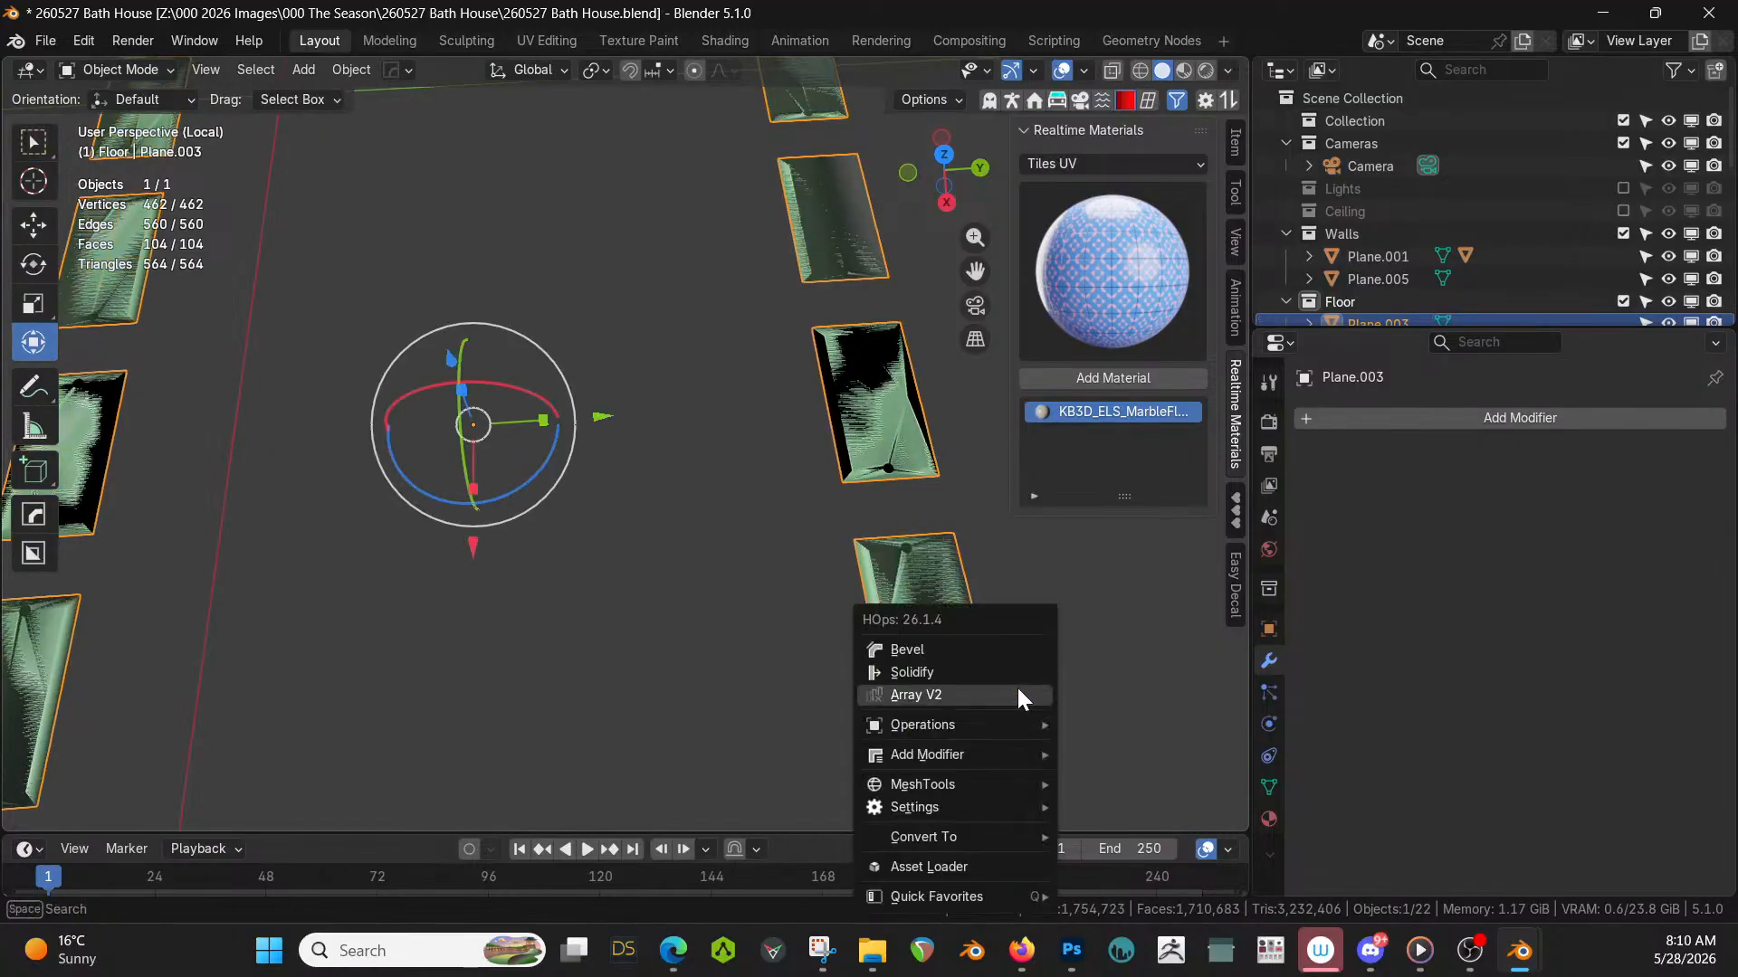
{"action": "mouse_move", "coordinate": [995, 783]}
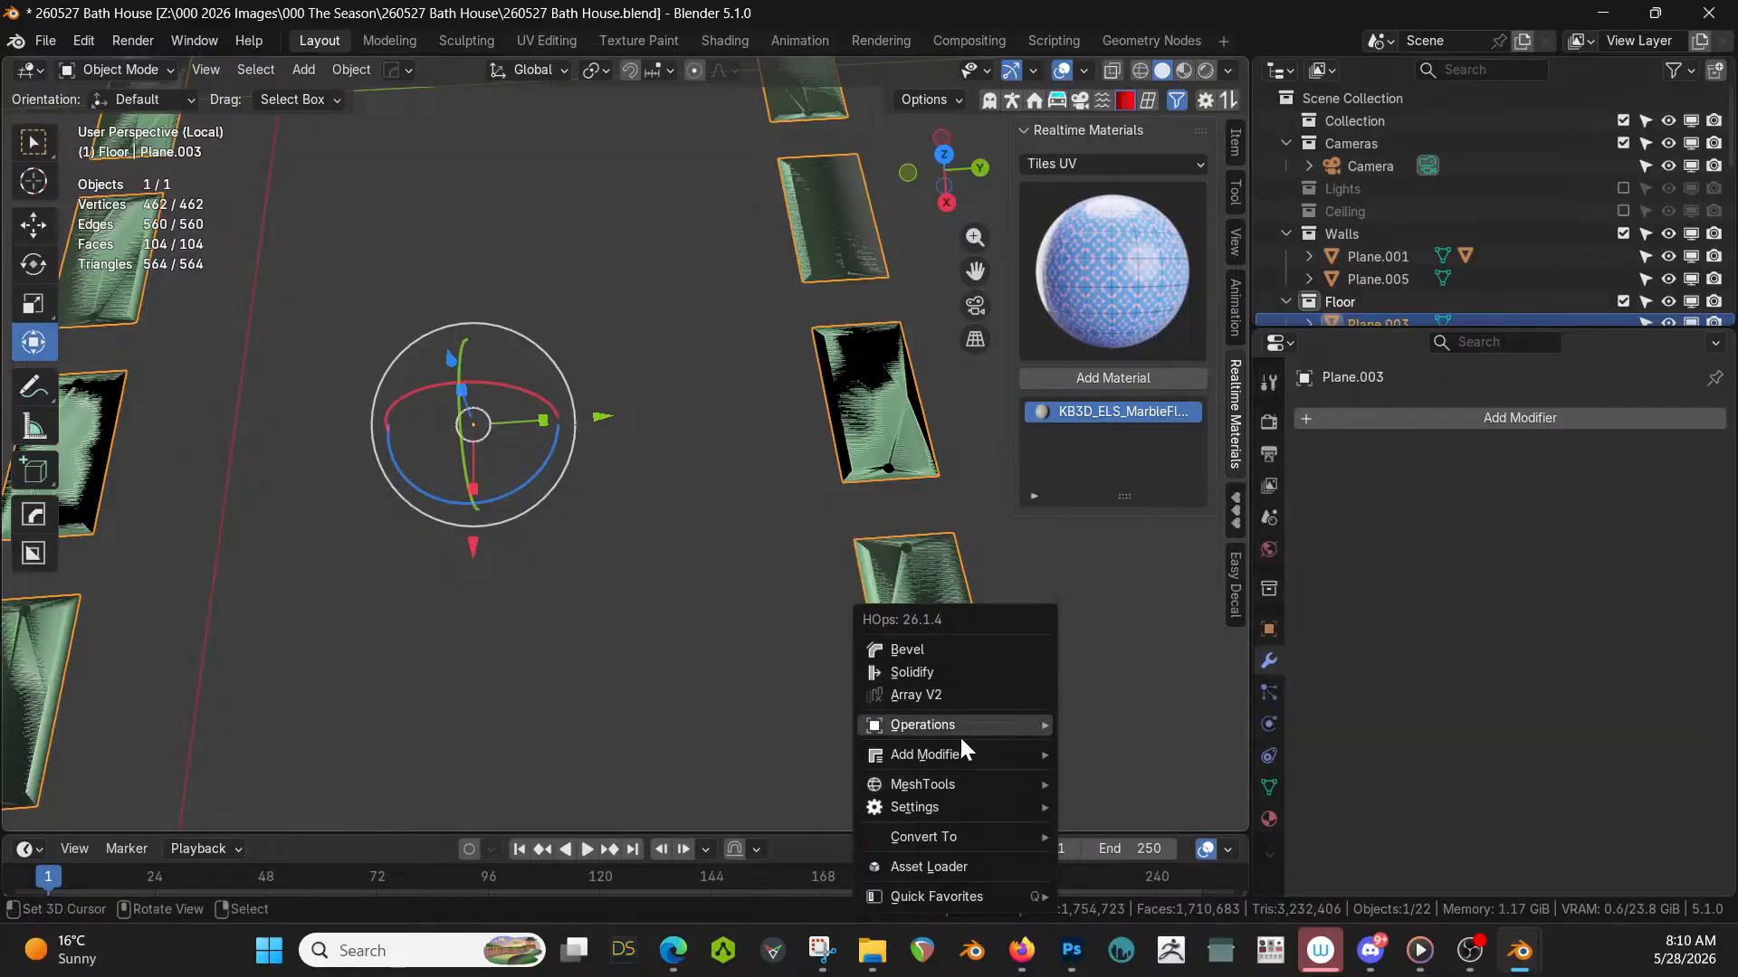
{"action": "mouse_move", "coordinate": [947, 725]}
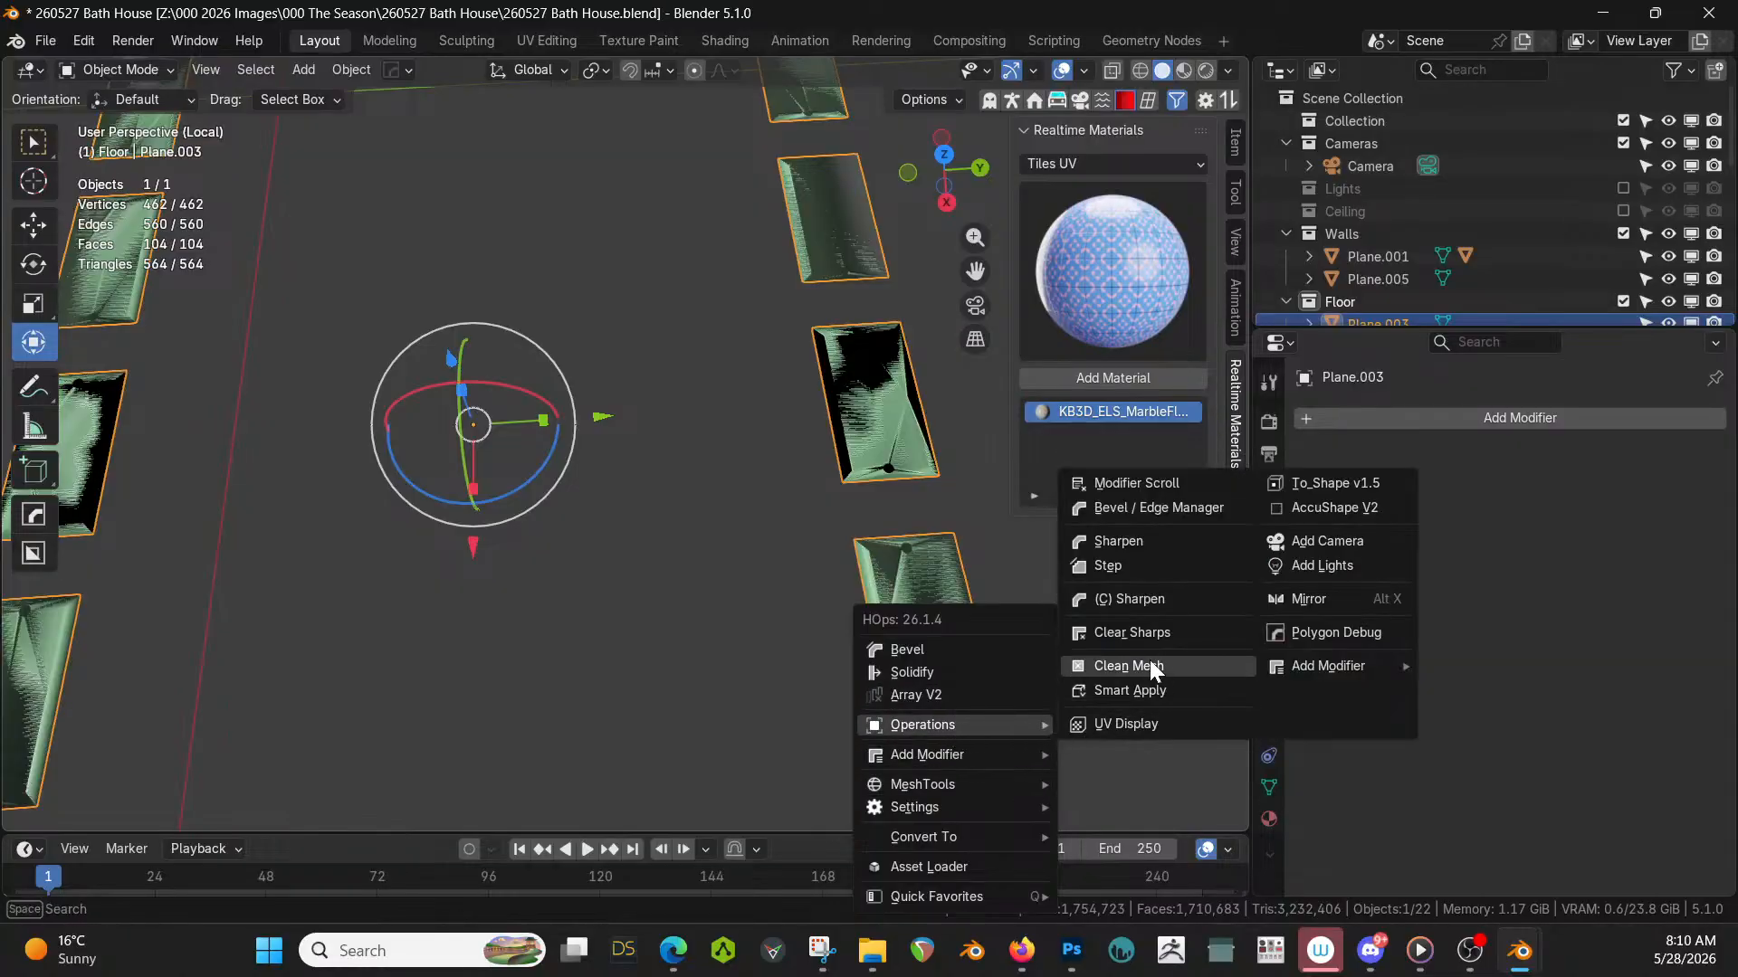
{"action": "left_click", "coordinate": [1149, 663]}
{"action": "middle_click_drag", "start_coordinate": [970, 643], "coordinate": [774, 617]}
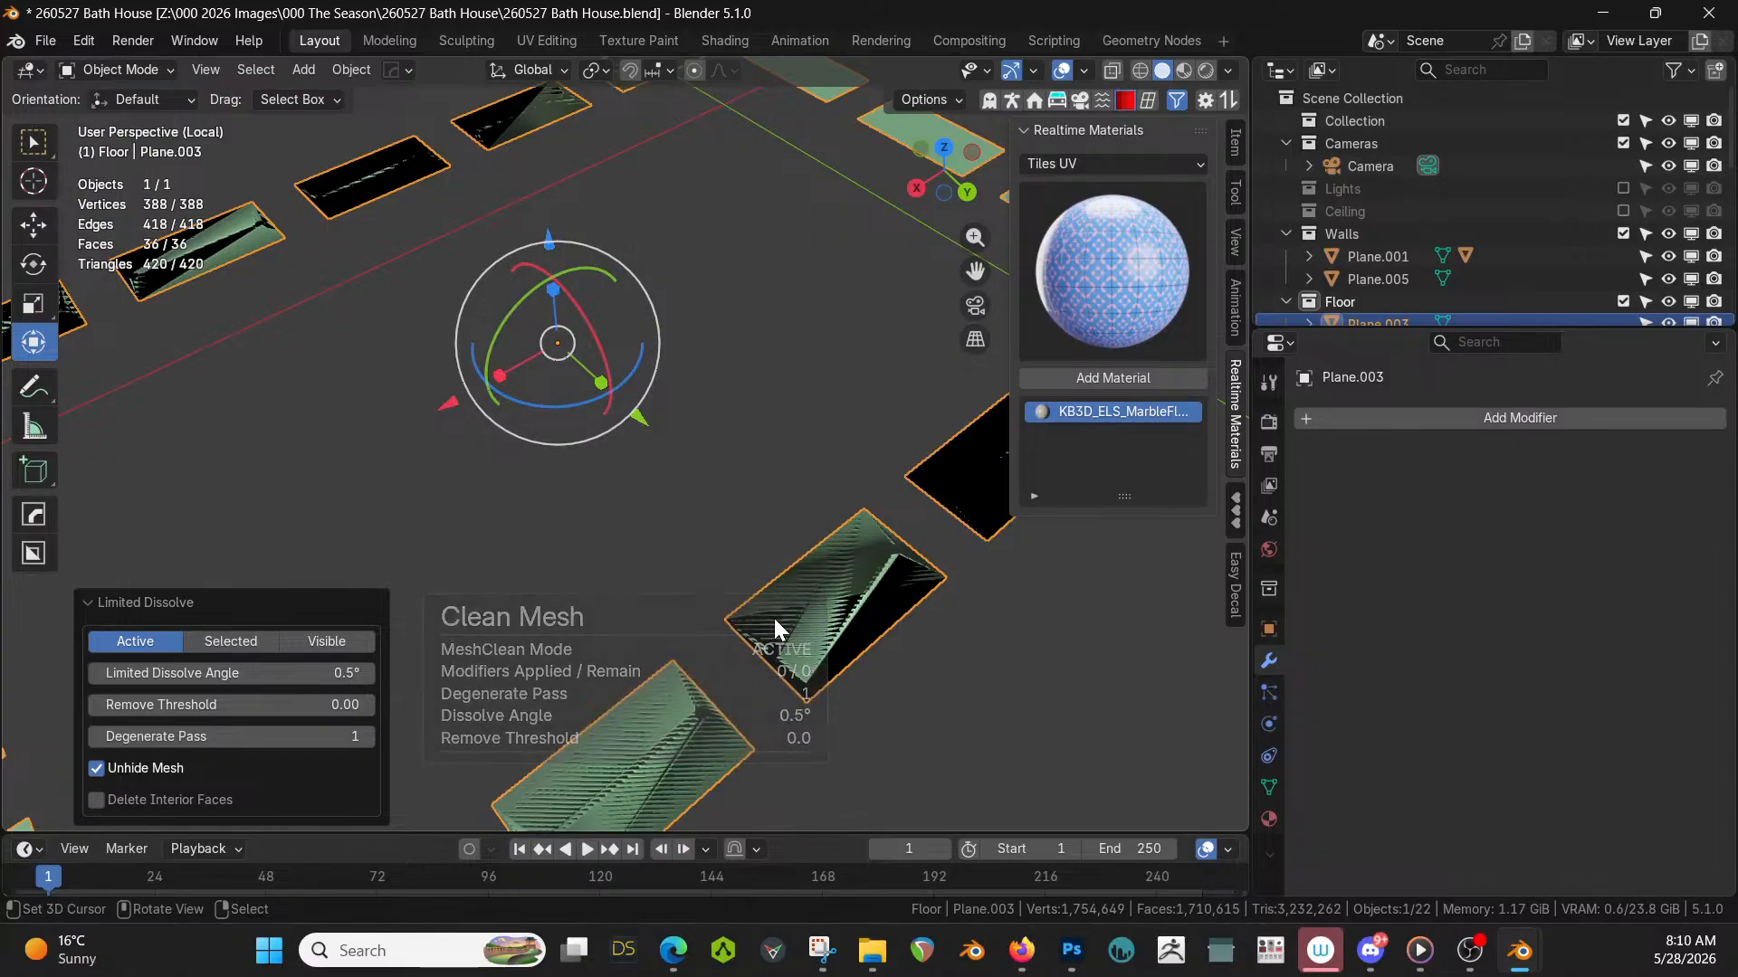
{"action": "key", "text": "Tab"}
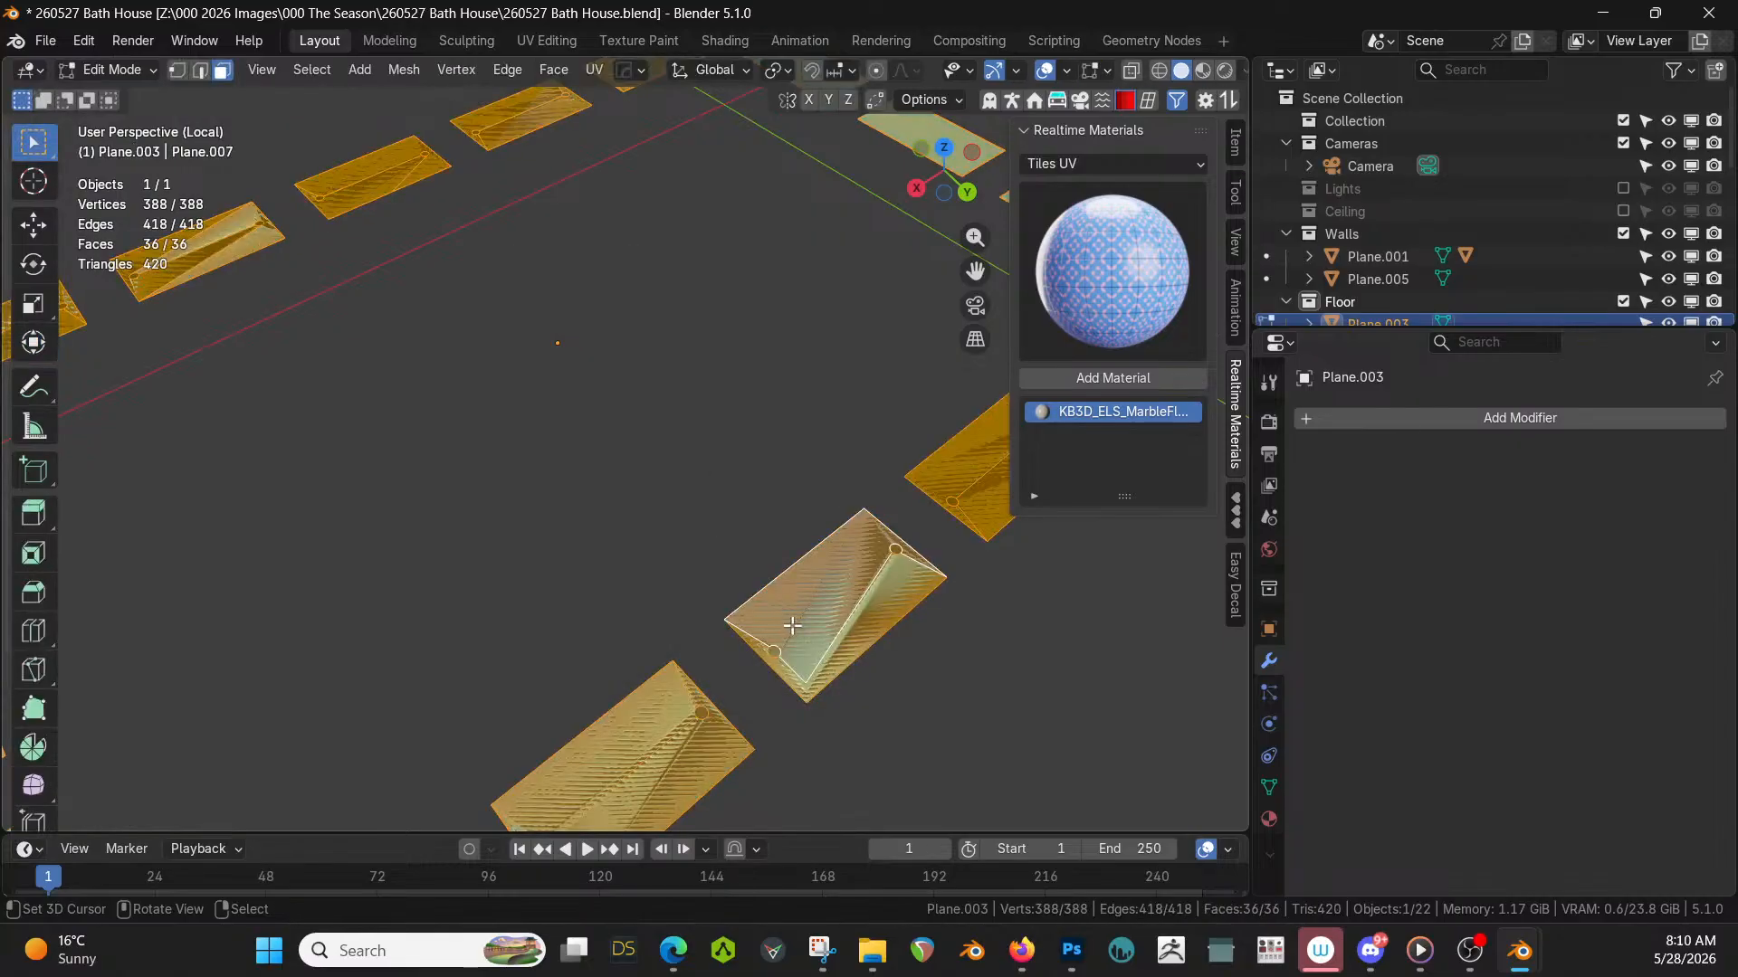
{"action": "key", "text": "Tab"}
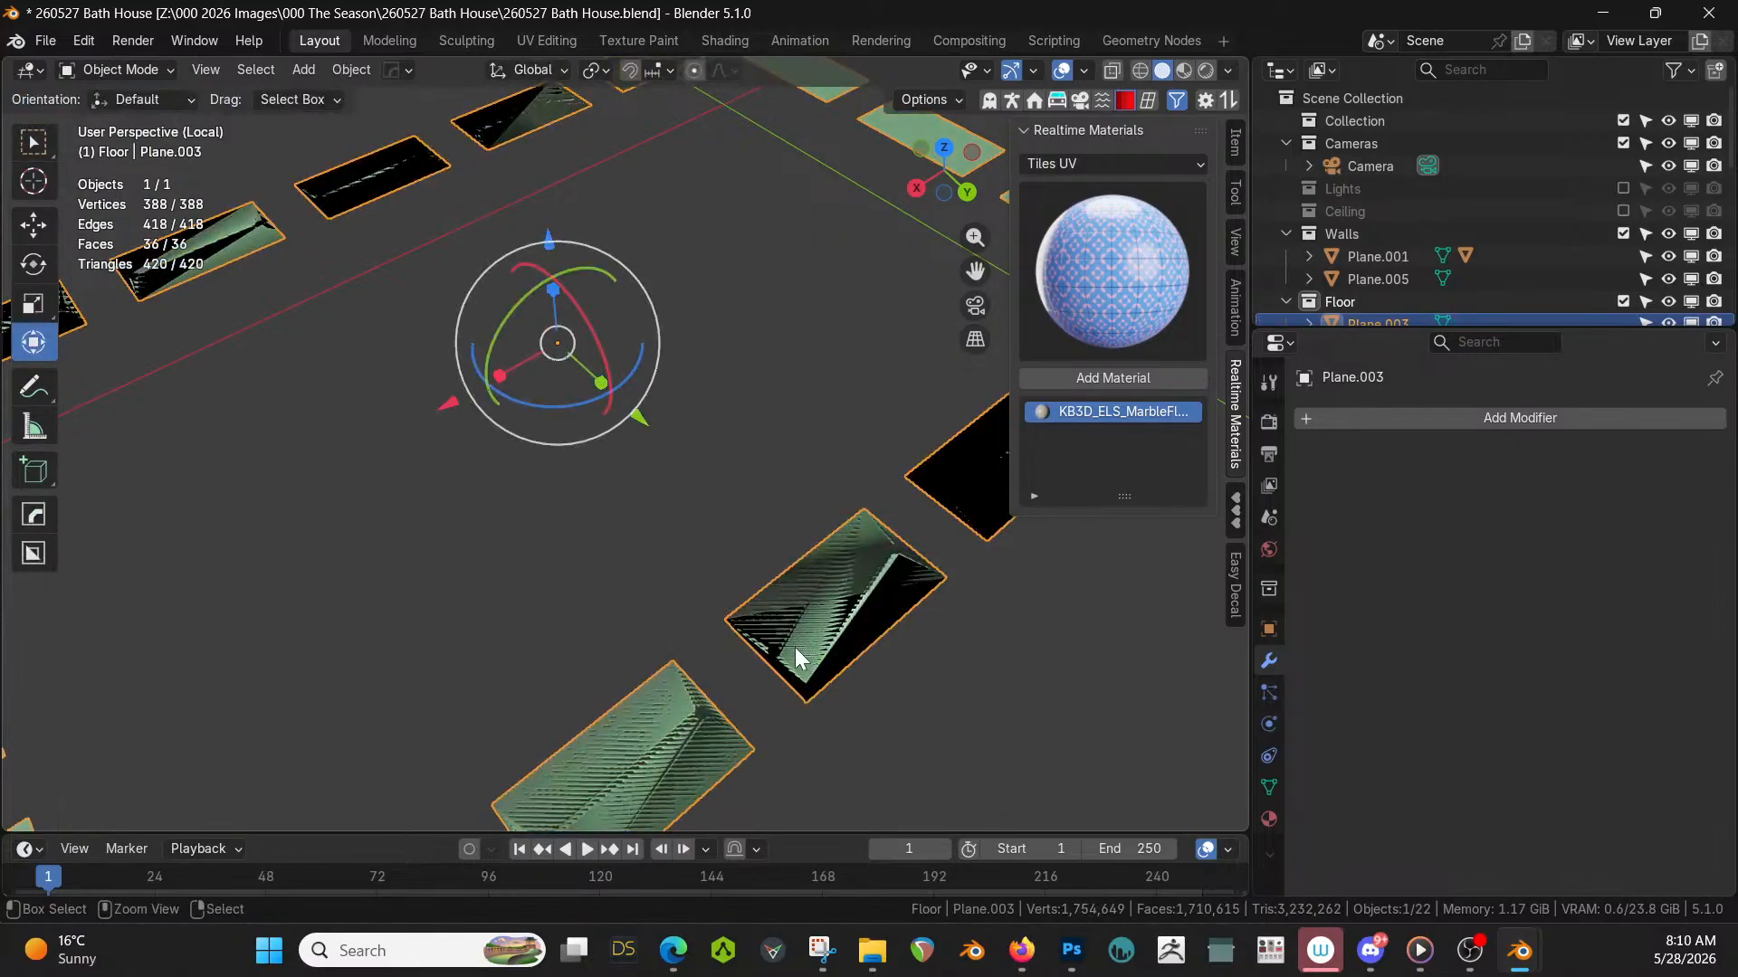
{"action": "key", "text": "Tab"}
{"action": "key", "text": "Tab"}
Undo the mesh cleanup and the merge by distance, and isolate the floor panels in local view again.
{"action": "key", "text": "ctrl+z"}
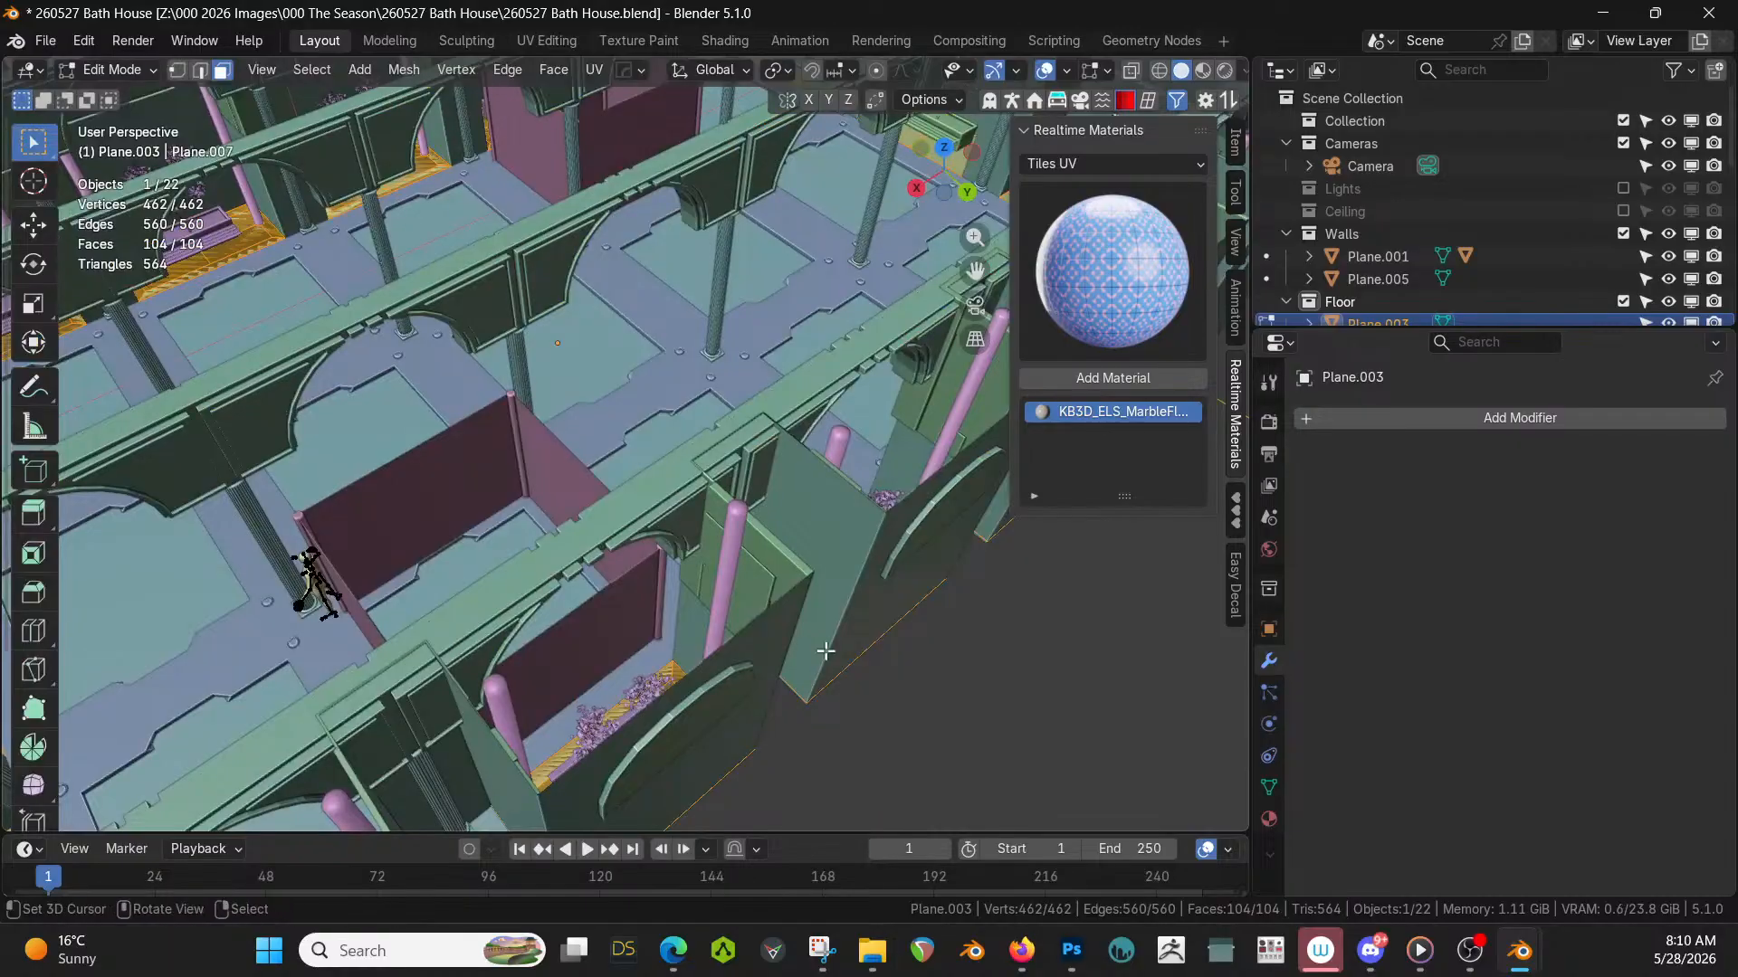
{"action": "middle_click_drag", "start_coordinate": [823, 652], "coordinate": [589, 613]}
{"action": "key", "text": "ctrl+z"}
{"action": "key", "text": "KP_Divide"}
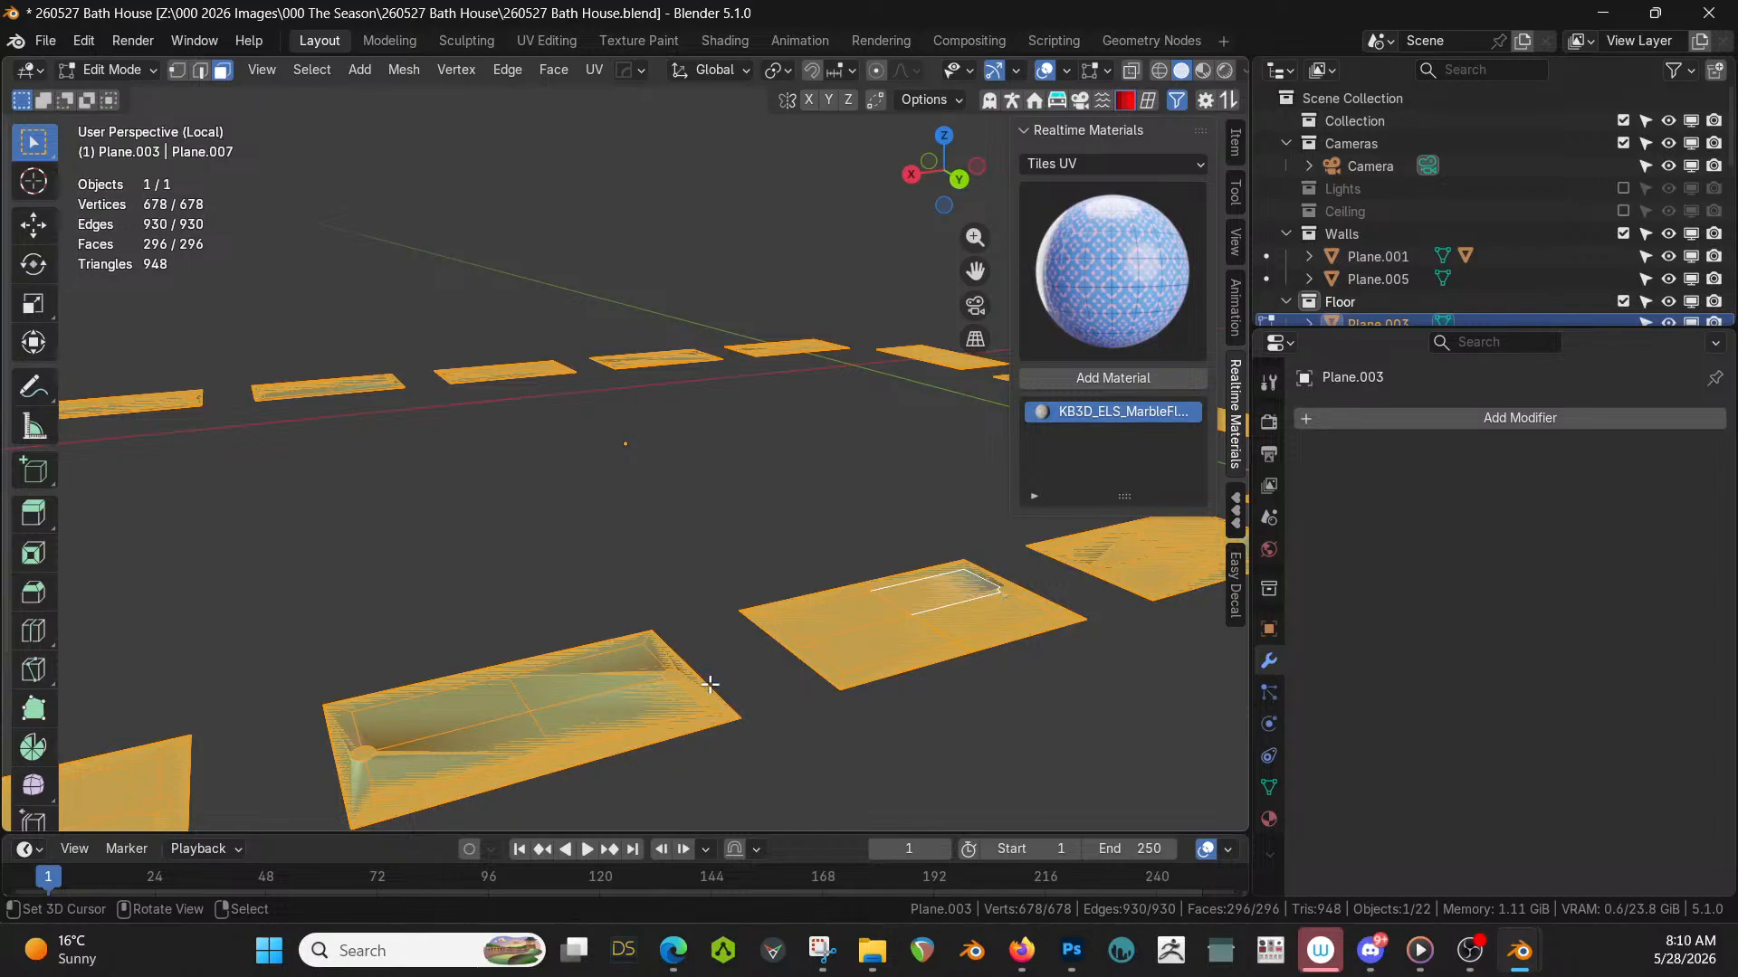
Try to dissolve the selected floor panel faces, and clear the selection.
{"action": "scroll", "coordinate": [710, 684], "scroll_direction": "down", "scroll_amount": 2}
{"action": "key", "text": "ctrl+x"}
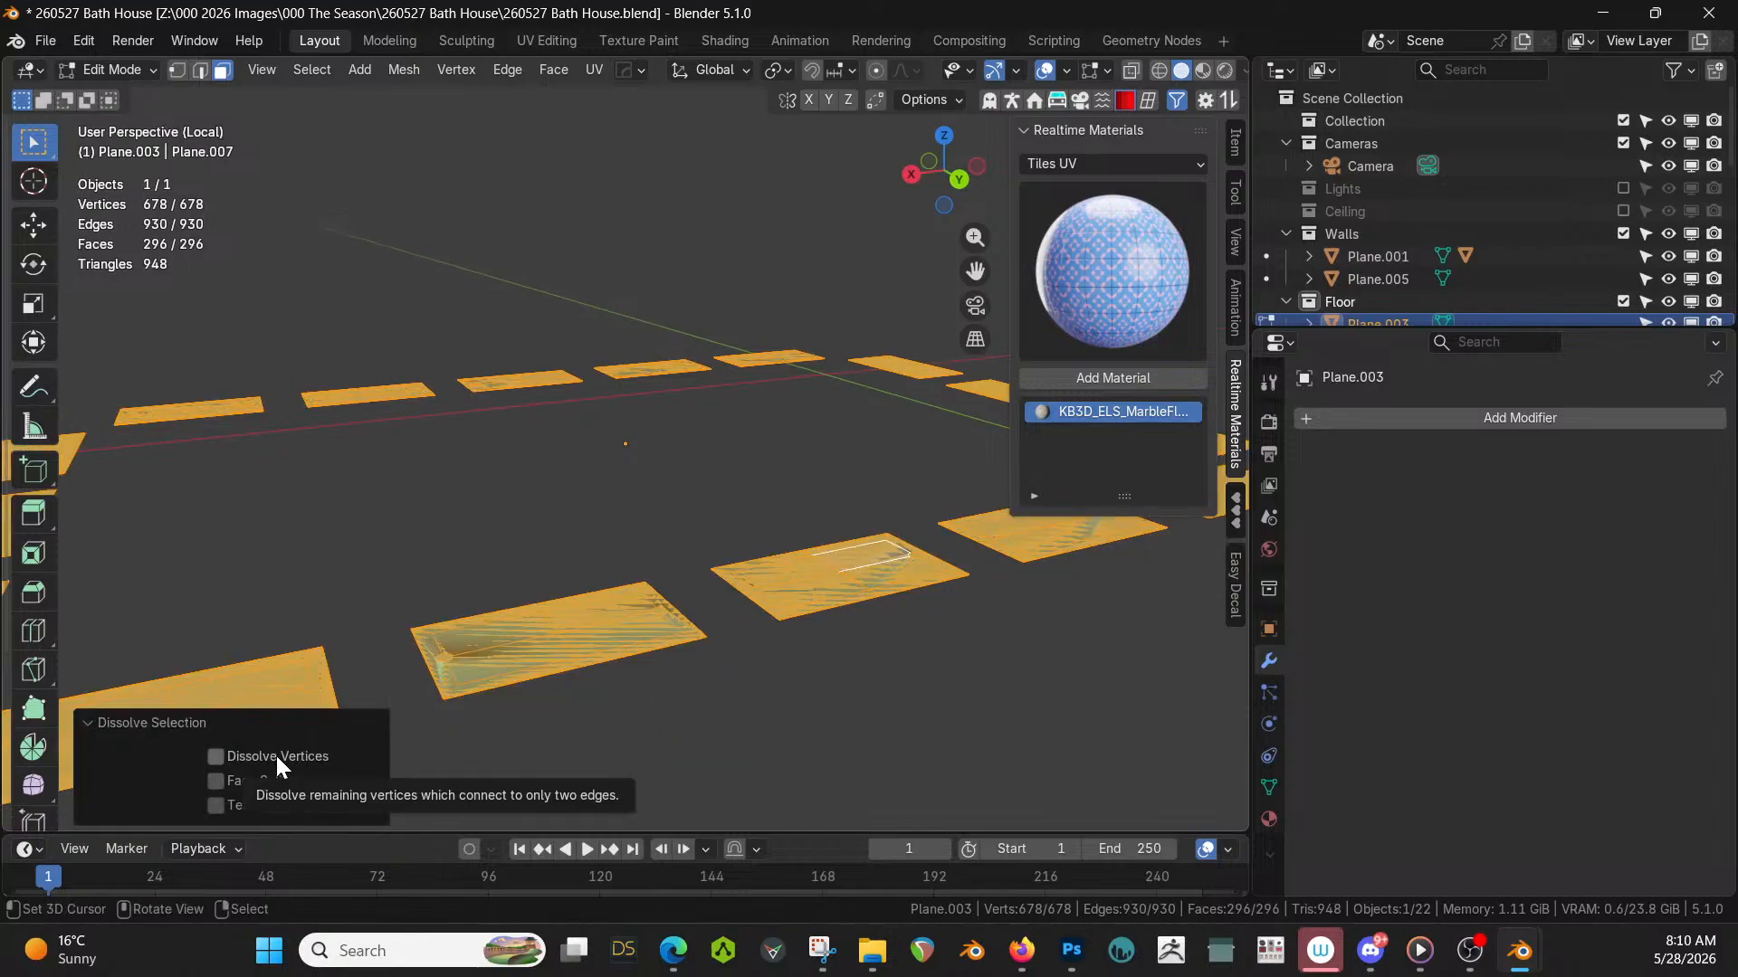
{"action": "left_click", "coordinate": [664, 724]}
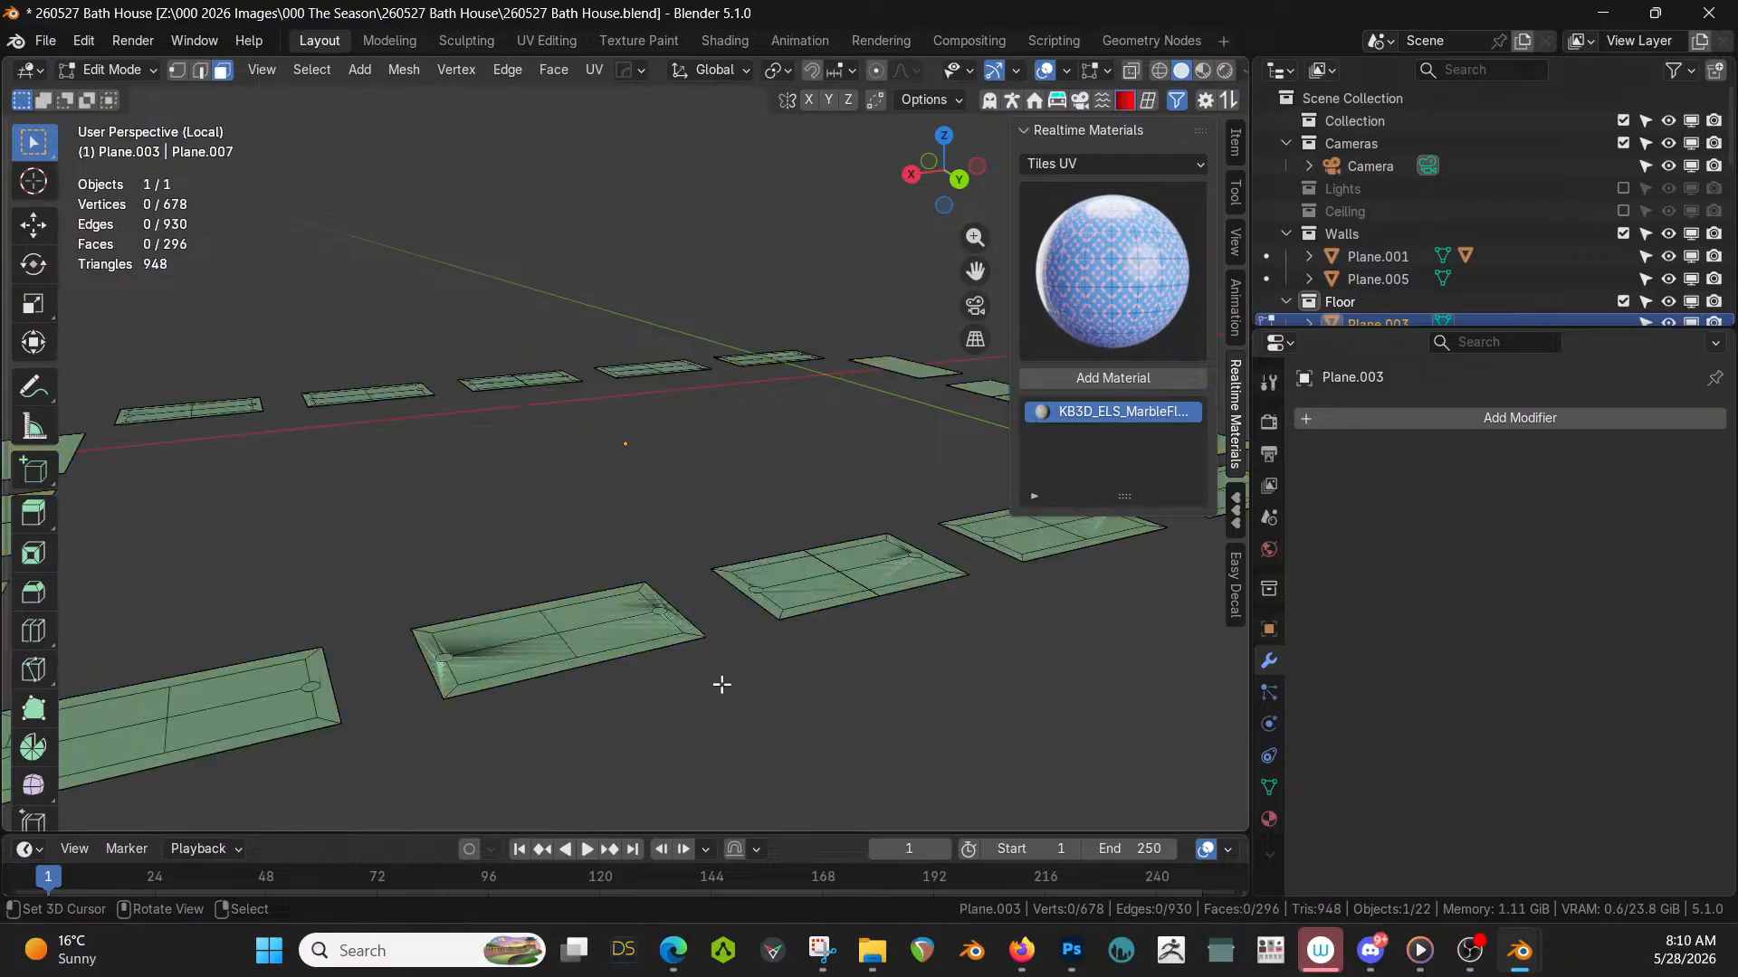
Delete the full-size face overlapping the detailed floor panel at the near corner of the ring.
{"action": "middle_click_drag", "start_coordinate": [721, 684], "coordinate": [758, 704]}
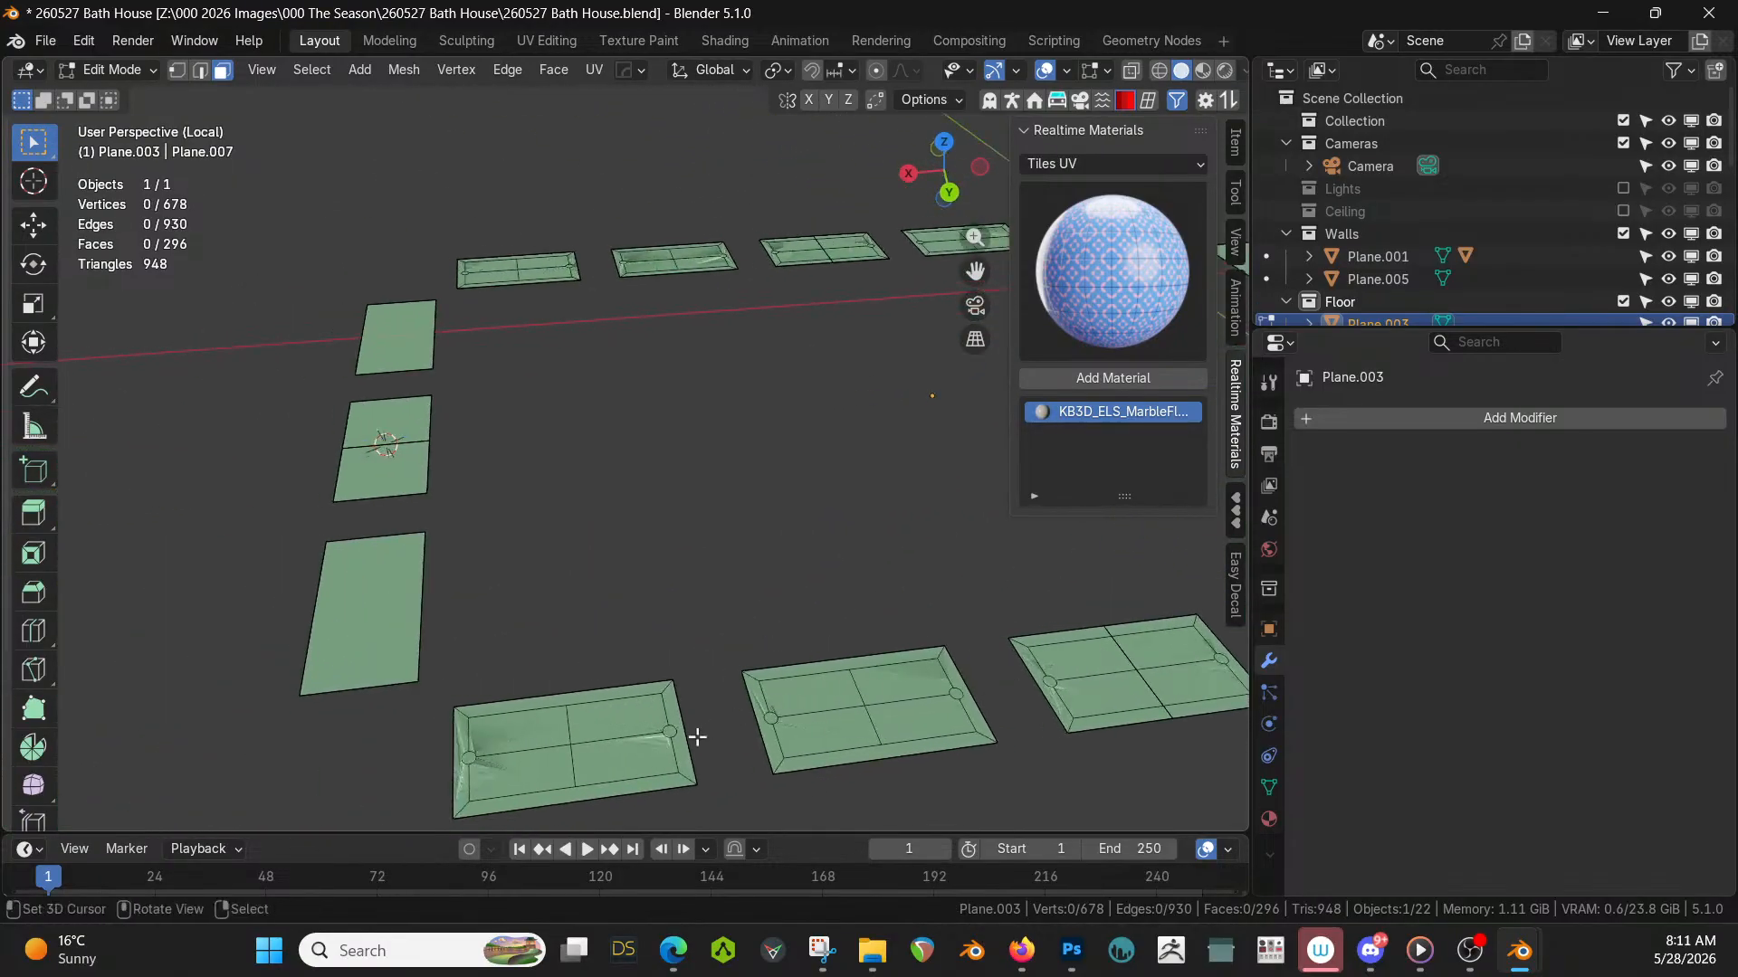
{"action": "left_click", "coordinate": [545, 708]}
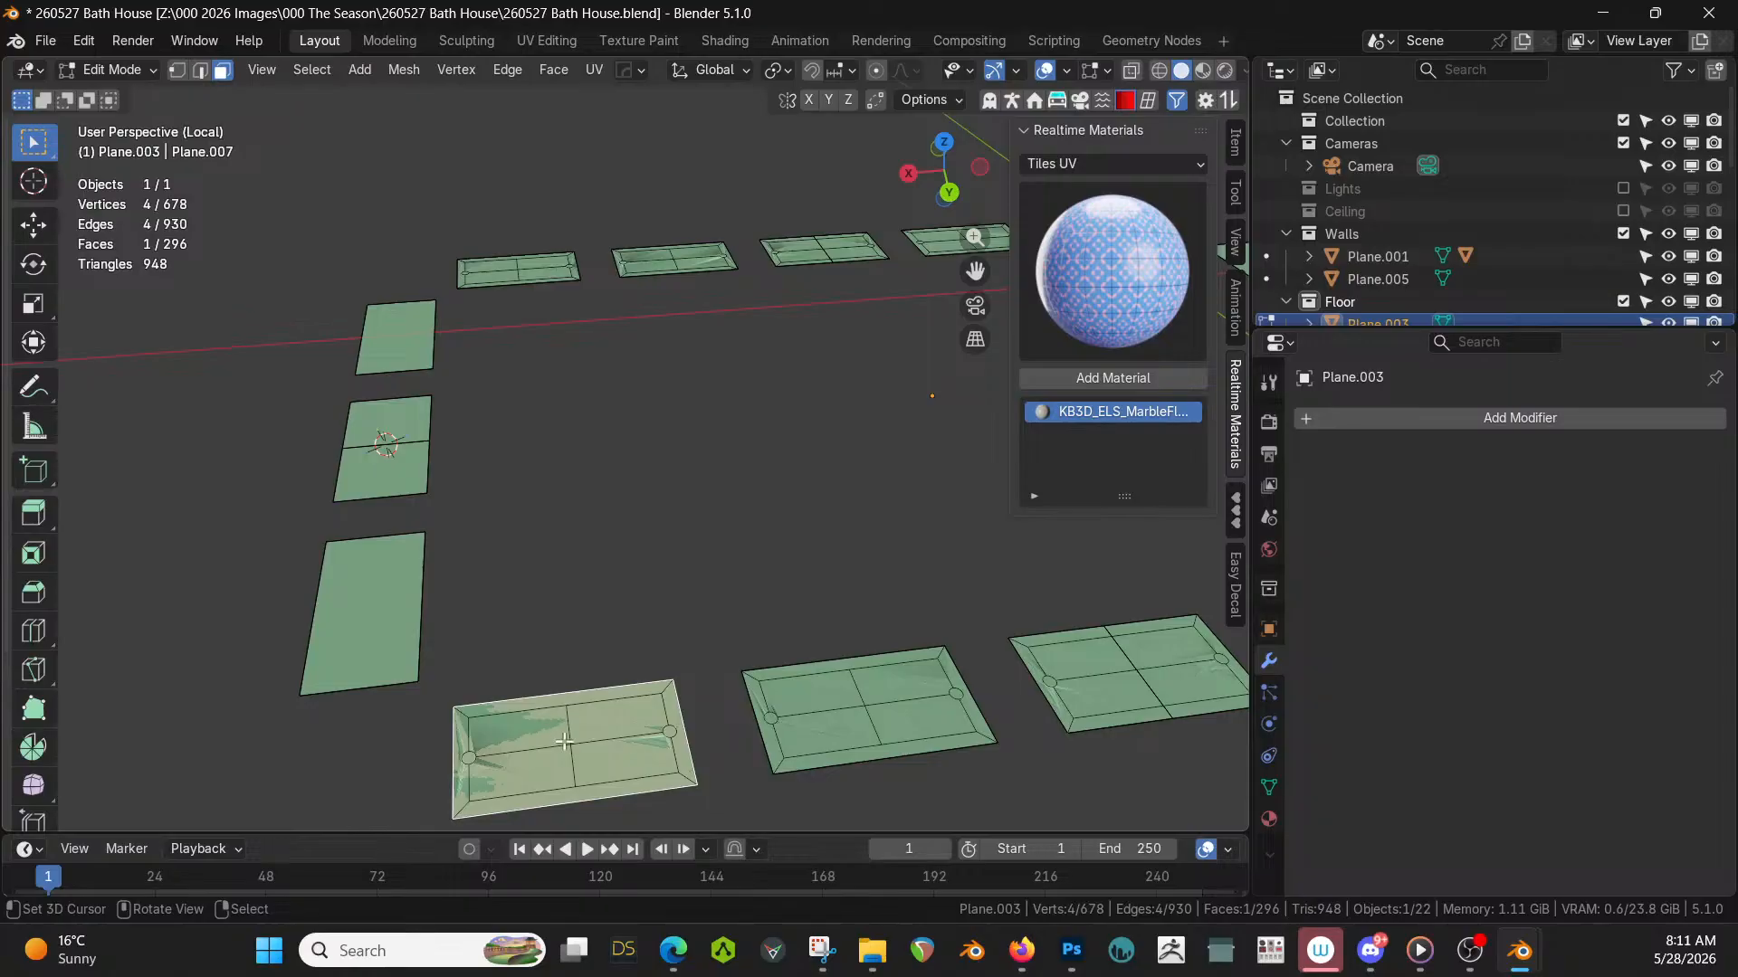
{"action": "key", "text": "x"}
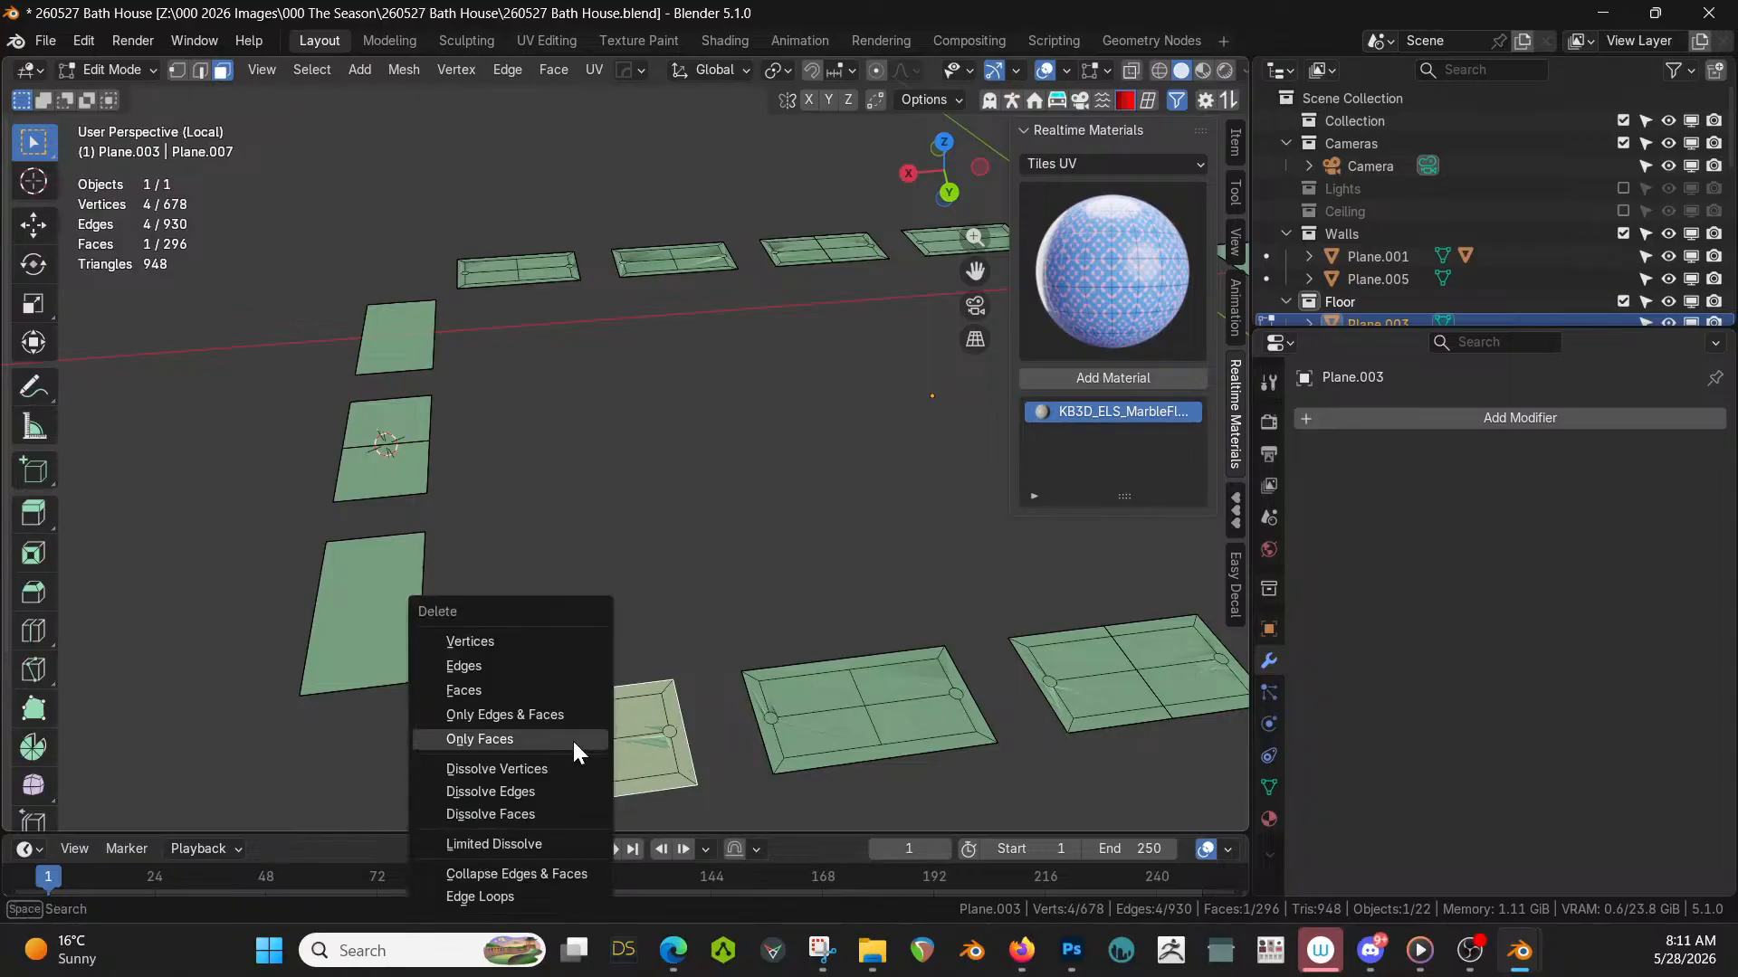
{"action": "left_click", "coordinate": [503, 695]}
Delete the full-size face overlapping the second detailed panel in the near row, using the Faces option.
{"action": "left_click", "coordinate": [822, 745]}
{"action": "key", "text": "x"}
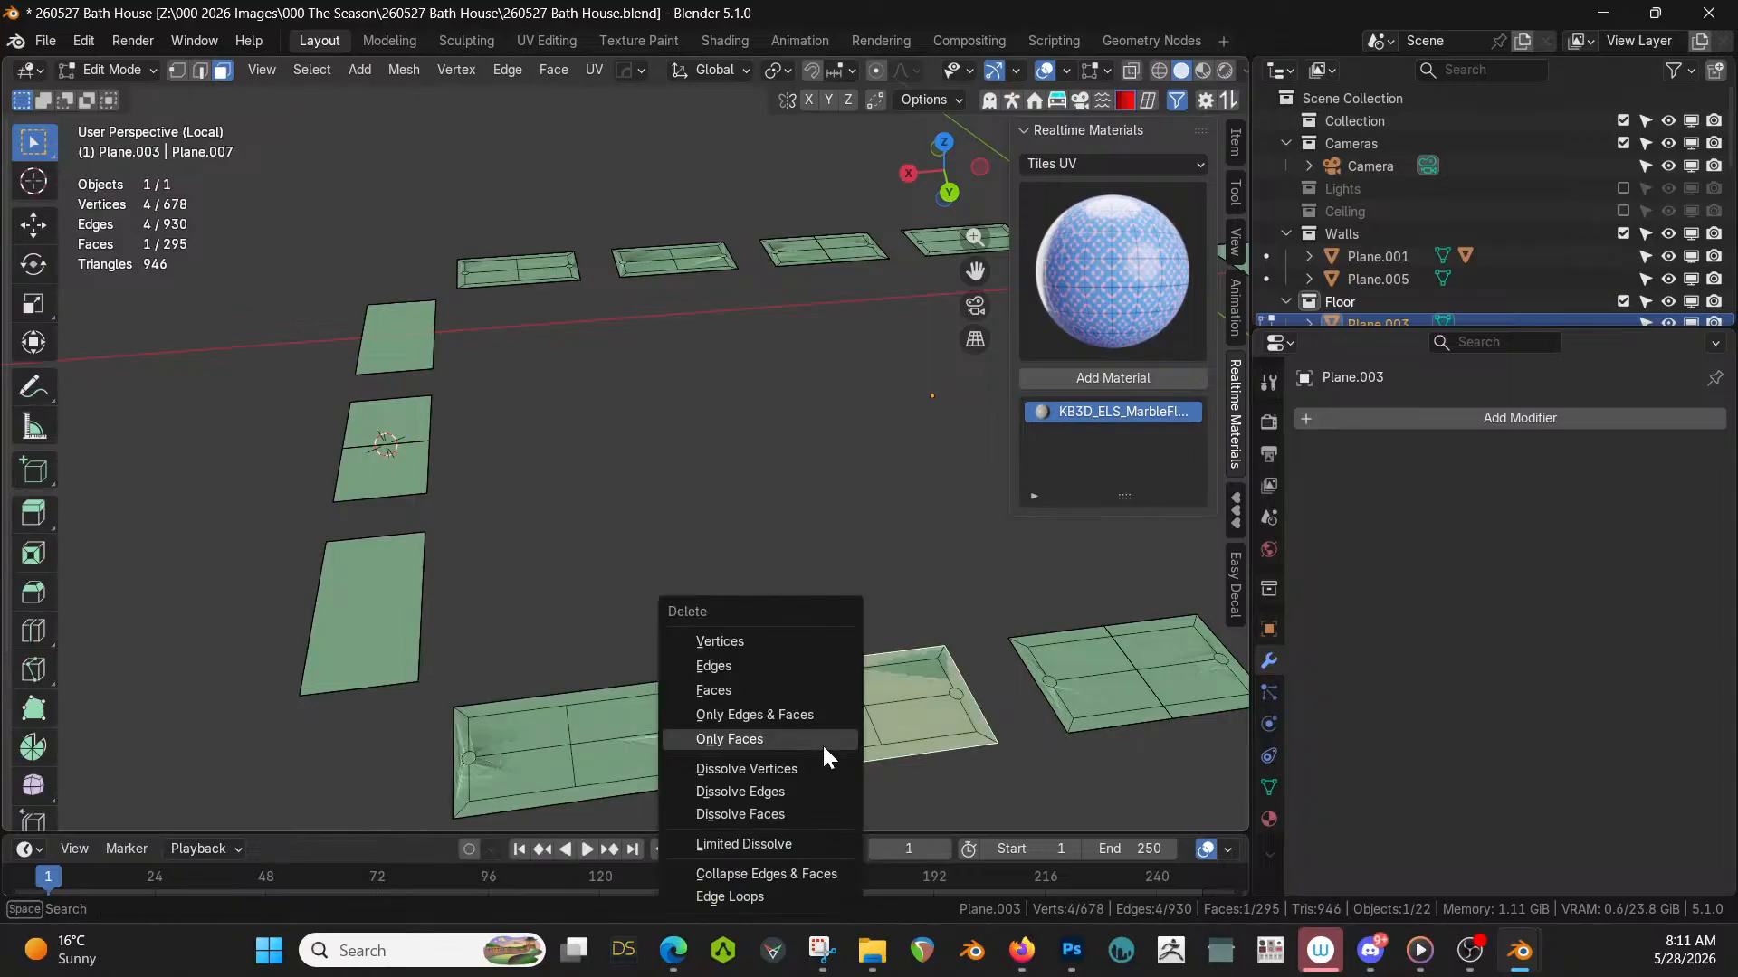
{"action": "left_click", "coordinate": [821, 742]}
{"action": "key", "text": "ctrl+z"}
{"action": "key", "text": "x"}
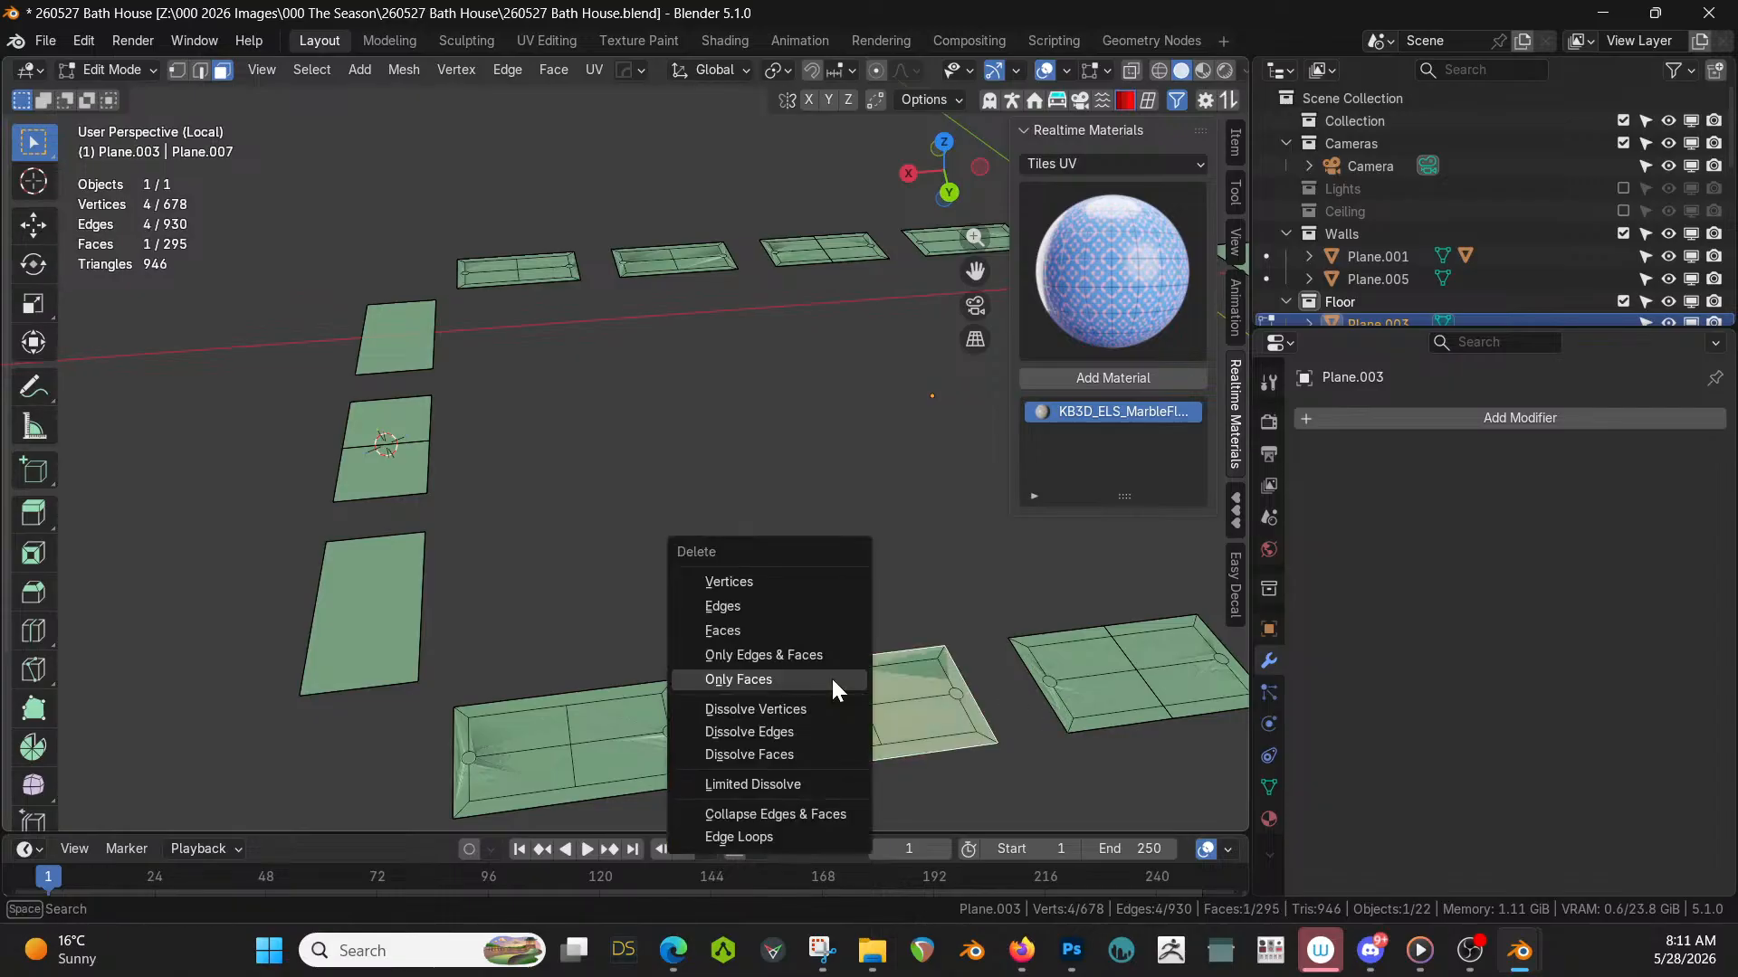
{"action": "left_click", "coordinate": [738, 630]}
Delete the two half-panel faces overlapping the third detailed panel in the near row.
{"action": "left_click", "coordinate": [1084, 676]}
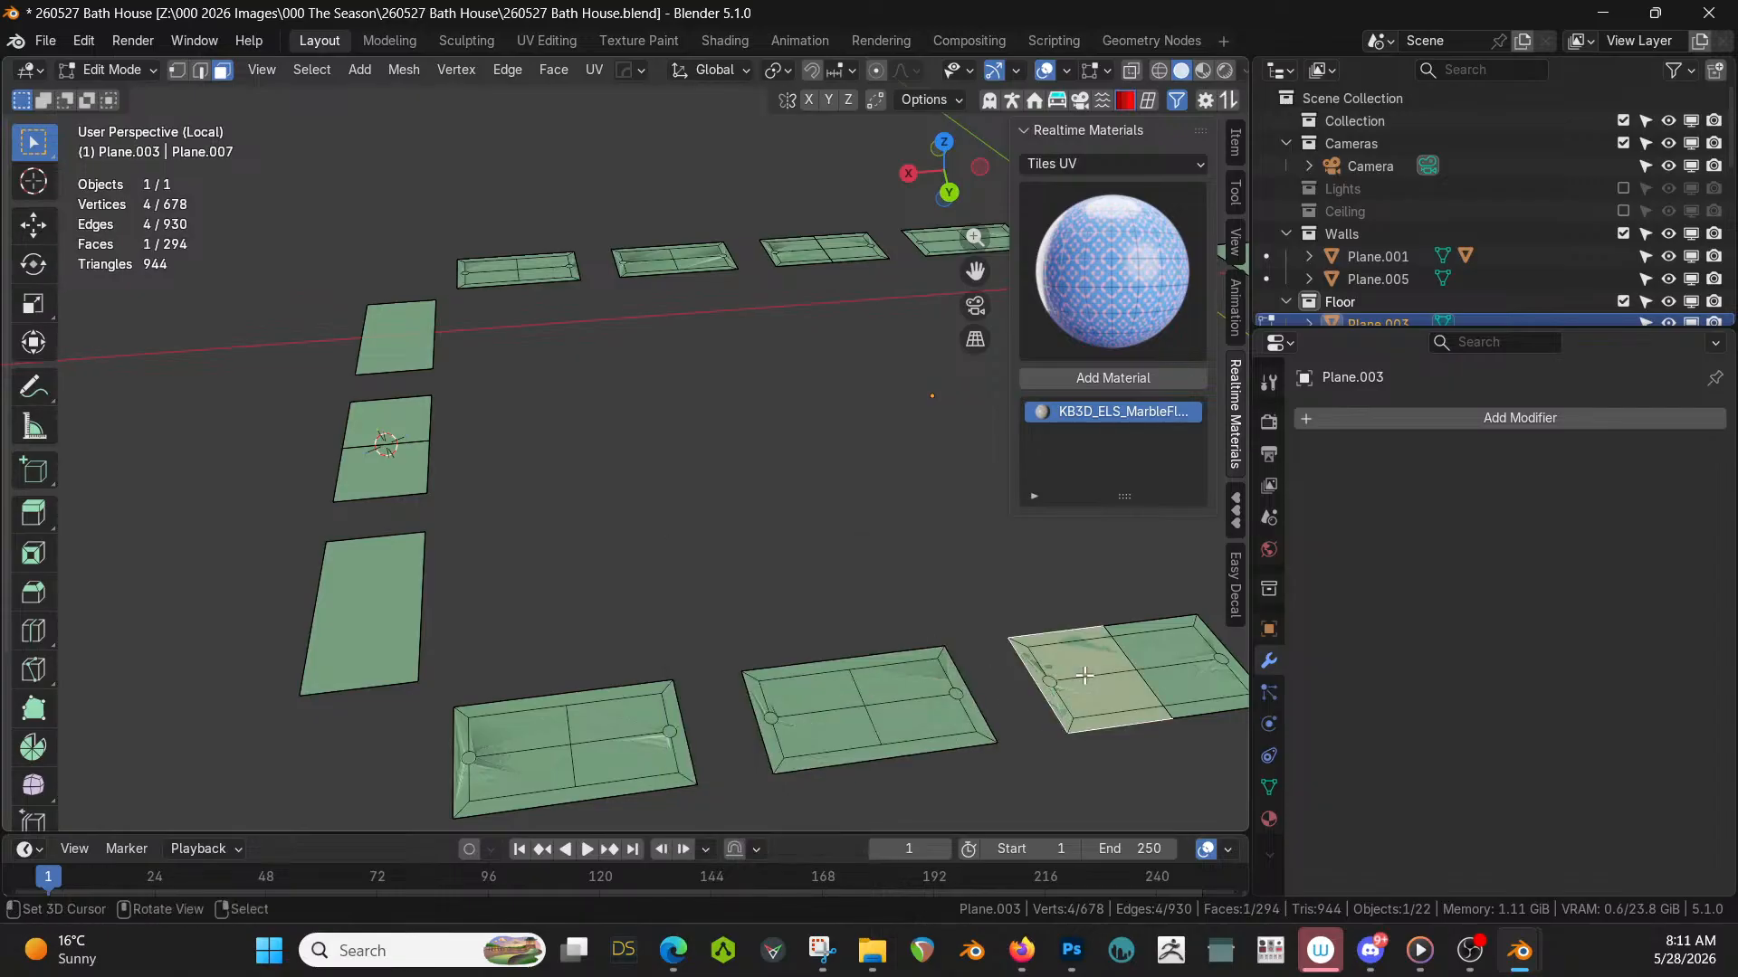
{"action": "left_click", "coordinate": [1160, 675], "text": "shift"}
{"action": "left_click", "coordinate": [1091, 690], "text": "shift"}
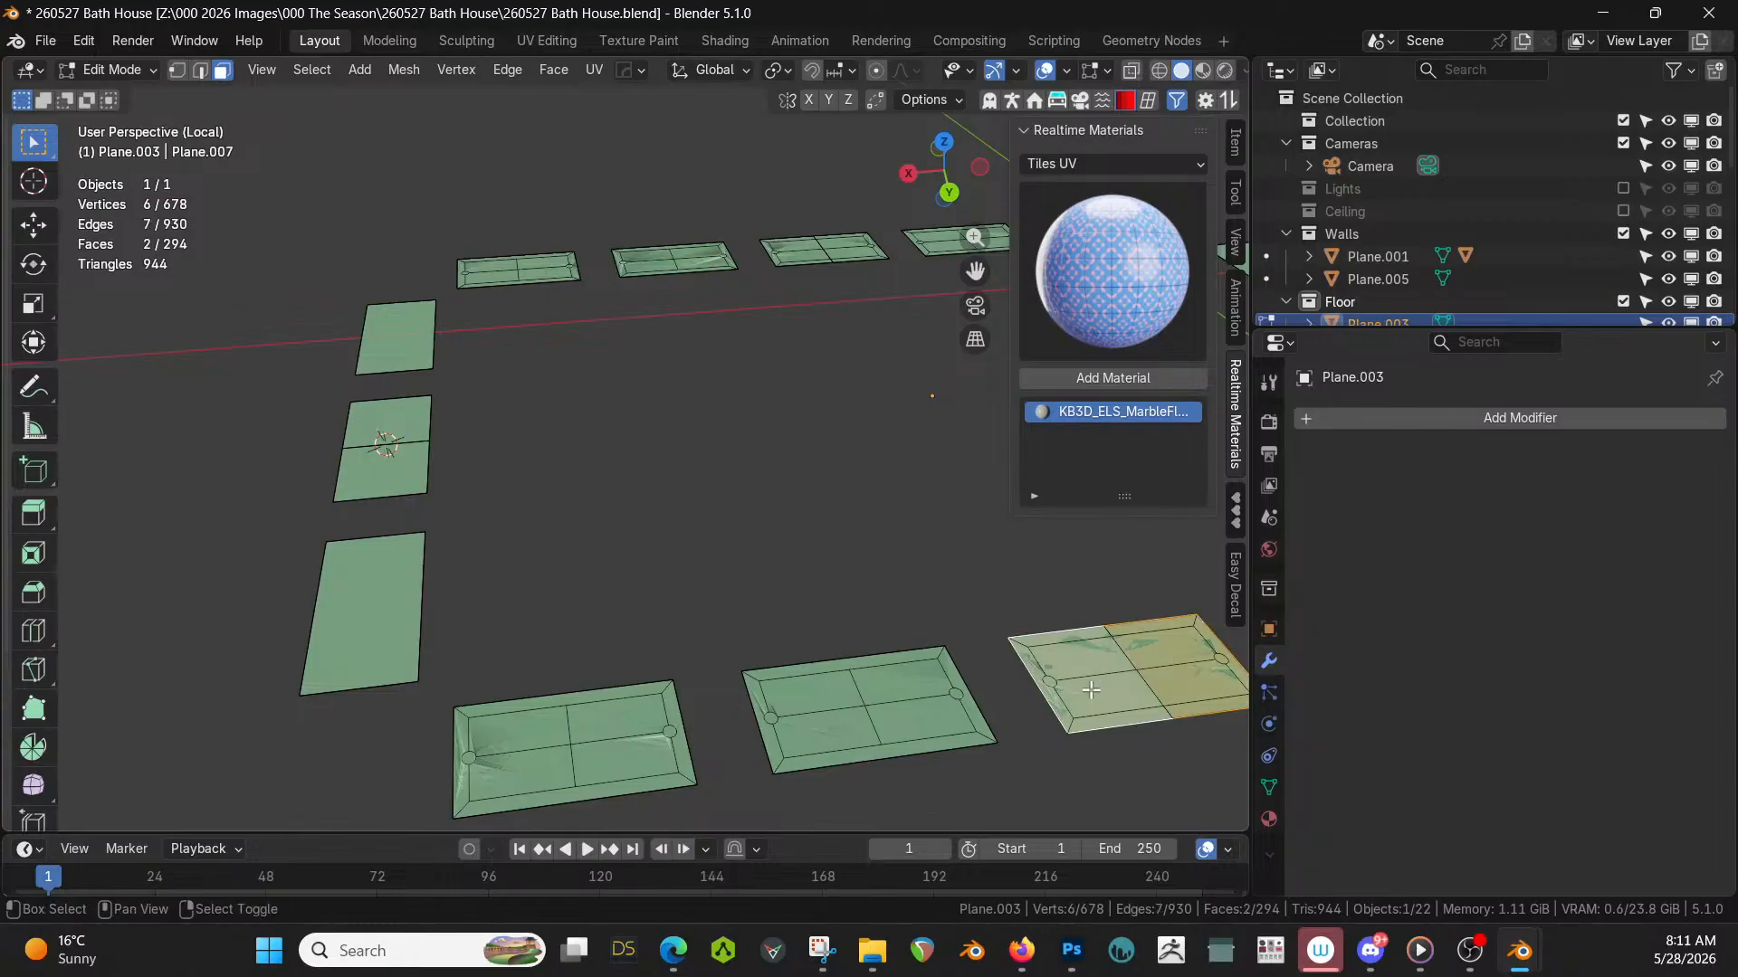
{"action": "key", "text": "x"}
{"action": "left_click", "coordinate": [1022, 690]}
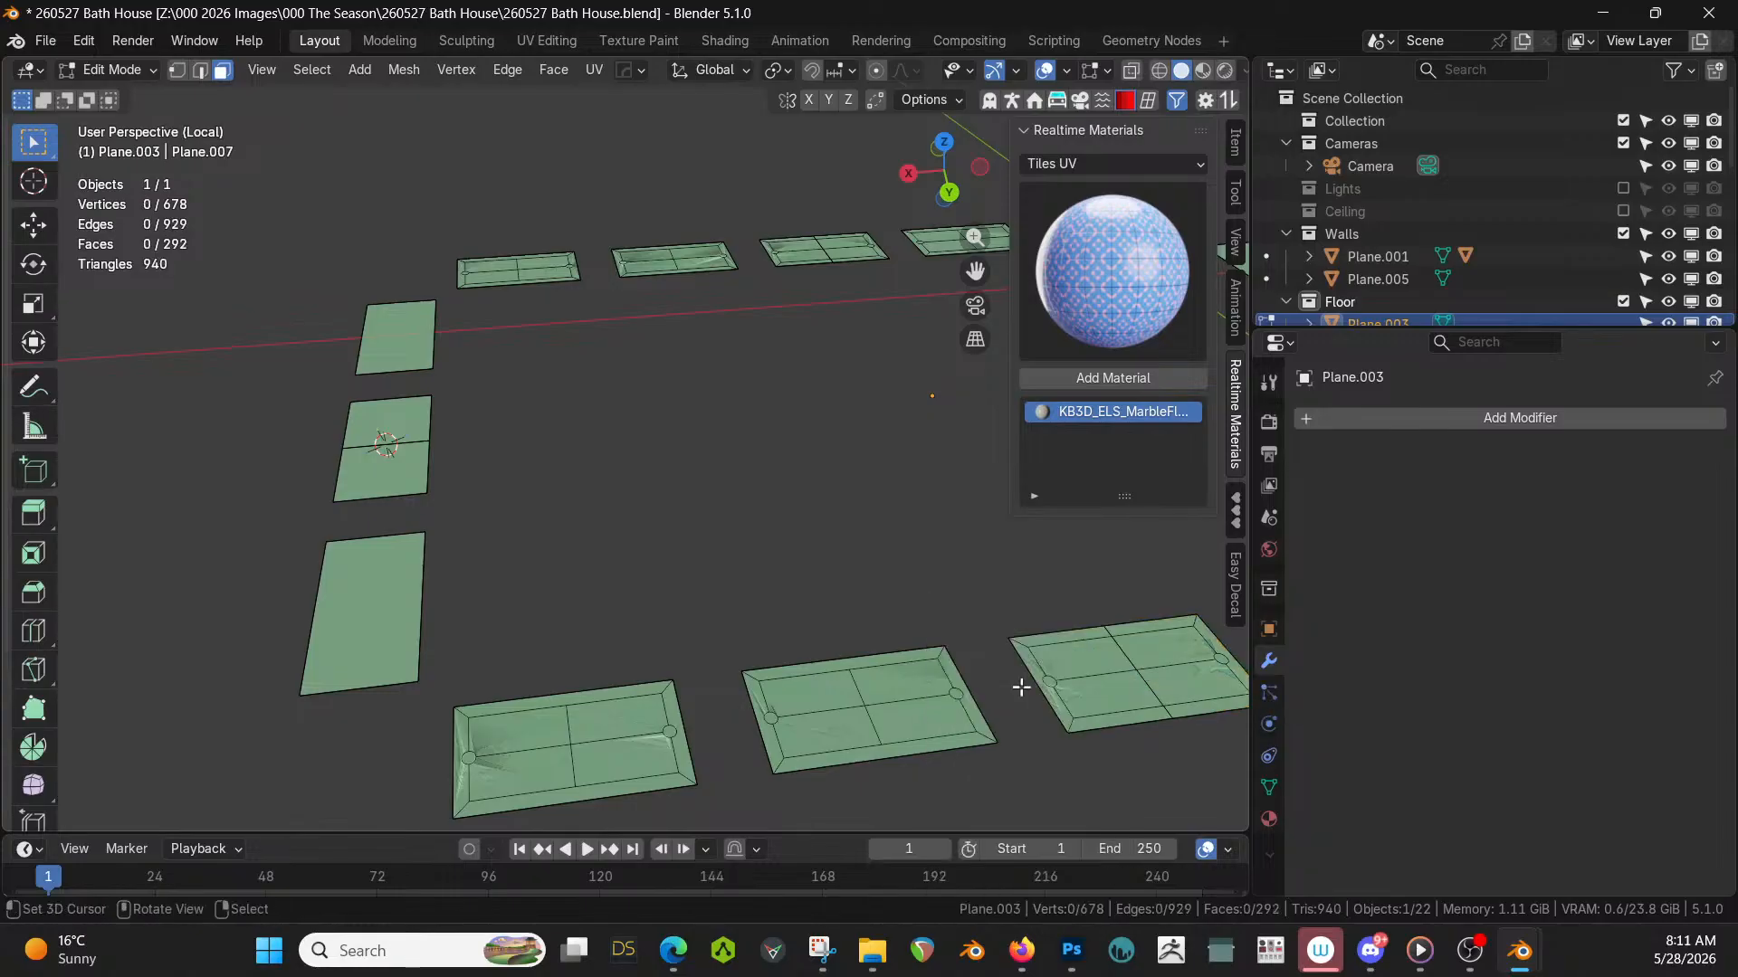
Delete another full-size face stacked over the second detailed panel in the row.
{"action": "middle_click_drag", "start_coordinate": [1018, 690], "coordinate": [778, 509], "text": "shift"}
{"action": "scroll", "coordinate": [875, 613], "scroll_direction": "down", "scroll_amount": 3}
{"action": "left_click", "coordinate": [626, 582]}
{"action": "scroll", "coordinate": [658, 597], "scroll_direction": "up", "scroll_amount": 2}
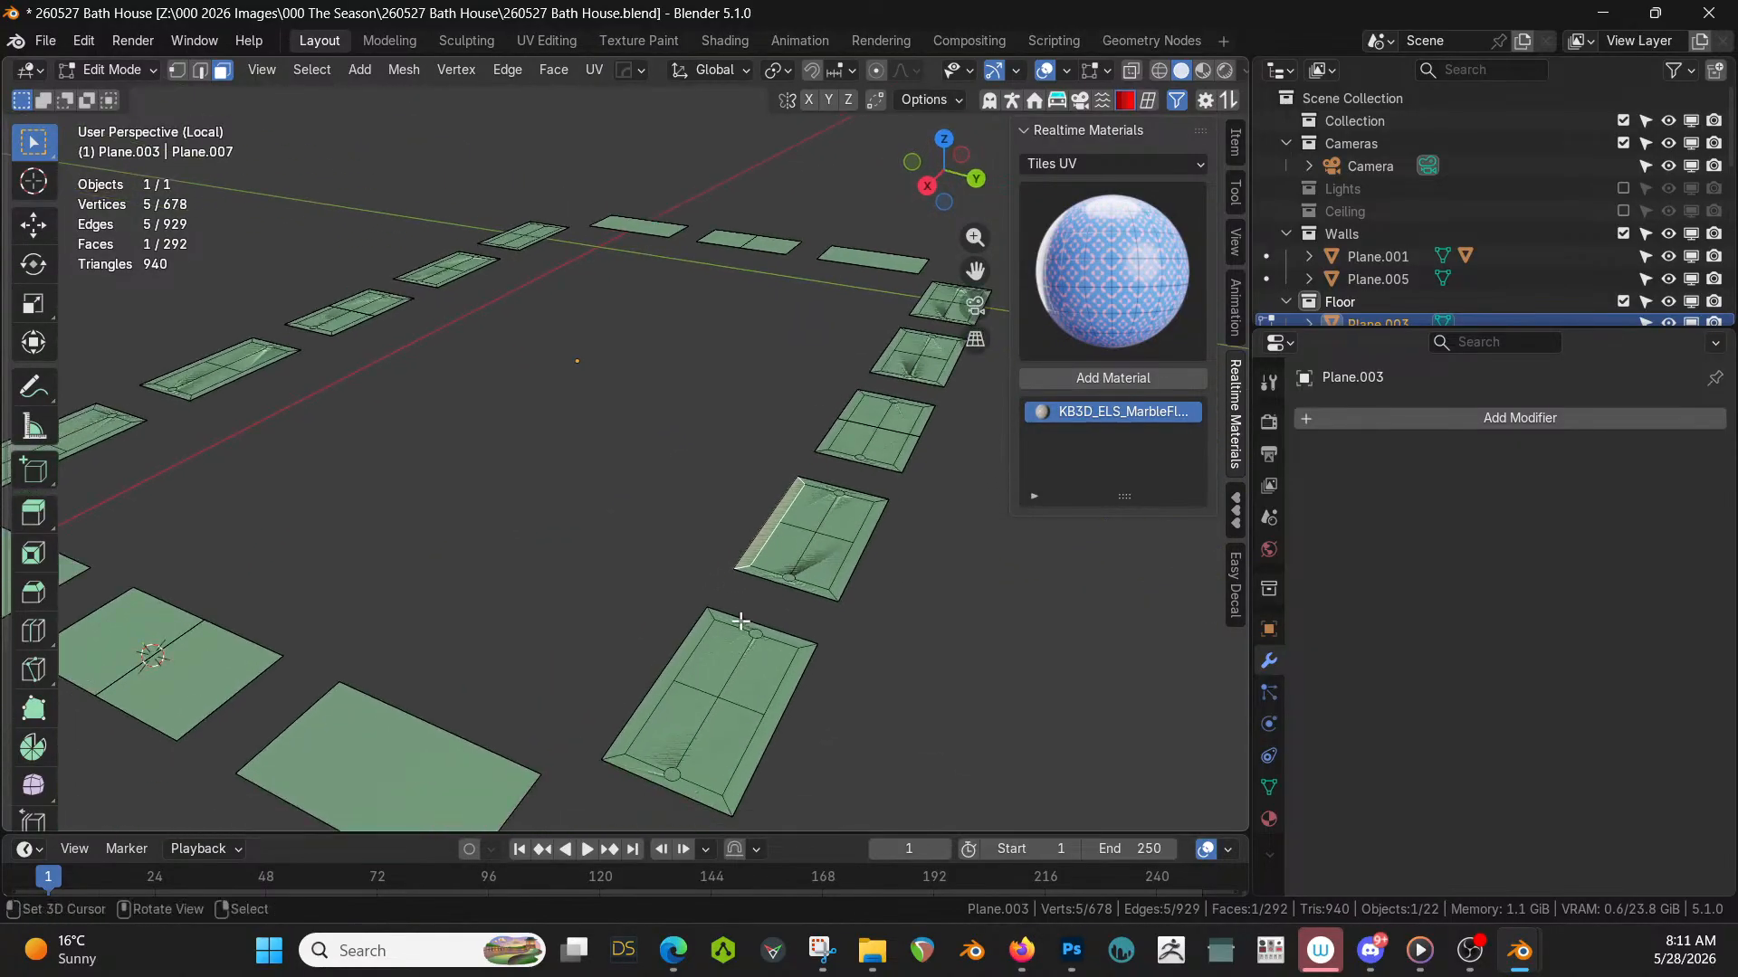
{"action": "left_click", "coordinate": [825, 488], "text": "shift"}
{"action": "left_click", "coordinate": [837, 572], "text": "shift"}
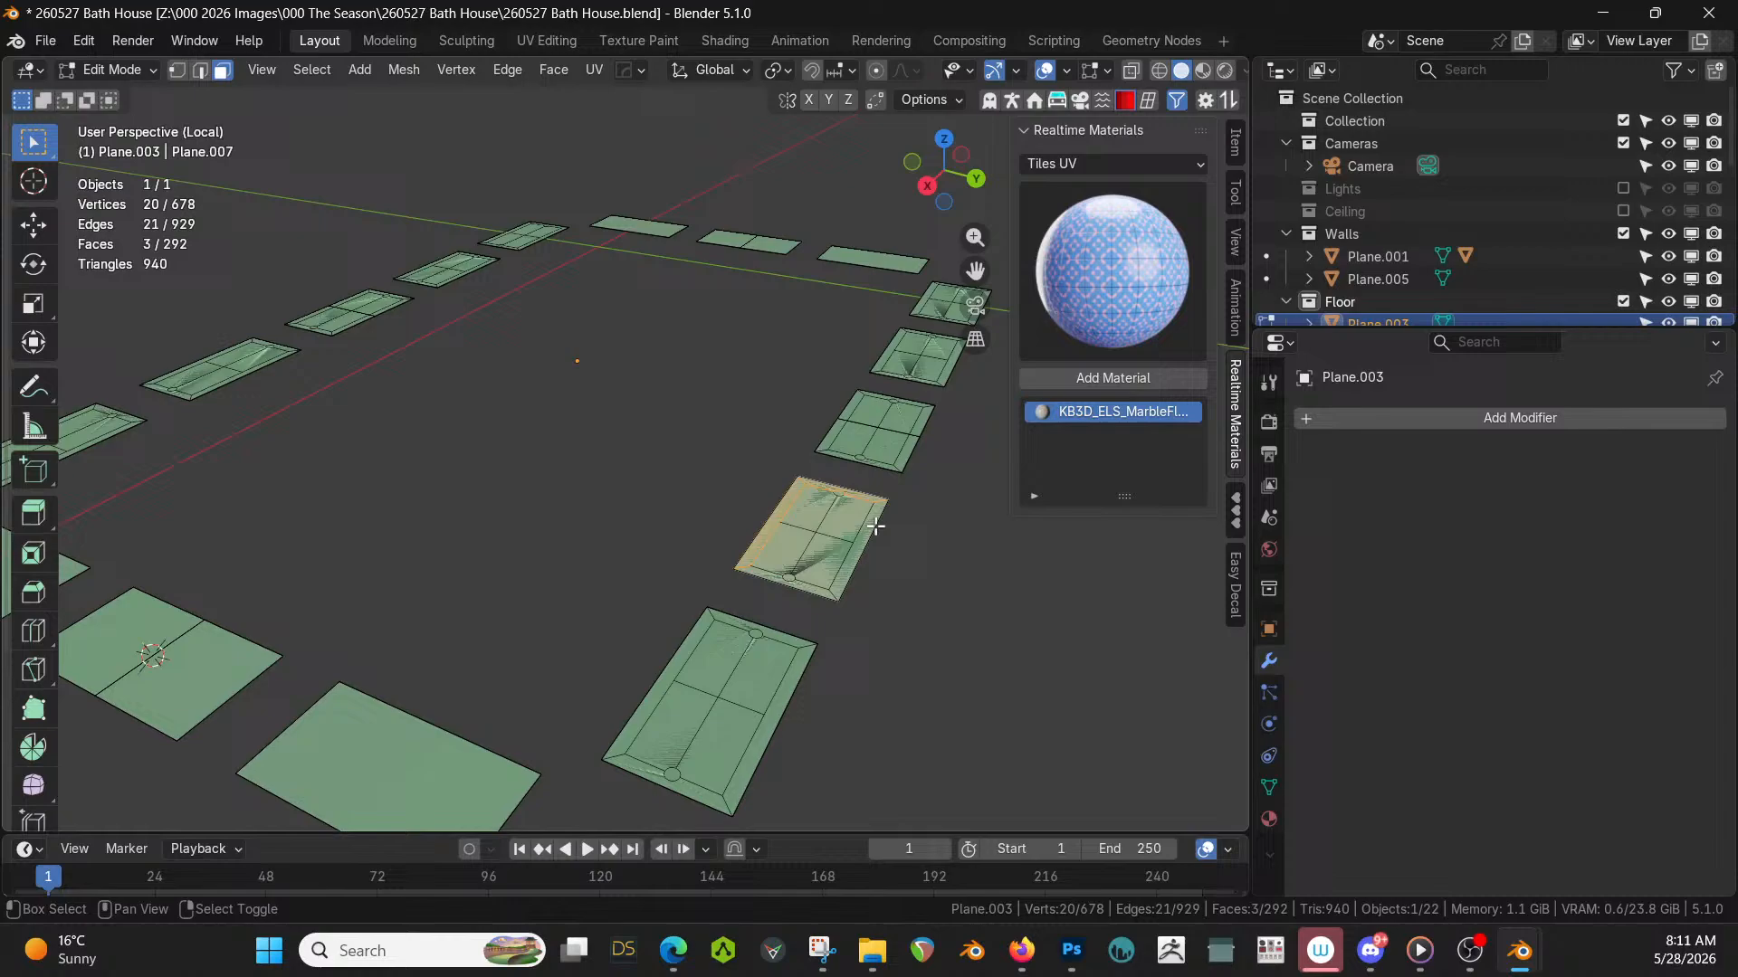
{"action": "left_click", "coordinate": [849, 566]}
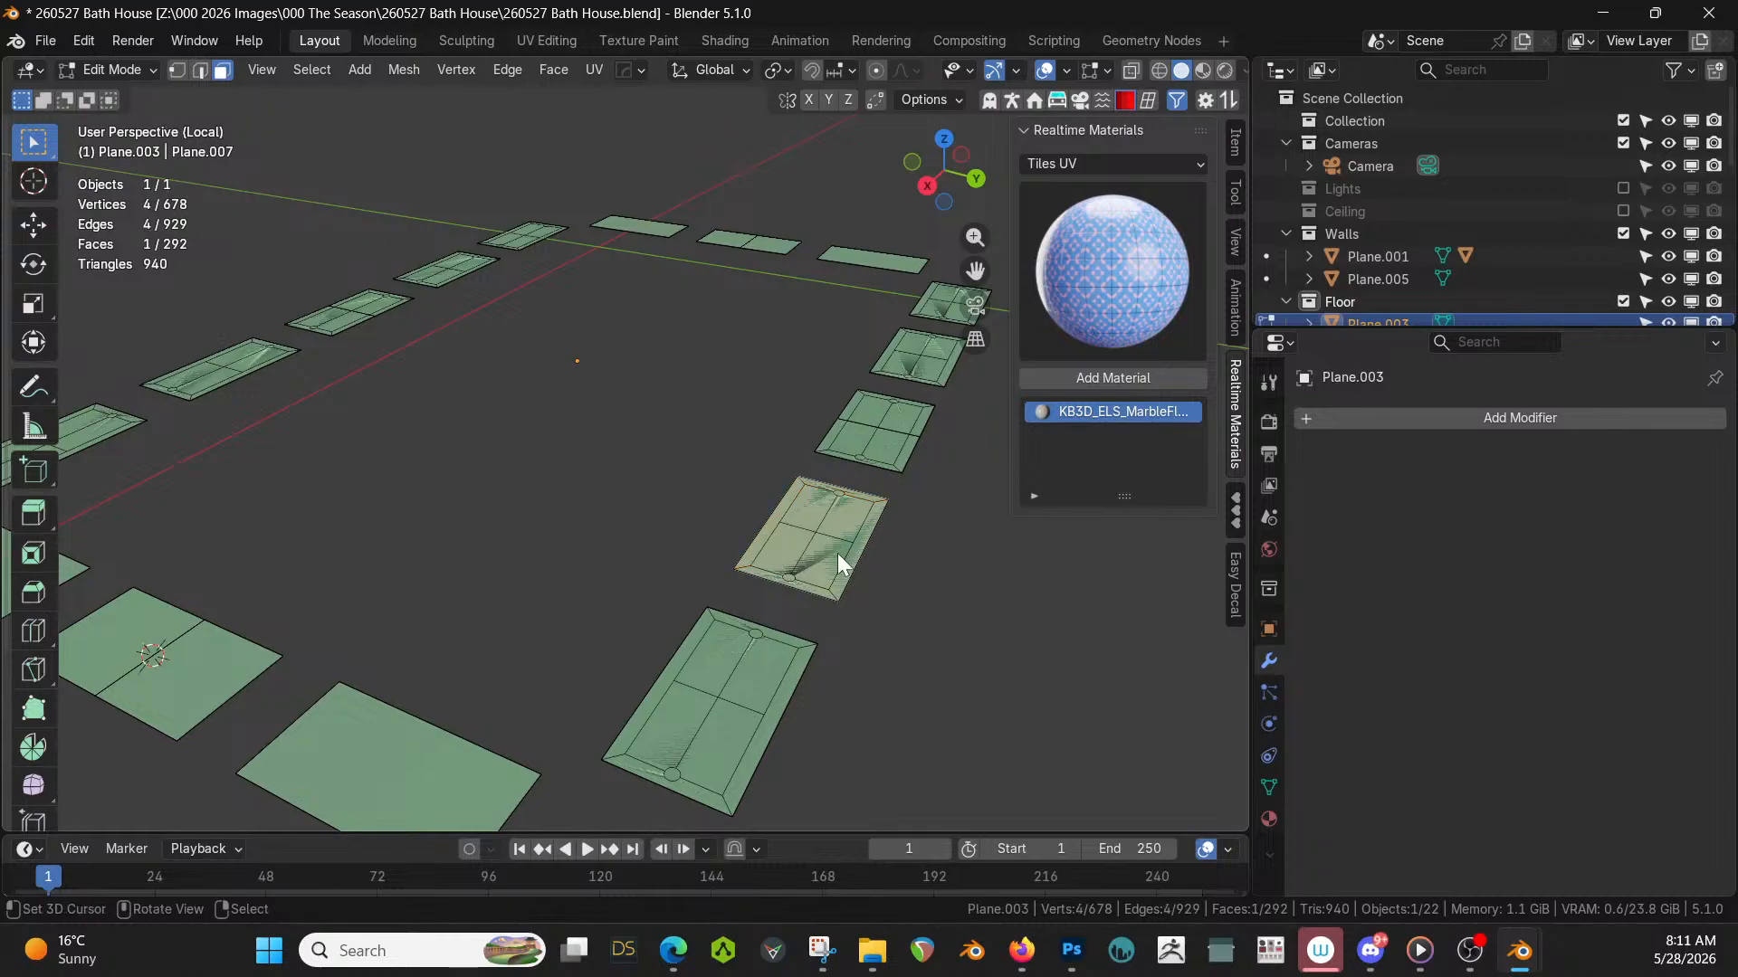
{"action": "key", "text": "x"}
{"action": "left_click", "coordinate": [838, 558]}
Delete one more overlapping face from each half of the third detailed panel.
{"action": "left_click", "coordinate": [881, 453]}
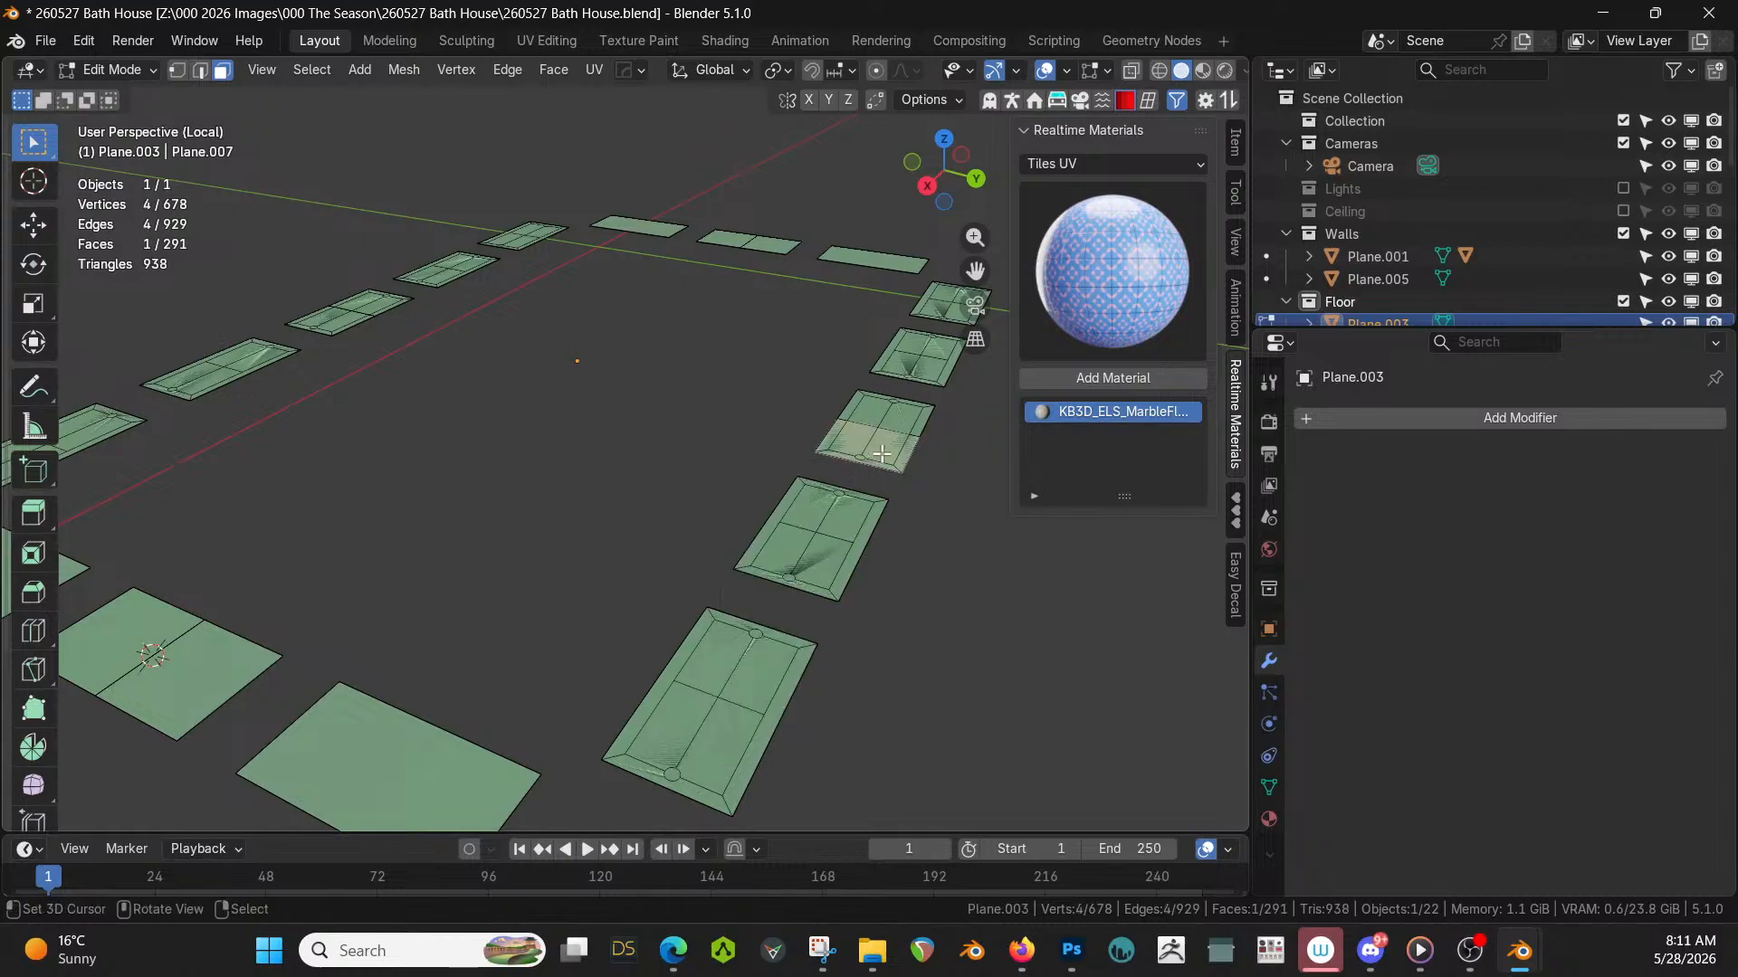
{"action": "key", "text": "x"}
{"action": "left_click", "coordinate": [881, 449]}
{"action": "left_click", "coordinate": [908, 423]}
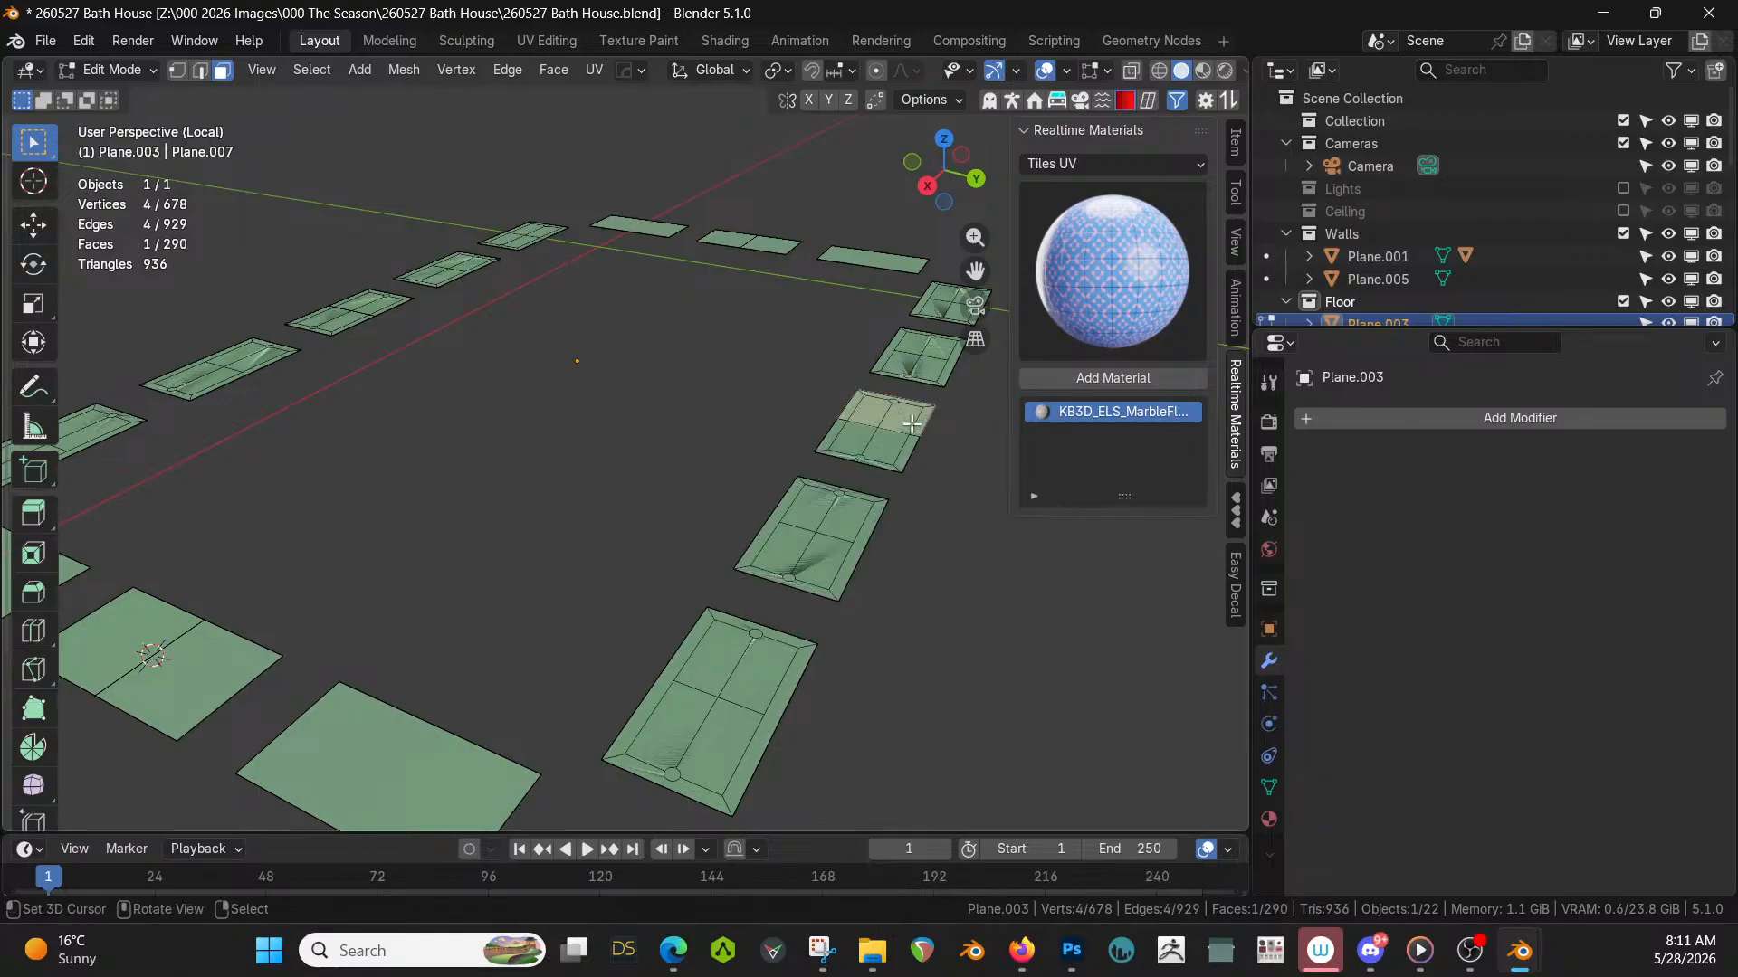
{"action": "key", "text": "x"}
{"action": "left_click", "coordinate": [910, 423]}
Delete the remaining full-size face covering the second panel so its inner faces can be selected directly.
{"action": "left_click", "coordinate": [847, 516]}
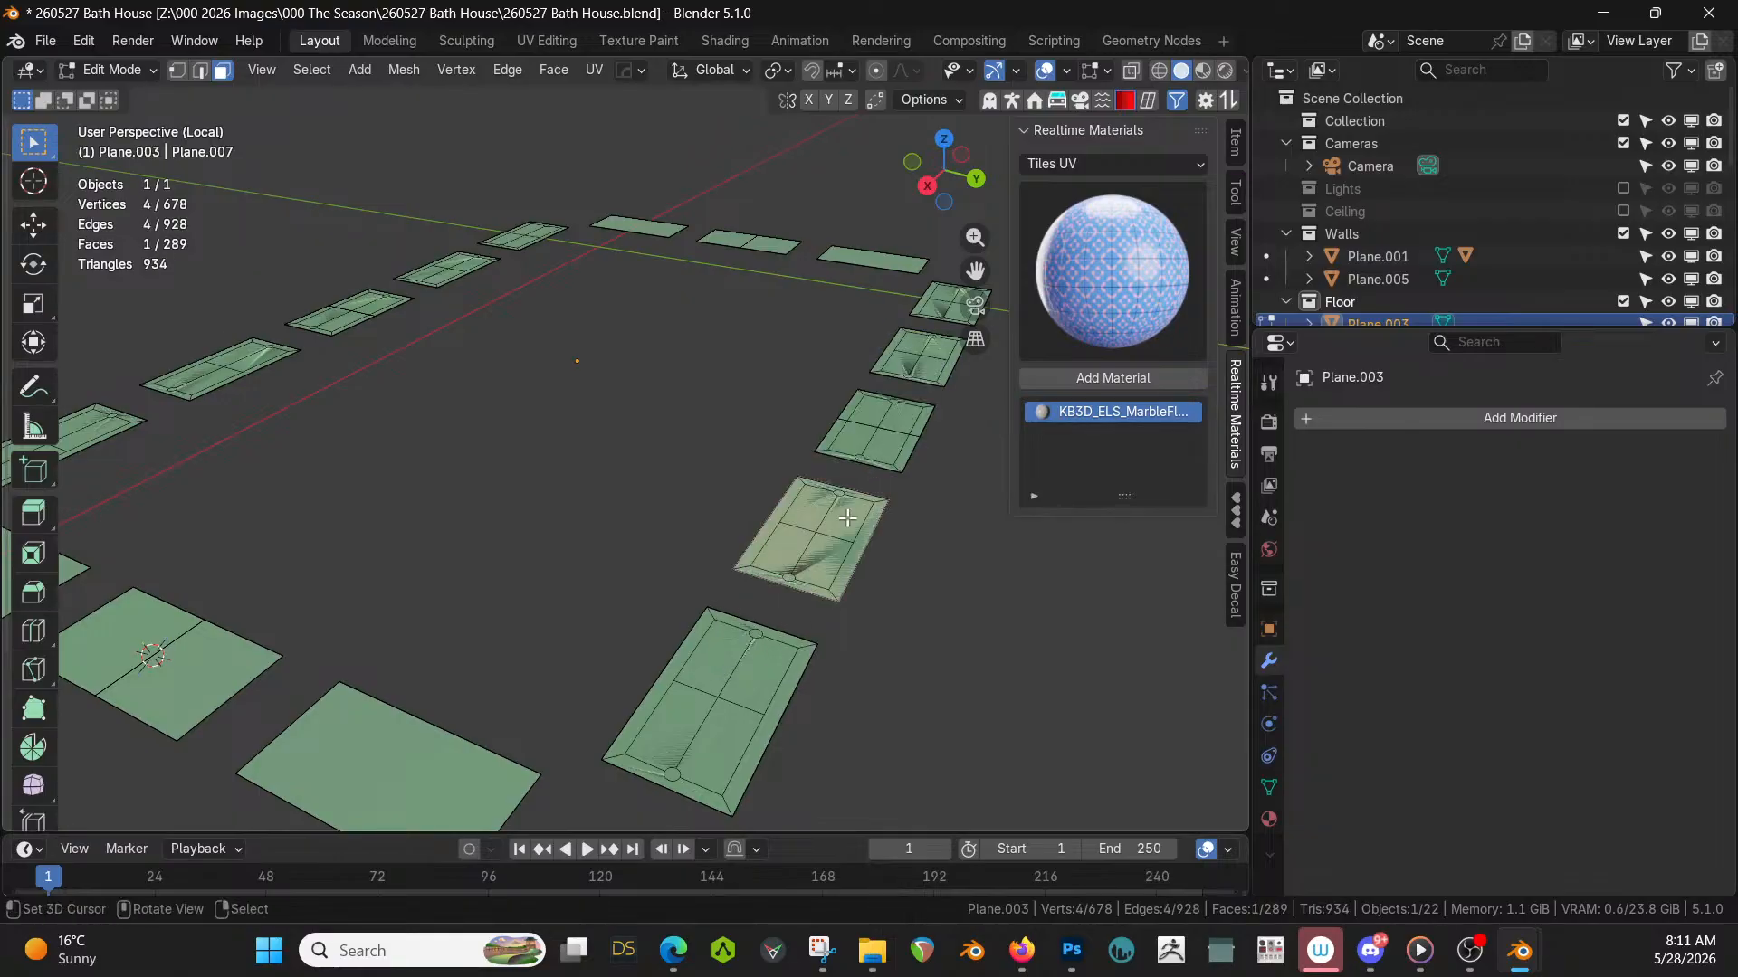
{"action": "key", "text": "x"}
{"action": "left_click", "coordinate": [847, 520]}
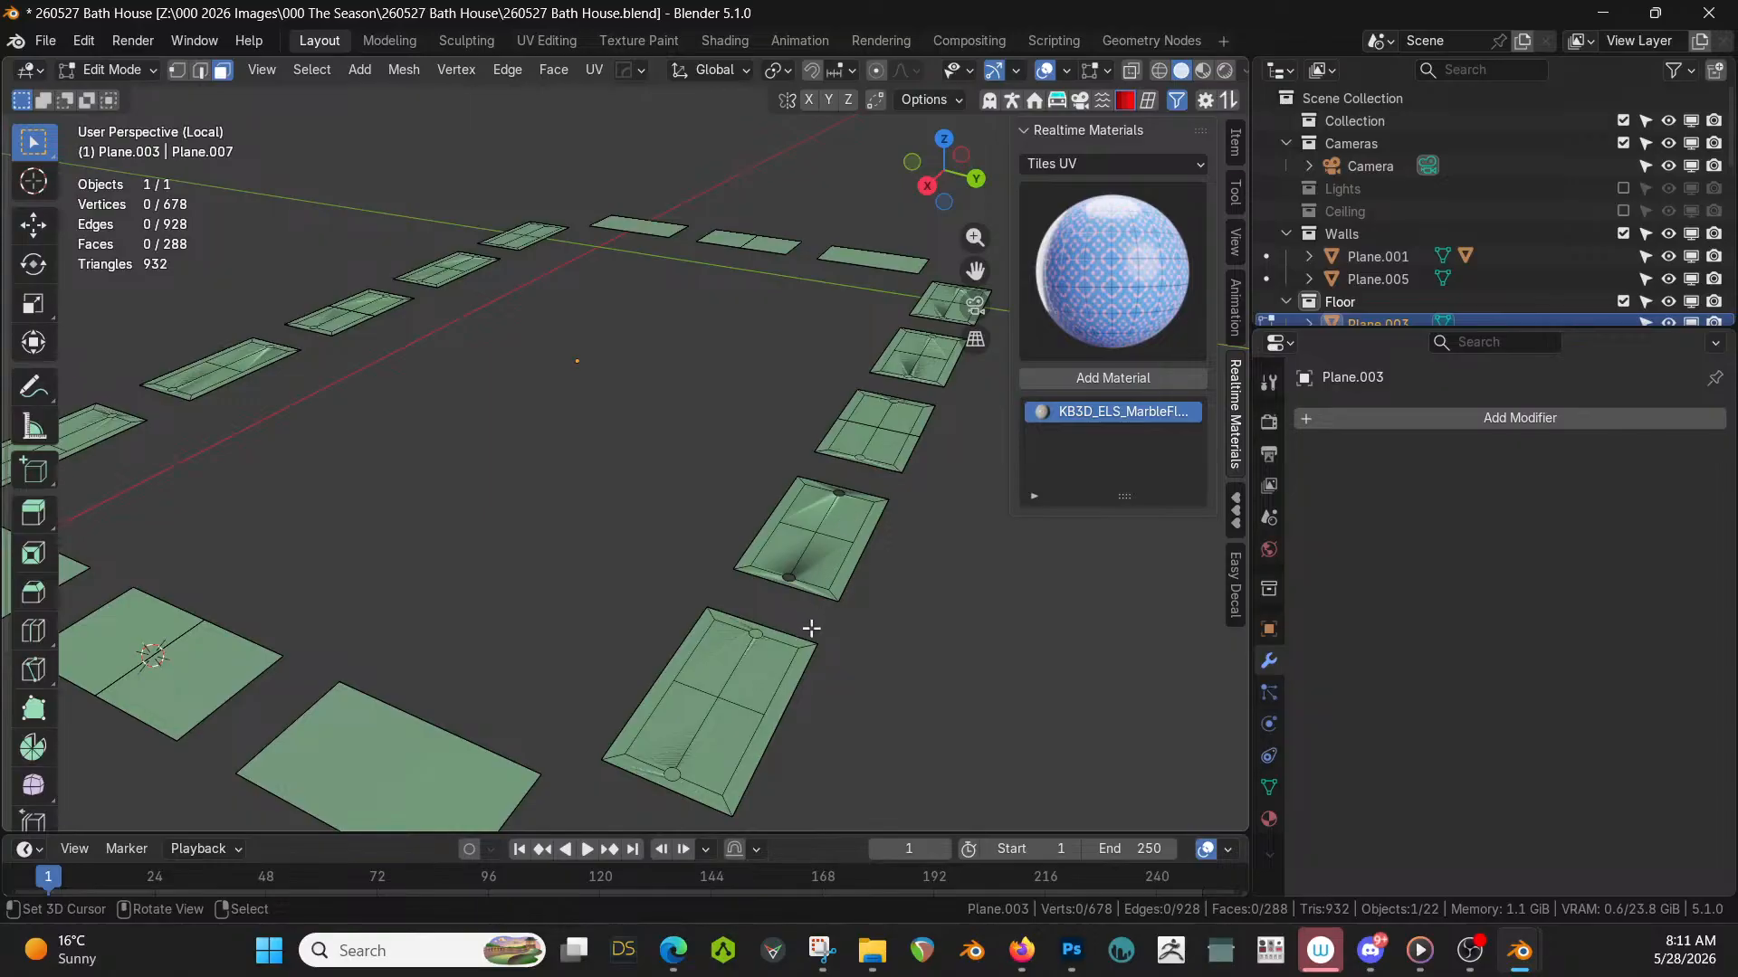
Try to merge all vertices of the floor mesh by distance.
{"action": "left_click", "coordinate": [775, 686]}
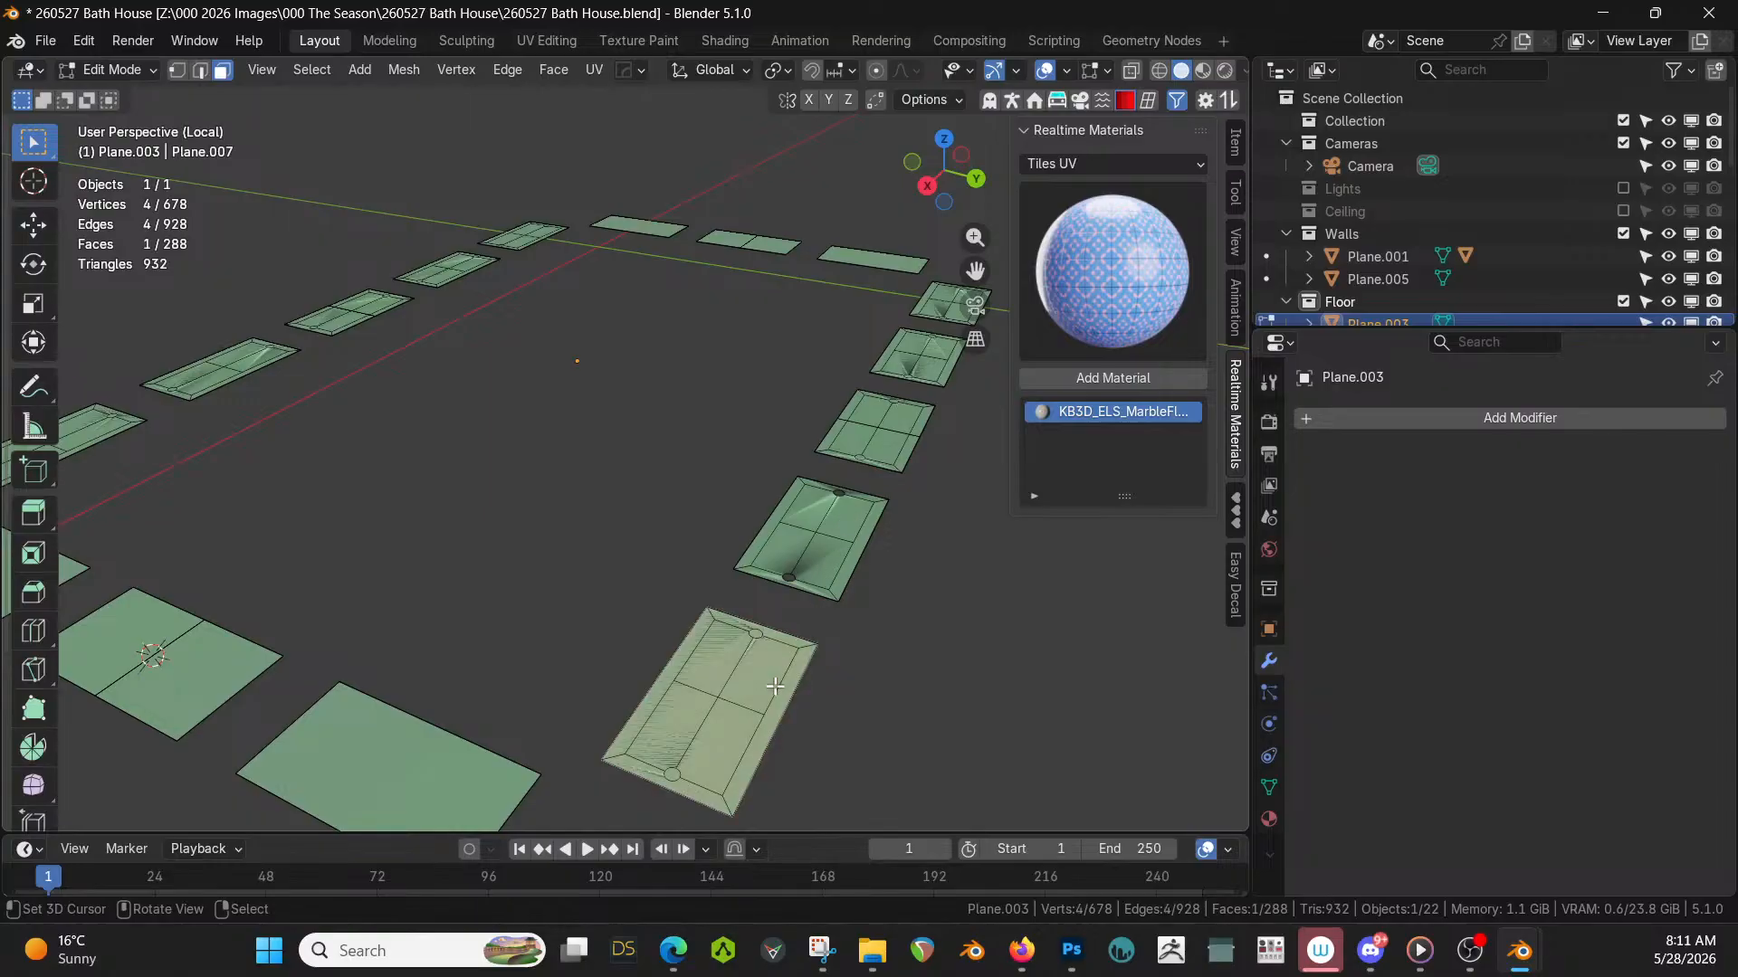
{"action": "key", "text": "a"}
{"action": "key", "text": "m"}
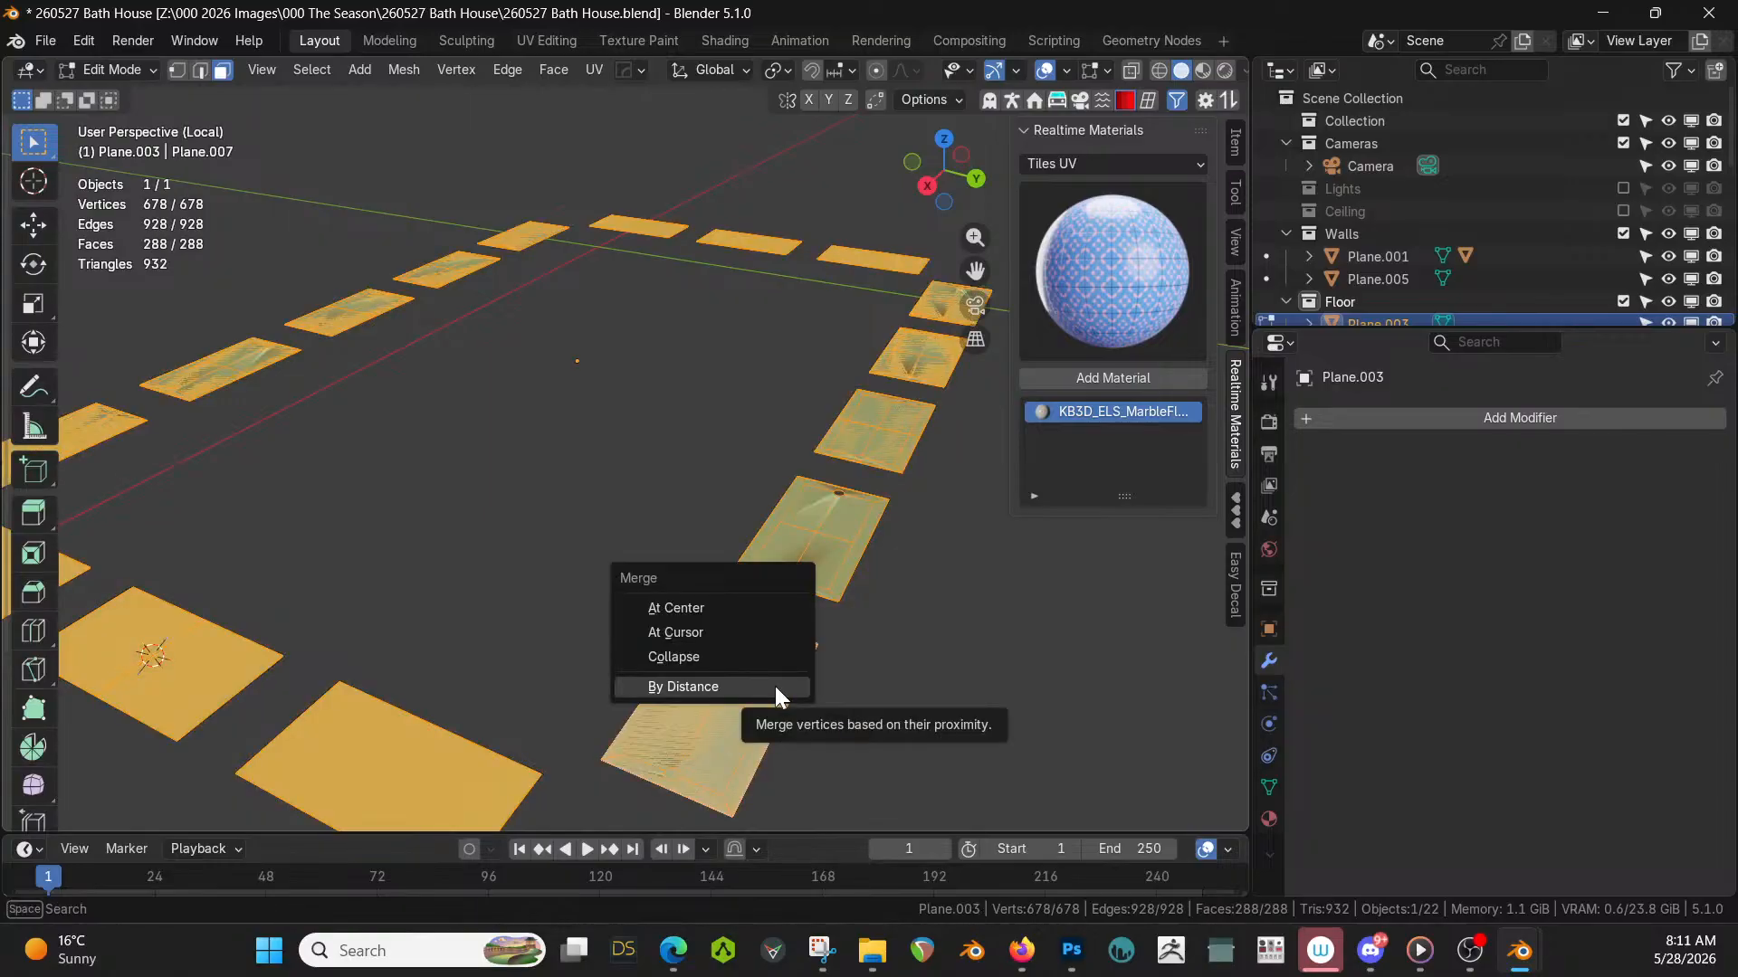
{"action": "left_click", "coordinate": [775, 686]}
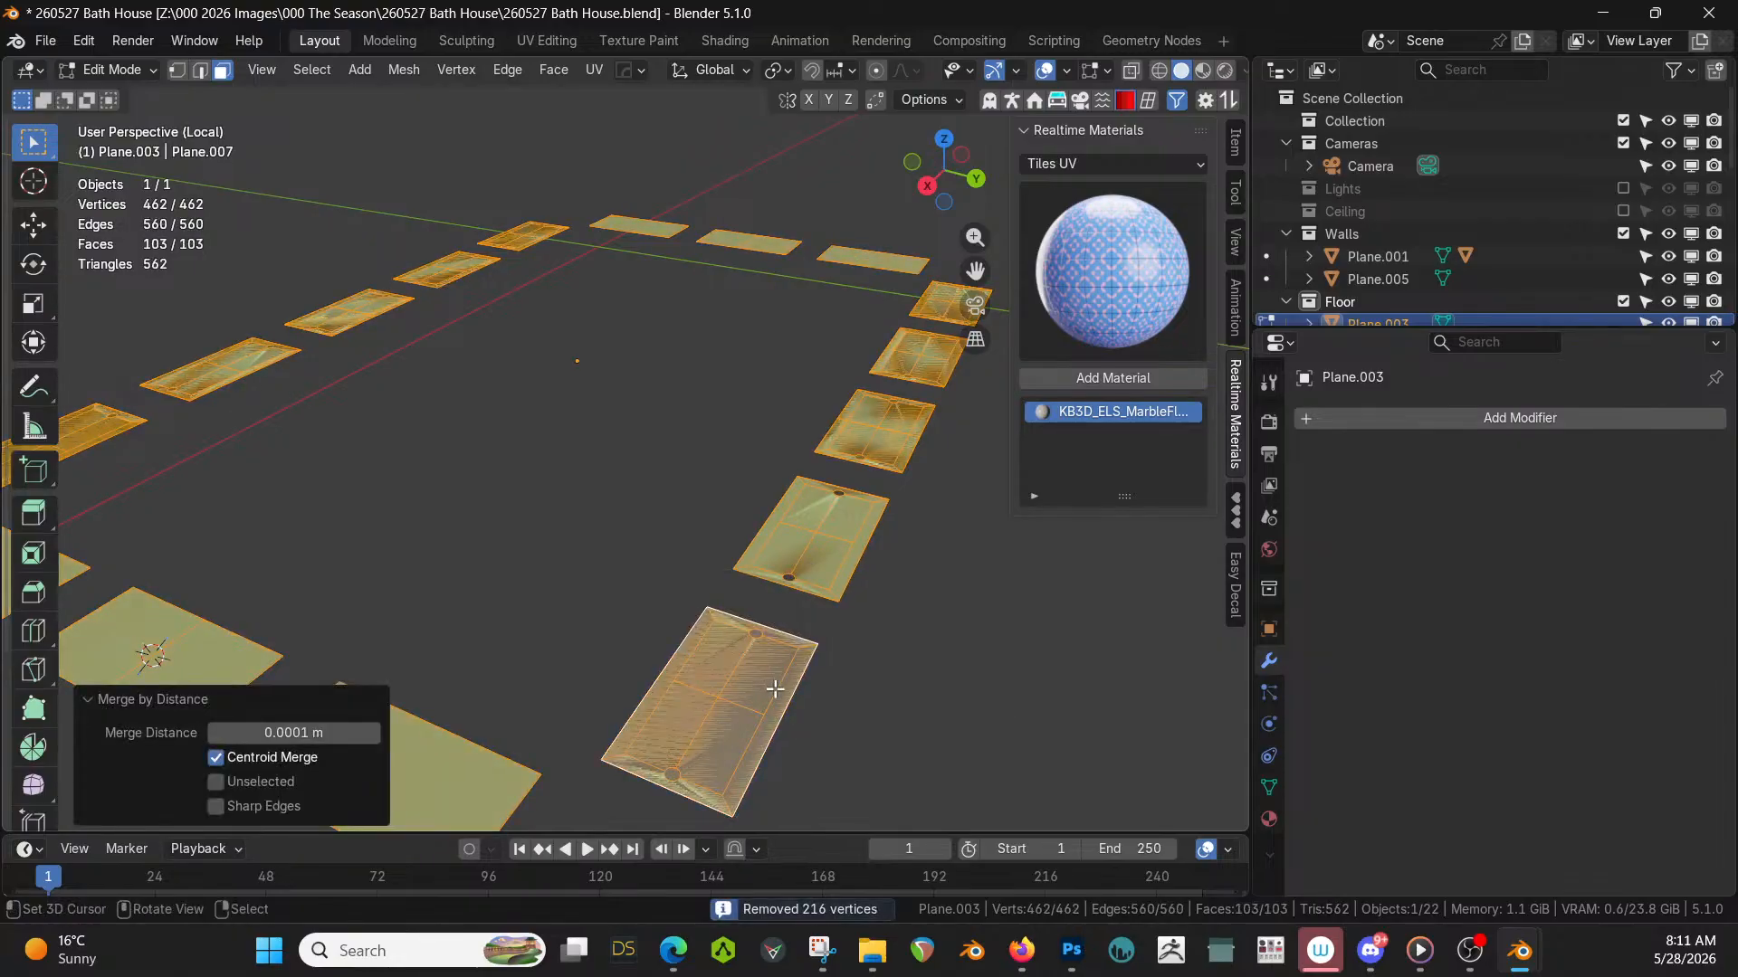
{"action": "key", "text": "ctrl+z"}
{"action": "left_click", "coordinate": [775, 689]}
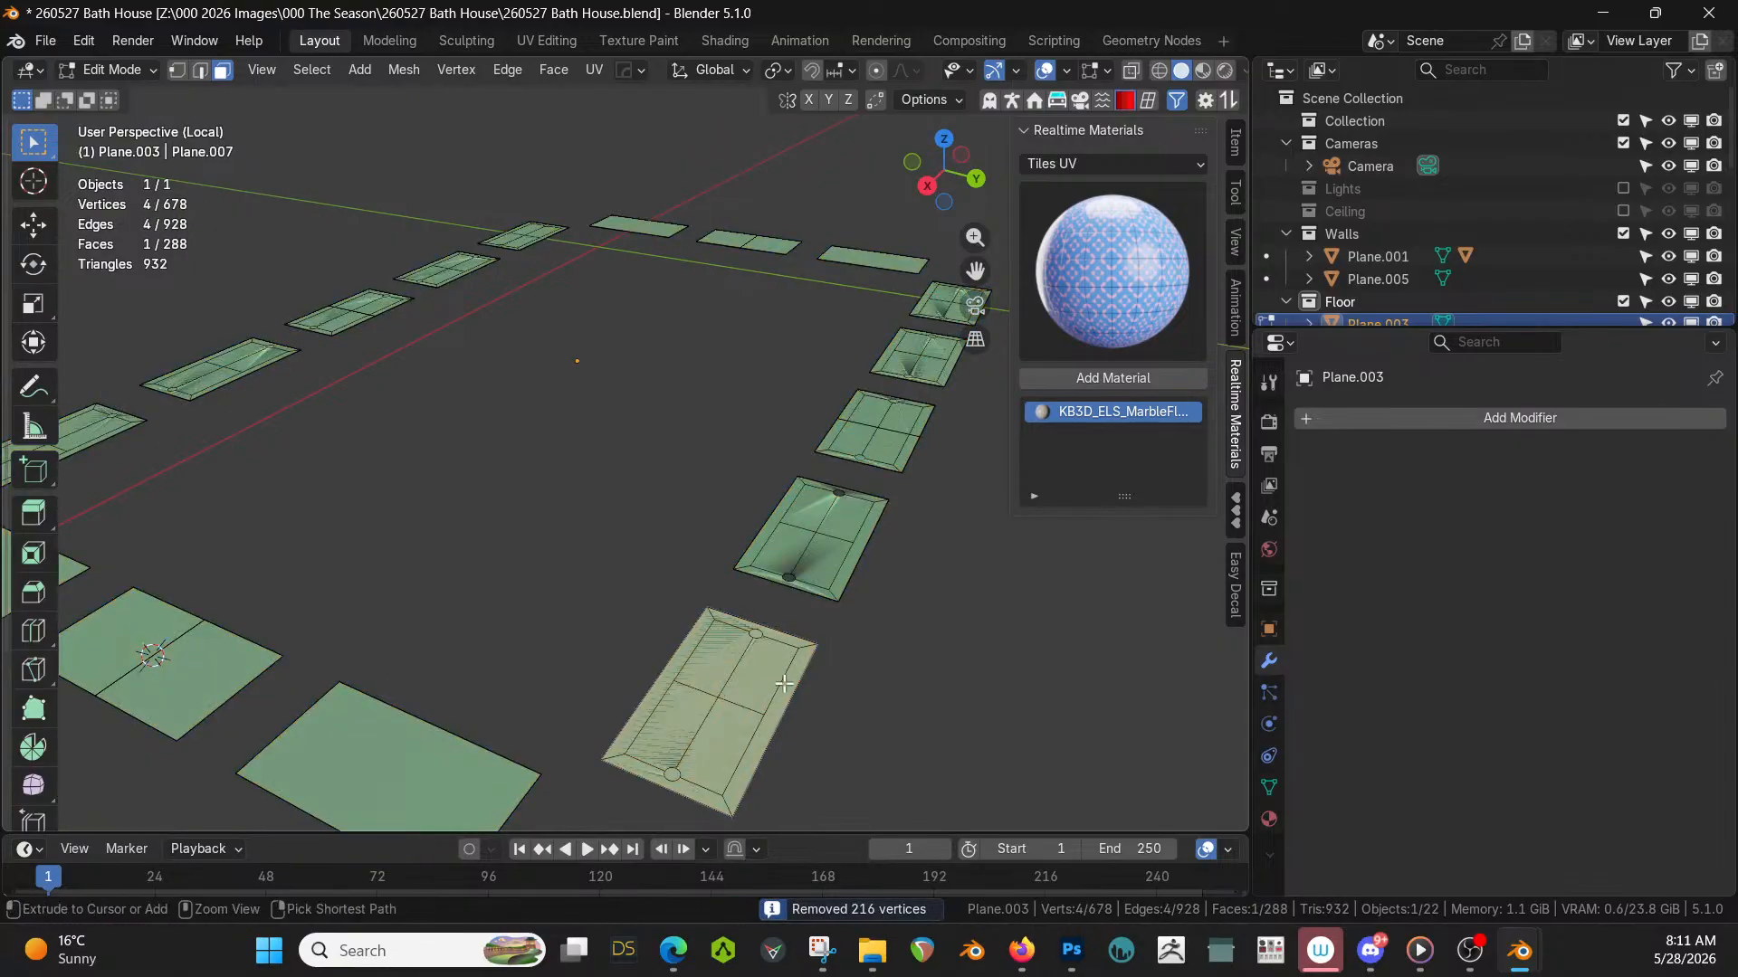
{"action": "key", "text": "a"}
{"action": "key", "text": "ctrl+z"}
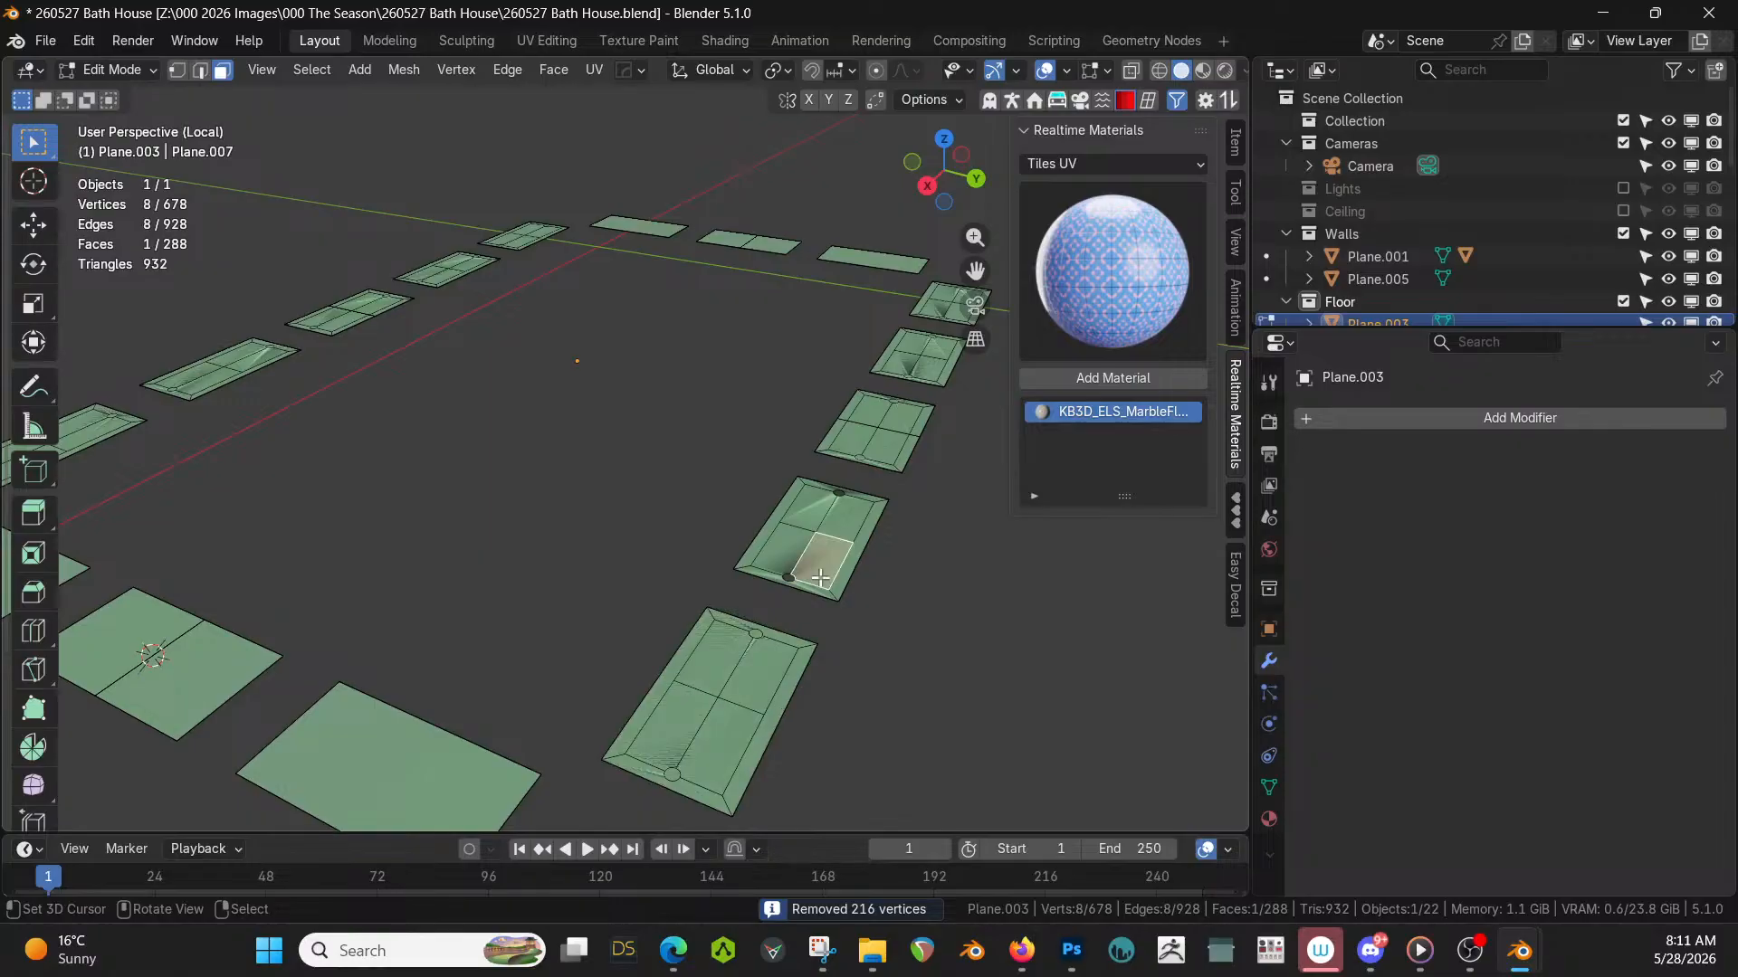
Delete the two stacked full-size faces still covering the corner detailed panel.
{"action": "right_click", "coordinate": [772, 950]}
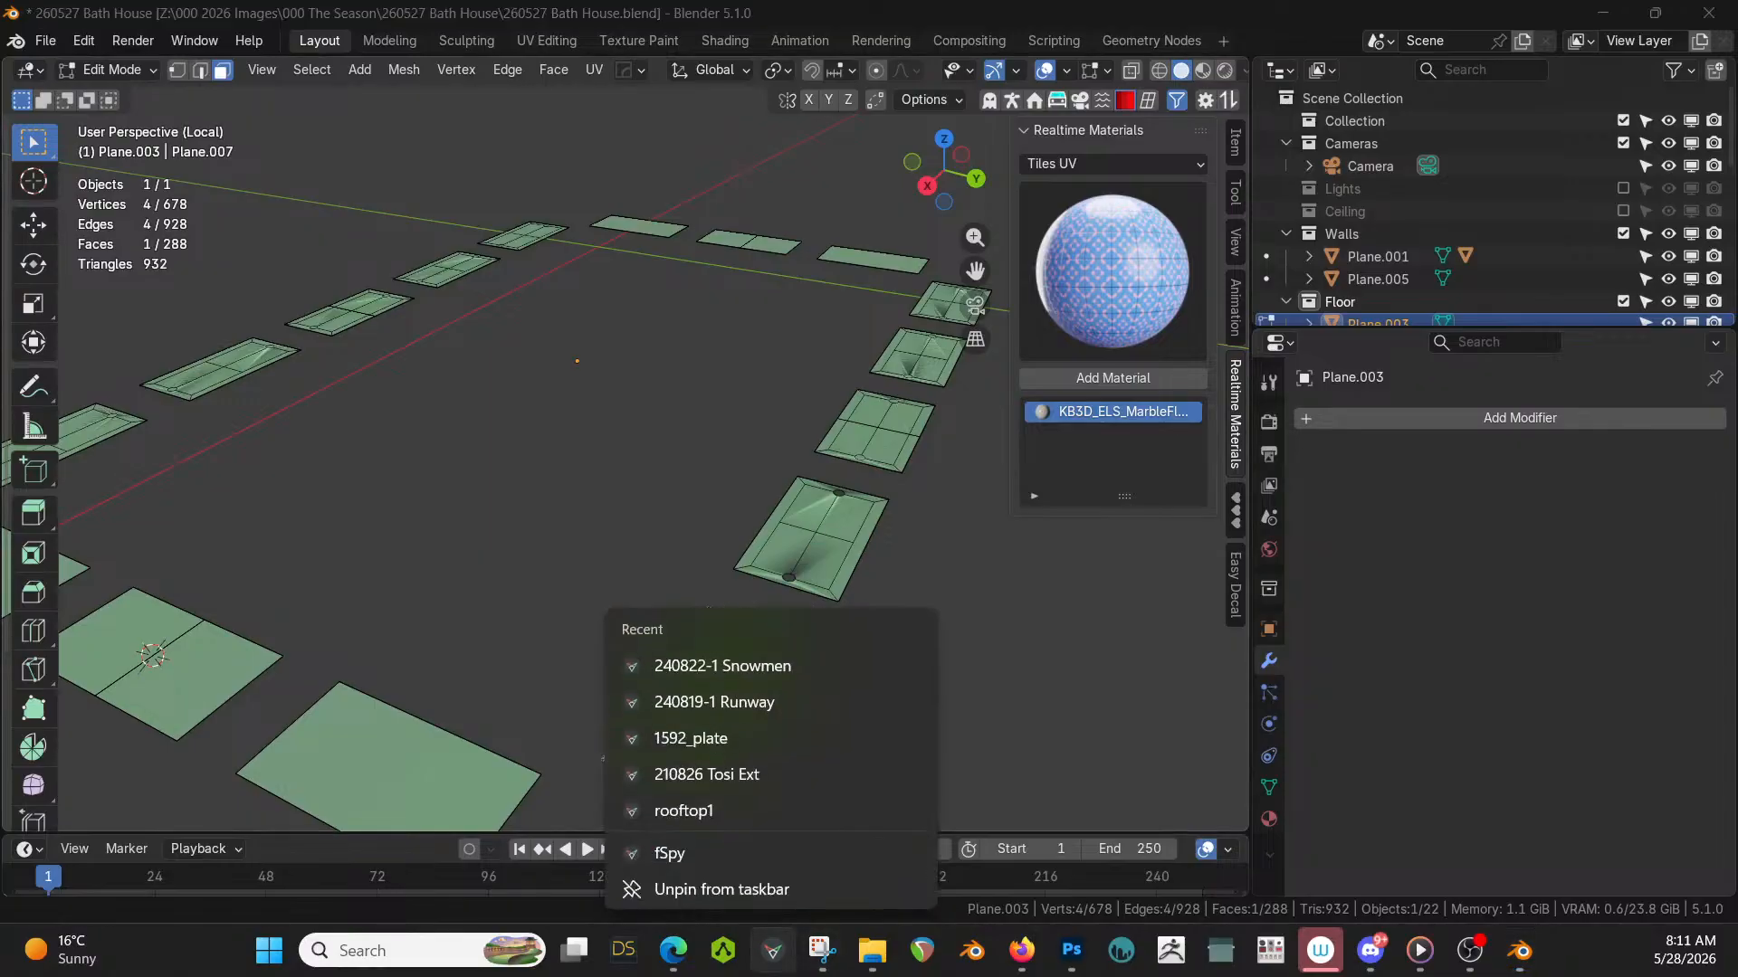
{"action": "left_click", "coordinate": [887, 663]}
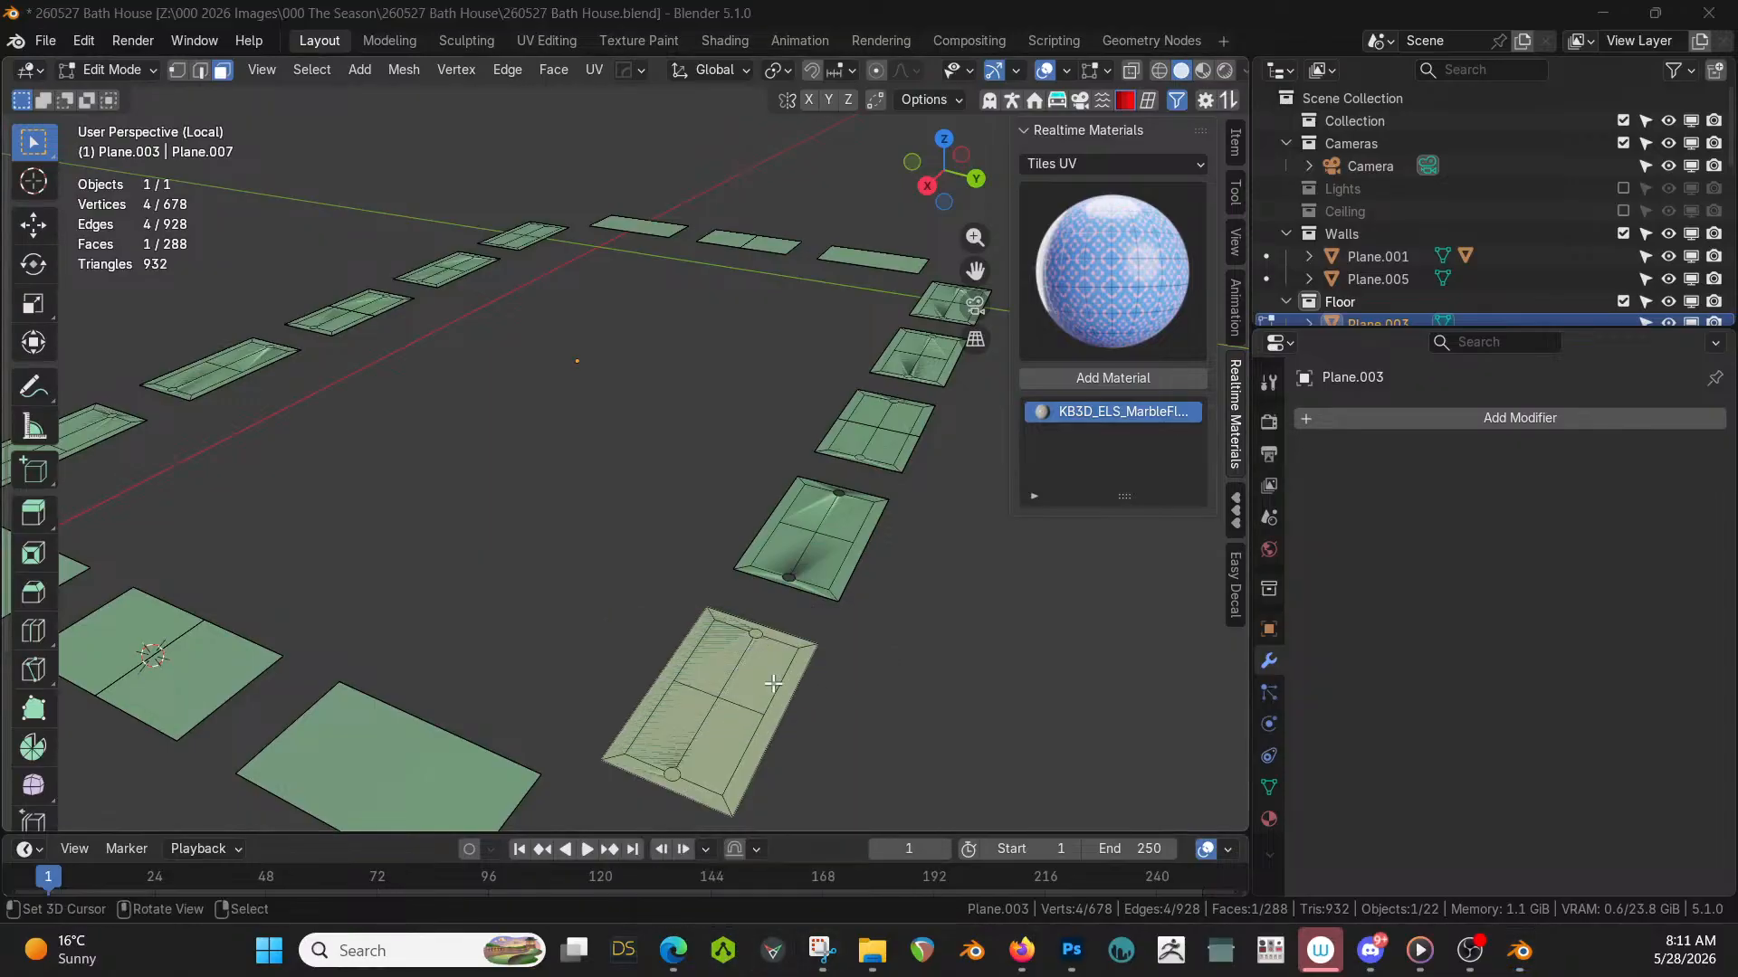
{"action": "key", "text": "x"}
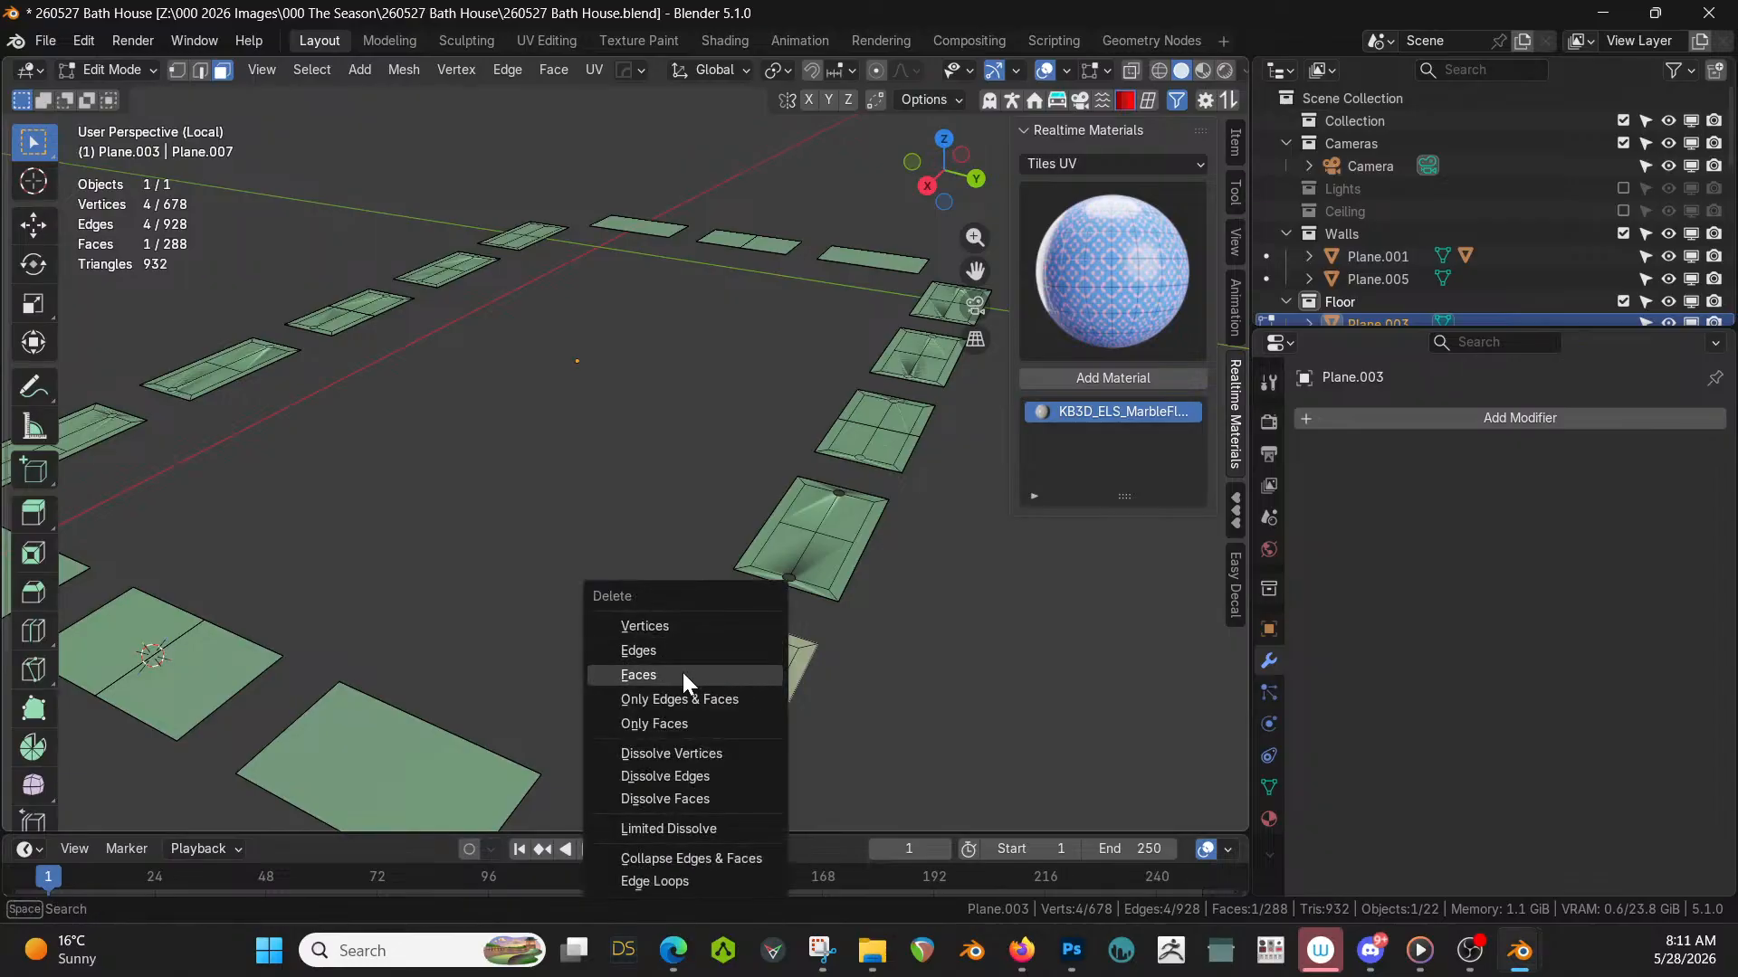
{"action": "left_click", "coordinate": [682, 672]}
{"action": "key", "text": "x"}
{"action": "left_click", "coordinate": [764, 691]}
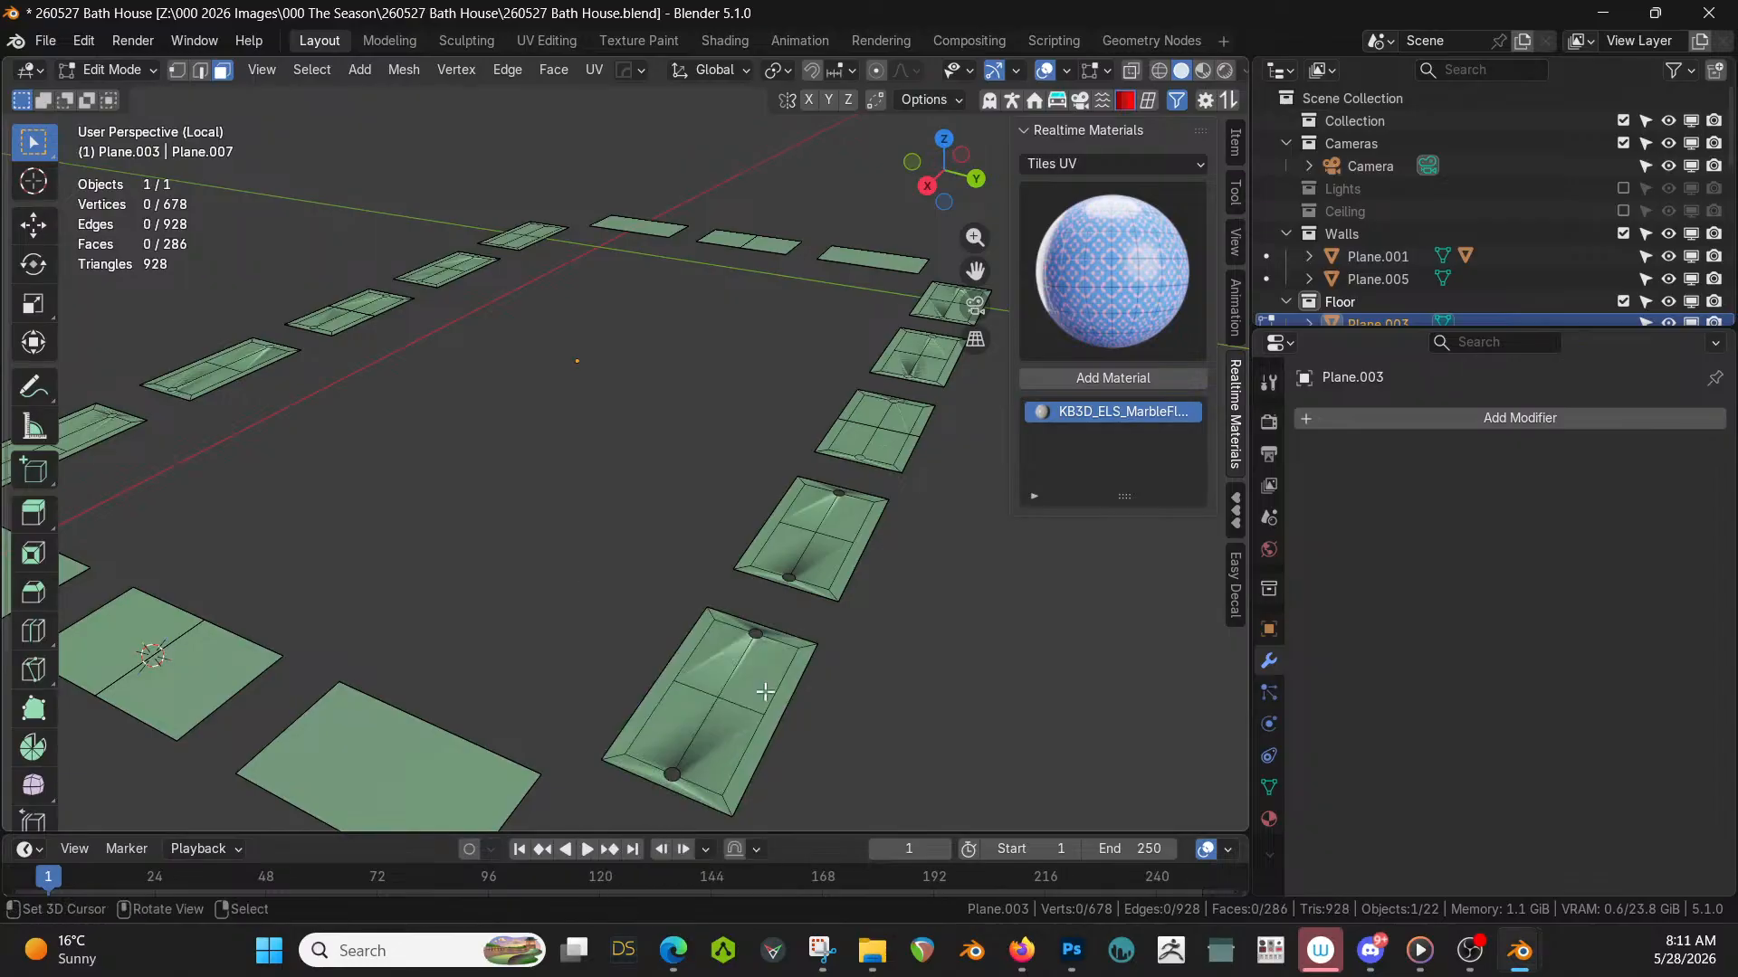
{"action": "left_click", "coordinate": [772, 688]}
{"action": "left_click", "coordinate": [825, 567]}
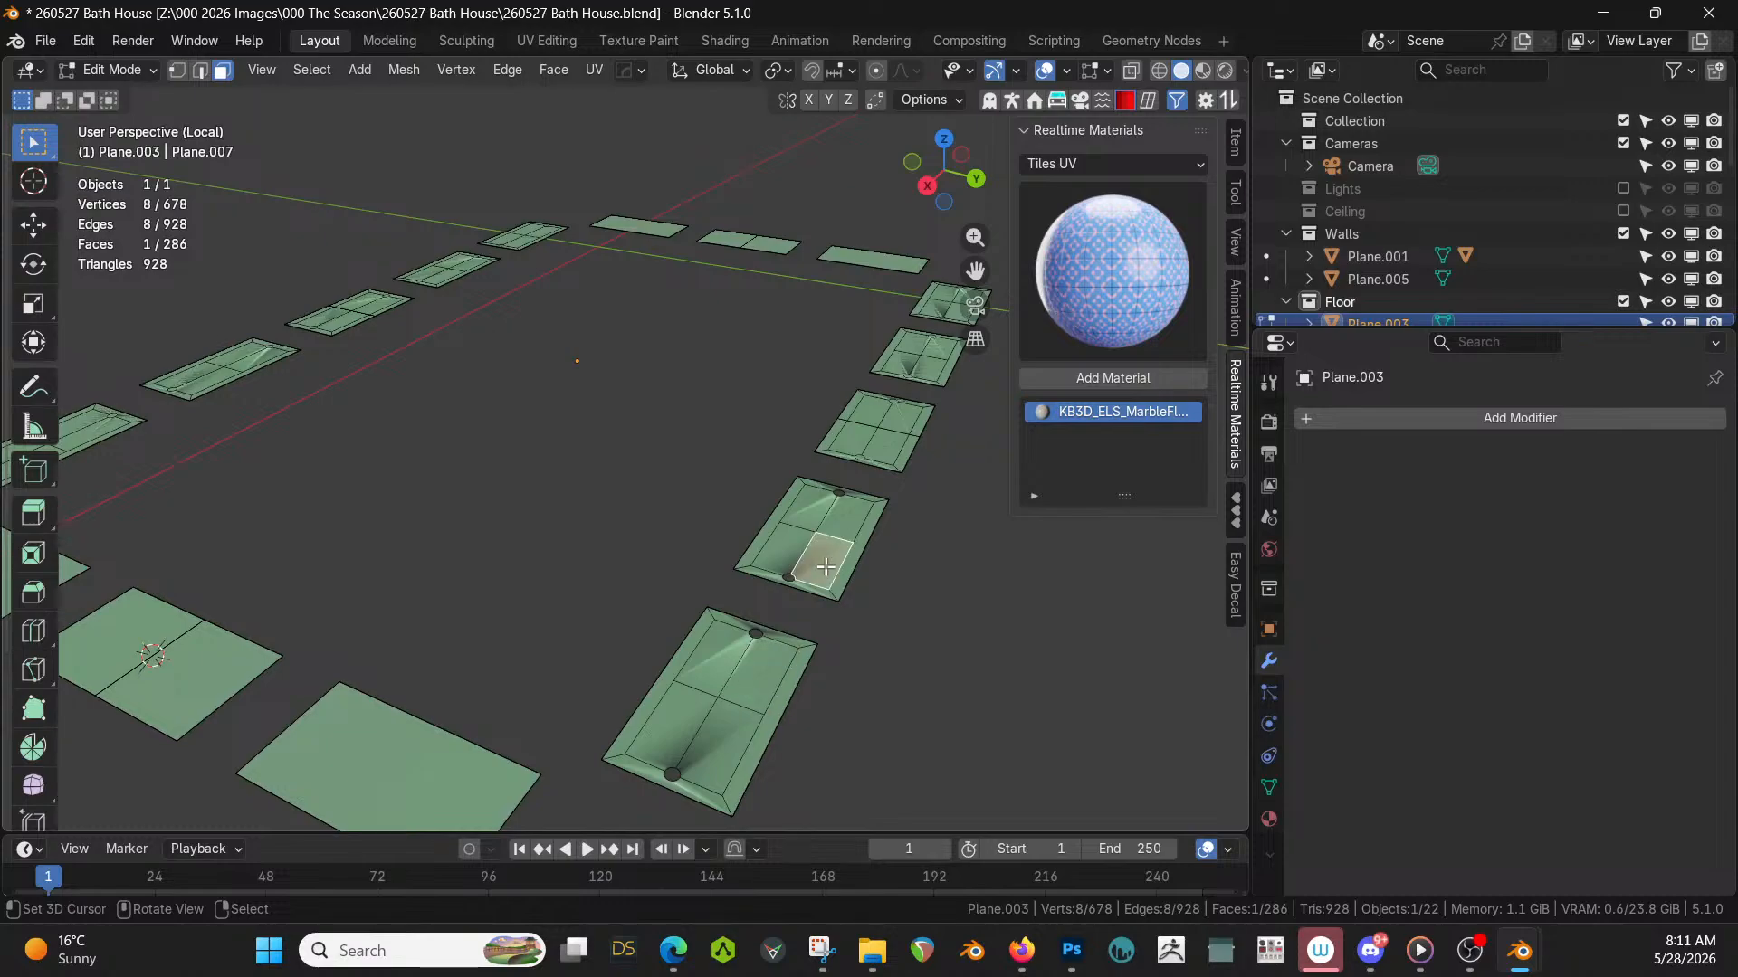
Delete the remaining half-panel faces covering both halves of the third detailed panel and check its inner faces.
{"action": "left_click", "coordinate": [906, 438]}
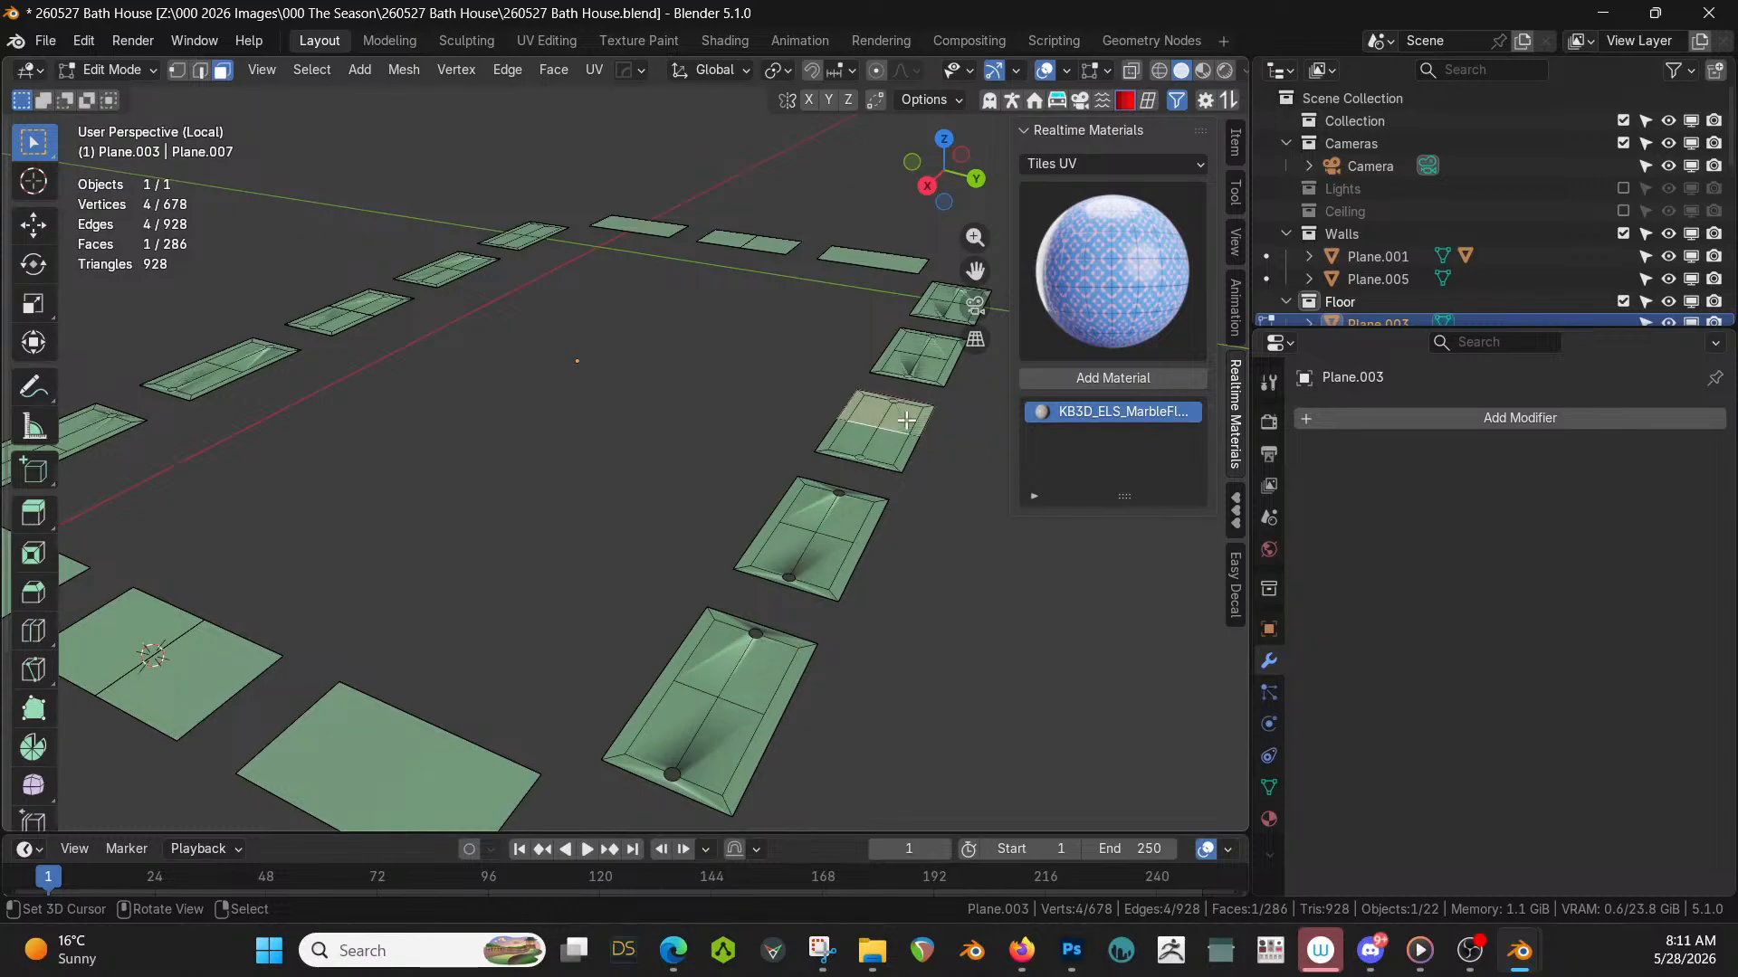
{"action": "key", "text": "x"}
{"action": "left_click", "coordinate": [905, 420]}
{"action": "left_click", "coordinate": [852, 440]}
{"action": "key", "text": "x"}
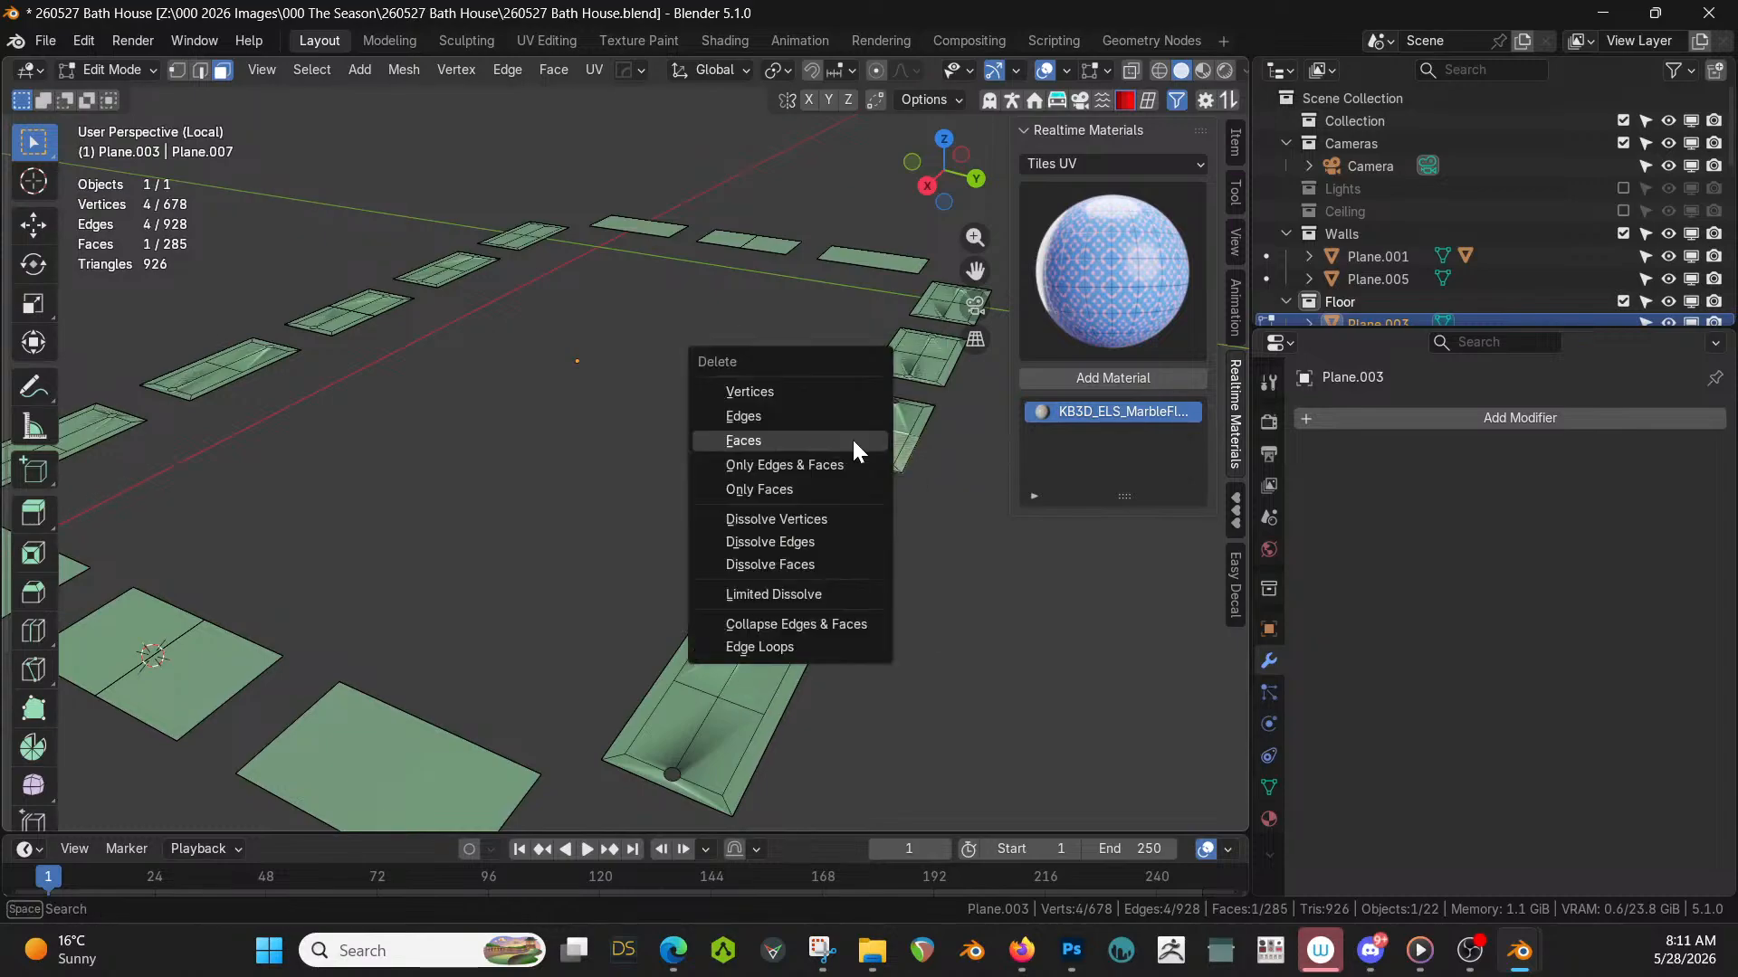
{"action": "left_click", "coordinate": [851, 437]}
{"action": "left_click", "coordinate": [857, 441]}
{"action": "left_click", "coordinate": [870, 422]}
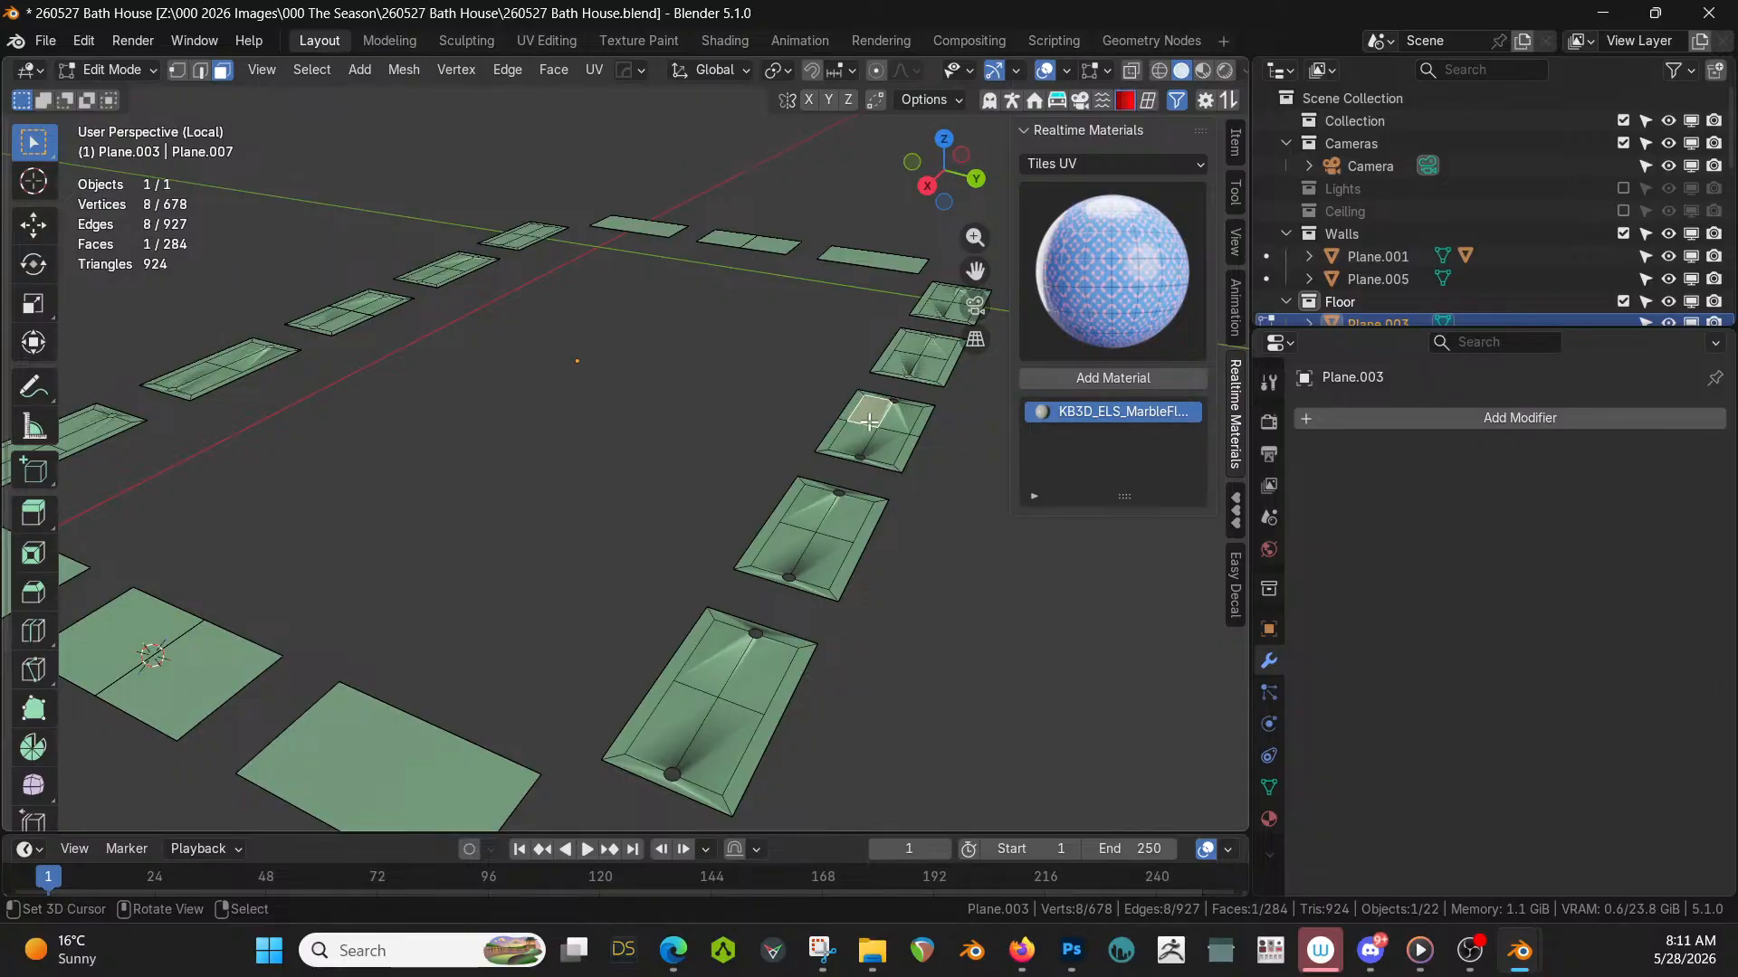
{"action": "left_click", "coordinate": [725, 666]}
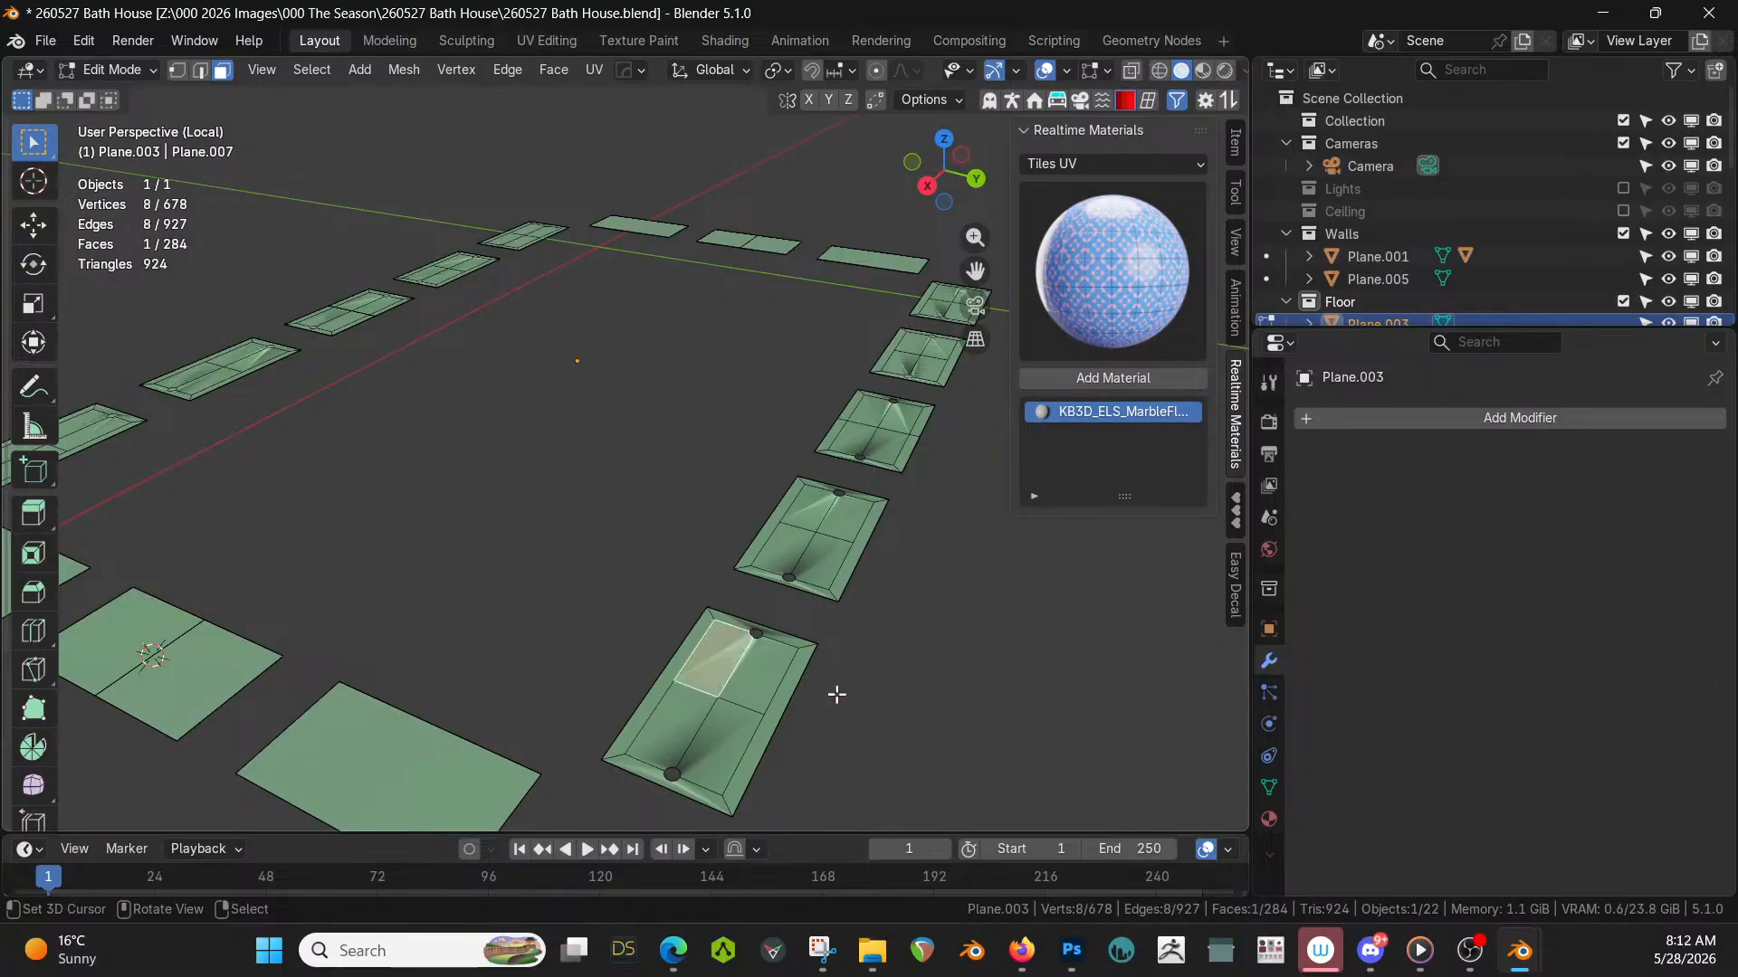
Return to Object Mode and add a bisecting mirror modifier to the floor panels across X and -Z.
{"action": "key", "text": "Tab"}
{"action": "middle_click_drag", "start_coordinate": [876, 686], "coordinate": [947, 731]}
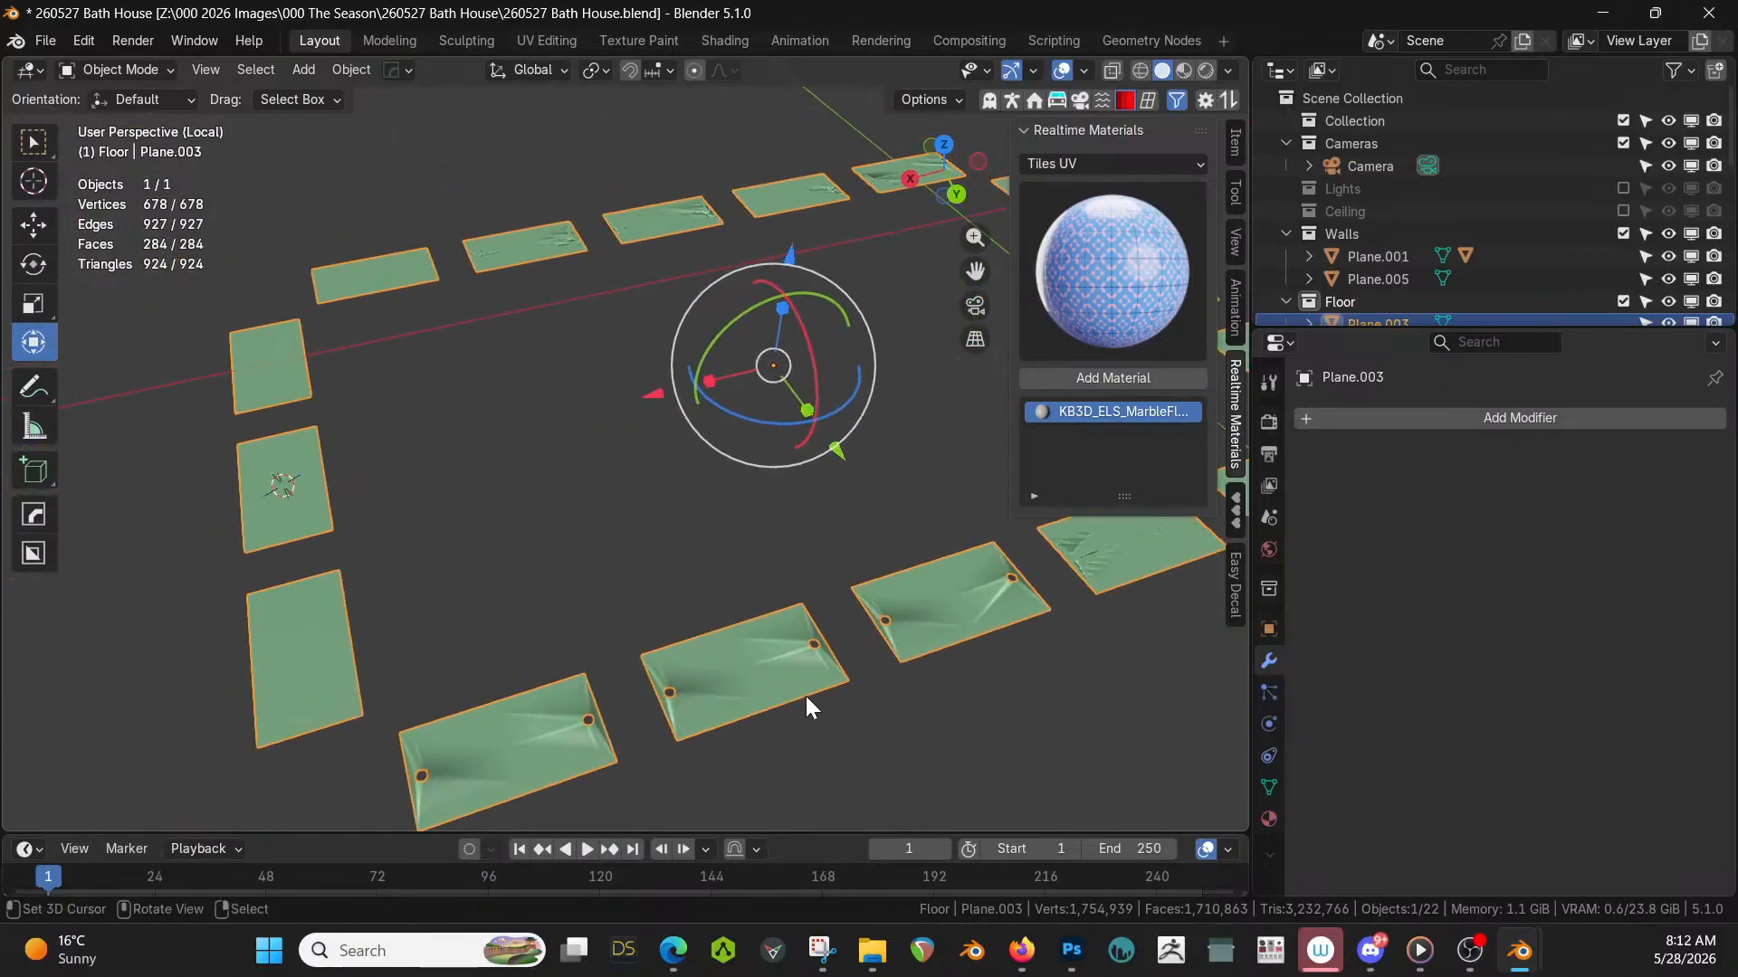
{"action": "scroll", "coordinate": [805, 697], "scroll_direction": "down", "scroll_amount": 2}
{"action": "key", "text": "alt+x"}
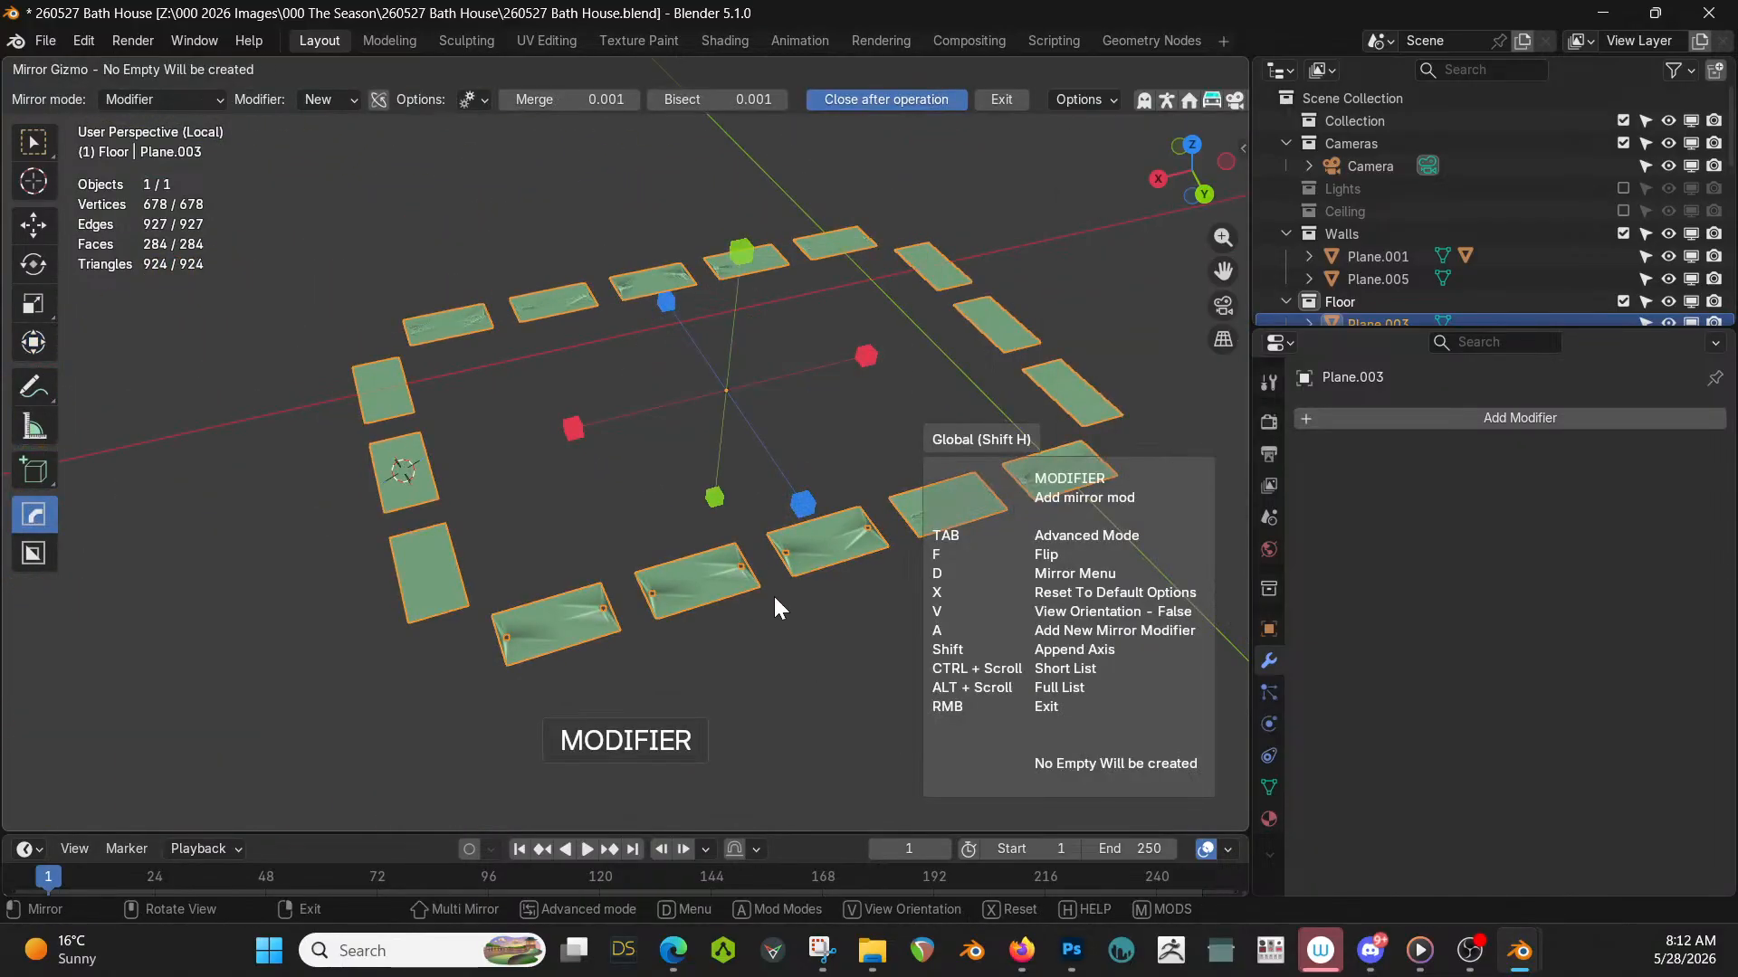
{"action": "left_click", "coordinate": [579, 431]}
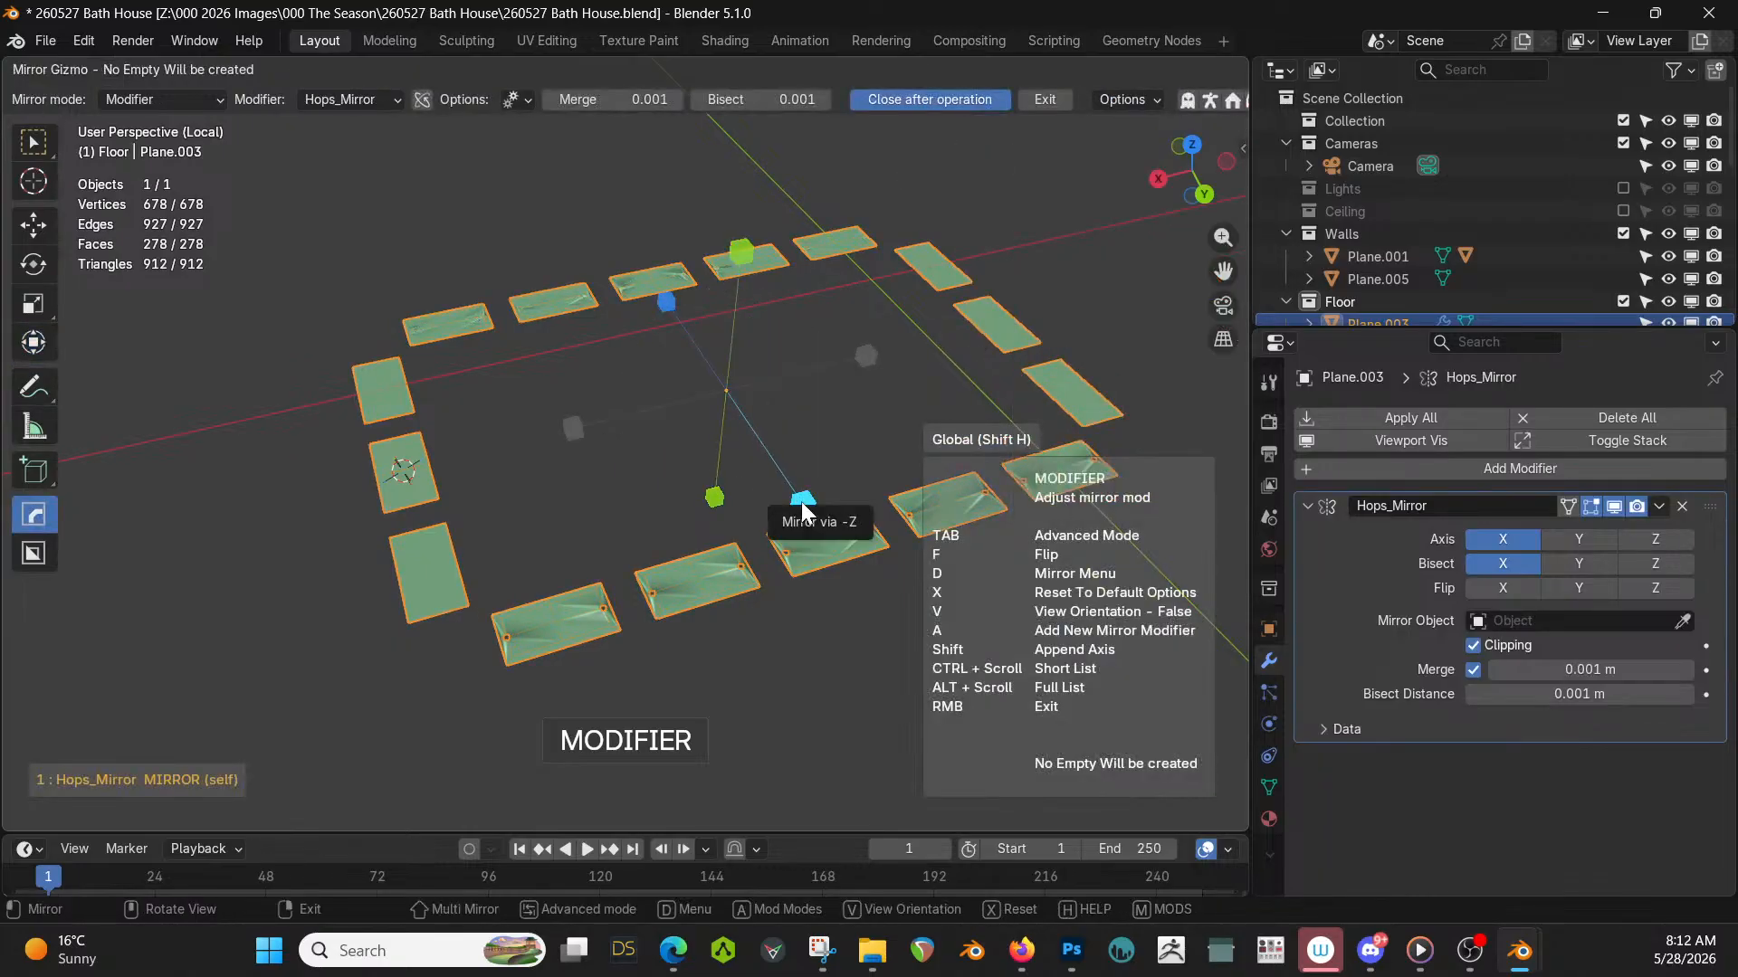
{"action": "left_click", "coordinate": [801, 501]}
Enter Edit Mode on the floor panels and try to apply all modifiers.
{"action": "key", "text": "Tab"}
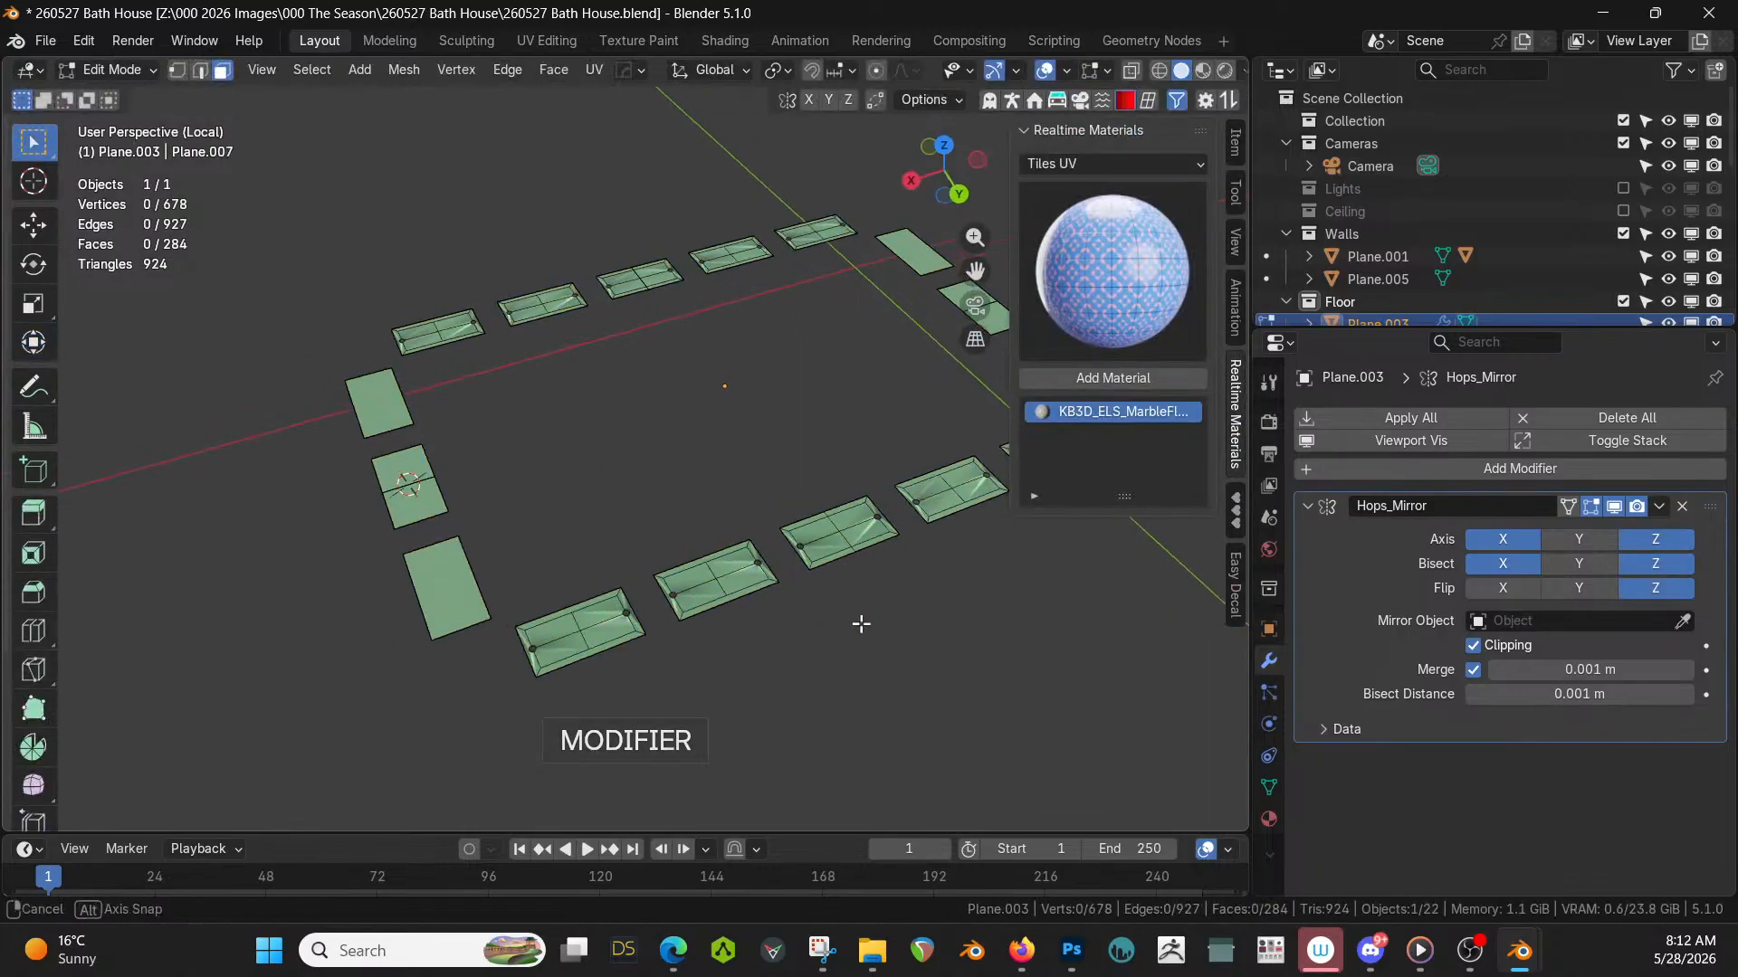
{"action": "left_click", "coordinate": [1376, 425]}
Try to merge the vertices of the plain panels on both short sides by distance, check the mesh in Object Mode and return to editing.
{"action": "scroll", "coordinate": [636, 611], "scroll_direction": "up", "scroll_amount": 2}
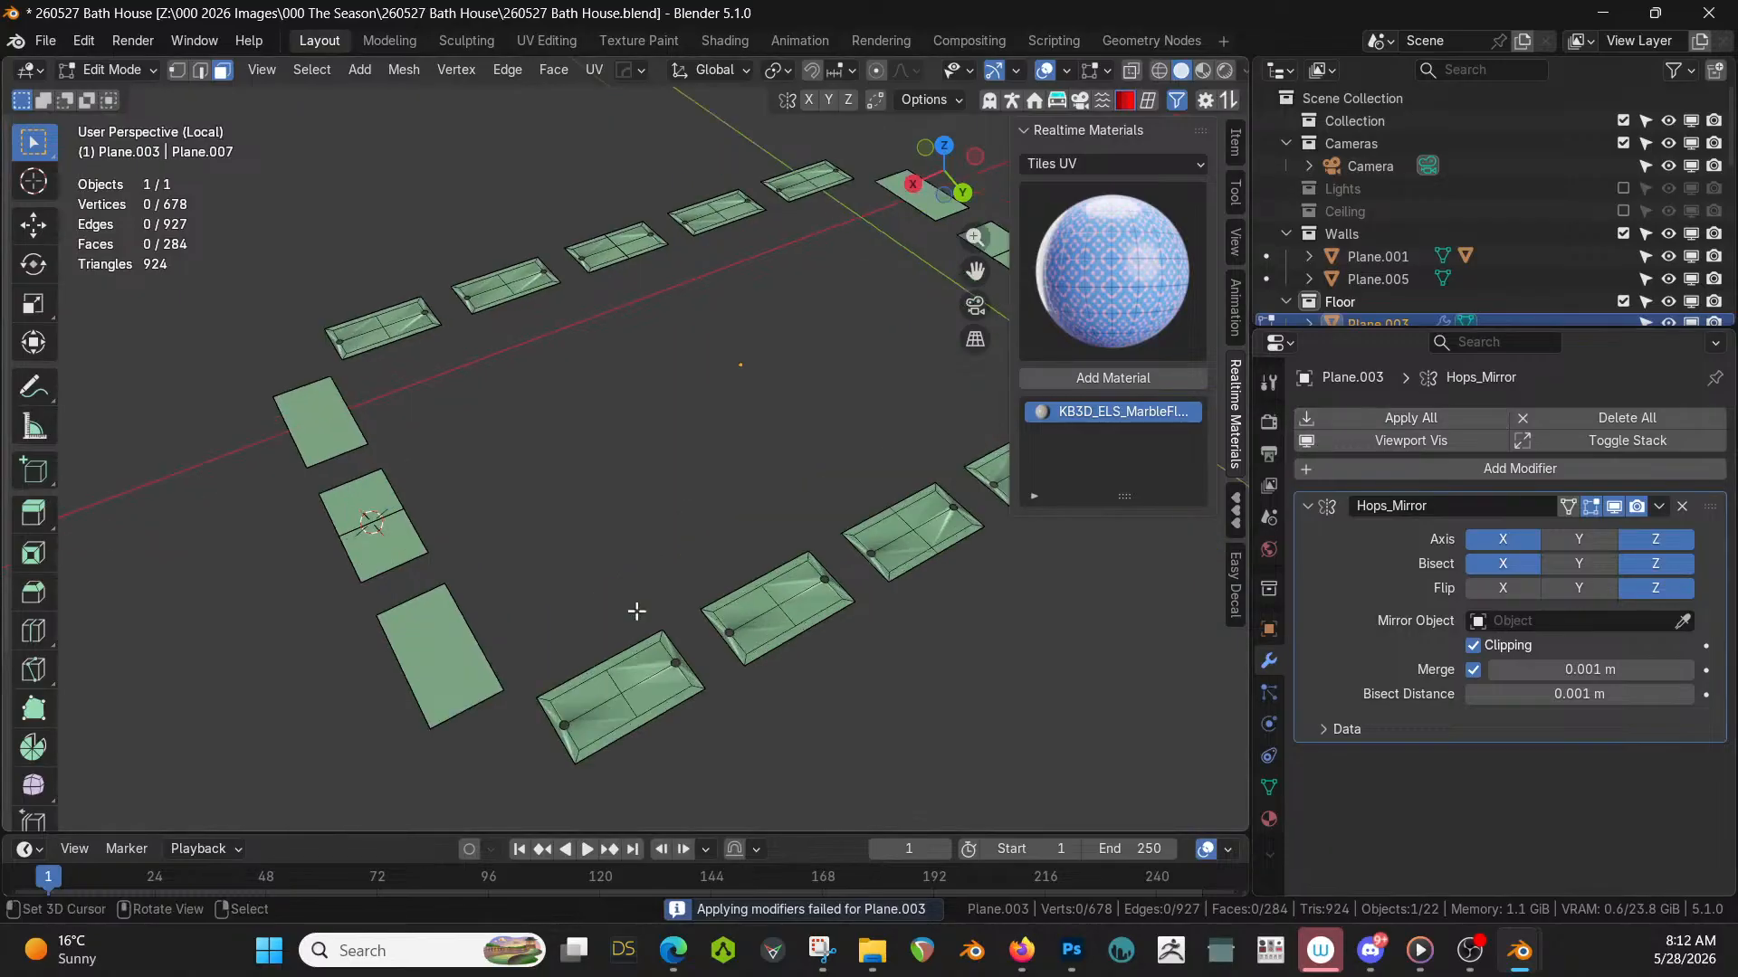
{"action": "left_click", "coordinate": [639, 666]}
{"action": "left_click", "coordinate": [443, 641]}
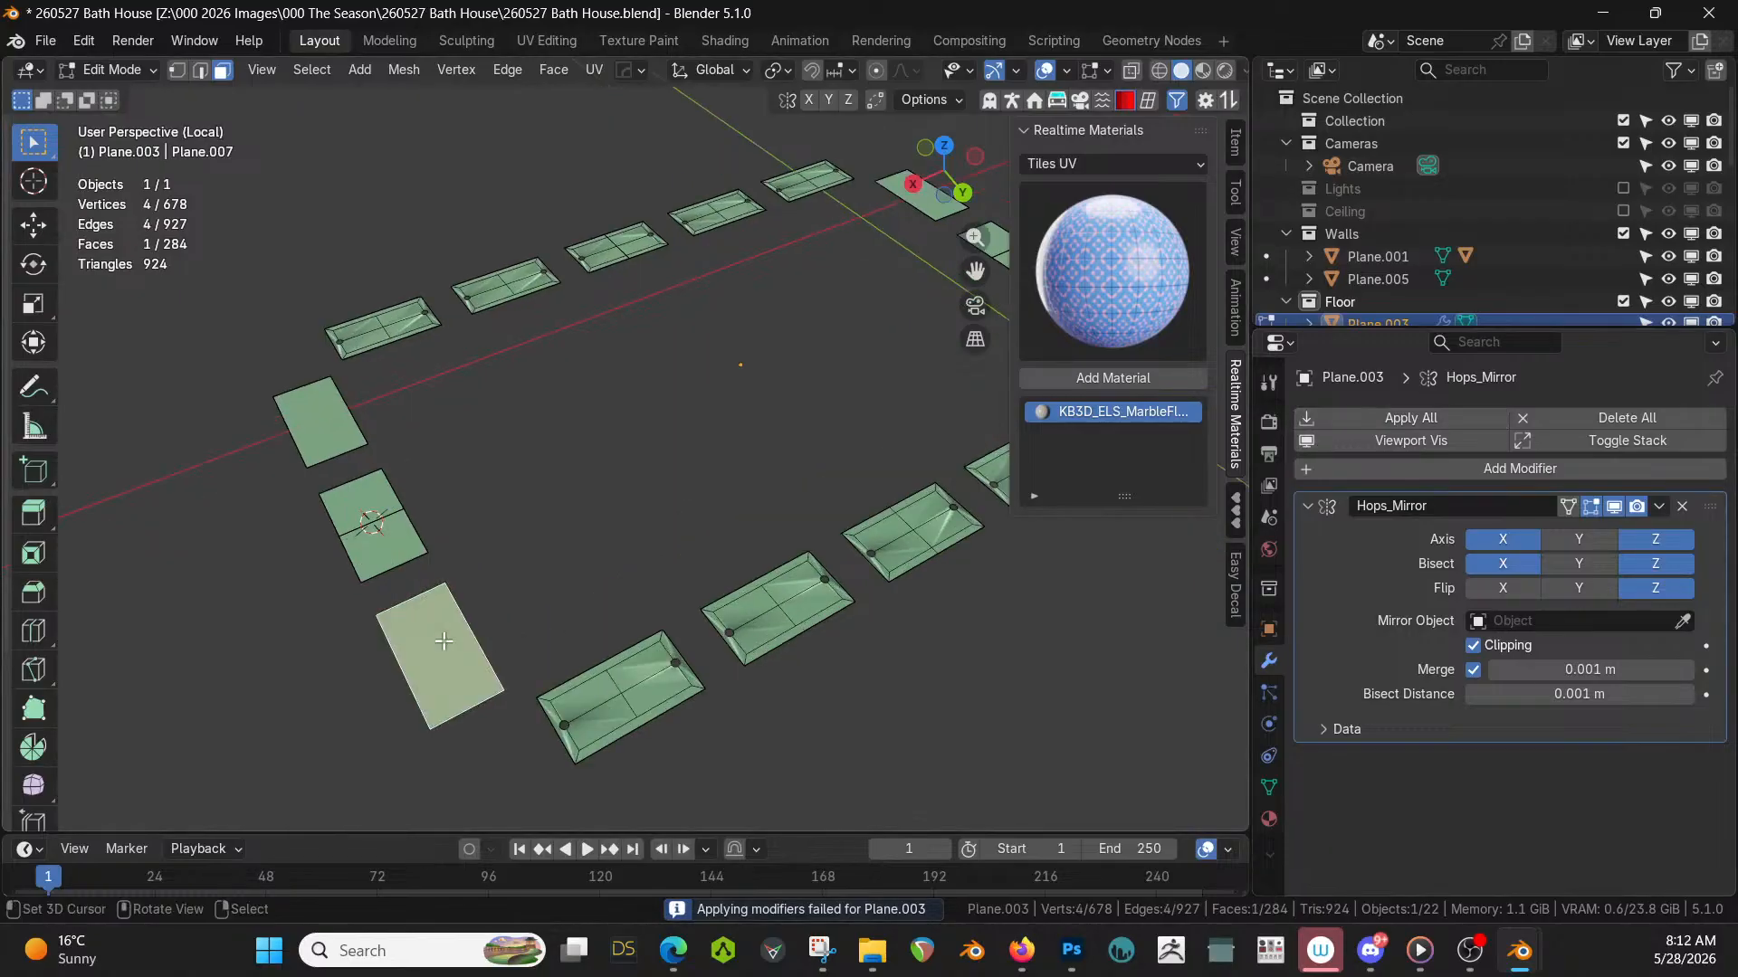
{"action": "right_click", "coordinate": [395, 540], "text": "shift"}
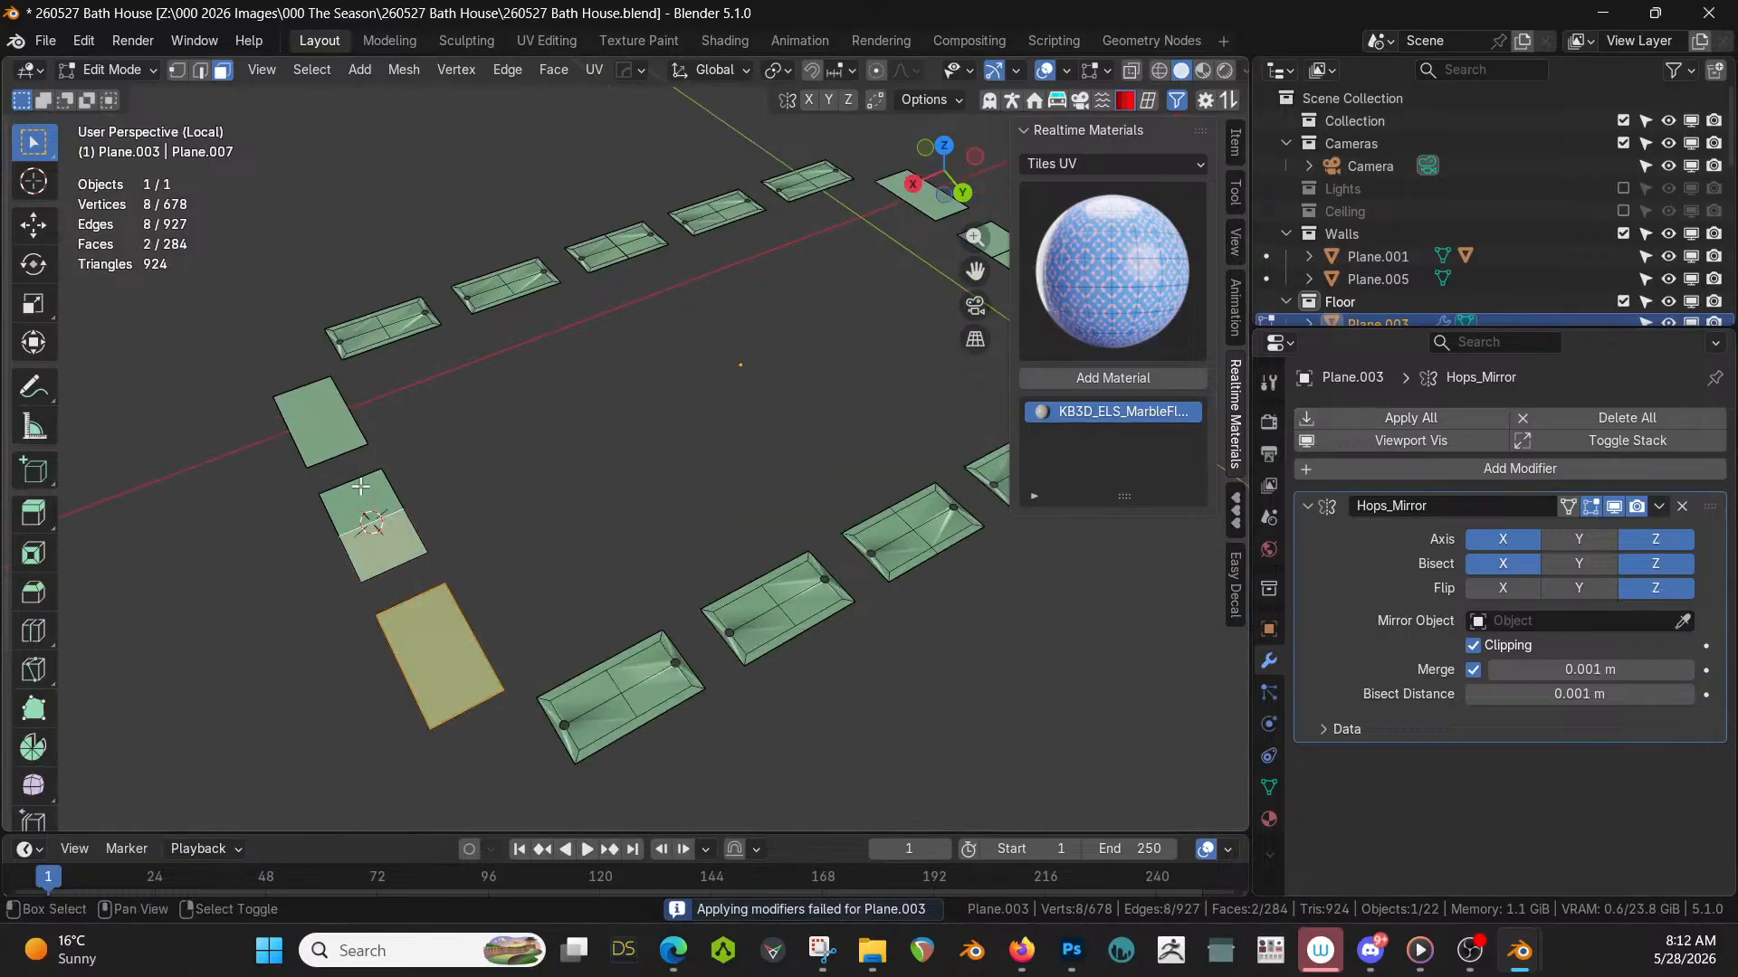
{"action": "right_click", "coordinate": [369, 500], "text": "shift"}
{"action": "right_click", "coordinate": [327, 427], "text": "shift"}
{"action": "middle_click_drag", "start_coordinate": [572, 498], "coordinate": [818, 521], "text": "shift"}
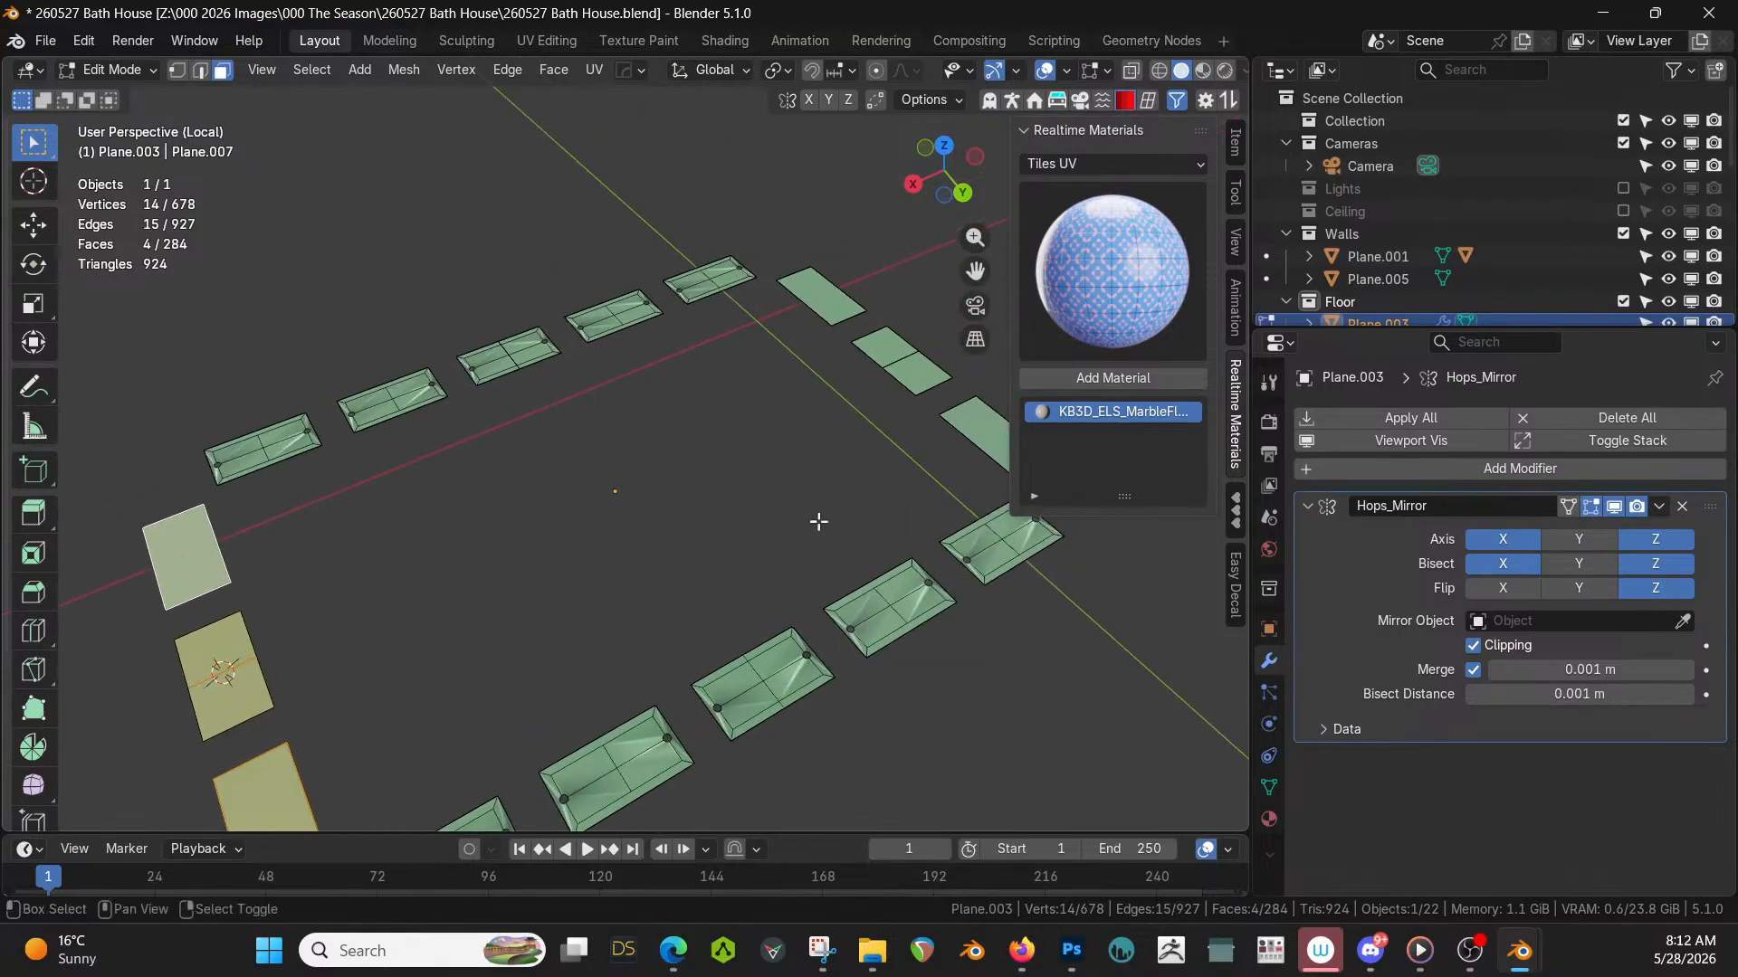
{"action": "right_click", "coordinate": [973, 432], "text": "shift"}
{"action": "right_click", "coordinate": [871, 336], "text": "shift"}
{"action": "right_click", "coordinate": [823, 286], "text": "shift"}
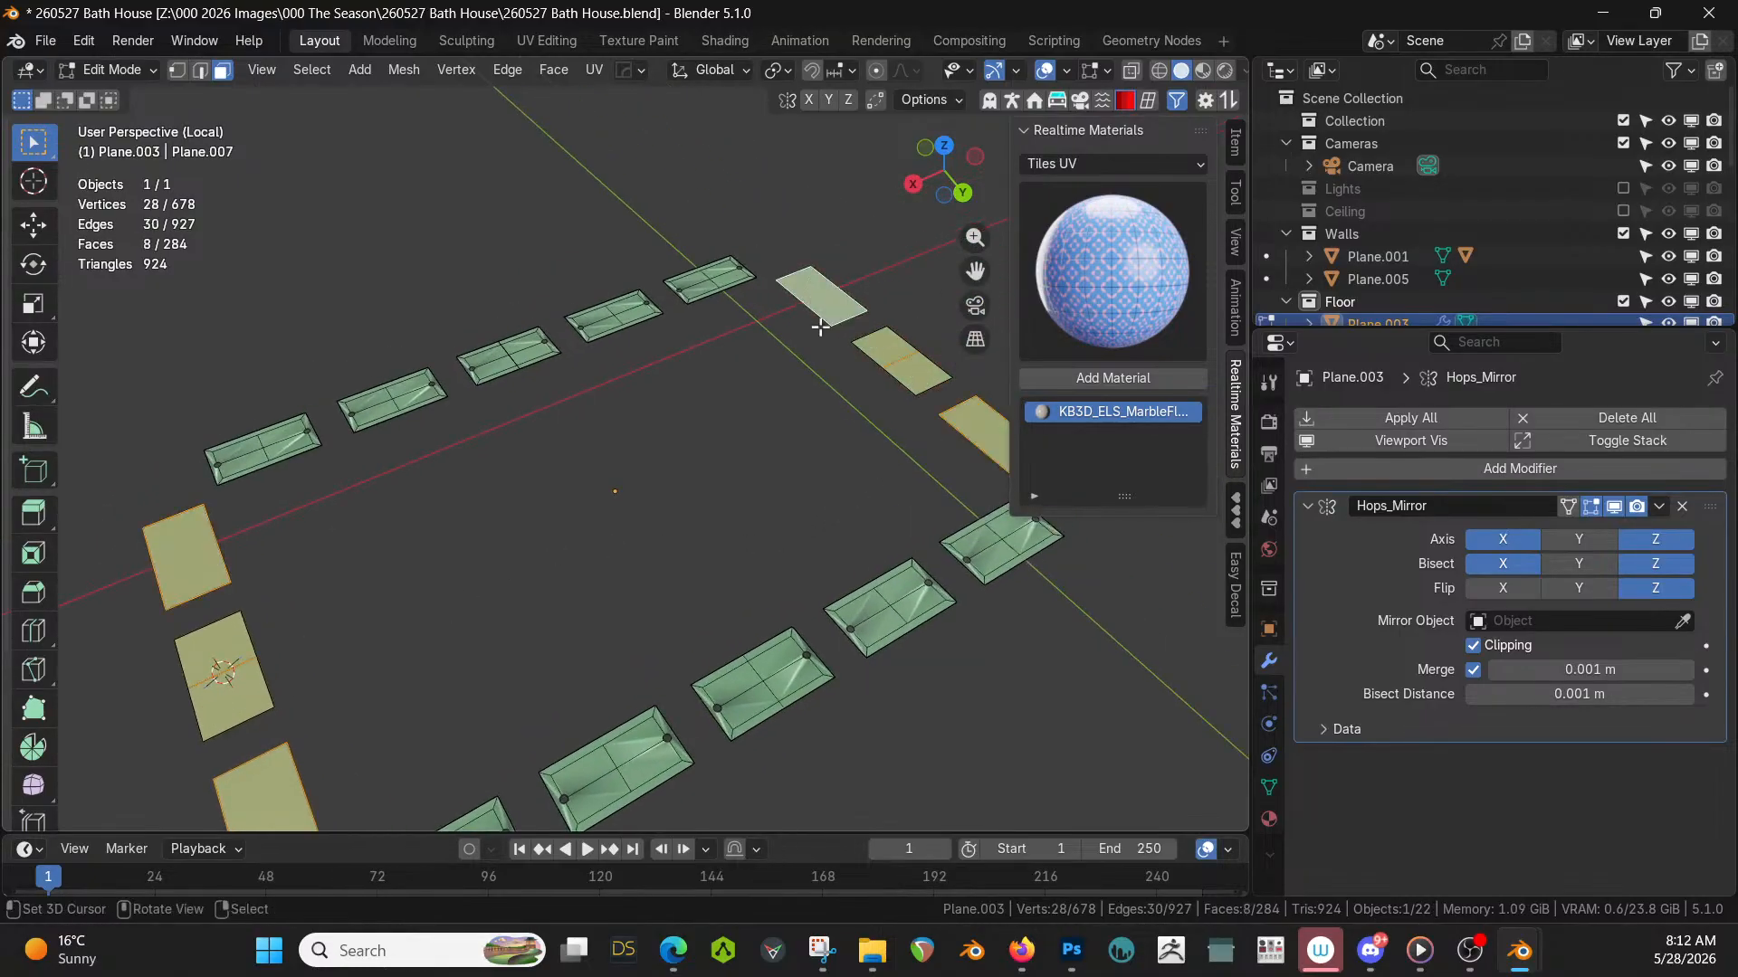
{"action": "key", "text": "m"}
{"action": "left_click", "coordinate": [856, 375]}
{"action": "key", "text": "Tab"}
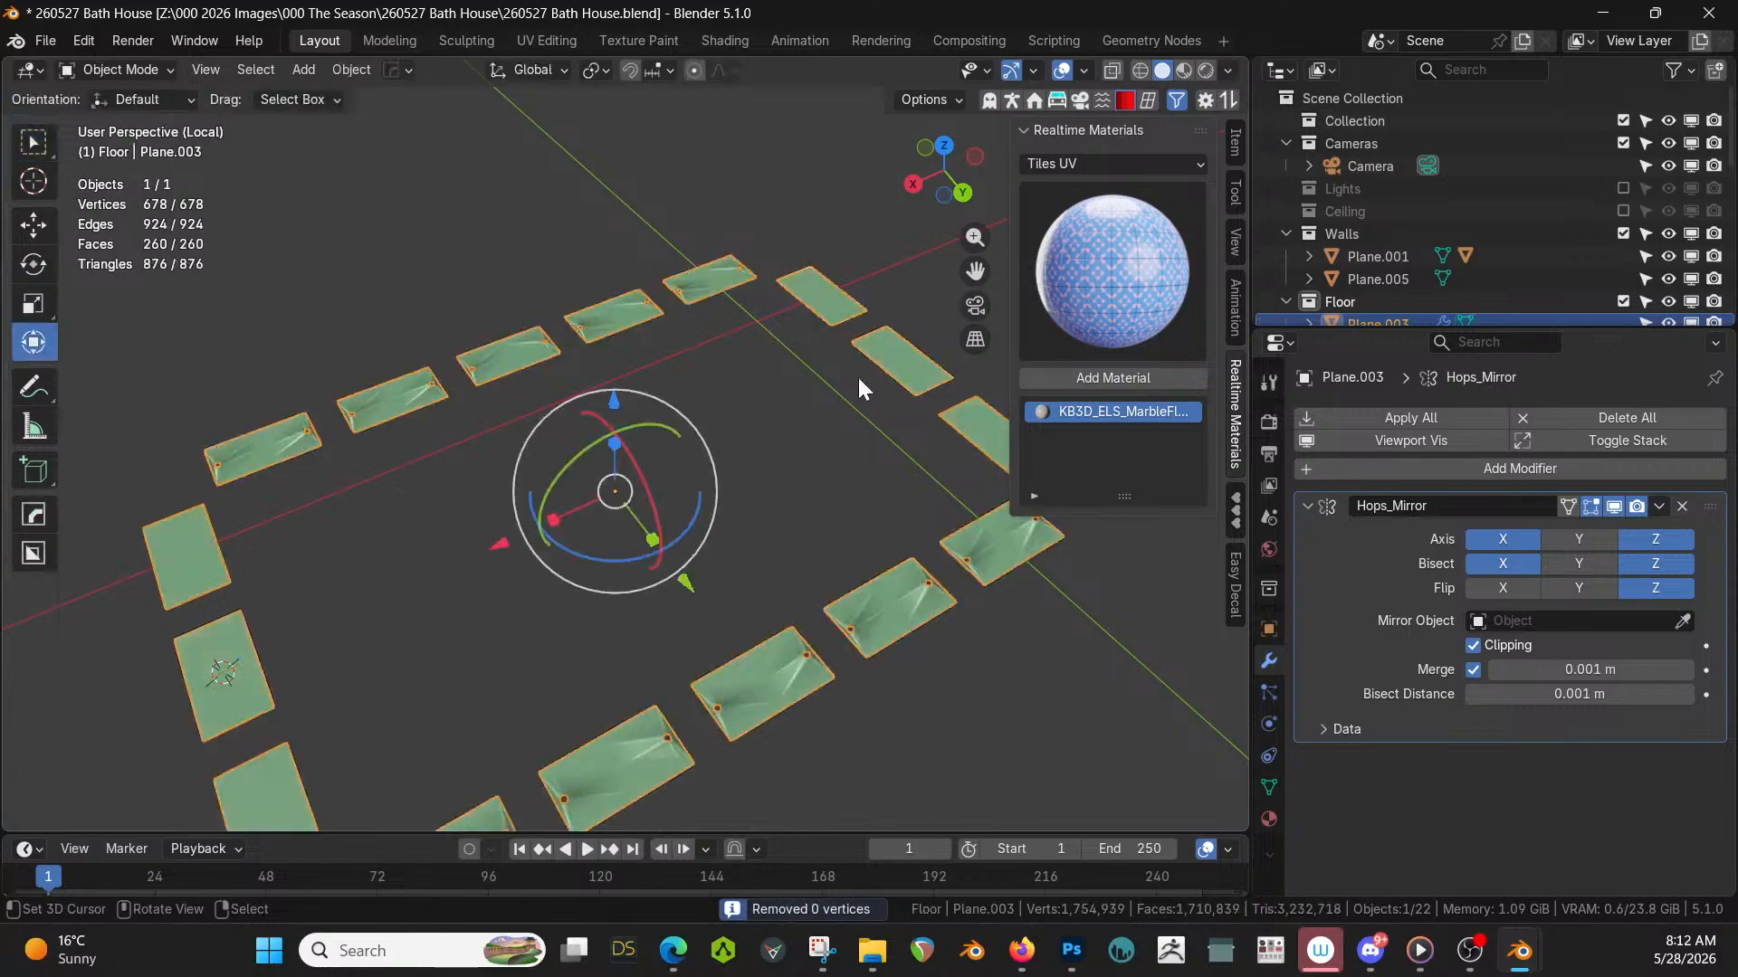
{"action": "middle_click_drag", "start_coordinate": [917, 679], "coordinate": [818, 563]}
{"action": "key", "text": "Tab"}
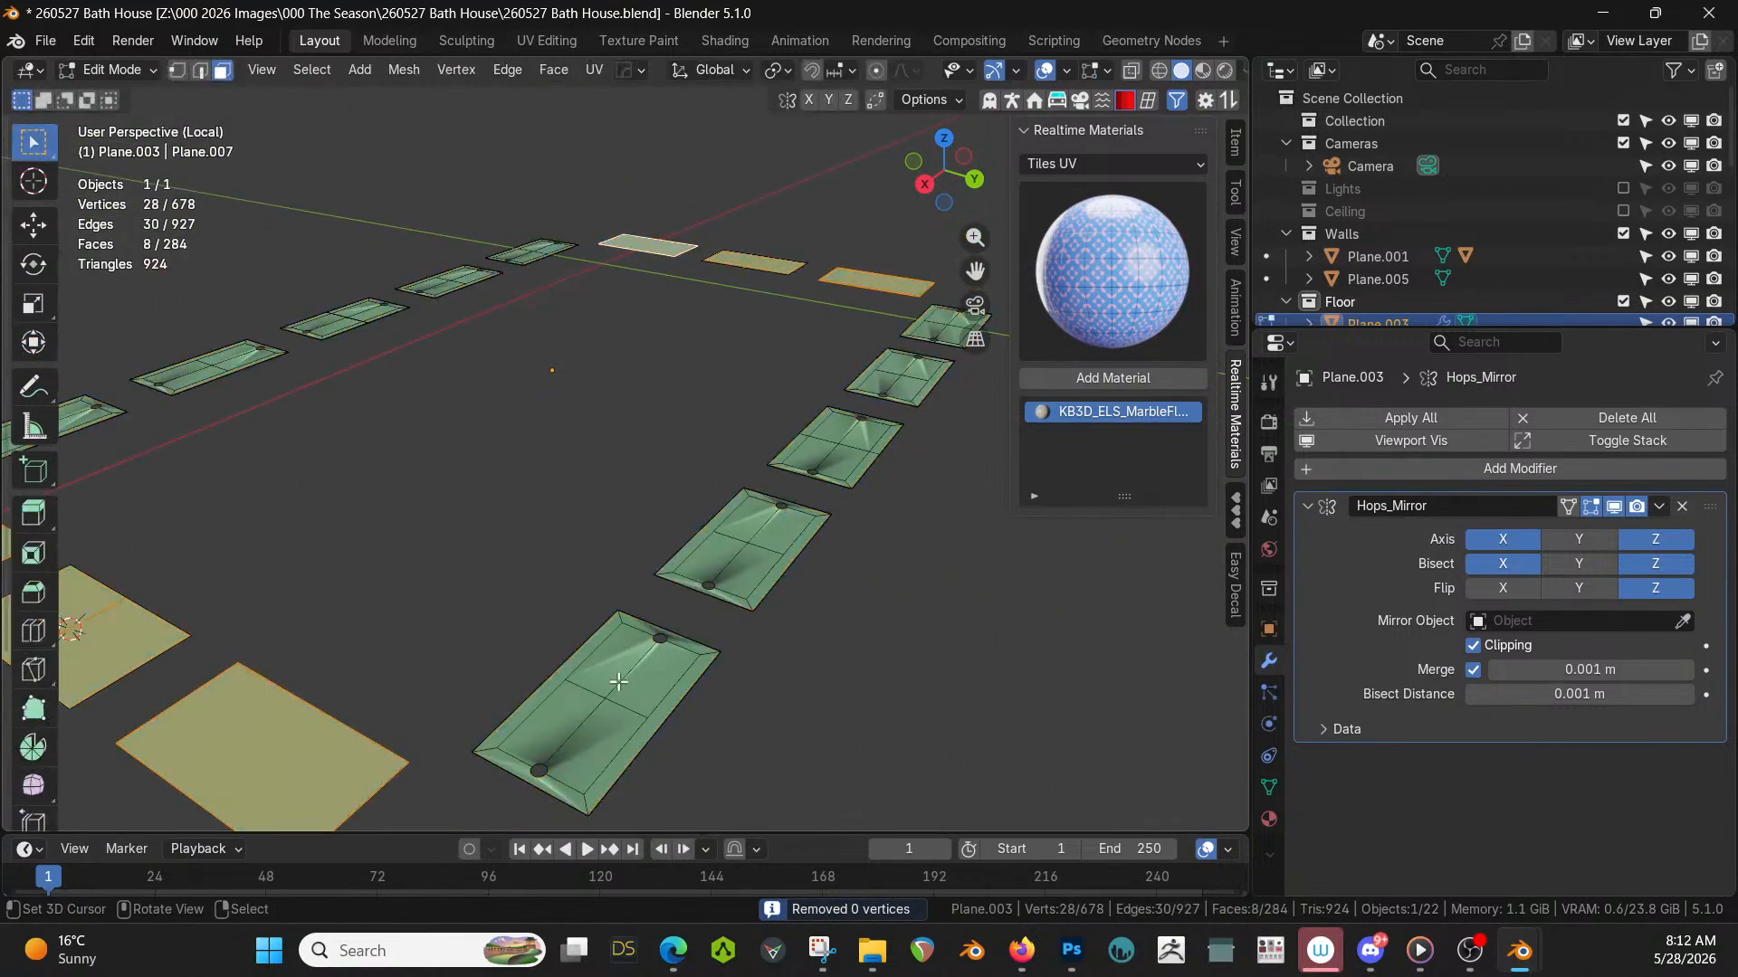
{"action": "right_click", "coordinate": [612, 730]}
{"action": "right_click", "coordinate": [587, 715], "text": "shift"}
{"action": "right_click", "coordinate": [599, 664], "text": "shift"}
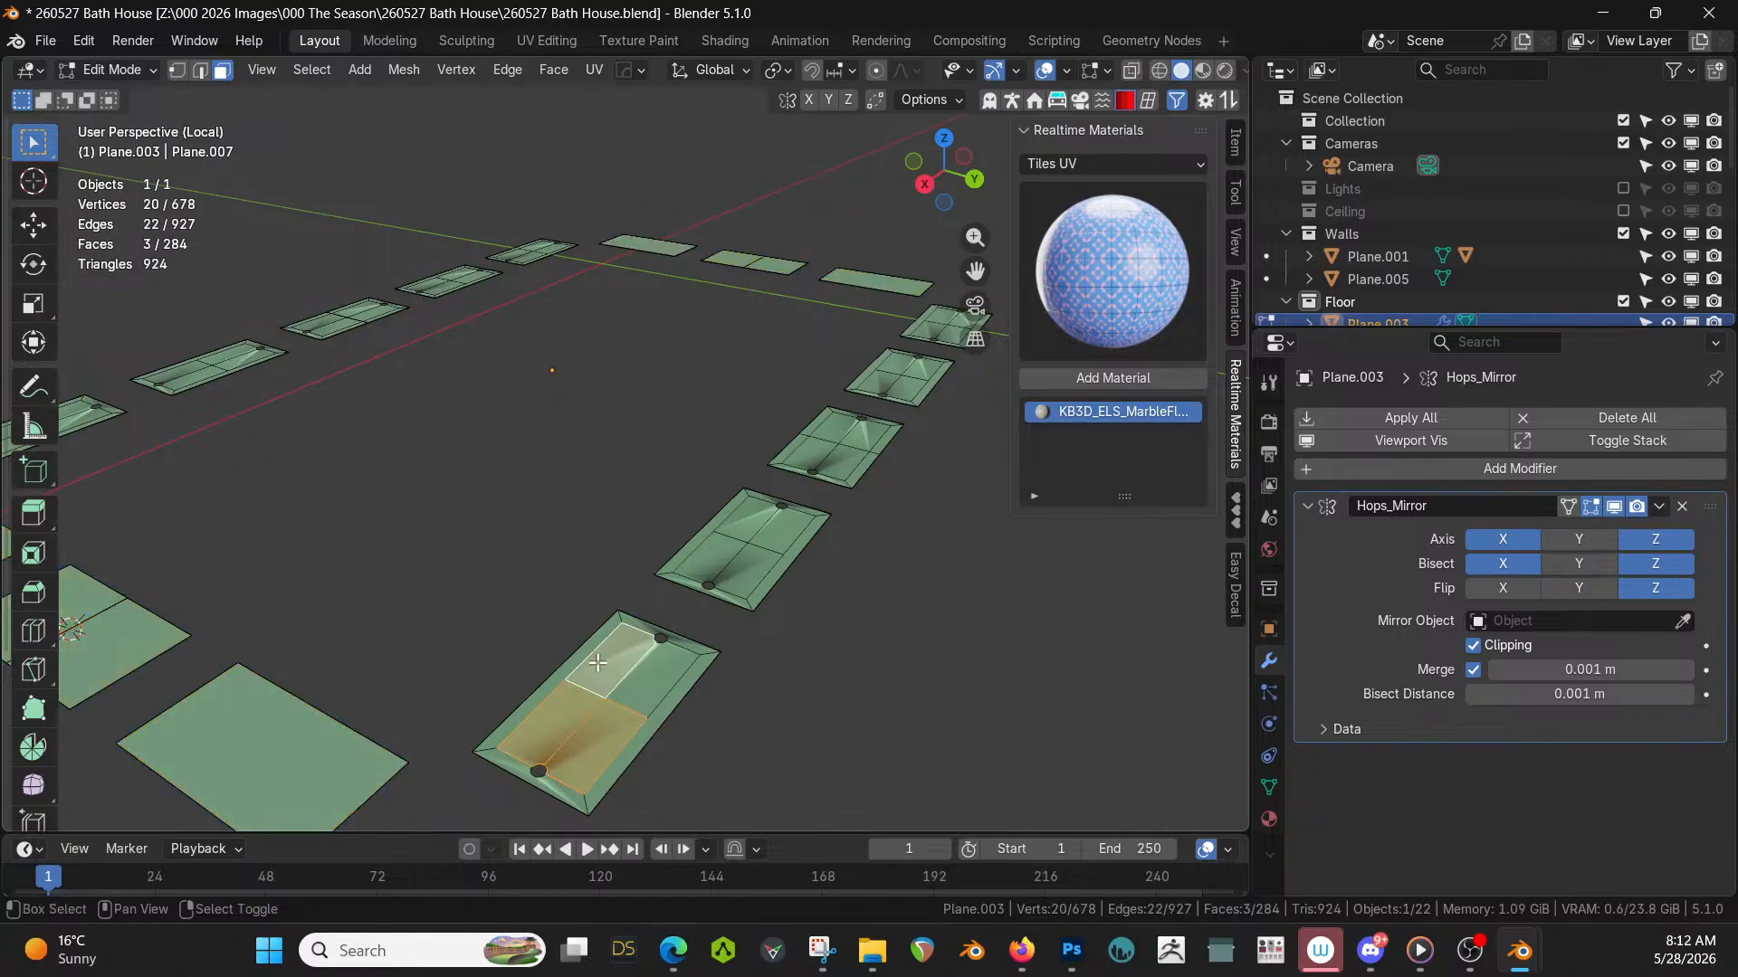
{"action": "right_click", "coordinate": [650, 682], "text": "shift"}
{"action": "right_click", "coordinate": [756, 568], "text": "shift"}
{"action": "right_click", "coordinate": [711, 561], "text": "shift"}
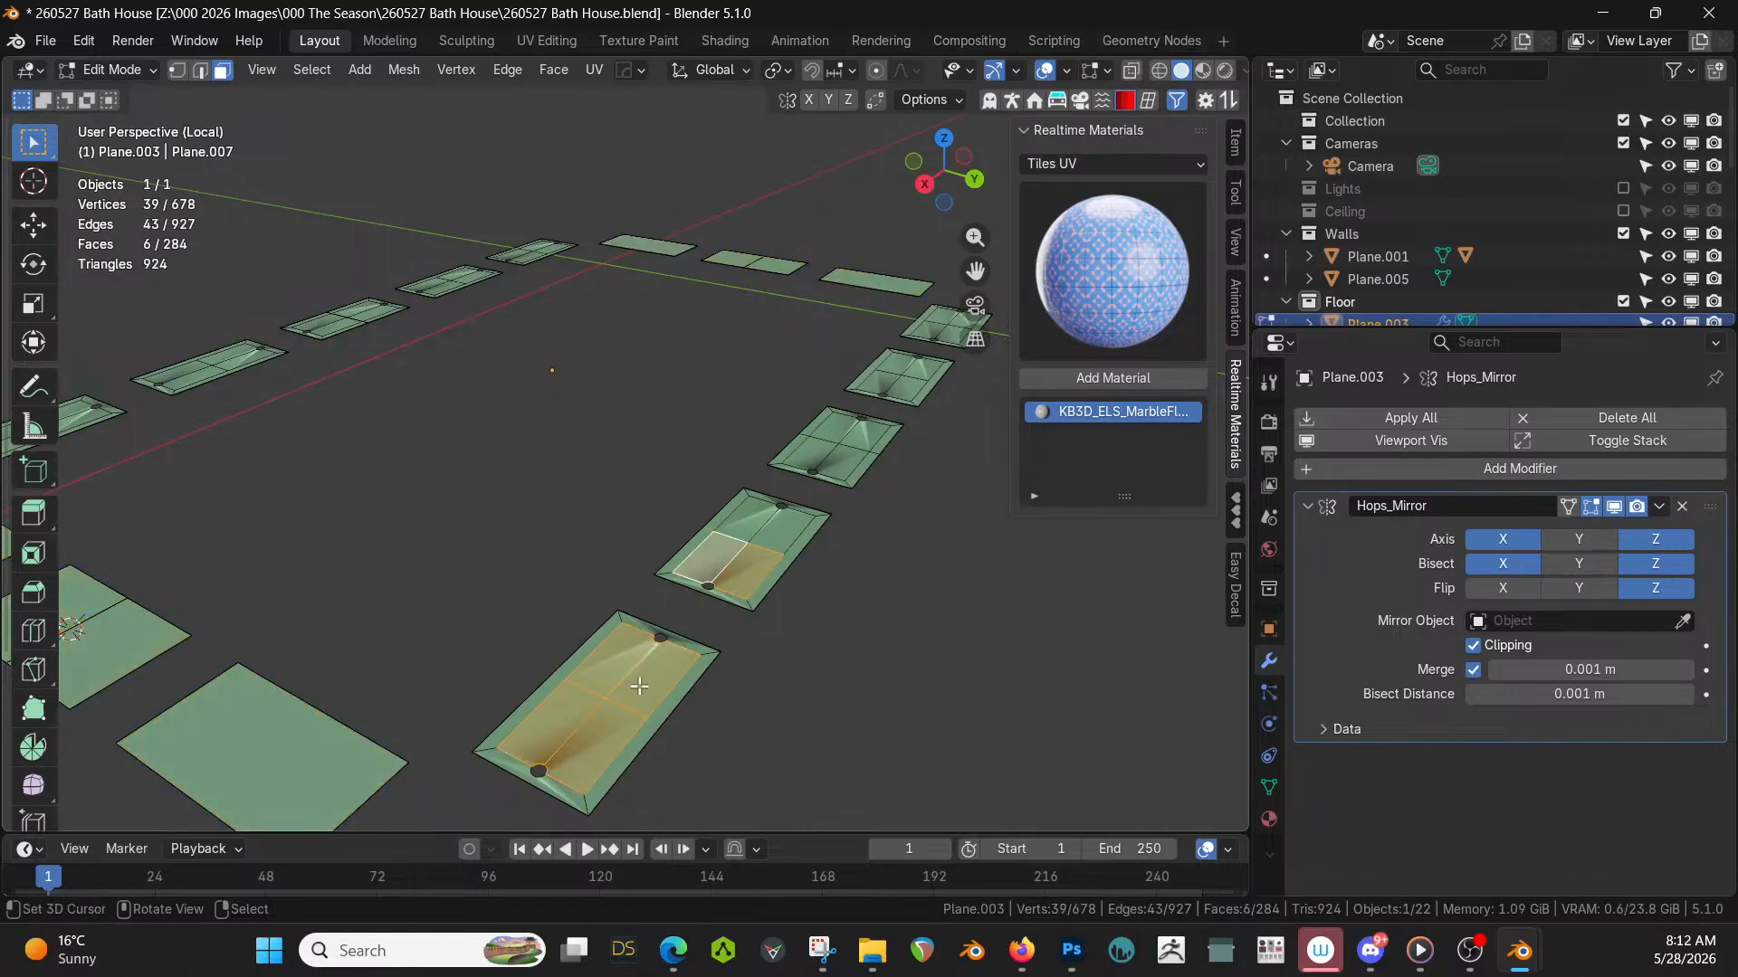
Select the four border faces around the corner detailed panel and those around the second detailed panel beside it.
{"action": "right_click", "coordinate": [555, 661]}
{"action": "right_click", "coordinate": [642, 622], "text": "shift"}
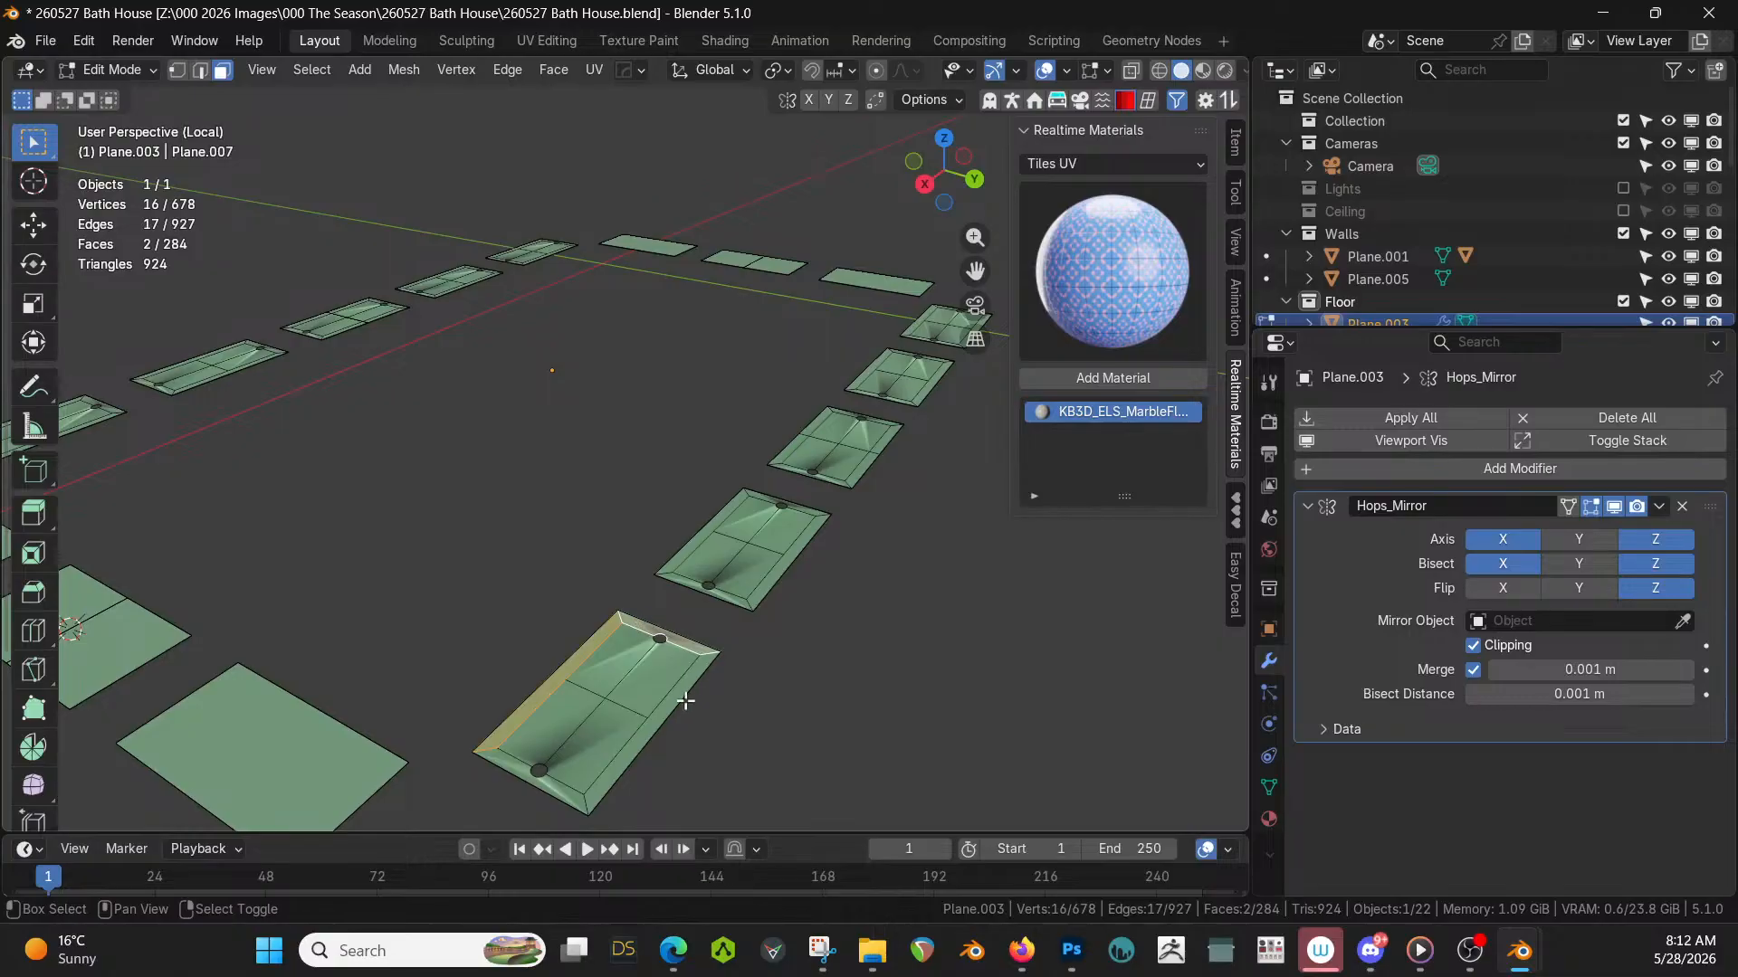
{"action": "right_click", "coordinate": [664, 699], "text": "shift"}
{"action": "right_click", "coordinate": [562, 788], "text": "shift"}
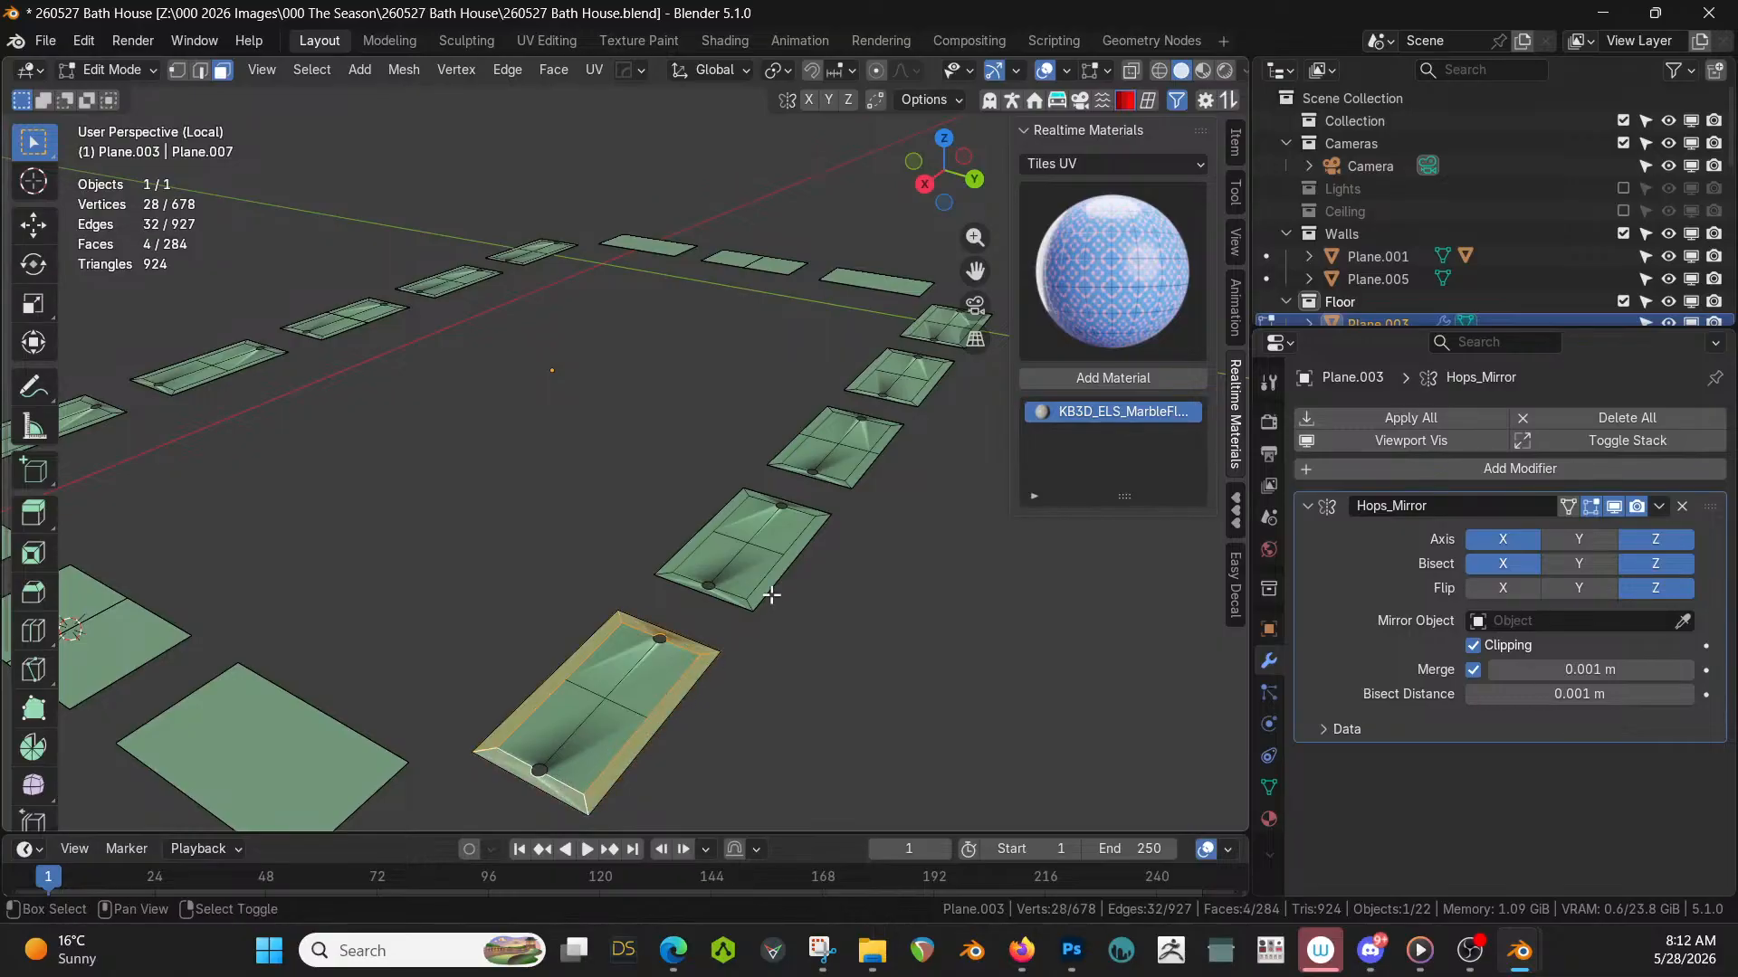
{"action": "right_click", "coordinate": [765, 588], "text": "shift"}
{"action": "right_click", "coordinate": [731, 597], "text": "shift"}
{"action": "right_click", "coordinate": [705, 538], "text": "shift"}
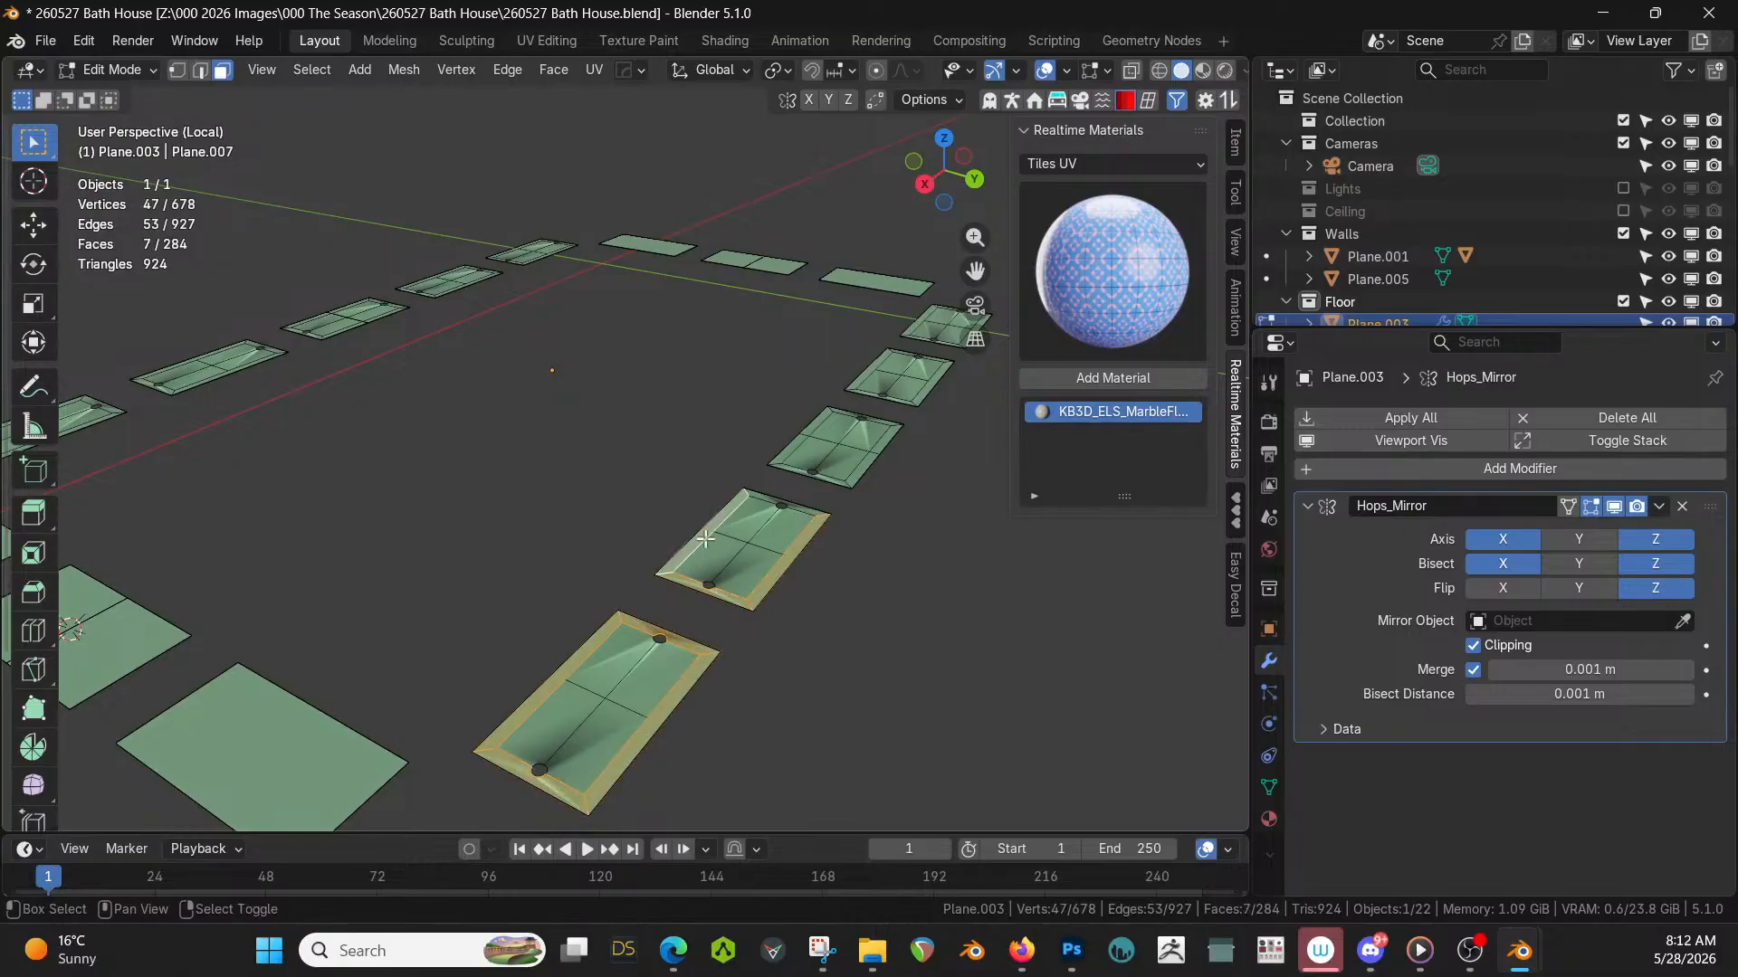
{"action": "right_click", "coordinate": [777, 502], "text": "shift"}
Add all border faces around the third detailed panel to the selection.
{"action": "scroll", "coordinate": [866, 471], "scroll_direction": "up", "scroll_amount": 3}
{"action": "middle_click_drag", "start_coordinate": [861, 476], "coordinate": [769, 520]}
{"action": "right_click", "coordinate": [606, 683], "text": "shift"}
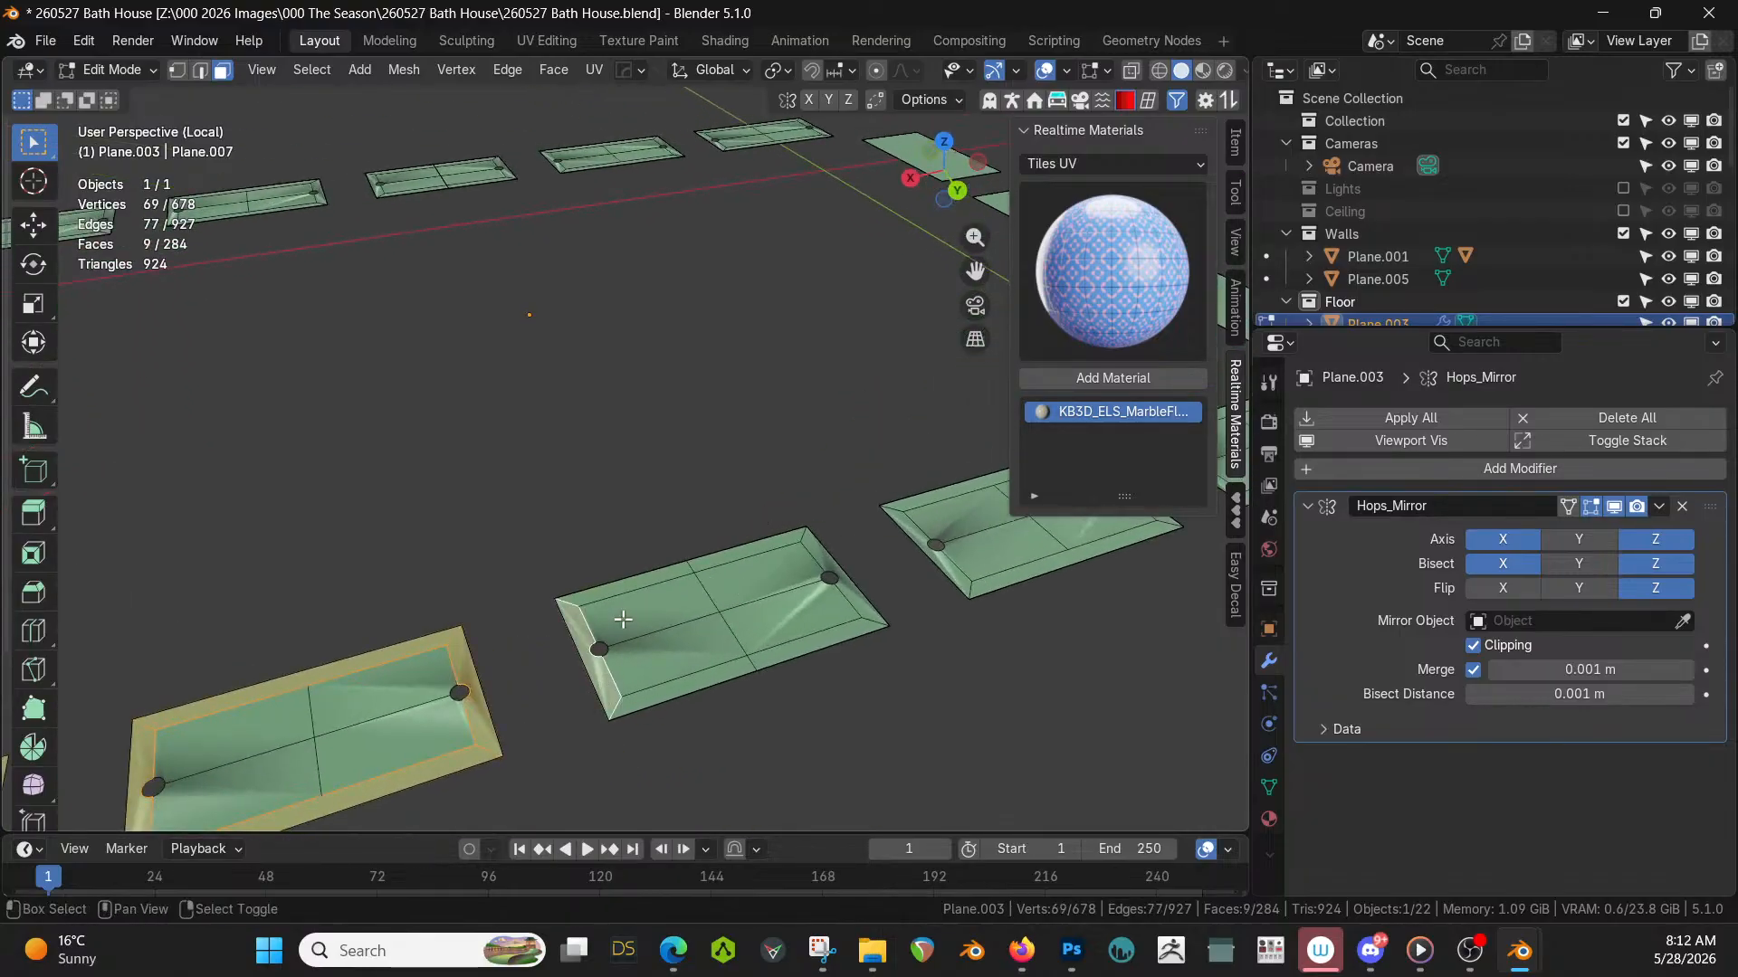
{"action": "right_click", "coordinate": [626, 590], "text": "shift"}
{"action": "right_click", "coordinate": [745, 553], "text": "shift"}
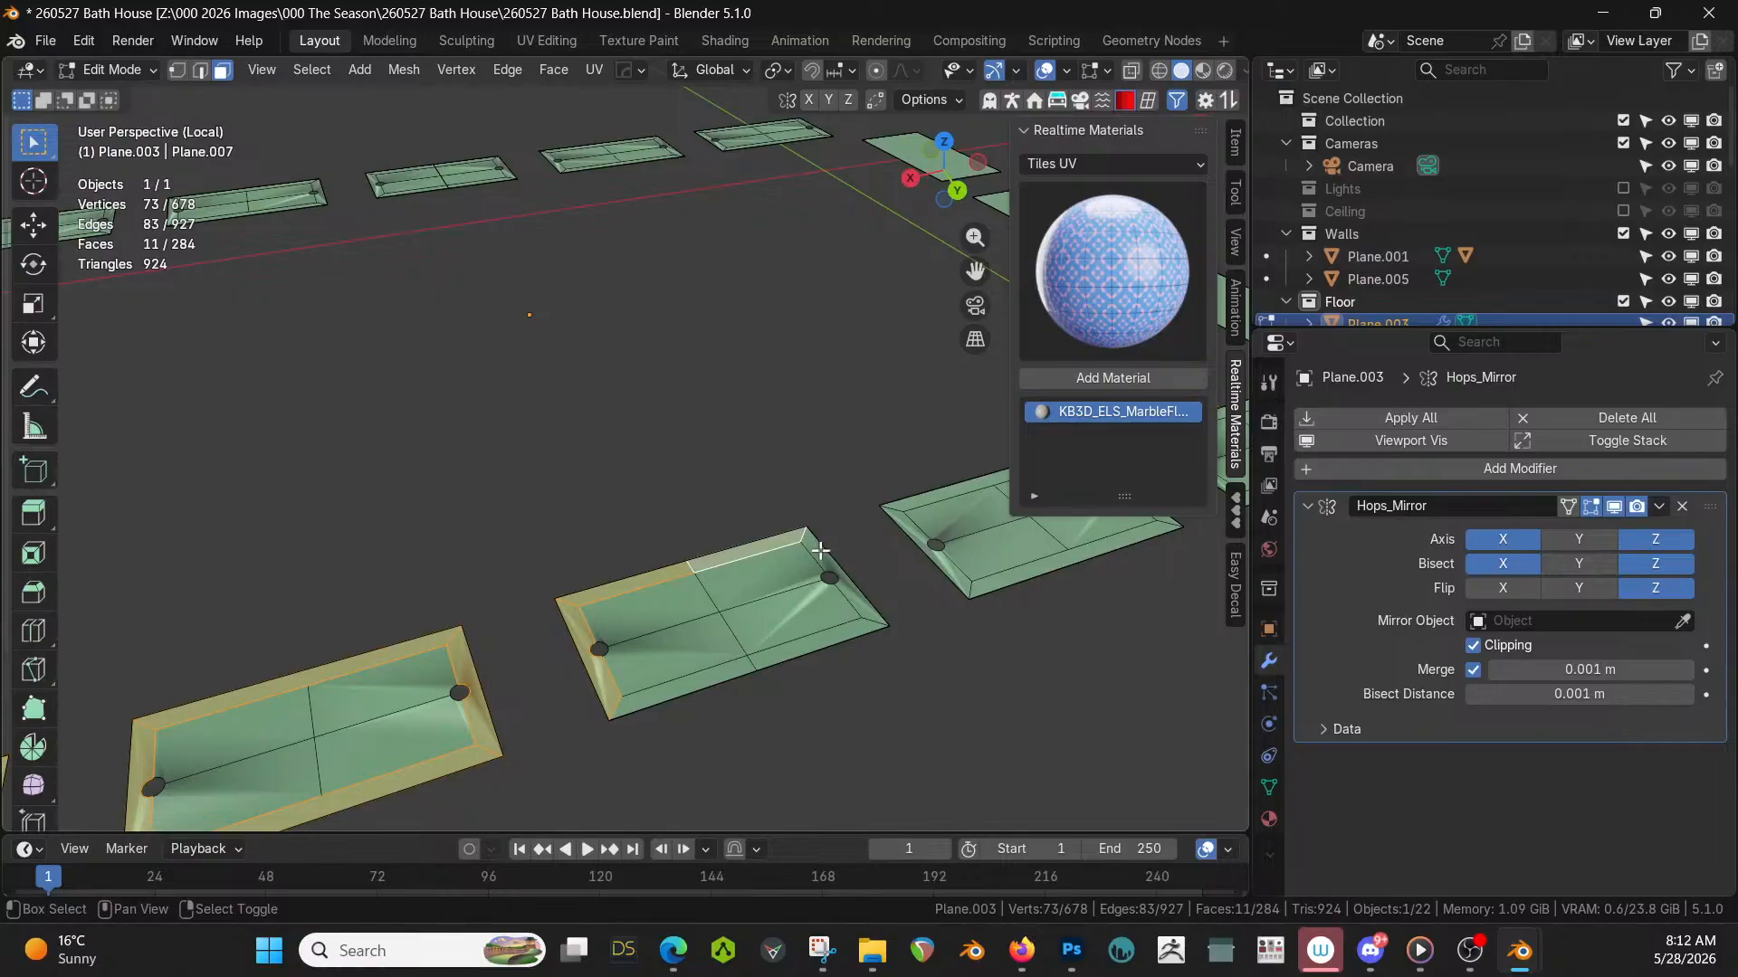
{"action": "right_click", "coordinate": [826, 556], "text": "shift"}
{"action": "right_click", "coordinate": [801, 646], "text": "shift"}
{"action": "right_click", "coordinate": [702, 671], "text": "shift"}
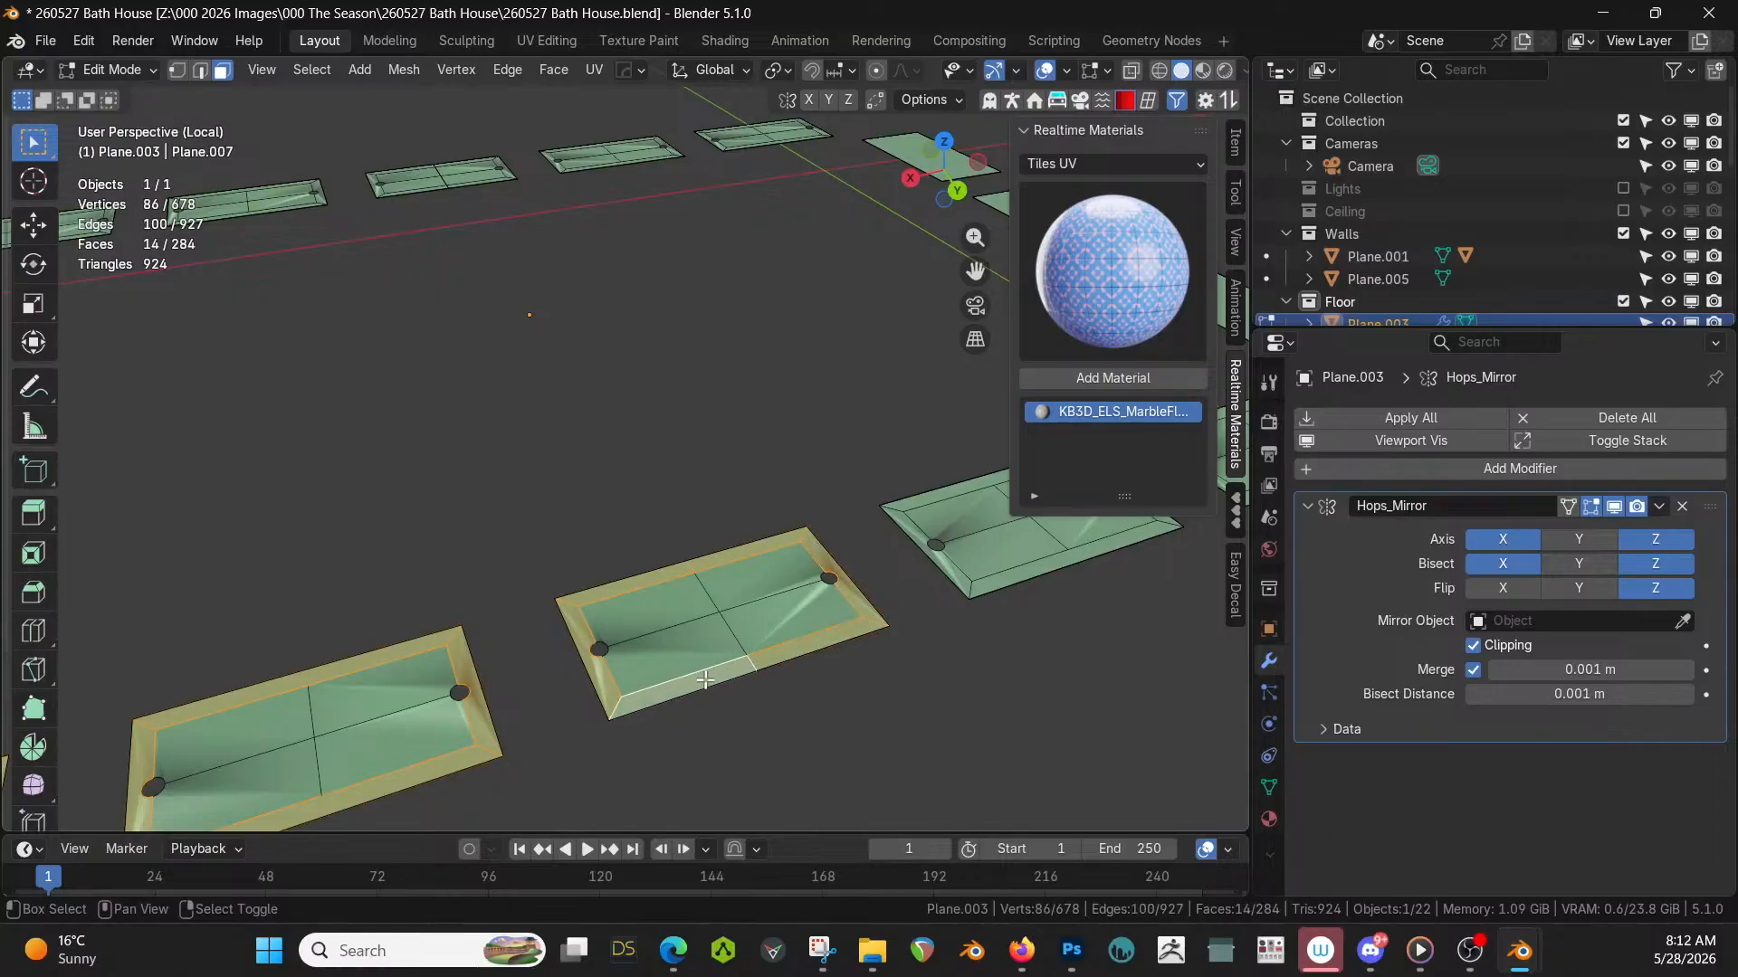
Add a second material slot, assign the Dark Marble material to the selected border faces and return to Object Mode.
{"action": "scroll", "coordinate": [706, 674], "scroll_direction": "down", "scroll_amount": 4}
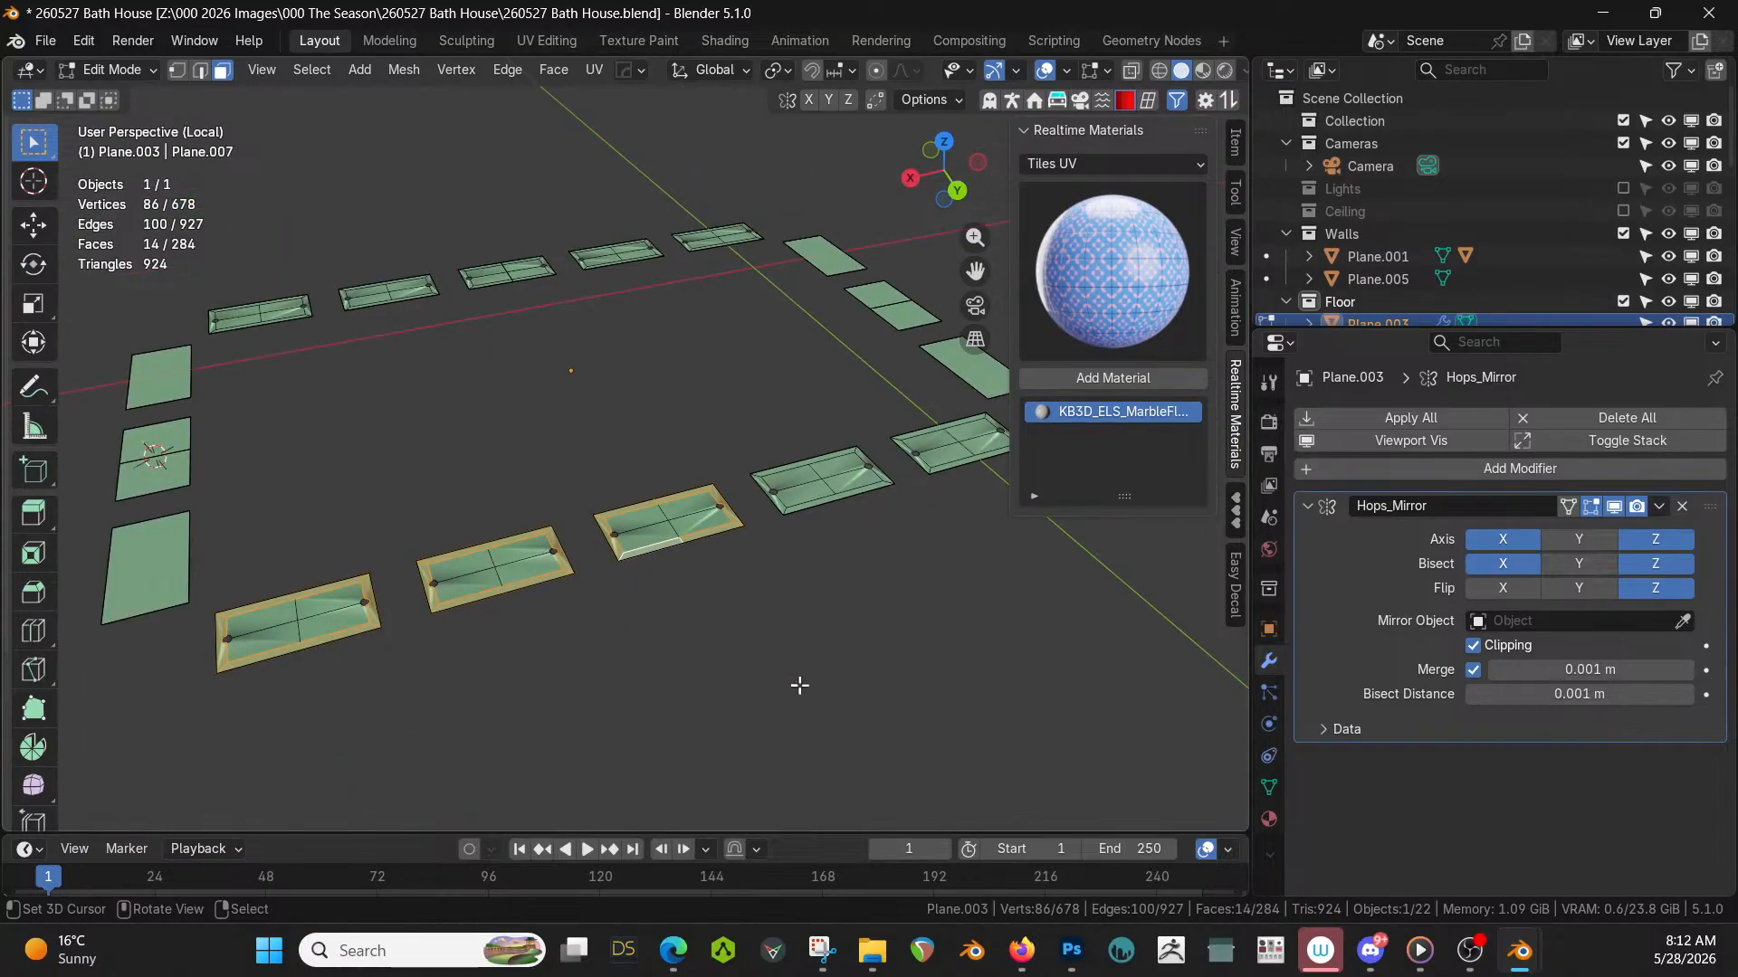
{"action": "left_click", "coordinate": [1269, 819]}
{"action": "left_click", "coordinate": [1715, 419]}
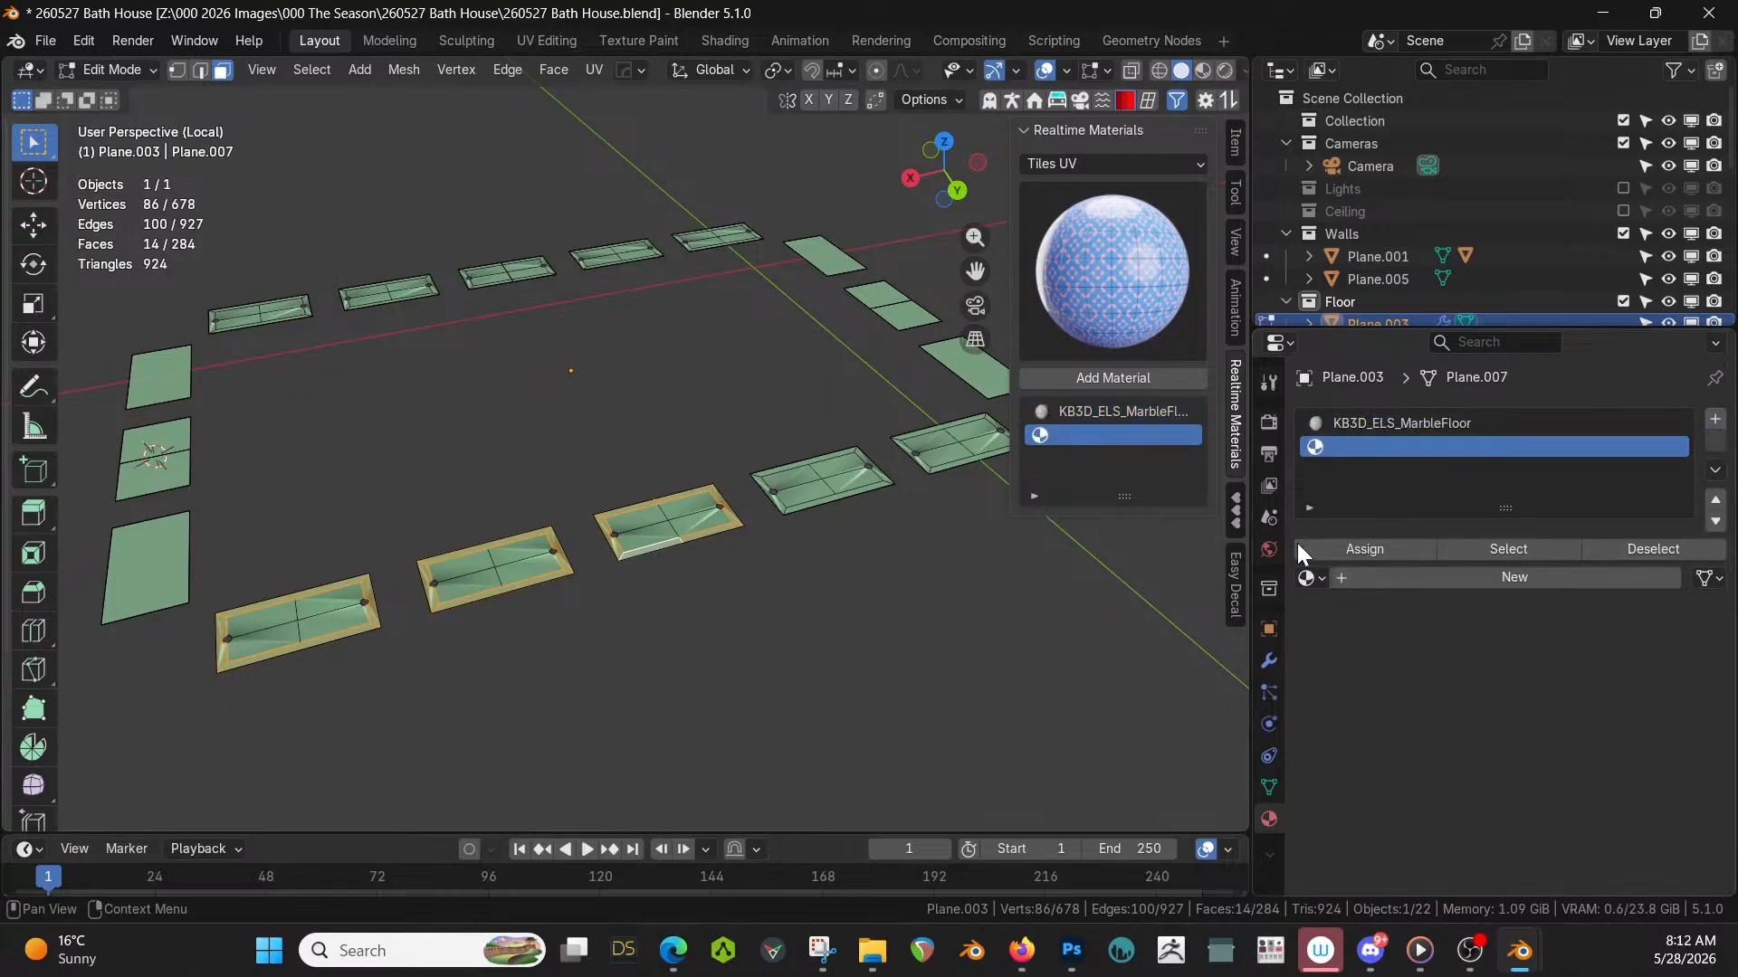
{"action": "left_click", "coordinate": [1313, 579]}
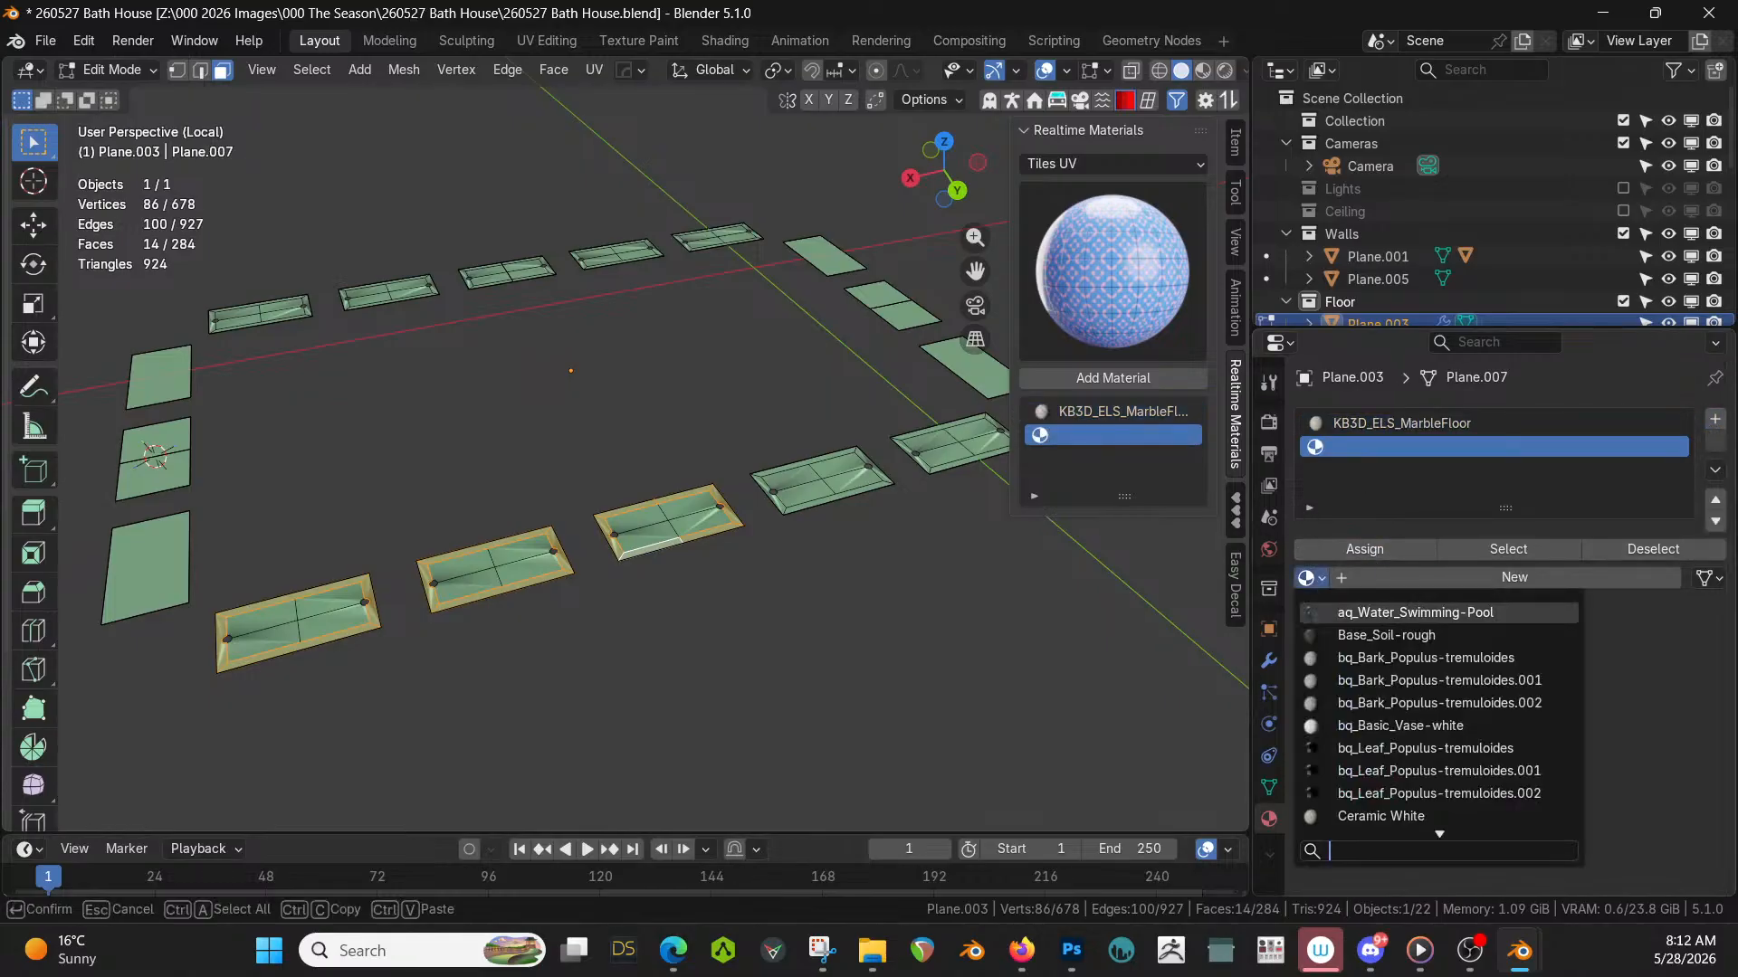
{"action": "type", "text": "dark"}
{"action": "key", "text": "Return"}
{"action": "key", "text": "Tab"}
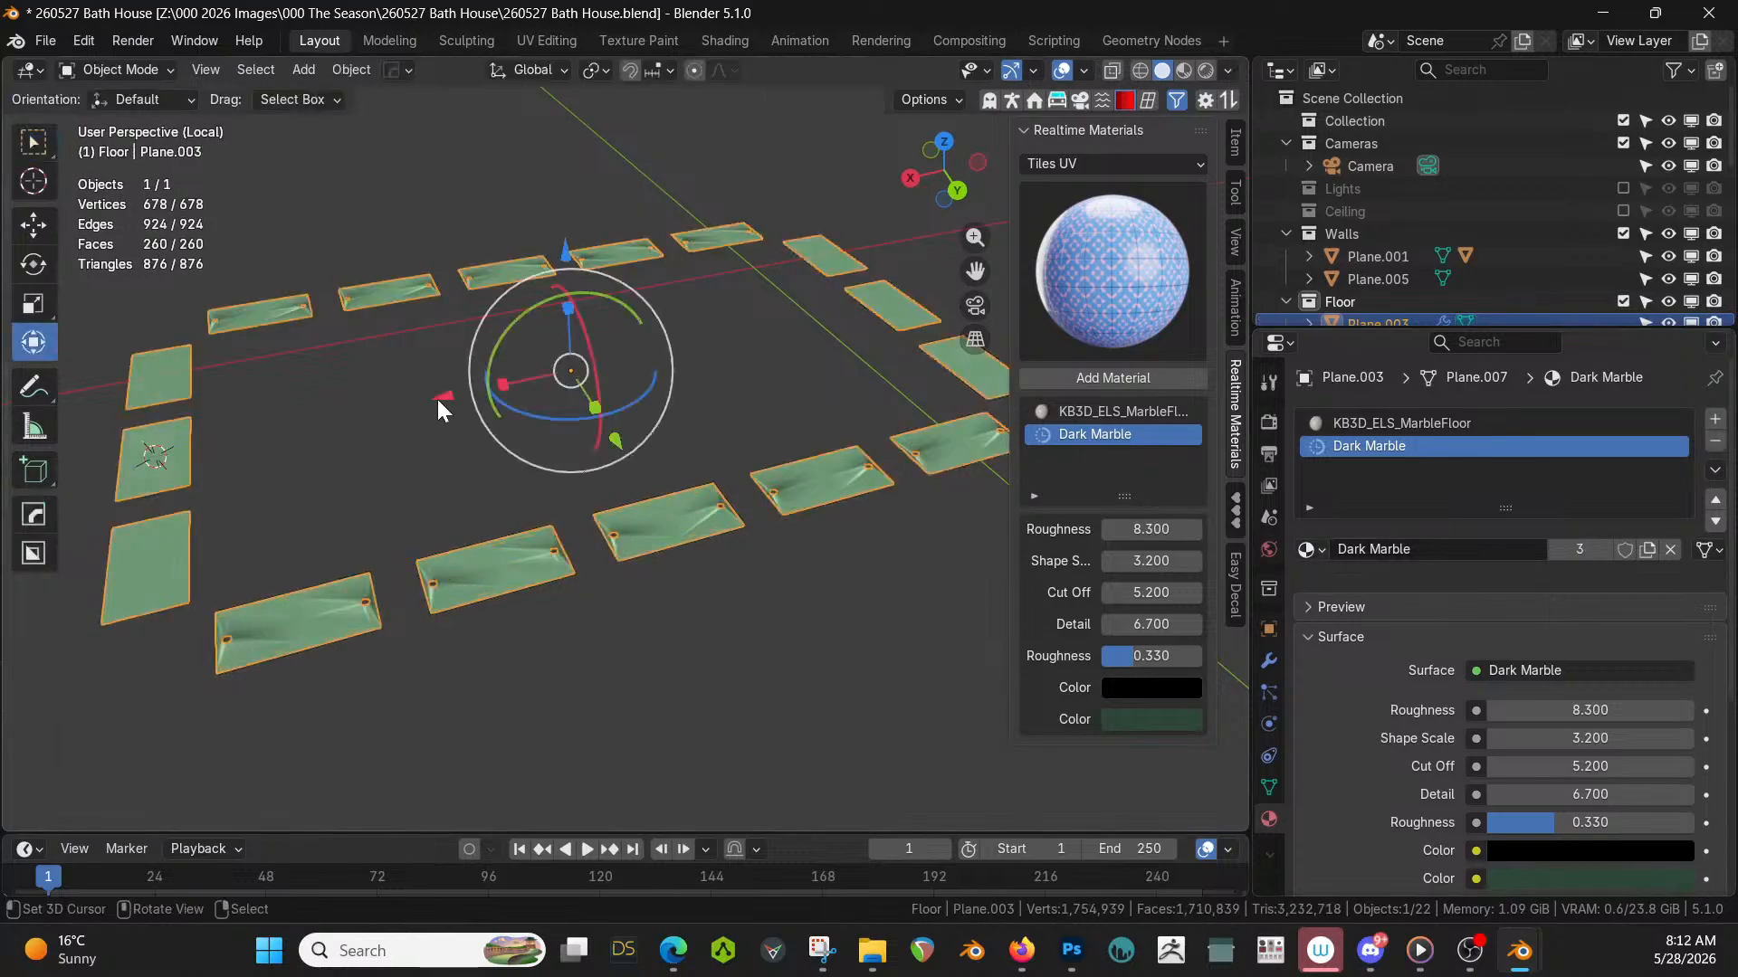
Switch the viewport to Rendered shading, inspect the panels within the full scene and isolate the floor object again.
{"action": "key", "text": "z"}
{"action": "key", "text": "r"}
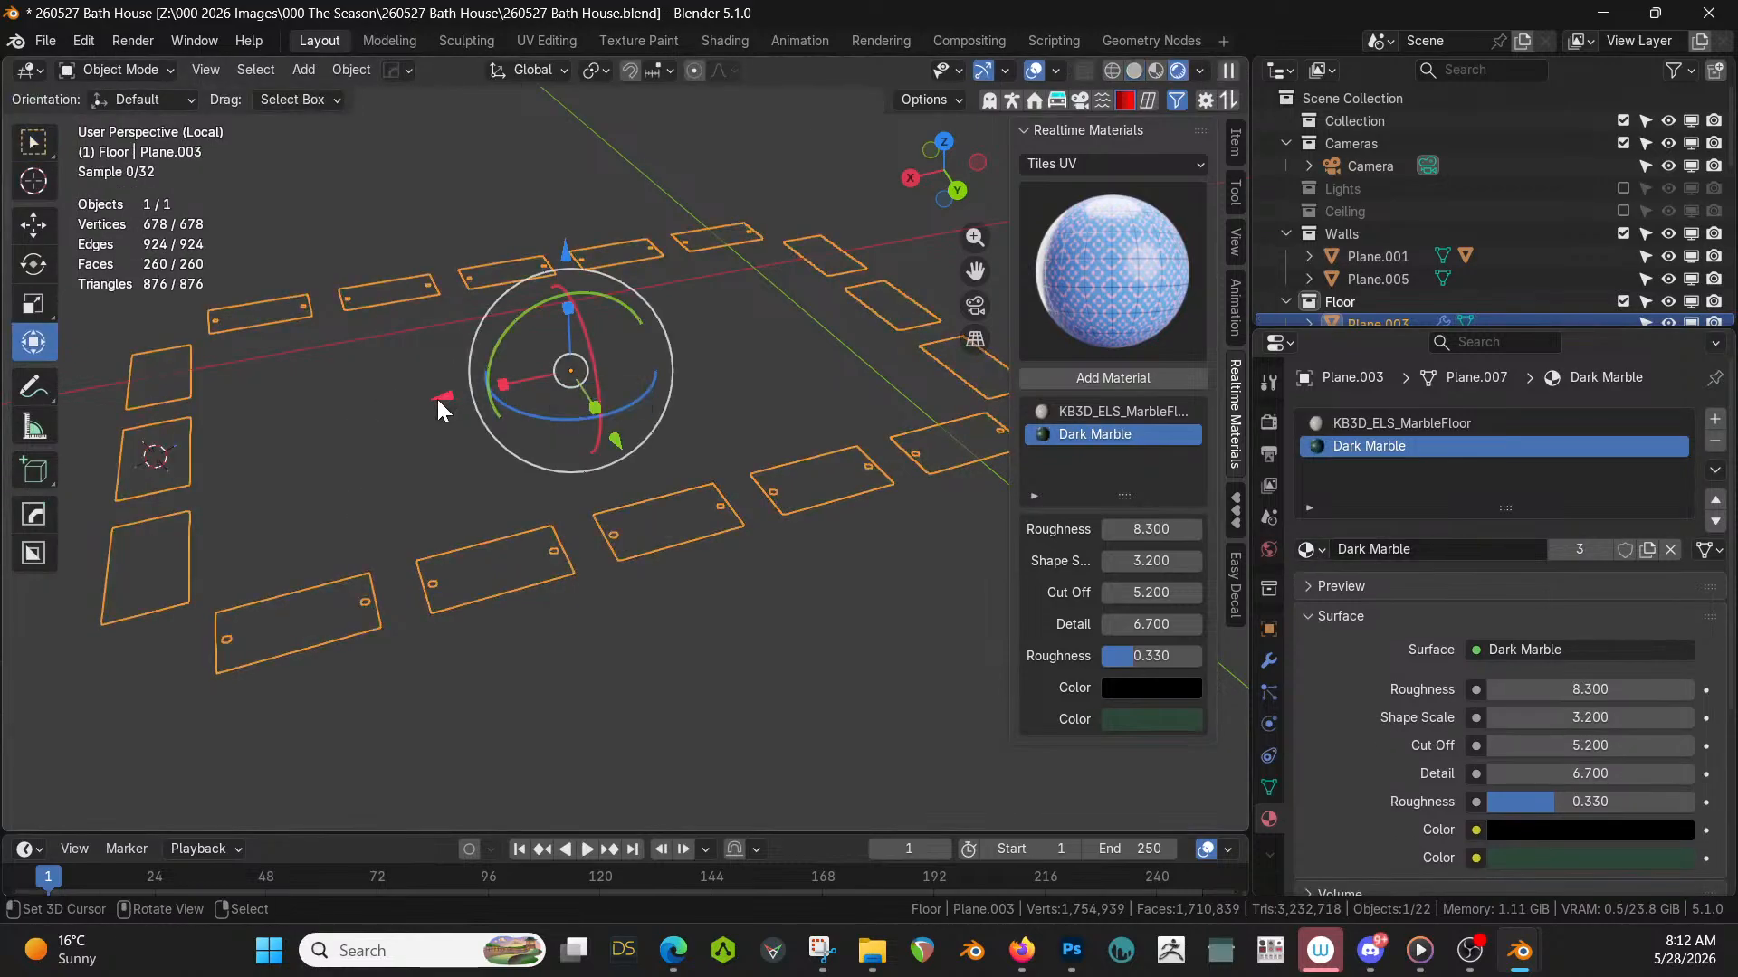
{"action": "key", "text": "slash"}
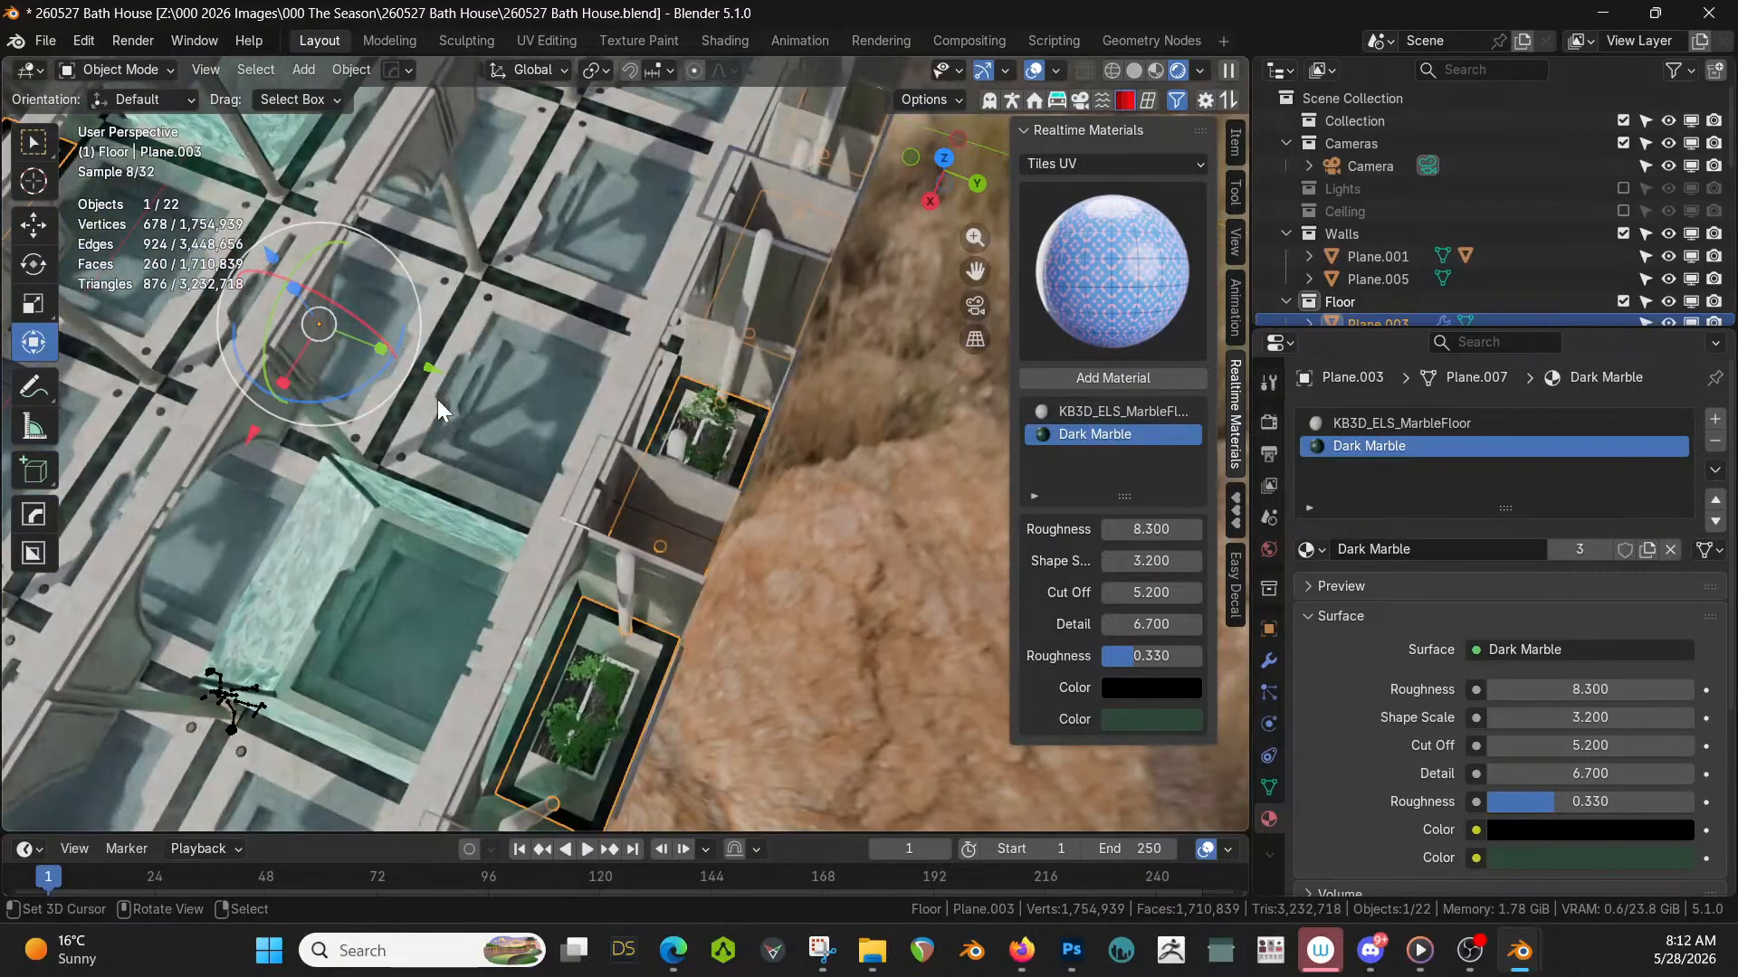
{"action": "middle_click_drag", "start_coordinate": [437, 399], "coordinate": [635, 312]}
{"action": "key", "text": "KP_Divide"}
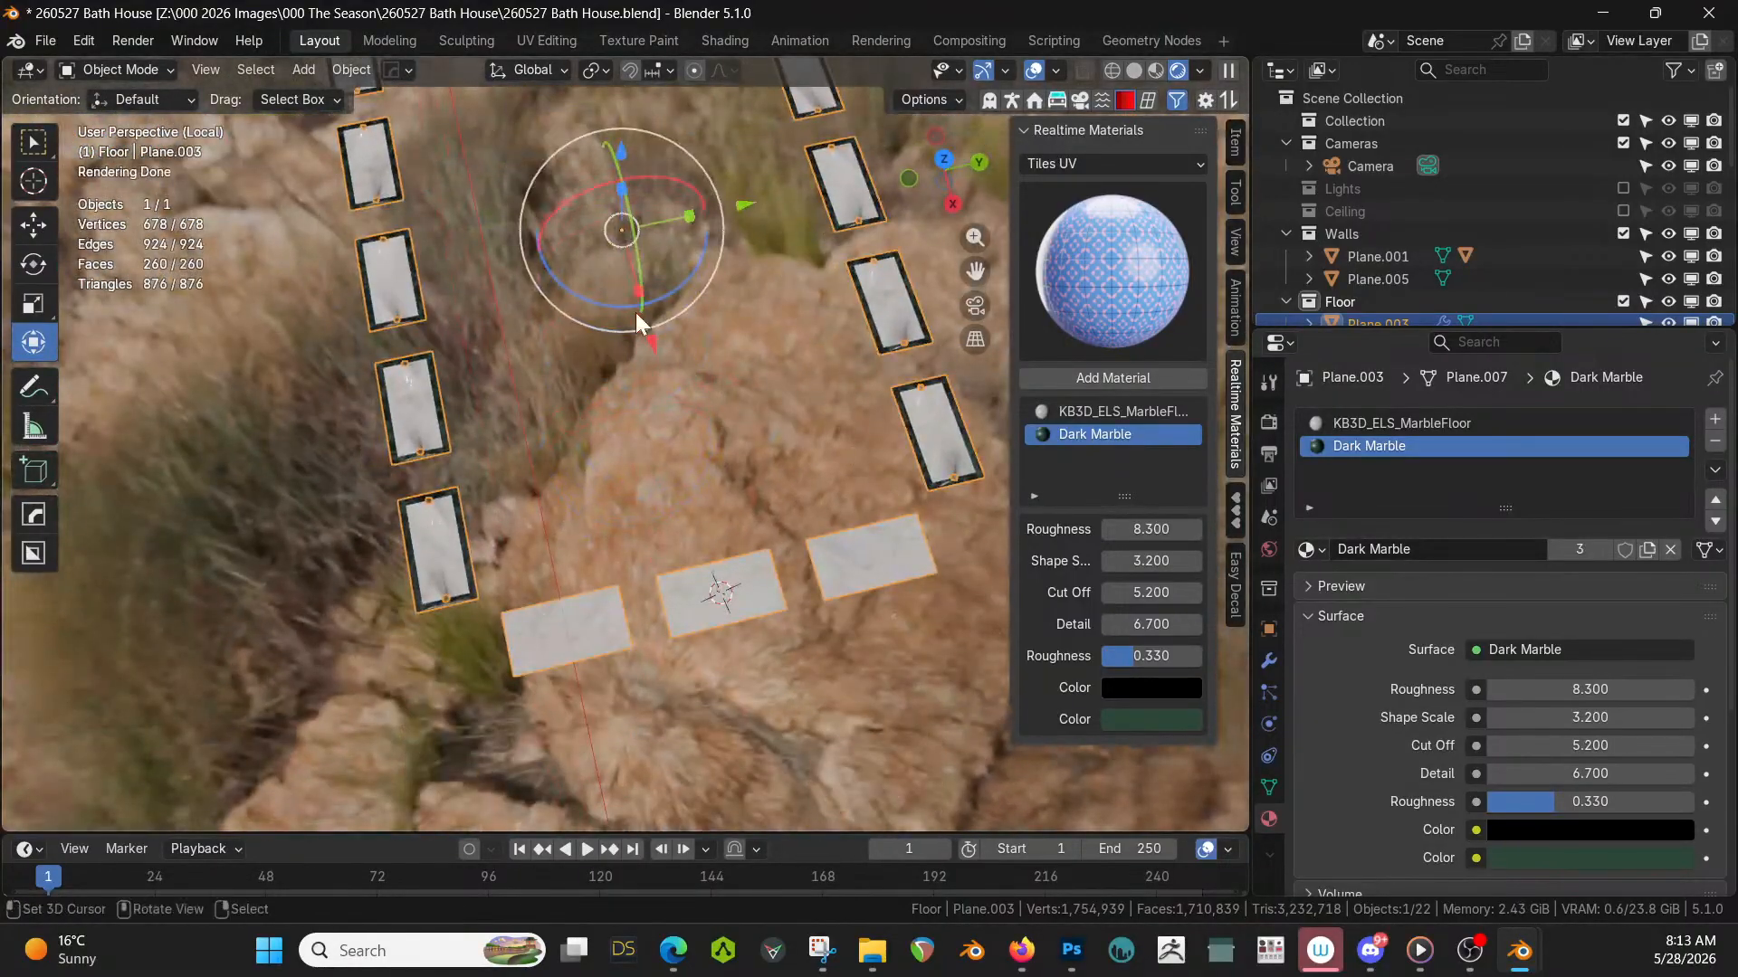
{"action": "key", "text": "Tab"}
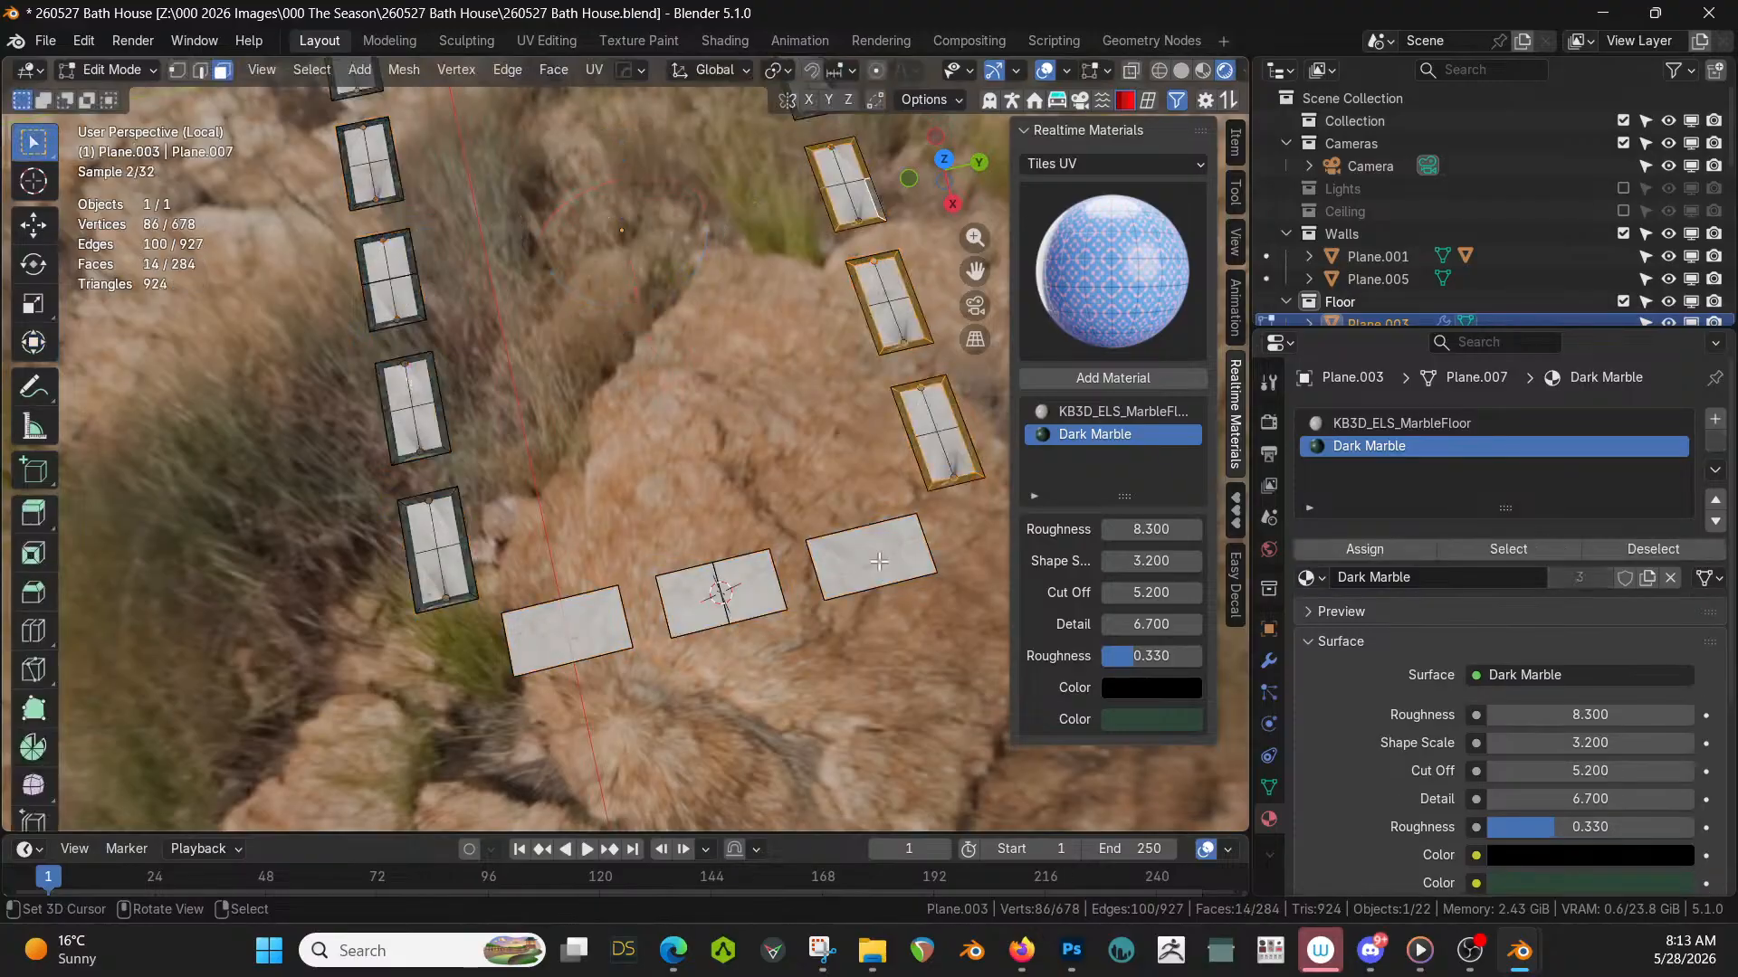
{"action": "left_click", "coordinate": [877, 561]}
{"action": "scroll", "coordinate": [727, 597], "scroll_direction": "up", "scroll_amount": 3}
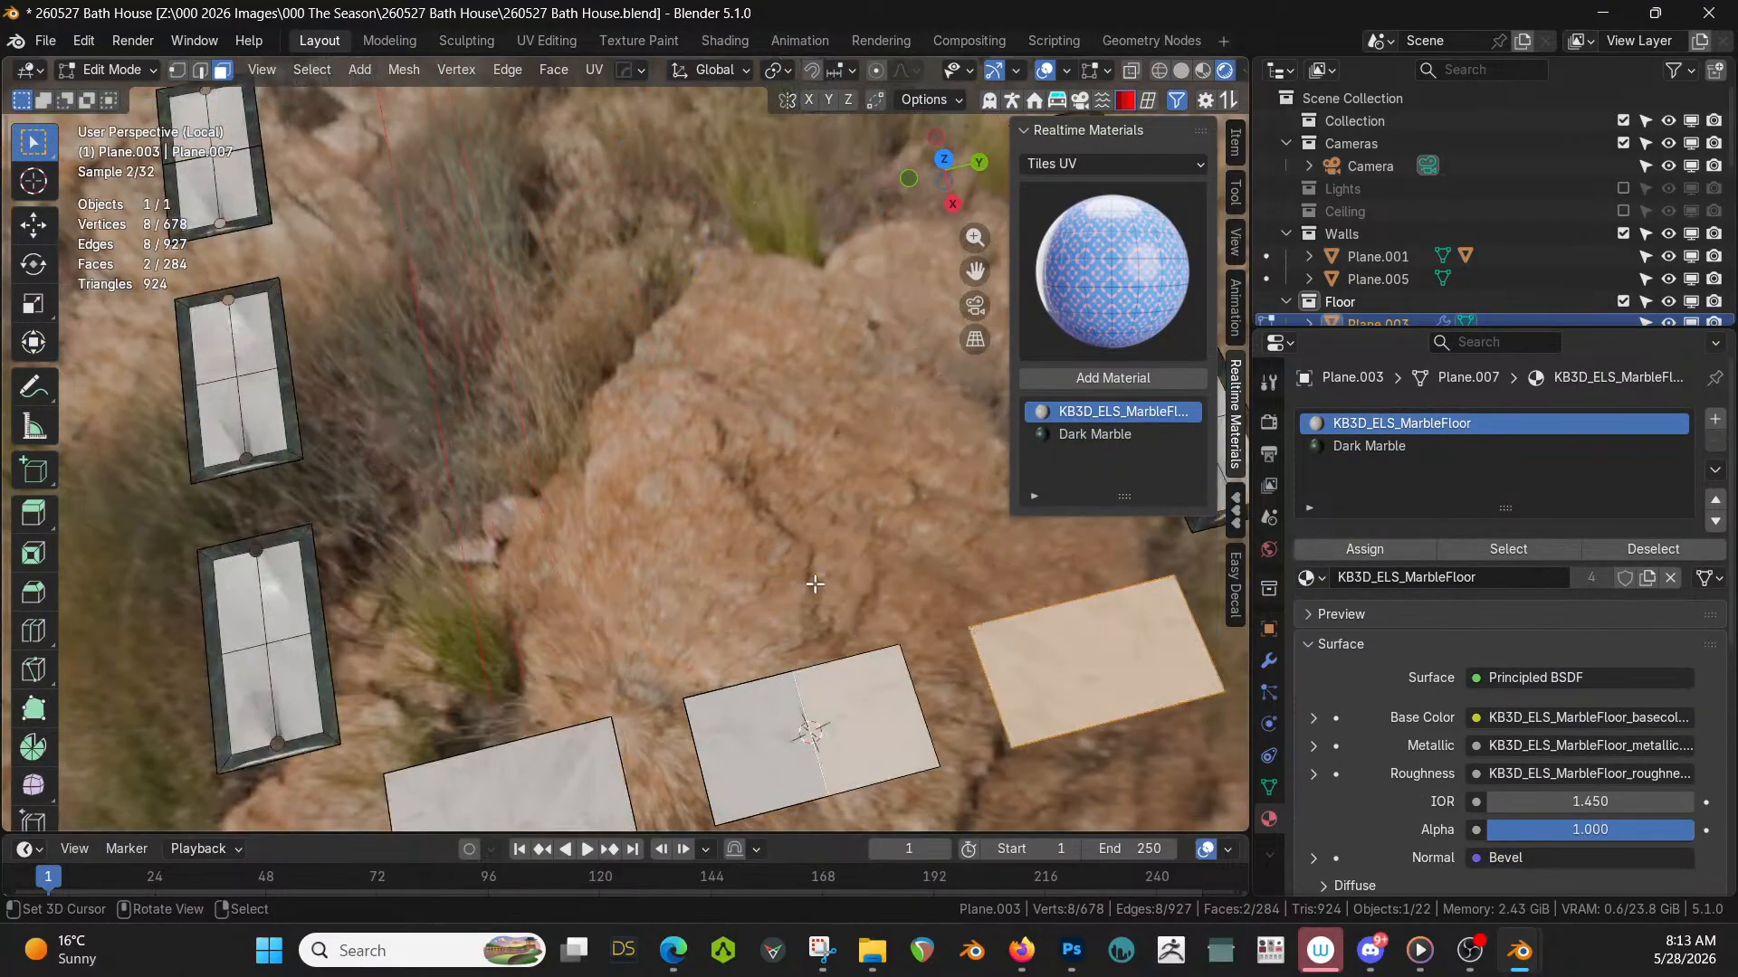
{"action": "key", "text": "Tab"}
Apply the Hops_Mirror modifier to the floor panels and return to Edit Mode.
{"action": "left_click", "coordinate": [1268, 660]}
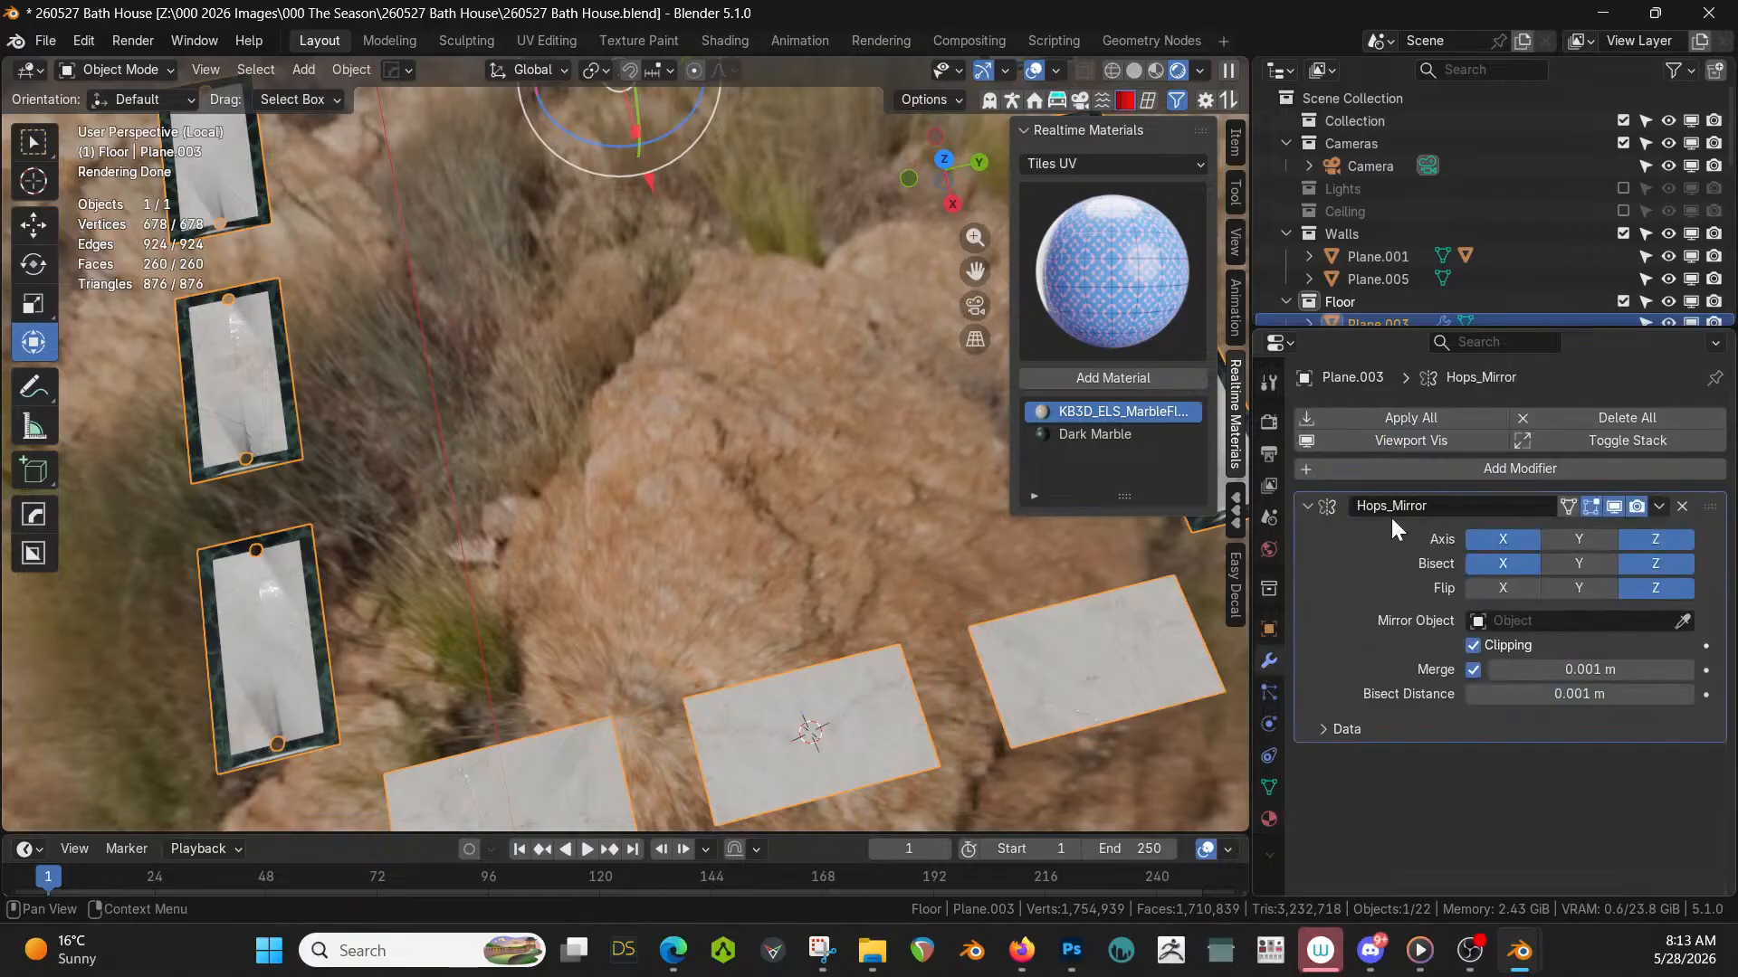
{"action": "key", "text": "ctrl+a"}
{"action": "key", "text": "Tab"}
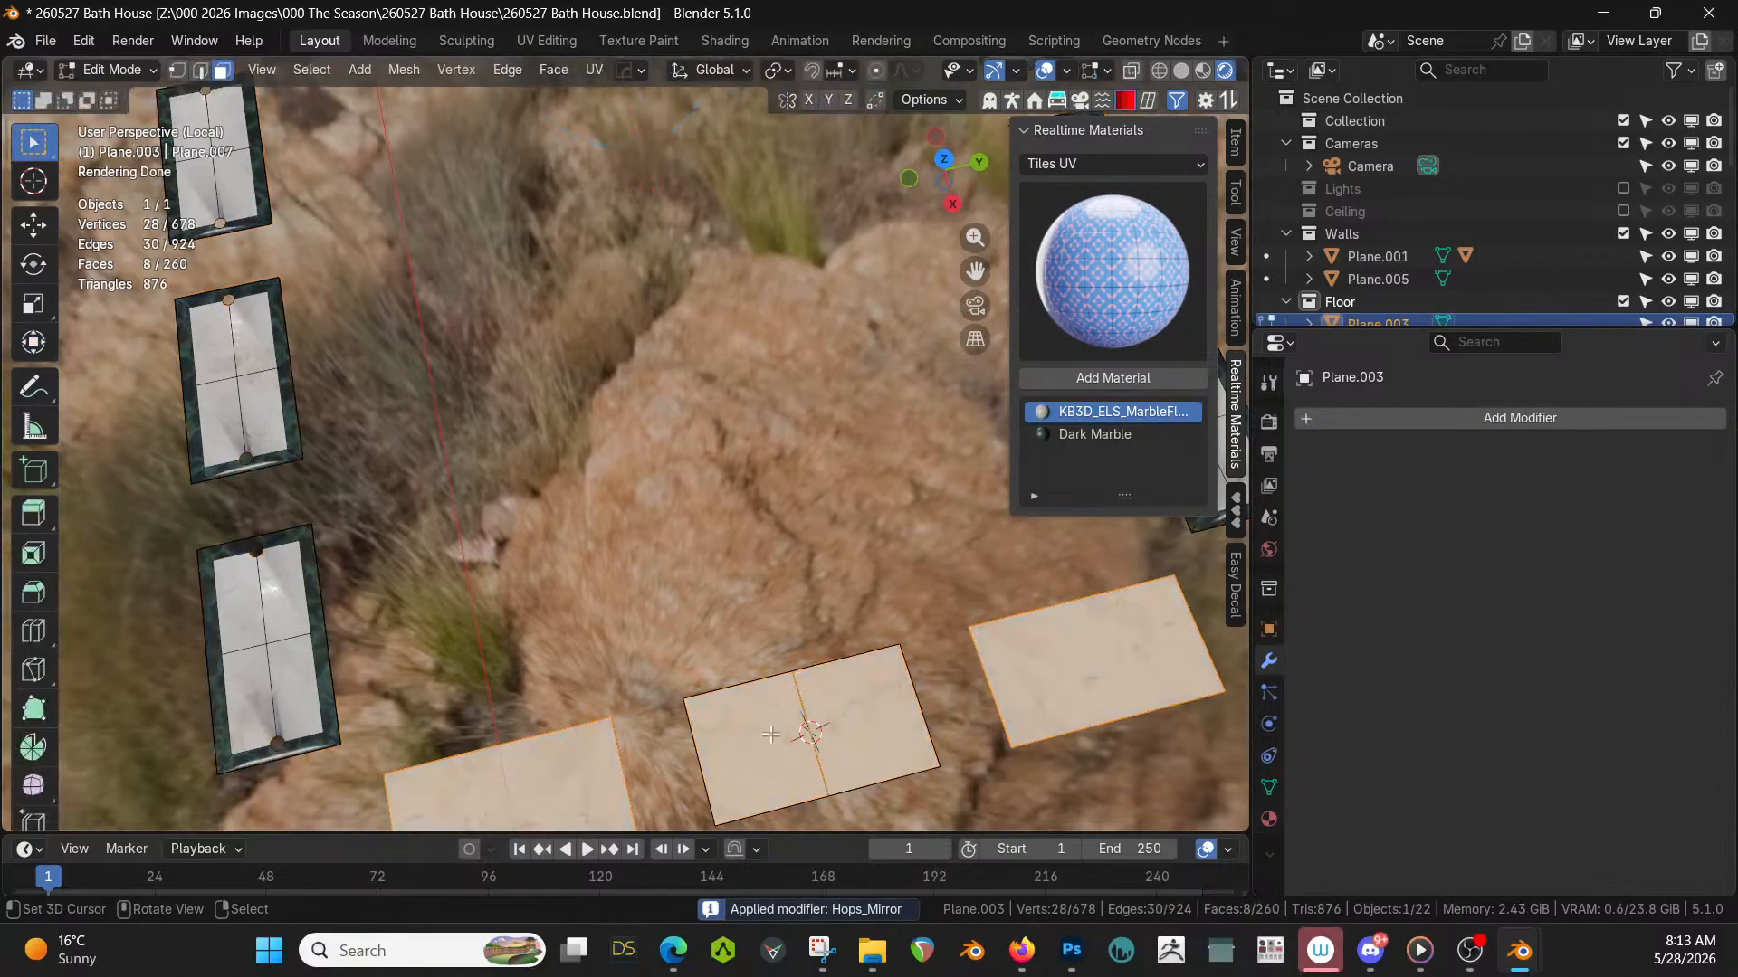
In edge selection mode, delete three of the stacked centre edges dividing the middle plain panel, one at a time.
{"action": "left_click", "coordinate": [822, 726]}
{"action": "key", "text": "2"}
{"action": "left_click", "coordinate": [797, 725]}
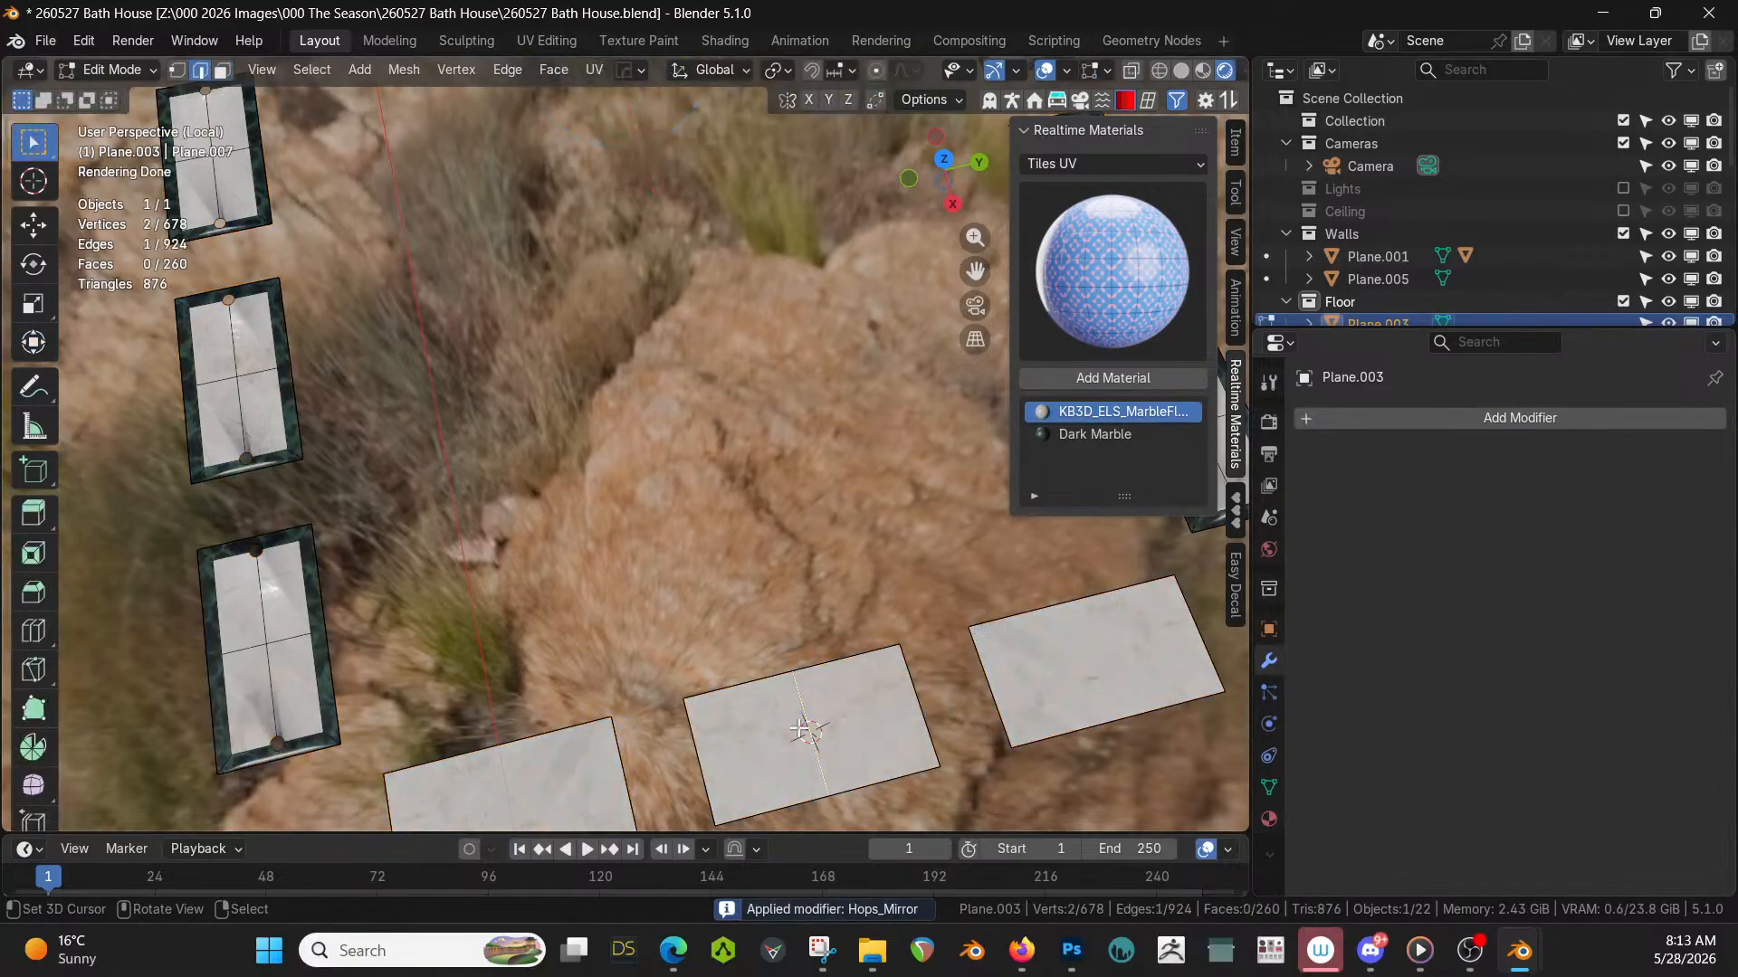
{"action": "key", "text": "x"}
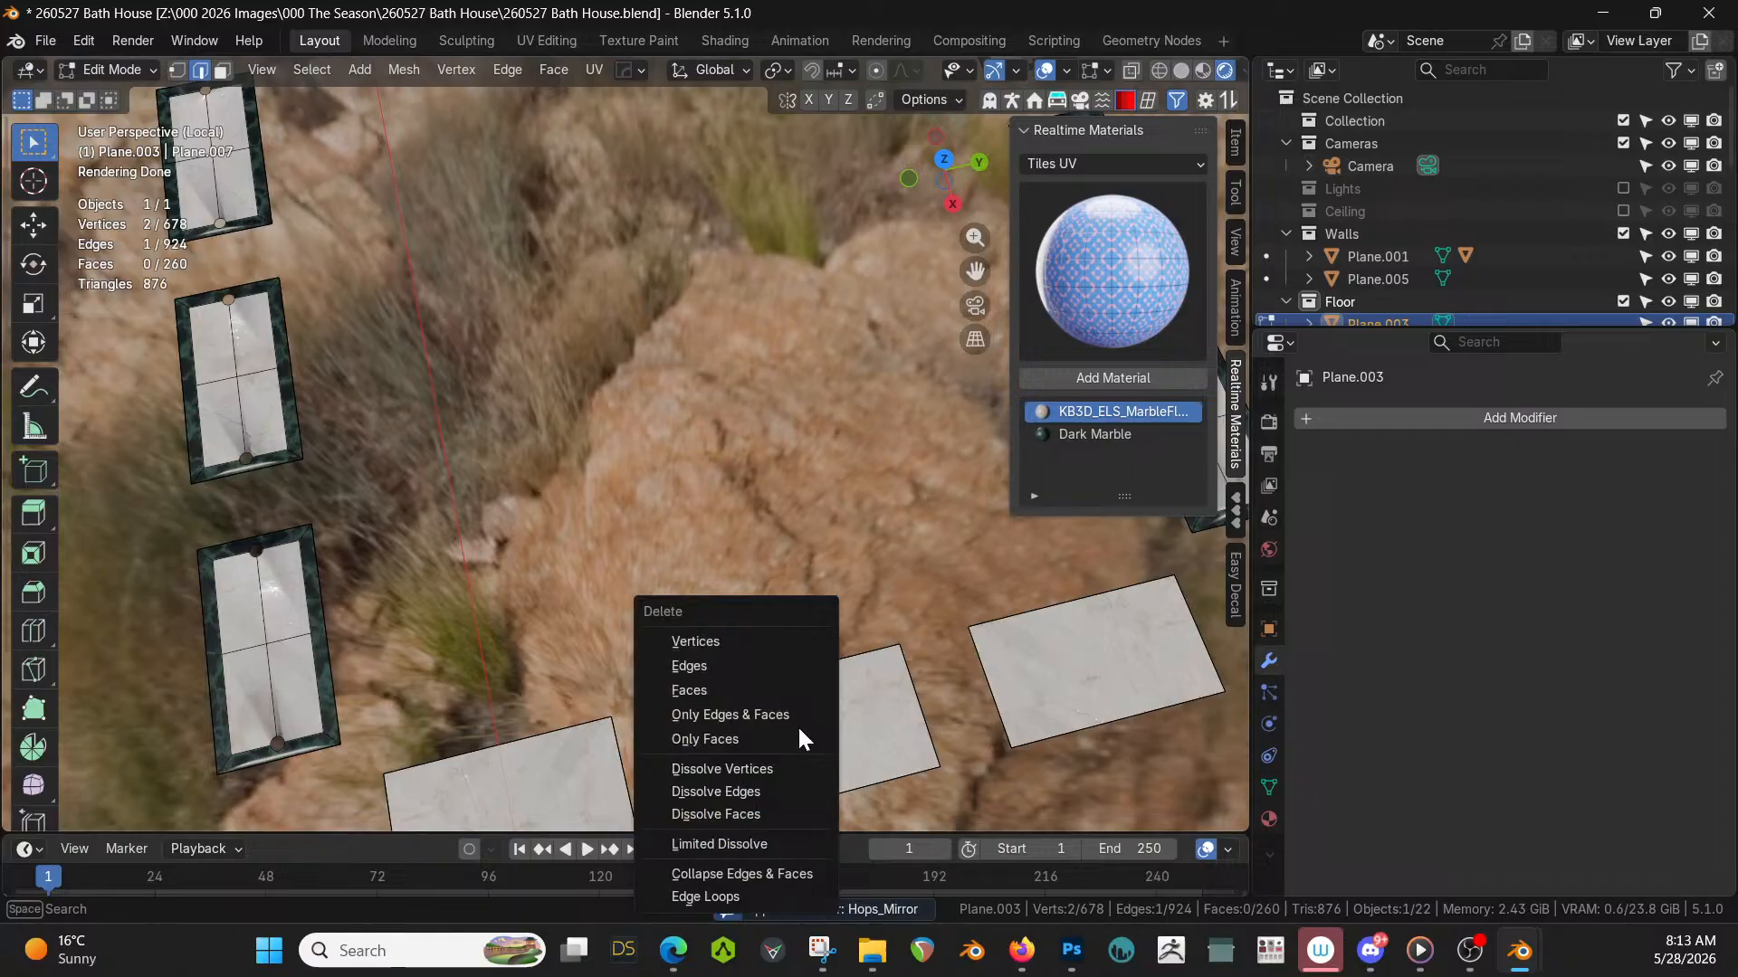
{"action": "left_click", "coordinate": [731, 668]}
{"action": "key", "text": "x"}
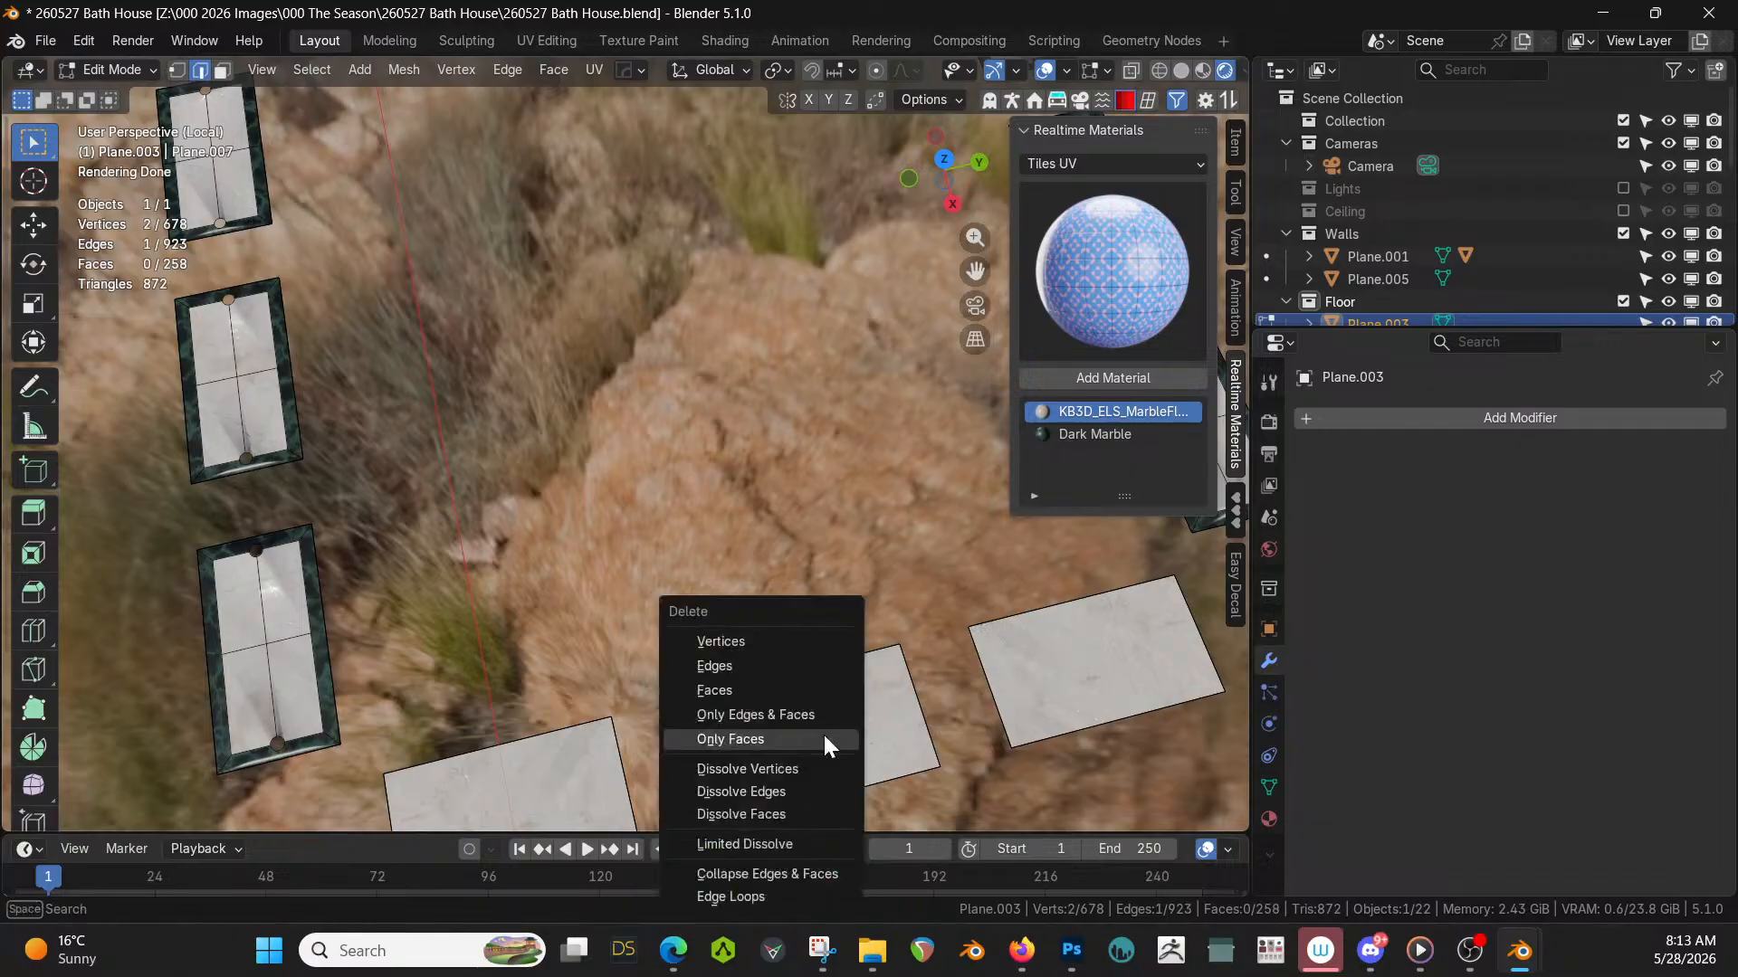
{"action": "left_click", "coordinate": [756, 670]}
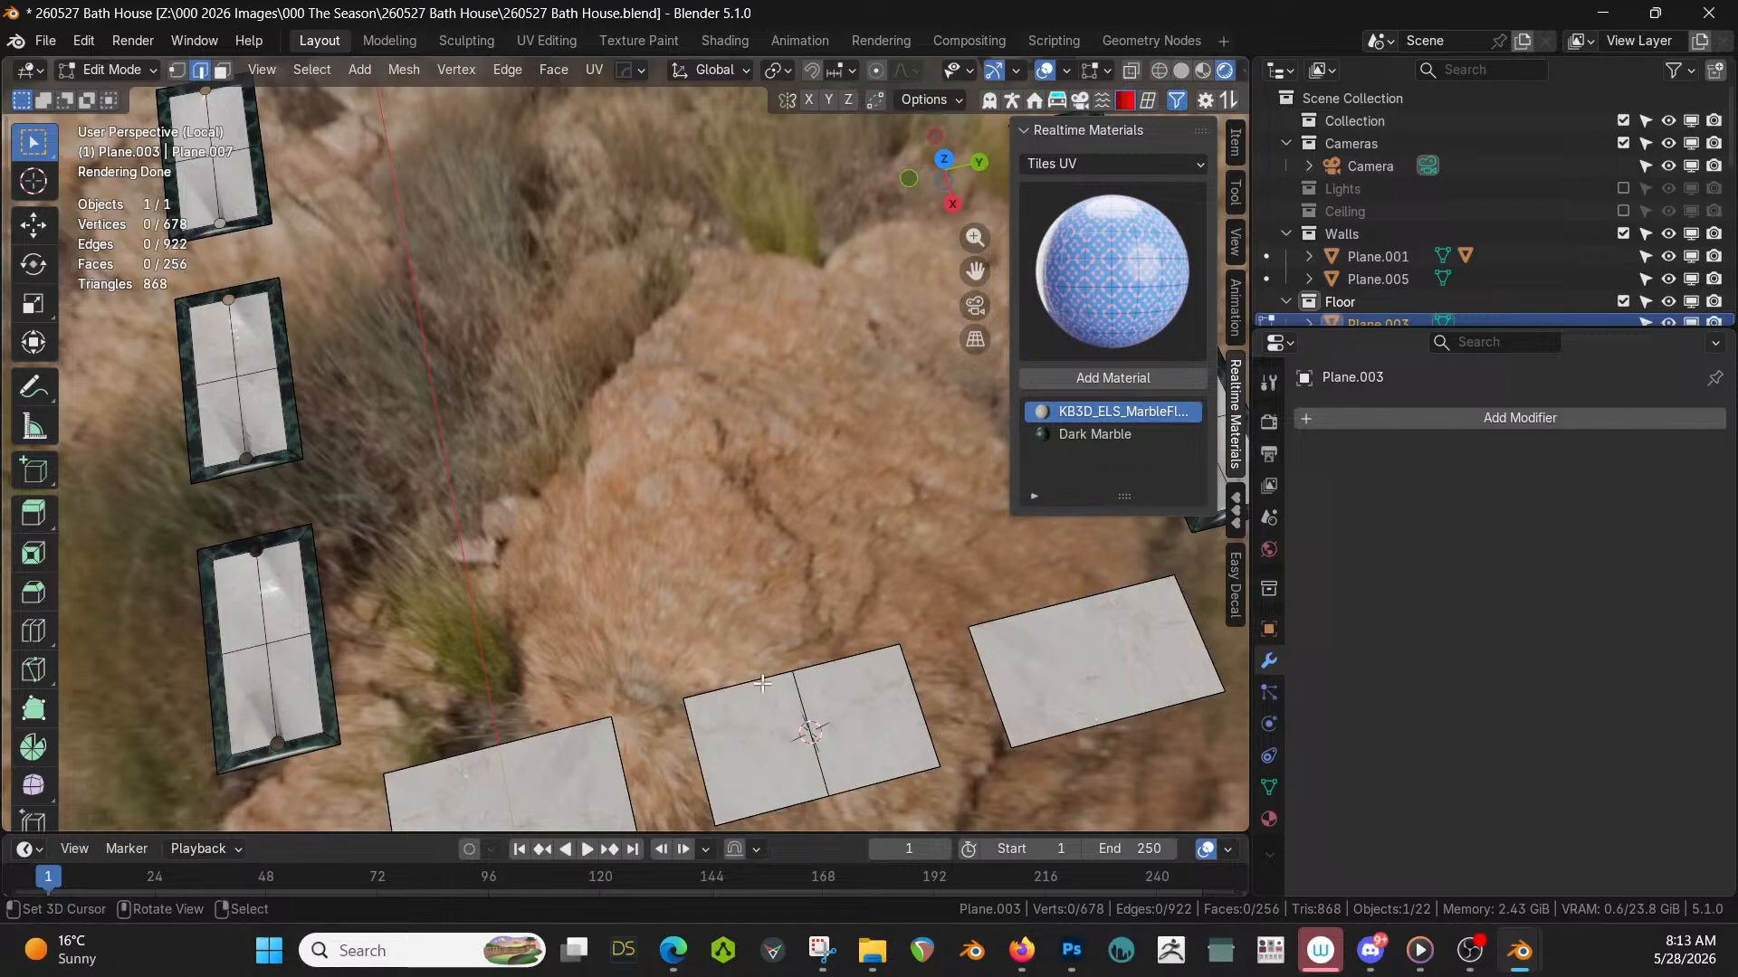
{"action": "left_click", "coordinate": [814, 719]}
{"action": "key", "text": "x"}
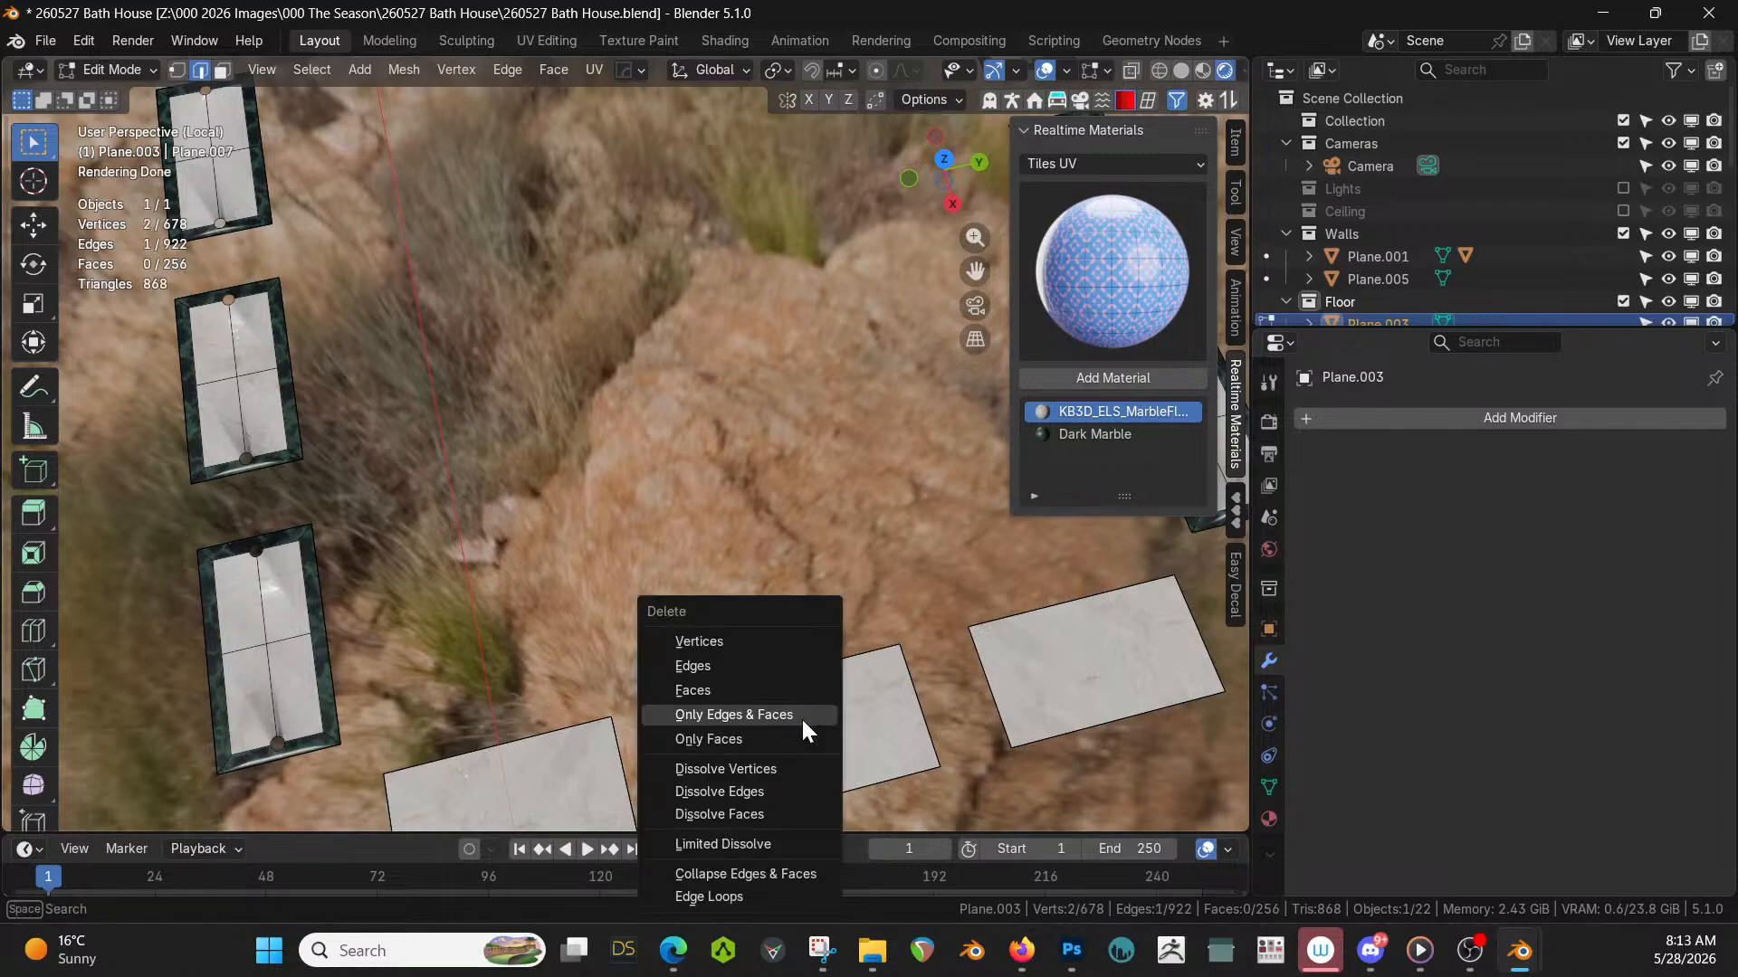
{"action": "left_click", "coordinate": [715, 668]}
Delete the last centre edge of the middle plain panel, undo that deletion and dissolve the edge instead.
{"action": "right_click_drag", "start_coordinate": [776, 715], "coordinate": [781, 714]}
{"action": "key", "text": "x"}
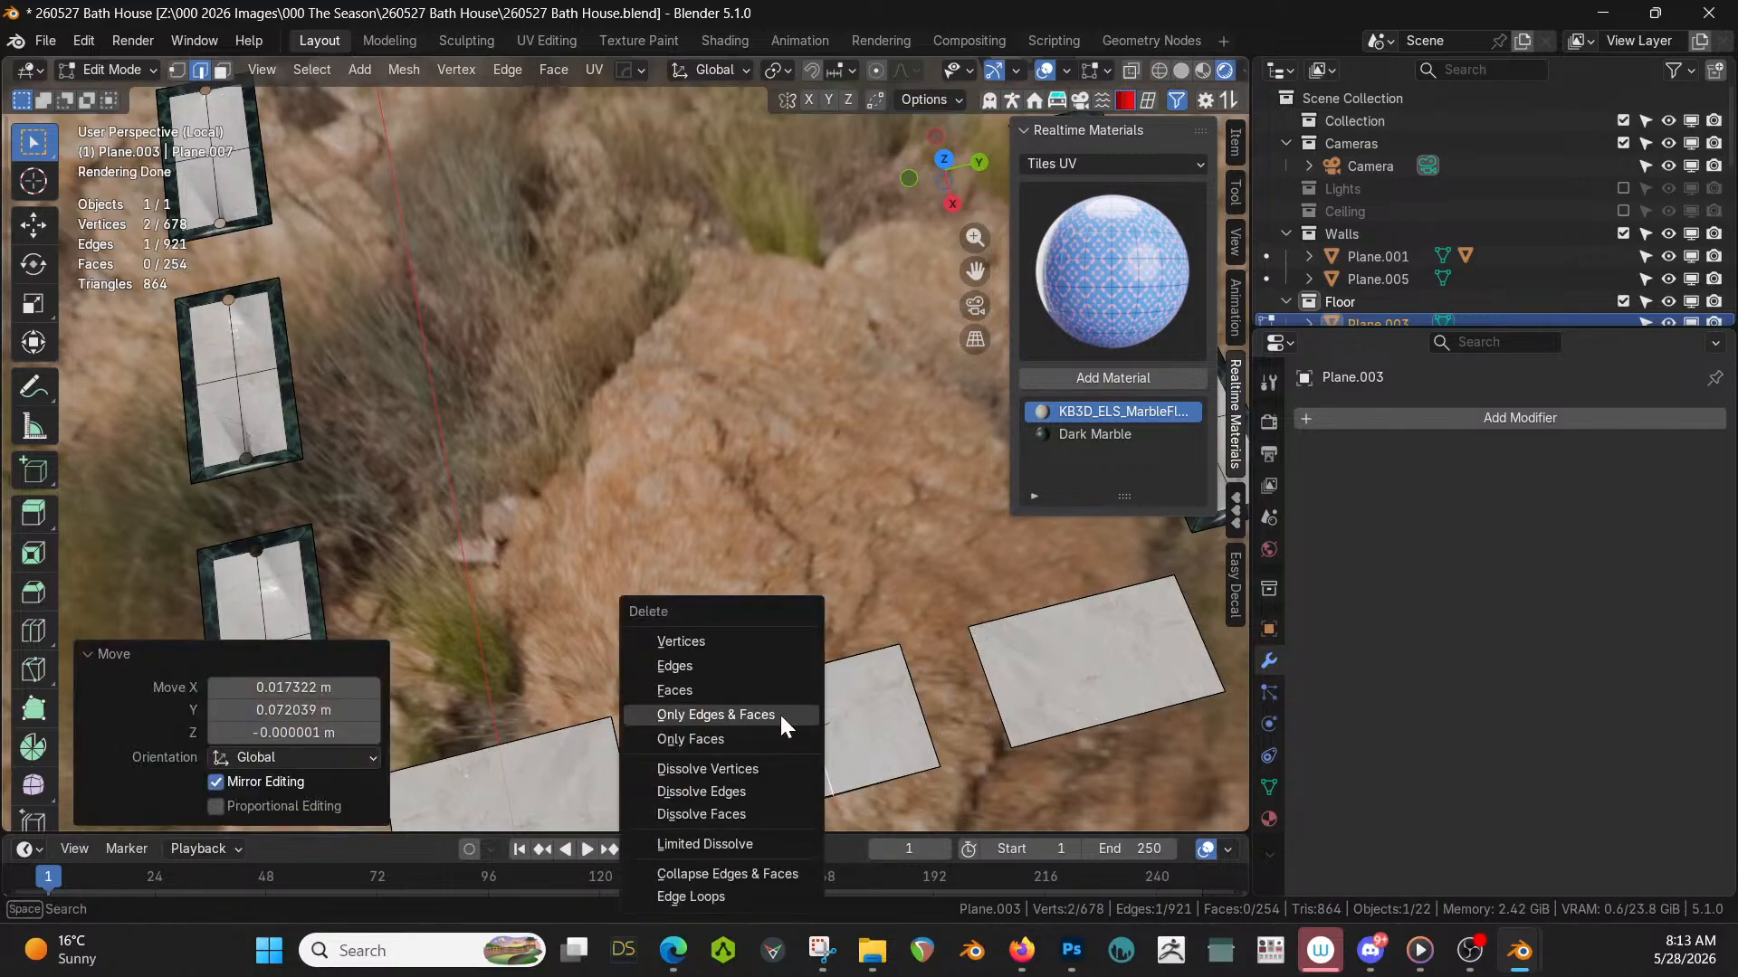
{"action": "left_click", "coordinate": [734, 668]}
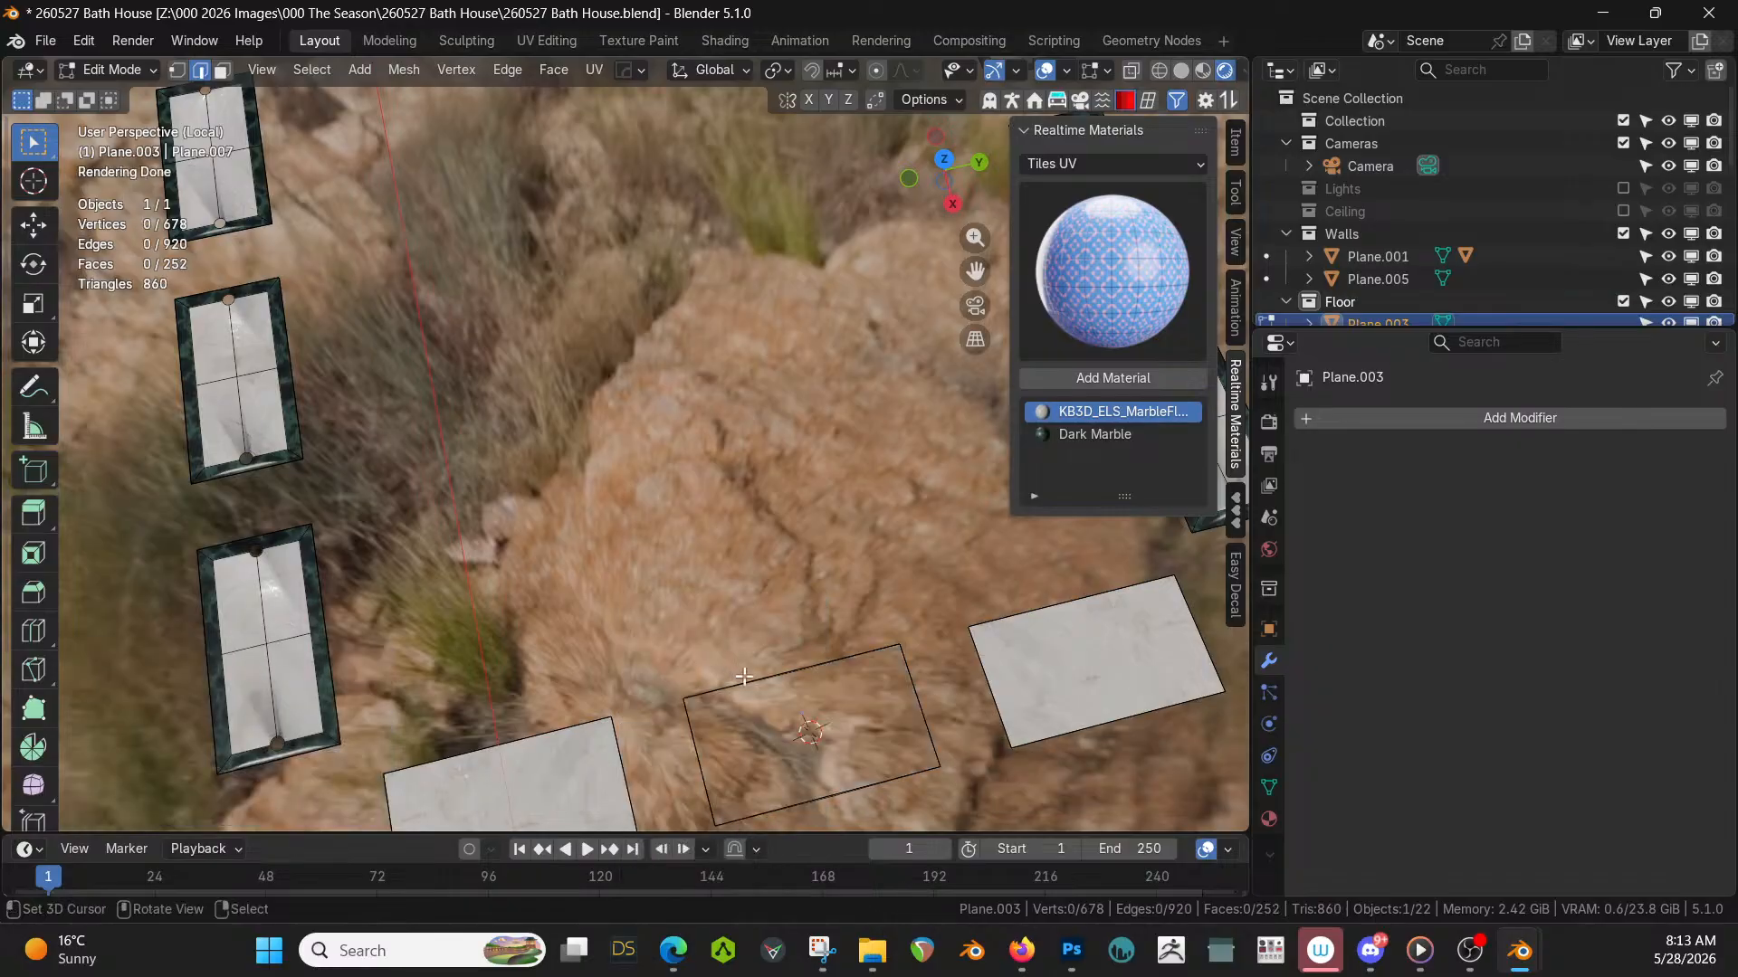
{"action": "key", "text": "ctrl+z"}
{"action": "key", "text": "ctrl+x"}
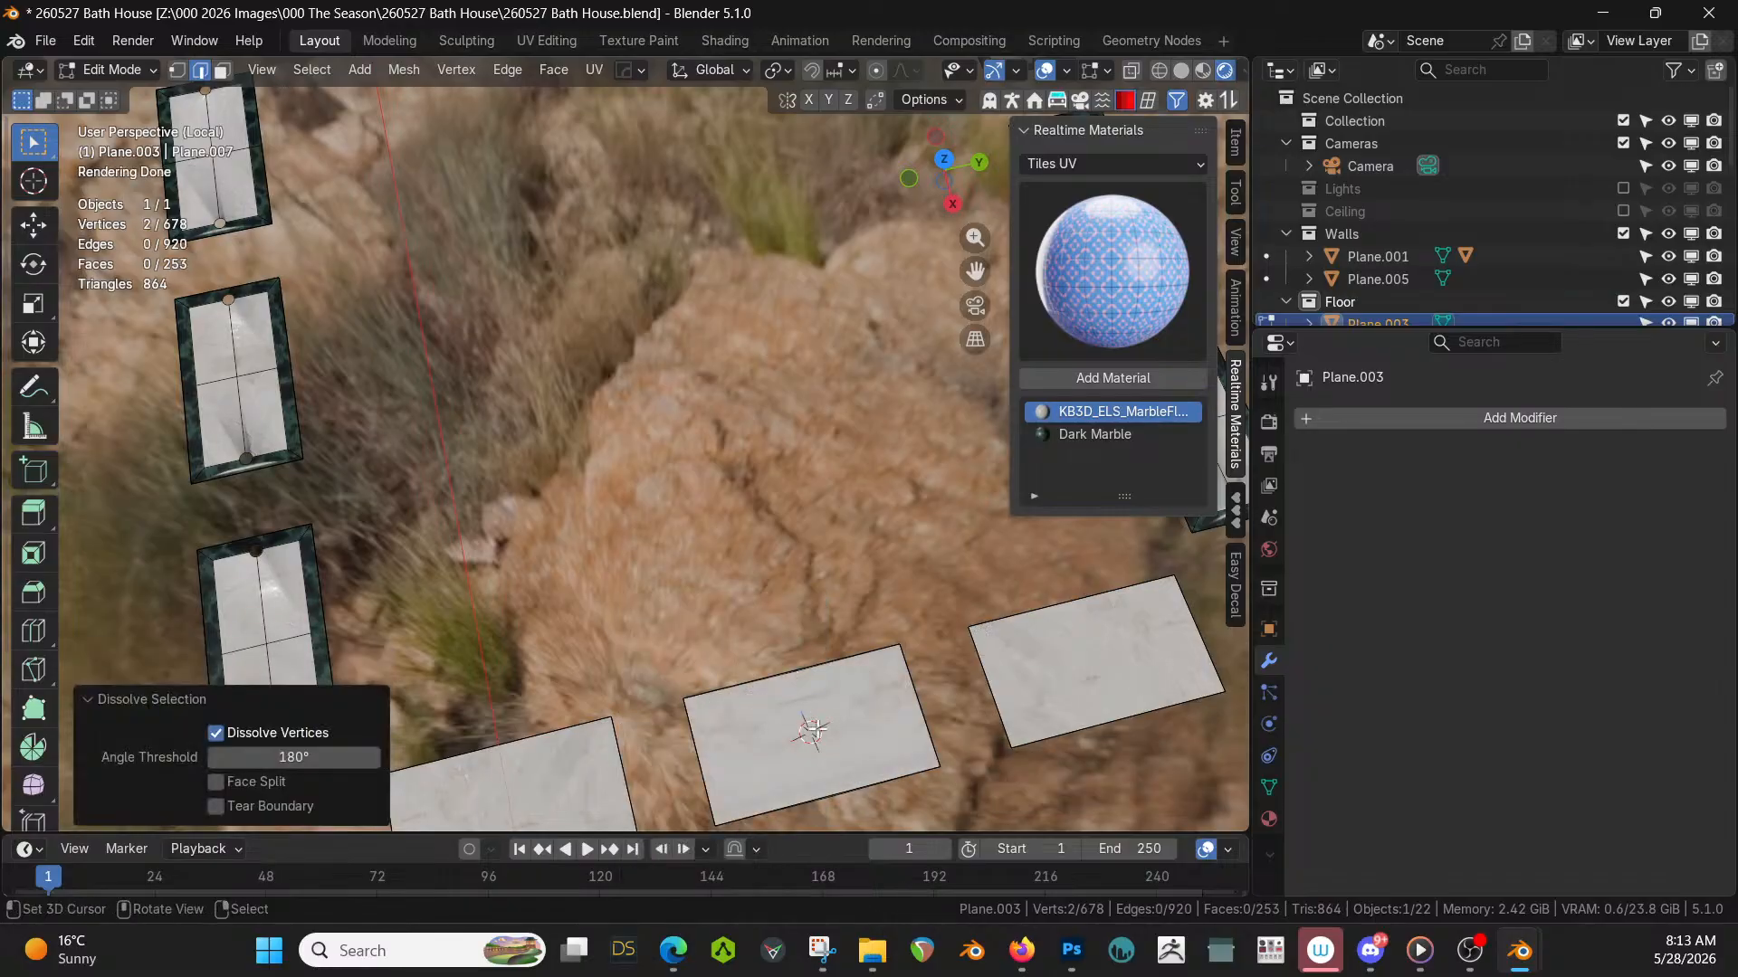
In face selection mode, select the middle plain panel and one neighbouring plain panel, viewed from above in perspective.
{"action": "middle_click_drag", "start_coordinate": [815, 729], "coordinate": [826, 691], "text": "shift"}
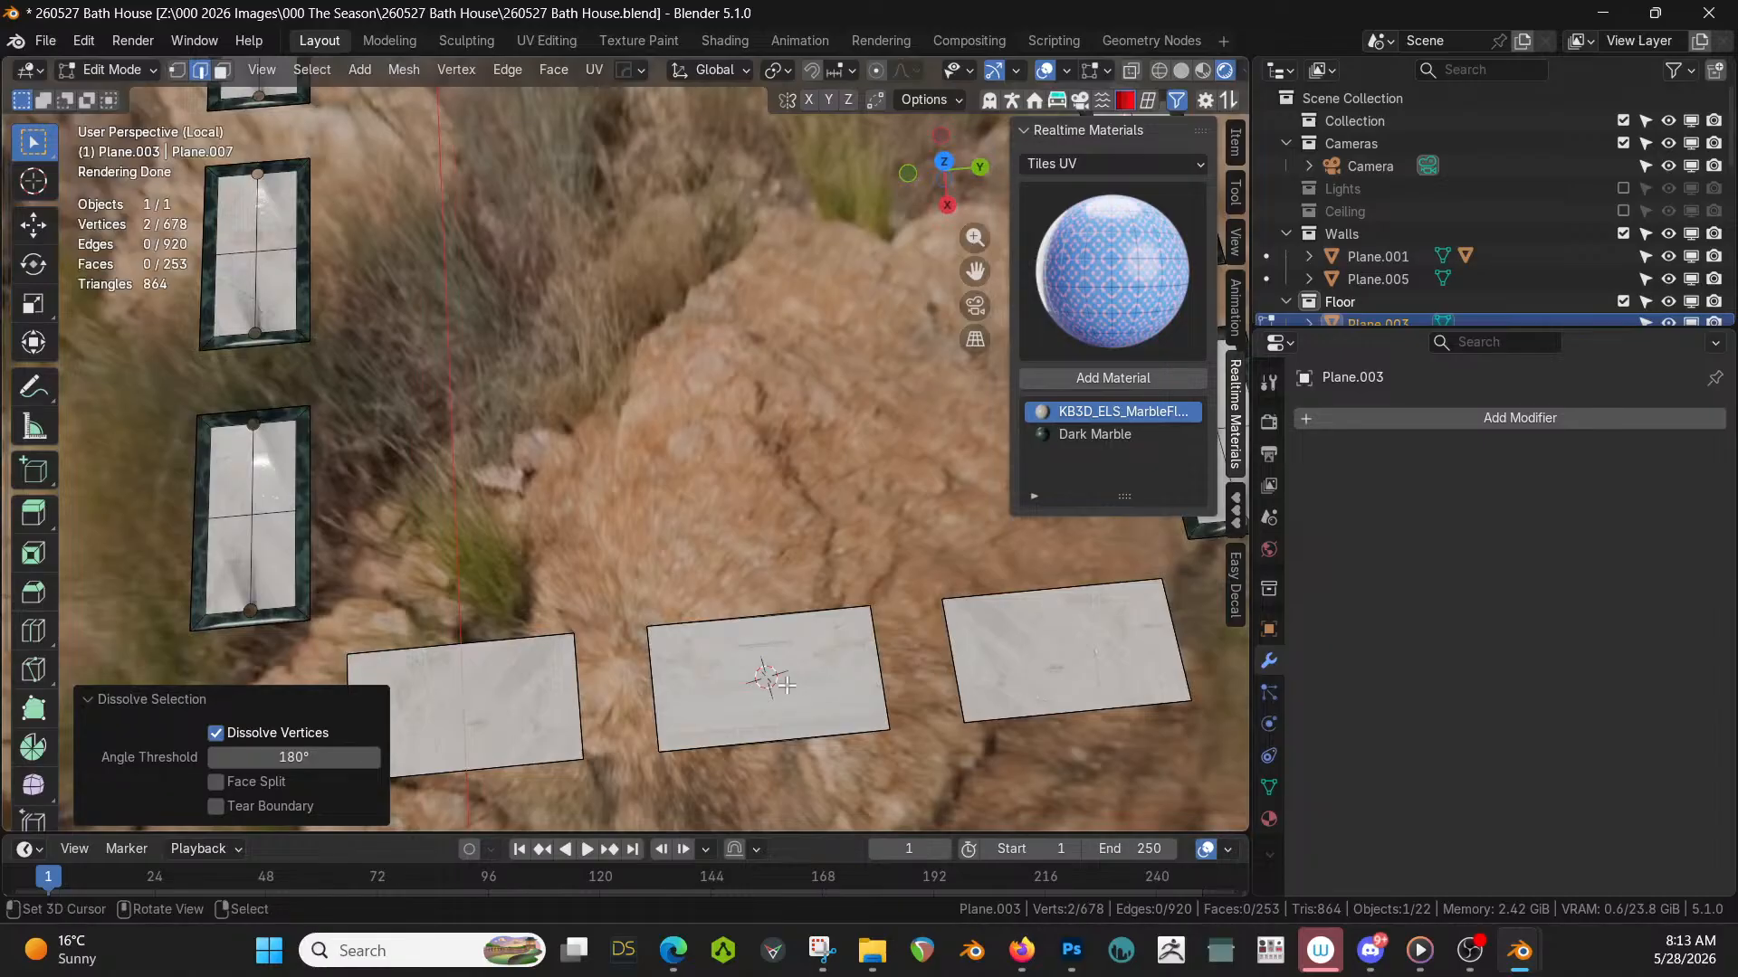
{"action": "key", "text": "3"}
{"action": "right_click", "coordinate": [789, 686]}
{"action": "right_click", "coordinate": [1051, 680], "text": "shift"}
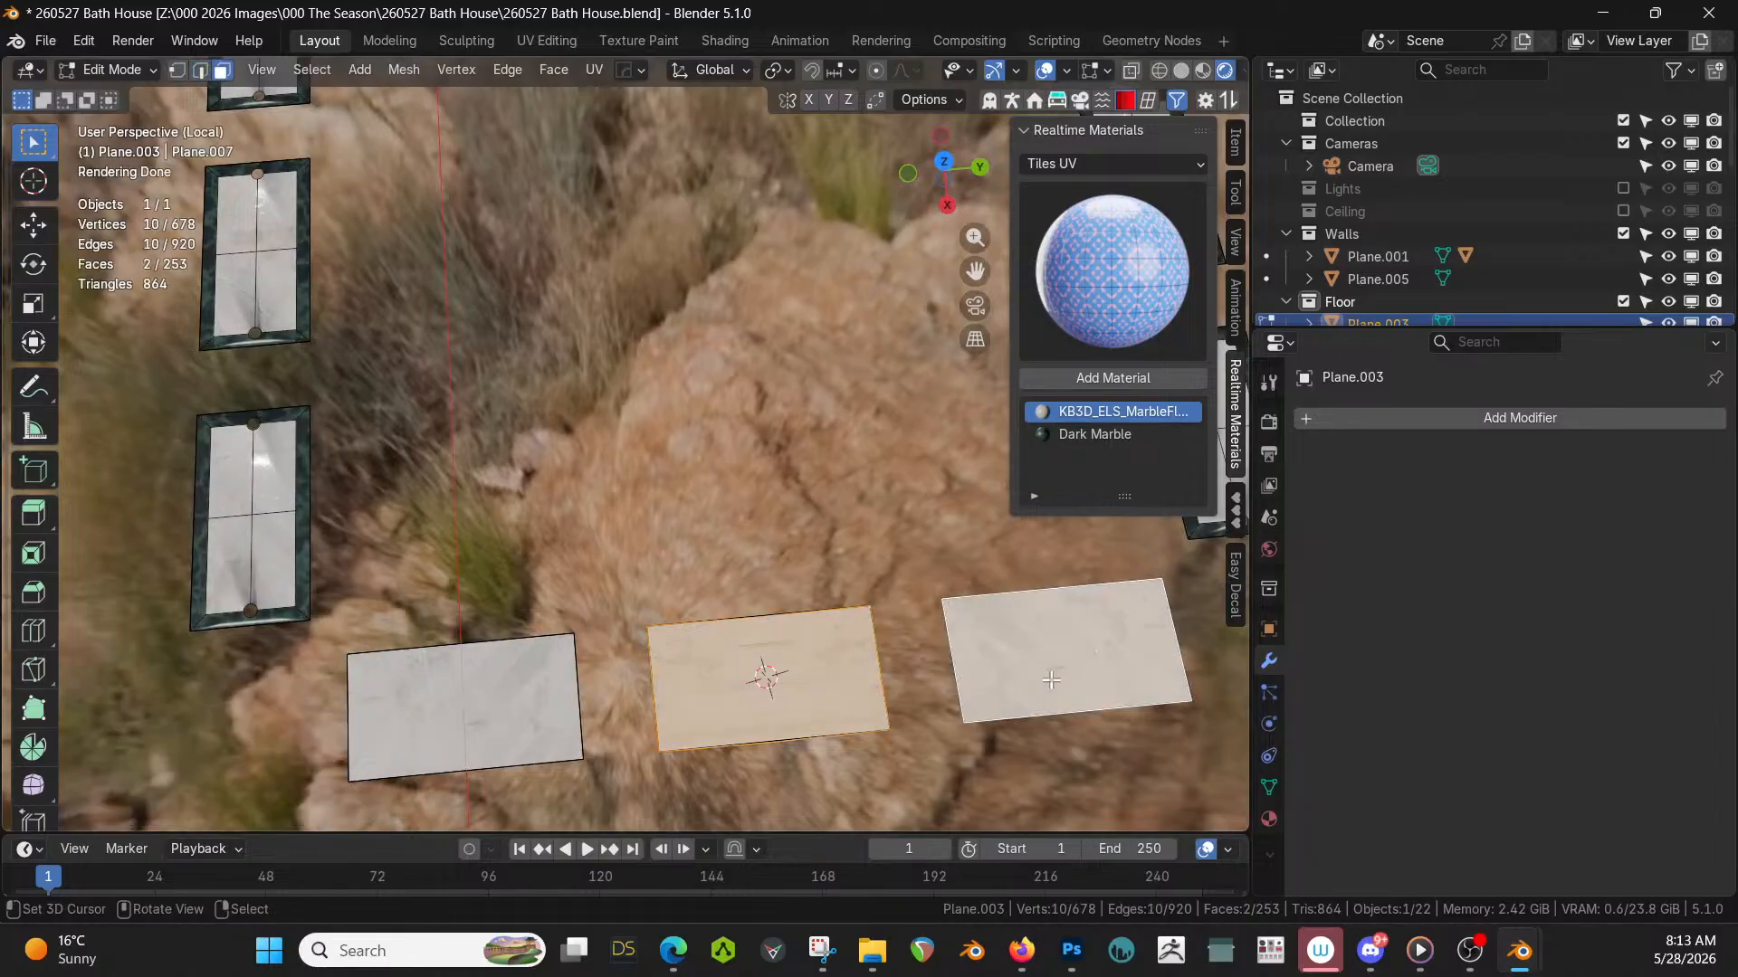
{"action": "key", "text": "KP_7"}
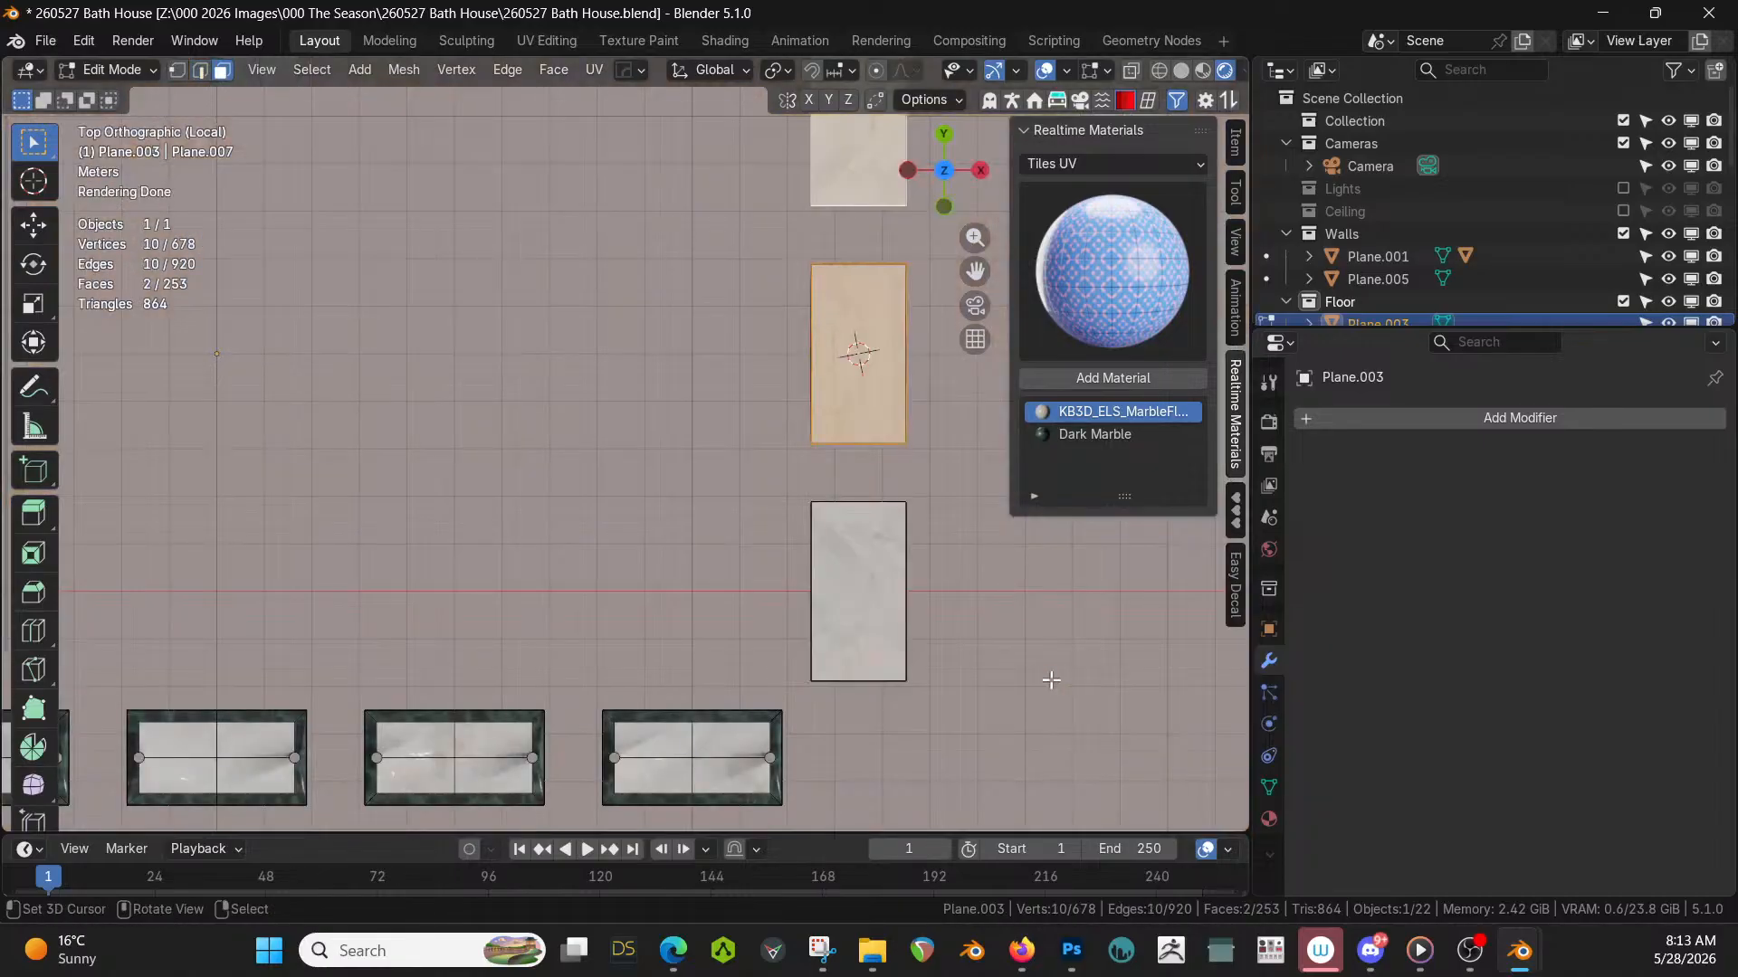
{"action": "middle_click_drag", "start_coordinate": [913, 652], "coordinate": [823, 717], "text": "shift"}
{"action": "key", "text": "KP_5"}
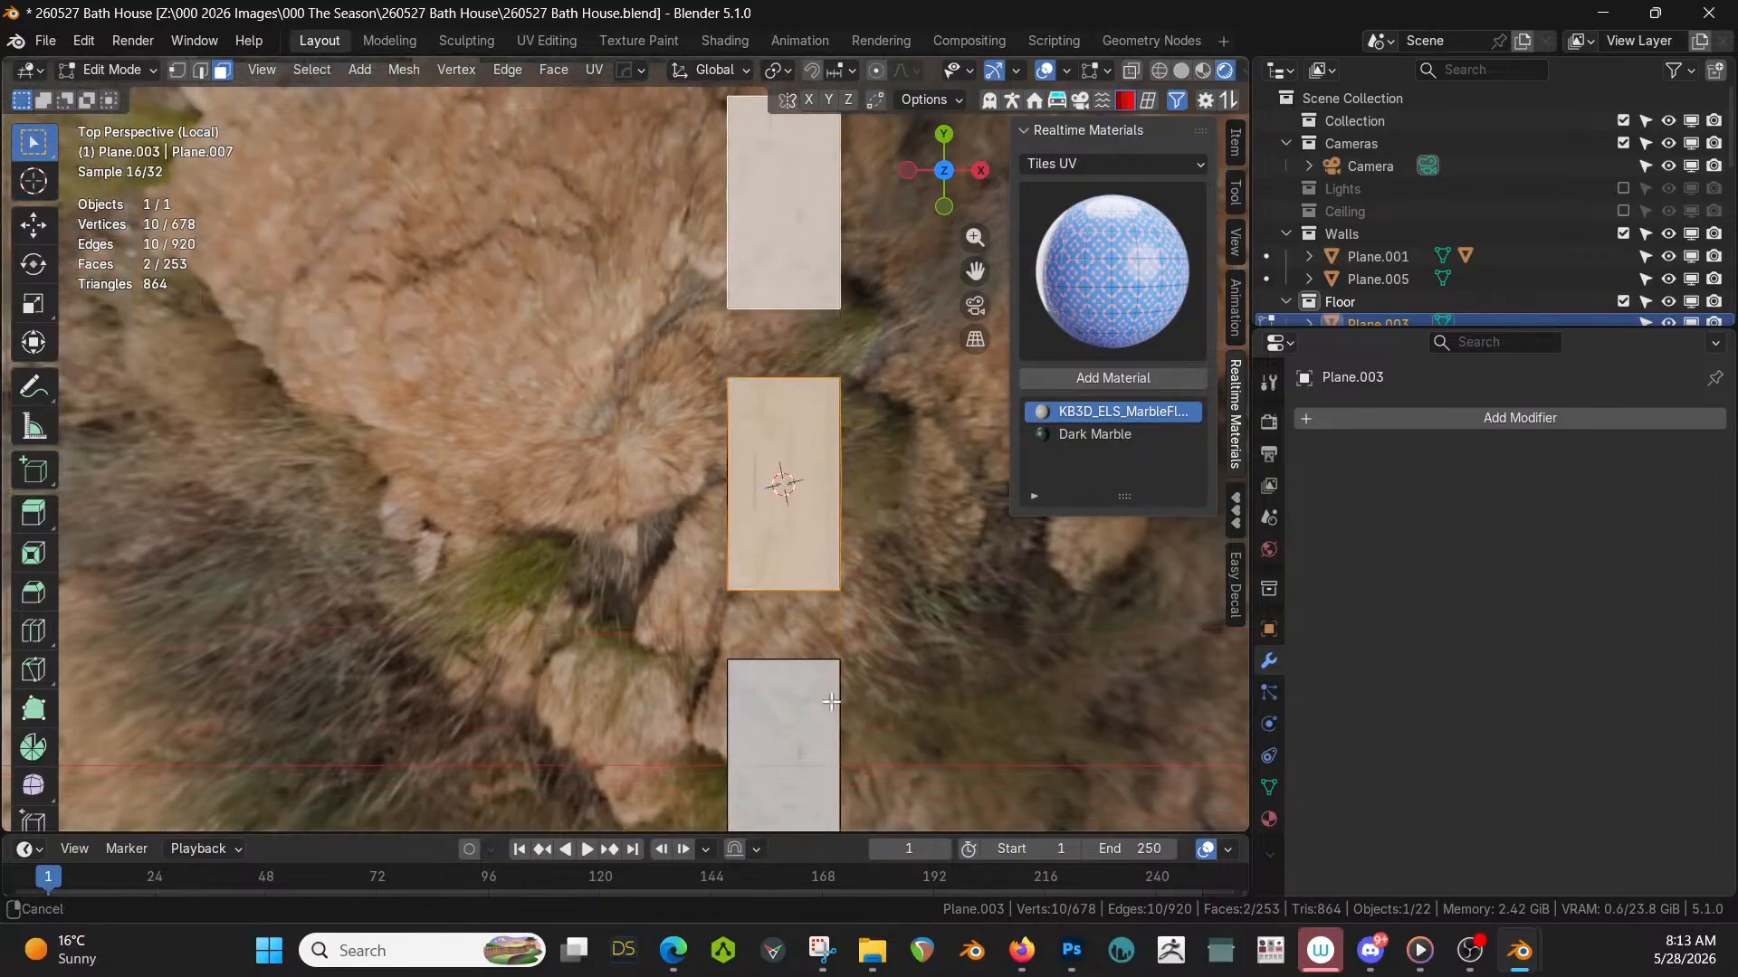
Reselect only the middle and upper plain panel faces and inset them by 0.2595 m.
{"action": "left_click", "coordinate": [785, 753], "text": "shift"}
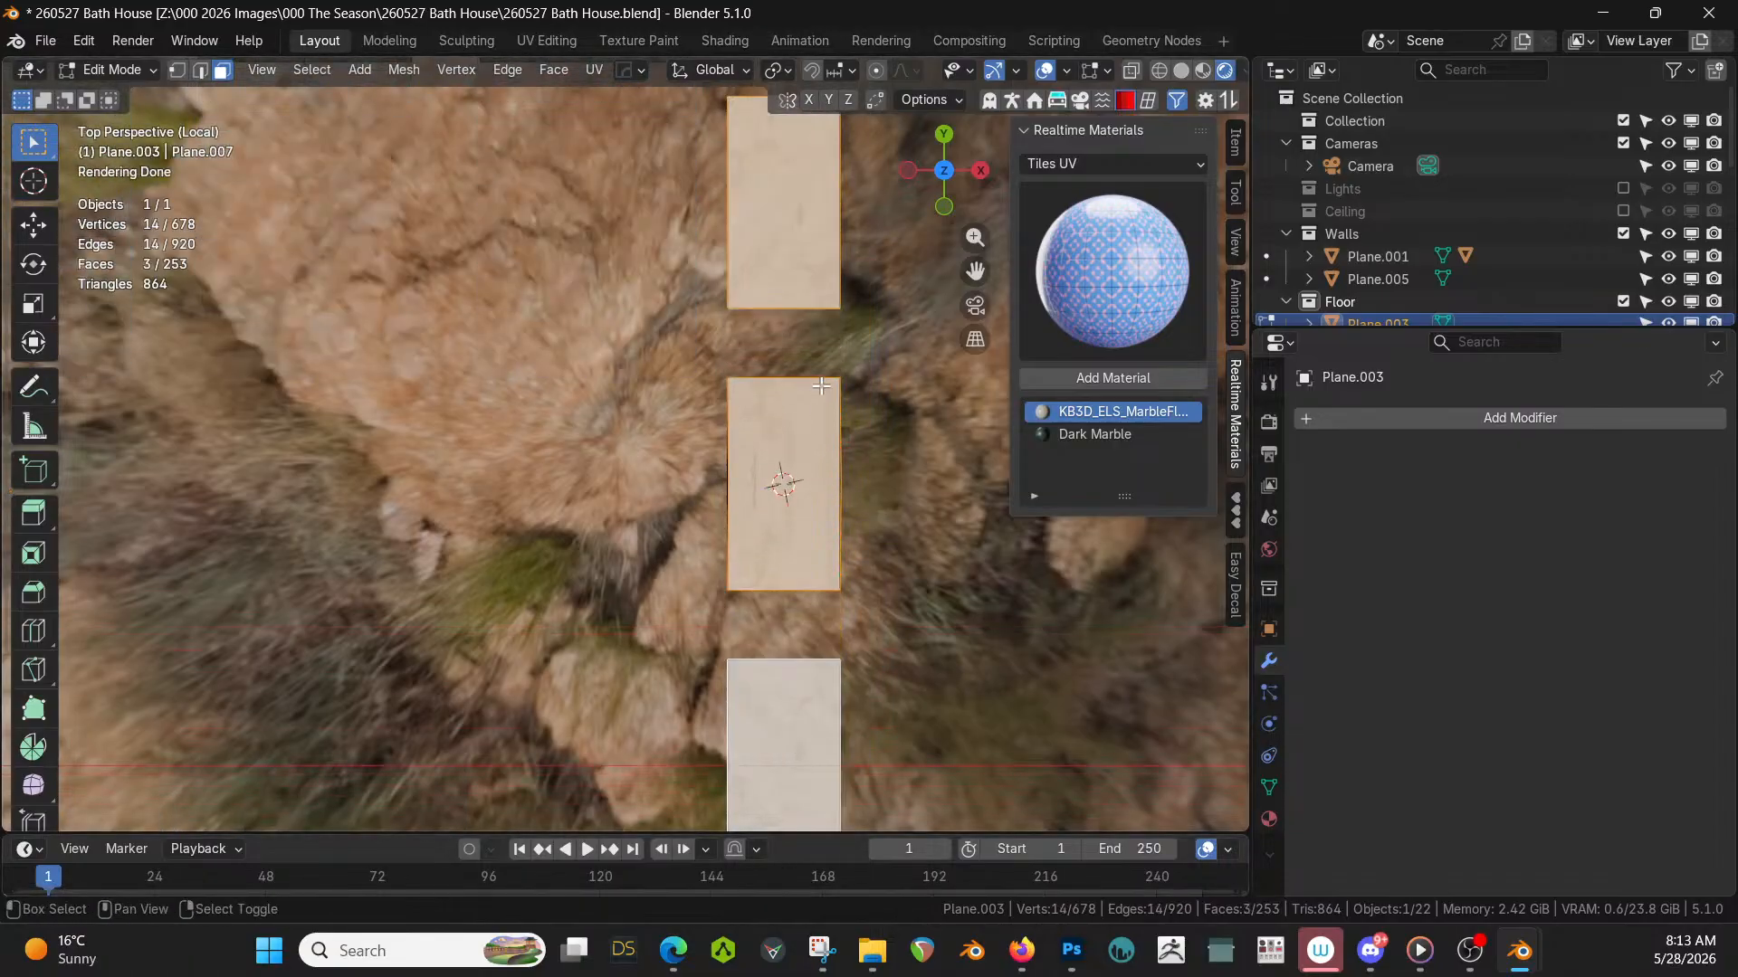
{"action": "middle_click_drag", "start_coordinate": [833, 357], "coordinate": [832, 604], "text": "shift"}
{"action": "right_click", "coordinate": [780, 723]}
{"action": "right_click", "coordinate": [798, 493], "text": "shift"}
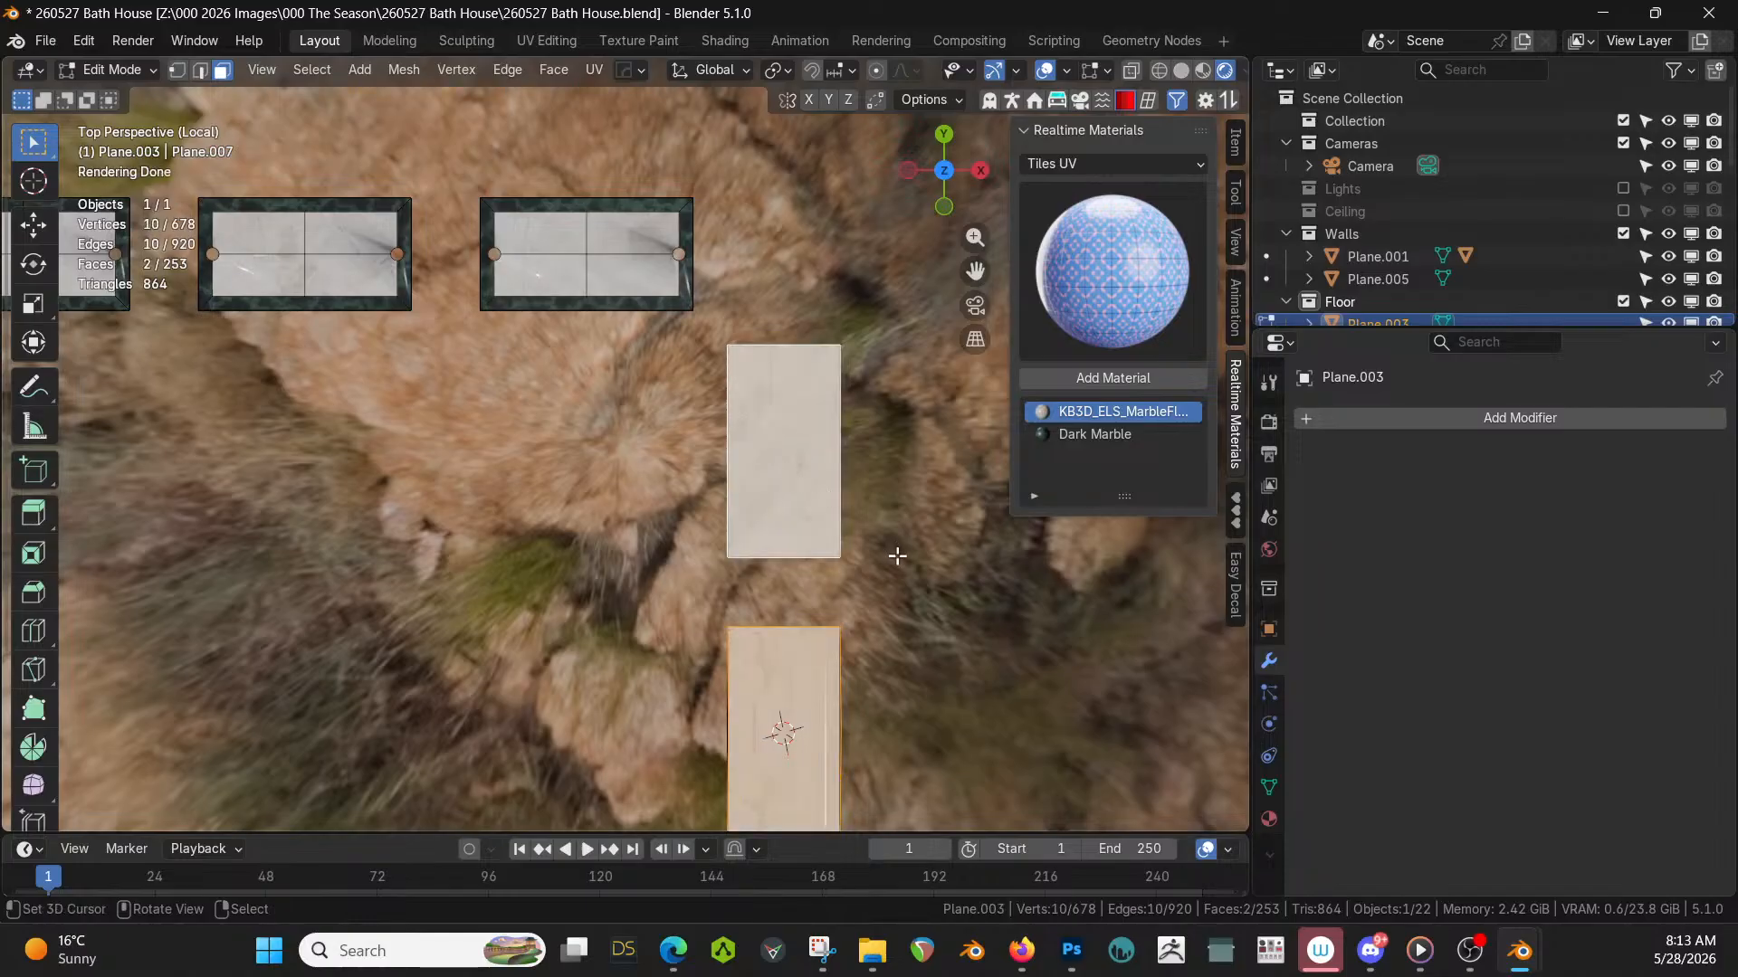
{"action": "key", "text": "i"}
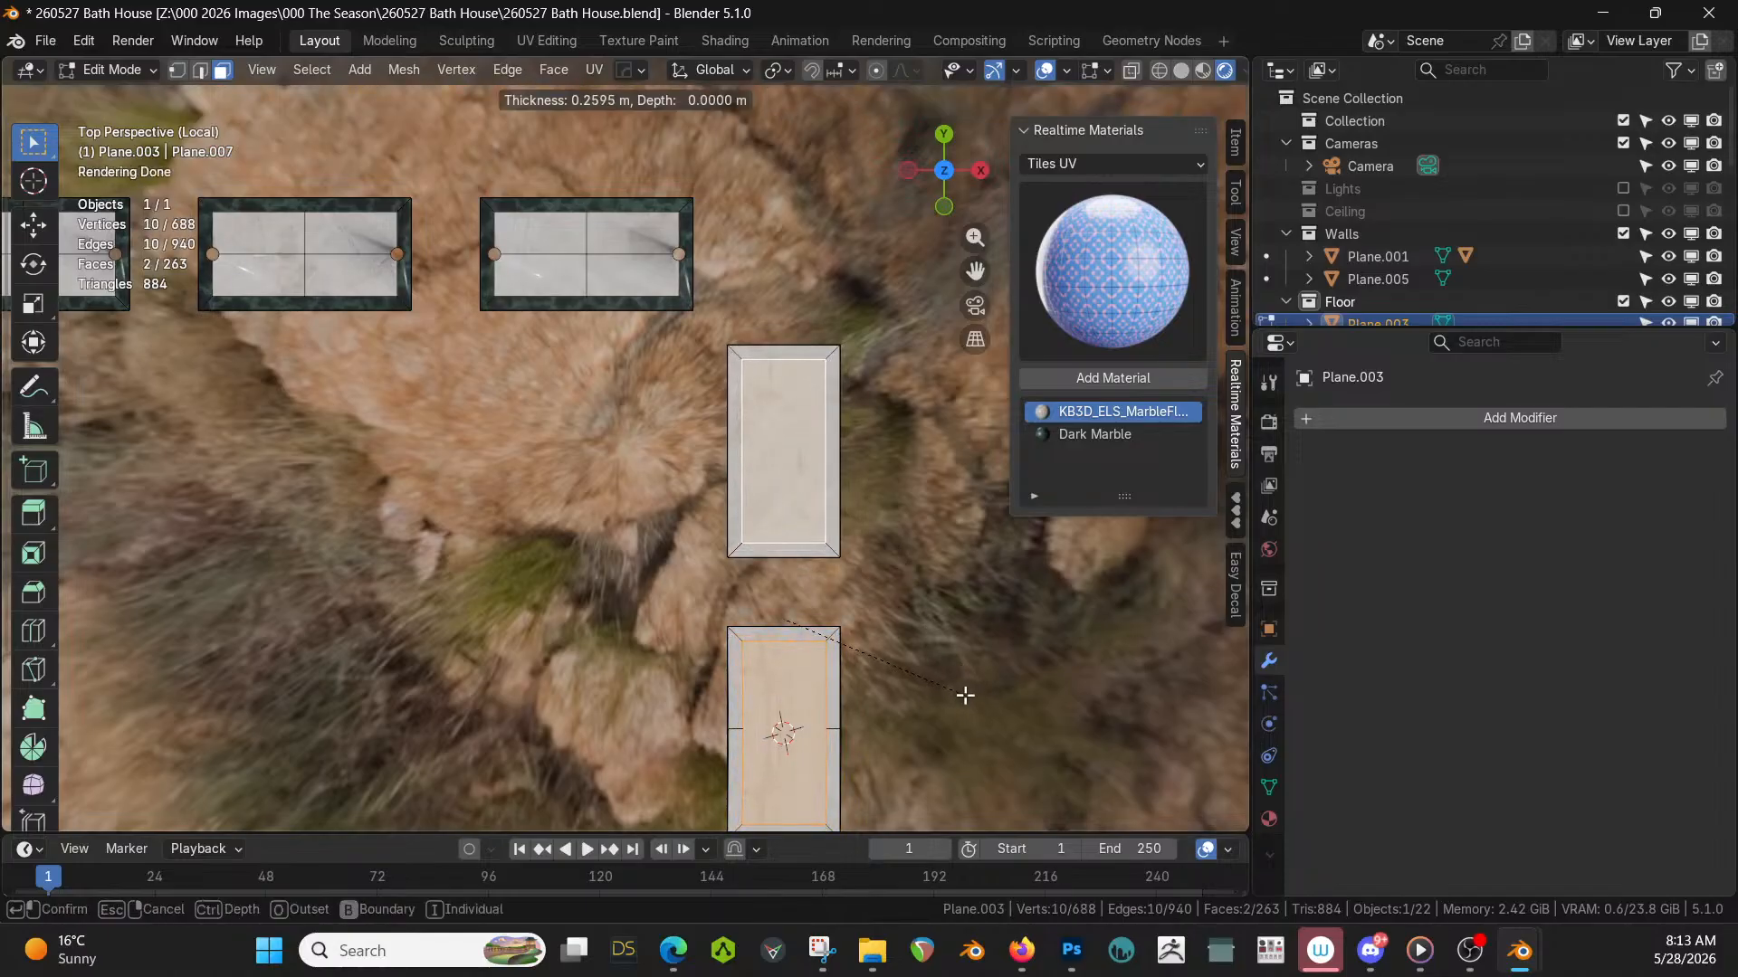
{"action": "left_click", "coordinate": [963, 689]}
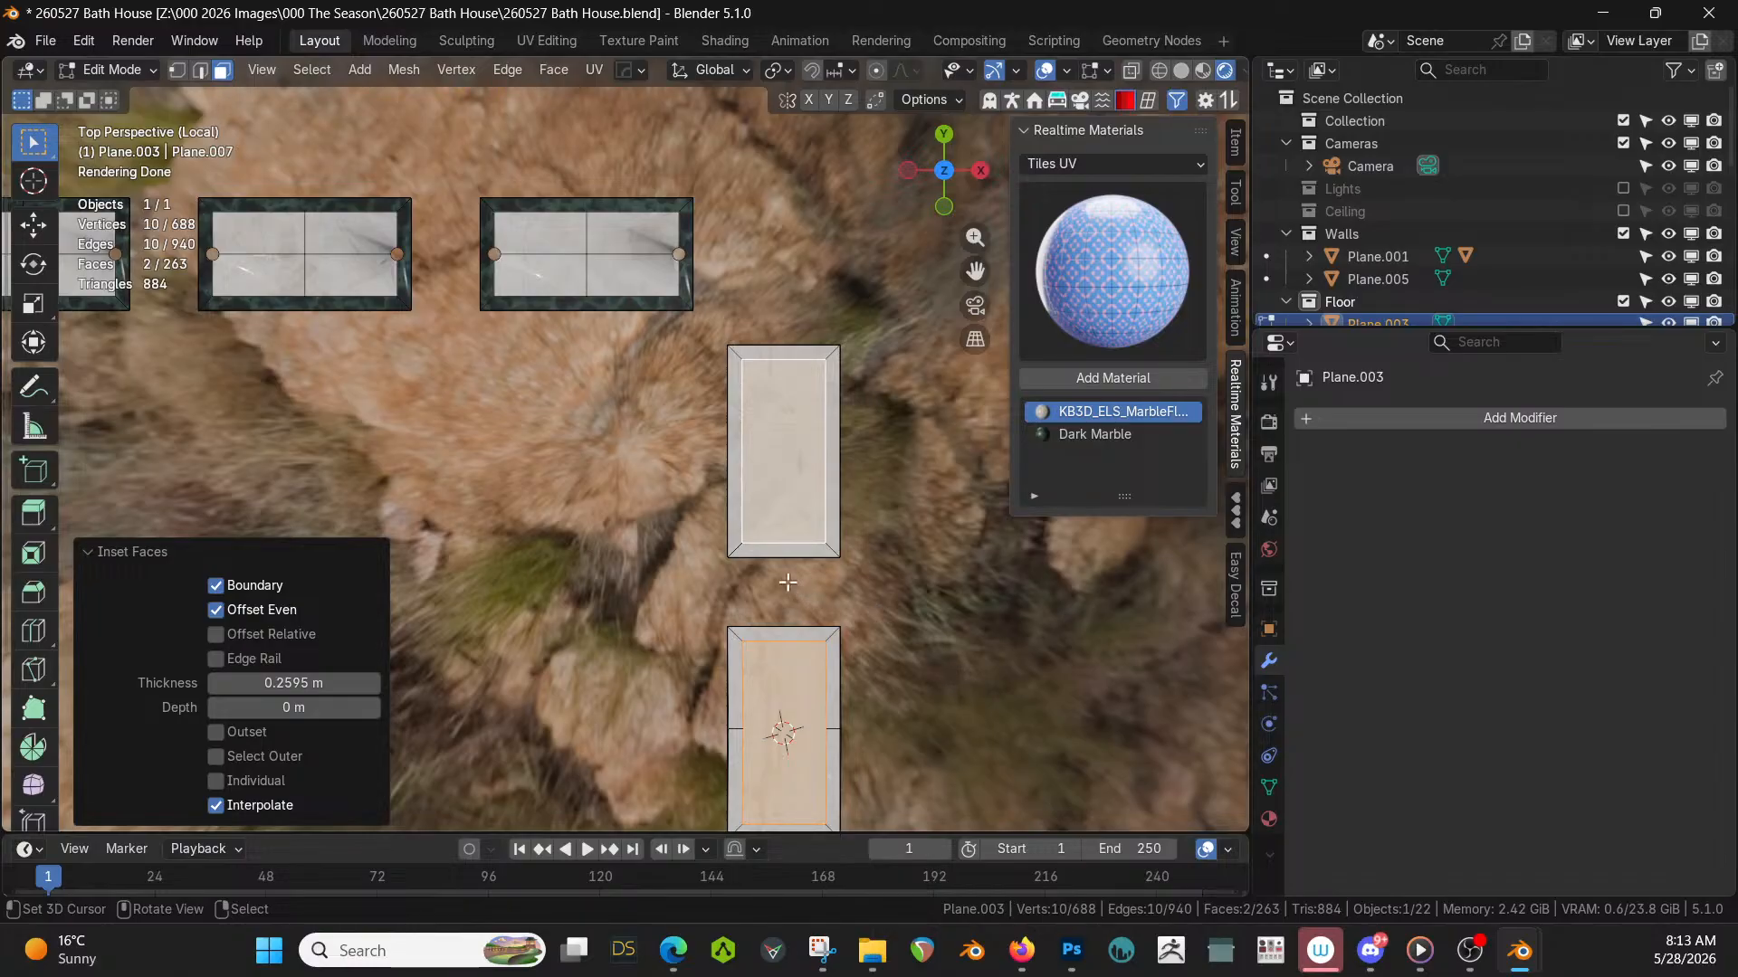
Enable Select Outer for the inset and assign Dark Marble to the resulting border faces.
{"action": "left_click", "coordinate": [274, 760]}
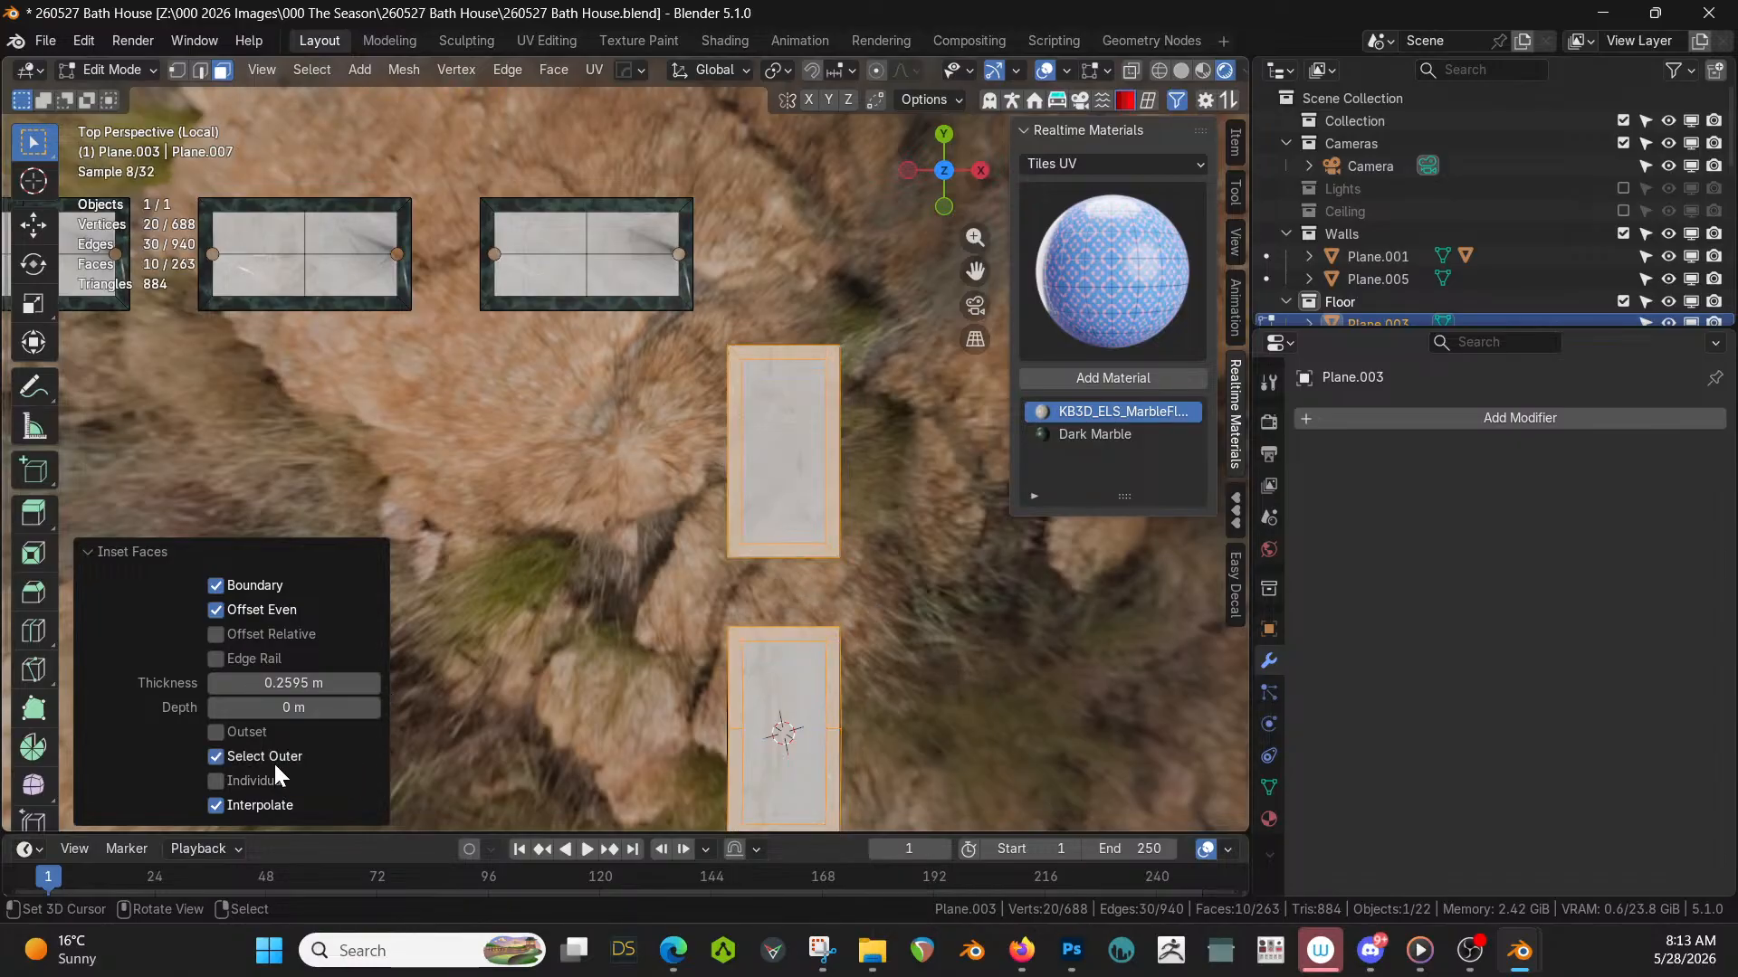
{"action": "left_click", "coordinate": [1269, 818]}
{"action": "left_click", "coordinate": [1379, 447]}
{"action": "left_click", "coordinate": [1367, 549]}
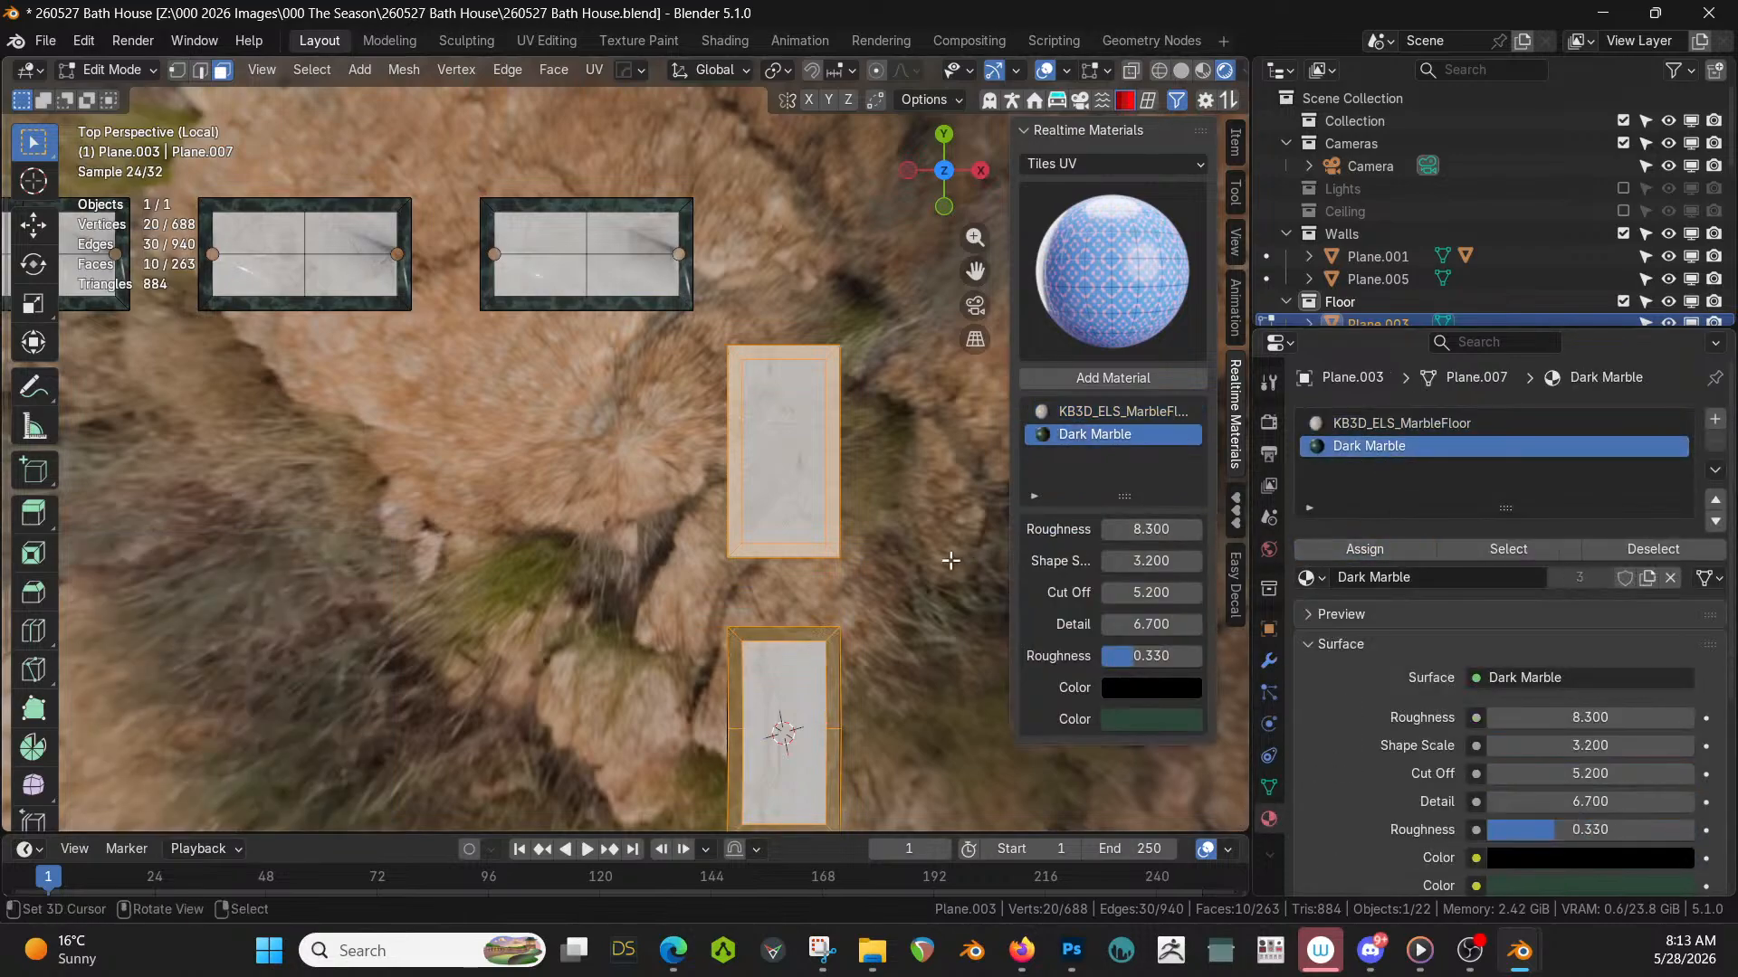
Select the four border faces of the upper plain panel and assign Dark Marble to them again.
{"action": "left_click", "coordinate": [760, 548]}
{"action": "left_click", "coordinate": [736, 521], "text": "shift"}
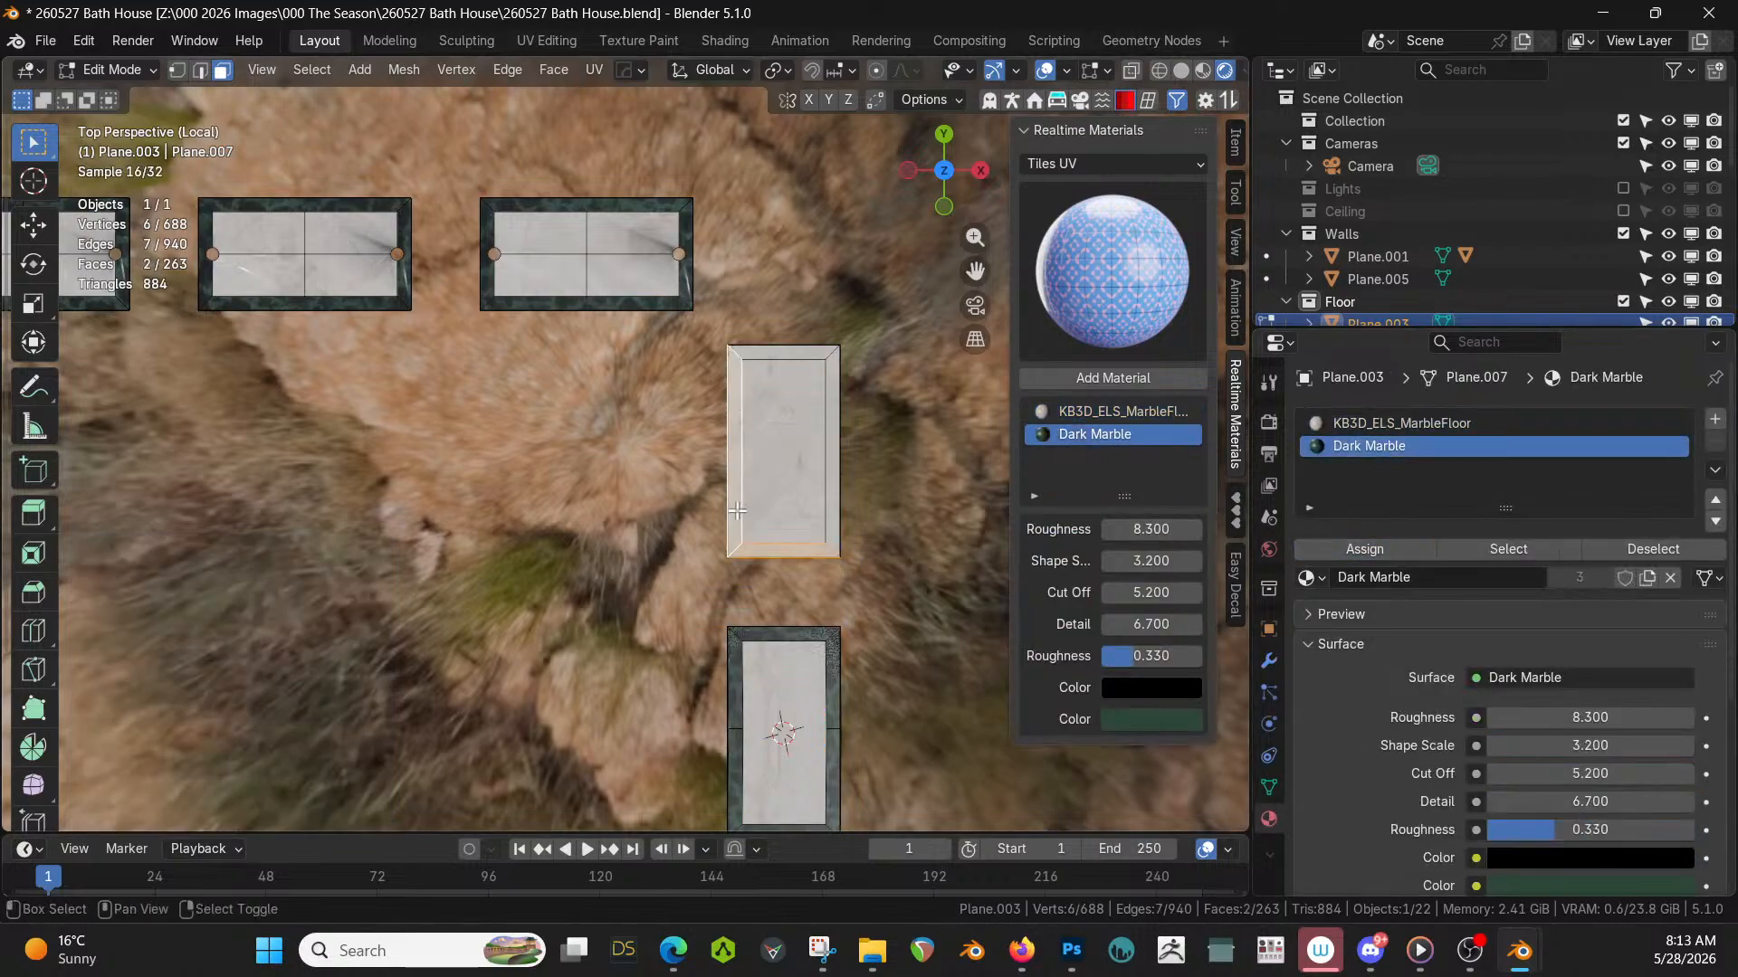
{"action": "left_click", "coordinate": [765, 353], "text": "shift"}
{"action": "left_click", "coordinate": [833, 398], "text": "shift"}
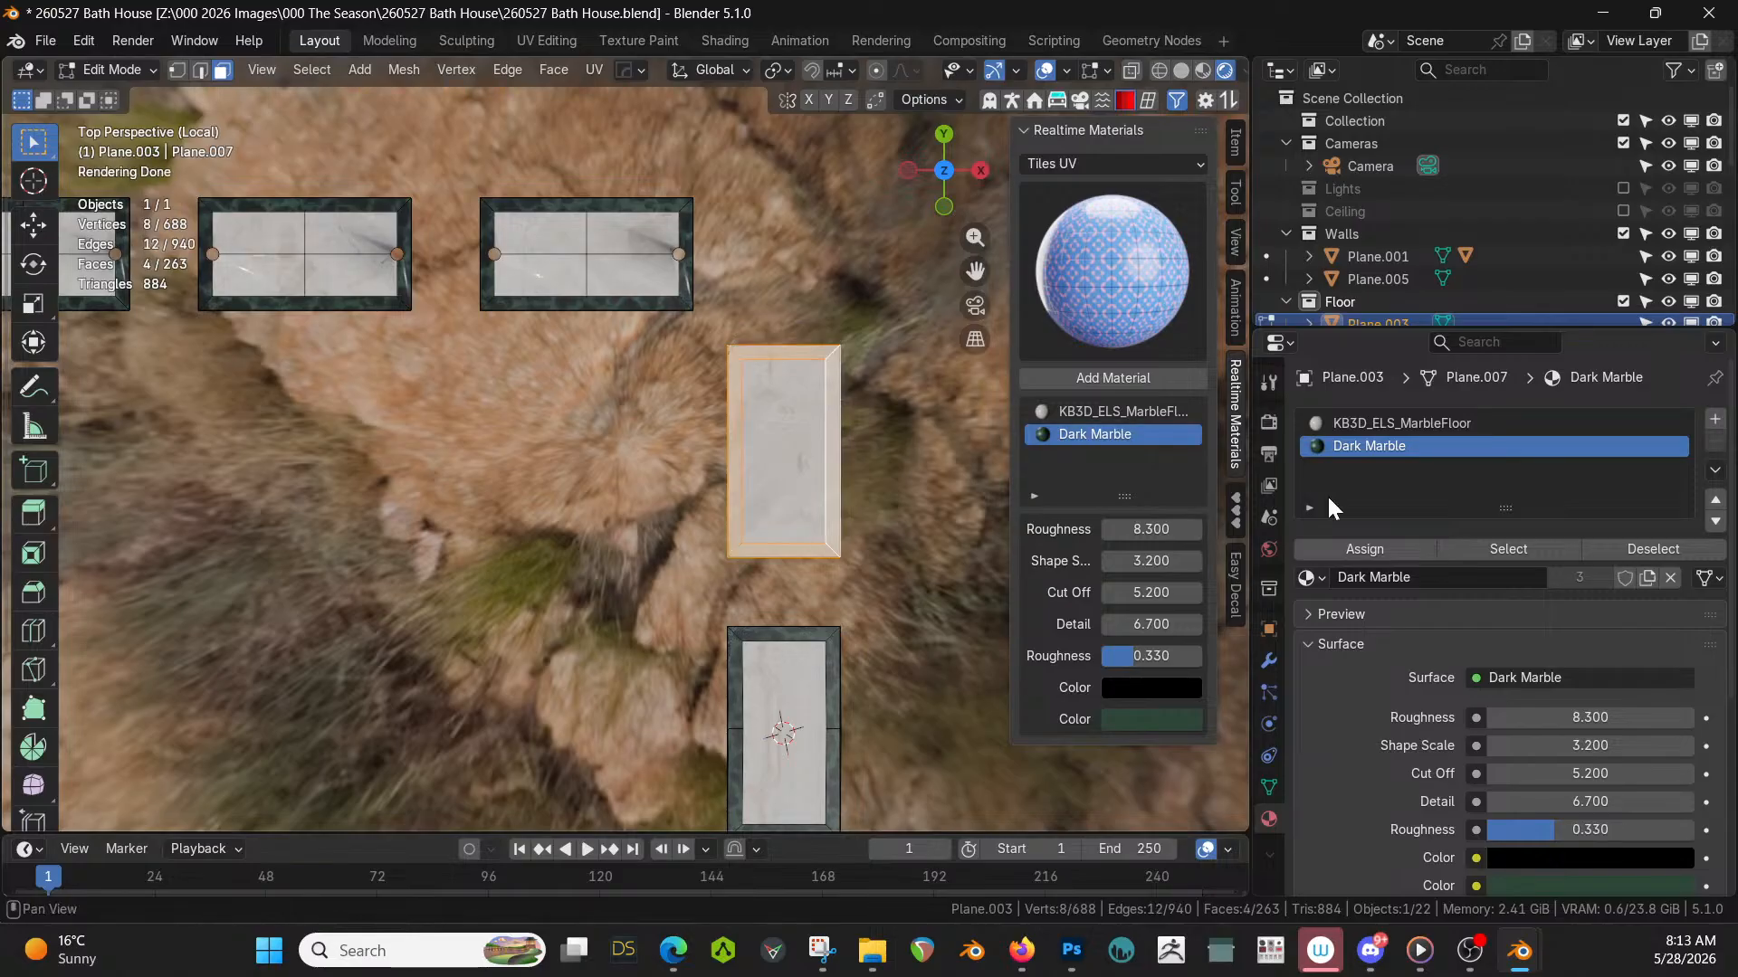
{"action": "left_click", "coordinate": [1357, 549]}
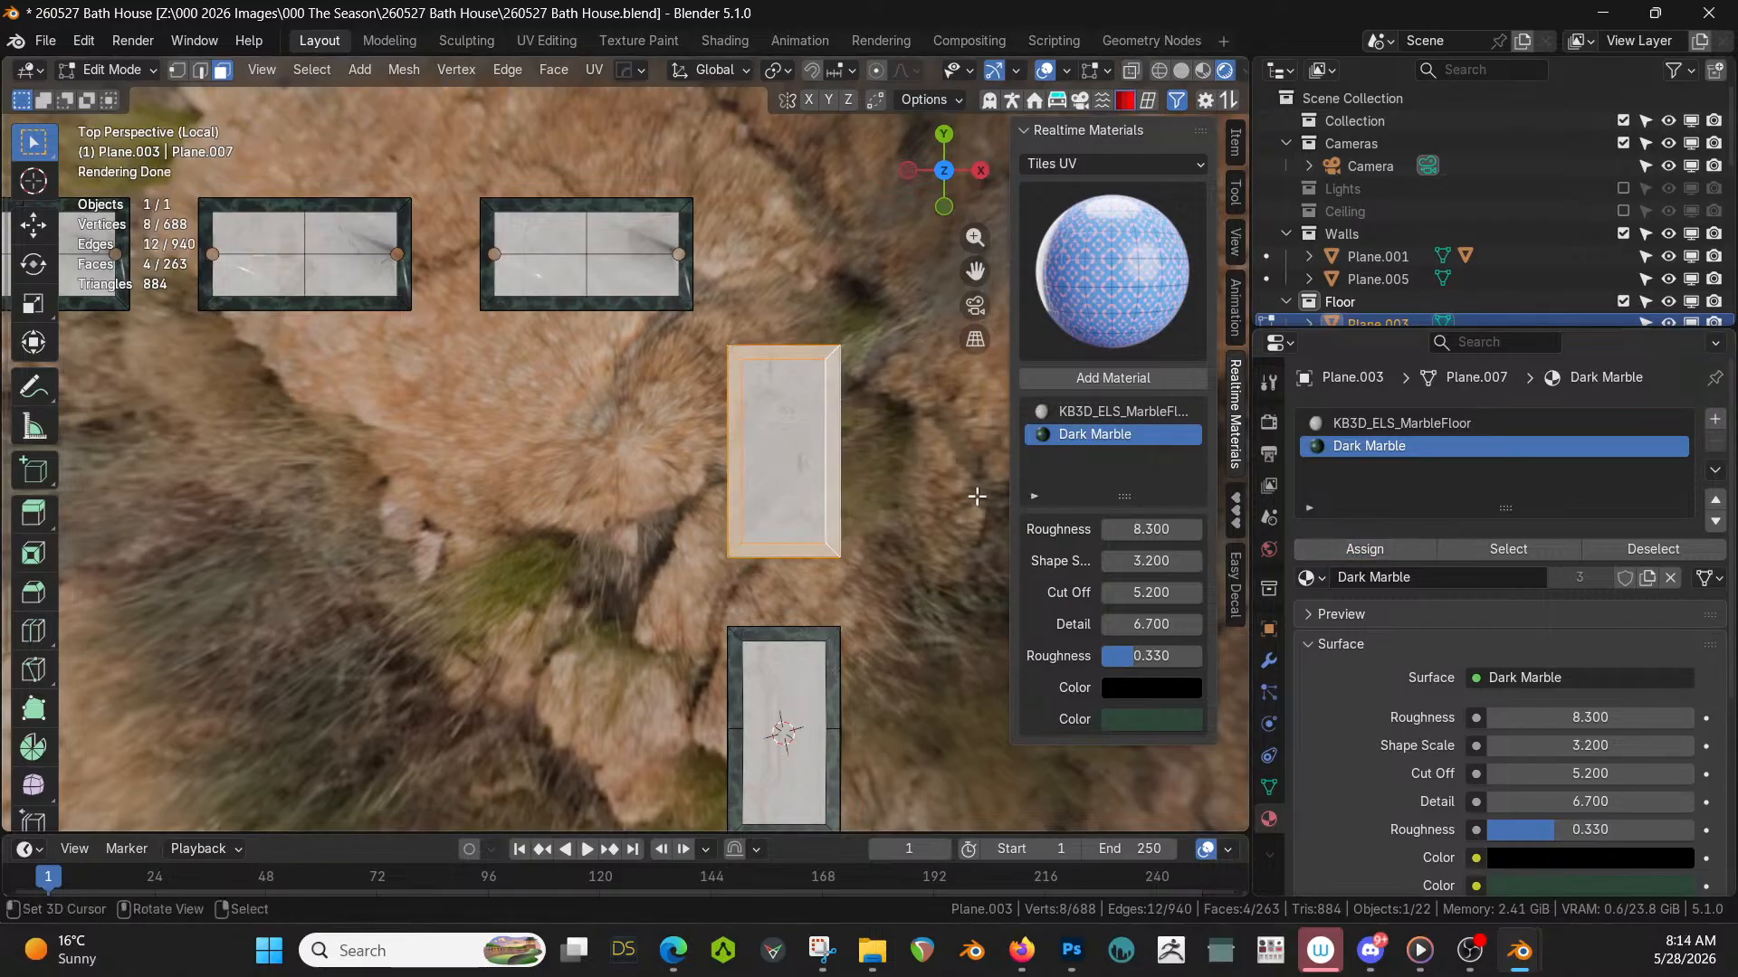
Examine the material assignments of the upper panel's centre and border faces and compare the panels in Object Mode.
{"action": "key", "text": "Tab"}
{"action": "key", "text": "Tab"}
{"action": "left_click", "coordinate": [793, 456]}
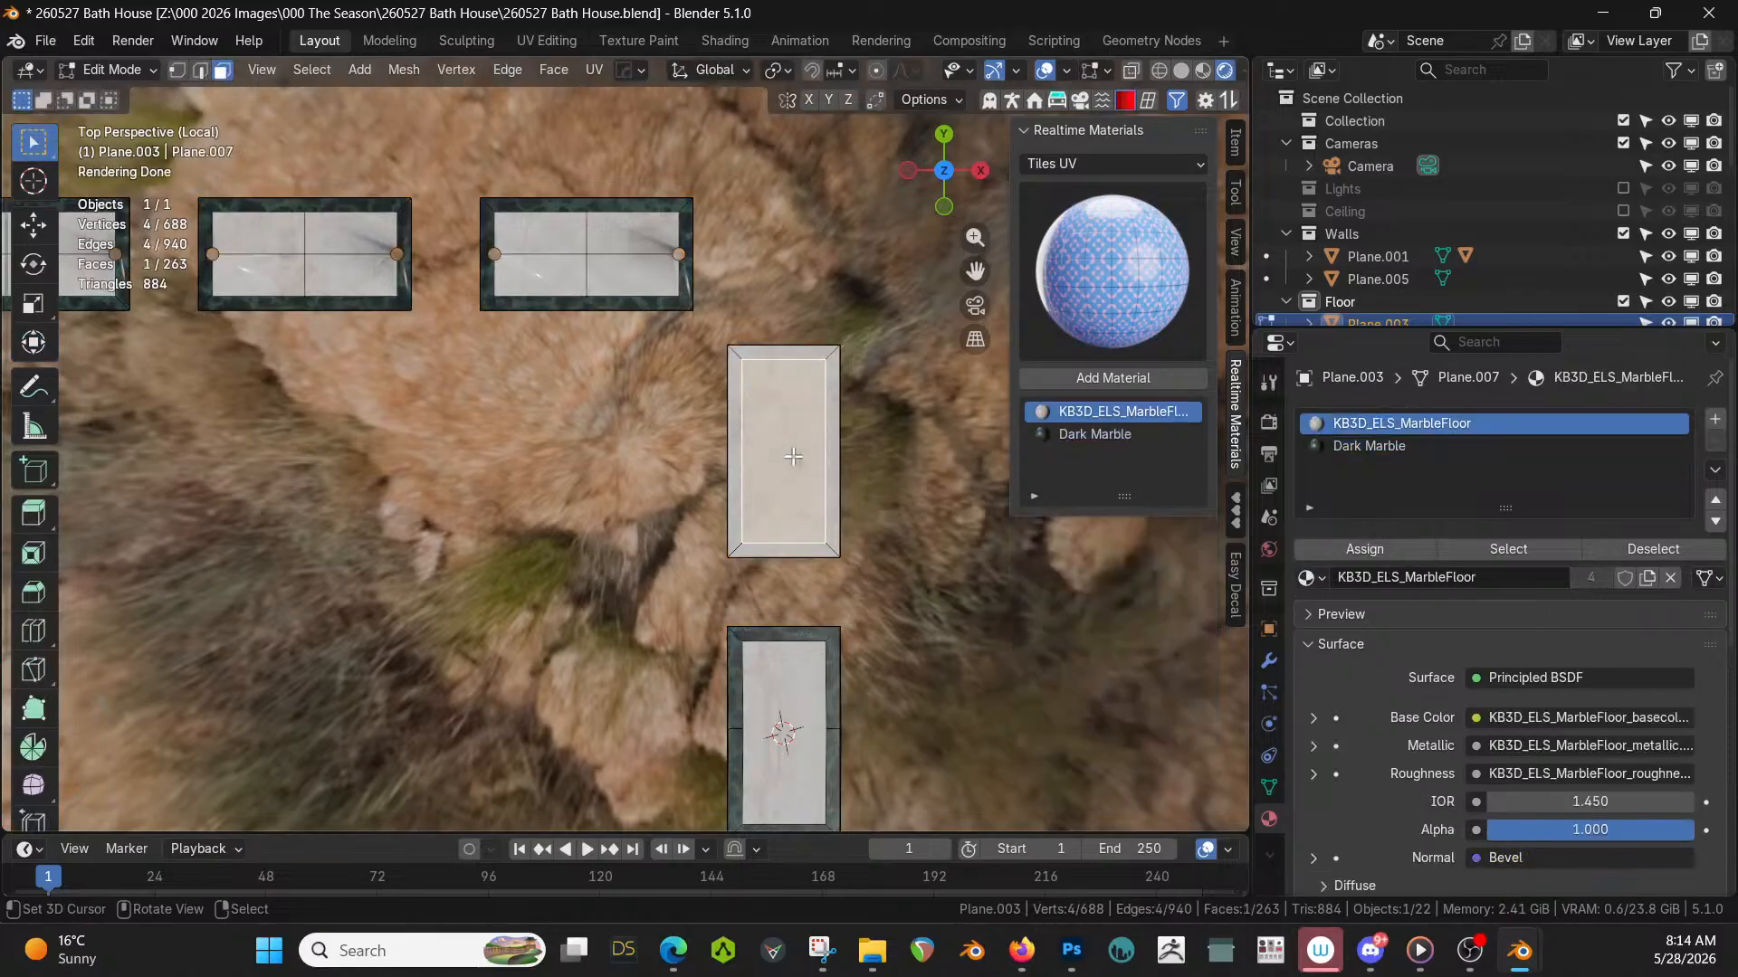
{"action": "left_click", "coordinate": [782, 546]}
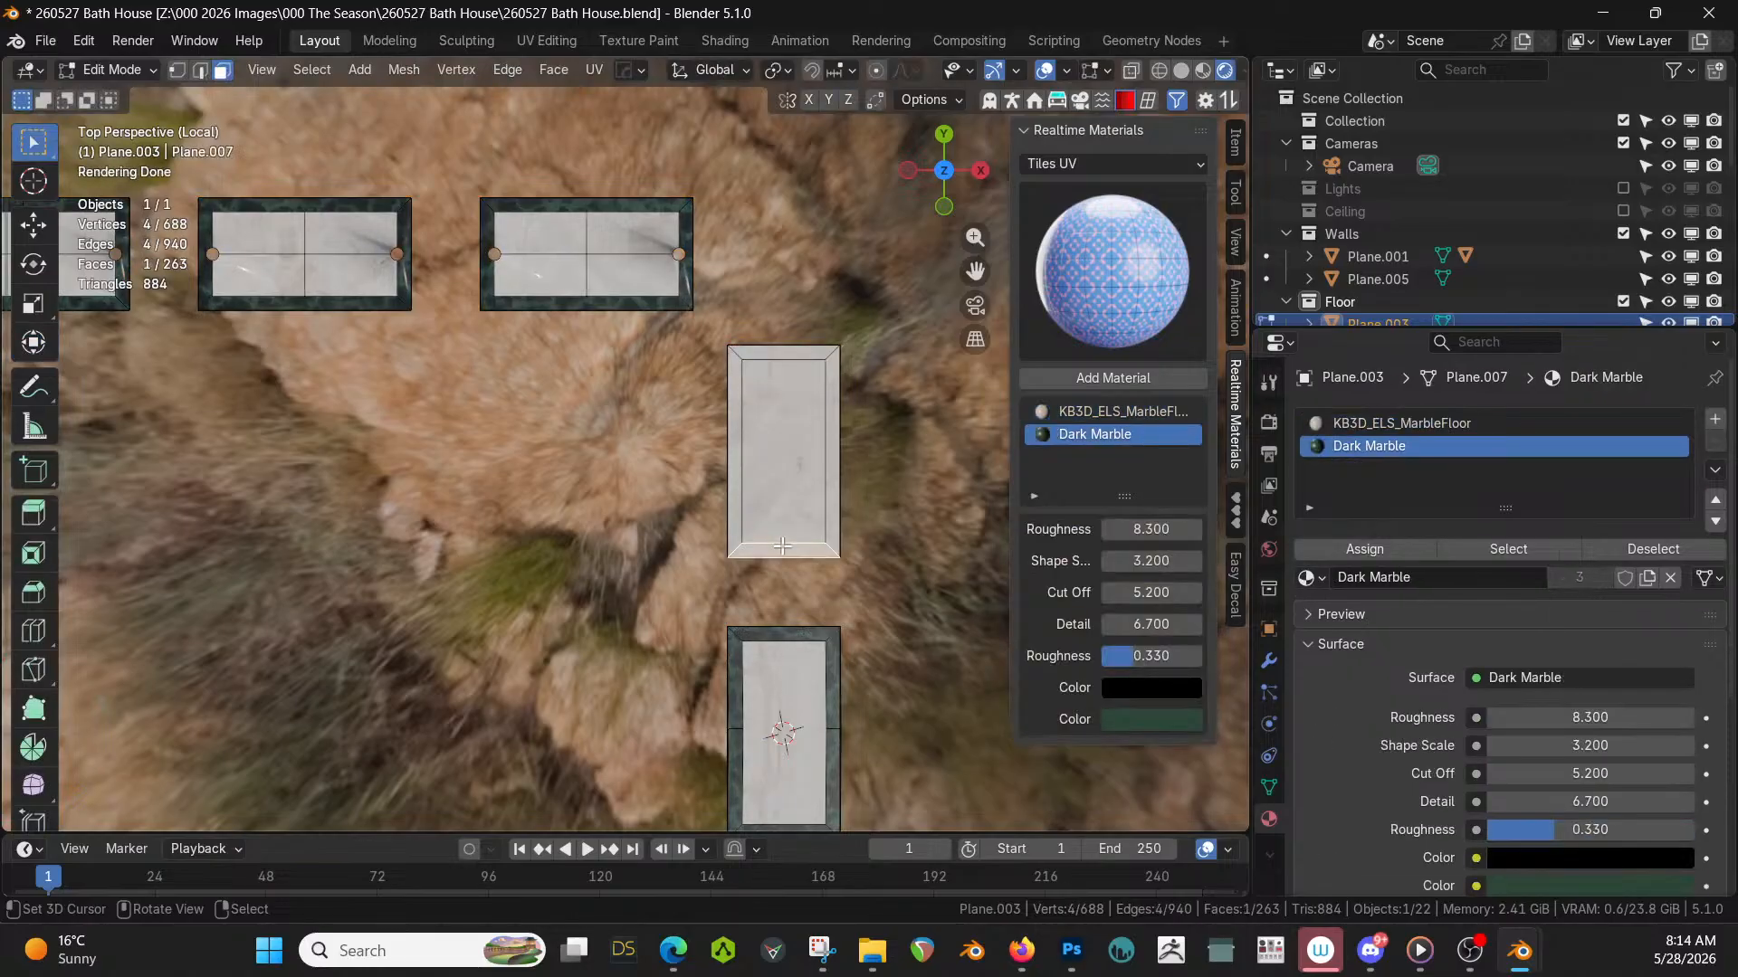
{"action": "left_click", "coordinate": [796, 511]}
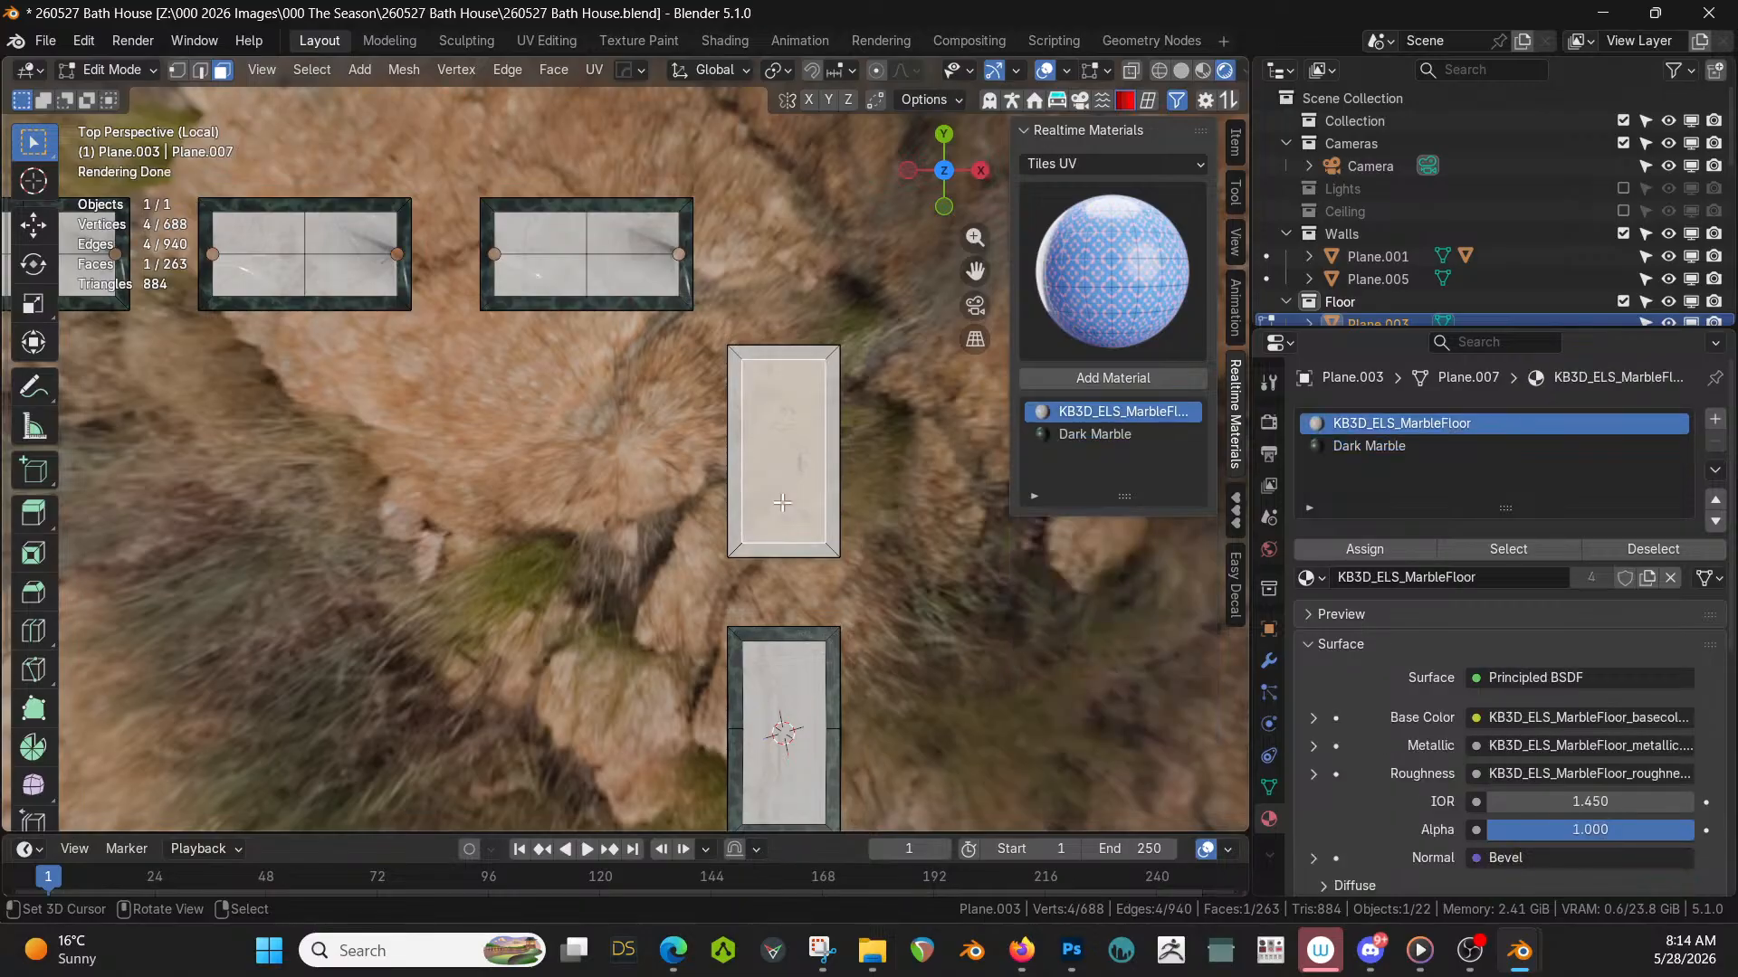
{"action": "key", "text": "x"}
{"action": "key", "text": "Tab"}
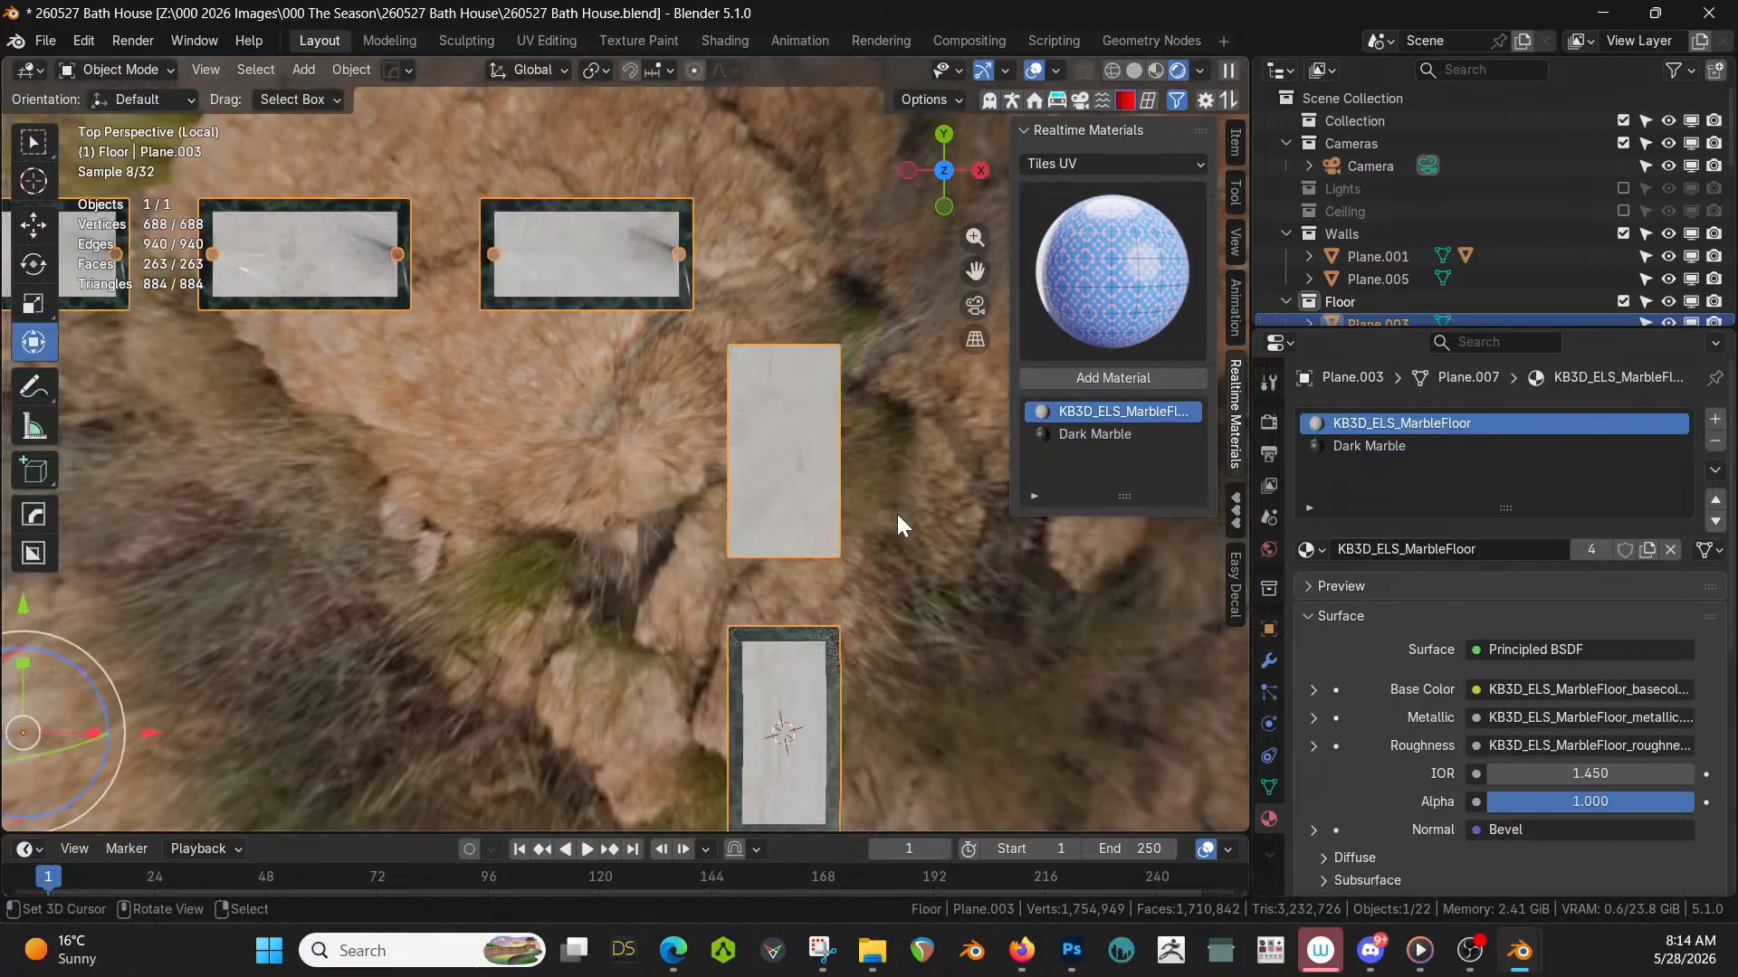
{"action": "scroll", "coordinate": [897, 514], "scroll_direction": "down", "scroll_amount": 3}
{"action": "middle_click_drag", "start_coordinate": [896, 518], "coordinate": [963, 422], "text": "shift"}
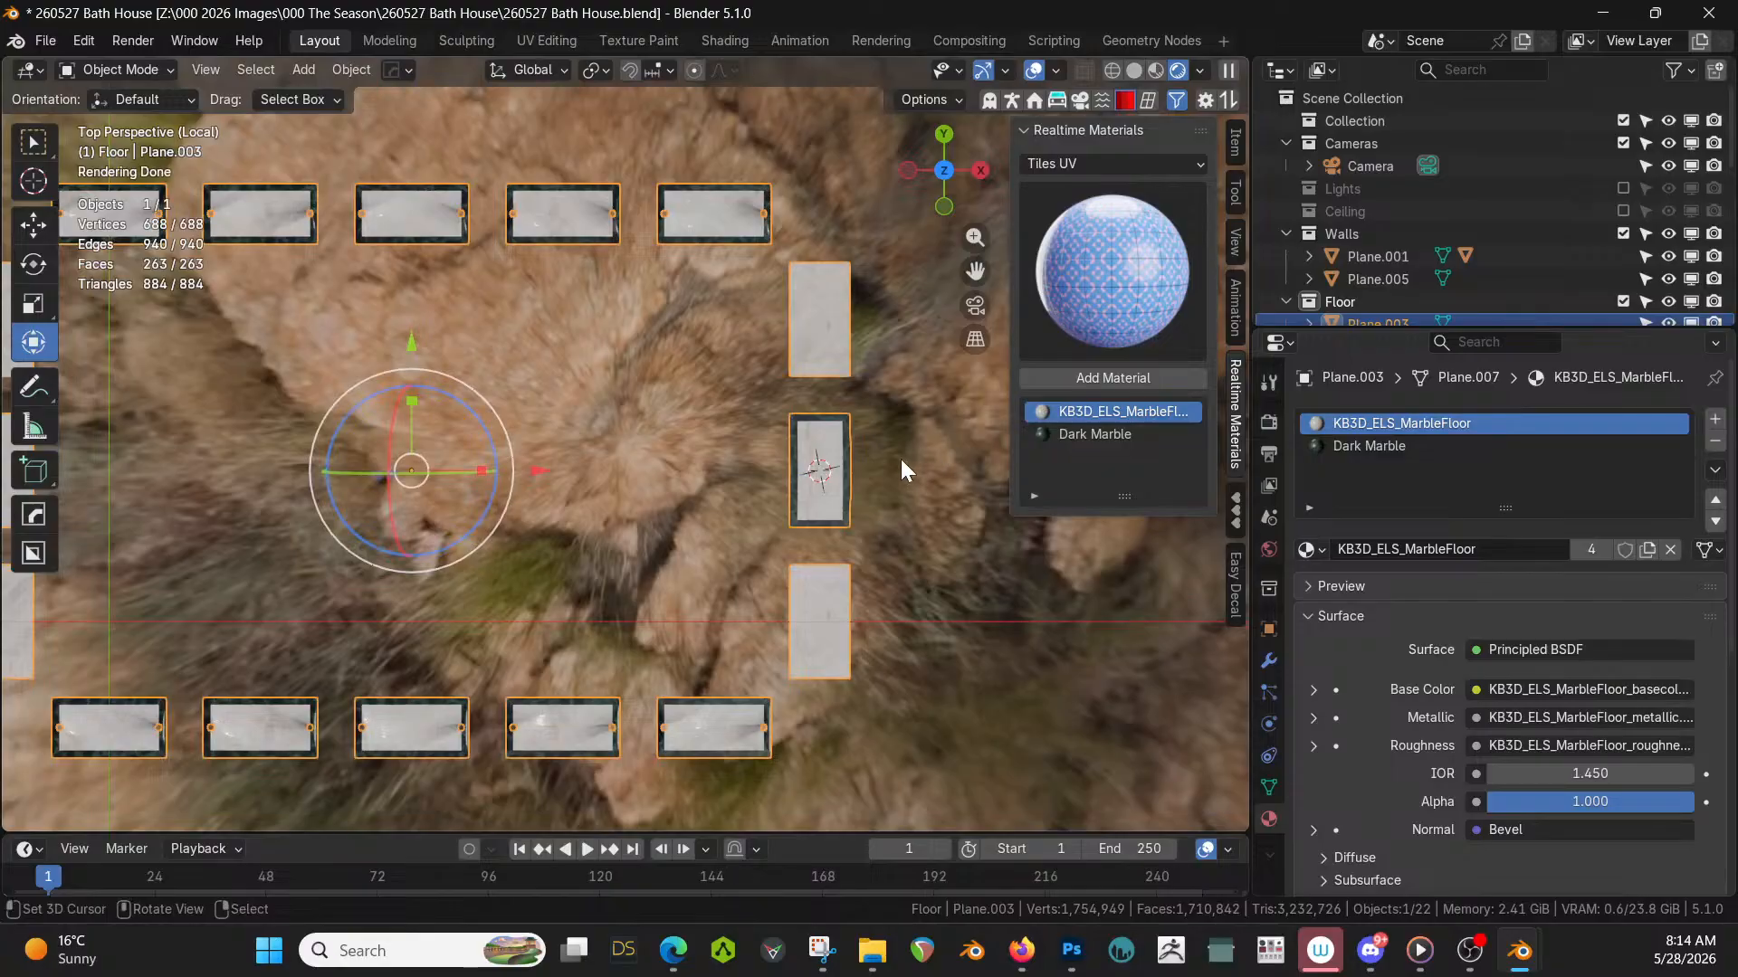
{"action": "scroll", "coordinate": [899, 459], "scroll_direction": "down", "scroll_amount": 2}
{"action": "key", "text": "Tab"}
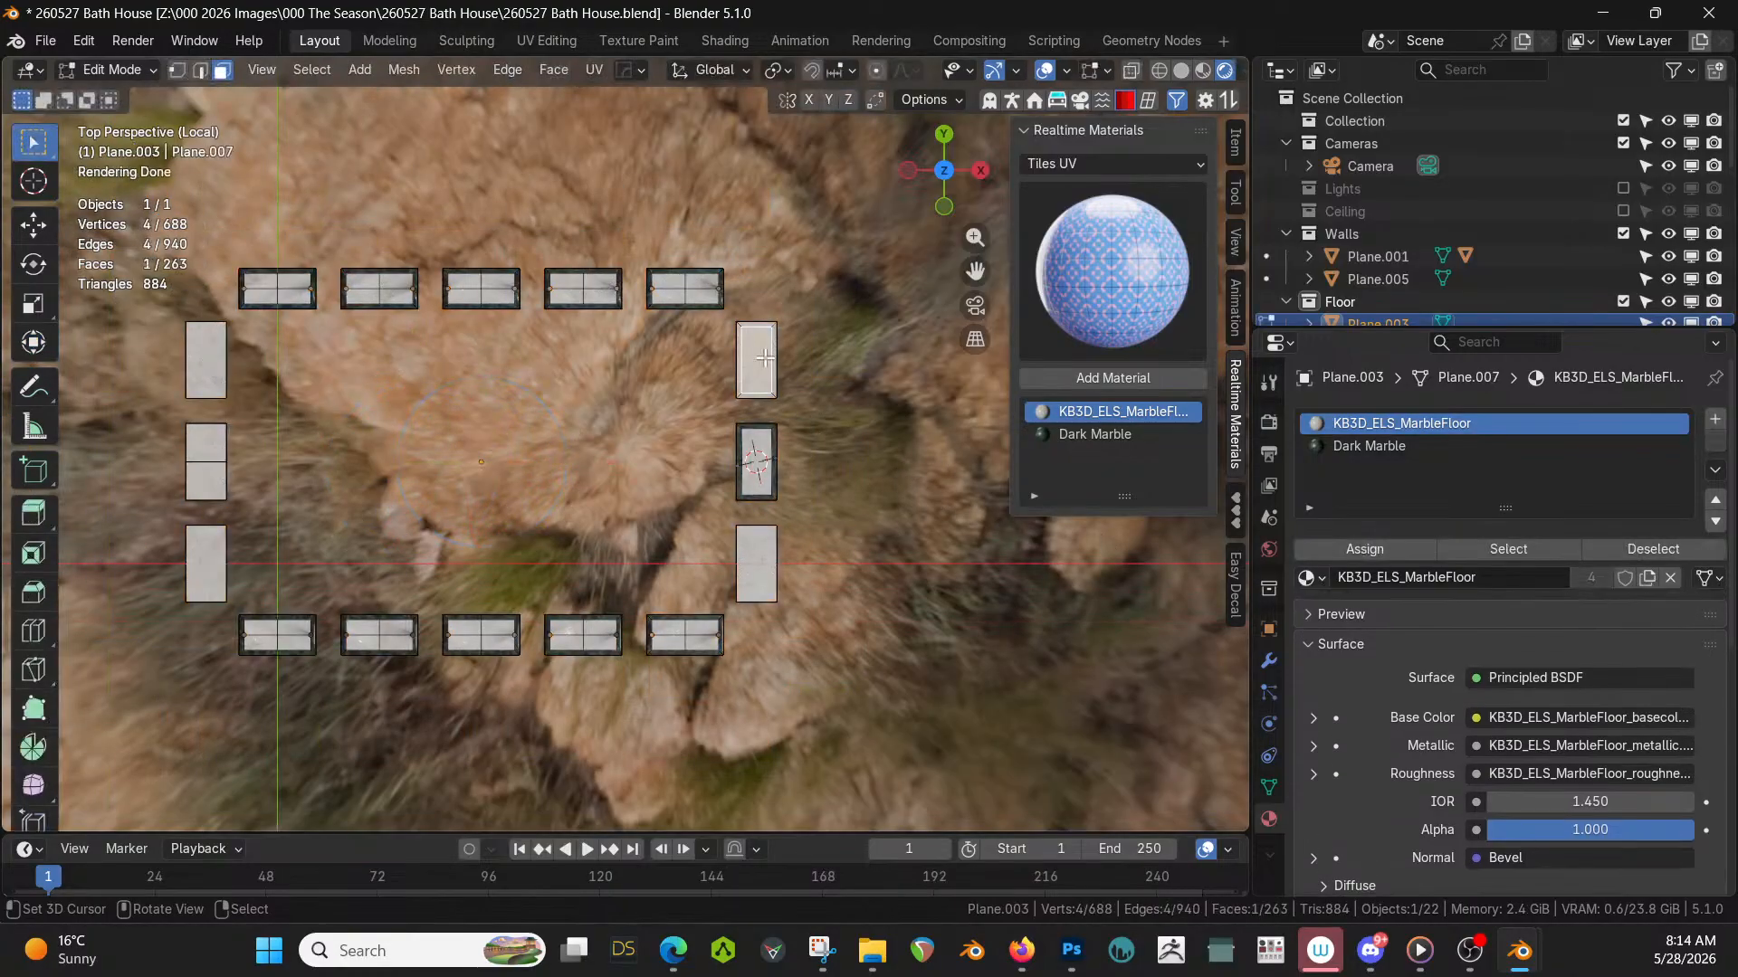
Select all geometry linked to the upper panel's inset border and hide it.
{"action": "scroll", "coordinate": [756, 362], "scroll_direction": "up", "scroll_amount": 2}
{"action": "middle_click_drag", "start_coordinate": [840, 357], "coordinate": [830, 442], "text": "shift"}
{"action": "scroll", "coordinate": [830, 444], "scroll_direction": "up", "scroll_amount": 2}
{"action": "right_click", "coordinate": [858, 423]}
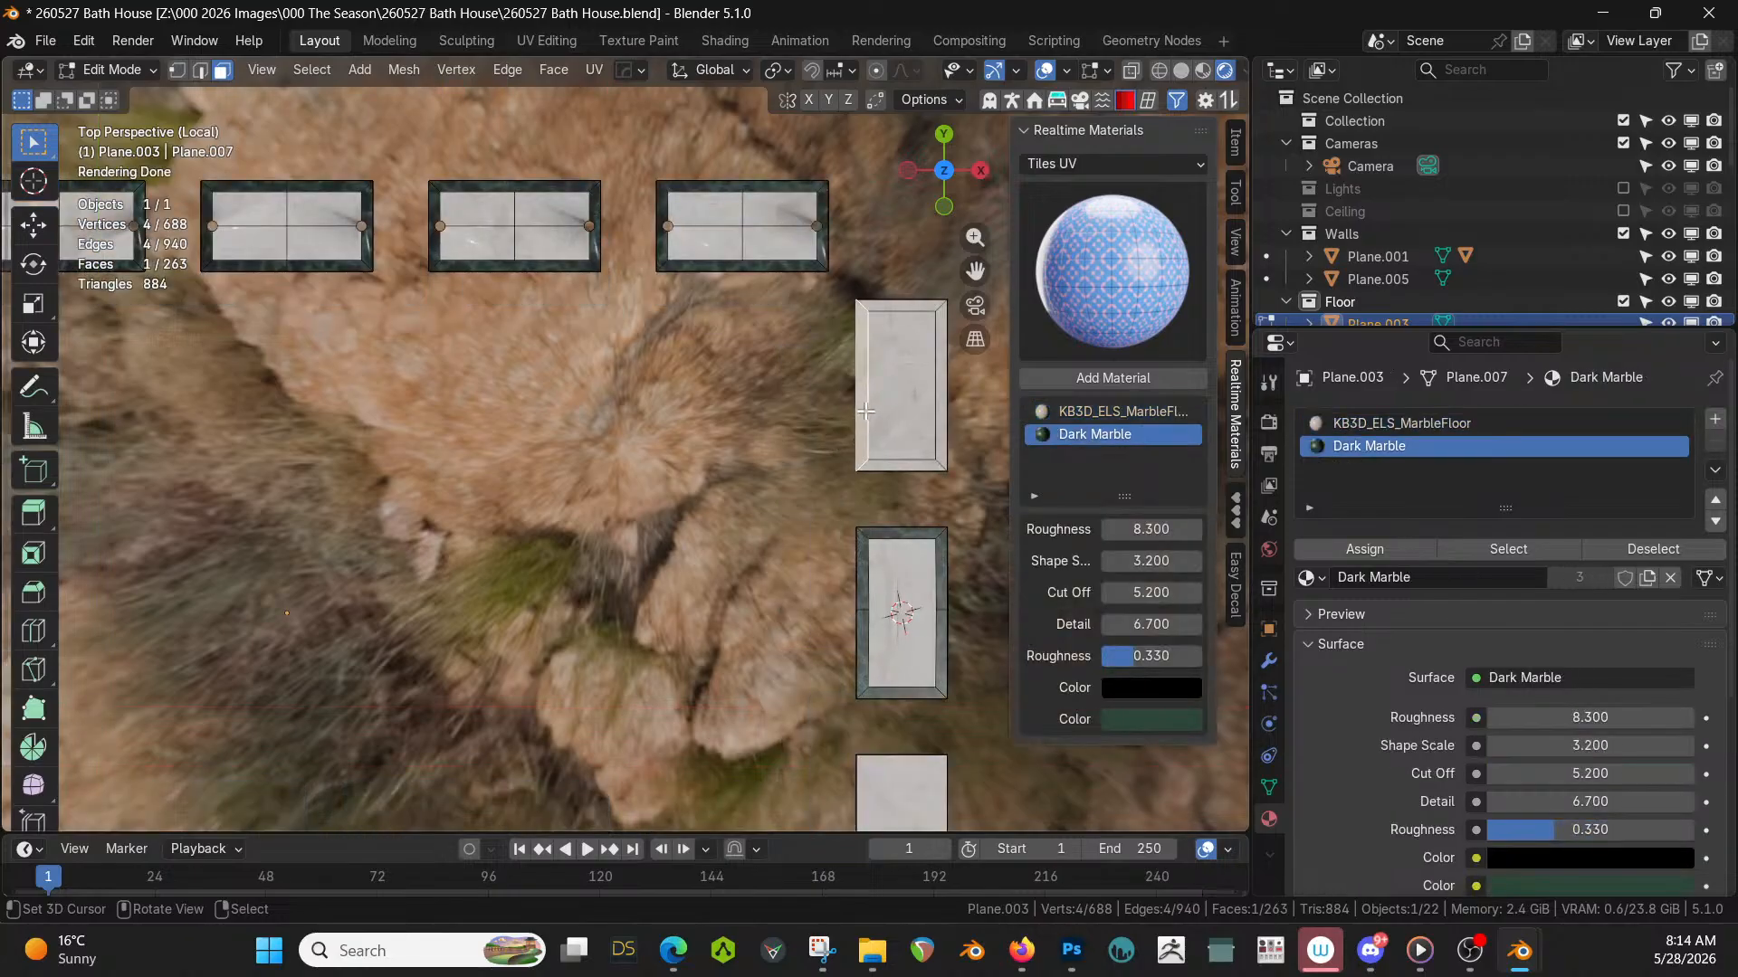
{"action": "key", "text": "ctrl+l"}
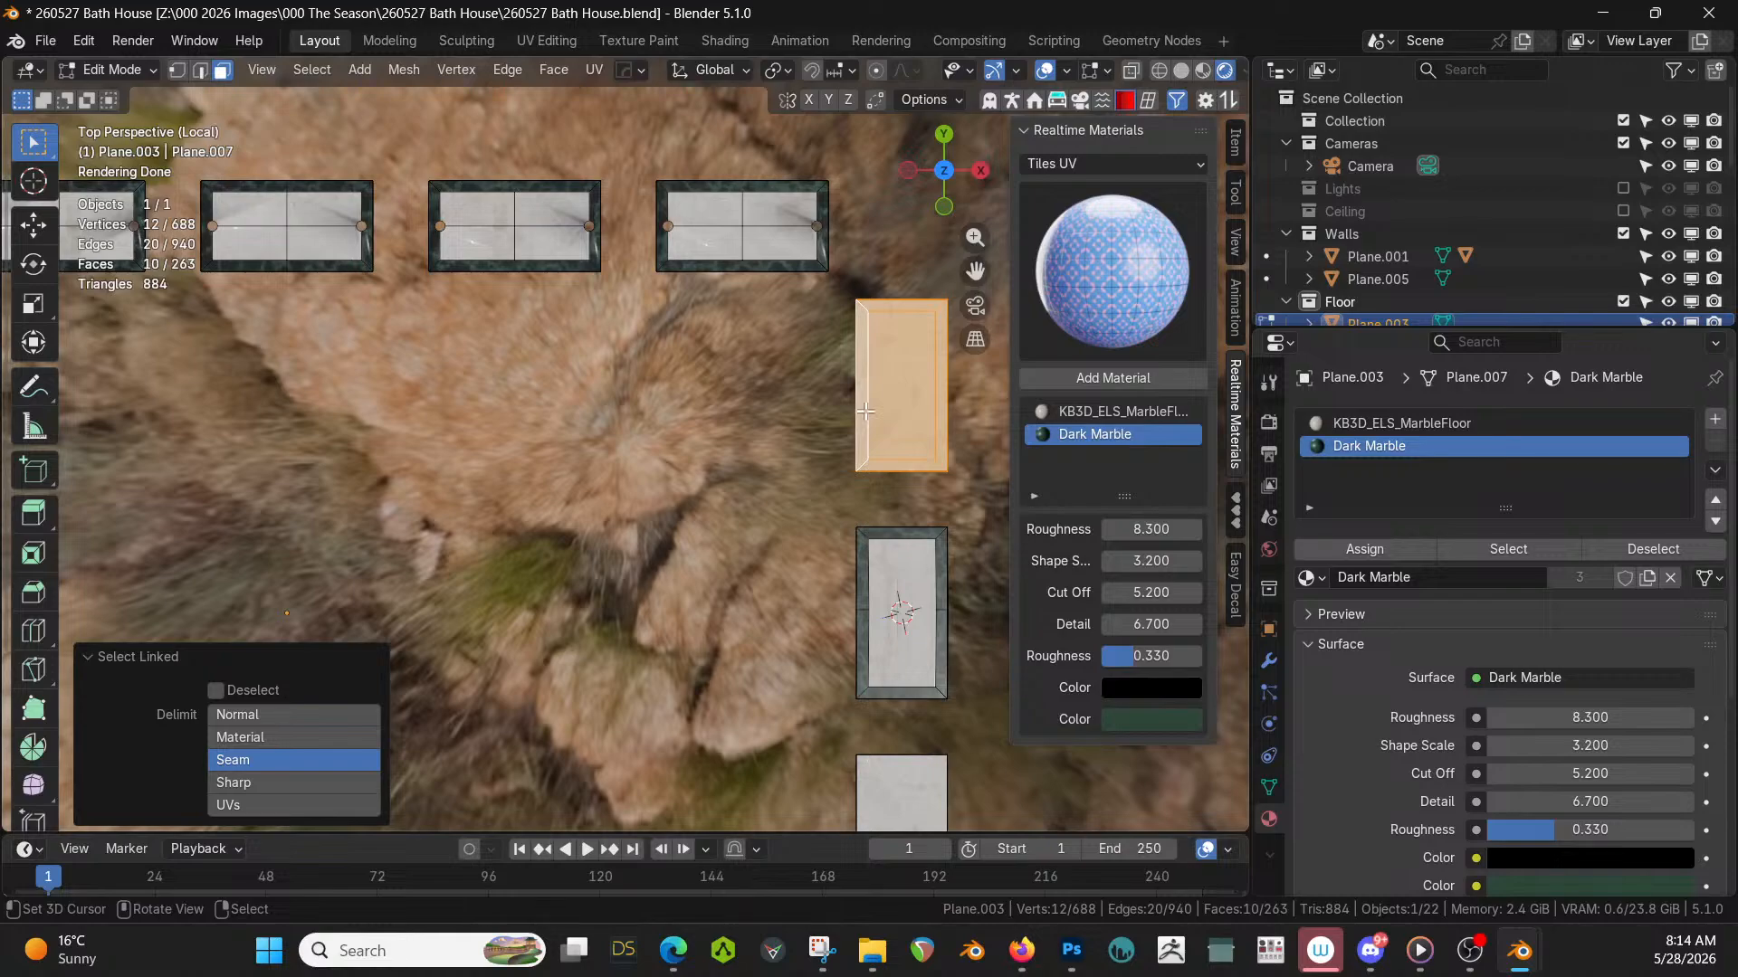
{"action": "key", "text": "ctrl+i"}
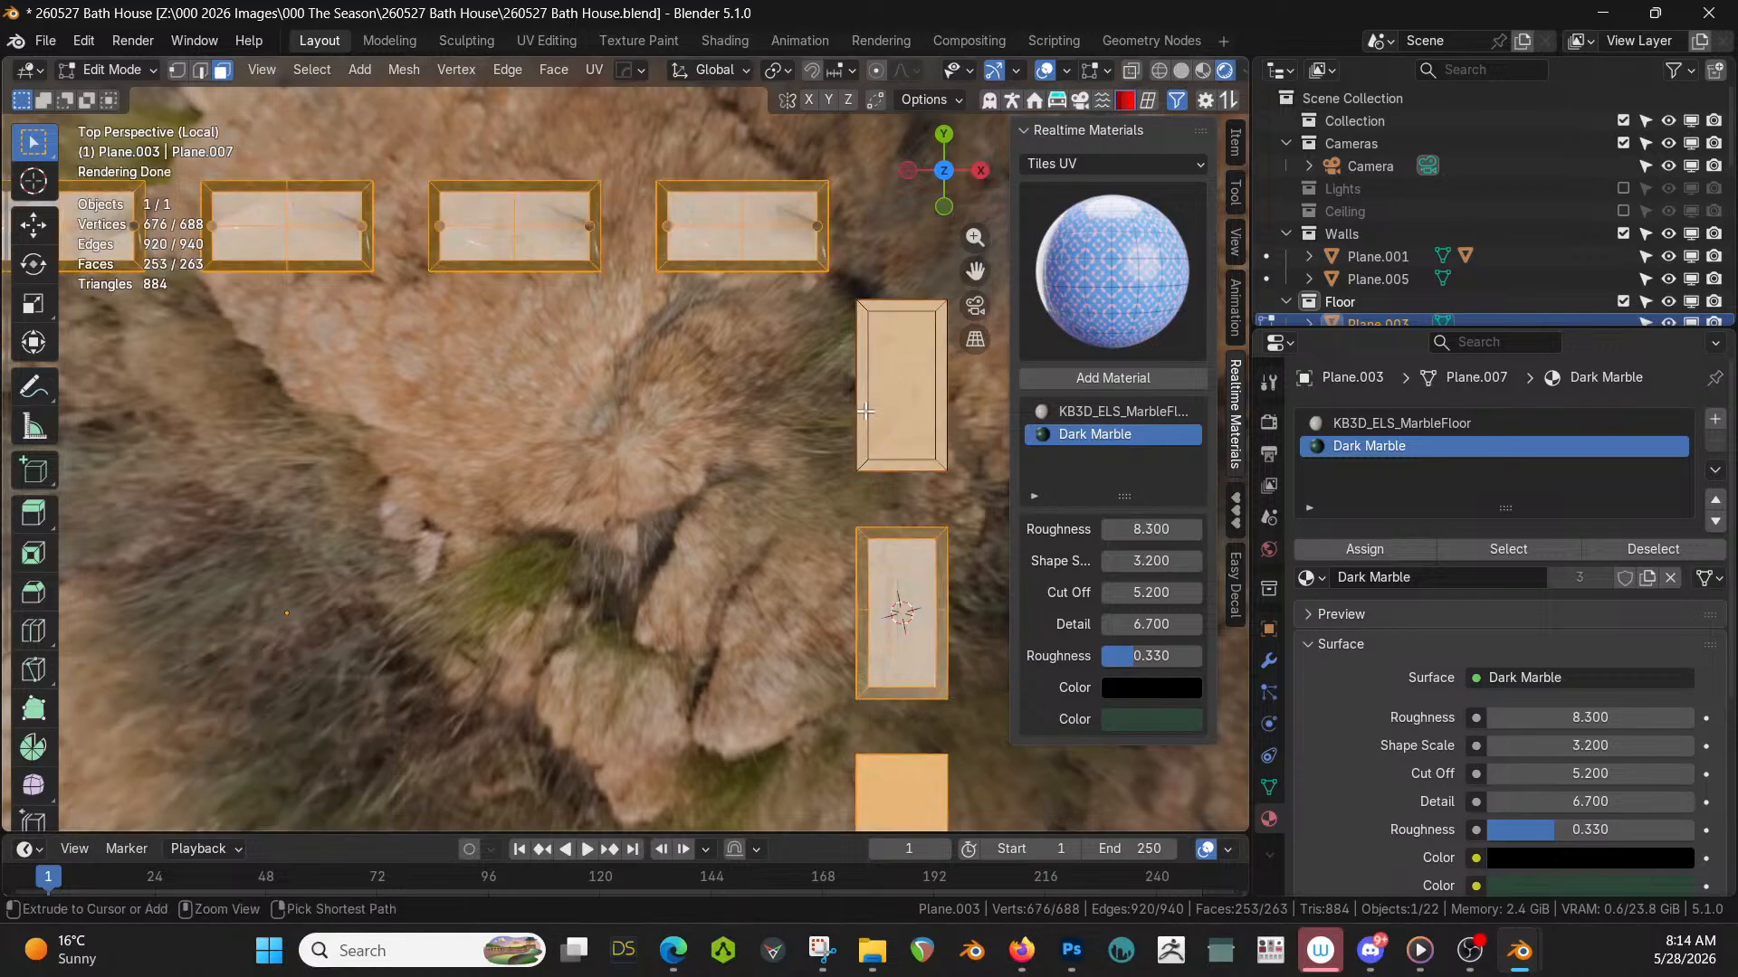
{"action": "scroll", "coordinate": [865, 411], "scroll_direction": "down", "scroll_amount": 2}
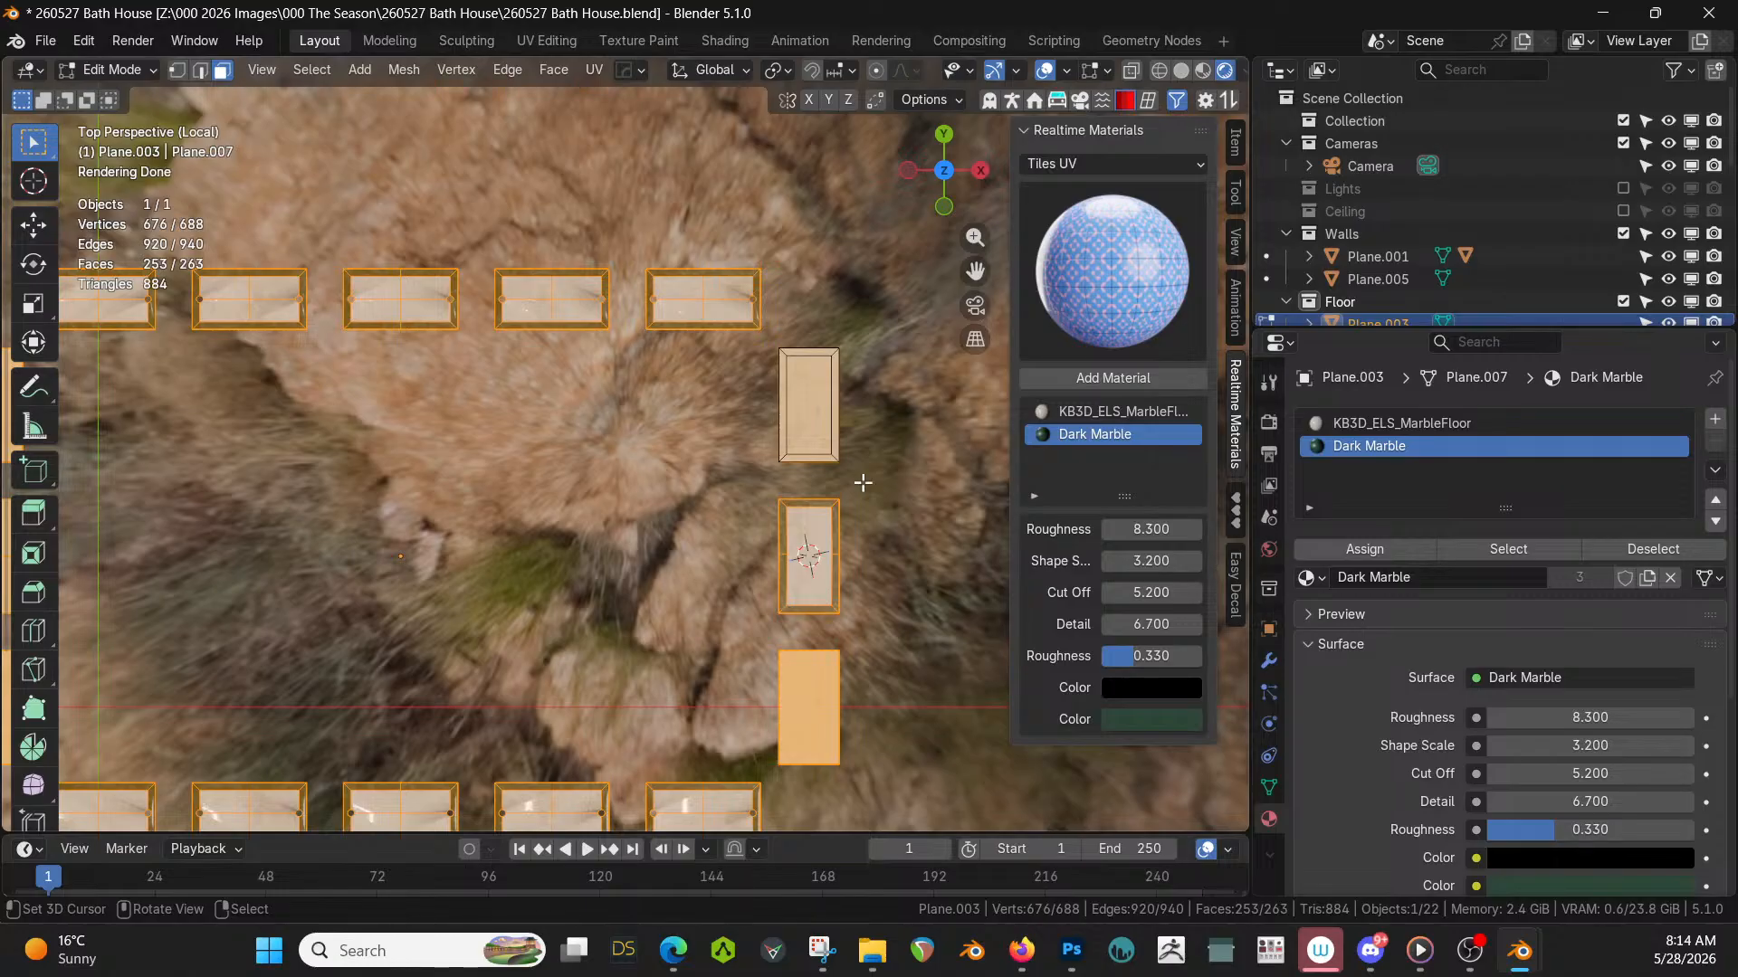
{"action": "key", "text": "ctrl+i"}
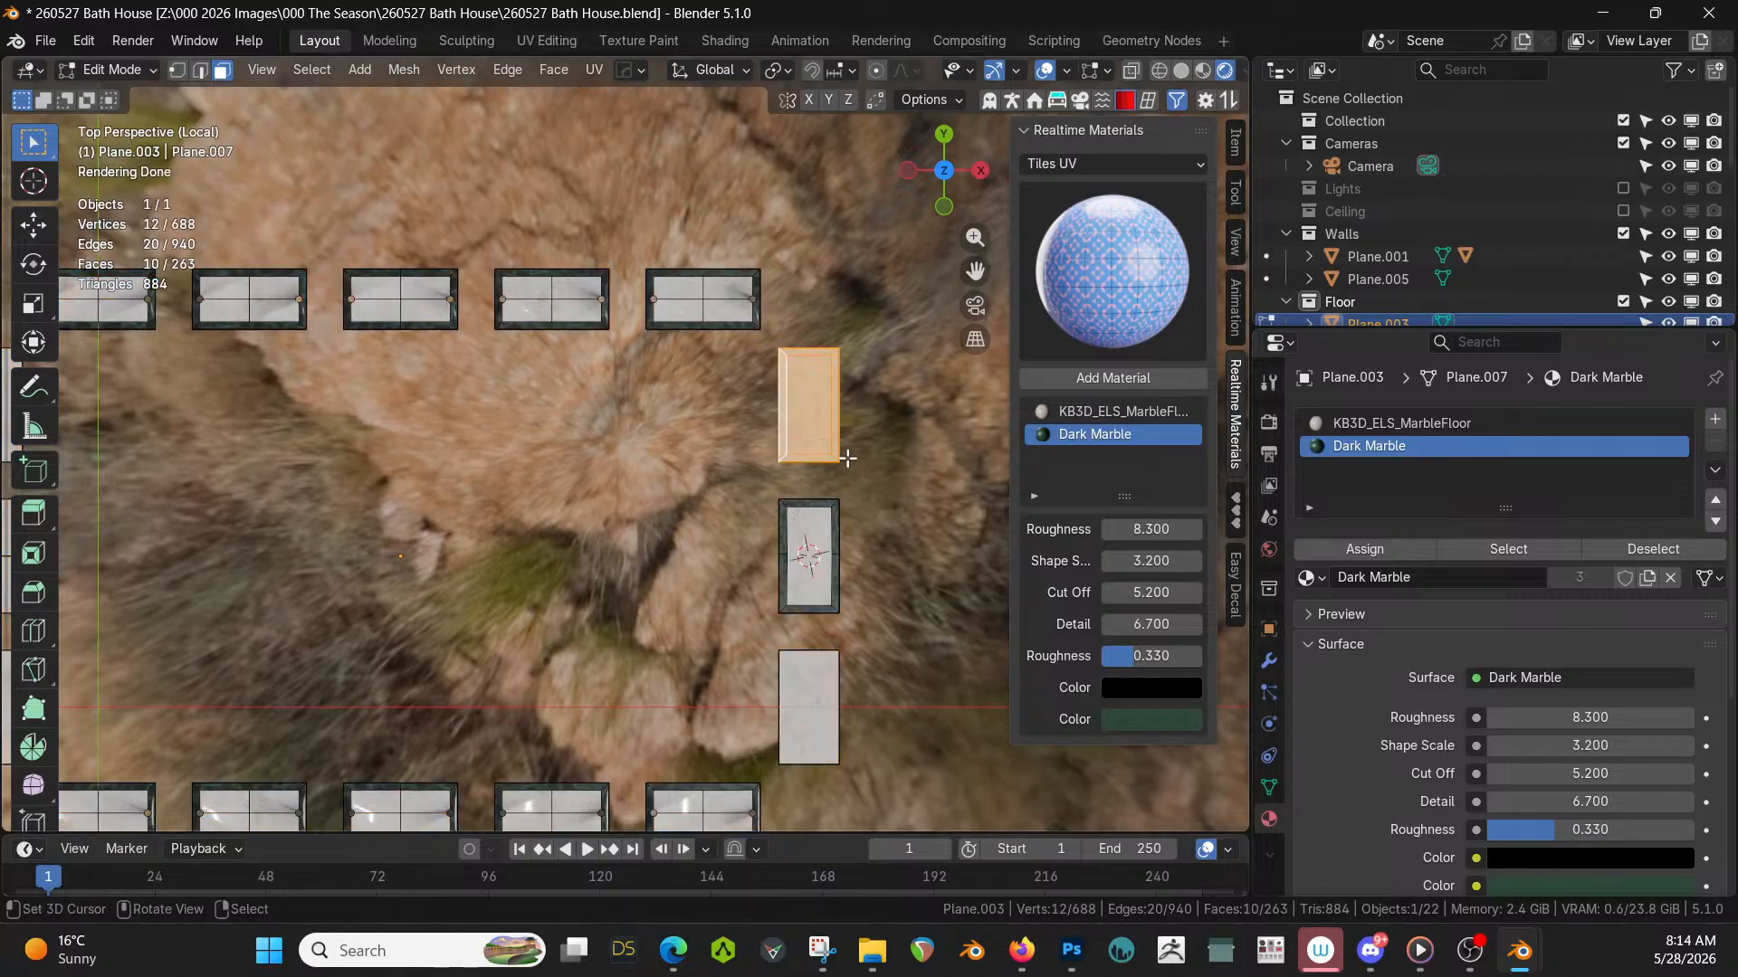
{"action": "key", "text": "h"}
Delete two of the stacked plain faces at the upper panel's position, one at a time.
{"action": "scroll", "coordinate": [845, 458], "scroll_direction": "up", "scroll_amount": 2}
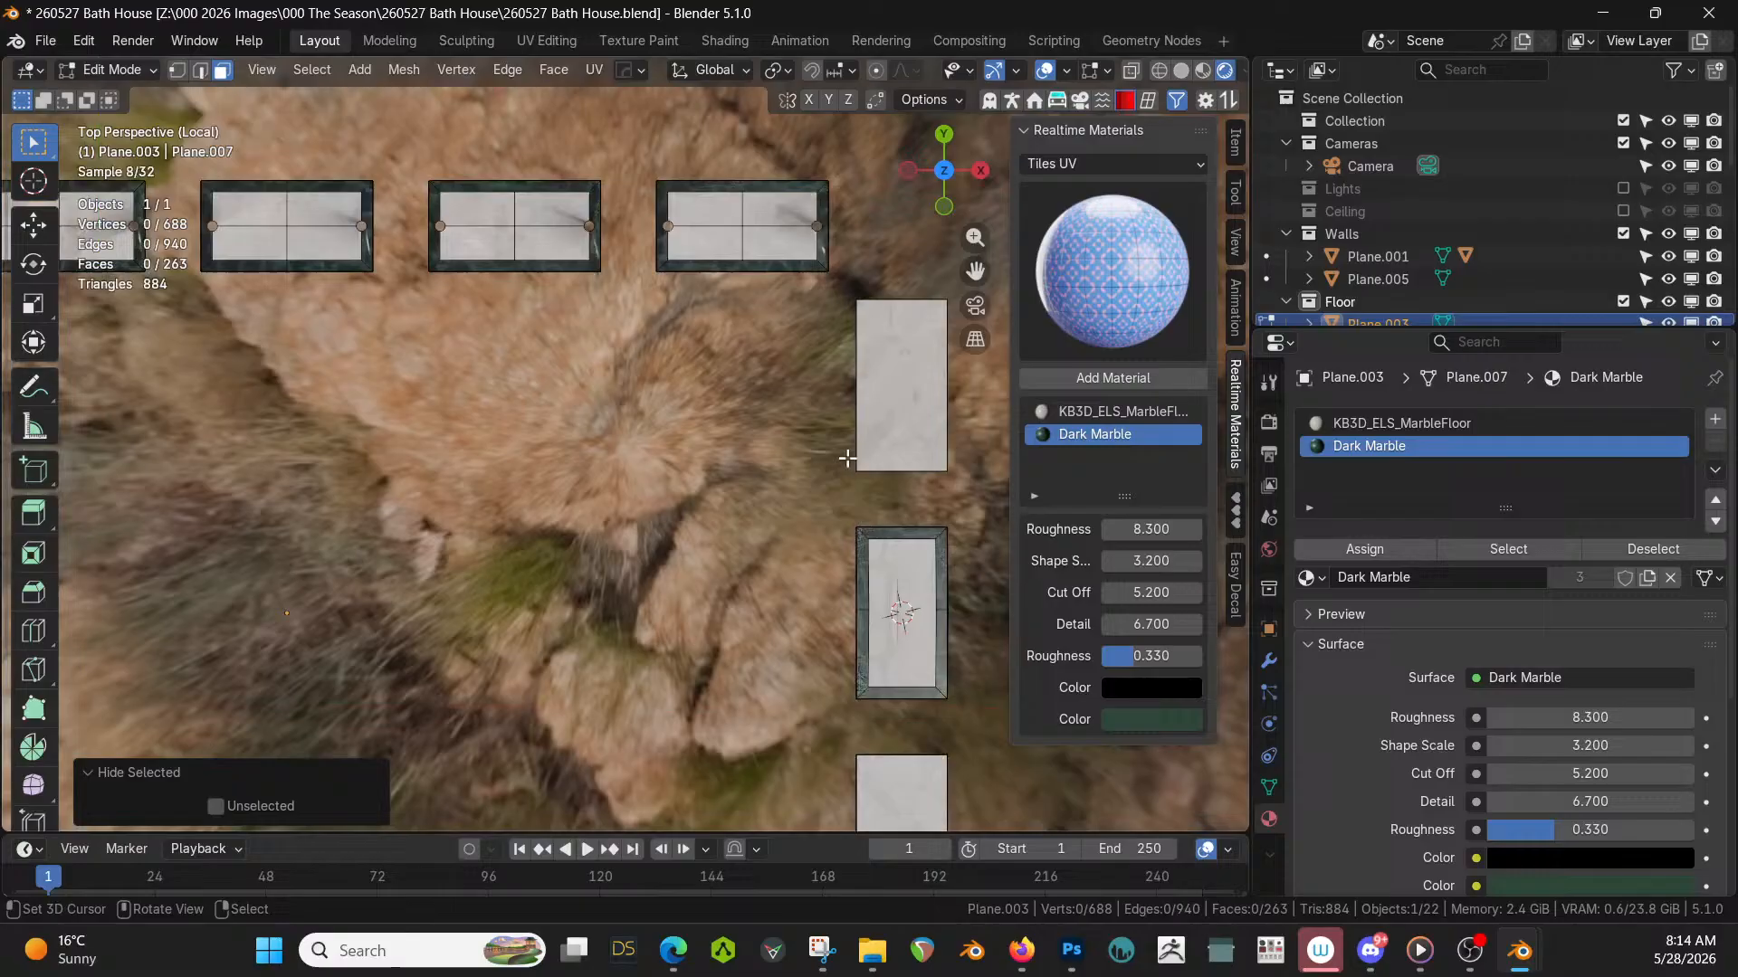
{"action": "left_click", "coordinate": [906, 399]}
{"action": "key", "text": "x"}
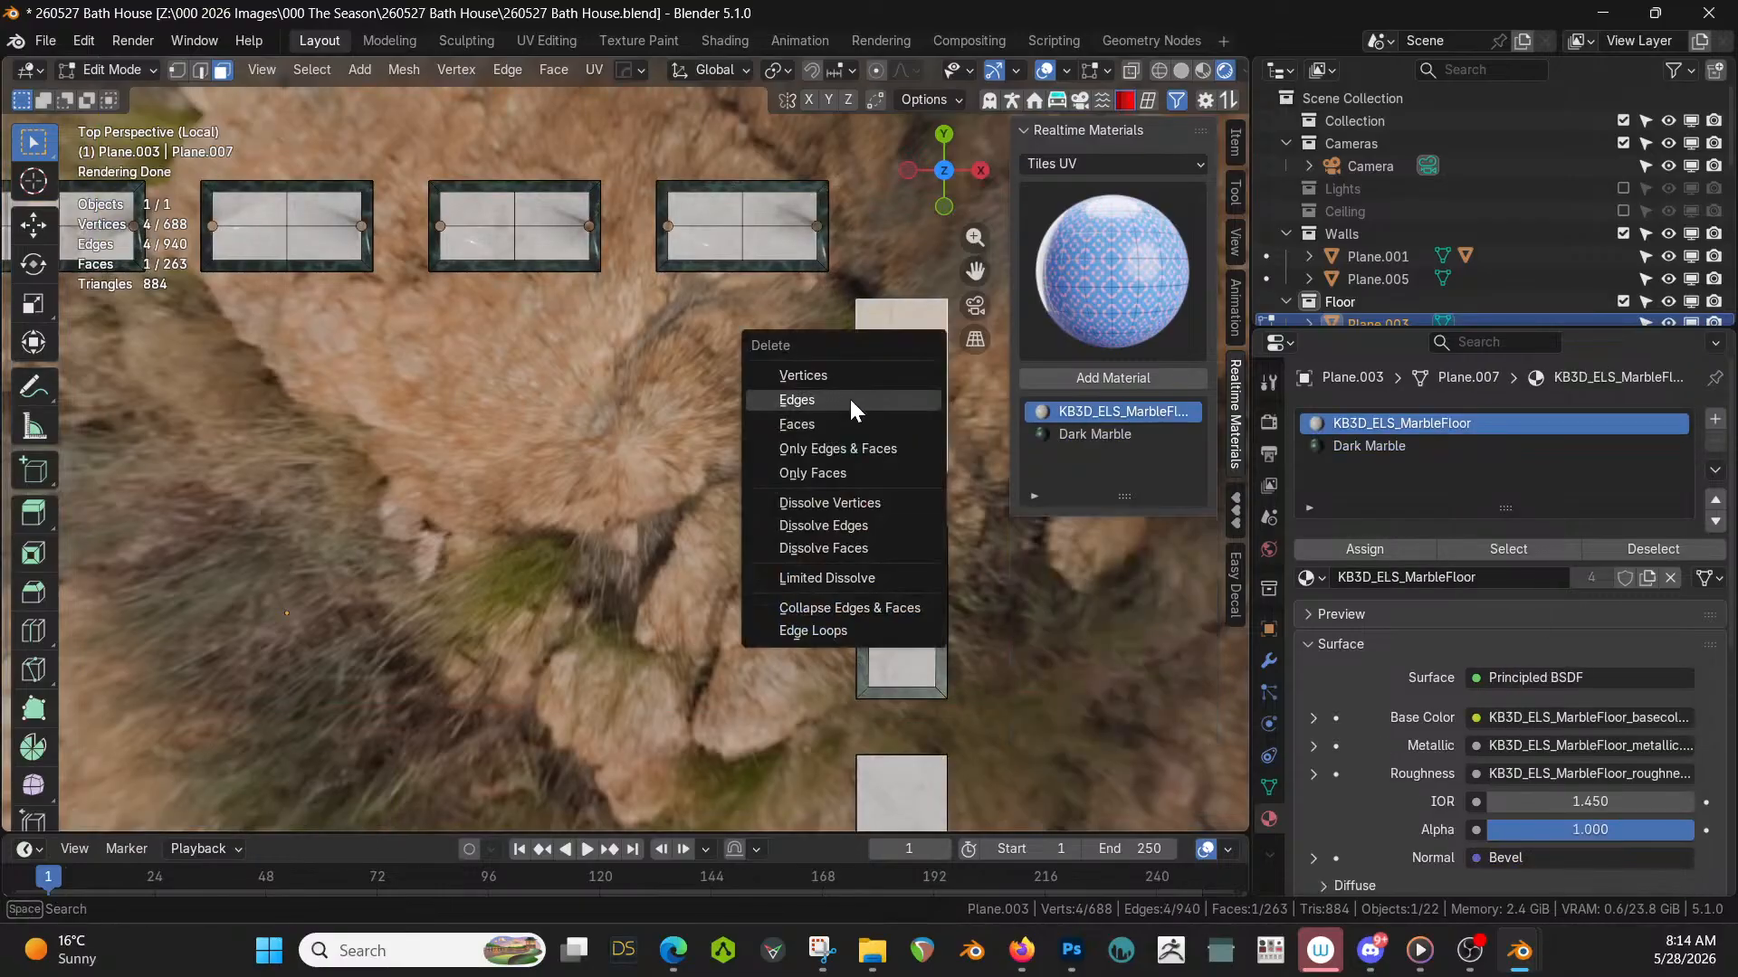
{"action": "left_click", "coordinate": [811, 425]}
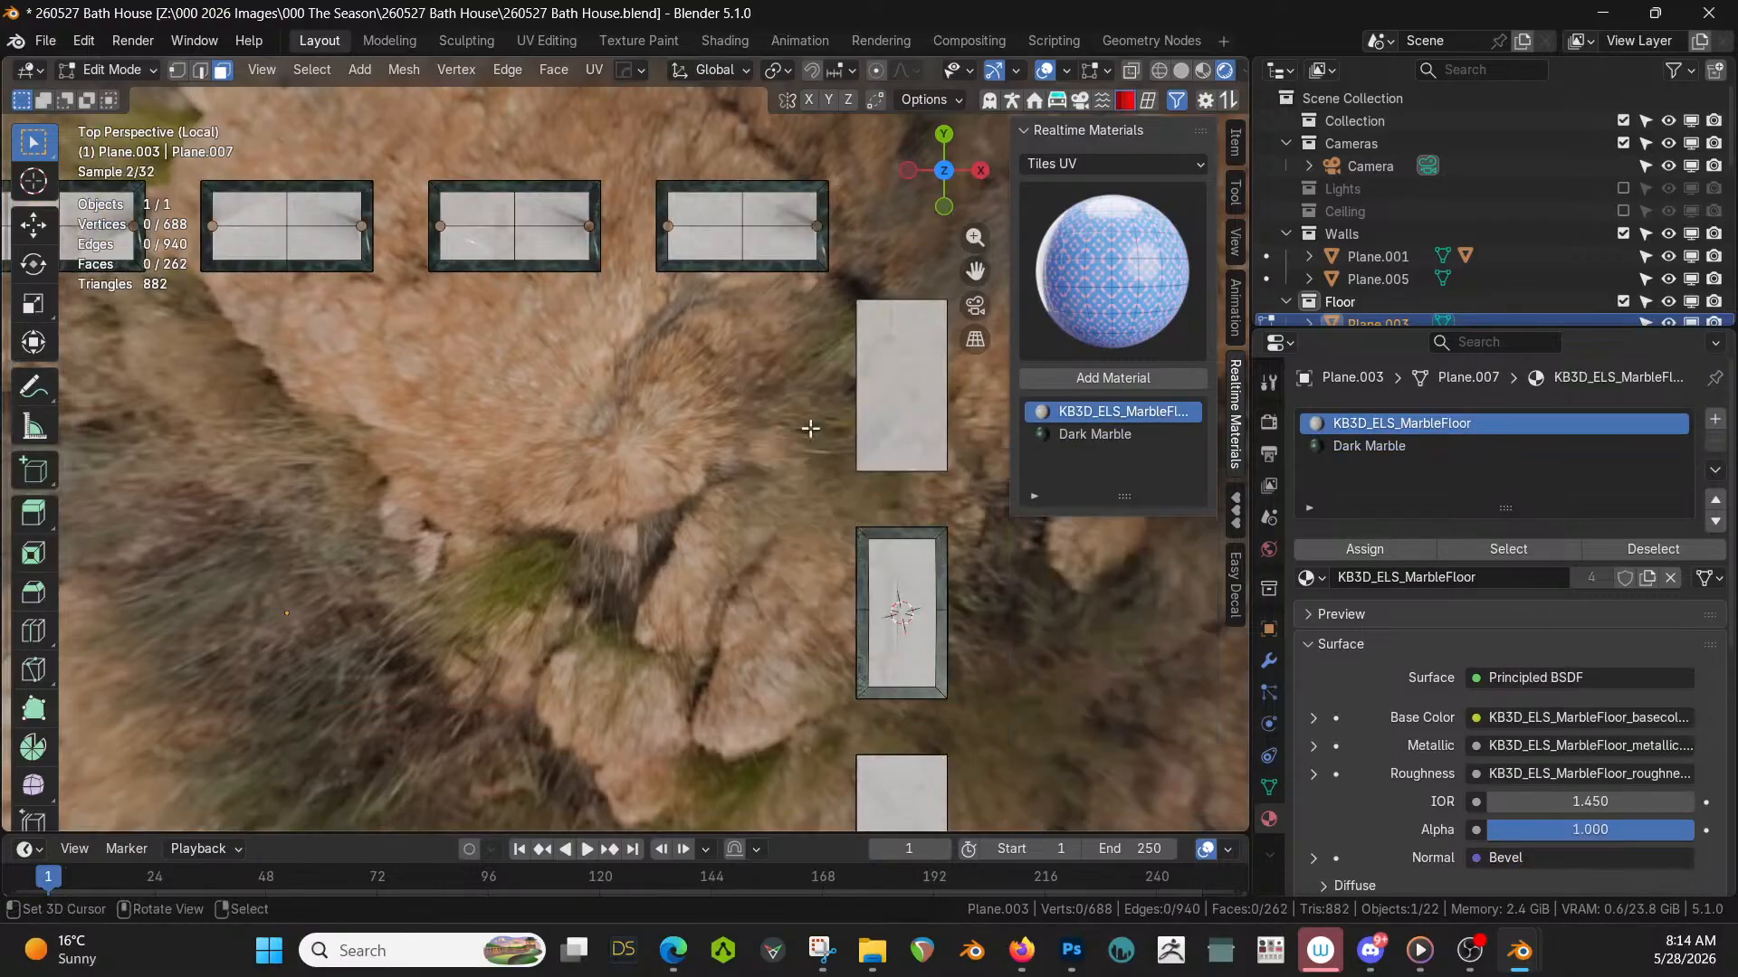
{"action": "left_click", "coordinate": [897, 391]}
{"action": "right_click", "coordinate": [893, 378]}
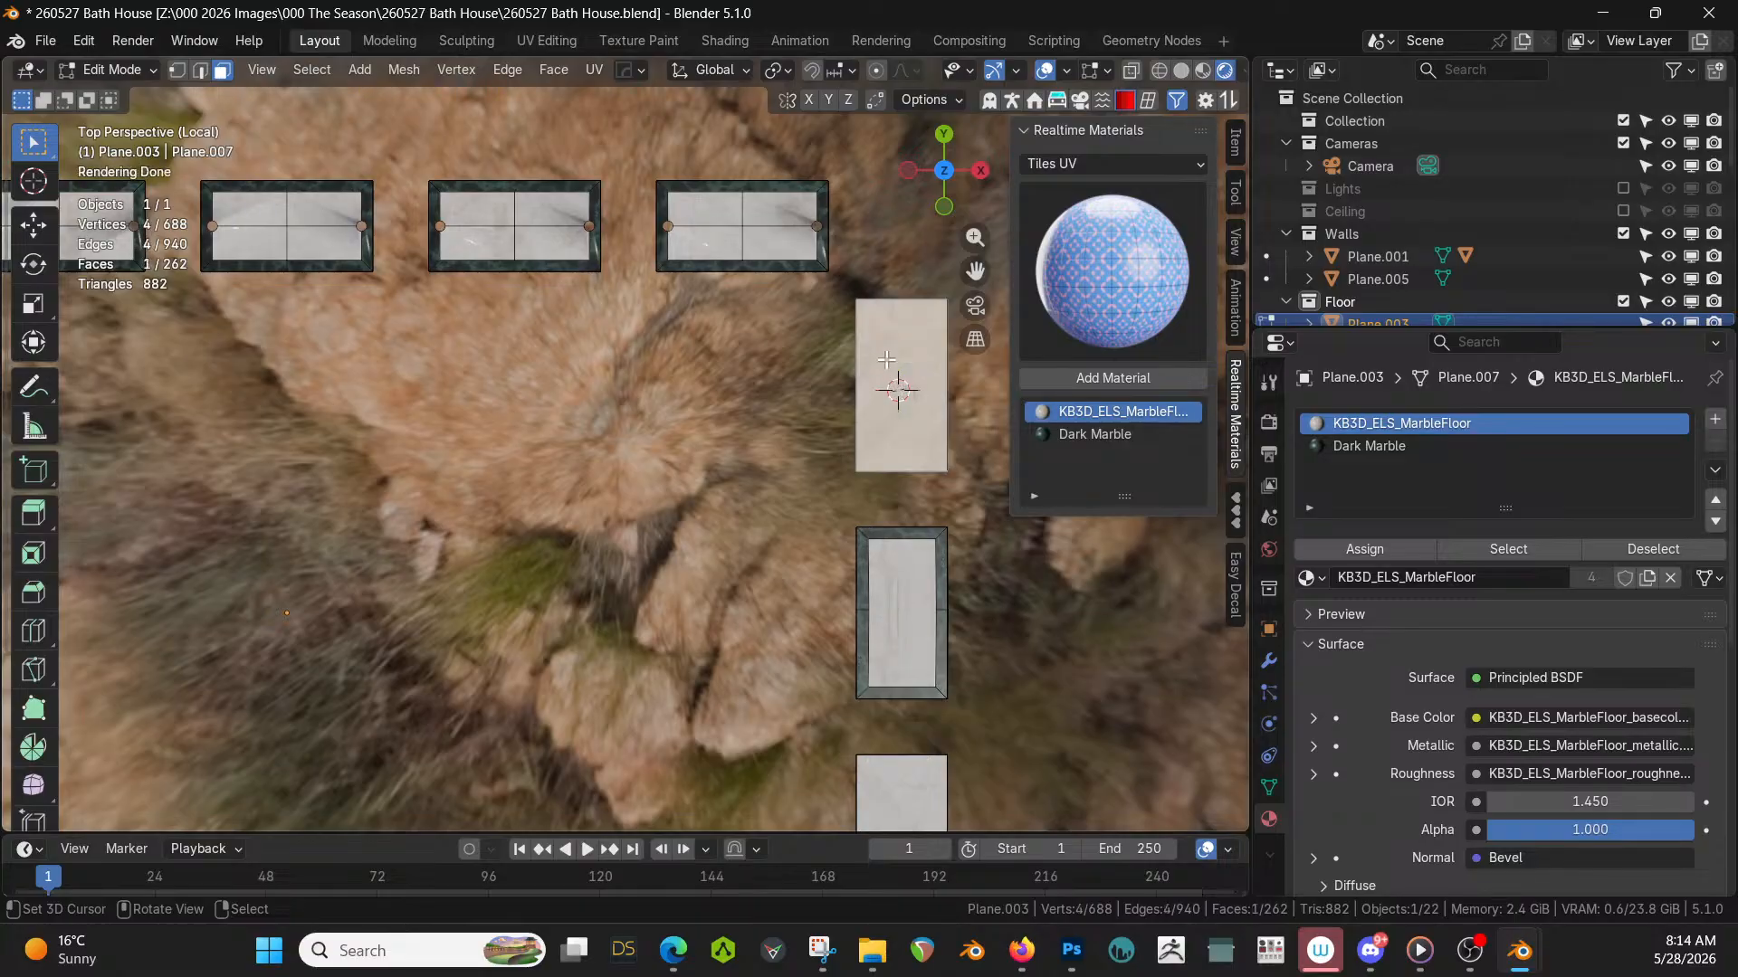
{"action": "key", "text": "x"}
{"action": "left_click", "coordinate": [886, 359]}
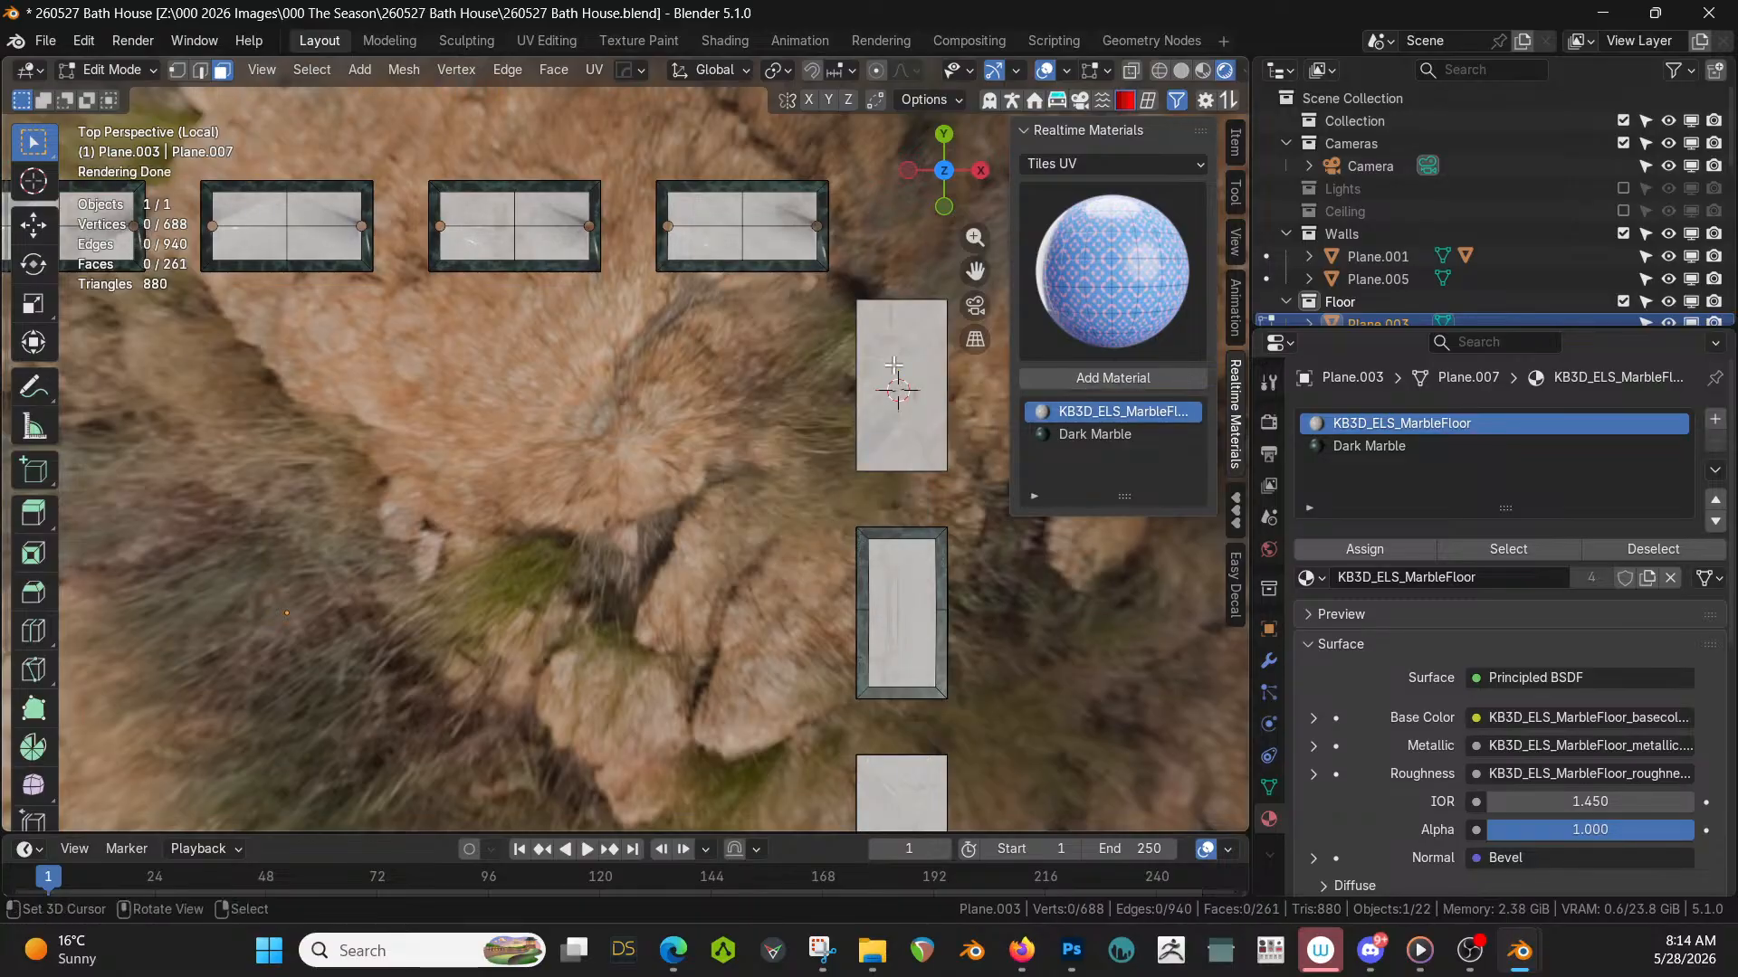
Check the upper panel in Object Mode, return to Edit Mode and reveal the hidden inset geometry.
{"action": "key", "text": "Tab"}
{"action": "key", "text": "Tab"}
{"action": "key", "text": "Tab"}
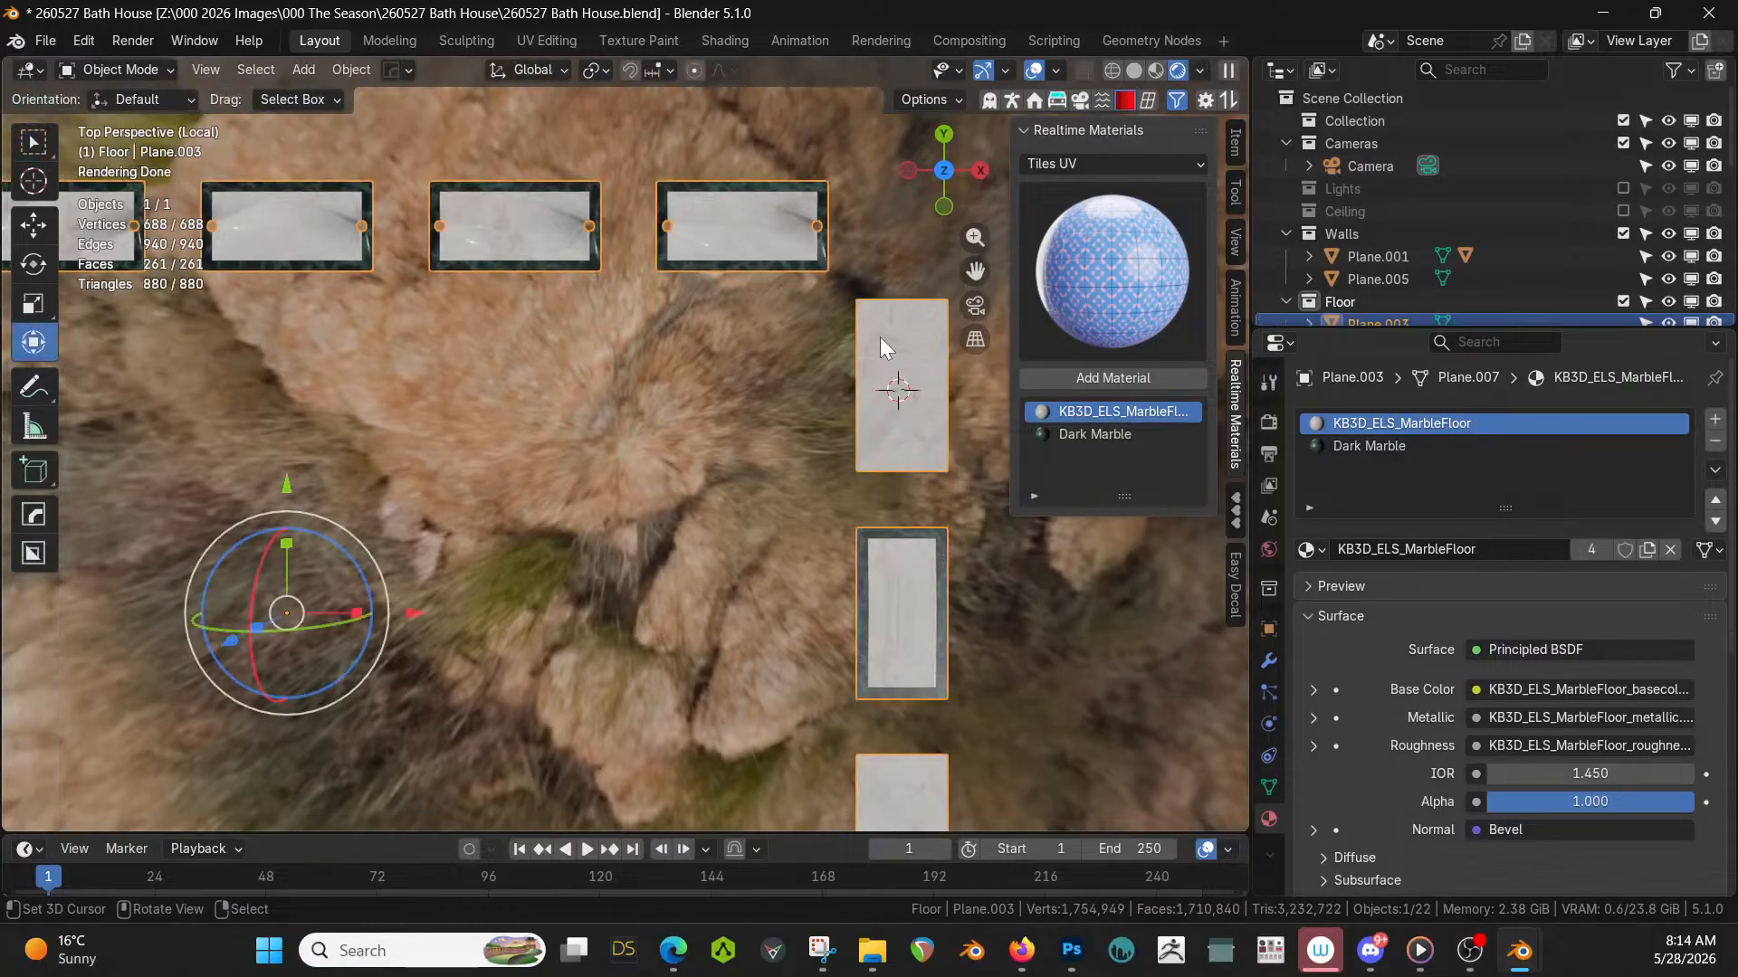
{"action": "key", "text": "Tab"}
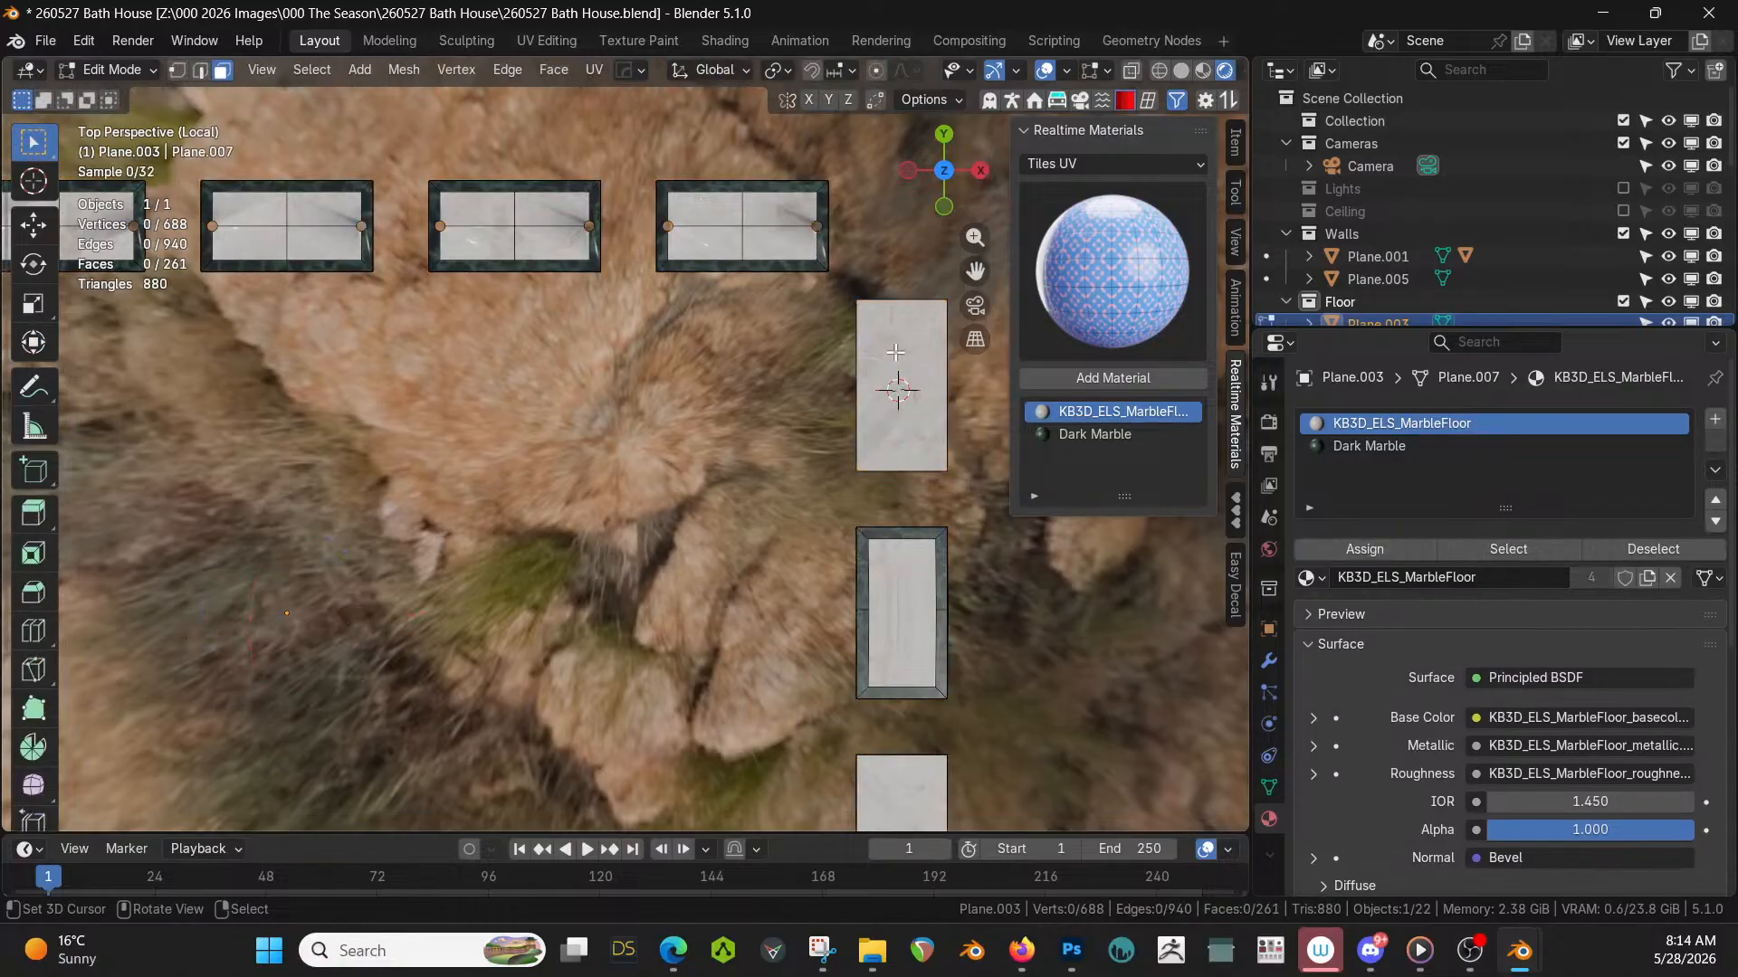
{"action": "left_click", "coordinate": [910, 421]}
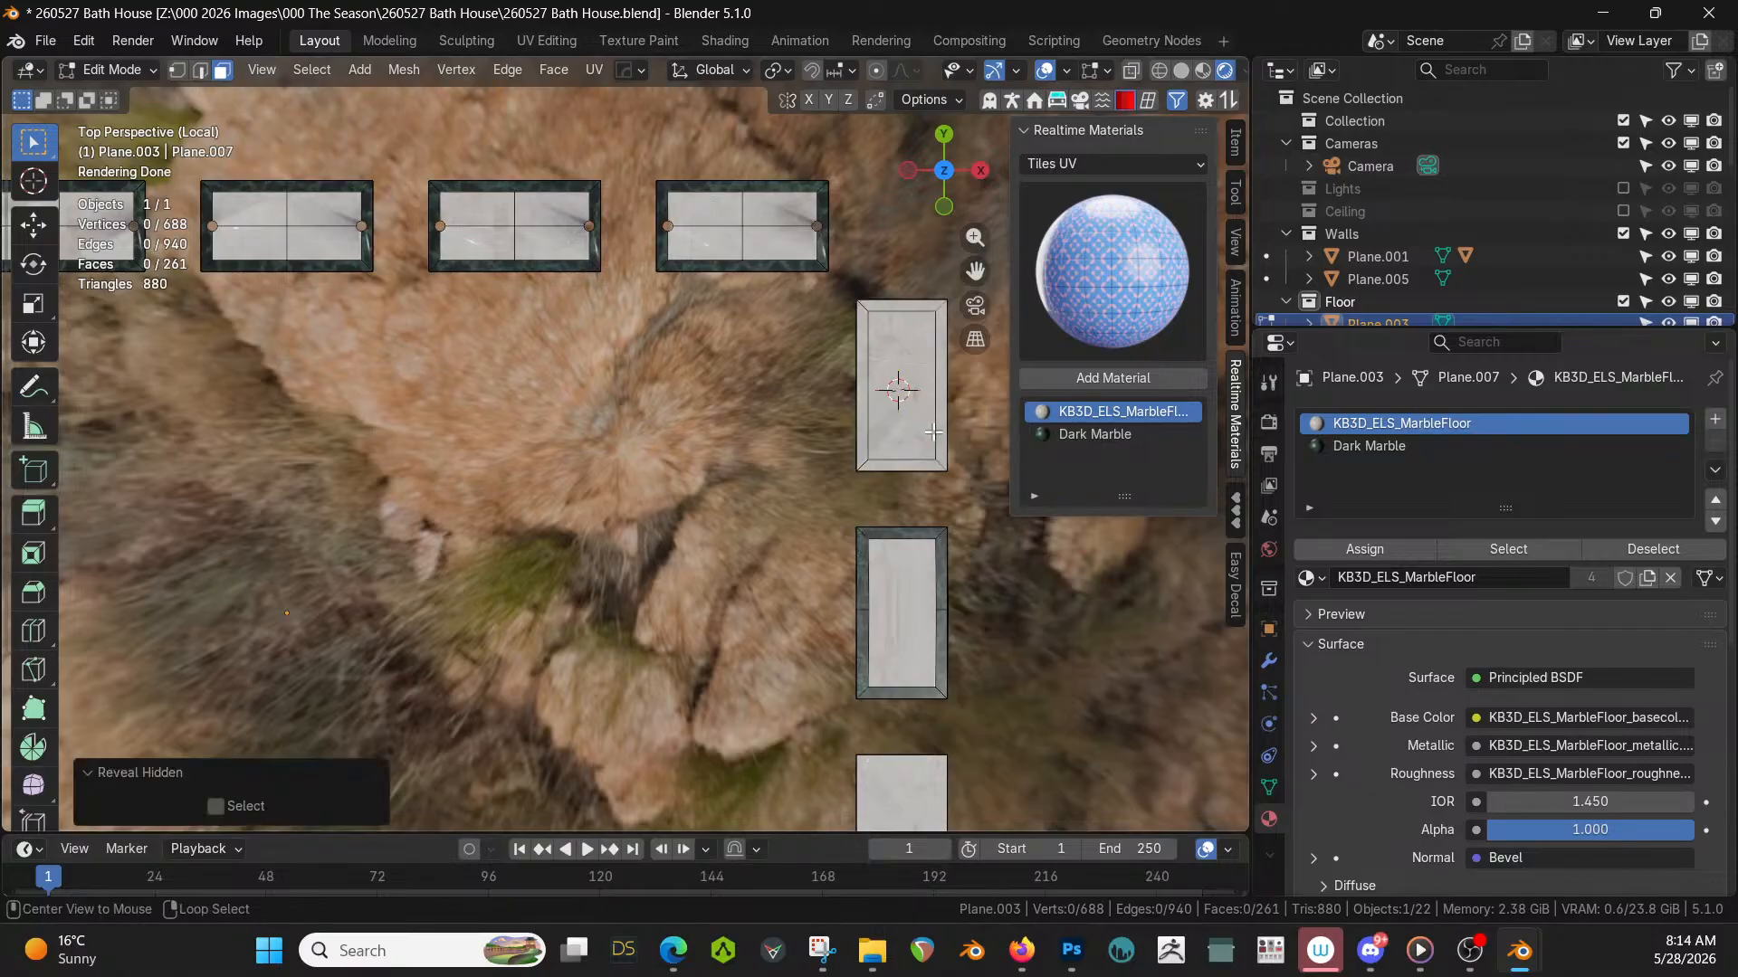
Inspect the upper panel's centre and border faces from above and below.
{"action": "right_click", "coordinate": [885, 462]}
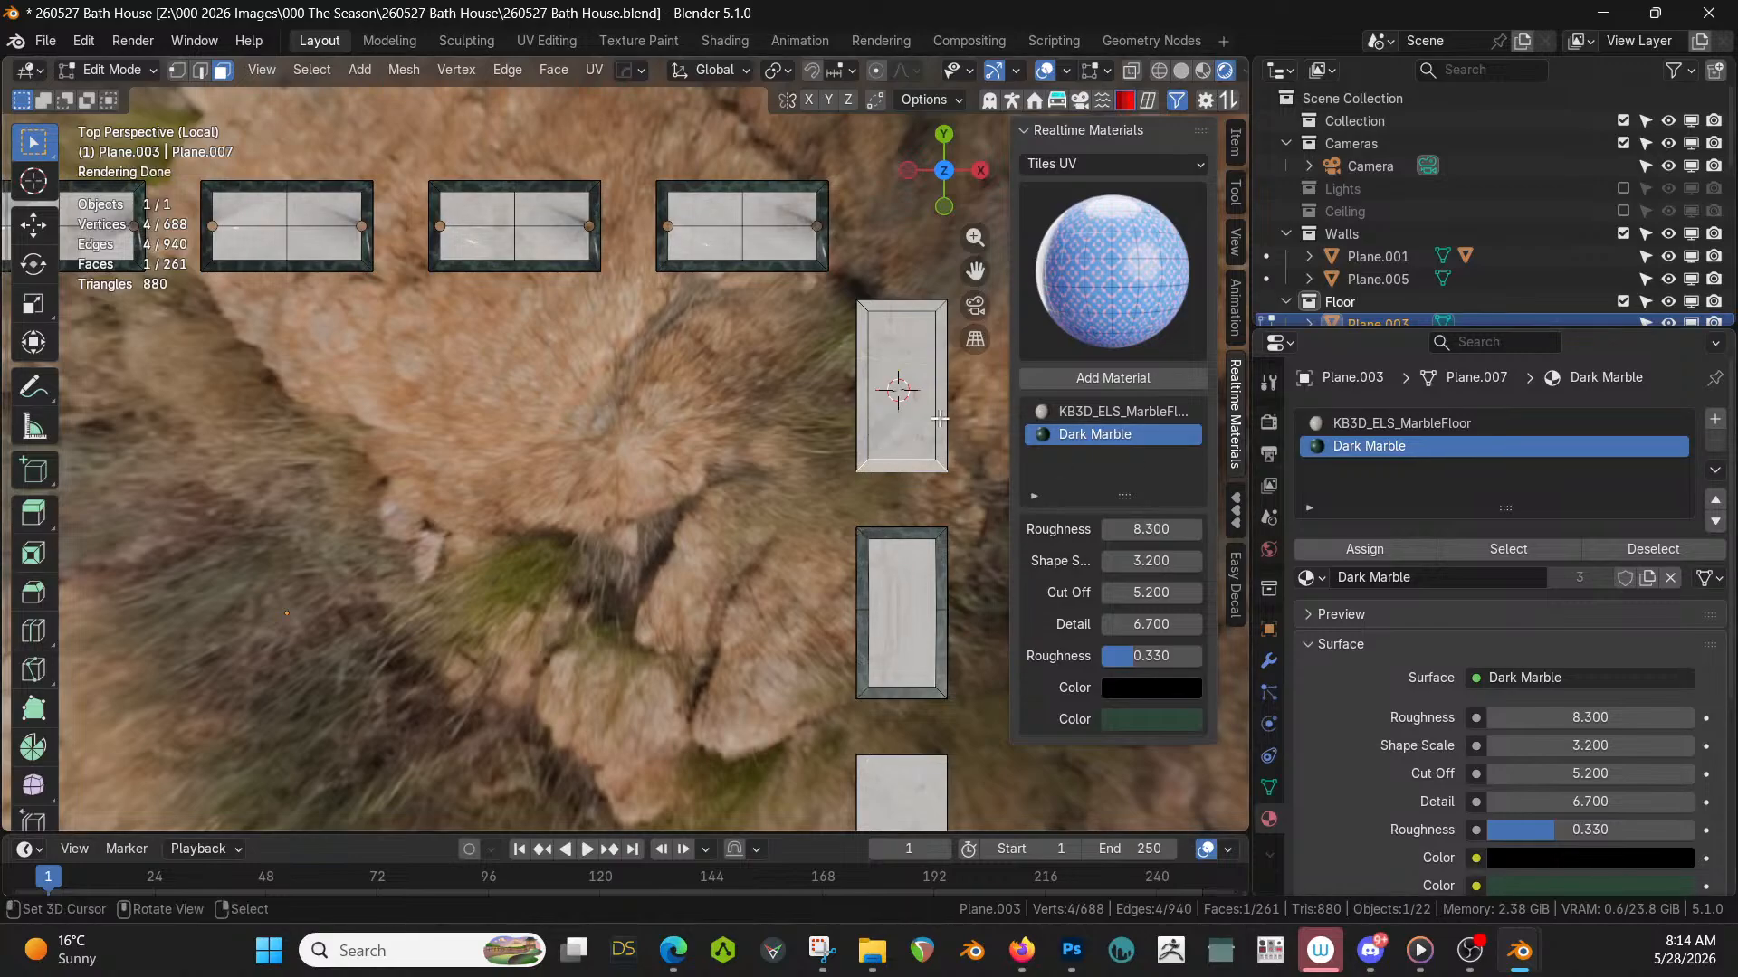
{"action": "middle_click_drag", "start_coordinate": [898, 466], "coordinate": [695, 386]}
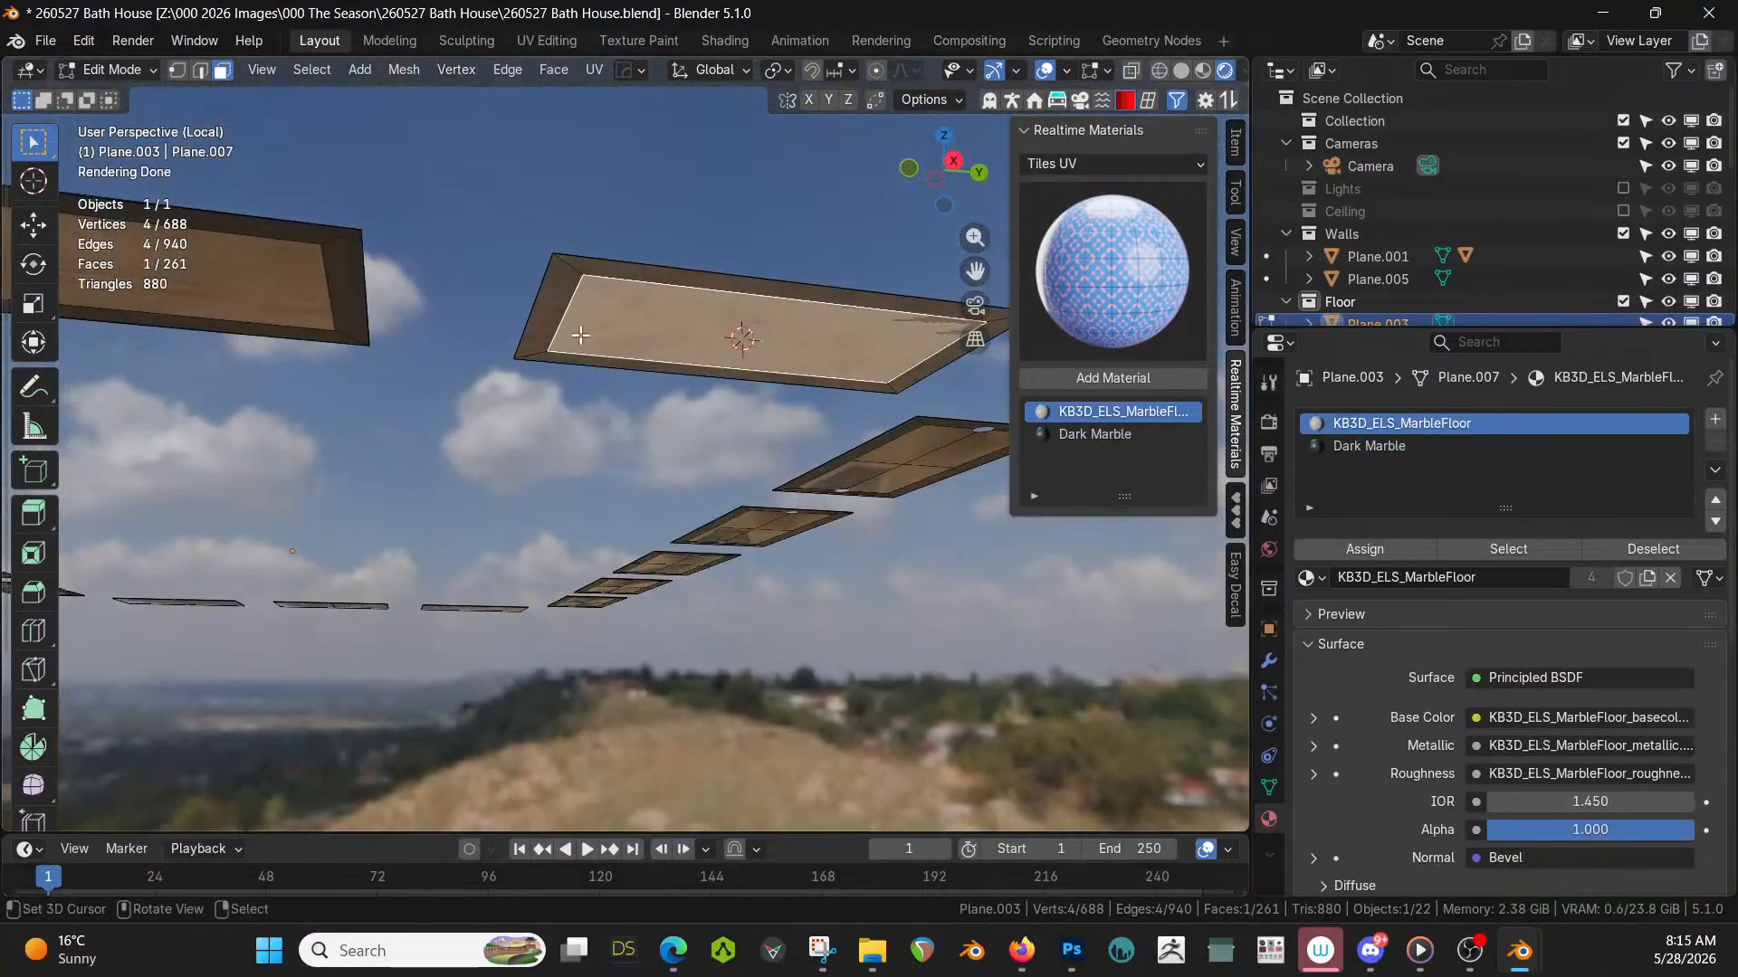
{"action": "right_click", "coordinate": [549, 282]}
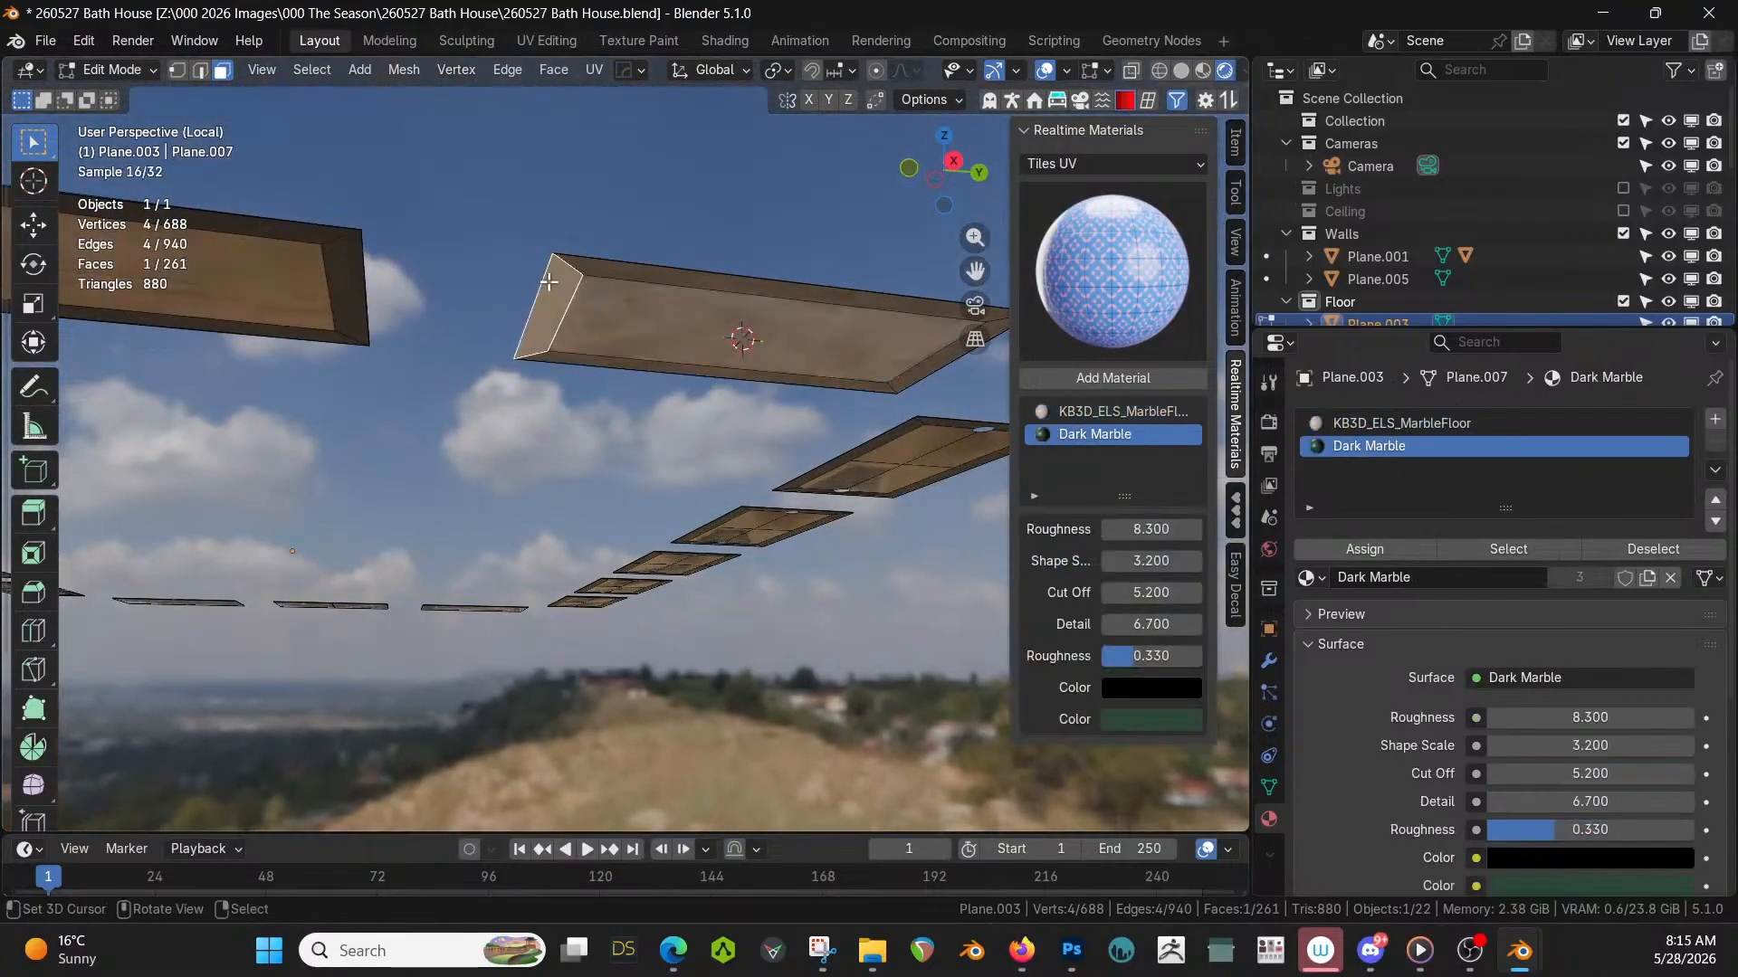
Select all floor panel geometry, merge its vertices by distance and check the panels in Object Mode.
{"action": "right_click", "coordinate": [603, 291]}
{"action": "middle_click_drag", "start_coordinate": [631, 305], "coordinate": [704, 544]}
{"action": "key", "text": "a"}
{"action": "key", "text": "m"}
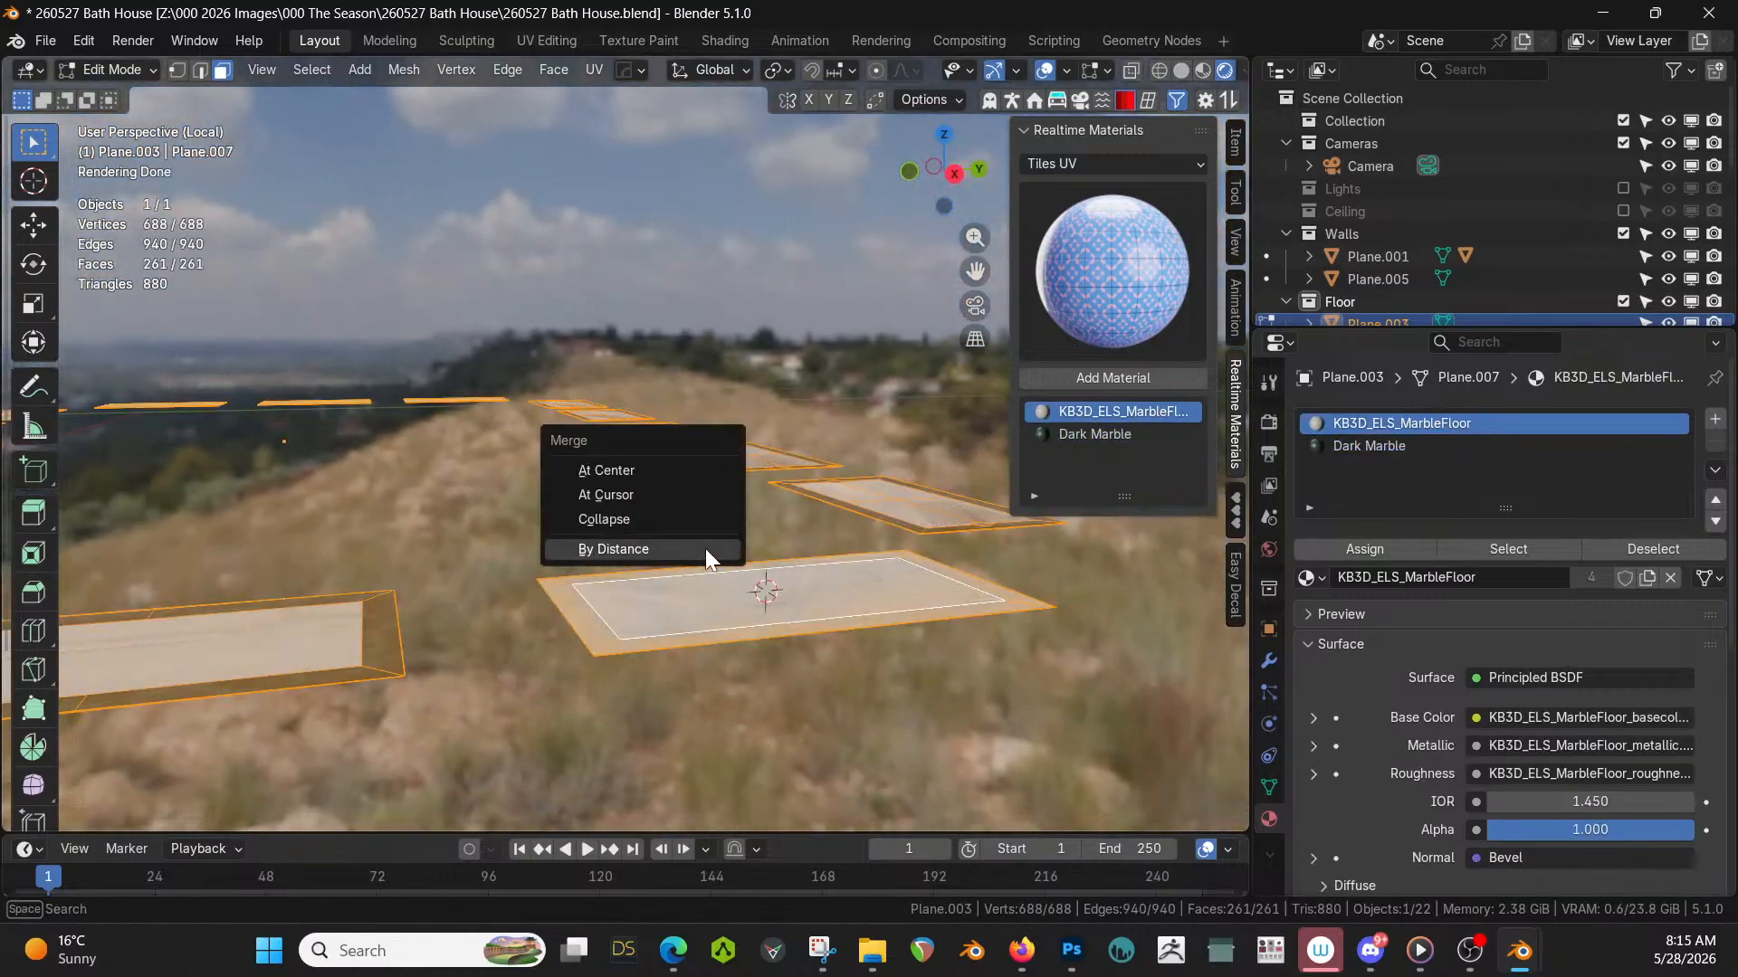
{"action": "left_click", "coordinate": [704, 548]}
{"action": "key", "text": "Tab"}
{"action": "middle_click_drag", "start_coordinate": [686, 596], "coordinate": [645, 664]}
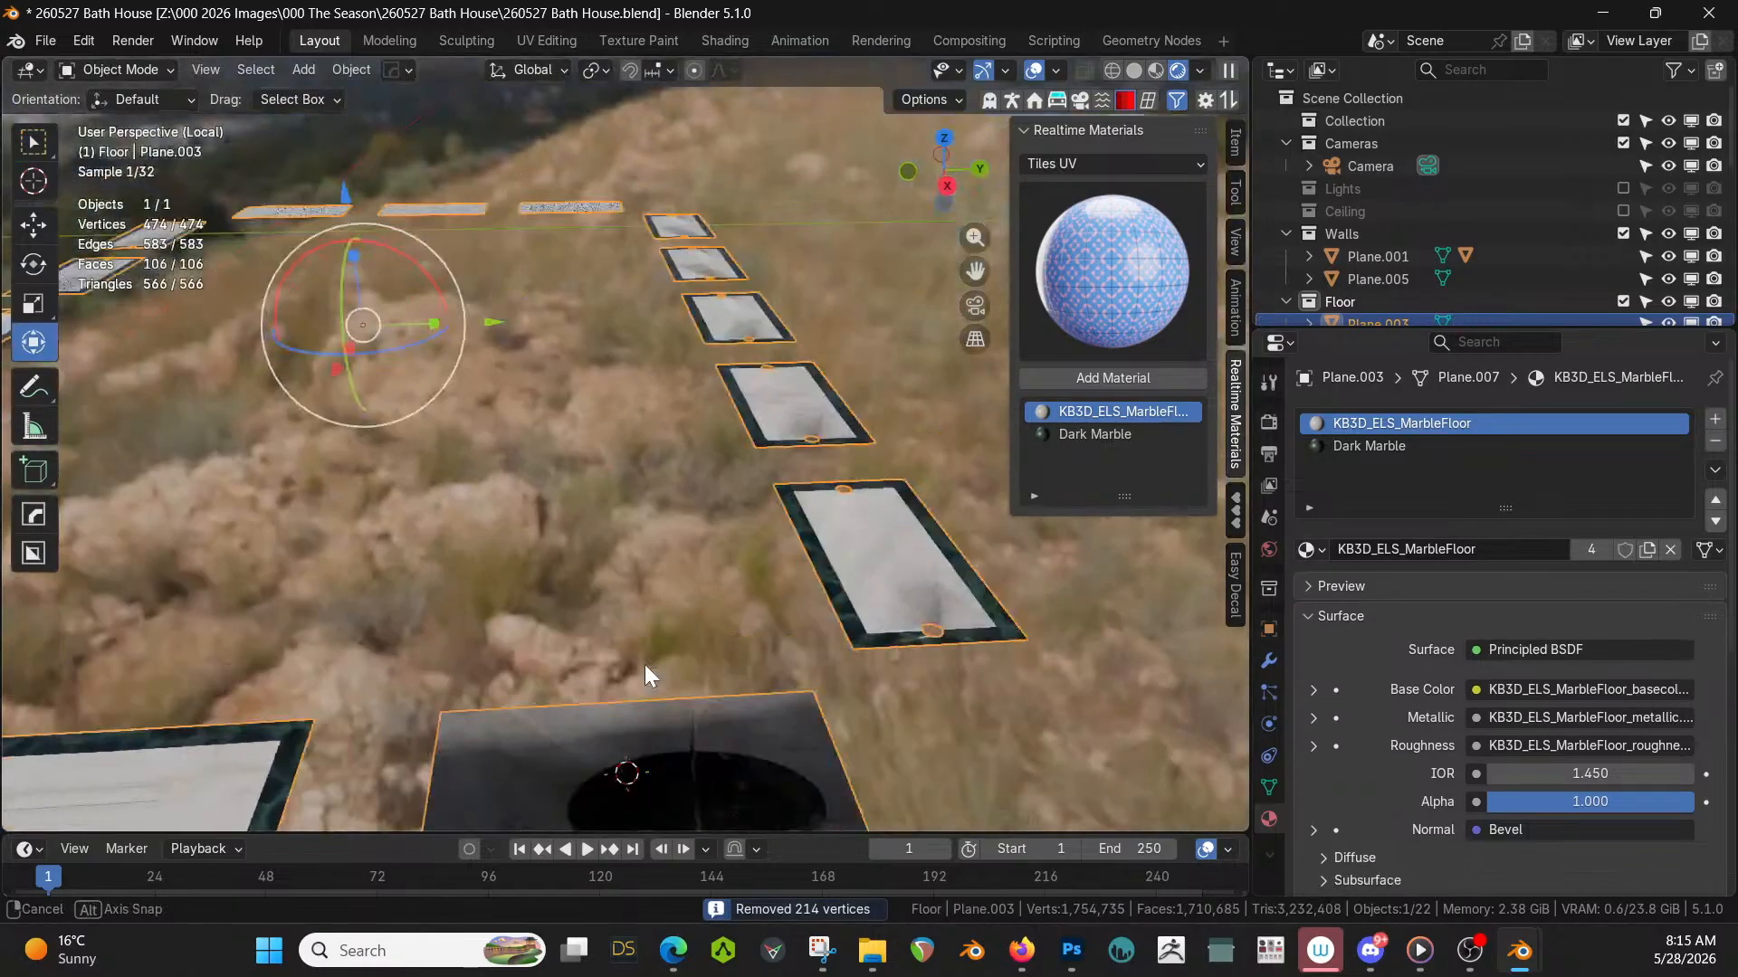
{"action": "scroll", "coordinate": [645, 664], "scroll_direction": "down", "scroll_amount": 4}
Delete the leftover plain face covering the inset of the corner panel at the 3D cursor.
{"action": "key", "text": "Tab"}
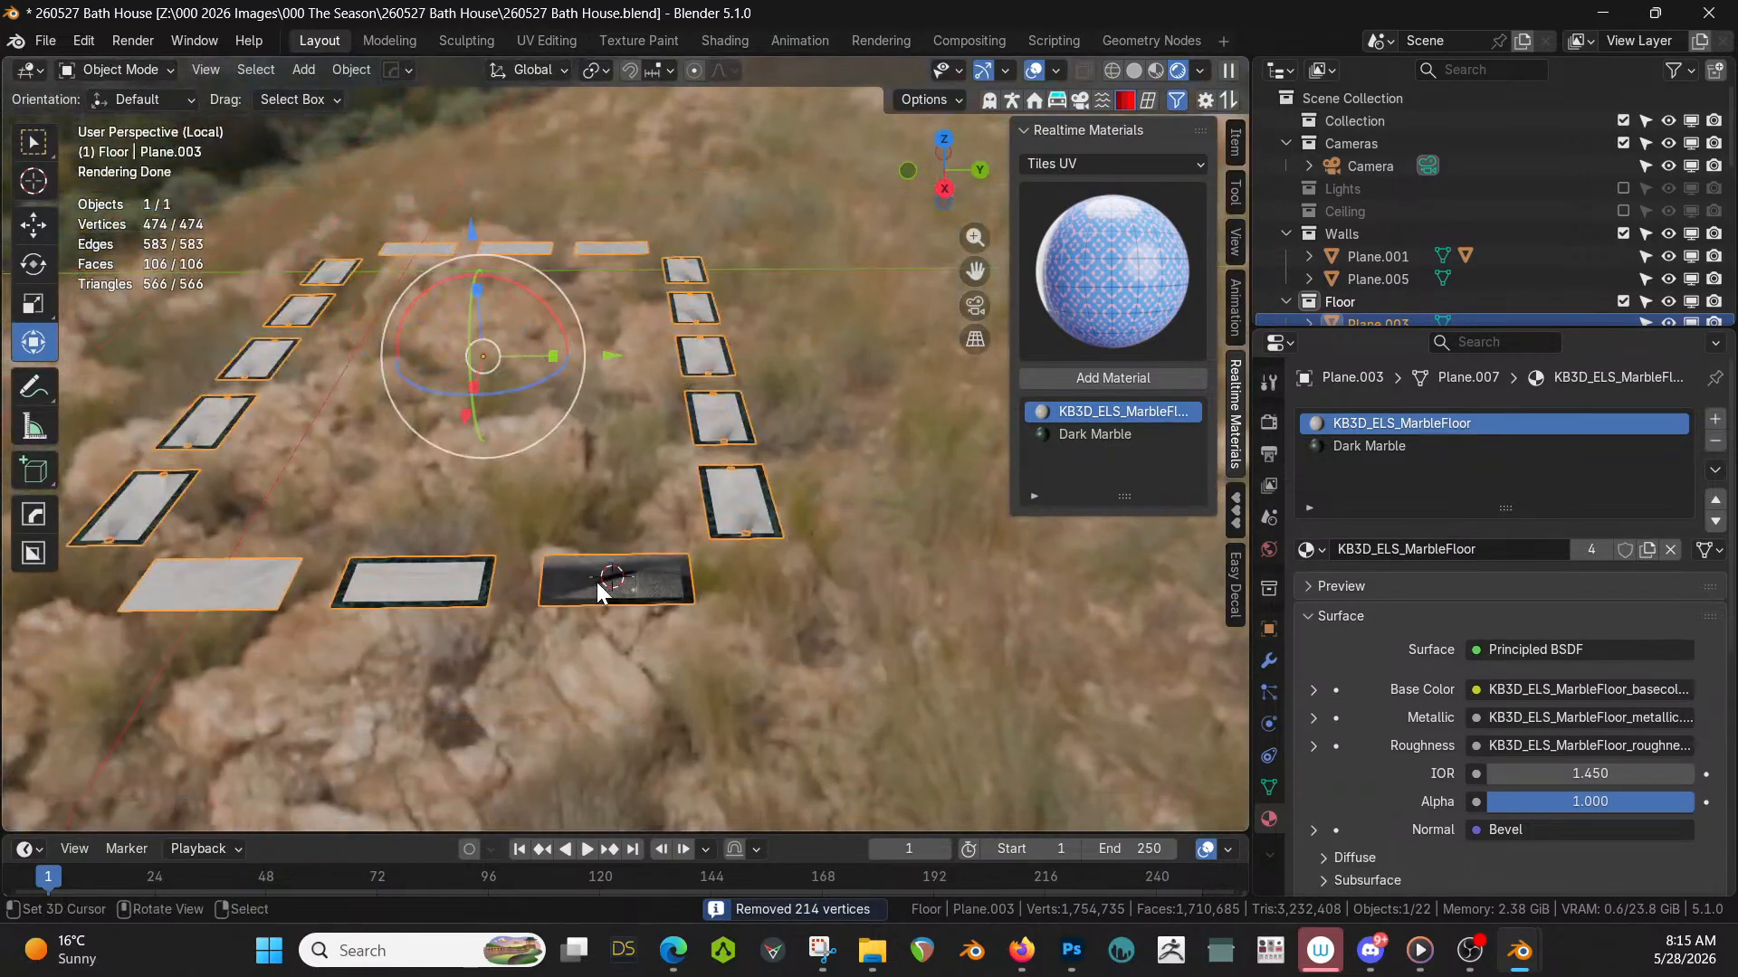
{"action": "left_click", "coordinate": [594, 582]}
{"action": "right_click", "coordinate": [545, 575]}
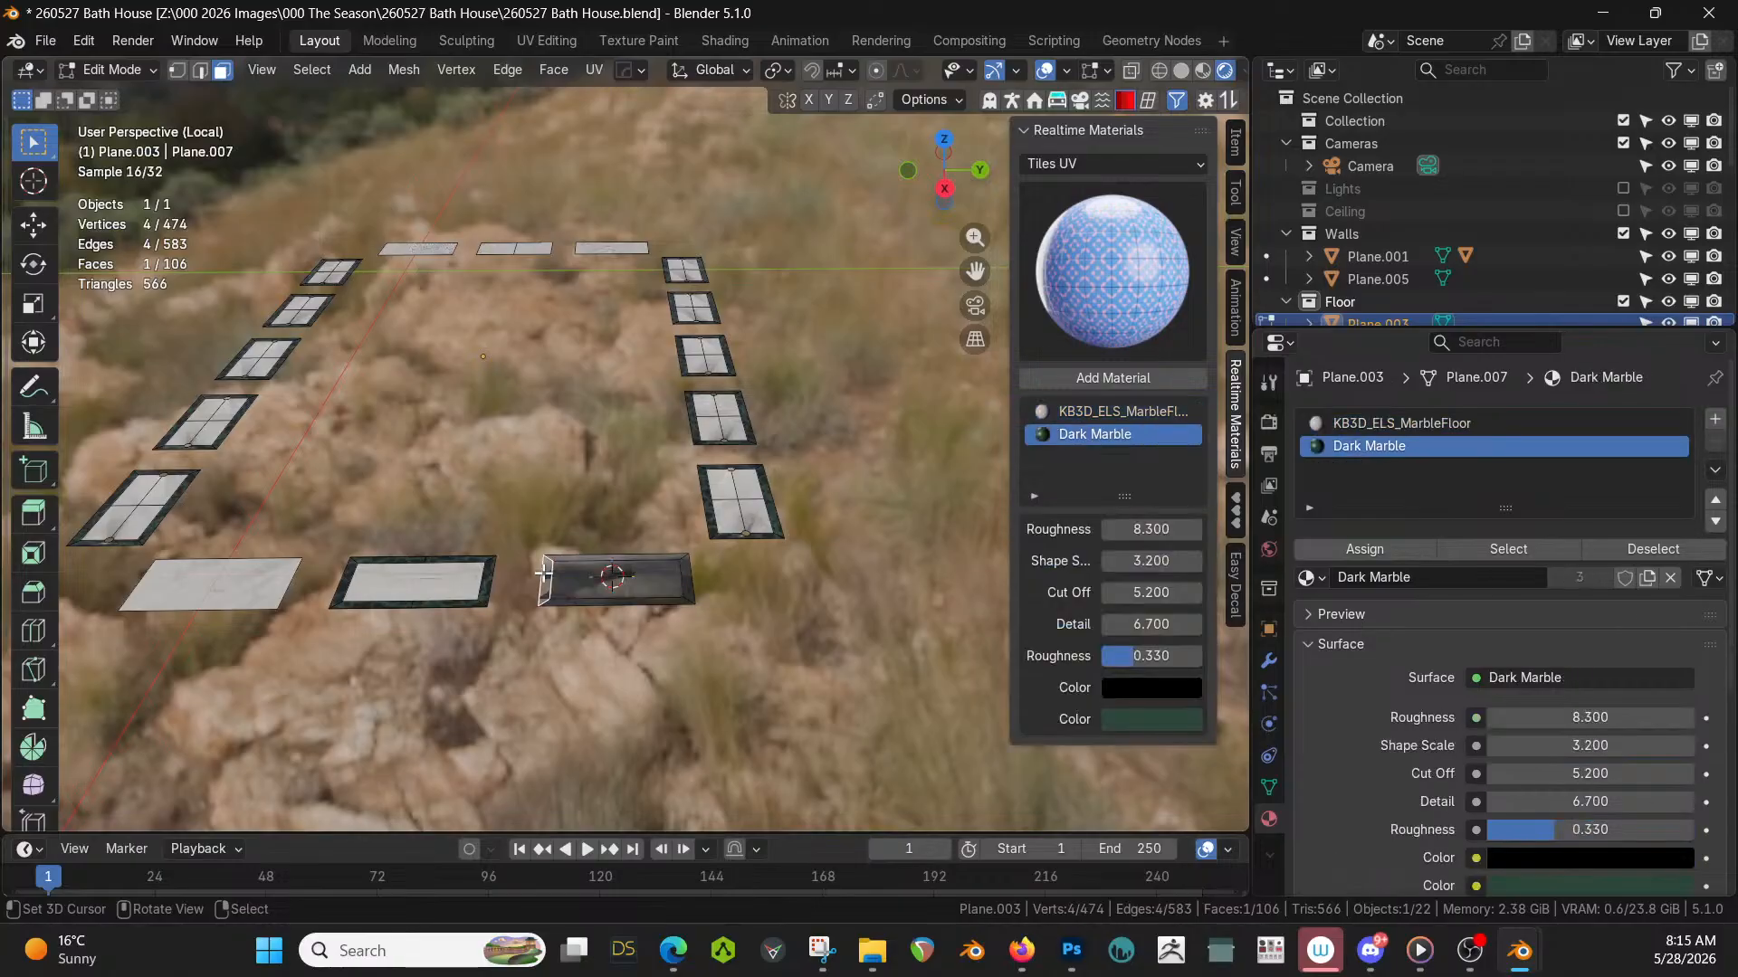
{"action": "right_click", "coordinate": [544, 574]}
{"action": "right_click", "coordinate": [578, 576]}
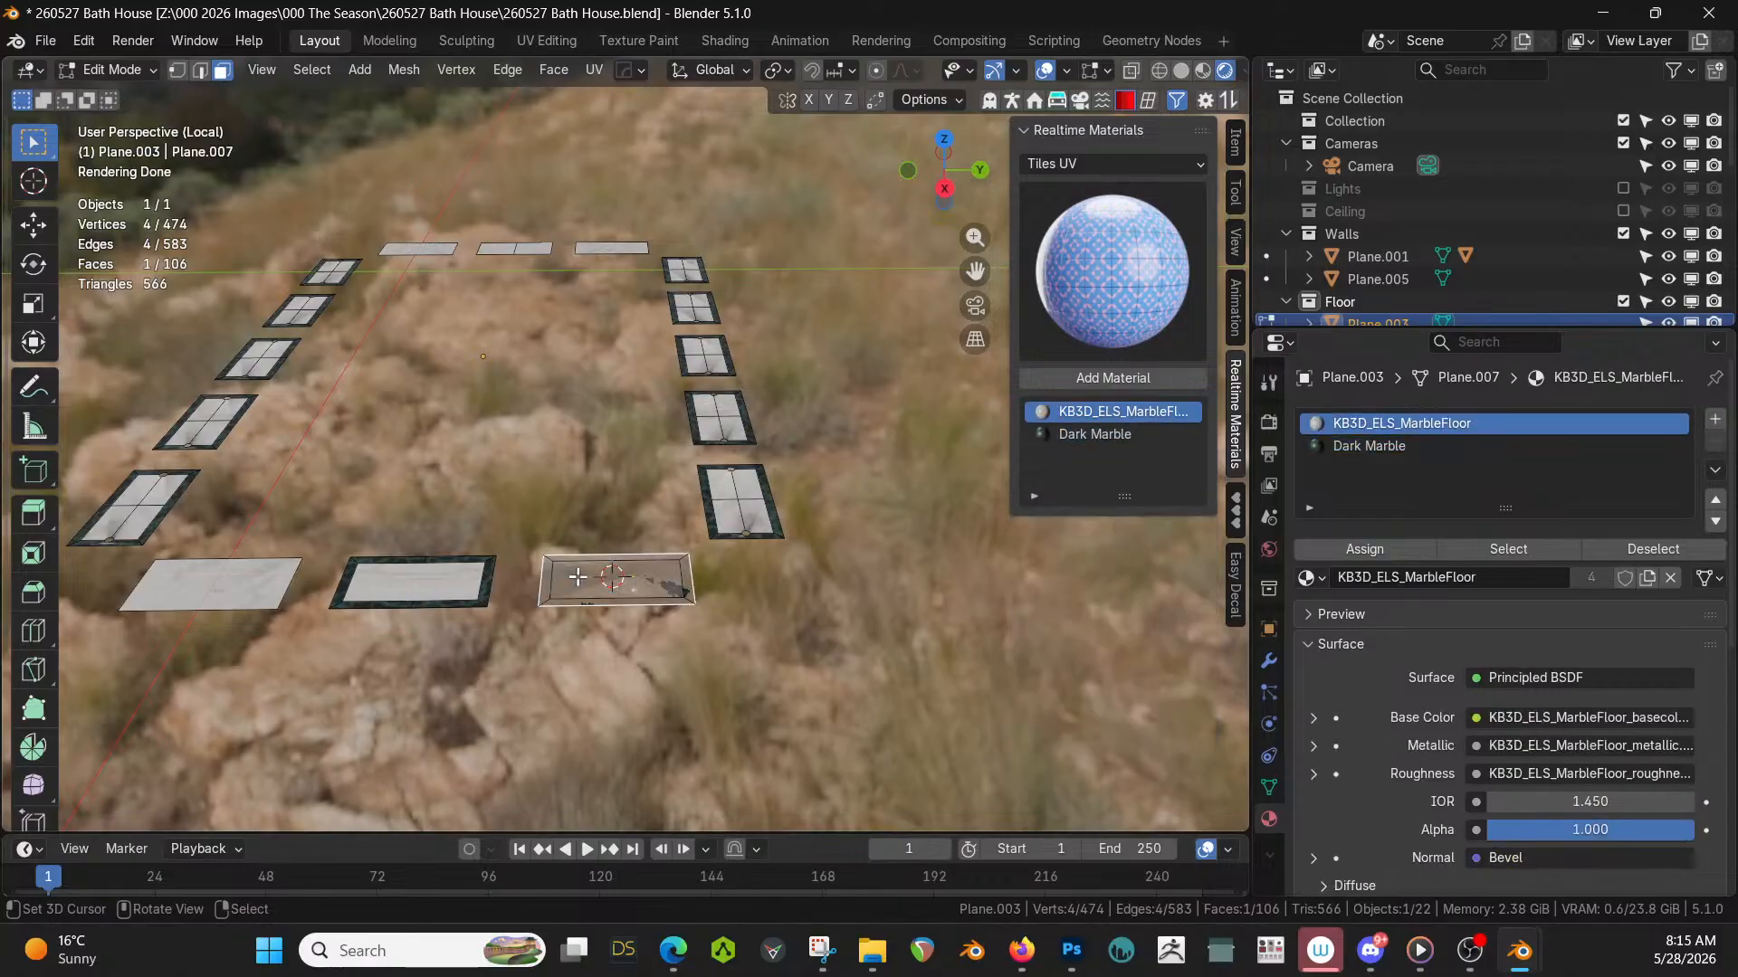
{"action": "key", "text": "x"}
{"action": "left_click", "coordinate": [578, 574]}
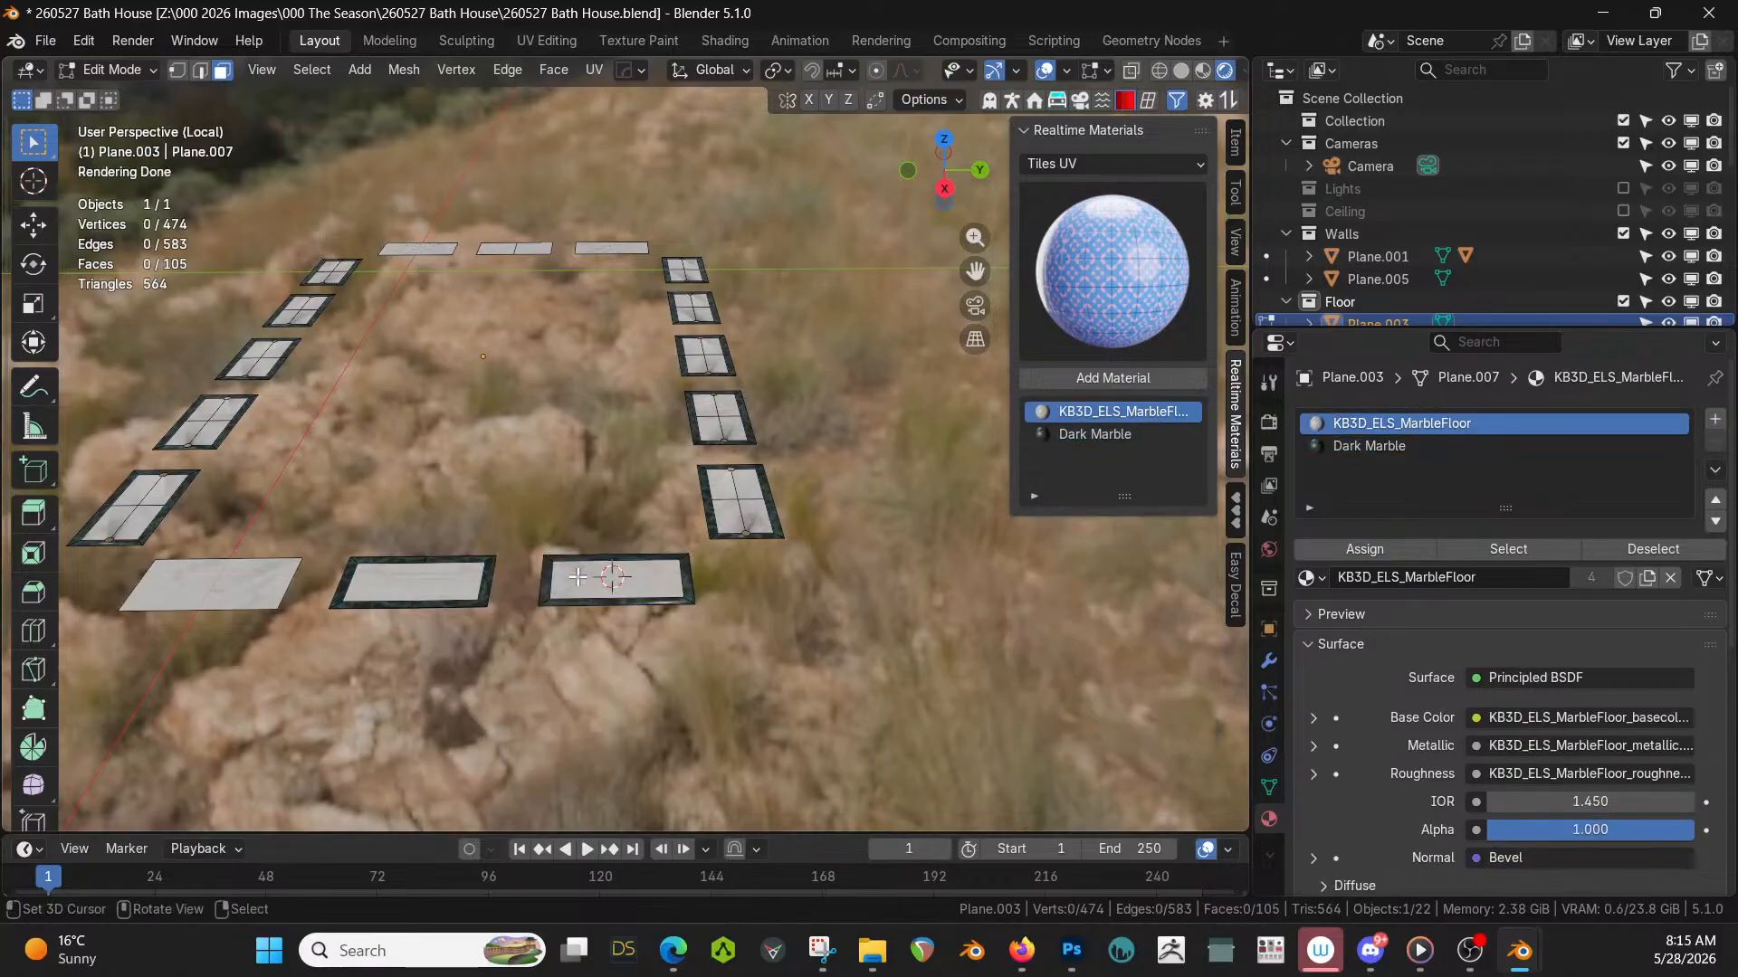
{"action": "middle_click_drag", "start_coordinate": [641, 577], "coordinate": [633, 624]}
{"action": "left_click", "coordinate": [603, 613]}
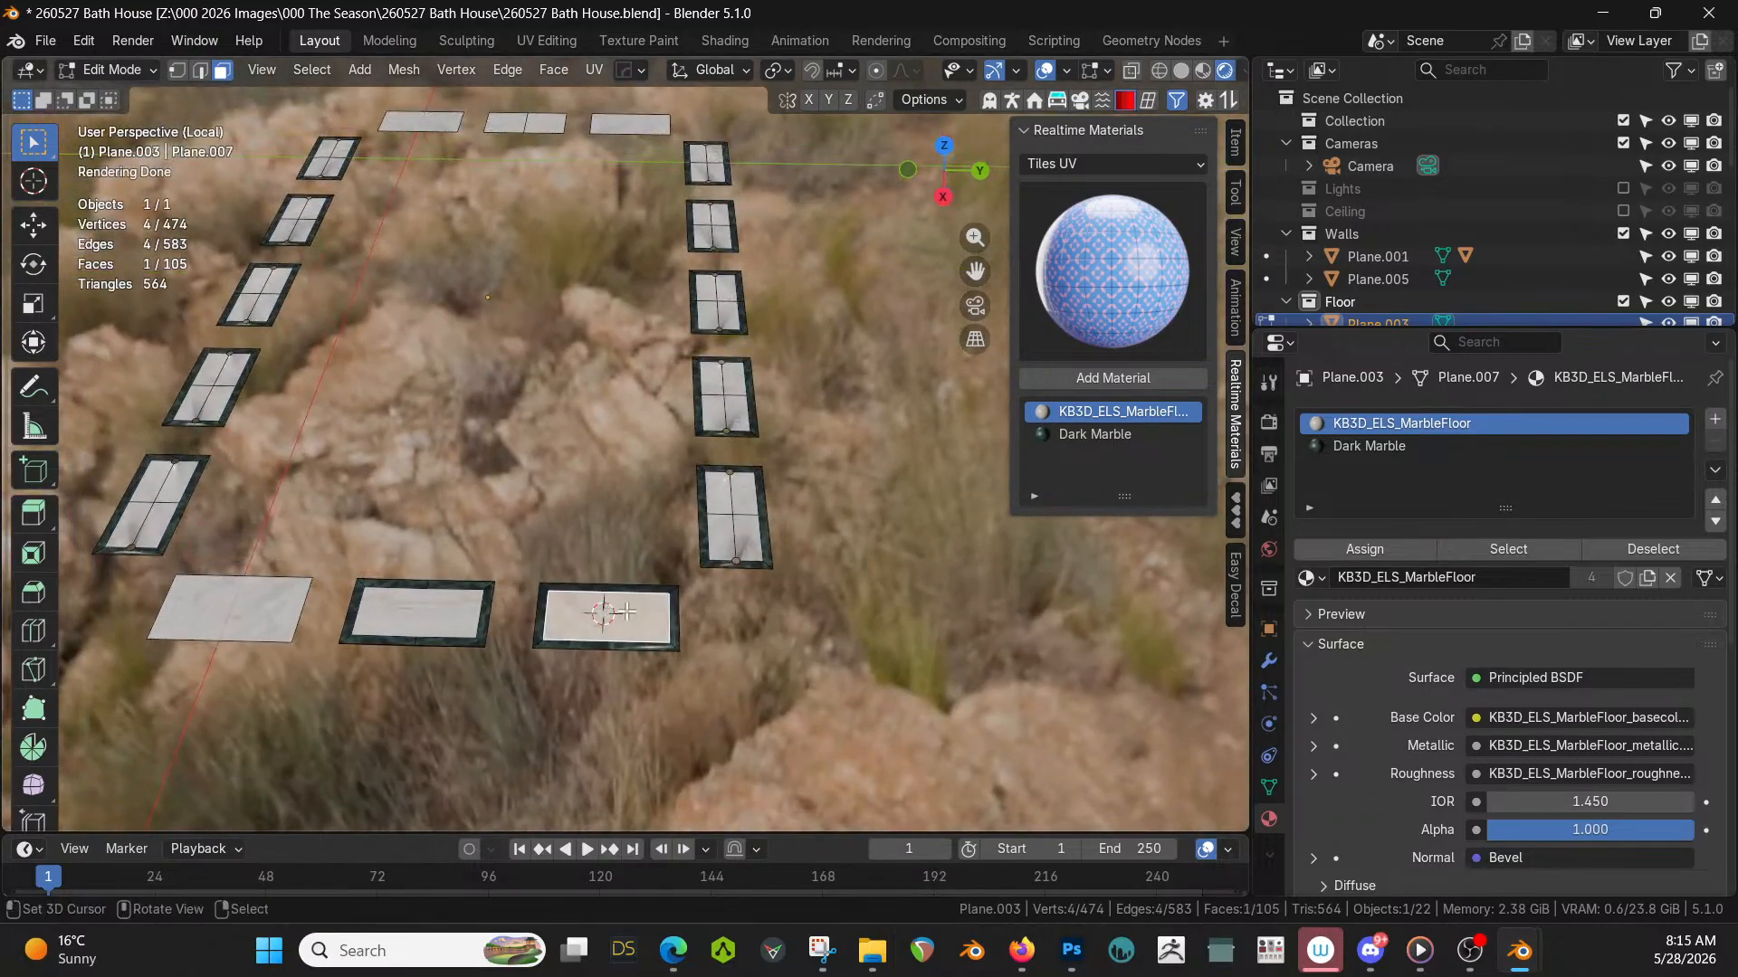
Mirror the floor panels across the X axis with the Hops mirror gizmo and apply all modifiers.
{"action": "key", "text": "Tab"}
{"action": "scroll", "coordinate": [644, 604], "scroll_direction": "down", "scroll_amount": 2}
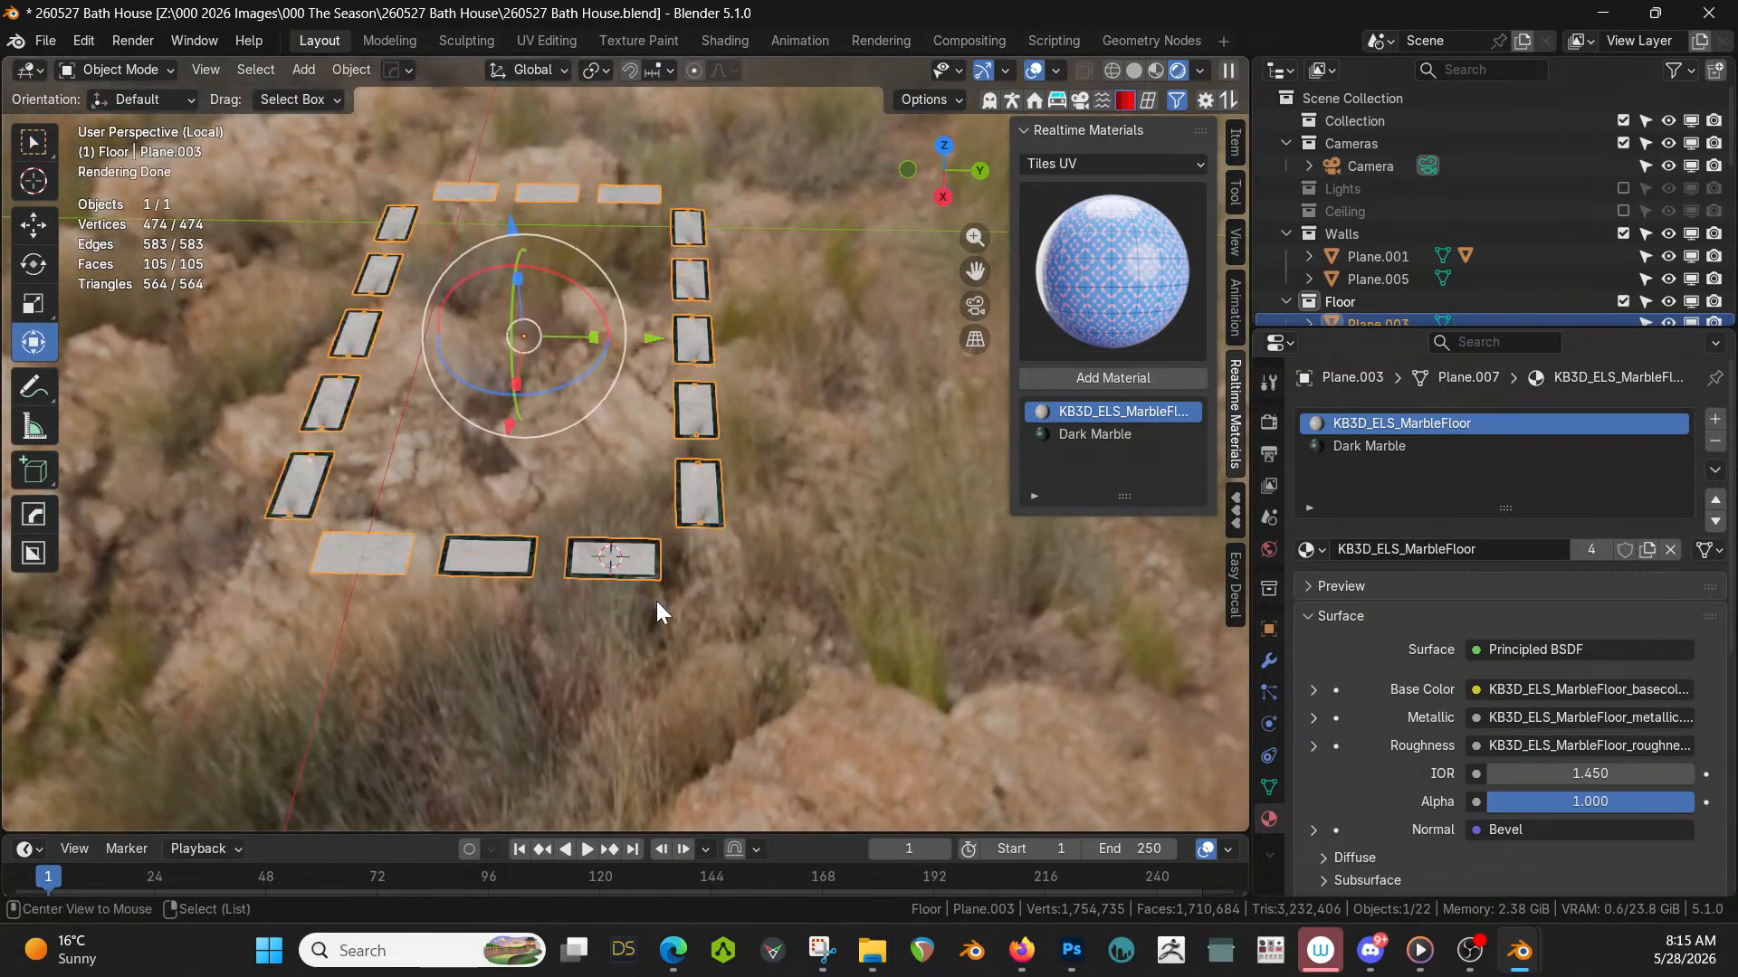
{"action": "key", "text": "alt+x"}
{"action": "left_click", "coordinate": [685, 344]}
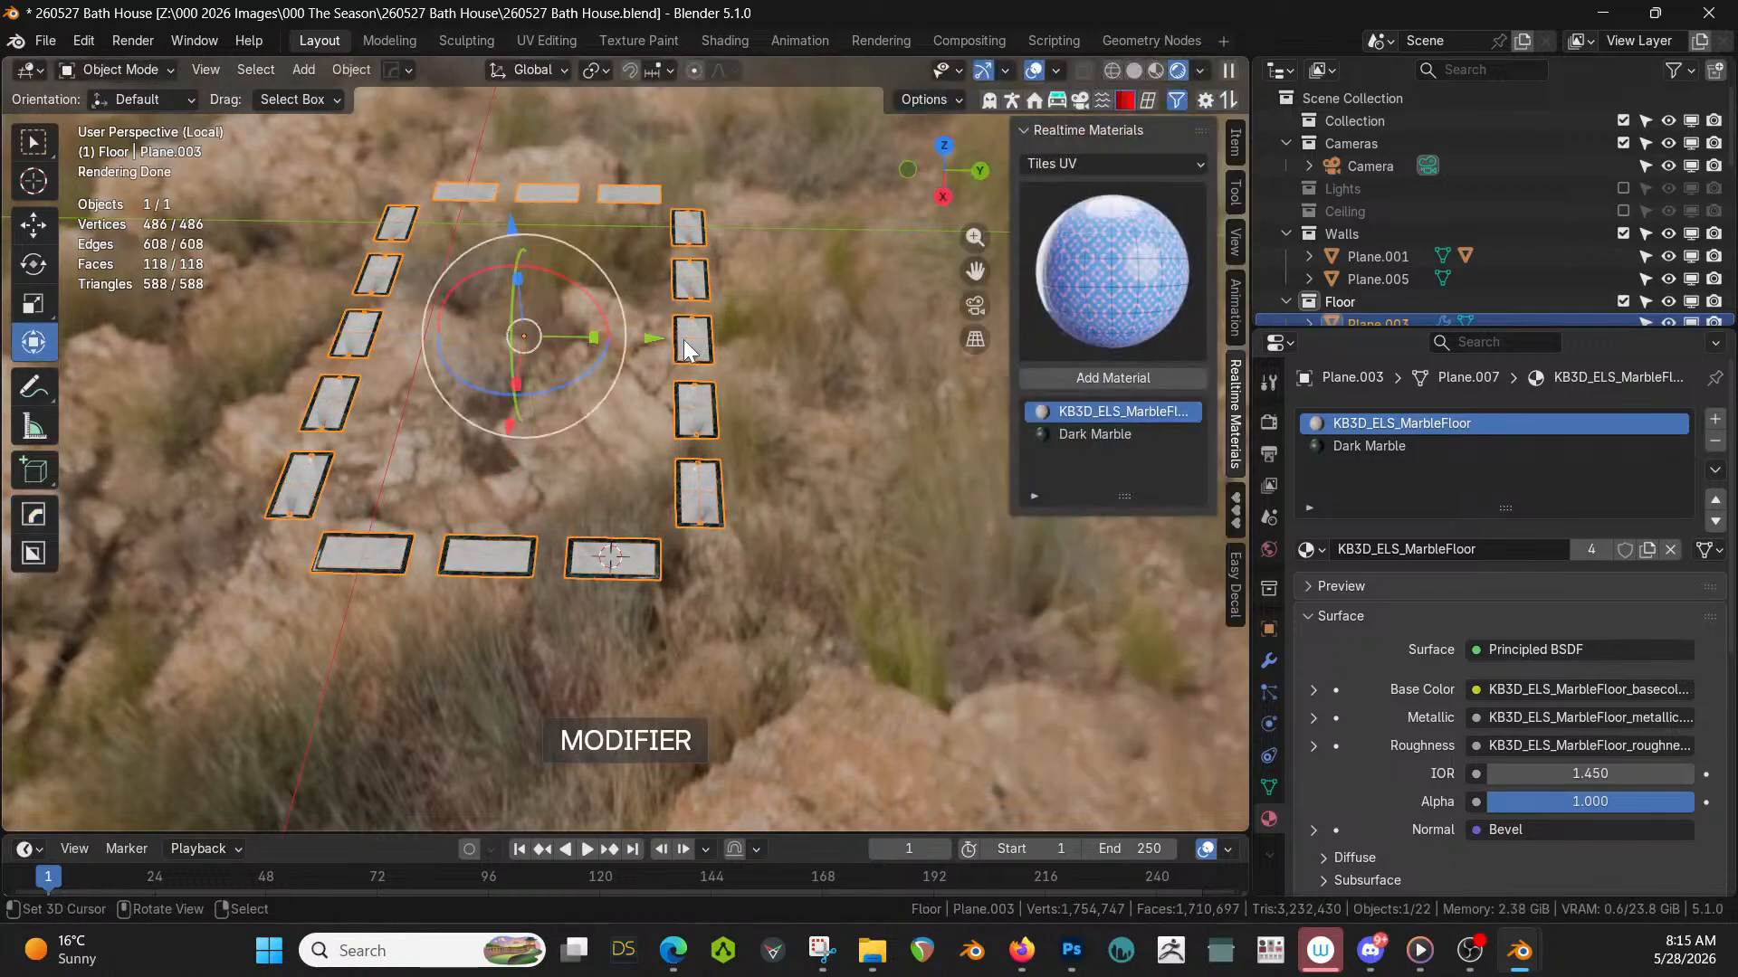
{"action": "middle_click_drag", "start_coordinate": [682, 339], "coordinate": [784, 563]}
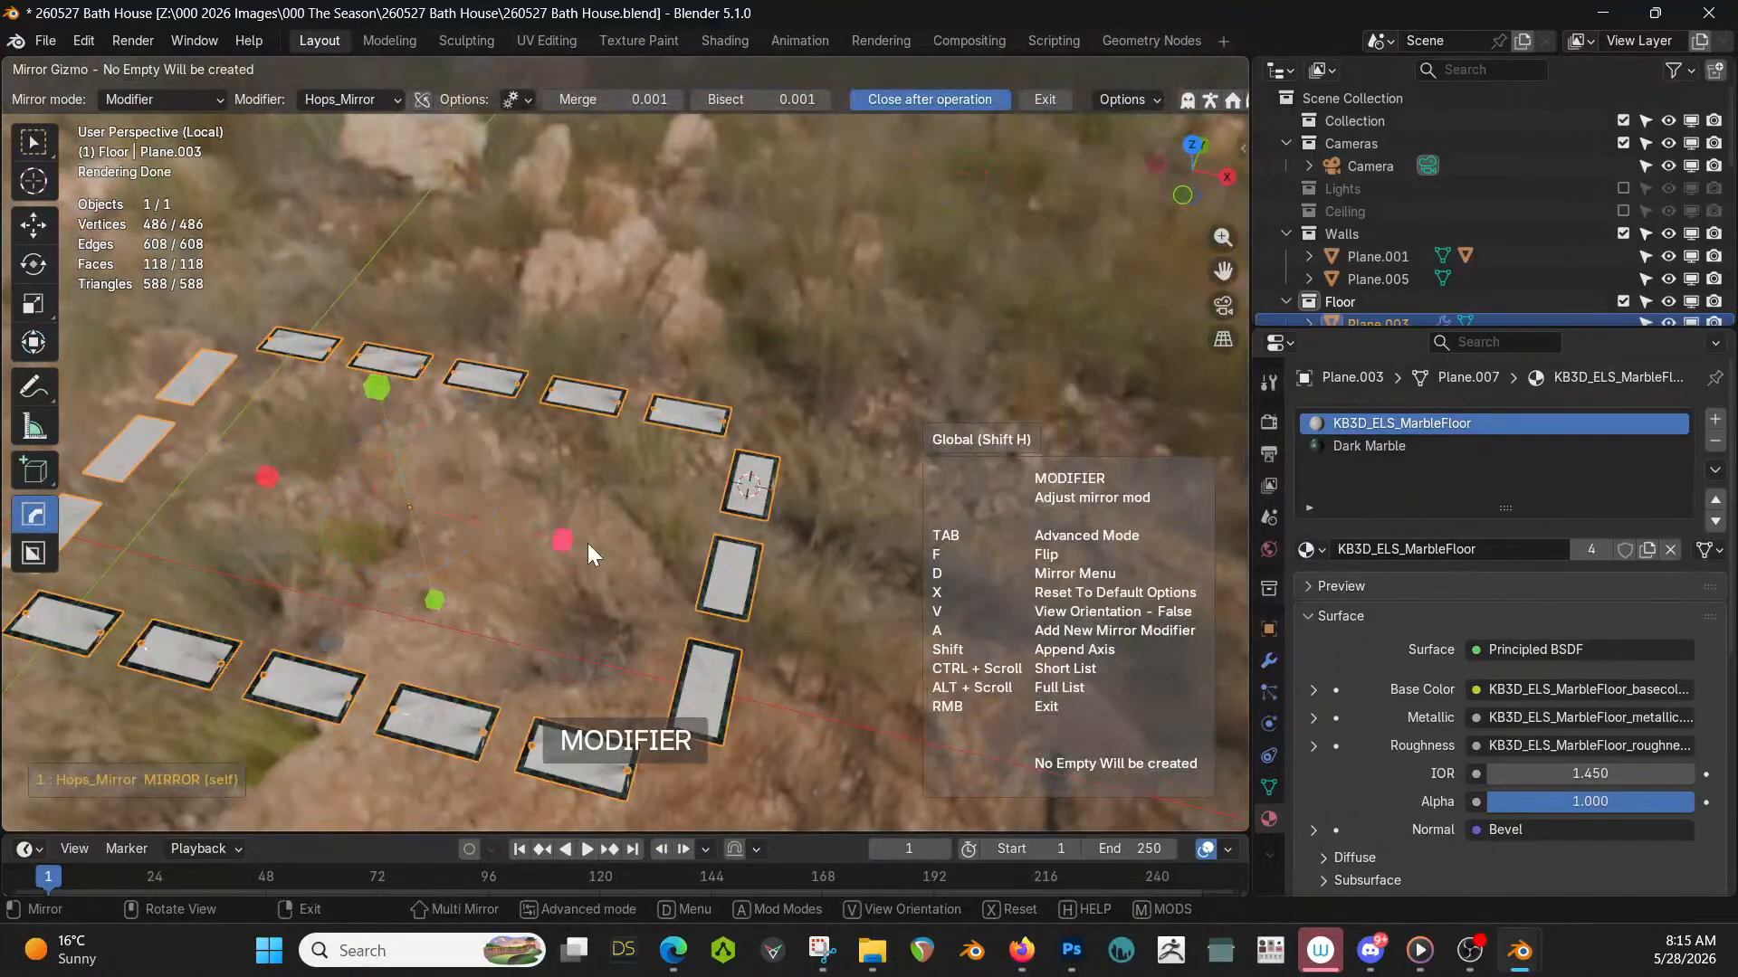
{"action": "left_click", "coordinate": [563, 539]}
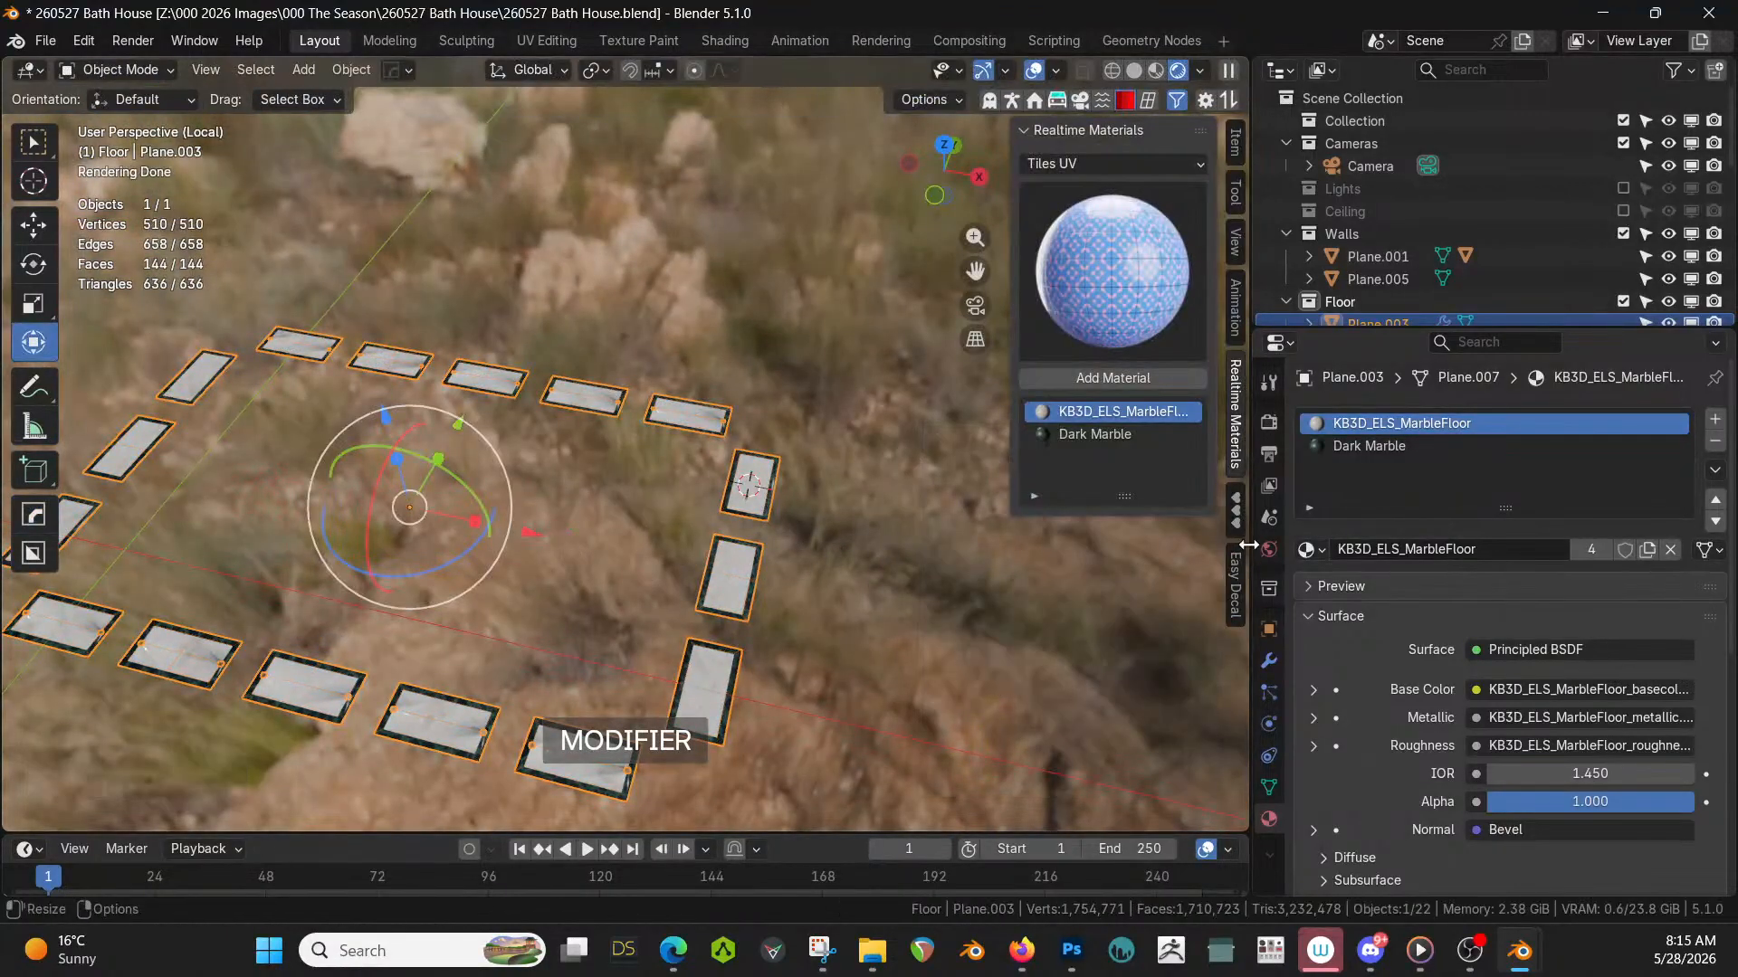
{"action": "left_click", "coordinate": [1269, 662]}
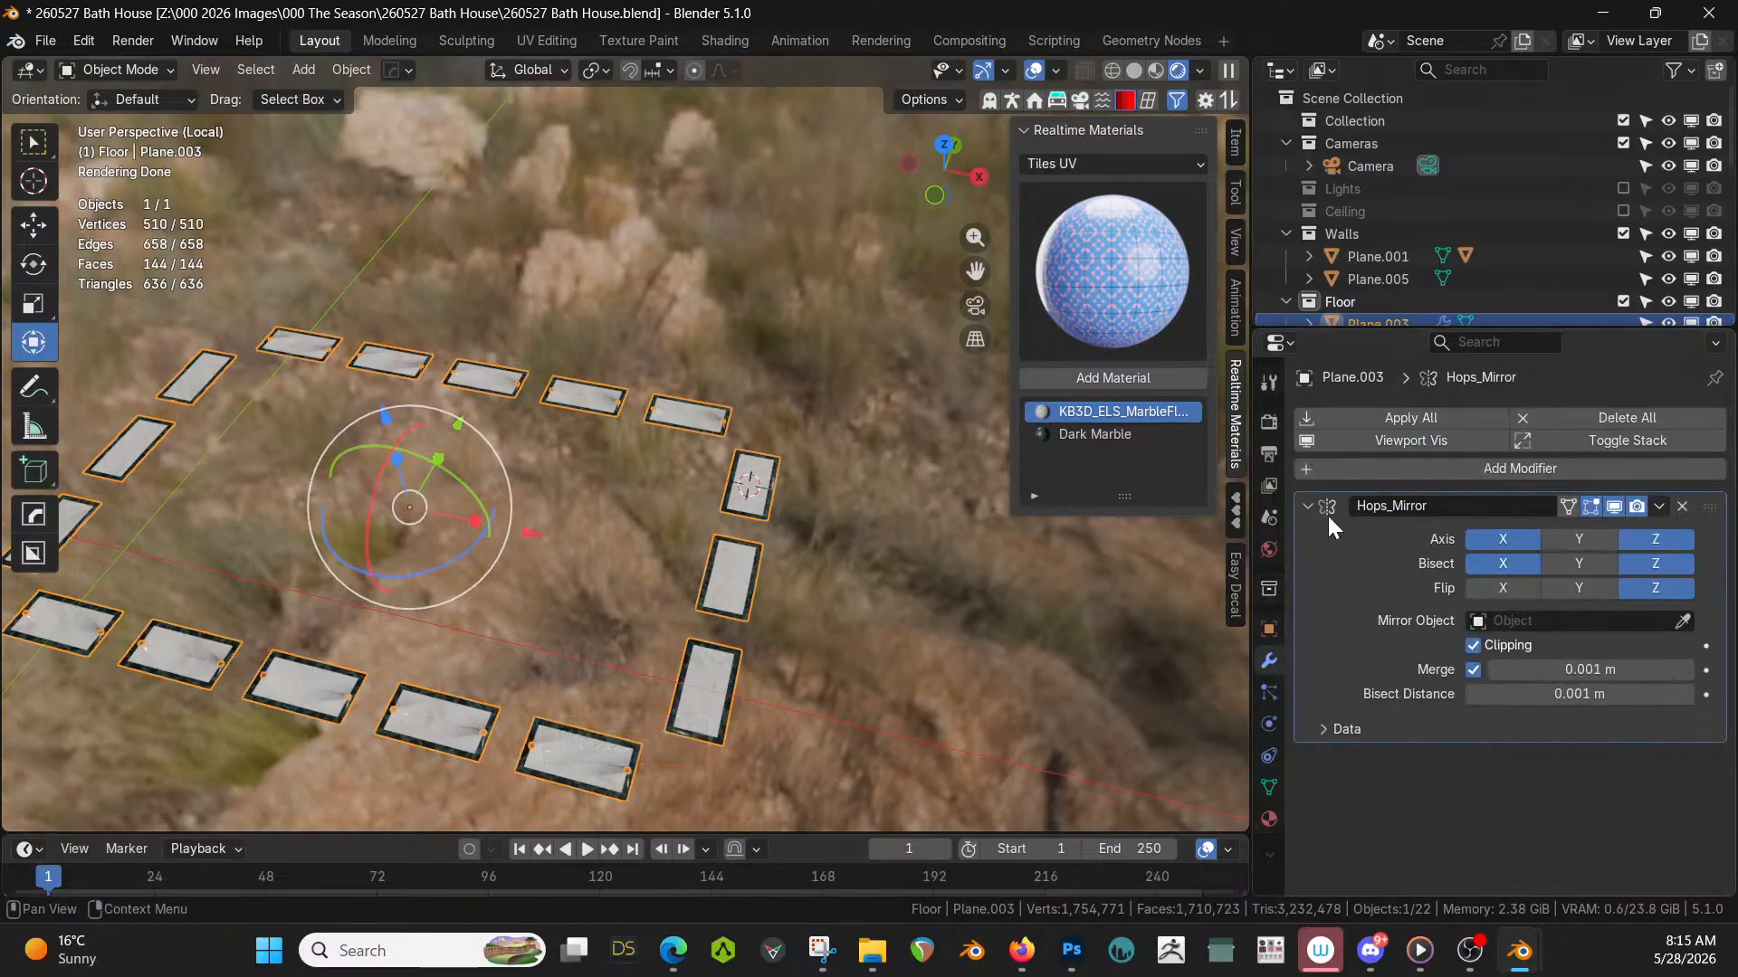
{"action": "left_click", "coordinate": [1360, 417]}
Merge the mirrored panels' vertices by distance and return to the full scene in Object Mode.
{"action": "key", "text": "Tab"}
{"action": "key", "text": "m"}
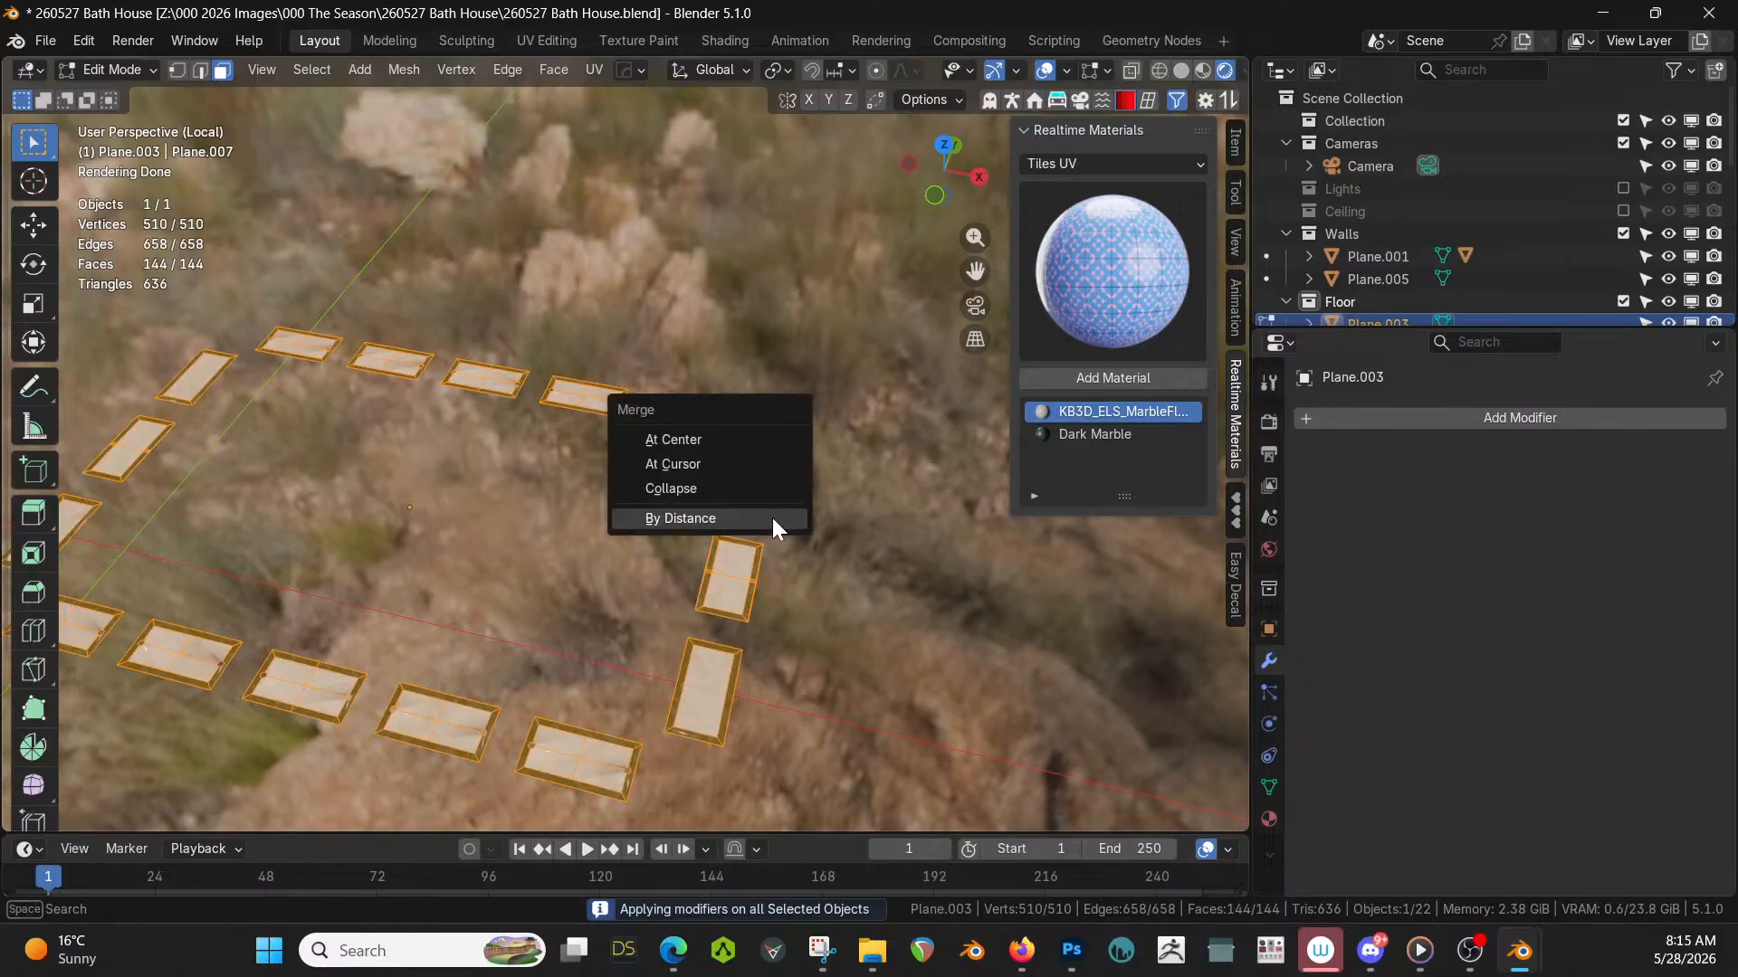
{"action": "left_click", "coordinate": [772, 518]}
{"action": "key", "text": "Tab"}
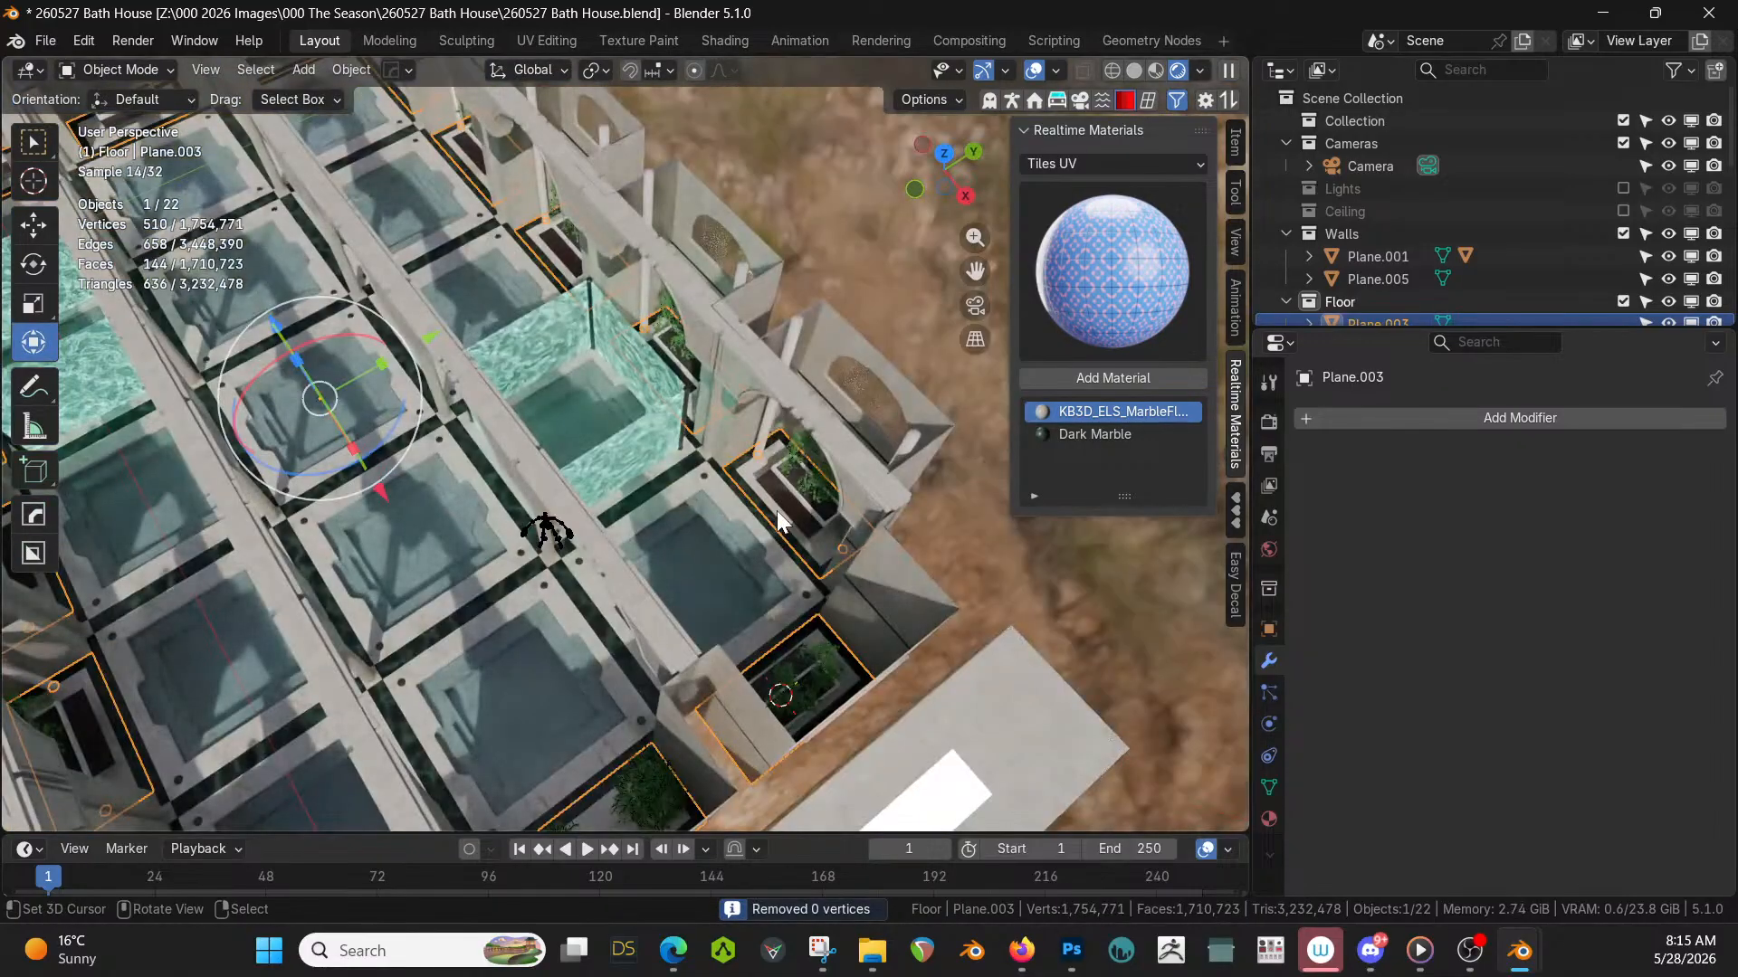
Assign the sy_titanium_matte material to the slender round poles beside the planter benches.
{"action": "middle_click_drag", "start_coordinate": [776, 511], "coordinate": [697, 482]}
{"action": "scroll", "coordinate": [810, 526], "scroll_direction": "up", "scroll_amount": 3}
{"action": "middle_click_drag", "start_coordinate": [811, 603], "coordinate": [699, 552], "text": "shift"}
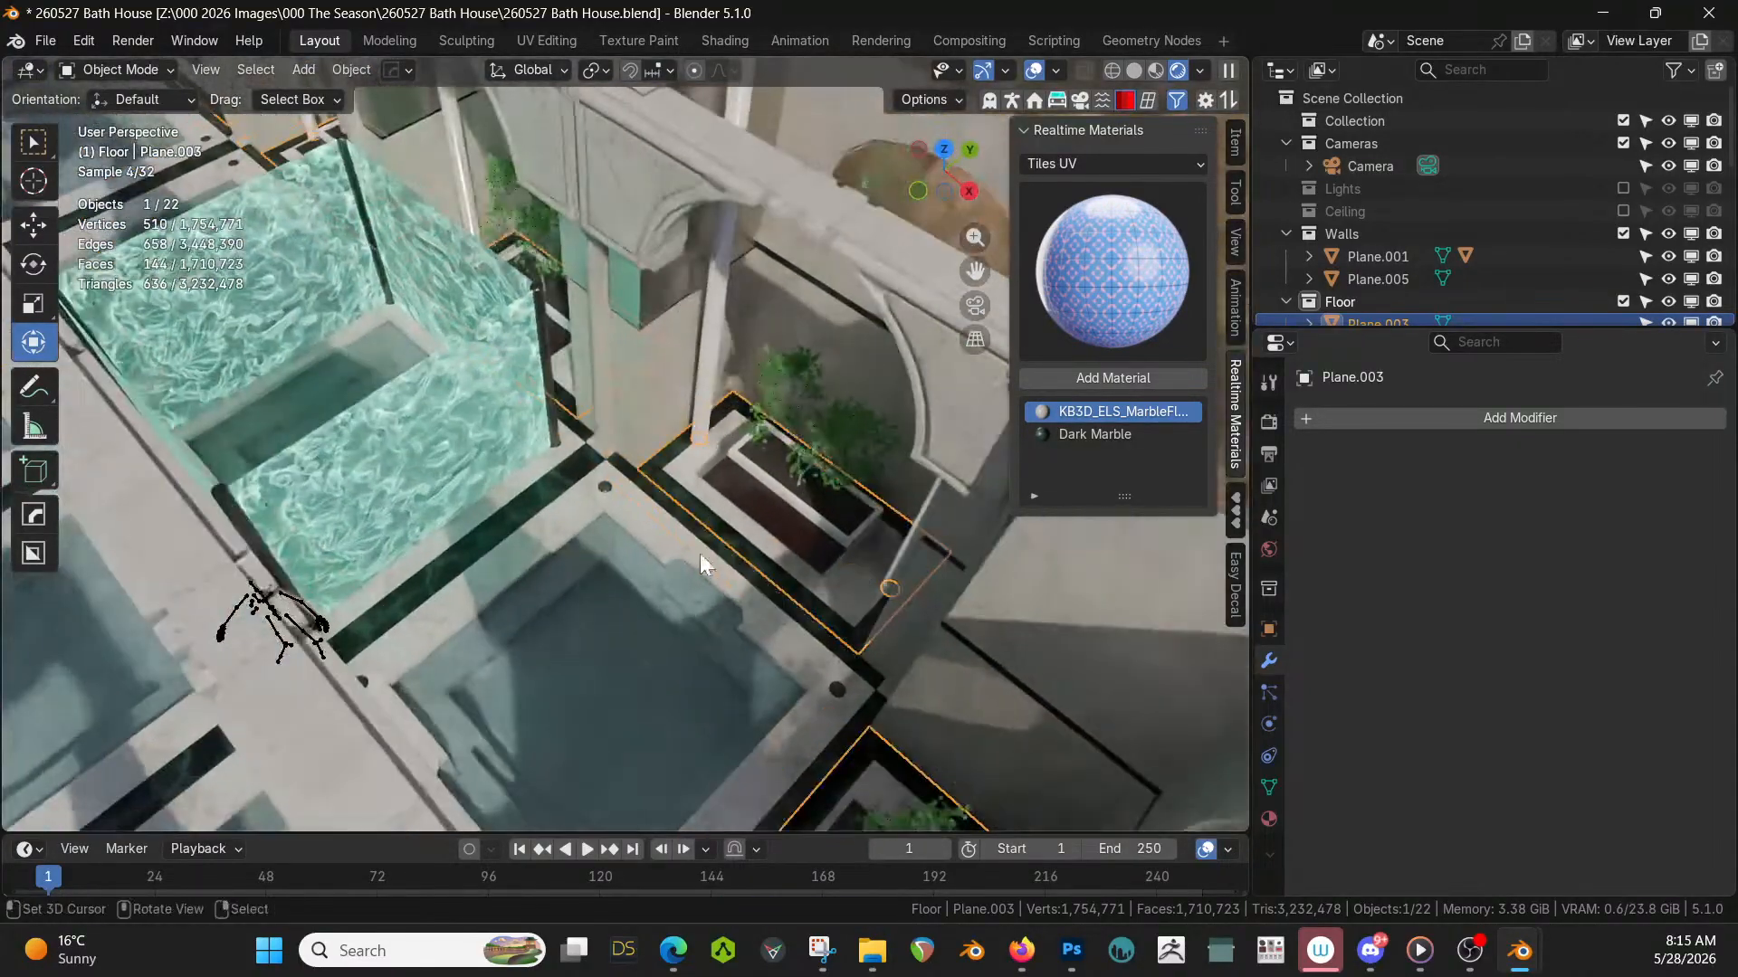
{"action": "middle_click_drag", "start_coordinate": [894, 567], "coordinate": [703, 608]}
{"action": "scroll", "coordinate": [885, 524], "scroll_direction": "up", "scroll_amount": 3}
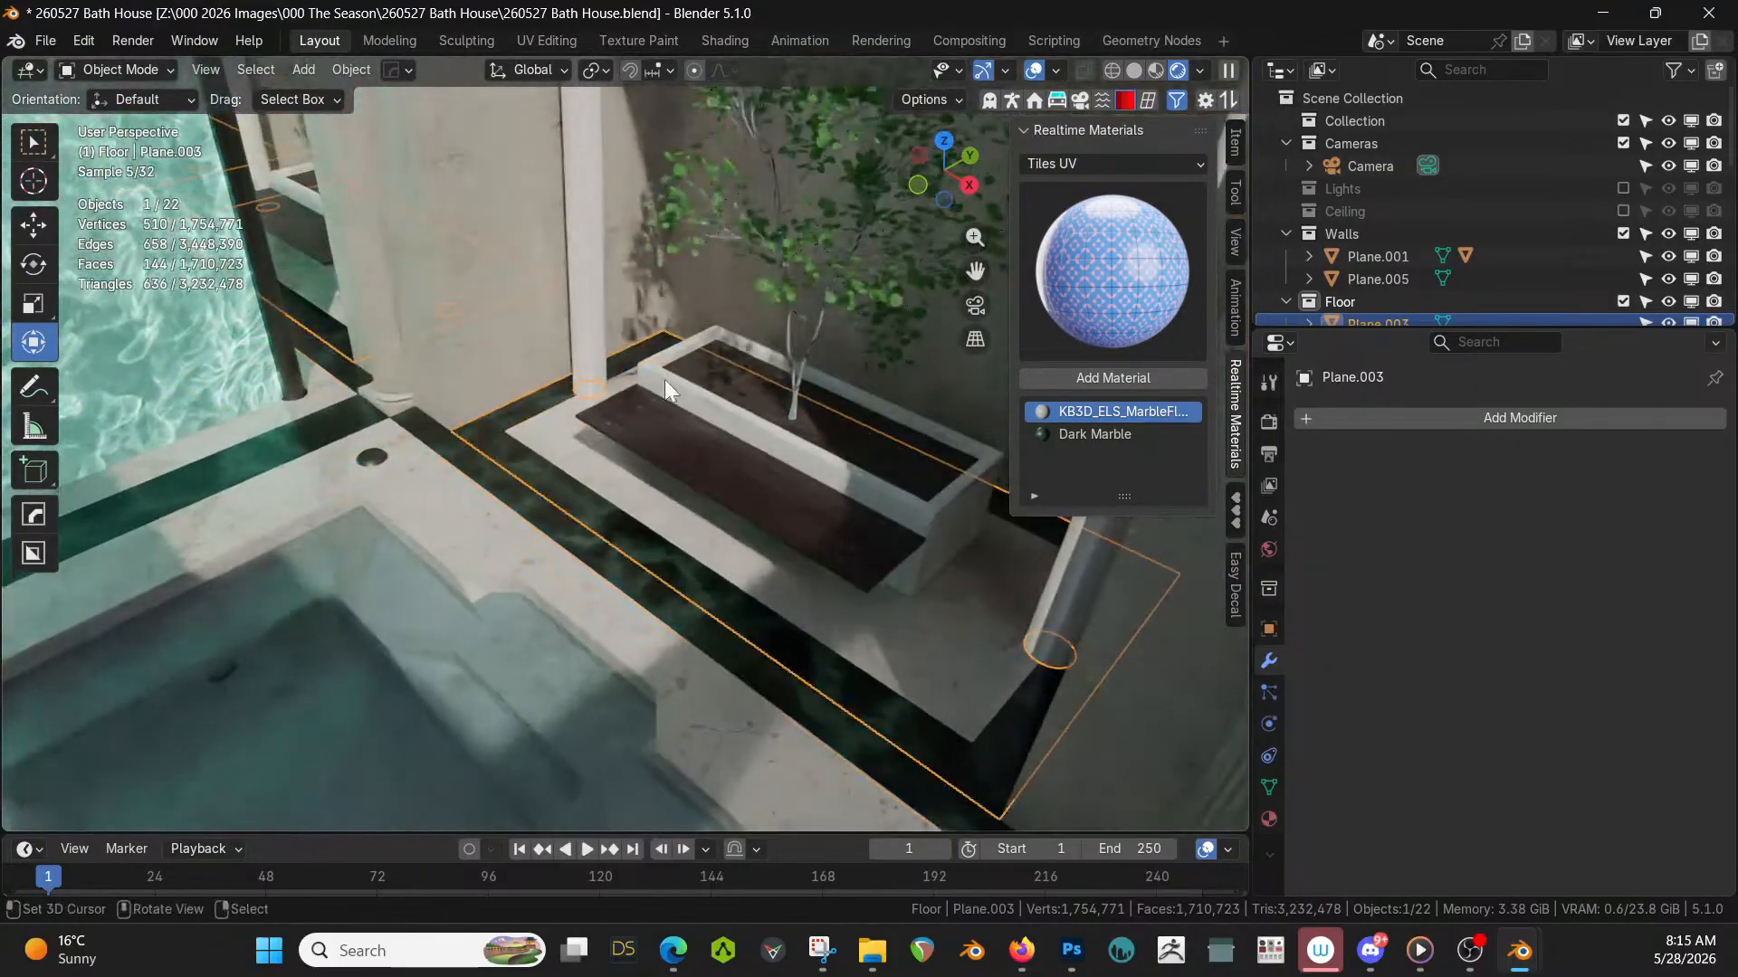
{"action": "left_click", "coordinate": [594, 311]}
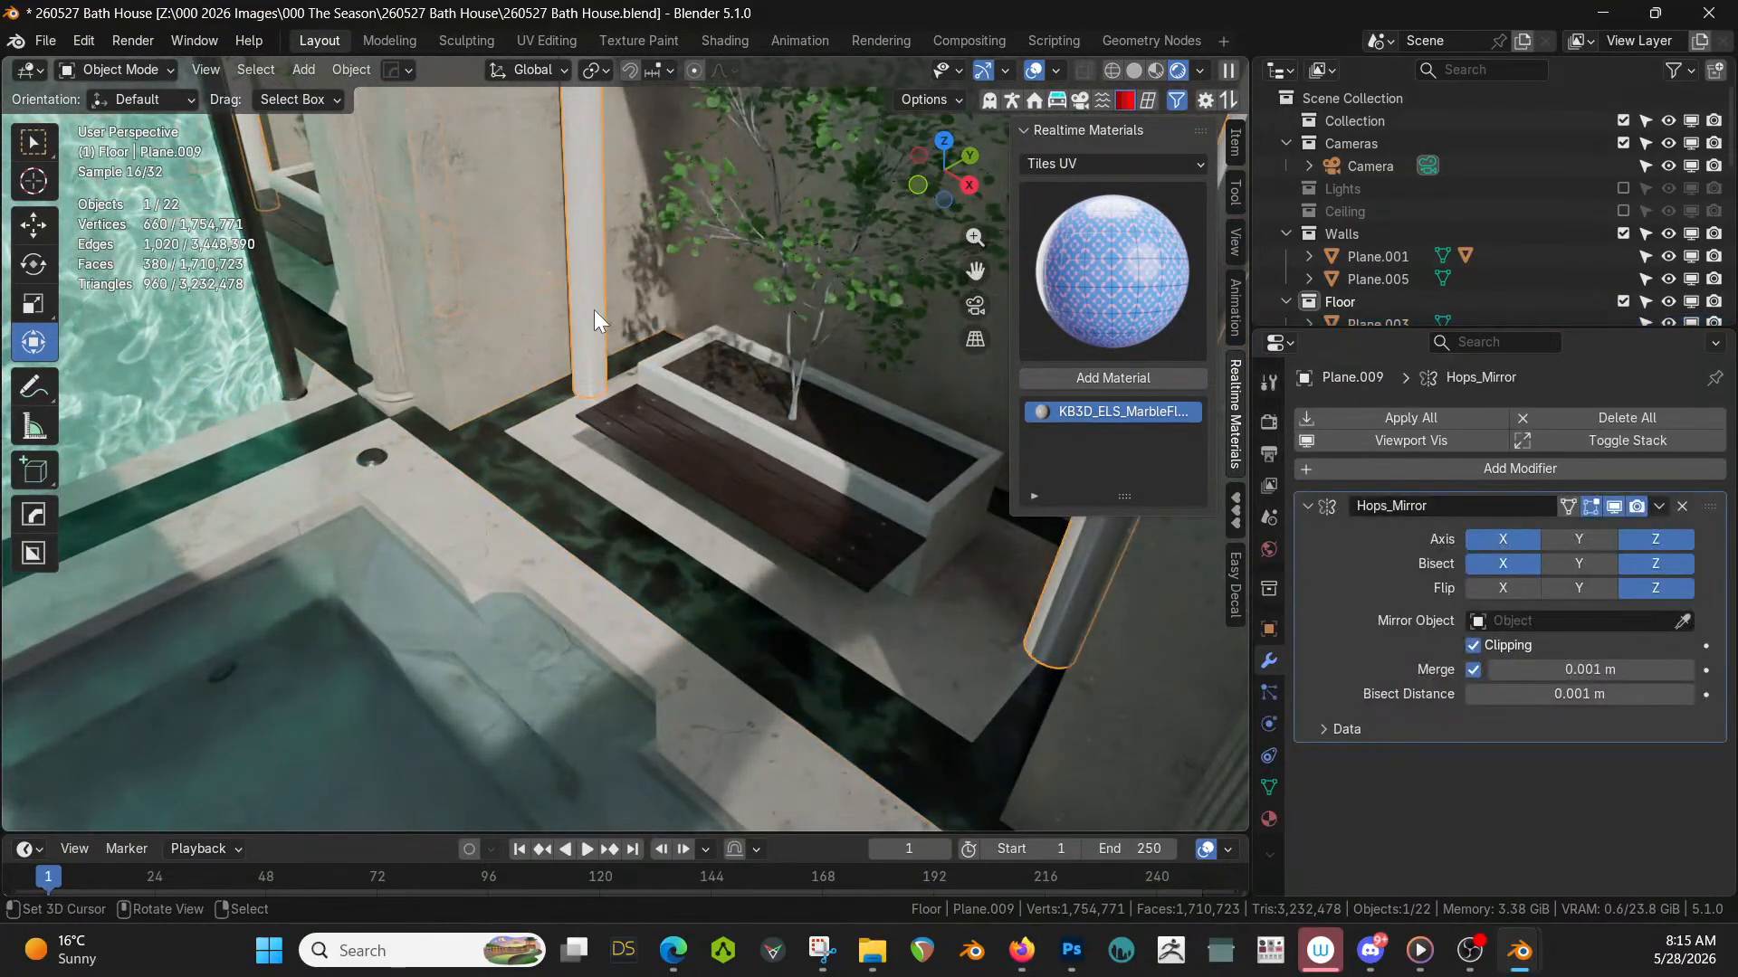
{"action": "left_click", "coordinate": [1268, 819]}
{"action": "left_click", "coordinate": [1312, 513]}
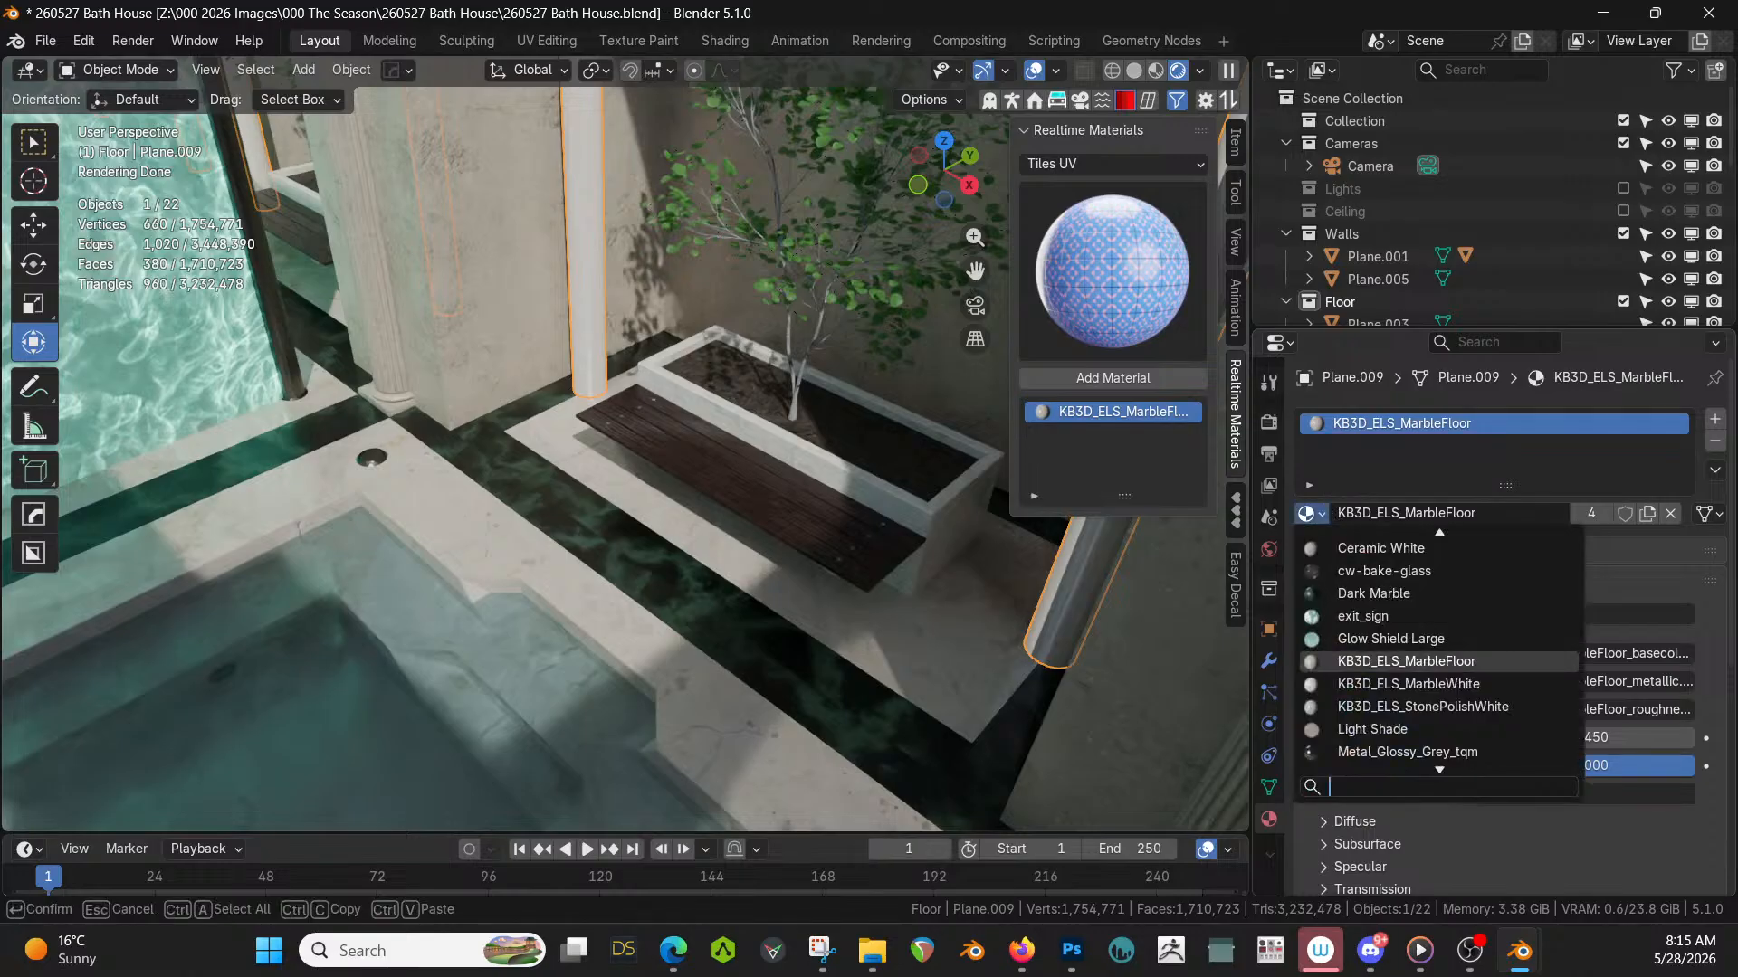
{"action": "type", "text": "tit"}
{"action": "key", "text": "Return"}
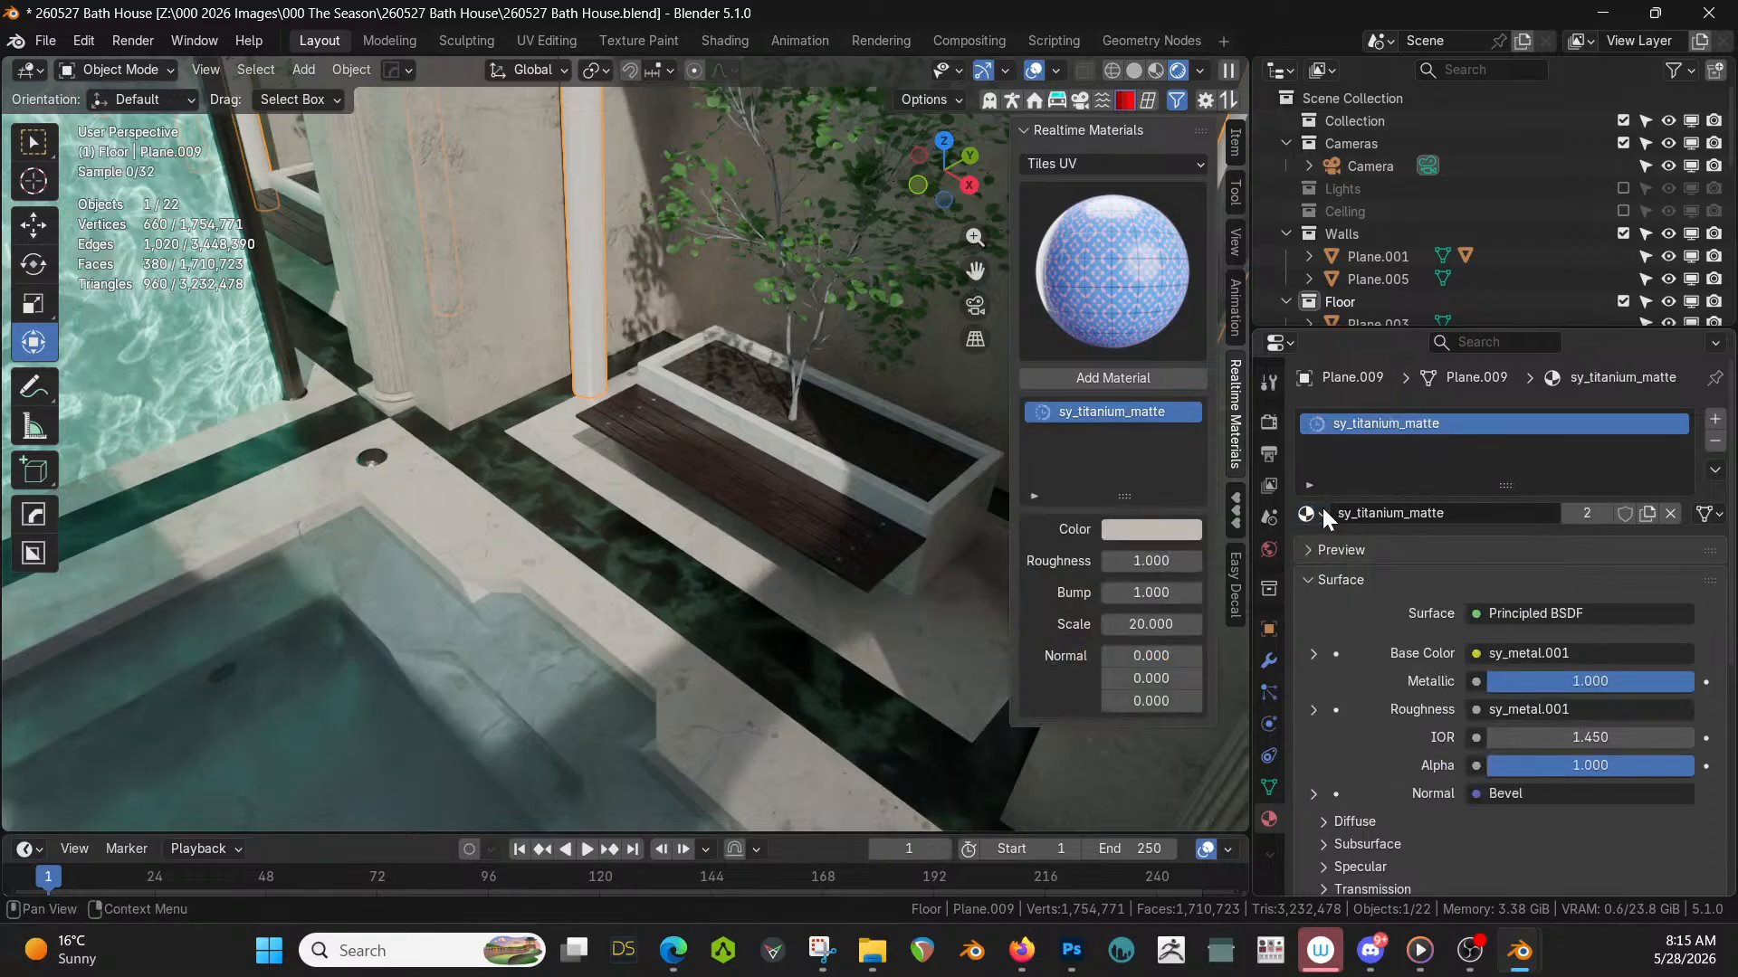
Delete the object made of slender round poles along the arched side walls.
{"action": "scroll", "coordinate": [847, 456], "scroll_direction": "down", "scroll_amount": 4}
{"action": "middle_click_drag", "start_coordinate": [847, 456], "coordinate": [838, 605]}
{"action": "scroll", "coordinate": [847, 573], "scroll_direction": "down", "scroll_amount": 2}
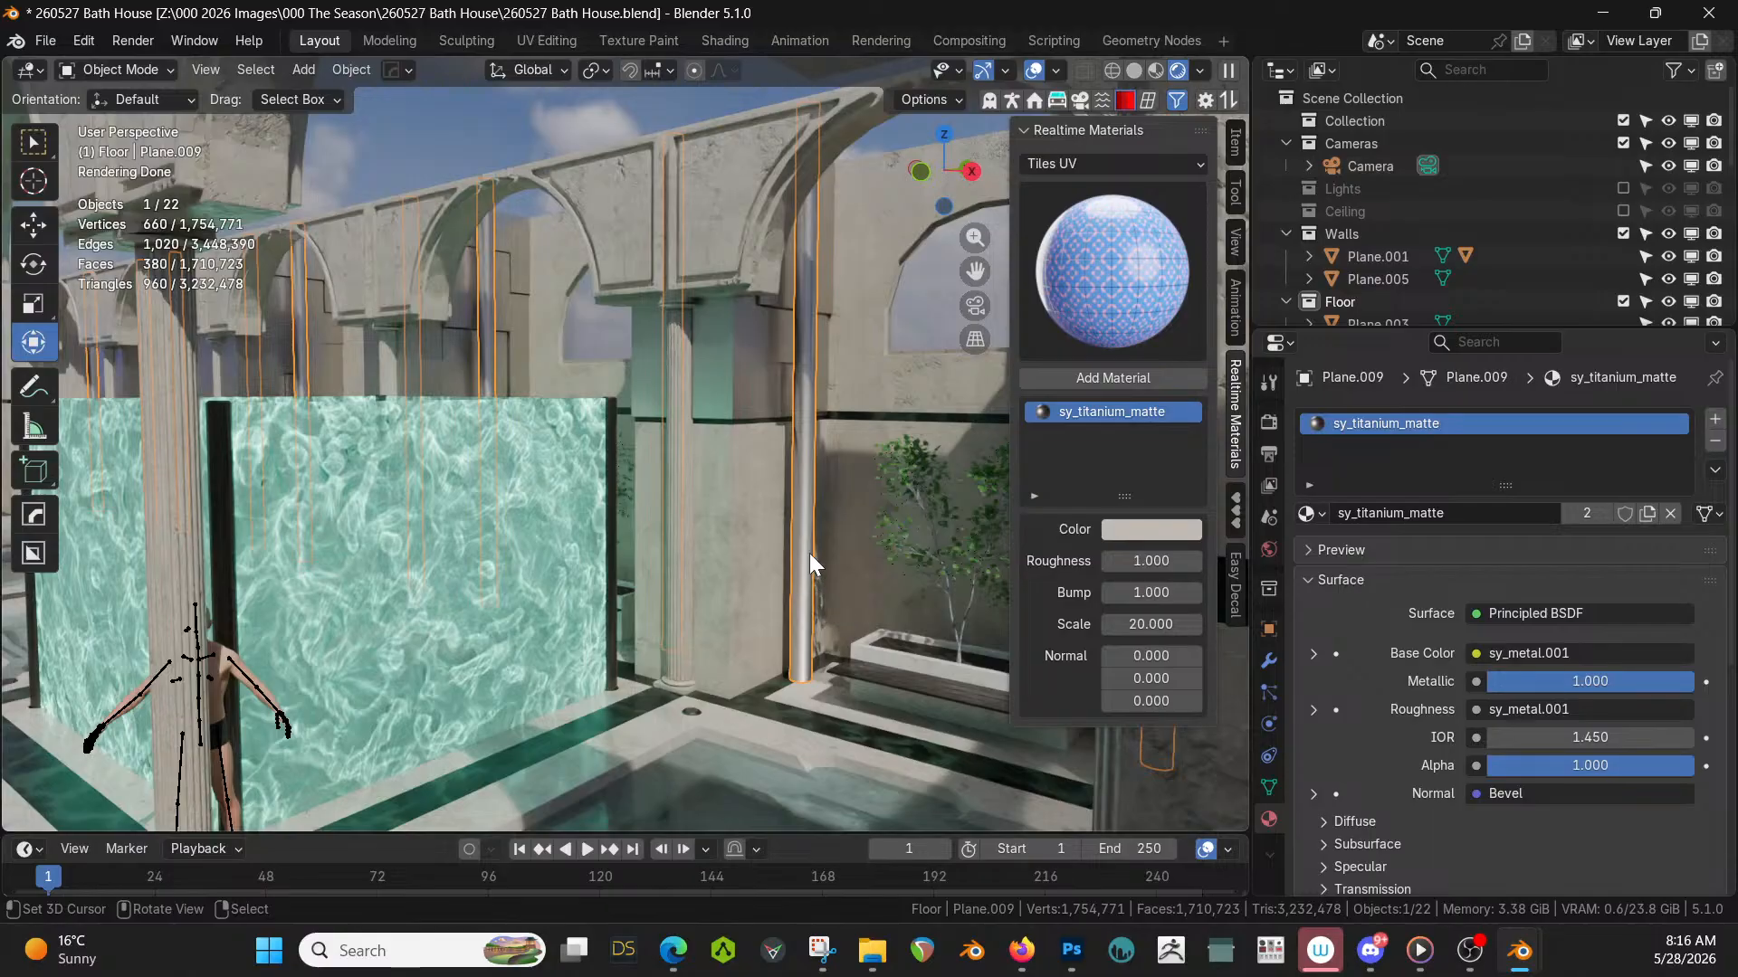
{"action": "middle_click_drag", "start_coordinate": [809, 552], "coordinate": [789, 665]}
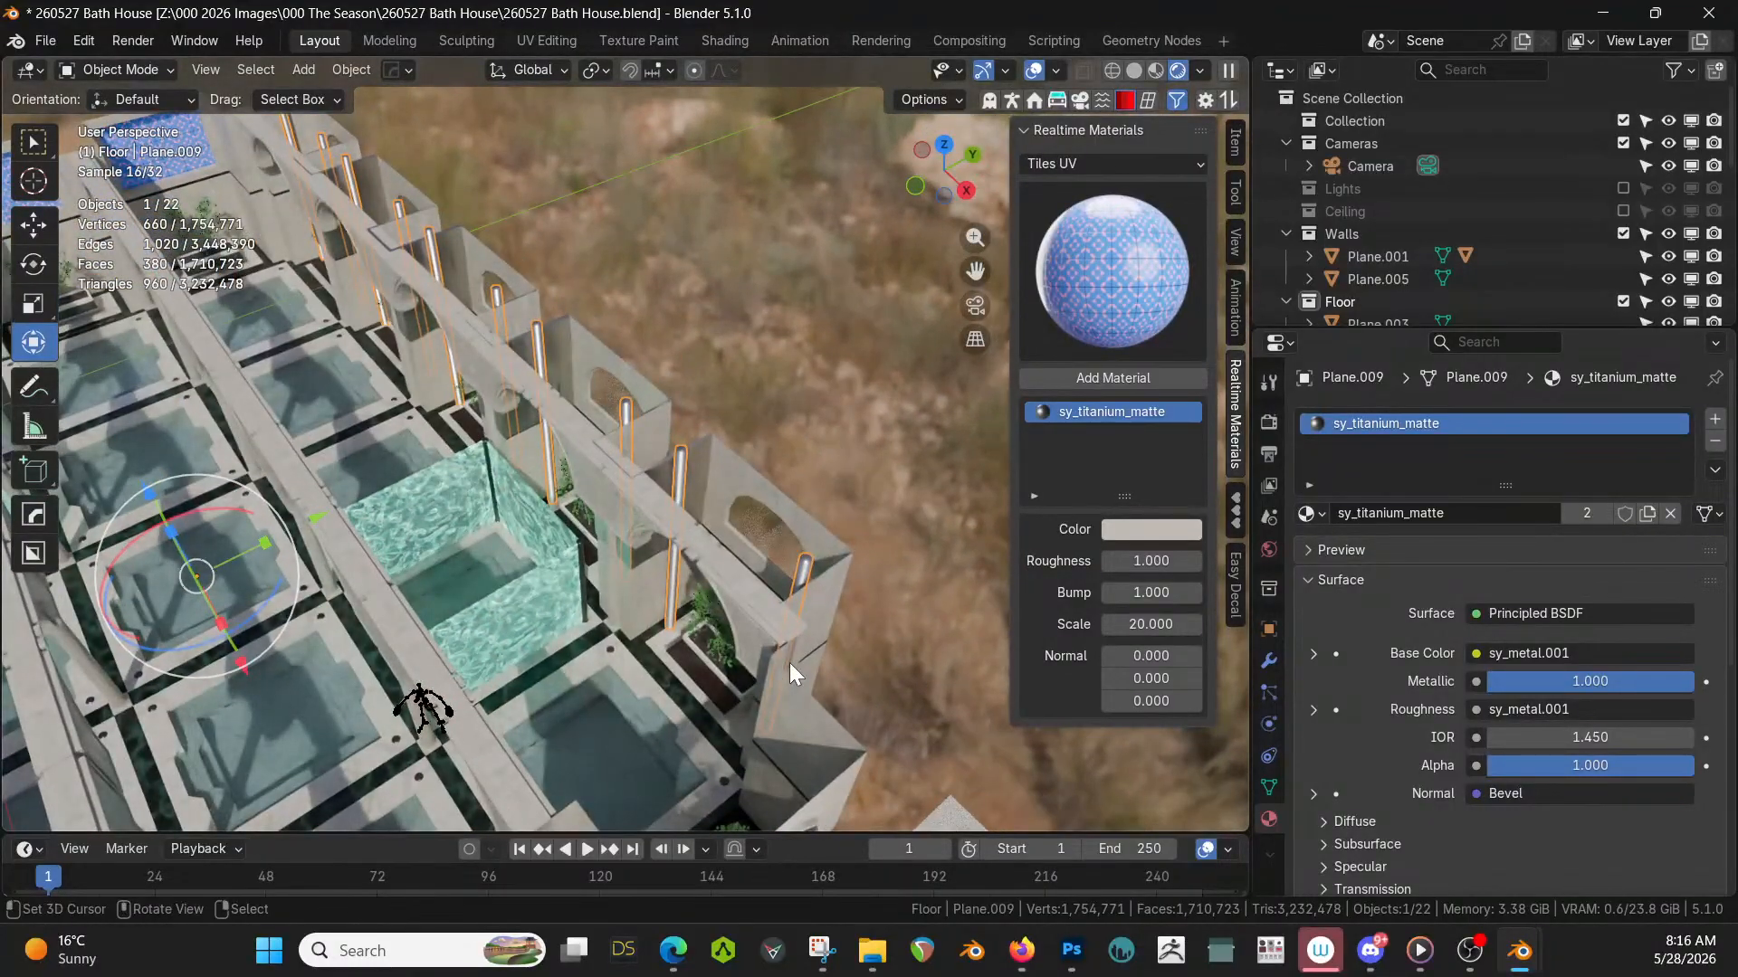
{"action": "key", "text": "x"}
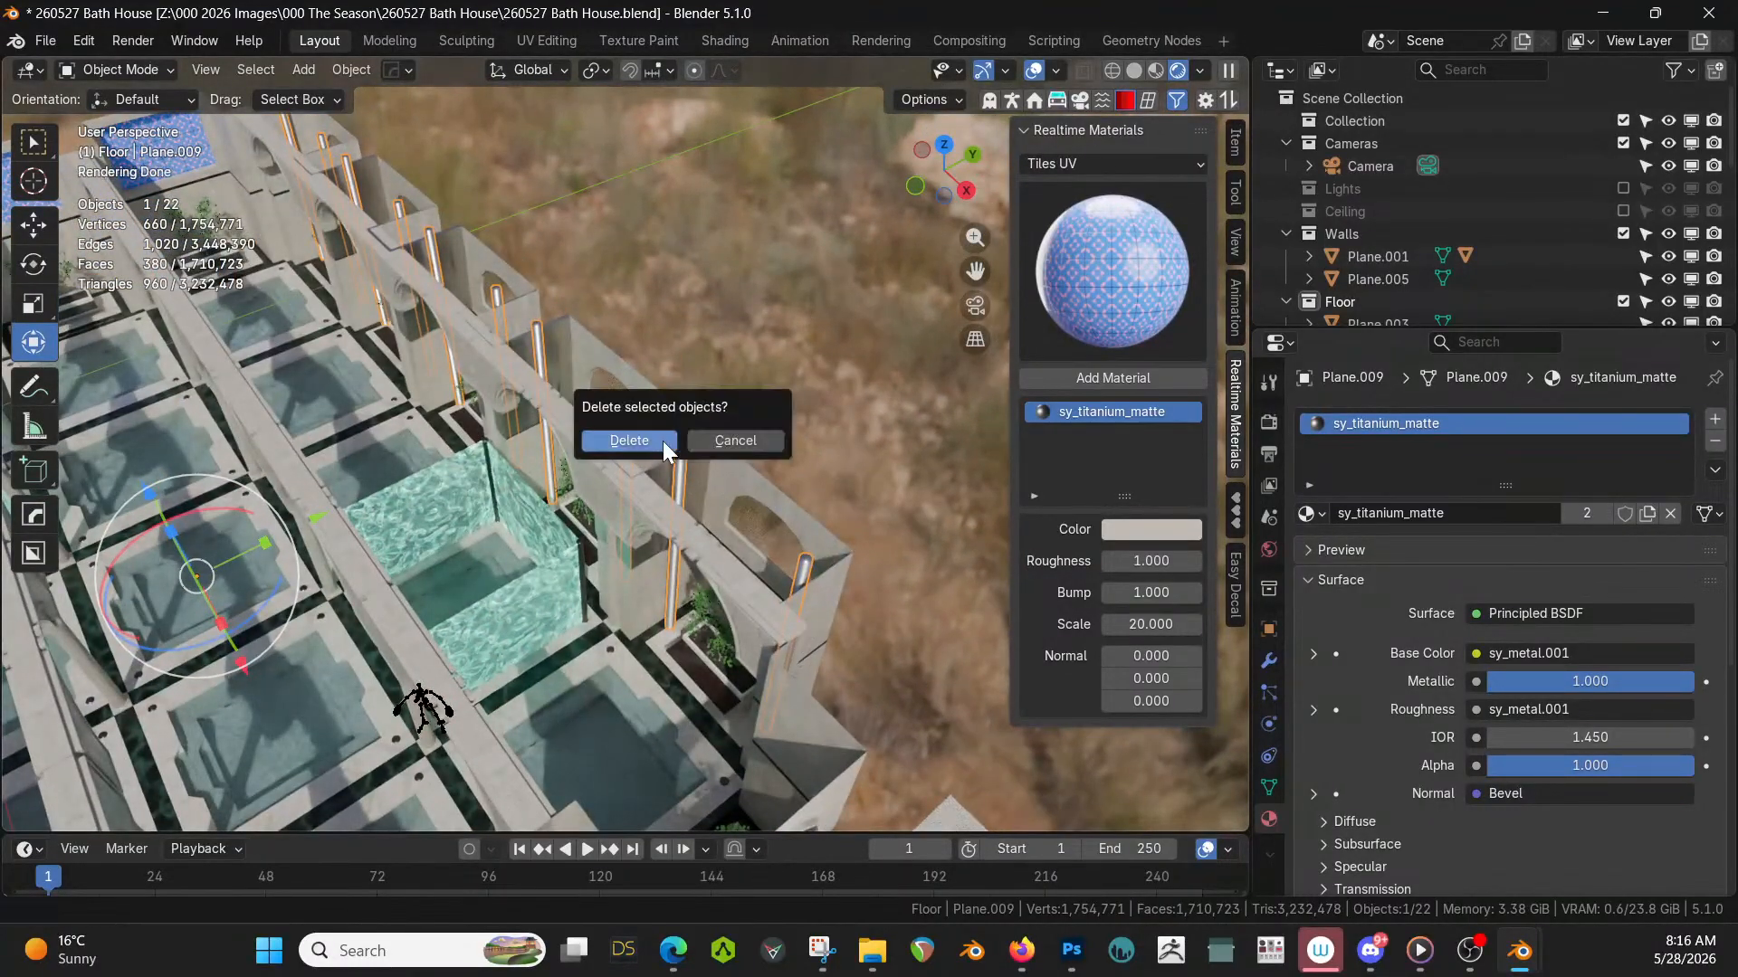
{"action": "left_click", "coordinate": [642, 443]}
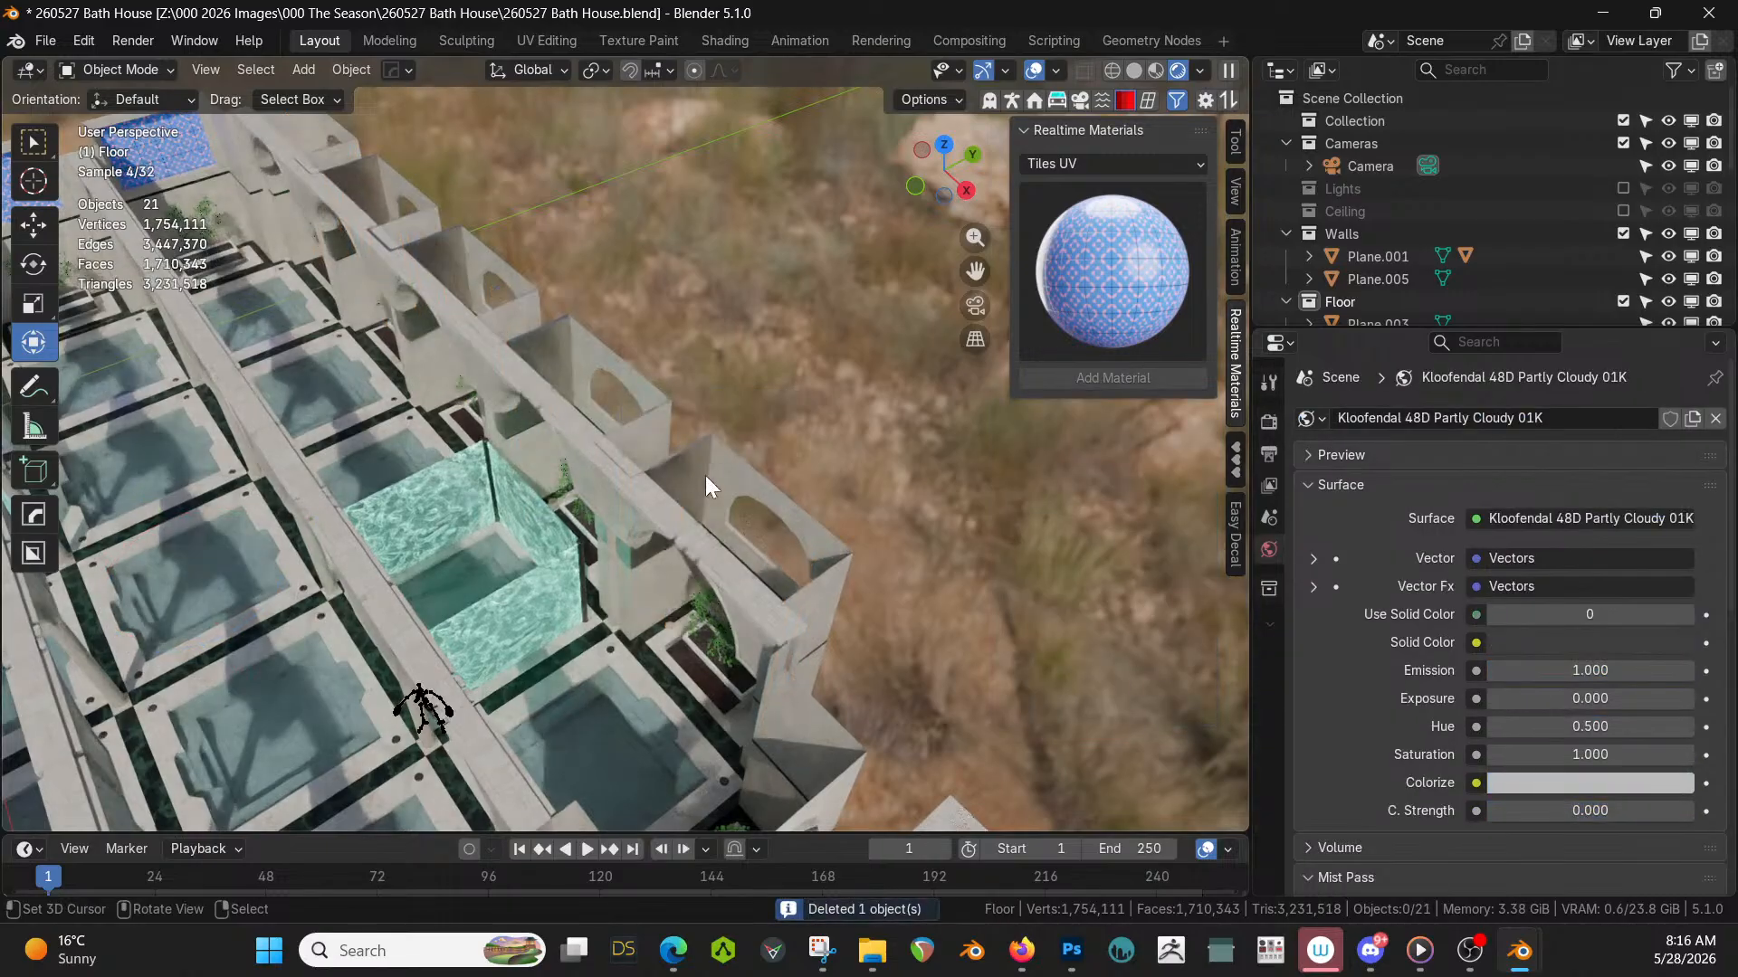
Select the floor panels, switch to solid shading and isolate them in local view to examine the pole holes.
{"action": "scroll", "coordinate": [691, 539], "scroll_direction": "up", "scroll_amount": 1}
{"action": "left_click", "coordinate": [672, 679]}
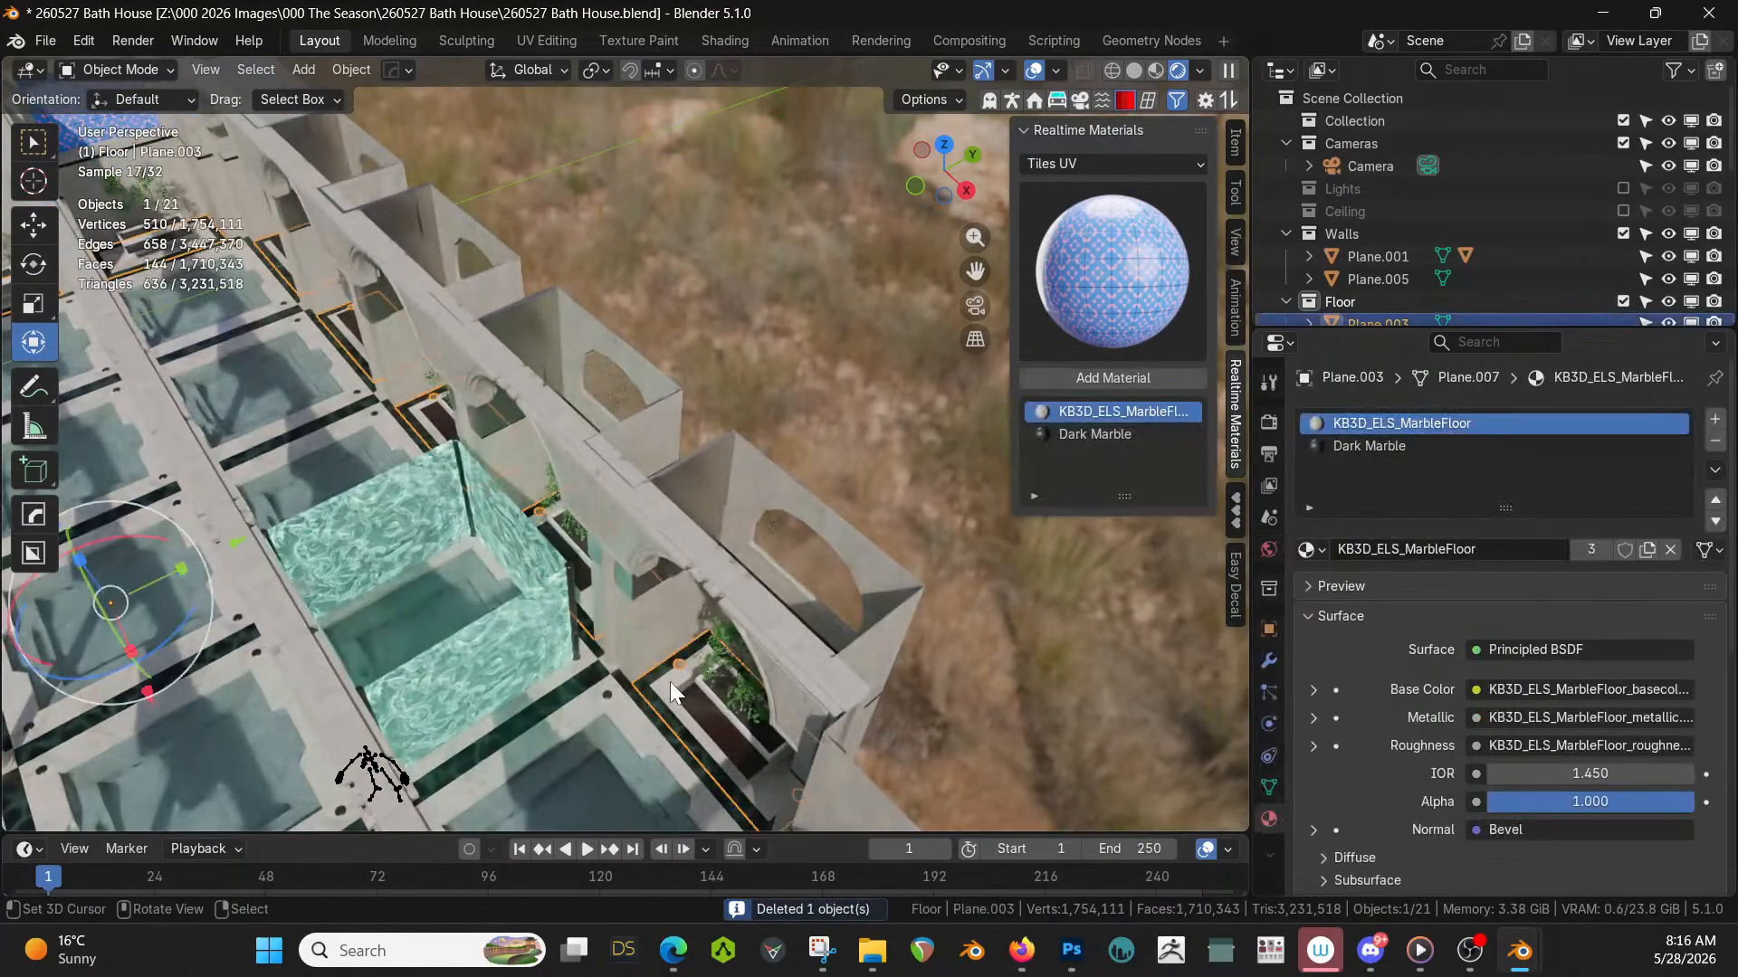
{"action": "key", "text": "z"}
{"action": "key", "text": "6"}
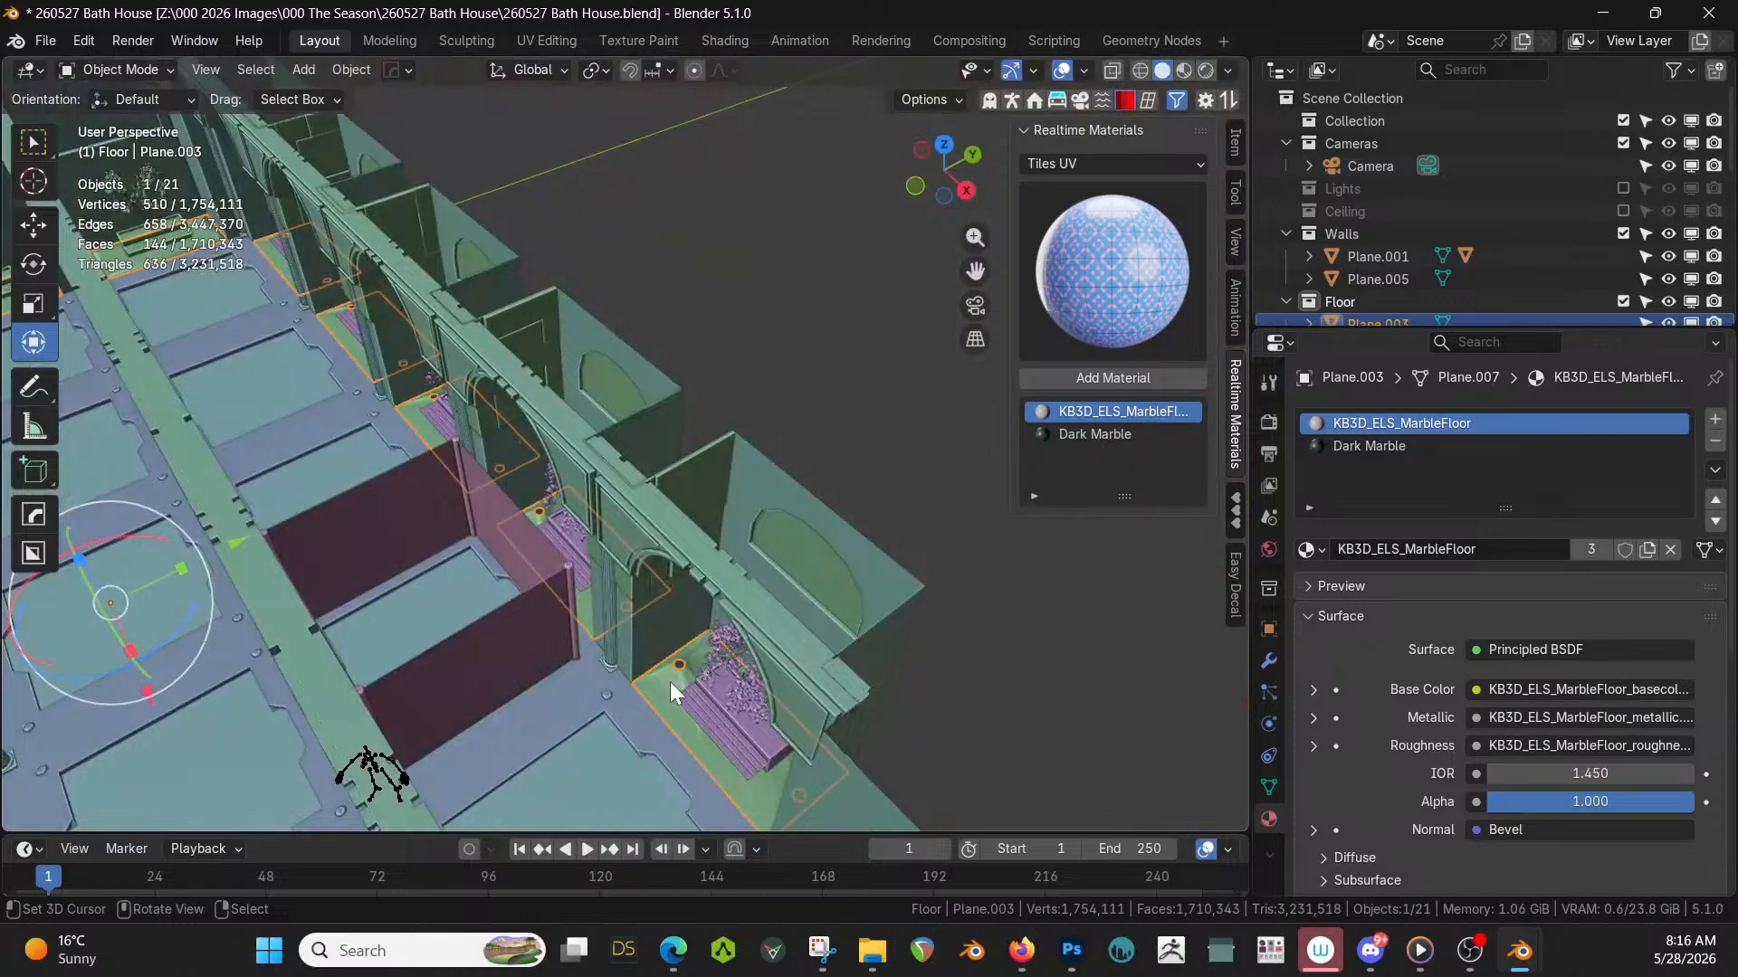
{"action": "key", "text": "KP_Divide"}
{"action": "middle_click_drag", "start_coordinate": [669, 681], "coordinate": [430, 564]}
{"action": "scroll", "coordinate": [670, 660], "scroll_direction": "up", "scroll_amount": 2}
{"action": "middle_click_drag", "start_coordinate": [738, 685], "coordinate": [635, 567], "text": "shift"}
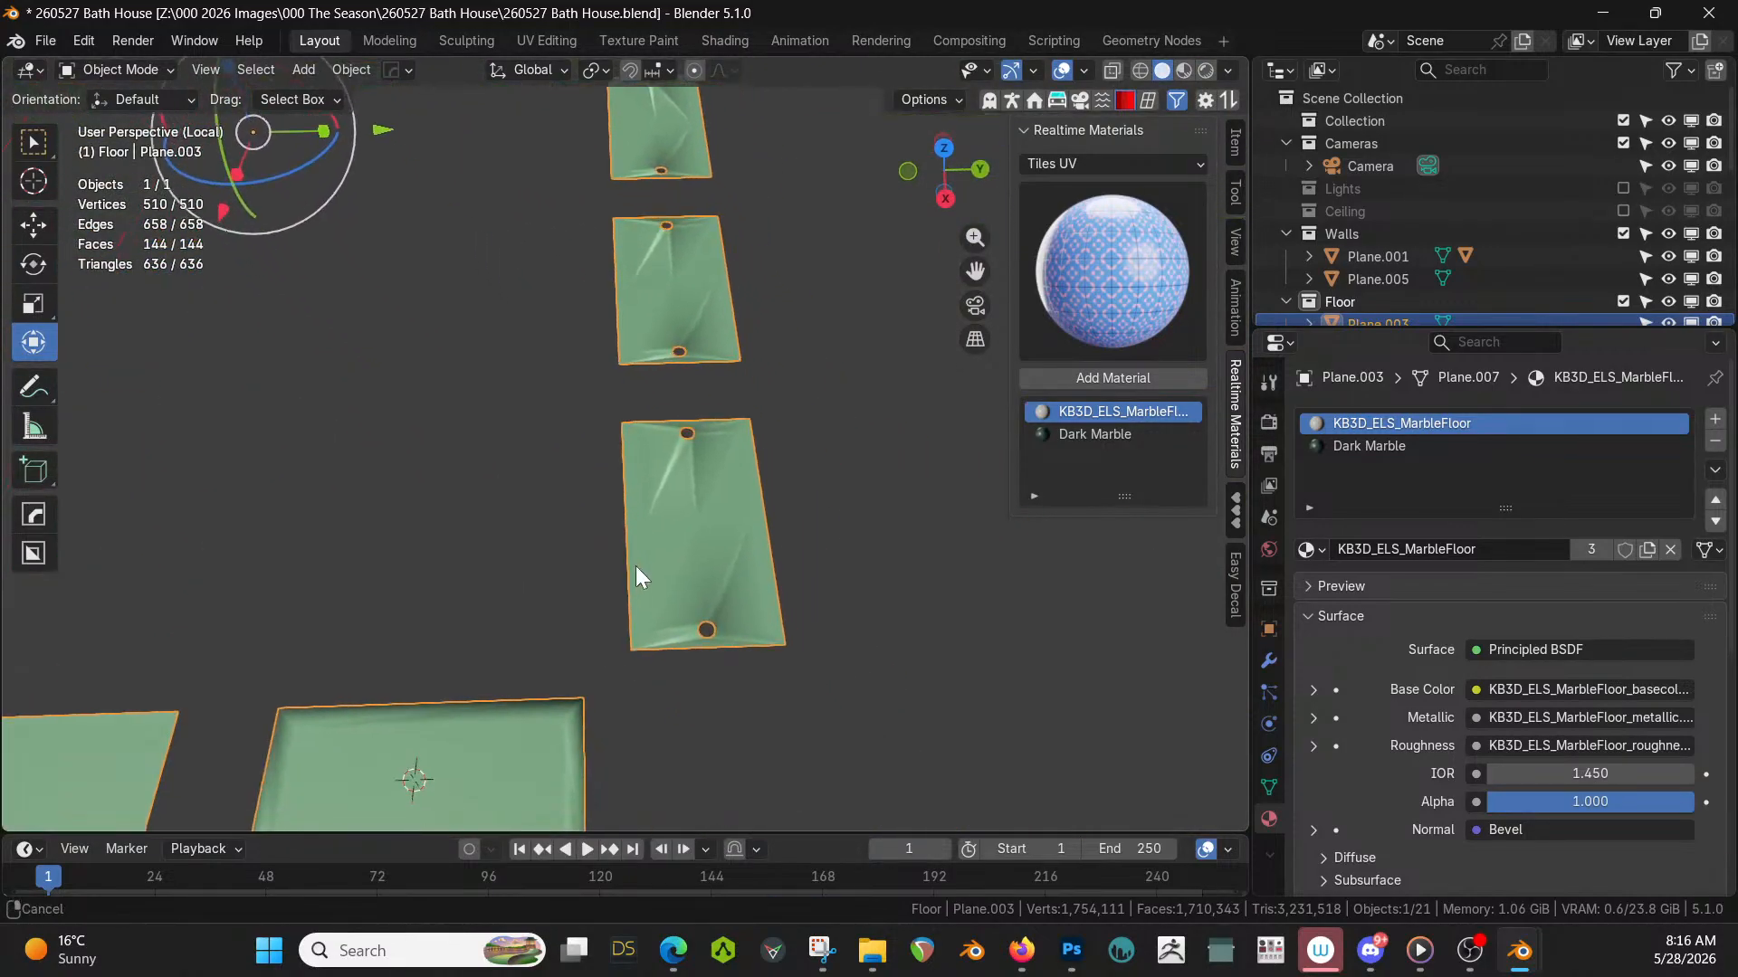
{"action": "scroll", "coordinate": [779, 644], "scroll_direction": "up", "scroll_amount": 4}
{"action": "scroll", "coordinate": [817, 663], "scroll_direction": "down", "scroll_amount": 5}
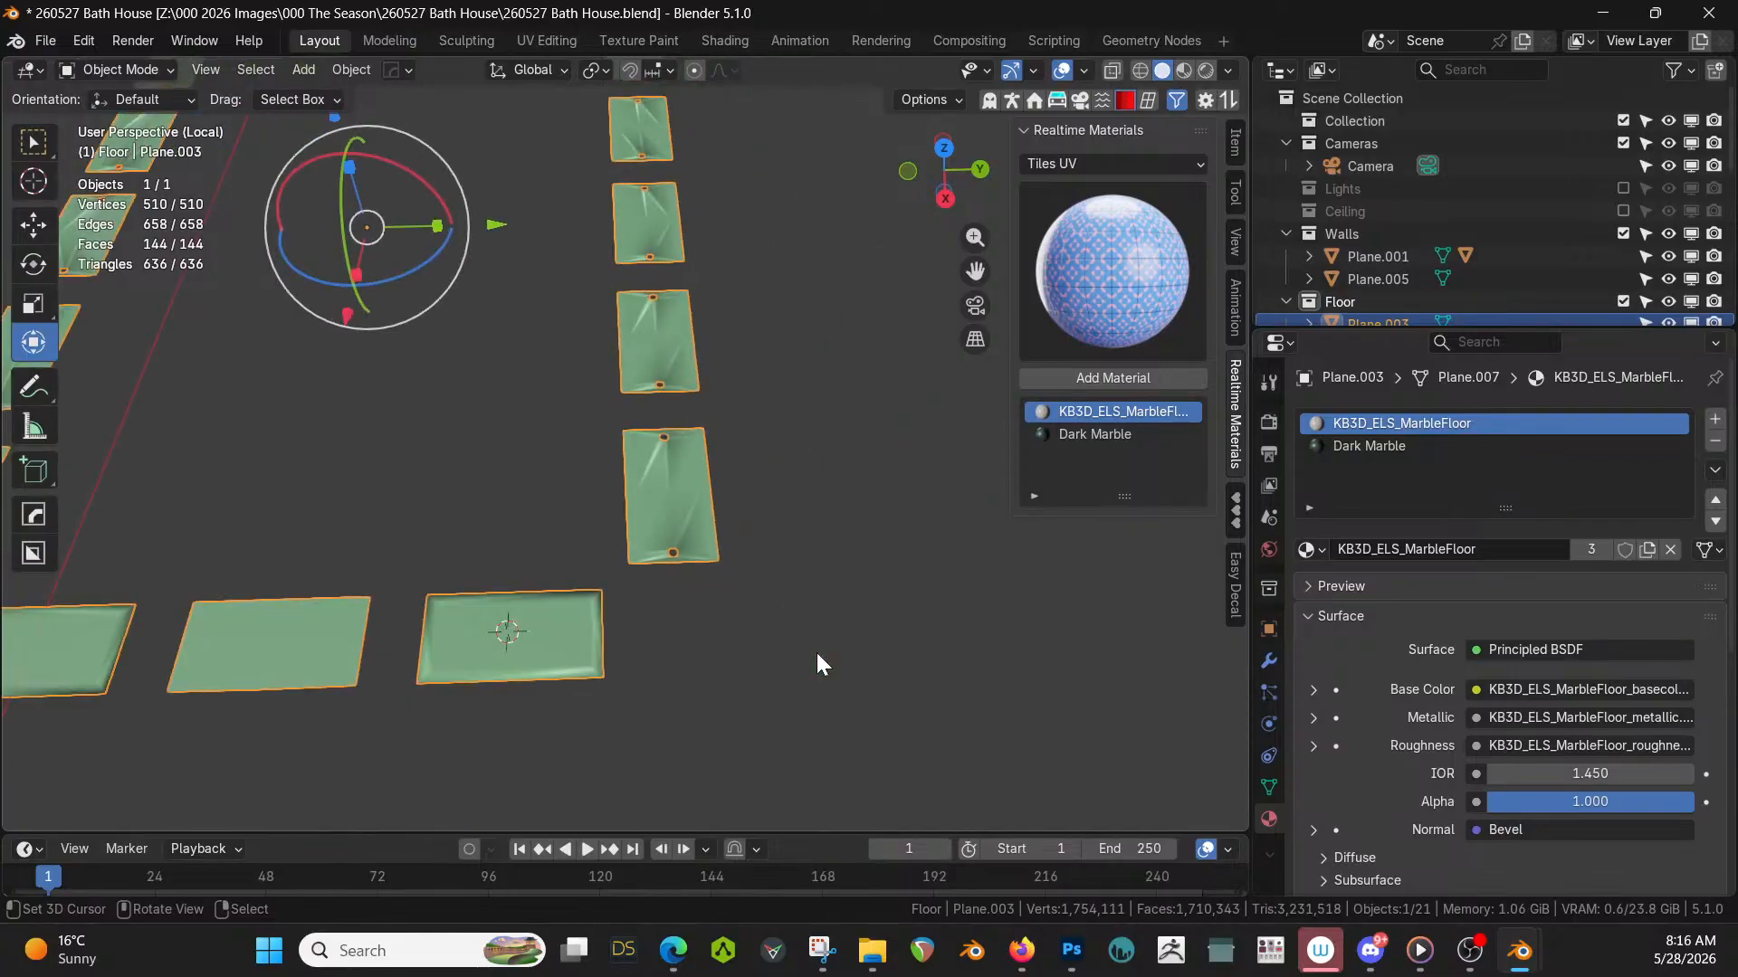
{"action": "scroll", "coordinate": [757, 686], "scroll_direction": "up", "scroll_amount": 1}
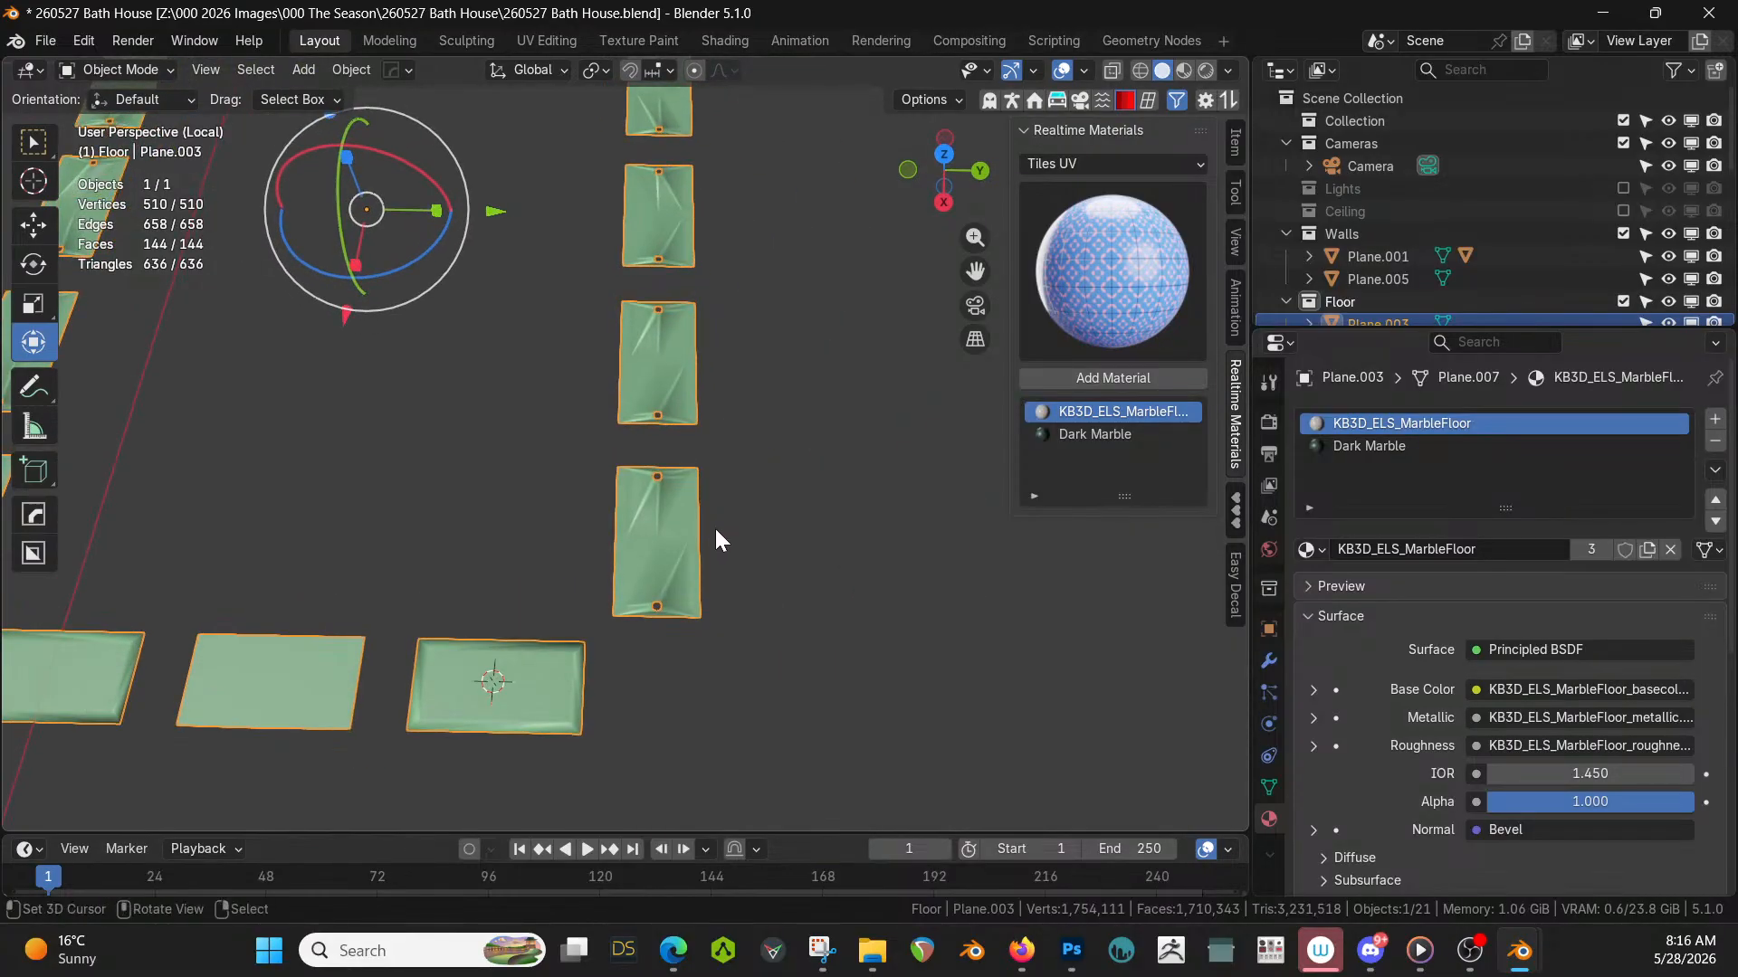
{"action": "middle_click_drag", "start_coordinate": [715, 529], "coordinate": [867, 654]}
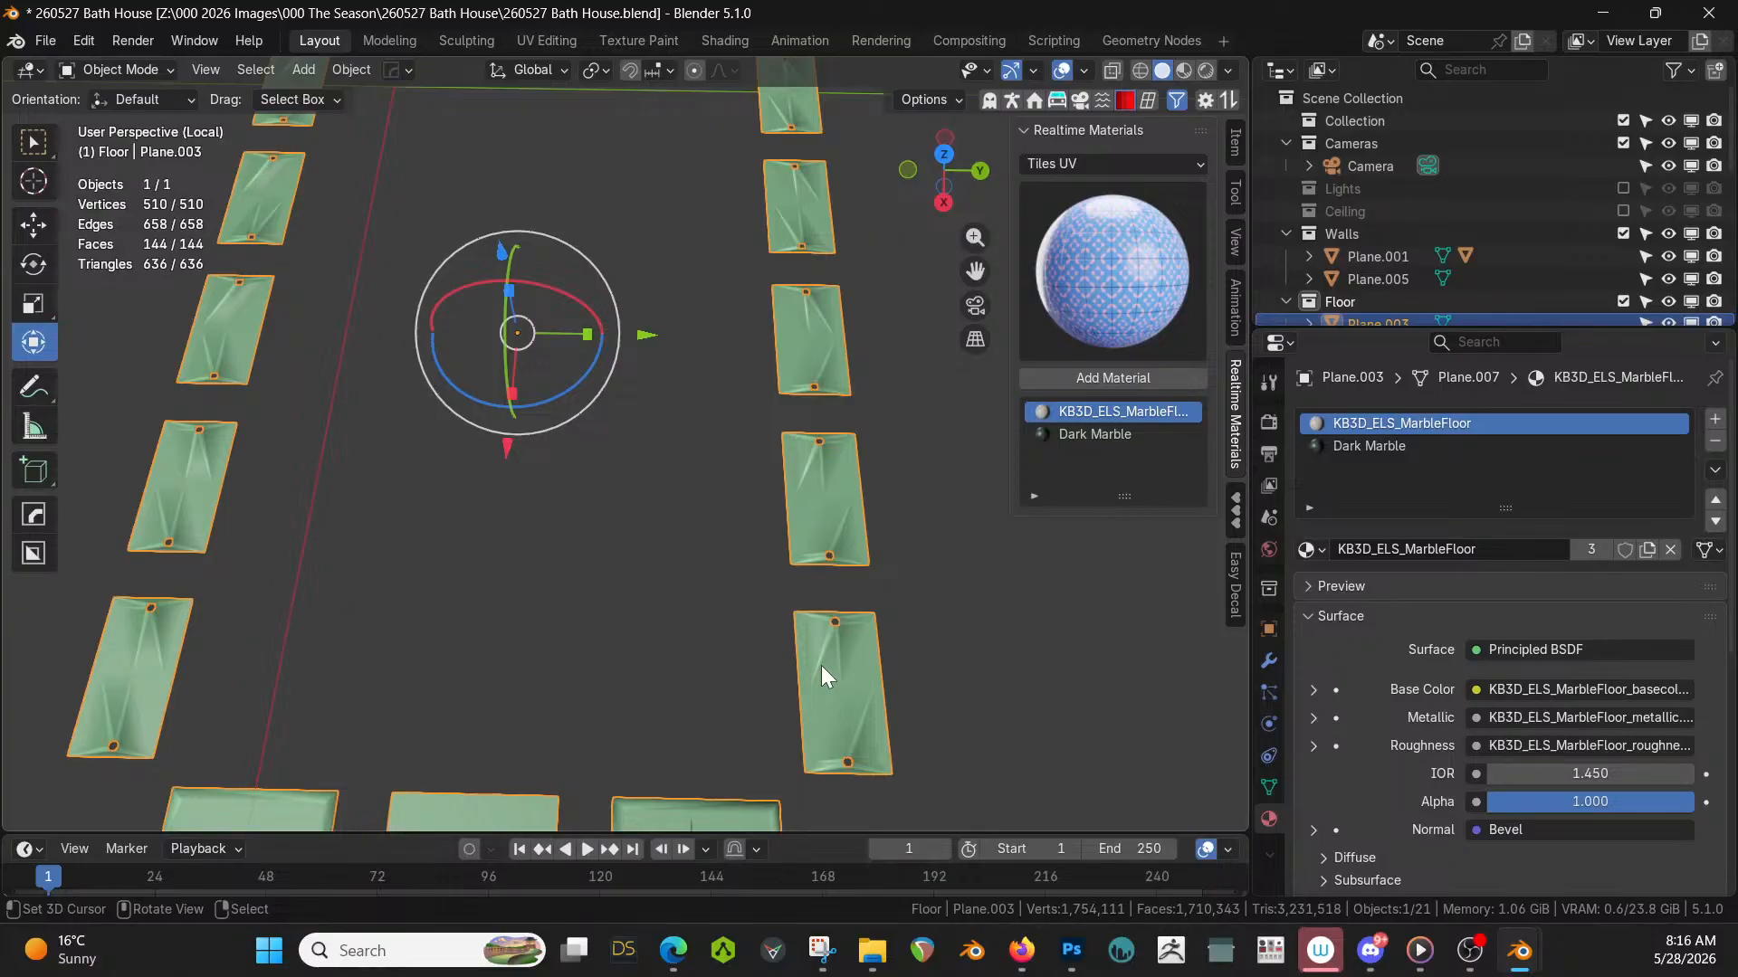
Select the edge loop of the round hole at the last side panel's end nearest the corner, and fill it with a face.
{"action": "key", "text": "Tab"}
{"action": "scroll", "coordinate": [877, 701], "scroll_direction": "up", "scroll_amount": 2}
{"action": "key", "text": "KP_7"}
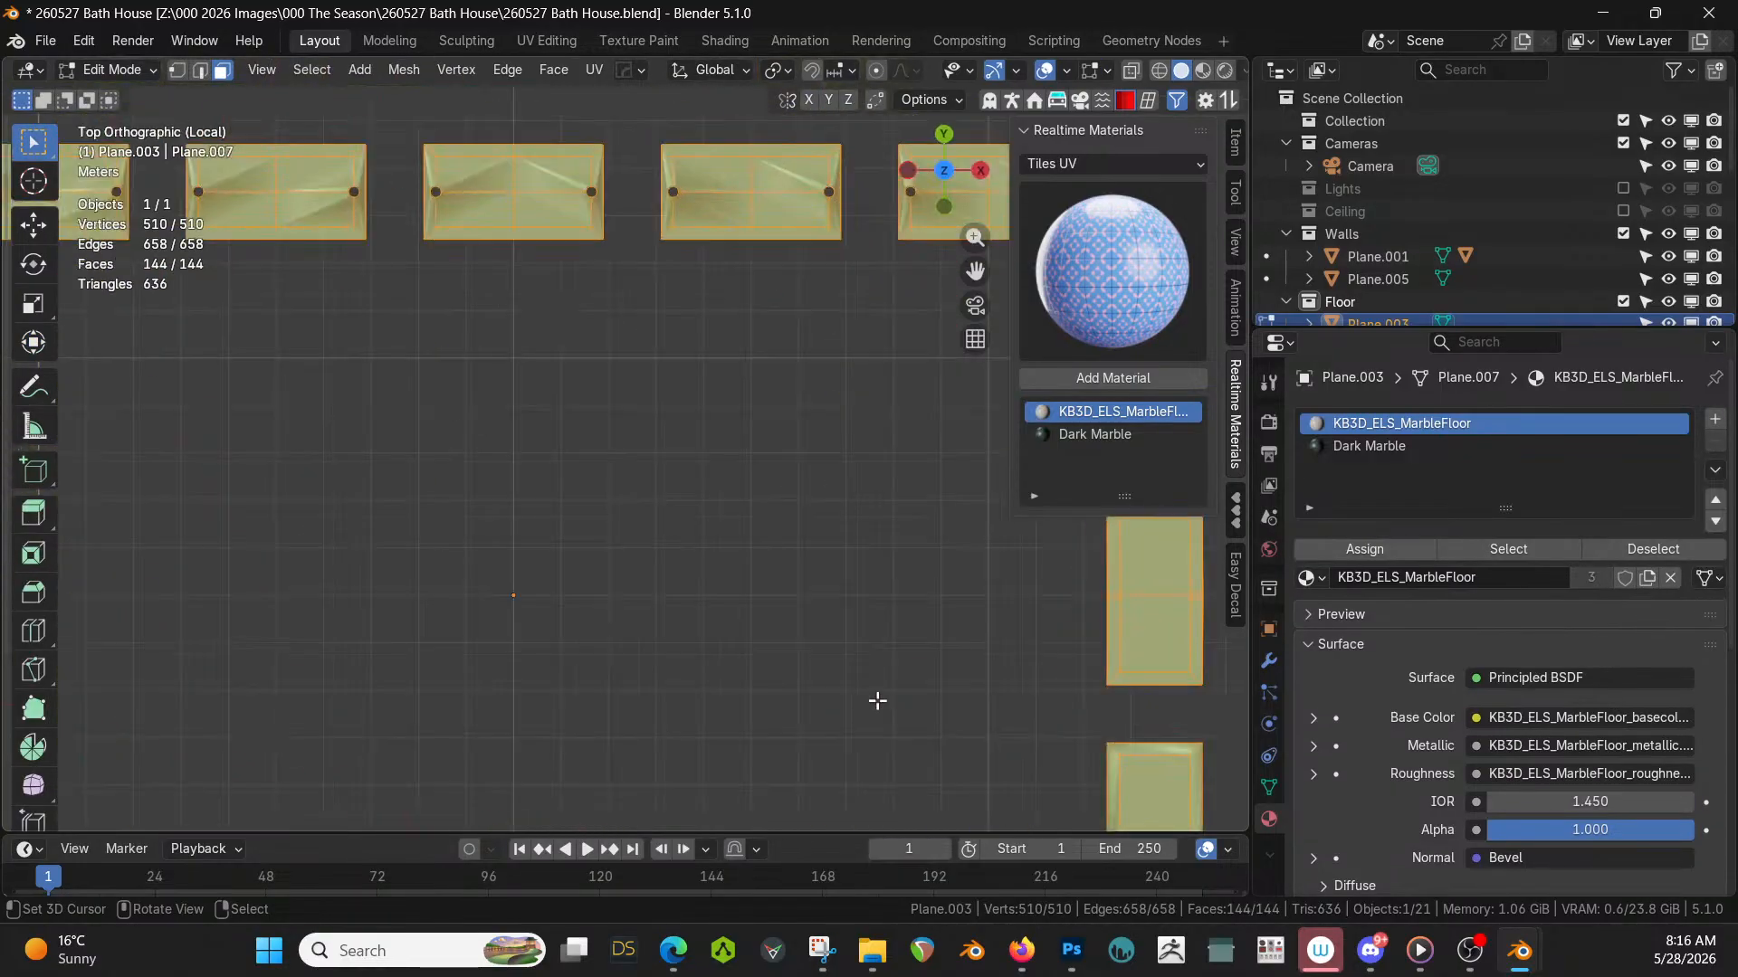
{"action": "middle_click_drag", "start_coordinate": [893, 612], "coordinate": [621, 175], "text": "shift"}
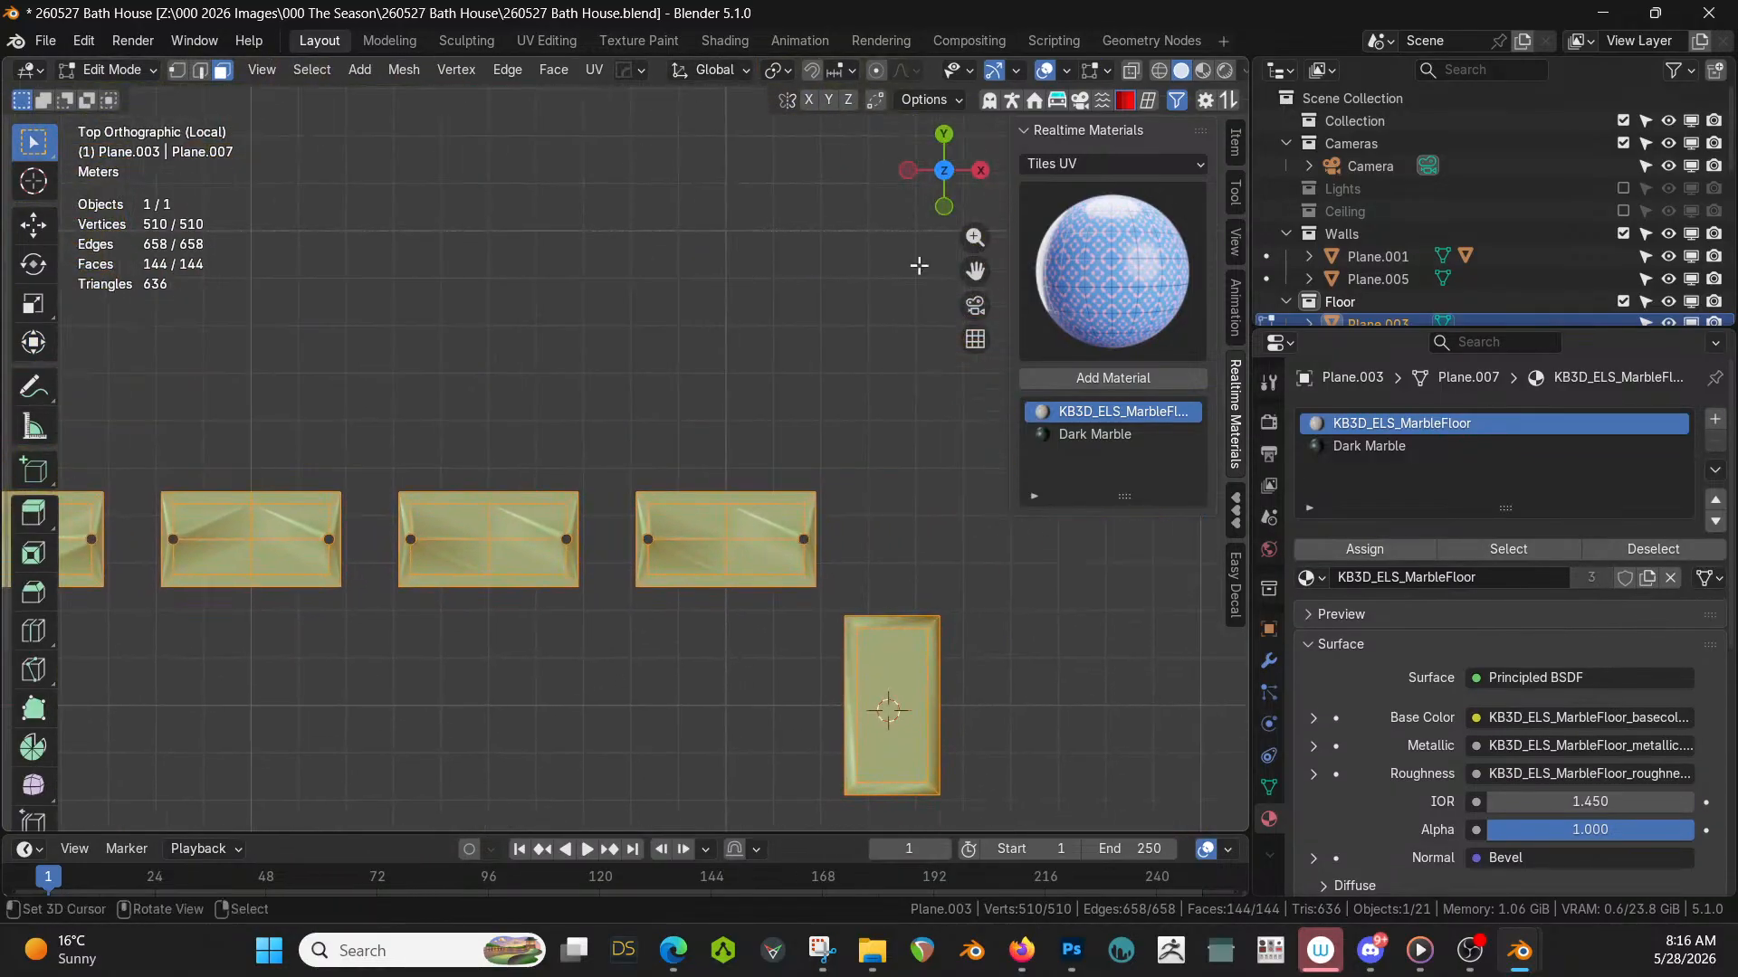
{"action": "scroll", "coordinate": [935, 434], "scroll_direction": "up", "scroll_amount": 5}
{"action": "scroll", "coordinate": [935, 445], "scroll_direction": "up", "scroll_amount": 1}
{"action": "middle_click_drag", "start_coordinate": [900, 426], "coordinate": [845, 272], "text": "shift"}
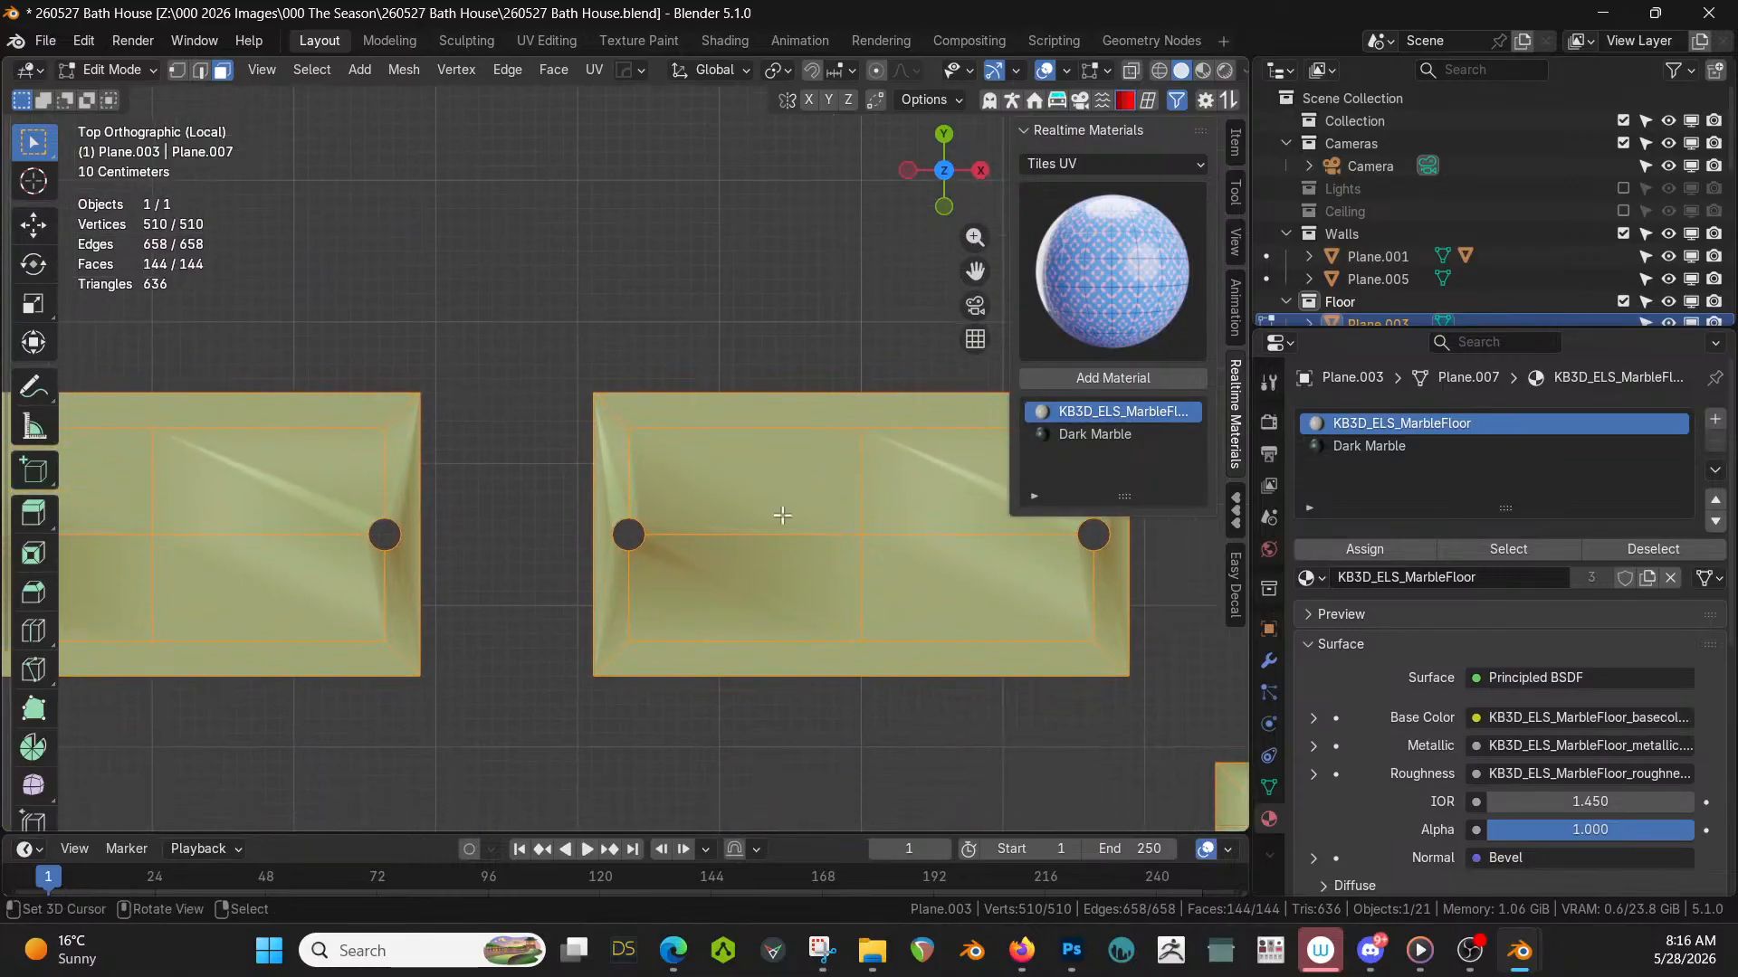
{"action": "key", "text": "2"}
{"action": "key", "text": "alt+a"}
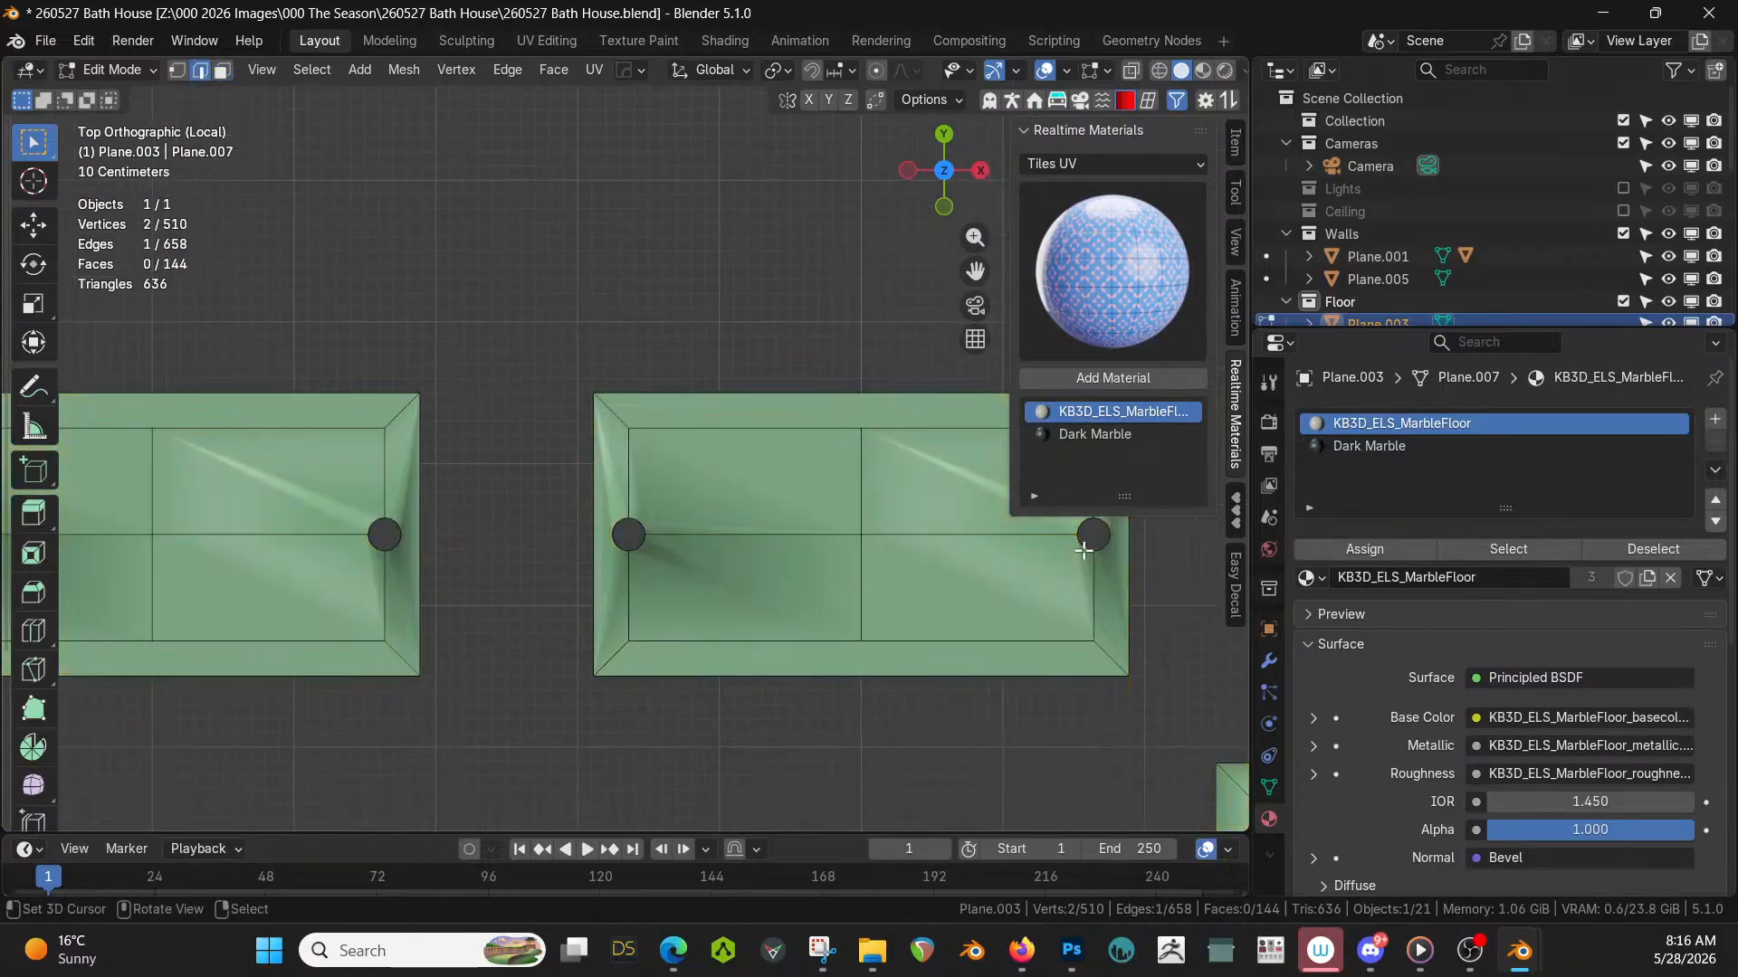
{"action": "left_click", "coordinate": [1086, 547], "text": "alt"}
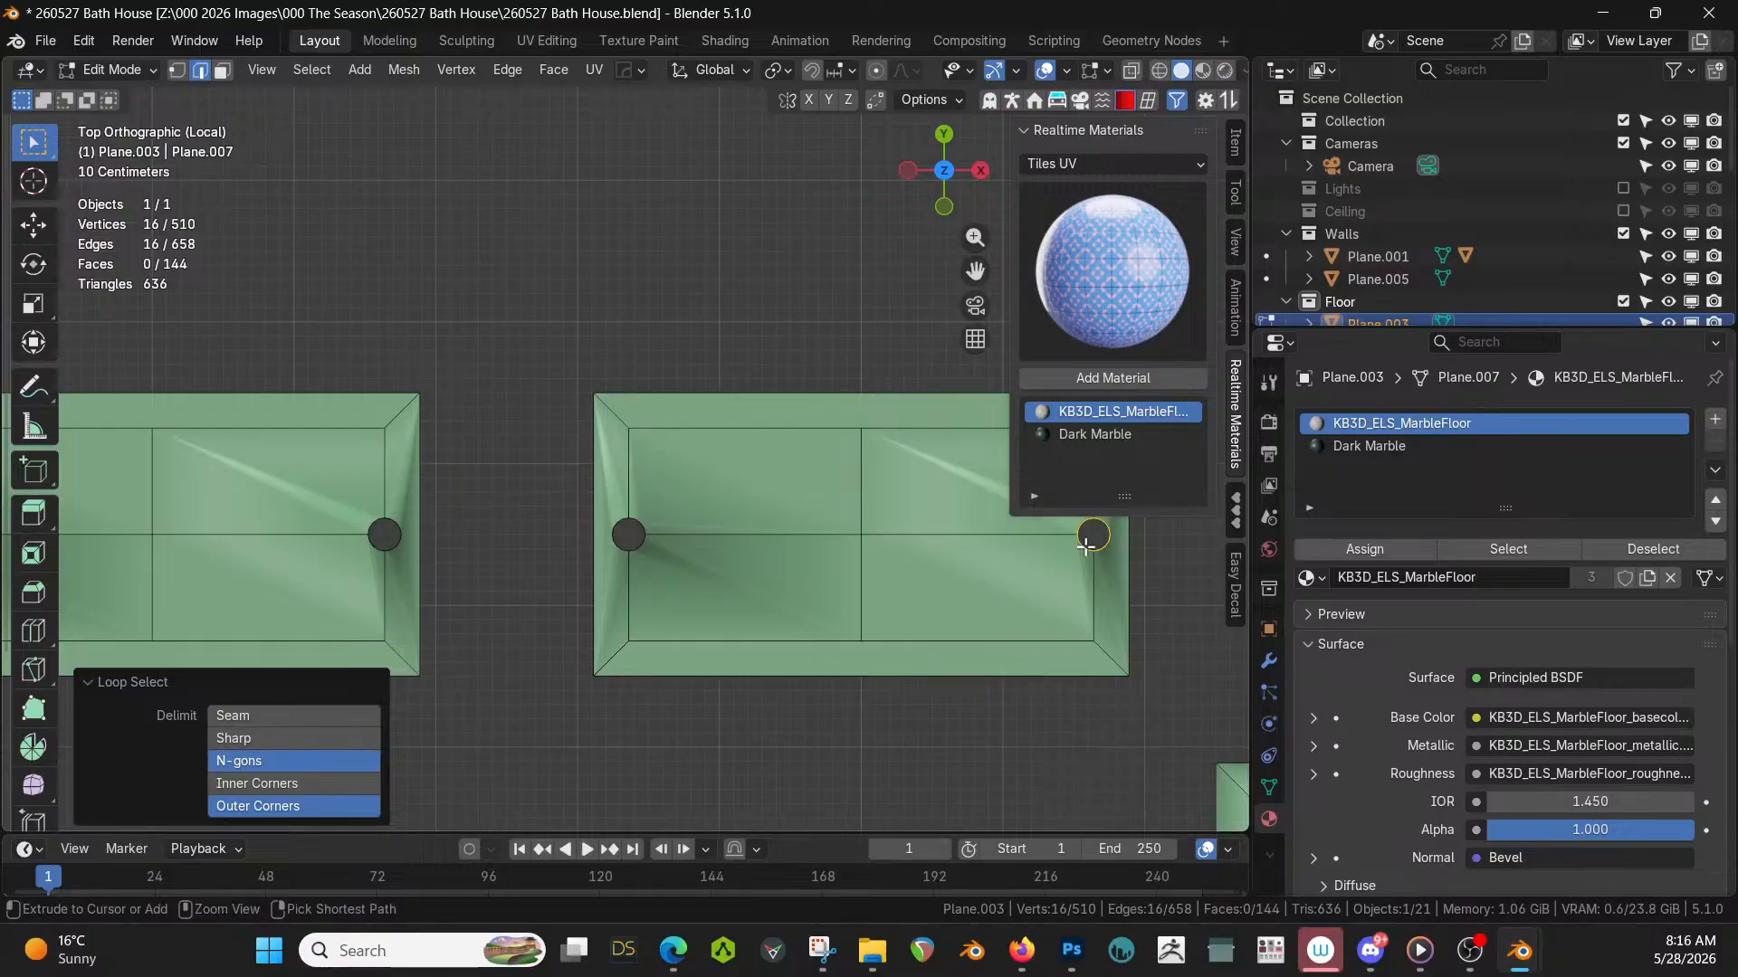
{"action": "key", "text": "ctrl+x"}
{"action": "key", "text": "f"}
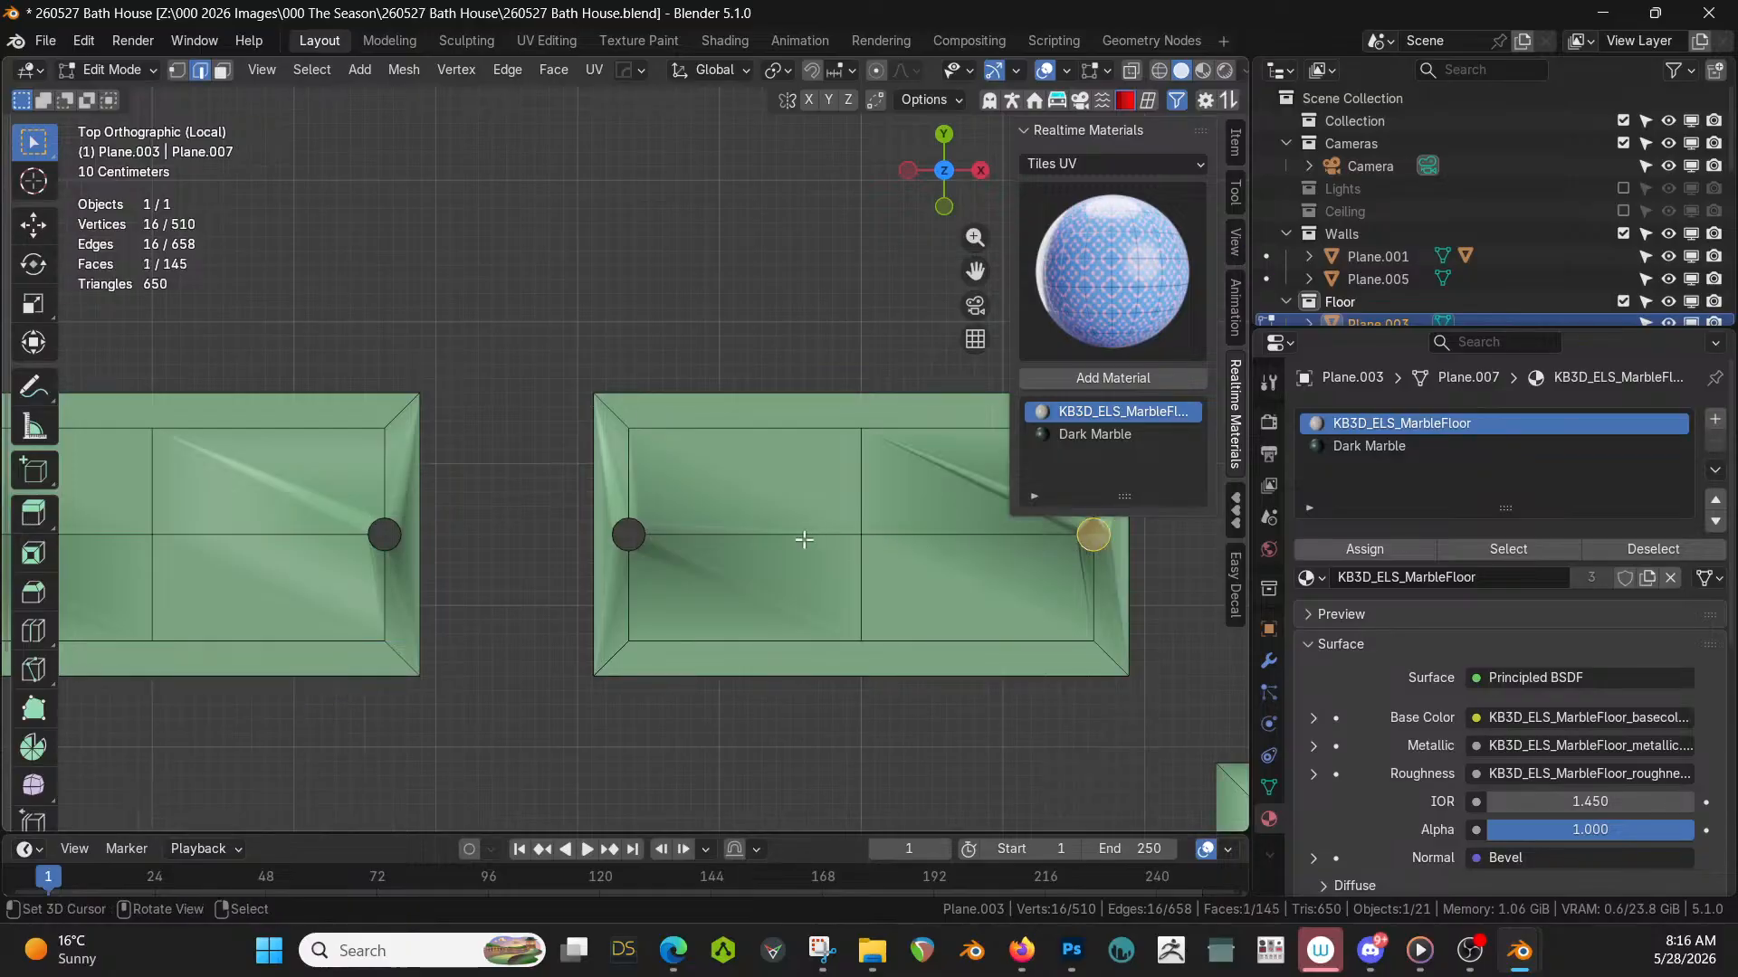
Fill three more round pole holes with faces: the corner panel's other end, then the corner-facing ends of the second and third panels.
{"action": "left_click", "coordinate": [635, 553], "text": "alt"}
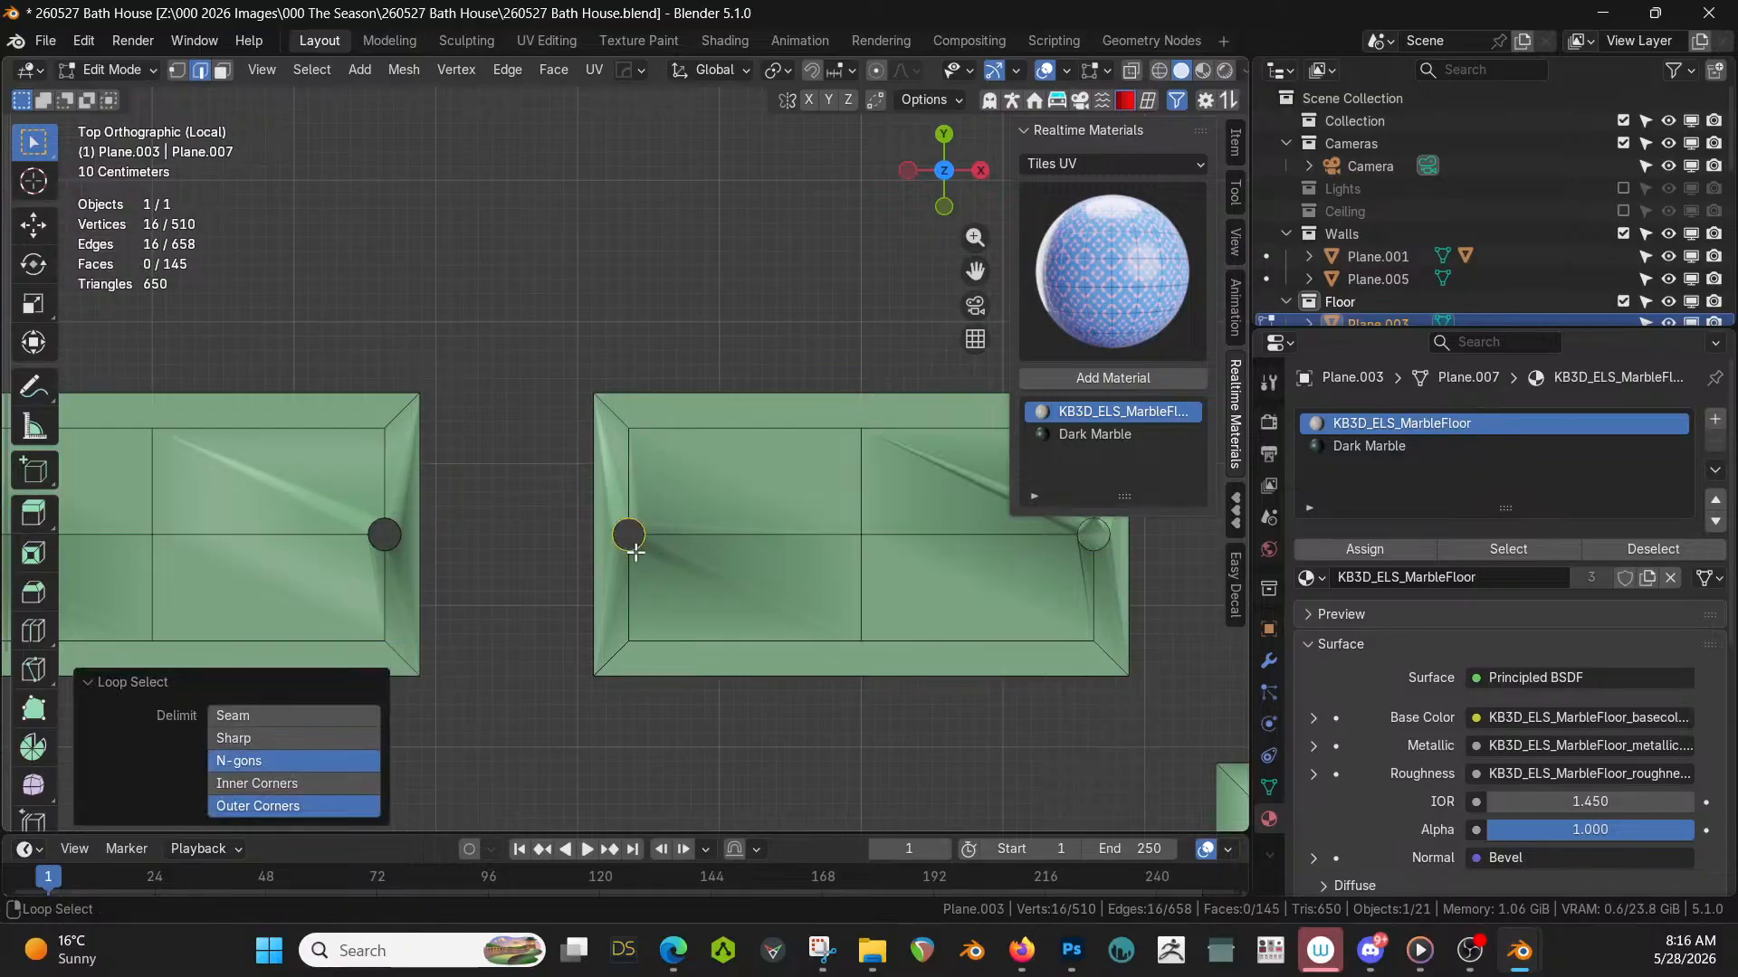
{"action": "key", "text": "f"}
{"action": "middle_click_drag", "start_coordinate": [633, 549], "coordinate": [831, 572], "text": "shift"}
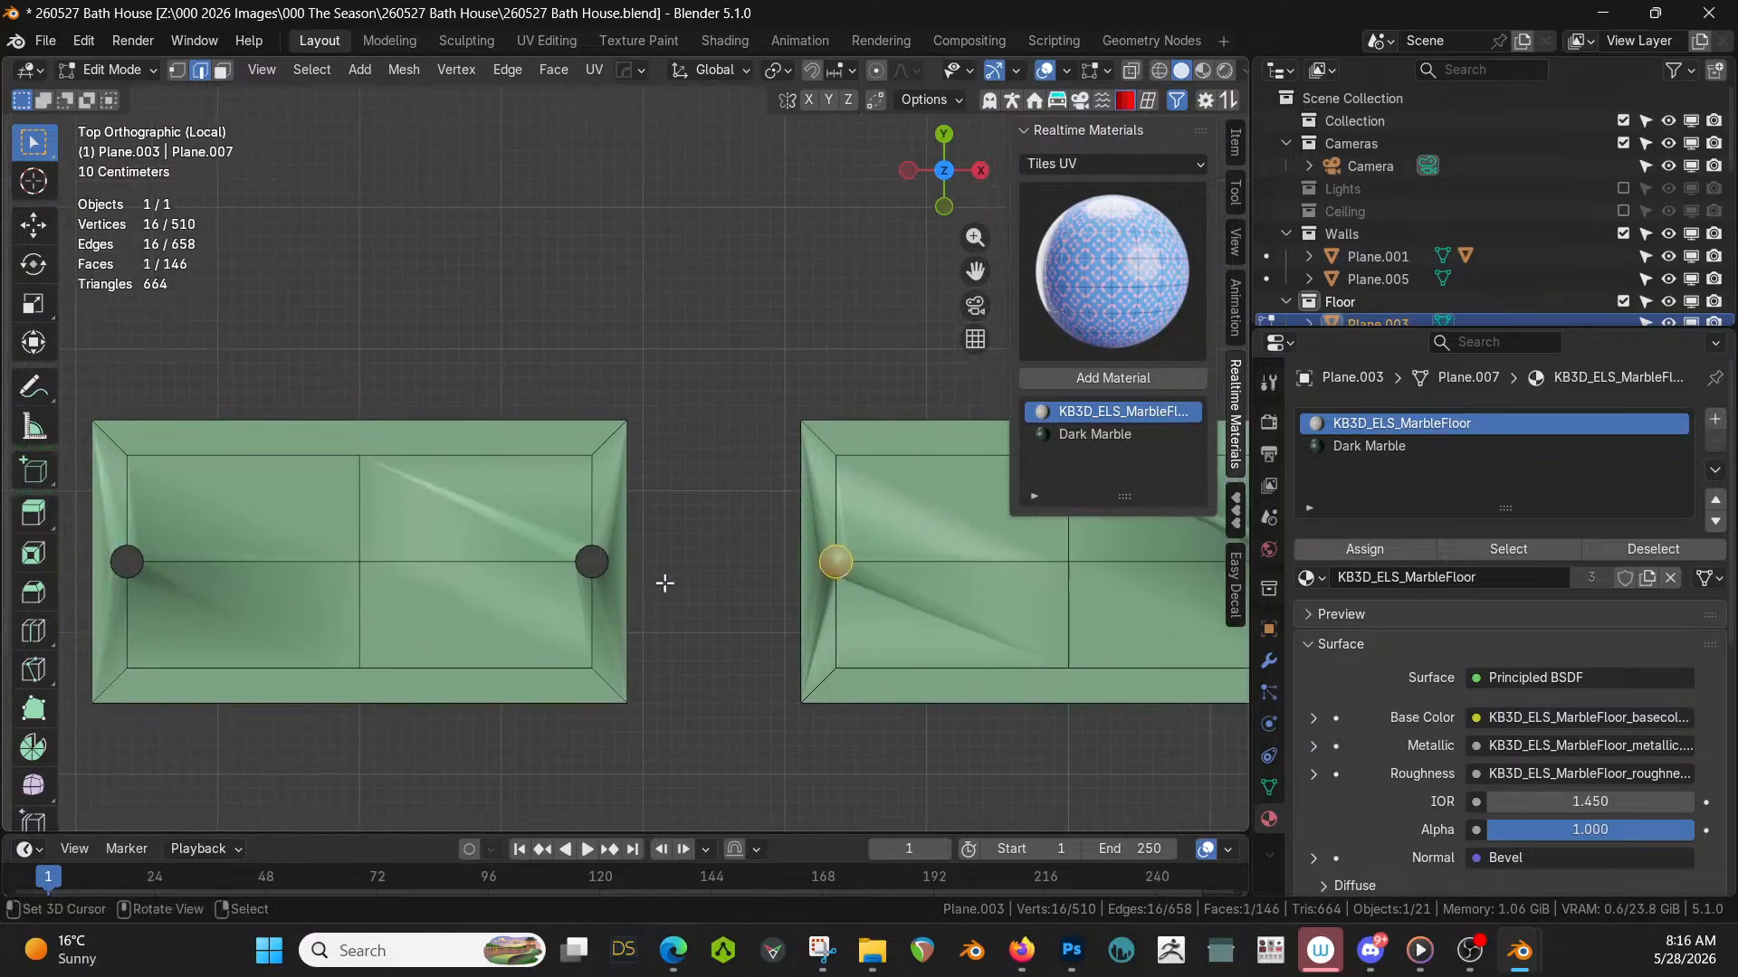
{"action": "left_click", "coordinate": [598, 576], "text": "alt"}
{"action": "key", "text": "f"}
{"action": "middle_click_drag", "start_coordinate": [597, 576], "coordinate": [831, 584], "text": "shift"}
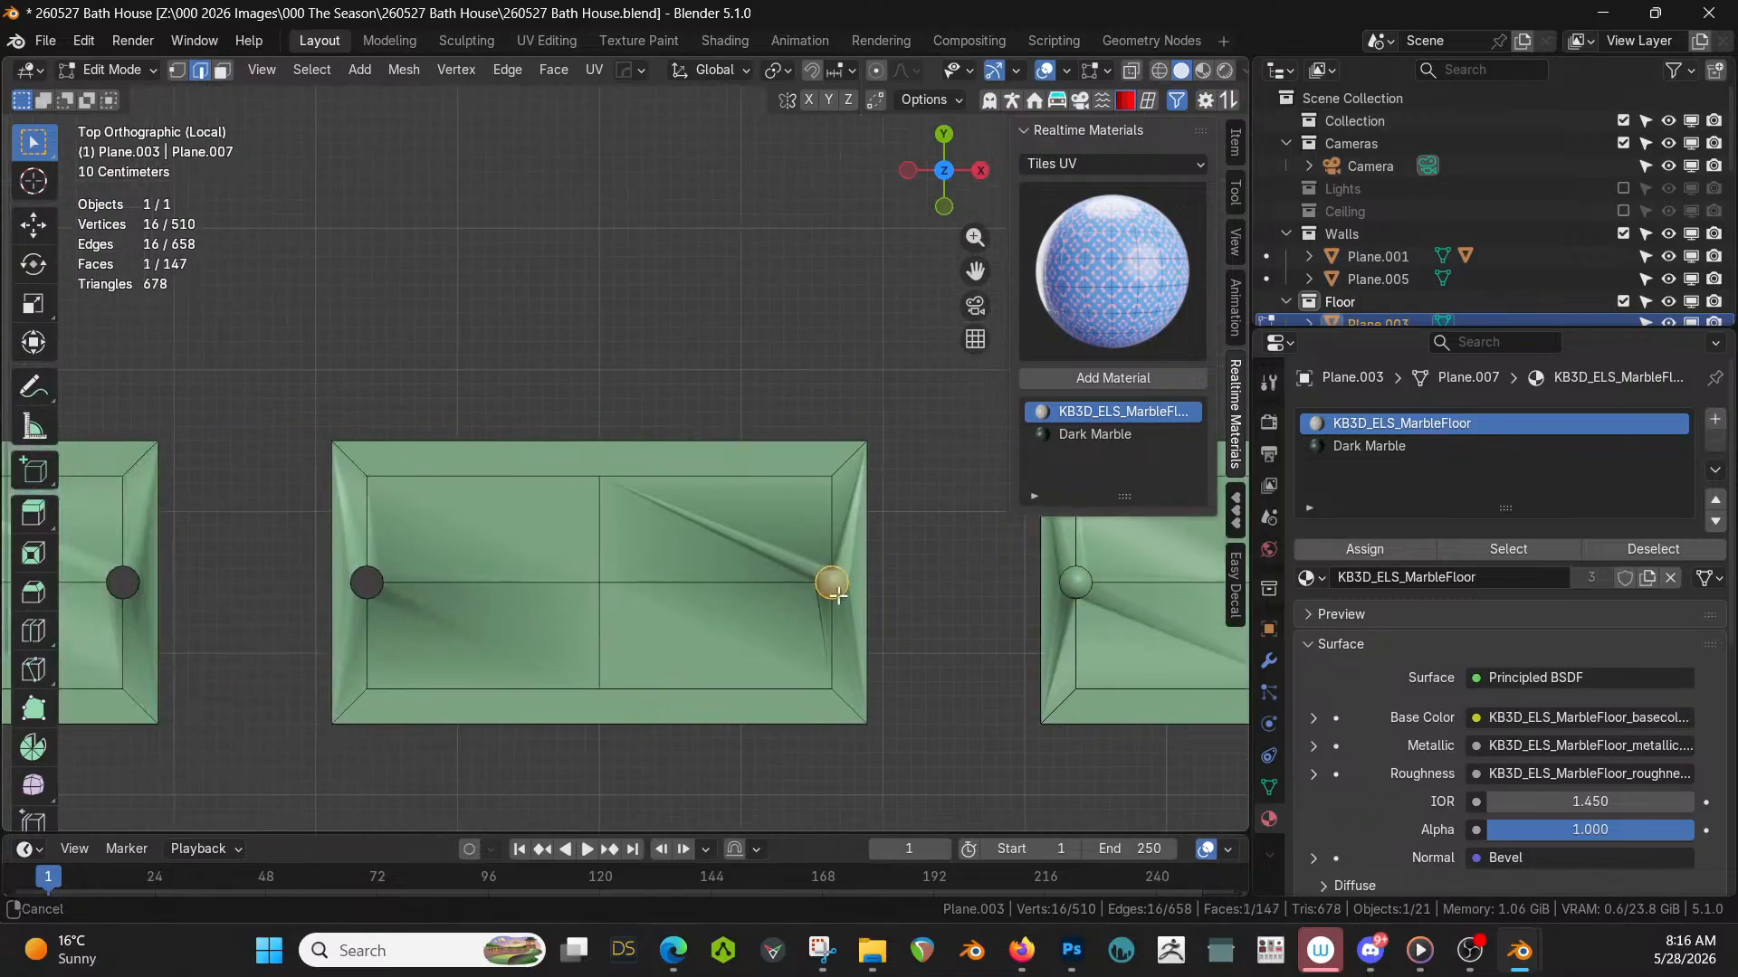
{"action": "middle_click_drag", "start_coordinate": [336, 591], "coordinate": [613, 586], "text": "shift"}
{"action": "left_click", "coordinate": [401, 591], "text": "alt+shift"}
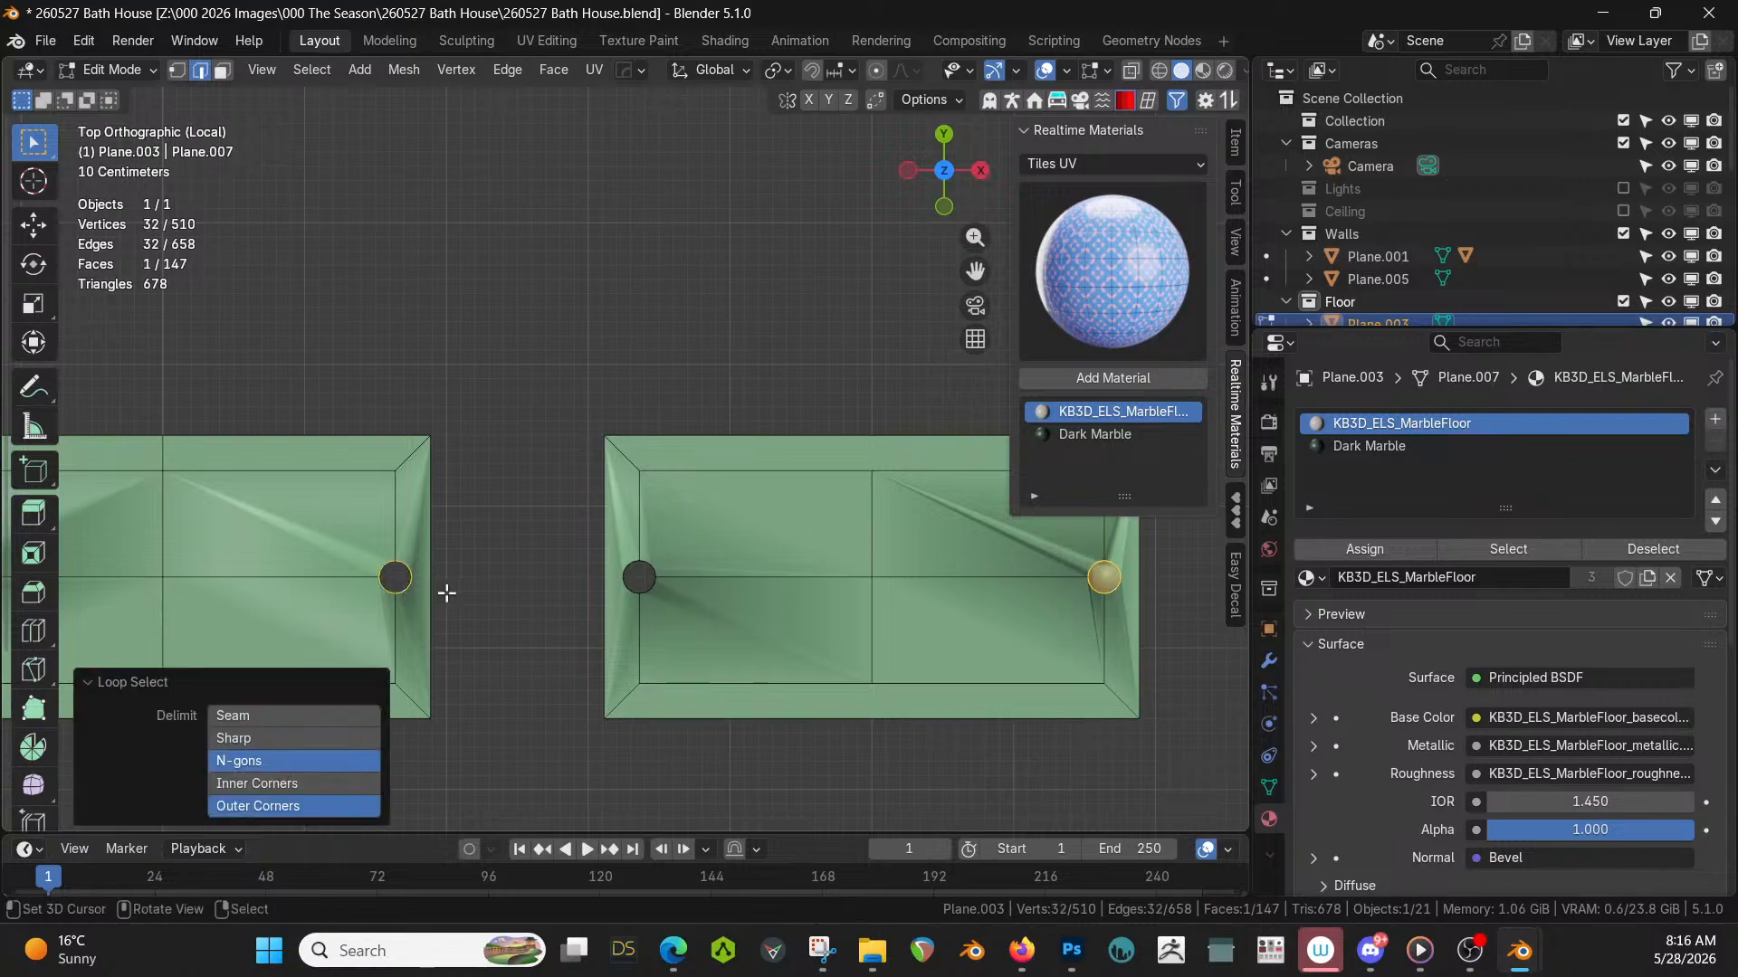
{"action": "key", "text": "f"}
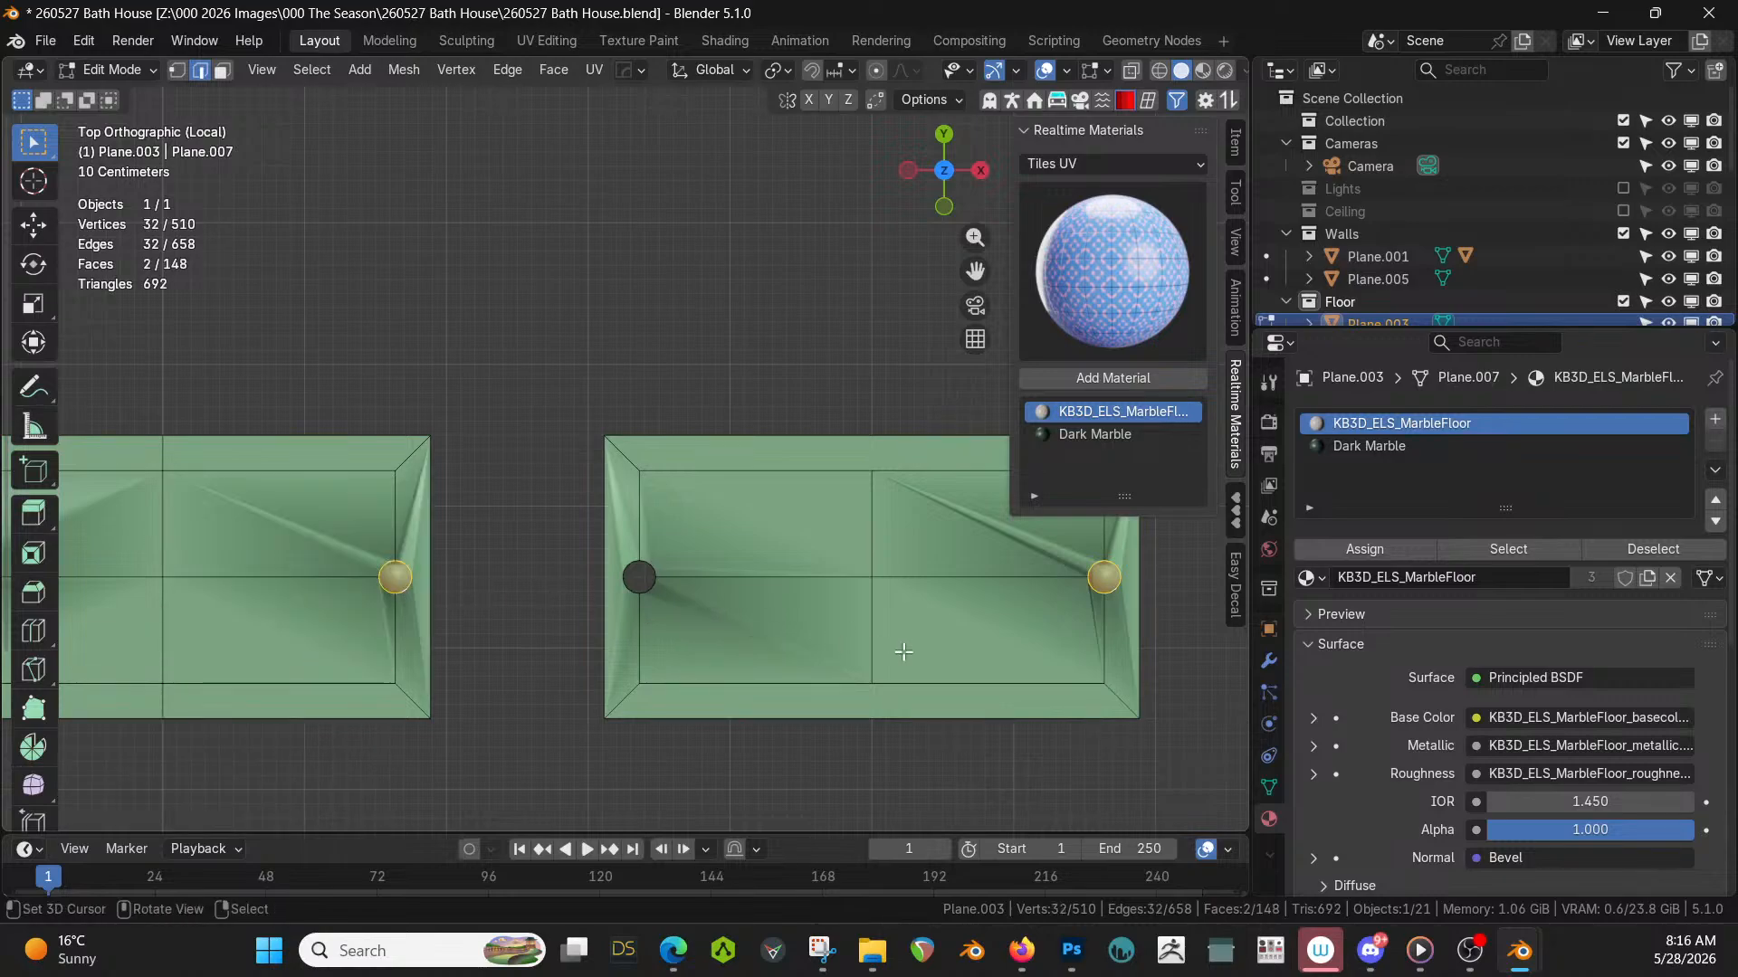
{"action": "middle_click_drag", "start_coordinate": [664, 643], "coordinate": [912, 500], "text": "shift"}
{"action": "scroll", "coordinate": [799, 613], "scroll_direction": "up", "scroll_amount": 3}
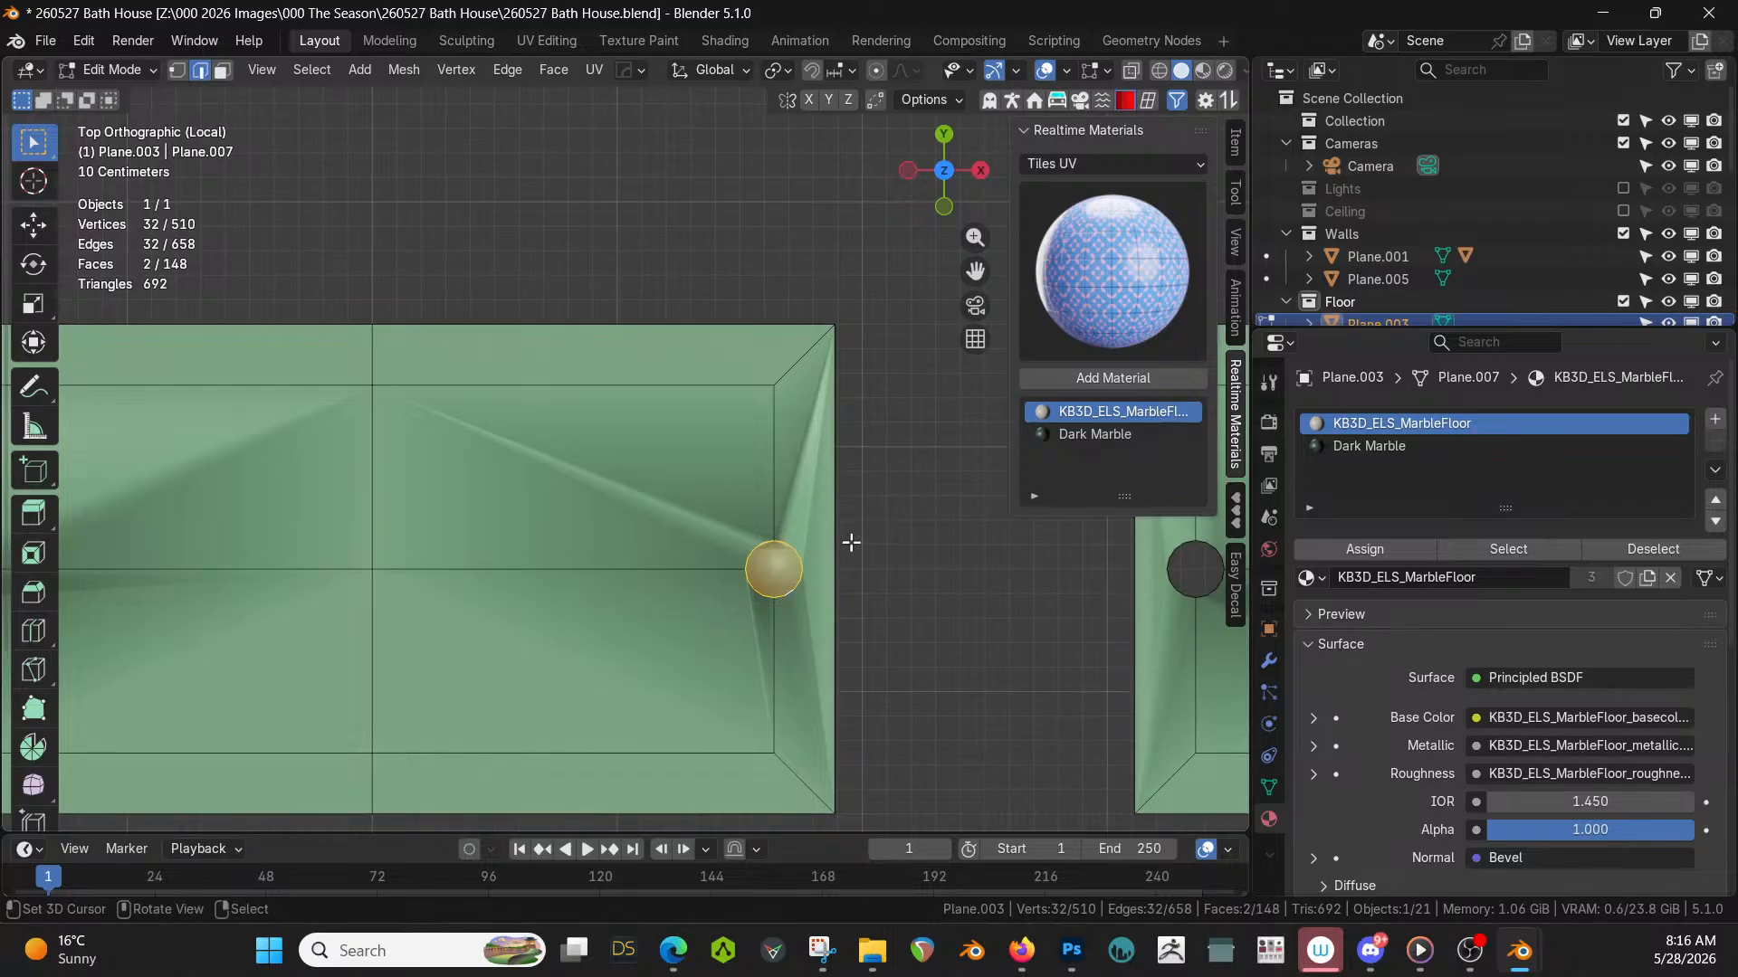
{"action": "key", "text": "k"}
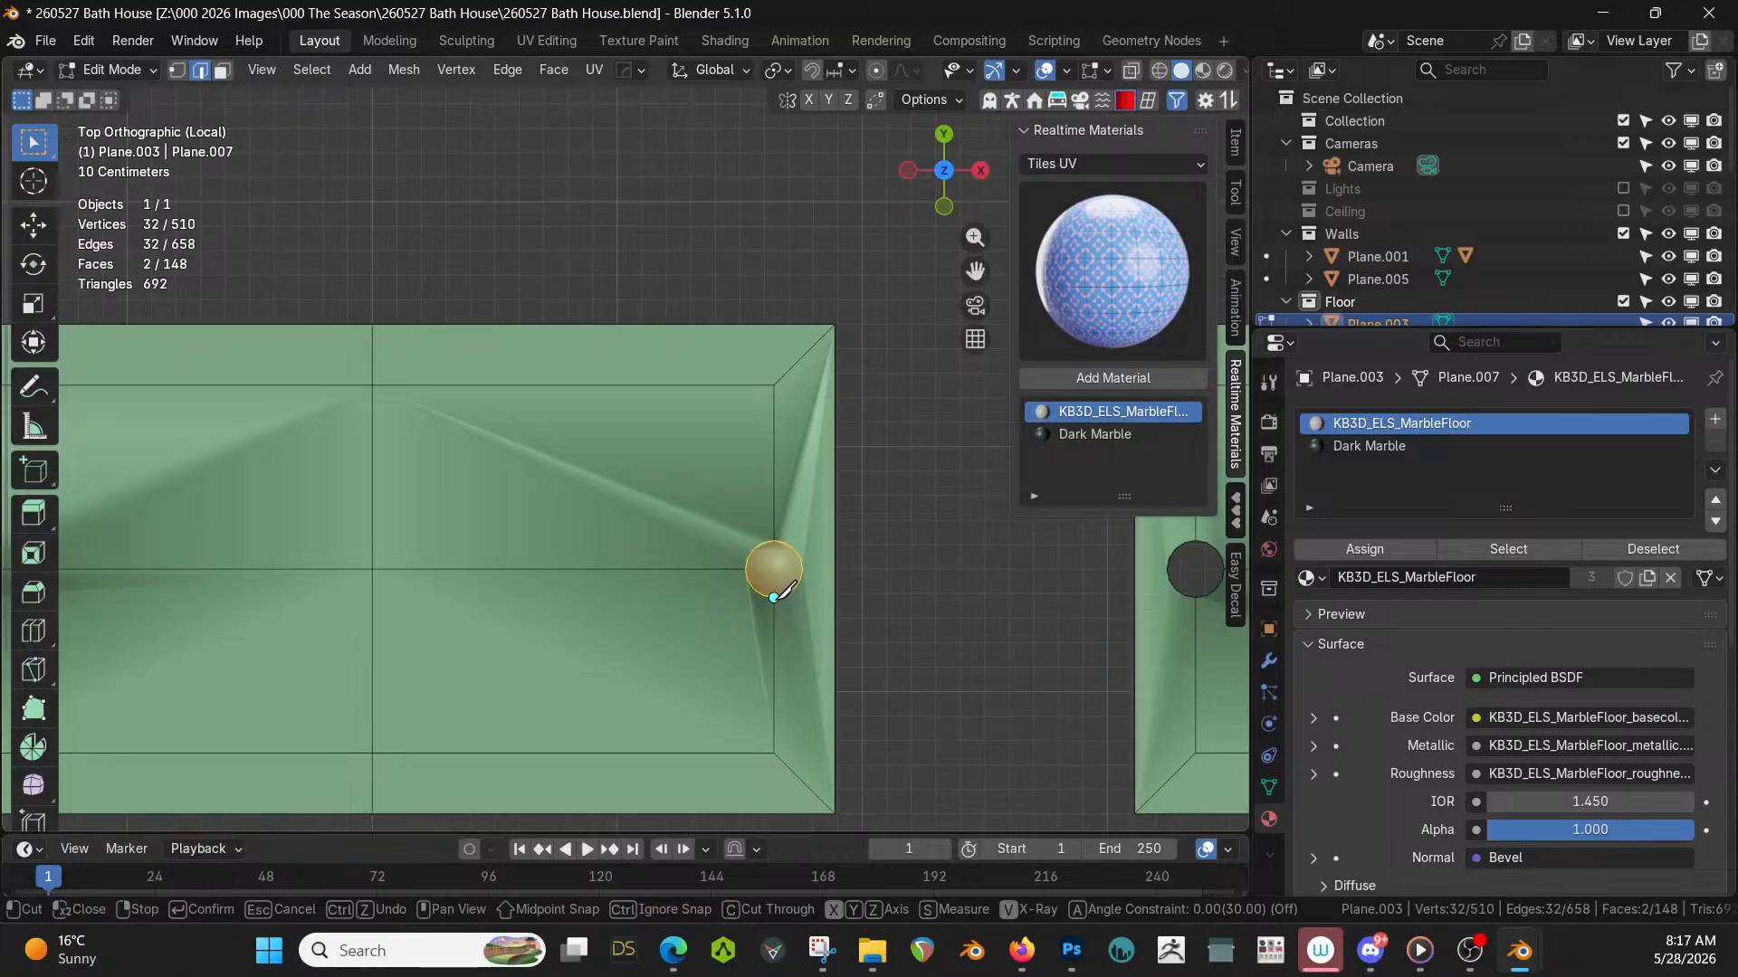
{"action": "key", "text": "x"}
{"action": "key", "text": "Escape"}
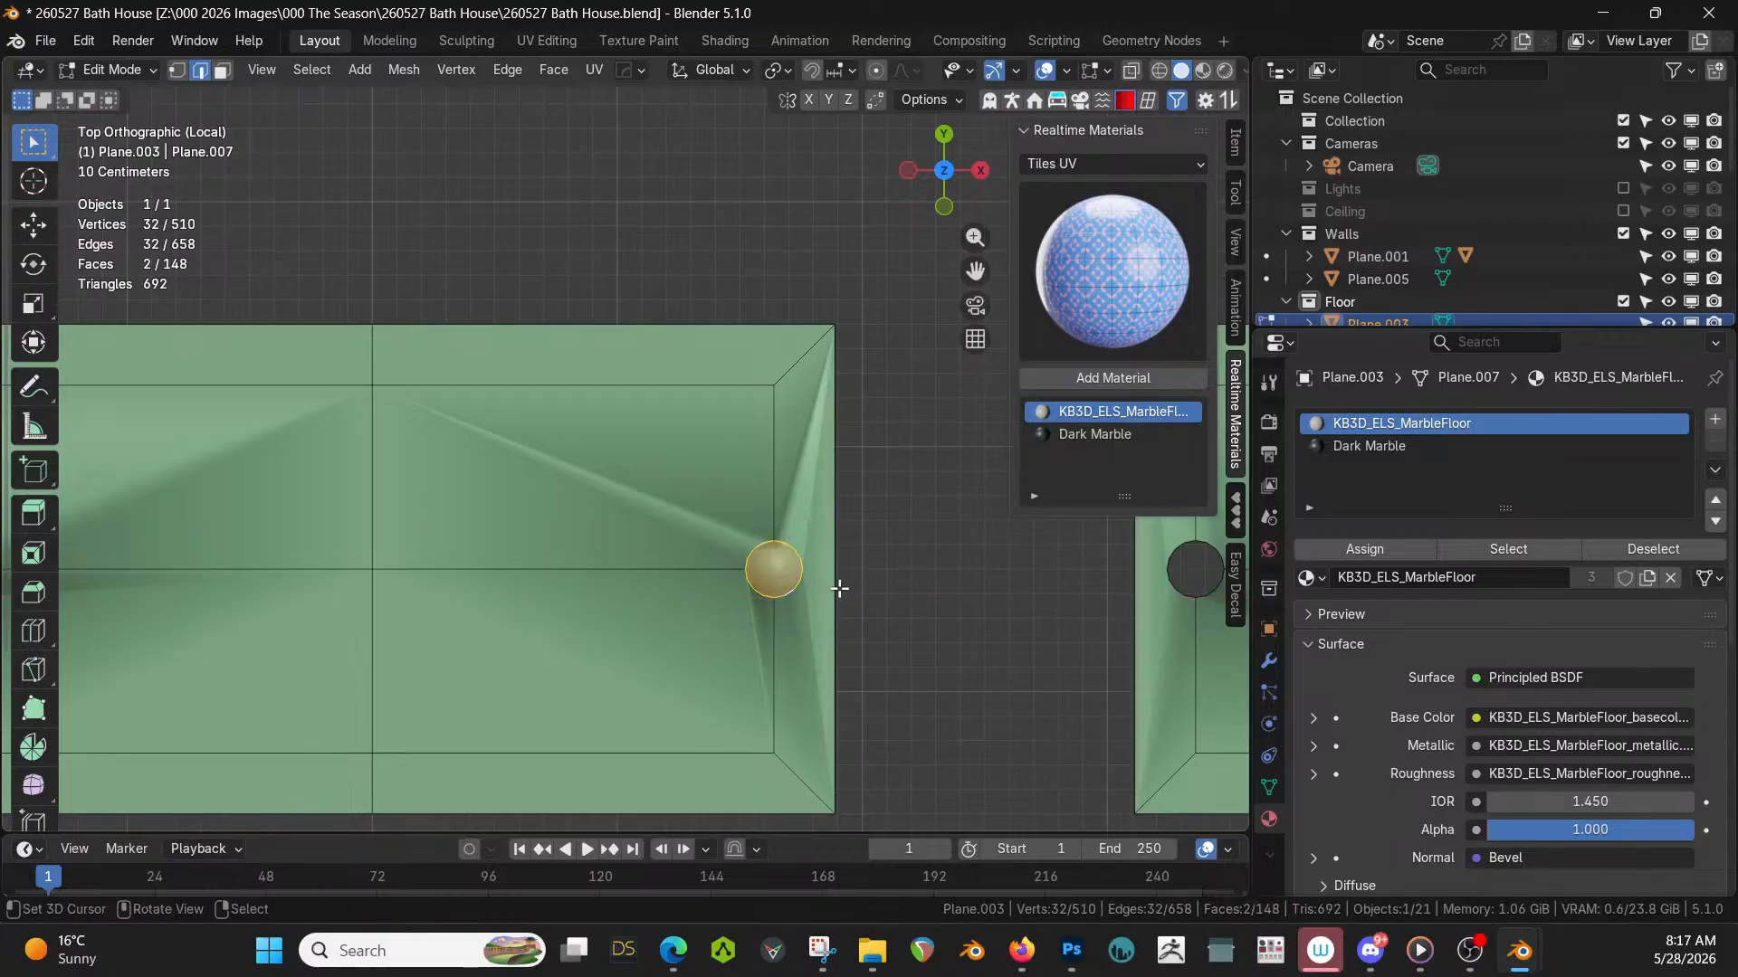
Knife-cut the filled circle at the third panel's corner-facing end in half, between its two vertices on the border line.
{"action": "key", "text": "1"}
{"action": "scroll", "coordinate": [840, 589], "scroll_direction": "up", "scroll_amount": 3}
{"action": "middle_click_drag", "start_coordinate": [900, 647], "coordinate": [821, 593], "text": "shift"}
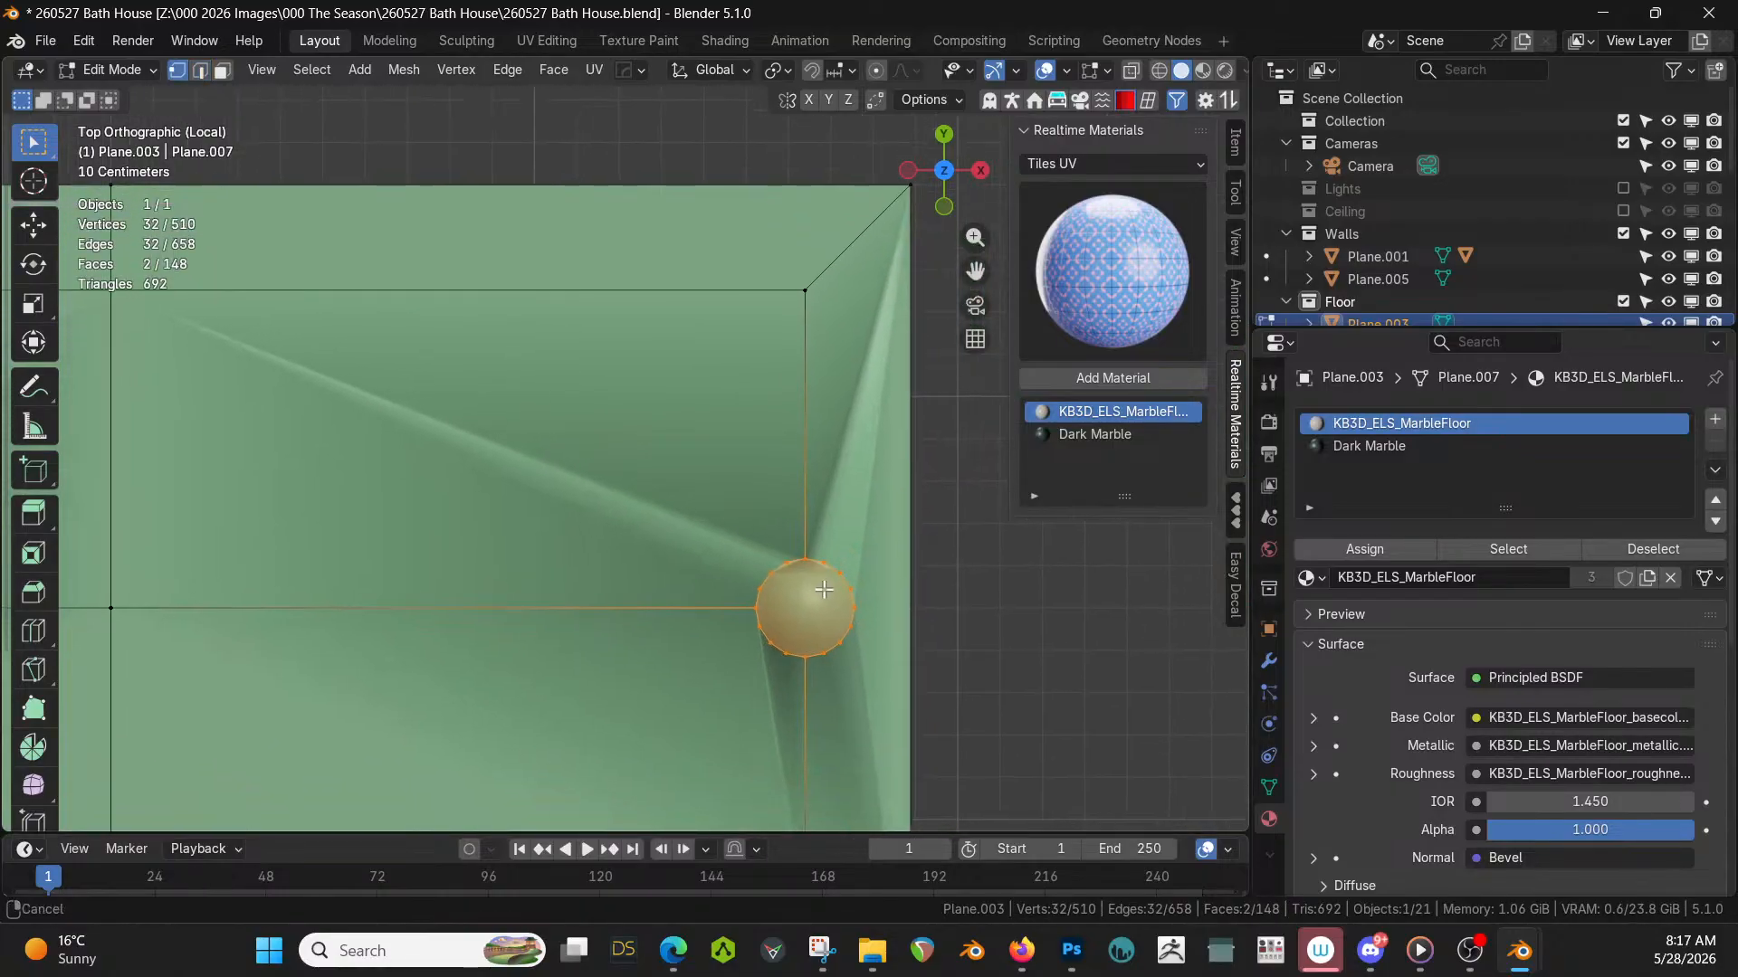
{"action": "right_click", "coordinate": [866, 607]}
{"action": "scroll", "coordinate": [885, 656], "scroll_direction": "up", "scroll_amount": 2}
{"action": "middle_click_drag", "start_coordinate": [885, 656], "coordinate": [822, 549], "text": "shift"}
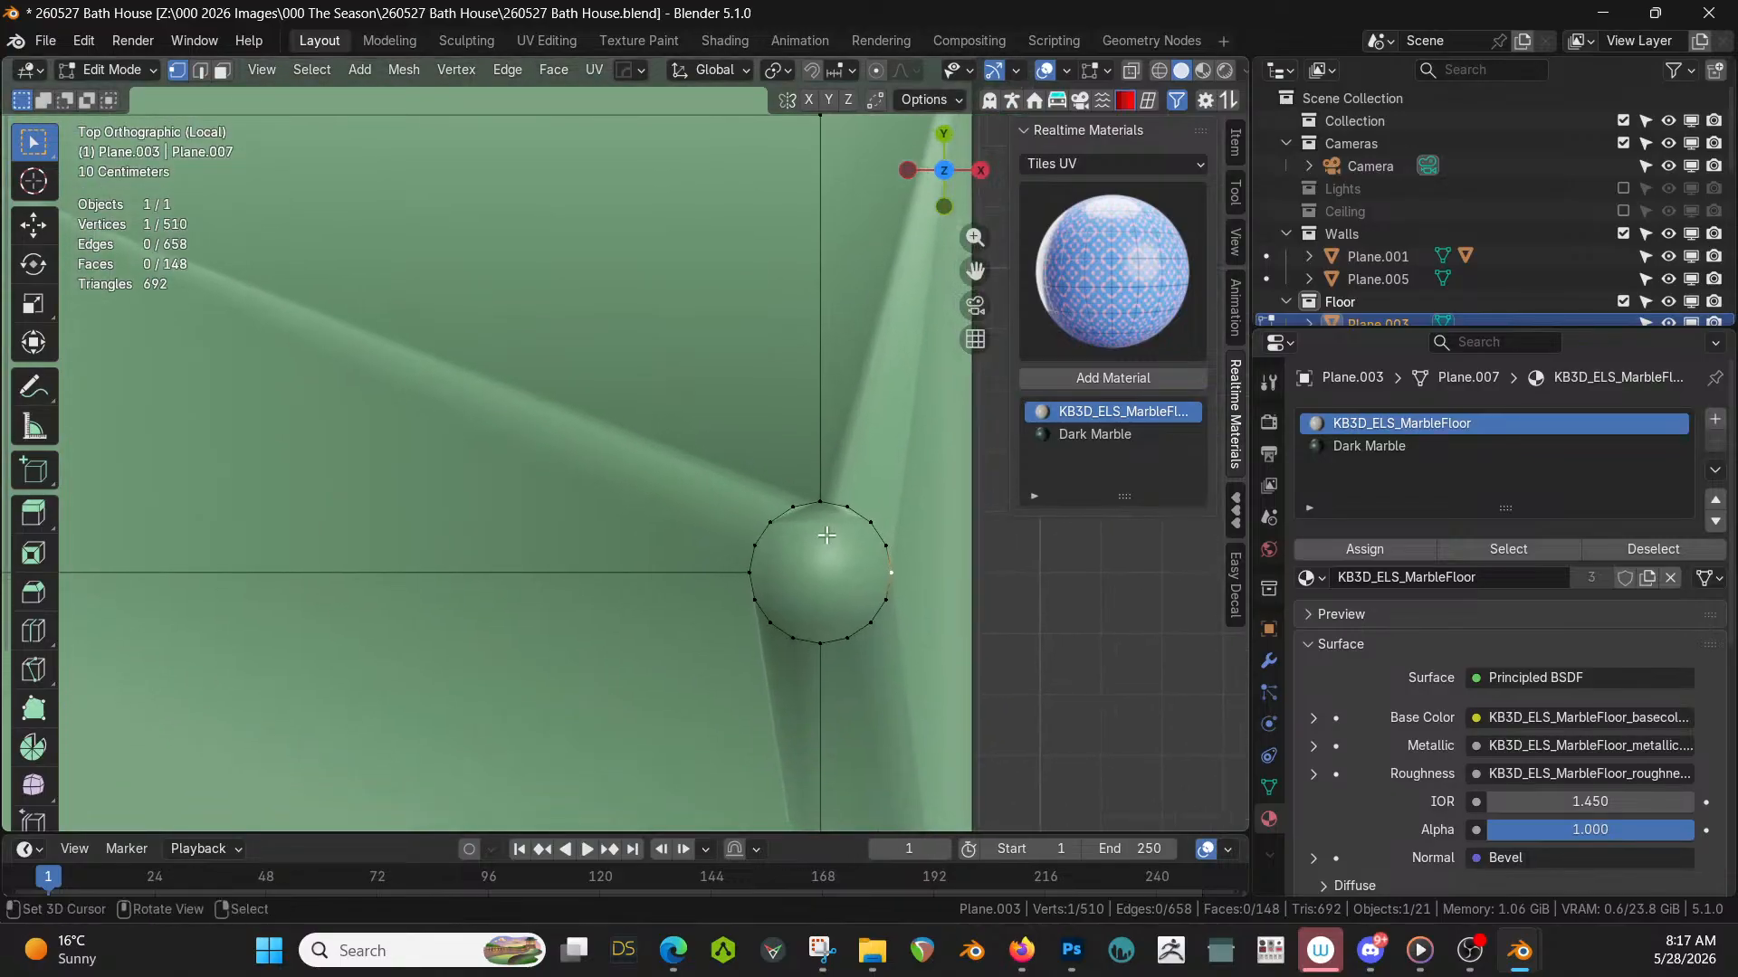
{"action": "key", "text": "k"}
{"action": "left_click", "coordinate": [820, 500]}
{"action": "left_click", "coordinate": [820, 643]}
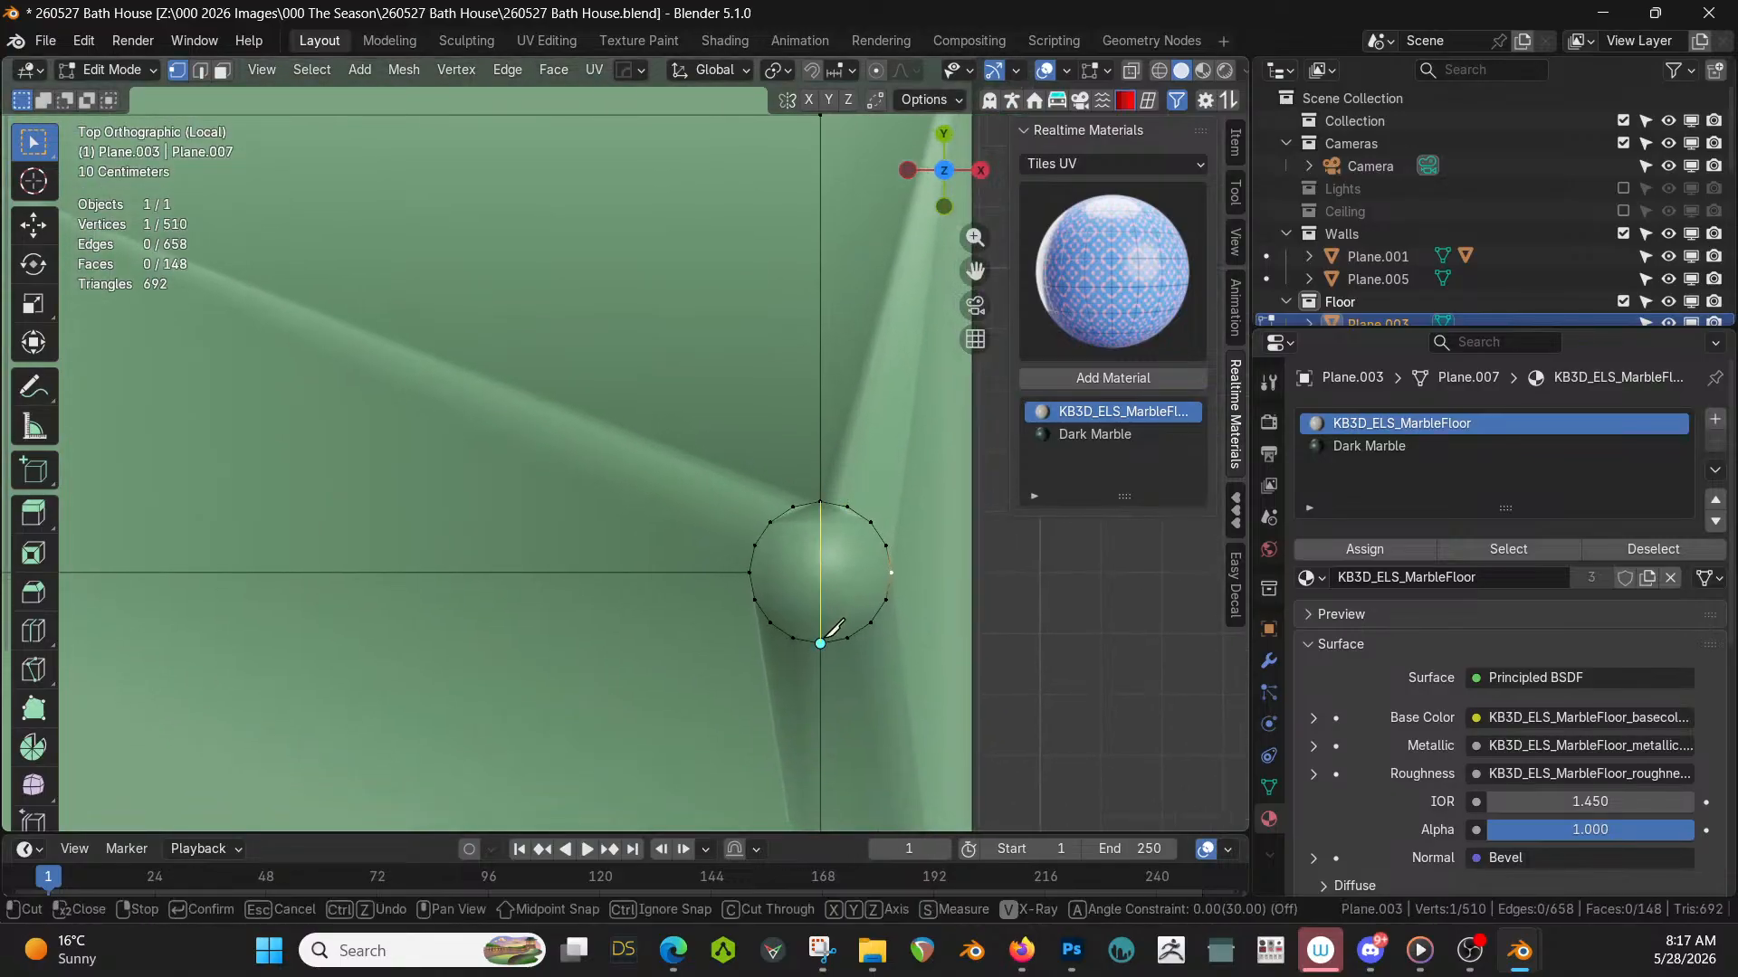
{"action": "key", "text": "Return"}
{"action": "scroll", "coordinate": [824, 639], "scroll_direction": "down", "scroll_amount": 2}
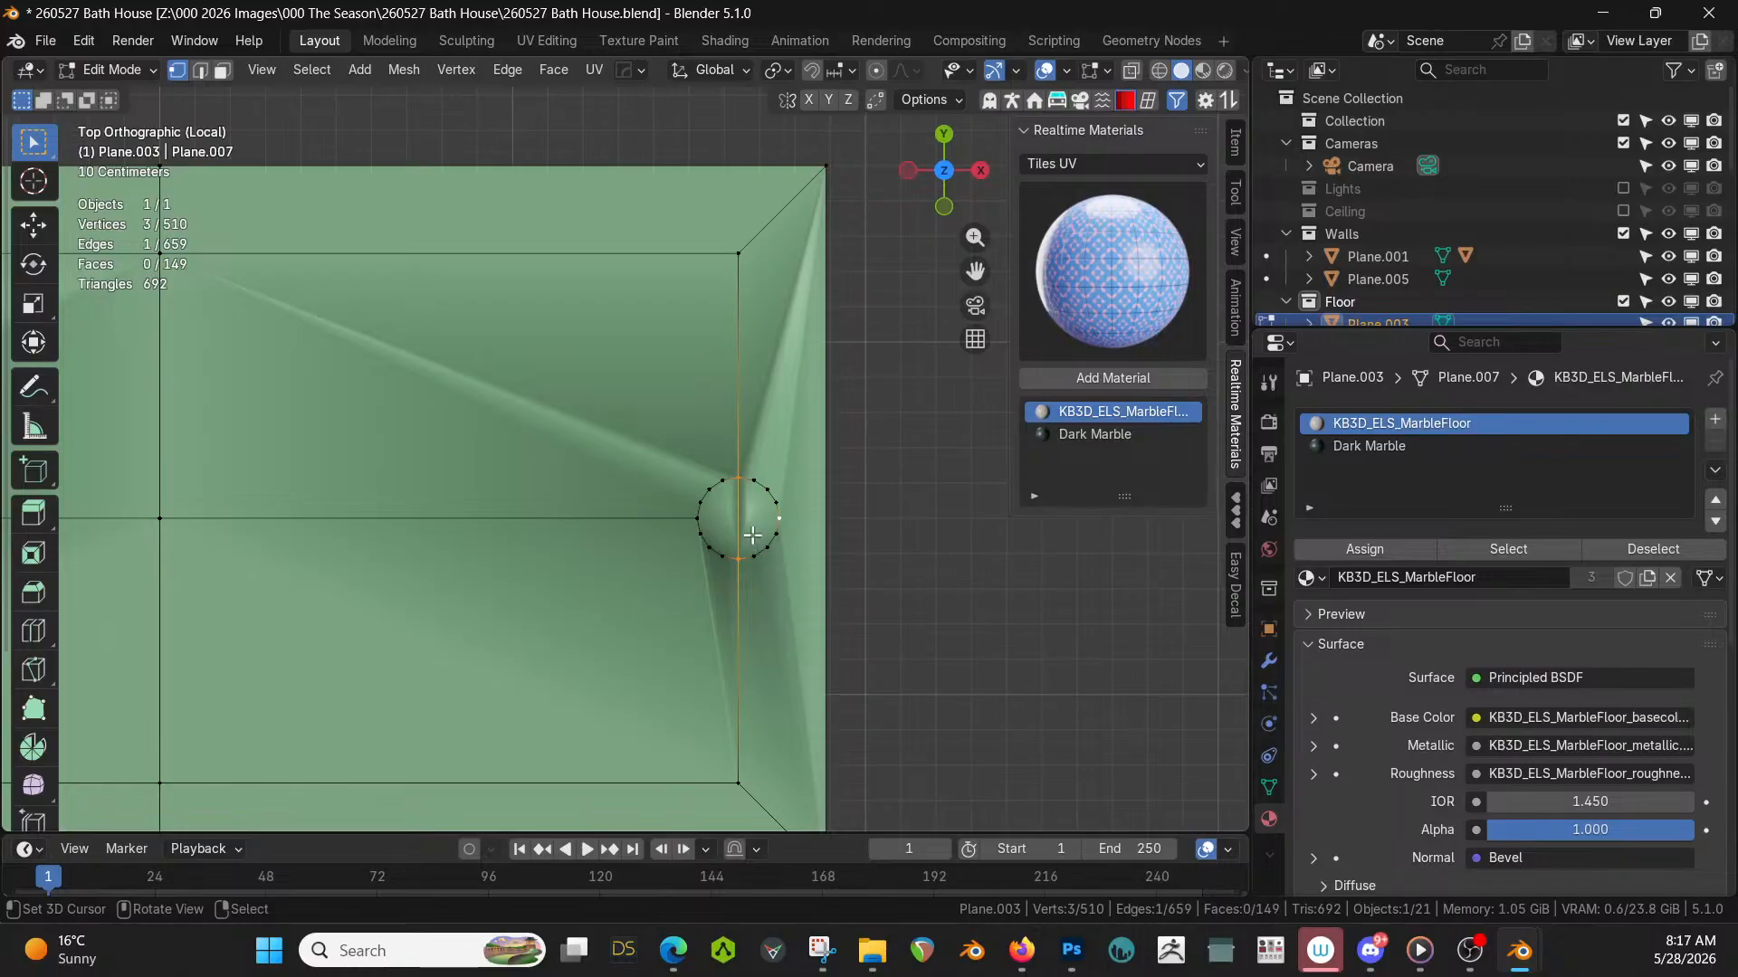
Dissolve the circle's inner half and the two adjoining floor faces of the third panel into one face.
{"action": "key", "text": "3"}
{"action": "left_click", "coordinate": [724, 521]}
{"action": "key", "text": "ctrl+x"}
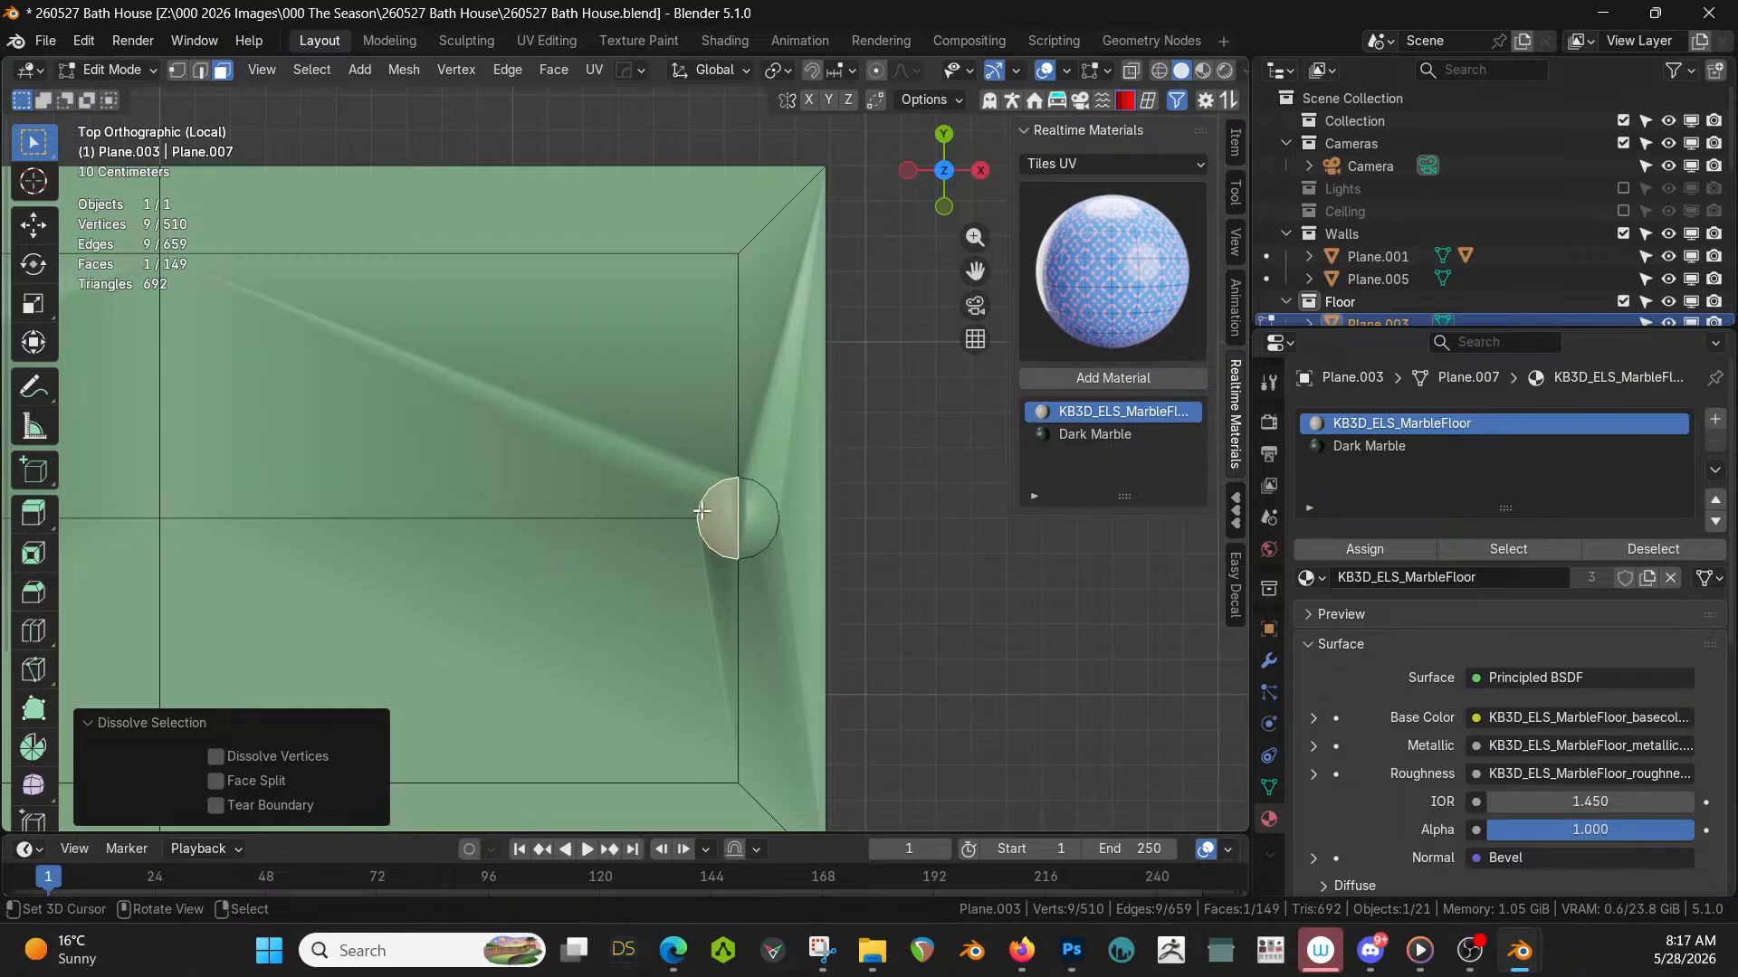
{"action": "left_click", "coordinate": [655, 574], "text": "shift"}
{"action": "left_click", "coordinate": [730, 496], "text": "shift"}
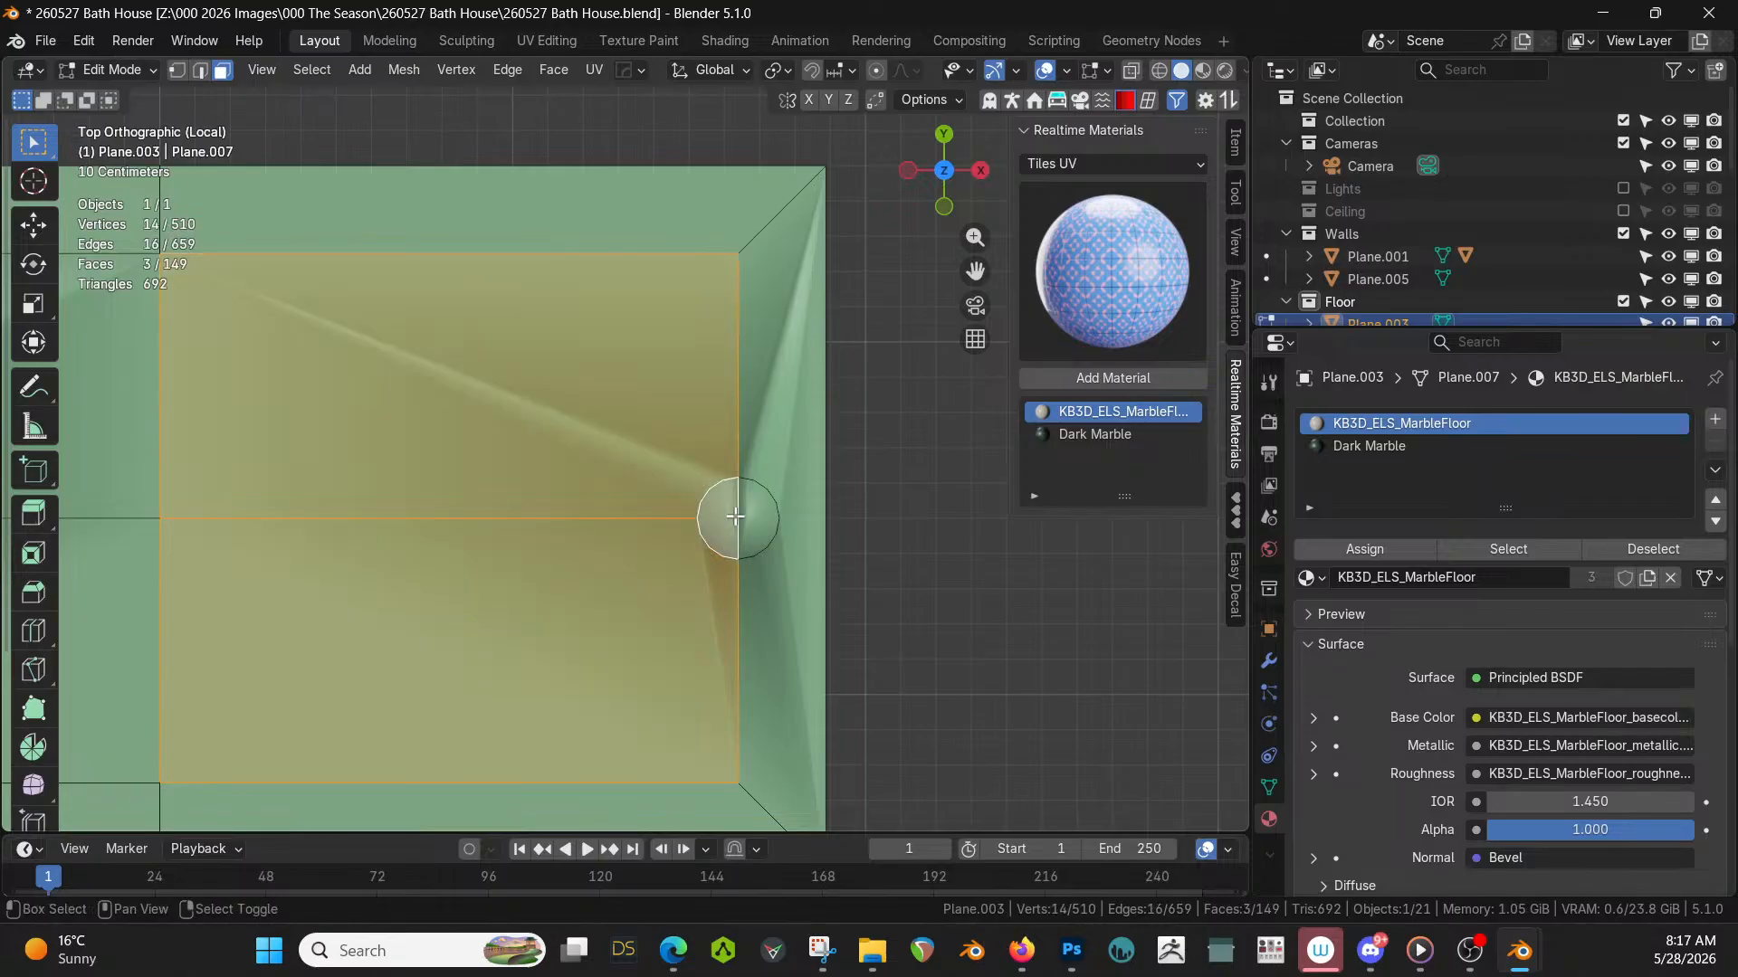
{"action": "key", "text": "ctrl+x"}
{"action": "scroll", "coordinate": [870, 591], "scroll_direction": "down", "scroll_amount": 2}
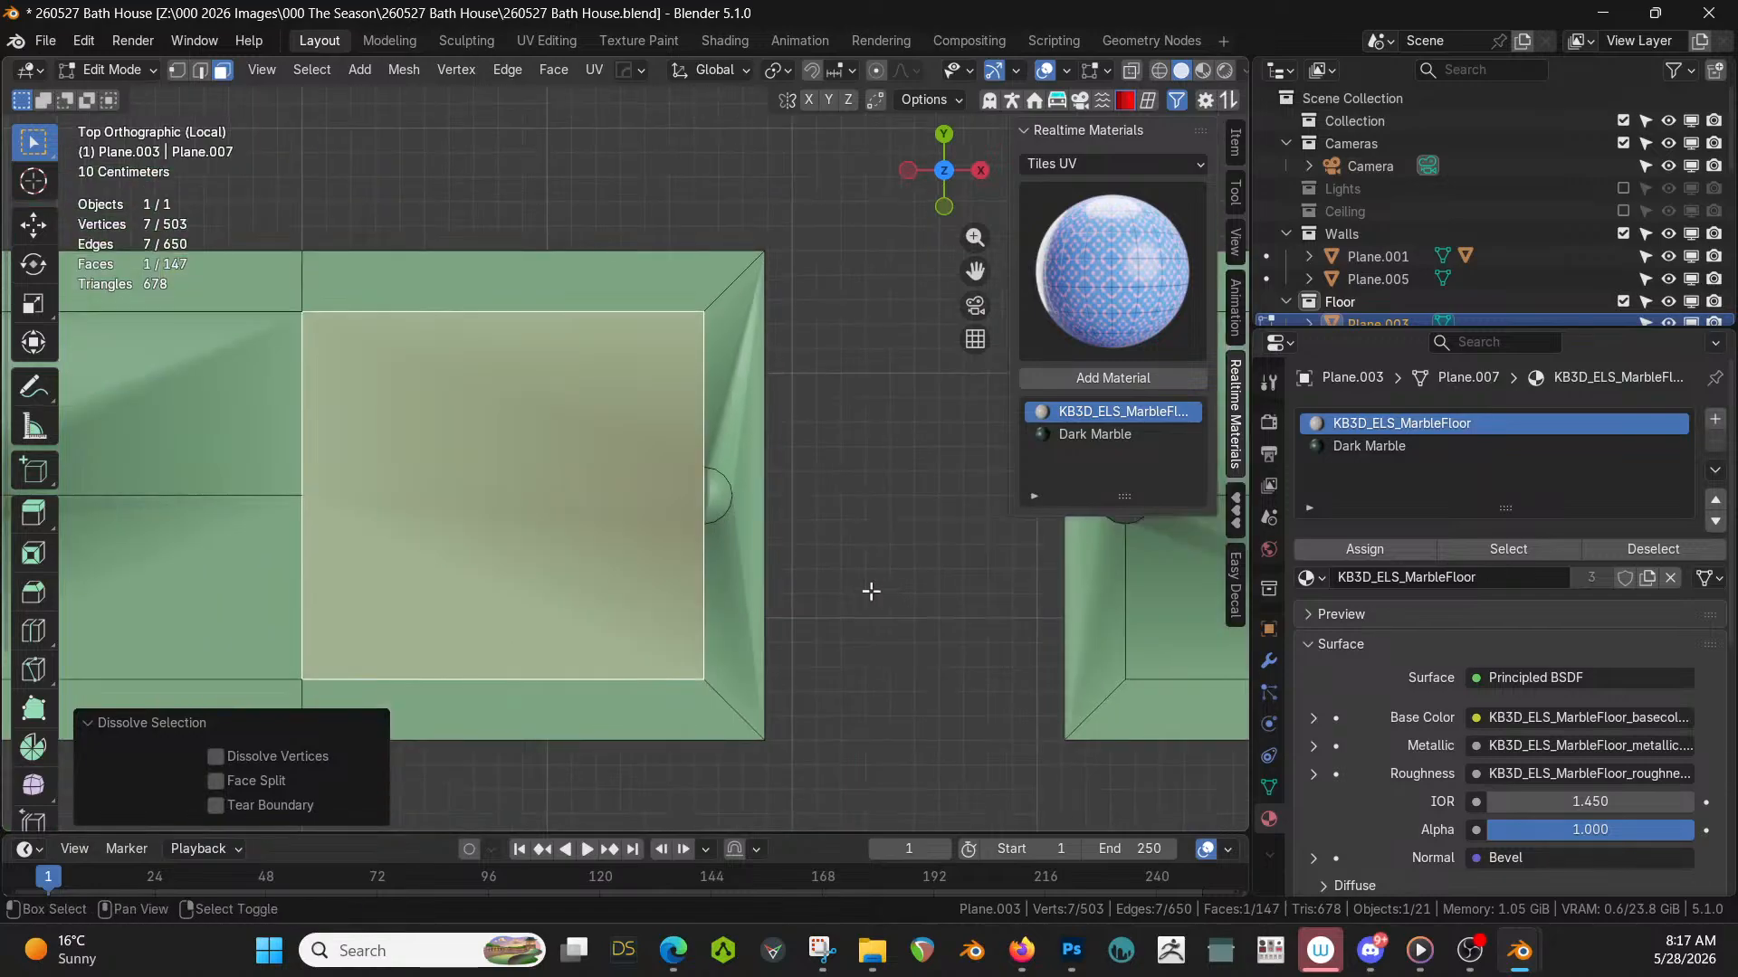
Dissolve the remaining outer half-circle into the third panel's end border strip.
{"action": "middle_click_drag", "start_coordinate": [870, 591], "coordinate": [535, 594], "text": "shift"}
{"action": "left_click", "coordinate": [470, 534], "text": "shift"}
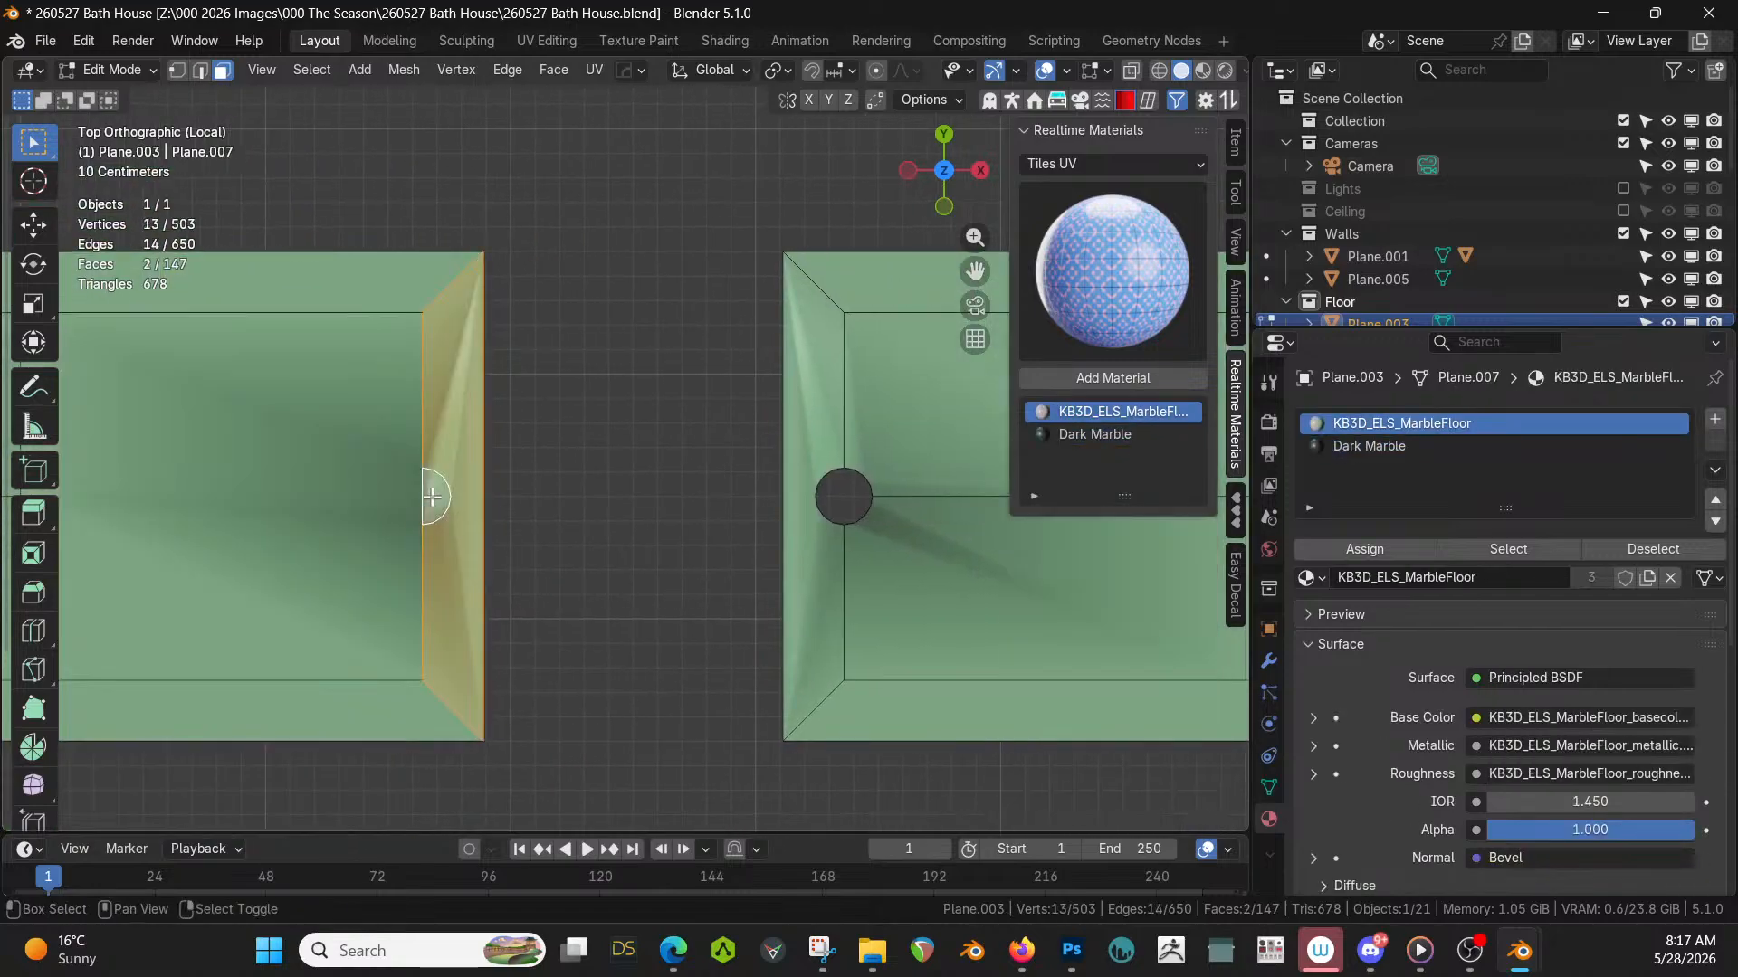
{"action": "key", "text": "ctrl+x"}
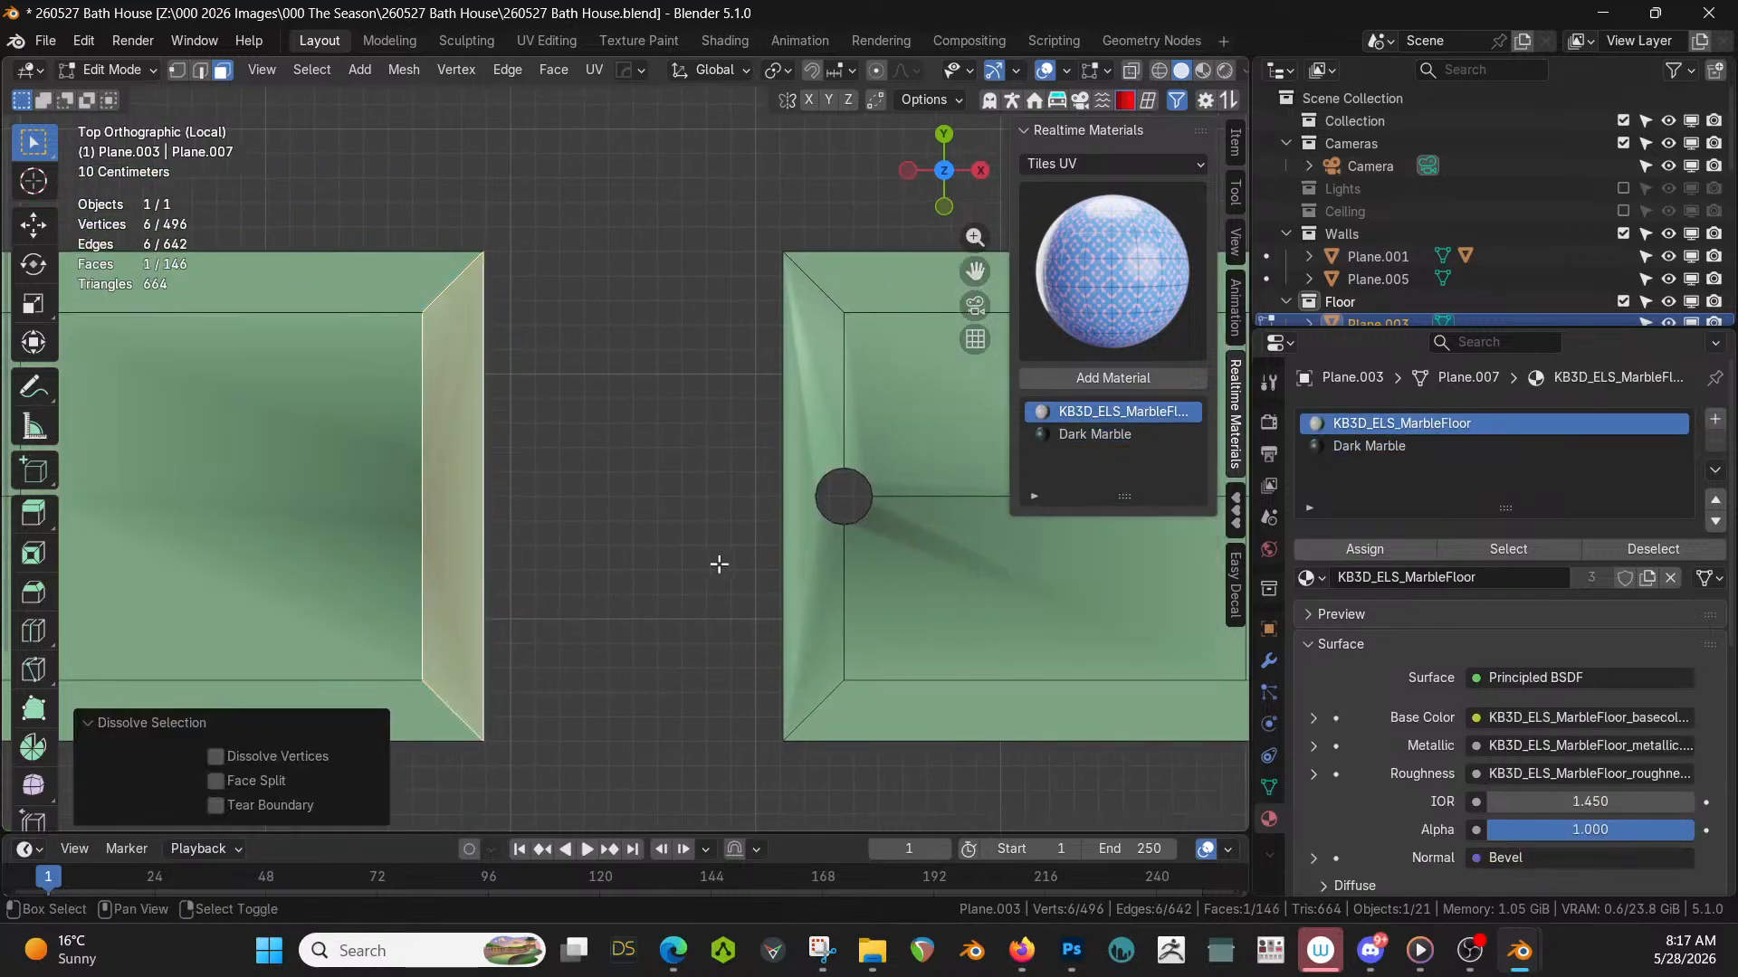
Select the edge loop of the open round hole at the second panel's end facing the third panel, and fill it with a face.
{"action": "middle_click_drag", "start_coordinate": [747, 591], "coordinate": [392, 584], "text": "shift"}
{"action": "middle_click_drag", "start_coordinate": [651, 609], "coordinate": [504, 609], "text": "shift"}
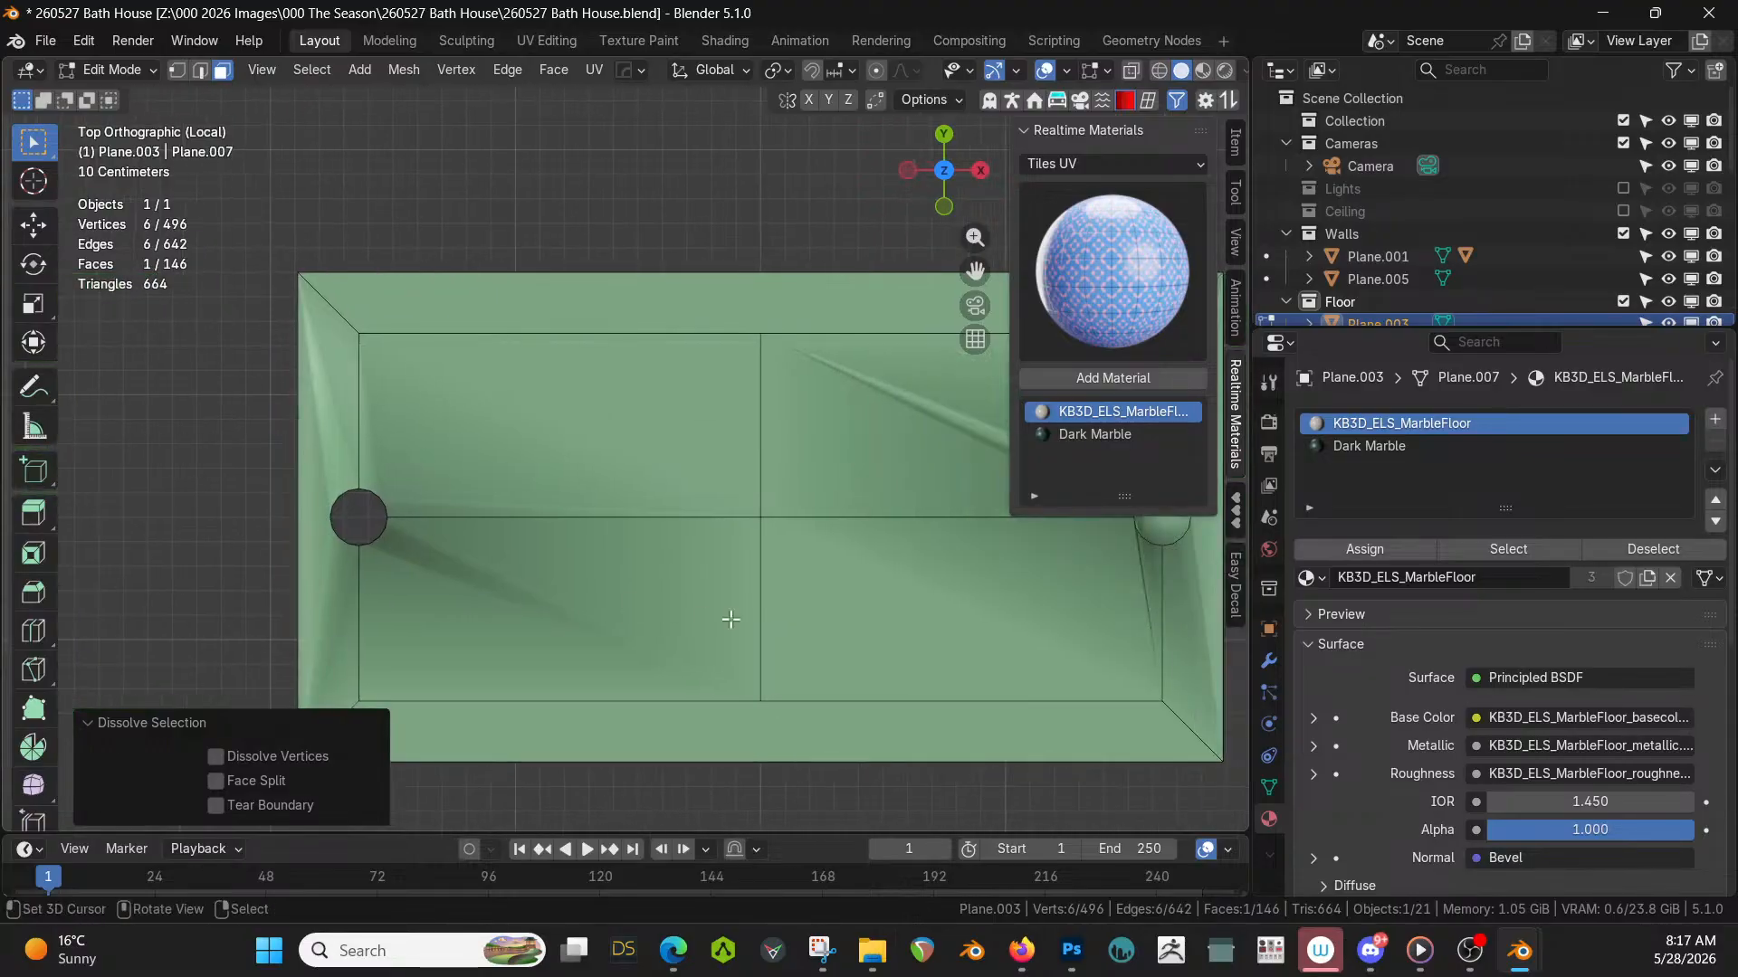
{"action": "mouse_move", "coordinate": [688, 607]}
{"action": "middle_mouse_down", "text": "shift"}
{"action": "mouse_move", "coordinate": [419, 615]}
{"action": "mouse_move", "coordinate": [571, 609]}
{"action": "middle_mouse_up", "text": "shift"}
{"action": "key", "text": "2"}
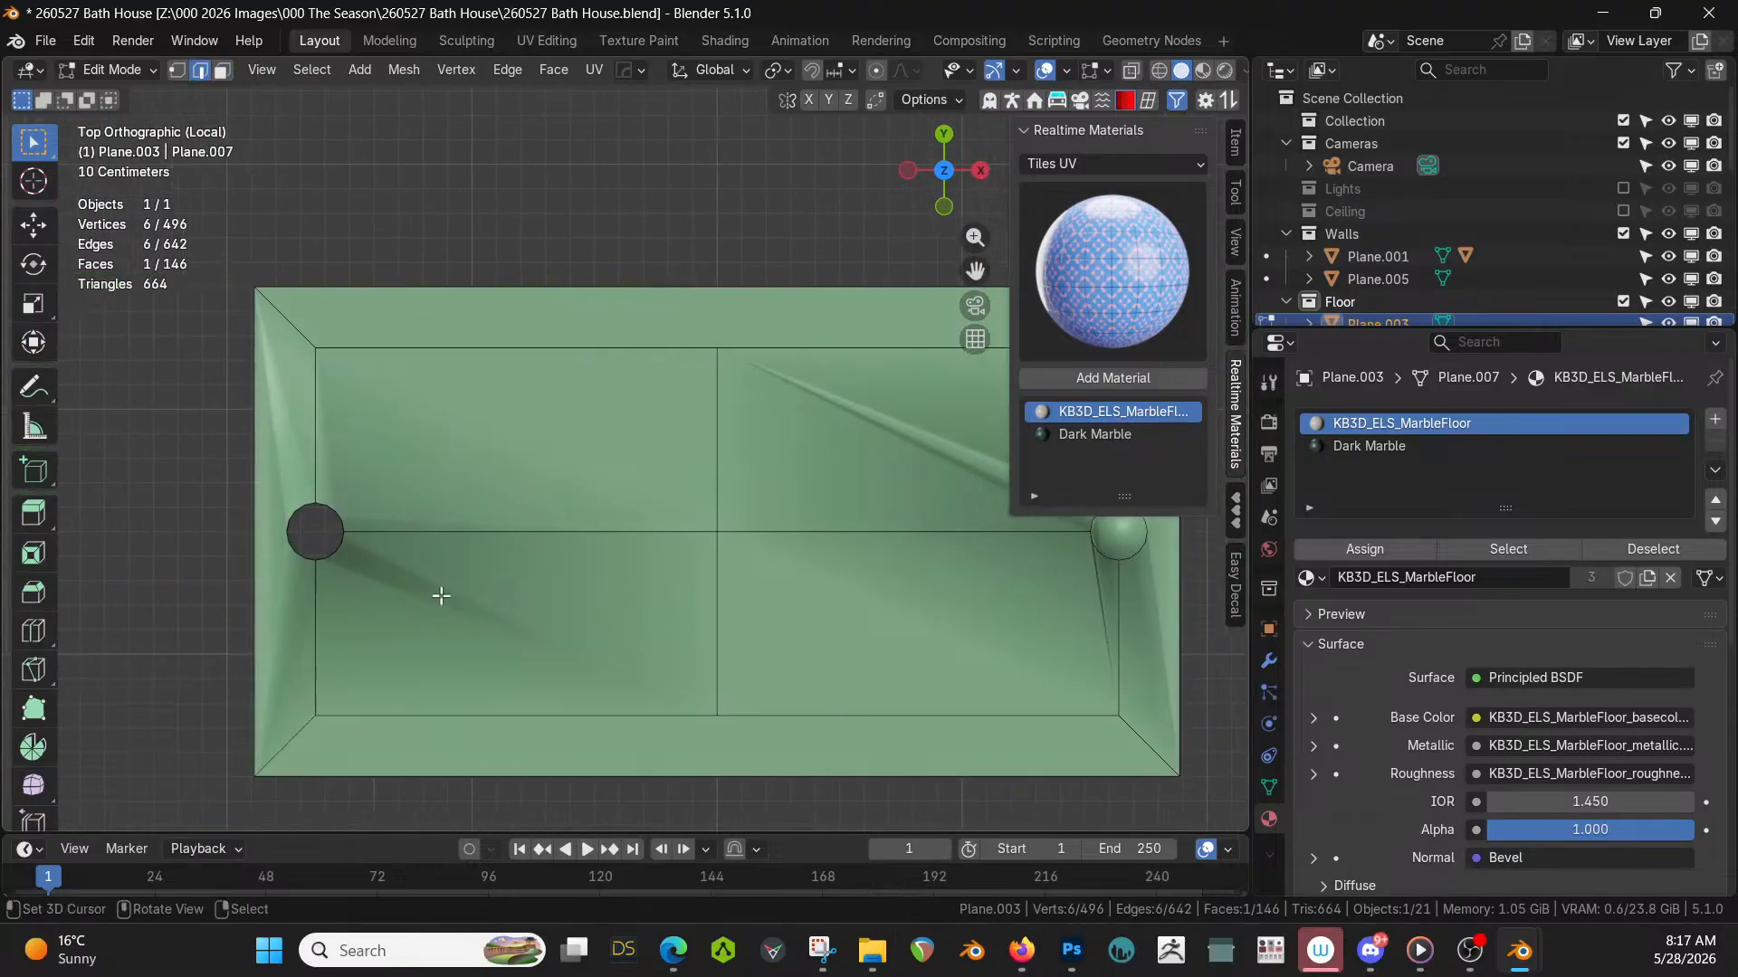
{"action": "right_click", "coordinate": [324, 558], "text": "alt+shift"}
{"action": "key", "text": "f"}
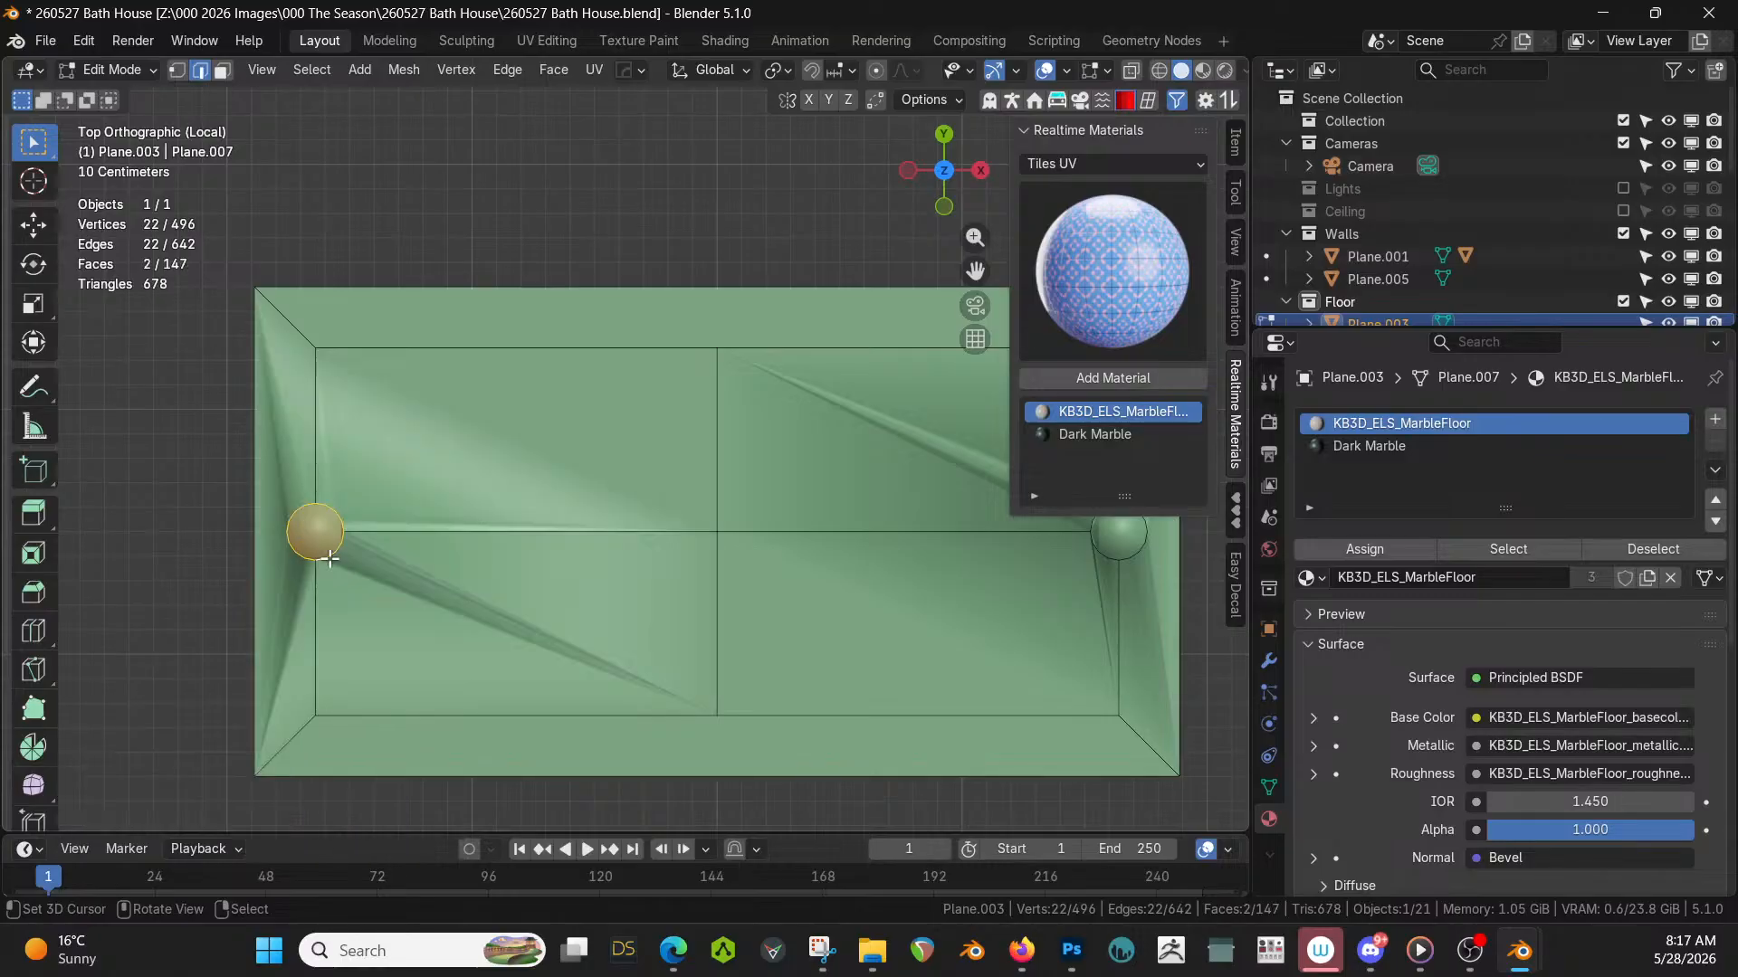
Knife-cut the newly filled circle in half between its two vertices on the second panel's border line.
{"action": "scroll", "coordinate": [340, 591], "scroll_direction": "up", "scroll_amount": 2}
{"action": "middle_click_drag", "start_coordinate": [340, 591], "coordinate": [572, 574], "text": "shift"}
{"action": "key", "text": "k"}
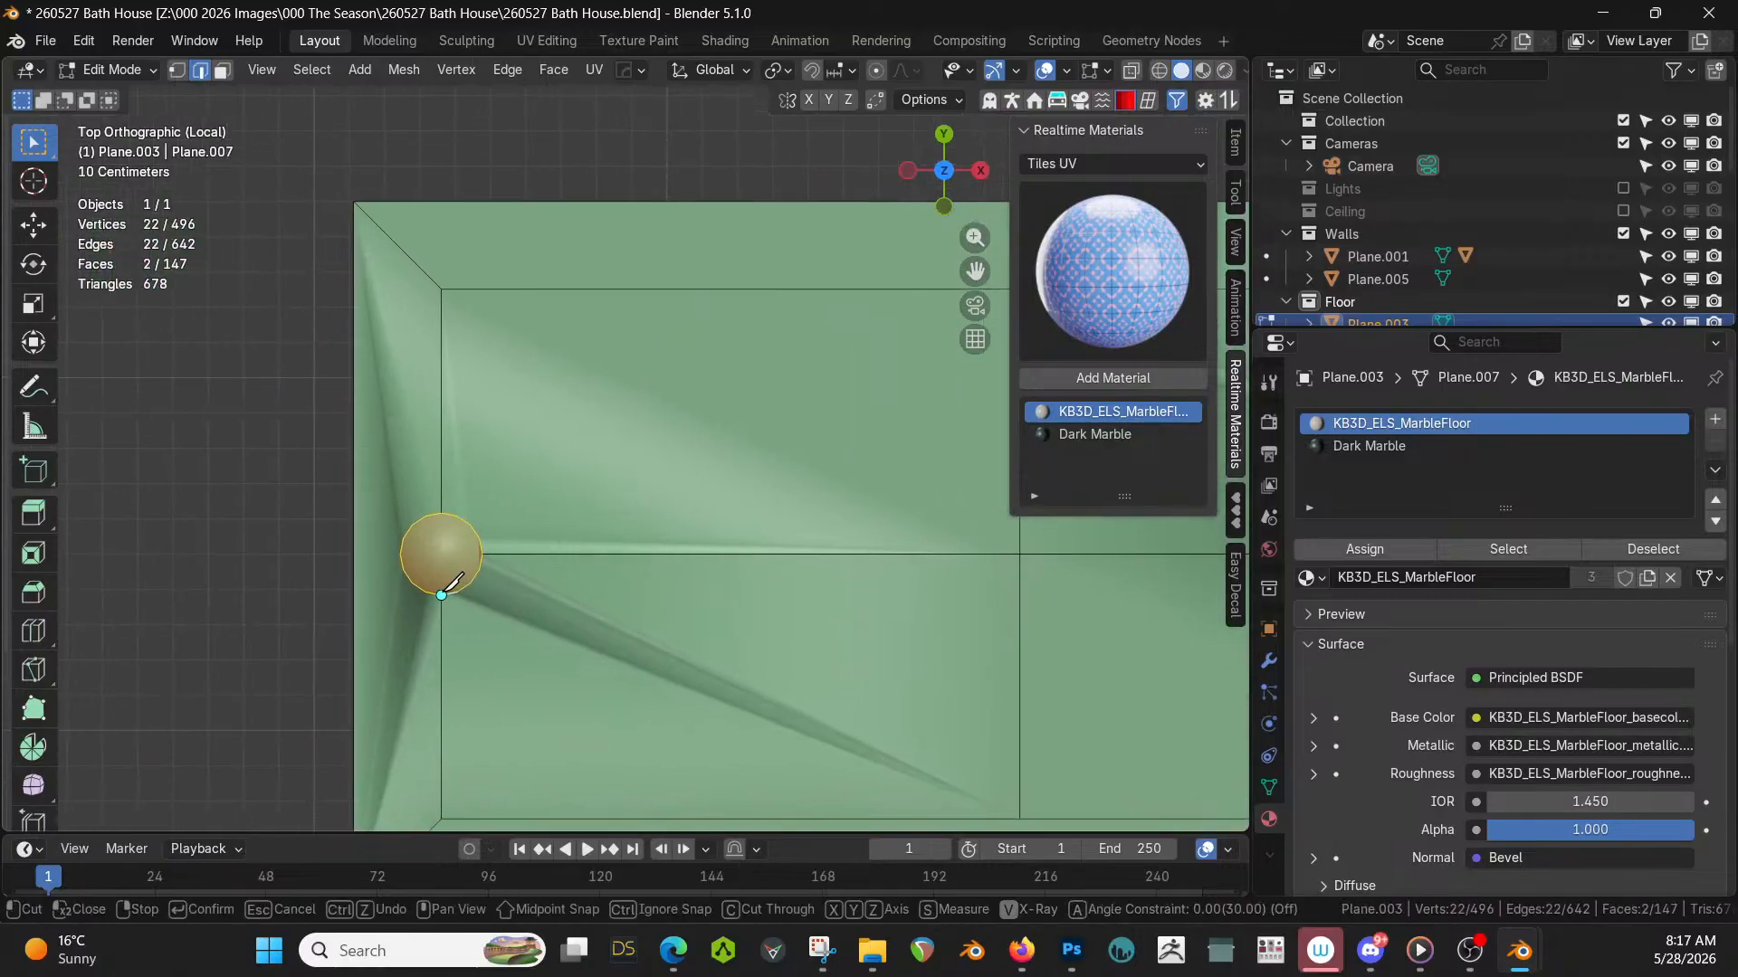
{"action": "key", "text": "Escape"}
{"action": "scroll", "coordinate": [558, 563], "scroll_direction": "up", "scroll_amount": 2}
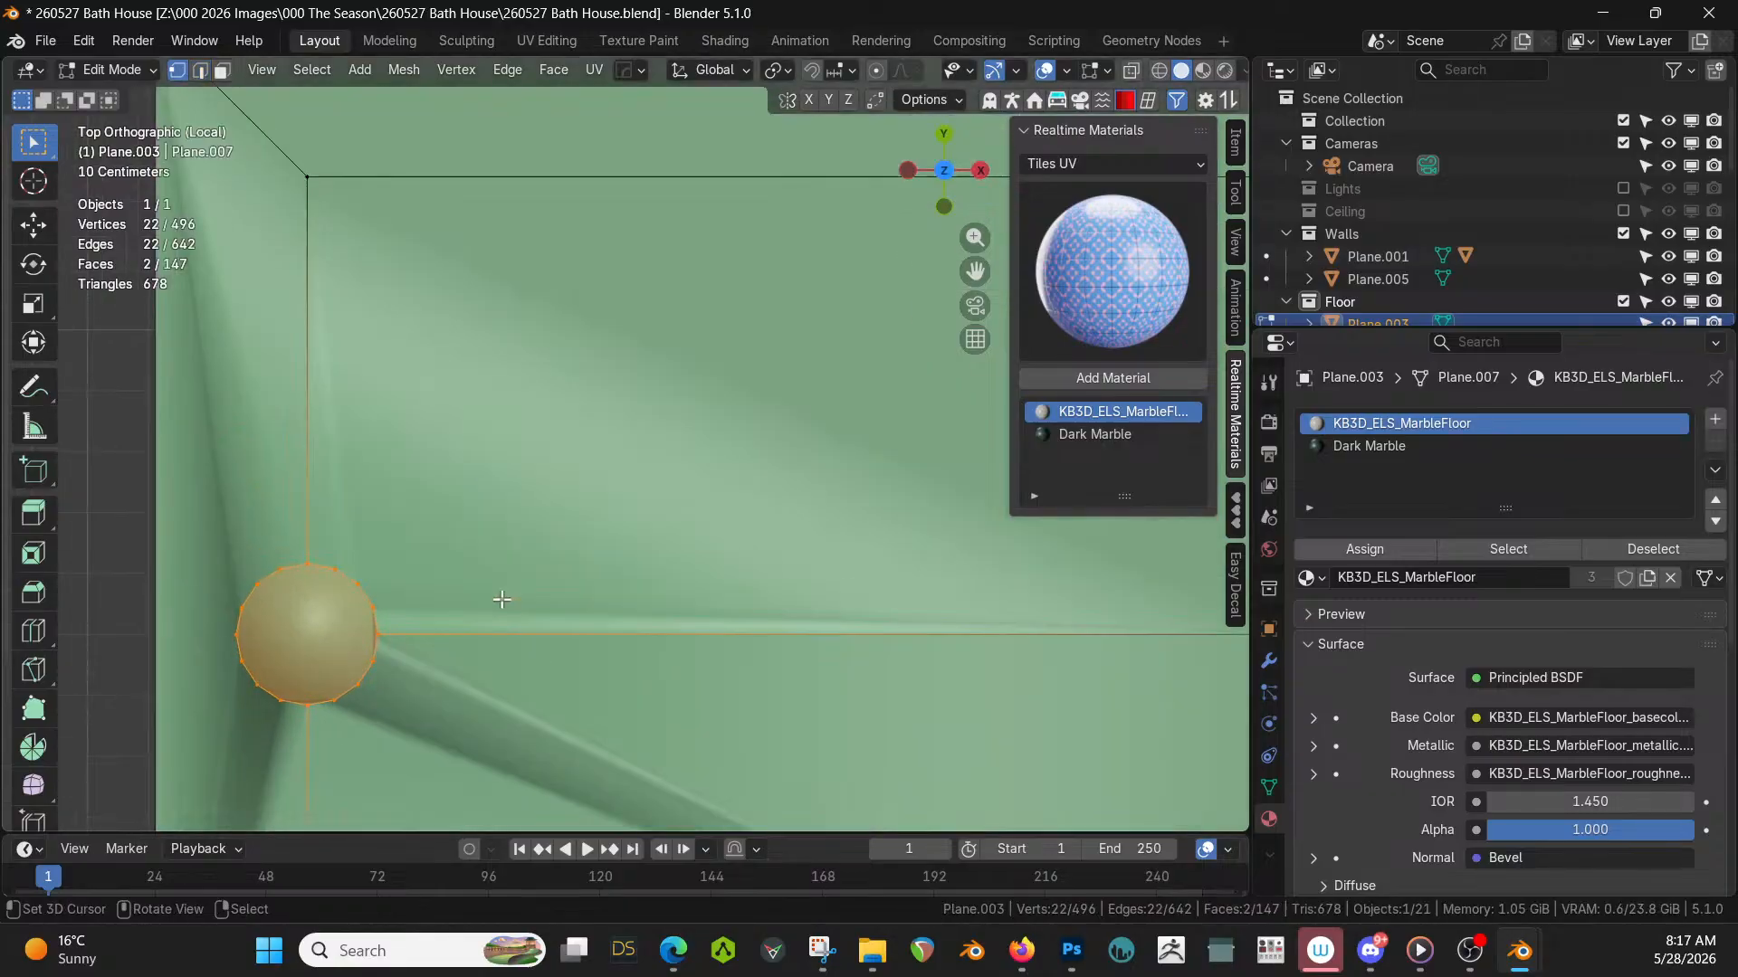
{"action": "middle_click_drag", "start_coordinate": [418, 633], "coordinate": [608, 597], "text": "shift"}
{"action": "key", "text": "1"}
{"action": "key", "text": "k"}
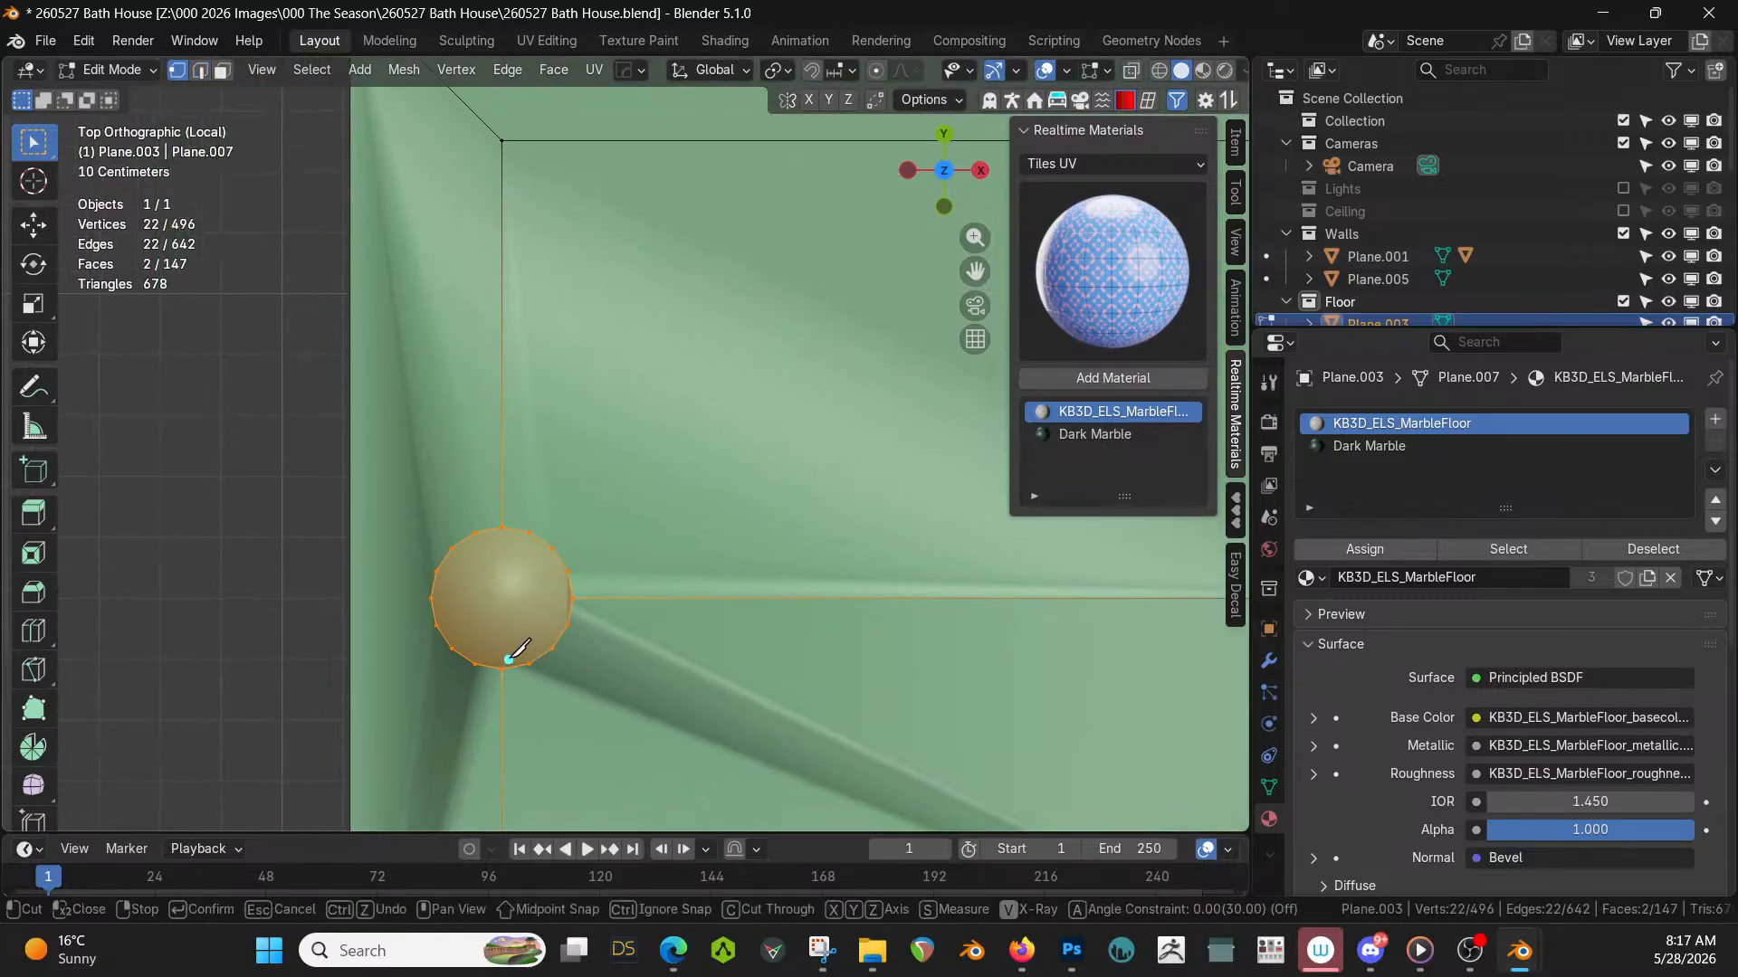
{"action": "left_click", "coordinate": [502, 527]}
{"action": "key", "text": "Return"}
Dissolve the circle's inner half into the adjoining two floor faces as one face, and its outer half into the end border strip.
{"action": "scroll", "coordinate": [525, 534], "scroll_direction": "down", "scroll_amount": 3}
{"action": "key", "text": "3"}
{"action": "left_click", "coordinate": [574, 520]}
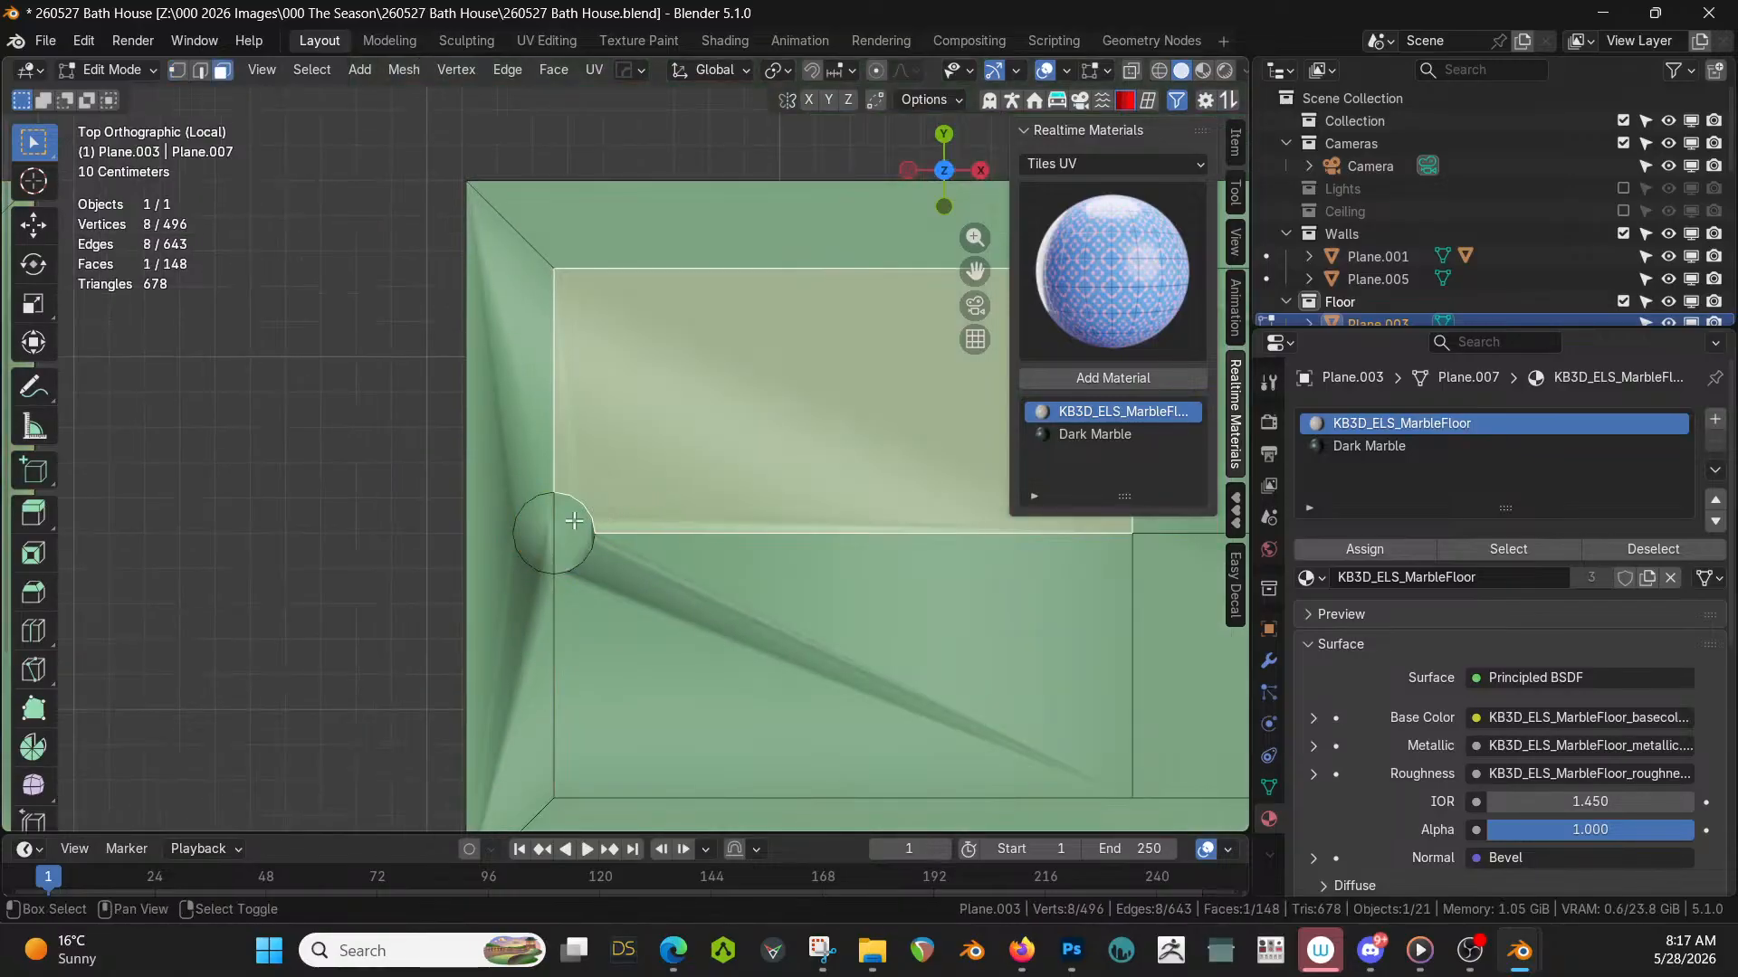
{"action": "left_click", "coordinate": [633, 577], "text": "shift"}
{"action": "key", "text": "ctrl+x"}
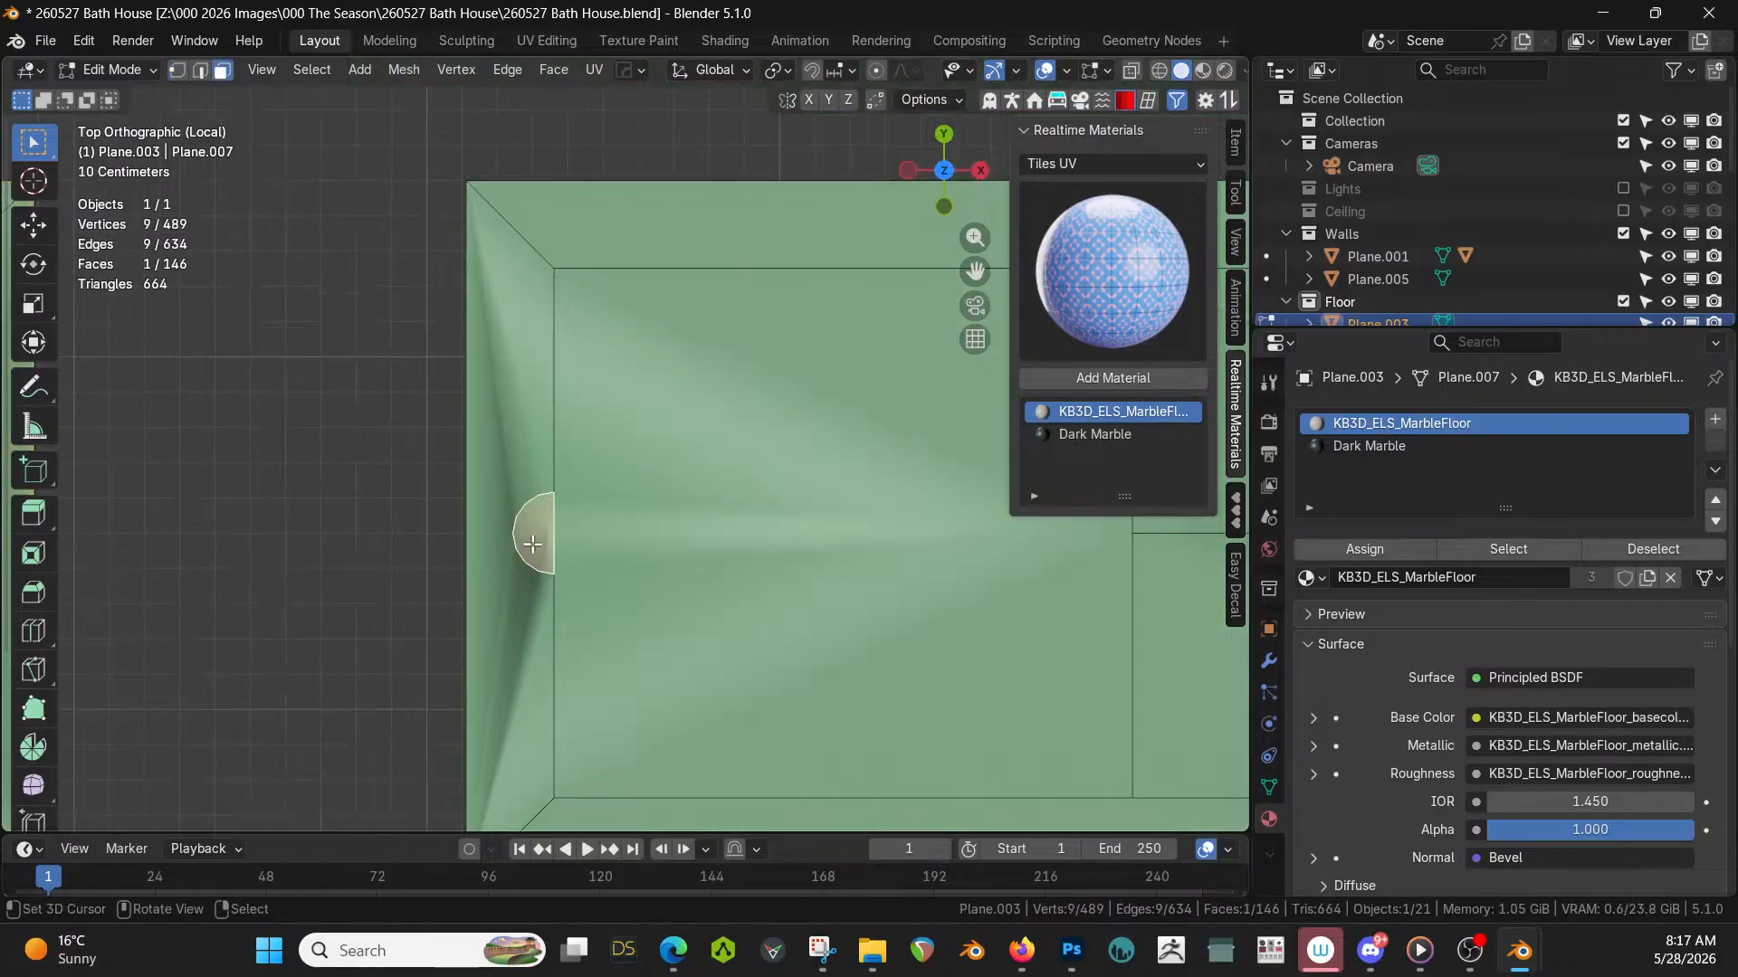
{"action": "right_click", "coordinate": [520, 574], "text": "shift"}
{"action": "key", "text": "ctrl+x"}
{"action": "scroll", "coordinate": [579, 575], "scroll_direction": "down", "scroll_amount": 2}
Knife-cut the filled circle at the second panel's corner-facing end in half along the border line.
{"action": "middle_click_drag", "start_coordinate": [700, 577], "coordinate": [163, 536], "text": "shift"}
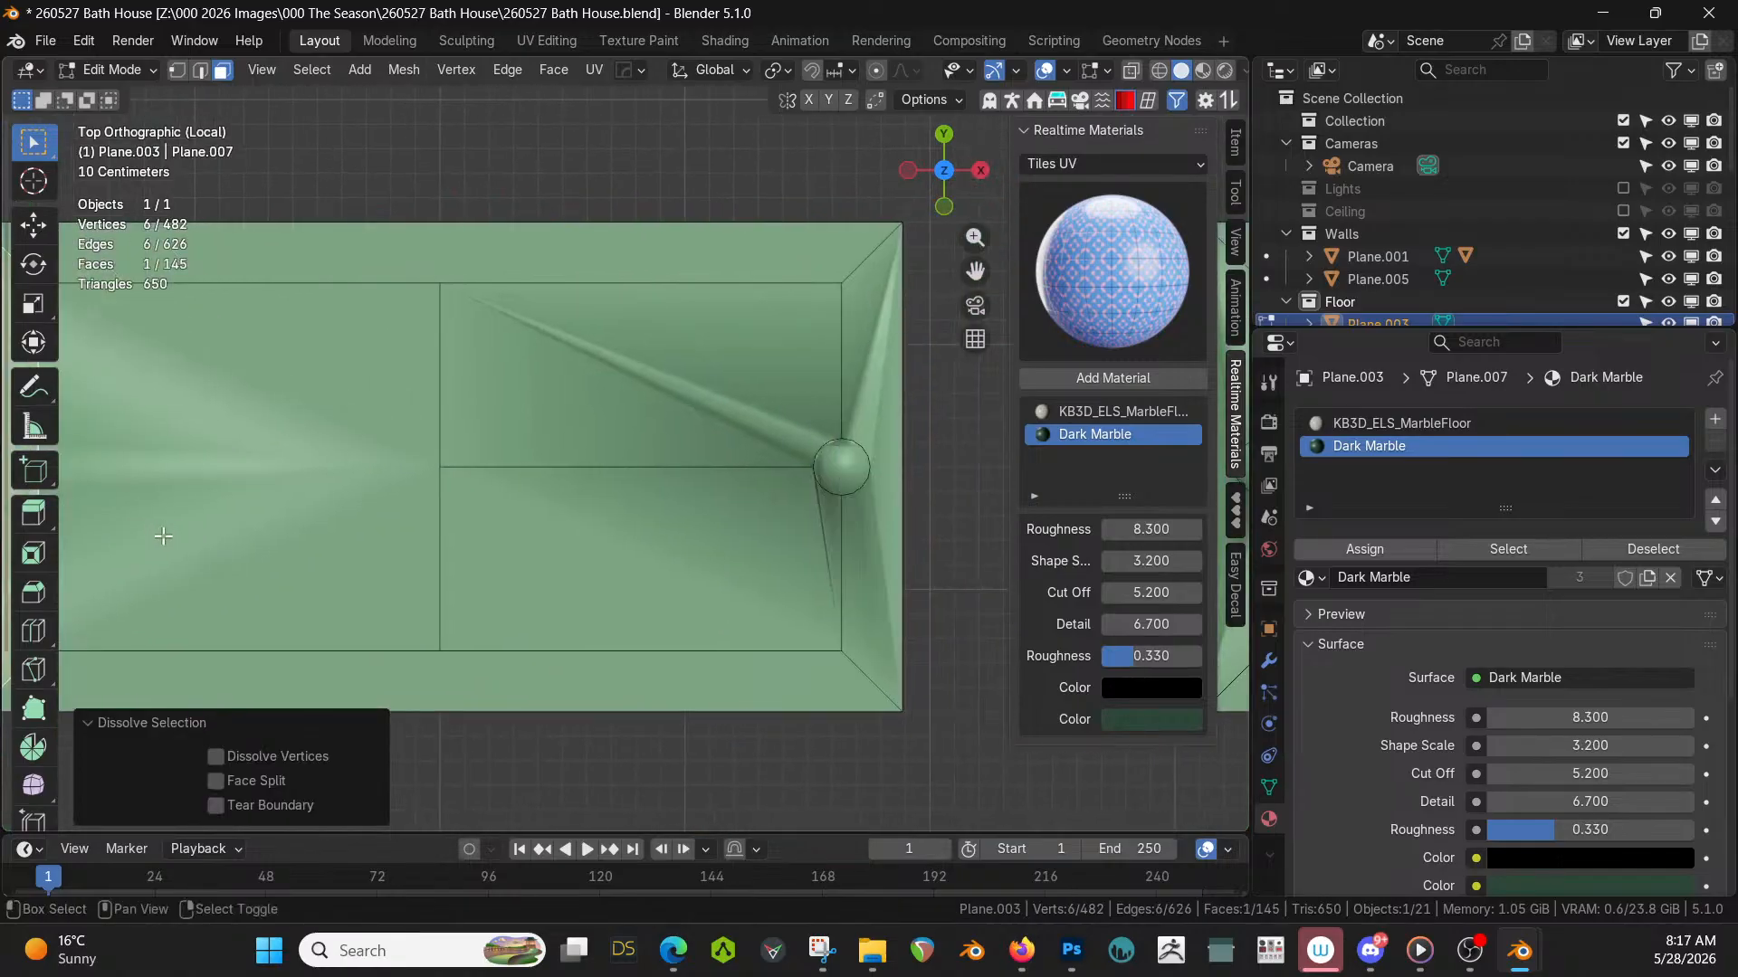
{"action": "left_click", "coordinate": [819, 516]}
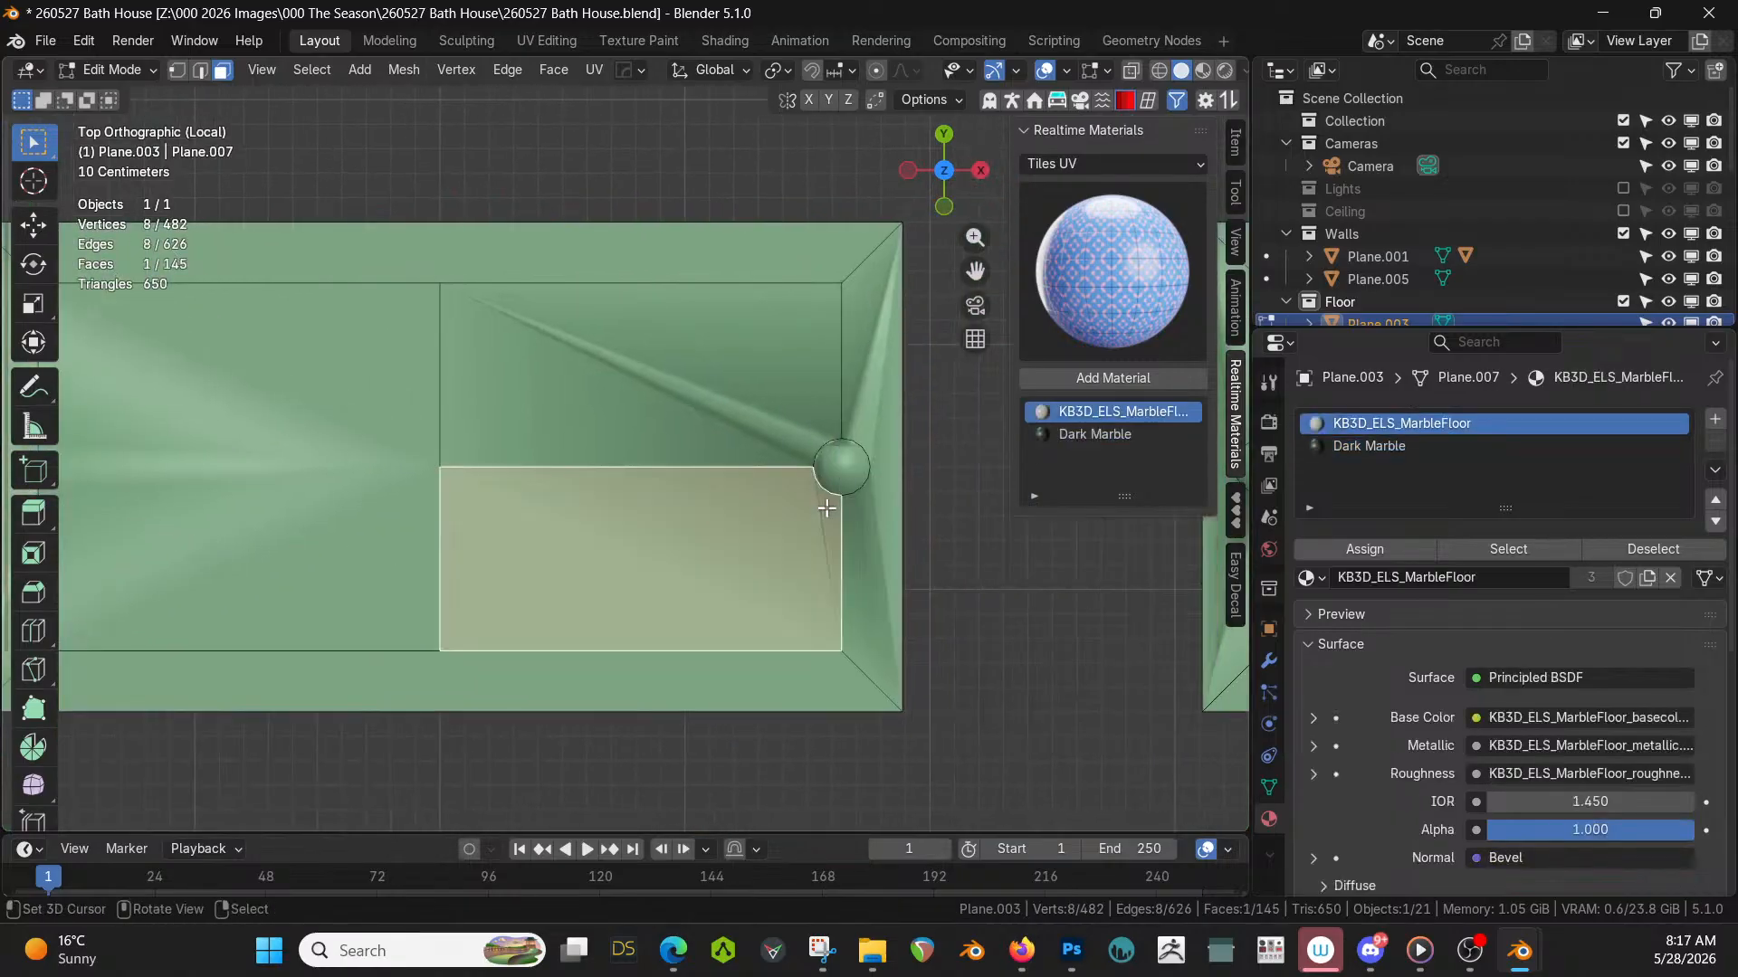
{"action": "left_click", "coordinate": [716, 399], "text": "shift"}
{"action": "scroll", "coordinate": [634, 552], "scroll_direction": "up", "scroll_amount": 4}
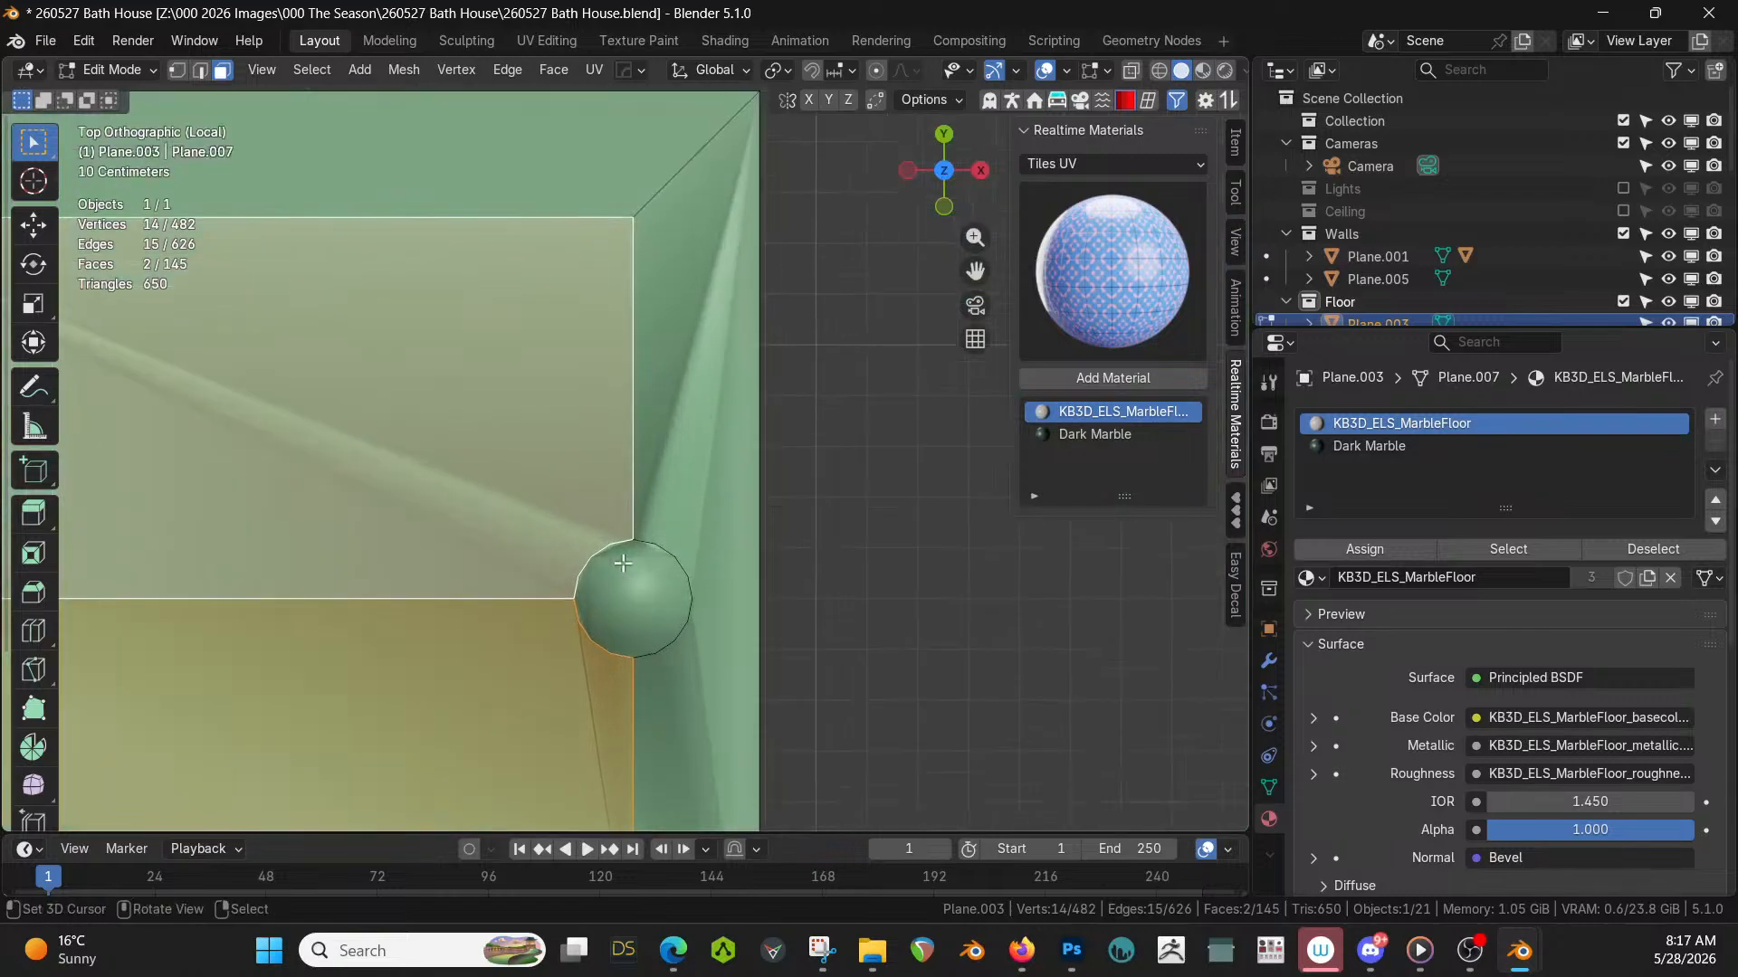
{"action": "key", "text": "1"}
{"action": "key", "text": "k"}
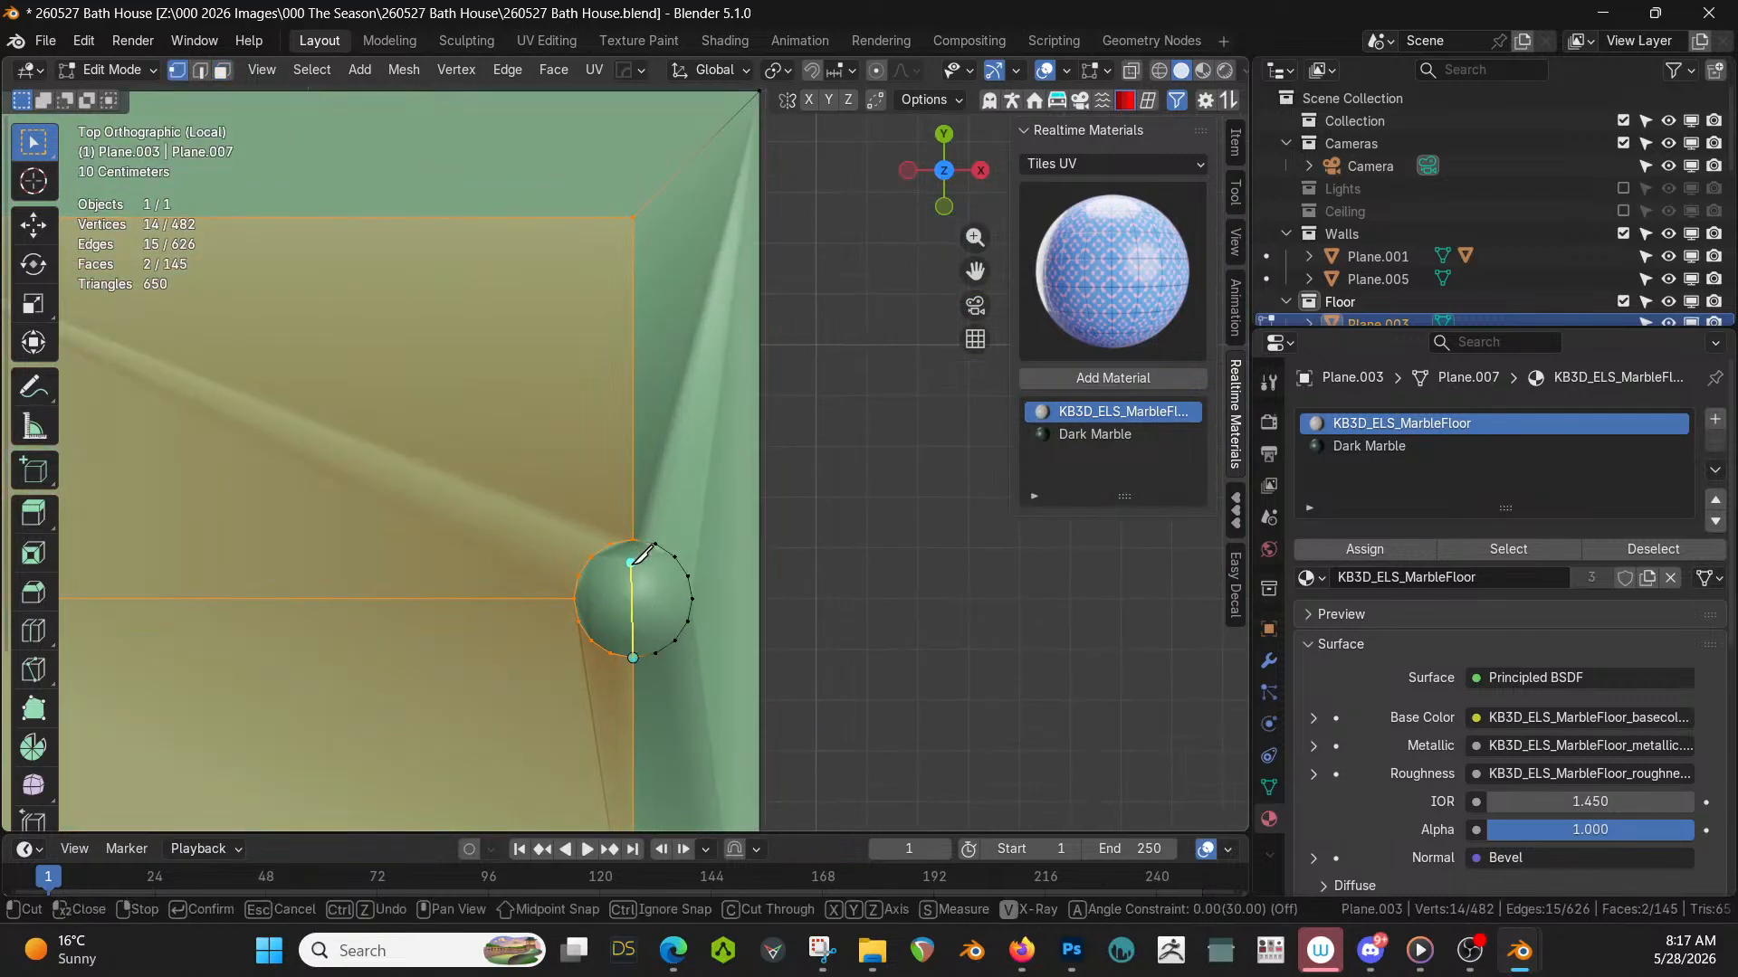
{"action": "left_click", "coordinate": [633, 658]}
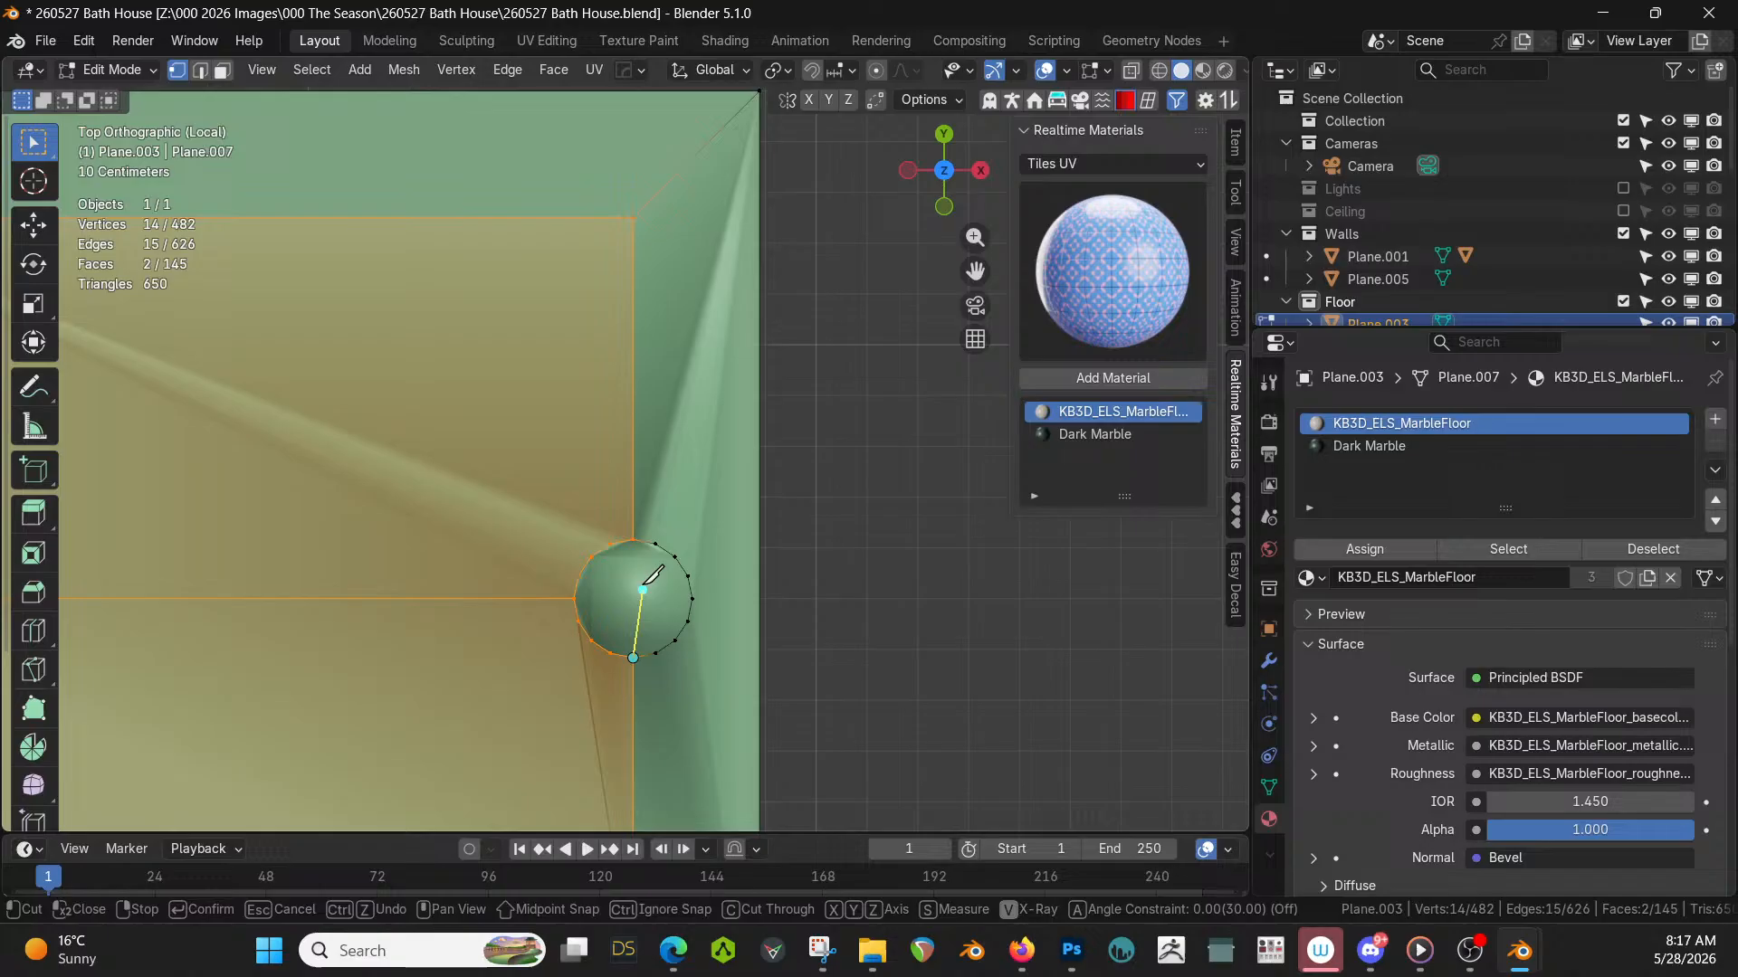
{"action": "left_click", "coordinate": [632, 540]}
{"action": "key", "text": "Return"}
Merge the second panel's corner-facing half-circles by dissolving the inner one with its two floor faces and the outer one with the border strip.
{"action": "scroll", "coordinate": [618, 605], "scroll_direction": "down", "scroll_amount": 4}
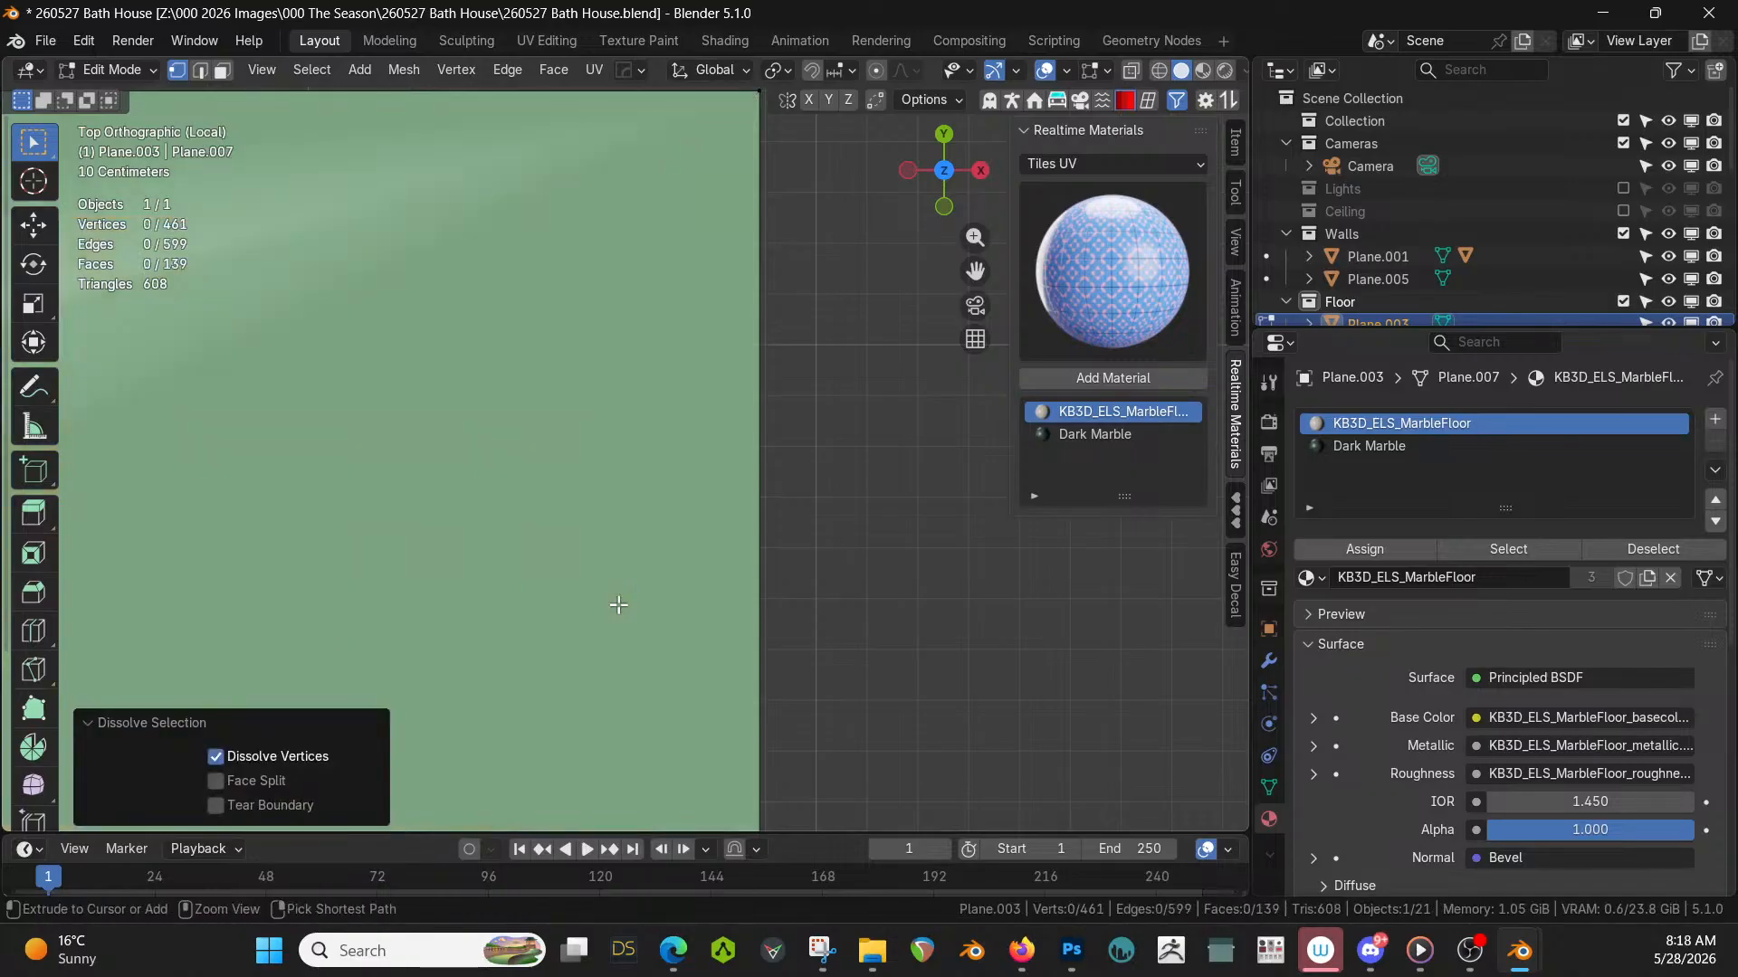
{"action": "key", "text": "3"}
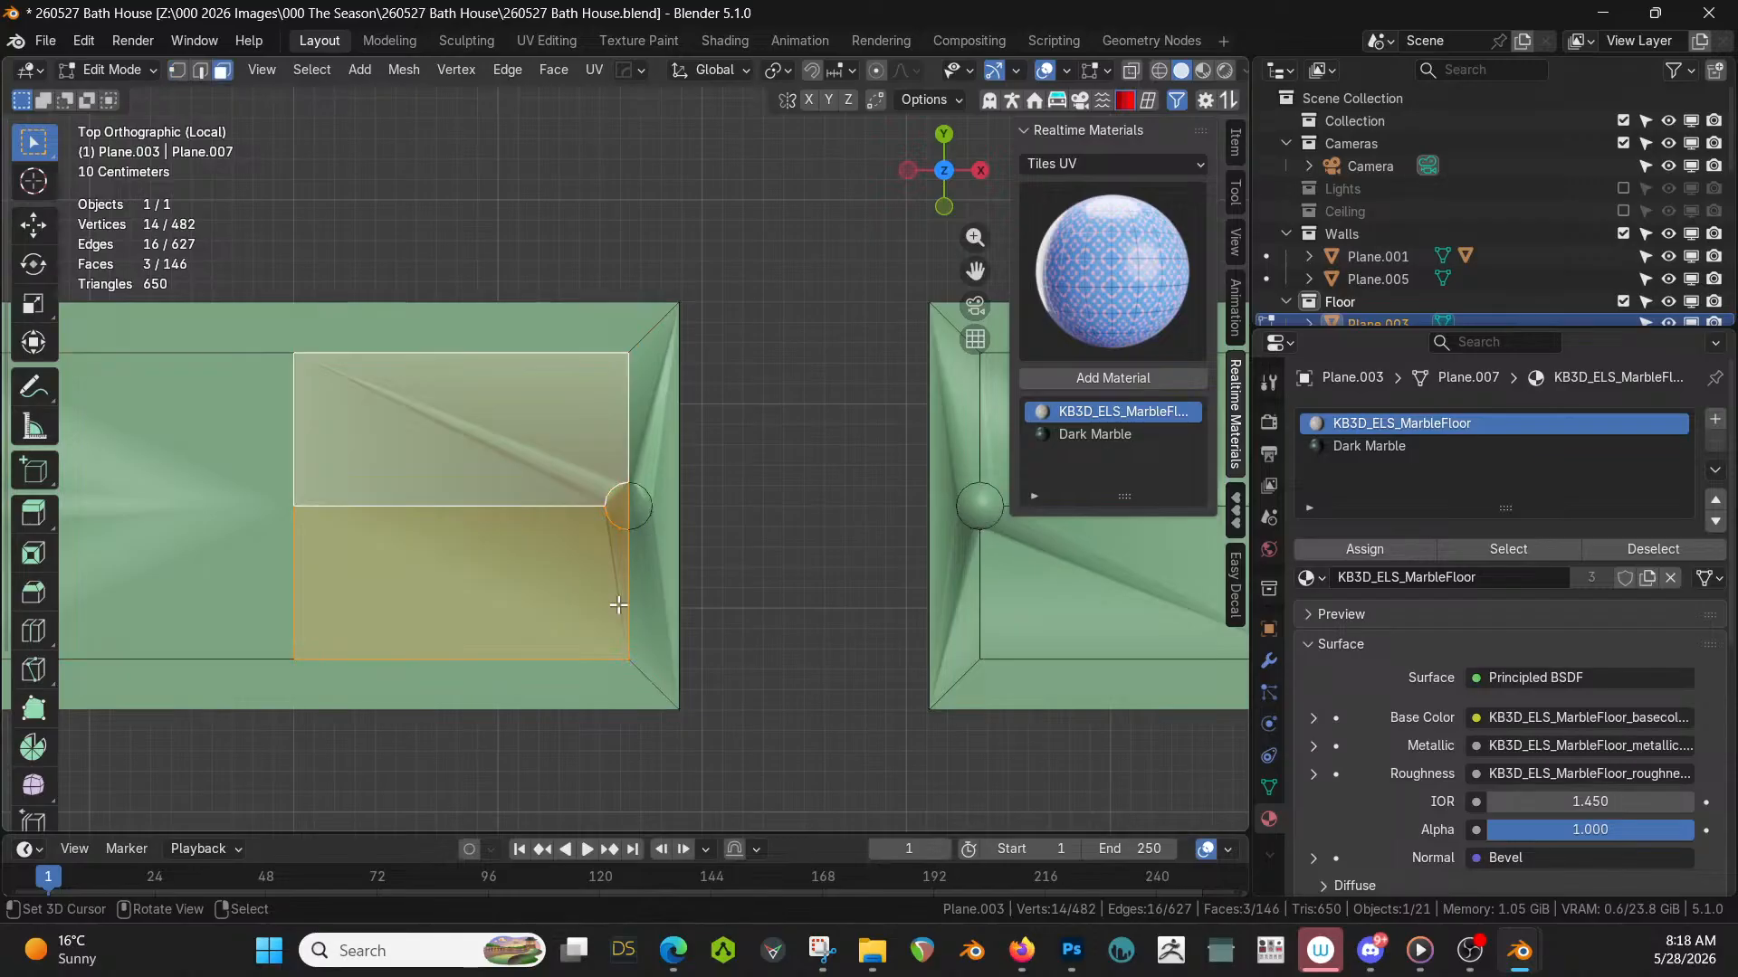
{"action": "key", "text": "ctrl+x"}
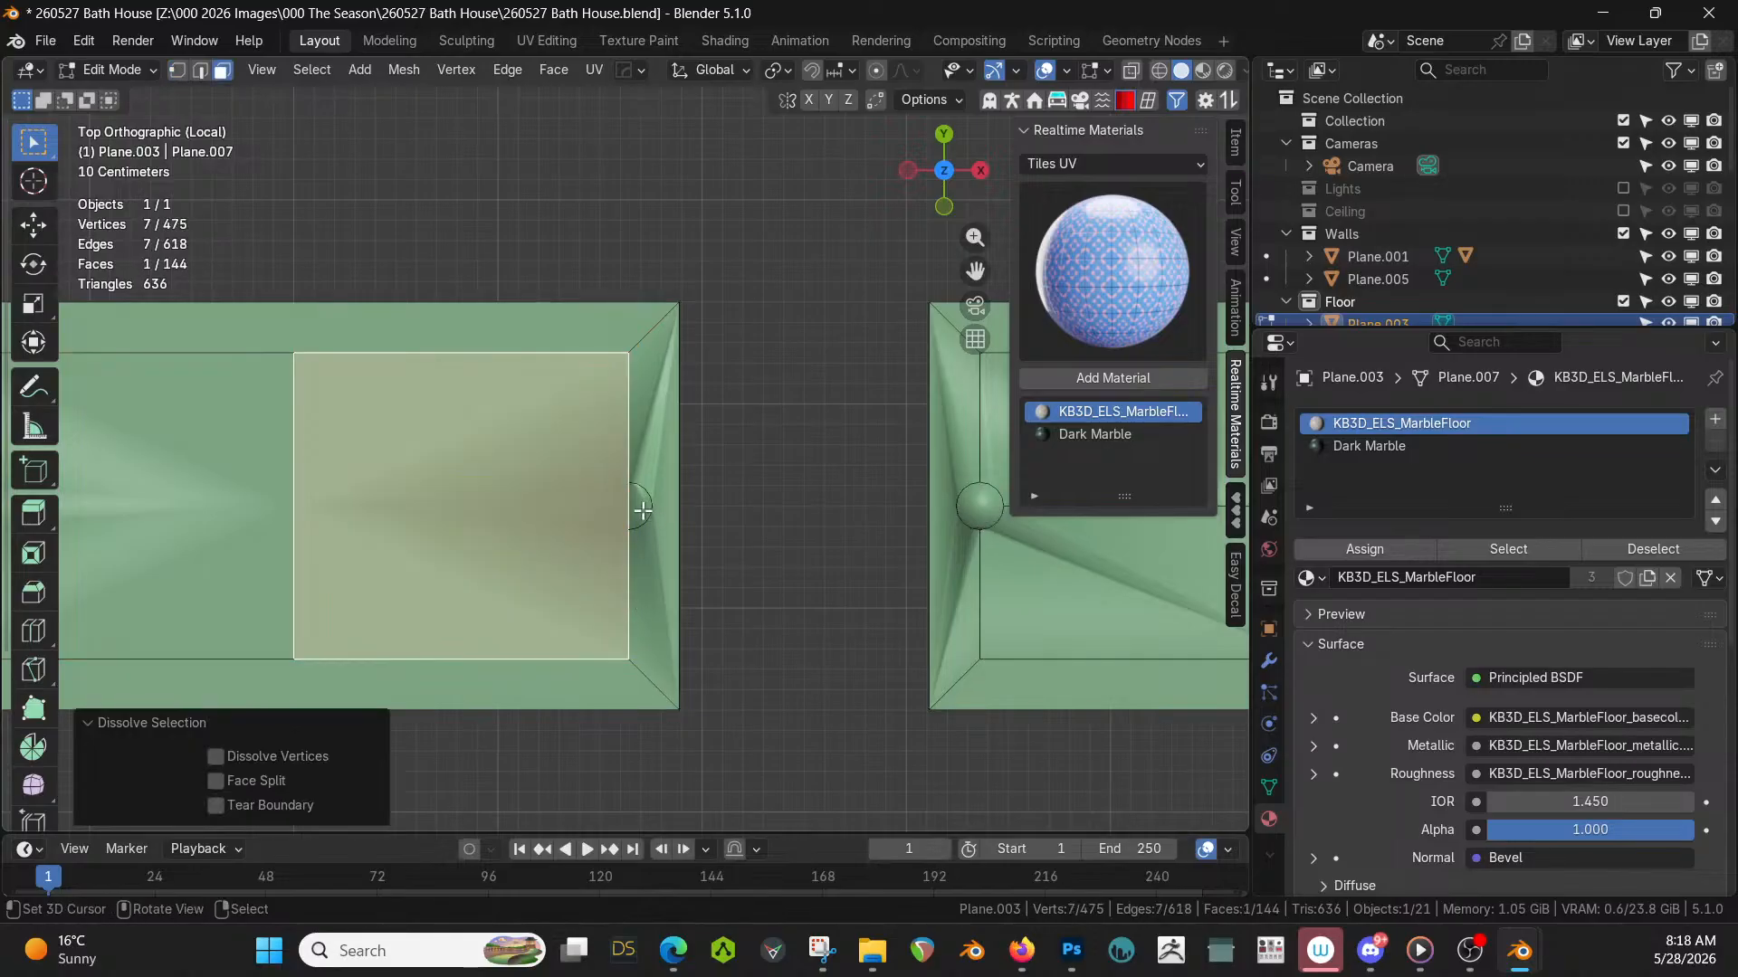
{"action": "right_click", "coordinate": [642, 510]}
{"action": "right_click", "coordinate": [649, 570], "text": "shift"}
{"action": "key", "text": "ctrl+x"}
Knife-cut the filled circle at the near end of the third panel, next to the corner, in half along the border line.
{"action": "middle_click_drag", "start_coordinate": [649, 570], "coordinate": [258, 591], "text": "shift"}
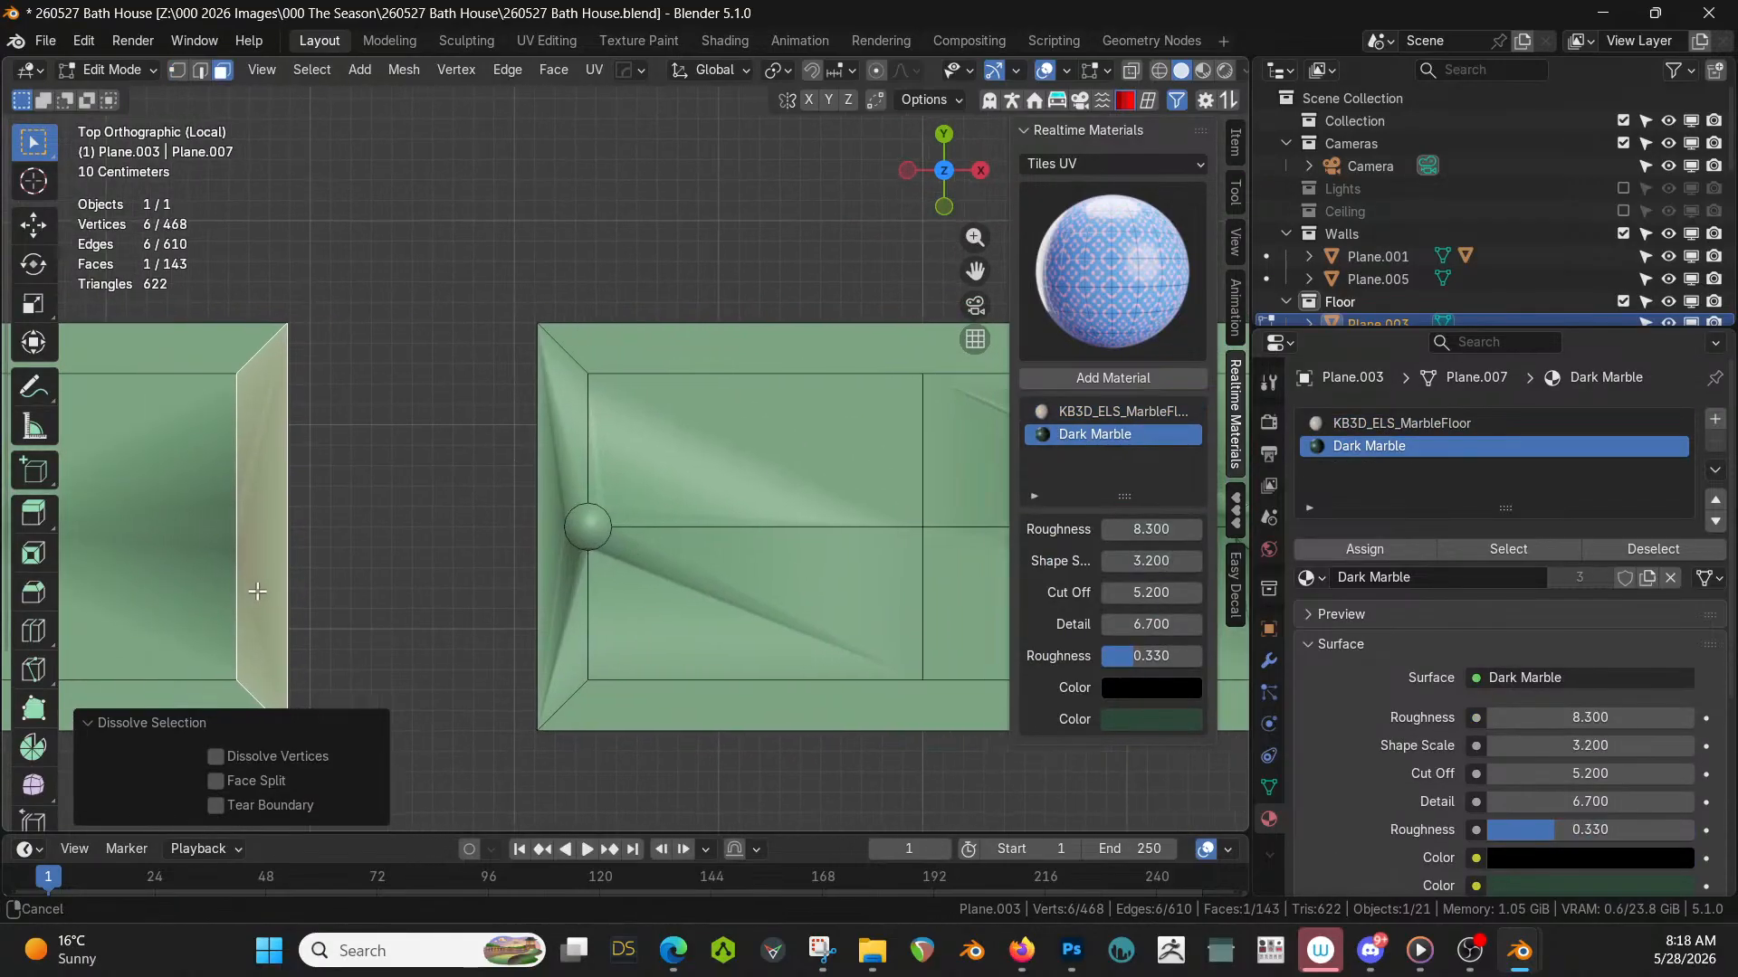
{"action": "right_click", "coordinate": [576, 532]}
{"action": "scroll", "coordinate": [632, 597], "scroll_direction": "up", "scroll_amount": 5}
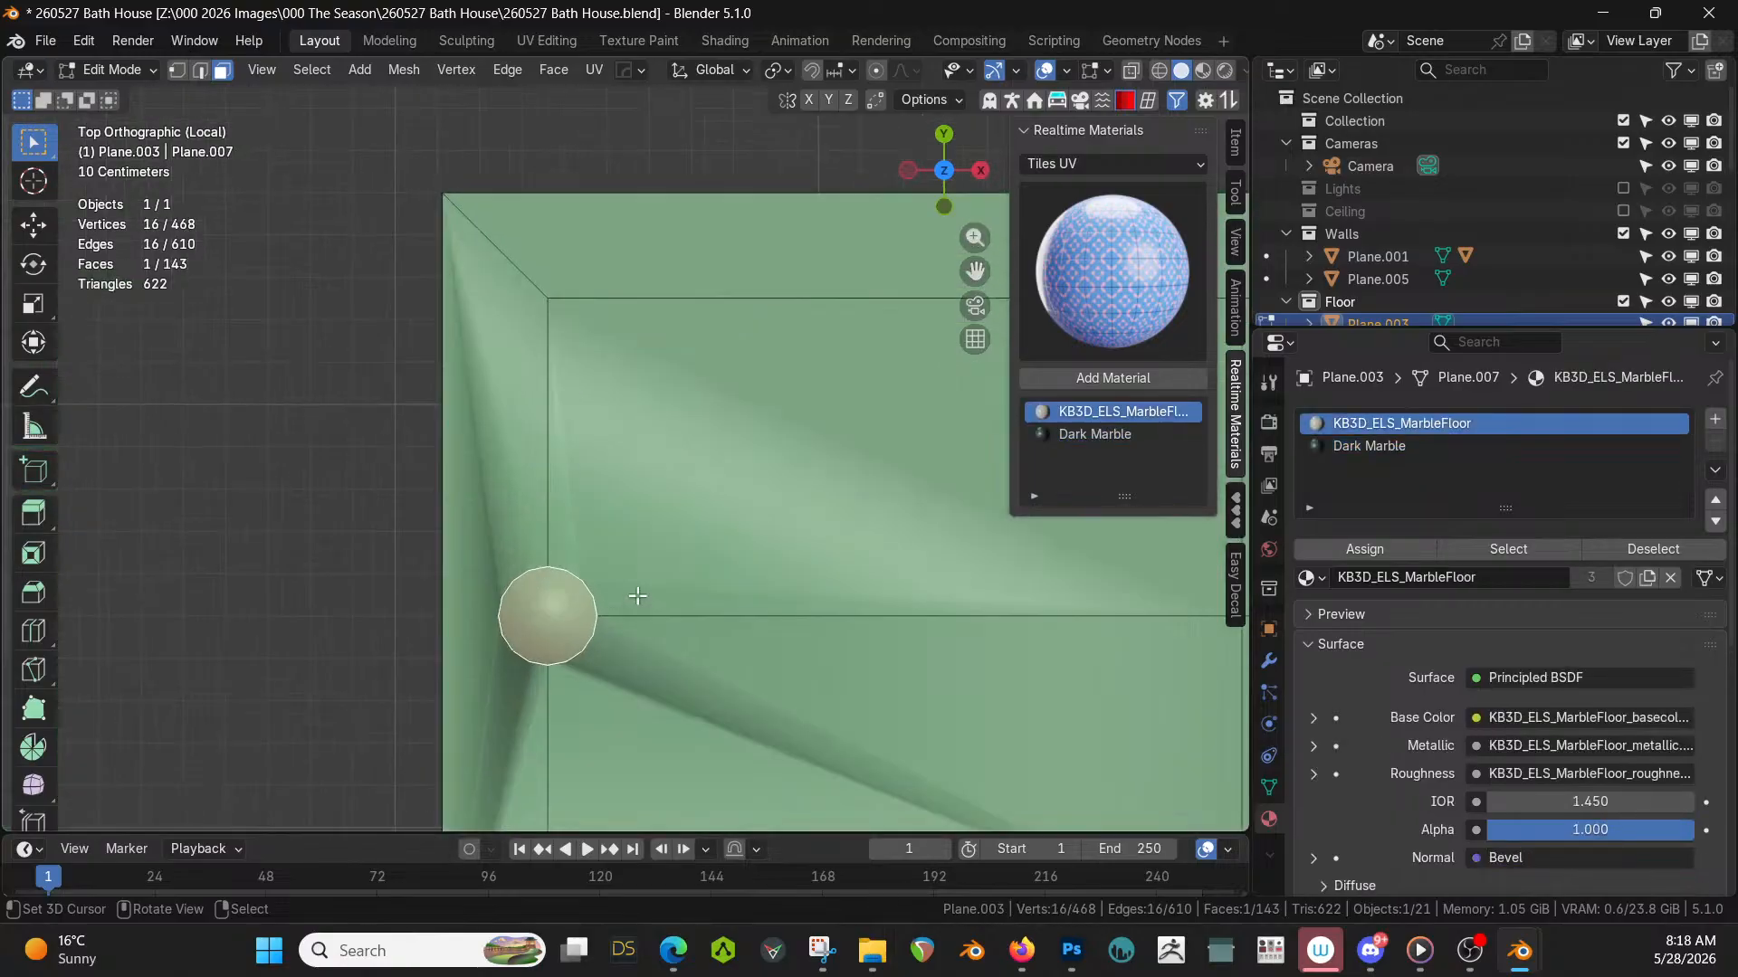
{"action": "key", "text": "1"}
{"action": "key", "text": "k"}
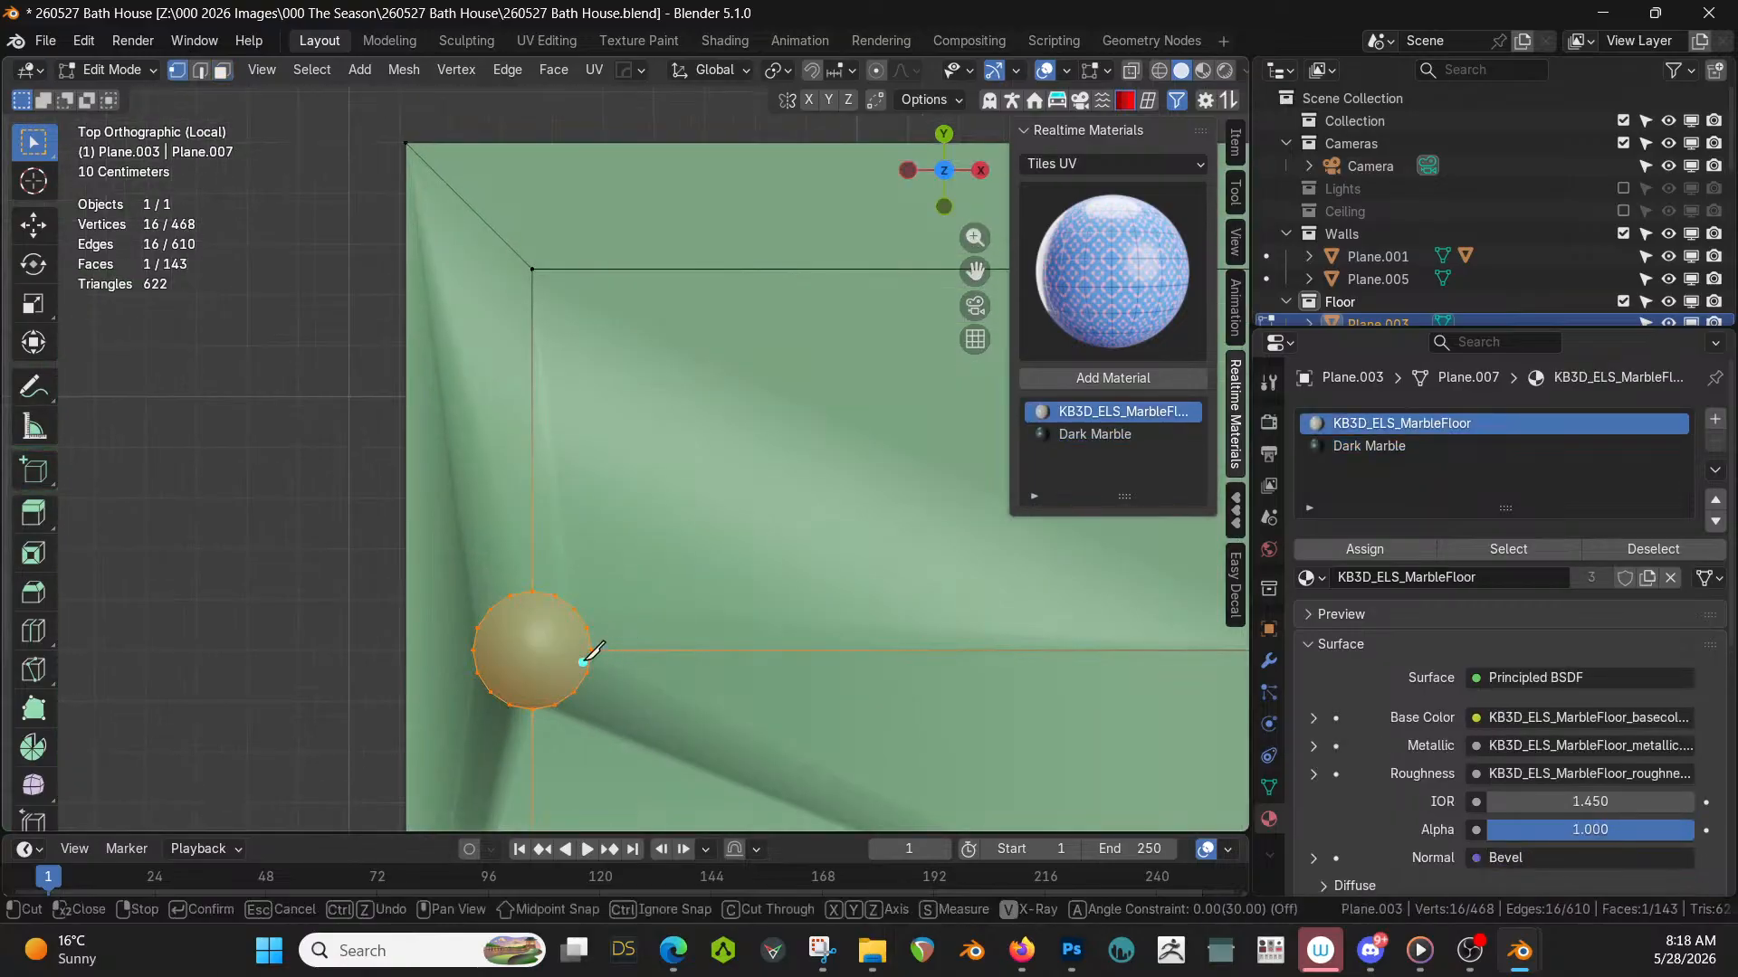
{"action": "left_click", "coordinate": [532, 710]}
{"action": "key", "text": "Return"}
Dissolve that circle's inner half into the third panel's two adjoining floor faces and its outer half into the end border strip.
{"action": "key", "text": "3"}
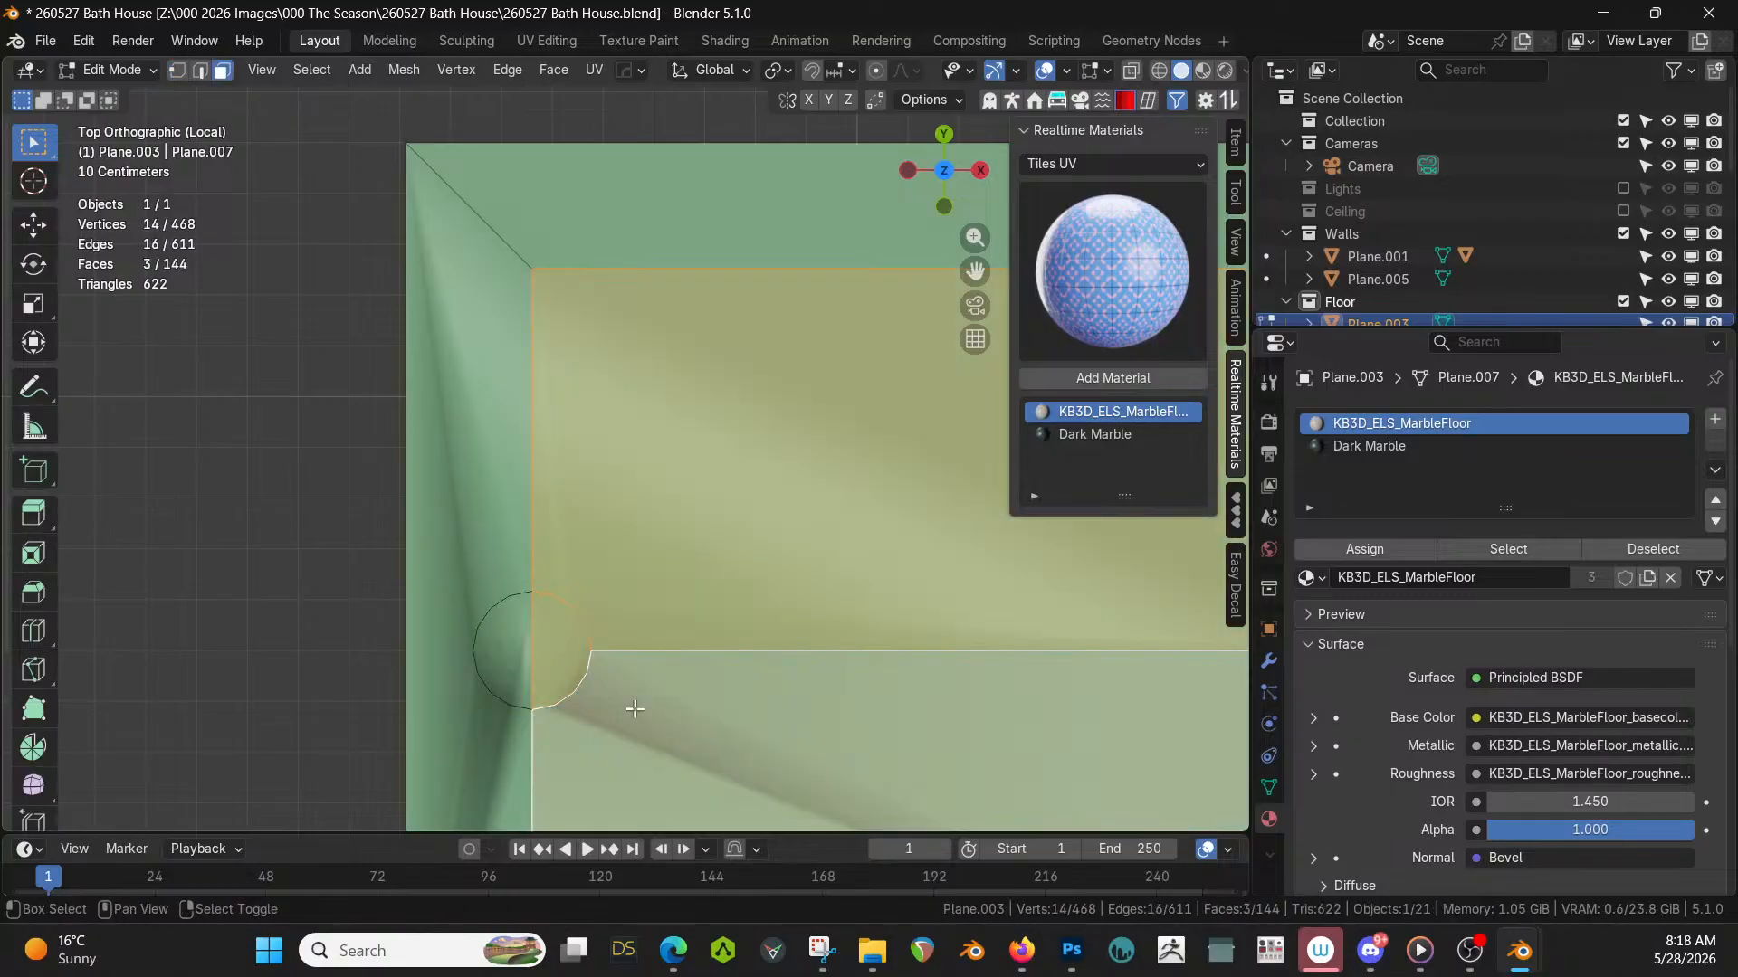
{"action": "key", "text": "ctrl+x"}
{"action": "left_click", "coordinate": [485, 653]}
{"action": "left_click", "coordinate": [475, 543], "text": "shift"}
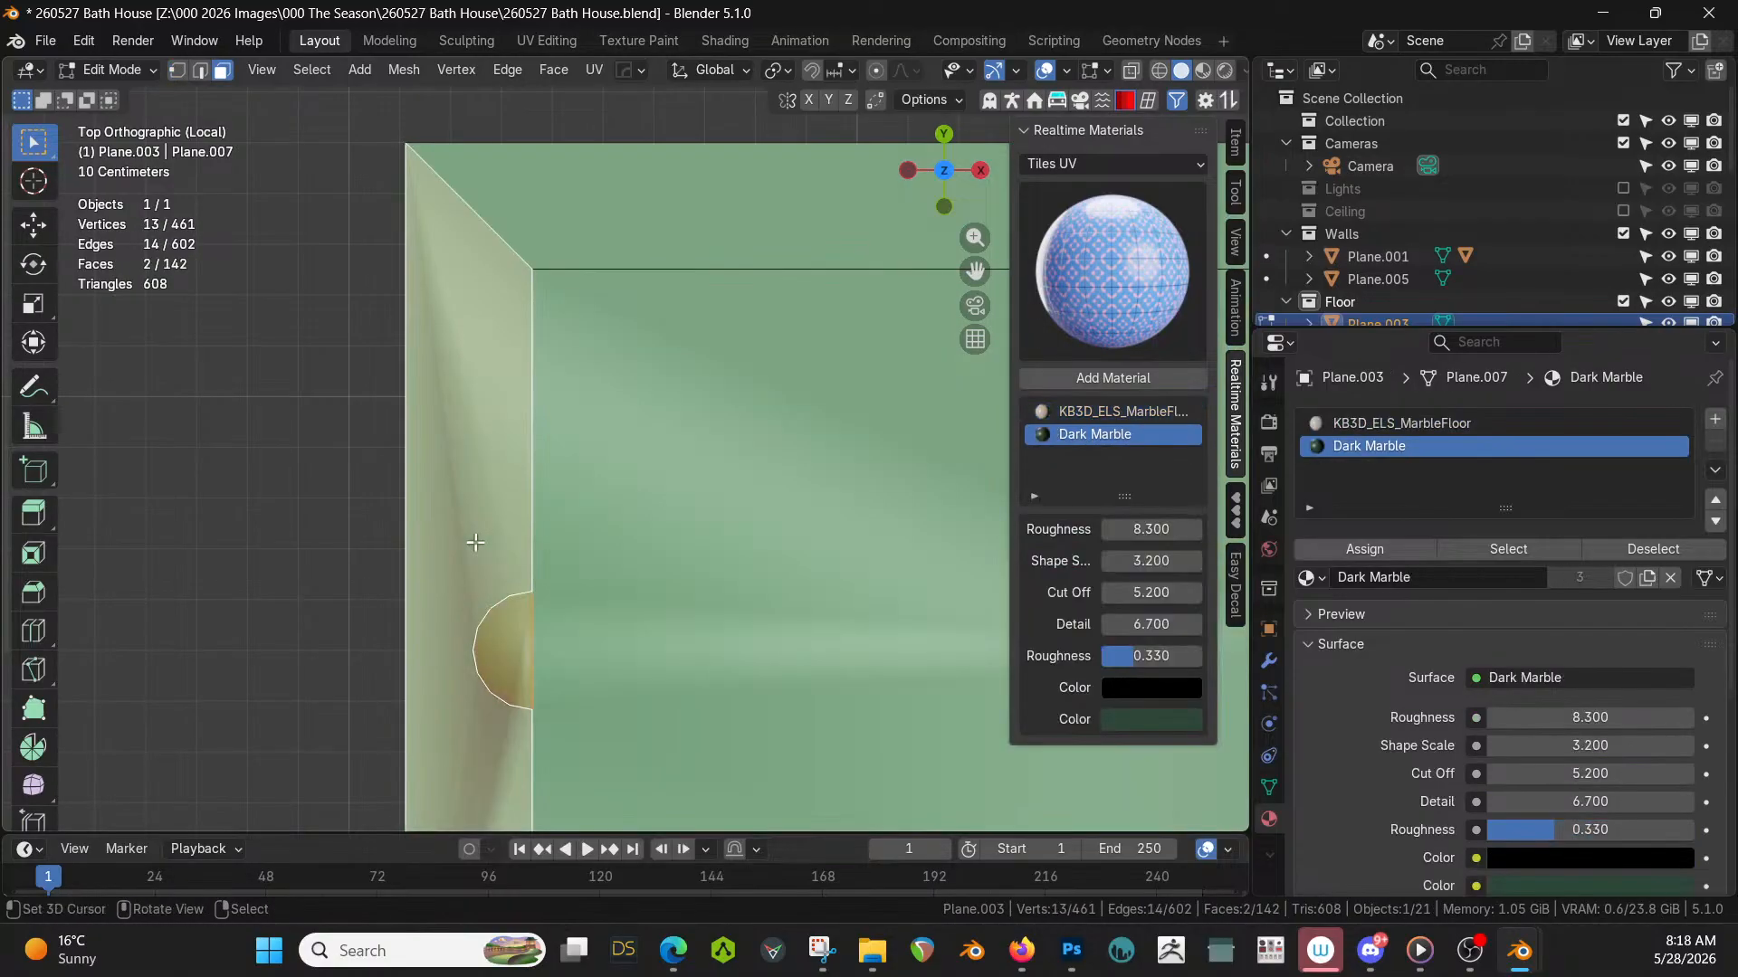
{"action": "key", "text": "ctrl+x"}
Knife-cut the circle at the third panel's opposite, corner-facing end in half between its two vertices on the border line.
{"action": "scroll", "coordinate": [615, 541], "scroll_direction": "down", "scroll_amount": 3}
{"action": "middle_click_drag", "start_coordinate": [691, 540], "coordinate": [1139, 508], "text": "shift"}
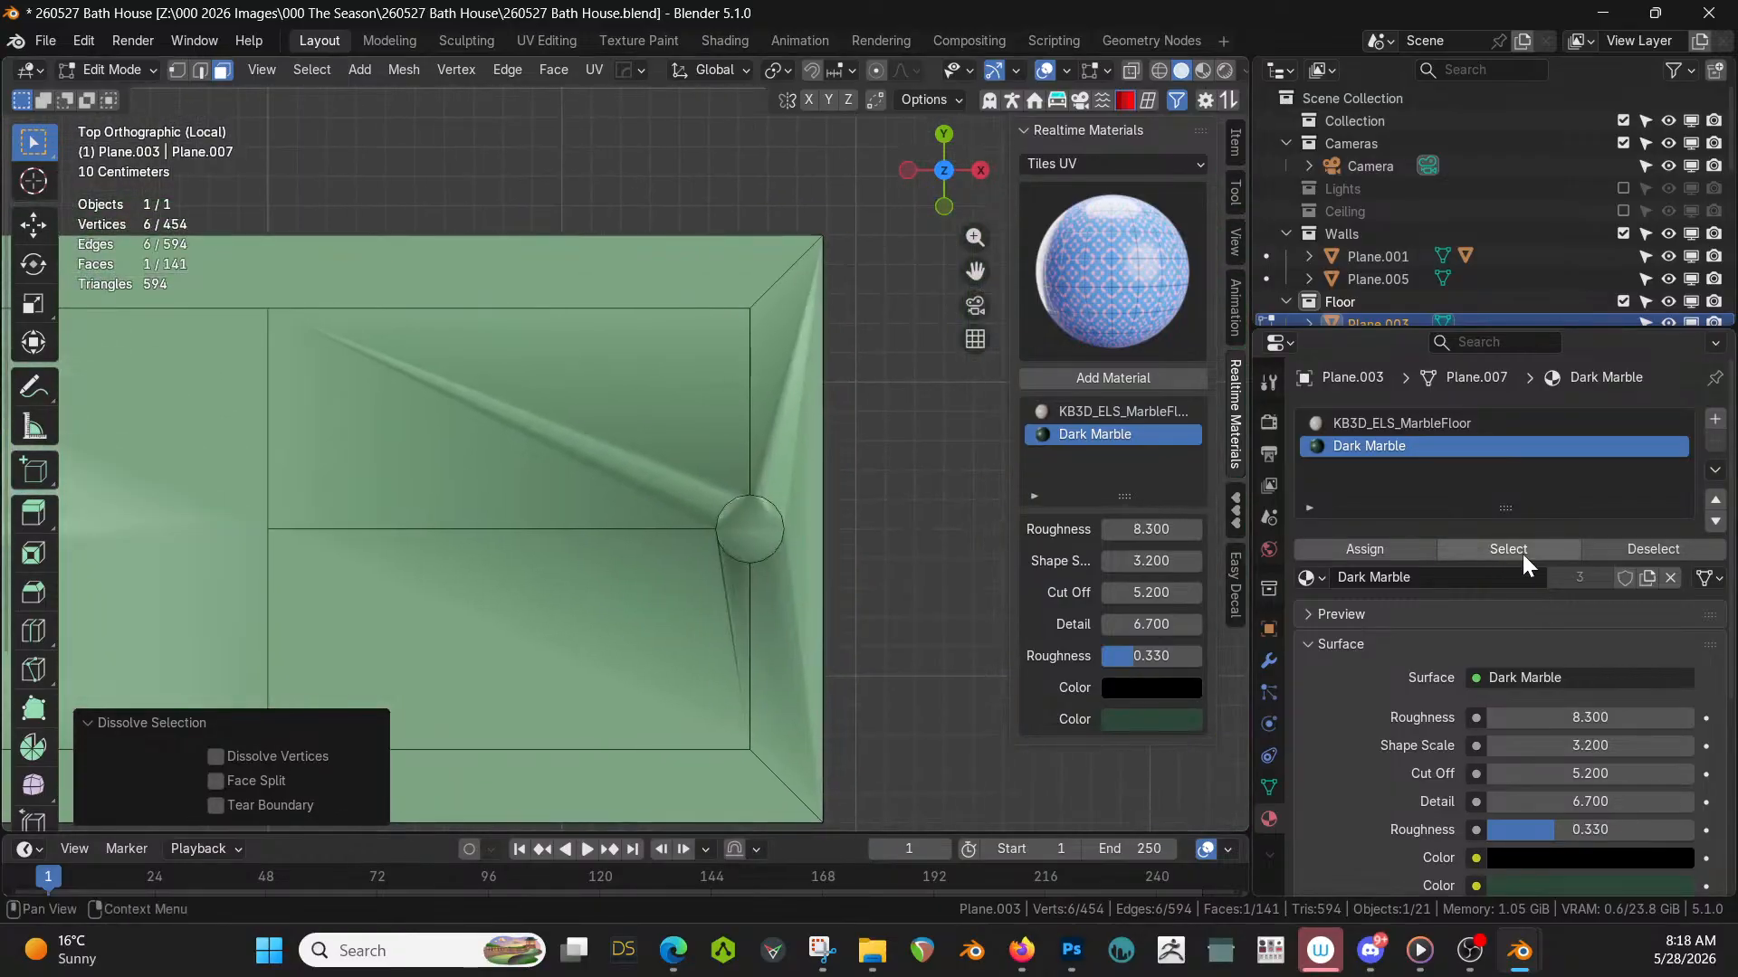
{"action": "scroll", "coordinate": [752, 607], "scroll_direction": "up", "scroll_amount": 2}
{"action": "middle_click_drag", "start_coordinate": [776, 615], "coordinate": [641, 600], "text": "shift"}
{"action": "key", "text": "k"}
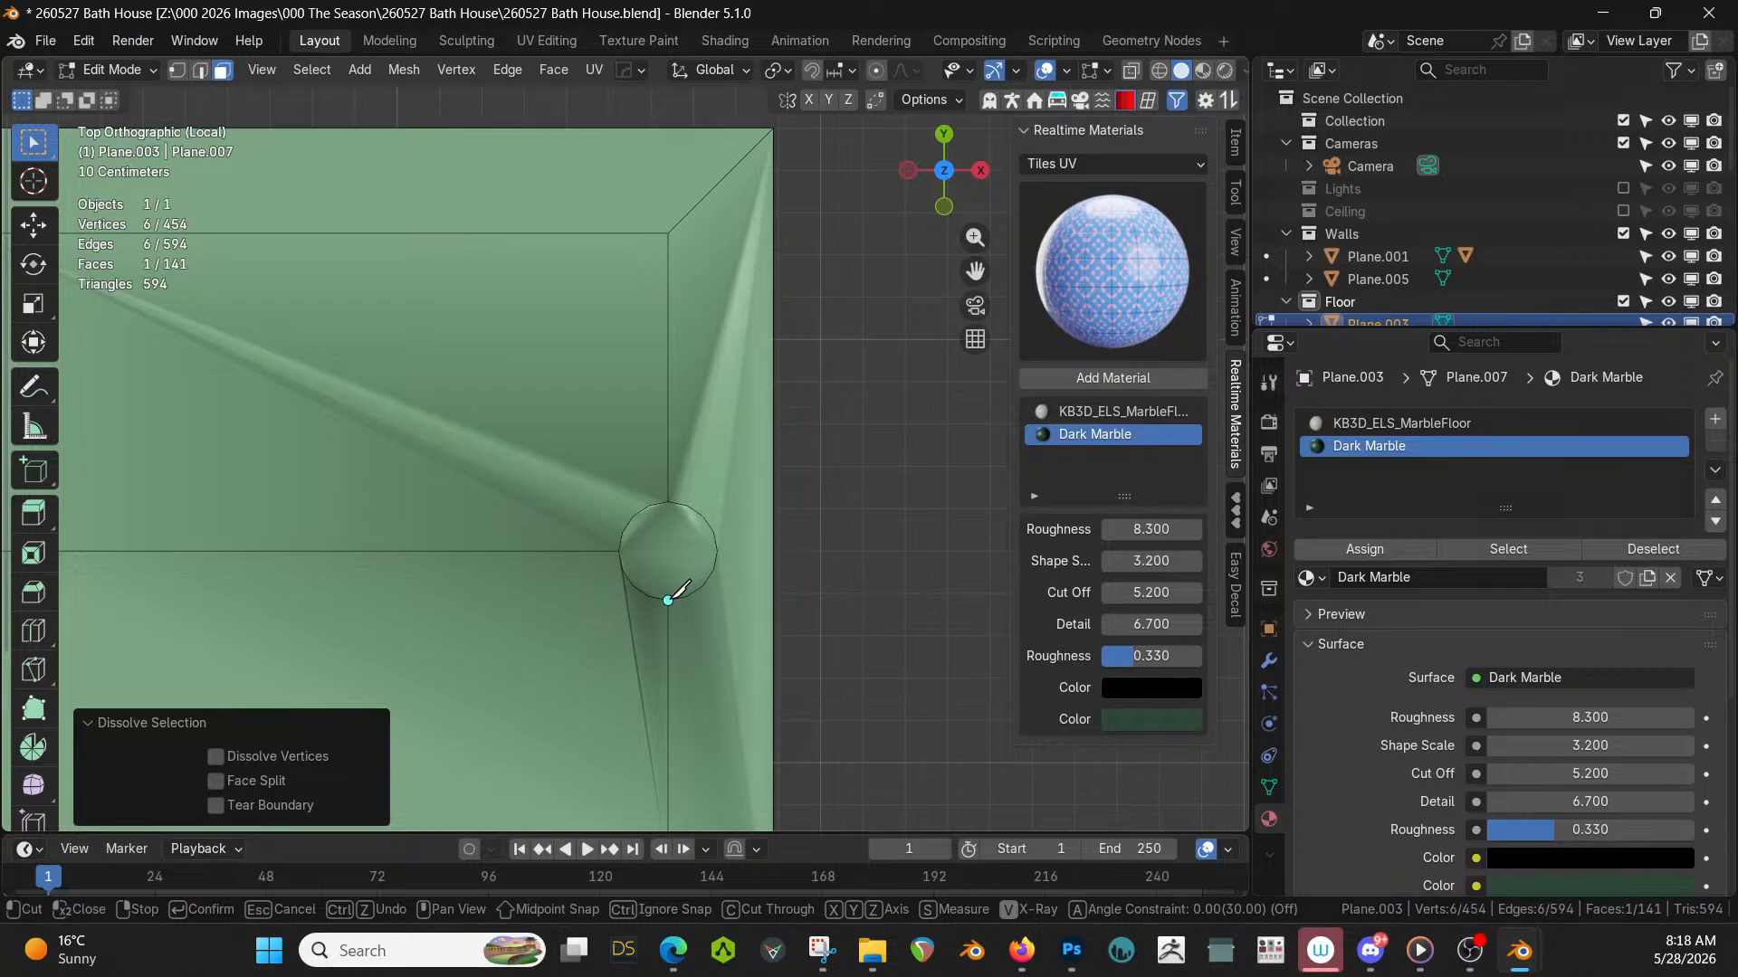
{"action": "left_click", "coordinate": [670, 499]}
{"action": "key", "text": "Return"}
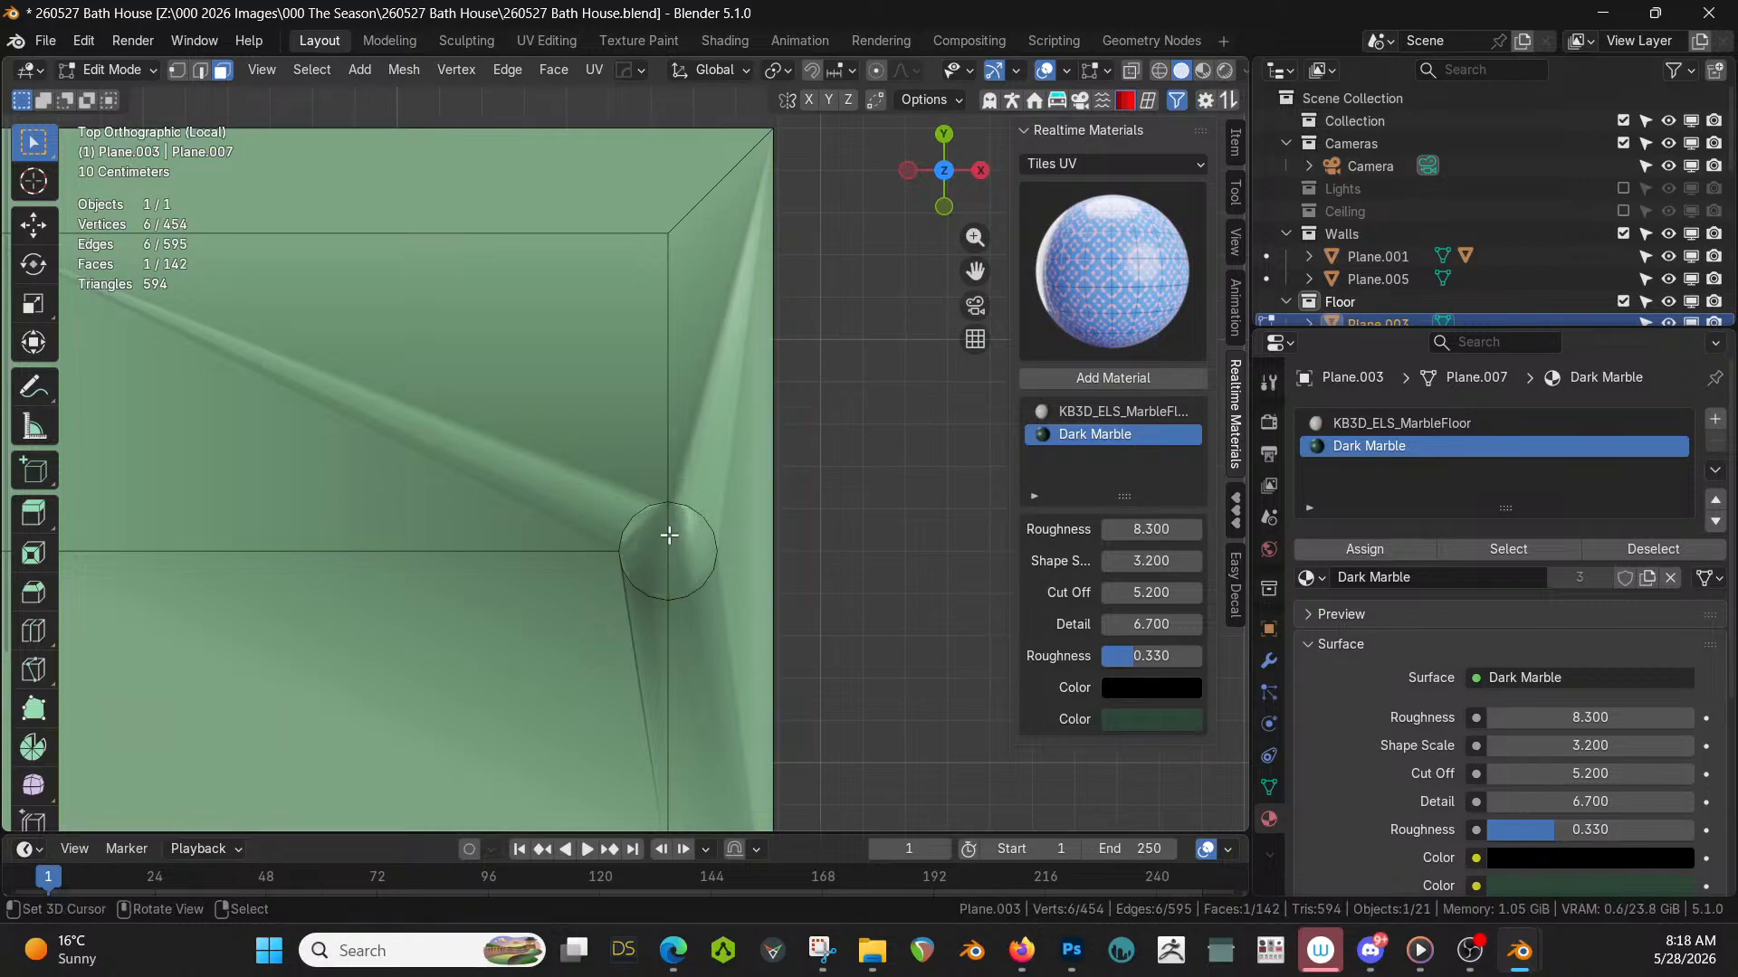
Merge the corner-facing half-circles by dissolving the inner one with its floor faces and the outer one with the border strip.
{"action": "left_click", "coordinate": [616, 583], "text": "shift"}
{"action": "left_click", "coordinate": [601, 477], "text": "shift"}
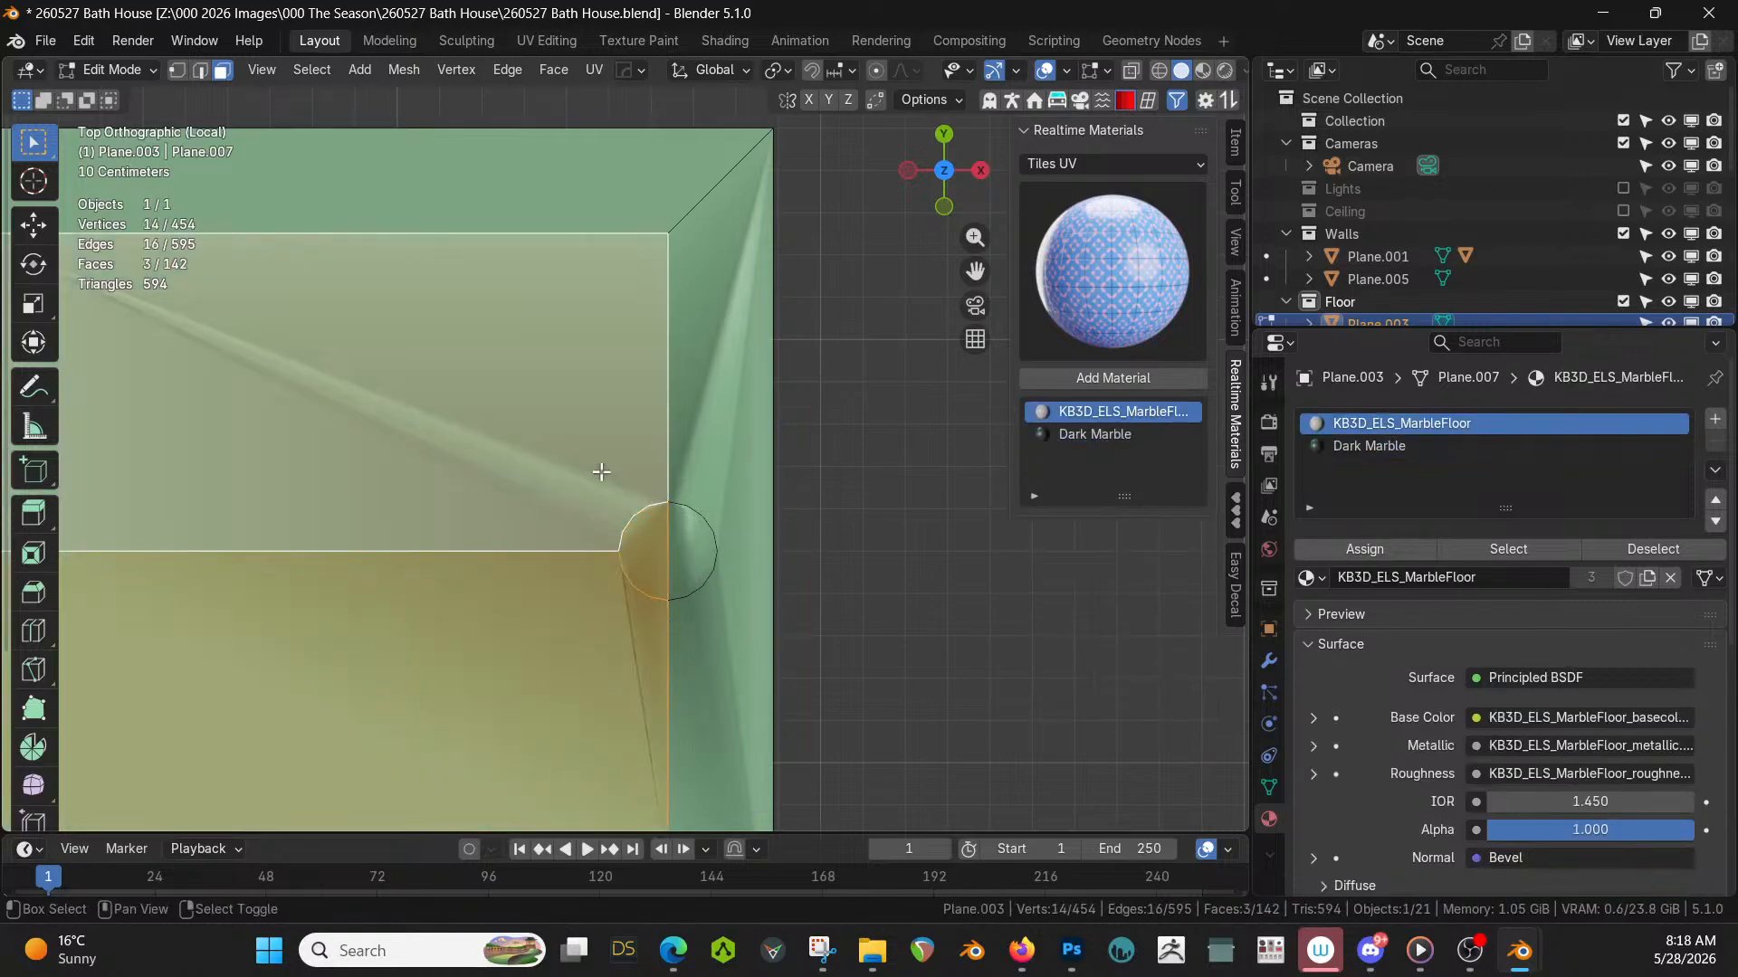
{"action": "key", "text": "ctrl+x"}
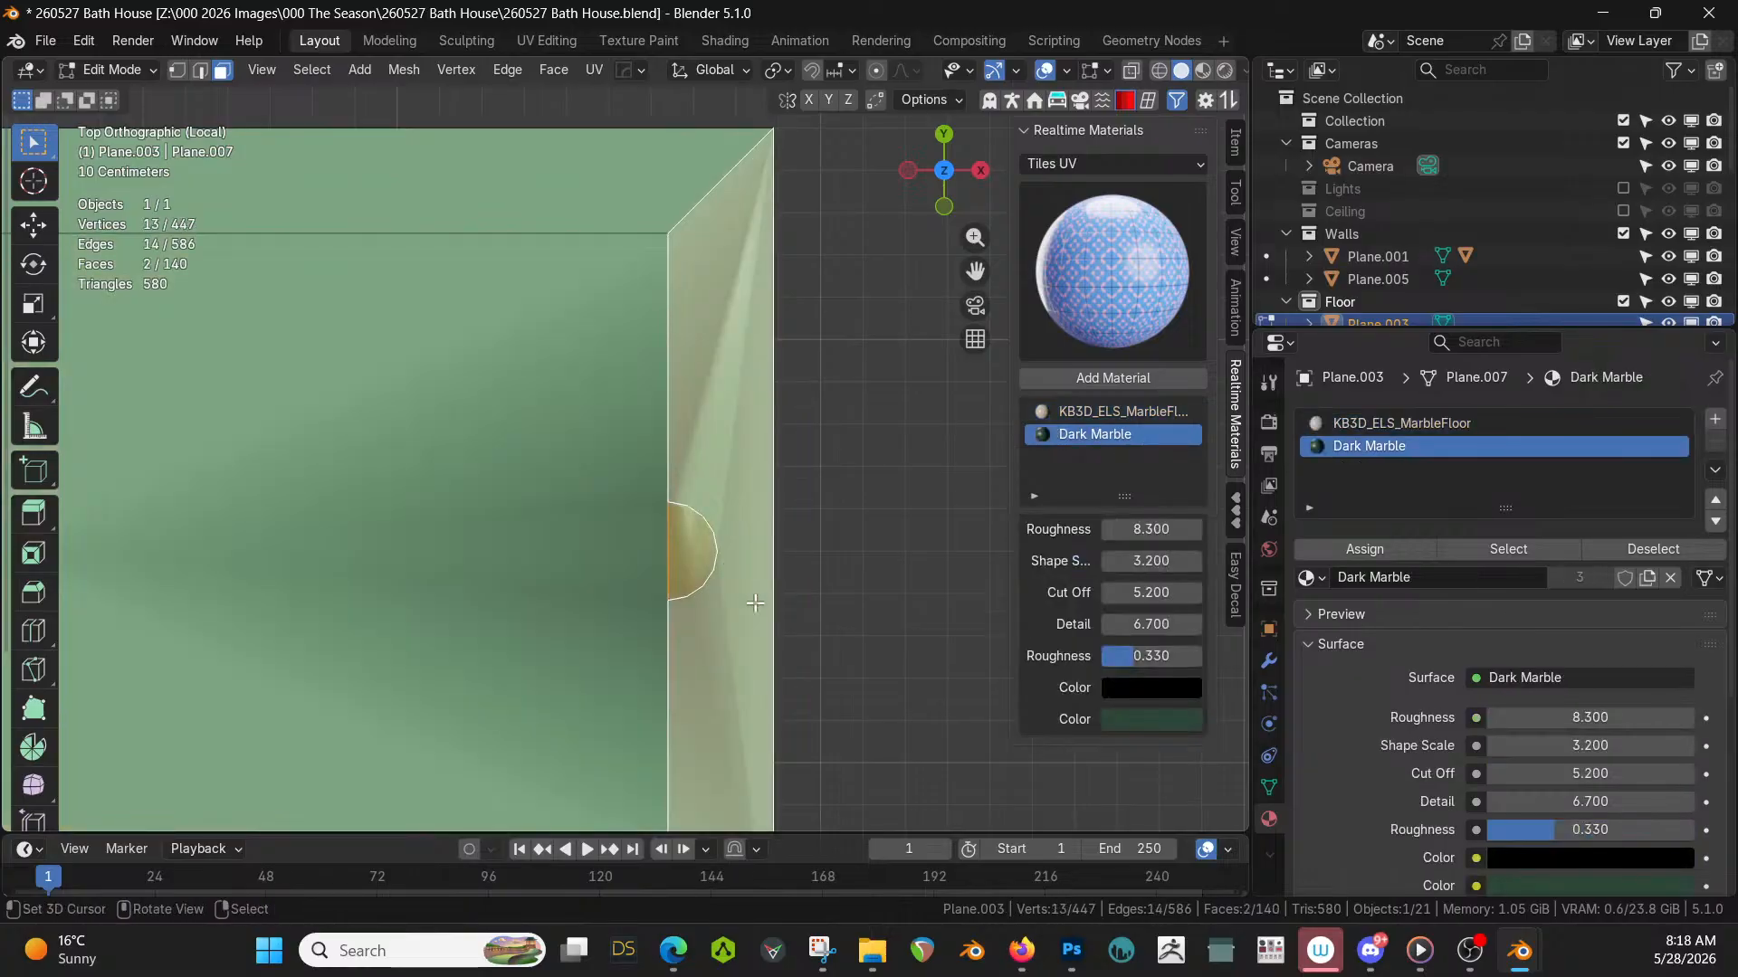
{"action": "key", "text": "Tab"}
Mirror and bisect the floor panels object on its X and Z axes with Z flipped, and apply the mirror modifier.
{"action": "scroll", "coordinate": [755, 603], "scroll_direction": "down", "scroll_amount": 8}
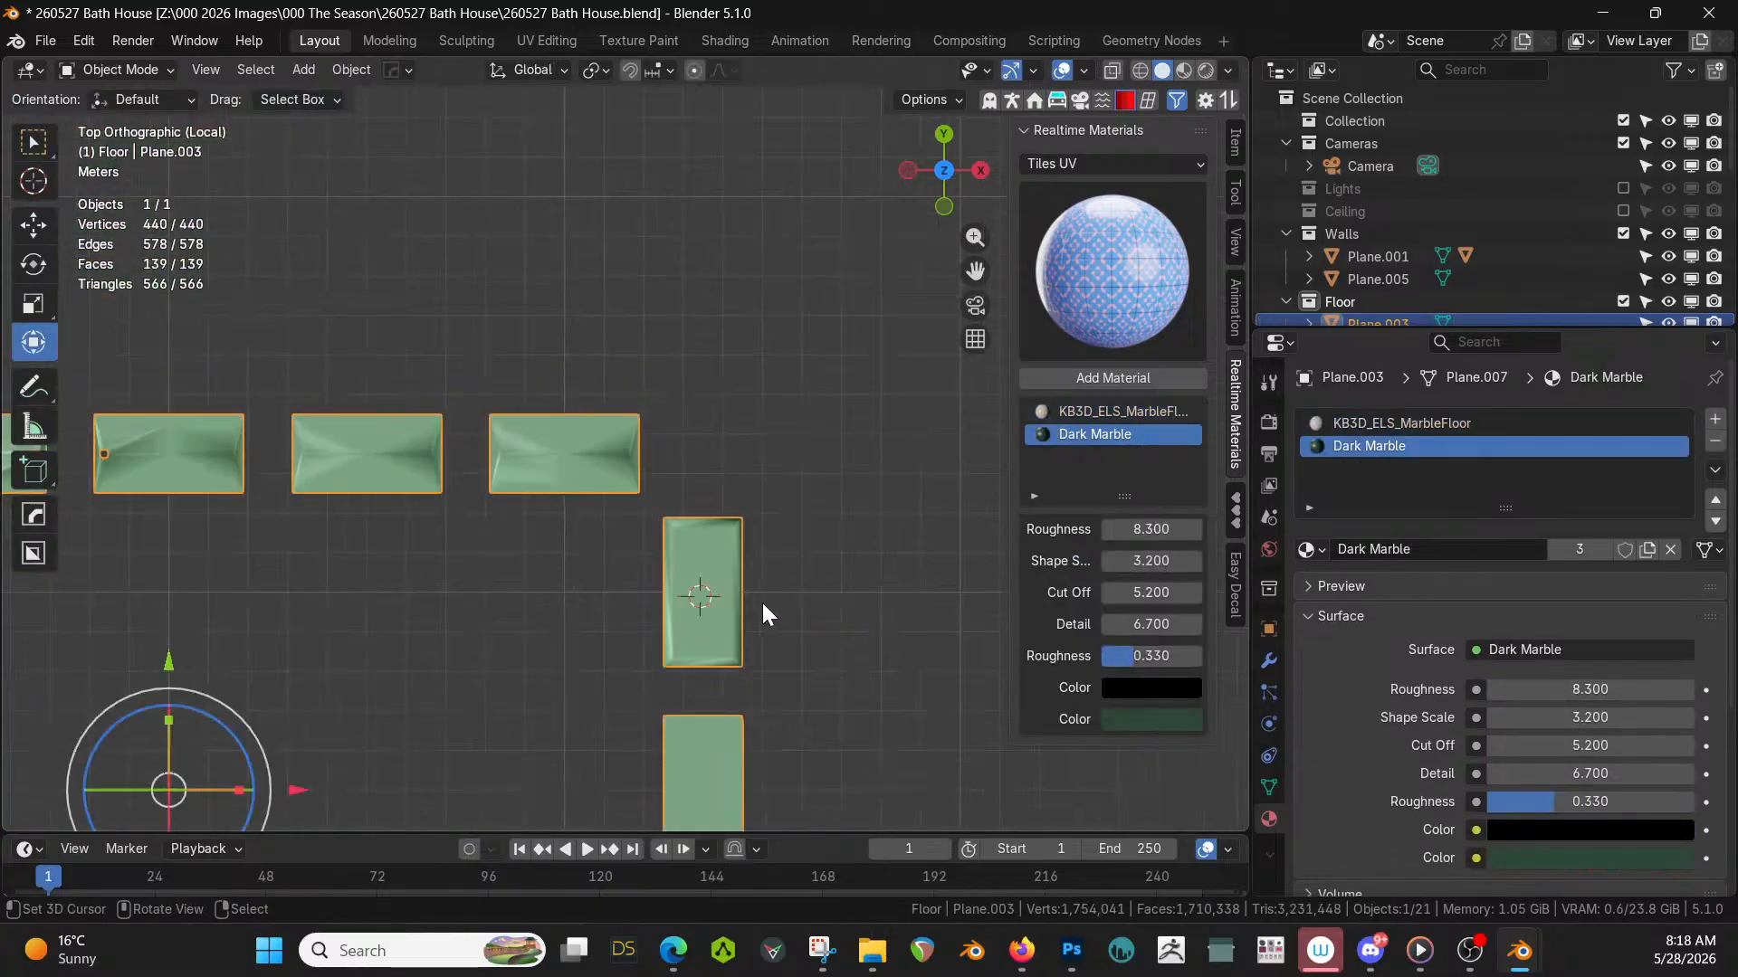
{"action": "scroll", "coordinate": [762, 602], "scroll_direction": "down", "scroll_amount": 3}
{"action": "middle_click_drag", "start_coordinate": [762, 603], "coordinate": [898, 480], "text": "shift"}
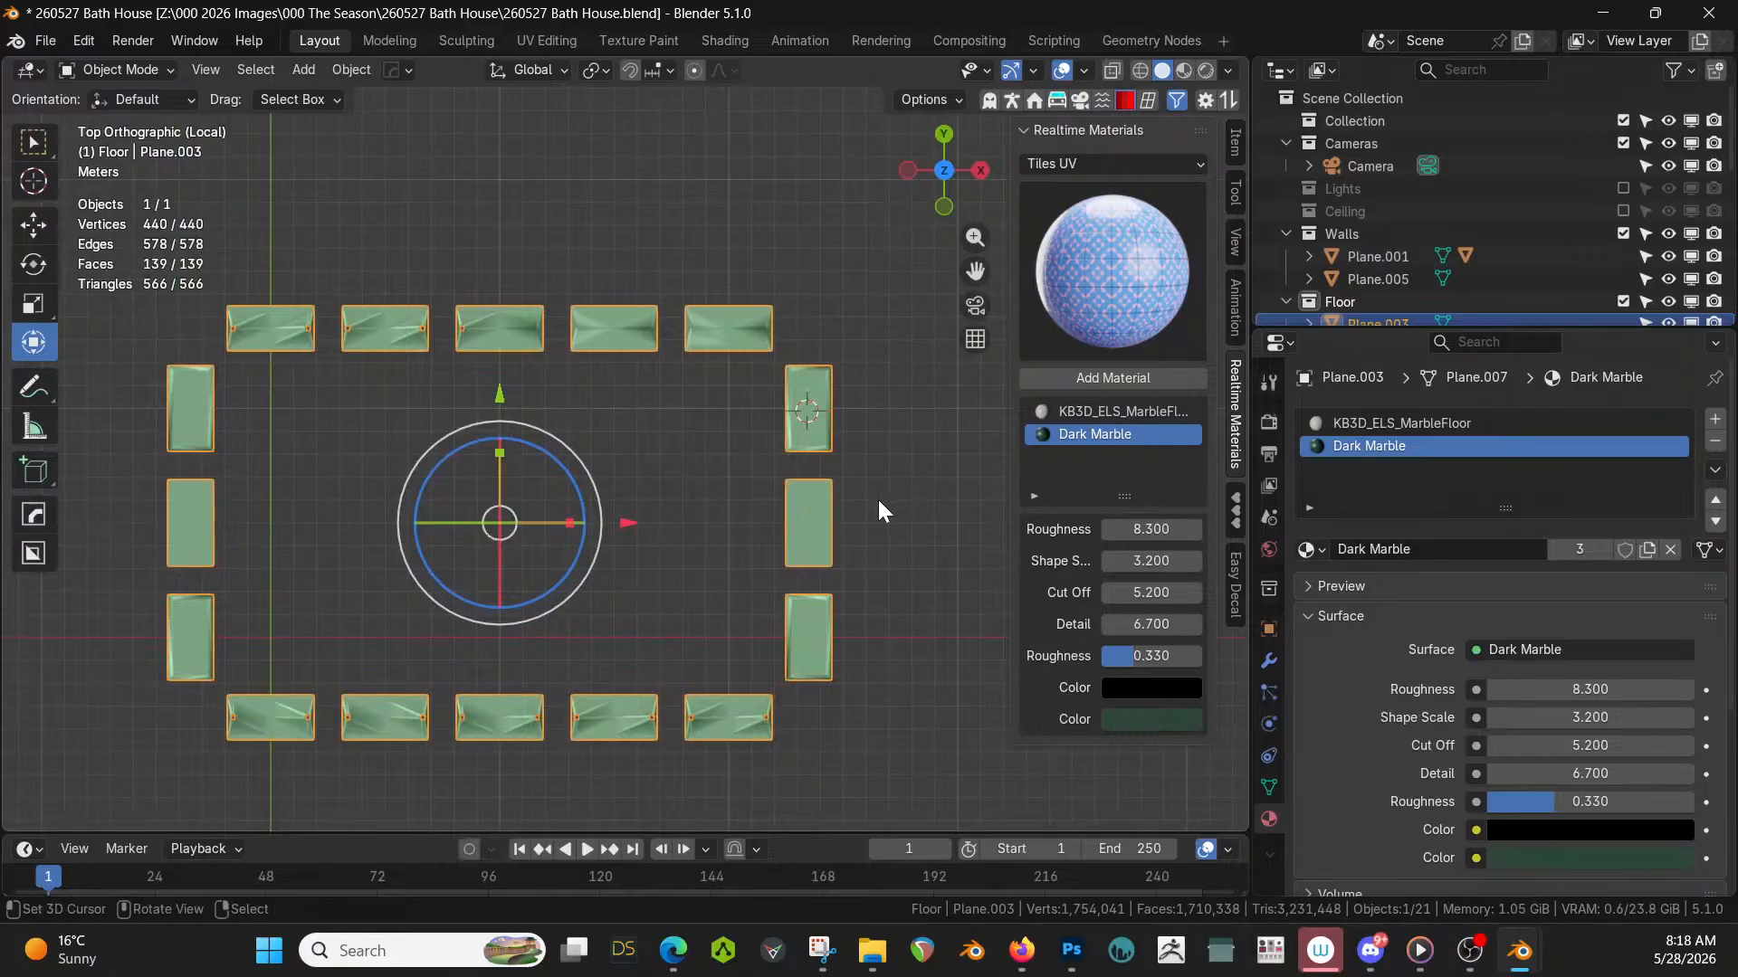
{"action": "key", "text": "alt+x"}
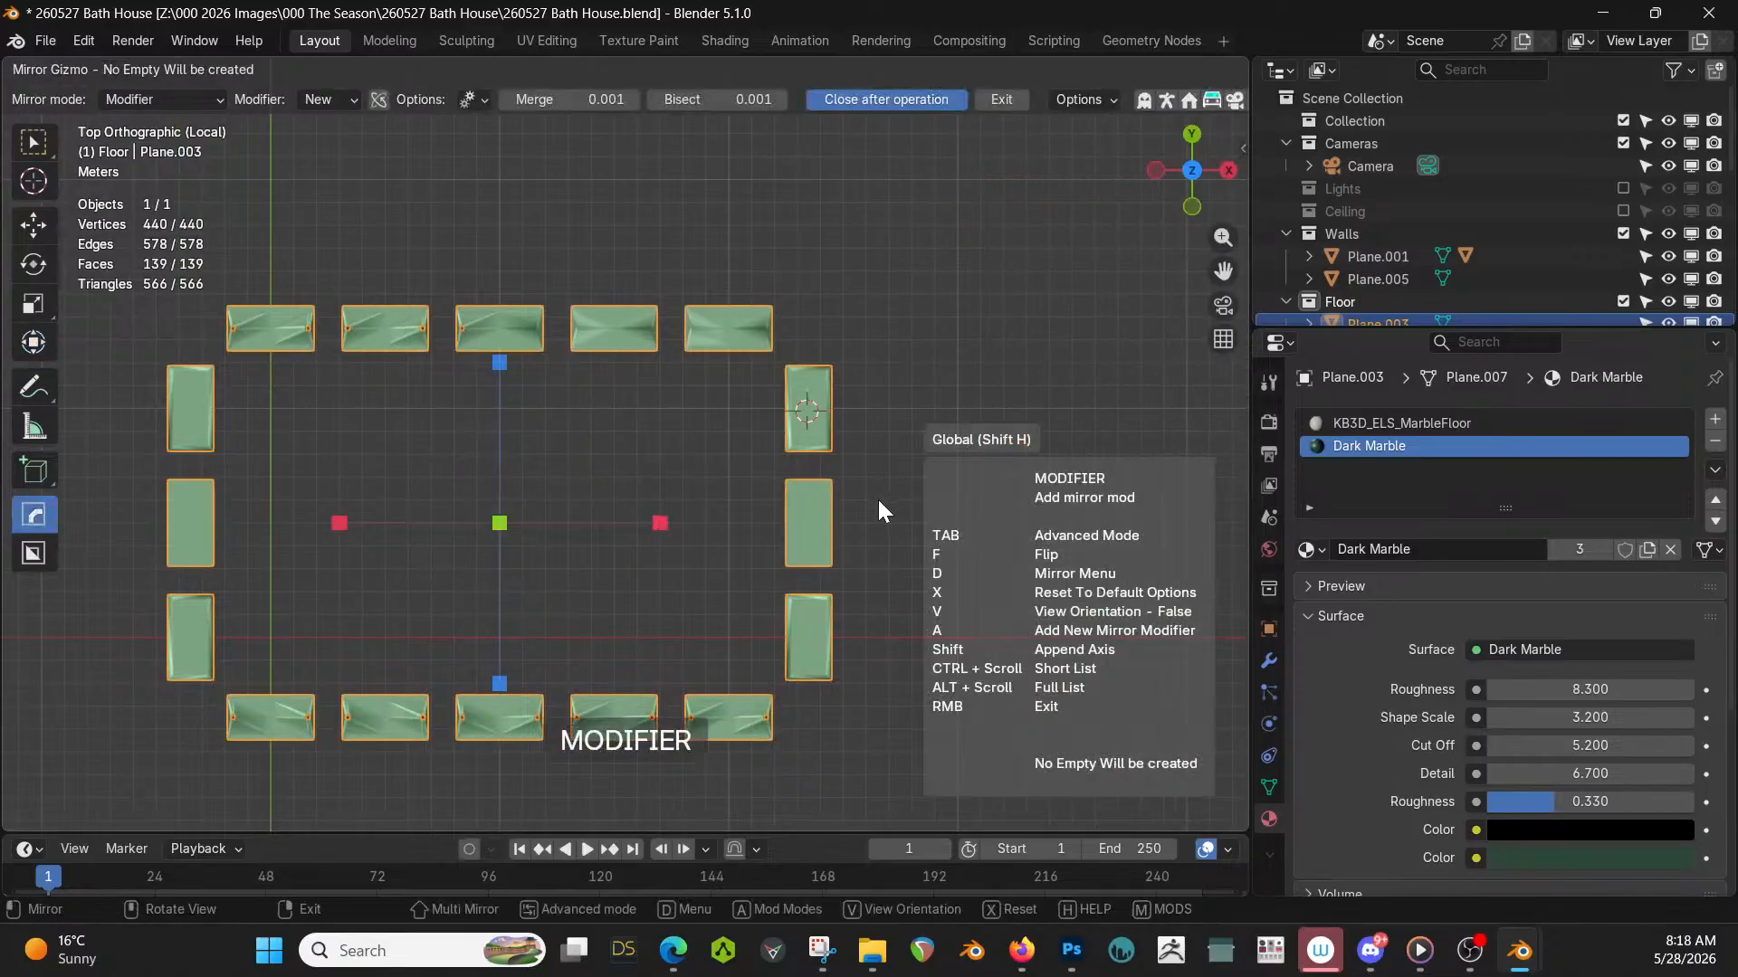
{"action": "left_click", "coordinate": [667, 525]}
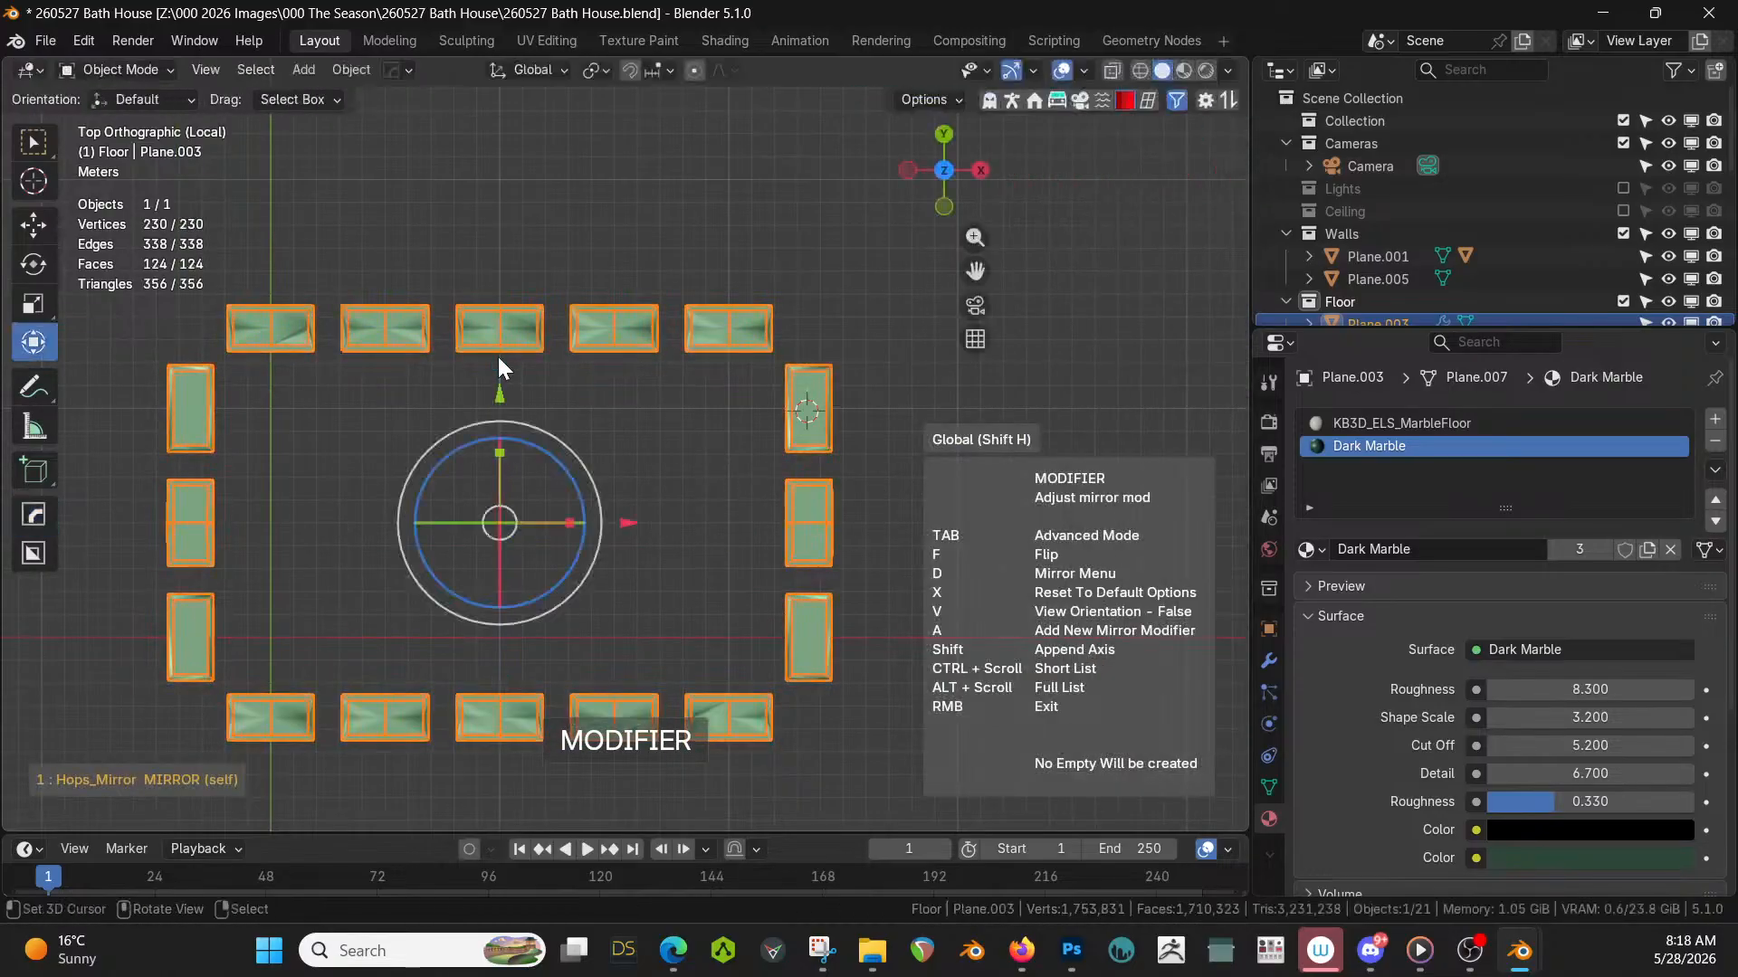
{"action": "right_click", "coordinate": [499, 360]}
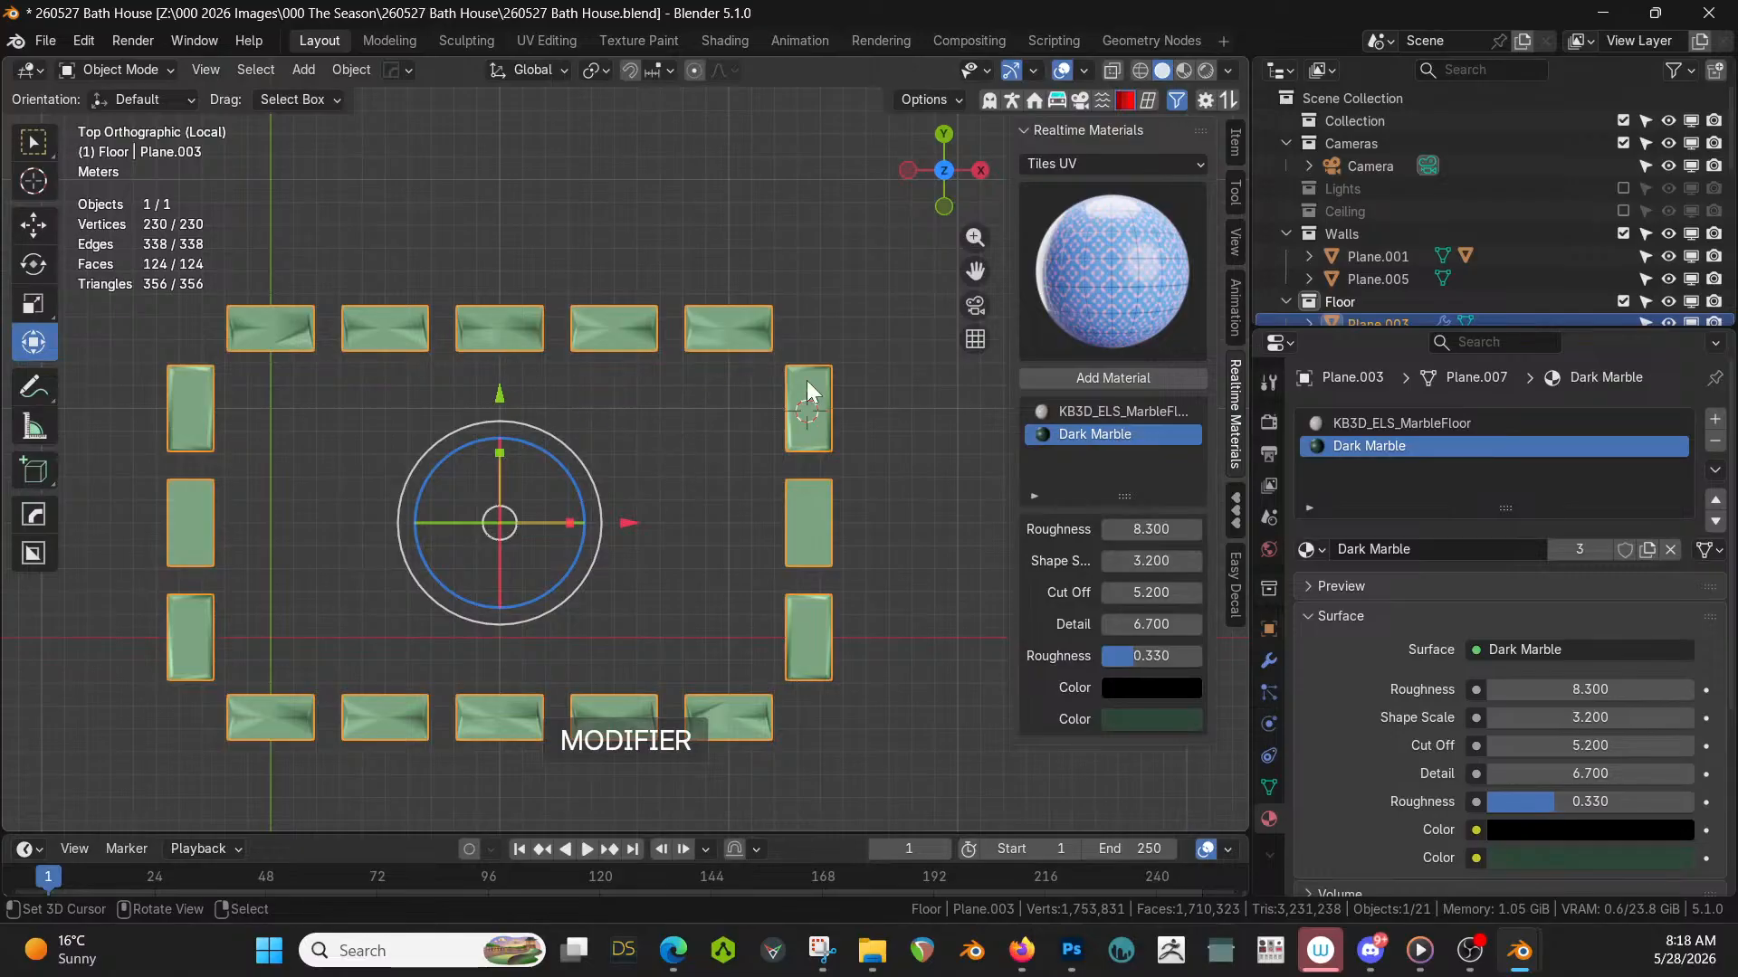
{"action": "left_click", "coordinate": [1270, 661]}
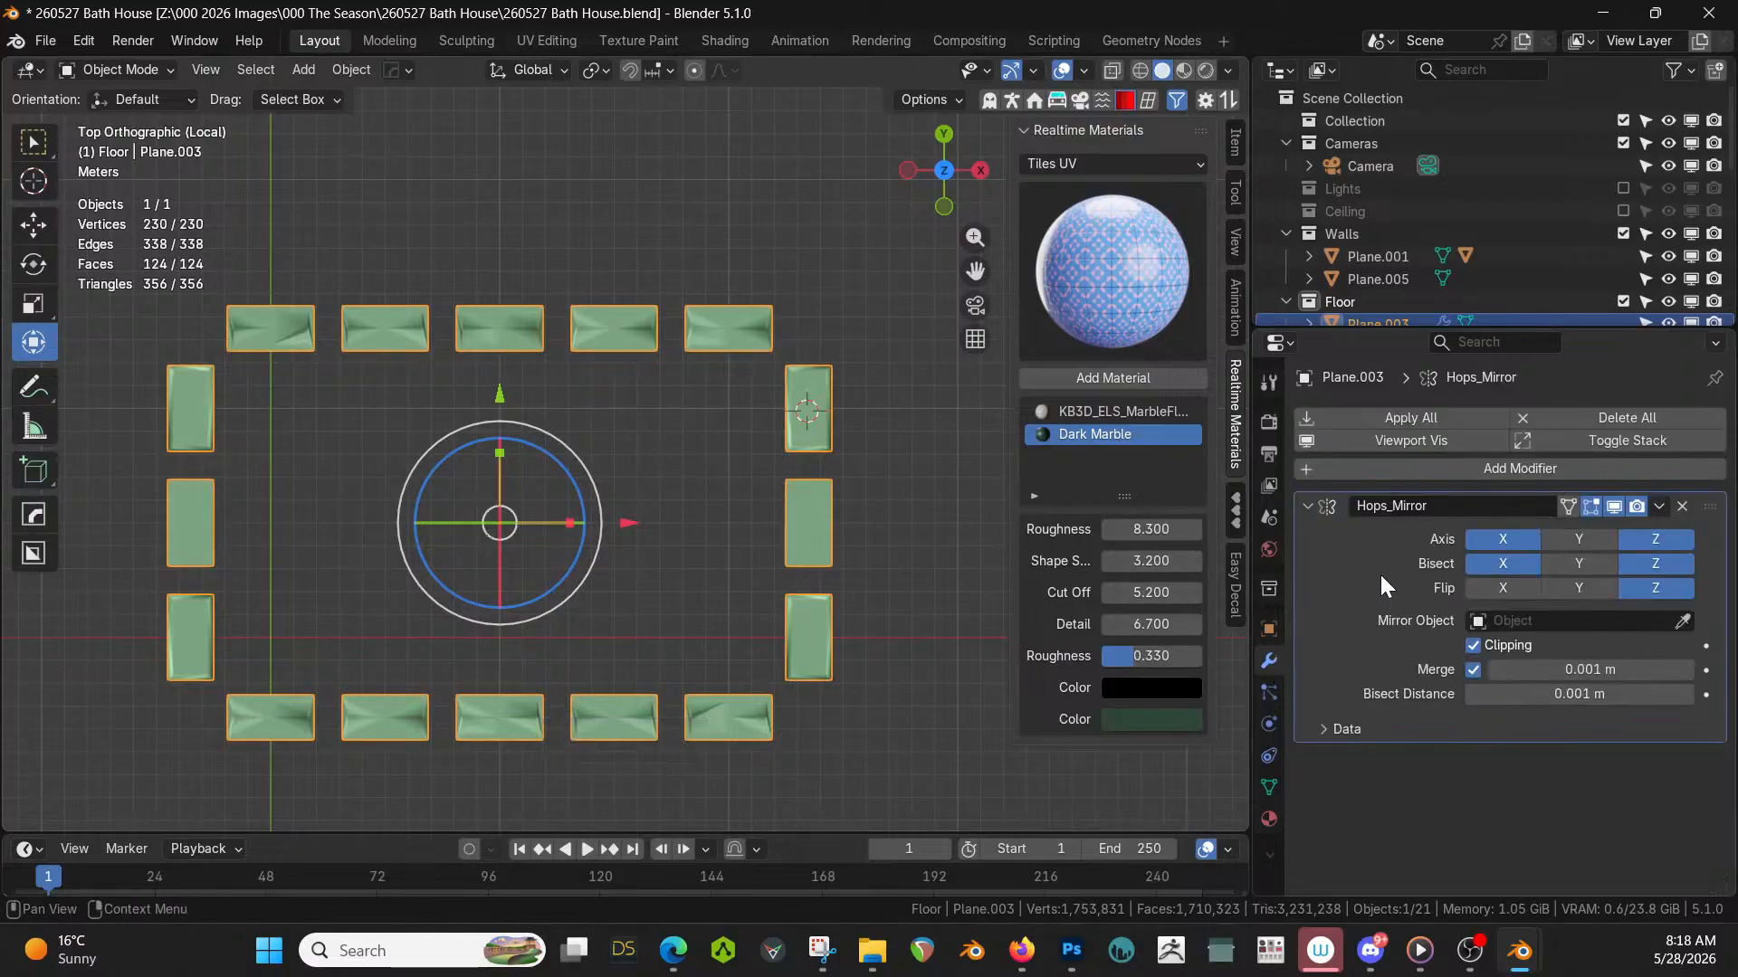
{"action": "key", "text": "ctrl+a"}
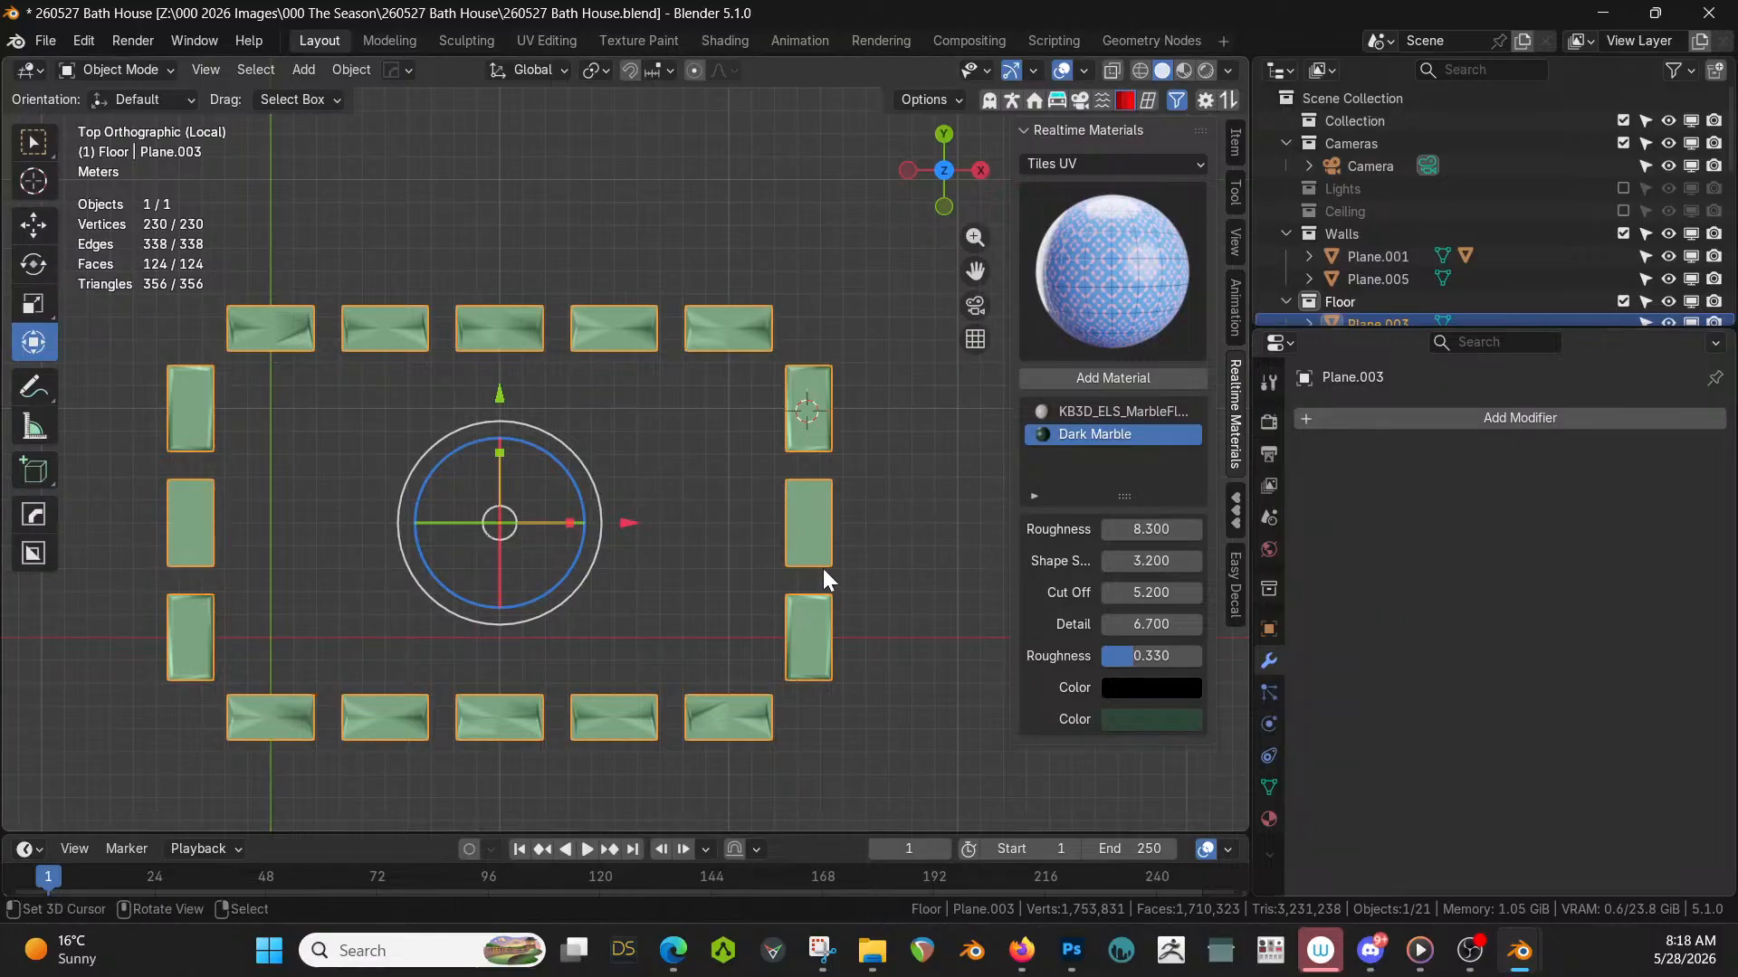
Sharpen the floor panels with HOps at 60° and merge all of their vertices by distance.
{"action": "key", "text": "q"}
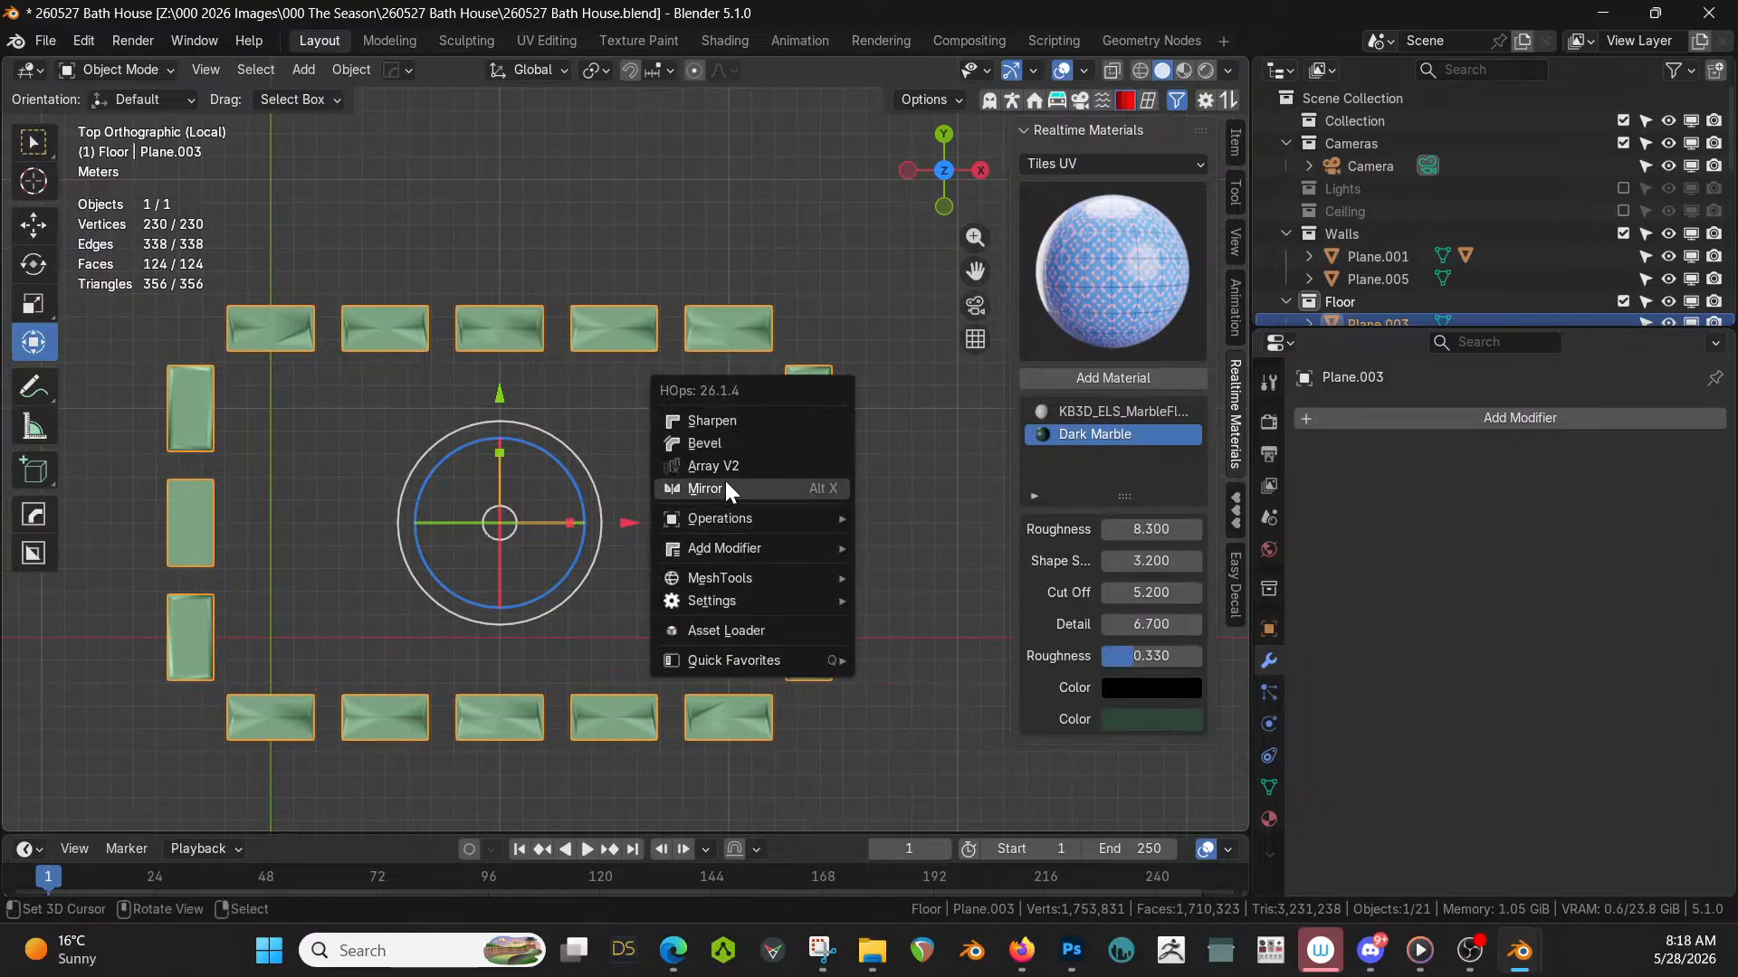
{"action": "left_click", "coordinate": [725, 423]}
{"action": "scroll", "coordinate": [836, 489], "scroll_direction": "up", "scroll_amount": 3}
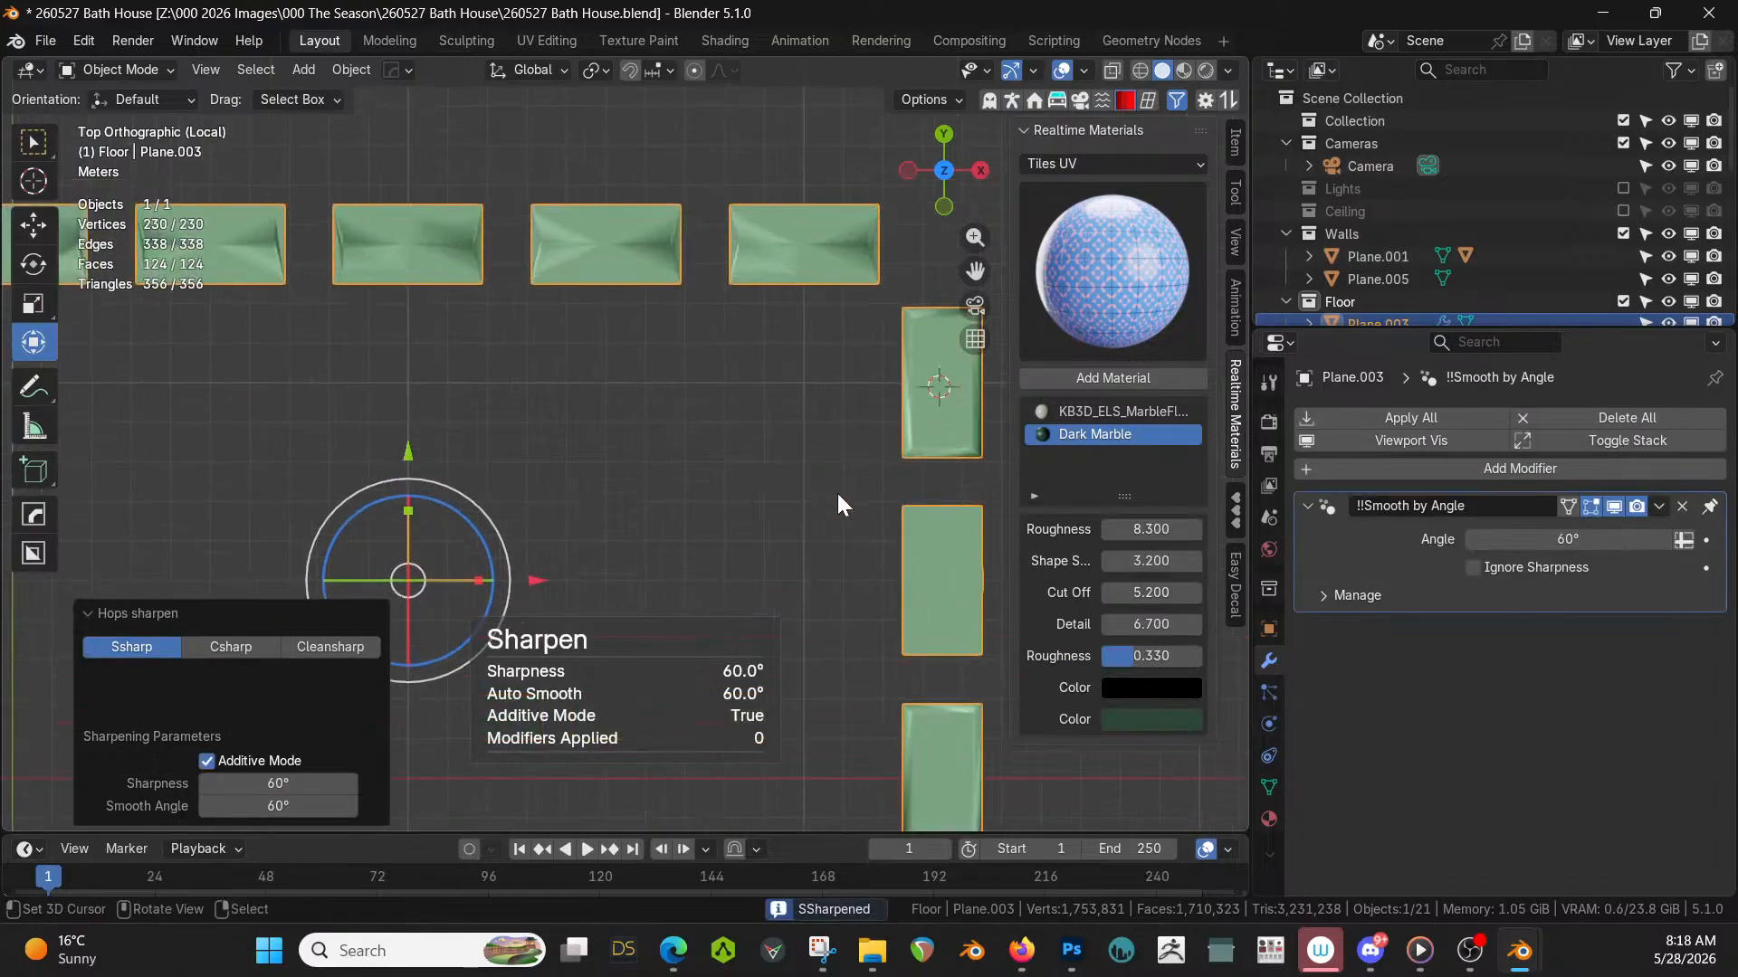
{"action": "key", "text": "Tab"}
{"action": "key", "text": "a"}
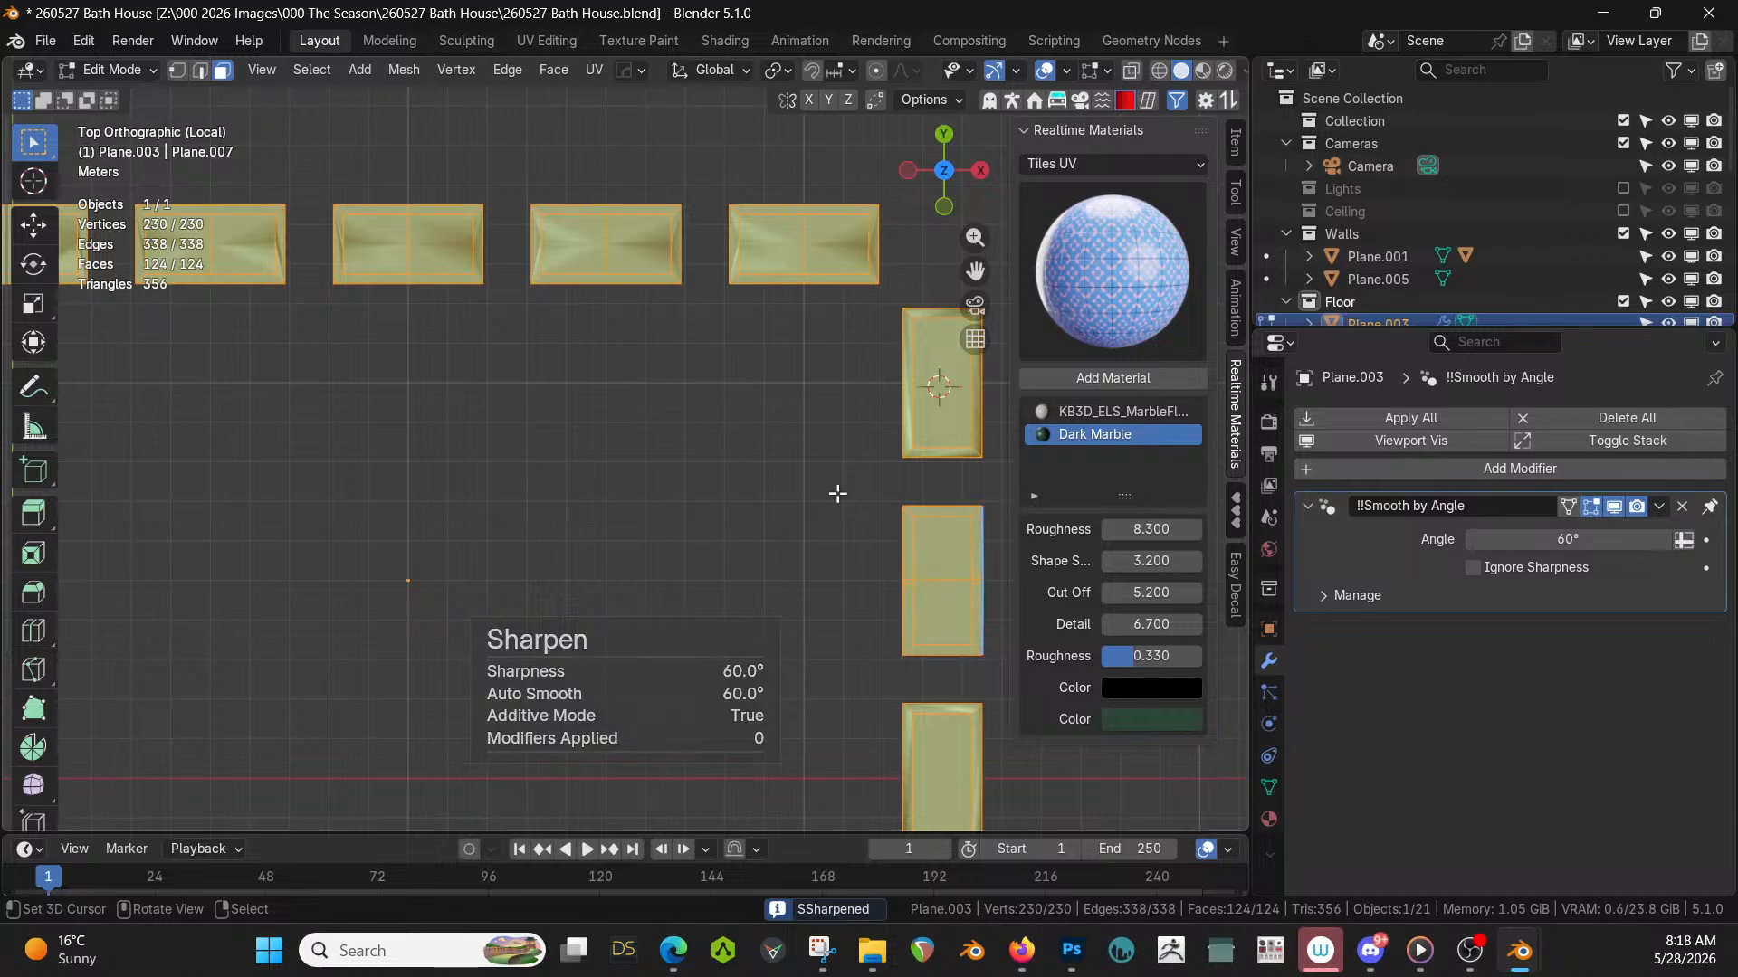
{"action": "key", "text": "m"}
{"action": "left_click", "coordinate": [838, 493]}
{"action": "key", "text": "Tab"}
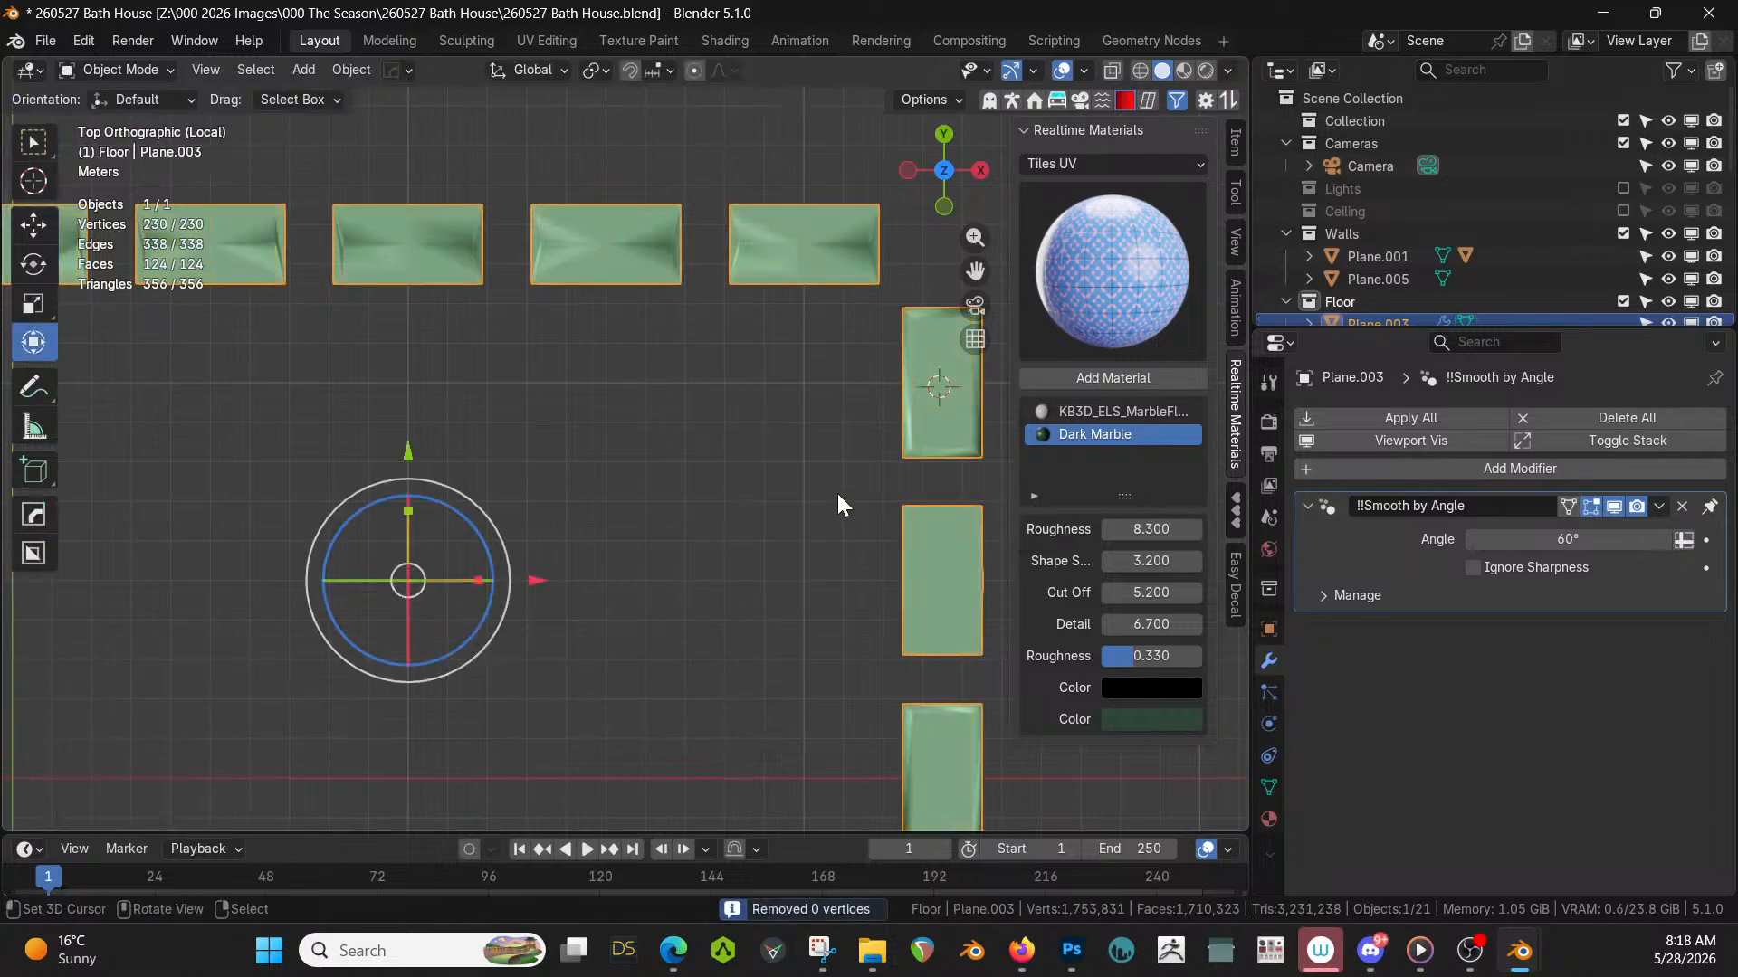
Clear the custom normals data from the floor panels' mesh with nothing selected.
{"action": "middle_click_drag", "start_coordinate": [838, 492], "coordinate": [673, 426]}
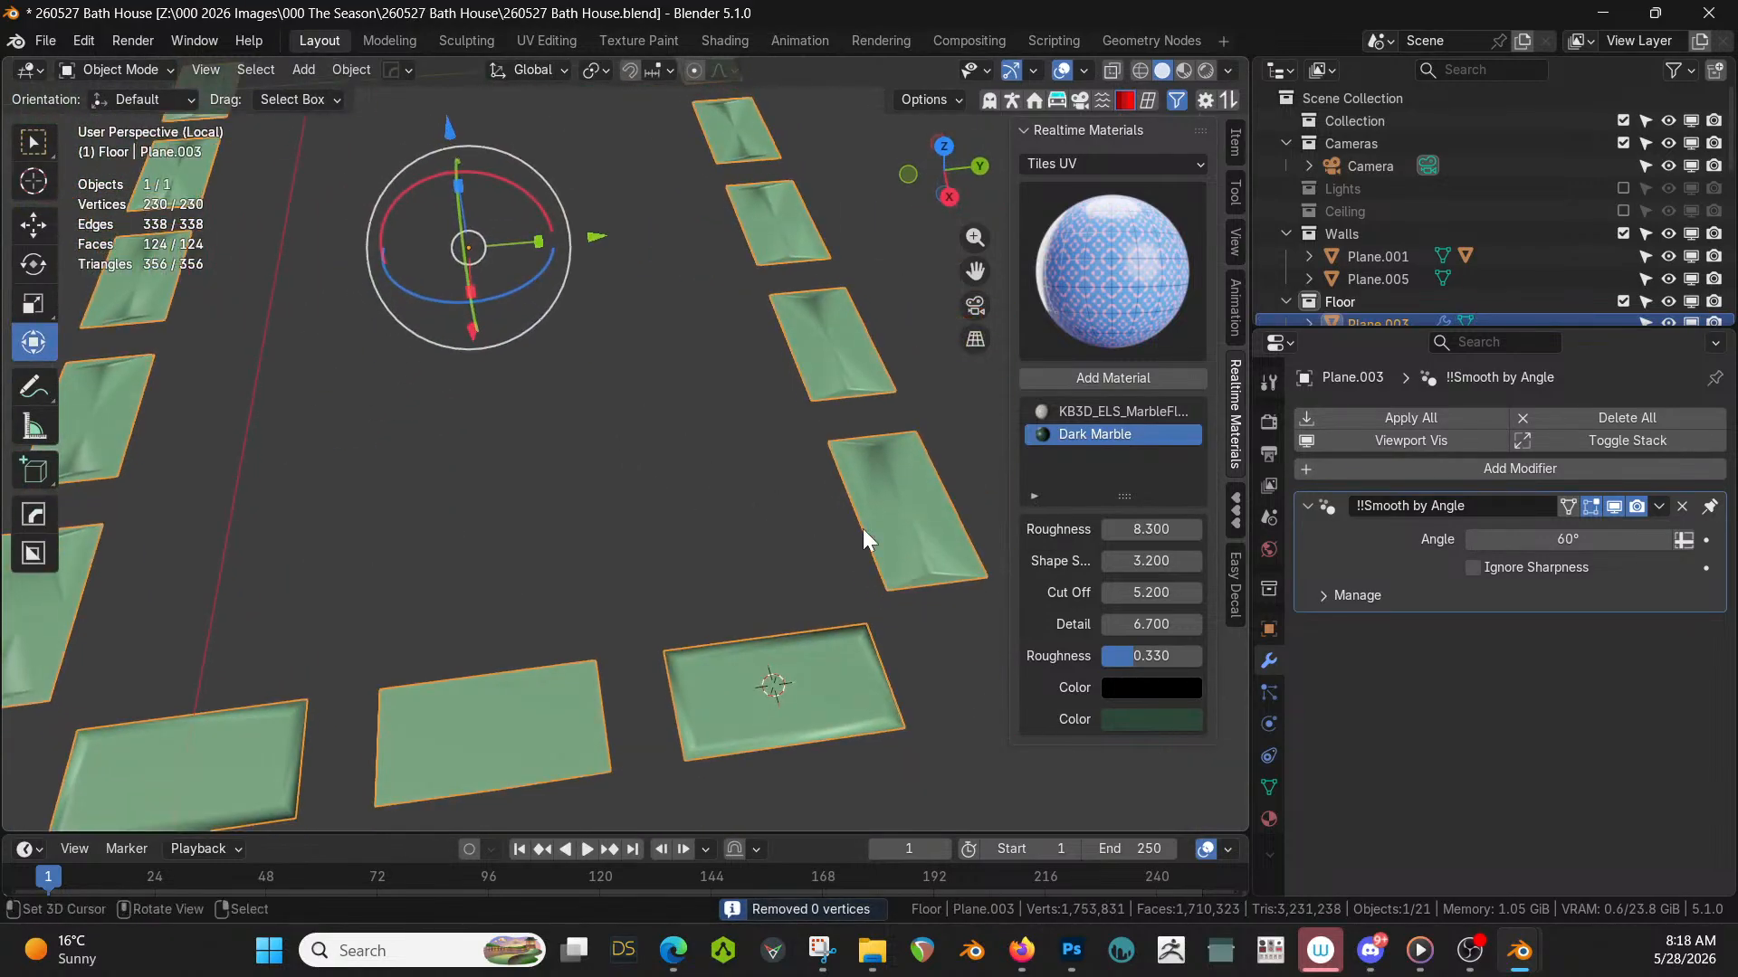
{"action": "key", "text": "Tab"}
{"action": "middle_click_drag", "start_coordinate": [861, 530], "coordinate": [861, 572]}
{"action": "key", "text": "alt+a"}
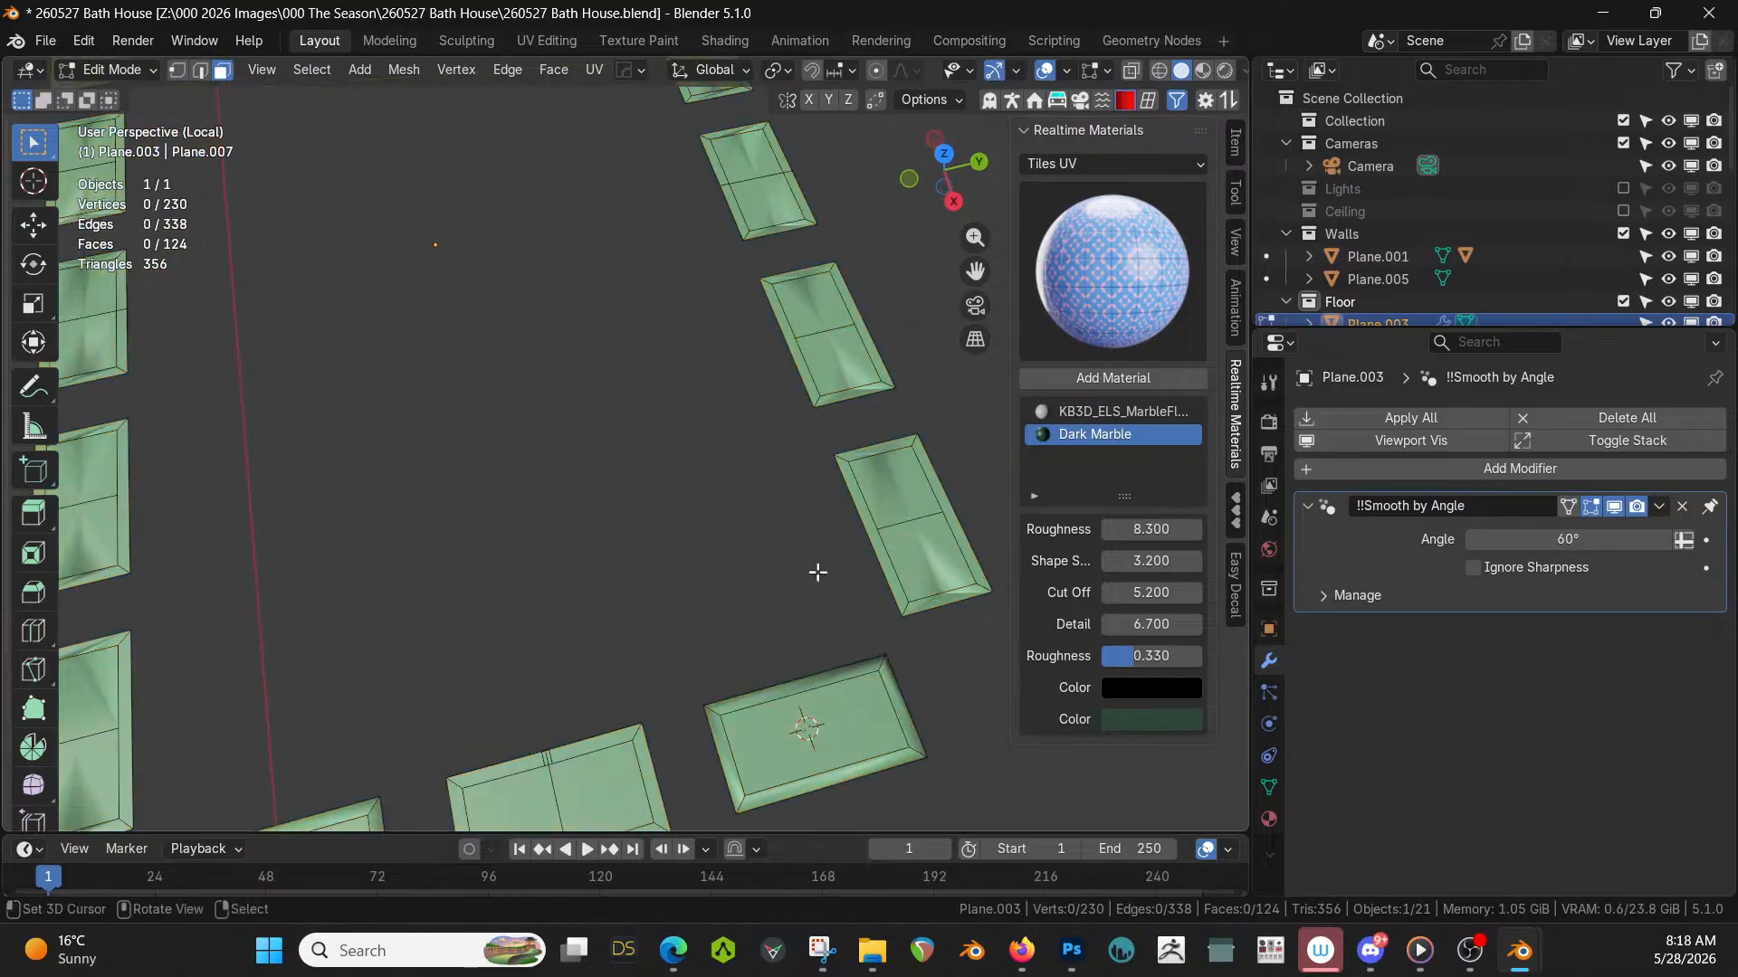
{"action": "left_click", "coordinate": [1270, 788]}
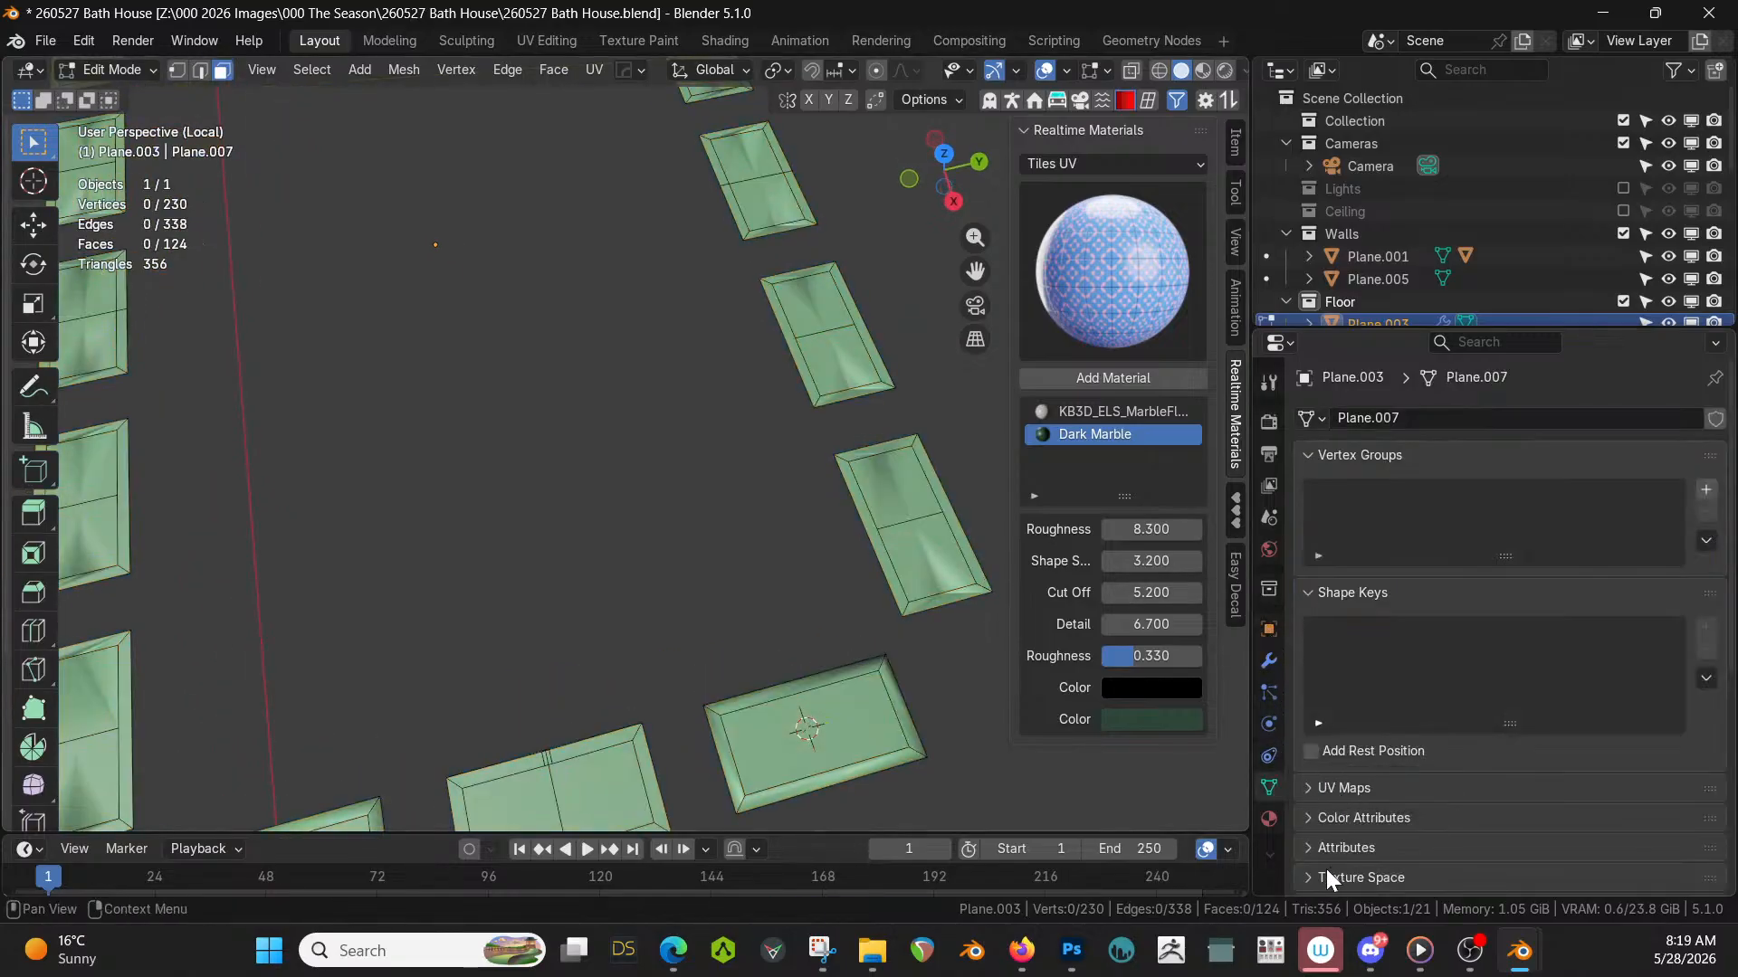
{"action": "scroll", "coordinate": [1338, 683], "scroll_direction": "down", "scroll_amount": 10}
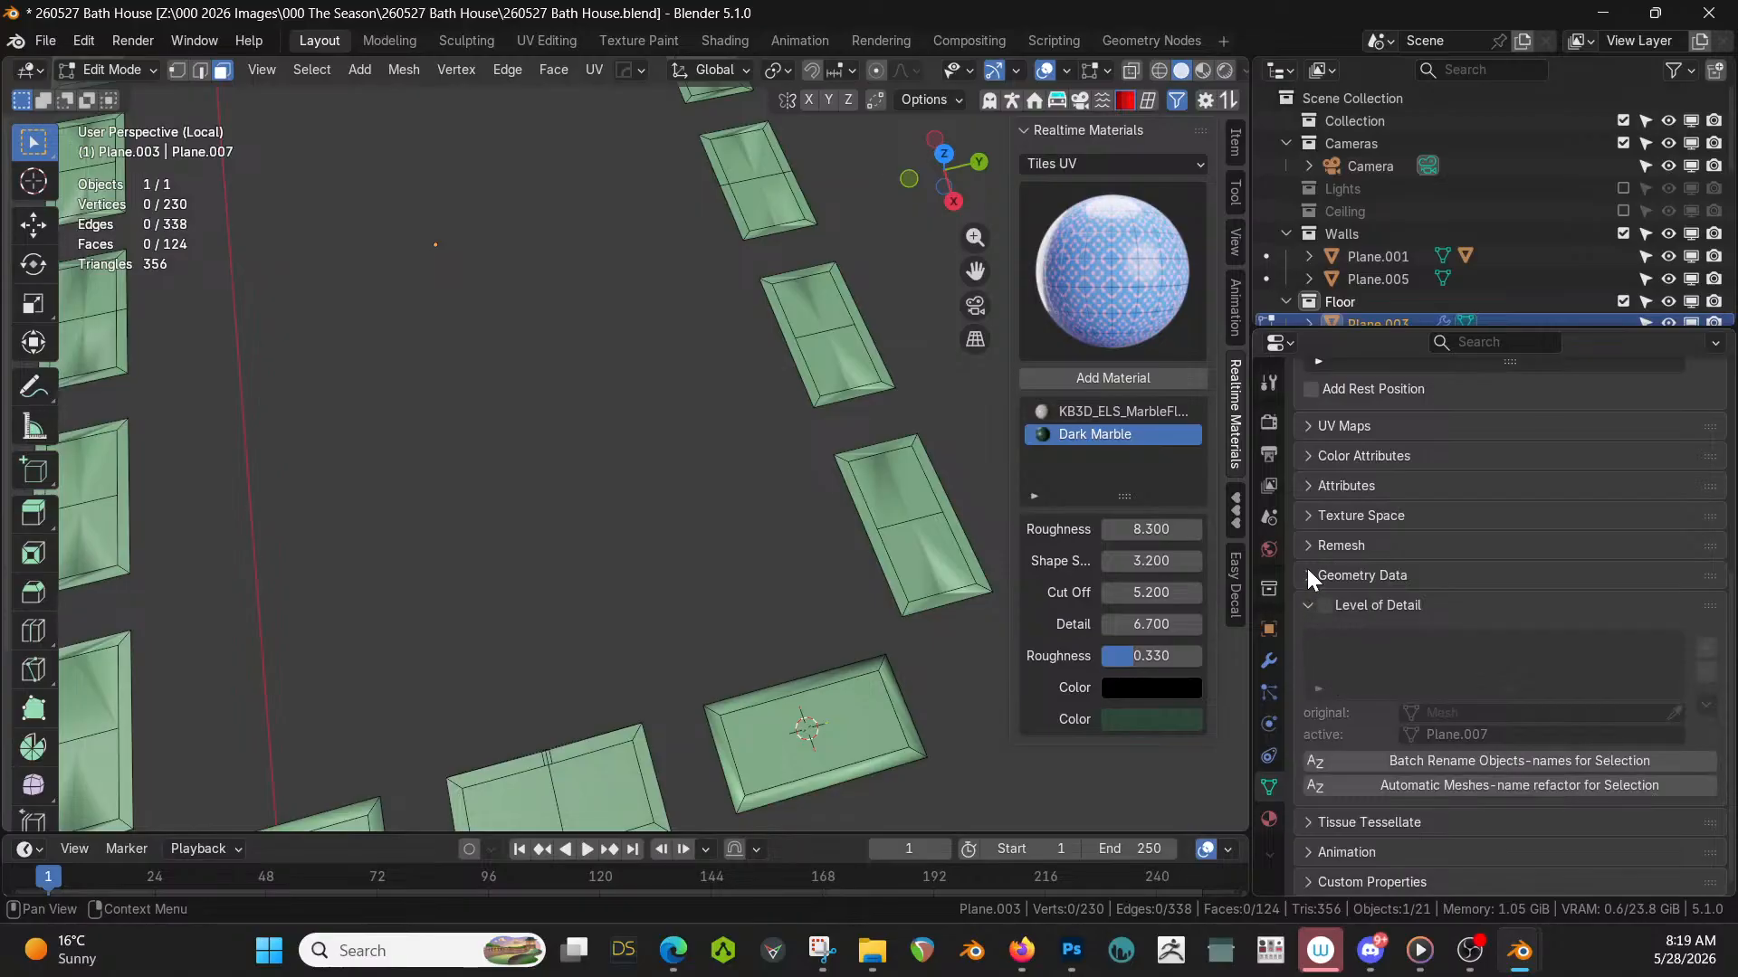
{"action": "left_click", "coordinate": [1307, 575]}
{"action": "scroll", "coordinate": [1349, 668], "scroll_direction": "down", "scroll_amount": 3}
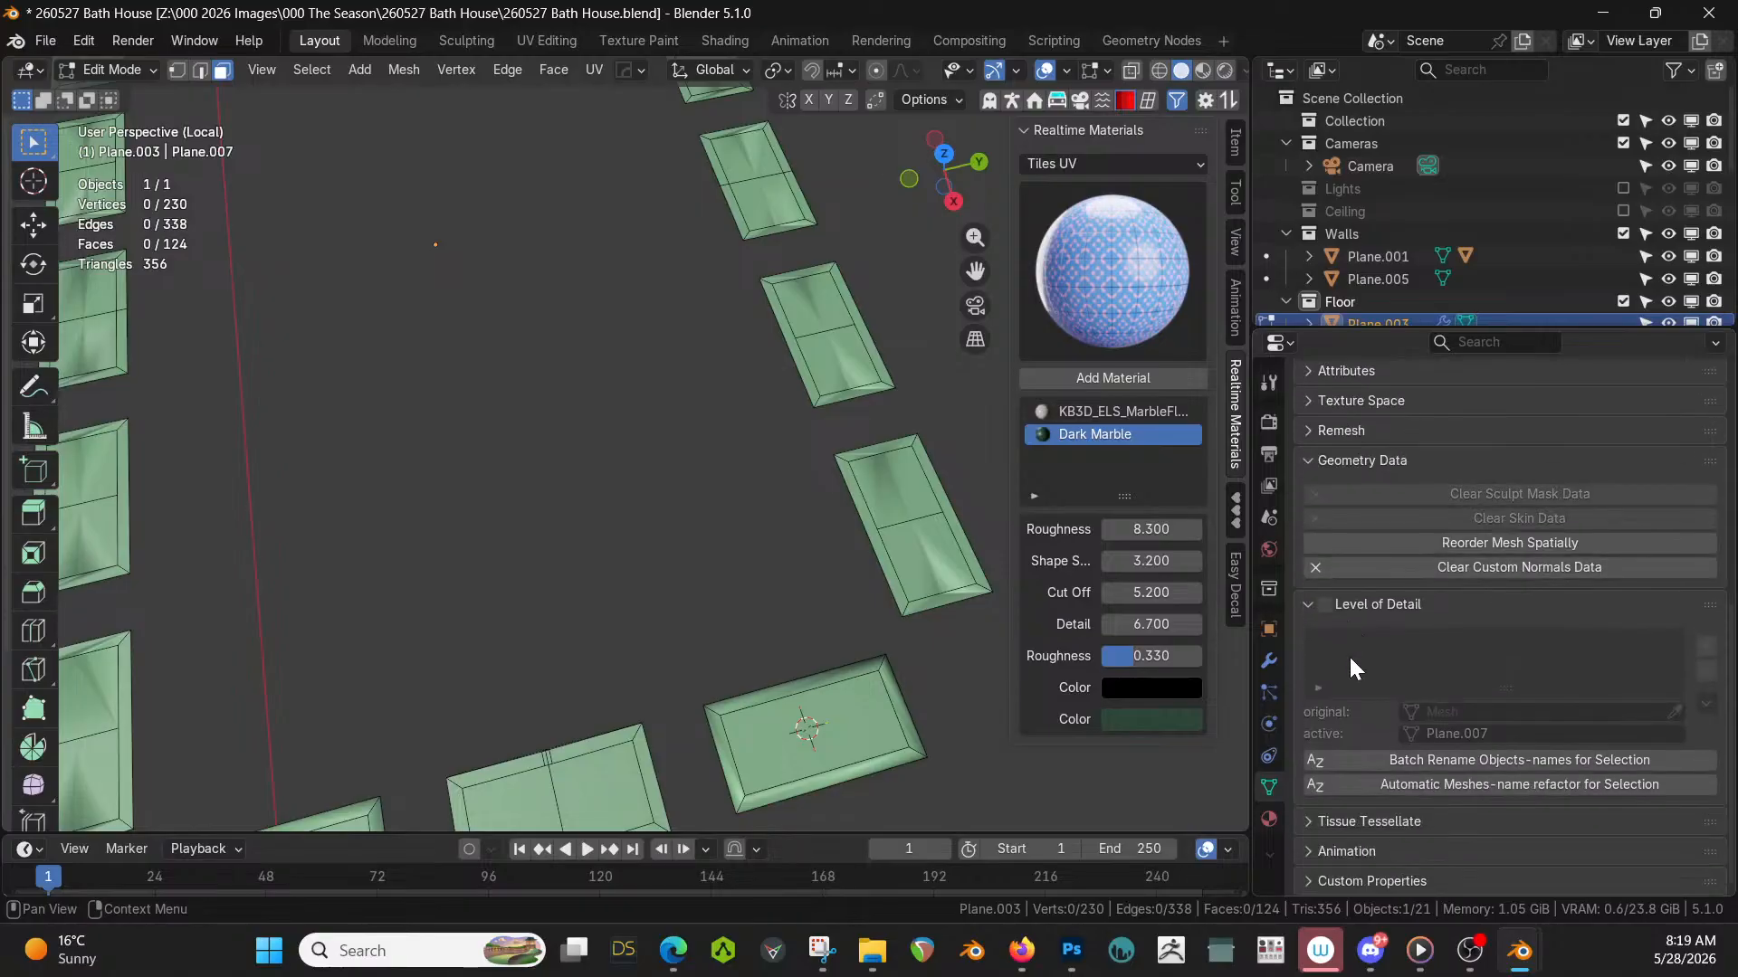
{"action": "left_click", "coordinate": [1447, 570]}
Leave local view and examine the bordered floor panels in the planted alcoves in rendered shading.
{"action": "scroll", "coordinate": [851, 552], "scroll_direction": "down", "scroll_amount": 3}
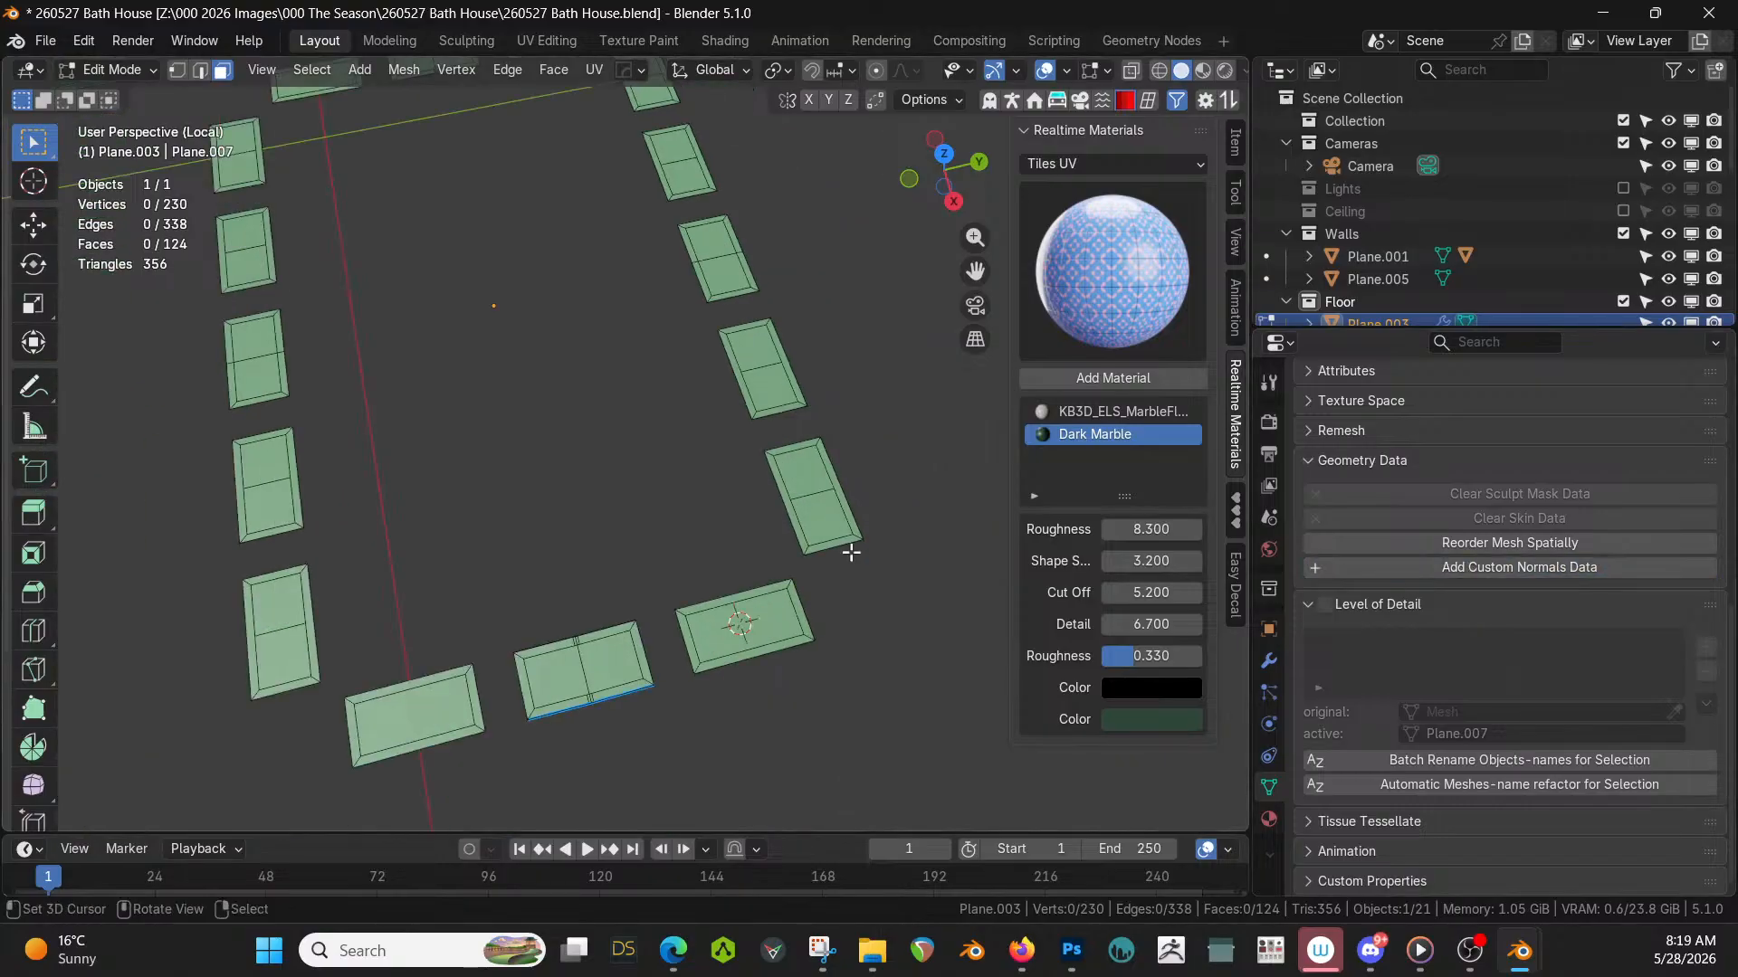
{"action": "key", "text": "z"}
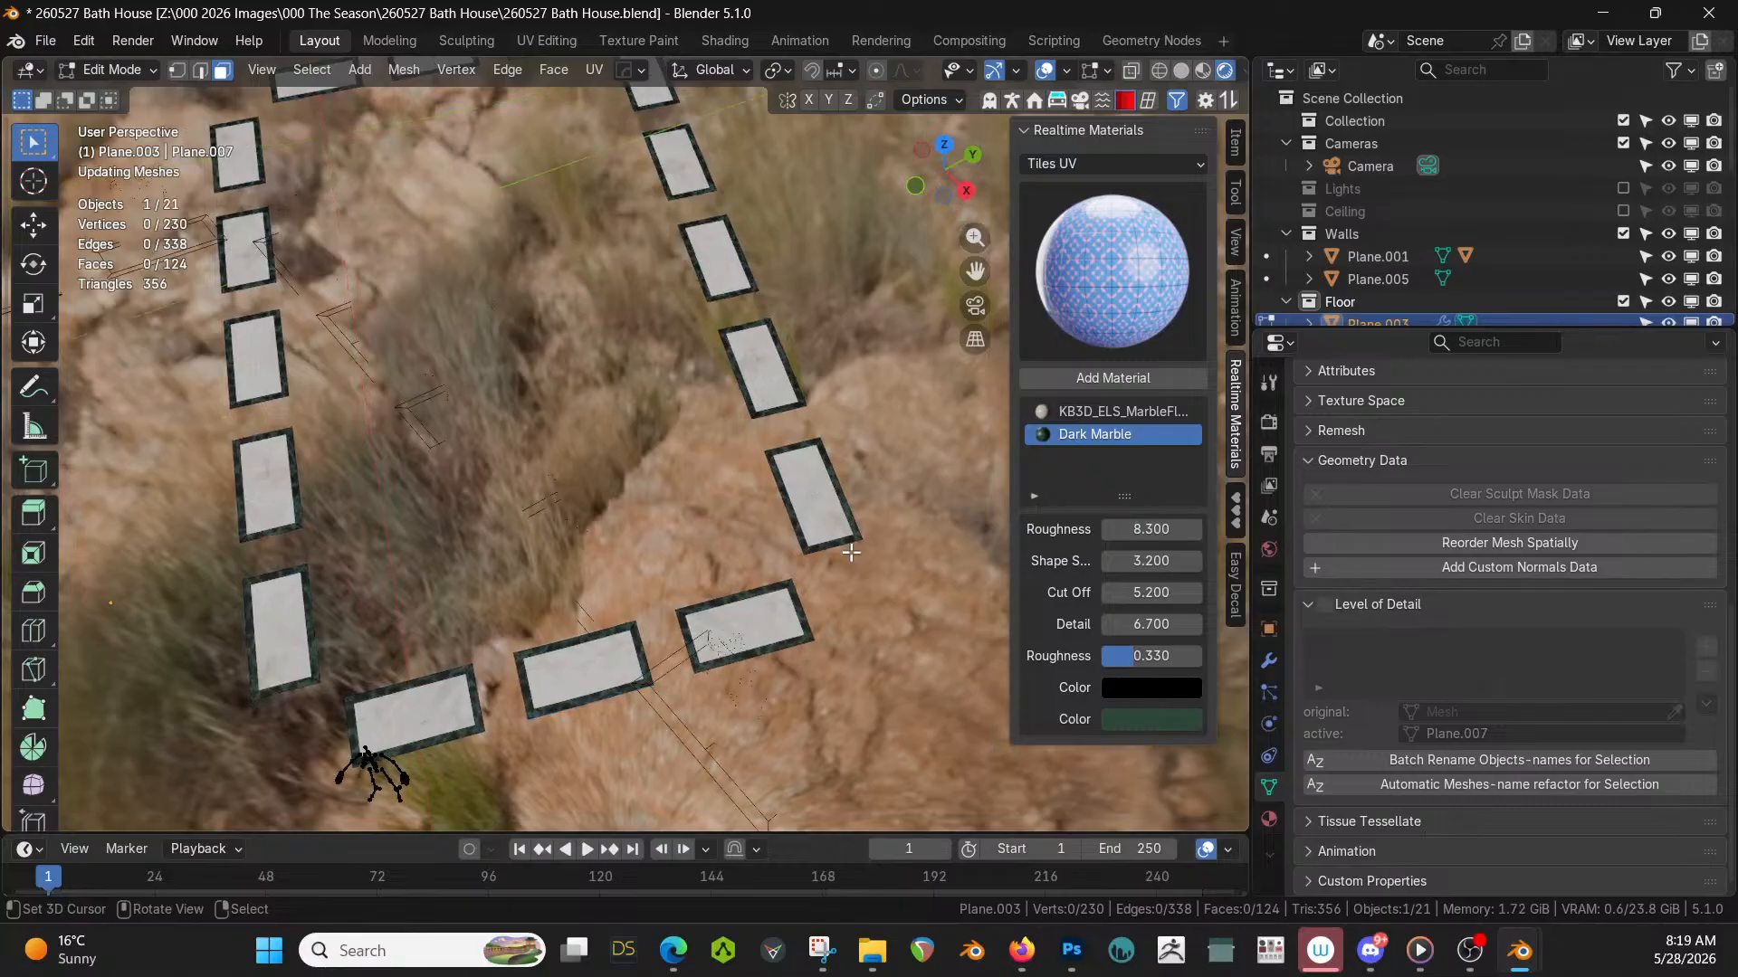
{"action": "key", "text": "KP_Divide"}
{"action": "middle_click_drag", "start_coordinate": [670, 438], "coordinate": [805, 460]}
{"action": "scroll", "coordinate": [797, 398], "scroll_direction": "up", "scroll_amount": 5}
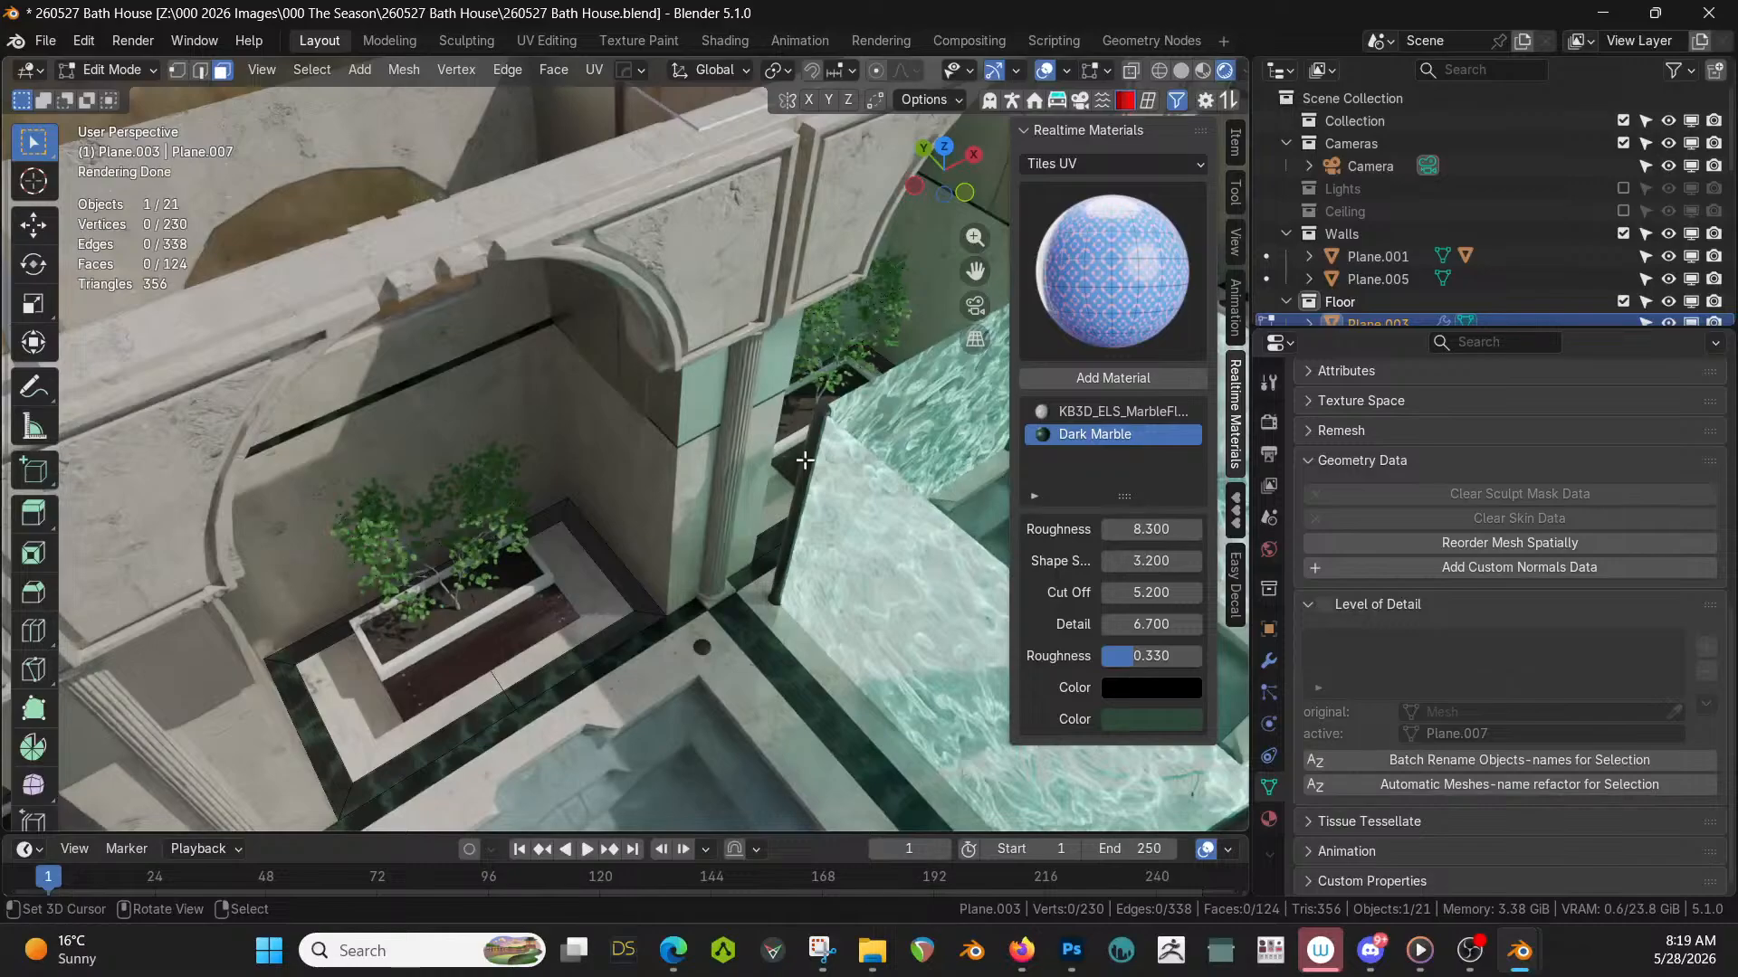
{"action": "middle_click_drag", "start_coordinate": [771, 601], "coordinate": [737, 511]}
{"action": "scroll", "coordinate": [782, 512], "scroll_direction": "down", "scroll_amount": 5}
{"action": "key", "text": "Tab"}
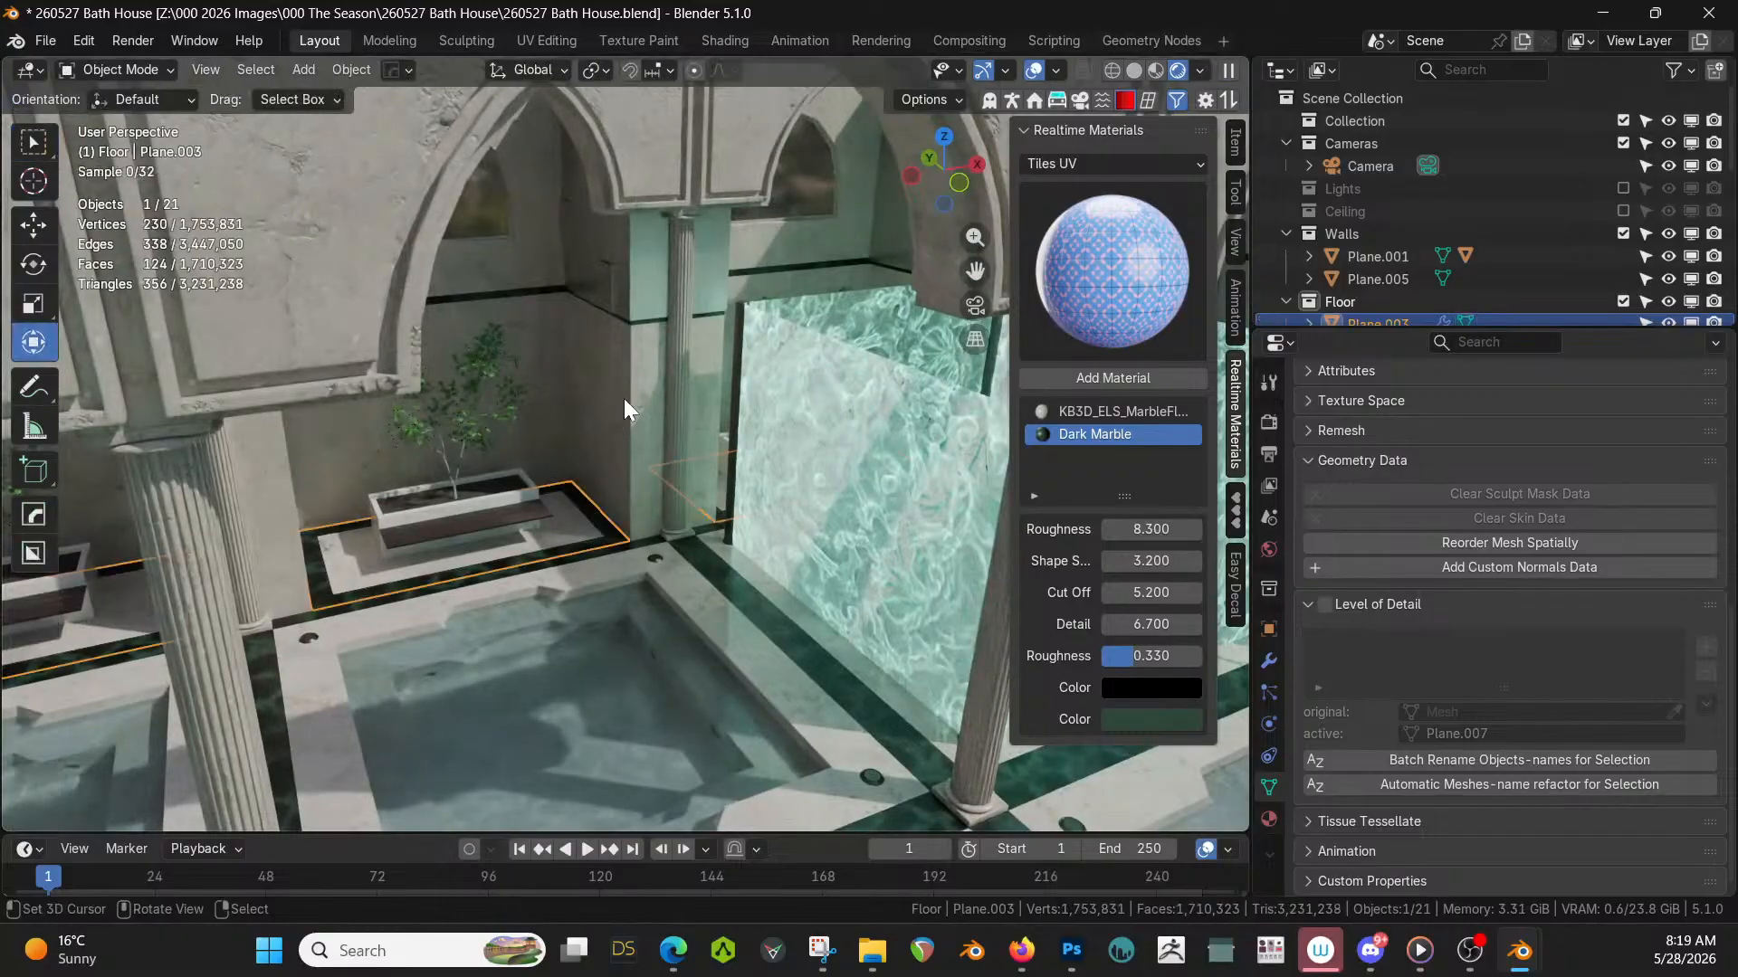
Return to solid shading and add a HOps mirror modifier to the outer walls object, bisected on the Y axis only.
{"action": "left_click", "coordinate": [641, 394]}
{"action": "key", "text": "z"}
{"action": "key", "text": "6"}
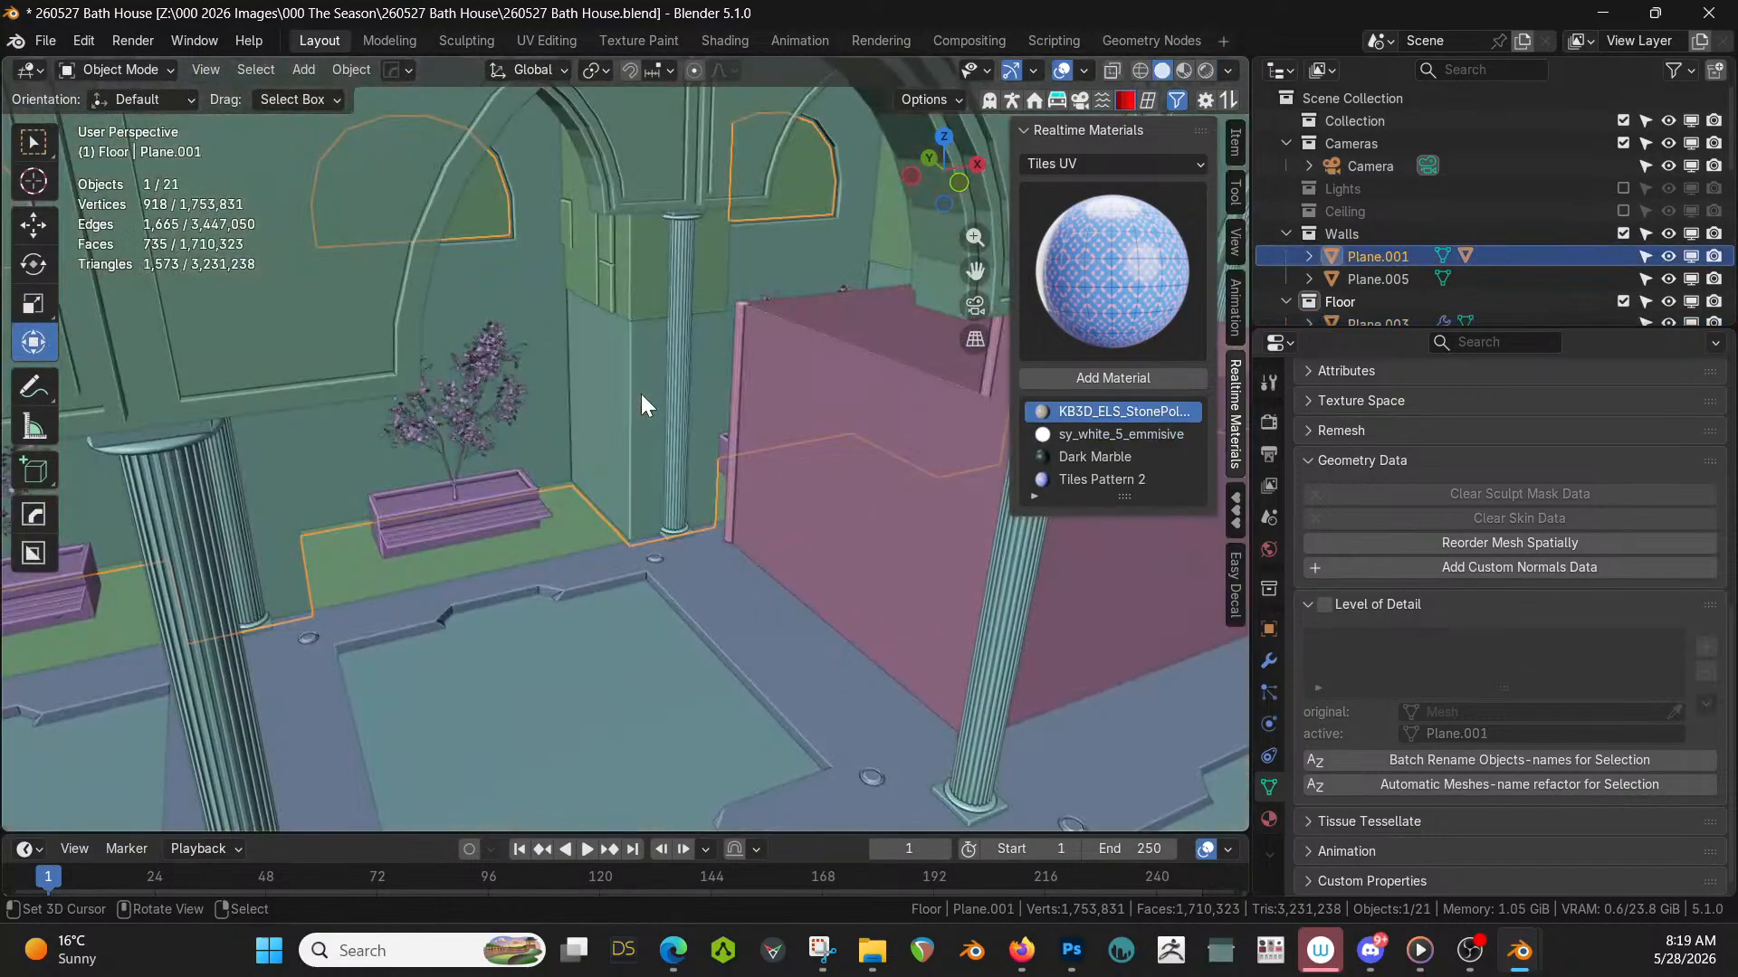
{"action": "scroll", "coordinate": [769, 389], "scroll_direction": "down", "scroll_amount": 6}
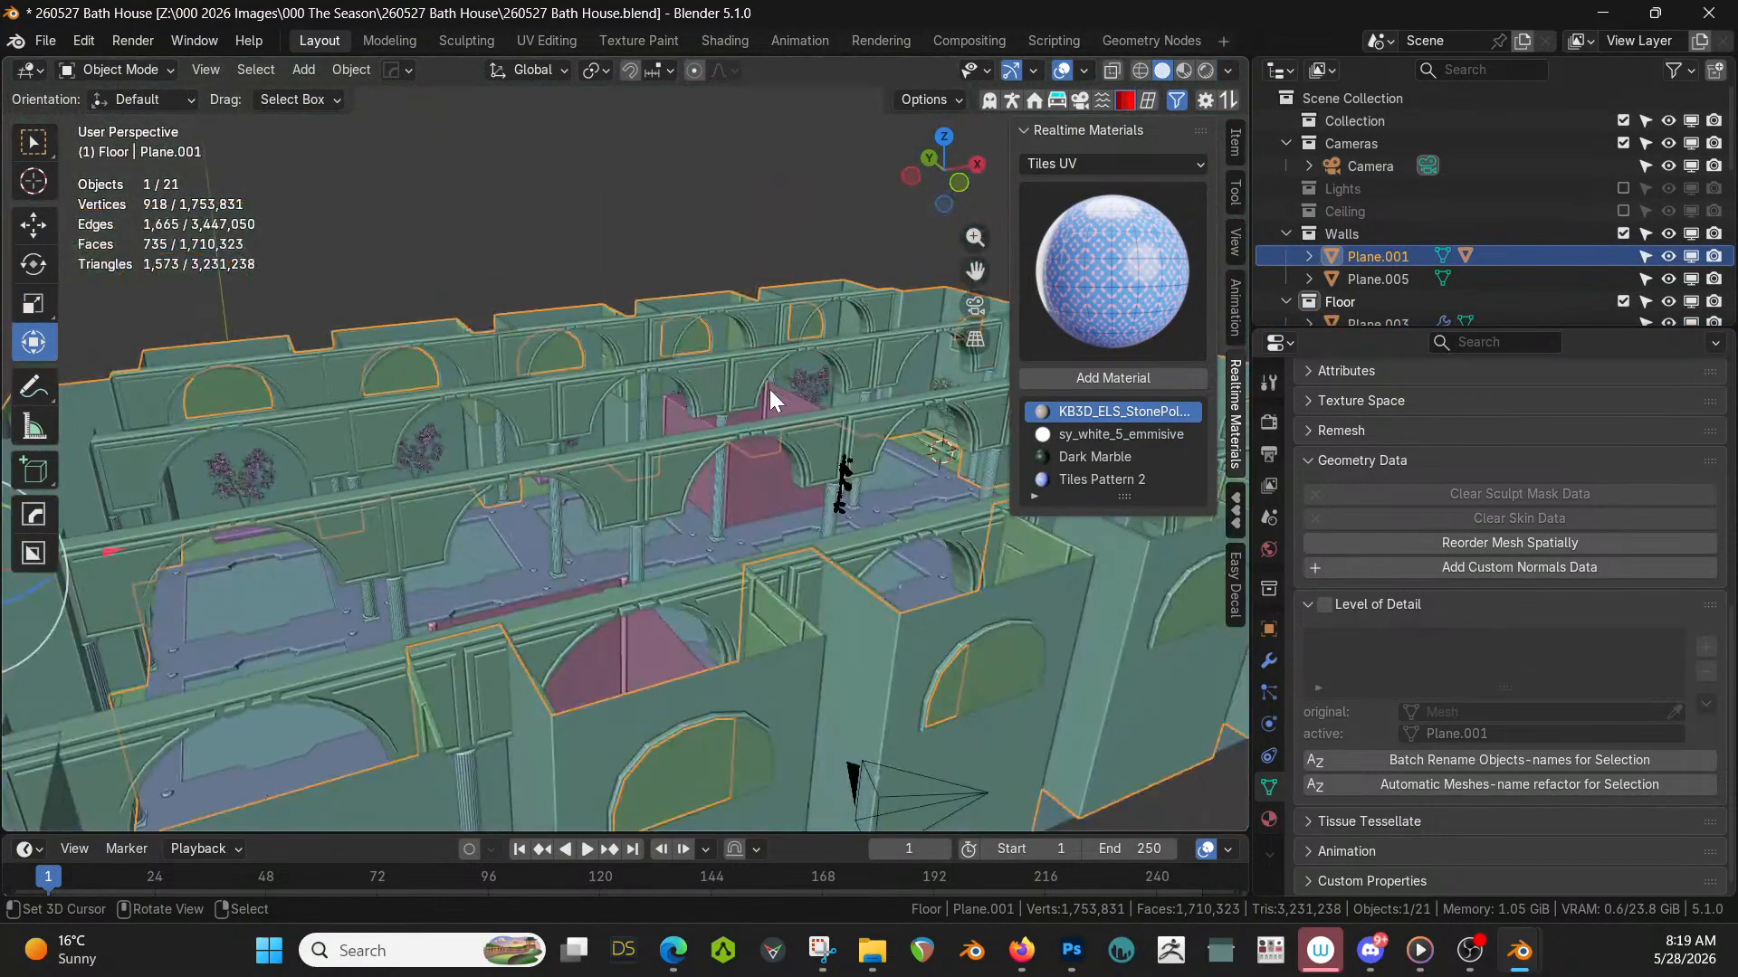
{"action": "left_click", "coordinate": [1268, 661]}
{"action": "middle_click_drag", "start_coordinate": [779, 506], "coordinate": [717, 463]}
{"action": "scroll", "coordinate": [840, 523], "scroll_direction": "down", "scroll_amount": 3}
{"action": "key", "text": "alt+x"}
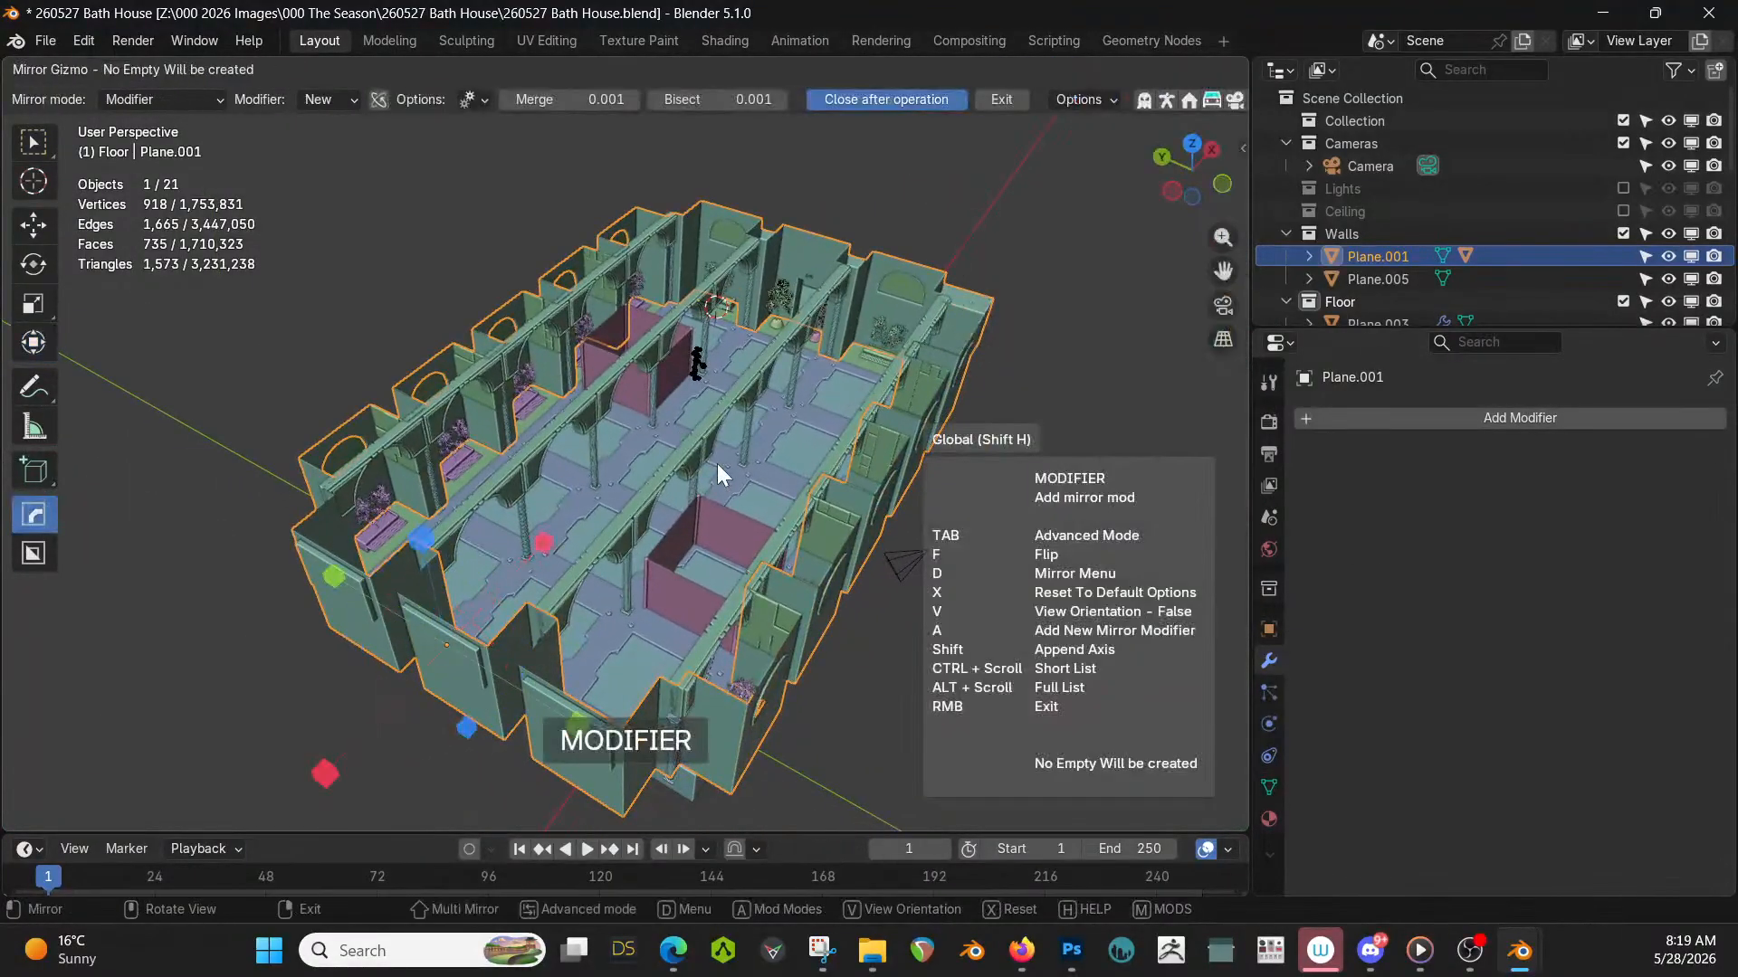
{"action": "left_click", "coordinate": [332, 576]}
{"action": "left_click", "coordinate": [555, 535], "text": "shift"}
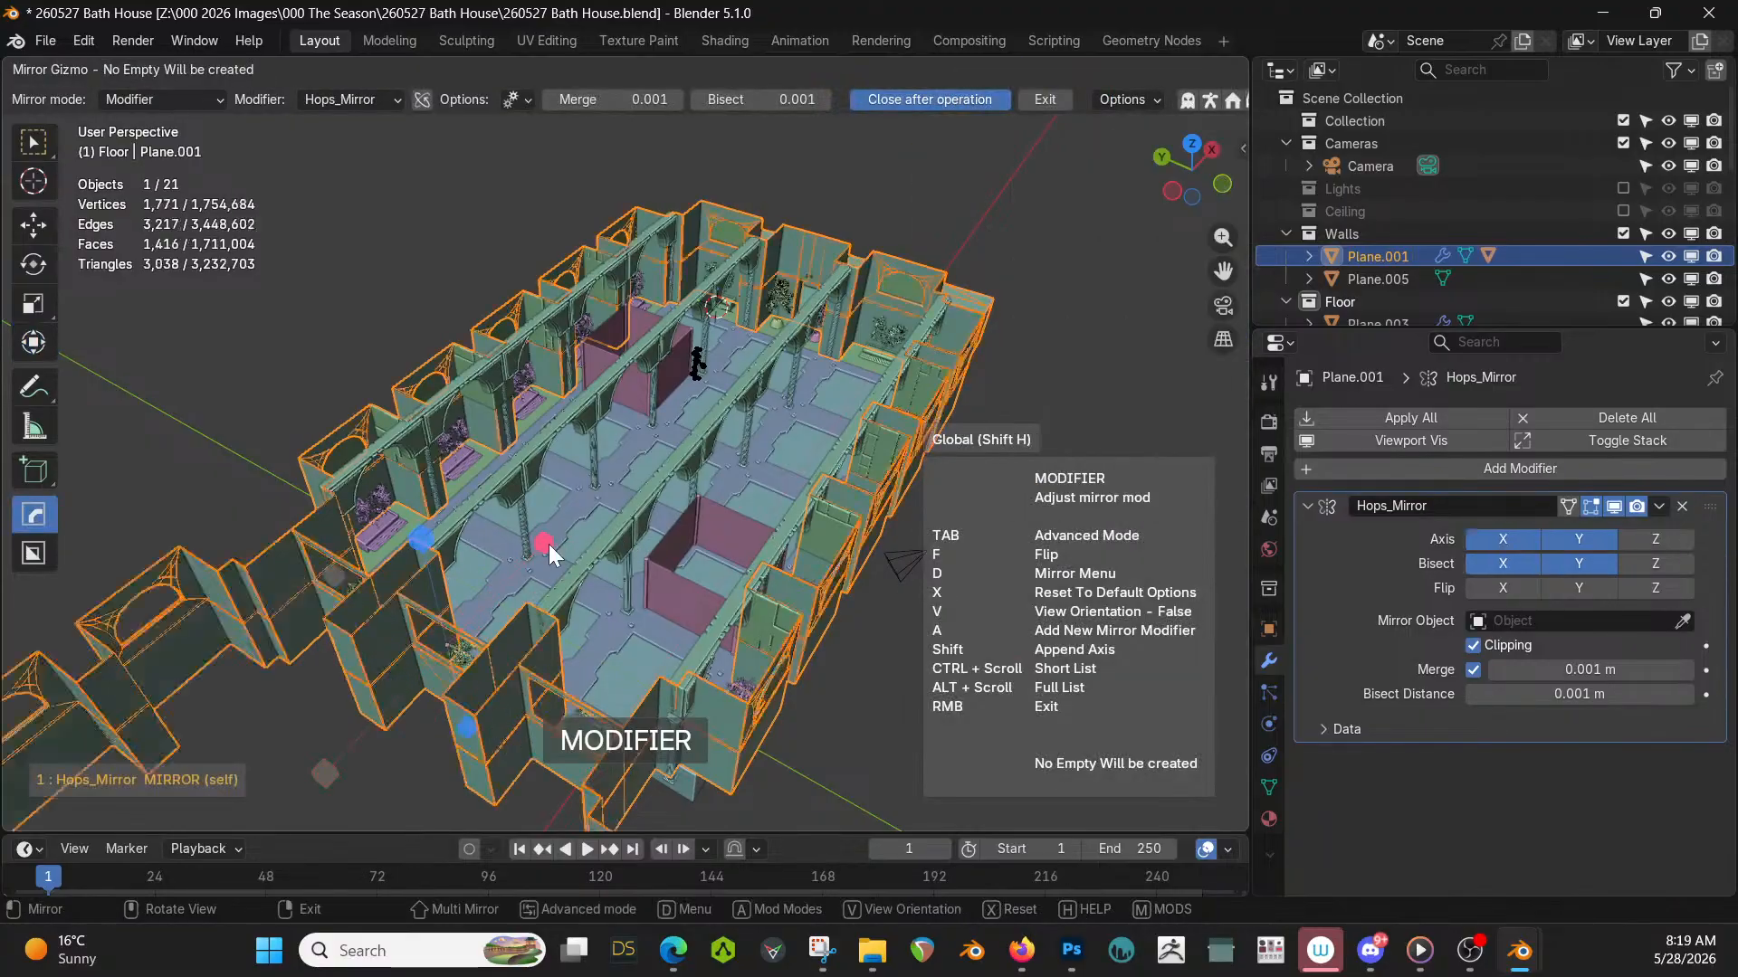
{"action": "key", "text": "ctrl+z"}
In the outer walls mesh, select the lower side-wall faces of the planted alcoves along the row.
{"action": "middle_click_drag", "start_coordinate": [559, 534], "coordinate": [631, 508]}
{"action": "key", "text": "Tab"}
{"action": "left_click", "coordinate": [753, 507]}
{"action": "left_click", "coordinate": [643, 548], "text": "shift"}
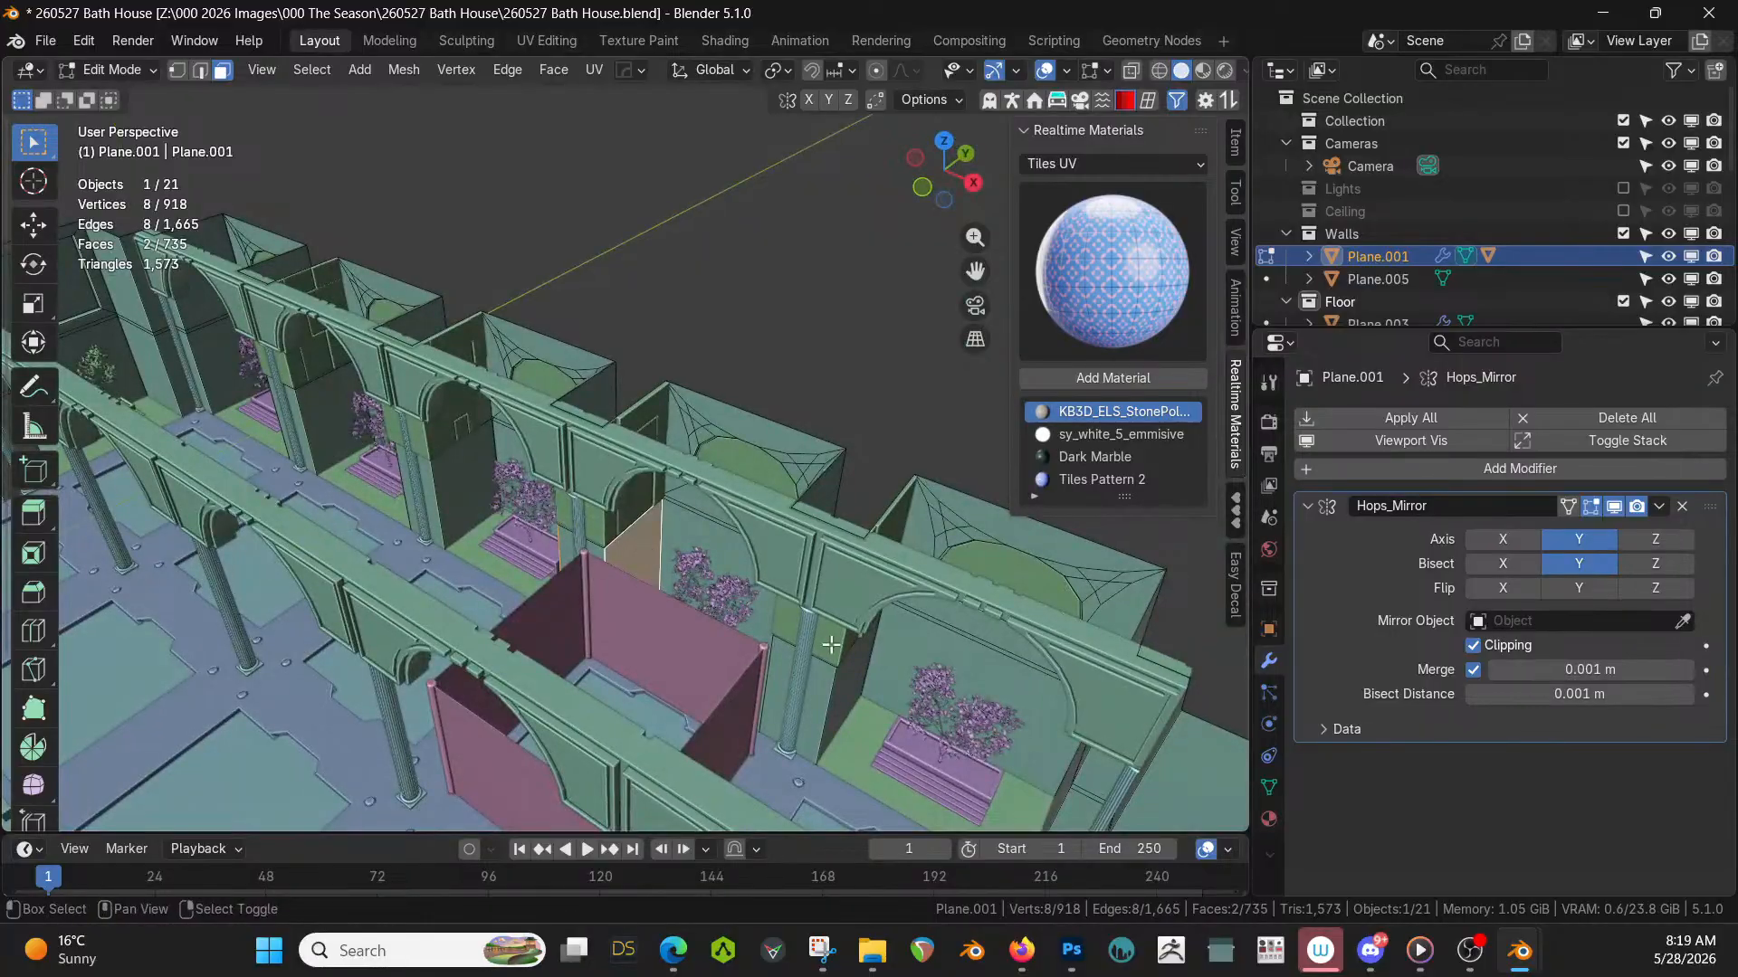
{"action": "left_click", "coordinate": [857, 685], "text": "shift"}
{"action": "middle_click_drag", "start_coordinate": [857, 685], "coordinate": [1081, 602]}
{"action": "left_click", "coordinate": [1150, 623], "text": "shift"}
{"action": "left_click", "coordinate": [931, 508], "text": "shift"}
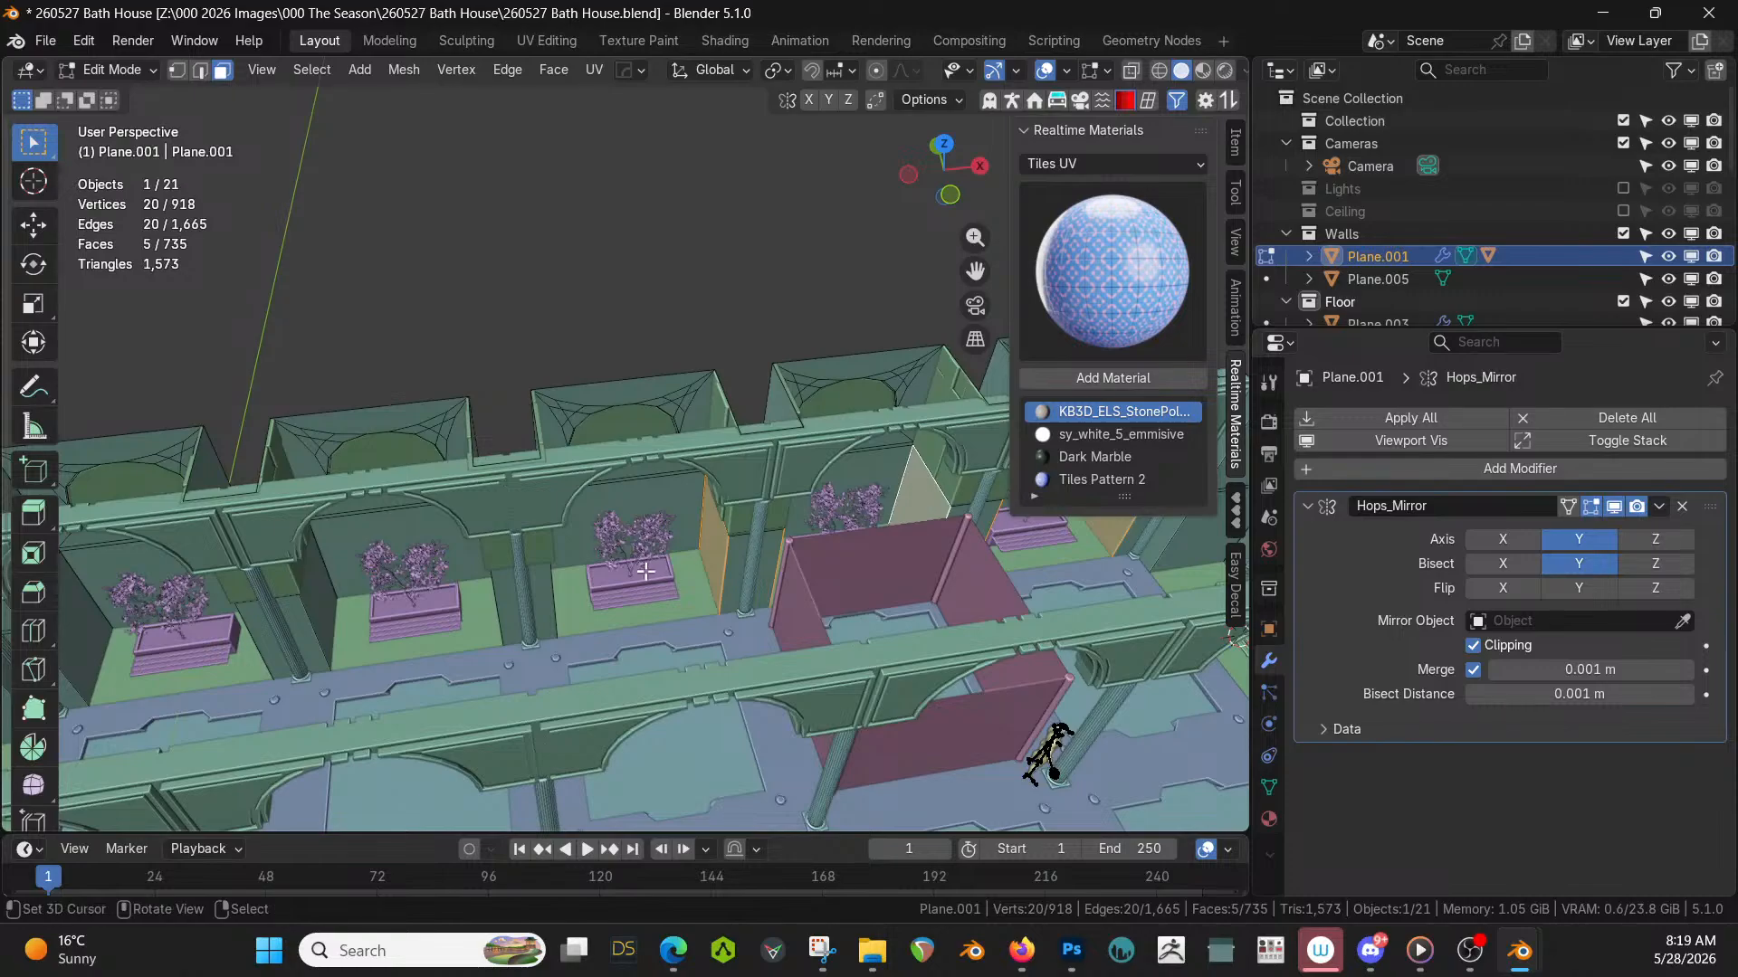
{"action": "middle_click_drag", "start_coordinate": [647, 571], "coordinate": [351, 603]}
{"action": "left_click", "coordinate": [497, 514], "text": "shift"}
{"action": "left_click", "coordinate": [571, 588], "text": "shift"}
{"action": "left_click", "coordinate": [302, 549], "text": "shift"}
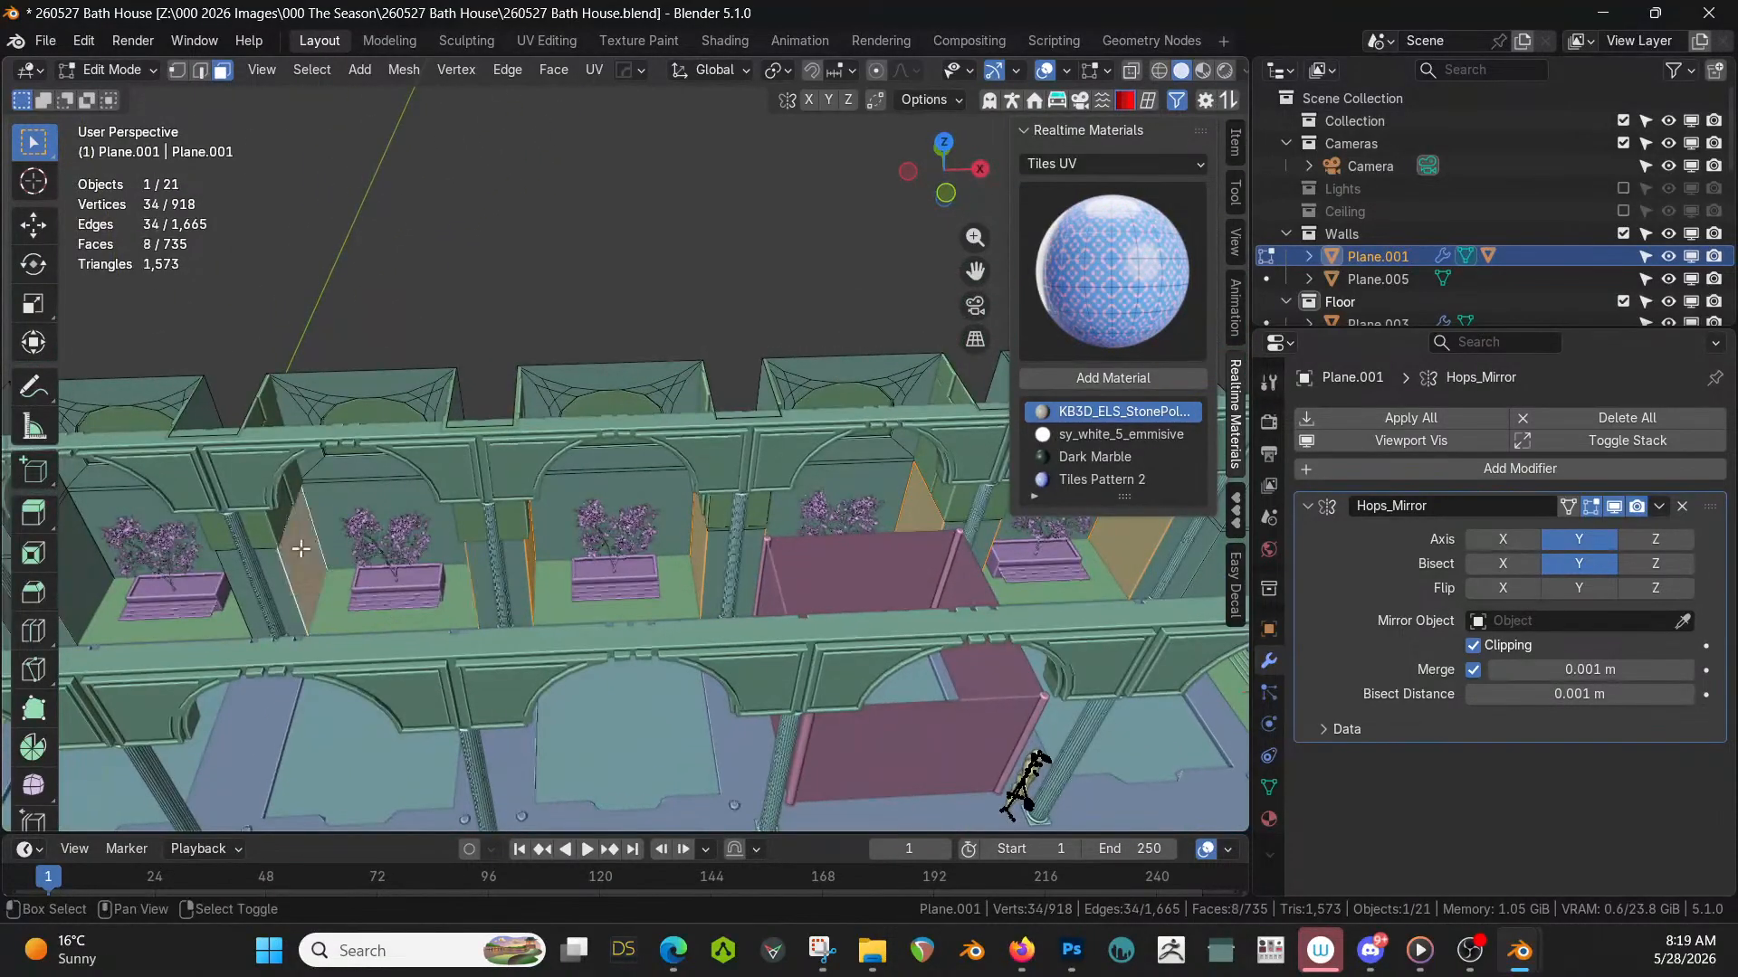
{"action": "middle_click_drag", "start_coordinate": [302, 550], "coordinate": [516, 659]}
{"action": "left_click", "coordinate": [430, 641], "text": "shift"}
{"action": "left_click", "coordinate": [429, 581], "text": "shift"}
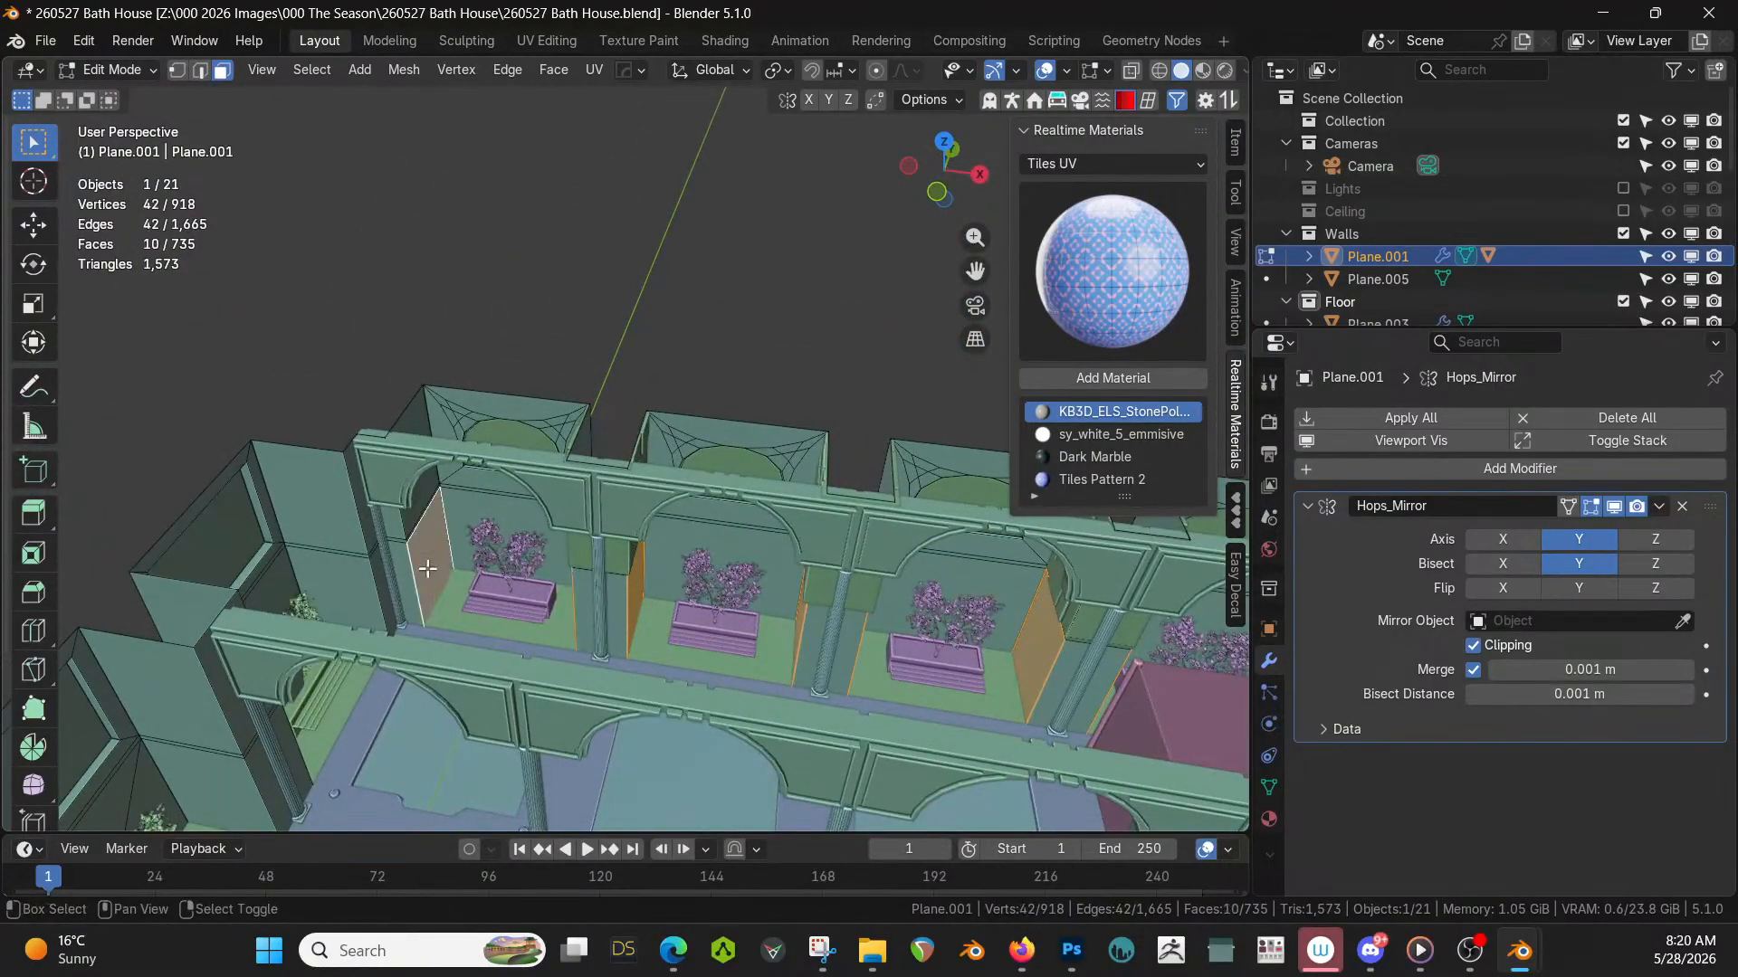
Try subdividing the selected alcove side faces.
{"action": "middle_click_drag", "start_coordinate": [429, 581], "coordinate": [619, 555]}
{"action": "scroll", "coordinate": [621, 556], "scroll_direction": "up", "scroll_amount": 2}
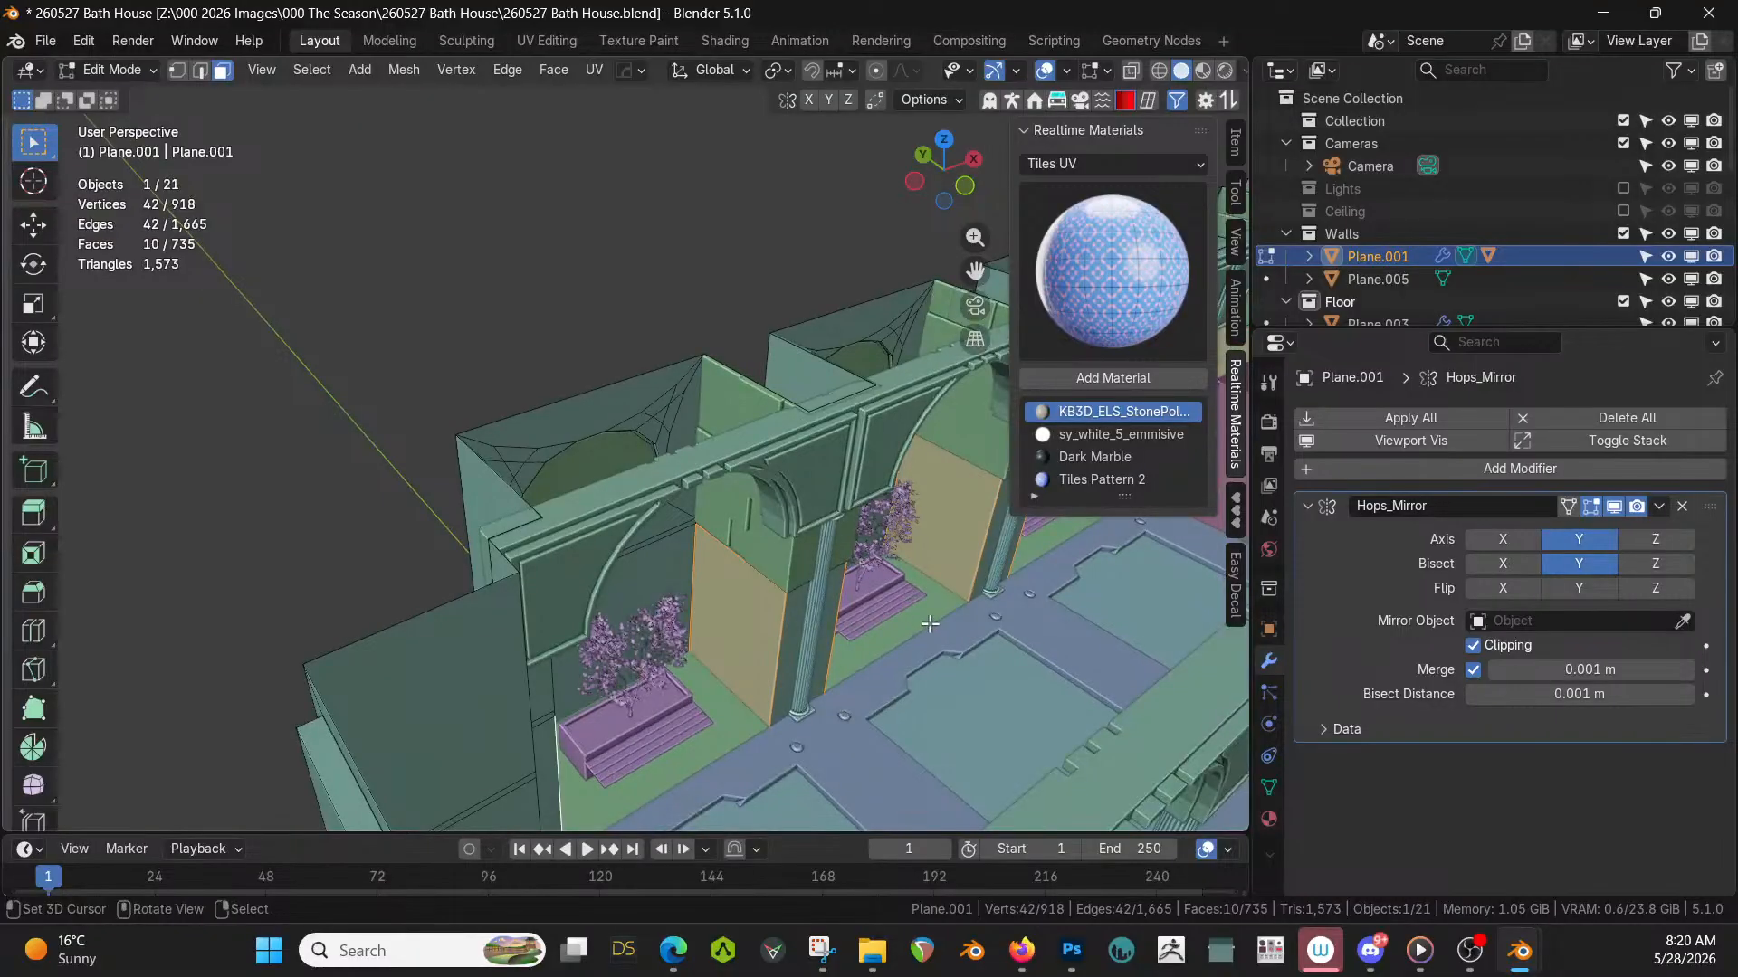
{"action": "middle_click_drag", "start_coordinate": [930, 624], "coordinate": [939, 587]}
{"action": "right_click", "coordinate": [938, 587]}
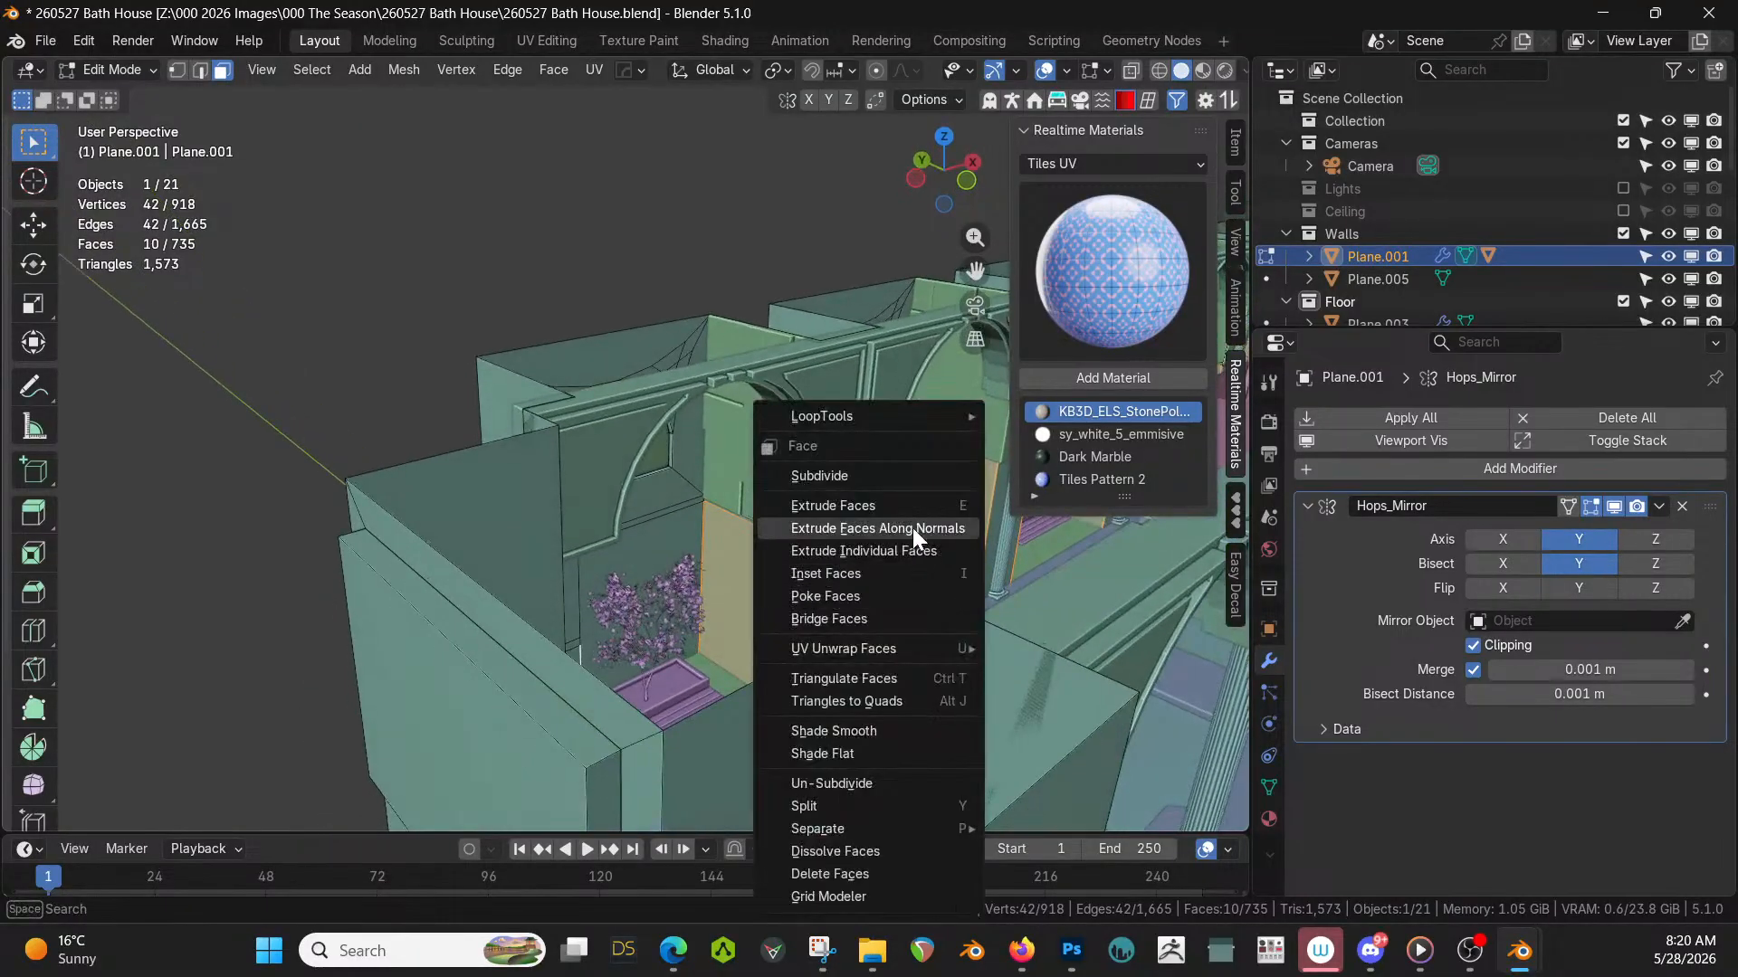
{"action": "left_click", "coordinate": [874, 471]}
{"action": "key", "text": "ctrl+z"}
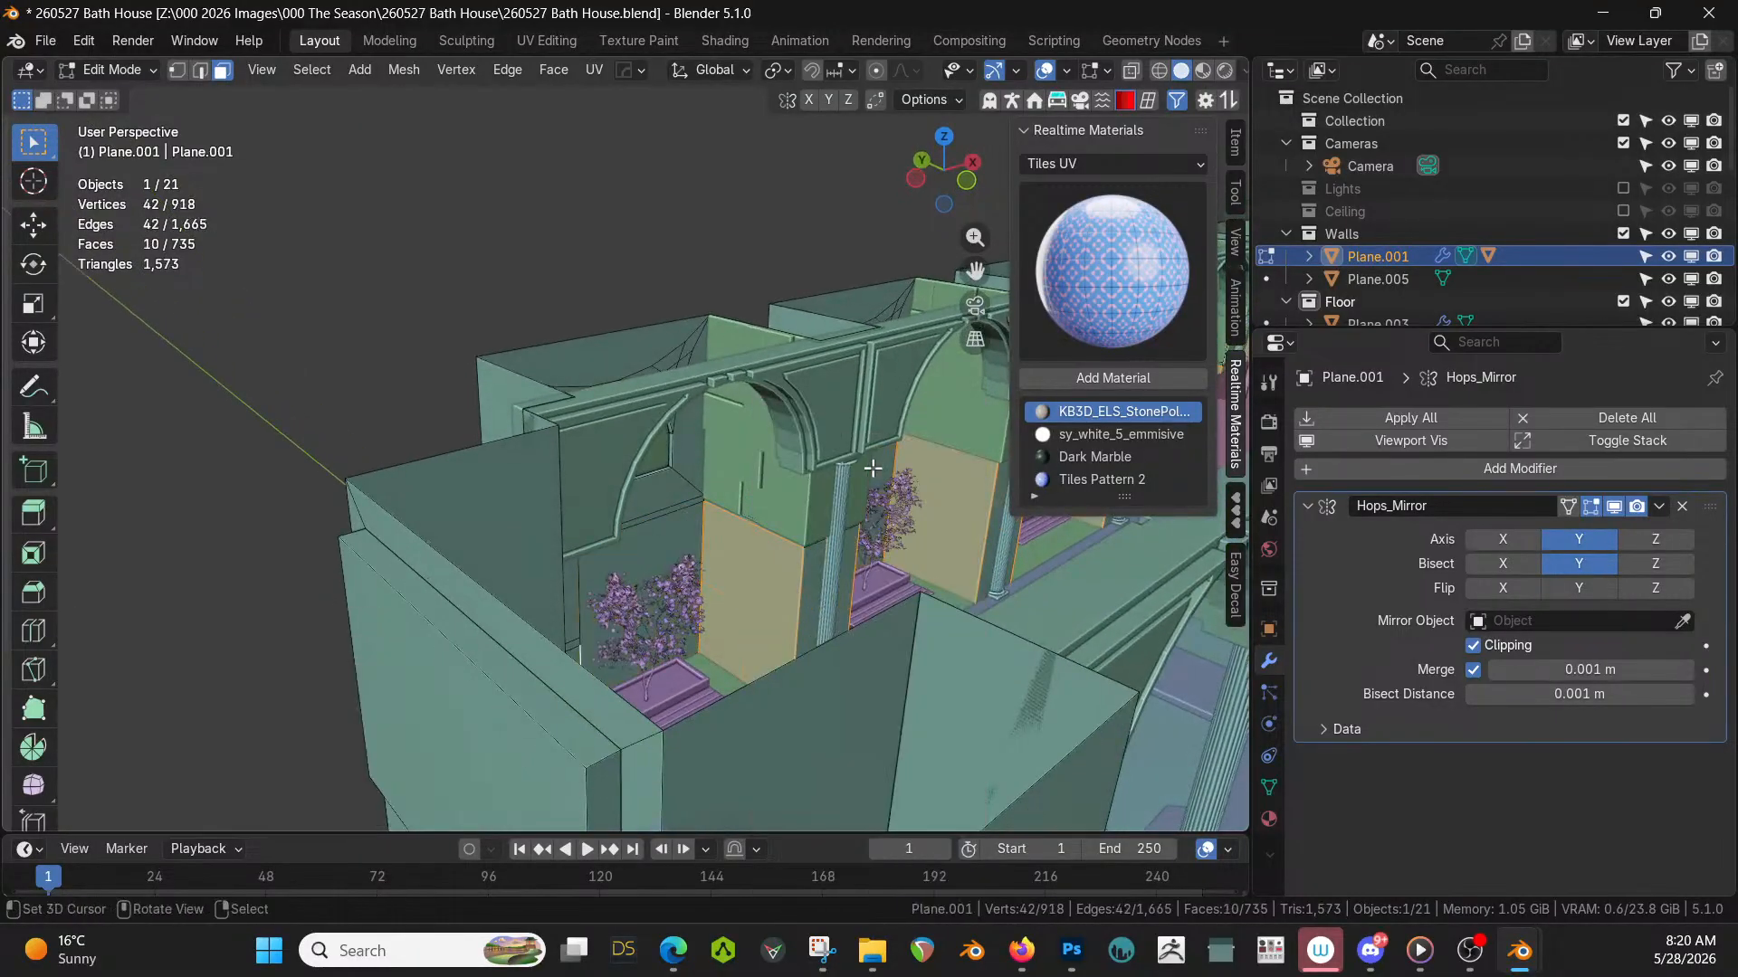
Generate Random Tubes on the selected alcove side faces with an amount of 25.
{"action": "middle_click_drag", "start_coordinate": [889, 627], "coordinate": [733, 643]}
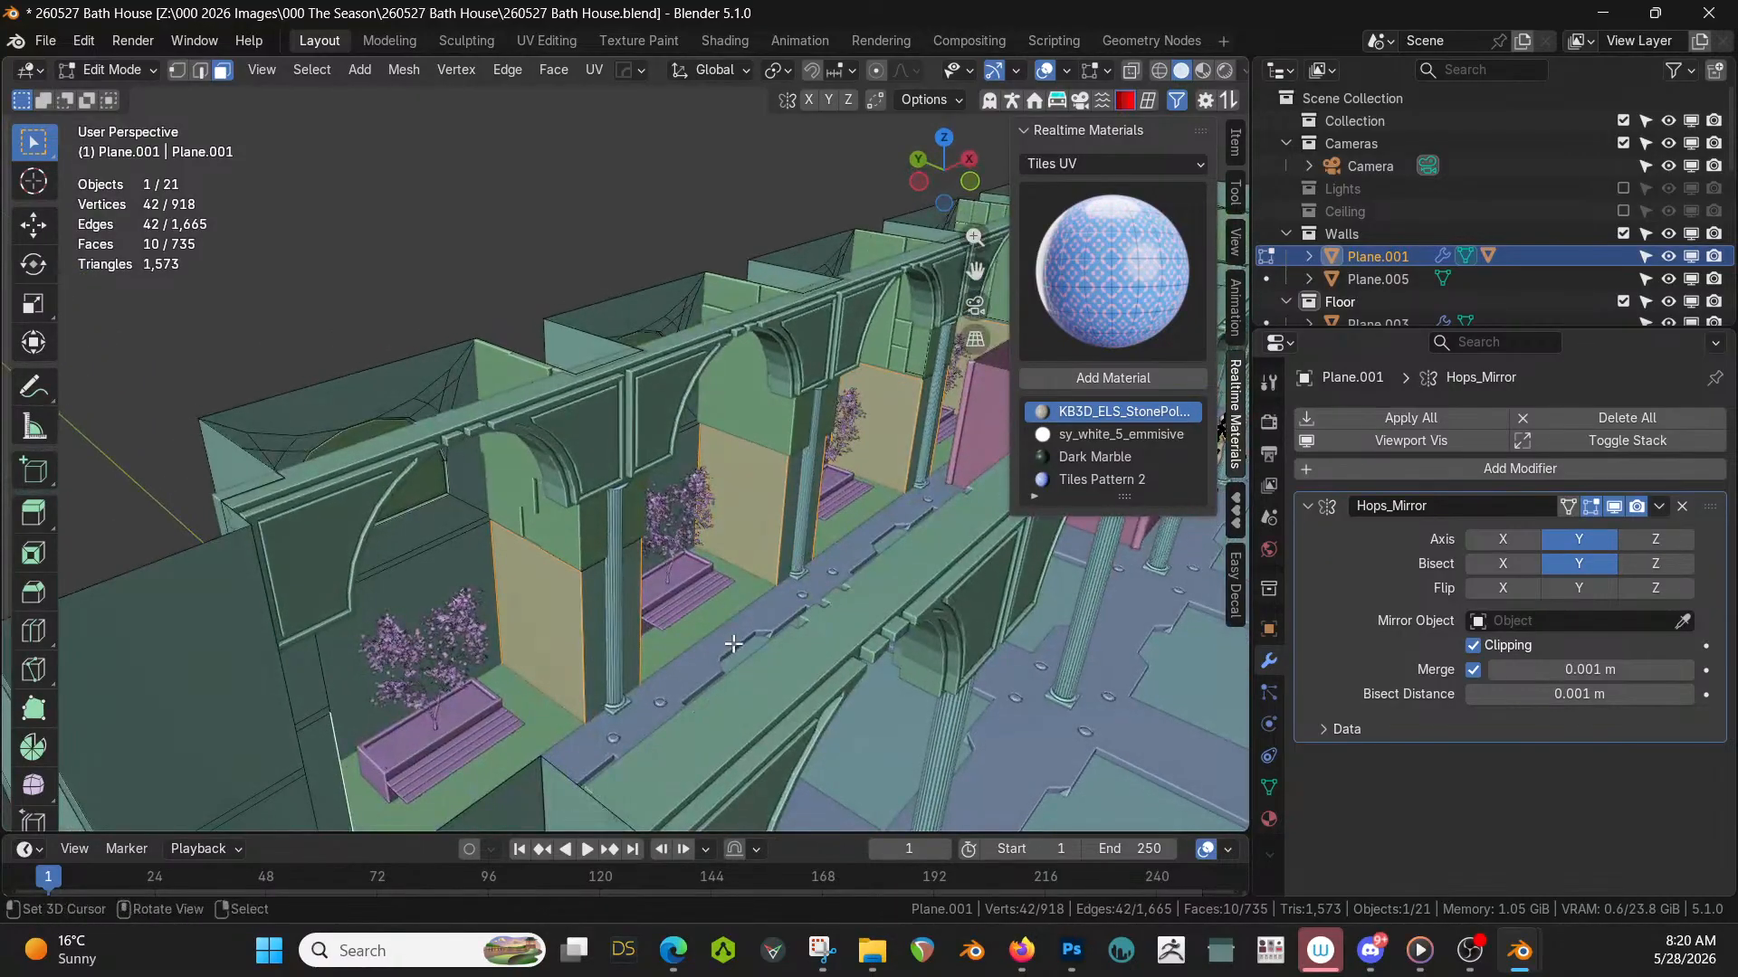
{"action": "key", "text": "shift+q"}
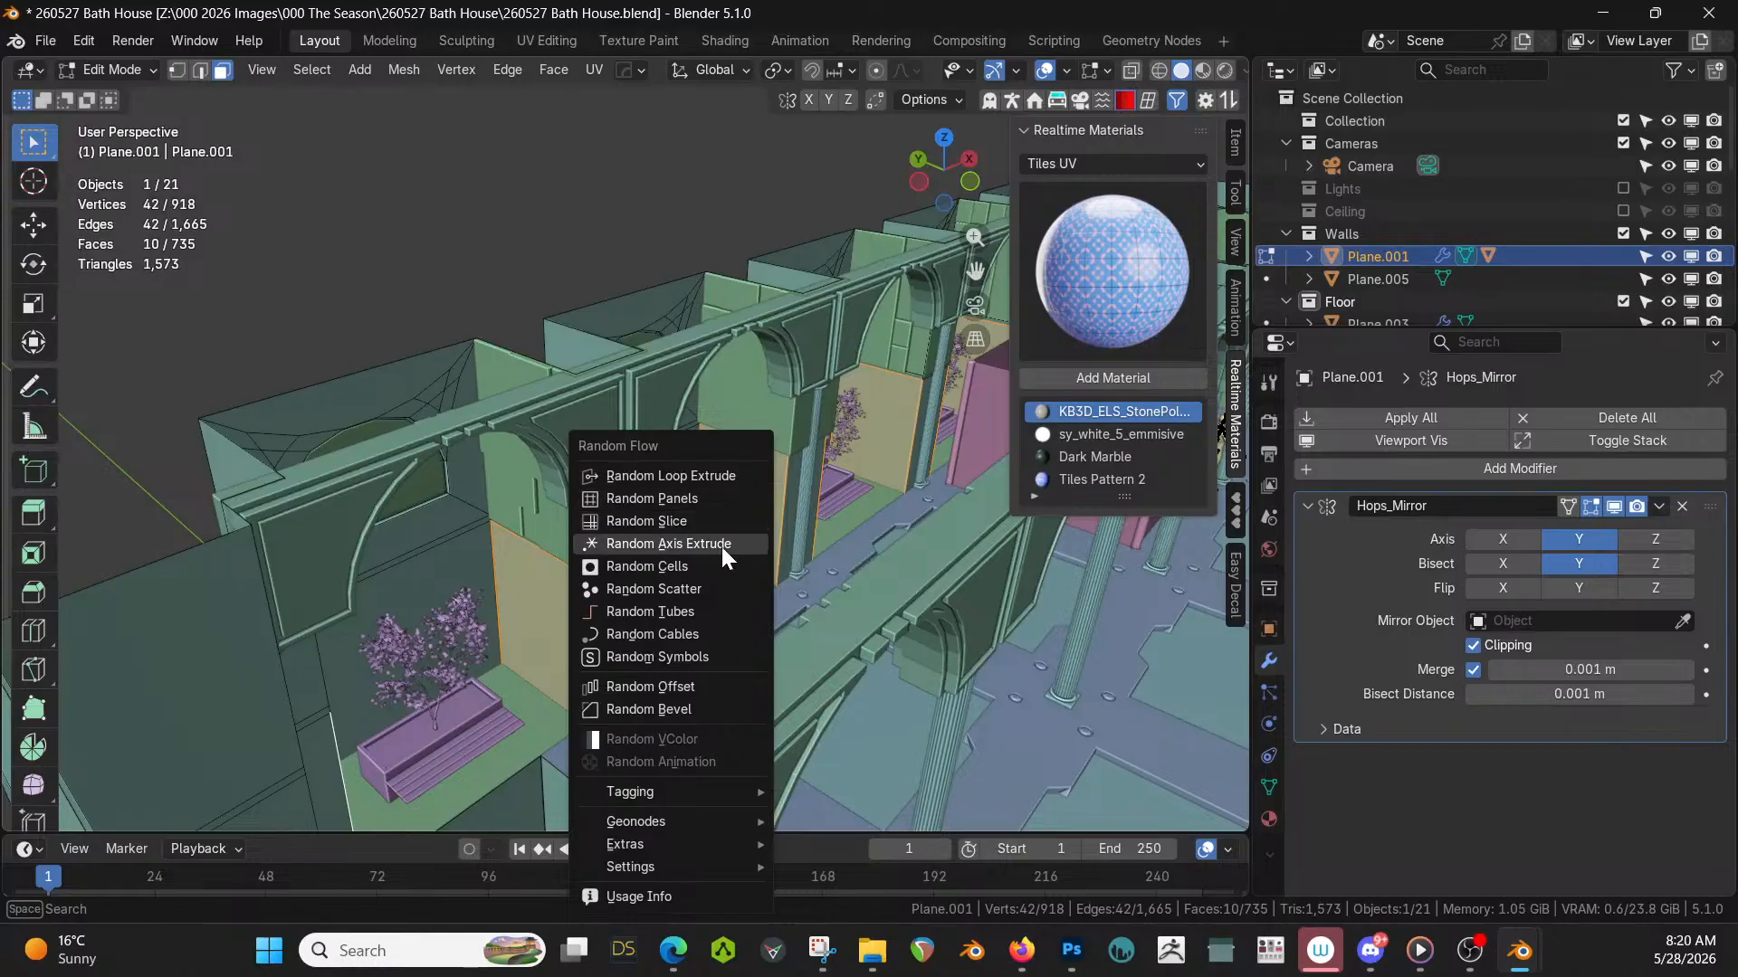
{"action": "left_click", "coordinate": [693, 610]}
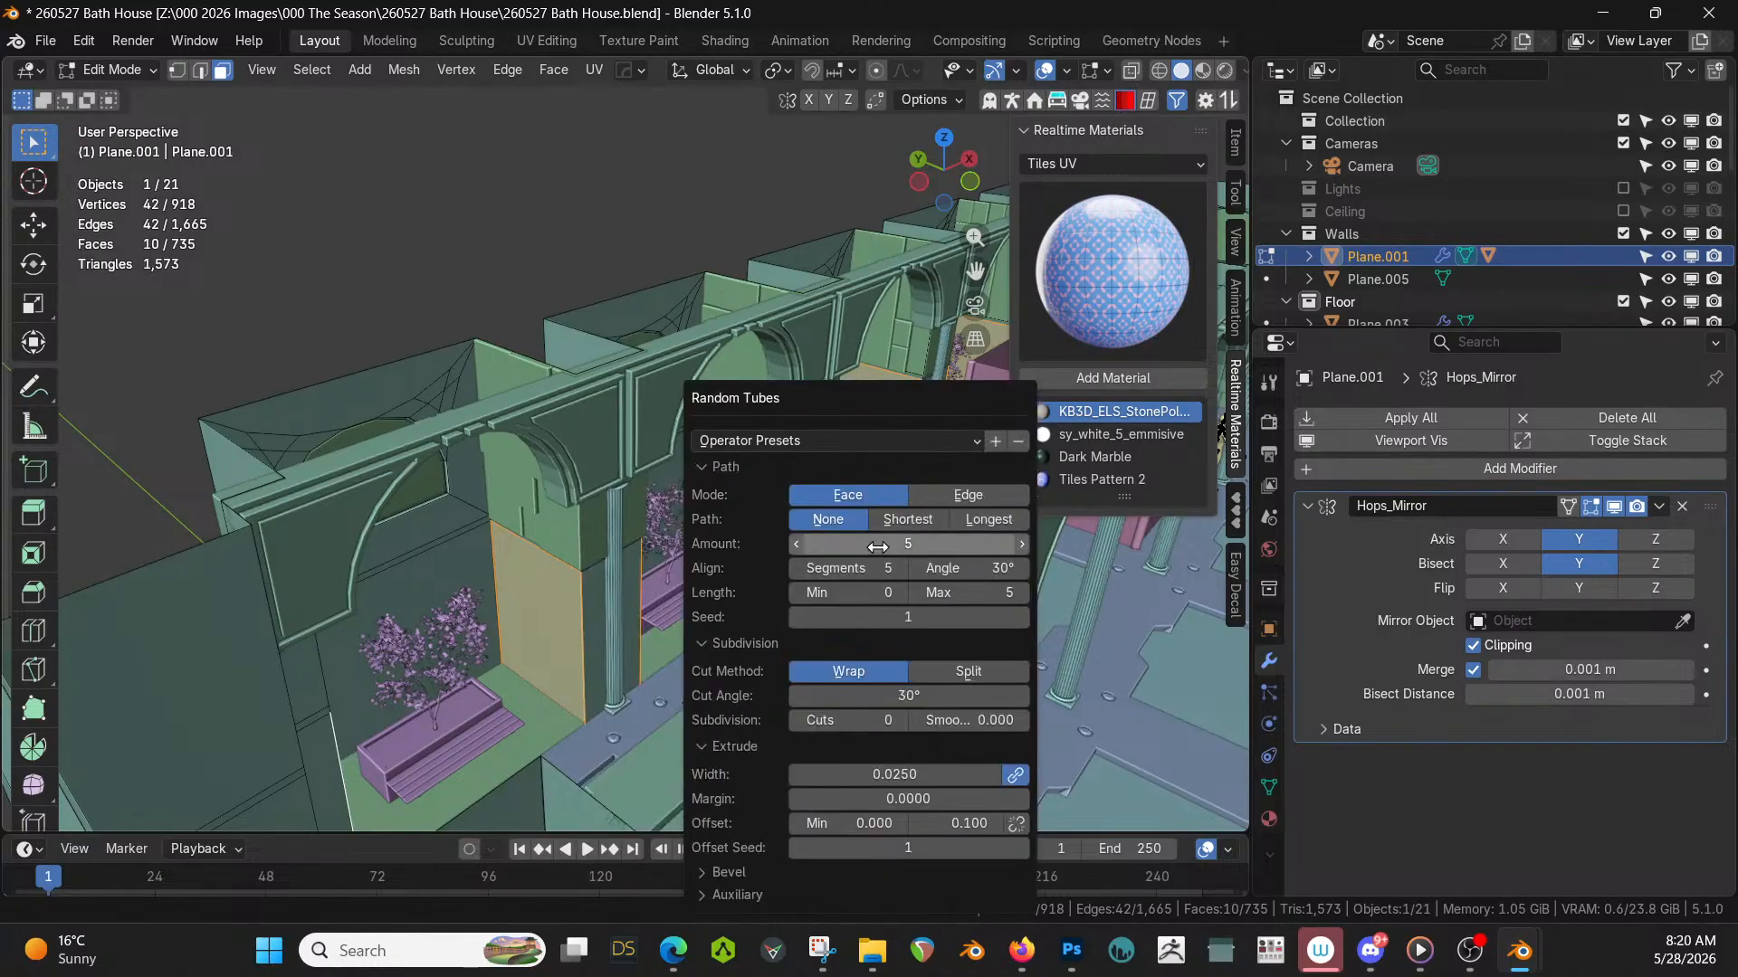
{"action": "left_click", "coordinate": [839, 543]}
{"action": "type", "text": "2"}
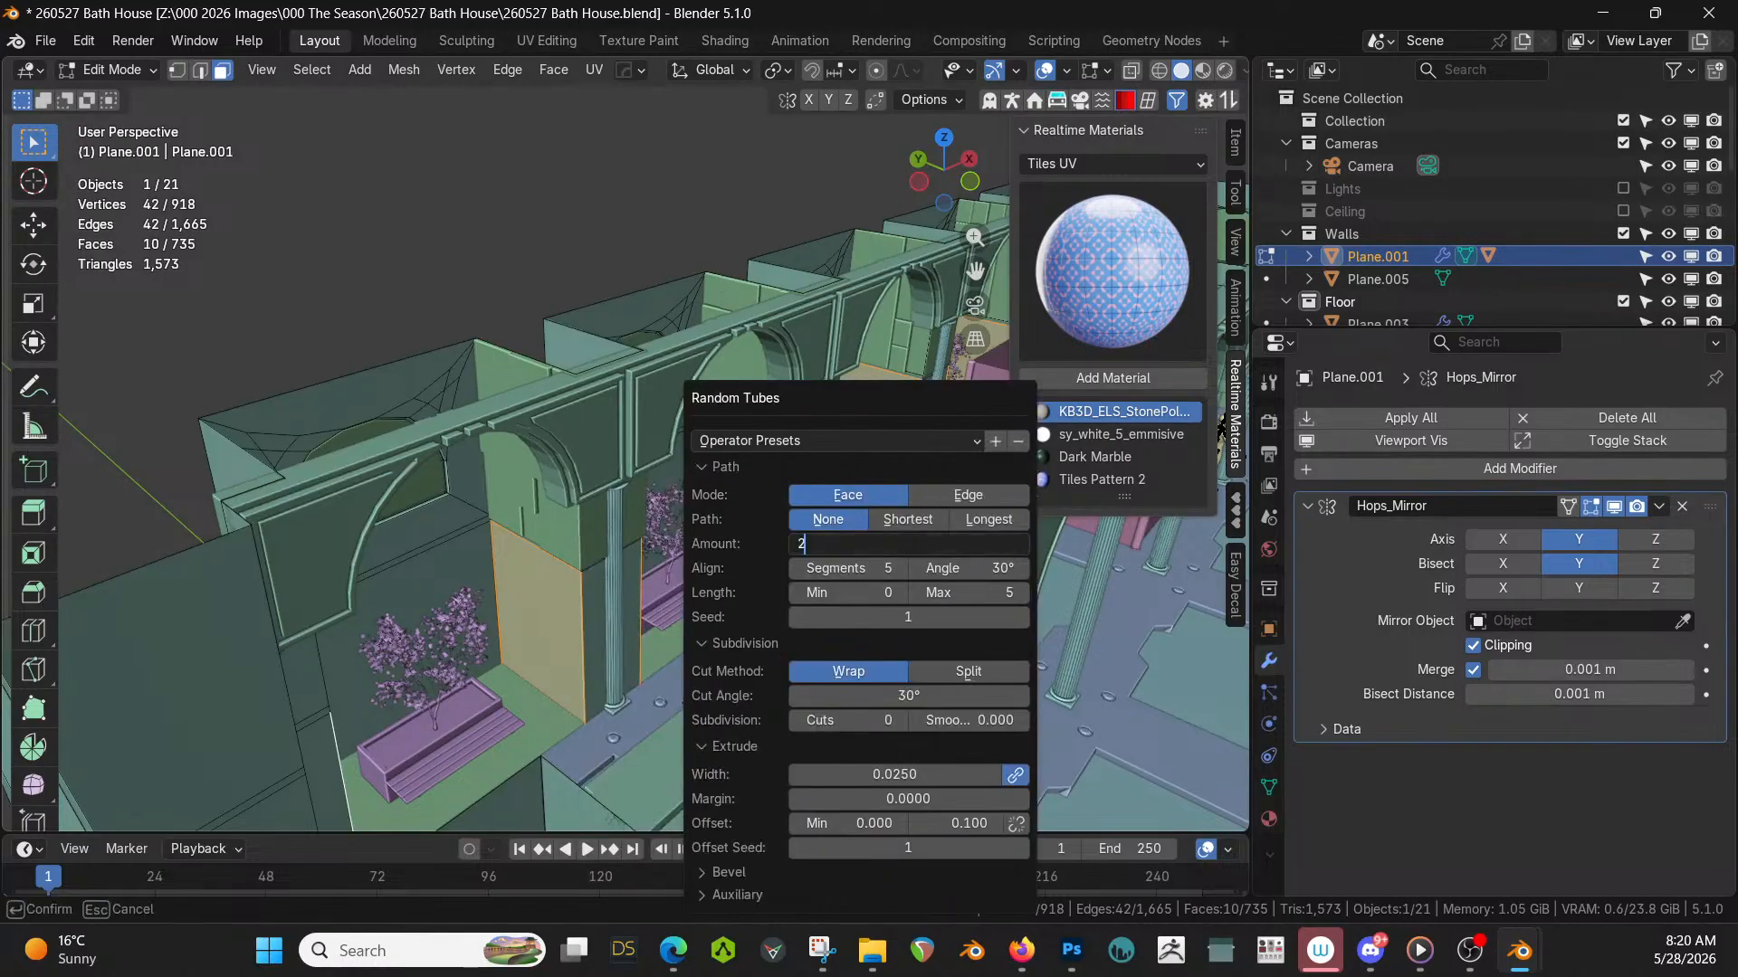
{"action": "type", "text": "5"}
{"action": "key", "text": "Return"}
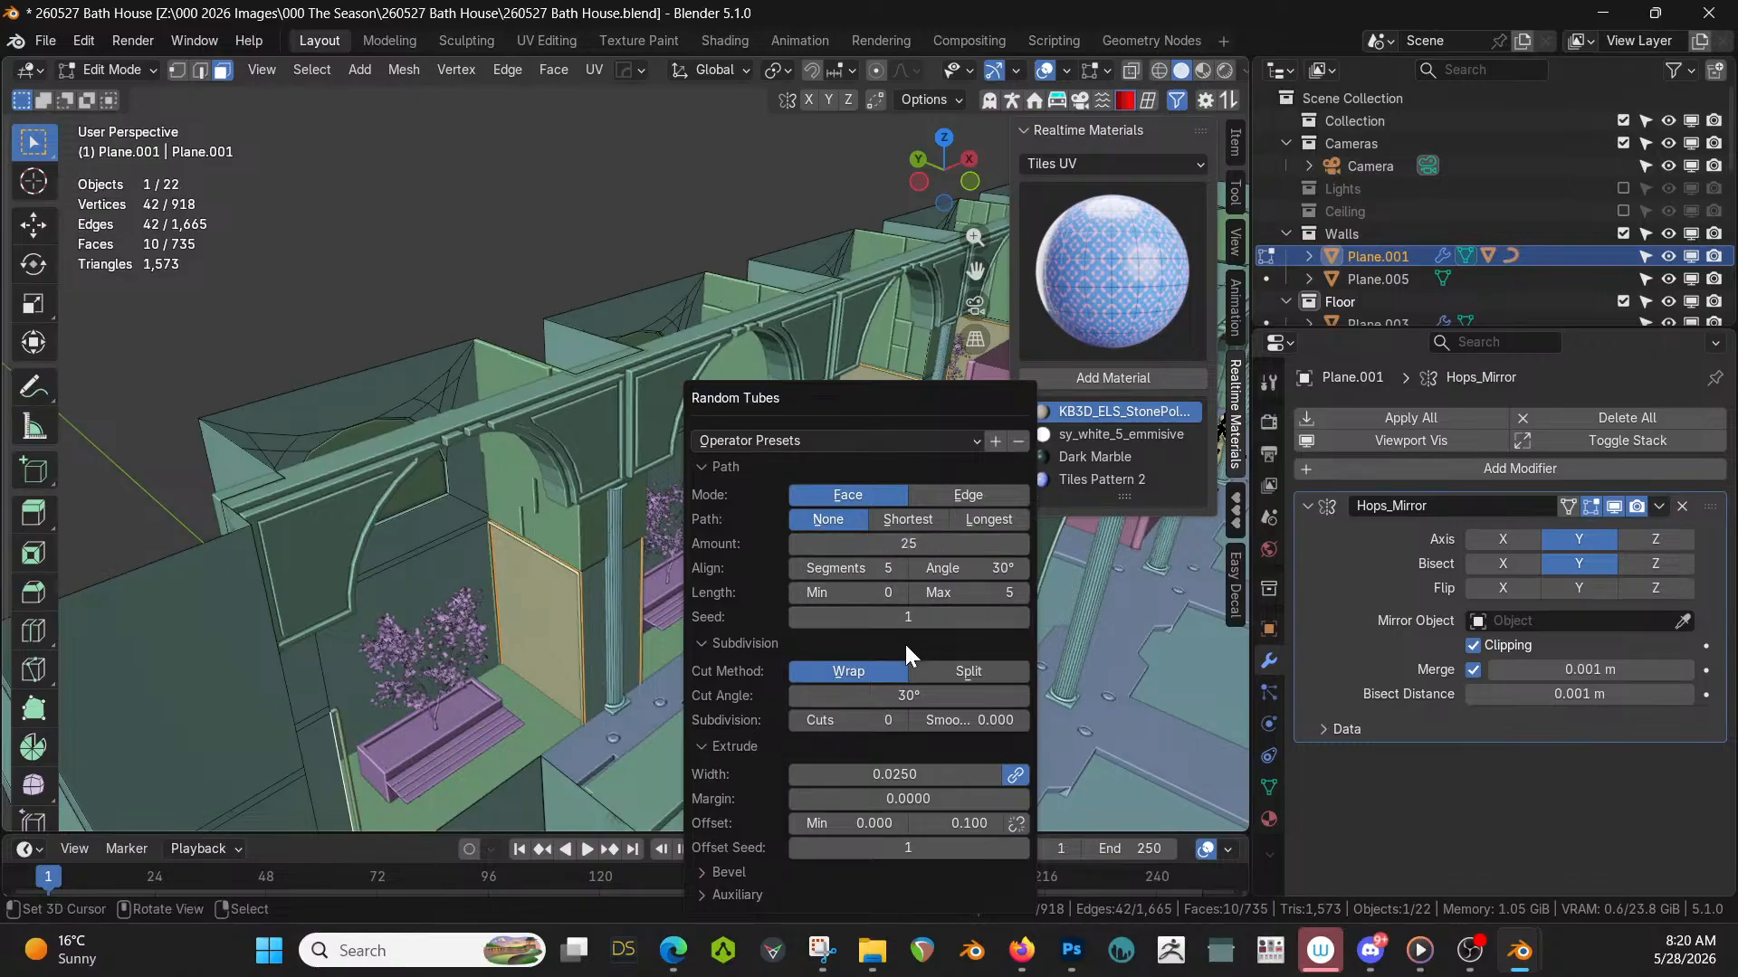
Set the tubes' subdivision cuts to 3 and the path seed to 4.
{"action": "left_click", "coordinate": [873, 720]}
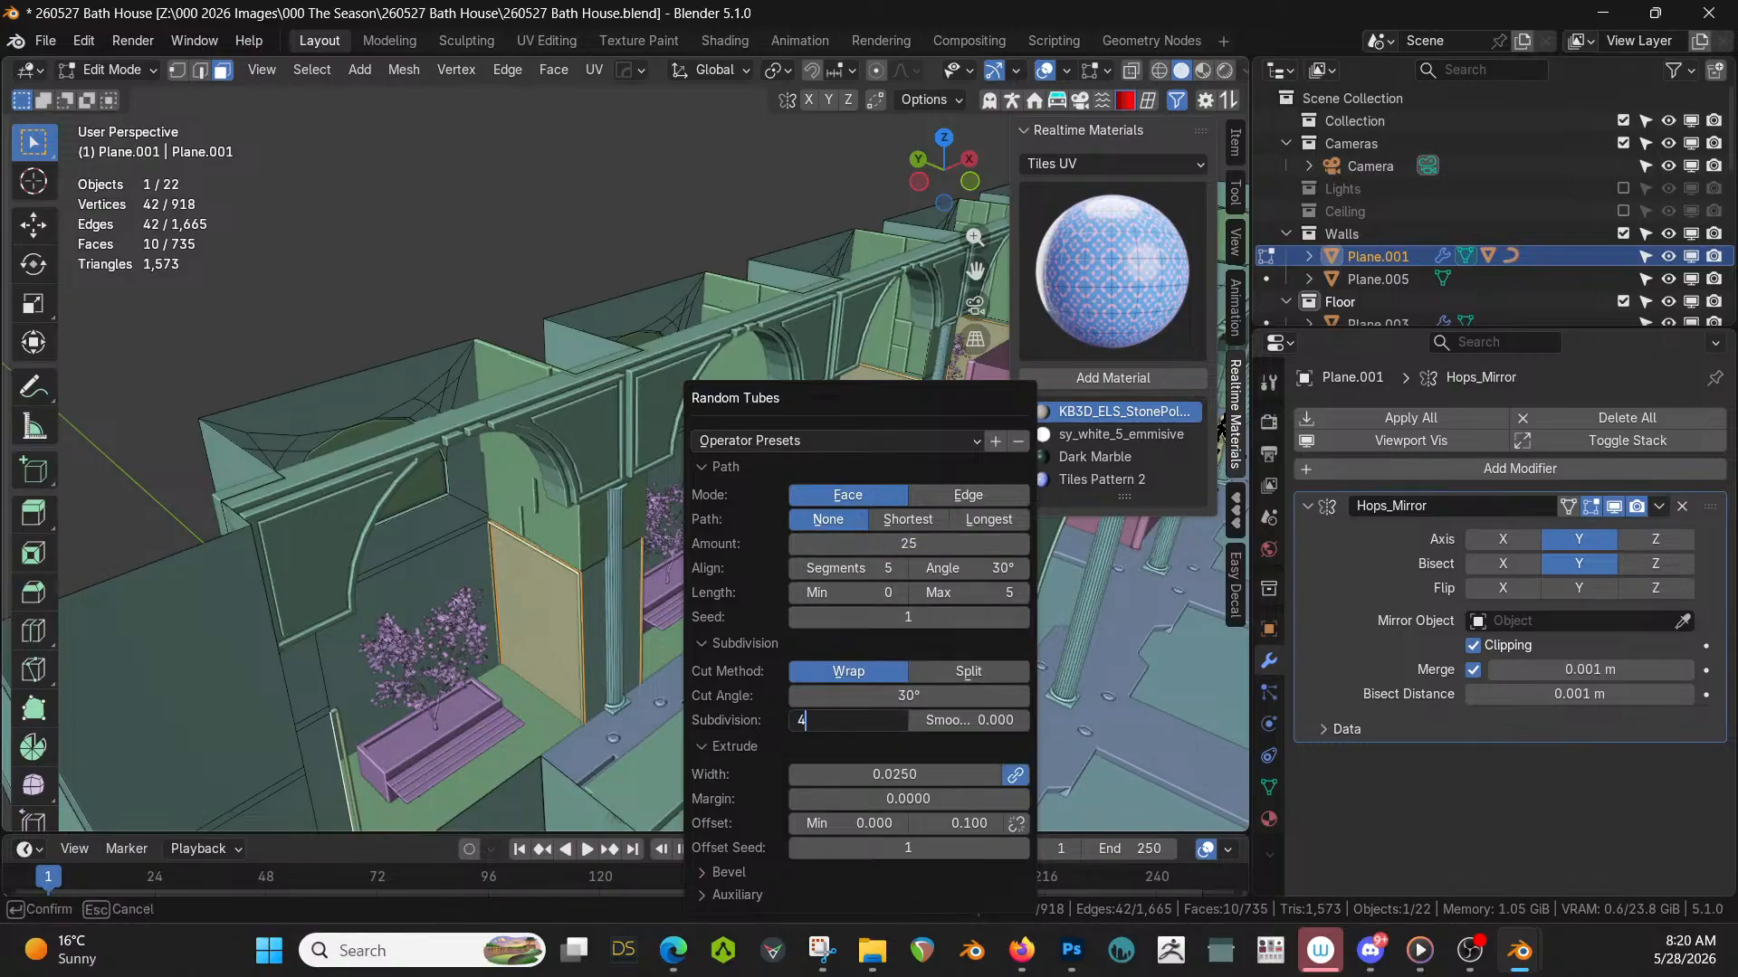
{"action": "key", "text": "Return"}
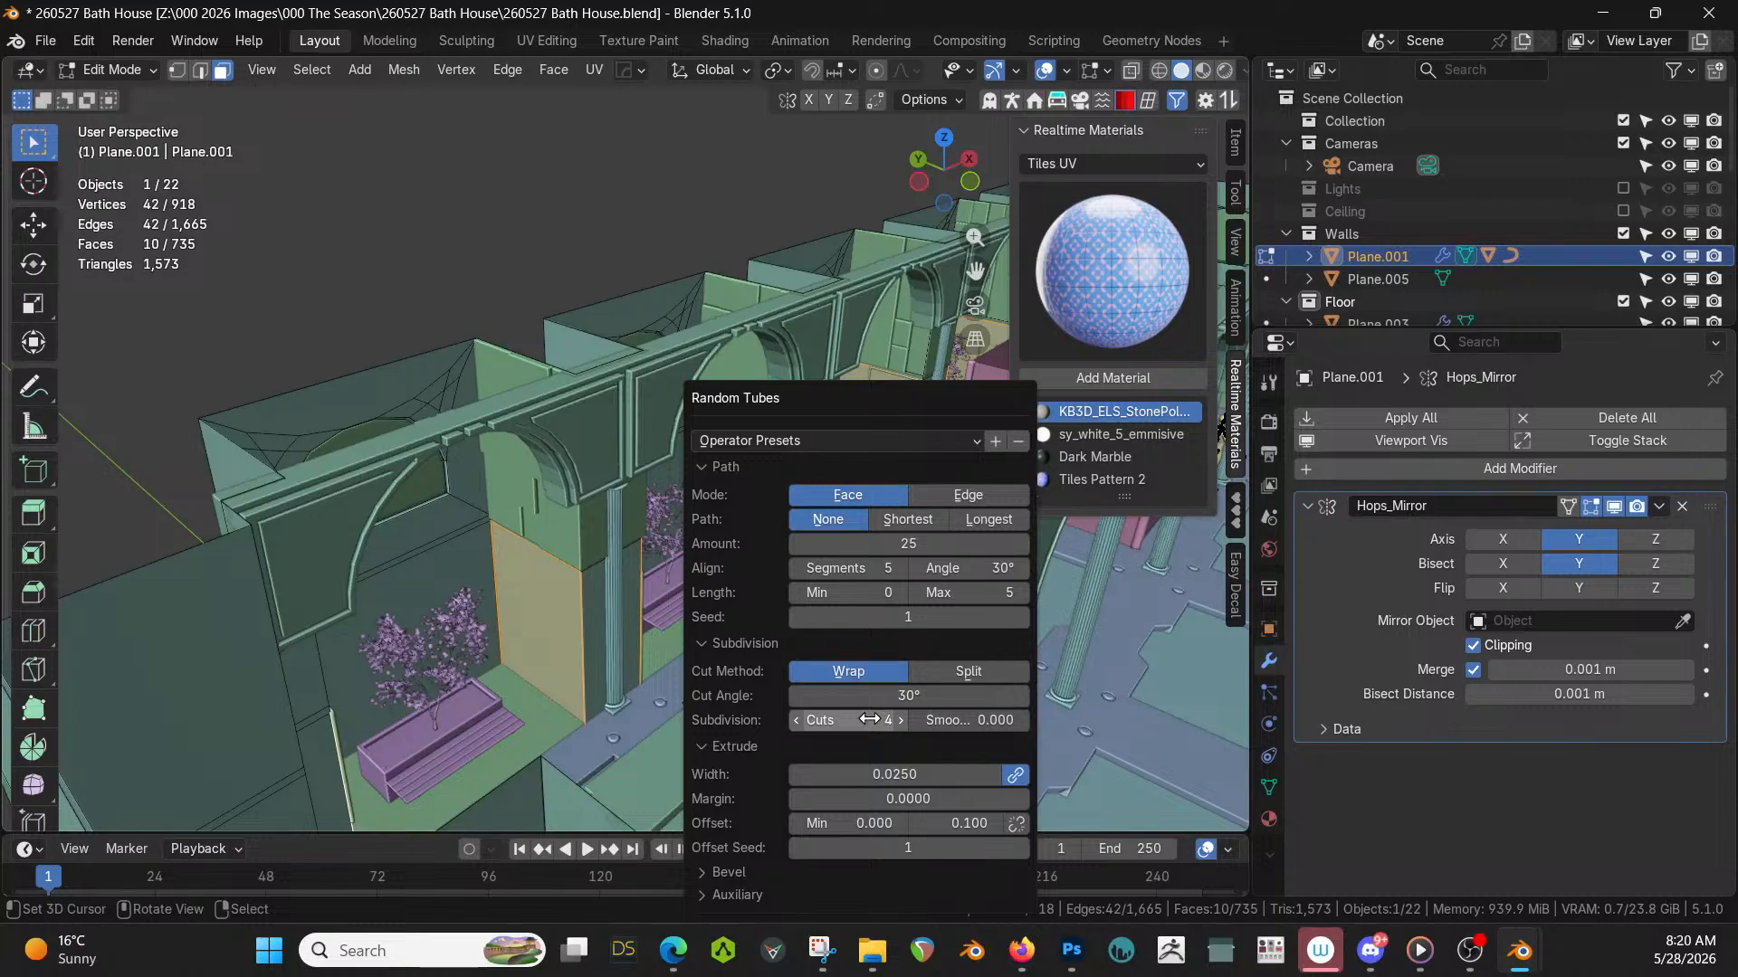
{"action": "left_click", "coordinate": [1021, 618]}
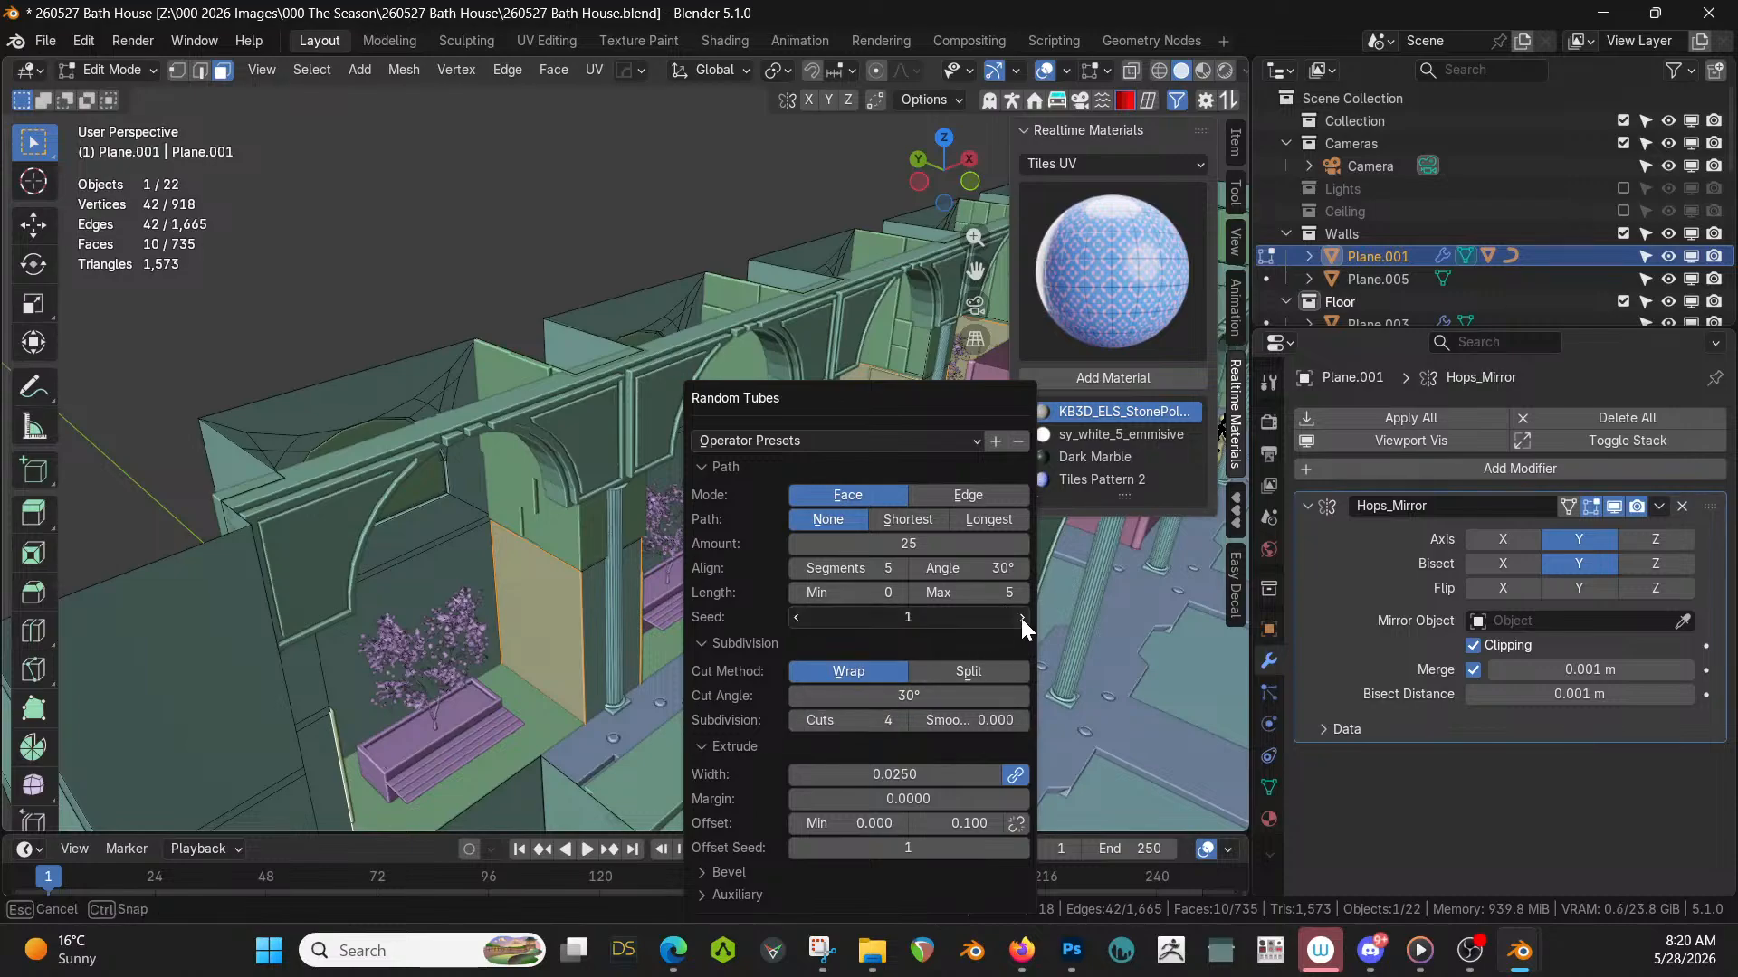
{"action": "left_click", "coordinate": [1021, 618]}
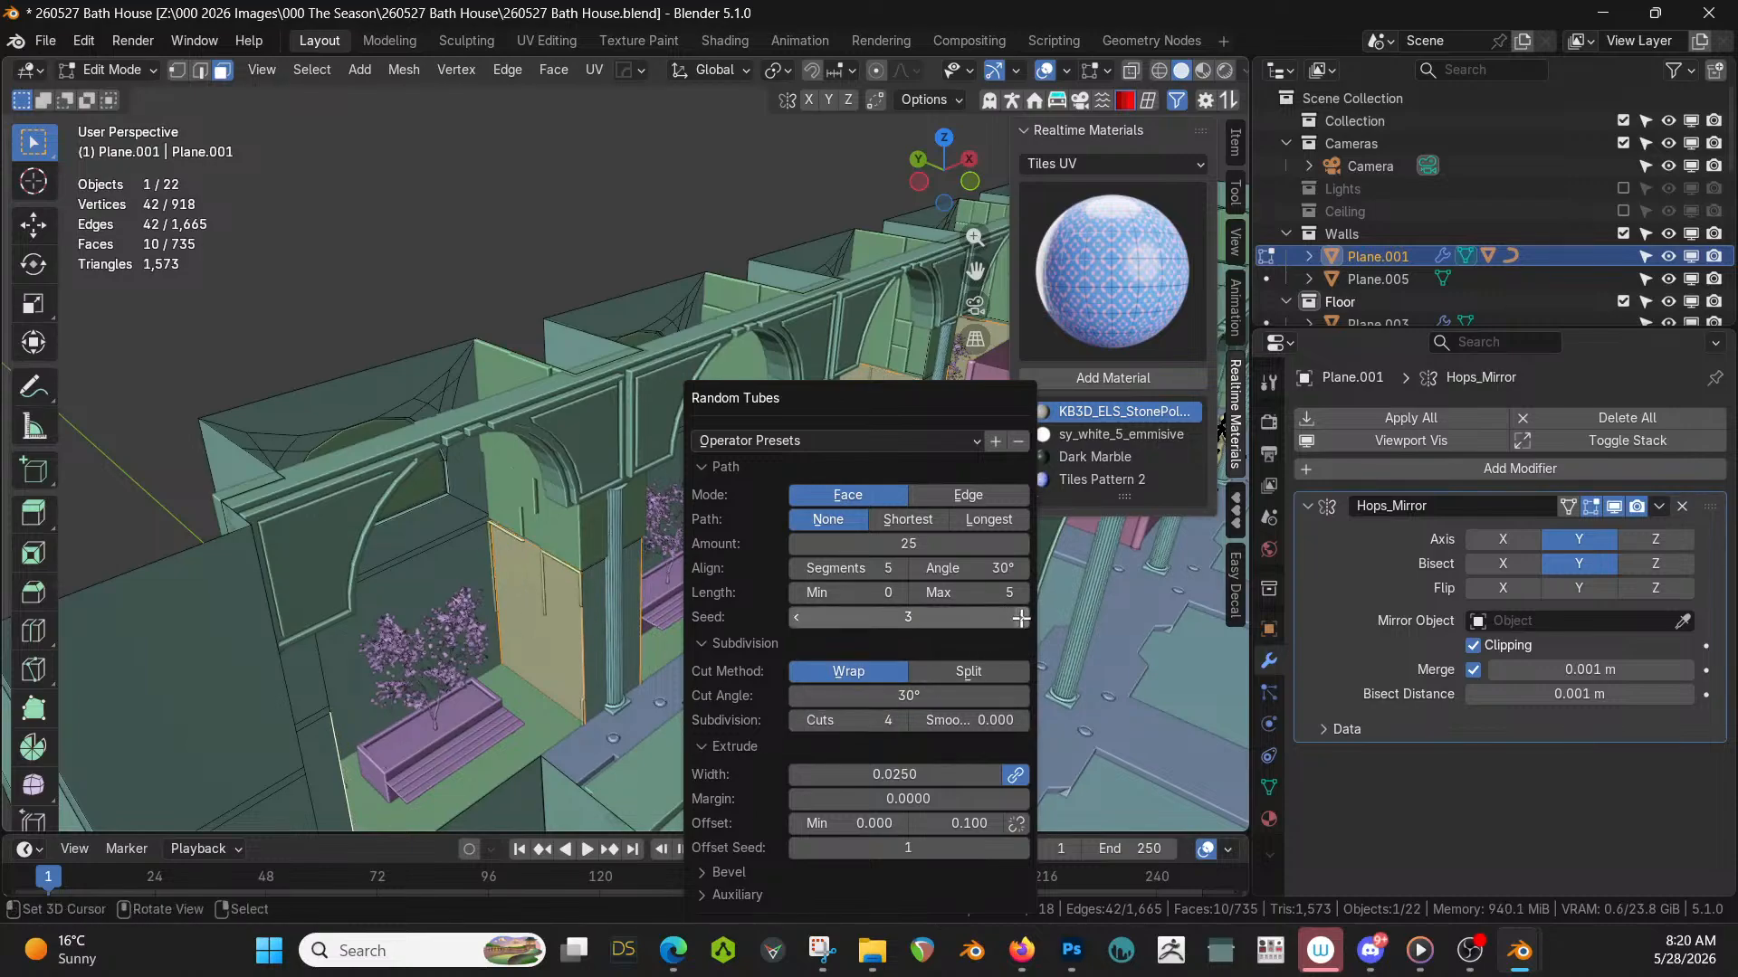
{"action": "left_click", "coordinate": [1021, 618]}
{"action": "left_click", "coordinate": [798, 721]}
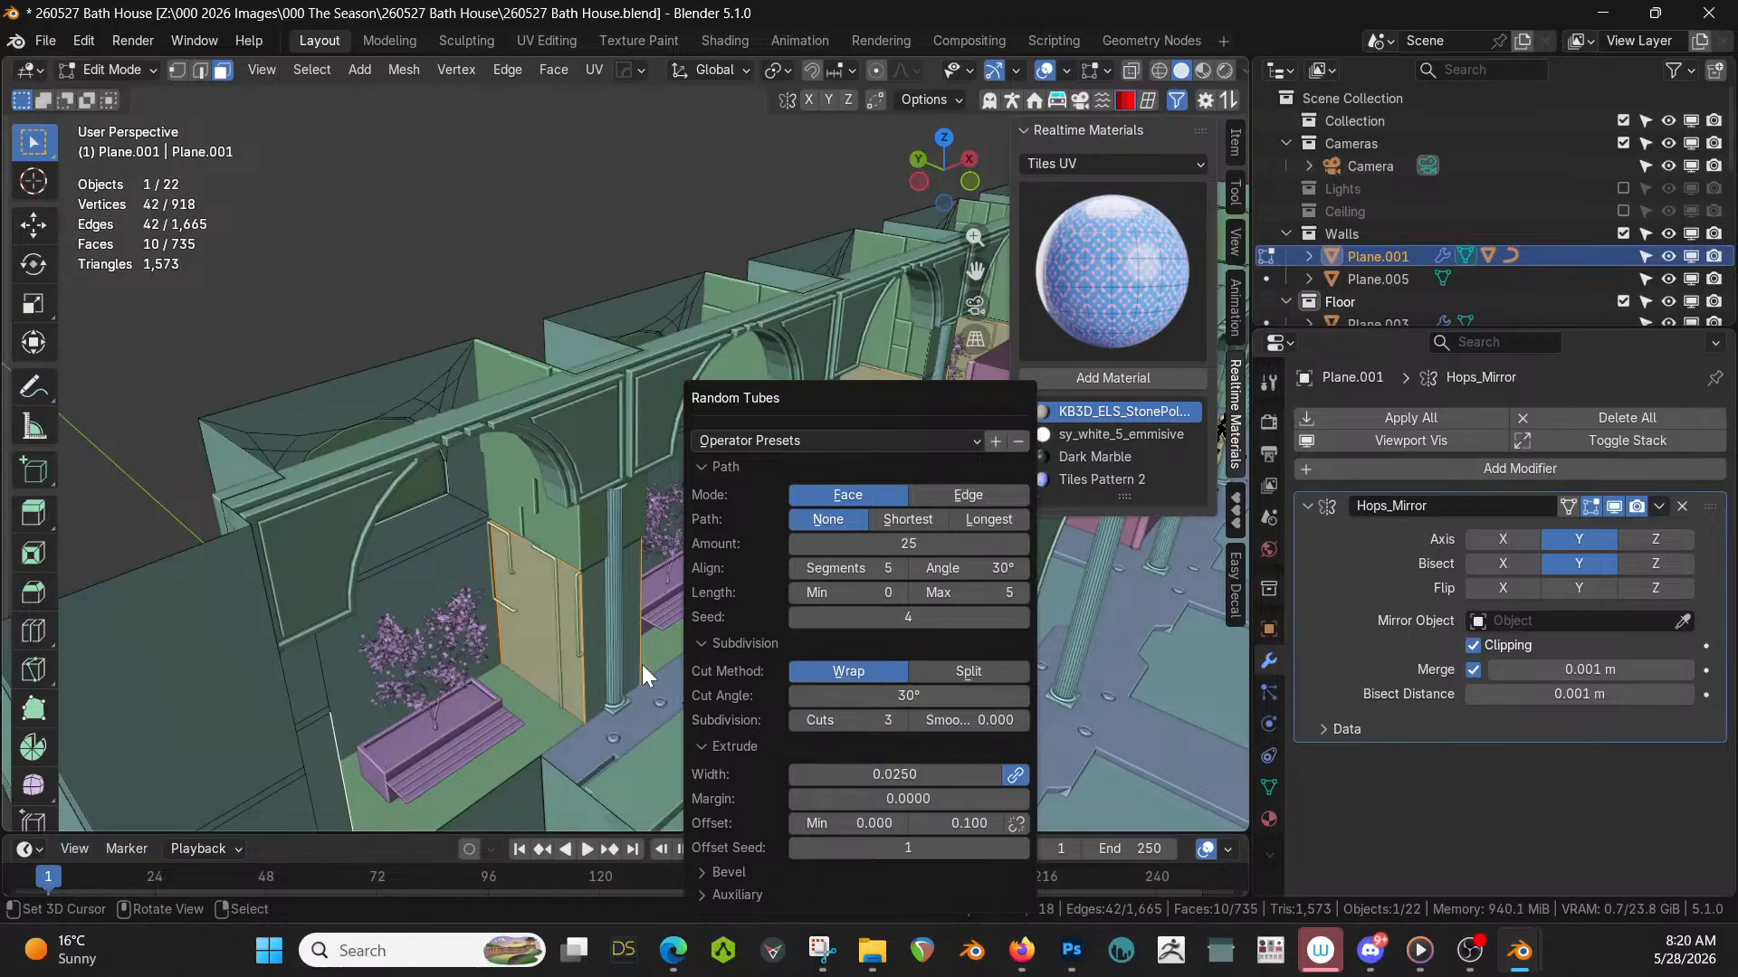
Raise the tube amount to 200, change the seed to 5 and use the Longest path option.
{"action": "middle_click_drag", "start_coordinate": [639, 662], "coordinate": [696, 650]}
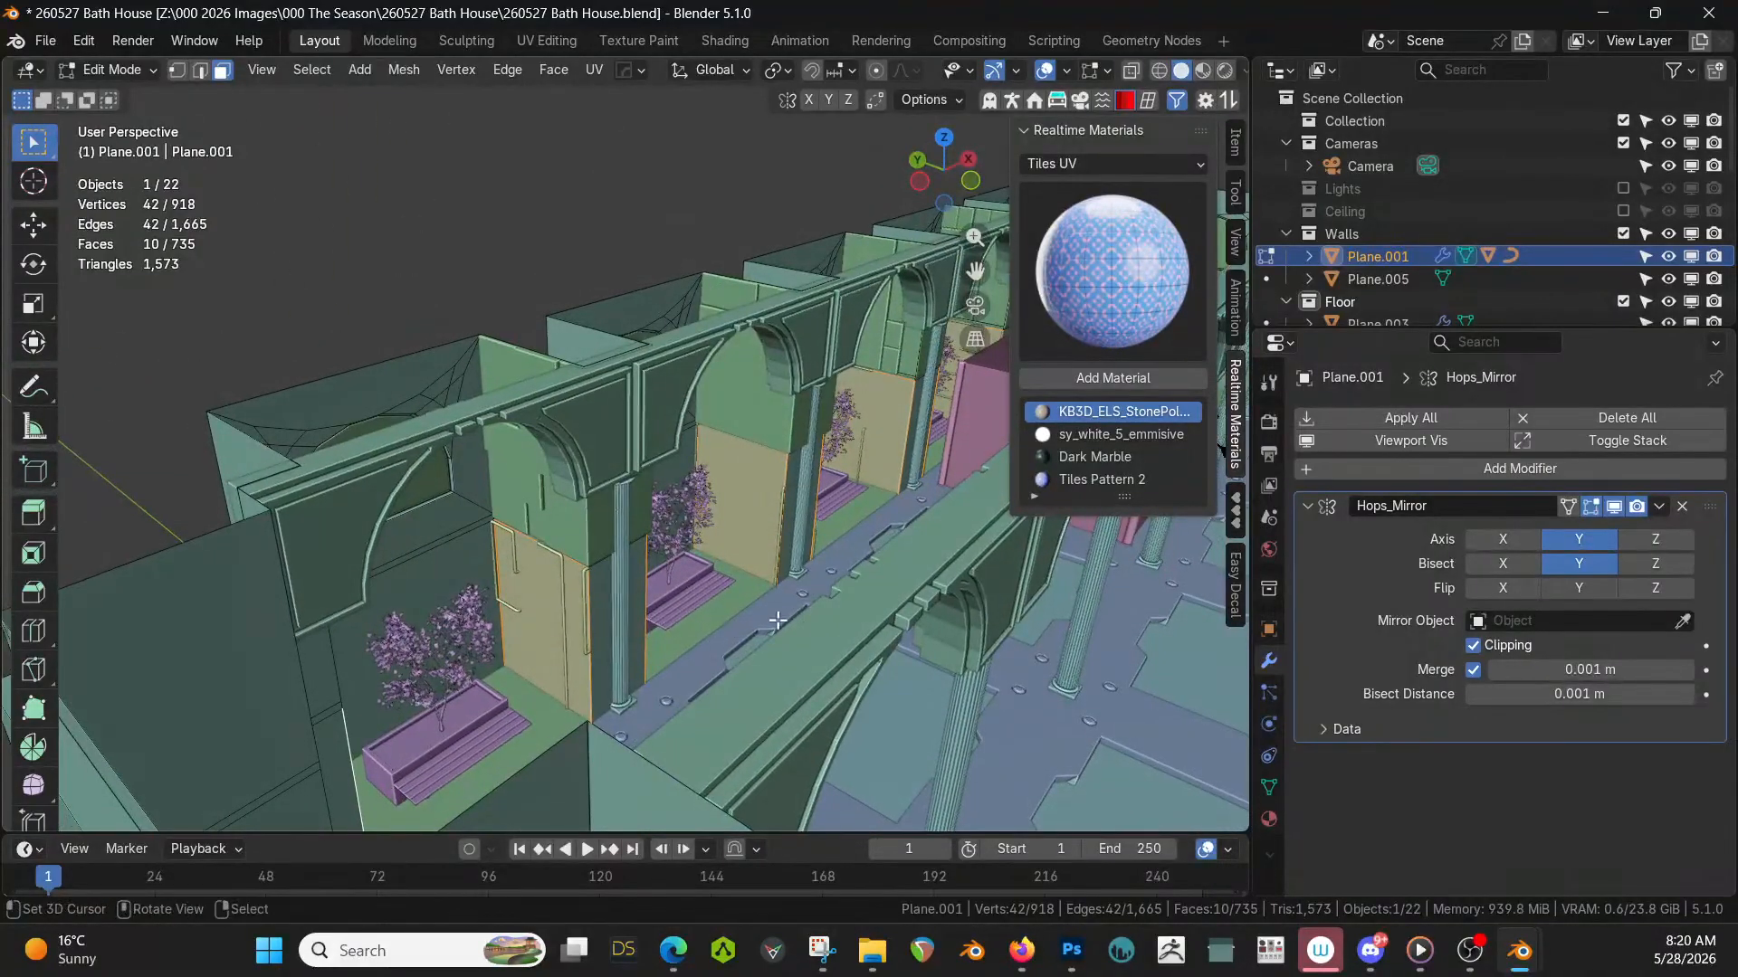
{"action": "key", "text": "F9"}
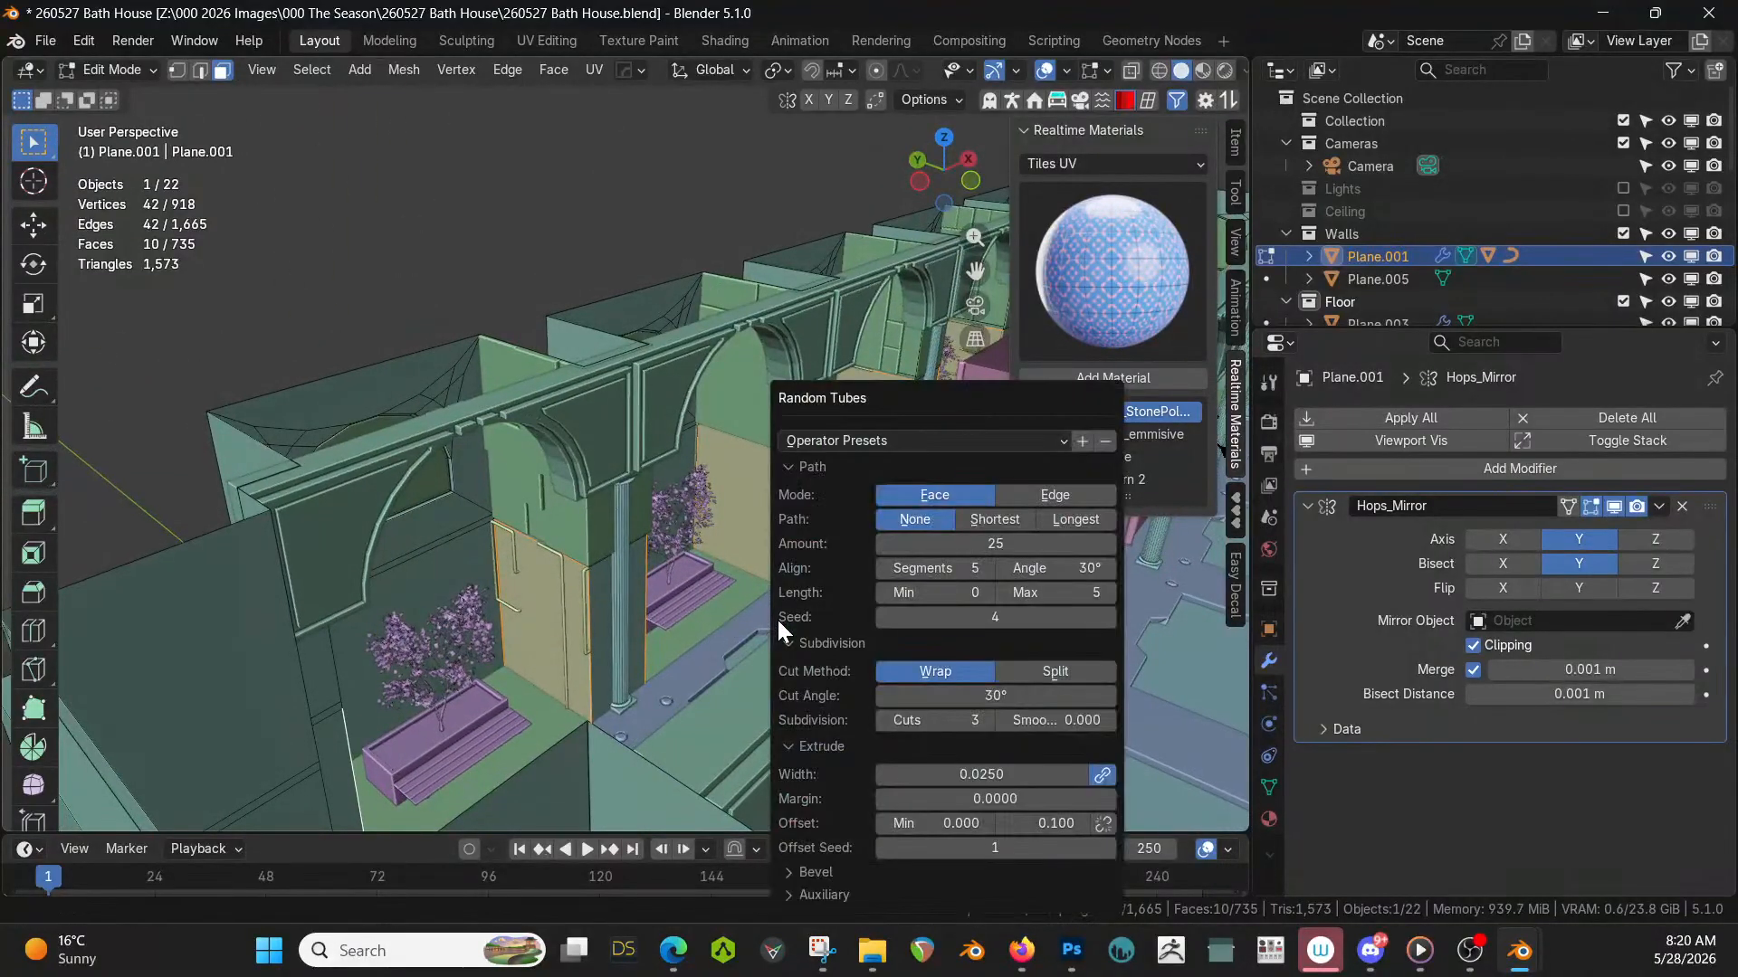
{"action": "left_click", "coordinate": [987, 543]}
{"action": "type", "text": "200"}
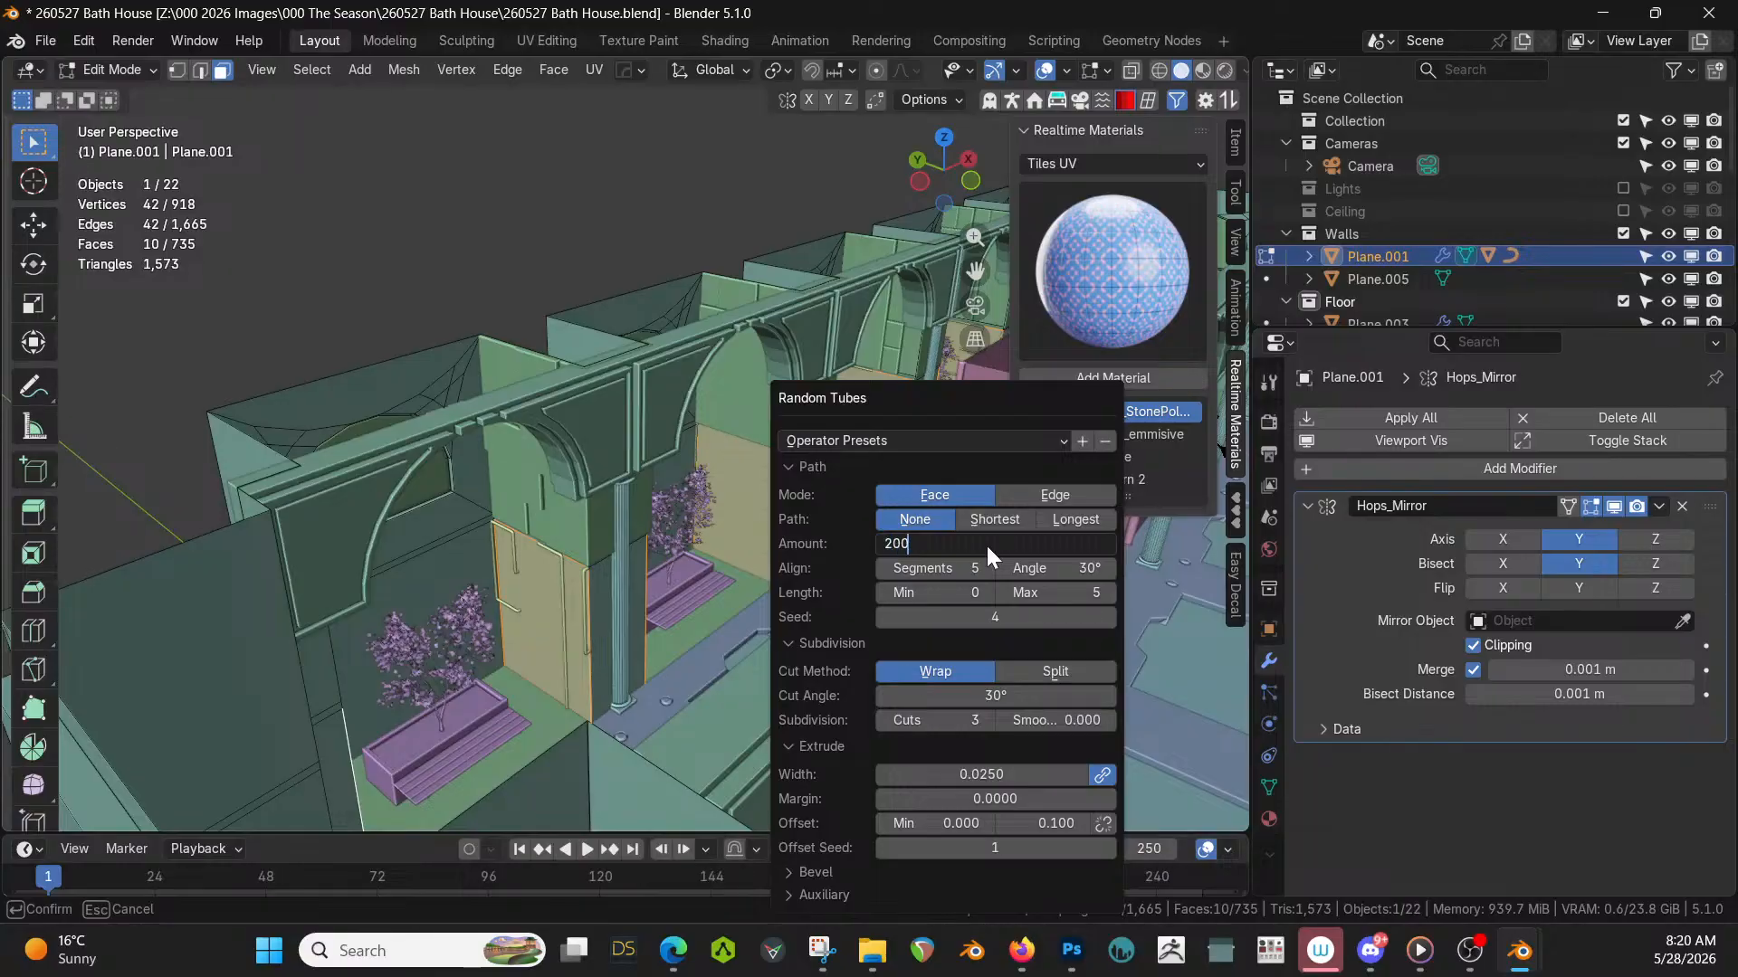
{"action": "key", "text": "Return"}
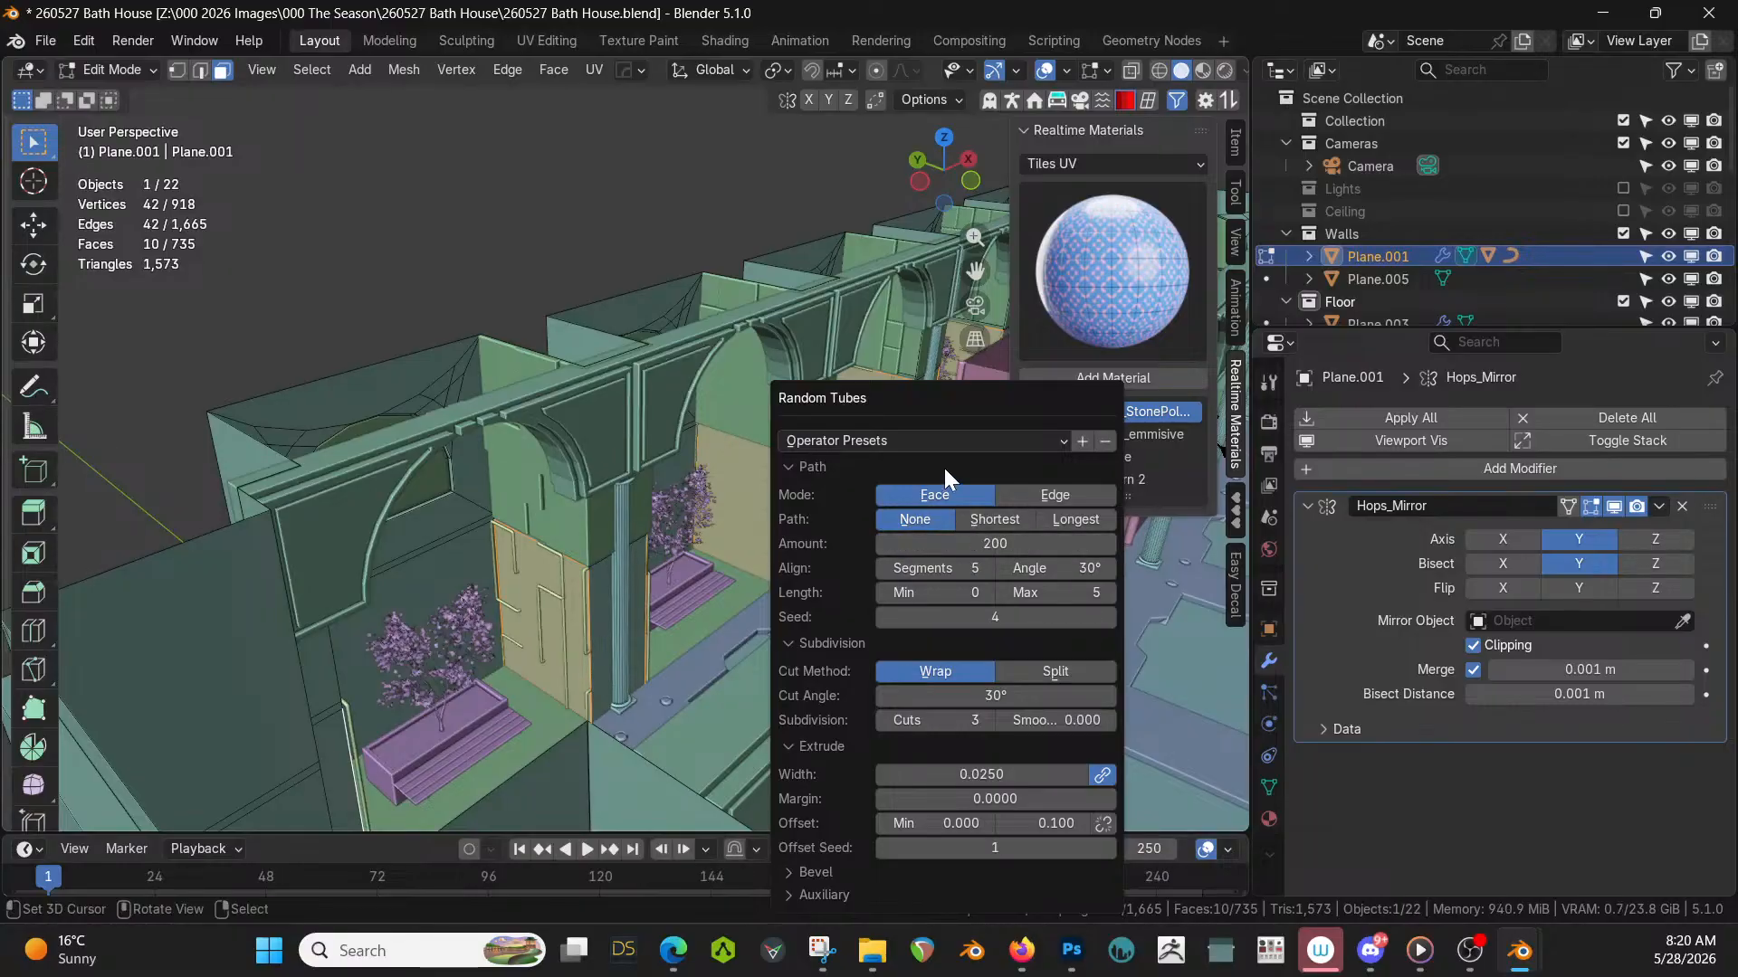
{"action": "left_click", "coordinate": [1108, 618]}
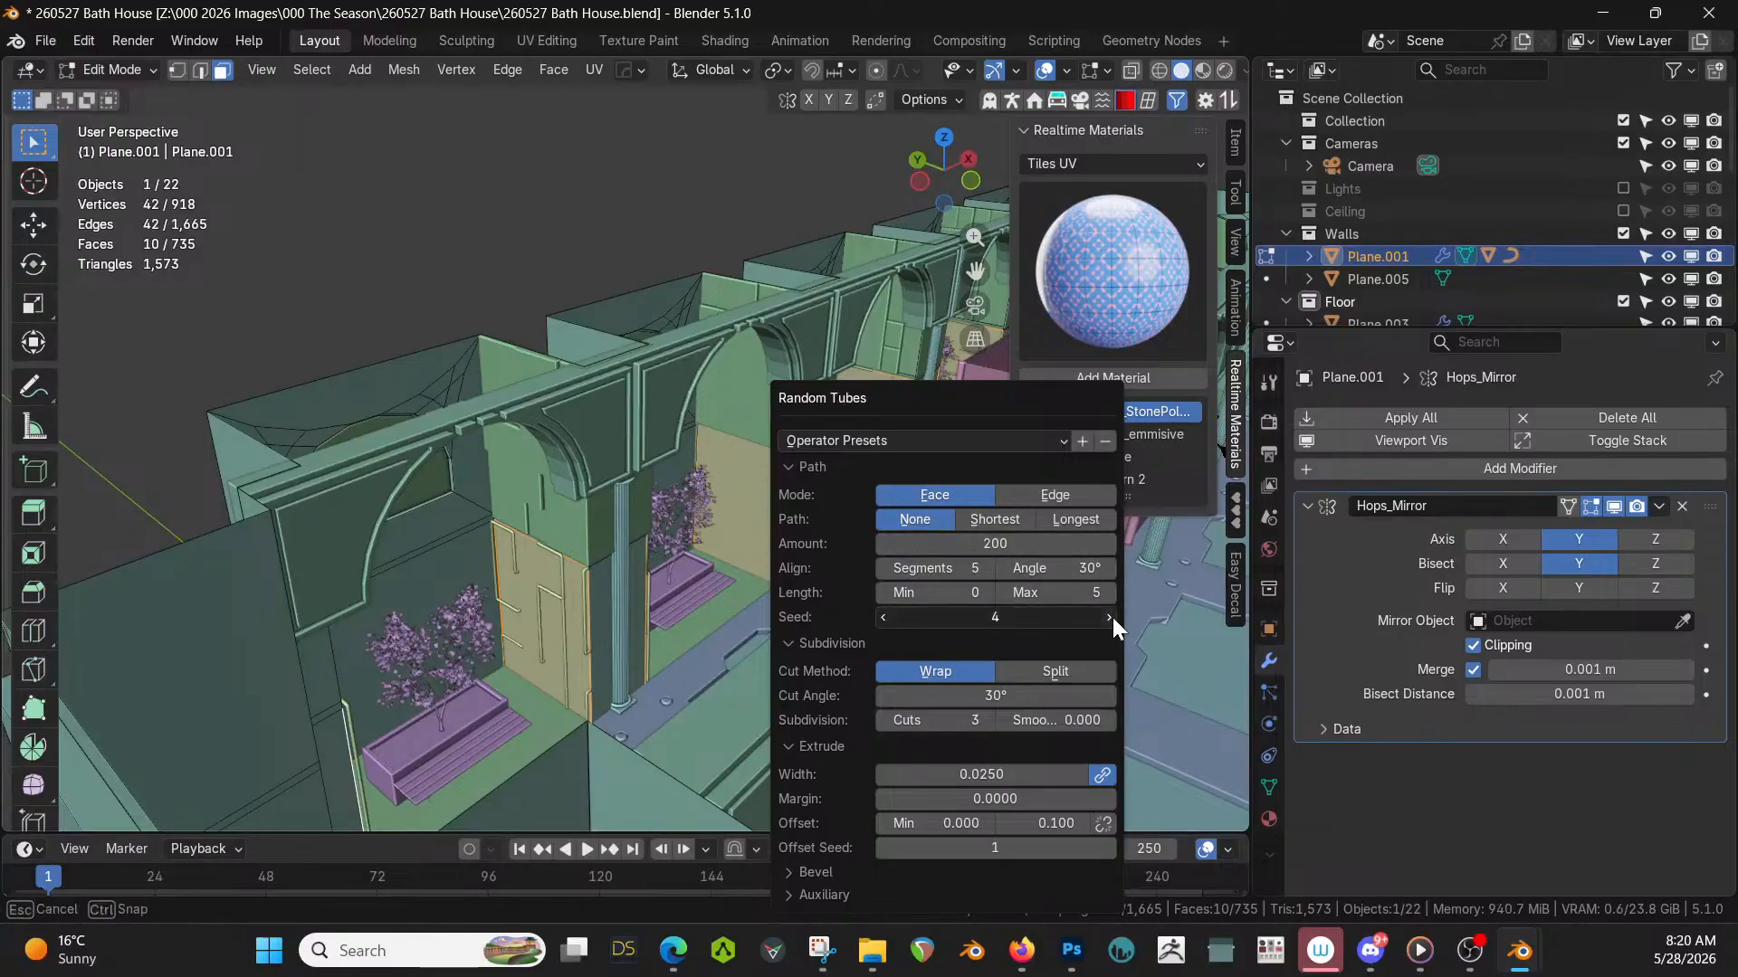
{"action": "left_click", "coordinate": [1057, 518]}
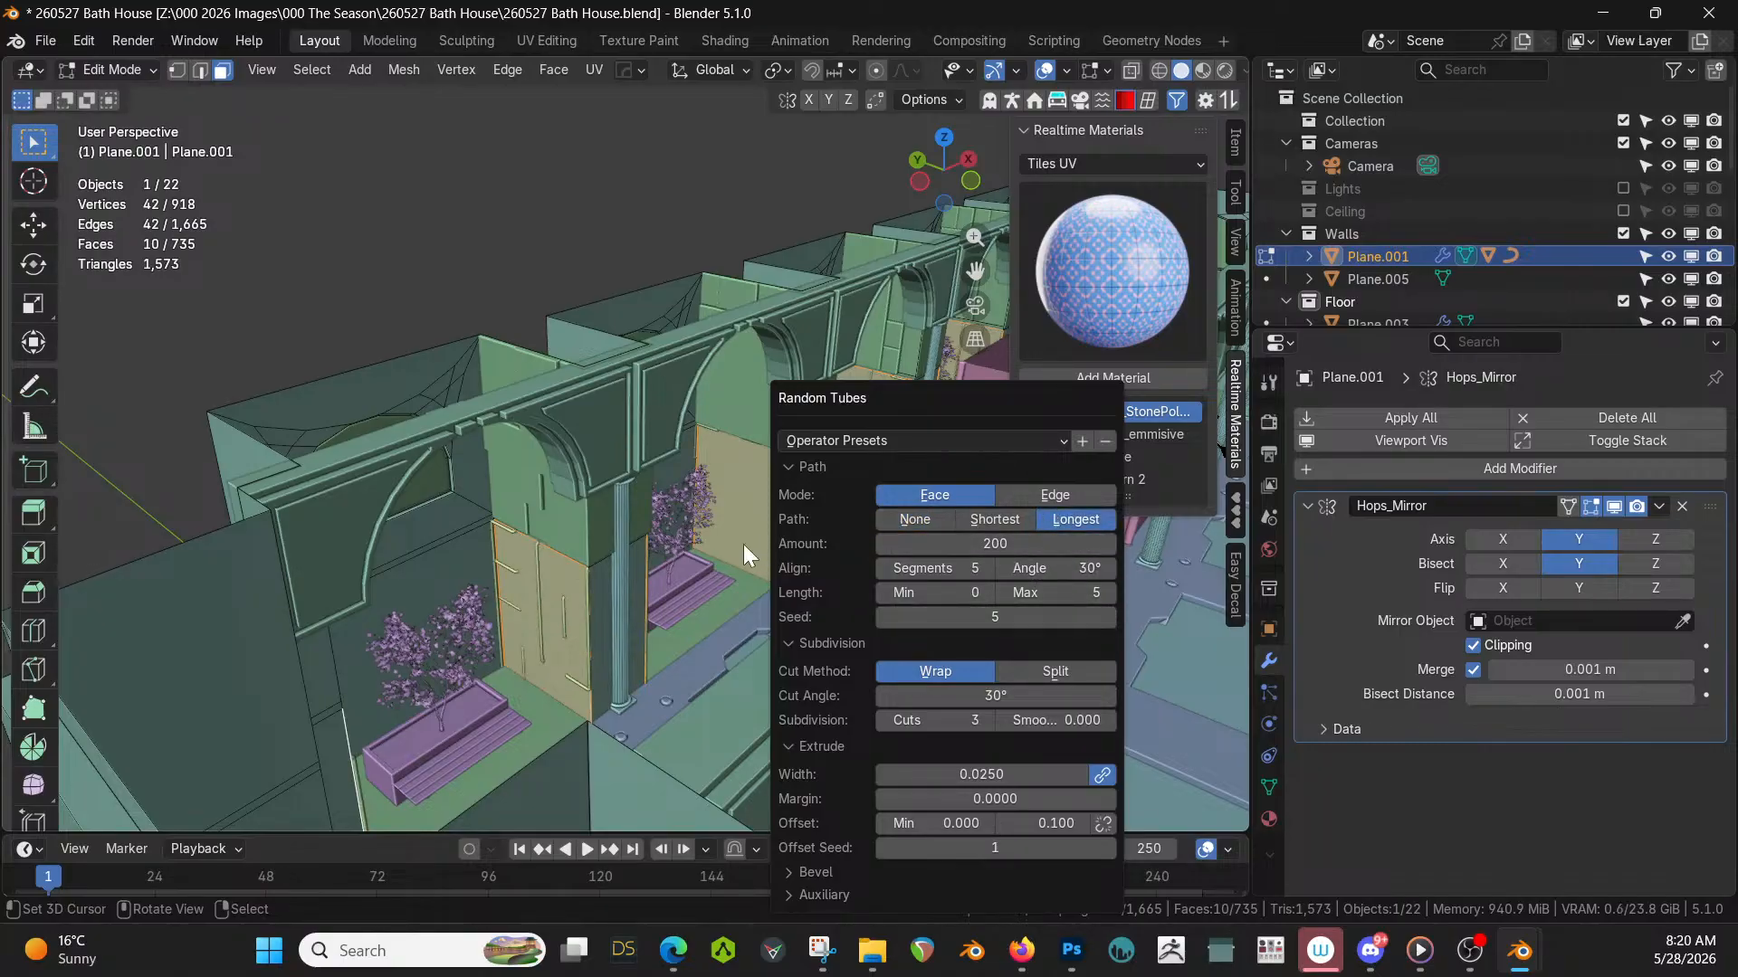
Try a tube margin of 0.095 and compare Edge mode with Face mode.
{"action": "middle_click_drag", "start_coordinate": [735, 602], "coordinate": [805, 637]}
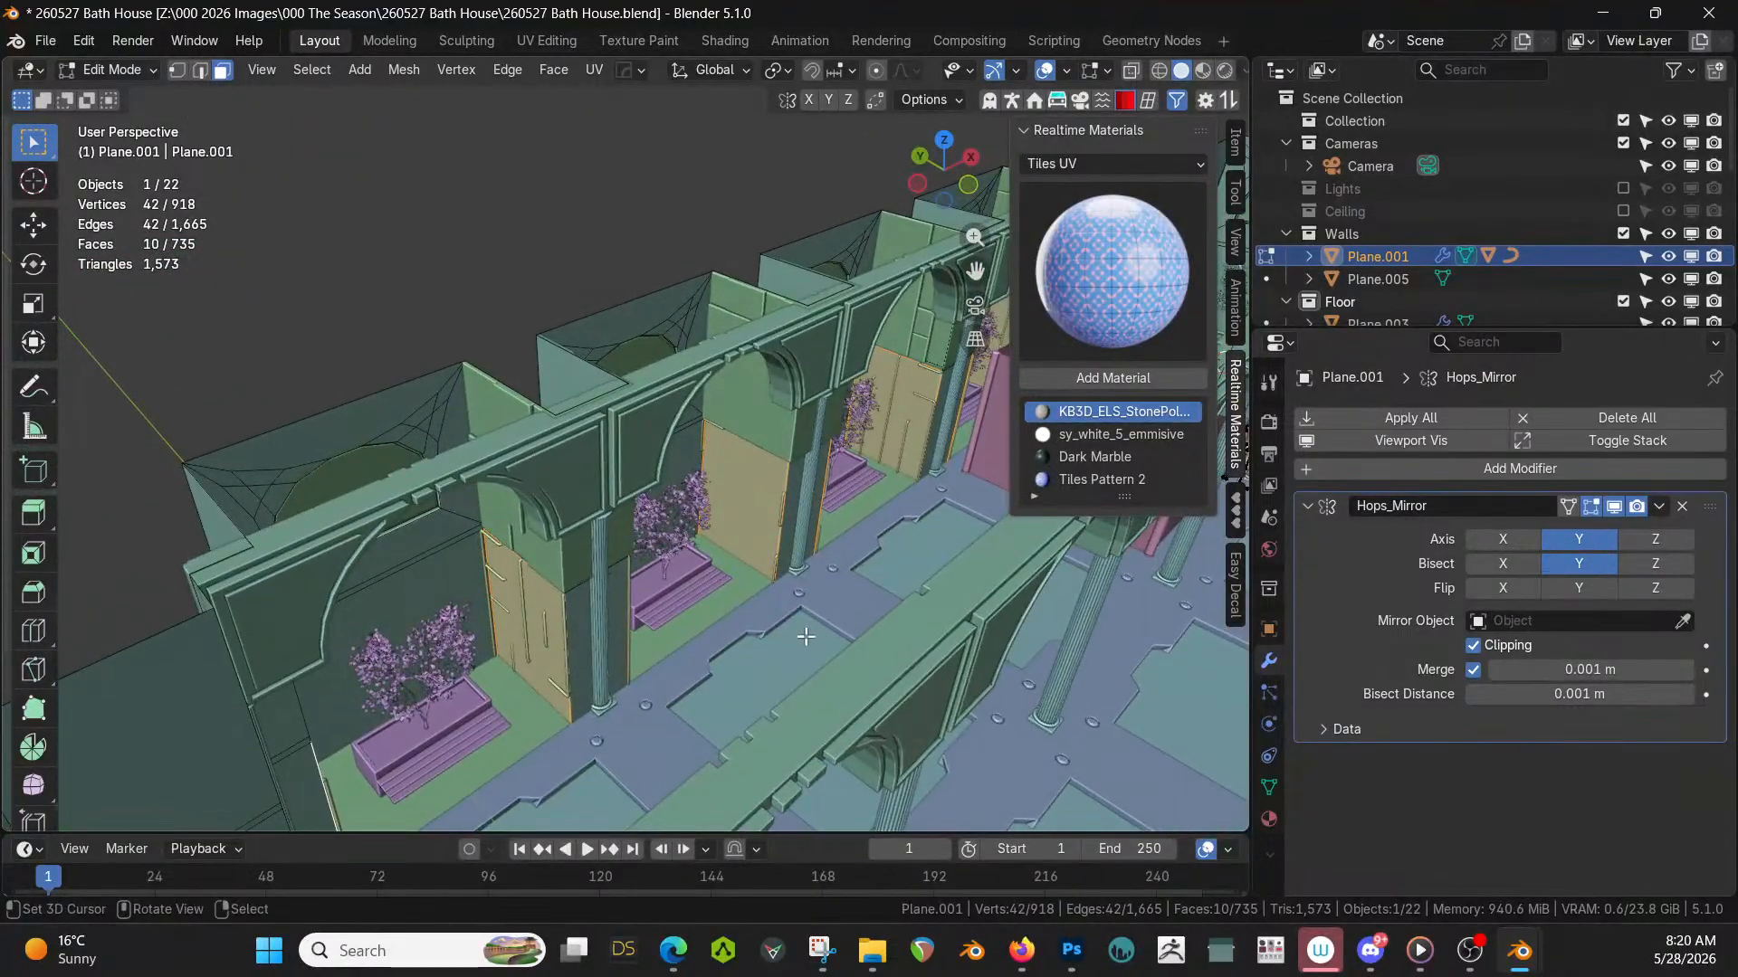
{"action": "key", "text": "F9"}
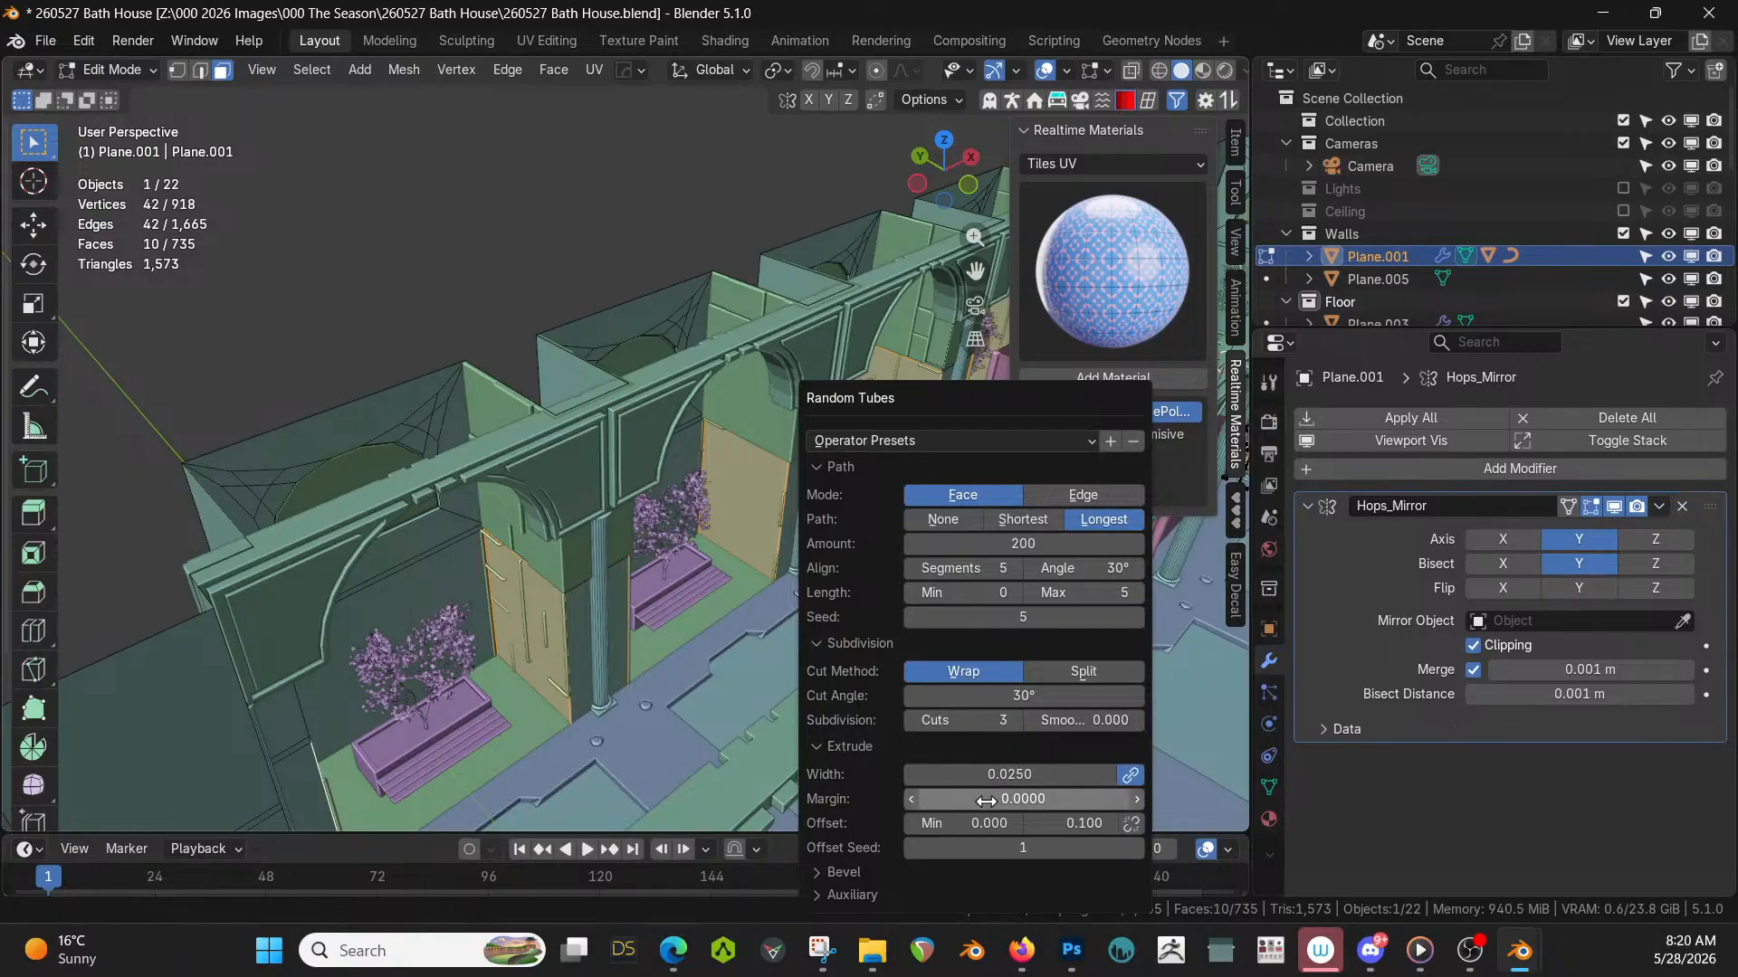
{"action": "left_click_drag", "start_coordinate": [986, 800], "coordinate": [1015, 801]}
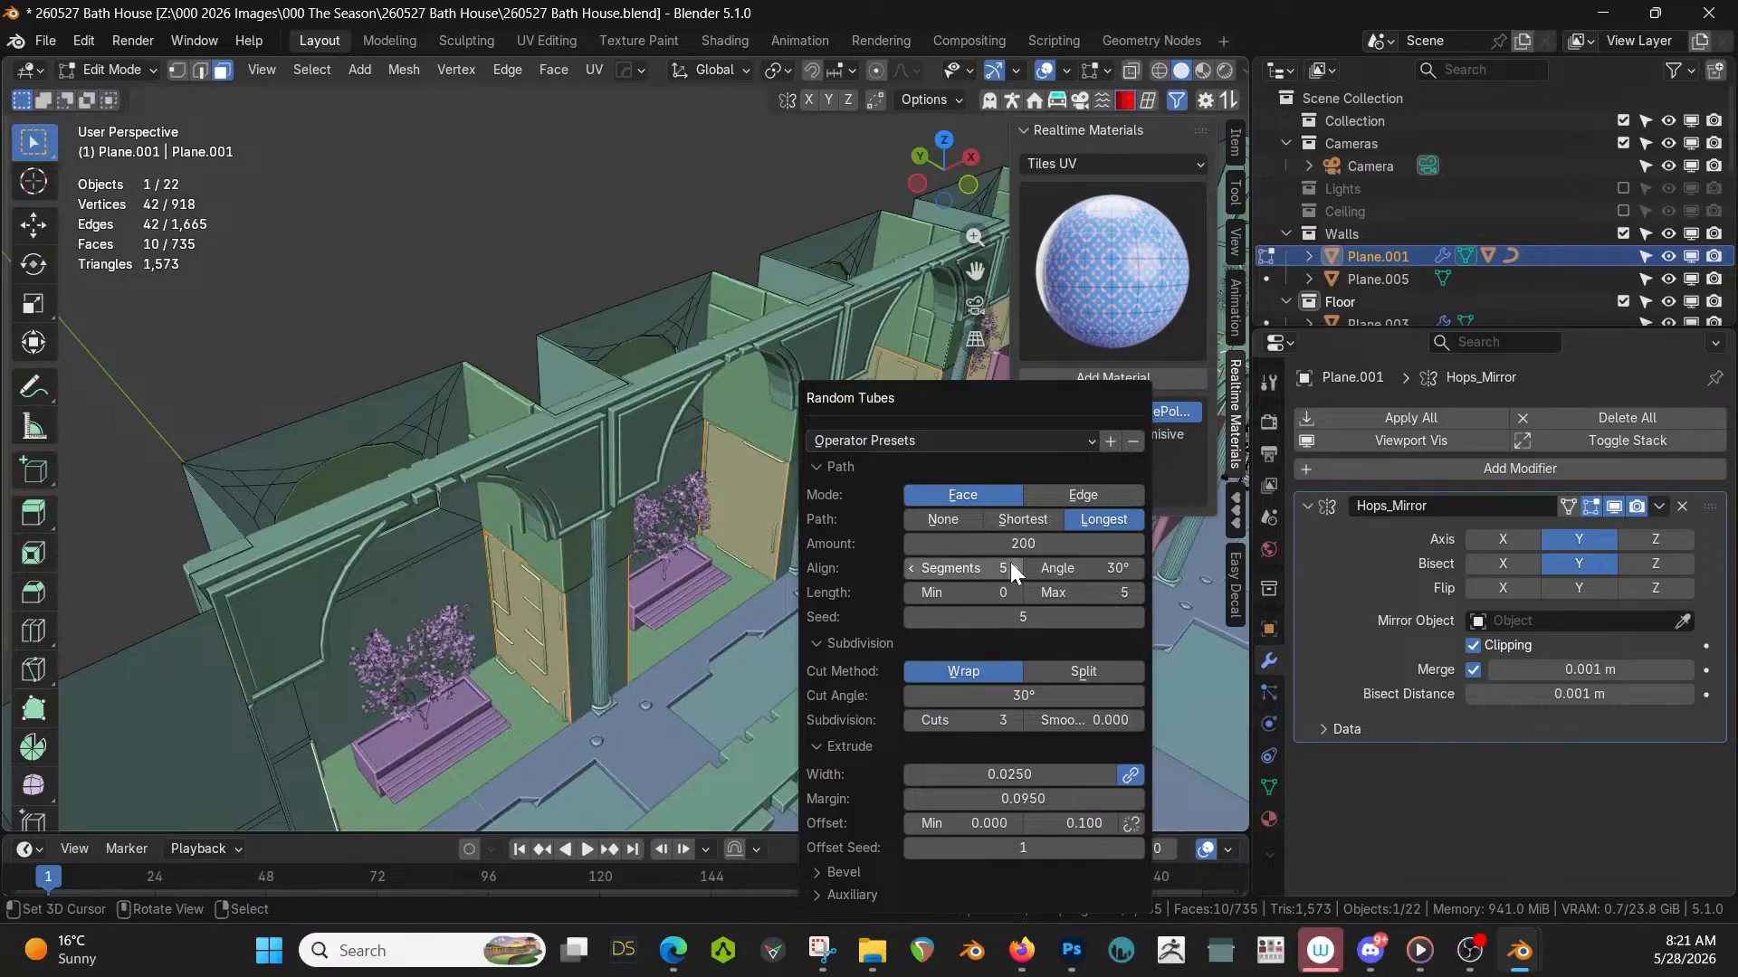
{"action": "left_click", "coordinate": [1078, 492]}
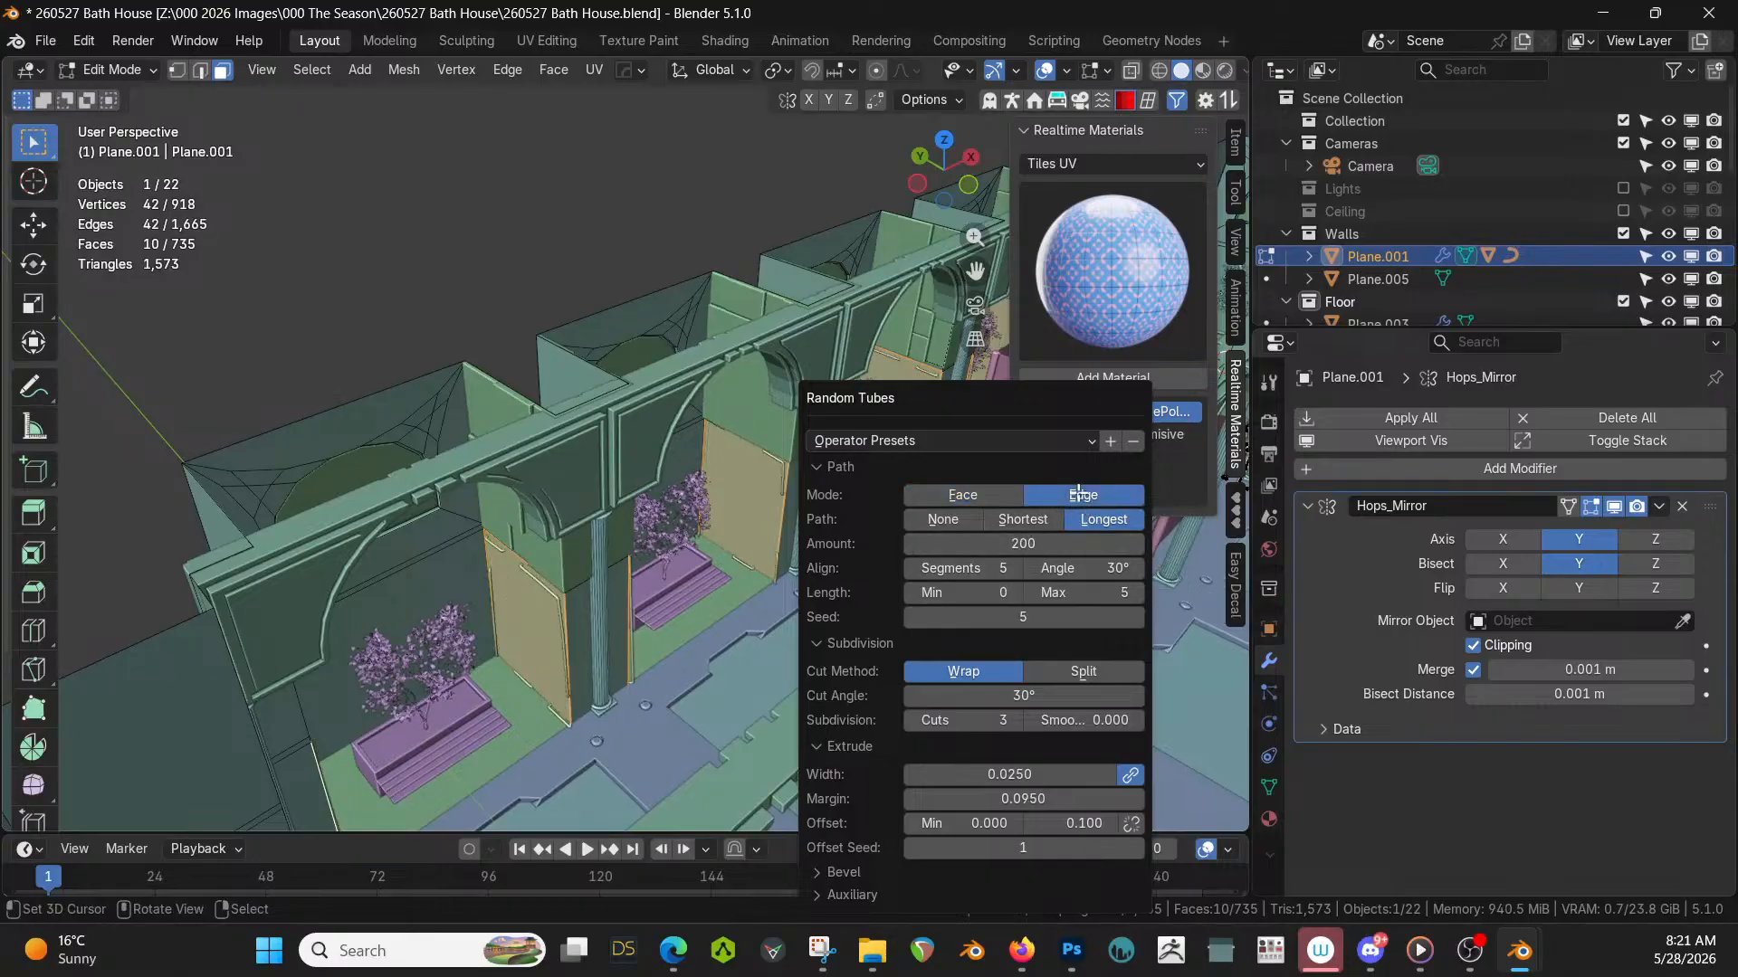
{"action": "left_click", "coordinate": [978, 498]}
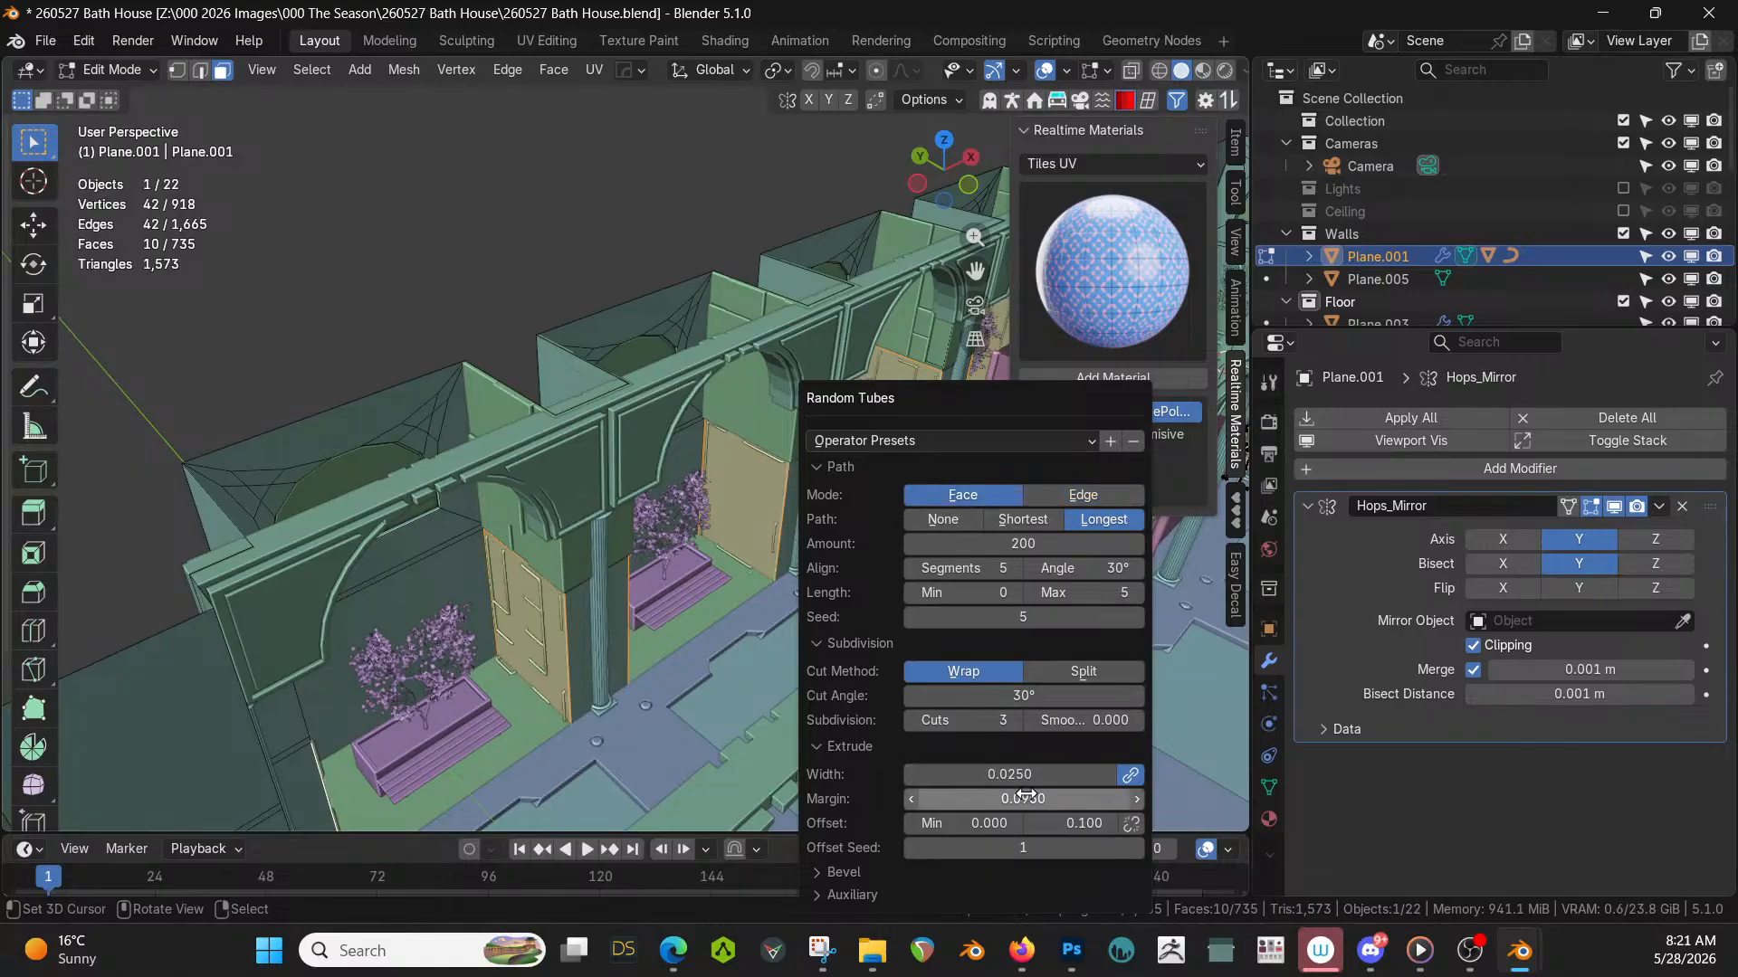
Set the Random Tubes margin to 0.25.
{"action": "left_click_drag", "start_coordinate": [1015, 797], "coordinate": [1015, 797]}
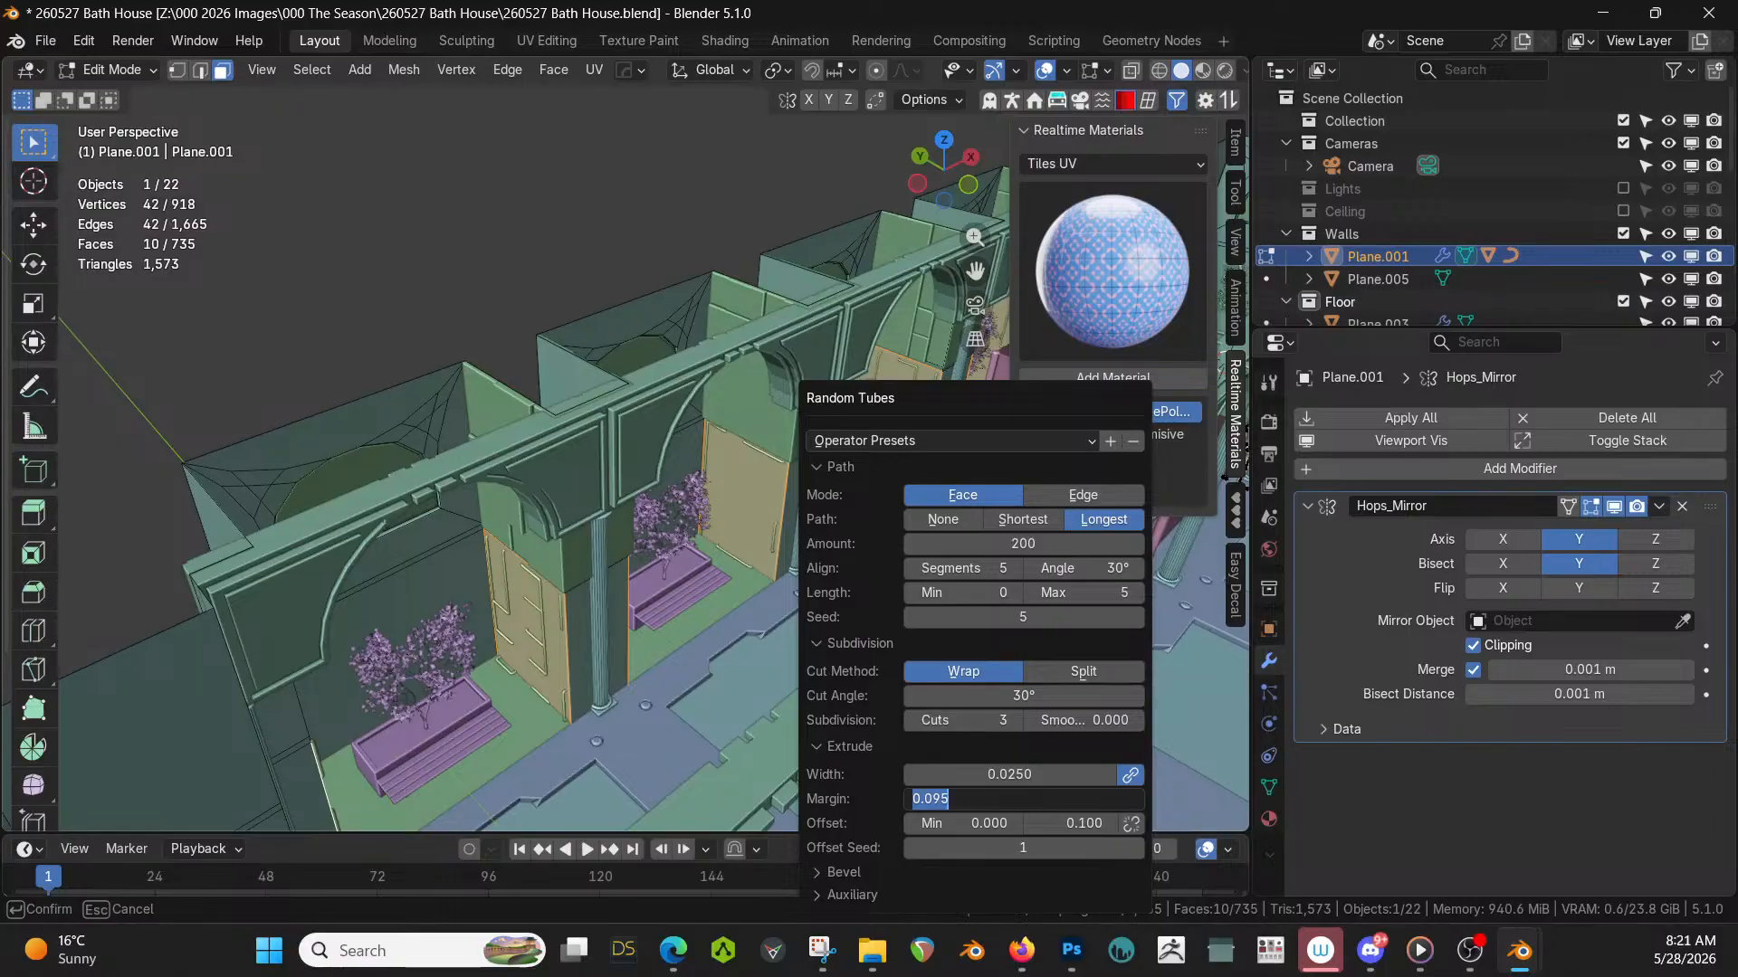
{"action": "type", "text": ".02"}
{"action": "type", "text": "5"}
{"action": "key", "text": "Return"}
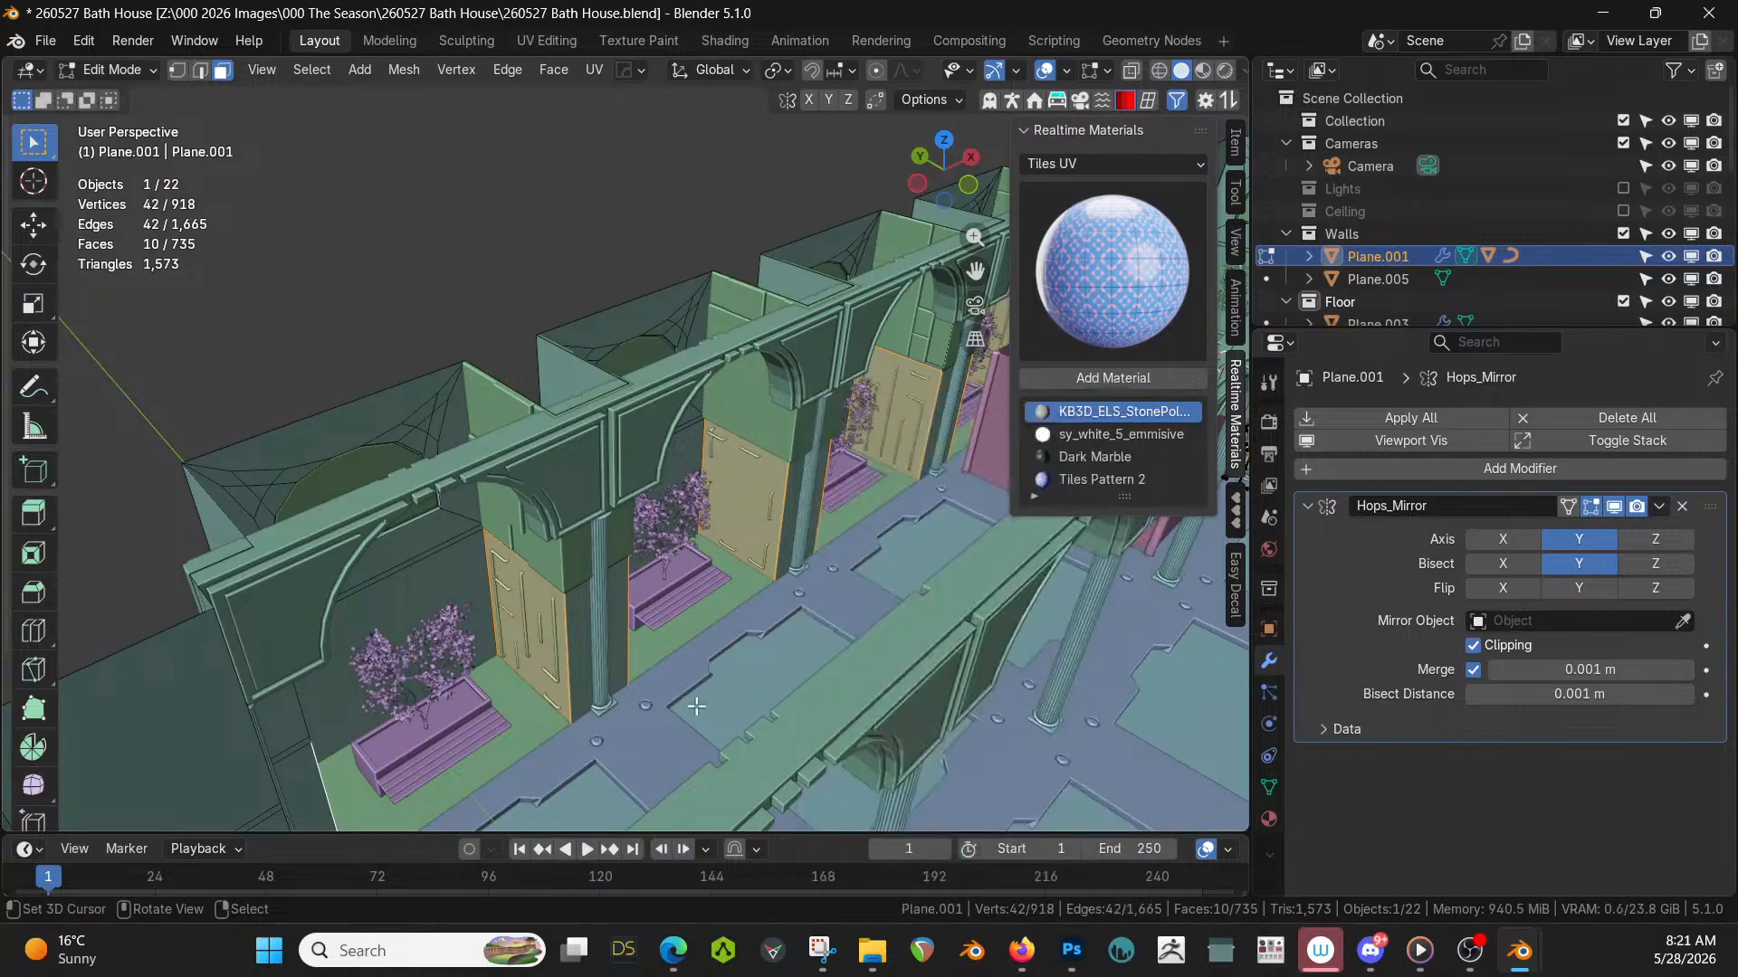
View the tubed alcove walls up close and enable Limit Body in the tubes' auxiliary options.
{"action": "middle_click_drag", "start_coordinate": [773, 677], "coordinate": [846, 521]}
{"action": "scroll", "coordinate": [867, 496], "scroll_direction": "down", "scroll_amount": 3}
{"action": "scroll", "coordinate": [868, 496], "scroll_direction": "up", "scroll_amount": 2}
{"action": "middle_click_drag", "start_coordinate": [847, 522], "coordinate": [758, 519], "text": "shift"}
{"action": "key", "text": "F9"}
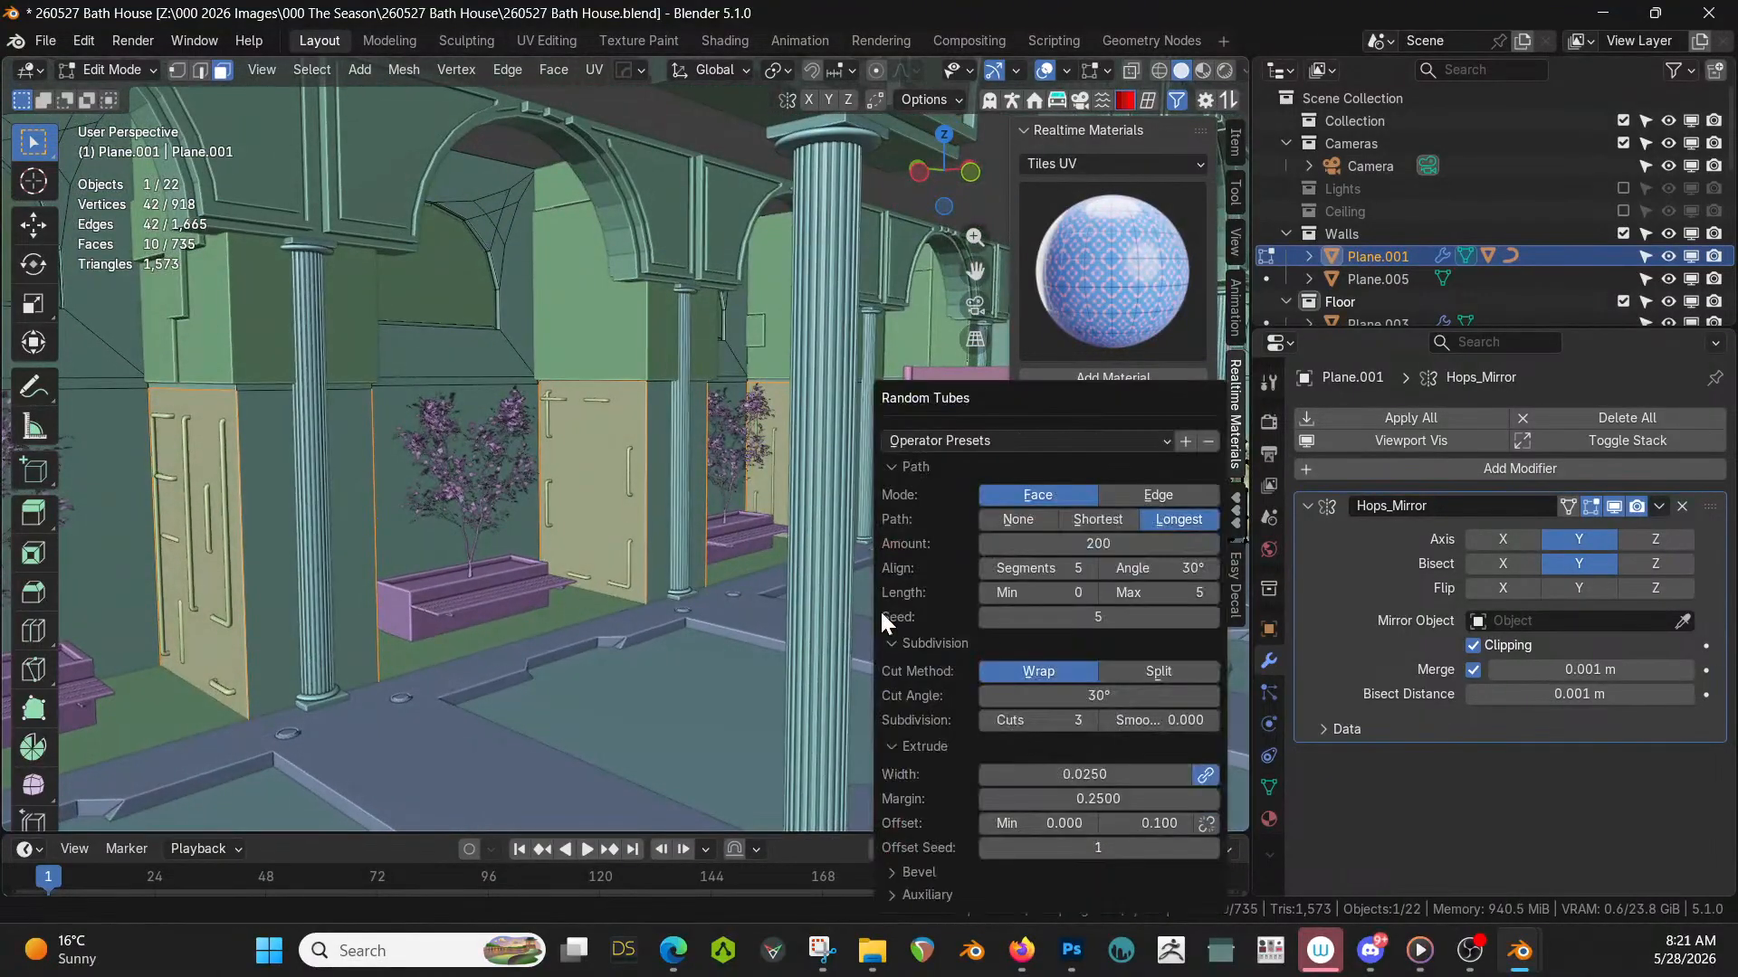
{"action": "left_click", "coordinate": [914, 894]}
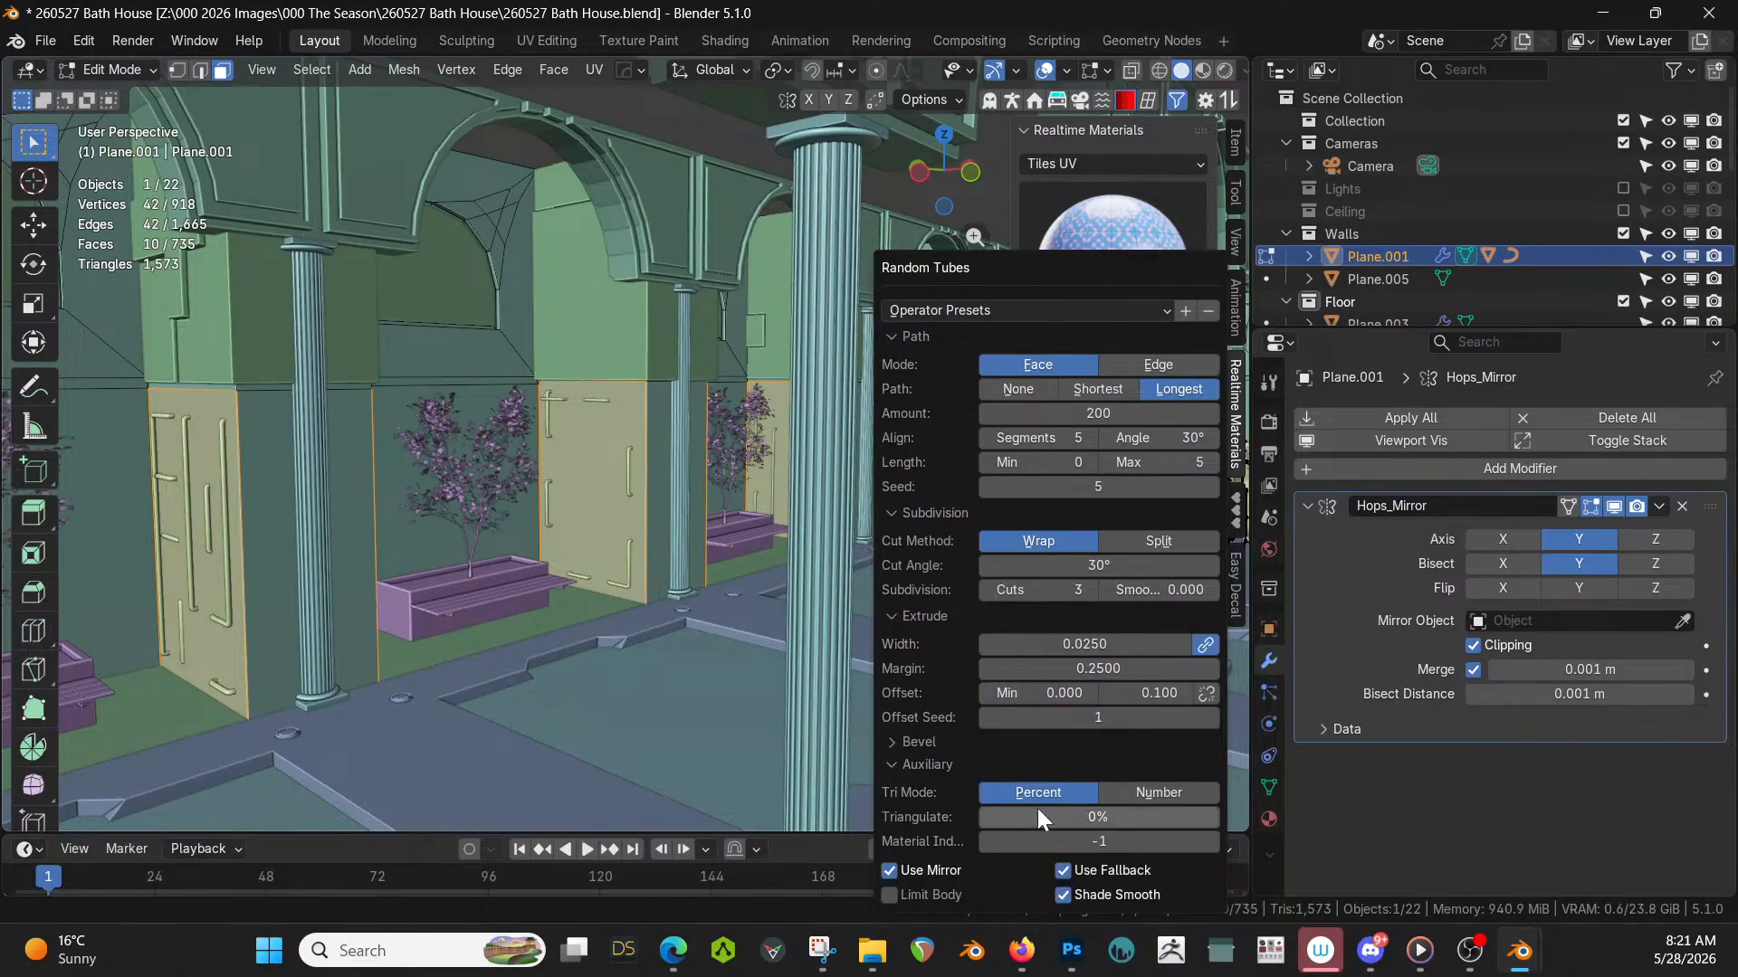
{"action": "left_click", "coordinate": [889, 895]}
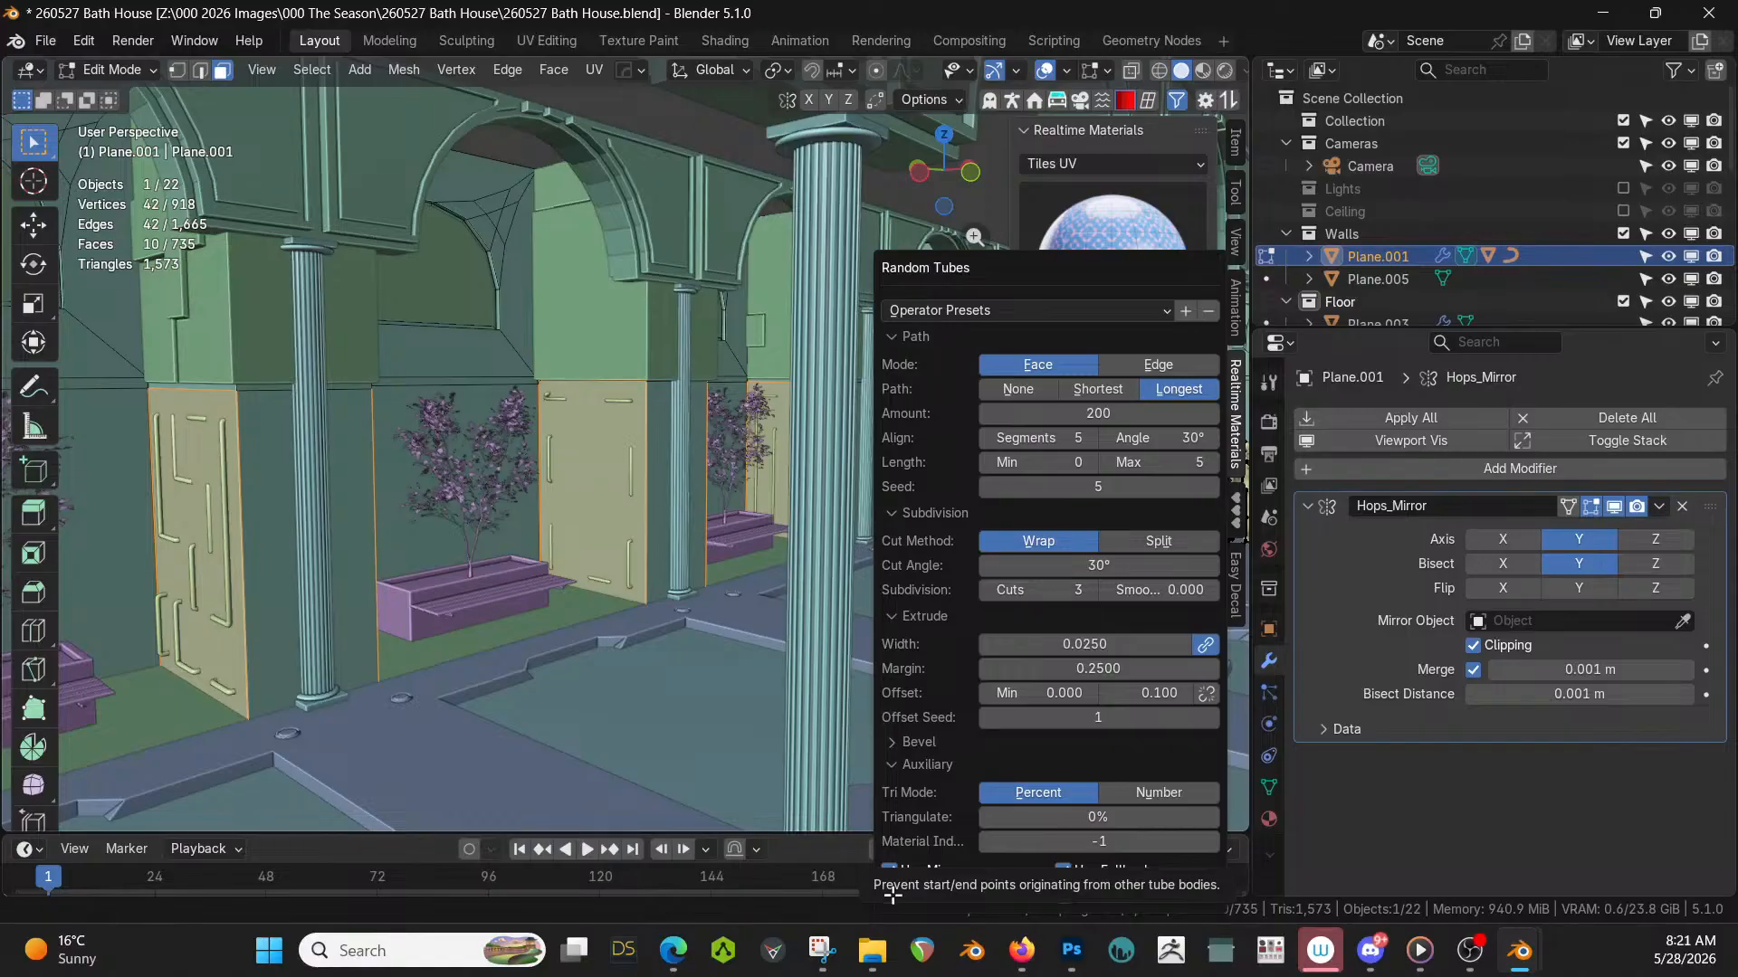
Set the tubes' minimum length to 5.
{"action": "left_click", "coordinate": [1040, 462]}
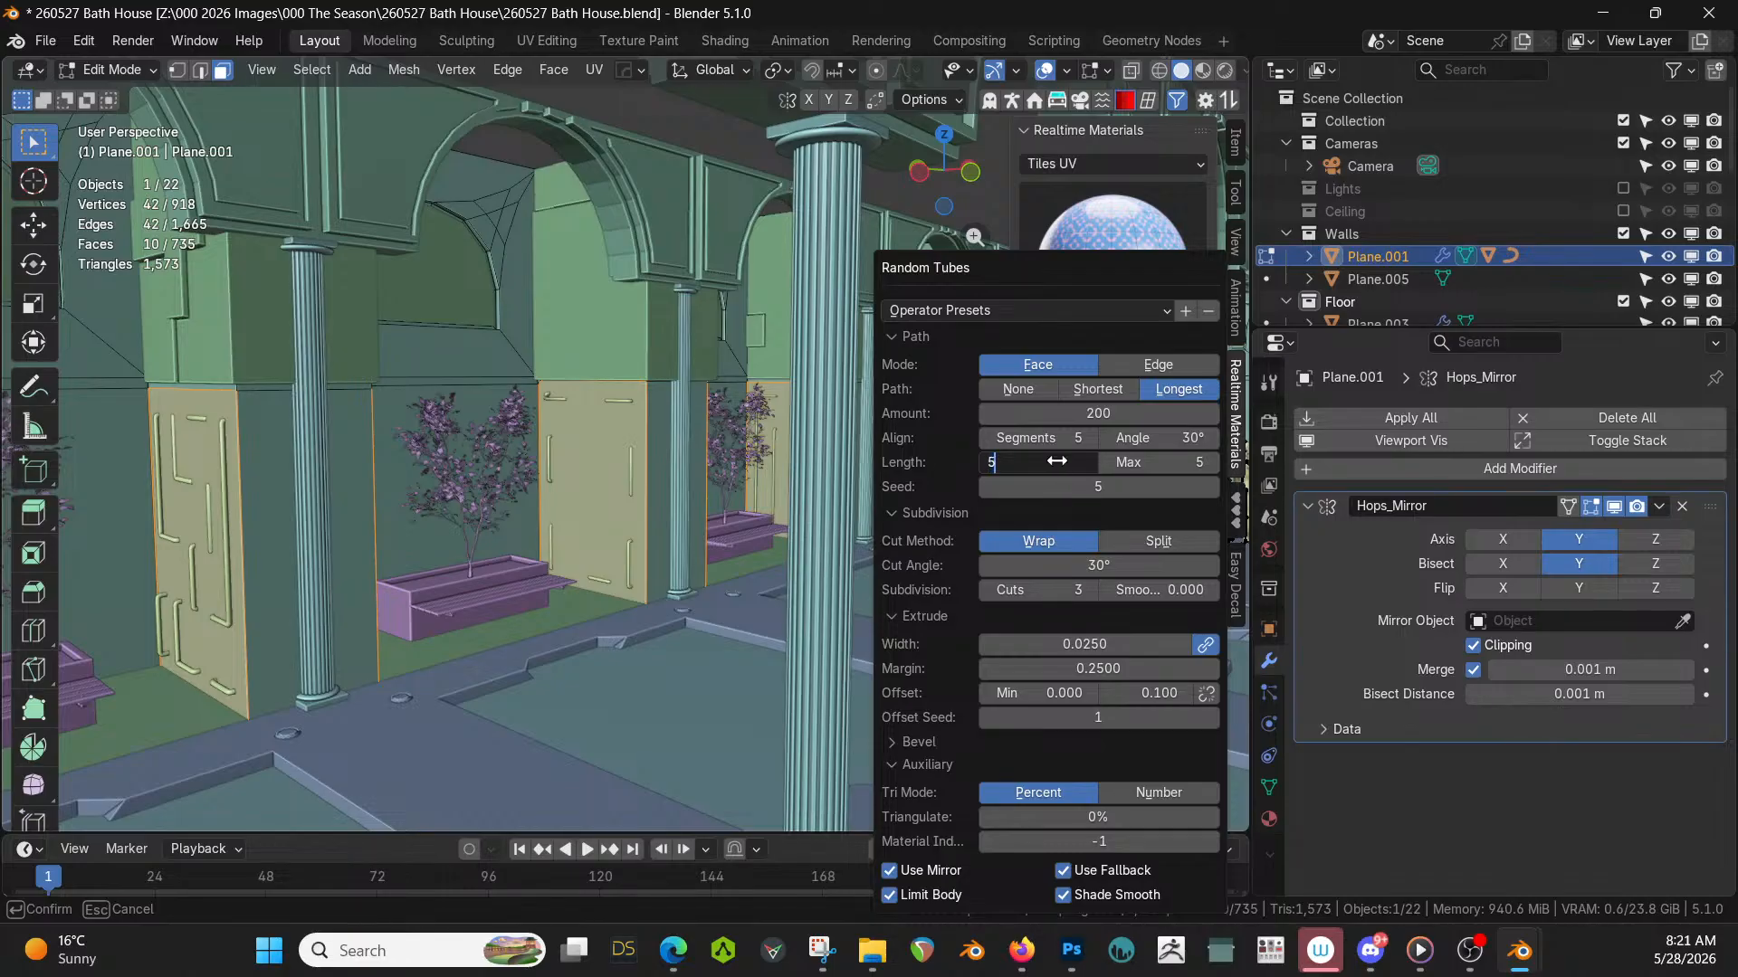
{"action": "type", "text": "5"}
{"action": "key", "text": "Return"}
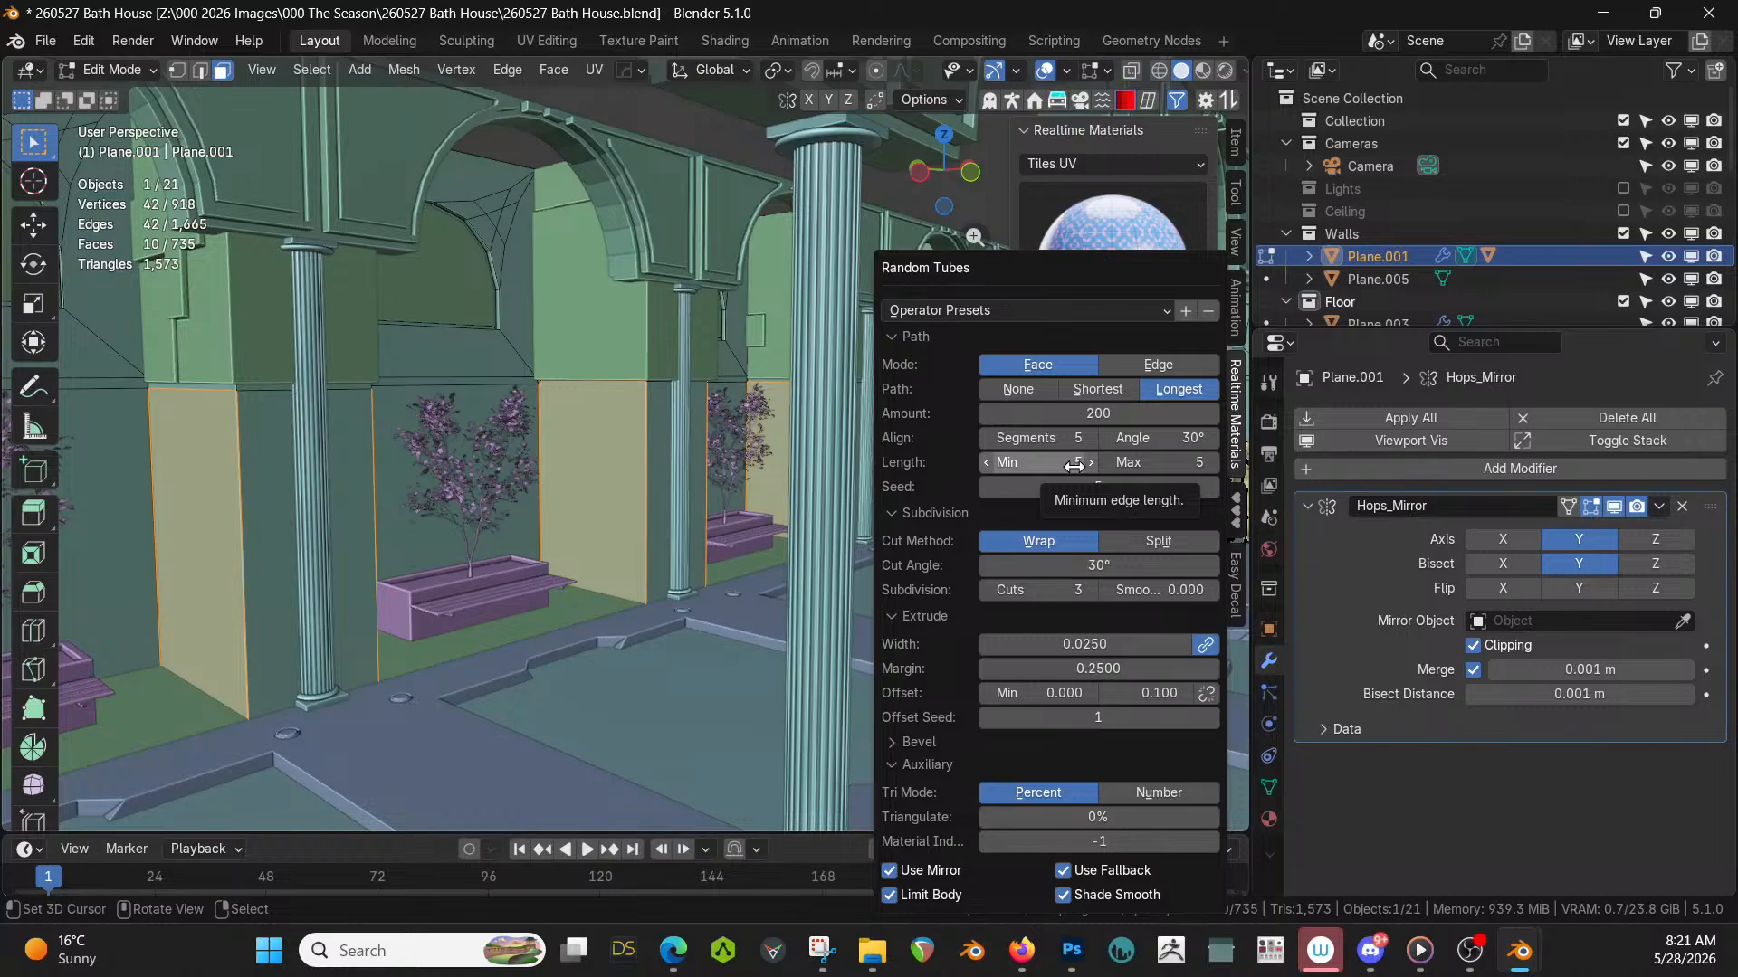
Set the tubes' length range to a minimum of 3 and a maximum of 5, with seed 7.
{"action": "left_click", "coordinate": [1074, 466]}
{"action": "type", "text": "3"}
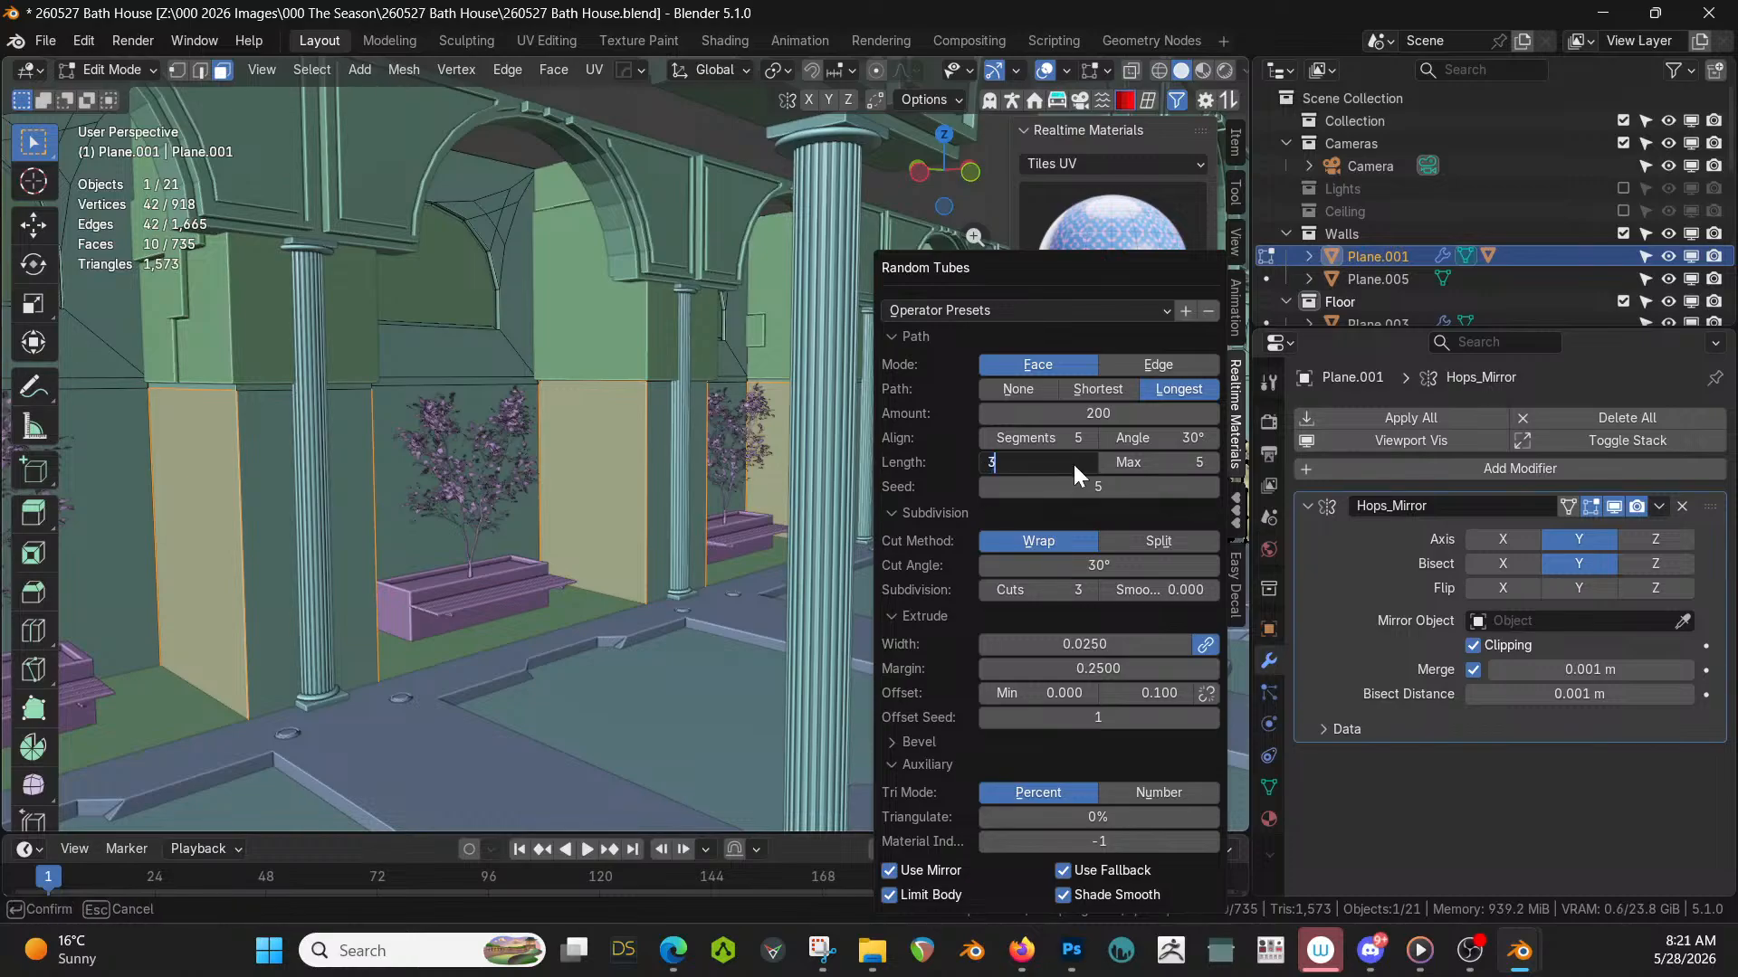
{"action": "key", "text": "Return"}
{"action": "left_click", "coordinate": [1182, 466]}
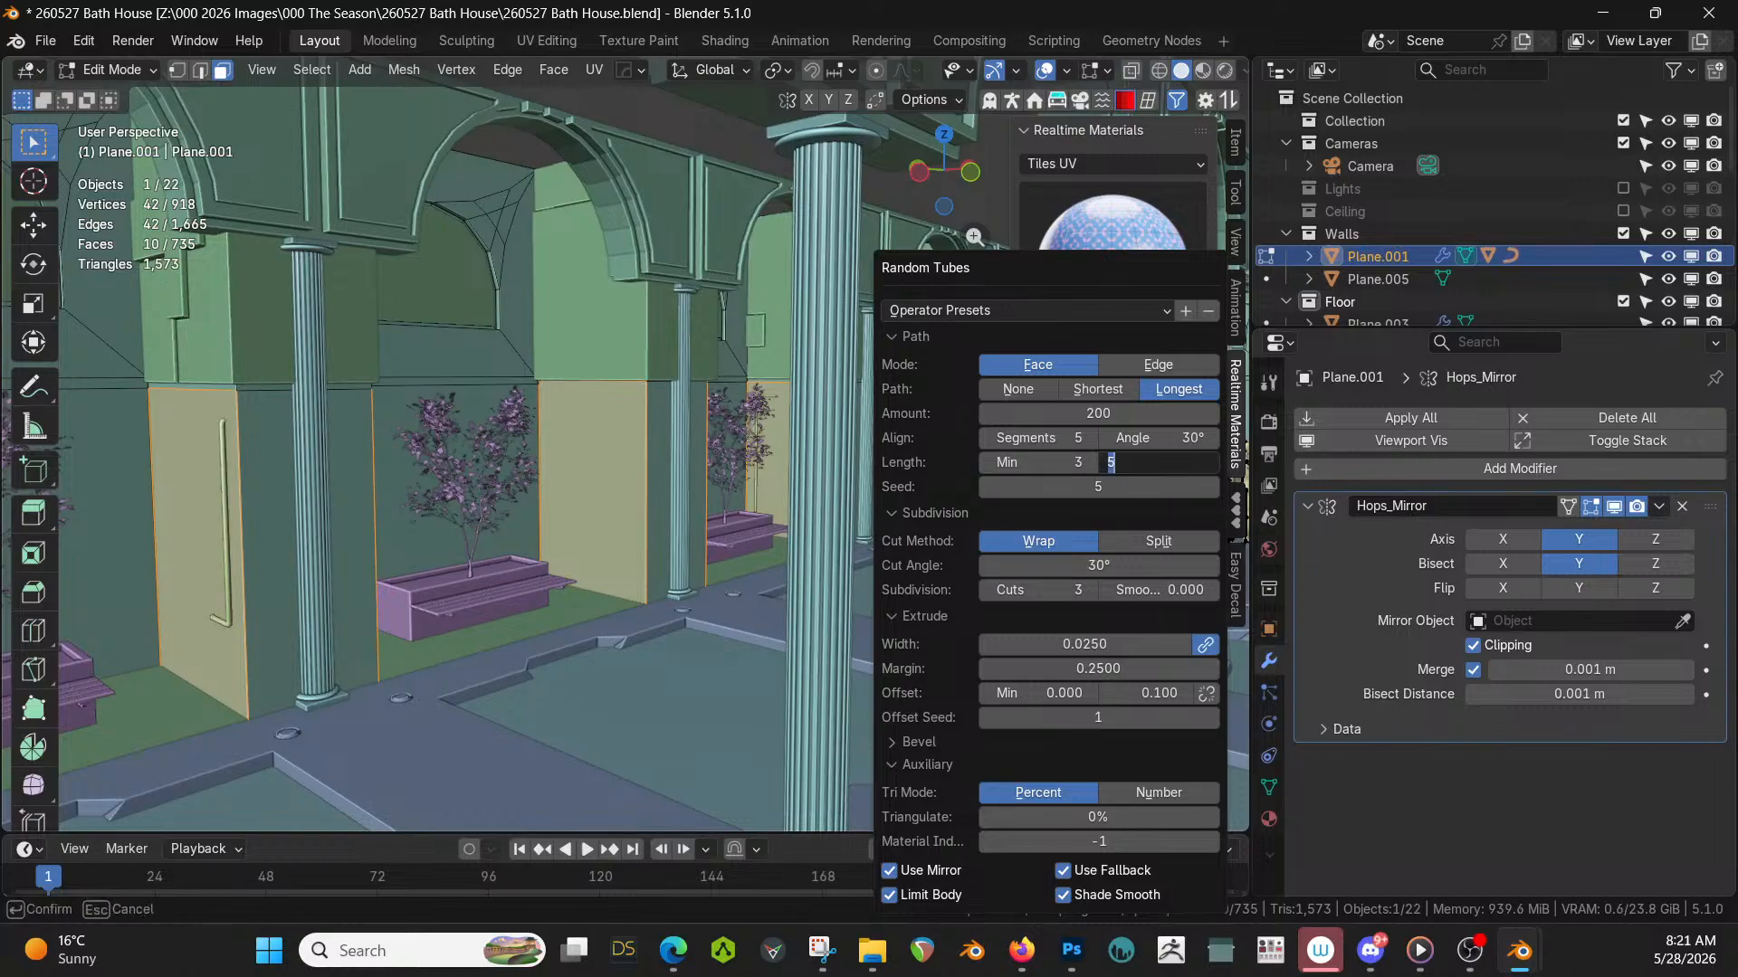
{"action": "key", "text": "Return"}
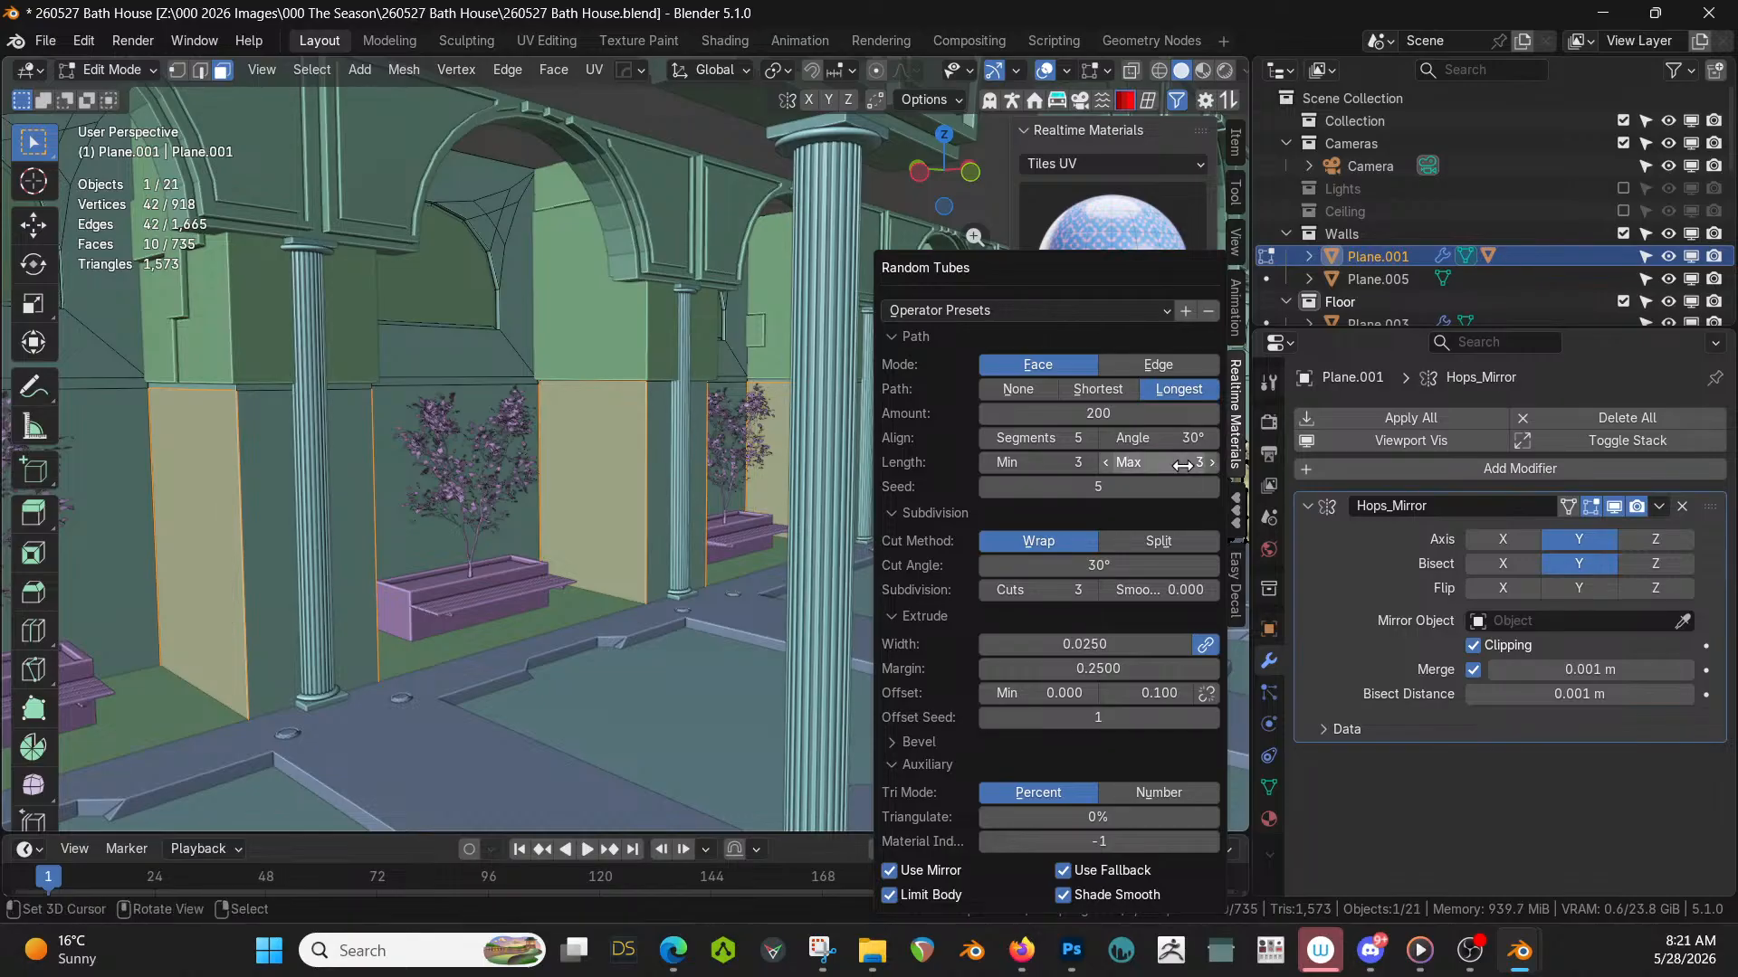
{"action": "left_click", "coordinate": [1182, 466]}
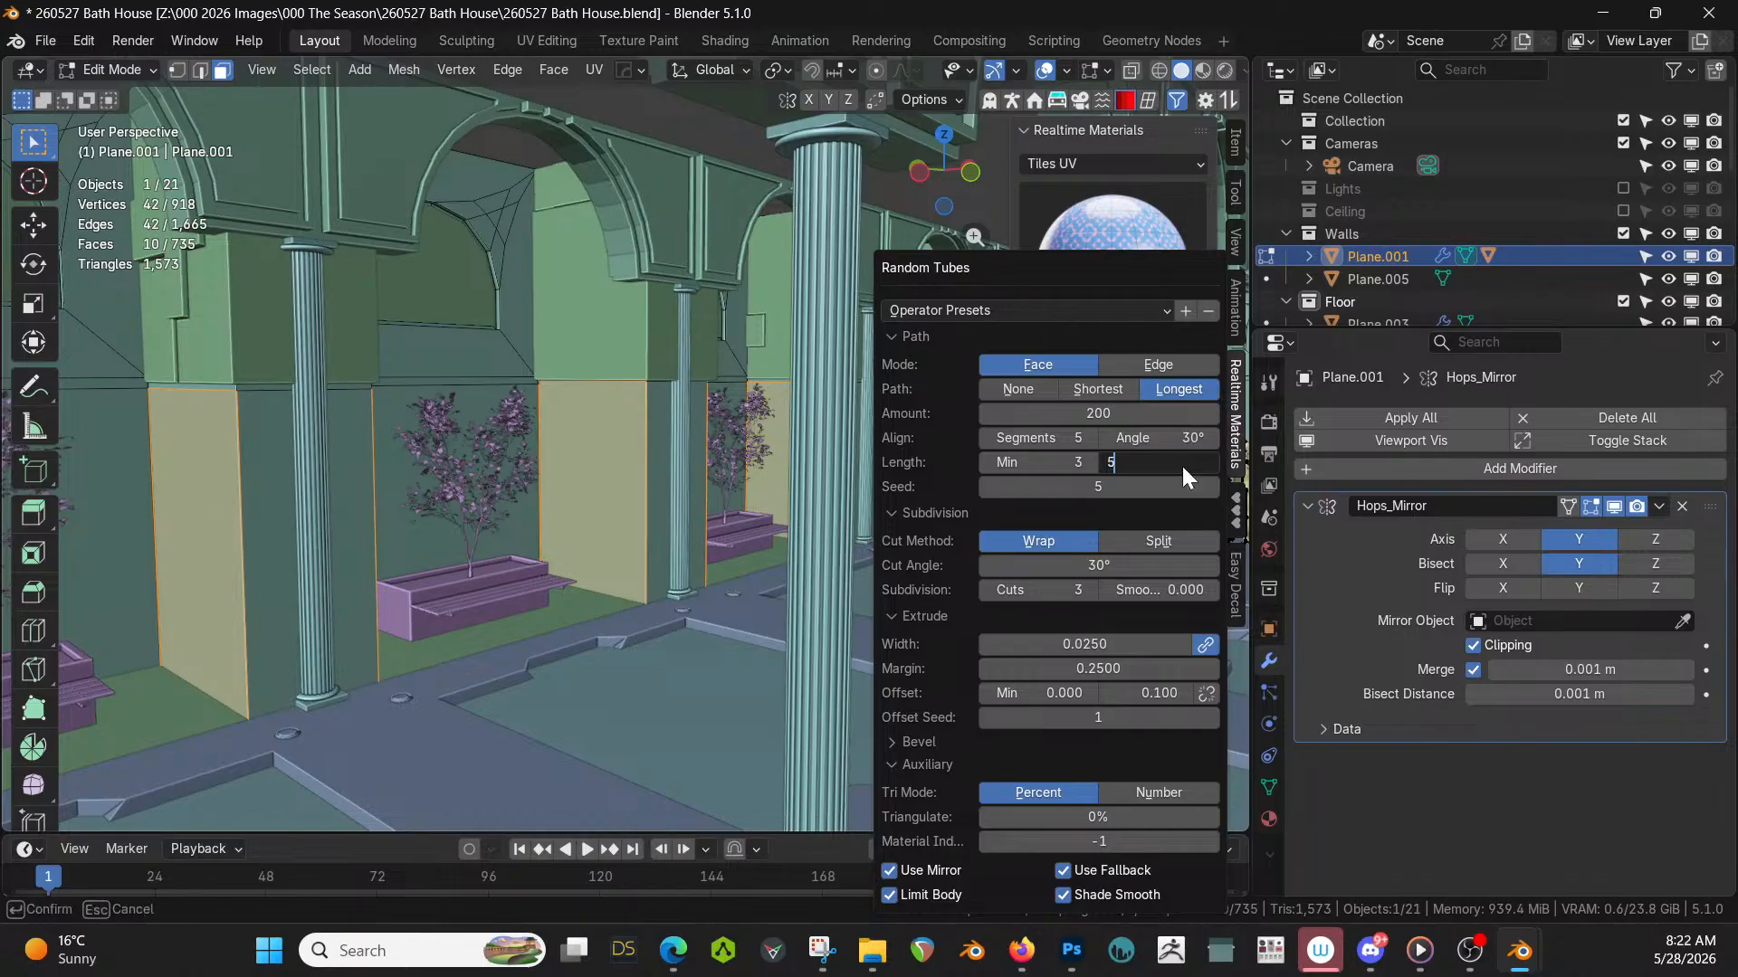
{"action": "key", "text": "Return"}
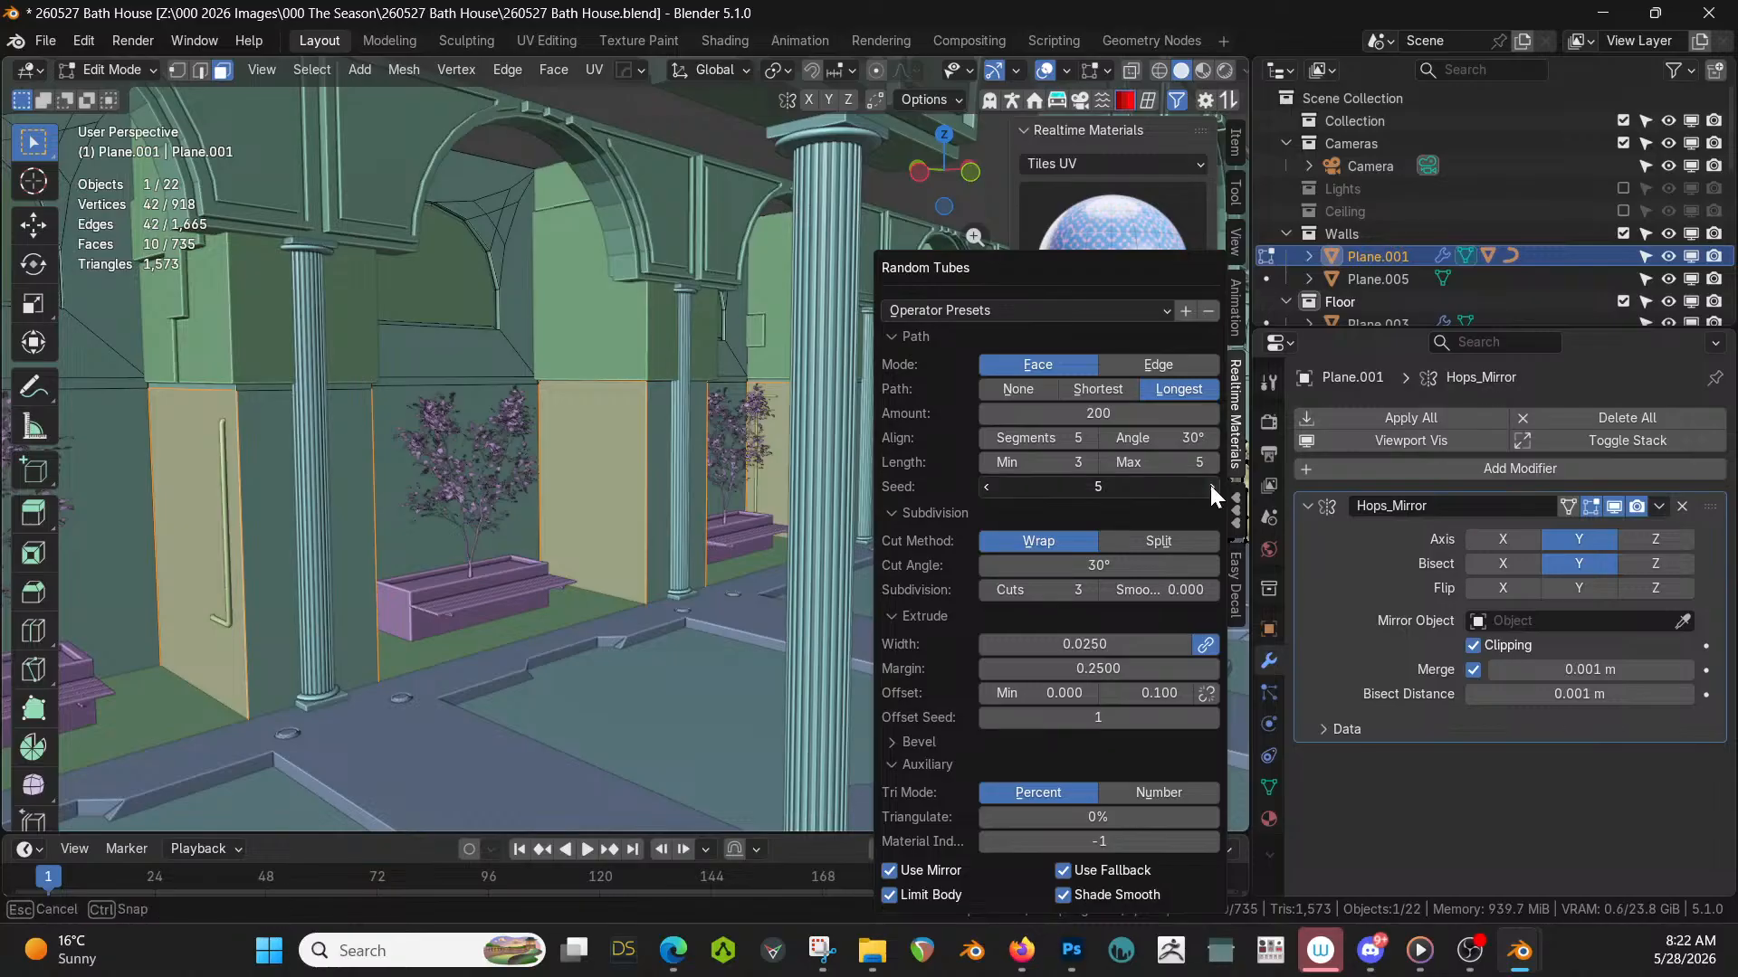
{"action": "left_click", "coordinate": [1211, 487]}
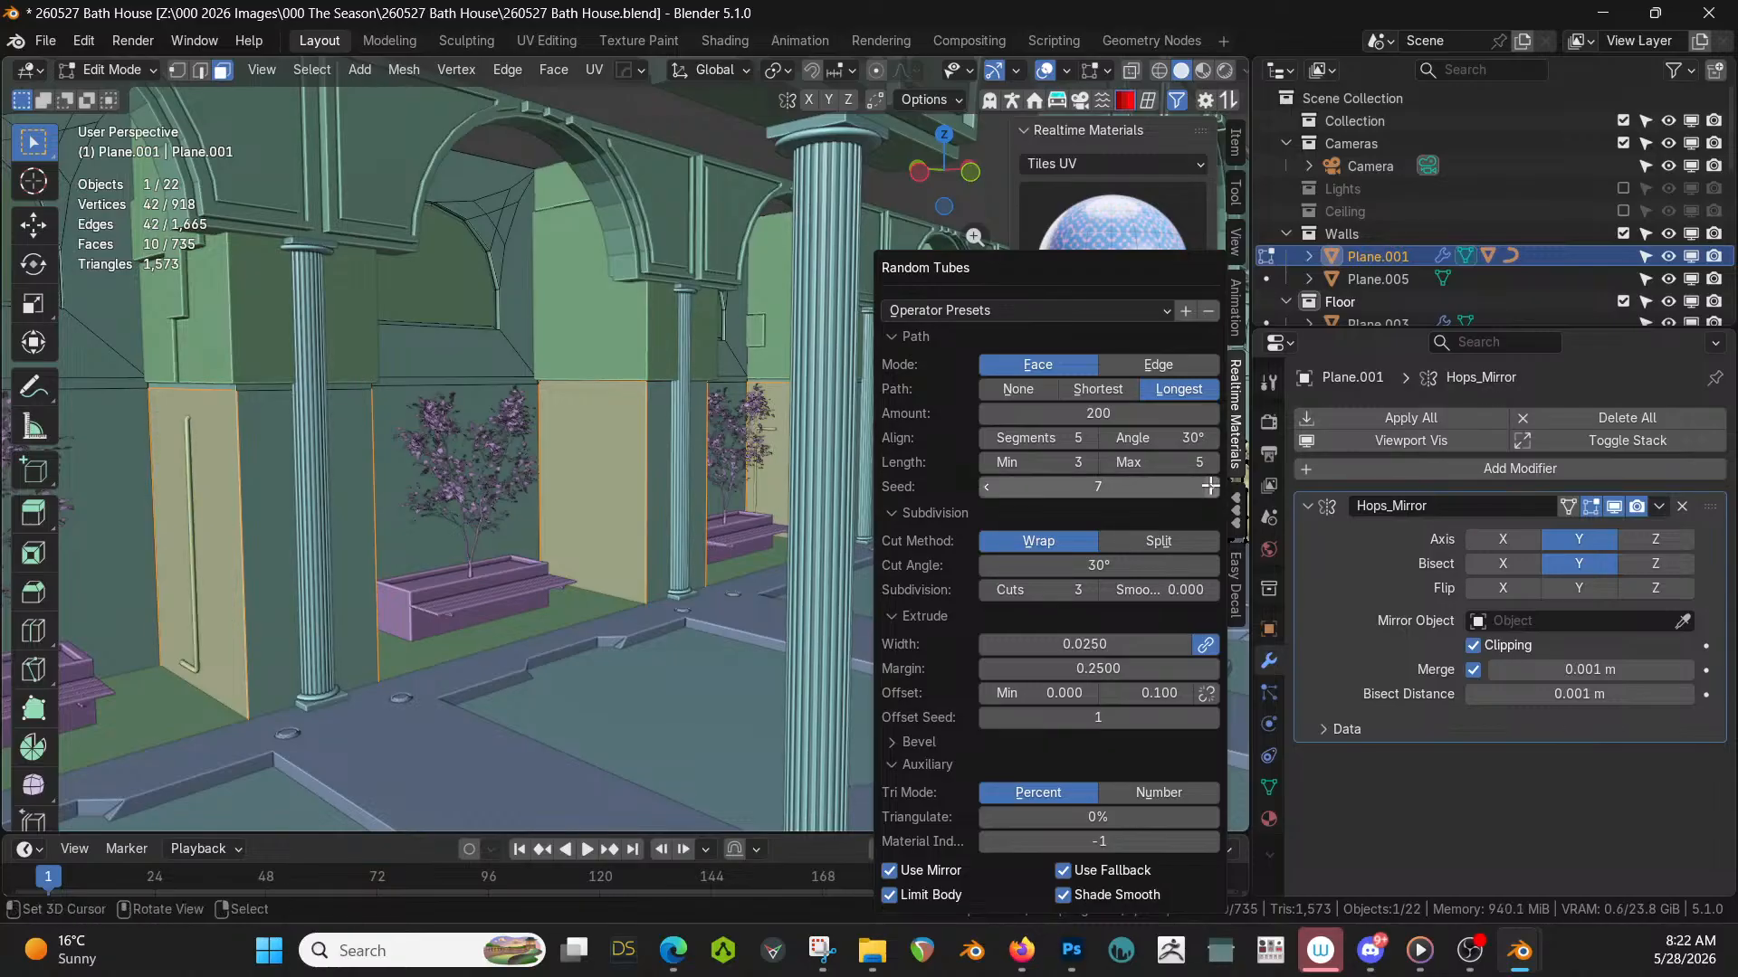
Run Random Tubes on the lower side wall face of another alcove and raise its seed to 6.
{"action": "middle_click_drag", "start_coordinate": [611, 589], "coordinate": [615, 643]}
{"action": "left_click", "coordinate": [624, 423]}
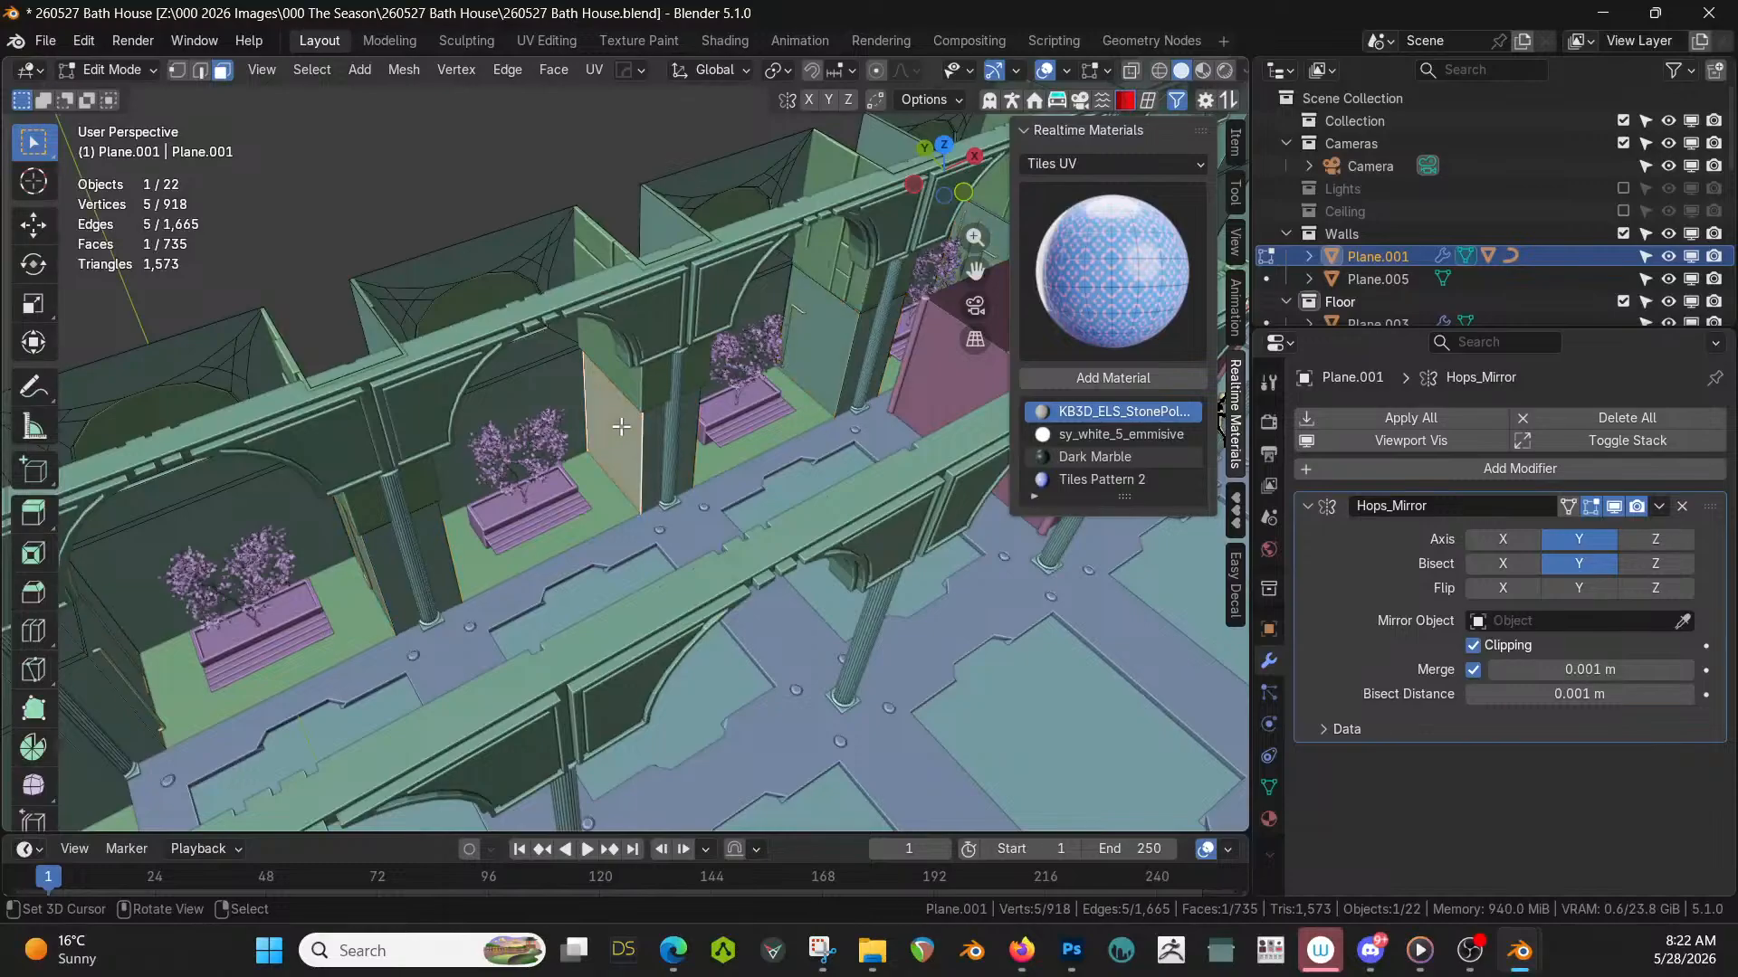
{"action": "middle_click_drag", "start_coordinate": [621, 435], "coordinate": [664, 442]}
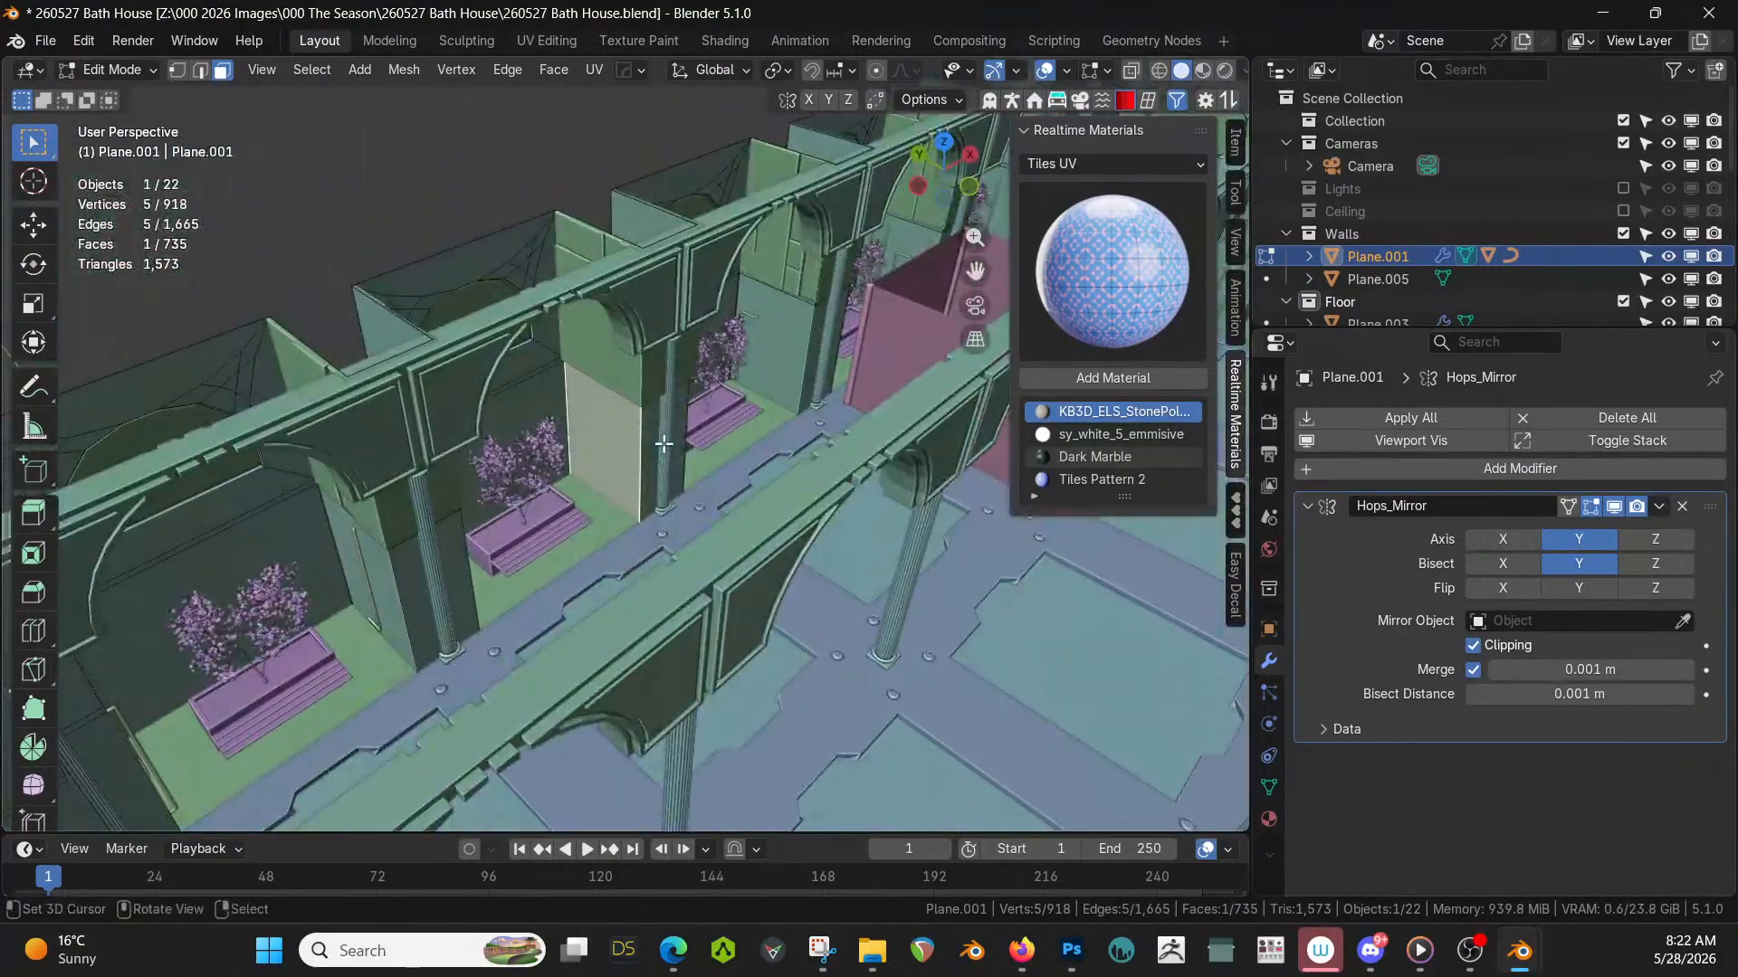
{"action": "key", "text": "shift+q"}
{"action": "left_click", "coordinate": [663, 442]}
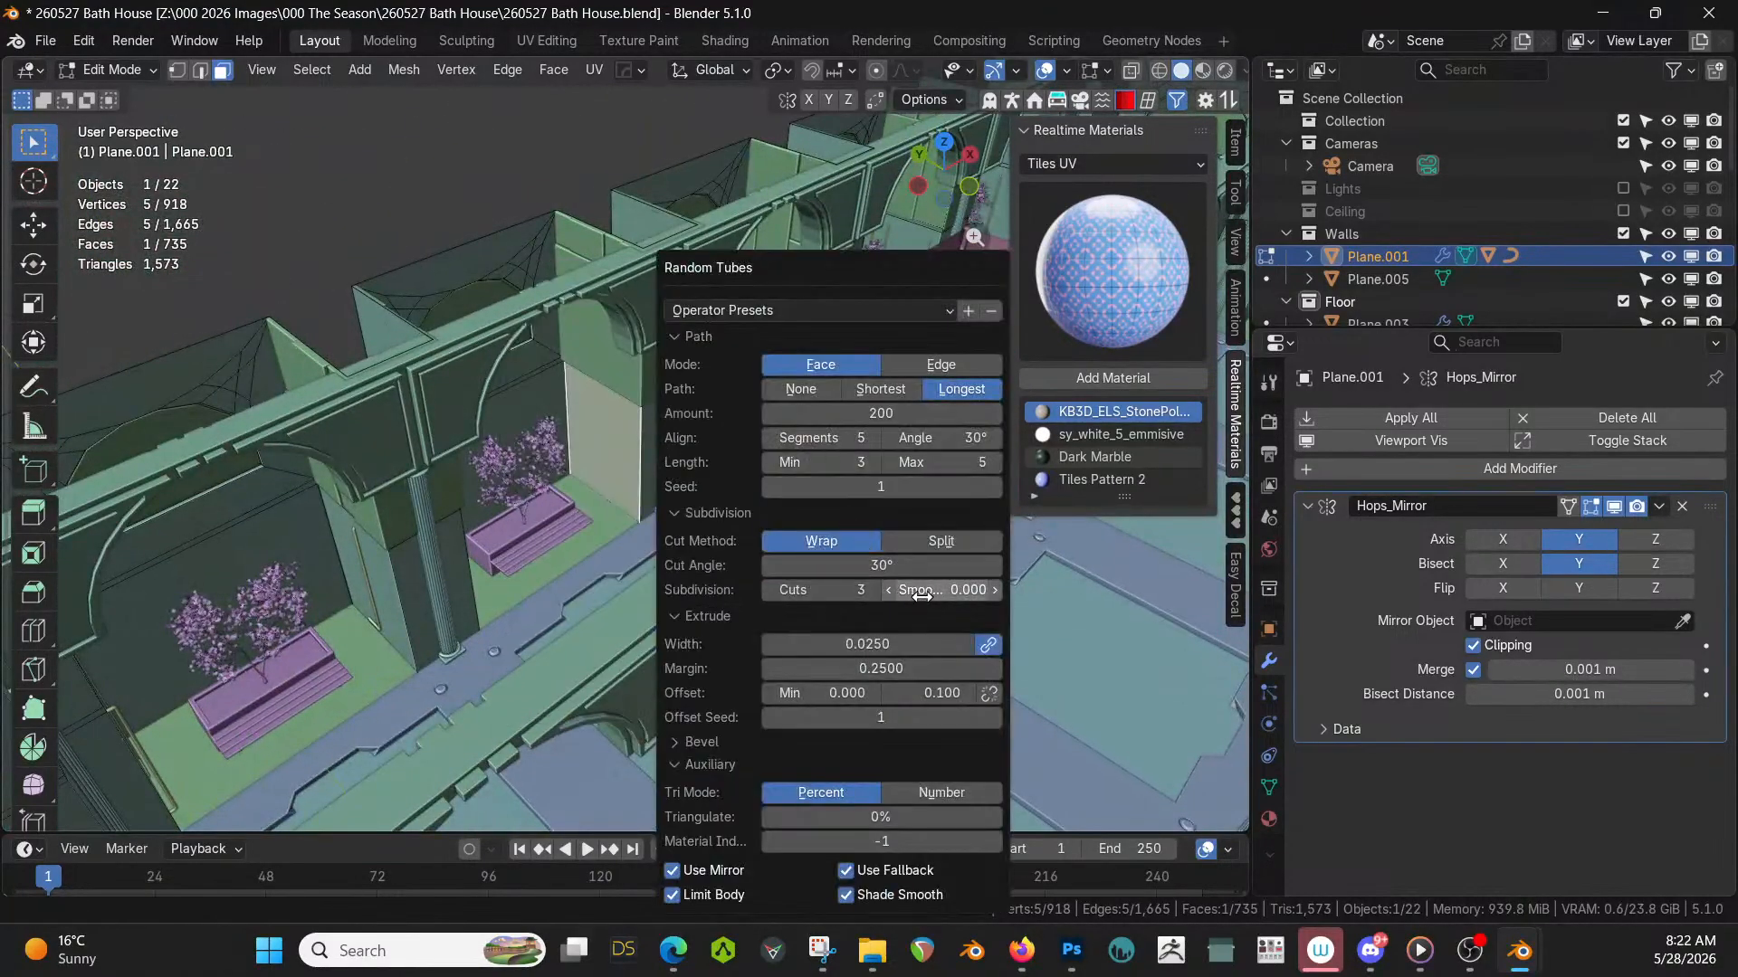
{"action": "left_click", "coordinate": [996, 486]}
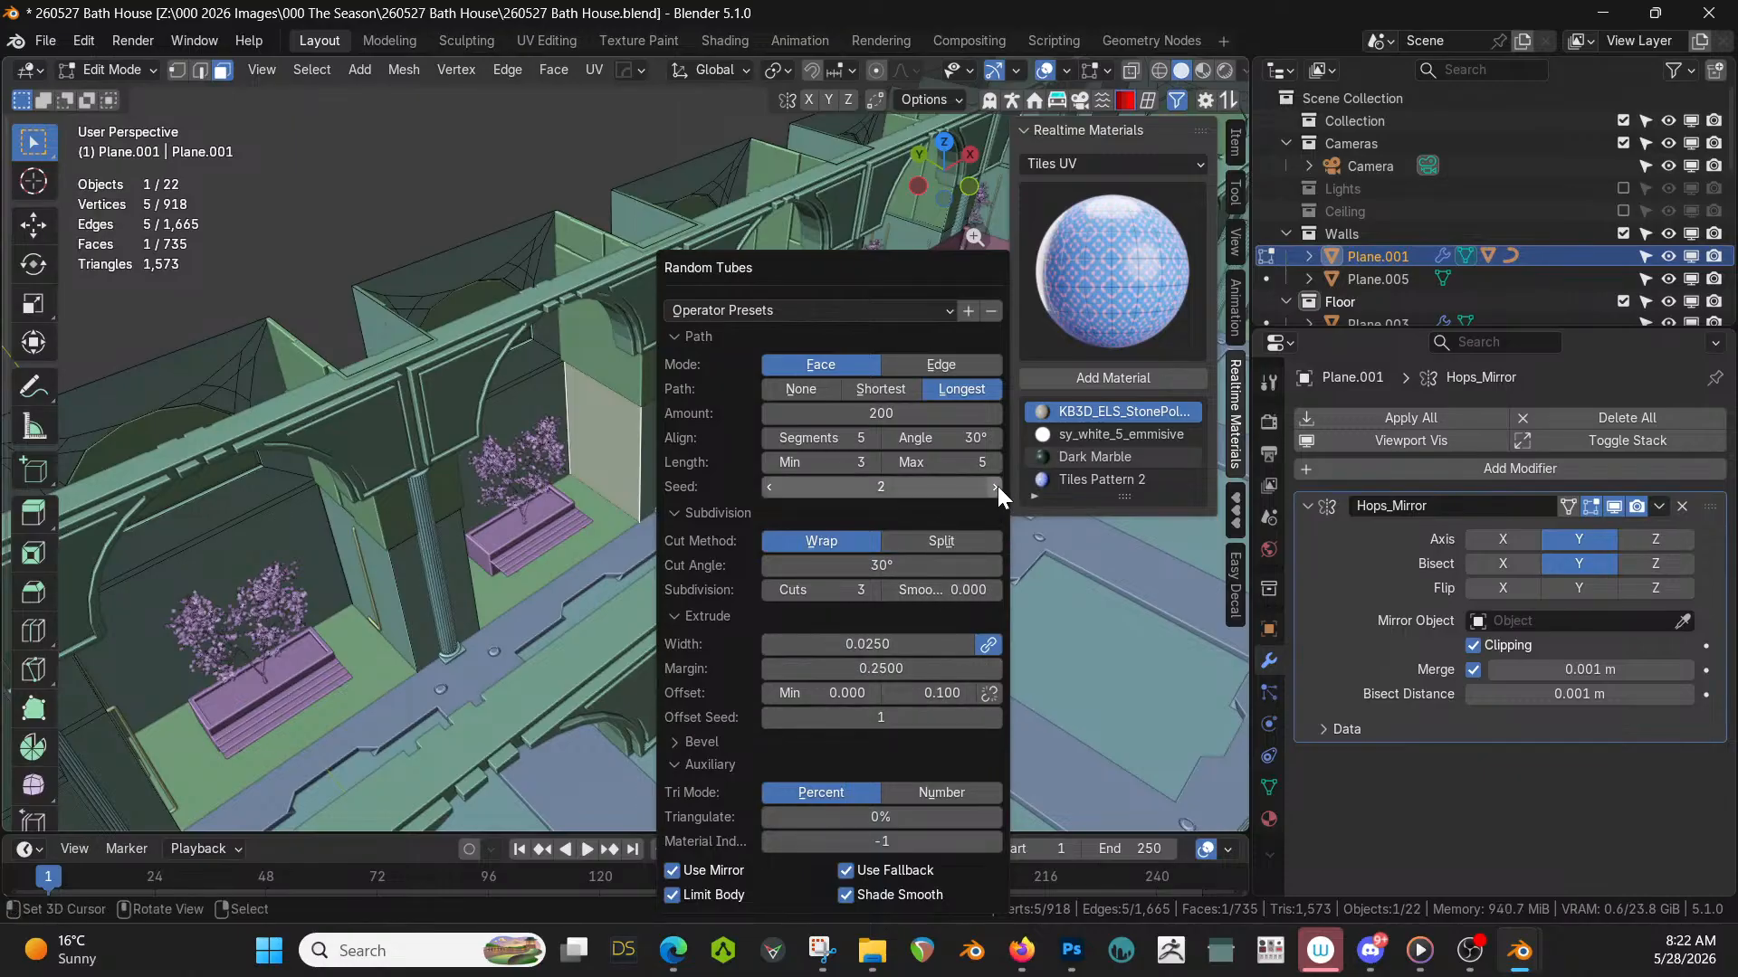
{"action": "left_click", "coordinate": [998, 486]}
{"action": "left_click", "coordinate": [998, 486]}
{"action": "left_click", "coordinate": [992, 487]}
{"action": "left_click", "coordinate": [992, 488]}
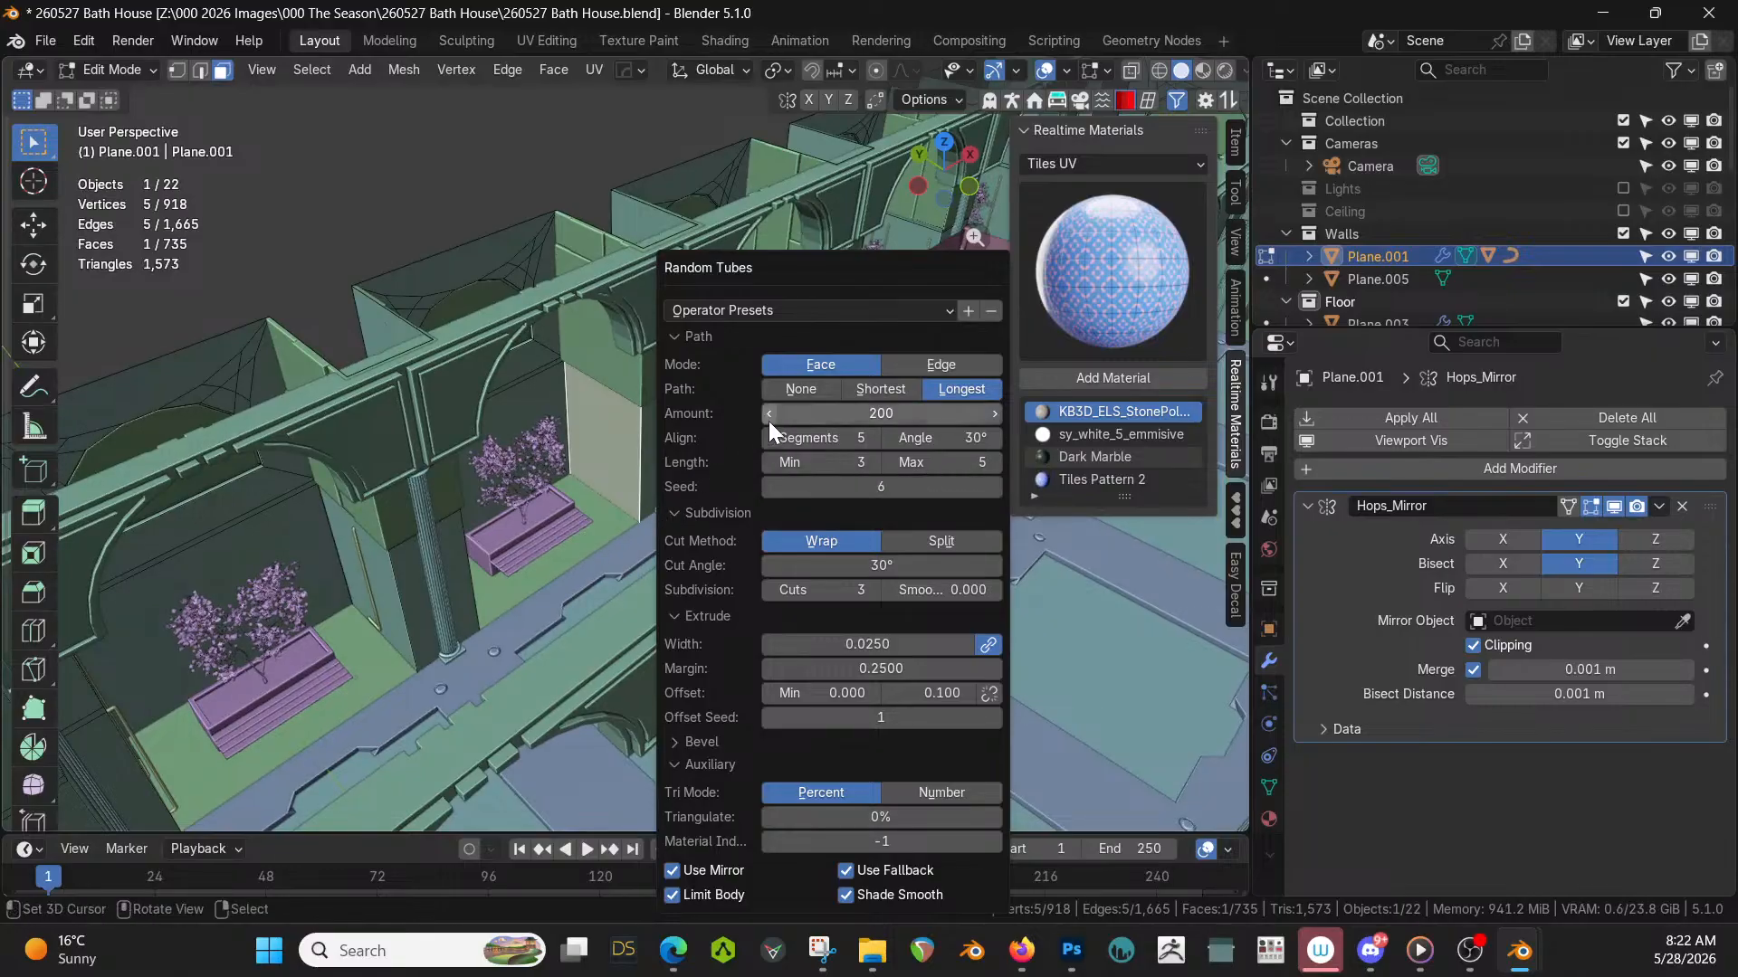
Switch the tubes' path option to None and set the seed to 8.
{"action": "left_click", "coordinate": [792, 390]}
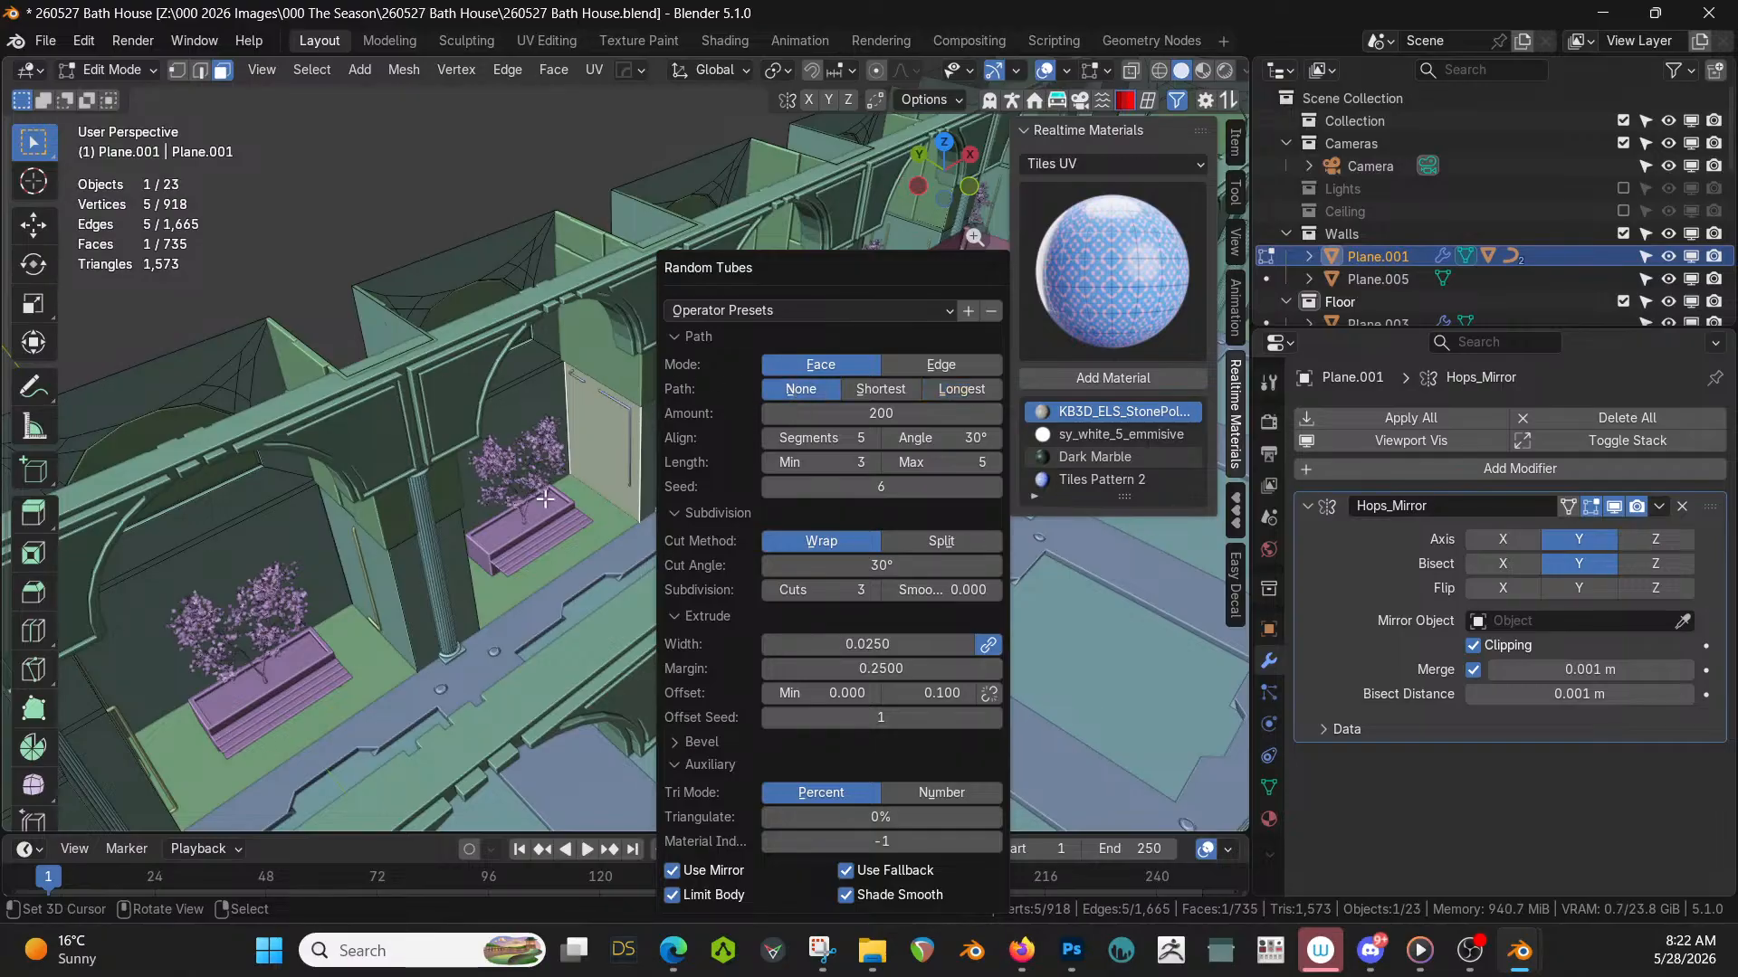
{"action": "middle_click_drag", "start_coordinate": [613, 482], "coordinate": [695, 475]}
{"action": "scroll", "coordinate": [653, 436], "scroll_direction": "up", "scroll_amount": 4}
{"action": "key", "text": "F9"}
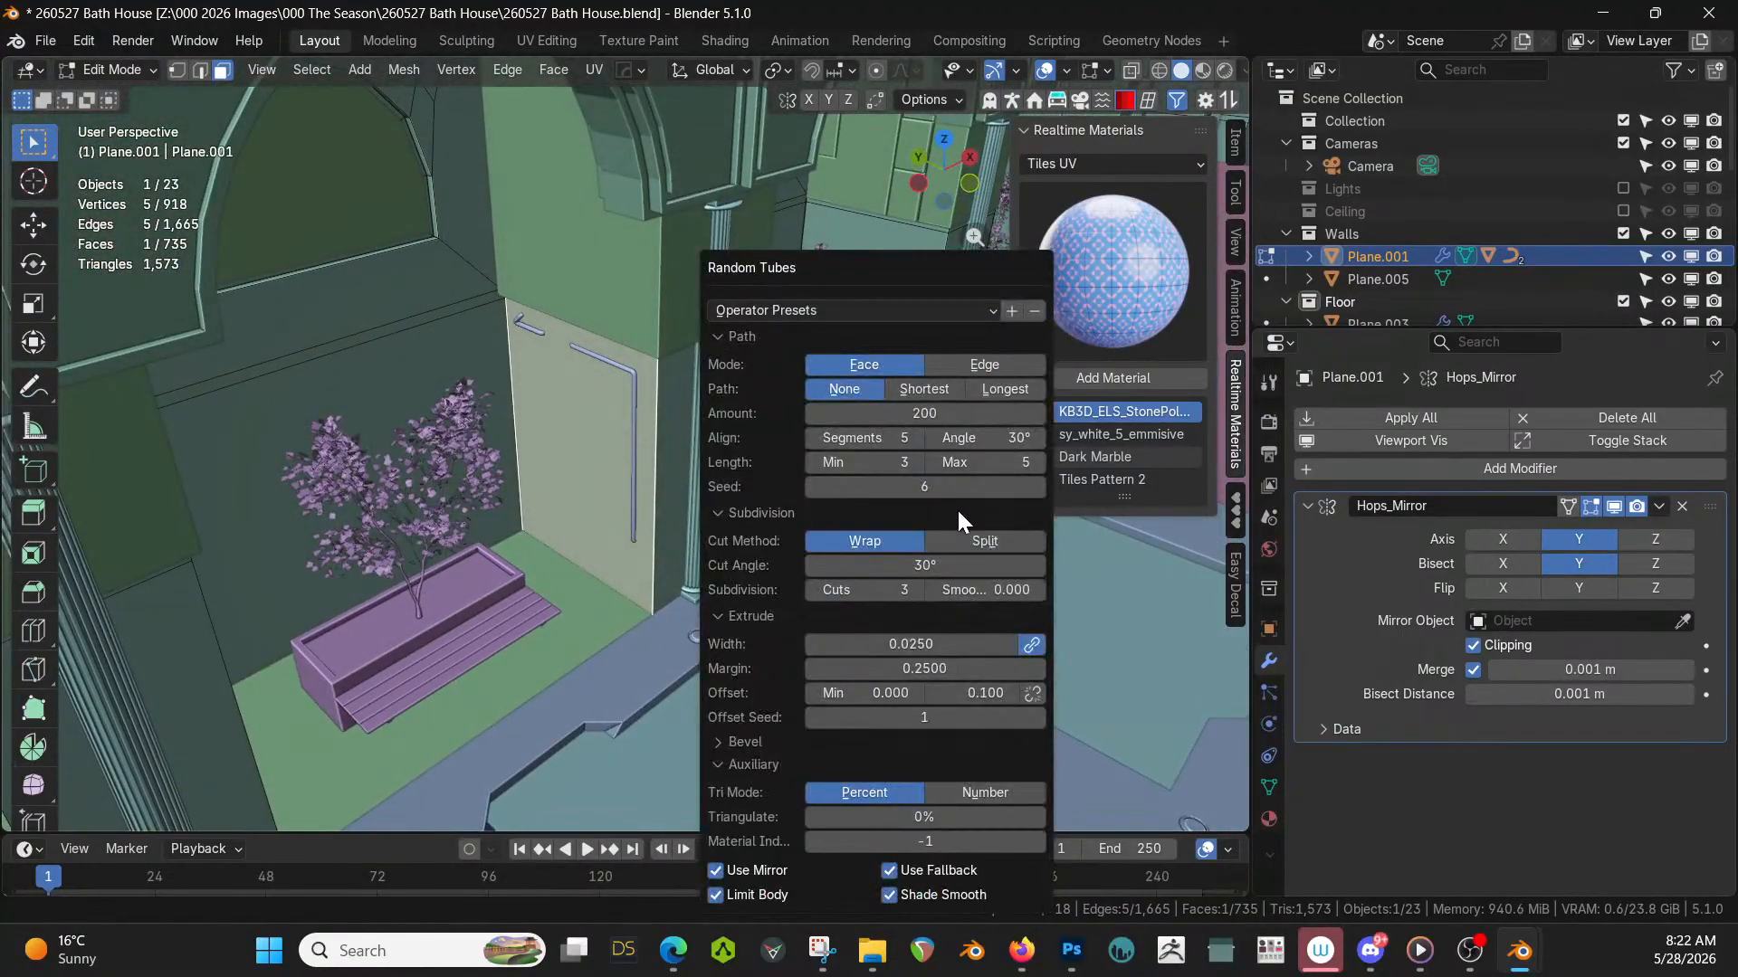
{"action": "left_click", "coordinate": [1036, 488]}
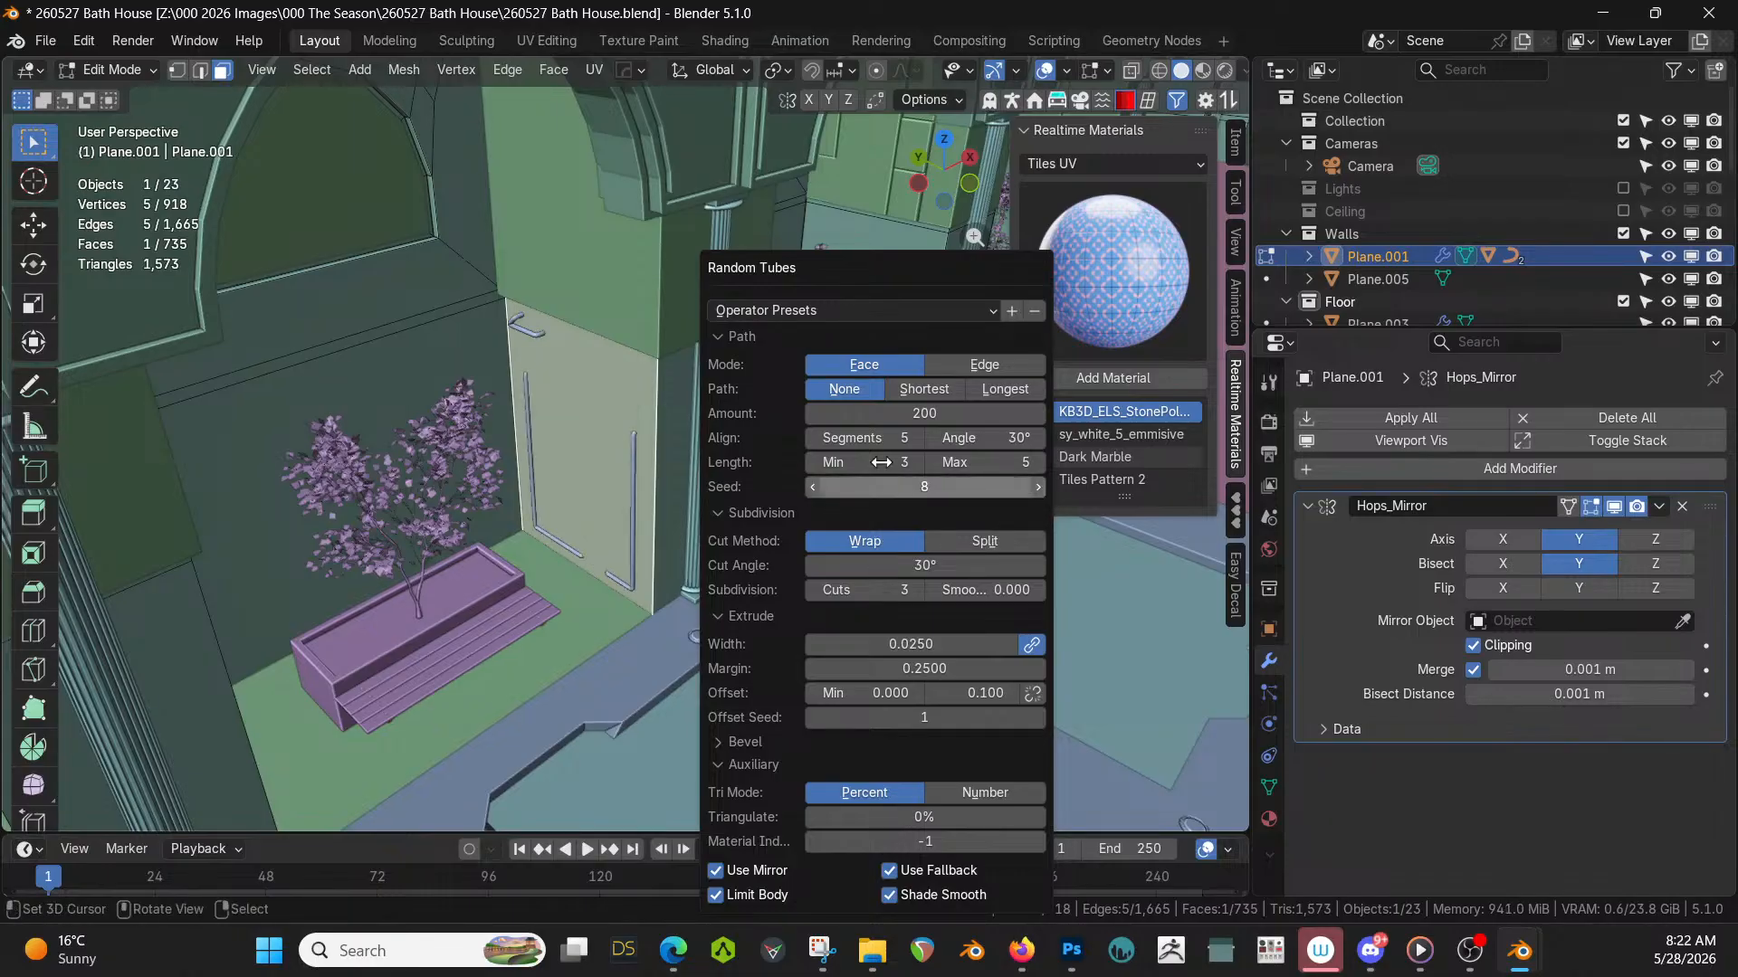
Run Random Tubes on the lower alcove wall face on the pillar's opposite side, advancing the seed past 2.
{"action": "middle_click_drag", "start_coordinate": [613, 433], "coordinate": [658, 539]}
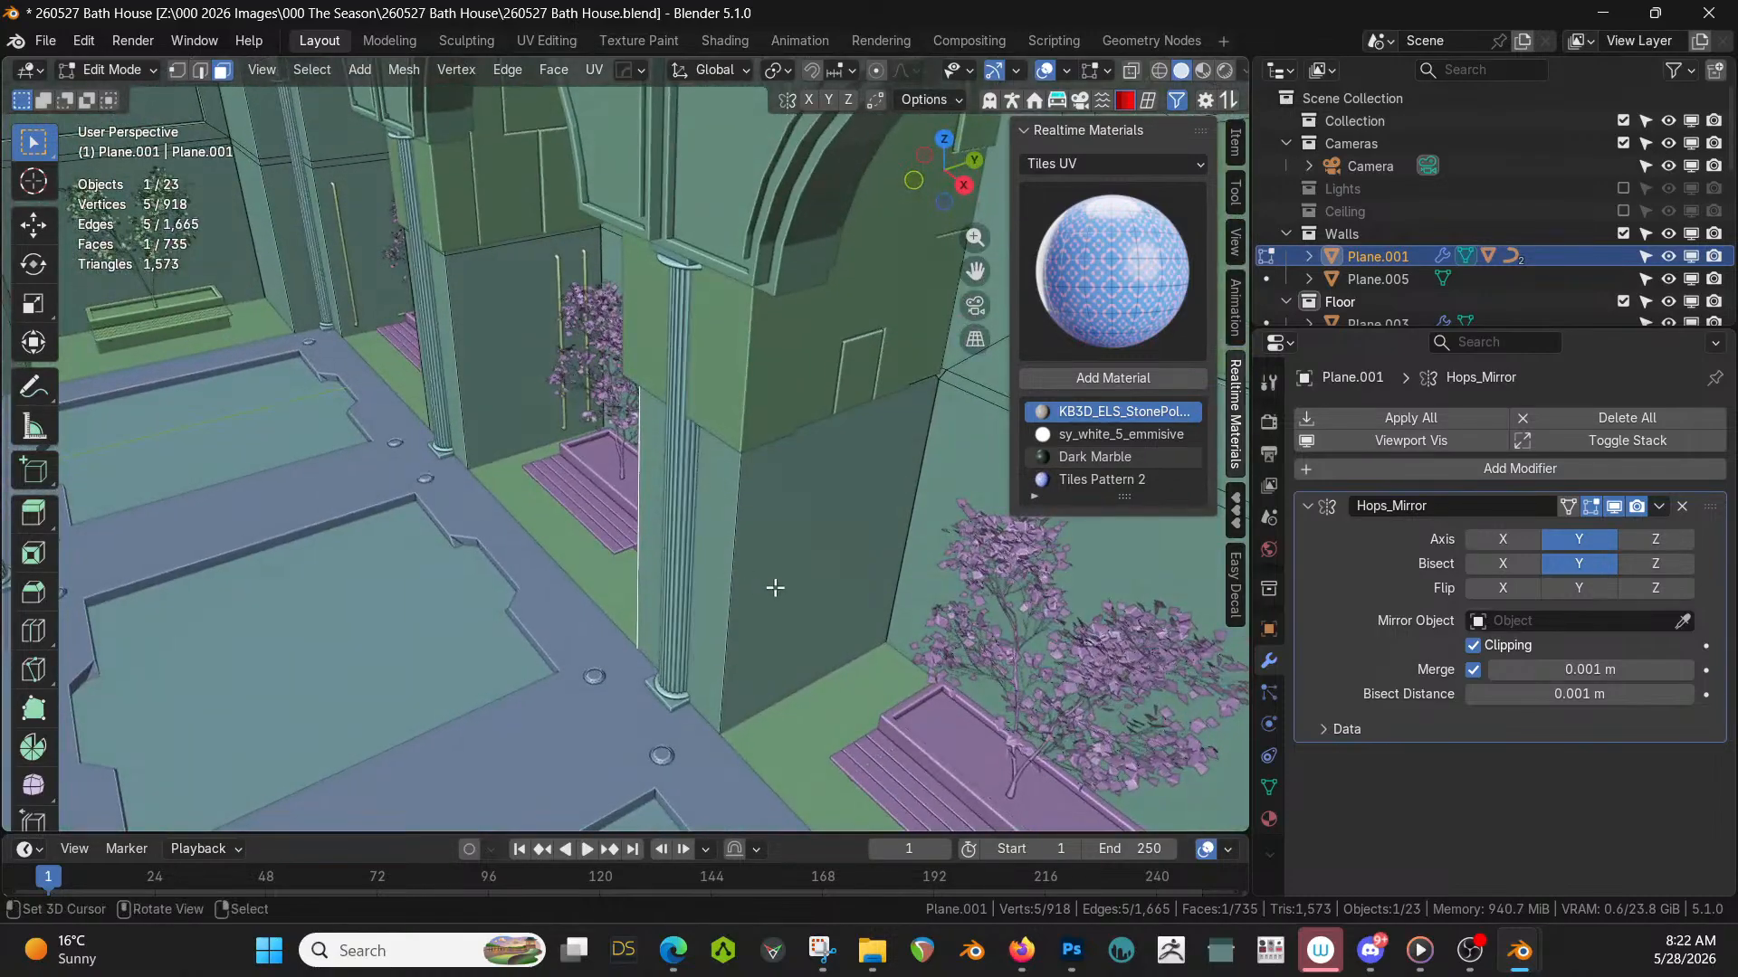
{"action": "key", "text": "Tab"}
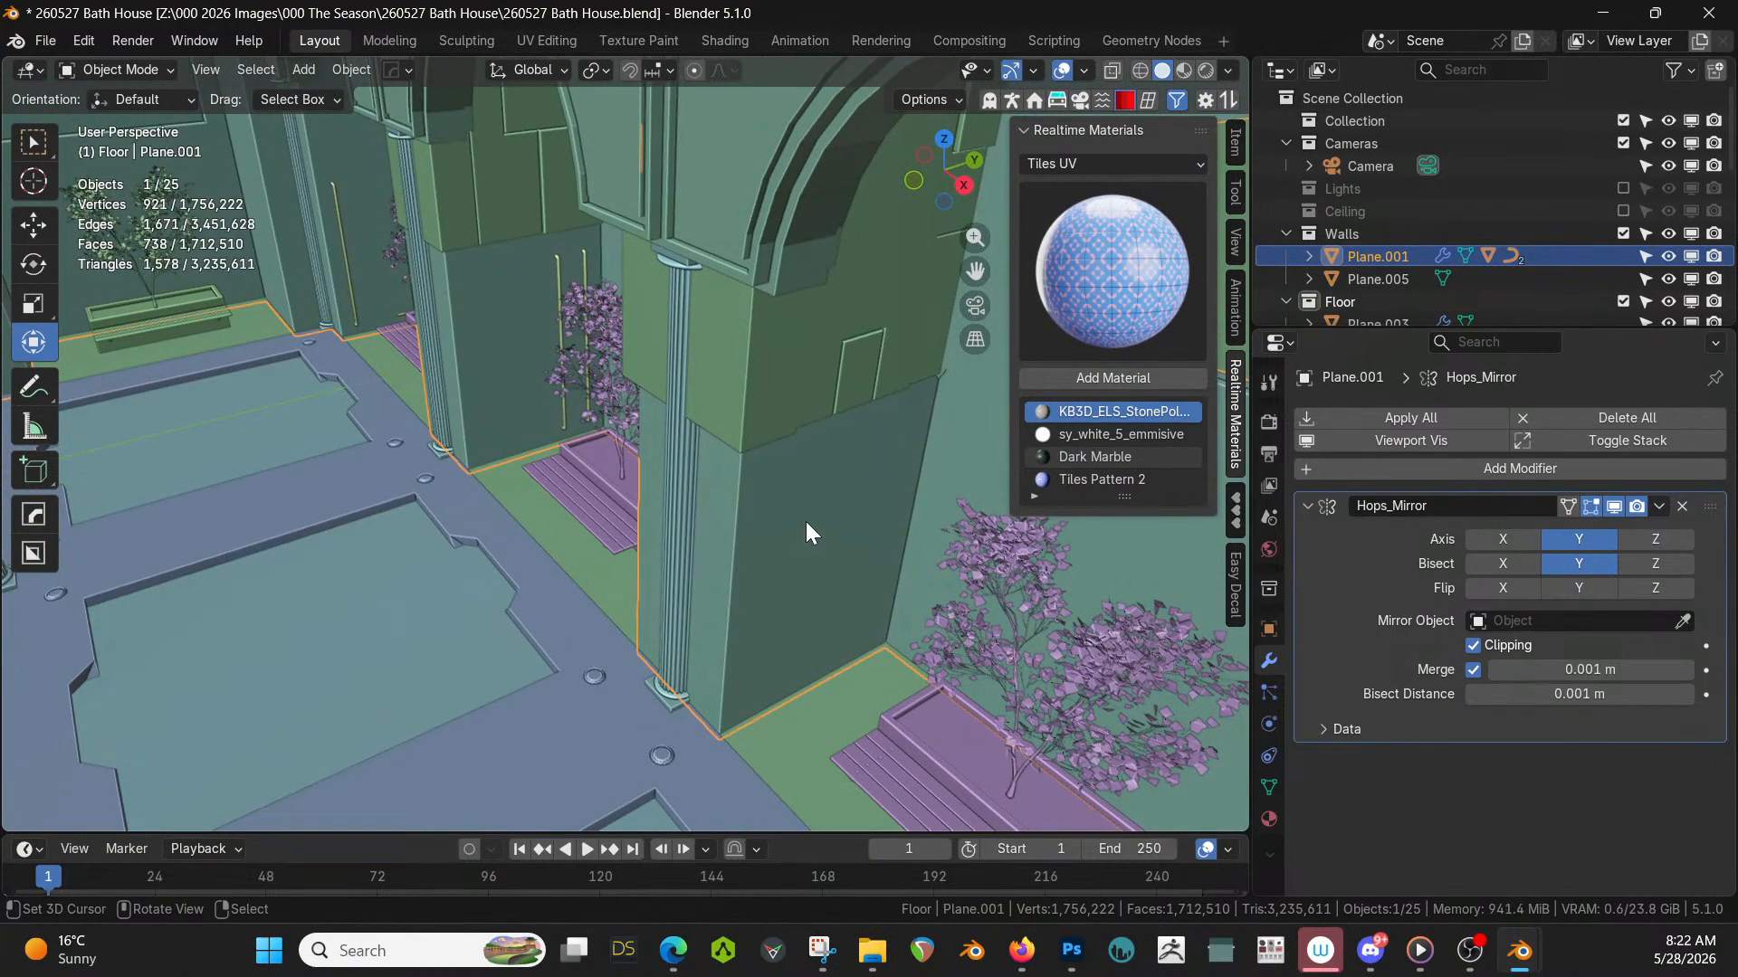
{"action": "key", "text": "Tab"}
{"action": "left_click", "coordinate": [806, 521]}
{"action": "key", "text": "Tab"}
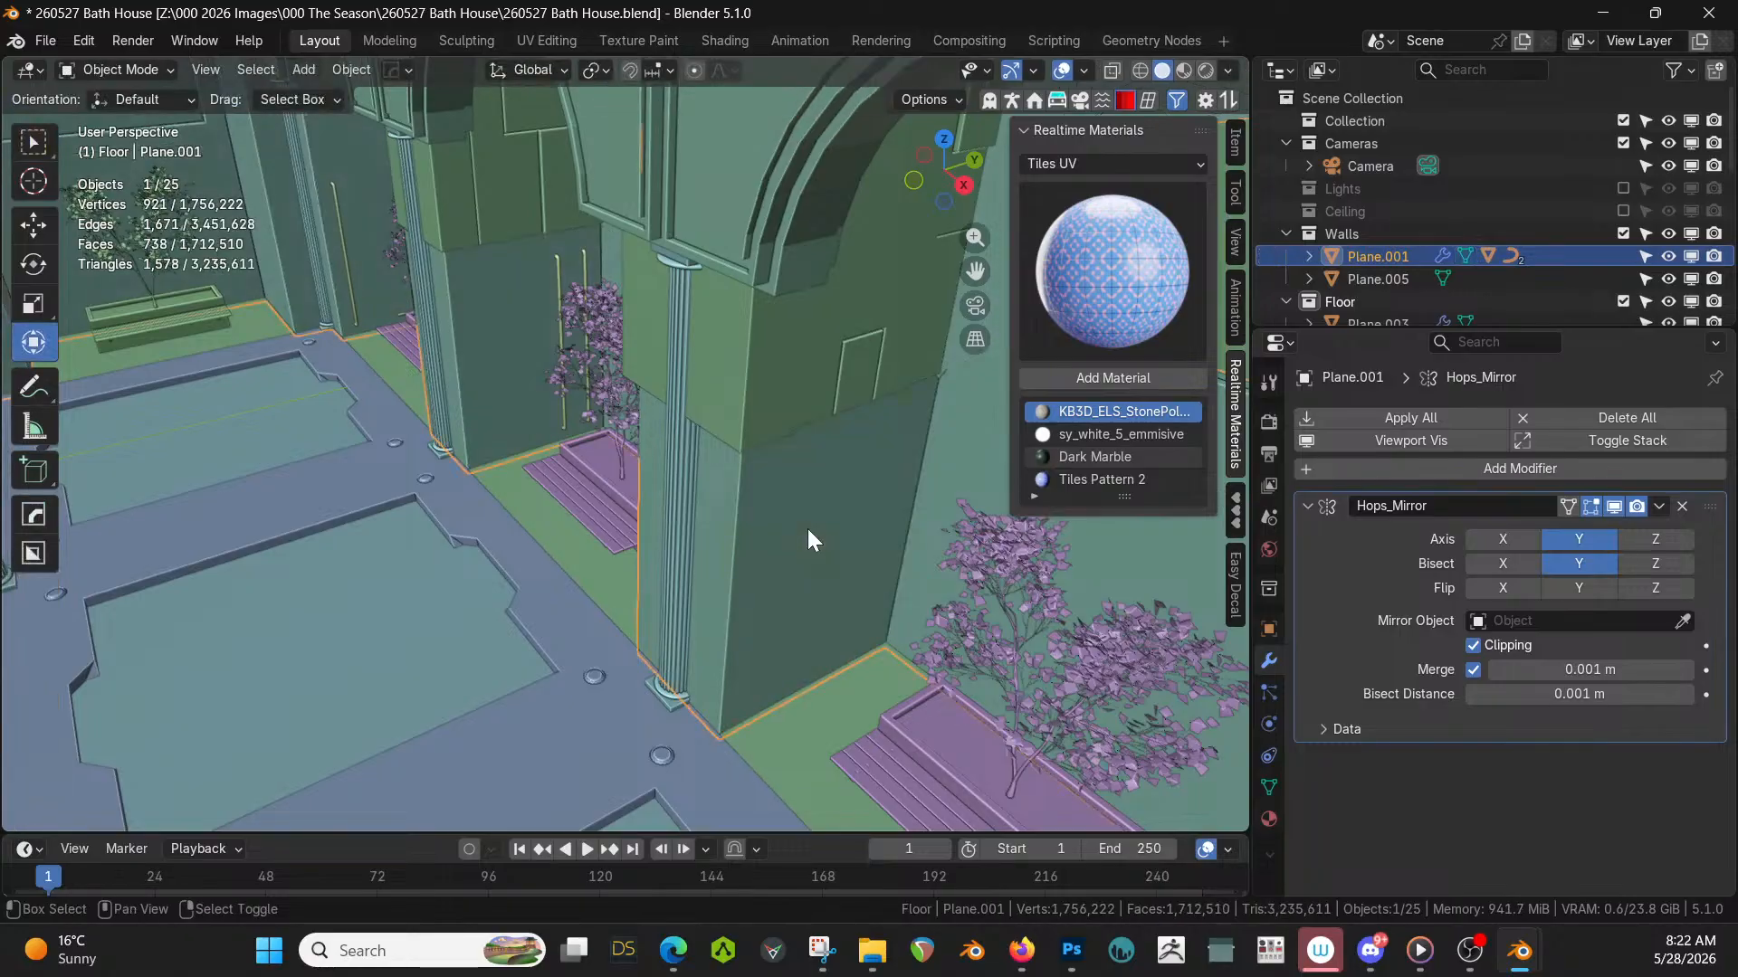
{"action": "key", "text": "shift+q"}
{"action": "left_click", "coordinate": [807, 526]}
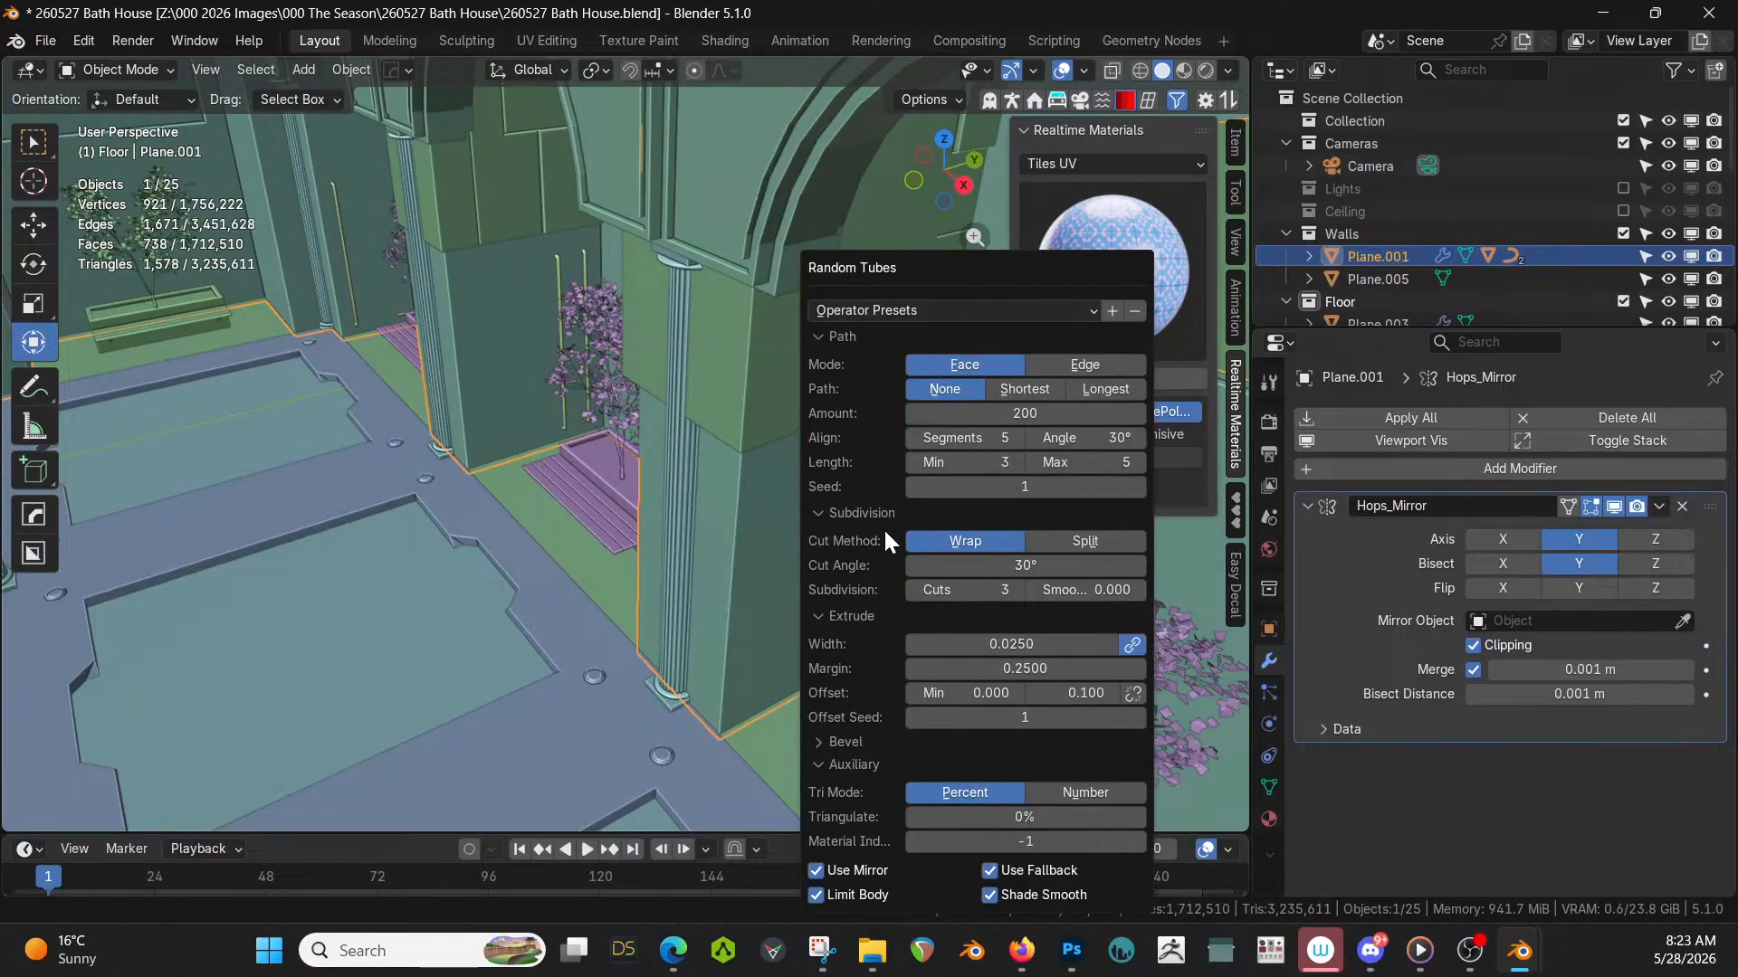
{"action": "left_click", "coordinate": [1135, 486]}
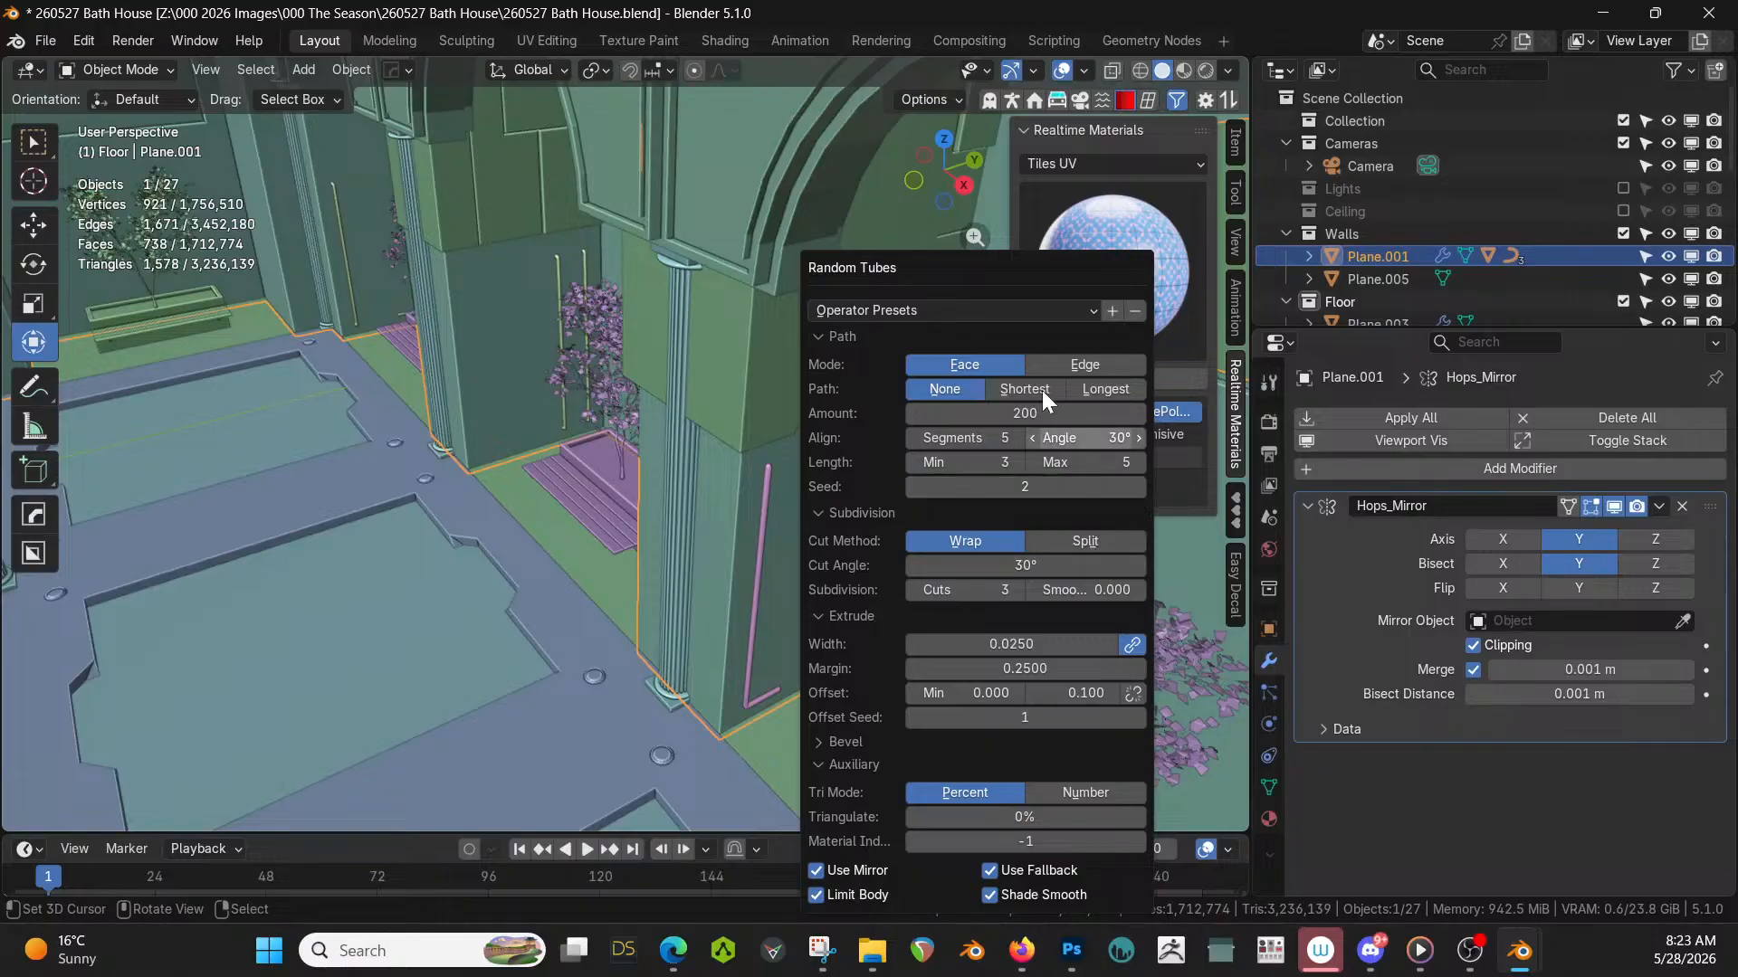
{"action": "left_click_drag", "start_coordinate": [981, 263], "coordinate": [1389, 224]}
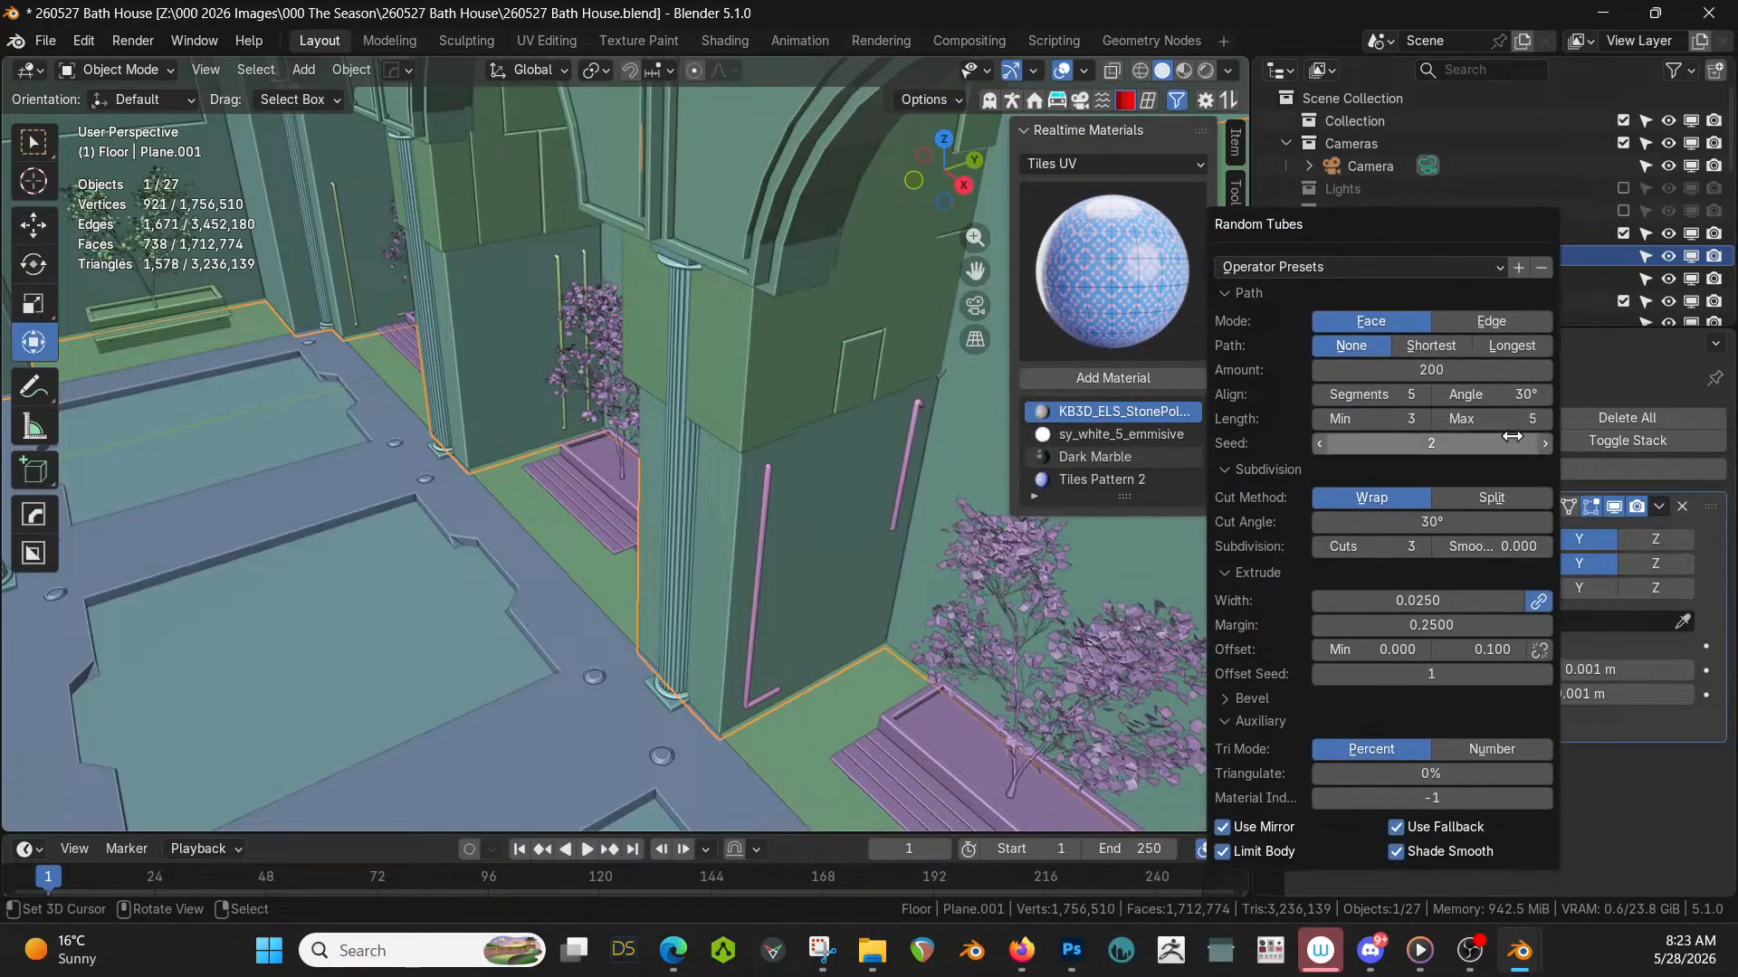
{"action": "left_click", "coordinate": [1546, 443]}
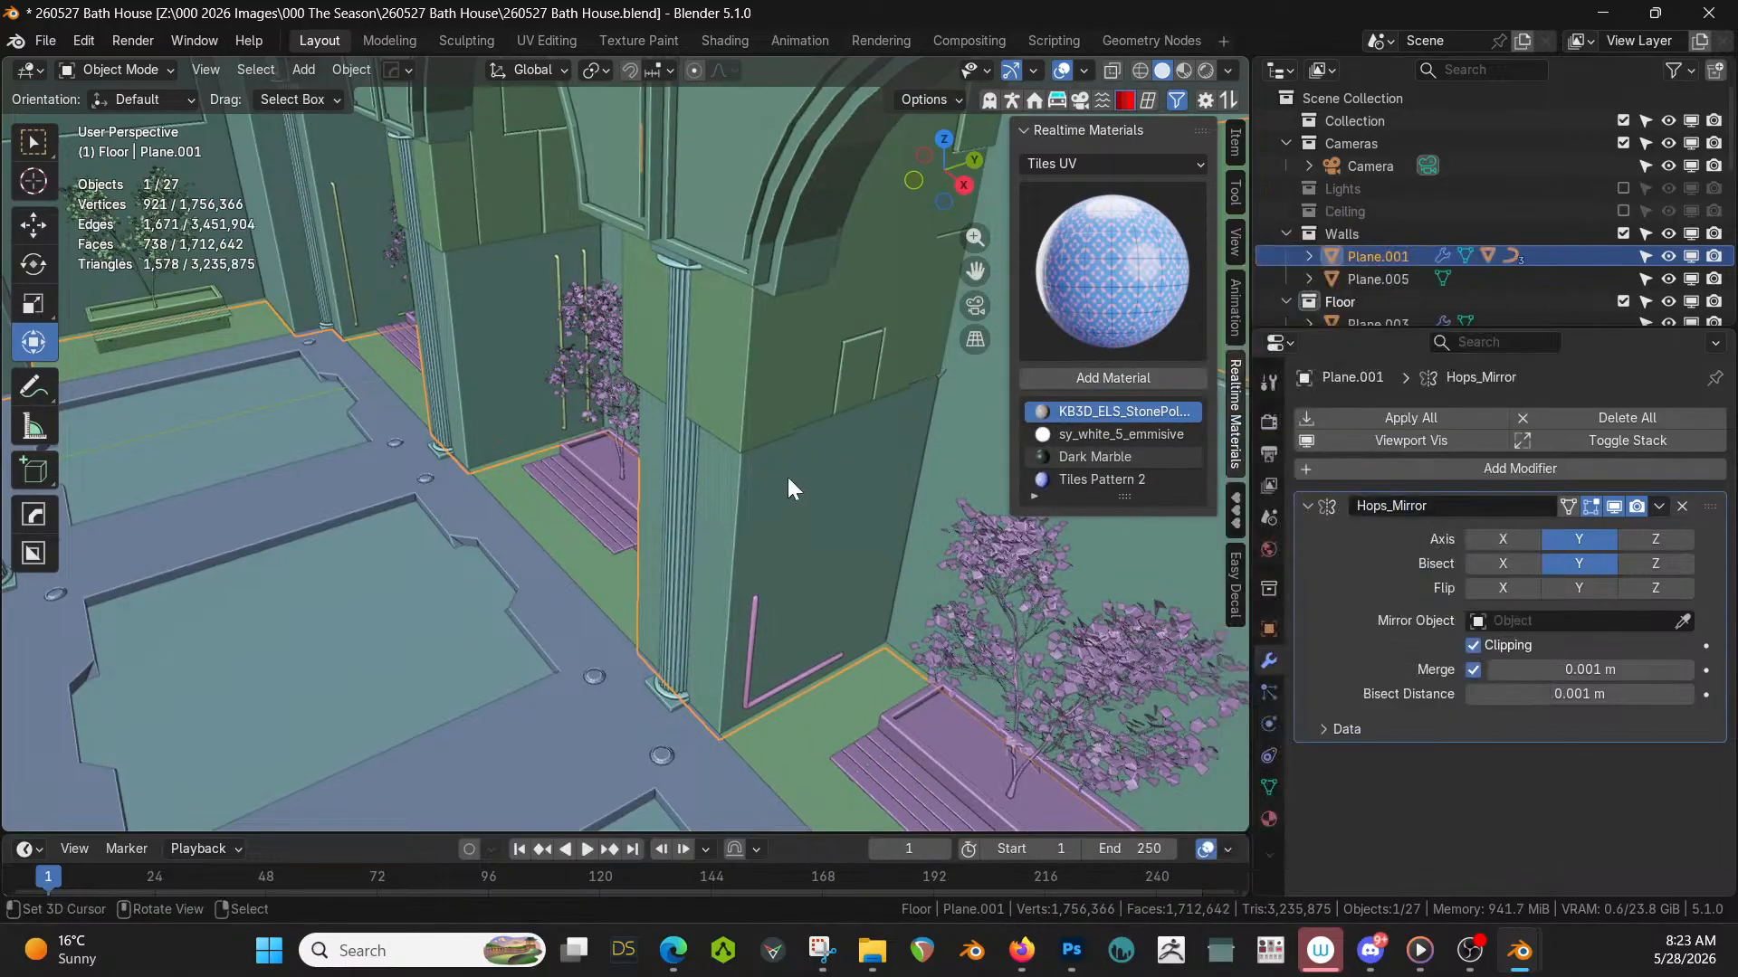
Join the three RPipes curve objects under Plane.001 into a single object.
{"action": "middle_click_drag", "start_coordinate": [787, 476], "coordinate": [833, 366]}
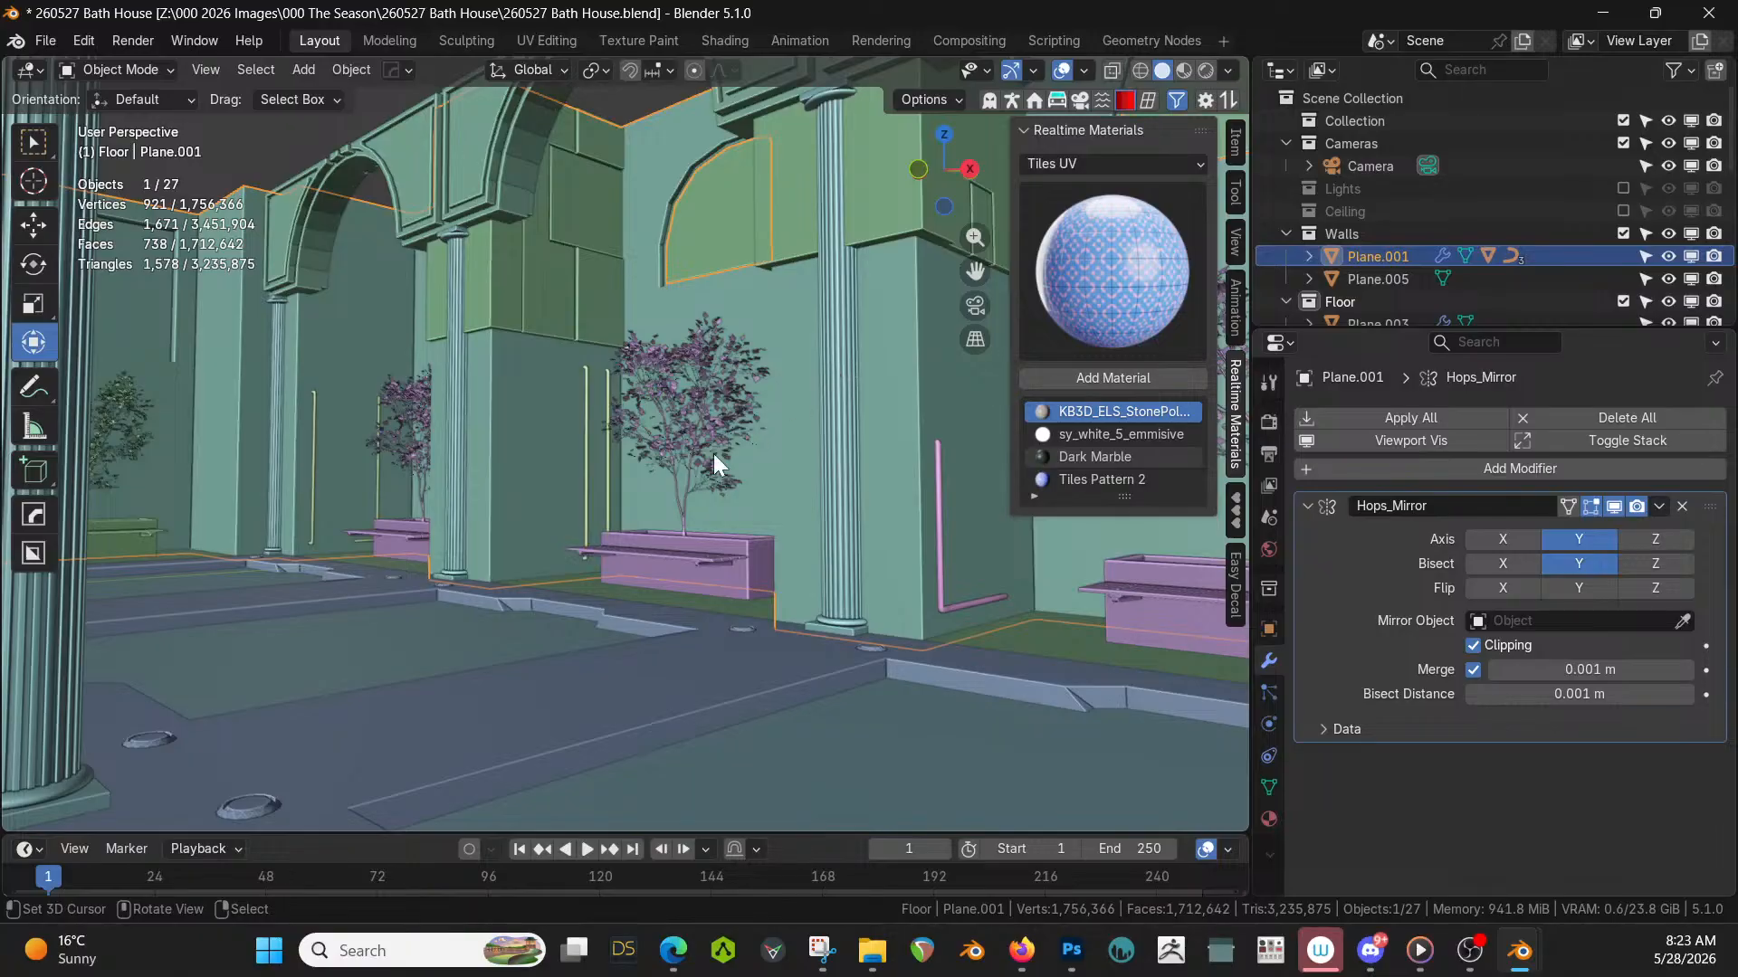
{"action": "middle_click_drag", "start_coordinate": [691, 469], "coordinate": [898, 765]}
{"action": "scroll", "coordinate": [688, 496], "scroll_direction": "down", "scroll_amount": 5}
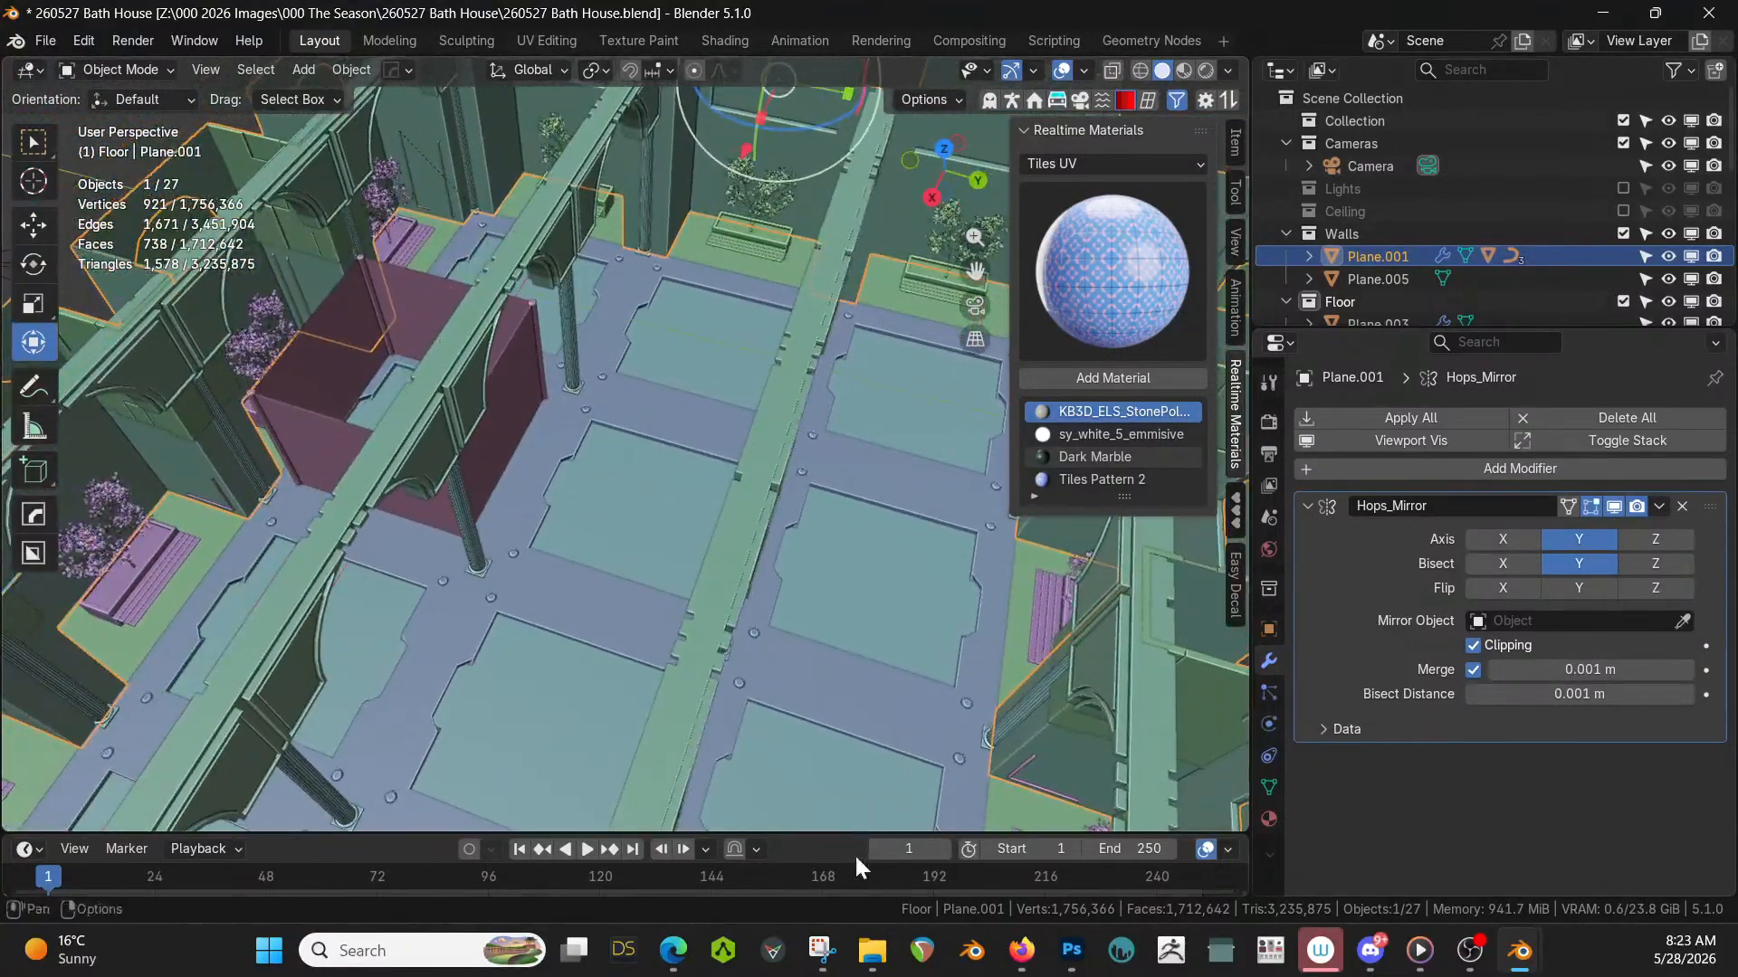
{"action": "left_click", "coordinate": [1309, 256]}
{"action": "scroll", "coordinate": [1435, 276], "scroll_direction": "down", "scroll_amount": 3}
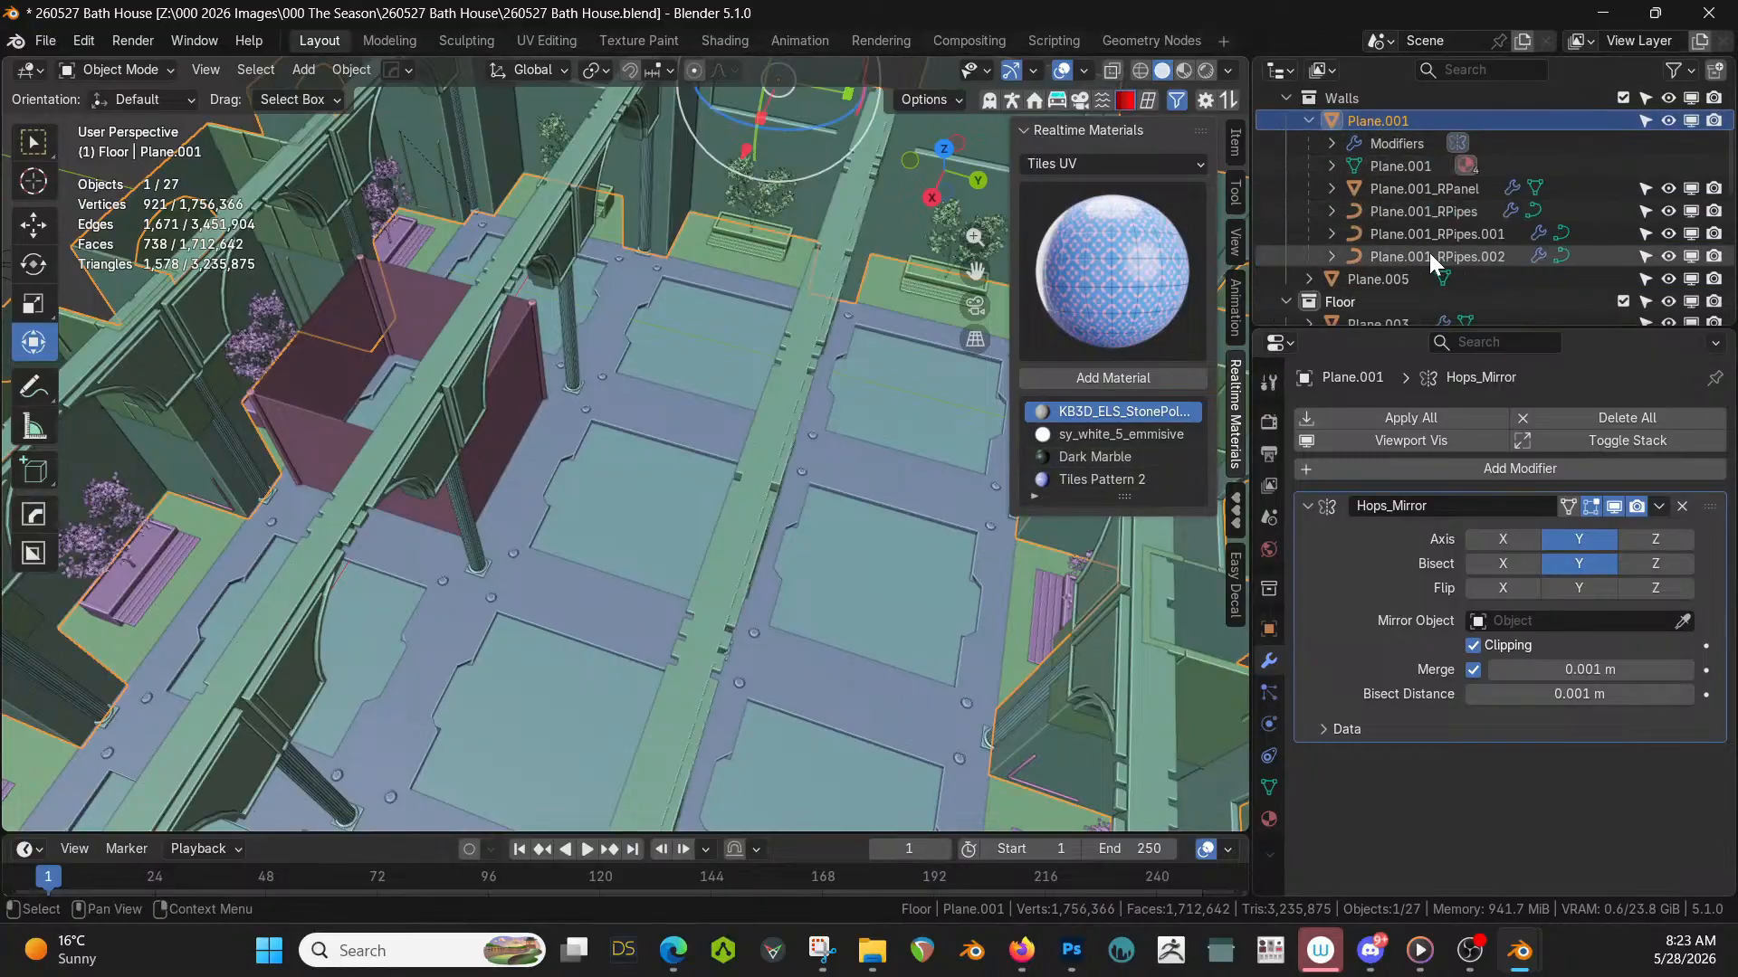
{"action": "left_click", "coordinate": [1429, 255]}
{"action": "left_click", "coordinate": [1426, 208], "text": "shift"}
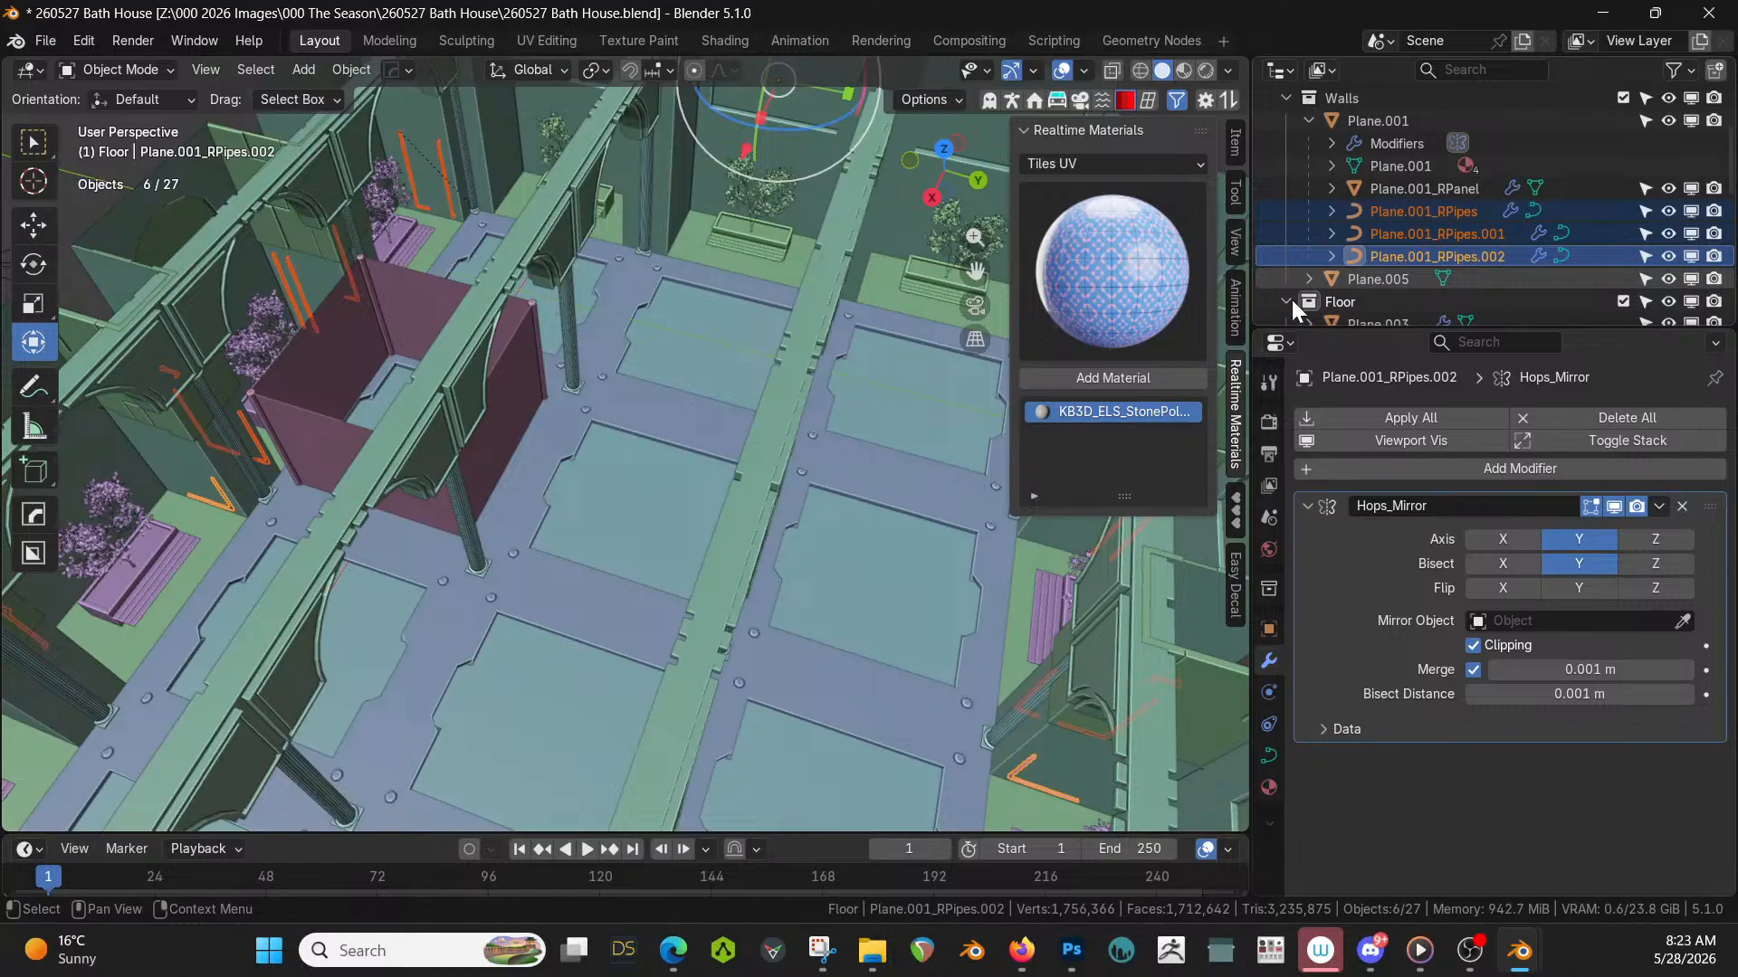
{"action": "key", "text": "ctrl+j"}
Assign the sy_titanium_matte material to the joined wall pipes.
{"action": "middle_click_drag", "start_coordinate": [981, 556], "coordinate": [914, 518]}
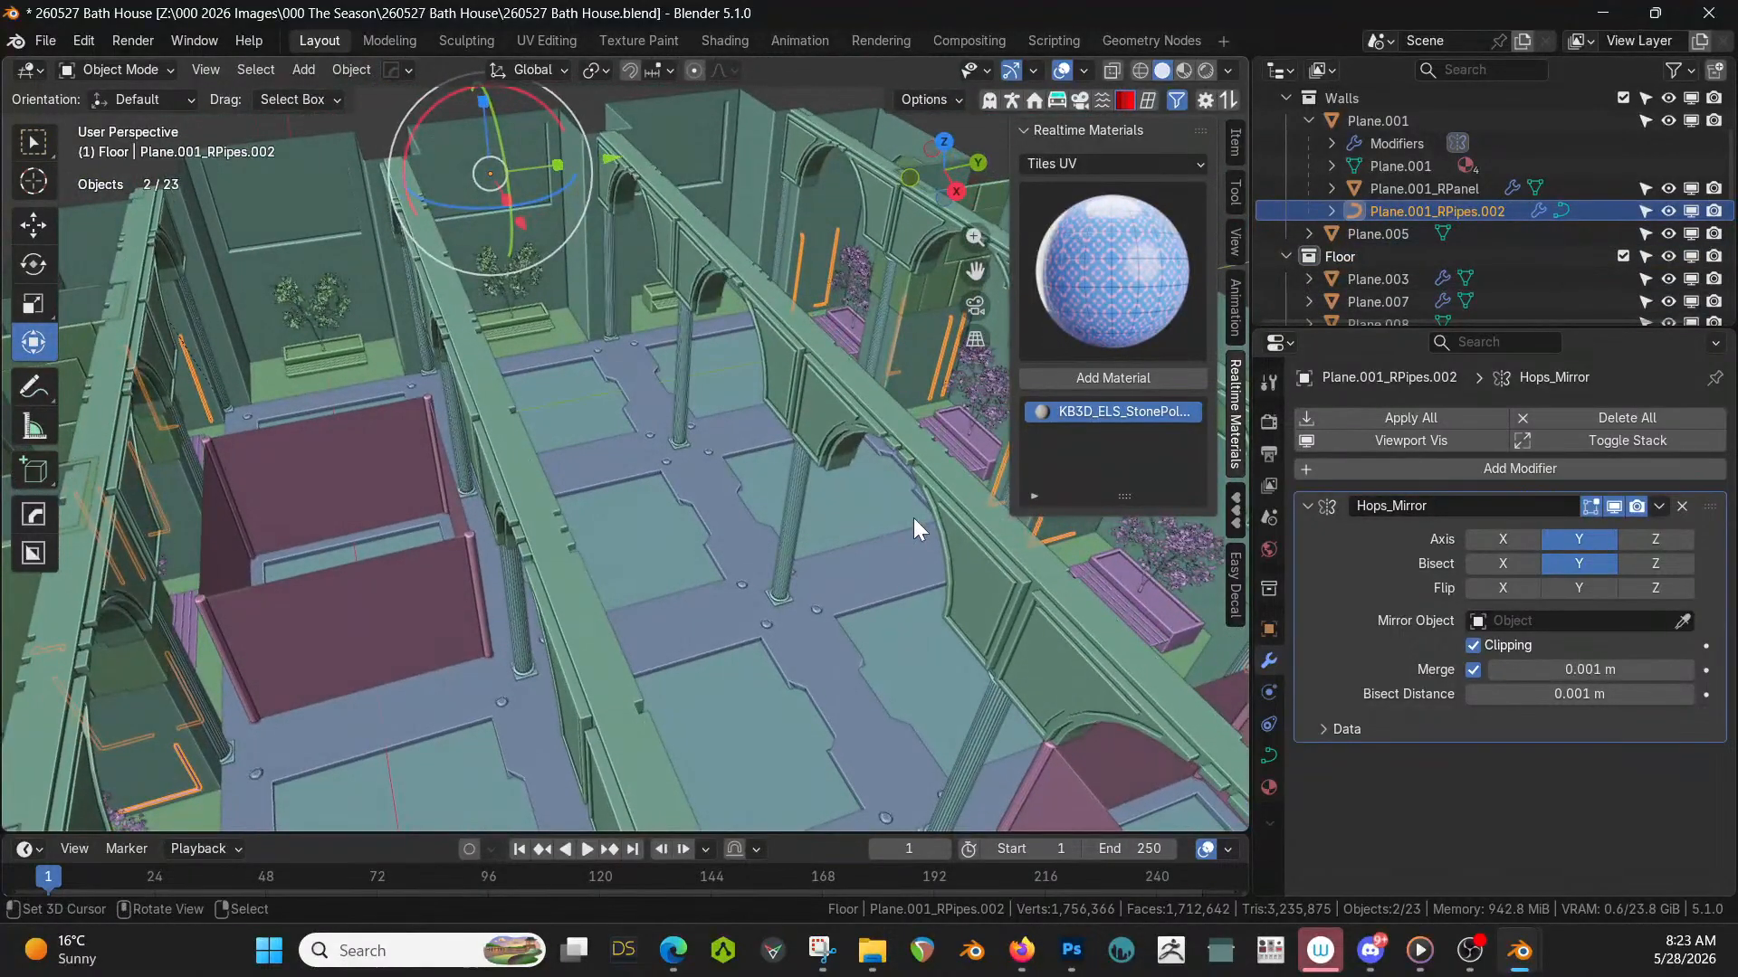
{"action": "left_click", "coordinate": [1268, 787]}
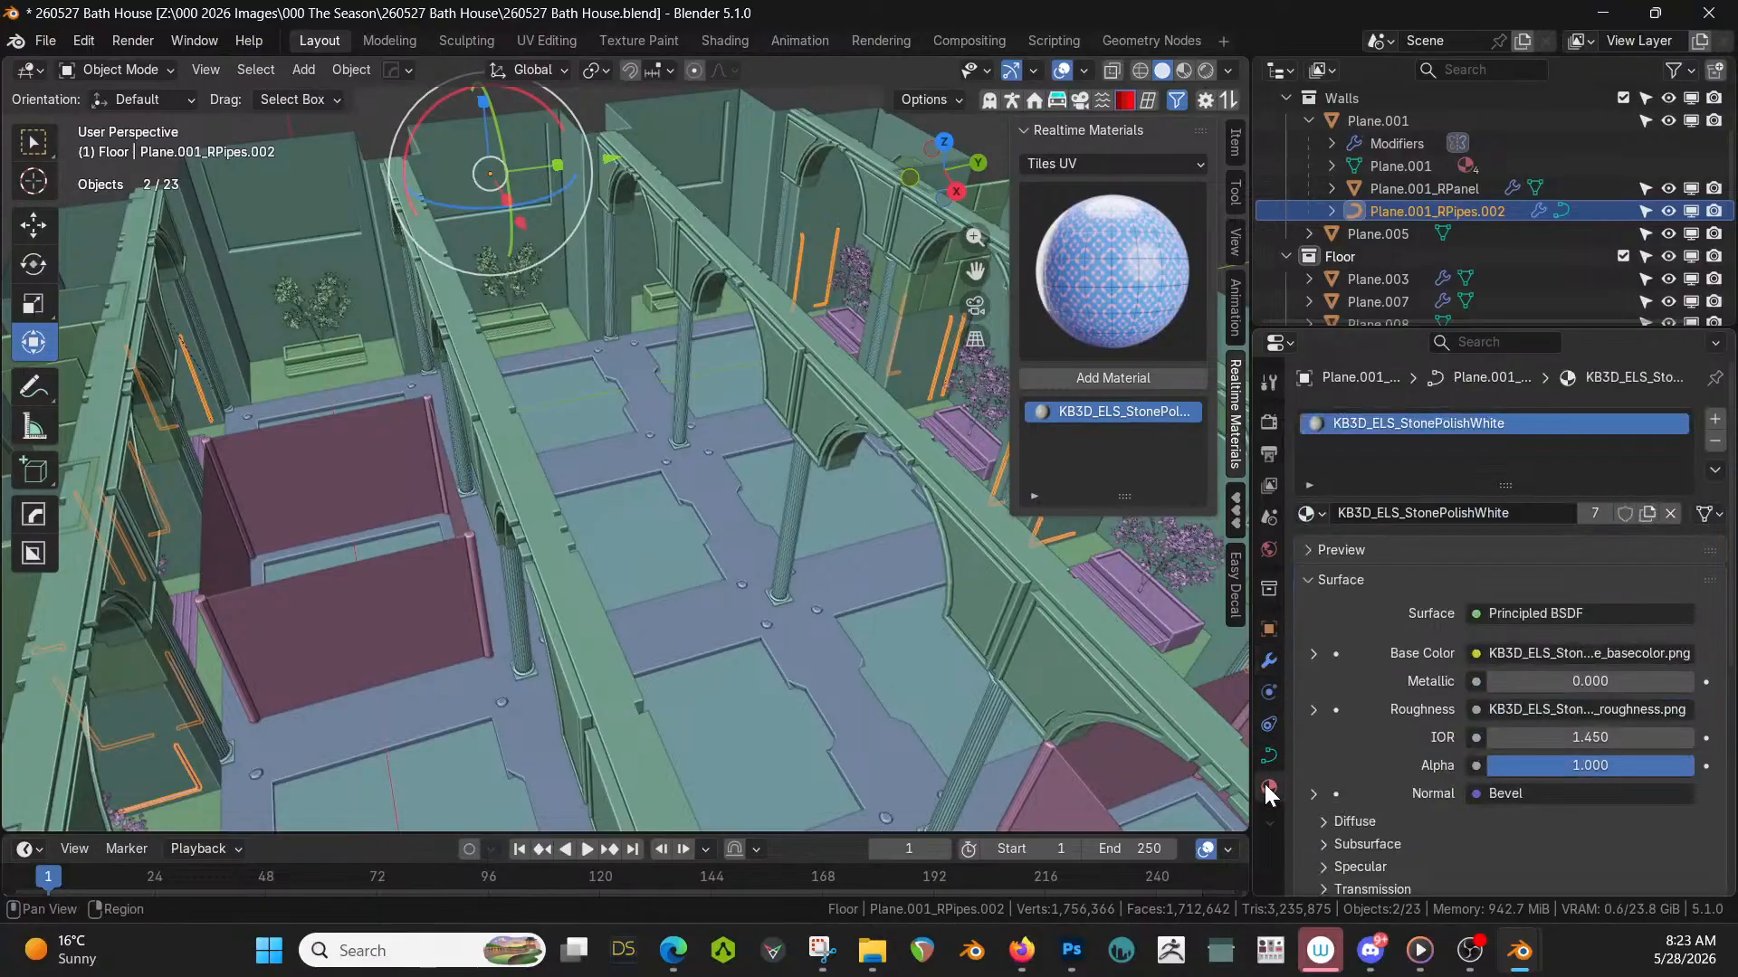
{"action": "left_click", "coordinate": [1319, 512]}
{"action": "type", "text": "tit"}
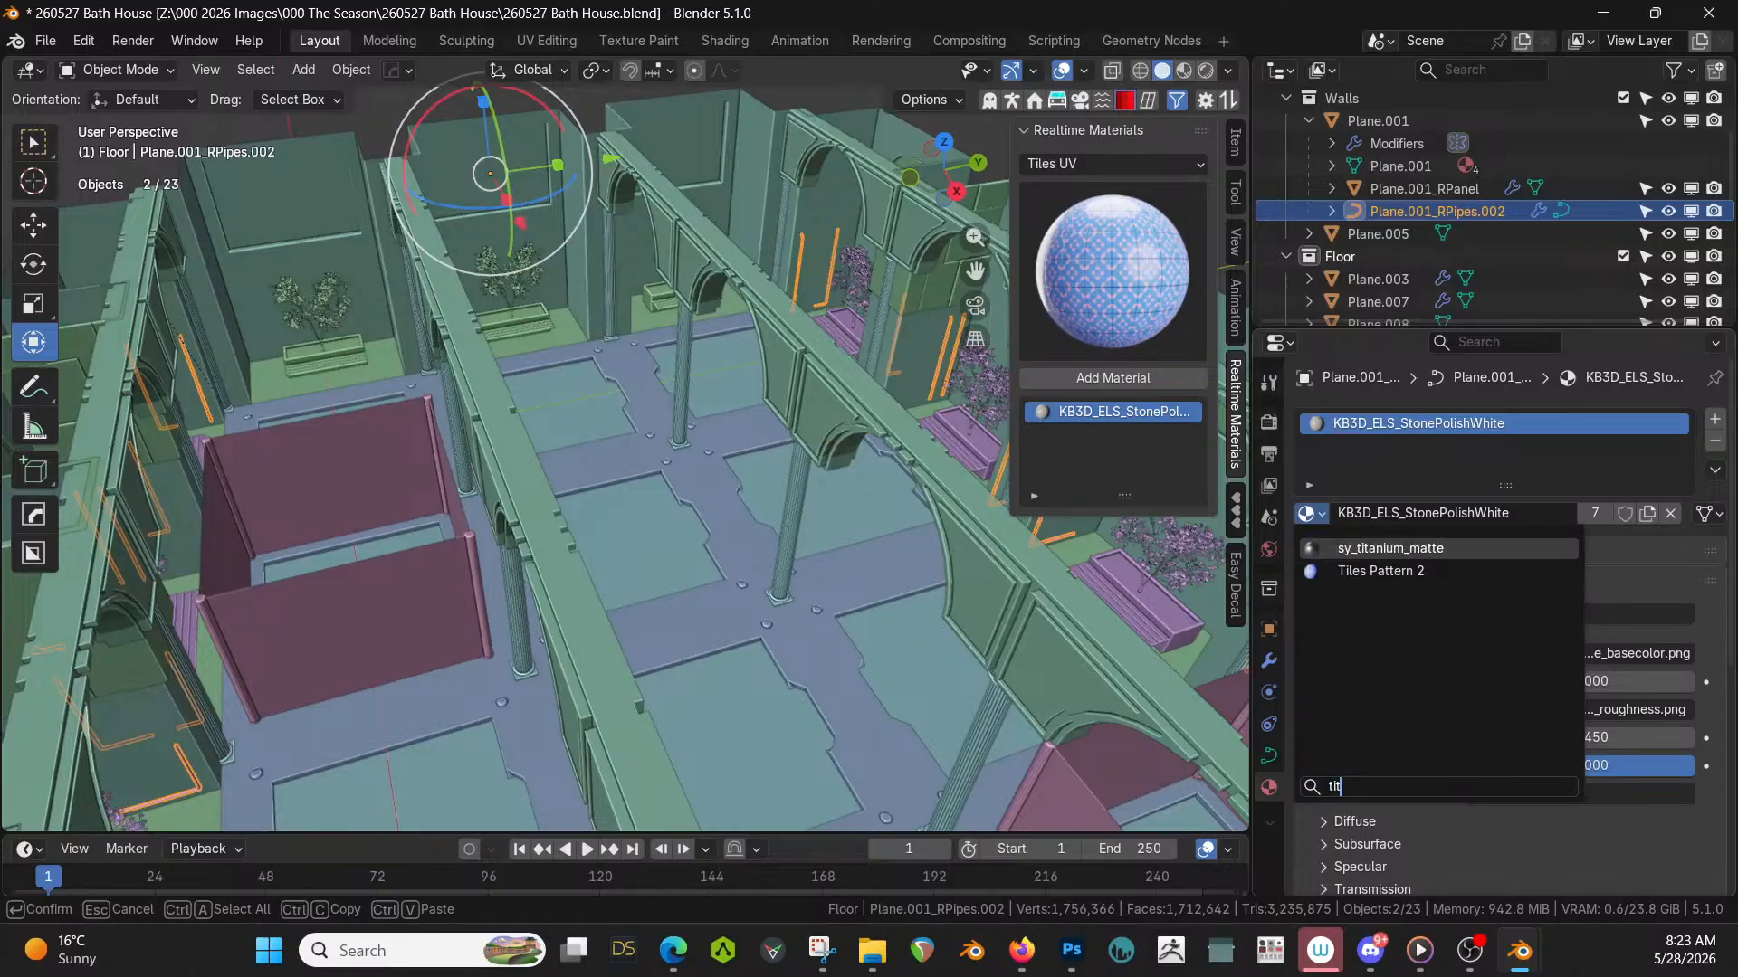
{"action": "key", "text": "Return"}
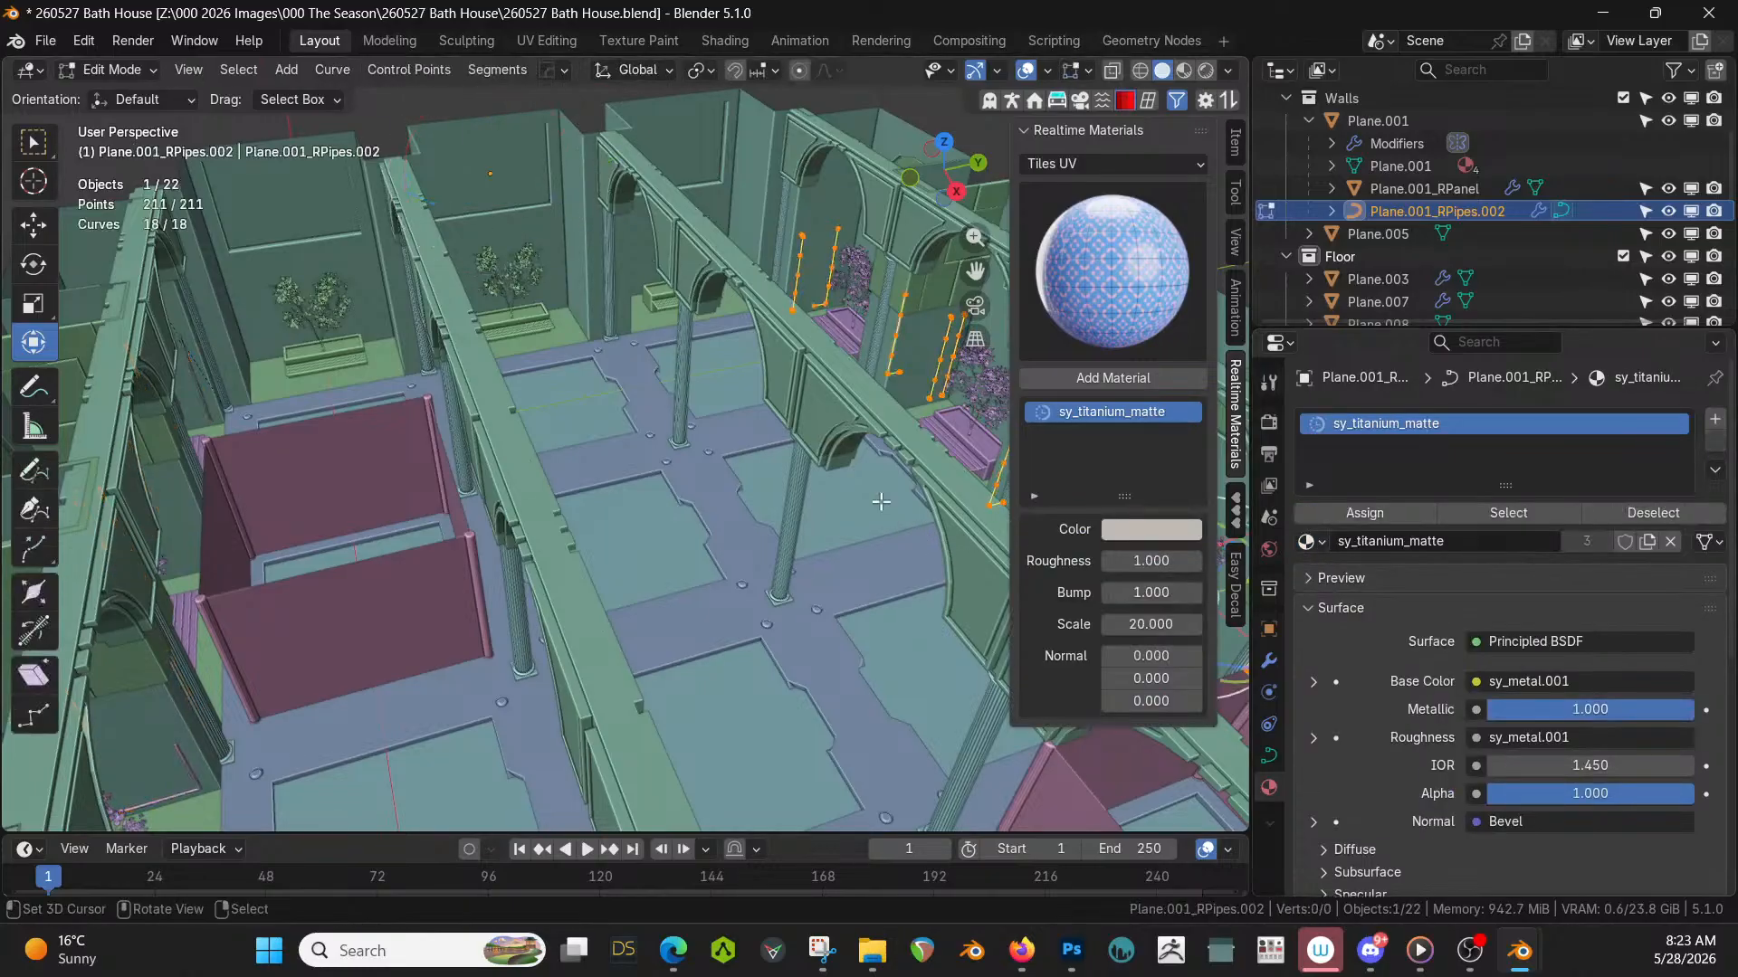
Switch the viewport to rendered shading and inspect the metal pipes on the alcove walls from pool level.
{"action": "key", "text": "z"}
{"action": "key", "text": "r"}
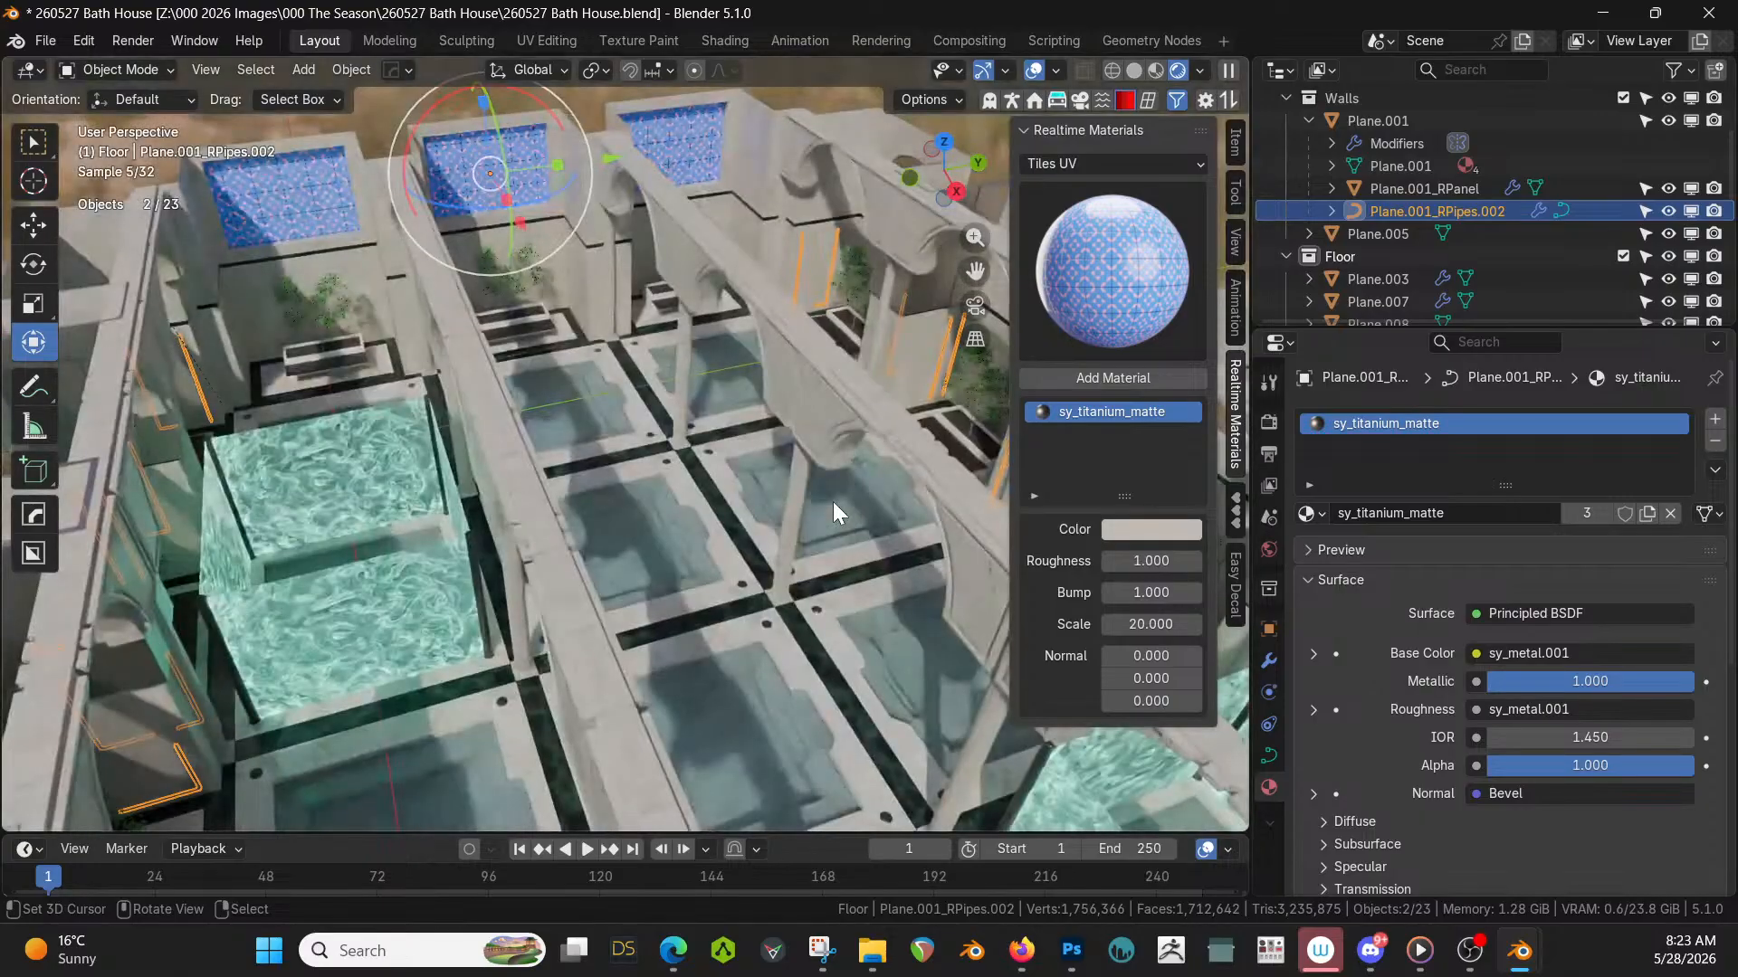
{"action": "scroll", "coordinate": [832, 502], "scroll_direction": "up", "scroll_amount": 2}
{"action": "middle_click_drag", "start_coordinate": [797, 496], "coordinate": [758, 409]}
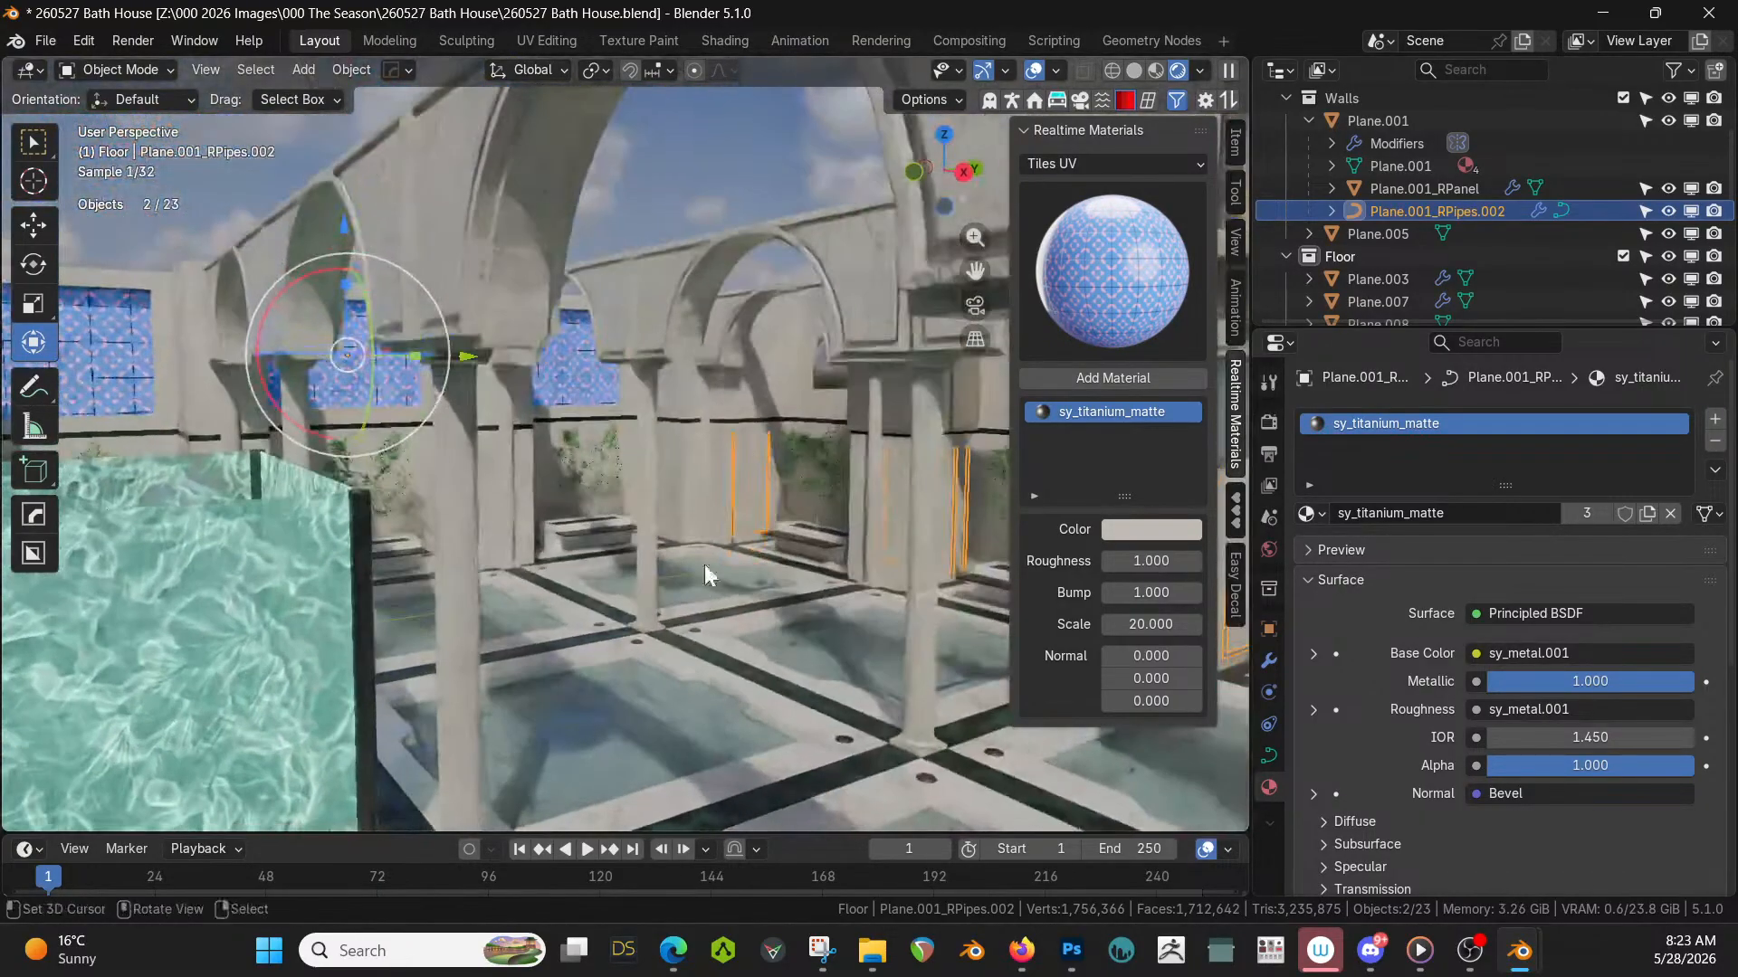
{"action": "right_click", "coordinate": [703, 594]}
{"action": "middle_click_drag", "start_coordinate": [700, 597], "coordinate": [398, 357], "text": "shift"}
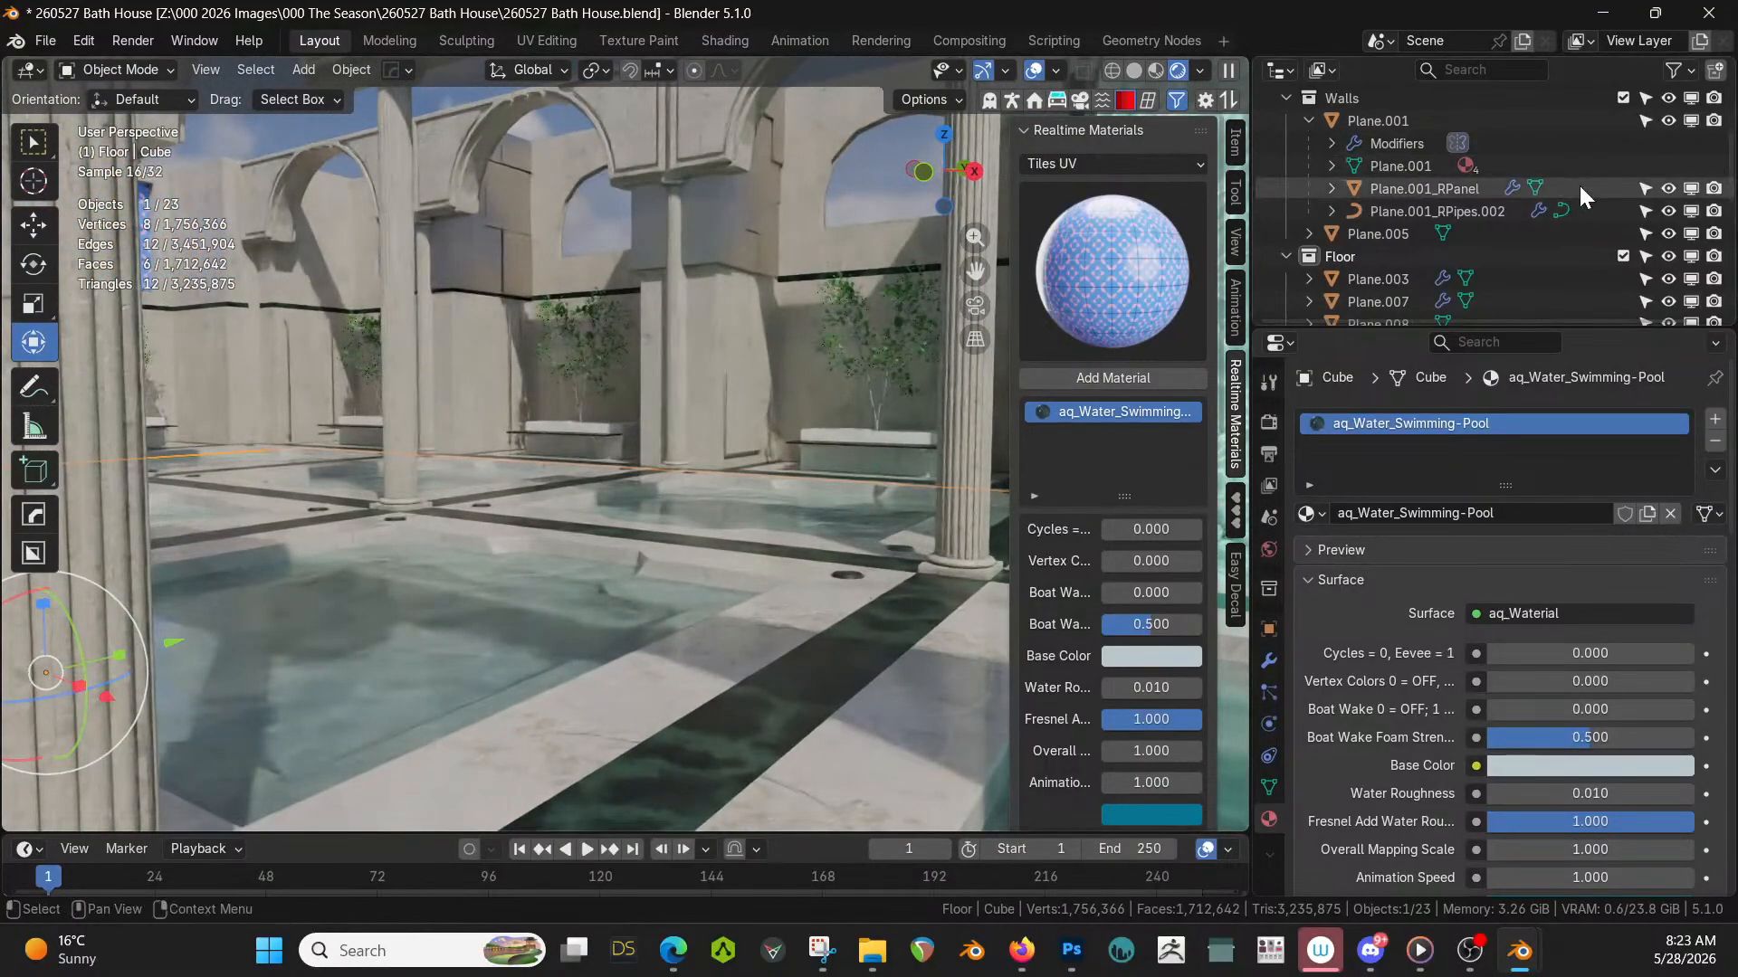
Enable the Lights and Ceiling collections and view the lit bath house interior.
{"action": "scroll", "coordinate": [1578, 185], "scroll_direction": "up", "scroll_amount": 3}
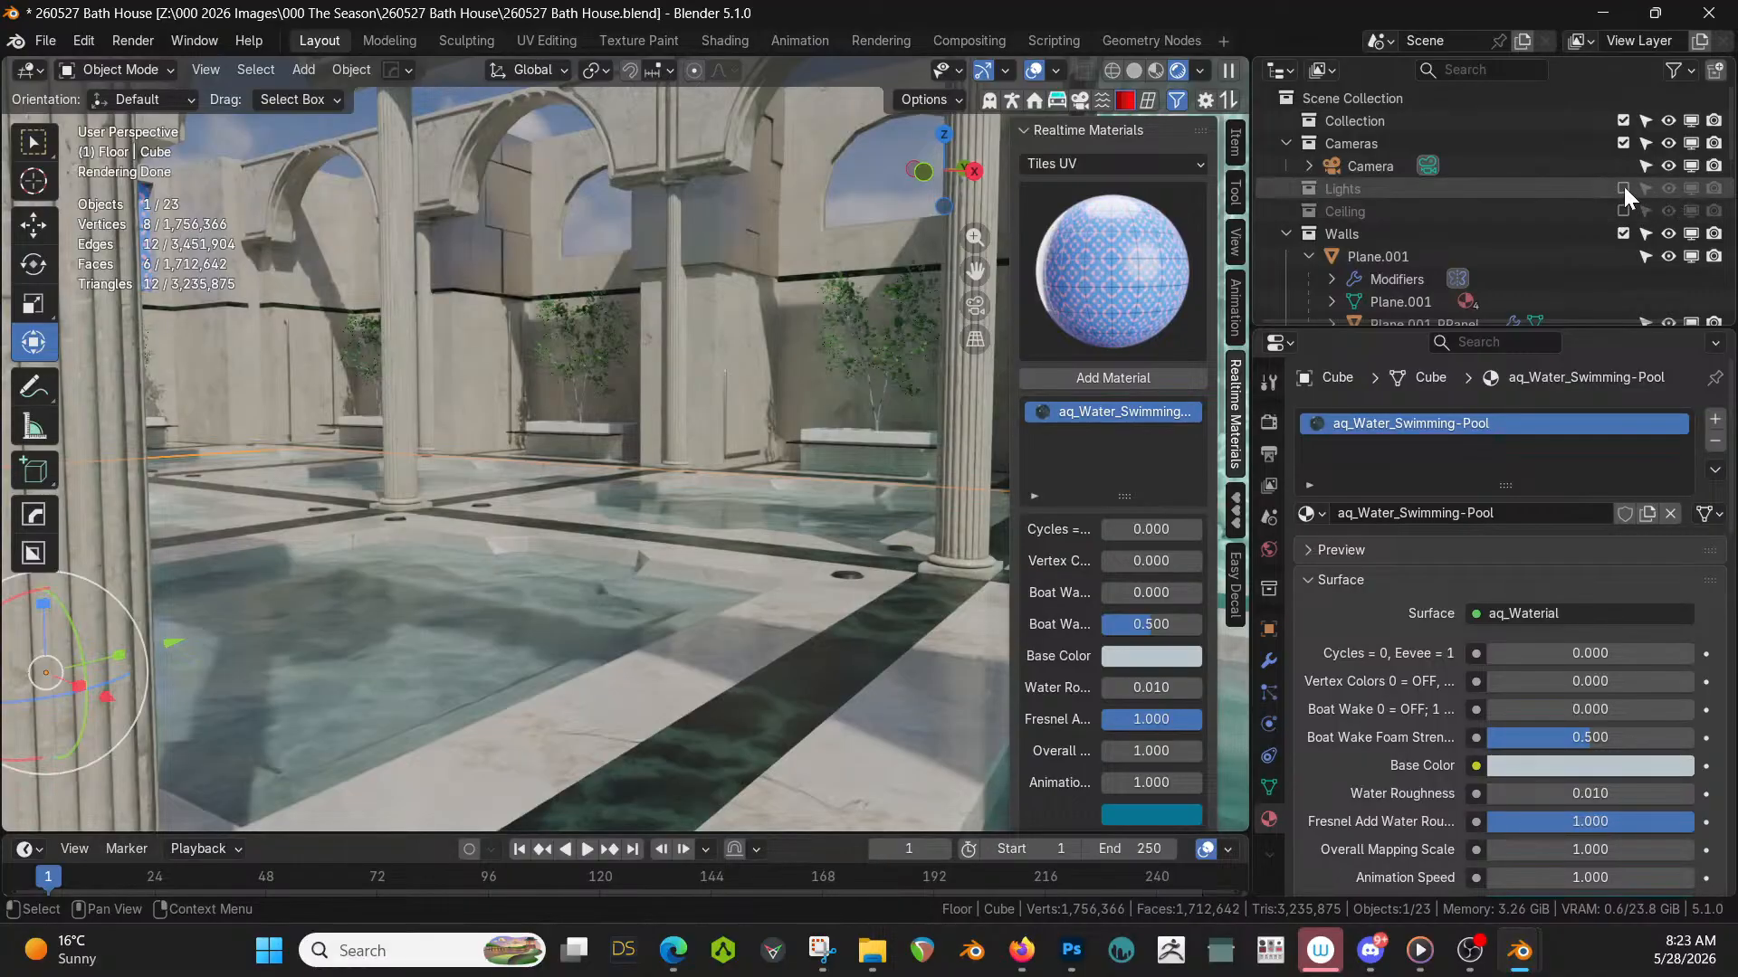
{"action": "left_click_drag", "start_coordinate": [1624, 186], "coordinate": [1624, 208]}
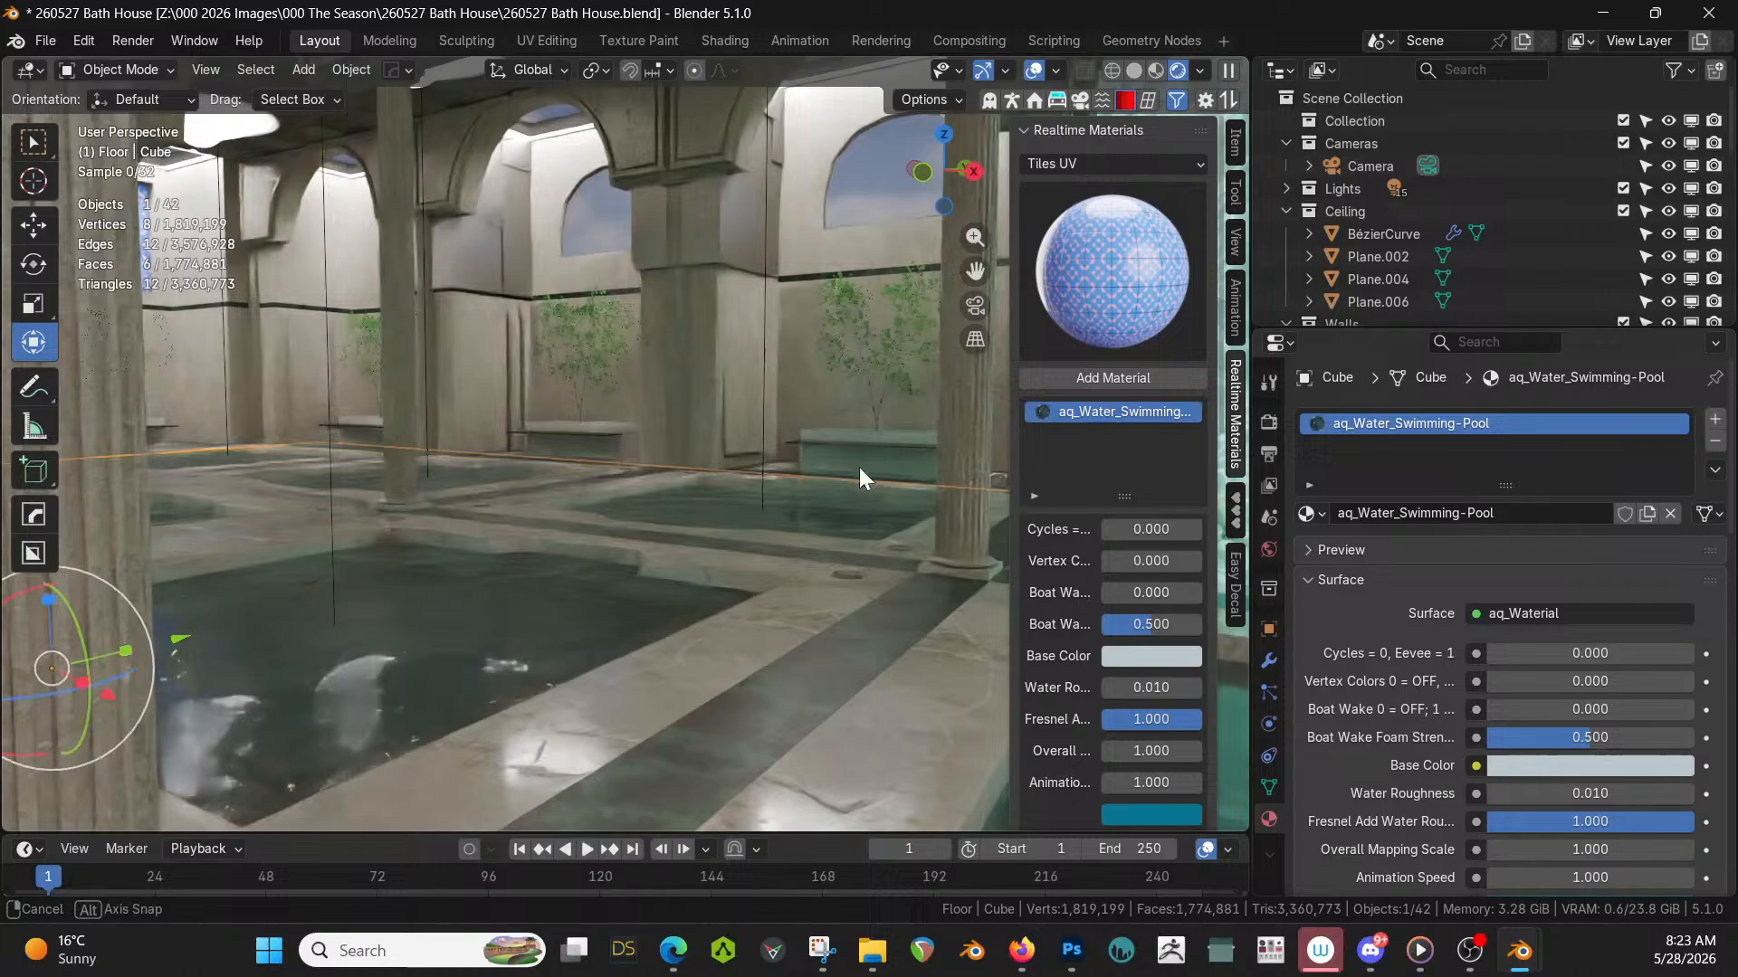
{"action": "middle_click_drag", "start_coordinate": [860, 467], "coordinate": [898, 487]}
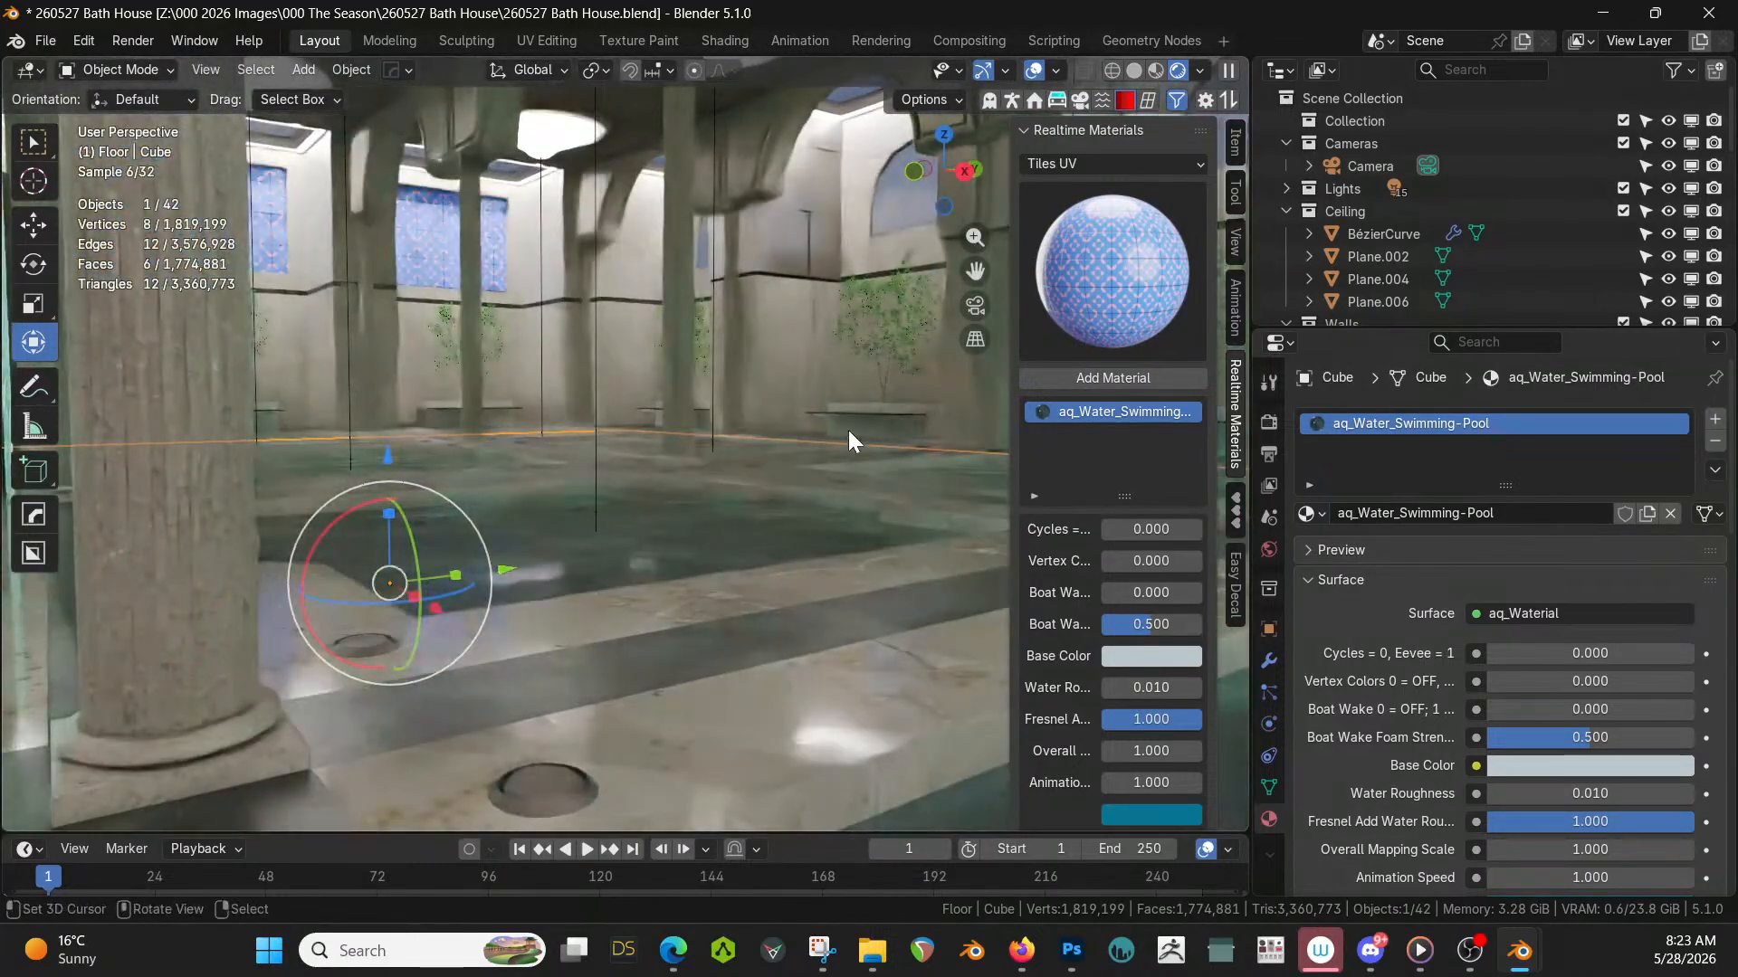
Delete the joined titanium pipes from the alcove walls.
{"action": "middle_click_drag", "start_coordinate": [934, 355], "coordinate": [642, 396]}
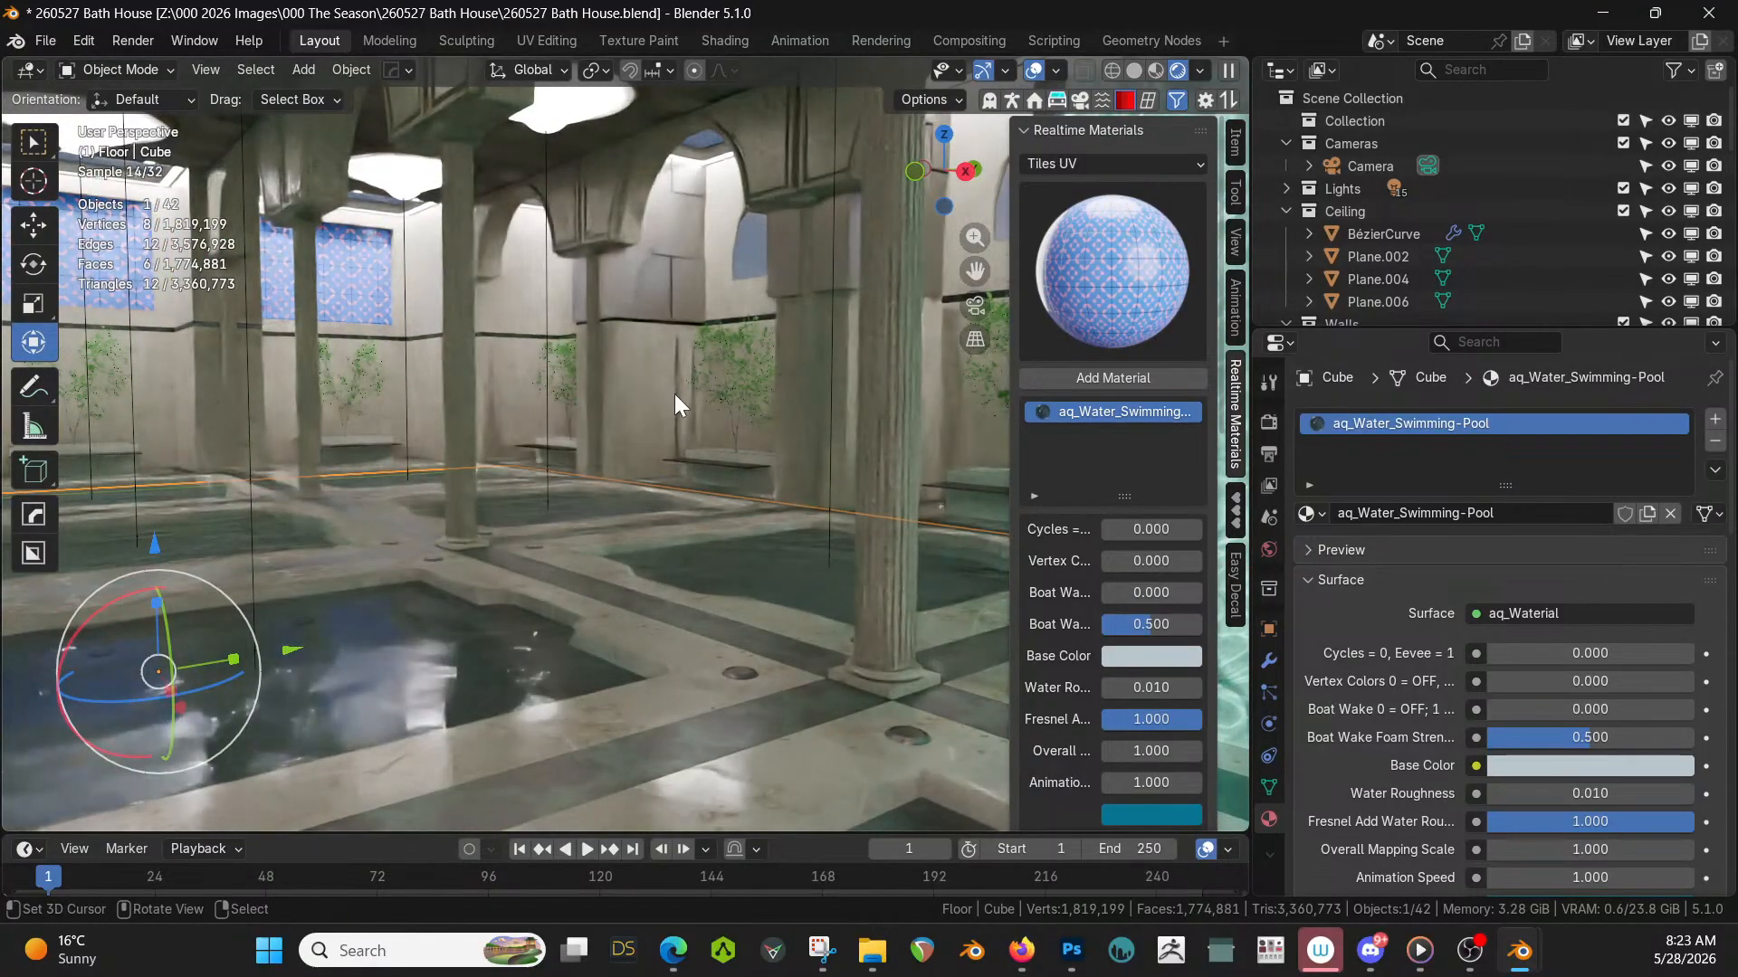
{"action": "left_click", "coordinate": [676, 401]}
{"action": "key", "text": "x"}
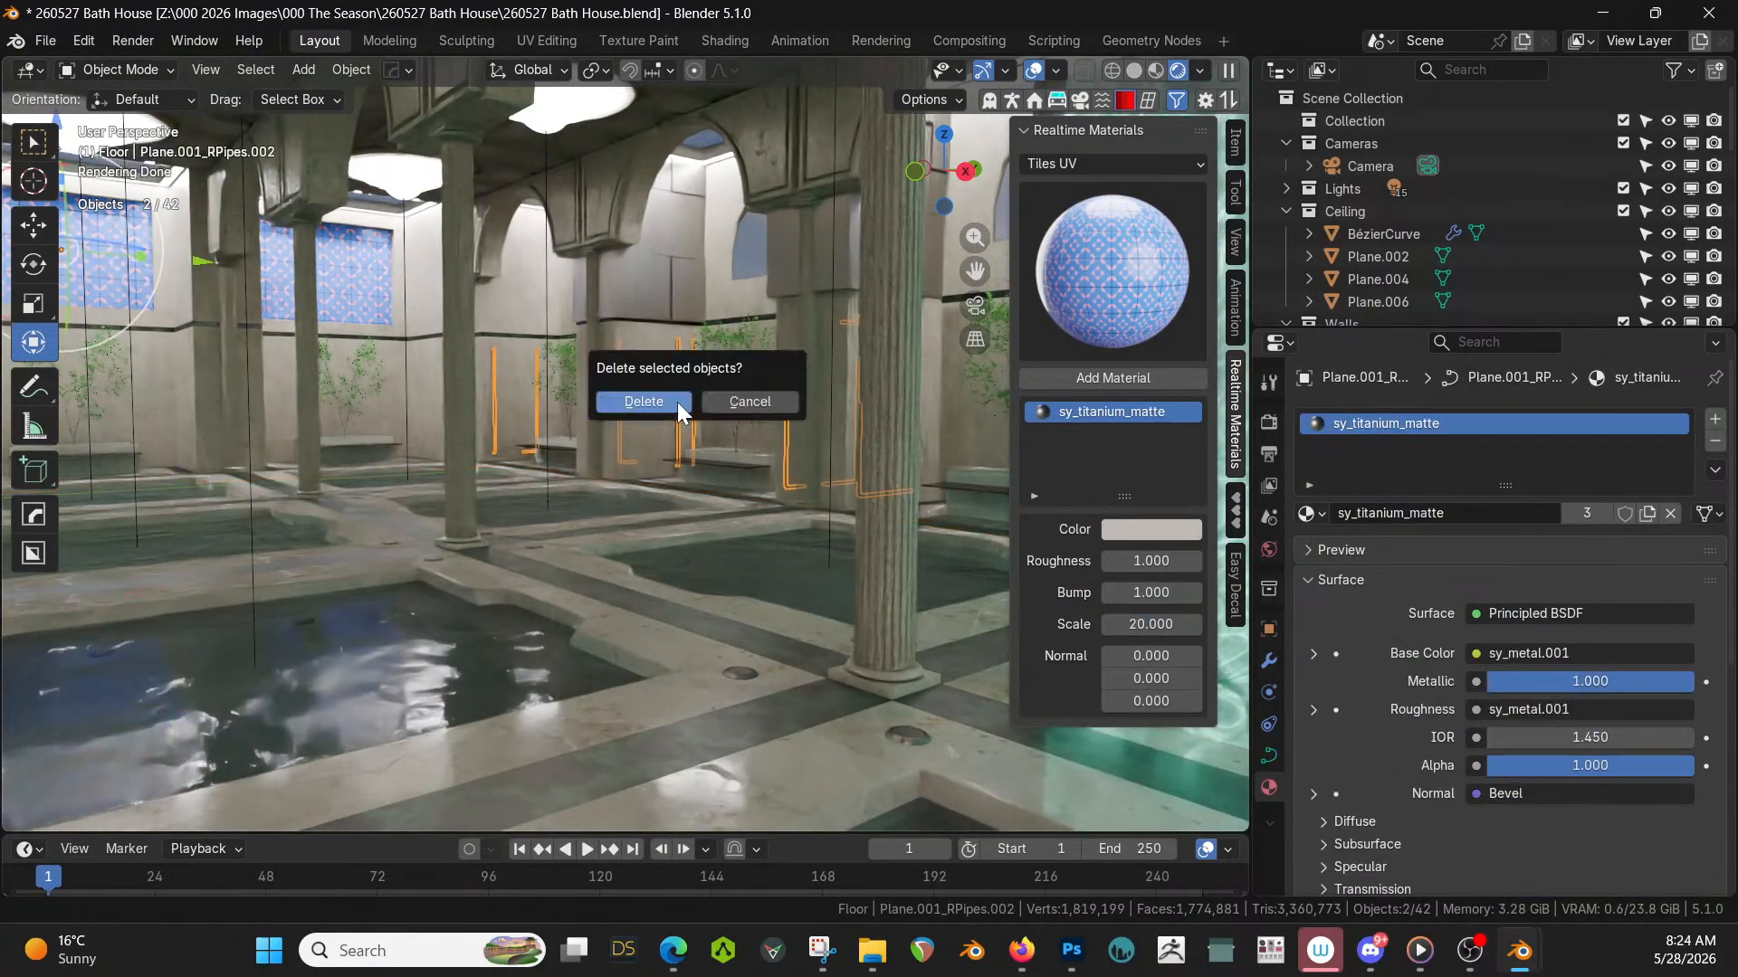
{"action": "left_click", "coordinate": [677, 402]}
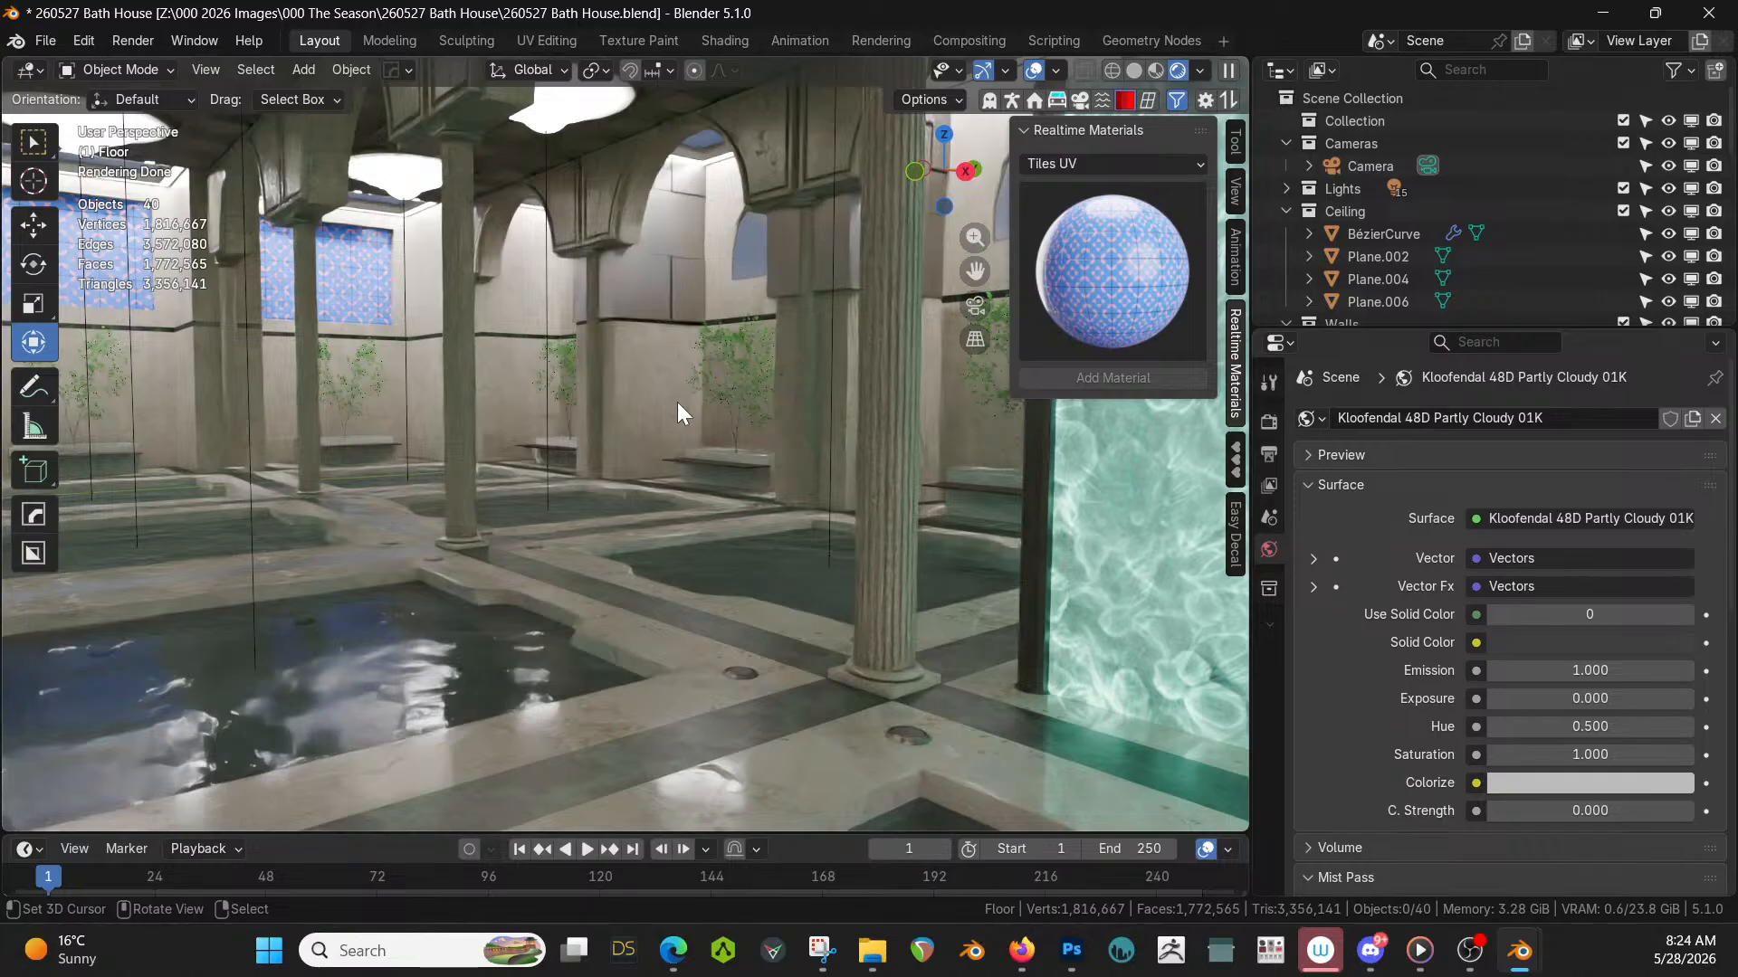
Isolate the Plane.001 wall object in local view with solid shading and enter Edit Mode.
{"action": "mouse_move", "coordinate": [688, 399]}
{"action": "middle_mouse_down"}
{"action": "mouse_move", "coordinate": [624, 379]}
{"action": "mouse_move", "coordinate": [632, 290]}
{"action": "mouse_move", "coordinate": [557, 410]}
{"action": "mouse_move", "coordinate": [707, 399]}
{"action": "middle_mouse_up"}
{"action": "scroll", "coordinate": [688, 293], "scroll_direction": "up", "scroll_amount": 5}
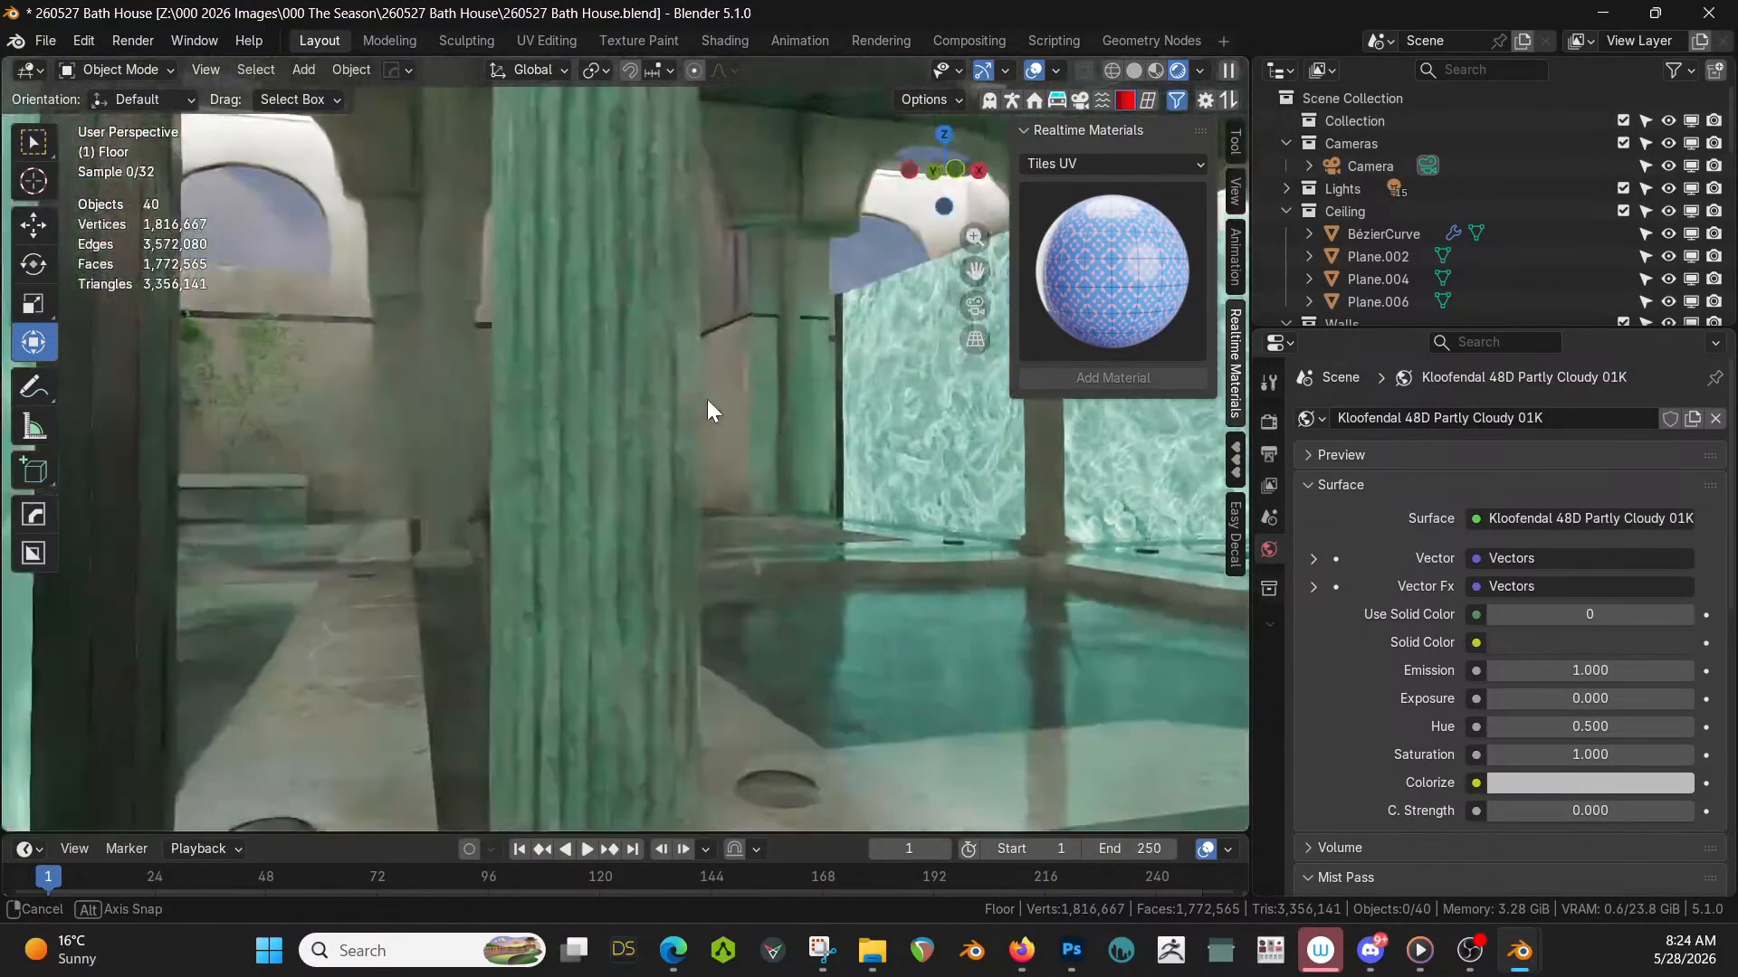
{"action": "scroll", "coordinate": [713, 398], "scroll_direction": "up", "scroll_amount": 5}
{"action": "scroll", "coordinate": [653, 475], "scroll_direction": "down", "scroll_amount": 5}
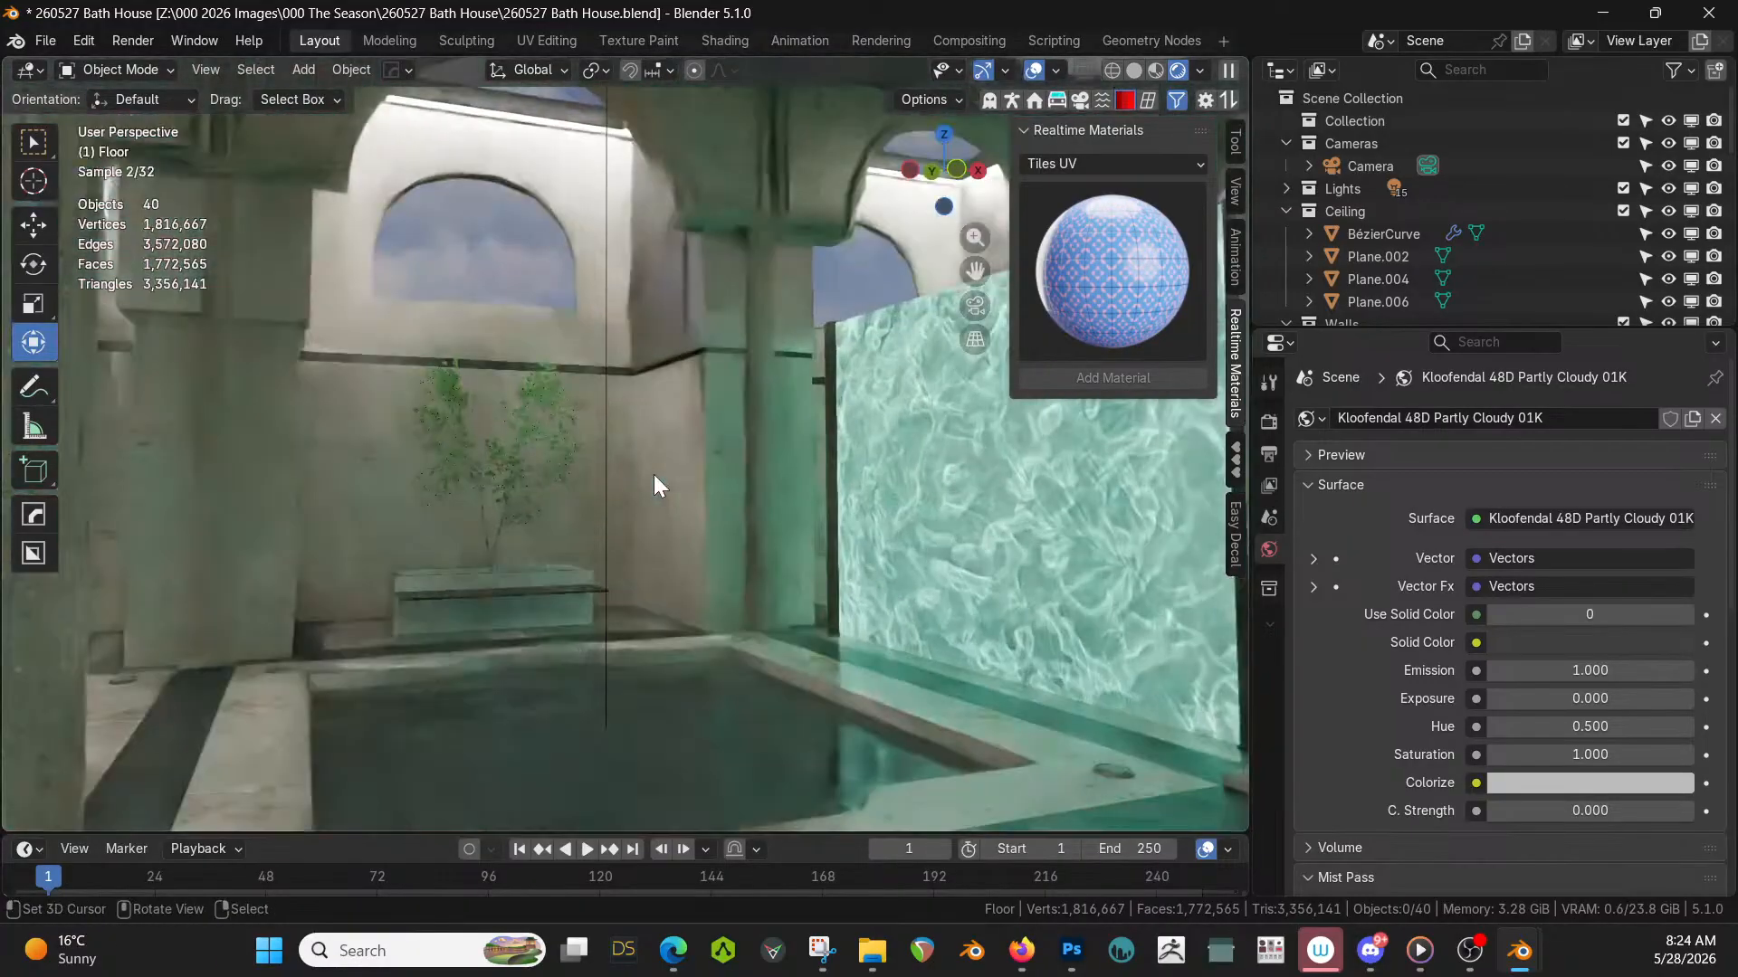
{"action": "left_click", "coordinate": [600, 235]}
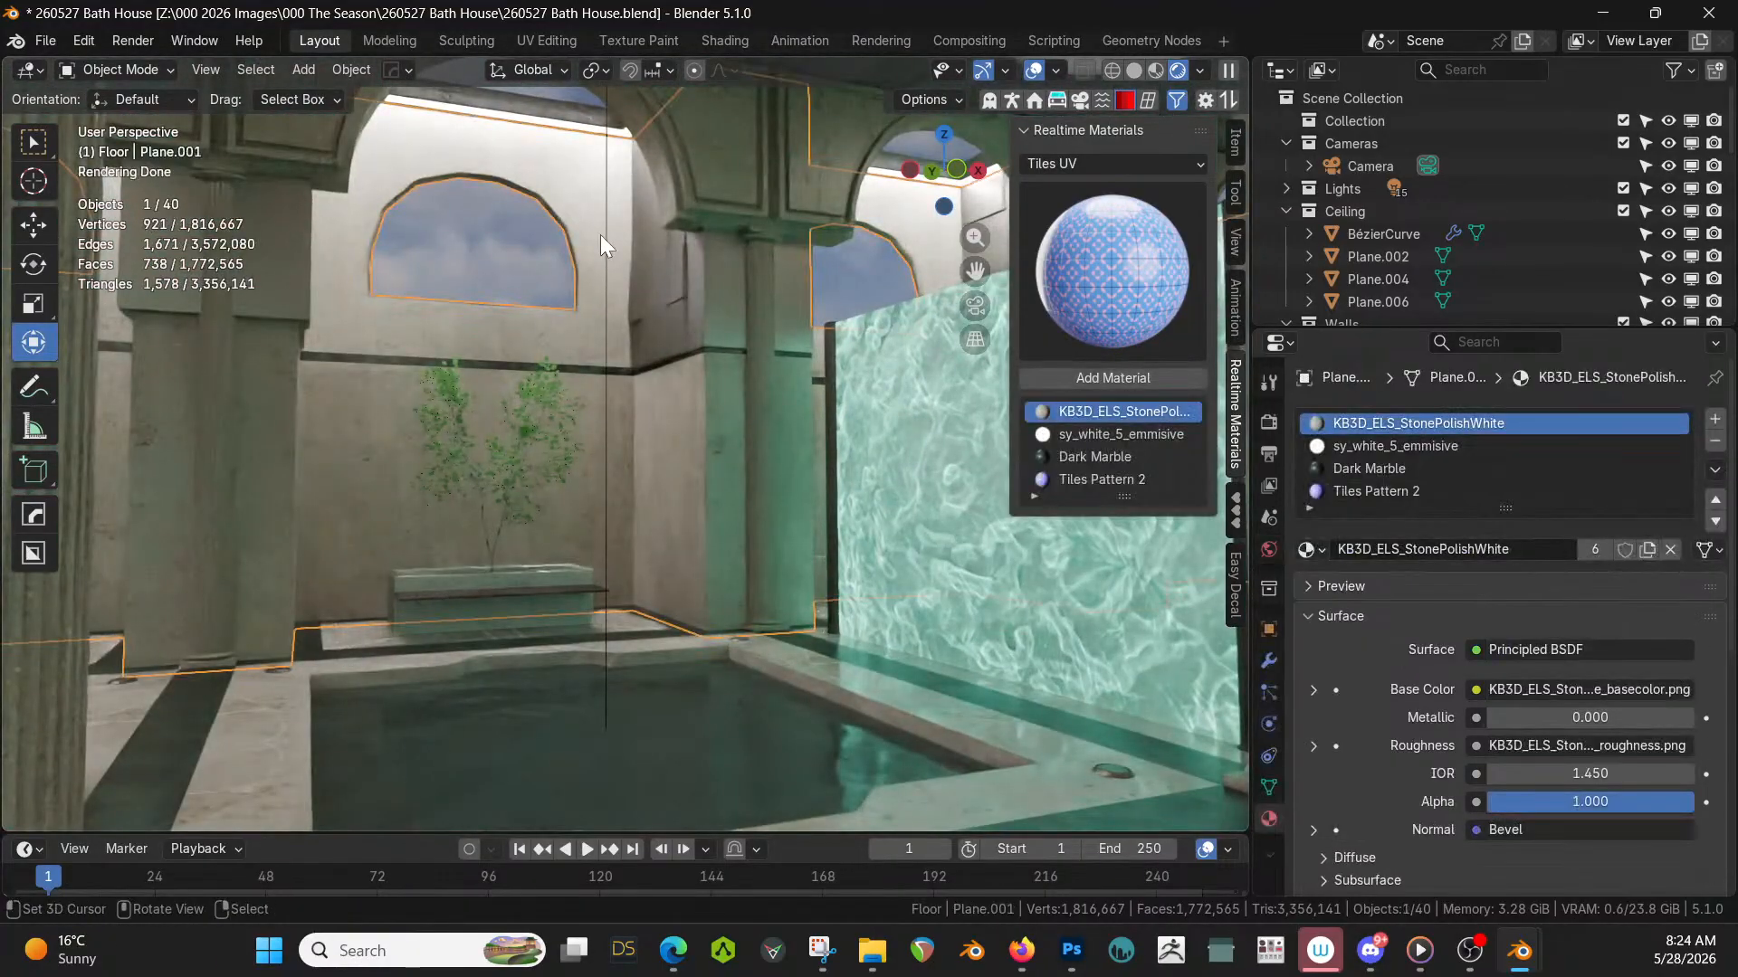
{"action": "key", "text": "z"}
{"action": "key", "text": "s"}
{"action": "key", "text": "KP_Divide"}
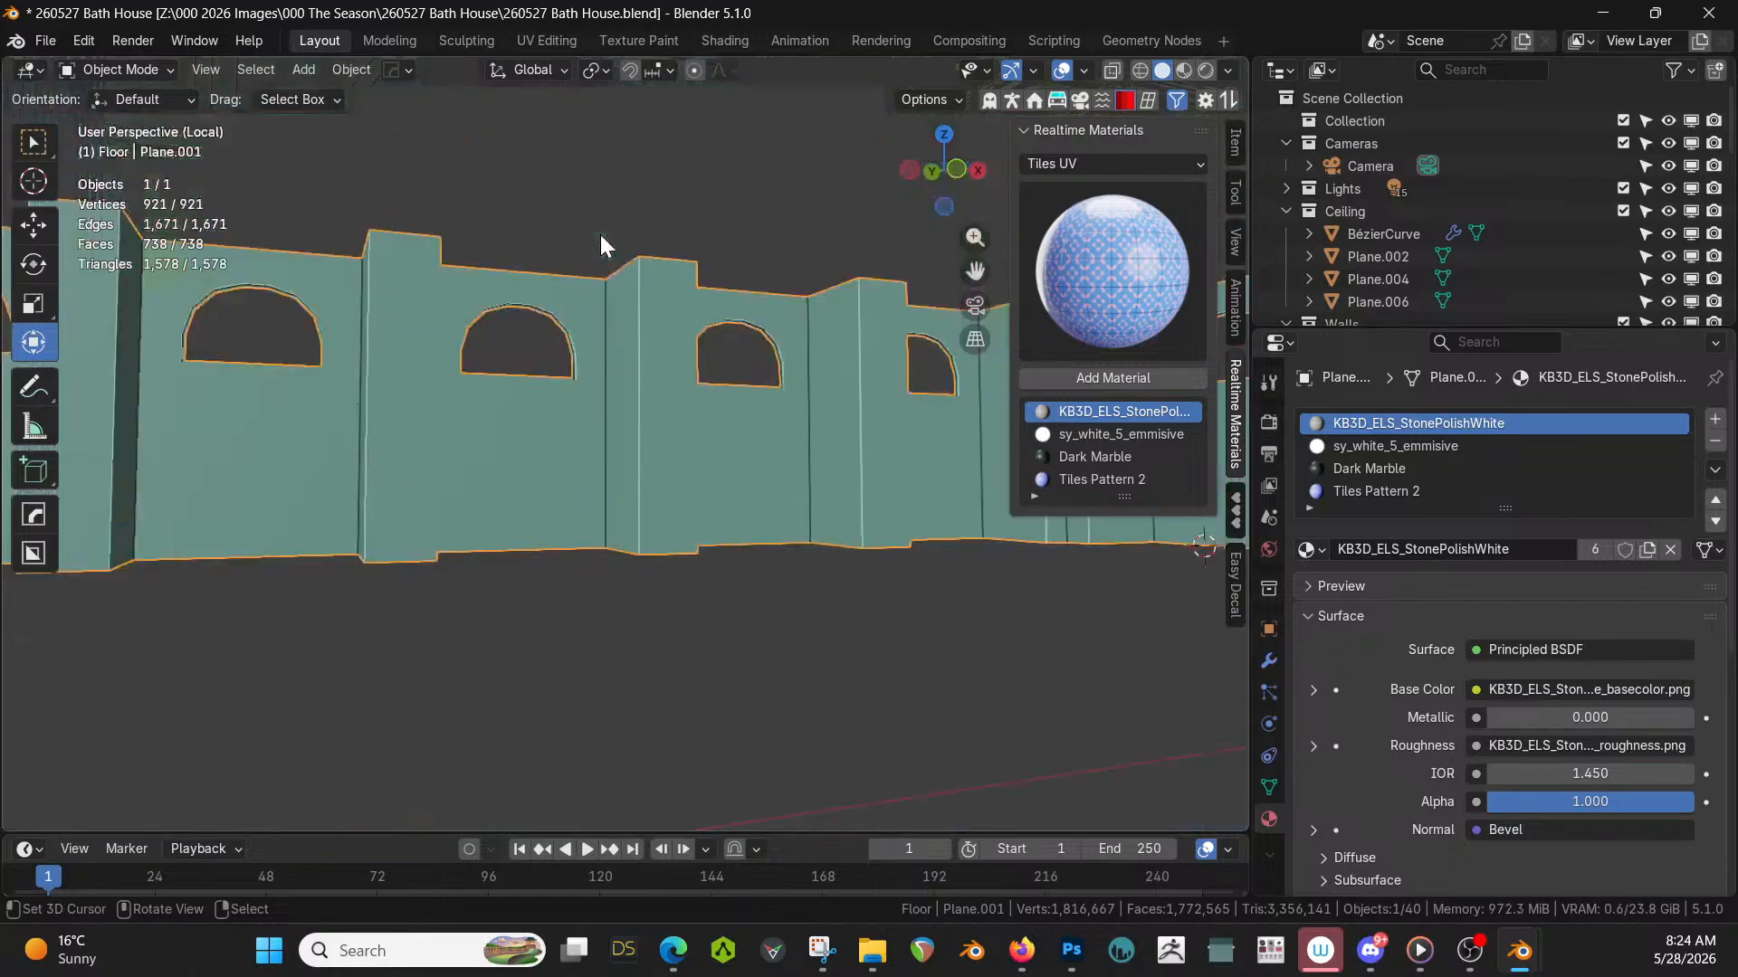
{"action": "key", "text": "Tab"}
Try to assign the Dark Marble material to the two face loops framing one arched window.
{"action": "middle_click_drag", "start_coordinate": [510, 235], "coordinate": [582, 278]}
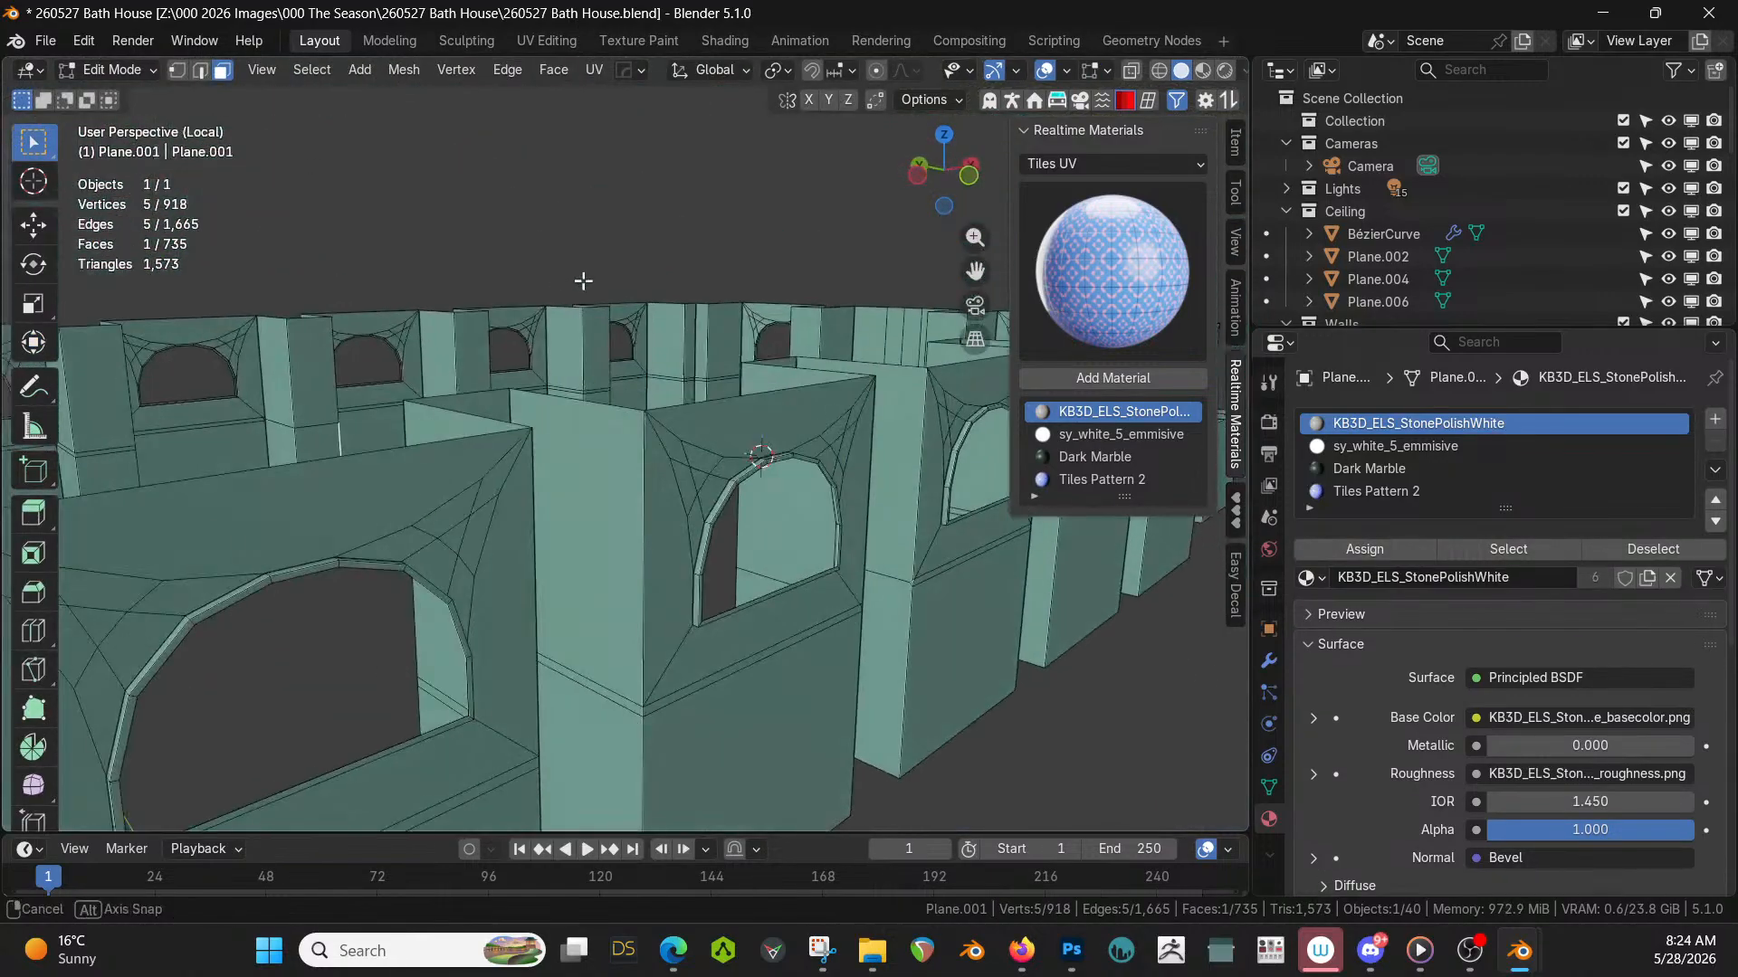
{"action": "scroll", "coordinate": [655, 356], "scroll_direction": "up", "scroll_amount": 5}
{"action": "scroll", "coordinate": [670, 467], "scroll_direction": "down", "scroll_amount": 4}
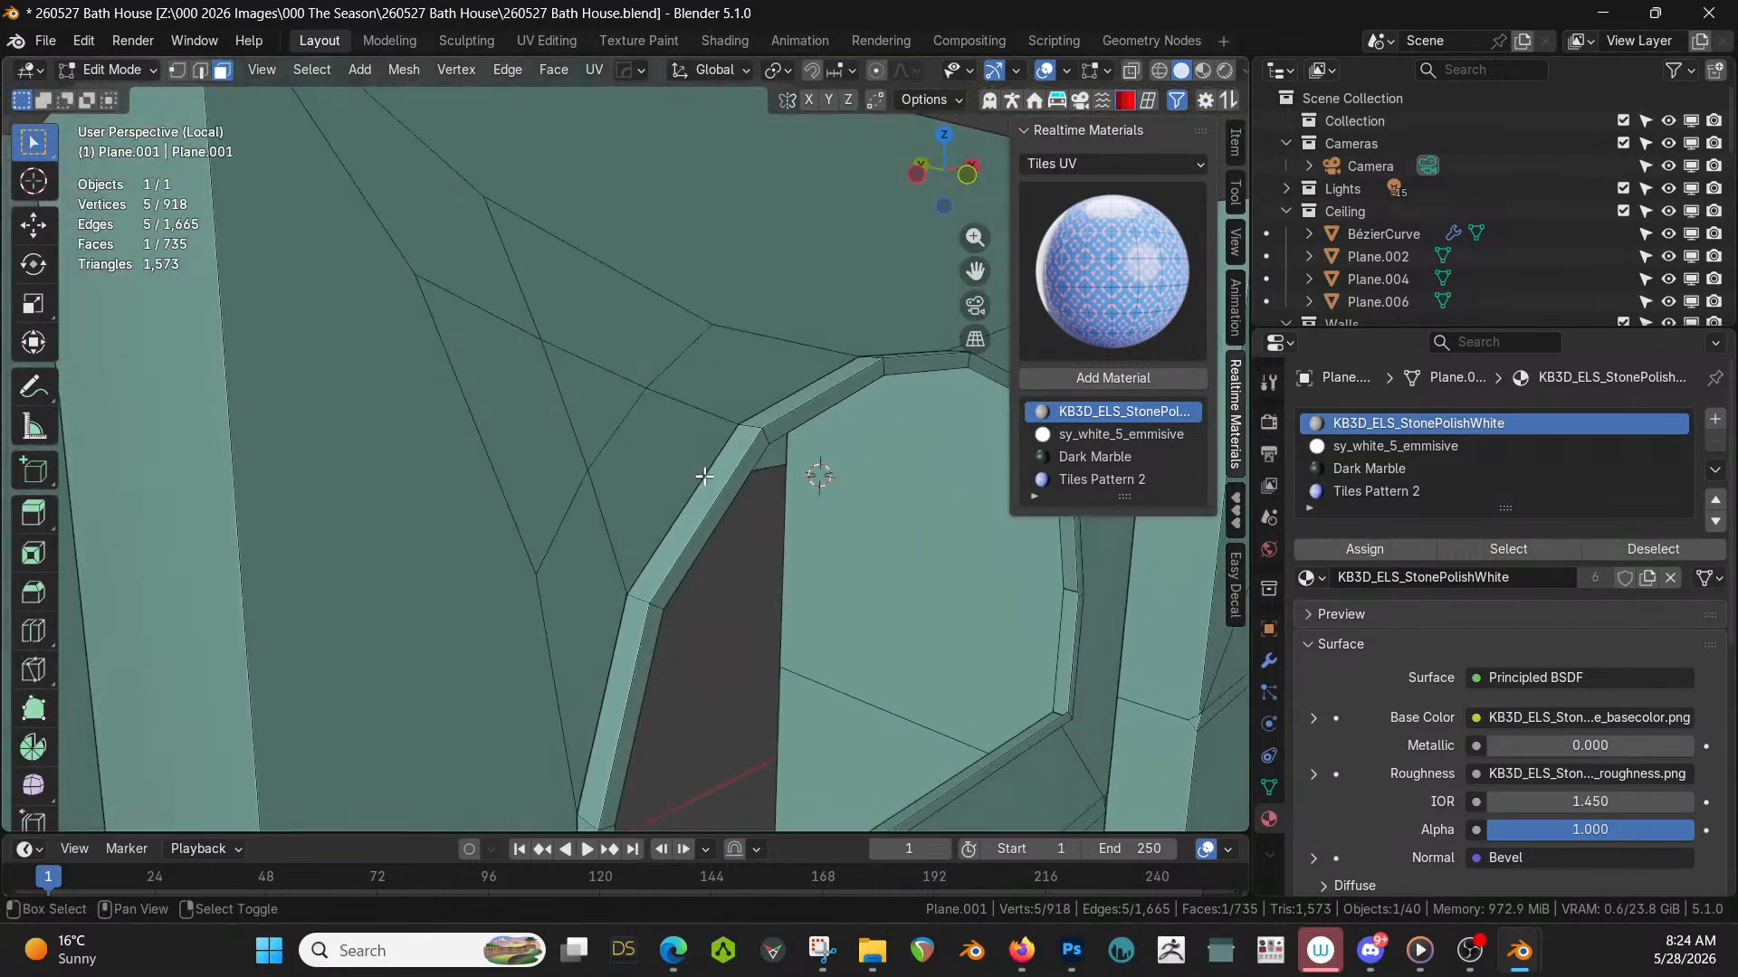
{"action": "scroll", "coordinate": [660, 465], "scroll_direction": "down", "scroll_amount": 3}
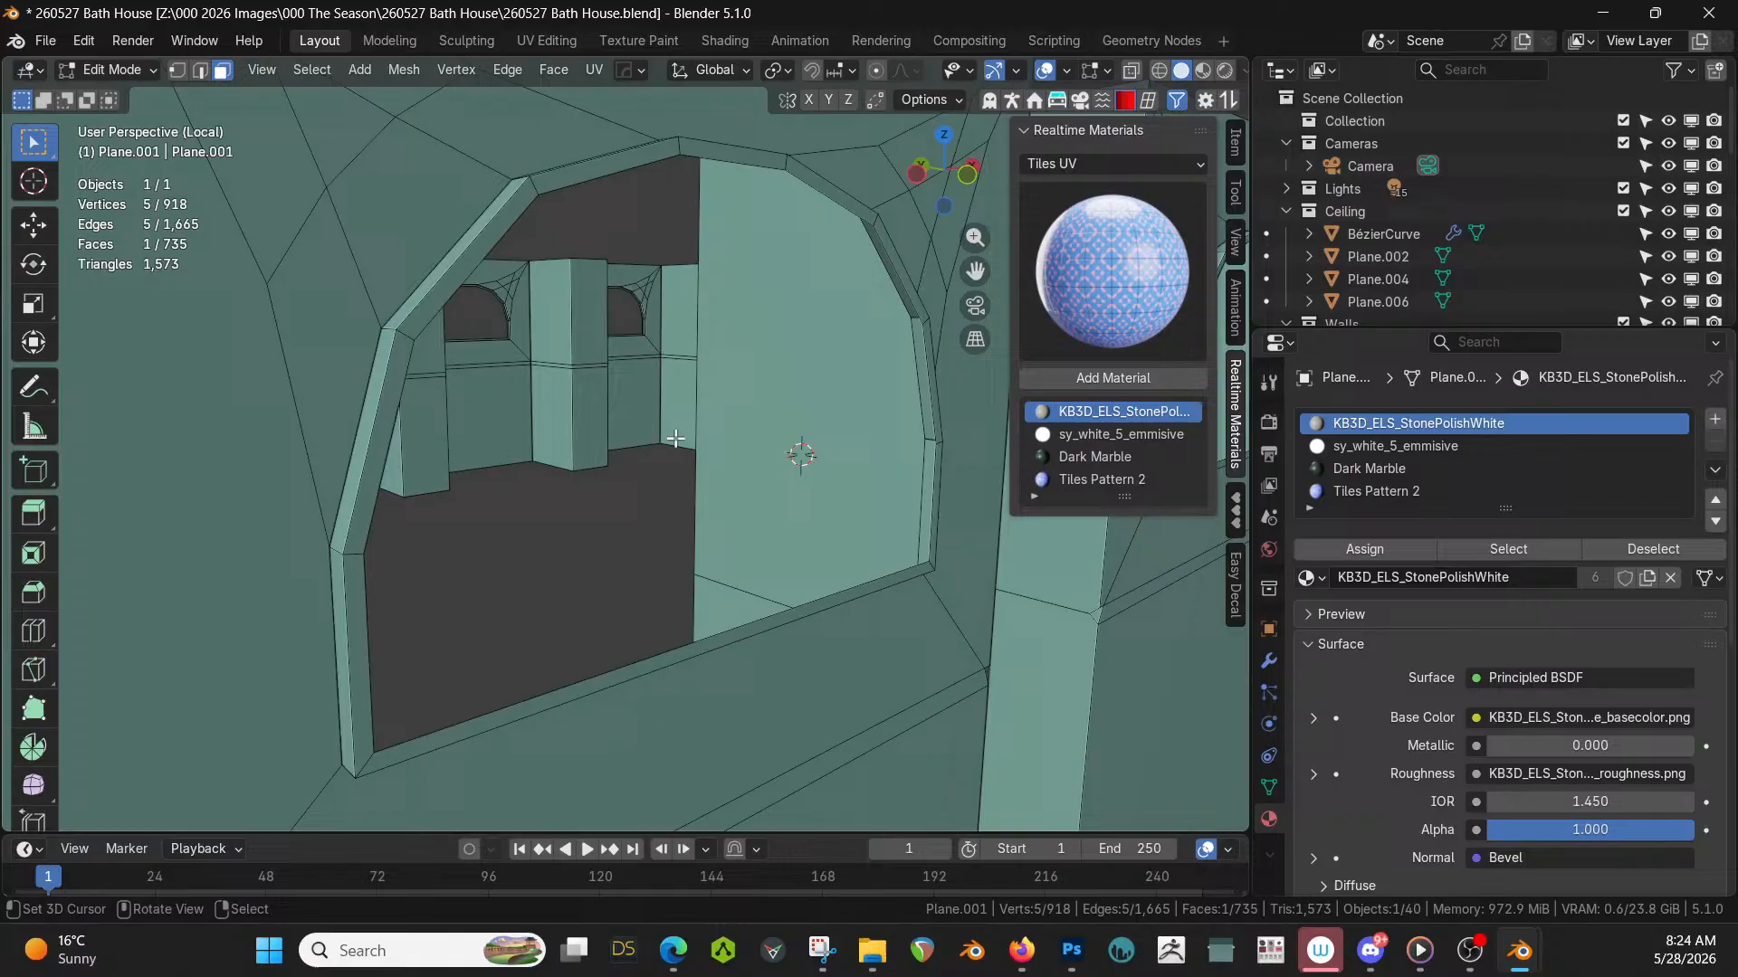
{"action": "left_click", "coordinate": [932, 444], "text": "alt"}
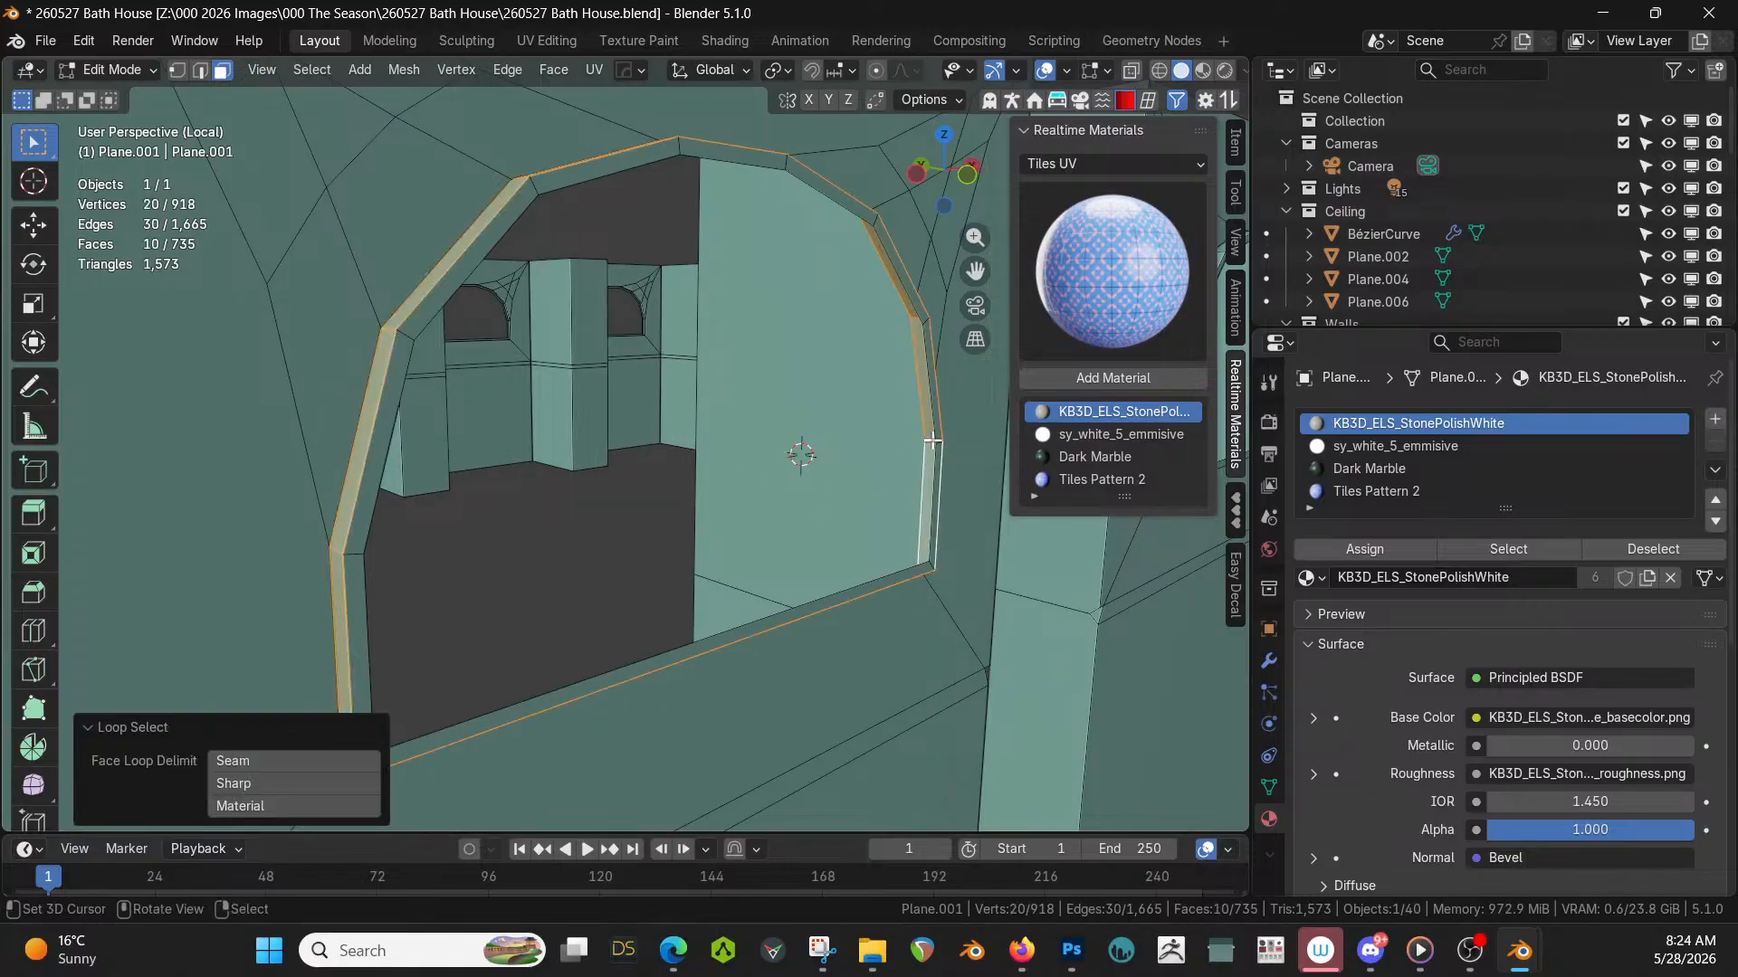
{"action": "middle_click_drag", "start_coordinate": [920, 537], "coordinate": [1152, 570]}
{"action": "scroll", "coordinate": [749, 579], "scroll_direction": "up", "scroll_amount": 1}
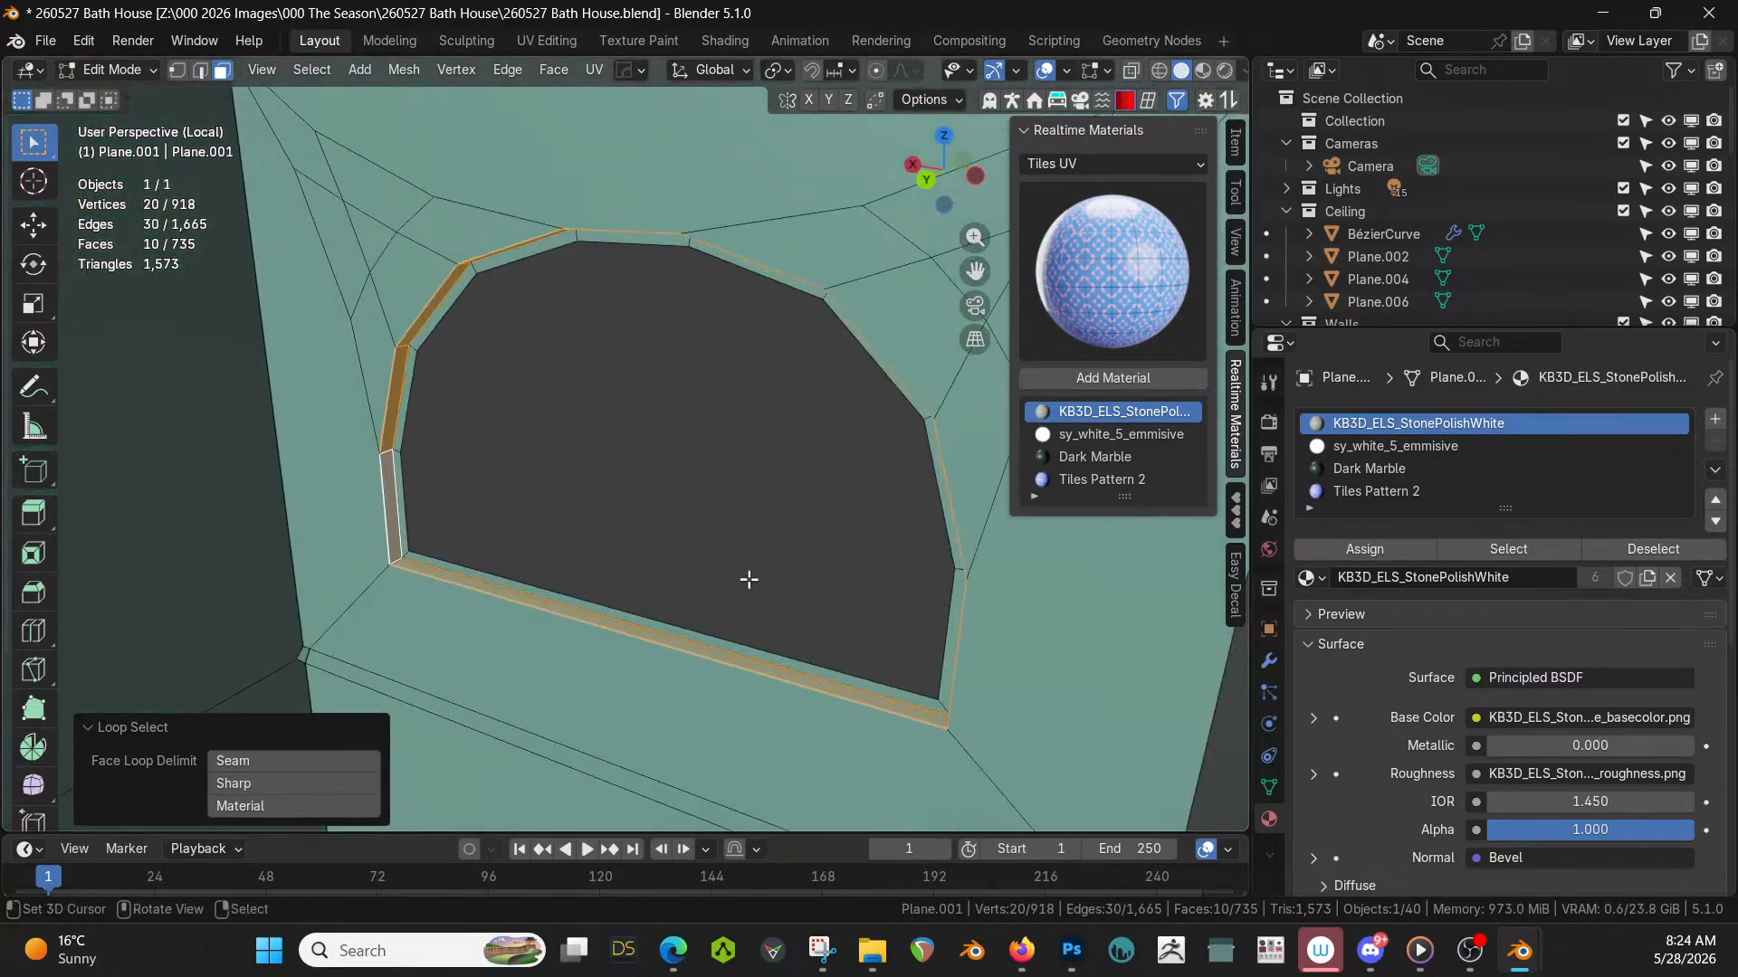
{"action": "middle_click_drag", "start_coordinate": [749, 579], "coordinate": [682, 586]}
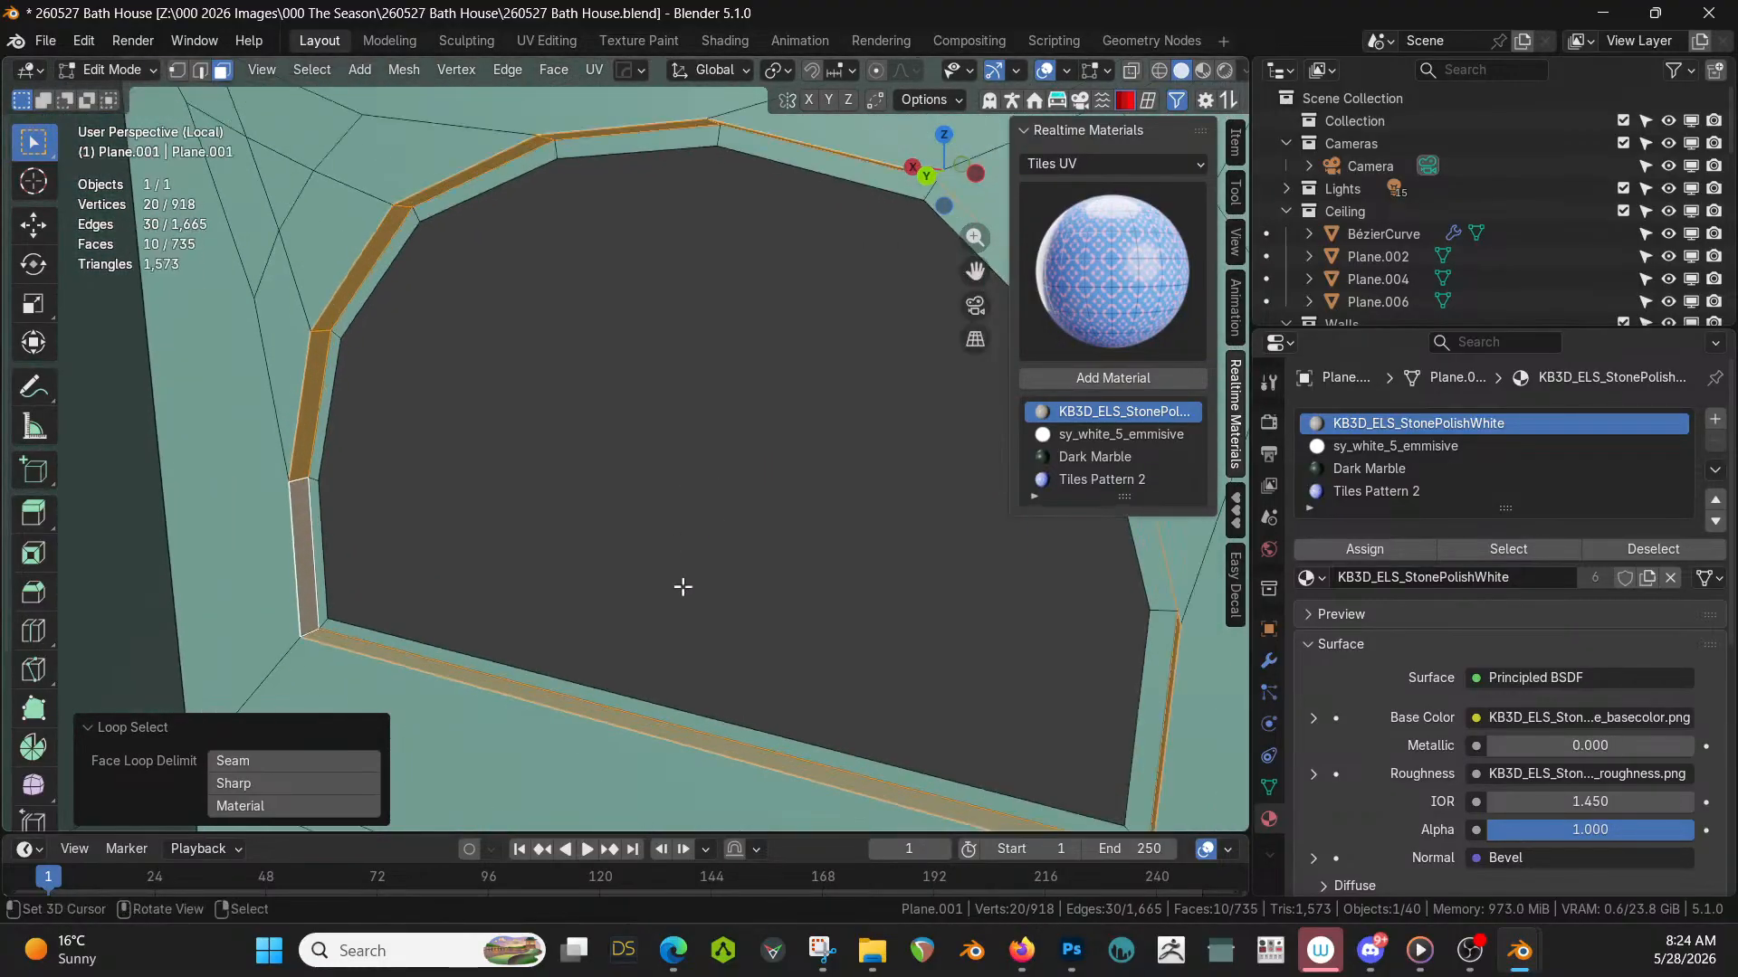
{"action": "left_click", "coordinate": [314, 475], "text": "alt+shift"}
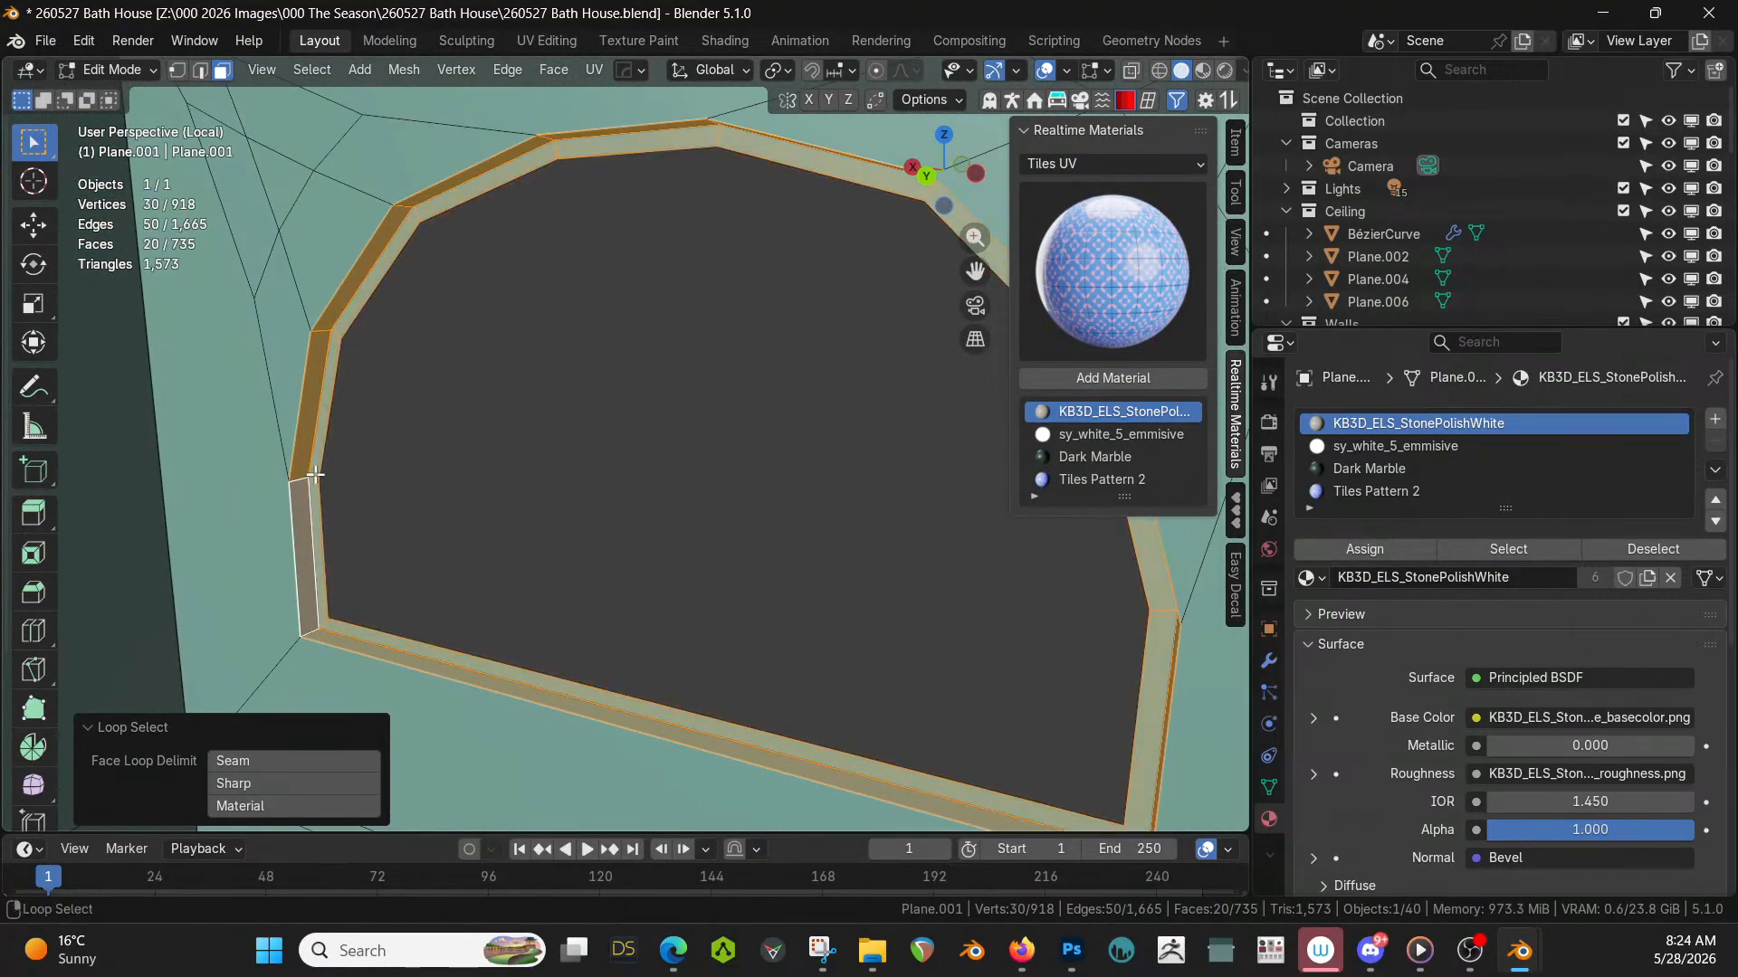
{"action": "left_click", "coordinate": [1393, 469]}
{"action": "left_click", "coordinate": [1356, 547]}
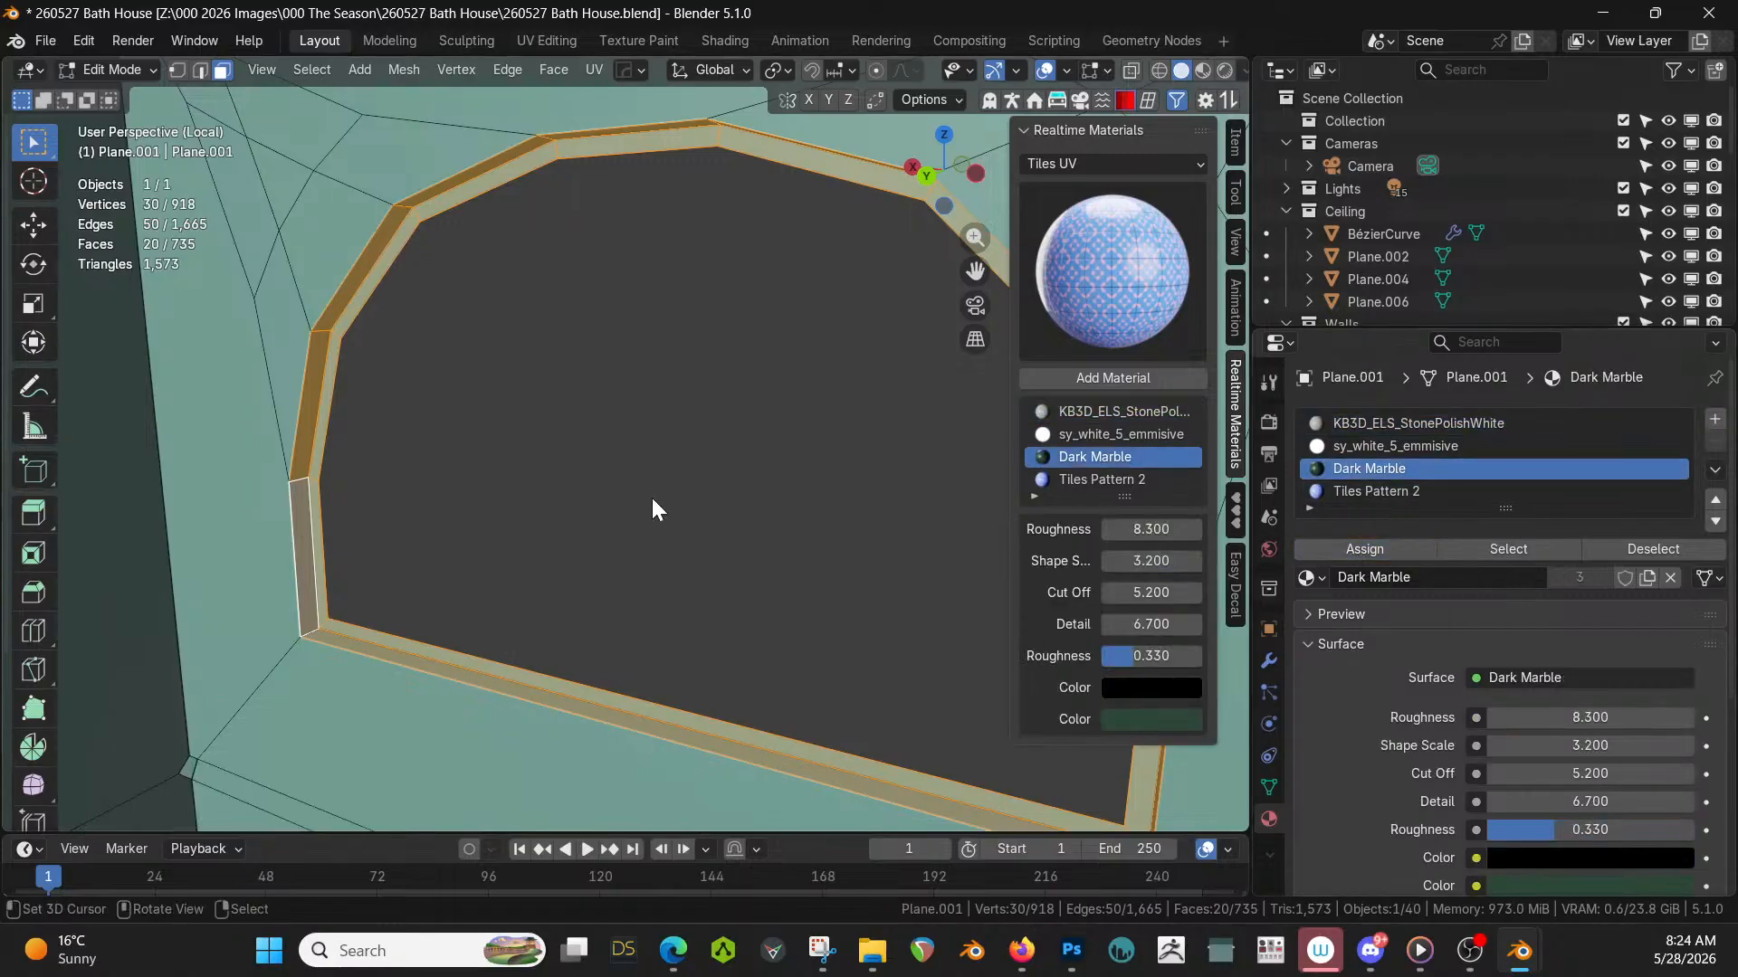
Switch the isolated wall to rendered shading in Object Mode and apply its Hops_Mirror modifier.
{"action": "key", "text": "Tab"}
{"action": "key", "text": "z"}
{"action": "key", "text": "8"}
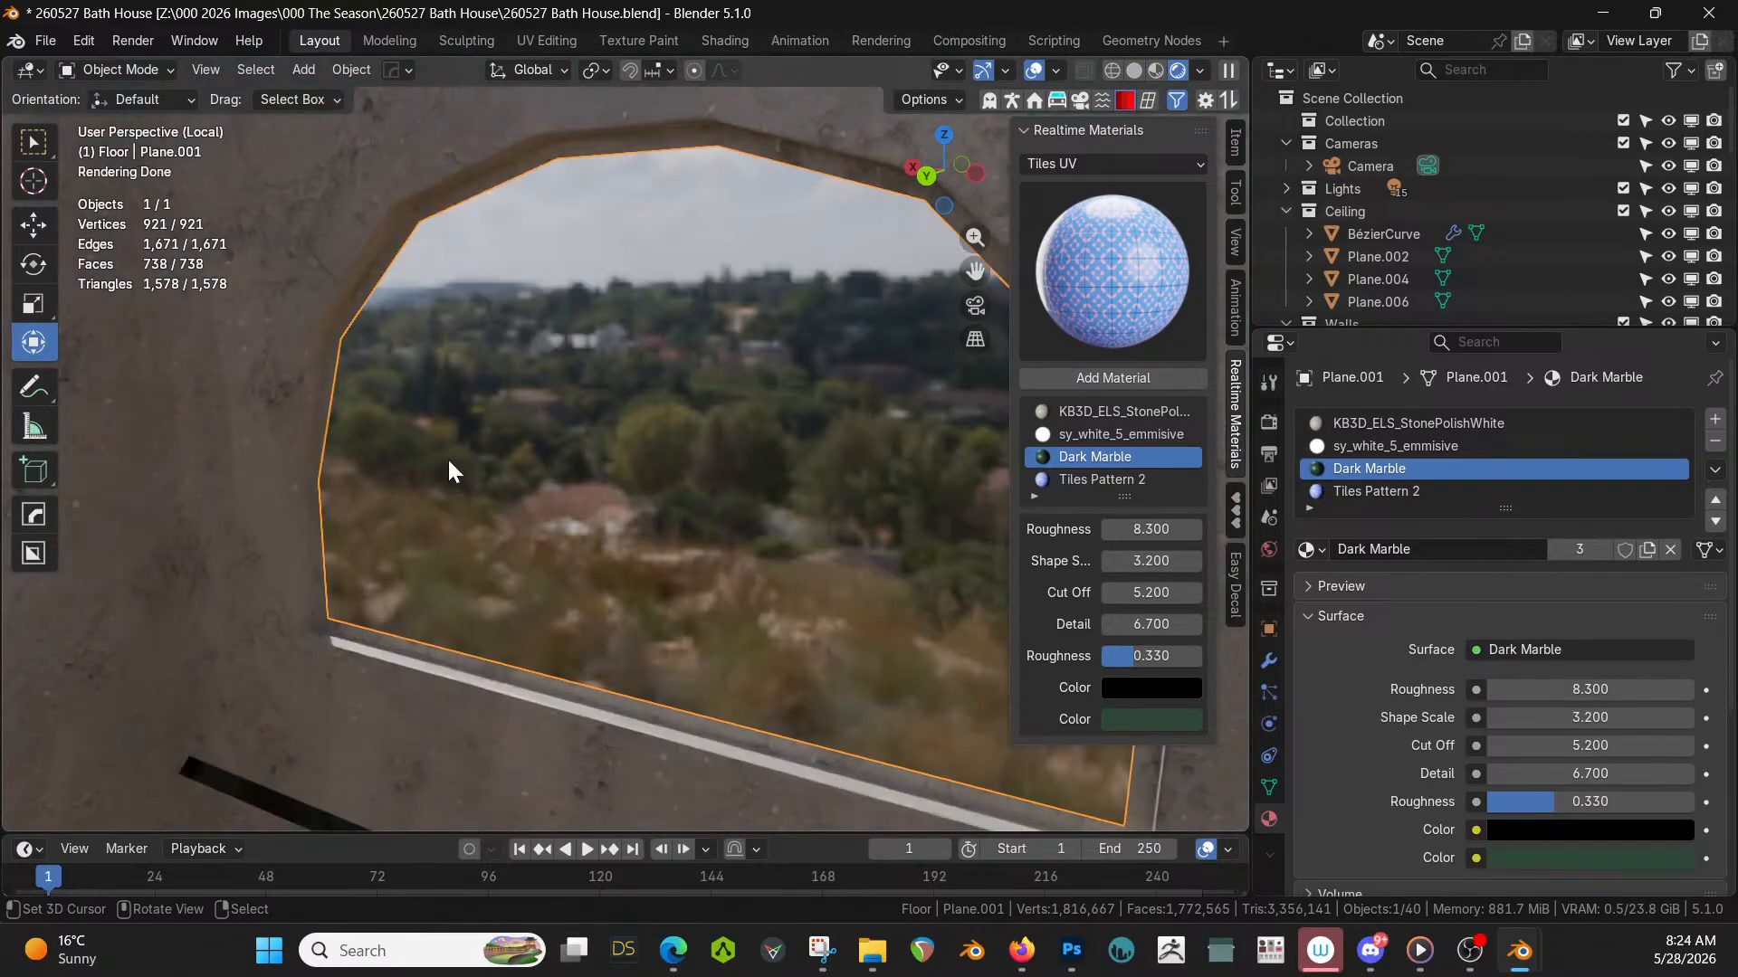
{"action": "middle_click_drag", "start_coordinate": [447, 458], "coordinate": [256, 586]}
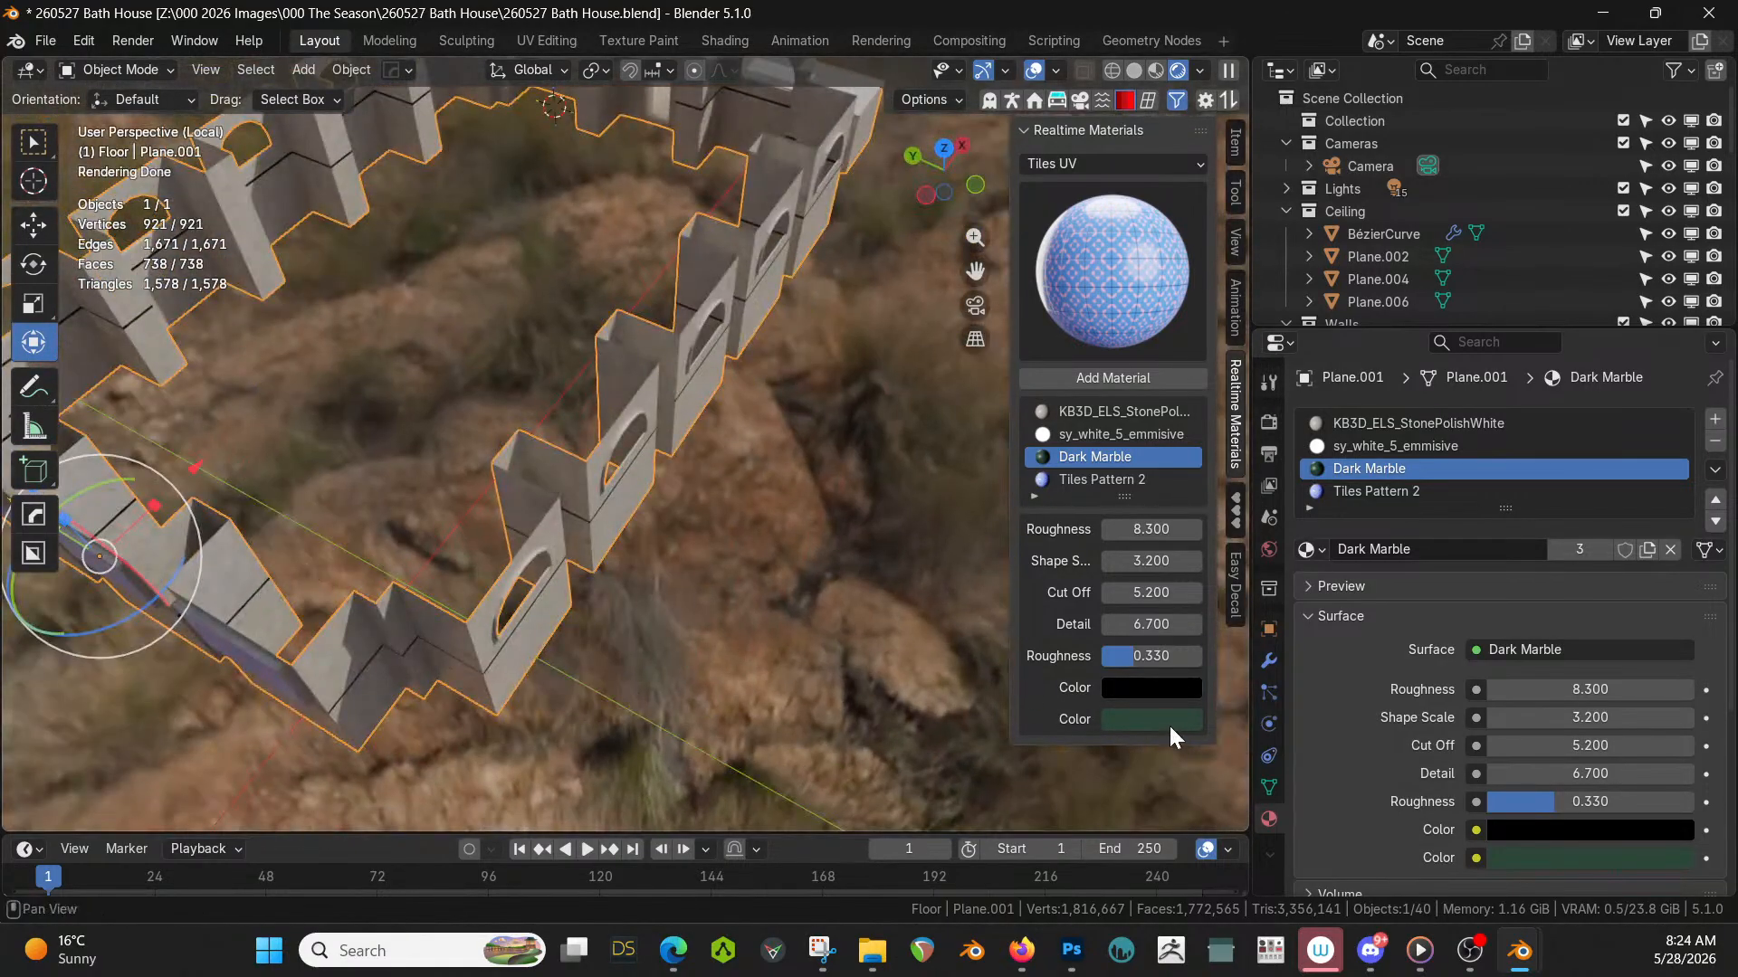
{"action": "left_click", "coordinate": [1268, 659]}
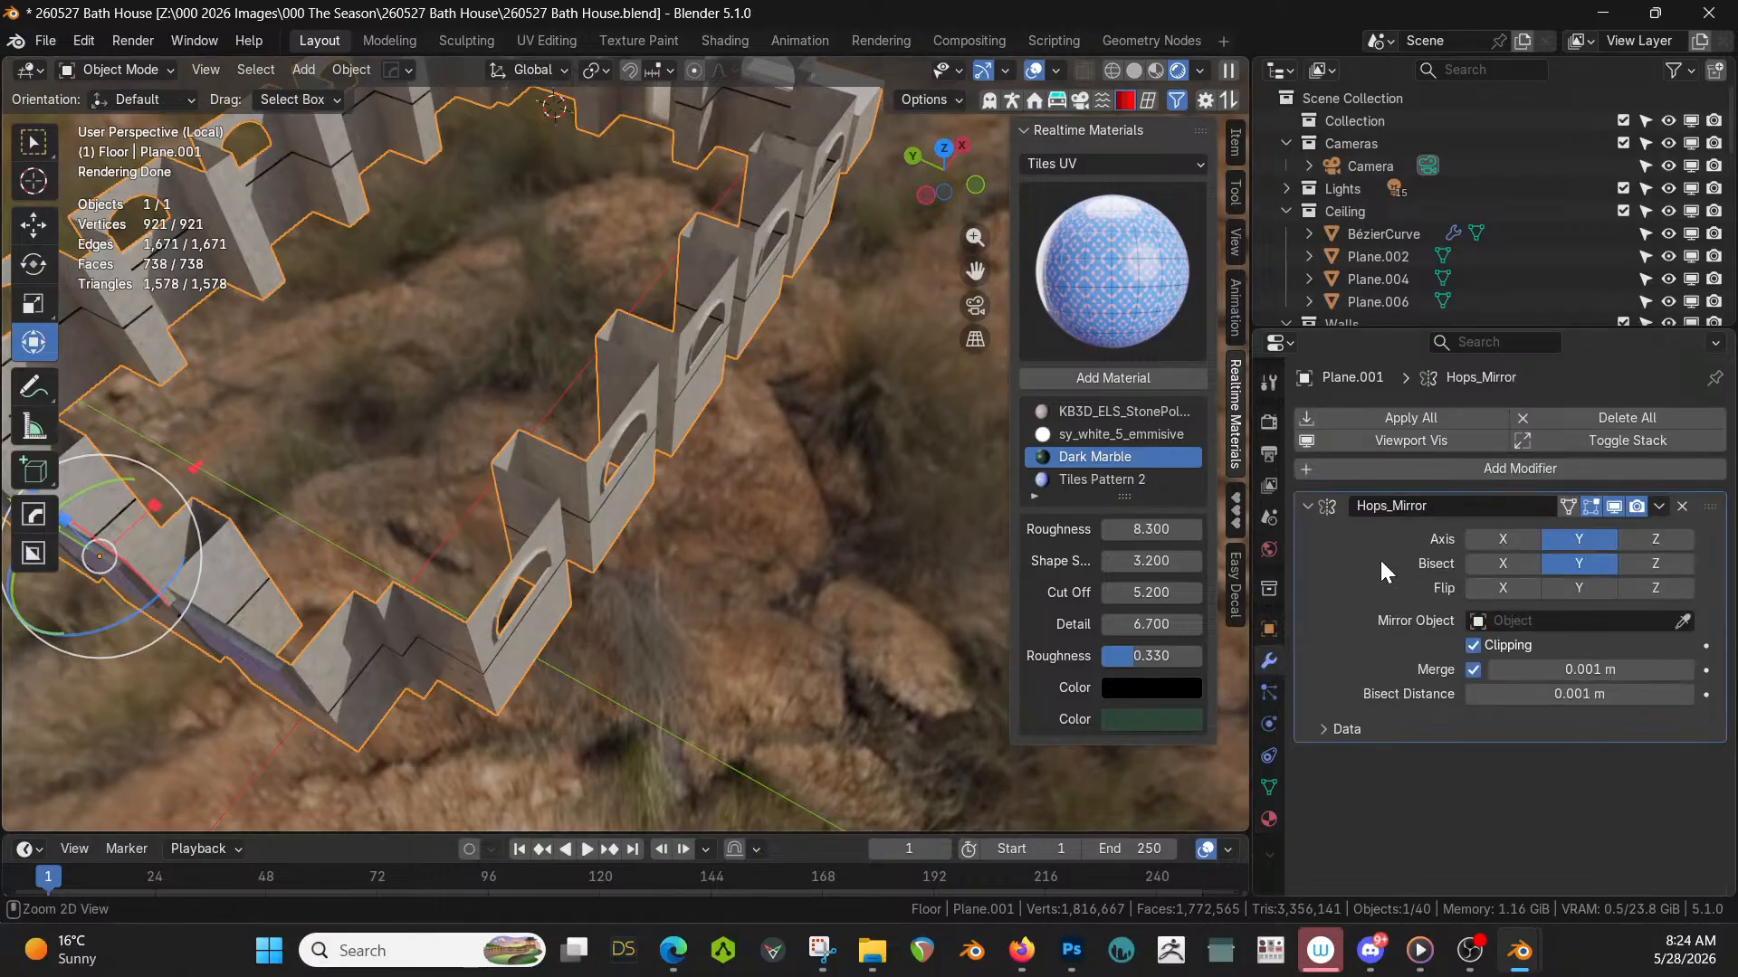
{"action": "key", "text": "ctrl+a"}
Assign Dark Marble to both face loops of an arched window frame, including the sill, and return to Object Mode.
{"action": "key", "text": "Tab"}
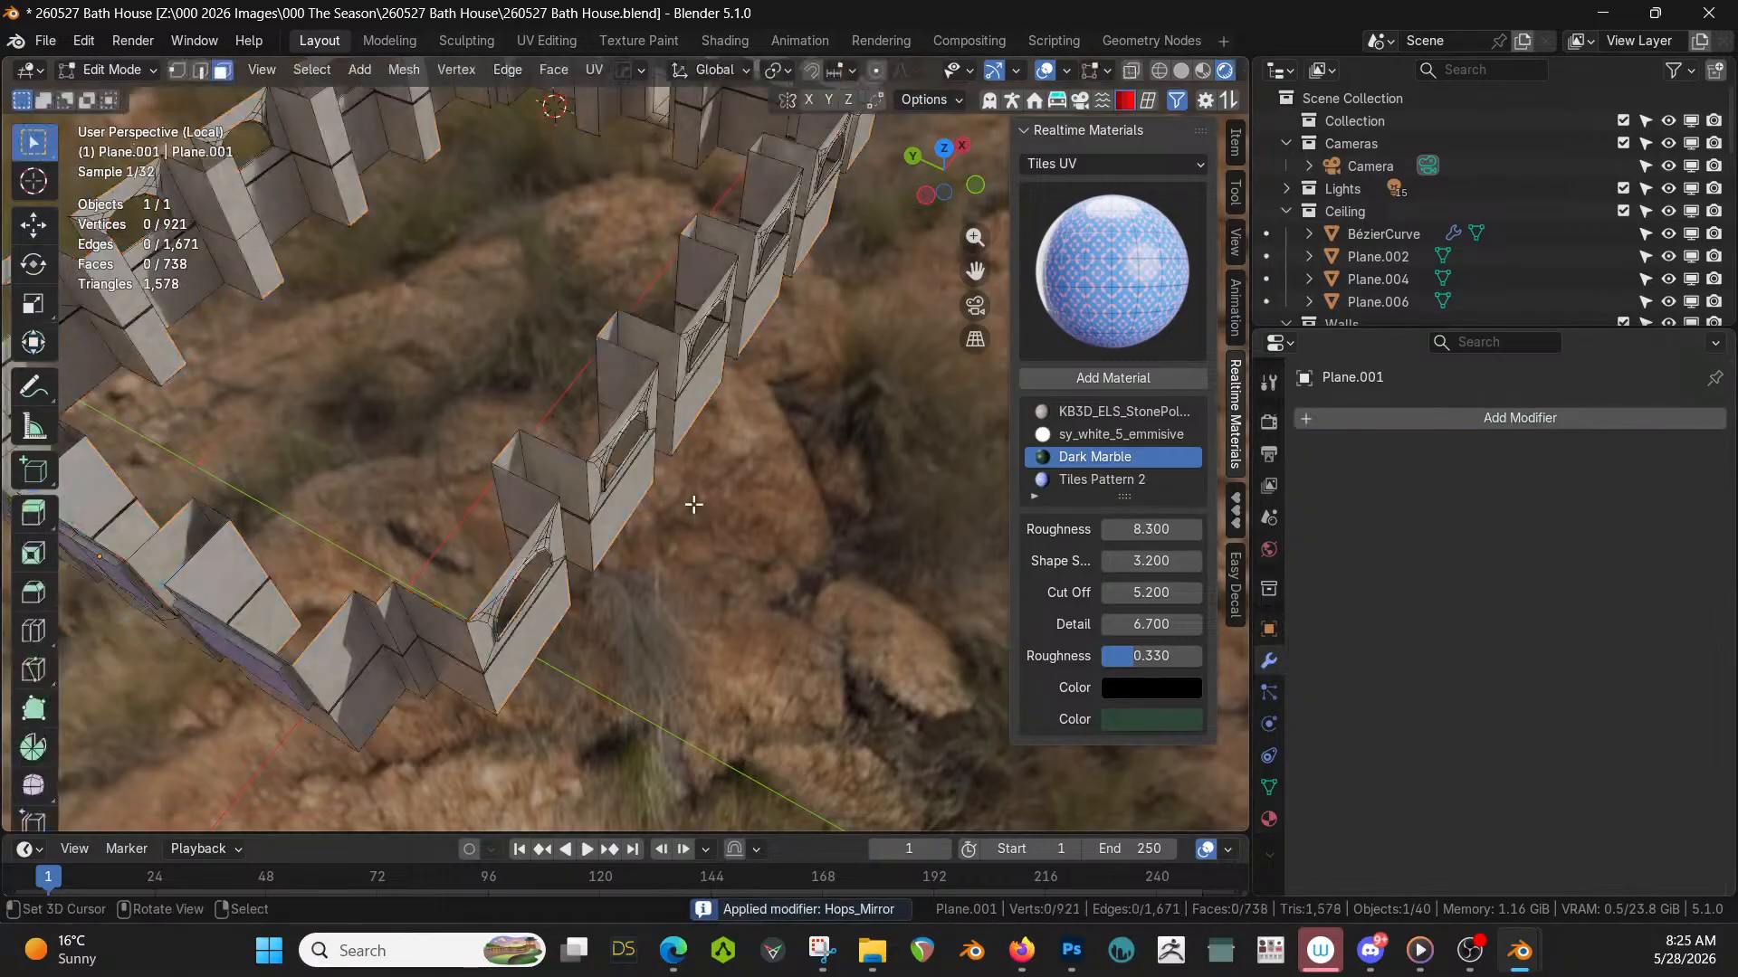
{"action": "middle_click_drag", "start_coordinate": [640, 531], "coordinate": [962, 540]}
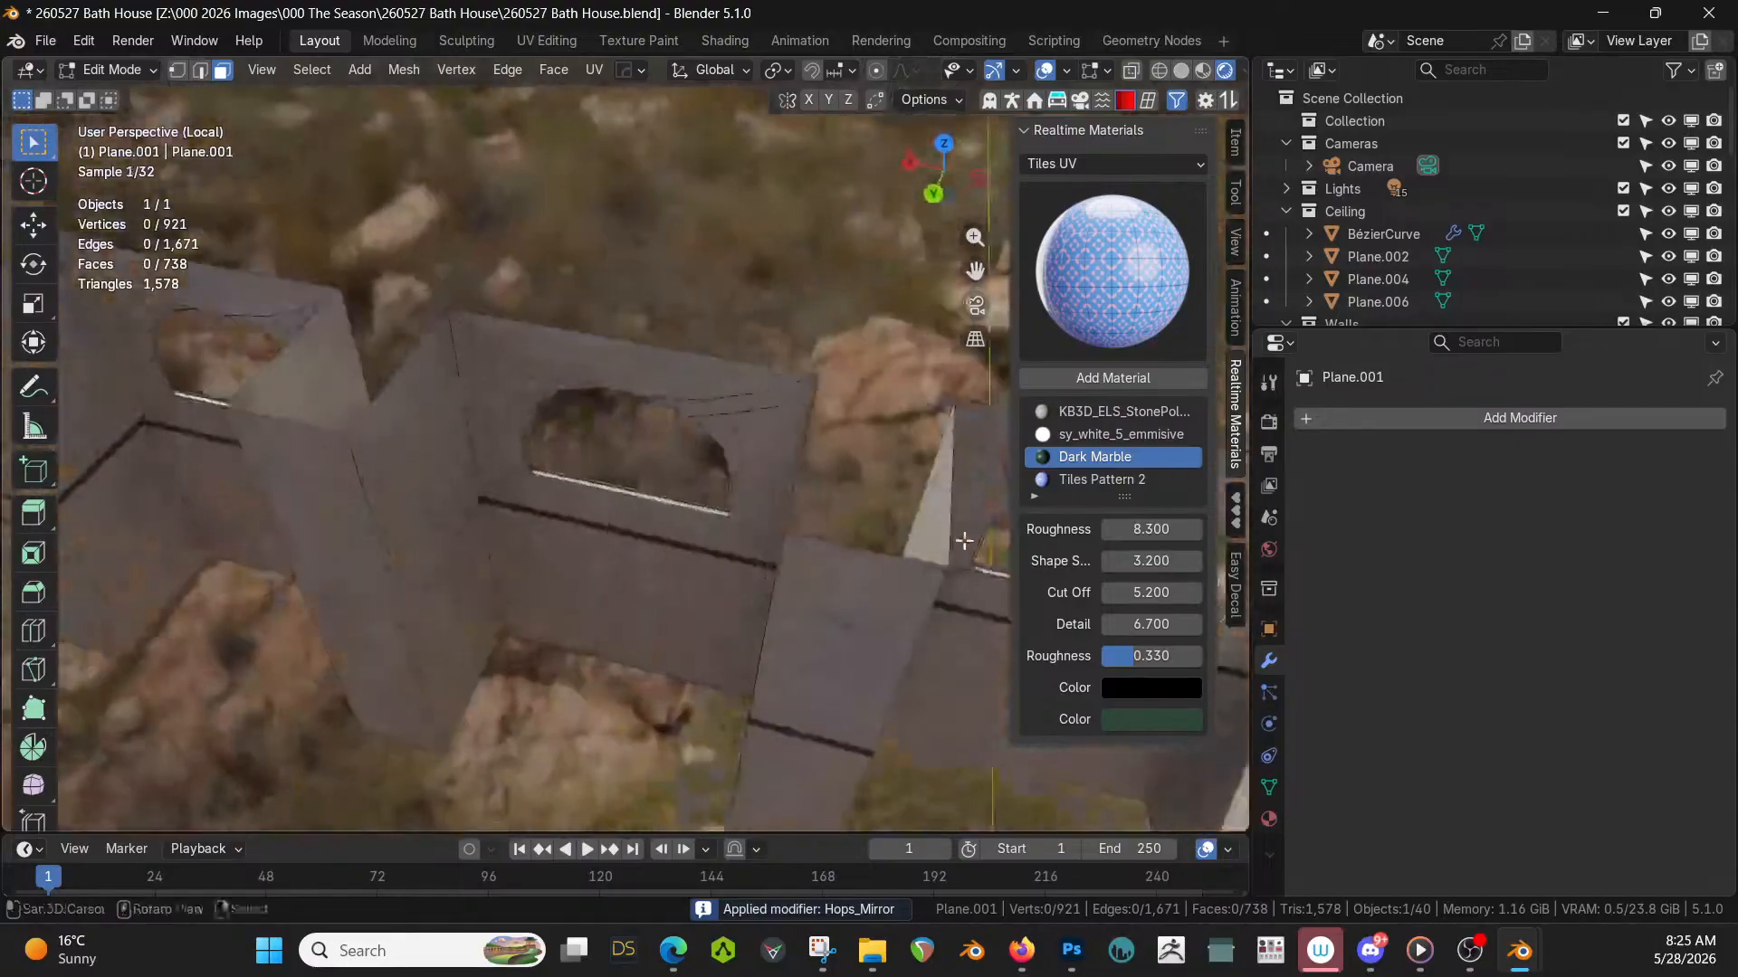
{"action": "scroll", "coordinate": [547, 550], "scroll_direction": "up", "scroll_amount": 6}
{"action": "left_click", "coordinate": [334, 522], "text": "alt"}
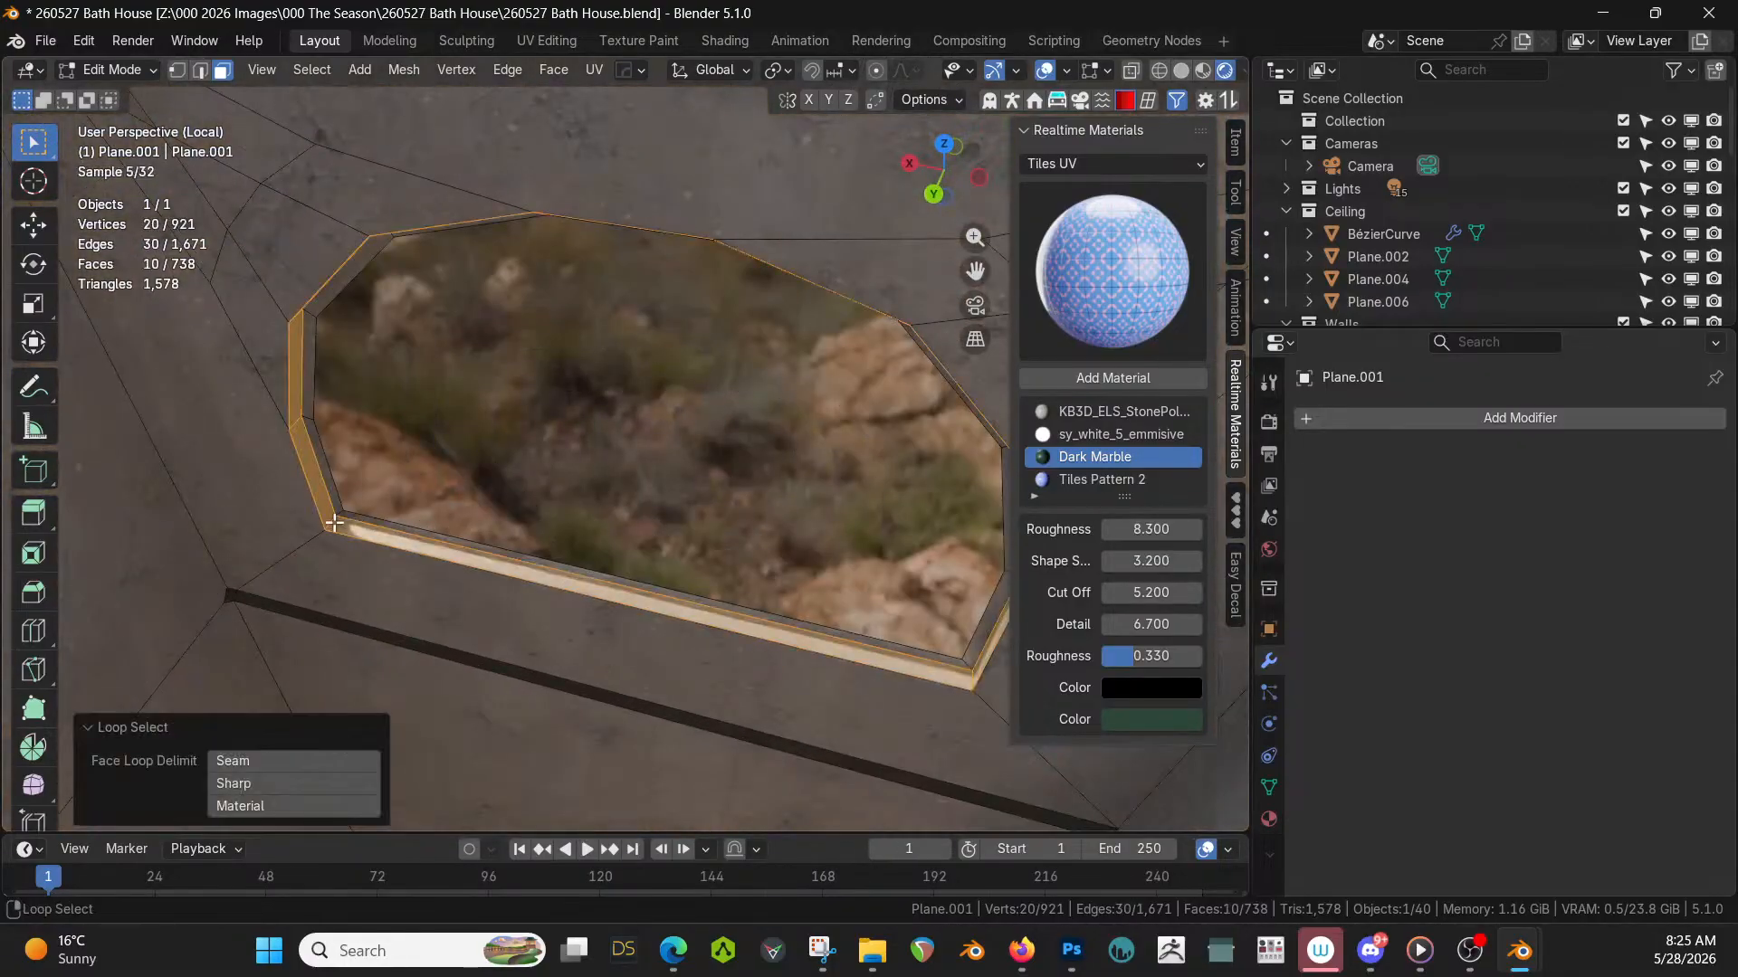
{"action": "left_click", "coordinate": [337, 516], "text": "alt+shift"}
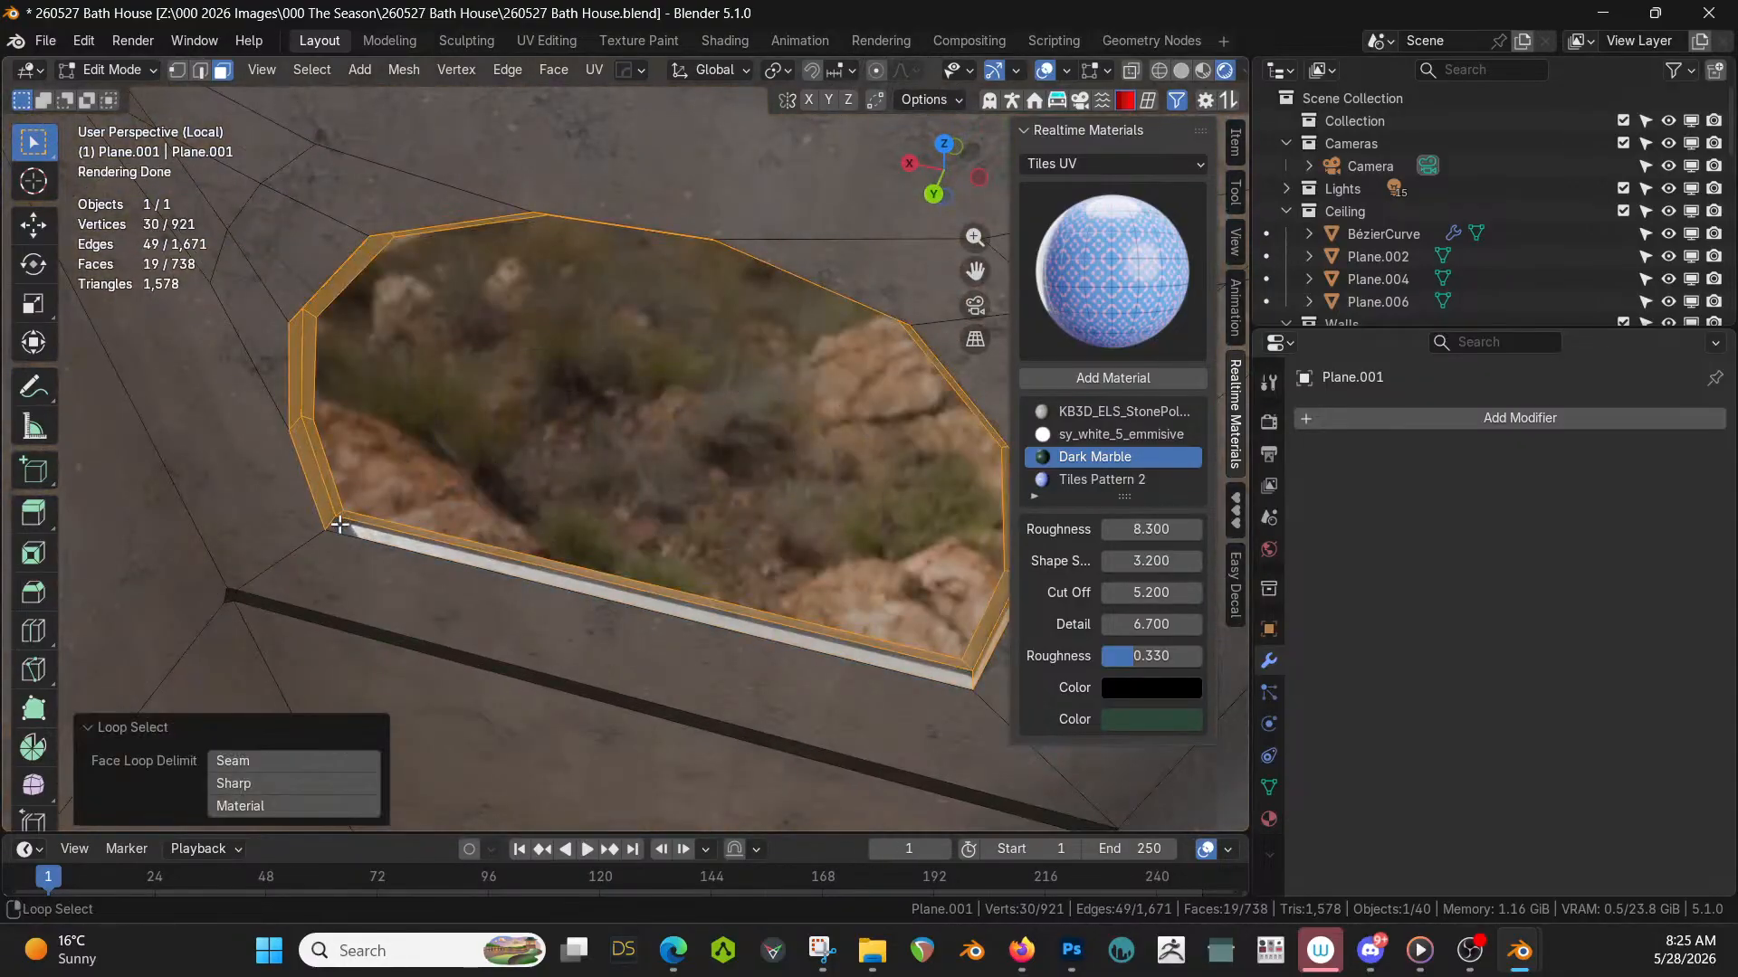
{"action": "left_click", "coordinate": [339, 525], "text": "alt+shift"}
{"action": "left_click", "coordinate": [342, 527], "text": "alt+shift"}
{"action": "key", "text": "ctrl+z"}
{"action": "left_click", "coordinate": [345, 525], "text": "shift"}
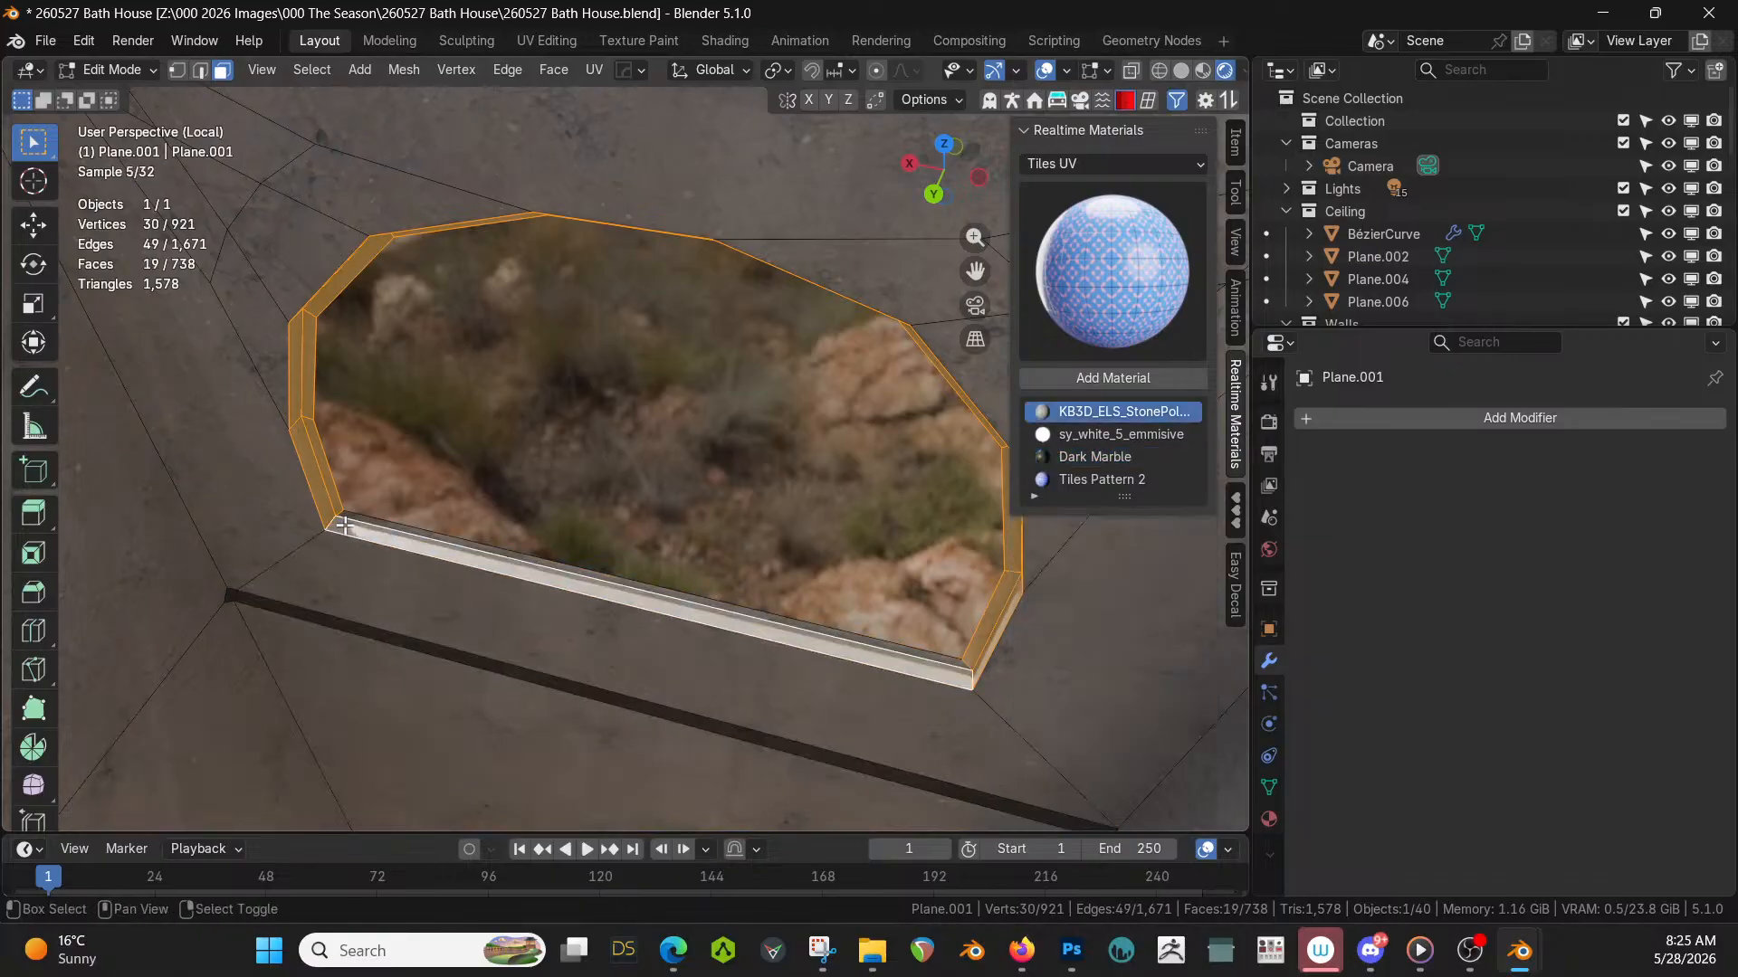
{"action": "left_click", "coordinate": [346, 522], "text": "shift"}
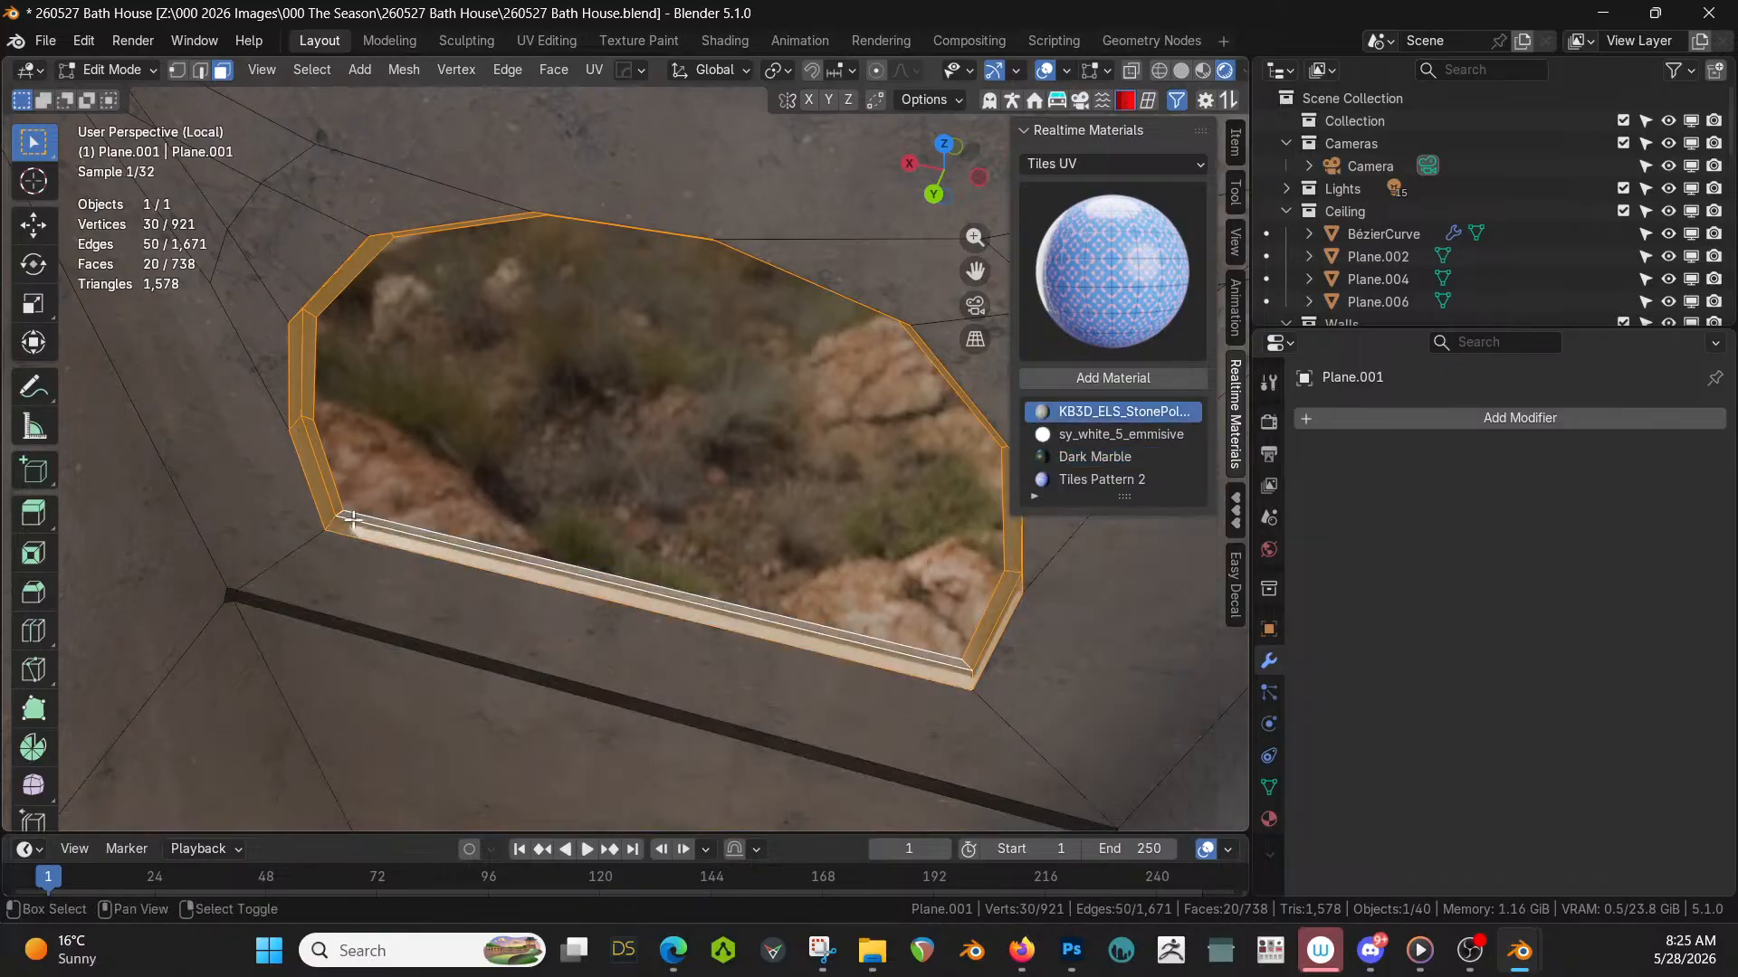
{"action": "left_click", "coordinate": [1269, 820]}
{"action": "left_click", "coordinate": [1370, 469]}
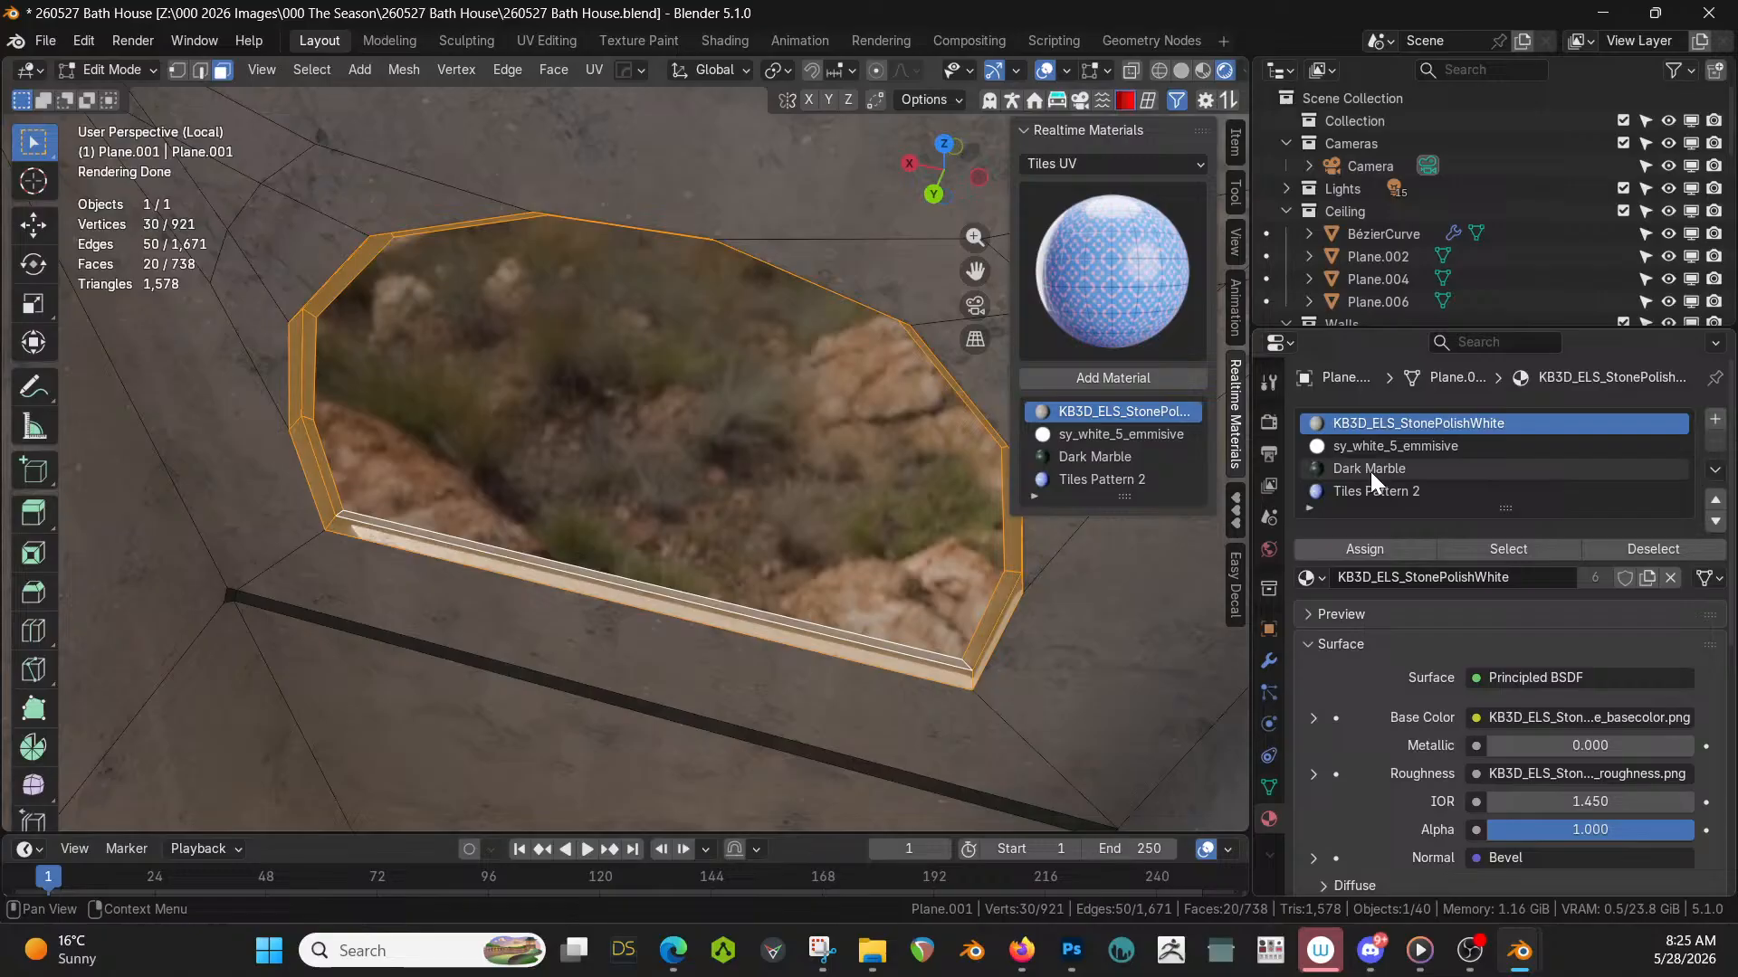
{"action": "left_click", "coordinate": [1379, 548]}
{"action": "middle_click_drag", "start_coordinate": [733, 574], "coordinate": [739, 503]}
{"action": "key", "text": "Tab"}
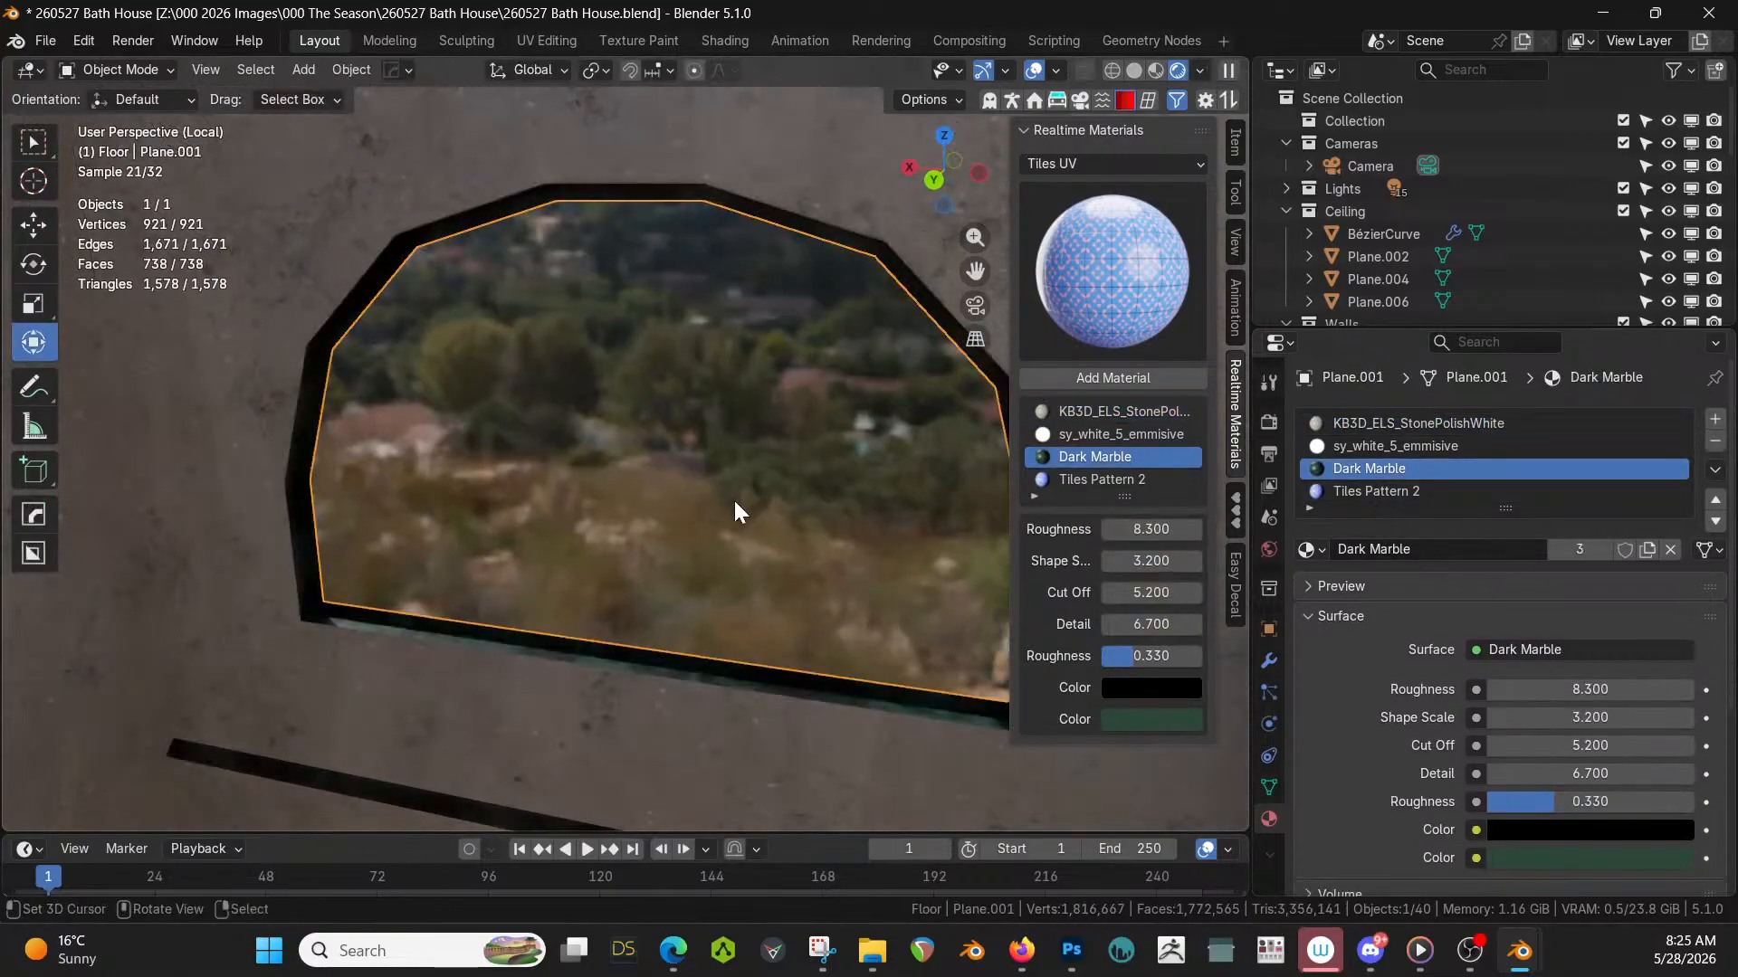
Leave local view and inspect the walls and arched windows in the lit bath house interior.
{"action": "scroll", "coordinate": [601, 494], "scroll_direction": "down", "scroll_amount": 5}
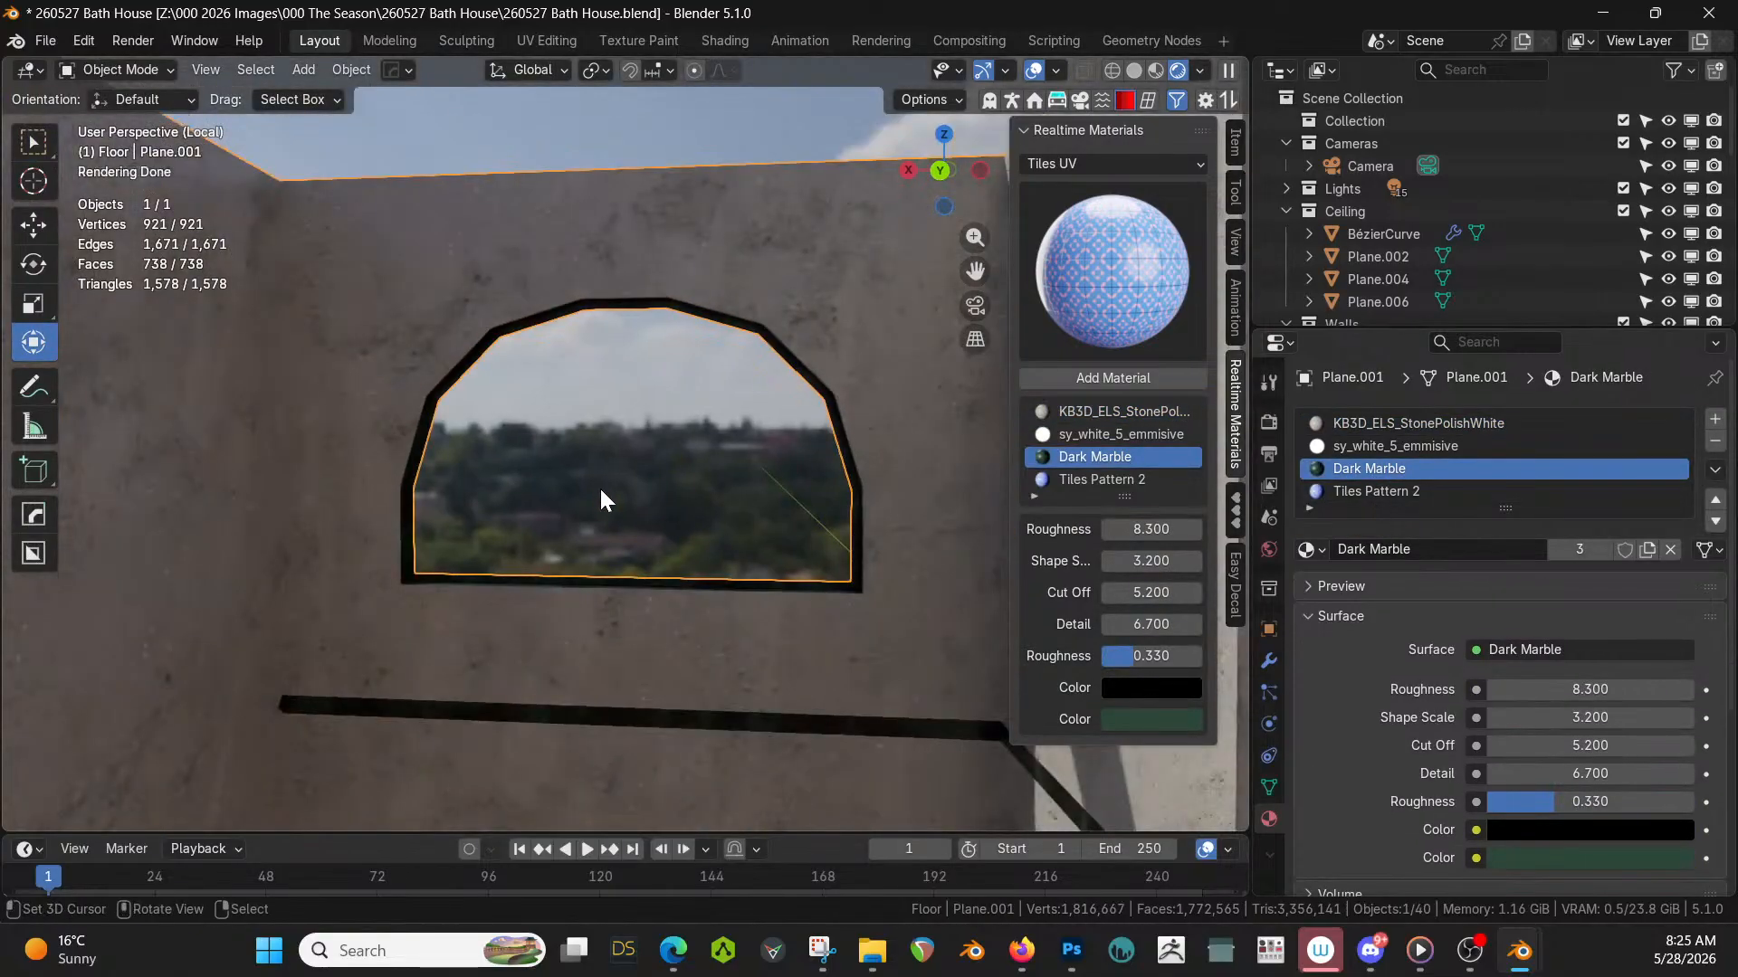
{"action": "key", "text": "KP_Divide"}
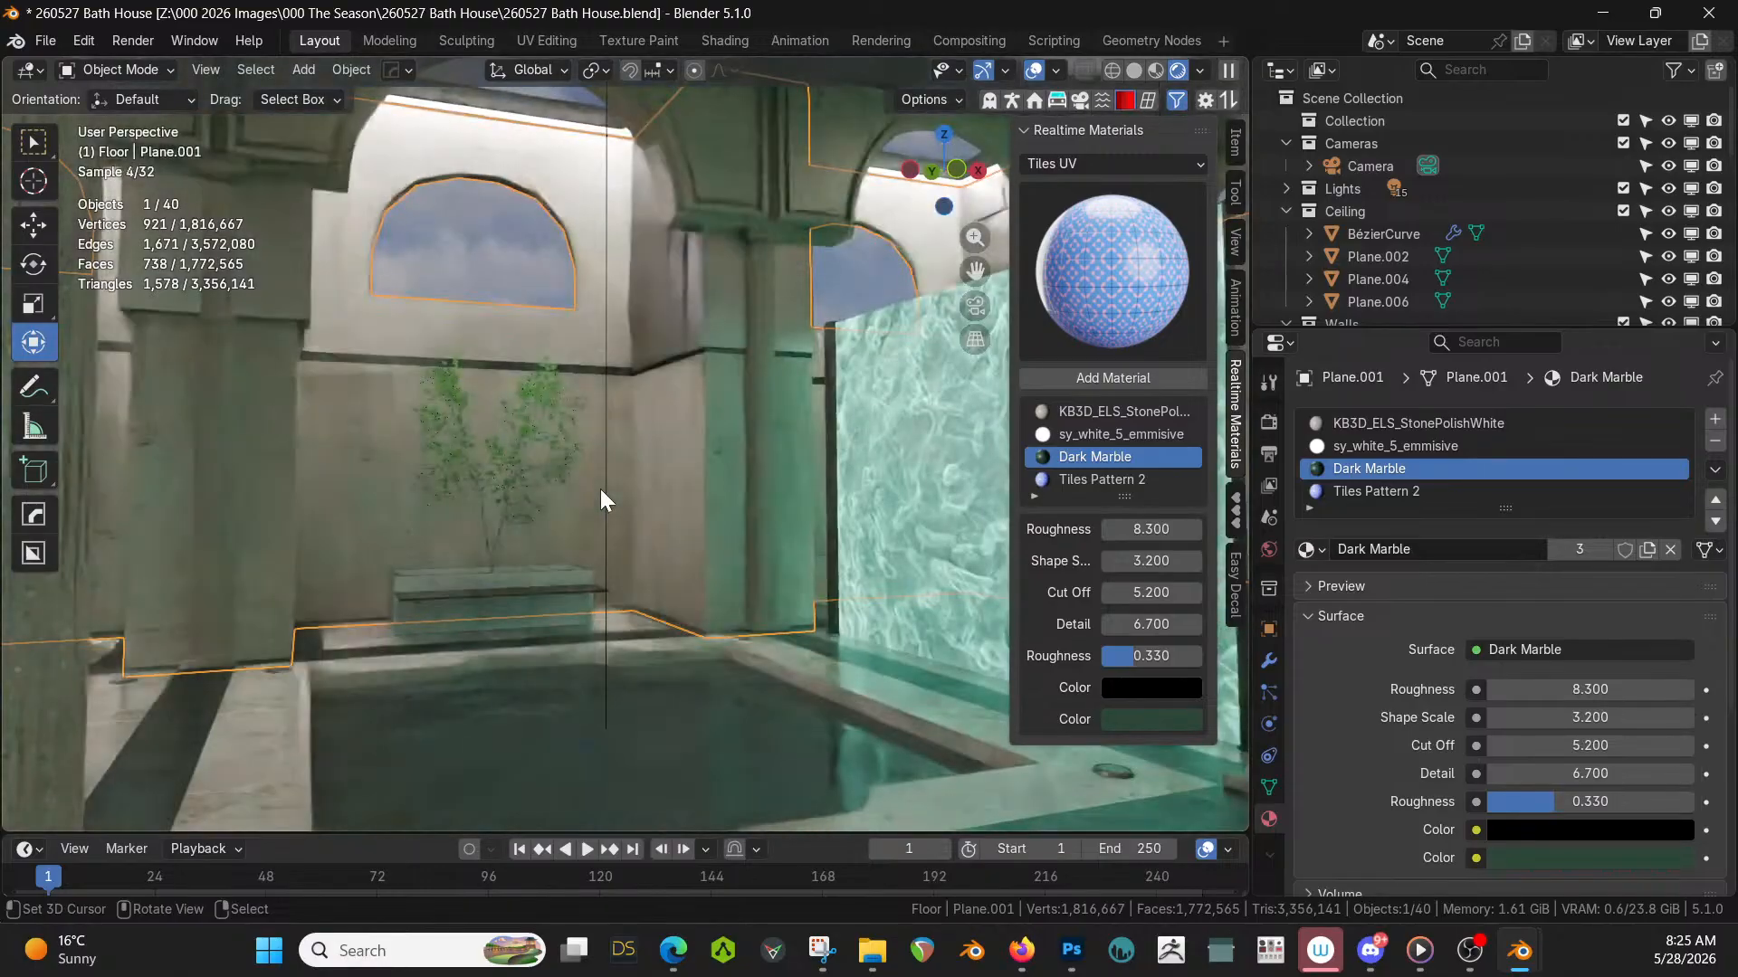
{"action": "middle_click_drag", "start_coordinate": [652, 535], "coordinate": [521, 561]}
{"action": "scroll", "coordinate": [522, 561], "scroll_direction": "down", "scroll_amount": 4}
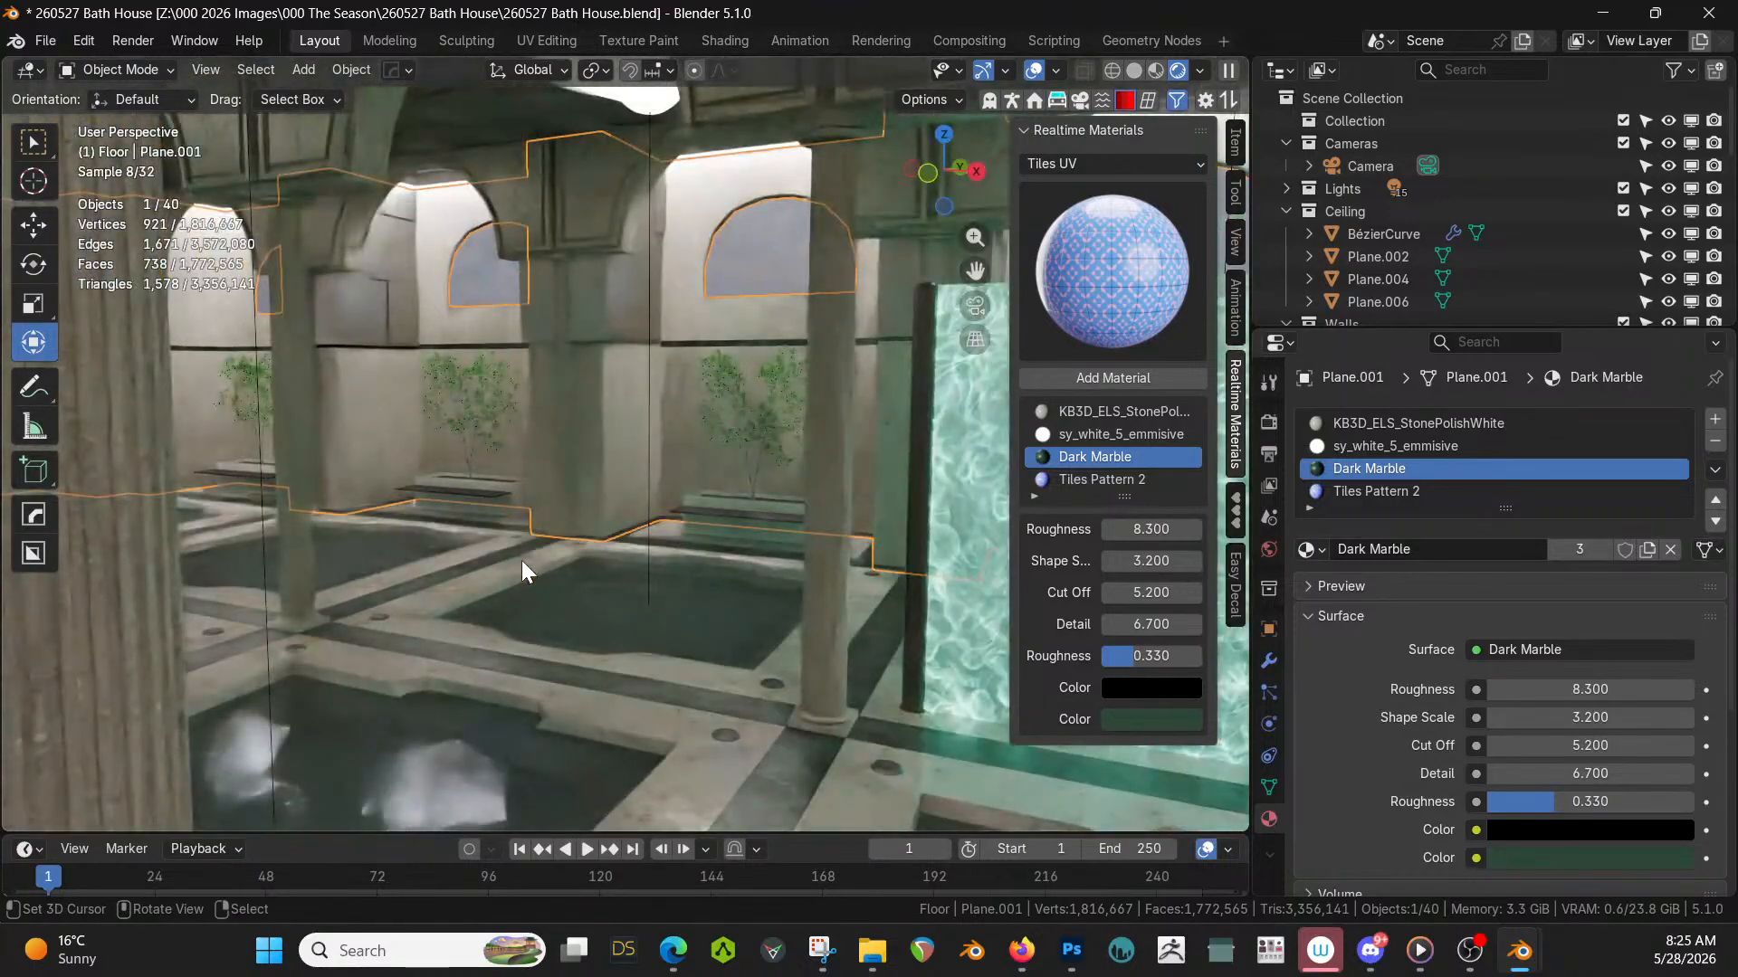
{"action": "middle_click_drag", "start_coordinate": [521, 561], "coordinate": [594, 557]}
Isolate the Plane.001 wall again and enter Edit Mode at a pier lacking the dark horizontal band.
{"action": "key", "text": "KP_Divide"}
{"action": "key", "text": "Tab"}
{"action": "scroll", "coordinate": [539, 447], "scroll_direction": "up", "scroll_amount": 3}
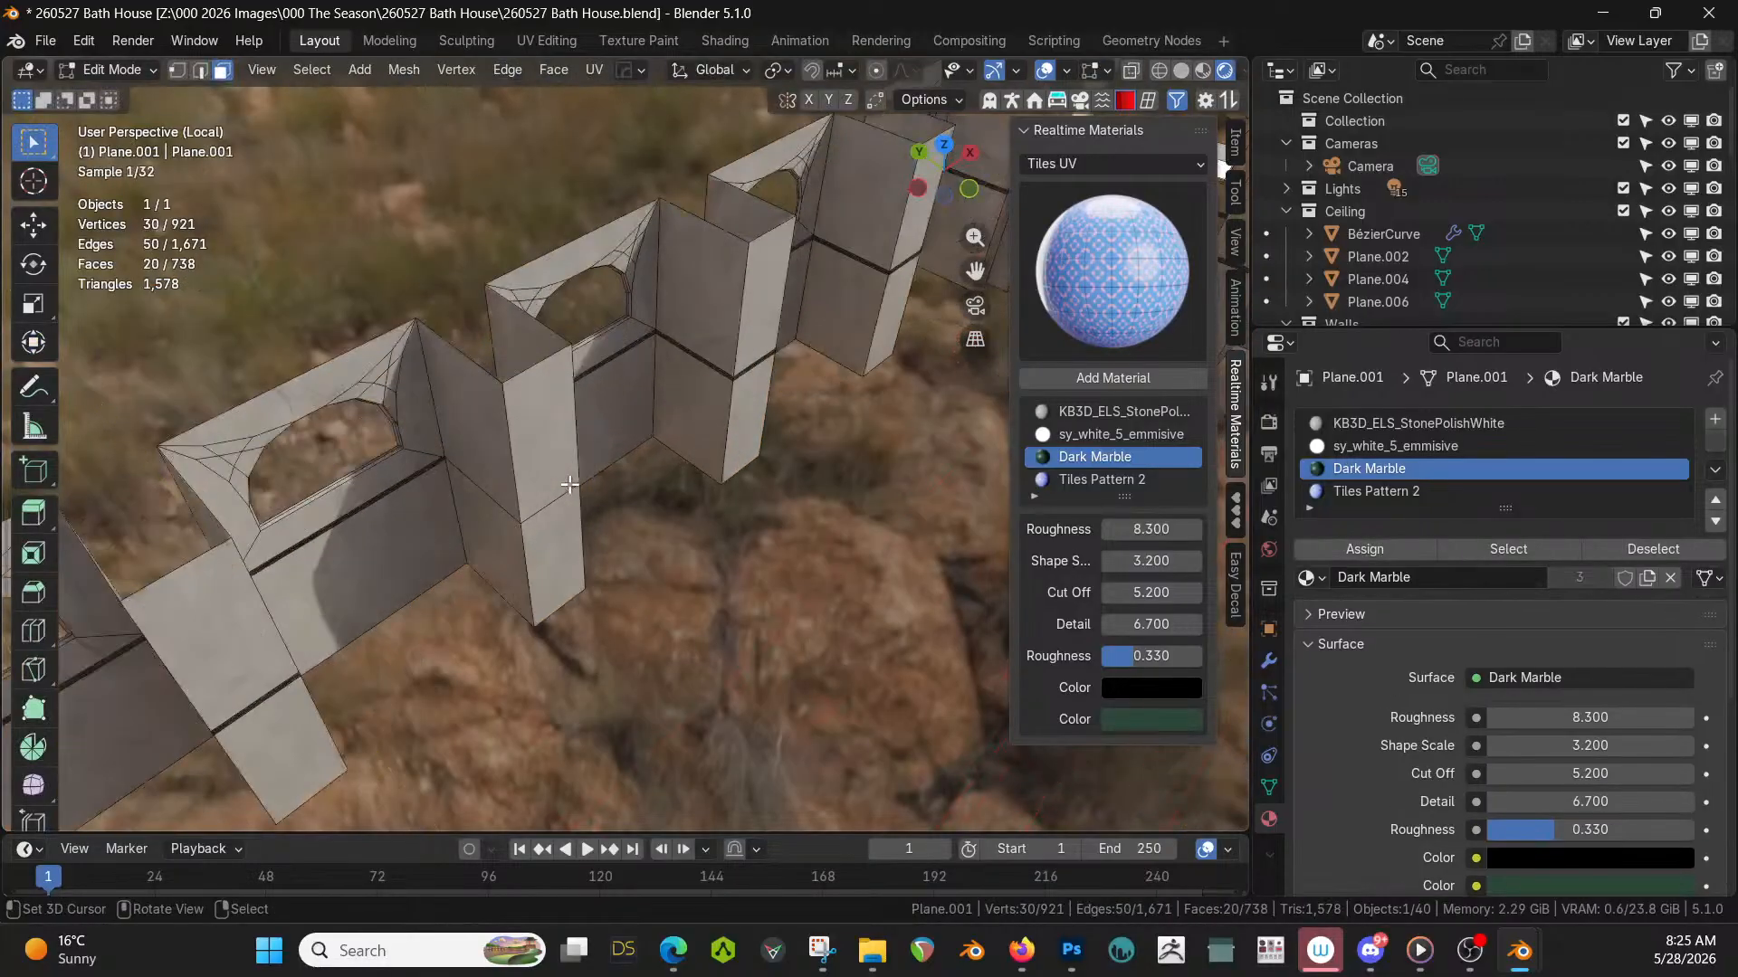
{"action": "middle_click_drag", "start_coordinate": [698, 534], "coordinate": [557, 479]}
{"action": "scroll", "coordinate": [558, 478], "scroll_direction": "up", "scroll_amount": 3}
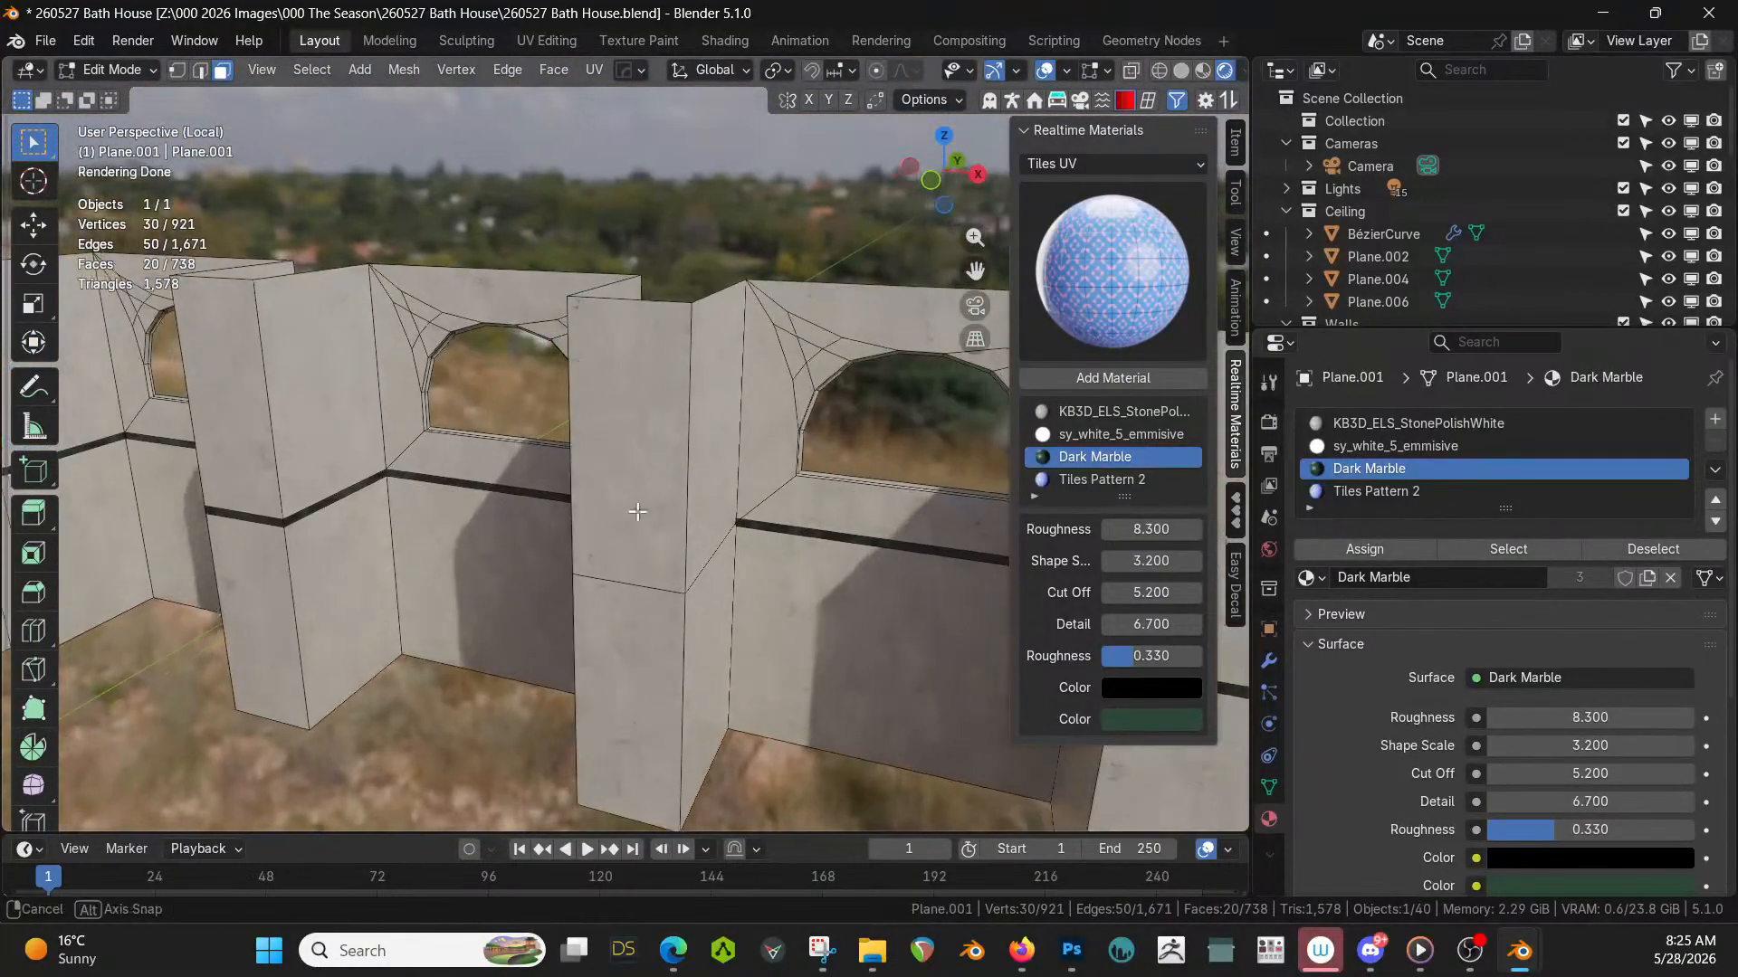
{"action": "middle_click_drag", "start_coordinate": [523, 572], "coordinate": [638, 562]}
Try to bevel the three horizontal edges around the bare pier into a band about 0.033 m wide.
{"action": "left_click", "coordinate": [398, 620]}
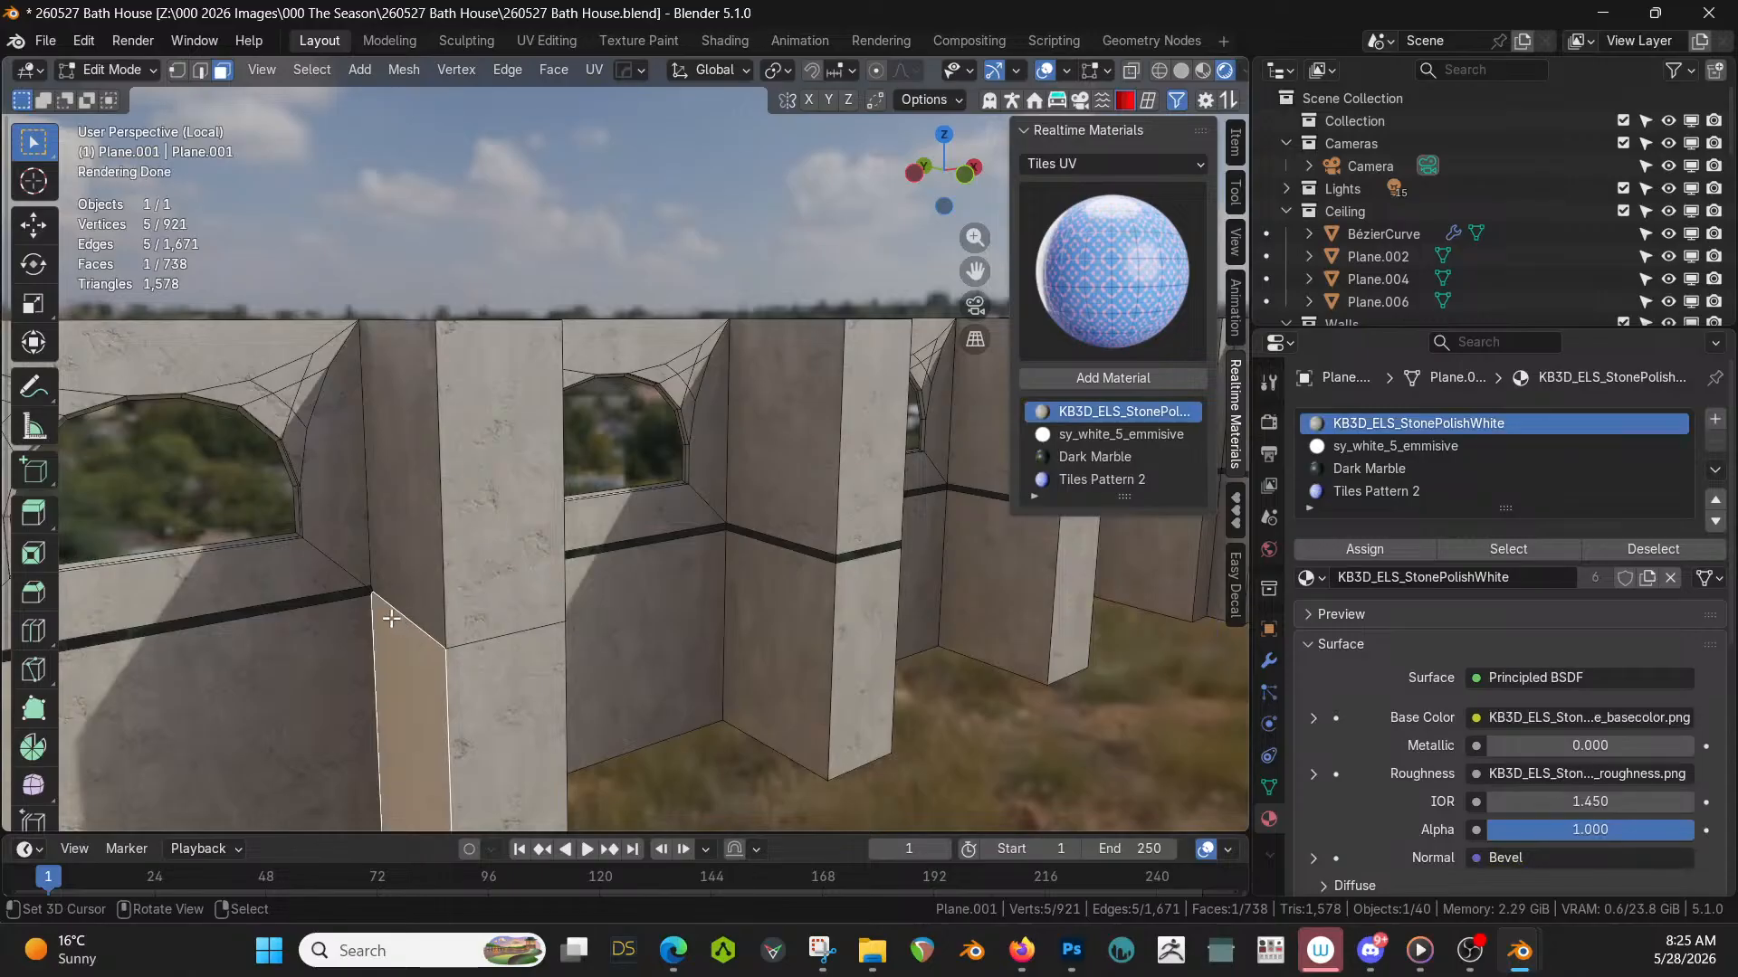
{"action": "key", "text": "2"}
{"action": "left_click", "coordinate": [383, 601]}
{"action": "left_click", "coordinate": [495, 641], "text": "shift"}
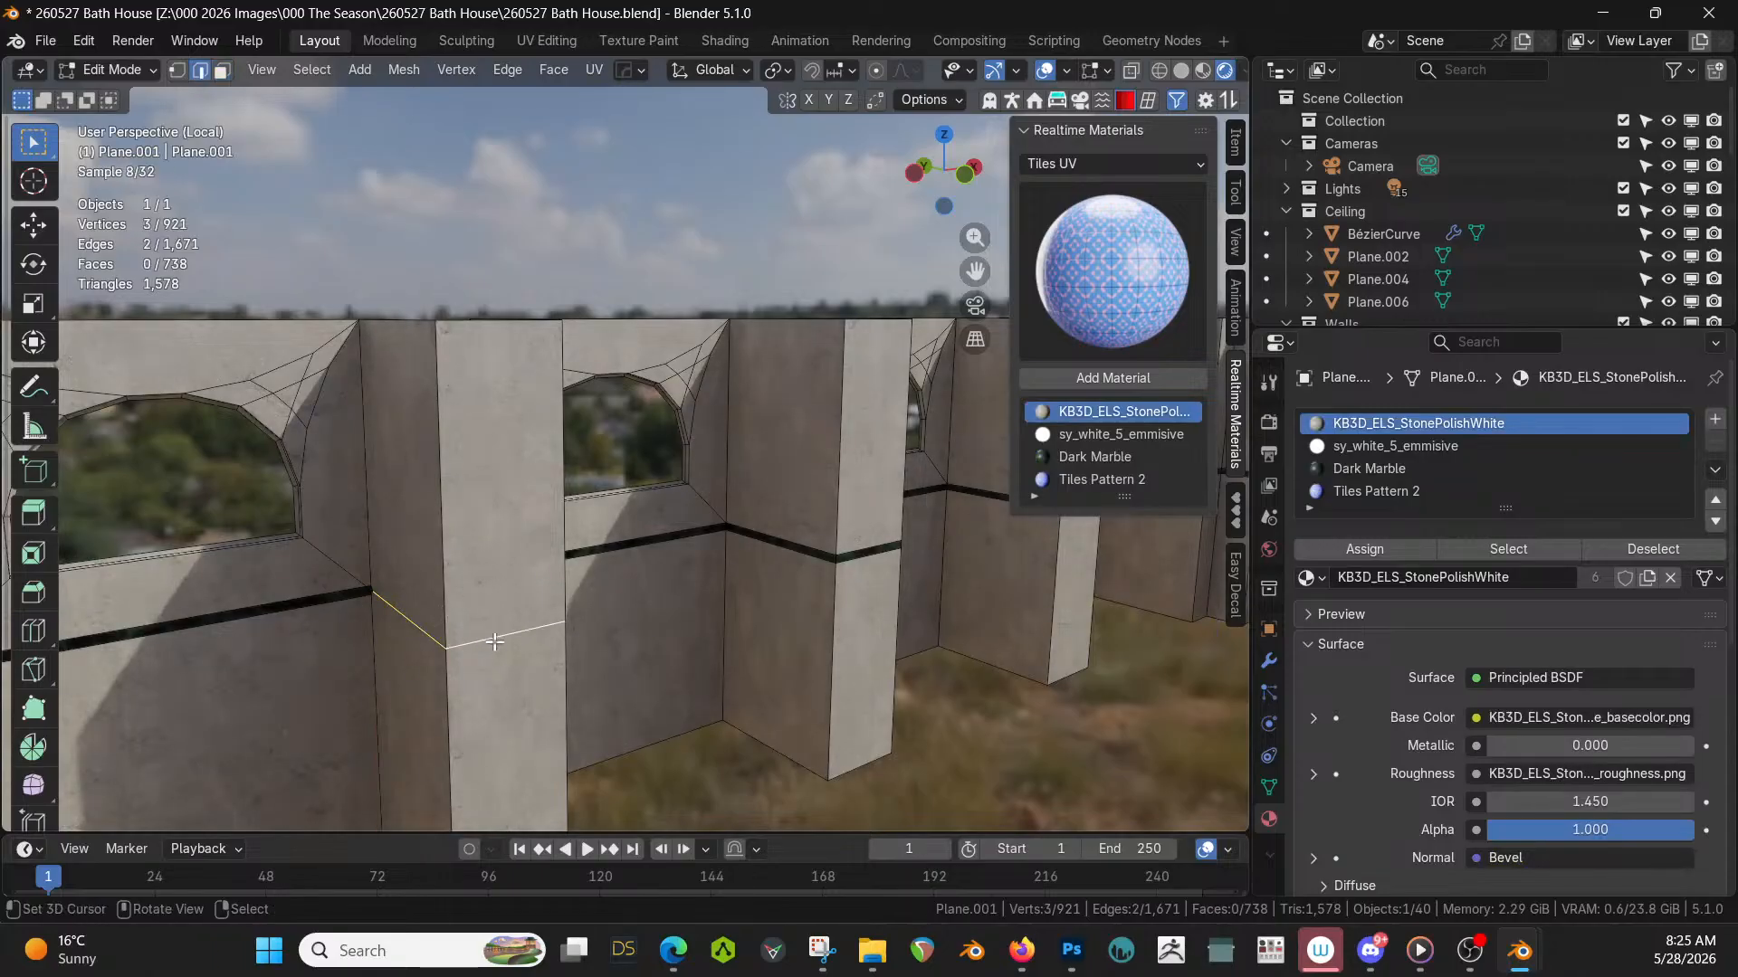
{"action": "middle_click_drag", "start_coordinate": [495, 642], "coordinate": [799, 583]}
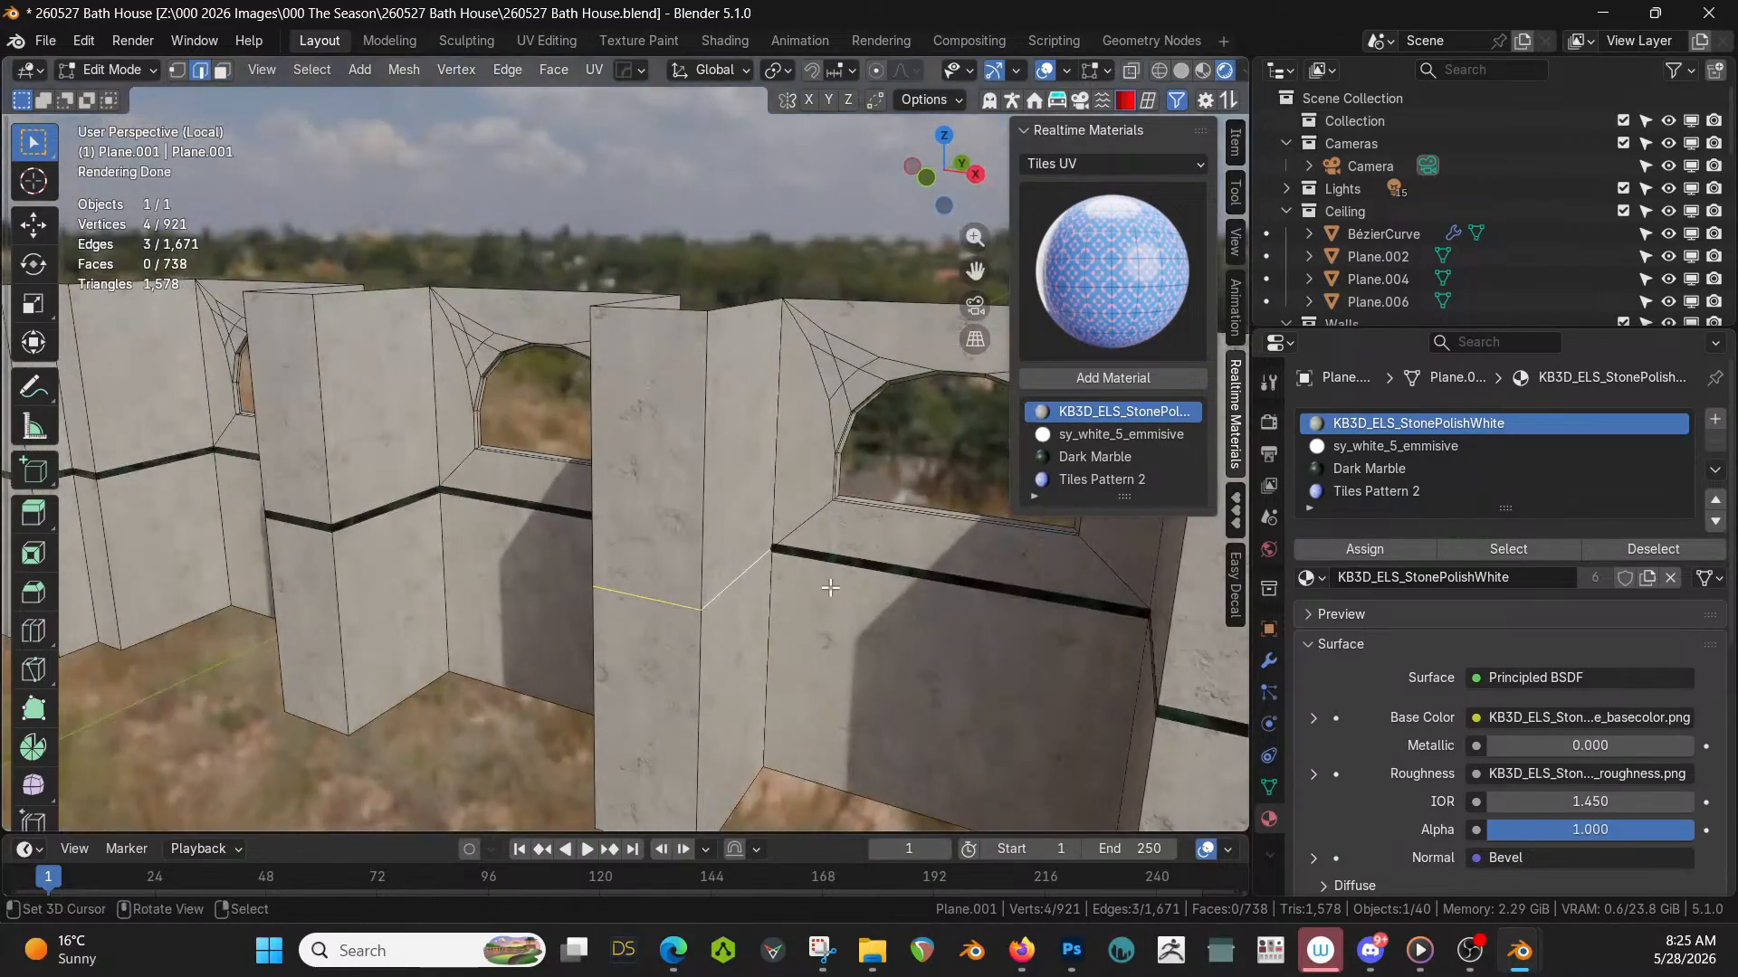
{"action": "key", "text": "ctrl+b"}
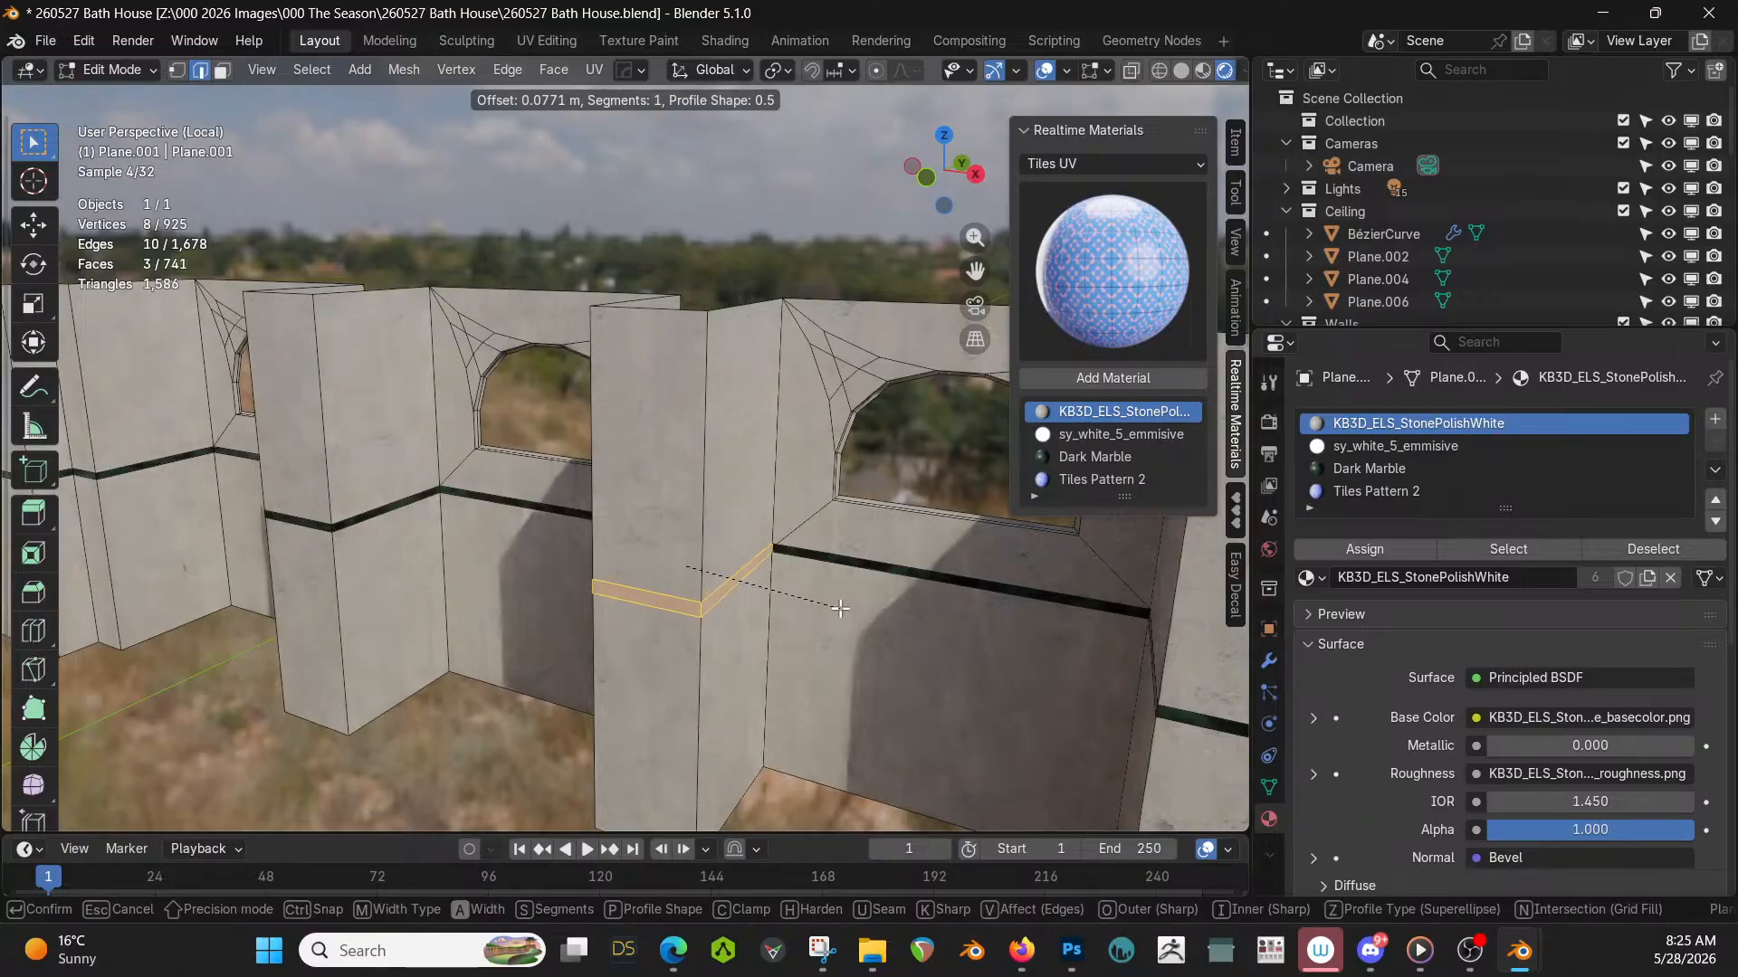
{"action": "left_click", "coordinate": [838, 604]}
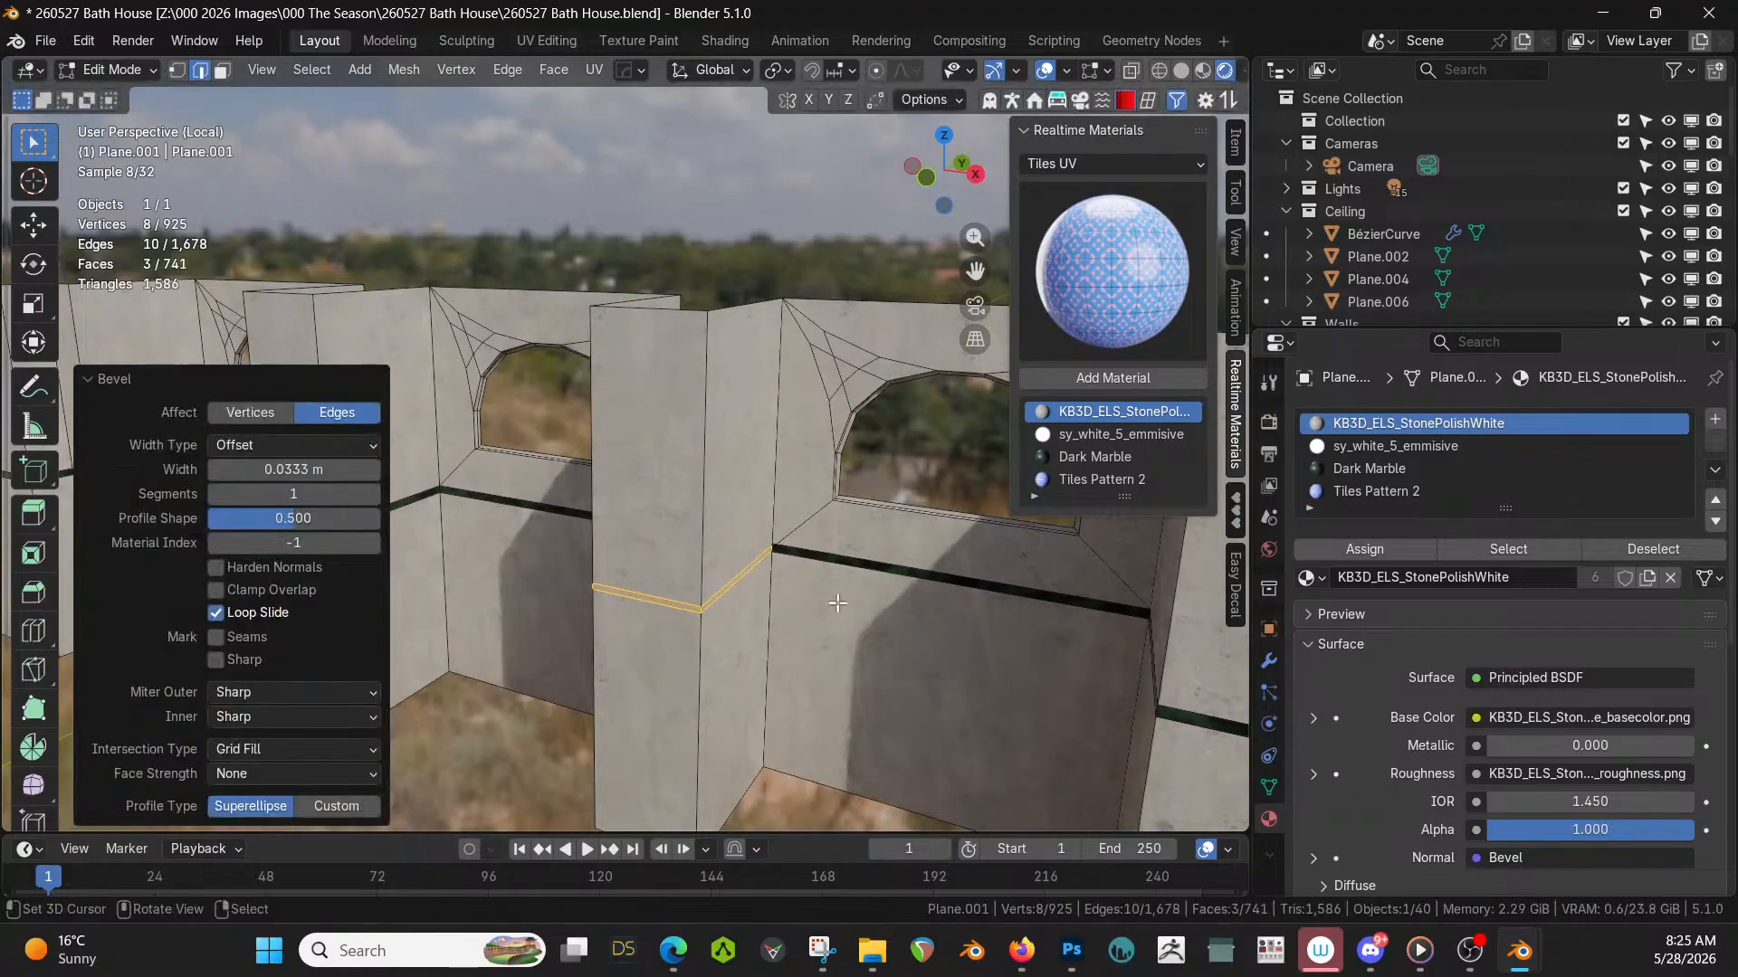
{"action": "scroll", "coordinate": [837, 603], "scroll_direction": "up", "scroll_amount": 3}
{"action": "middle_click_drag", "start_coordinate": [828, 597], "coordinate": [318, 244]}
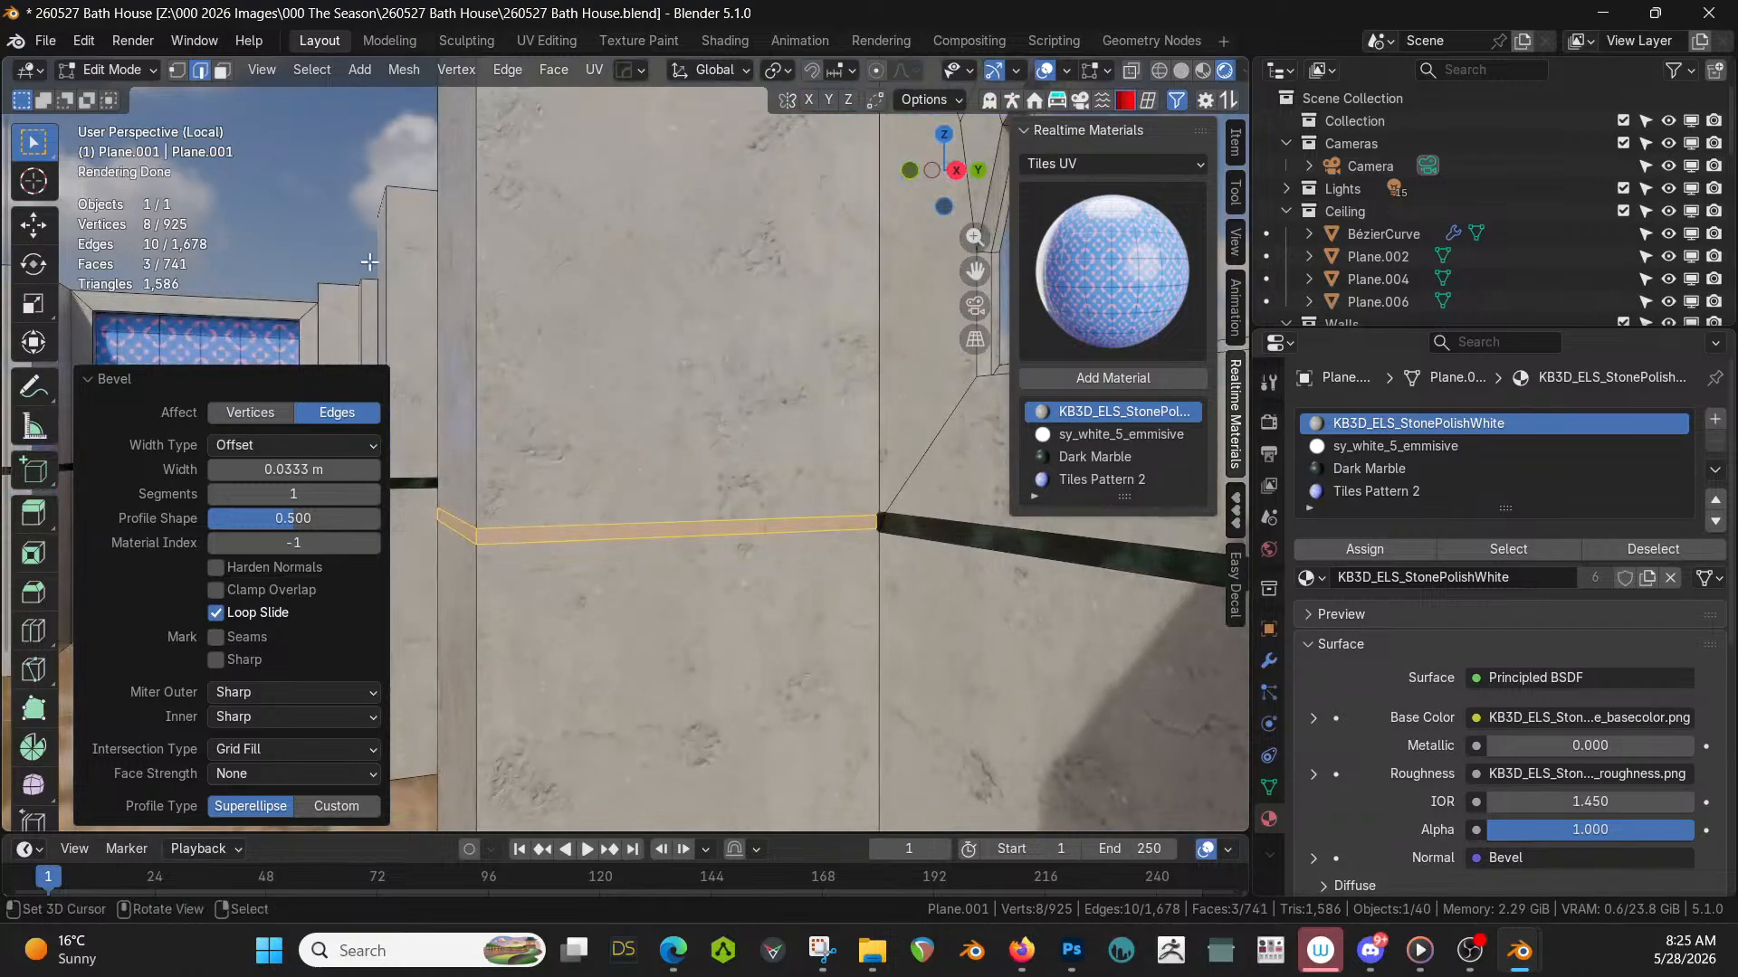
{"action": "key", "text": "ctrl+z"}
In solid shading, knife a Y-aligned cut across the pier's side face, starting at the top corner of the neighbouring wall band.
{"action": "scroll", "coordinate": [554, 345], "scroll_direction": "up", "scroll_amount": 2}
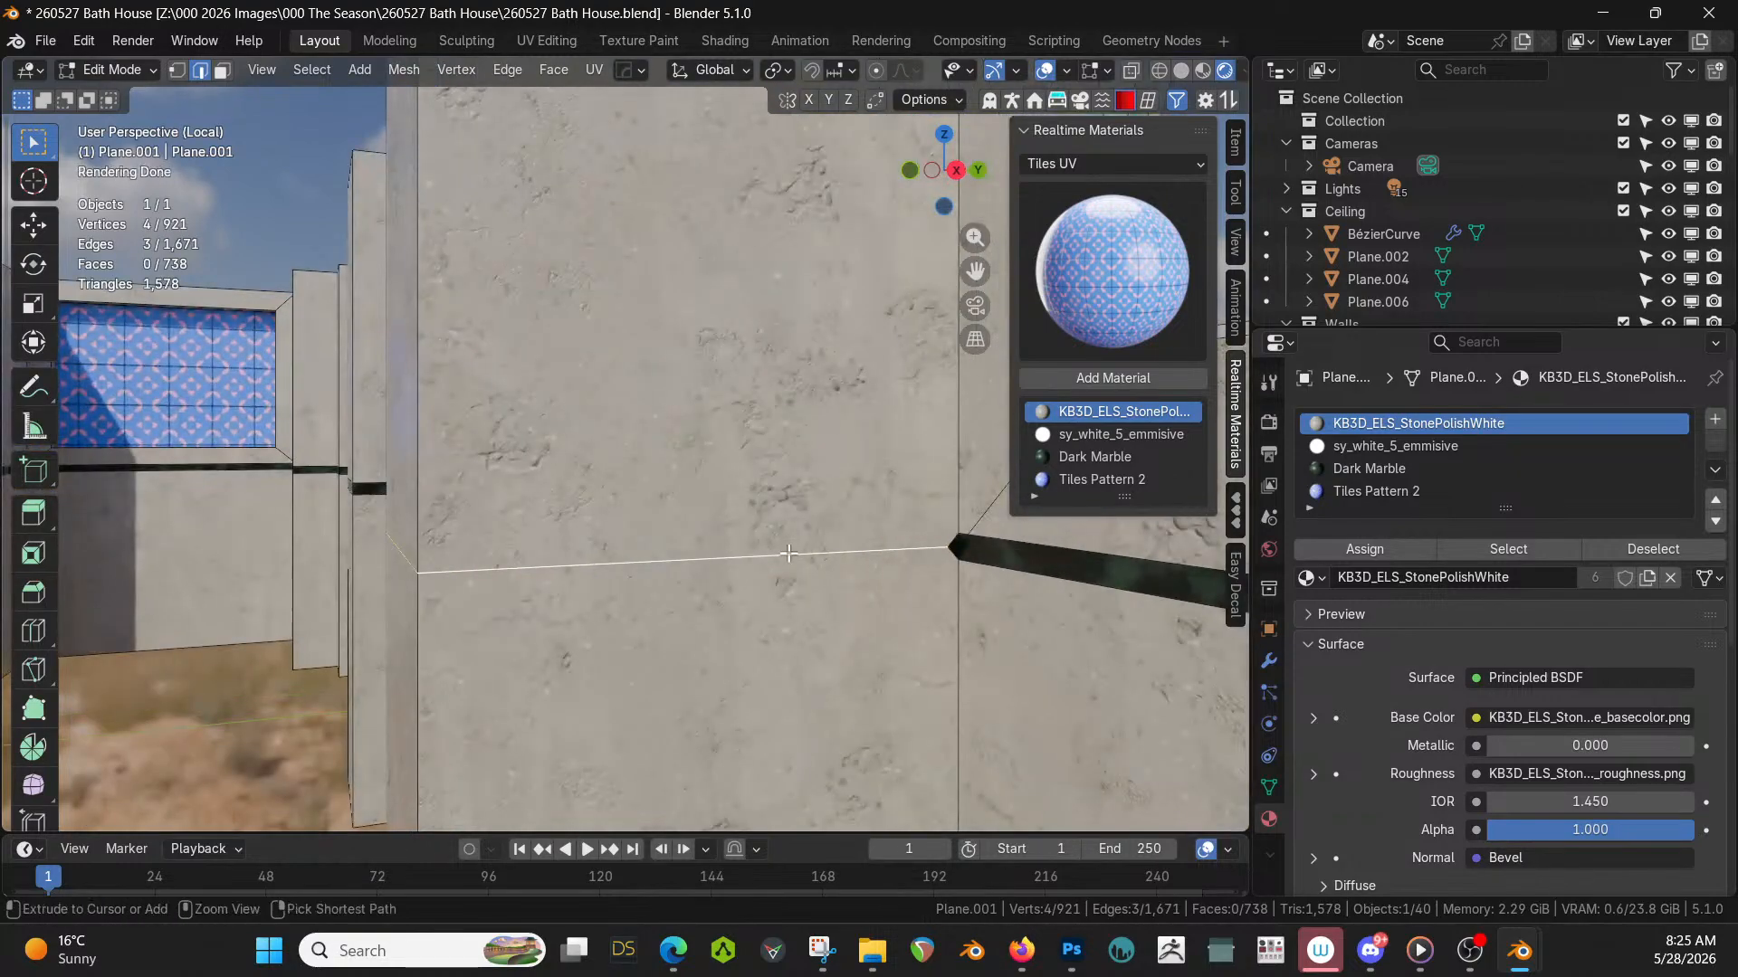
{"action": "key", "text": "z"}
{"action": "key", "text": "s"}
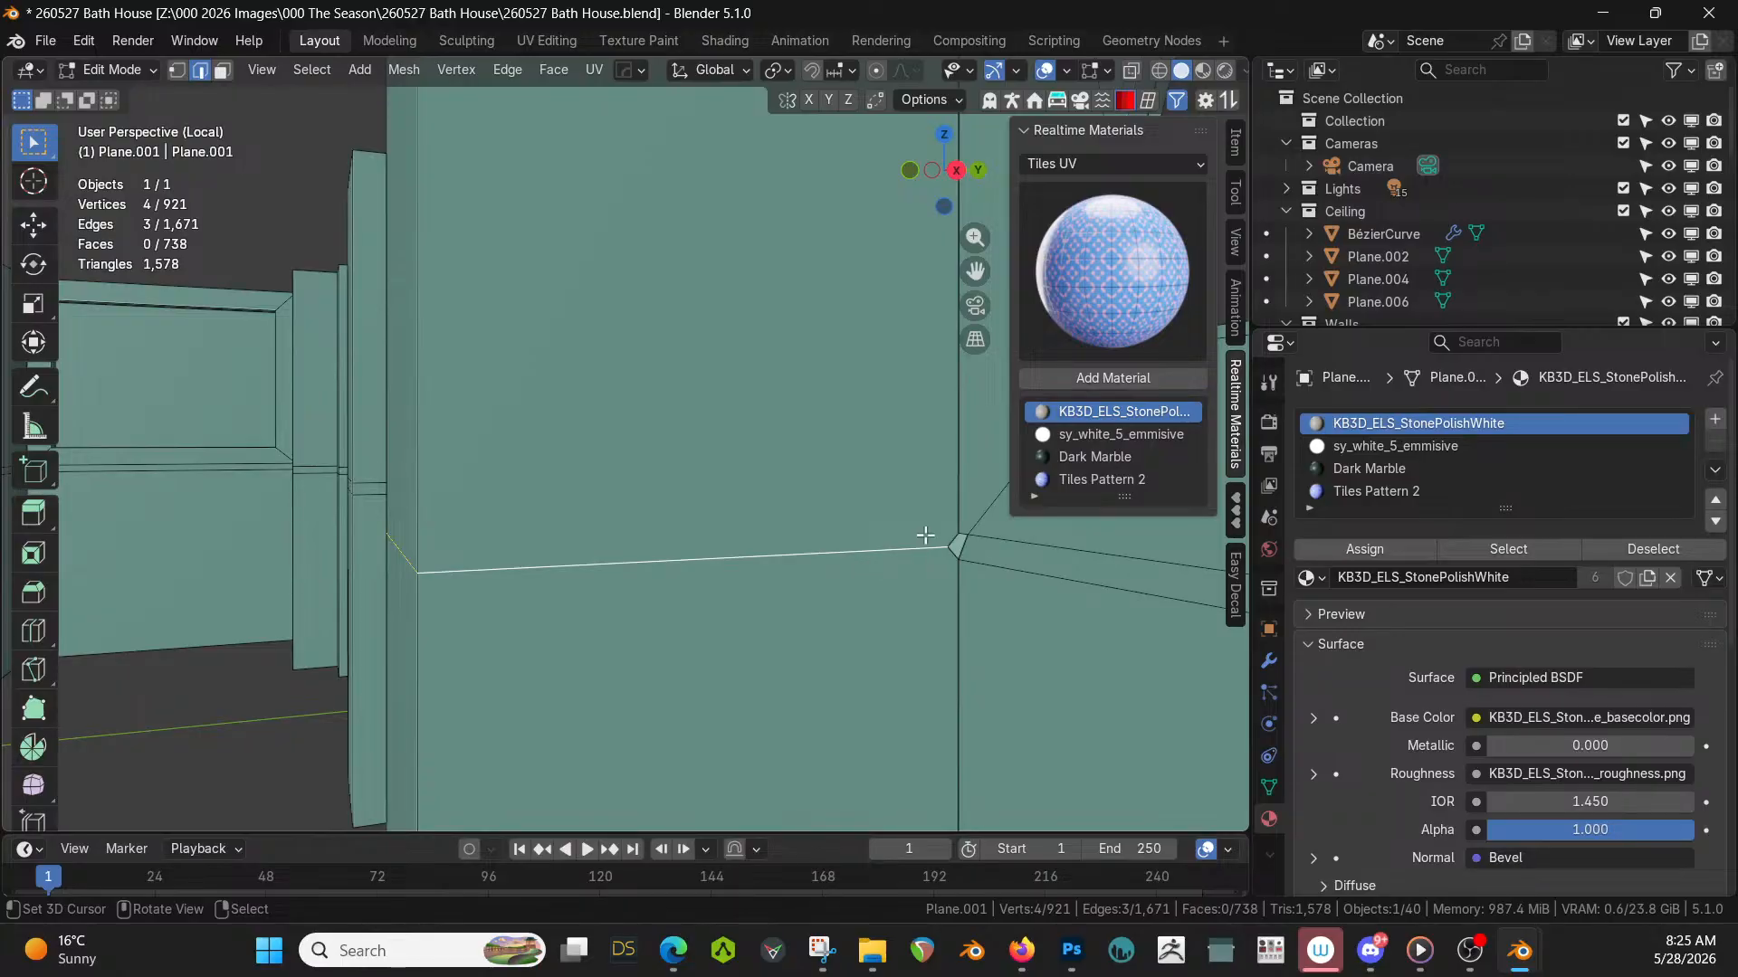
{"action": "key", "text": "k"}
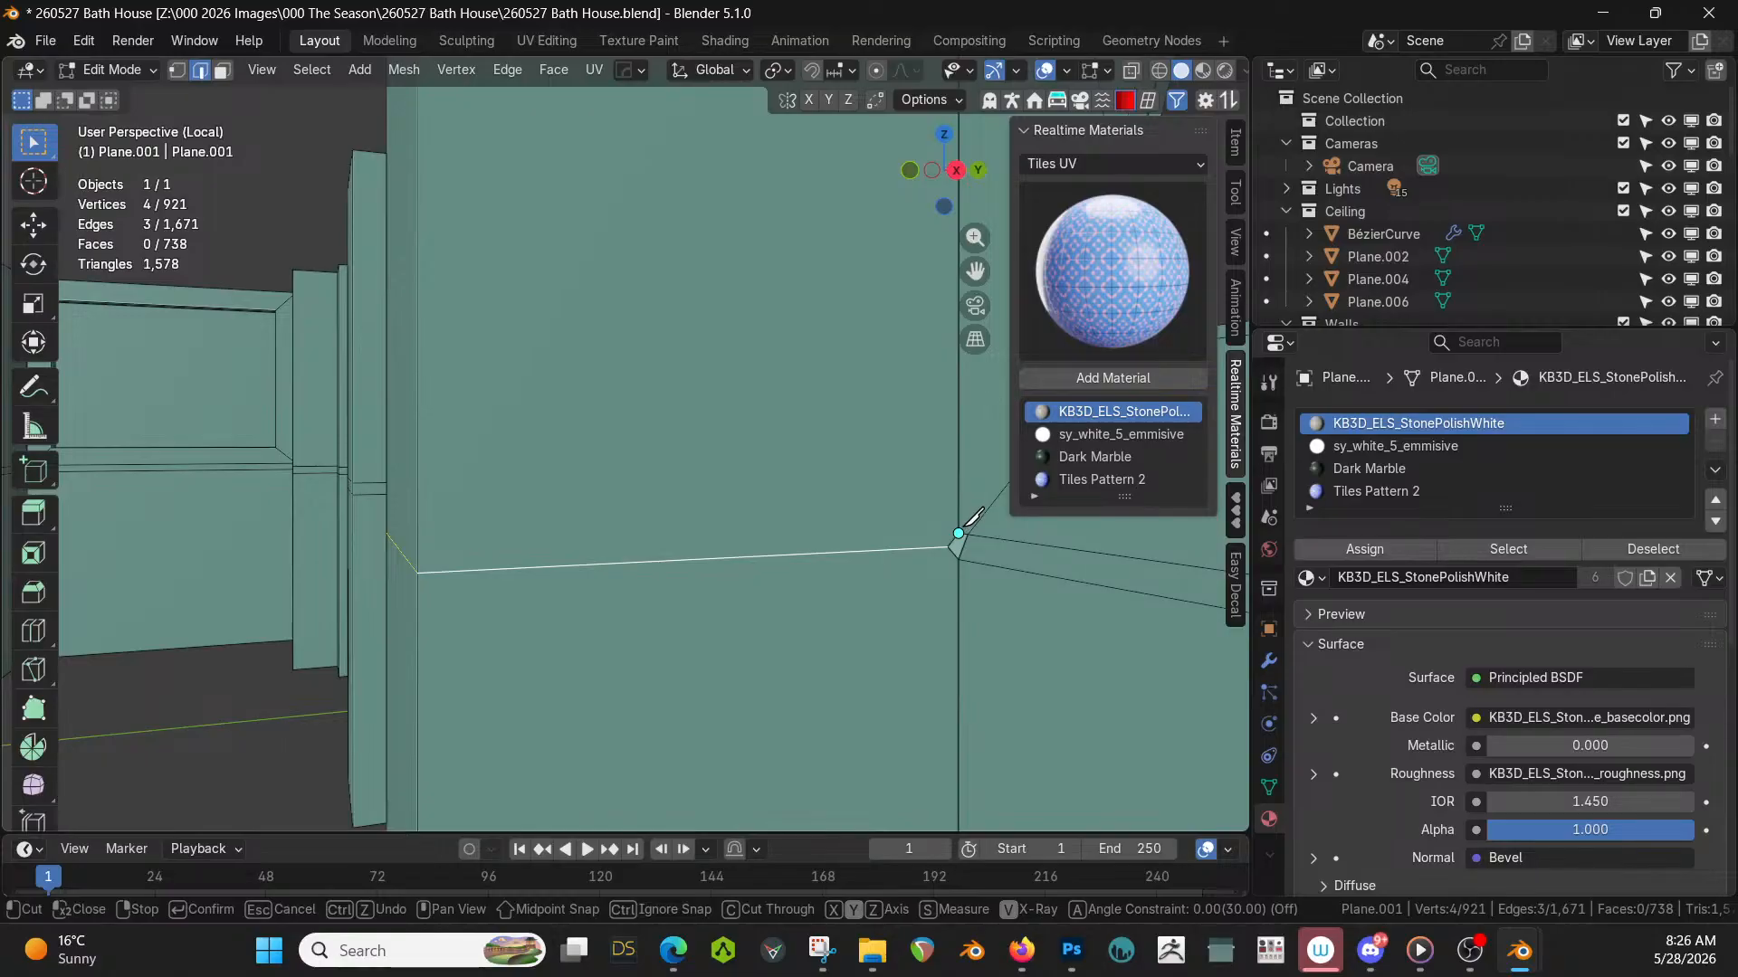
{"action": "left_click", "coordinate": [959, 533]}
{"action": "key", "text": "y"}
{"action": "left_click", "coordinate": [417, 555]}
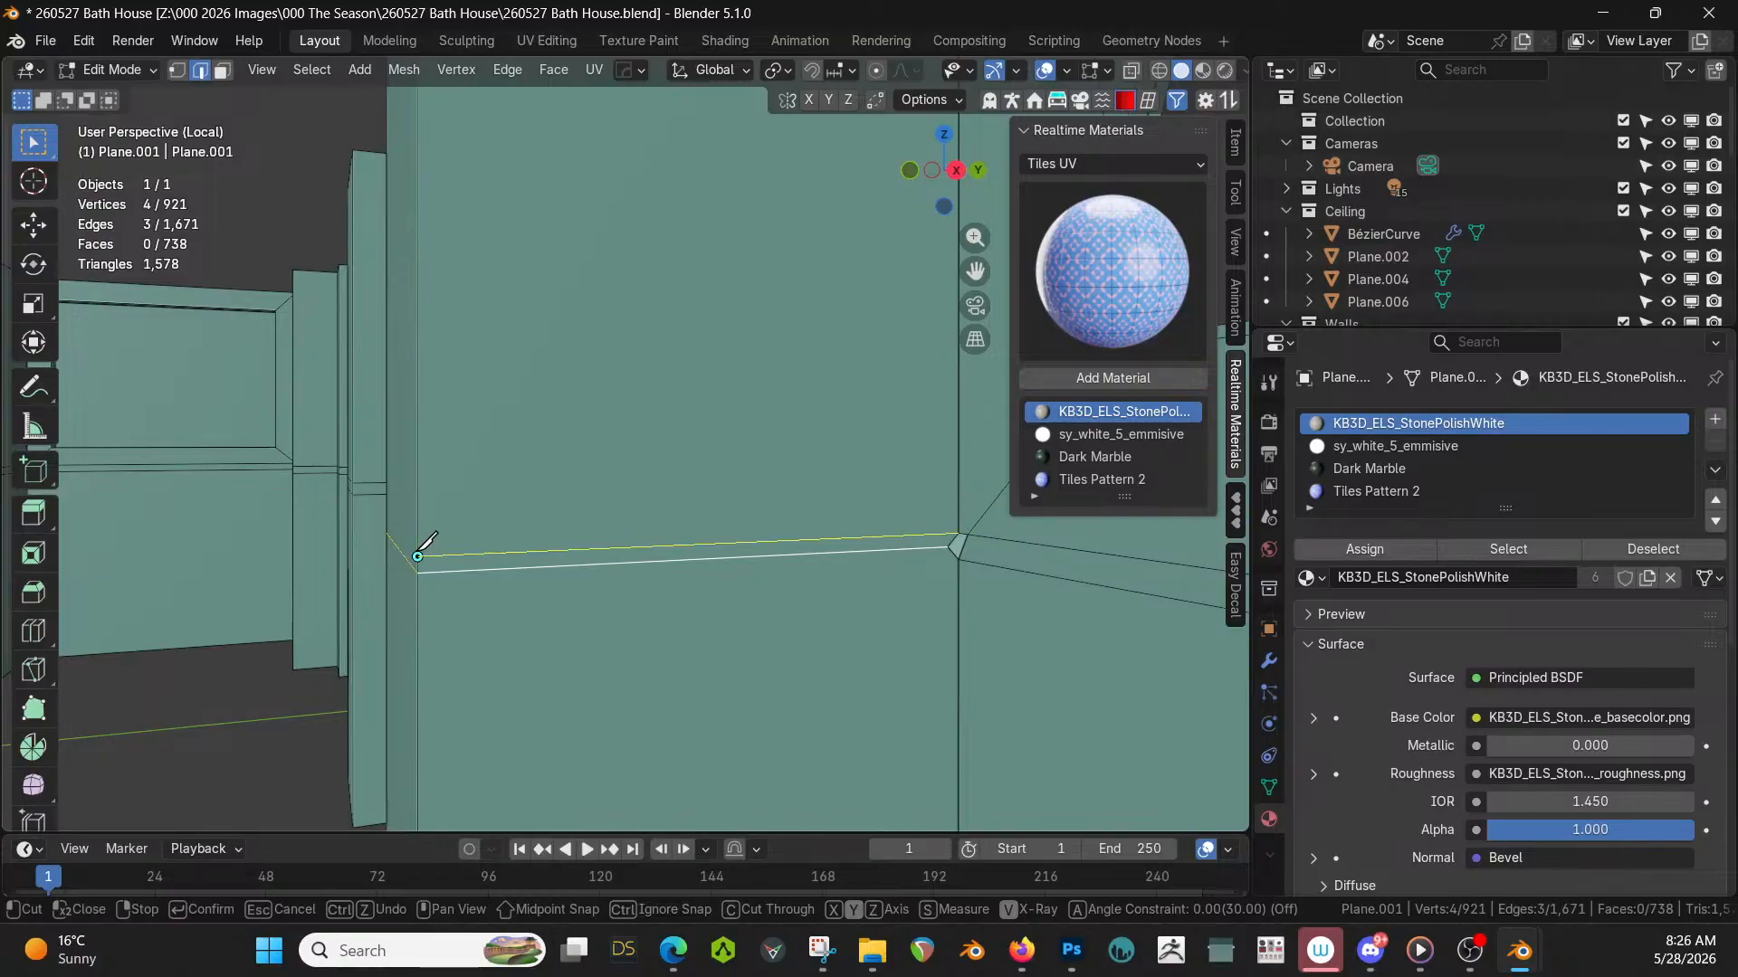
{"action": "key", "text": "Return"}
Knife a second Y-aligned cut across the same pier side face, starting at the bottom corner of the neighbouring band.
{"action": "key", "text": "k"}
{"action": "left_click", "coordinate": [967, 556]}
{"action": "key", "text": "y"}
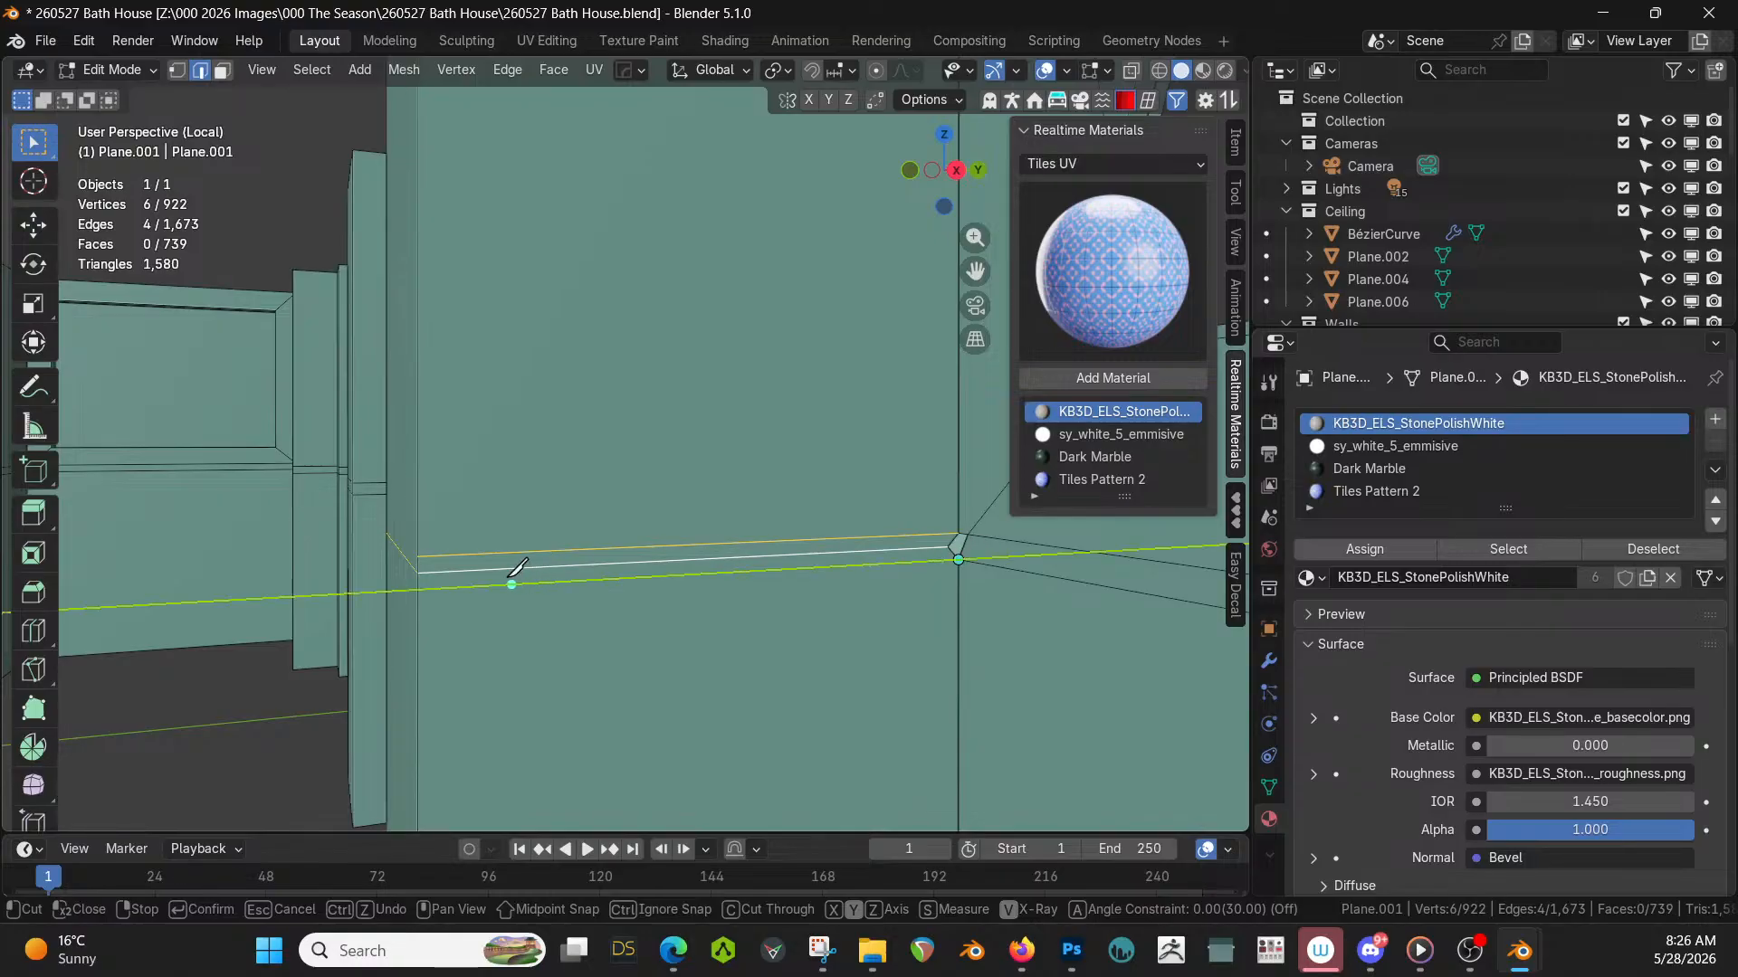
{"action": "left_click", "coordinate": [421, 569]}
{"action": "key", "text": "Return"}
Continue both band lines across the pier's front face with X-aligned knife cuts above and below the existing horizontal edge.
{"action": "middle_click_drag", "start_coordinate": [407, 582], "coordinate": [680, 598]}
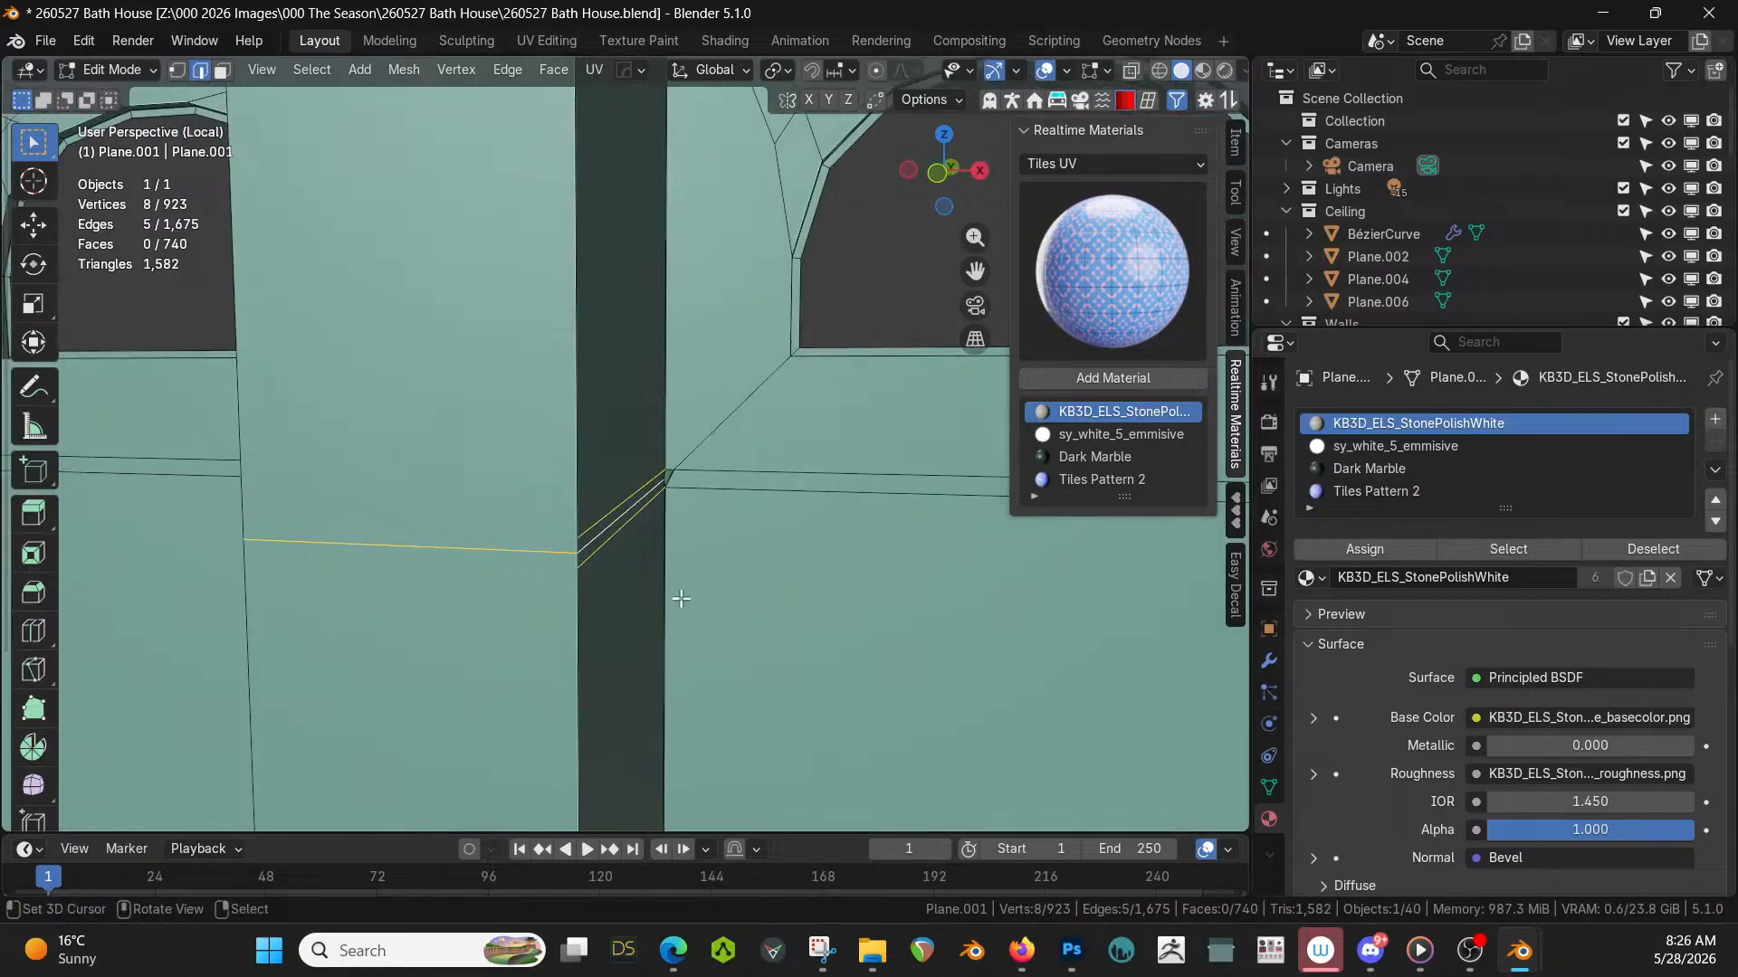
{"action": "key", "text": "k"}
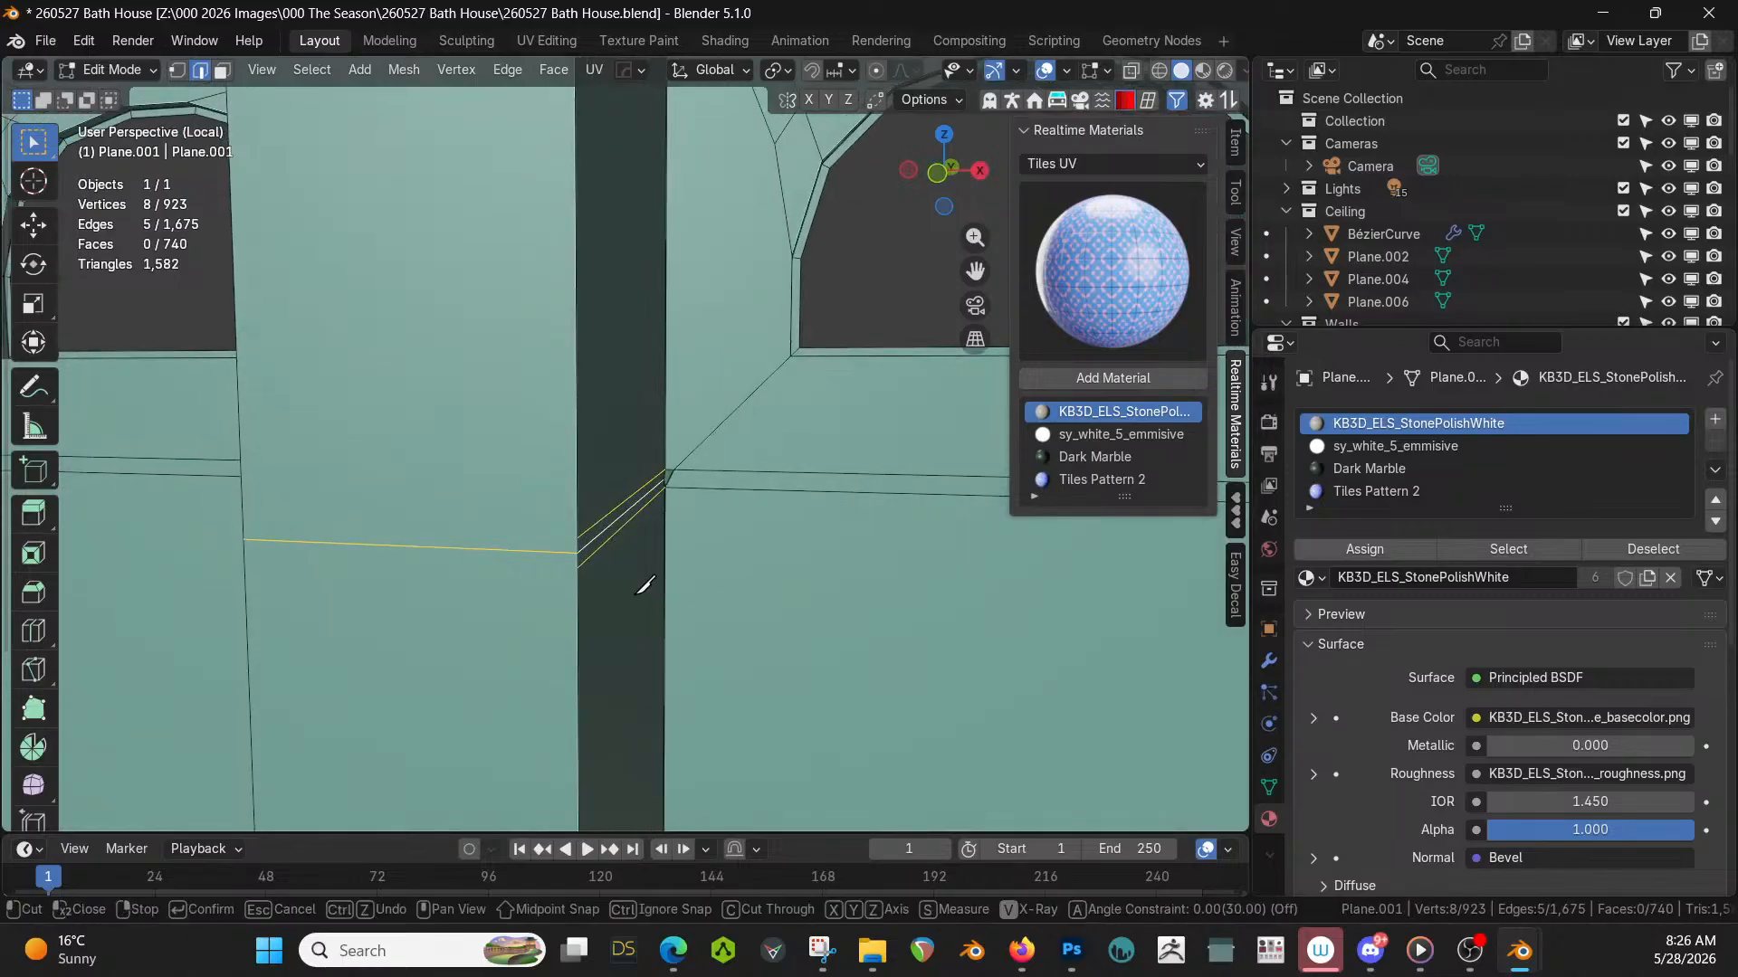
{"action": "left_click", "coordinate": [579, 535]}
{"action": "key", "text": "x"}
{"action": "left_click", "coordinate": [257, 525]}
{"action": "key", "text": "Return"}
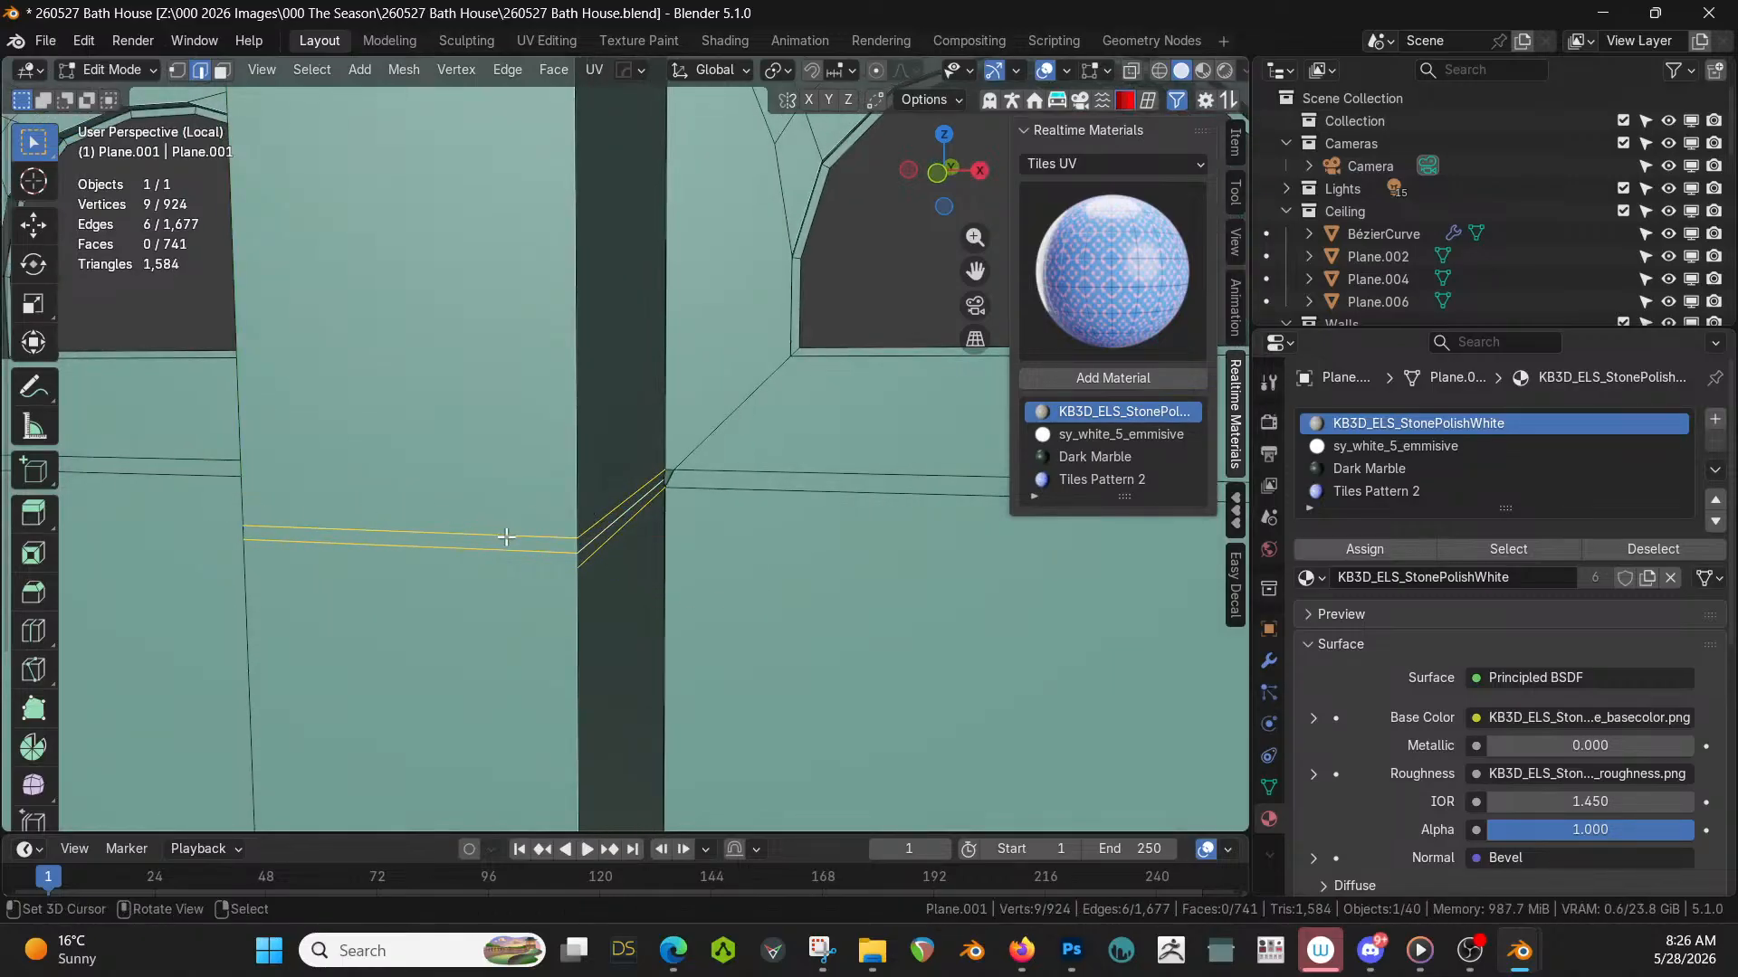
{"action": "key", "text": "k"}
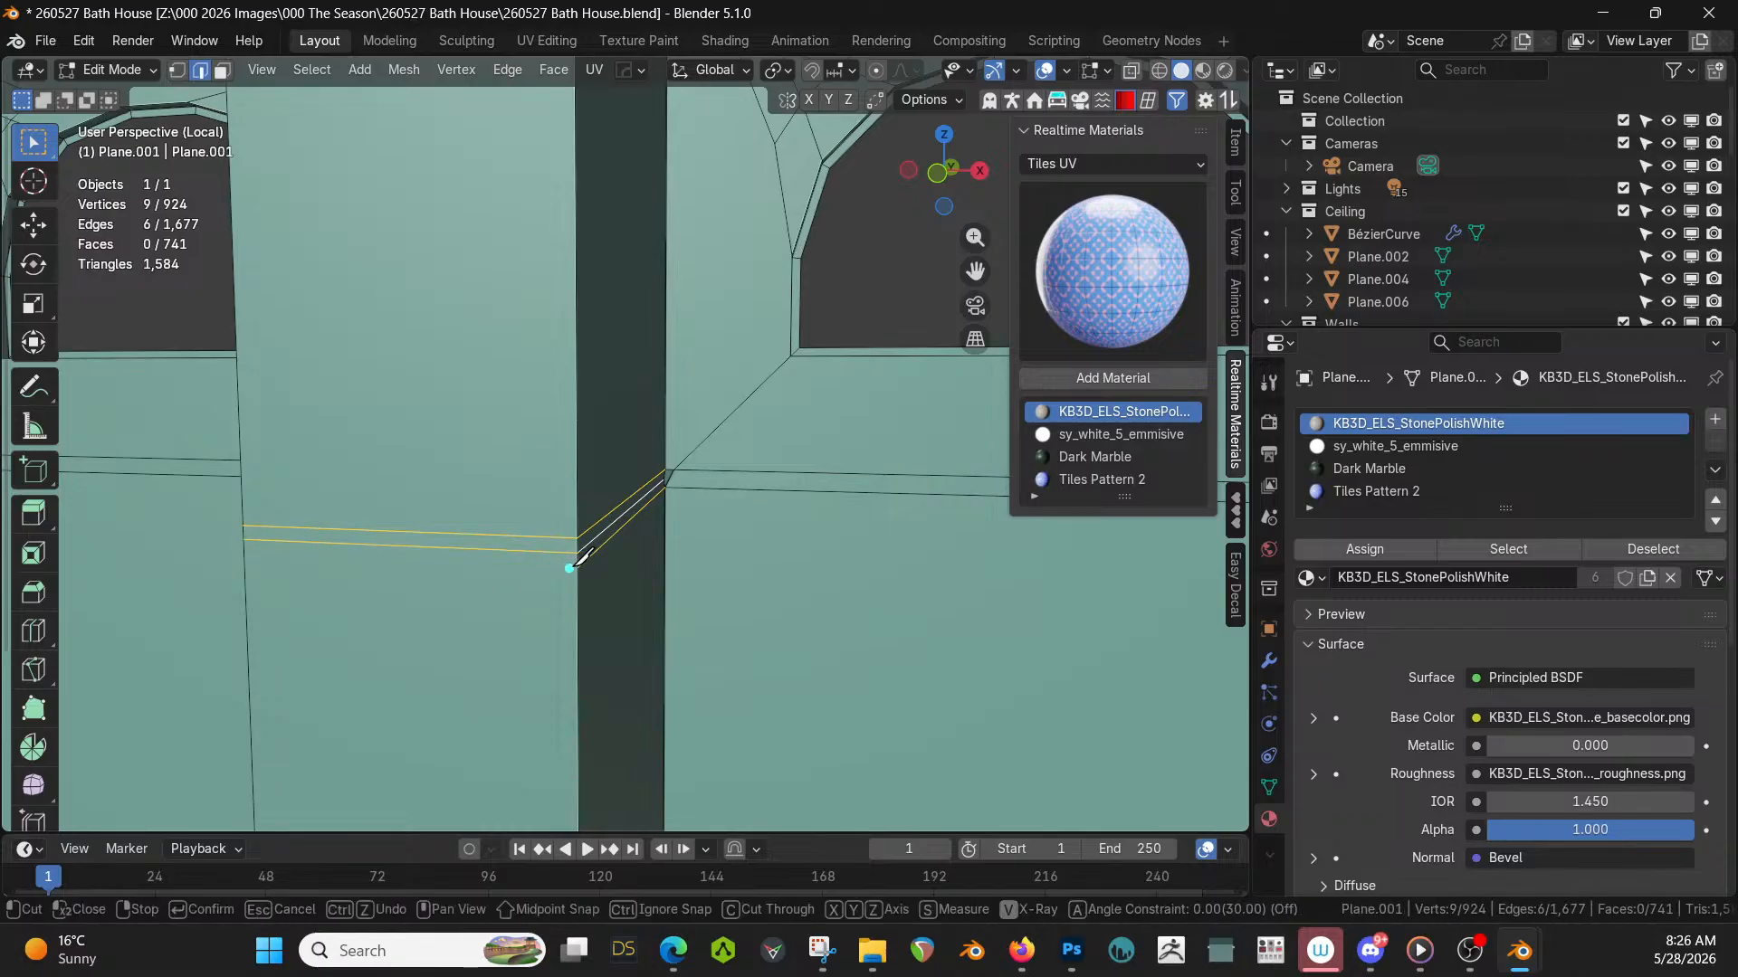
{"action": "left_click", "coordinate": [582, 565]}
{"action": "key", "text": "x"}
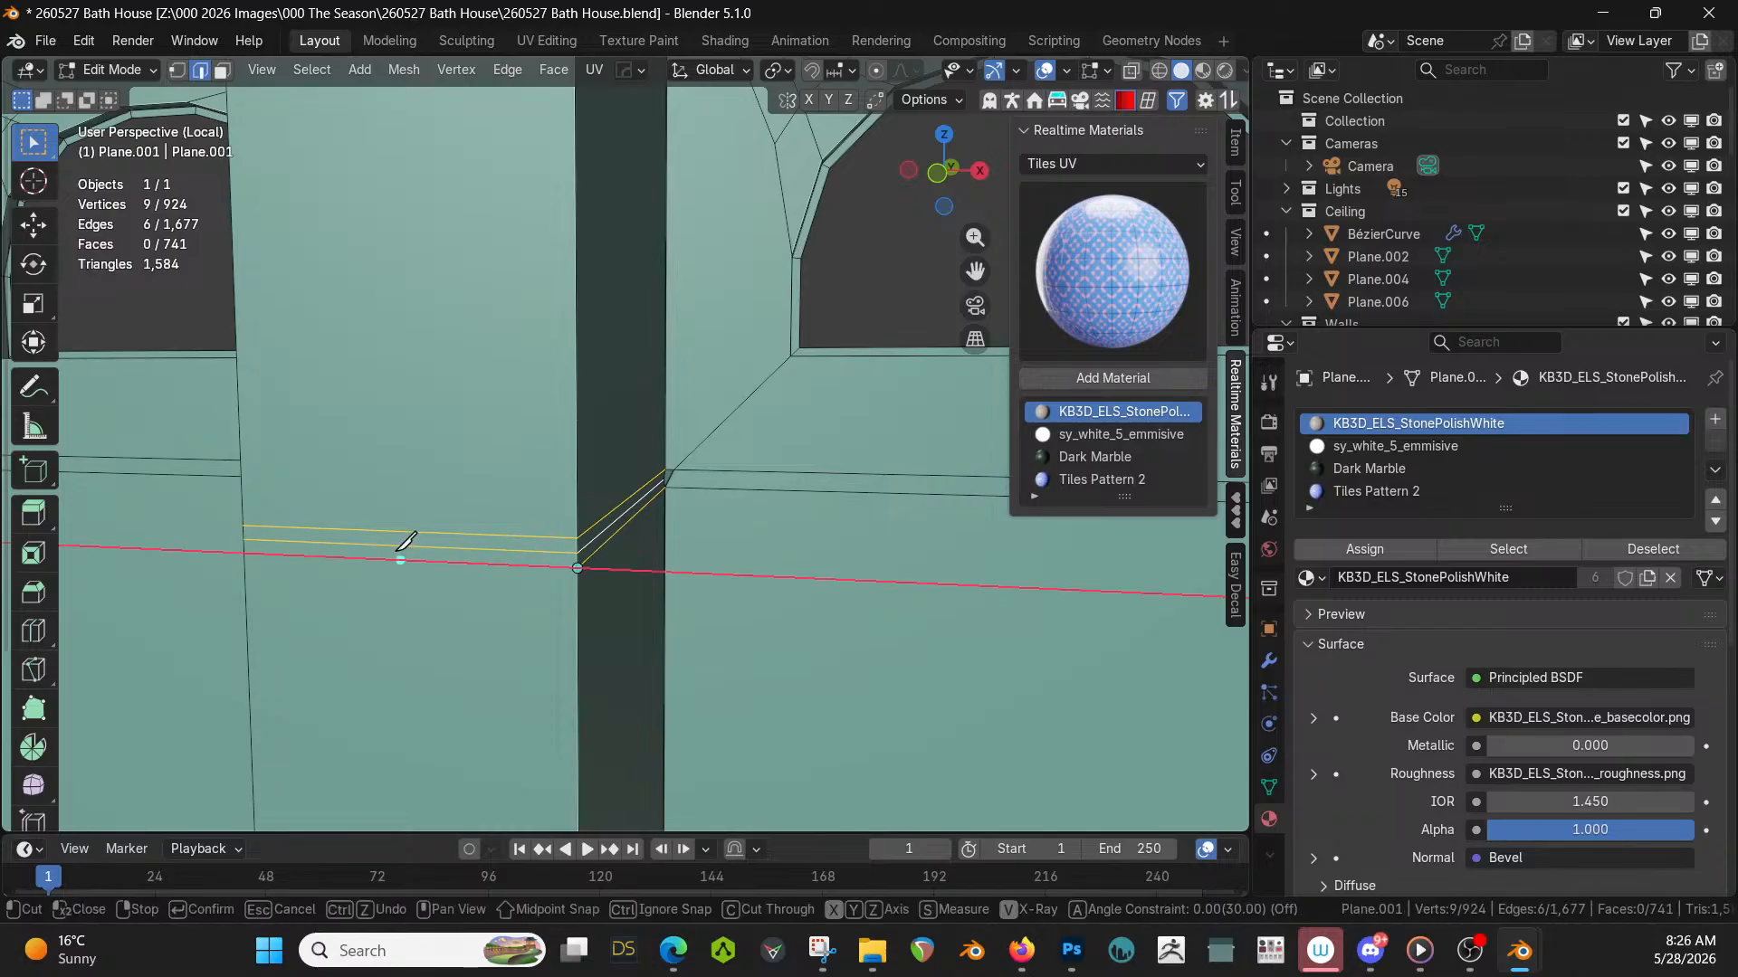
{"action": "left_click", "coordinate": [266, 540]}
{"action": "key", "text": "Return"}
Knife the upper and lower band lines across the pier's other side face to meet the adjoining wall band's corners.
{"action": "middle_click_drag", "start_coordinate": [272, 536], "coordinate": [557, 559]}
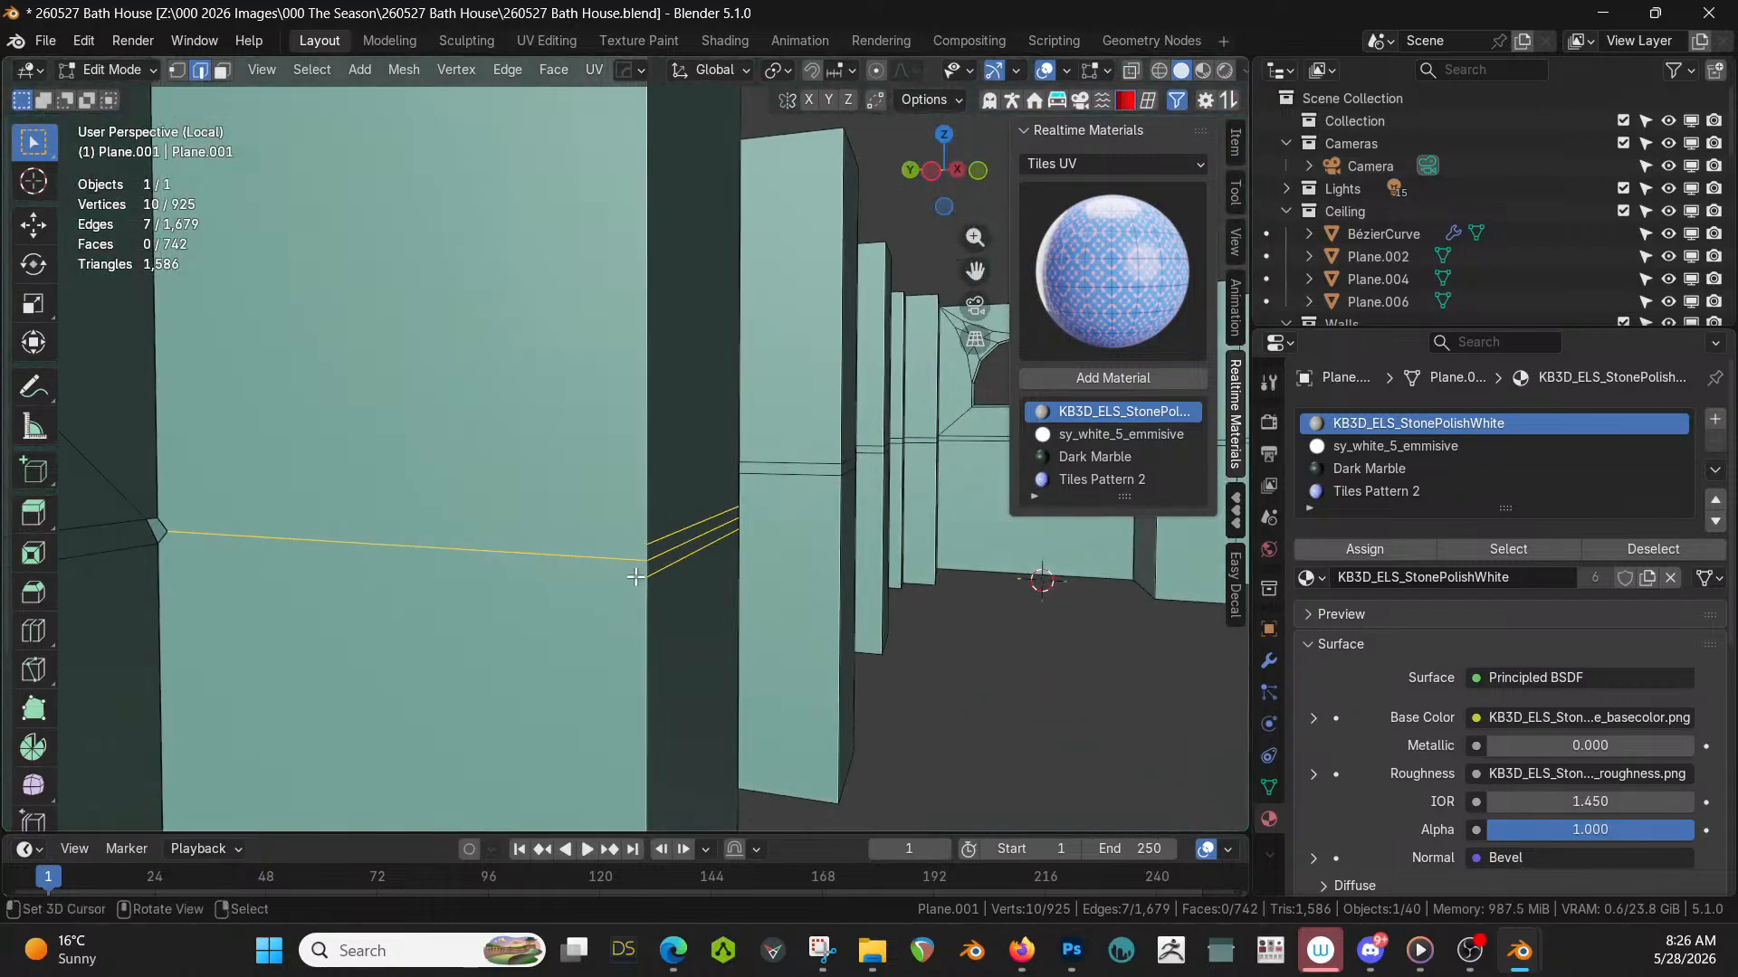
{"action": "key", "text": "k"}
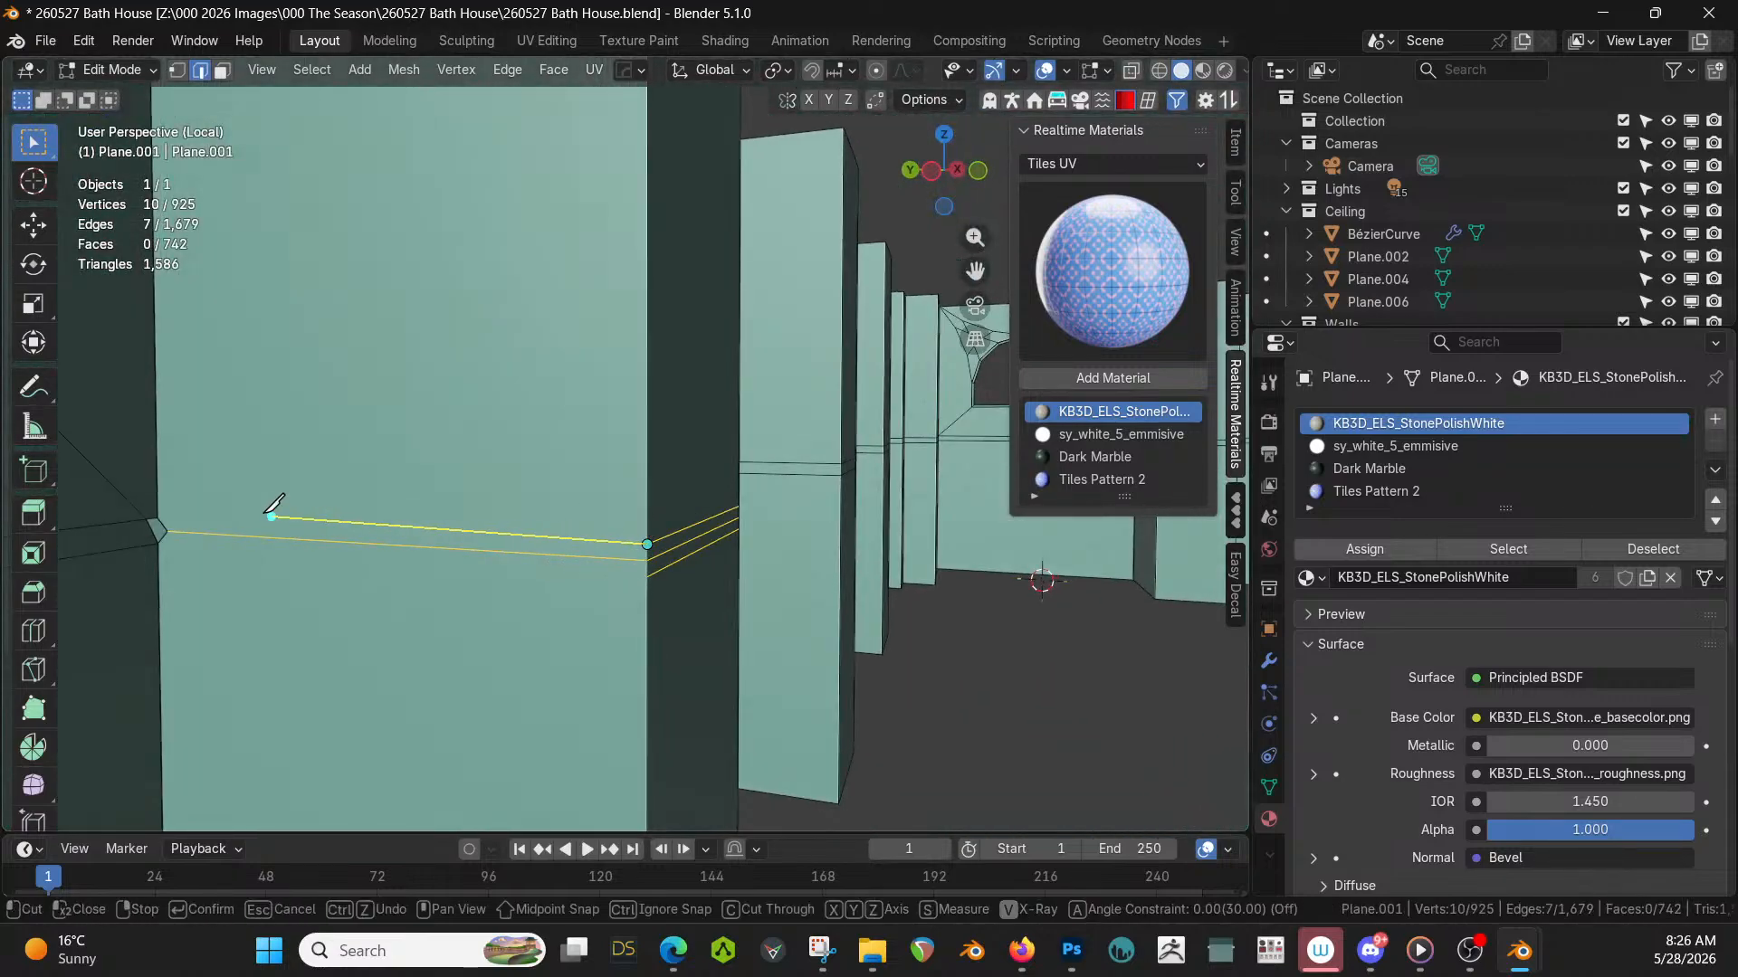
{"action": "left_click", "coordinate": [157, 518]}
{"action": "key", "text": "Return"}
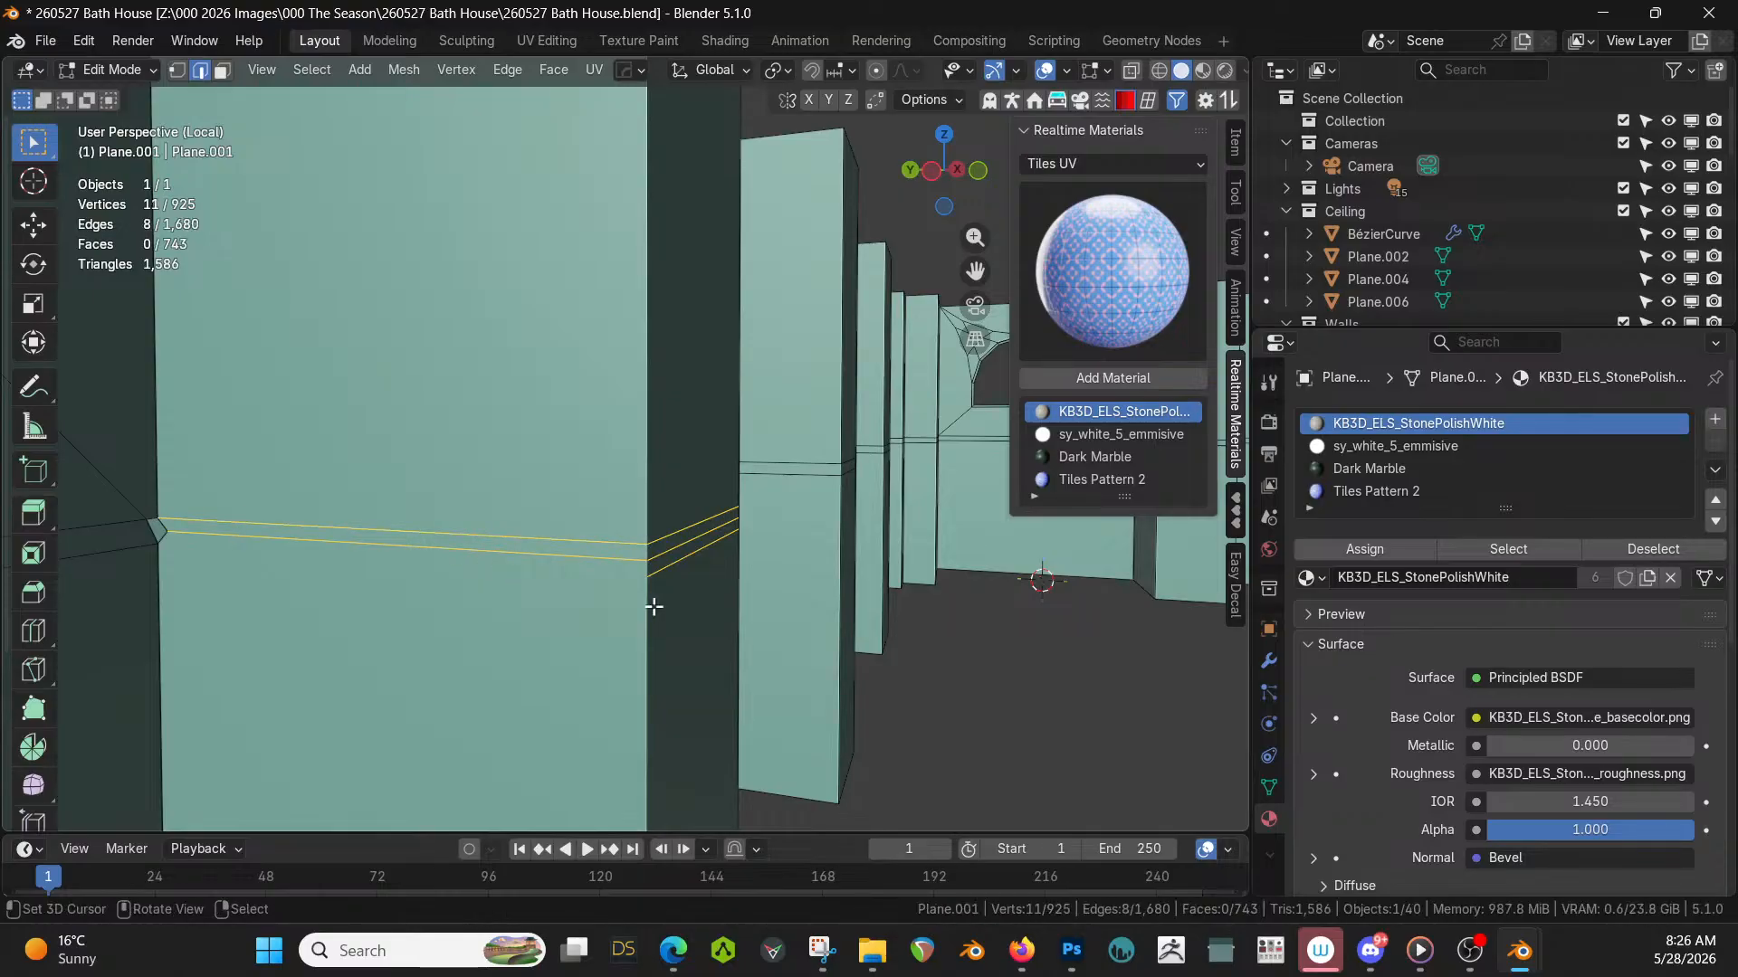
{"action": "key", "text": "k"}
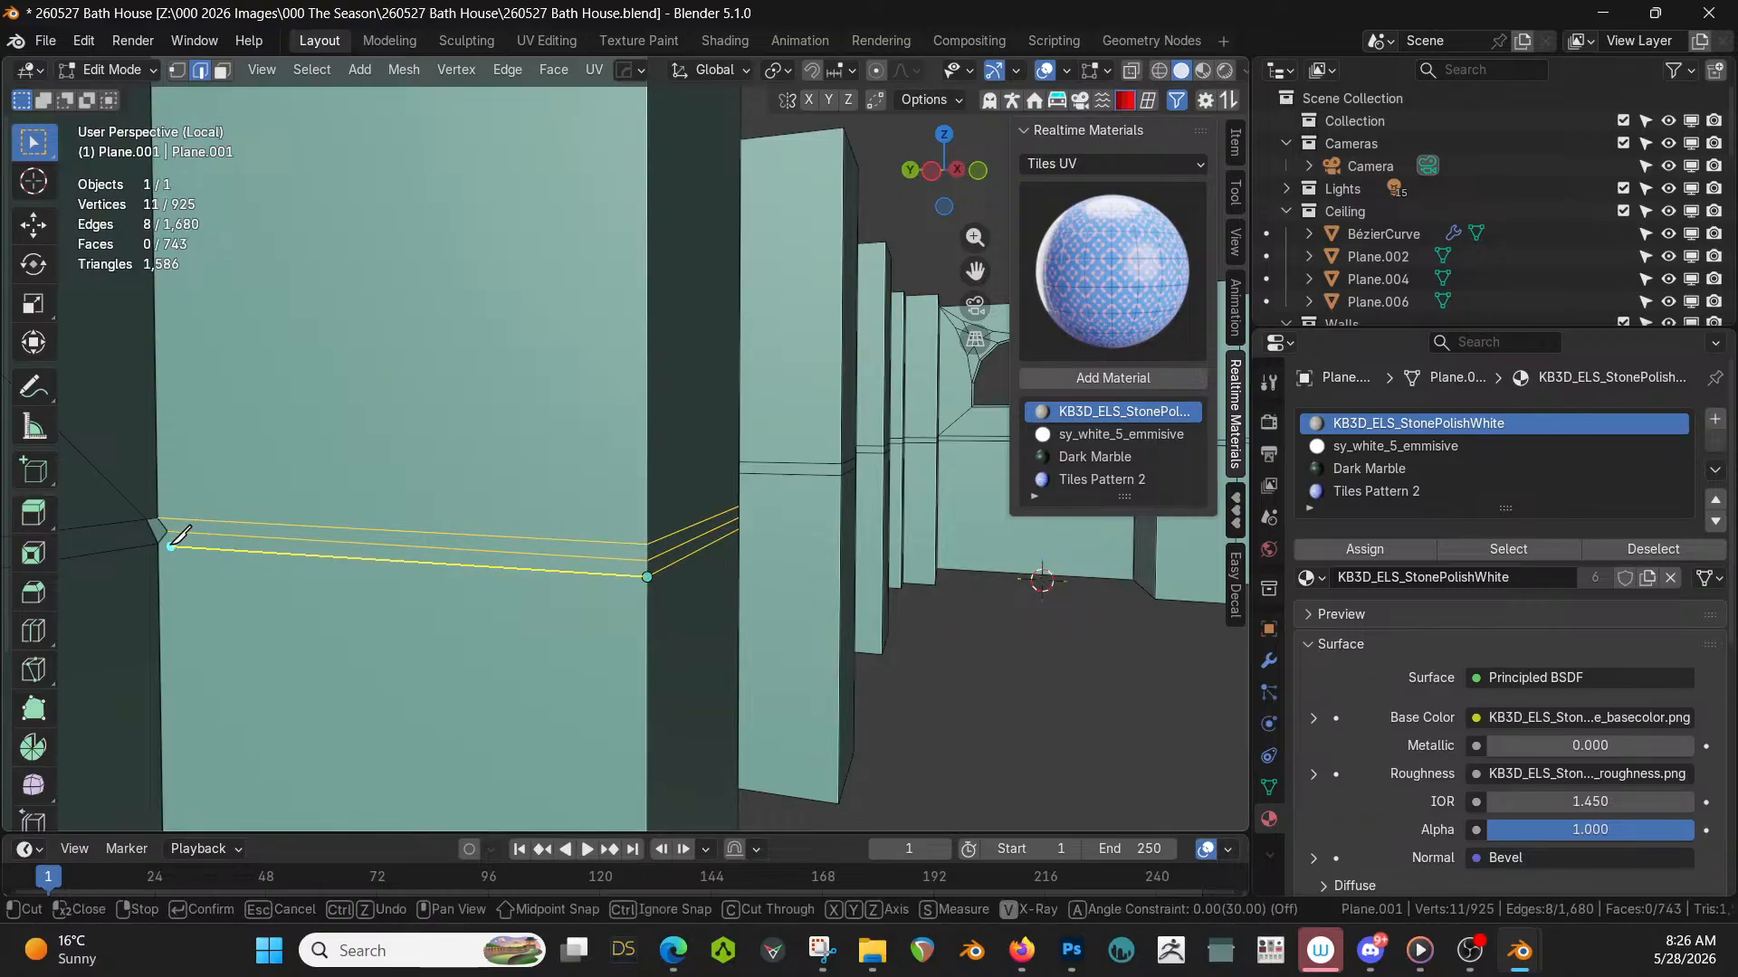
{"action": "left_click", "coordinate": [157, 544]}
{"action": "key", "text": "Return"}
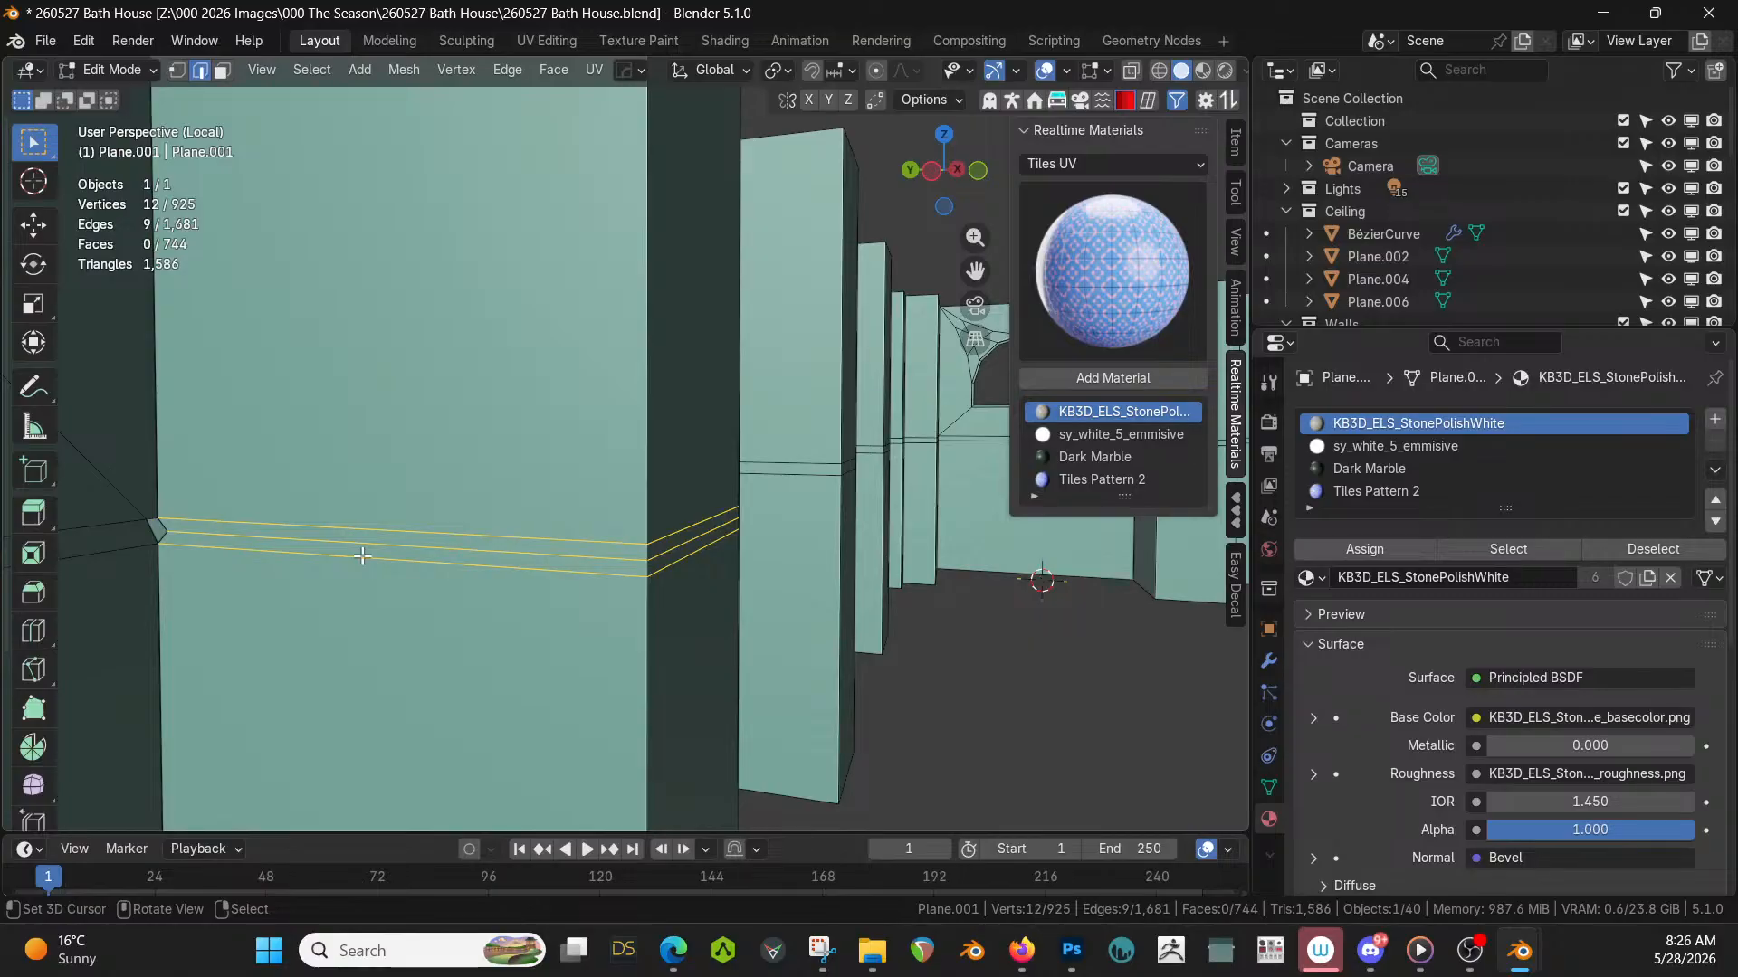
Dissolve the three original middle edges between the upper and lower cuts around the pier.
{"action": "left_click", "coordinate": [302, 538]}
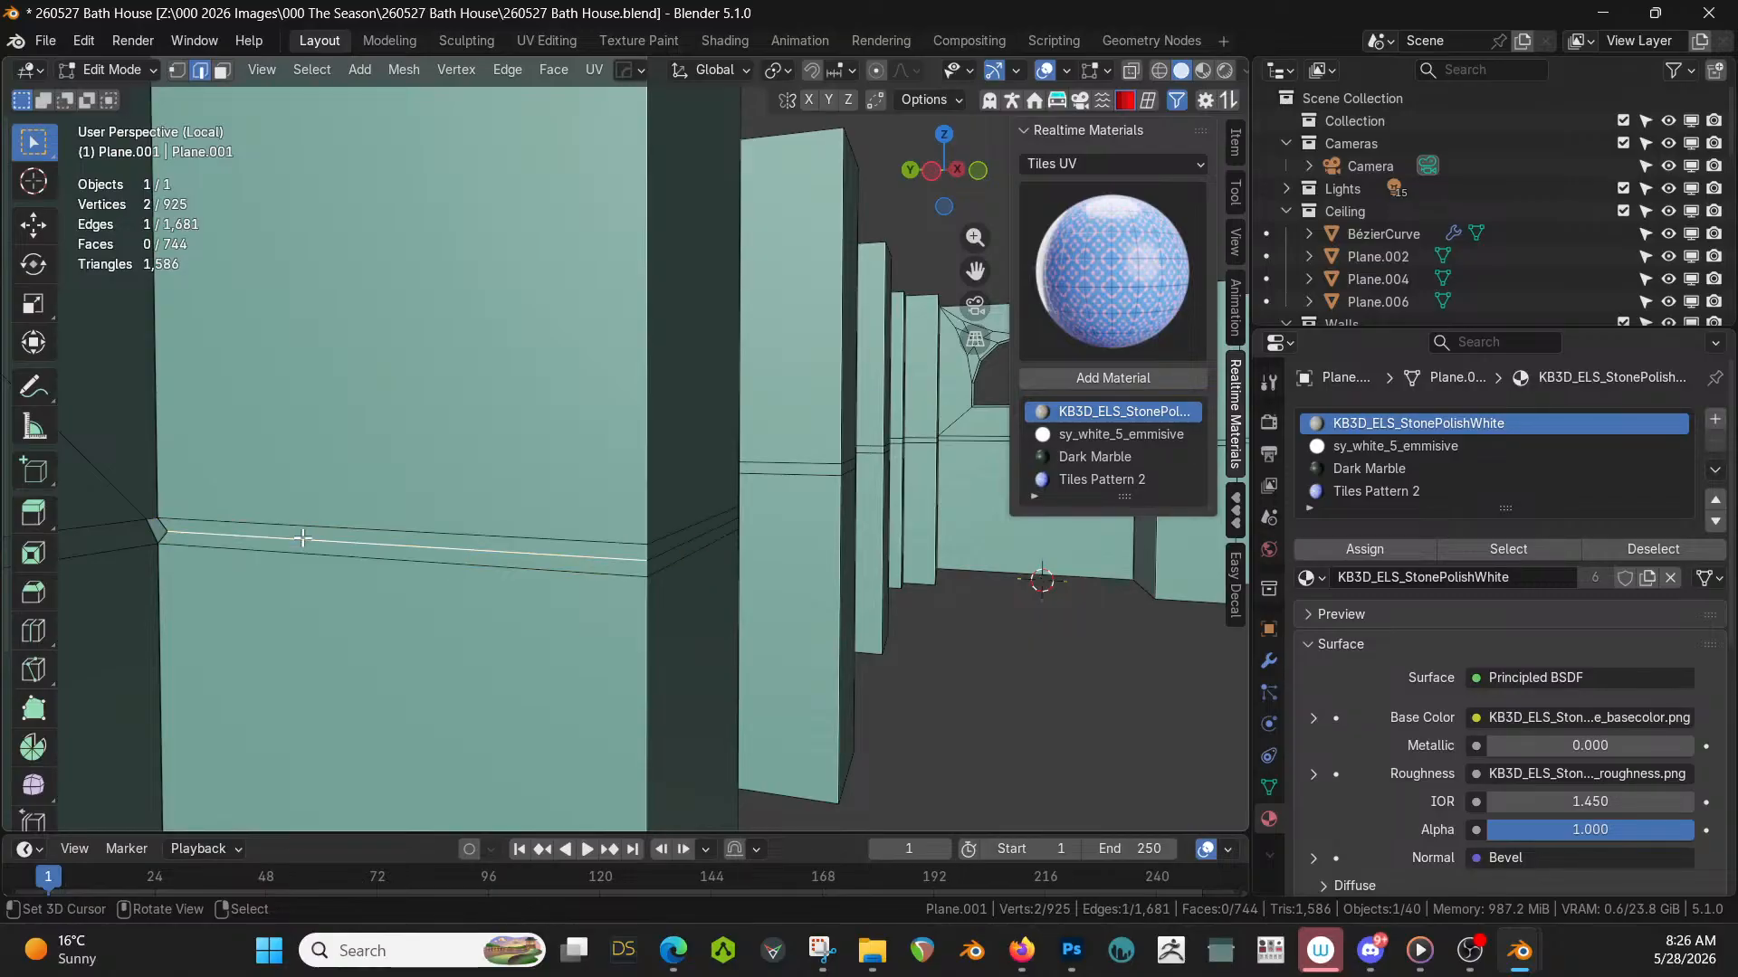
{"action": "middle_click_drag", "start_coordinate": [337, 540], "coordinate": [421, 554]}
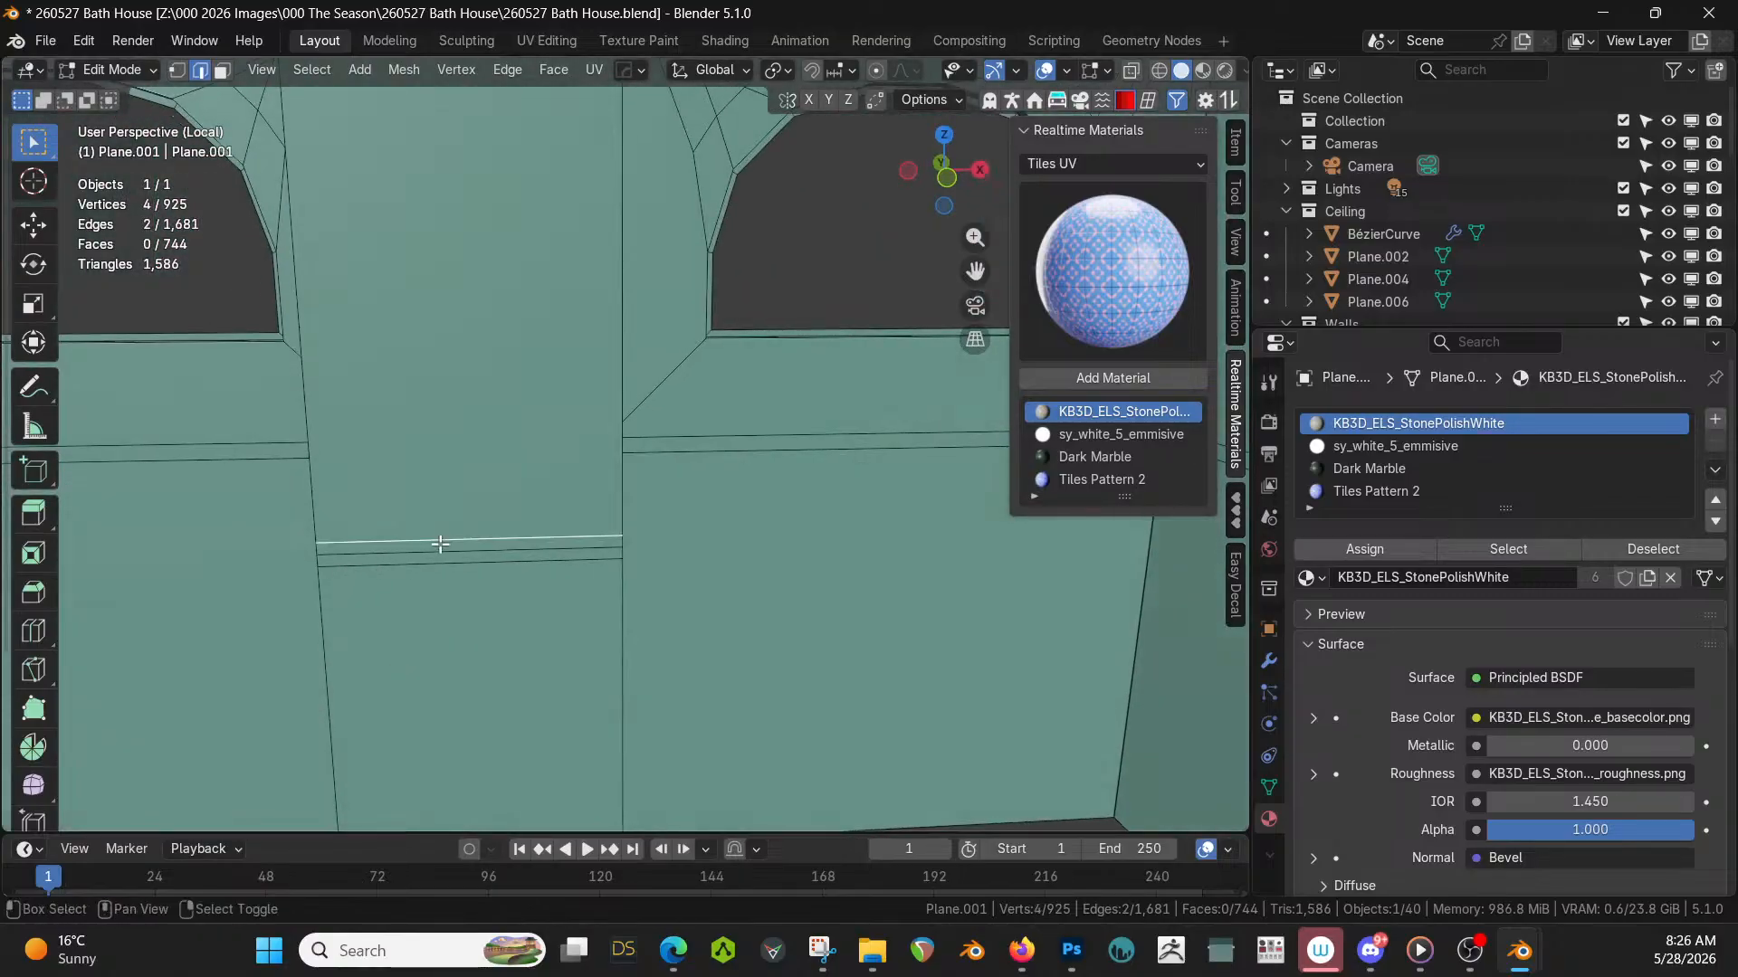
{"action": "right_click", "coordinate": [437, 549], "text": "shift"}
{"action": "right_click", "coordinate": [438, 542], "text": "shift"}
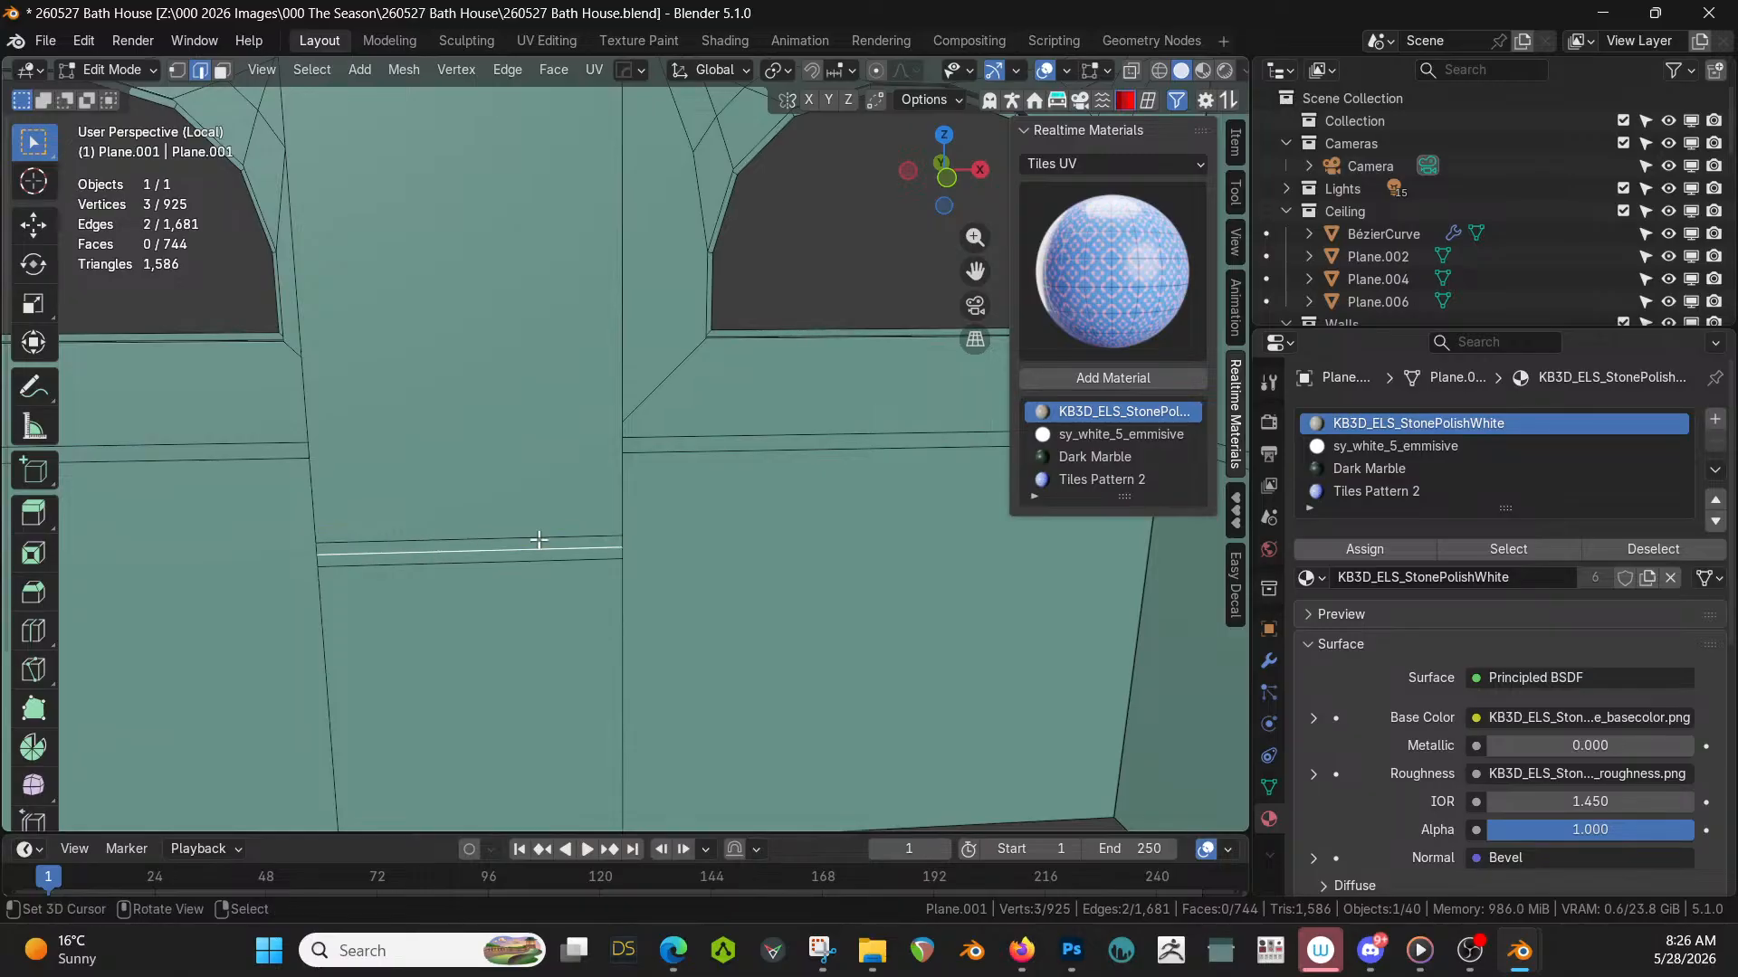
{"action": "middle_click_drag", "start_coordinate": [541, 543], "coordinate": [423, 540]}
{"action": "key", "text": "ctrl+x"}
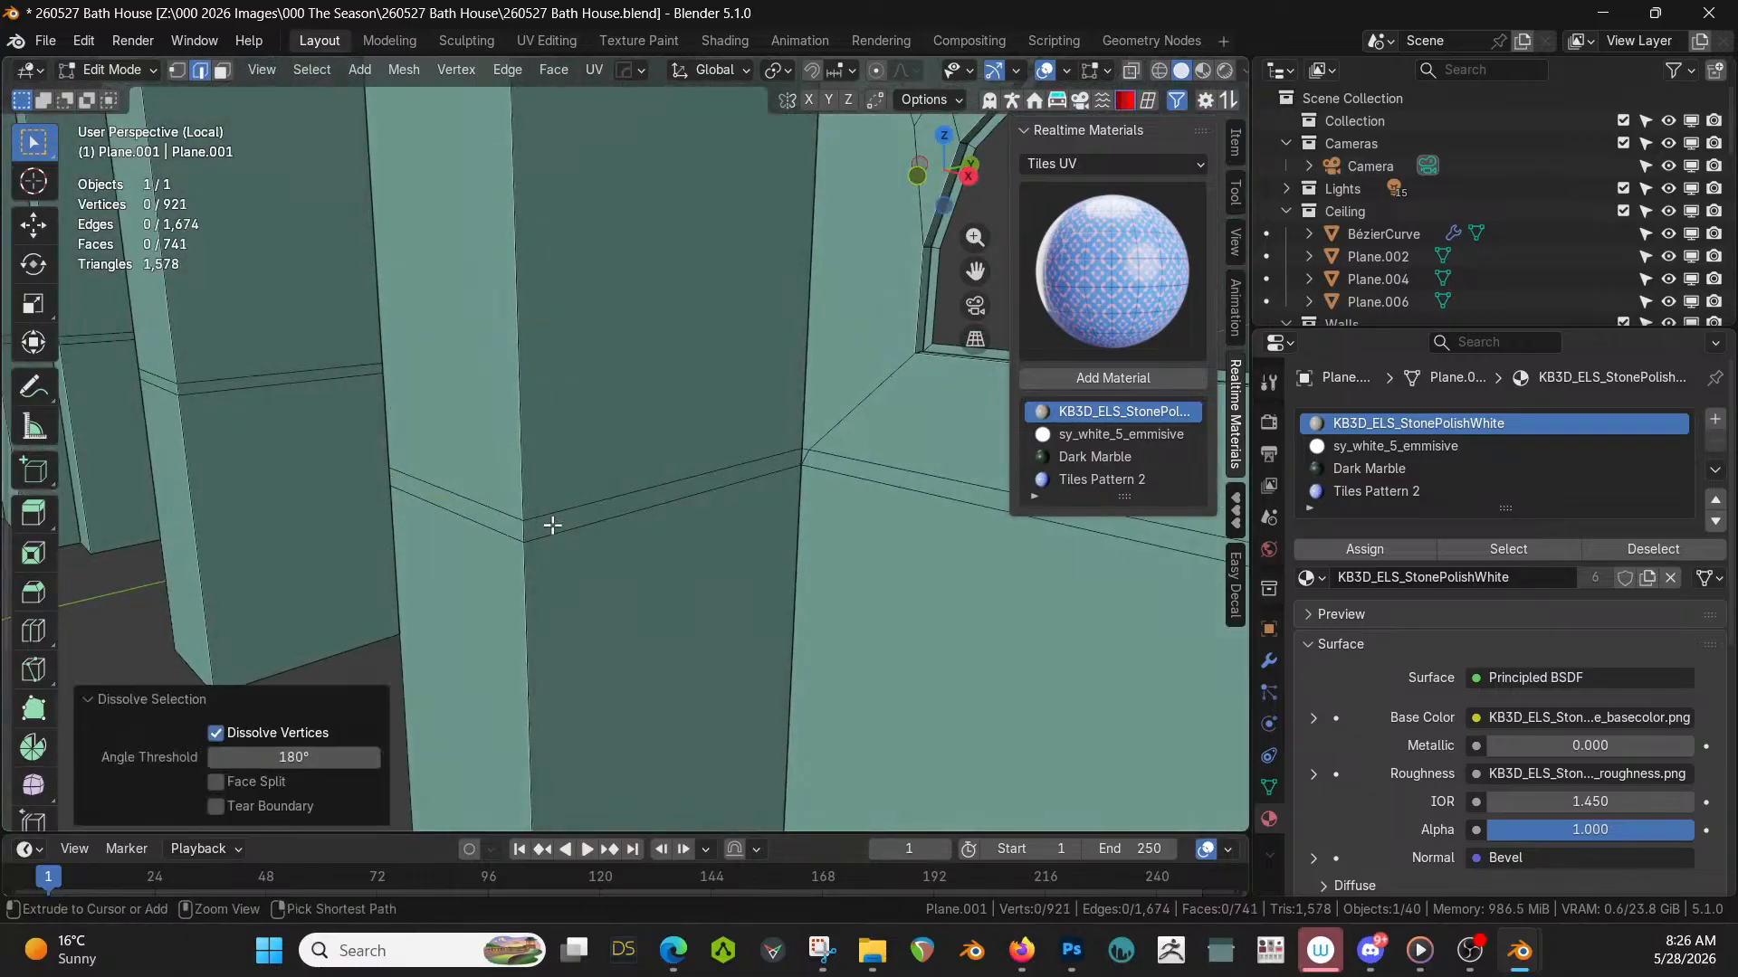
Assign Dark Marble to the three band faces around the pier.
{"action": "middle_click_drag", "start_coordinate": [640, 504], "coordinate": [712, 573]}
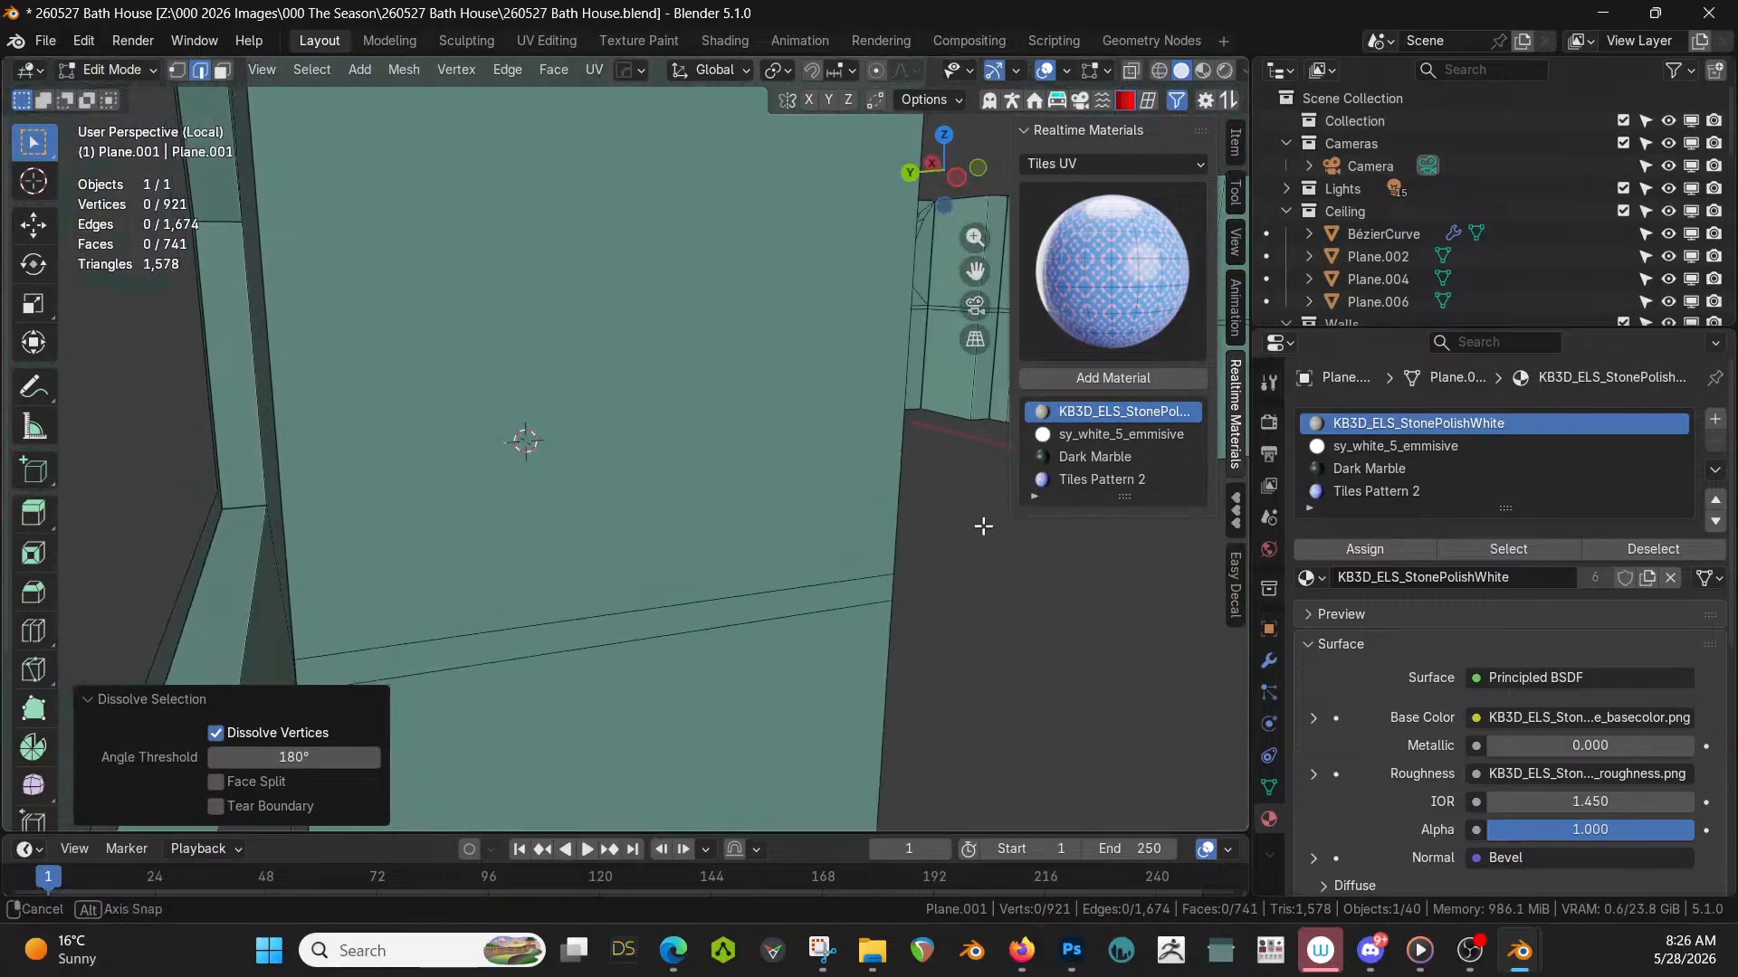
{"action": "key", "text": "3"}
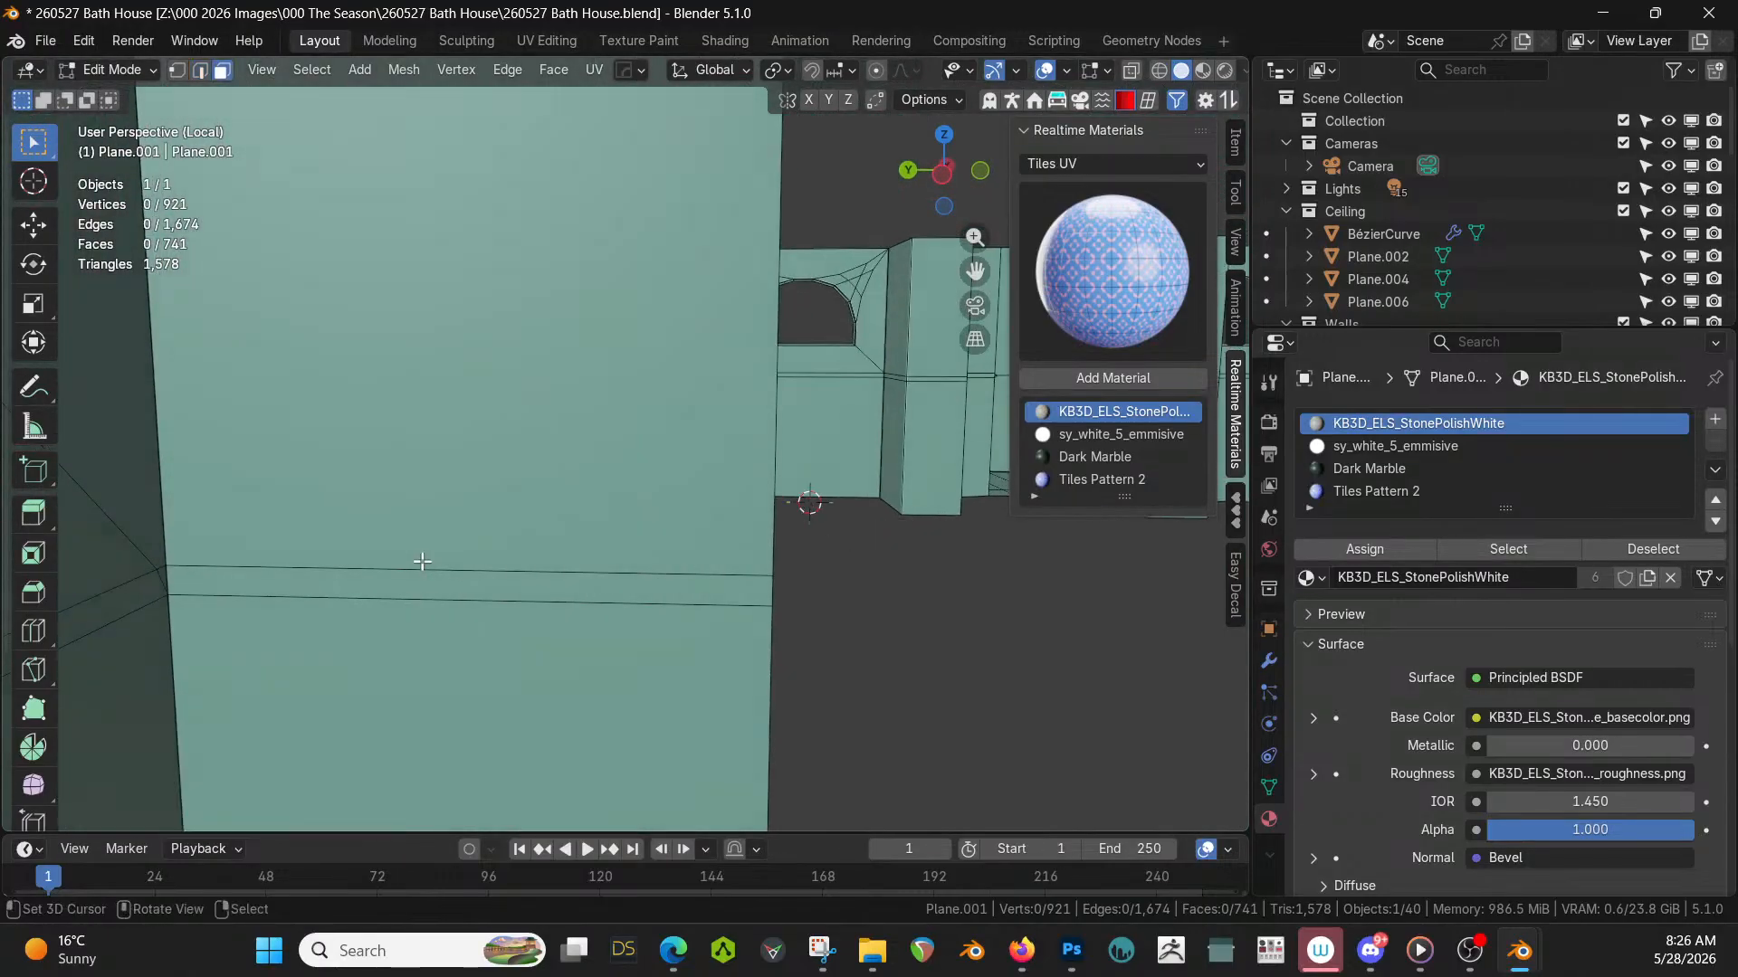
{"action": "right_click", "coordinate": [421, 581]}
{"action": "middle_click_drag", "start_coordinate": [420, 581], "coordinate": [458, 606]}
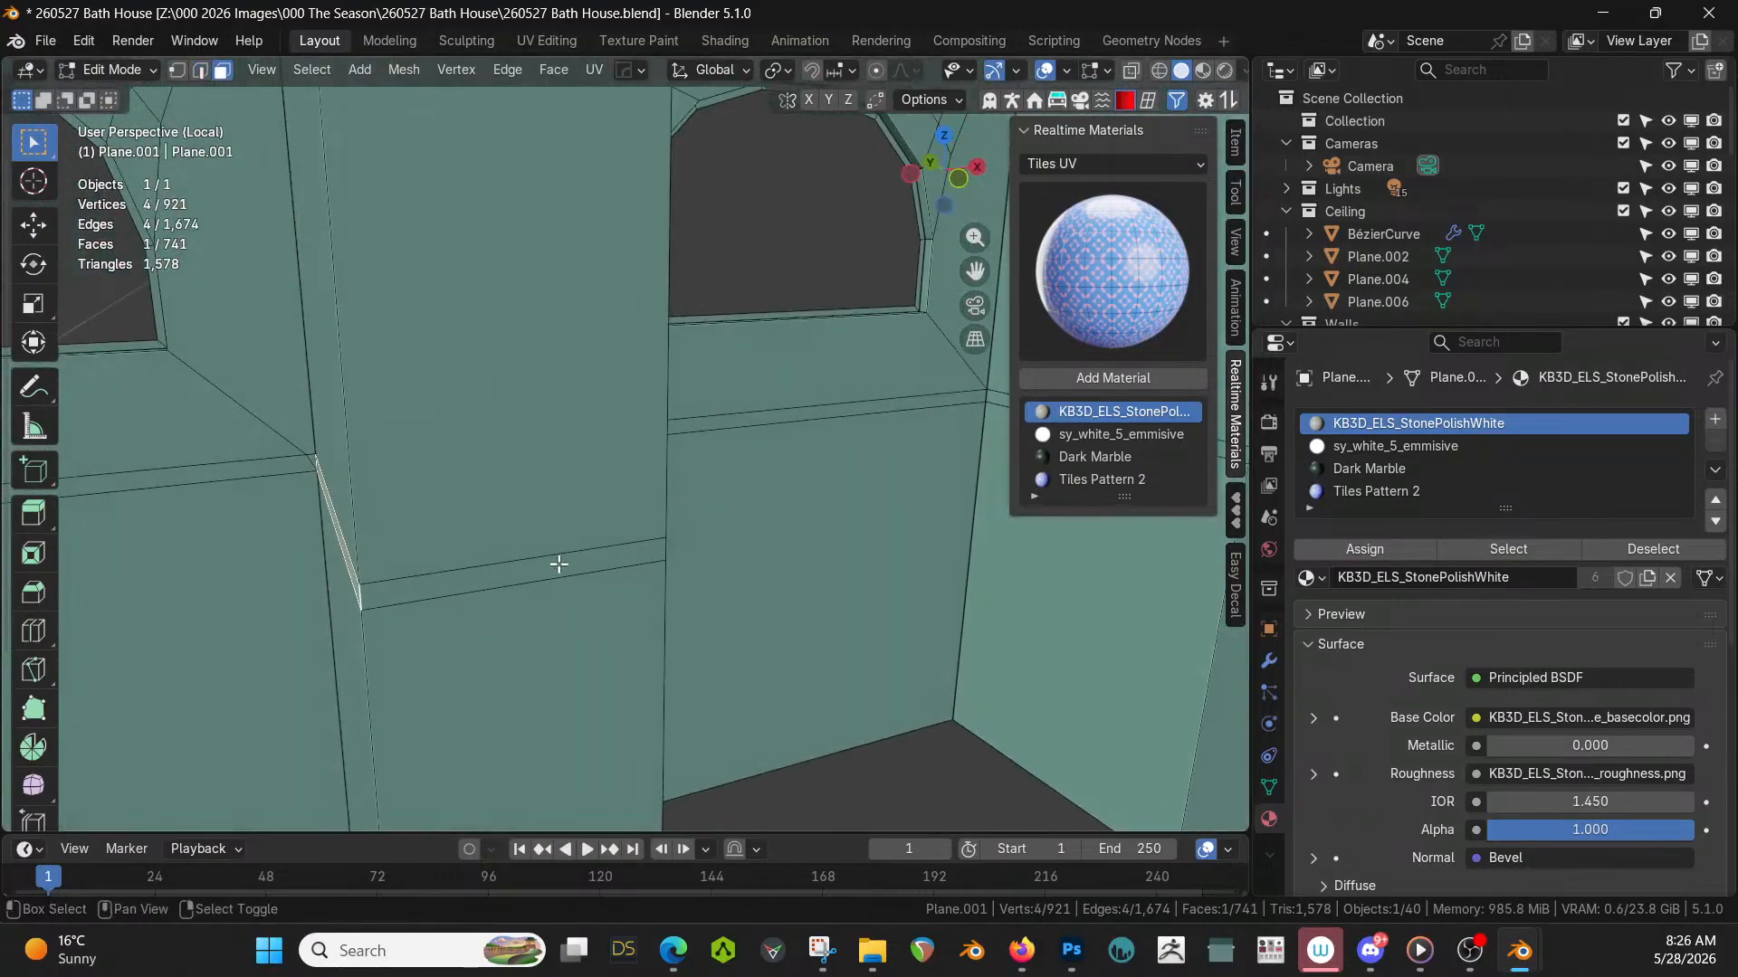
{"action": "right_click", "coordinate": [558, 564], "text": "shift"}
{"action": "middle_click_drag", "start_coordinate": [558, 563], "coordinate": [621, 504]}
{"action": "right_click", "coordinate": [620, 504], "text": "shift"}
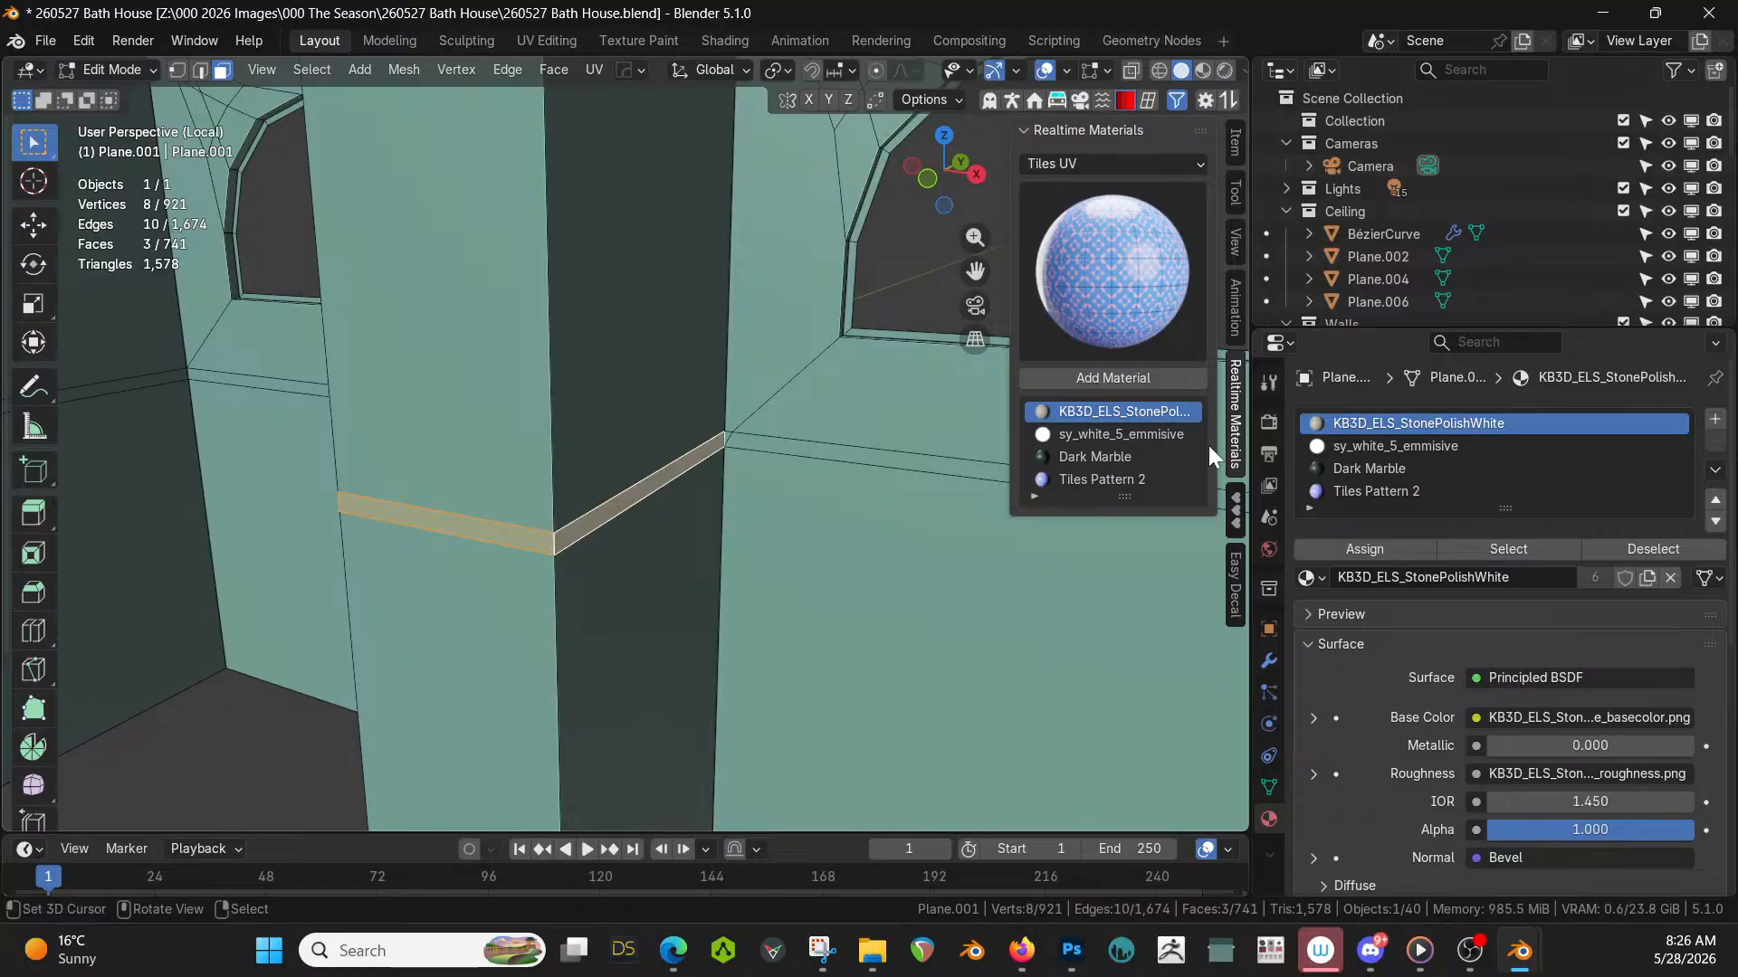
{"action": "left_click", "coordinate": [1371, 469]}
{"action": "left_click", "coordinate": [1396, 550]}
In Object Mode, mirror the whole wall across the Y axis with a Hops_Mirror modifier and apply it.
{"action": "scroll", "coordinate": [634, 448], "scroll_direction": "down", "scroll_amount": 3}
{"action": "key", "text": "Tab"}
{"action": "scroll", "coordinate": [610, 441], "scroll_direction": "down", "scroll_amount": 5}
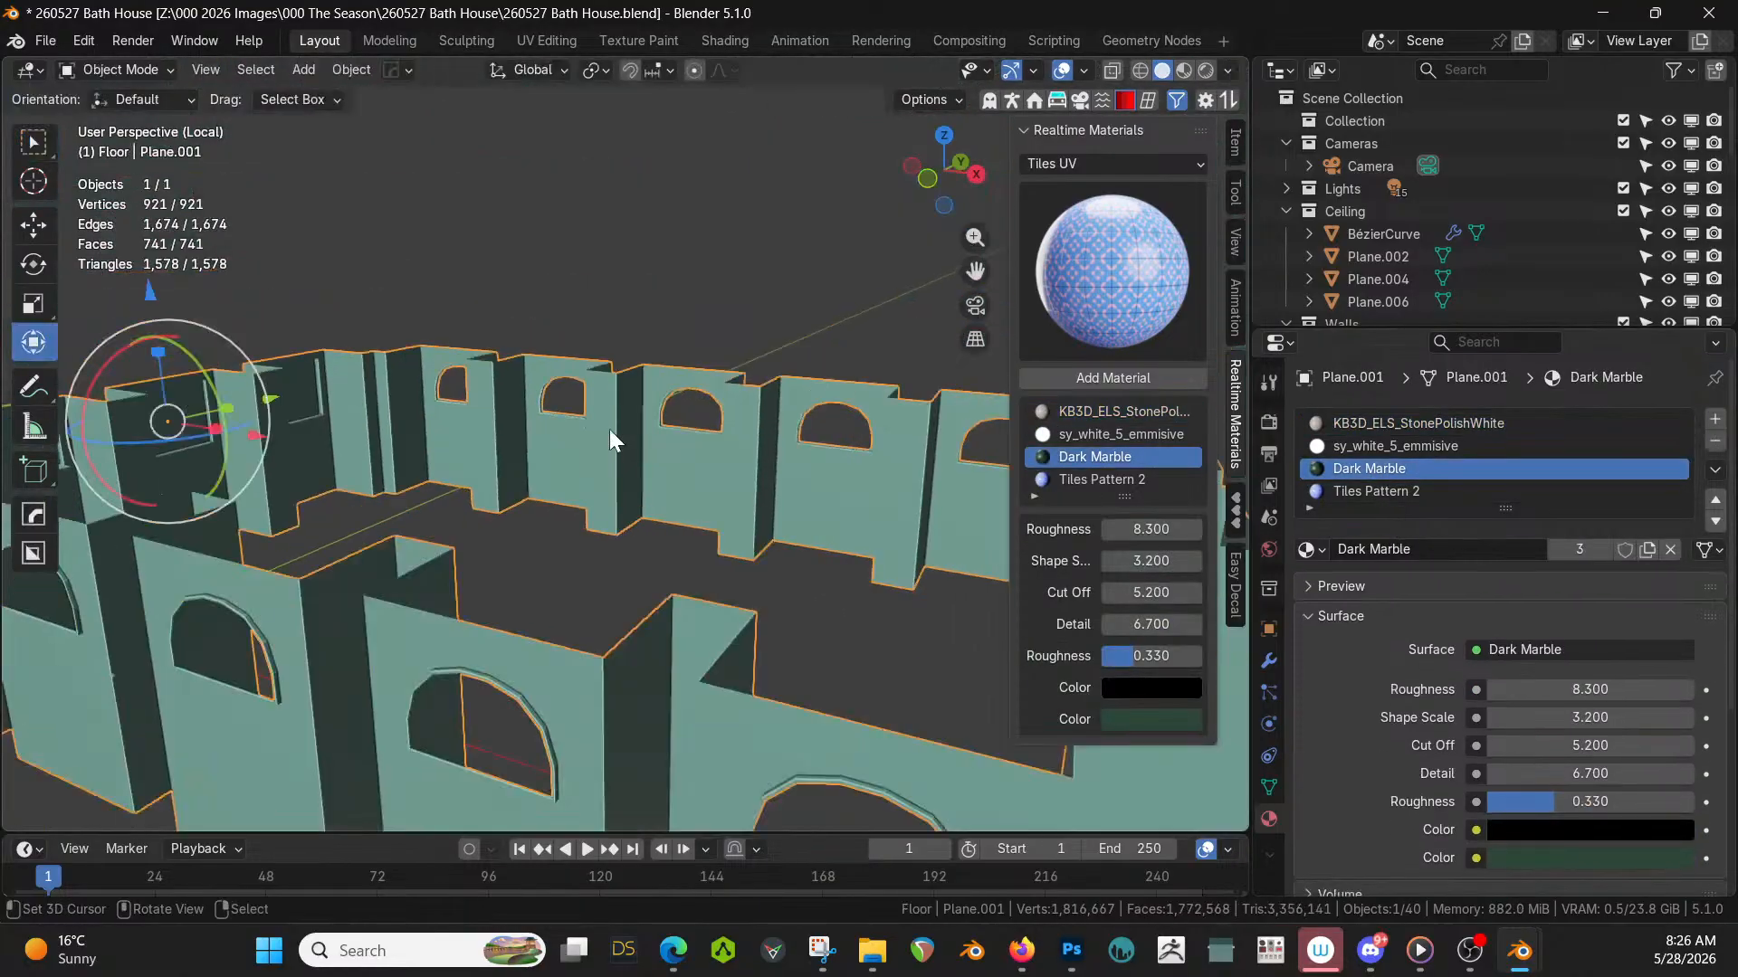
{"action": "middle_click_drag", "start_coordinate": [610, 441], "coordinate": [509, 514]}
{"action": "key", "text": "alt+x"}
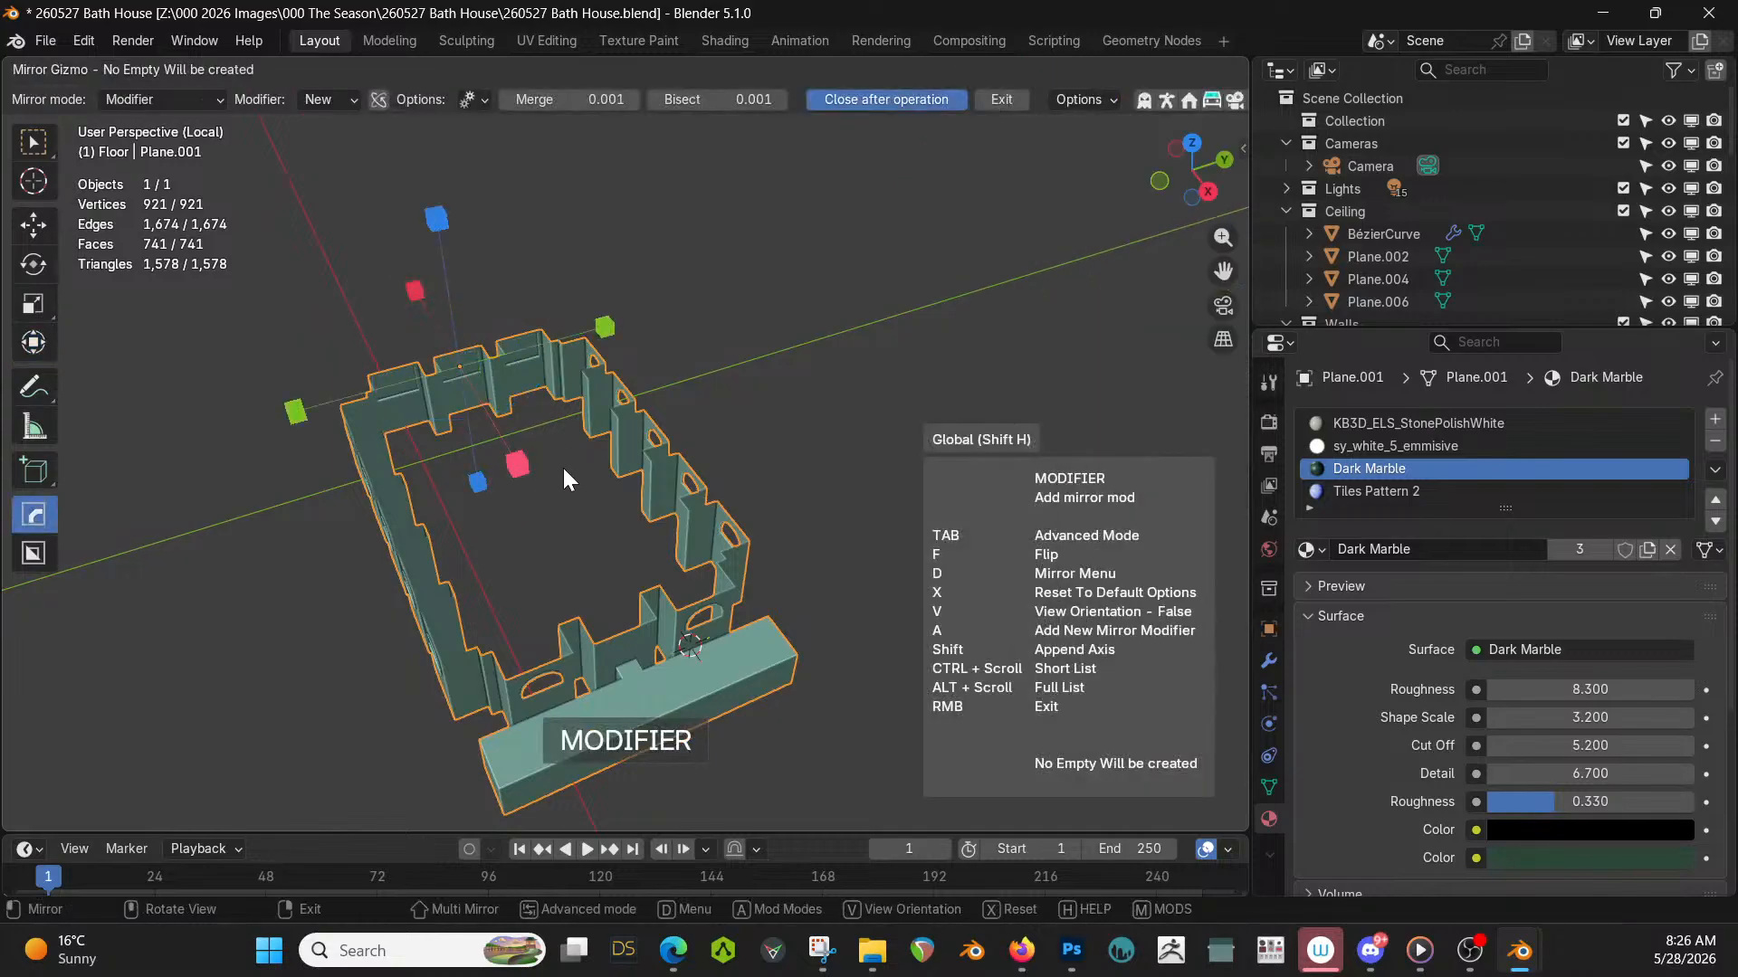
{"action": "left_click", "coordinate": [605, 326]}
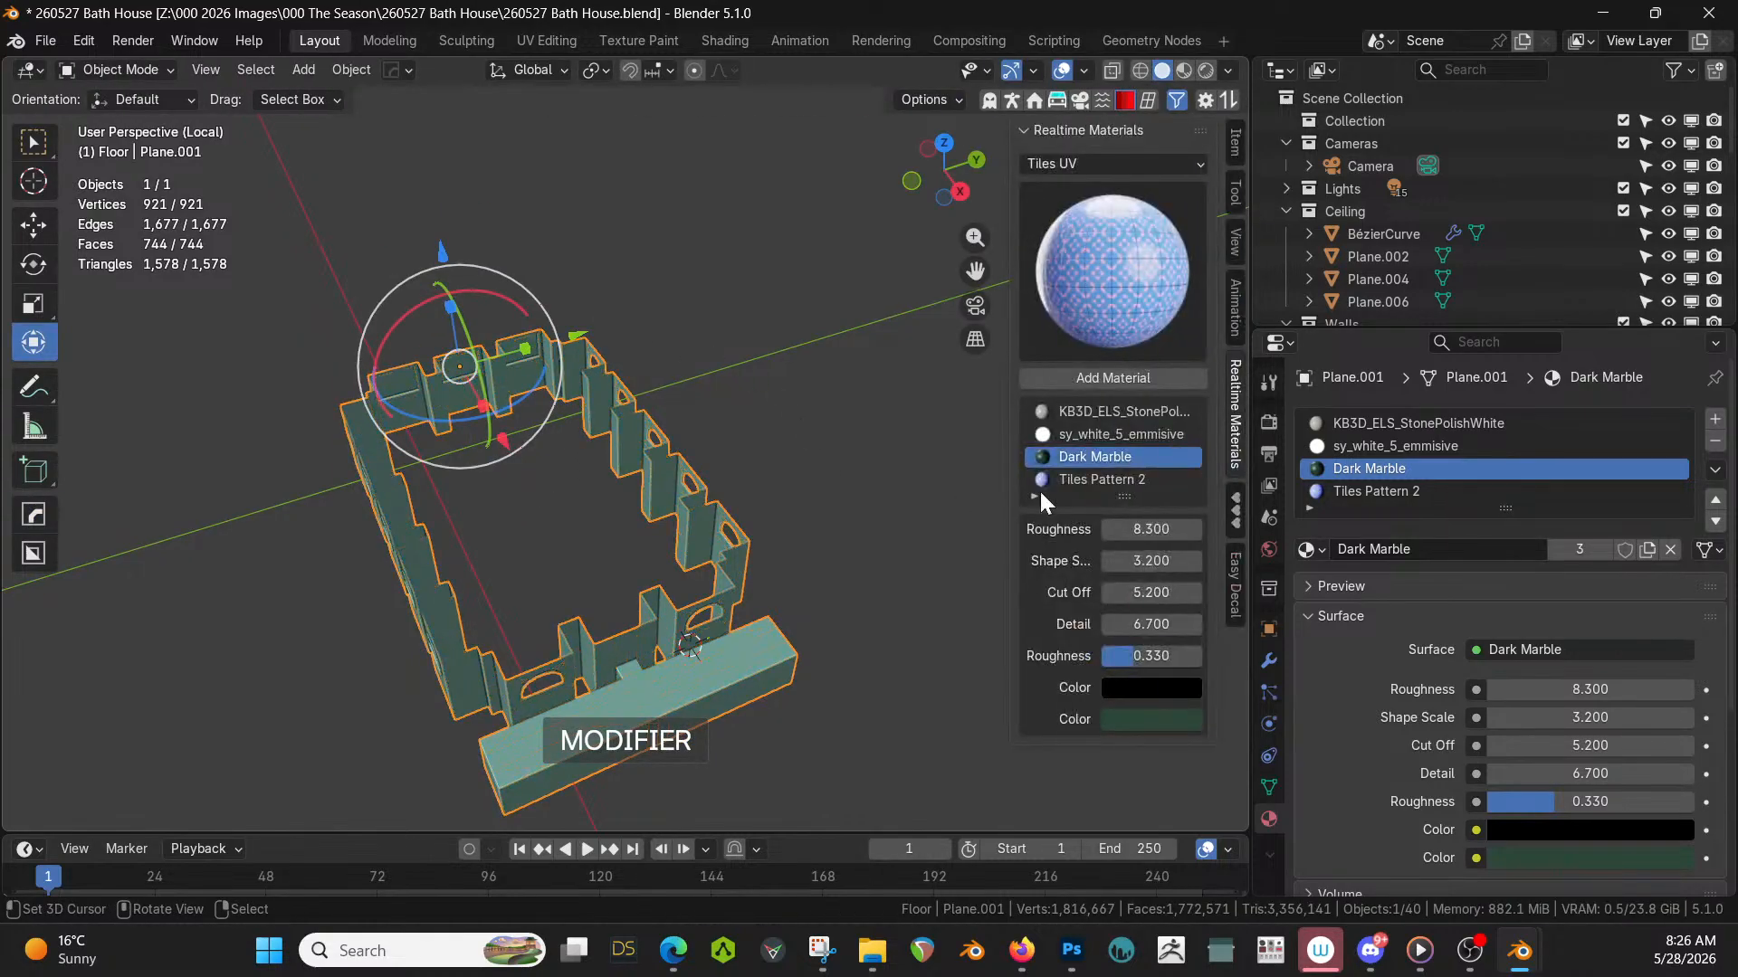
{"action": "left_click", "coordinate": [1268, 661]}
{"action": "key", "text": "ctrl+a"}
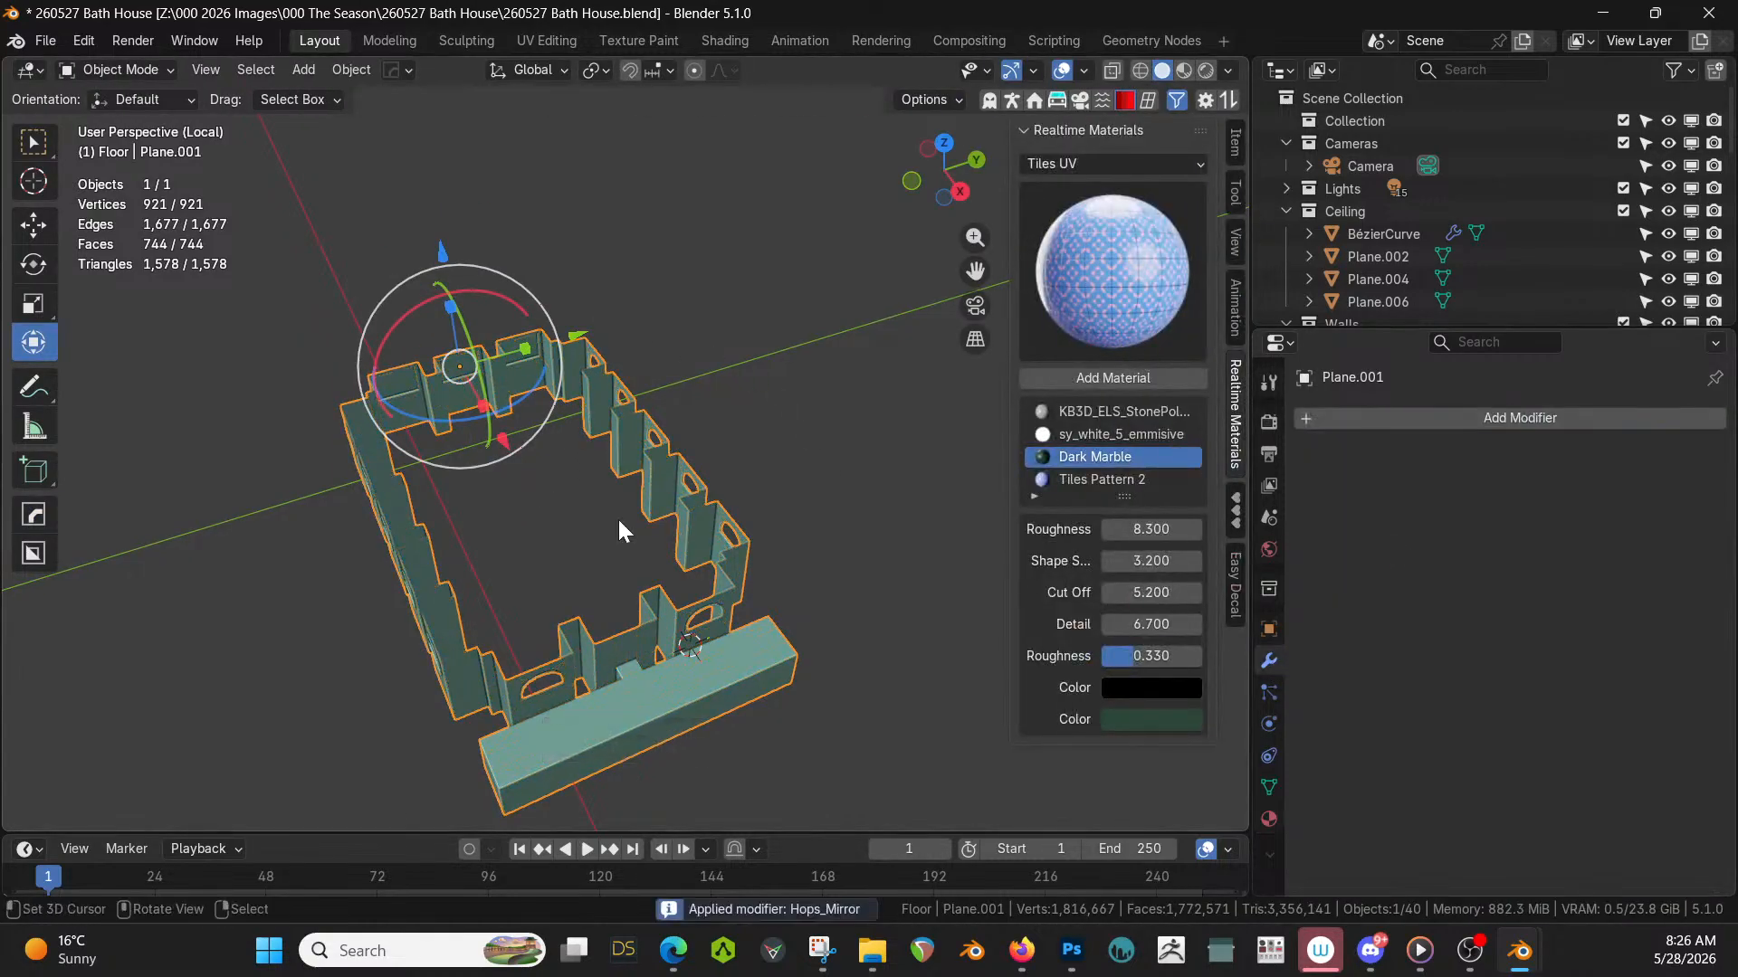
Switch the isolated wall's viewport to rendered shading in Object Mode.
{"action": "key", "text": "Tab"}
{"action": "key", "text": "Tab"}
{"action": "key", "text": "z"}
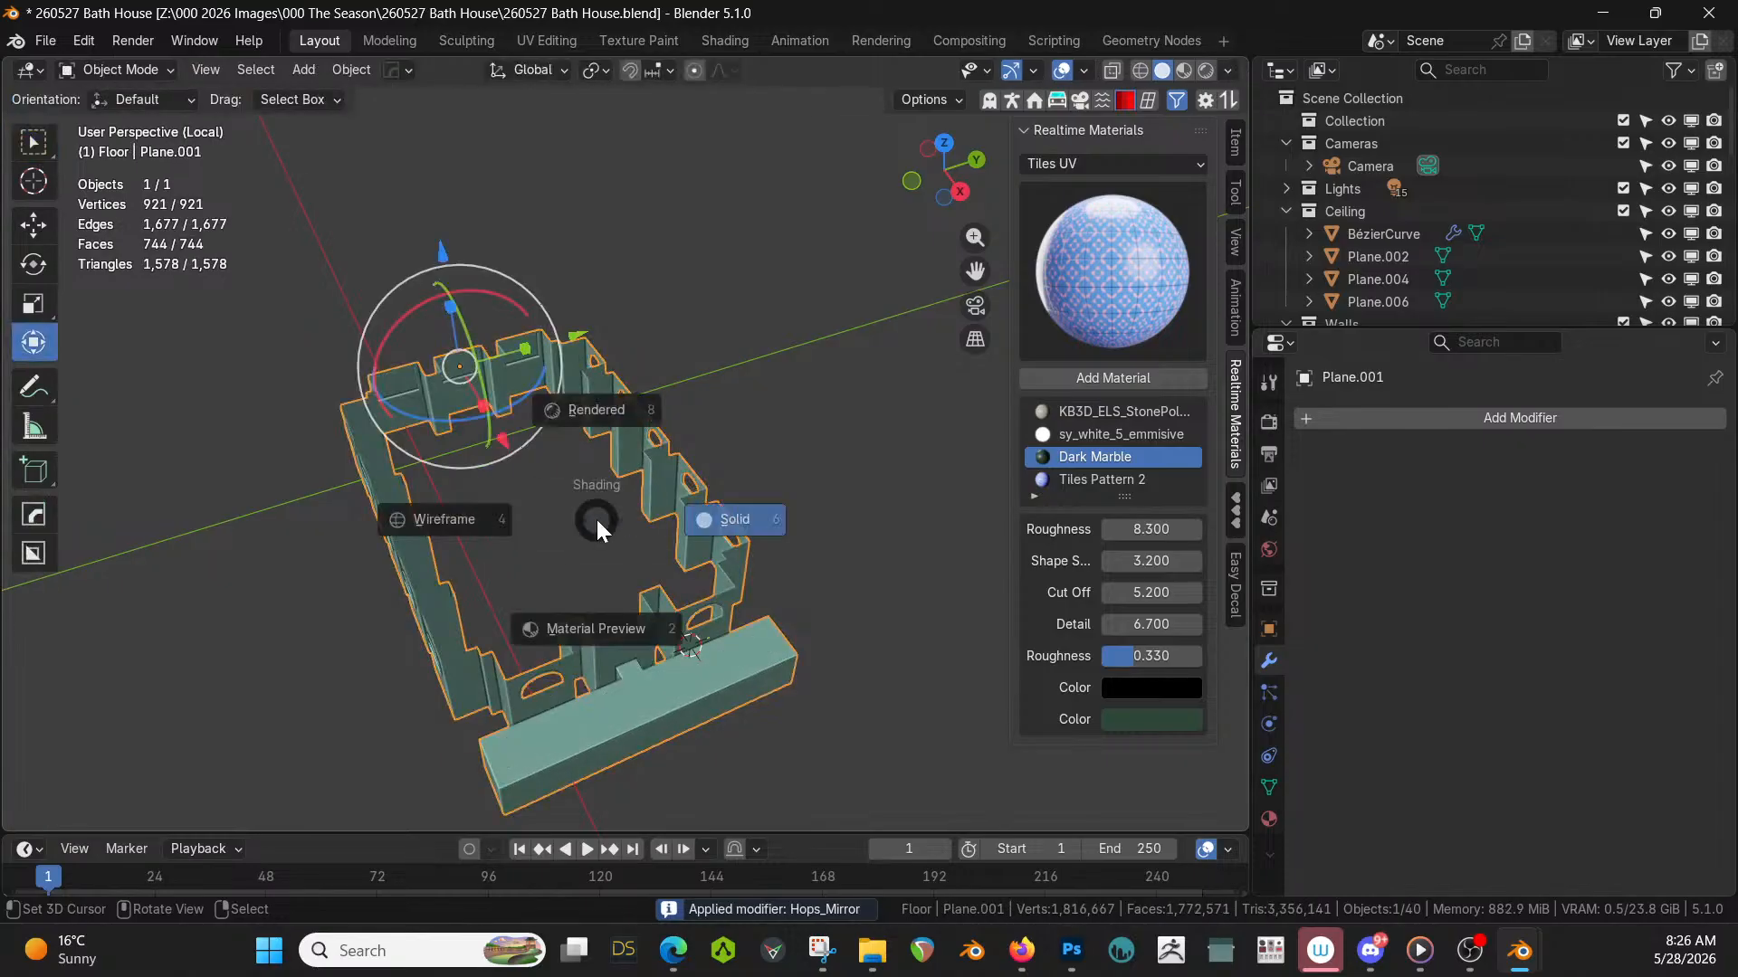
{"action": "key", "text": "8"}
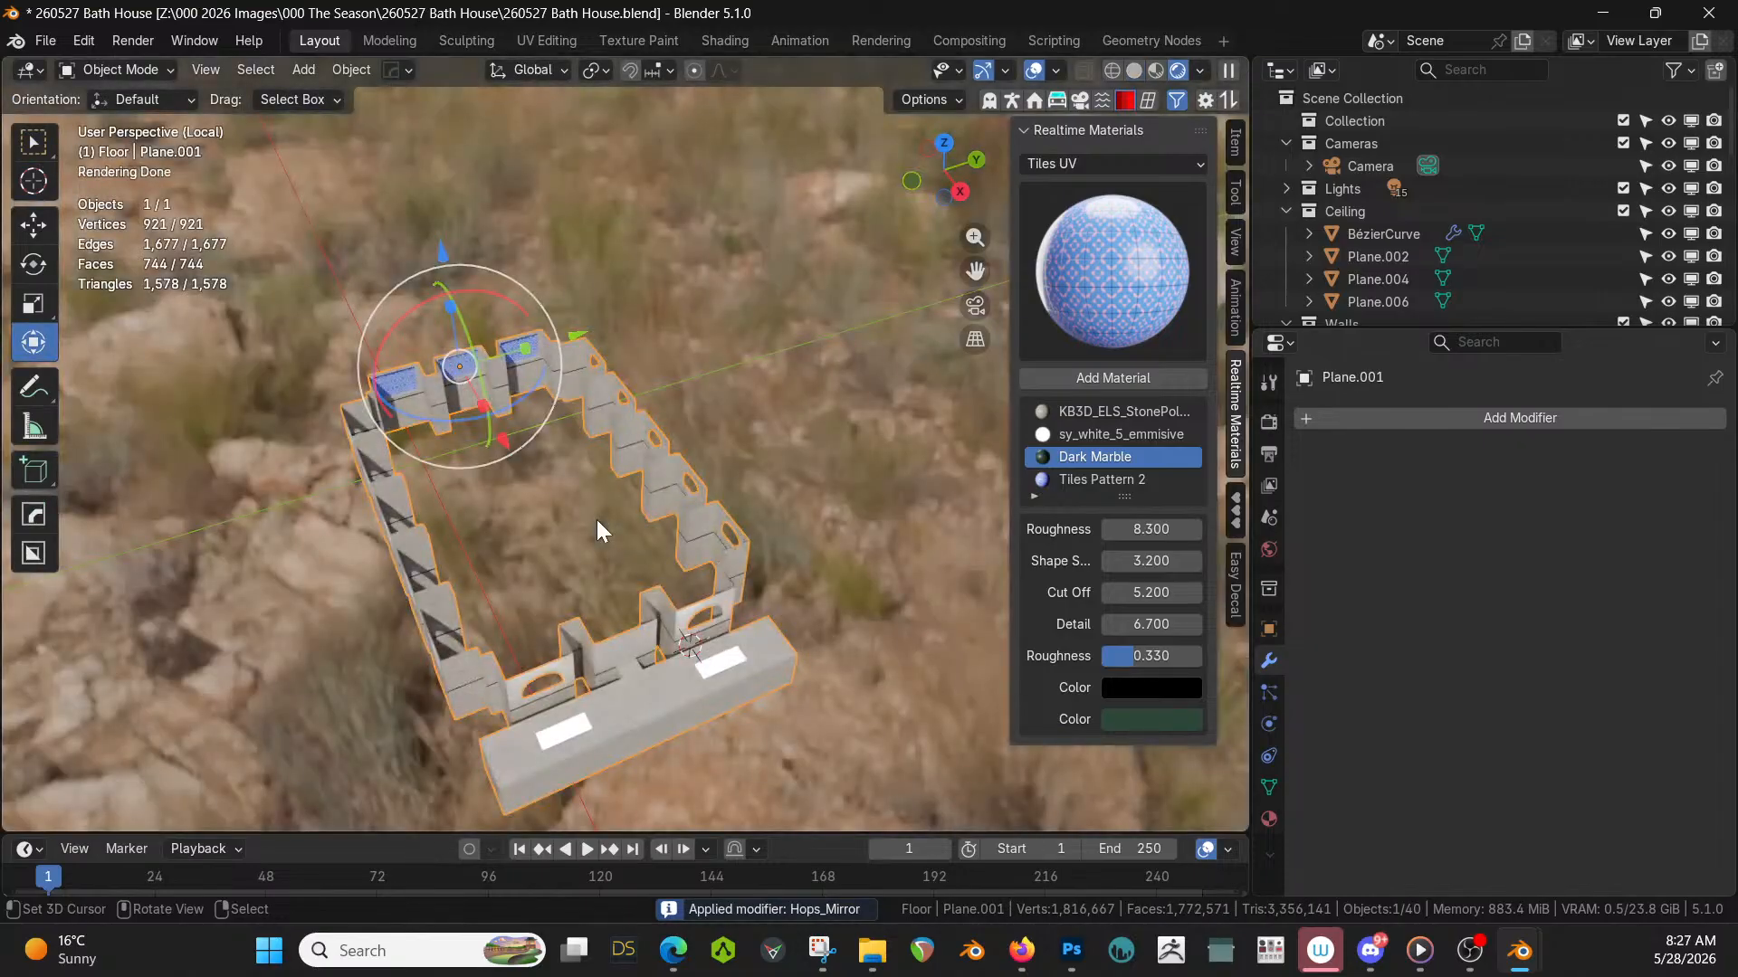
Save the file and bring back the full scene around the isolated walls to check them in context.
{"action": "middle_click_drag", "start_coordinate": [418, 457], "coordinate": [672, 551]}
{"action": "scroll", "coordinate": [561, 485], "scroll_direction": "up", "scroll_amount": 5}
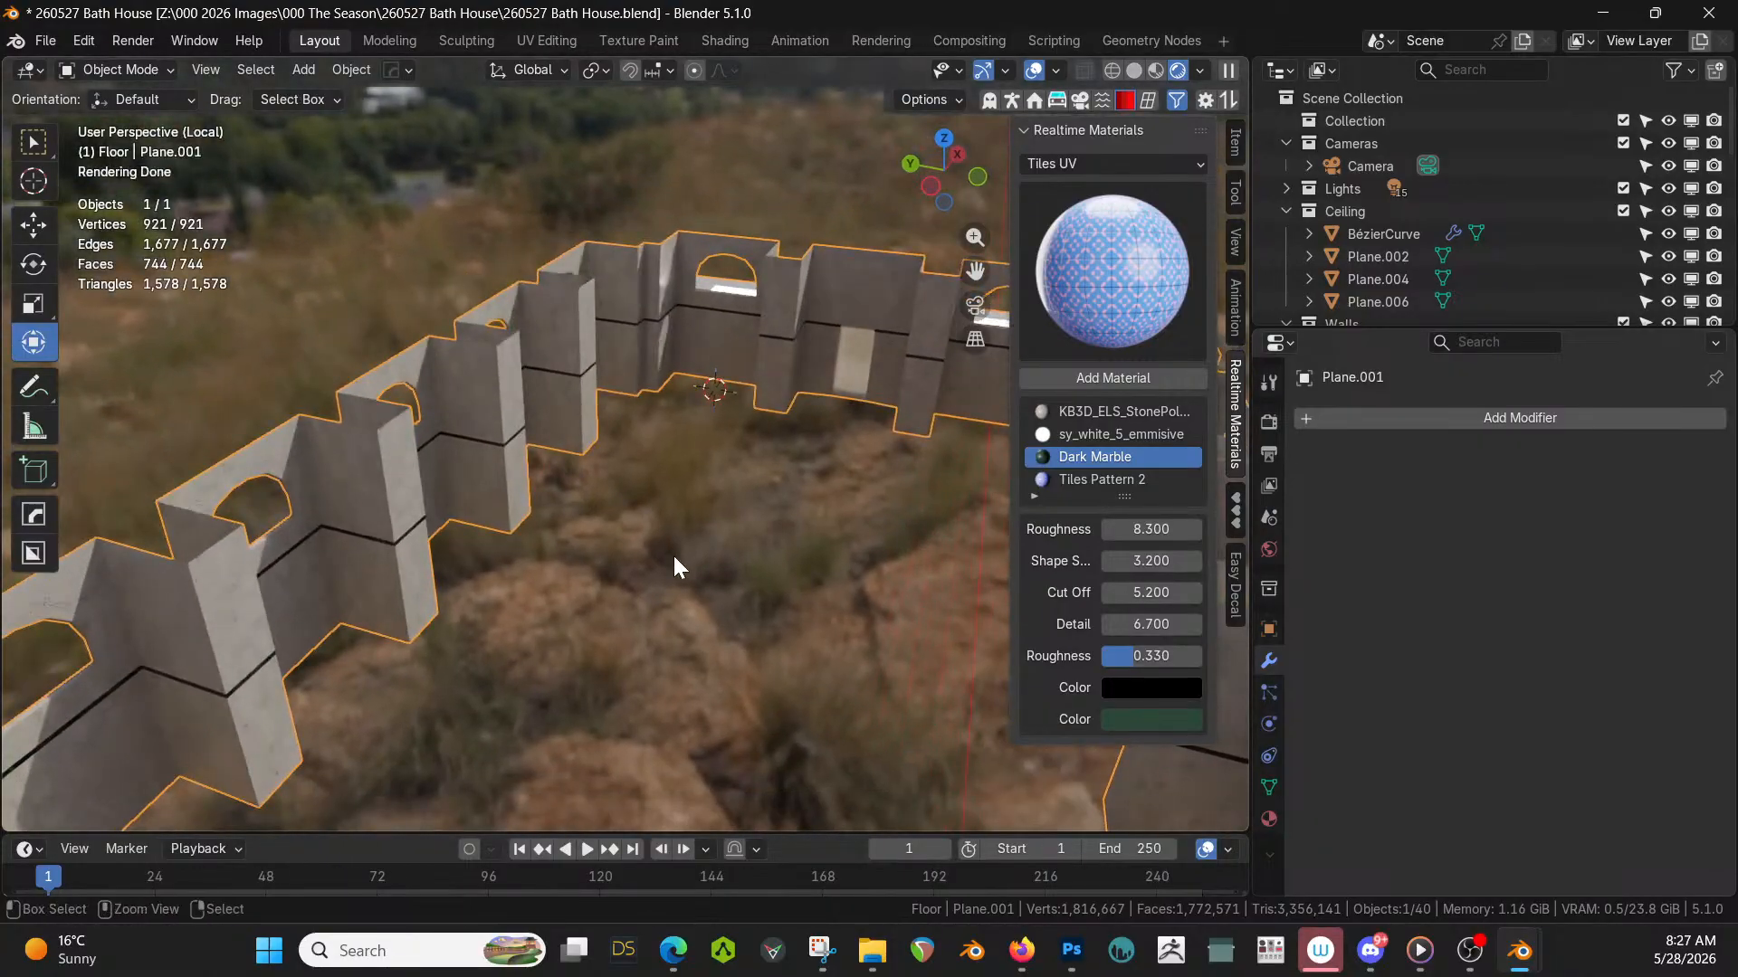
{"action": "key", "text": "ctrl+s"}
{"action": "key", "text": "KP_Divide"}
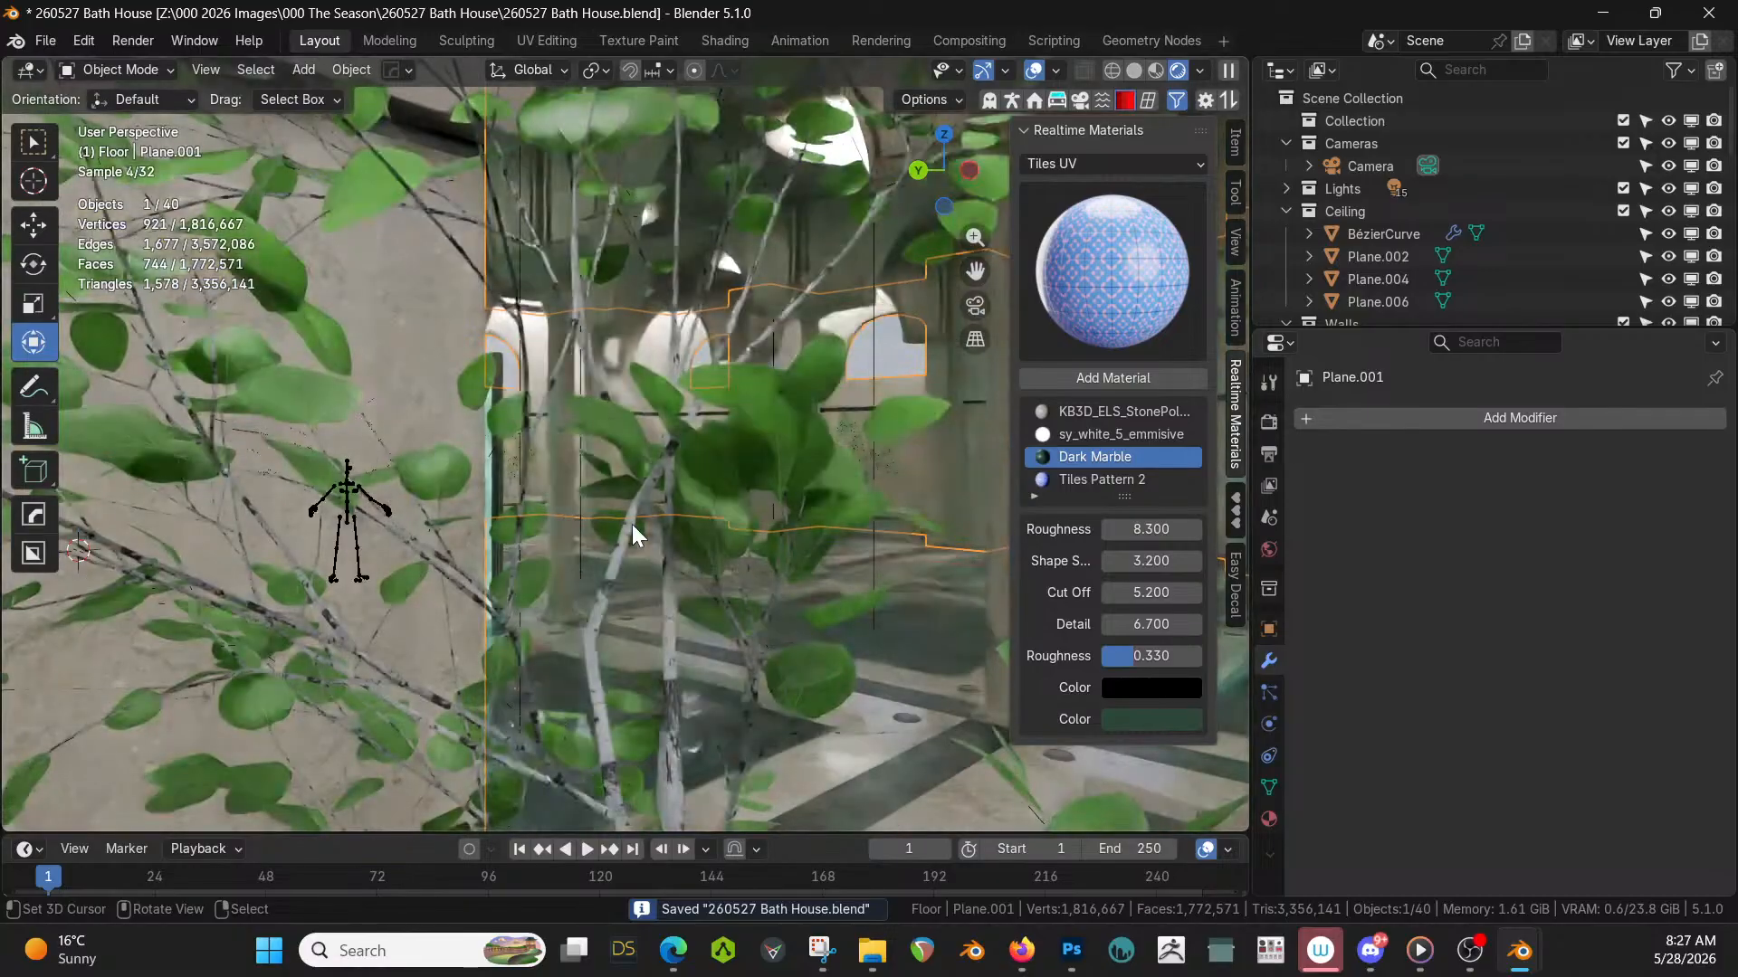
{"action": "middle_click_drag", "start_coordinate": [632, 524], "coordinate": [1023, 764]}
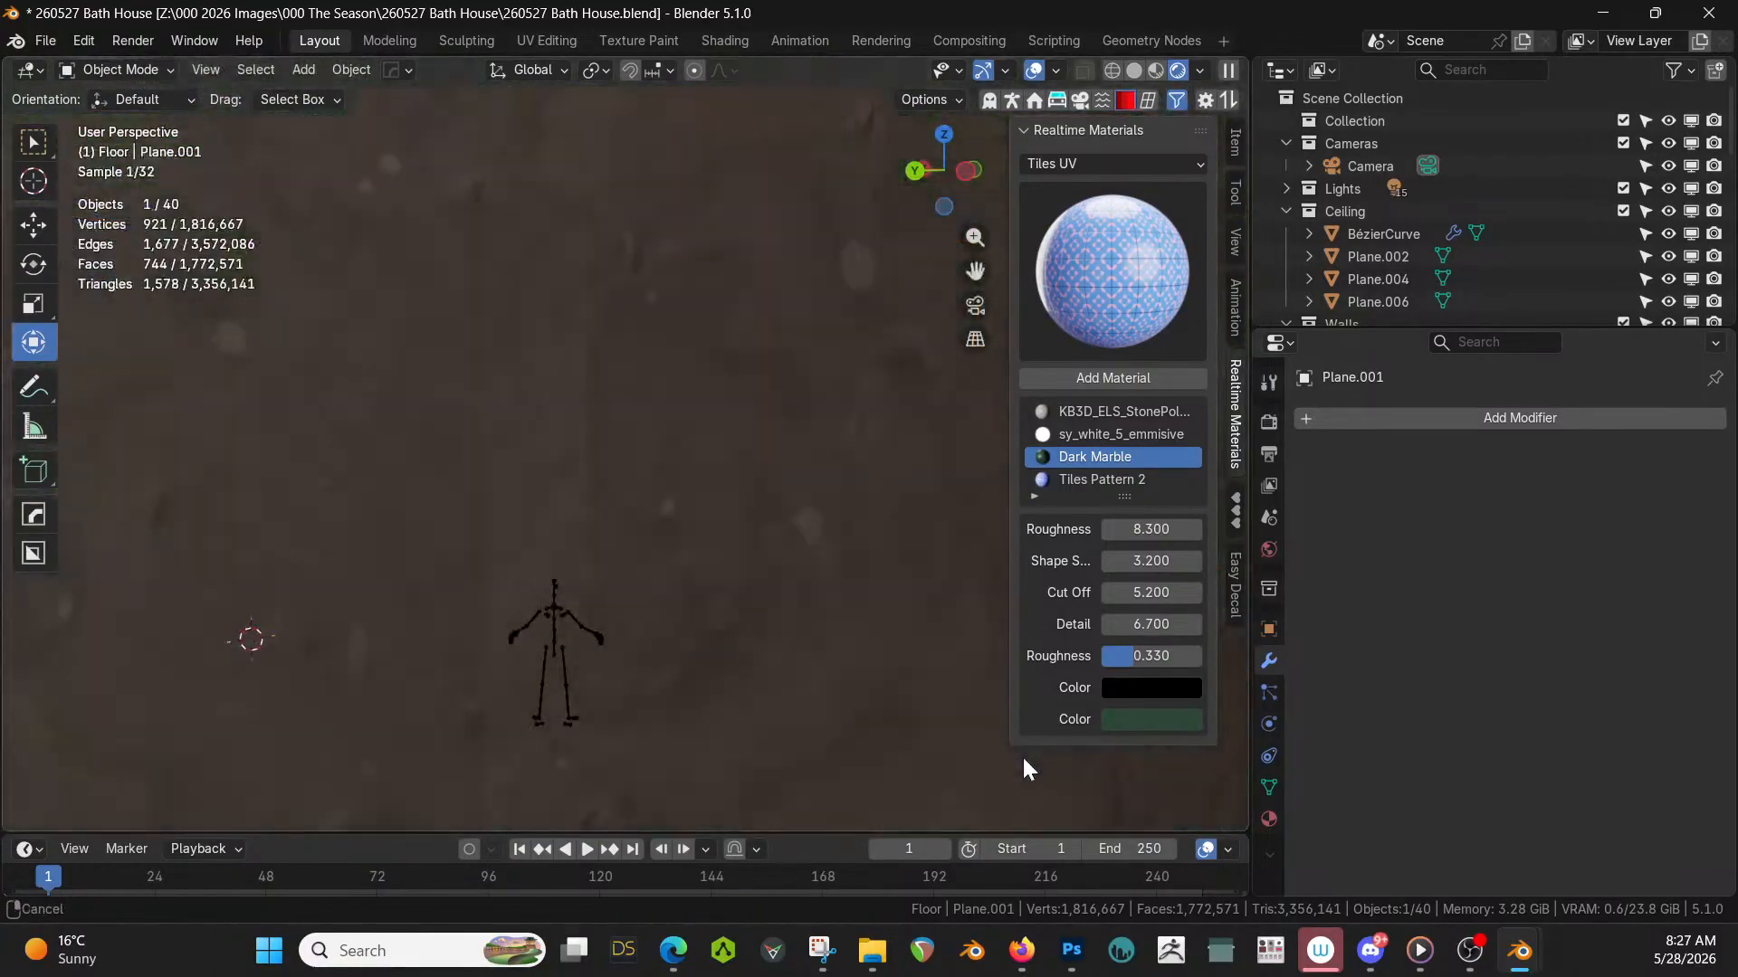
{"action": "middle_click_drag", "start_coordinate": [744, 589], "coordinate": [270, 668]}
Isolate the wall mesh in solid shading and open it for editing in front of the arched windows.
{"action": "key", "text": "KP_Divide"}
{"action": "mouse_move", "coordinate": [509, 600]}
{"action": "middle_mouse_down"}
{"action": "mouse_move", "coordinate": [583, 626]}
{"action": "mouse_move", "coordinate": [643, 592]}
{"action": "middle_mouse_up"}
{"action": "scroll", "coordinate": [567, 619], "scroll_direction": "up", "scroll_amount": 4}
{"action": "key", "text": "z"}
{"action": "key", "text": "6"}
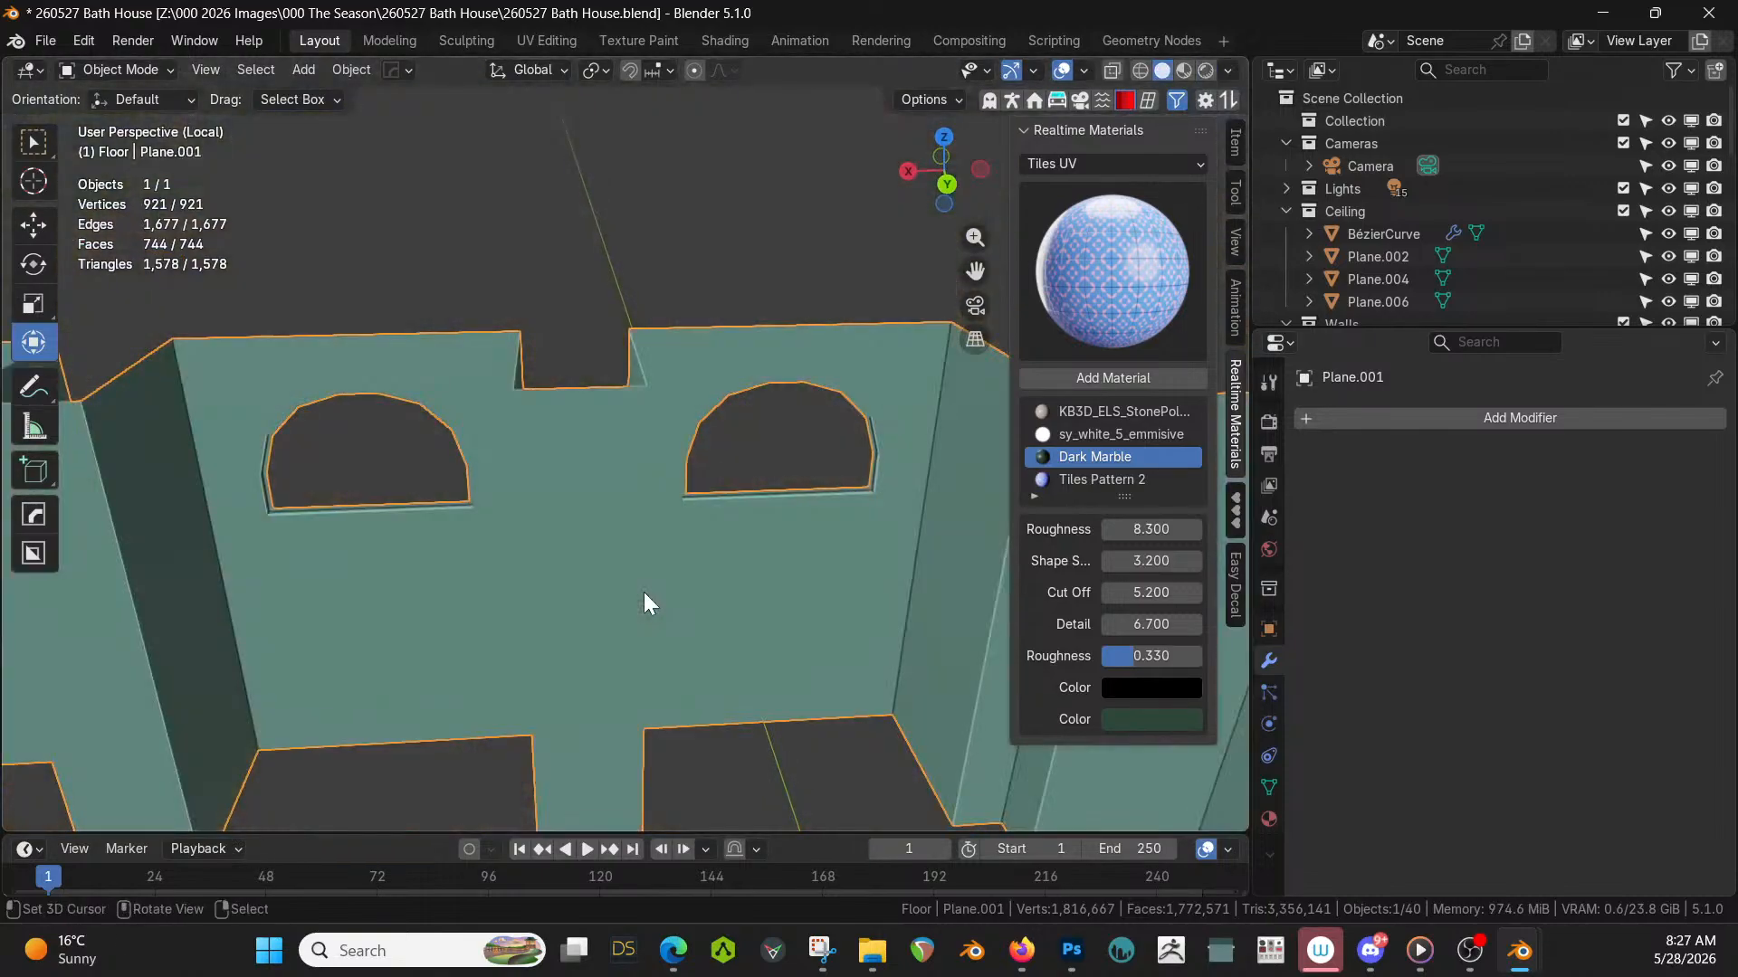
{"action": "key", "text": "Tab"}
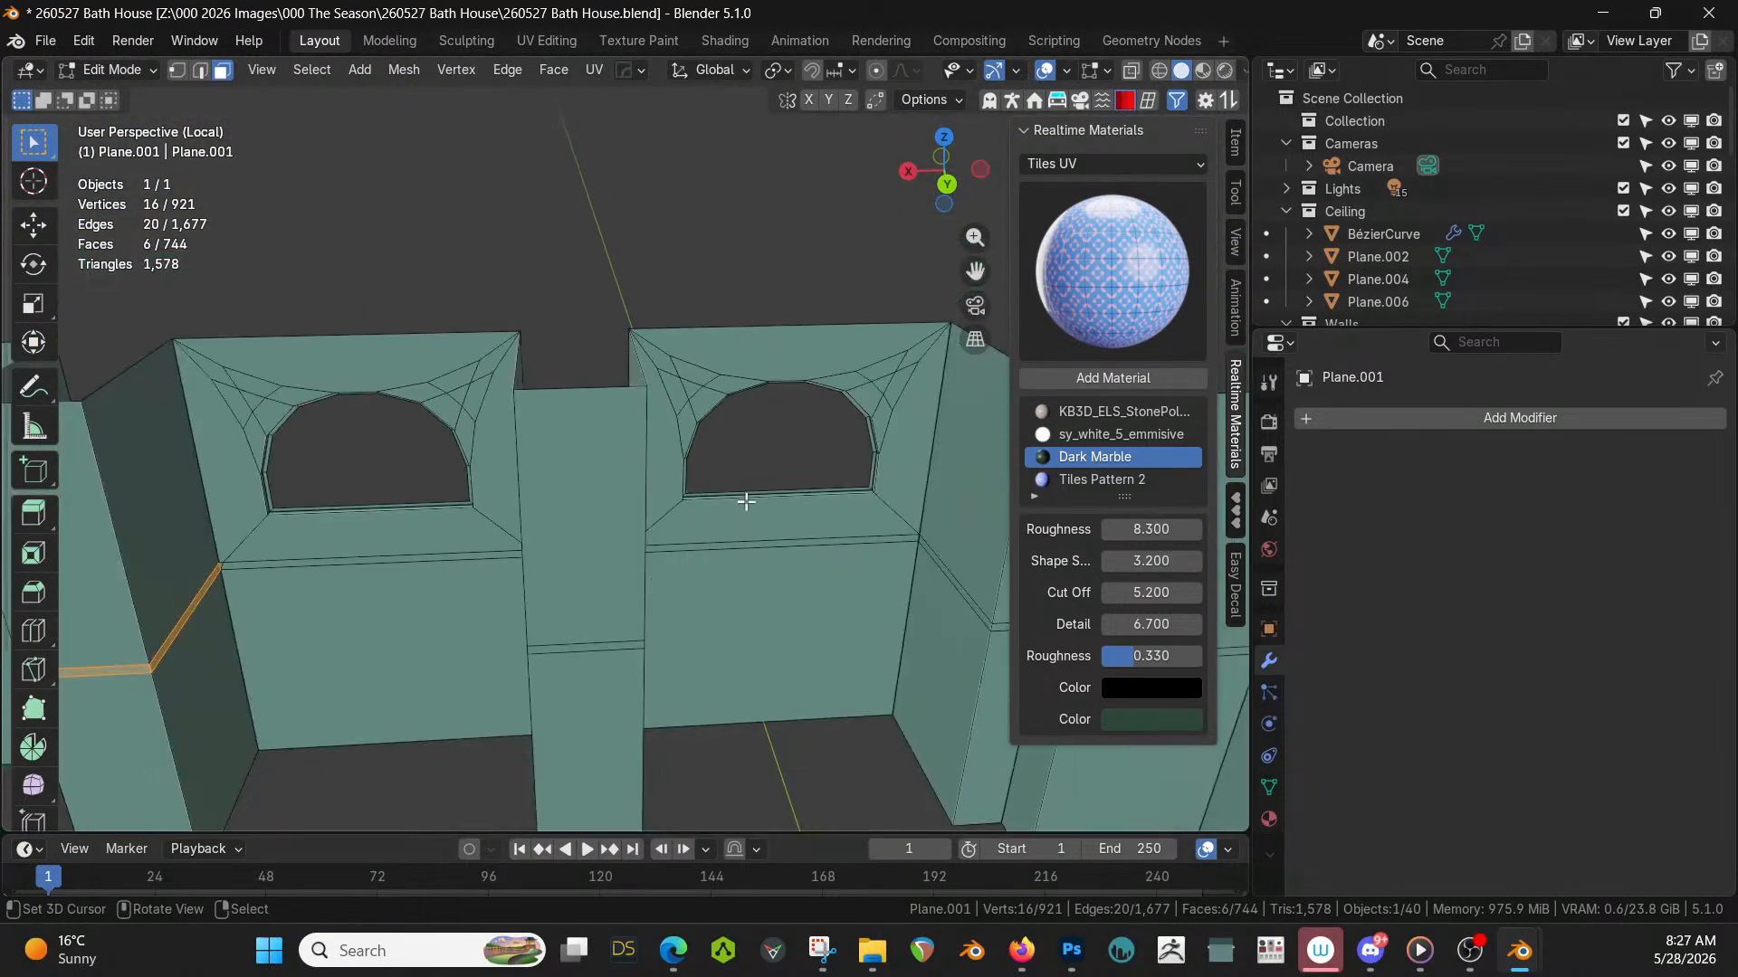
Select both face loops that form the inner frame of the first arched window on the long wall.
{"action": "left_click", "coordinate": [746, 500]}
{"action": "left_click", "coordinate": [746, 495], "text": "alt"}
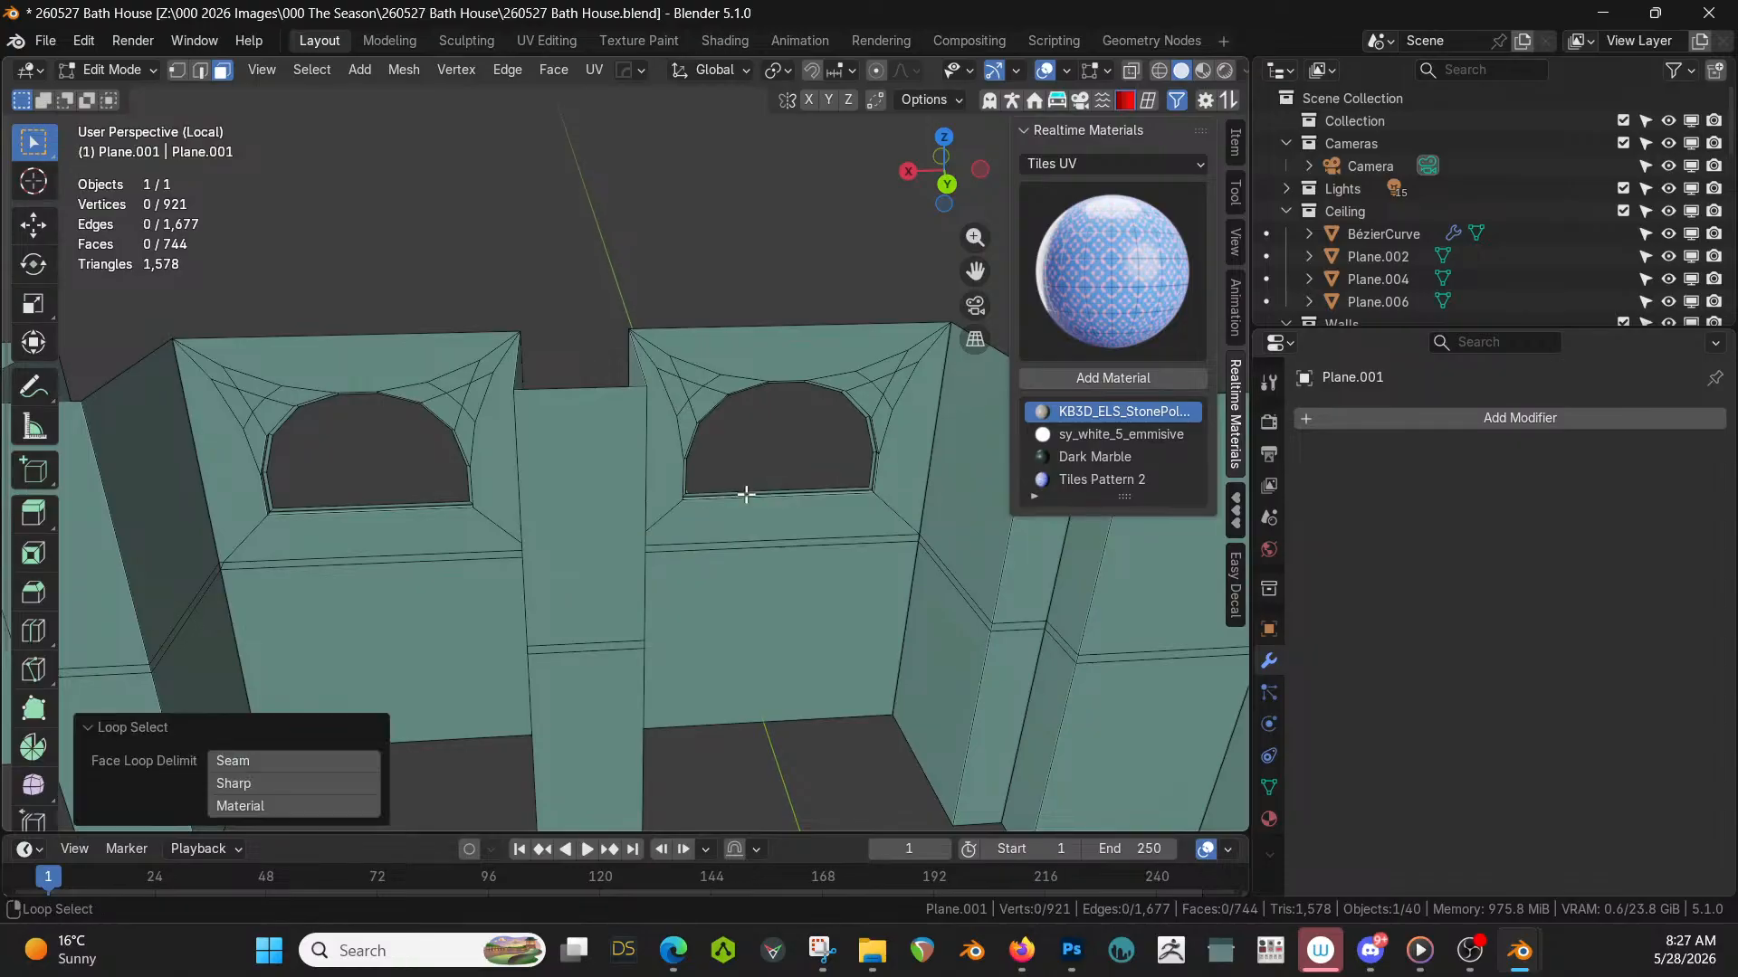
{"action": "scroll", "coordinate": [747, 491], "scroll_direction": "up", "scroll_amount": 3}
{"action": "middle_click_drag", "start_coordinate": [747, 490], "coordinate": [582, 470]}
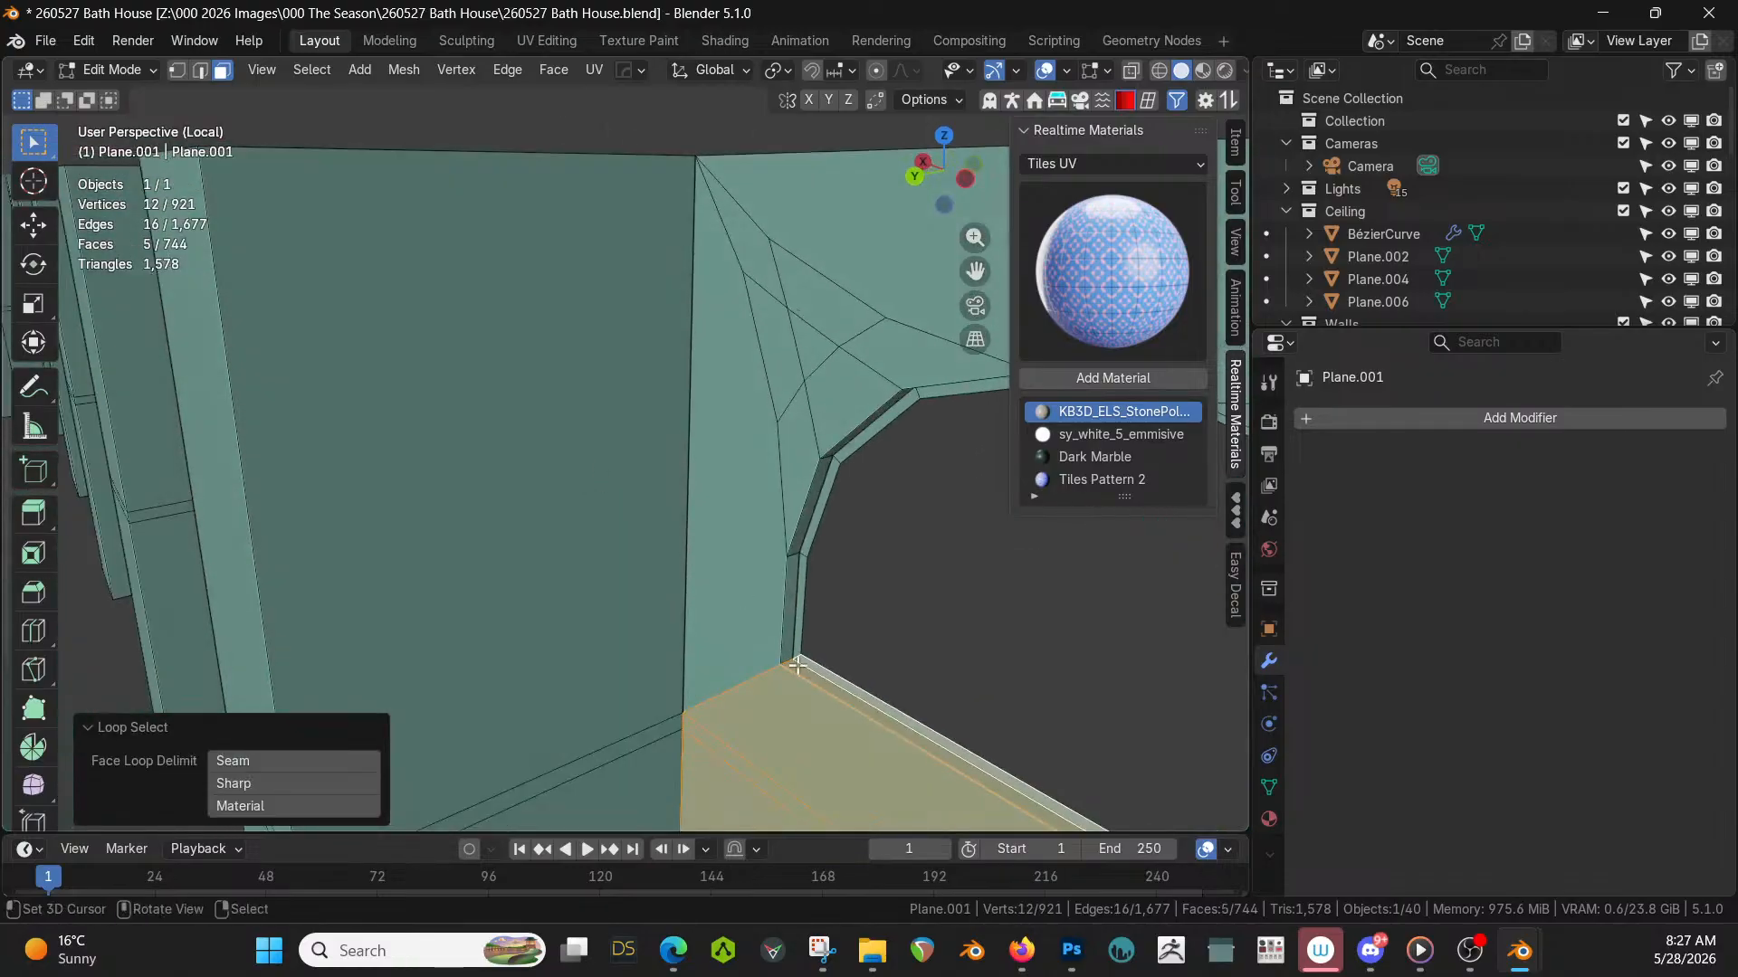
{"action": "left_click", "coordinate": [795, 659]}
{"action": "left_click", "coordinate": [795, 659], "text": "alt"}
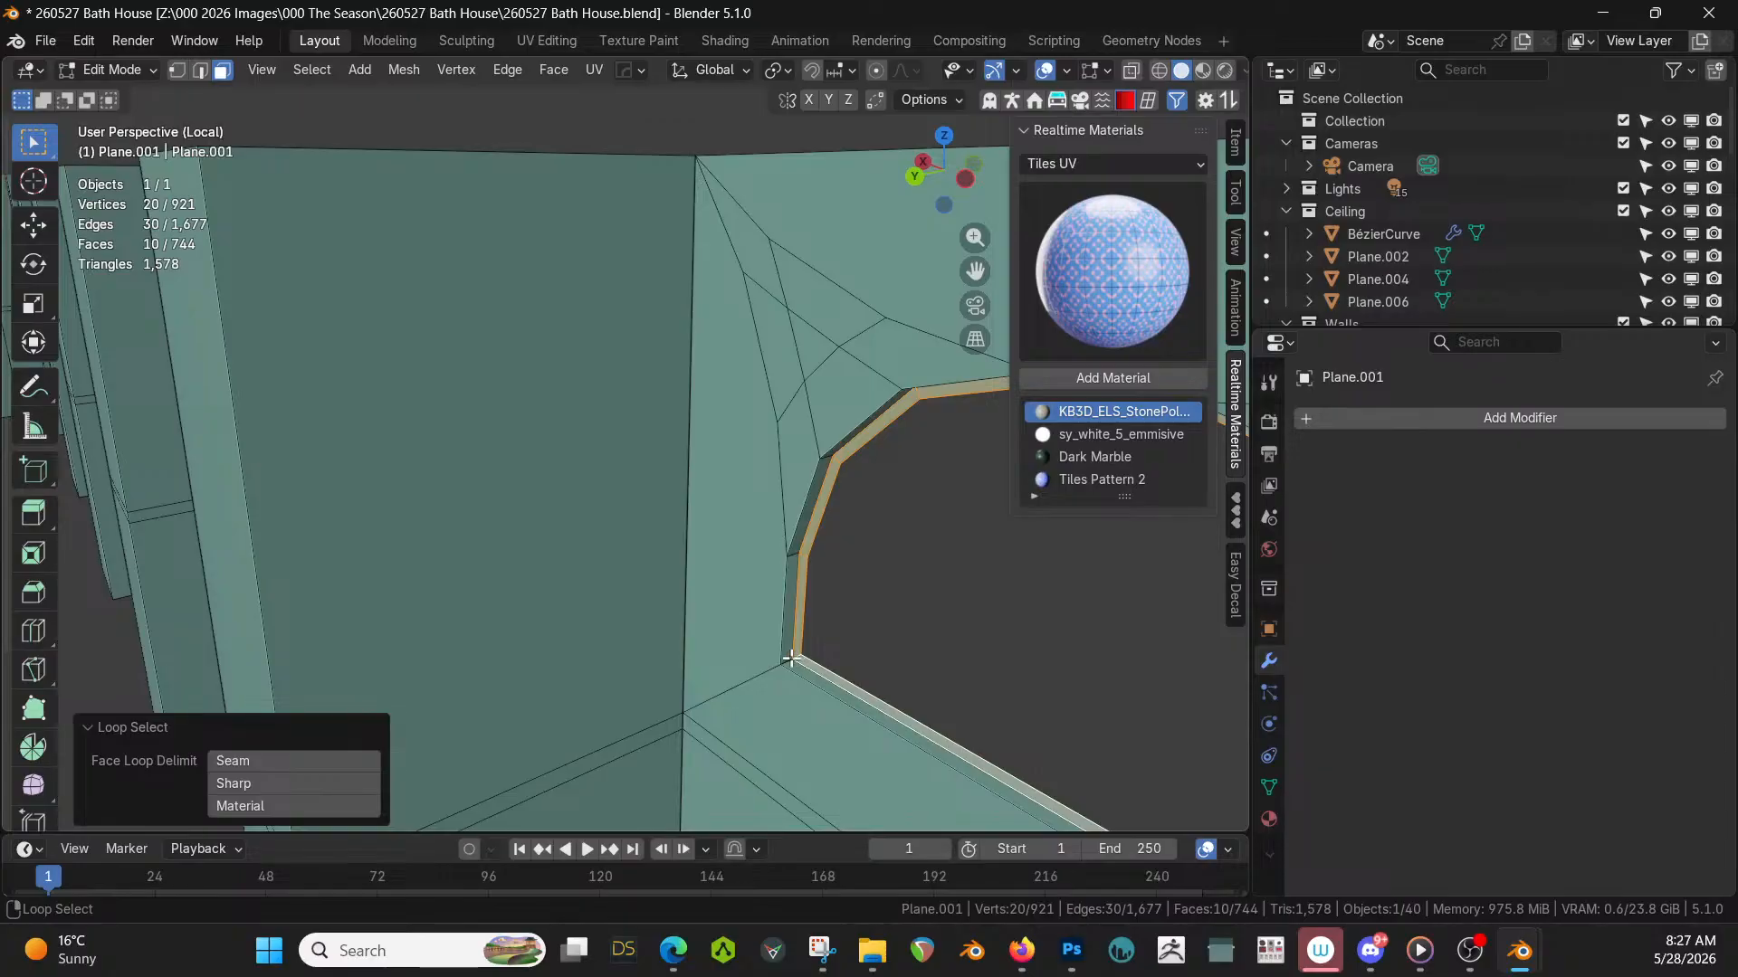
{"action": "left_click", "coordinate": [794, 655], "text": "alt+shift"}
{"action": "scroll", "coordinate": [709, 608], "scroll_direction": "down", "scroll_amount": 5}
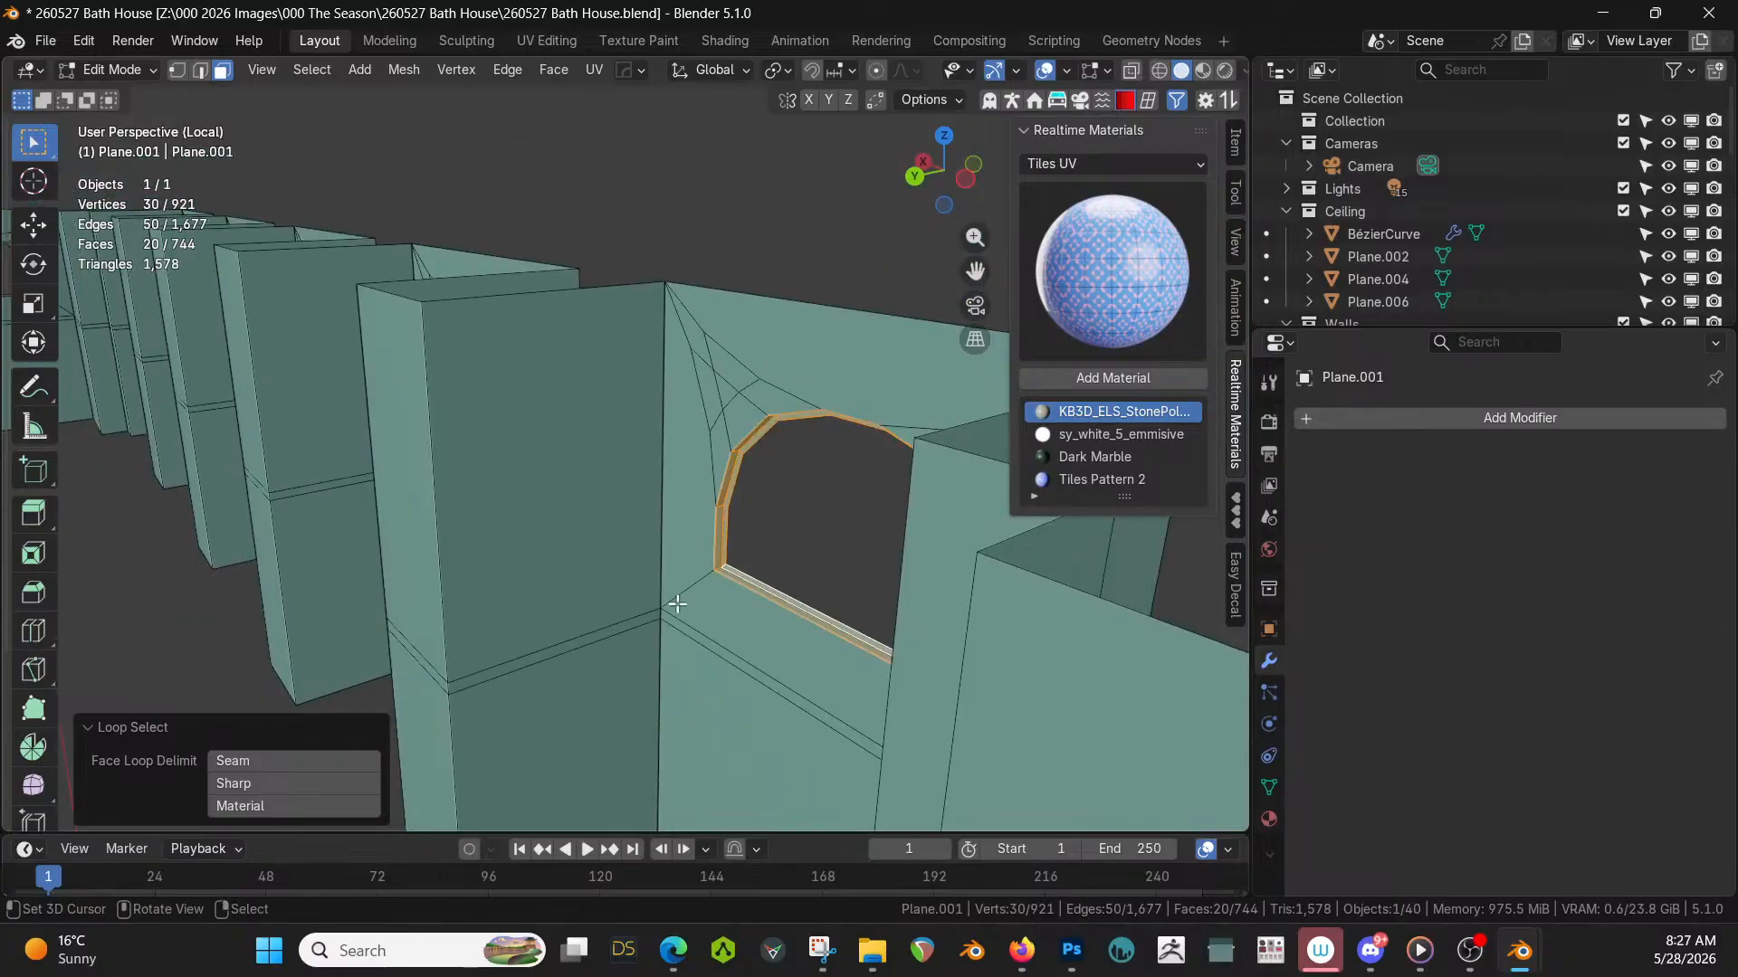
Add both frame face loops of the second arched window on the long wall to the selection.
{"action": "middle_click_drag", "start_coordinate": [677, 605], "coordinate": [529, 626]}
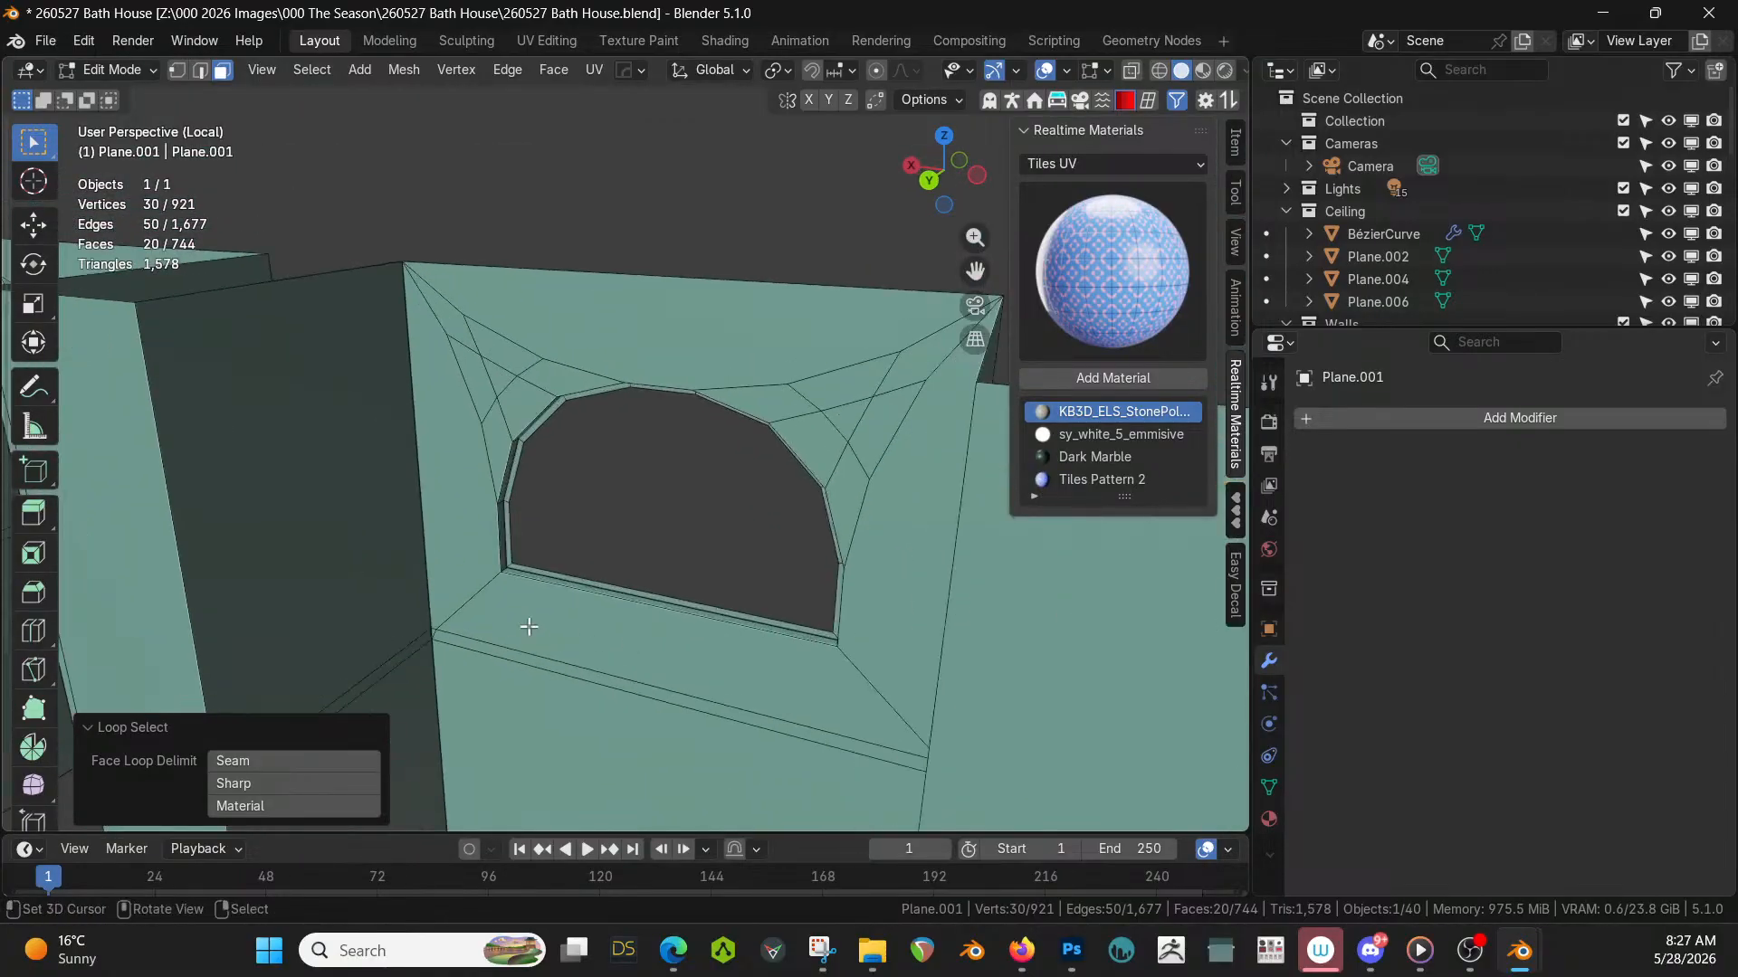
{"action": "middle_click_drag", "start_coordinate": [498, 568], "coordinate": [438, 573]}
{"action": "scroll", "coordinate": [577, 580], "scroll_direction": "up", "scroll_amount": 3}
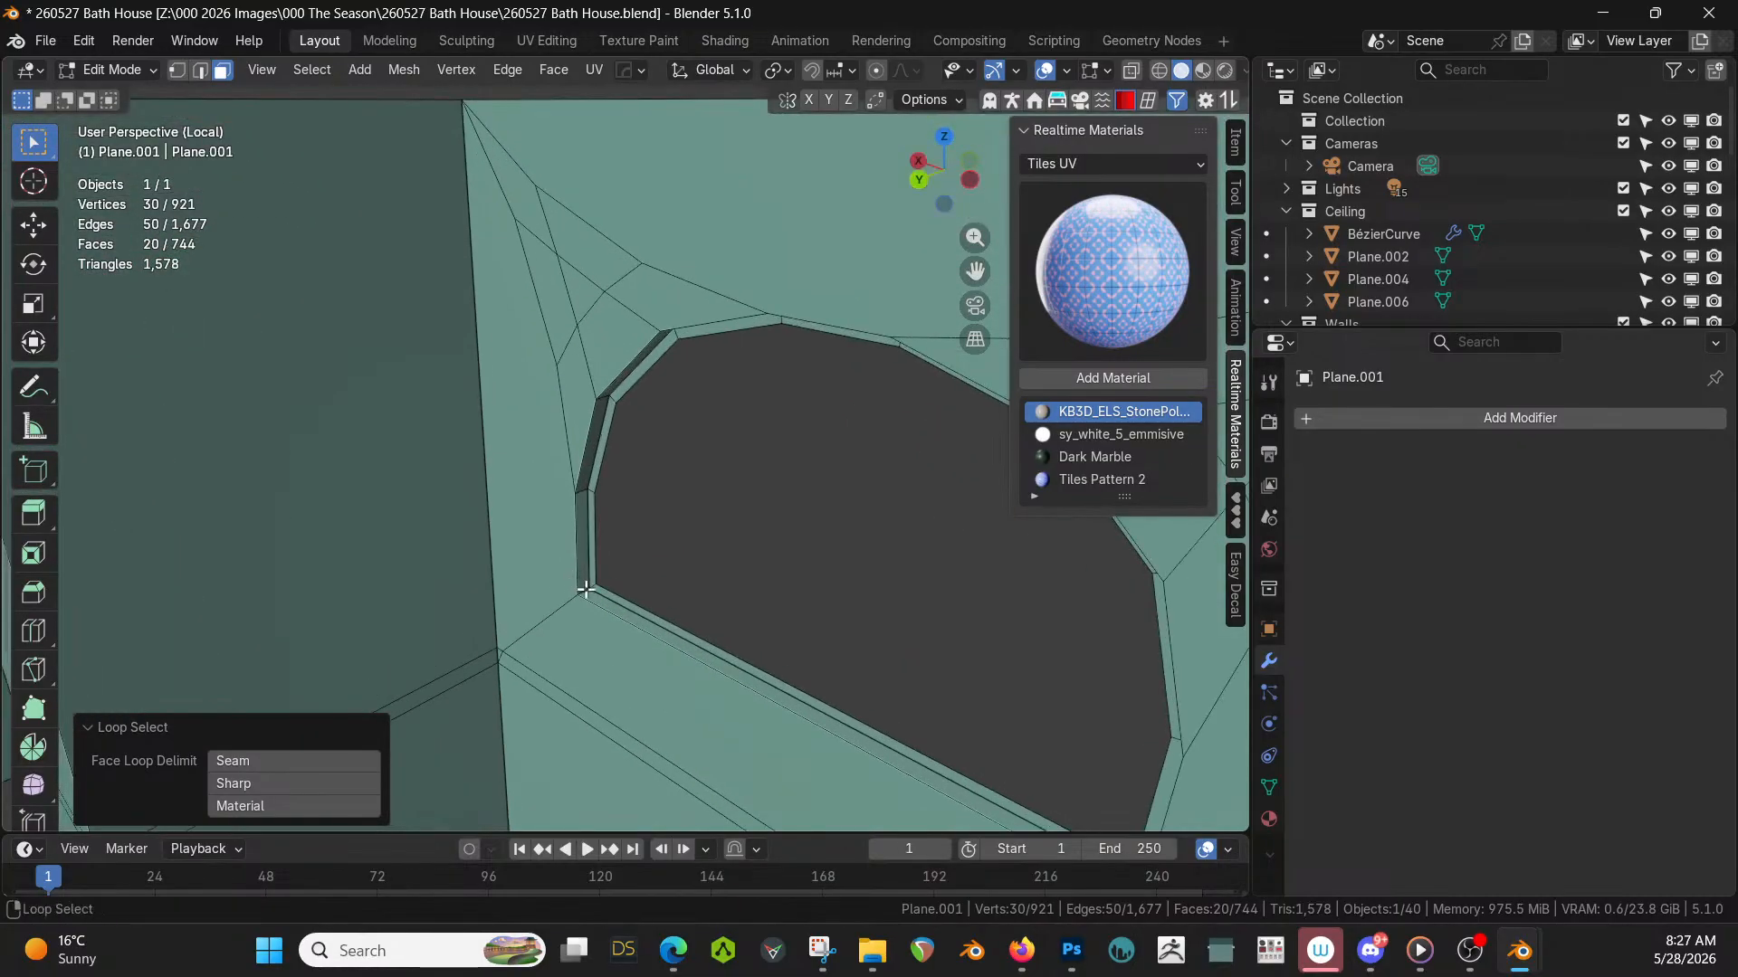
{"action": "left_click", "coordinate": [587, 589], "text": "alt+shift"}
{"action": "left_click", "coordinate": [594, 586], "text": "alt+shift"}
{"action": "scroll", "coordinate": [853, 619], "scroll_direction": "down", "scroll_amount": 3}
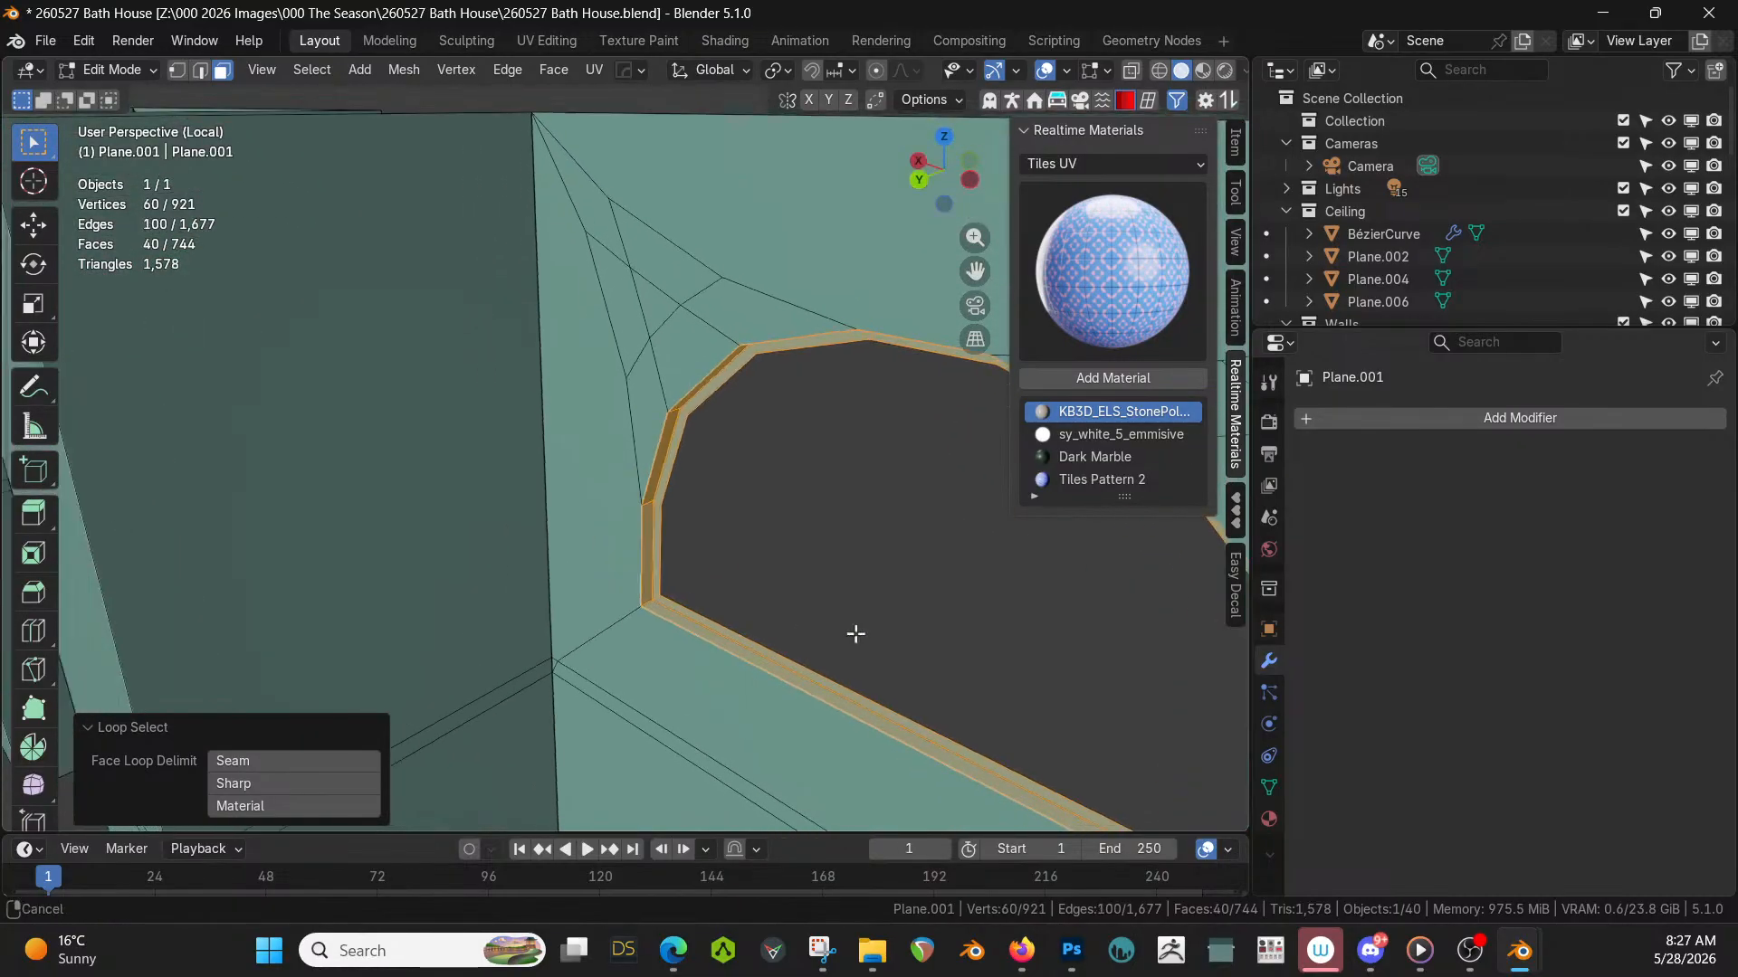
Extend the selection with the frame face loops of the third and fourth arched windows on the same wall.
{"action": "middle_click_drag", "start_coordinate": [853, 619], "coordinate": [726, 457]}
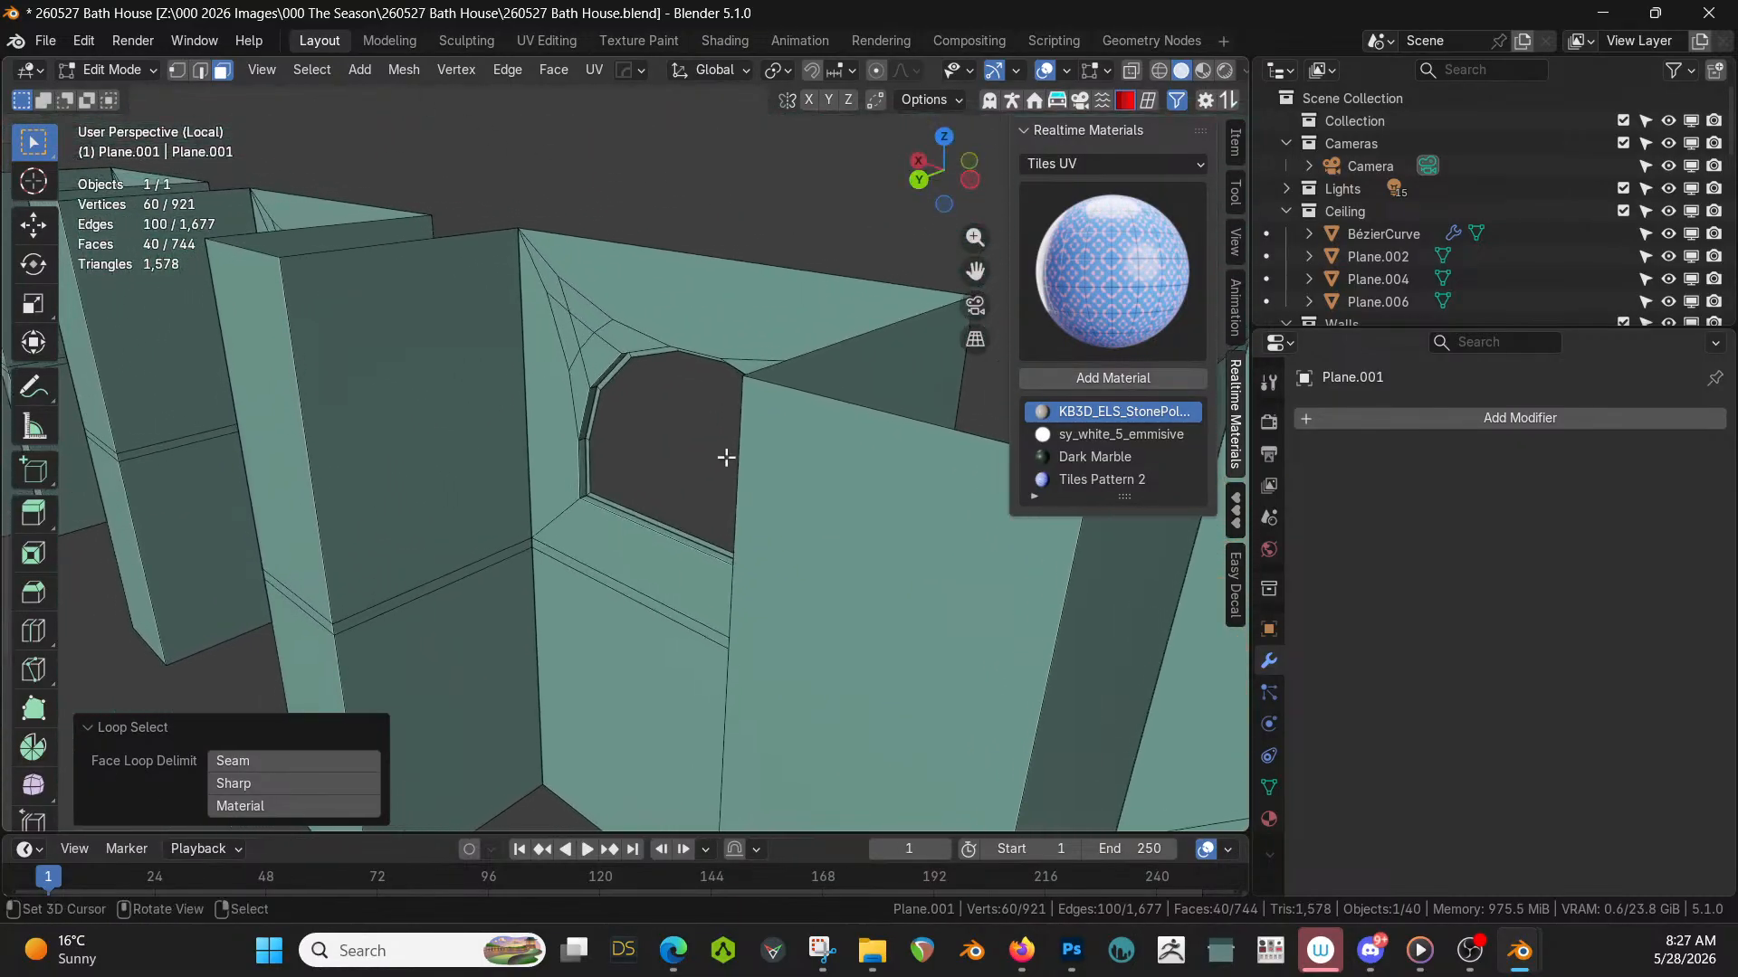
{"action": "left_click", "coordinate": [586, 494], "text": "alt+shift"}
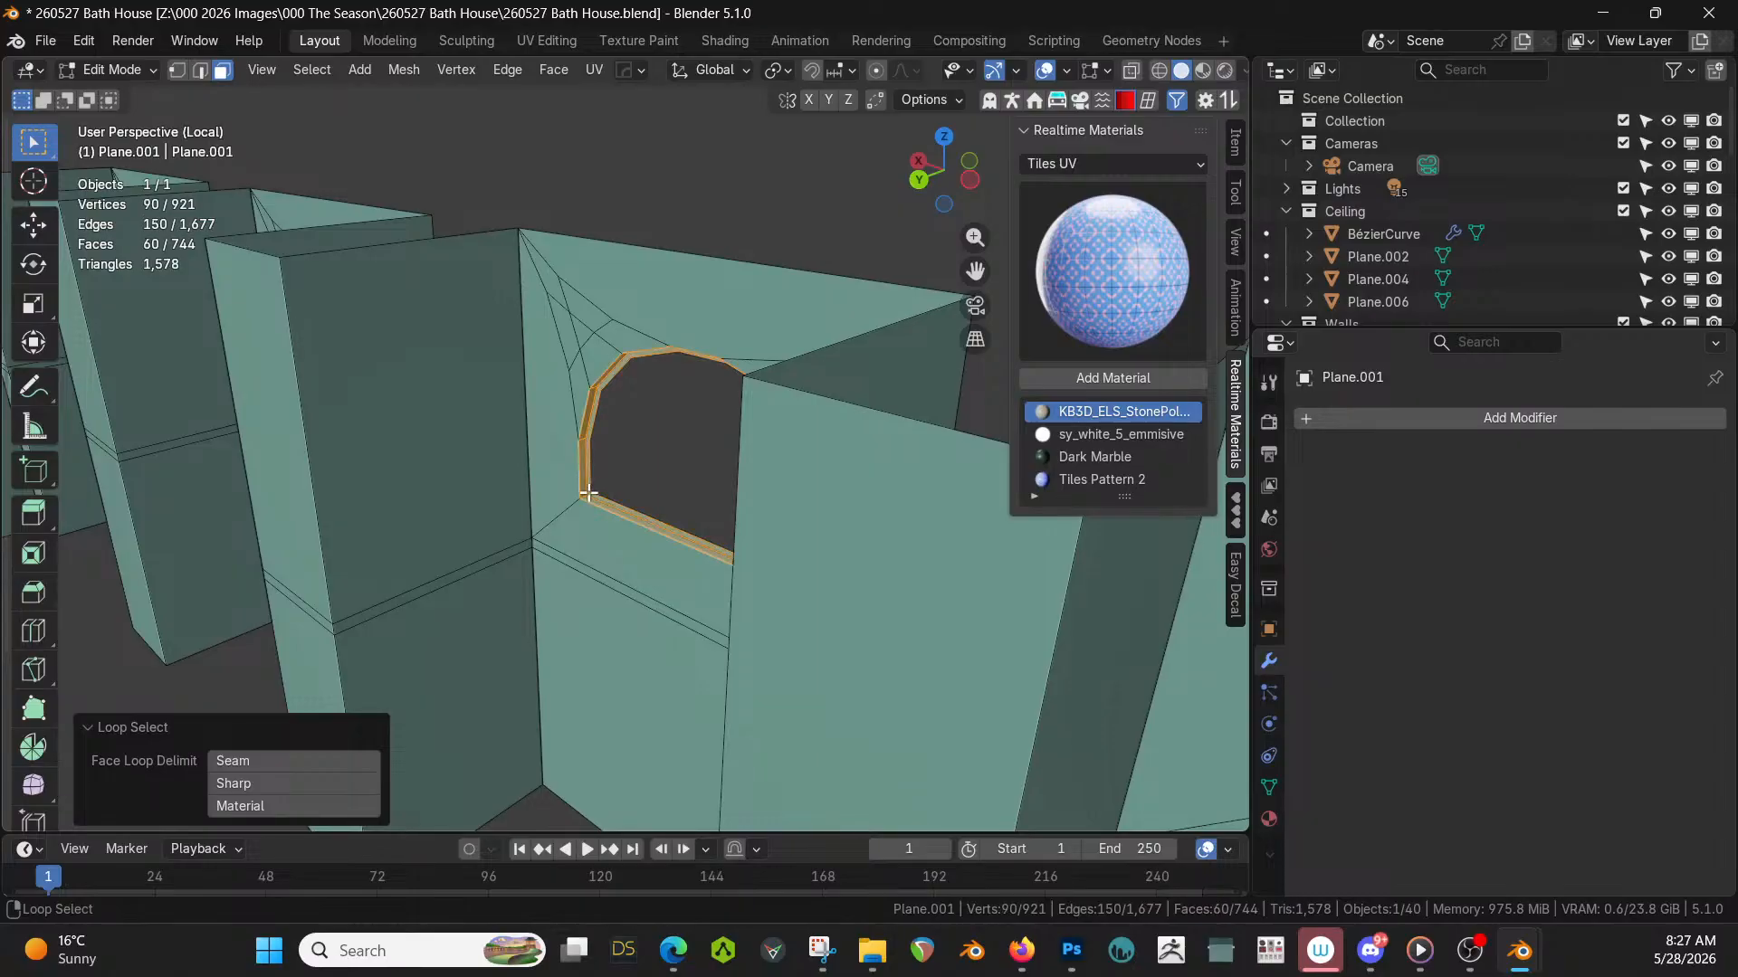
{"action": "middle_click_drag", "start_coordinate": [569, 471], "coordinate": [937, 354], "text": "shift"}
{"action": "scroll", "coordinate": [605, 476], "scroll_direction": "up", "scroll_amount": 4}
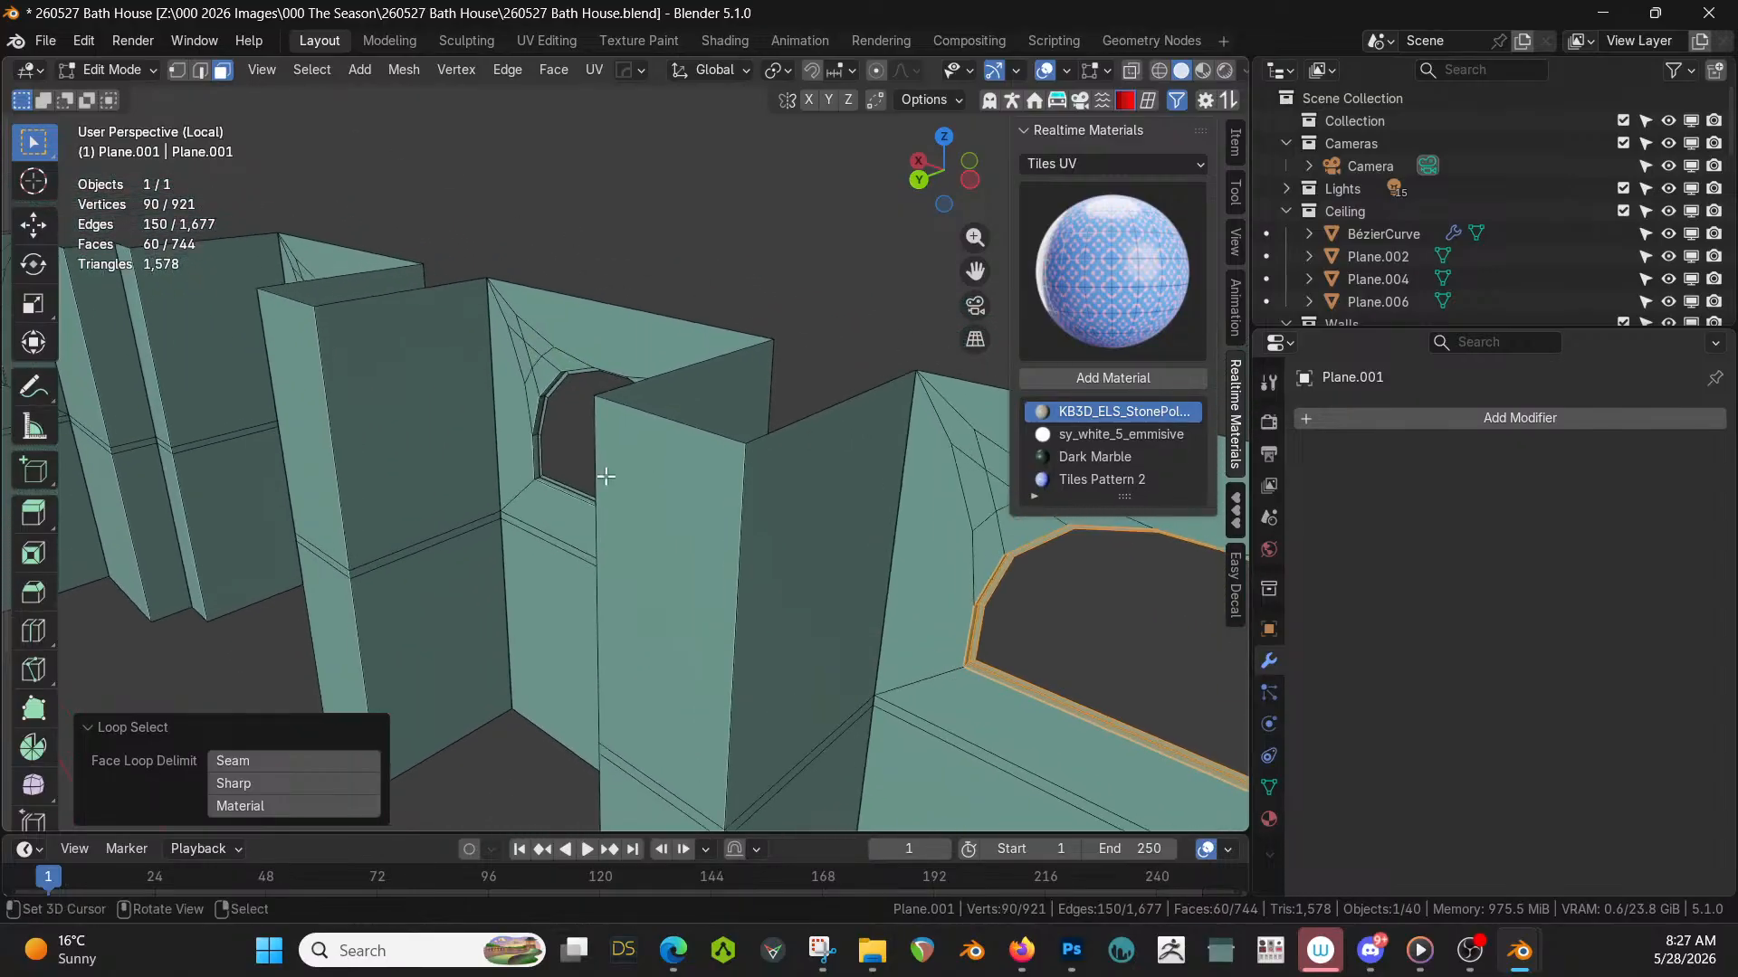
{"action": "key", "text": "shift+grave"}
{"action": "key", "text": "w"}
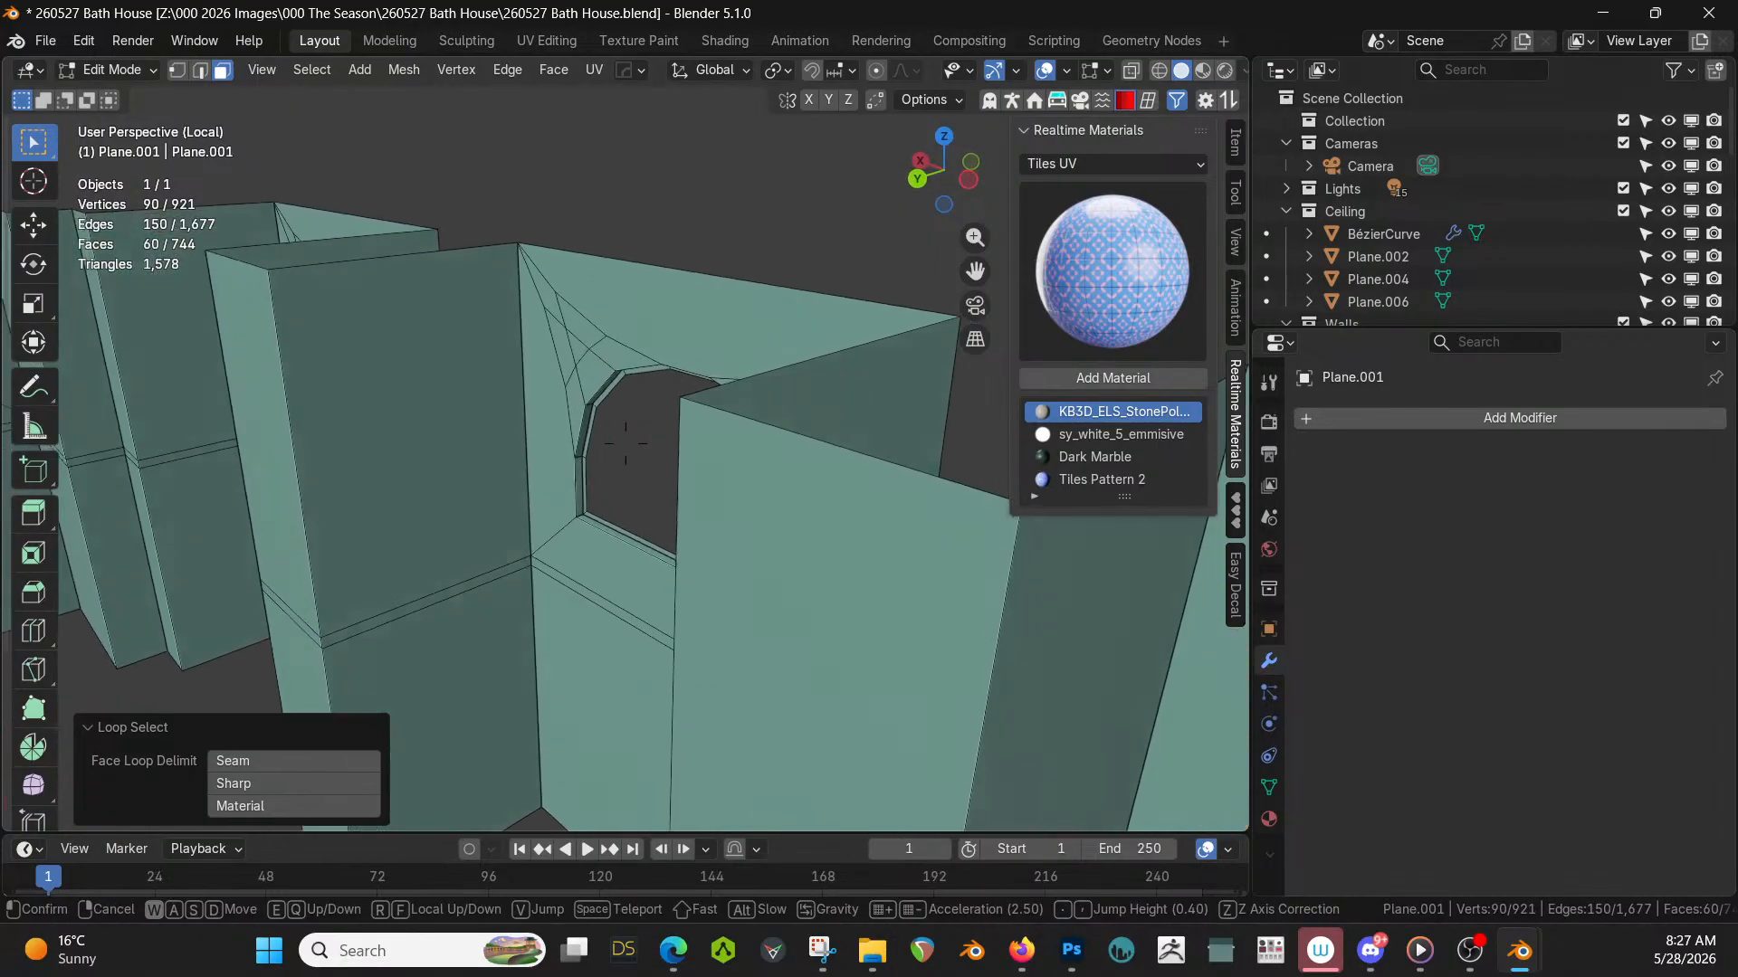
{"action": "left_click", "coordinate": [613, 475]}
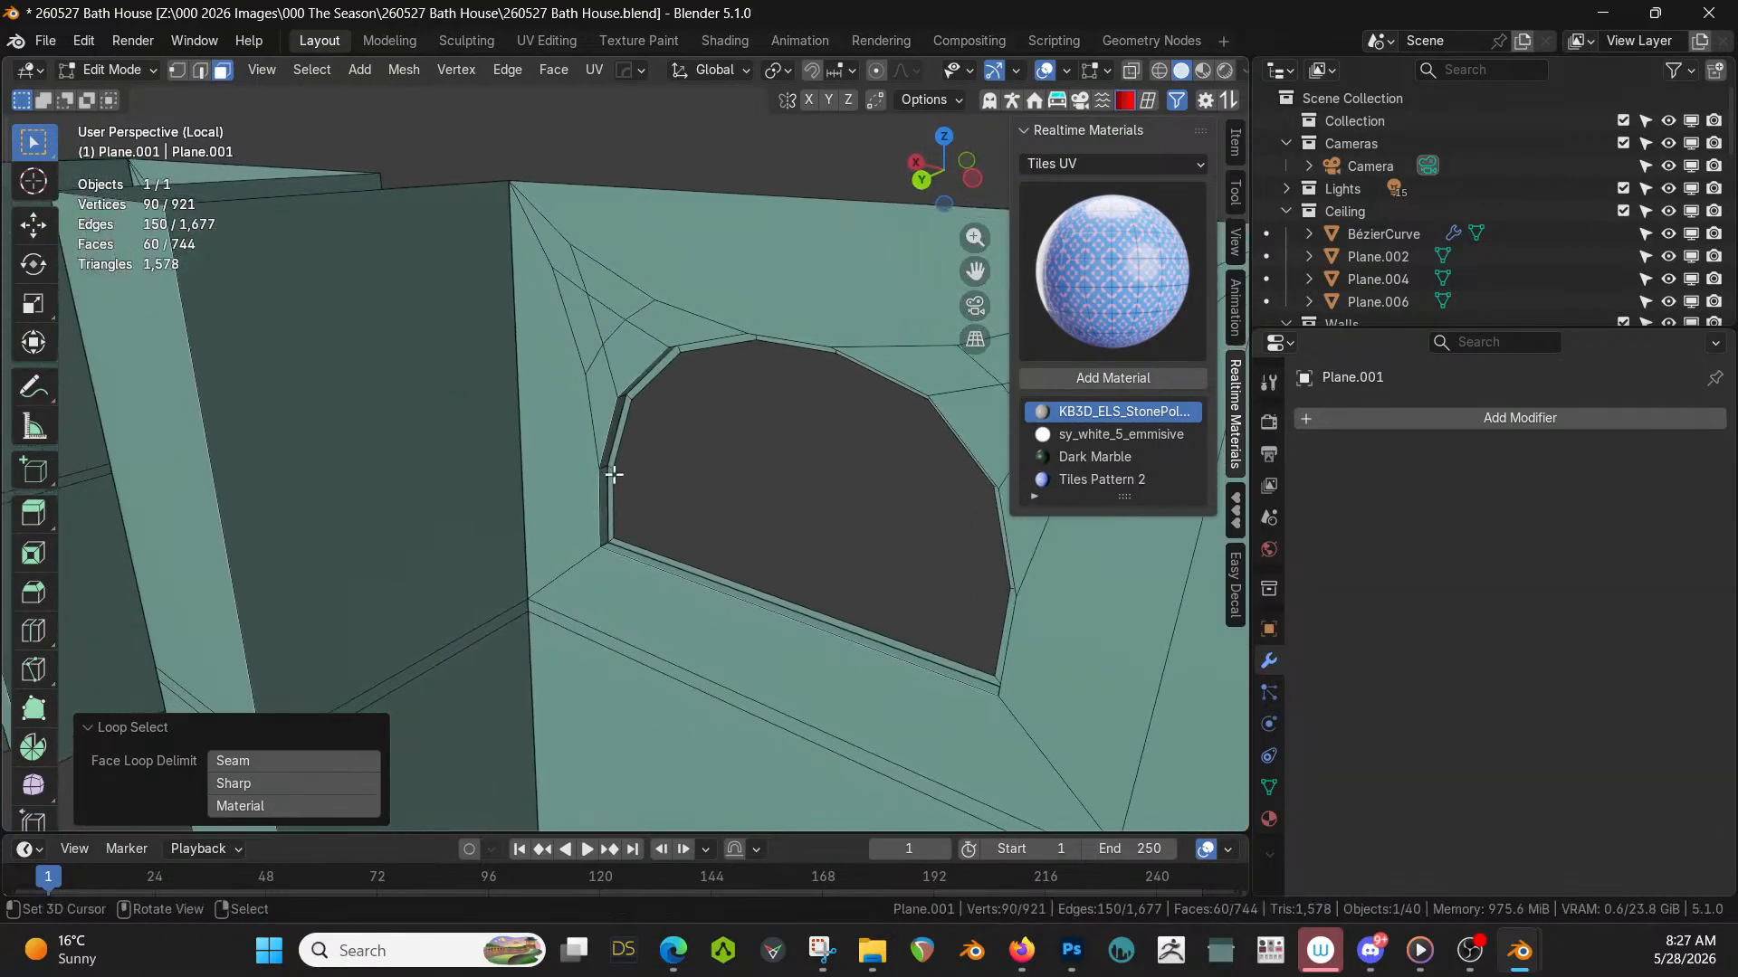
{"action": "left_click", "coordinate": [606, 543], "text": "alt"}
{"action": "left_click", "coordinate": [609, 540], "text": "alt+shift"}
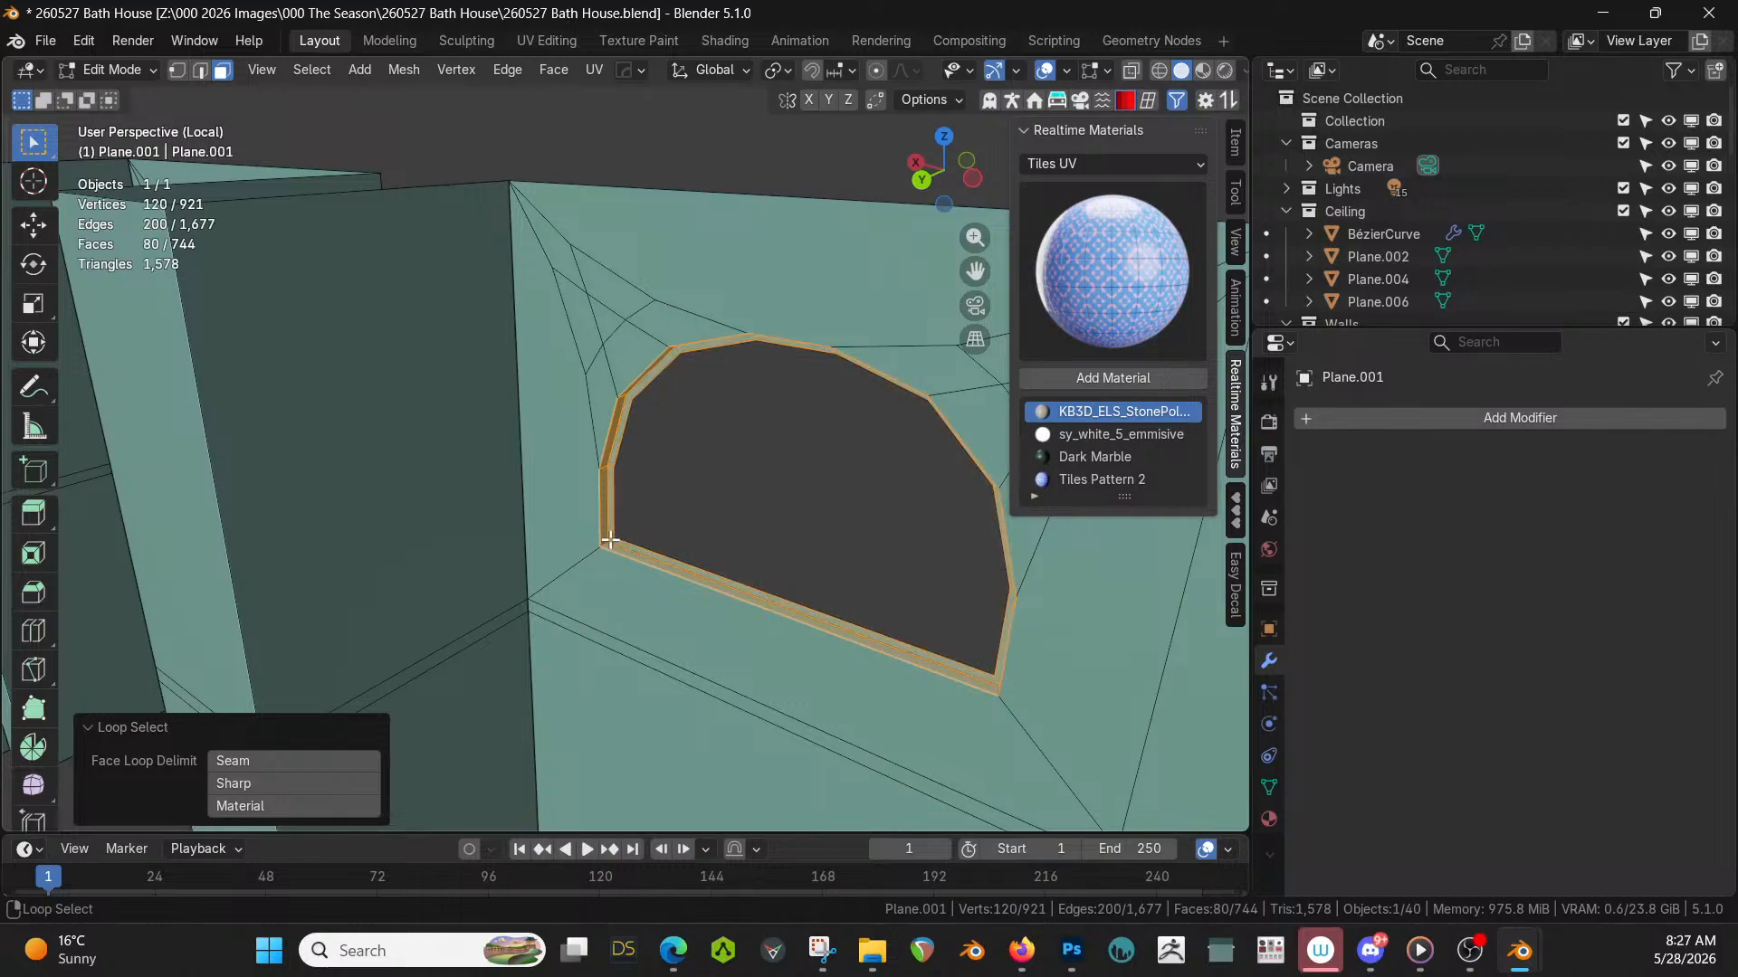
Include both frame face loops of the fifth arched window on the long wall in the selection.
{"action": "scroll", "coordinate": [453, 479], "scroll_direction": "down", "scroll_amount": 6}
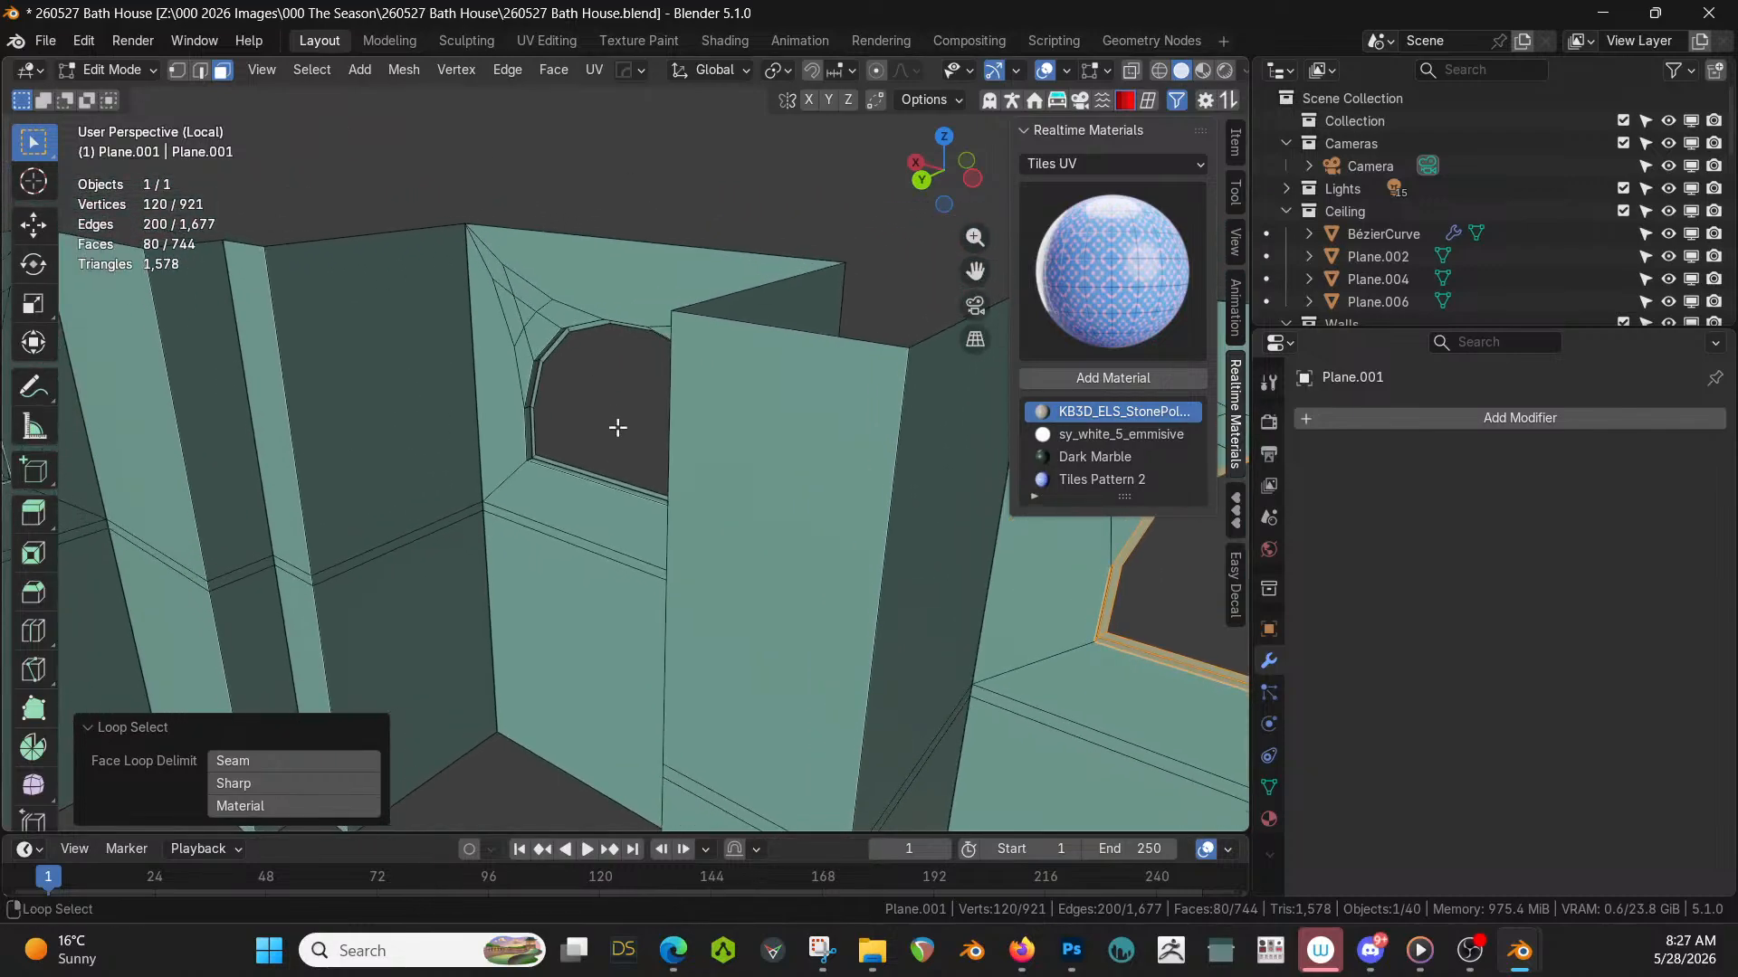
{"action": "scroll", "coordinate": [522, 432], "scroll_direction": "up", "scroll_amount": 3}
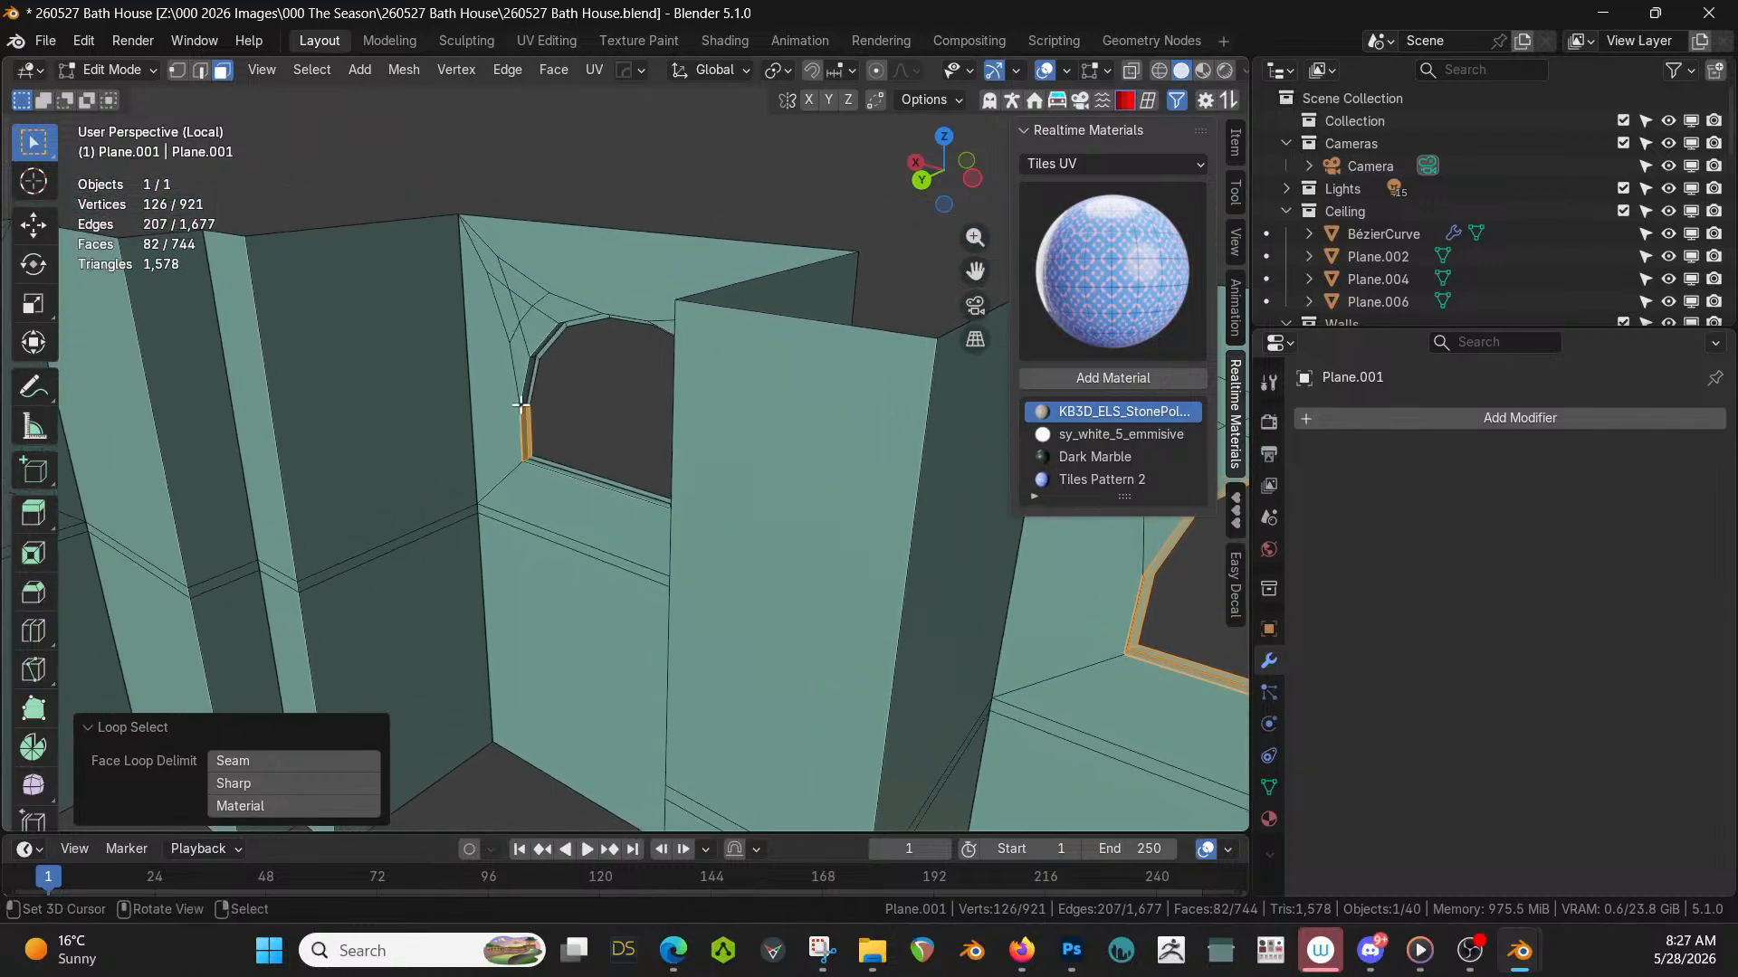
{"action": "left_click", "coordinate": [520, 459], "text": "alt+shift"}
{"action": "left_click", "coordinate": [523, 457], "text": "alt+shift"}
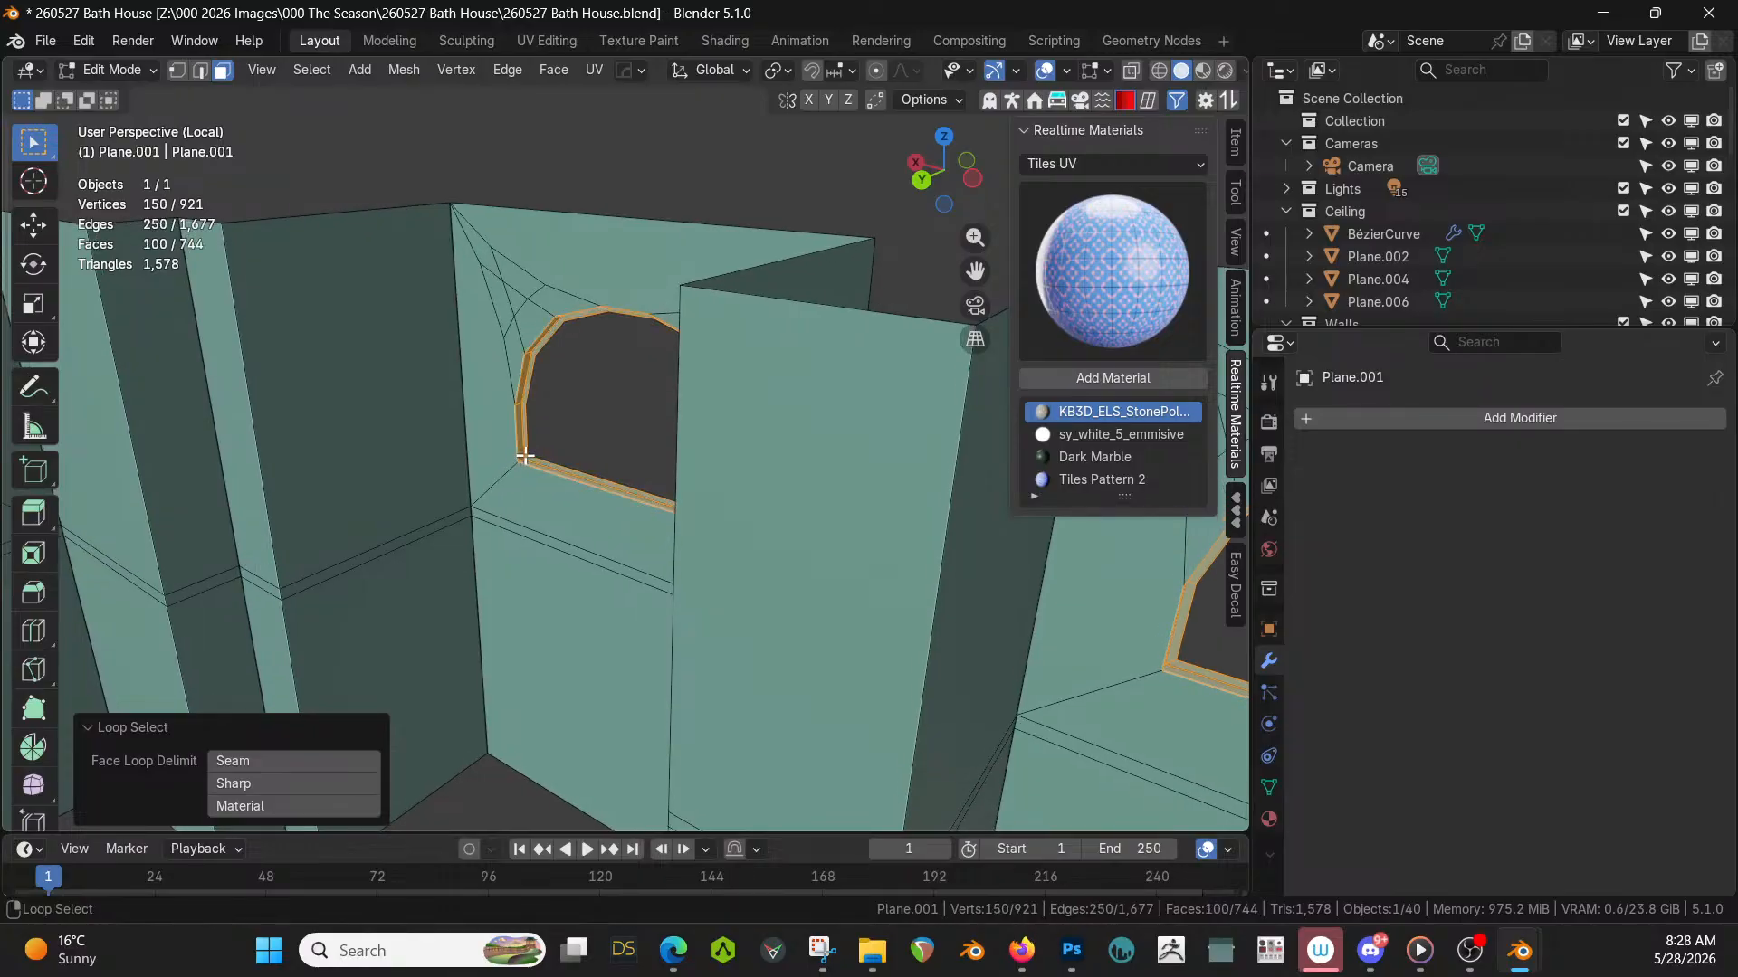
{"action": "scroll", "coordinate": [434, 444], "scroll_direction": "up", "scroll_amount": 2}
{"action": "scroll", "coordinate": [32, 513], "scroll_direction": "down", "scroll_amount": 1}
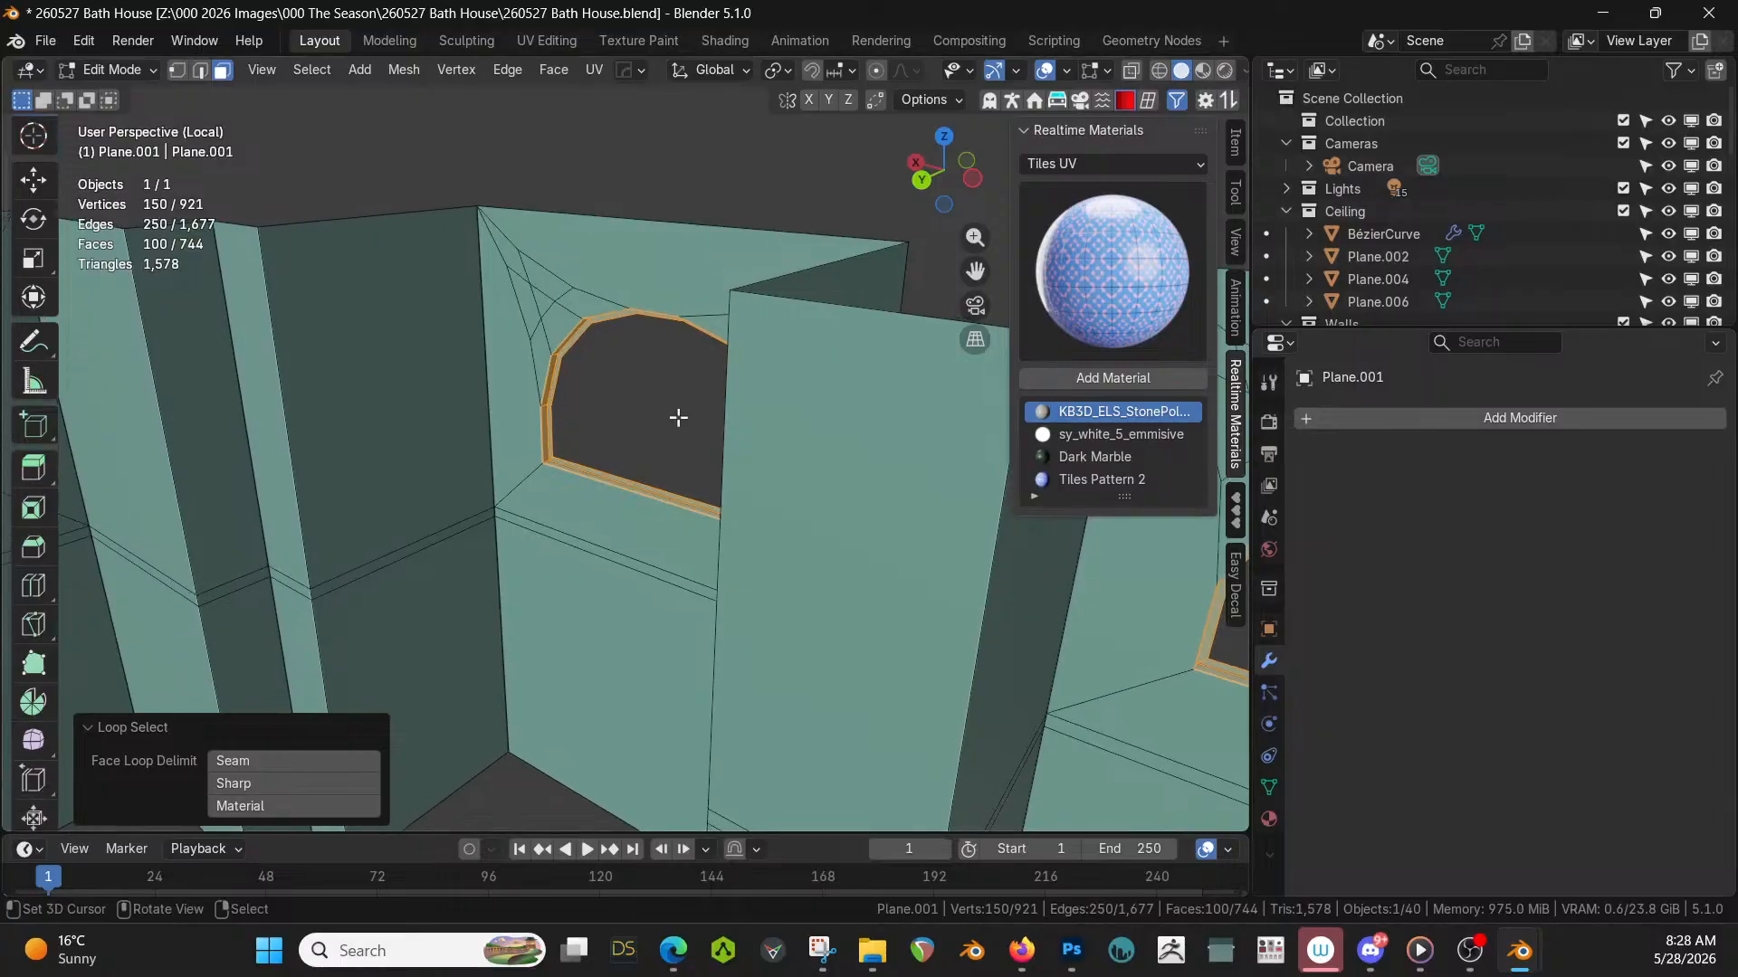
Add both frame face loops of the arched window on the adjoining end wall to the selection.
{"action": "scroll", "coordinate": [670, 421], "scroll_direction": "down", "scroll_amount": 3}
{"action": "key", "text": "shift+grave"}
{"action": "key", "text": "s"}
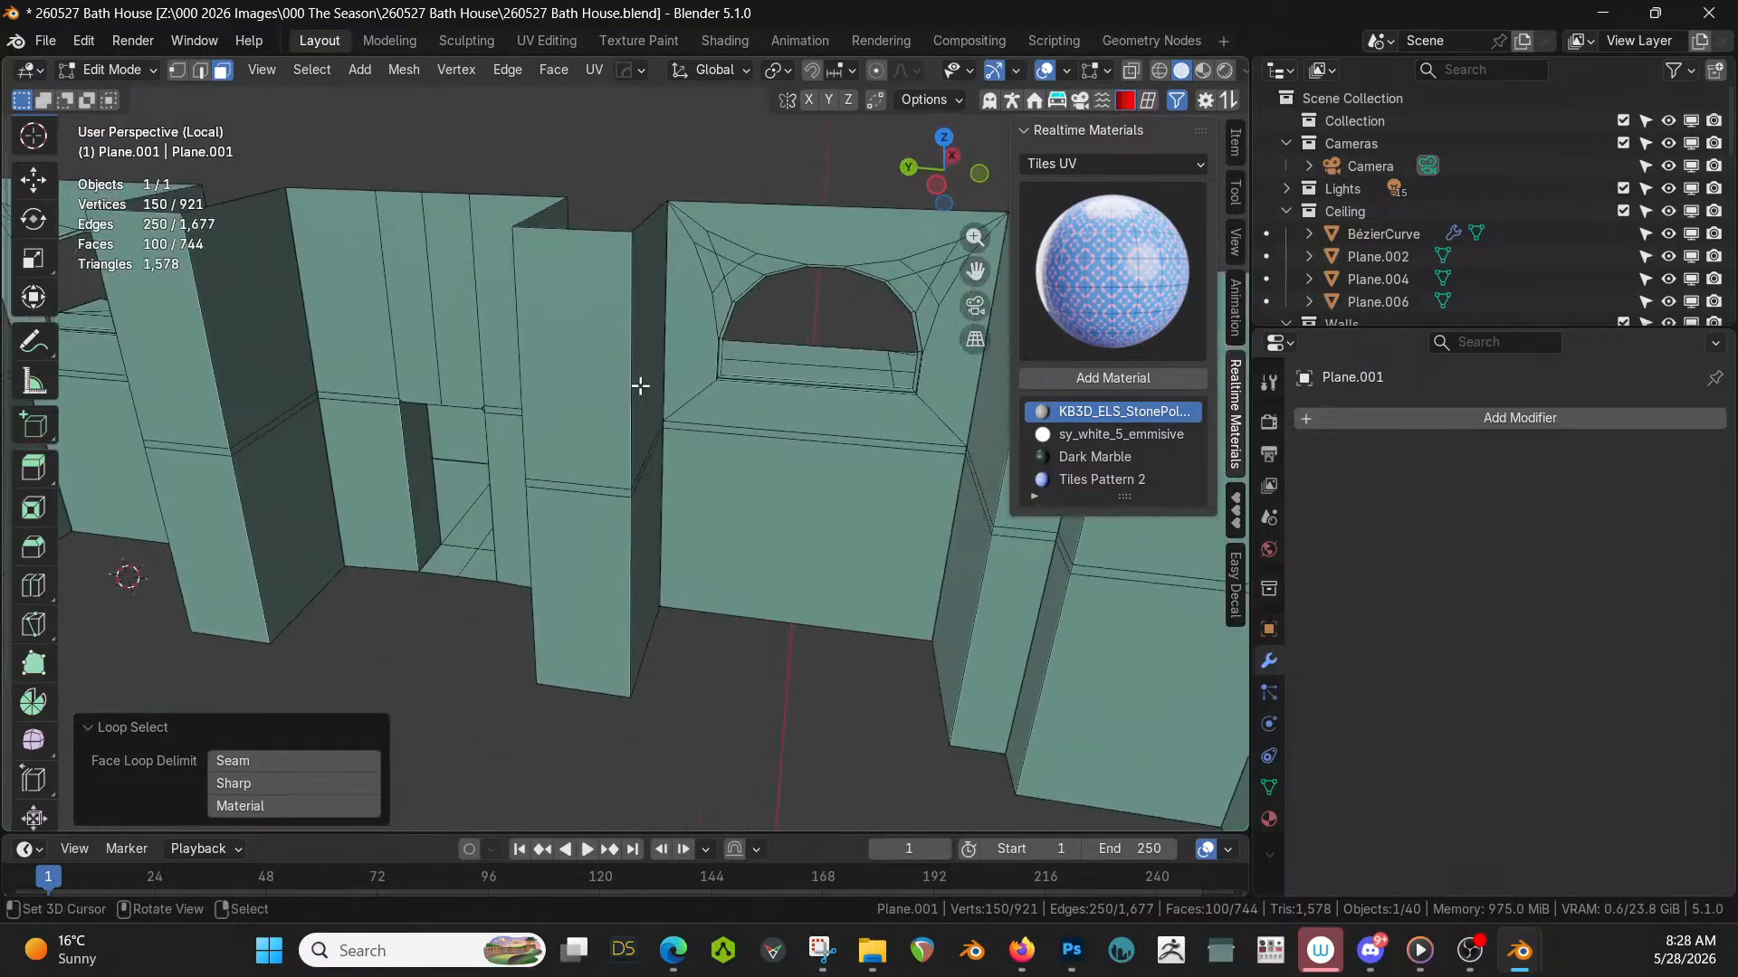
{"action": "key", "text": "w"}
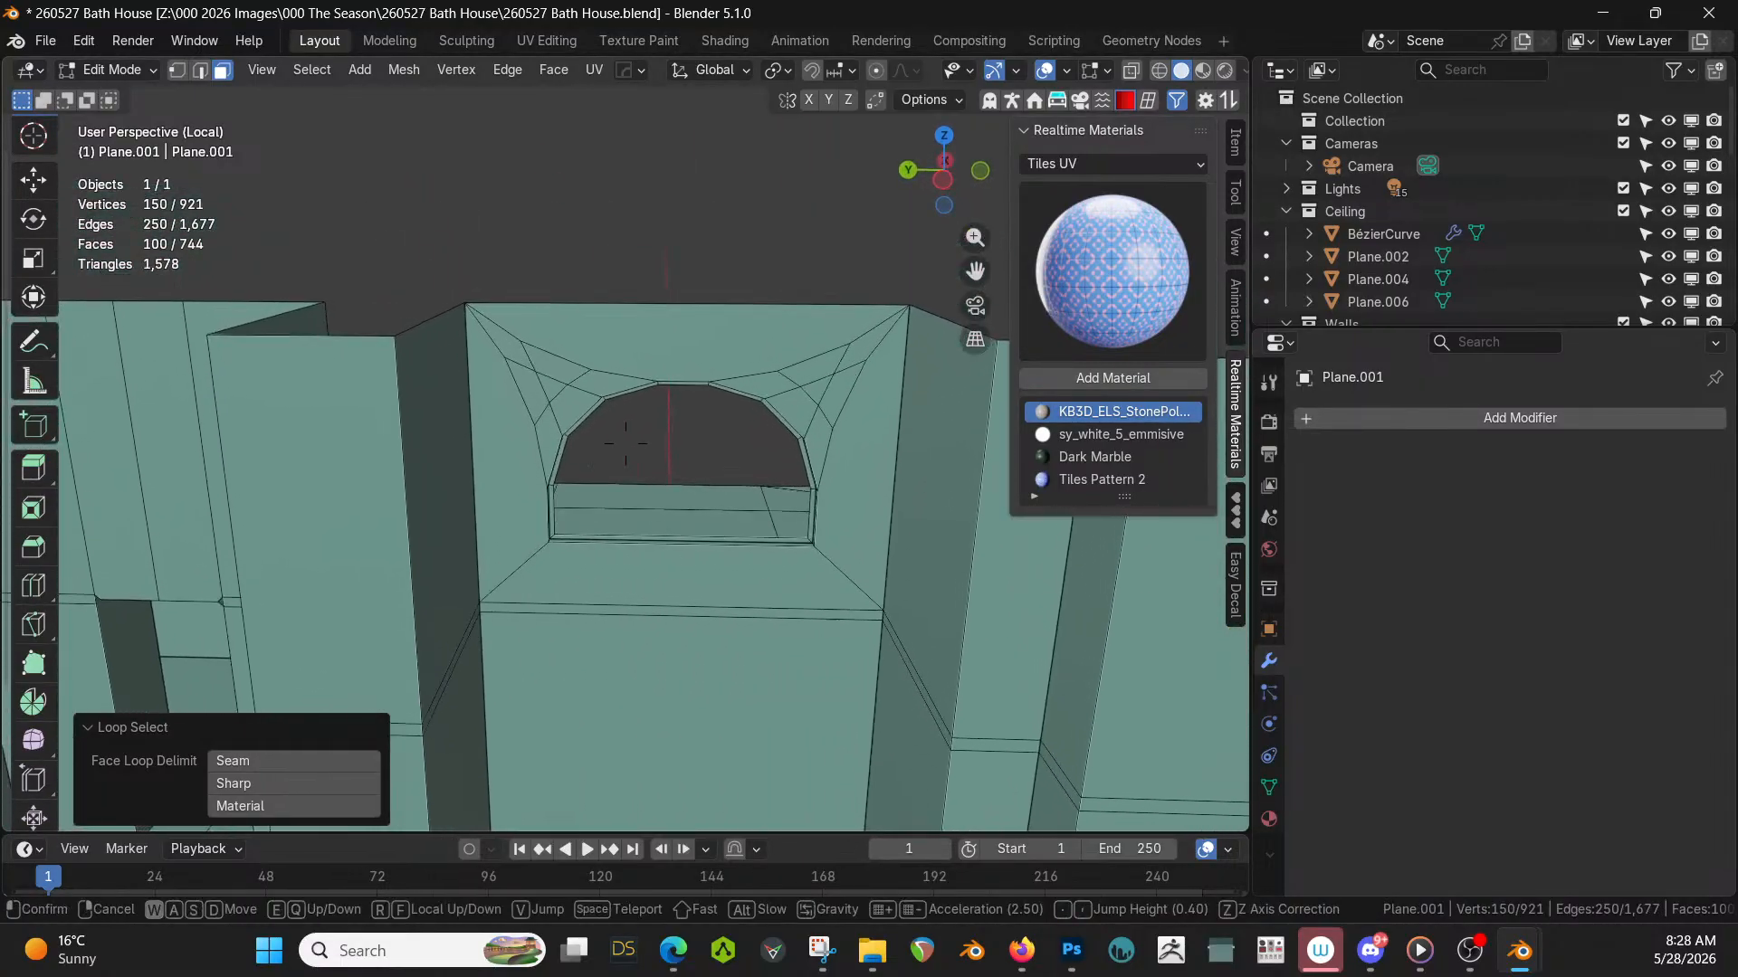
{"action": "left_click", "coordinate": [693, 403]}
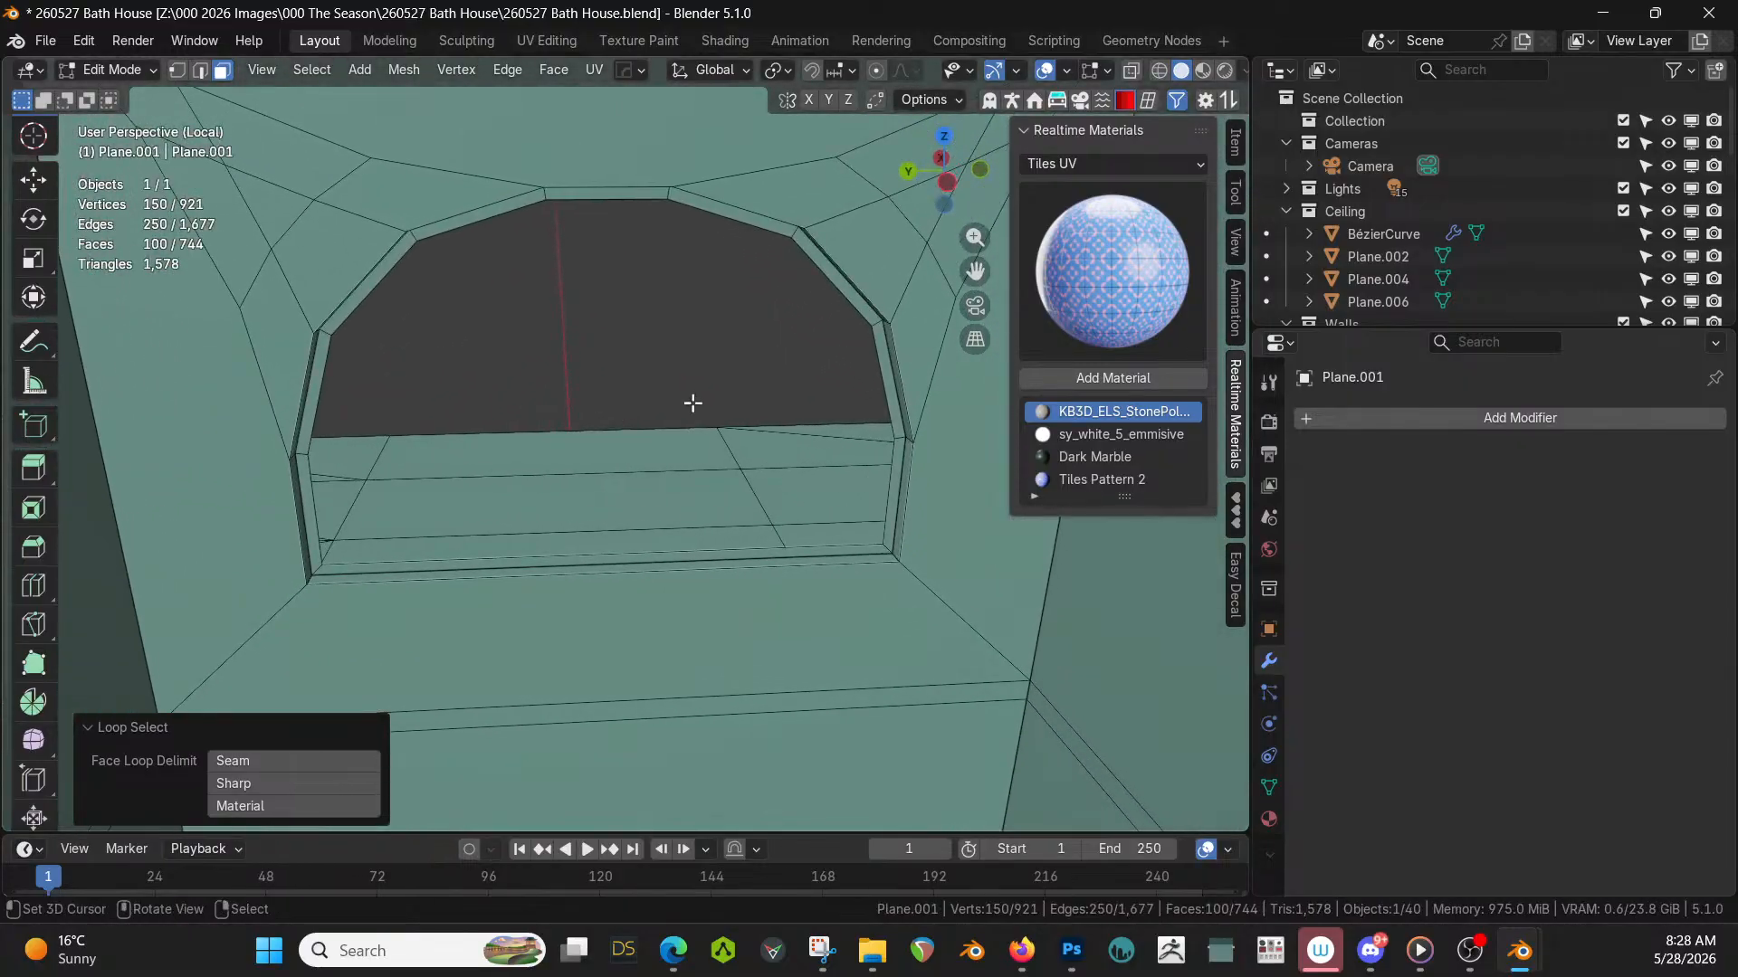
{"action": "left_click", "coordinate": [893, 556], "text": "alt+shift"}
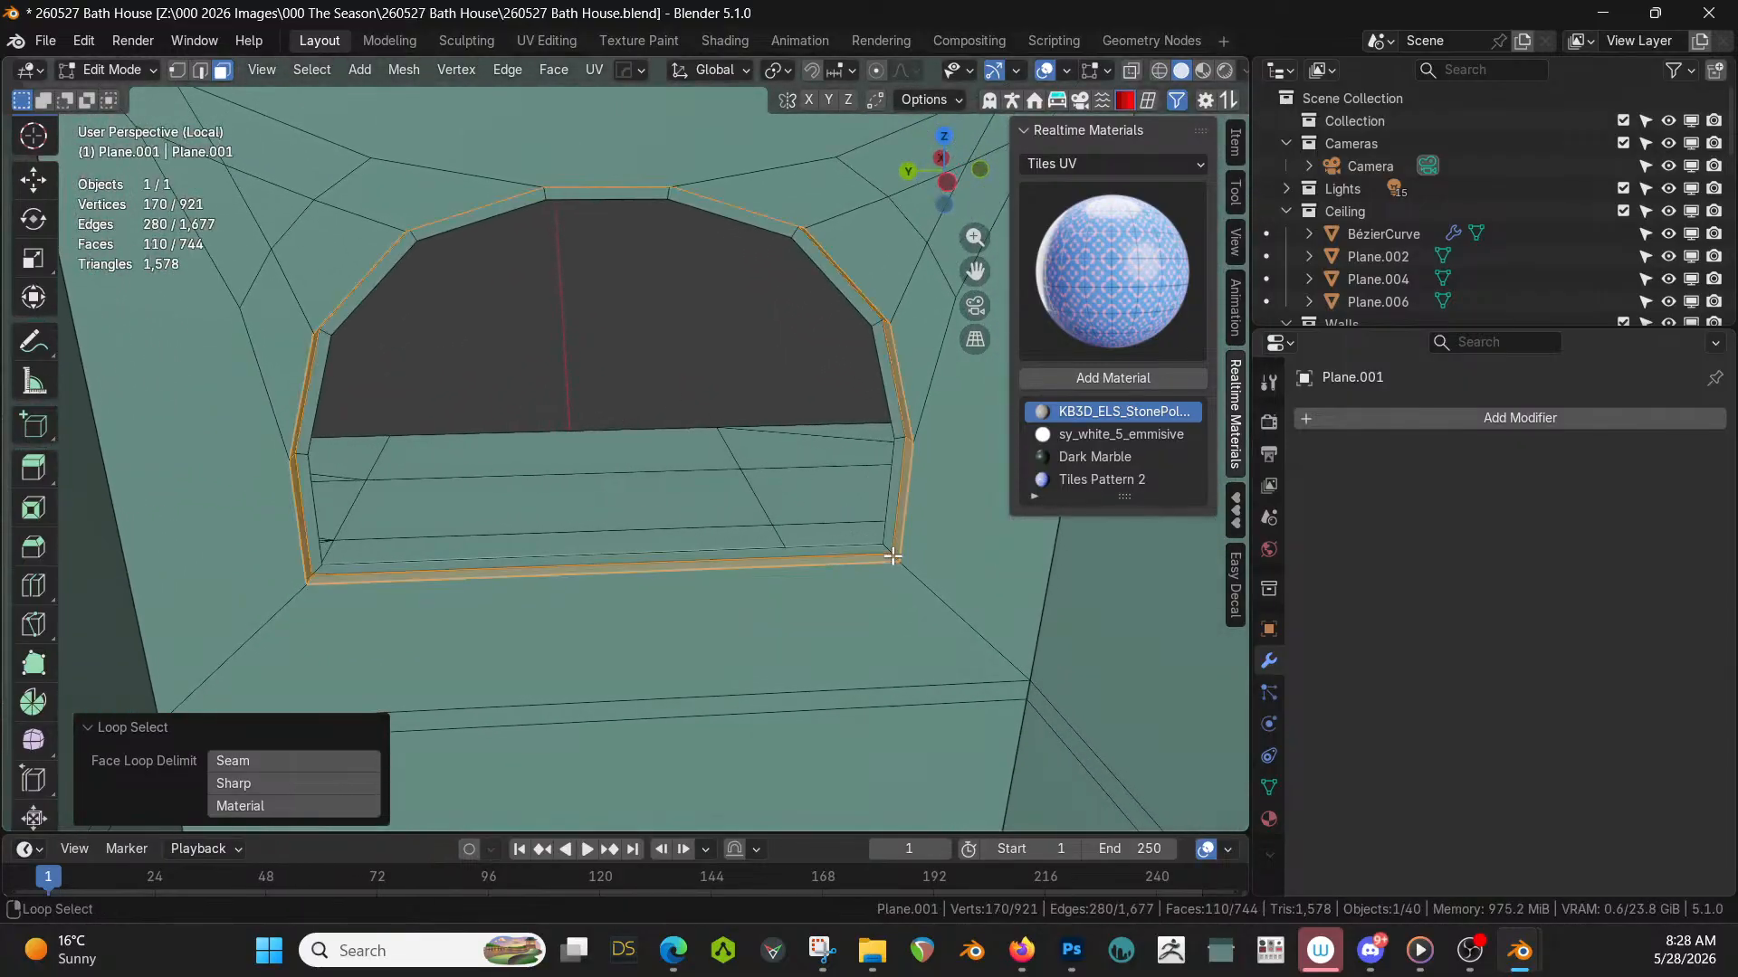
{"action": "left_click", "coordinate": [890, 553], "text": "alt+shift"}
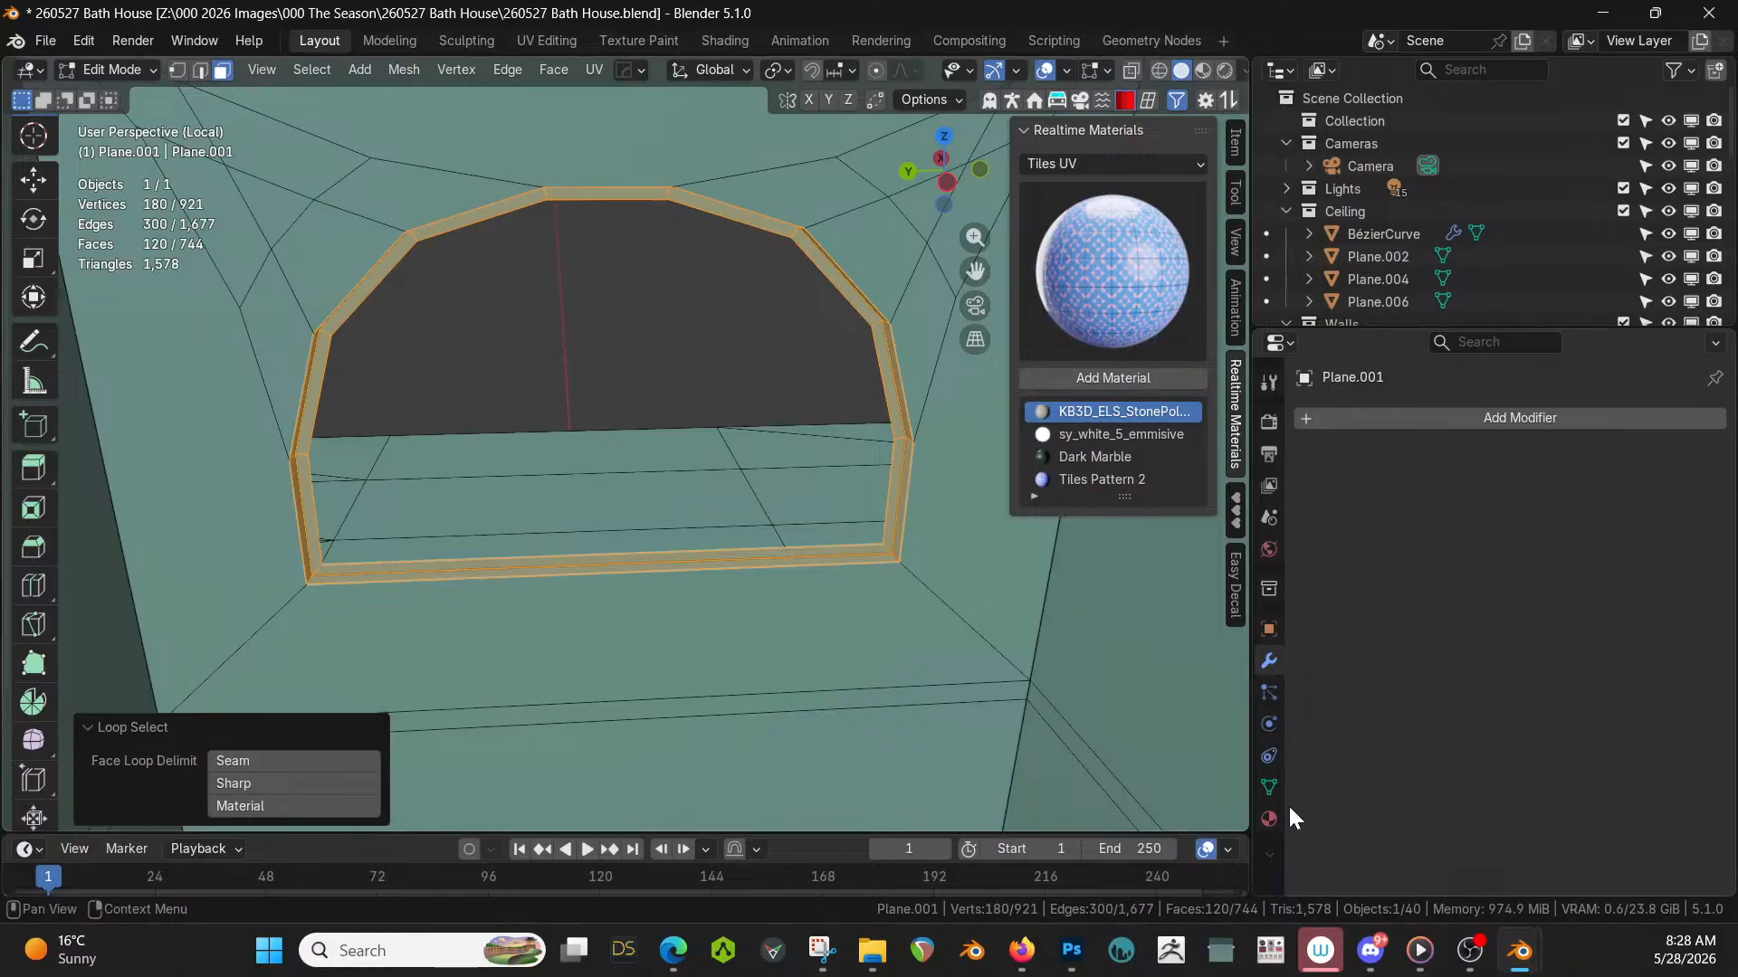
Assign the Dark Marble material to the selected window frame faces.
{"action": "left_click", "coordinate": [1269, 819]}
{"action": "left_click", "coordinate": [1352, 465]}
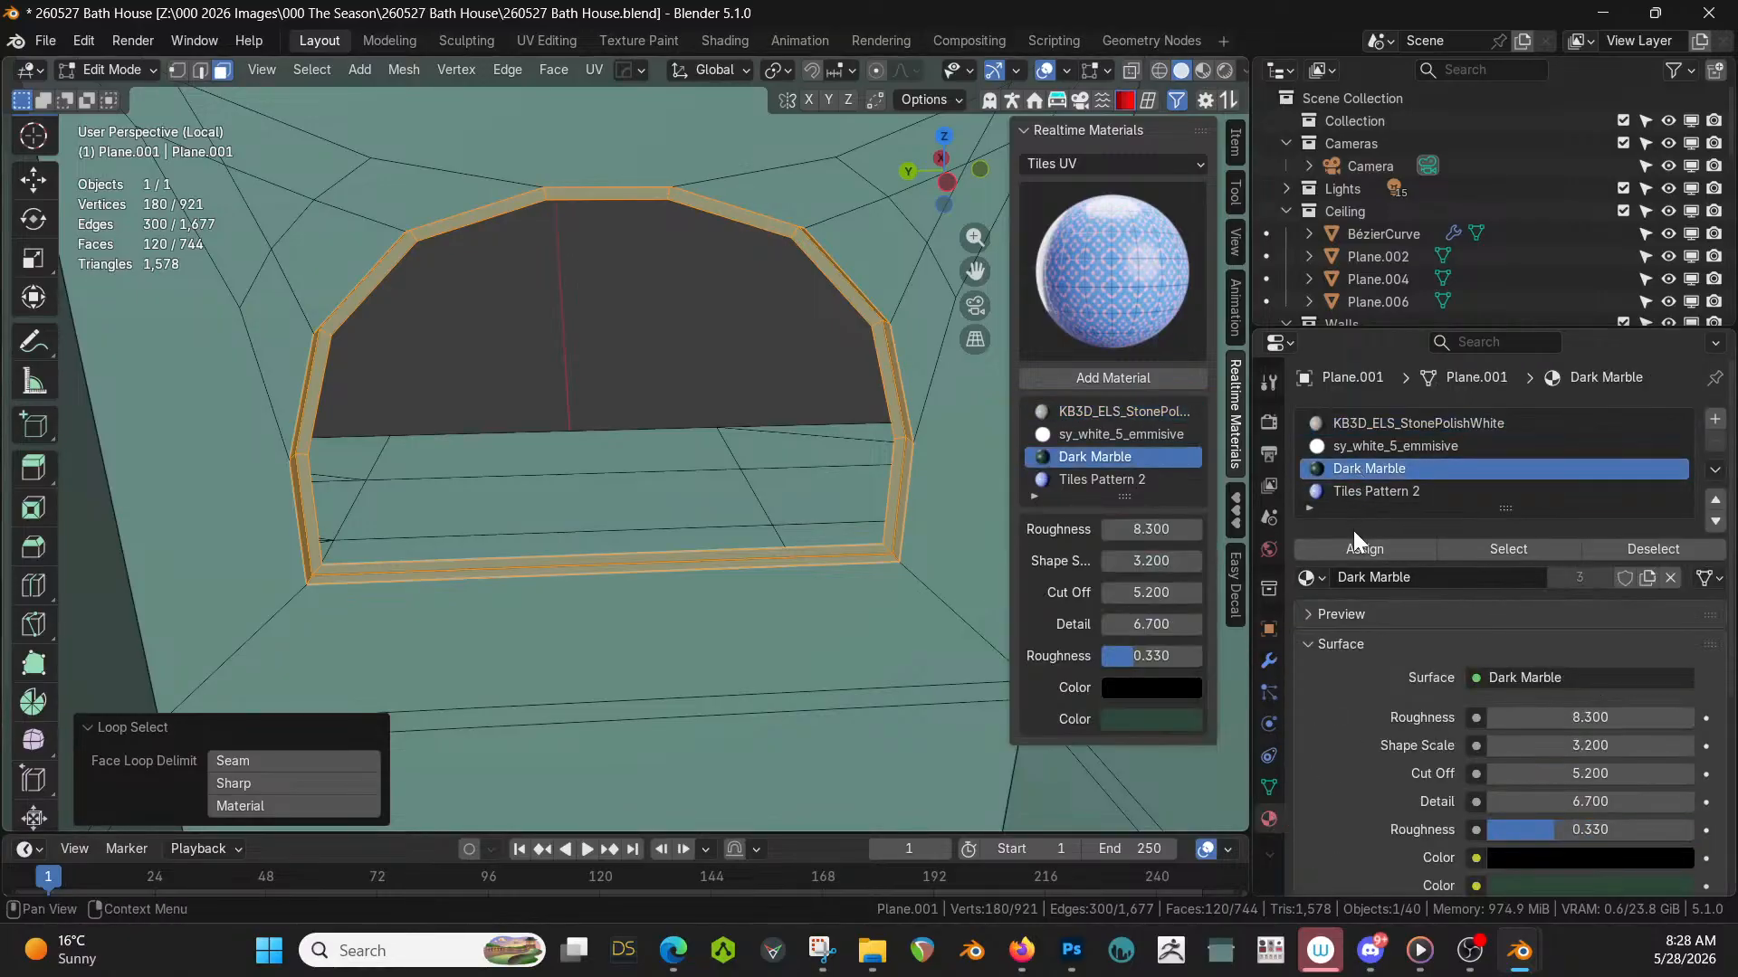
{"action": "left_click", "coordinate": [1355, 549]}
{"action": "scroll", "coordinate": [693, 427], "scroll_direction": "down", "scroll_amount": 10}
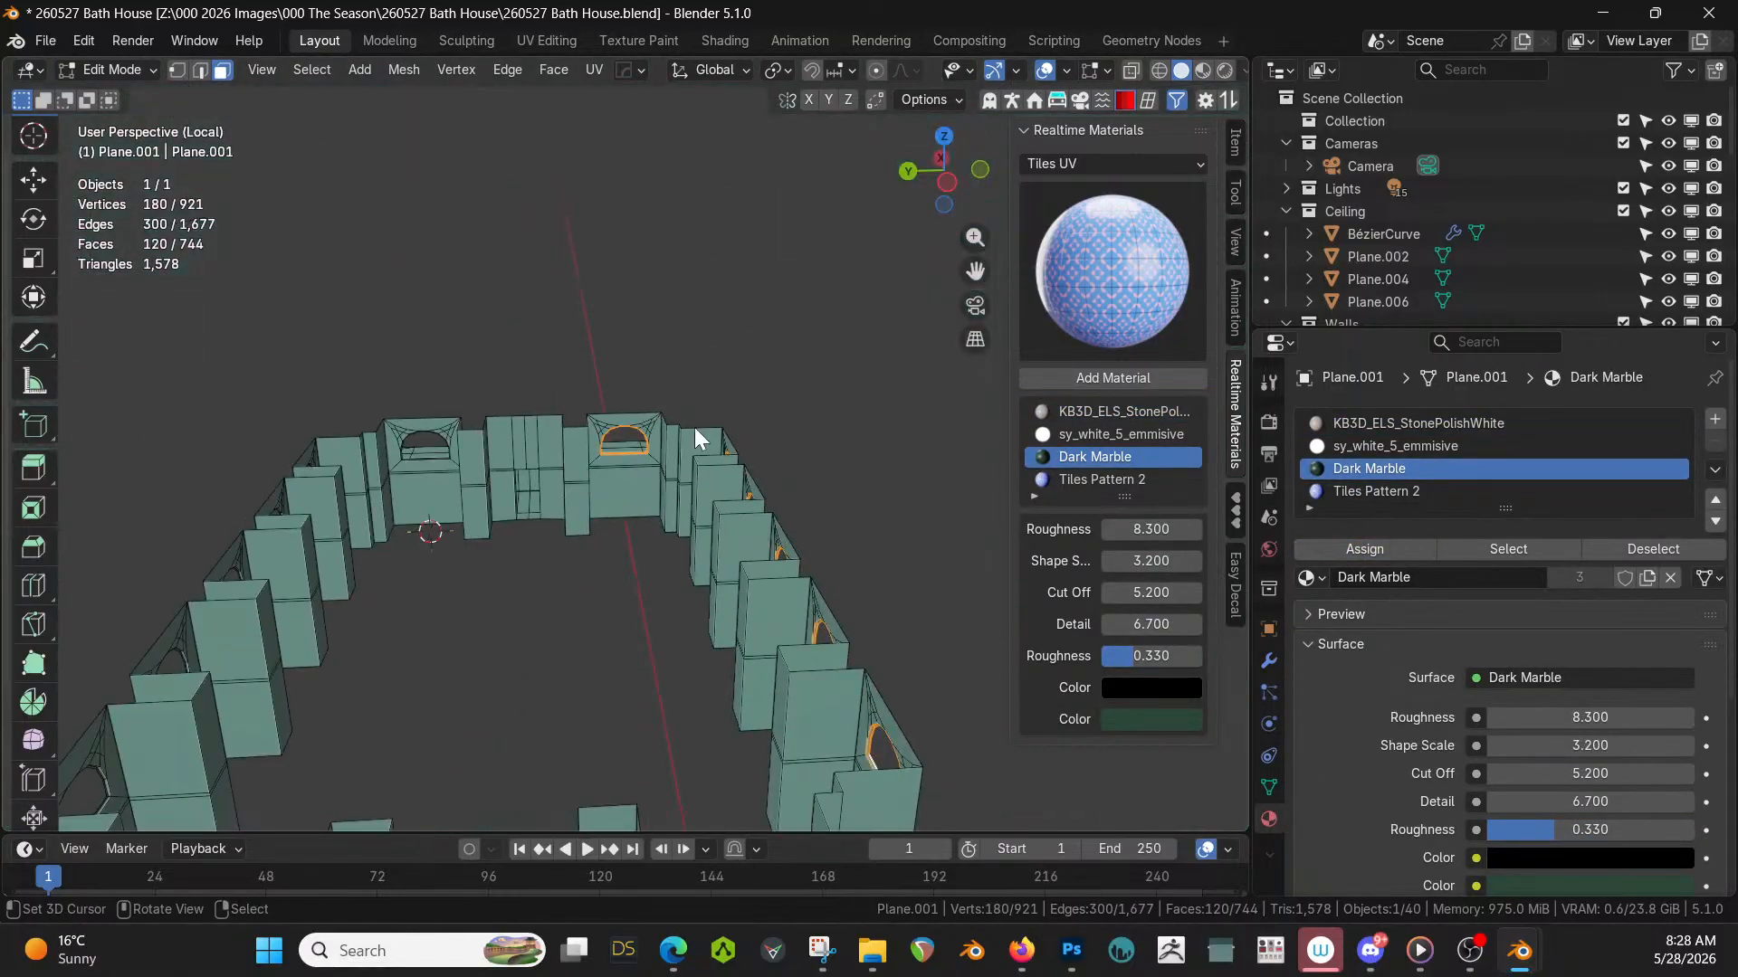
Mirror the wall object across the Y axis in Object Mode and apply the mirror modifier.
{"action": "key", "text": "Tab"}
{"action": "key", "text": "alt+x"}
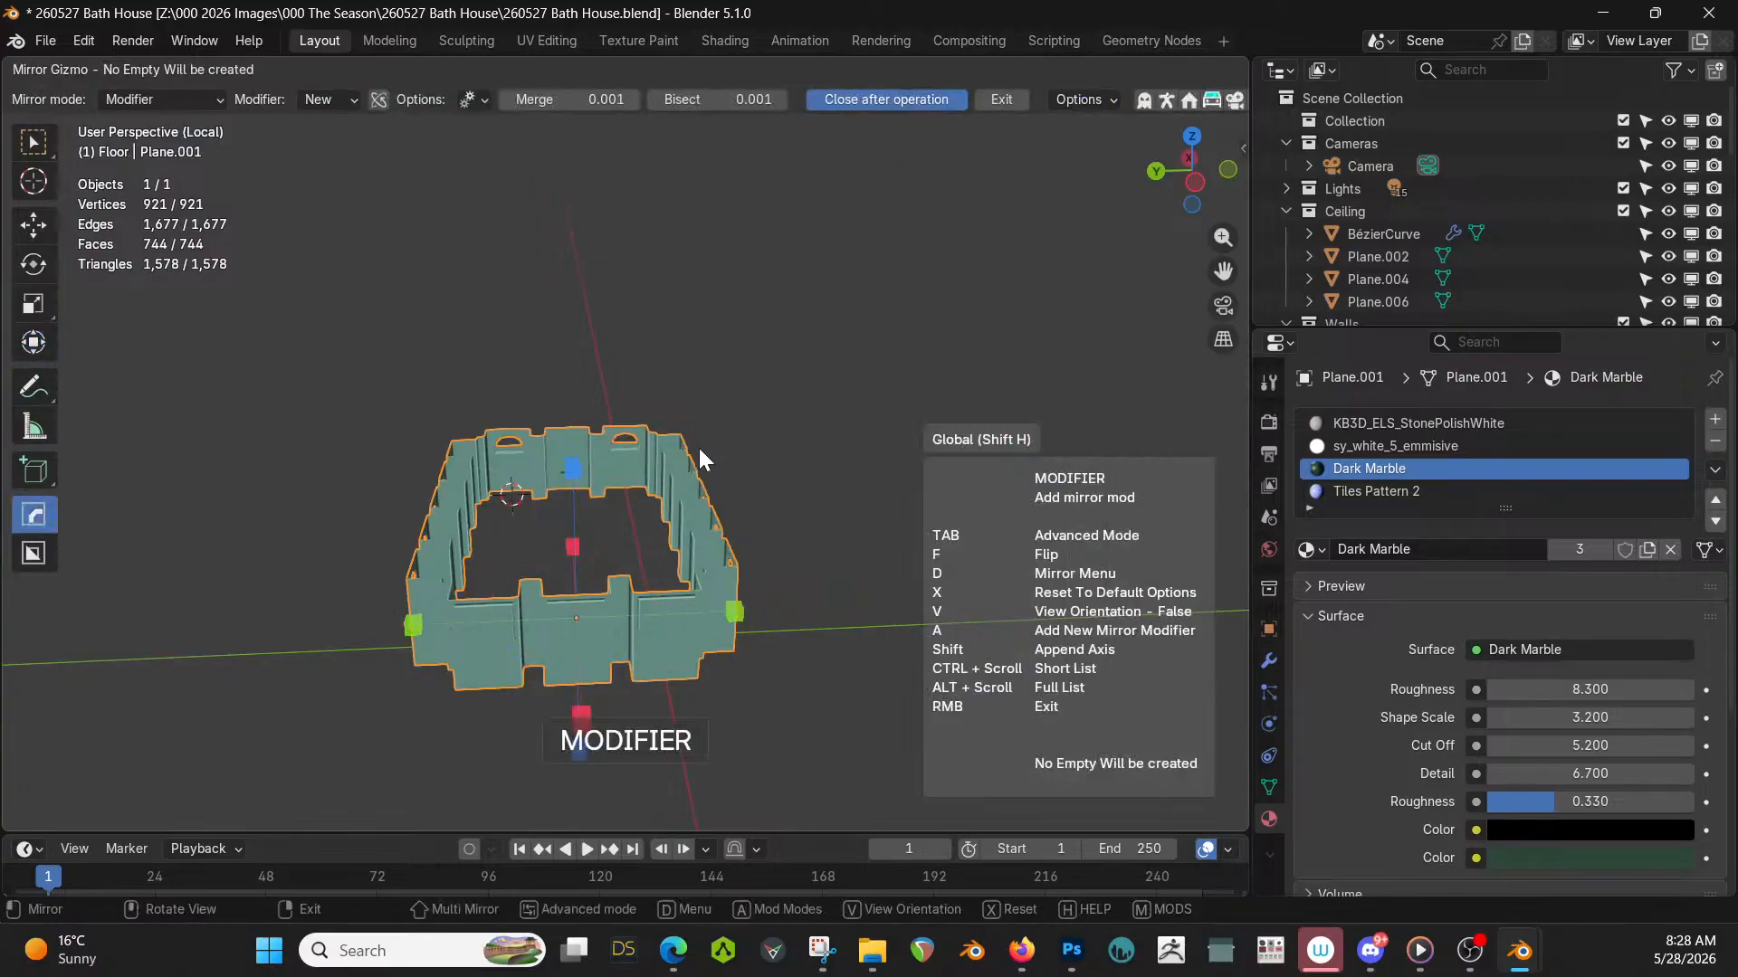
{"action": "left_click", "coordinate": [745, 601]}
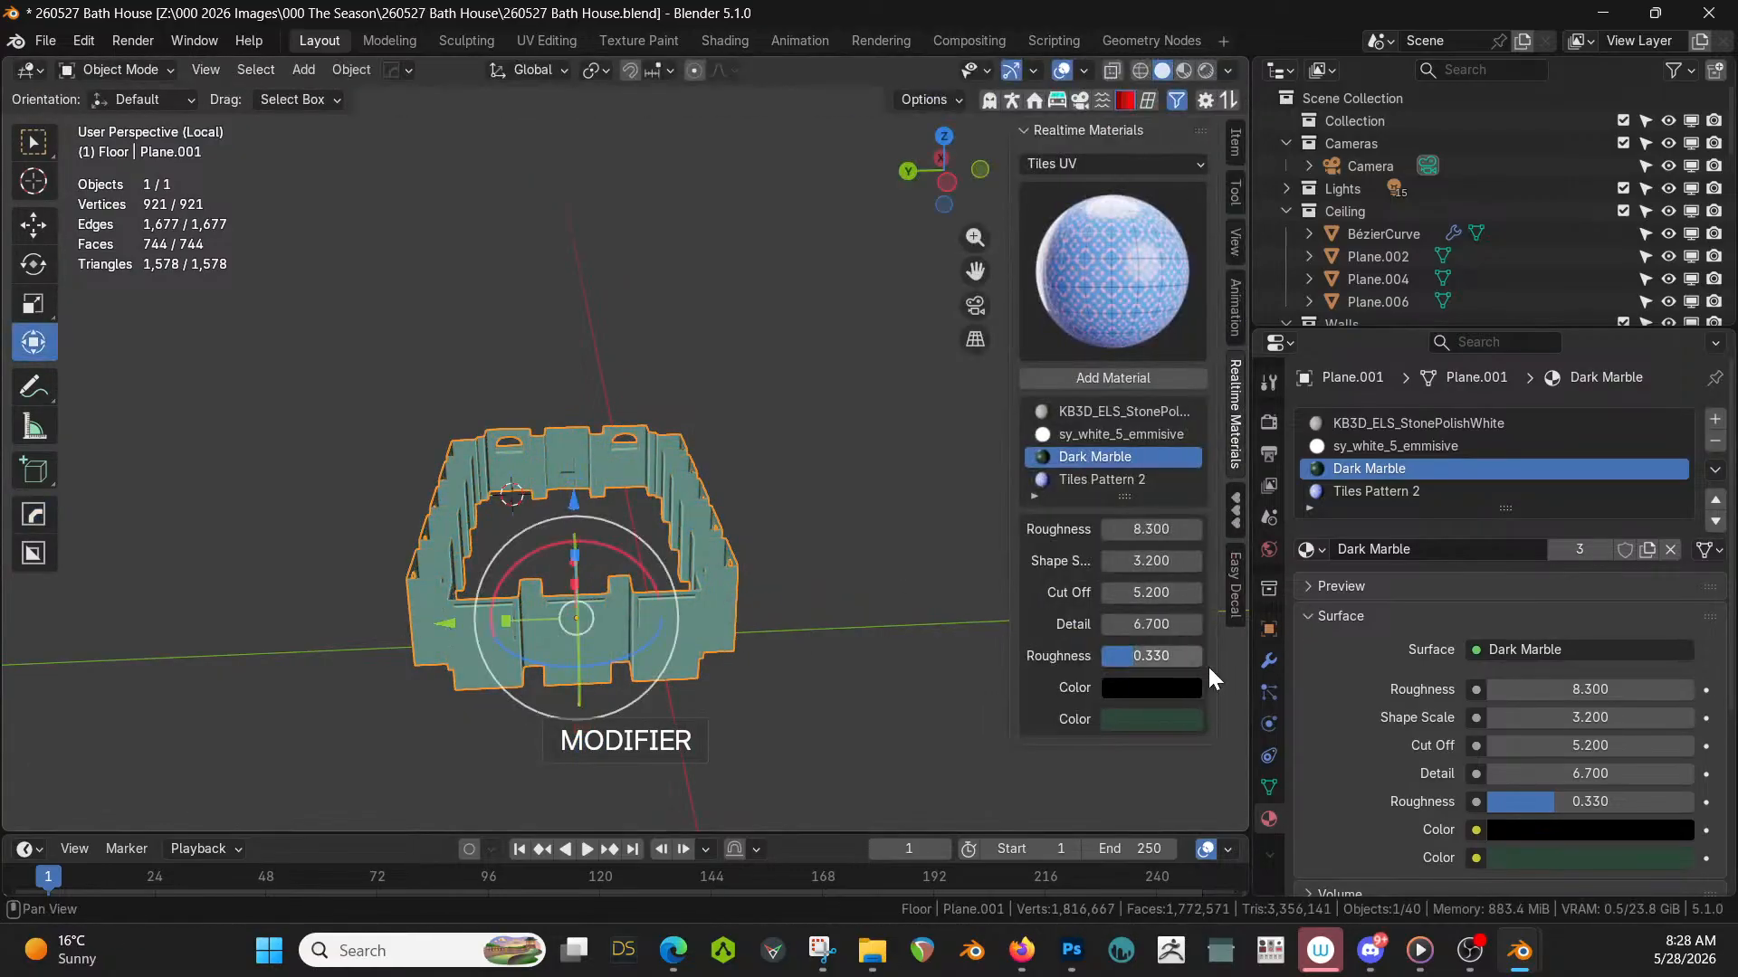
{"action": "left_click", "coordinate": [1268, 663]}
{"action": "key", "text": "ctrl+a"}
Switch to rendered shading and return to the full scene to inspect the window frames inside the bath house.
{"action": "key", "text": "z"}
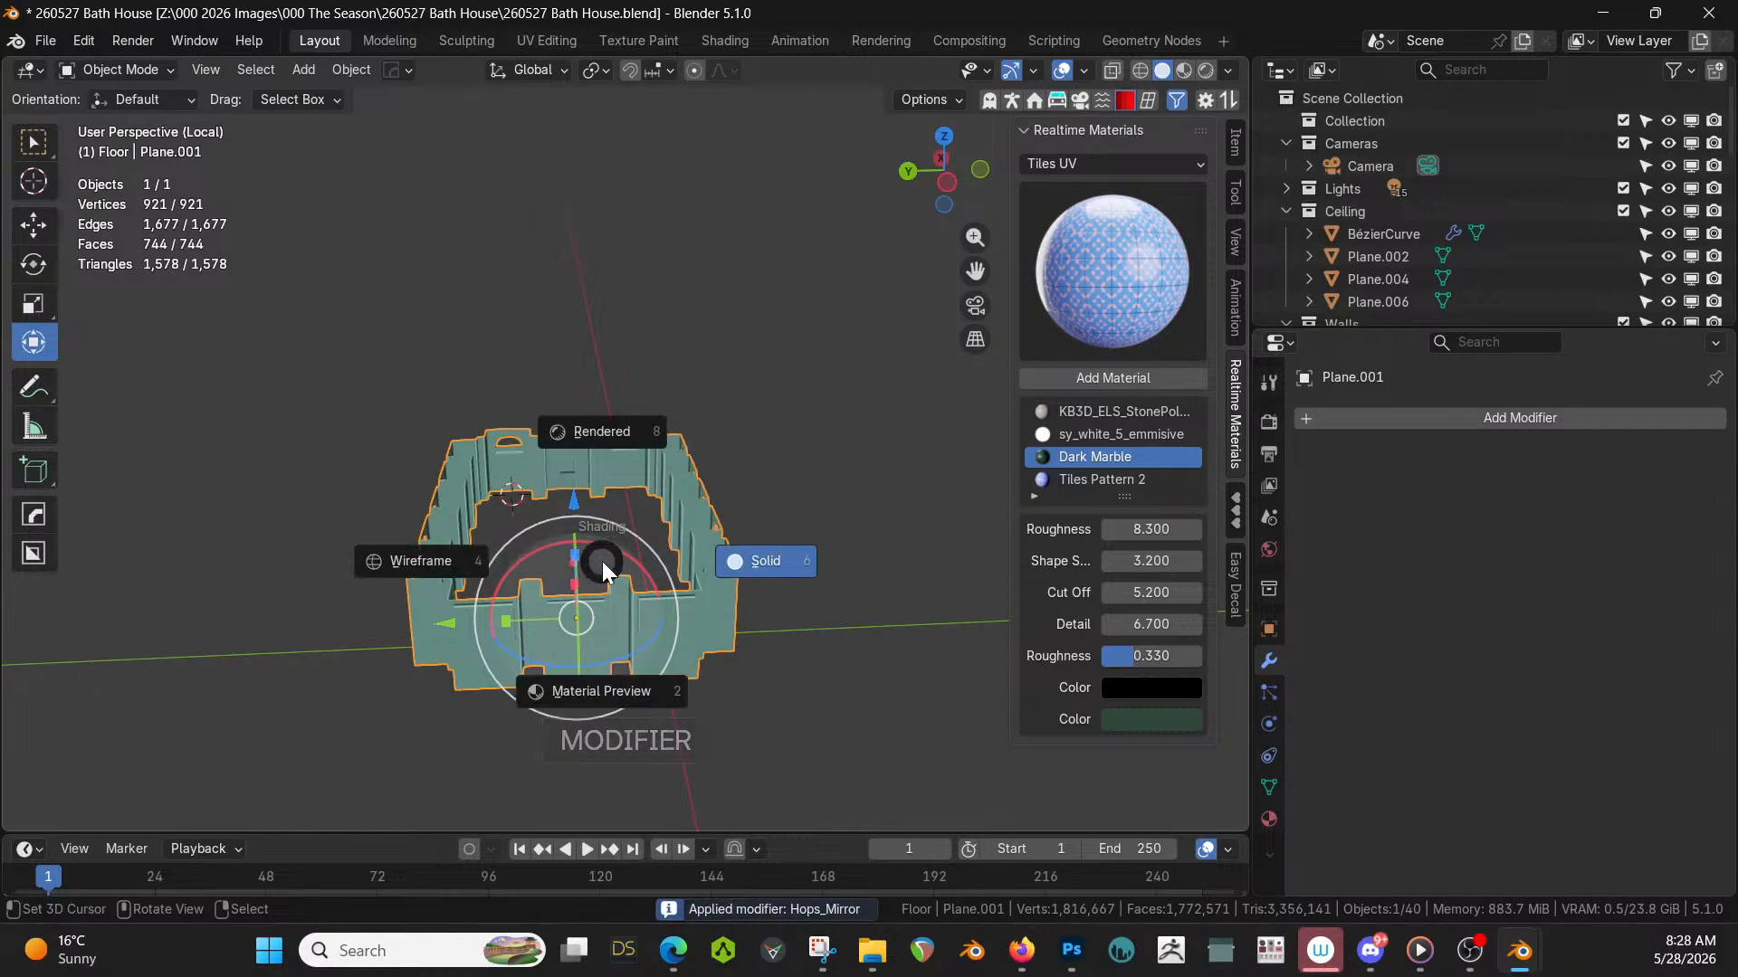
{"action": "left_click", "coordinate": [605, 570]}
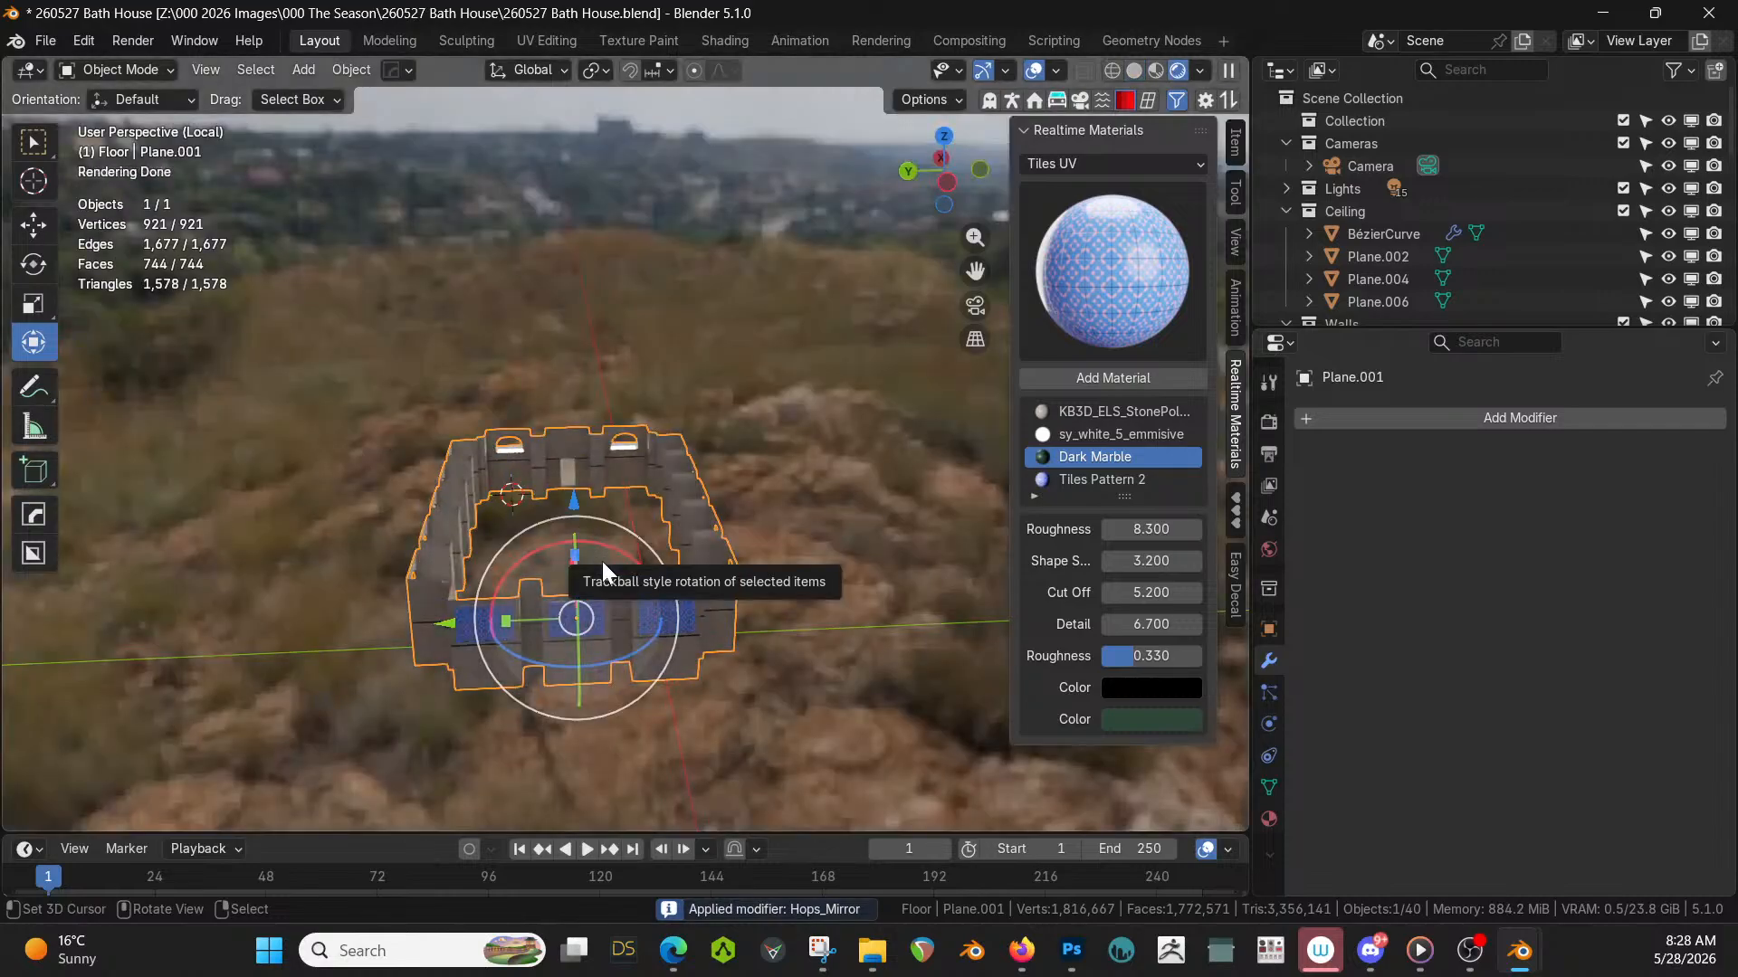
{"action": "scroll", "coordinate": [552, 543], "scroll_direction": "up", "scroll_amount": 5}
{"action": "scroll", "coordinate": [554, 543], "scroll_direction": "up", "scroll_amount": 4}
{"action": "middle_click_drag", "start_coordinate": [563, 541], "coordinate": [427, 634]}
{"action": "key", "text": "KP_Divide"}
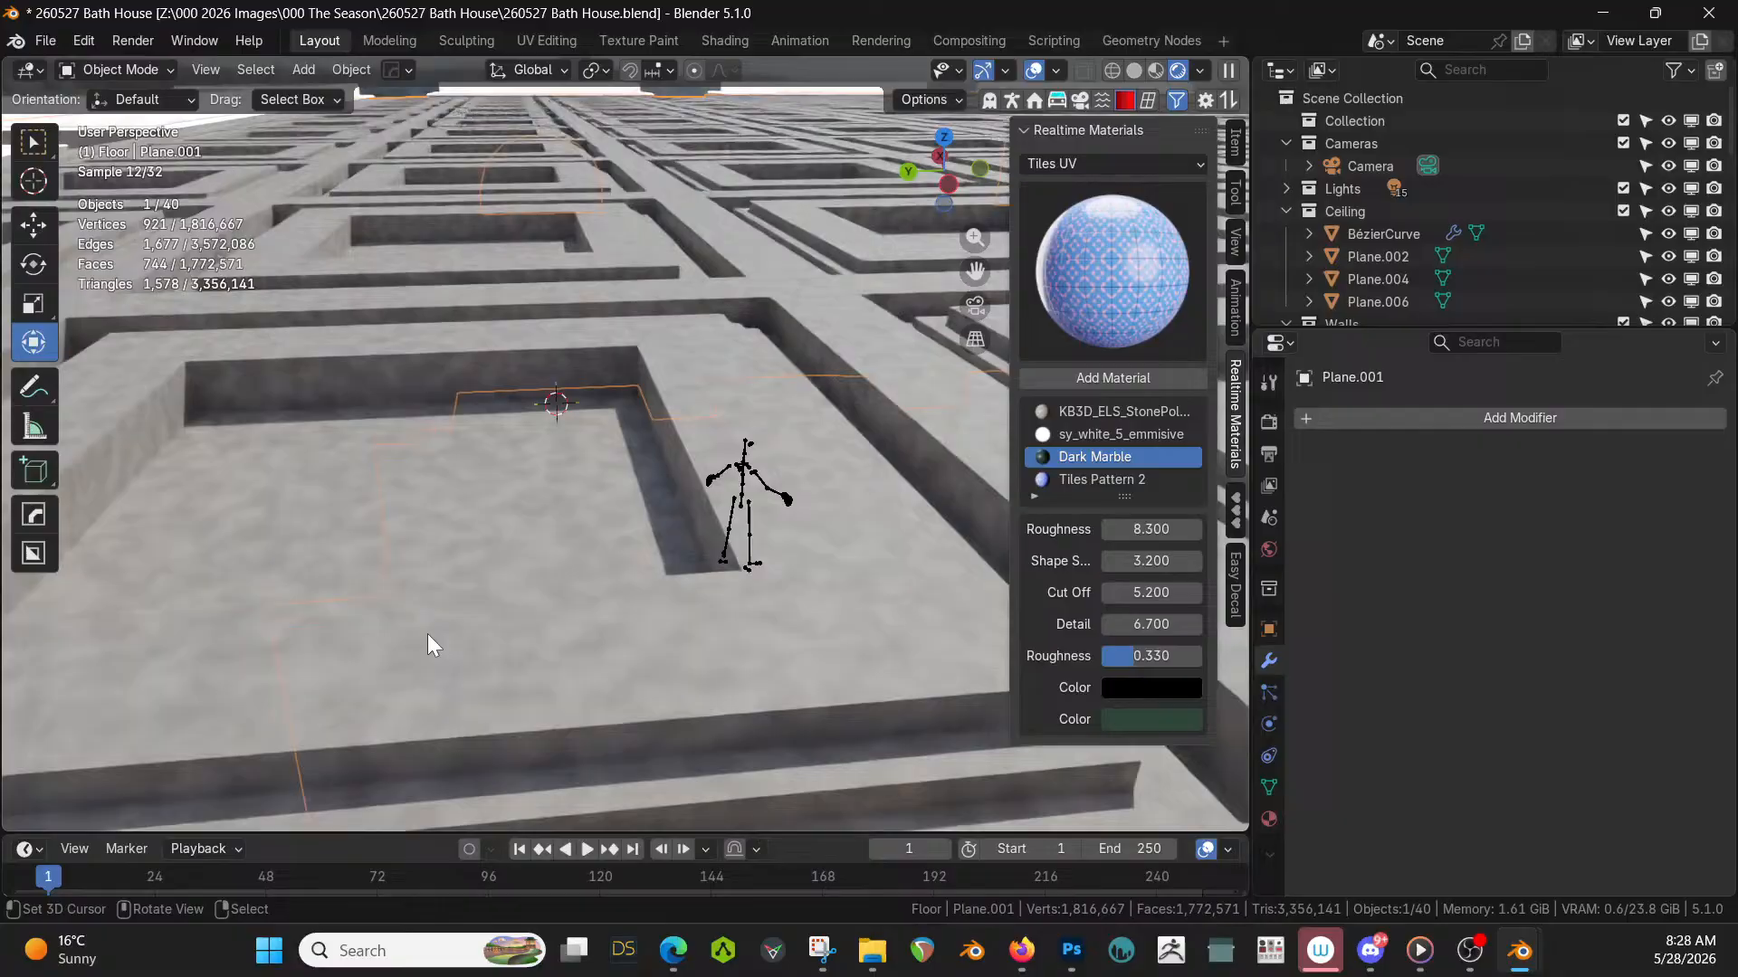
{"action": "middle_click_drag", "start_coordinate": [427, 634], "coordinate": [702, 295]}
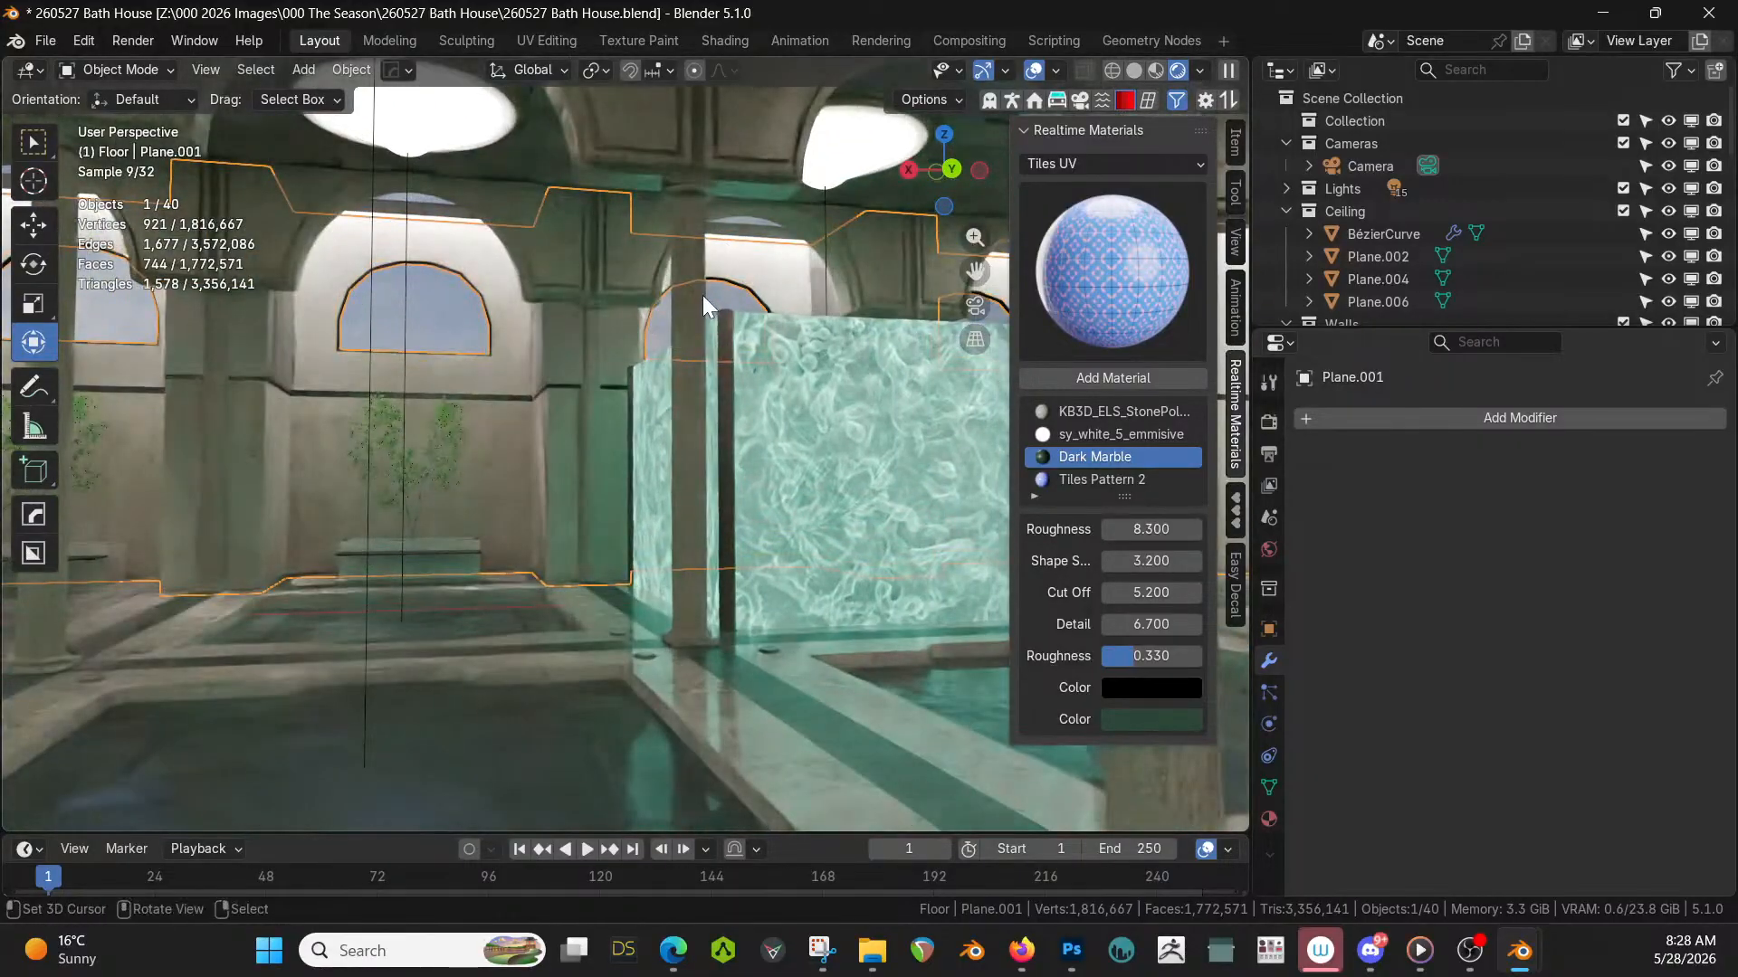
Inspect the rendered interior from the pools toward the tiled wall, then save the bath house file.
{"action": "middle_click_drag", "start_coordinate": [698, 420], "coordinate": [921, 448]}
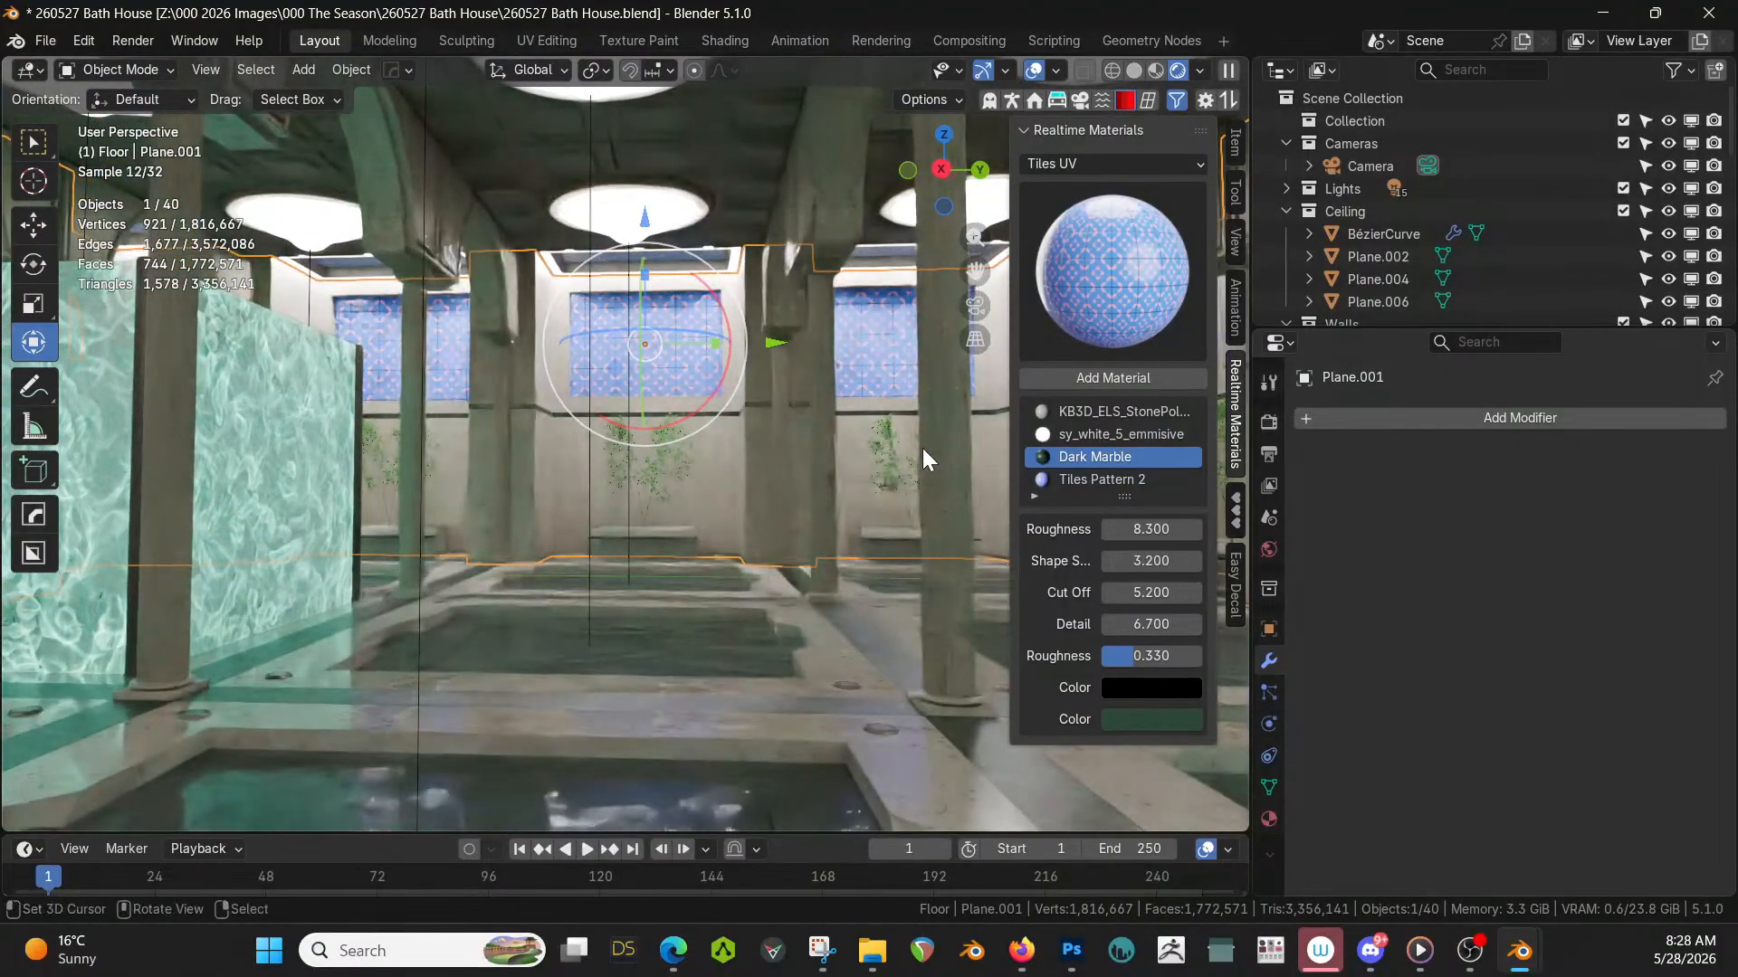
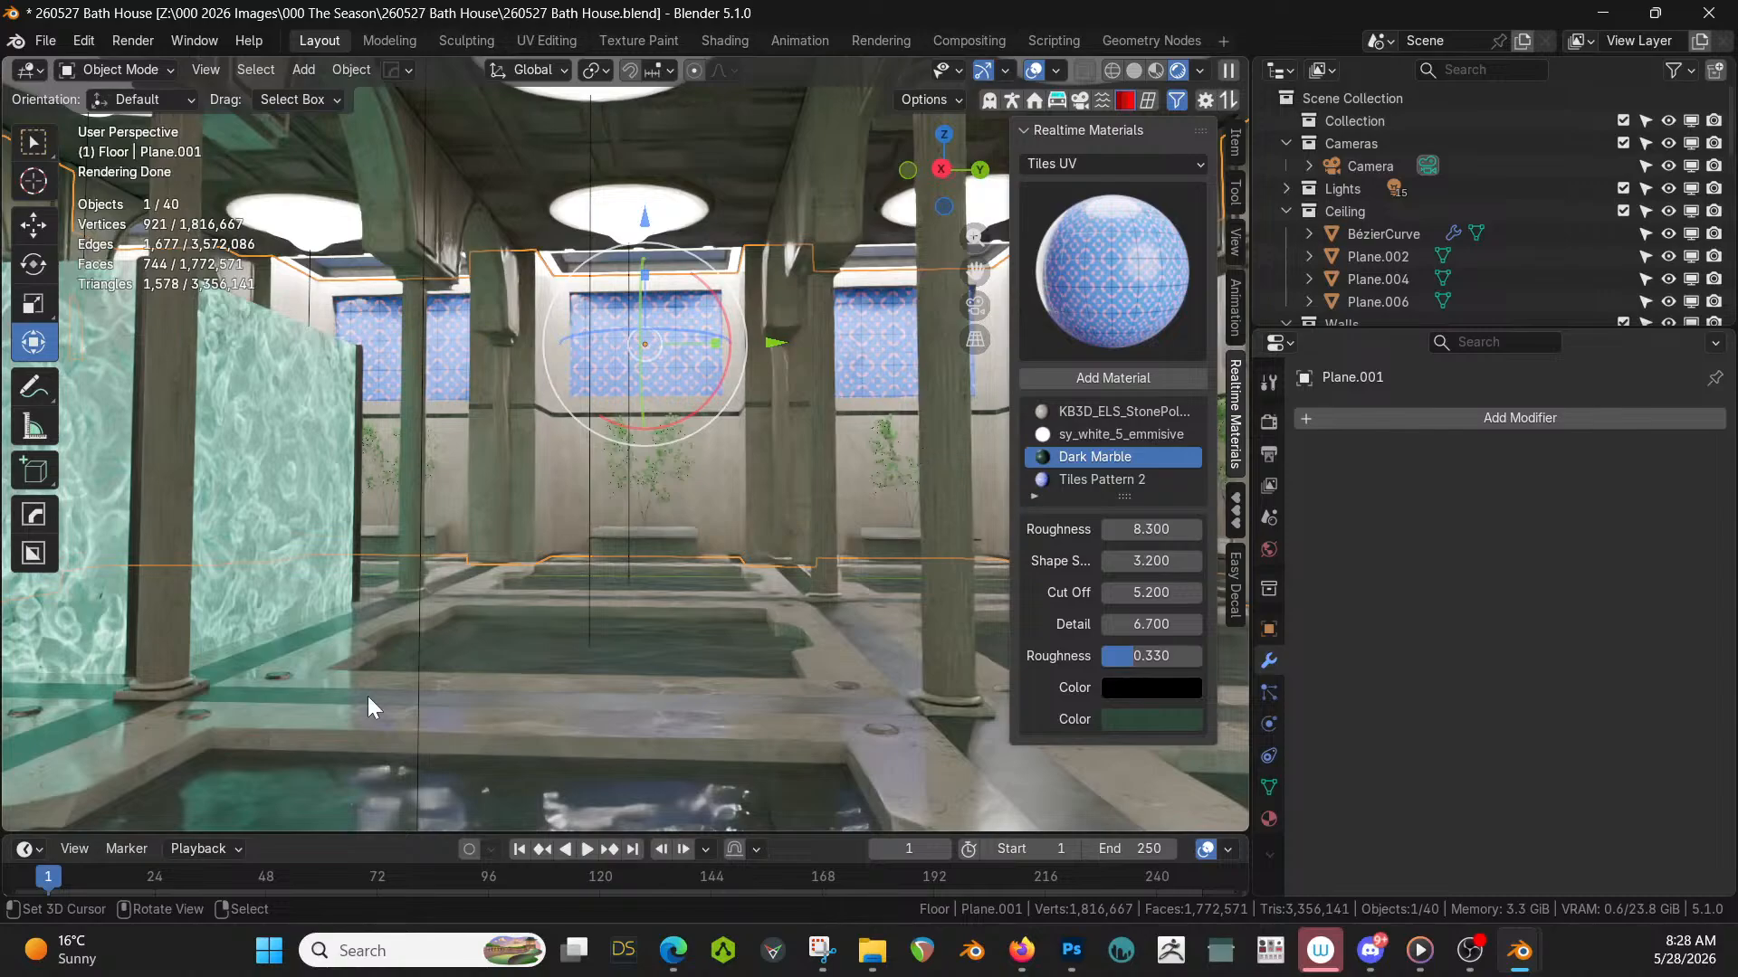
{"action": "middle_click_drag", "start_coordinate": [367, 697], "coordinate": [46, 593], "text": "shift"}
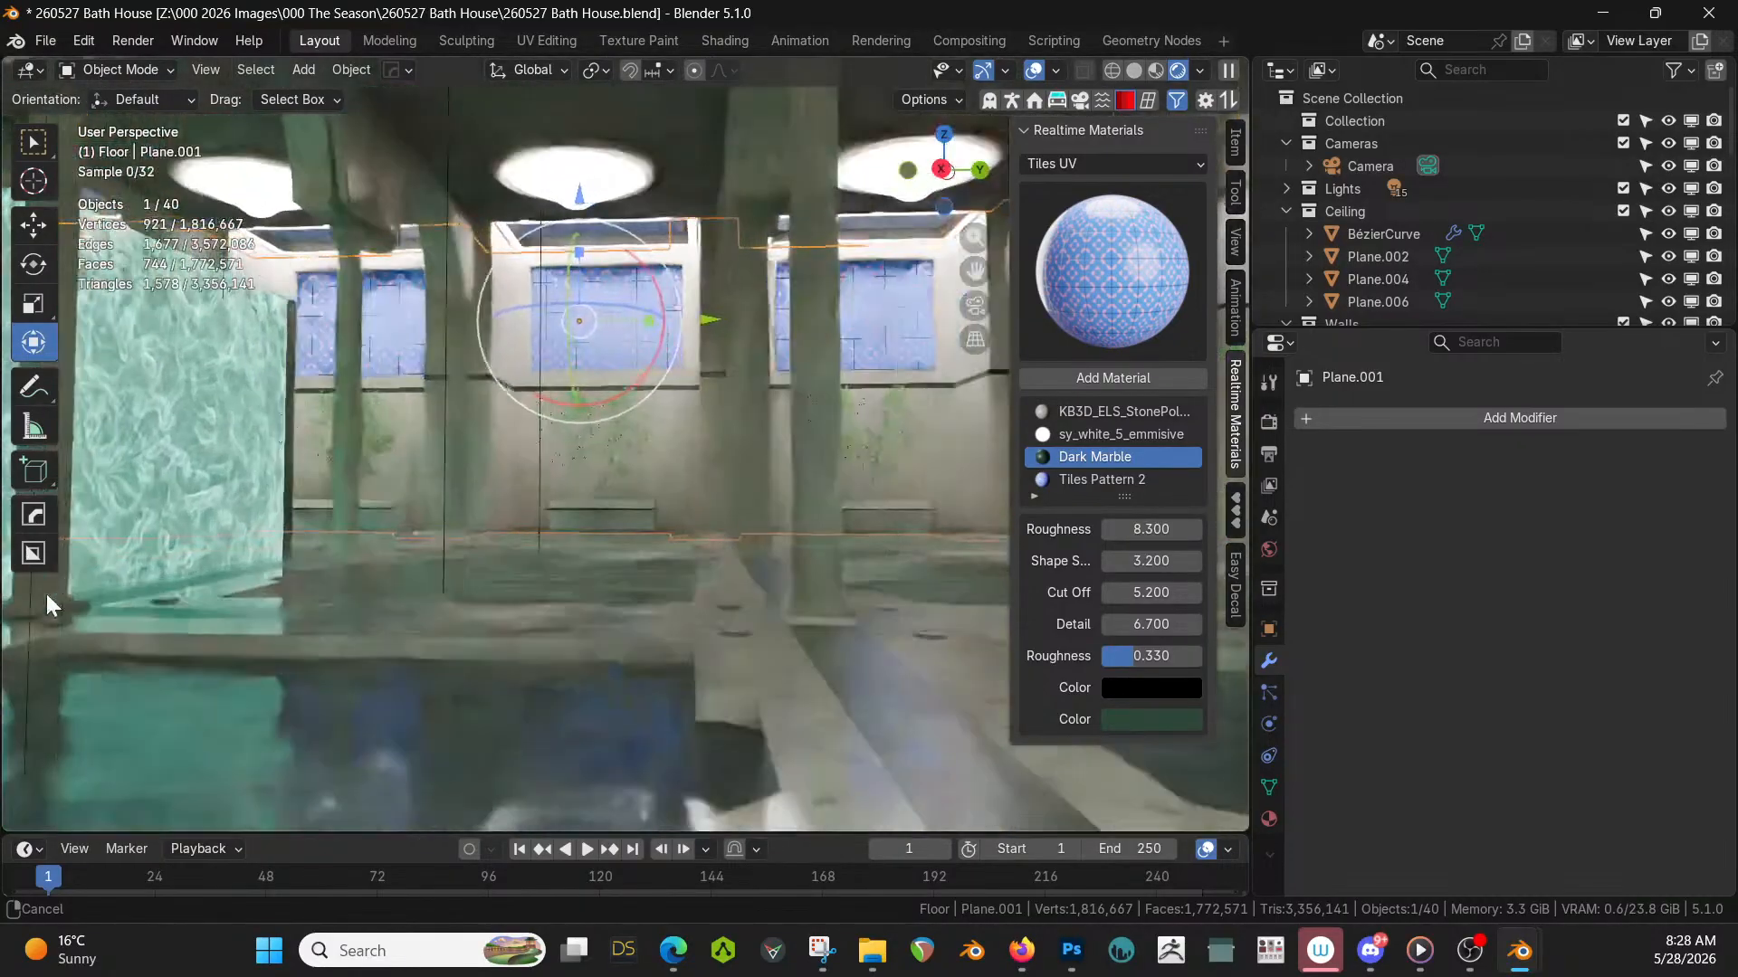
{"action": "scroll", "coordinate": [47, 594], "scroll_direction": "down", "scroll_amount": 2}
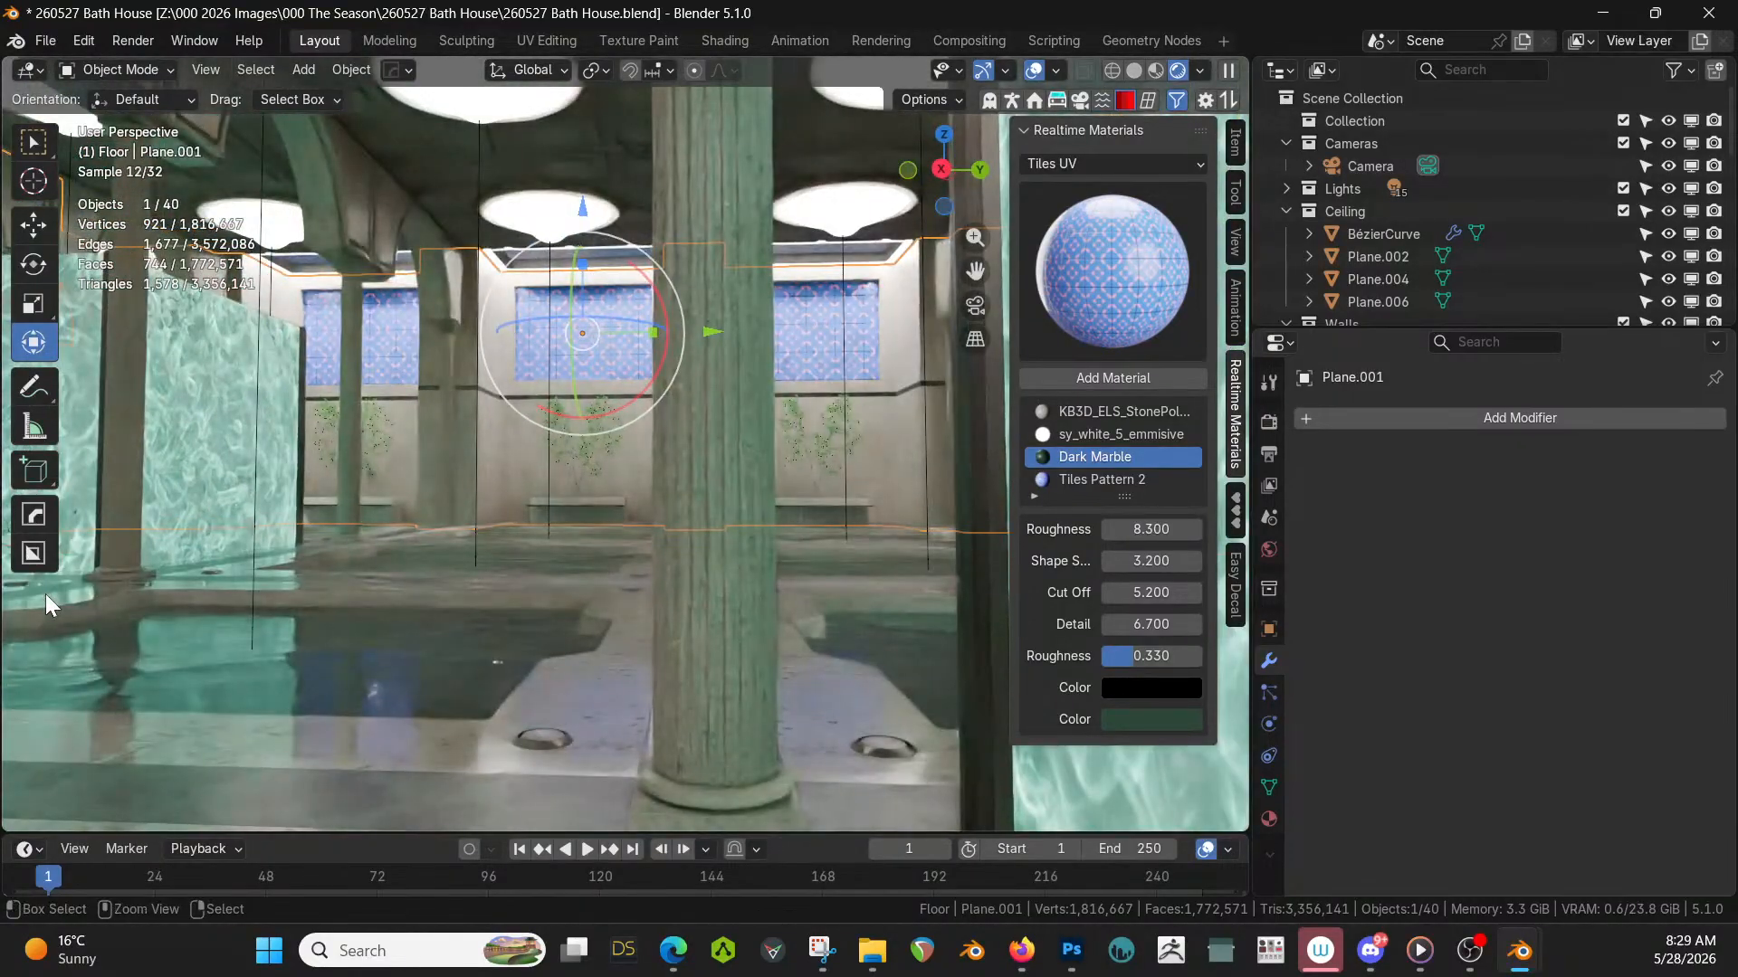
{"action": "key", "text": "ctrl+s"}
Switch the viewport to solid shading and exclude the Ceiling and Lights collections from the view layer.
{"action": "key", "text": "z"}
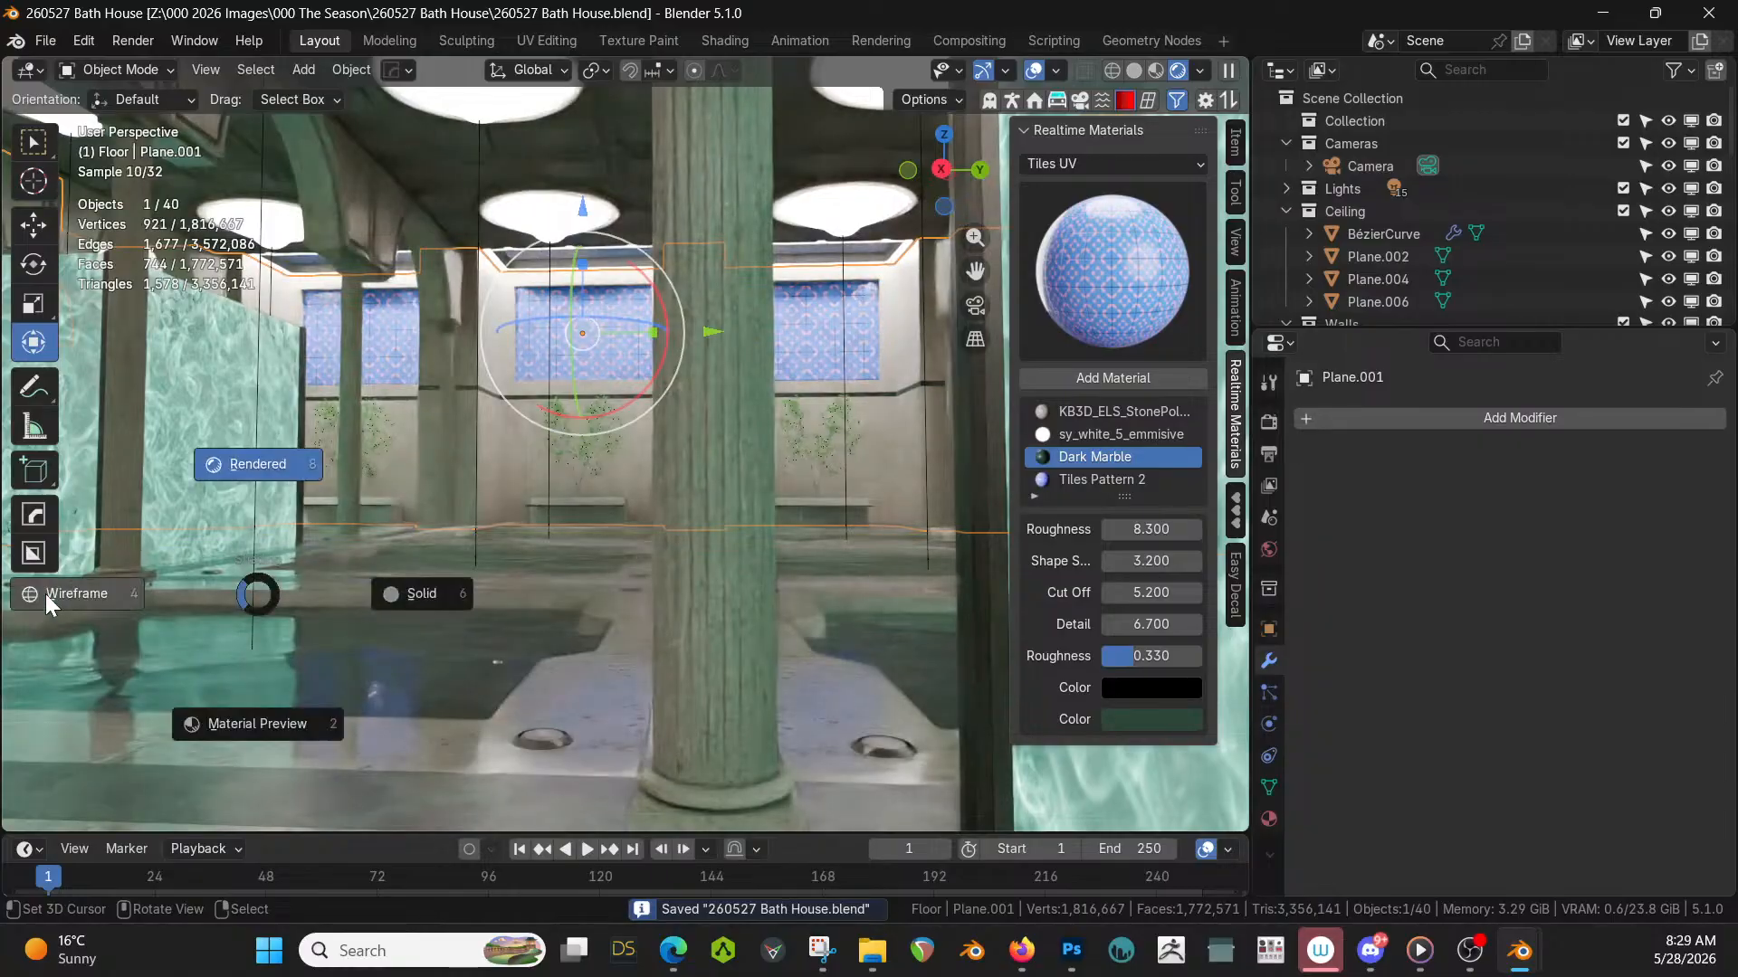
{"action": "key", "text": "6"}
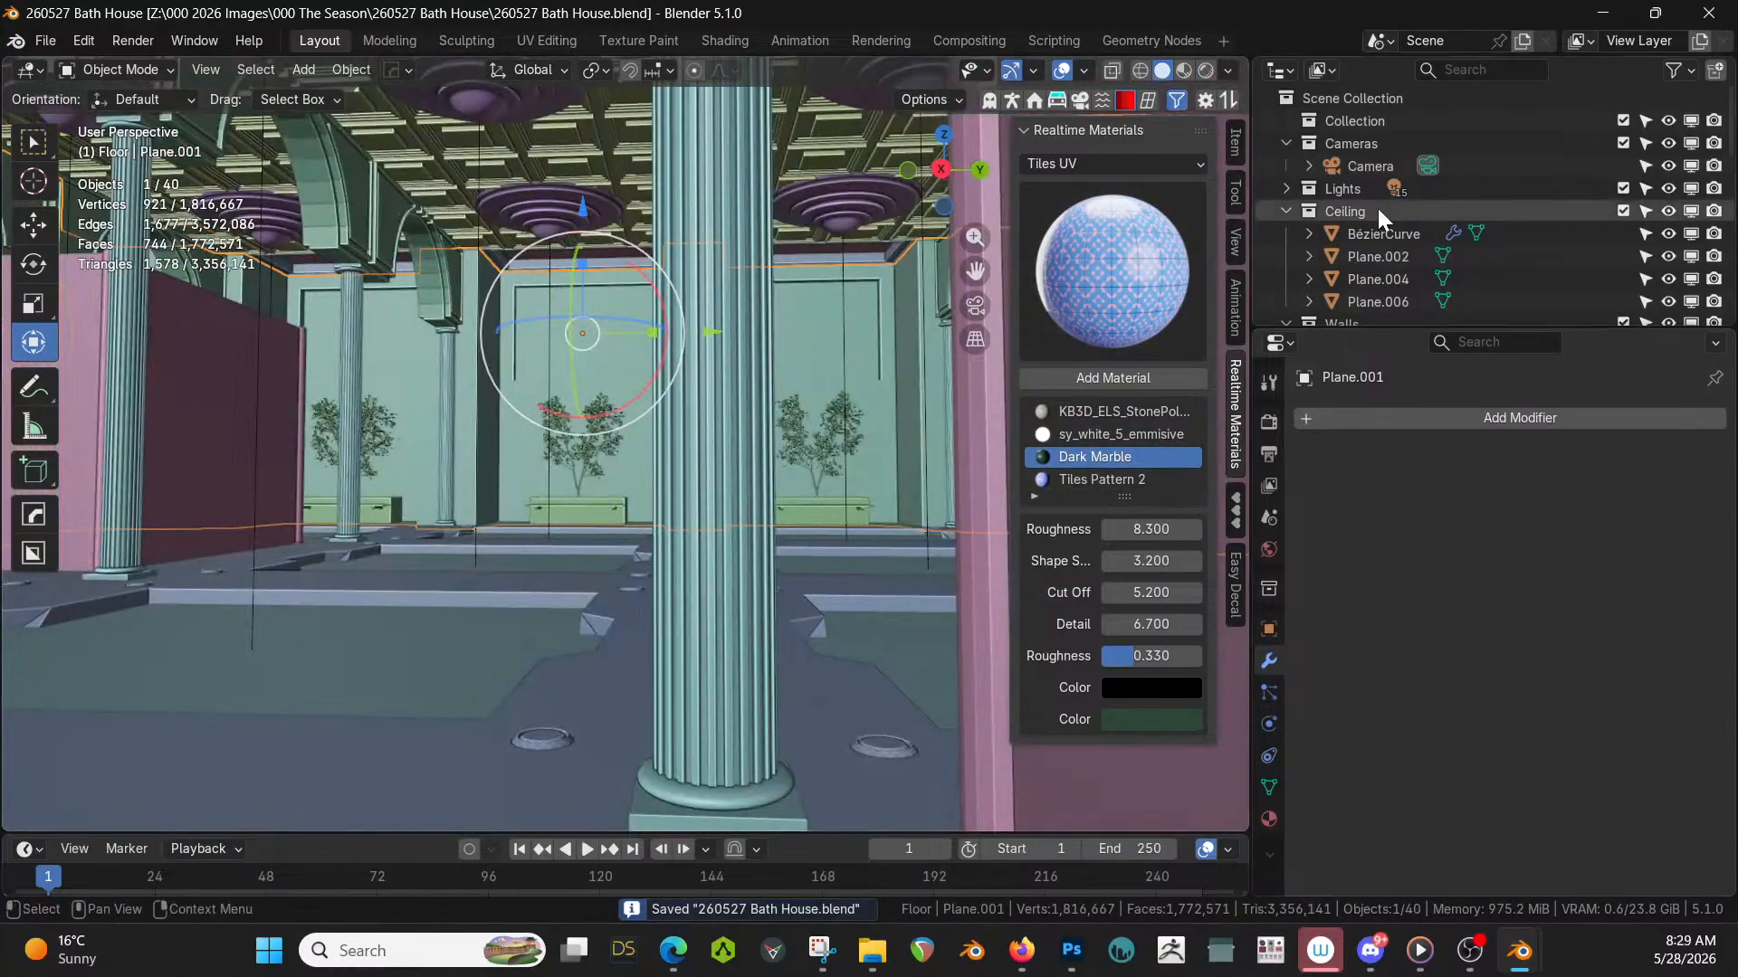
{"action": "left_click", "coordinate": [1624, 211]}
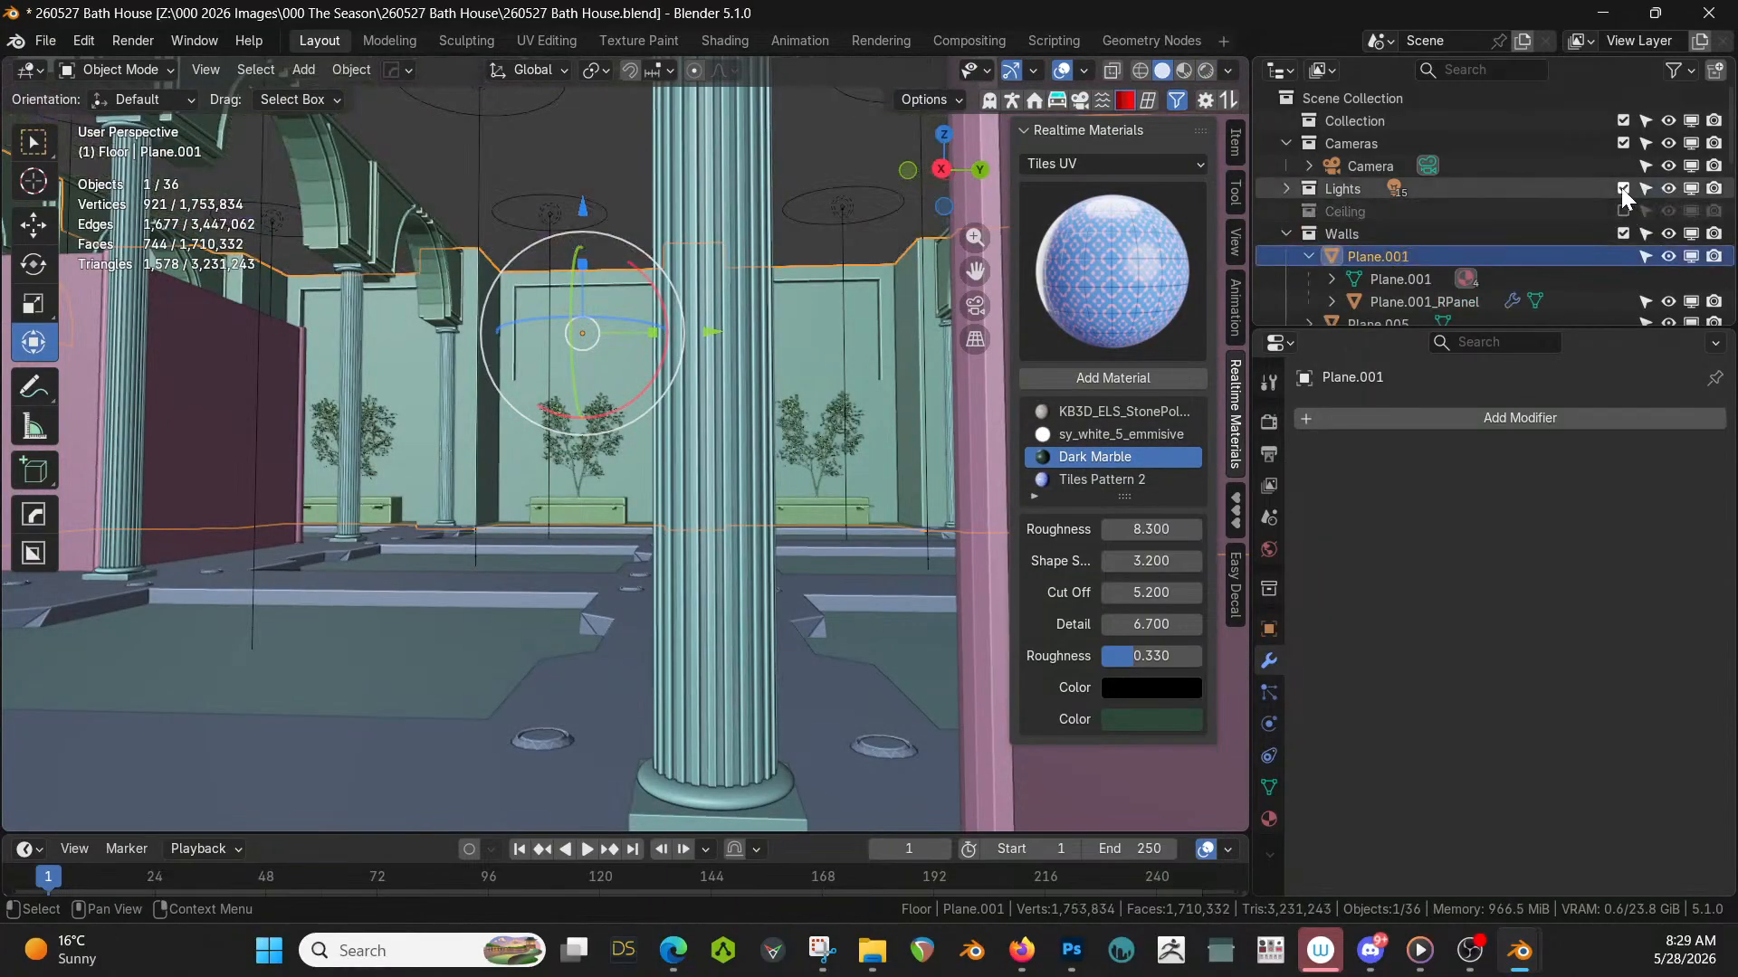
{"action": "left_click", "coordinate": [1622, 188]}
{"action": "middle_click_drag", "start_coordinate": [503, 304], "coordinate": [459, 474]}
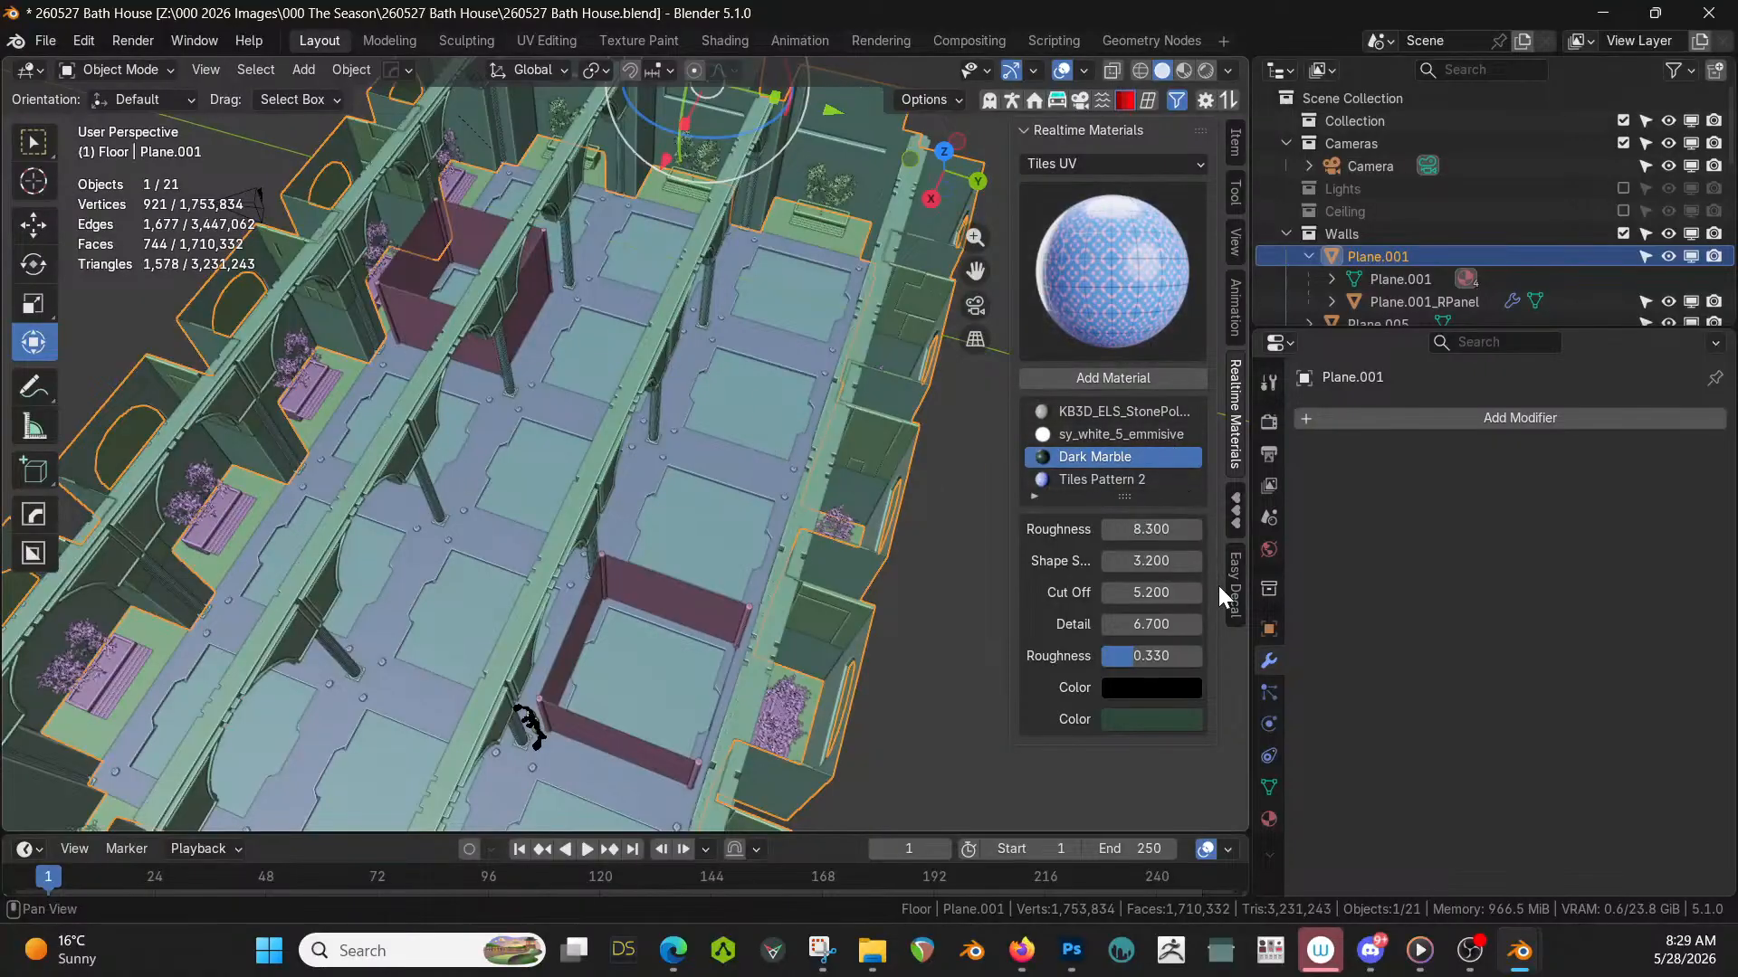
Add a Ground Fog1 volume to the scene with the Easy Fog 2 add-on.
{"action": "left_click", "coordinate": [1082, 100]}
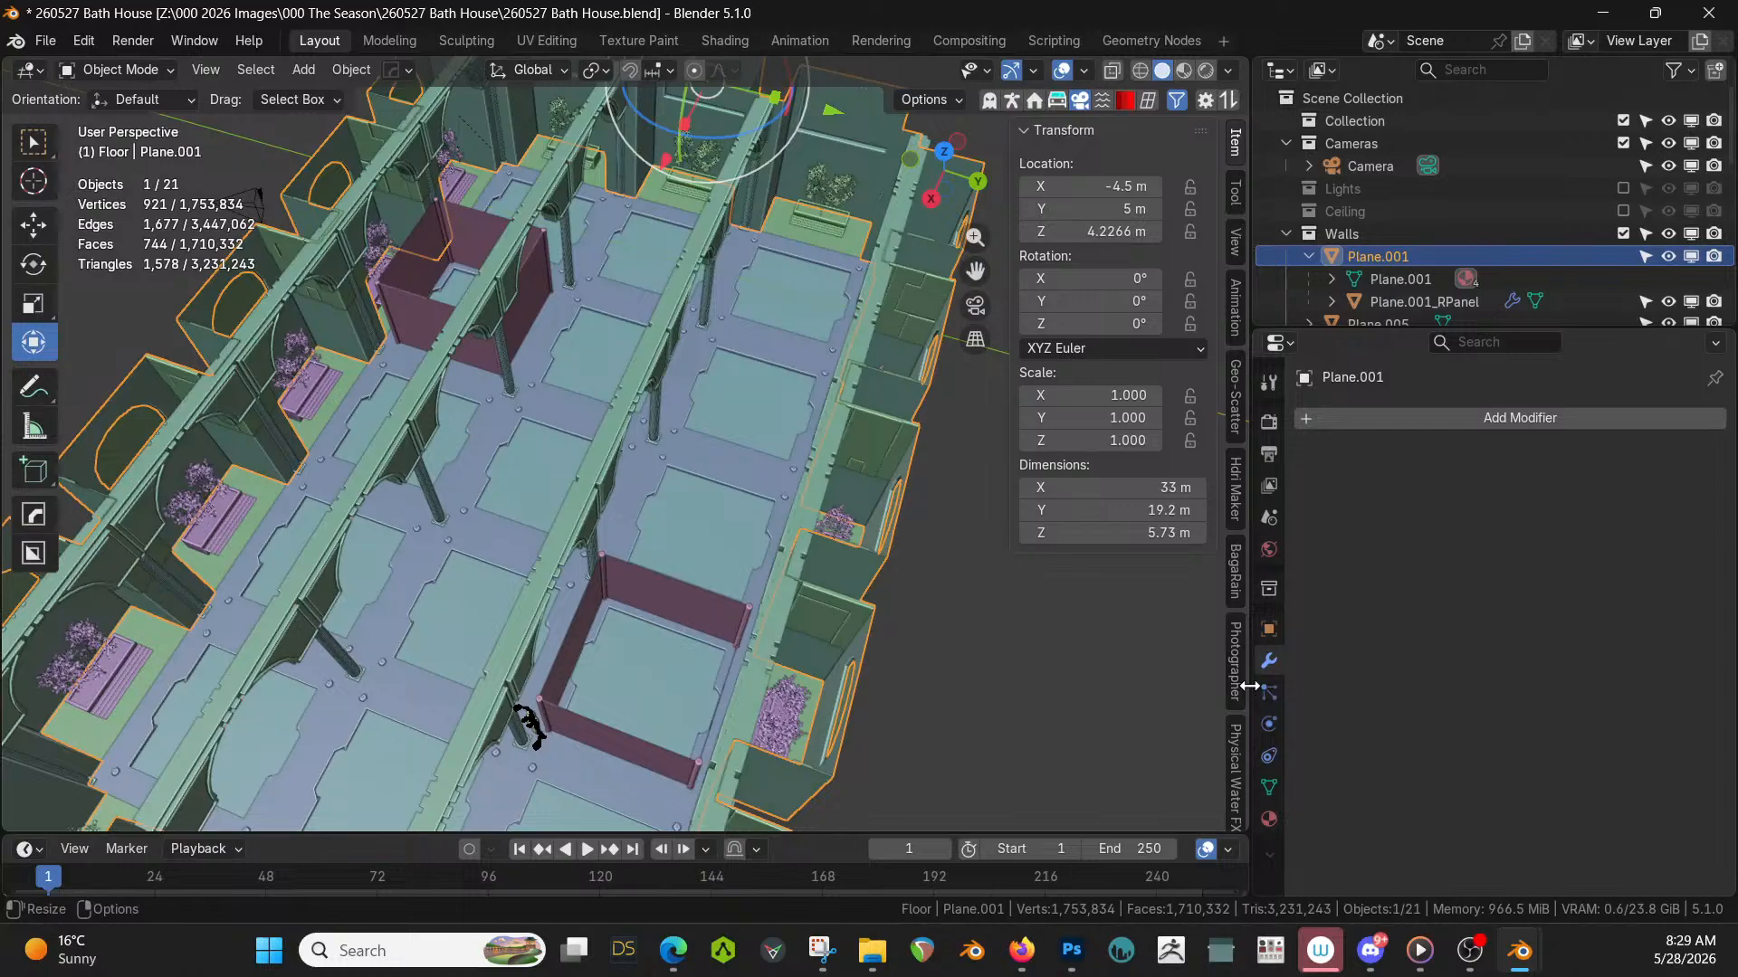
{"action": "scroll", "coordinate": [1250, 687], "scroll_direction": "down", "scroll_amount": 5}
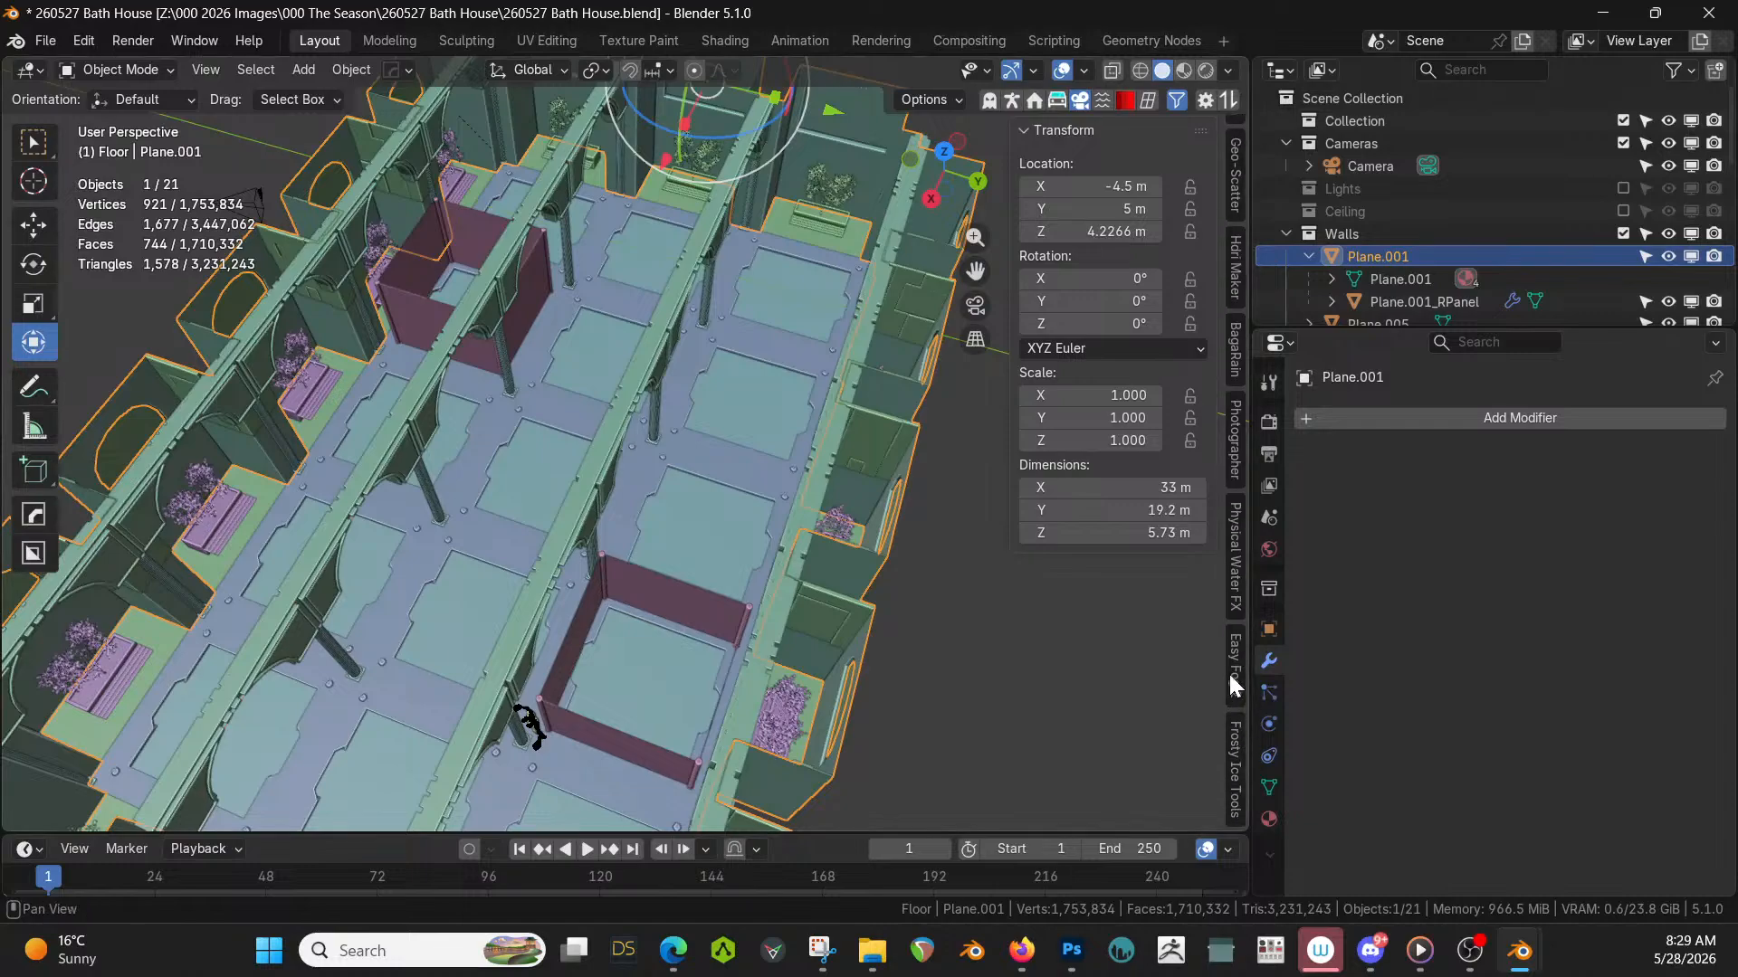
{"action": "left_click", "coordinate": [1229, 671]}
{"action": "left_click", "coordinate": [1115, 274]}
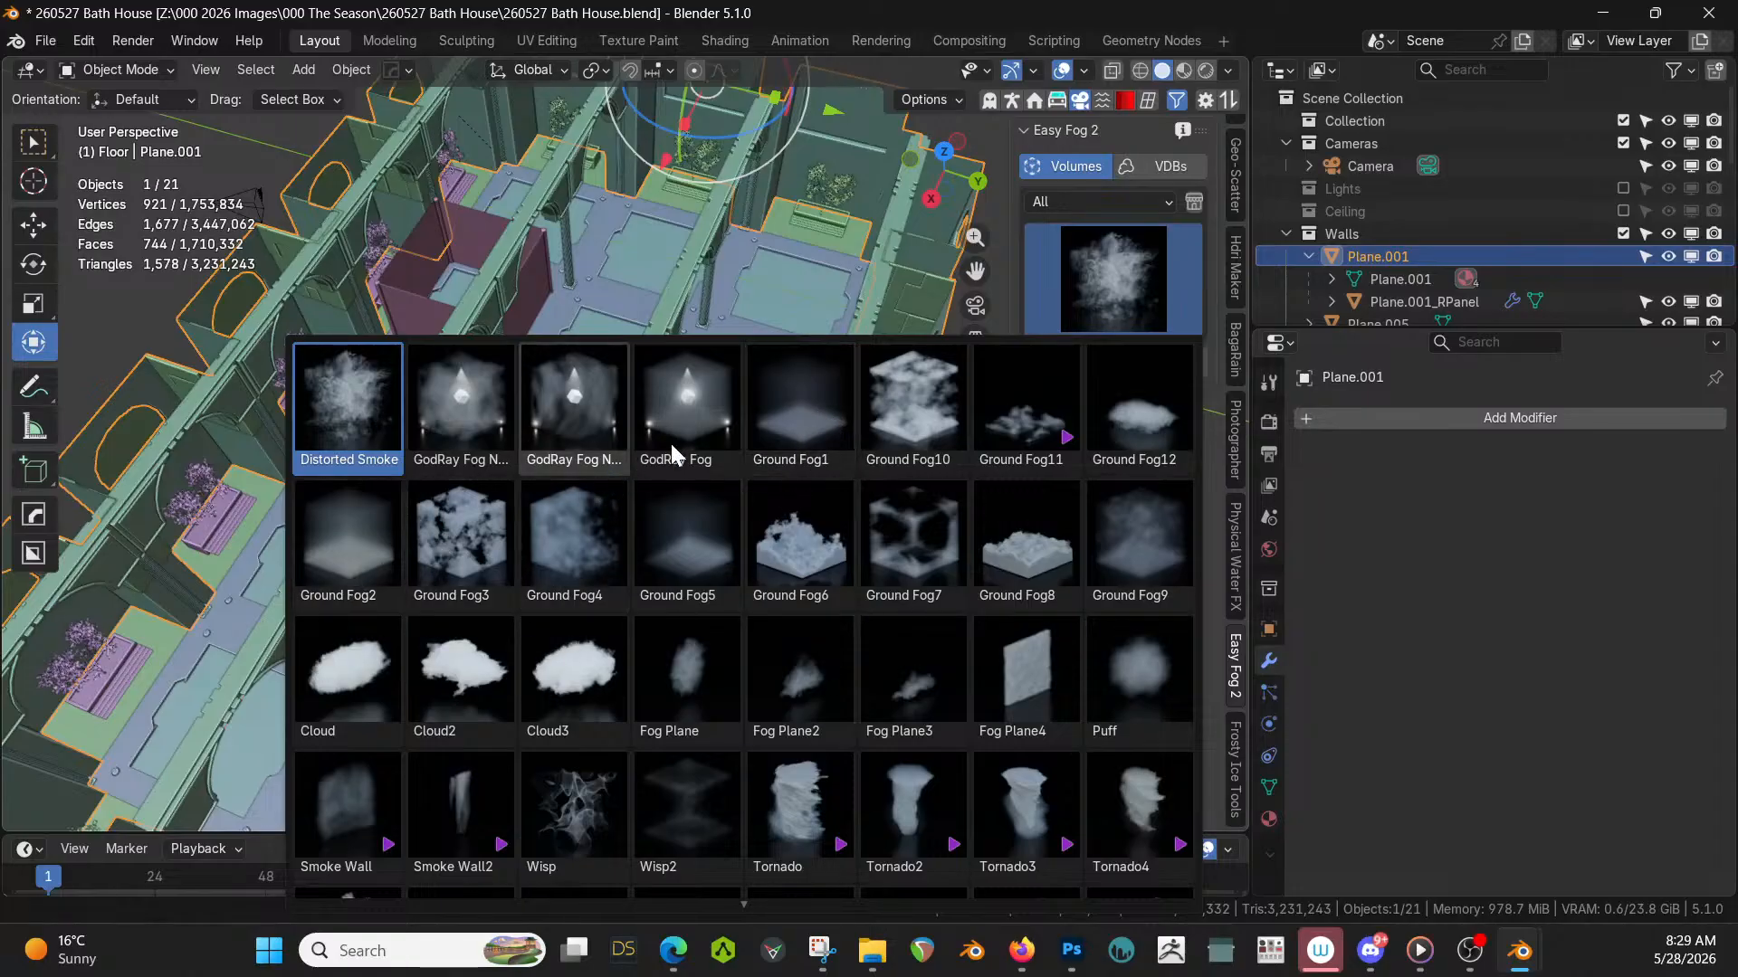
{"action": "left_click", "coordinate": [818, 419]}
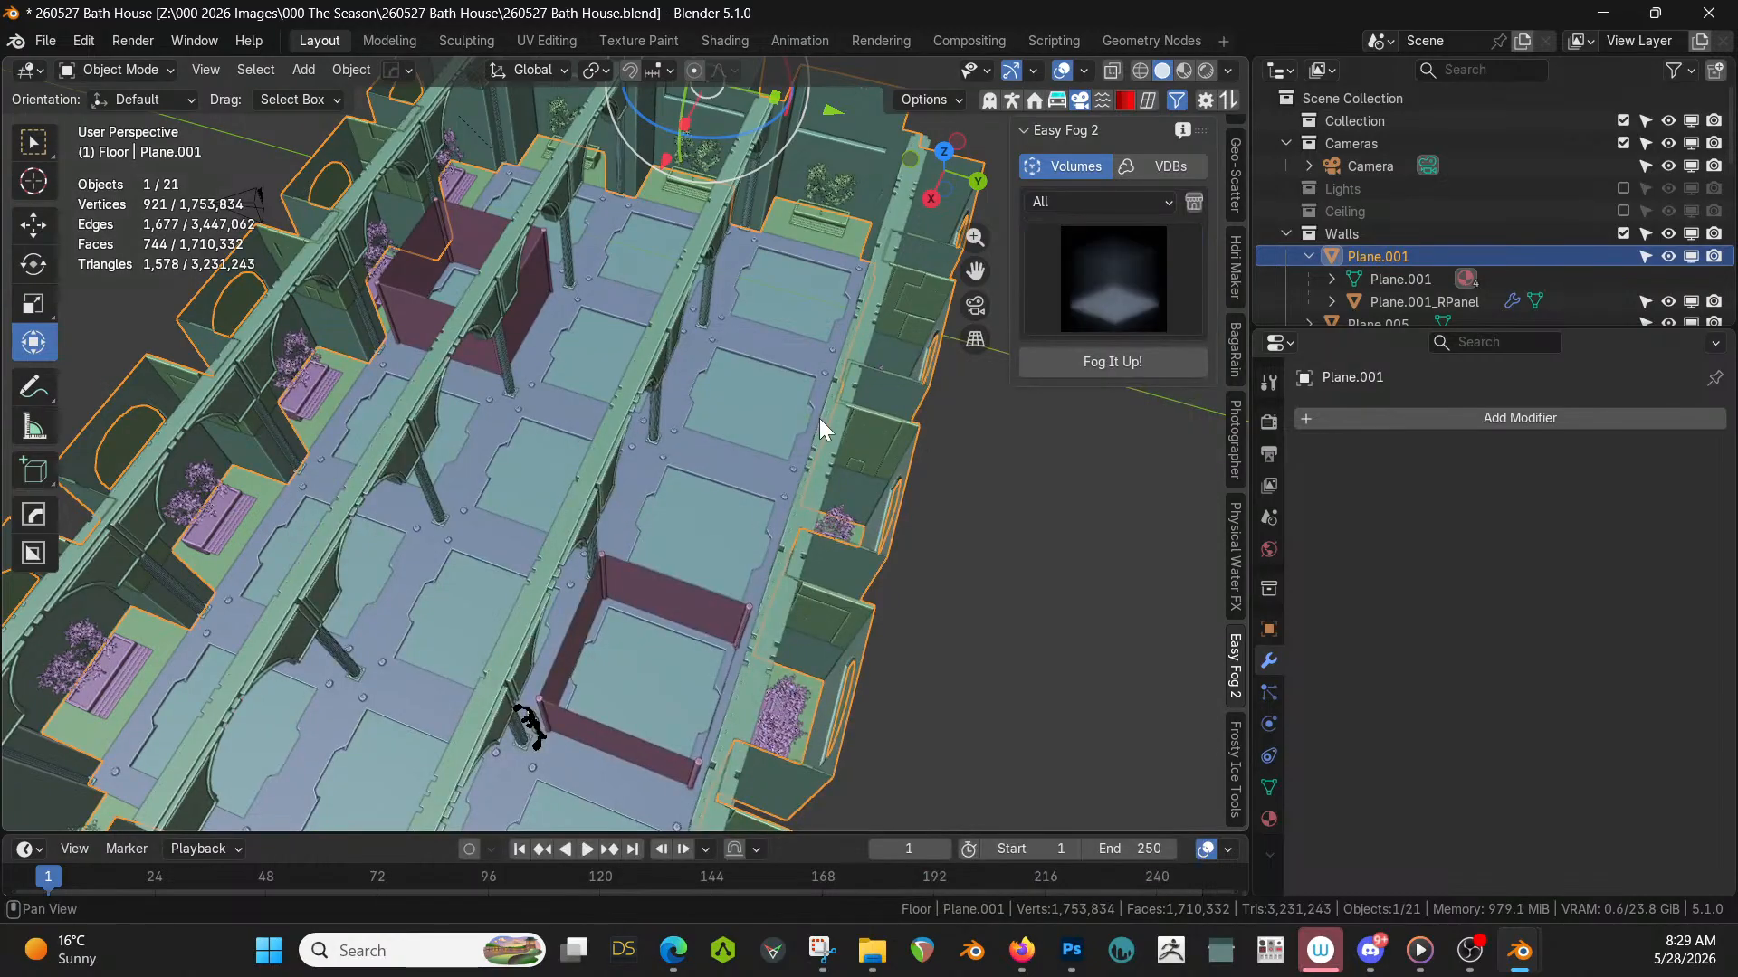
{"action": "left_click", "coordinate": [1124, 361]}
Isolate the fog volume together with the flat slab beneath the building in front orthographic local view.
{"action": "scroll", "coordinate": [714, 476], "scroll_direction": "down", "scroll_amount": 5}
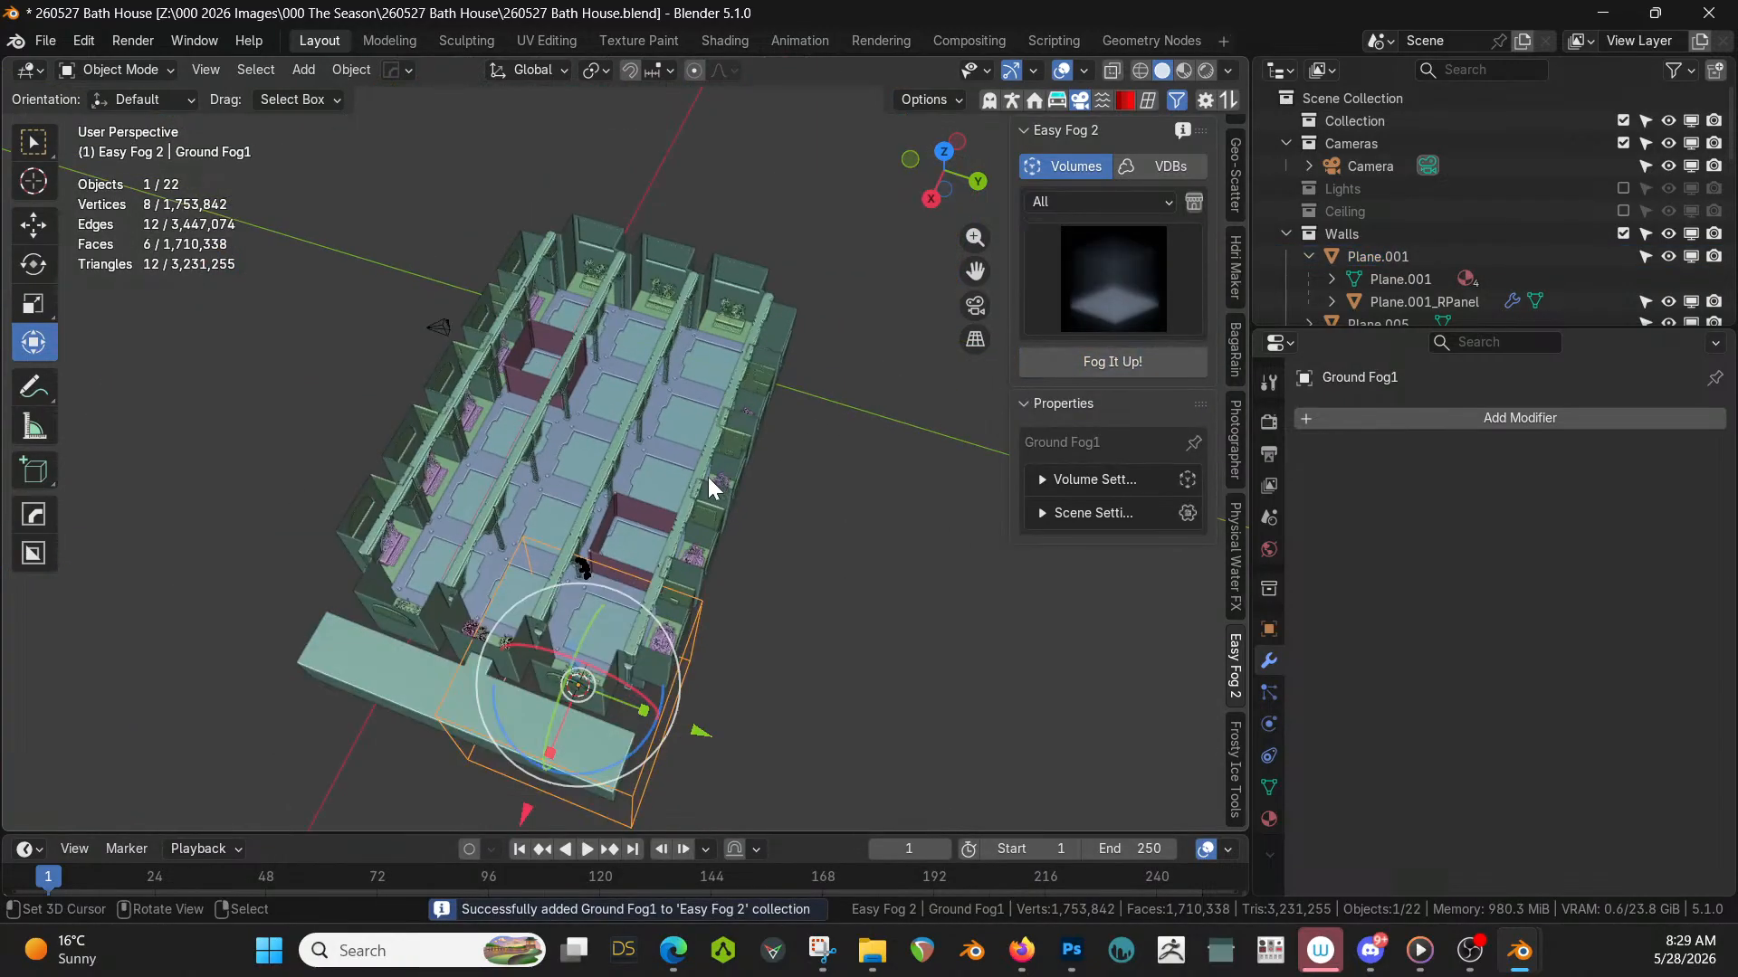
{"action": "key", "text": "KP_1"}
{"action": "scroll", "coordinate": [708, 476], "scroll_direction": "up", "scroll_amount": 2}
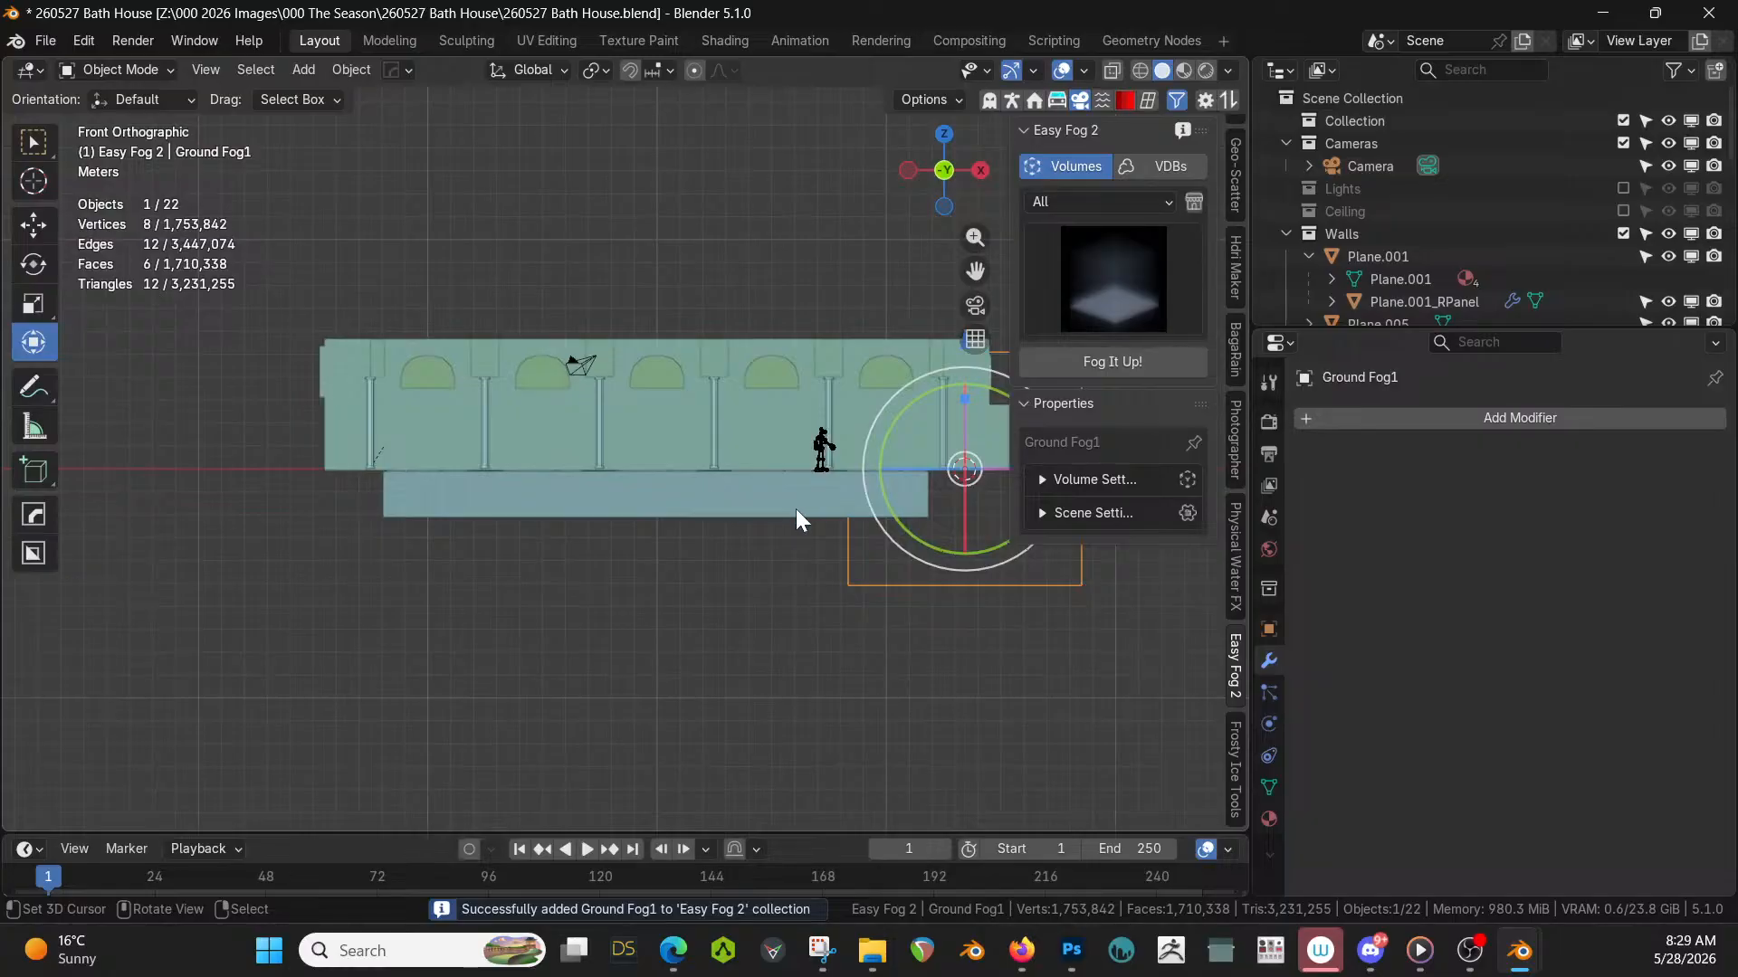
{"action": "left_click", "coordinate": [748, 494], "text": "shift"}
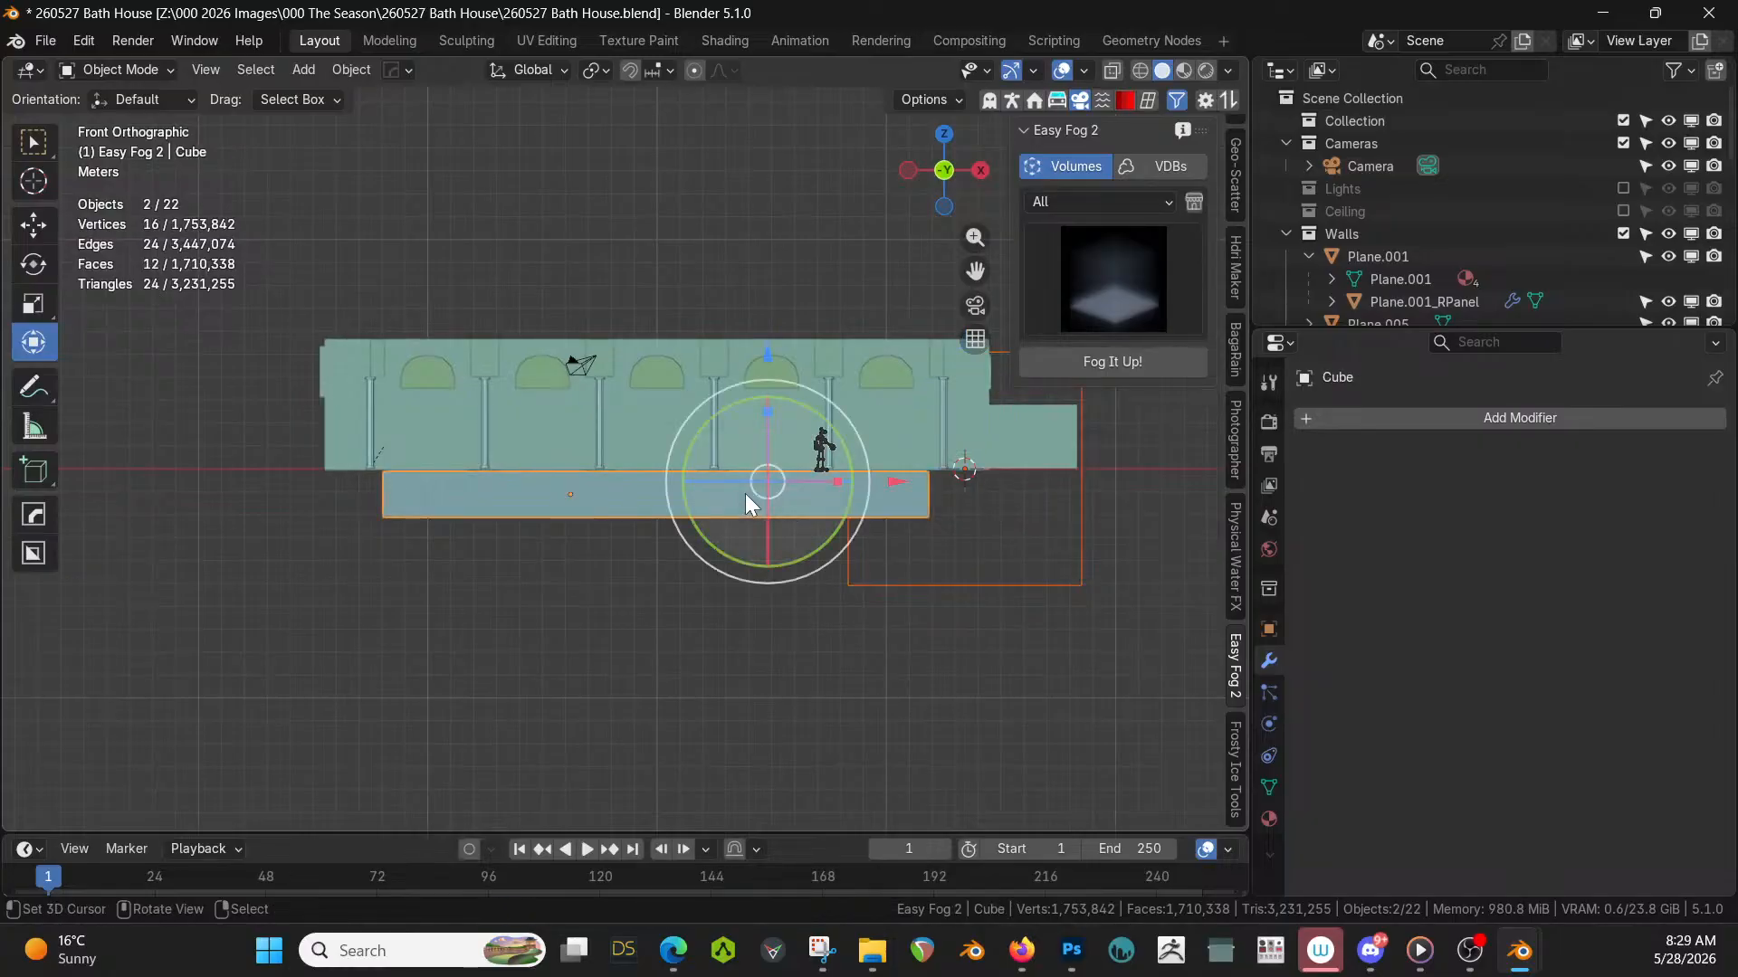
{"action": "key", "text": "KP_Divide"}
{"action": "scroll", "coordinate": [746, 492], "scroll_direction": "up", "scroll_amount": 2}
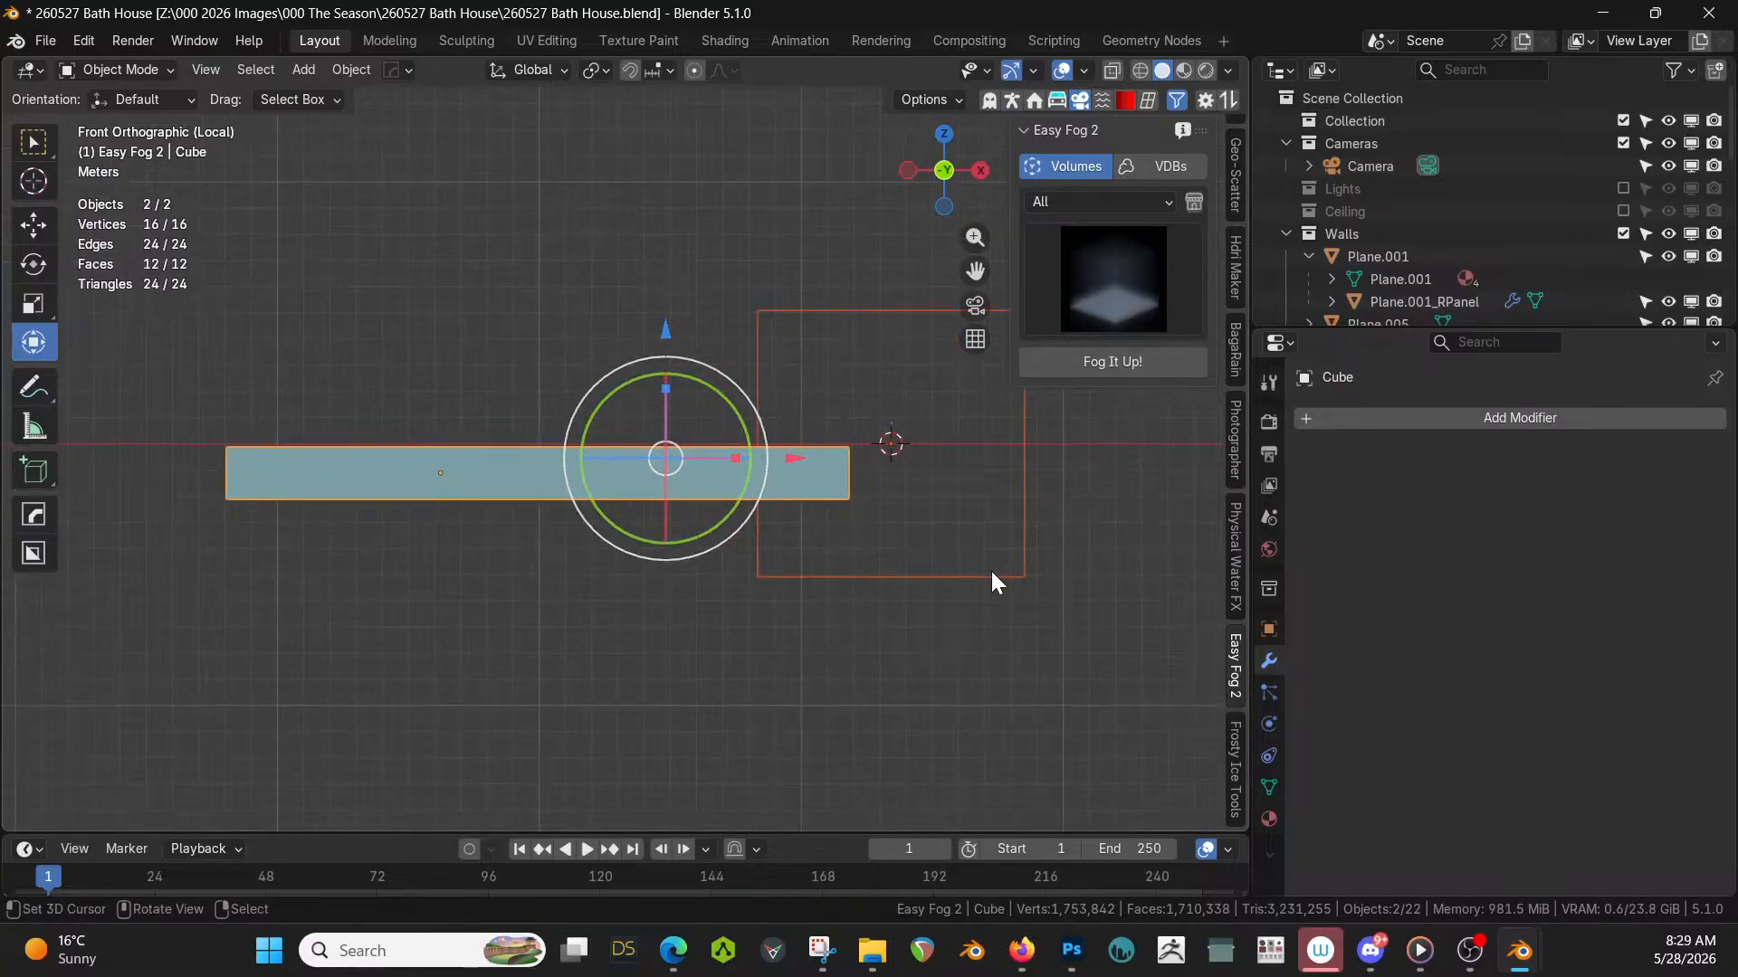
Move the fog volume about -6.77 m in X and 5.01 m in Z so it sits on the slab's right end.
{"action": "left_click", "coordinate": [1018, 543]}
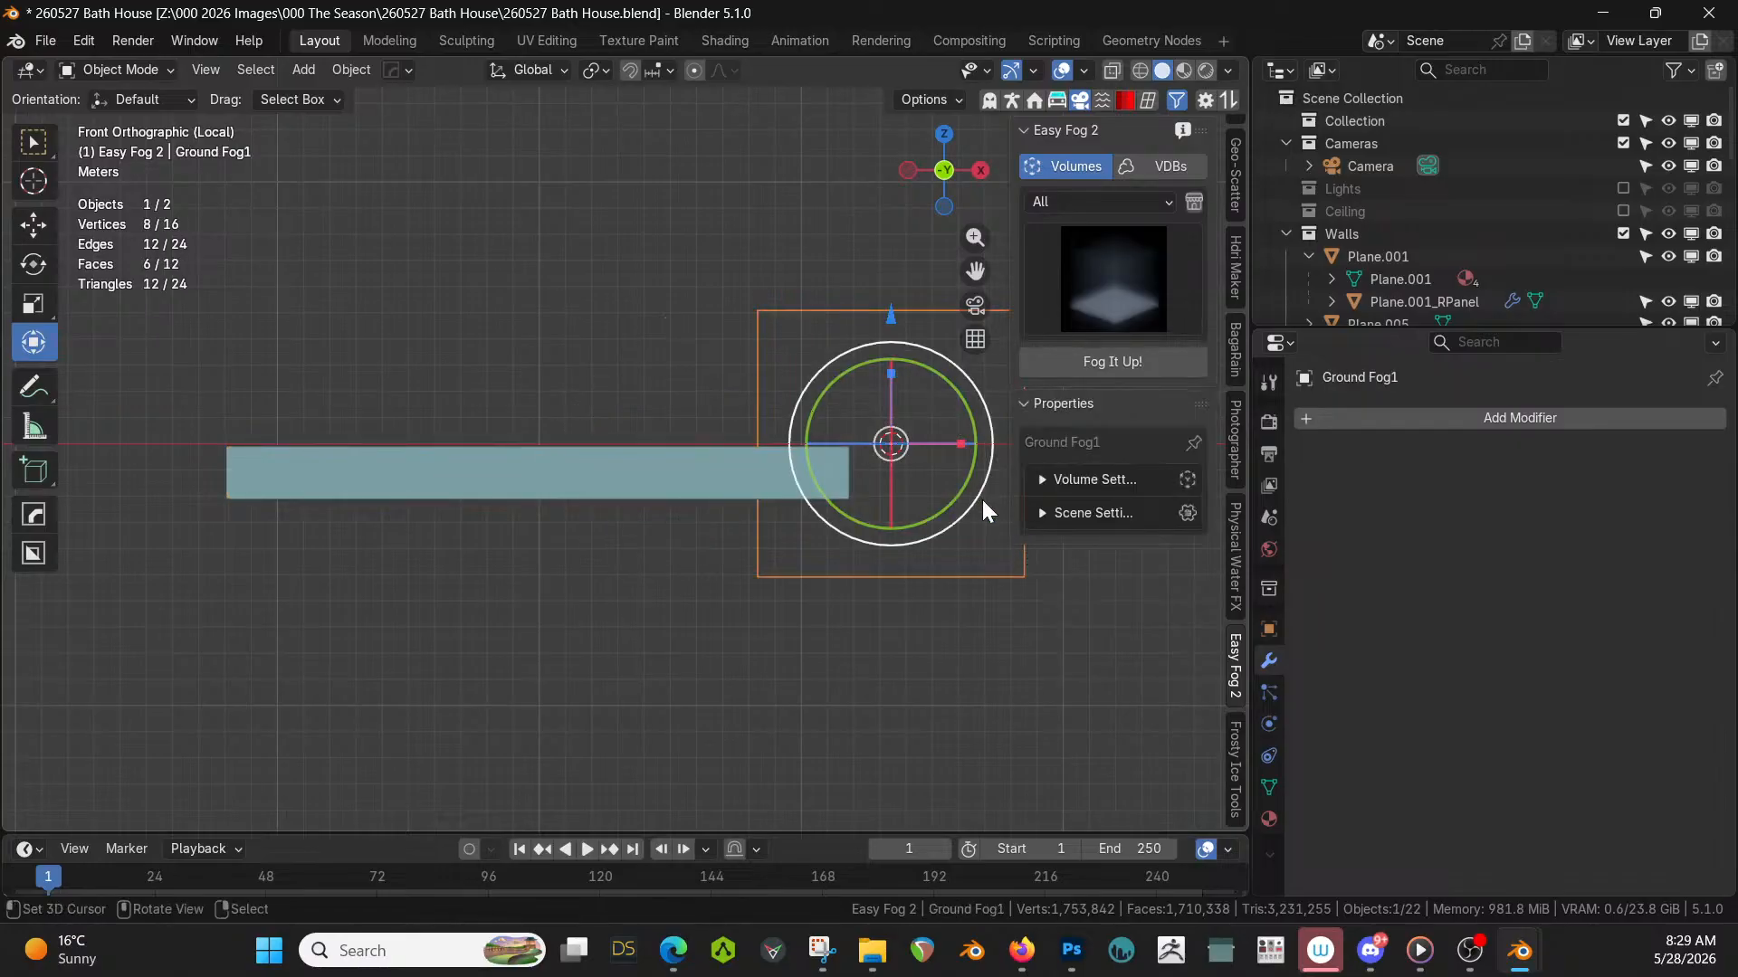
{"action": "key", "text": "g"}
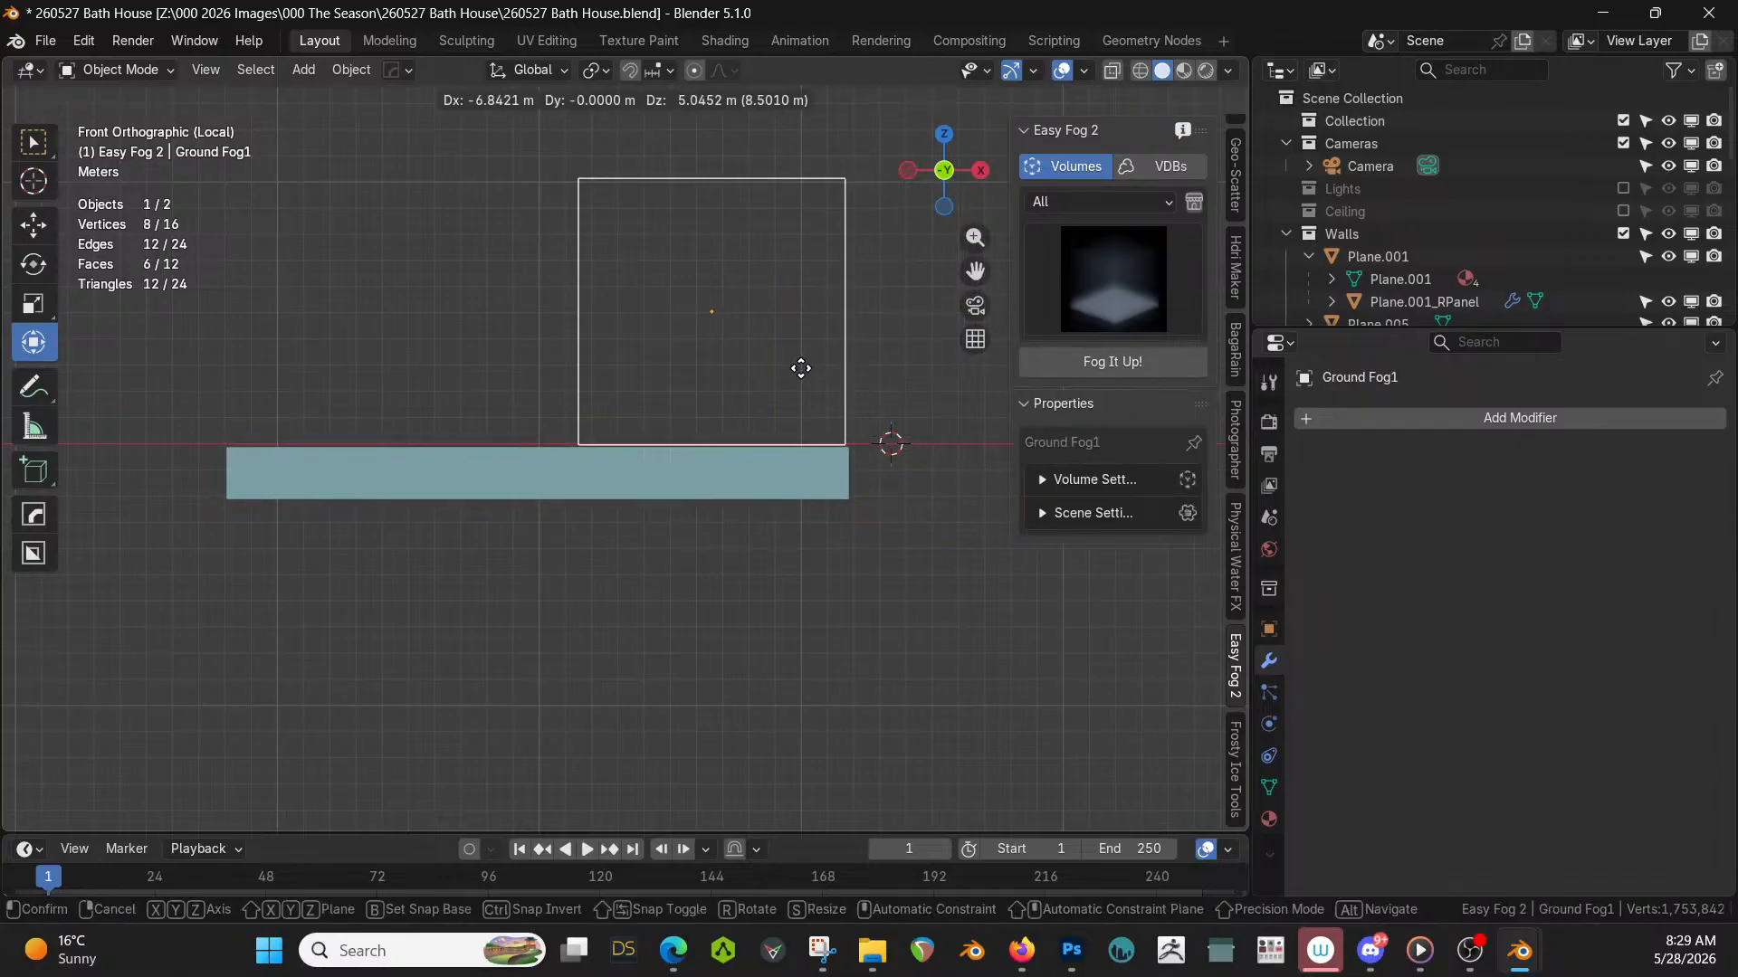
{"action": "left_click", "coordinate": [800, 372]}
{"action": "scroll", "coordinate": [815, 435], "scroll_direction": "up", "scroll_amount": 6}
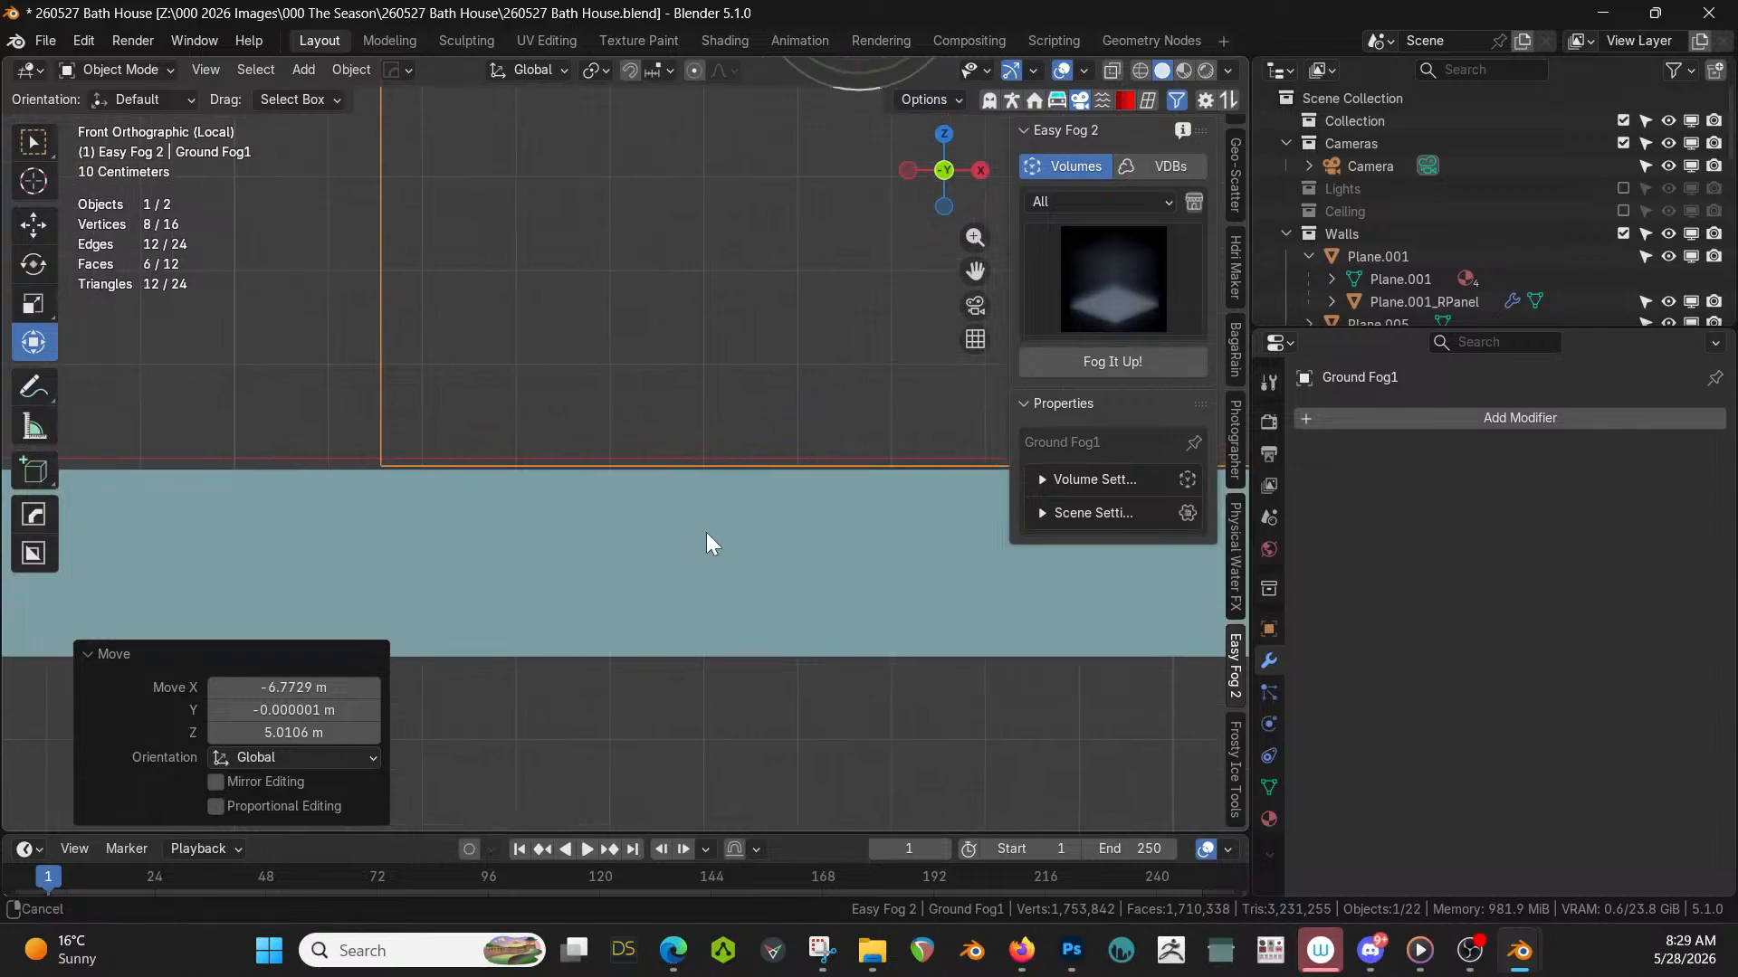
{"action": "scroll", "coordinate": [551, 431], "scroll_direction": "up", "scroll_amount": 3}
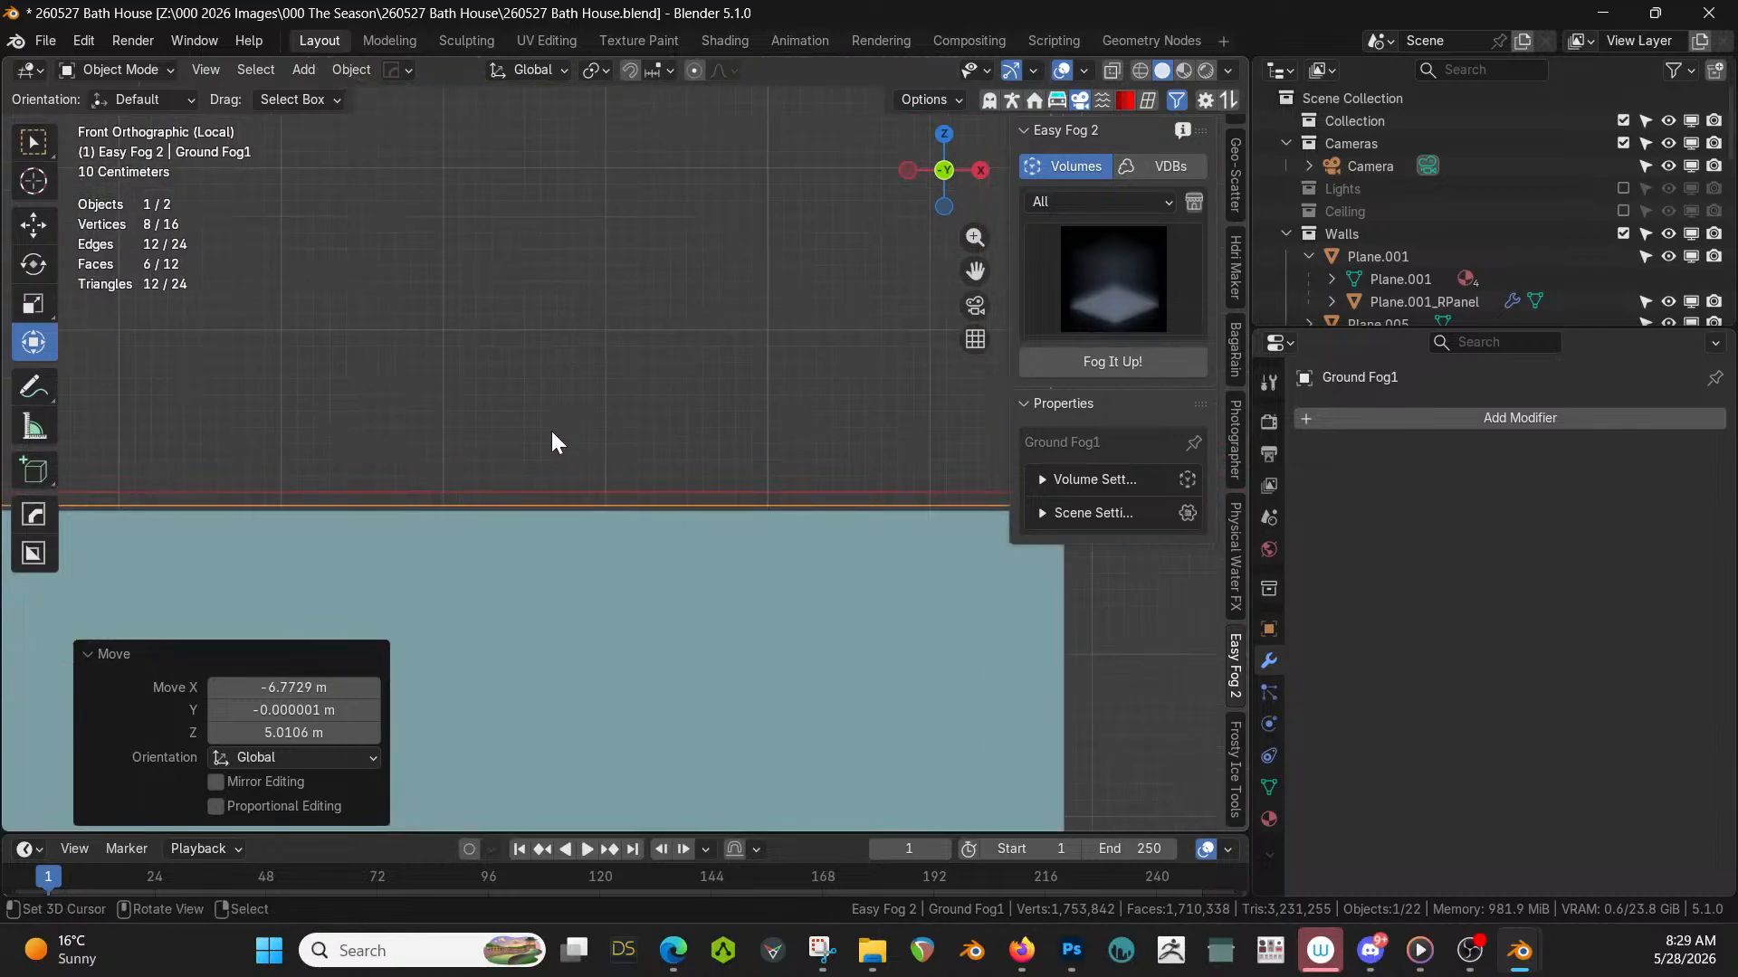
Lower the fog volume by about 0.022 m so its base meets the slab's upper surface.
{"action": "key", "text": "g"}
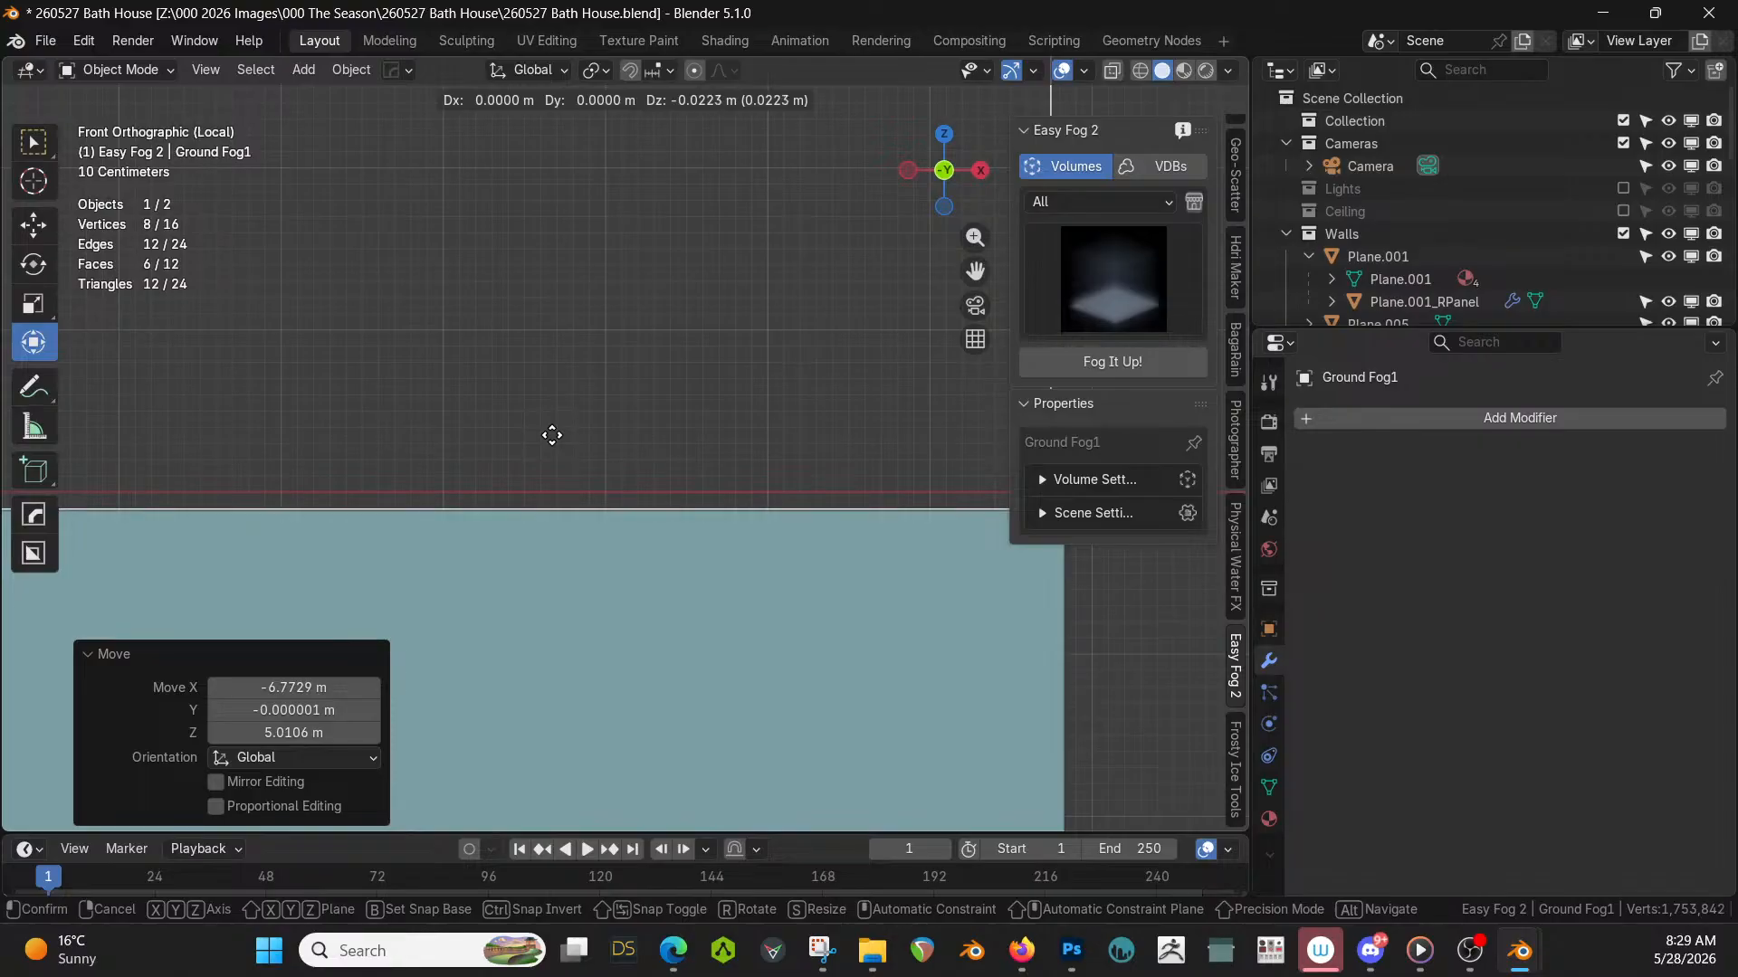
{"action": "right_click", "coordinate": [148, 423]}
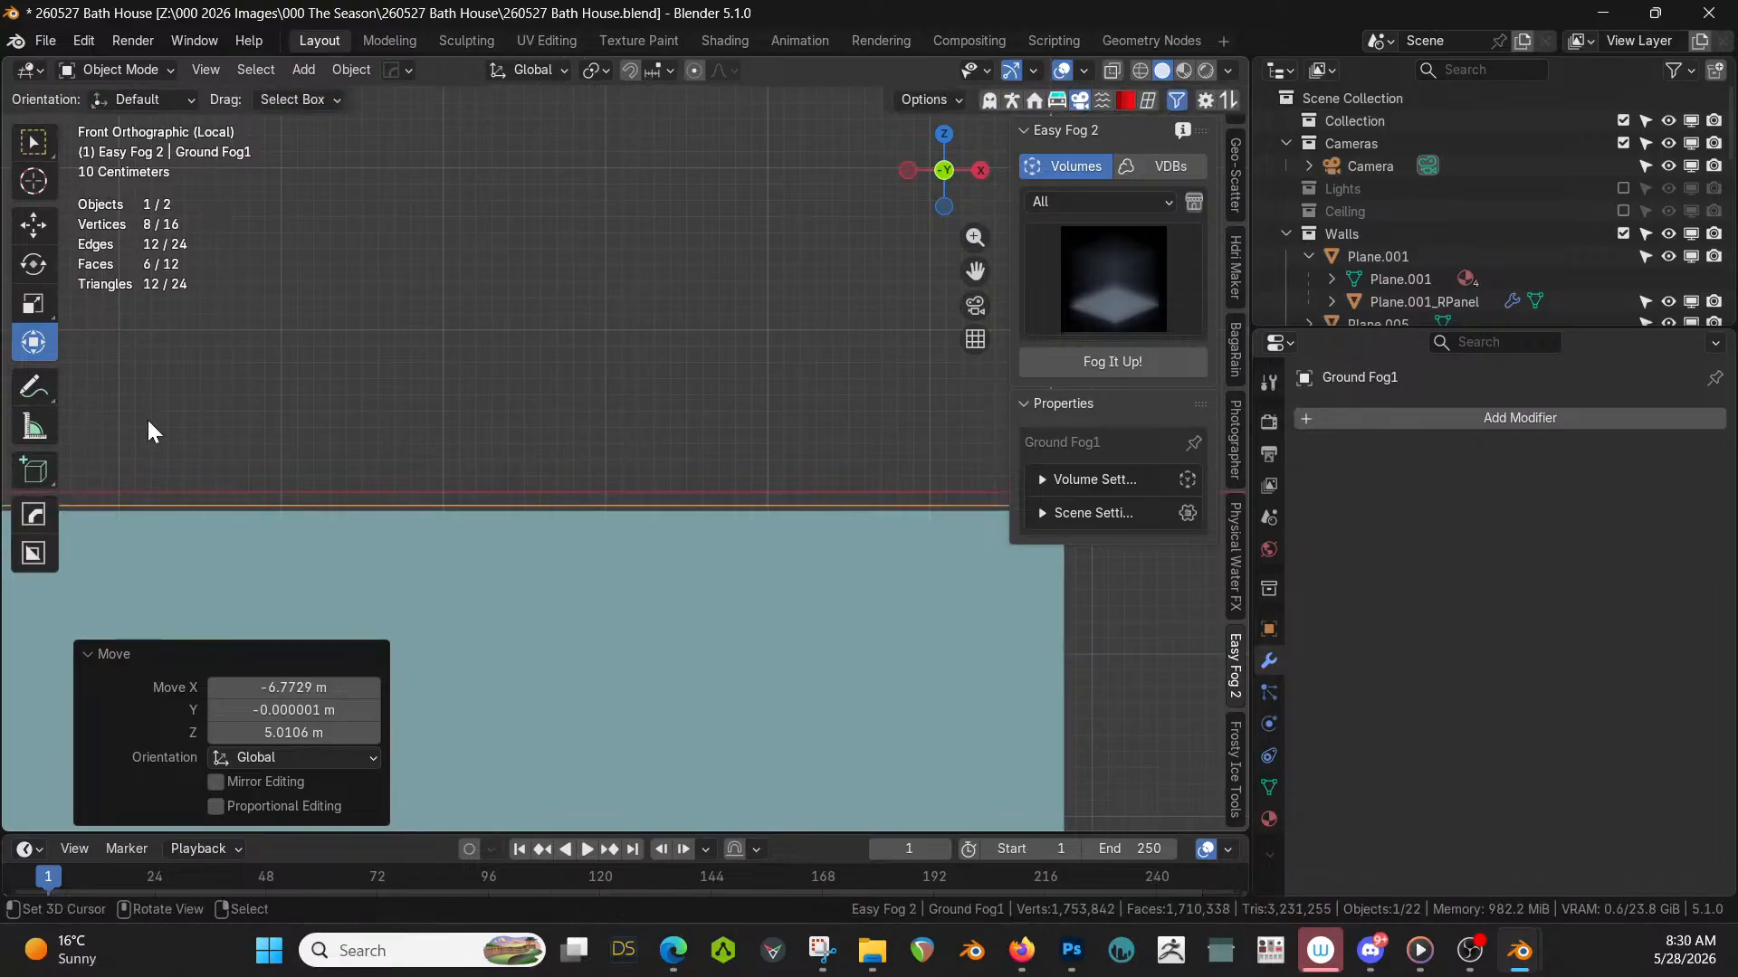
{"action": "key", "text": "g"}
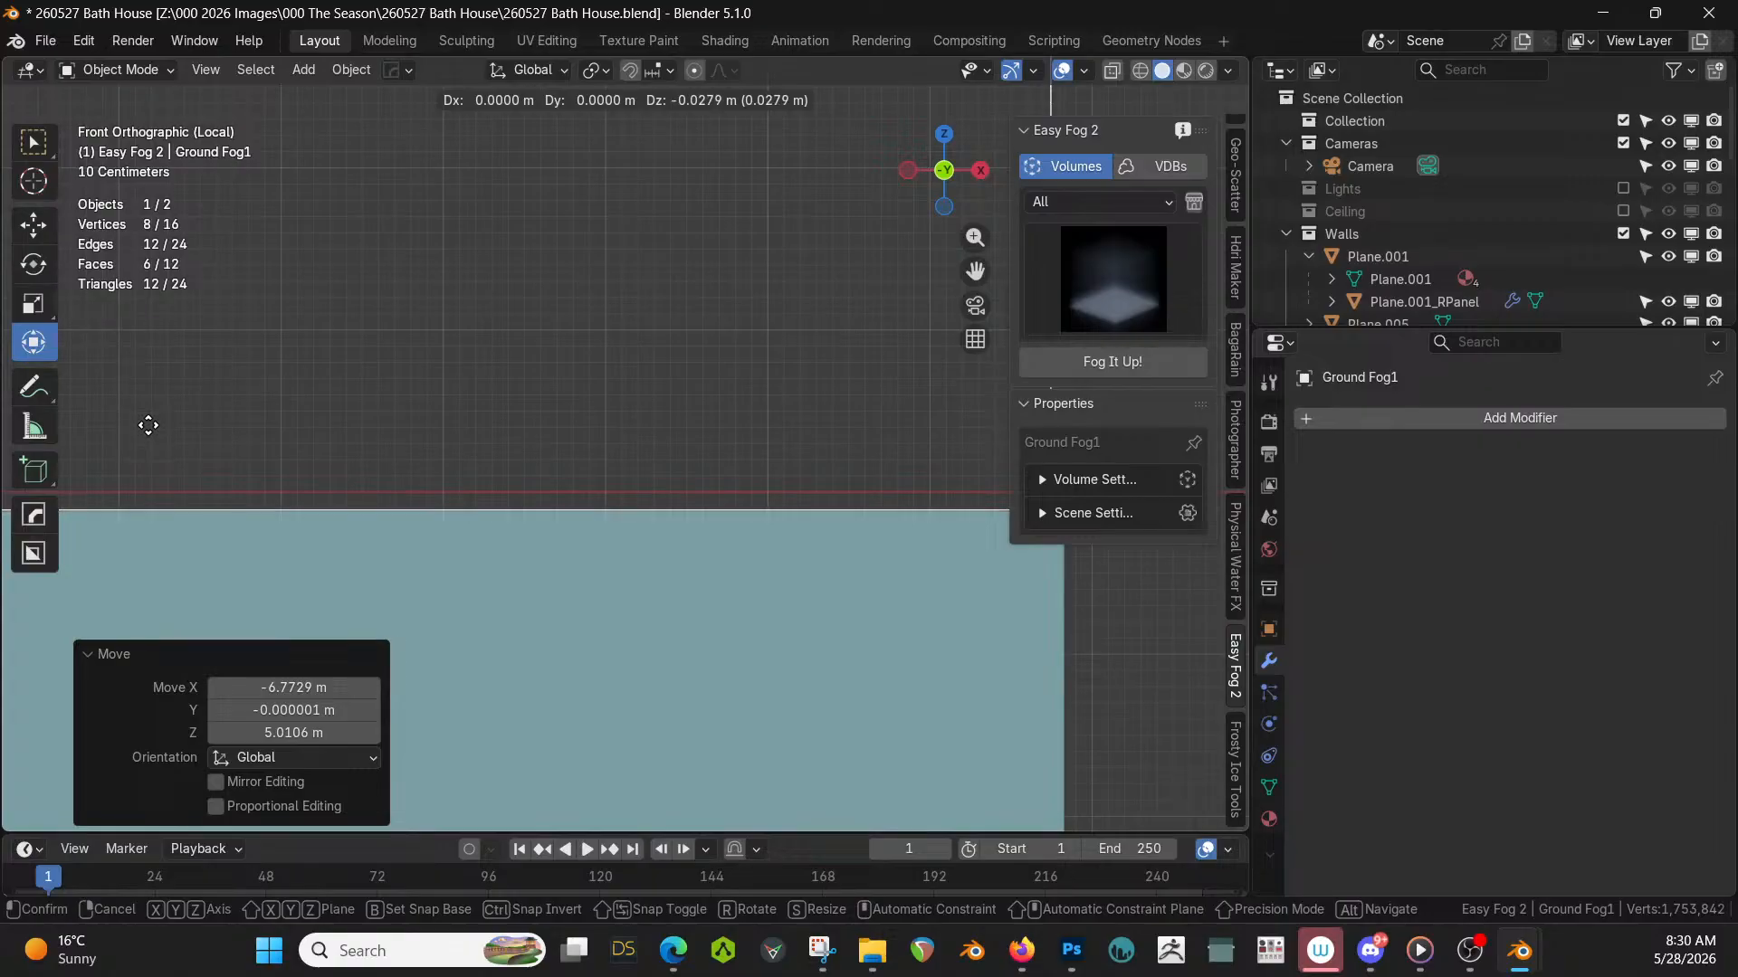
{"action": "left_click", "coordinate": [147, 423]}
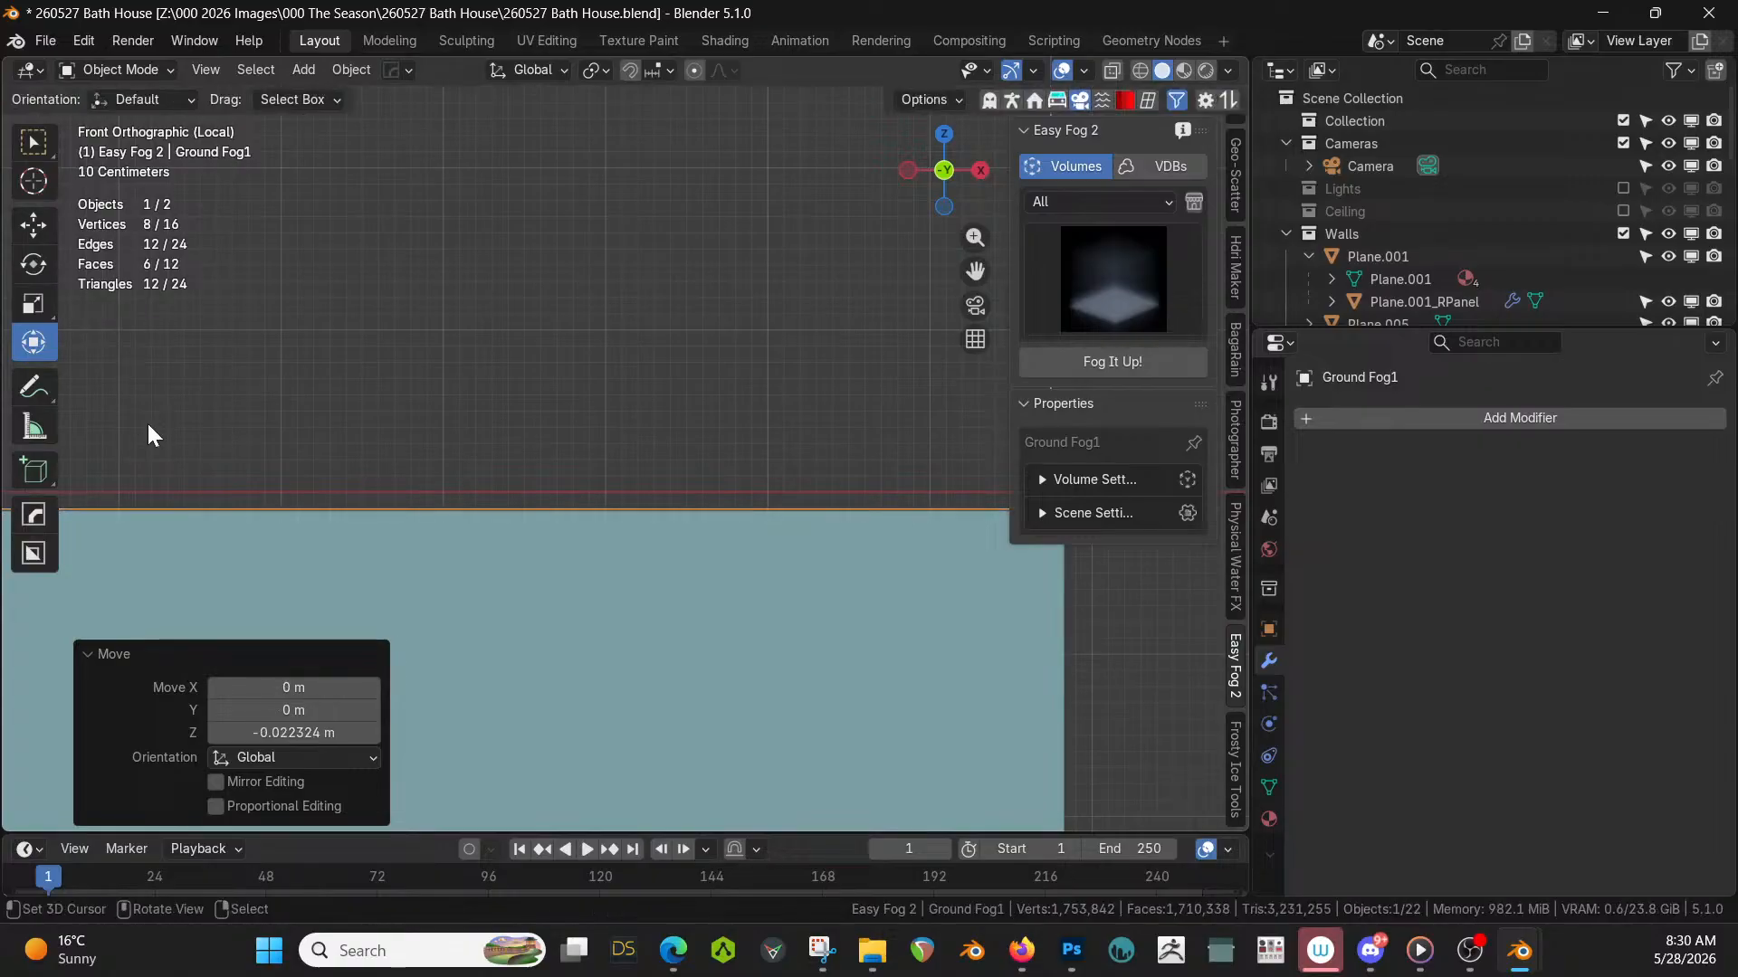
In Edit Mode, move the fog volume's front face about -8.09 m along Y to the slab's front edge.
{"action": "middle_click_drag", "start_coordinate": [160, 439], "coordinate": [43, 554]}
{"action": "key", "text": "Tab"}
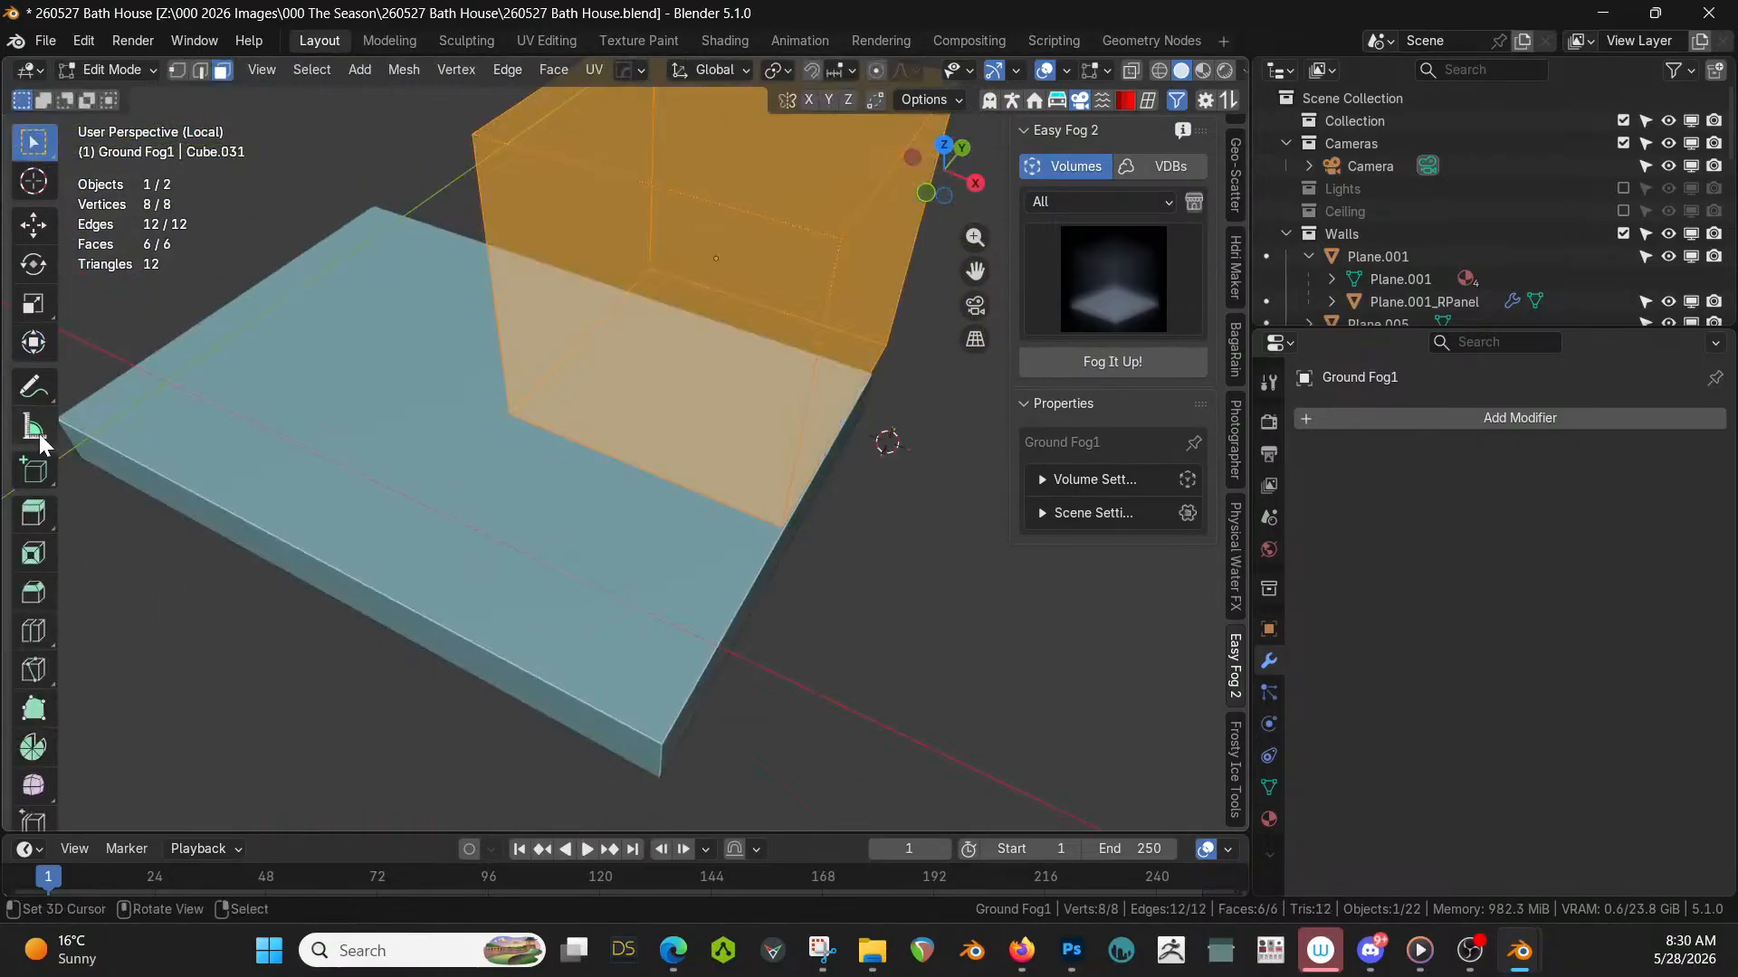
{"action": "key", "text": "alt+a"}
{"action": "left_click", "coordinate": [546, 333]}
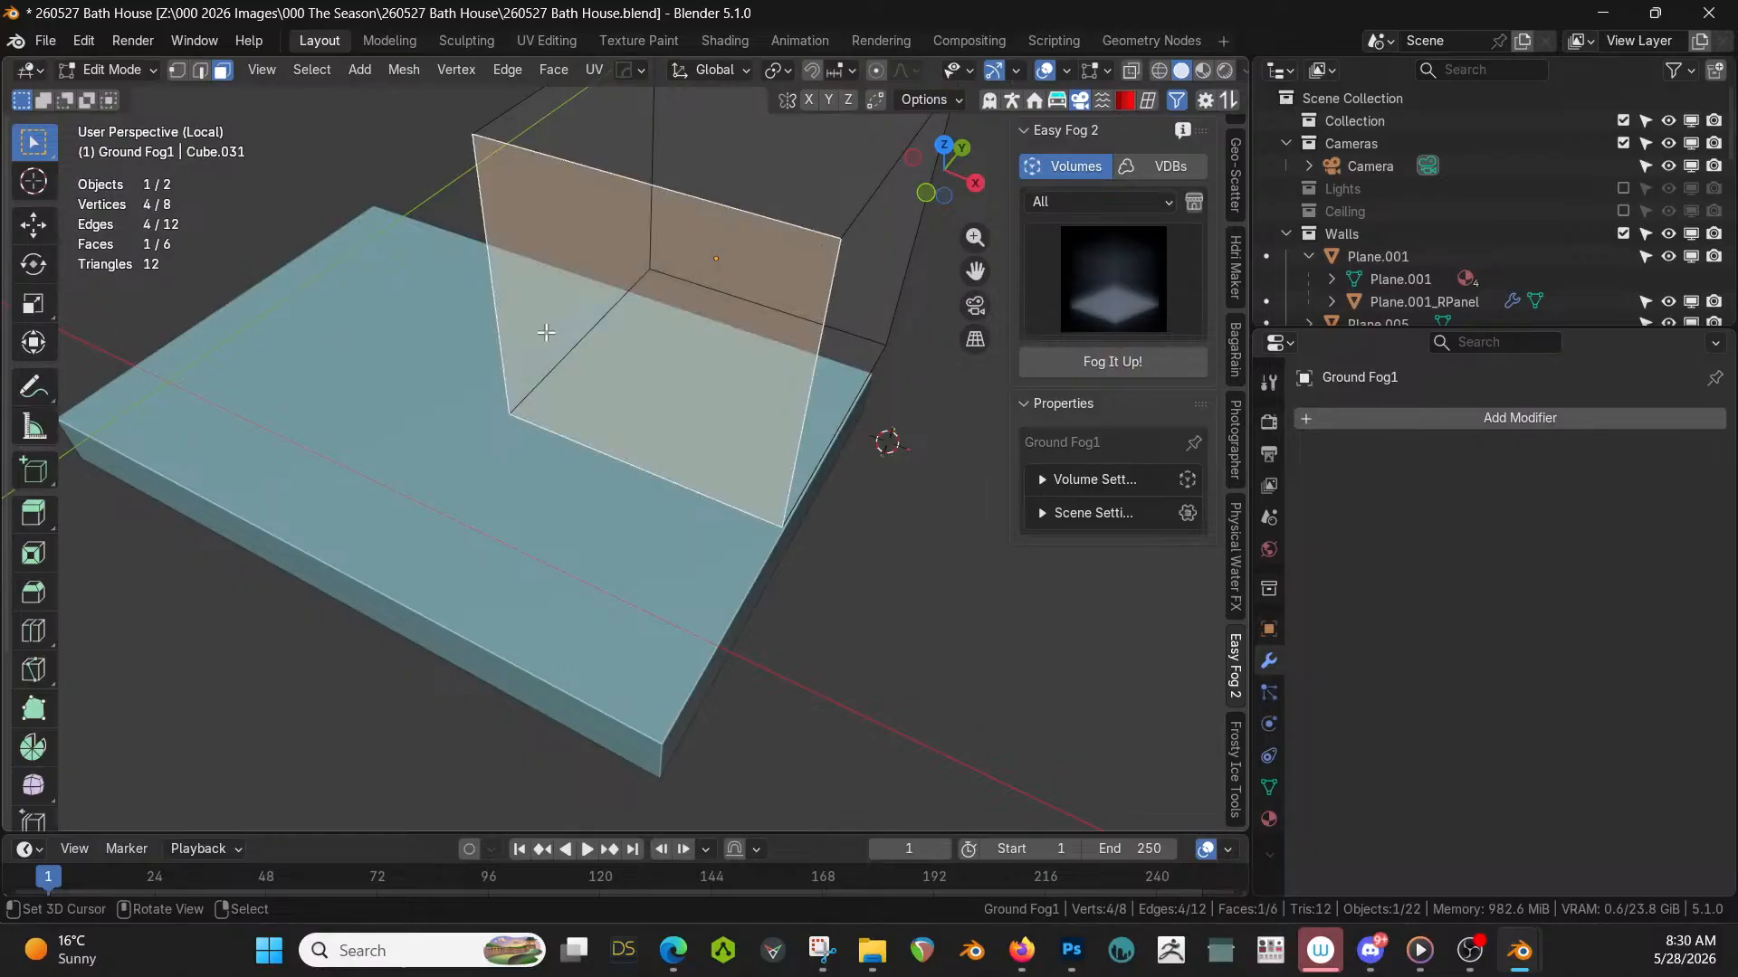
{"action": "left_click", "coordinate": [33, 342]}
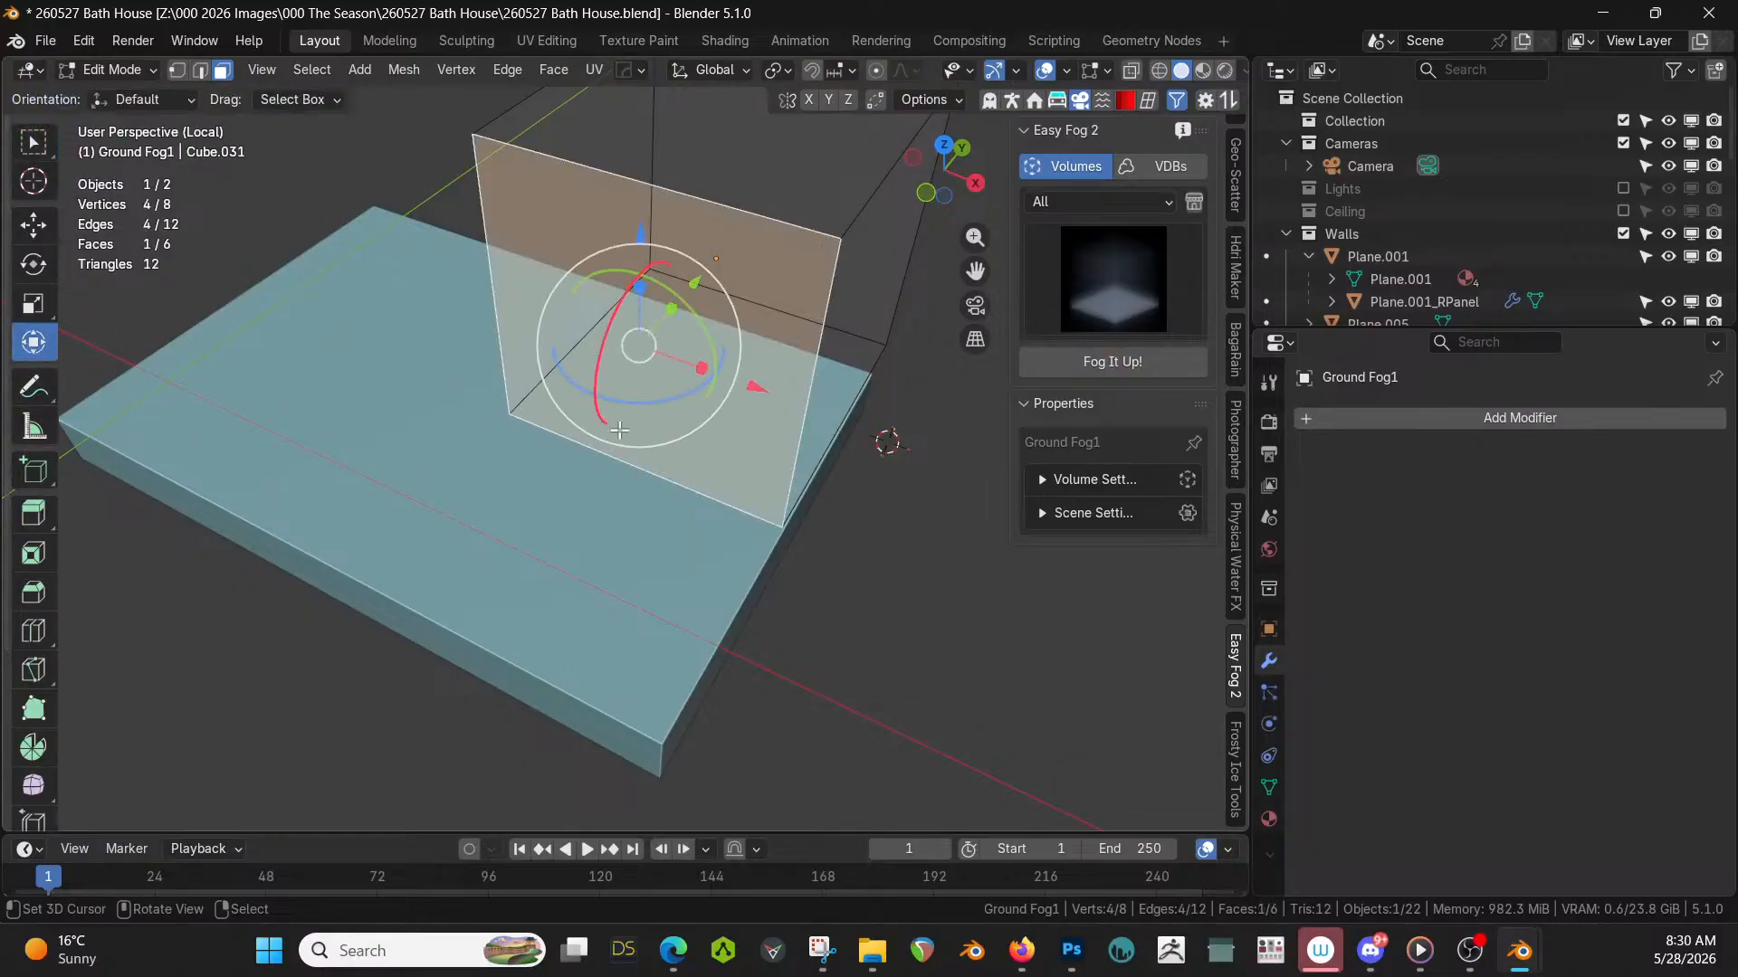
{"action": "key", "text": "g"}
{"action": "key", "text": "y"}
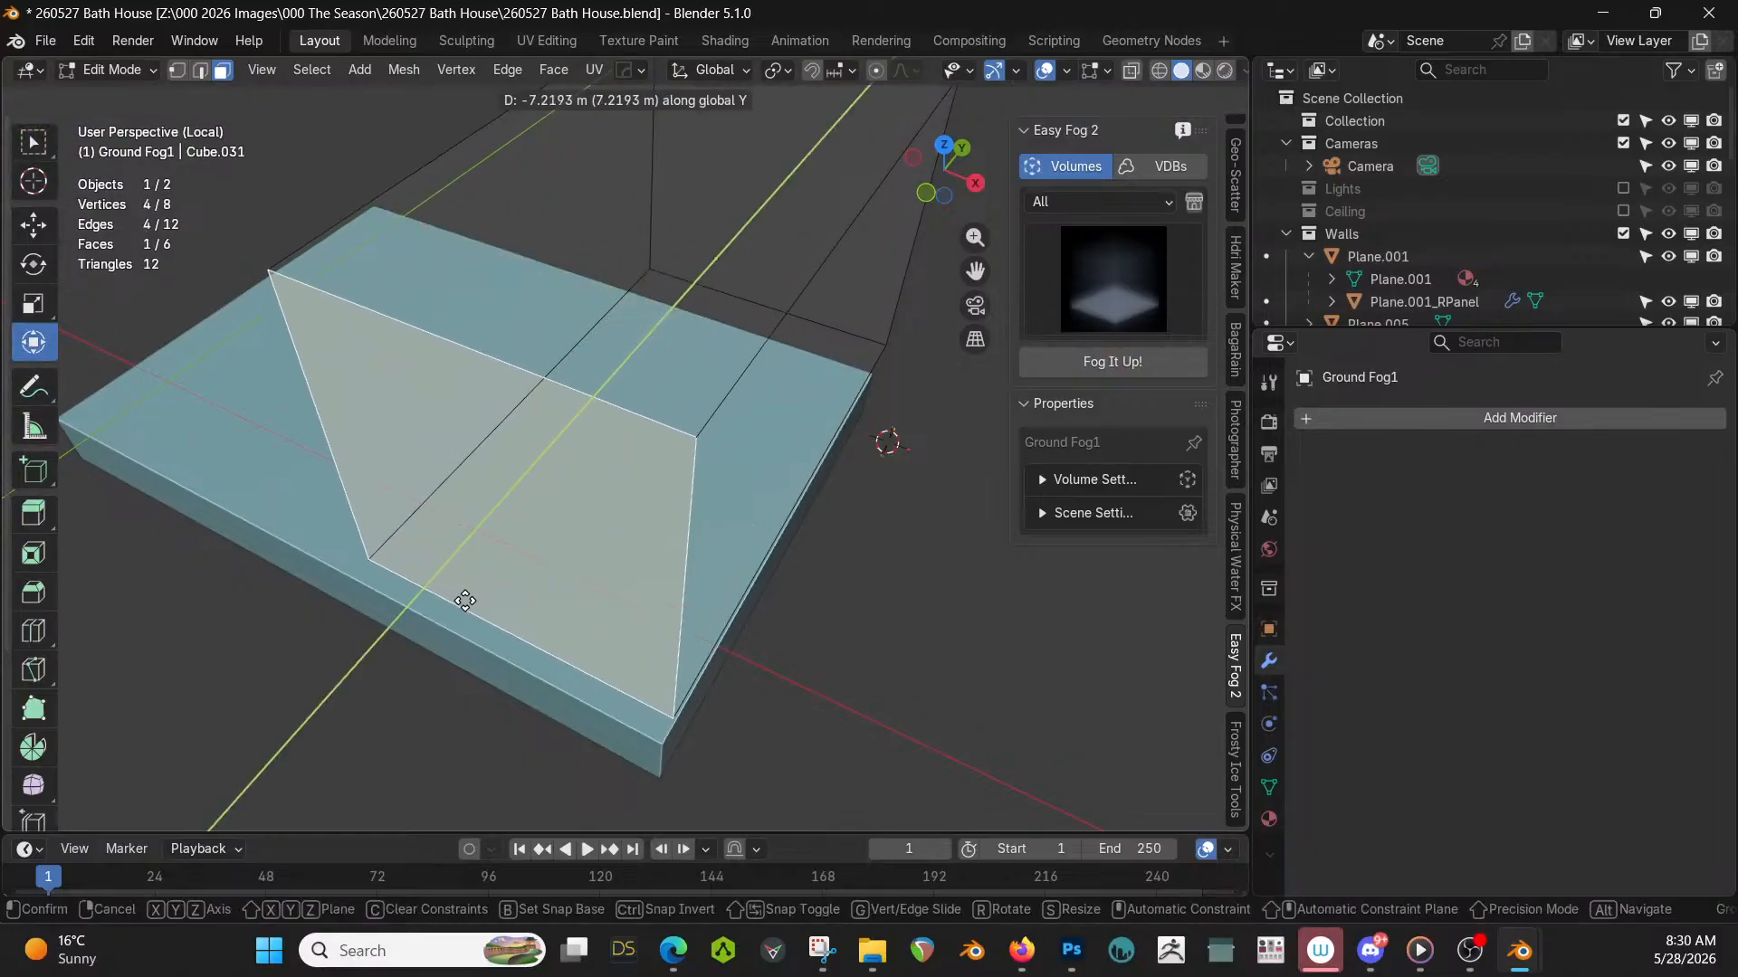
{"action": "left_click", "coordinate": [455, 622]}
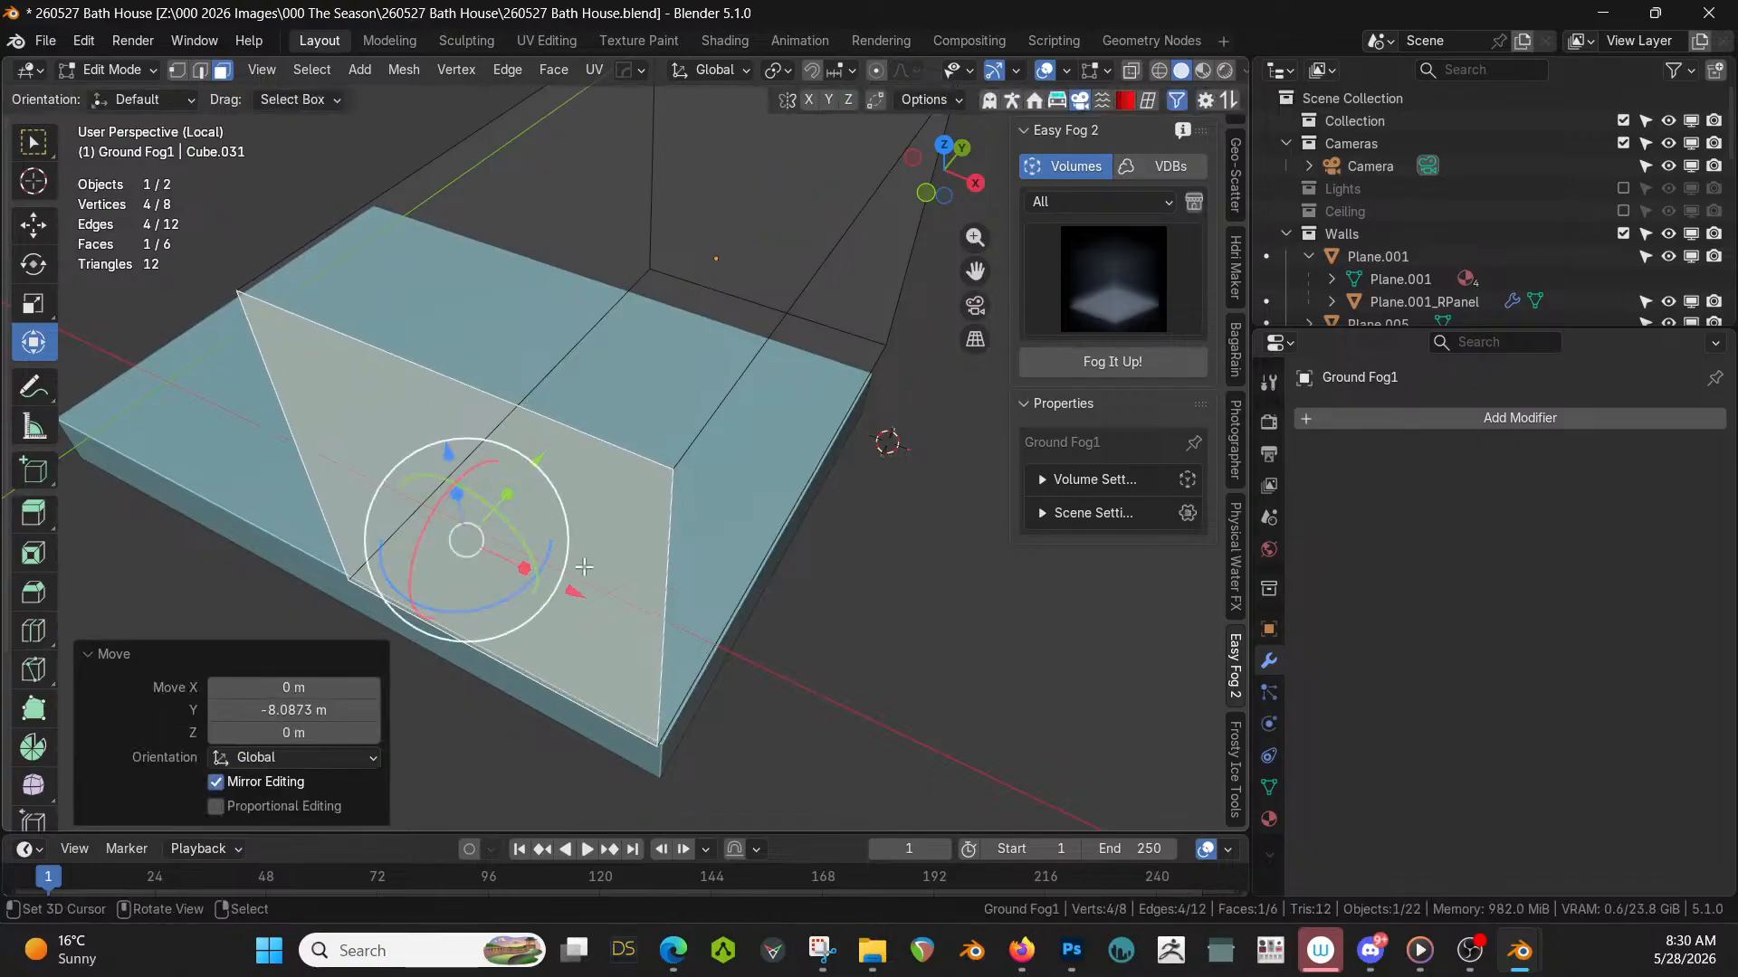
Move the fog volume's positive-X end face about 0.4 m outward along X, past the slab's end.
{"action": "left_click", "coordinate": [778, 480]}
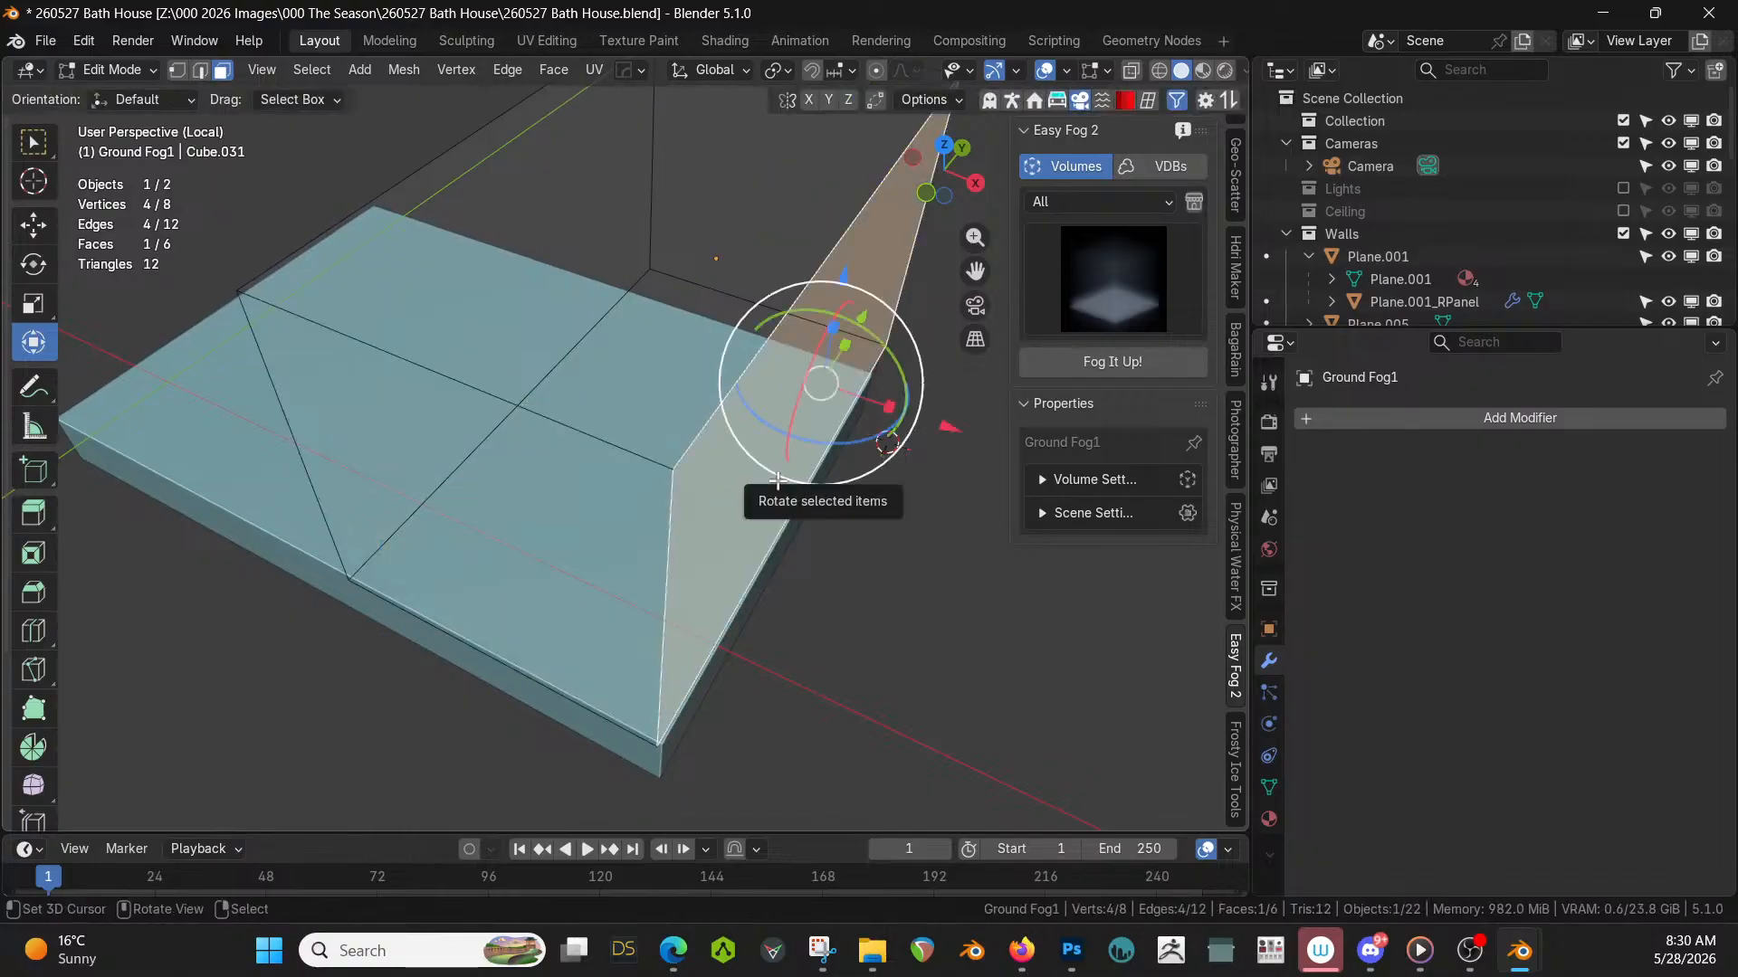
{"action": "key", "text": "g"}
{"action": "key", "text": "y"}
{"action": "key", "text": "x"}
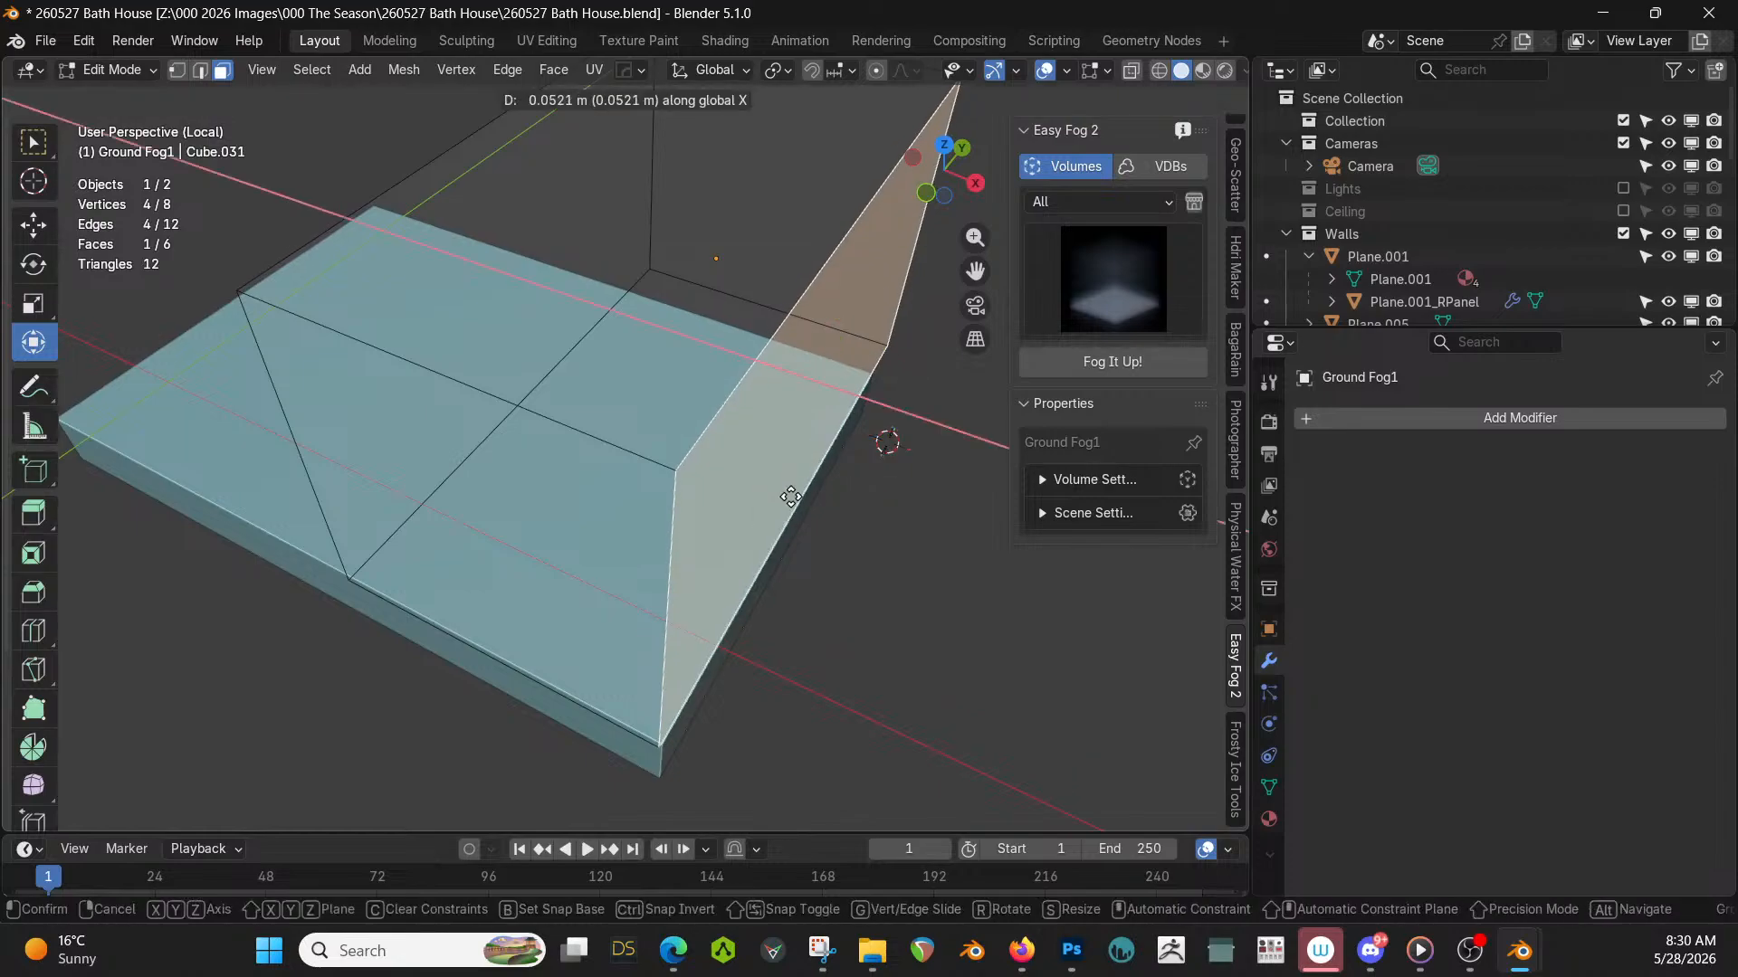
{"action": "left_click", "coordinate": [797, 510]}
{"action": "middle_click_drag", "start_coordinate": [798, 509], "coordinate": [837, 456]}
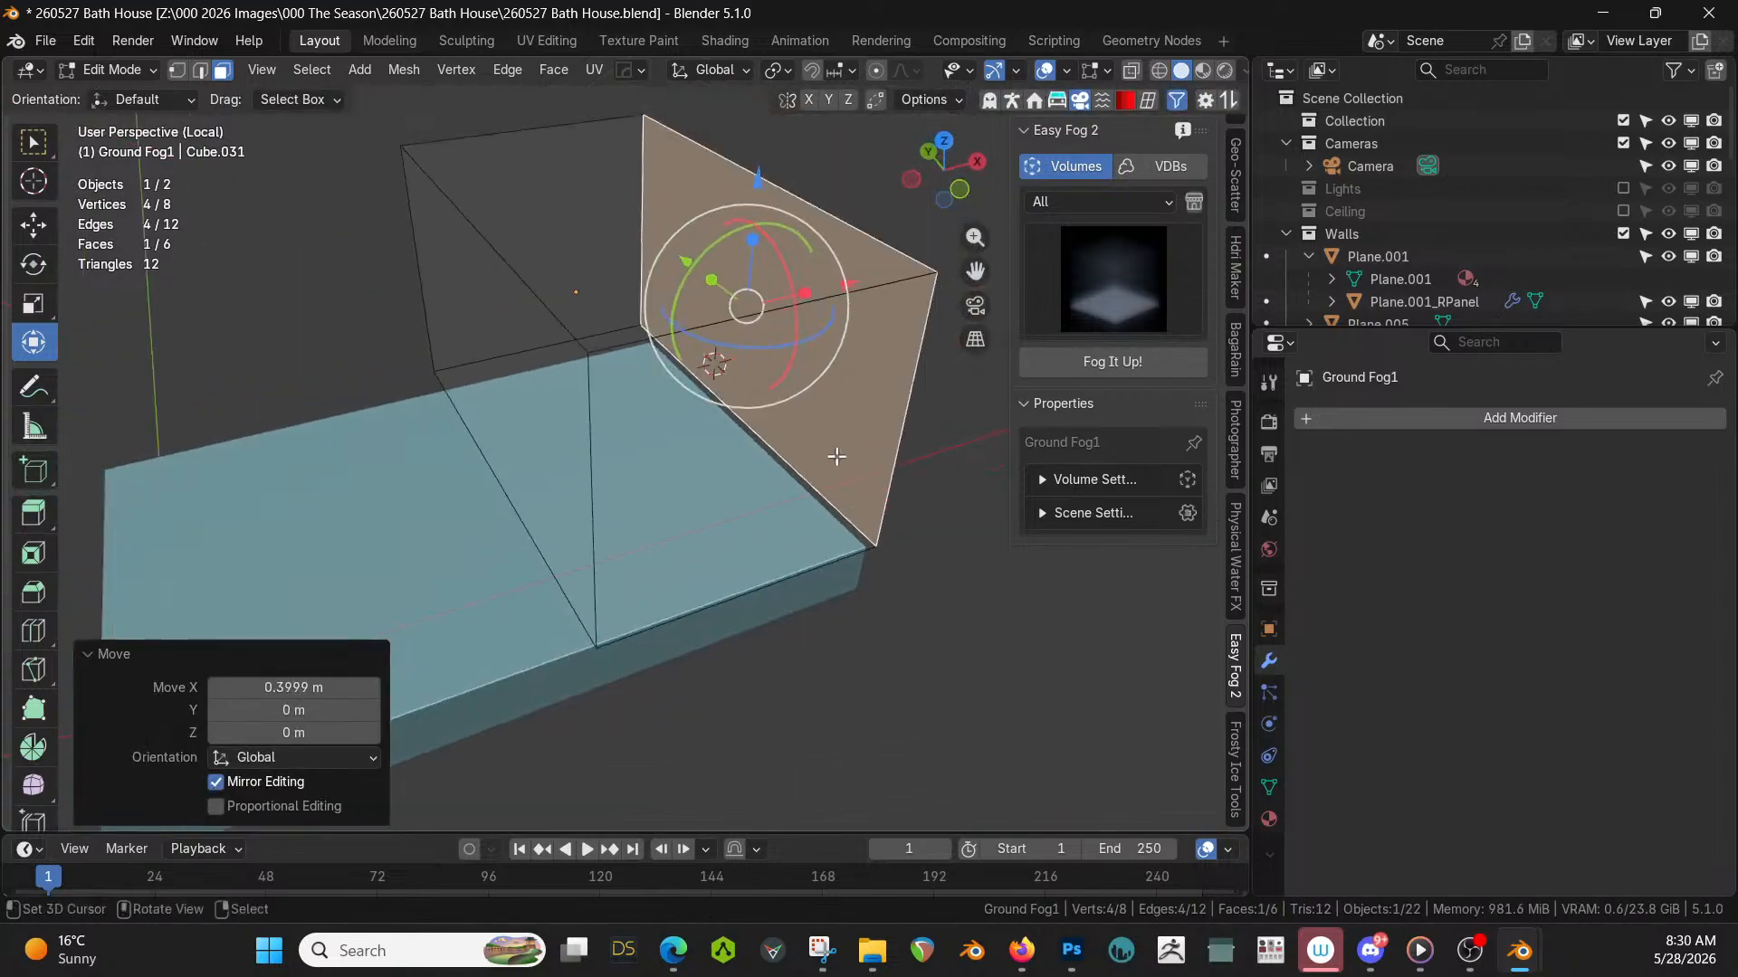
Extend the fog volume's opposite end face along negative X past the slab's far end and return to Object Mode.
{"action": "key", "text": "ctrl+z"}
{"action": "key", "text": "g"}
{"action": "key", "text": "x"}
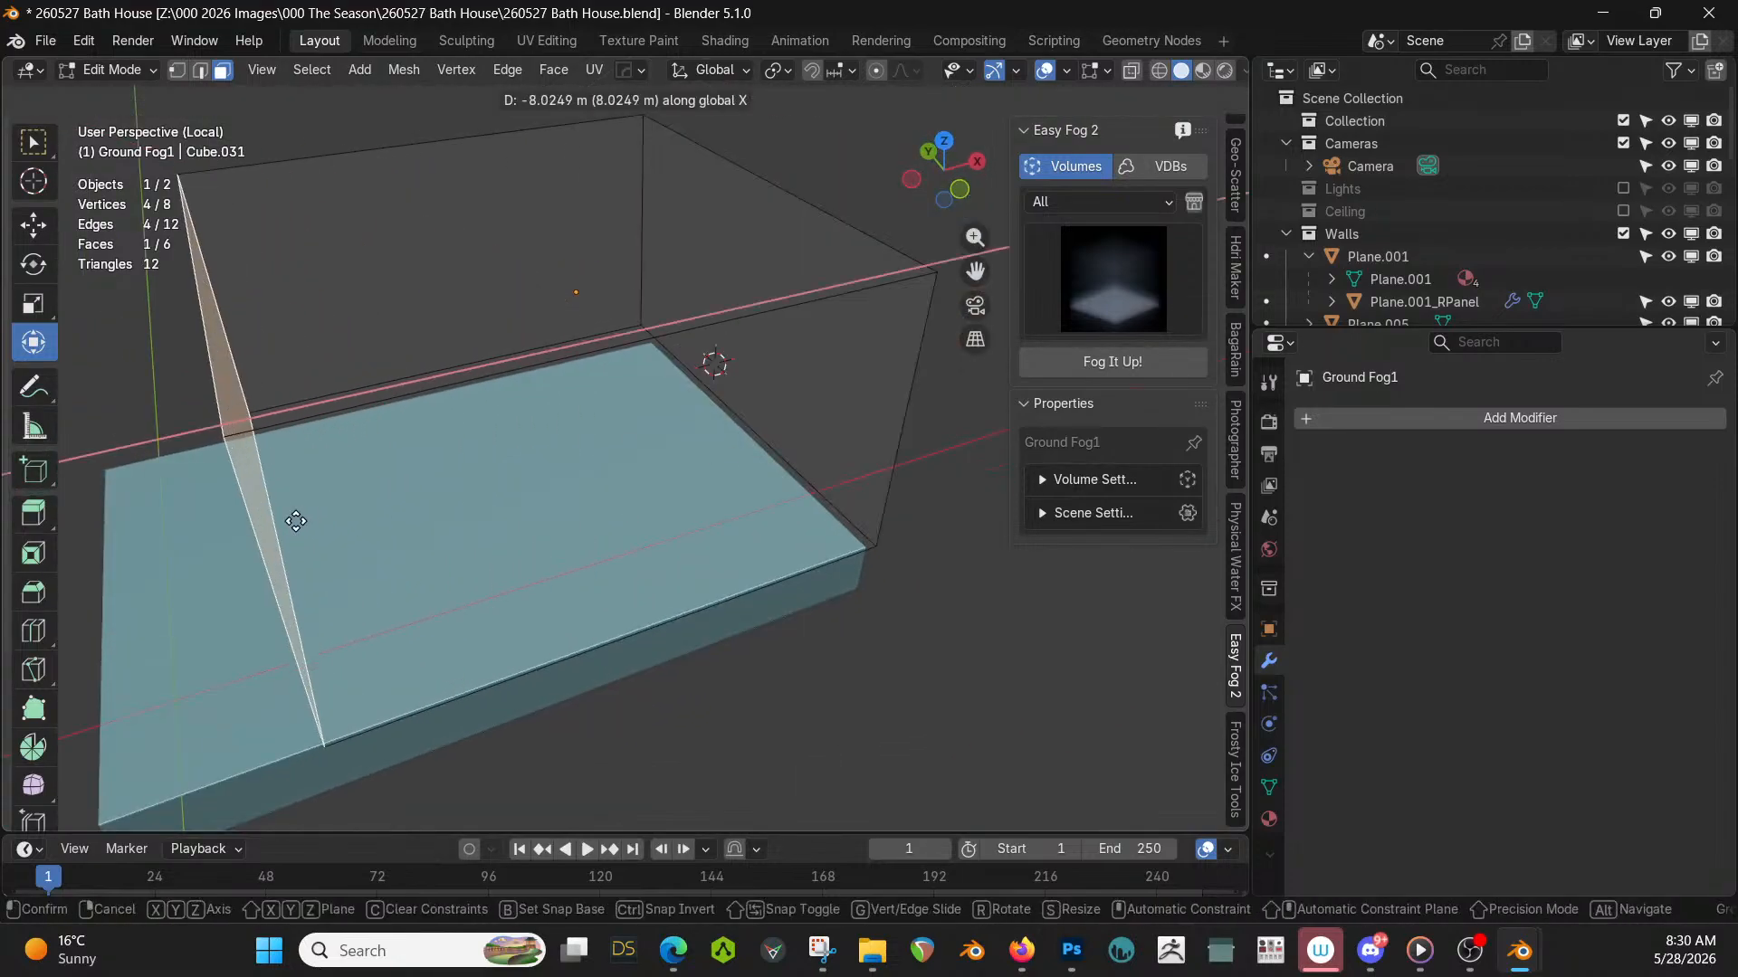
{"action": "left_click", "coordinate": [138, 561]}
{"action": "key", "text": "Tab"}
Apply the fog volume's rotation and scale, and show the full scene in rendered shading outside local view.
{"action": "key", "text": "ctrl+a"}
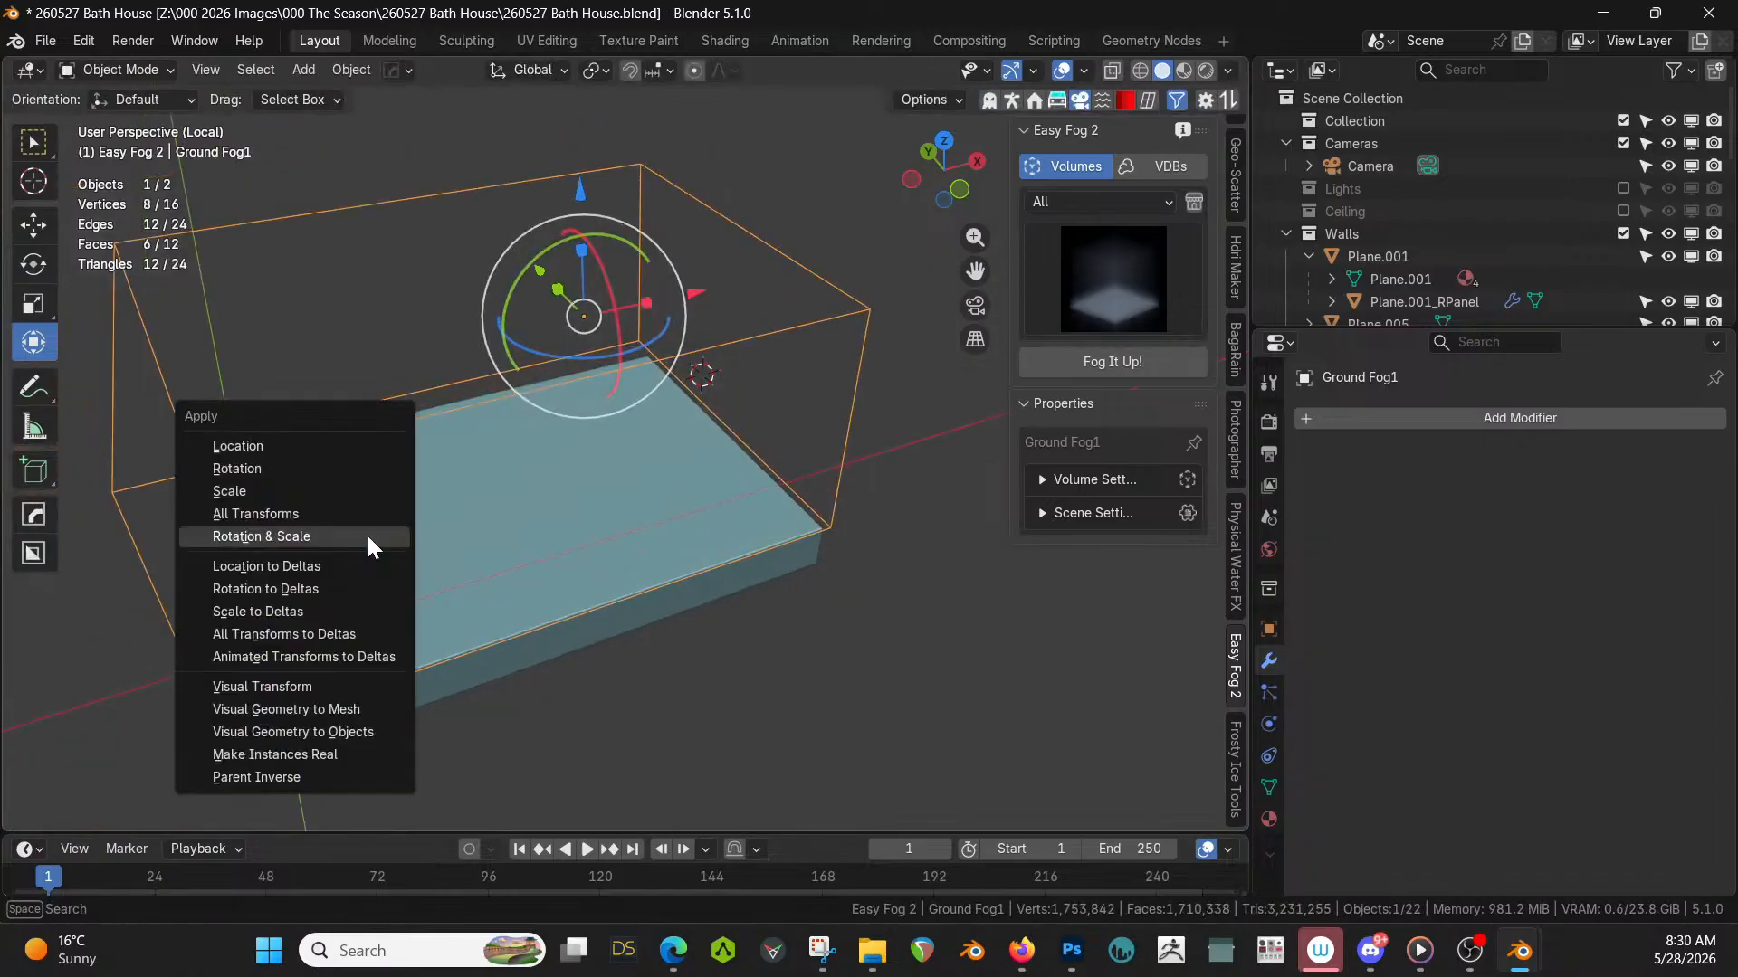
{"action": "left_click", "coordinate": [364, 536]}
{"action": "key", "text": "z"}
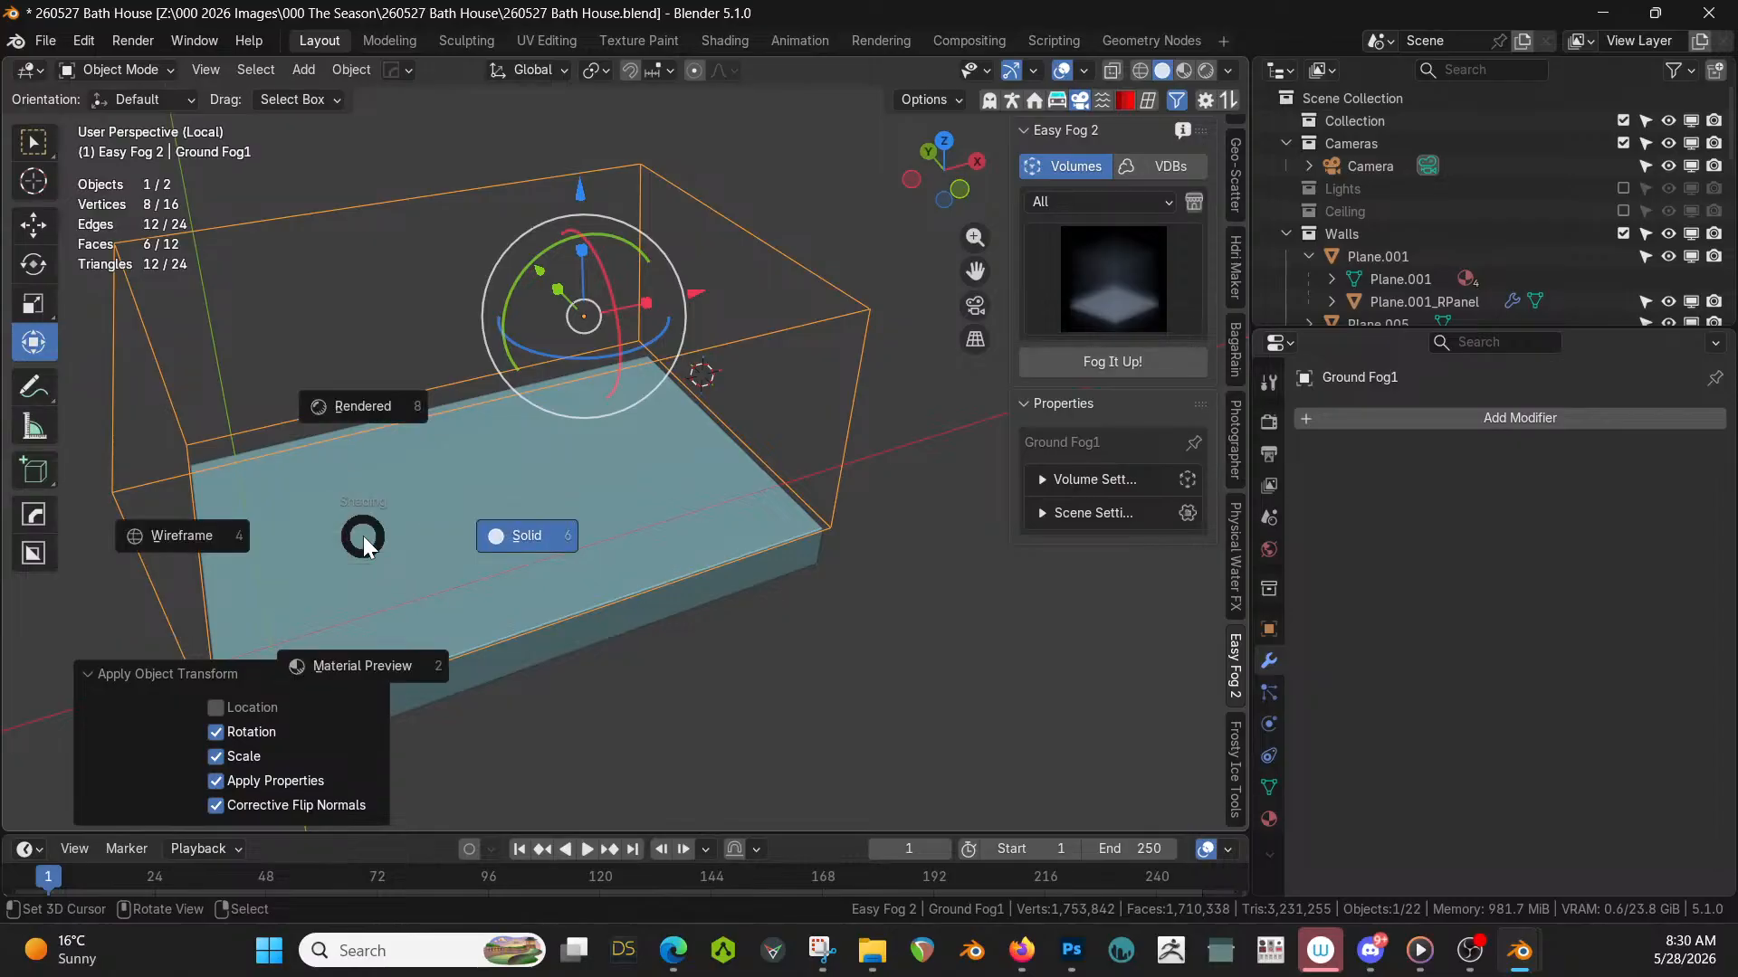
{"action": "key", "text": "r"}
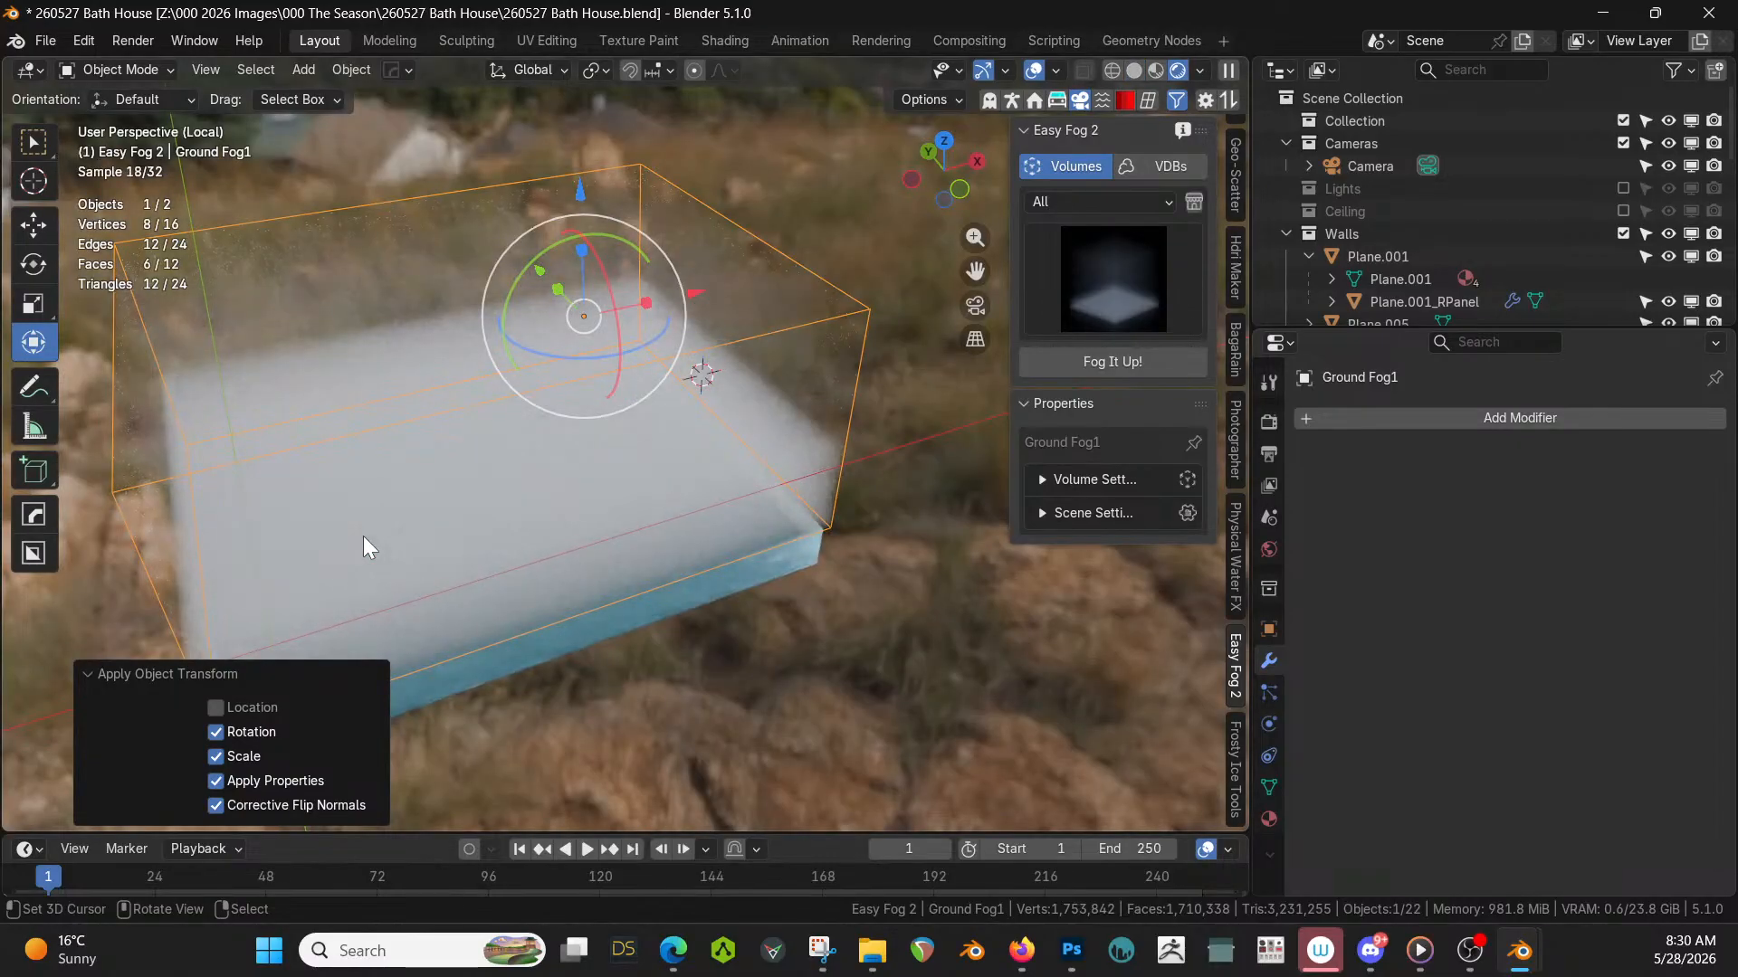
{"action": "key", "text": "KP_Divide"}
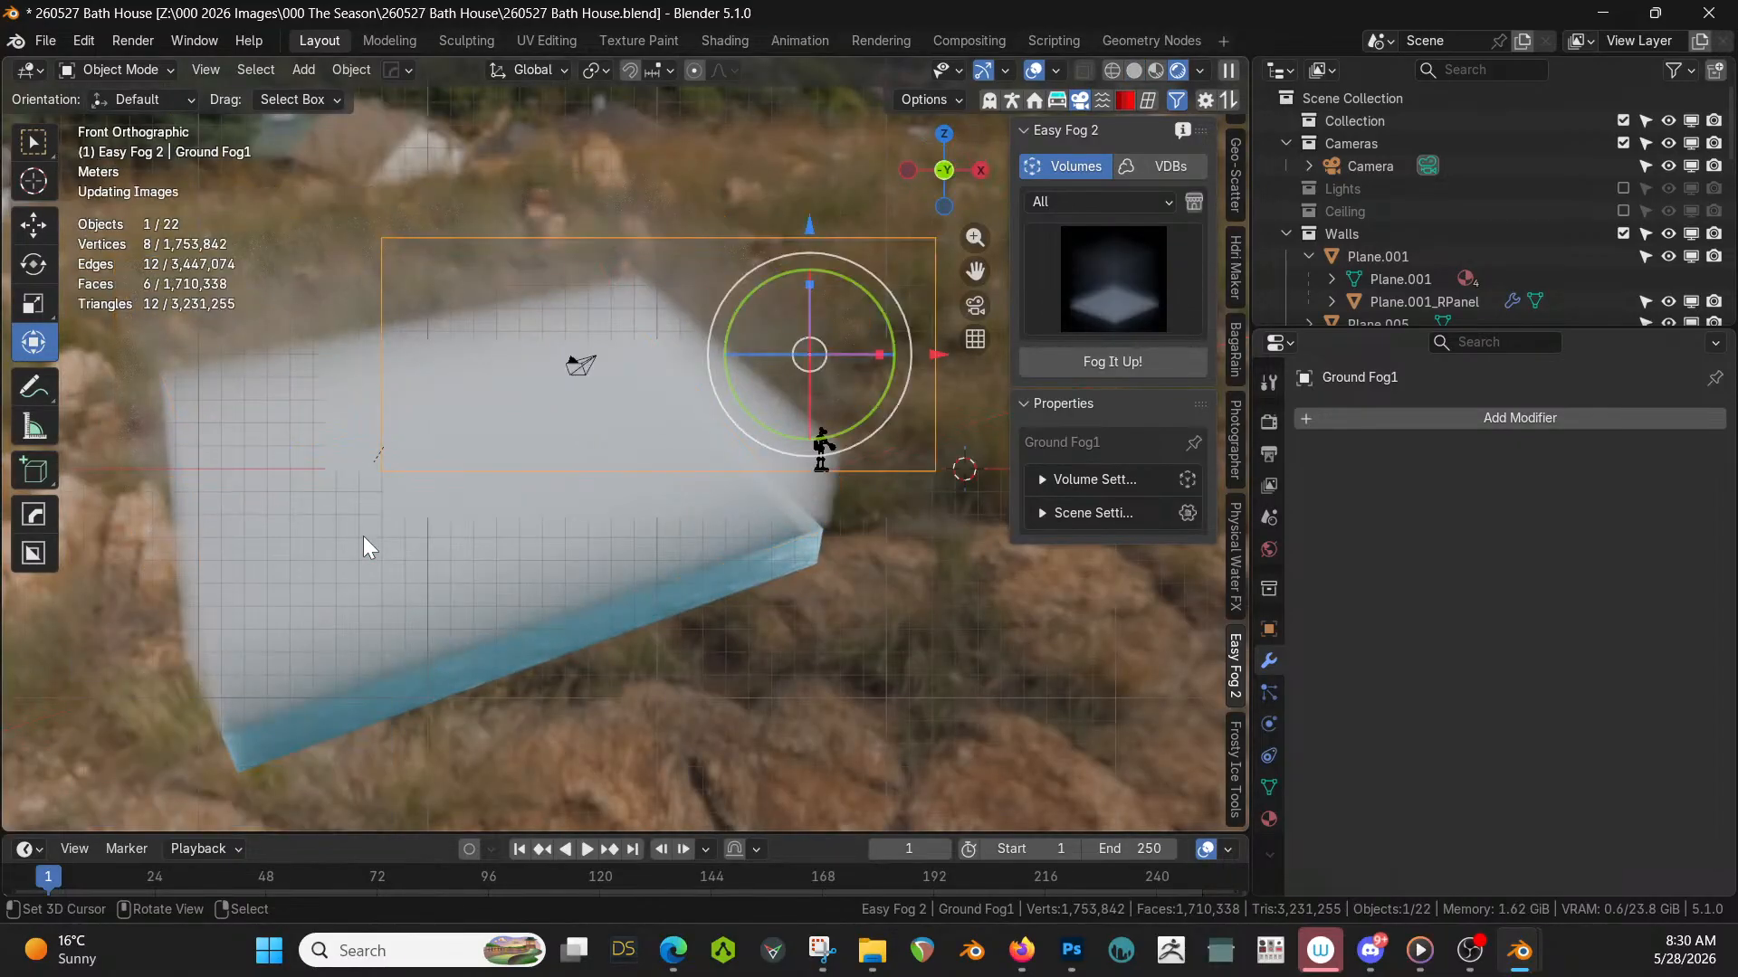
In Edit Mode, lower the fog volume's upper face about 4.79 m along Z and return to Object Mode.
{"action": "scroll", "coordinate": [362, 547], "scroll_direction": "up", "scroll_amount": 3}
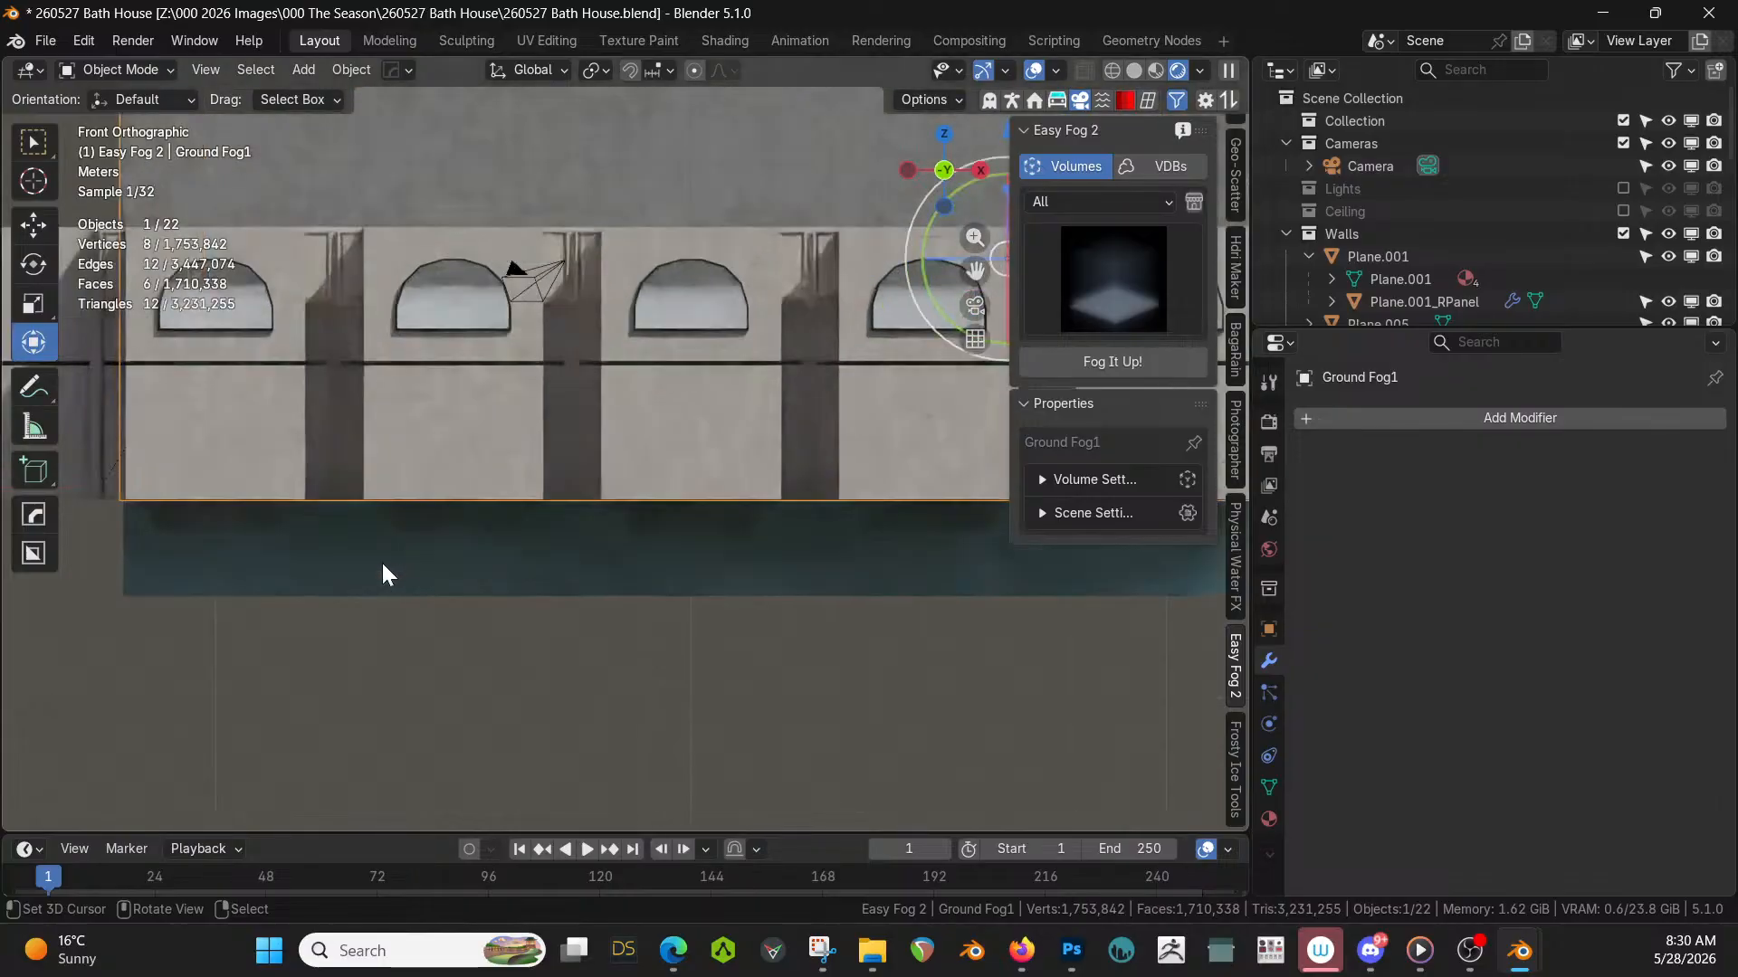
{"action": "scroll", "coordinate": [449, 563], "scroll_direction": "down", "scroll_amount": 2}
{"action": "middle_click_drag", "start_coordinate": [509, 590], "coordinate": [529, 601]}
{"action": "key", "text": "Tab"}
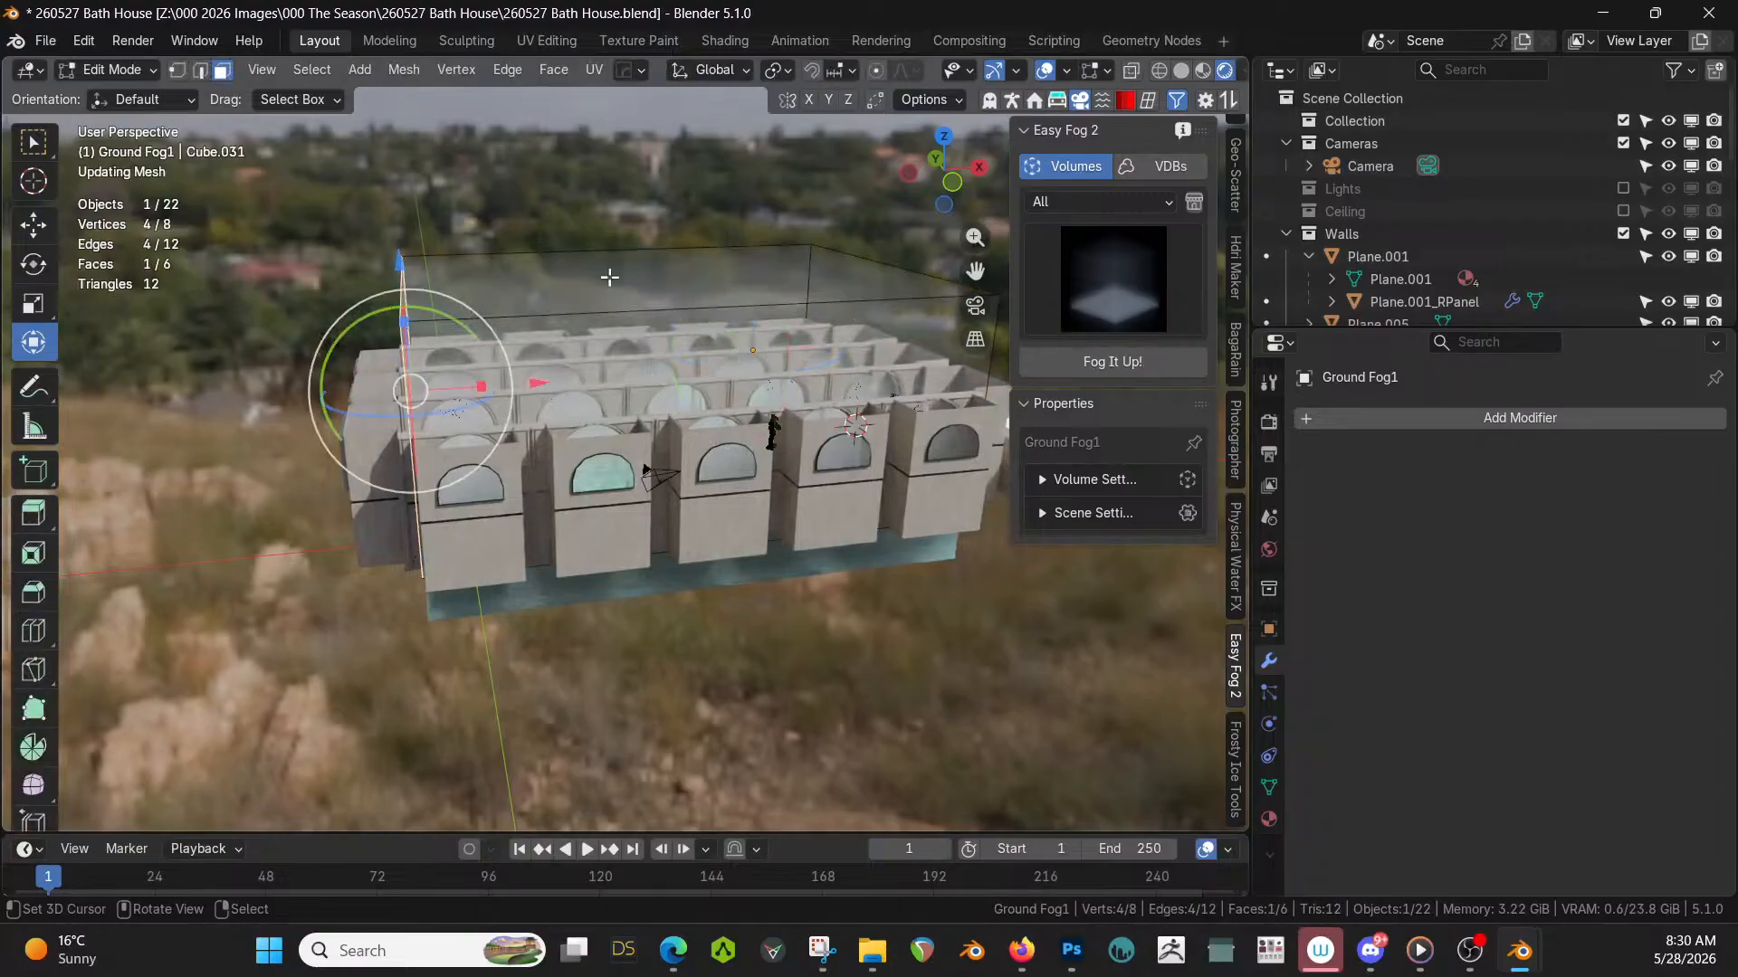
{"action": "left_click", "coordinate": [611, 277]}
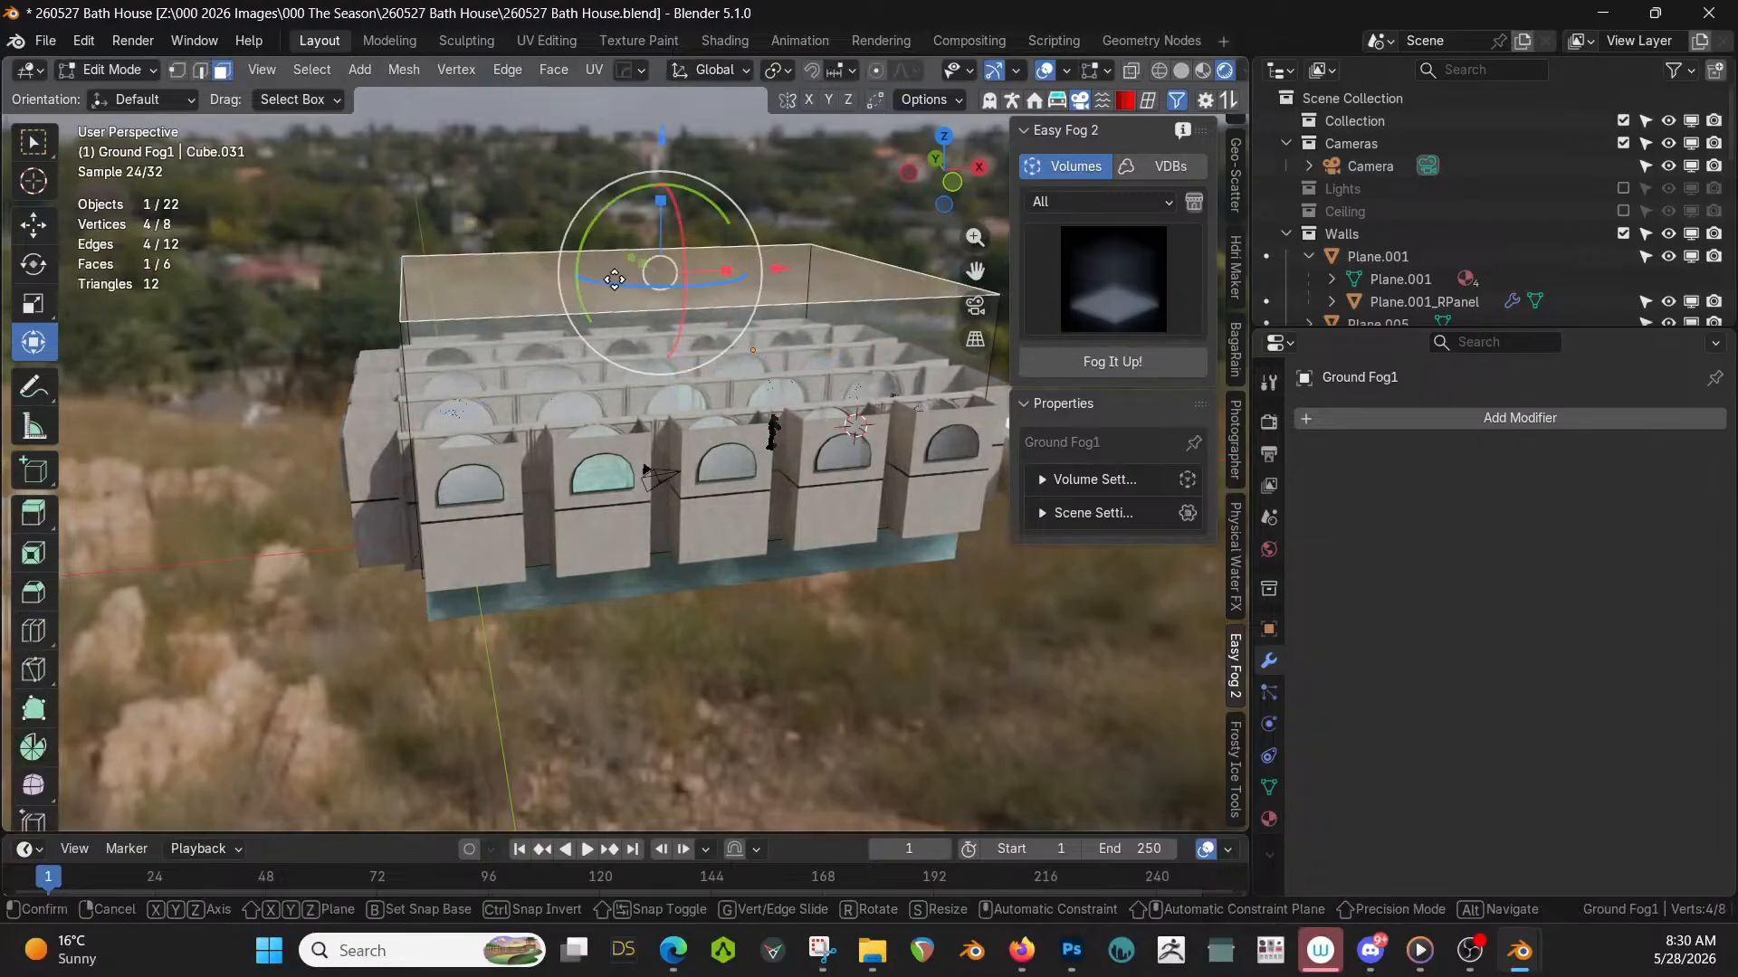
{"action": "key", "text": "g"}
{"action": "key", "text": "z"}
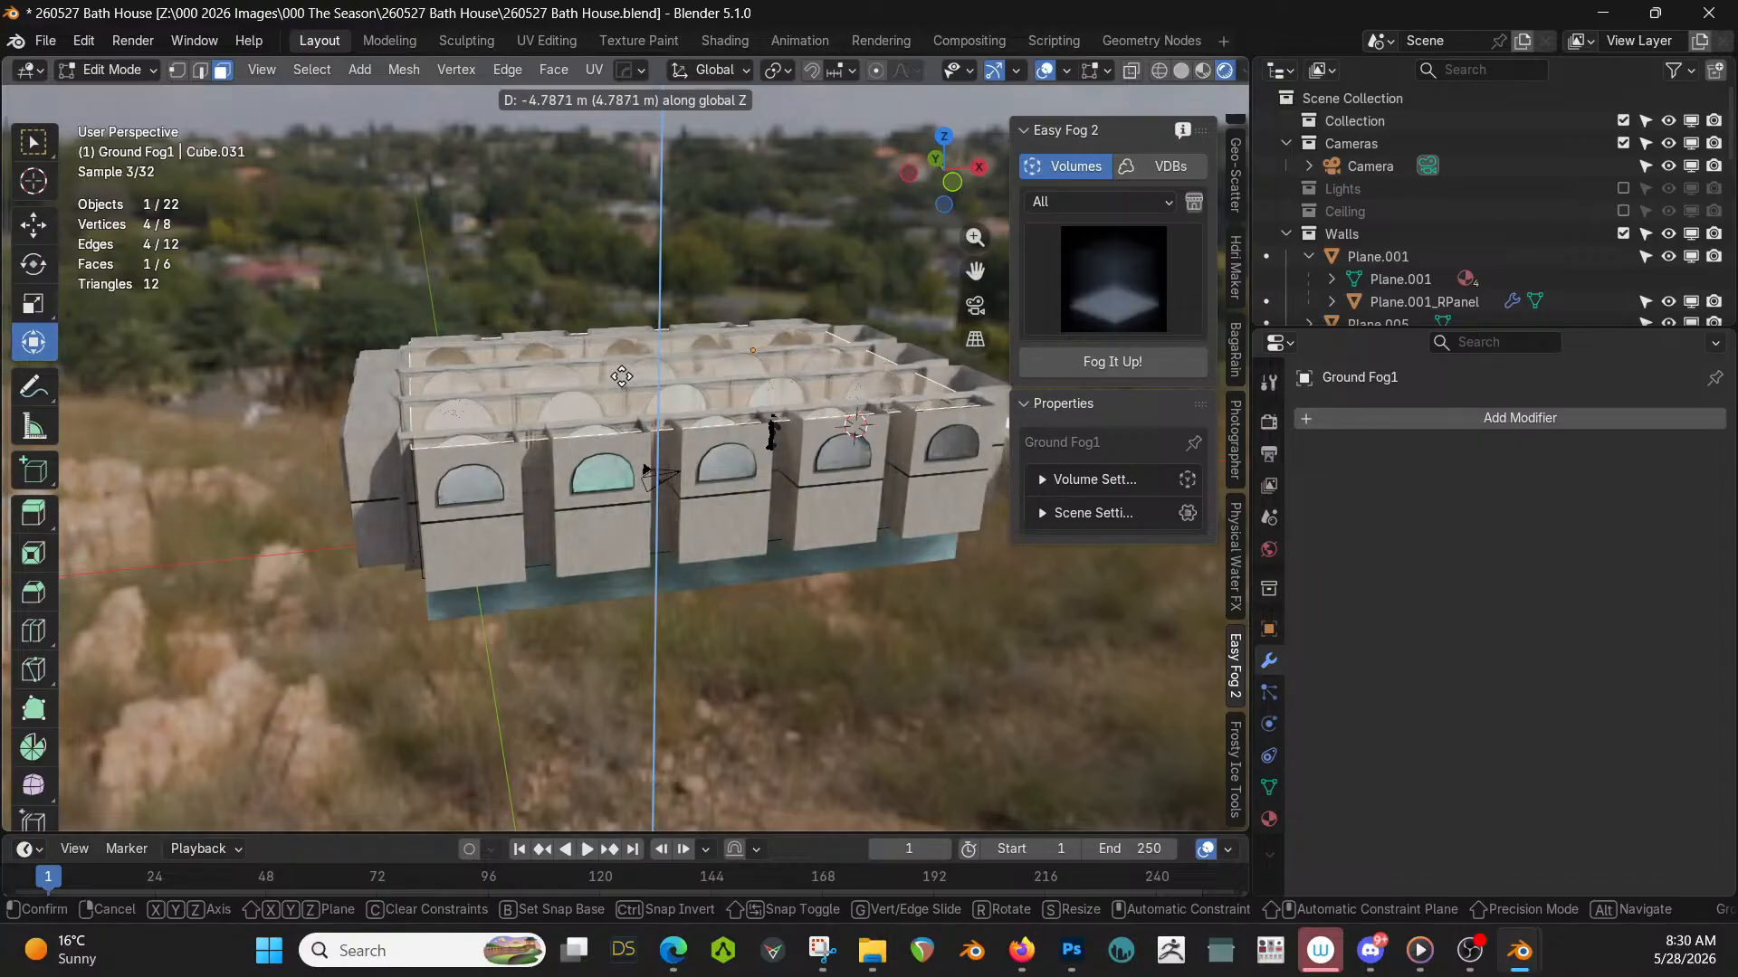
{"action": "left_click", "coordinate": [621, 376]}
{"action": "key", "text": "Tab"}
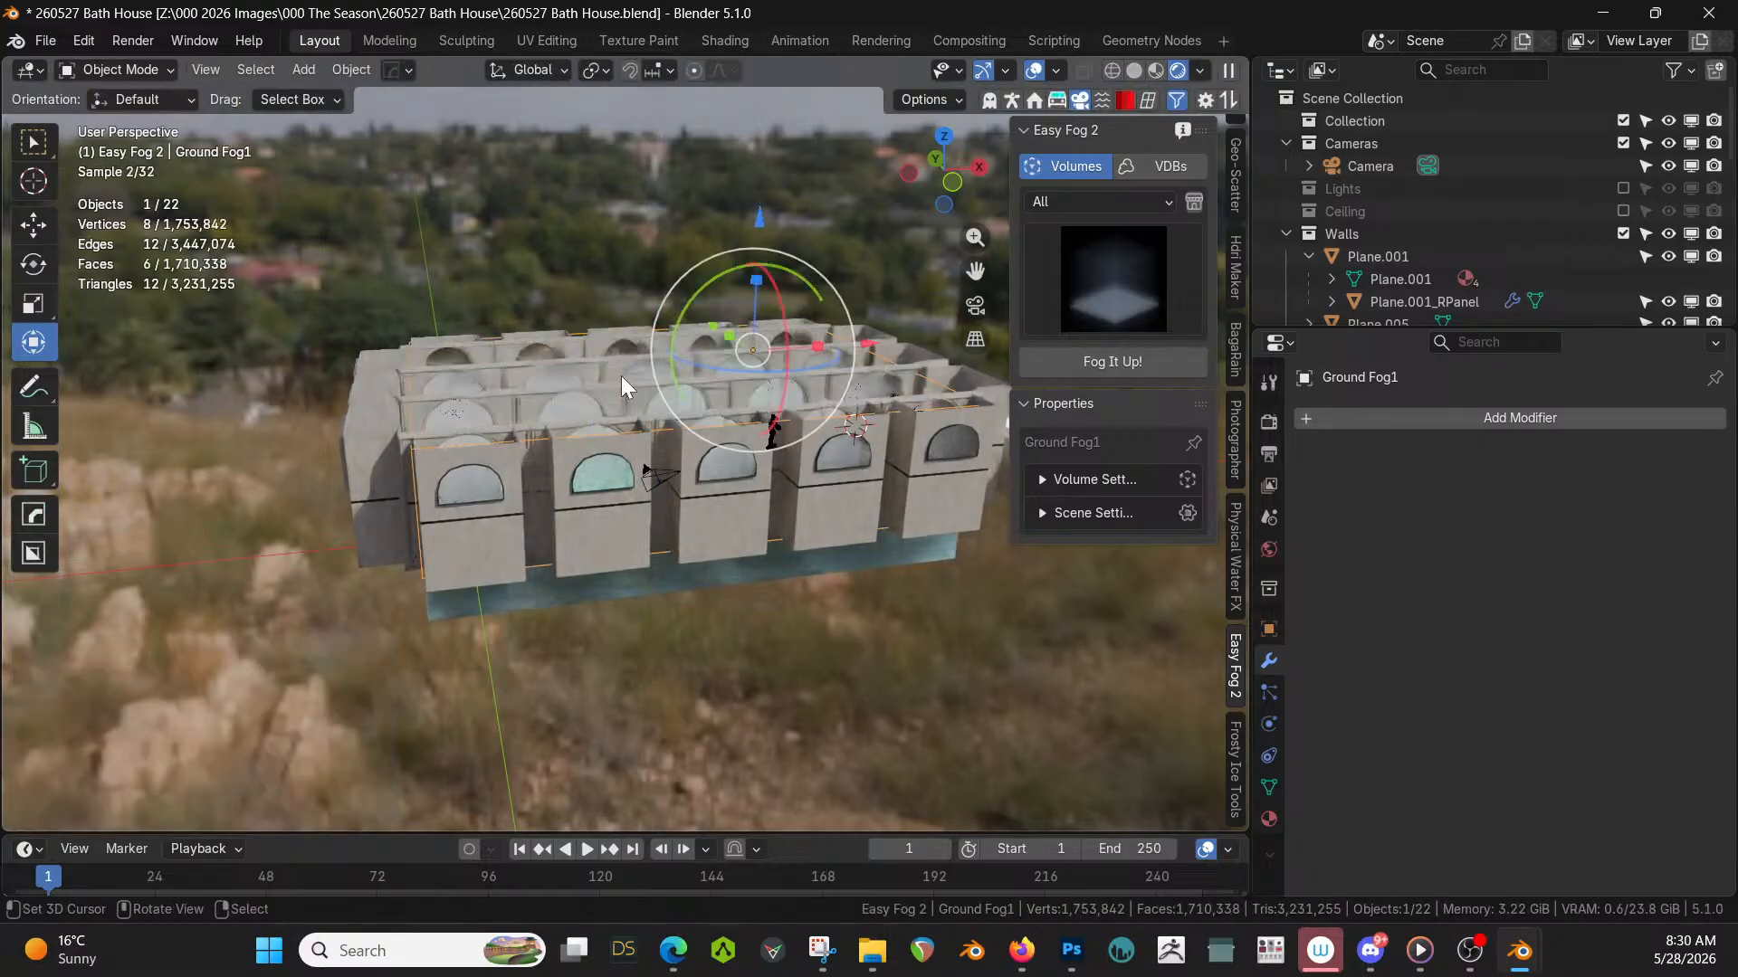
Expand the volume settings of Ground Fog1 and set its density to 0.02 while viewing the interior.
{"action": "scroll", "coordinate": [633, 428], "scroll_direction": "up", "scroll_amount": 8}
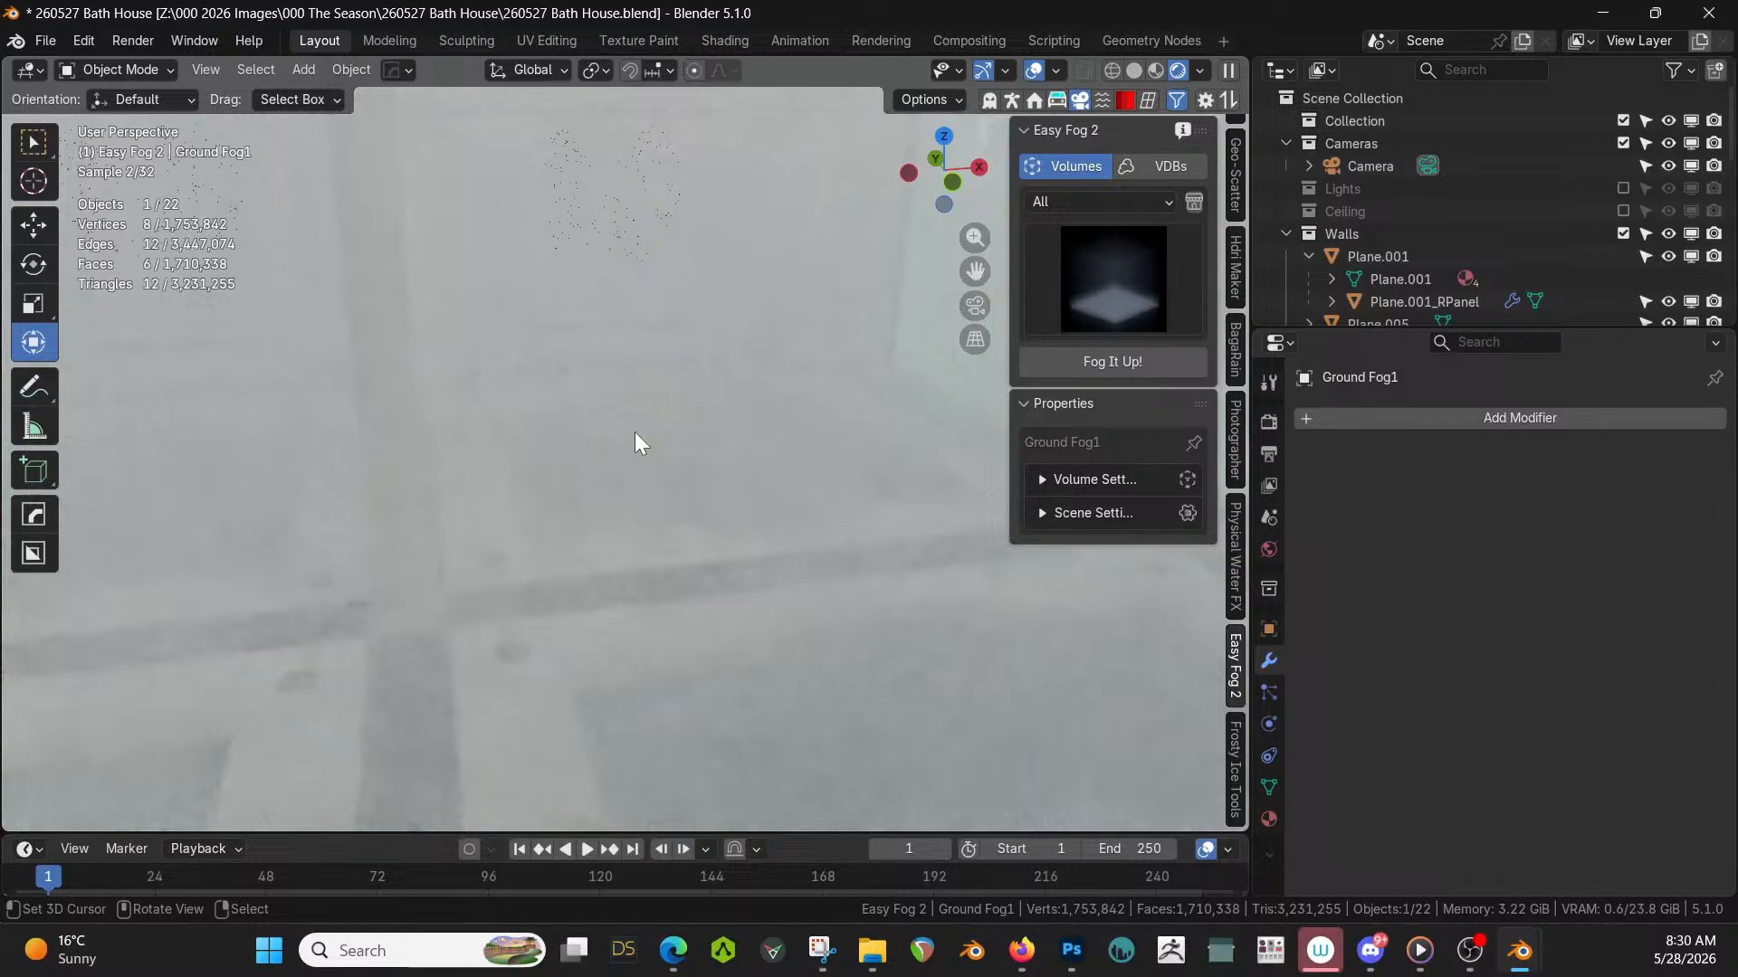
{"action": "middle_click_drag", "start_coordinate": [634, 431], "coordinate": [557, 270], "text": "shift"}
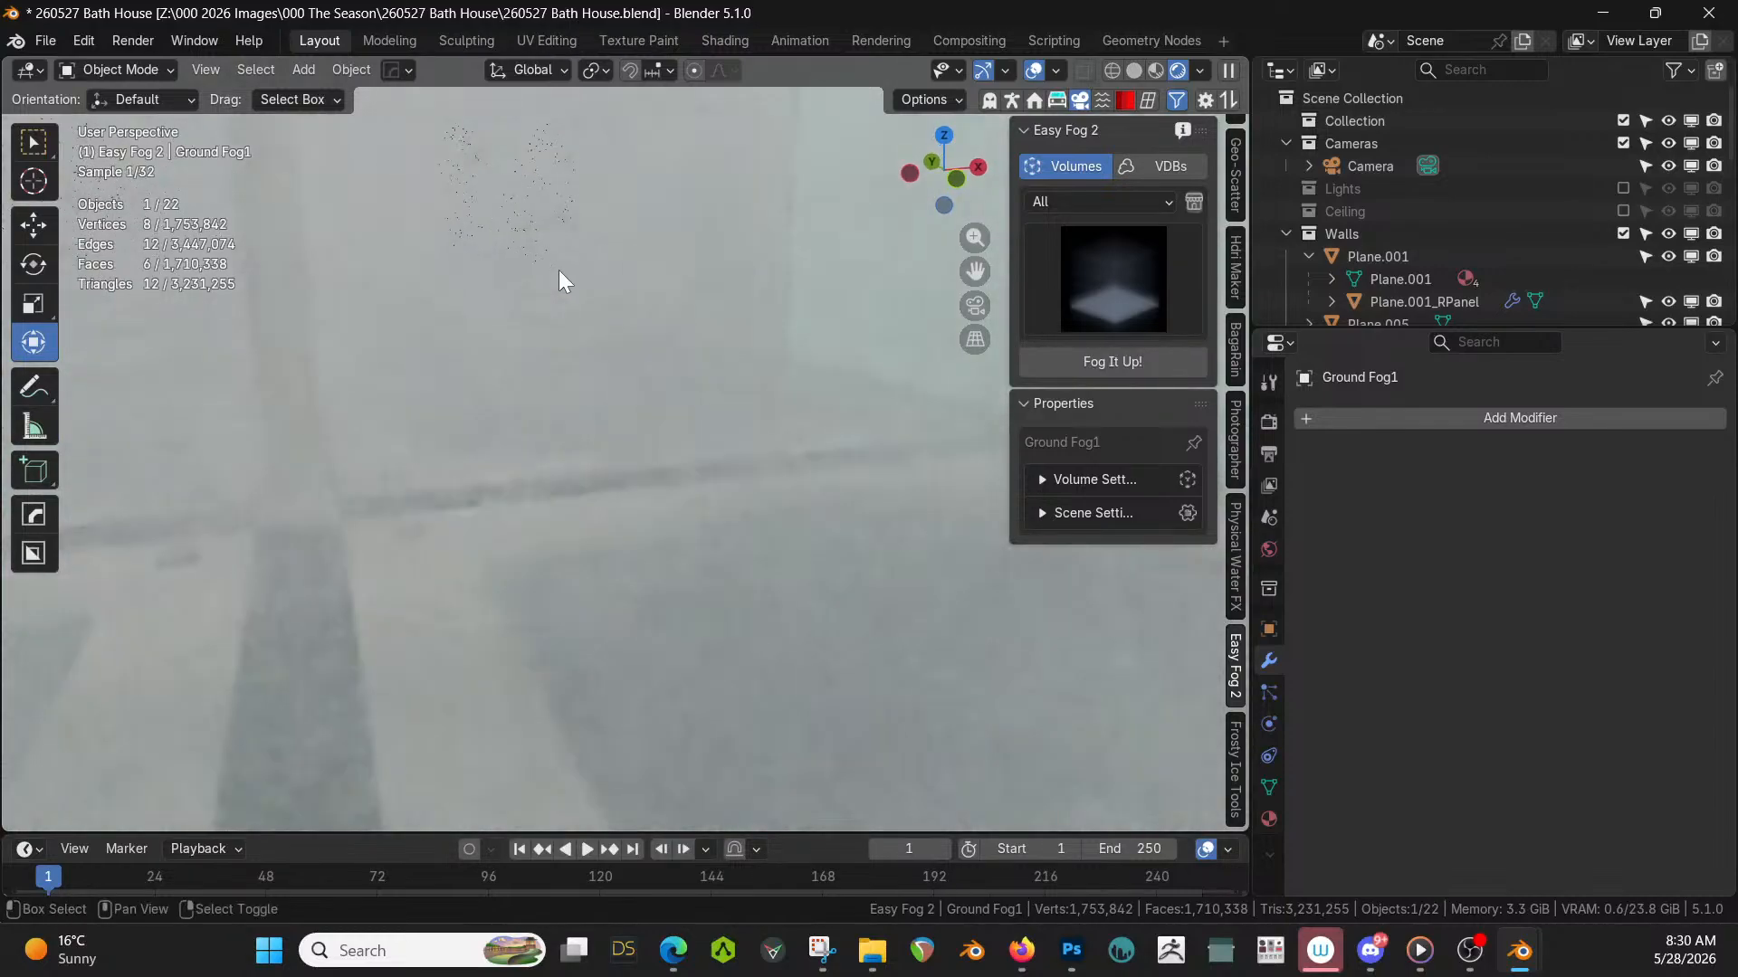
{"action": "left_click", "coordinate": [1040, 477]}
{"action": "left_click", "coordinate": [1044, 510]}
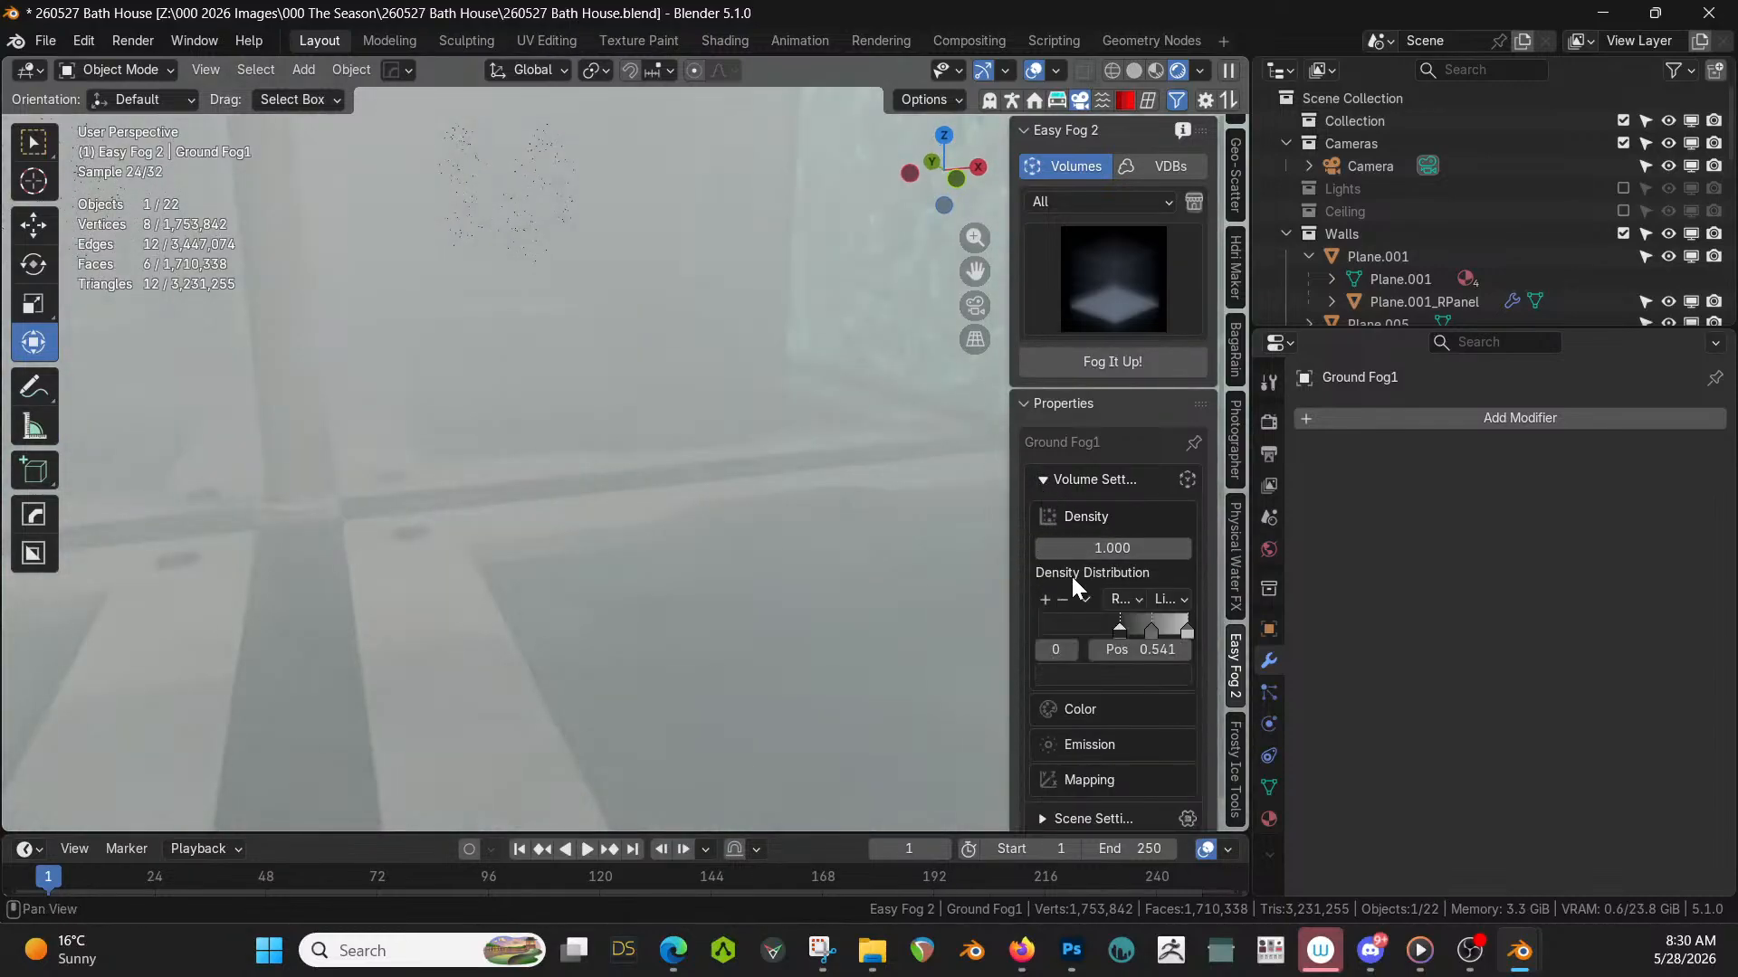
{"action": "left_click", "coordinate": [1110, 547]}
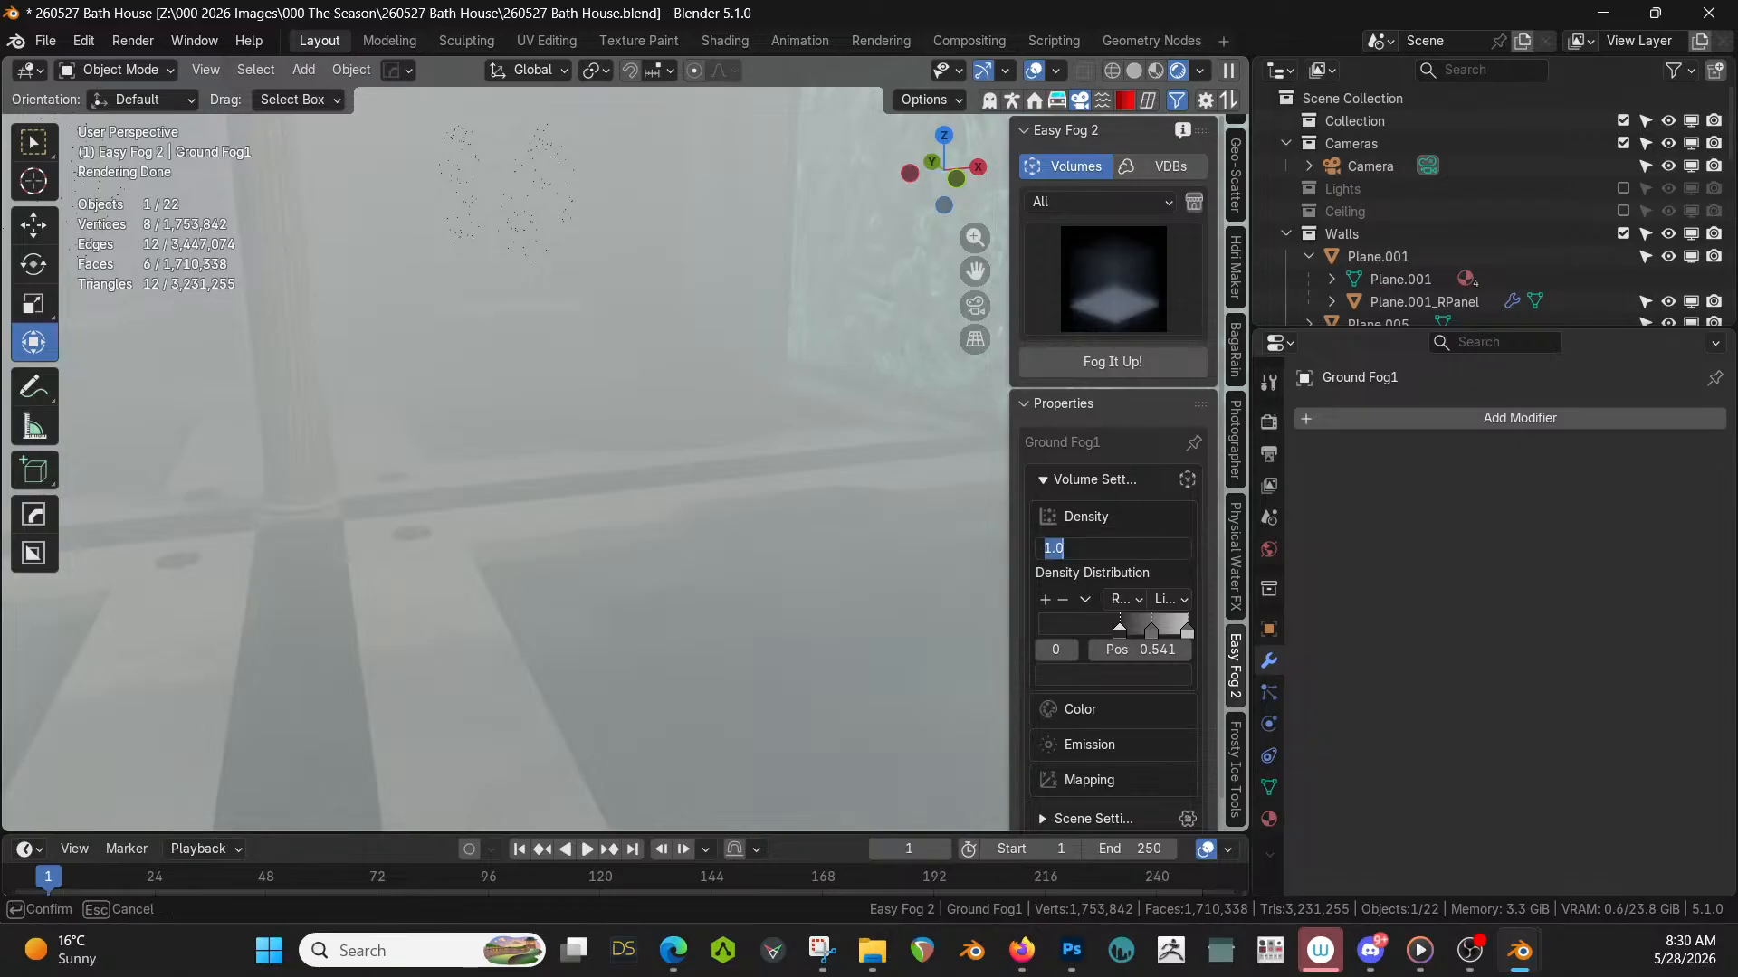
{"action": "type", "text": ".02"}
{"action": "key", "text": "Return"}
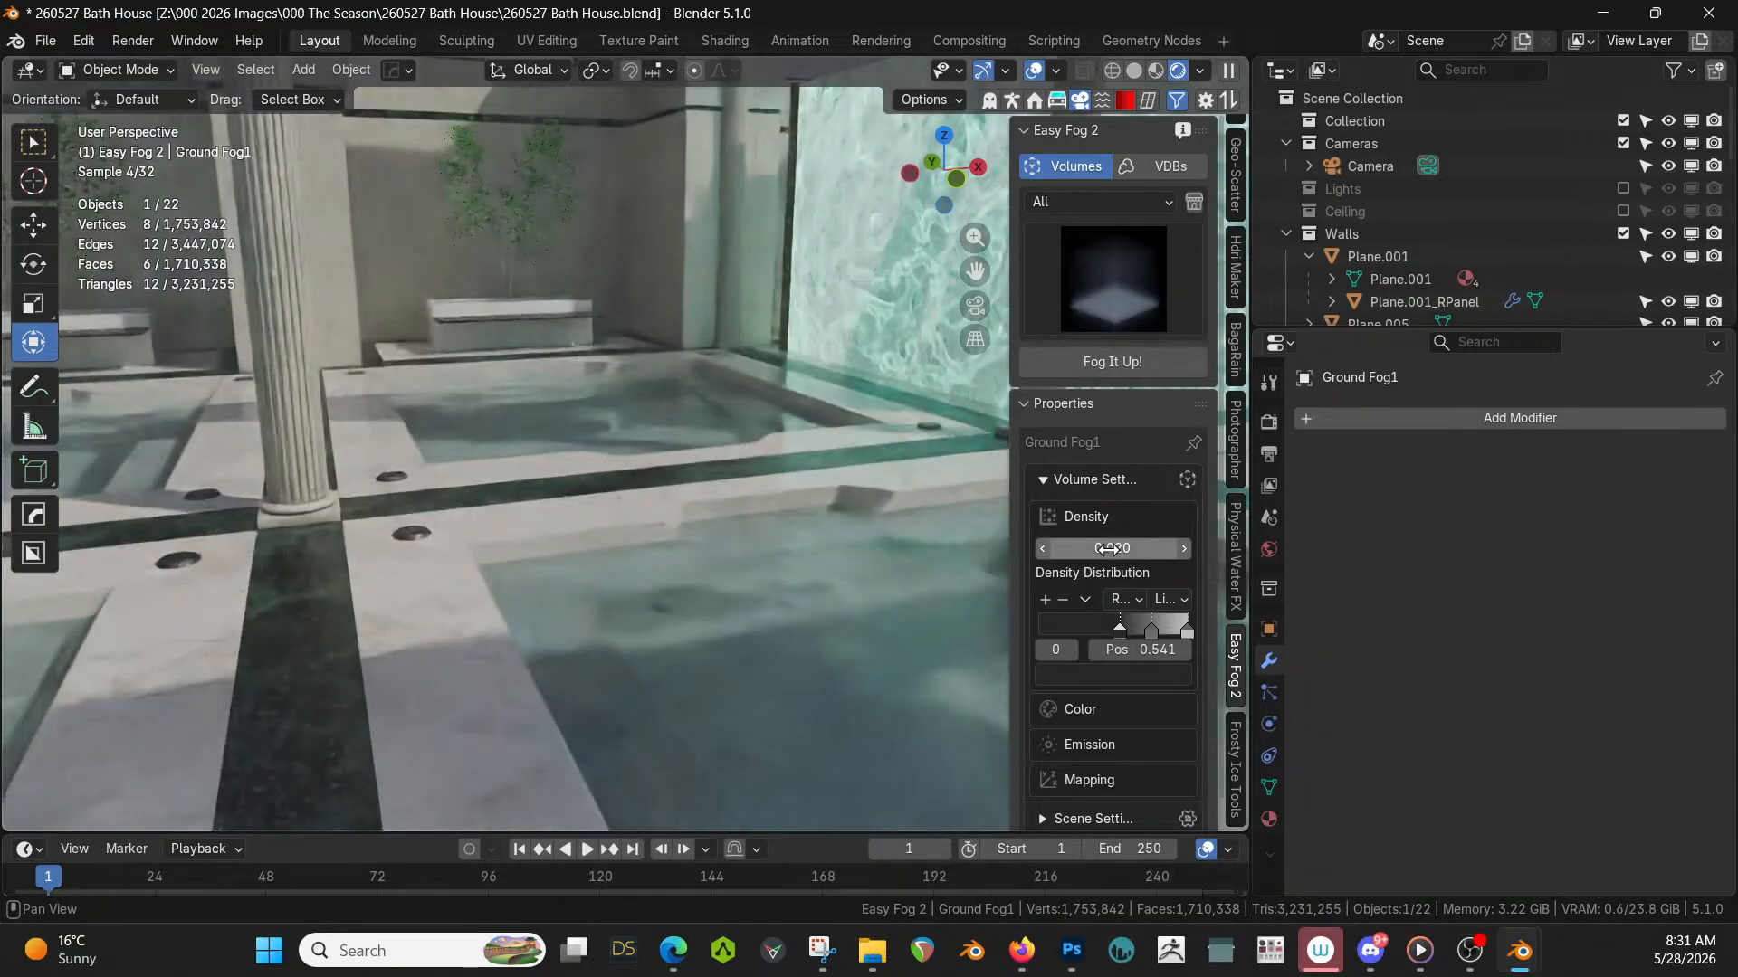
Try Ground Fog1 densities of 0.1 and 0.05 against the columns and the glowing water wall.
{"action": "middle_click_drag", "start_coordinate": [556, 344], "coordinate": [648, 323]}
{"action": "left_click", "coordinate": [1103, 547]}
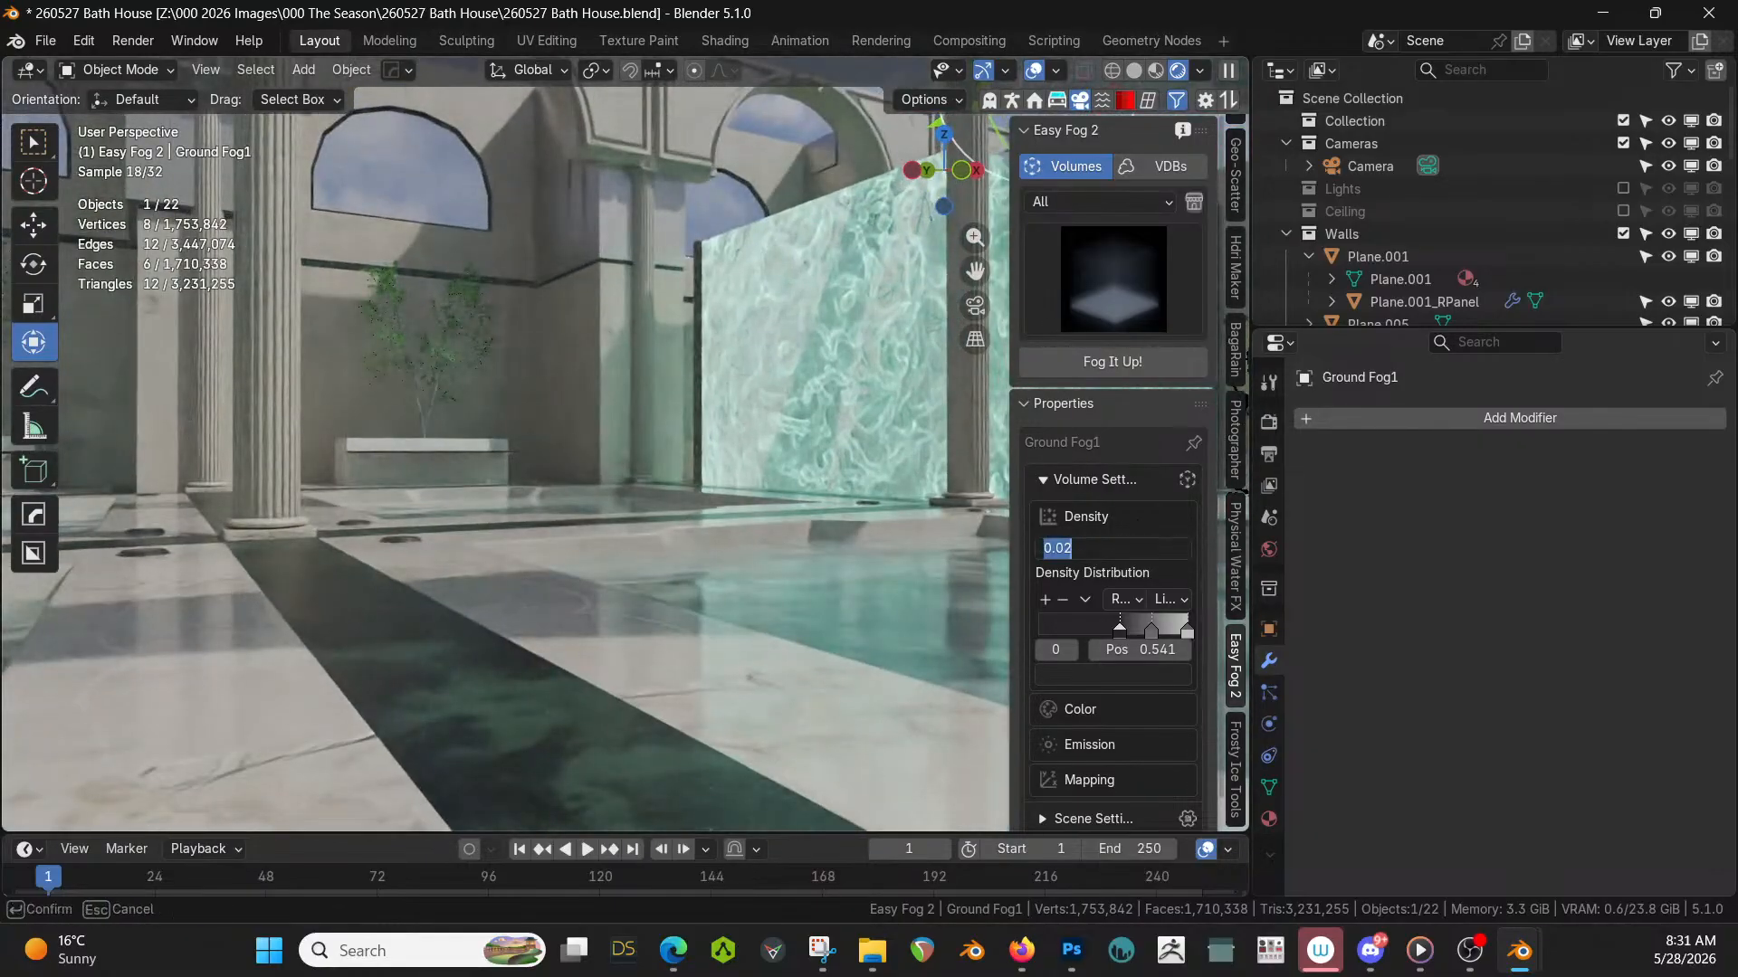
{"action": "type", "text": ".1"}
{"action": "key", "text": "Return"}
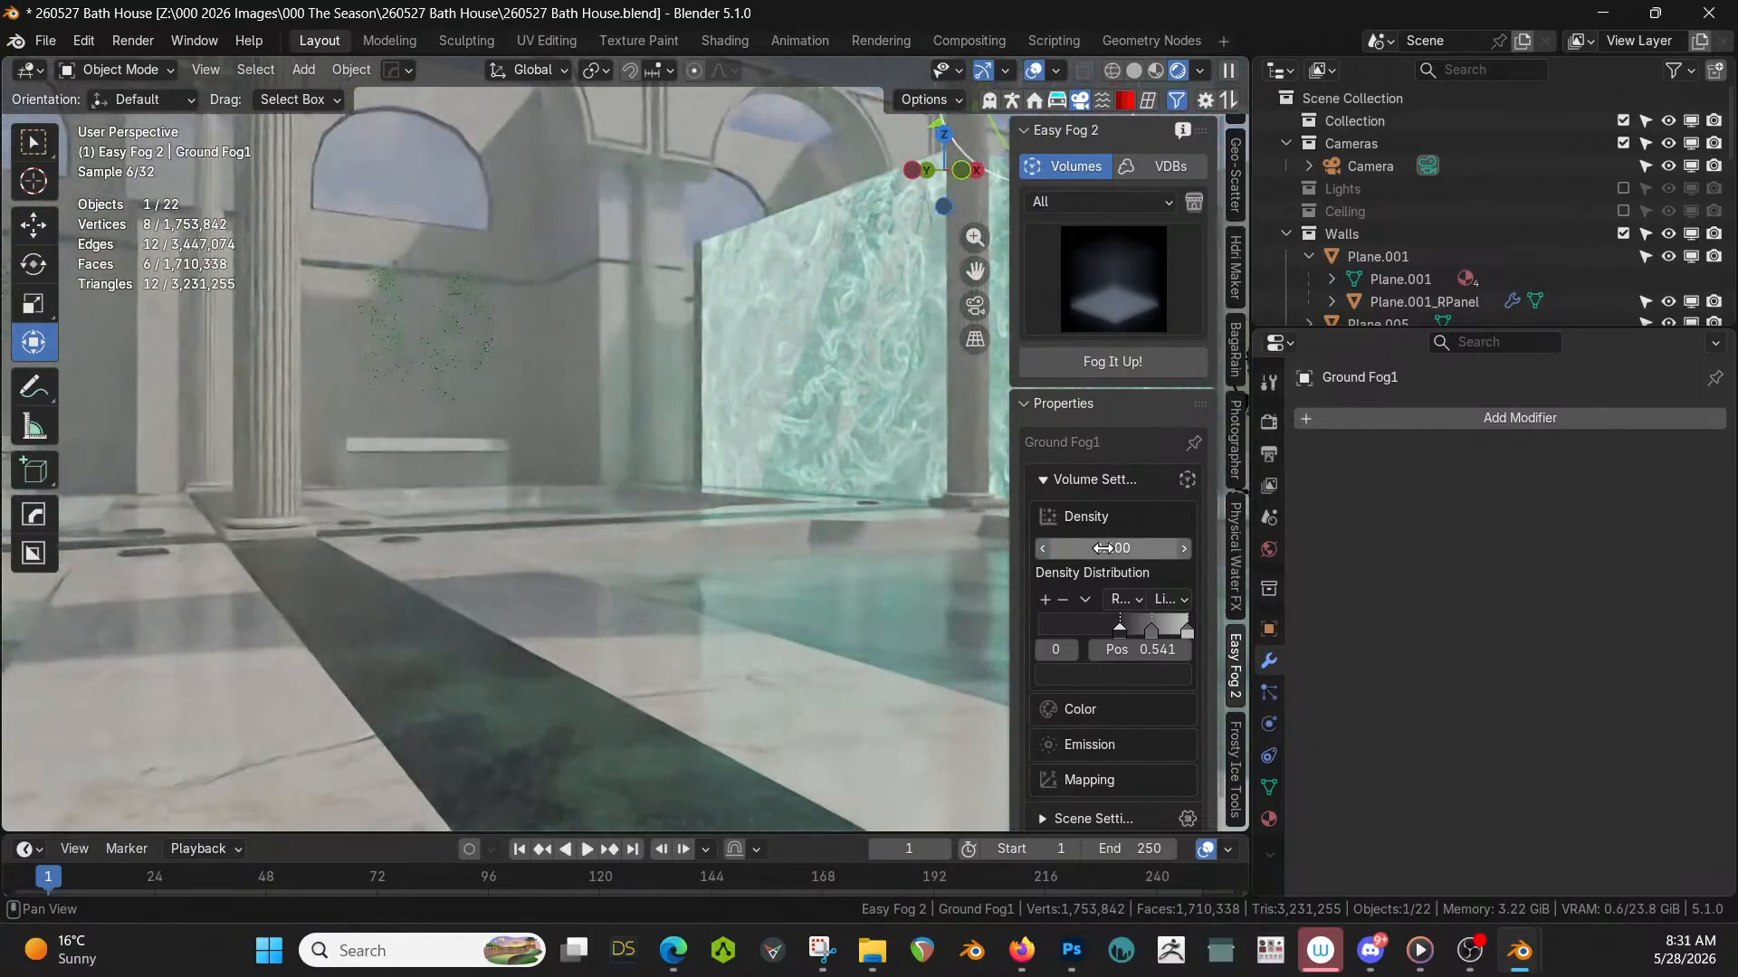
{"action": "left_click", "coordinate": [1103, 547]}
{"action": "type", "text": ".5"}
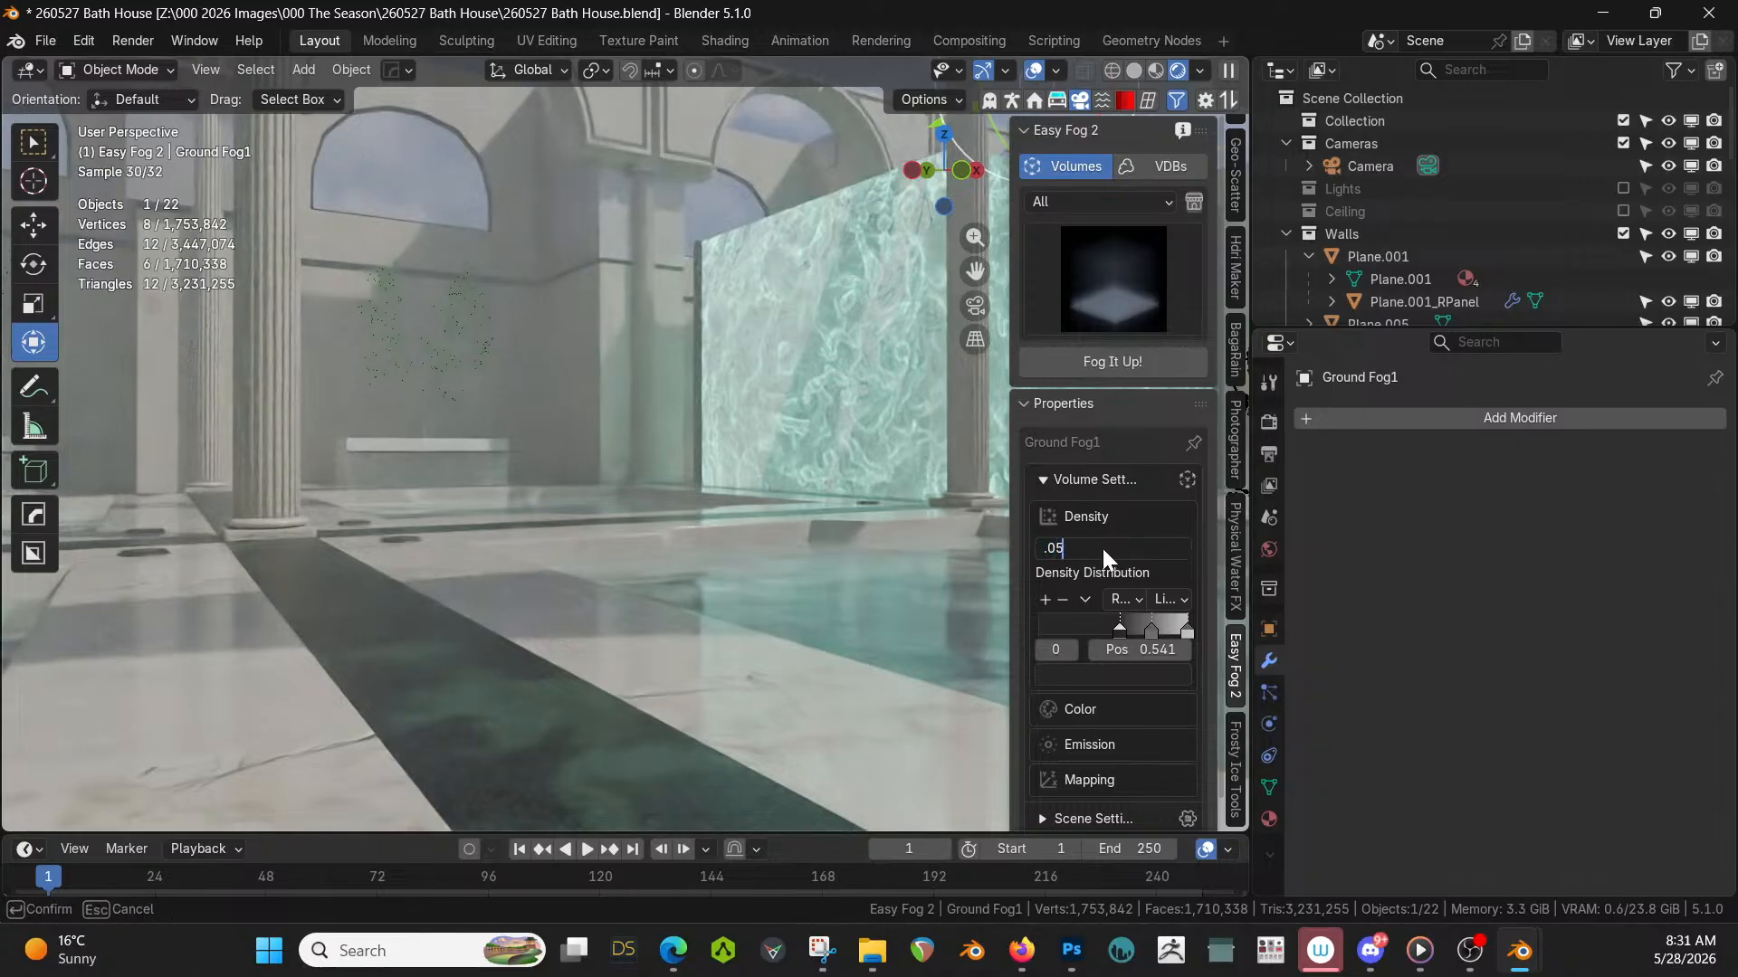
{"action": "key", "text": "Return"}
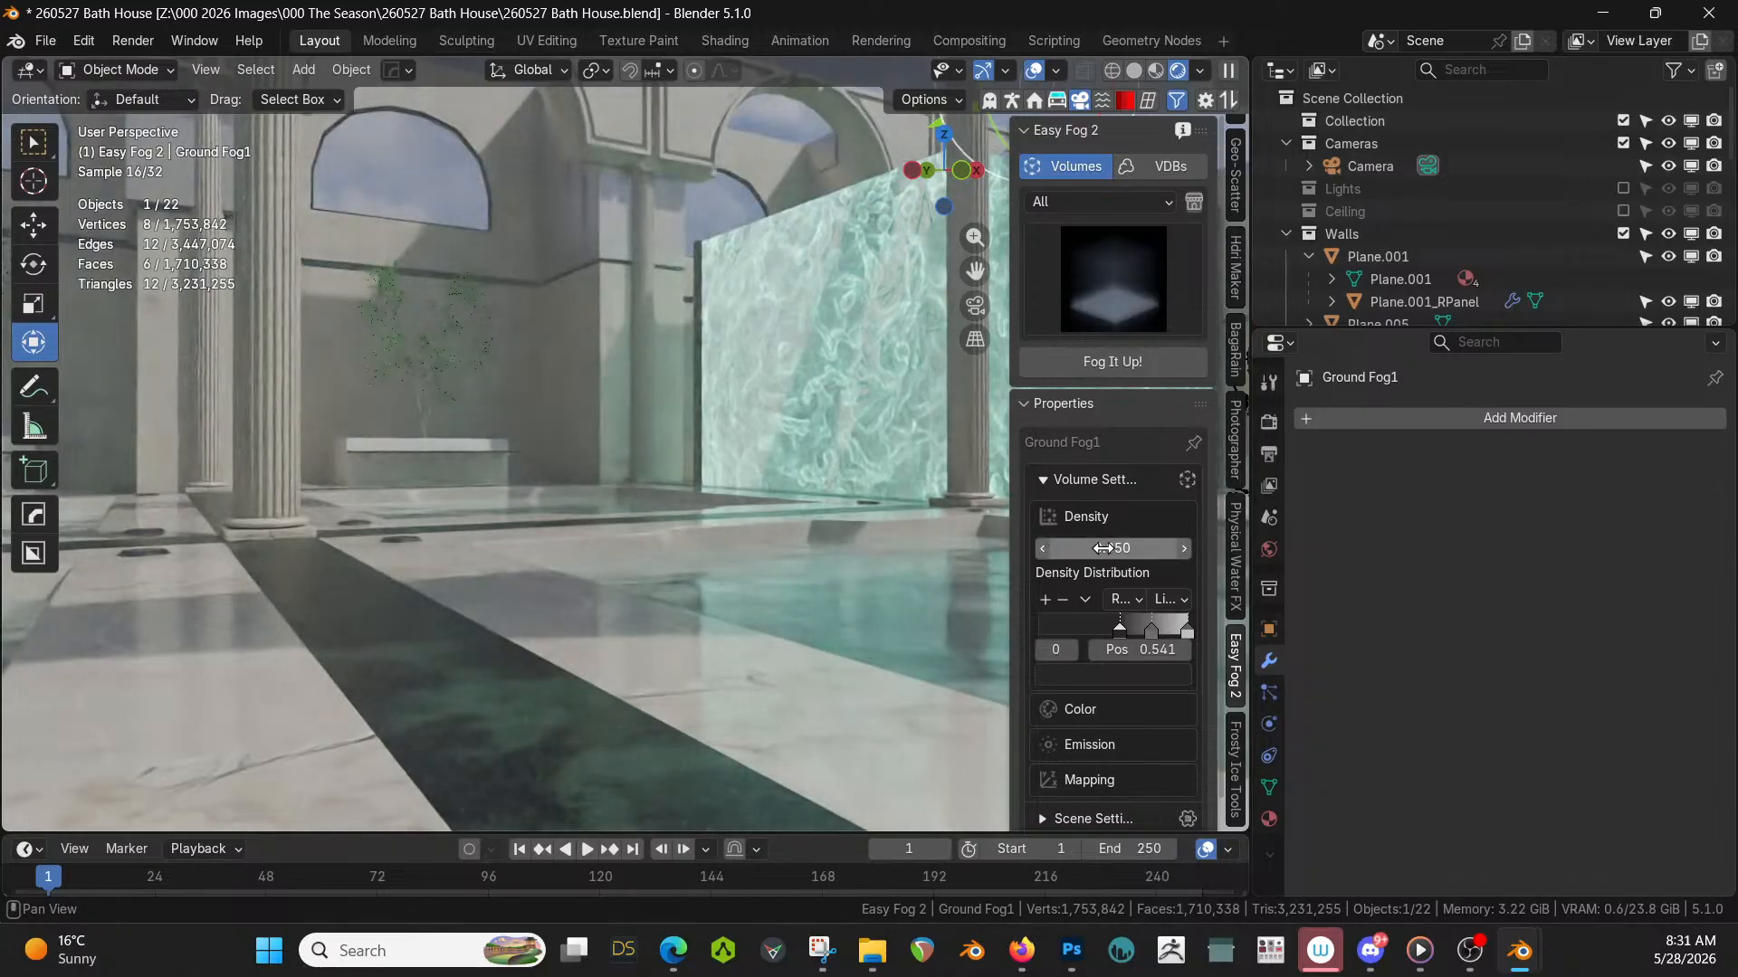
Set the density of Ground Fog1 to 0.03.
{"action": "left_click", "coordinate": [1103, 548]}
{"action": "type", "text": ".3"}
{"action": "key", "text": "Return"}
Include the Ceiling and Lights collections in the view layer and check the fogged interior around the pools.
{"action": "left_click", "coordinate": [1624, 211]}
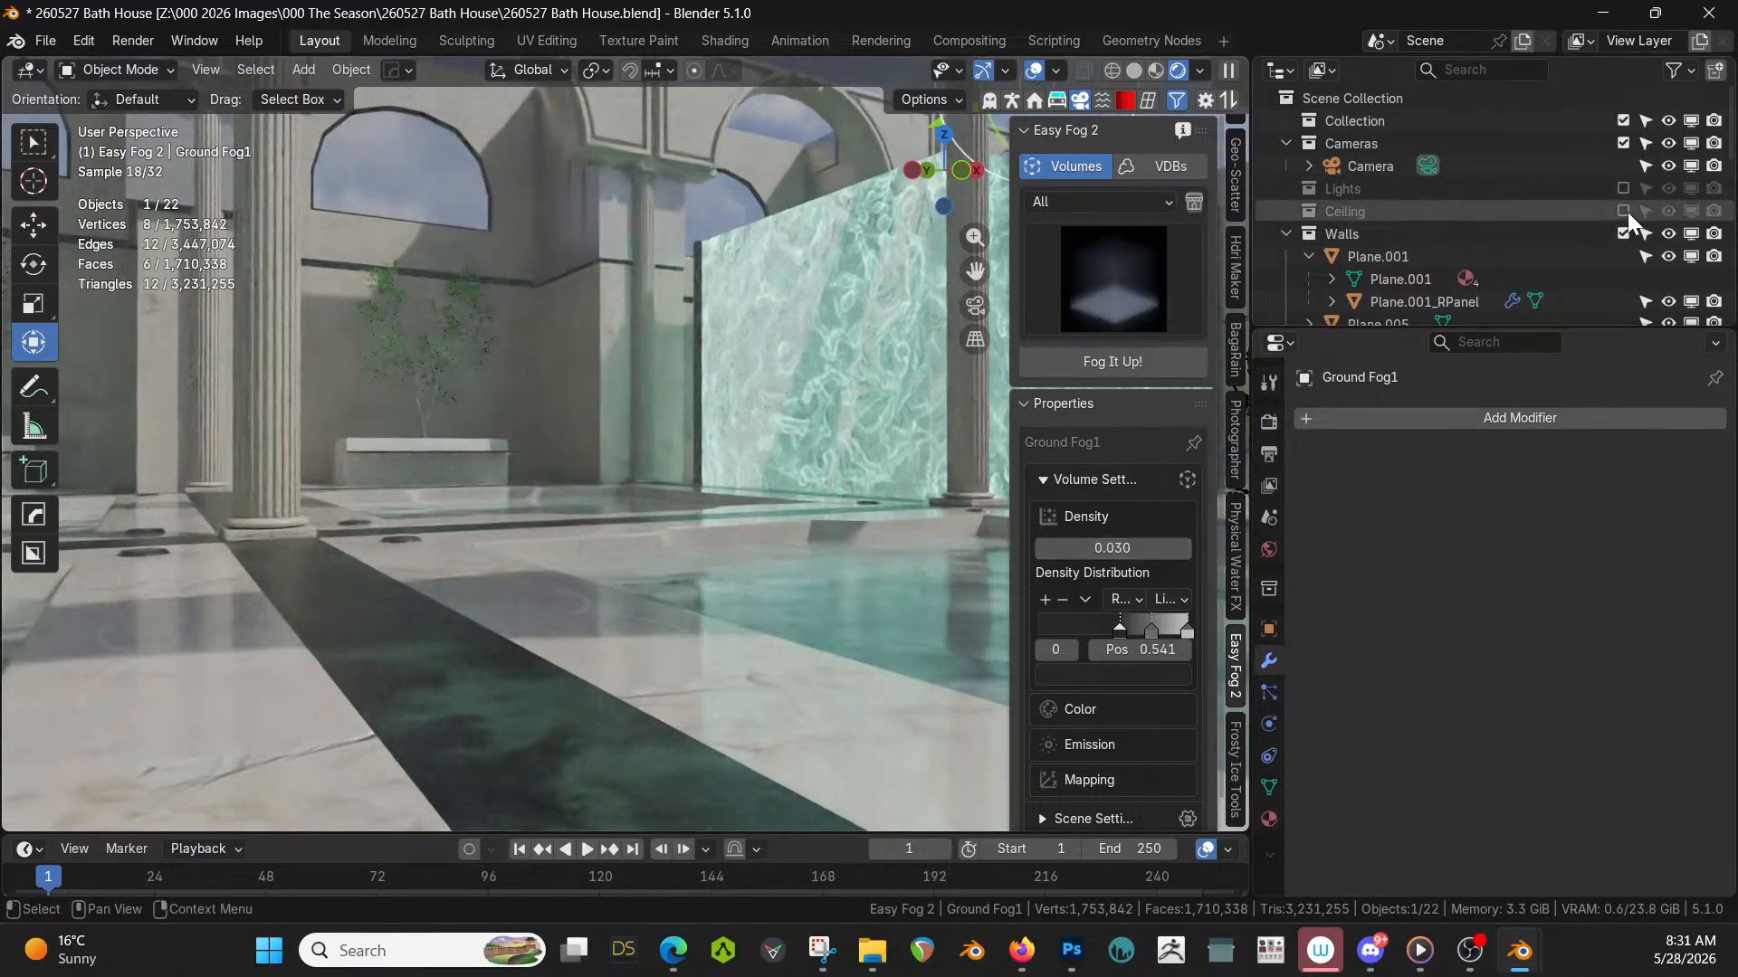
{"action": "left_click", "coordinate": [1621, 189]}
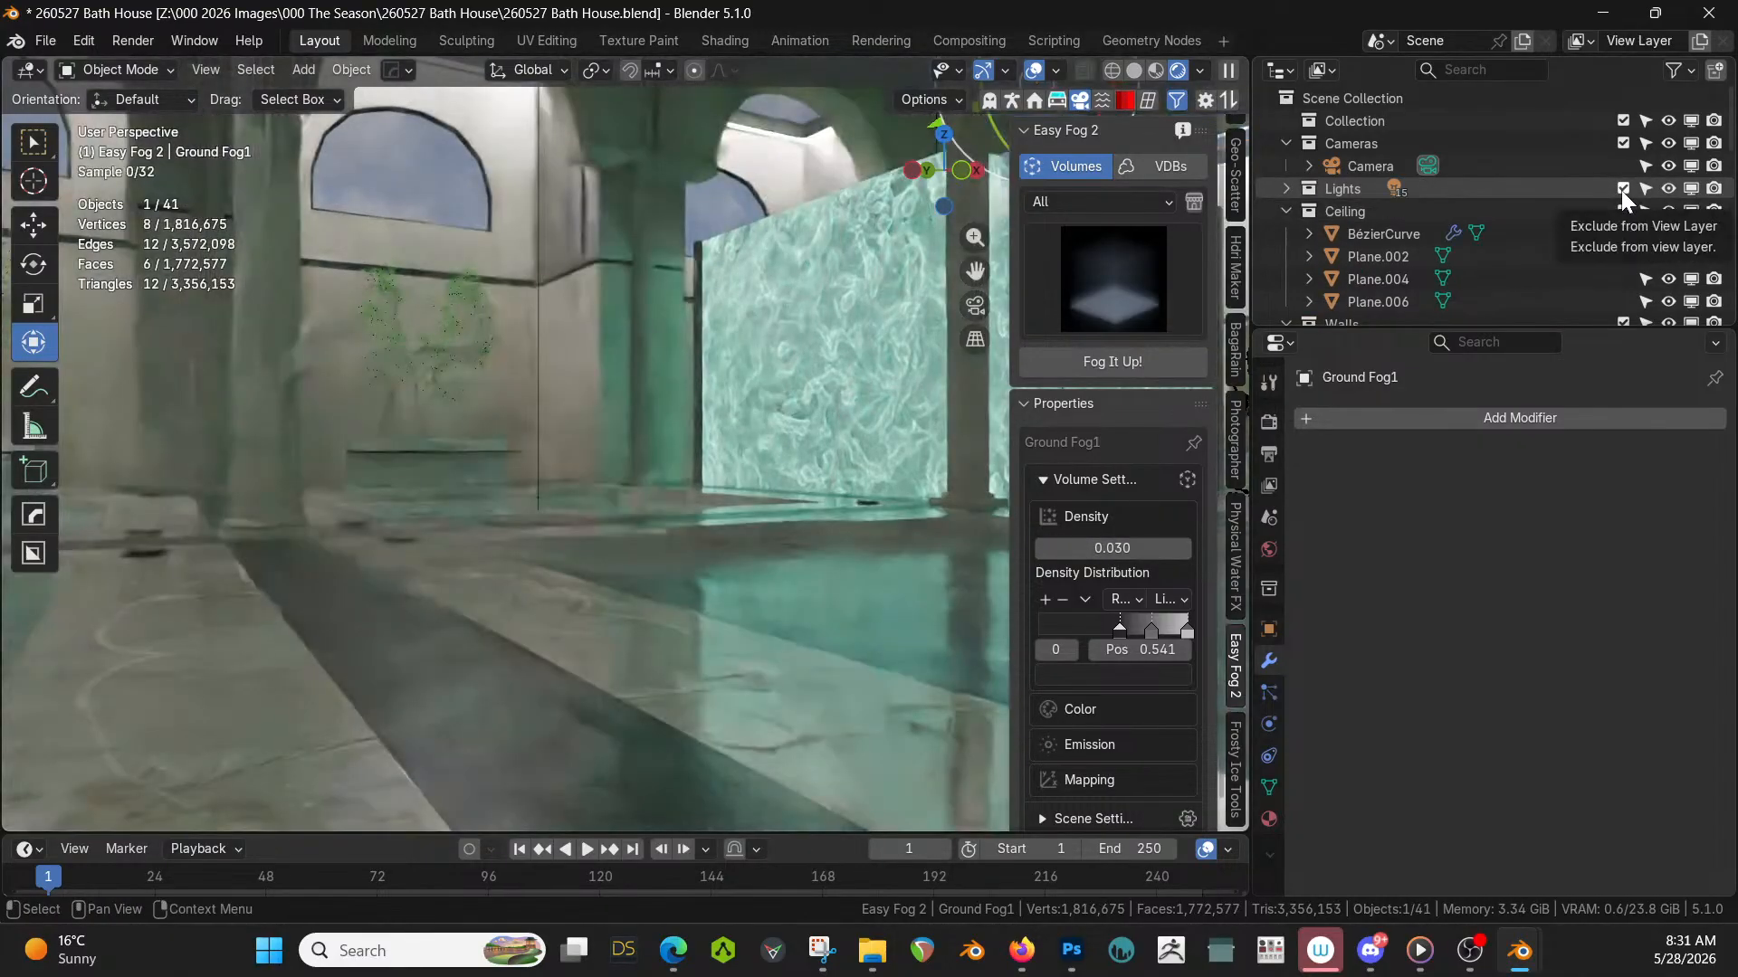
{"action": "middle_click_drag", "start_coordinate": [628, 318], "coordinate": [704, 328]}
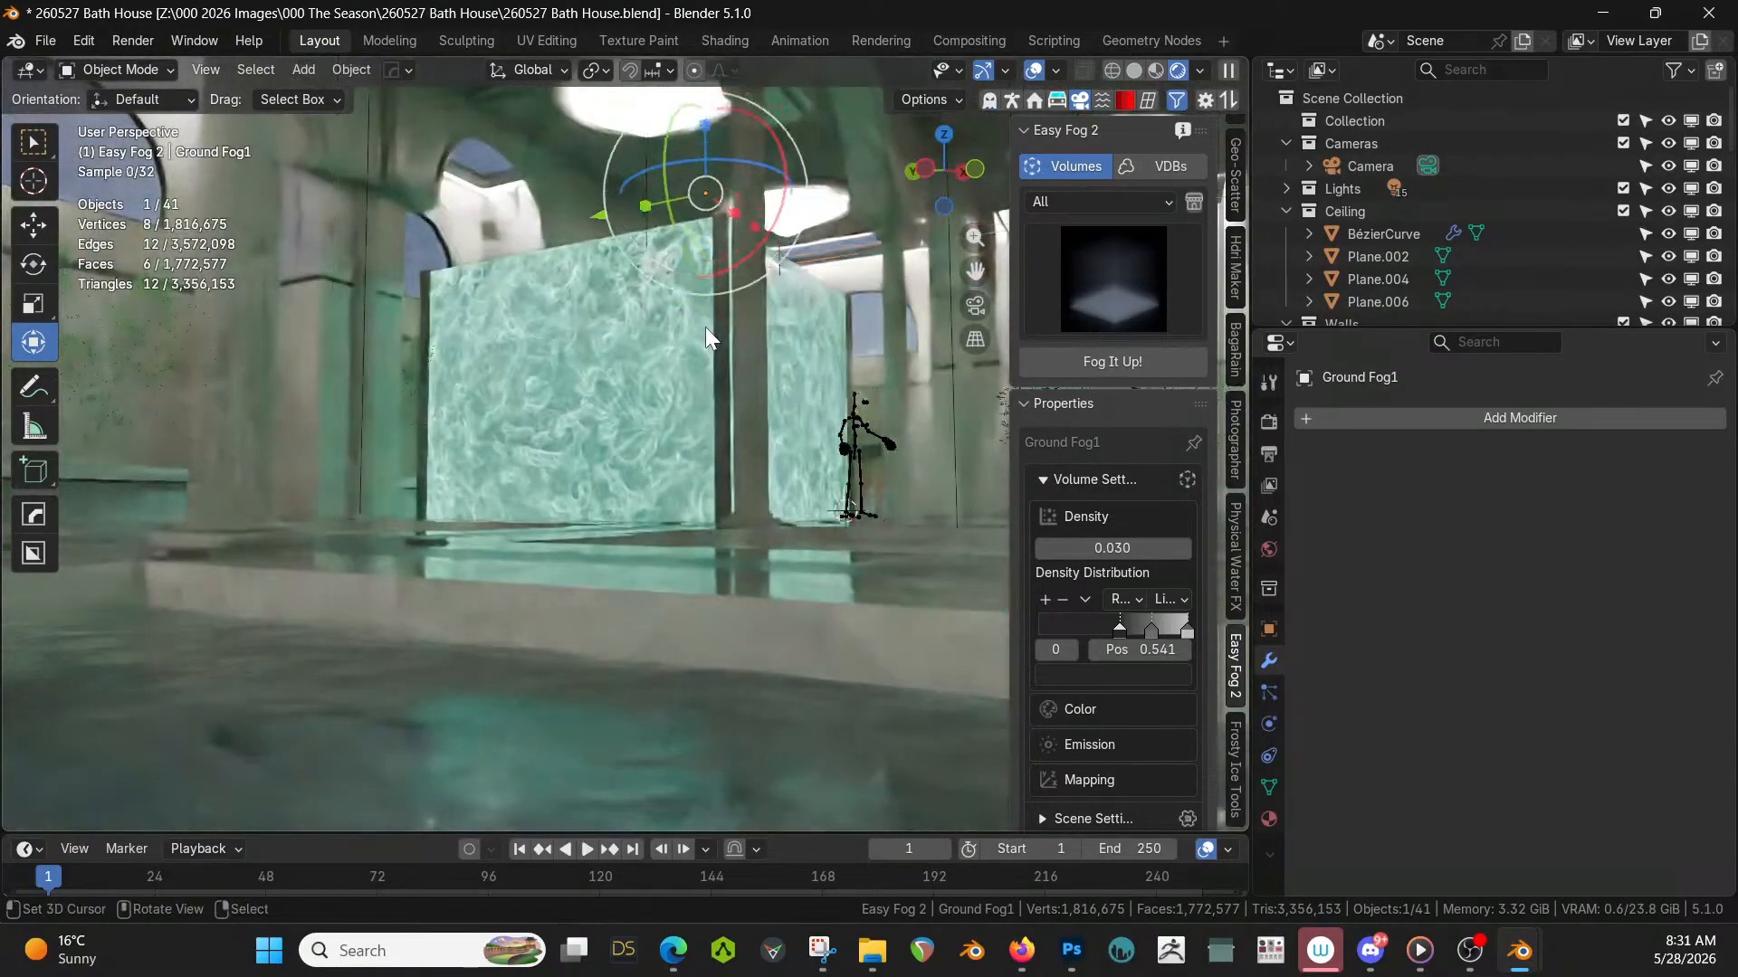
{"action": "scroll", "coordinate": [706, 329], "scroll_direction": "down", "scroll_amount": 1}
{"action": "scroll", "coordinate": [708, 329], "scroll_direction": "down", "scroll_amount": 3}
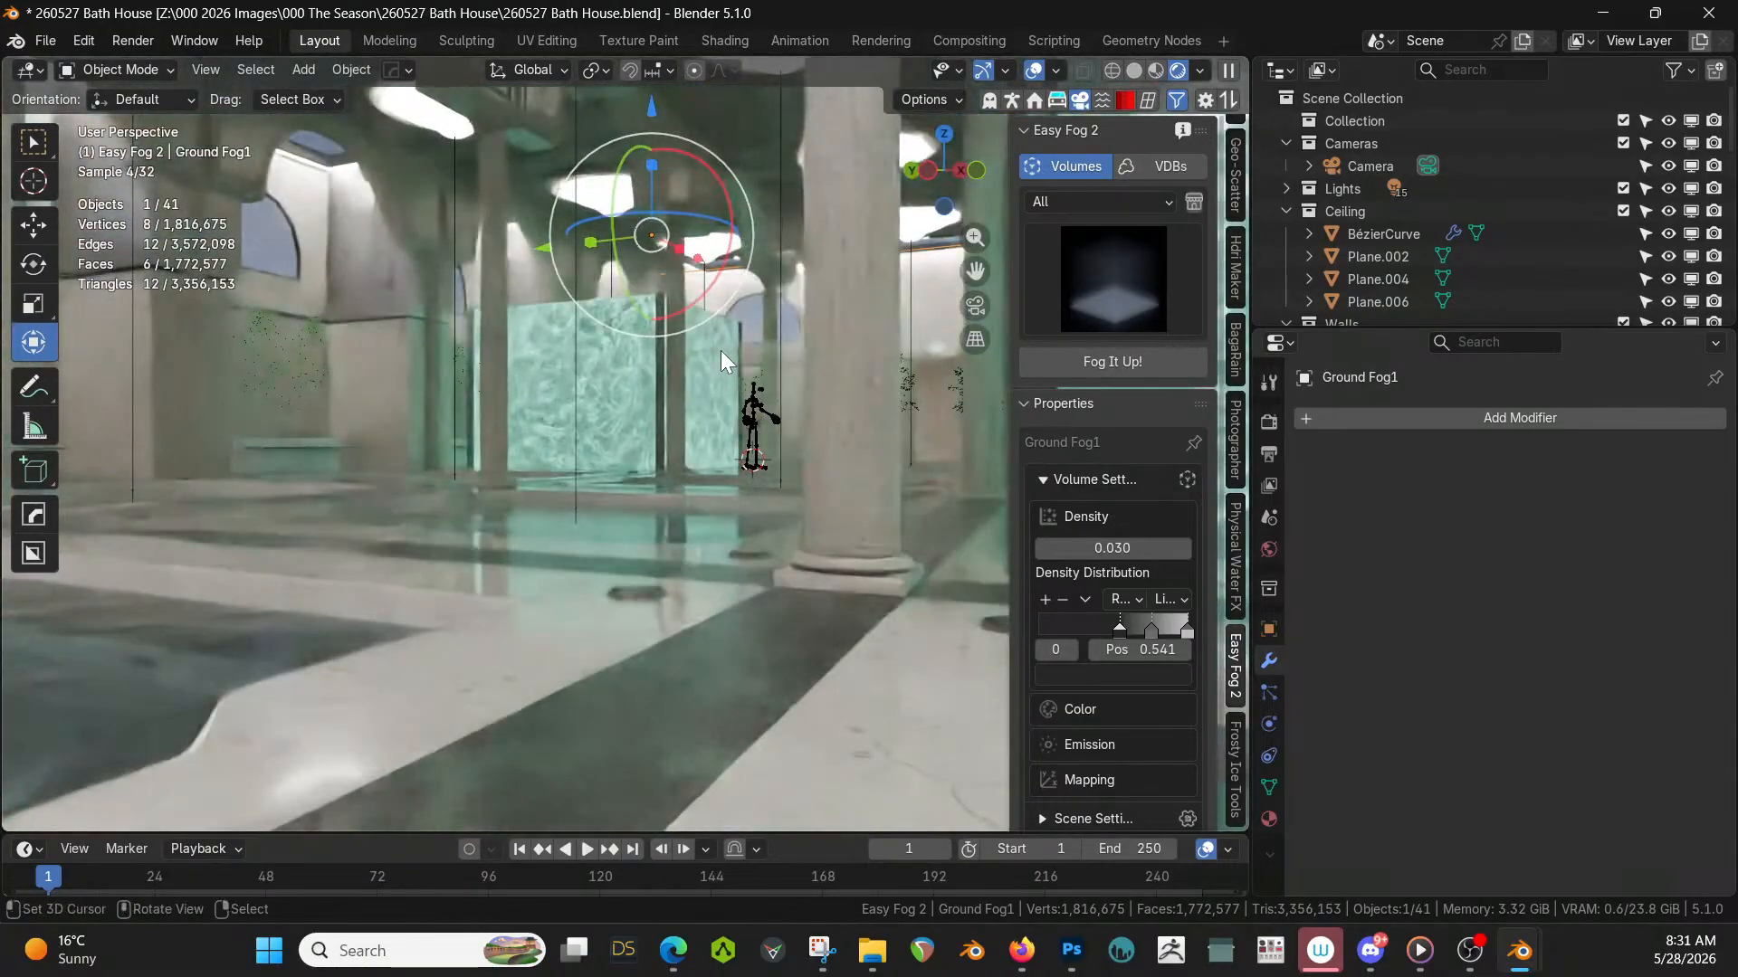
{"action": "middle_click_drag", "start_coordinate": [681, 358], "coordinate": [757, 365]}
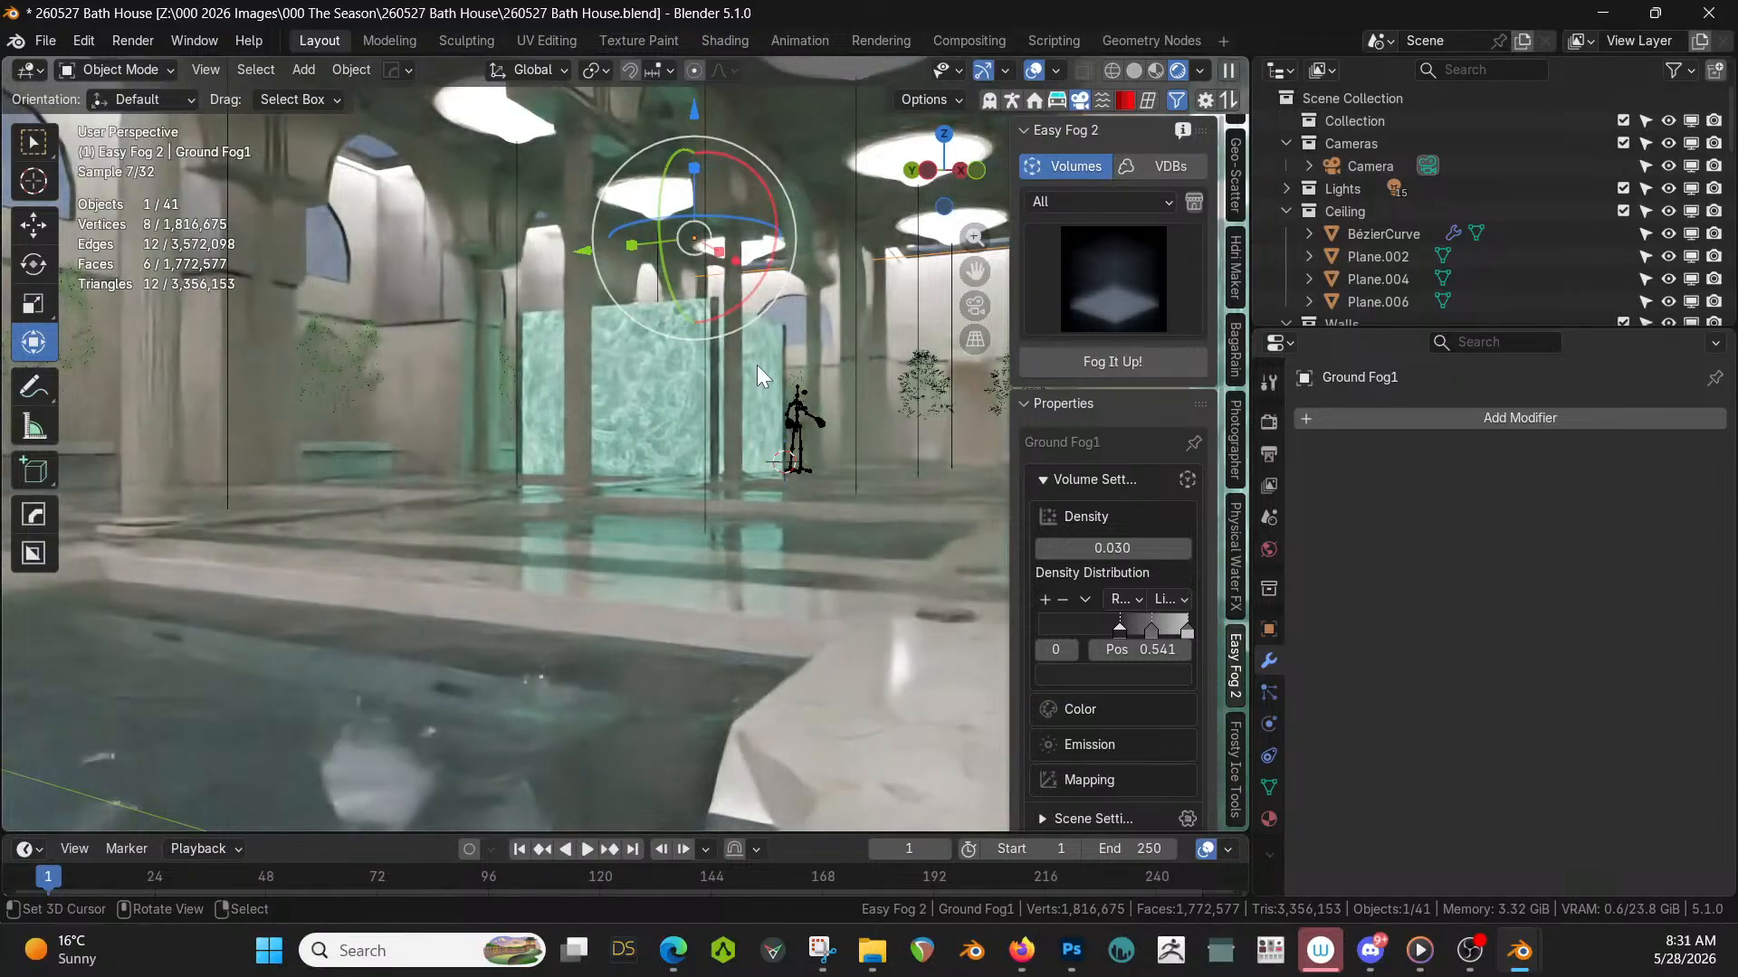
Locate Ground Fog1 in the outliner and switch its Easy Fog 2 collection off and on to compare the interior.
{"action": "scroll", "coordinate": [1577, 262], "scroll_direction": "down", "scroll_amount": 5}
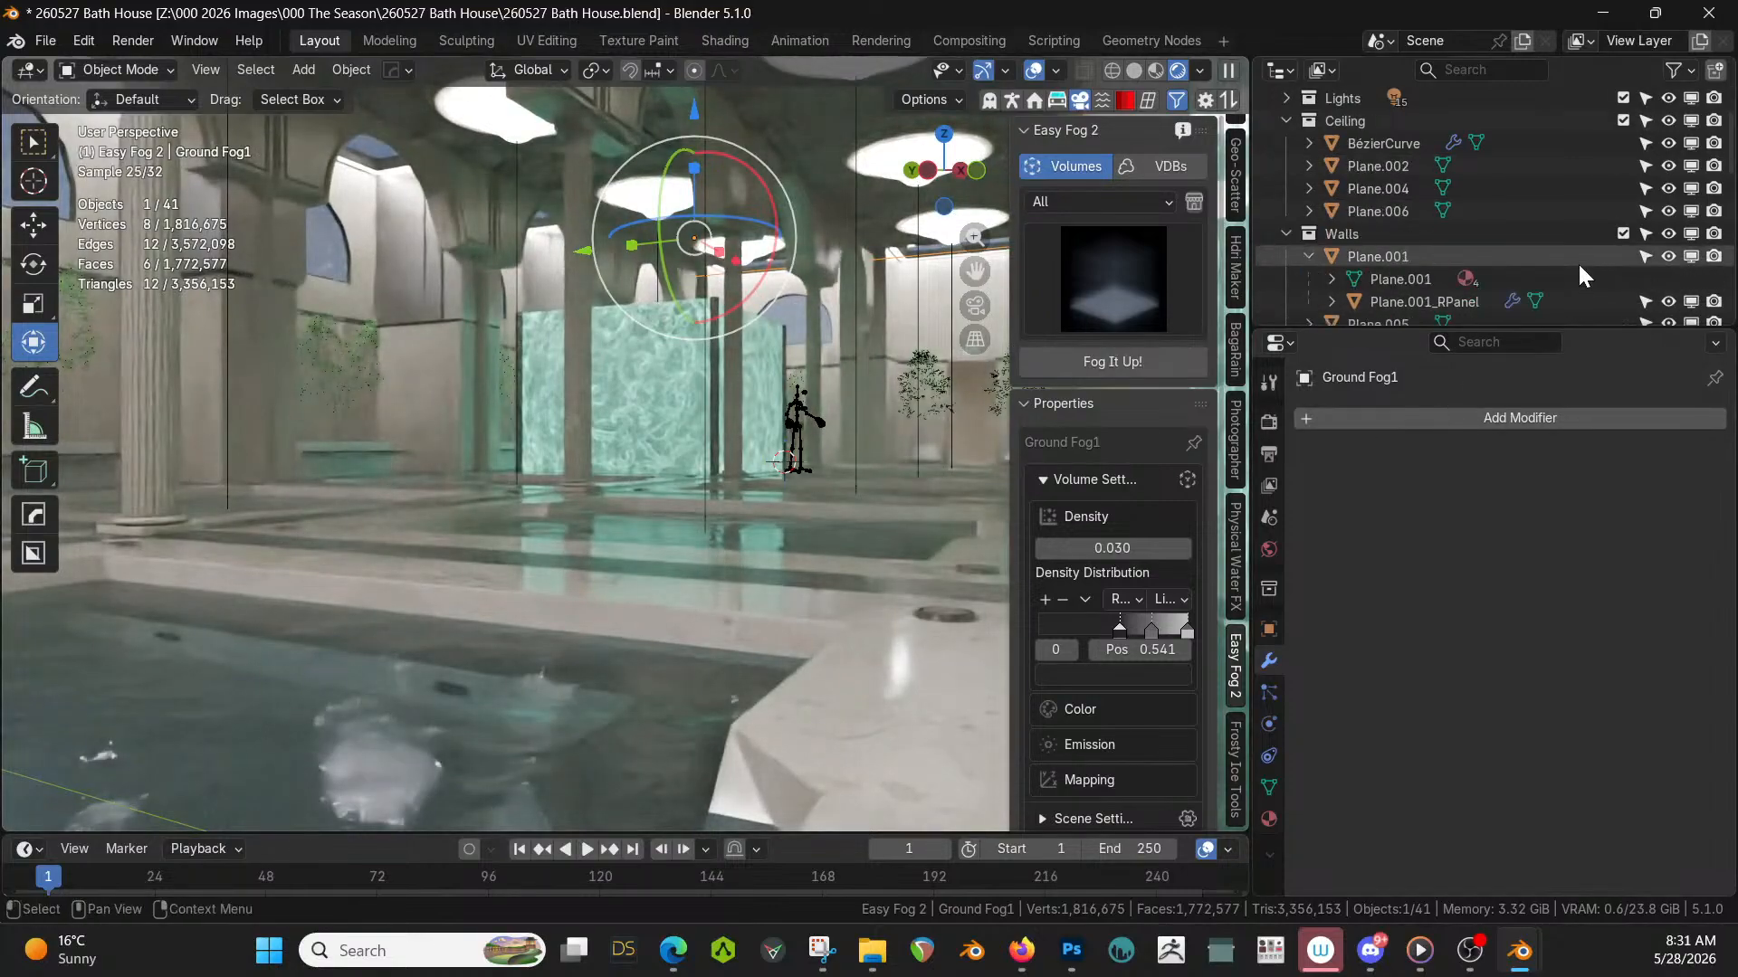
{"action": "key", "text": "KP_Decimal"}
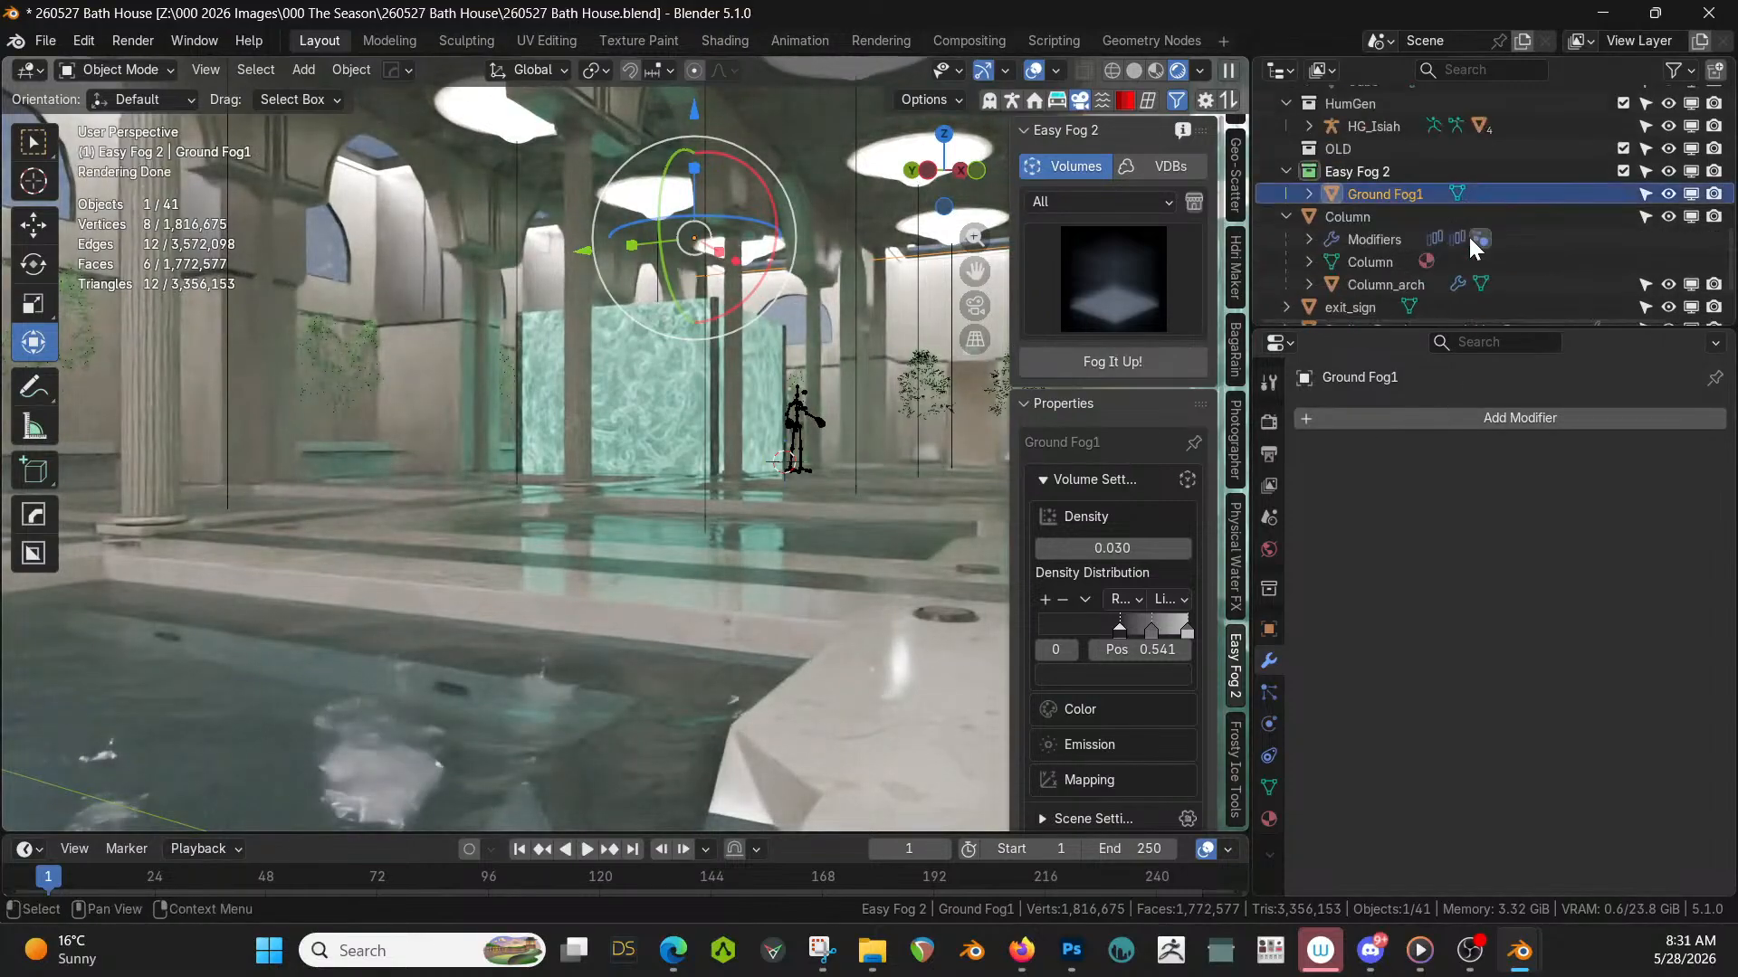
{"action": "left_click", "coordinate": [1625, 171]}
{"action": "left_click", "coordinate": [1626, 168]}
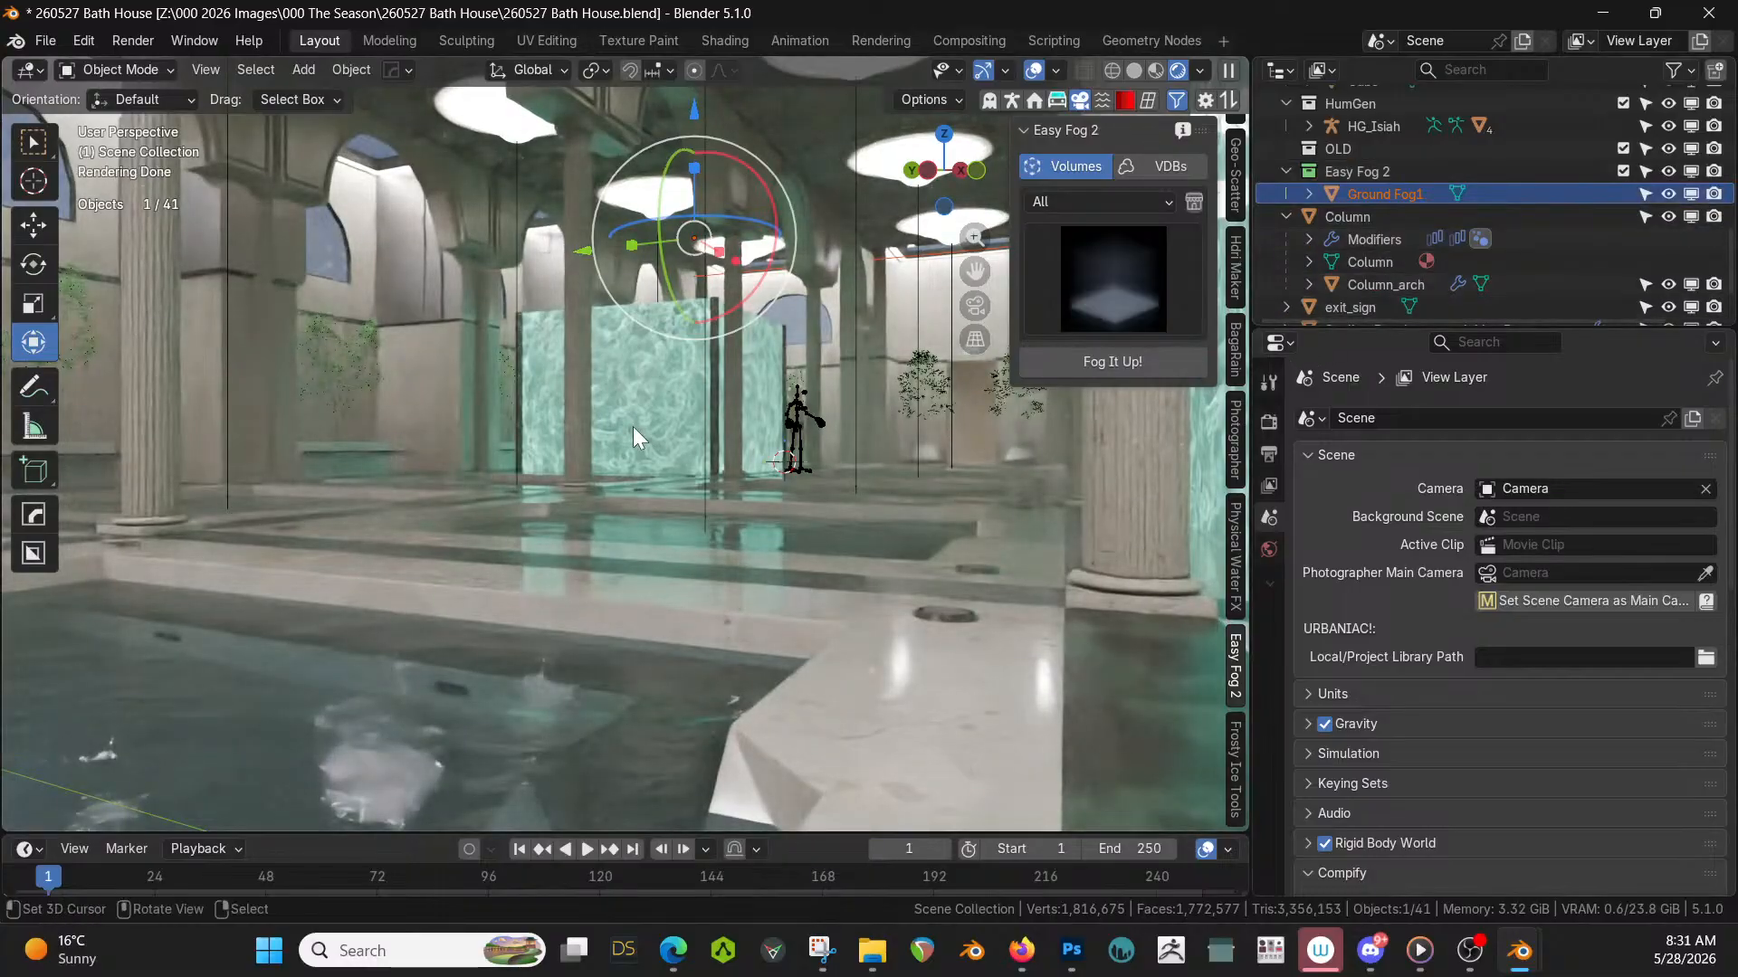
Save the bath house file, reviewing the foggy interior across the pools from several viewpoints.
{"action": "key", "text": "ctrl+s"}
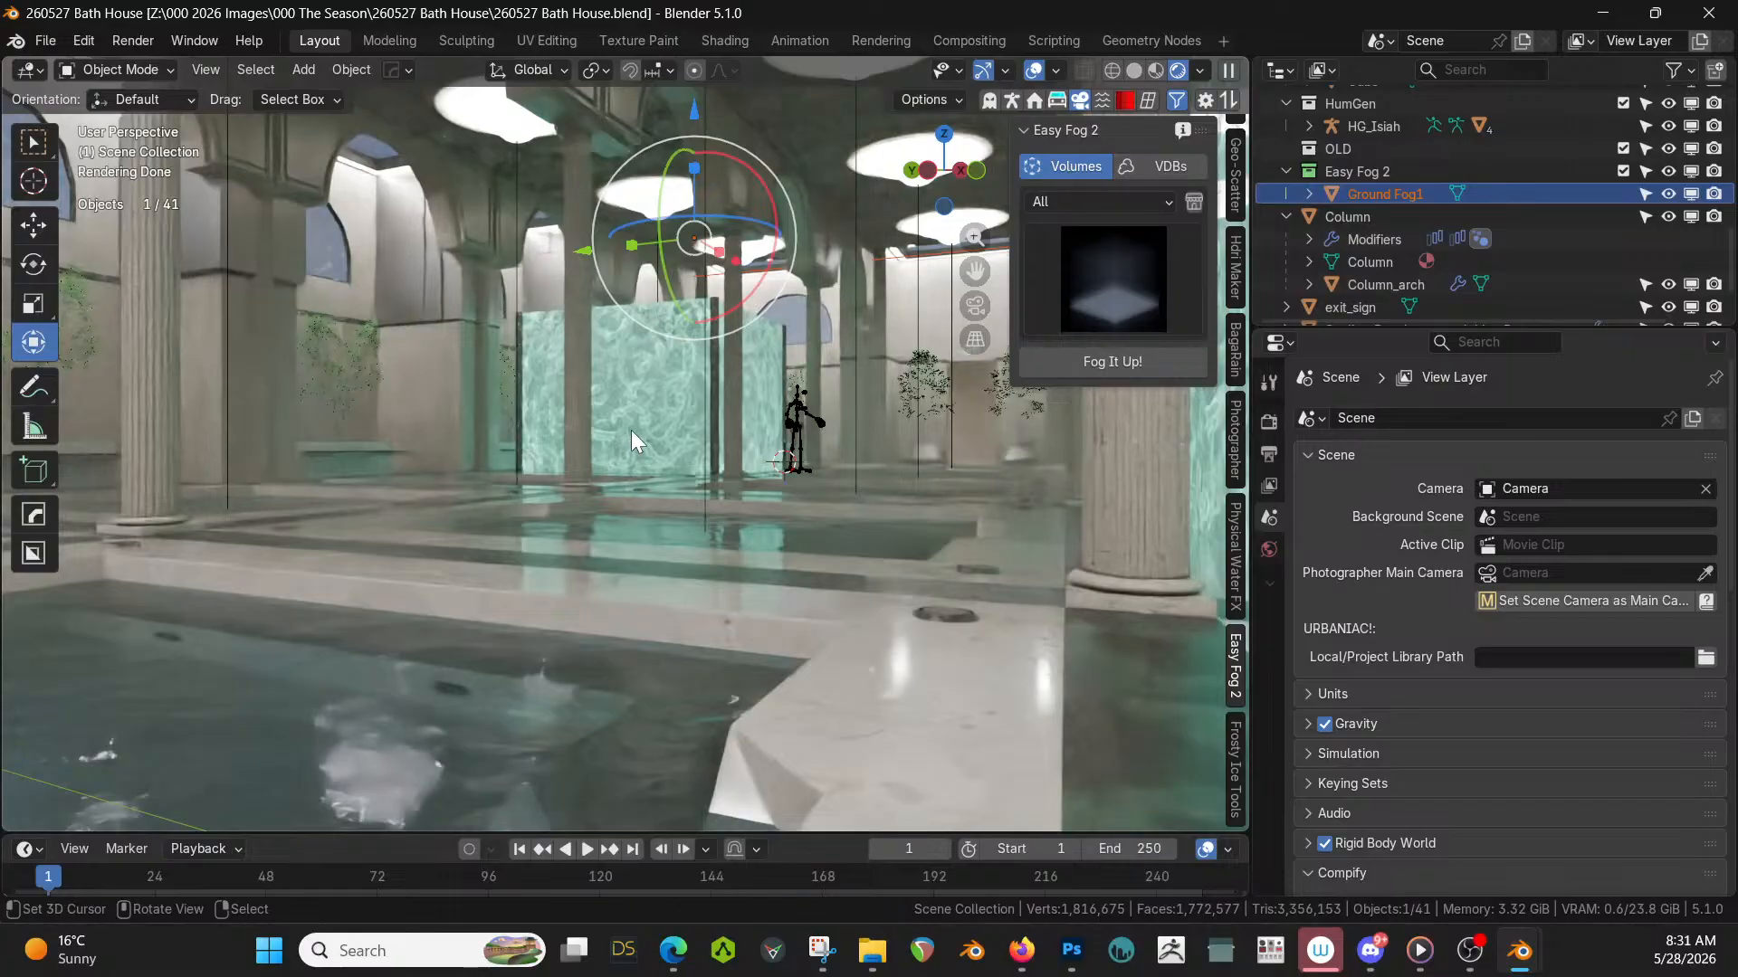
{"action": "middle_click_drag", "start_coordinate": [883, 492], "coordinate": [905, 487]}
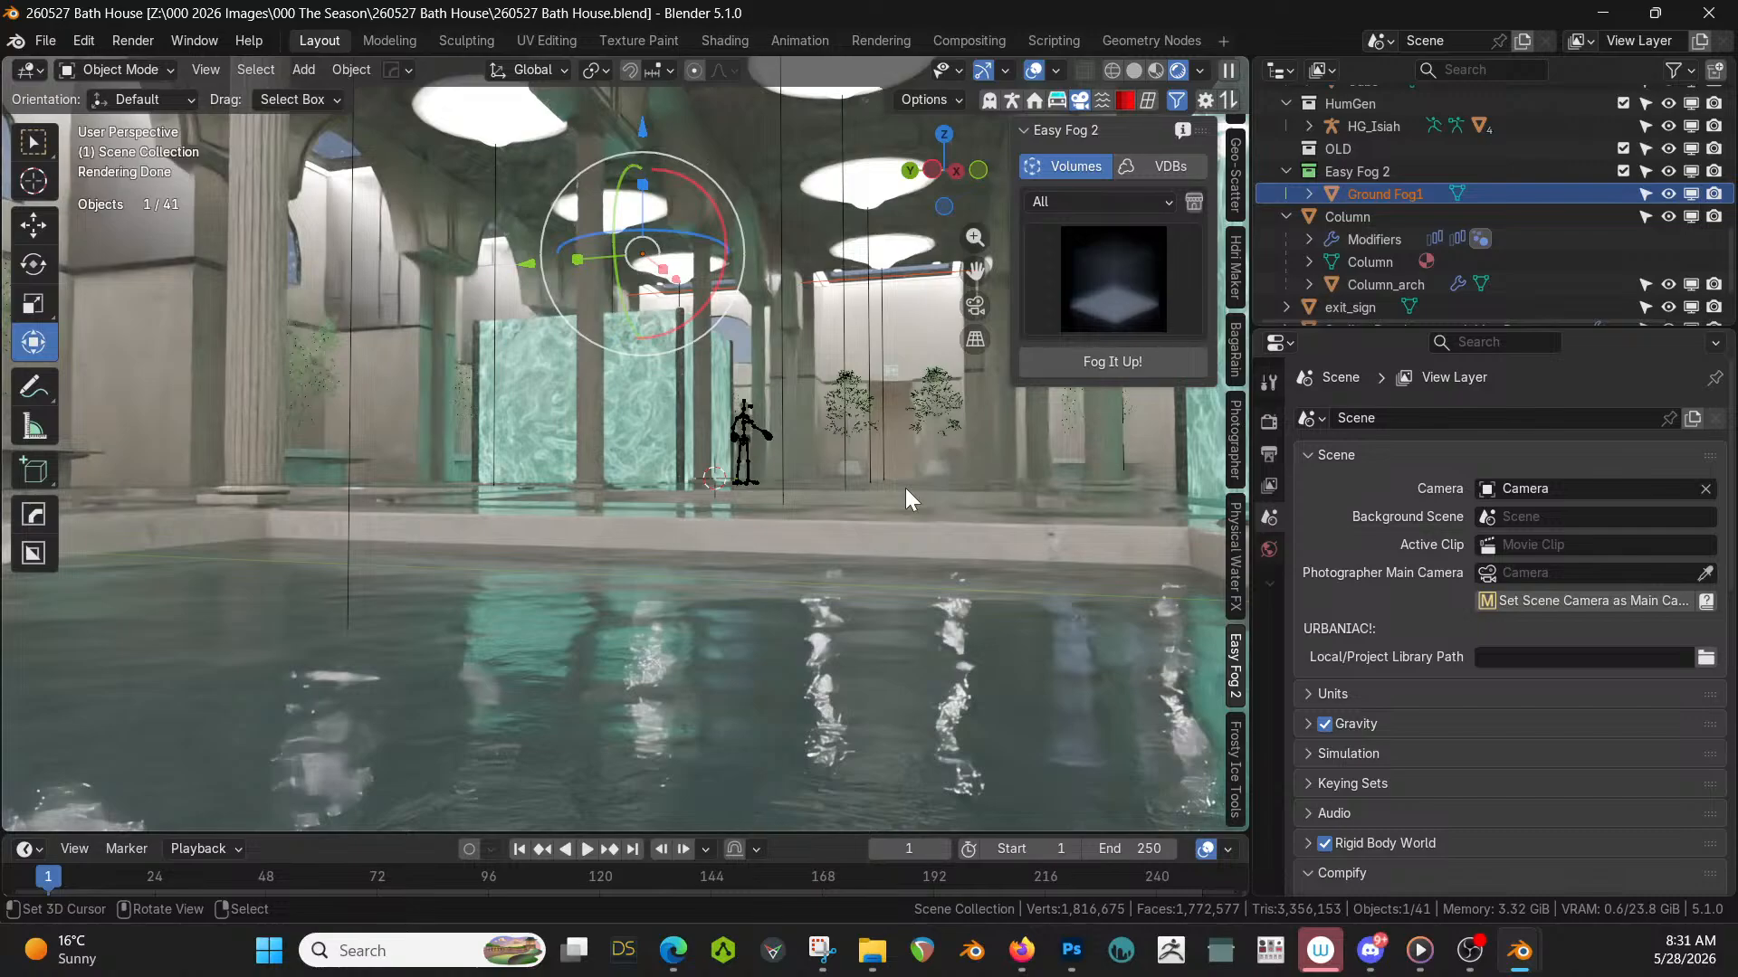
{"action": "scroll", "coordinate": [949, 486], "scroll_direction": "up", "scroll_amount": 3}
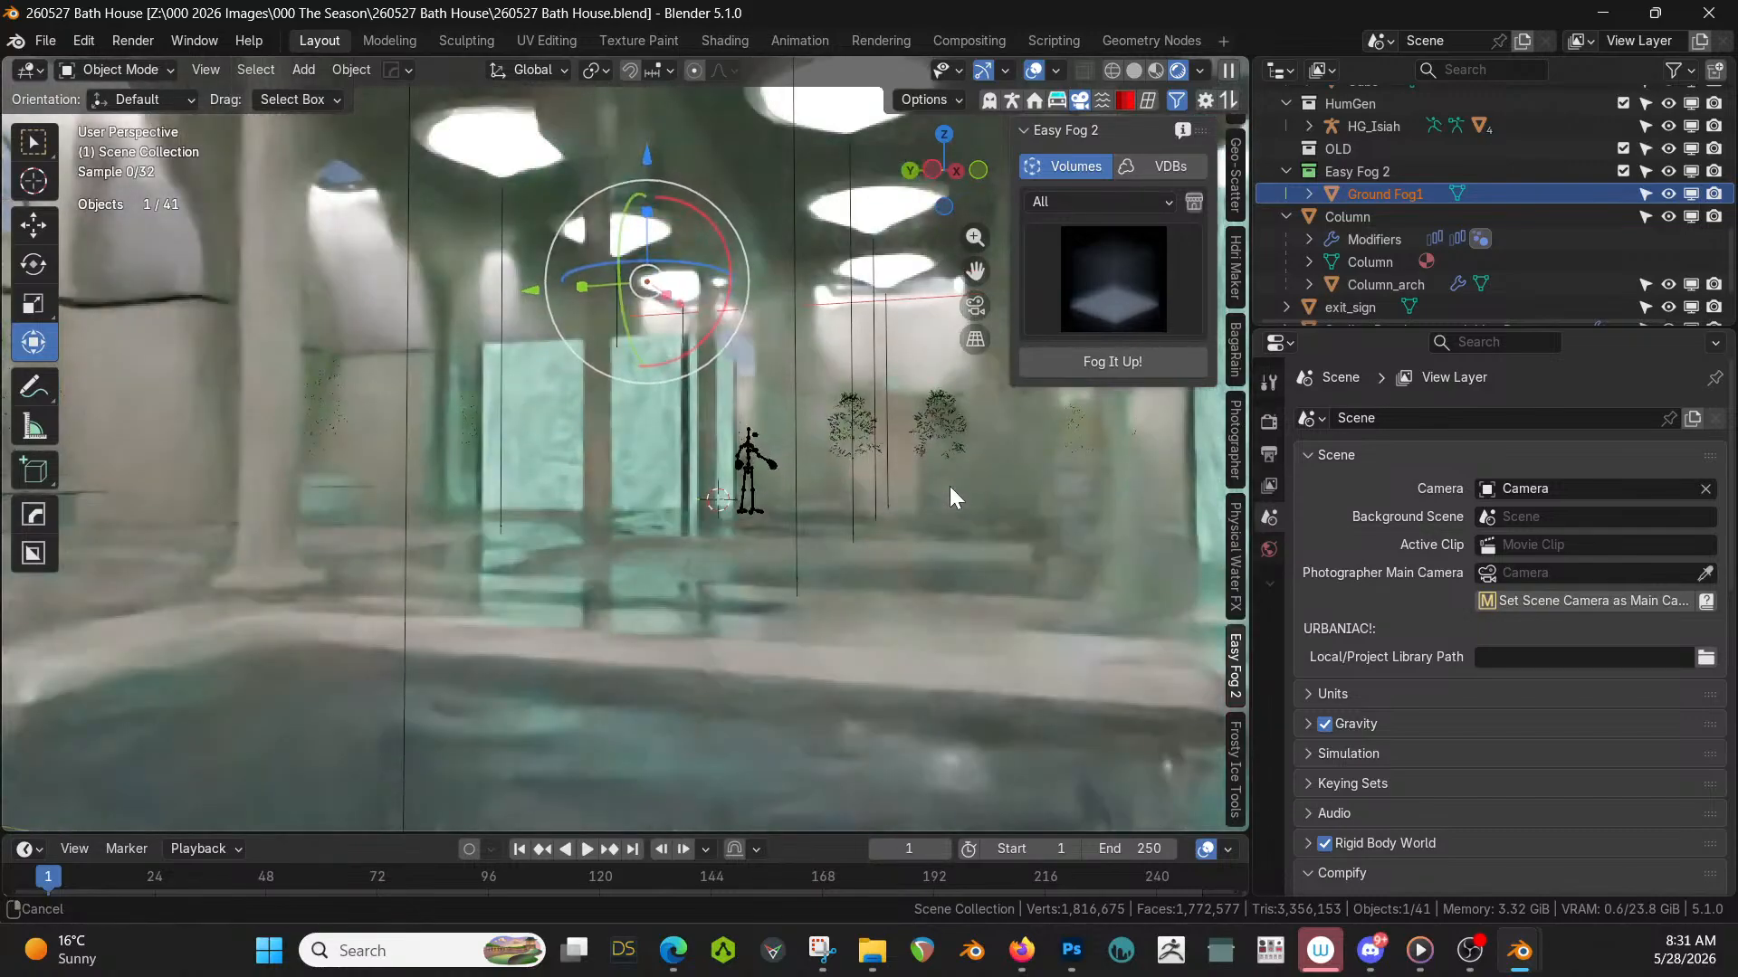
{"action": "scroll", "coordinate": [949, 486], "scroll_direction": "up", "scroll_amount": 2}
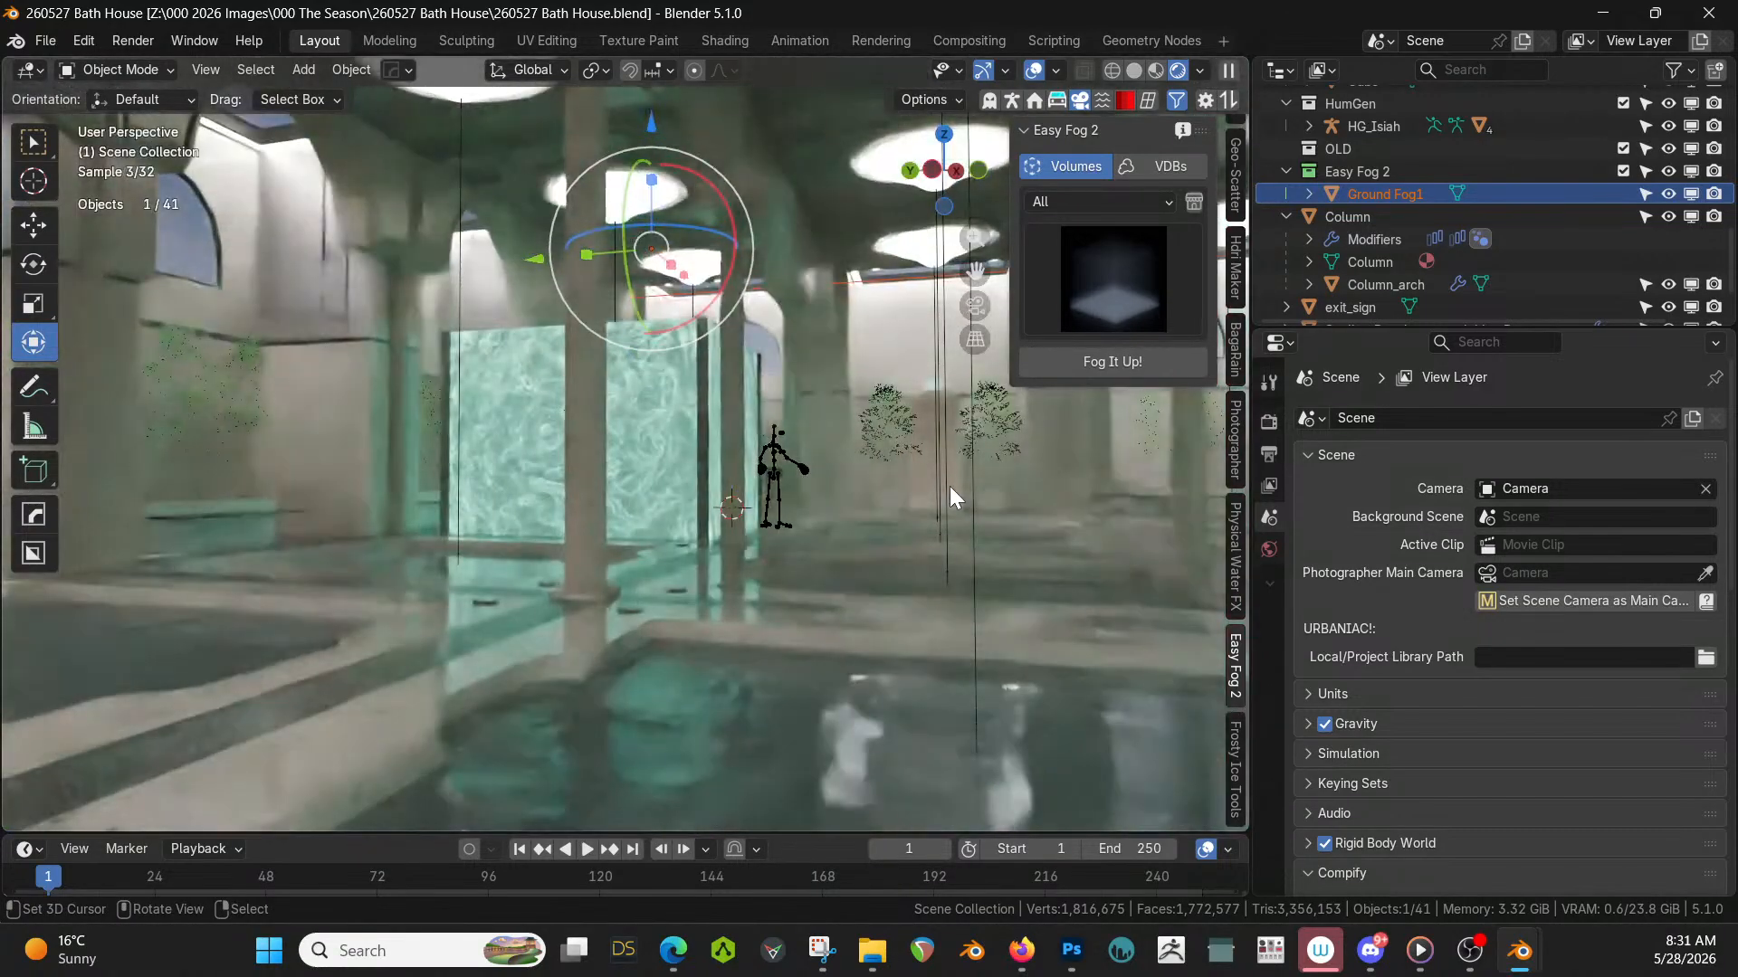
{"action": "middle_click_drag", "start_coordinate": [948, 486], "coordinate": [934, 478]}
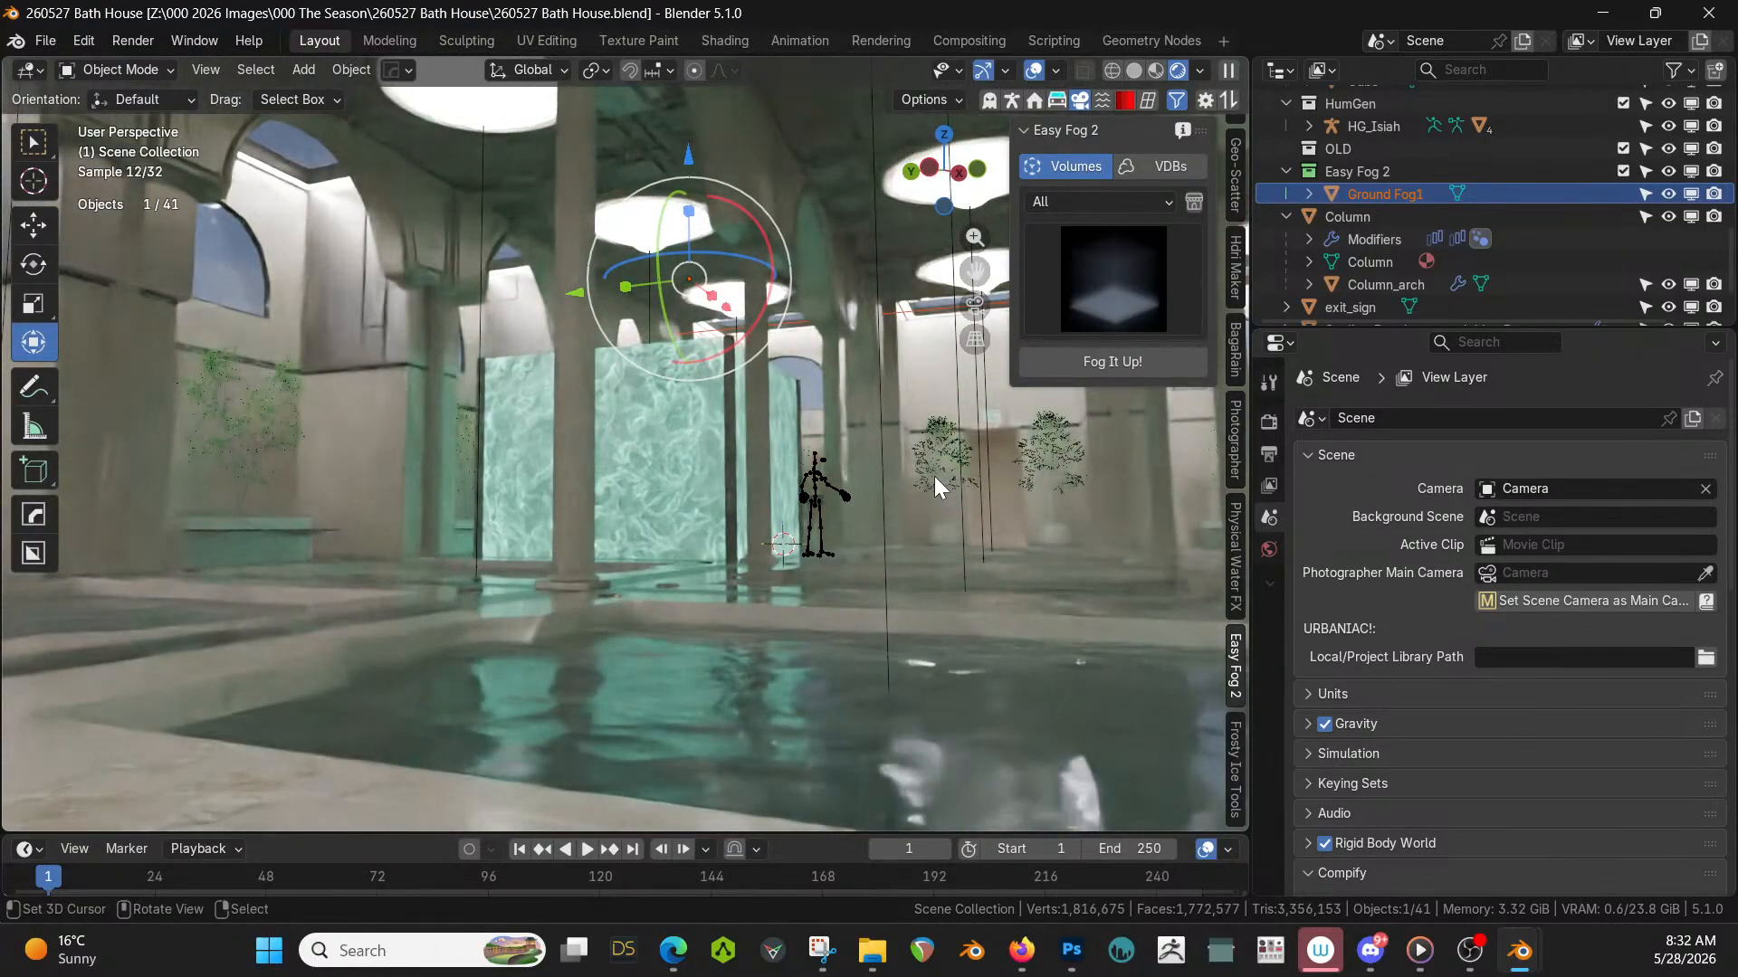
{"action": "key", "text": "ctrl+s"}
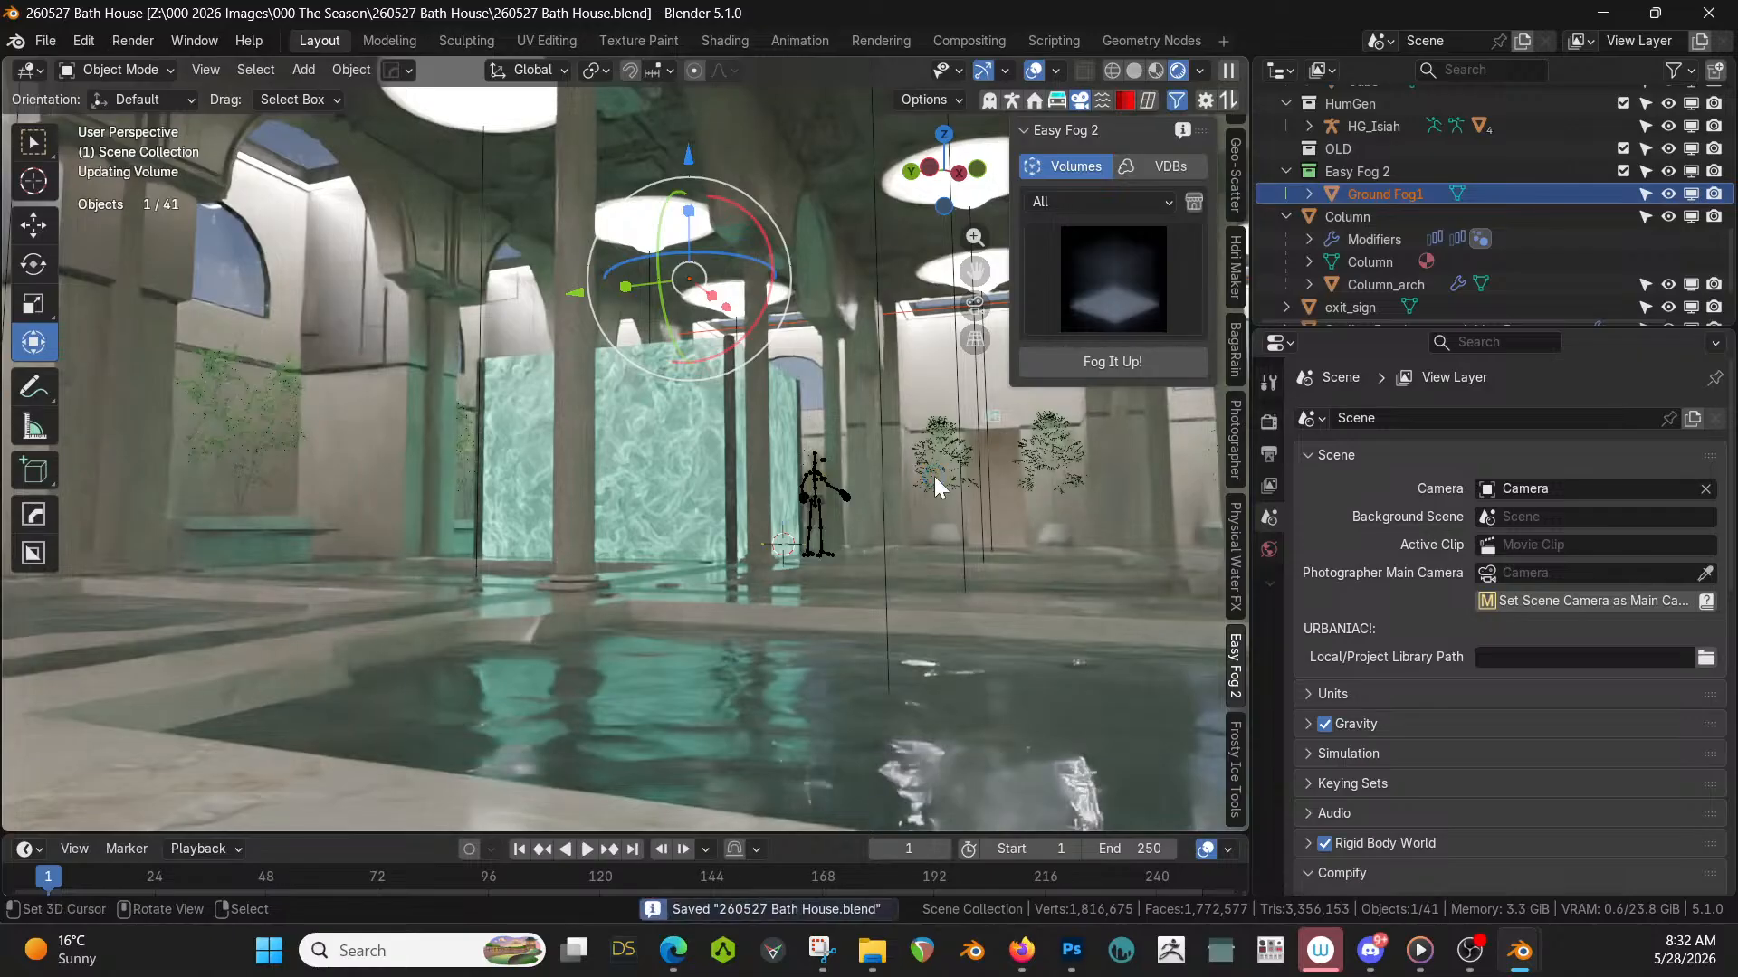
Open a second Blender instance, dismiss the splash screen and delete the default cube from its new scene.
{"action": "right_click", "coordinate": [1520, 951]}
{"action": "left_click", "coordinate": [1458, 816]}
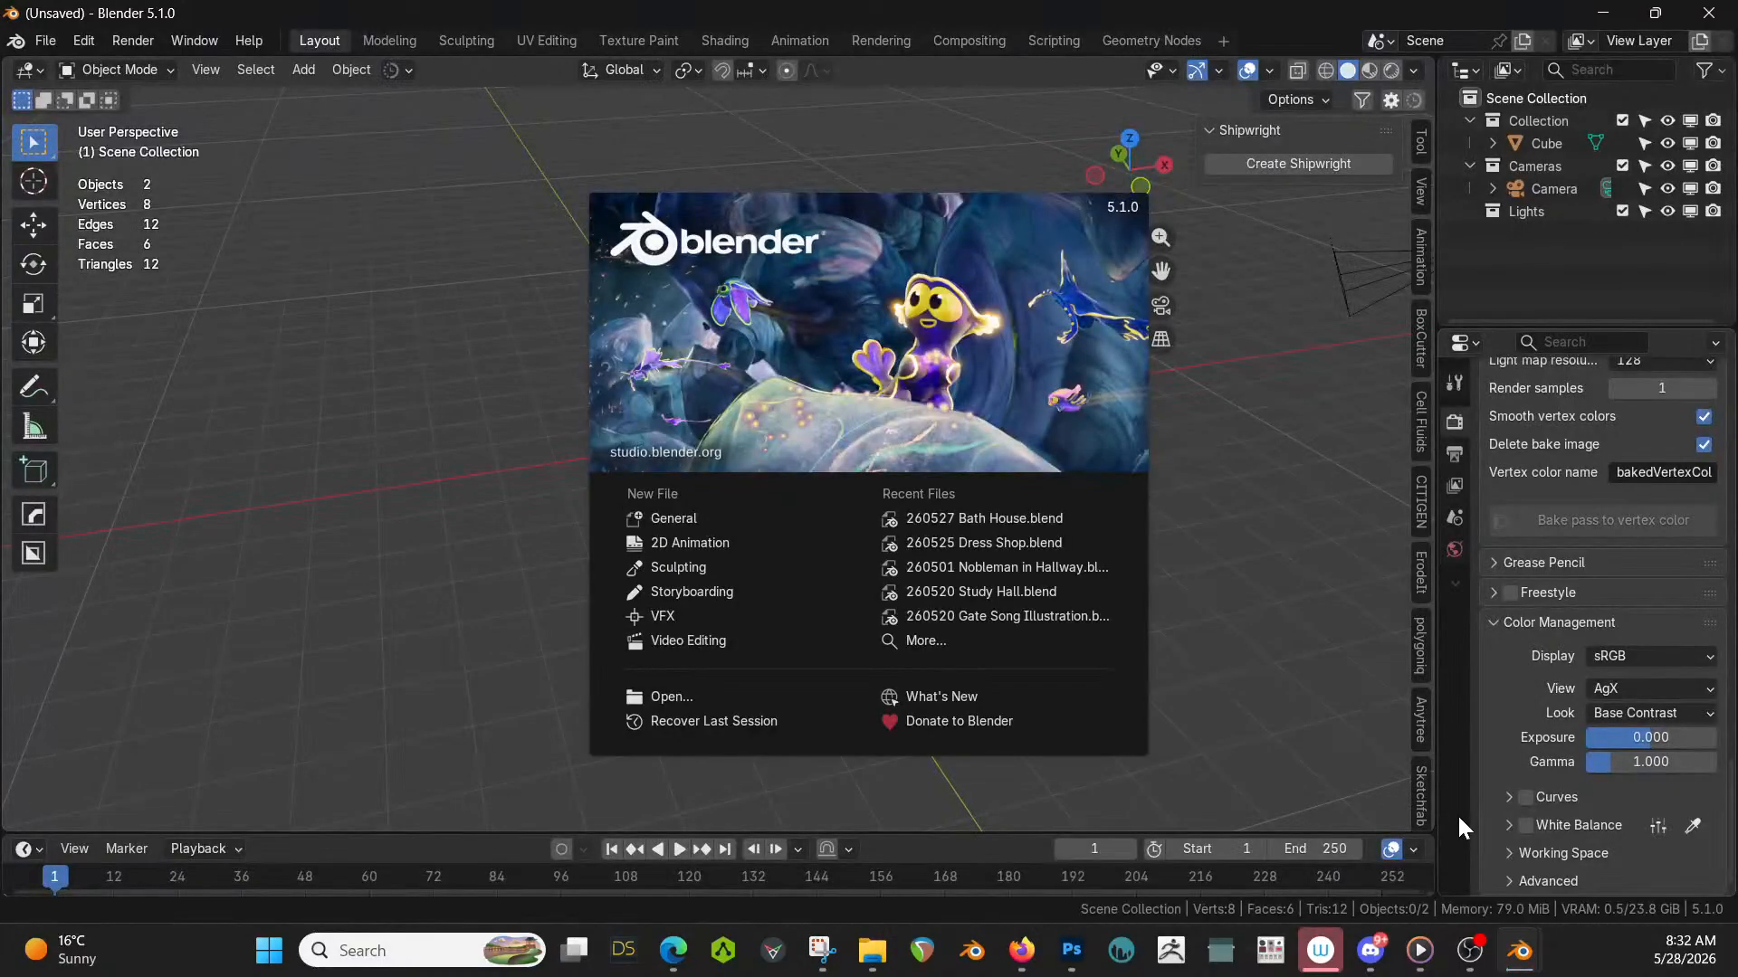
{"action": "left_click", "coordinate": [489, 347]}
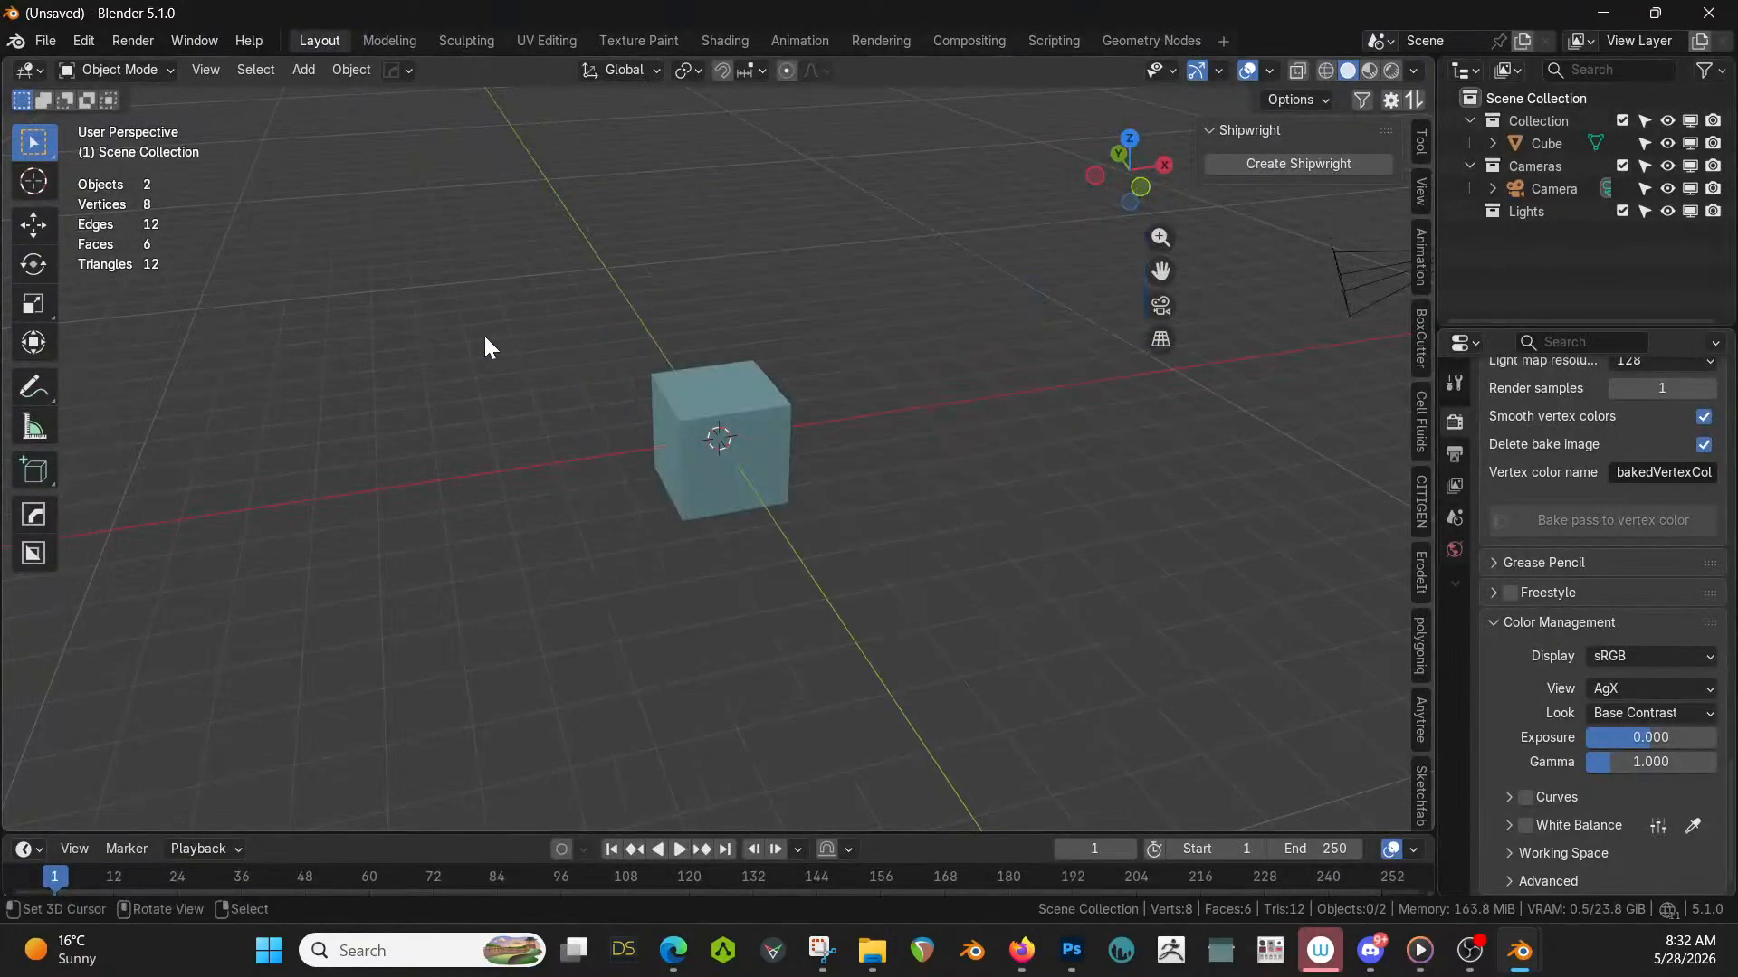
{"action": "left_click", "coordinate": [708, 367]}
{"action": "key", "text": "Delete"}
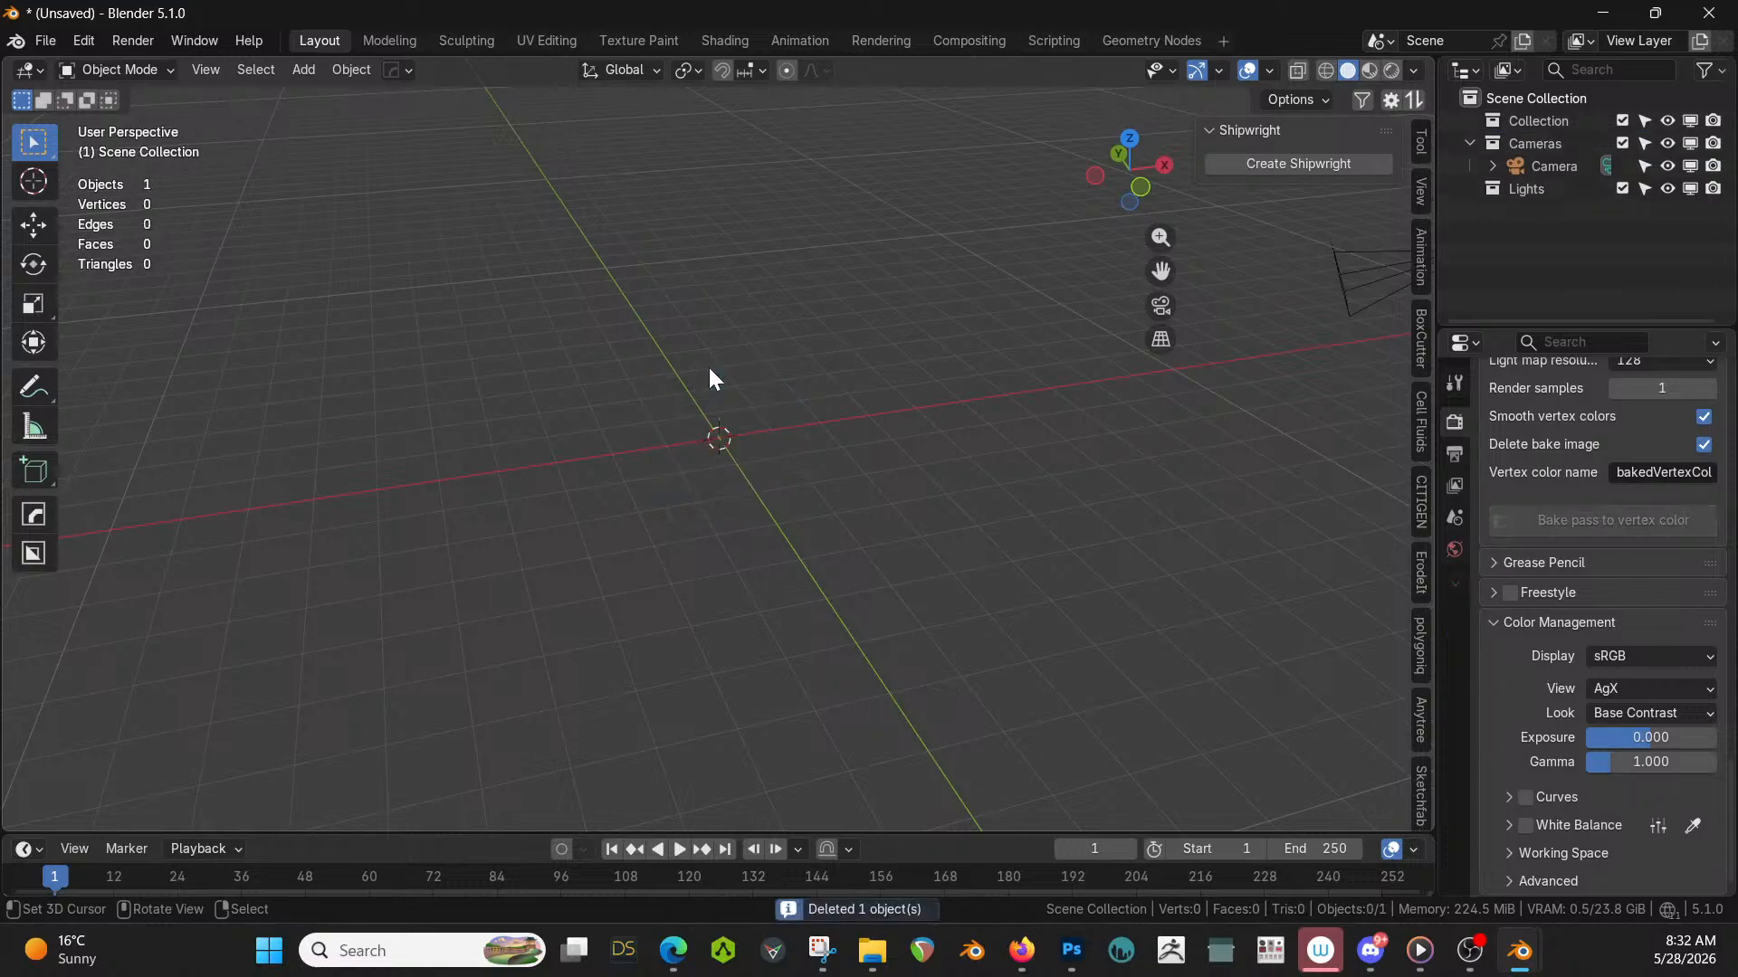
Import the RobotDesigner base robot into the empty scene.
{"action": "left_click", "coordinate": [1357, 98]}
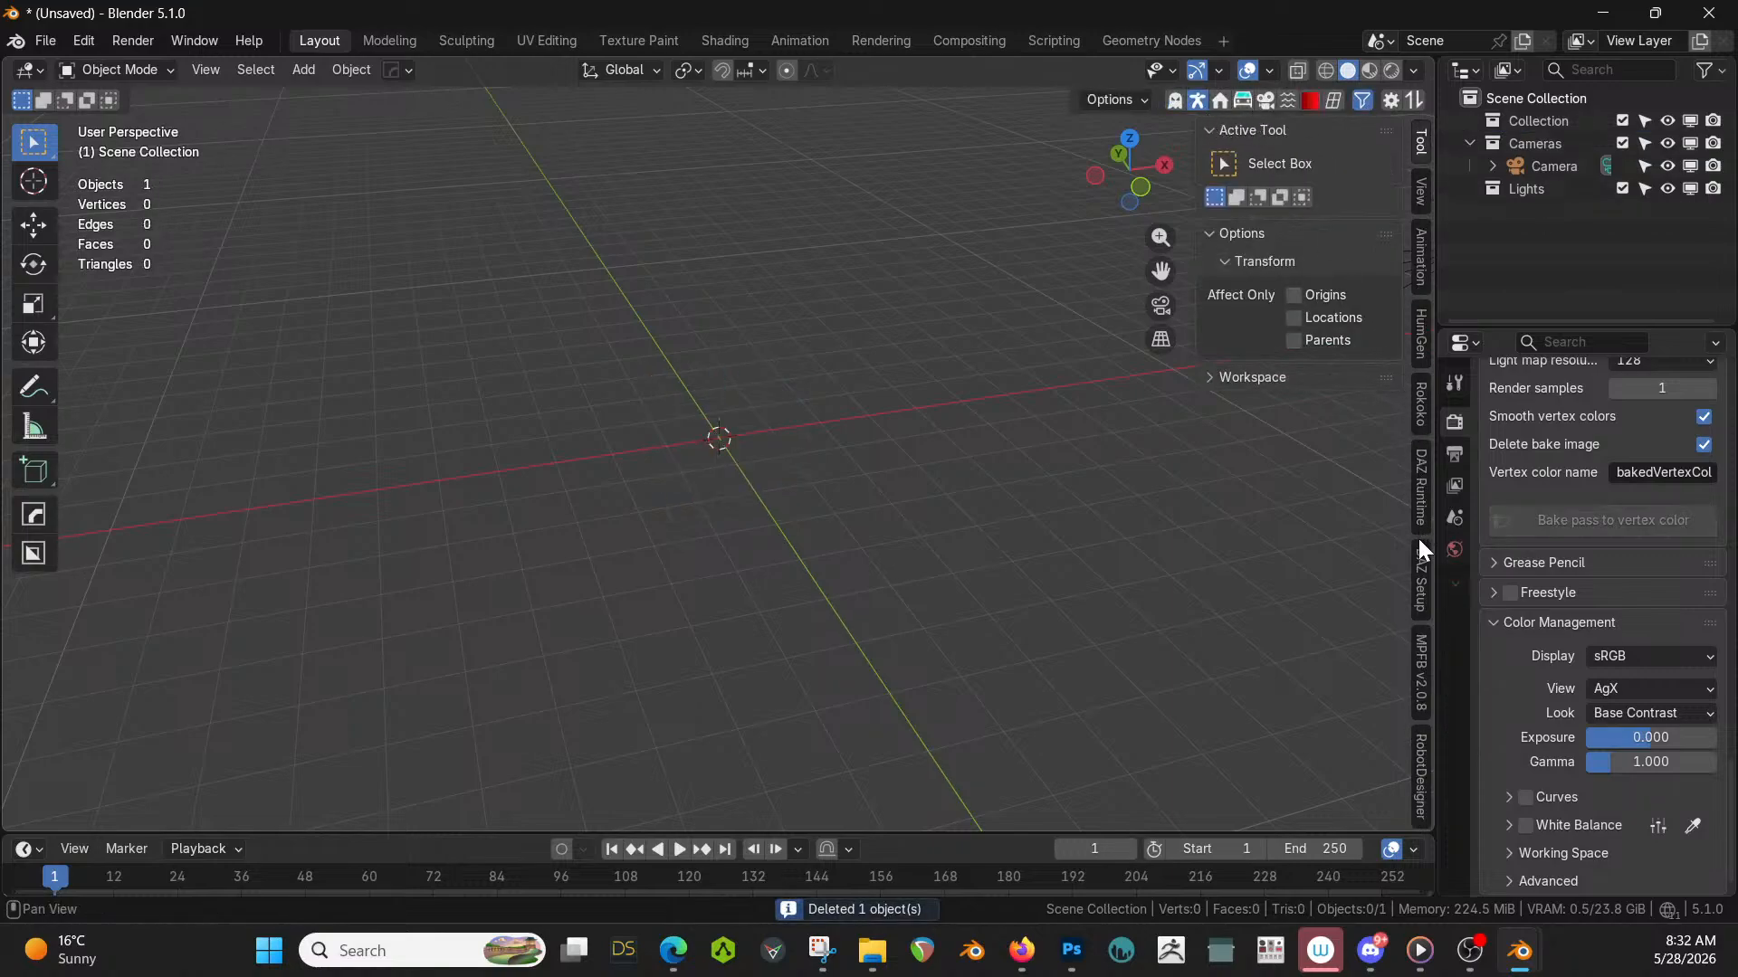
{"action": "left_click", "coordinate": [1418, 765]}
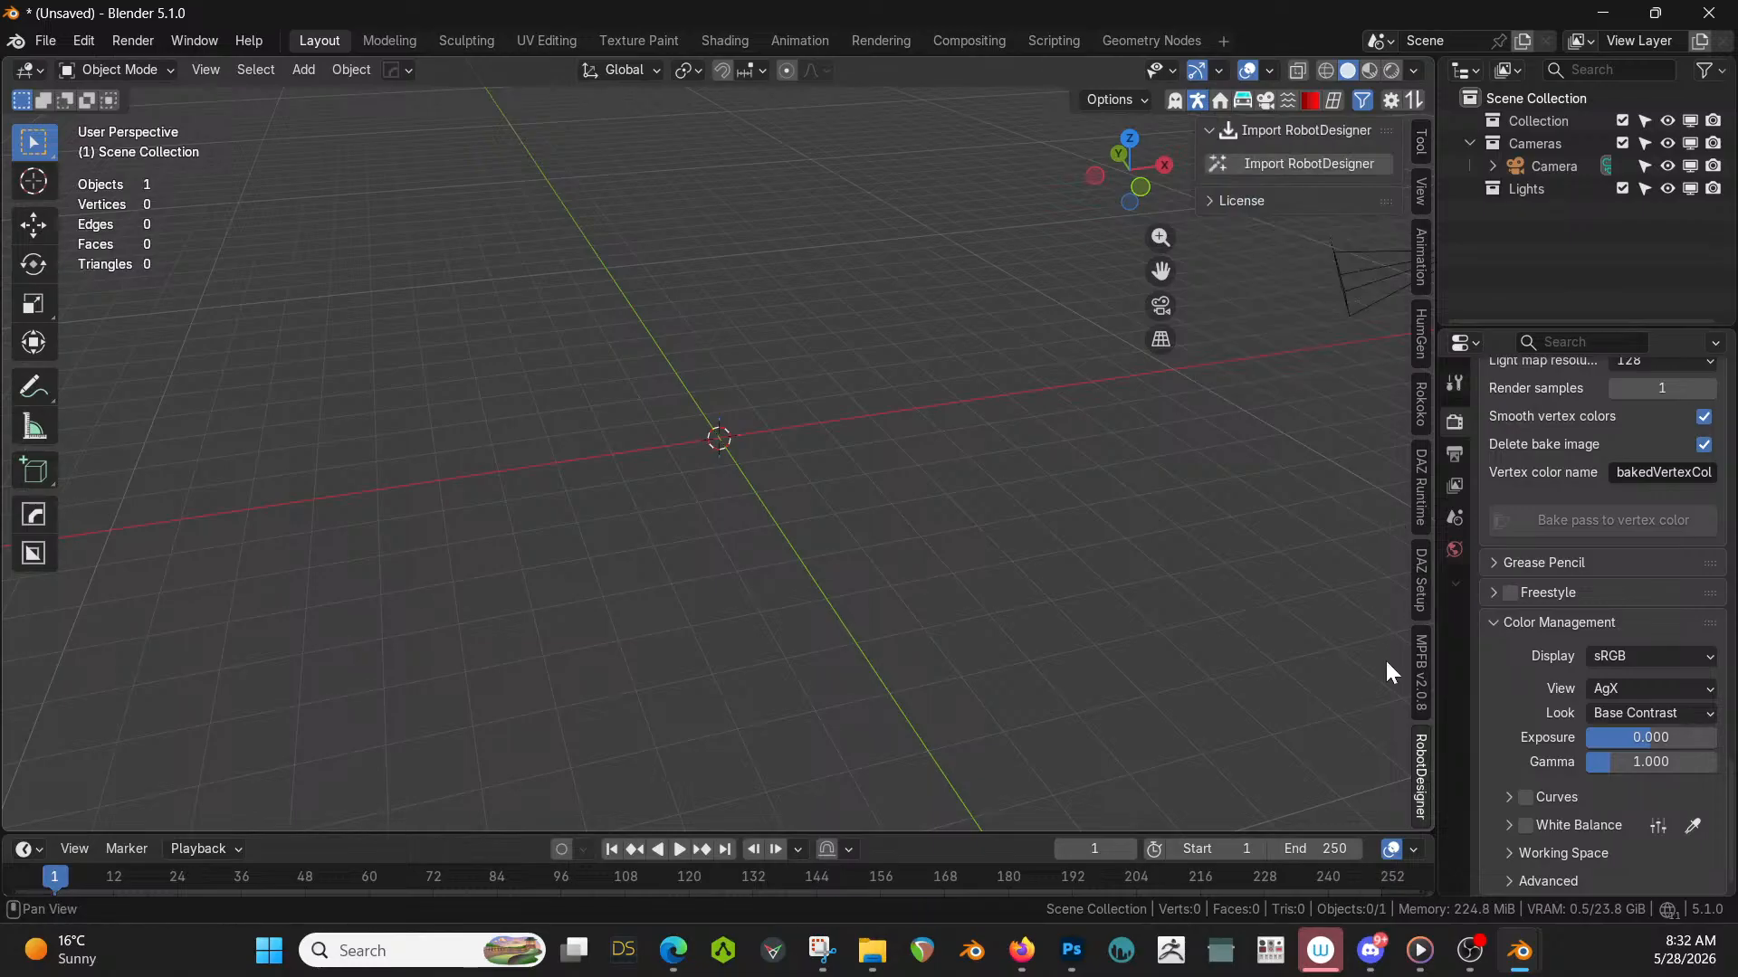
{"action": "left_click", "coordinate": [1281, 166]}
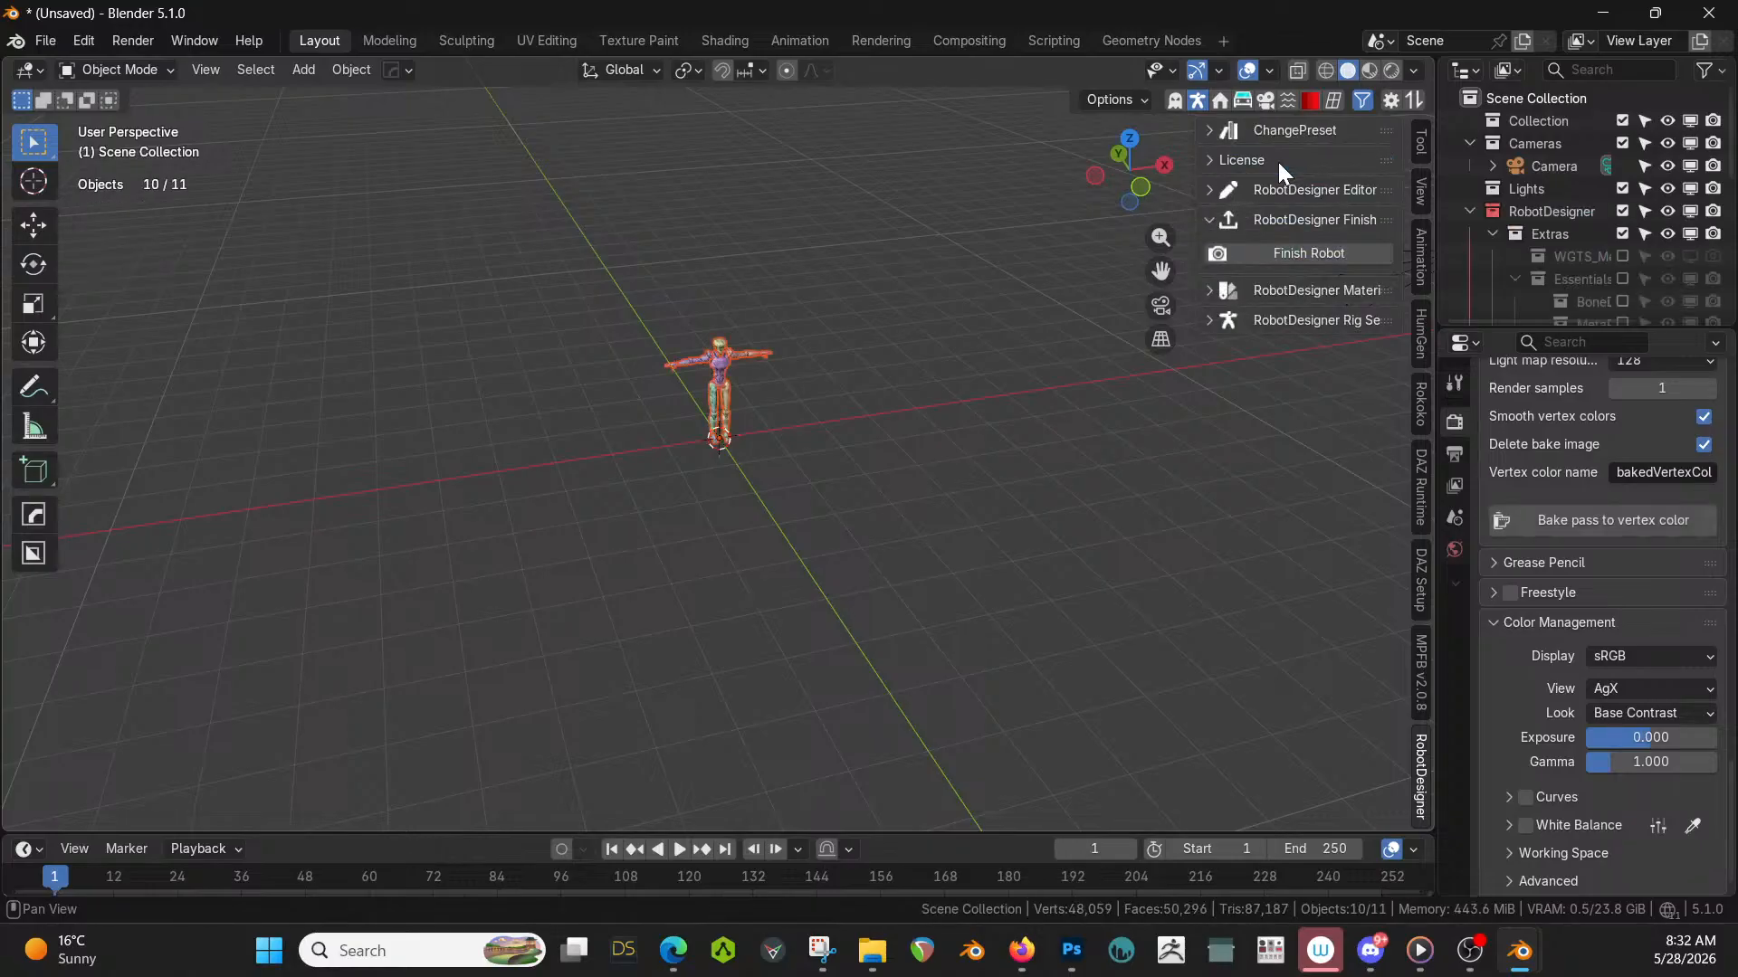
Change the robot's preset to the white humanoid with the smooth black-and-white body, and inspect the figure up close.
{"action": "left_click", "coordinate": [1214, 187]}
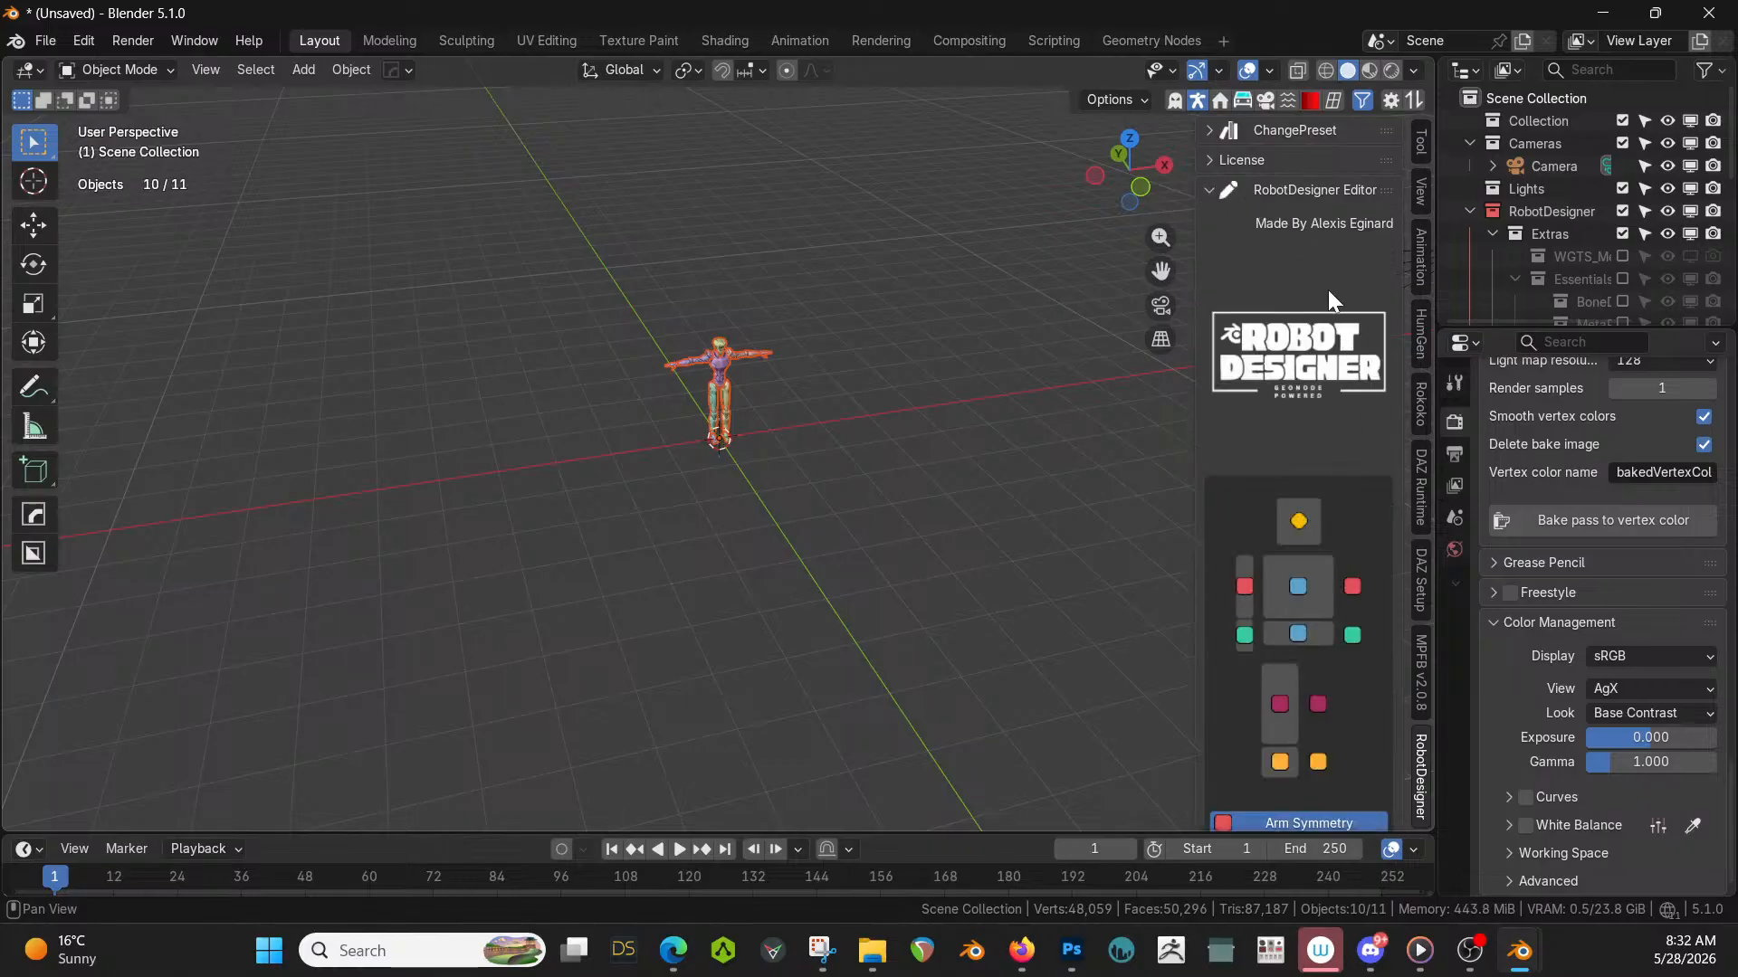
{"action": "scroll", "coordinate": [1294, 226], "scroll_direction": "down", "scroll_amount": 3}
{"action": "scroll", "coordinate": [1285, 217], "scroll_direction": "up", "scroll_amount": 3}
{"action": "left_click", "coordinate": [1215, 129]}
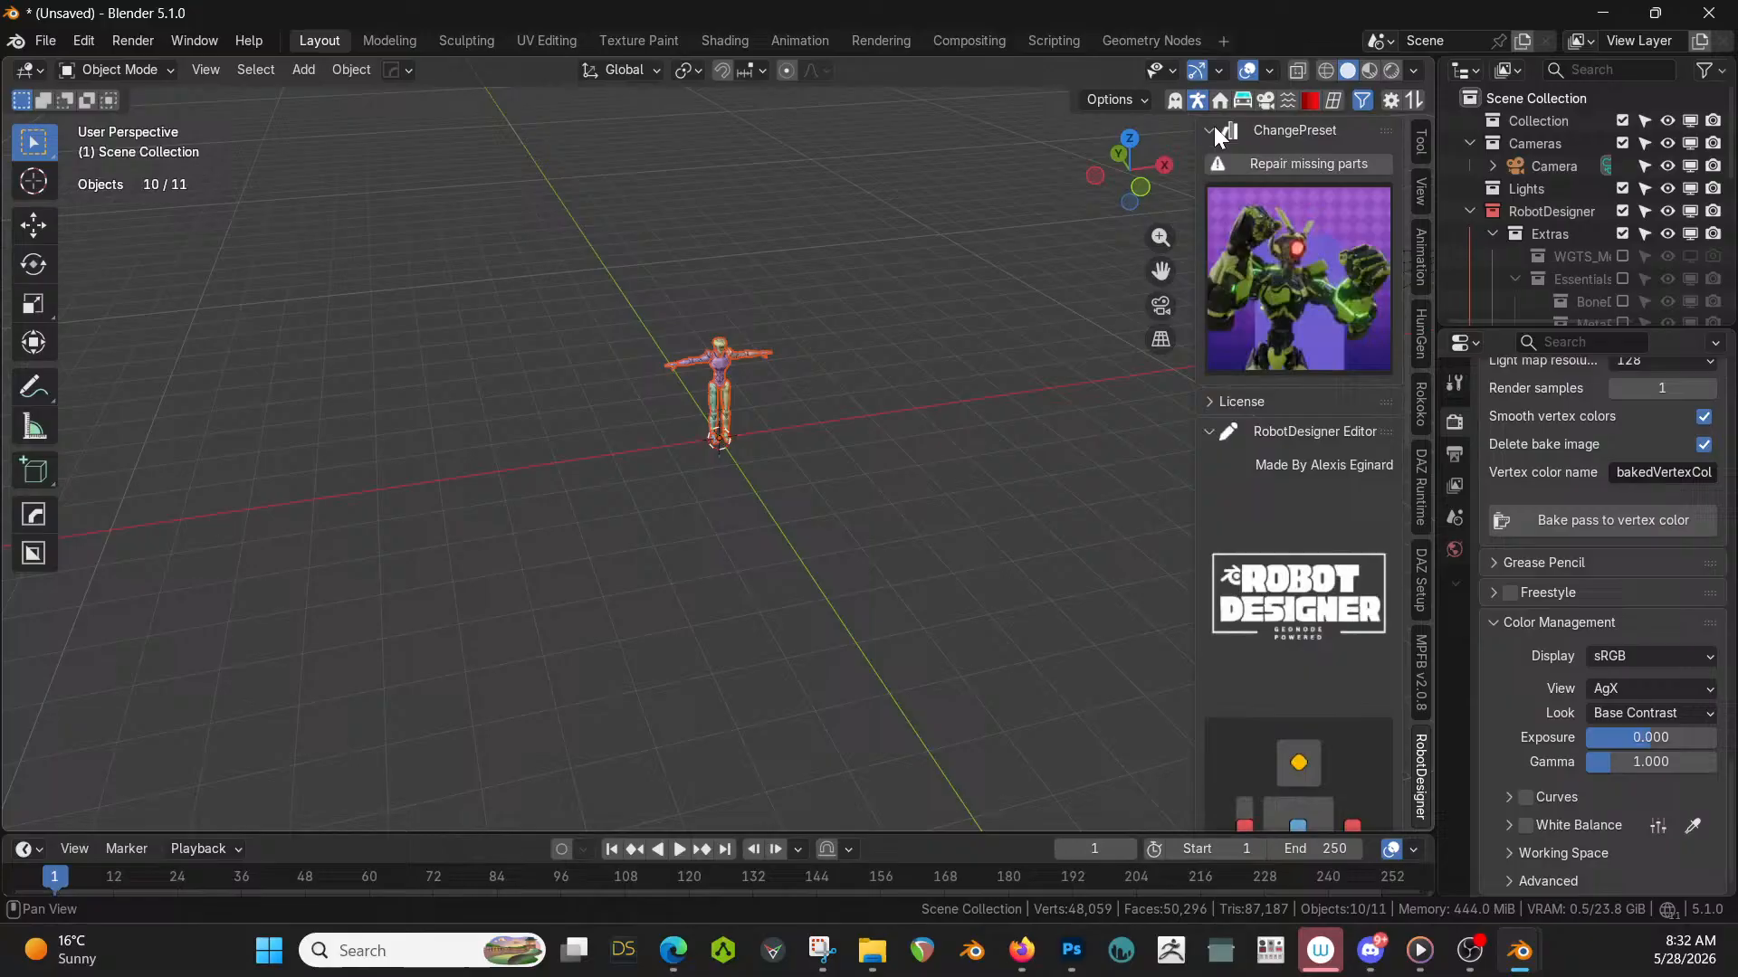
{"action": "left_click", "coordinate": [1287, 236]}
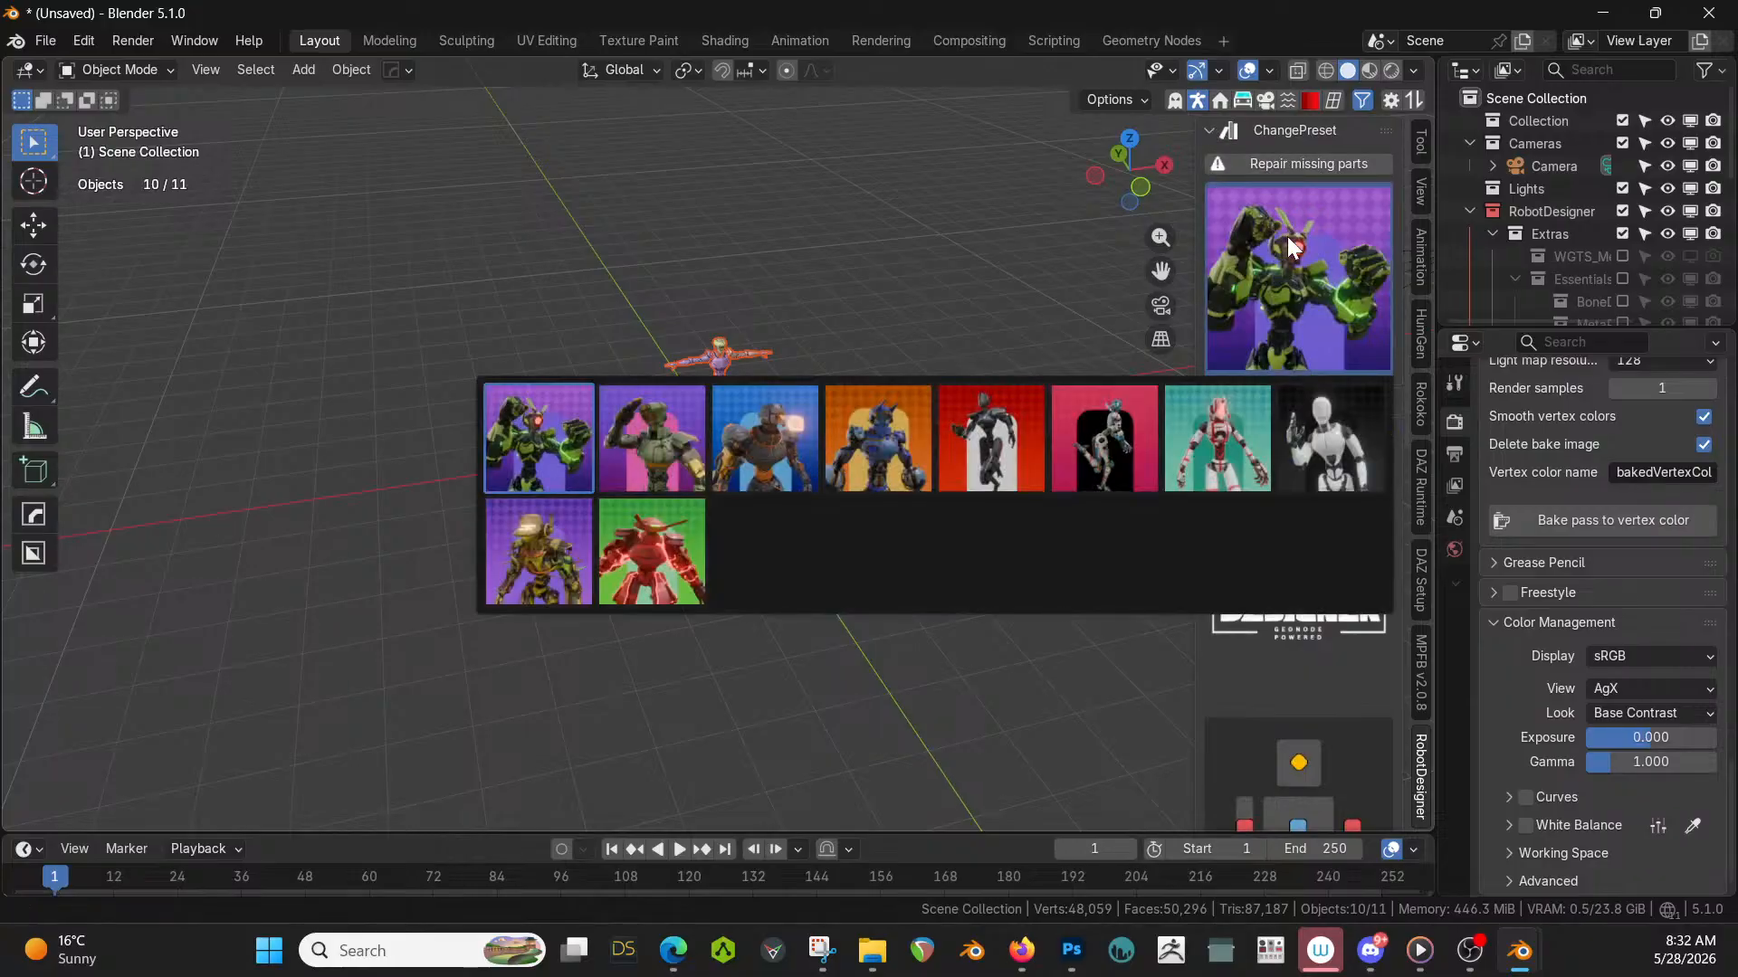
{"action": "left_click", "coordinate": [1334, 443]}
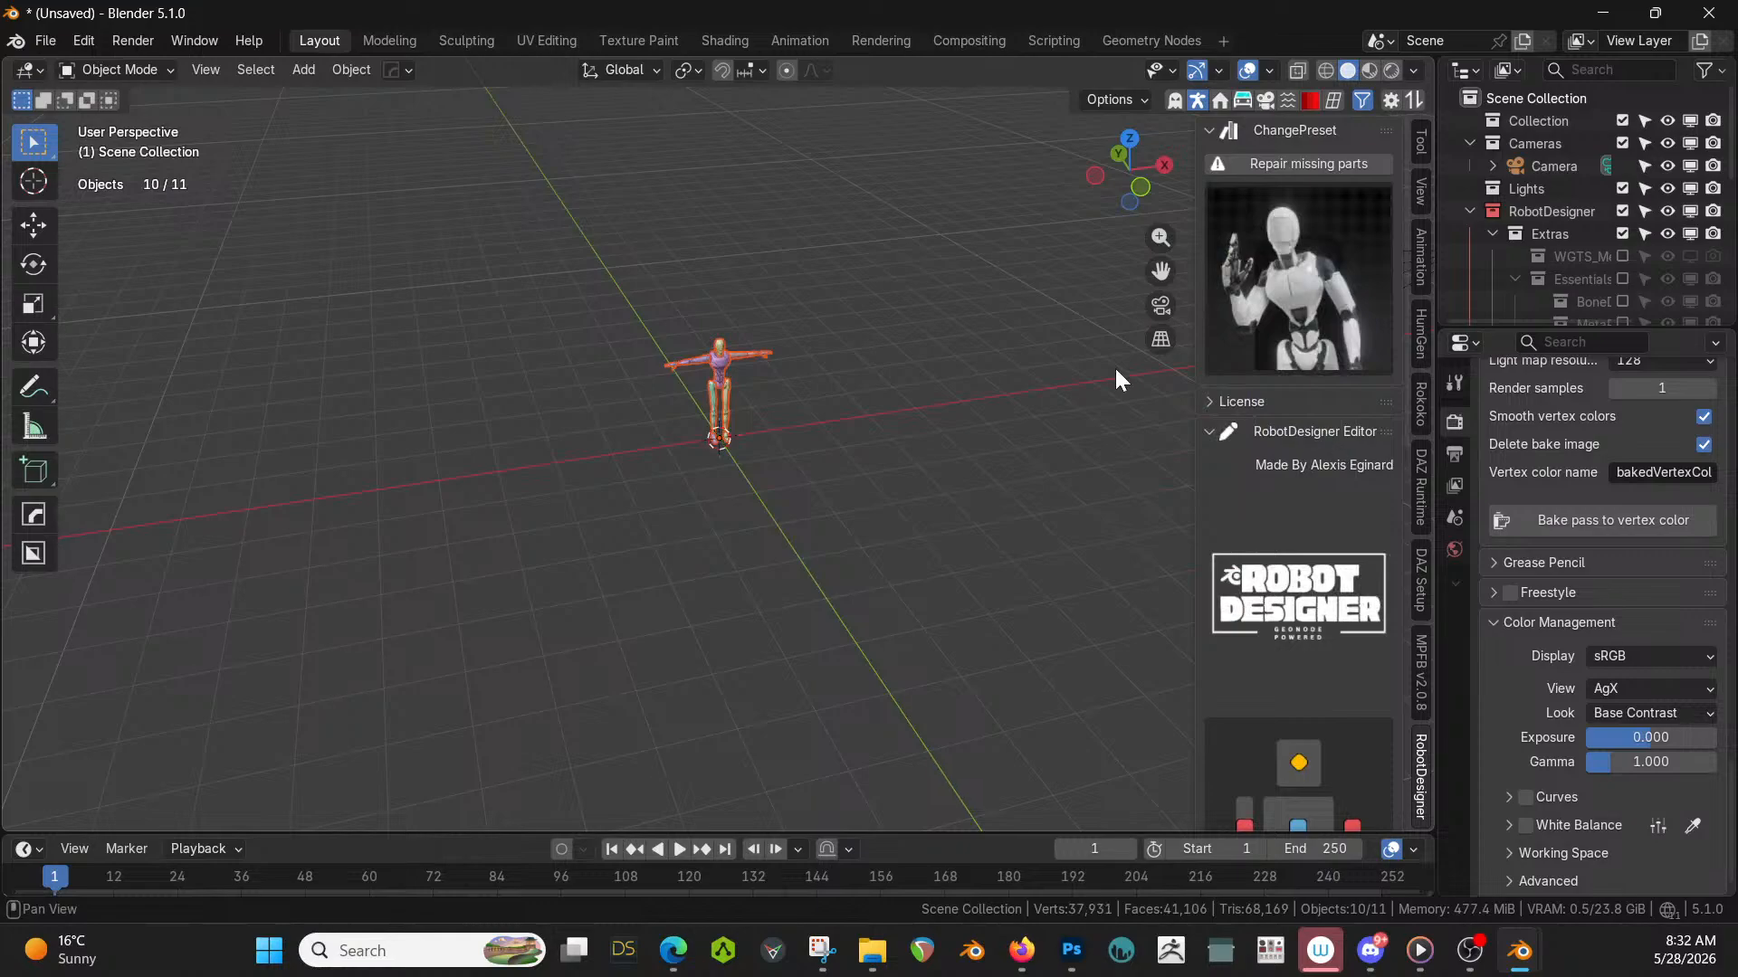
{"action": "scroll", "coordinate": [644, 283], "scroll_direction": "up", "scroll_amount": 8}
{"action": "middle_click_drag", "start_coordinate": [644, 291], "coordinate": [827, 293]}
{"action": "scroll", "coordinate": [774, 314], "scroll_direction": "up", "scroll_amount": 1}
{"action": "scroll", "coordinate": [1301, 449], "scroll_direction": "down", "scroll_amount": 2}
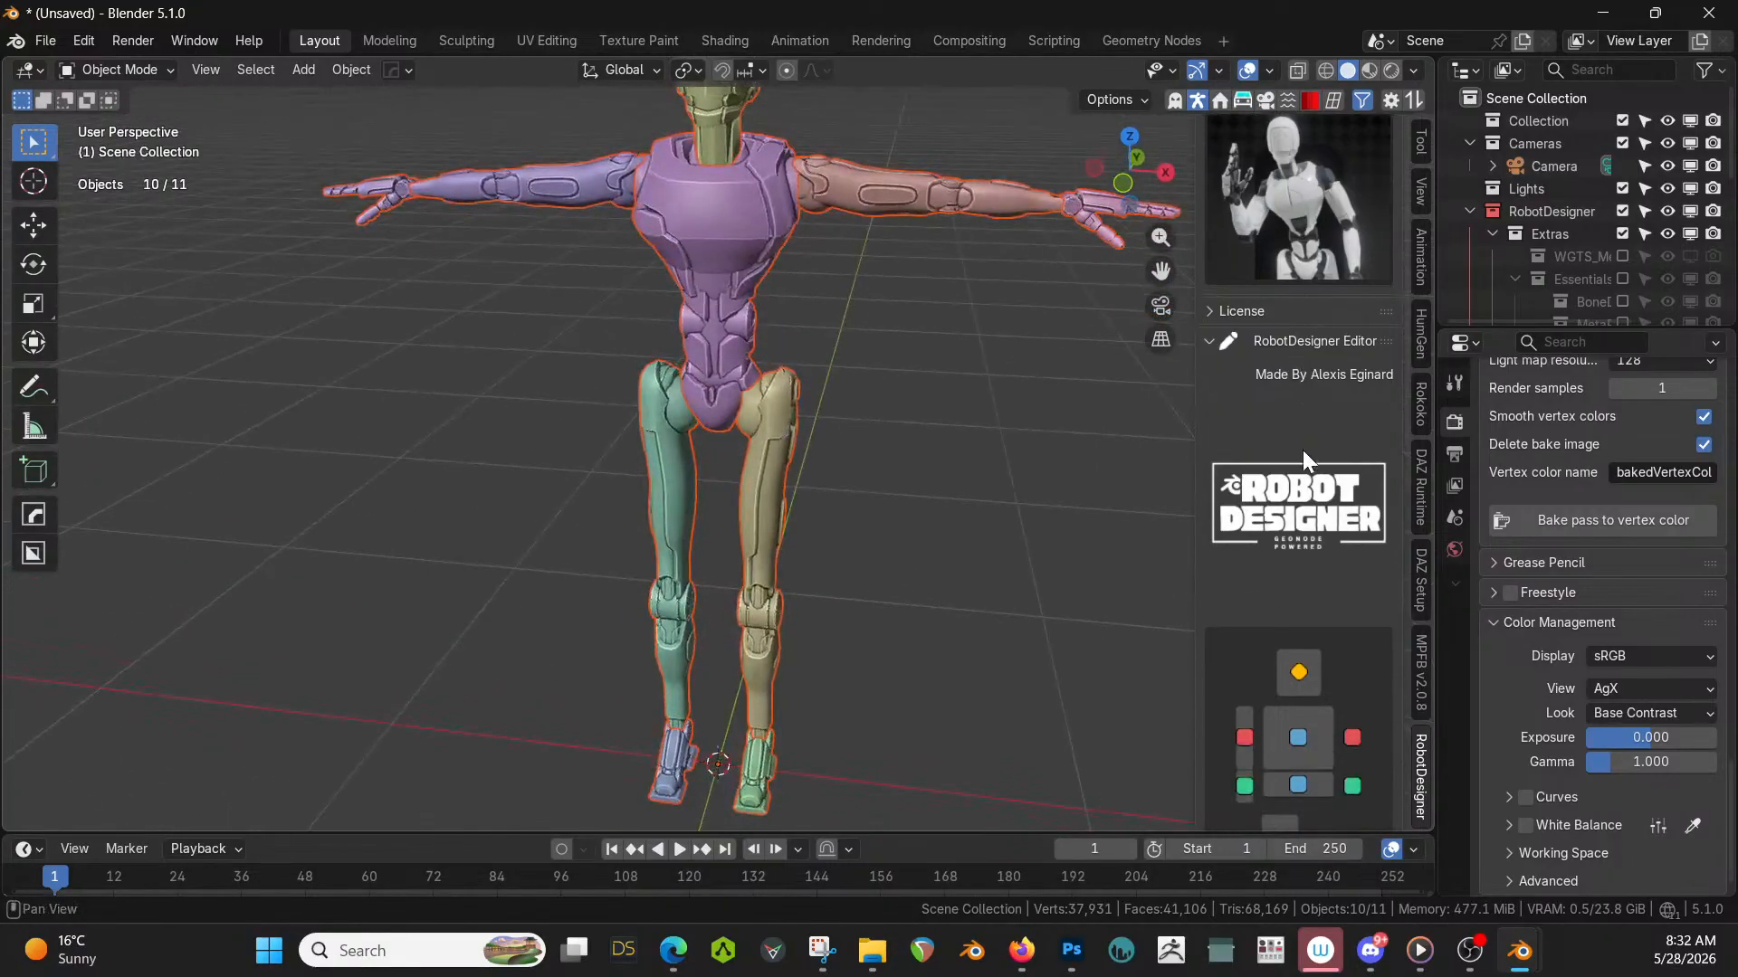
Raise the robot's Global Seed one value at a time to 936, comparing the armour panel variations.
{"action": "scroll", "coordinate": [1301, 449], "scroll_direction": "down", "scroll_amount": 13}
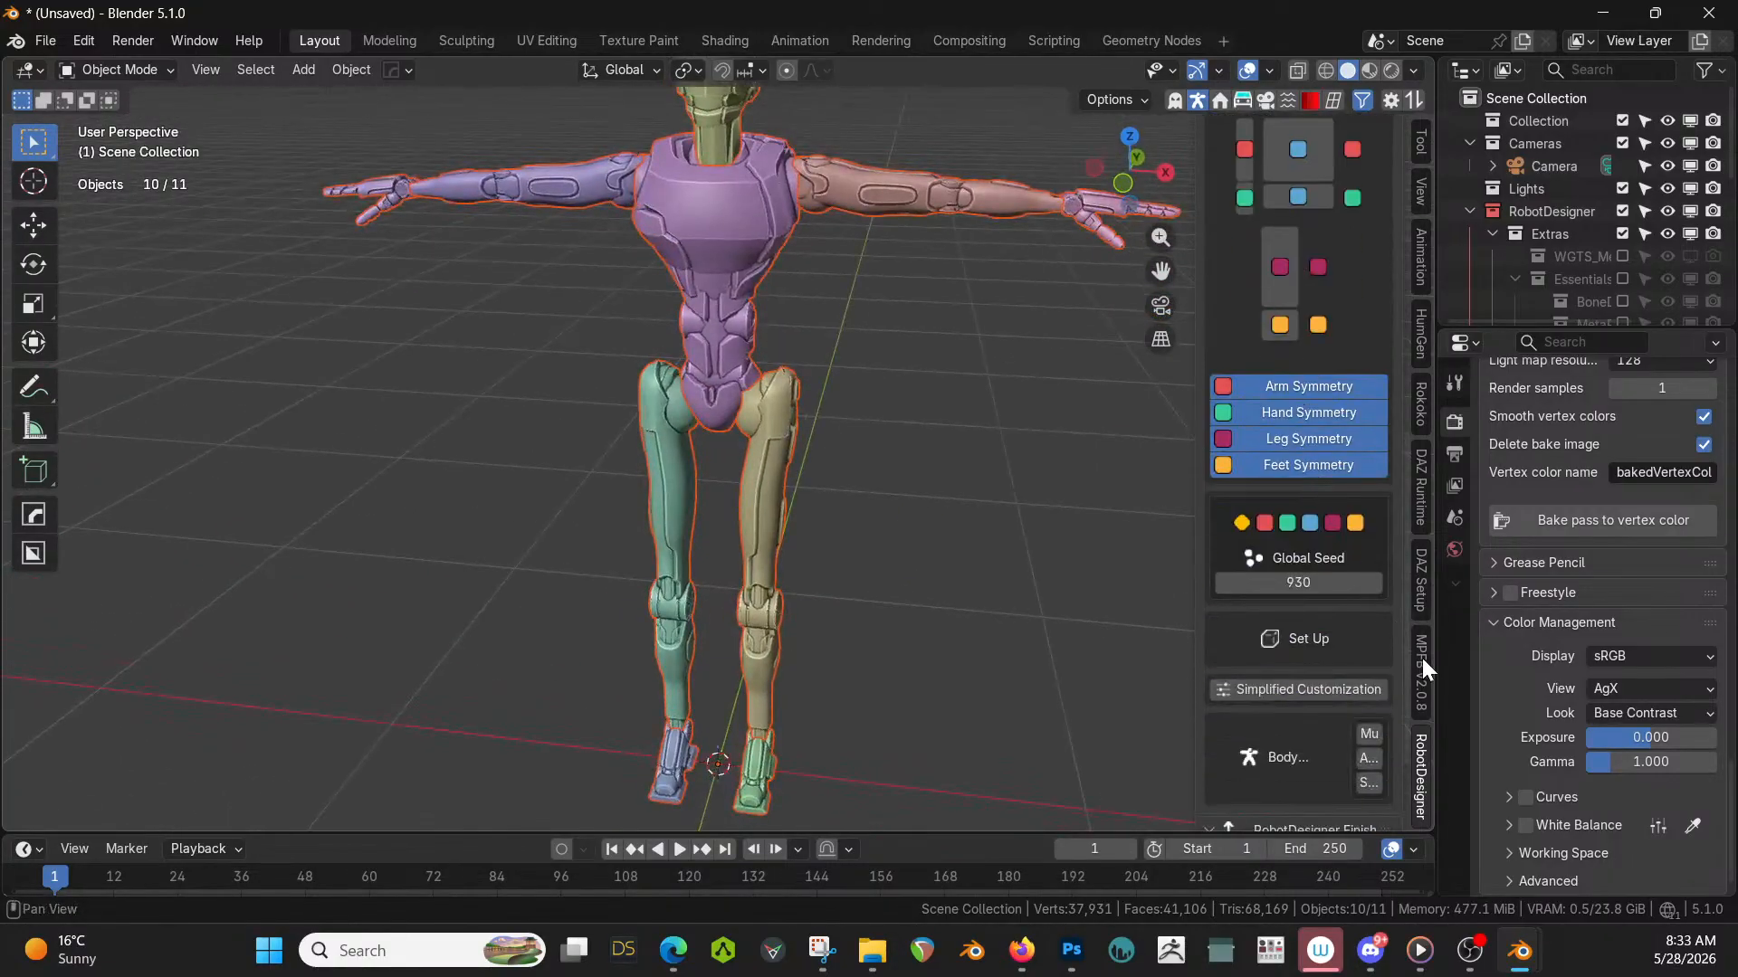
{"action": "left_click", "coordinate": [1375, 584]}
{"action": "left_click", "coordinate": [1375, 584]}
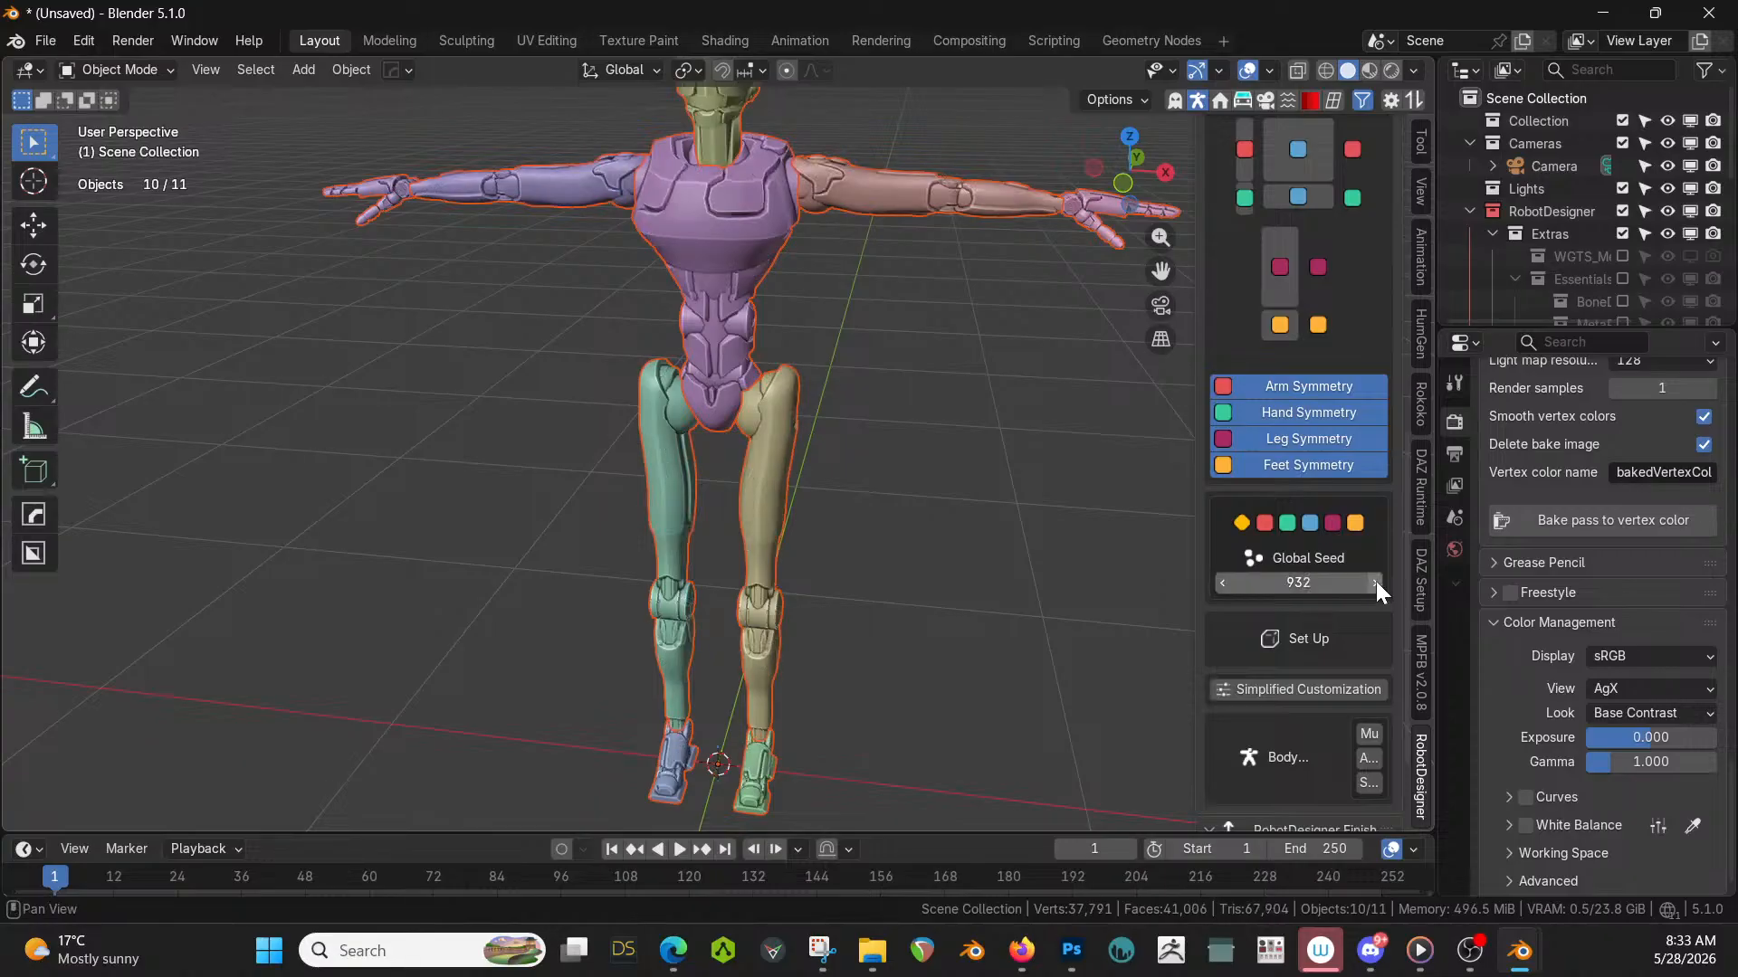
{"action": "left_click", "coordinate": [1375, 584]}
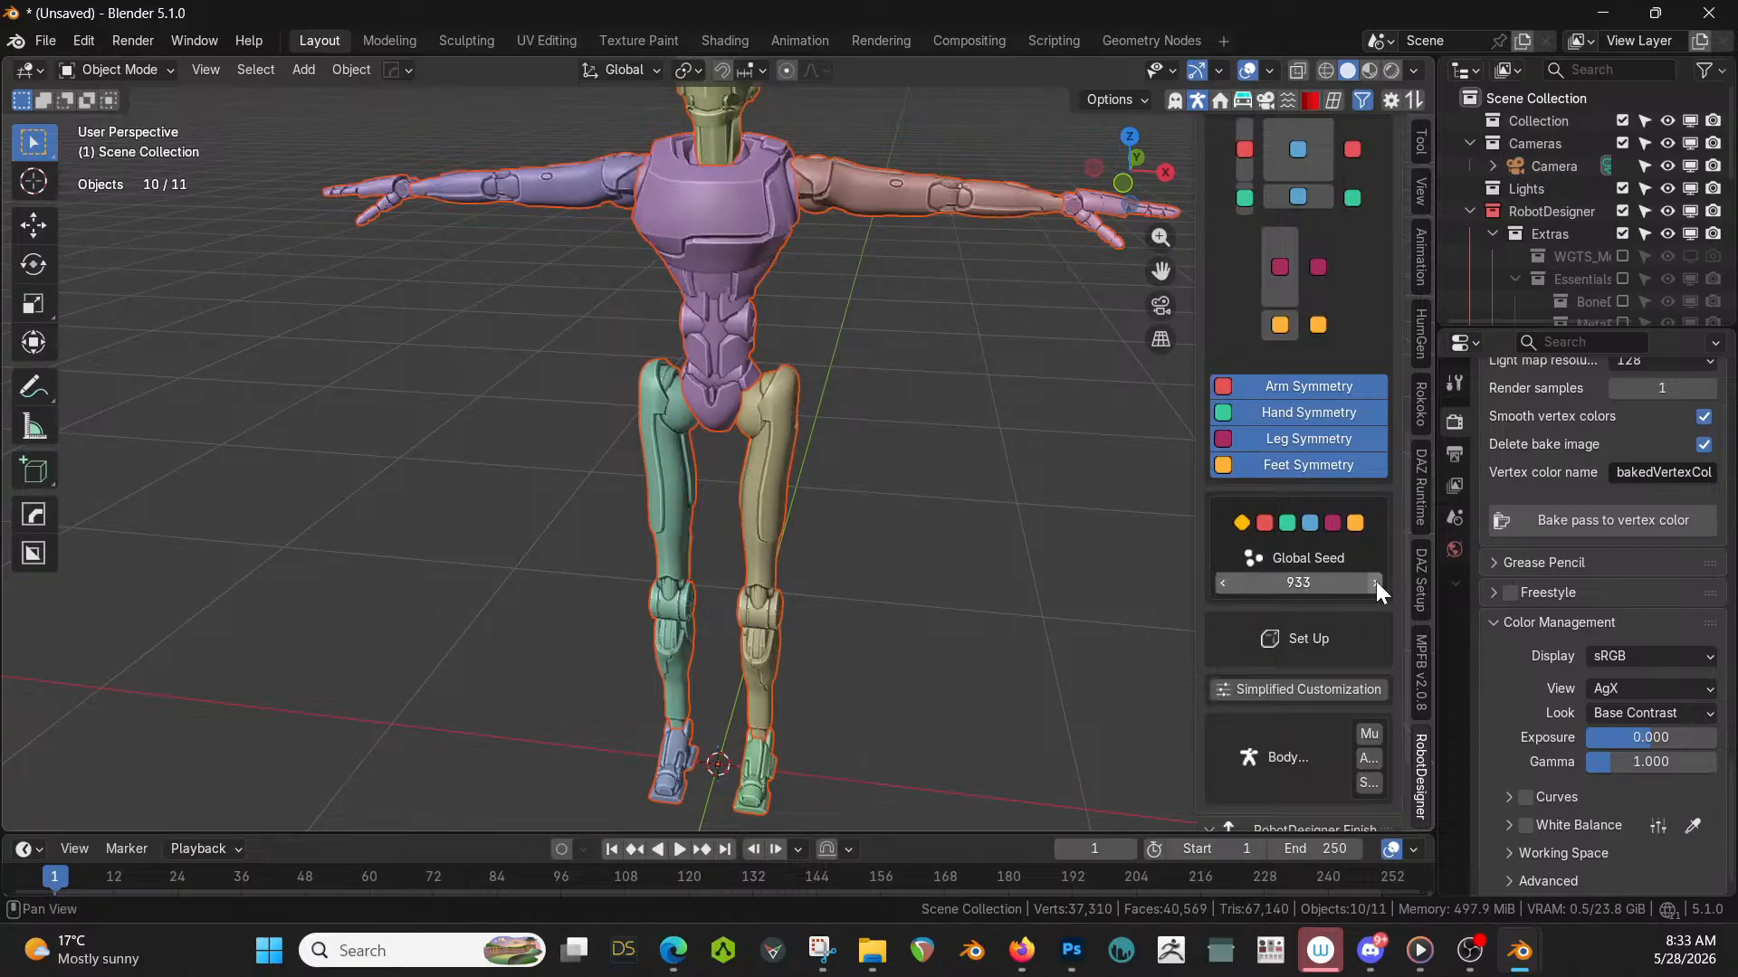
{"action": "middle_click_drag", "start_coordinate": [825, 424], "coordinate": [838, 543], "text": "shift"}
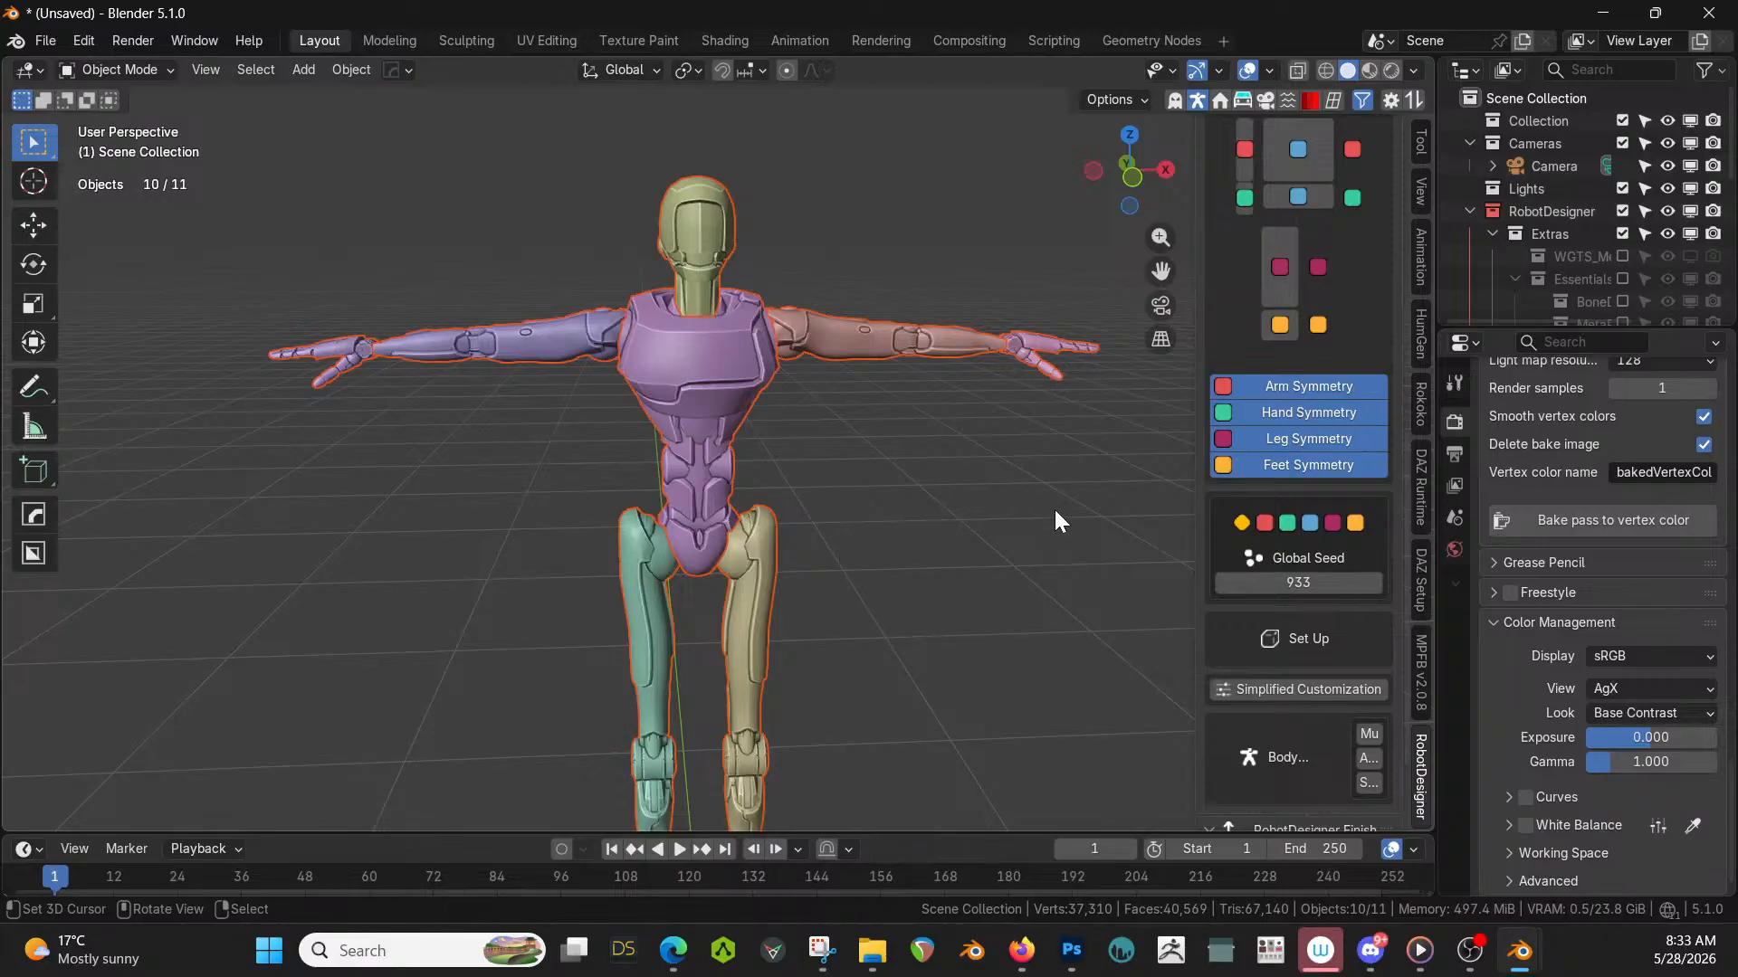
{"action": "left_click", "coordinate": [1375, 584]}
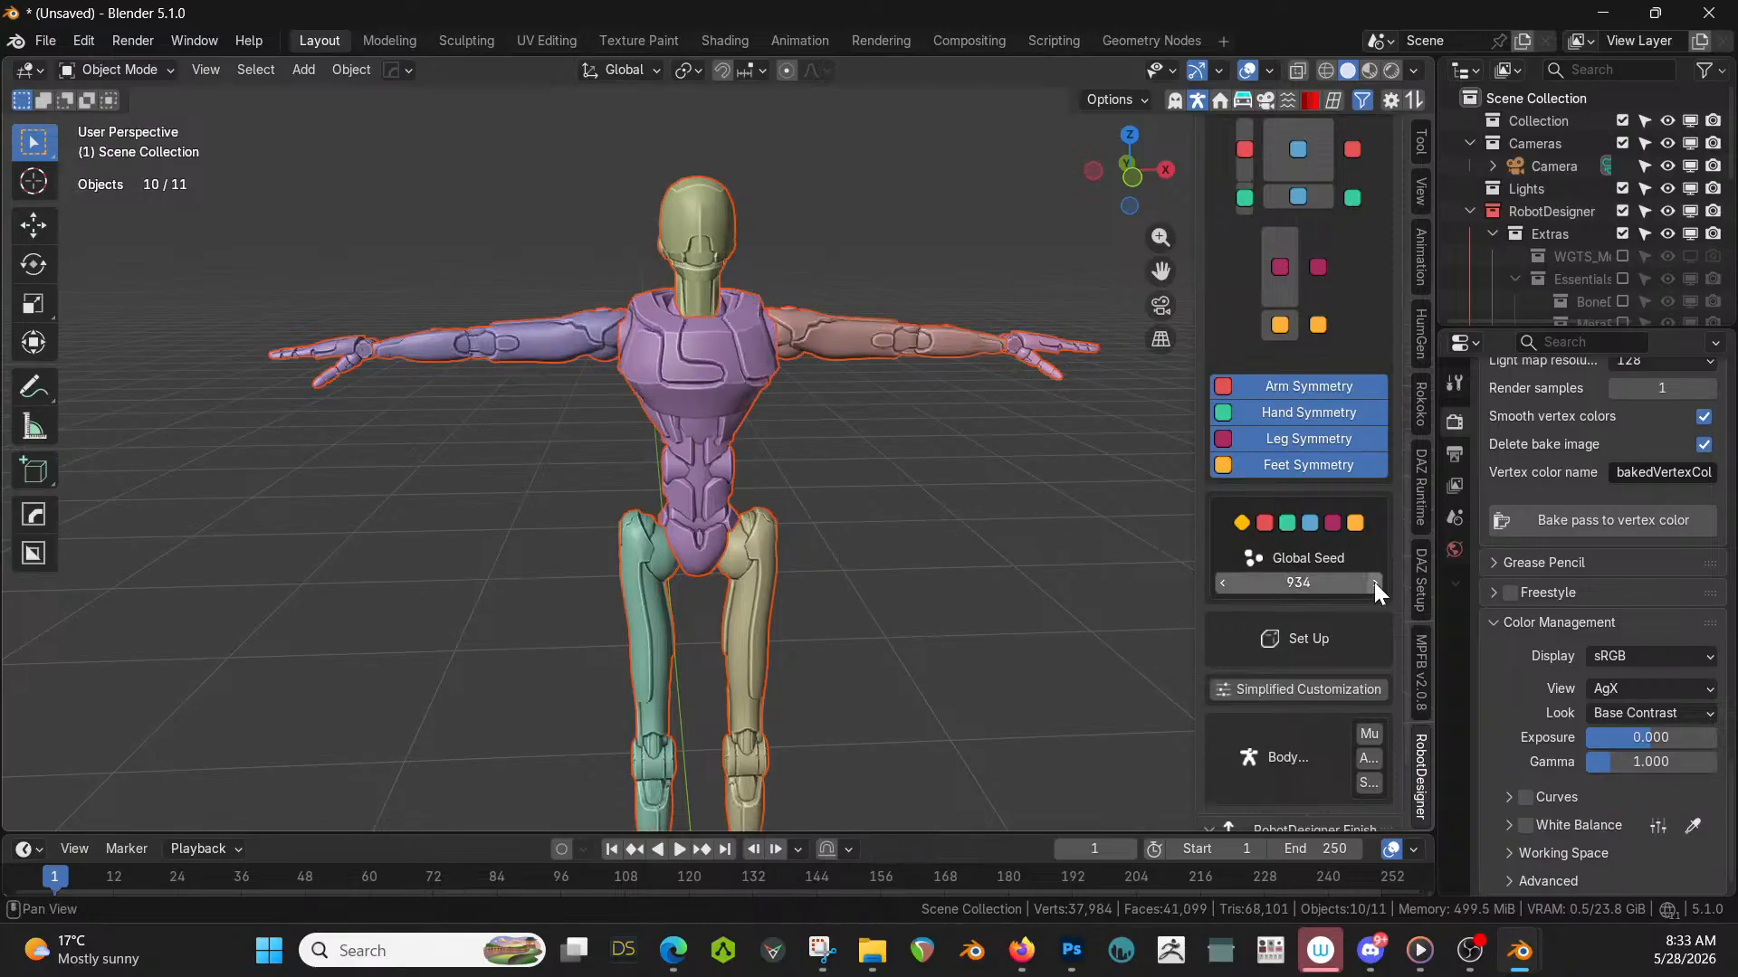
{"action": "left_click", "coordinate": [1374, 583]}
{"action": "left_click", "coordinate": [1374, 583]}
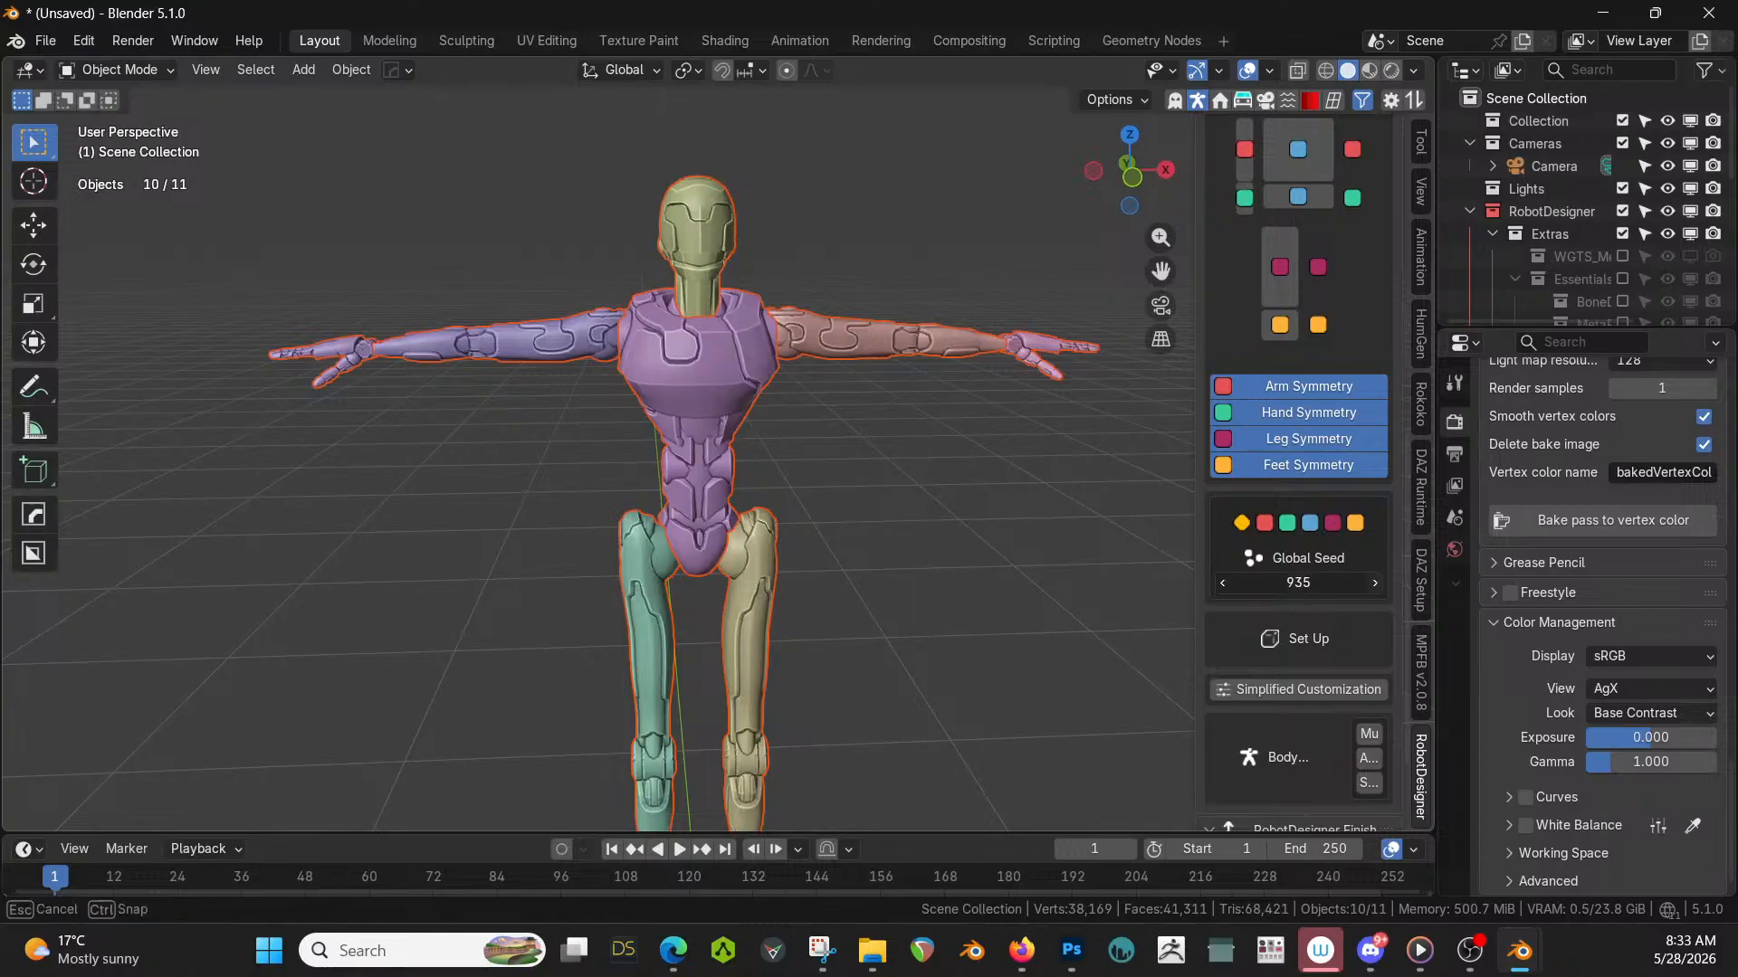
{"action": "middle_click_drag", "start_coordinate": [893, 509], "coordinate": [869, 543]}
{"action": "scroll", "coordinate": [1285, 262], "scroll_direction": "up", "scroll_amount": 6}
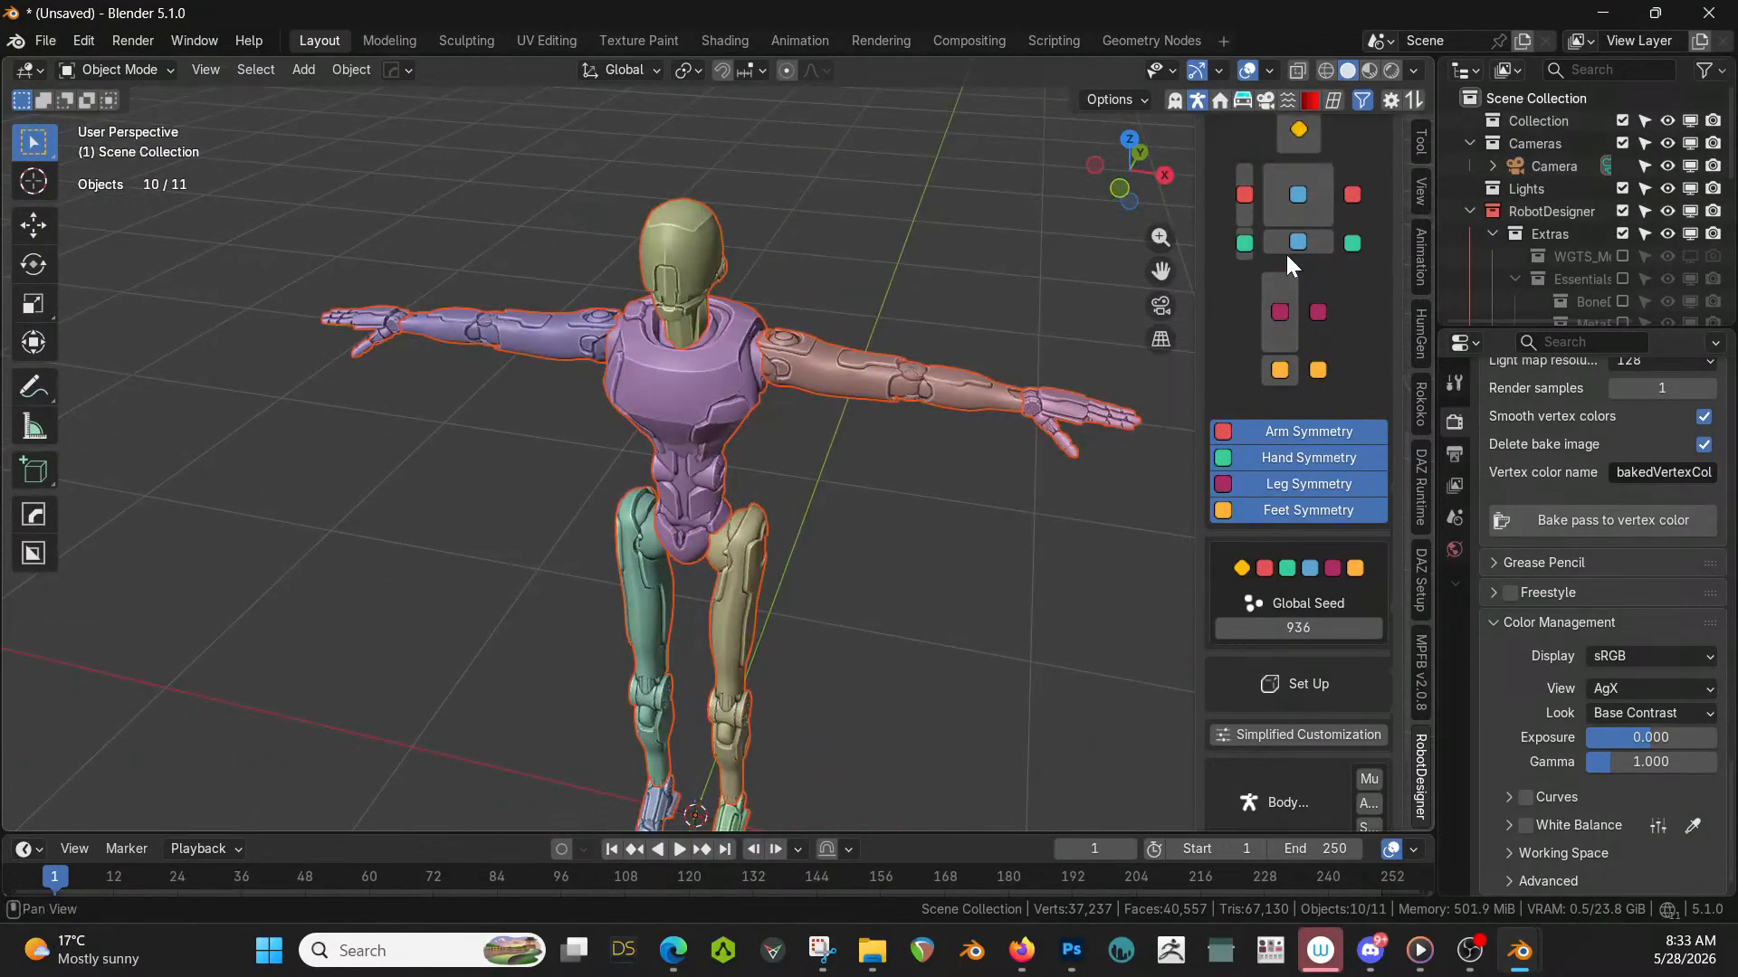
Select the robot's head for editing and enable the Bunny Ears decoration on it.
{"action": "left_click", "coordinate": [1300, 354]}
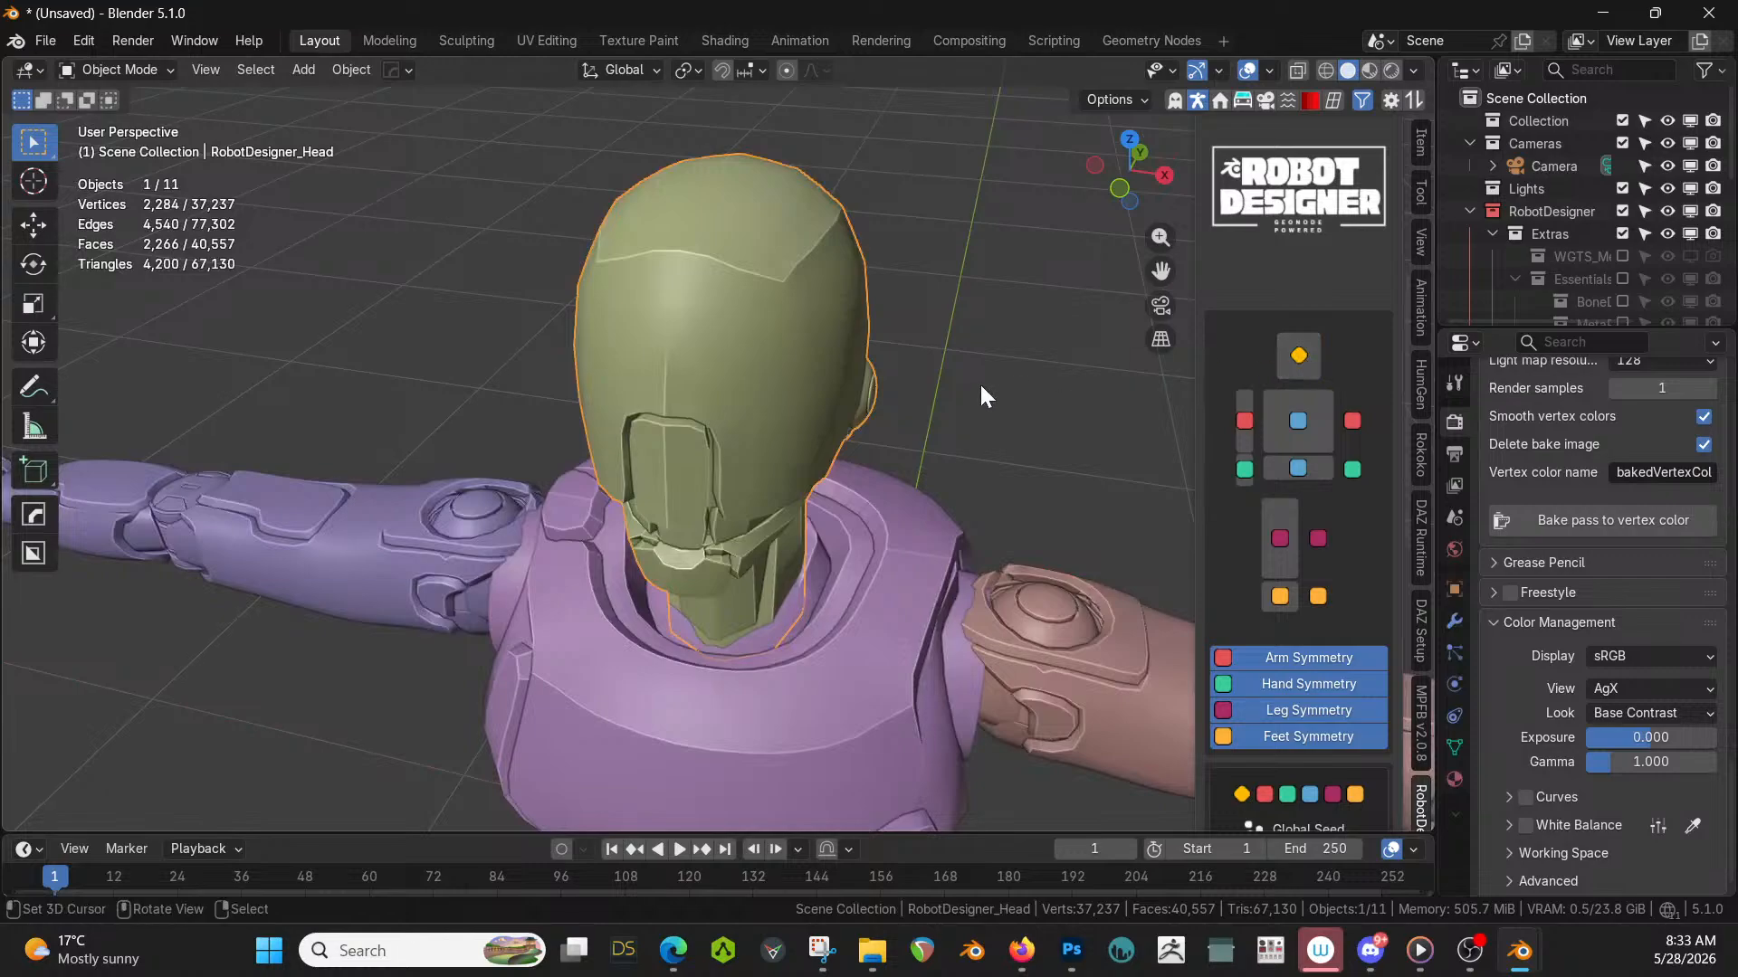
{"action": "middle_click_drag", "start_coordinate": [979, 382], "coordinate": [964, 322]}
{"action": "scroll", "coordinate": [1273, 626], "scroll_direction": "down", "scroll_amount": 12}
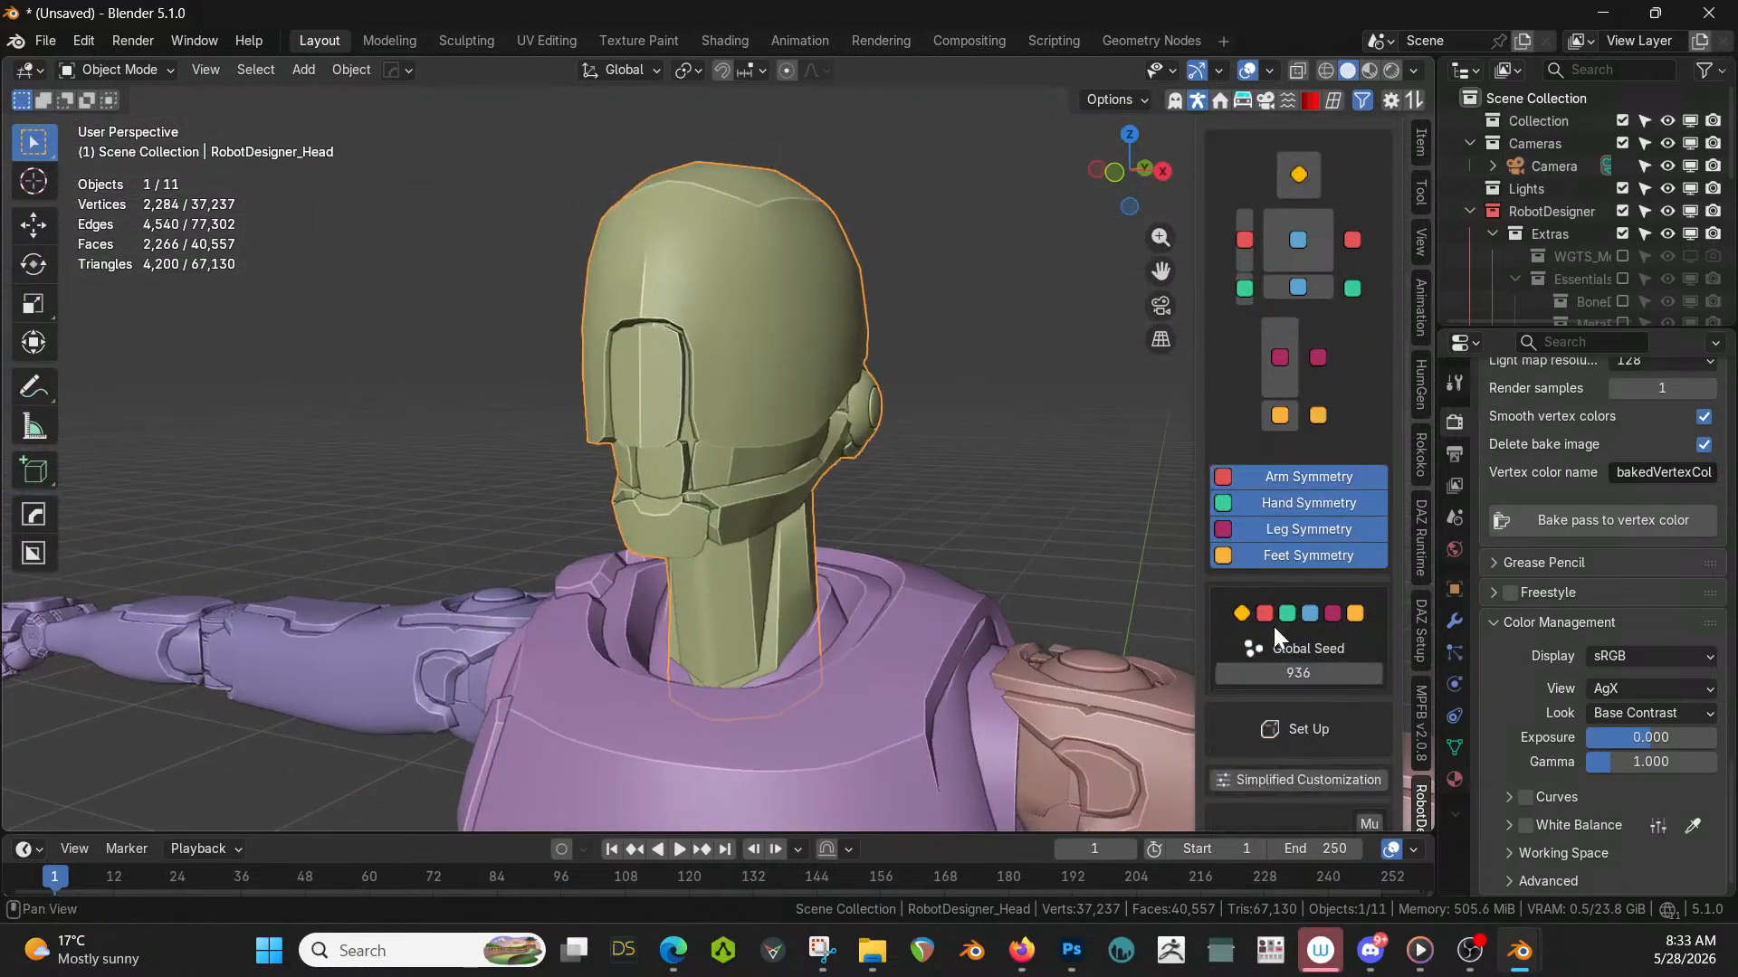
{"action": "scroll", "coordinate": [1273, 626], "scroll_direction": "down", "scroll_amount": 4}
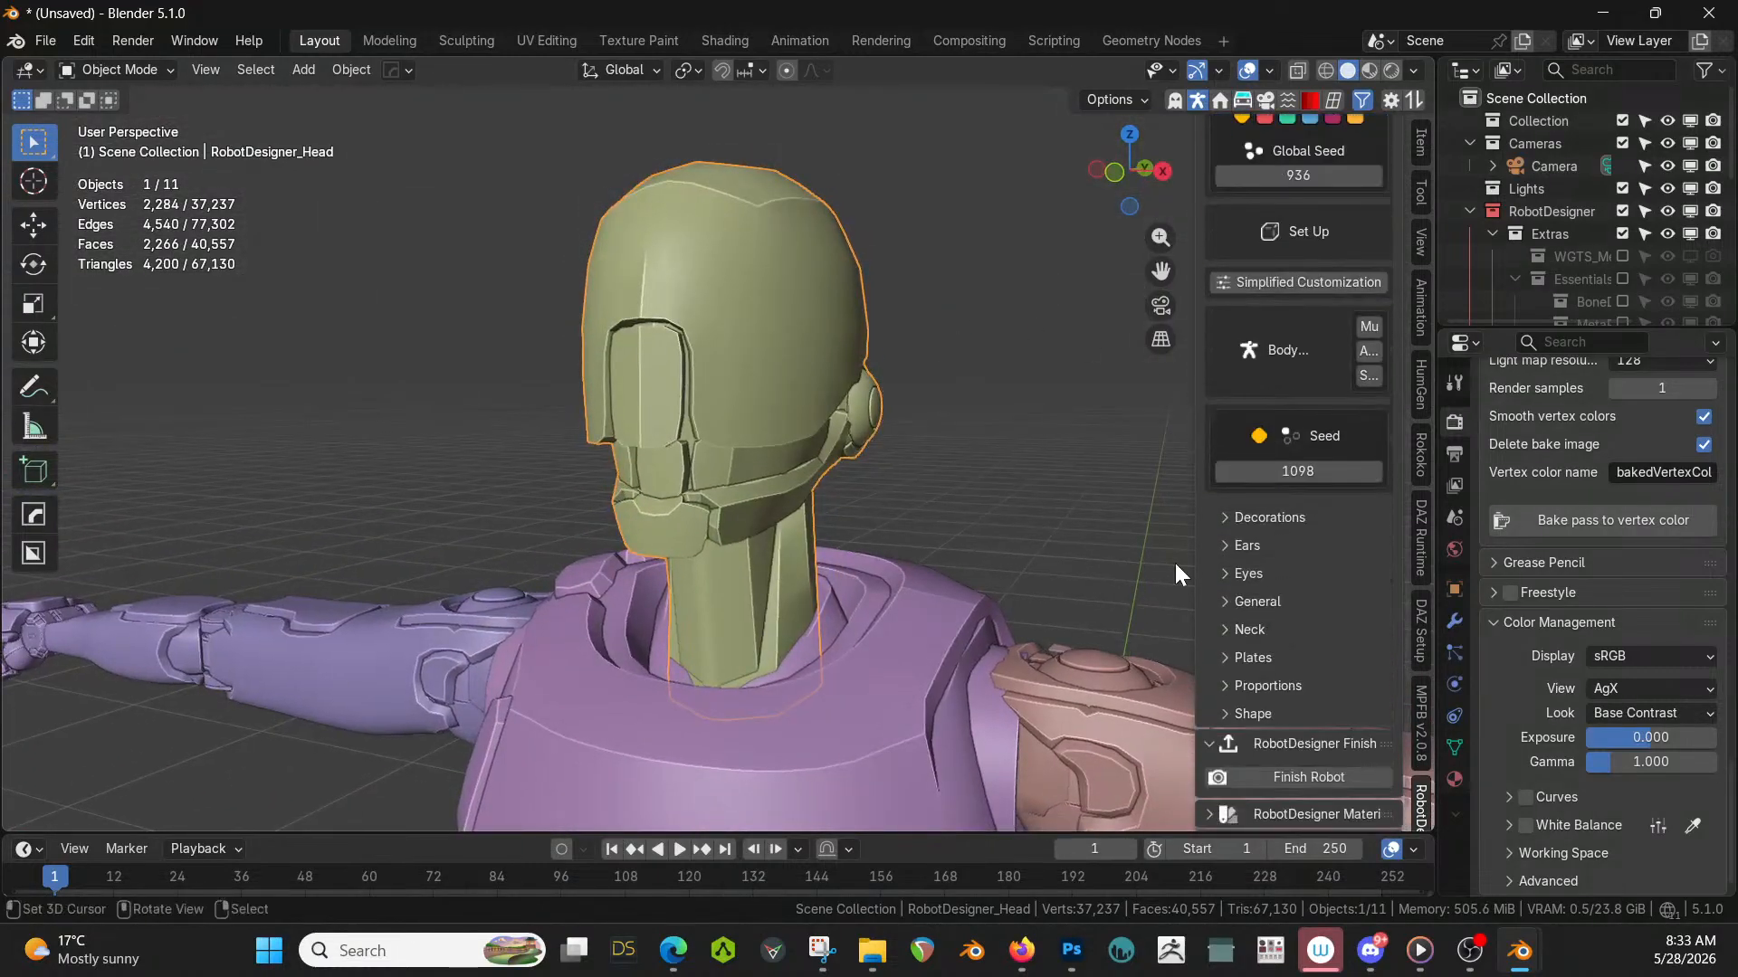
{"action": "left_click", "coordinate": [1234, 544]}
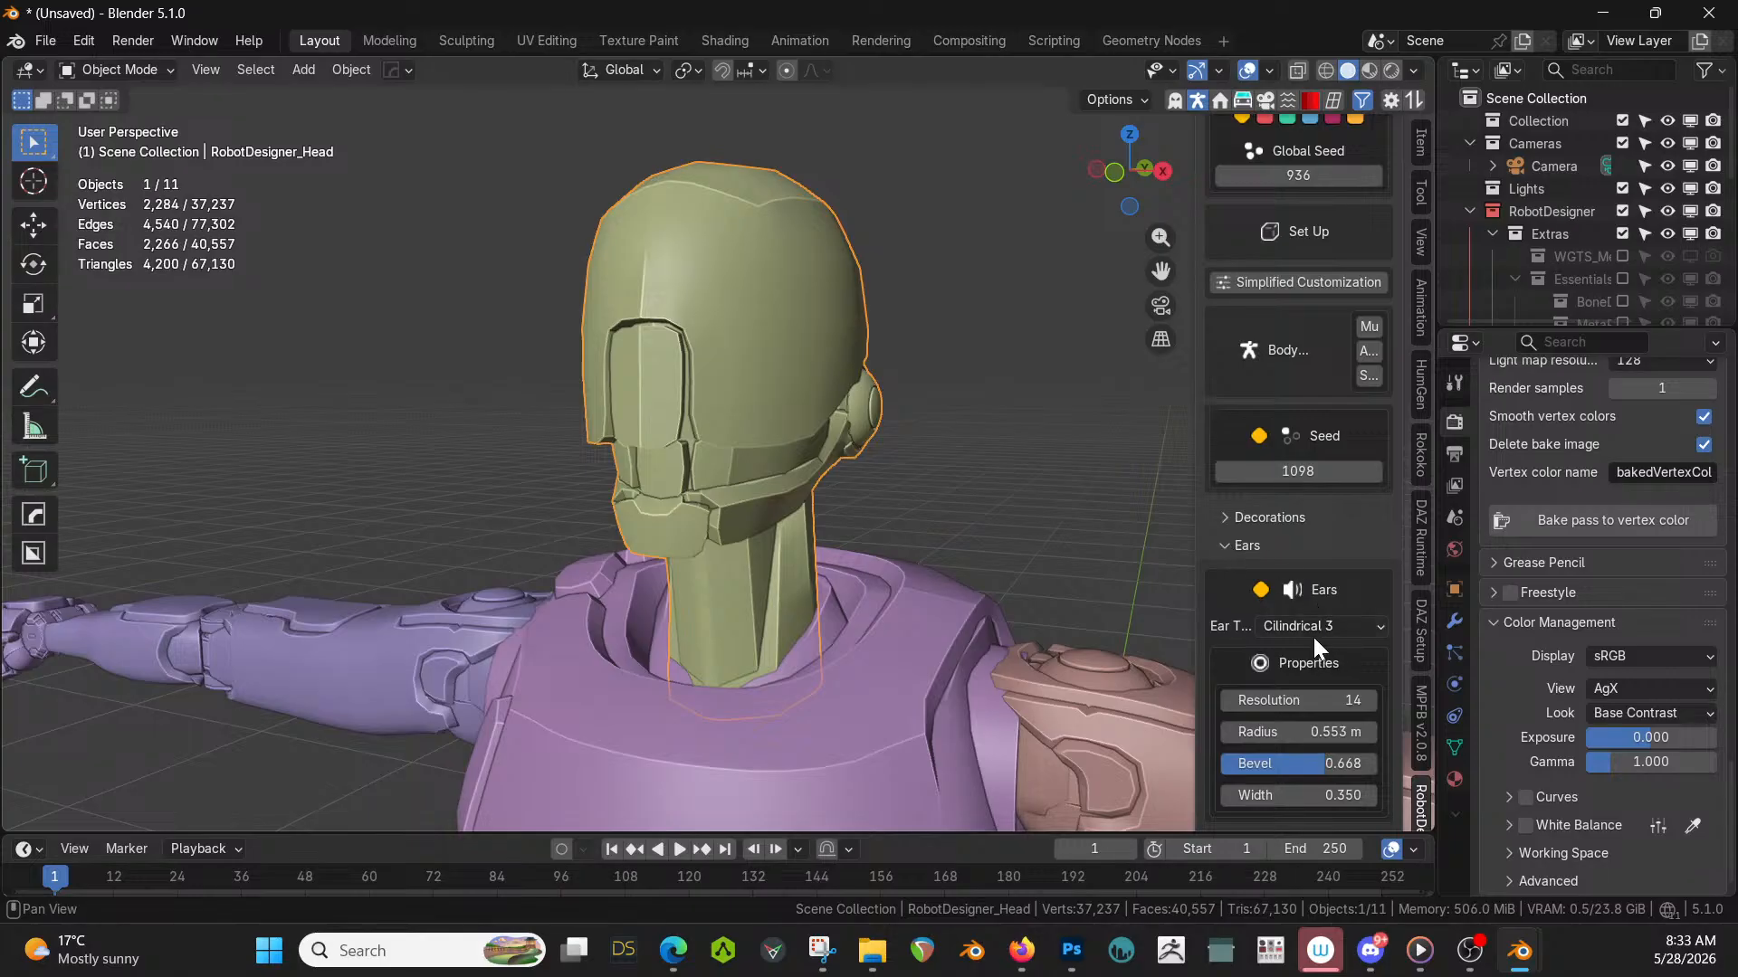
{"action": "left_click", "coordinate": [1236, 518]}
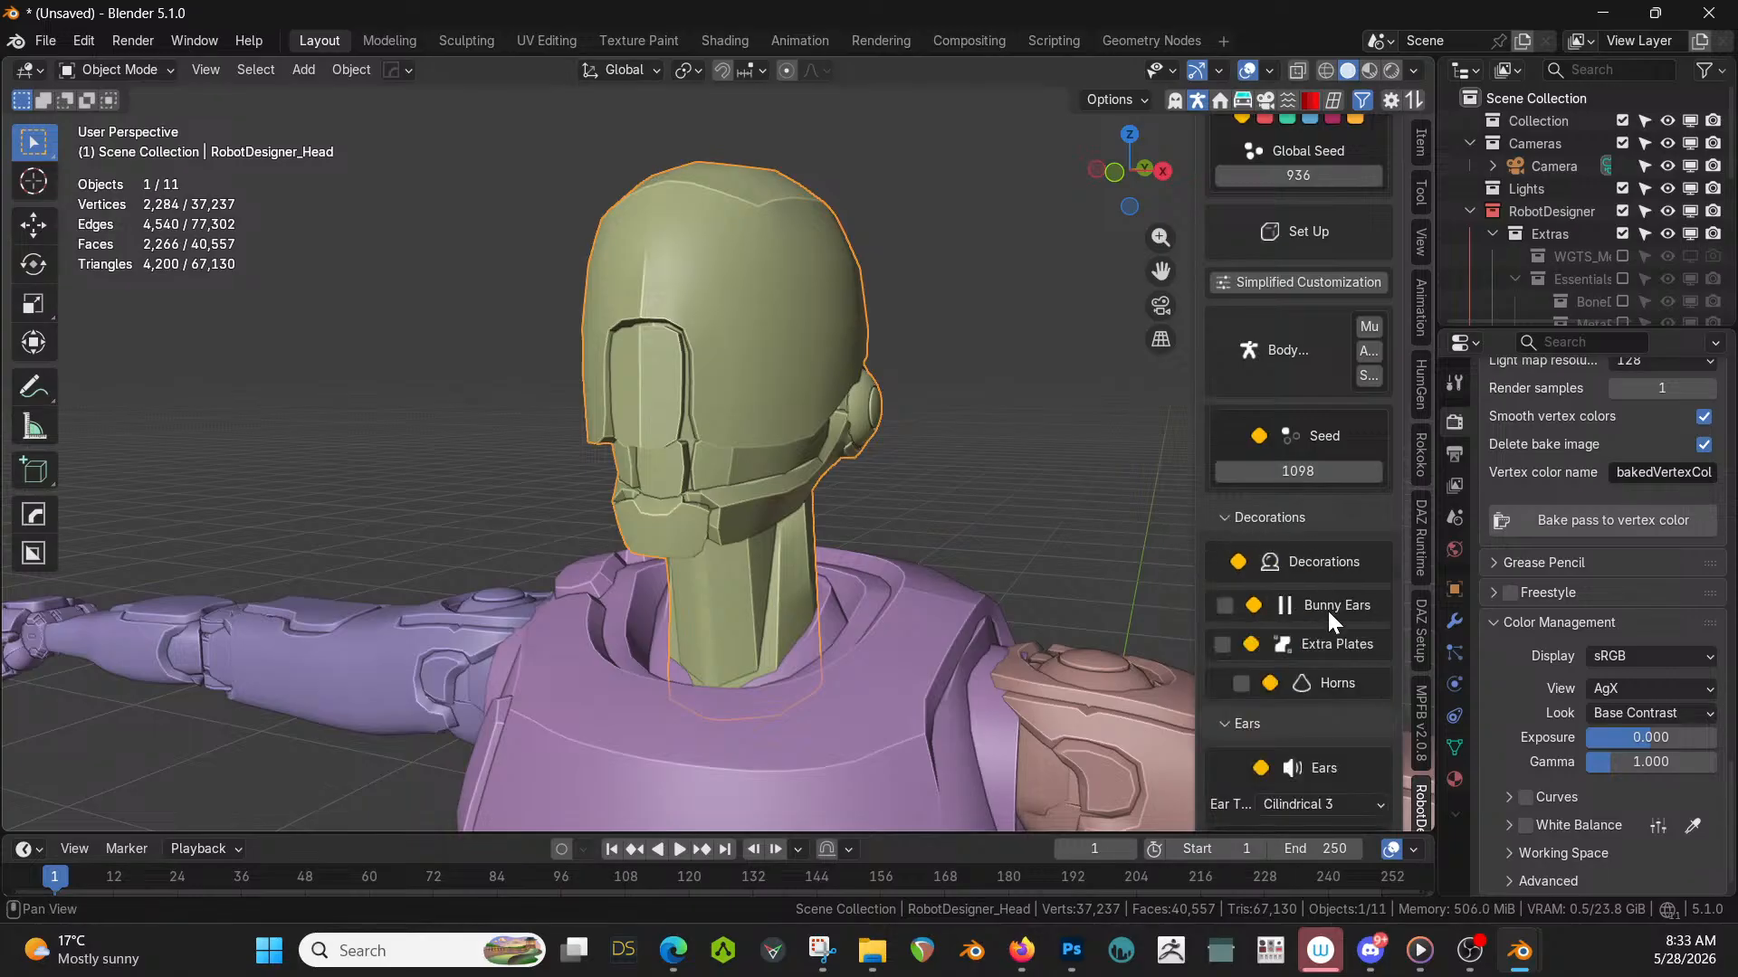
{"action": "left_click", "coordinate": [1226, 603]}
{"action": "middle_click_drag", "start_coordinate": [770, 410], "coordinate": [1158, 507]}
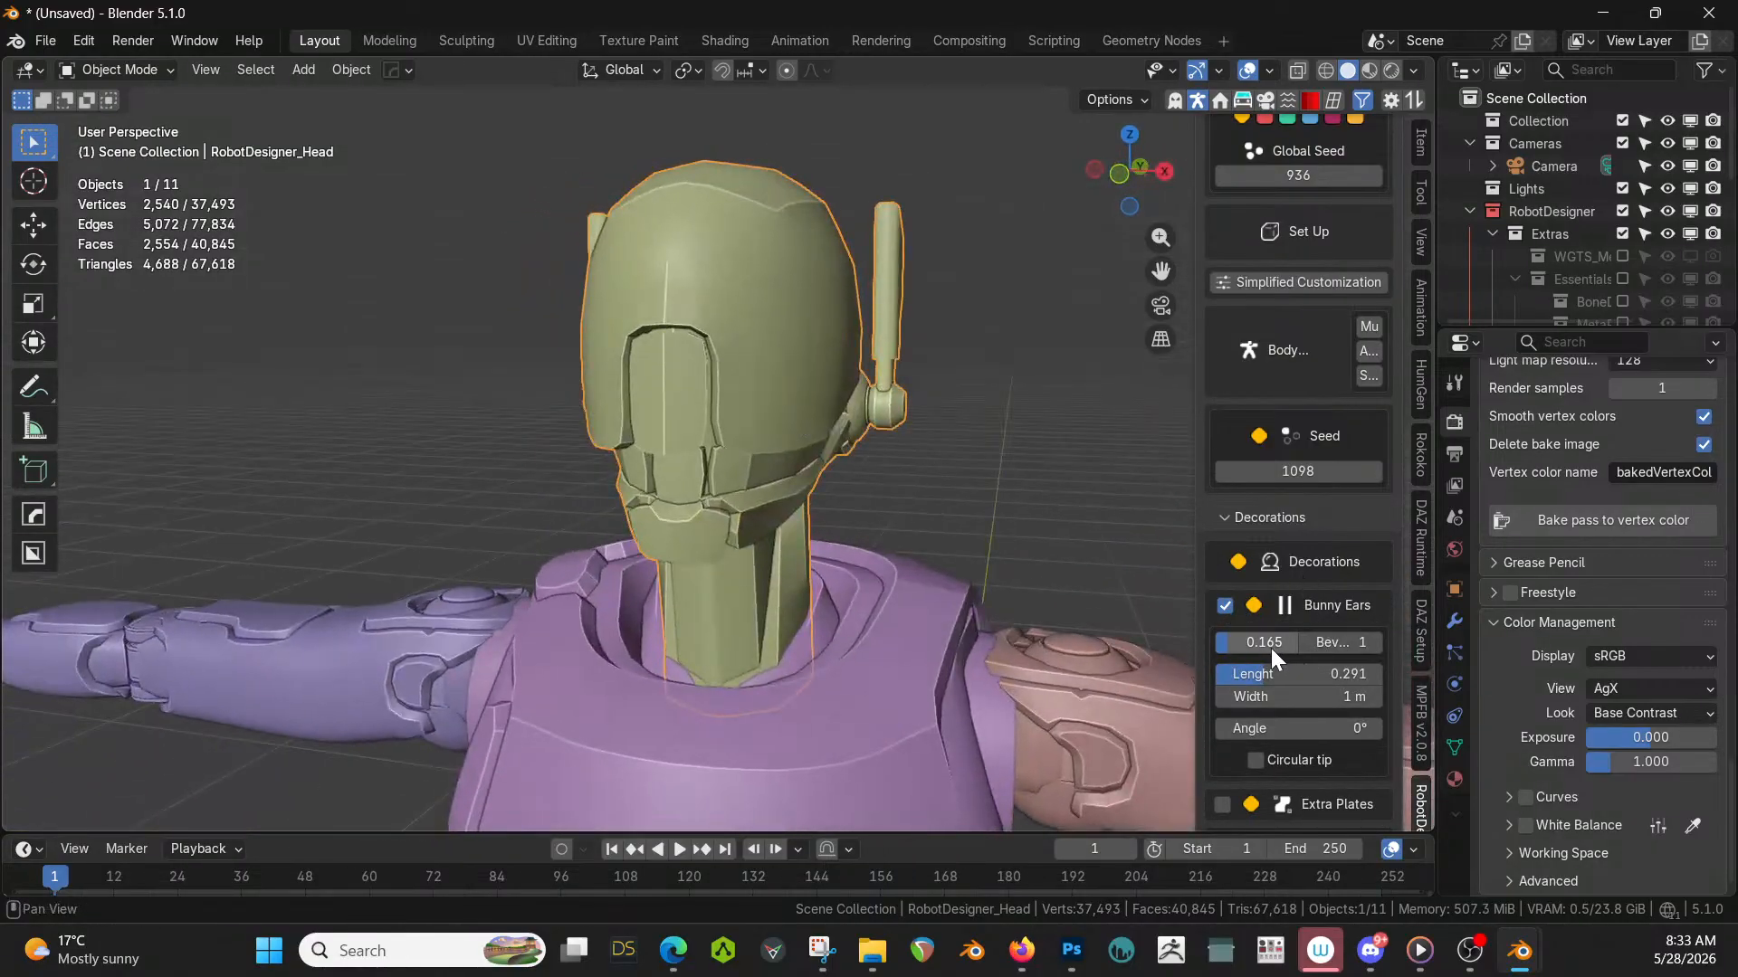
Set the Bunny Ears base bevel to 0.060 and length to 0.551, and give them a circular tip.
{"action": "left_click_drag", "start_coordinate": [1236, 639], "coordinate": [1340, 642]}
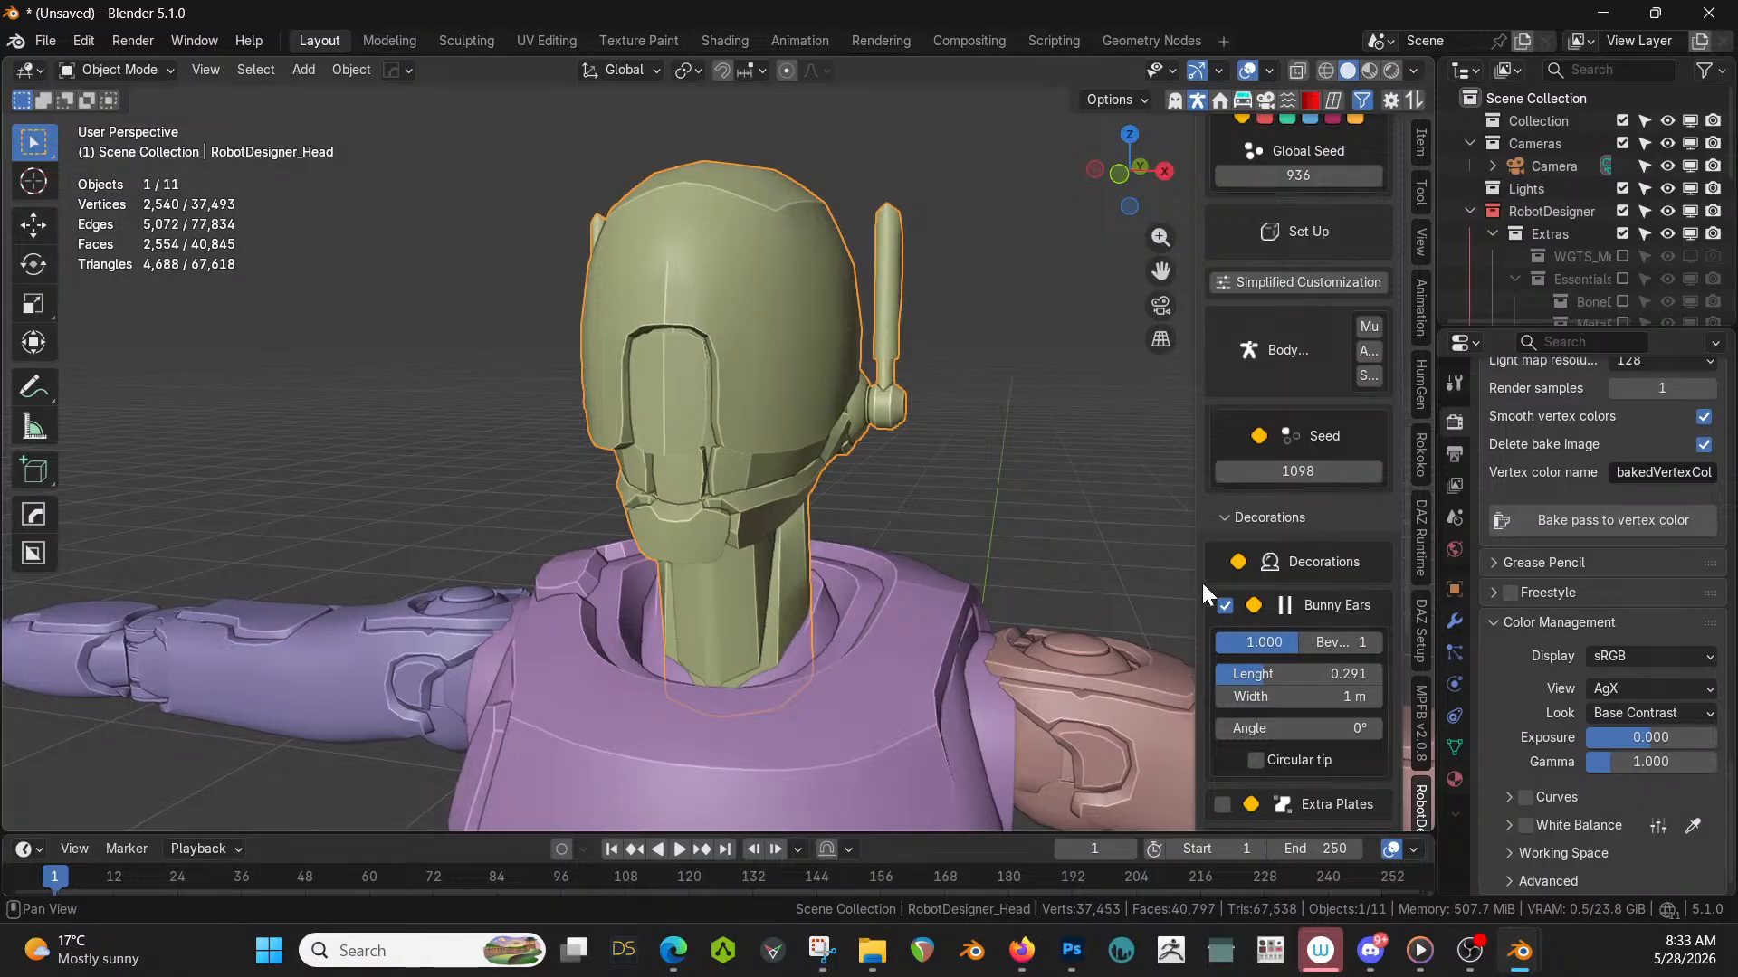
{"action": "left_click_drag", "start_coordinate": [1191, 579], "coordinate": [1002, 580]}
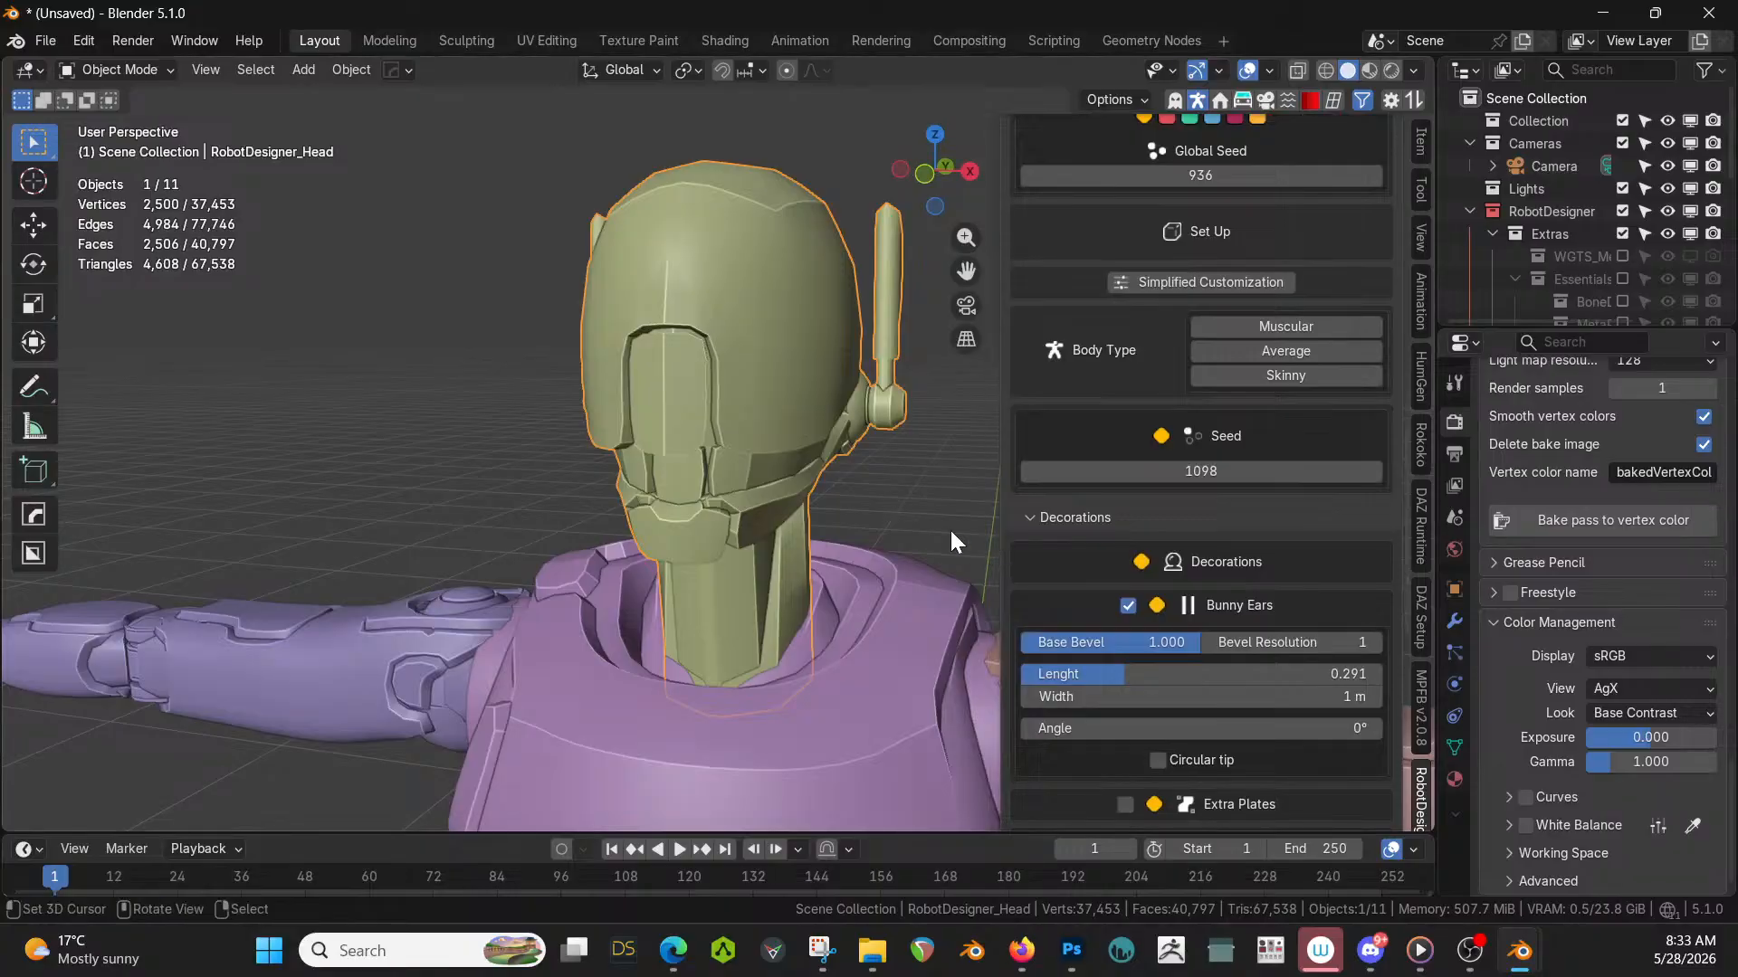
{"action": "middle_click_drag", "start_coordinate": [950, 530], "coordinate": [687, 506]}
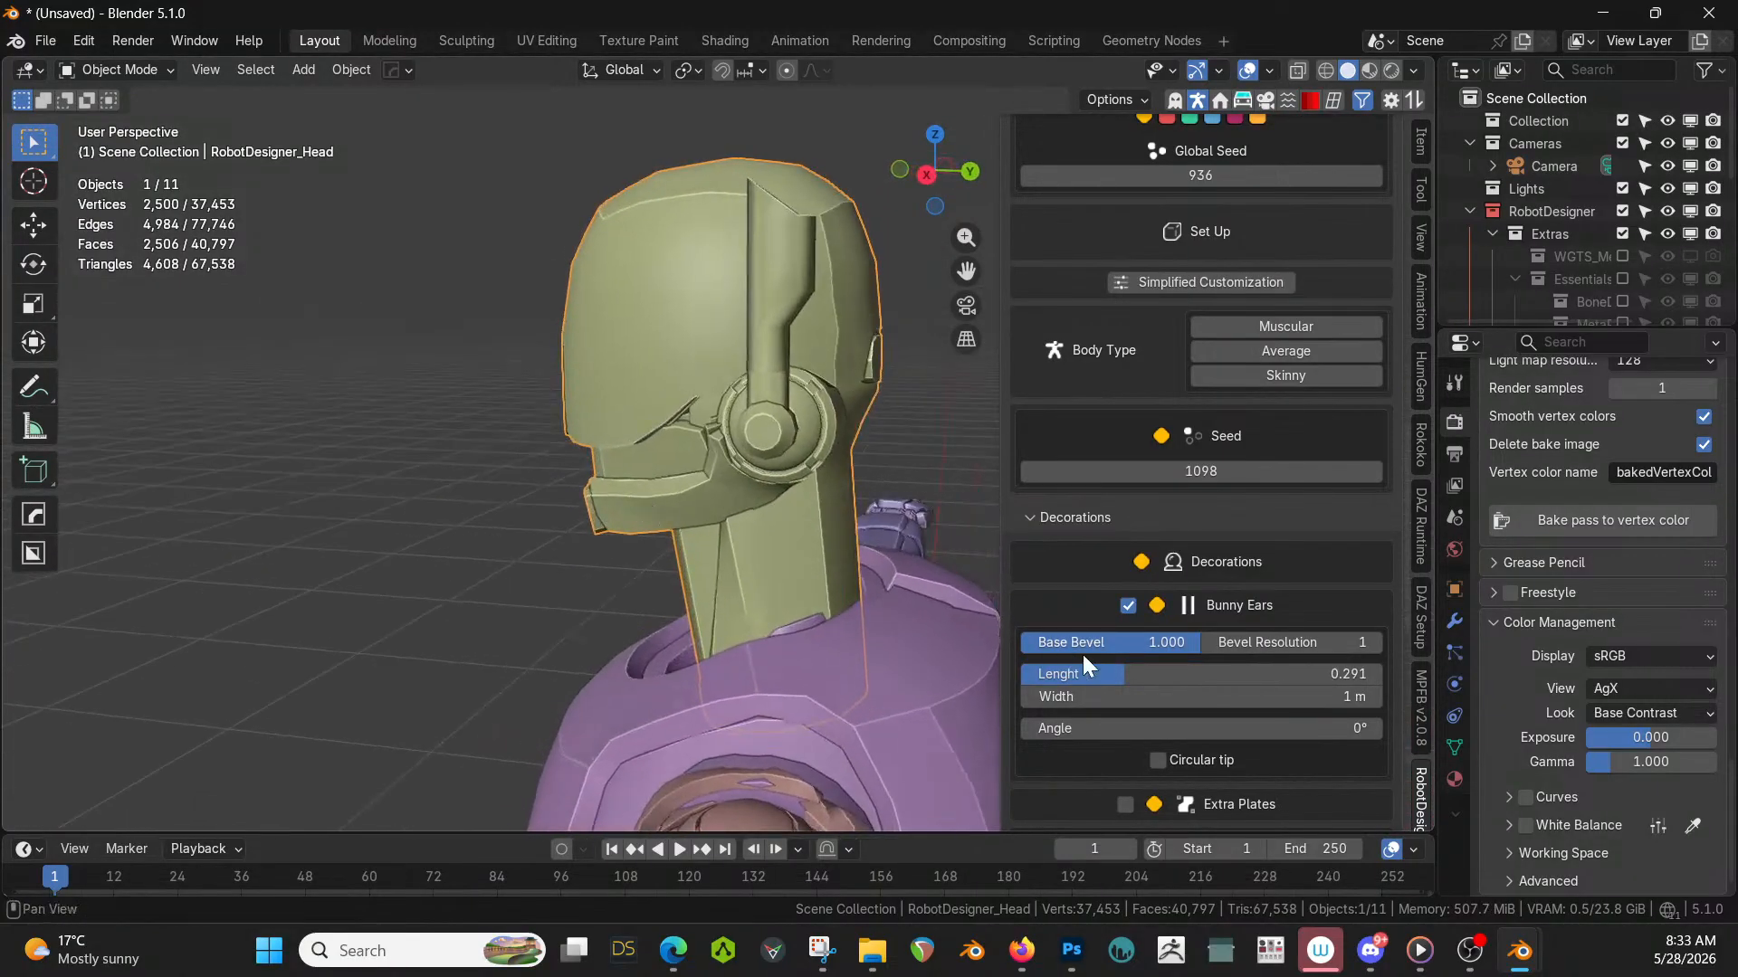
{"action": "left_click_drag", "start_coordinate": [1191, 644], "coordinate": [1210, 679]}
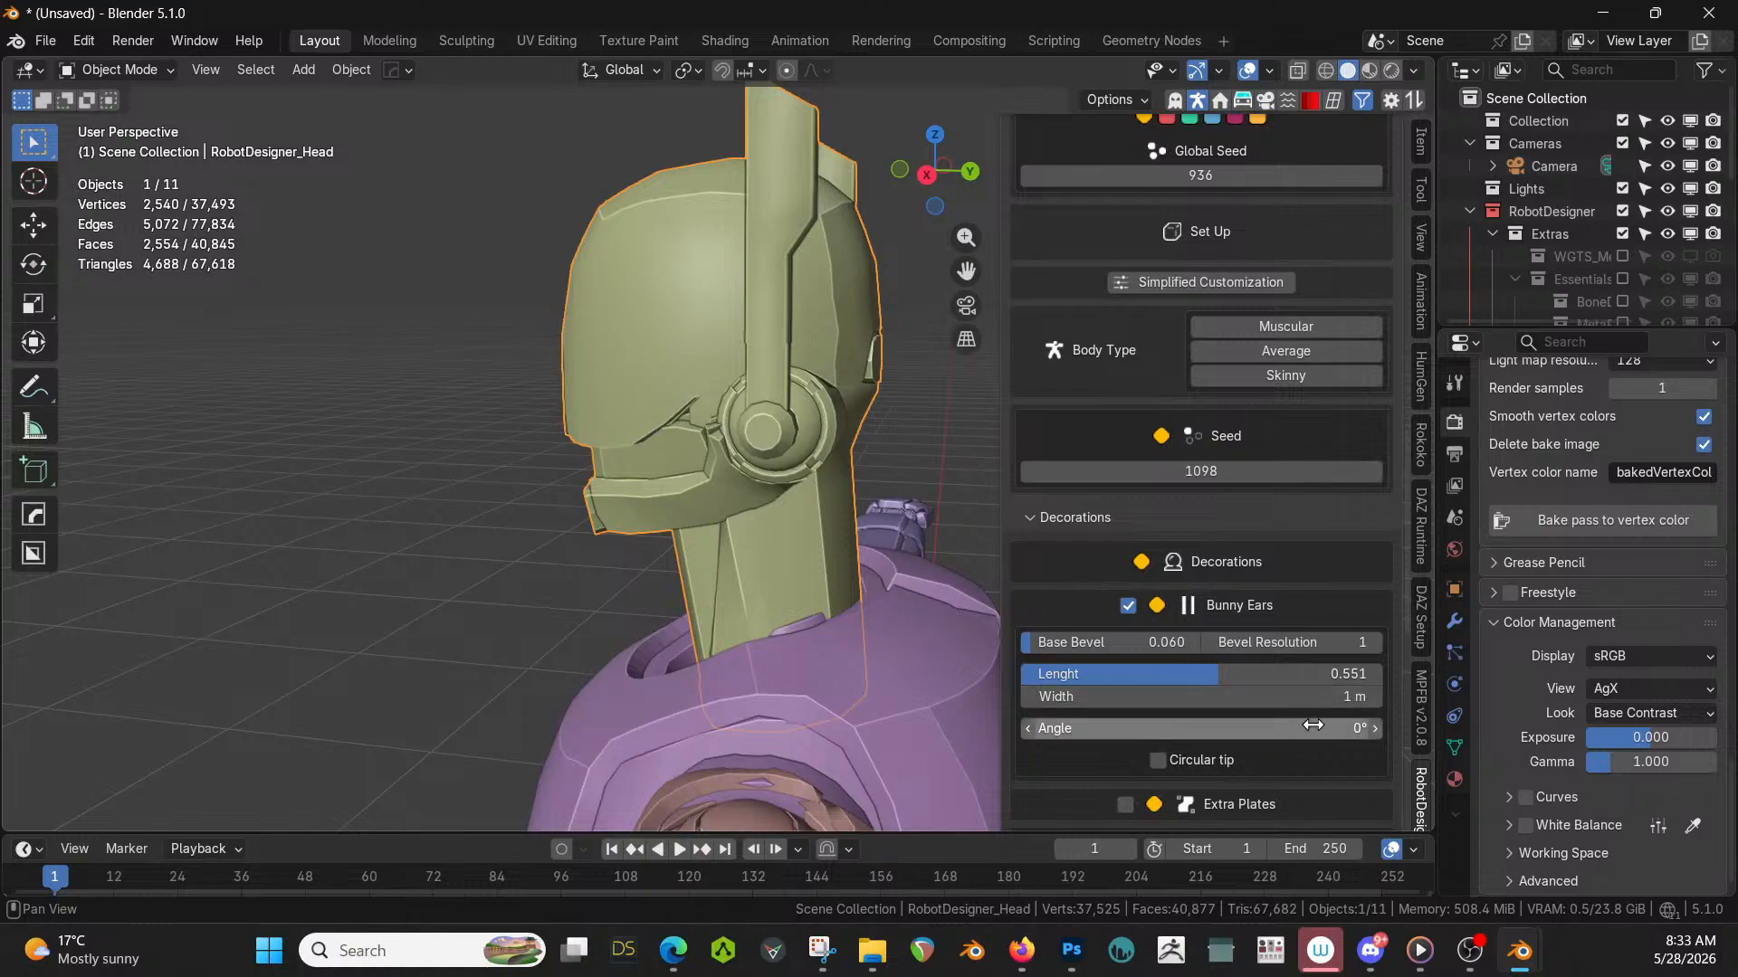
{"action": "left_click", "coordinate": [1165, 758]}
{"action": "scroll", "coordinate": [612, 496], "scroll_direction": "down", "scroll_amount": 4}
{"action": "middle_click_drag", "start_coordinate": [612, 496], "coordinate": [906, 480]}
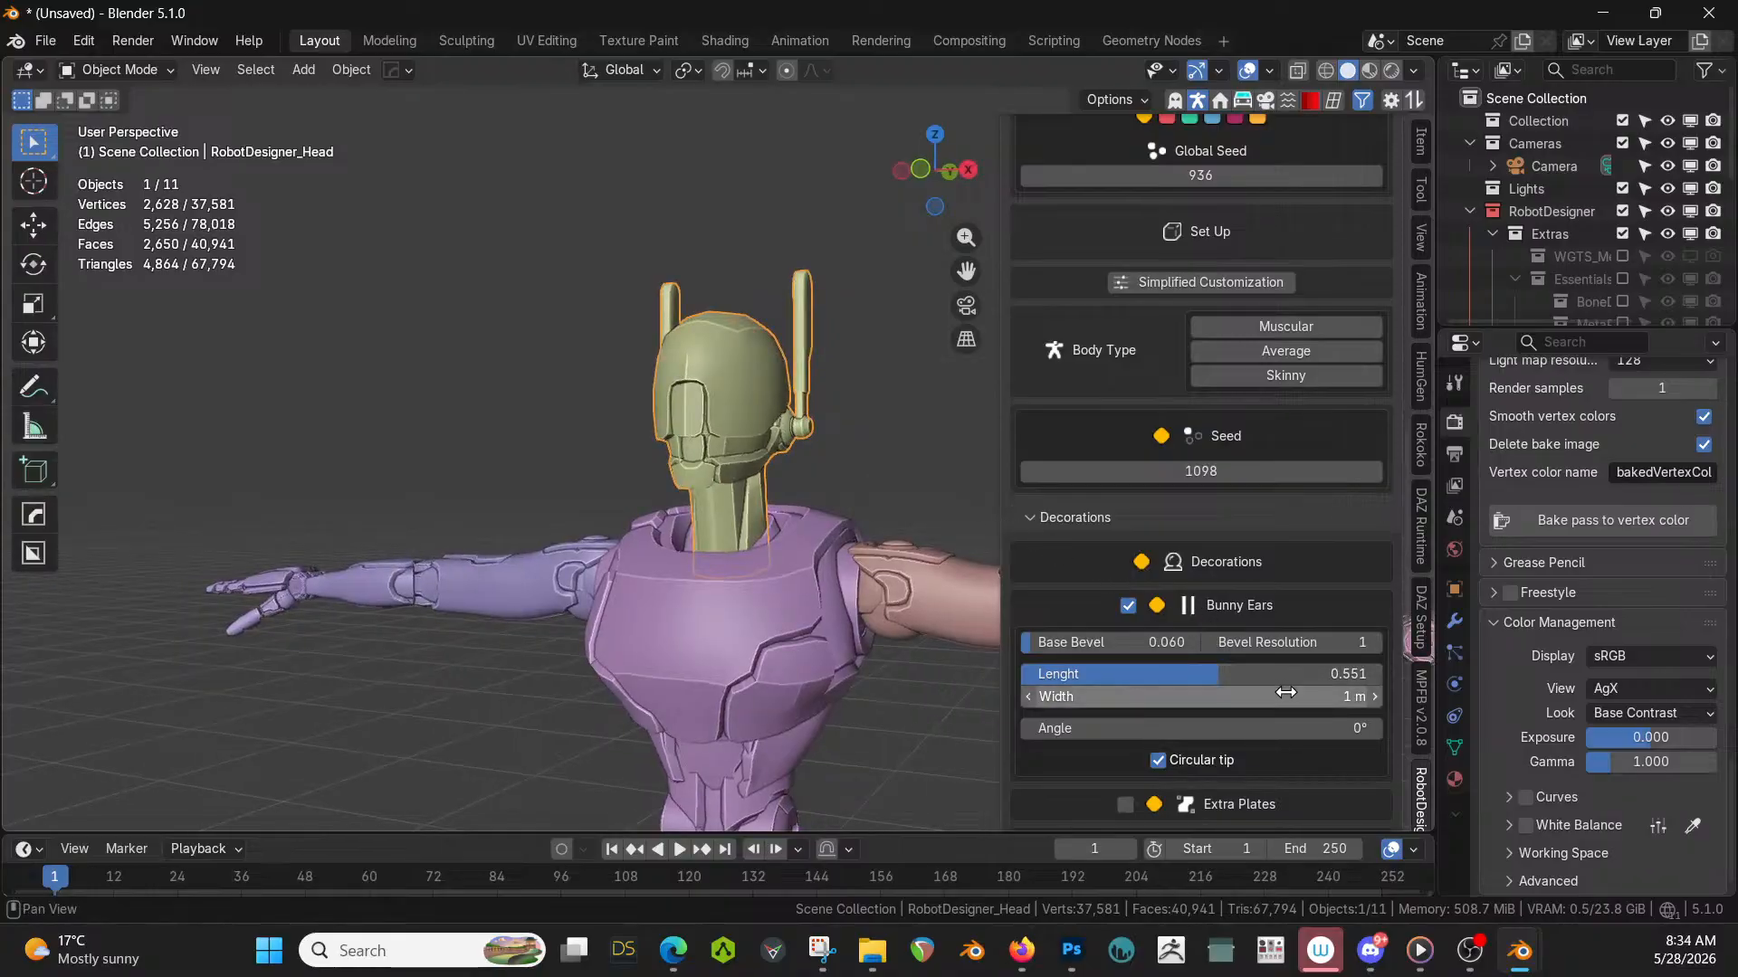
Set the Bunny Ears width to 0.5 m and check the antennas from the front of the head.
{"action": "left_click_drag", "start_coordinate": [1285, 692], "coordinate": [1285, 692]}
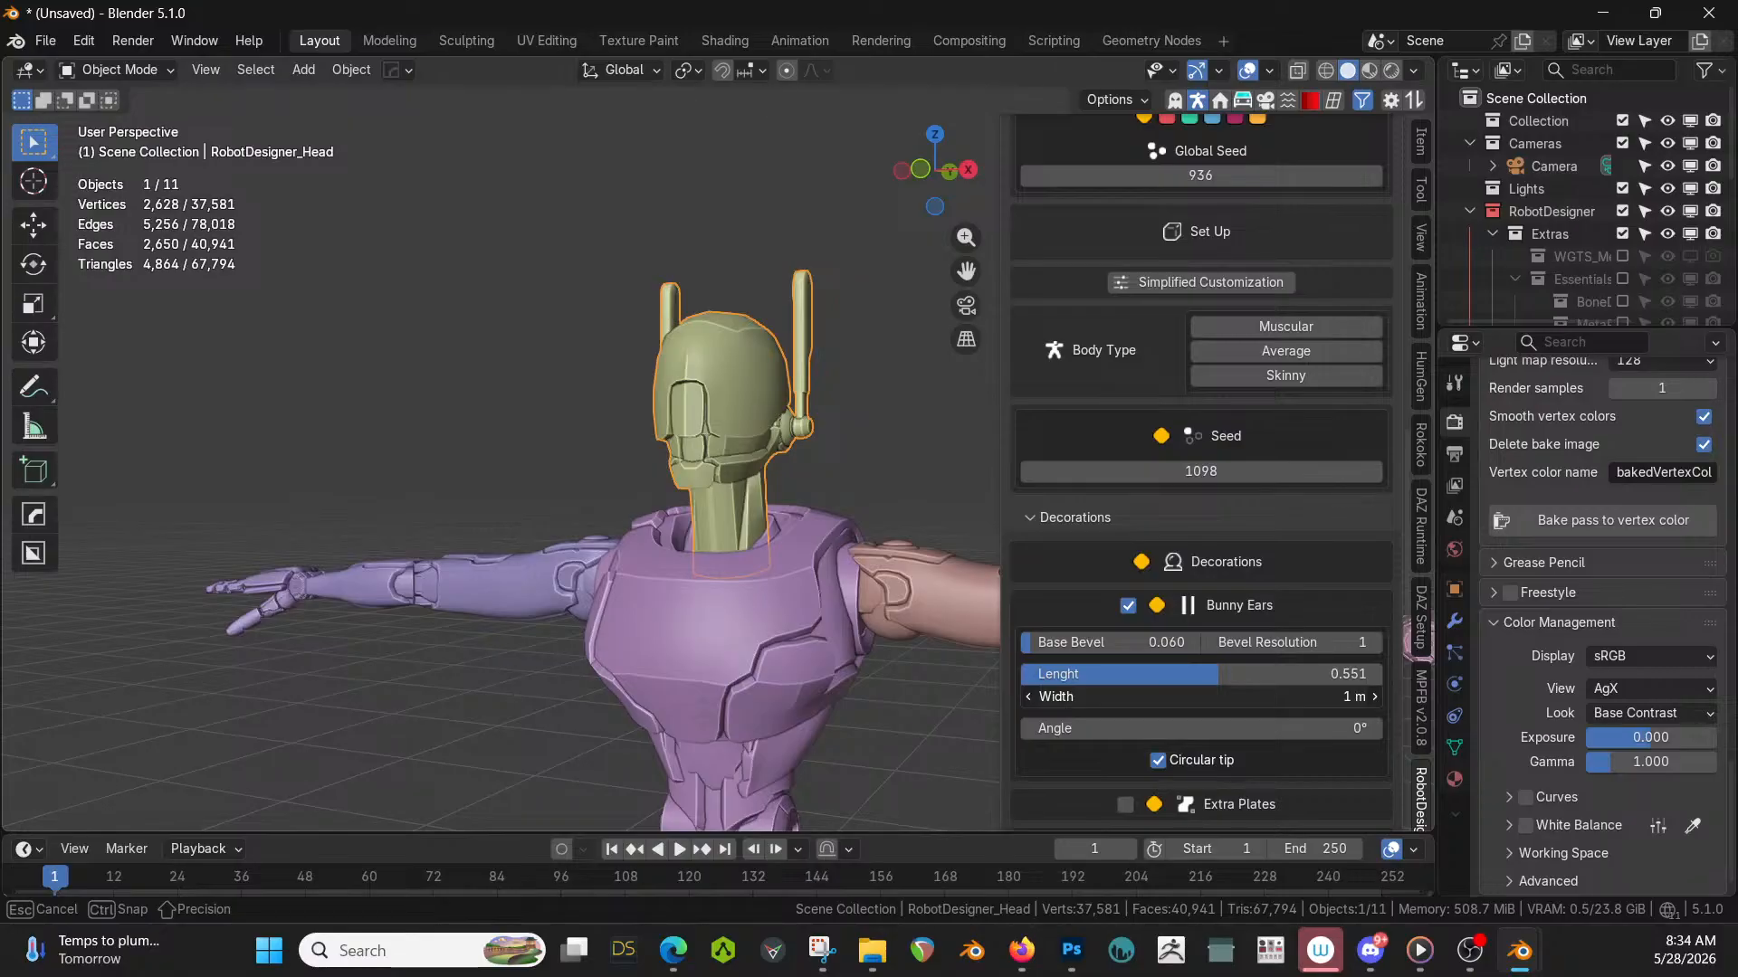
{"action": "left_click_drag", "start_coordinate": [1285, 692], "coordinate": [1335, 696]}
{"action": "middle_click_drag", "start_coordinate": [672, 307], "coordinate": [800, 456]}
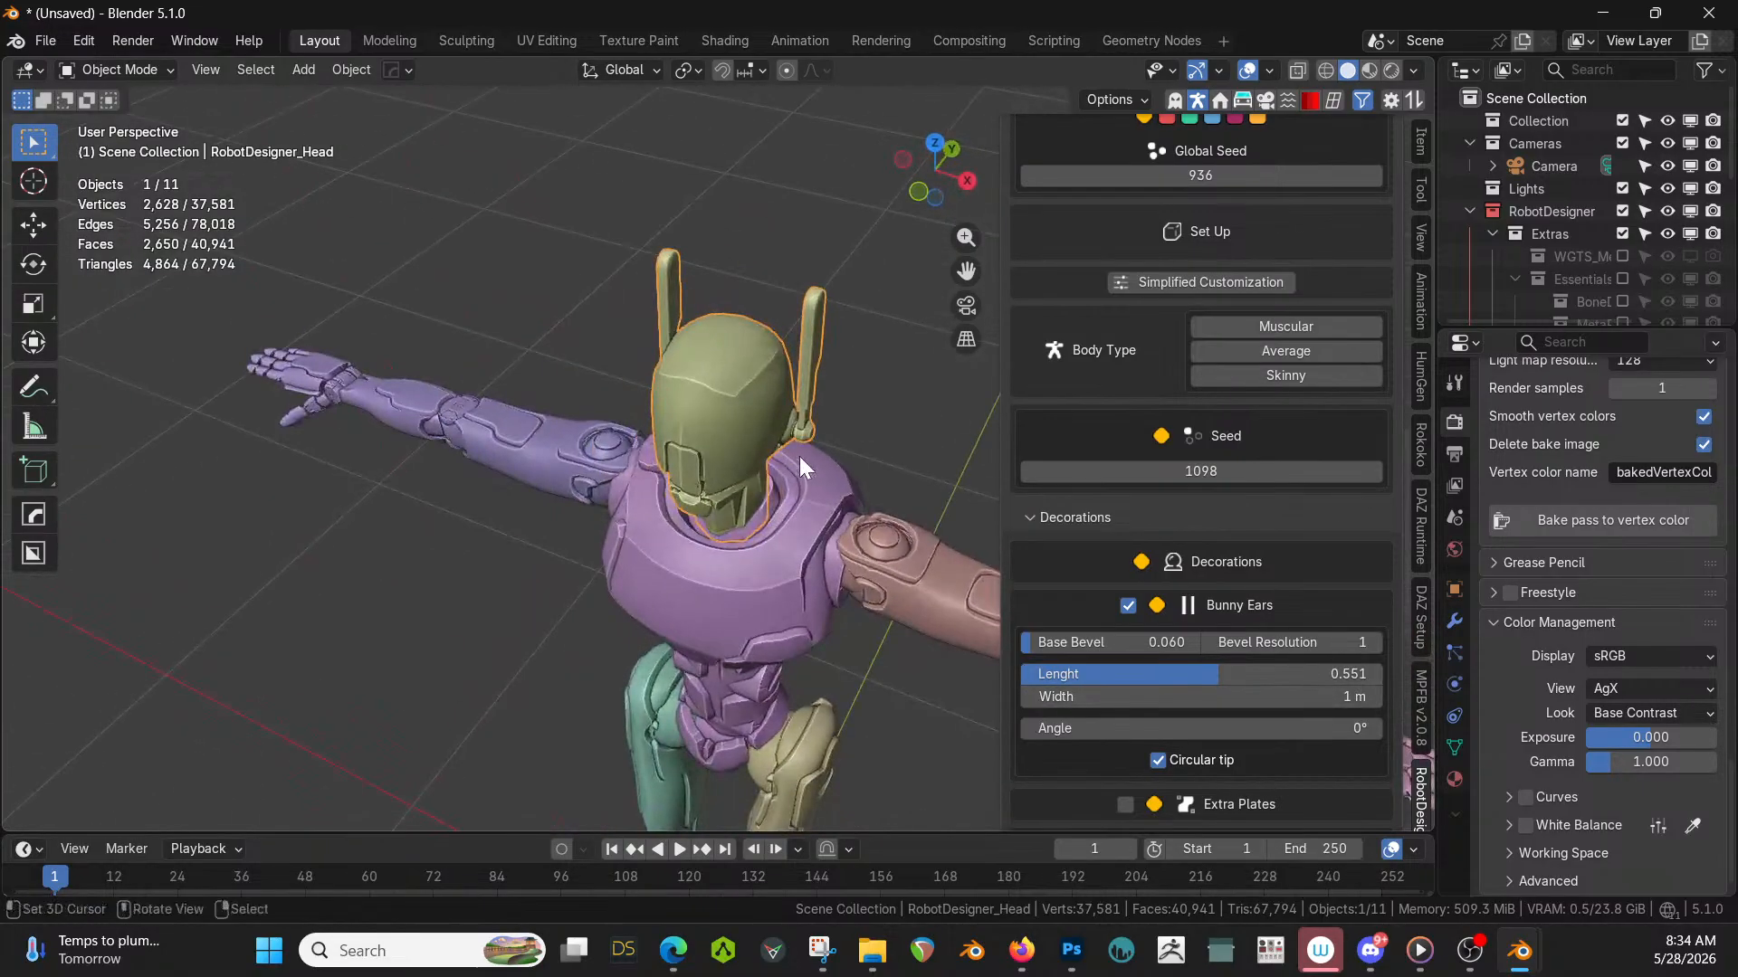
{"action": "left_click", "coordinate": [1280, 696]}
{"action": "key", "text": "BackSpace"}
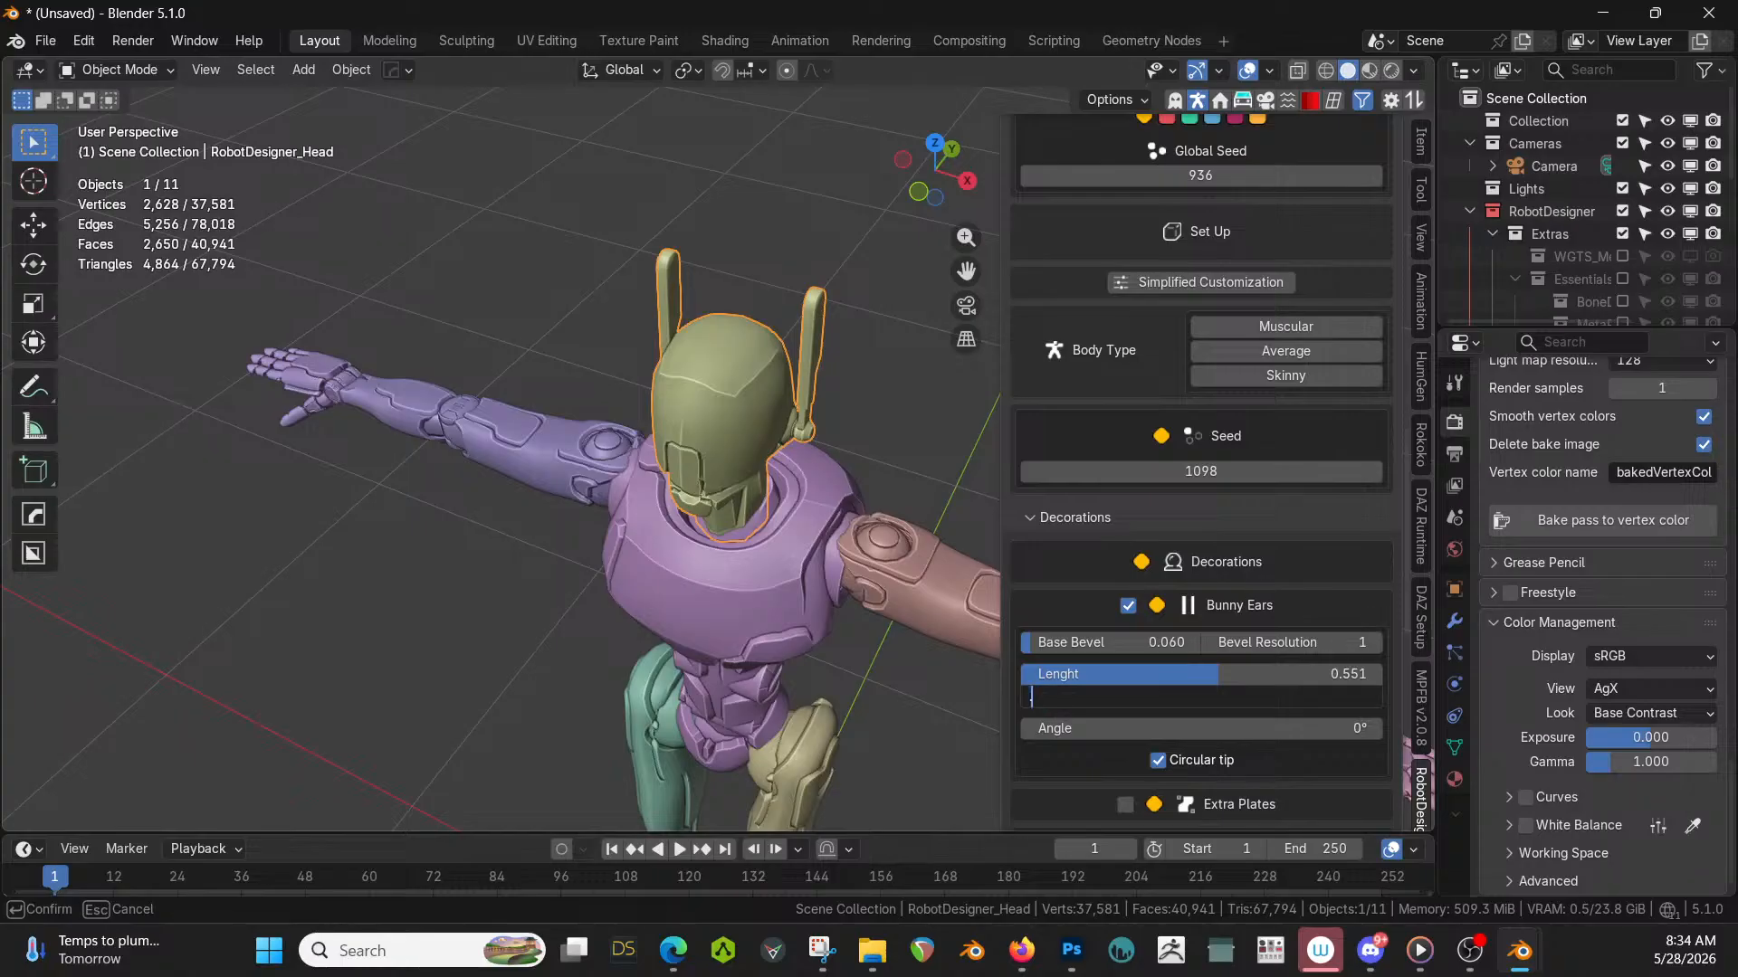
{"action": "type", "text": ".5"}
{"action": "key", "text": "Return"}
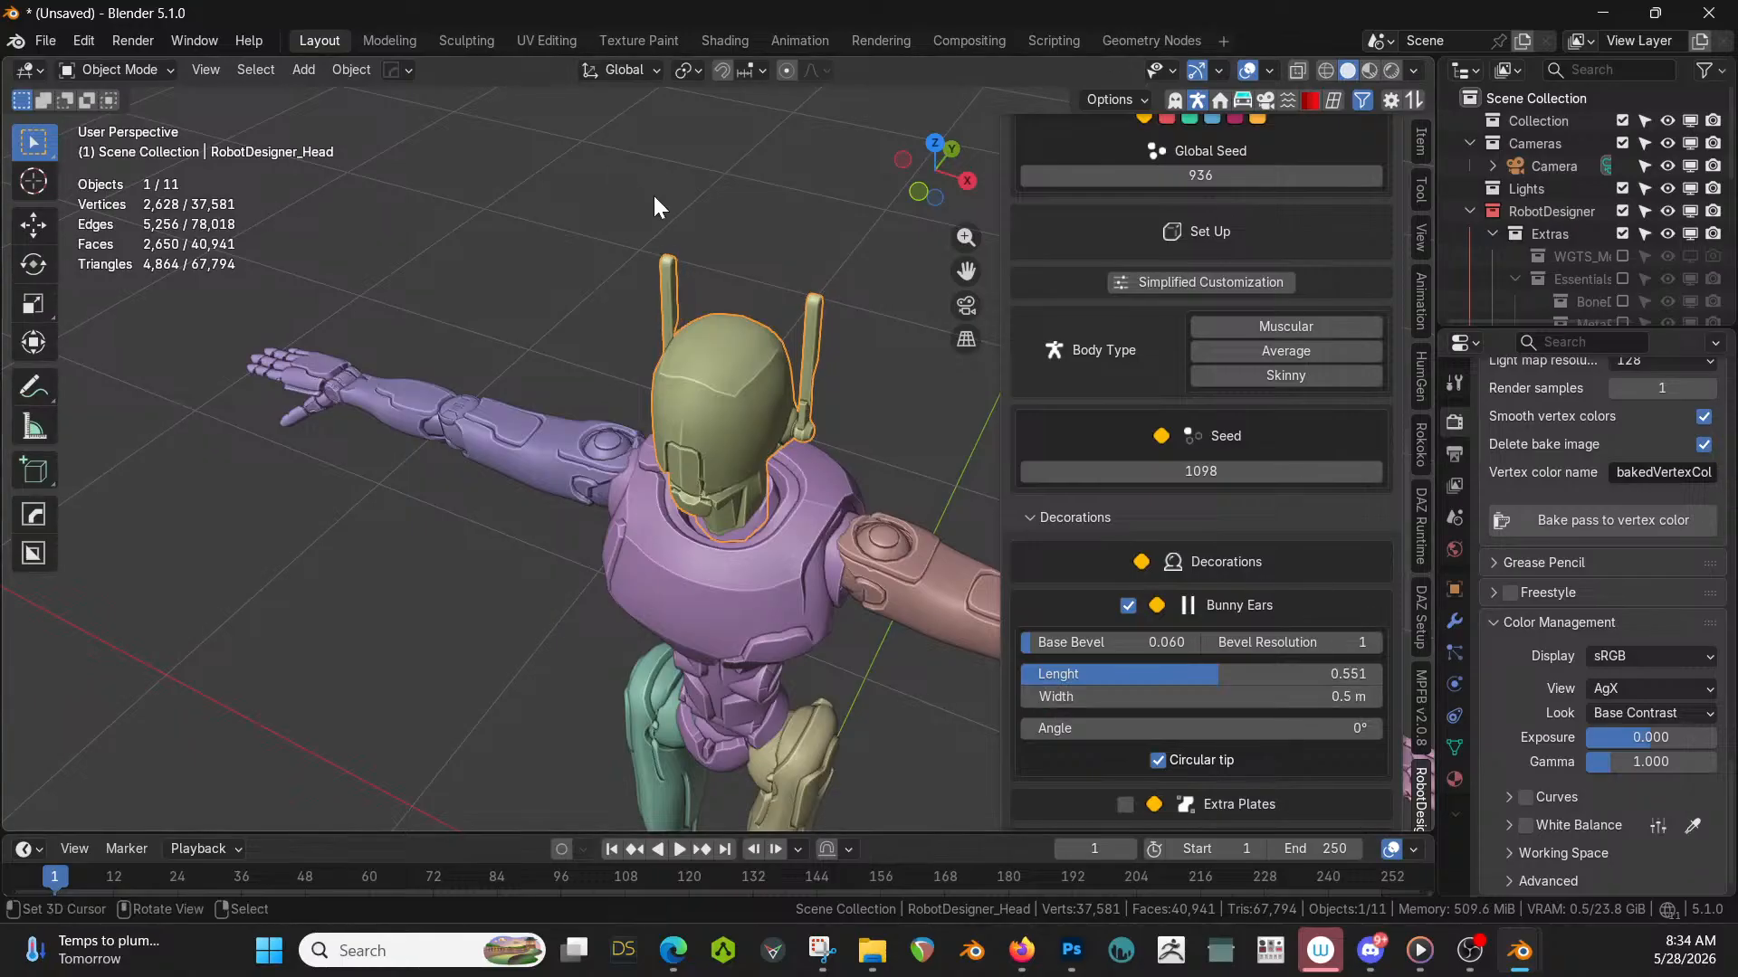
{"action": "middle_click_drag", "start_coordinate": [763, 301], "coordinate": [869, 272]}
{"action": "scroll", "coordinate": [860, 462], "scroll_direction": "up", "scroll_amount": 5}
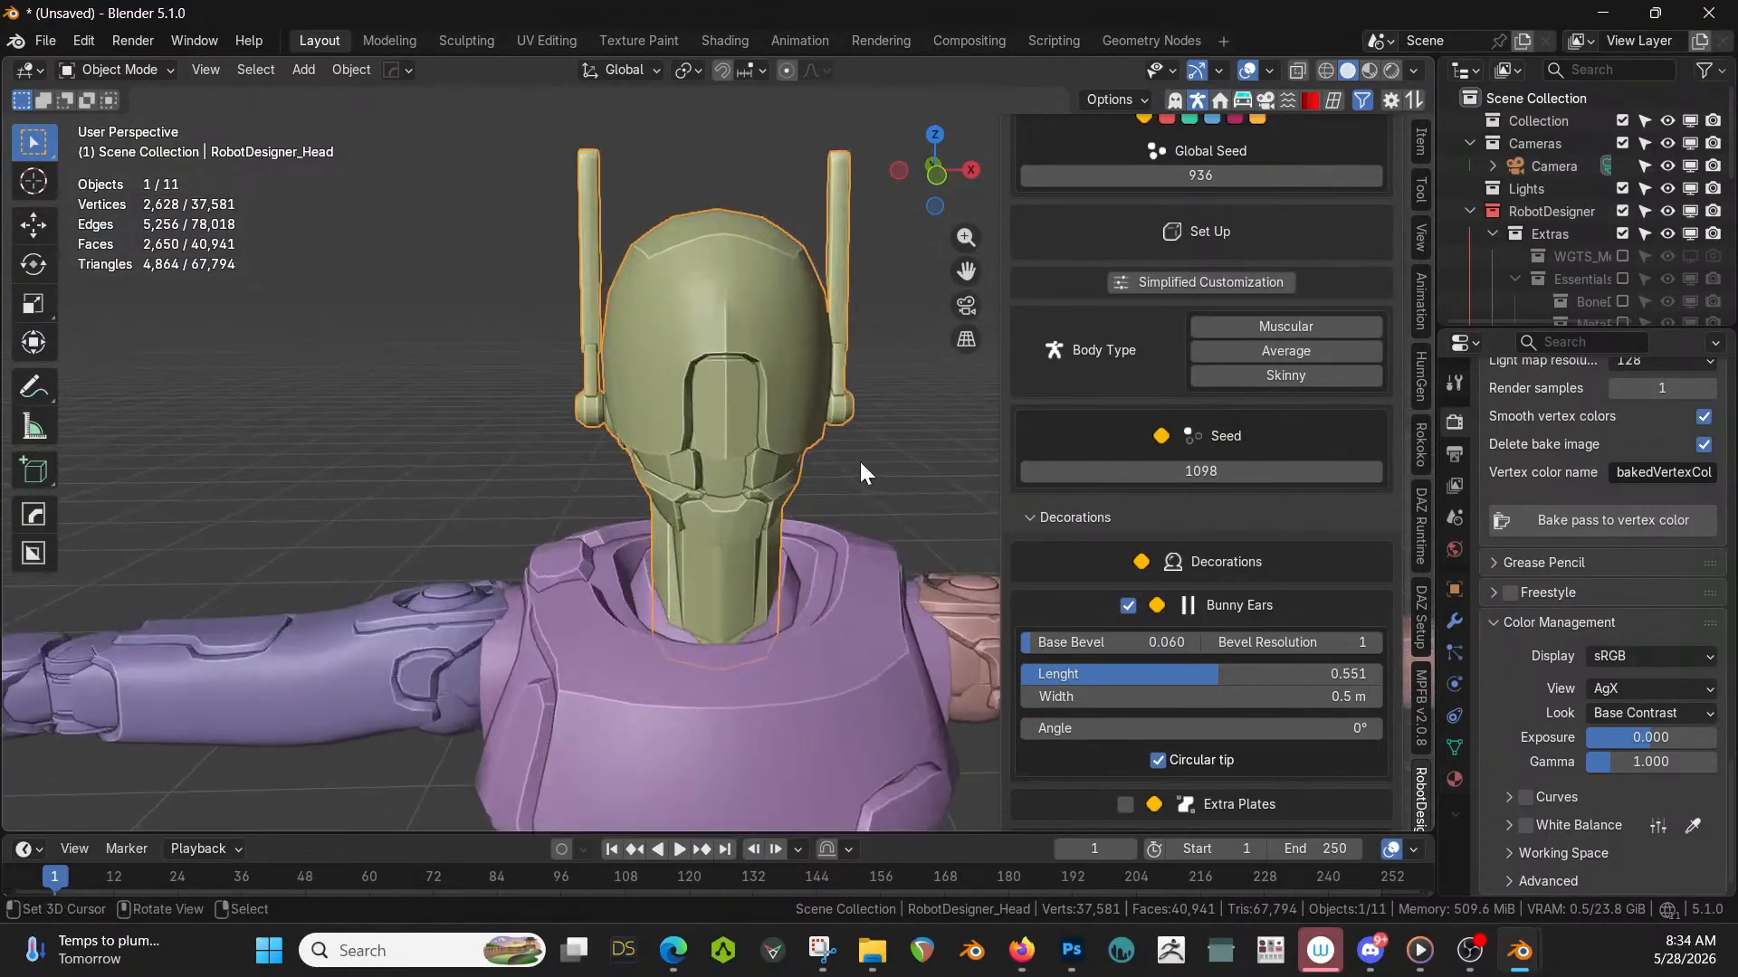
Enable Extra Plates on the robot's head and inspect the added armour from both sides.
{"action": "middle_click_drag", "start_coordinate": [914, 477], "coordinate": [1068, 540]}
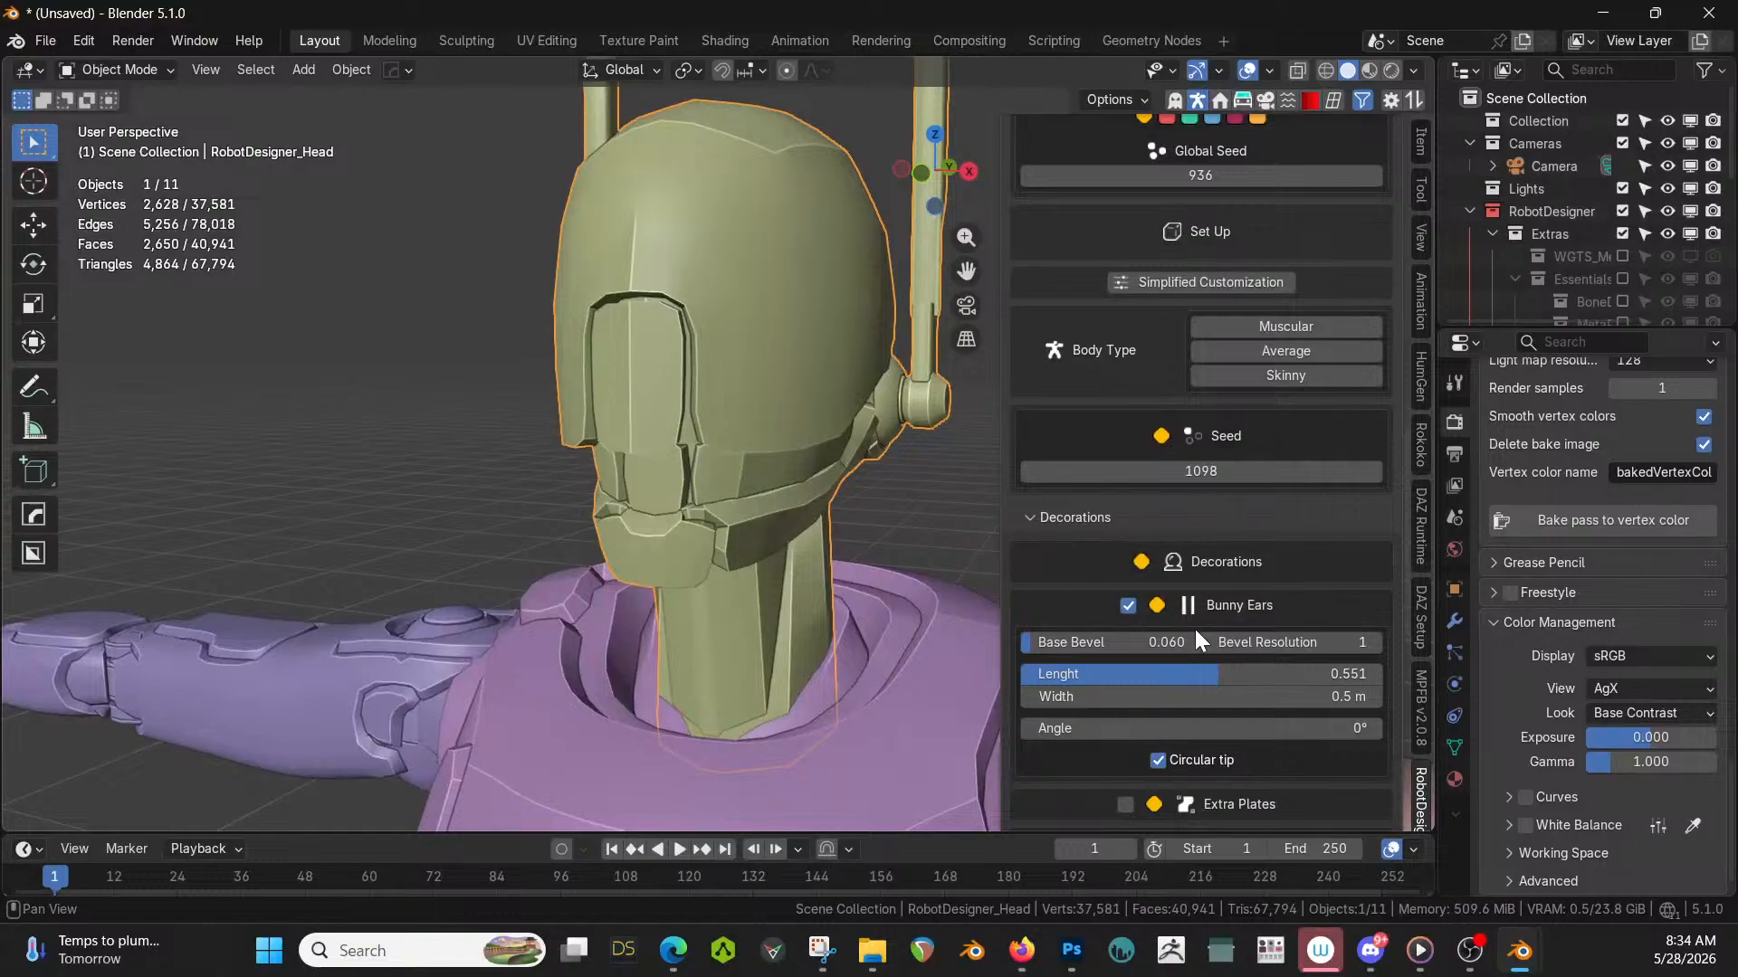
{"action": "scroll", "coordinate": [1186, 651], "scroll_direction": "down", "scroll_amount": 4}
{"action": "left_click", "coordinate": [1125, 669]}
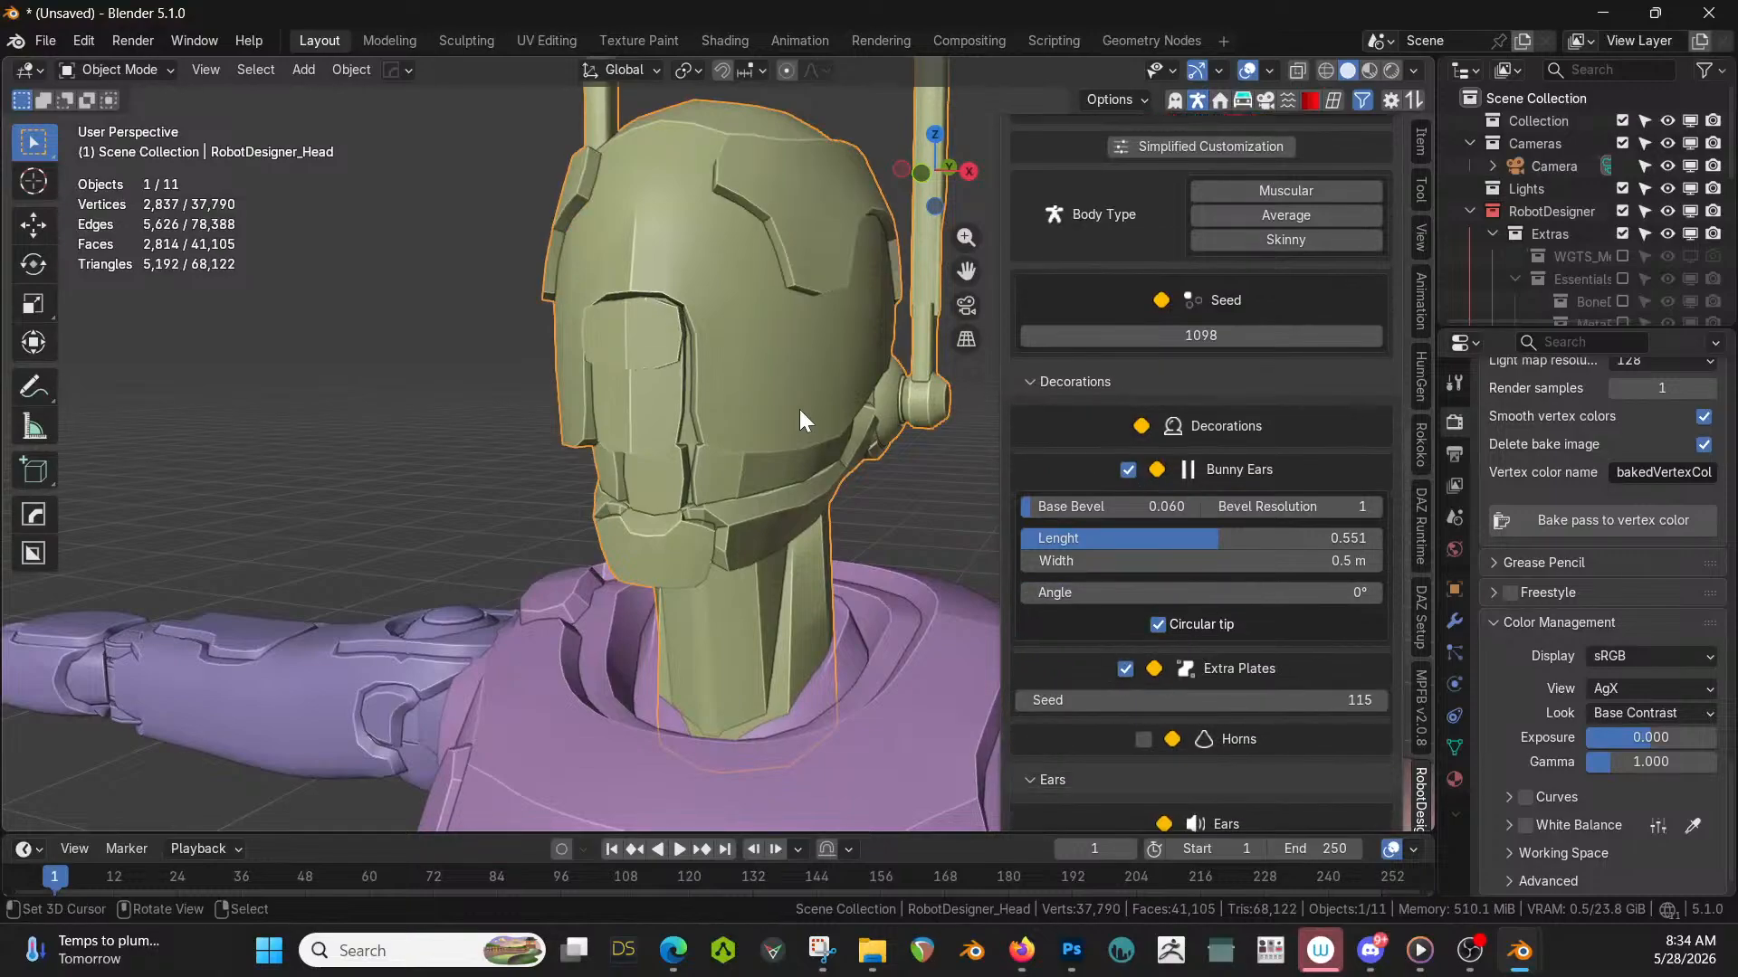
{"action": "middle_click_drag", "start_coordinate": [800, 409], "coordinate": [933, 411]}
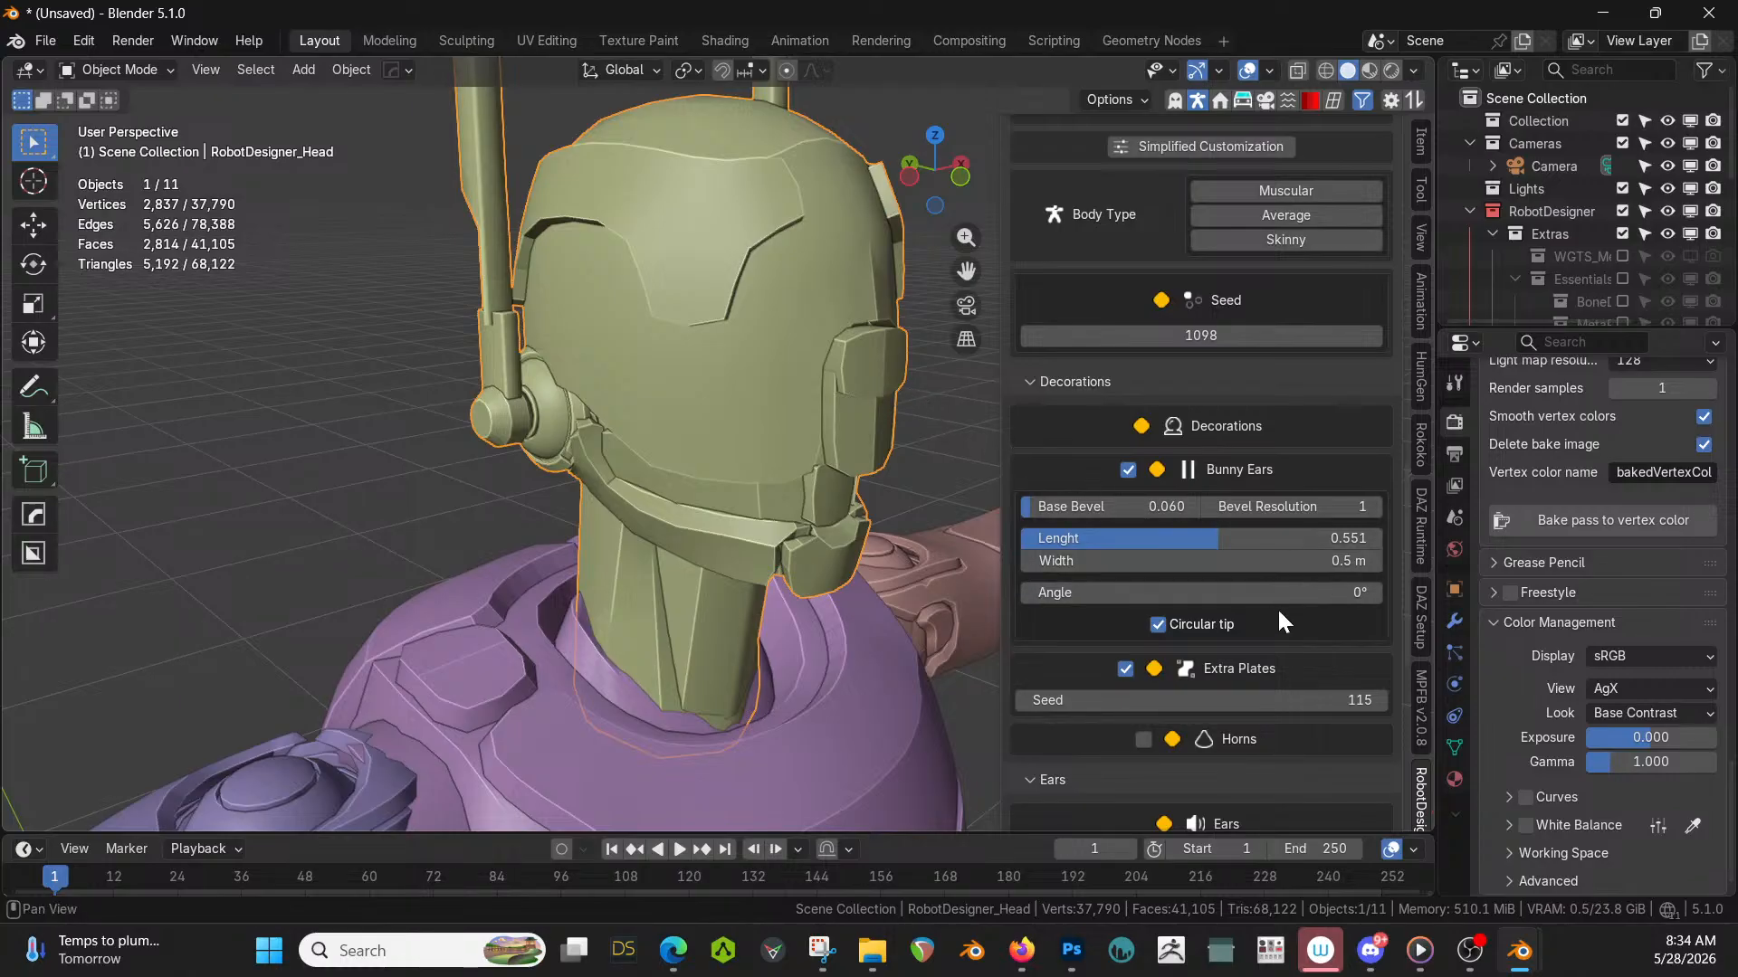
{"action": "scroll", "coordinate": [1165, 691], "scroll_direction": "down", "scroll_amount": 4}
{"action": "scroll", "coordinate": [1162, 677], "scroll_direction": "down", "scroll_amount": 3}
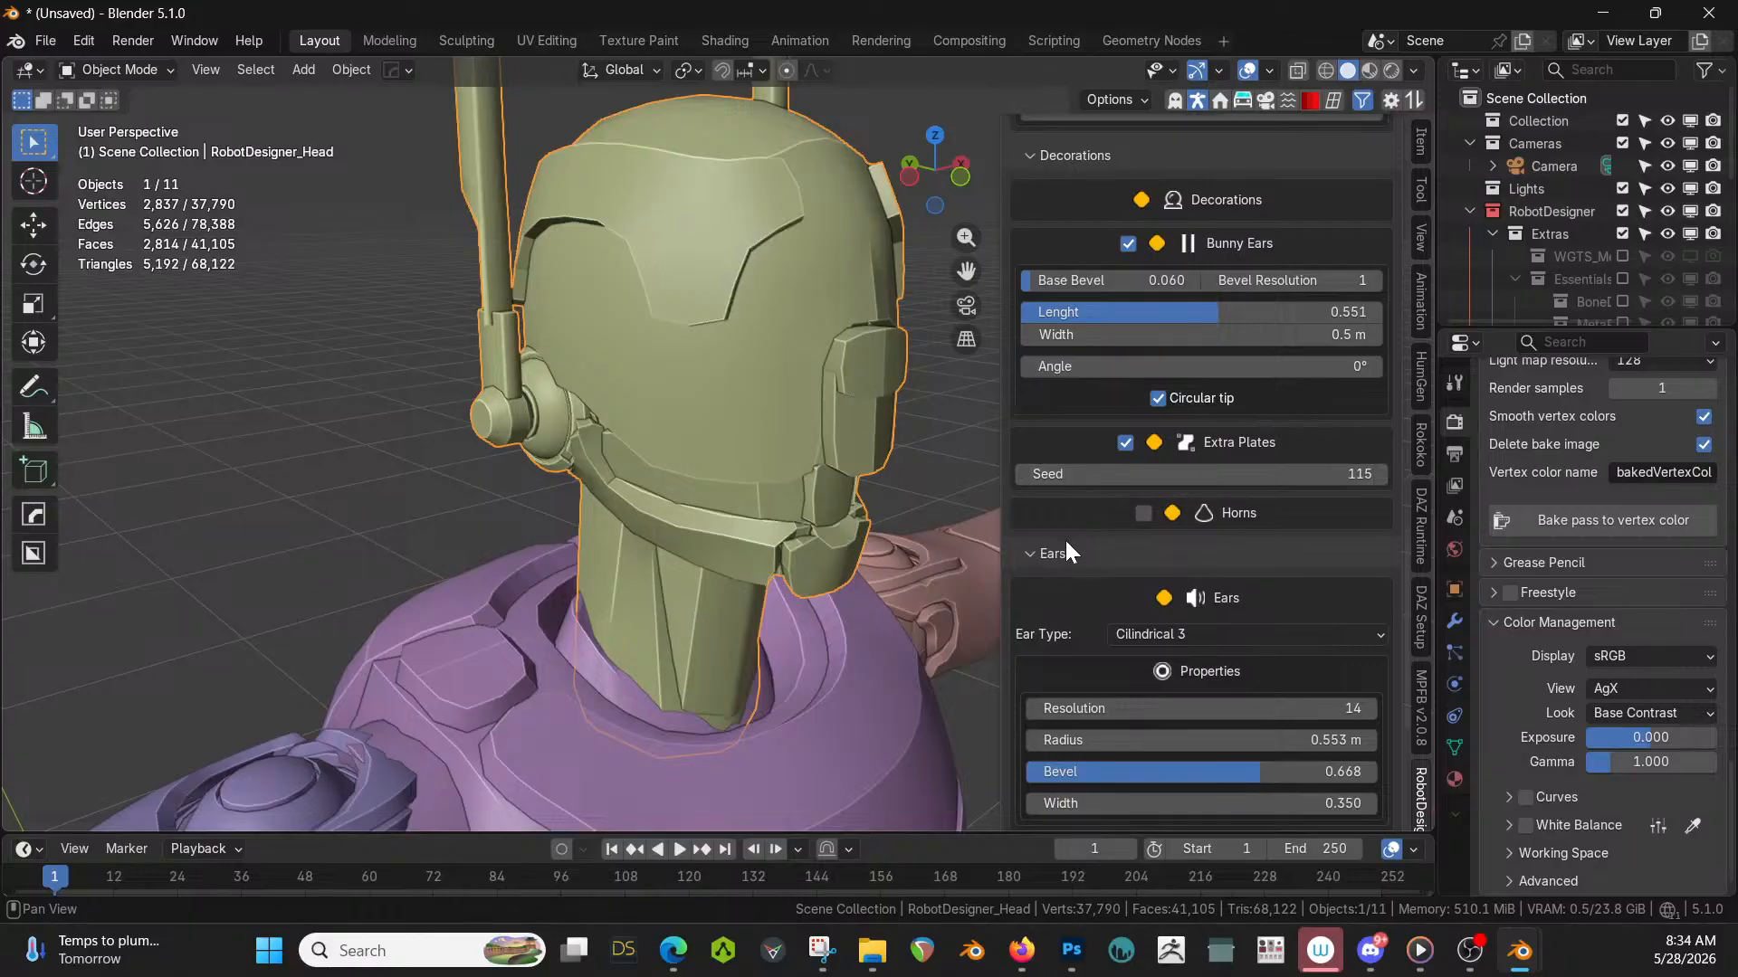
Collapse the head's Ears settings and open its Eyes settings.
{"action": "left_click", "coordinate": [1029, 553]}
{"action": "left_click", "coordinate": [1029, 581]}
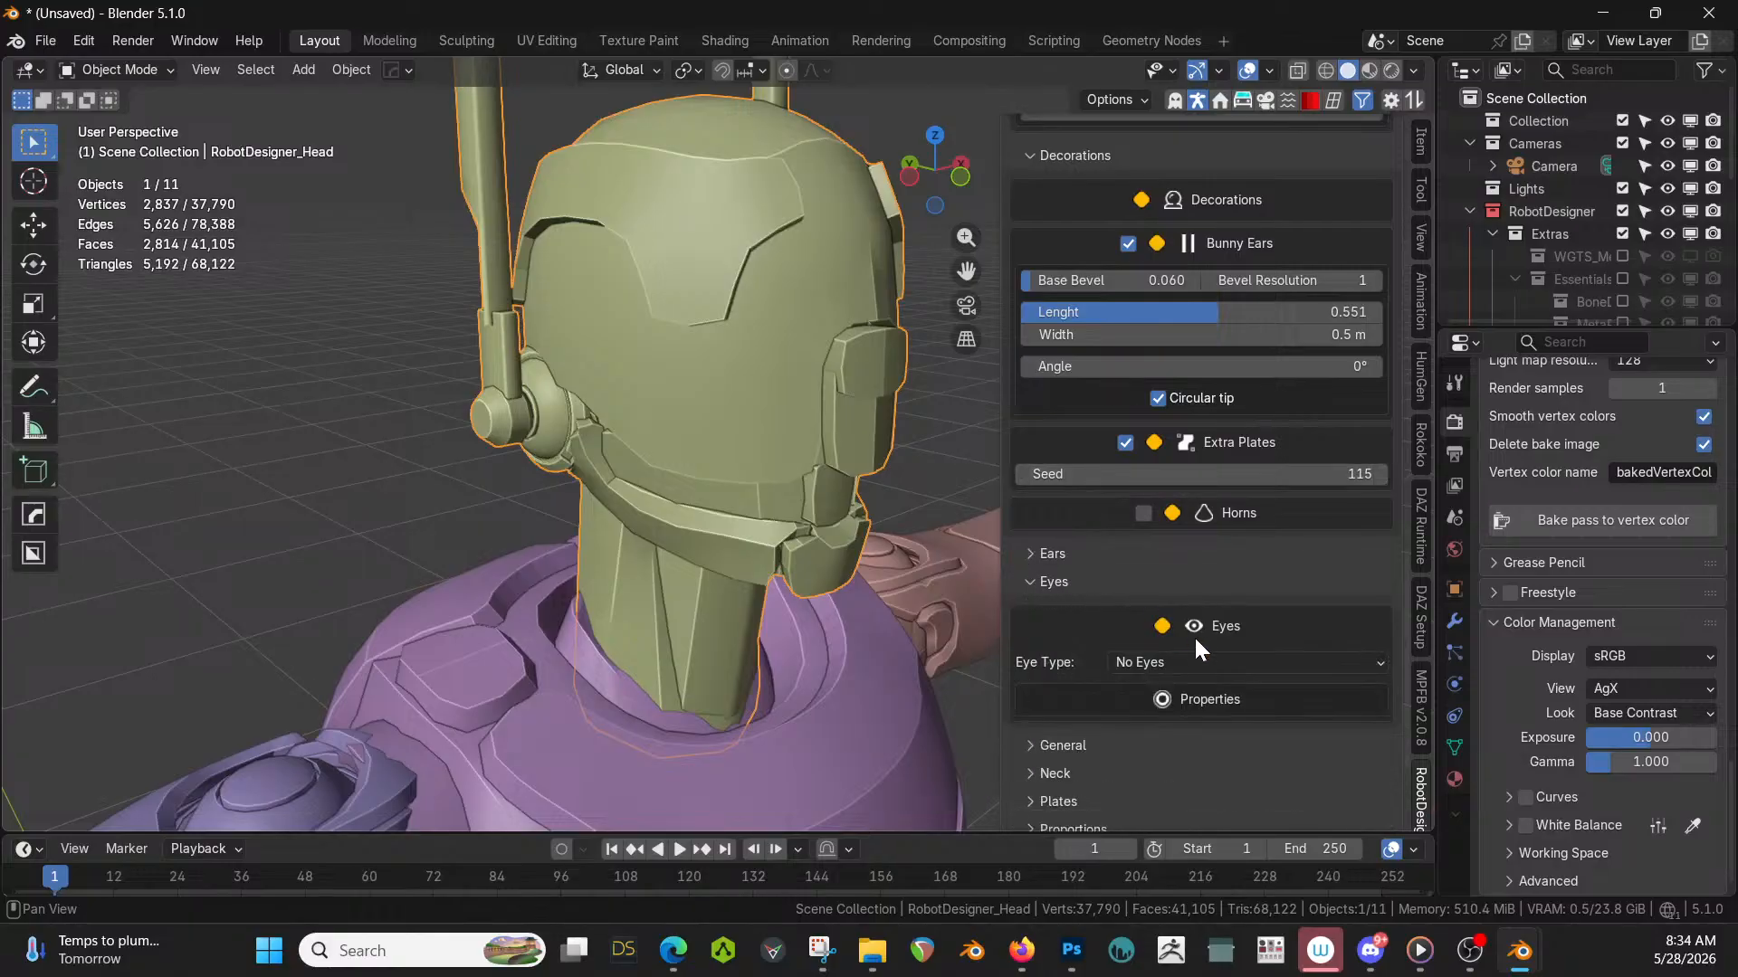
{"action": "scroll", "coordinate": [1217, 670], "scroll_direction": "down", "scroll_amount": 3}
Try the Vertical Paralel Eye Lines and Horizontal Paralel Eye Lines eye types on the robot's head.
{"action": "left_click", "coordinate": [1237, 570]}
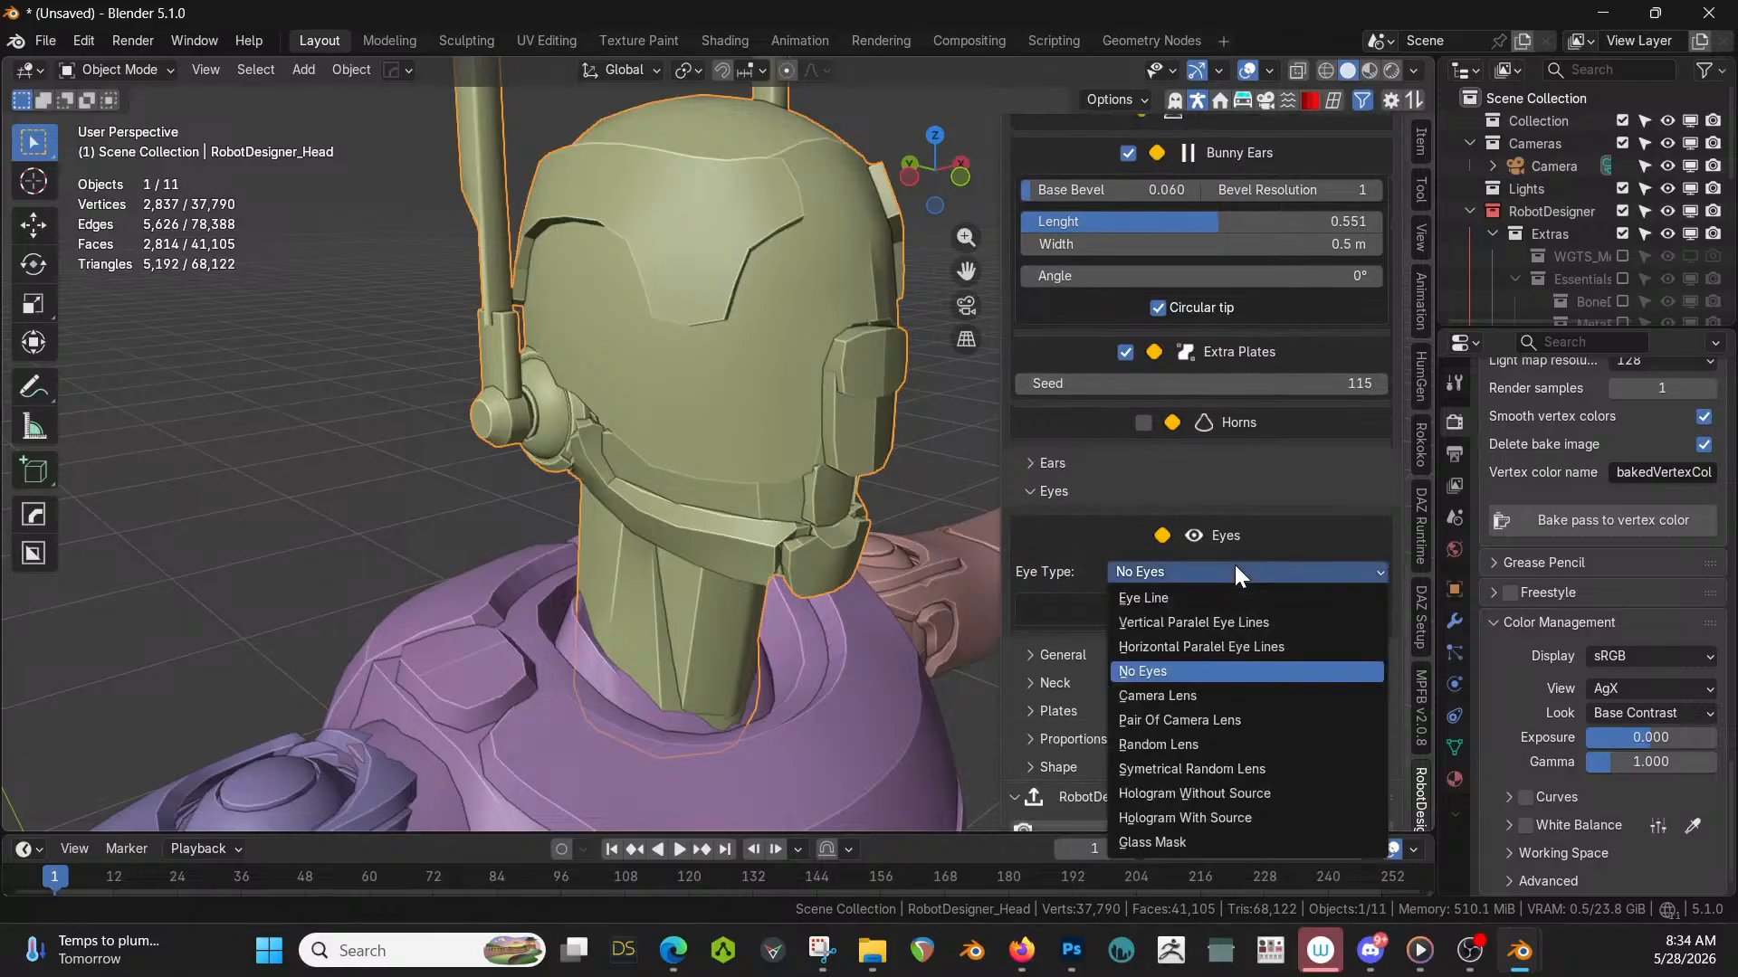
{"action": "left_click", "coordinate": [1228, 622]}
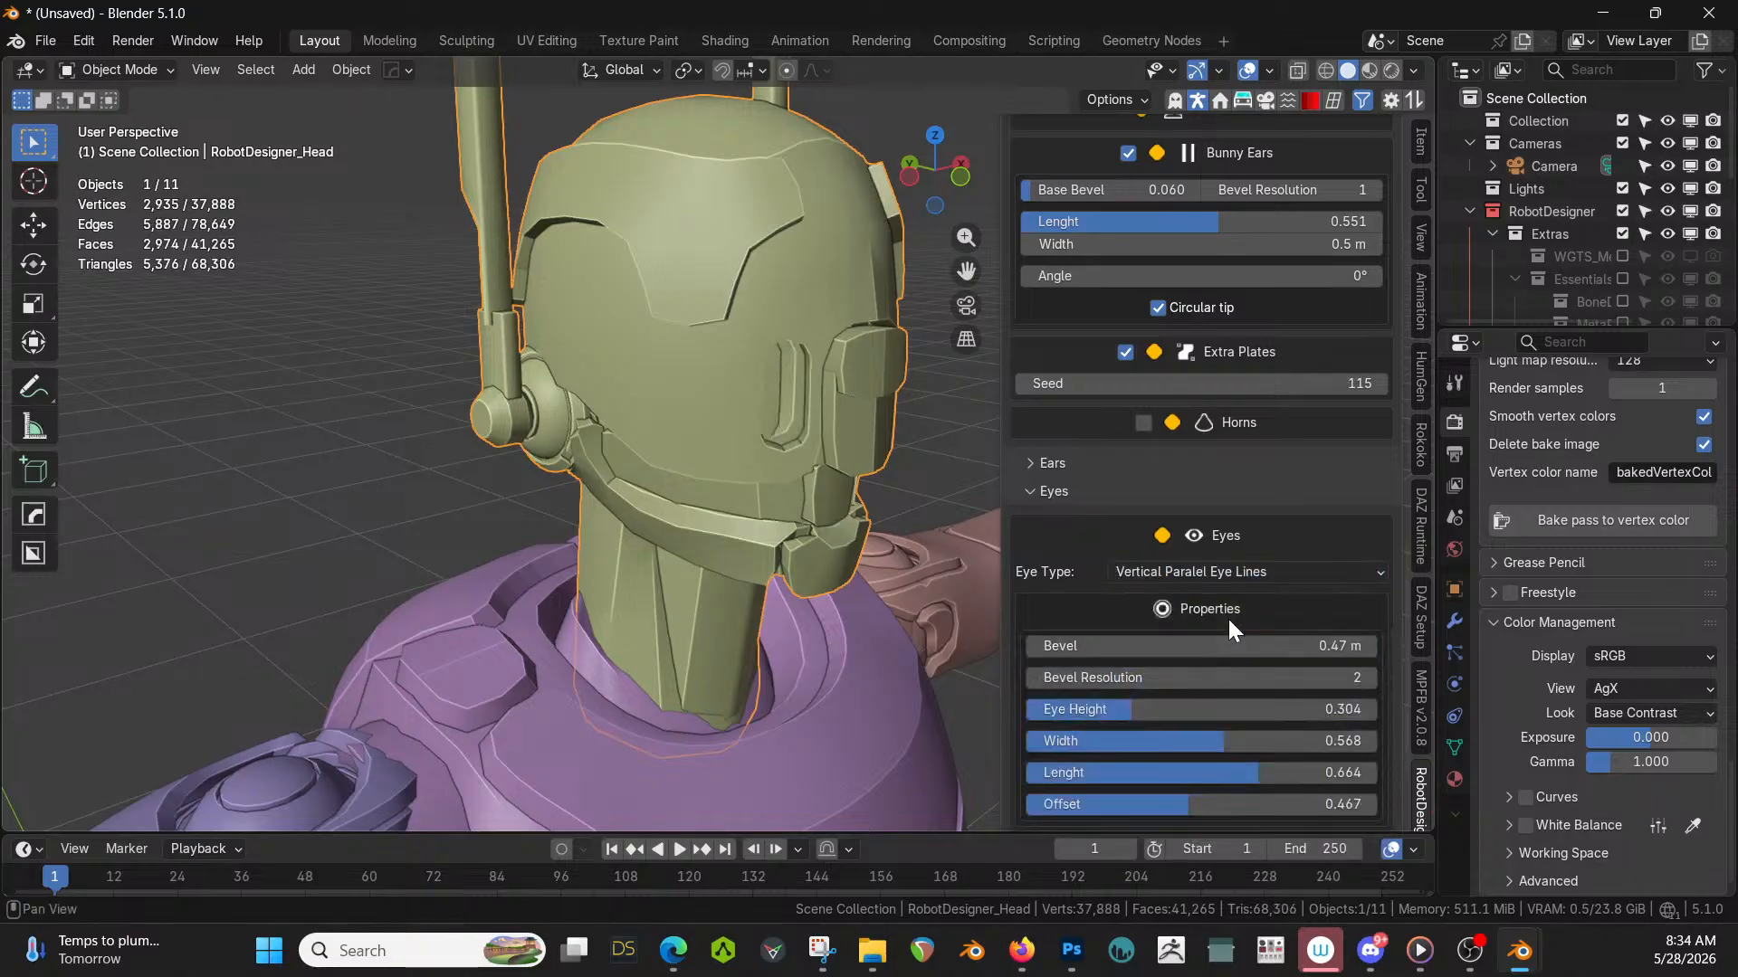
{"action": "middle_click_drag", "start_coordinate": [902, 493], "coordinate": [616, 461]}
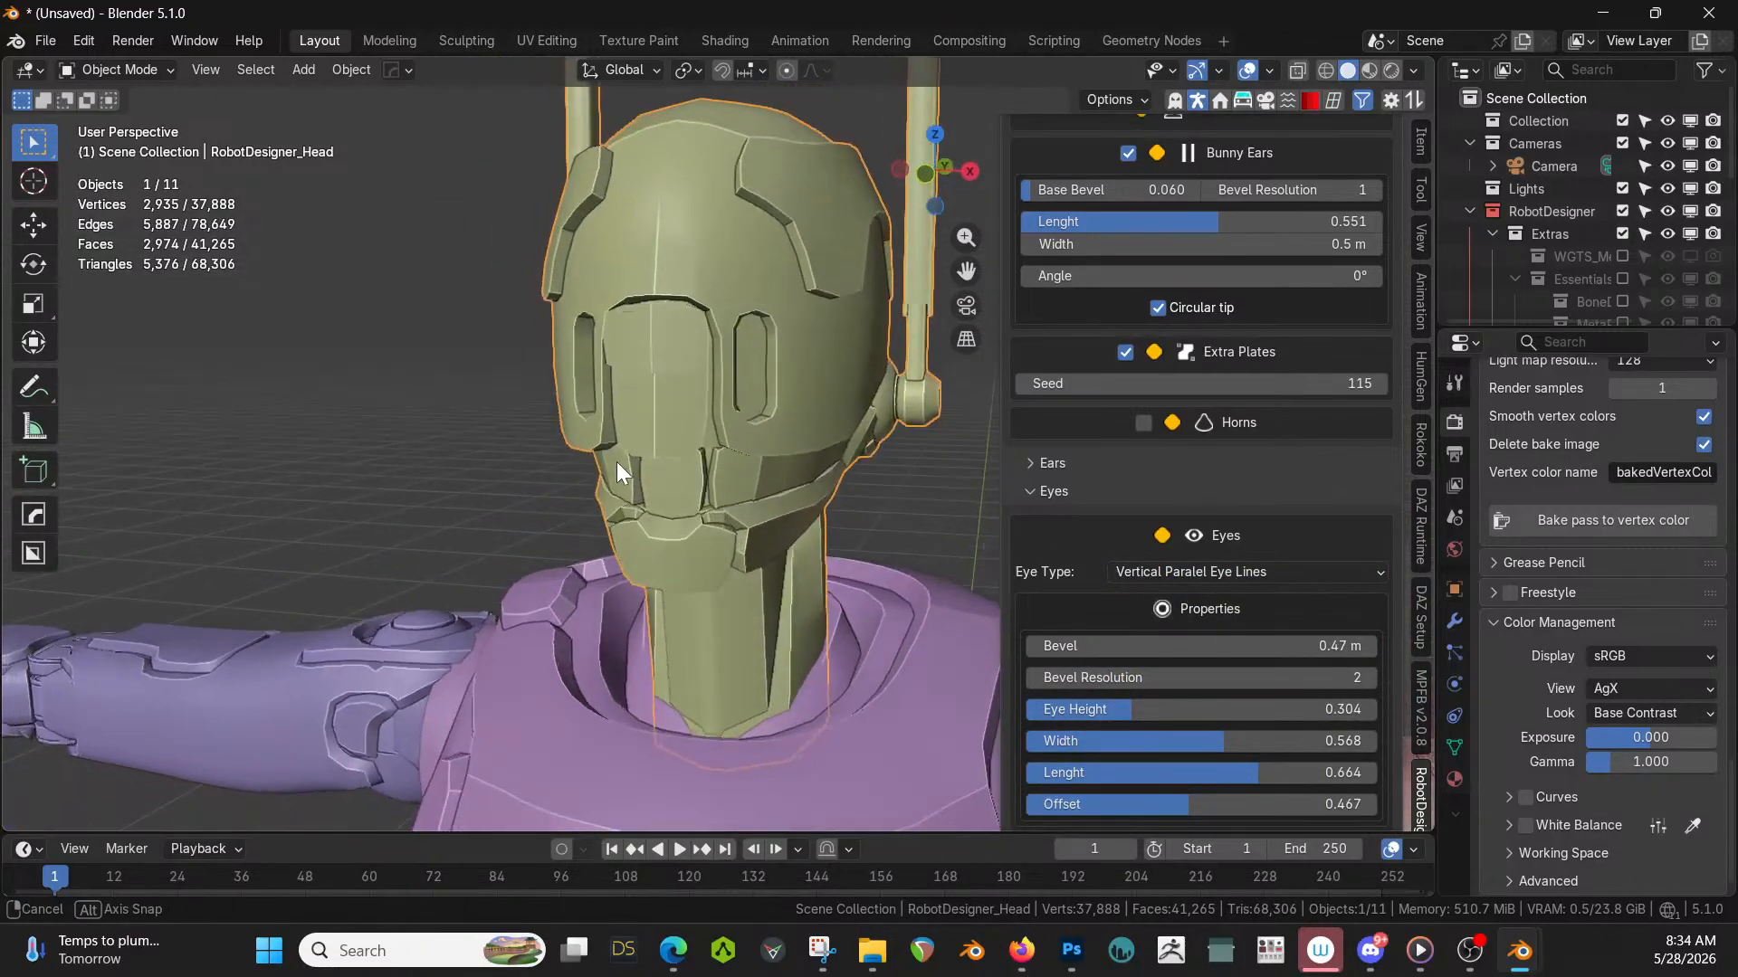
{"action": "left_click", "coordinate": [1381, 577]}
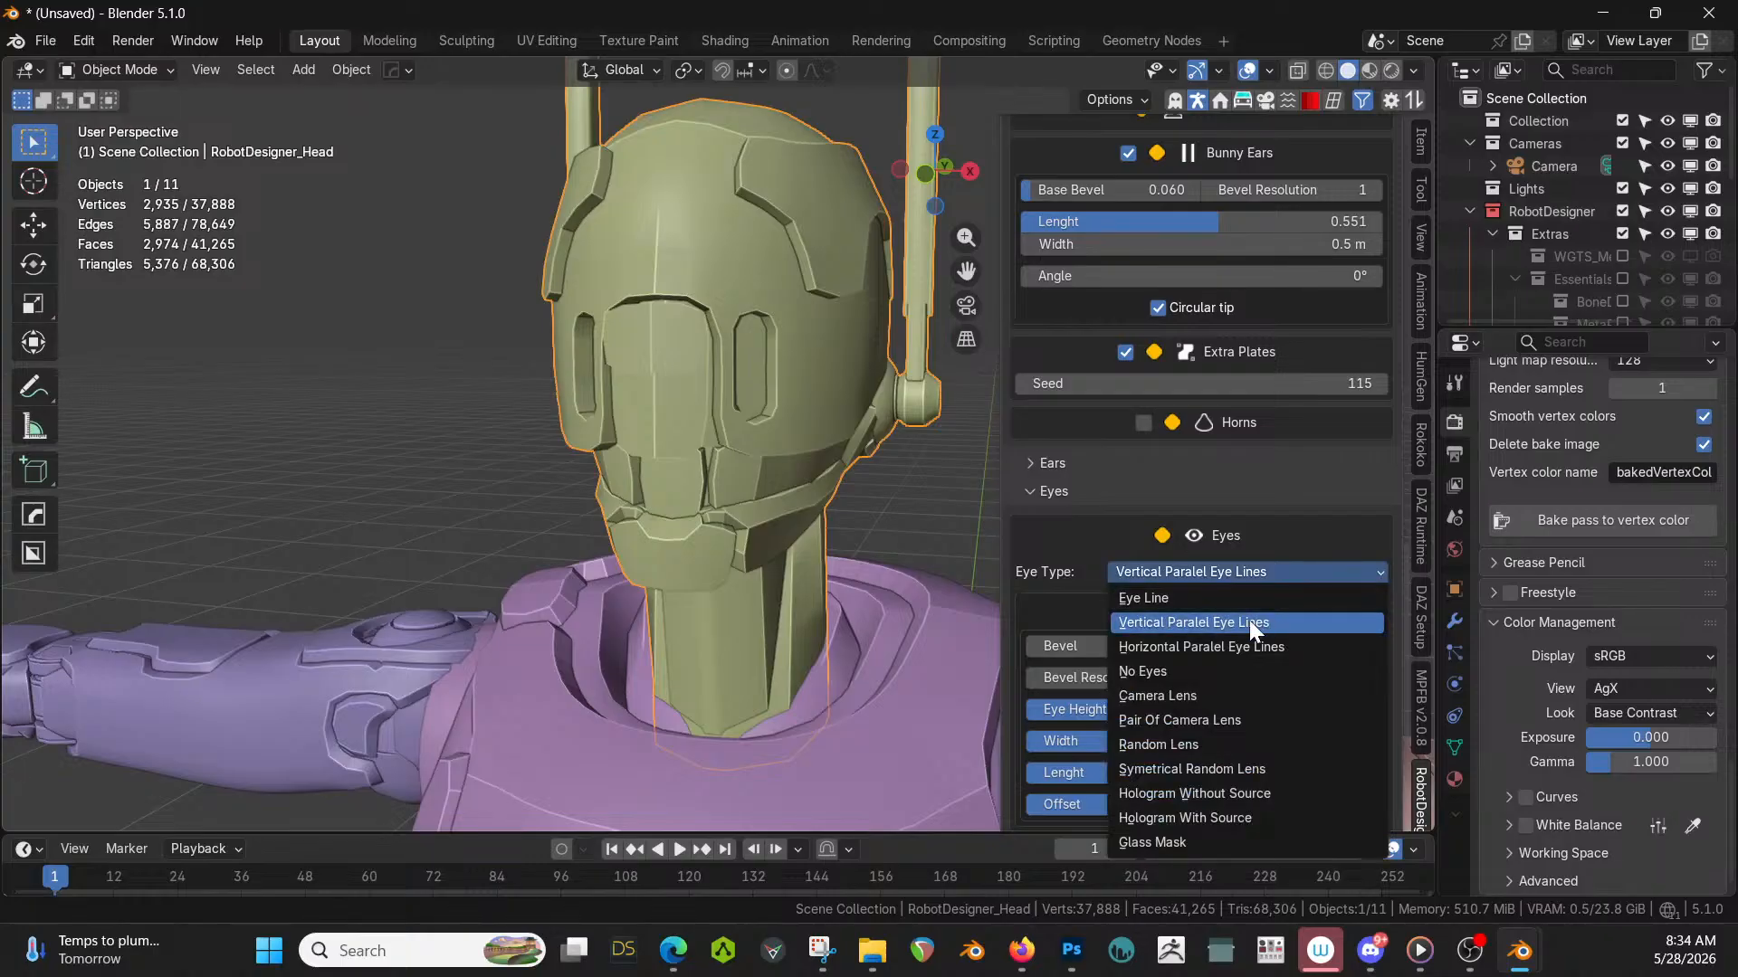
{"action": "left_click", "coordinate": [1236, 647]}
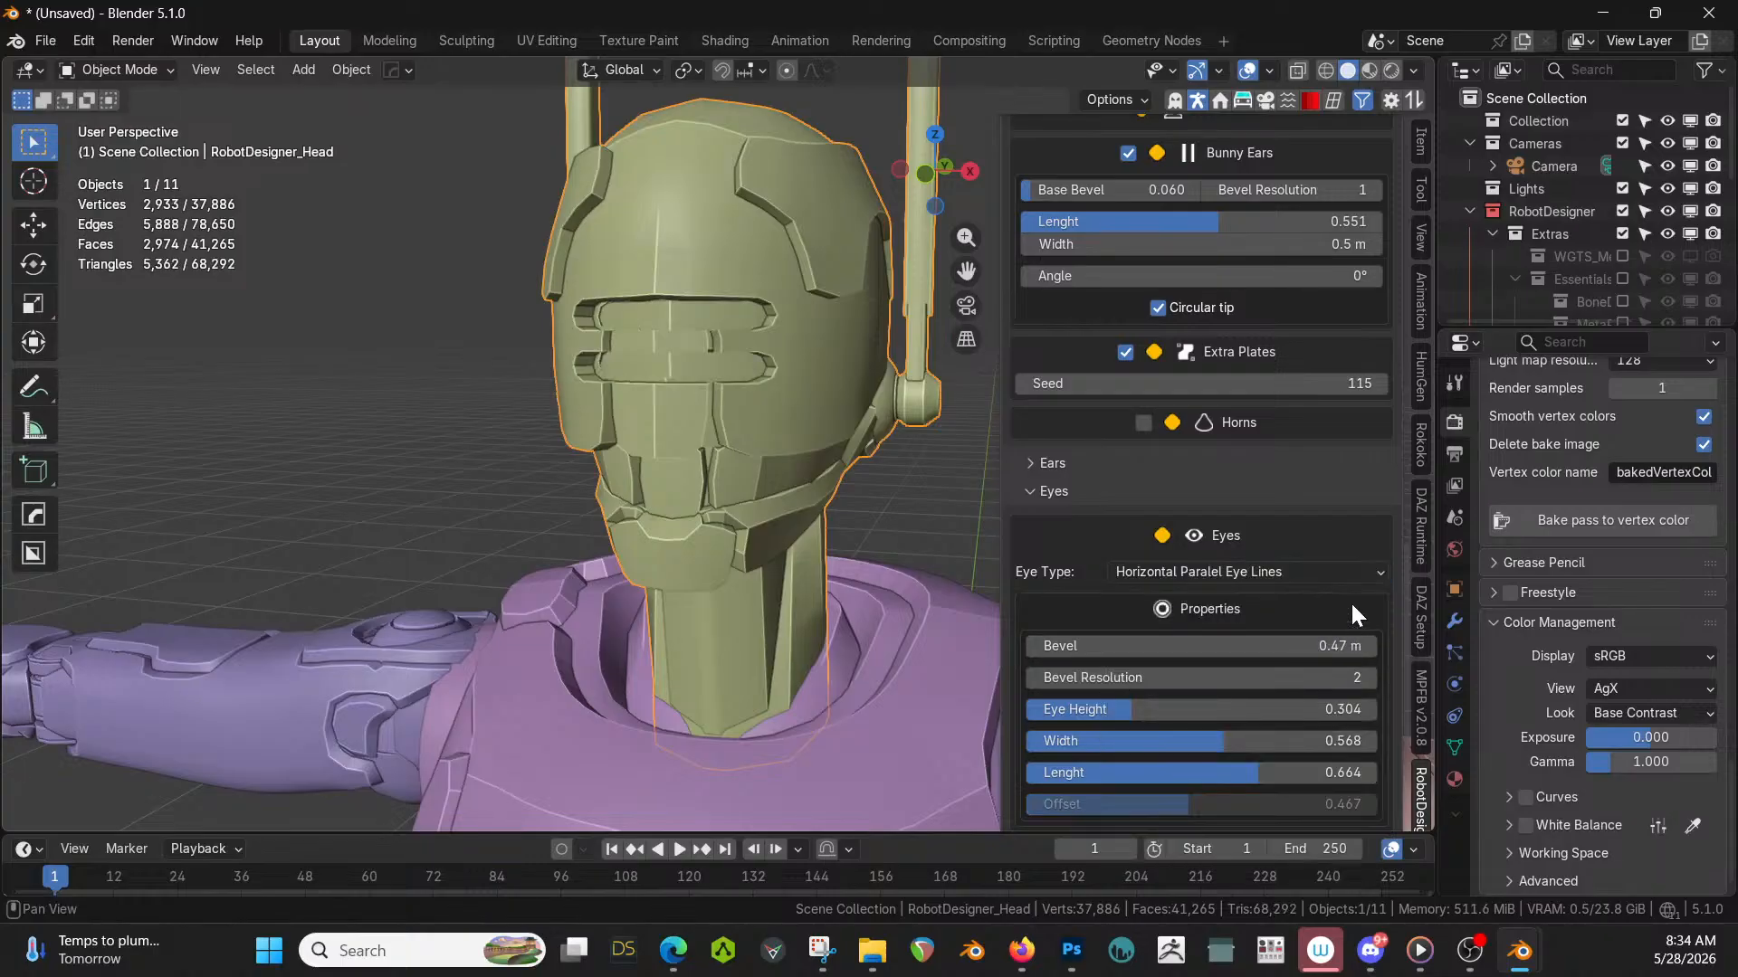
Try the Camera Lens, Pair Of Camera Lens and Random Lens eye types on the robot's head.
{"action": "left_click", "coordinate": [1376, 571]}
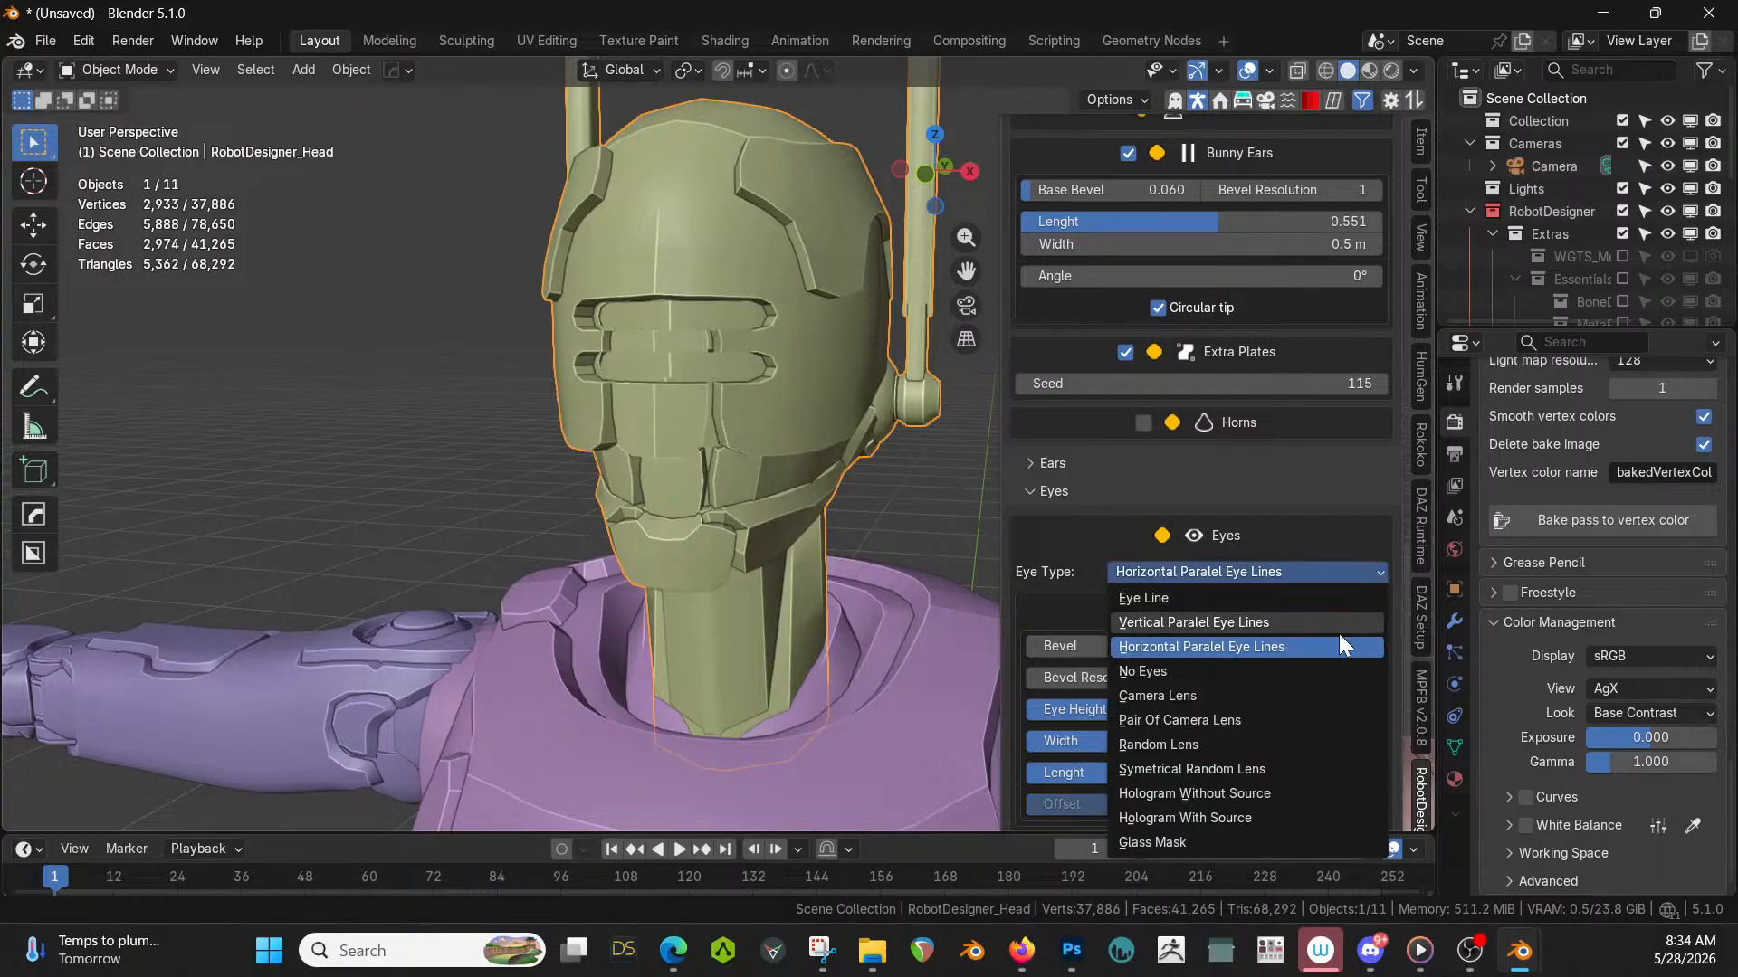
{"action": "left_click", "coordinate": [1277, 695]}
{"action": "middle_click_drag", "start_coordinate": [983, 519], "coordinate": [744, 432]}
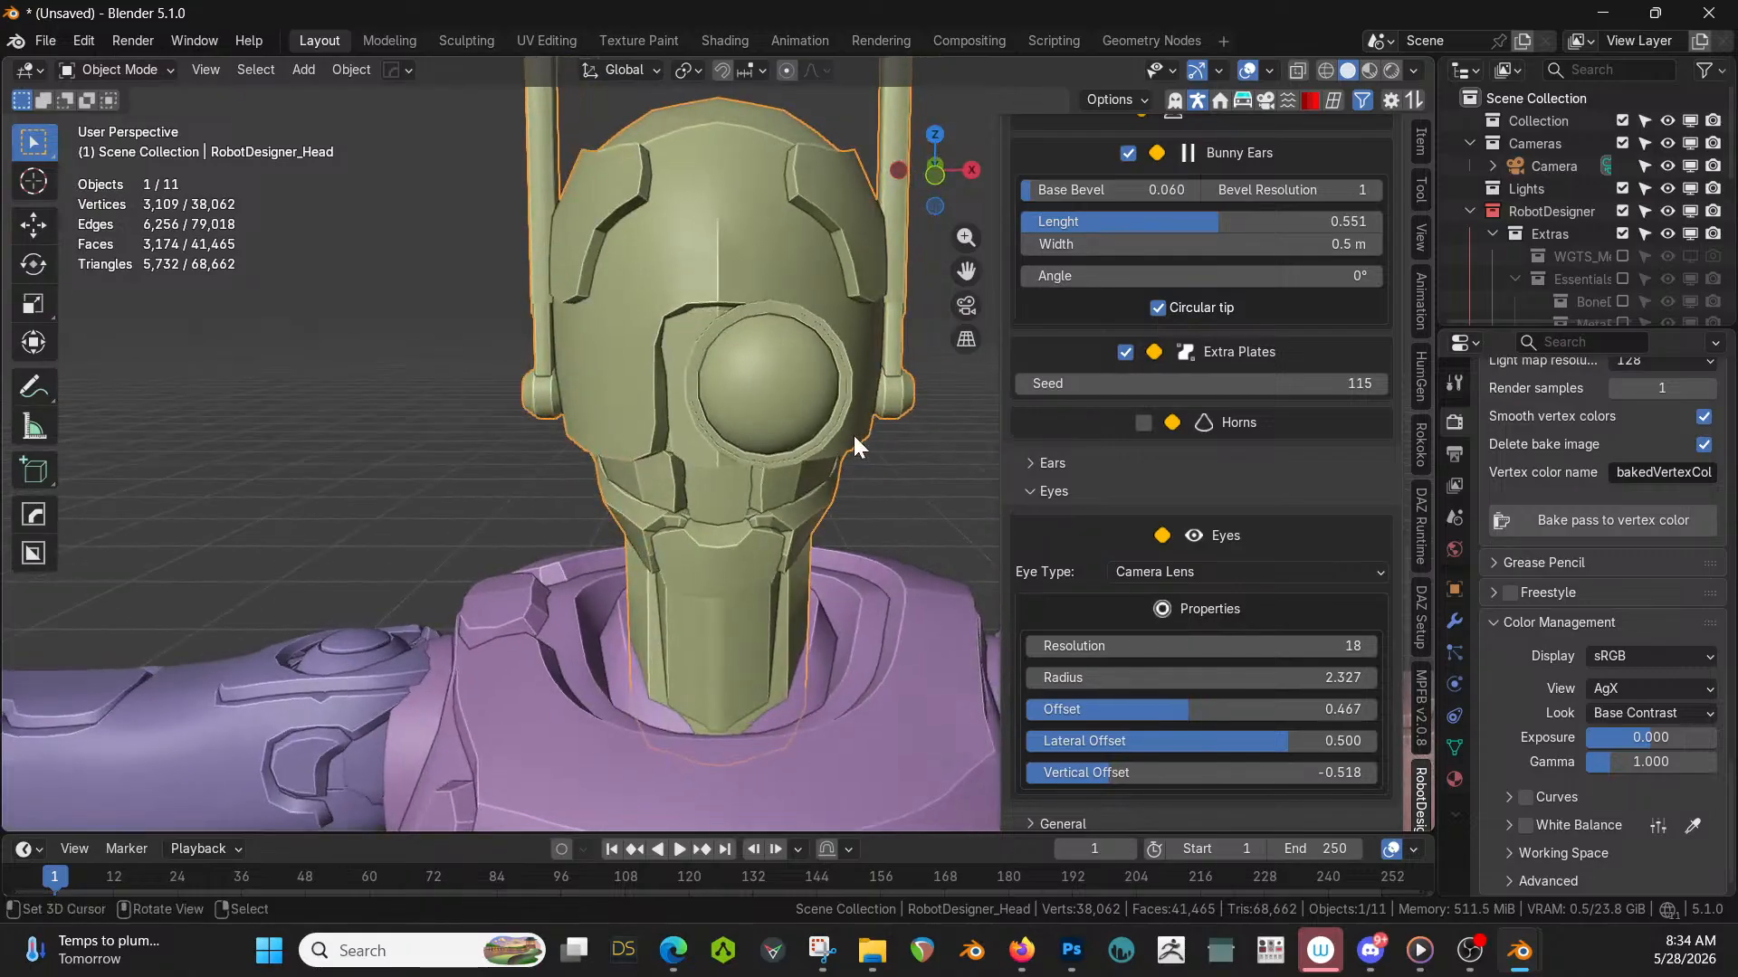
{"action": "left_click", "coordinate": [1371, 572]}
{"action": "left_click", "coordinate": [1203, 720]}
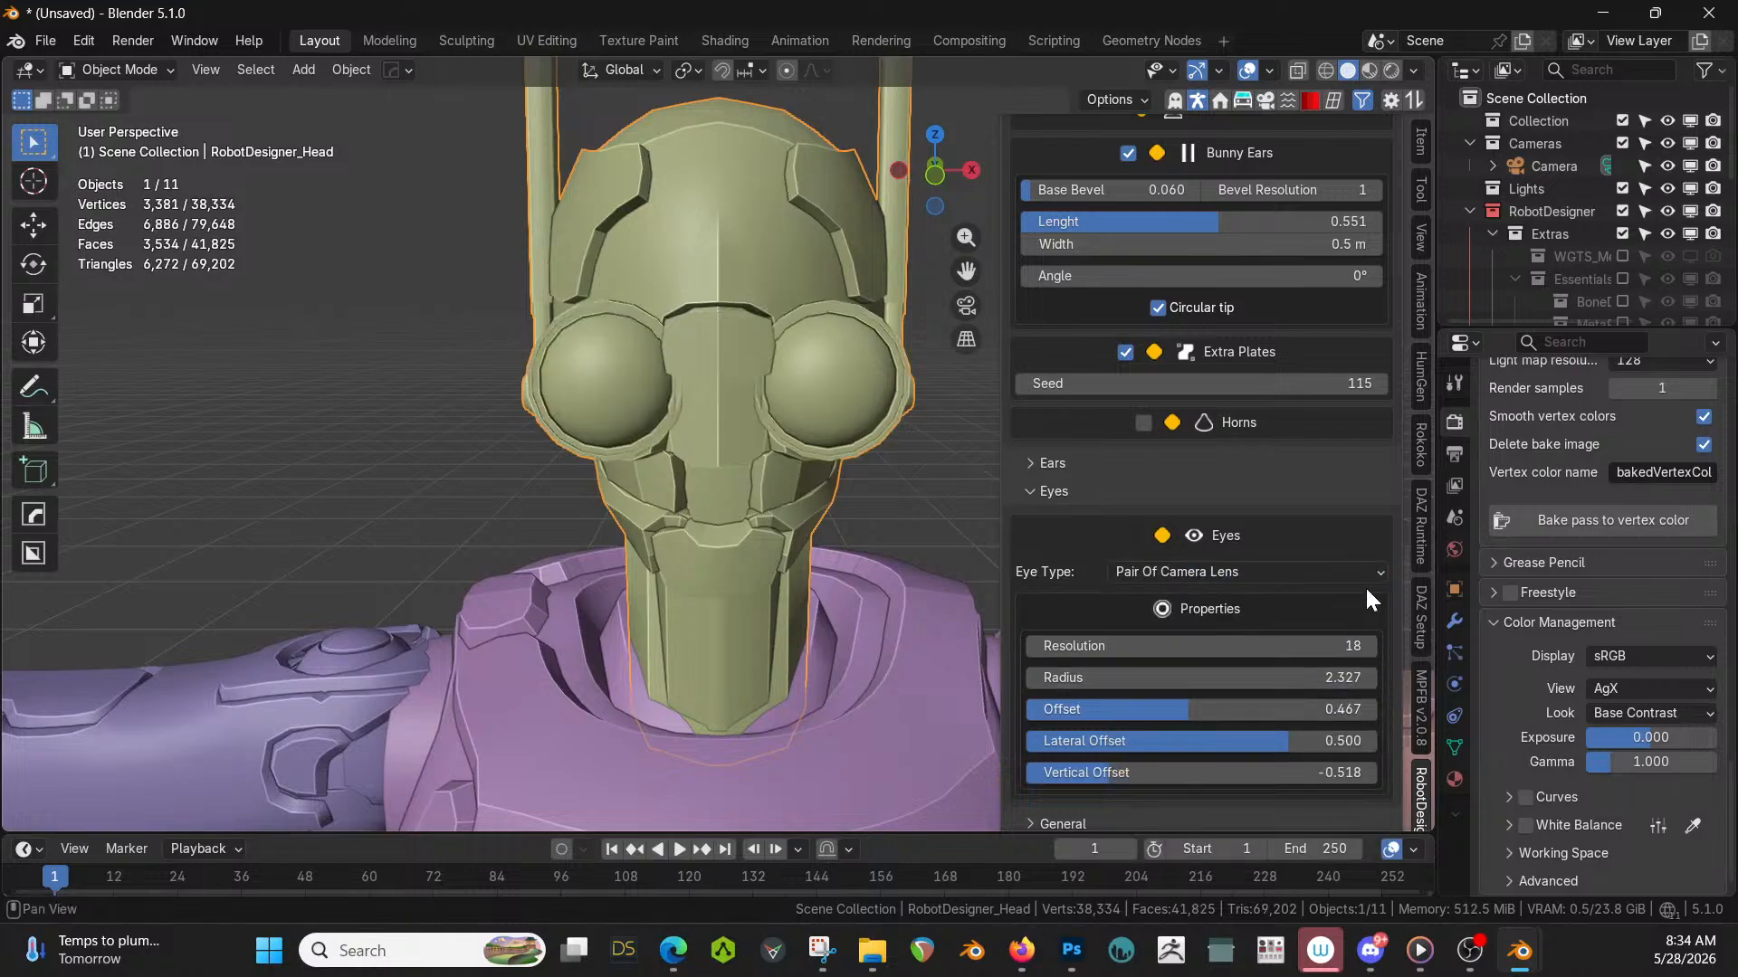
{"action": "left_click", "coordinate": [1376, 572]}
{"action": "left_click", "coordinate": [1192, 744]}
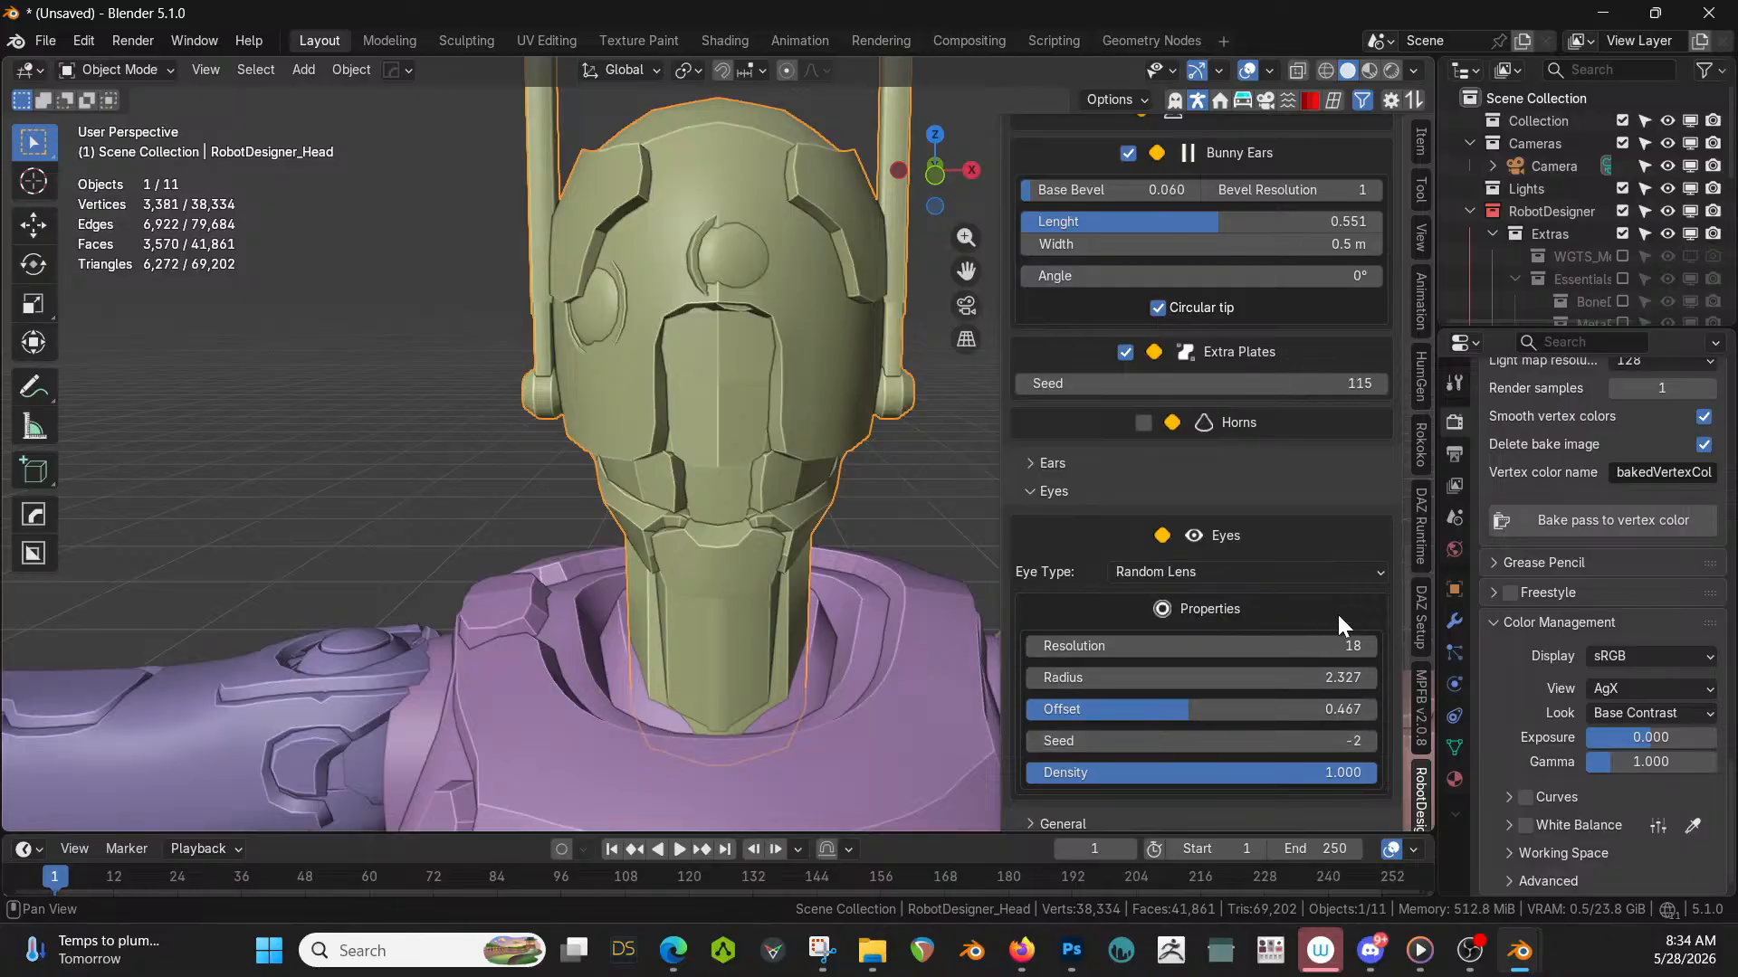
Set the eye type to Symetrical Random Lens and view the lenses from the side of the head.
{"action": "left_click", "coordinate": [1372, 572]}
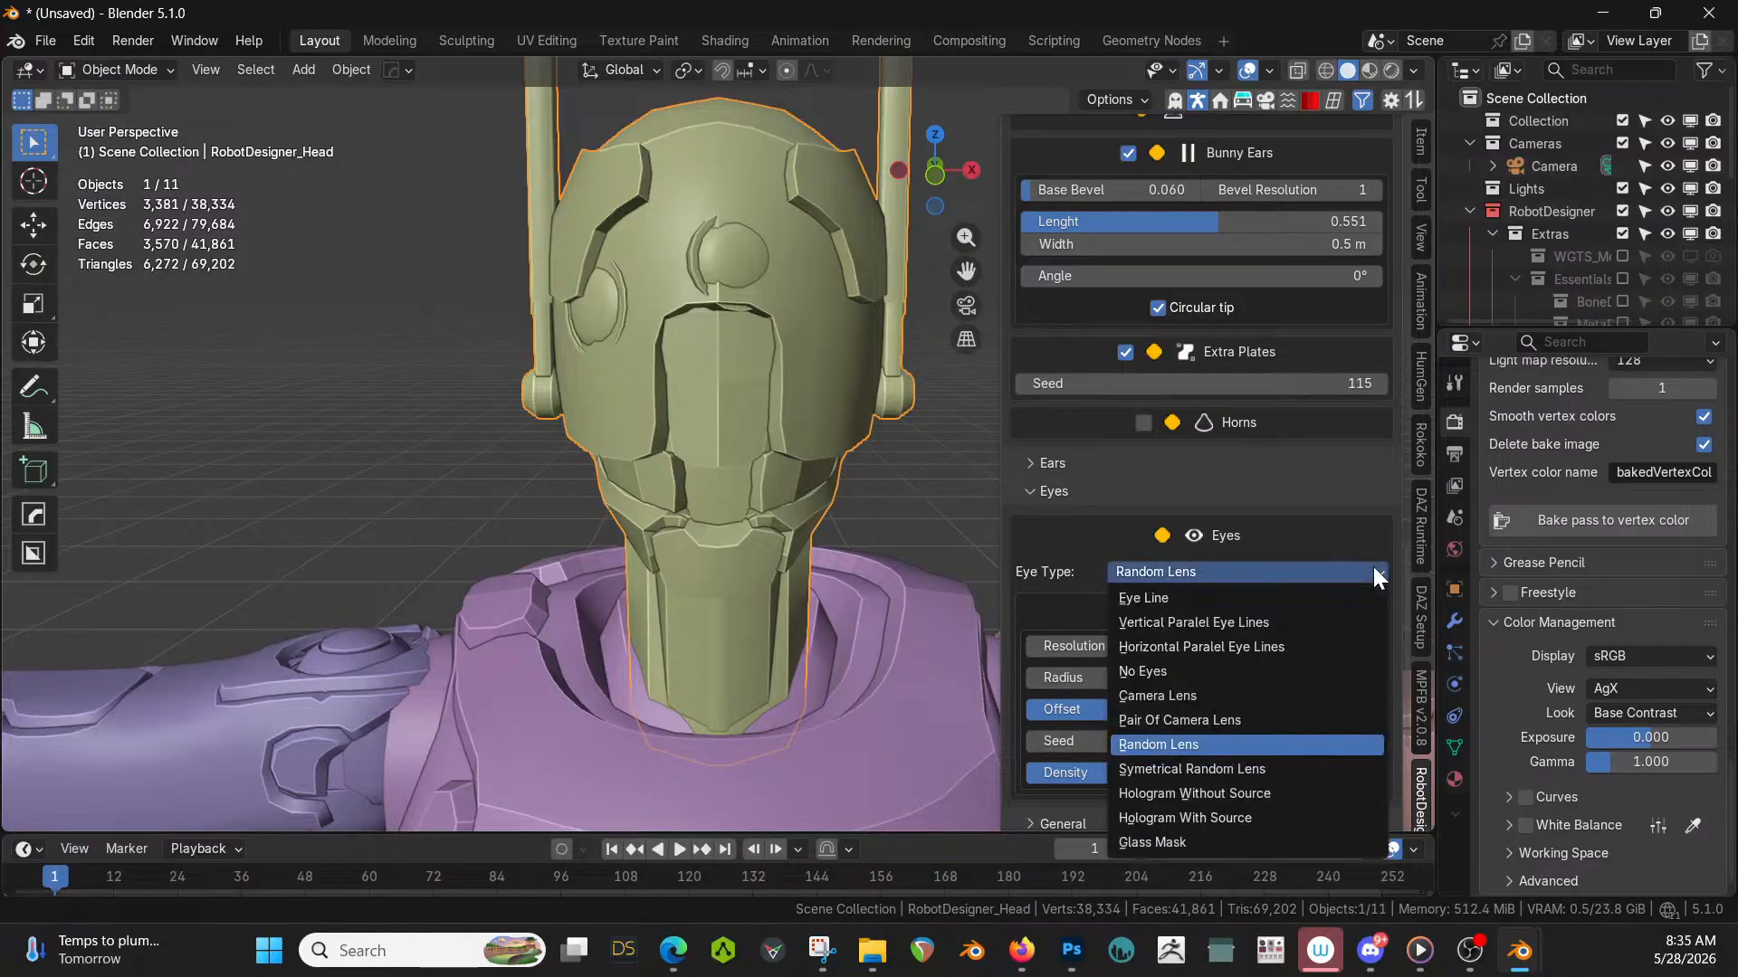
{"action": "left_click", "coordinate": [1209, 769]}
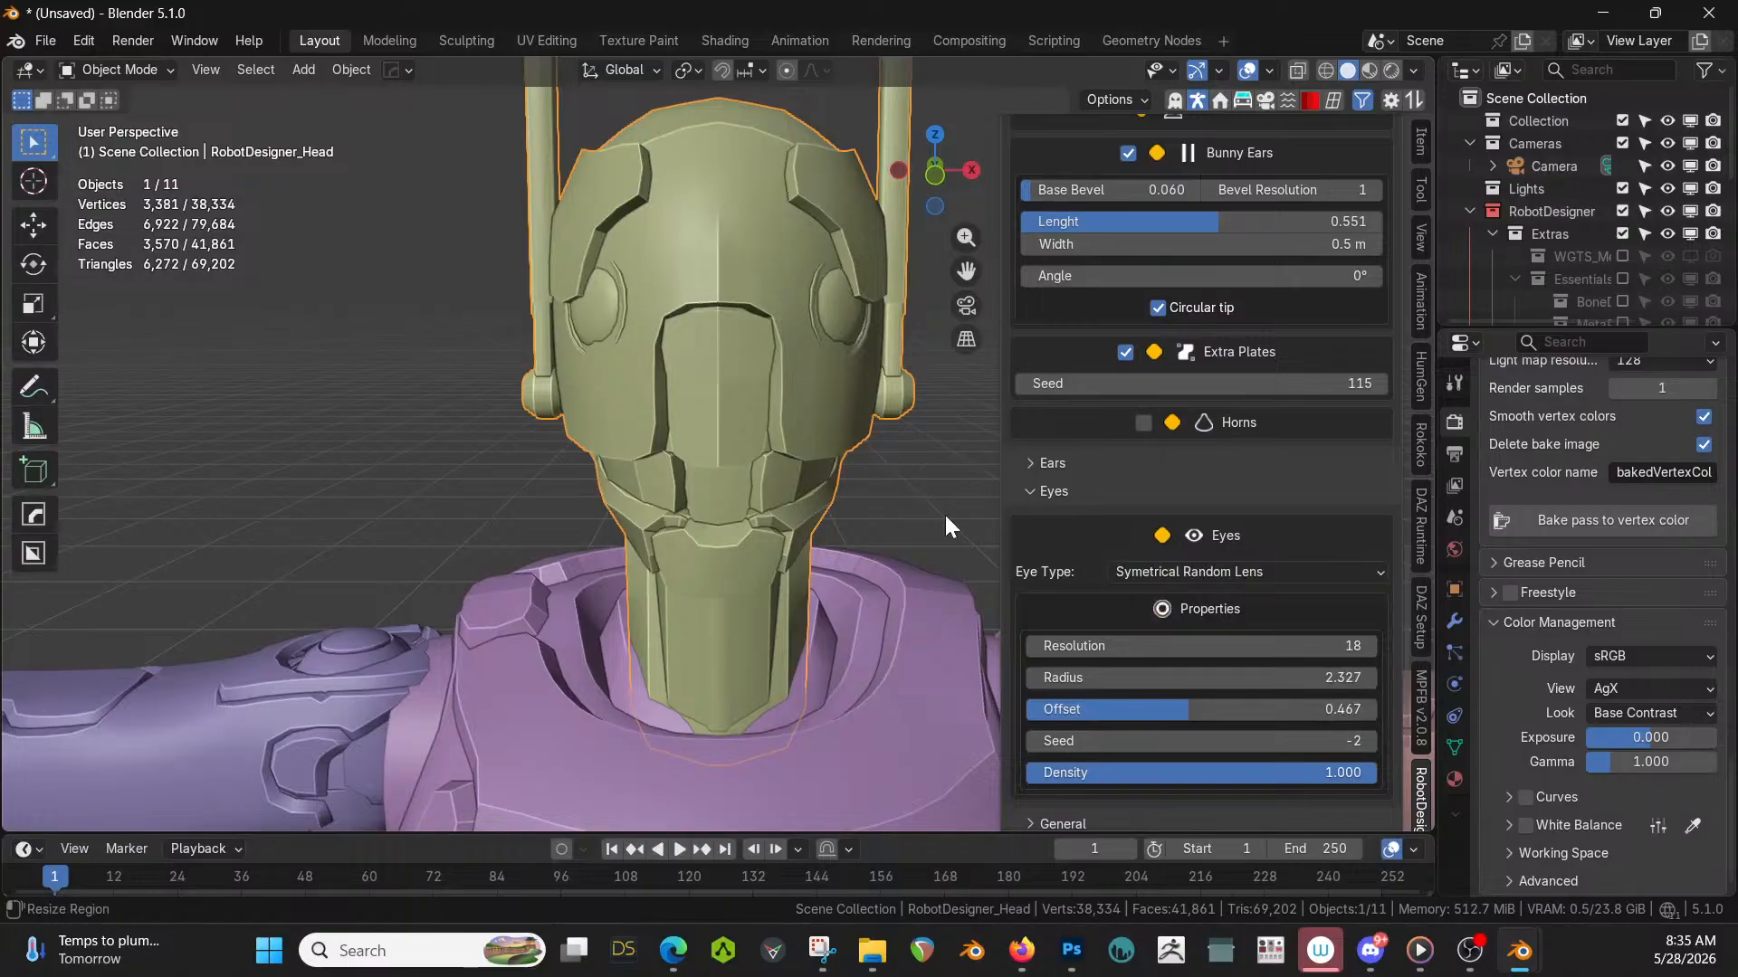
{"action": "middle_click_drag", "start_coordinate": [943, 512], "coordinate": [715, 453]}
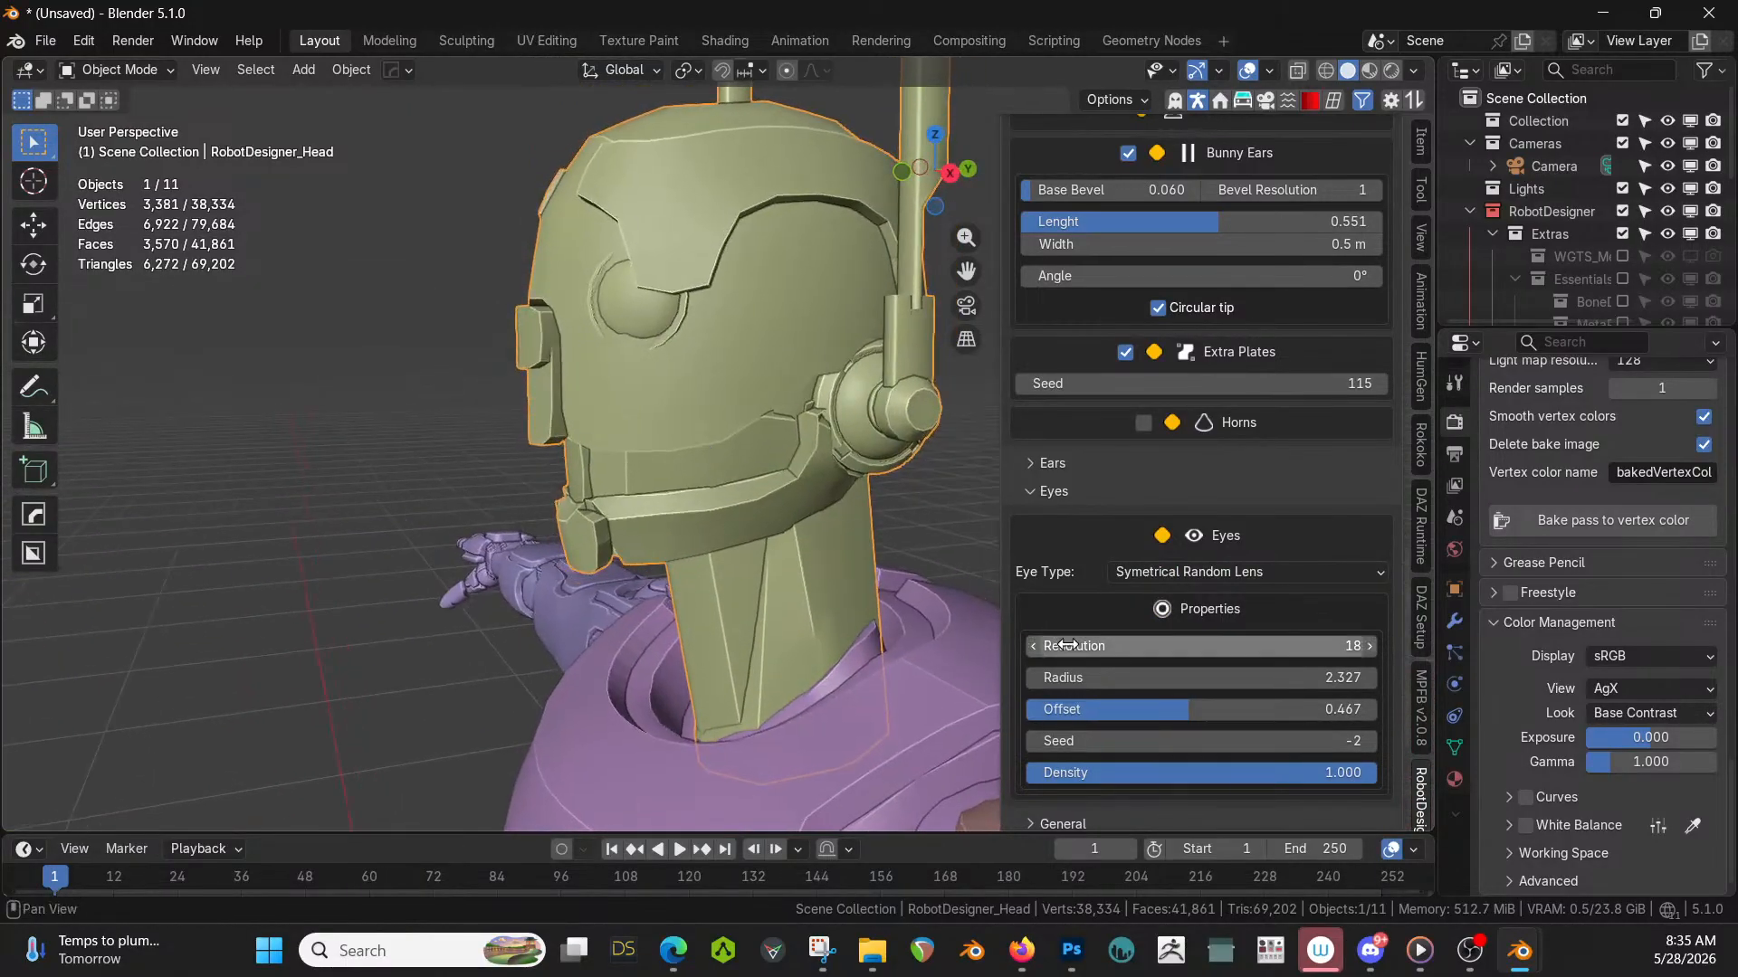
Raise the eye lens seed to 5, checking the lens placement from the front and side of the head.
{"action": "scroll", "coordinate": [1173, 692], "scroll_direction": "down", "scroll_amount": 1}
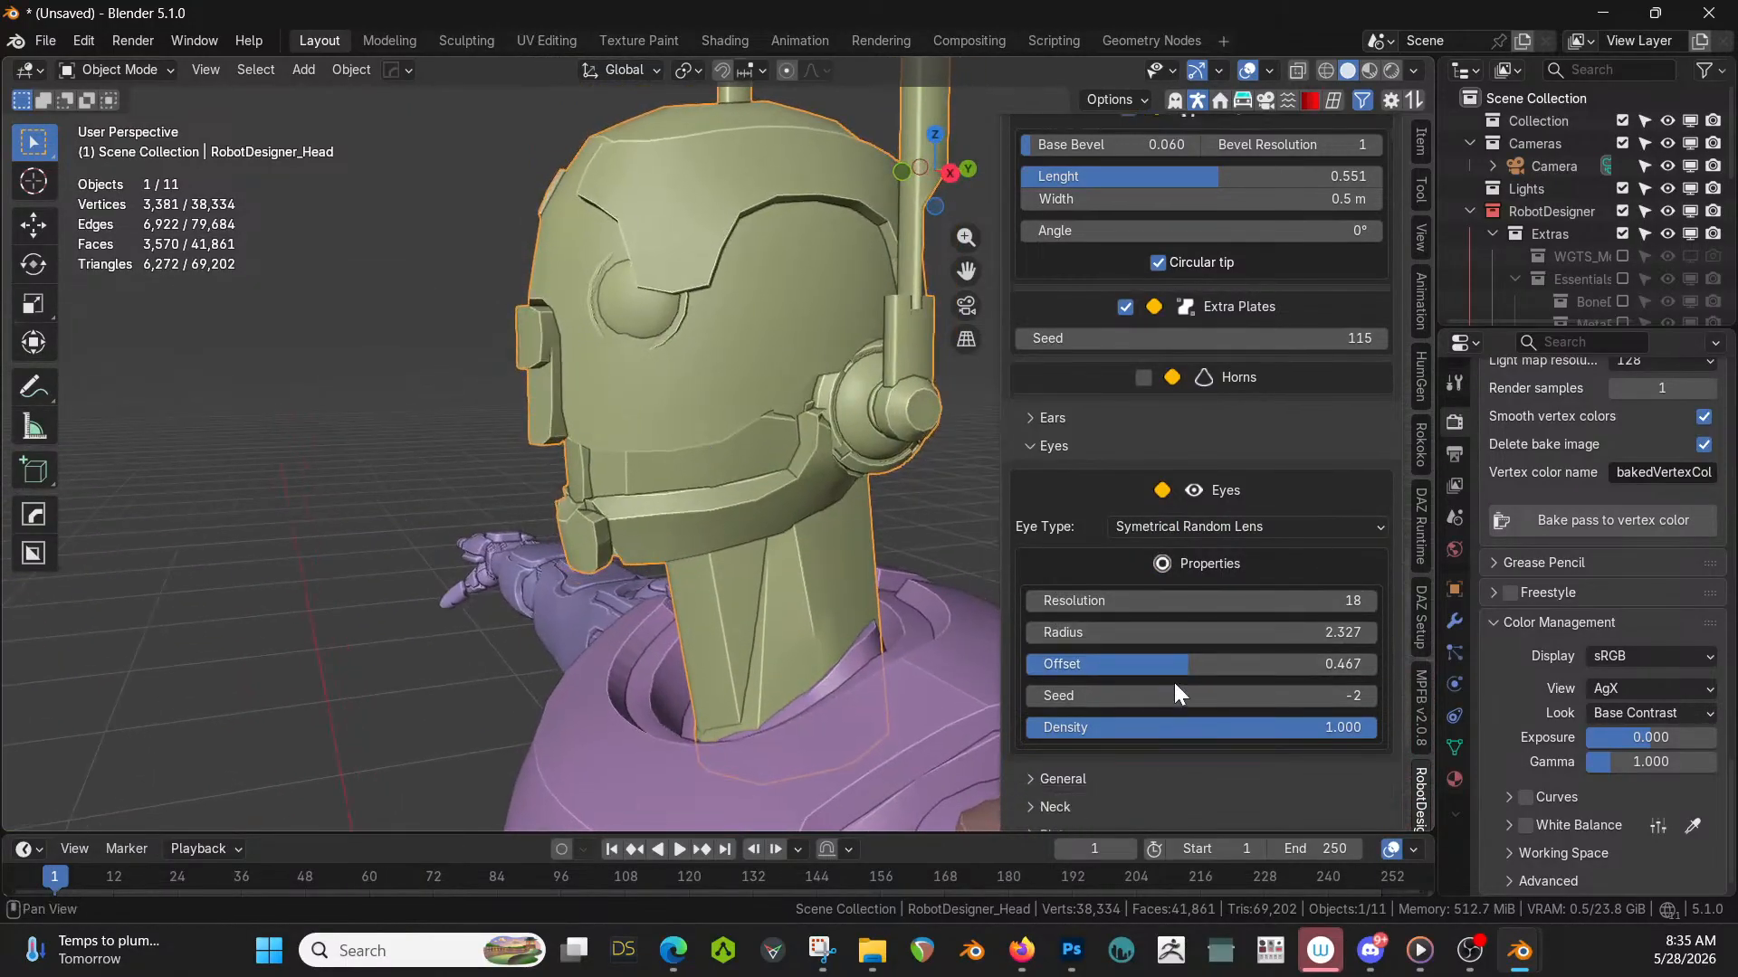
{"action": "left_click", "coordinate": [1369, 696]}
{"action": "left_click", "coordinate": [1370, 694]}
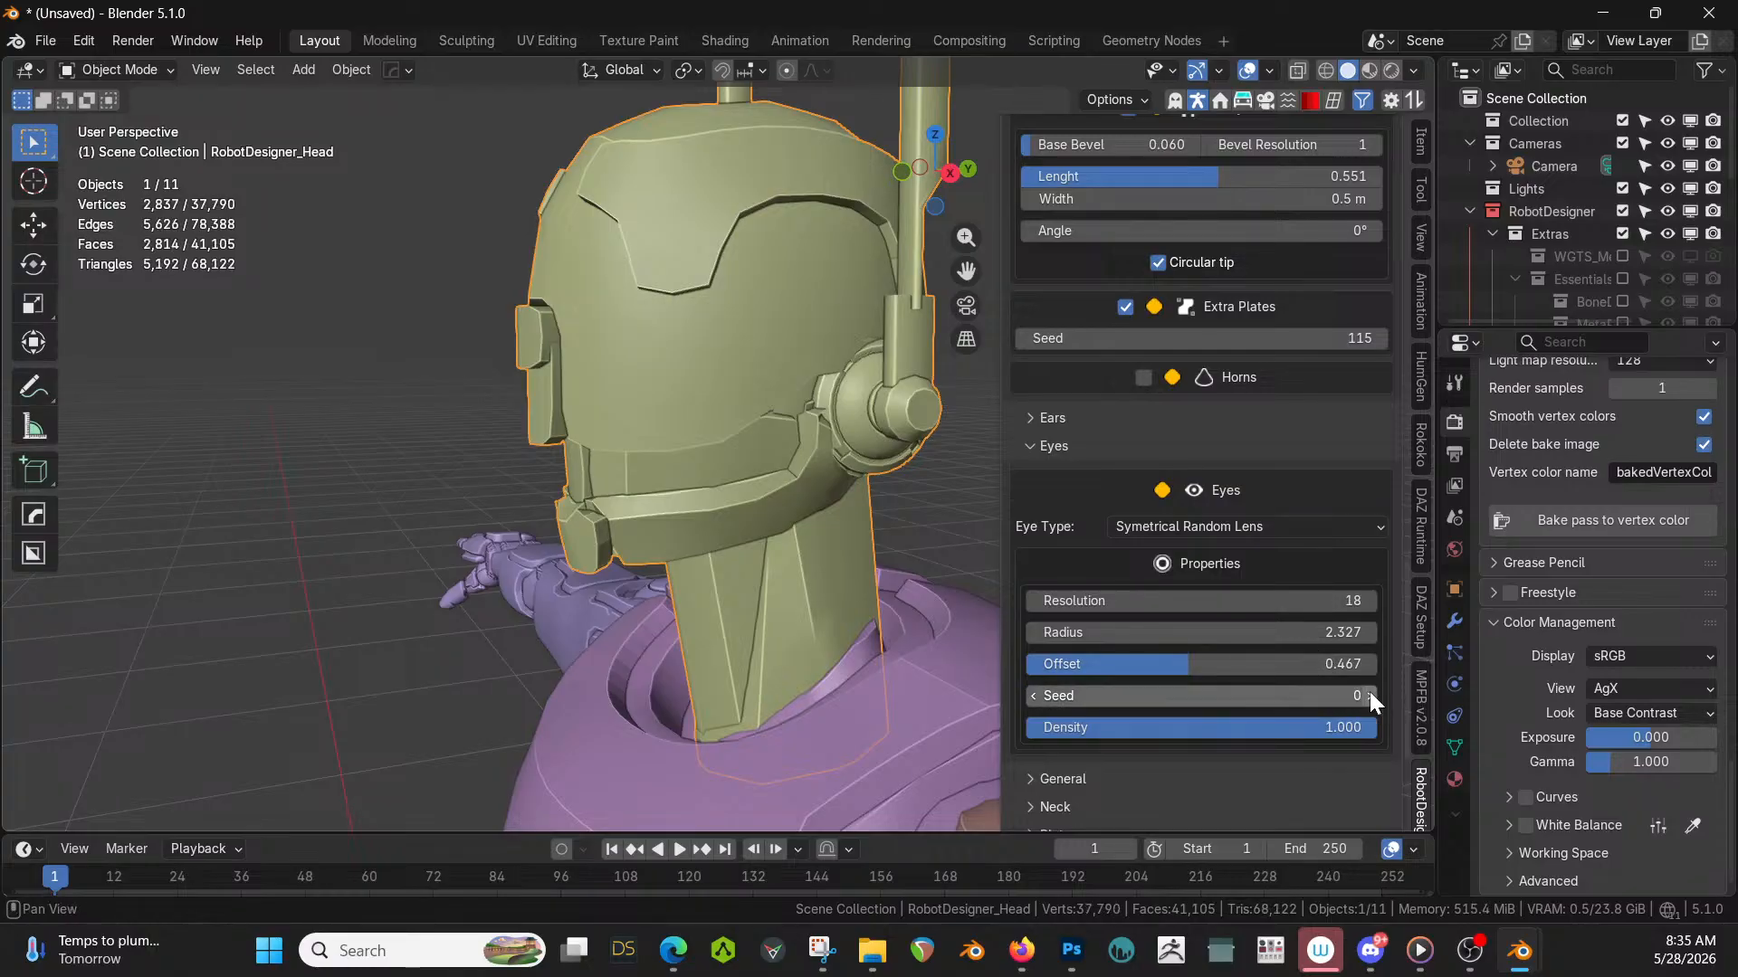
{"action": "left_click", "coordinate": [1370, 694]}
{"action": "left_click", "coordinate": [1369, 692]}
{"action": "left_click", "coordinate": [1369, 696]}
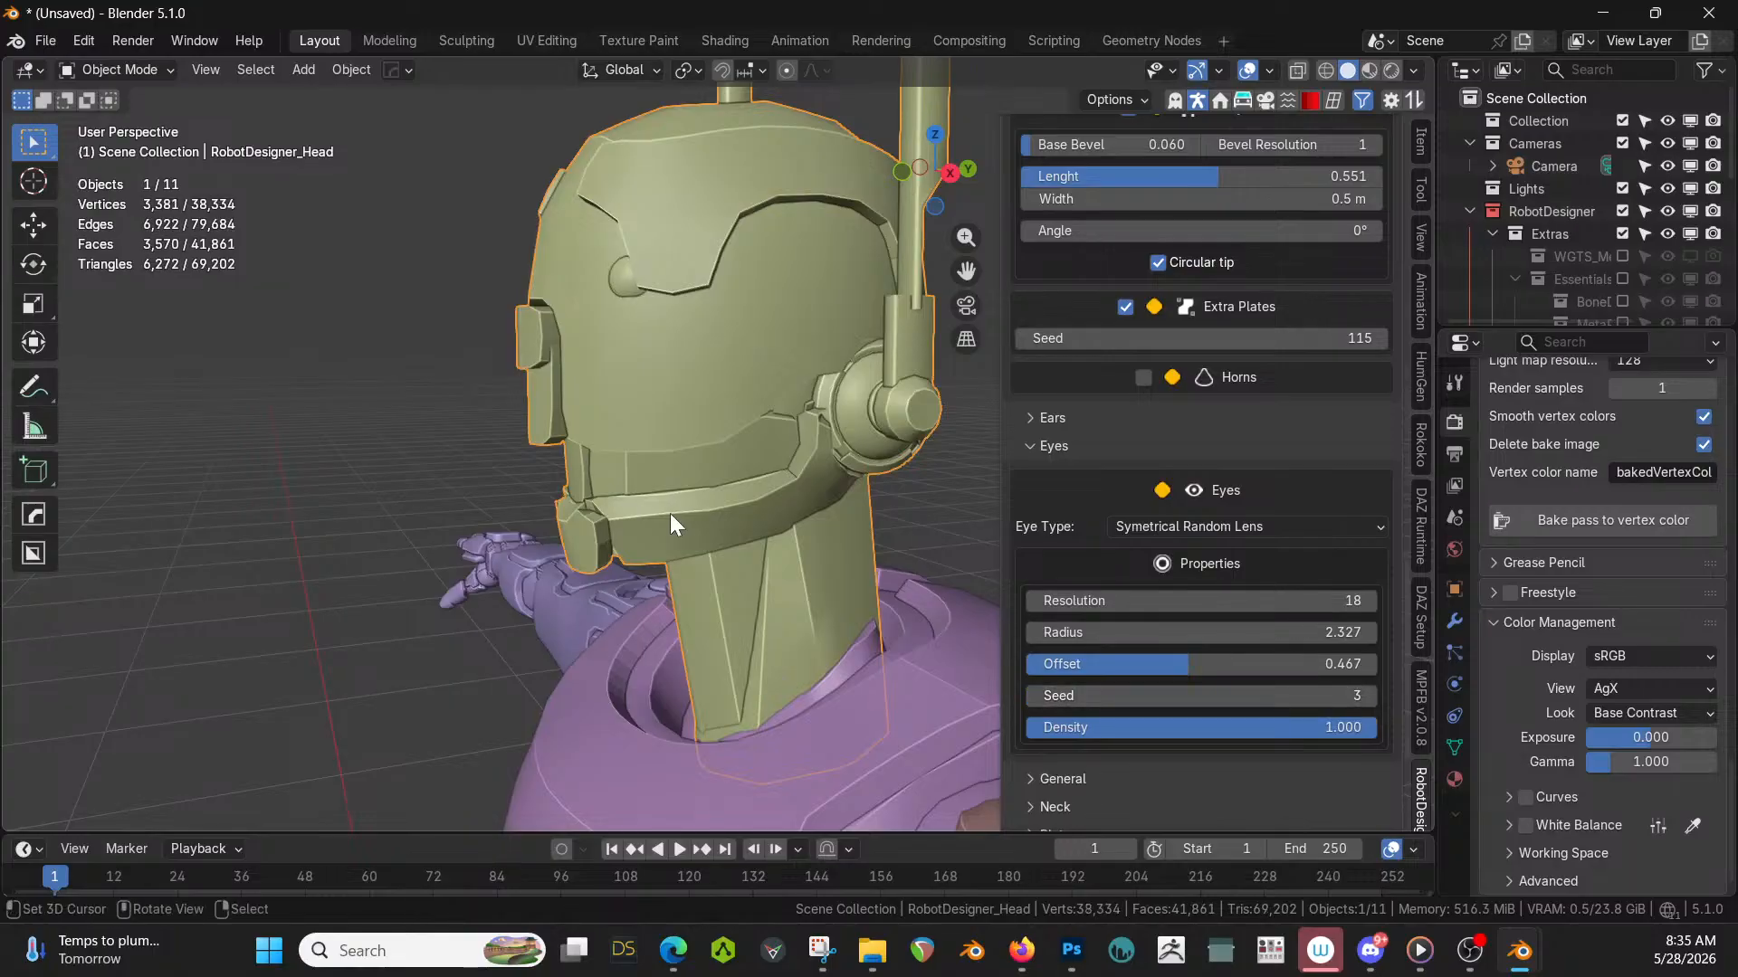
{"action": "middle_click_drag", "start_coordinate": [634, 519], "coordinate": [806, 517]}
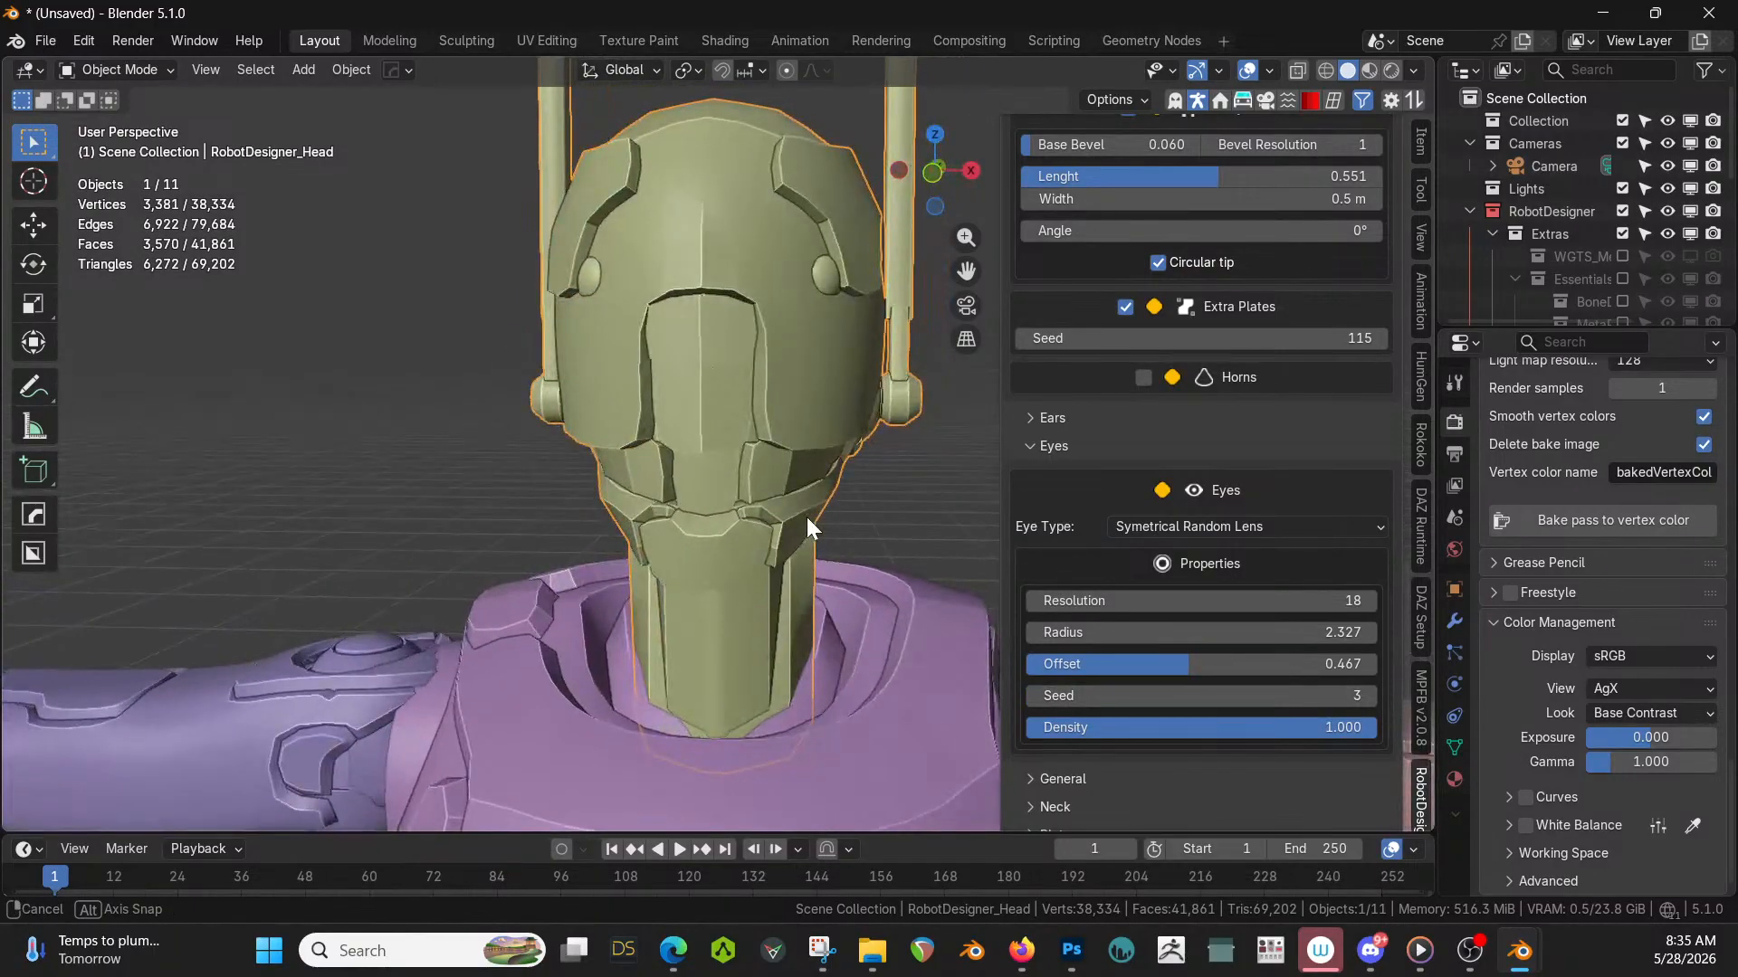
{"action": "scroll", "coordinate": [806, 518], "scroll_direction": "down", "scroll_amount": 2}
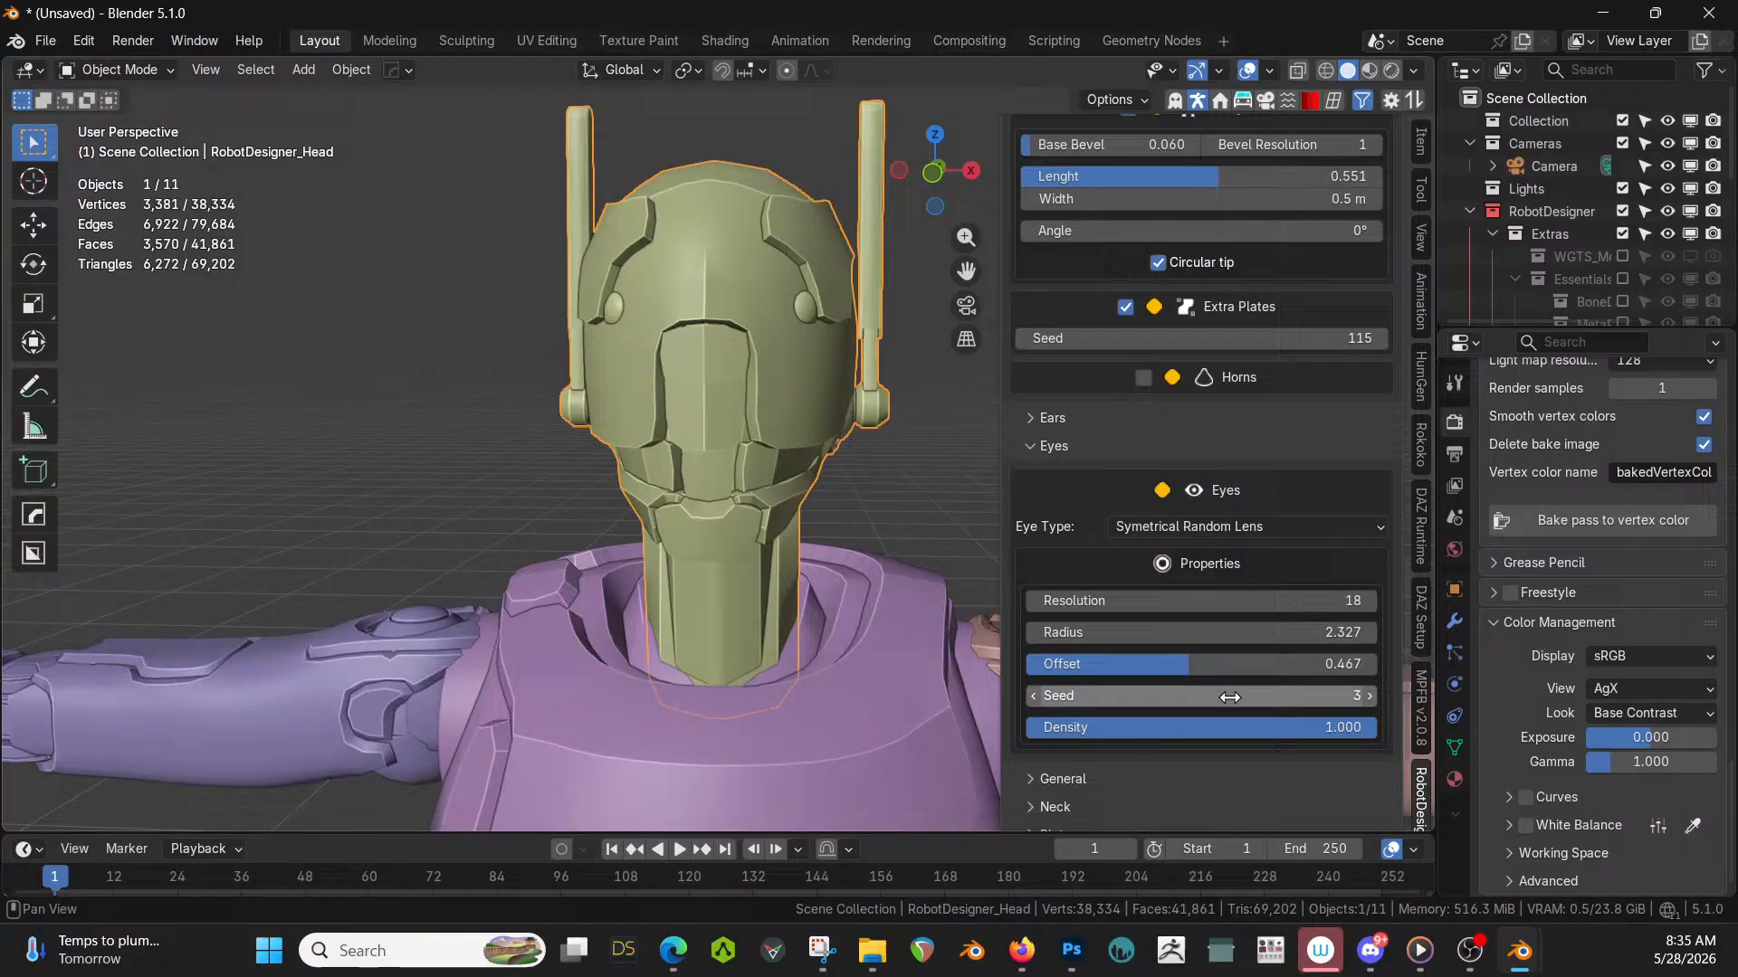
{"action": "left_click", "coordinate": [1372, 695]}
{"action": "left_click", "coordinate": [1370, 695]}
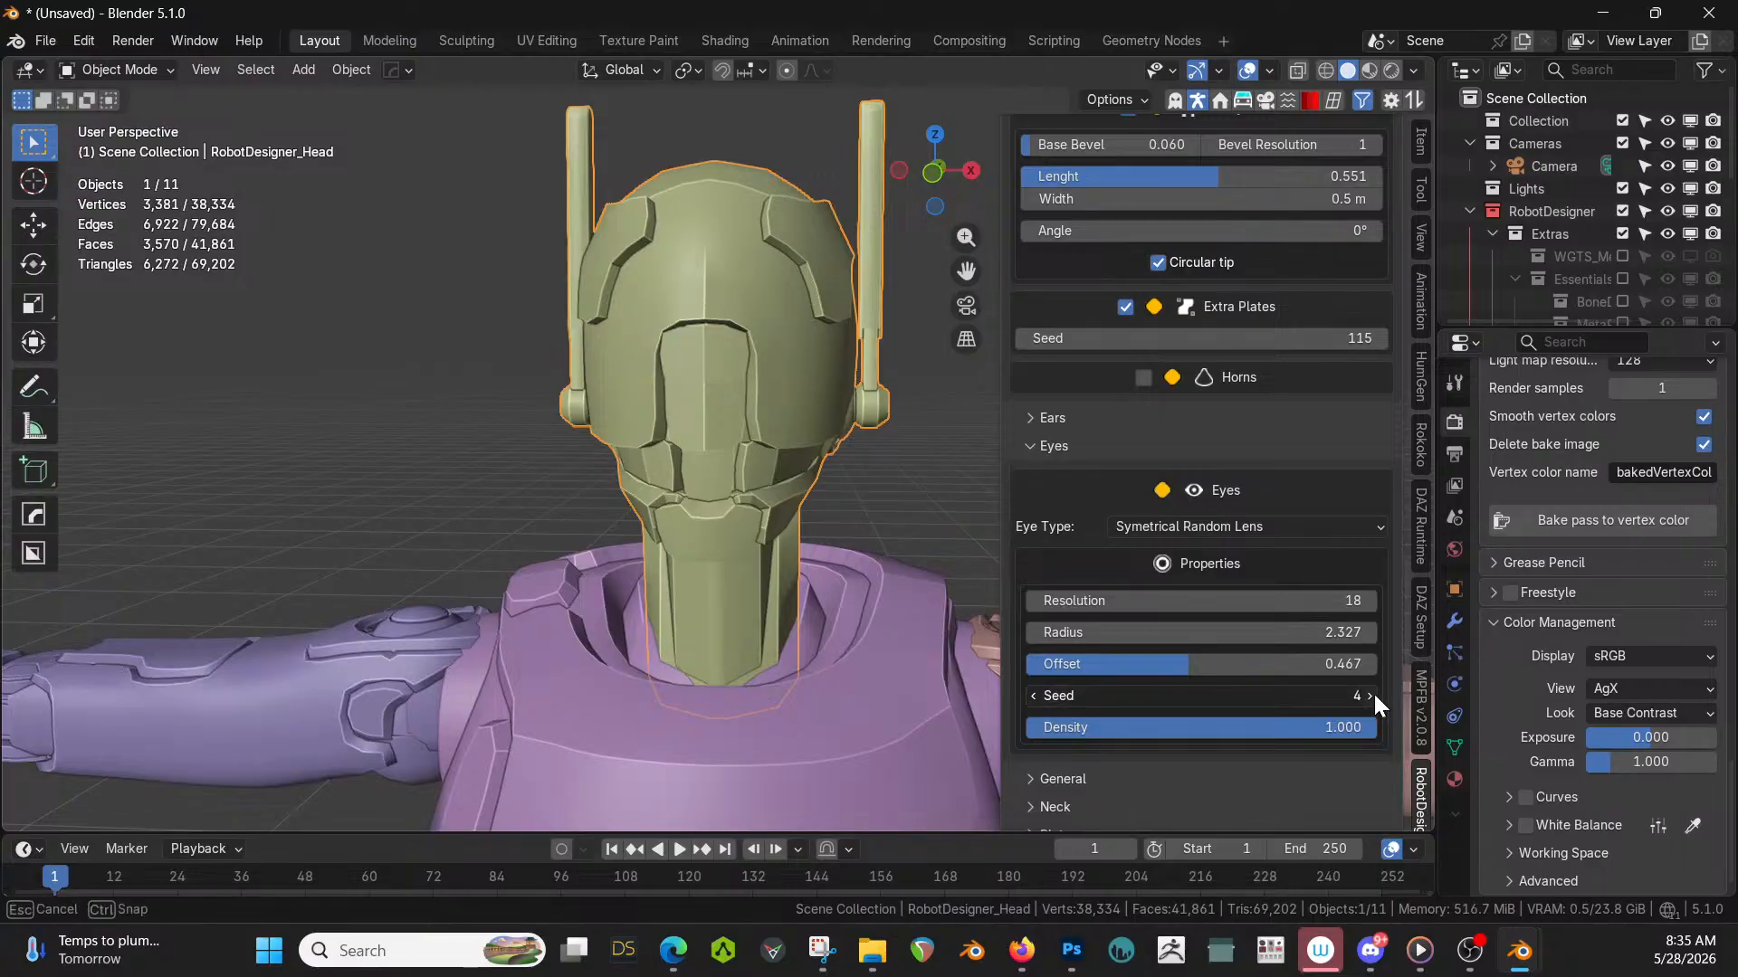
{"action": "middle_click_drag", "start_coordinate": [729, 448], "coordinate": [849, 433]}
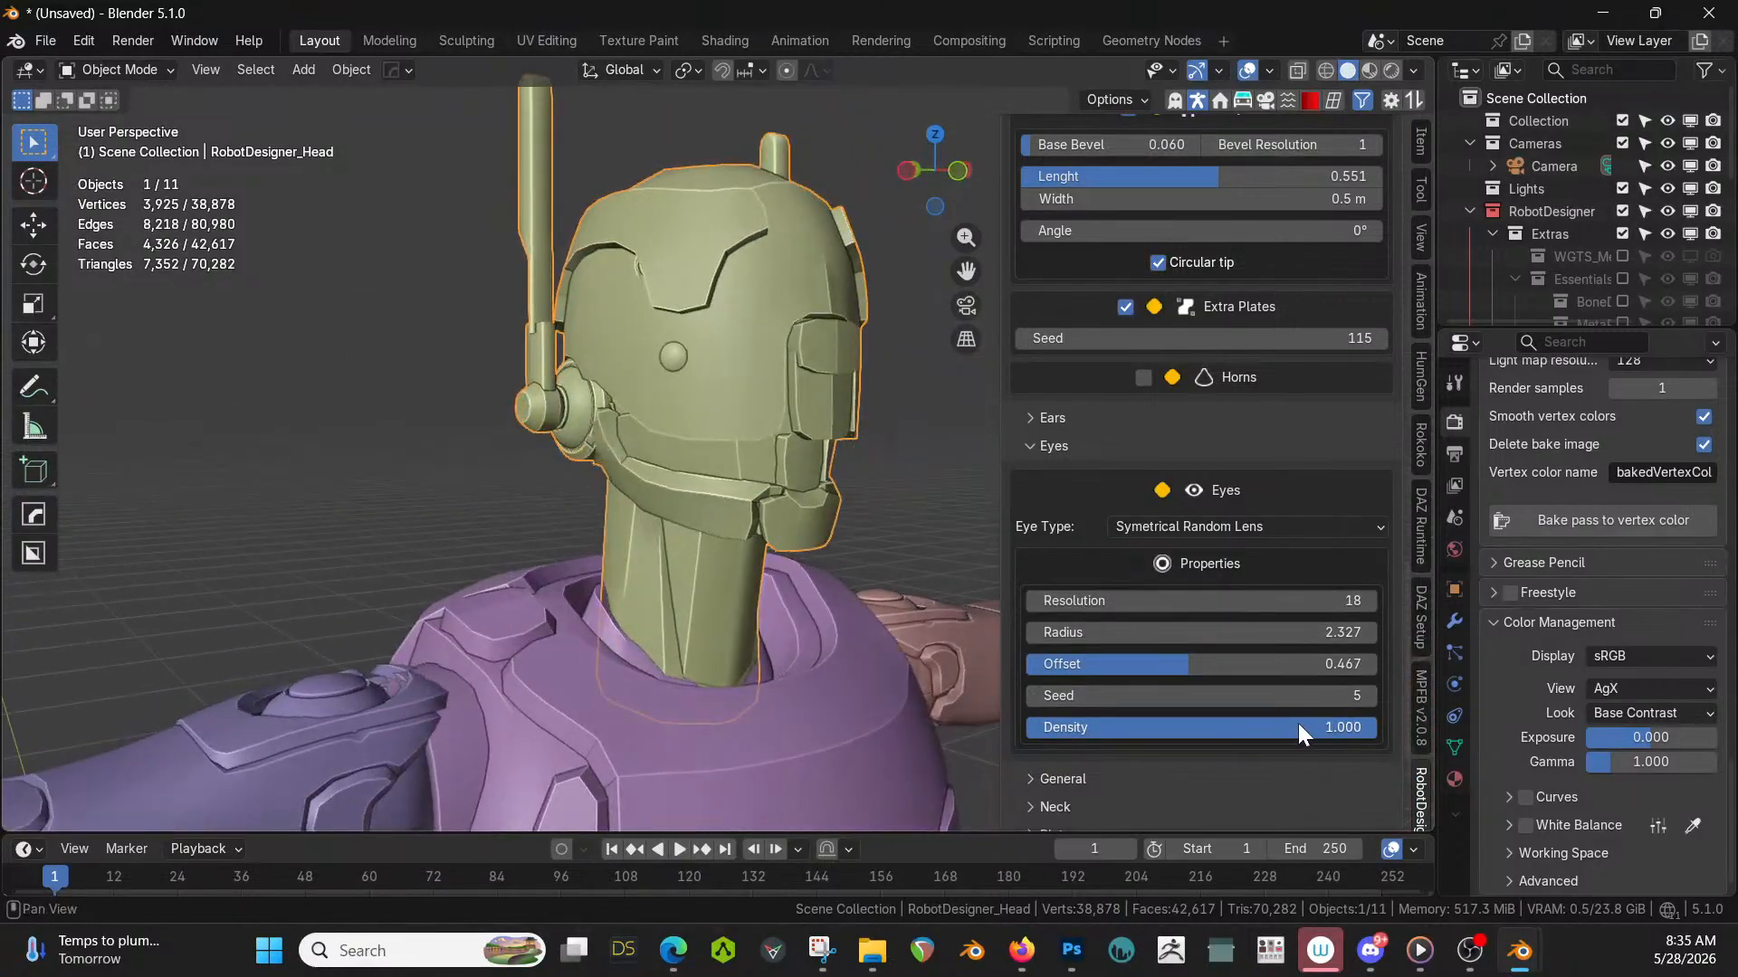
Enlarge the eye lens radius to 4.667 and disable Extra Plates on the robot's head.
{"action": "mouse_move", "coordinate": [1298, 724]}
{"action": "left_mouse_down"}
{"action": "mouse_move", "coordinate": [1050, 724]}
{"action": "mouse_move", "coordinate": [1303, 724]}
{"action": "left_mouse_up"}
{"action": "left_click_drag", "start_coordinate": [1207, 639], "coordinate": [1022, 599]}
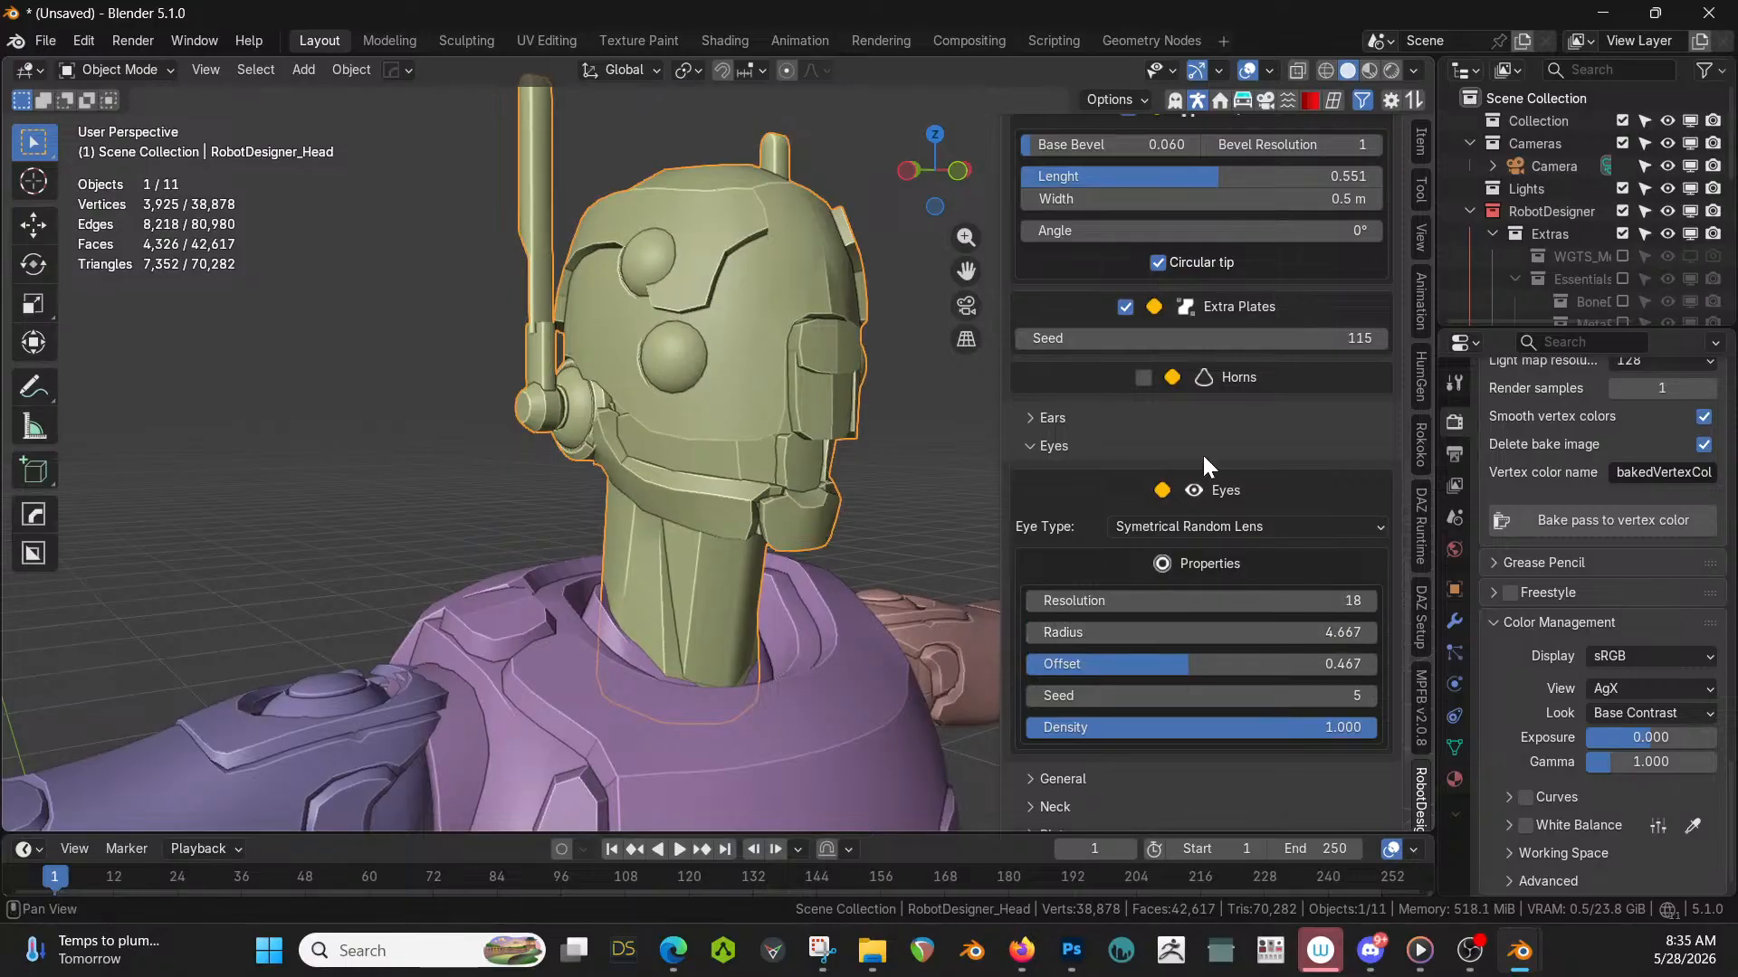
{"action": "scroll", "coordinate": [1226, 306], "scroll_direction": "up", "scroll_amount": 6}
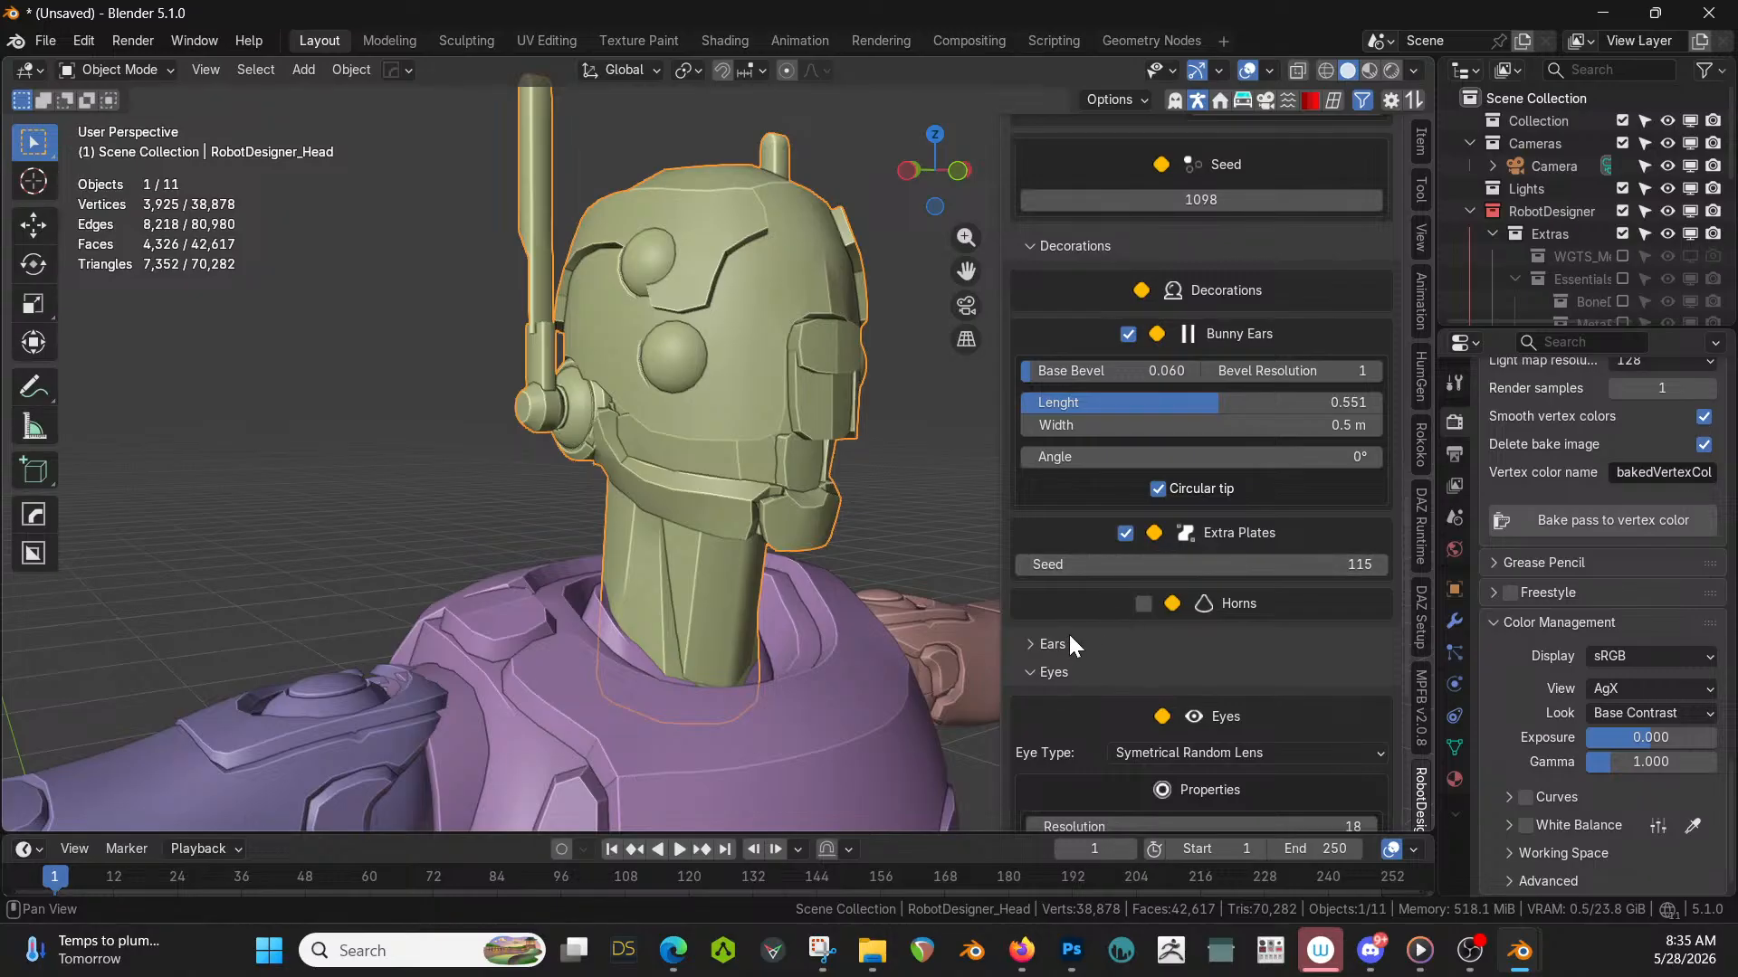
{"action": "scroll", "coordinate": [1050, 361], "scroll_direction": "up", "scroll_amount": 1}
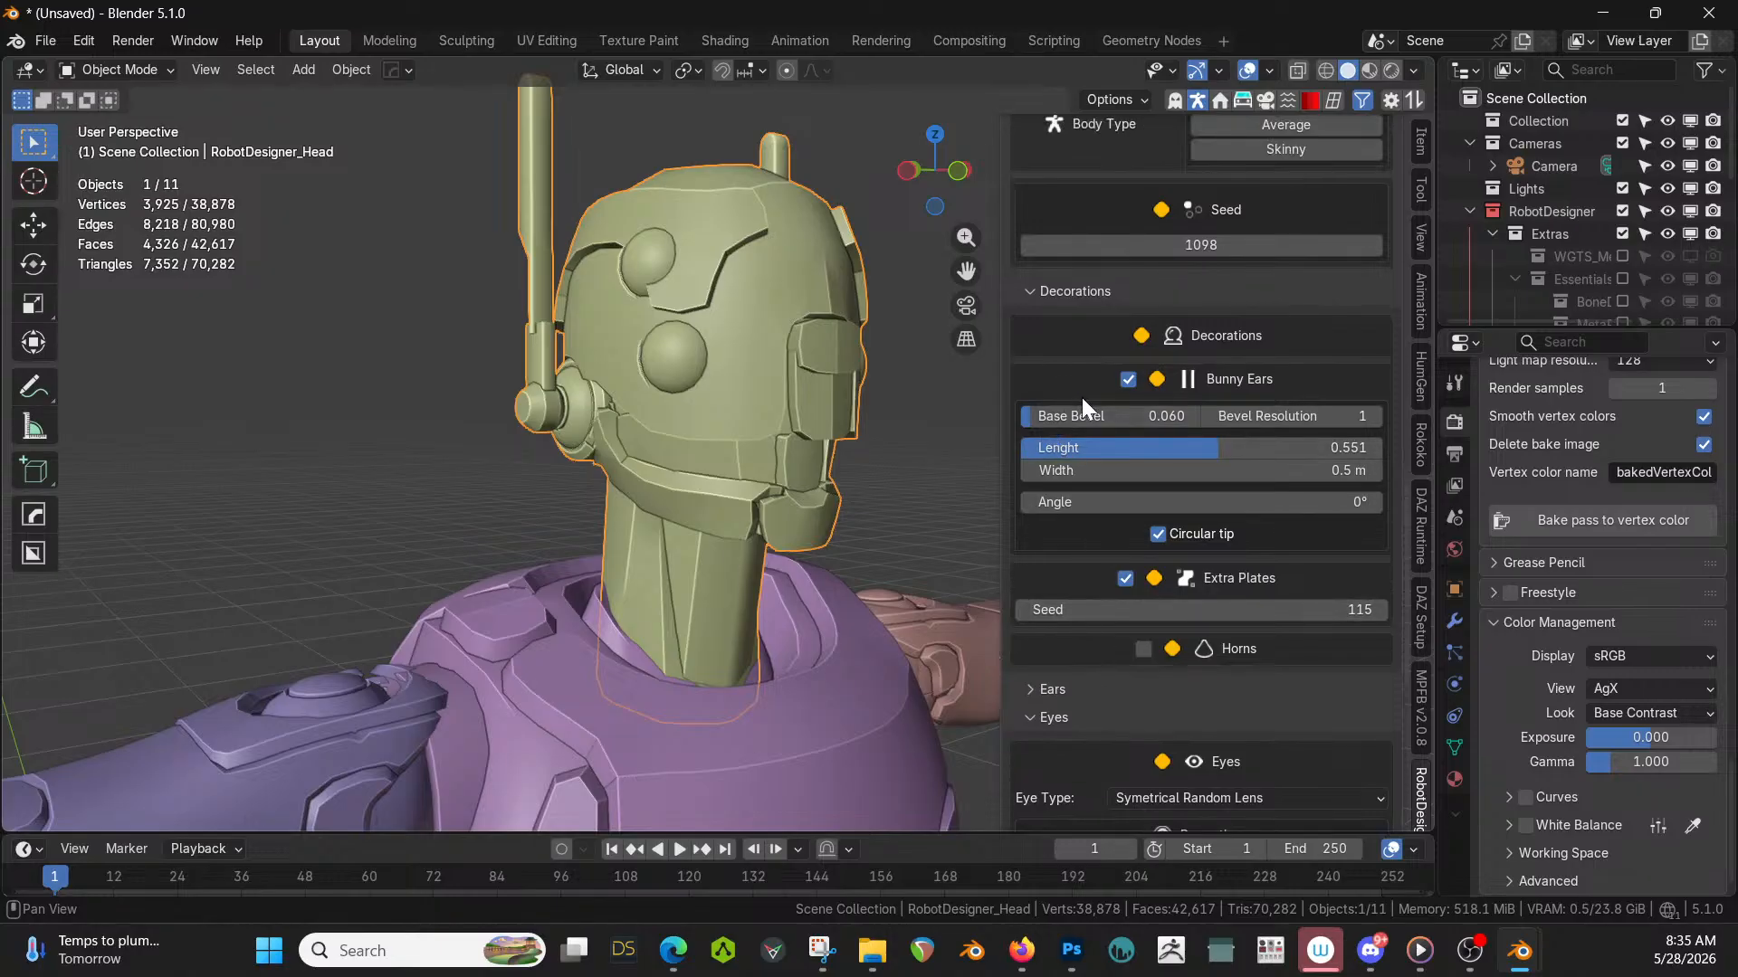
{"action": "left_click", "coordinate": [1125, 578]}
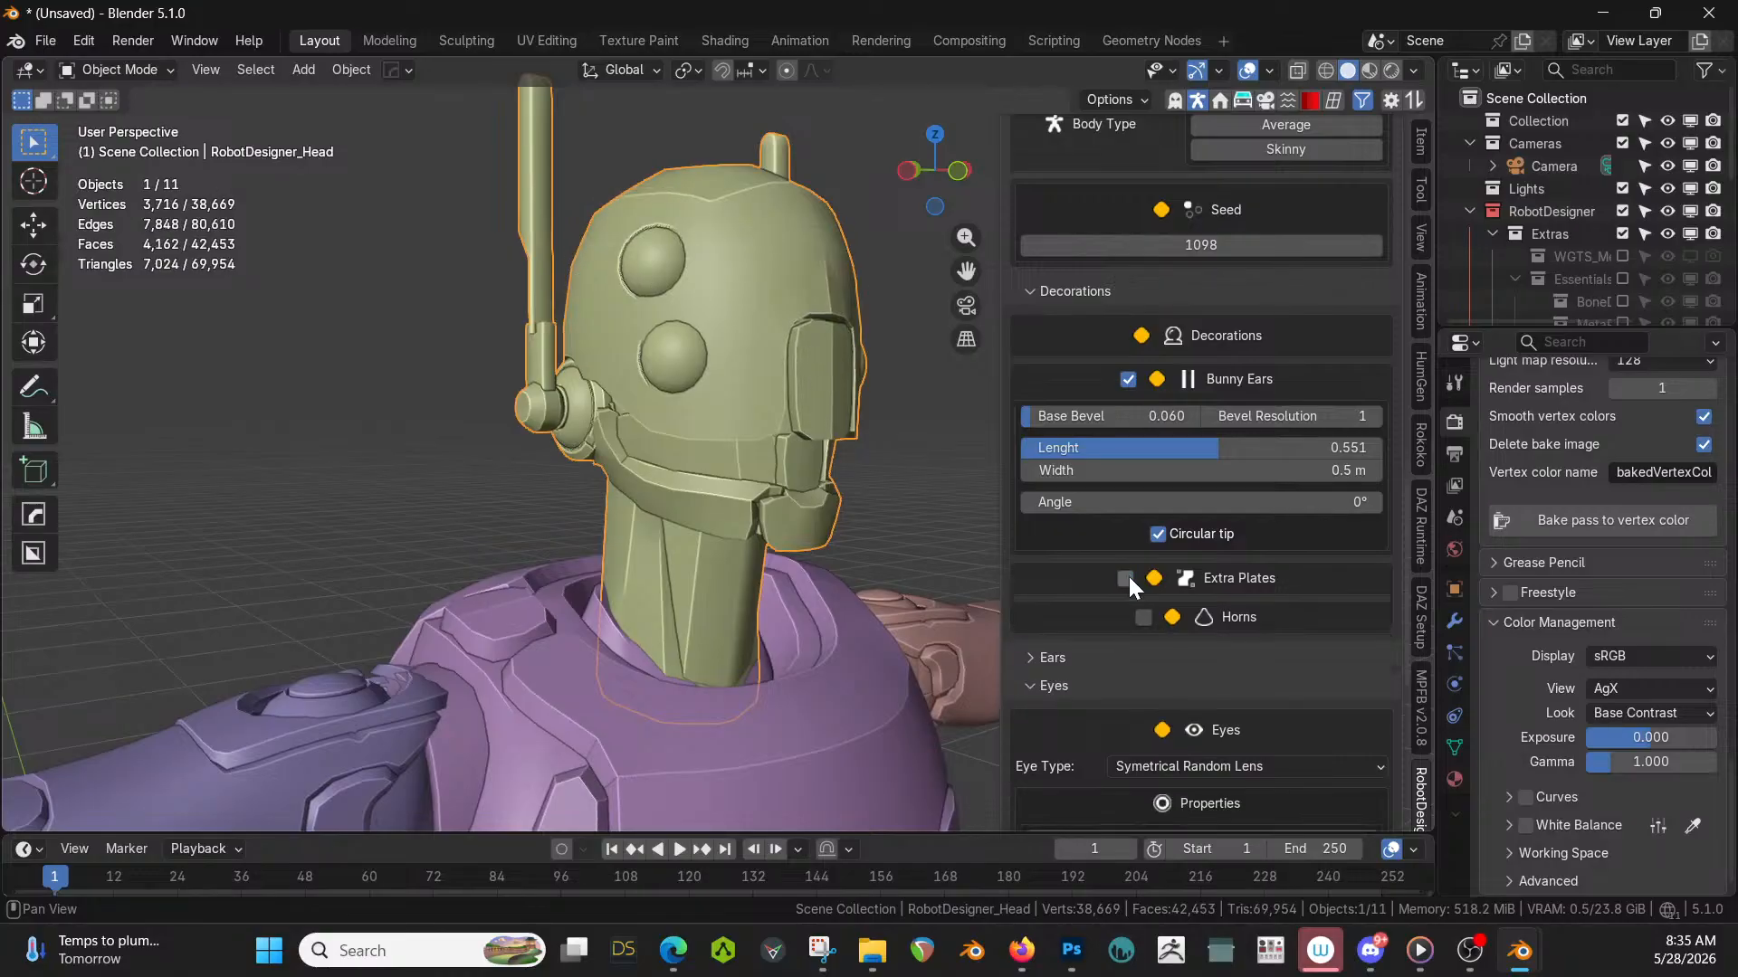
{"action": "middle_click_drag", "start_coordinate": [866, 404], "coordinate": [869, 471]}
Set the eye lens radius to 4.927, keeping density at 1.000, and open the head's General settings in place of Eyes.
{"action": "scroll", "coordinate": [1215, 599], "scroll_direction": "down", "scroll_amount": 7}
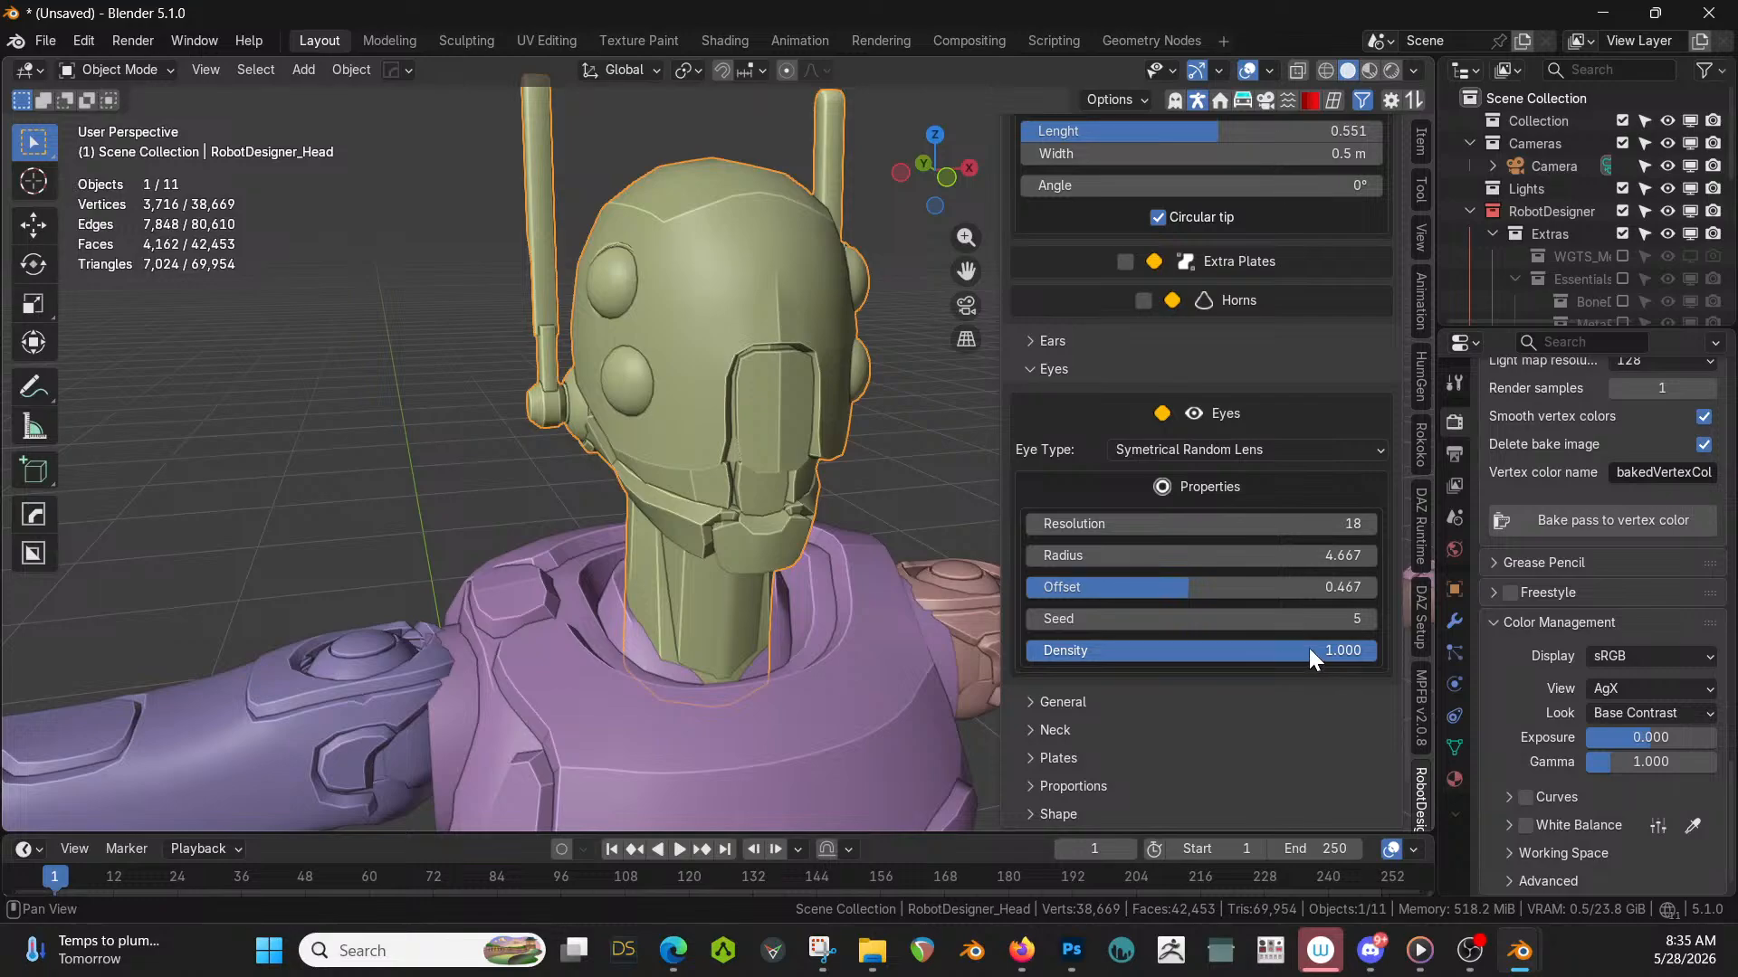
{"action": "left_click_drag", "start_coordinate": [1308, 648], "coordinate": [1087, 649]}
{"action": "key", "text": "Escape"}
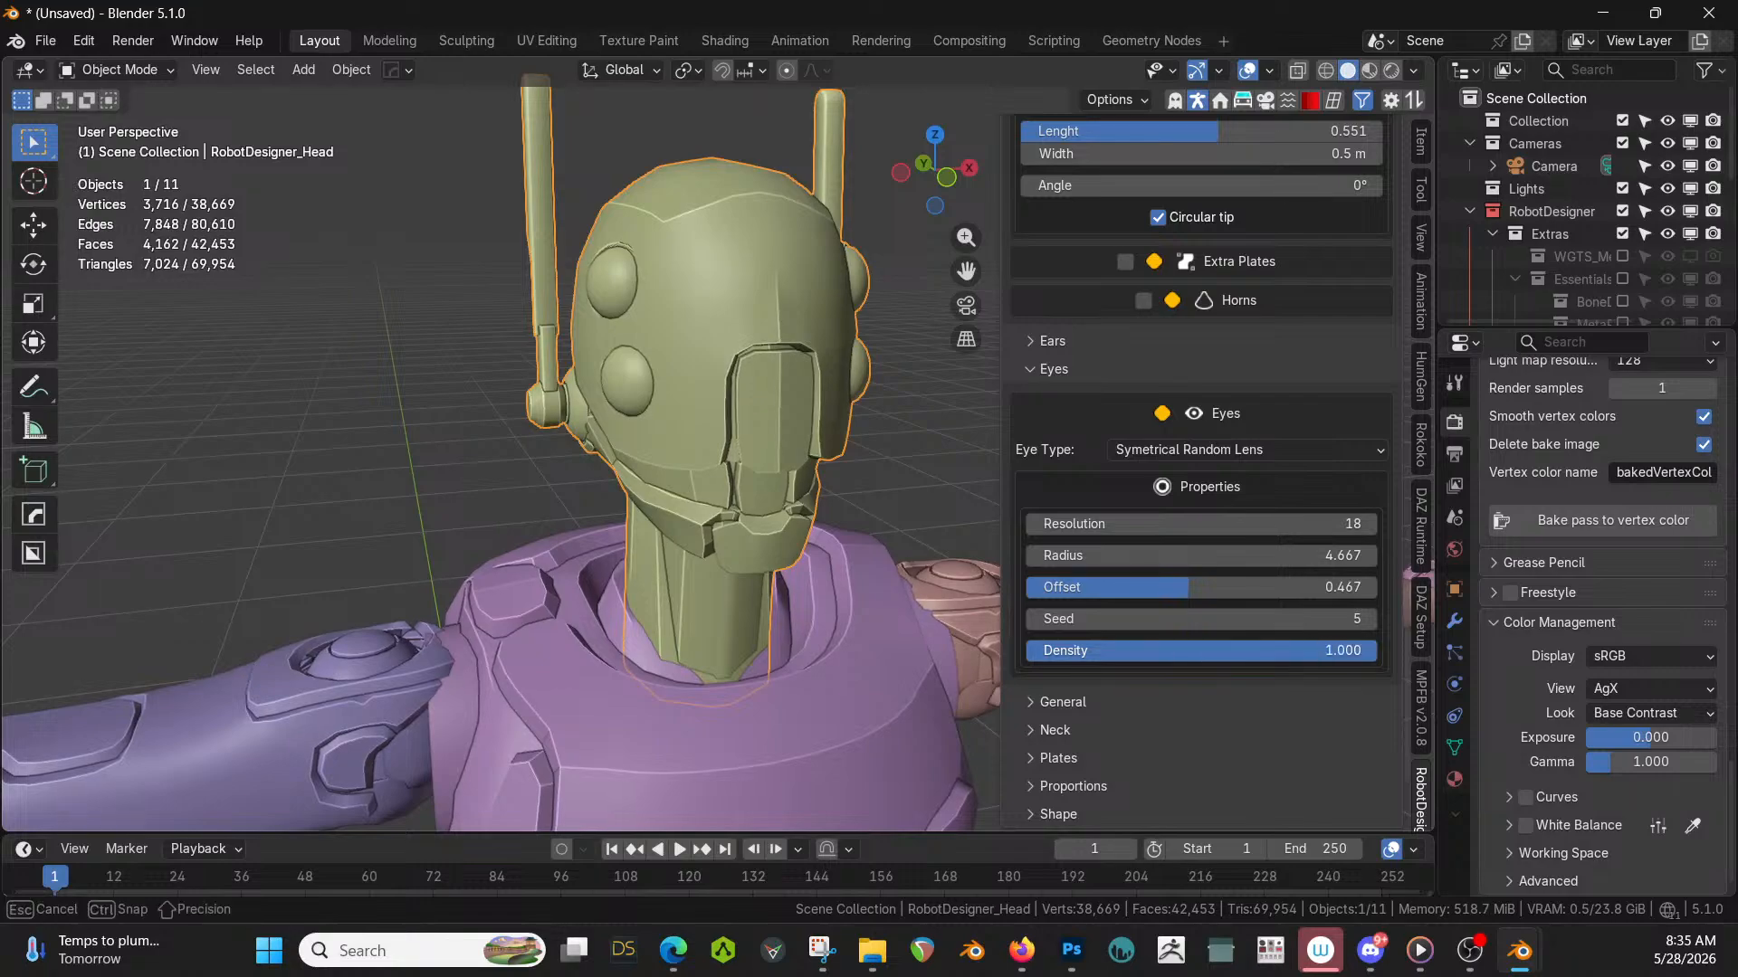
{"action": "left_click_drag", "start_coordinate": [1192, 560], "coordinate": [1216, 561]}
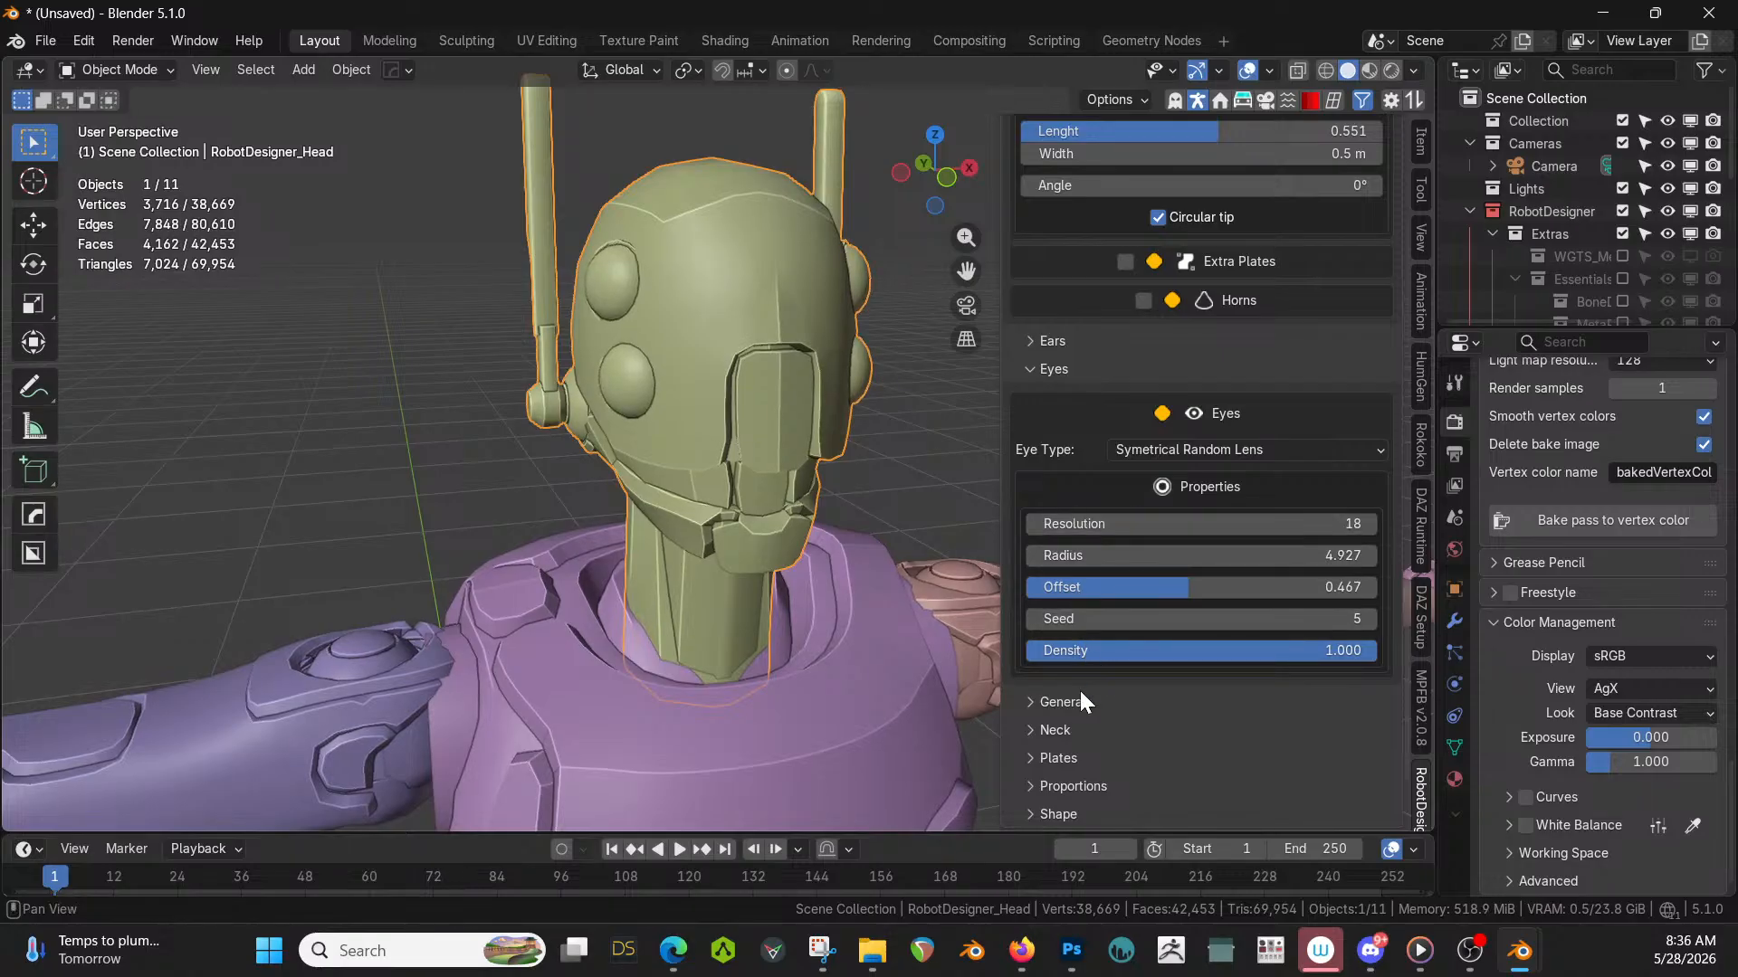
{"action": "left_click", "coordinate": [1025, 368]}
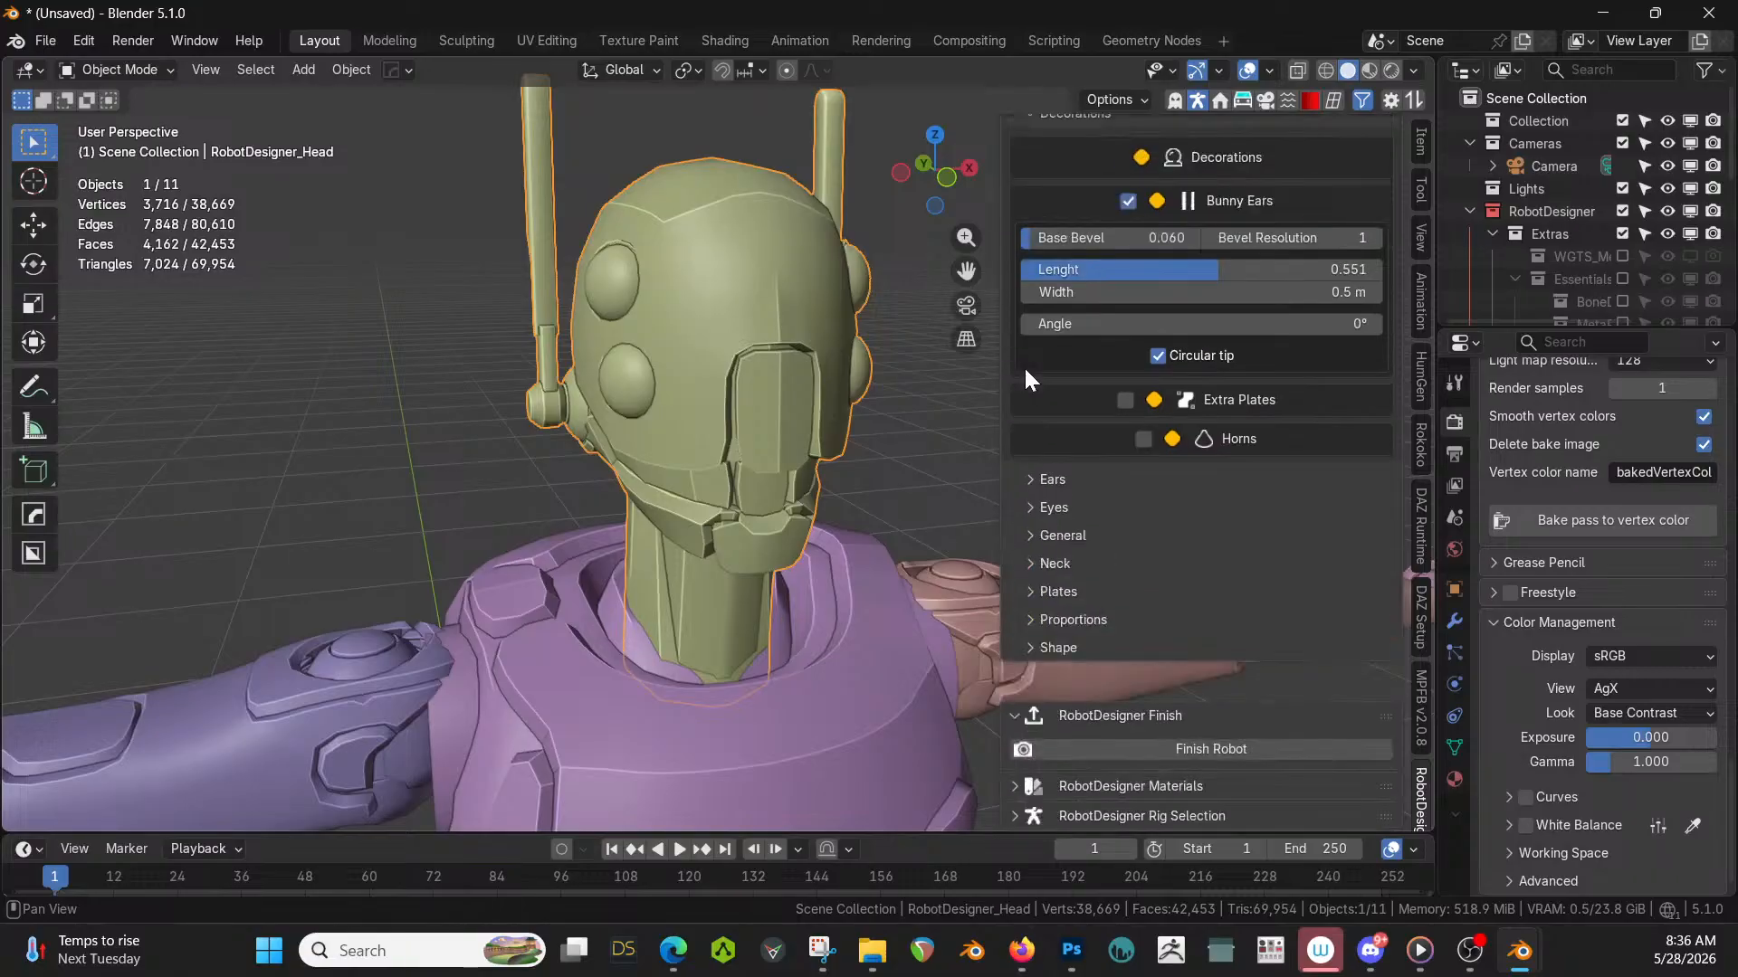
{"action": "left_click", "coordinate": [1032, 574]}
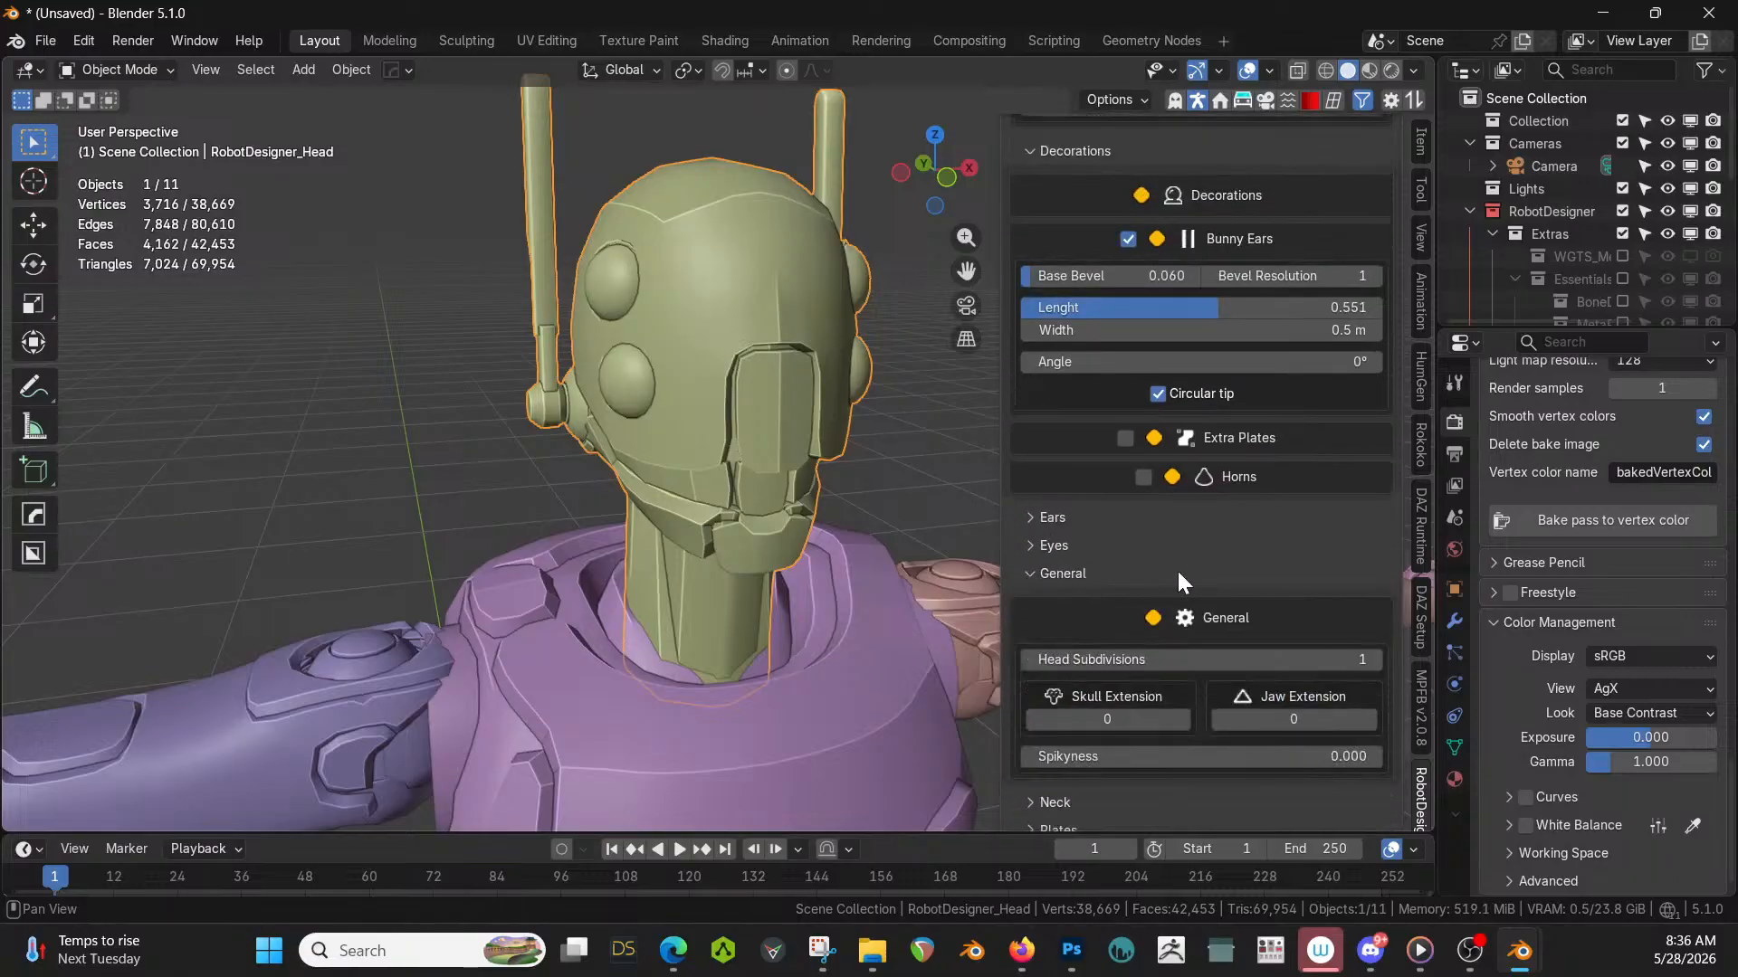
{"action": "middle_click_drag", "start_coordinate": [936, 496], "coordinate": [813, 480]}
Try Head Subdivisions at 3, view the face from the front, and restore the value to 1.
{"action": "left_click", "coordinate": [1374, 659]}
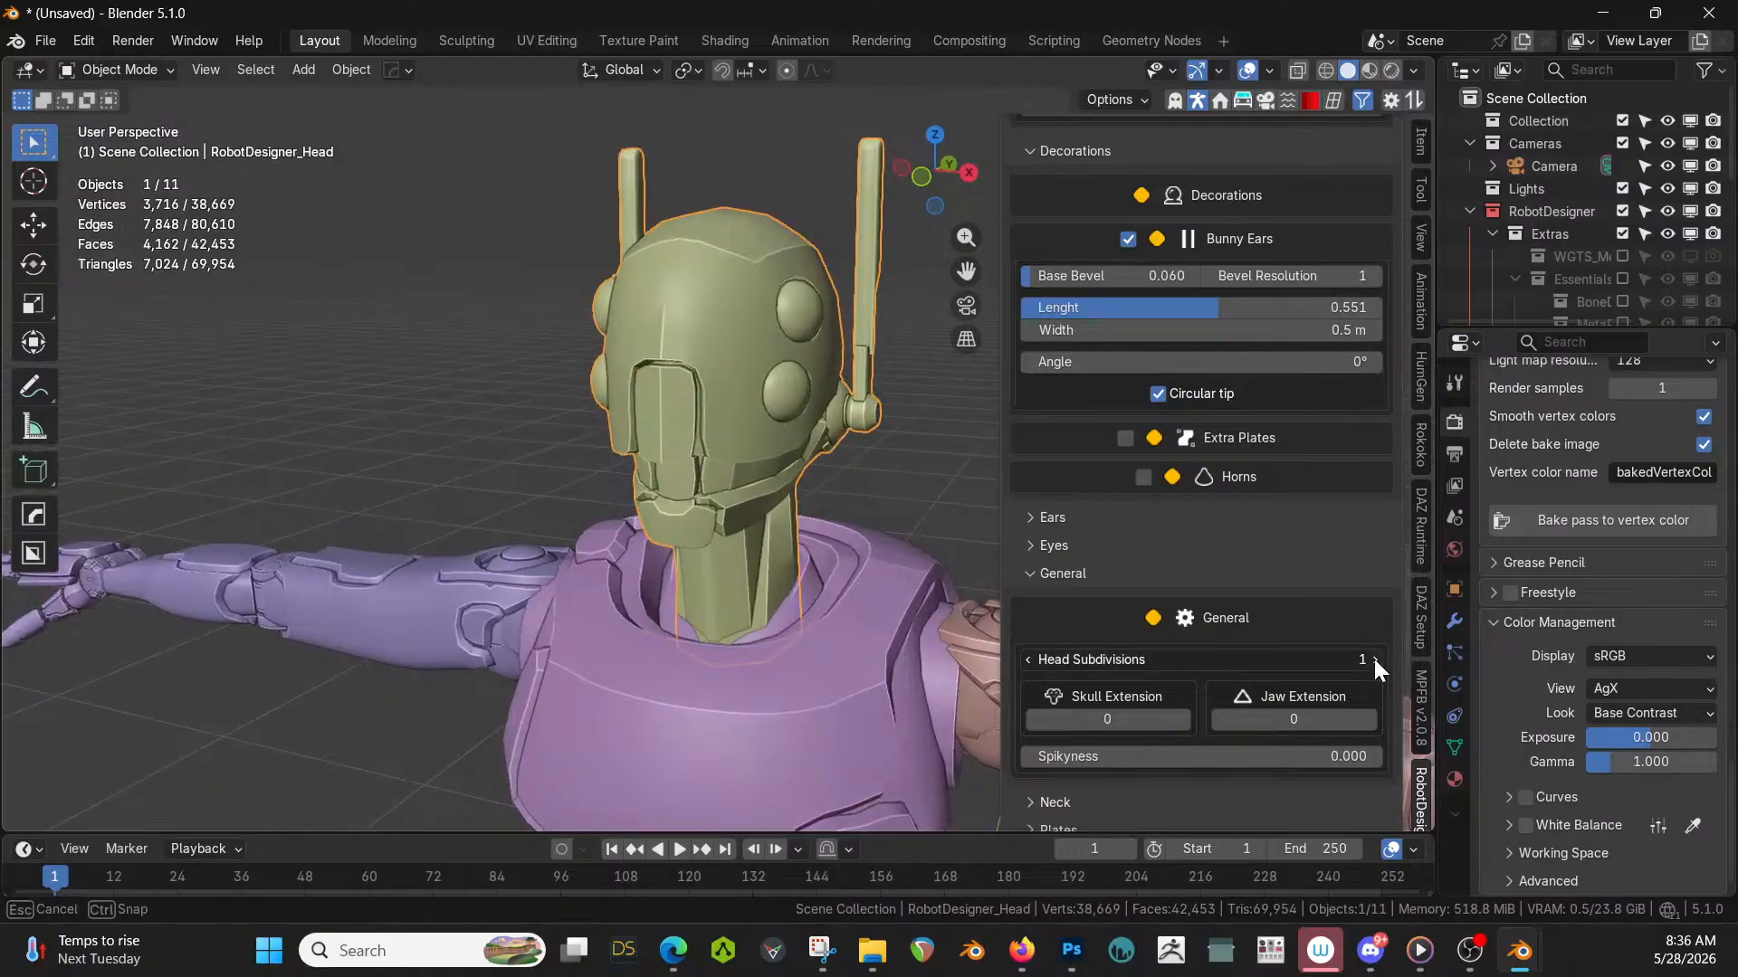
{"action": "left_click", "coordinate": [1374, 659]}
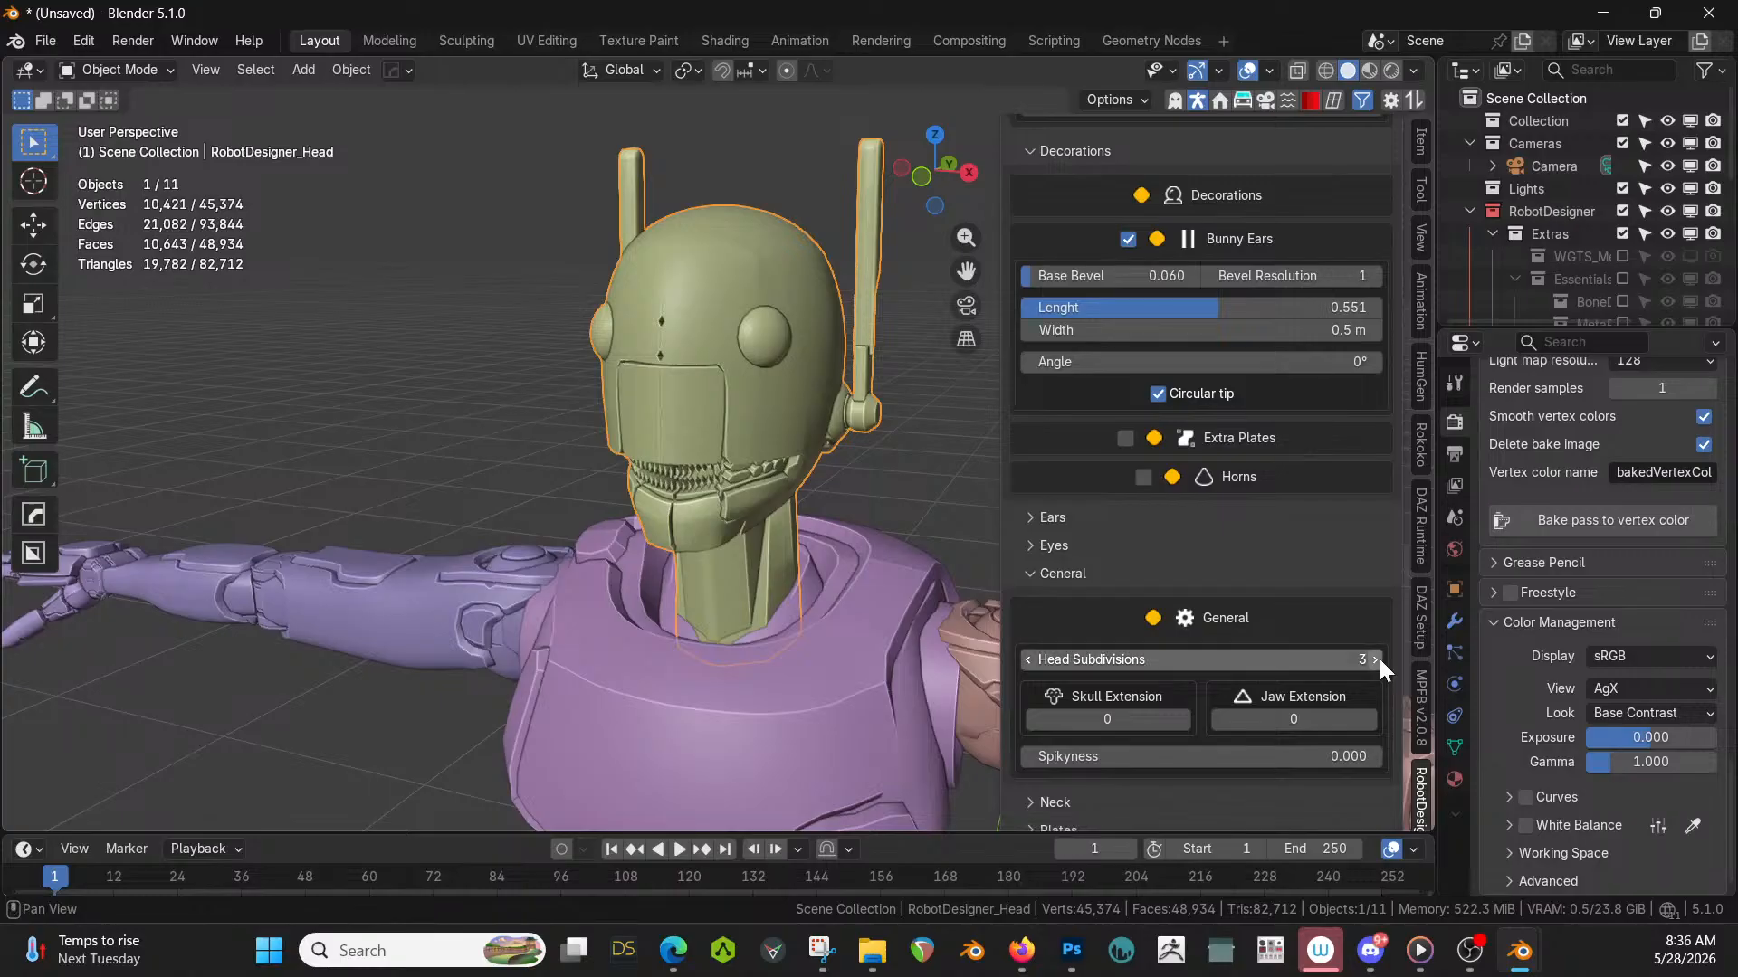
{"action": "middle_click_drag", "start_coordinate": [968, 455], "coordinate": [1014, 461]}
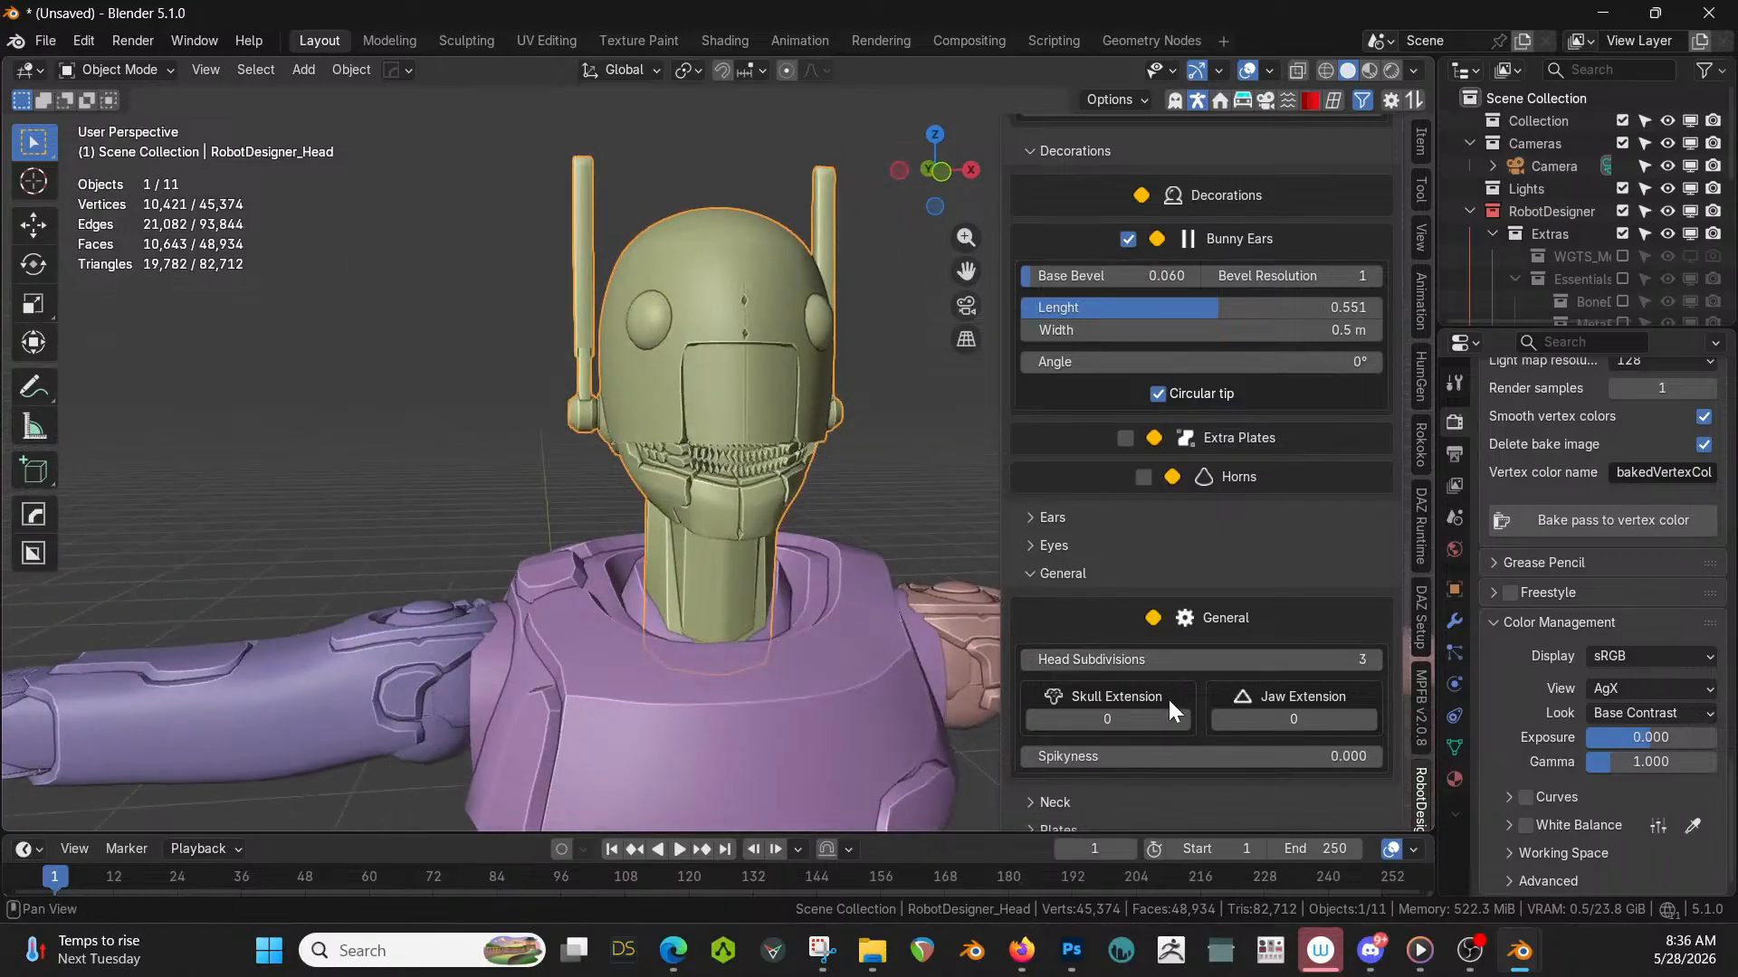
{"action": "left_click", "coordinate": [1028, 660]}
{"action": "left_click", "coordinate": [1028, 660]}
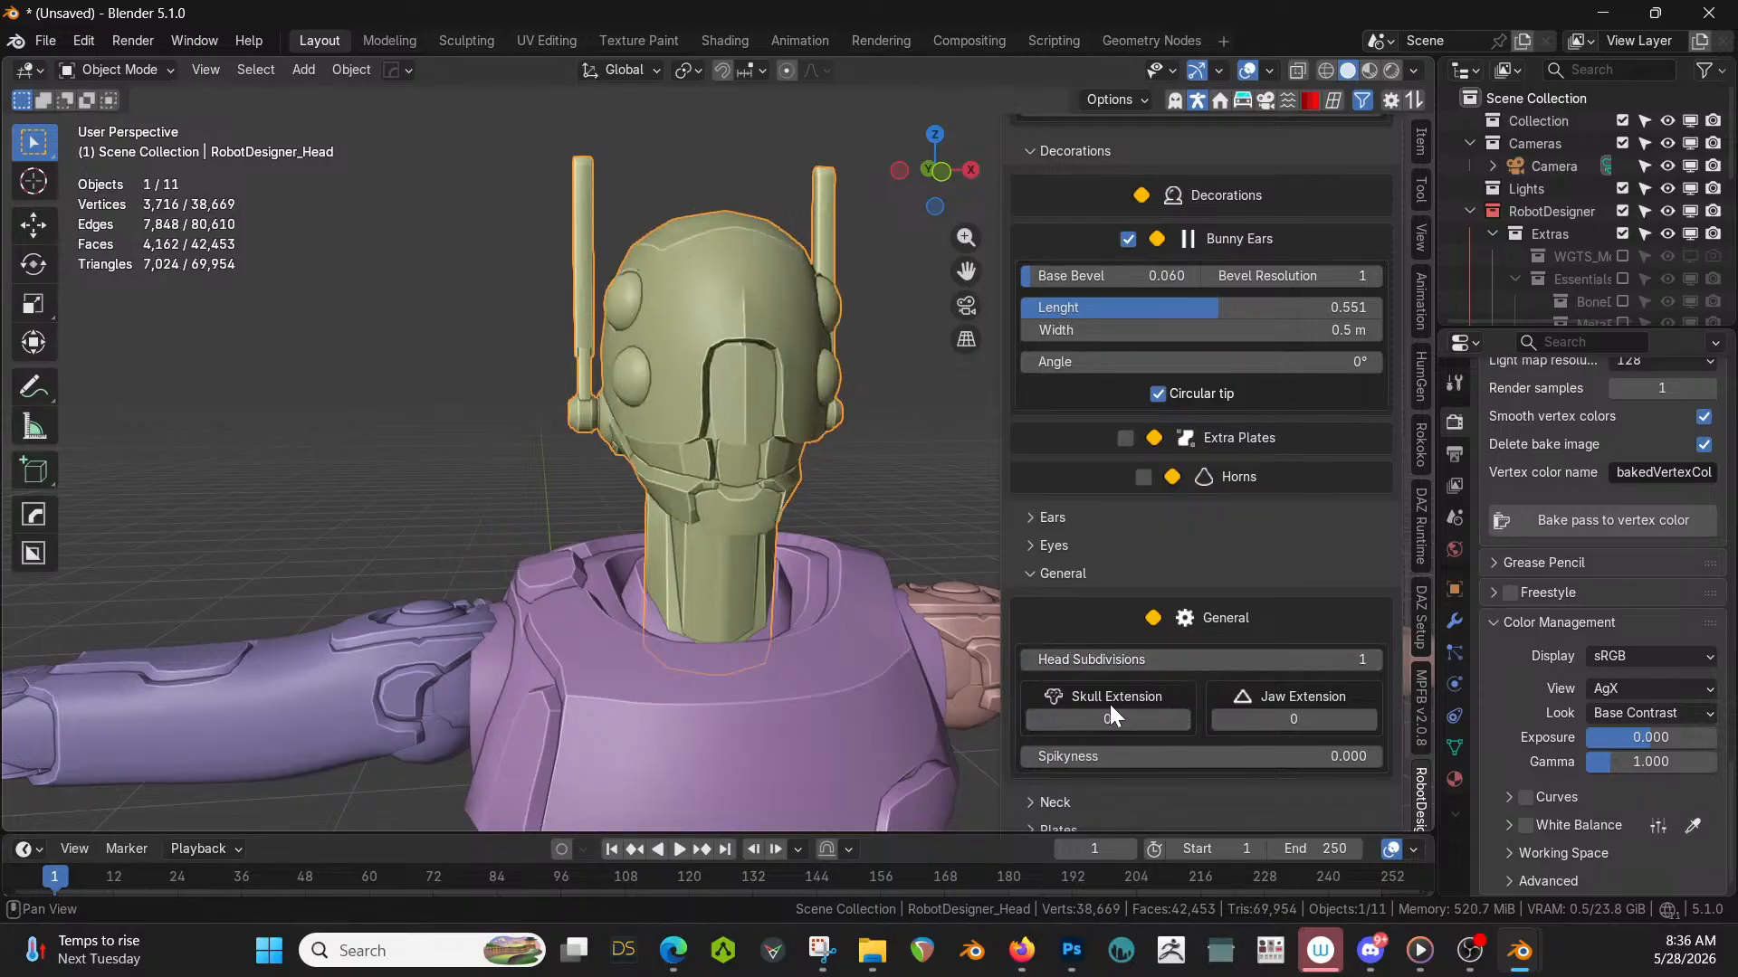
Set the head's Skull Extension to 3 and open the Neck settings.
{"action": "left_click_drag", "start_coordinate": [1131, 757], "coordinate": [1191, 715]}
{"action": "middle_click_drag", "start_coordinate": [975, 606], "coordinate": [860, 572]}
{"action": "scroll", "coordinate": [1216, 733], "scroll_direction": "down", "scroll_amount": 4}
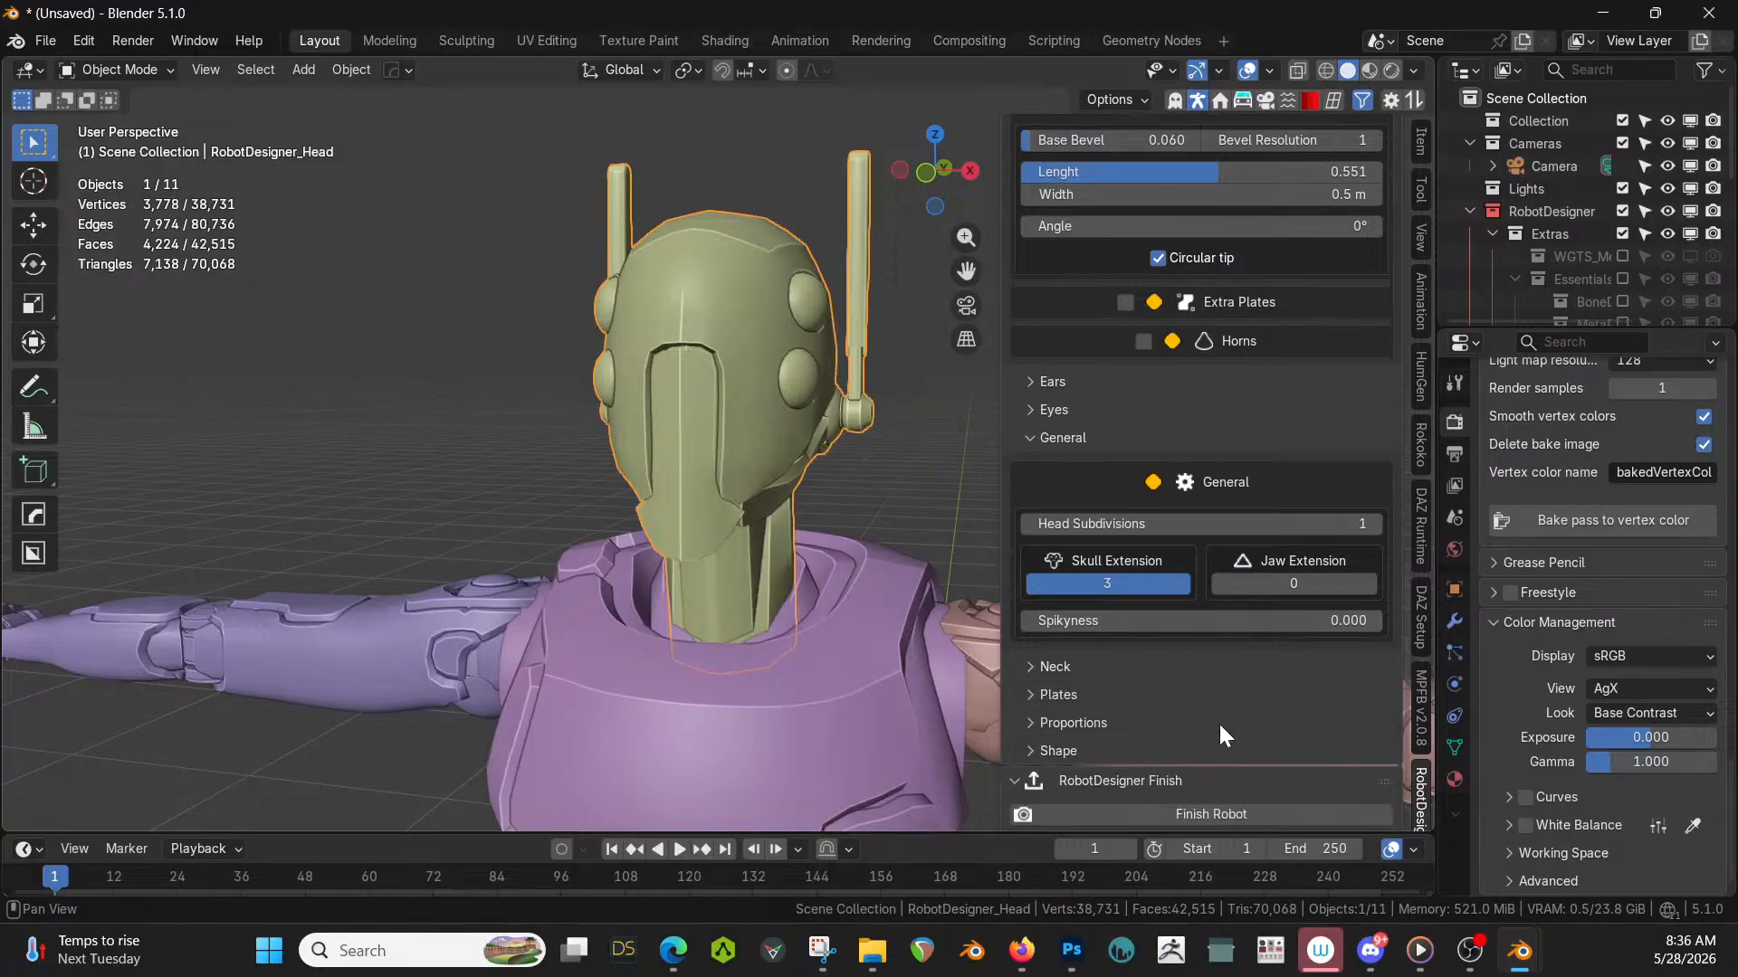
{"action": "left_click", "coordinate": [1032, 666]}
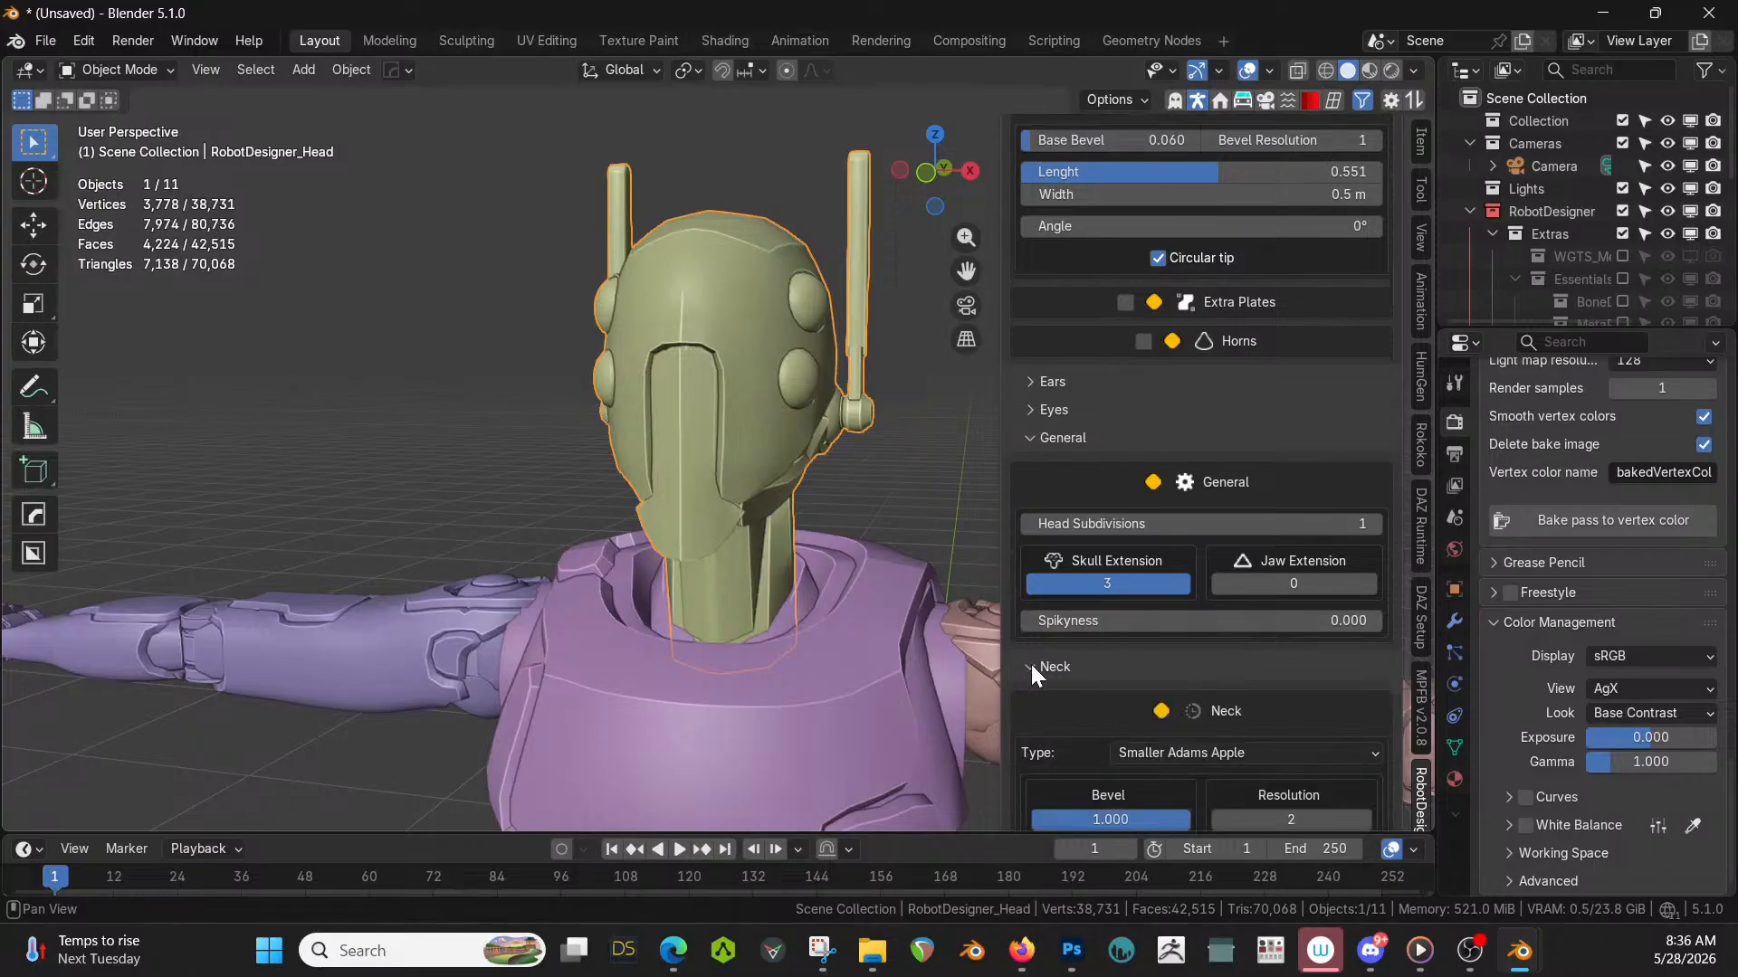
Set the neck type to Adams Apple, inspect it from several sides, and open the head's Plates settings.
{"action": "left_click", "coordinate": [1249, 752]}
{"action": "left_click", "coordinate": [1189, 779]}
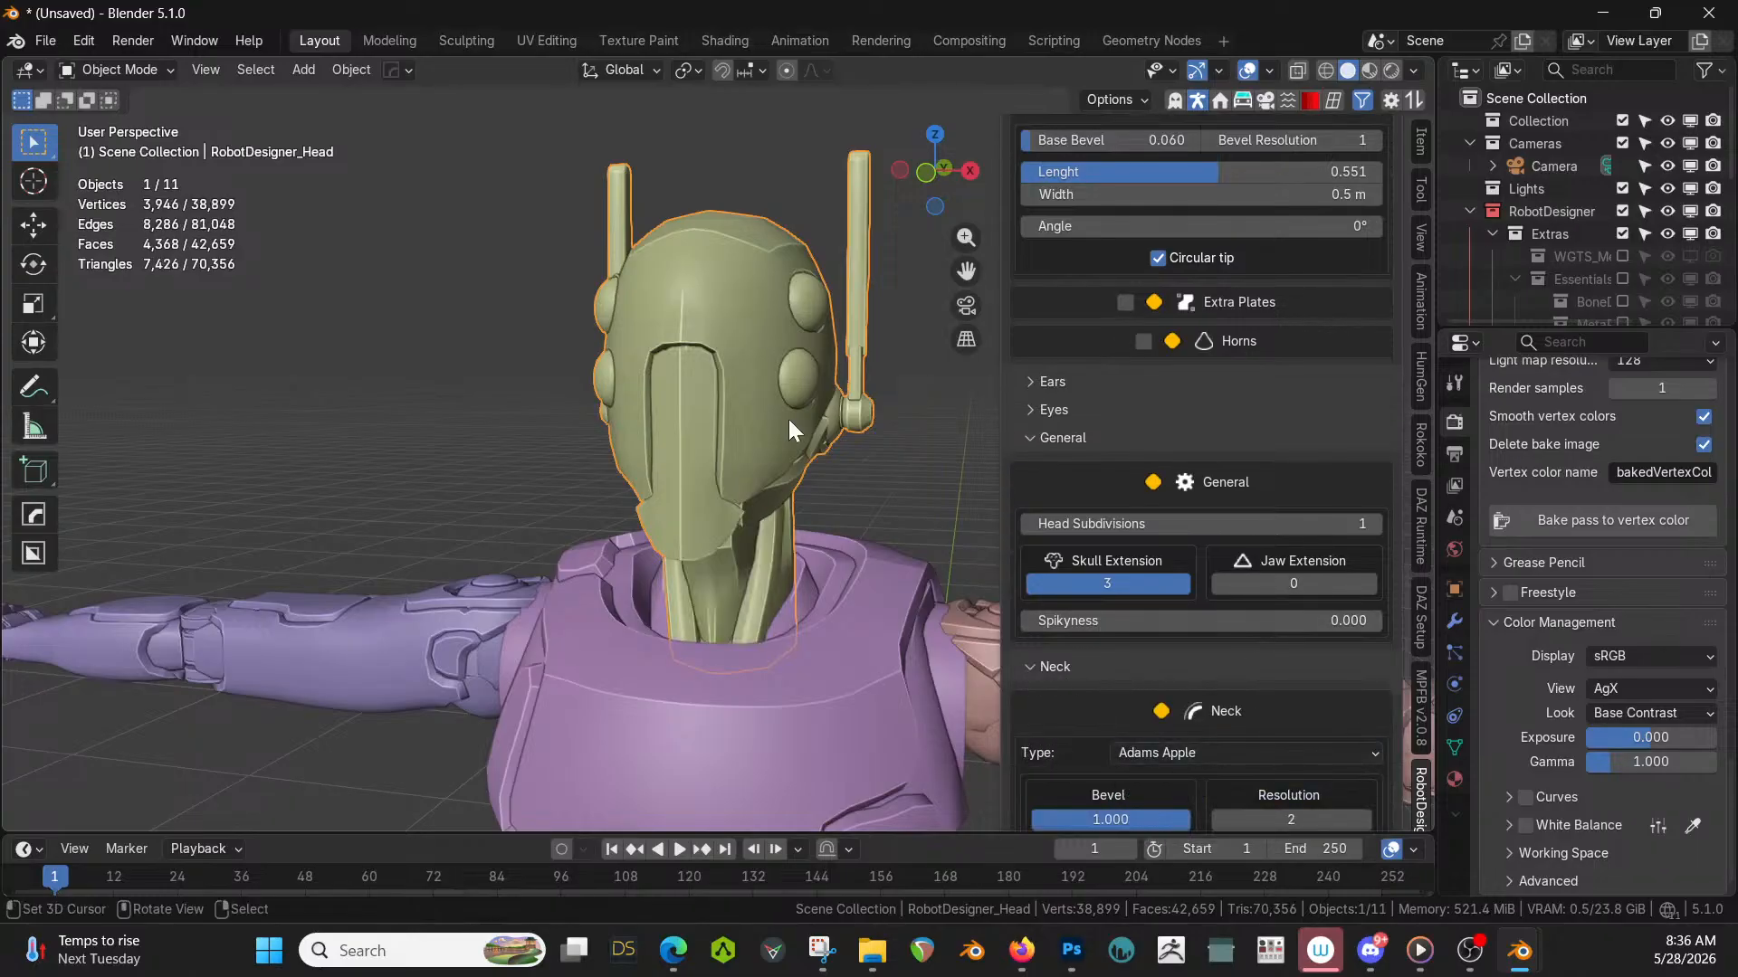
{"action": "middle_click_drag", "start_coordinate": [789, 420], "coordinate": [667, 415]}
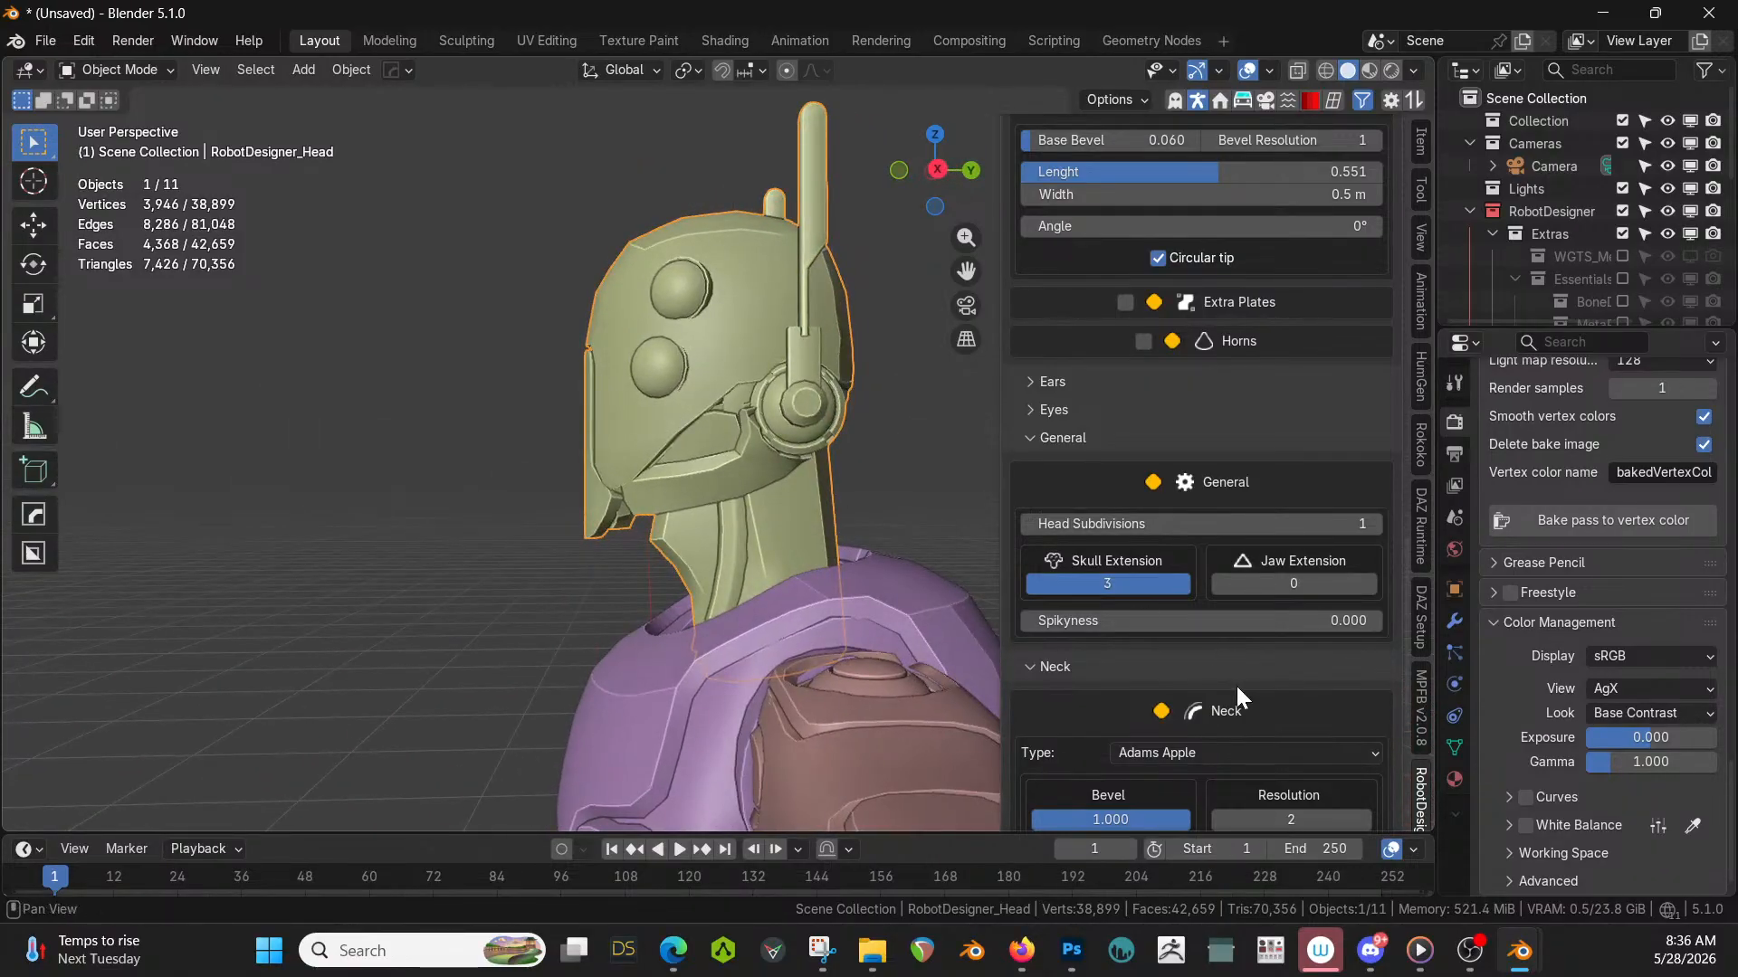
{"action": "scroll", "coordinate": [1241, 699], "scroll_direction": "down", "scroll_amount": 5}
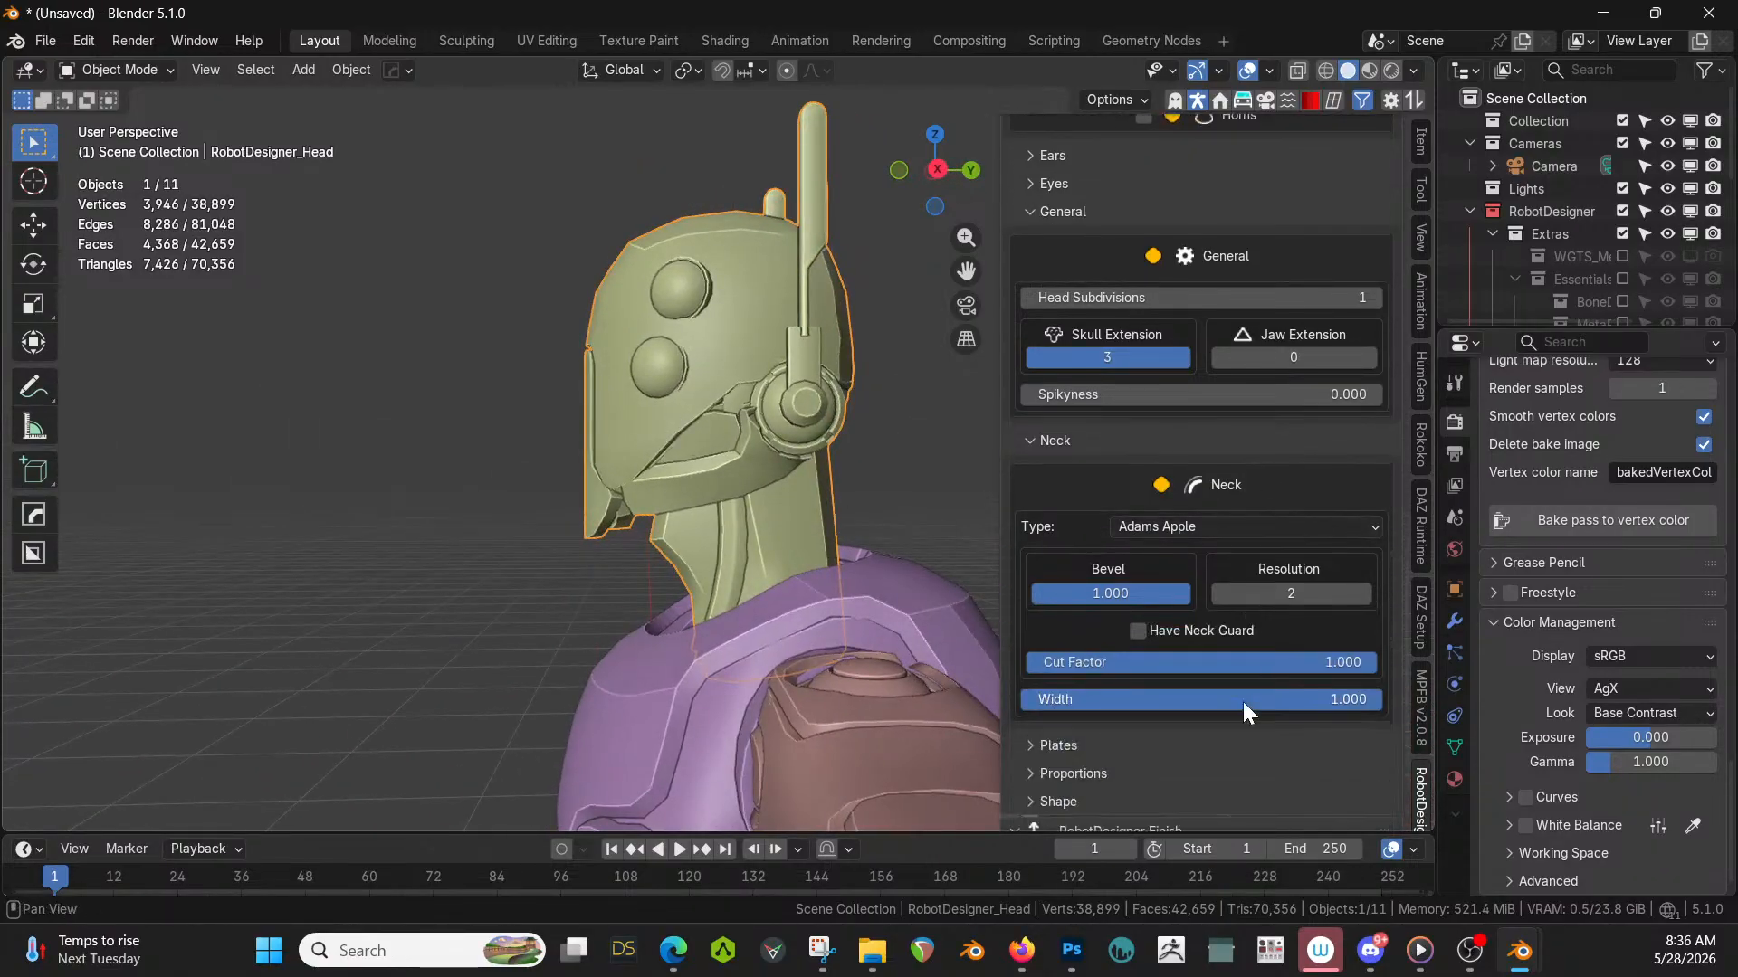
{"action": "middle_click_drag", "start_coordinate": [885, 523], "coordinate": [1108, 546]}
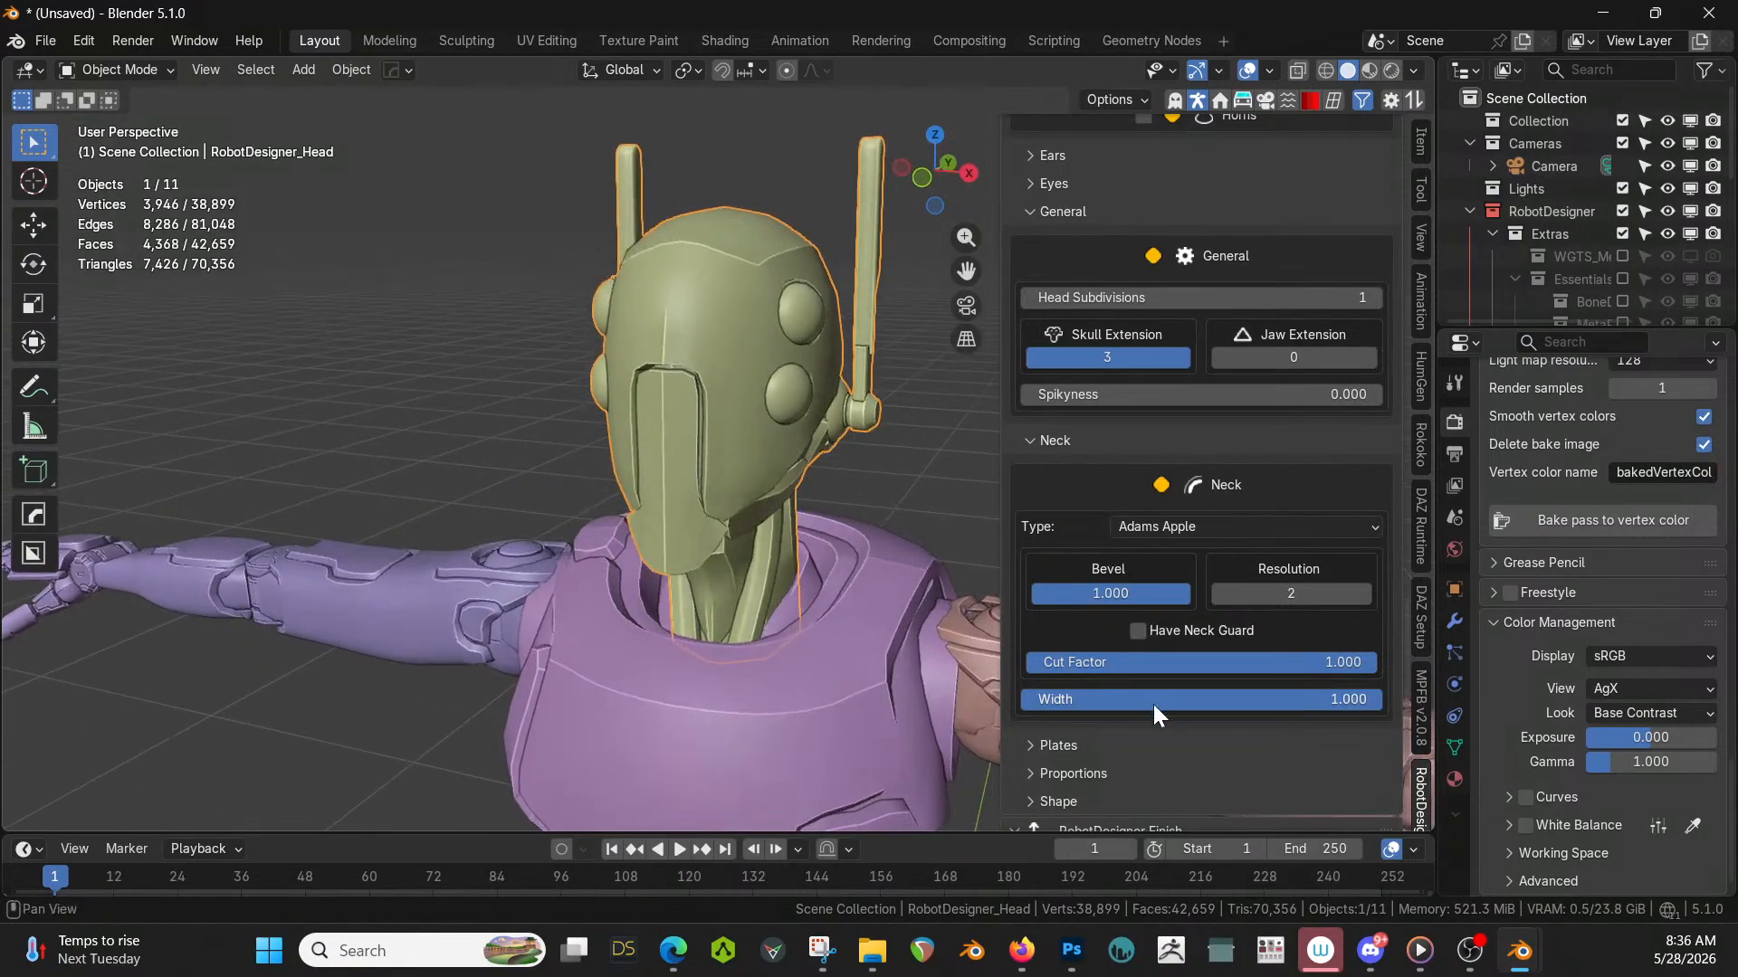
{"action": "scroll", "coordinate": [1152, 709], "scroll_direction": "down", "scroll_amount": 2}
{"action": "left_click", "coordinate": [1041, 654]}
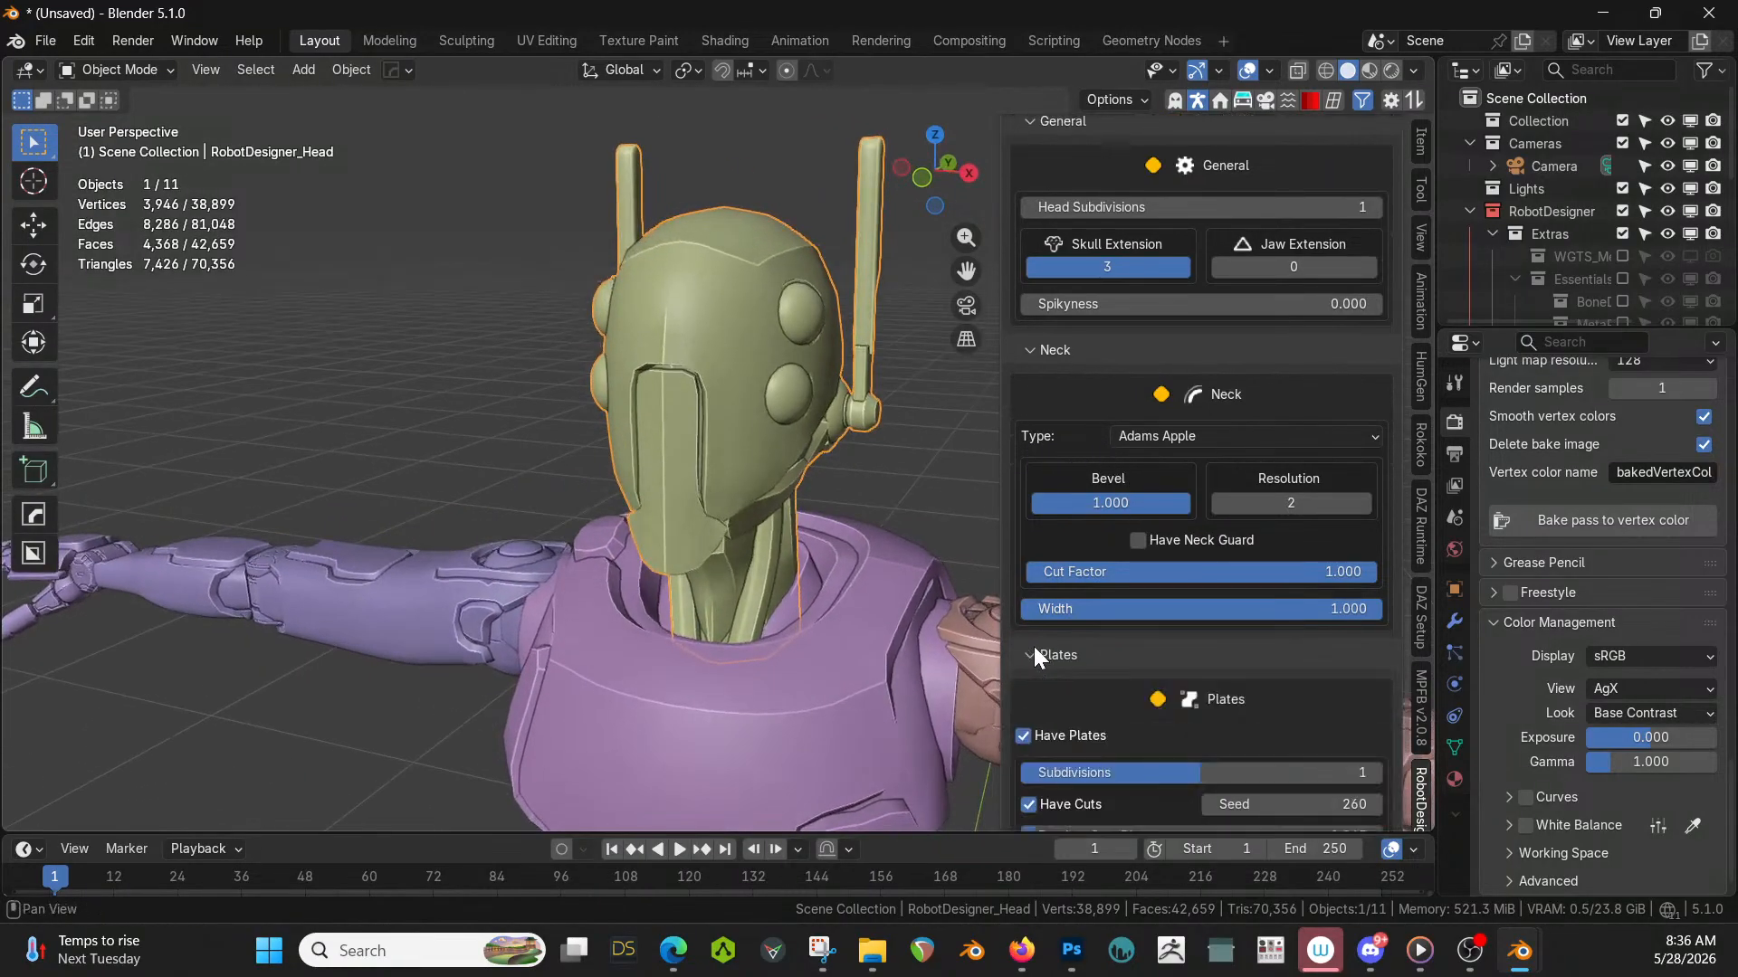
Turn off Have Plates, check the bare head from the side, and turn the plates back on.
{"action": "left_click", "coordinate": [1025, 736]}
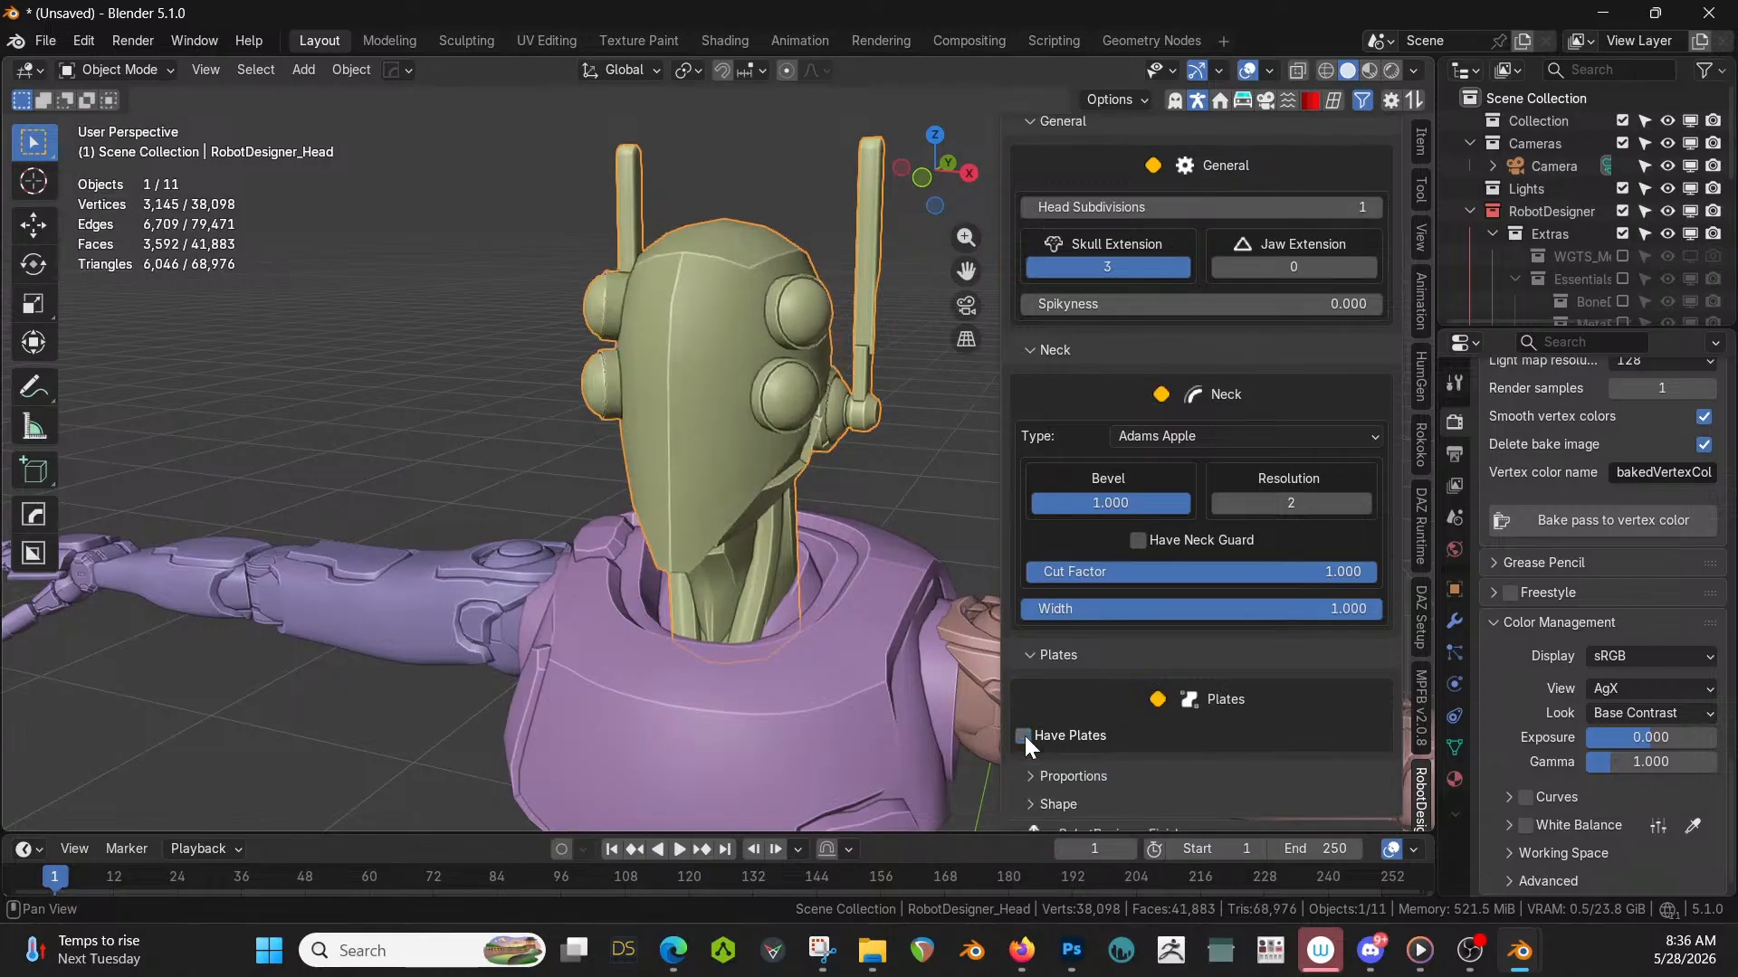
{"action": "middle_click_drag", "start_coordinate": [869, 556], "coordinate": [1142, 496]}
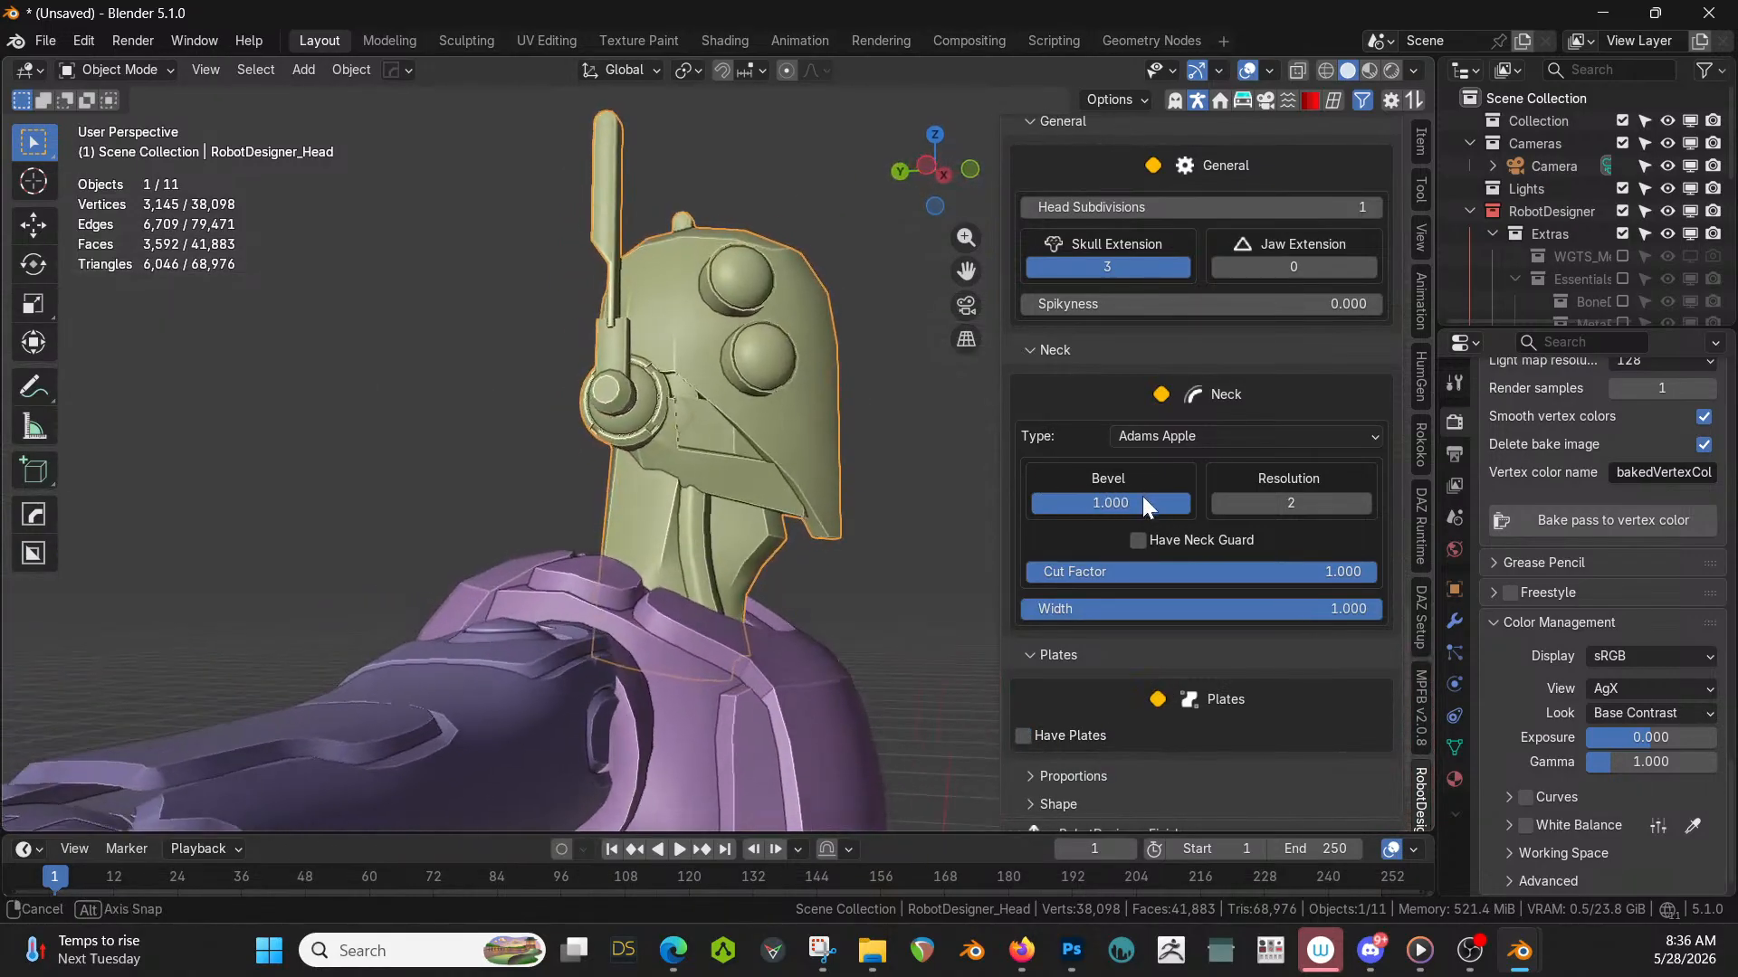
{"action": "left_click", "coordinate": [1023, 735]}
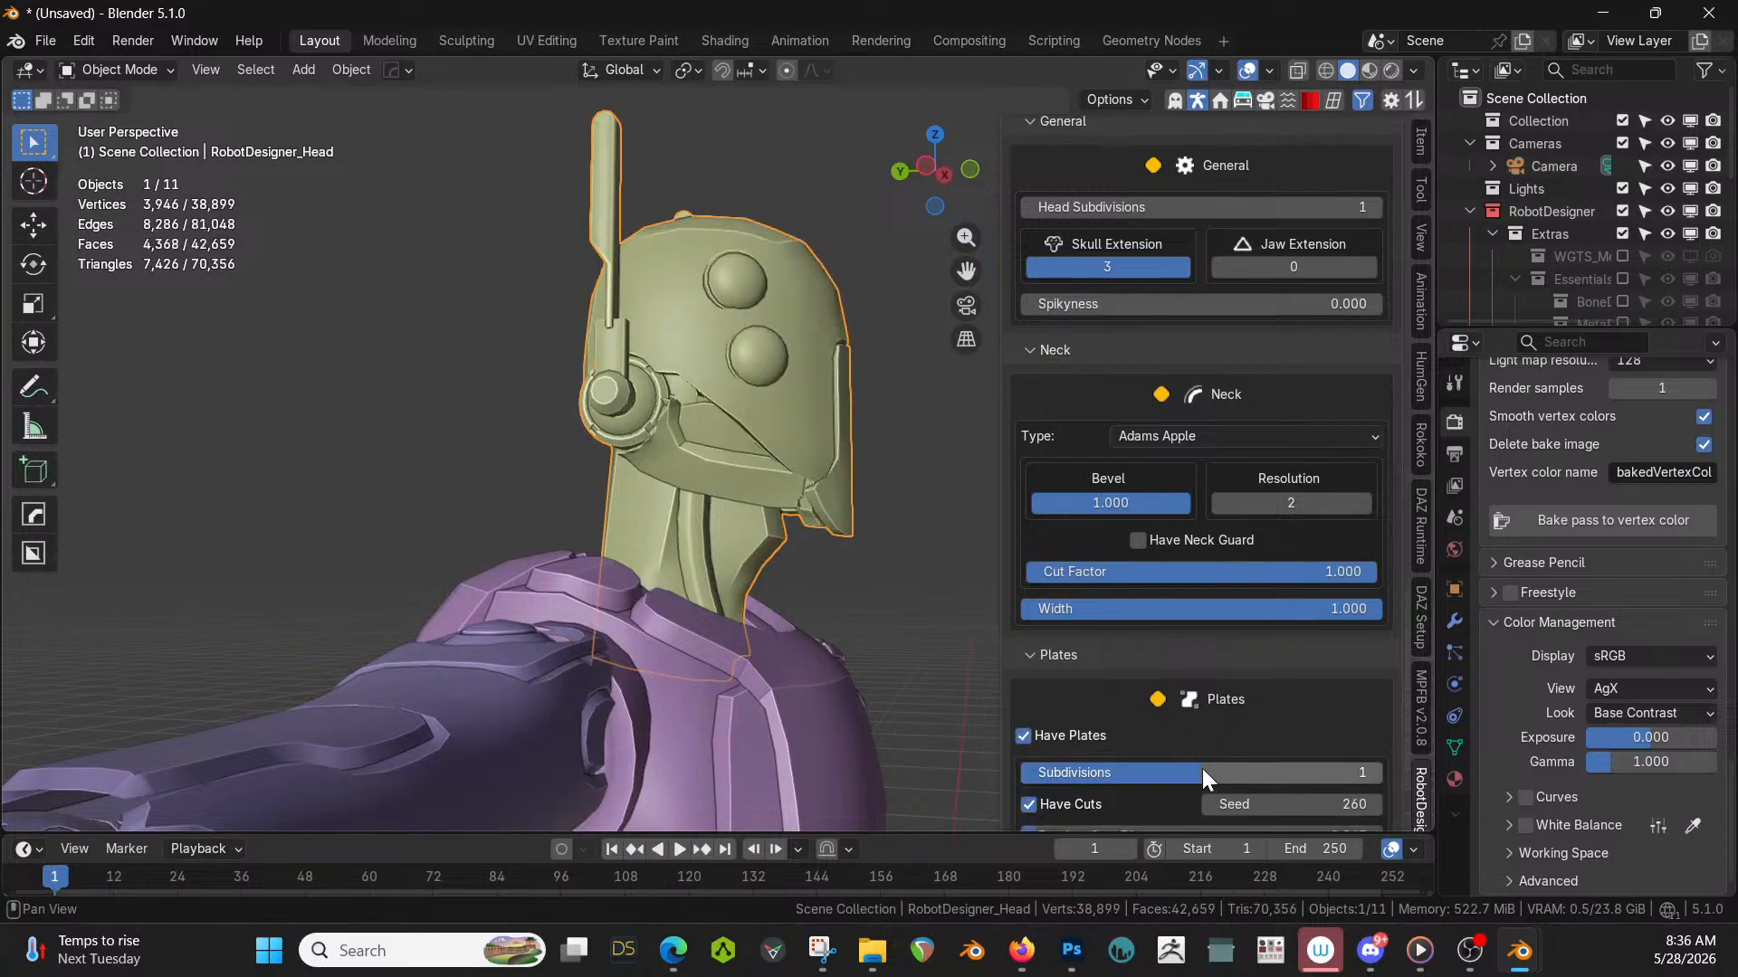
Set the head plates' Subdivisions to 2 and view the face from the front.
{"action": "left_click", "coordinate": [1377, 767]}
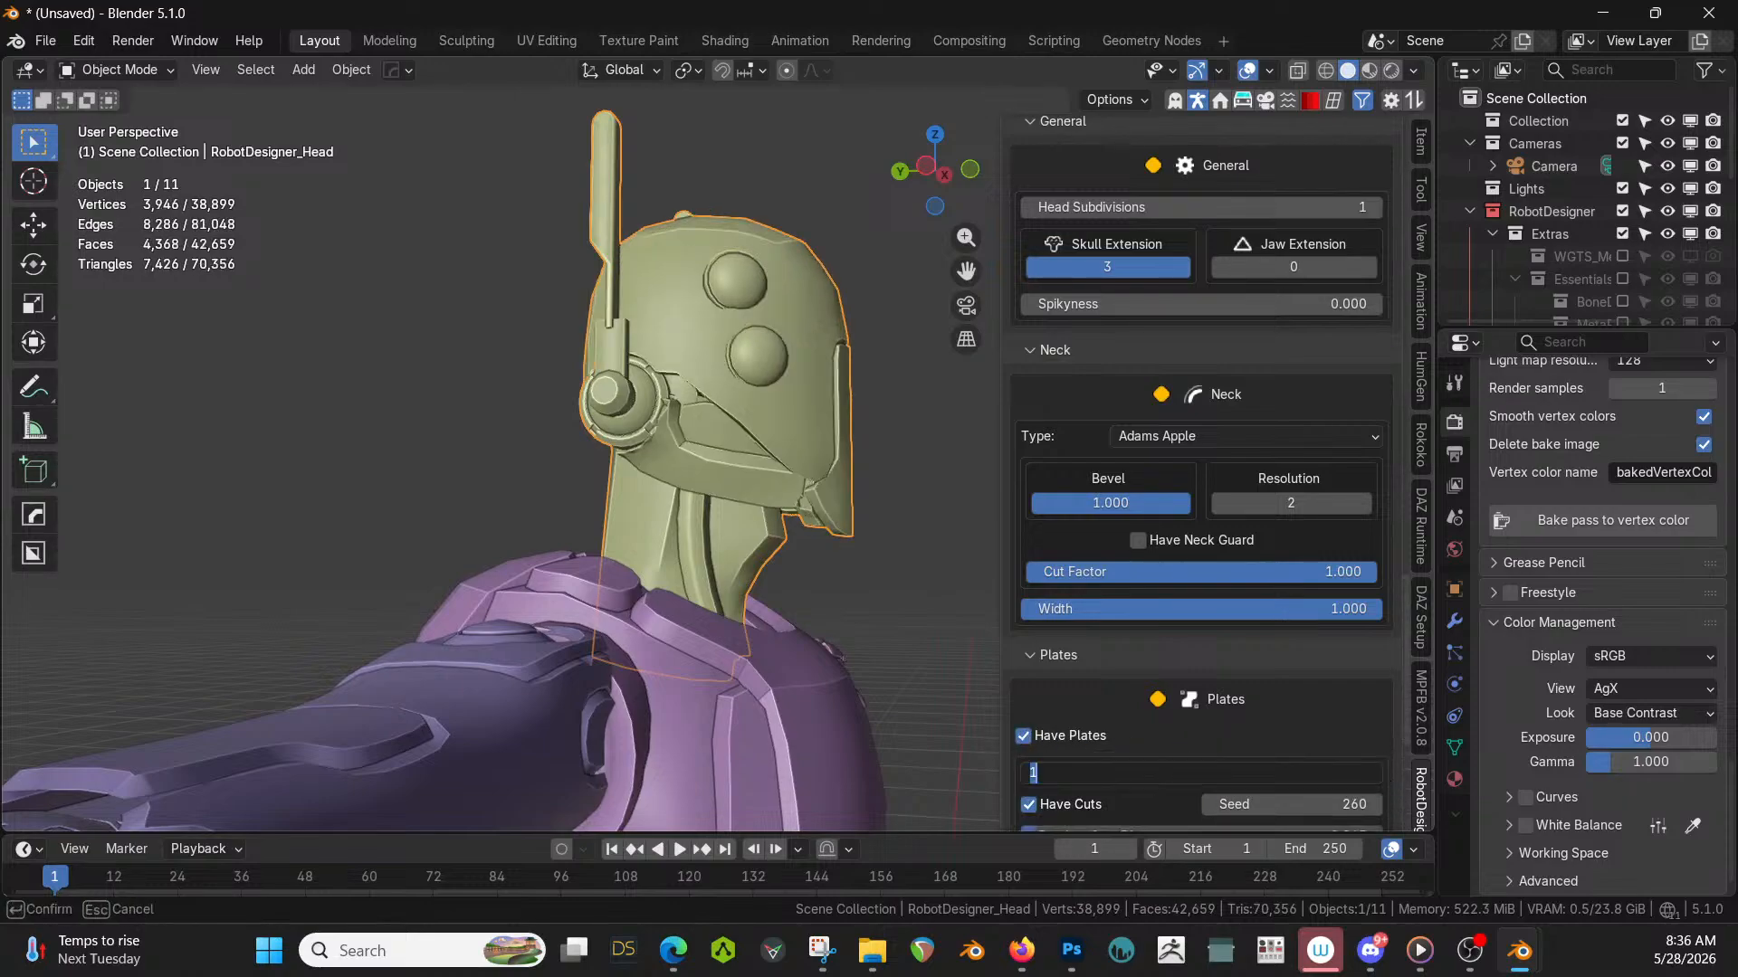
{"action": "key", "text": "Return"}
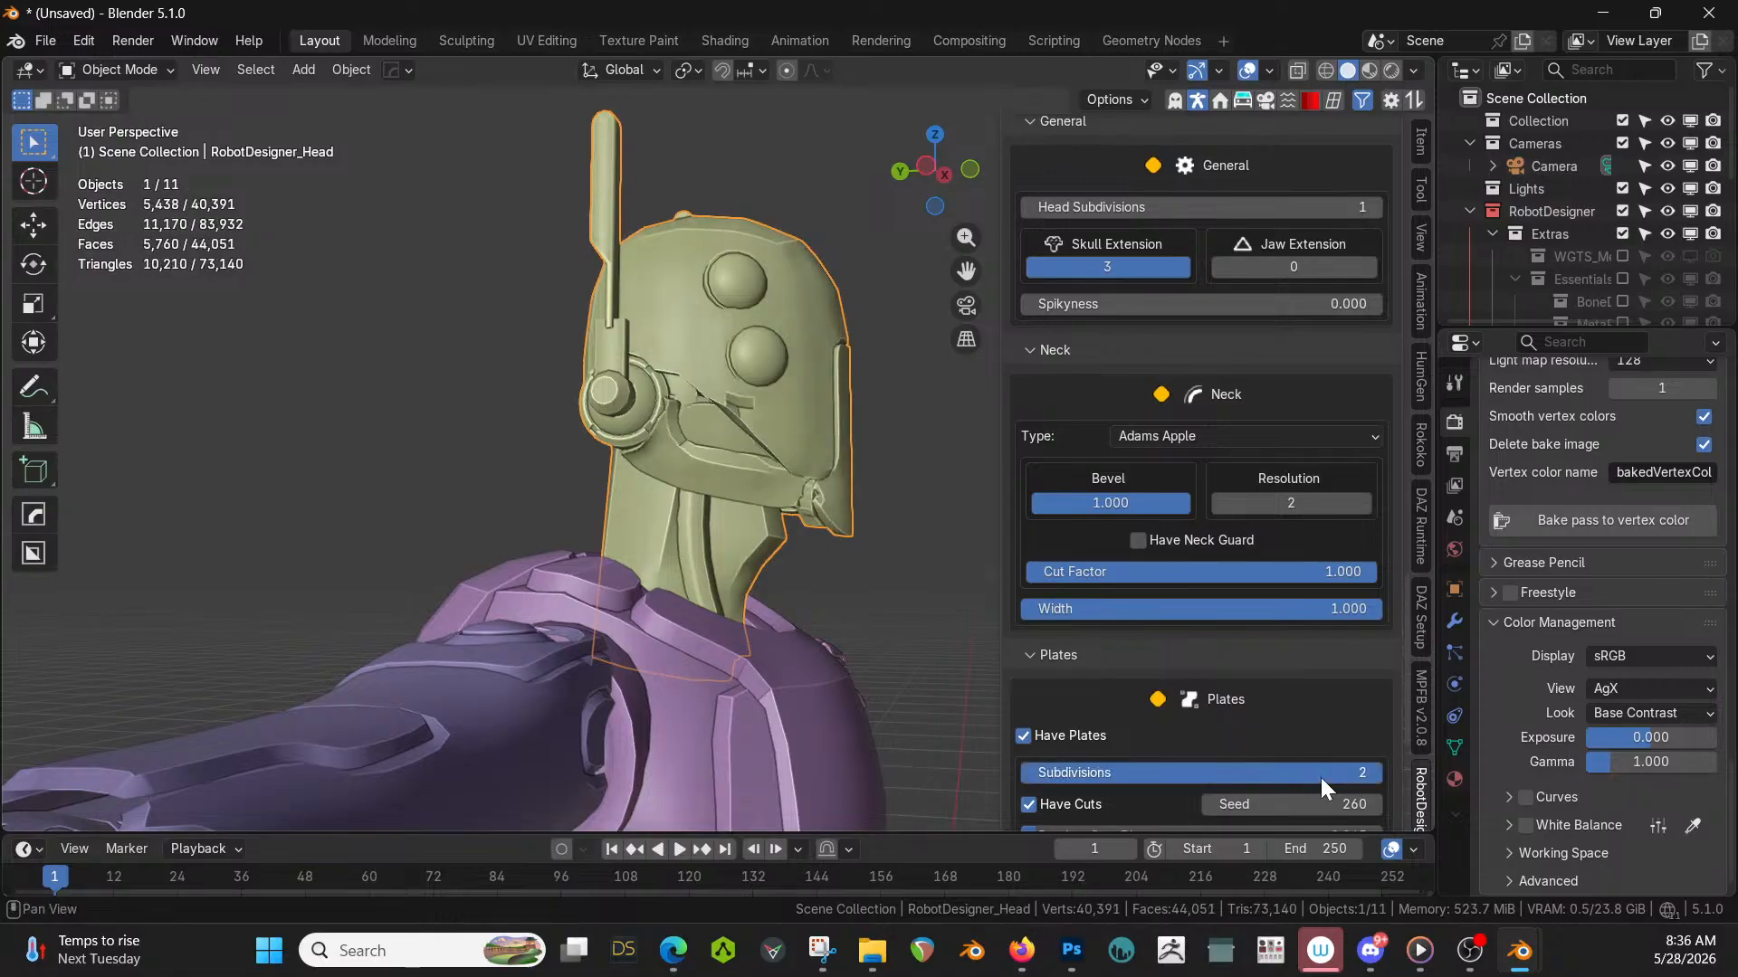
{"action": "middle_click_drag", "start_coordinate": [759, 399], "coordinate": [496, 438]}
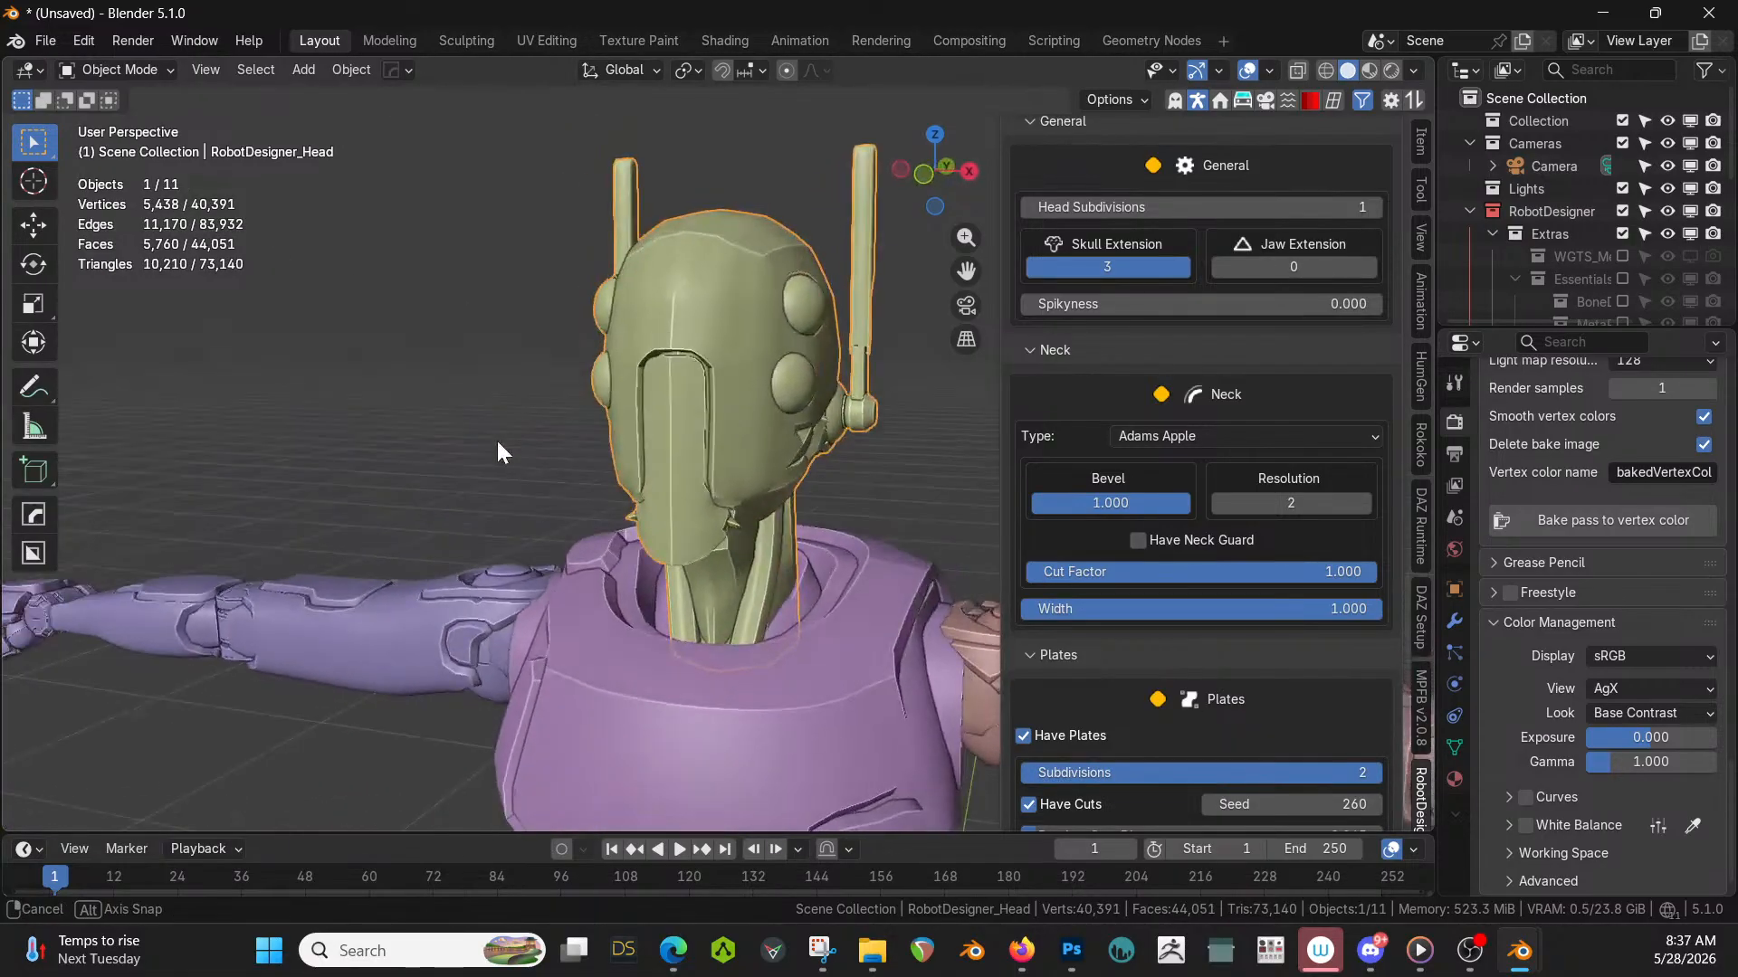
Set the head plates' cut seed to 325 and Random Cuts Distance to 1.000.
{"action": "scroll", "coordinate": [1191, 708], "scroll_direction": "down", "scroll_amount": 2}
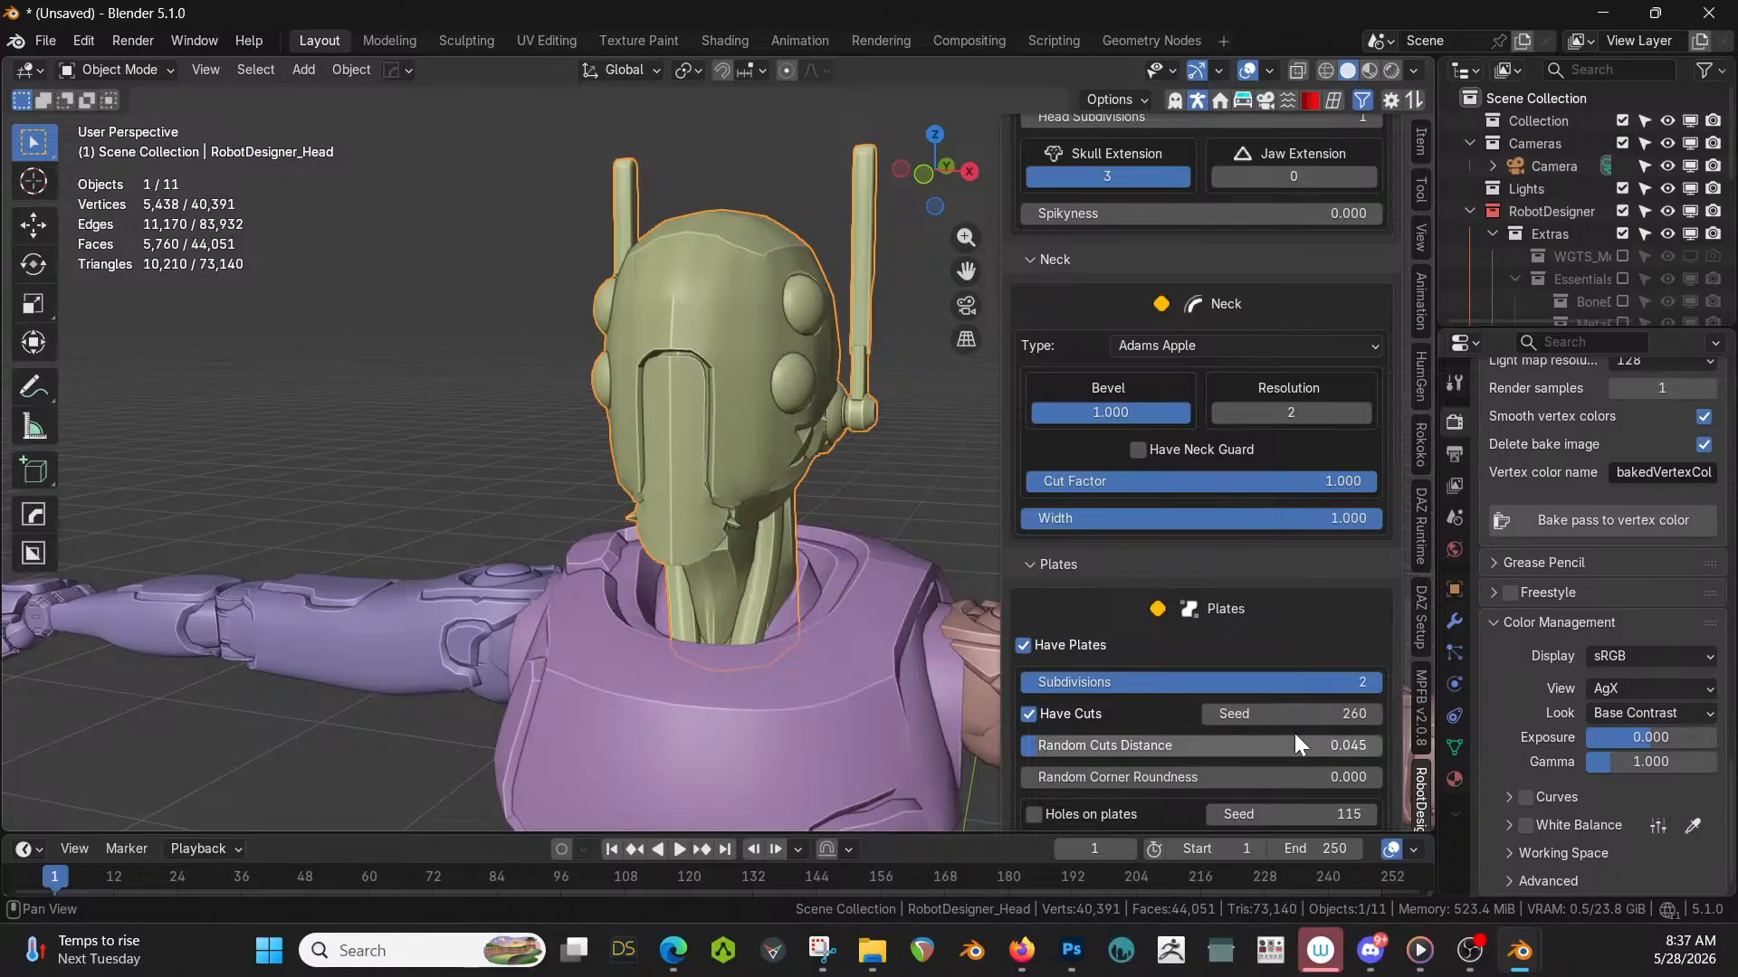
{"action": "left_click_drag", "start_coordinate": [1289, 714], "coordinate": [1375, 714]}
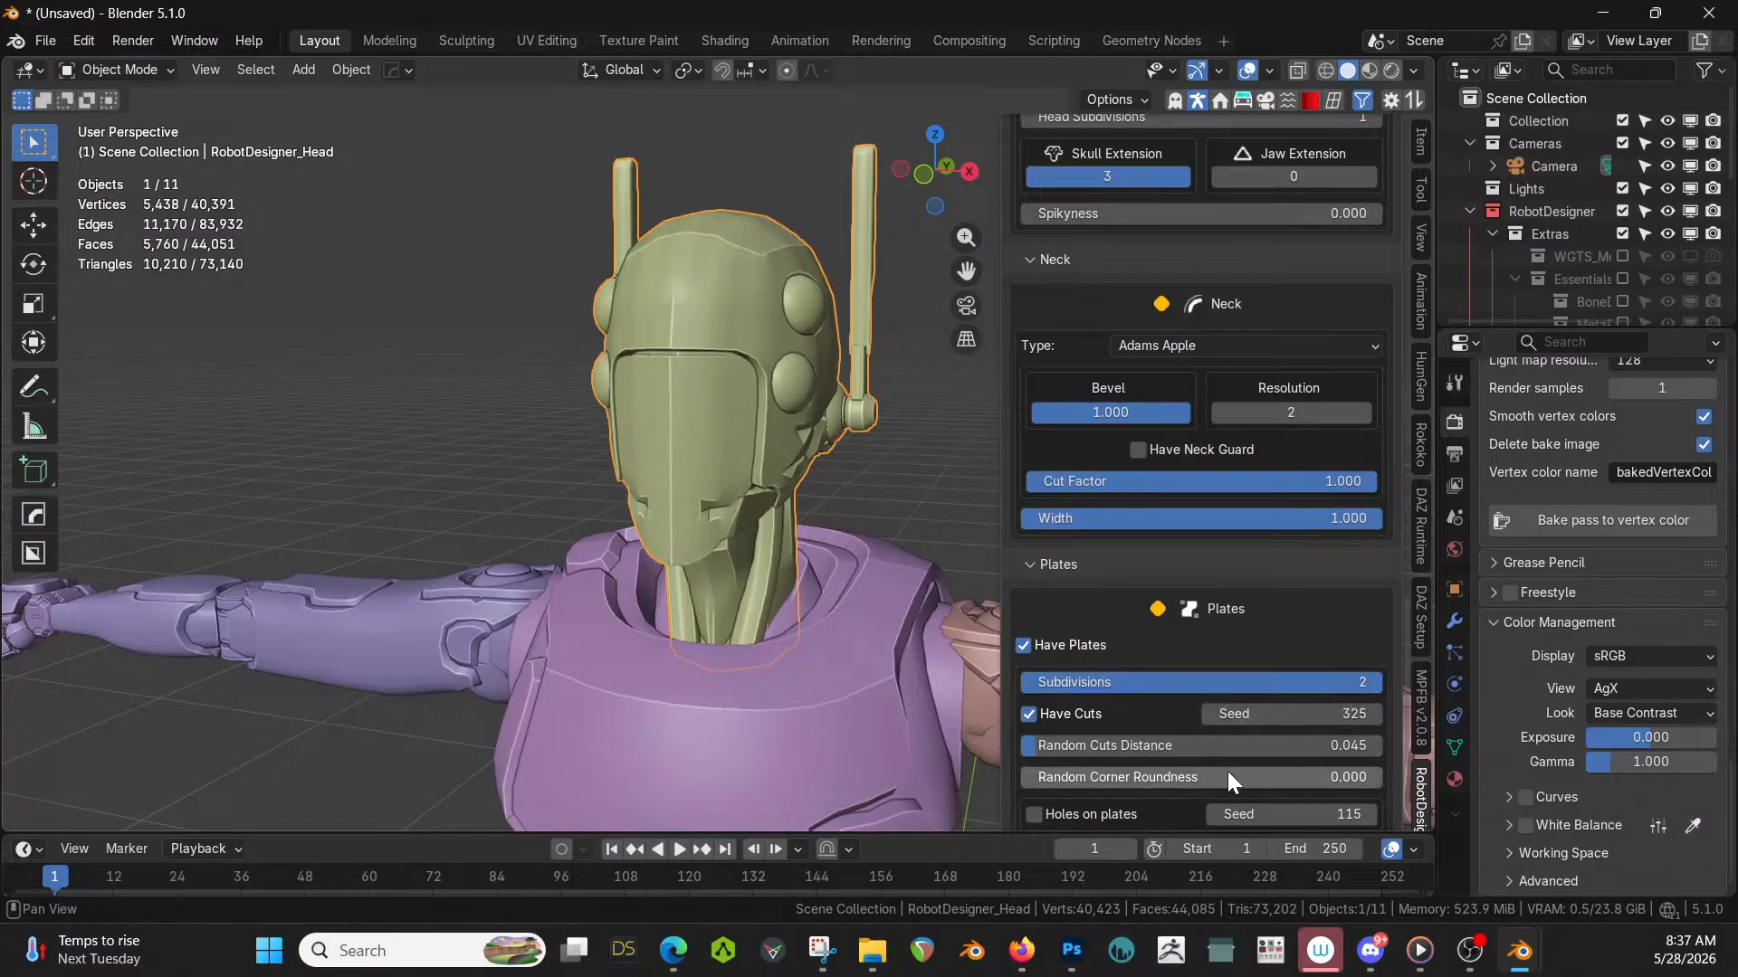
{"action": "left_click_drag", "start_coordinate": [1037, 746], "coordinate": [1381, 741]}
{"action": "middle_click_drag", "start_coordinate": [796, 416], "coordinate": [985, 454]}
{"action": "scroll", "coordinate": [1241, 736], "scroll_direction": "down", "scroll_amount": 1}
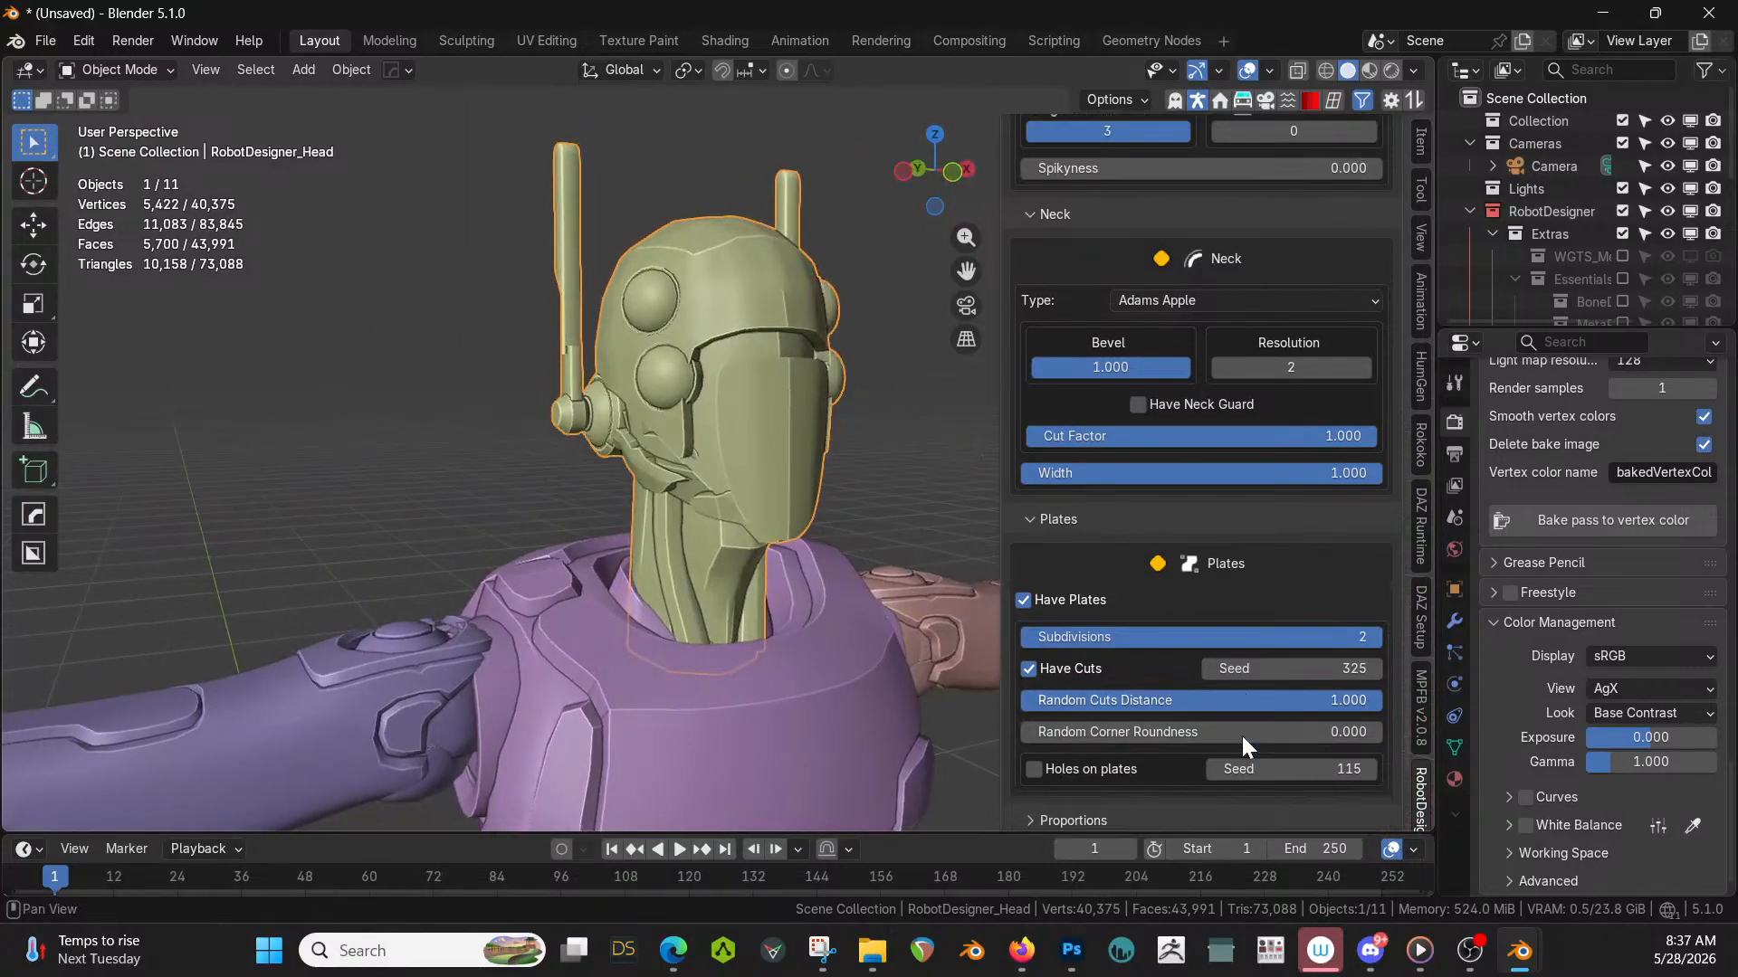
Enable Holes on plates with seed 183 and open the head's Proportions settings.
{"action": "scroll", "coordinate": [1241, 736], "scroll_direction": "down", "scroll_amount": 1}
{"action": "left_click", "coordinate": [1034, 724]}
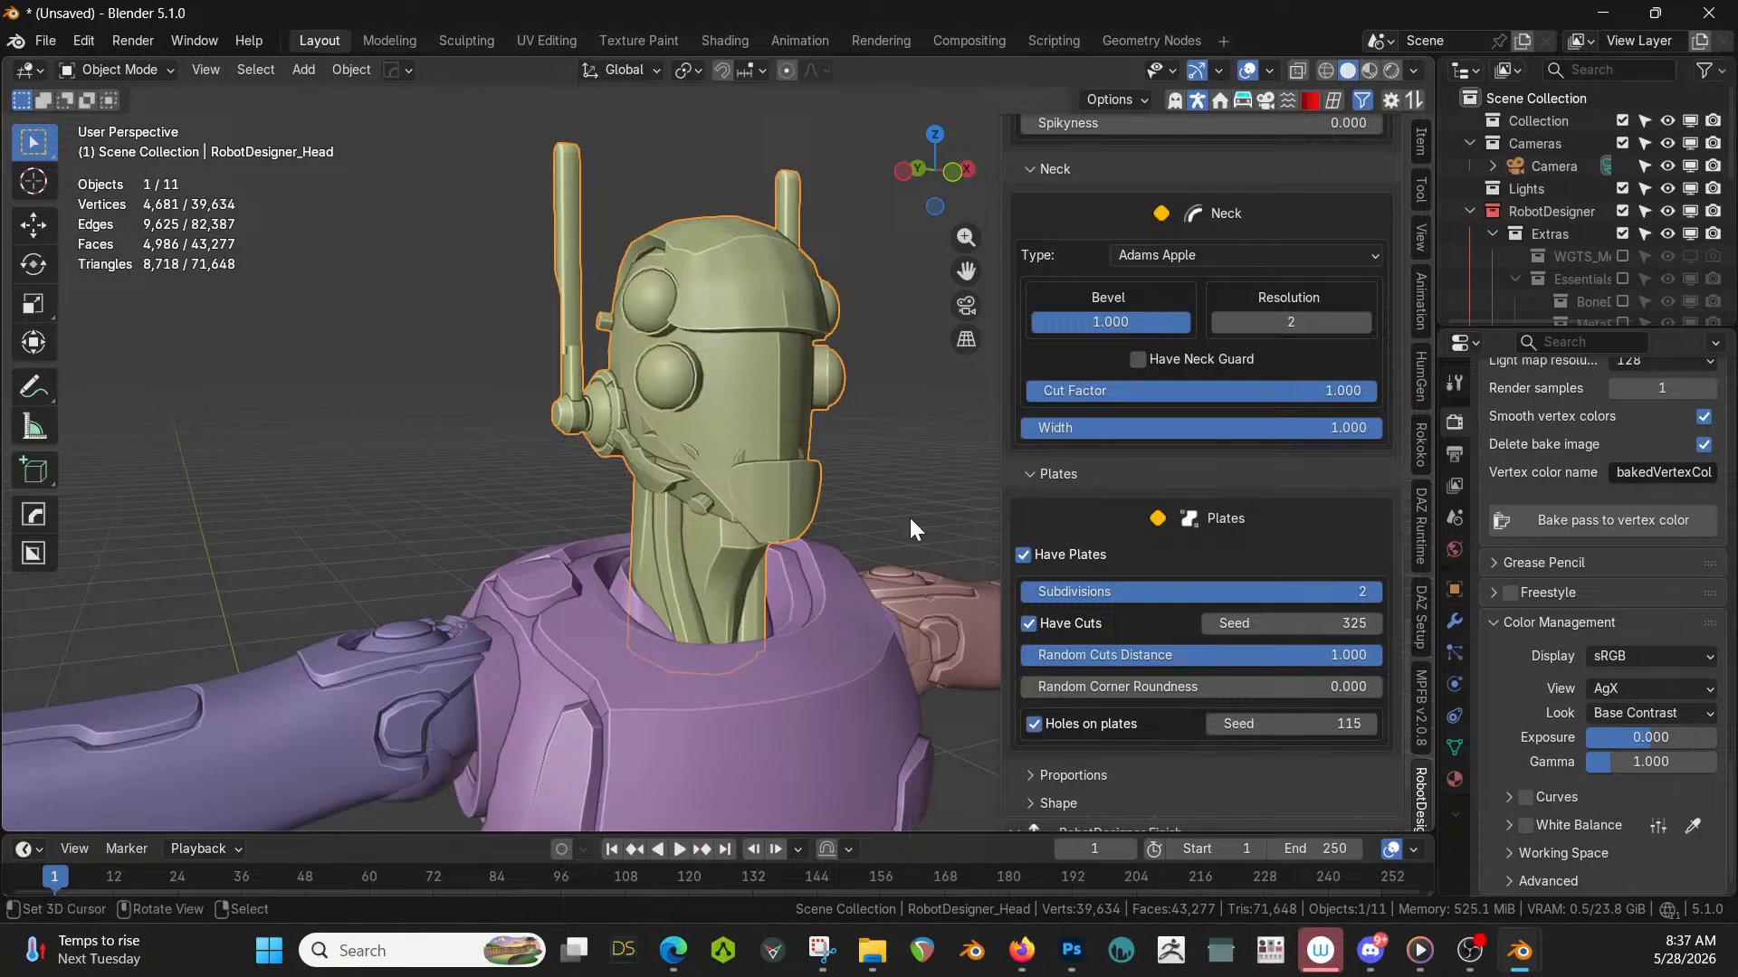
{"action": "middle_click_drag", "start_coordinate": [910, 518], "coordinate": [869, 443]}
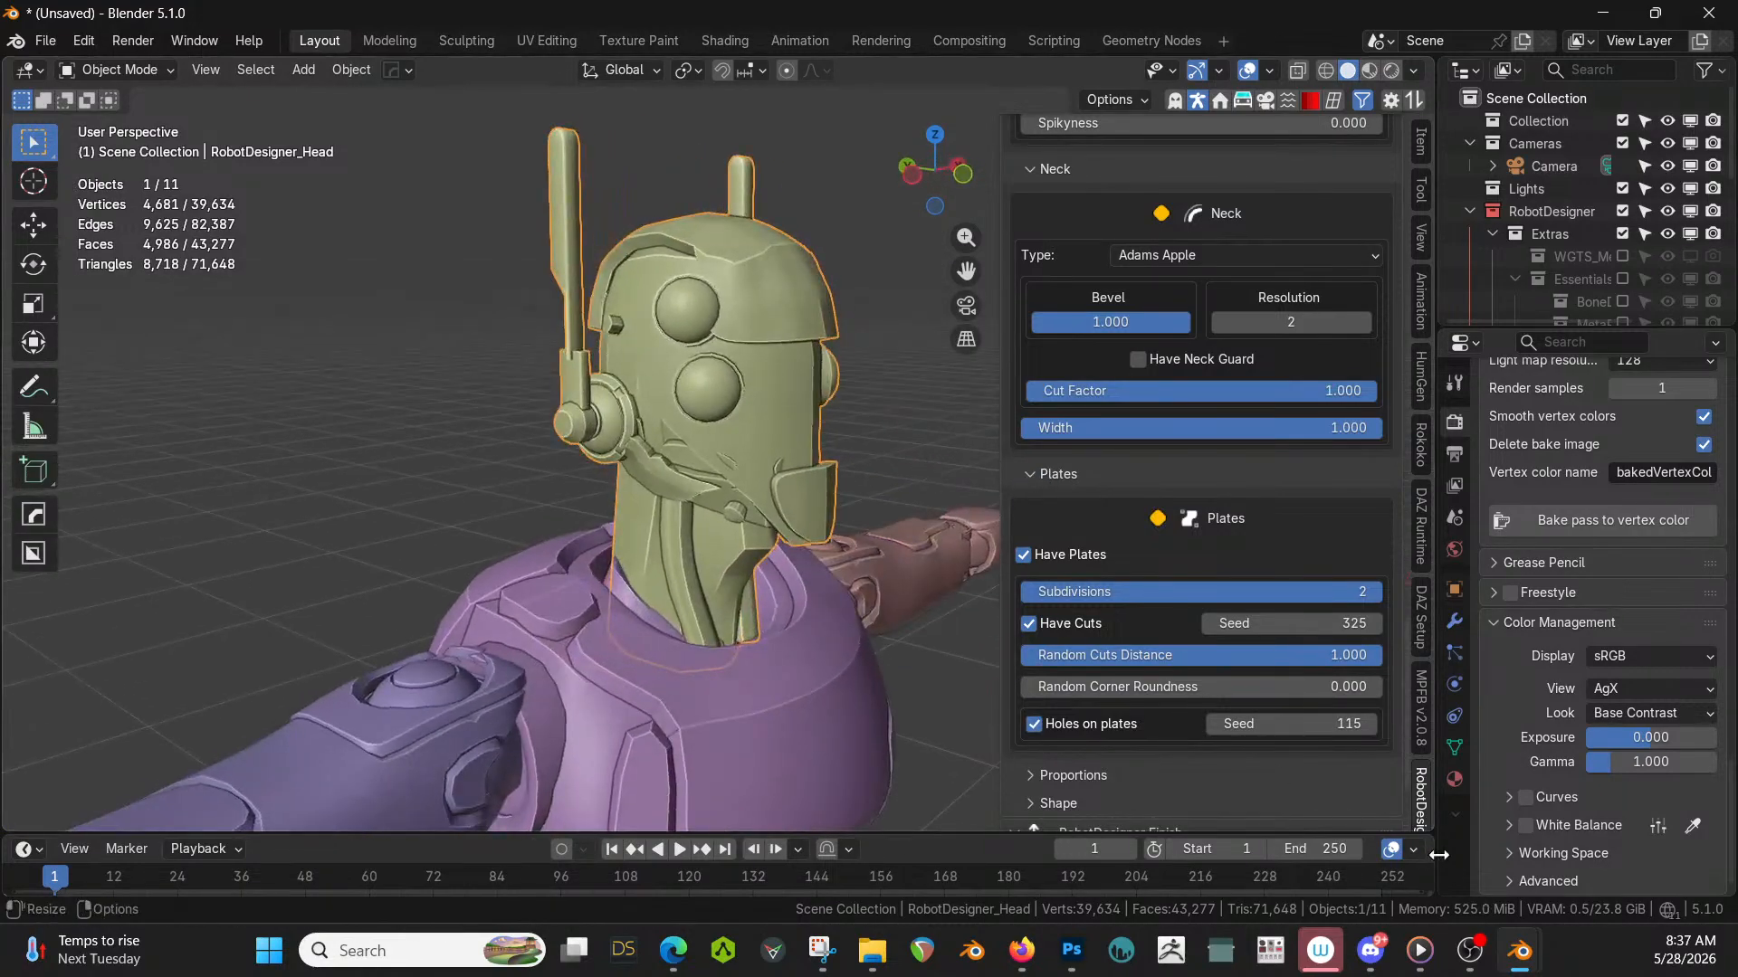
{"action": "left_click_drag", "start_coordinate": [1305, 728], "coordinate": [1357, 728]}
{"action": "left_click", "coordinate": [1039, 775]}
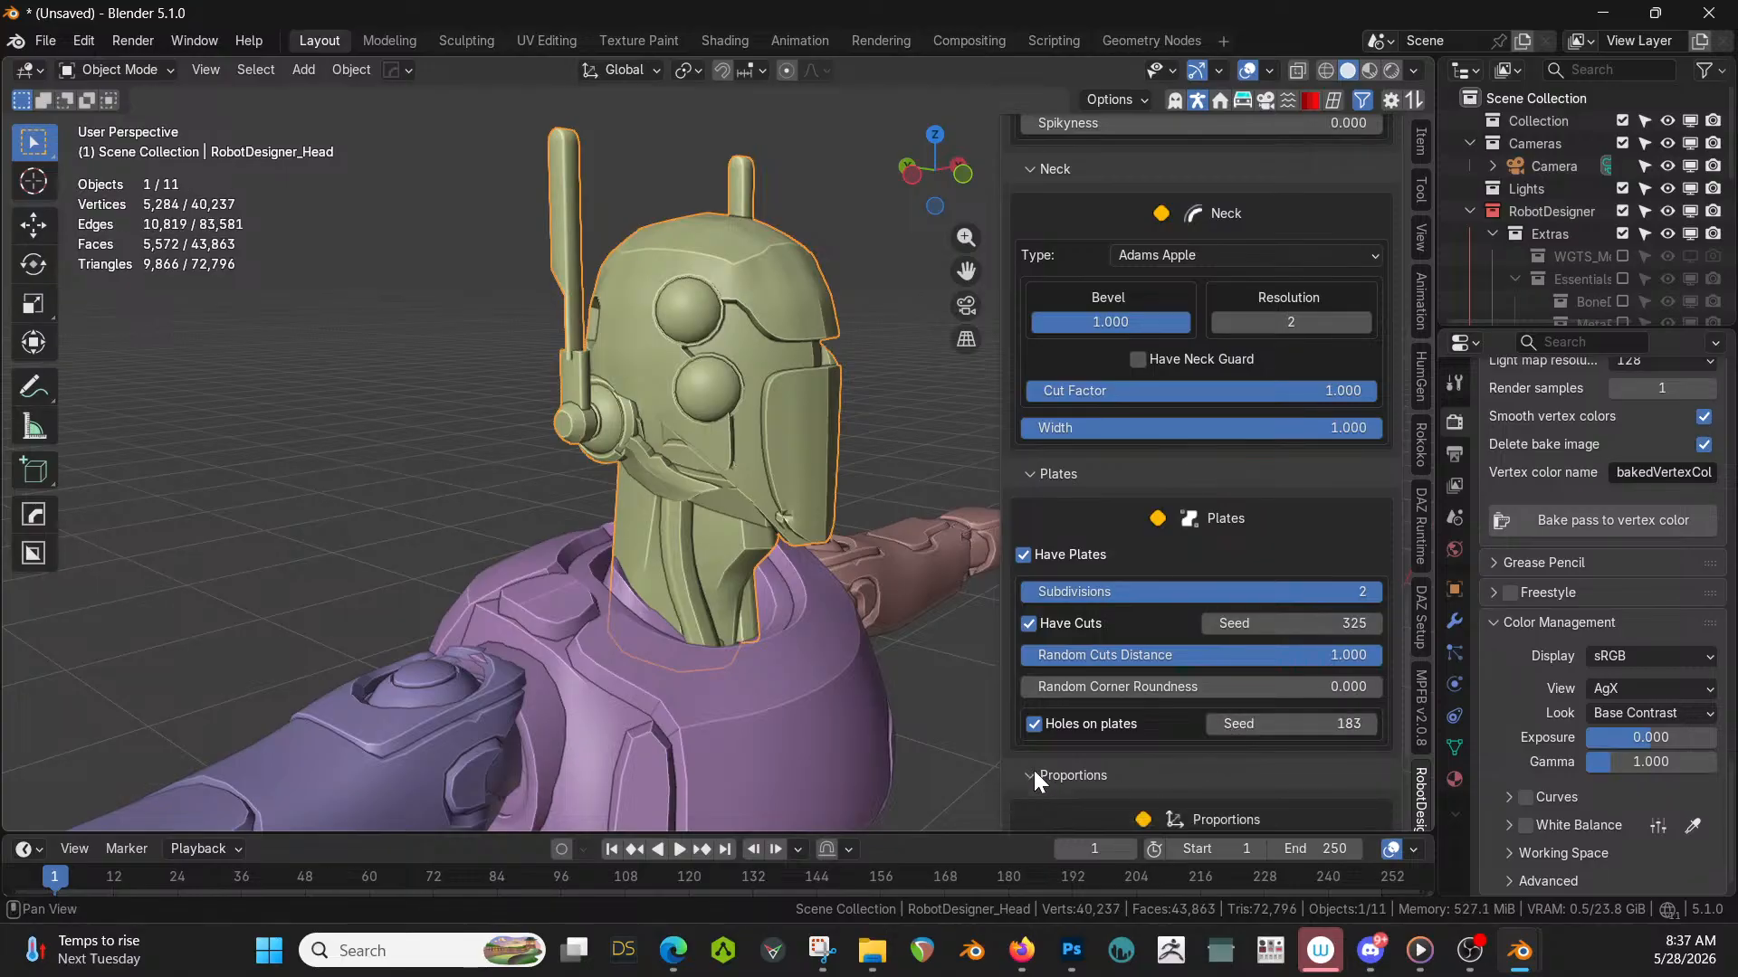
Try the head's Size at 0.42 and undo the change.
{"action": "scroll", "coordinate": [1142, 769], "scroll_direction": "down", "scroll_amount": 3}
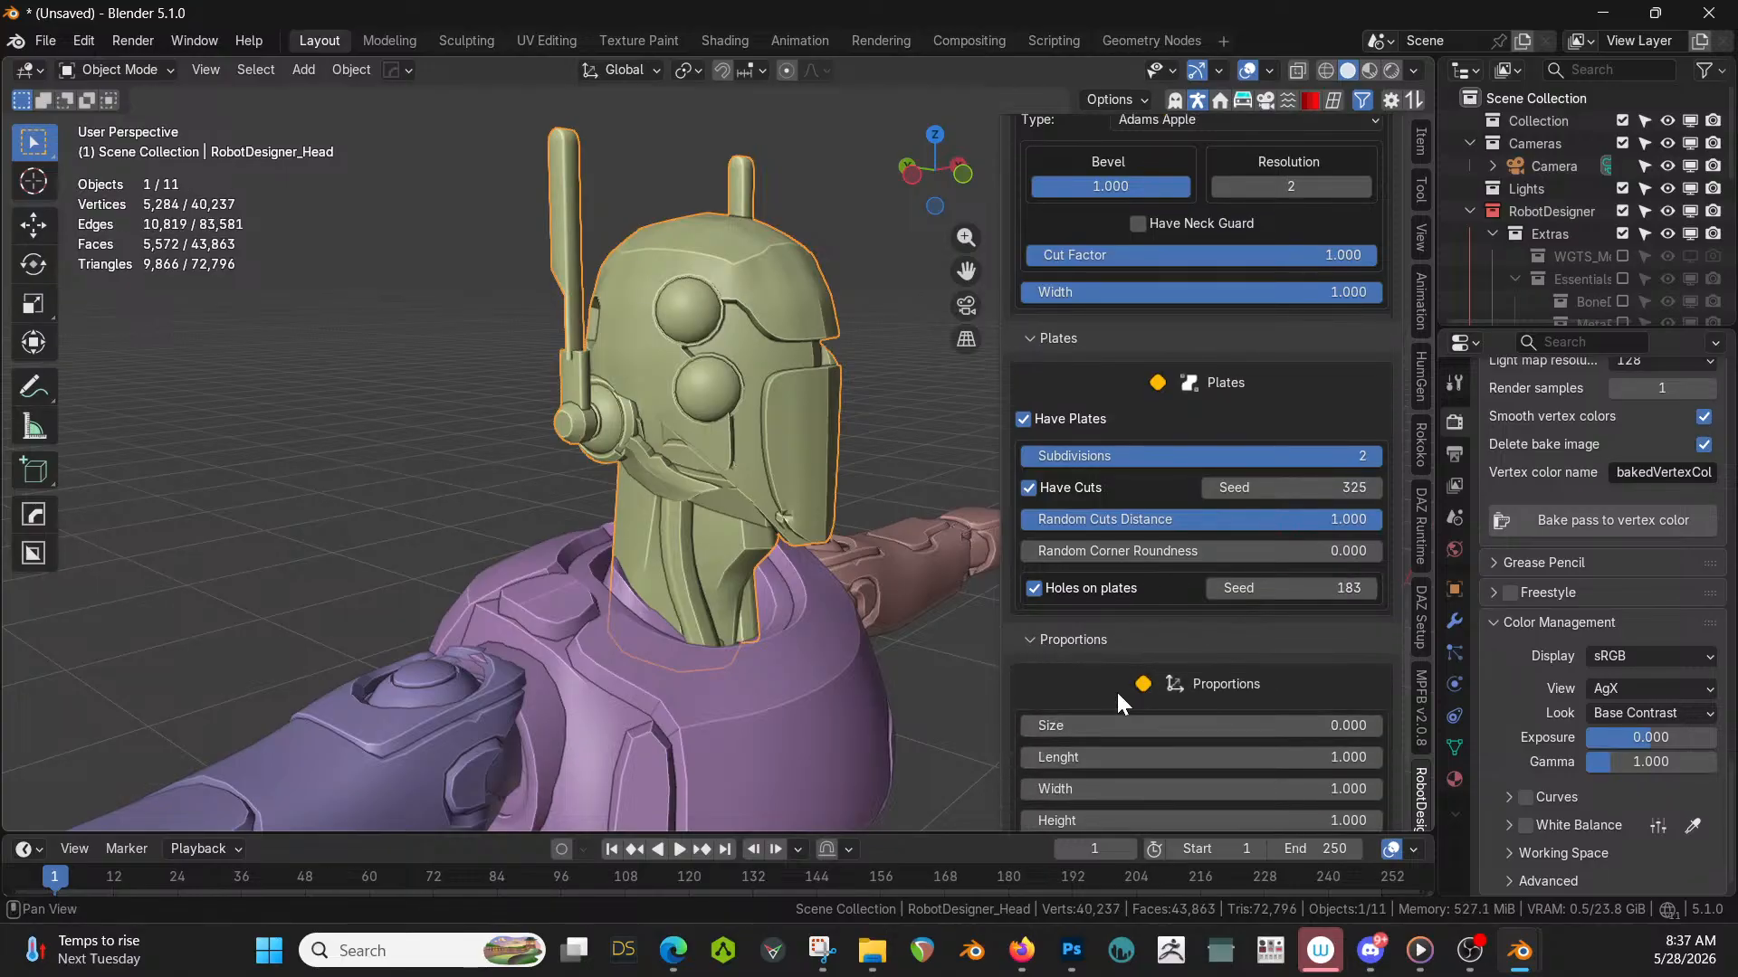
{"action": "left_click_drag", "start_coordinate": [1103, 726], "coordinate": [1106, 726]}
{"action": "left_click", "coordinate": [1106, 727]}
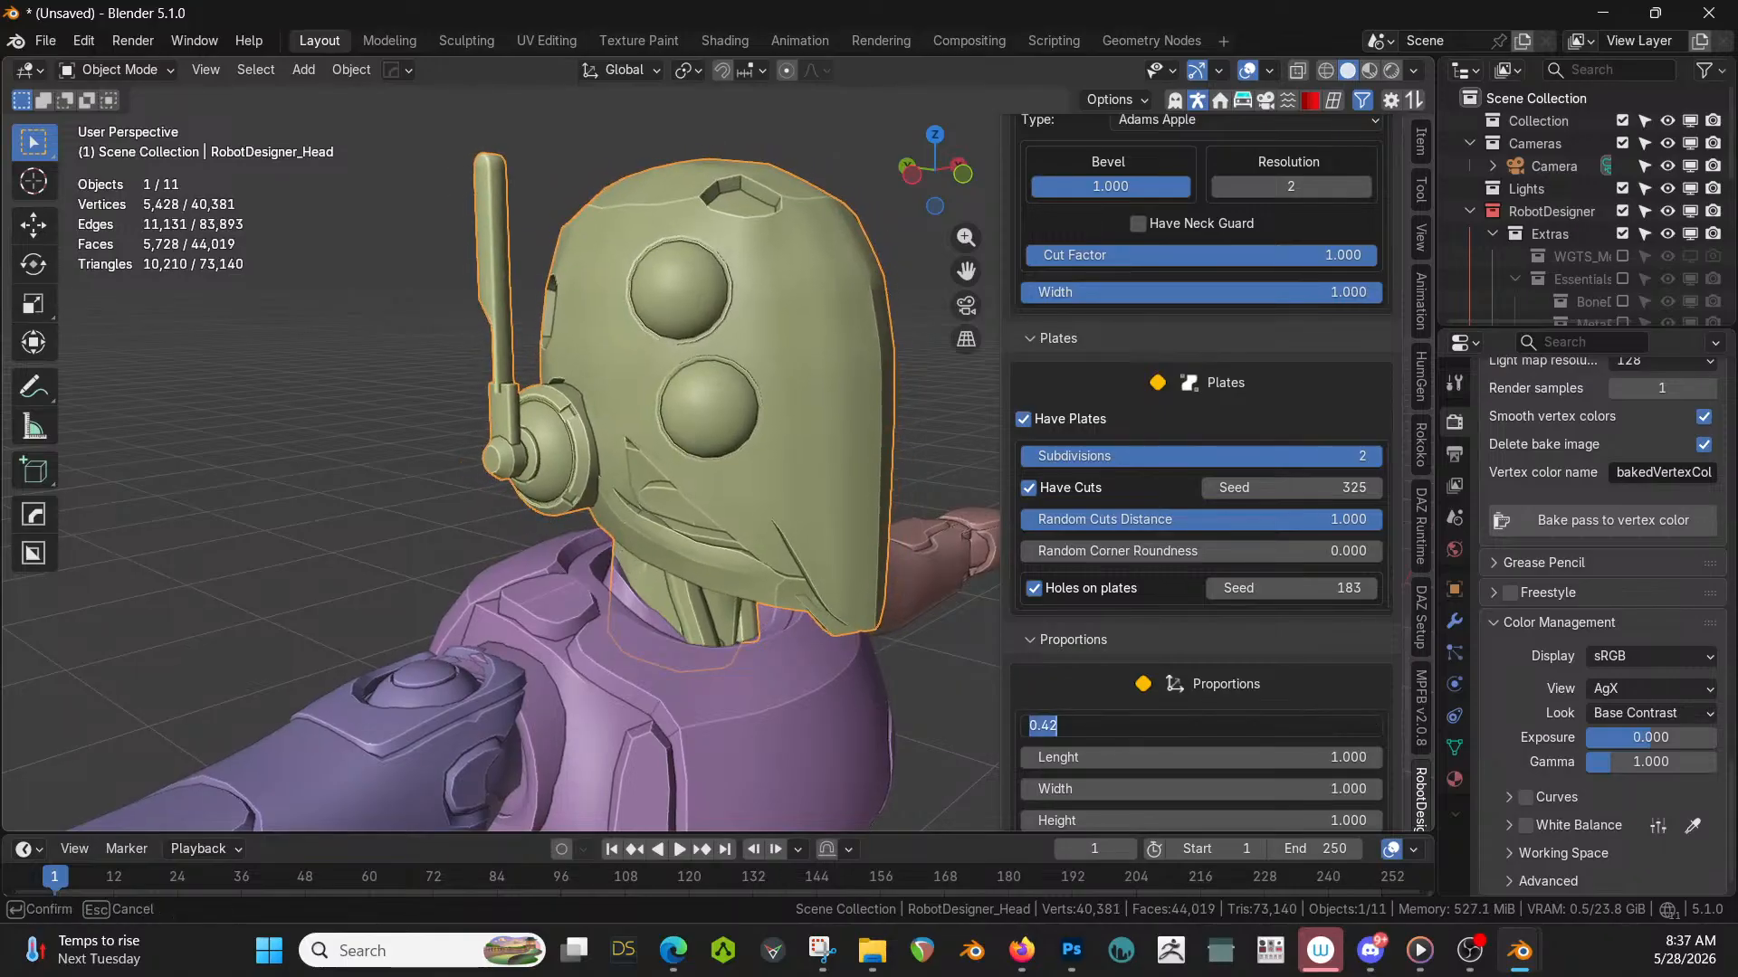
{"action": "key", "text": "Escape"}
{"action": "key", "text": "ctrl+z"}
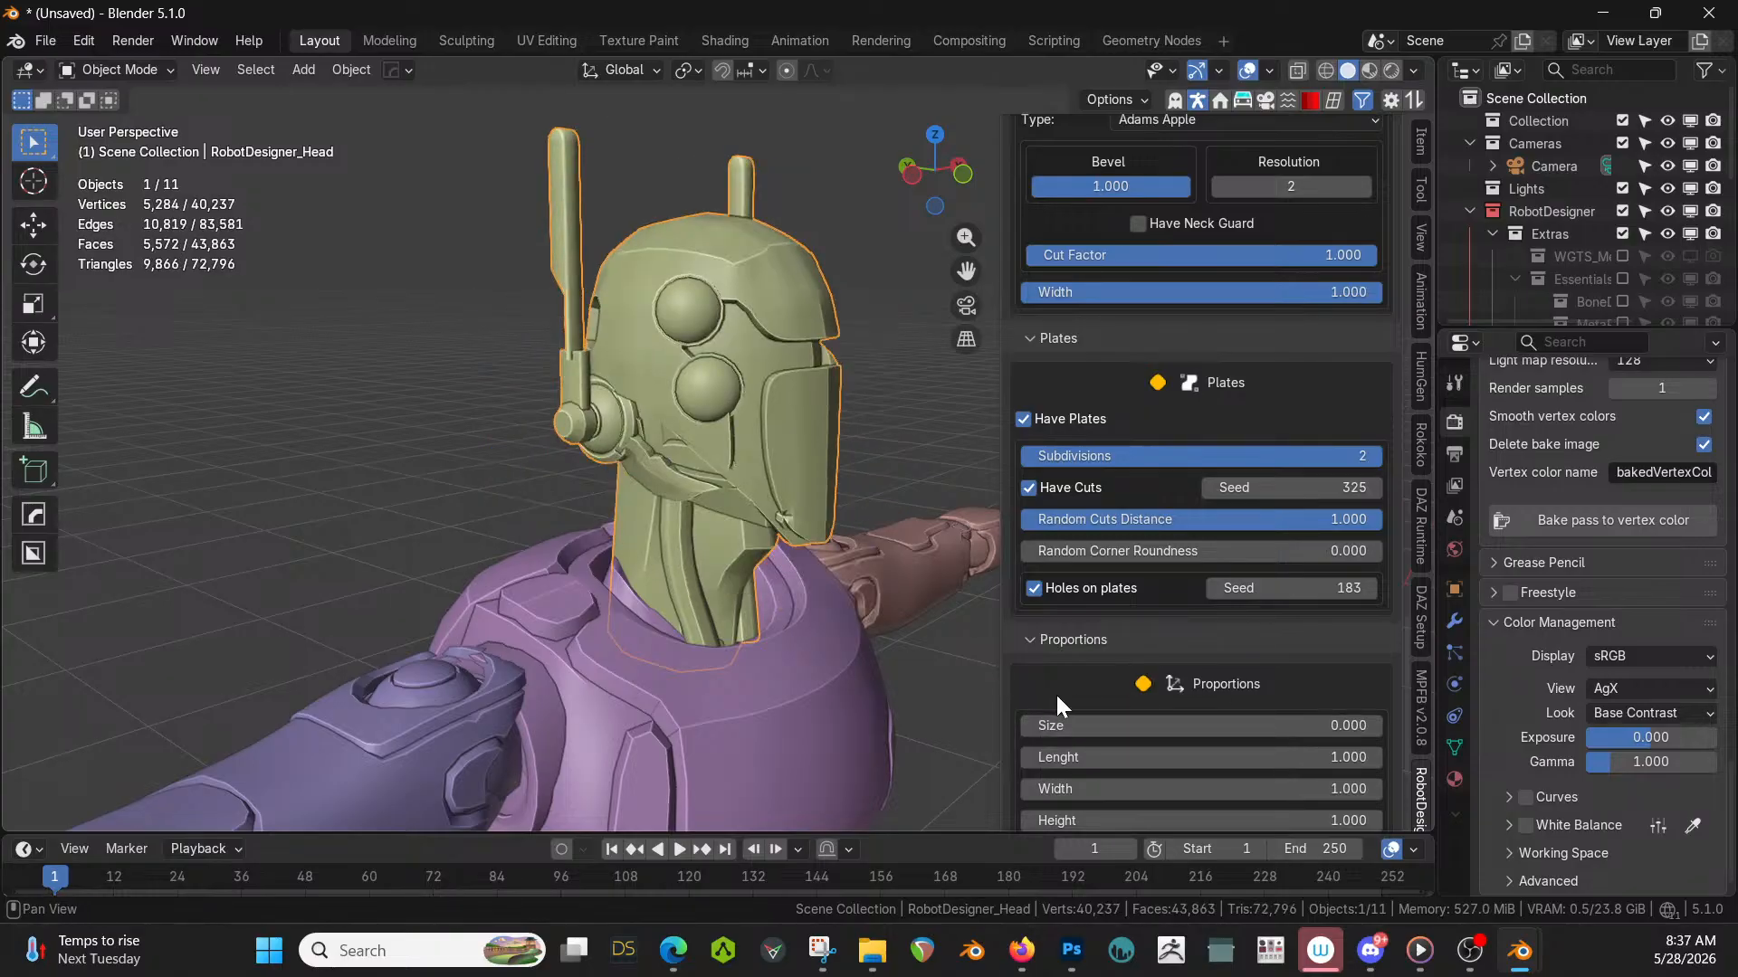
Turn off Holes on plates to compare the head, and enable it again for a front view.
{"action": "left_click", "coordinate": [1031, 590]}
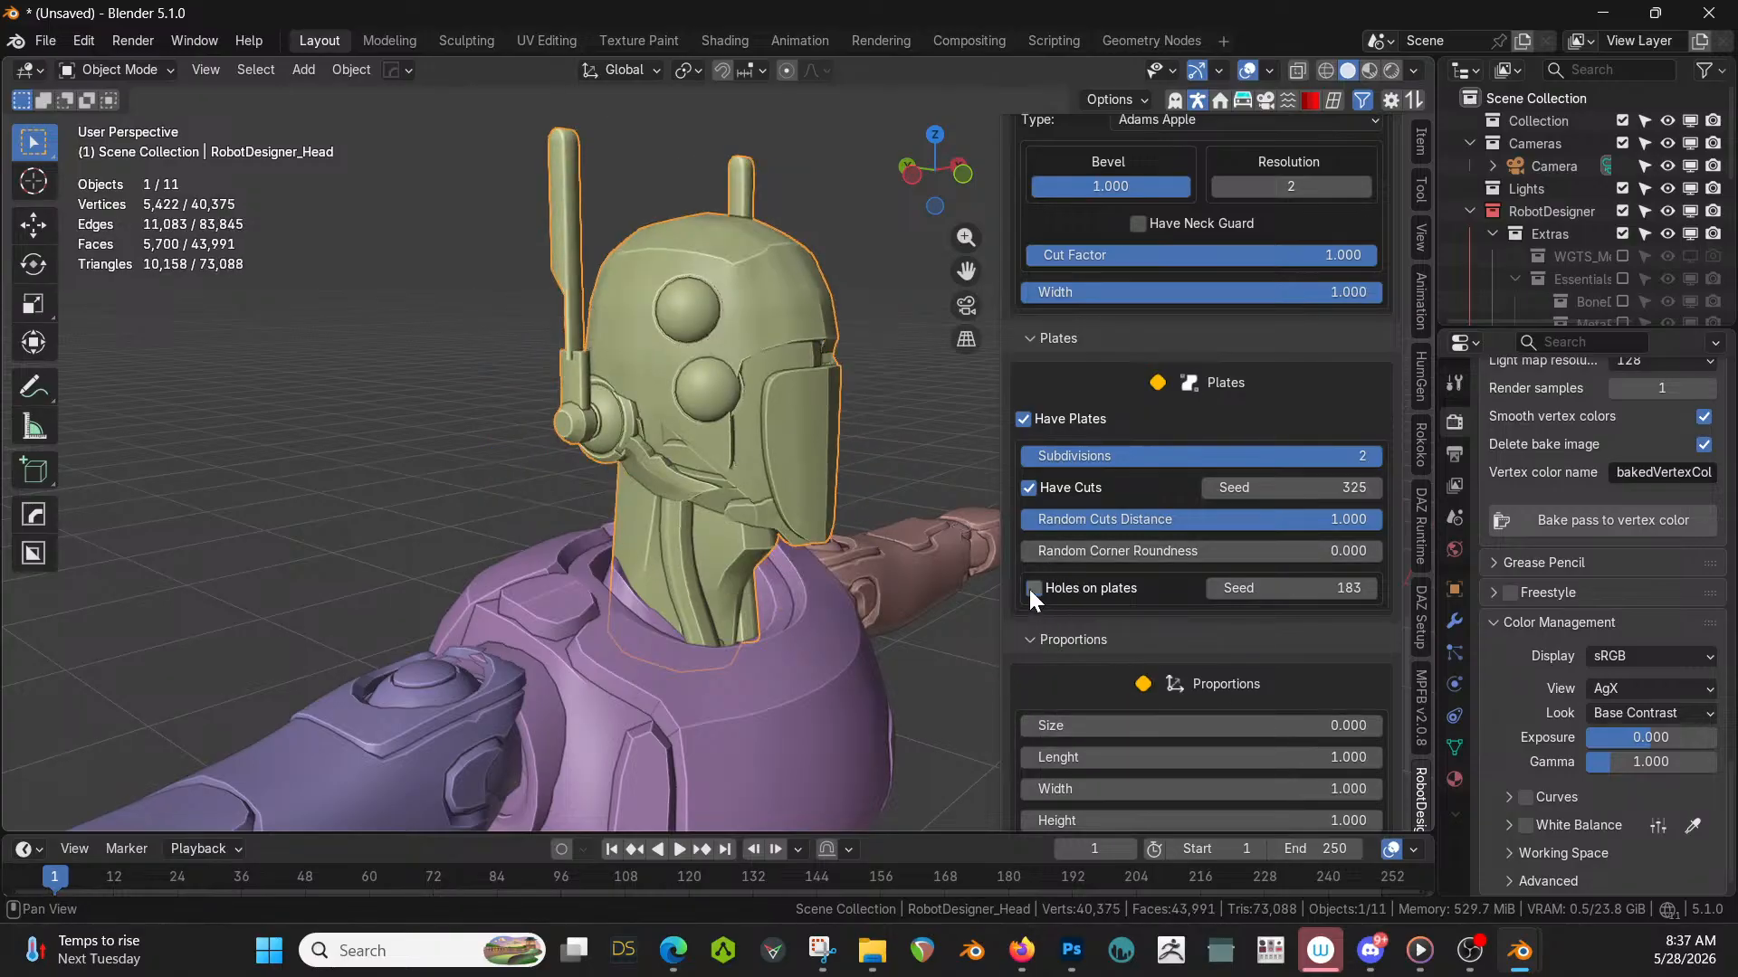
{"action": "middle_click_drag", "start_coordinate": [898, 582], "coordinate": [877, 654]}
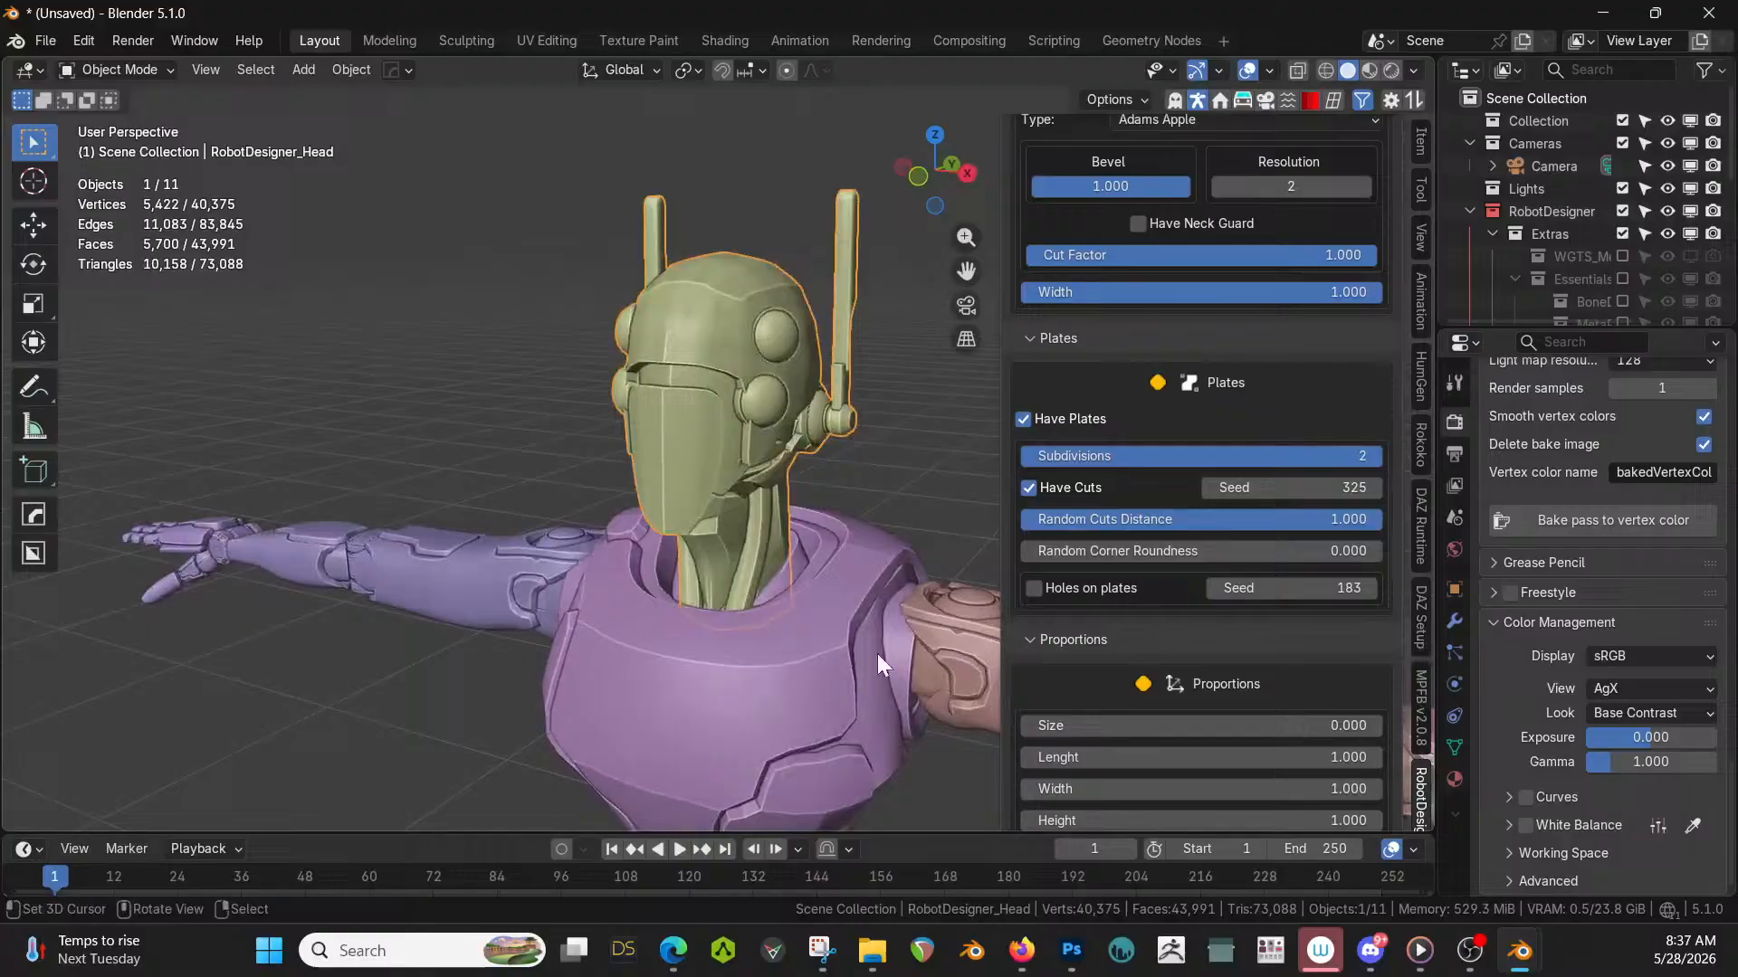
{"action": "left_click", "coordinate": [1034, 589]}
{"action": "middle_click_drag", "start_coordinate": [991, 516], "coordinate": [963, 442]}
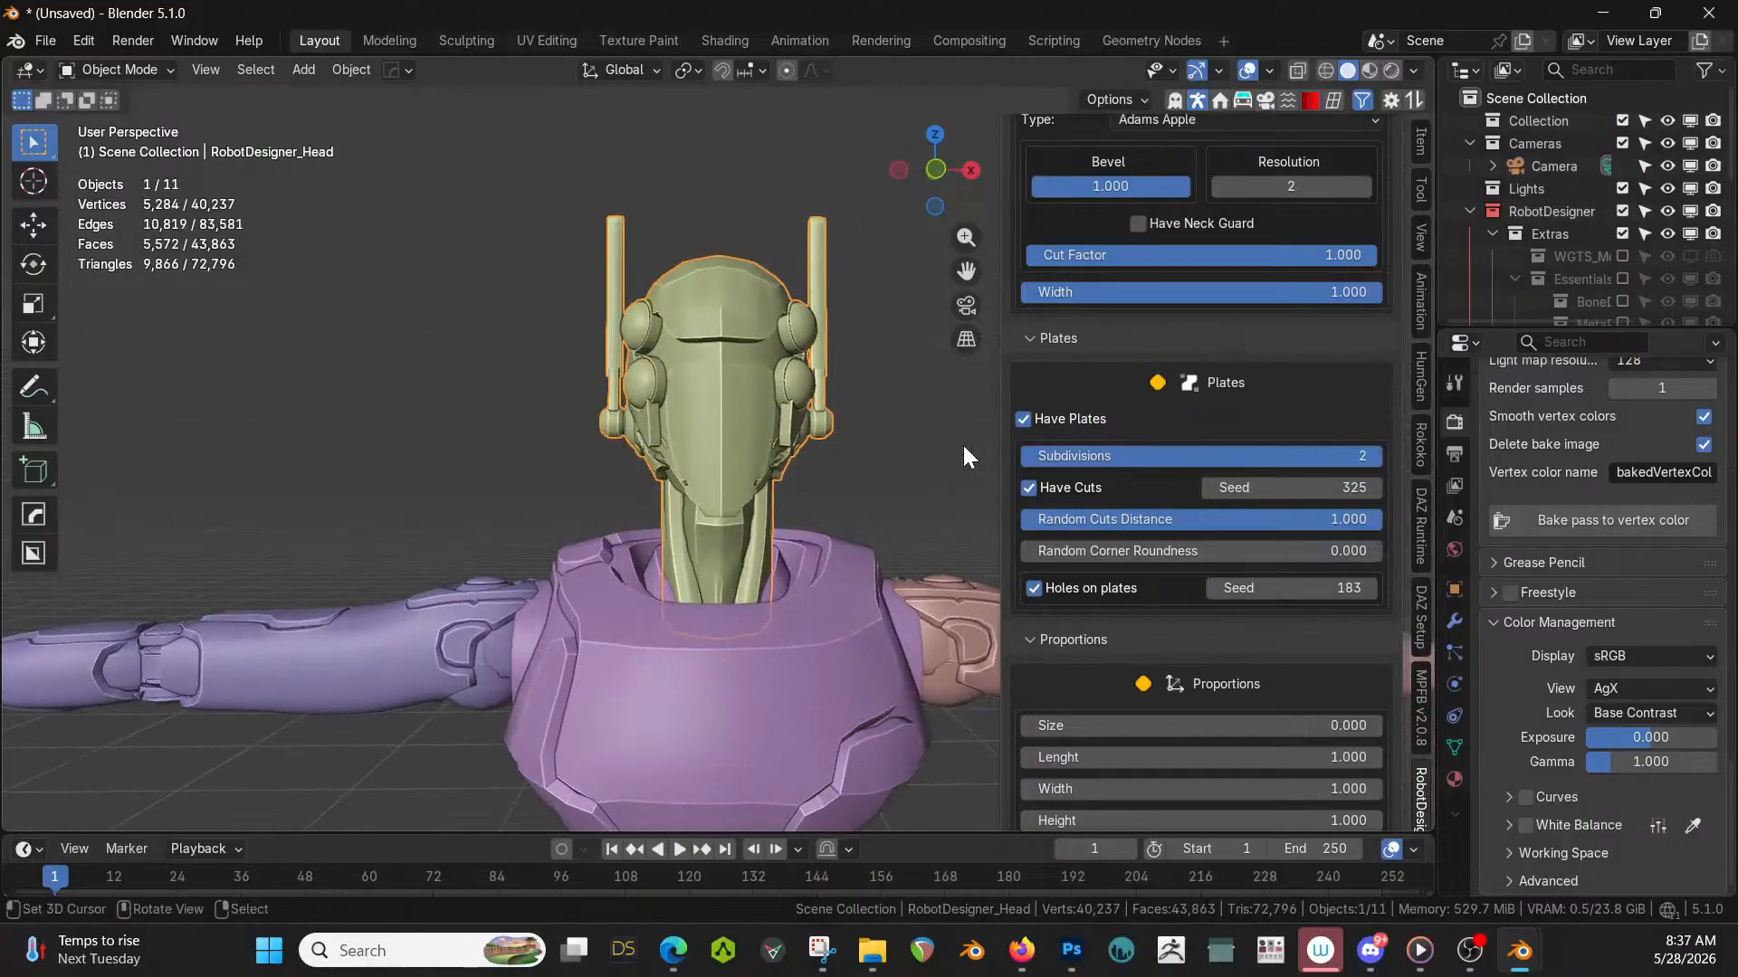
Try the head's Lenght at 1.970 and 0, and restore it to 1.000.
{"action": "scroll", "coordinate": [1154, 719], "scroll_direction": "down", "scroll_amount": 3}
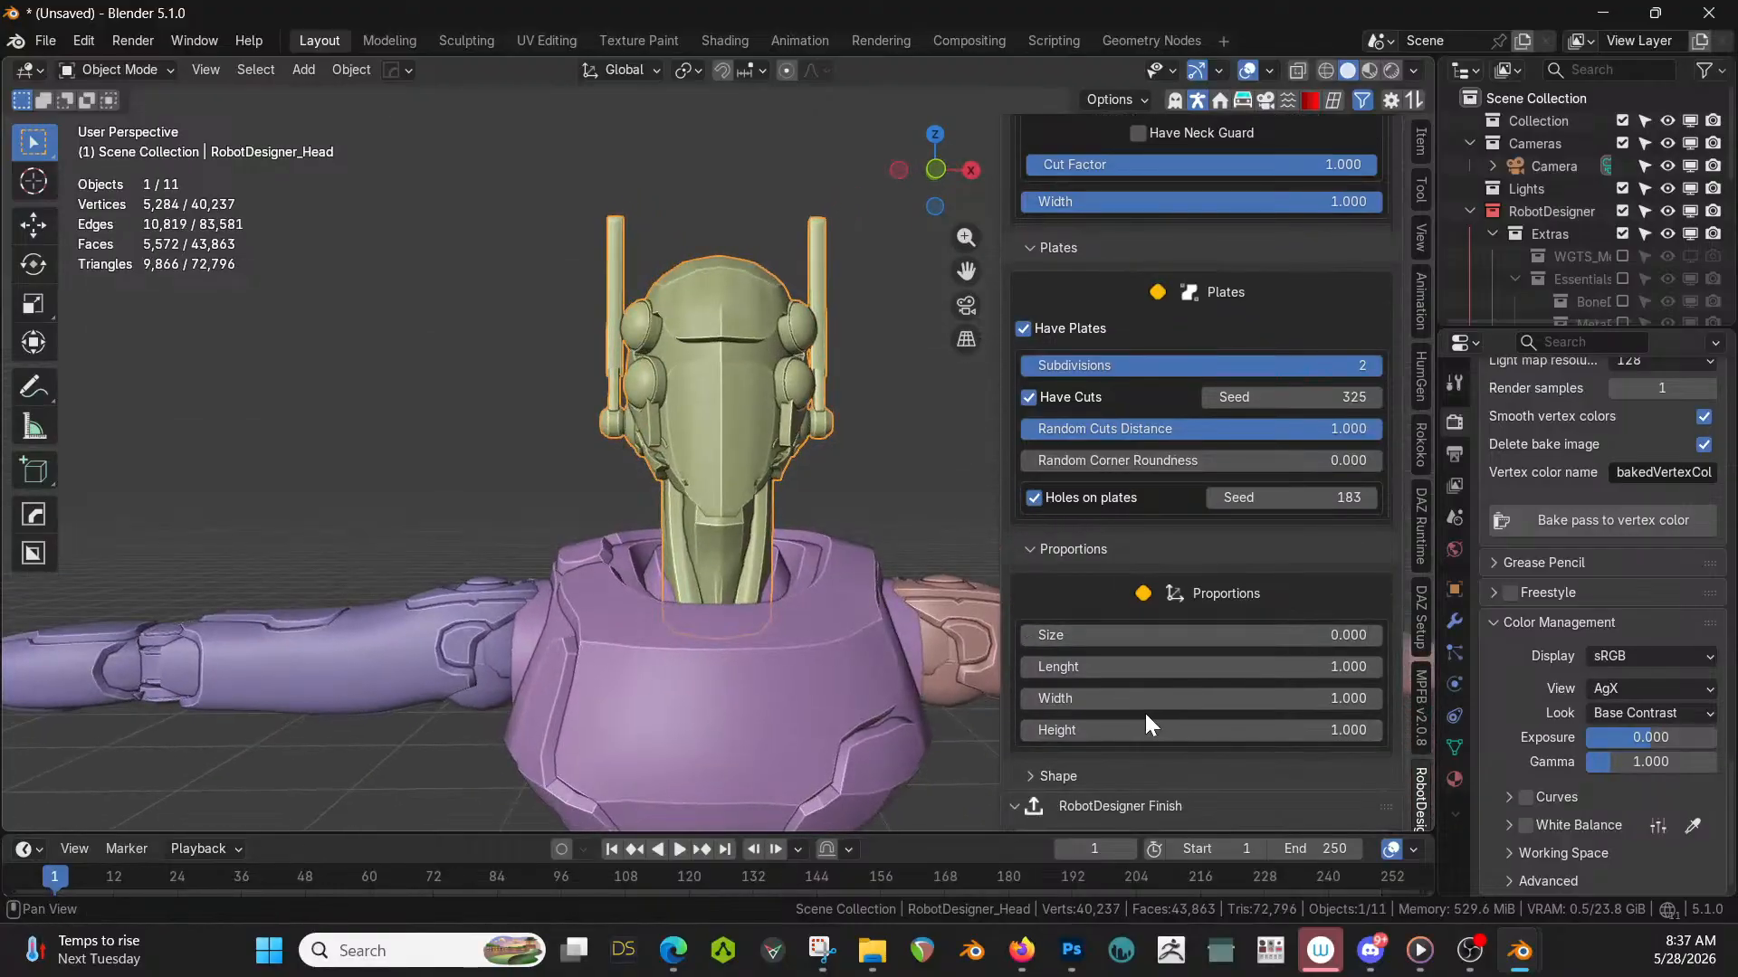
{"action": "left_click_drag", "start_coordinate": [1115, 675], "coordinate": [1430, 676]}
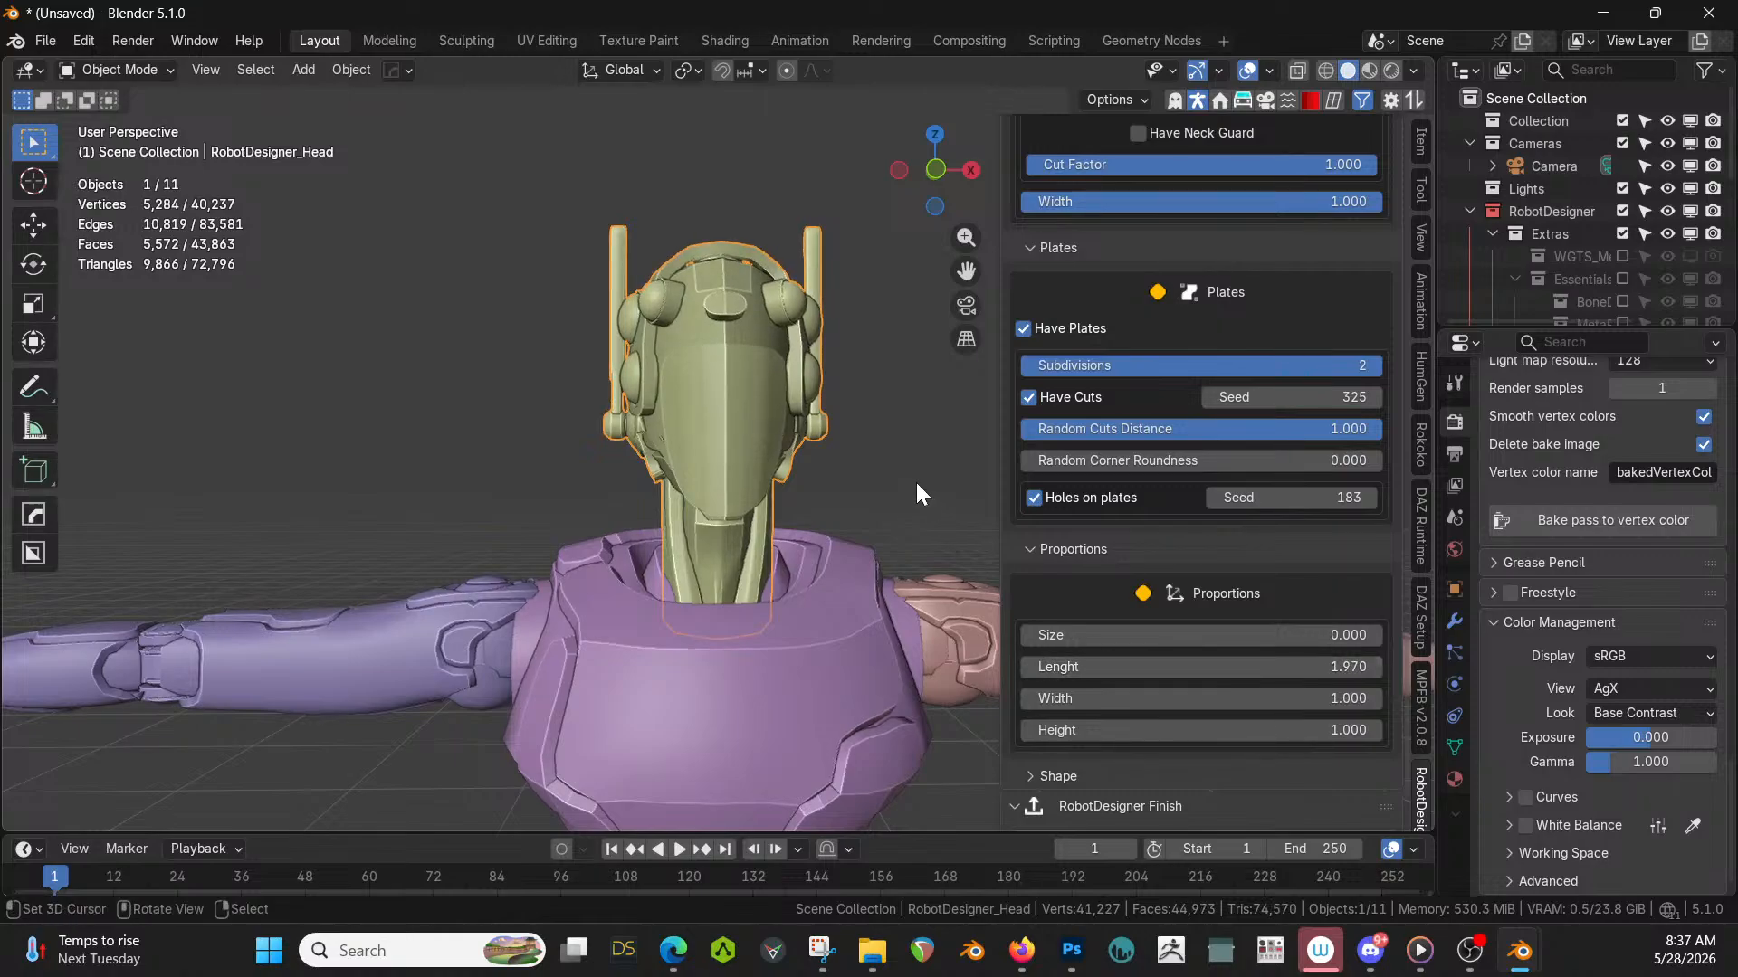
{"action": "middle_click_drag", "start_coordinate": [915, 480], "coordinate": [674, 511]}
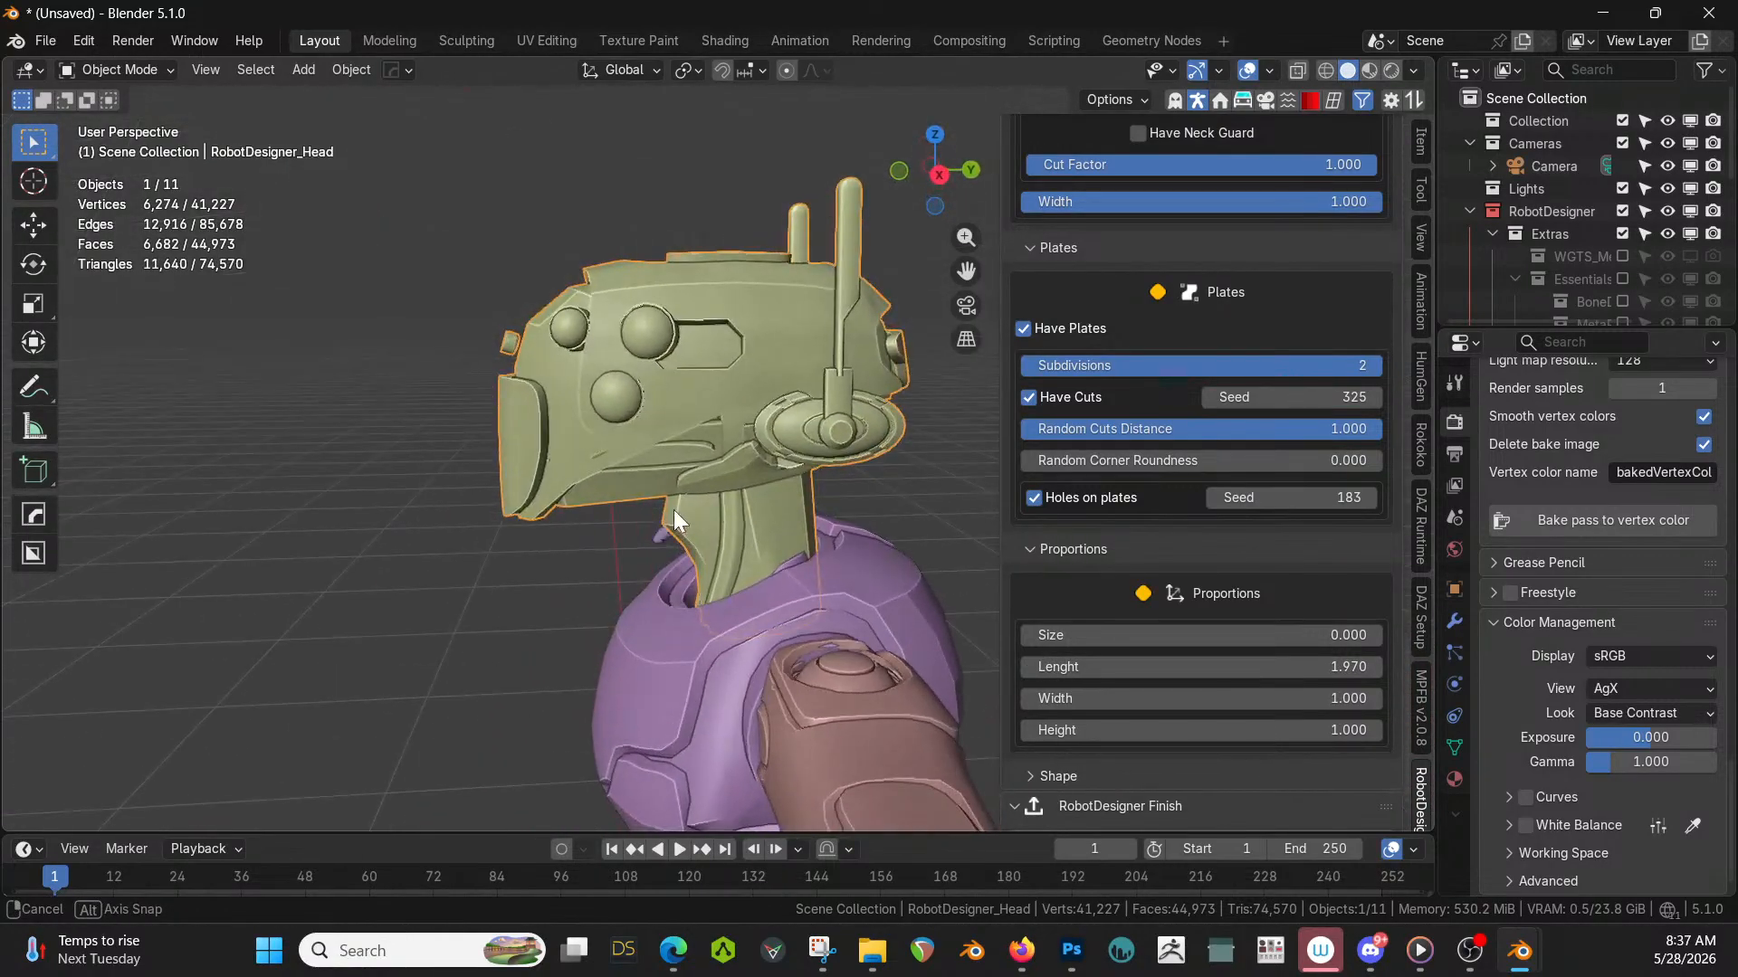
{"action": "left_click", "coordinate": [1218, 668]}
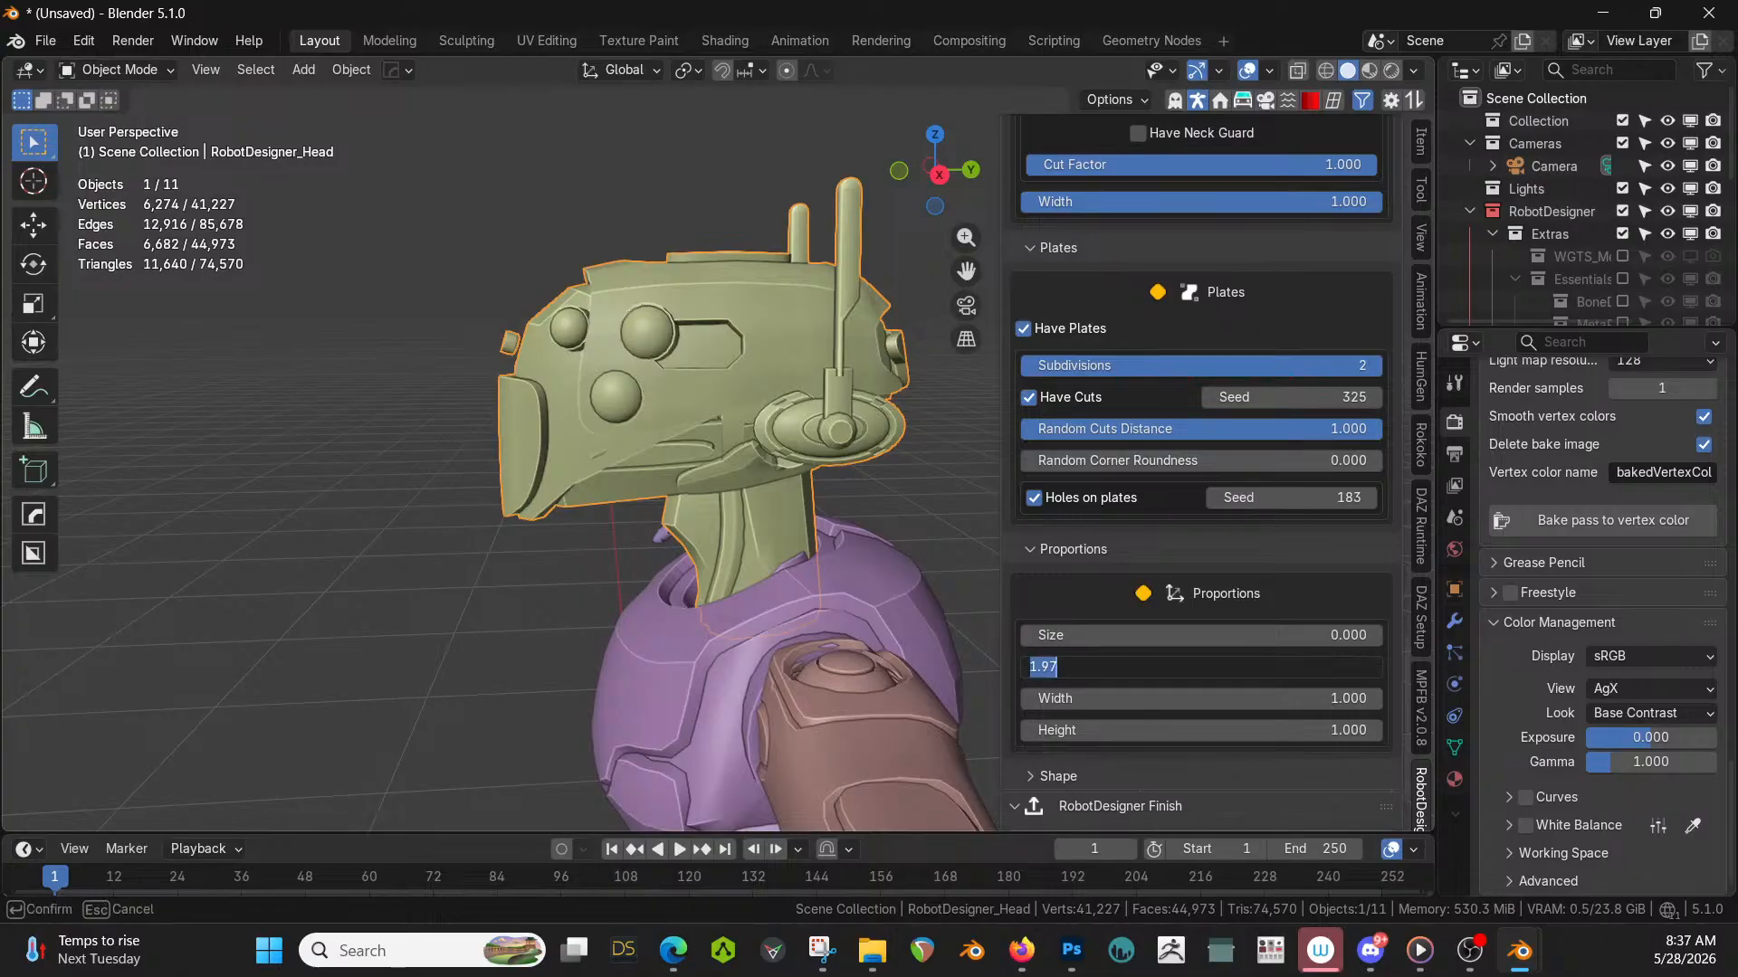
{"action": "type", "text": "0"}
{"action": "key", "text": "Return"}
{"action": "middle_click_drag", "start_coordinate": [655, 528], "coordinate": [1113, 525]}
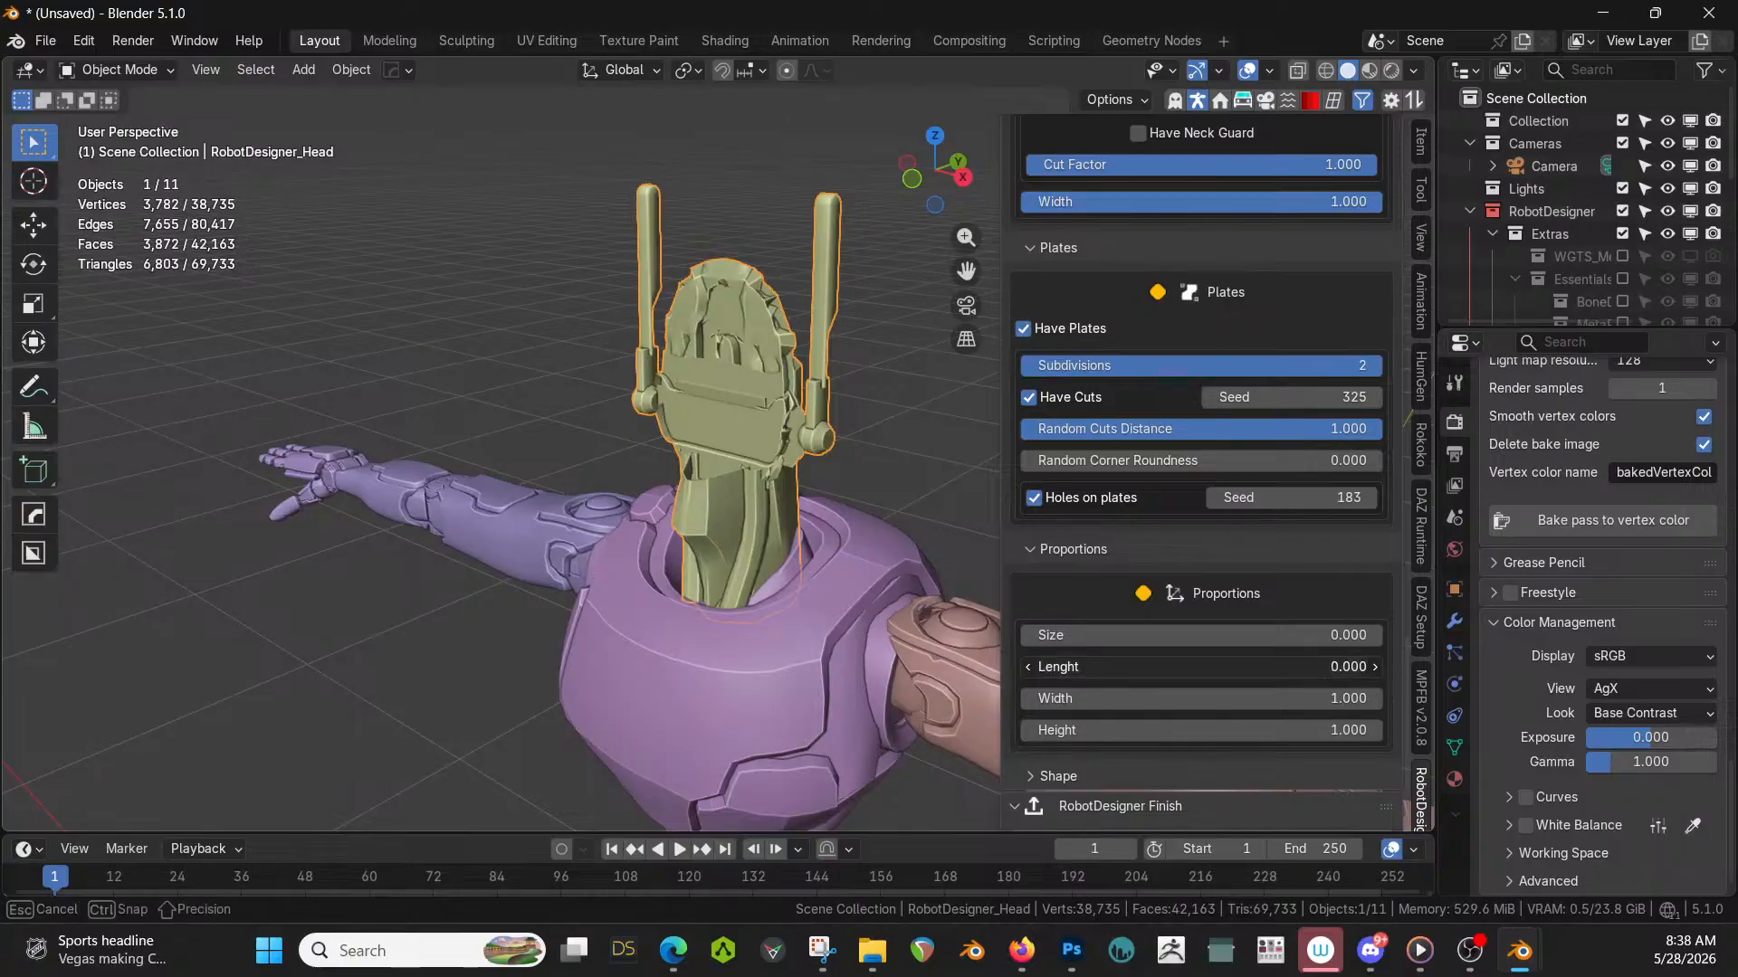
{"action": "left_click_drag", "start_coordinate": [1195, 667], "coordinate": [1303, 667]}
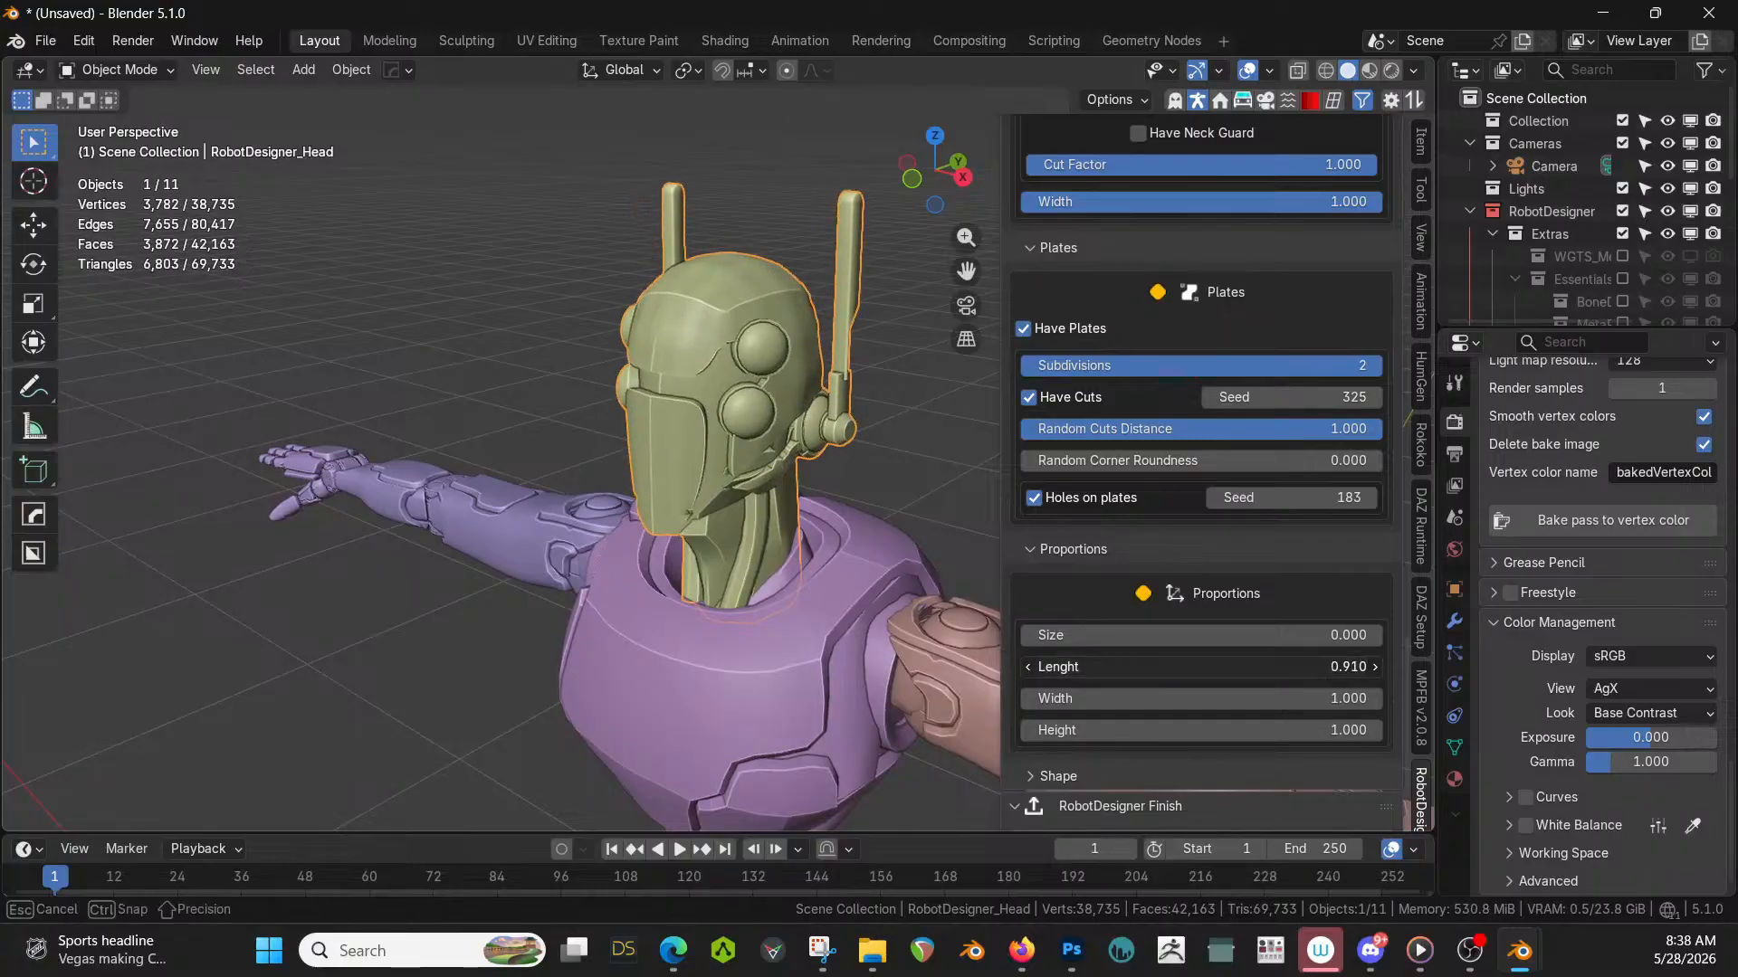
{"action": "left_click", "coordinate": [1137, 668]}
{"action": "key", "text": "Return"}
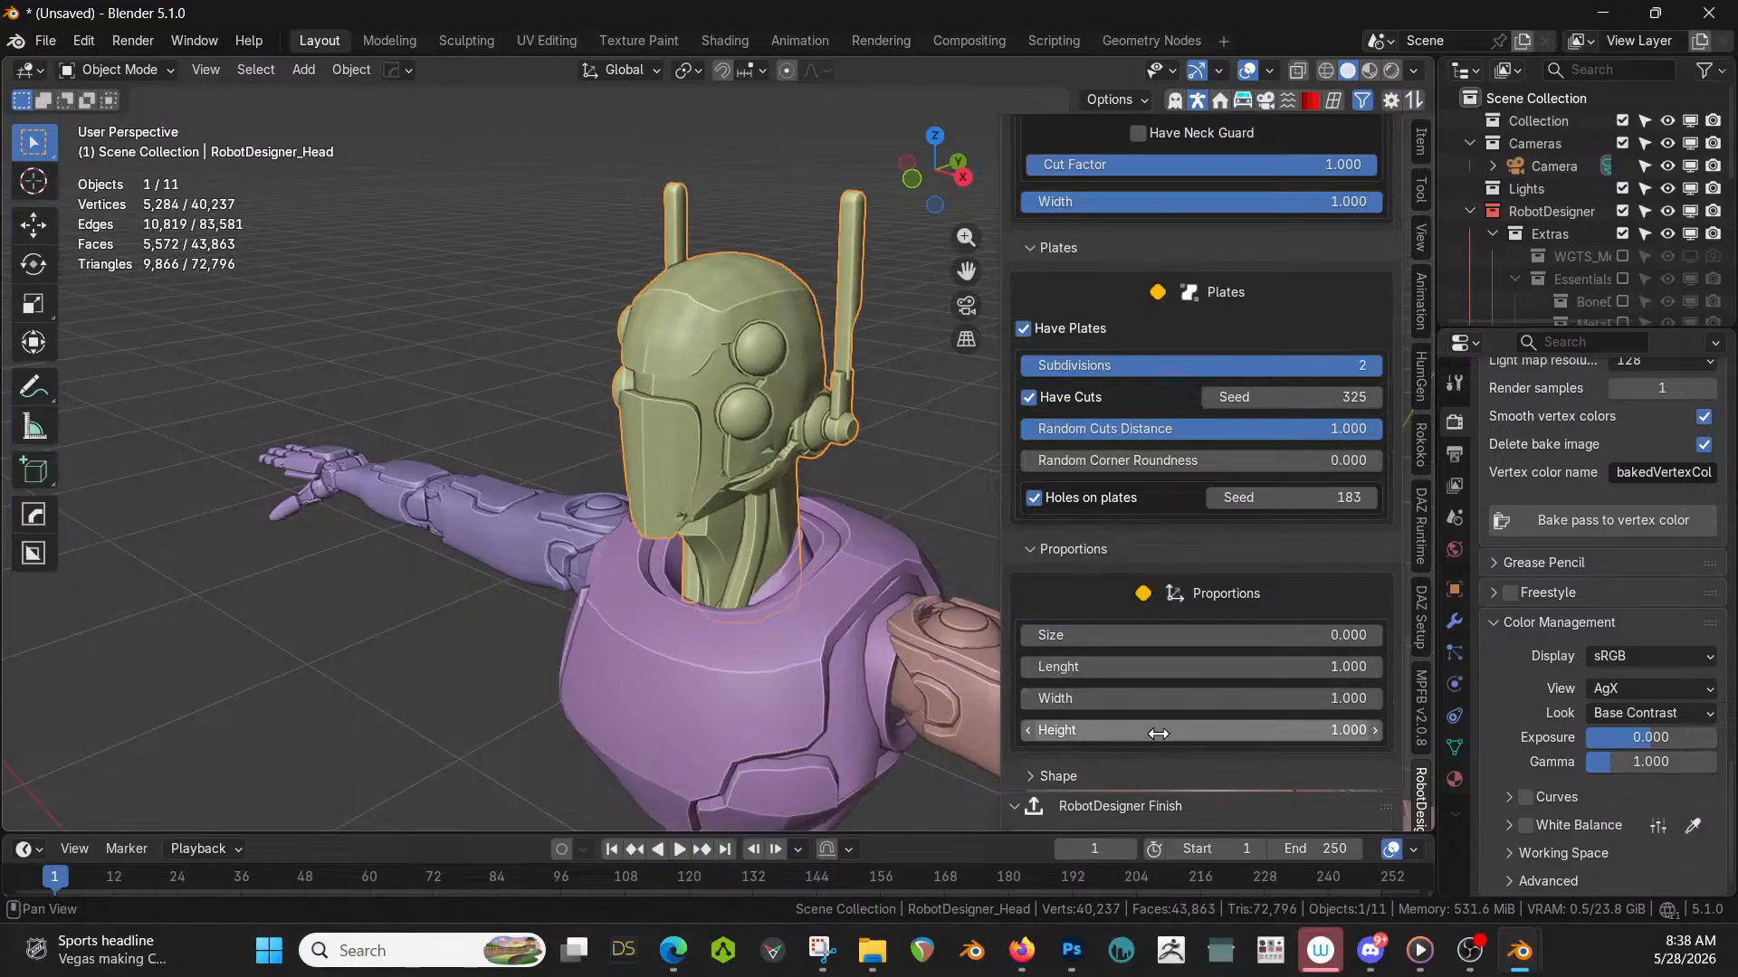
Set the head's Height to 1.210 and open the Shape settings.
{"action": "left_click_drag", "start_coordinate": [1151, 725], "coordinate": [1183, 725]}
{"action": "middle_click_drag", "start_coordinate": [688, 552], "coordinate": [878, 547]}
{"action": "scroll", "coordinate": [755, 496], "scroll_direction": "down", "scroll_amount": 3}
{"action": "scroll", "coordinate": [1153, 680], "scroll_direction": "down", "scroll_amount": 3}
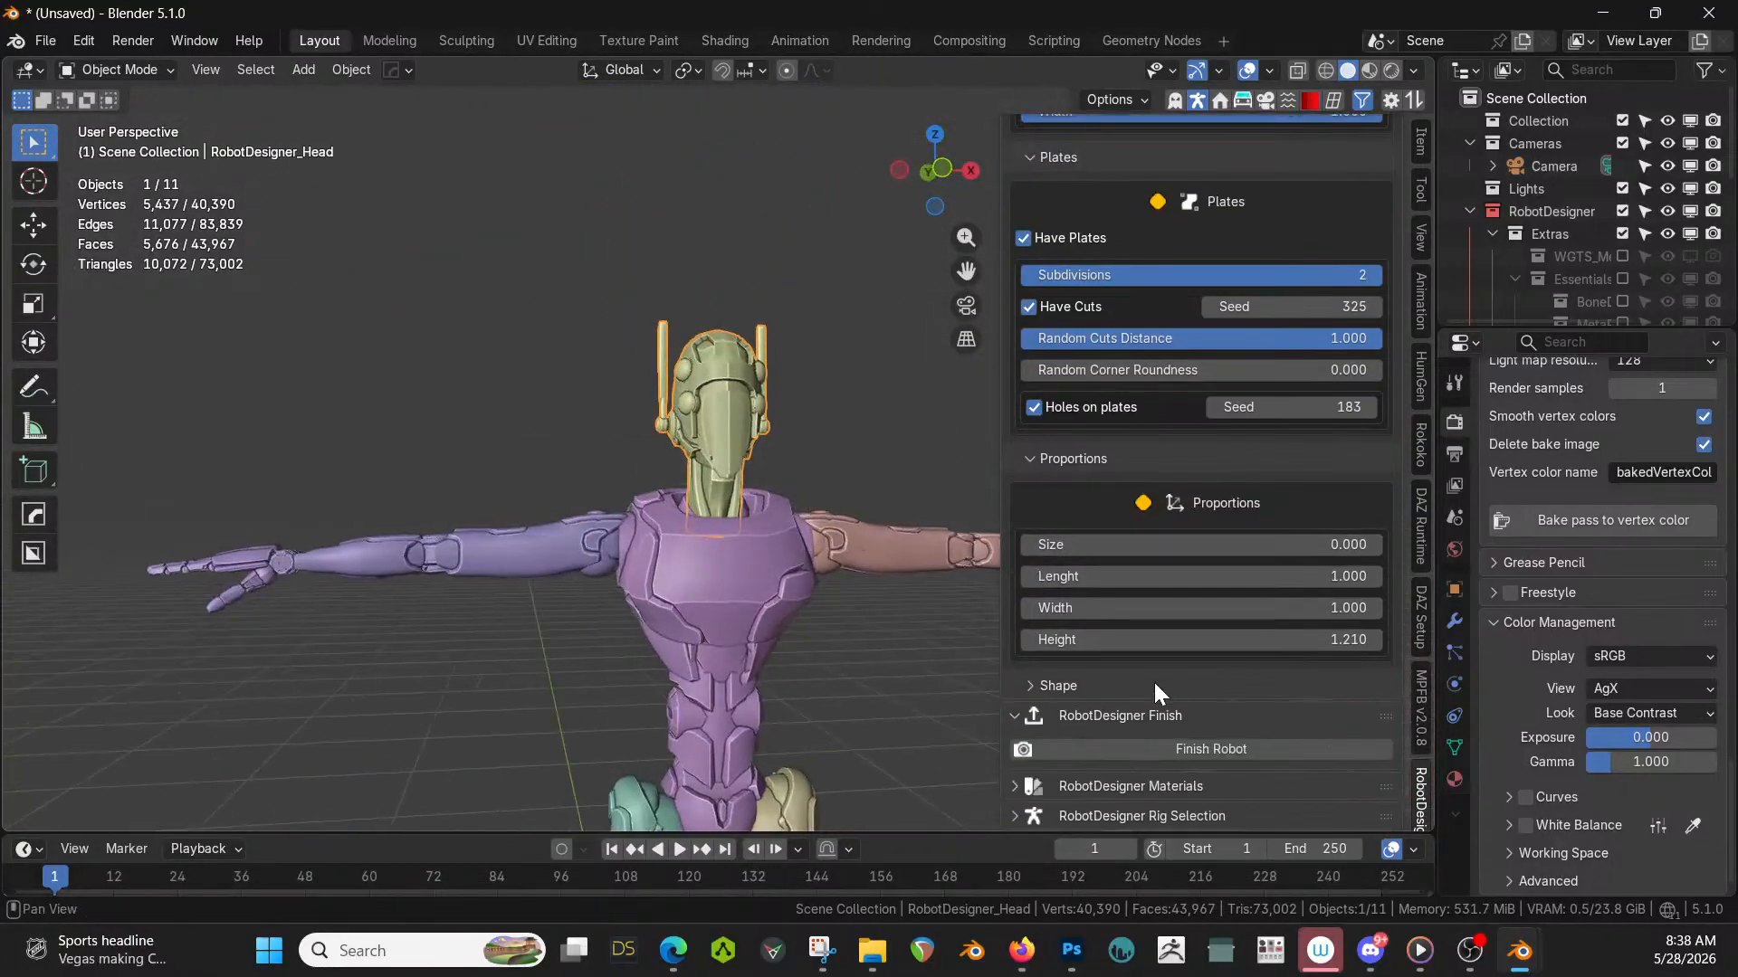
{"action": "left_click", "coordinate": [1025, 686]}
{"action": "scroll", "coordinate": [1167, 715], "scroll_direction": "down", "scroll_amount": 3}
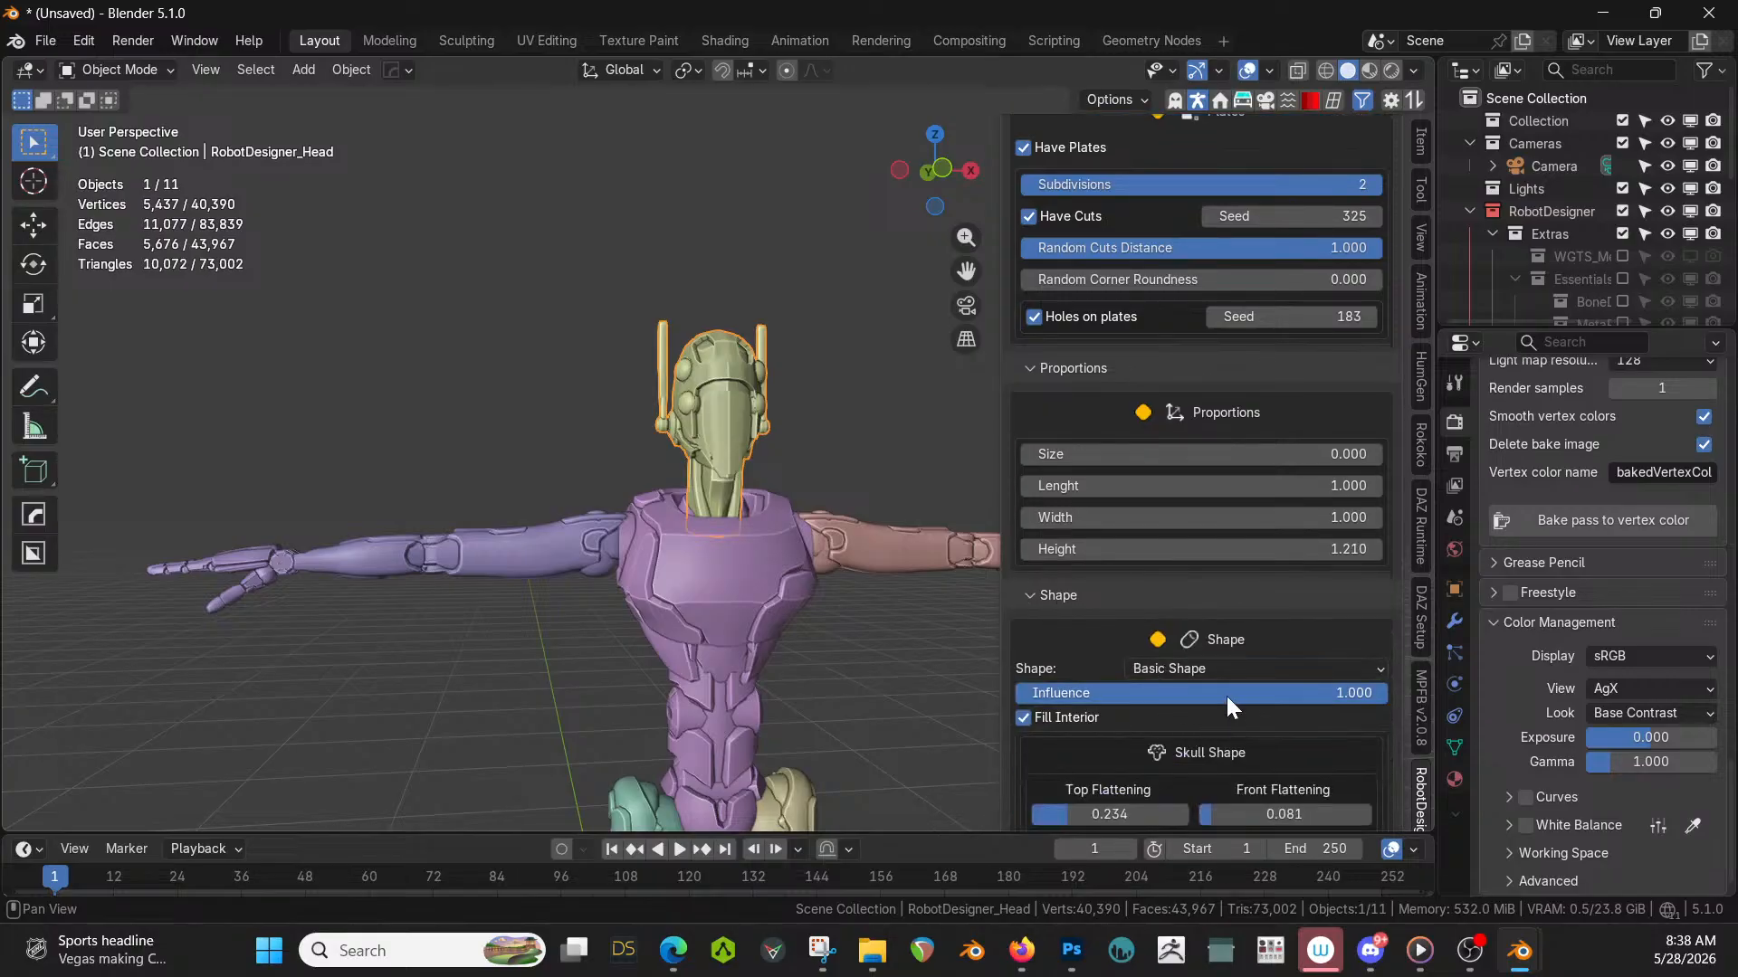
Try the Inflated, Sharp Infalted and Drop shapes on the head, viewing the Drop shape from the side.
{"action": "left_click", "coordinate": [1231, 669]}
{"action": "left_click", "coordinate": [1180, 720]}
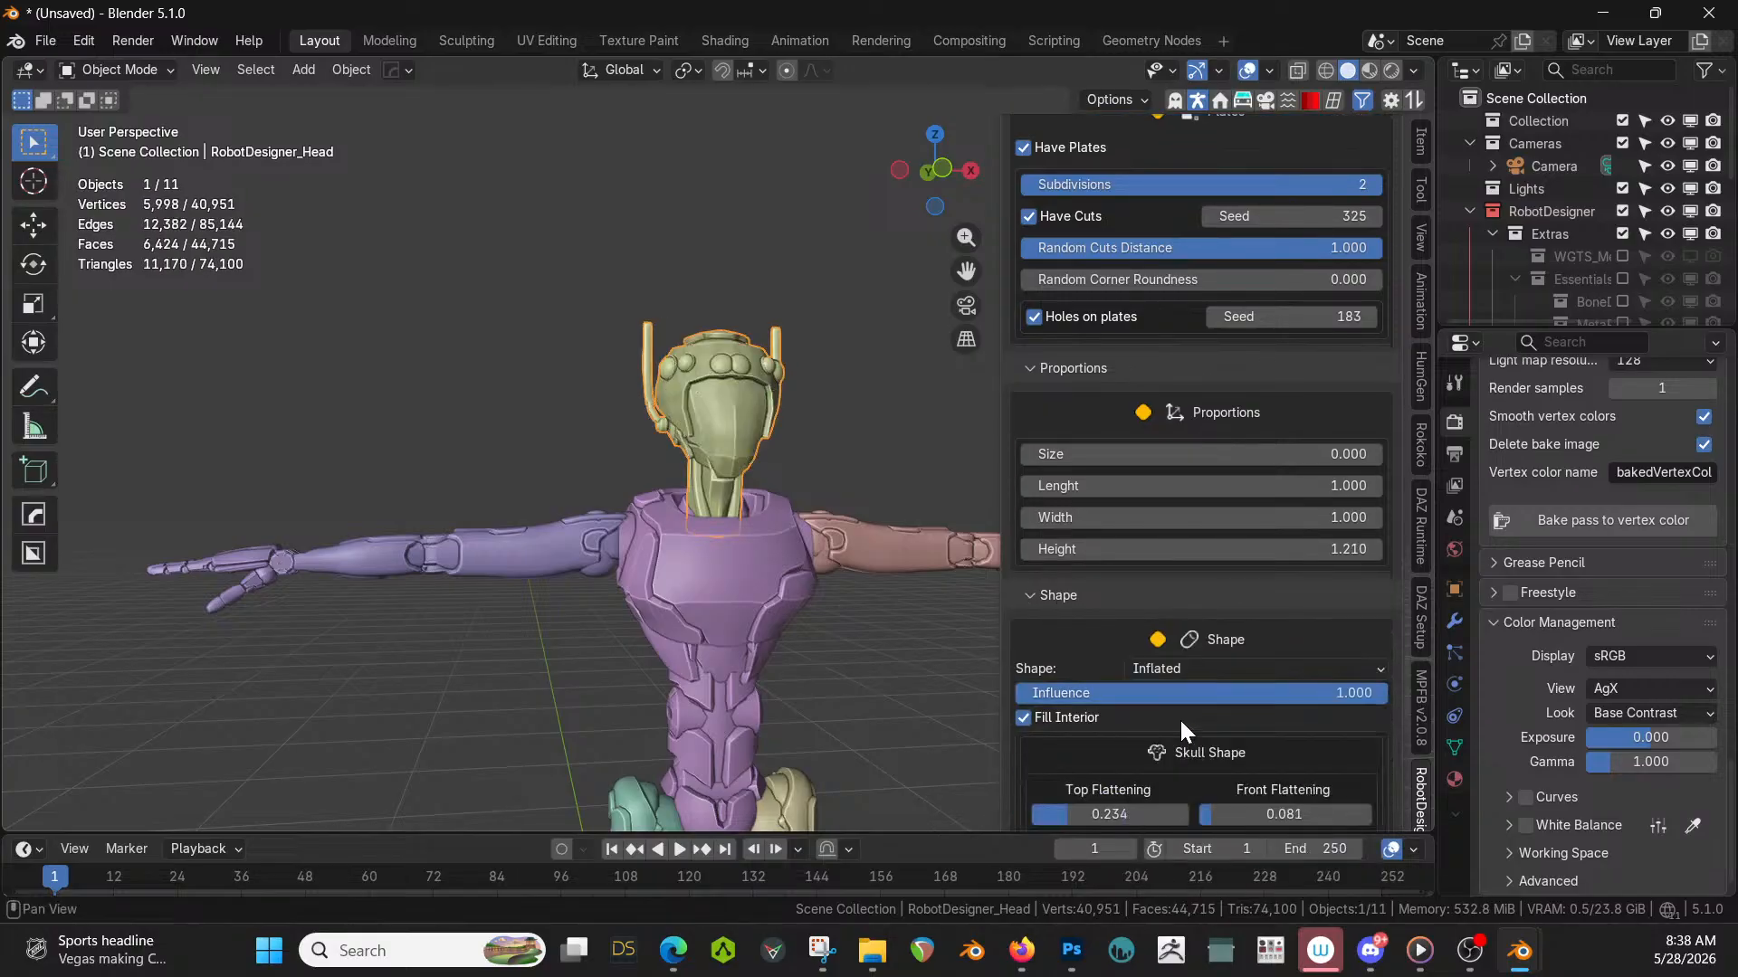
{"action": "left_click", "coordinate": [1169, 675]}
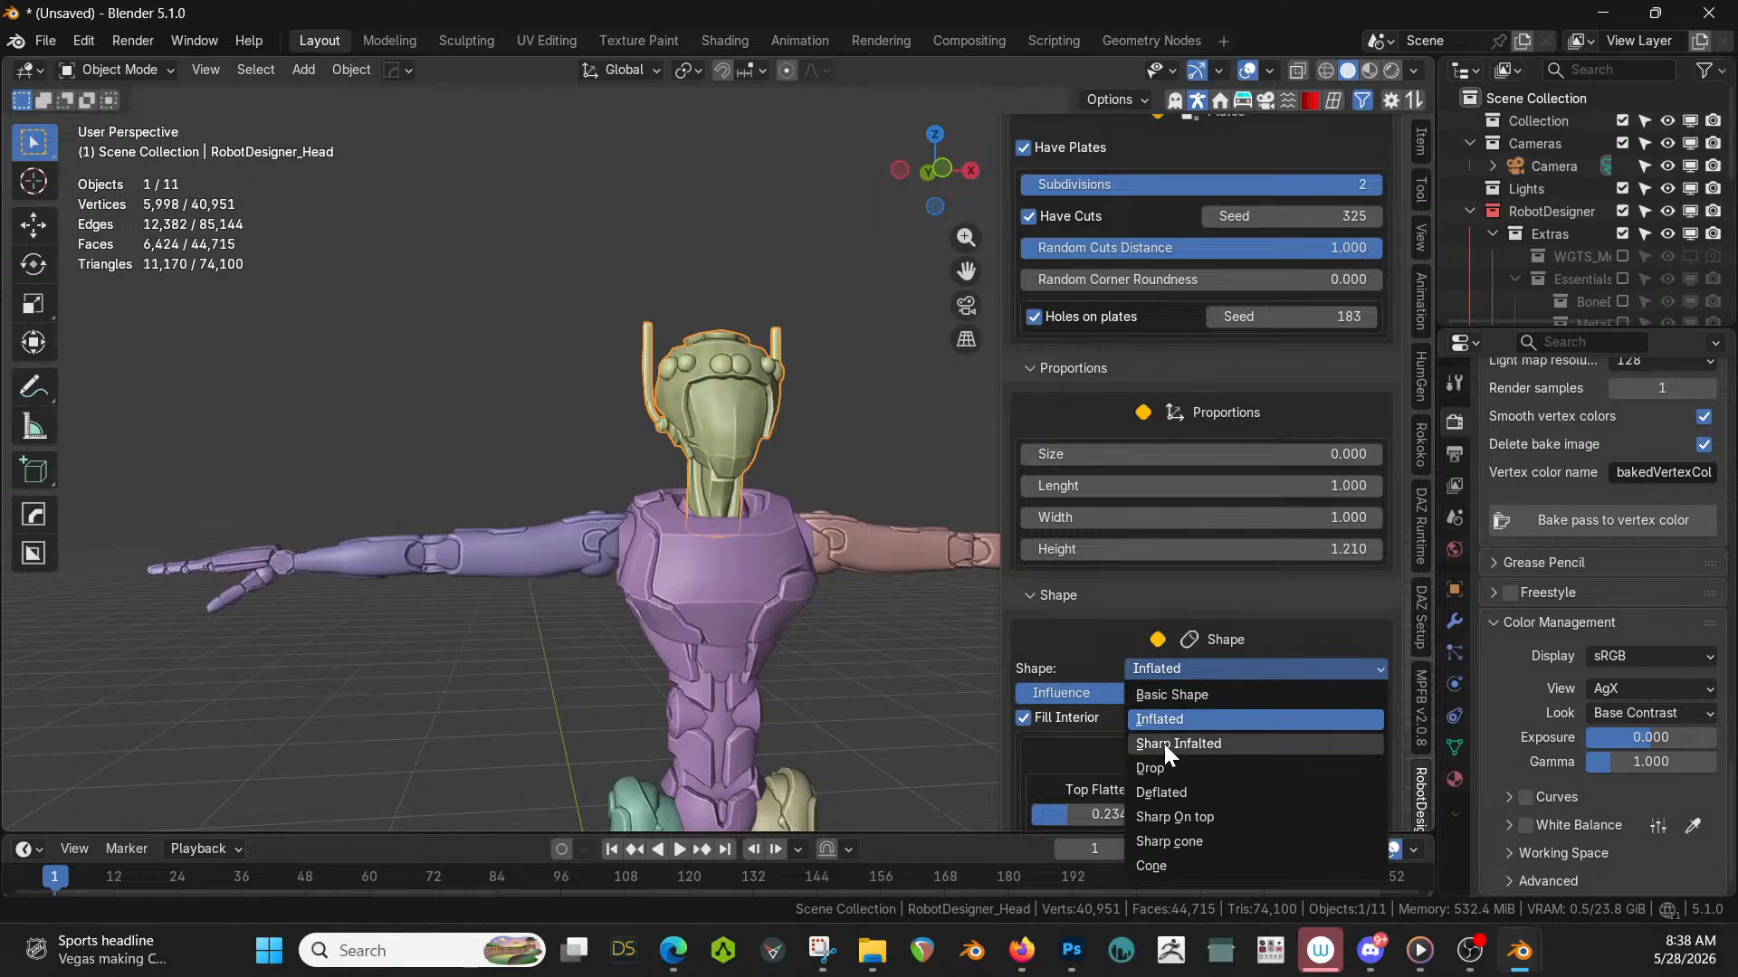
{"action": "left_click", "coordinate": [1164, 744]}
{"action": "left_click", "coordinate": [1182, 666]}
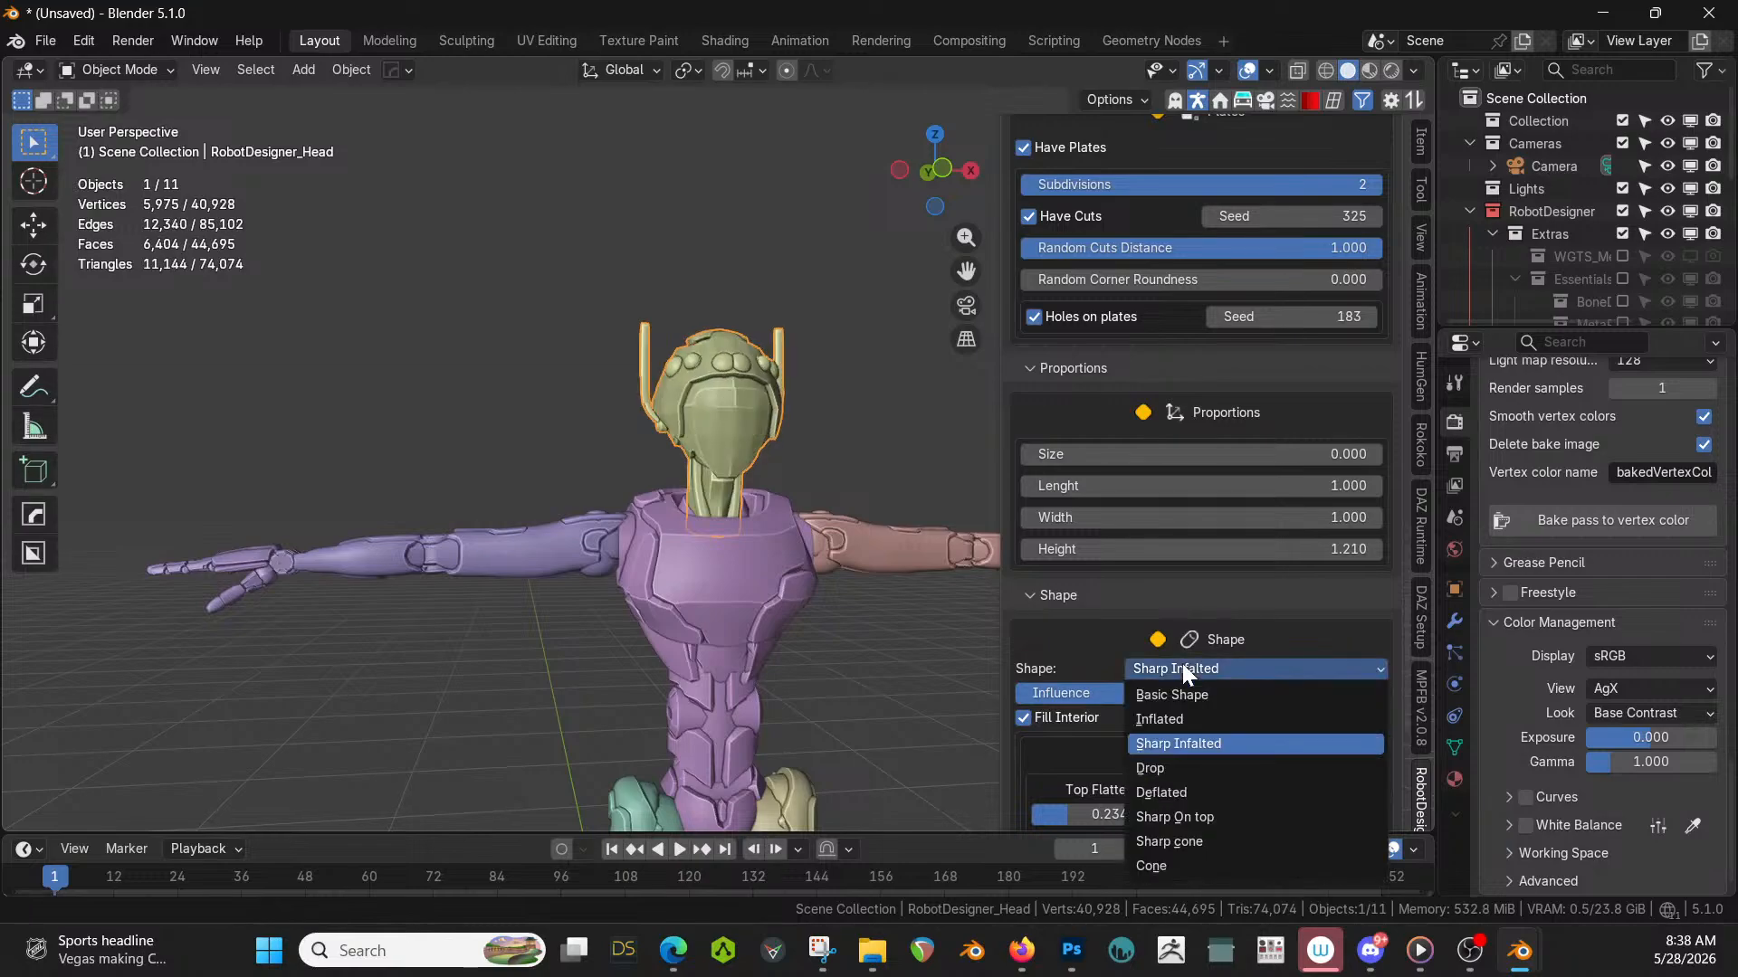
{"action": "left_click", "coordinate": [1165, 769]}
{"action": "middle_click_drag", "start_coordinate": [885, 499], "coordinate": [616, 503]}
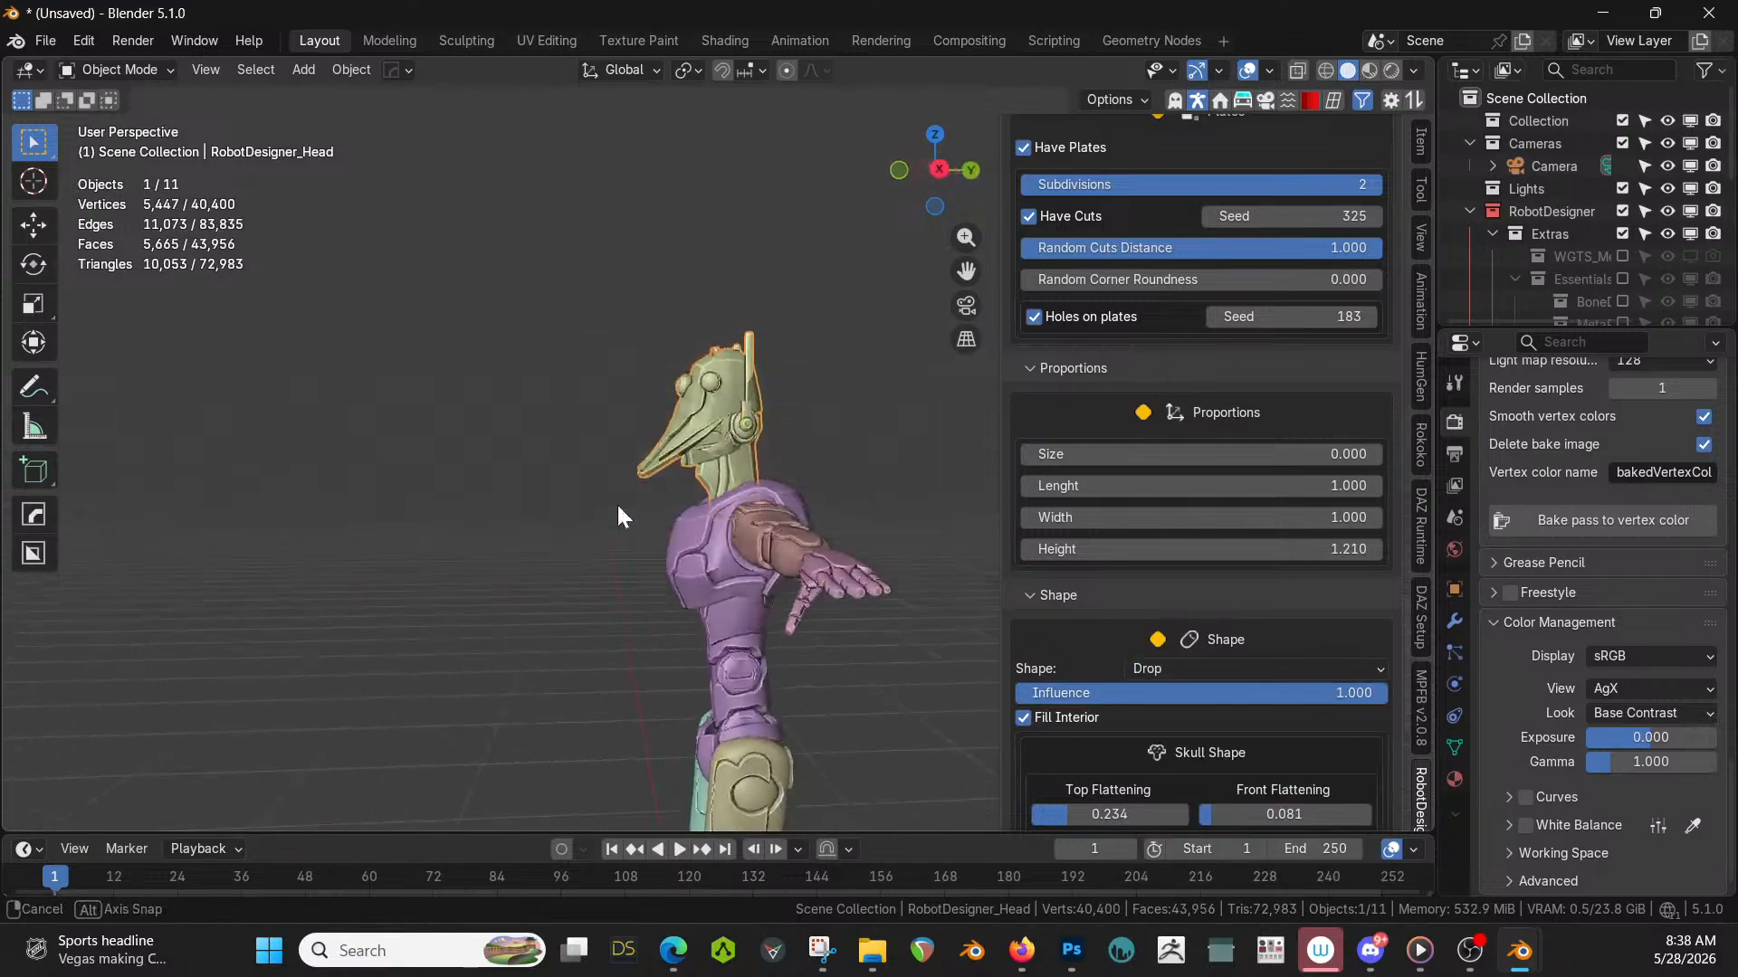
Try the Deflated, Sharp On top, Sharp cone and Cone head shapes, and restore Basic Shape.
{"action": "left_click", "coordinate": [1177, 667]}
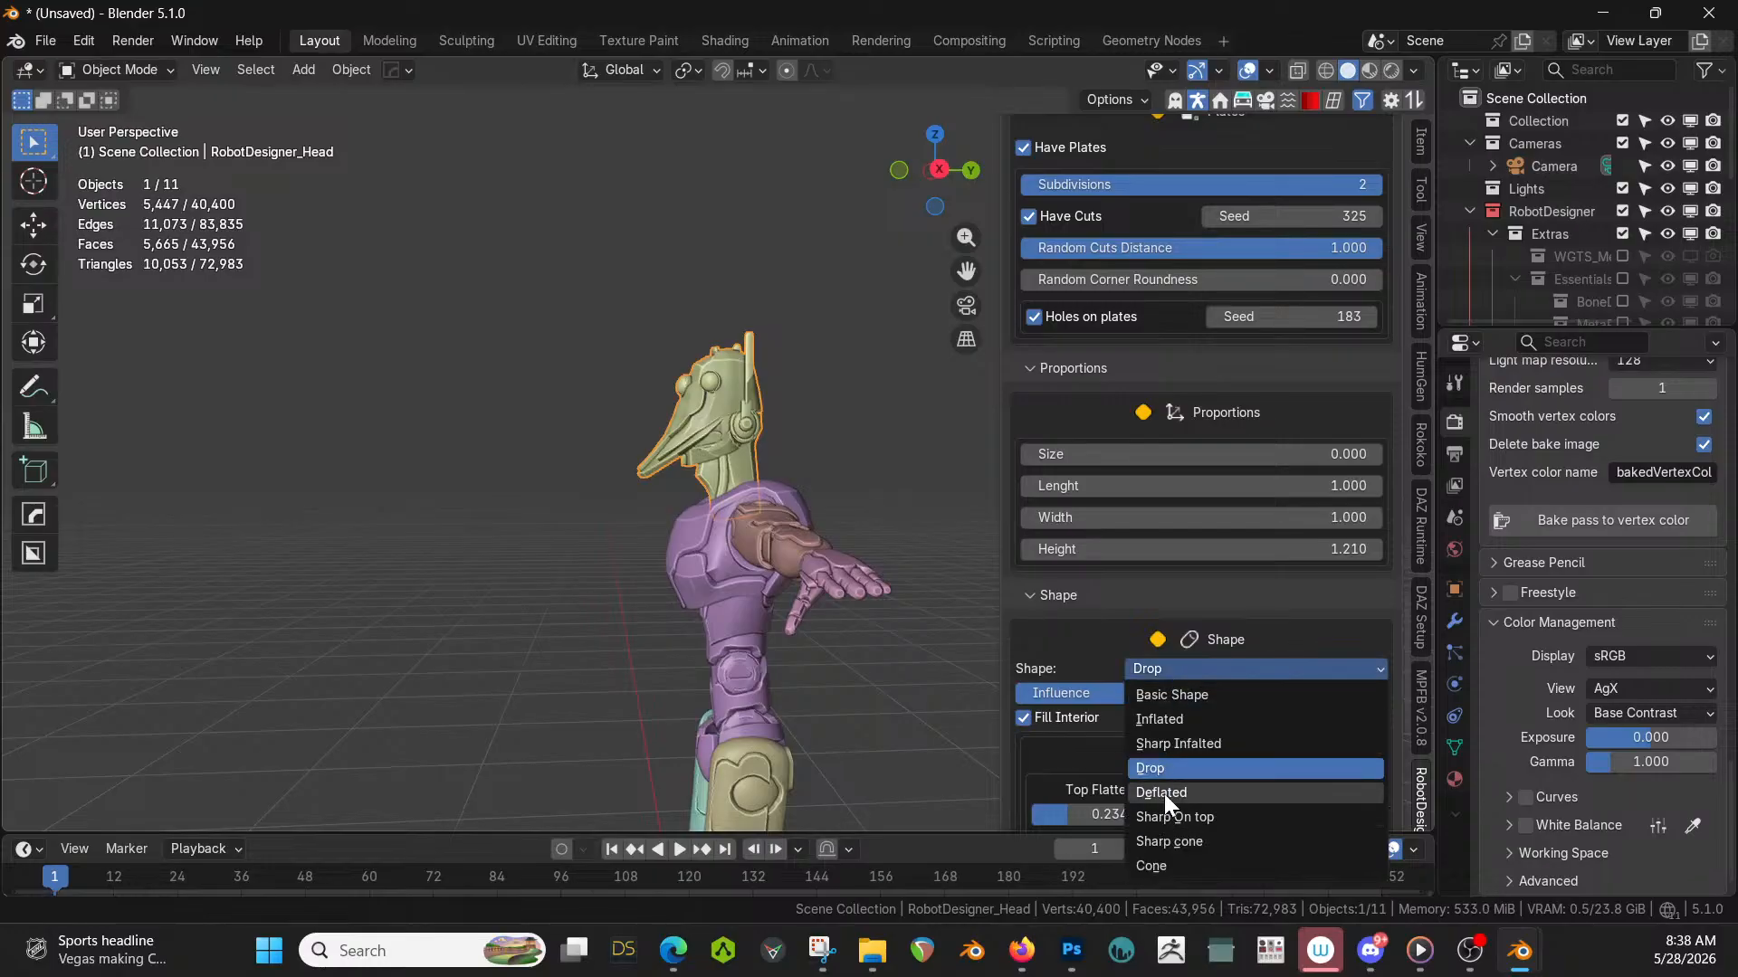
{"action": "left_click", "coordinate": [1163, 794]}
{"action": "left_click", "coordinate": [1187, 666]}
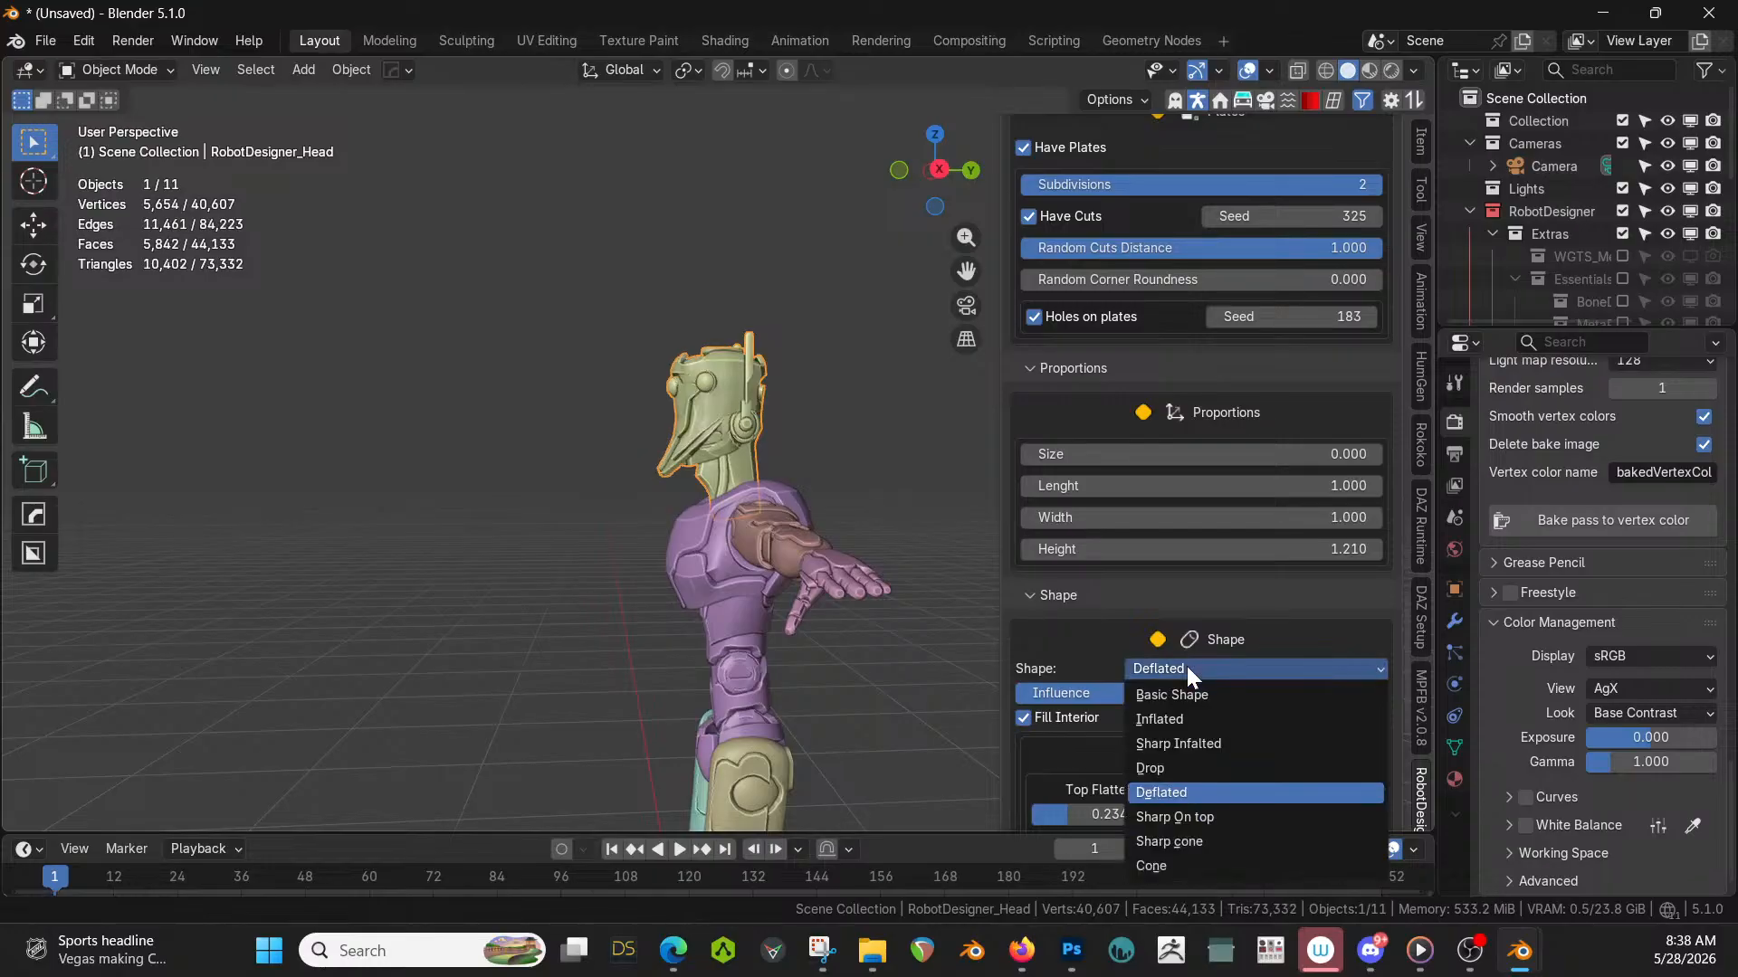
{"action": "left_click", "coordinate": [1186, 817]}
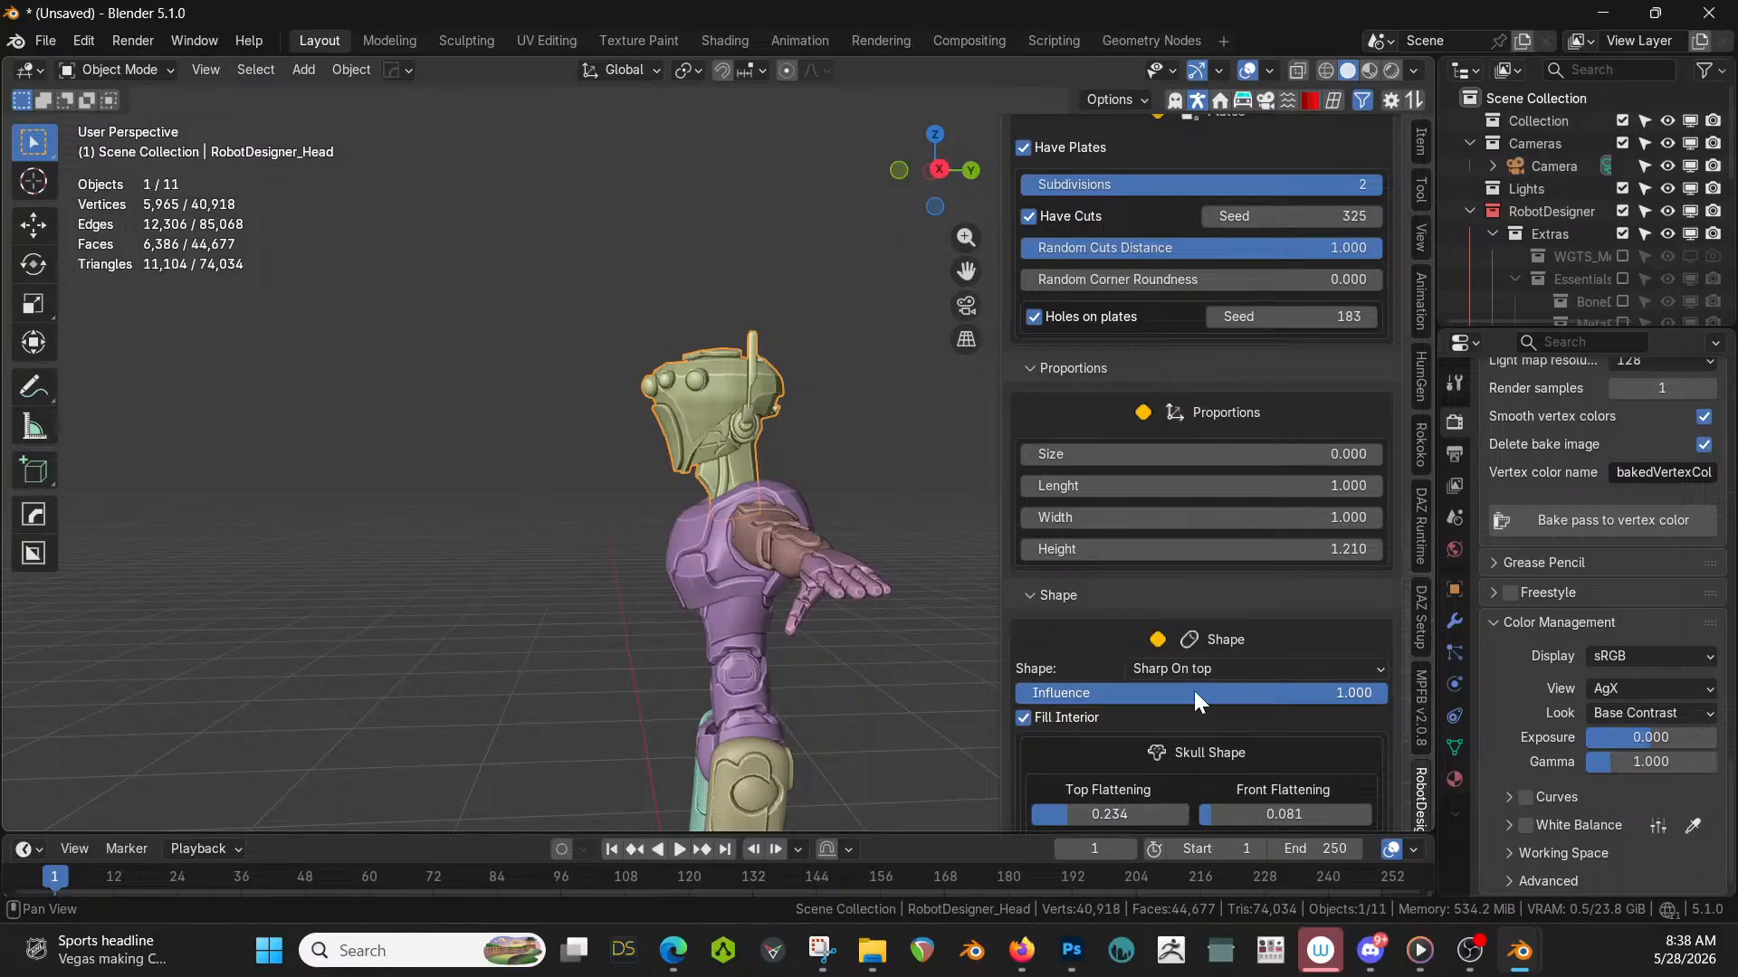
{"action": "left_click", "coordinate": [1193, 669]}
{"action": "left_click", "coordinate": [1182, 836]}
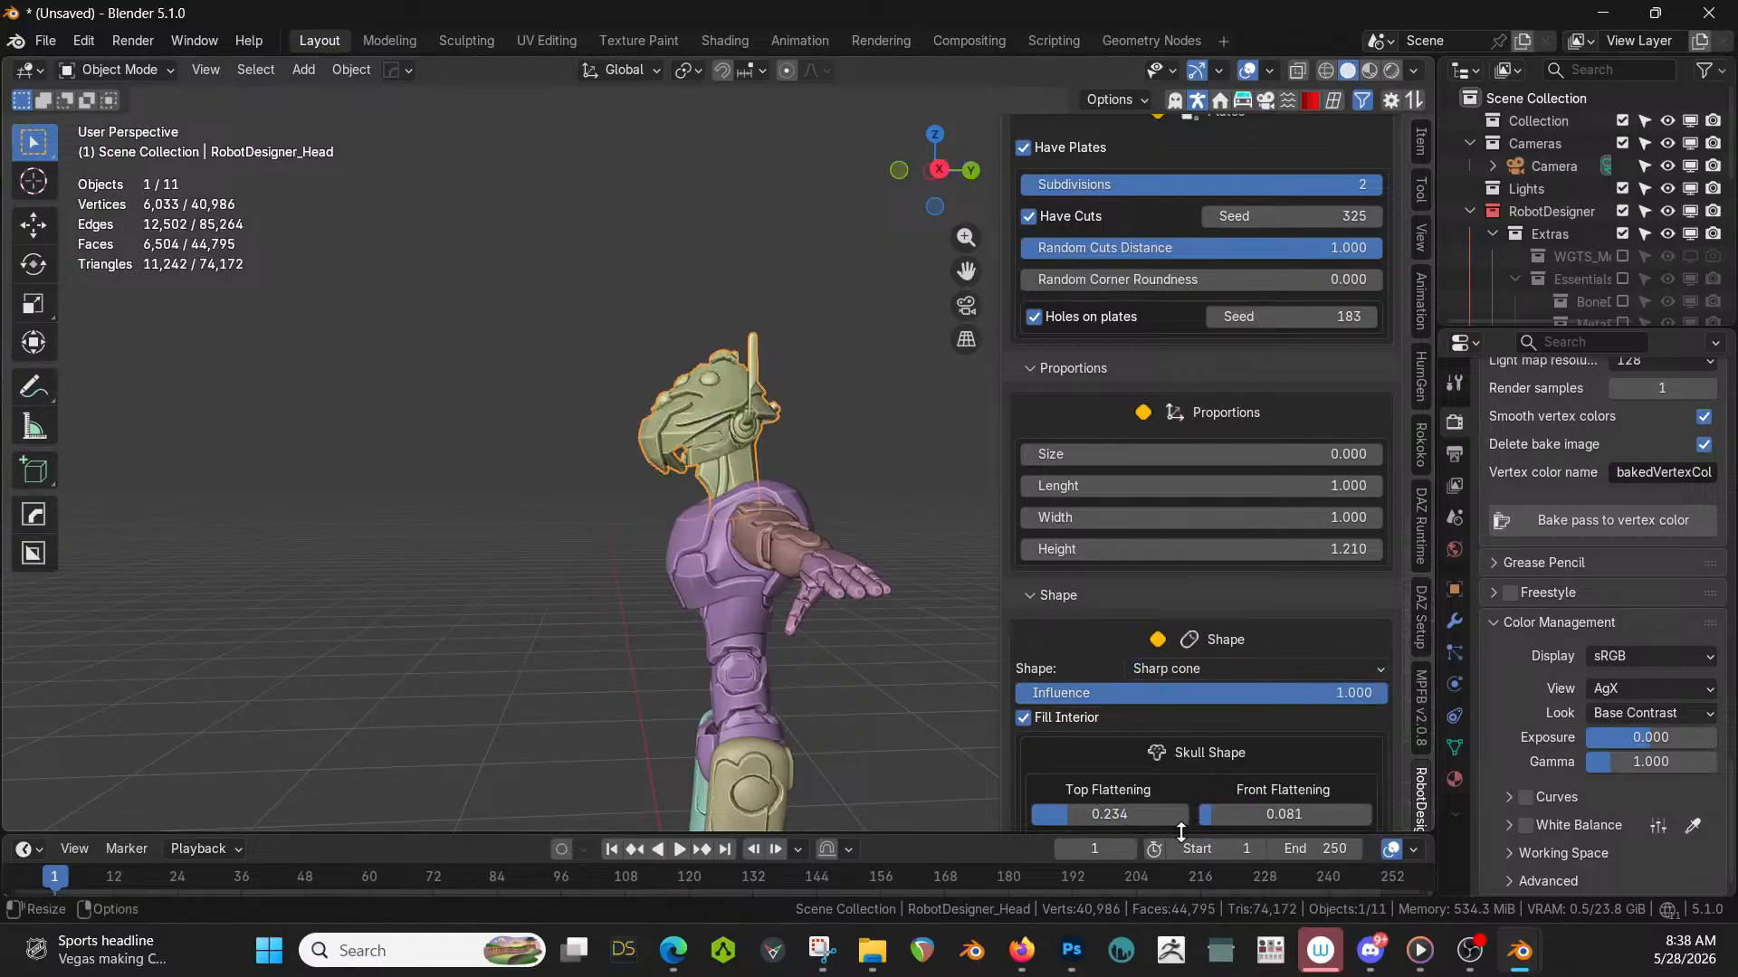
{"action": "left_click", "coordinate": [1198, 669]}
{"action": "left_click", "coordinate": [1185, 867]}
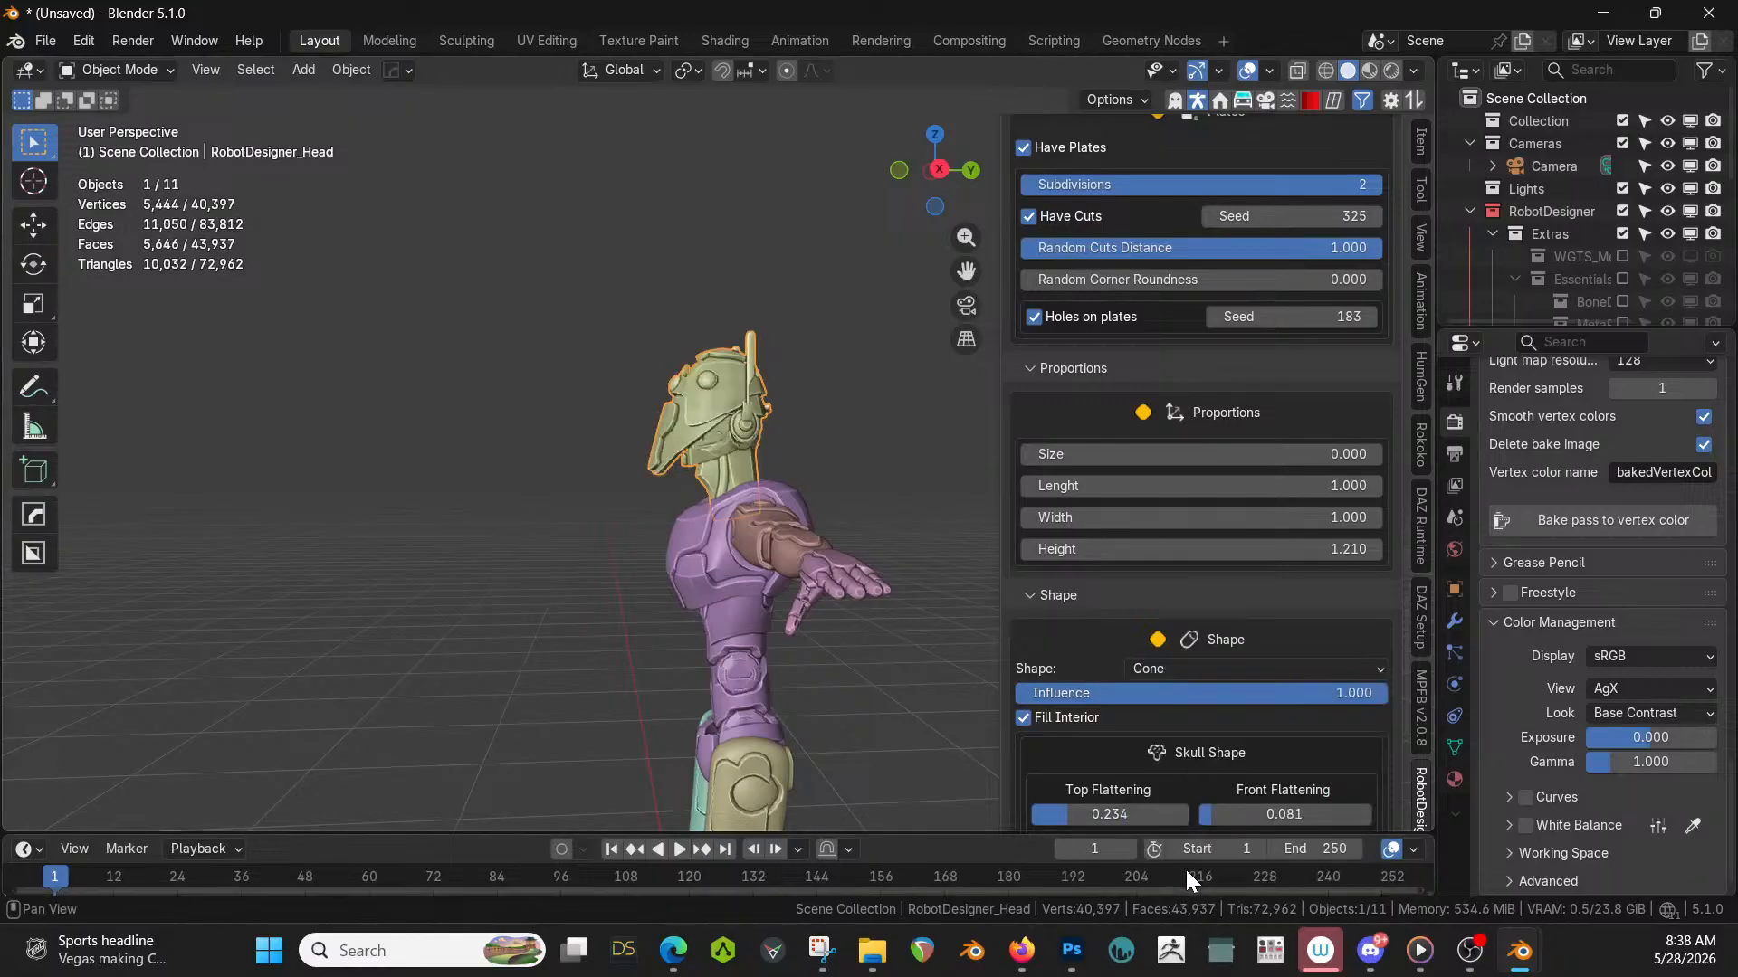
{"action": "left_click", "coordinate": [1193, 670]}
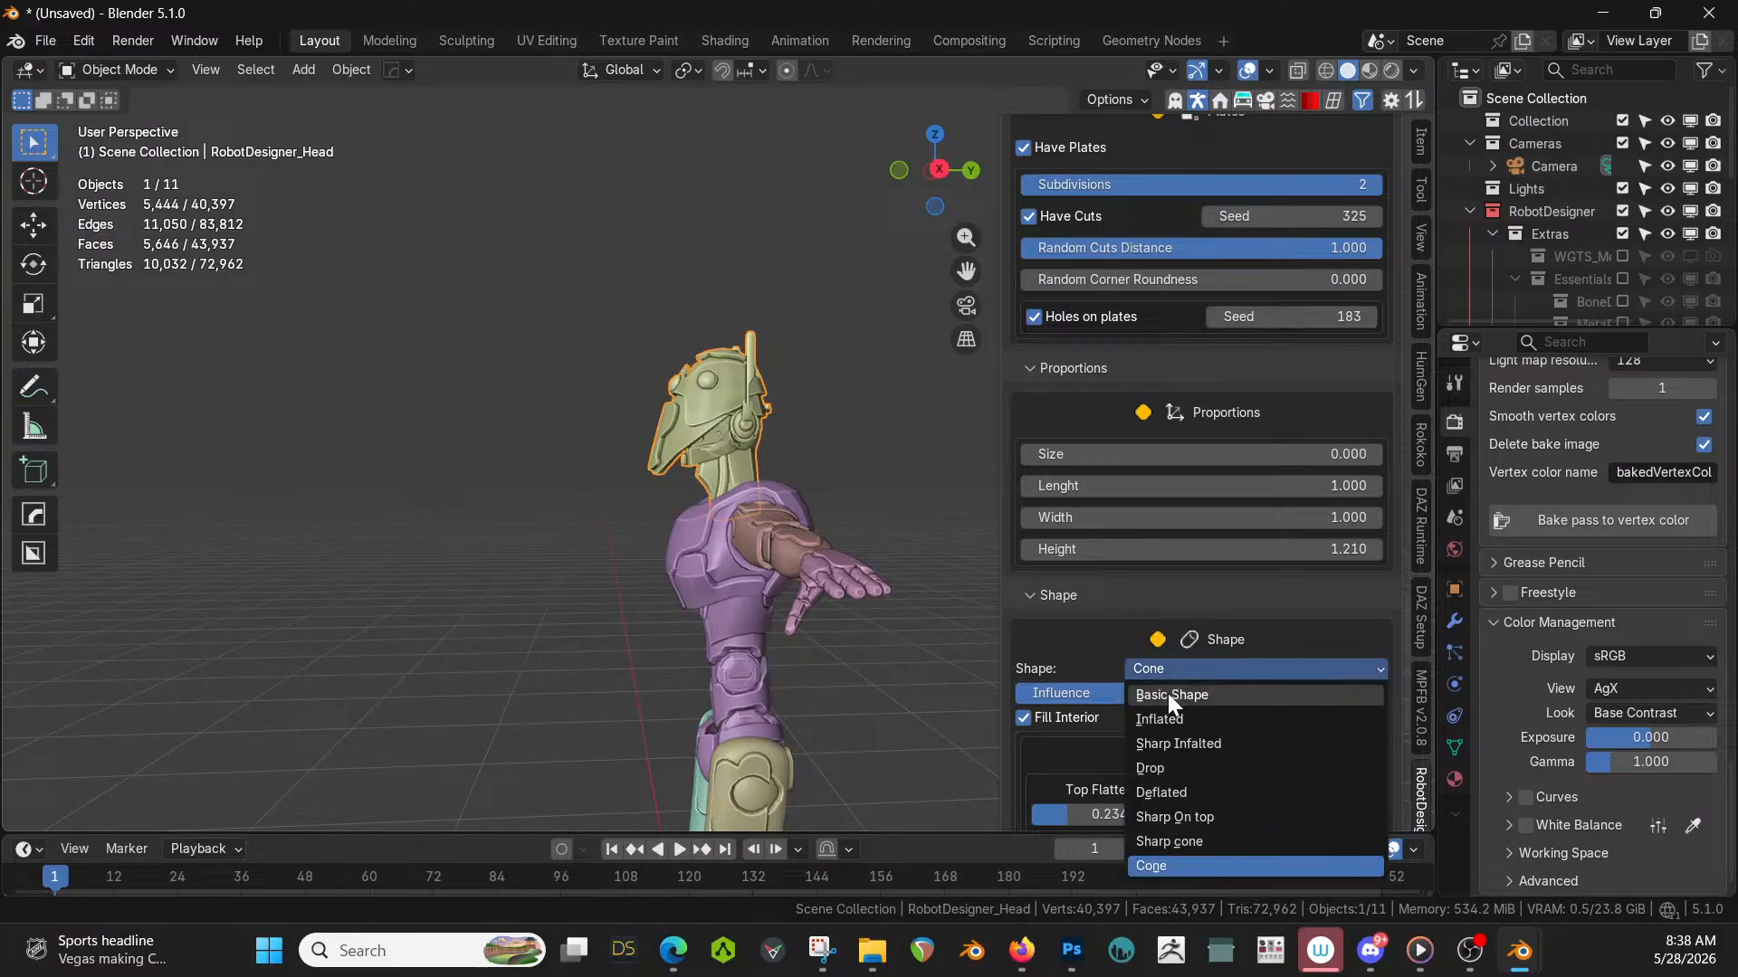
{"action": "left_click", "coordinate": [1167, 694]}
Examine the head's Skull Shape and Jaw Shape settings alongside a closer front view of the head.
{"action": "scroll", "coordinate": [1189, 773], "scroll_direction": "down", "scroll_amount": 1}
{"action": "scroll", "coordinate": [1189, 772], "scroll_direction": "down", "scroll_amount": 1}
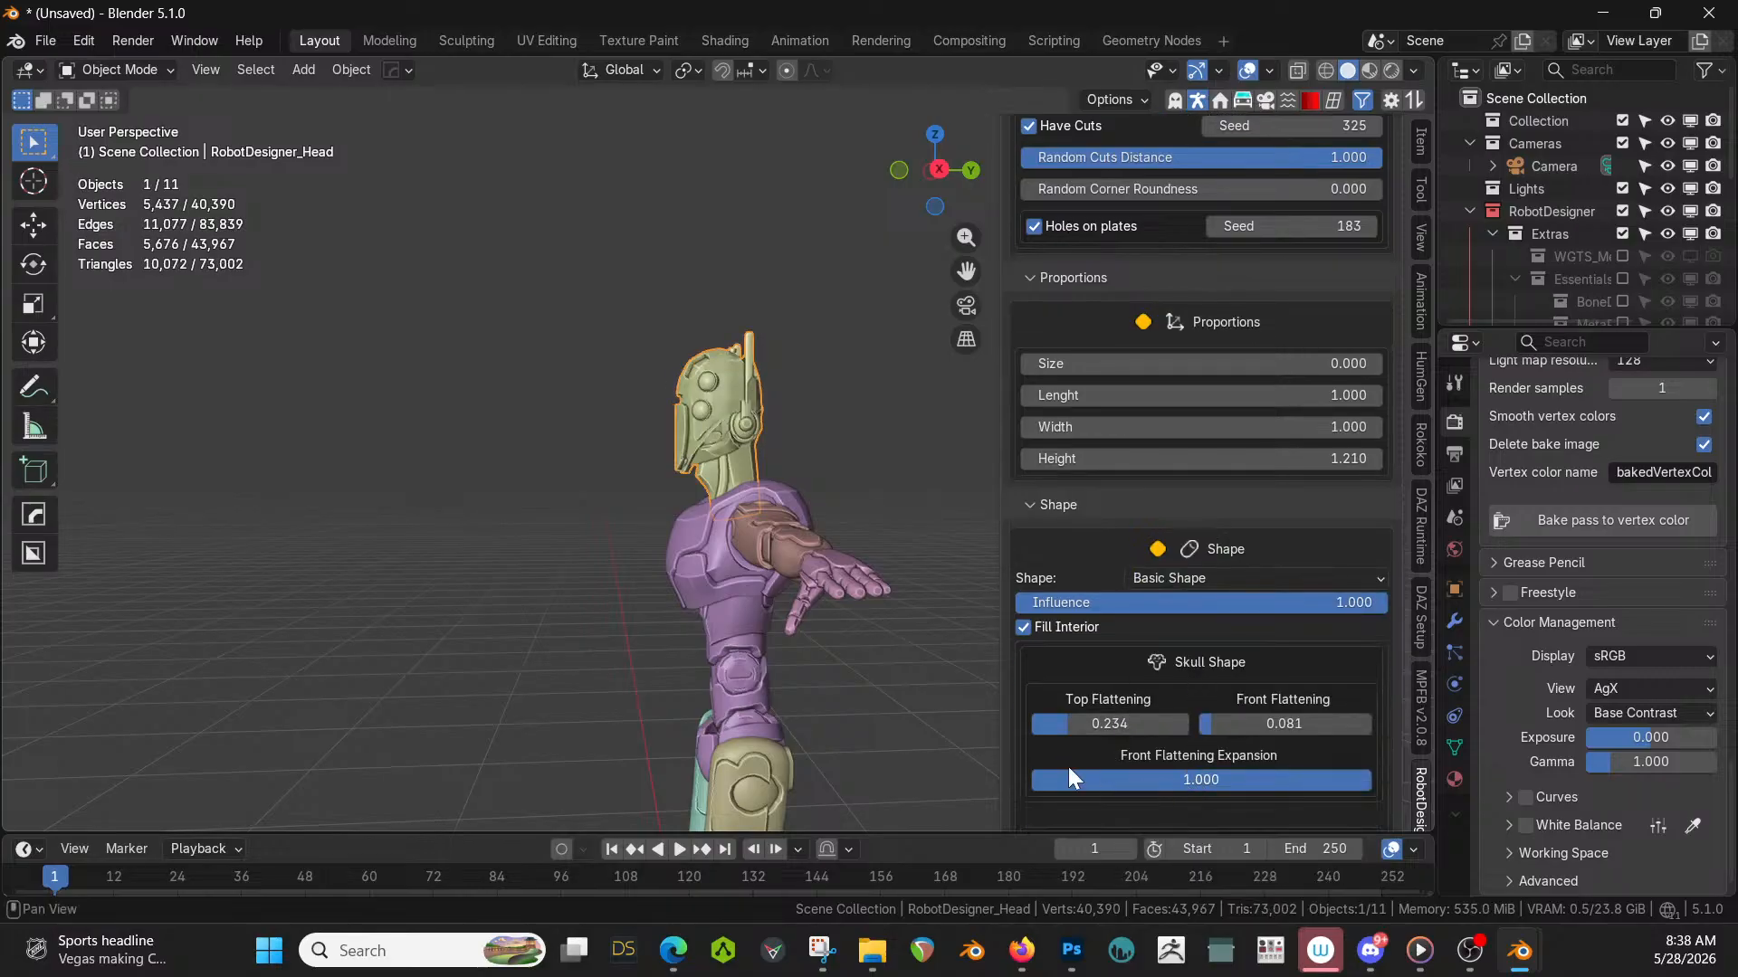
{"action": "middle_click_drag", "start_coordinate": [964, 634], "coordinate": [1063, 627]}
{"action": "scroll", "coordinate": [1218, 666], "scroll_direction": "down", "scroll_amount": 5}
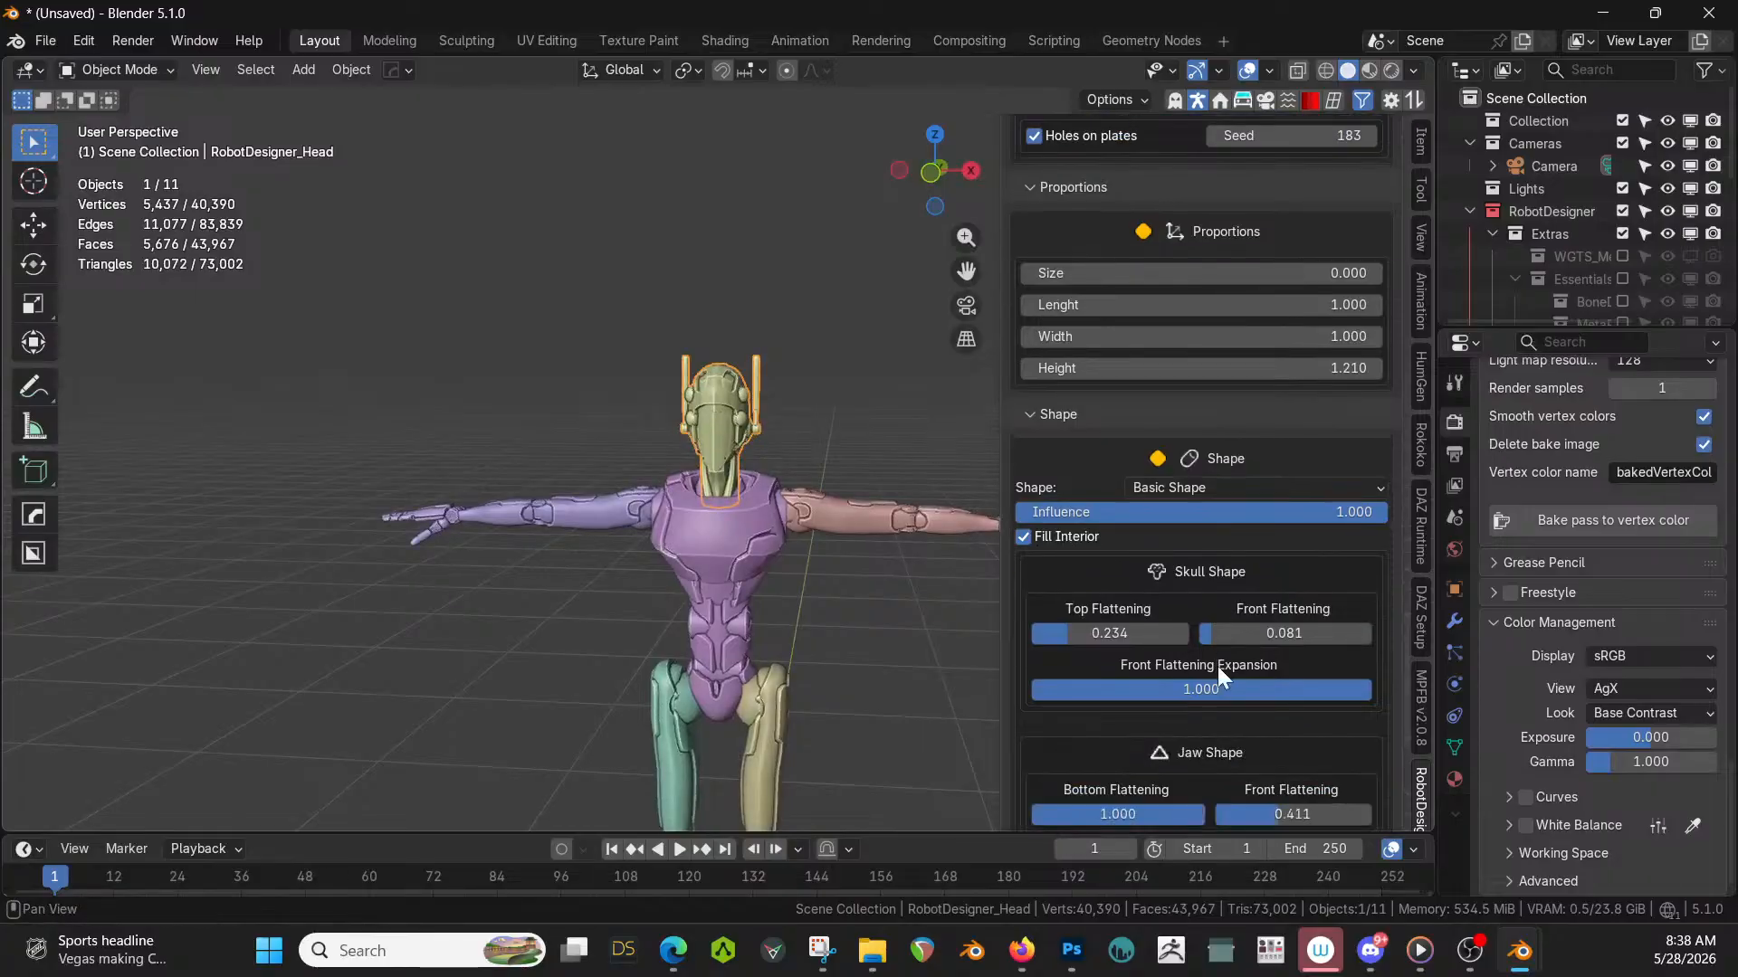
{"action": "scroll", "coordinate": [1218, 666], "scroll_direction": "down", "scroll_amount": 3}
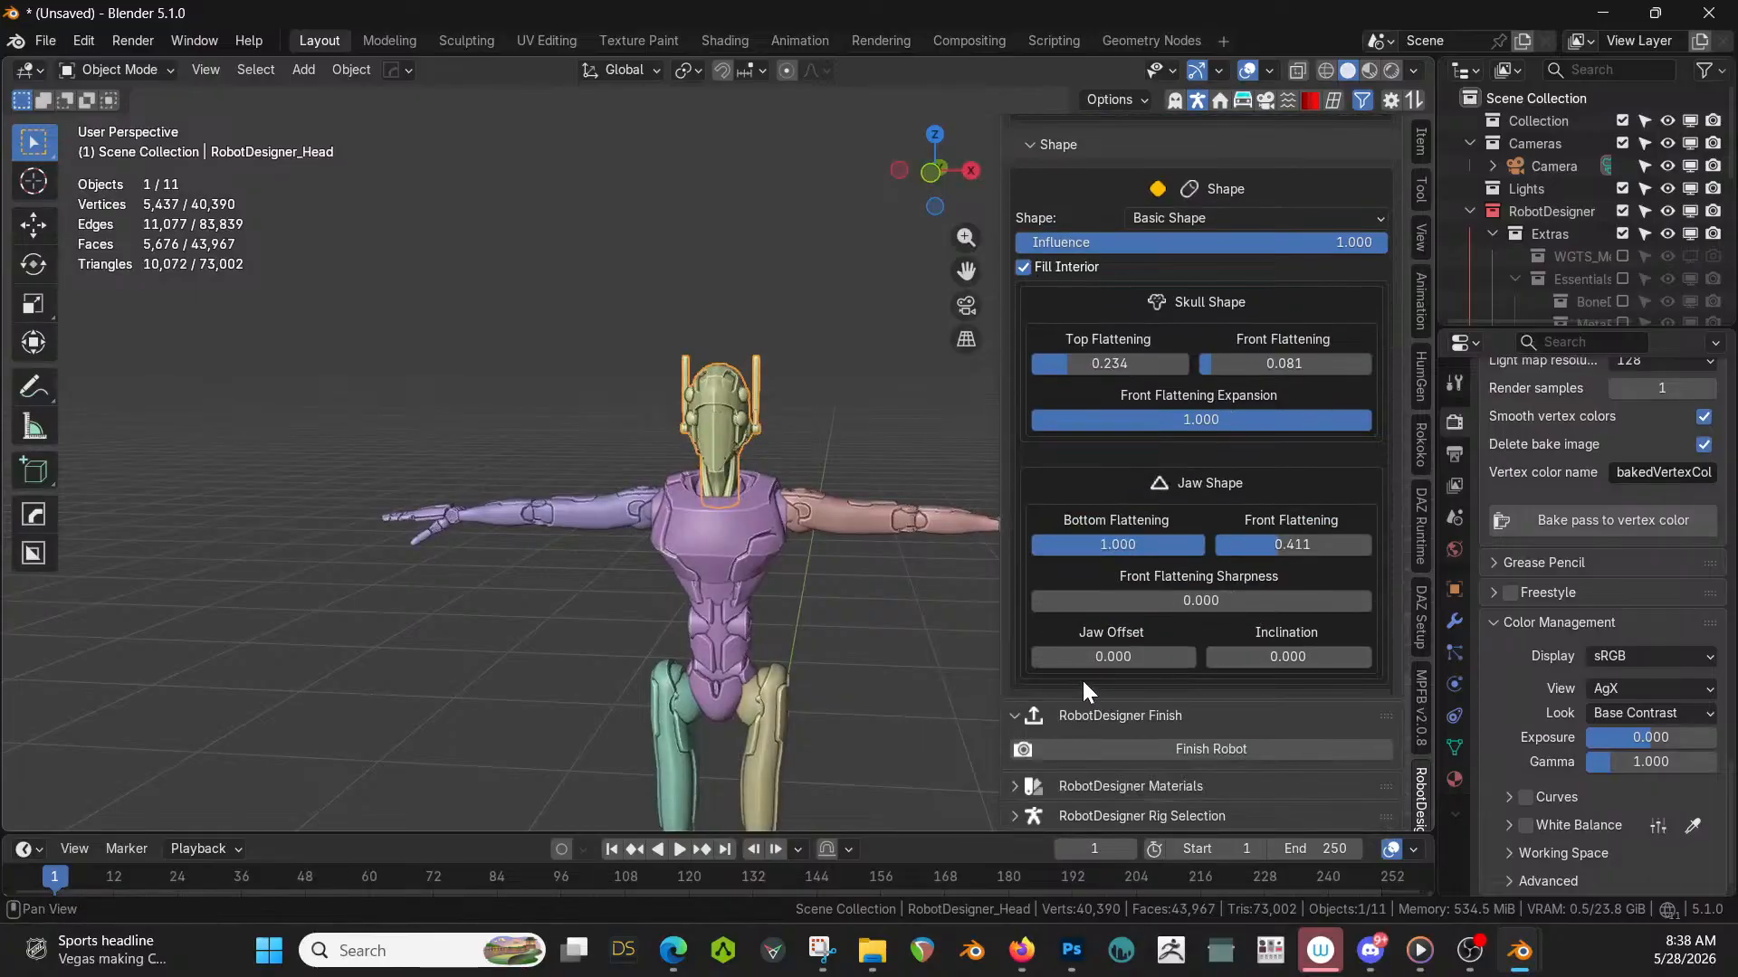
{"action": "scroll", "coordinate": [717, 538], "scroll_direction": "up", "scroll_amount": 5}
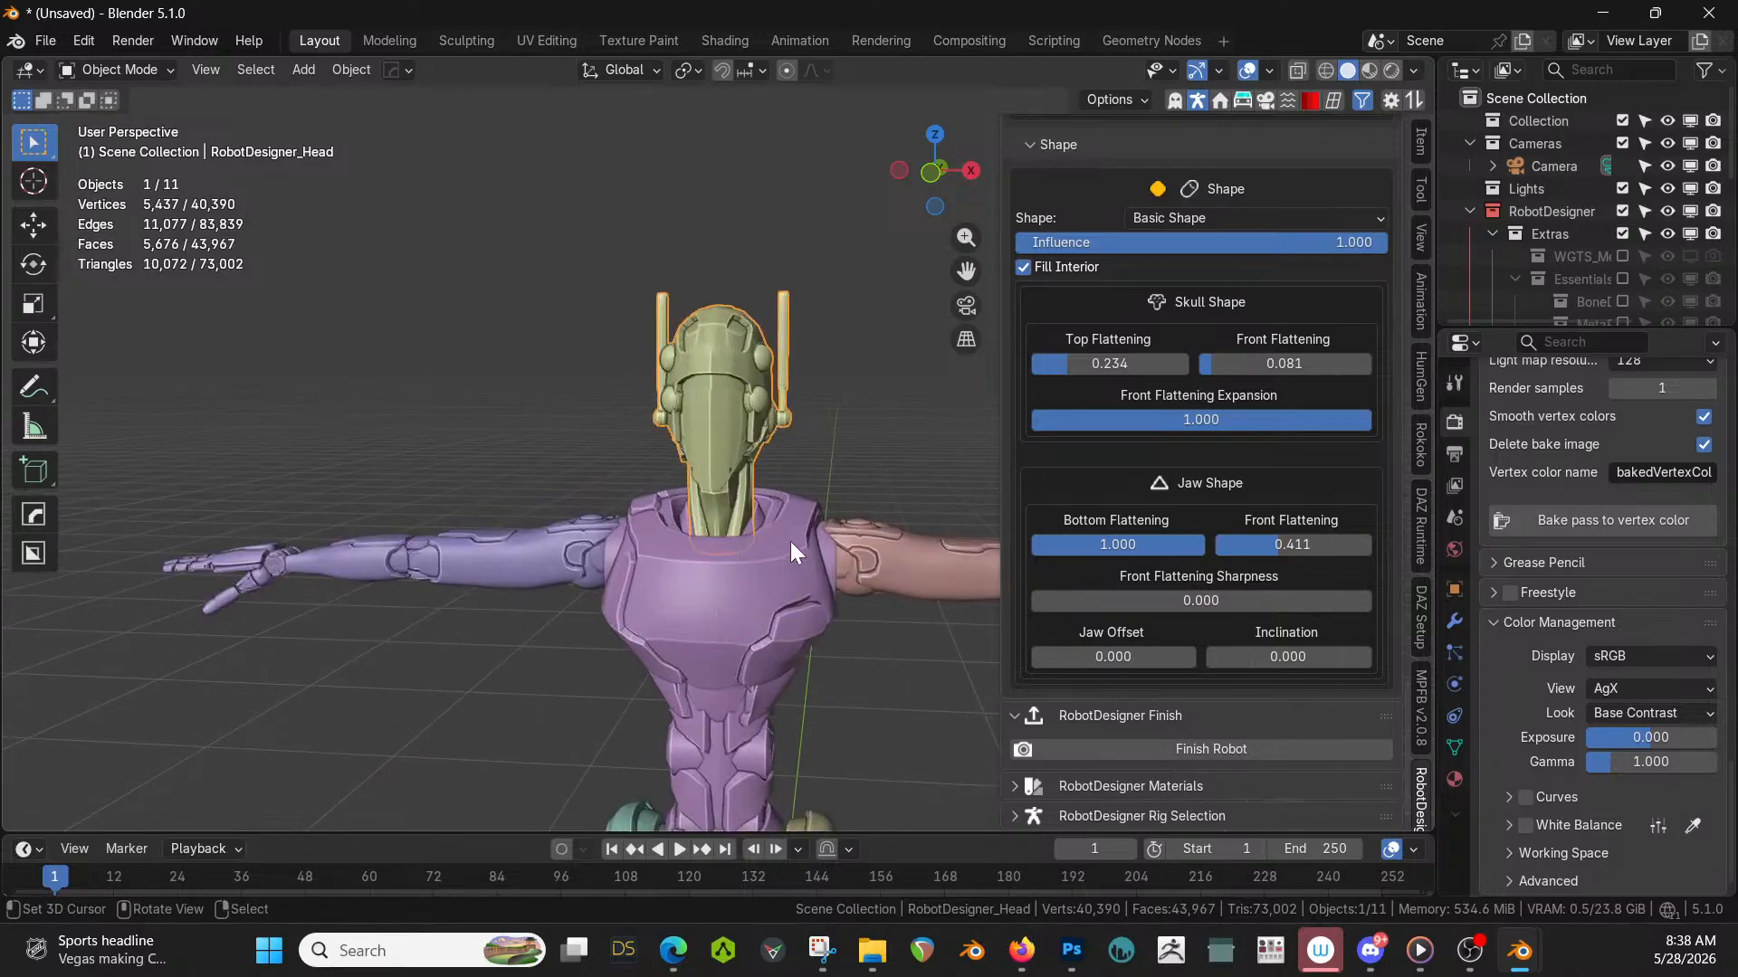
{"action": "scroll", "coordinate": [1139, 598], "scroll_direction": "up", "scroll_amount": 20}
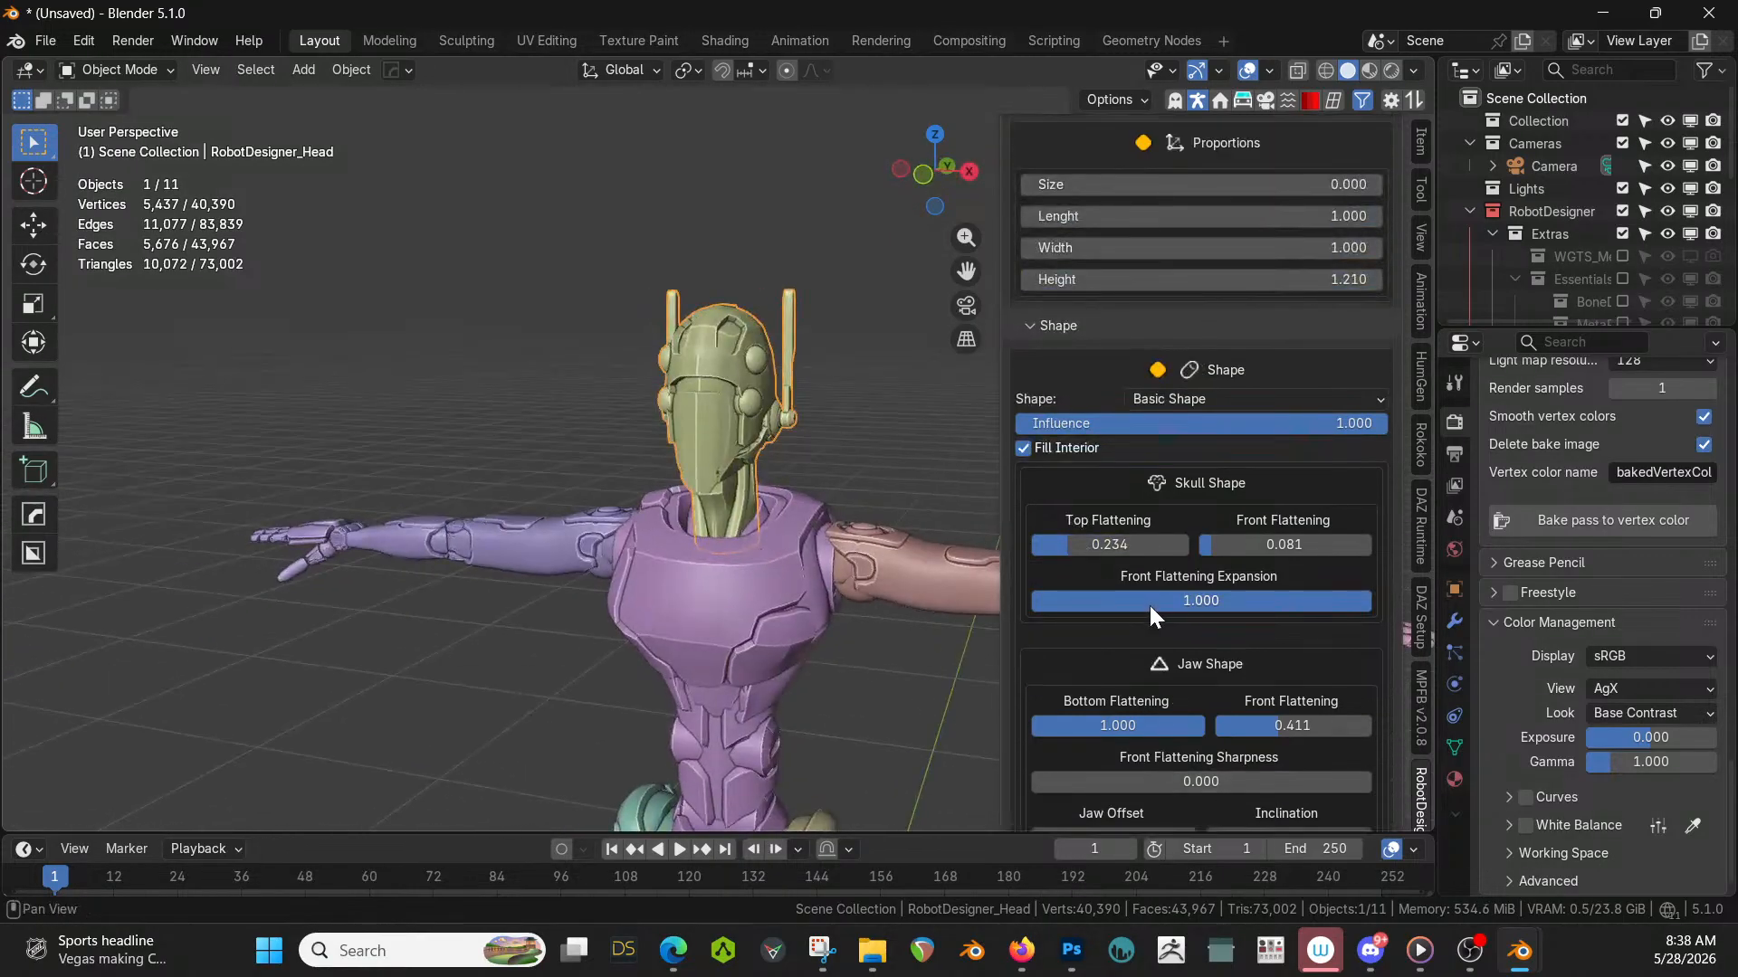
Select the robot's left arm for customisation and open its Decorations settings.
{"action": "scroll", "coordinate": [1160, 586], "scroll_direction": "up", "scroll_amount": 20}
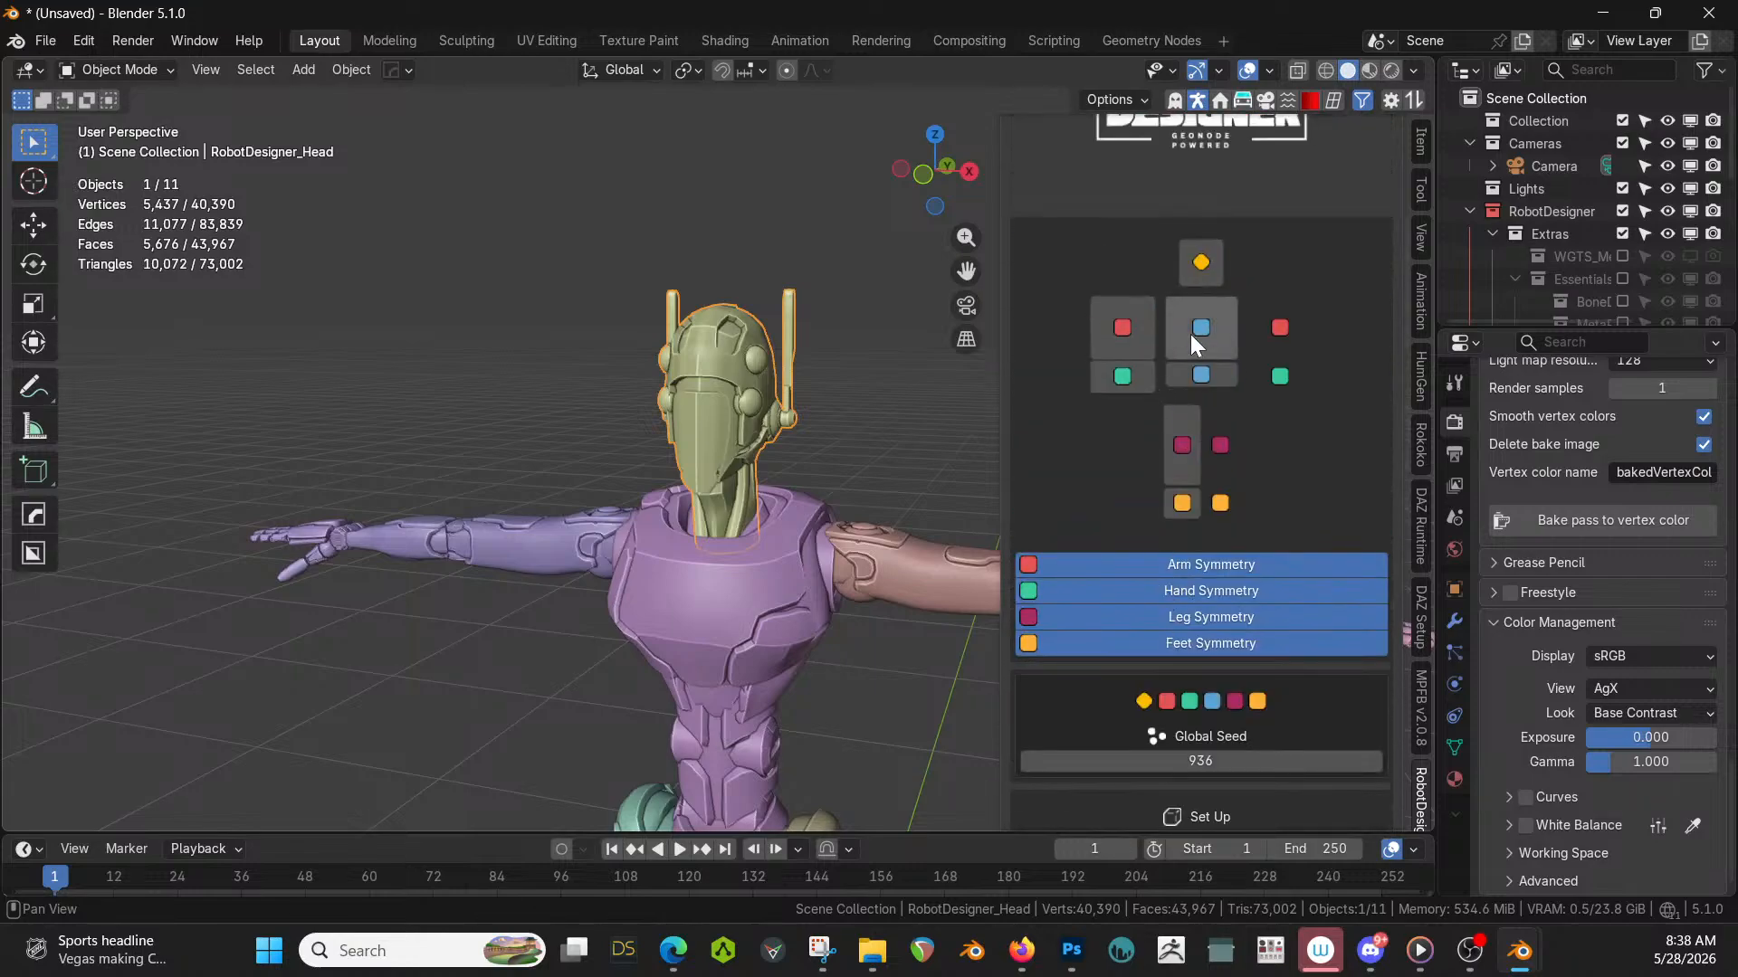
{"action": "middle_click_drag", "start_coordinate": [900, 447], "coordinate": [841, 550]}
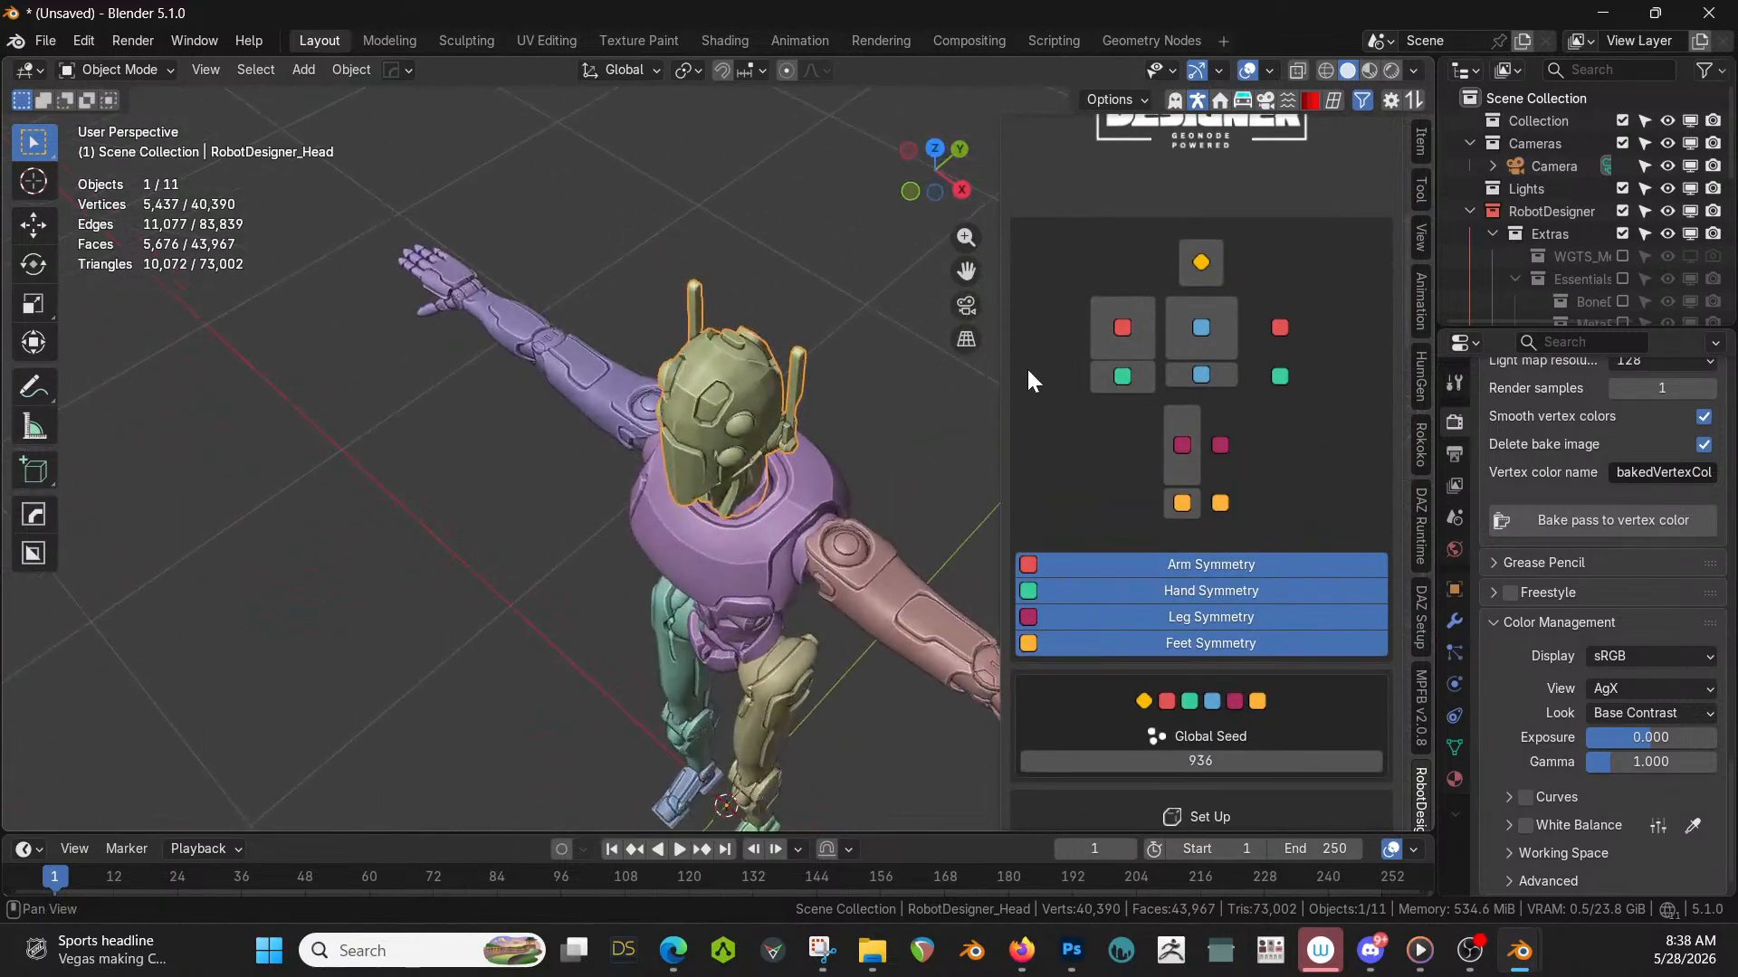
{"action": "left_click", "coordinate": [1122, 328]}
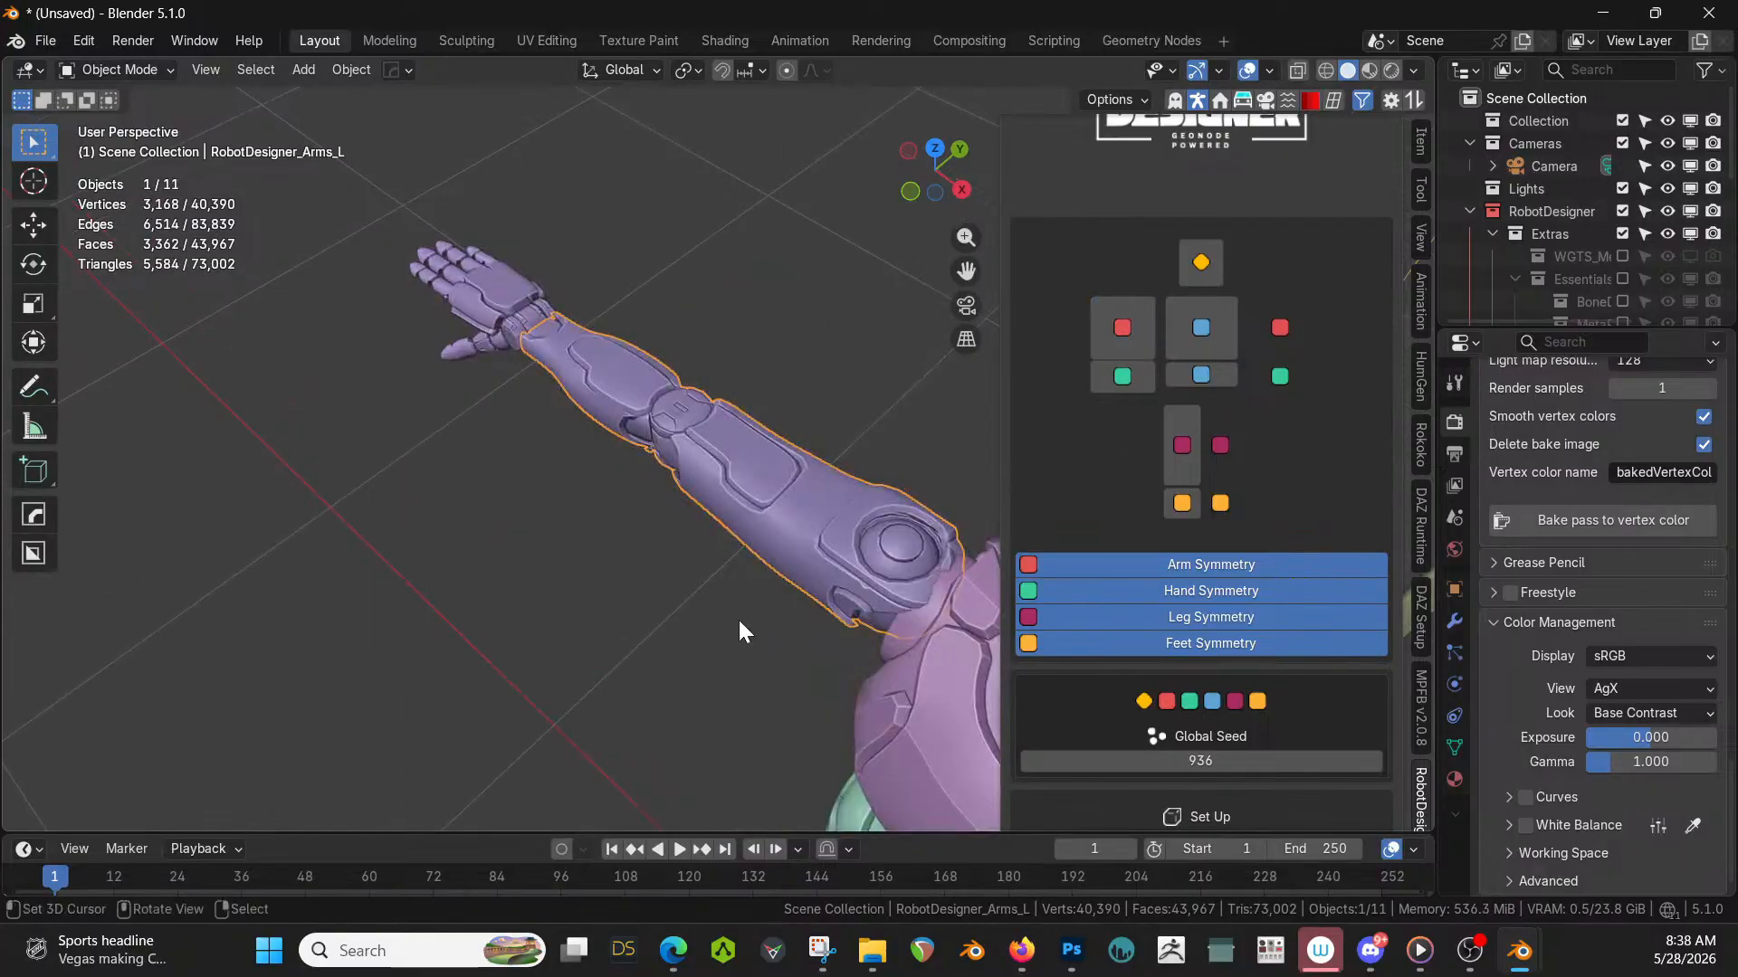
{"action": "middle_click_drag", "start_coordinate": [738, 632], "coordinate": [889, 460]}
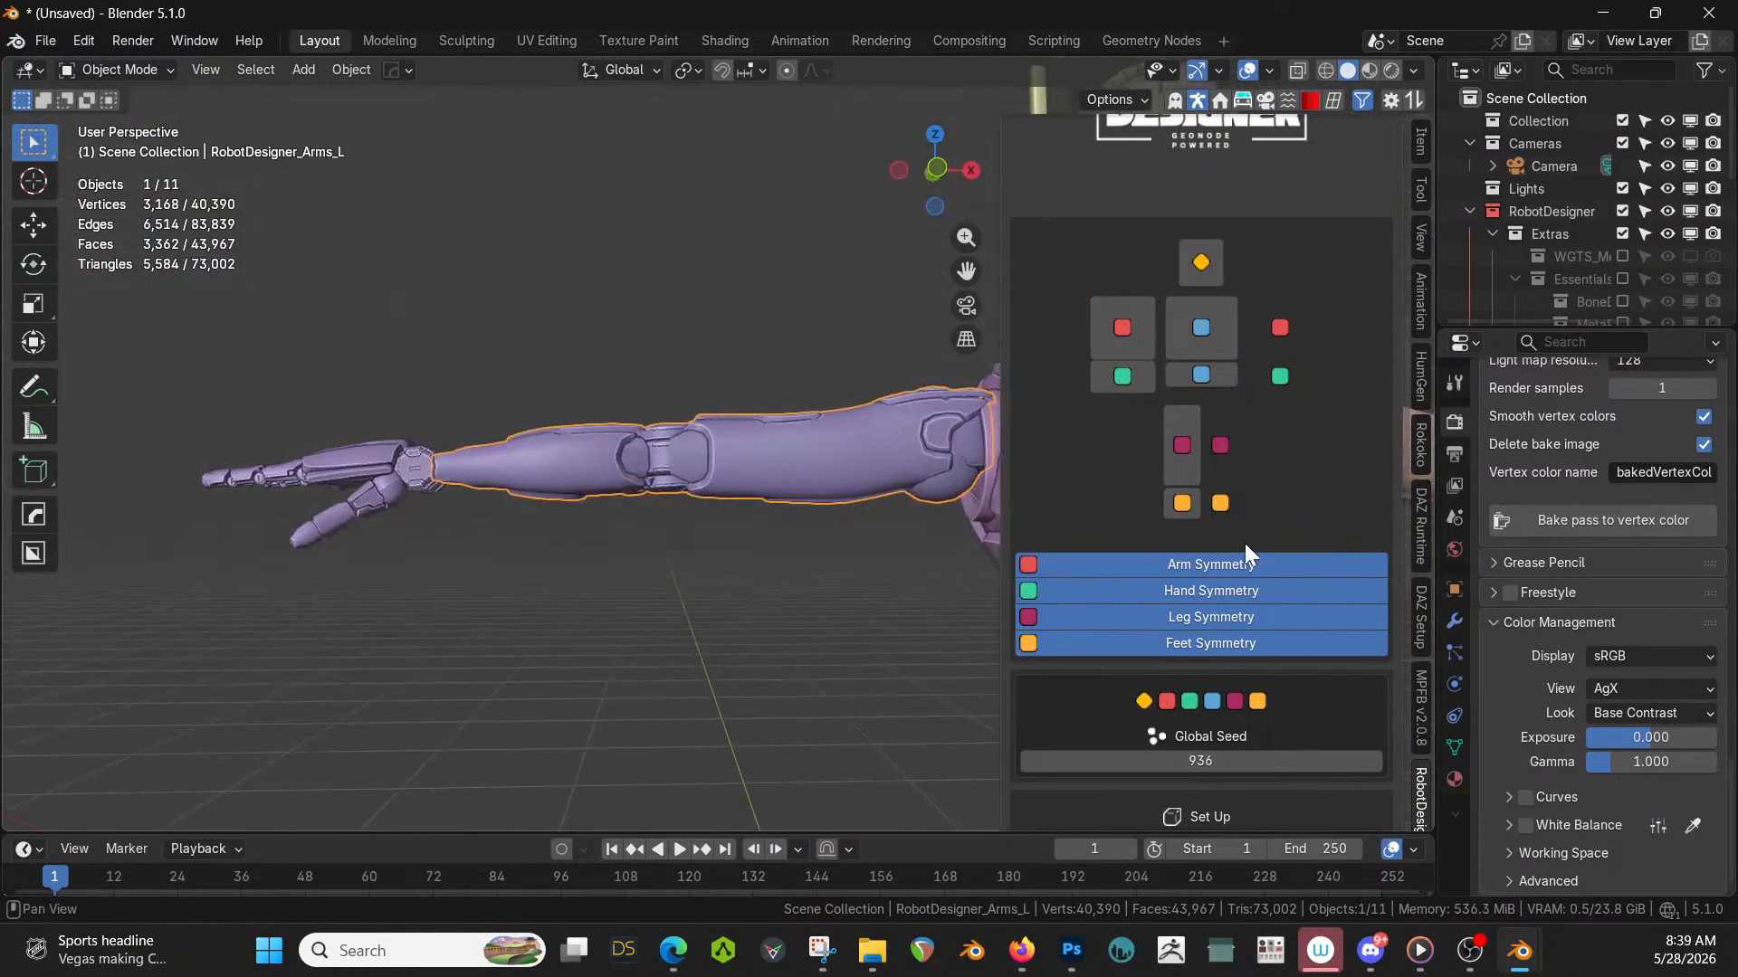
{"action": "scroll", "coordinate": [1254, 561], "scroll_direction": "down", "scroll_amount": 3}
{"action": "scroll", "coordinate": [1266, 583], "scroll_direction": "down", "scroll_amount": 10}
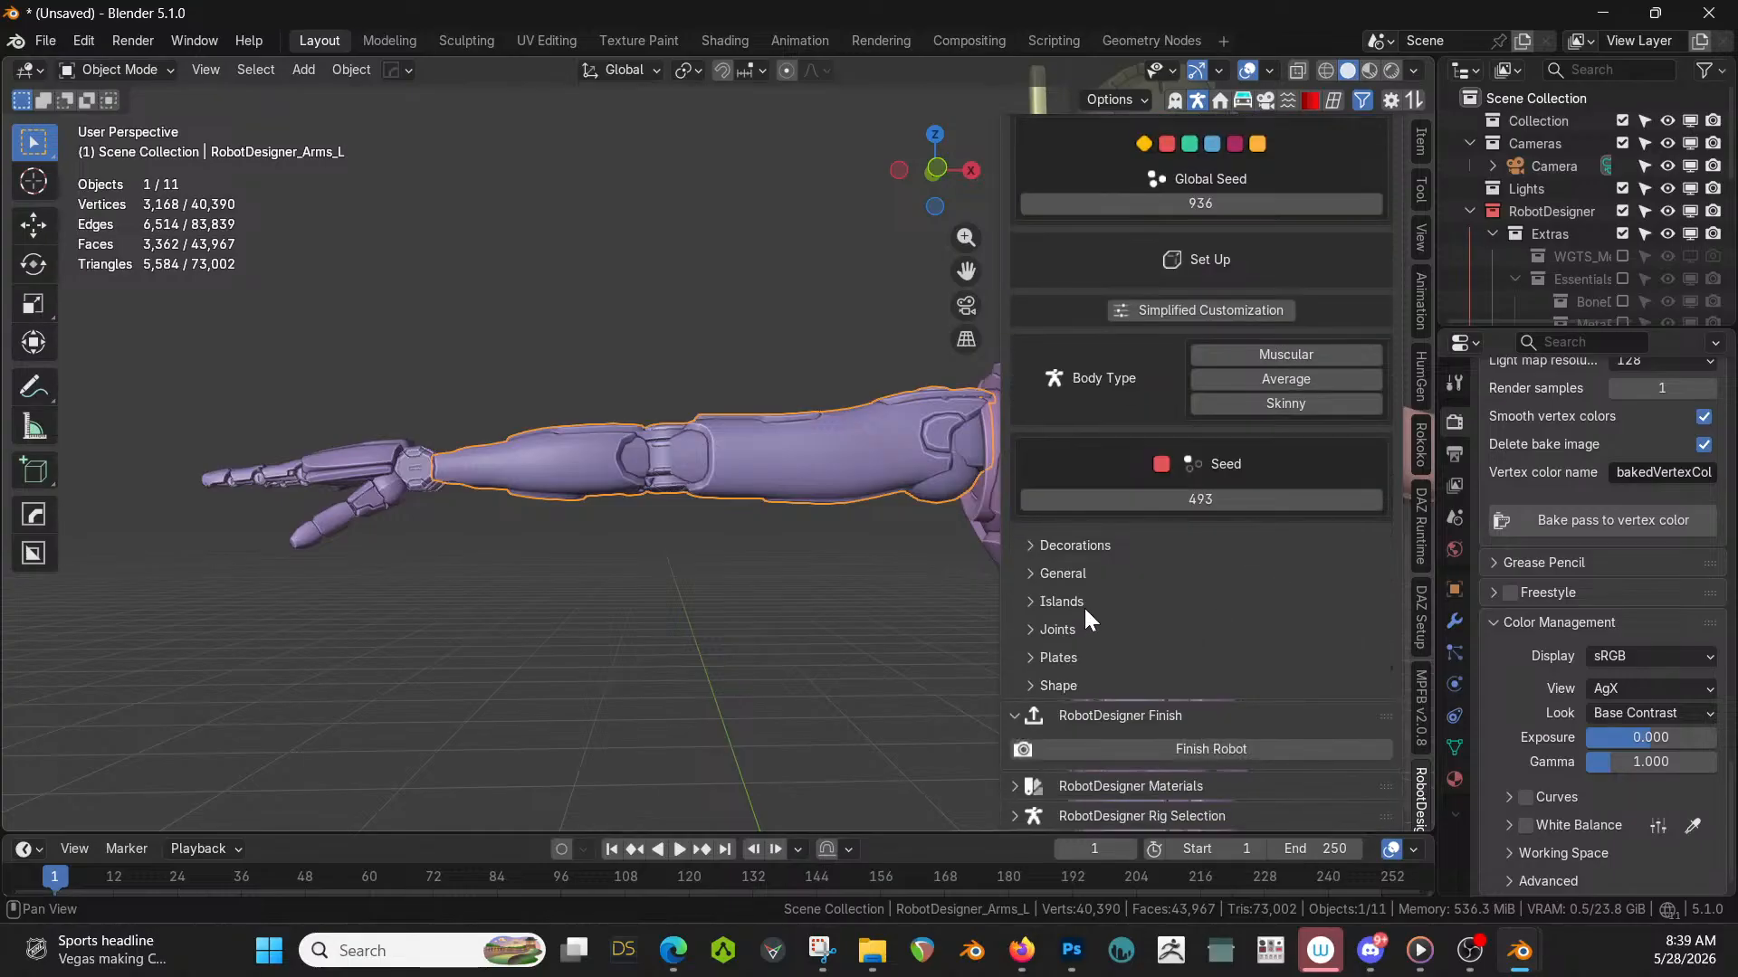
{"action": "left_click", "coordinate": [1029, 545]}
{"action": "scroll", "coordinate": [1147, 622], "scroll_direction": "down", "scroll_amount": 2}
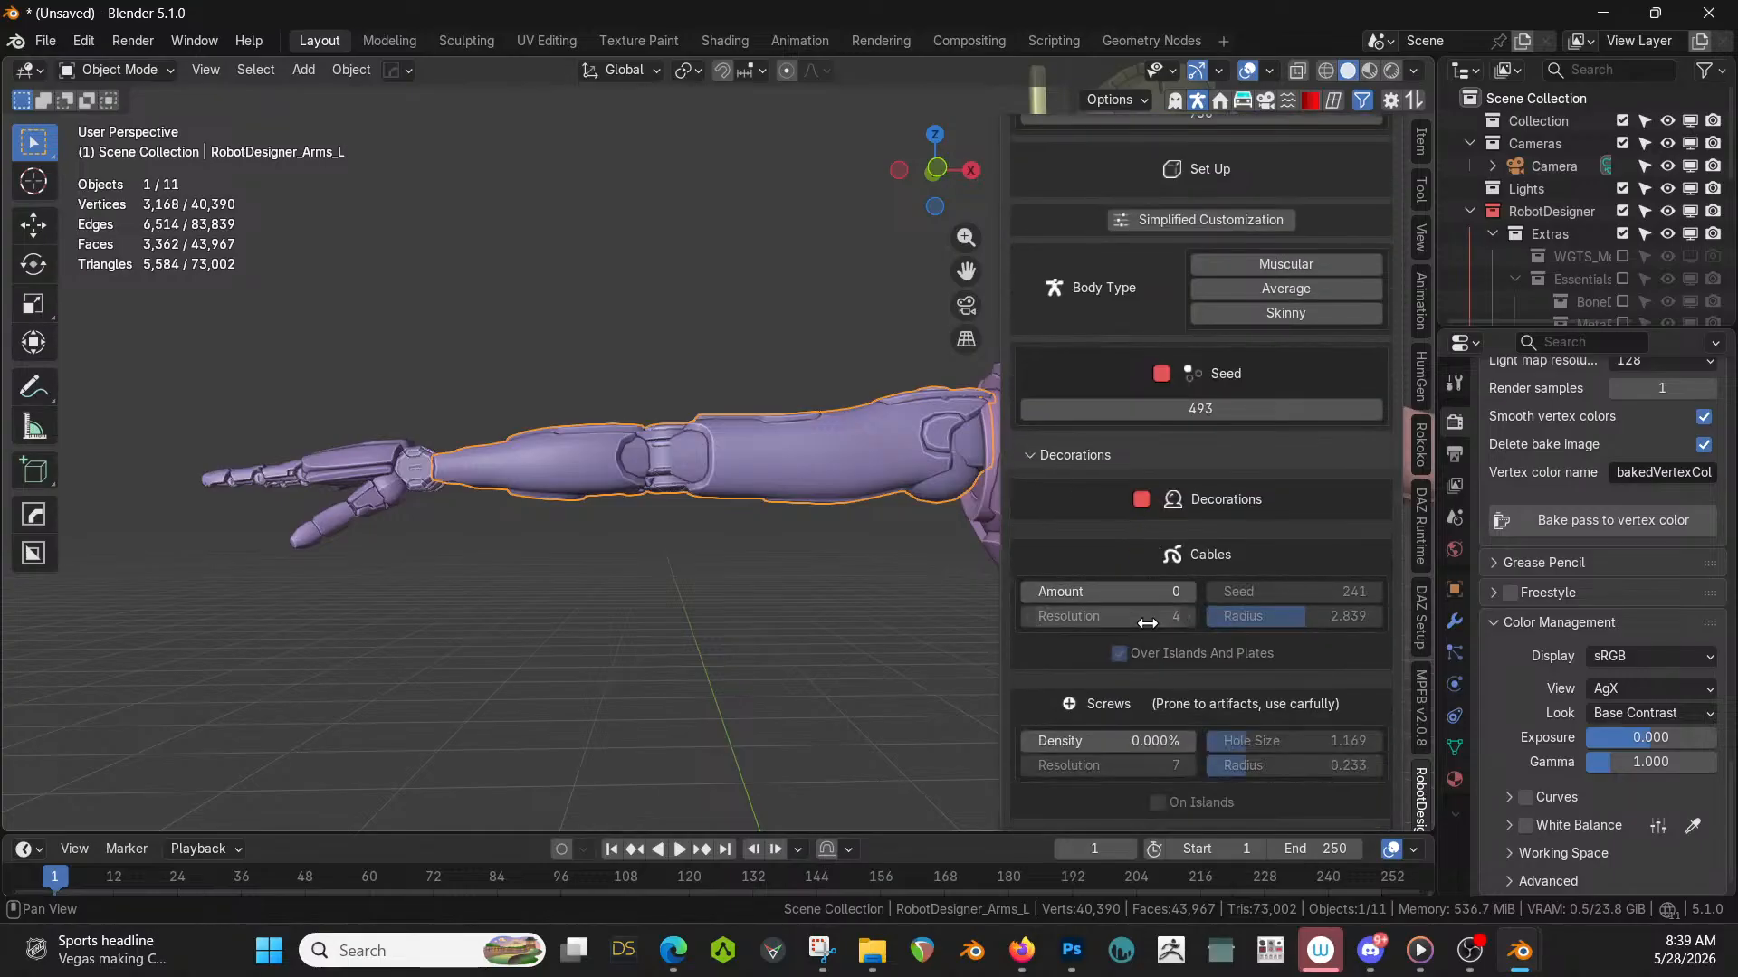
Set the Amount of decoration cables on the arm to 9 and view the arm from the side.
{"action": "middle_click_drag", "start_coordinate": [914, 625], "coordinate": [648, 608]}
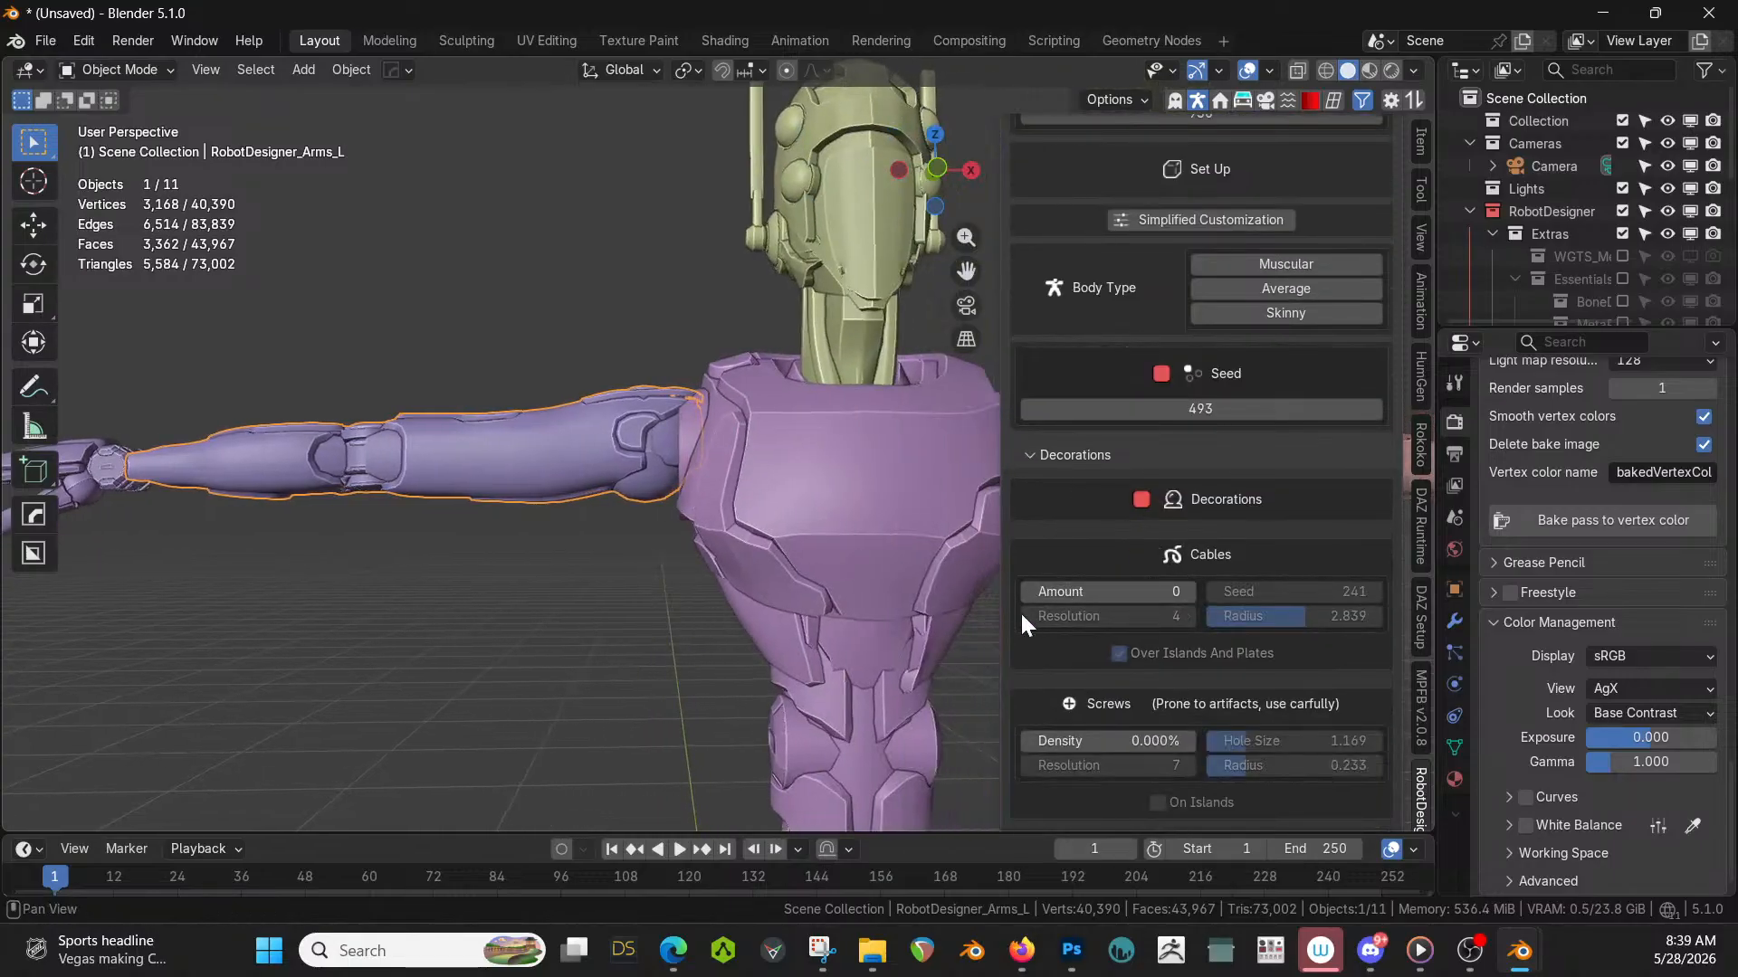
{"action": "left_click", "coordinate": [1187, 592]}
{"action": "left_click", "coordinate": [1188, 592]}
{"action": "left_click", "coordinate": [1187, 592]}
{"action": "left_click", "coordinate": [1188, 592]}
{"action": "left_click", "coordinate": [1187, 592]}
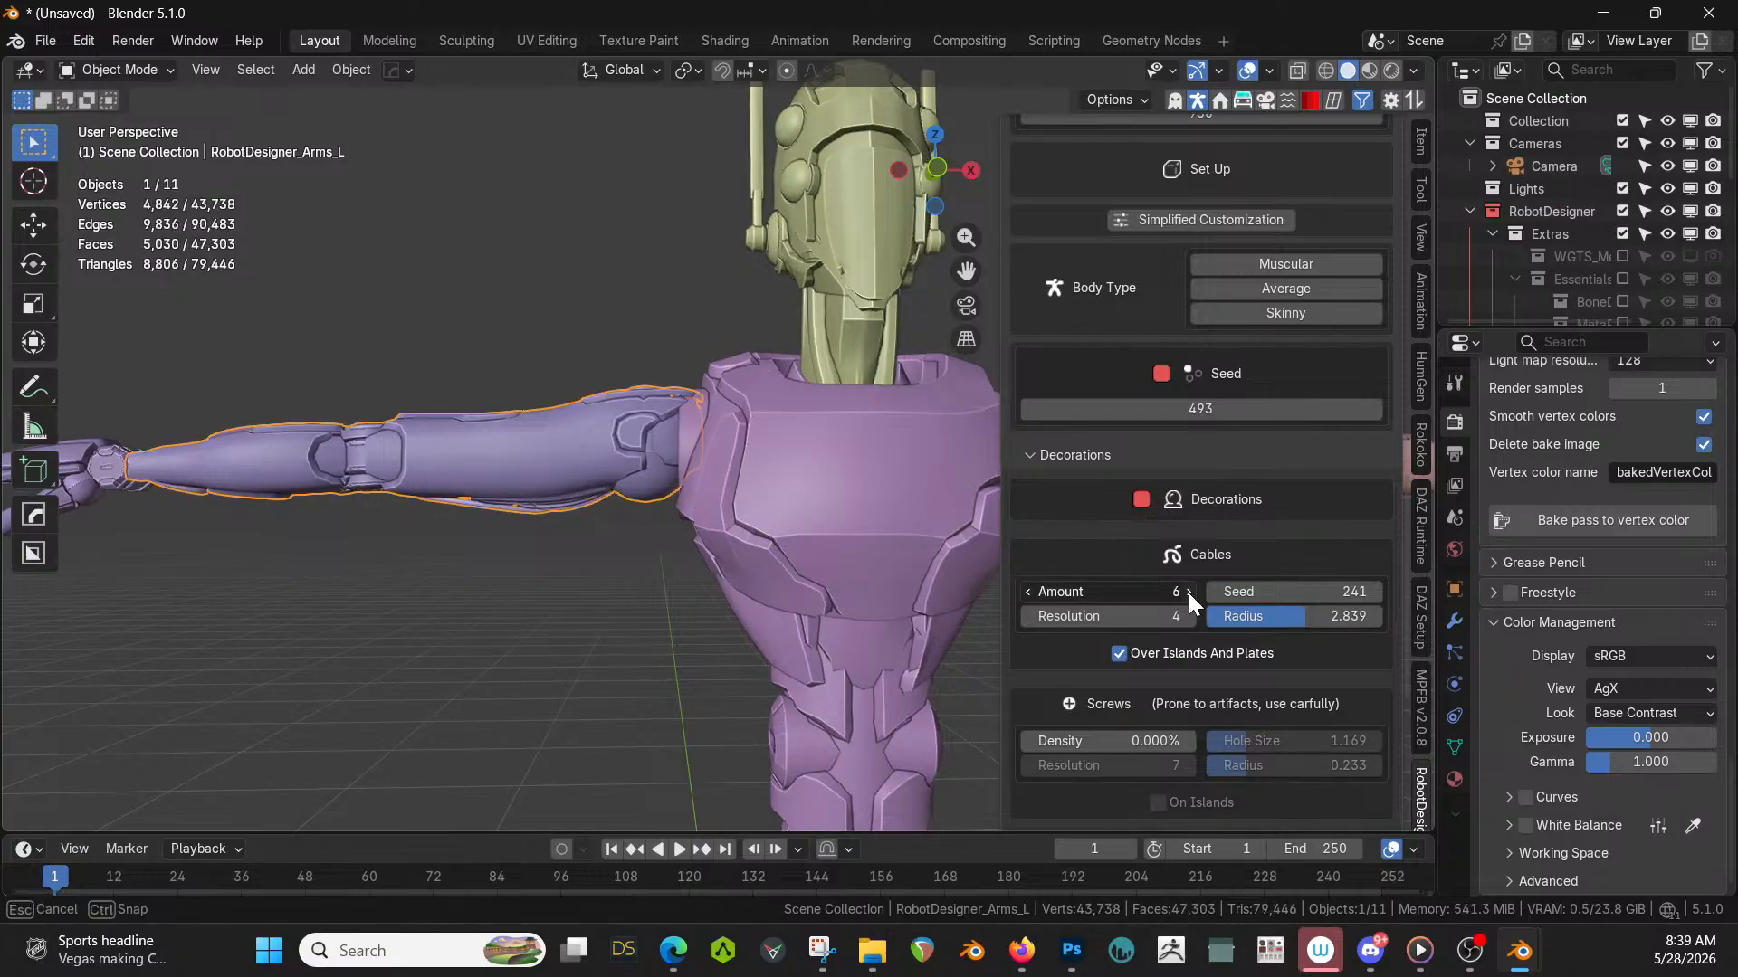
{"action": "left_click", "coordinate": [1187, 591]}
{"action": "left_click", "coordinate": [1188, 592]}
{"action": "left_click", "coordinate": [1187, 592]}
{"action": "left_click", "coordinate": [1187, 592]}
{"action": "middle_click_drag", "start_coordinate": [633, 507], "coordinate": [715, 548]}
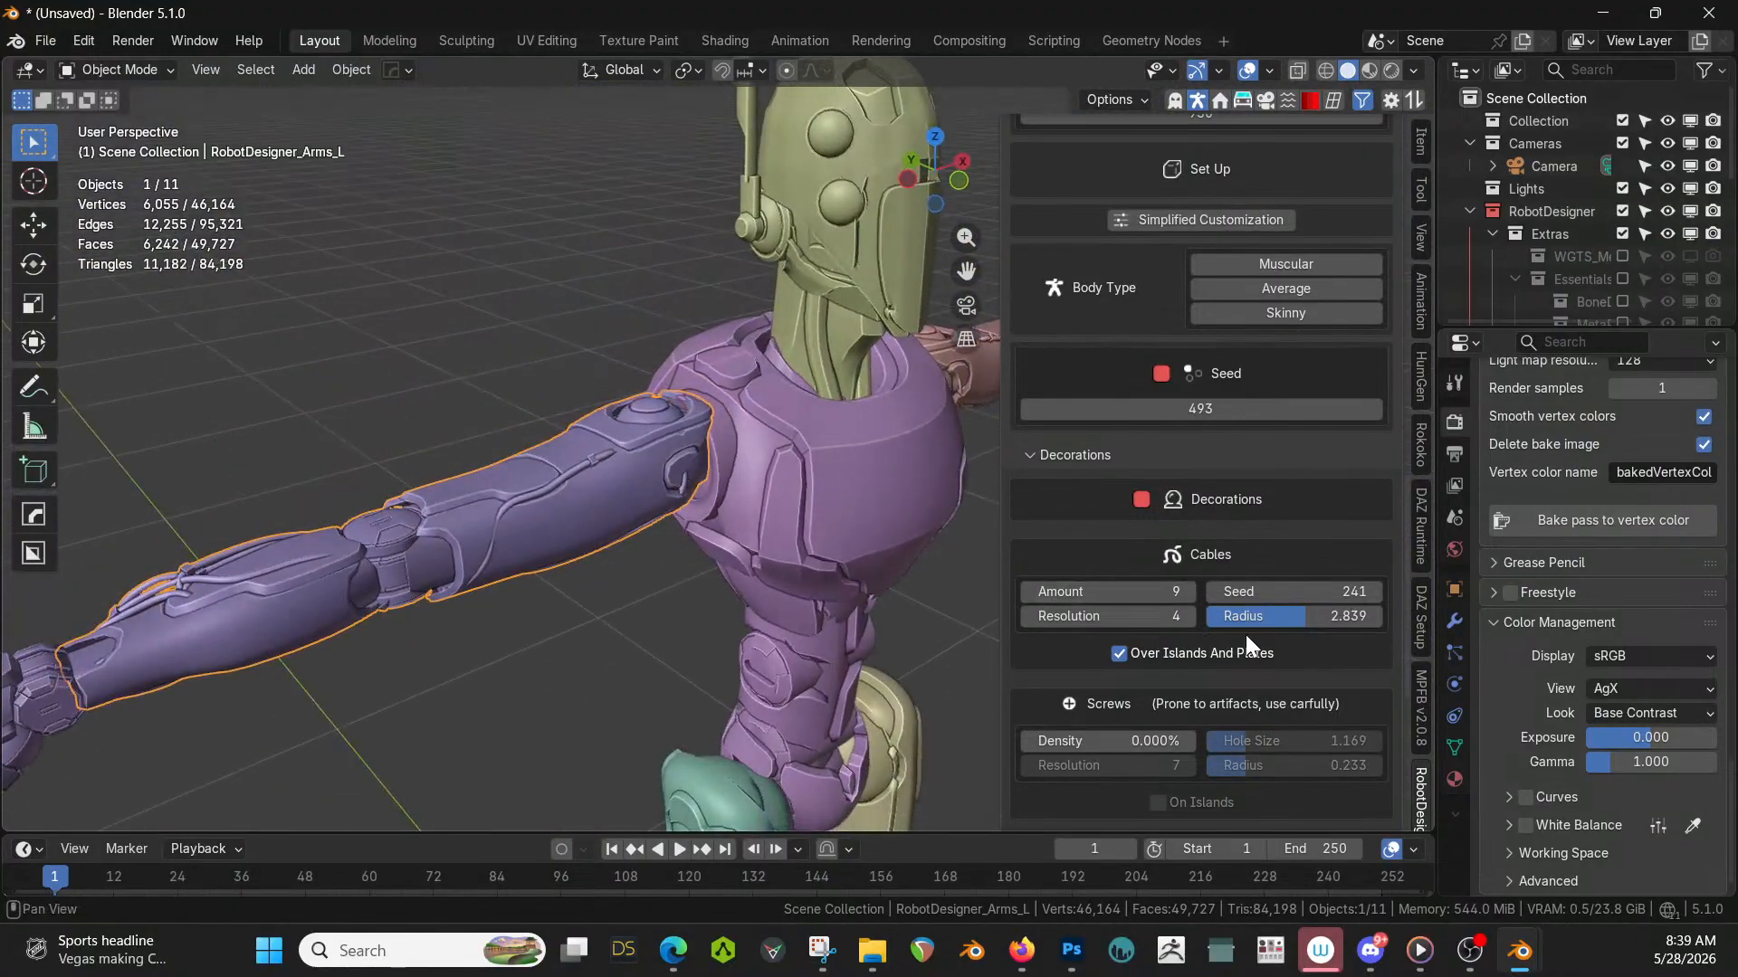
Set the arm cables' Radius first to 3, and raise it to 4.378.
{"action": "left_click", "coordinate": [1279, 617]}
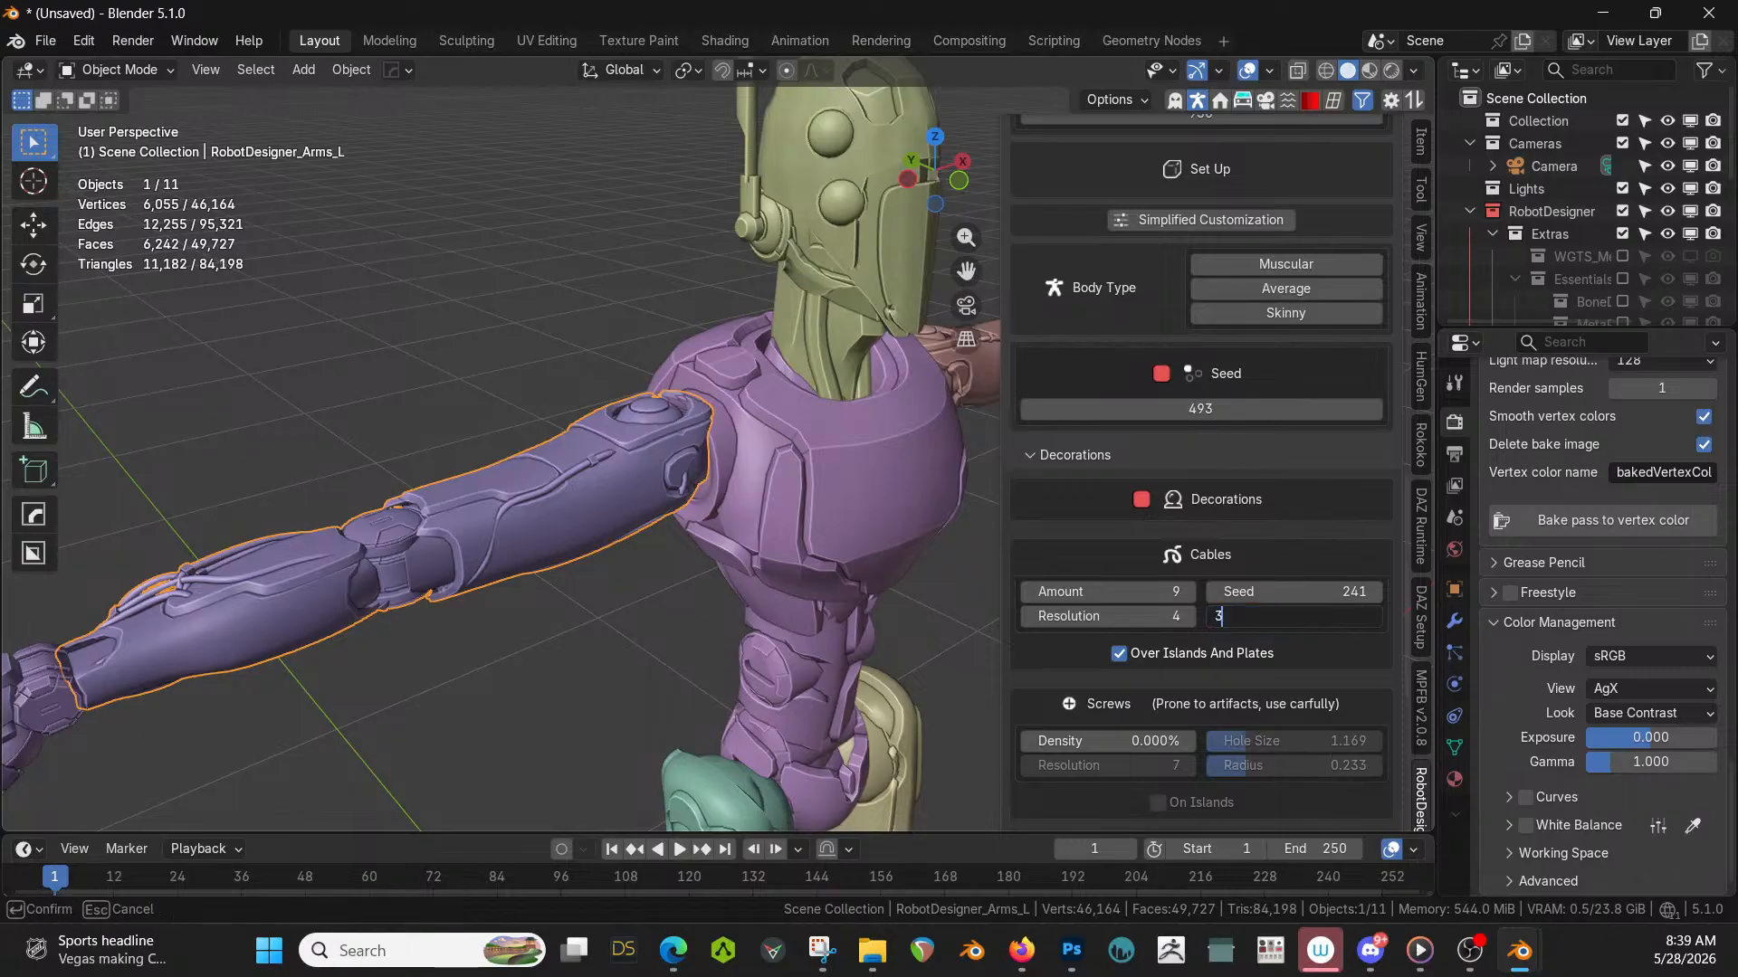
{"action": "type", "text": "3"}
{"action": "key", "text": "Return"}
{"action": "left_click_drag", "start_coordinate": [1288, 617], "coordinate": [1368, 617]}
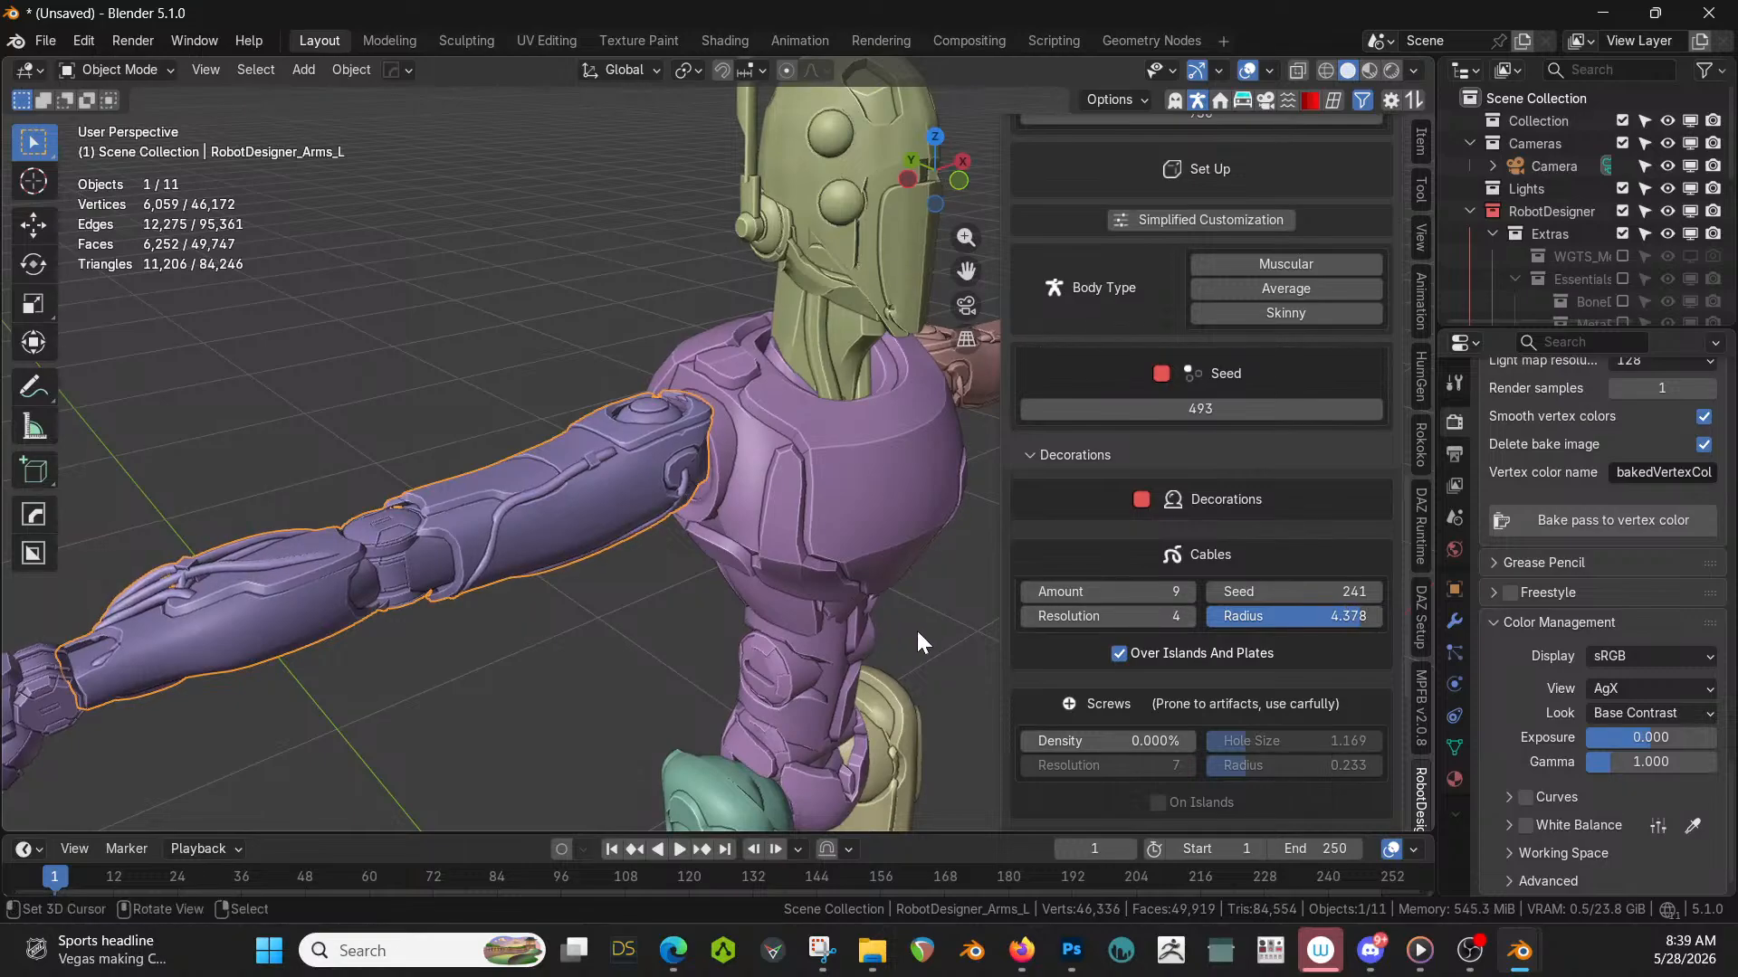
{"action": "middle_click_drag", "start_coordinate": [638, 648], "coordinate": [910, 543]}
Open the arm's Elbow decoration settings and review the instance options and parameters.
{"action": "scroll", "coordinate": [1245, 626], "scroll_direction": "down", "scroll_amount": 2}
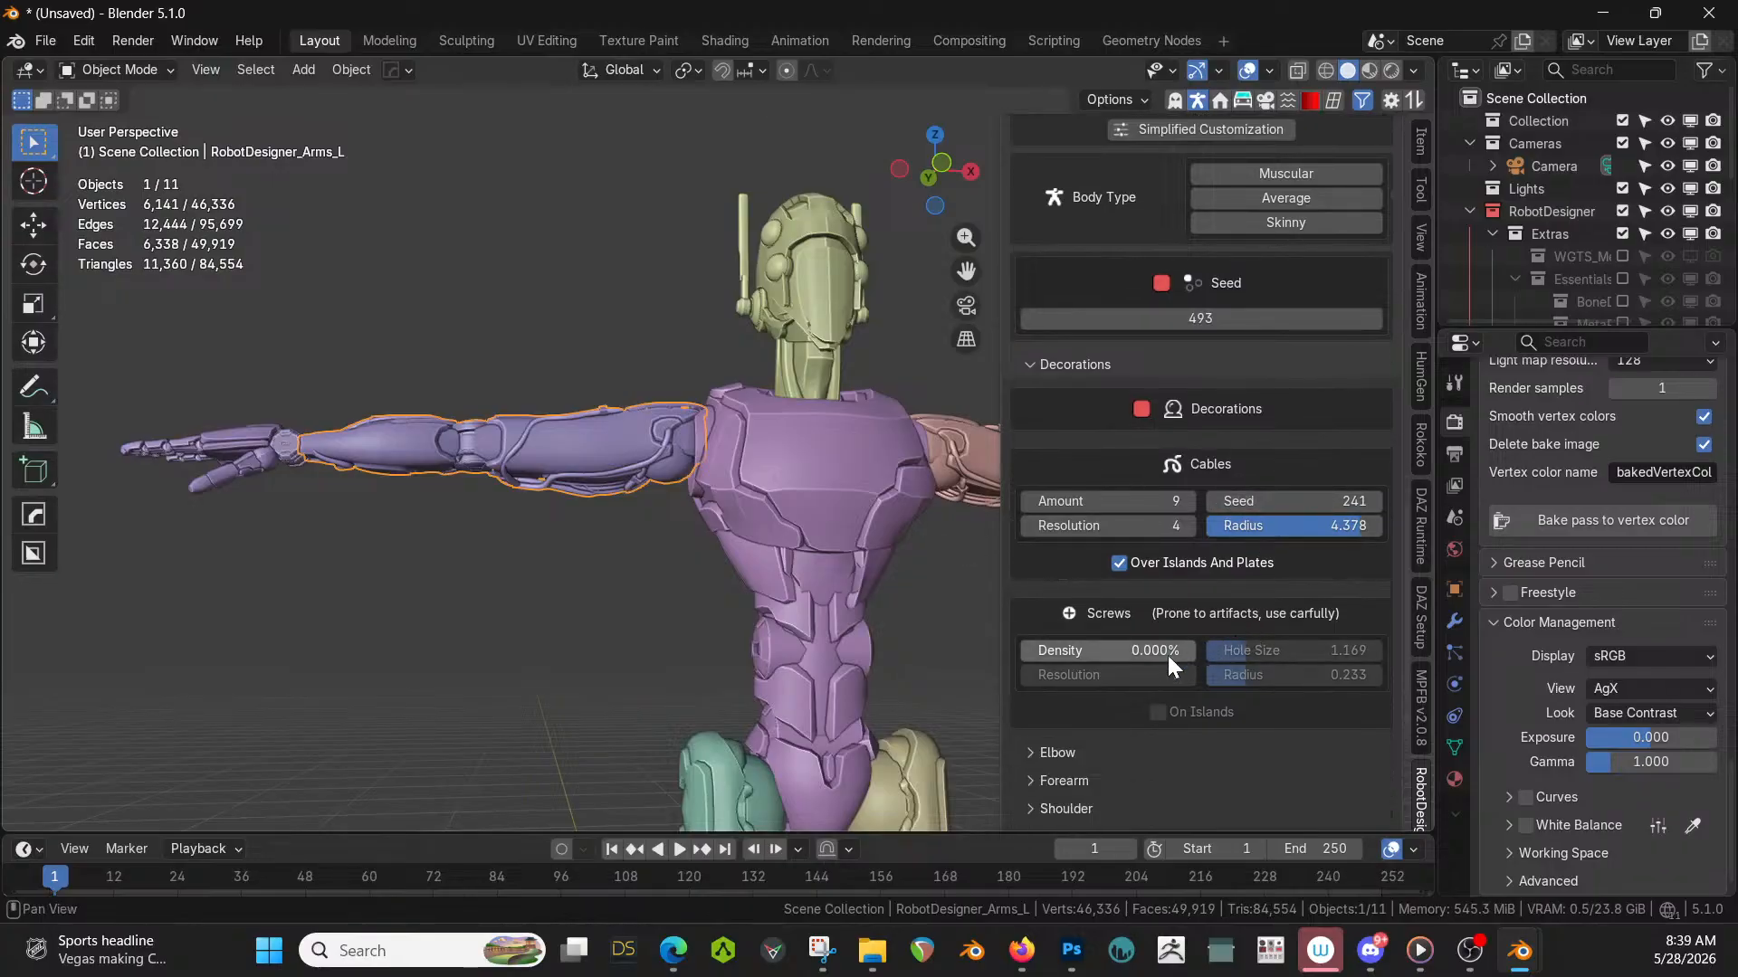
{"action": "left_click", "coordinate": [1021, 755]}
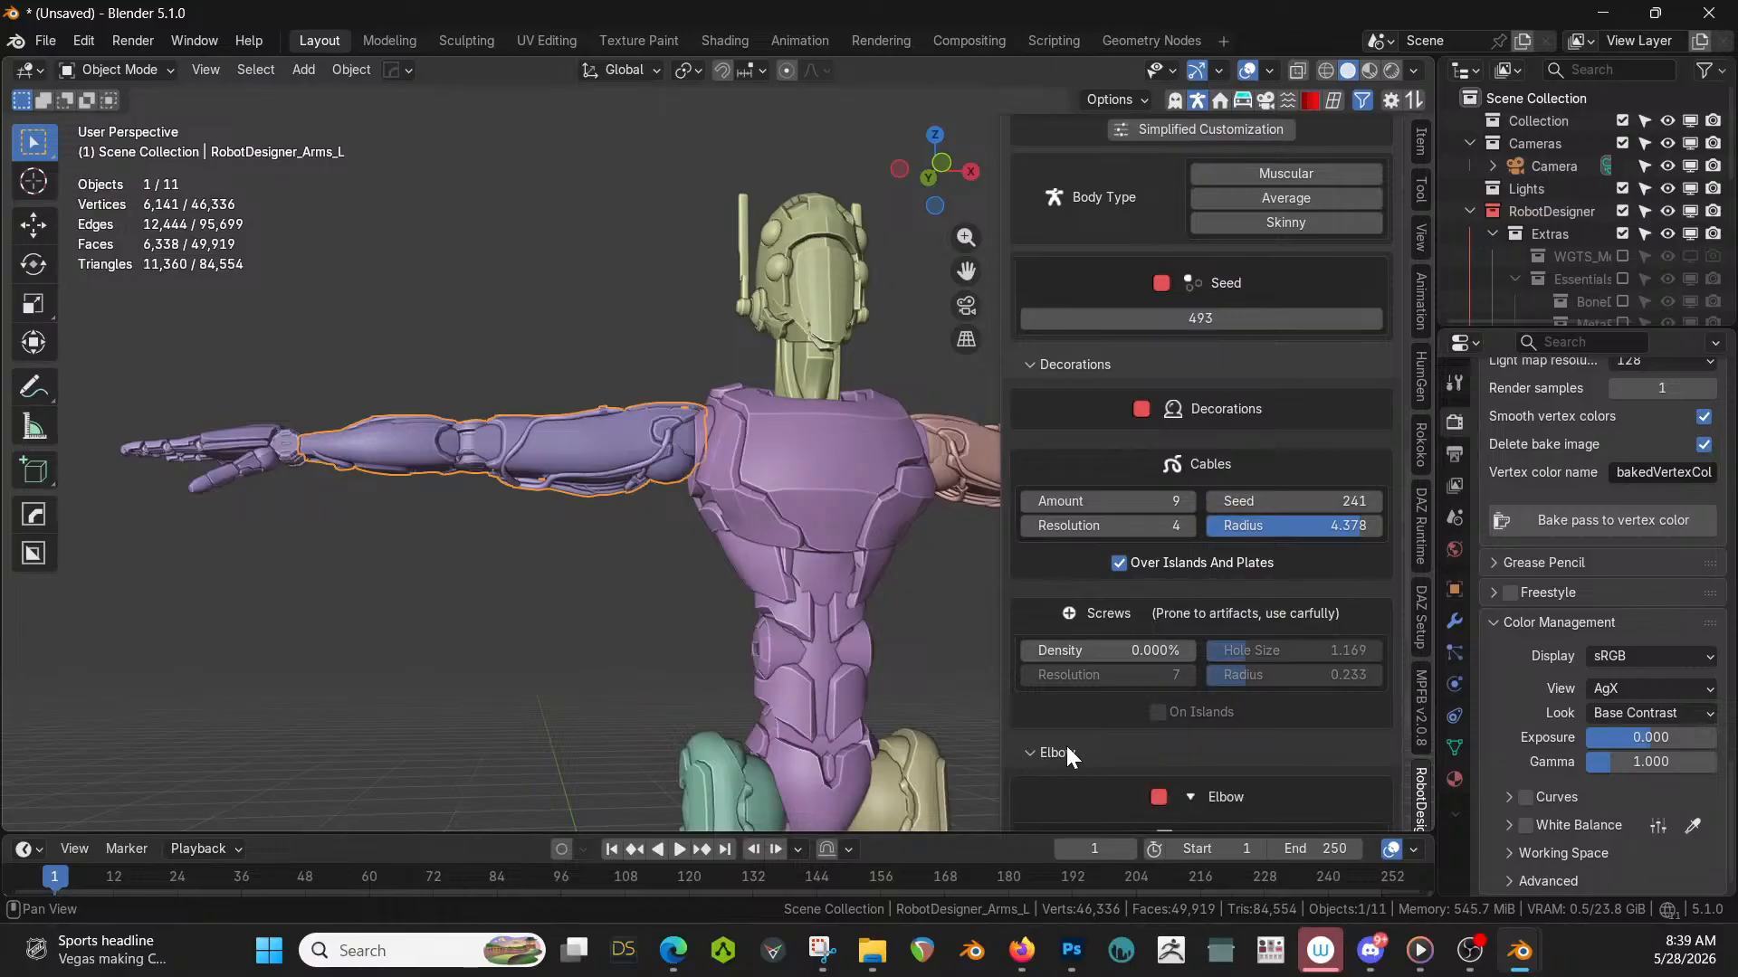
{"action": "scroll", "coordinate": [1086, 740], "scroll_direction": "down", "scroll_amount": 4}
{"action": "middle_click_drag", "start_coordinate": [719, 648], "coordinate": [1094, 704]}
{"action": "scroll", "coordinate": [1189, 720], "scroll_direction": "down", "scroll_amount": 6}
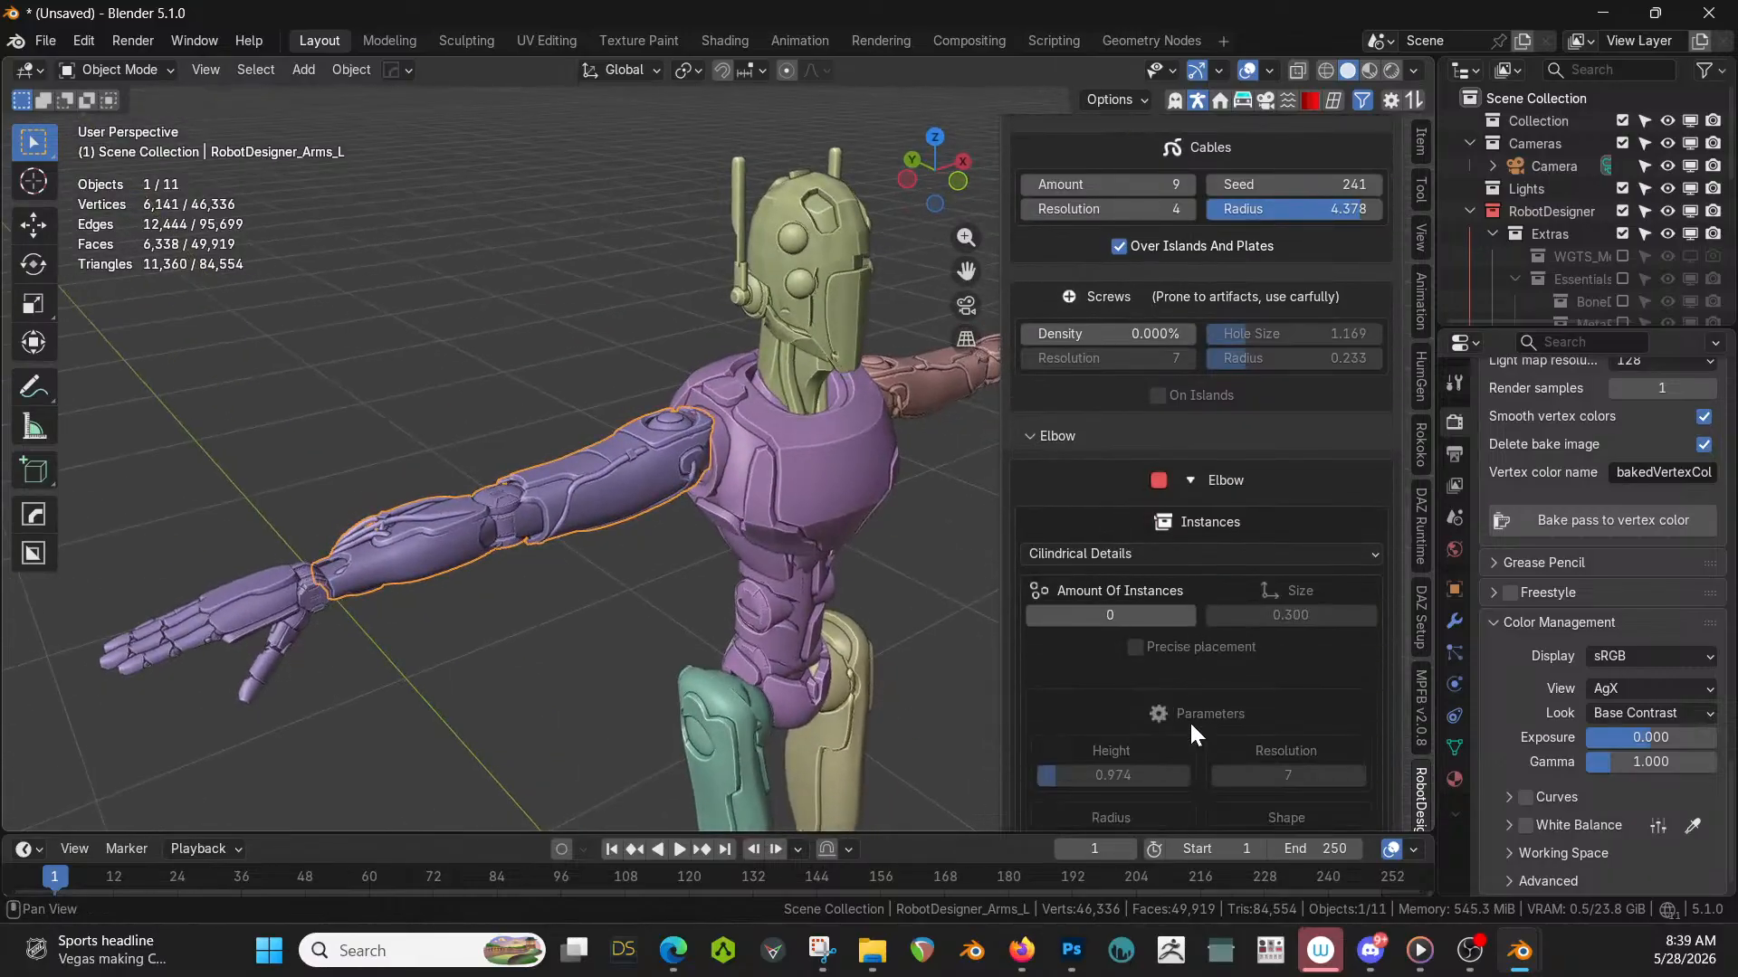
{"action": "scroll", "coordinate": [1057, 746], "scroll_direction": "down", "scroll_amount": 1}
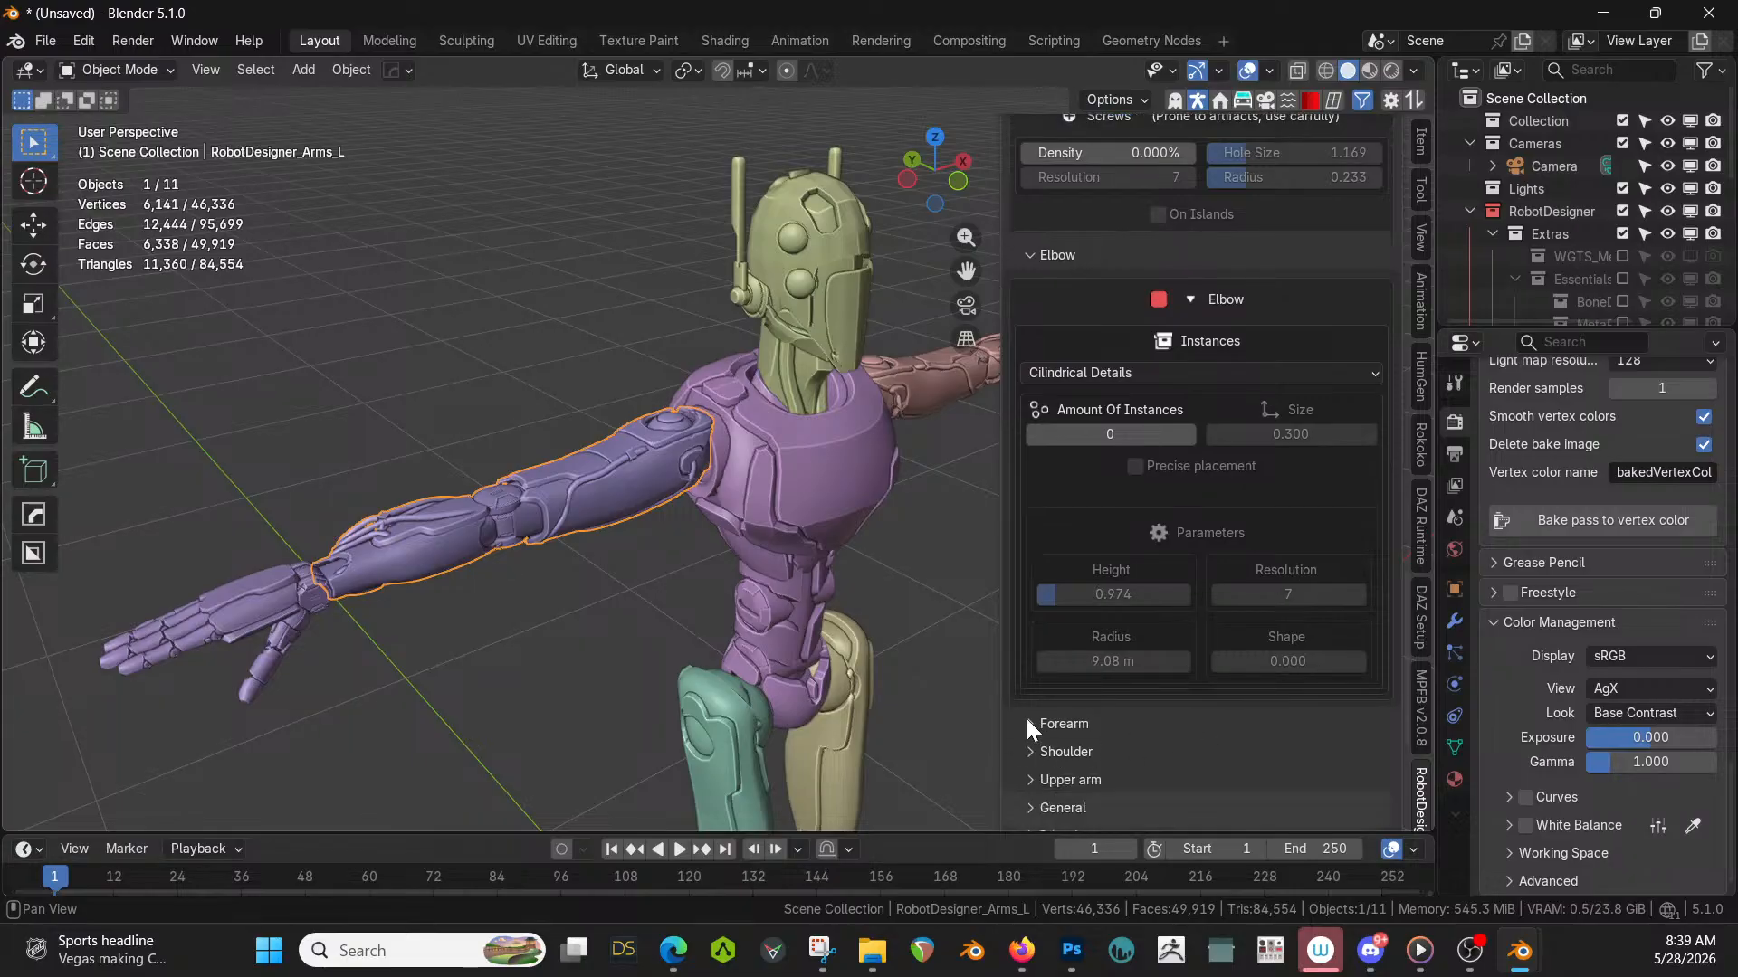
Add two Alternative antenna instances to the arm's Forearm decoration and set their Size to 0.236.
{"action": "left_click", "coordinate": [1029, 724]}
{"action": "scroll", "coordinate": [1142, 719], "scroll_direction": "down", "scroll_amount": 3}
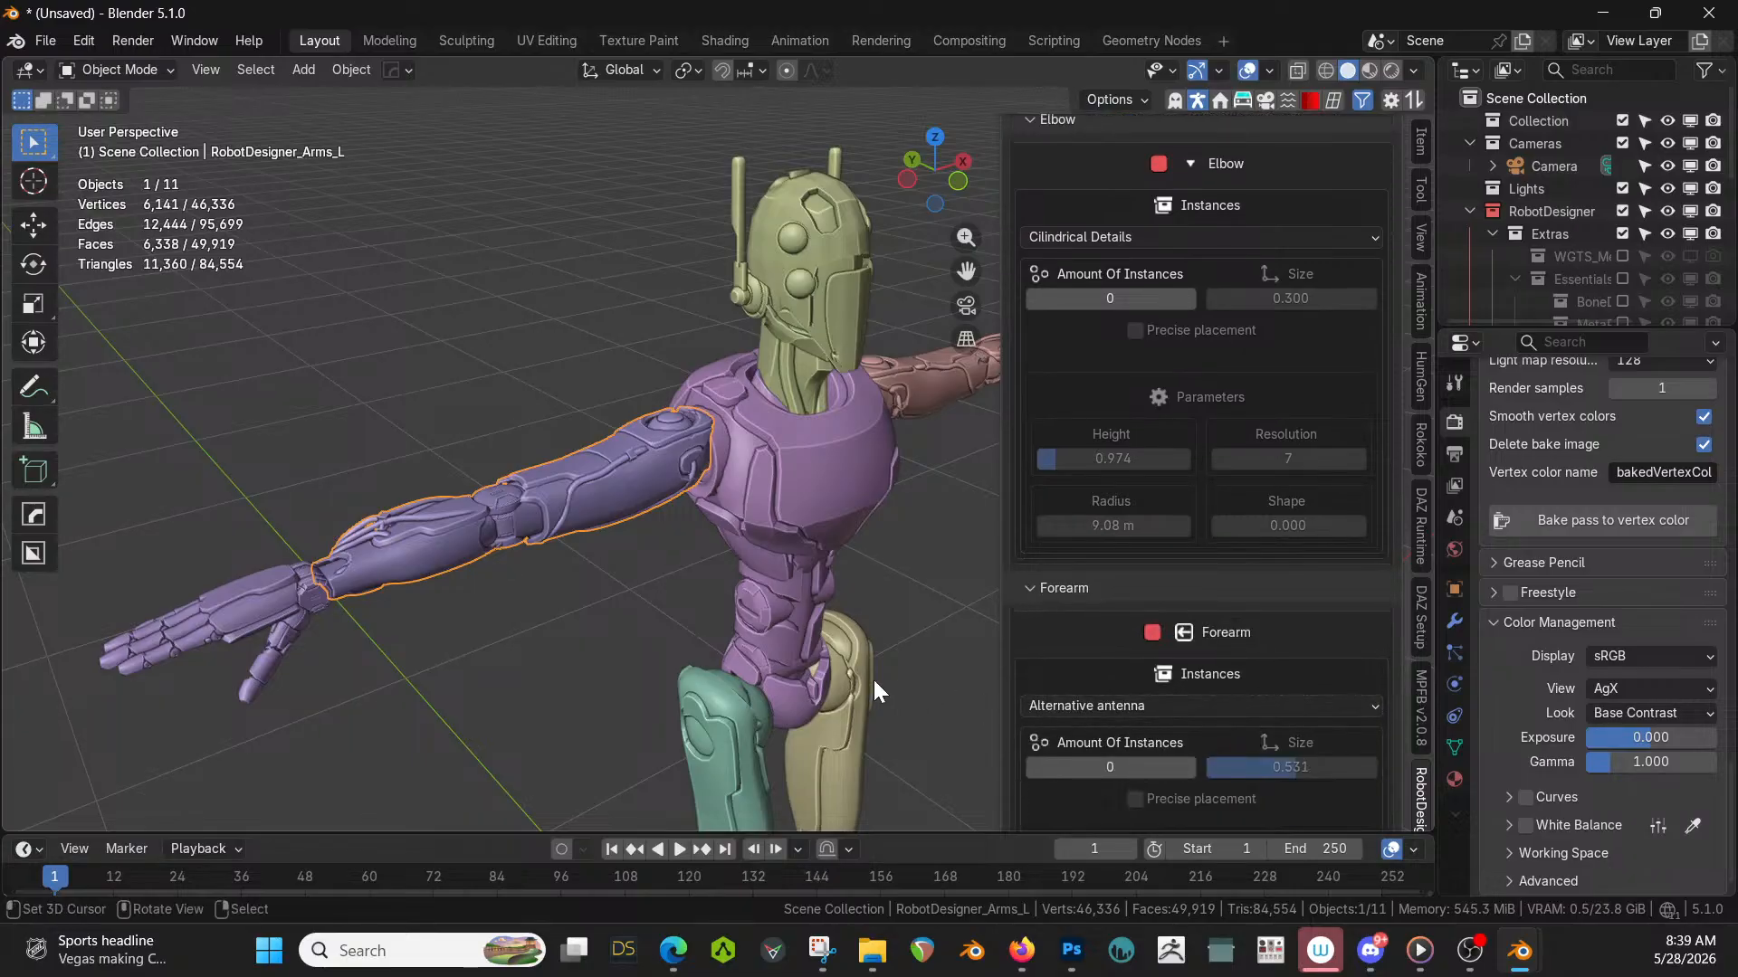
{"action": "left_click", "coordinate": [1187, 768]}
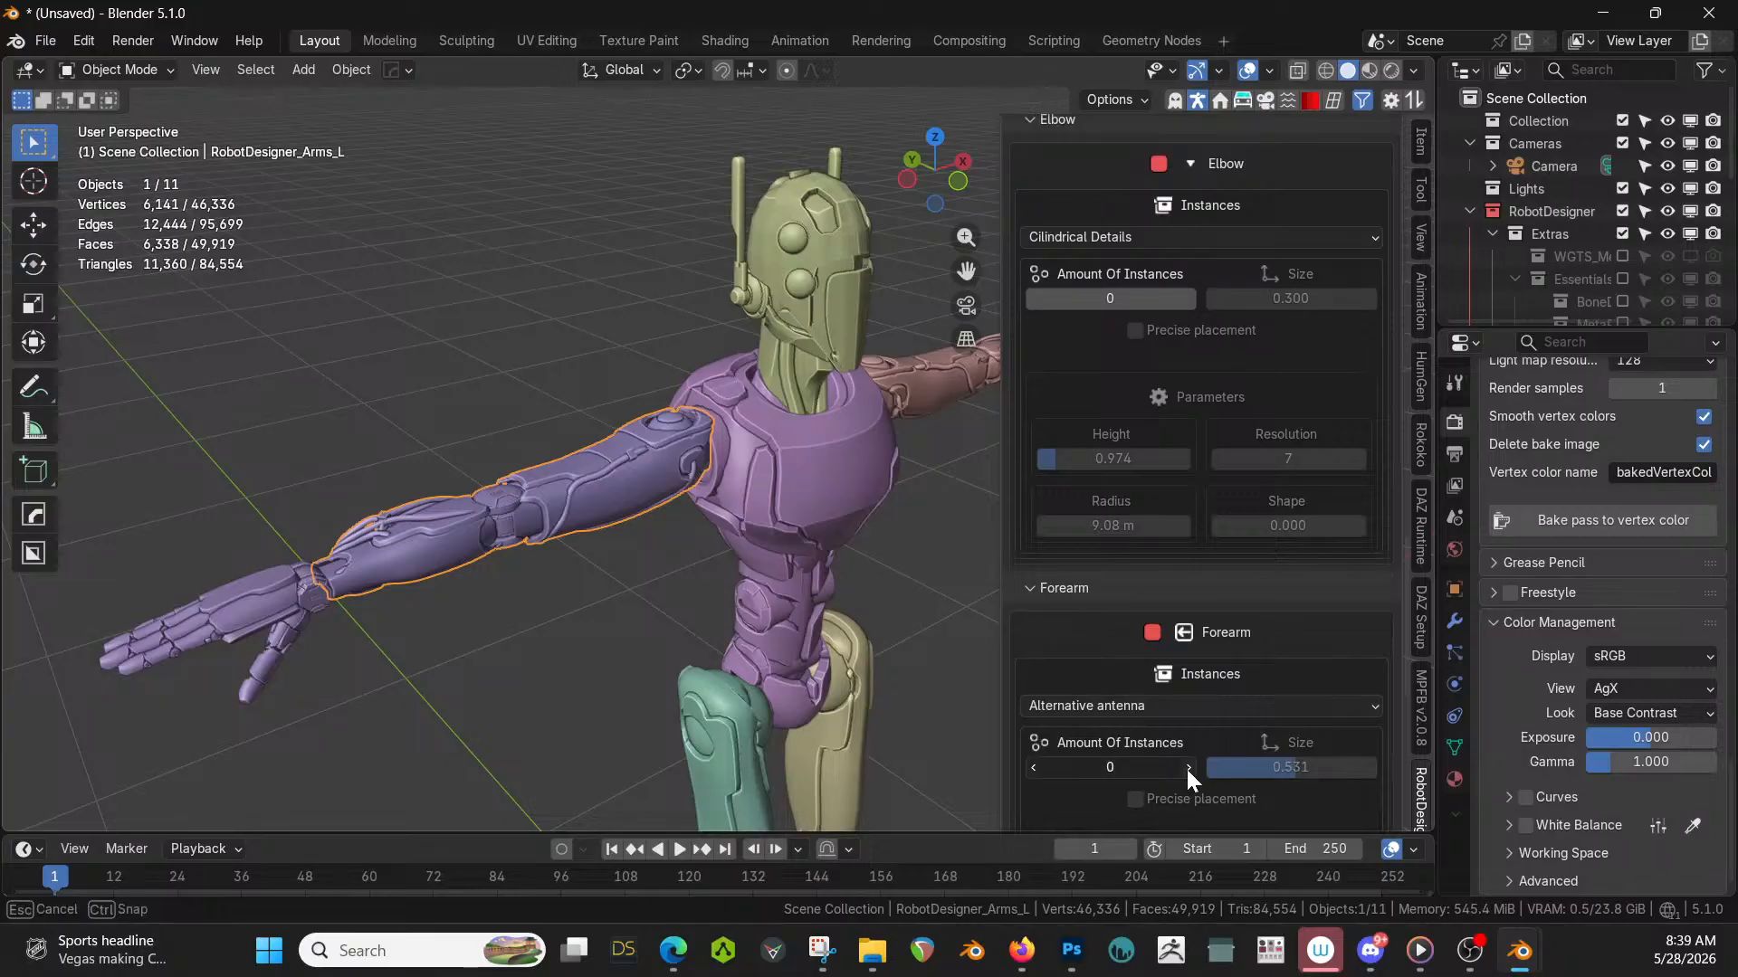
{"action": "left_click", "coordinate": [1187, 768]}
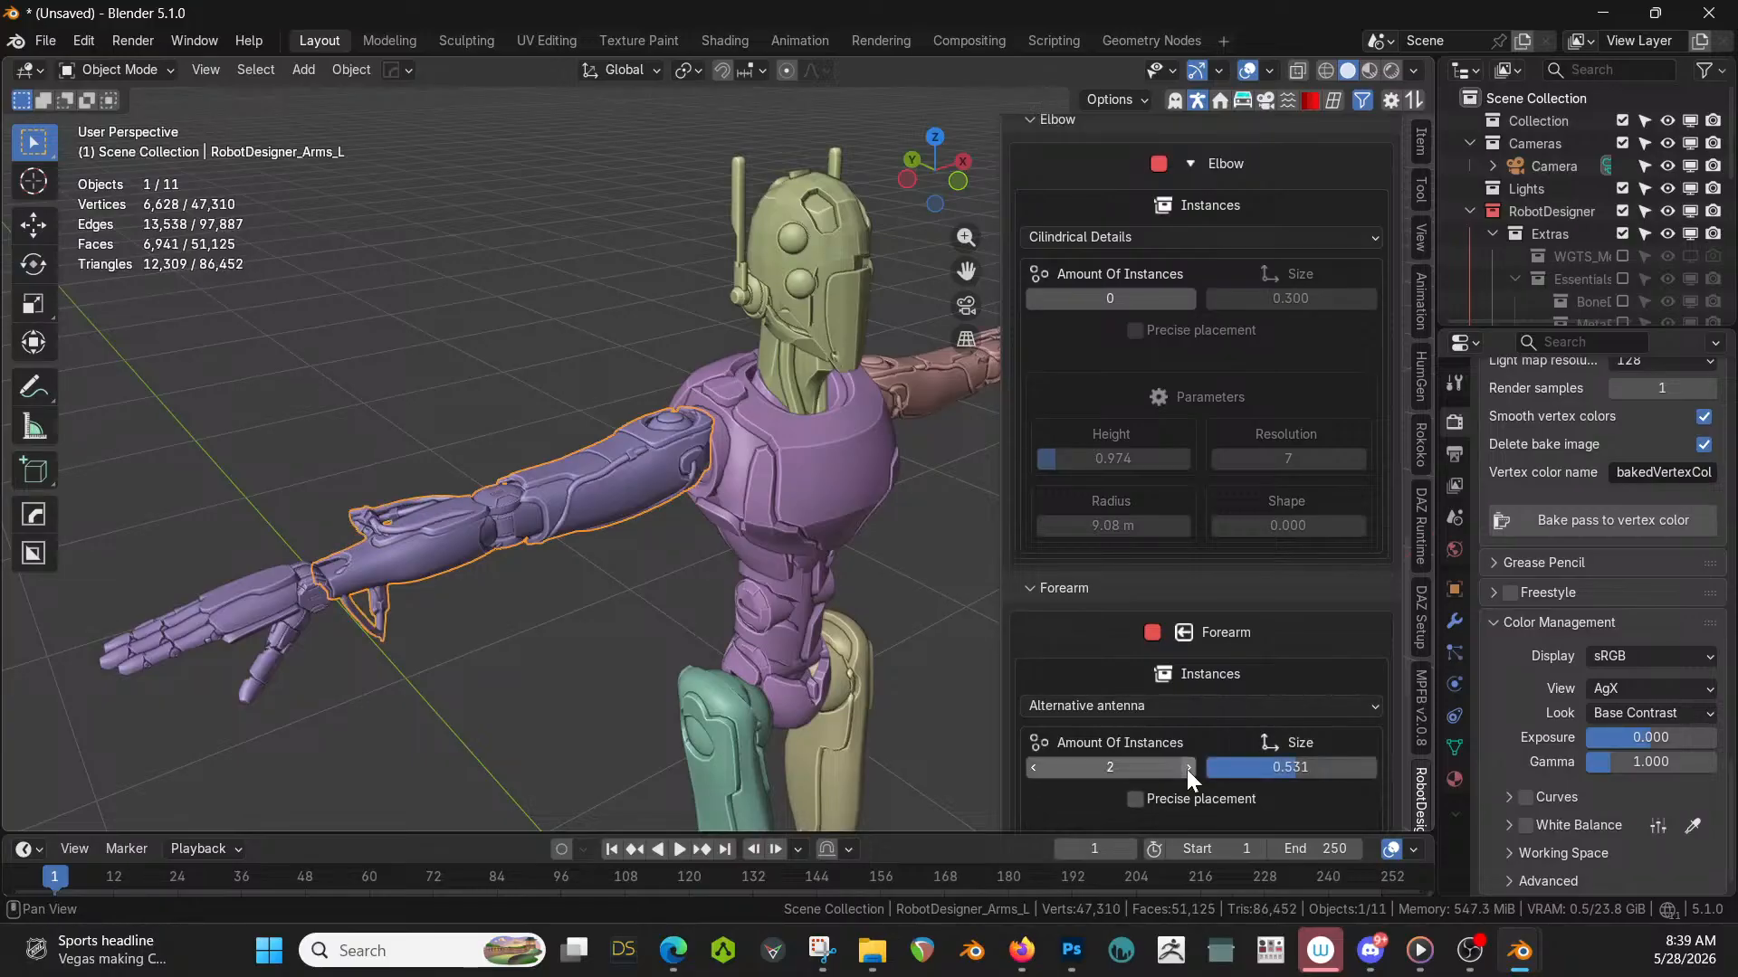
{"action": "middle_click_drag", "start_coordinate": [887, 688], "coordinate": [712, 523]}
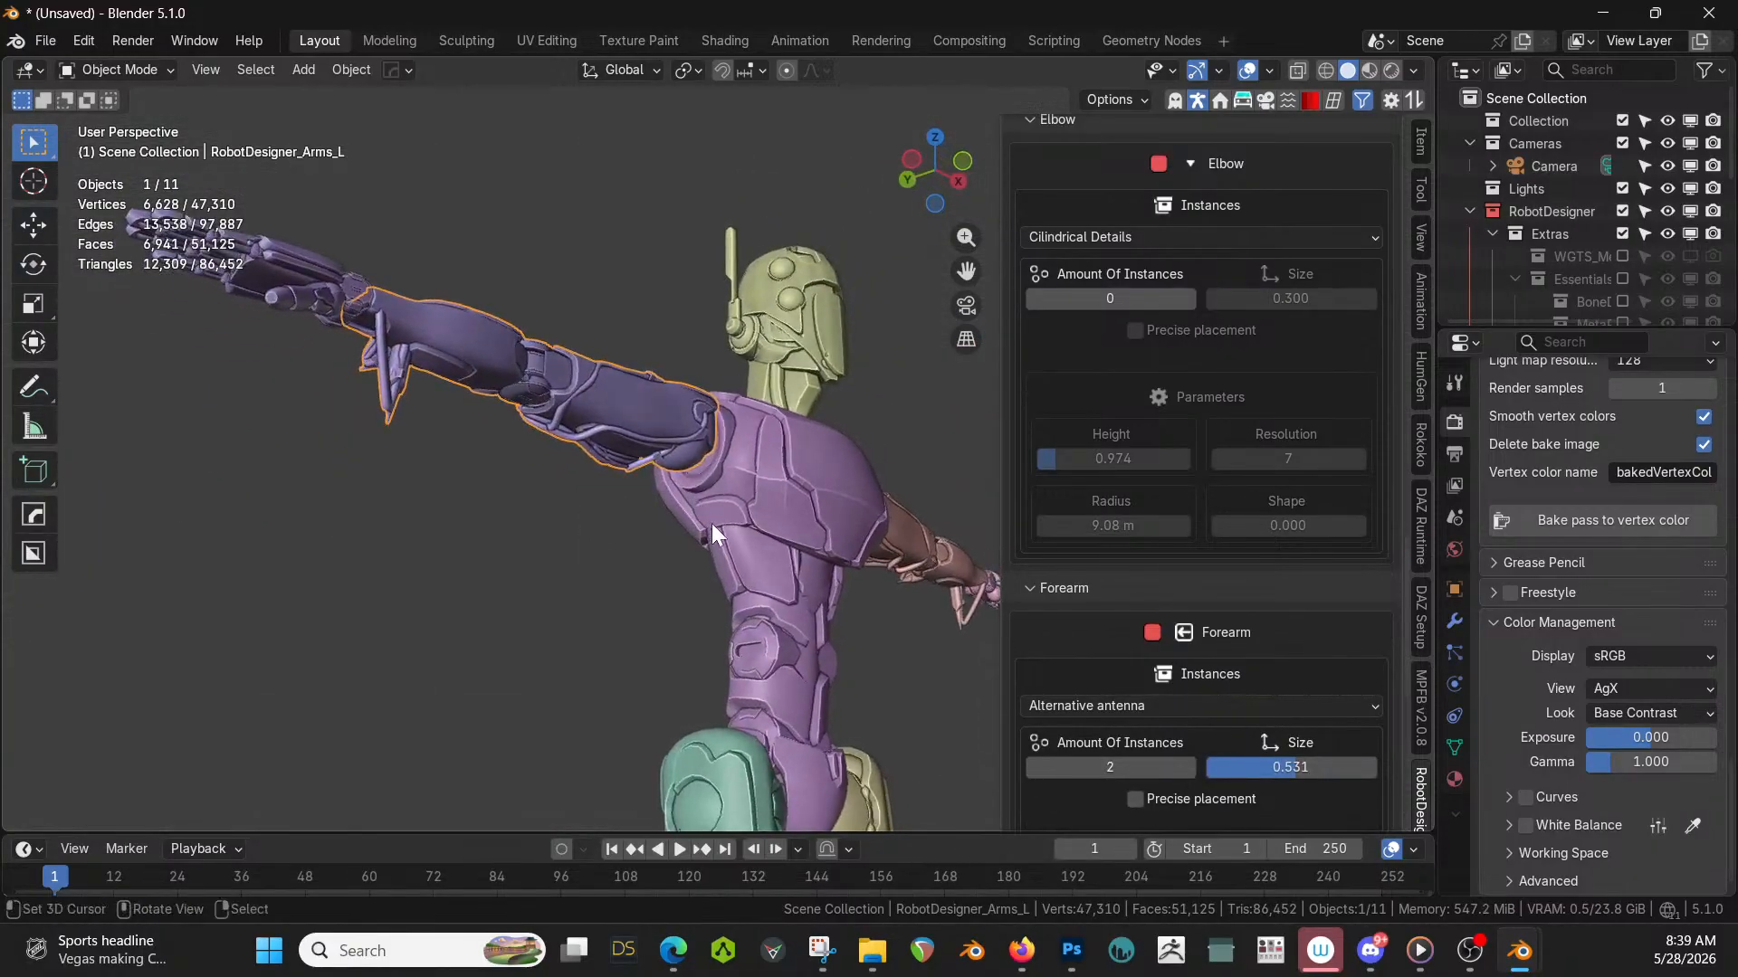
{"action": "left_click_drag", "start_coordinate": [1288, 771], "coordinate": [1250, 768]}
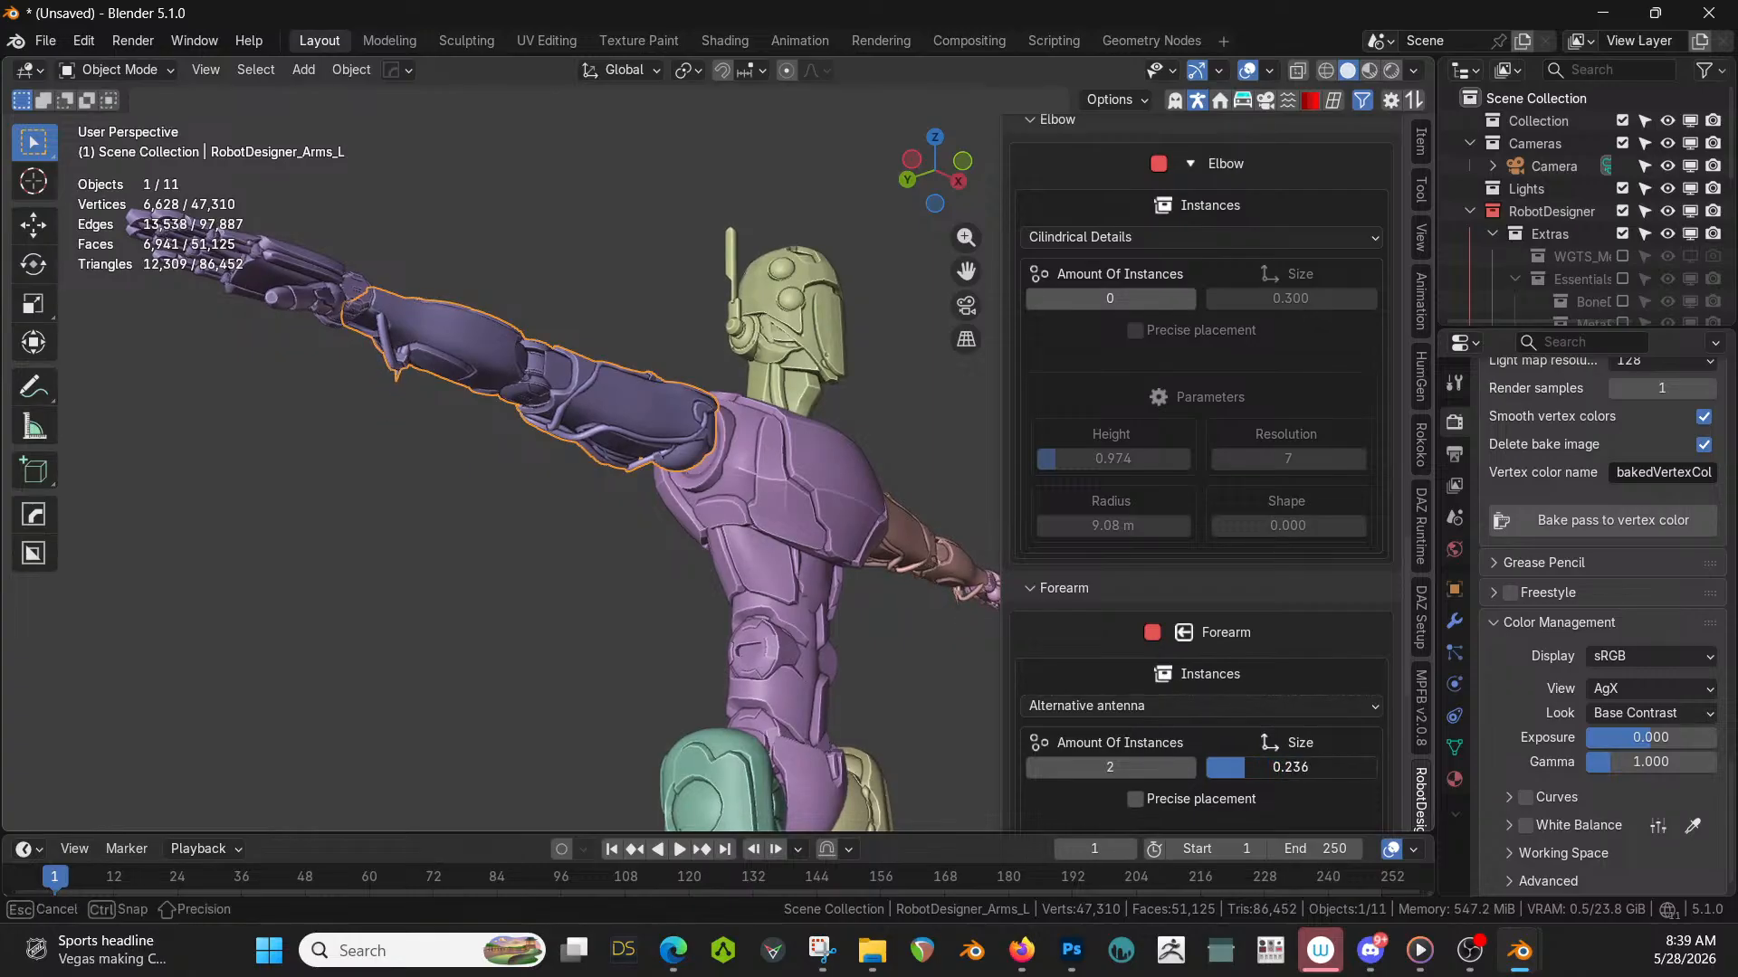
{"action": "middle_click_drag", "start_coordinate": [553, 480], "coordinate": [472, 550]}
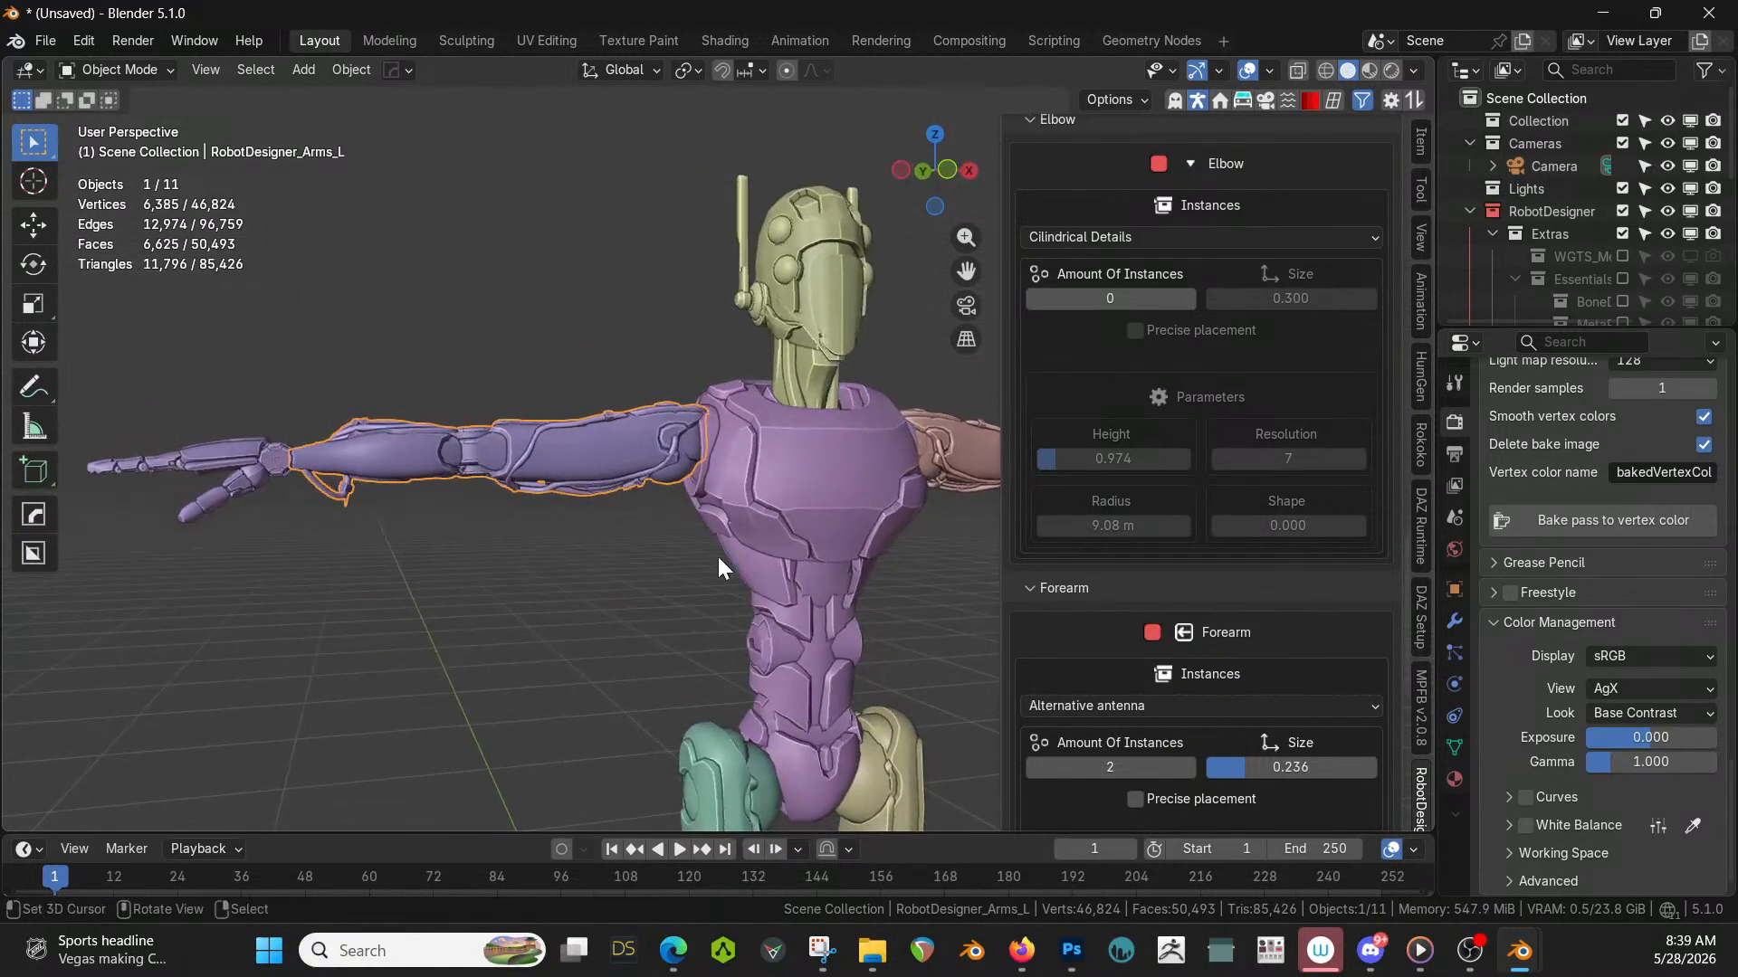
Add one Cilindrical Details instance with Size 1.000 to the arm's Shoulder decoration.
{"action": "scroll", "coordinate": [1091, 650], "scroll_direction": "down", "scroll_amount": 10}
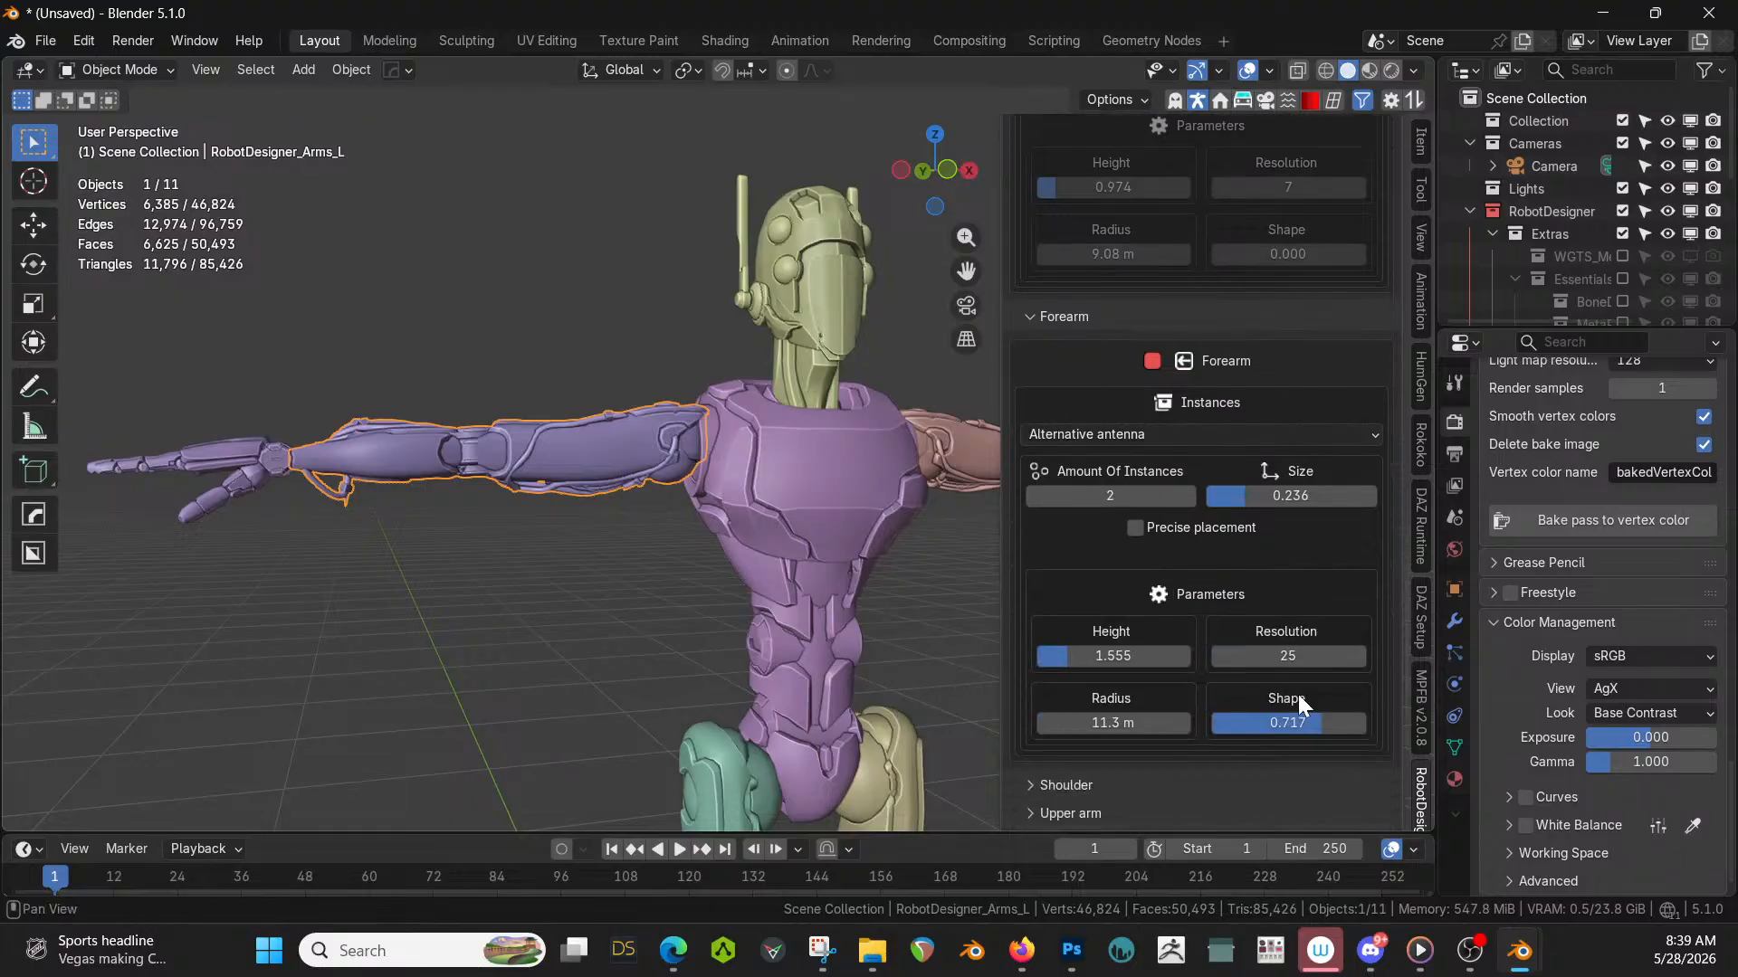
{"action": "scroll", "coordinate": [1301, 696], "scroll_direction": "down", "scroll_amount": 1}
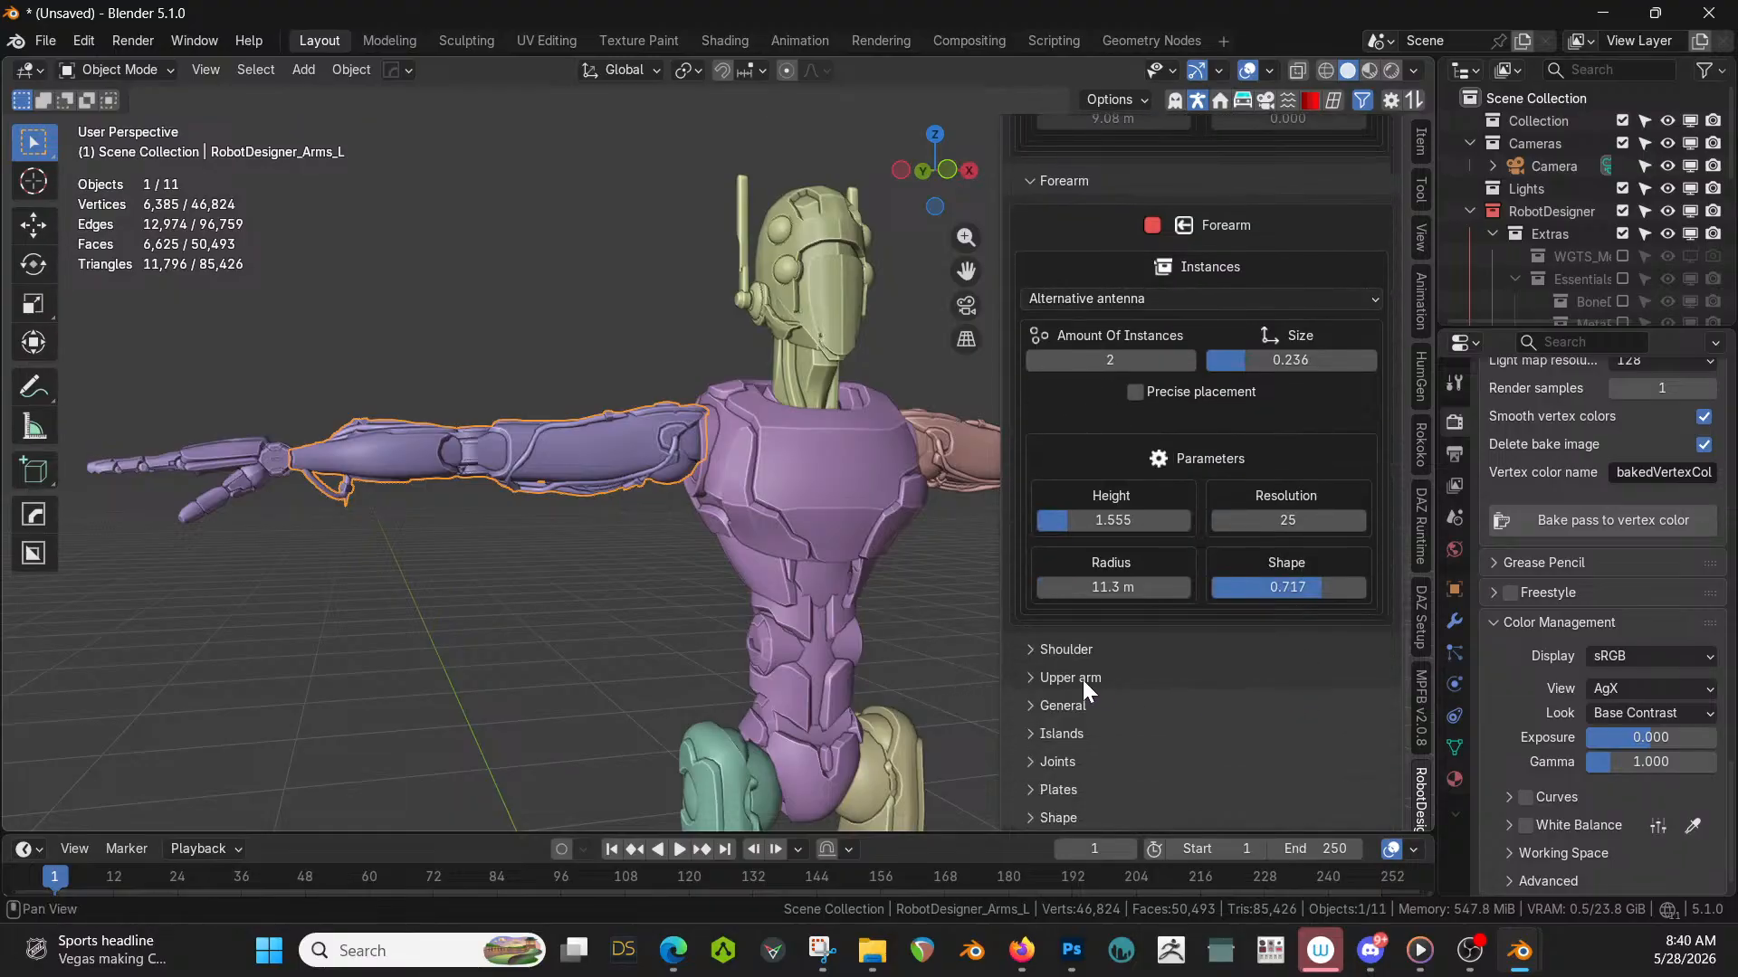
{"action": "left_click", "coordinate": [1029, 649]}
{"action": "scroll", "coordinate": [1191, 720], "scroll_direction": "down", "scroll_amount": 3}
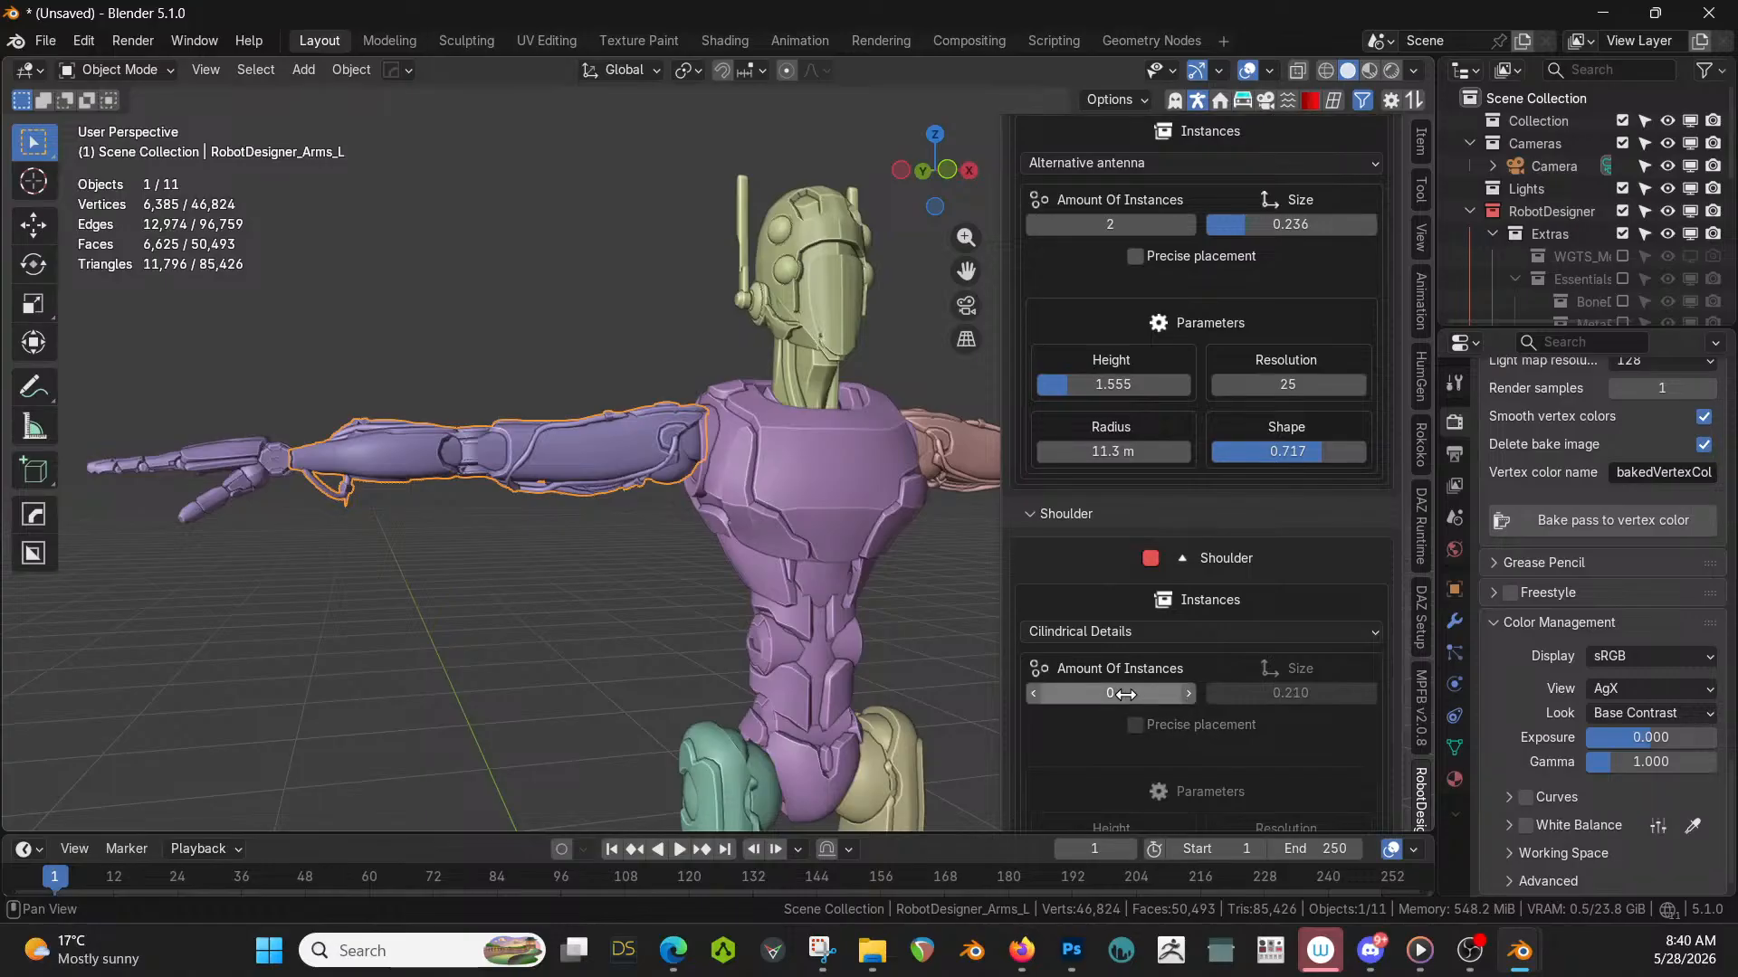
{"action": "left_click_drag", "start_coordinate": [1187, 692], "coordinate": [1260, 681]}
{"action": "left_click", "coordinate": [1172, 632]}
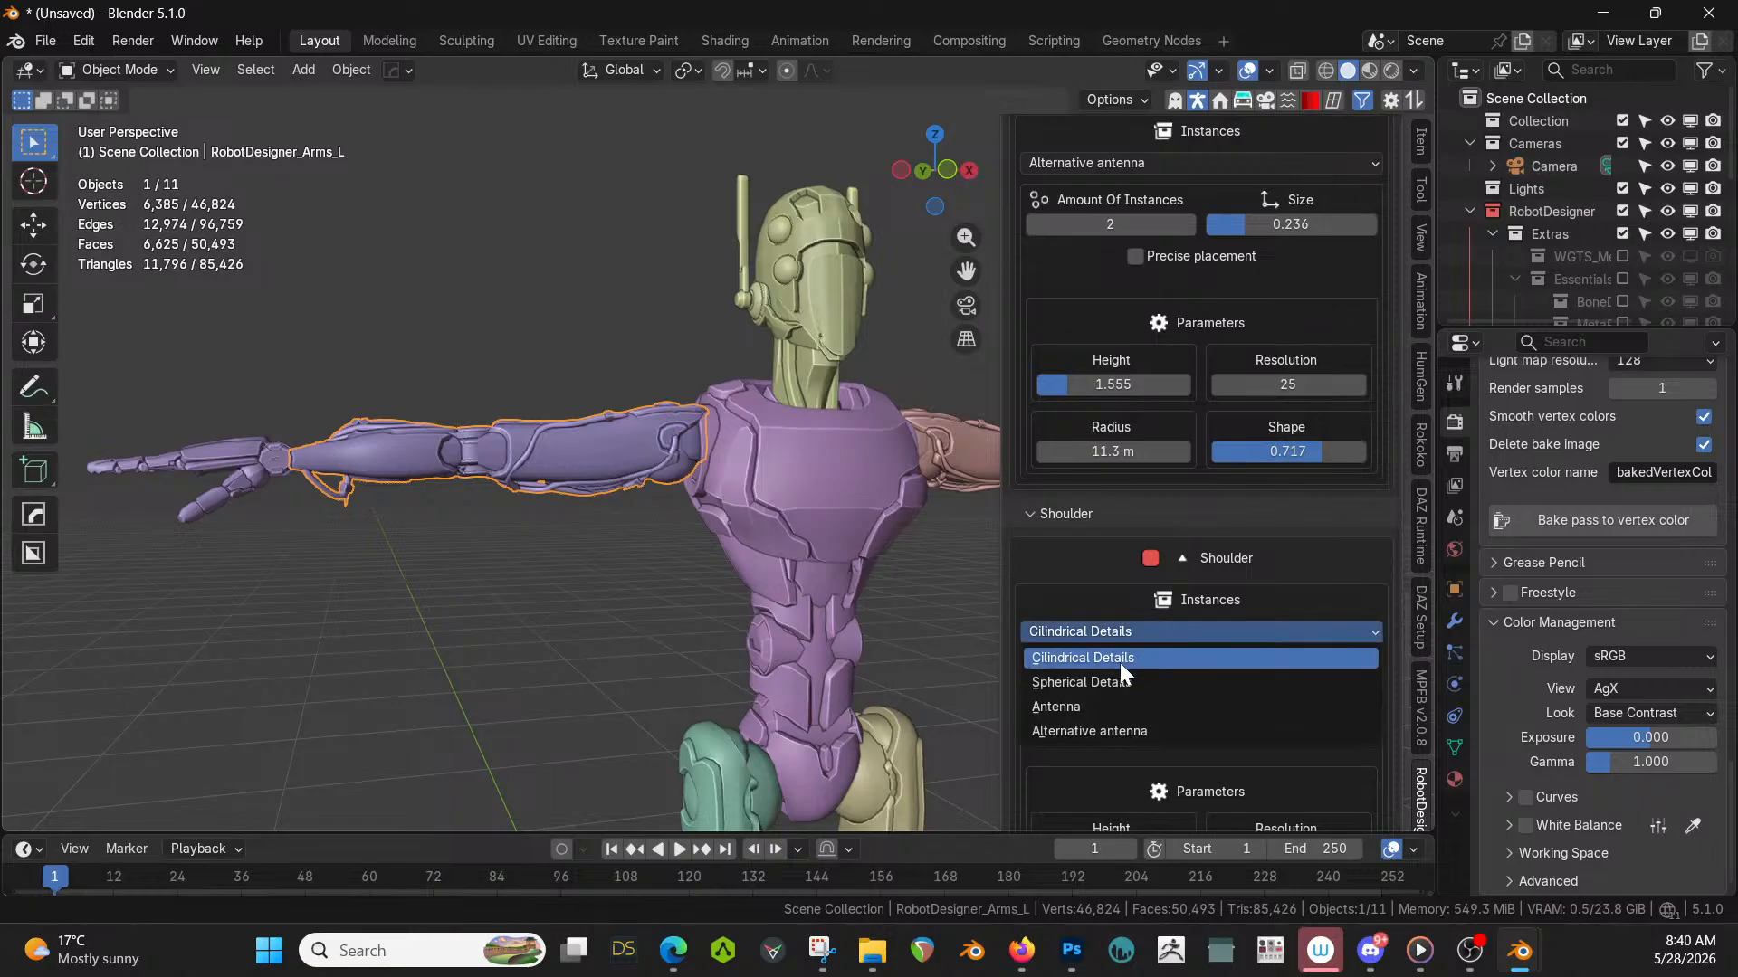
{"action": "left_click", "coordinate": [1069, 655]}
{"action": "middle_click_drag", "start_coordinate": [644, 587], "coordinate": [988, 634]}
Set the Amount Of Instances for the Upper Arm's Cilindrical Details to 2 and view the arm from the front.
{"action": "scroll", "coordinate": [1108, 669], "scroll_direction": "down", "scroll_amount": 7}
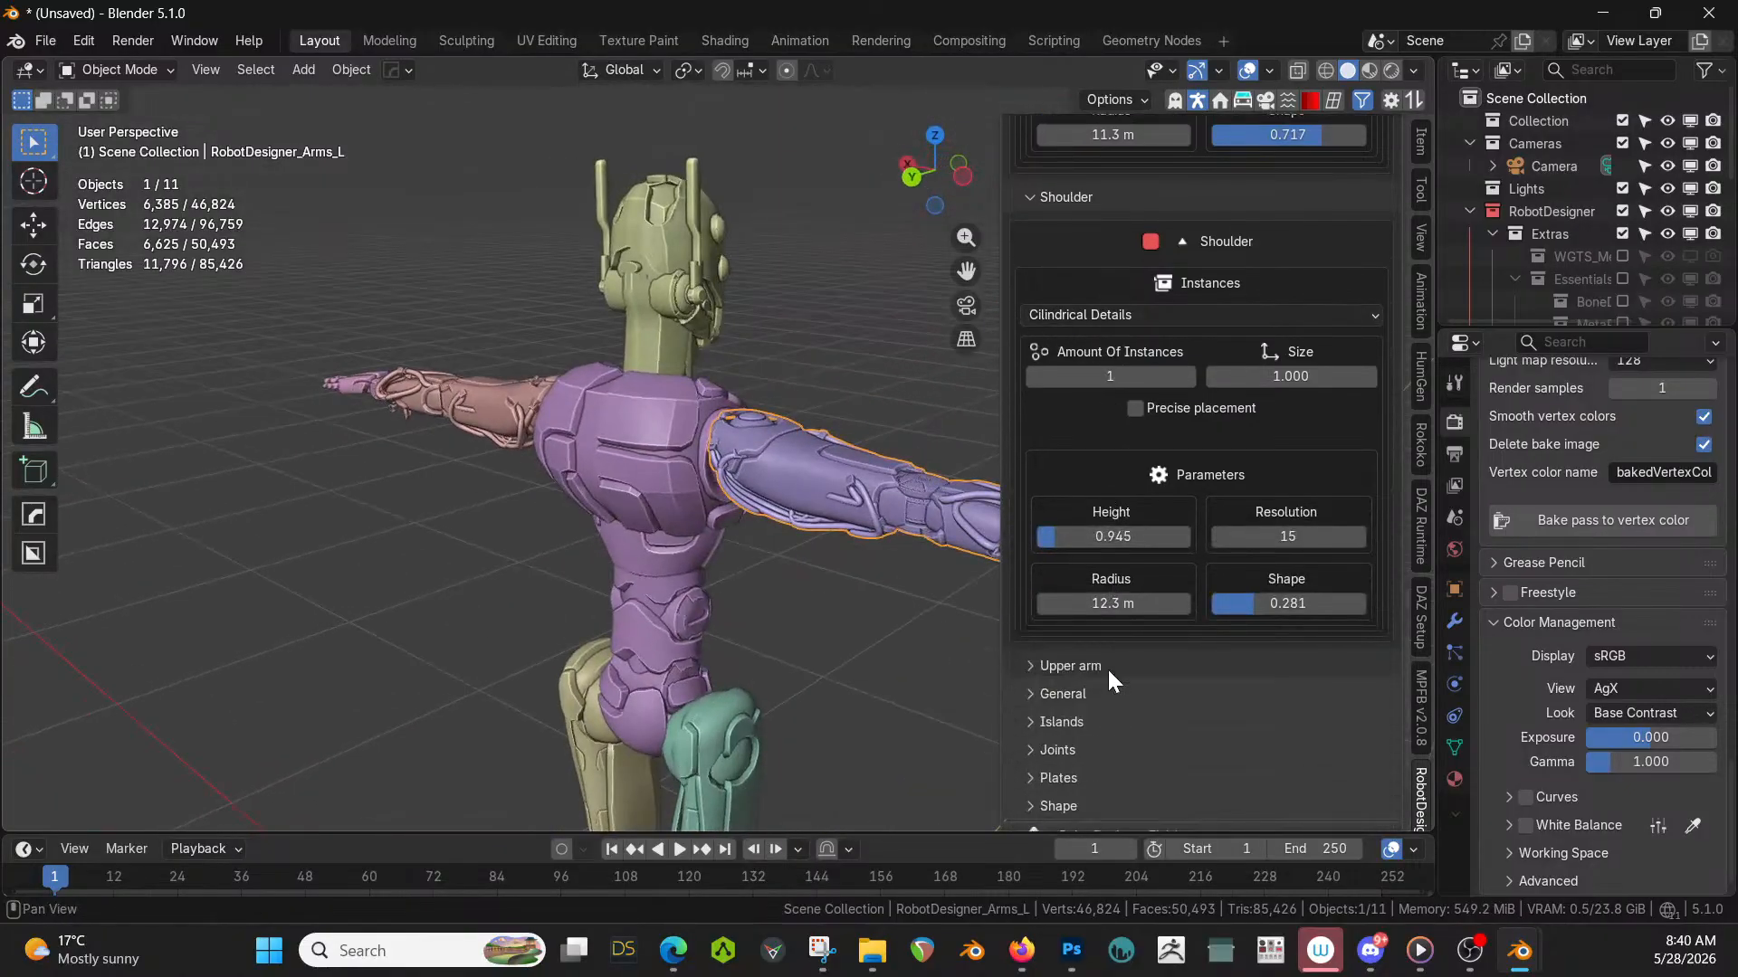
{"action": "left_click", "coordinate": [1046, 666]}
{"action": "scroll", "coordinate": [1175, 676], "scroll_direction": "down", "scroll_amount": 3}
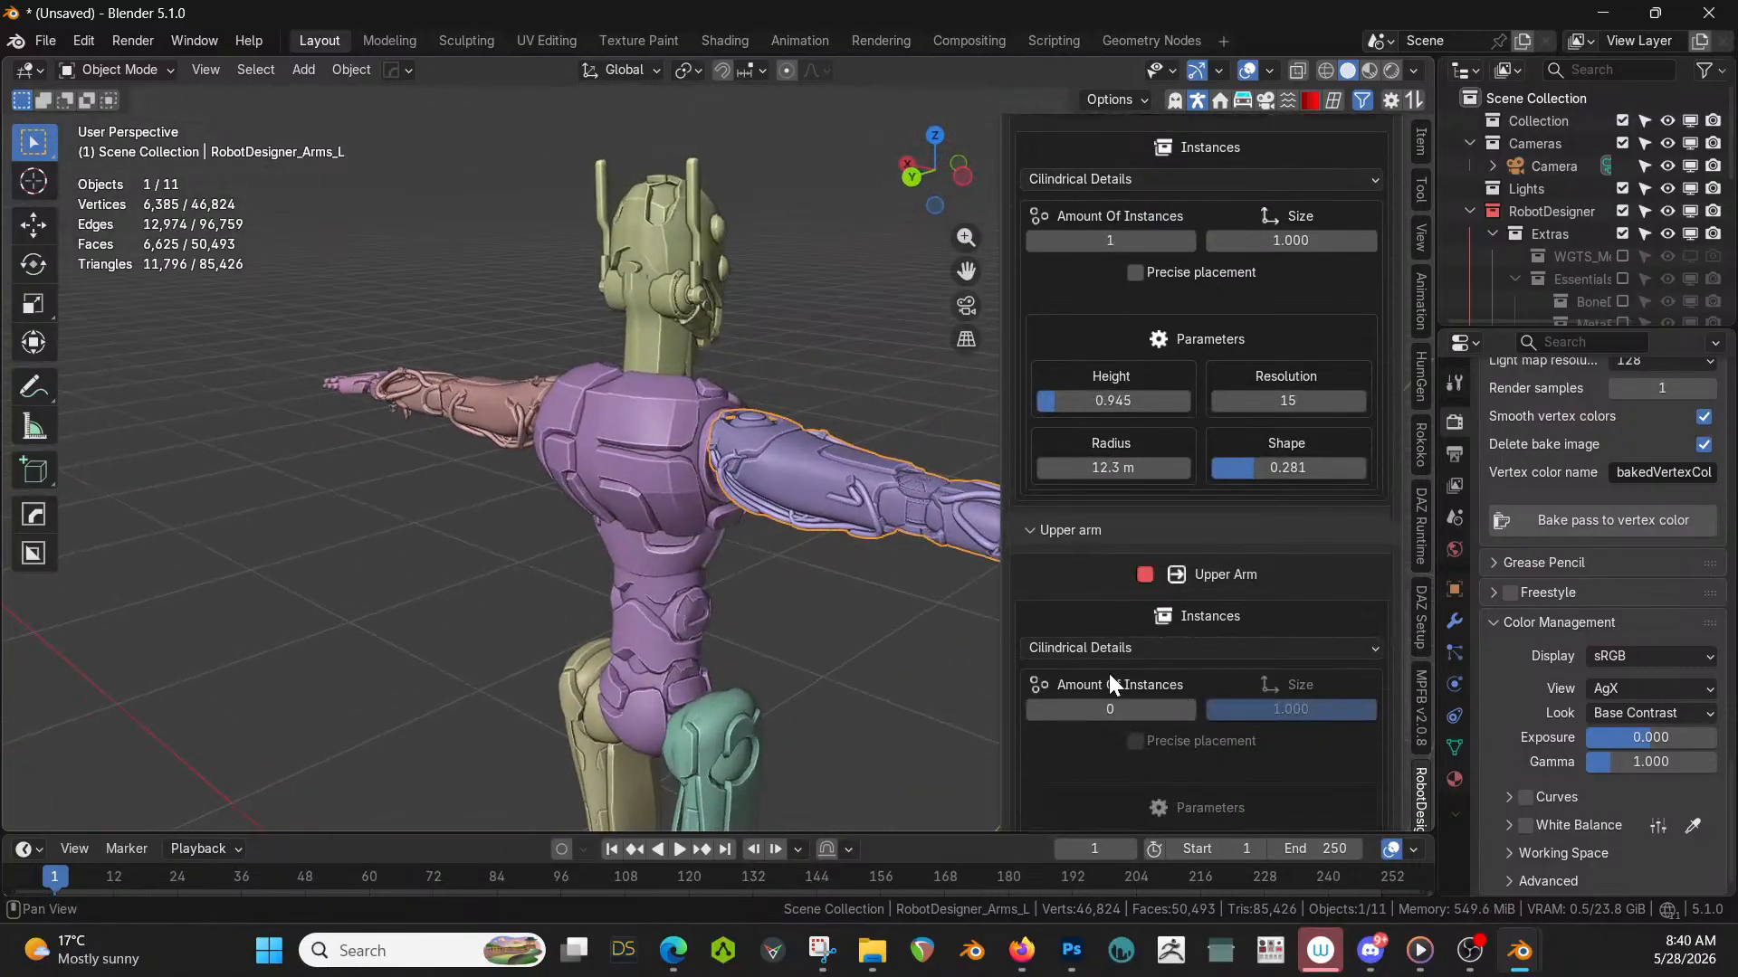
{"action": "mouse_move", "coordinate": [1129, 707]}
{"action": "left_mouse_down"}
{"action": "mouse_move", "coordinate": [1191, 707]}
{"action": "mouse_move", "coordinate": [1131, 707]}
{"action": "left_mouse_up"}
{"action": "middle_click_drag", "start_coordinate": [791, 498], "coordinate": [634, 476]}
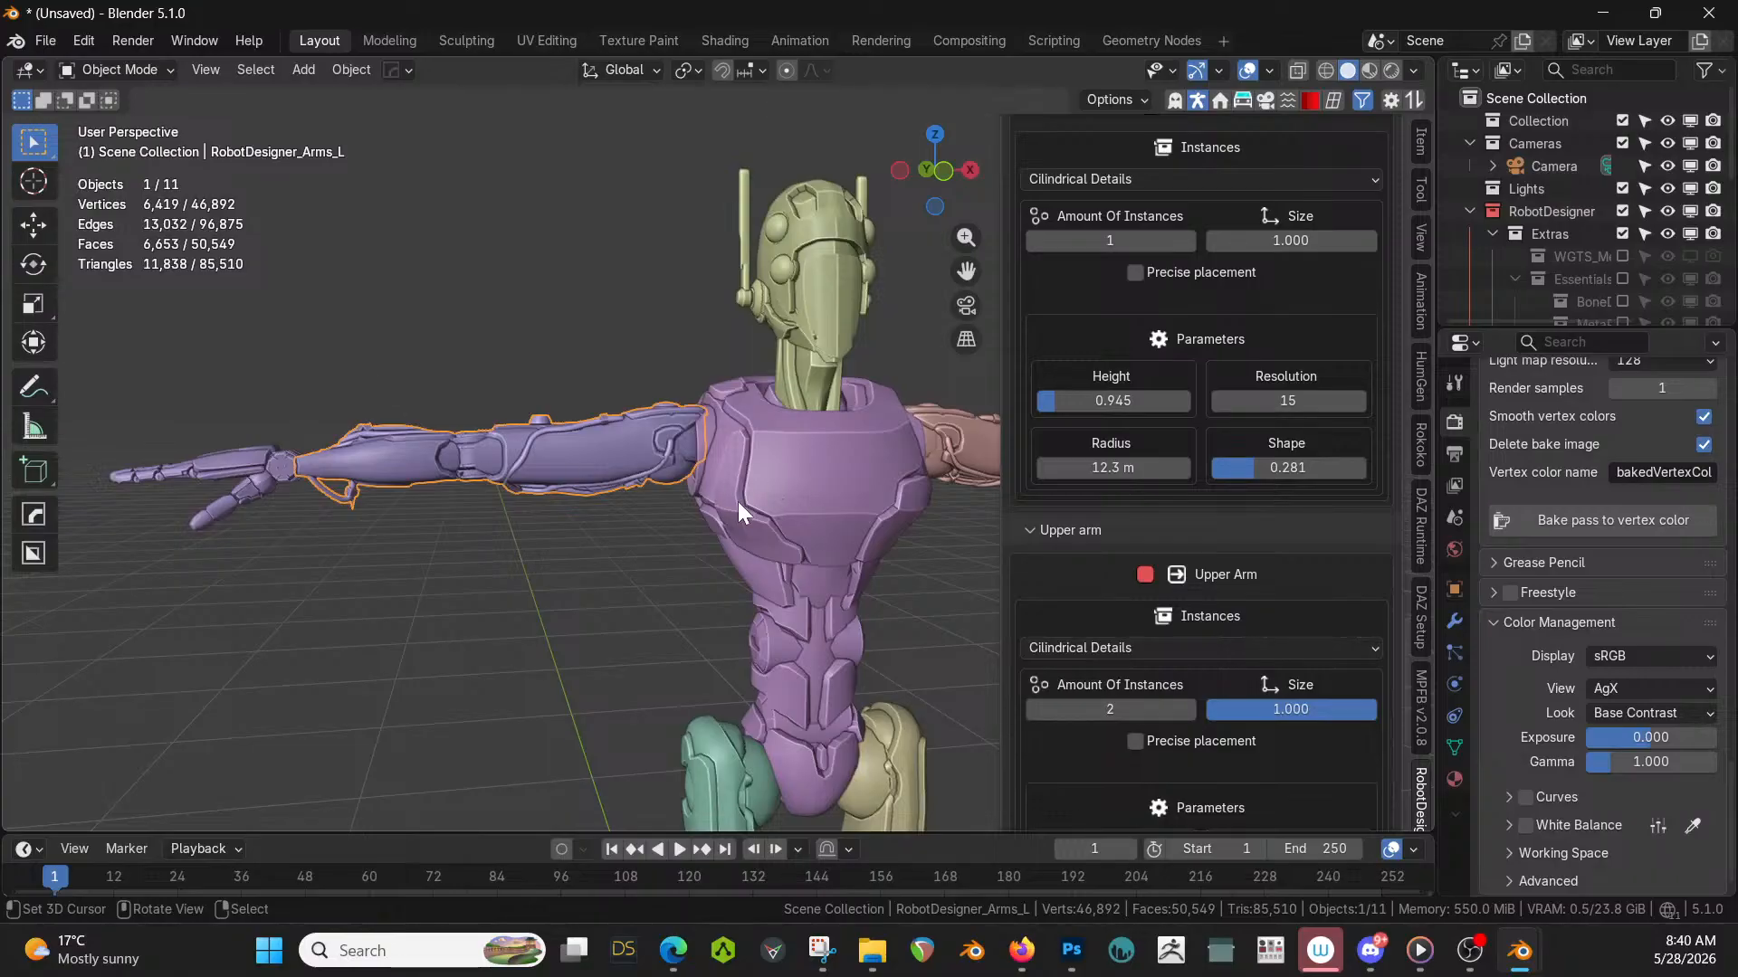
{"action": "middle_click_drag", "start_coordinate": [870, 535], "coordinate": [769, 482], "text": "shift"}
Open the arm's General settings and review the Bevel, Resolution and Limb Global Width options.
{"action": "scroll", "coordinate": [1265, 639], "scroll_direction": "down", "scroll_amount": 5}
{"action": "scroll", "coordinate": [1265, 639], "scroll_direction": "down", "scroll_amount": 5}
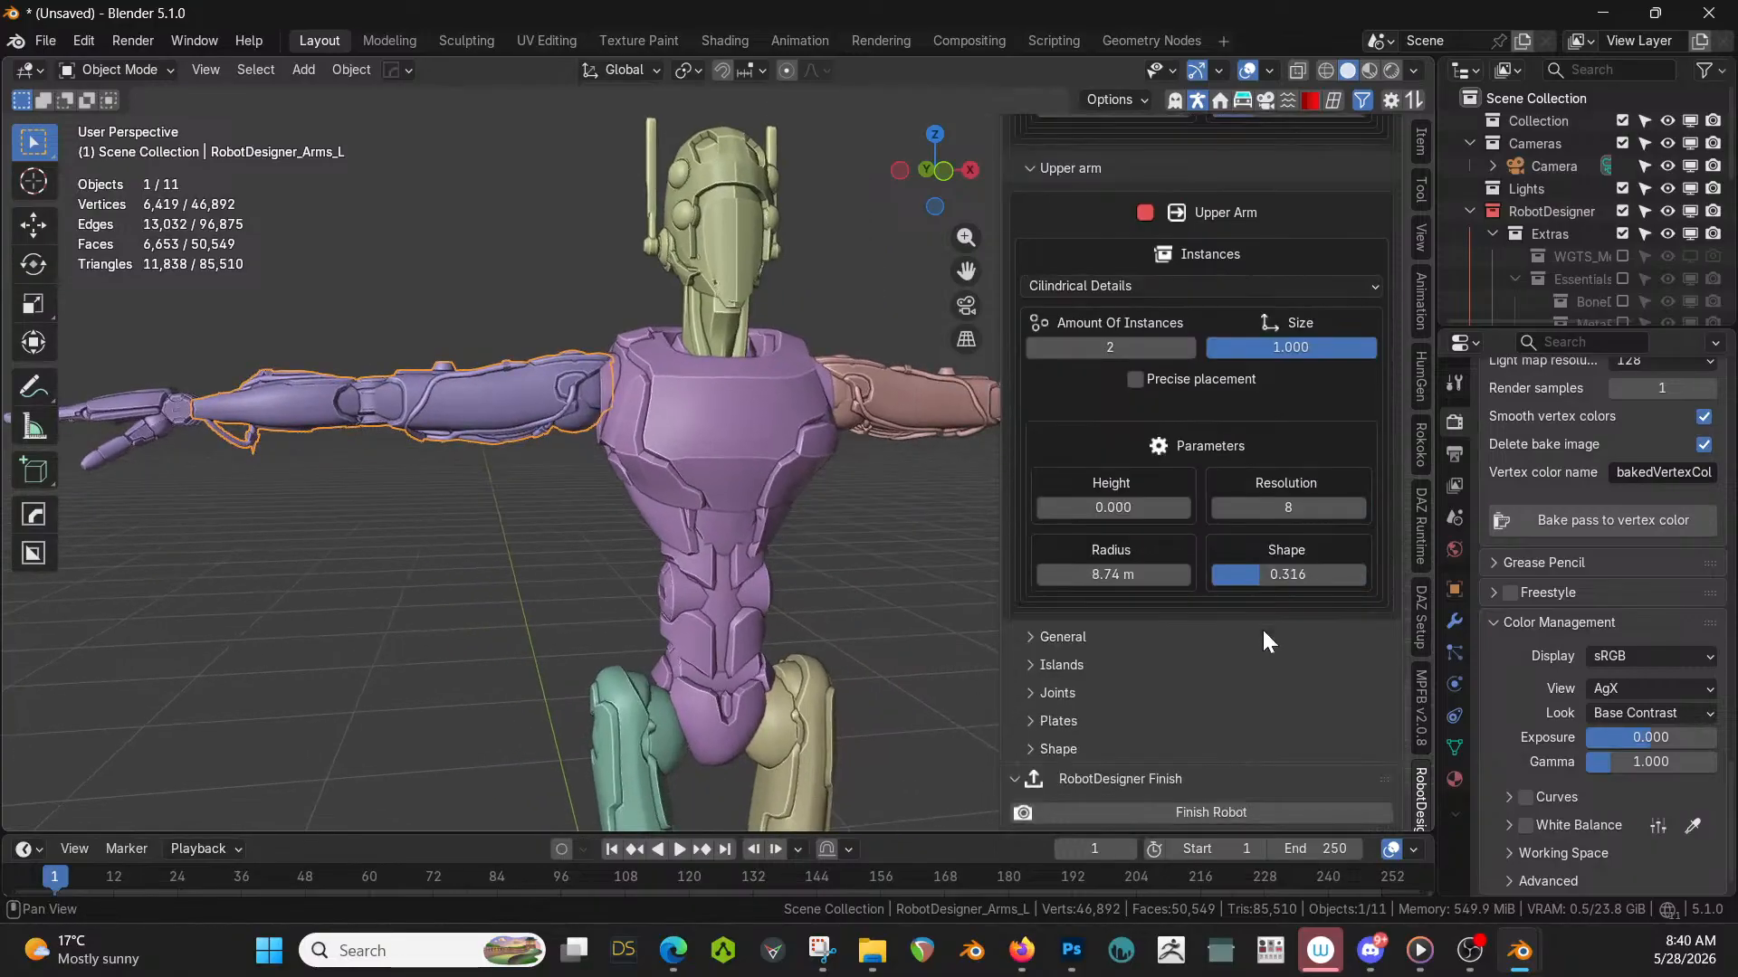
{"action": "left_click", "coordinate": [1039, 637]}
{"action": "scroll", "coordinate": [1238, 665], "scroll_direction": "down", "scroll_amount": 4}
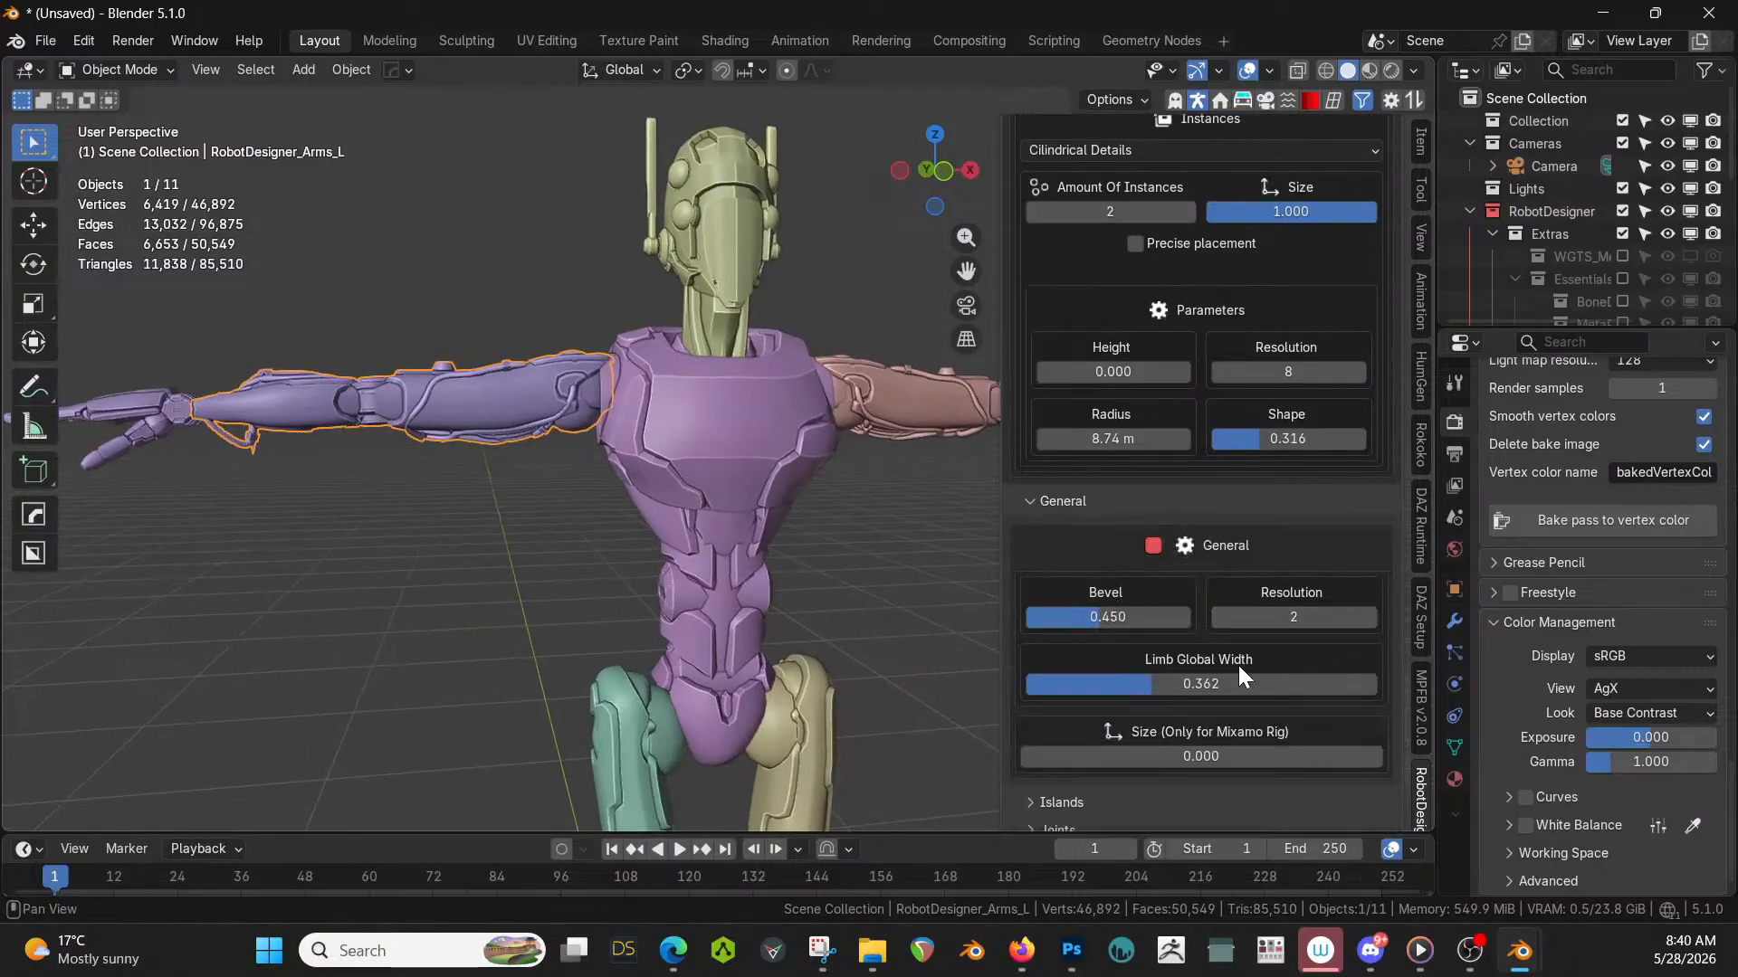
{"action": "scroll", "coordinate": [1287, 713], "scroll_direction": "down", "scroll_amount": 2}
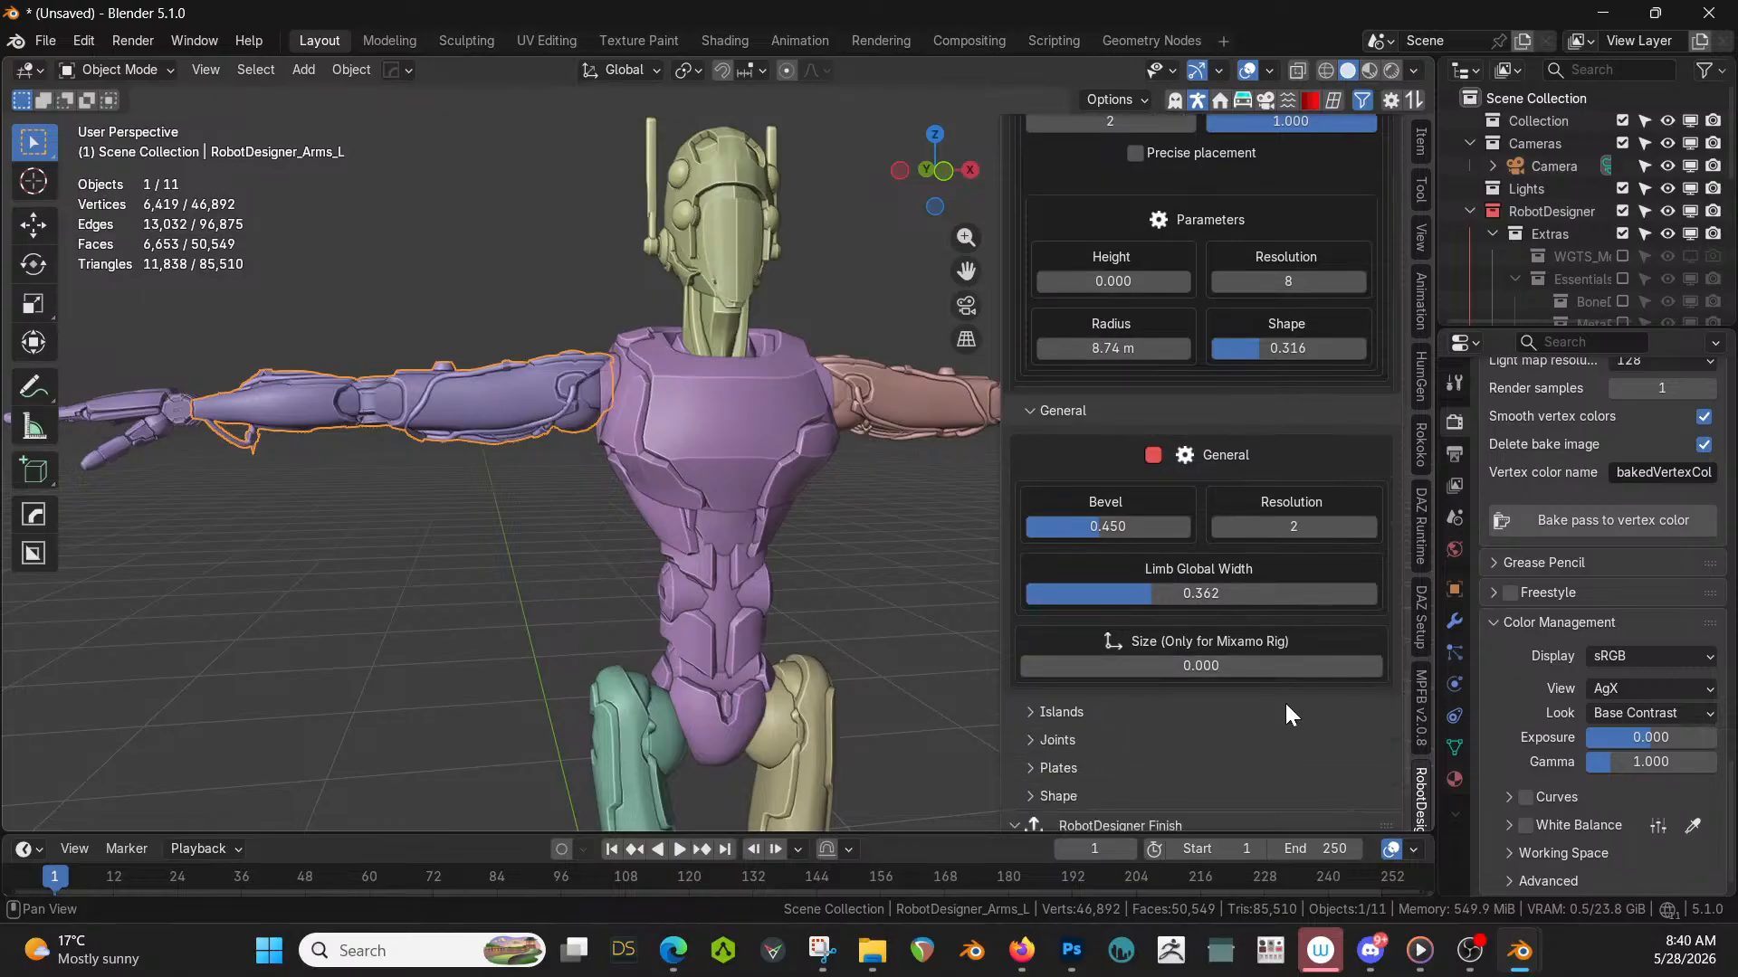
{"action": "scroll", "coordinate": [1106, 718], "scroll_direction": "down", "scroll_amount": 1}
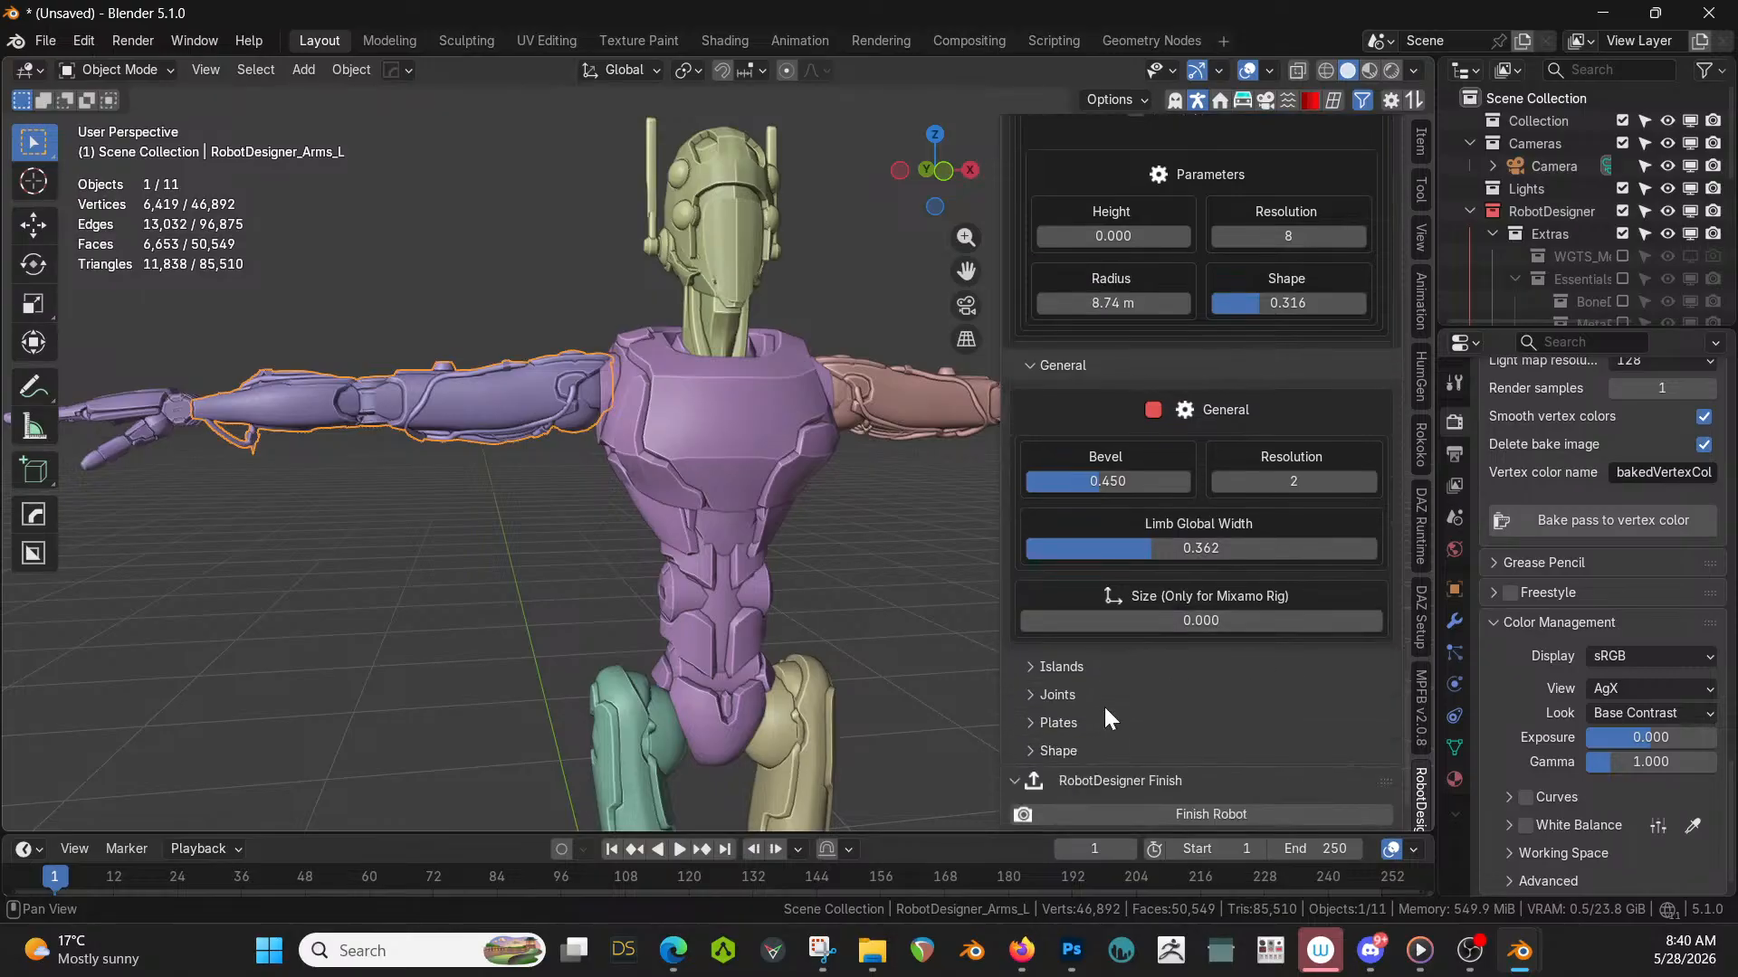
Enable Islands on the arm, review the available island styles and inspect the arm from the side.
{"action": "left_click", "coordinate": [1034, 666]}
{"action": "left_click", "coordinate": [1171, 712]}
{"action": "scroll", "coordinate": [1170, 714], "scroll_direction": "down", "scroll_amount": 1}
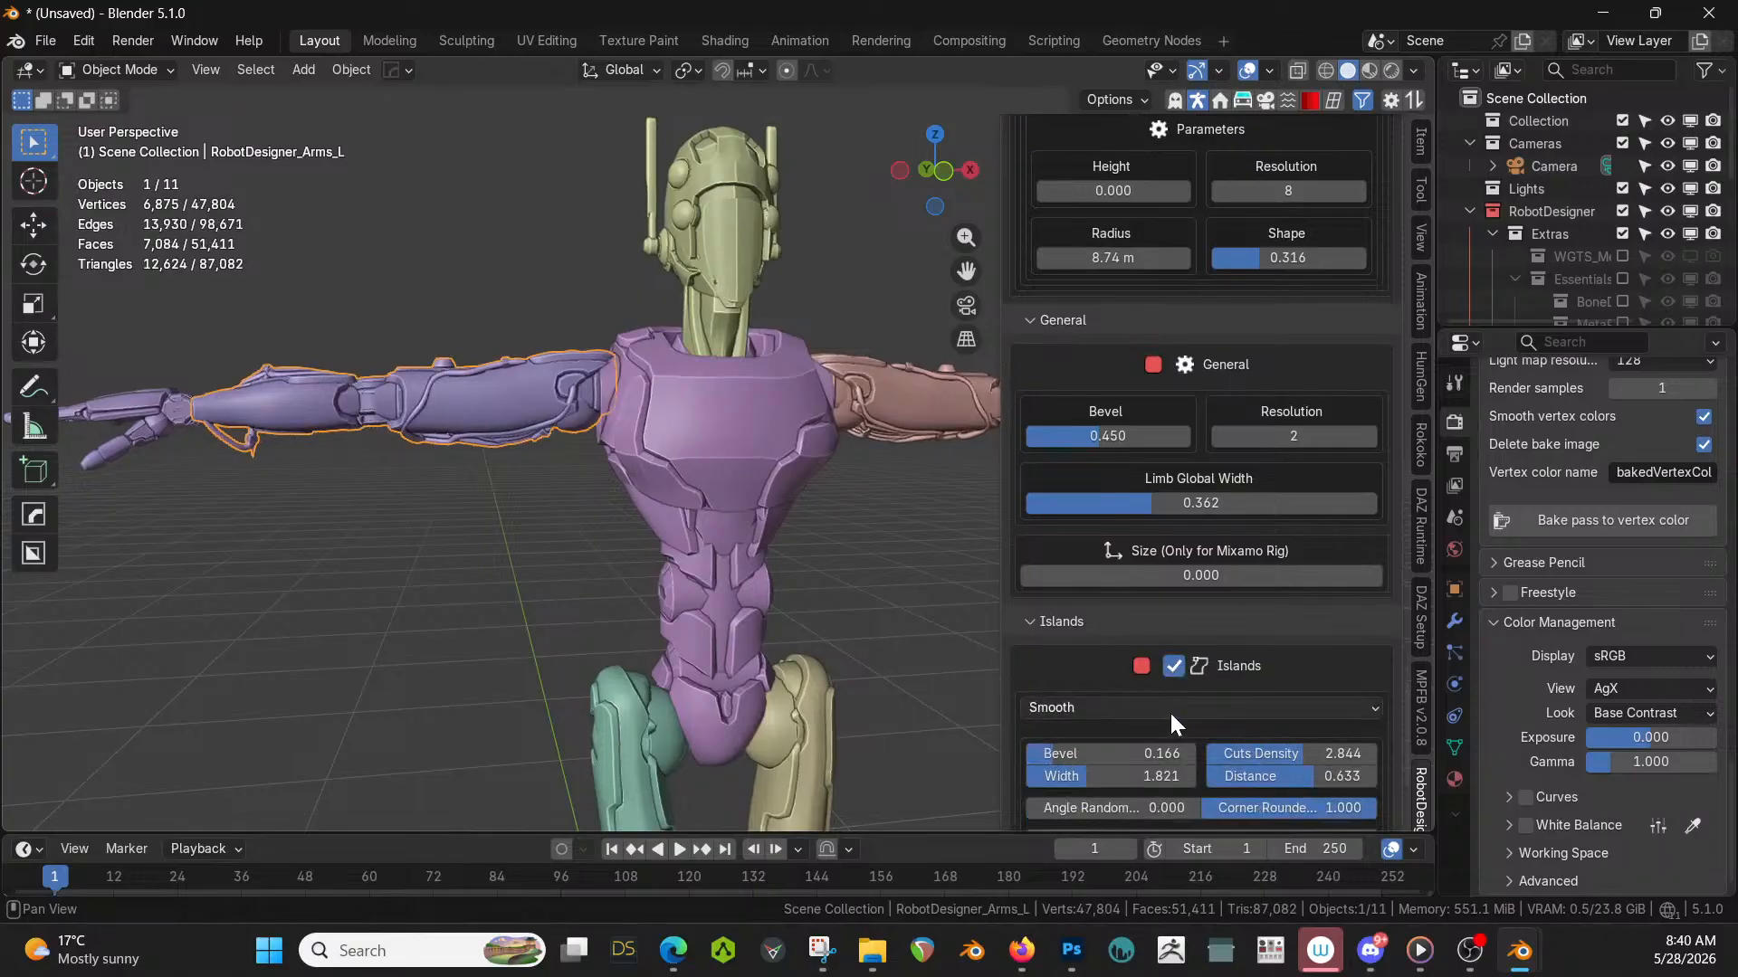
{"action": "left_click", "coordinate": [1170, 709]}
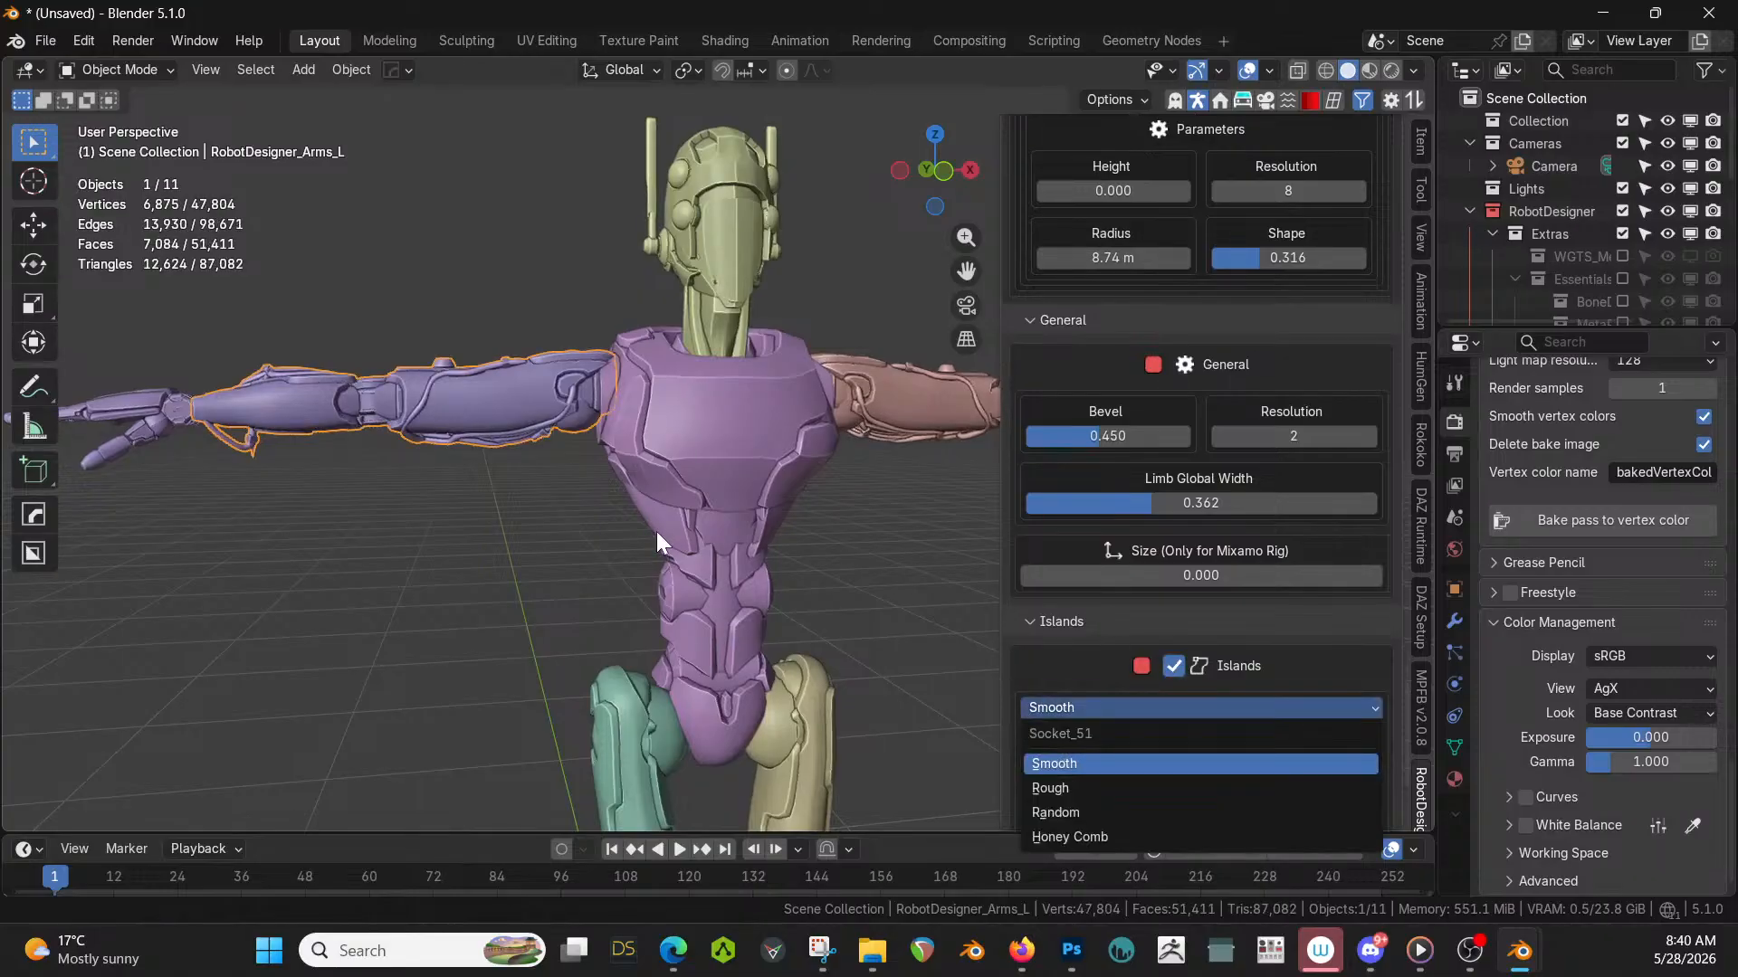
{"action": "middle_click_drag", "start_coordinate": [675, 616], "coordinate": [770, 611]}
Open the arm's Joints settings and review the shoulder and elbow joint options.
{"action": "scroll", "coordinate": [1160, 649], "scroll_direction": "down", "scroll_amount": 5}
{"action": "scroll", "coordinate": [1162, 651], "scroll_direction": "down", "scroll_amount": 3}
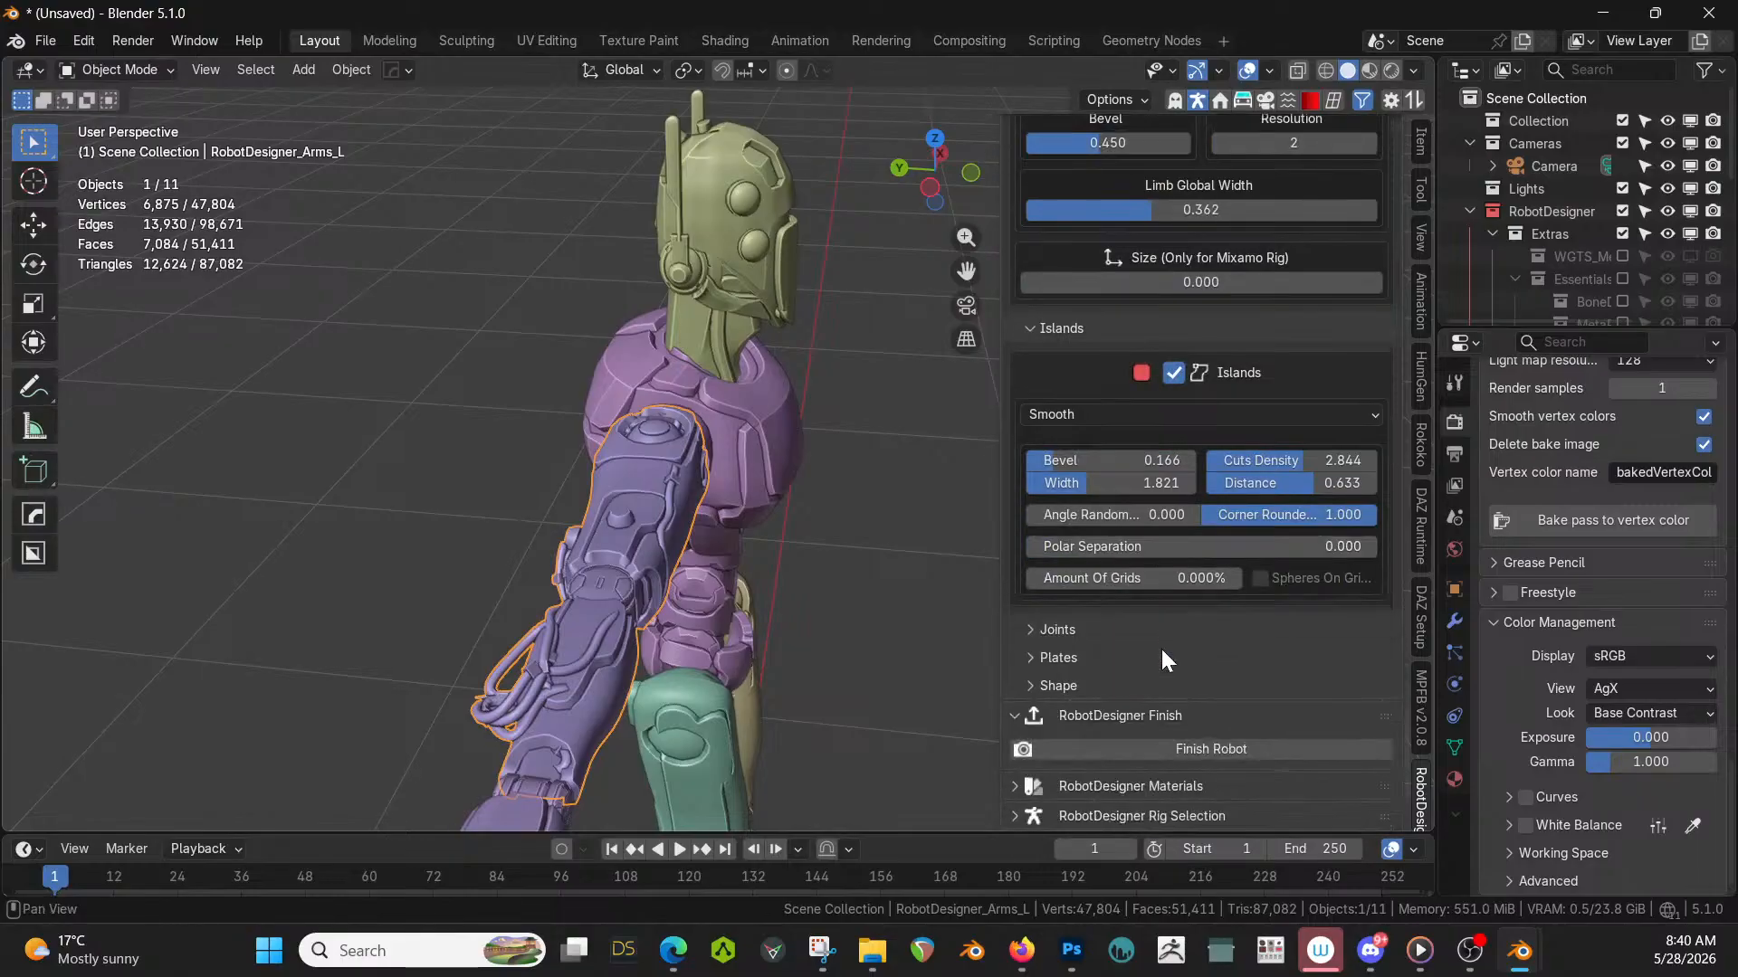
{"action": "left_click", "coordinate": [1040, 629]}
{"action": "scroll", "coordinate": [1106, 660], "scroll_direction": "down", "scroll_amount": 4}
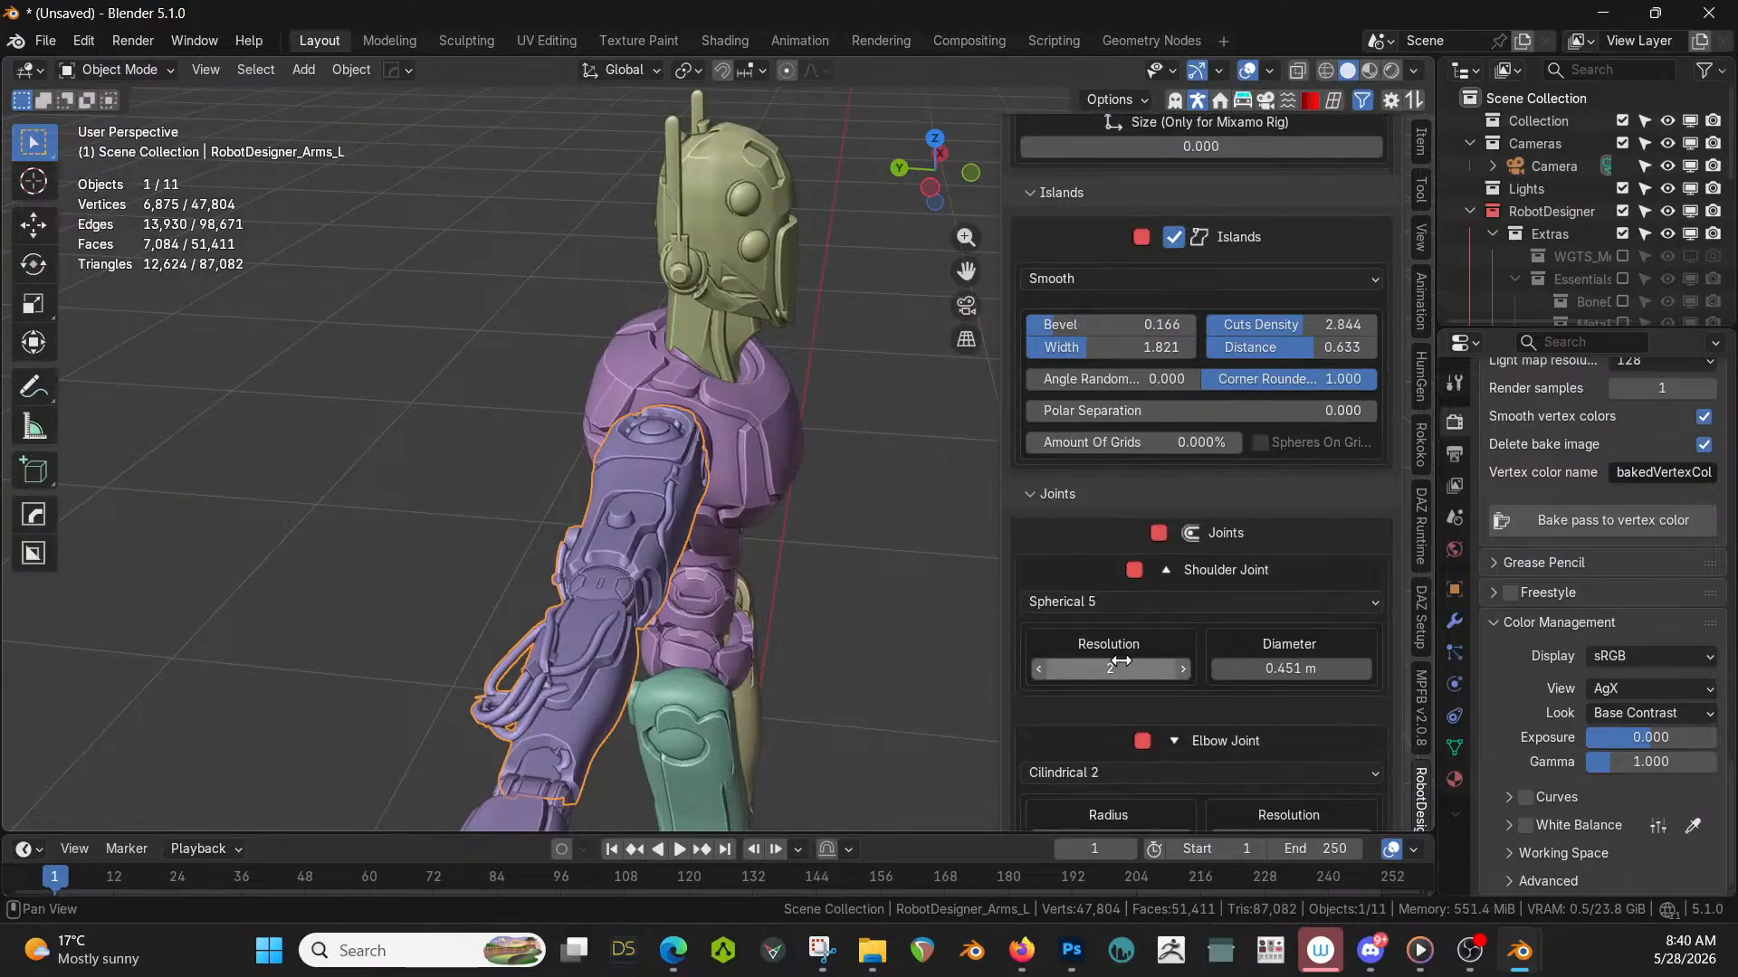
{"action": "middle_click_drag", "start_coordinate": [936, 584], "coordinate": [824, 567]}
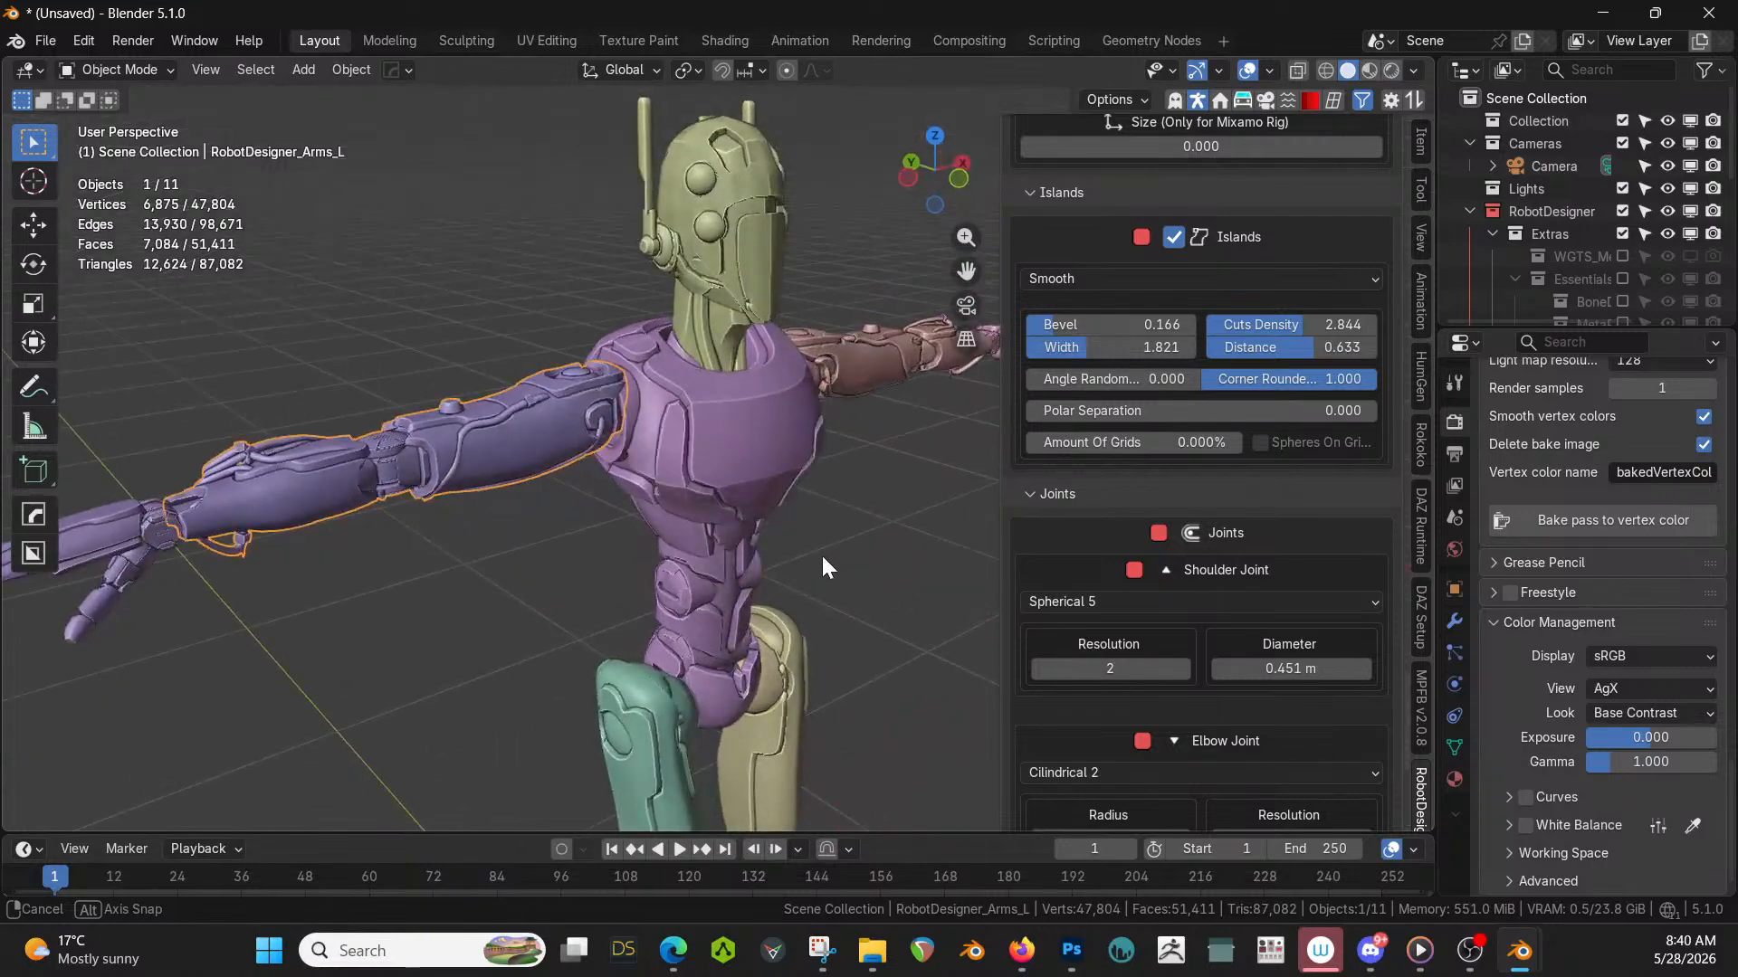
{"action": "scroll", "coordinate": [1277, 733], "scroll_direction": "down", "scroll_amount": 9}
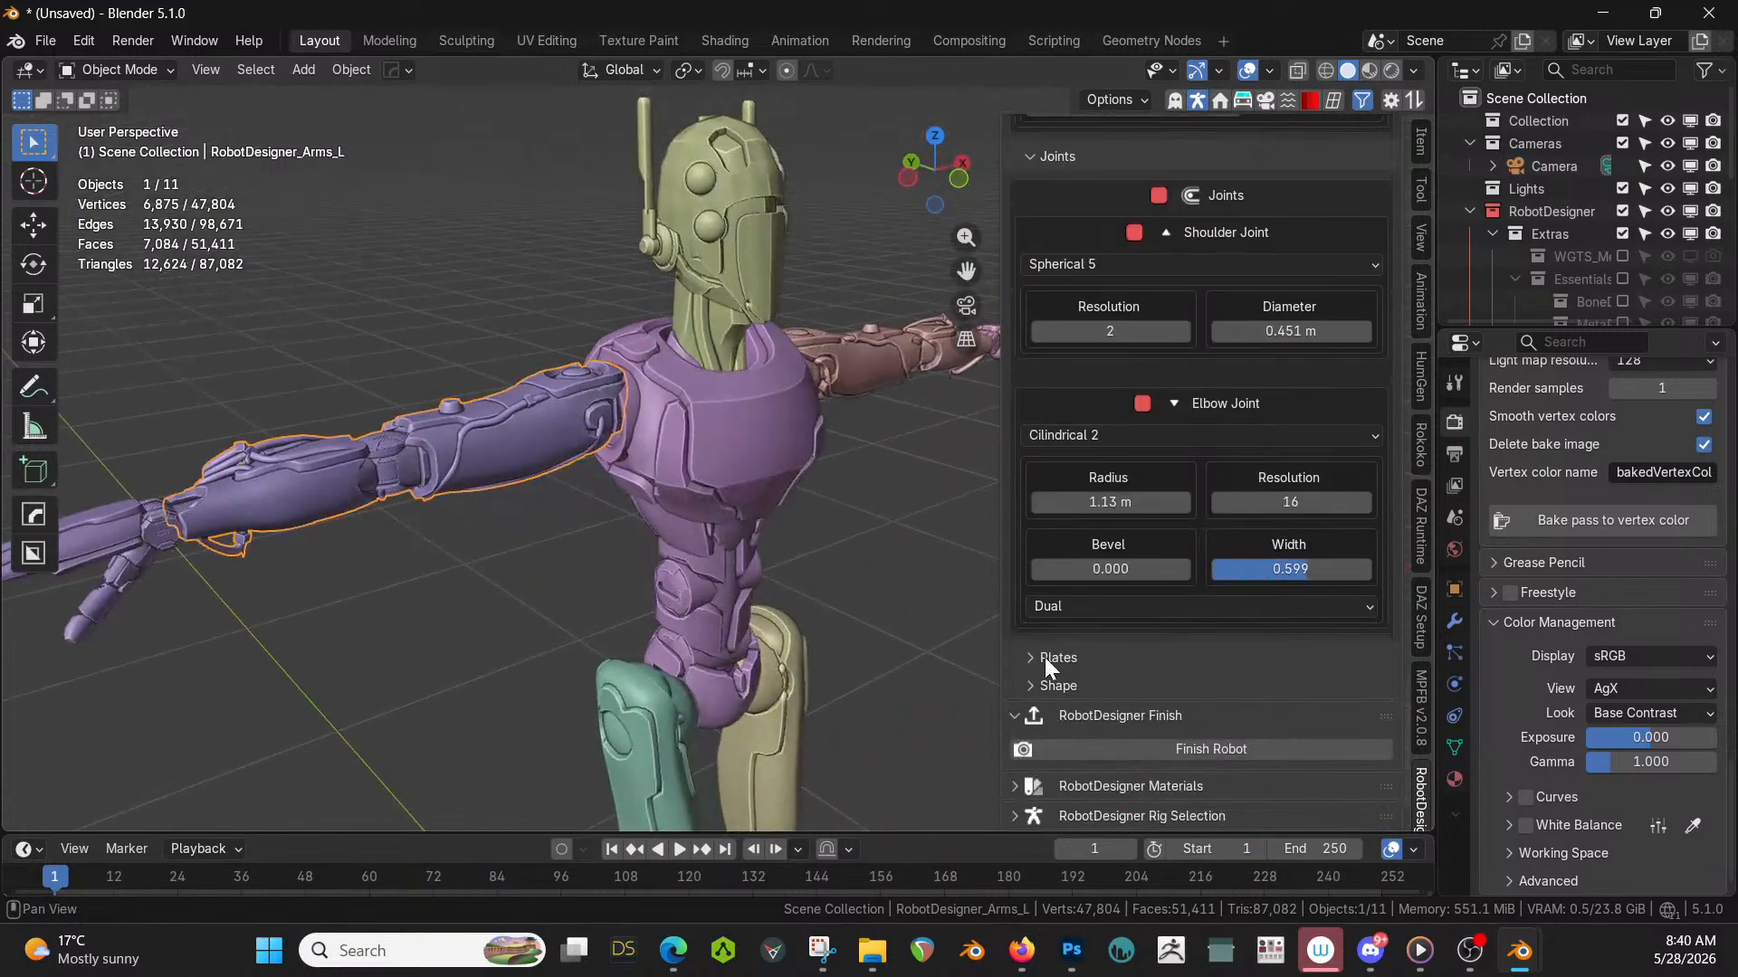
Open the arm's Plates settings, review their subsections alongside the joint options, and view more of the robot.
{"action": "left_click", "coordinate": [1042, 657]}
{"action": "scroll", "coordinate": [1194, 693], "scroll_direction": "down", "scroll_amount": 4}
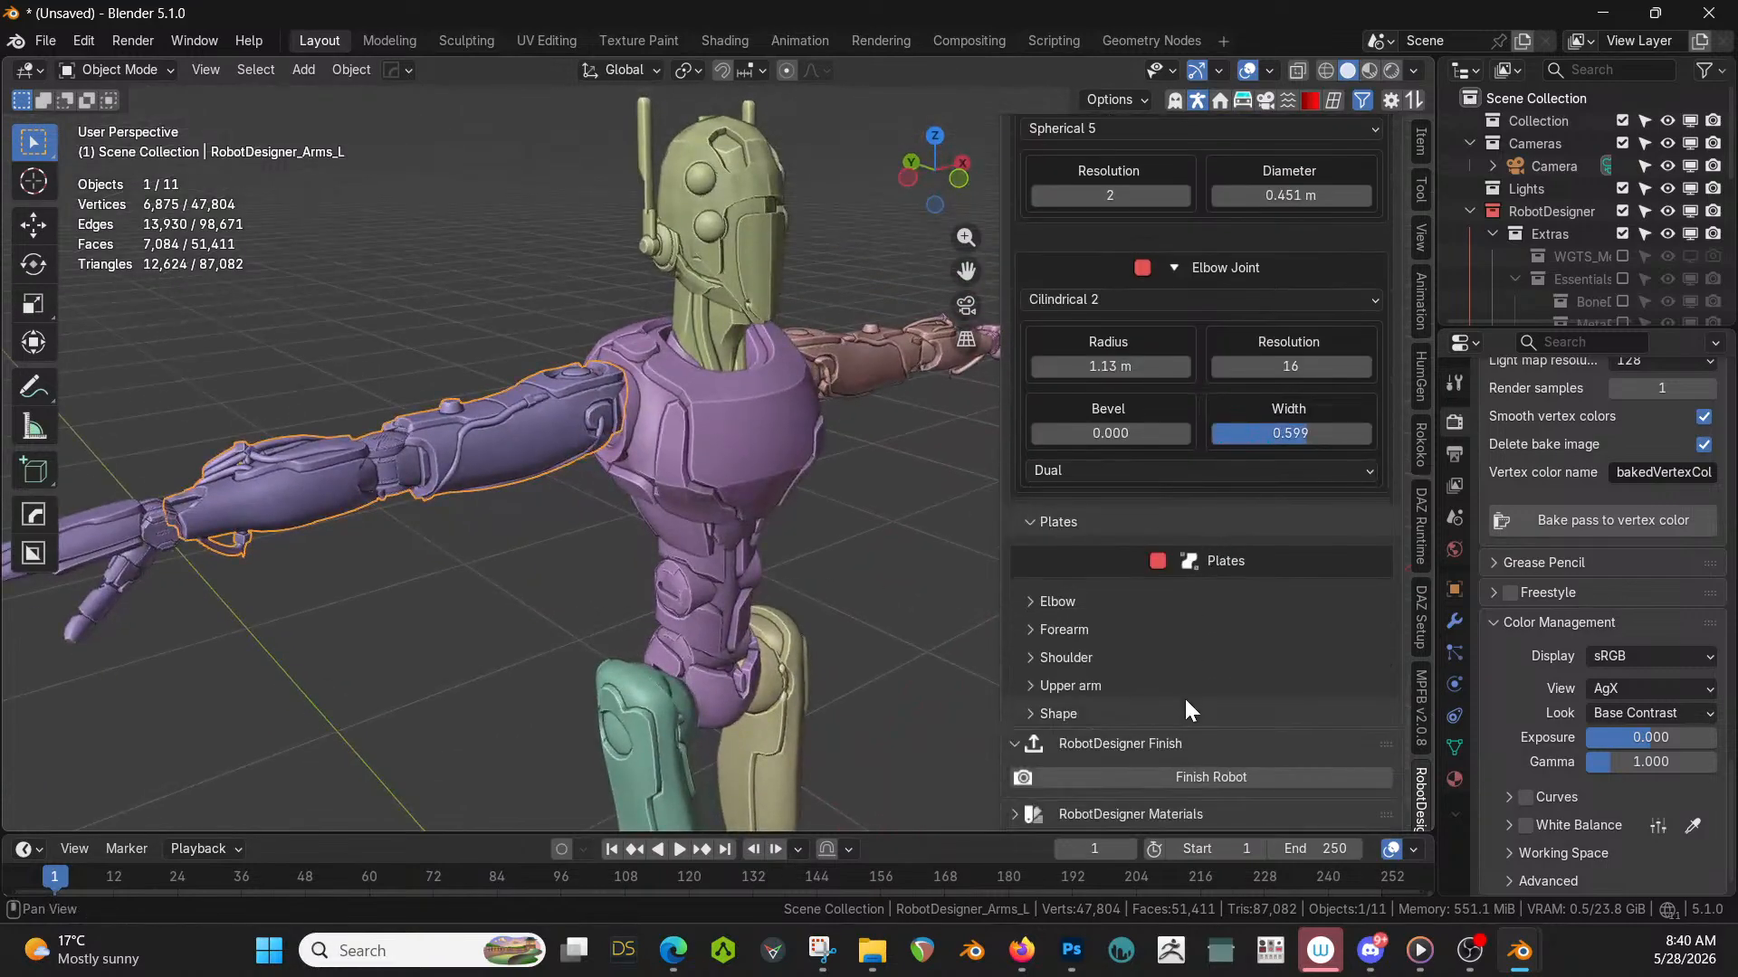
{"action": "scroll", "coordinate": [1143, 670], "scroll_direction": "down", "scroll_amount": 1}
{"action": "scroll", "coordinate": [1177, 633], "scroll_direction": "up", "scroll_amount": 5}
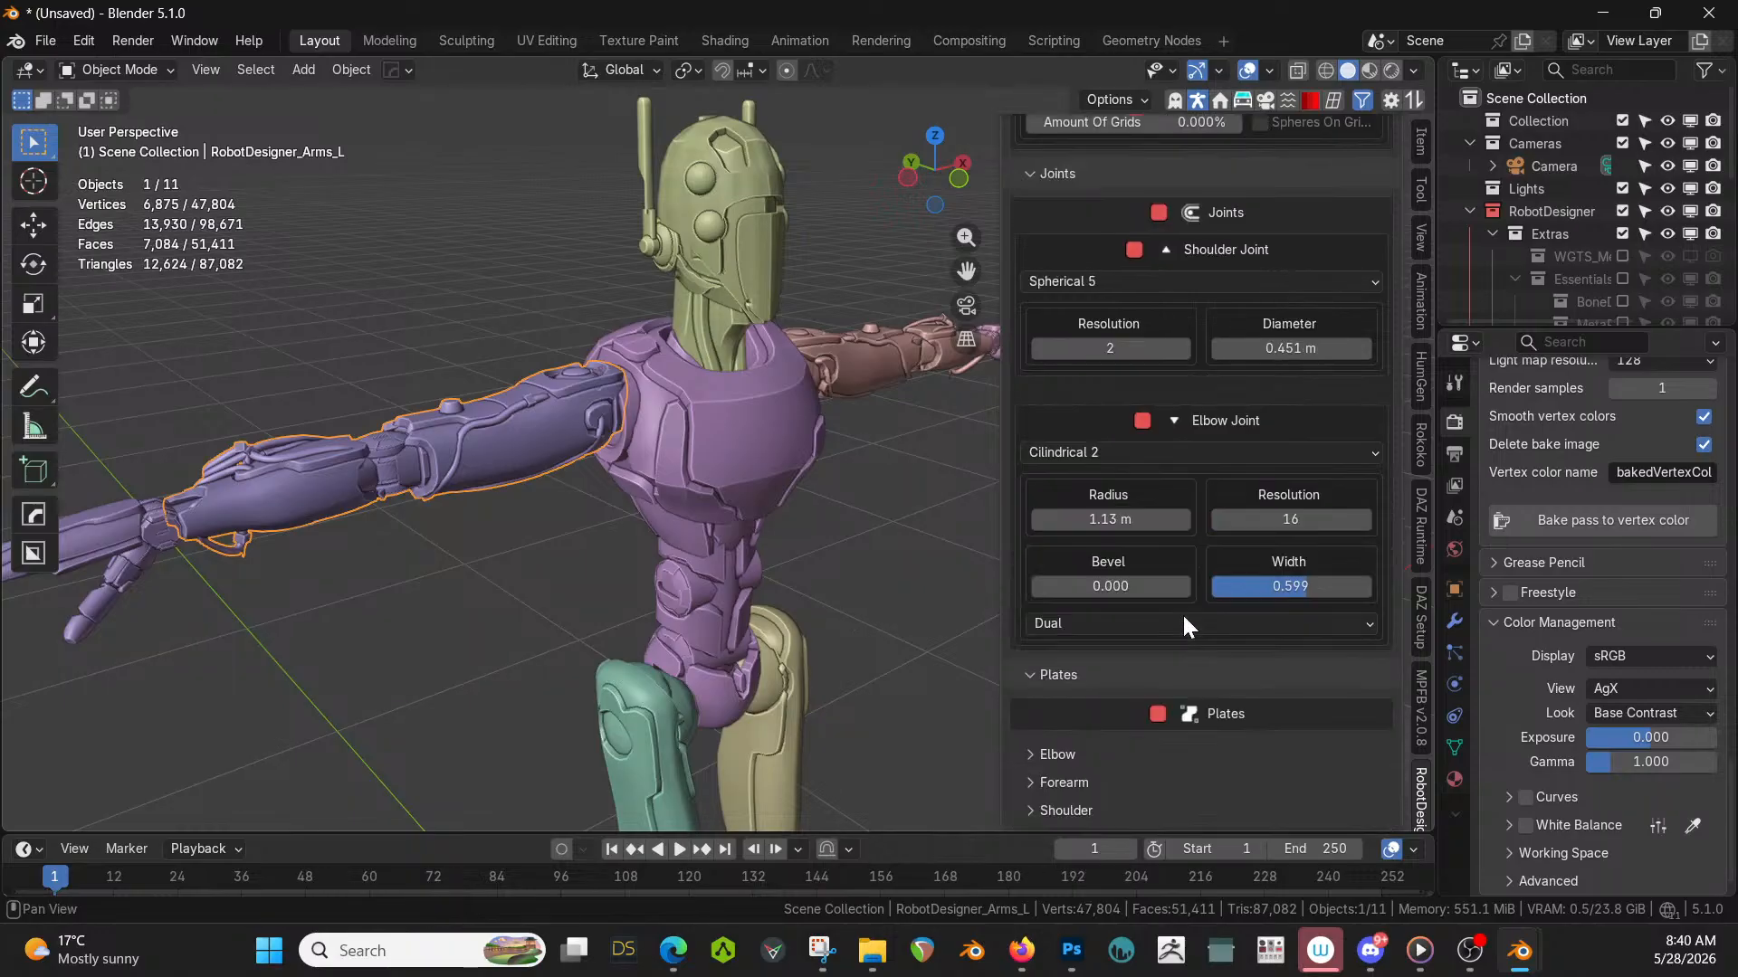
{"action": "scroll", "coordinate": [1182, 611], "scroll_direction": "up", "scroll_amount": 1}
{"action": "middle_click_drag", "start_coordinate": [937, 557], "coordinate": [1041, 557]}
{"action": "scroll", "coordinate": [869, 511], "scroll_direction": "down", "scroll_amount": 4}
{"action": "scroll", "coordinate": [765, 576], "scroll_direction": "up", "scroll_amount": 3}
{"action": "scroll", "coordinate": [1174, 610], "scroll_direction": "down", "scroll_amount": 3}
Return to the body part selector and select the robot's left foot for customisation.
{"action": "scroll", "coordinate": [1218, 644], "scroll_direction": "up", "scroll_amount": 15}
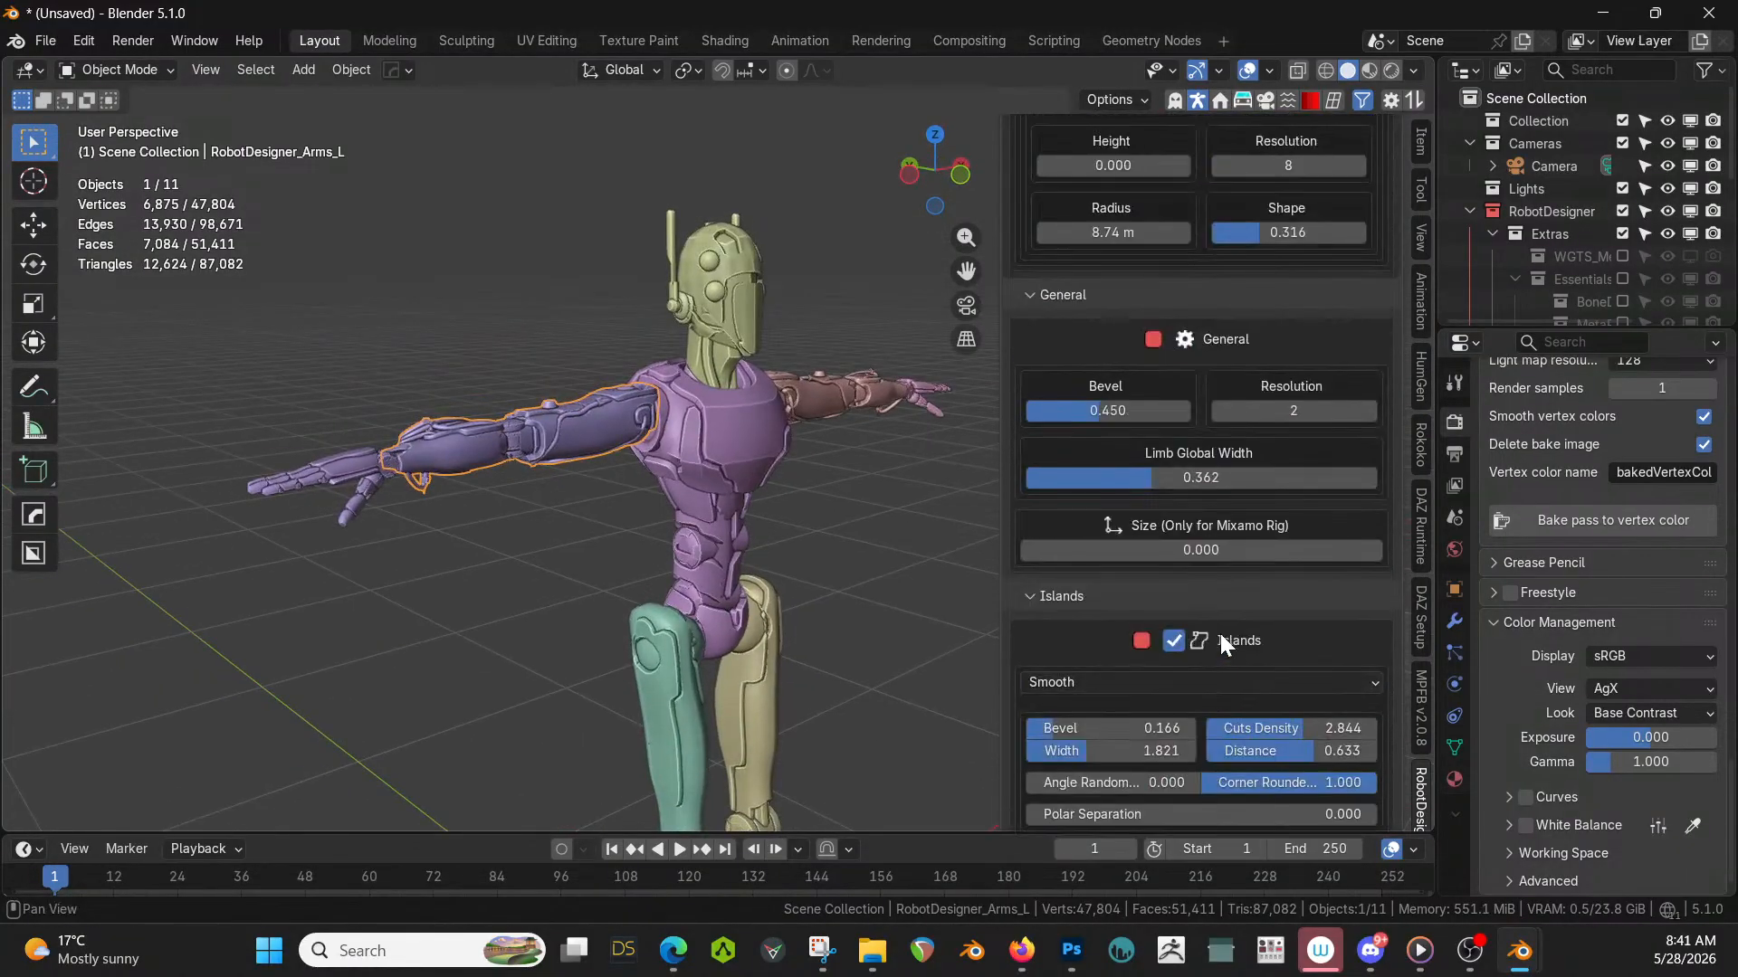
{"action": "scroll", "coordinate": [1220, 634], "scroll_direction": "up", "scroll_amount": 20}
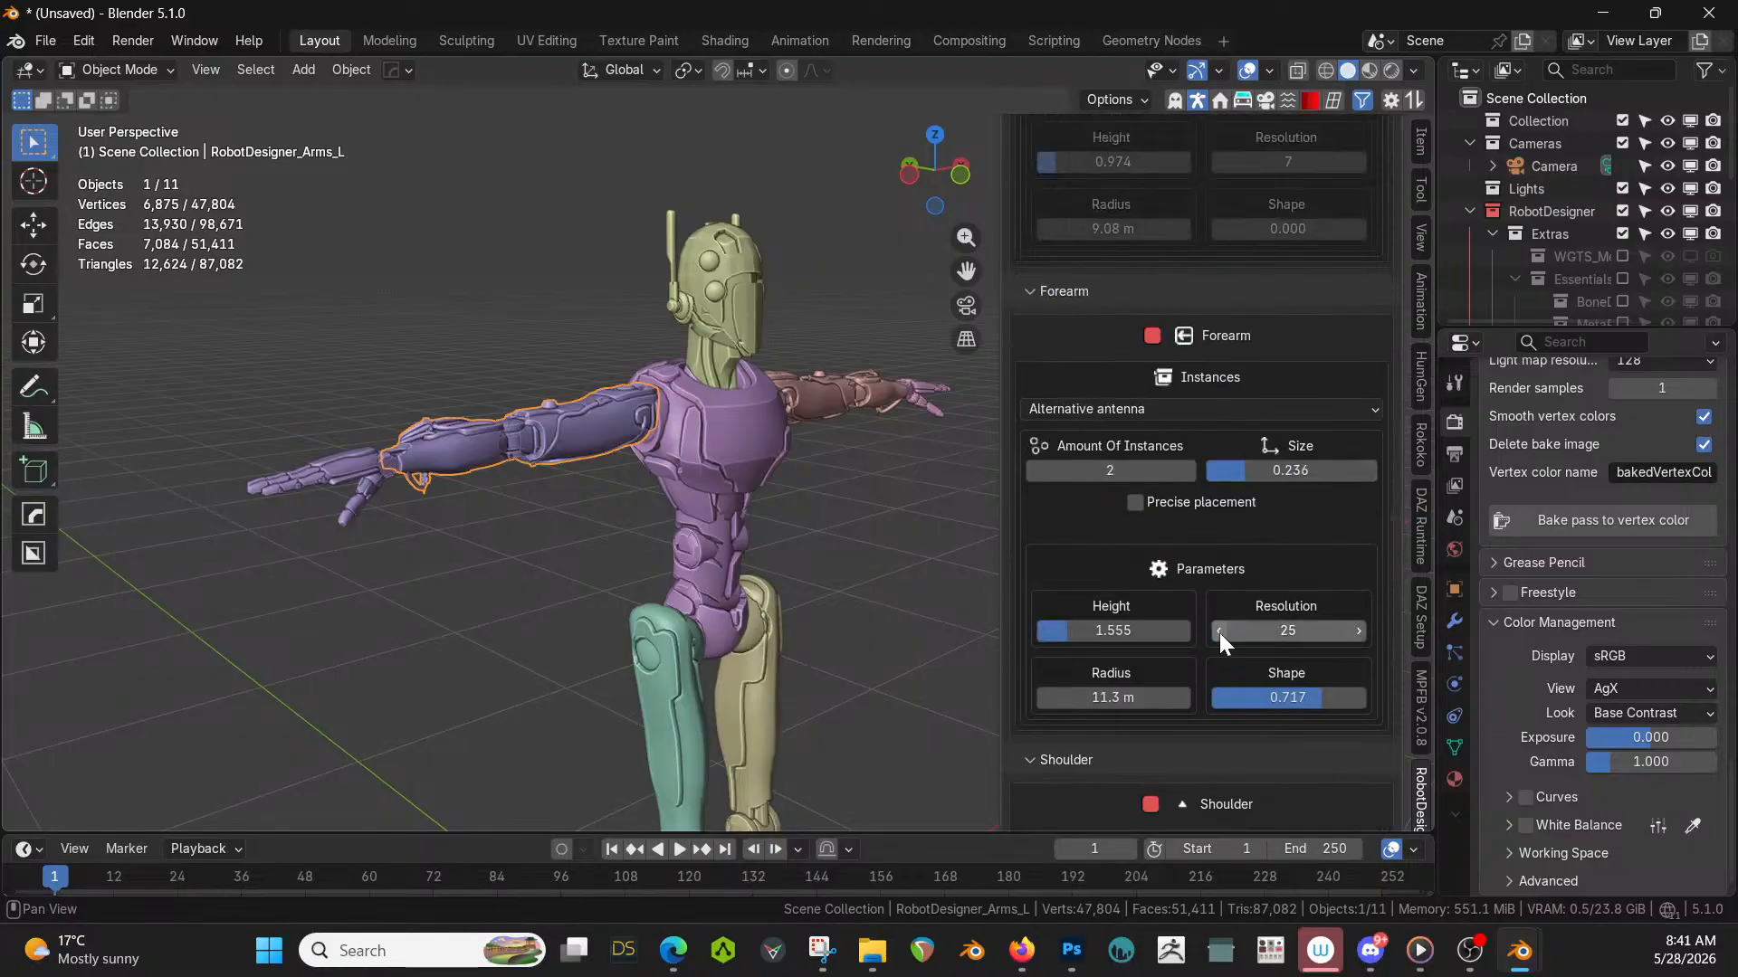
{"action": "scroll", "coordinate": [1219, 632], "scroll_direction": "up", "scroll_amount": 20}
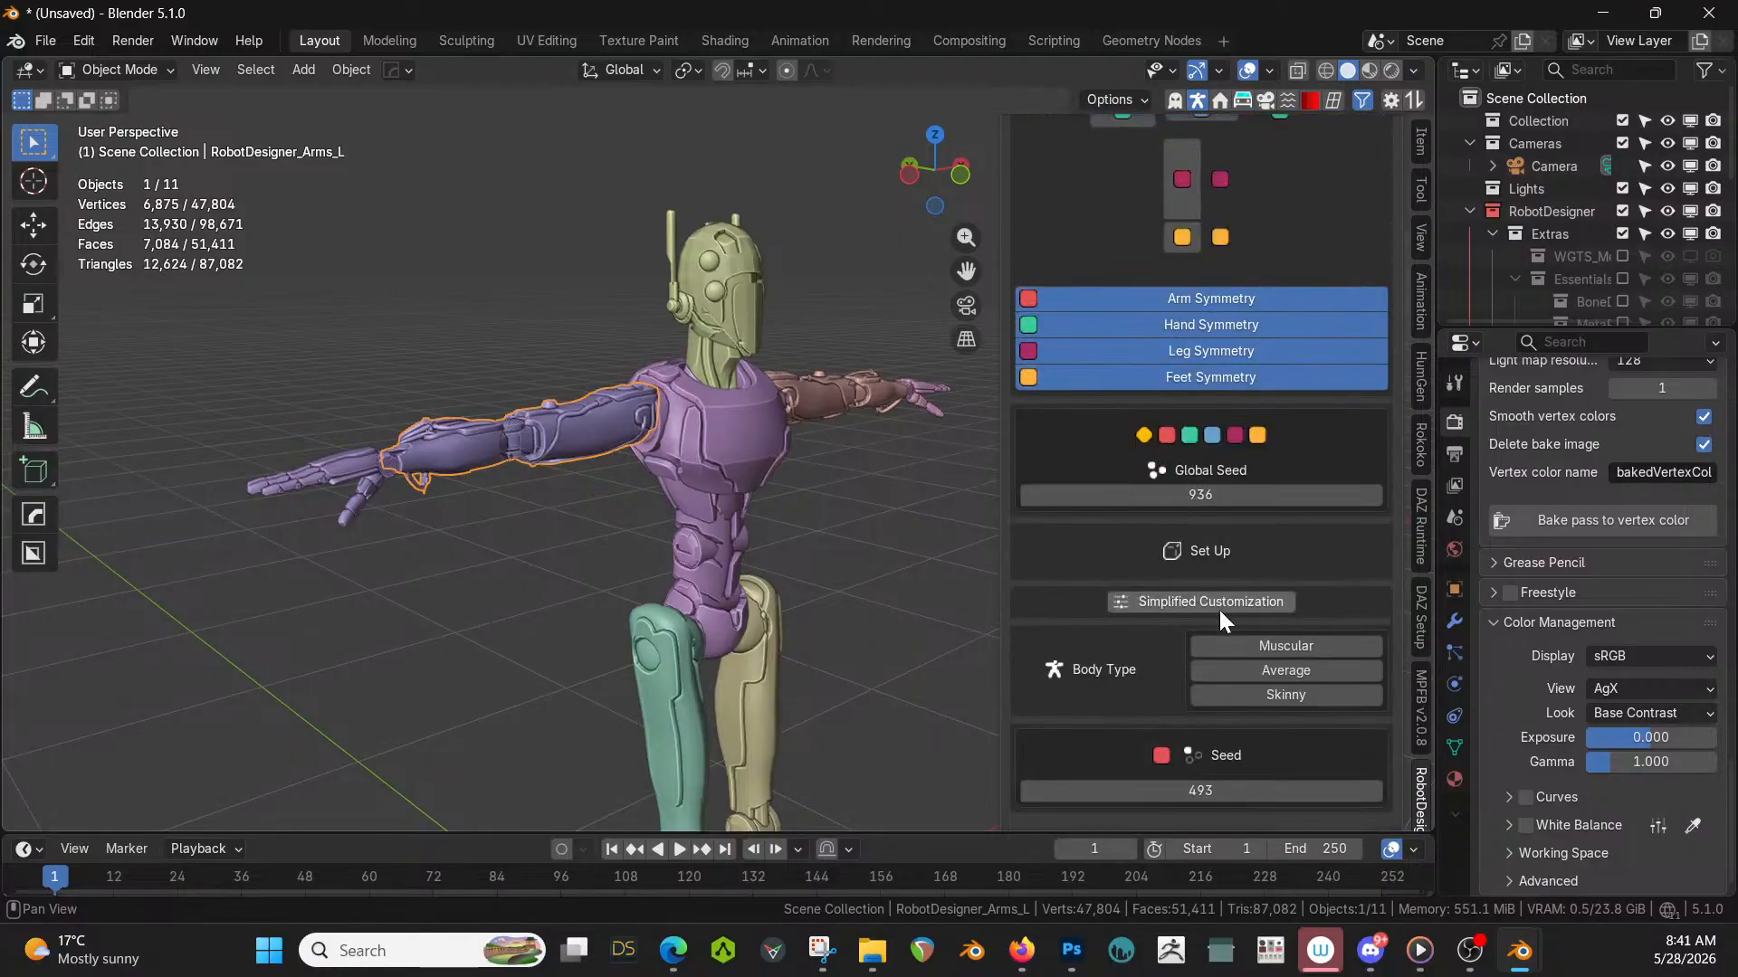
{"action": "scroll", "coordinate": [1219, 619], "scroll_direction": "up", "scroll_amount": 5}
{"action": "left_click", "coordinate": [1182, 463]}
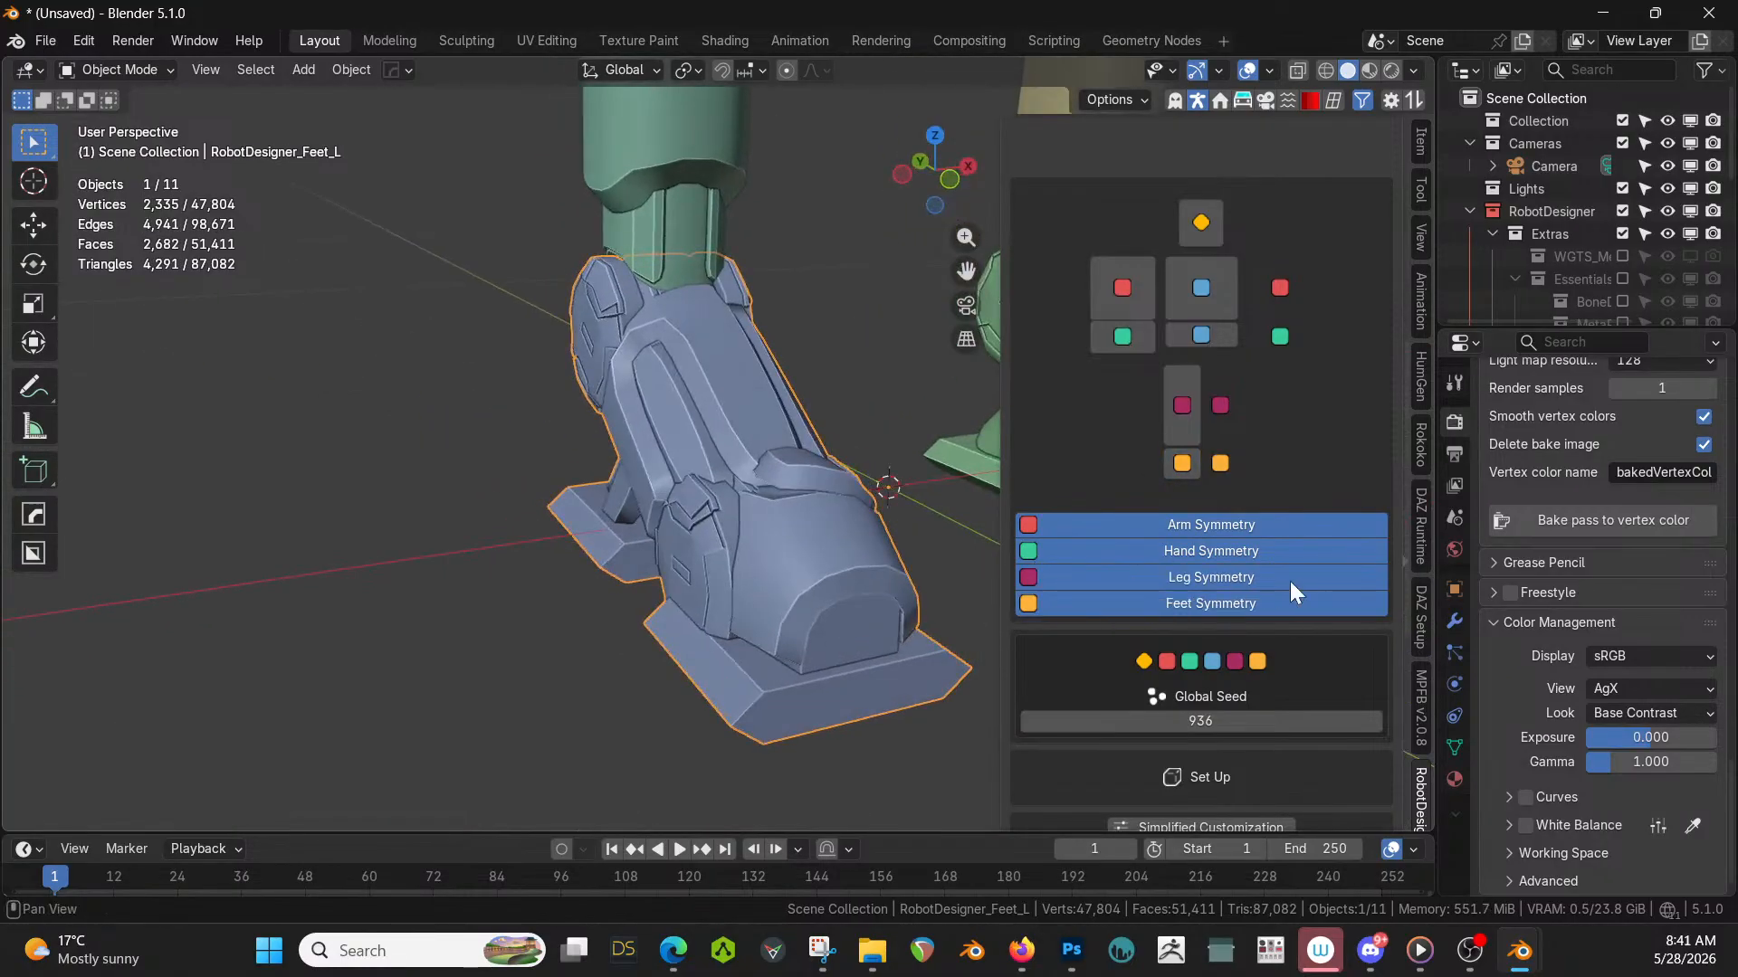
Change the Feet Type in the foot's General settings to Type 2 and inspect both feet.
{"action": "scroll", "coordinate": [1289, 582], "scroll_direction": "down", "scroll_amount": 10}
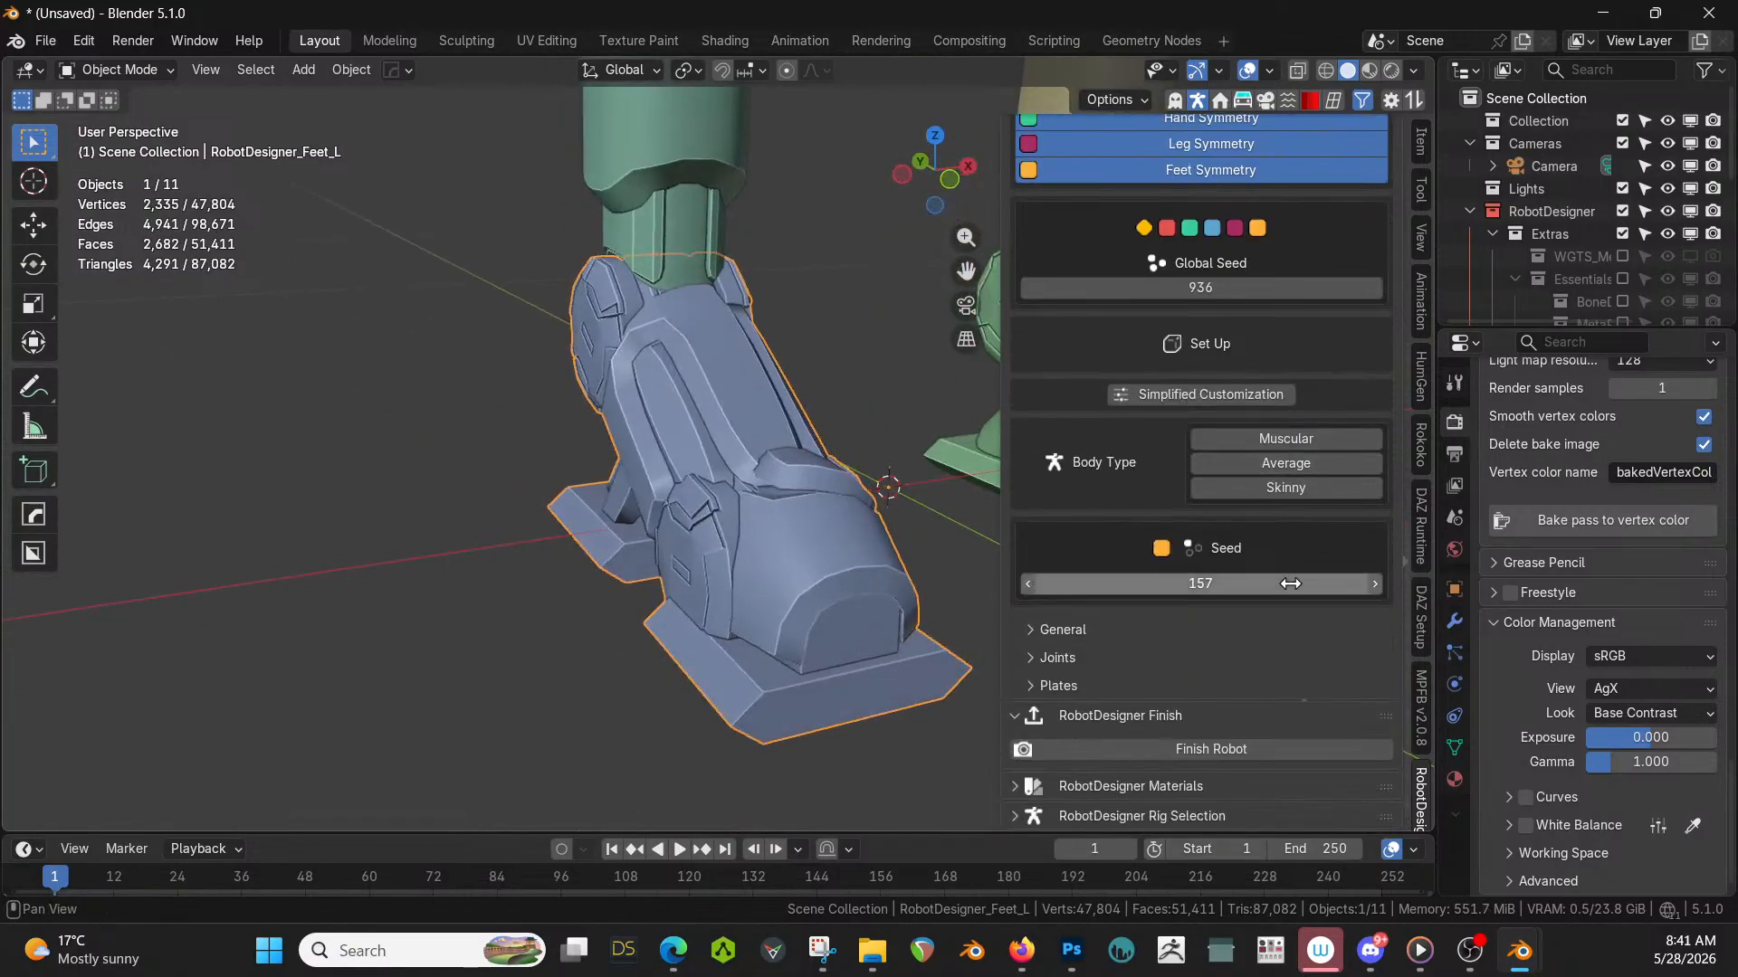
{"action": "left_click", "coordinate": [1040, 628]}
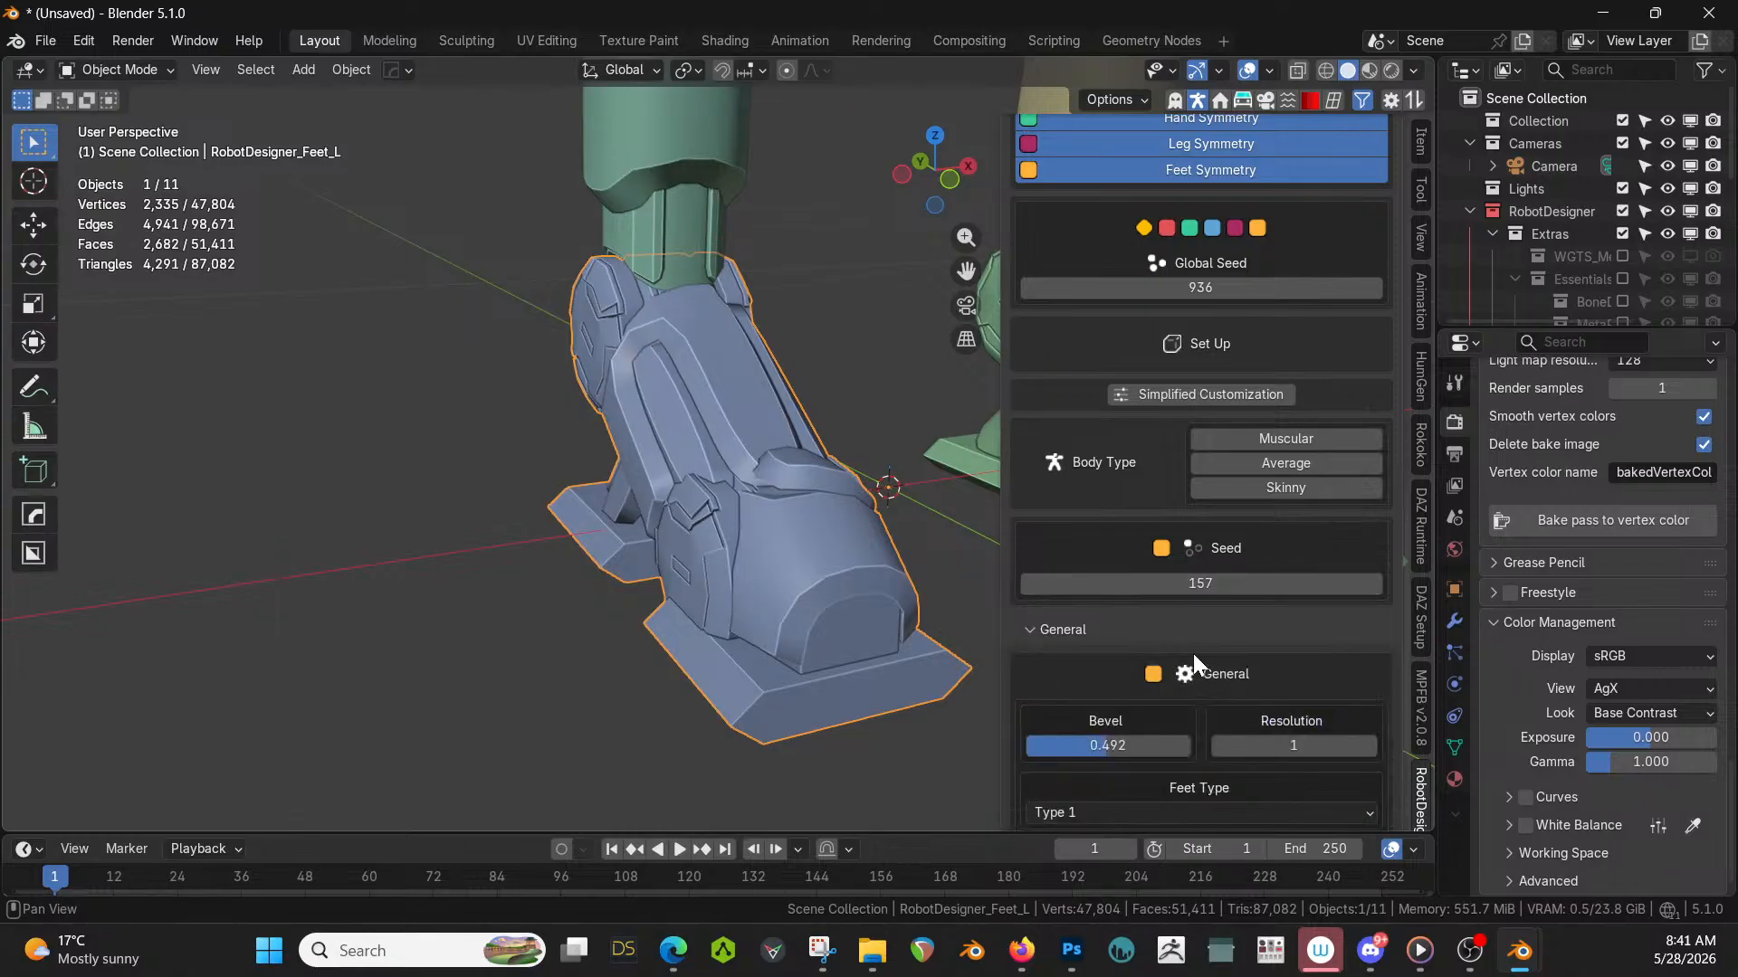
{"action": "scroll", "coordinate": [1192, 663], "scroll_direction": "down", "scroll_amount": 3}
{"action": "left_click", "coordinate": [1370, 676]}
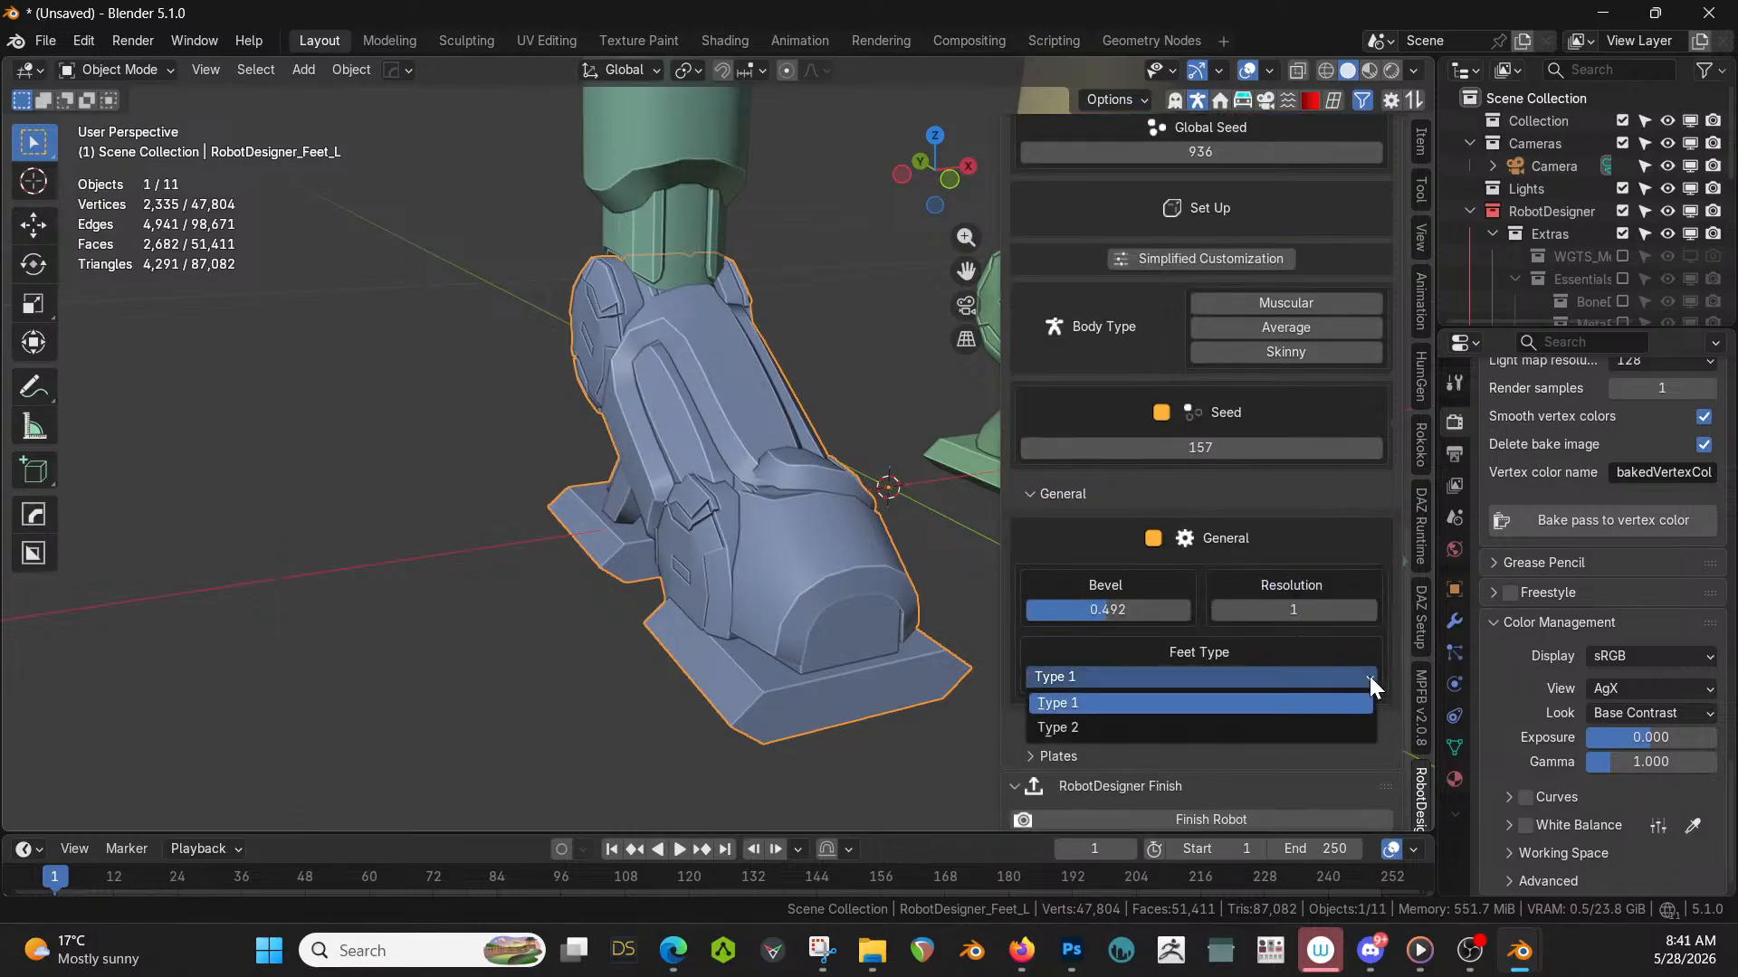
{"action": "left_click", "coordinate": [1077, 724]}
{"action": "middle_click_drag", "start_coordinate": [708, 602], "coordinate": [628, 589]}
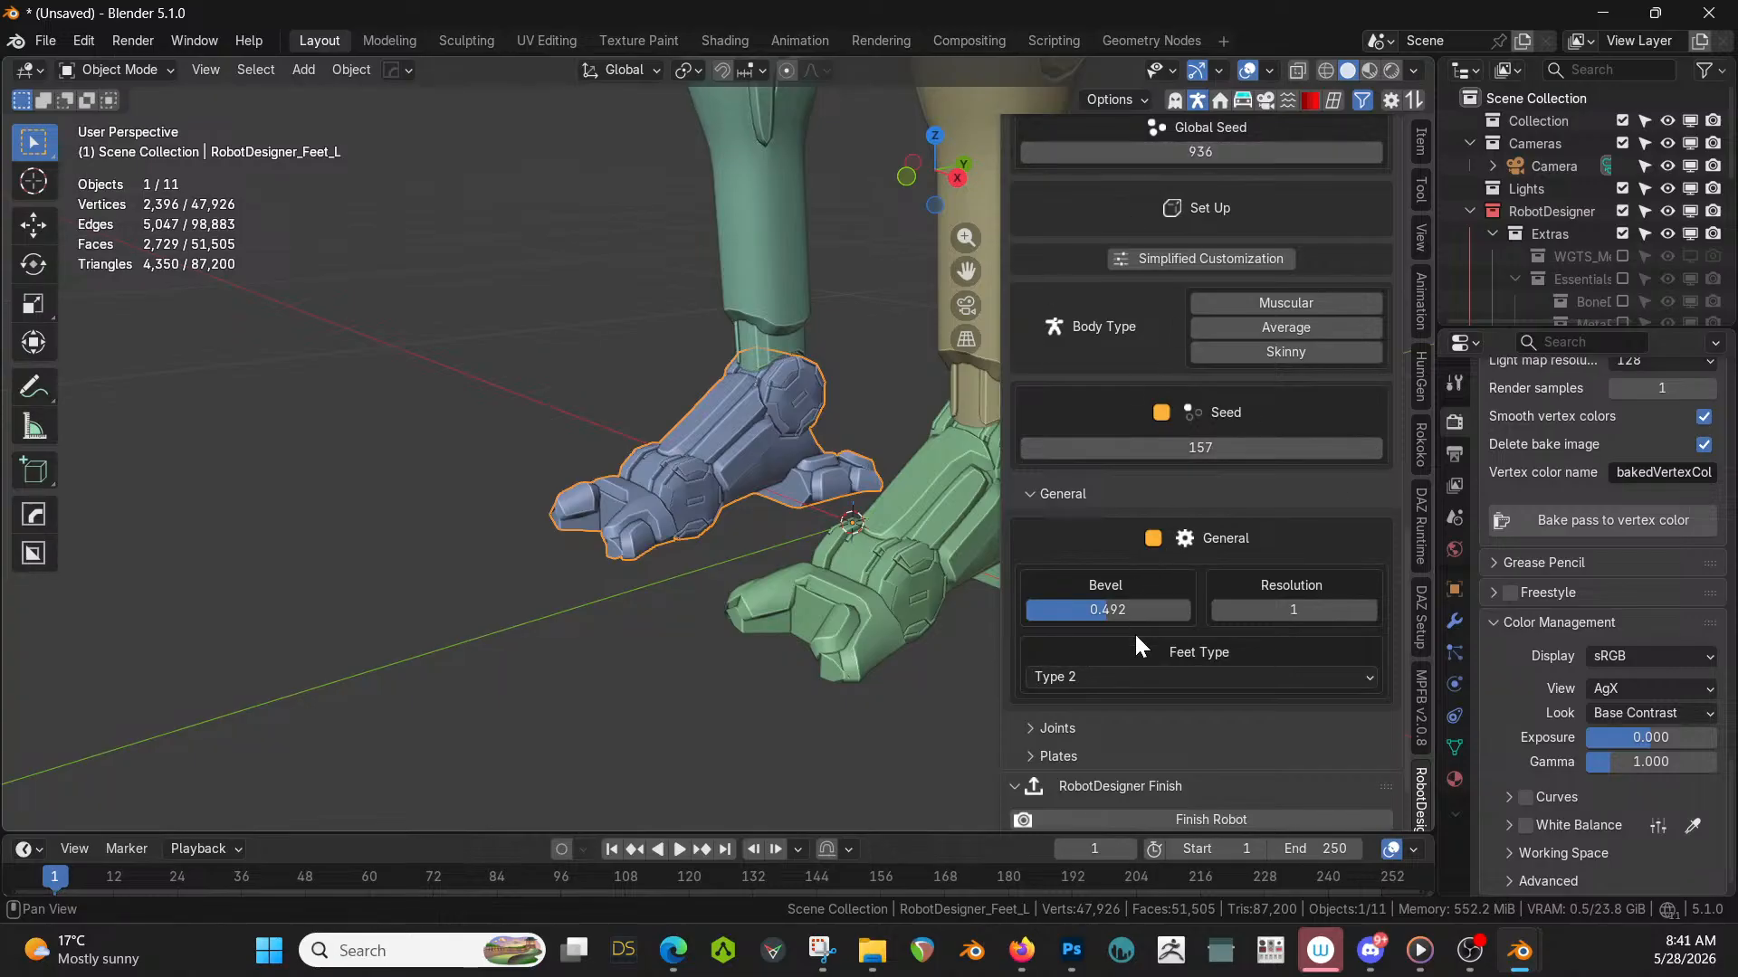
Open the RobotDesigner Materials settings and view the list of material categories.
{"action": "scroll", "coordinate": [1150, 670], "scroll_direction": "down", "scroll_amount": 2}
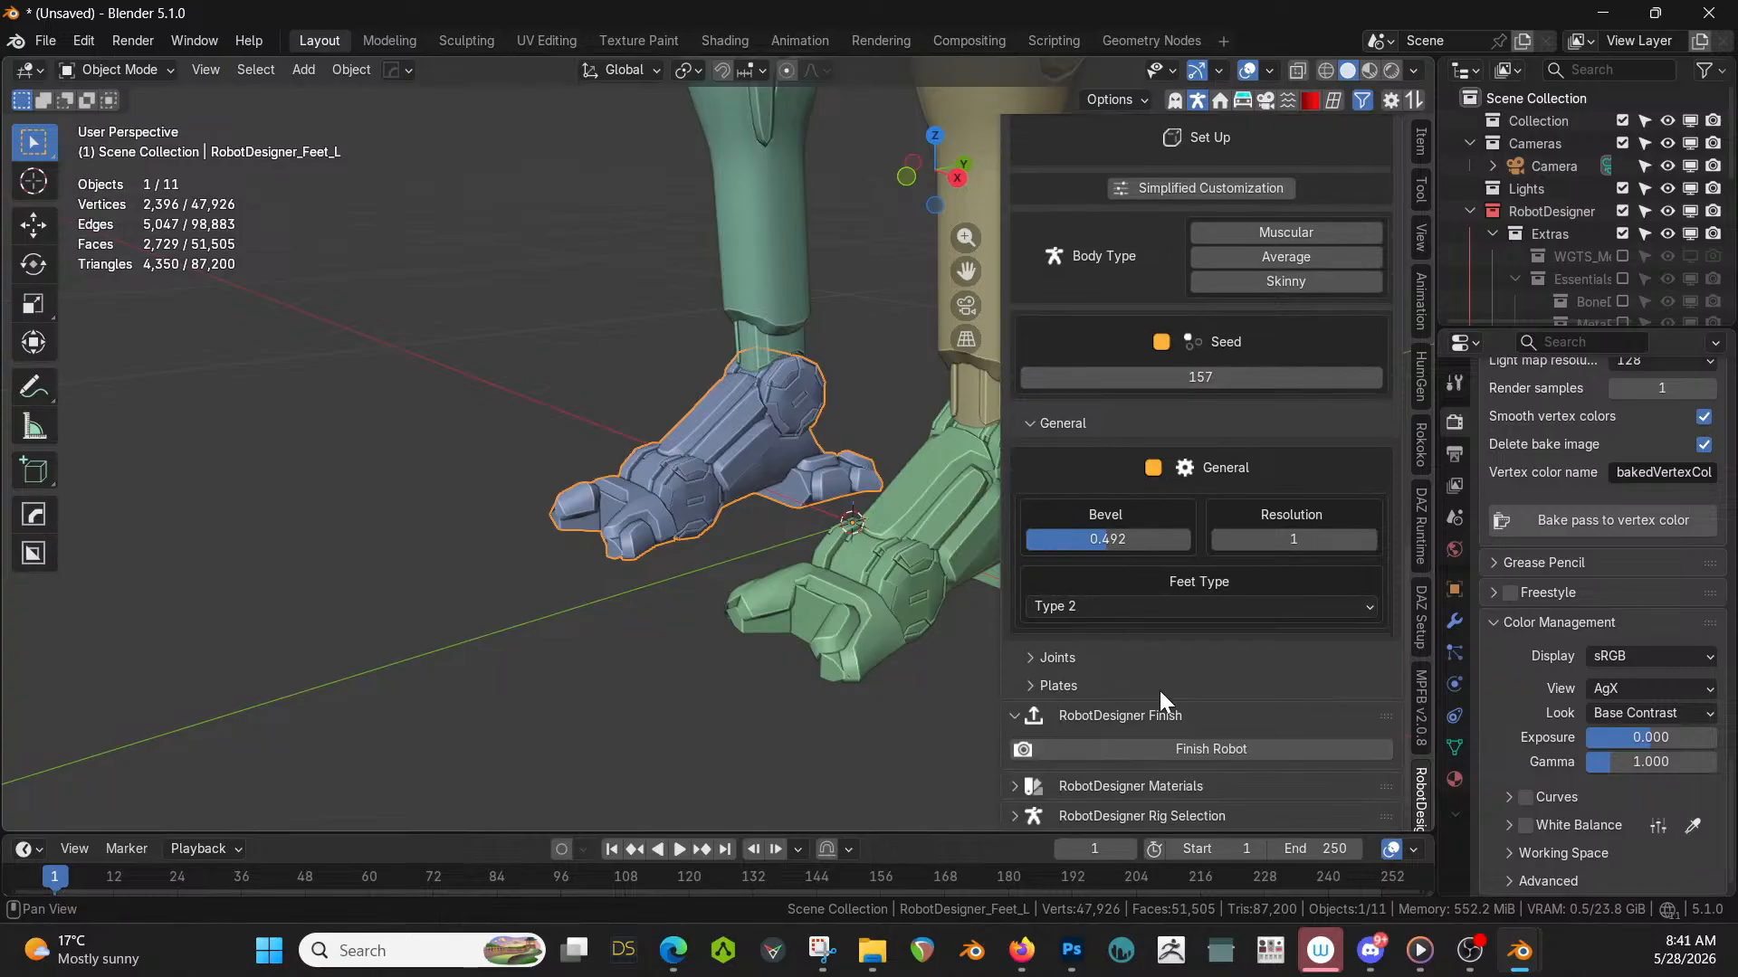
{"action": "left_click", "coordinate": [1013, 786]}
{"action": "scroll", "coordinate": [1161, 779], "scroll_direction": "down", "scroll_amount": 5}
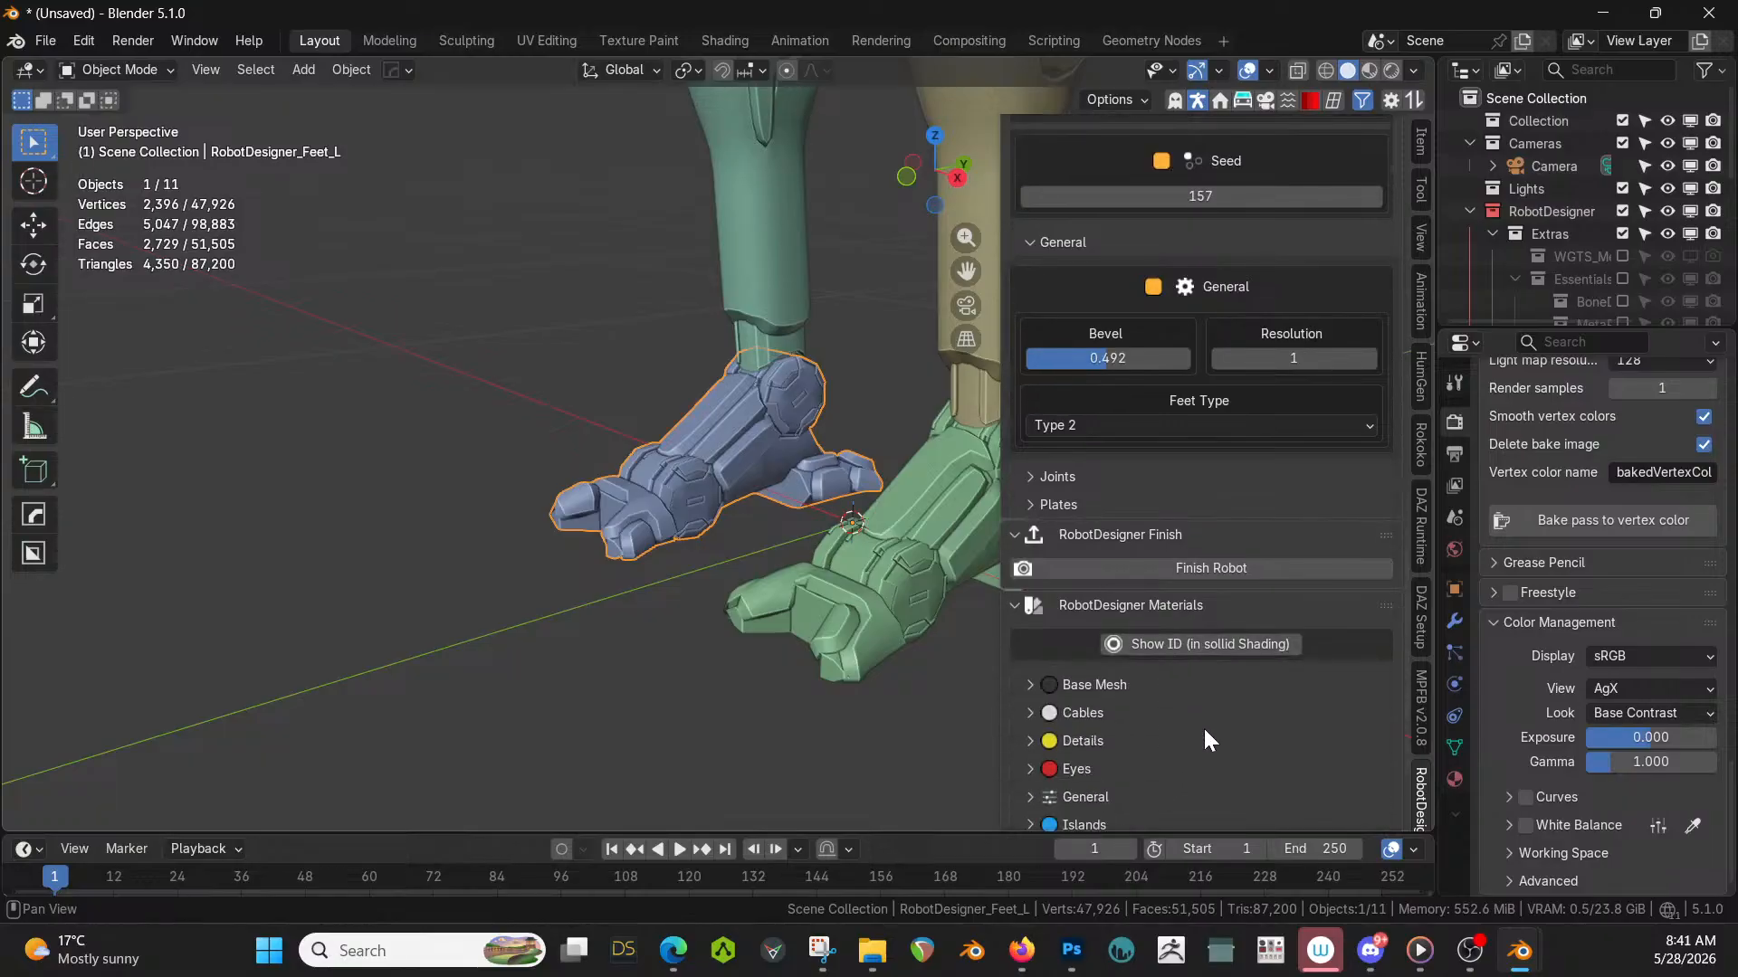
Switch the viewport to Rendered shading and bring the whole robot into view from the front.
{"action": "key", "text": "z"}
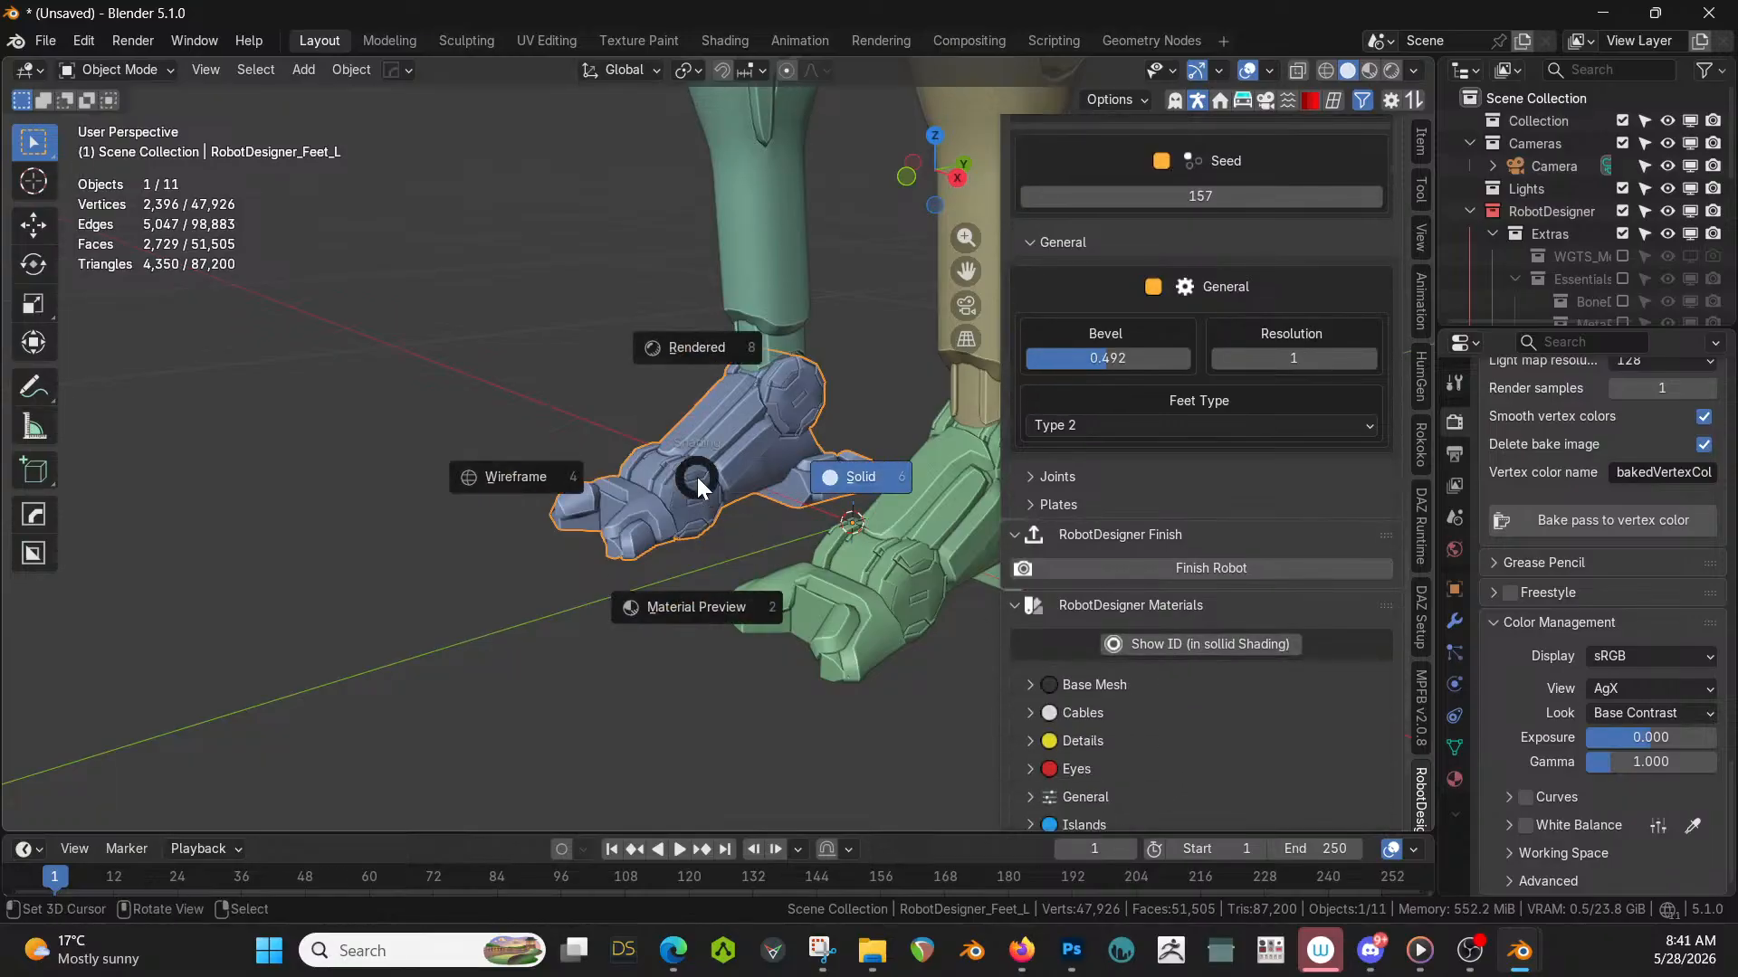
{"action": "key", "text": "8"}
{"action": "scroll", "coordinate": [666, 382], "scroll_direction": "down", "scroll_amount": 2}
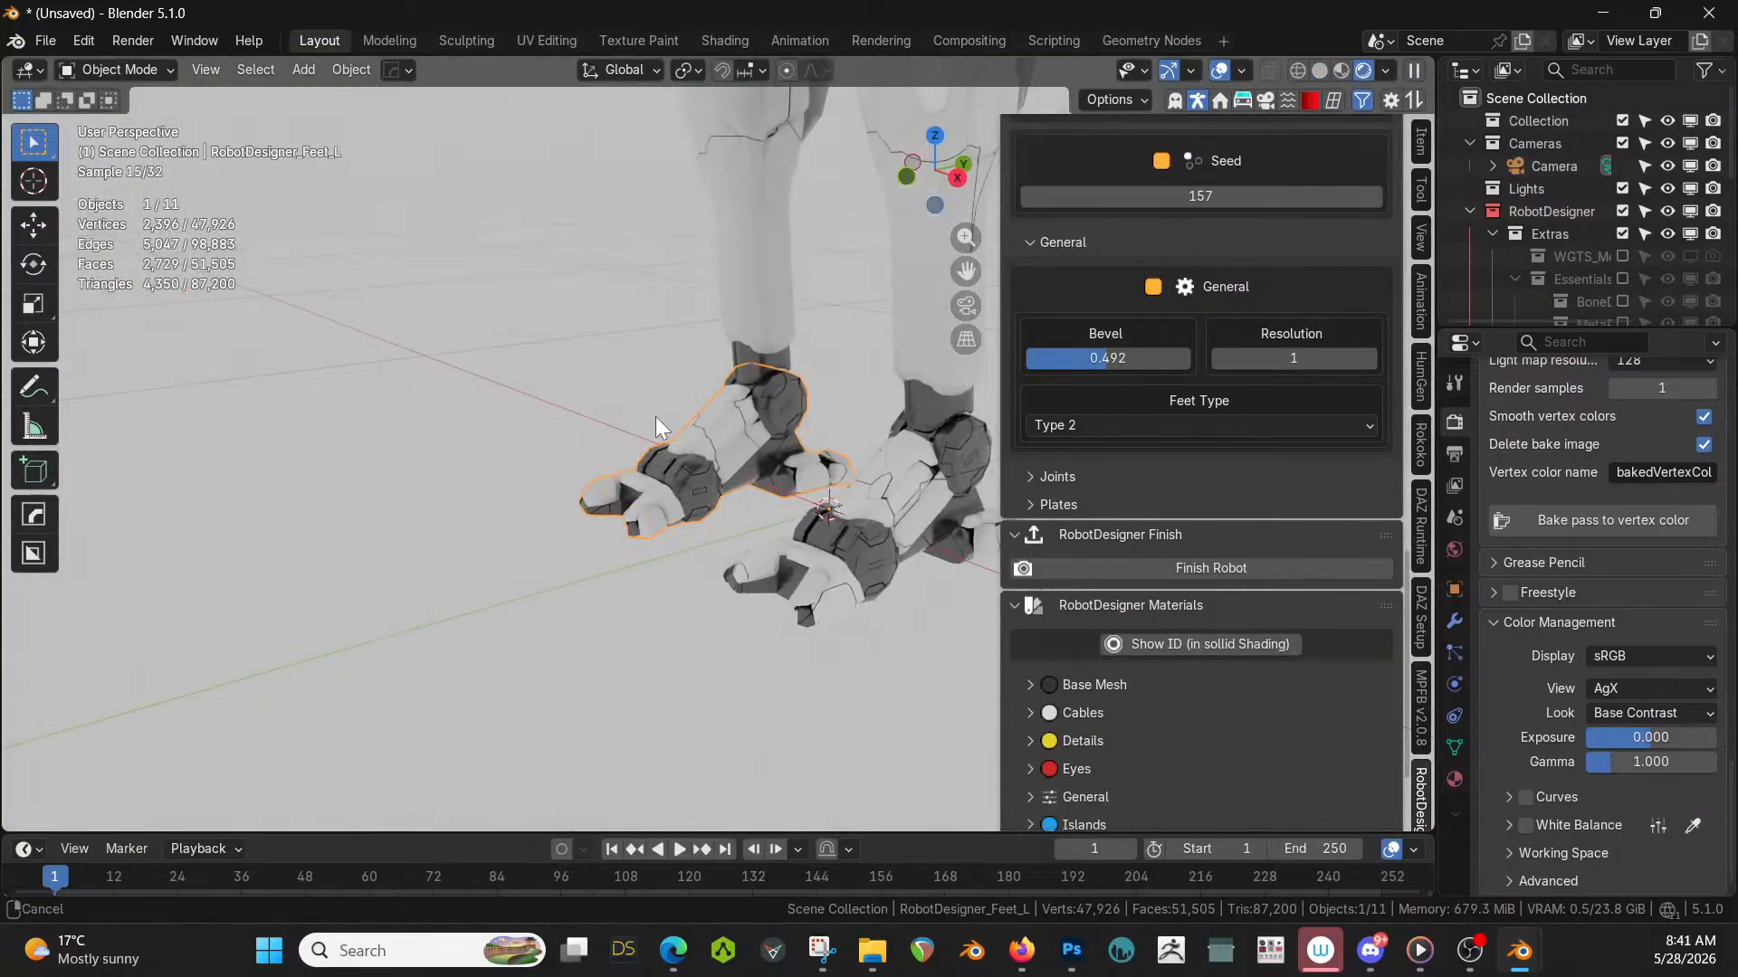
{"action": "middle_click_drag", "start_coordinate": [656, 416], "coordinate": [474, 181], "text": "shift"}
{"action": "scroll", "coordinate": [522, 166], "scroll_direction": "down", "scroll_amount": 6}
{"action": "middle_click_drag", "start_coordinate": [558, 143], "coordinate": [655, 275]}
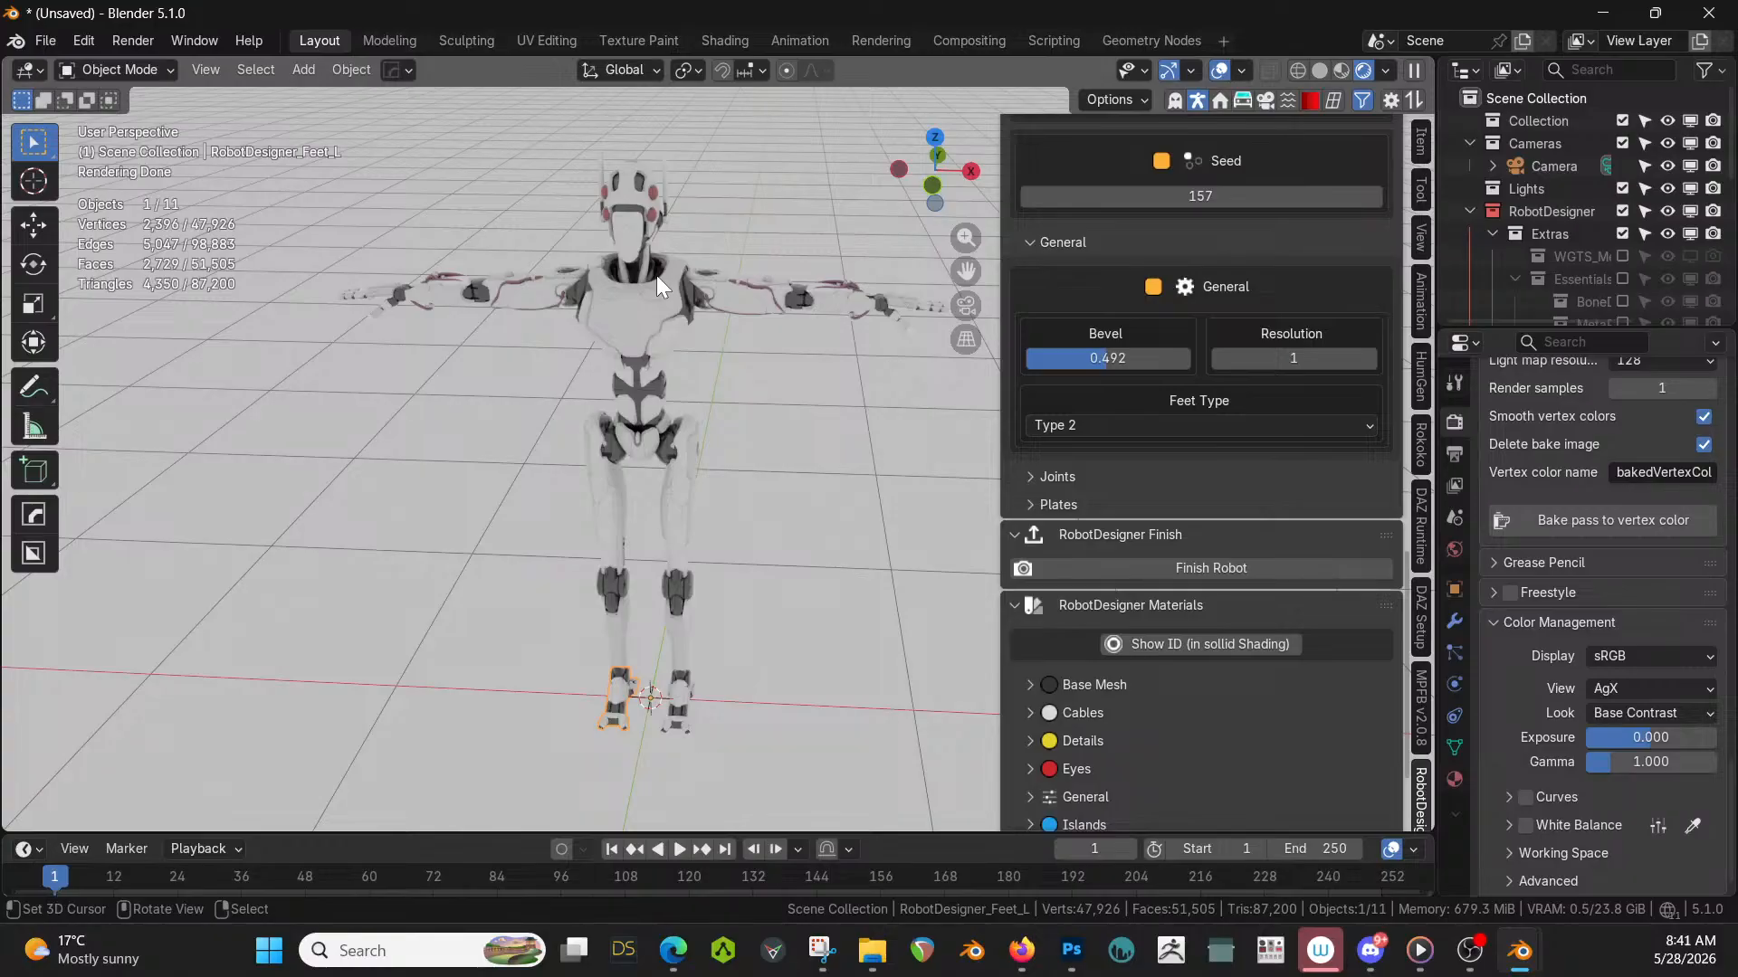
Review the Base Mesh material settings against the dark inner parts of the robot, then collapse them.
{"action": "scroll", "coordinate": [1157, 703], "scroll_direction": "down", "scroll_amount": 3}
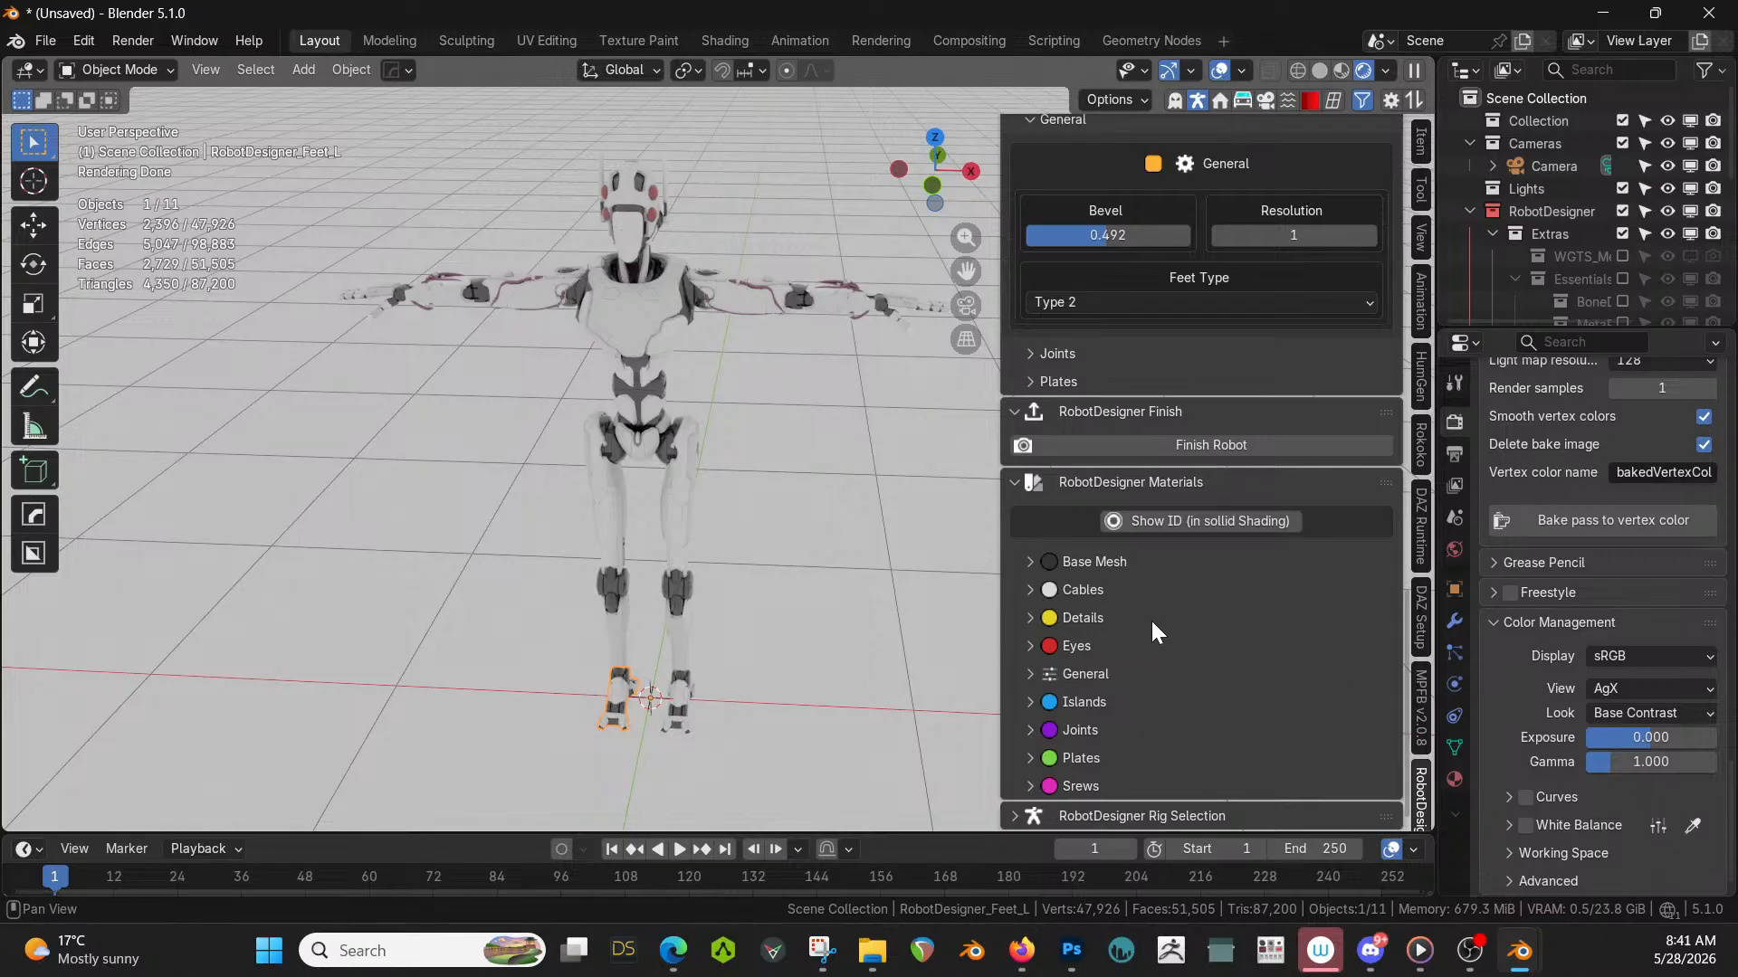
{"action": "left_click", "coordinate": [1028, 562]}
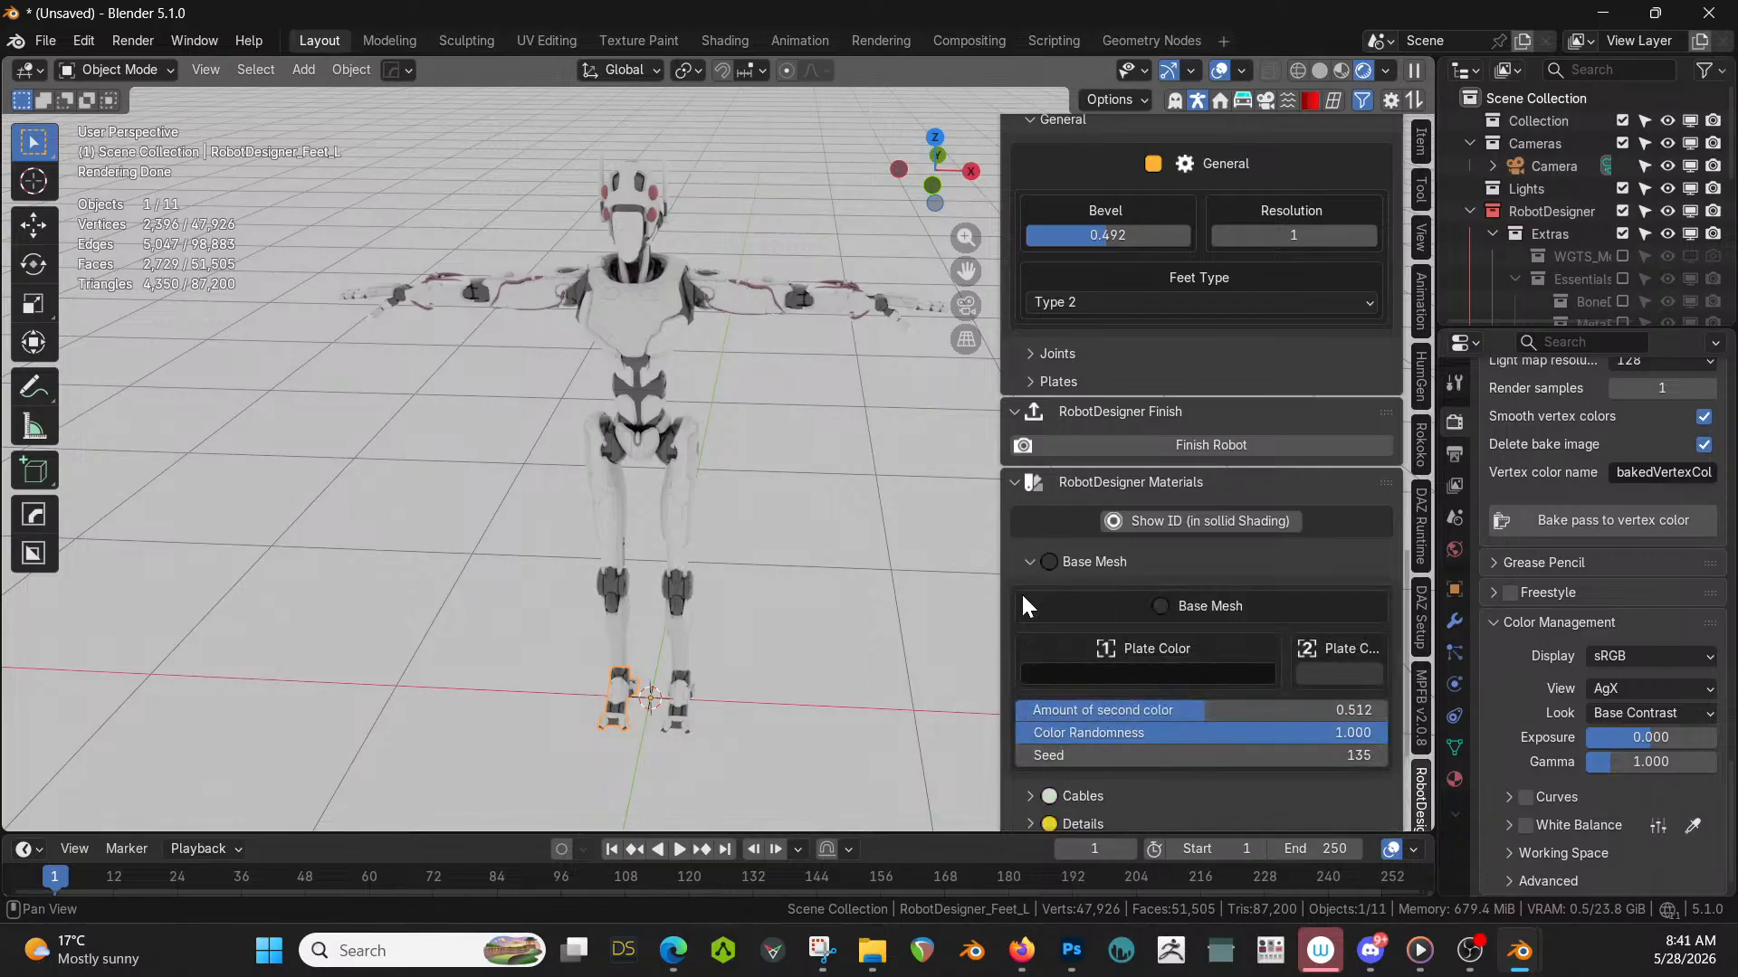
{"action": "scroll", "coordinate": [681, 497], "scroll_direction": "up", "scroll_amount": 6}
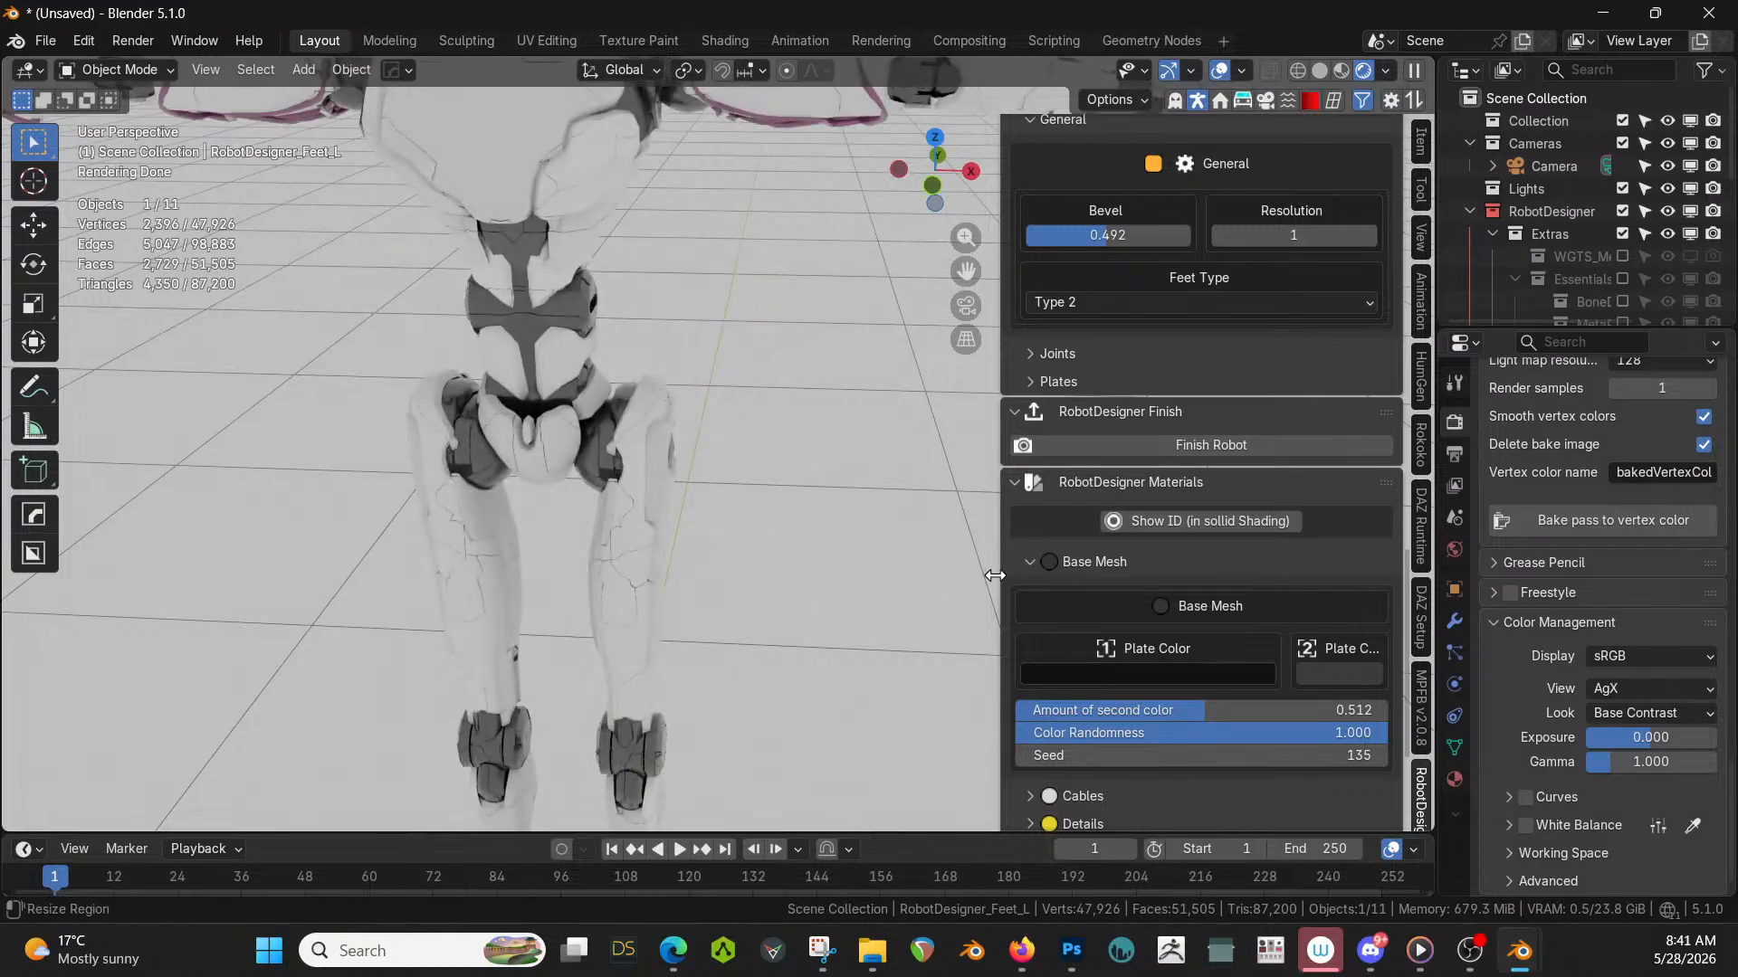
{"action": "left_click", "coordinate": [1038, 562]}
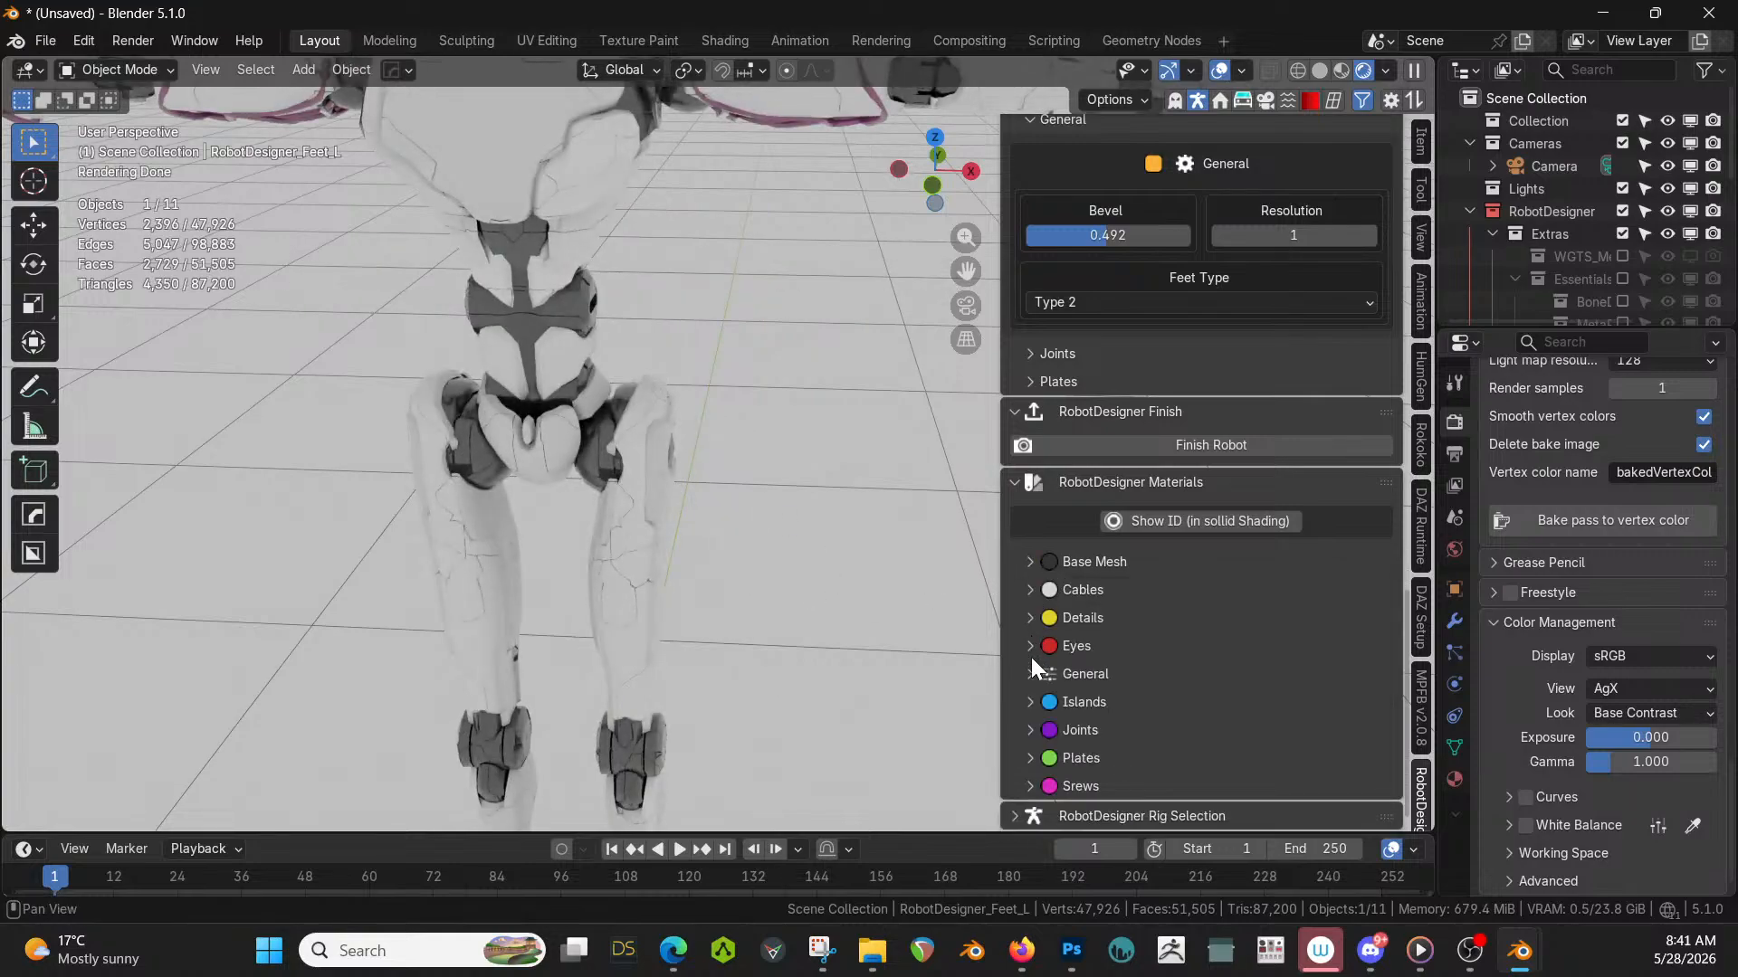
Open the Plates material settings and set the Plate Color to a blue-violet (#6D7EFF).
{"action": "left_click", "coordinate": [1030, 758]}
{"action": "scroll", "coordinate": [1073, 758], "scroll_direction": "down", "scroll_amount": 5}
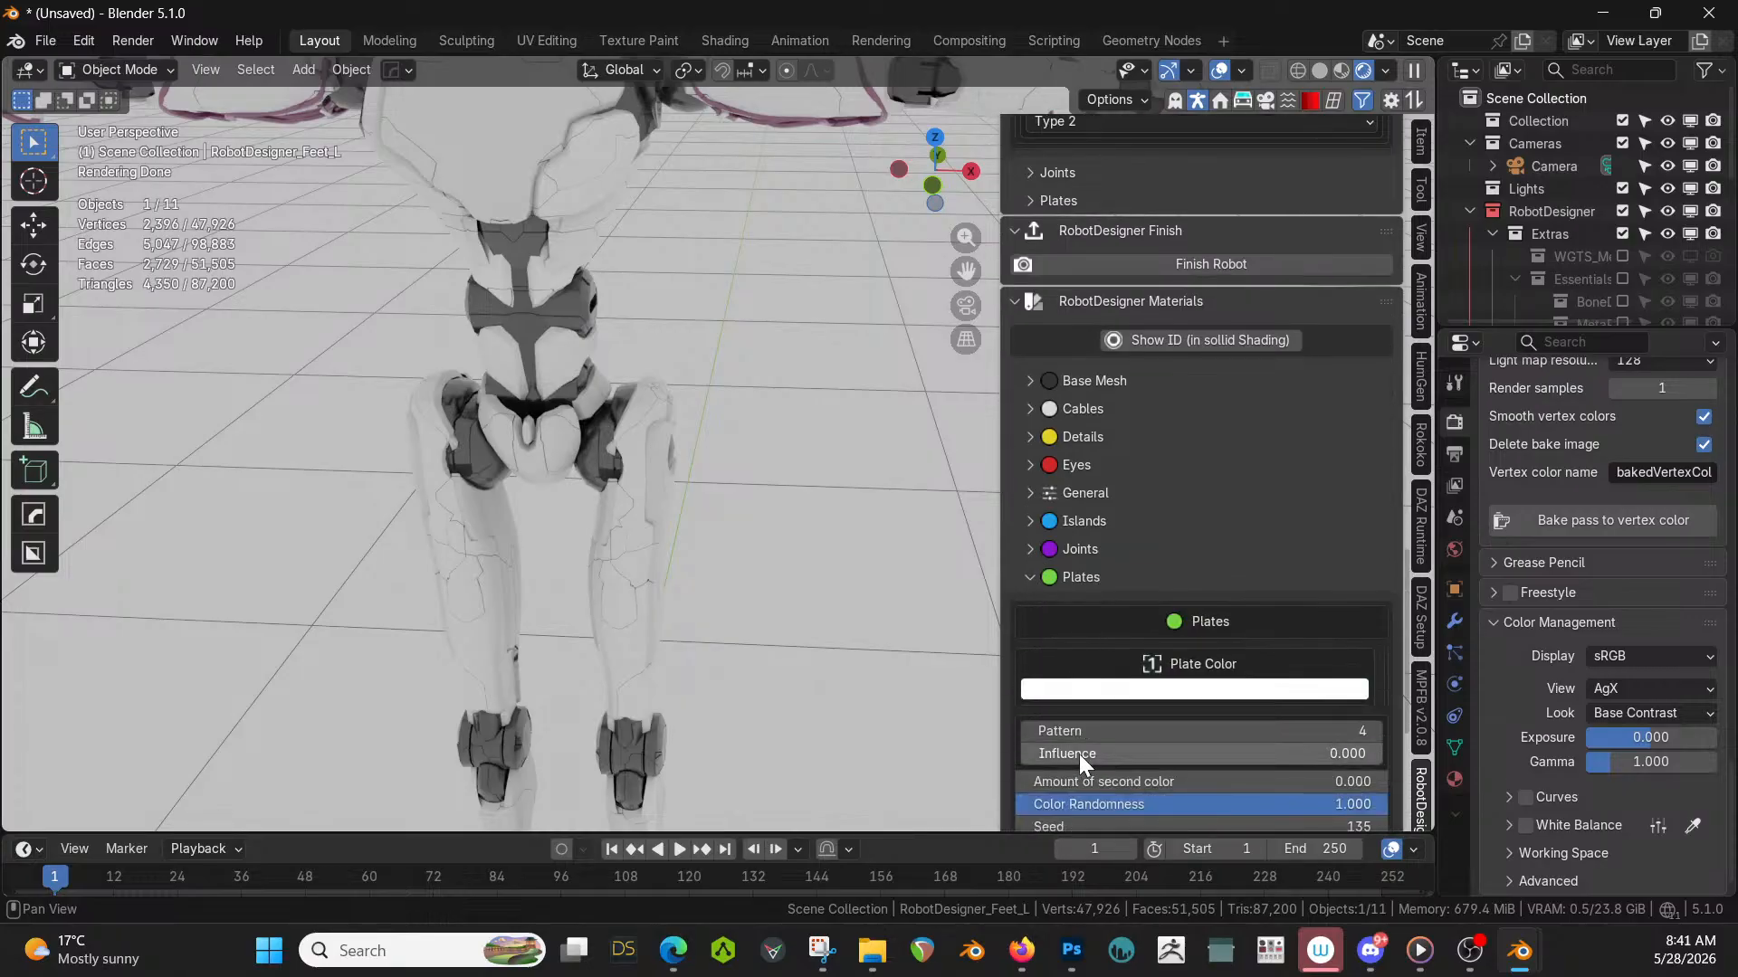
{"action": "left_click", "coordinate": [1152, 692]}
{"action": "left_click", "coordinate": [1162, 353]}
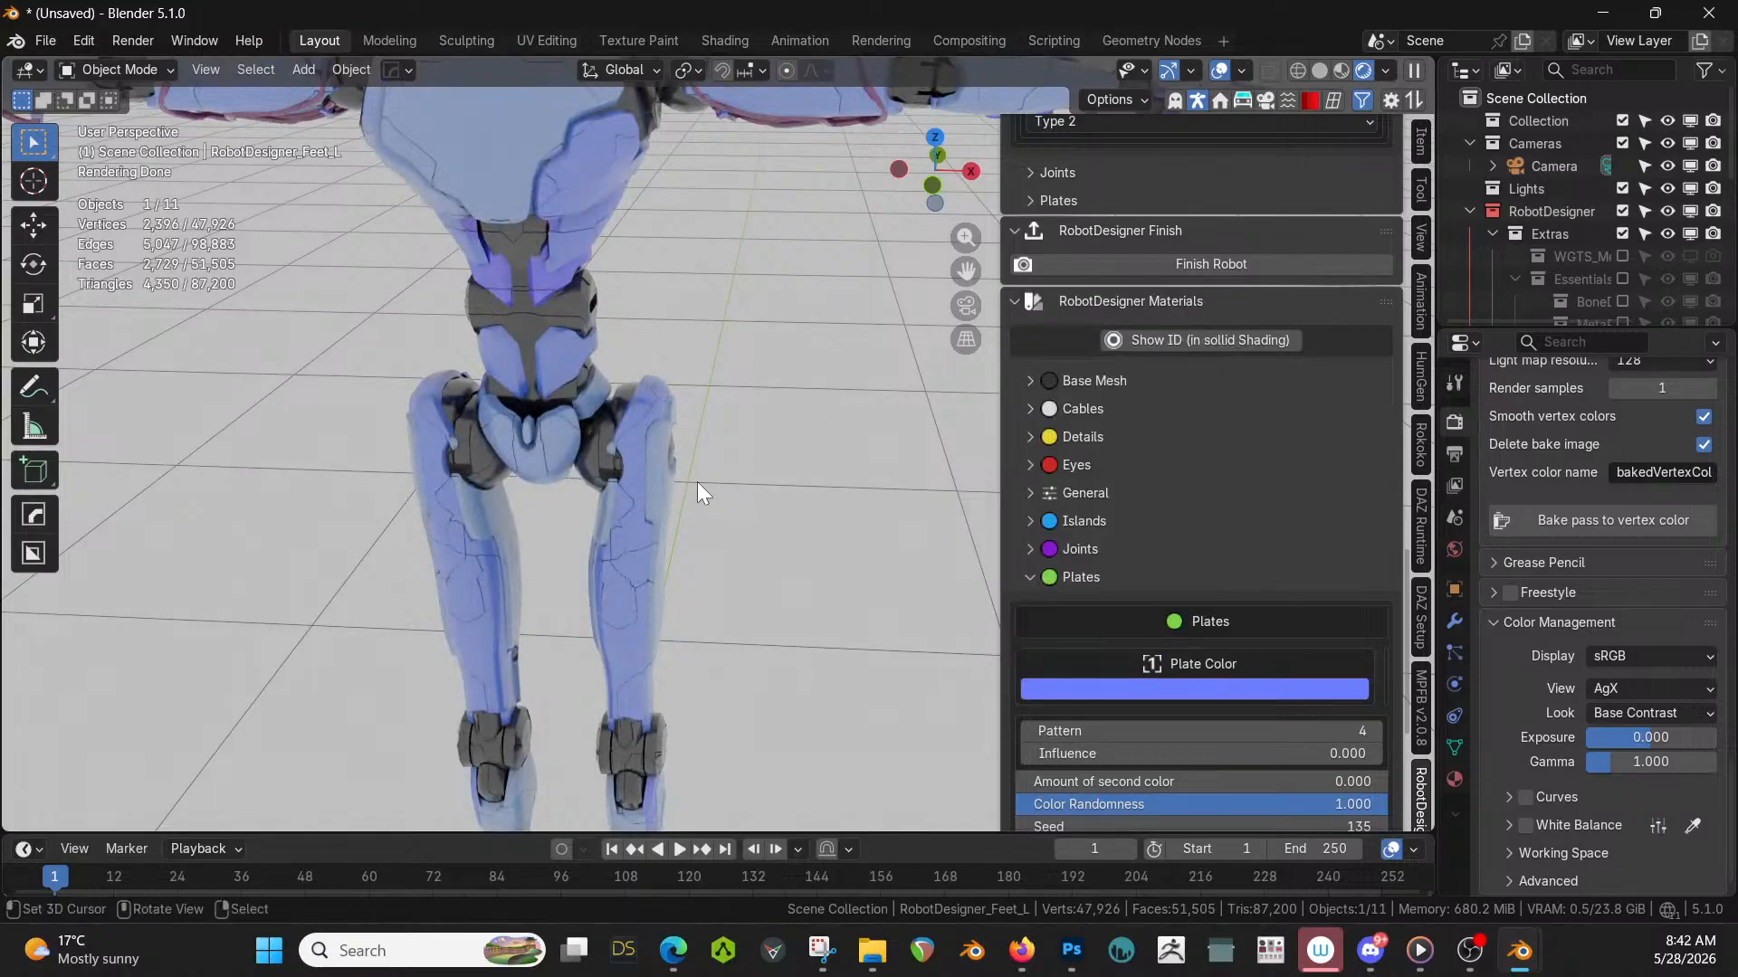
{"action": "scroll", "coordinate": [697, 480], "scroll_direction": "down", "scroll_amount": 5}
{"action": "middle_click_drag", "start_coordinate": [698, 478], "coordinate": [710, 436]}
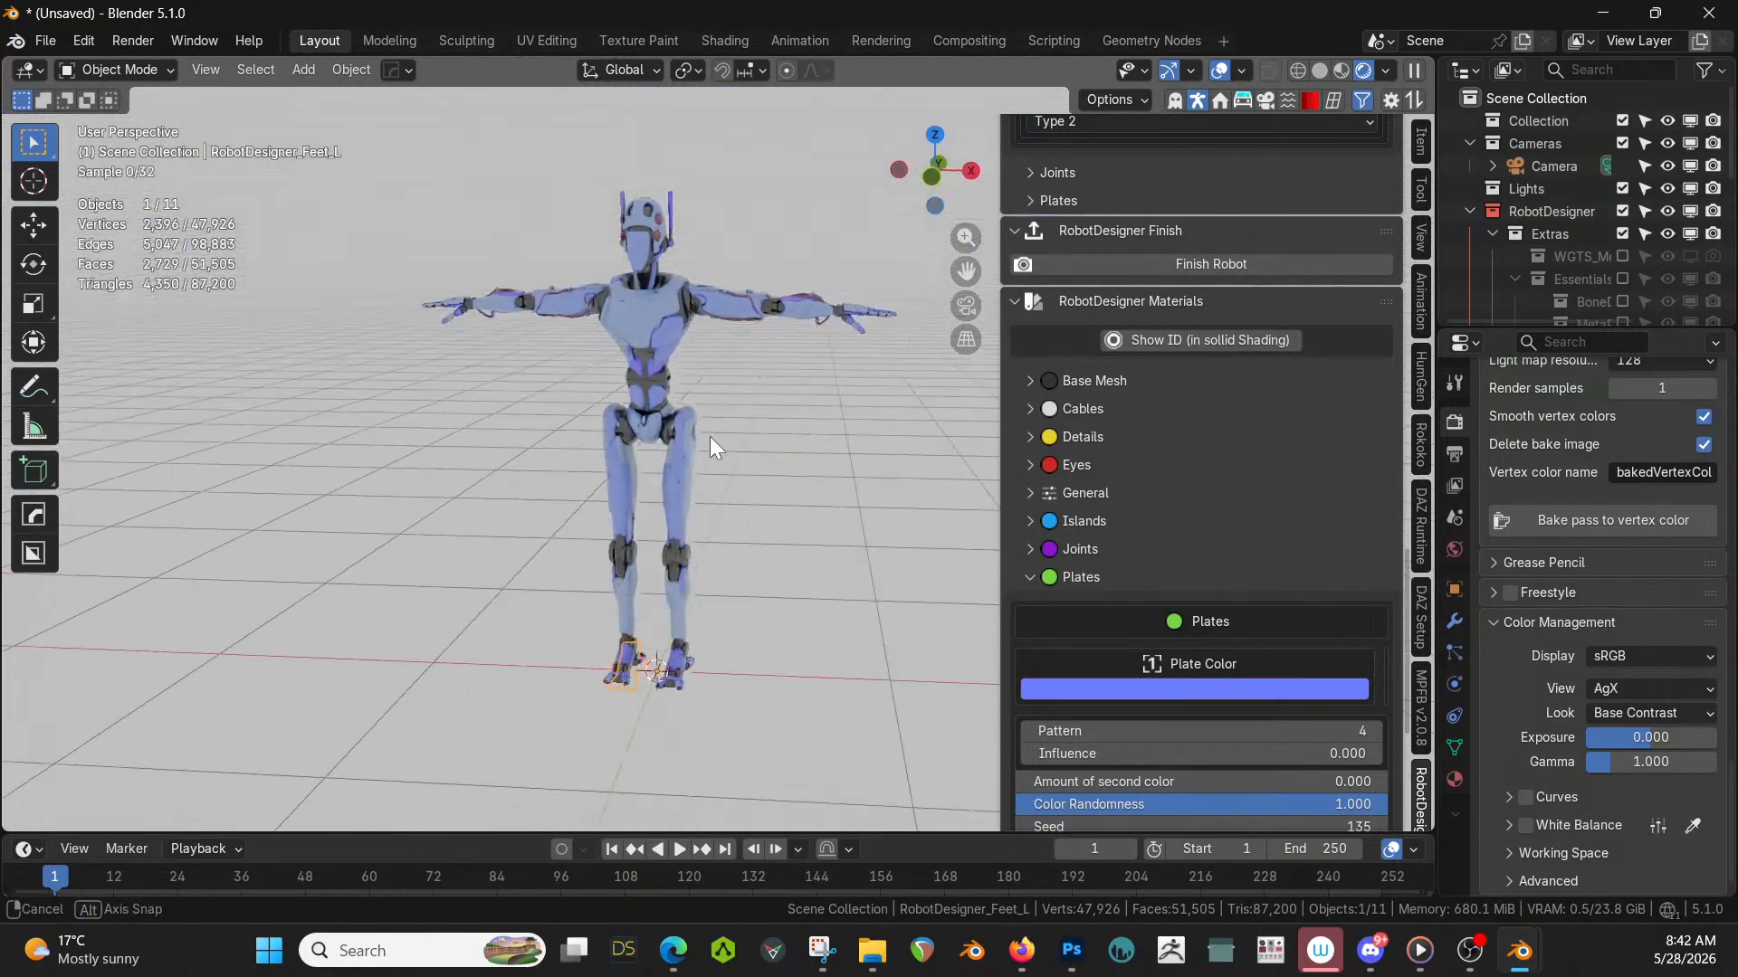
Raise the plate pattern's Influence to 1.000 and inspect pattern 4 on the robot's torso and head.
{"action": "scroll", "coordinate": [1236, 724], "scroll_direction": "up", "scroll_amount": 2}
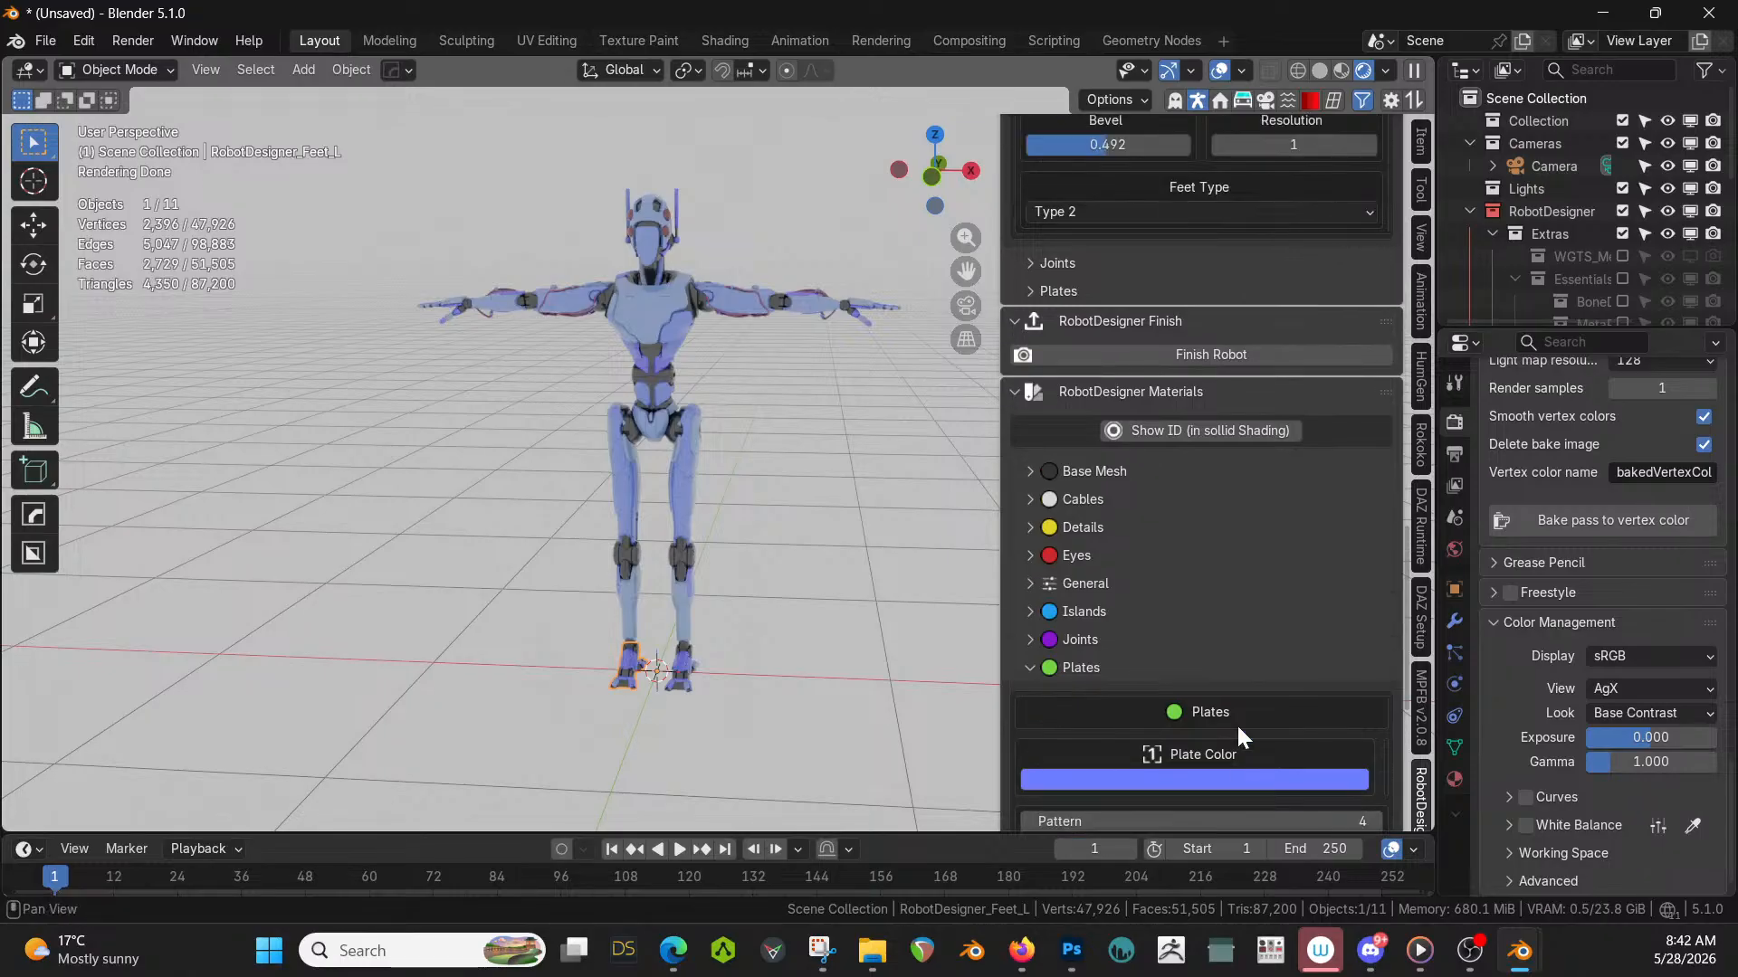
{"action": "scroll", "coordinate": [1239, 711], "scroll_direction": "down", "scroll_amount": 3}
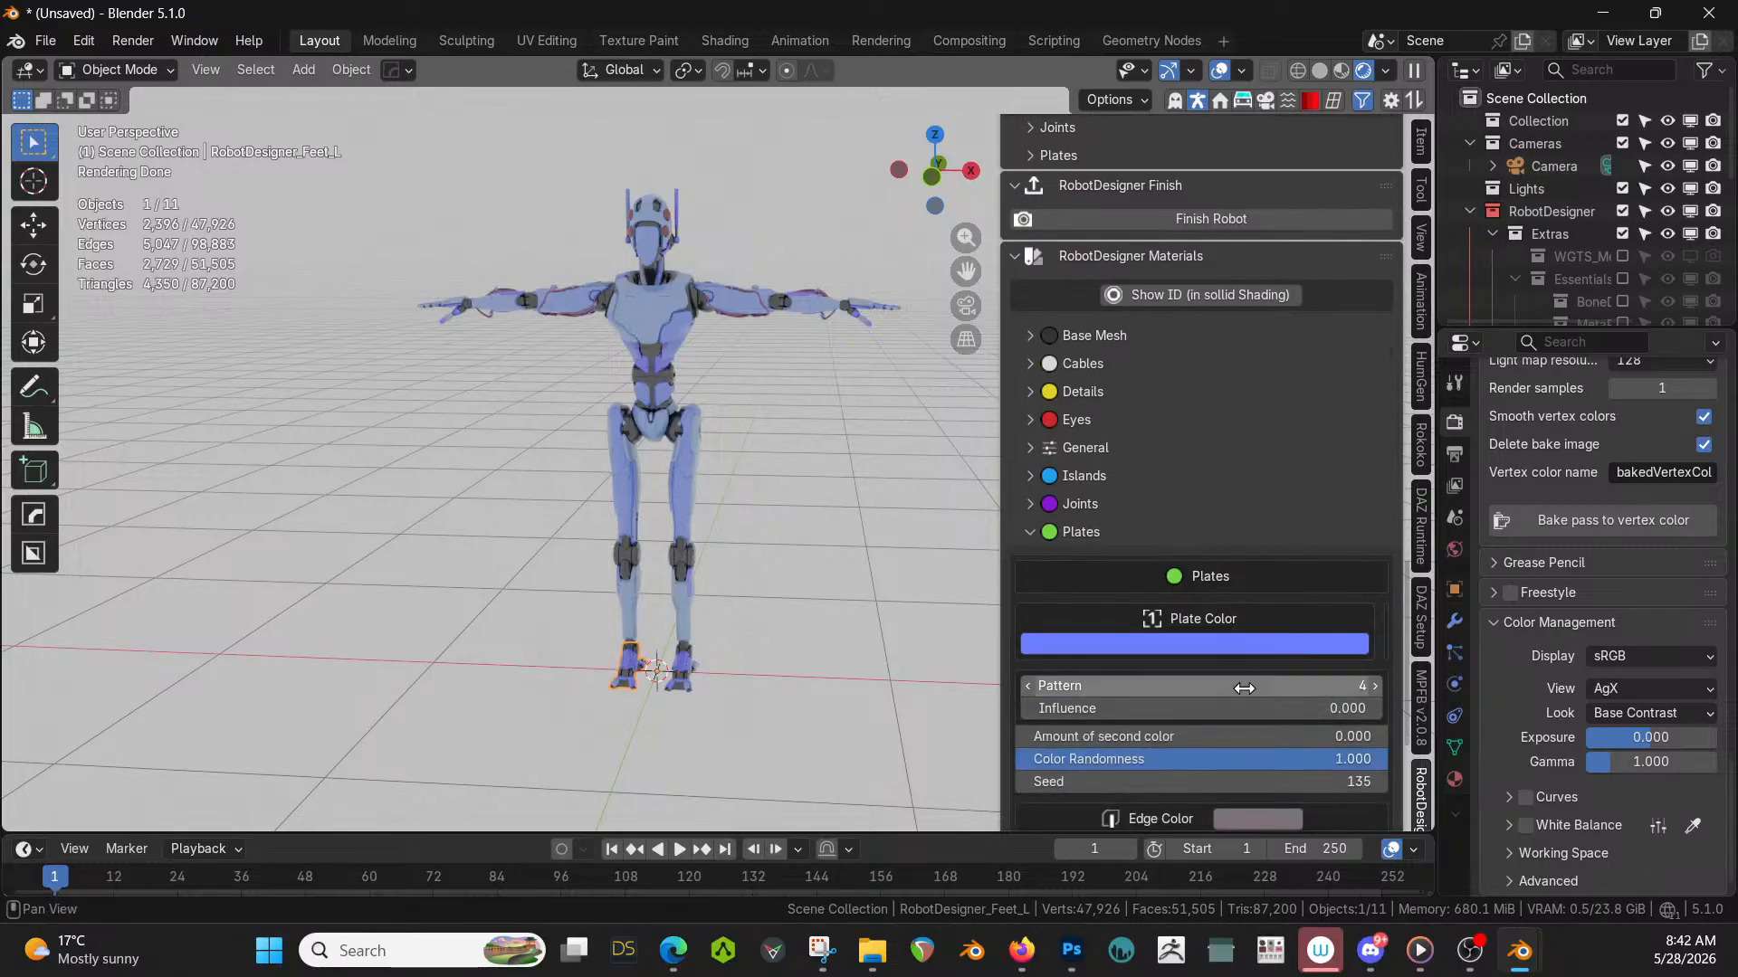
{"action": "left_click", "coordinate": [1195, 685]}
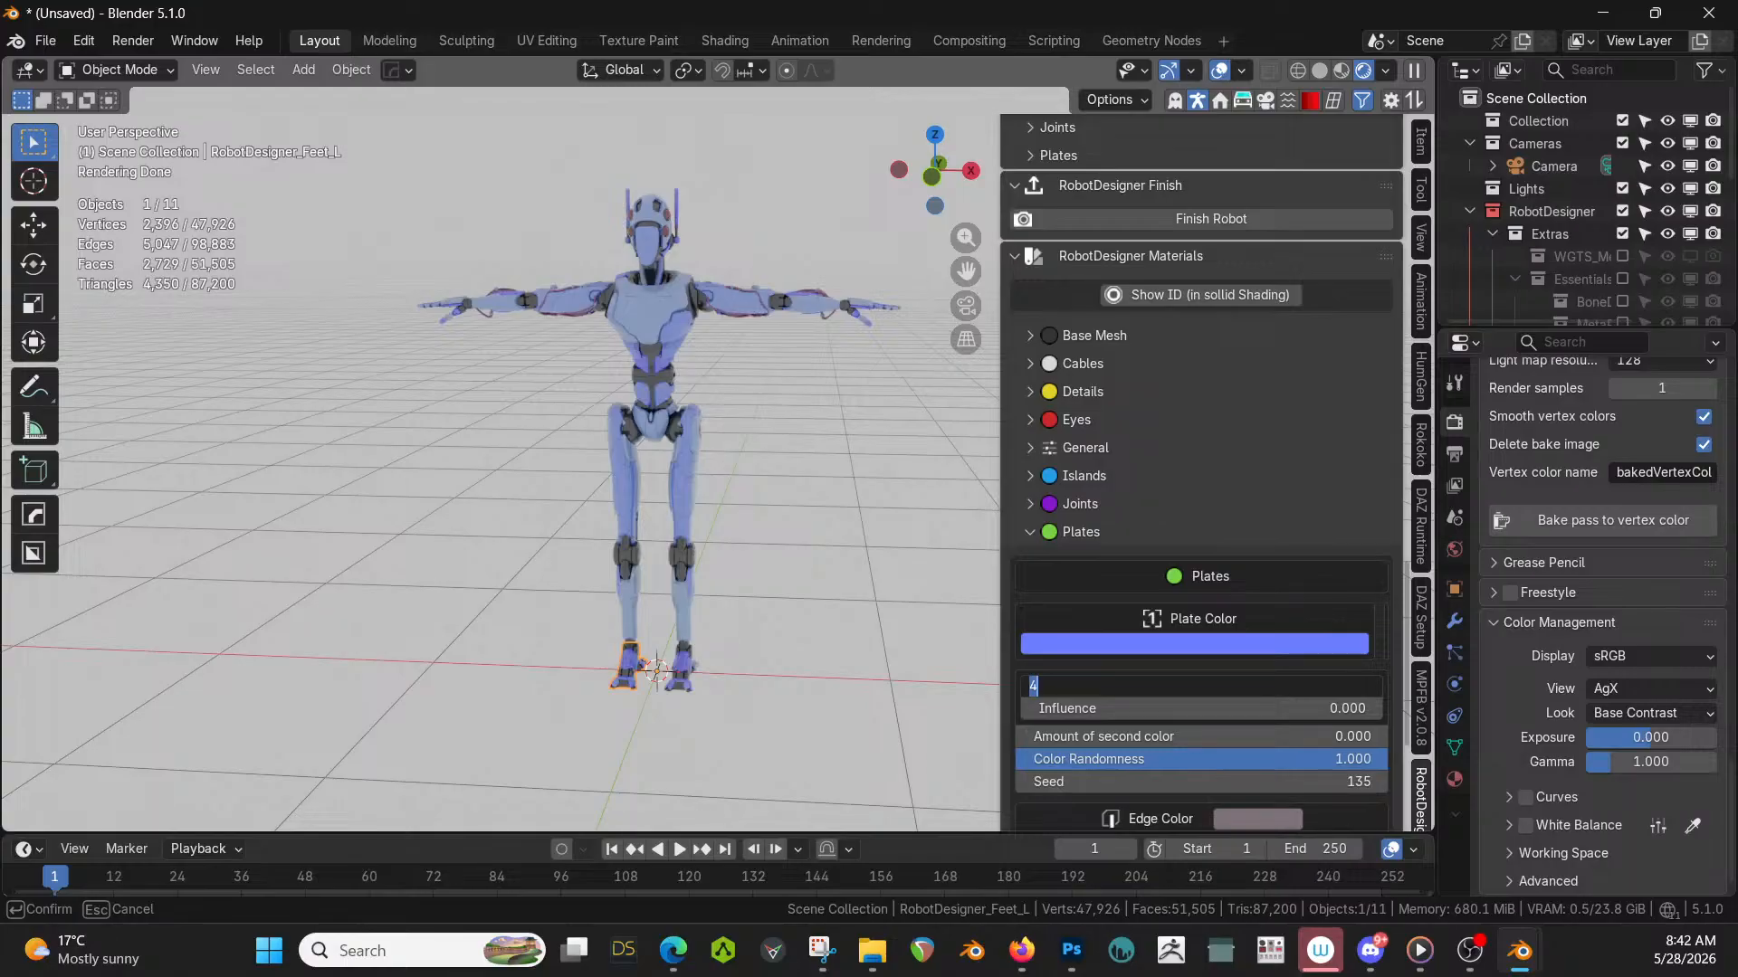
{"action": "left_click", "coordinate": [1304, 709]}
{"action": "left_click_drag", "start_coordinate": [1304, 709], "coordinate": [1669, 709]}
{"action": "scroll", "coordinate": [676, 324], "scroll_direction": "up", "scroll_amount": 9}
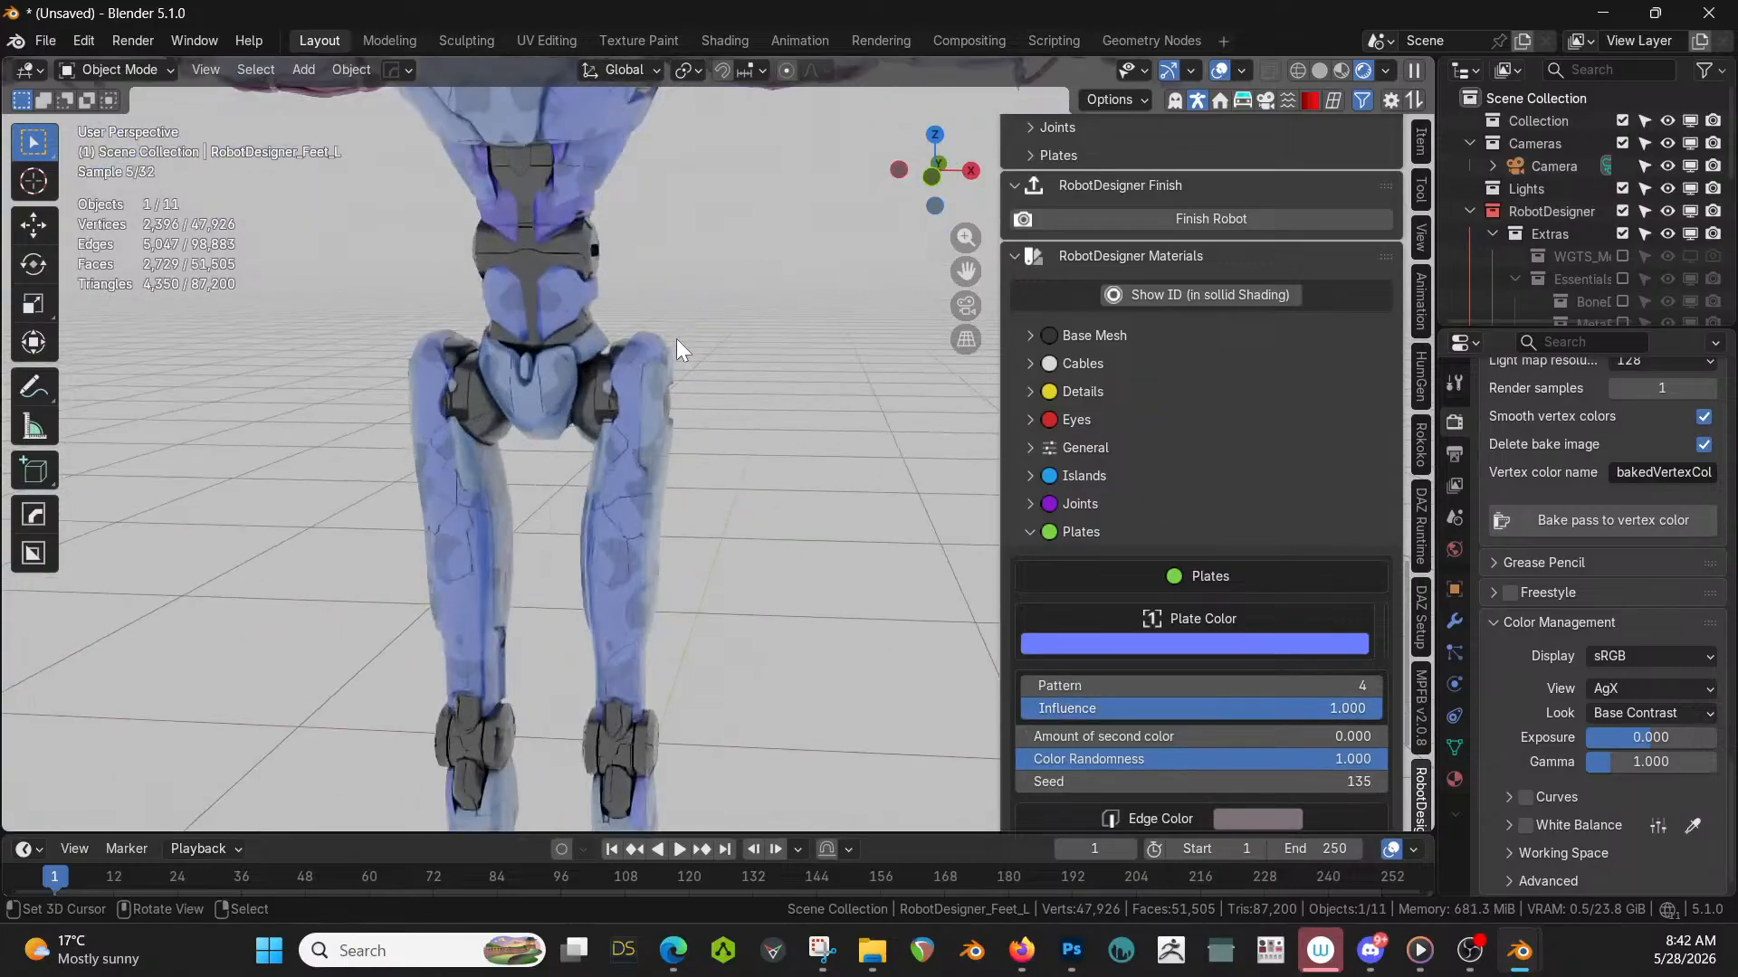
{"action": "middle_click_drag", "start_coordinate": [685, 501], "coordinate": [715, 691], "text": "shift"}
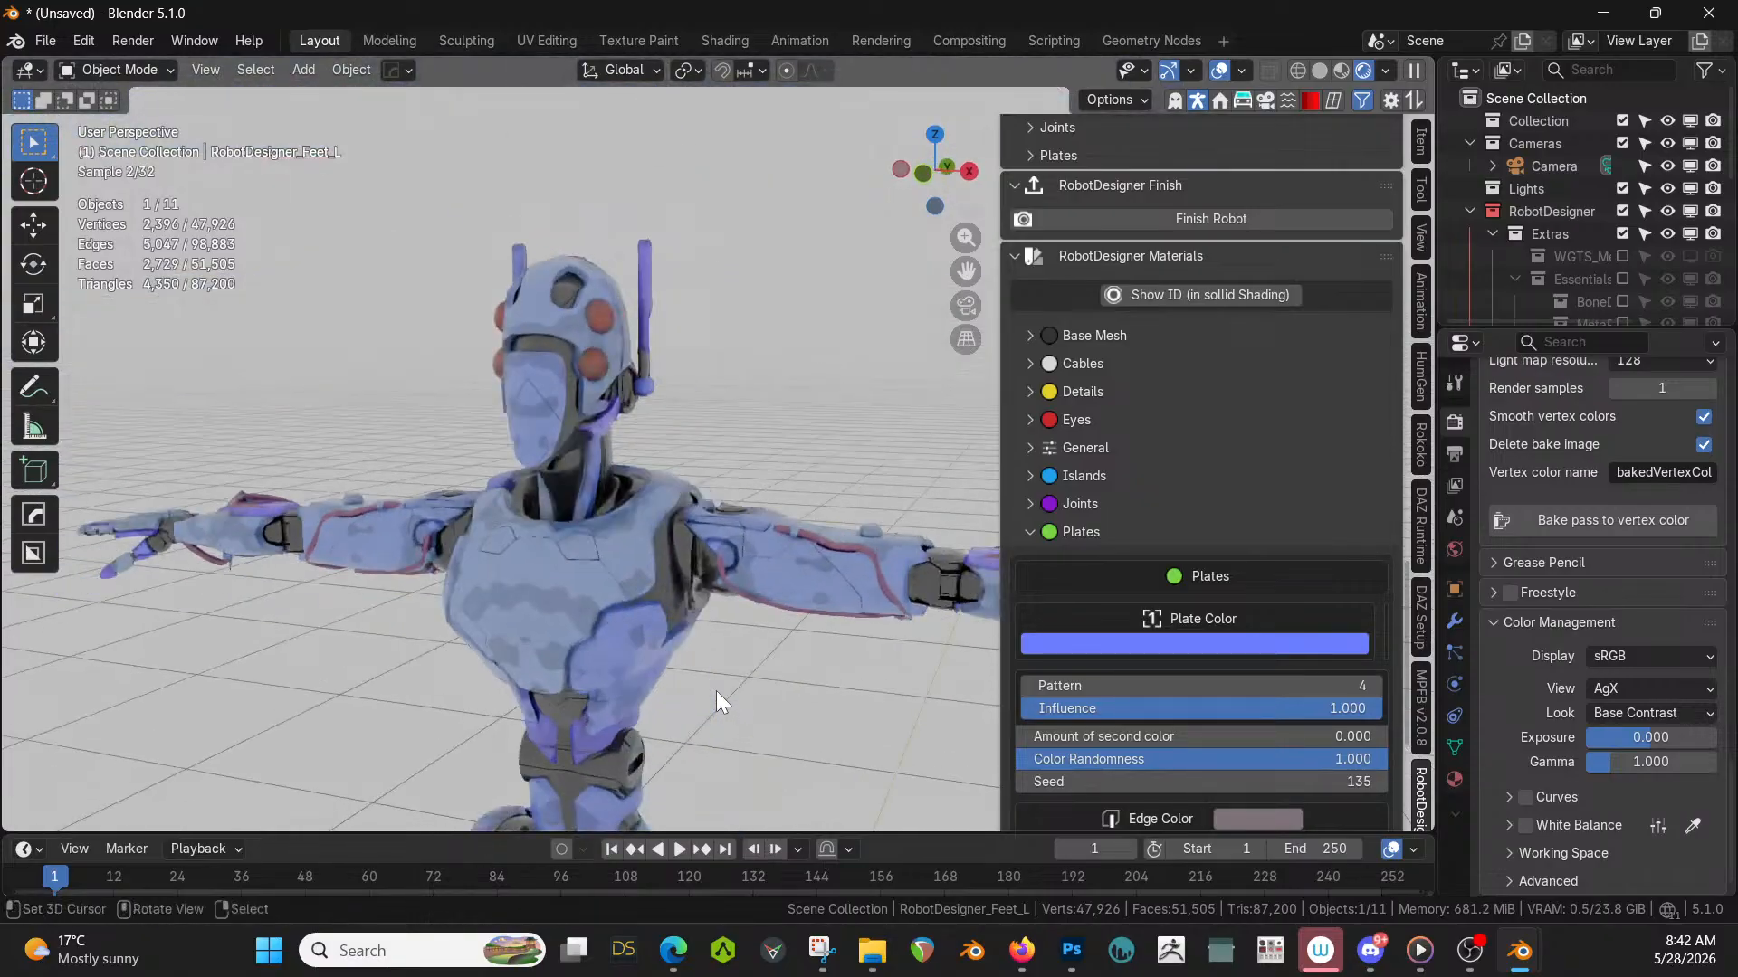
Compare plate patterns 1 to 5 on the robot and leave Pattern at 3.
{"action": "left_click", "coordinate": [1376, 685]}
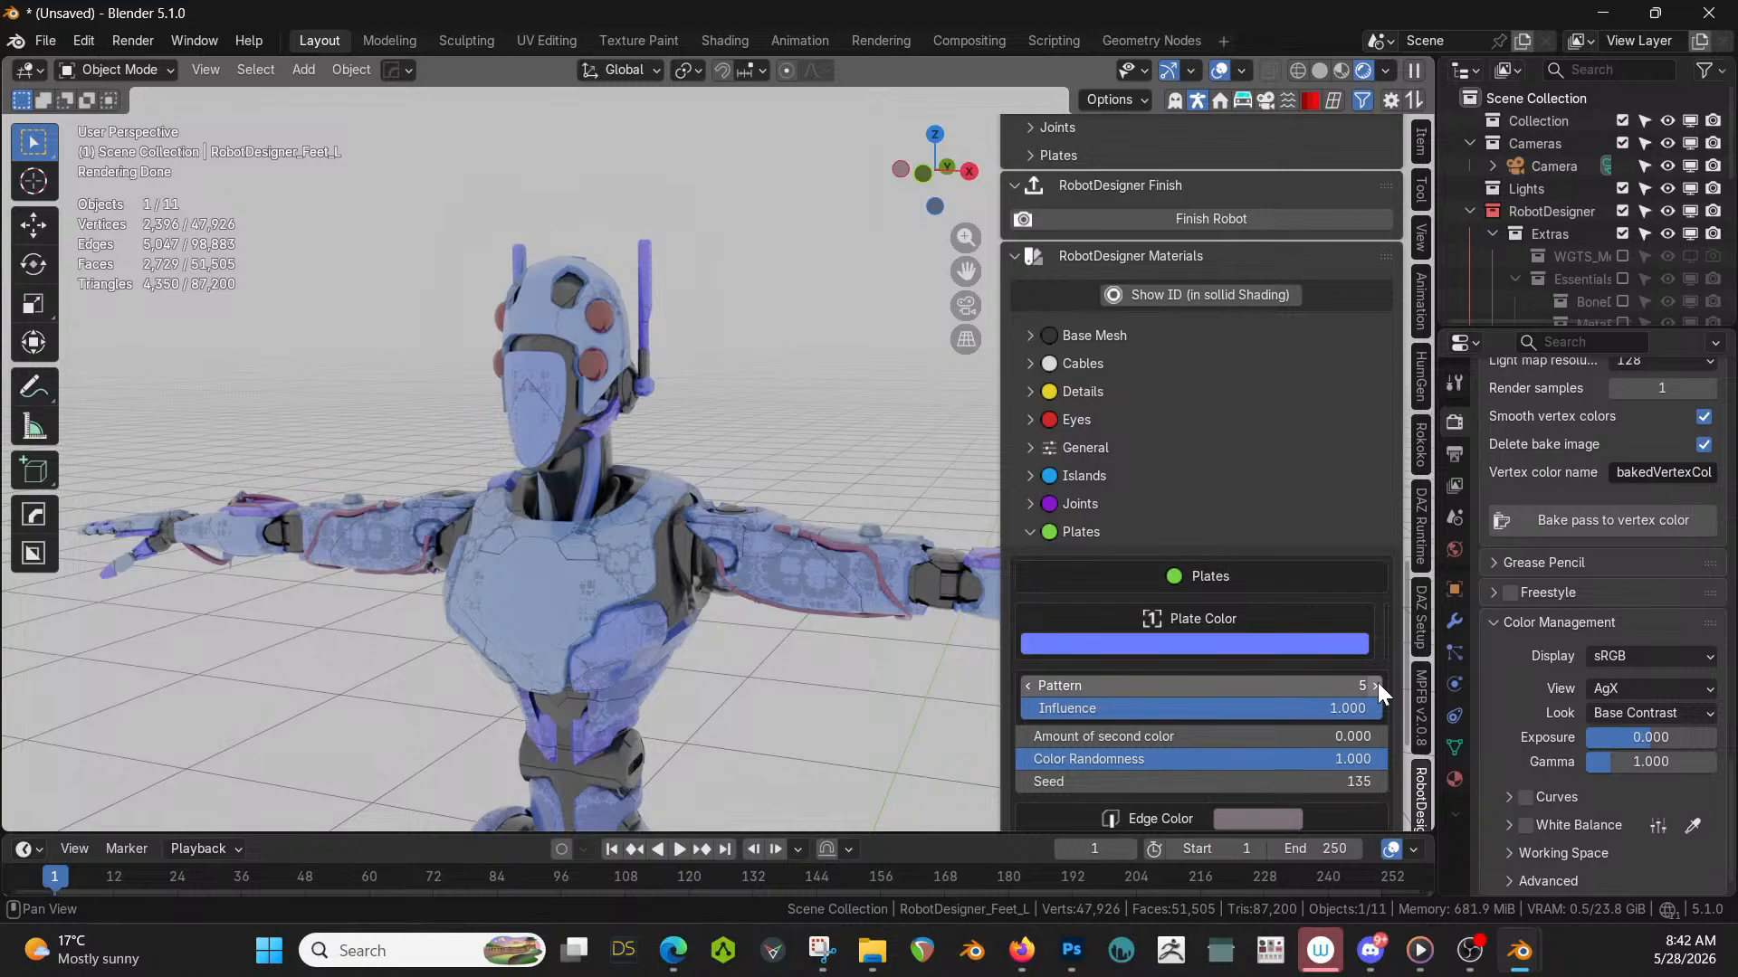
{"action": "left_click", "coordinate": [1029, 686]}
{"action": "left_click", "coordinate": [1029, 686]}
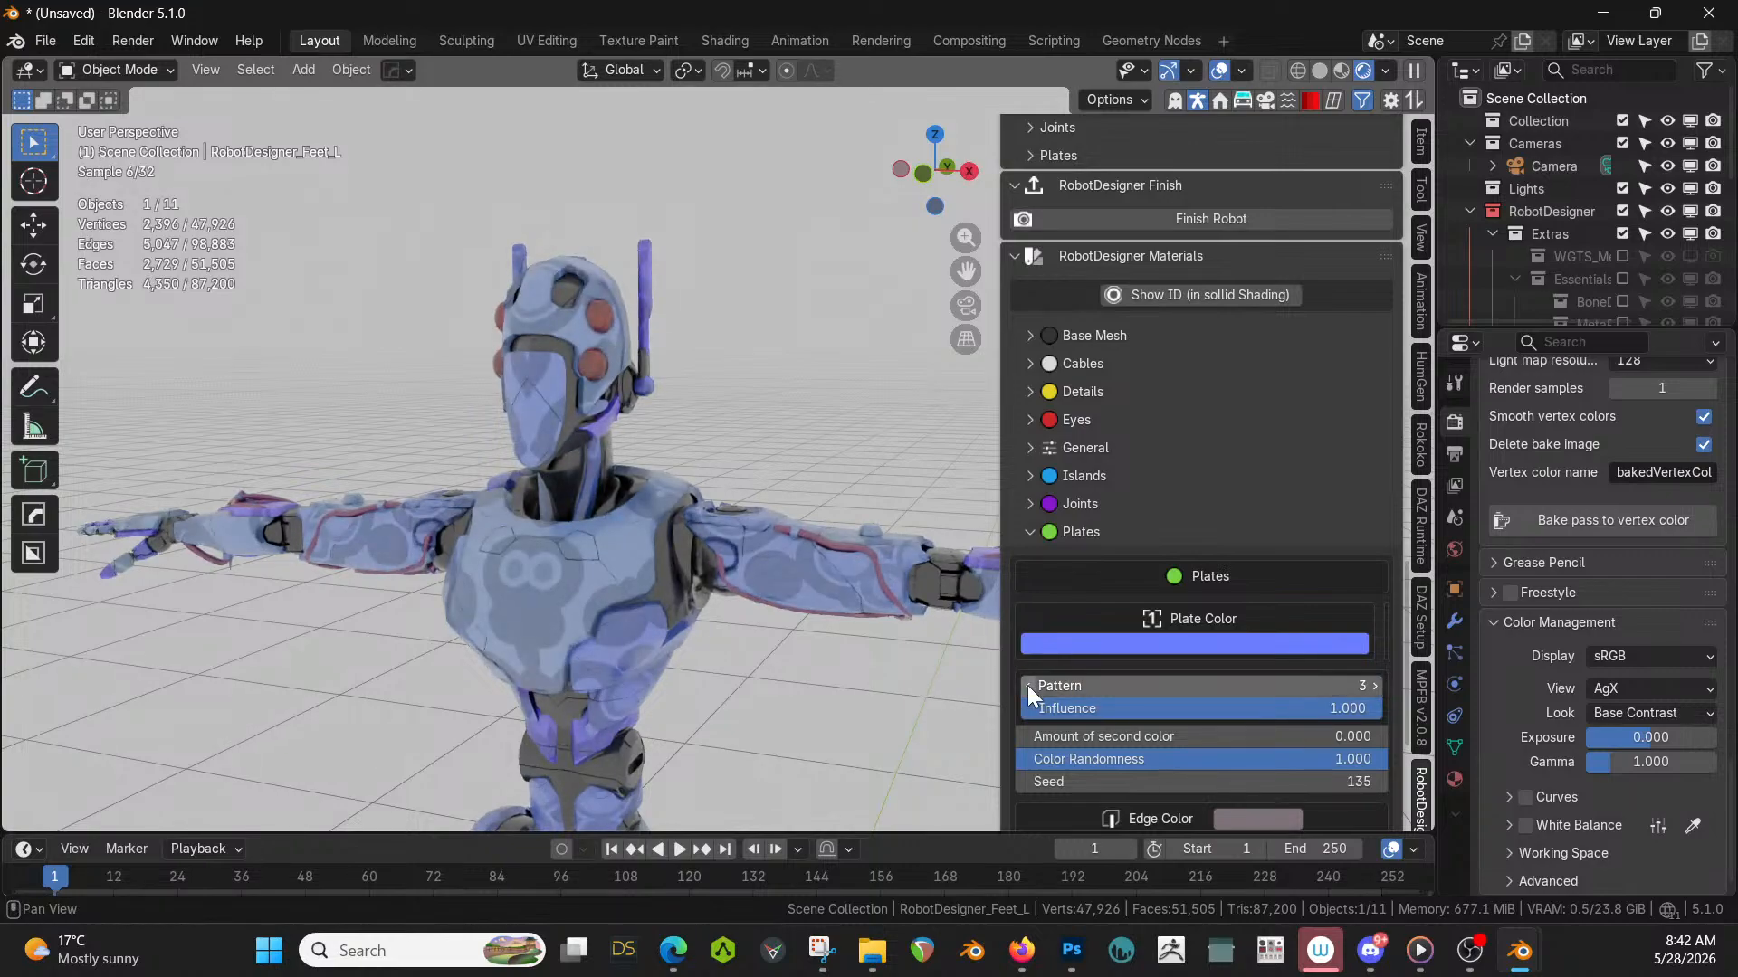
{"action": "left_click", "coordinate": [1028, 686]}
{"action": "left_click", "coordinate": [1028, 686]}
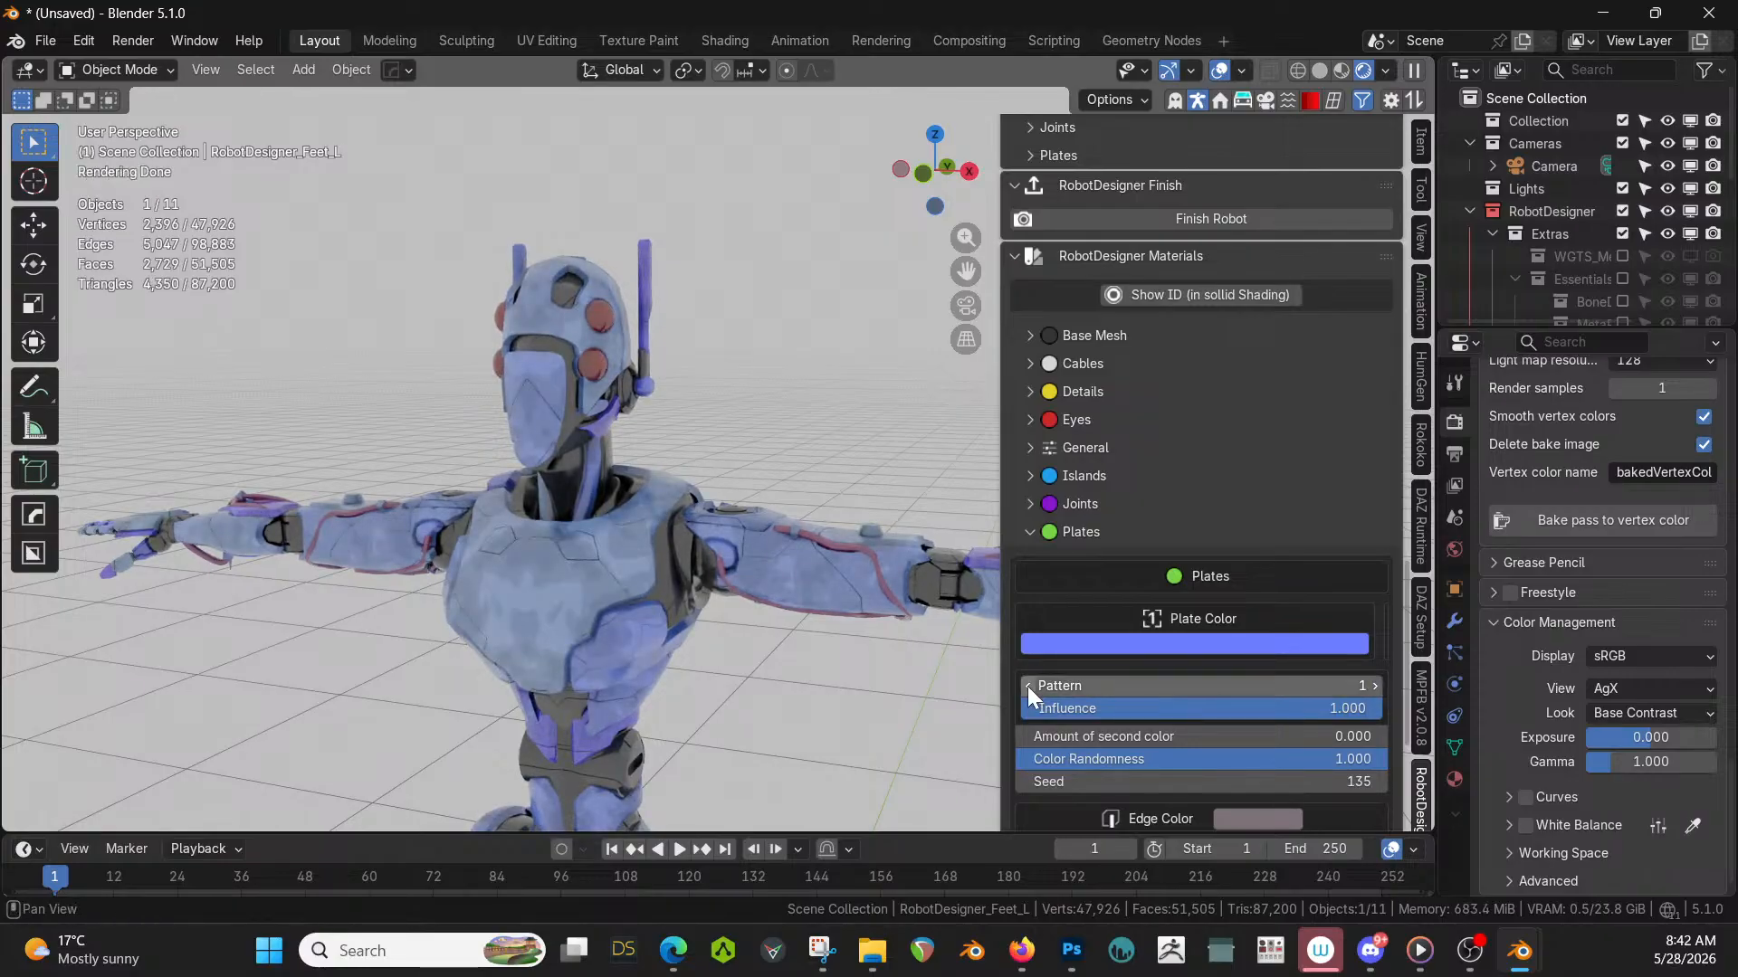
{"action": "left_click", "coordinate": [1374, 686]}
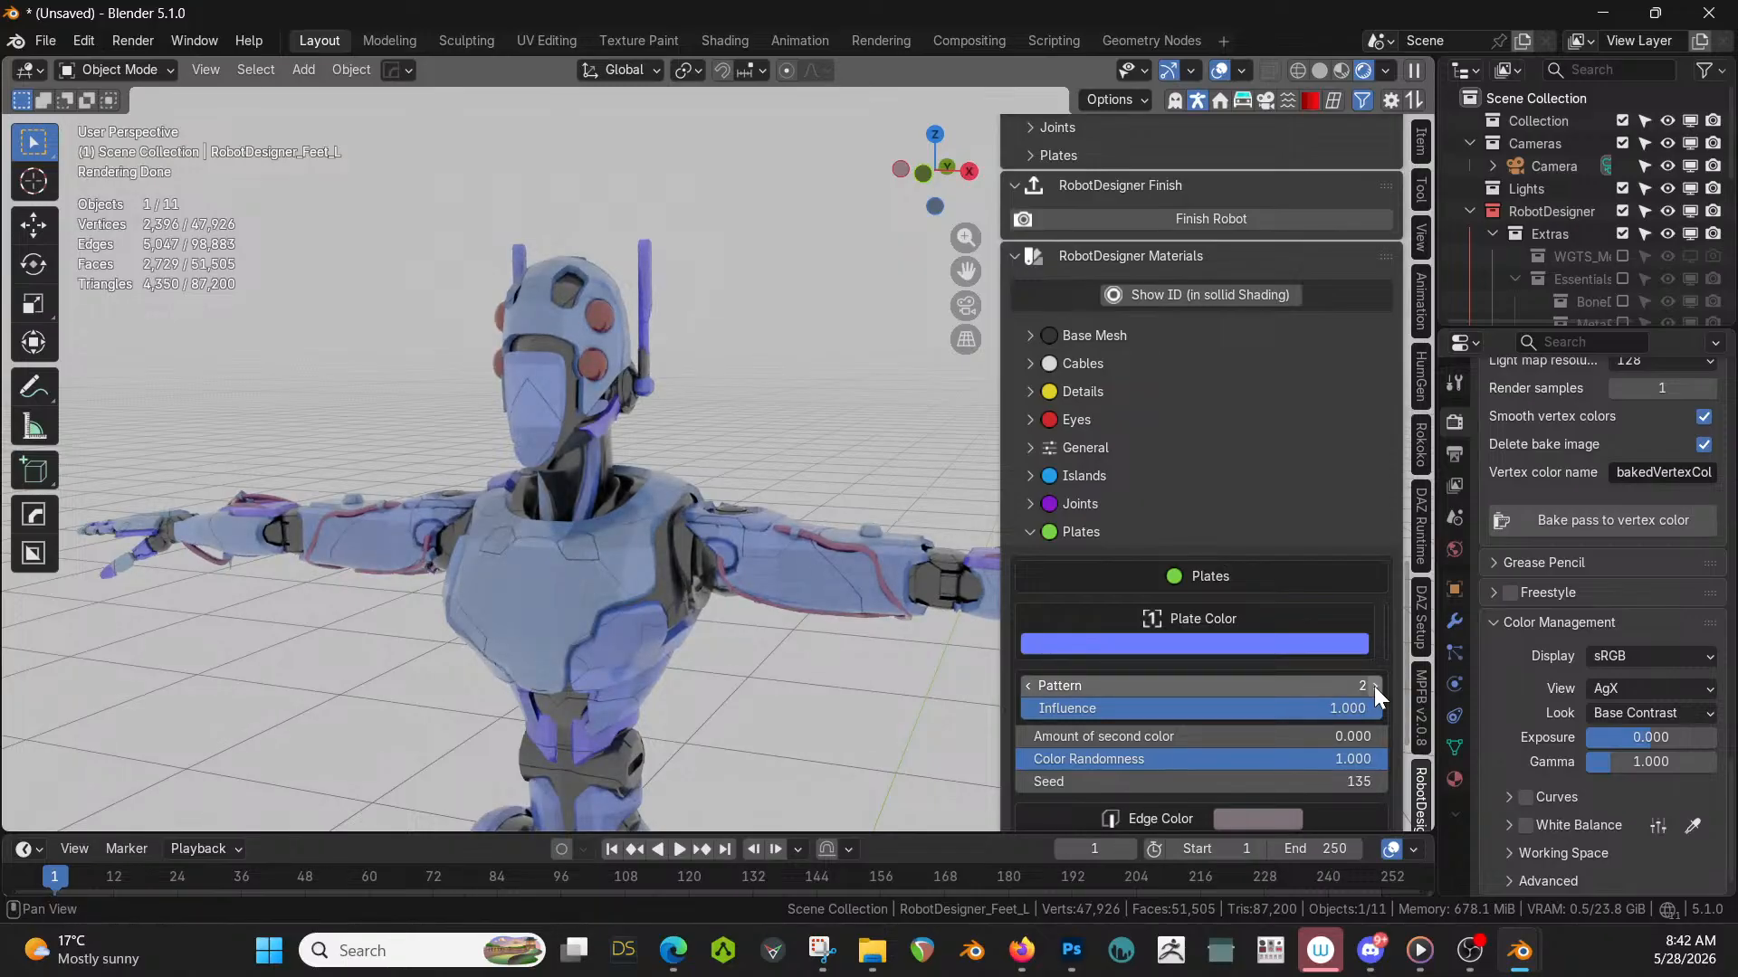
{"action": "left_click", "coordinate": [1374, 686]}
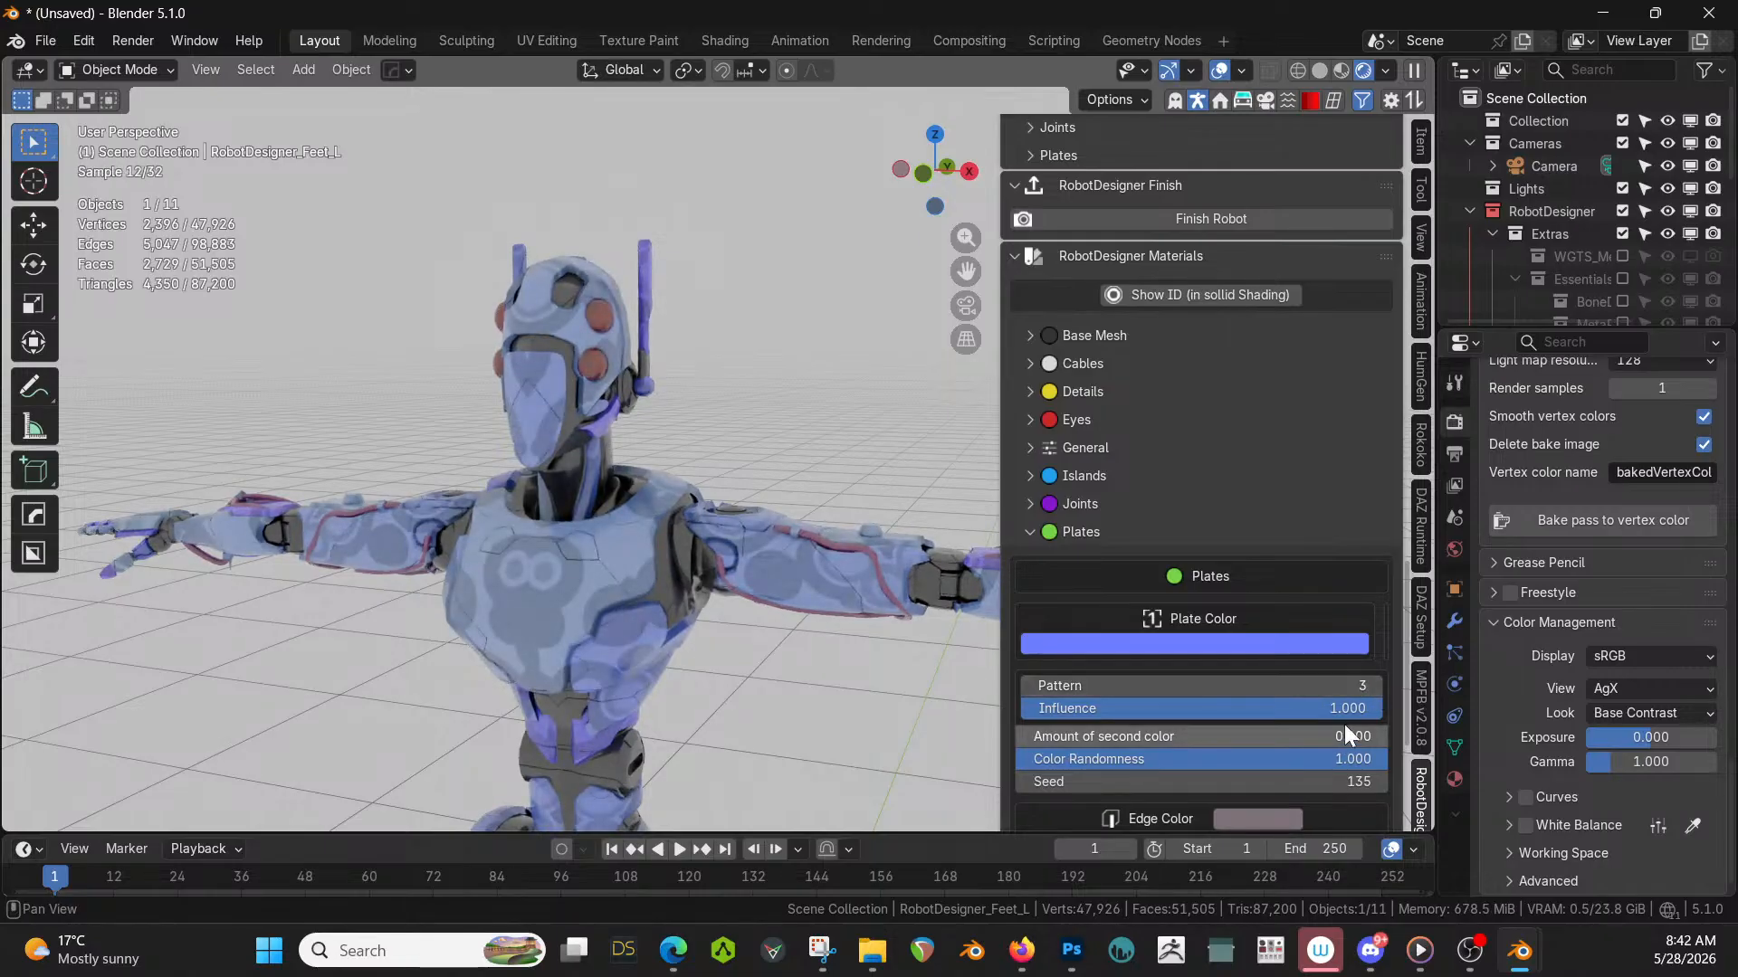
Reduce the plate pattern's Influence and the plates' Color Randomness to 0.000.
{"action": "left_click_drag", "start_coordinate": [1344, 733], "coordinate": [1023, 709]}
{"action": "scroll", "coordinate": [826, 606], "scroll_direction": "down", "scroll_amount": 2}
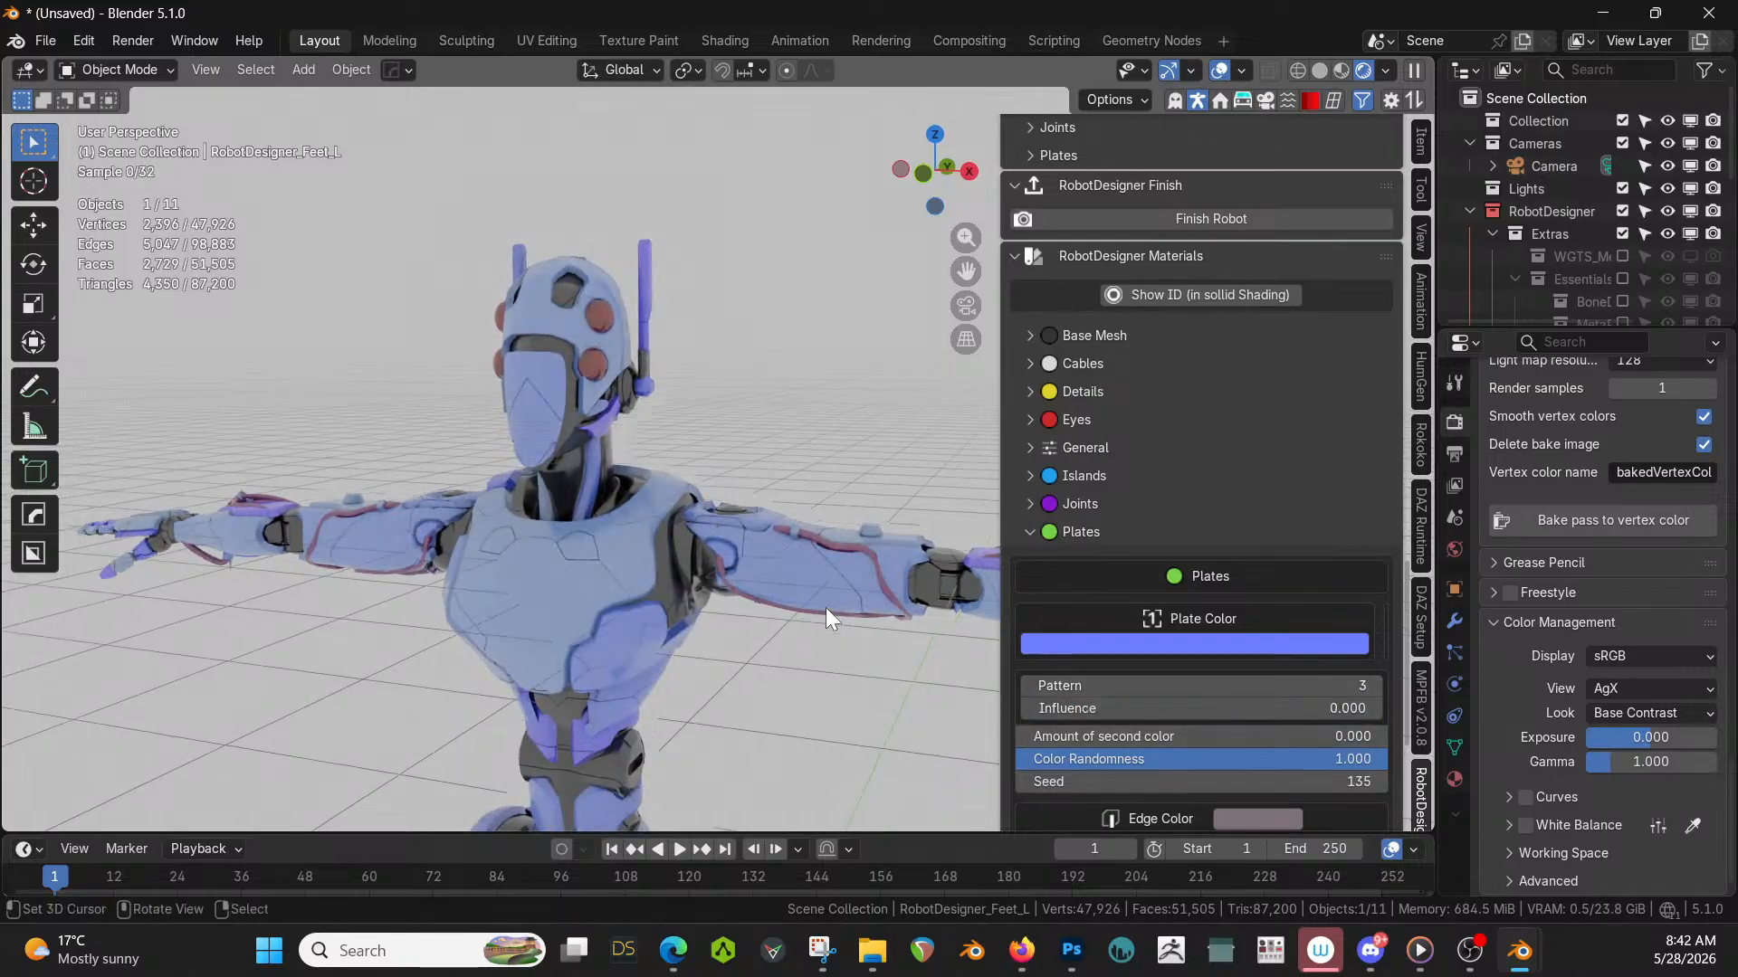
{"action": "scroll", "coordinate": [869, 606], "scroll_direction": "down", "scroll_amount": 3}
{"action": "scroll", "coordinate": [937, 611], "scroll_direction": "up", "scroll_amount": 5}
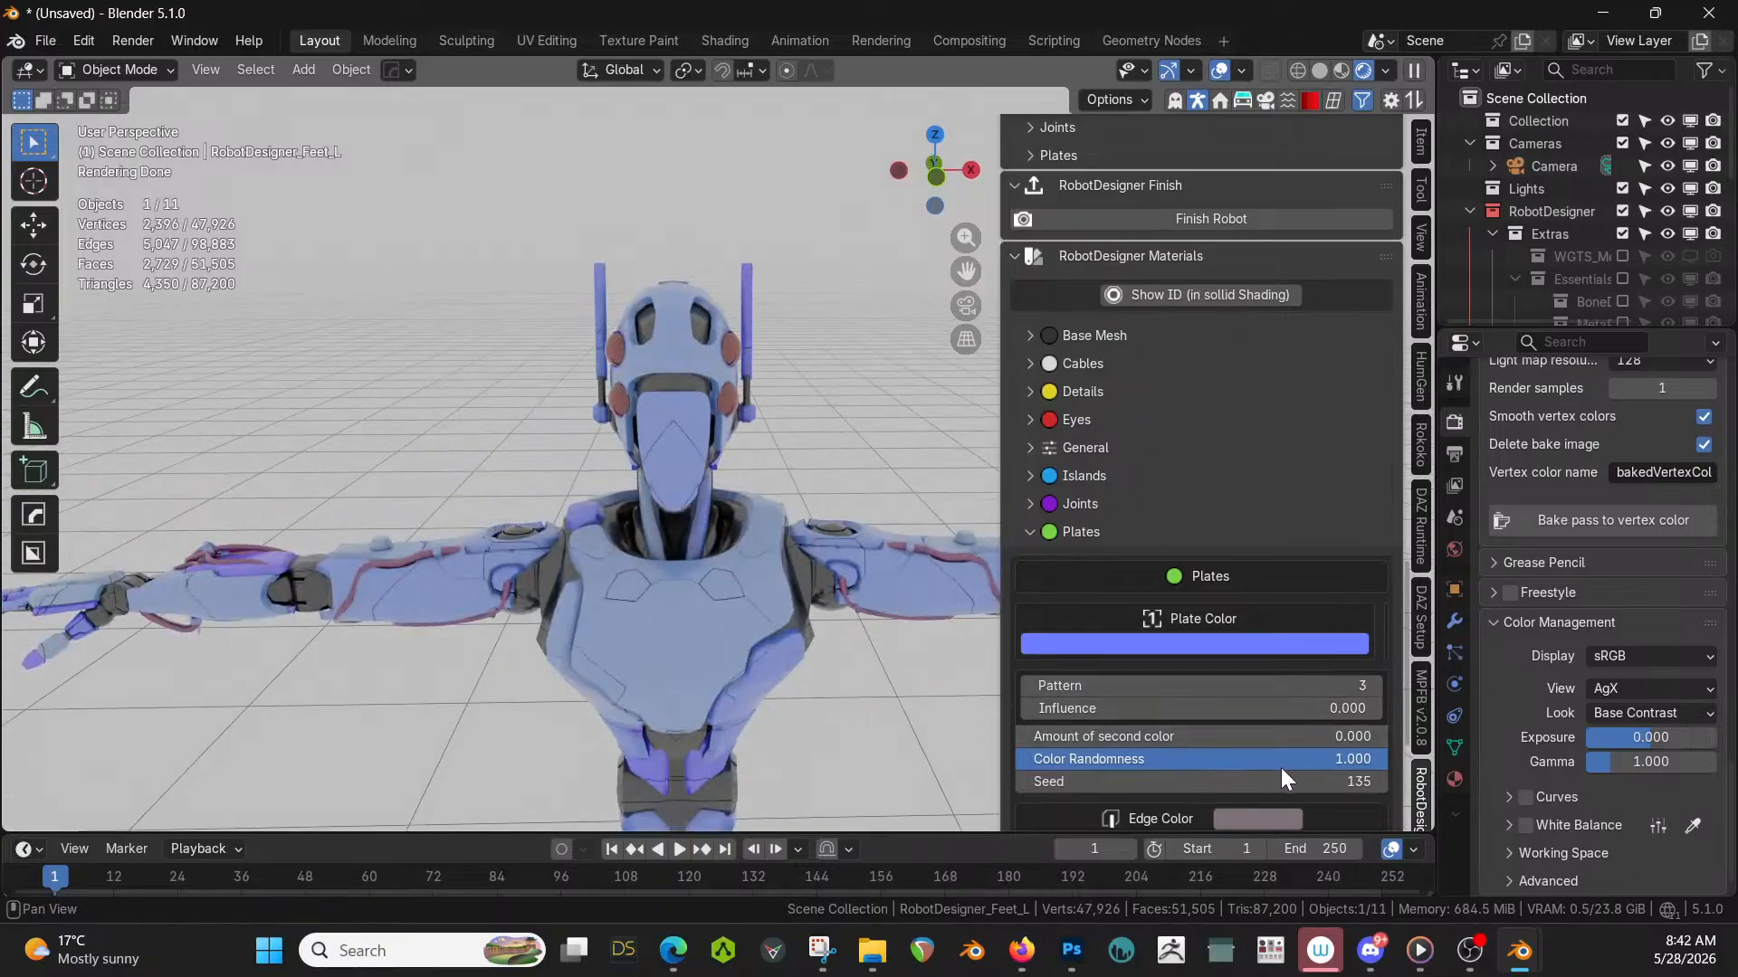
{"action": "left_click_drag", "start_coordinate": [1301, 758], "coordinate": [1014, 742]}
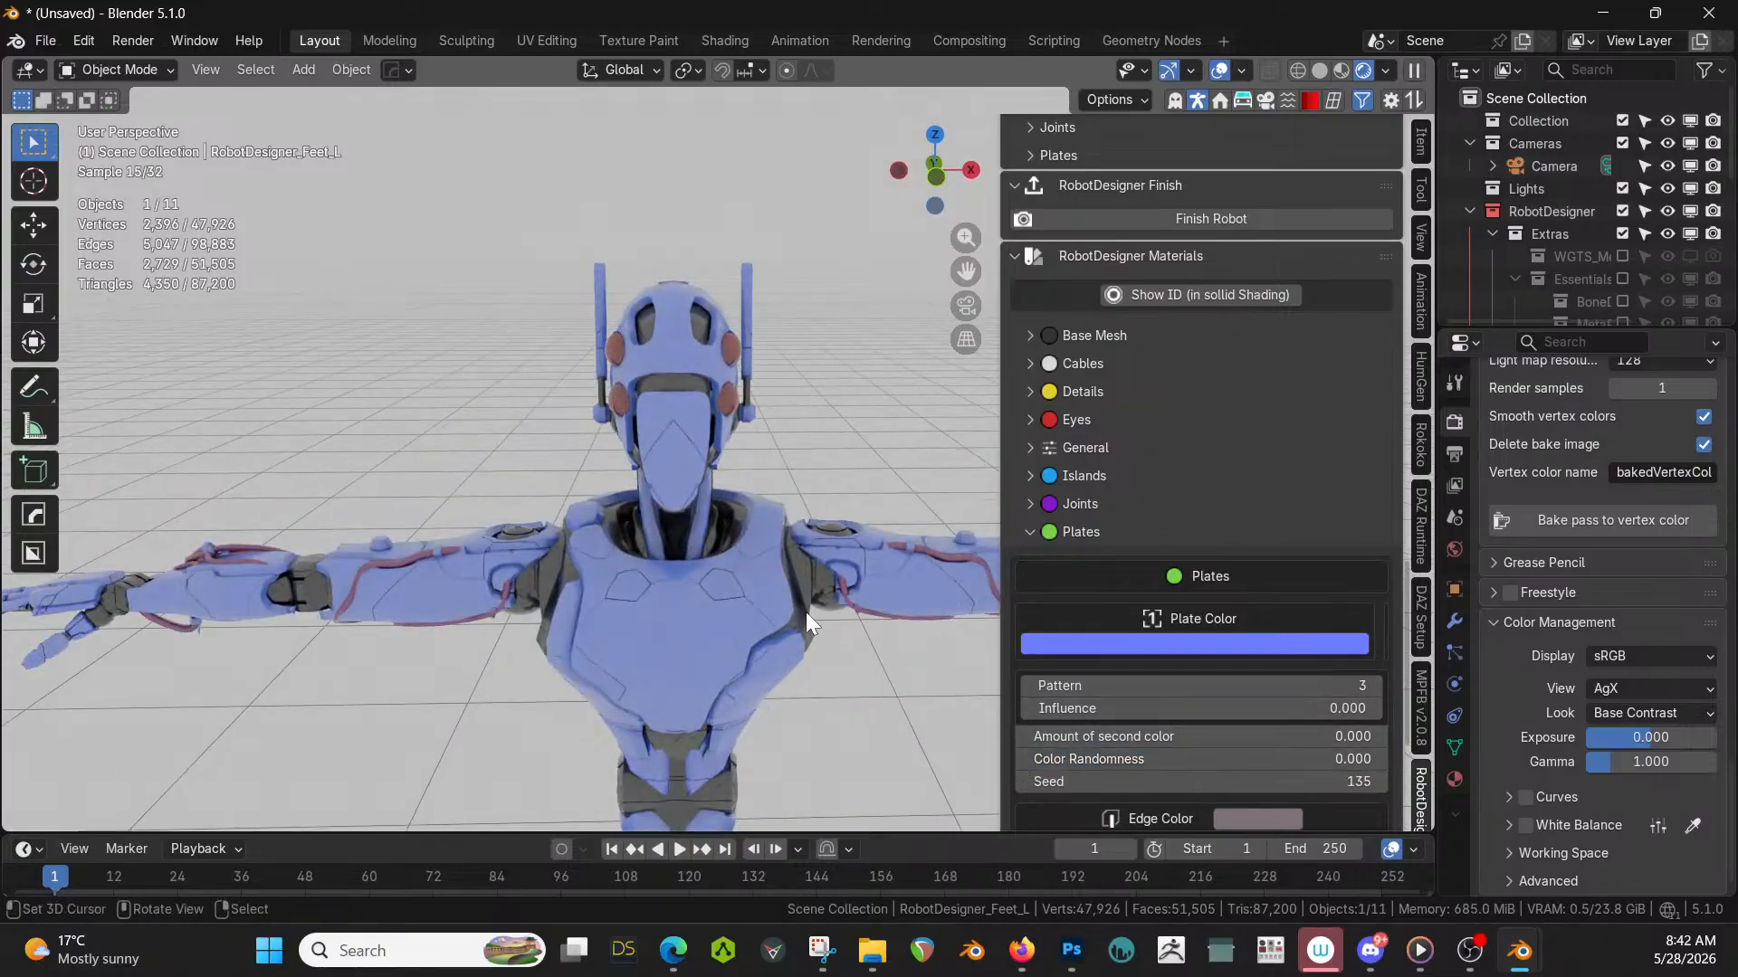
{"action": "scroll", "coordinate": [806, 612], "scroll_direction": "down", "scroll_amount": 2}
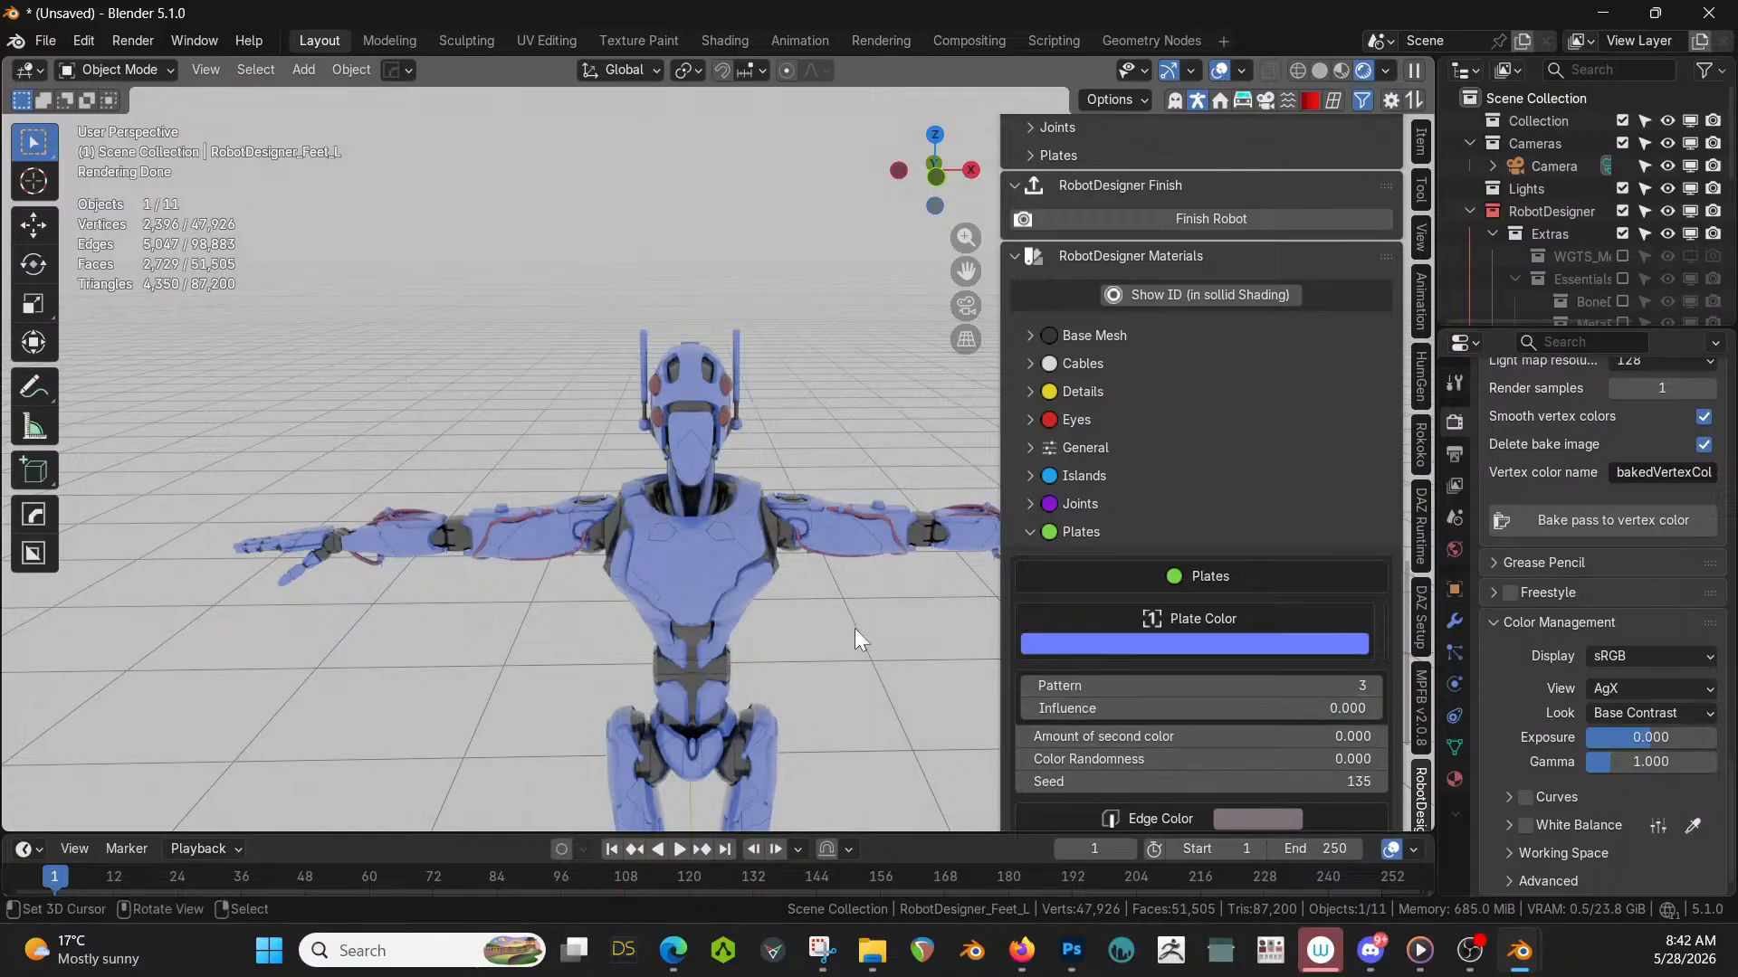
{"action": "middle_click_drag", "start_coordinate": [855, 628], "coordinate": [659, 507], "text": "shift"}
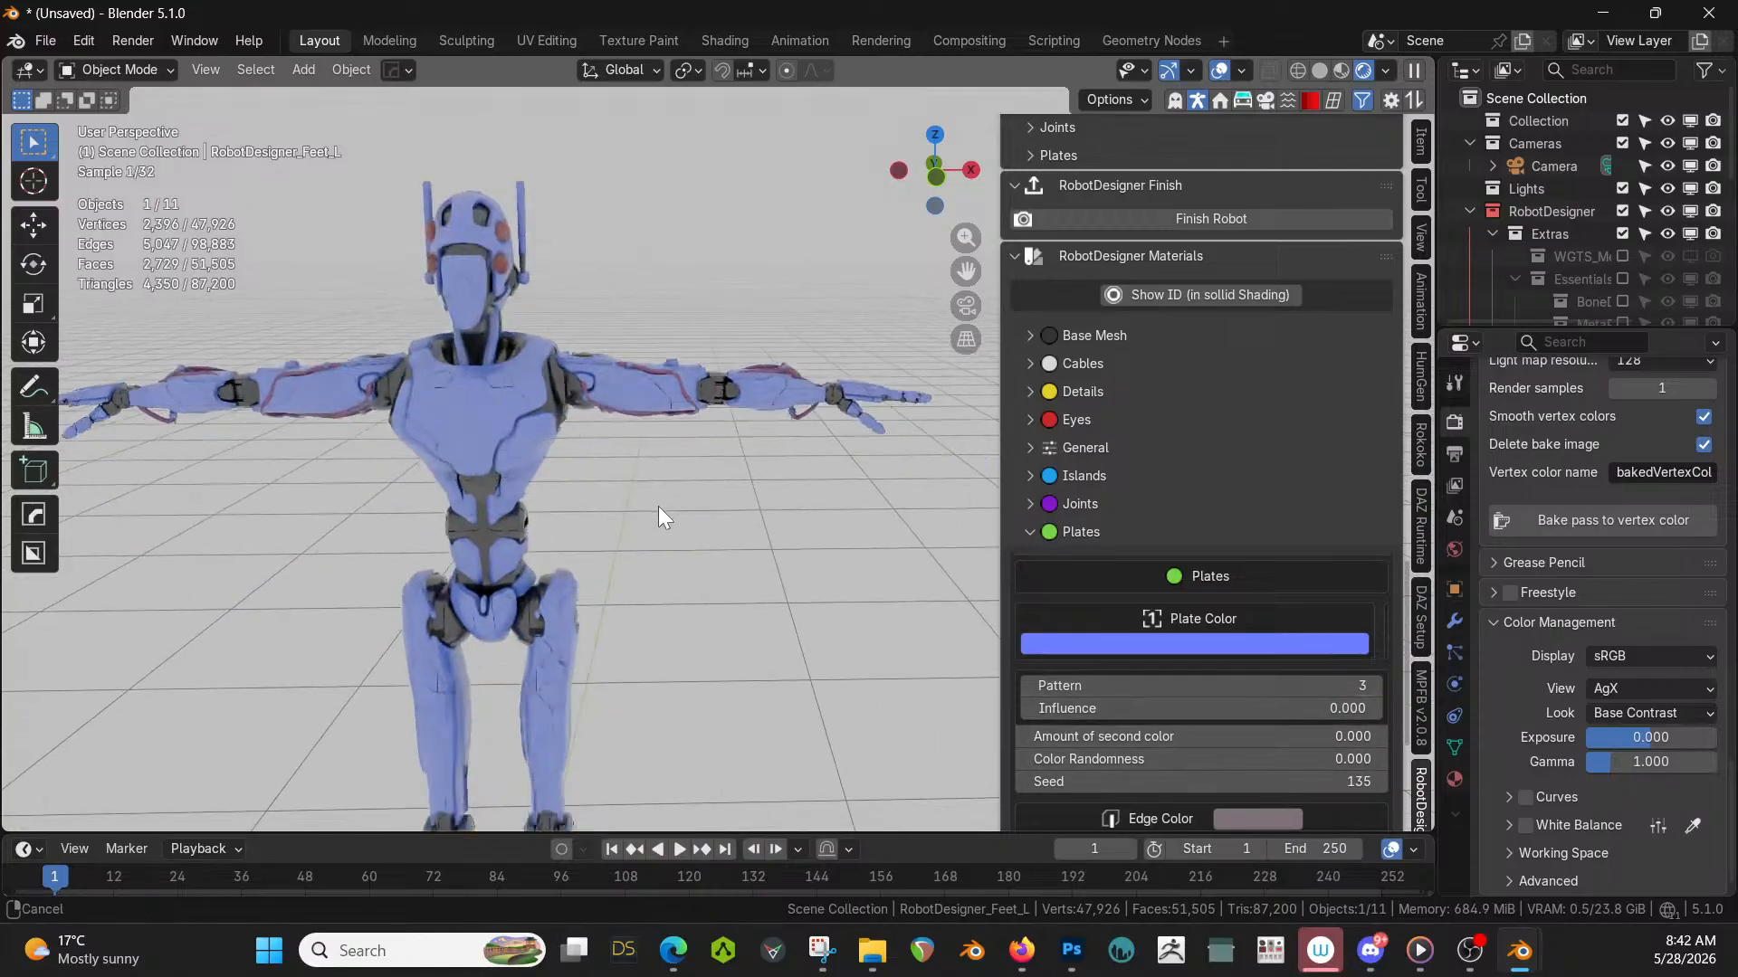
Change the Plate Color to a pale light blue and check it on the full robot.
{"action": "left_click", "coordinate": [1182, 644]}
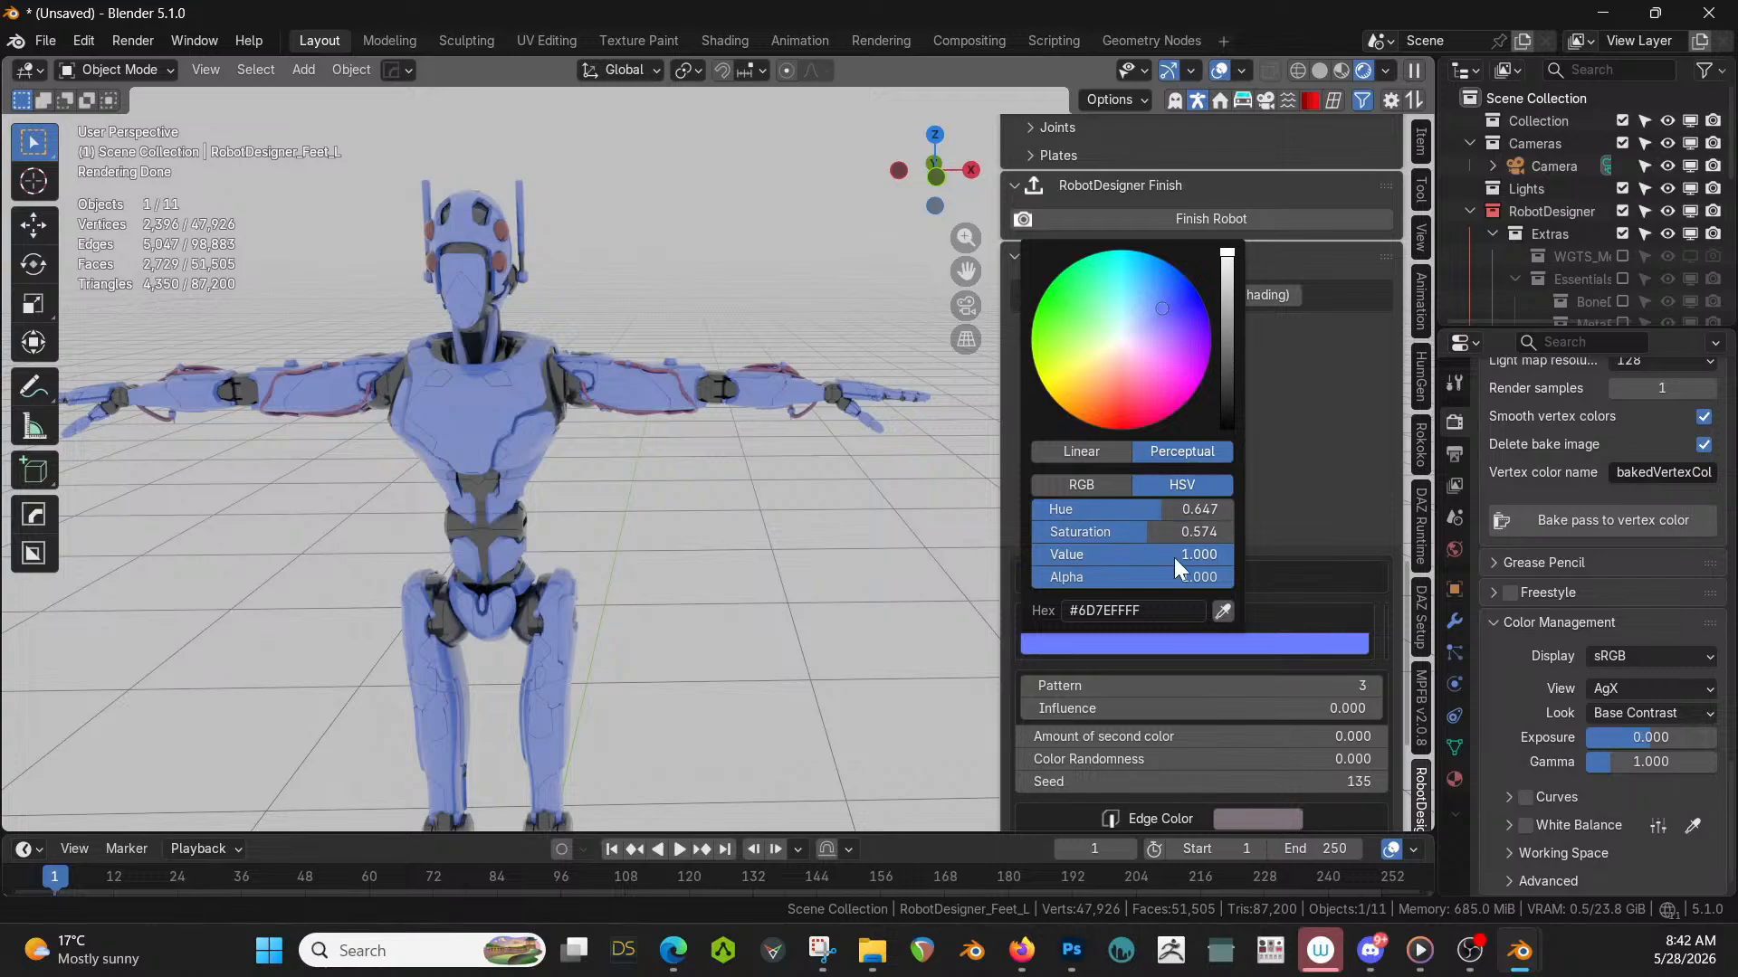
{"action": "mouse_move", "coordinate": [1146, 535]}
{"action": "left_mouse_down"}
{"action": "mouse_move", "coordinate": [1092, 535]}
{"action": "mouse_move", "coordinate": [1154, 508]}
{"action": "left_mouse_up"}
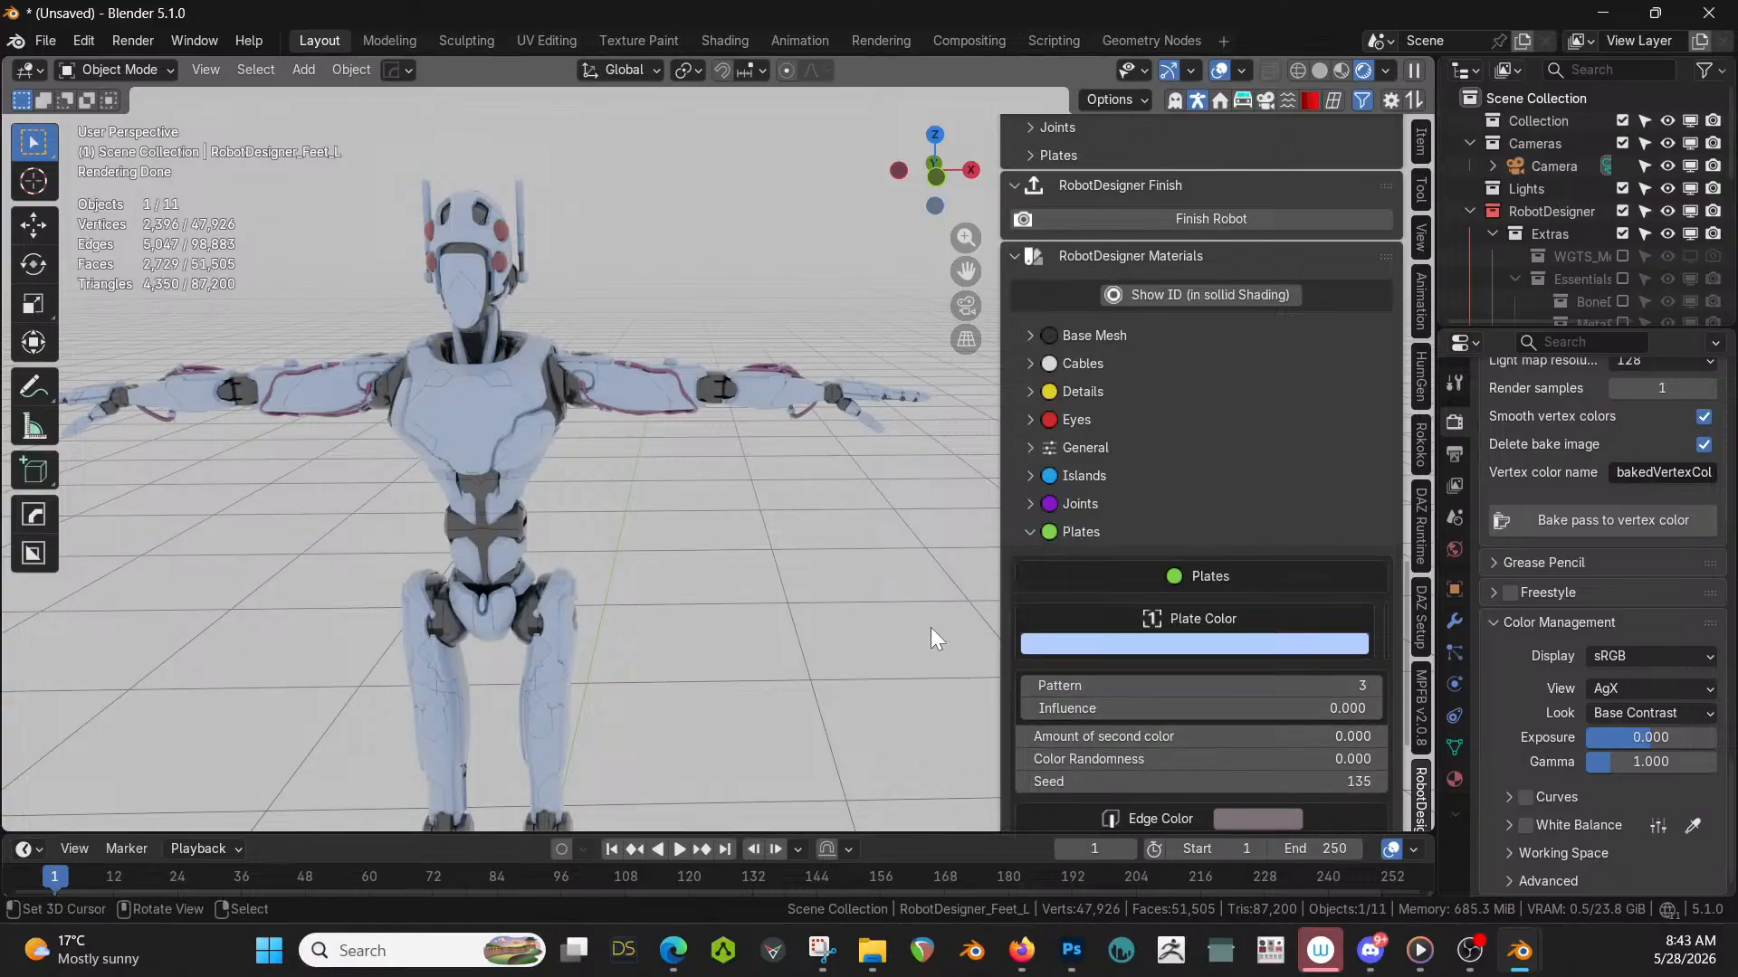
{"action": "scroll", "coordinate": [751, 594], "scroll_direction": "down", "scroll_amount": 3}
{"action": "middle_click_drag", "start_coordinate": [751, 594], "coordinate": [888, 579]}
Open the Eyes material settings, and set the Amount of fake cuts in the General material settings to 0.000.
{"action": "left_click", "coordinate": [1031, 421]}
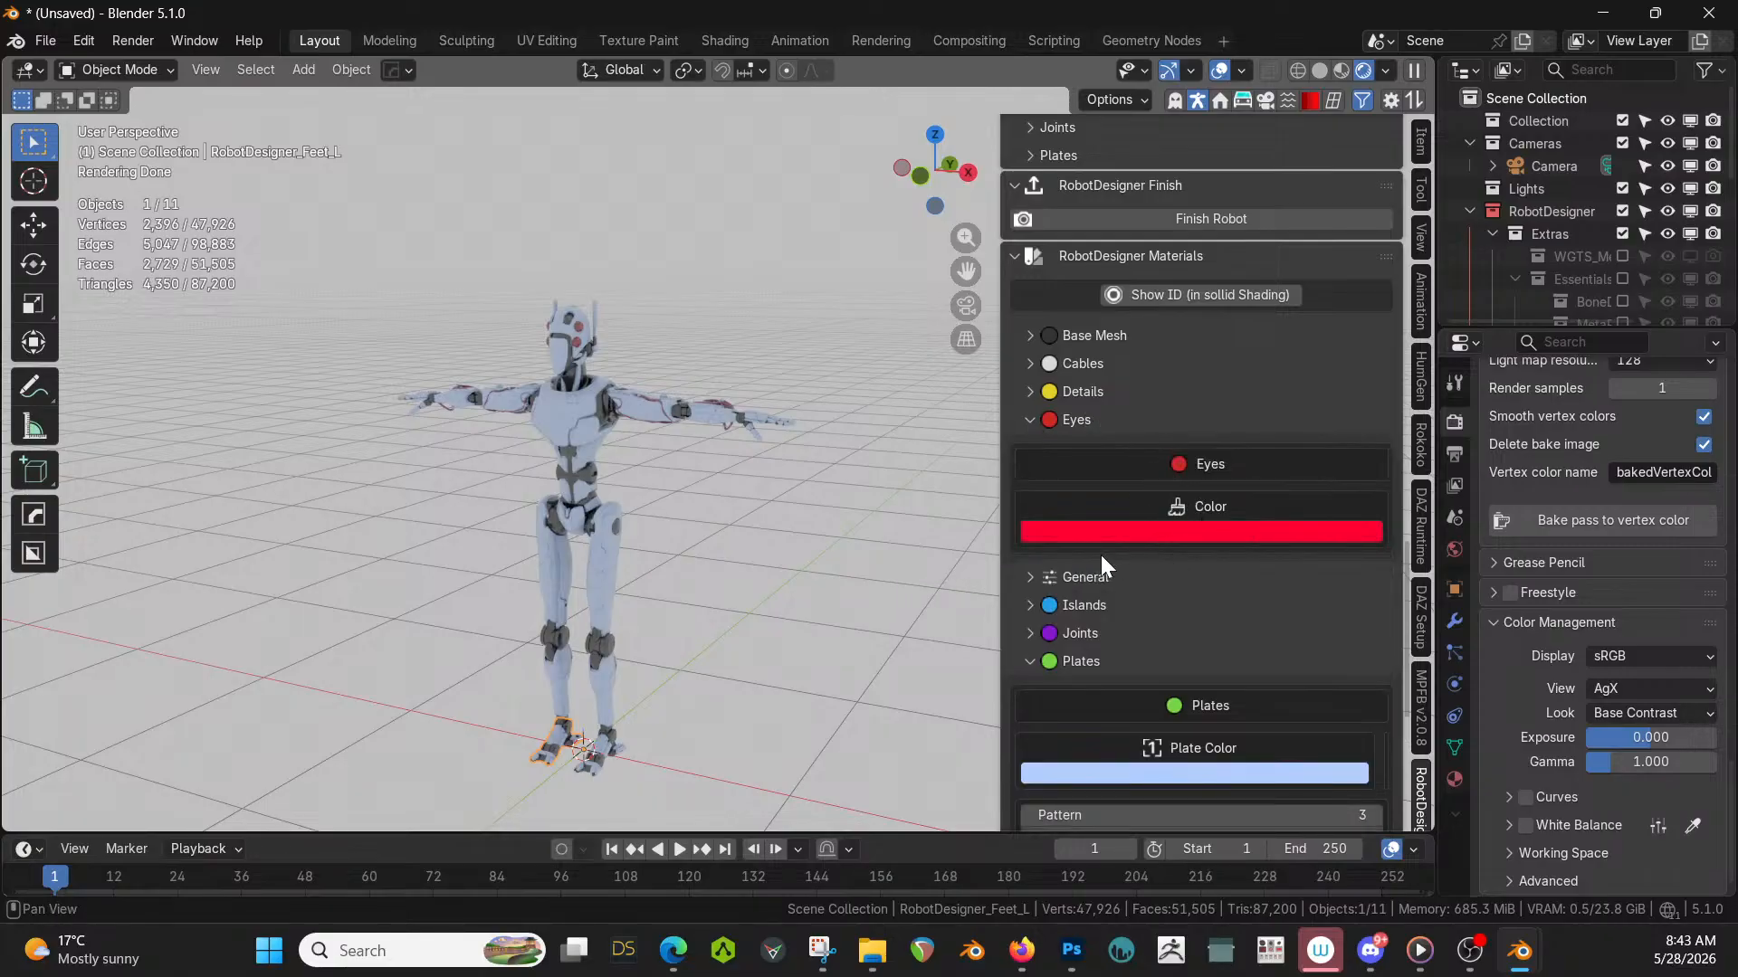
{"action": "left_click", "coordinate": [1027, 576]}
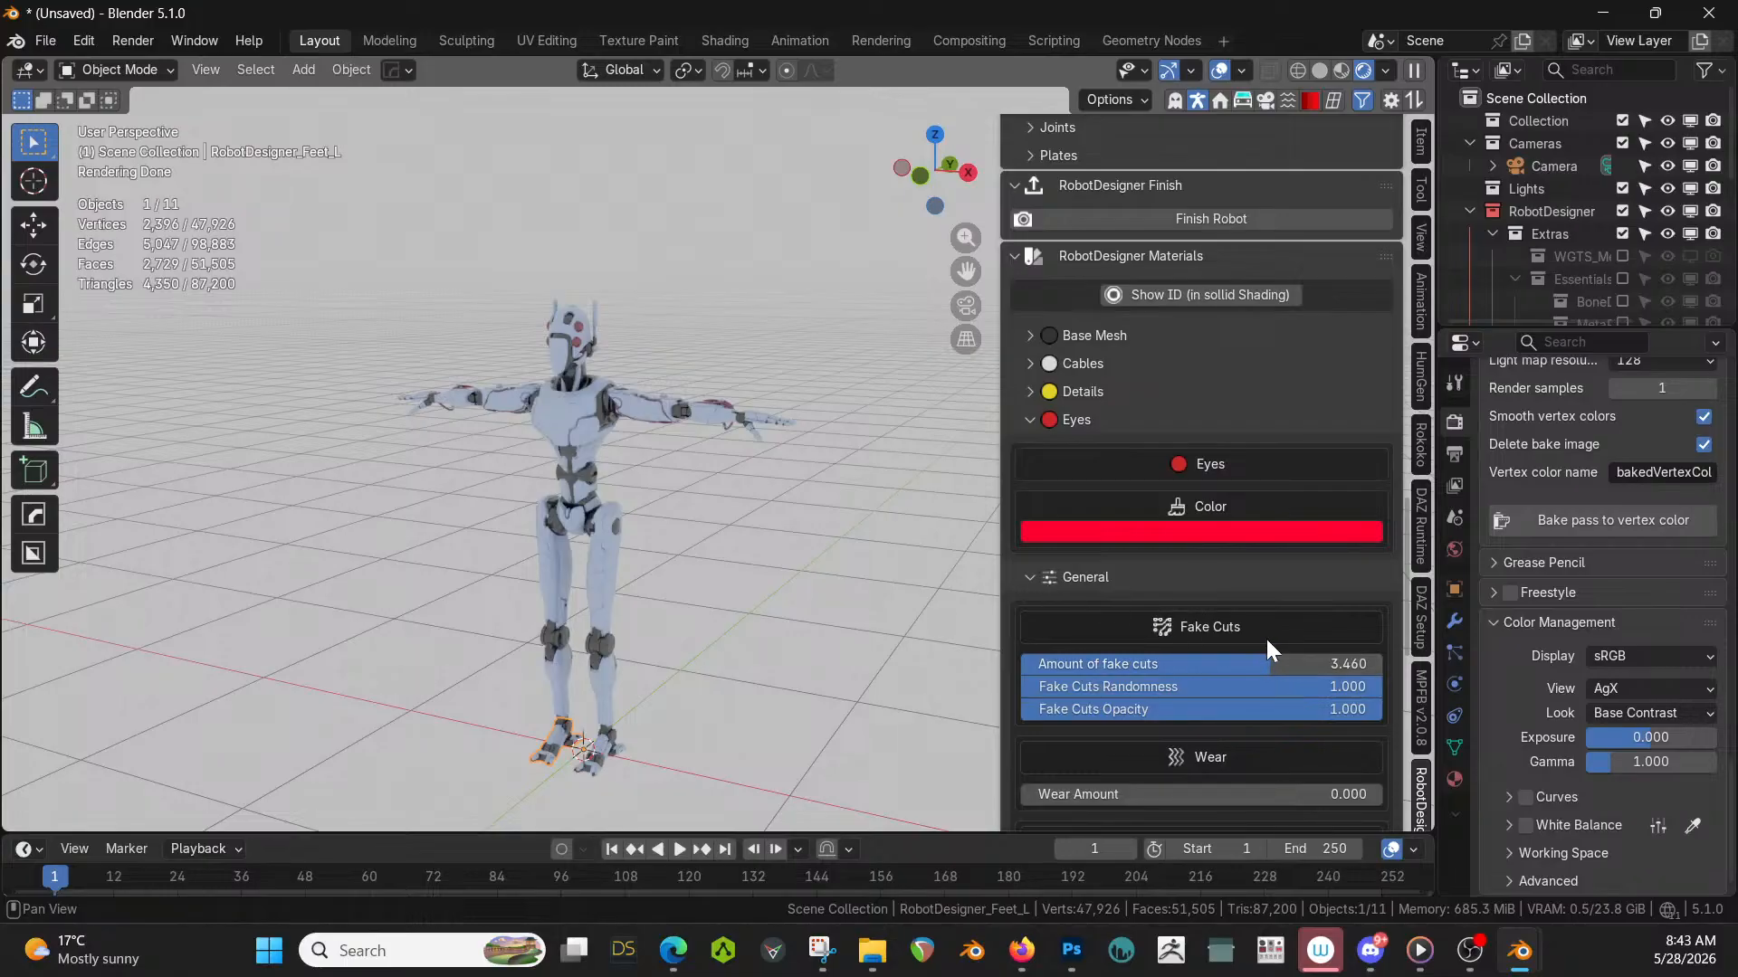
{"action": "scroll", "coordinate": [896, 550], "scroll_direction": "up", "scroll_amount": 2}
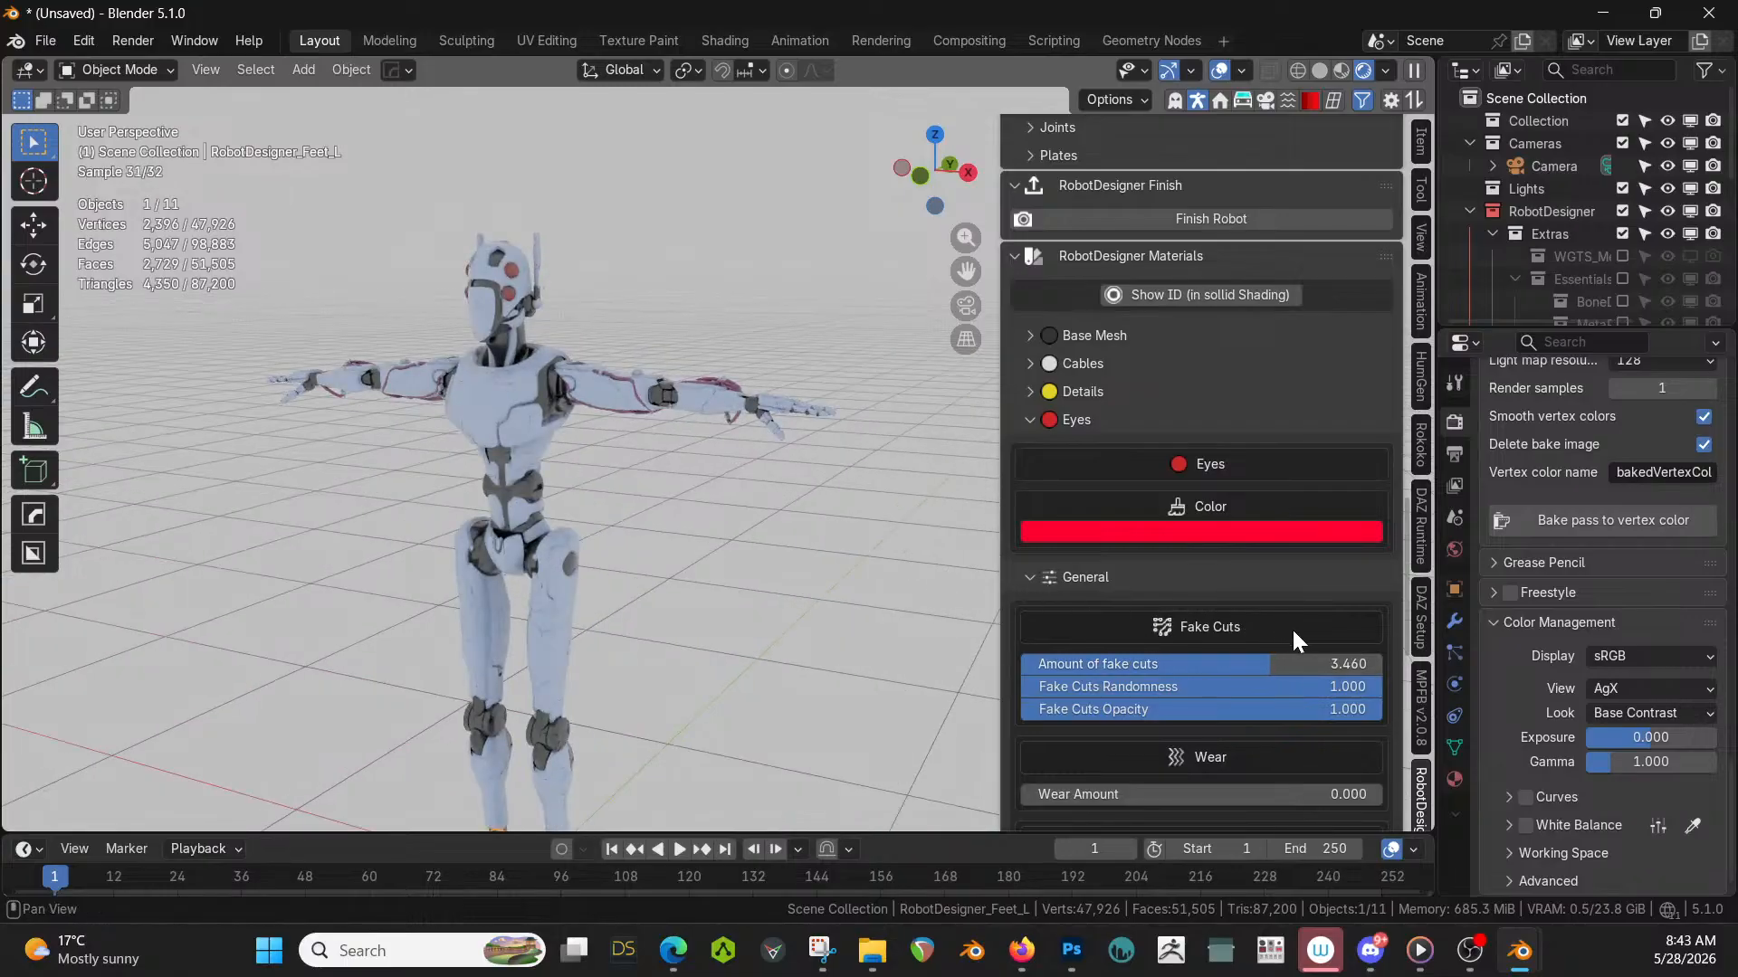
{"action": "left_click_drag", "start_coordinate": [1267, 662], "coordinate": [1011, 633]}
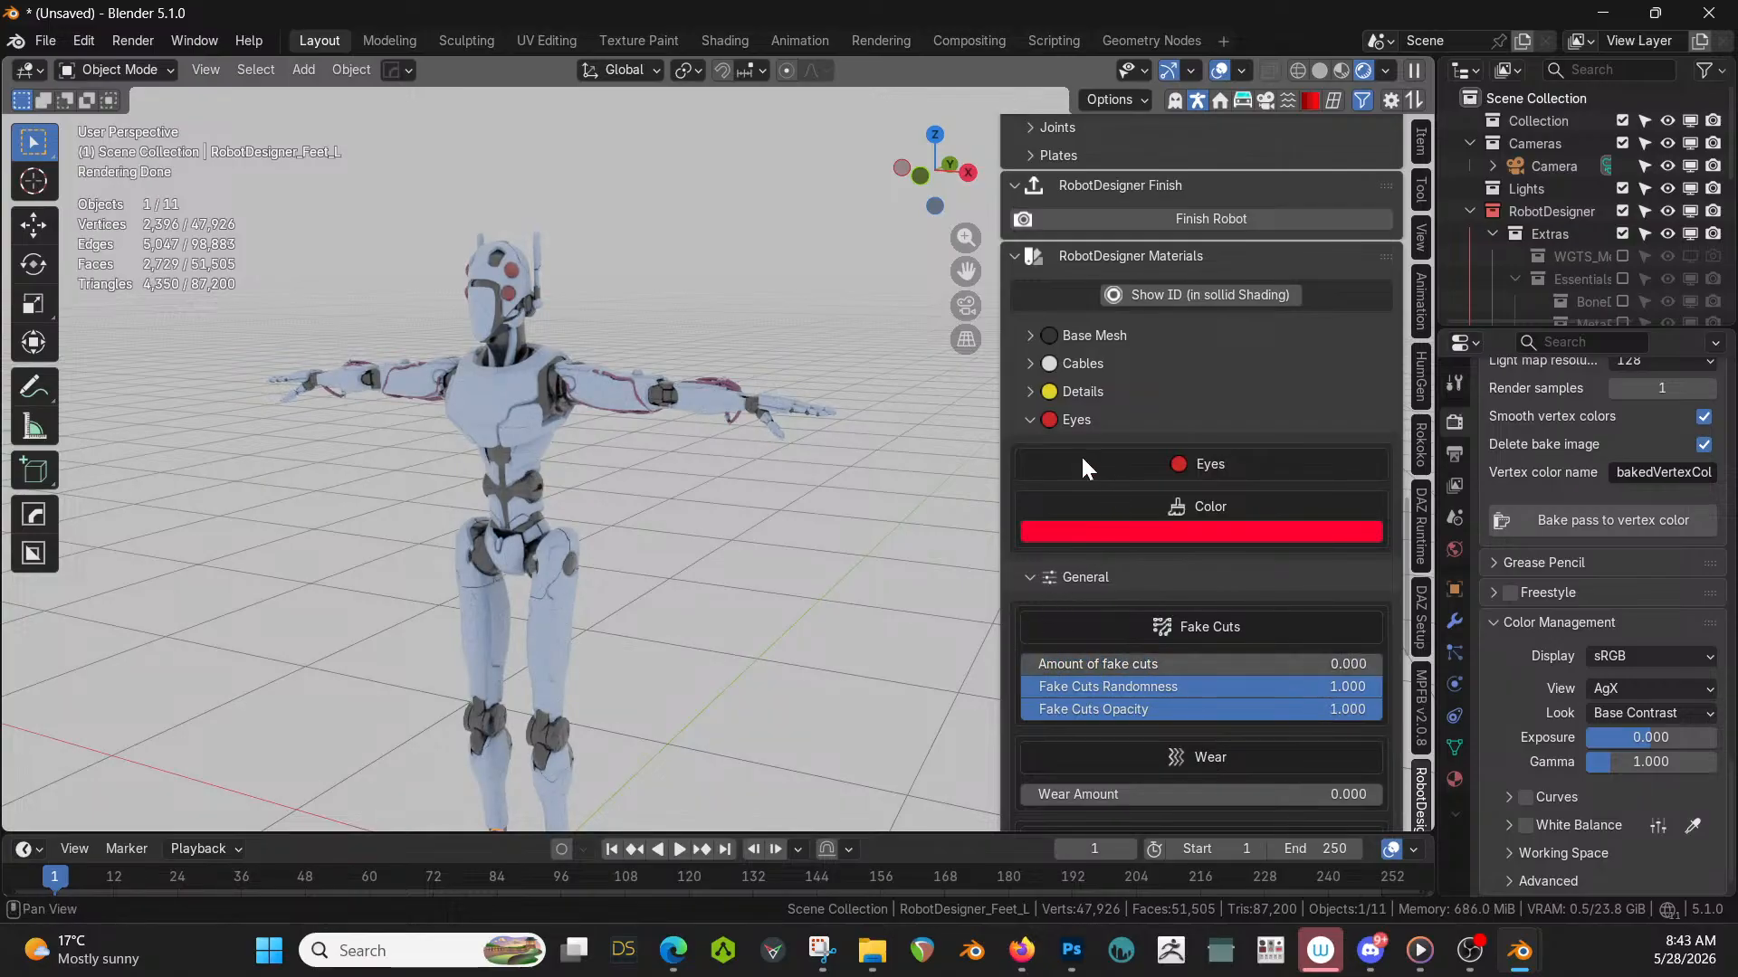
{"action": "left_click", "coordinate": [1047, 573]}
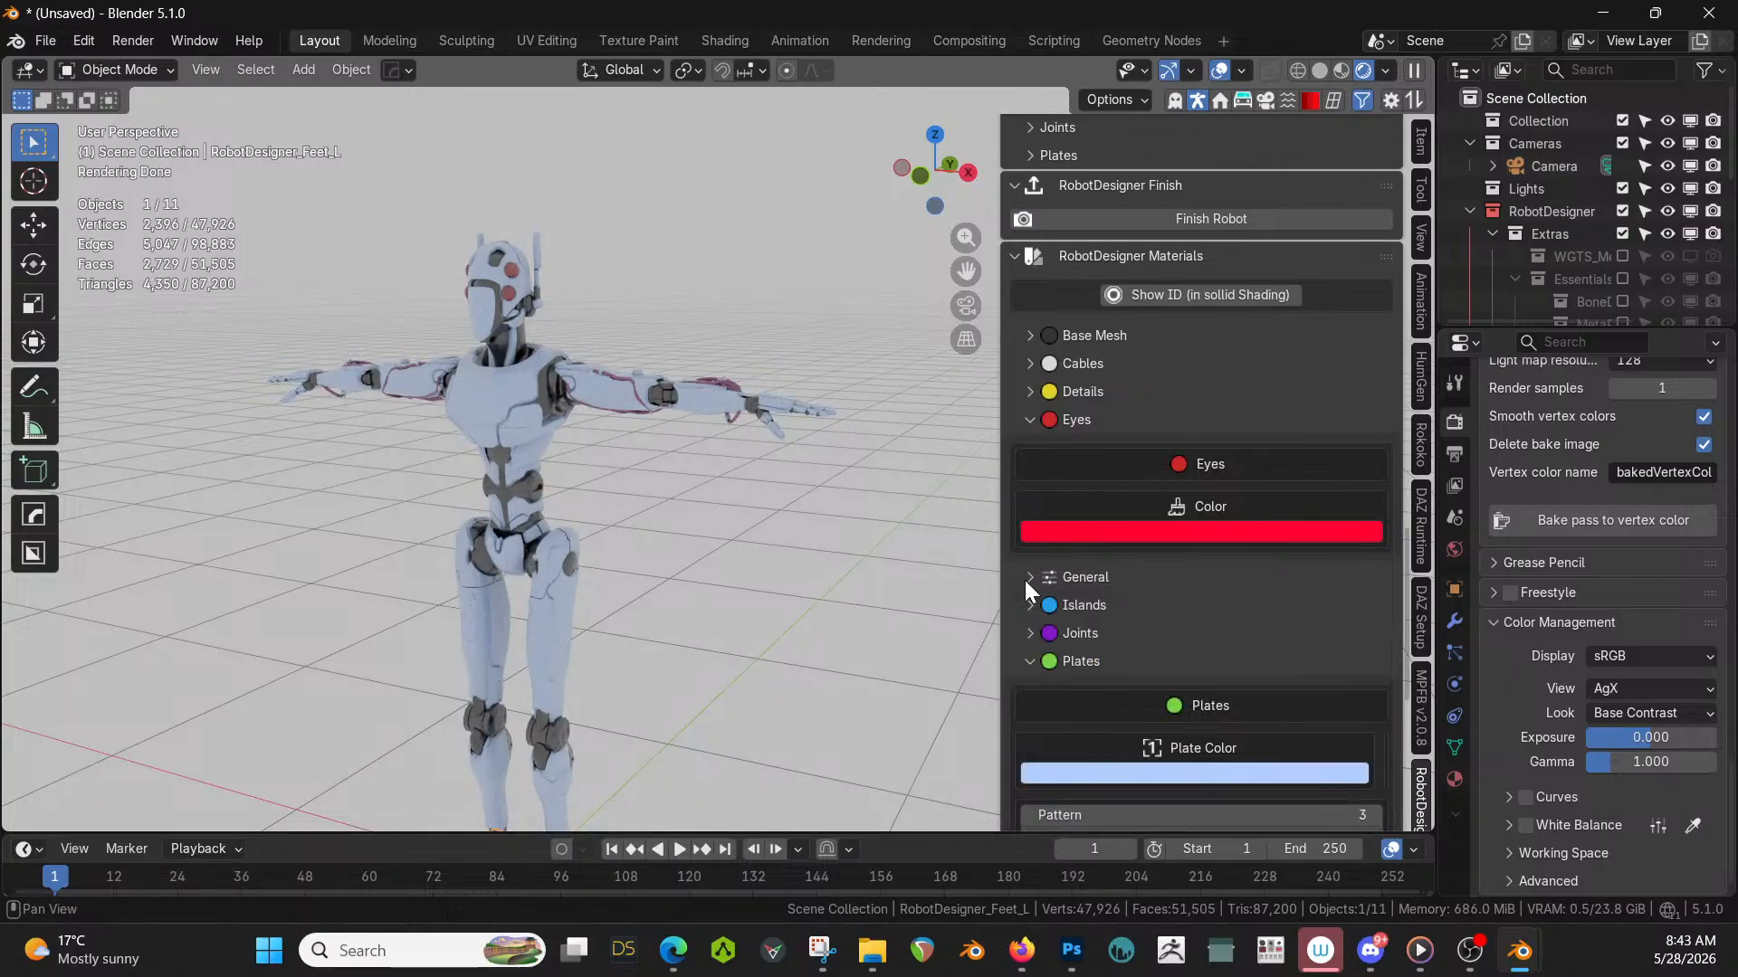
{"action": "scroll", "coordinate": [753, 500], "scroll_direction": "up", "scroll_amount": 4}
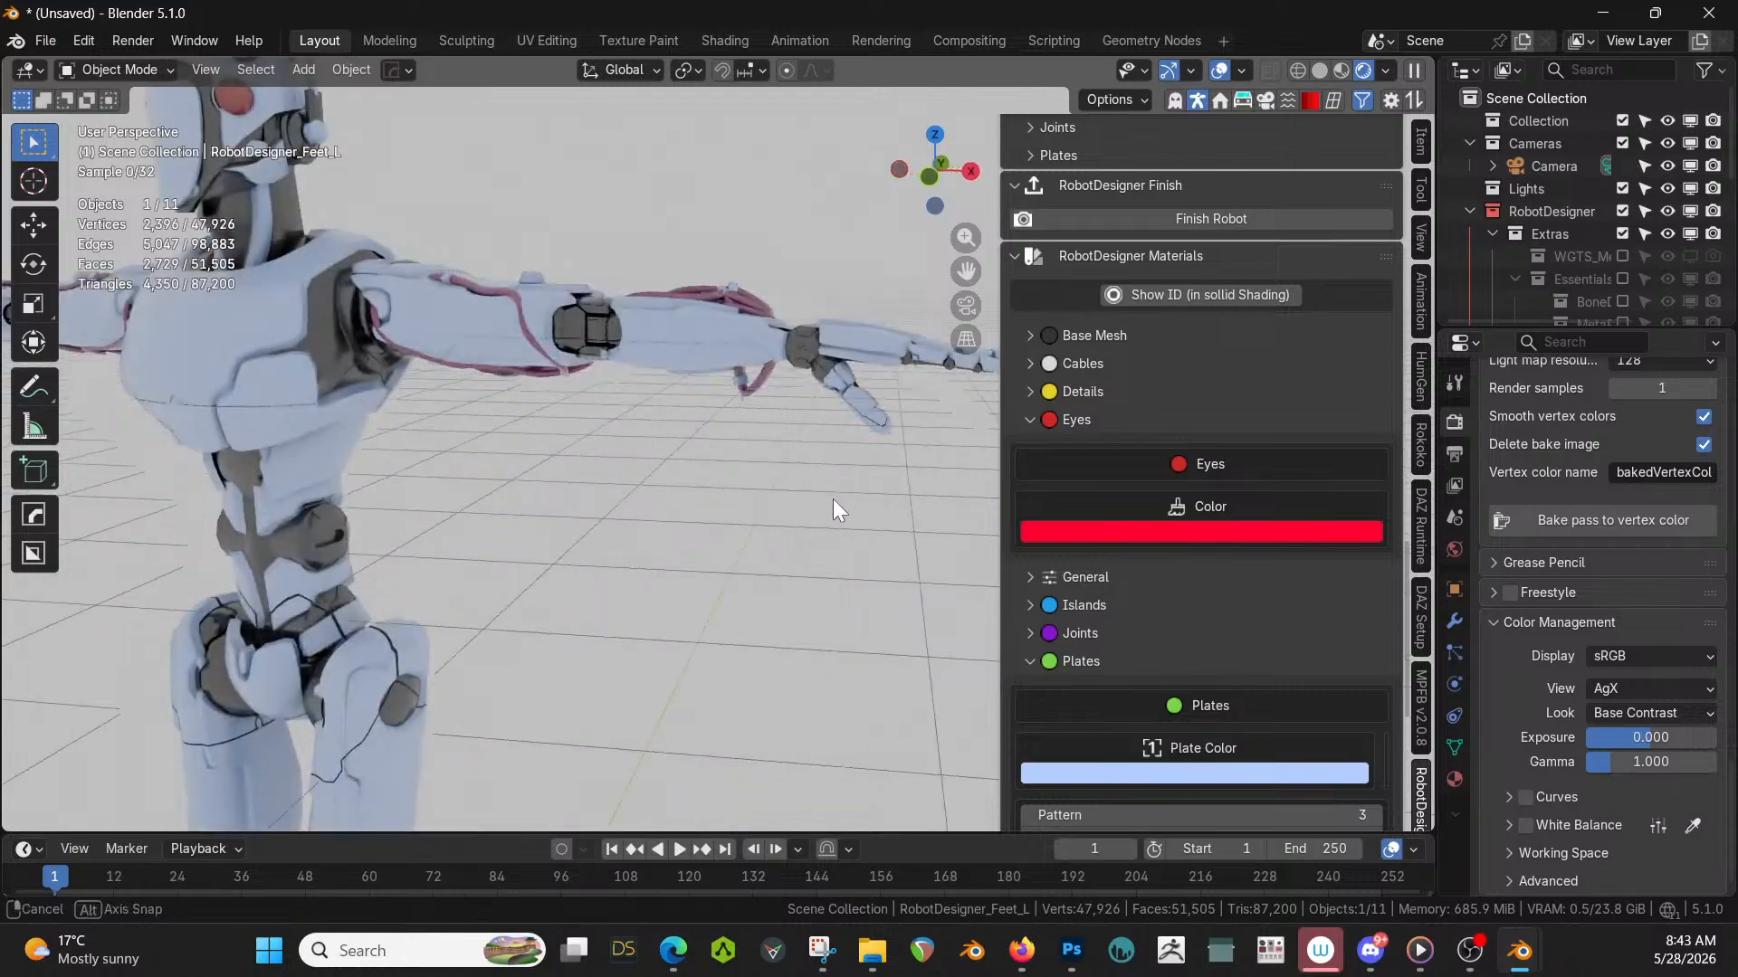
{"action": "middle_click_drag", "start_coordinate": [832, 498], "coordinate": [811, 527]}
{"action": "scroll", "coordinate": [807, 505], "scroll_direction": "down", "scroll_amount": 5}
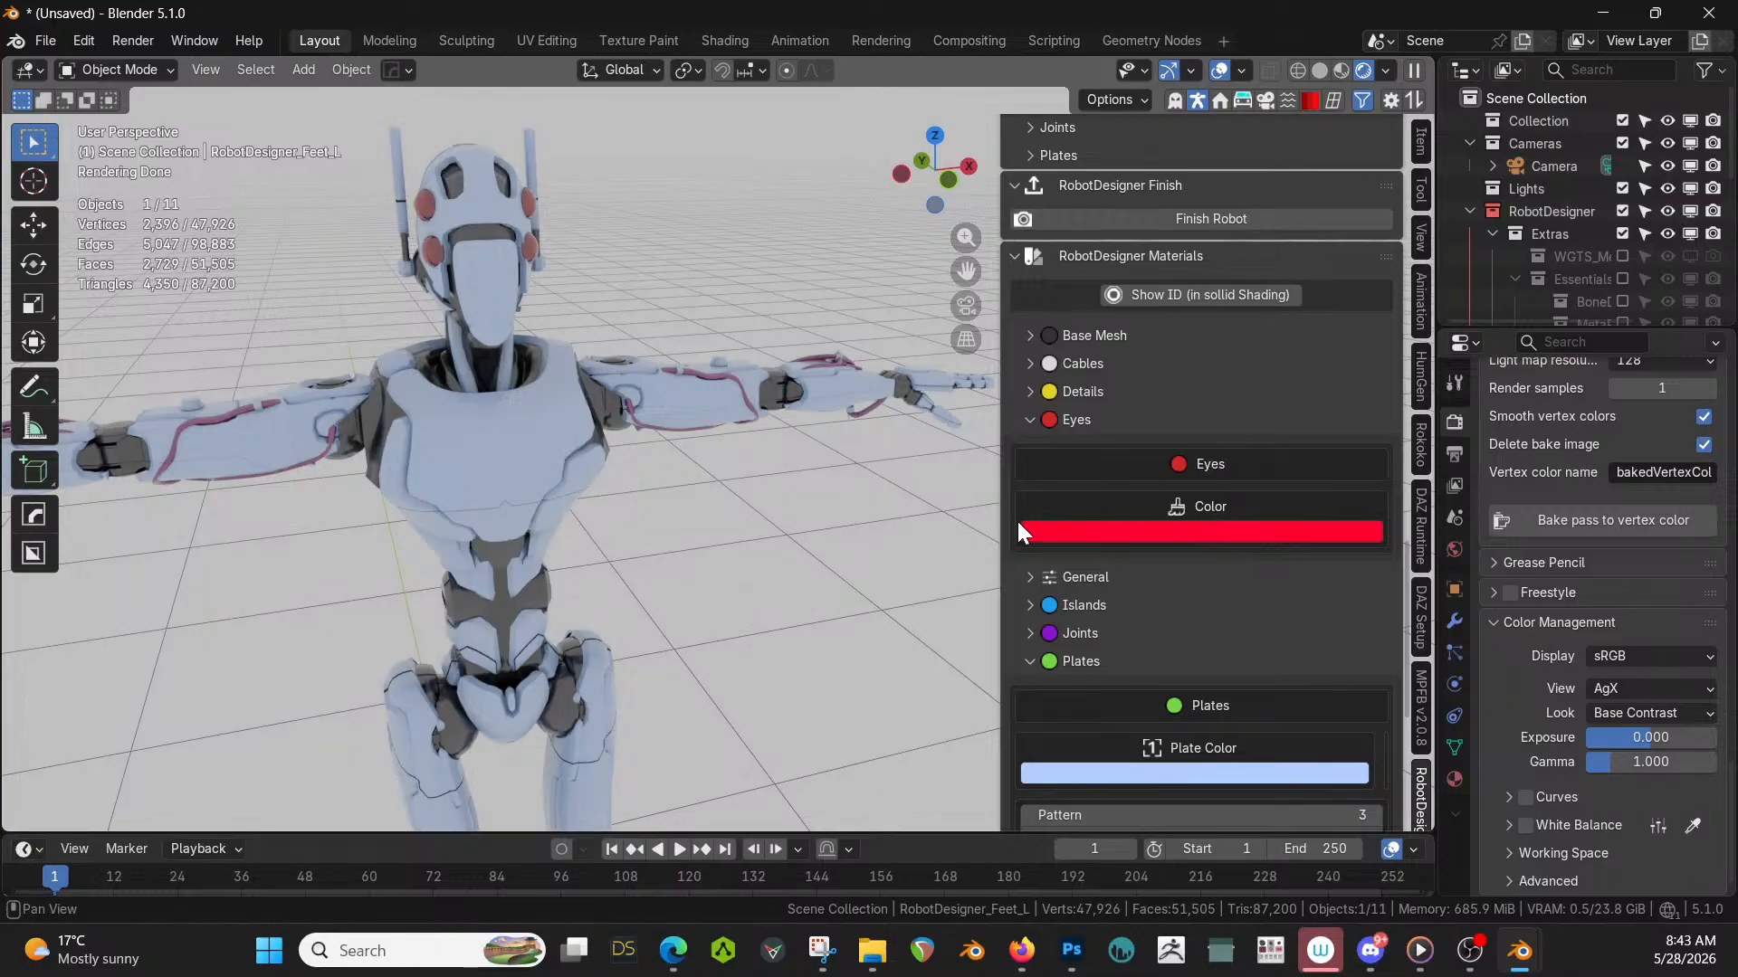
Expand the Details material and Rig Selection settings, and review the plate material options and the chosen rig.
{"action": "left_click", "coordinate": [1030, 391]}
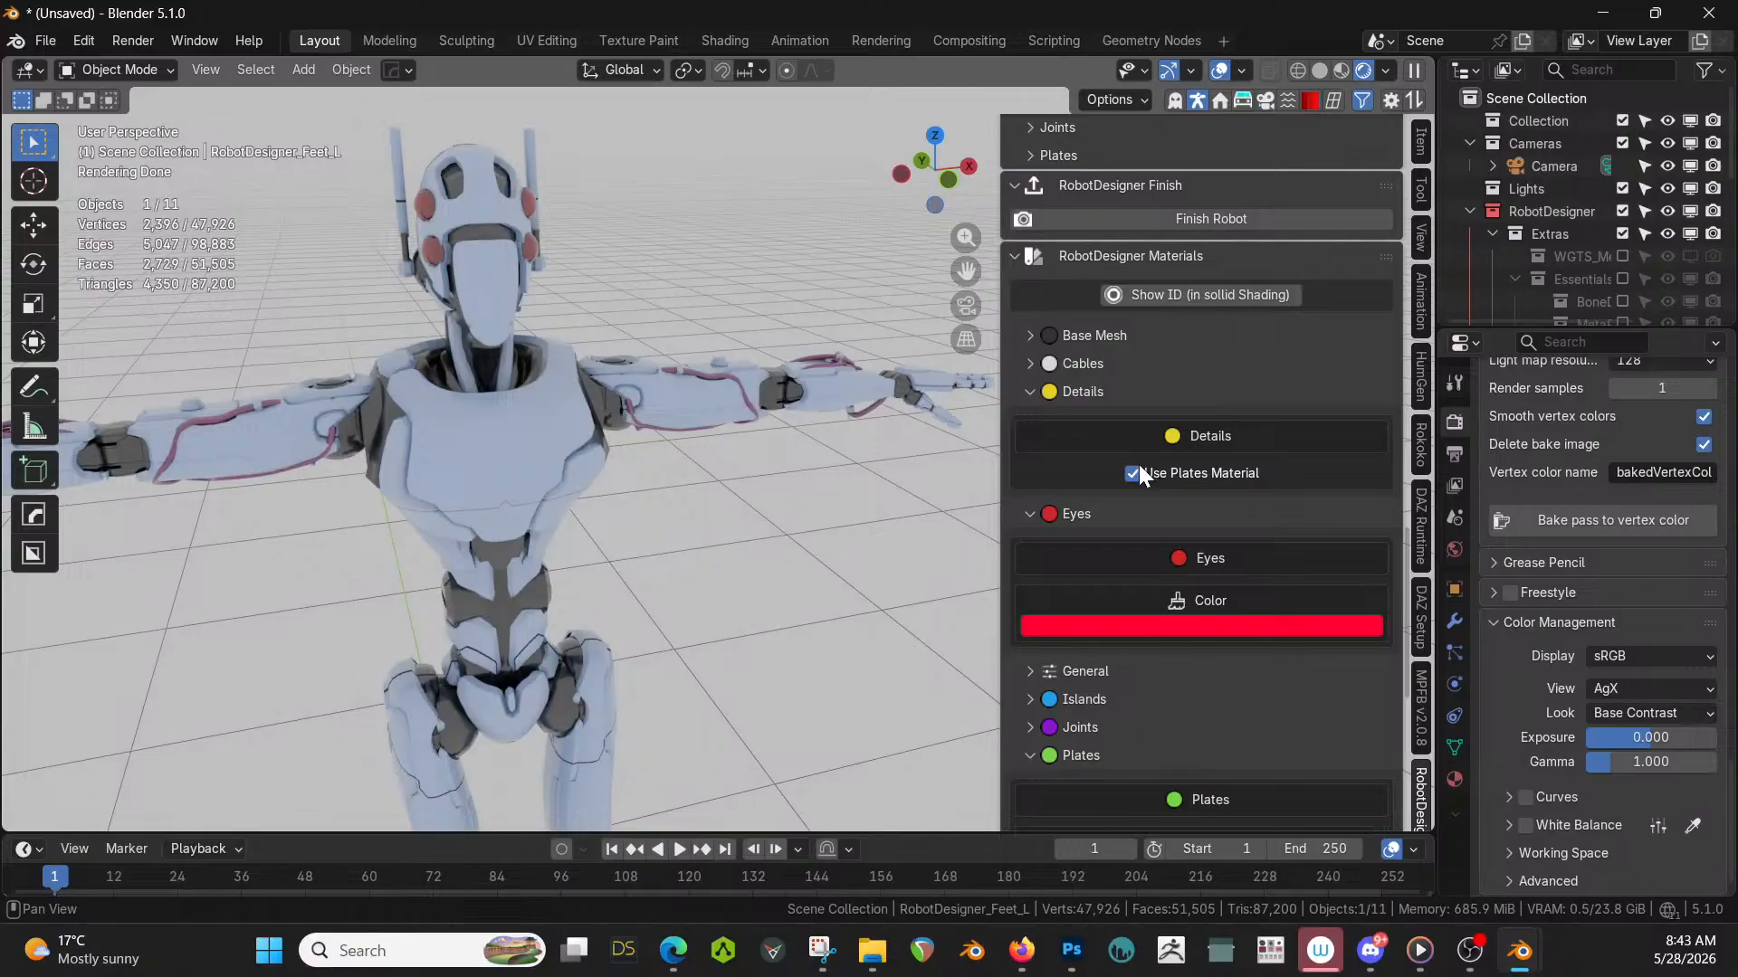
{"action": "scroll", "coordinate": [796, 518], "scroll_direction": "down", "scroll_amount": 3}
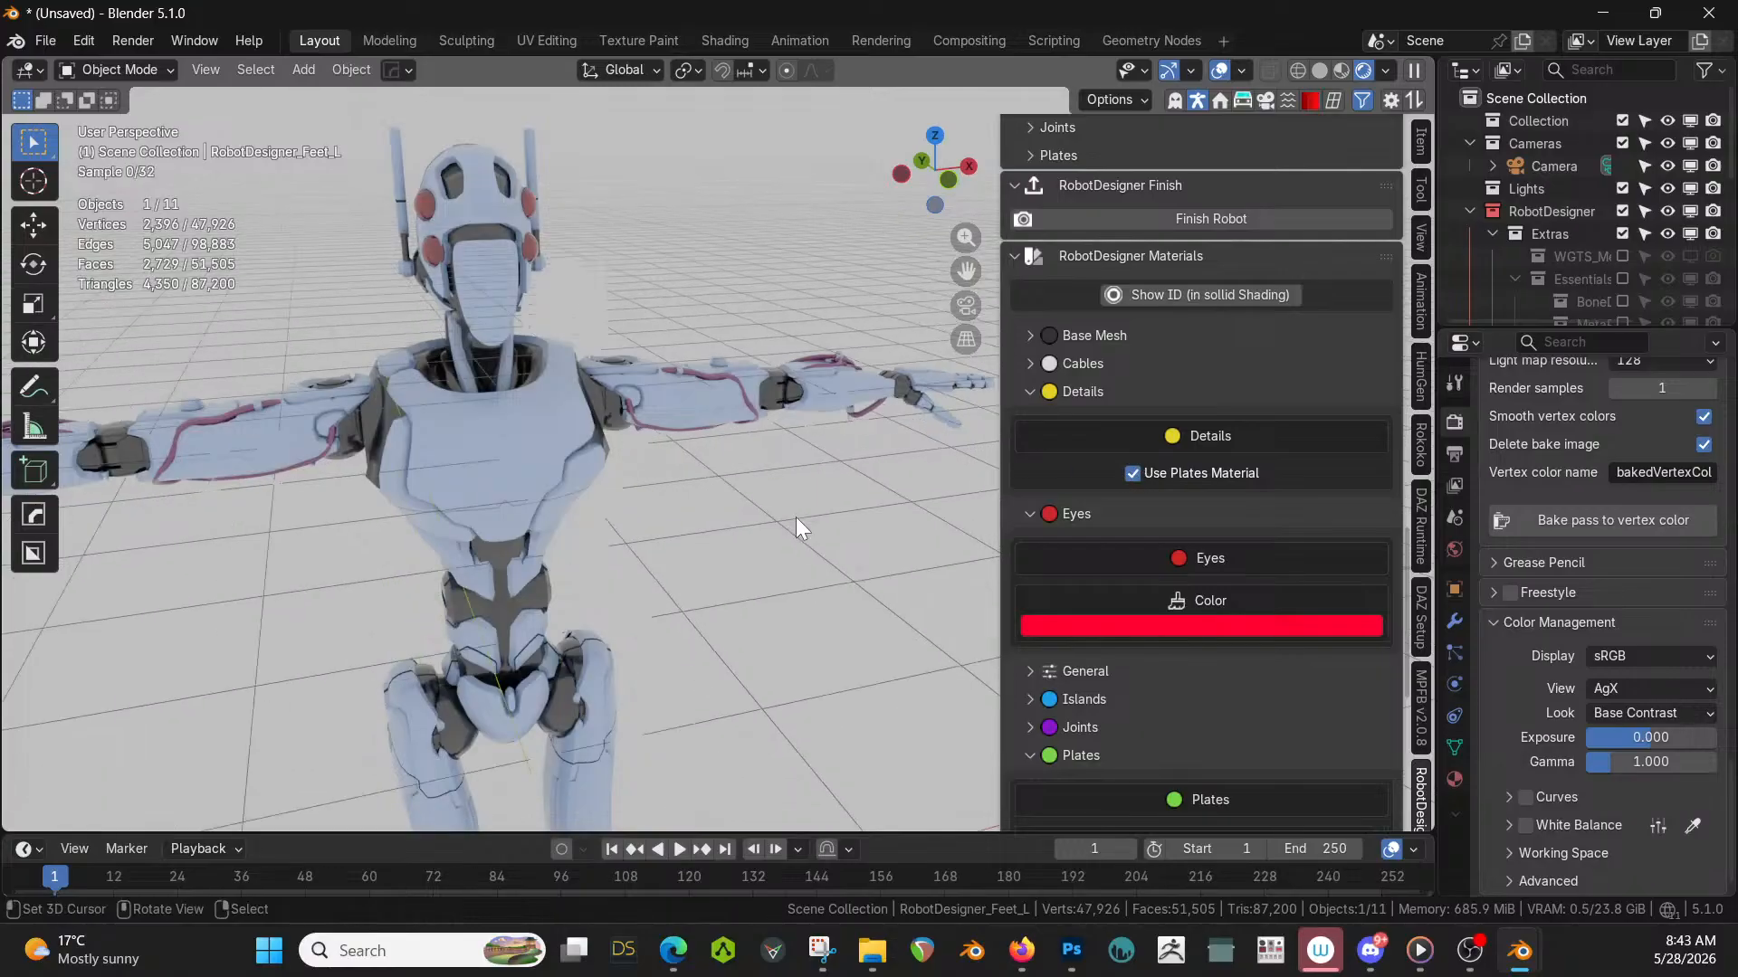
{"action": "scroll", "coordinate": [1116, 632], "scroll_direction": "down", "scroll_amount": 2}
{"action": "scroll", "coordinate": [1116, 631], "scroll_direction": "down", "scroll_amount": 9}
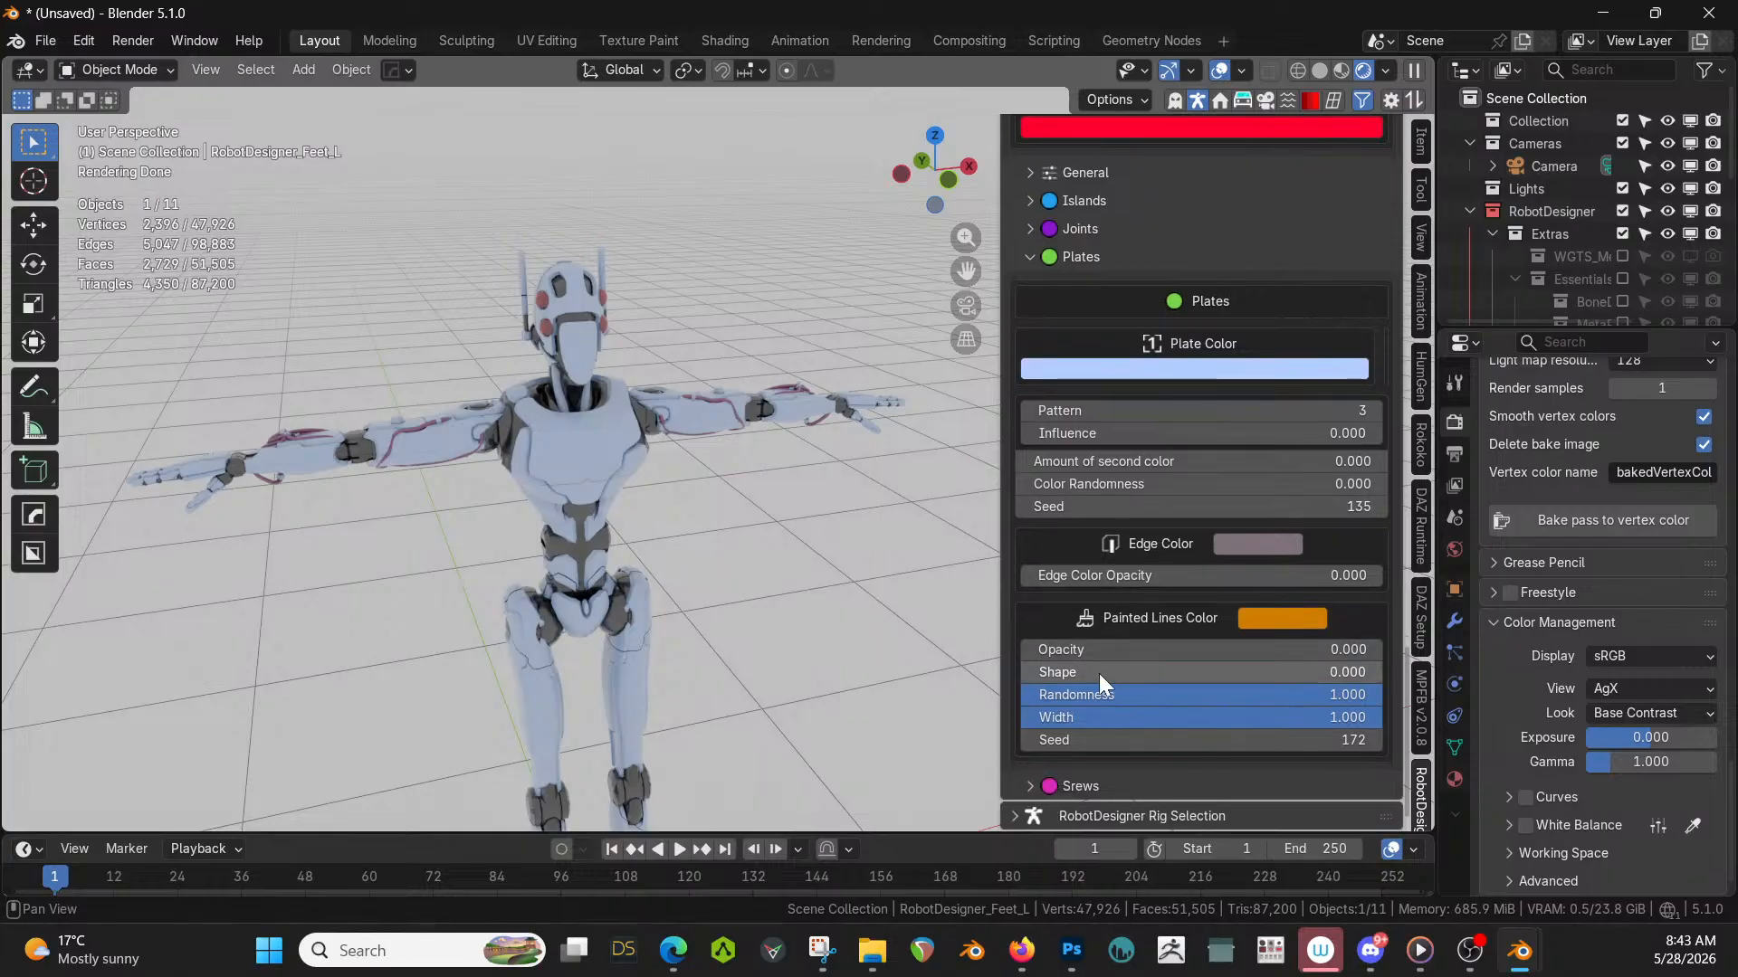
{"action": "middle_click_drag", "start_coordinate": [771, 555], "coordinate": [964, 677]}
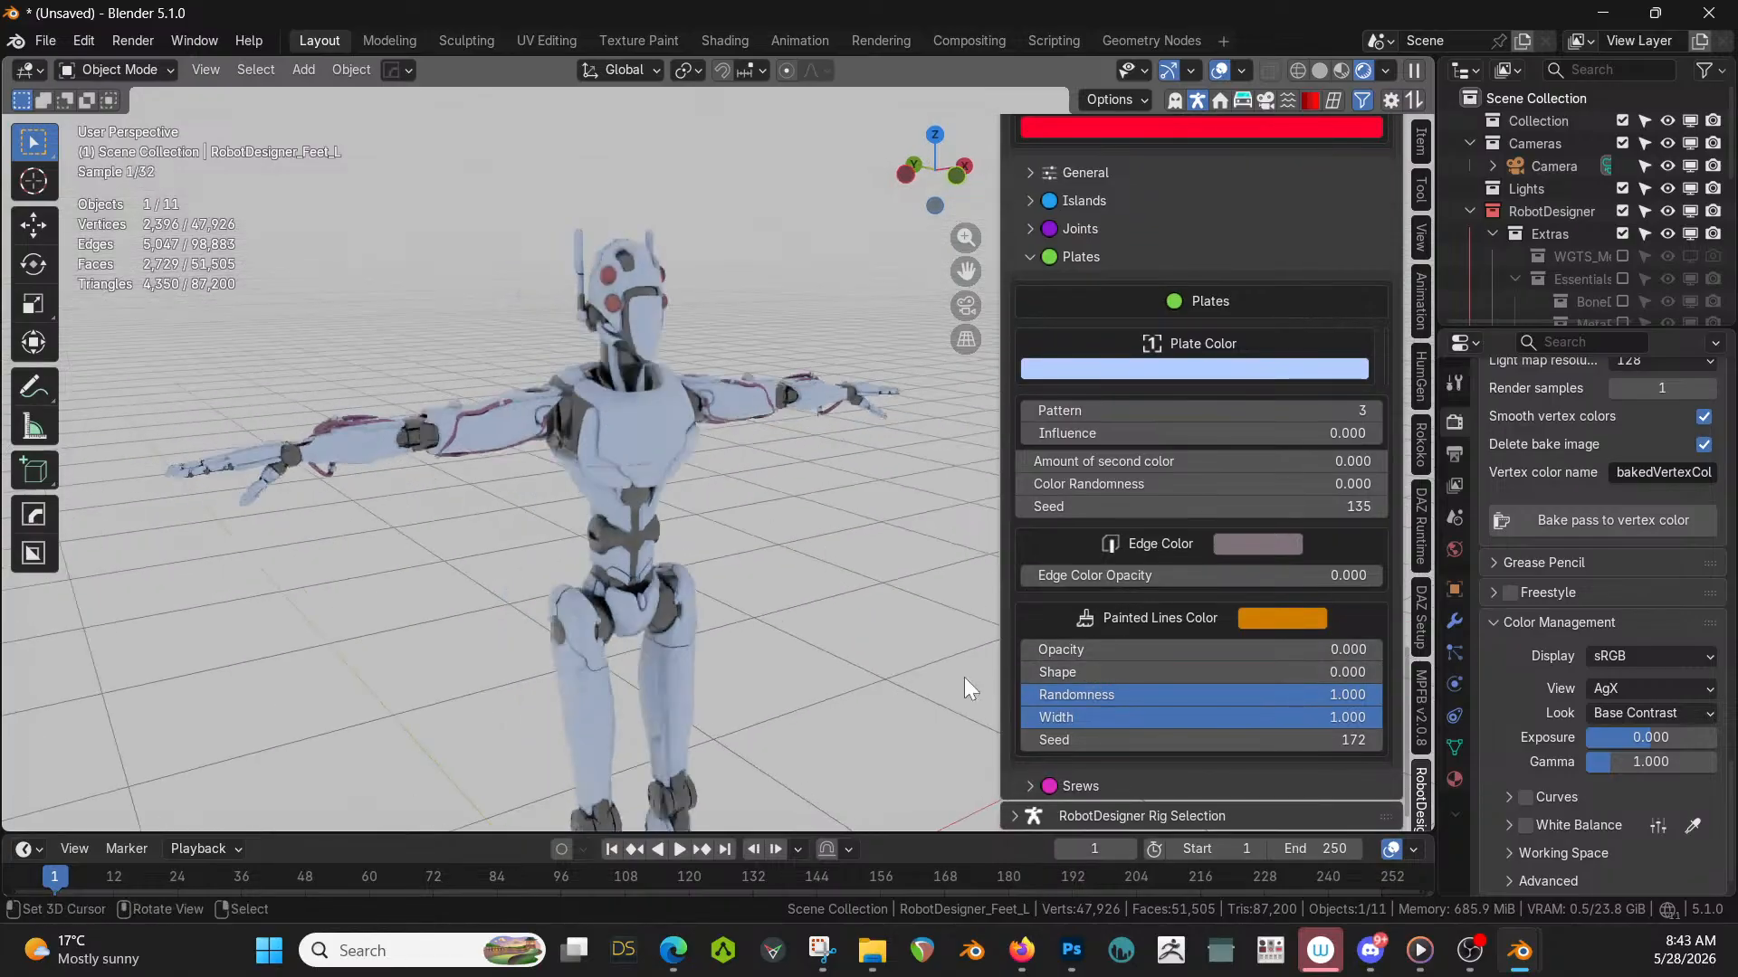
{"action": "left_click", "coordinate": [1022, 814]}
{"action": "scroll", "coordinate": [1055, 719], "scroll_direction": "down", "scroll_amount": 3}
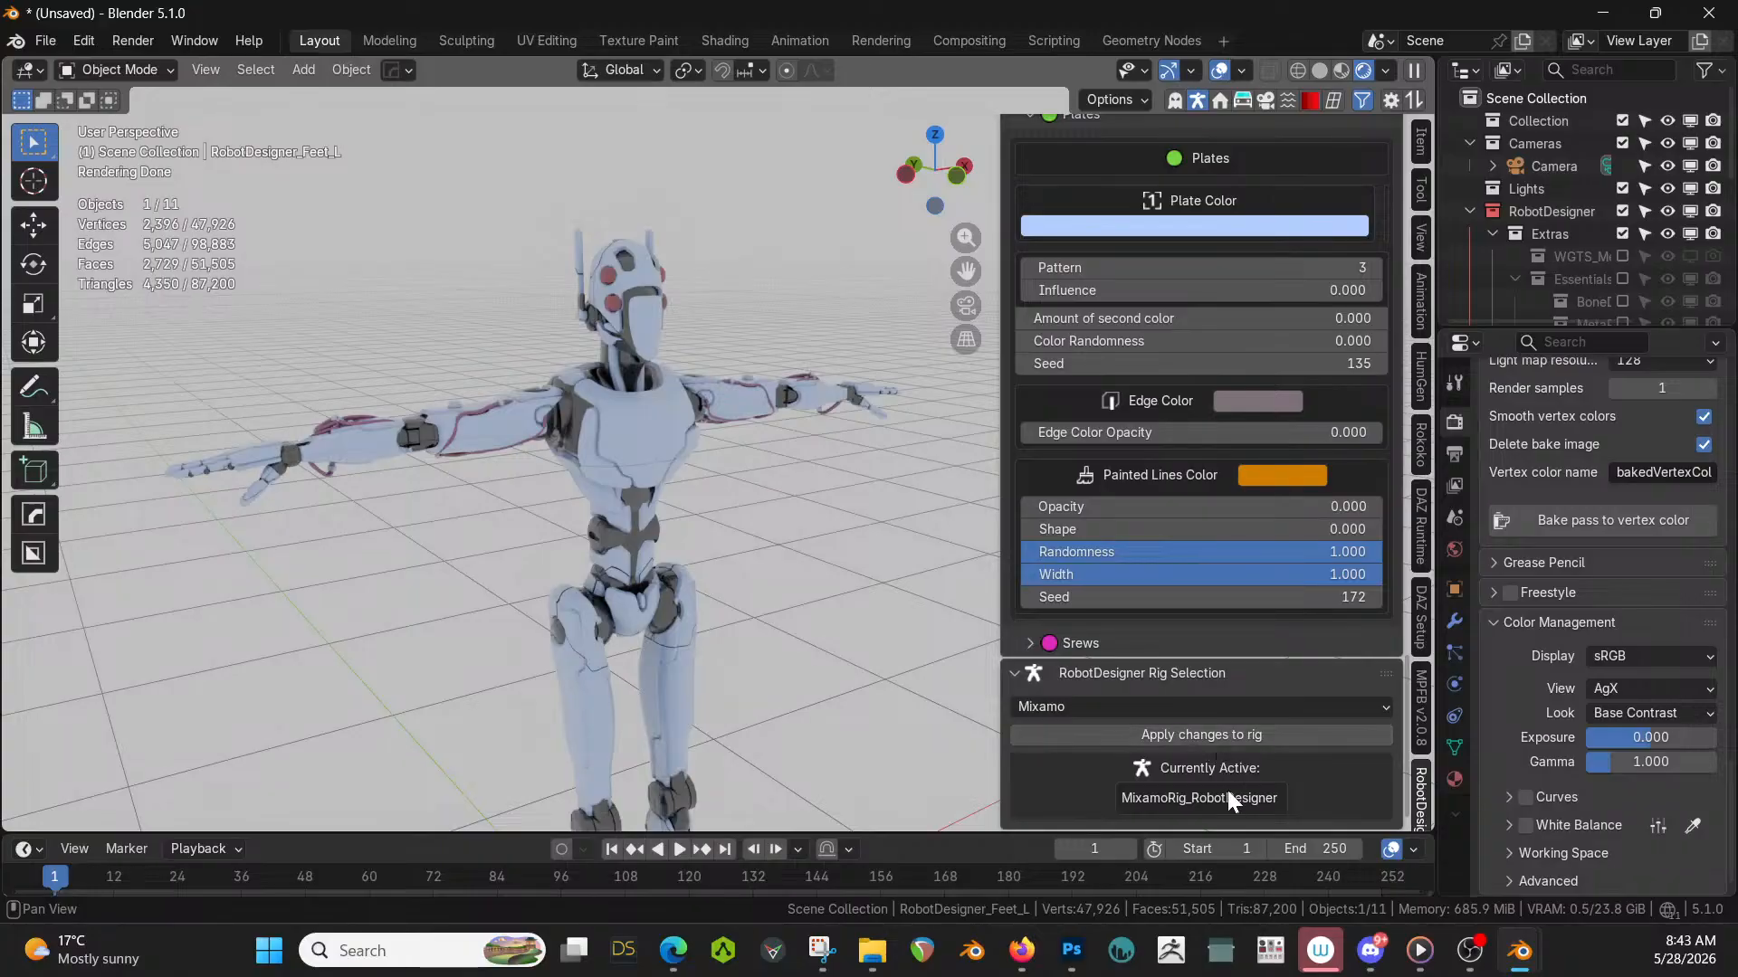
{"action": "scroll", "coordinate": [1180, 674], "scroll_direction": "up", "scroll_amount": 15}
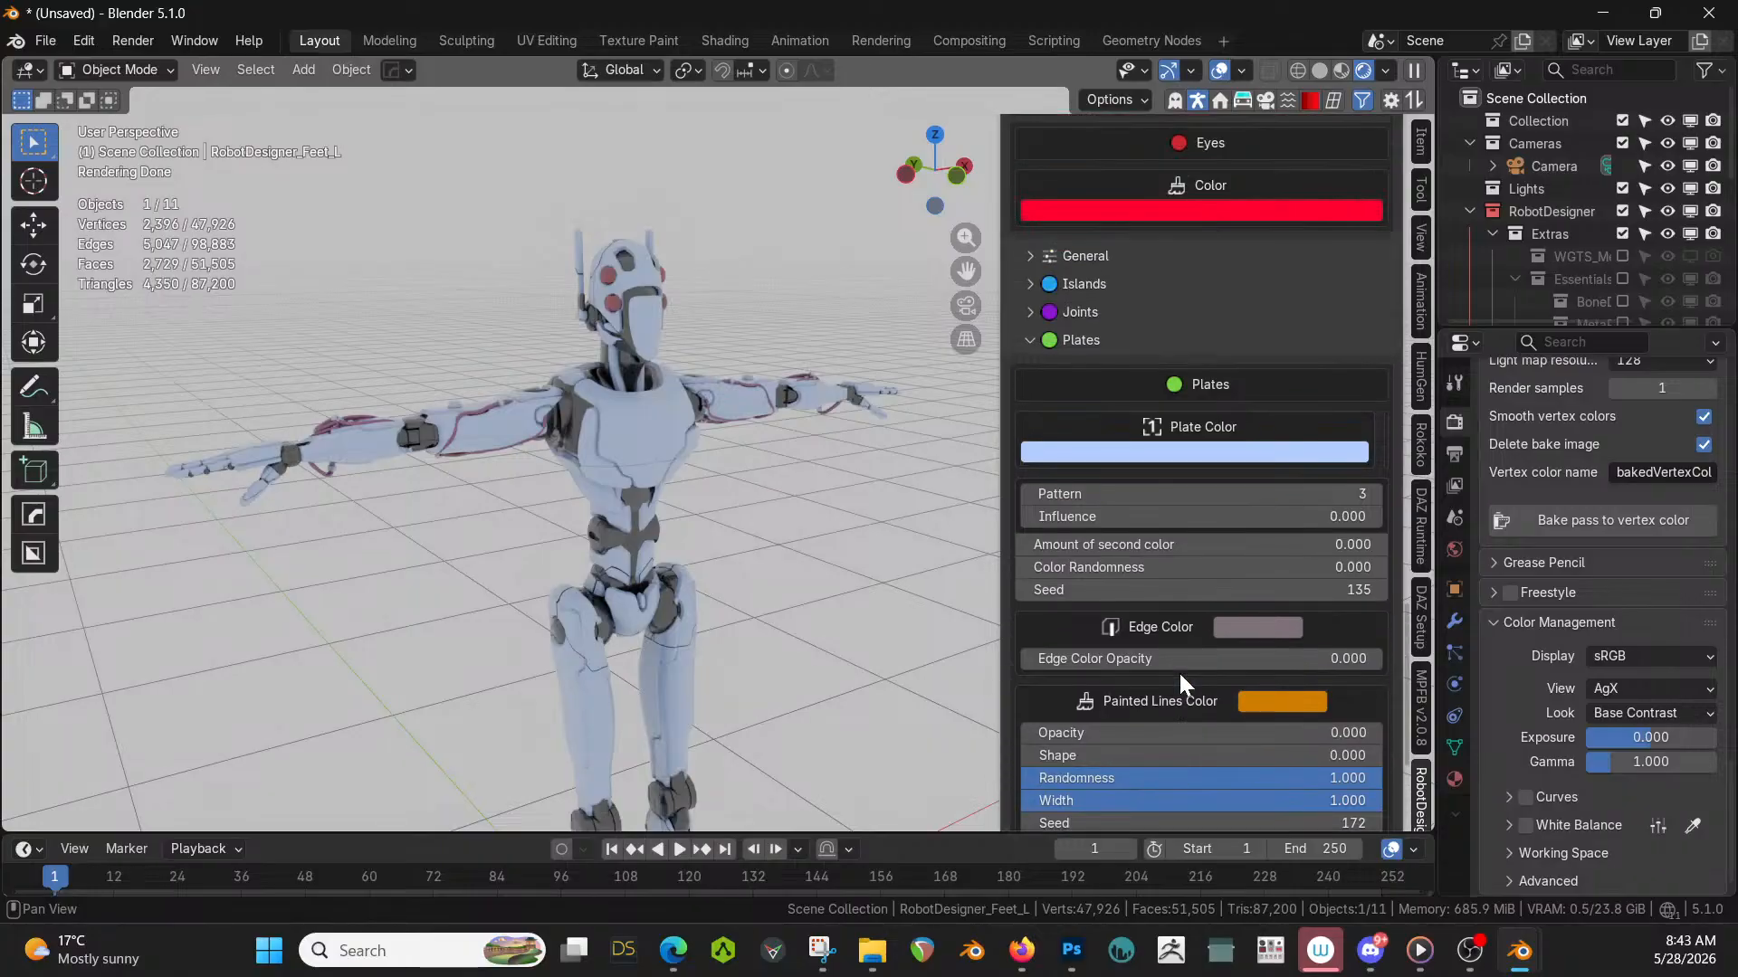
{"action": "scroll", "coordinate": [1178, 685], "scroll_direction": "up", "scroll_amount": 3}
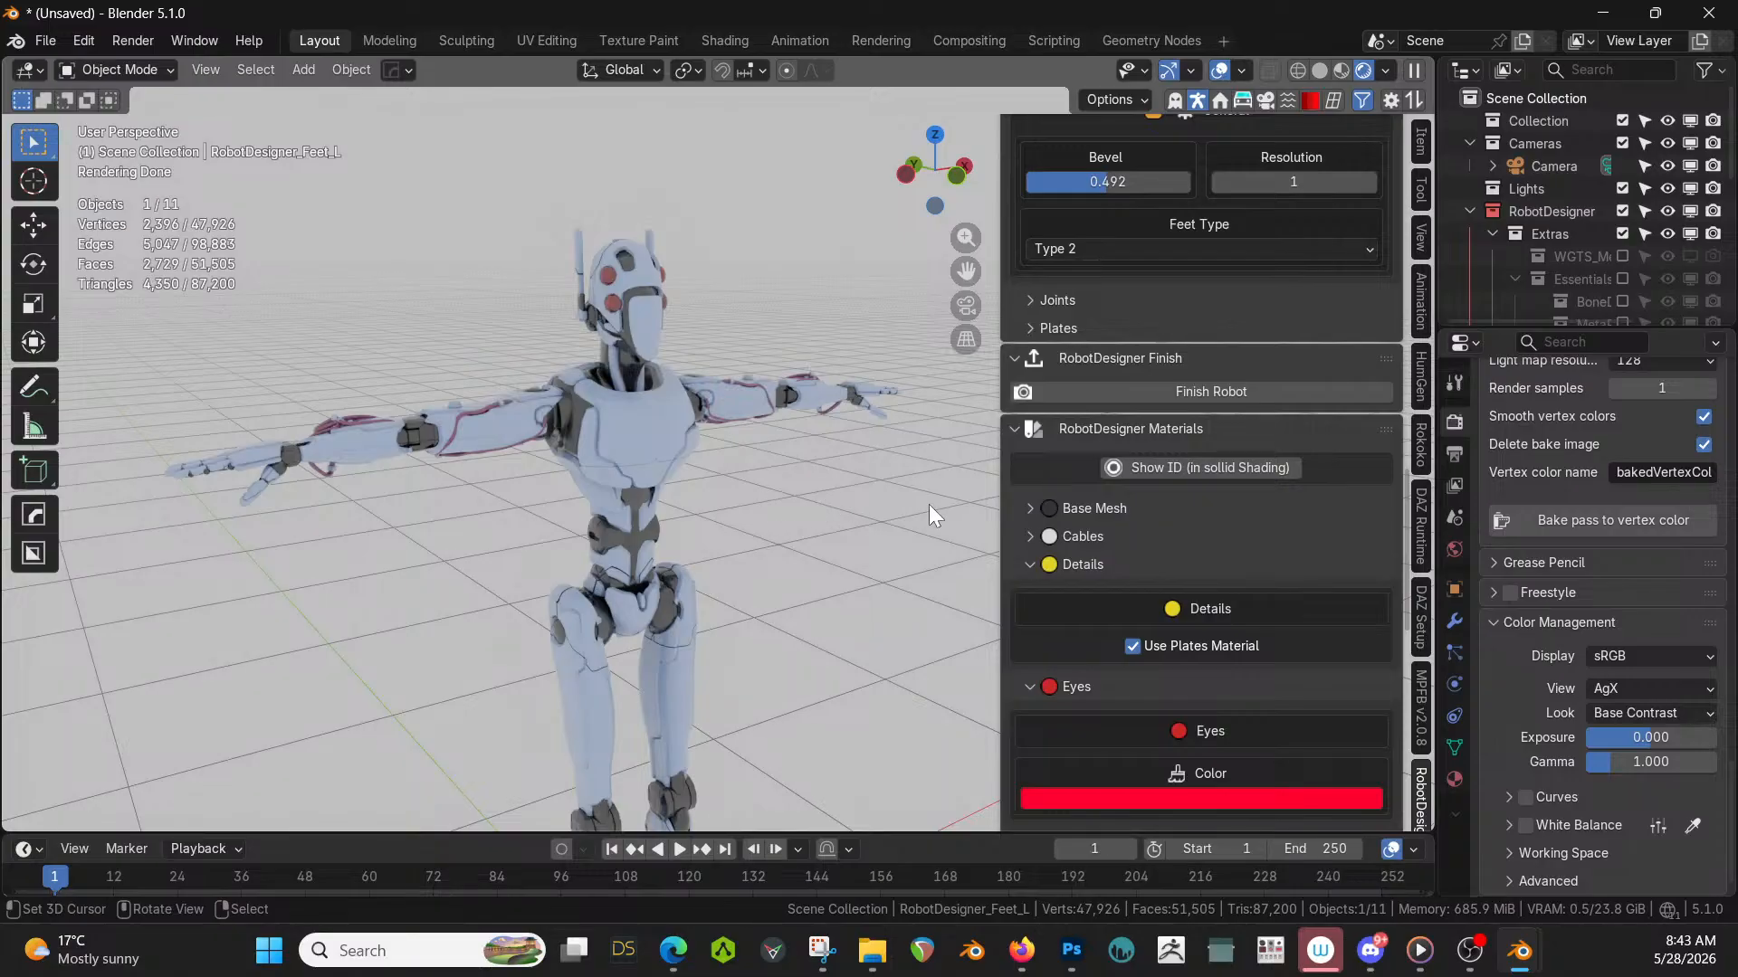
Open the Cables material settings and change the cable Color to green.
{"action": "left_click", "coordinate": [1032, 536]}
{"action": "scroll", "coordinate": [787, 492], "scroll_direction": "up", "scroll_amount": 4}
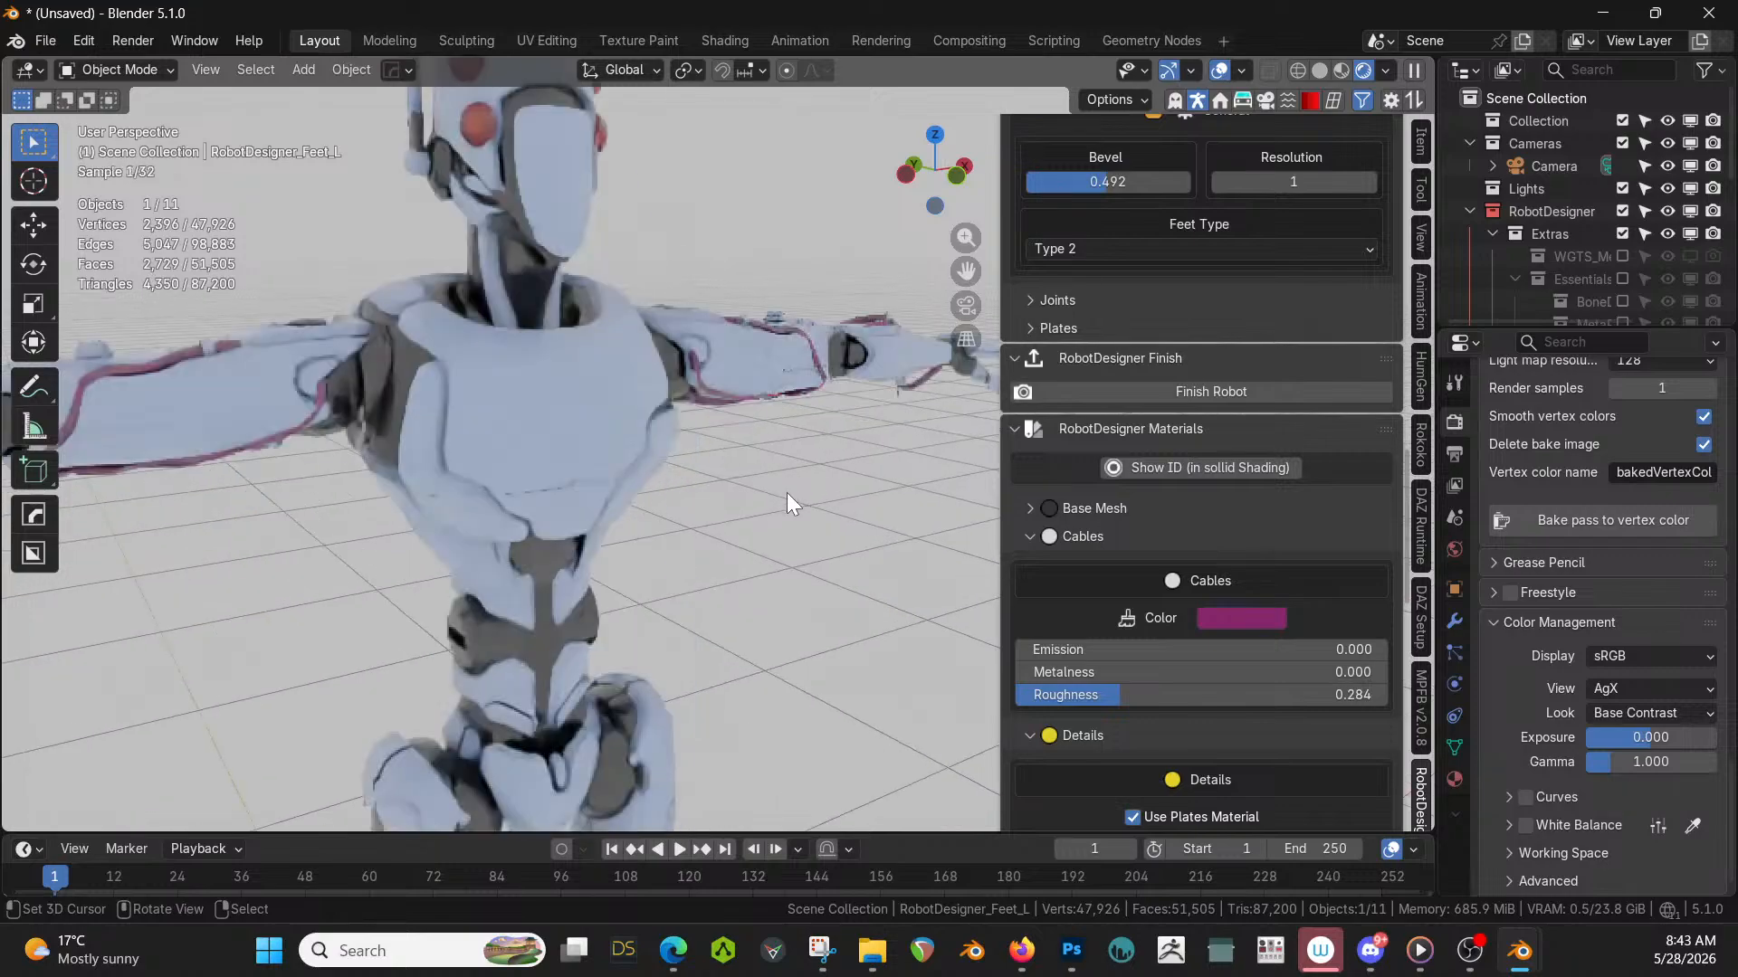
{"action": "middle_click_drag", "start_coordinate": [695, 504], "coordinate": [615, 530]}
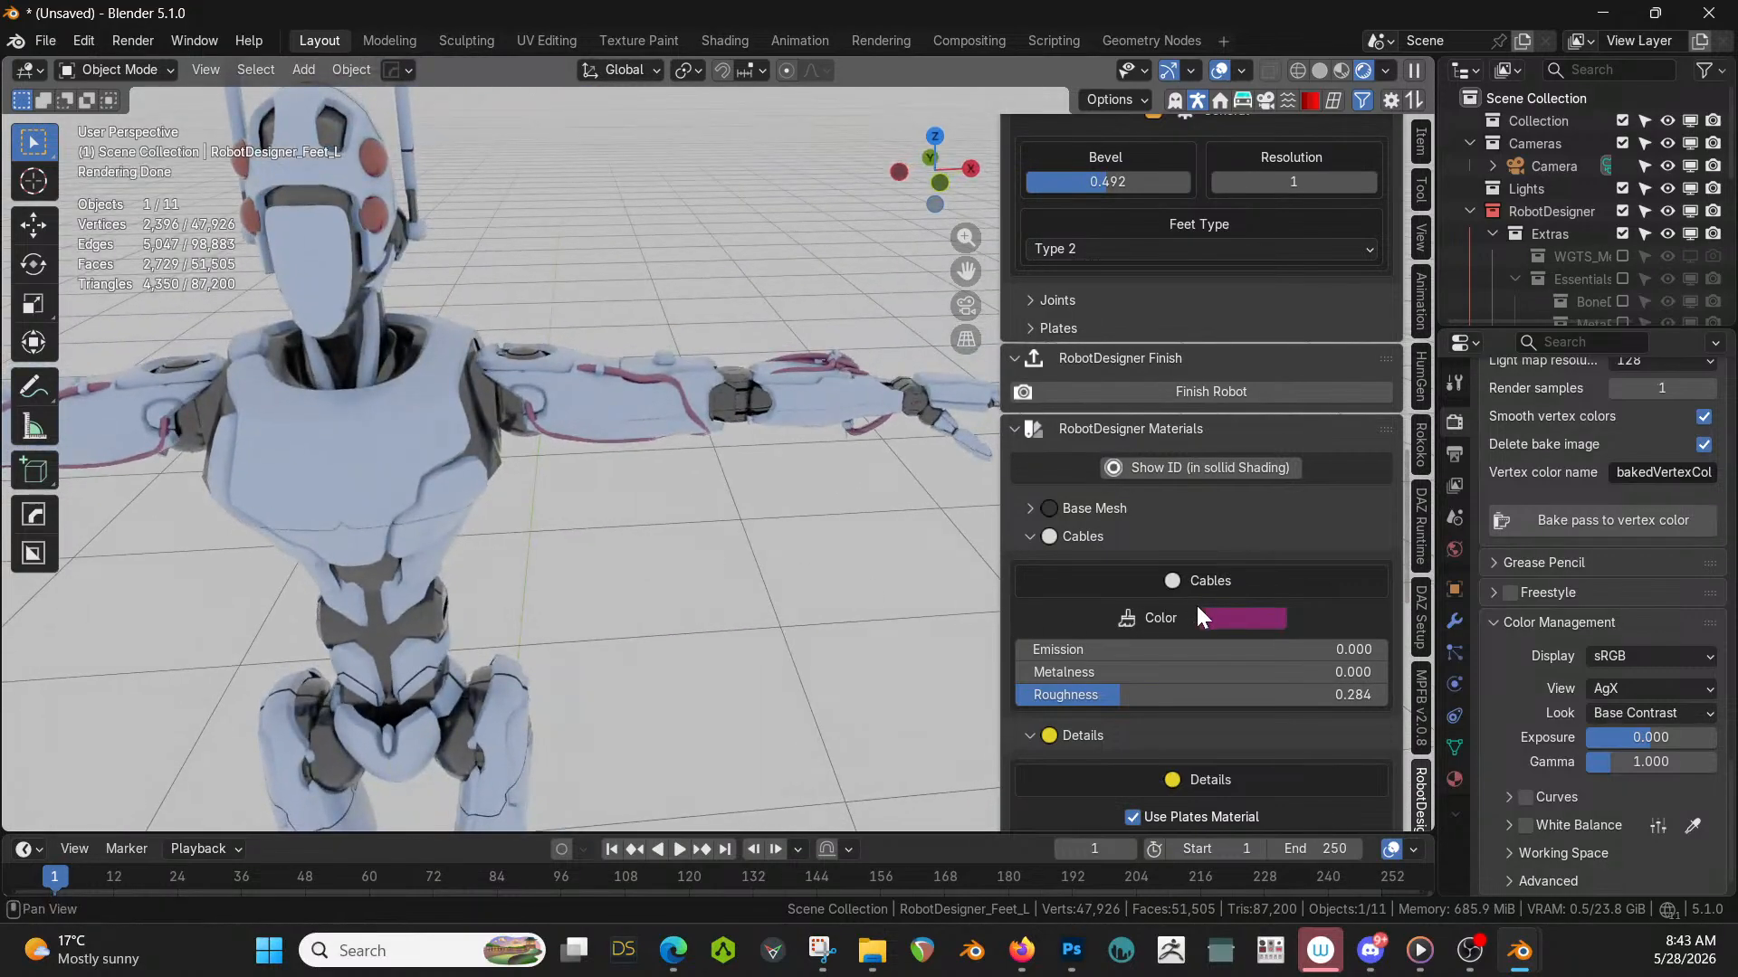
{"action": "left_click", "coordinate": [1220, 614]}
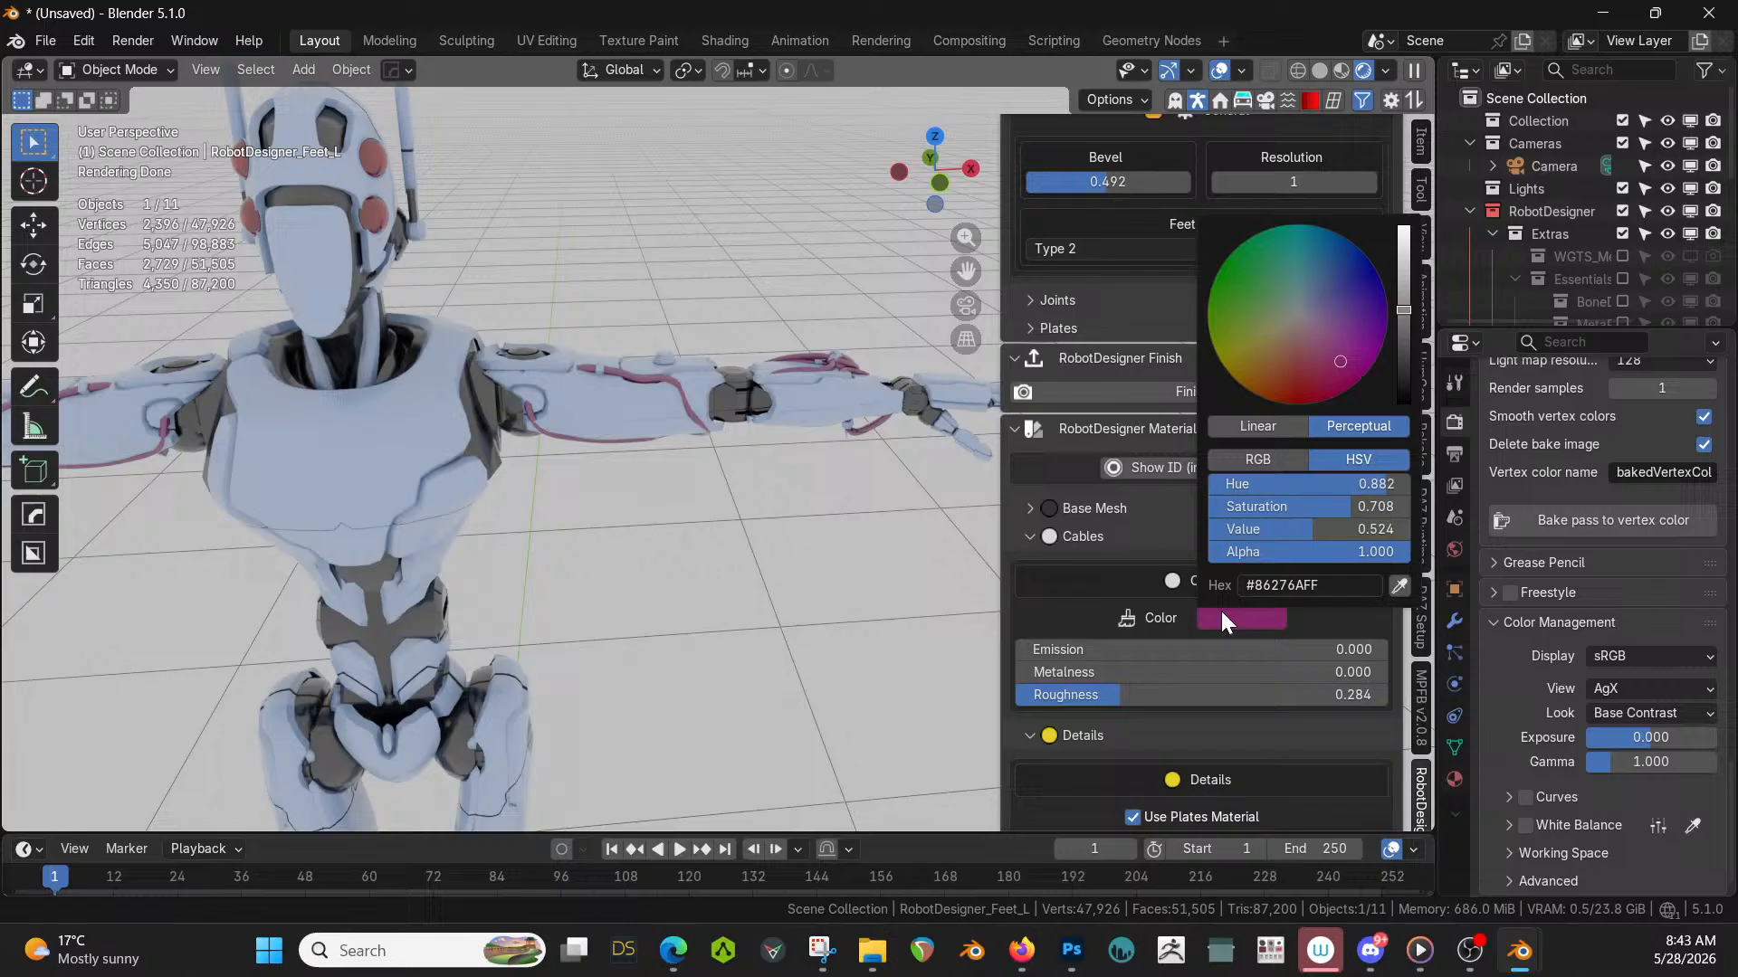
{"action": "left_click", "coordinate": [1268, 246]}
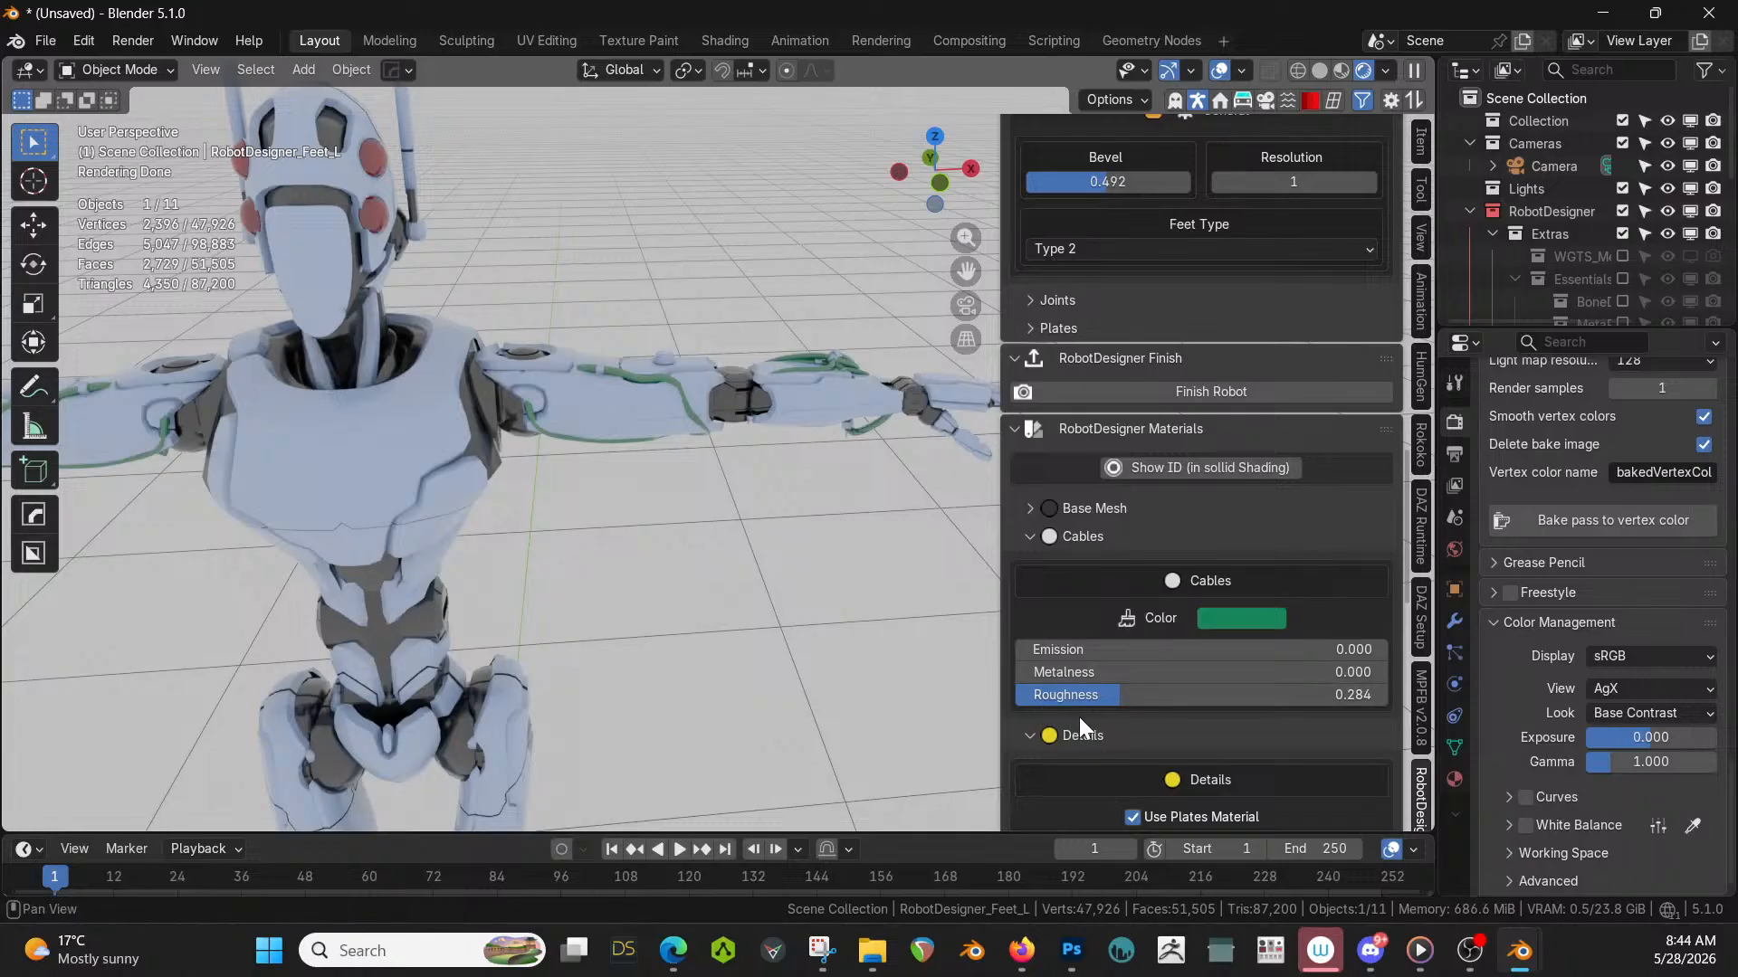
Finish the robot with RobotDesigner and check the full rigged figure.
{"action": "left_click", "coordinate": [1165, 389]}
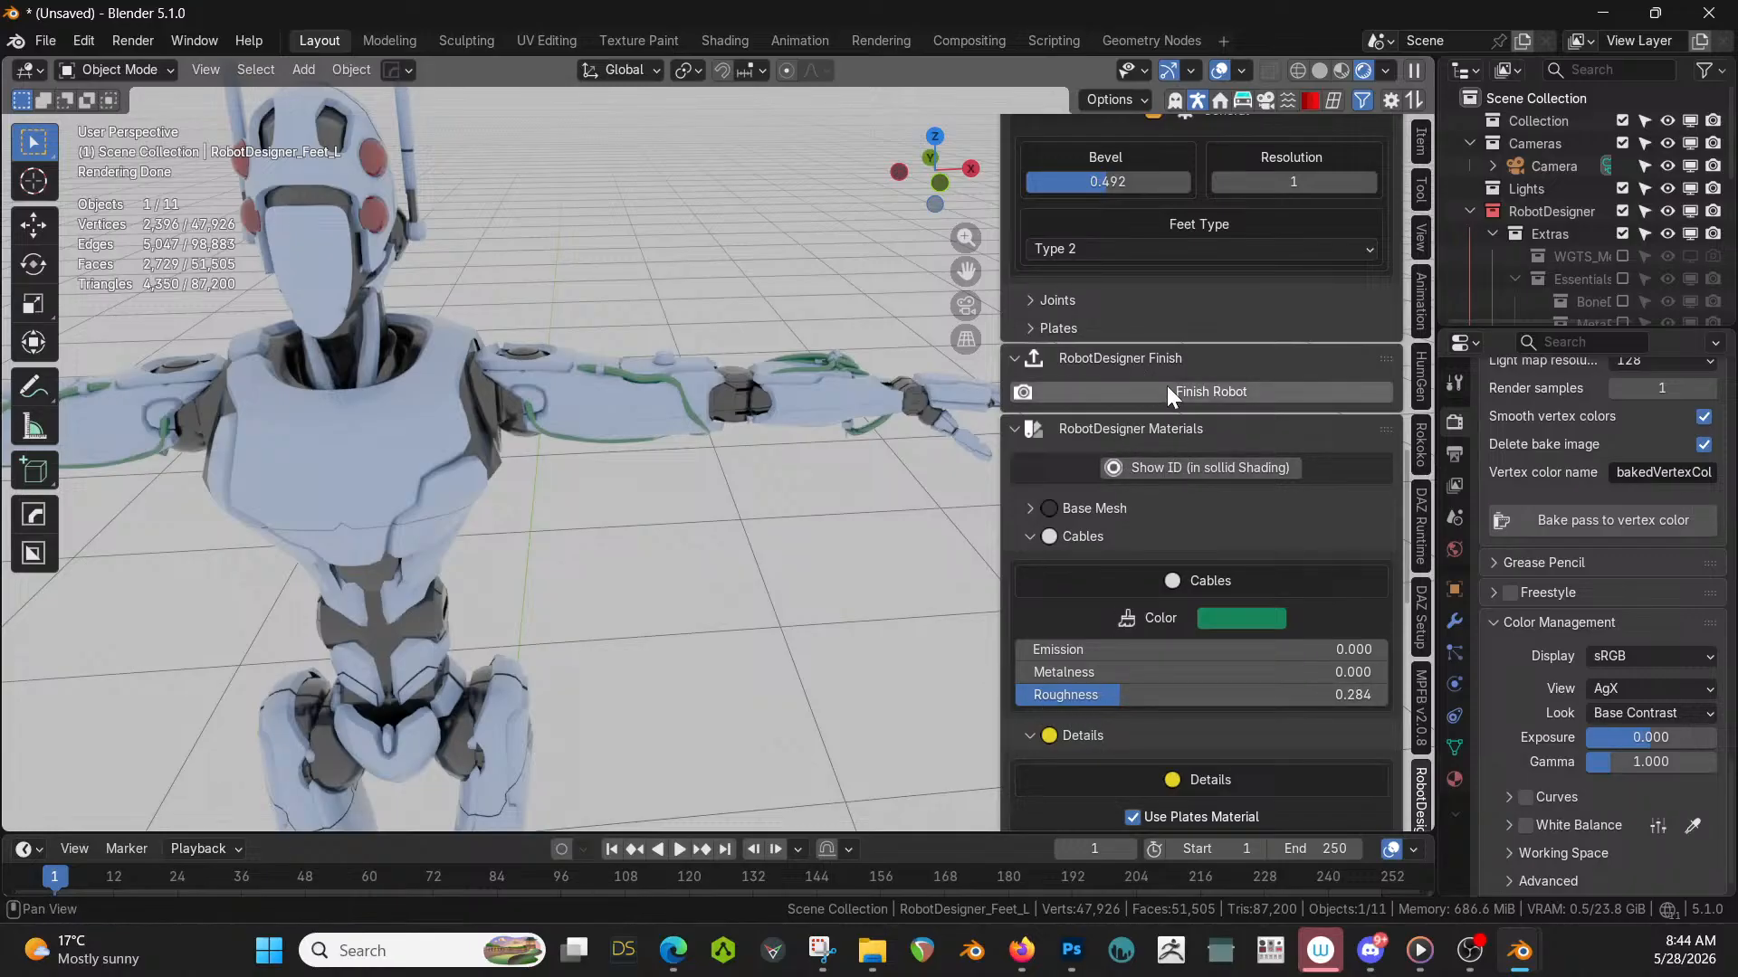
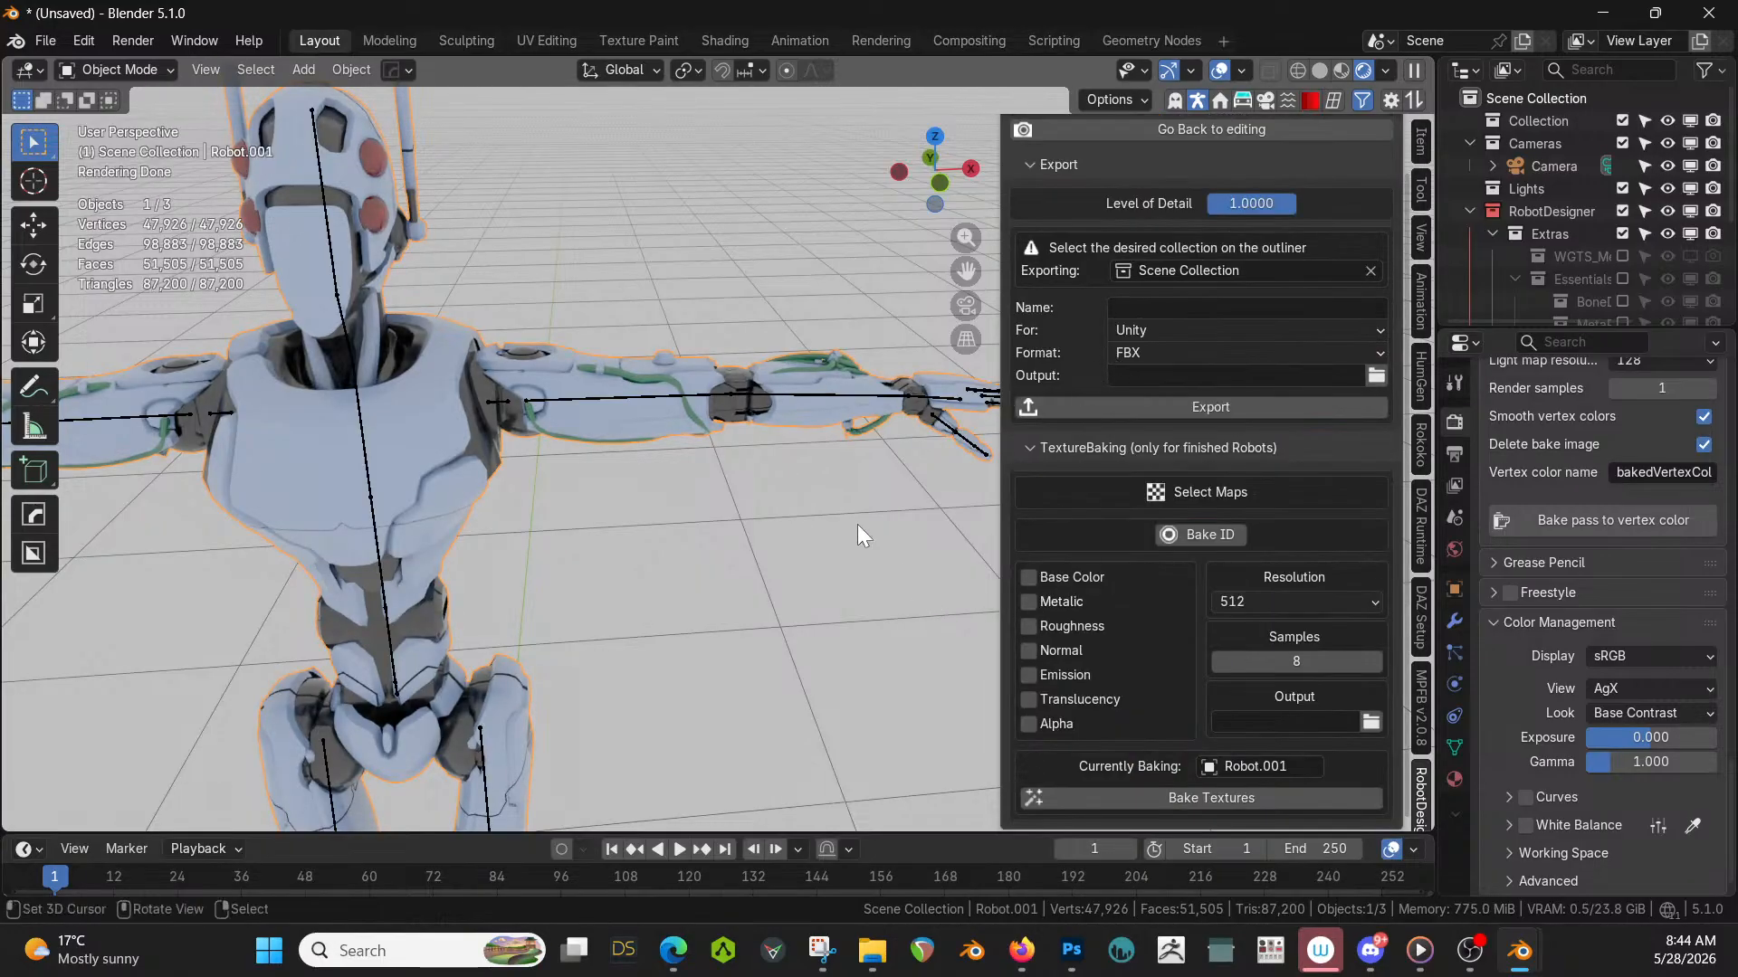
{"action": "scroll", "coordinate": [858, 526], "scroll_direction": "down", "scroll_amount": 2}
{"action": "middle_click_drag", "start_coordinate": [759, 555], "coordinate": [807, 558]}
{"action": "scroll", "coordinate": [808, 558], "scroll_direction": "down", "scroll_amount": 2}
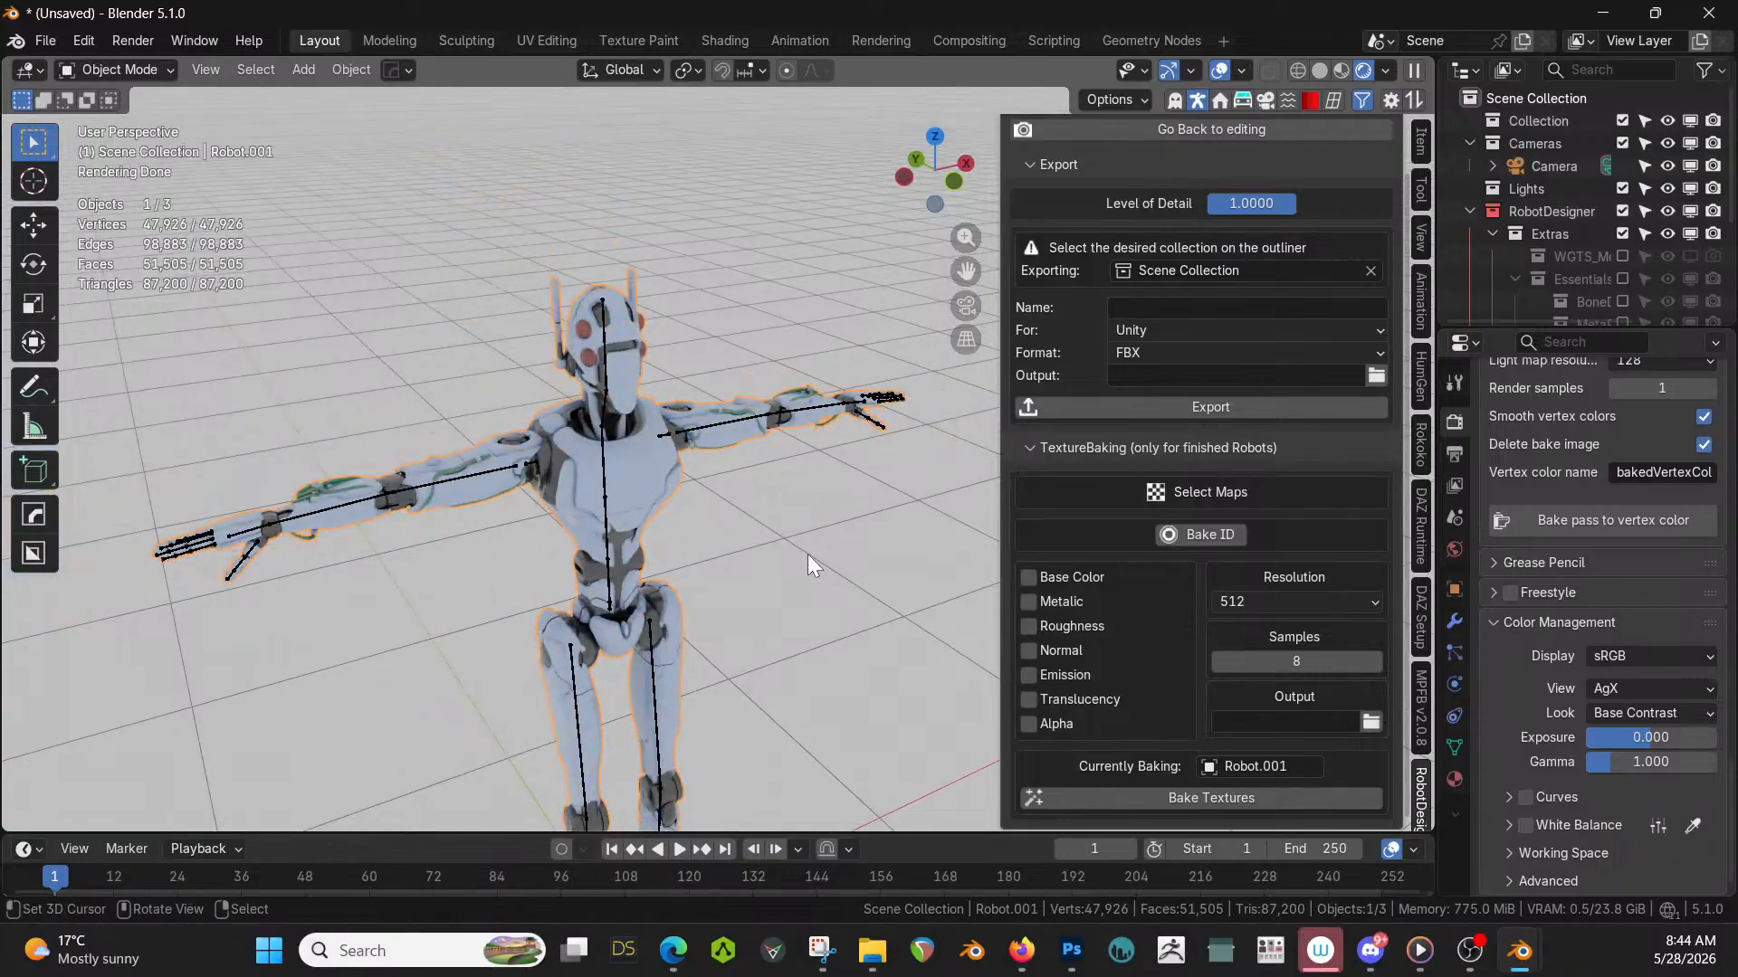
Start saving the scene under a new name, and create and open the folder "260528 Bath House Robot" inside "000 The Season".
{"action": "left_click", "coordinate": [47, 40]}
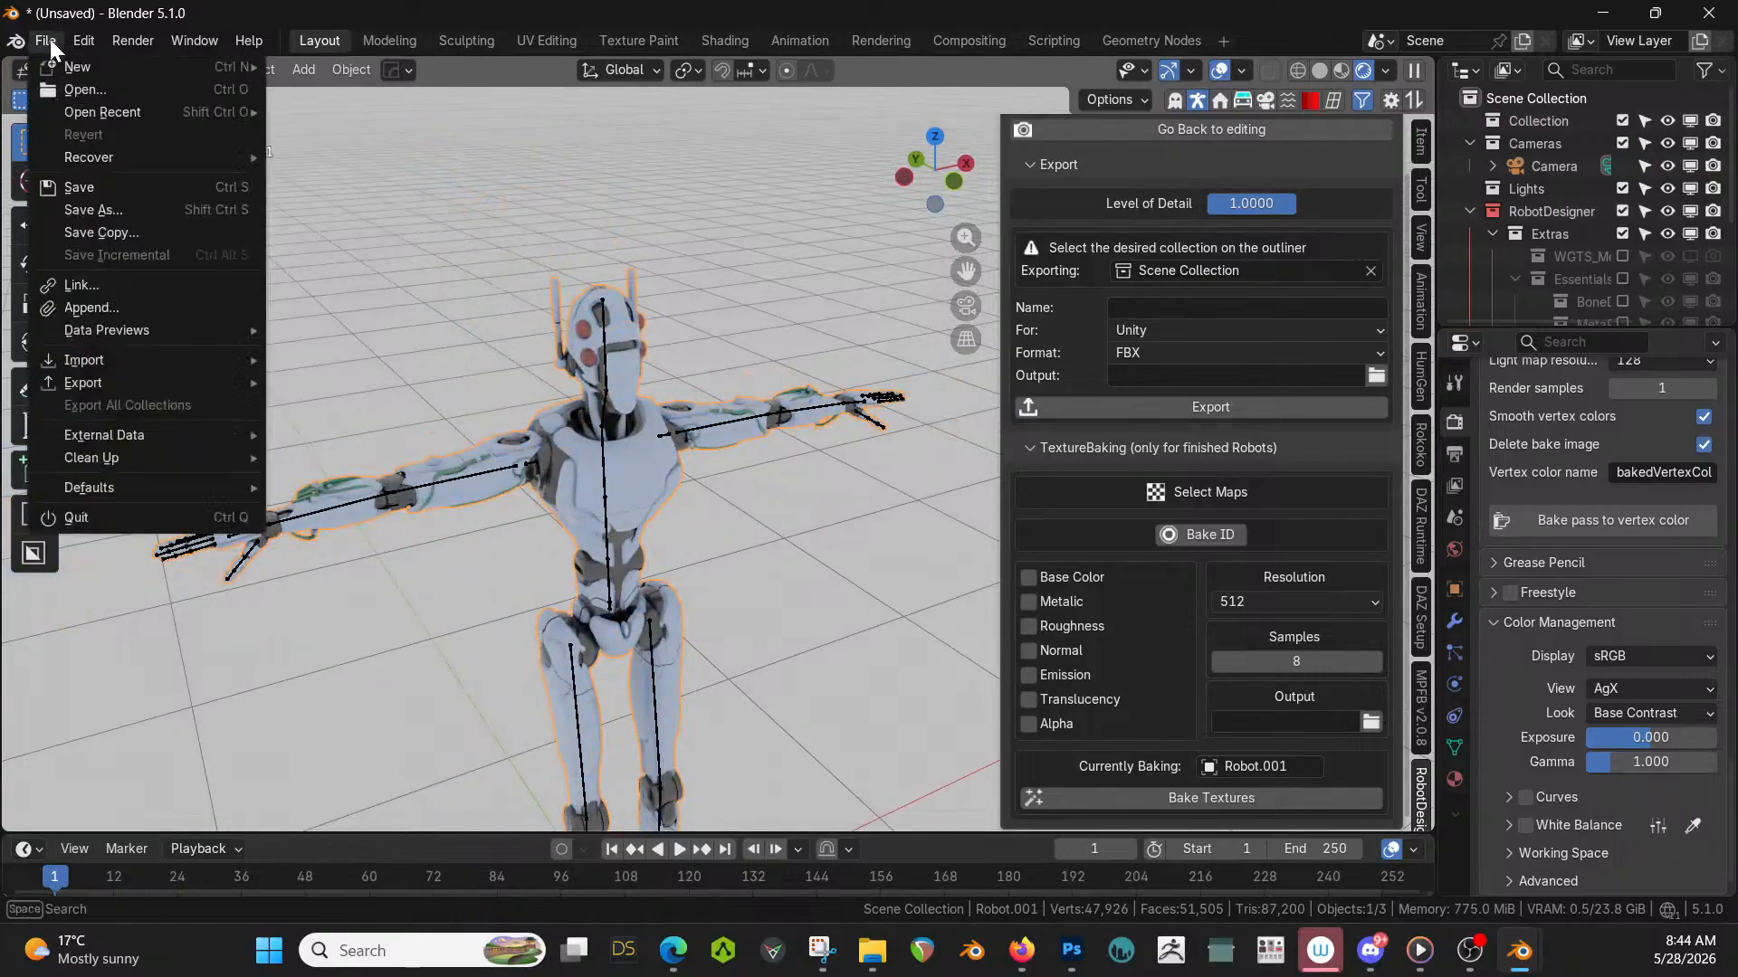
{"action": "left_click", "coordinate": [89, 209]}
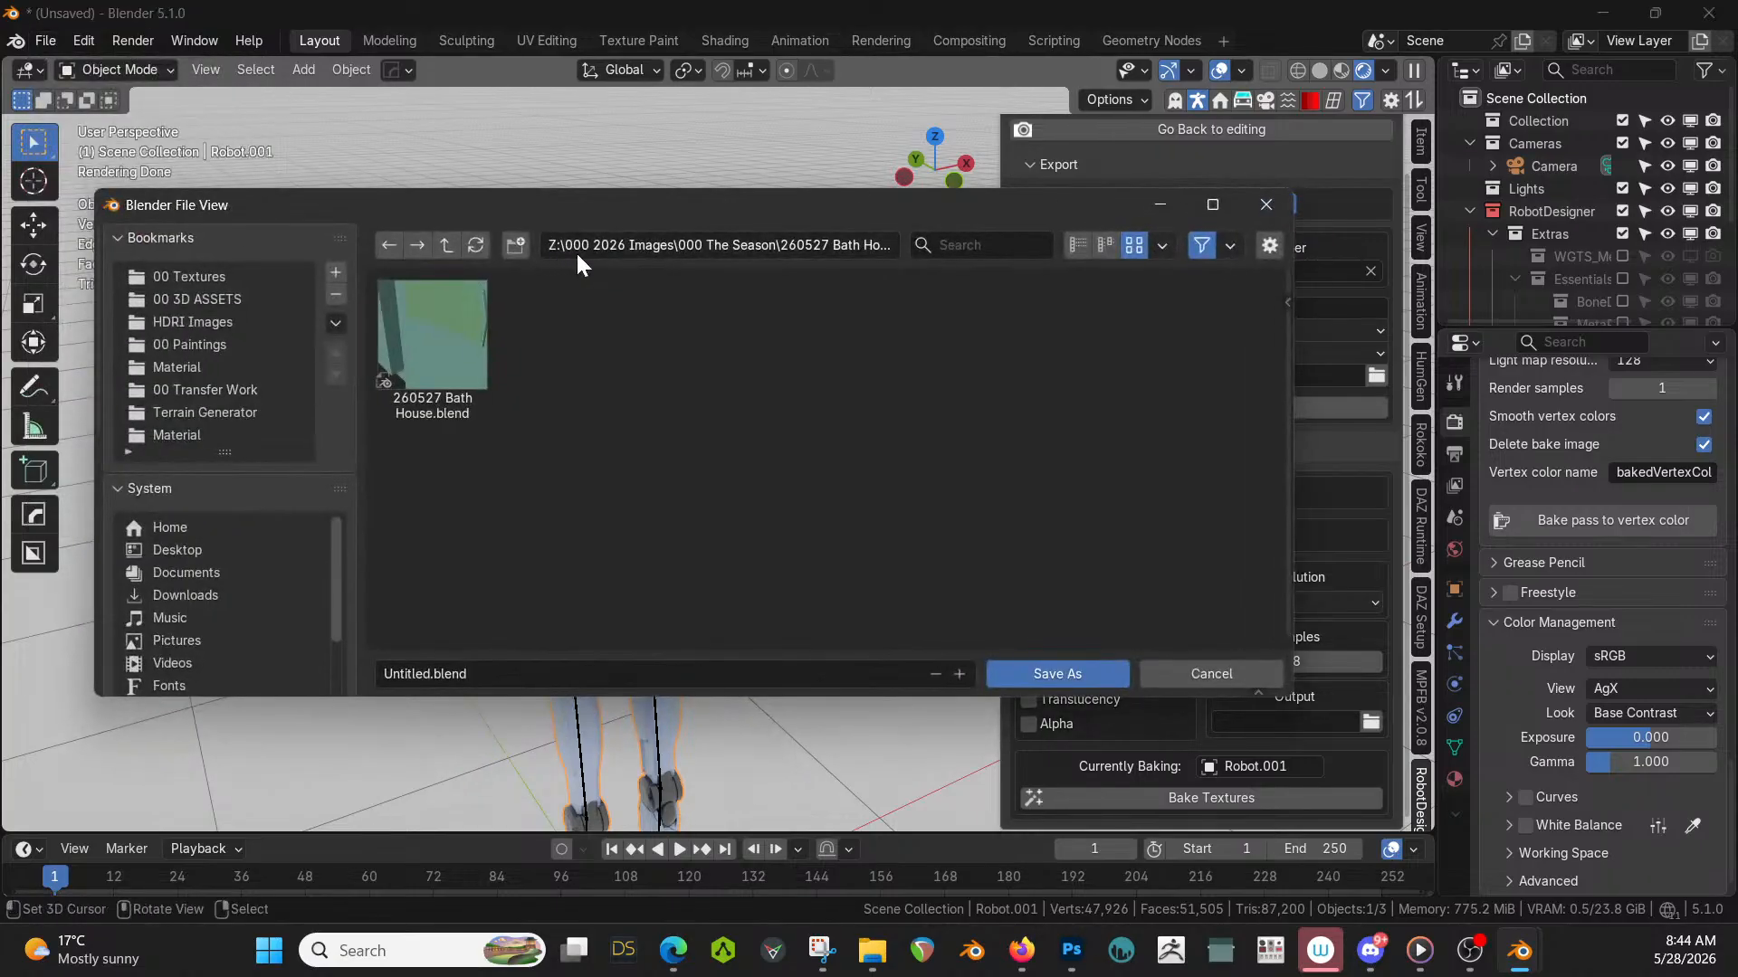
{"action": "left_click", "coordinate": [446, 245]}
{"action": "left_click", "coordinate": [516, 245]}
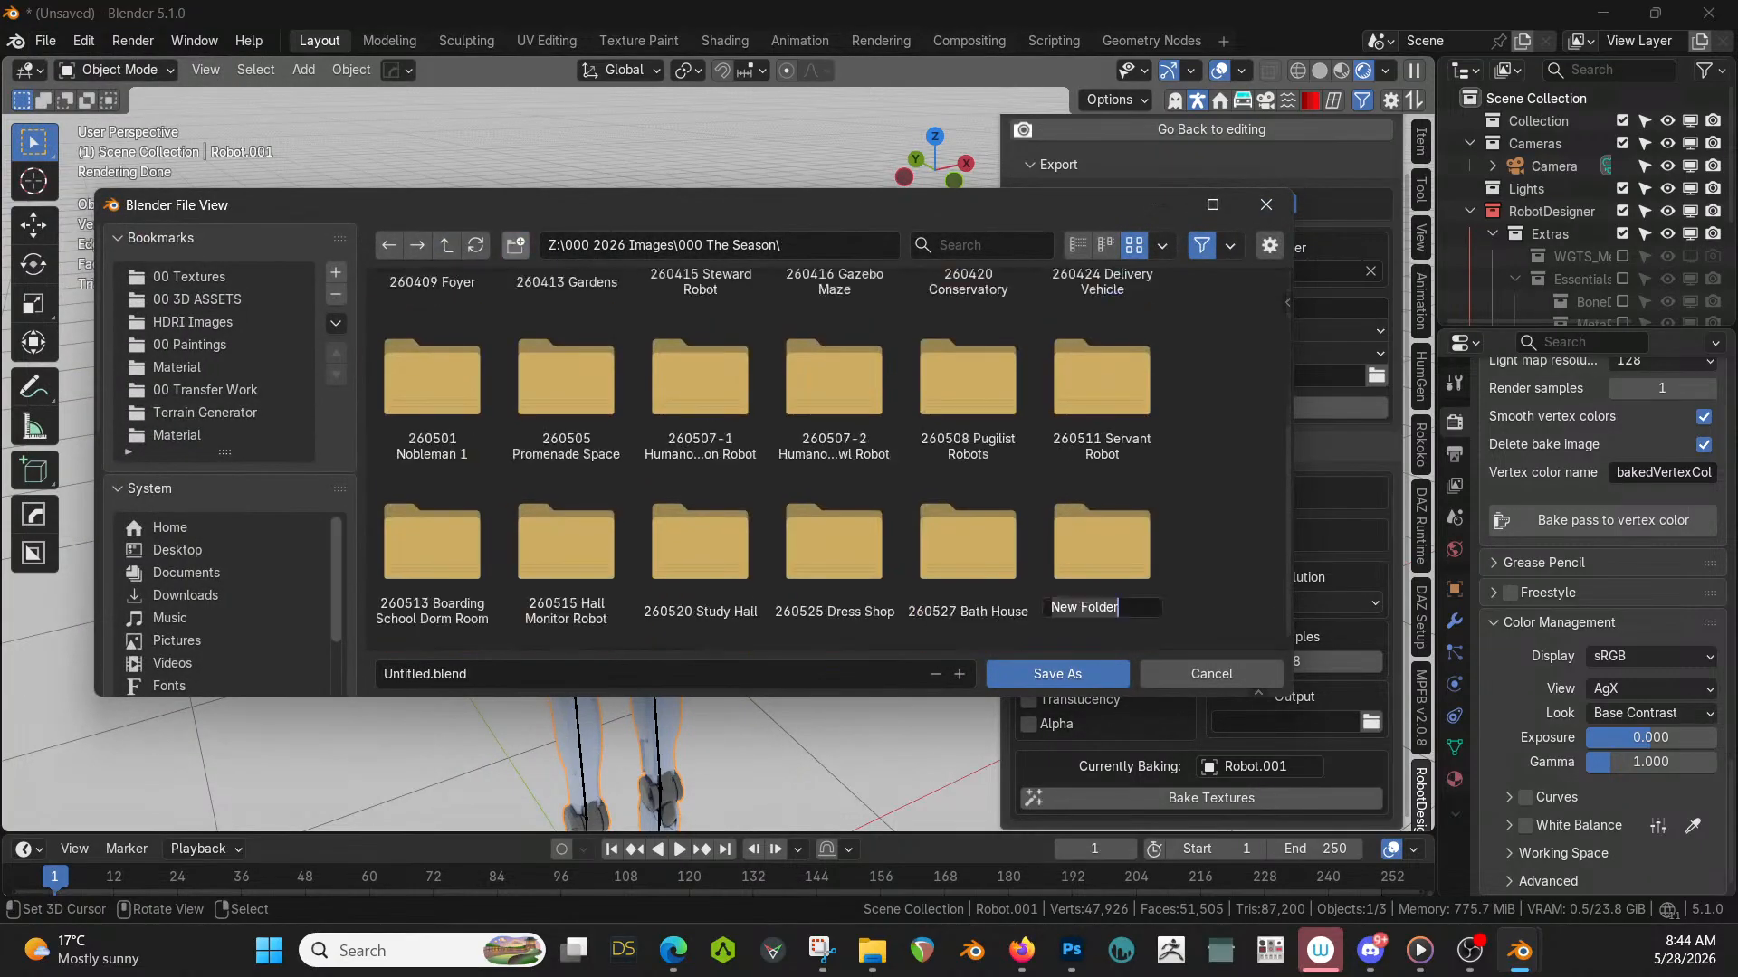
{"action": "type", "text": "27"}
{"action": "type", "text": "Bath"}
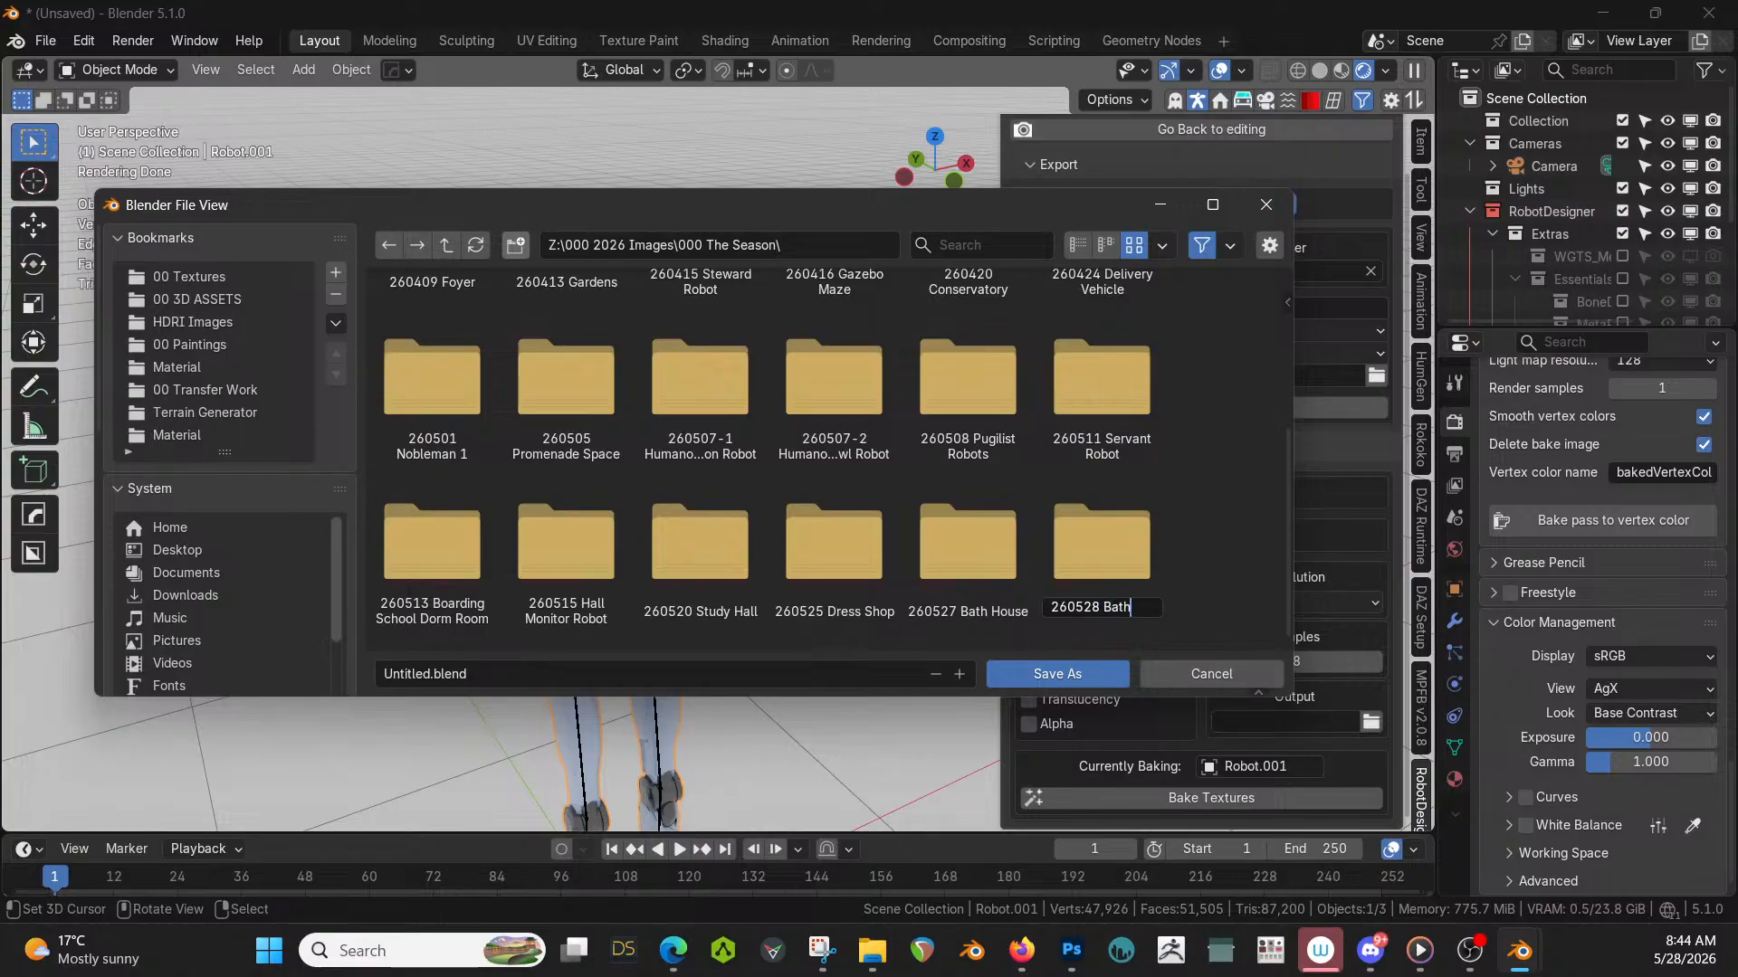
{"action": "type", "text": " House Robot"}
{"action": "key", "text": "Return"}
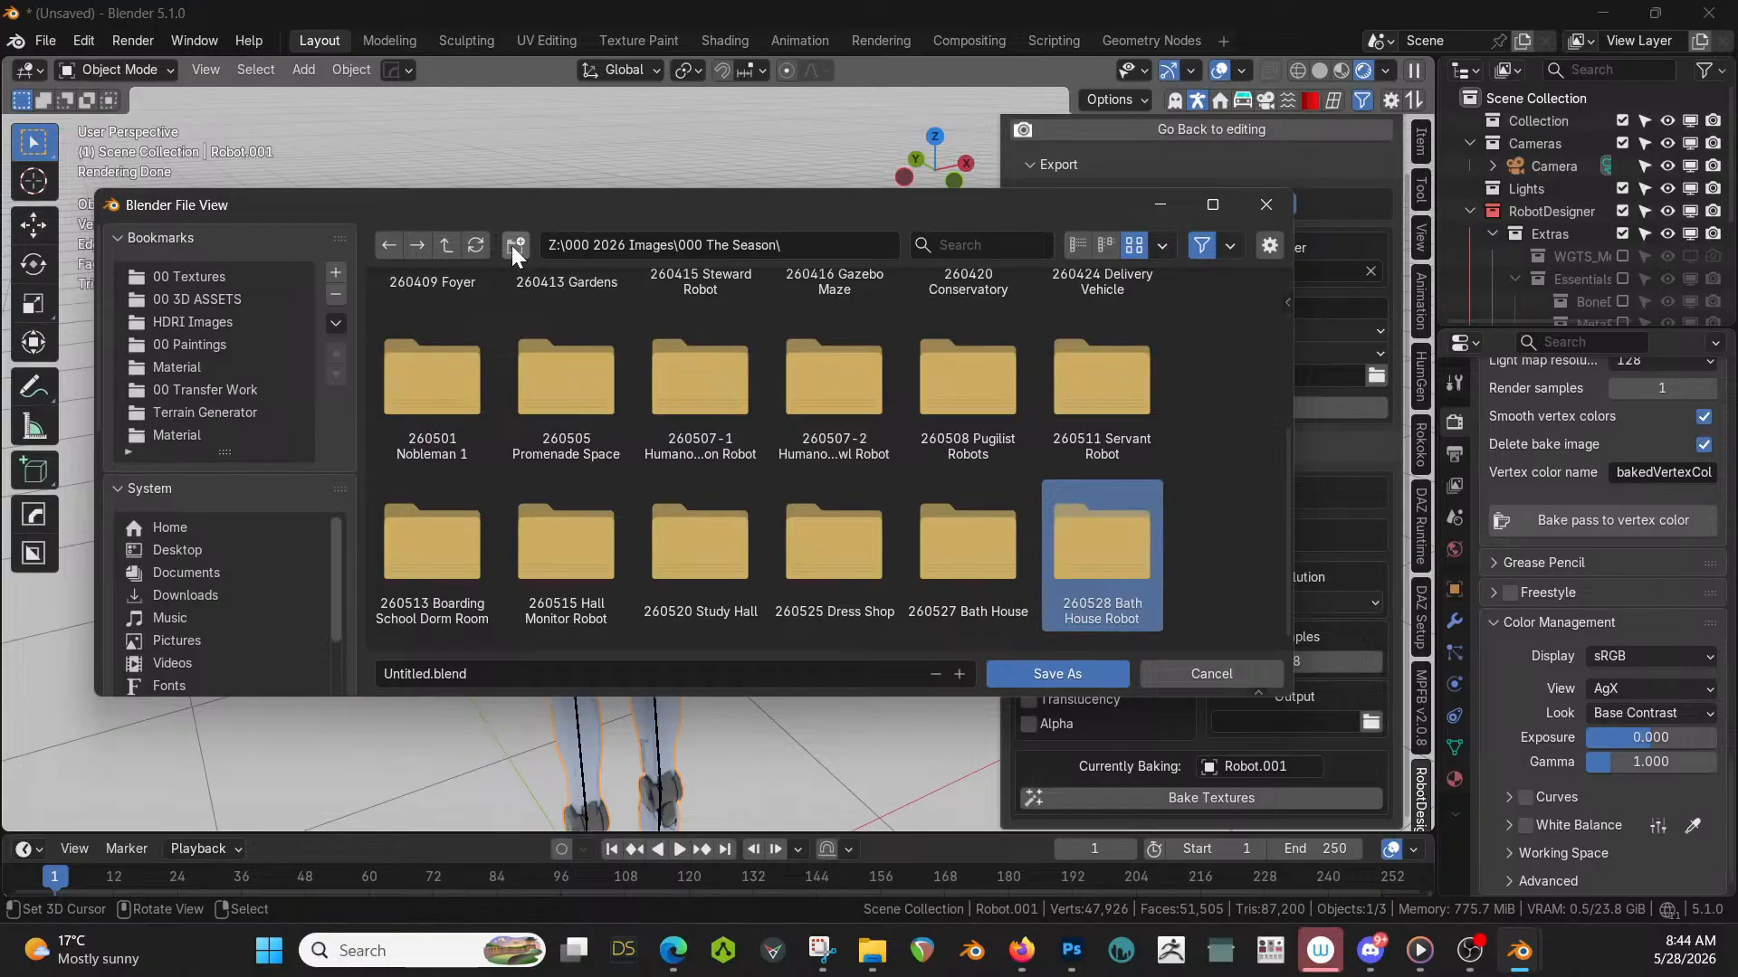
{"action": "double_click", "coordinate": [1080, 538]}
{"action": "left_click", "coordinate": [579, 674]}
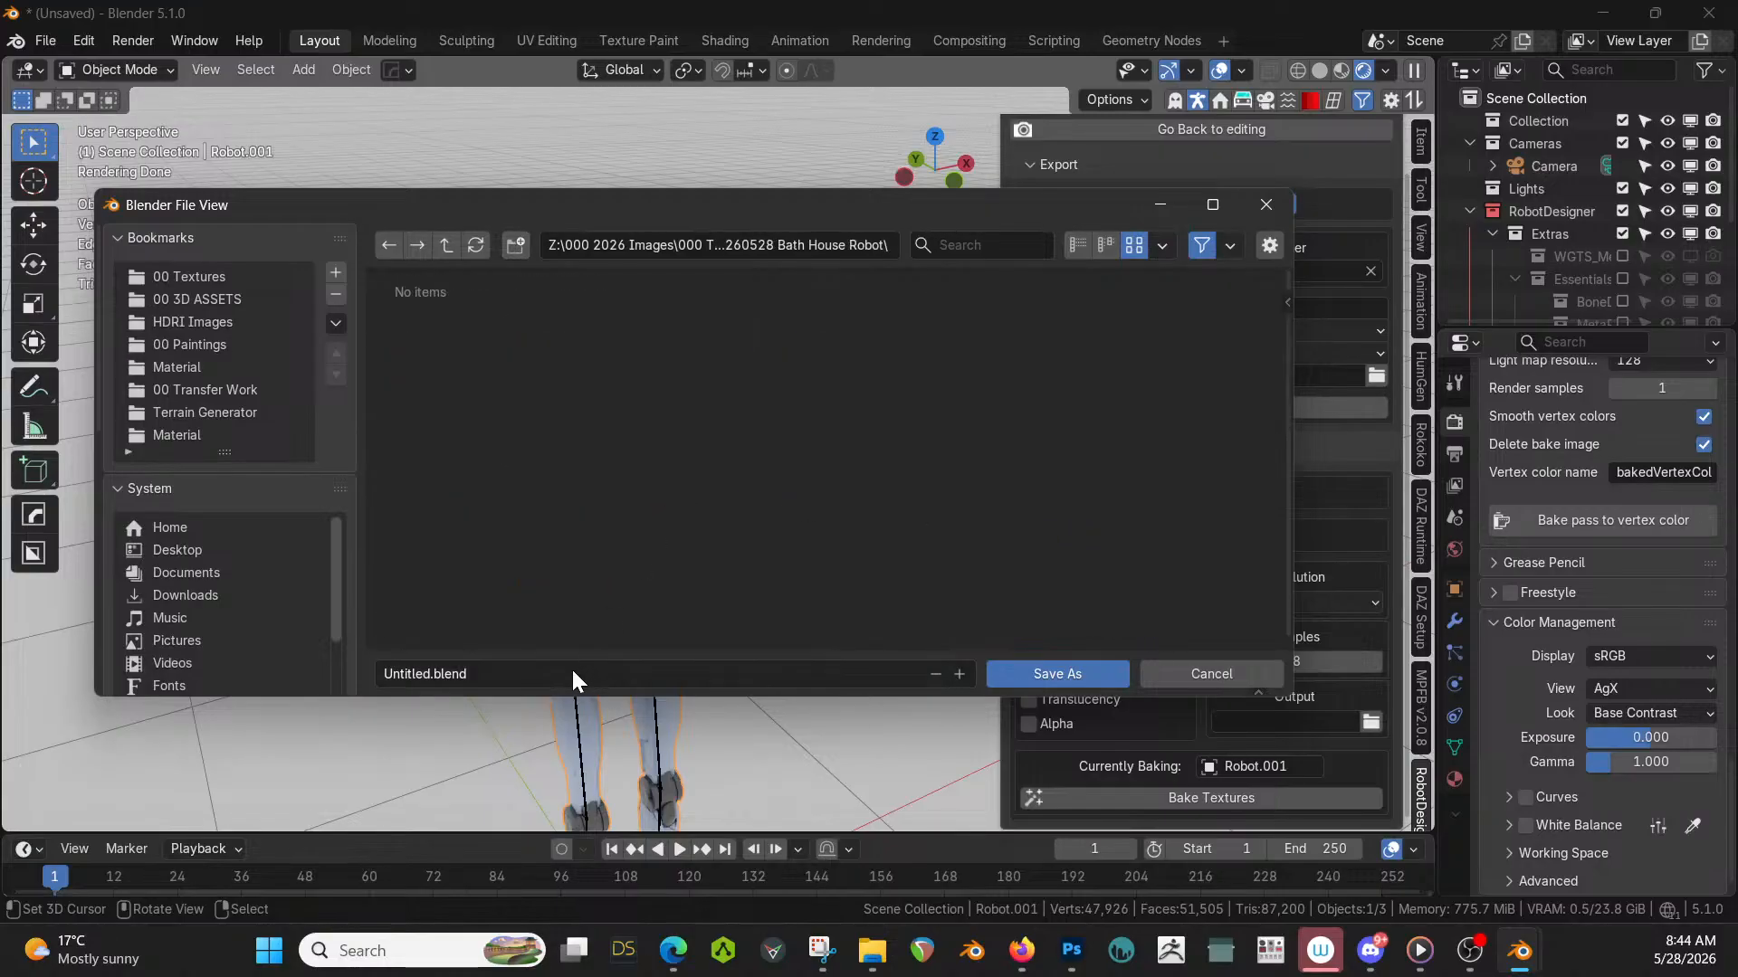
{"action": "key", "text": "ctrl+v"}
{"action": "key", "text": "Return"}
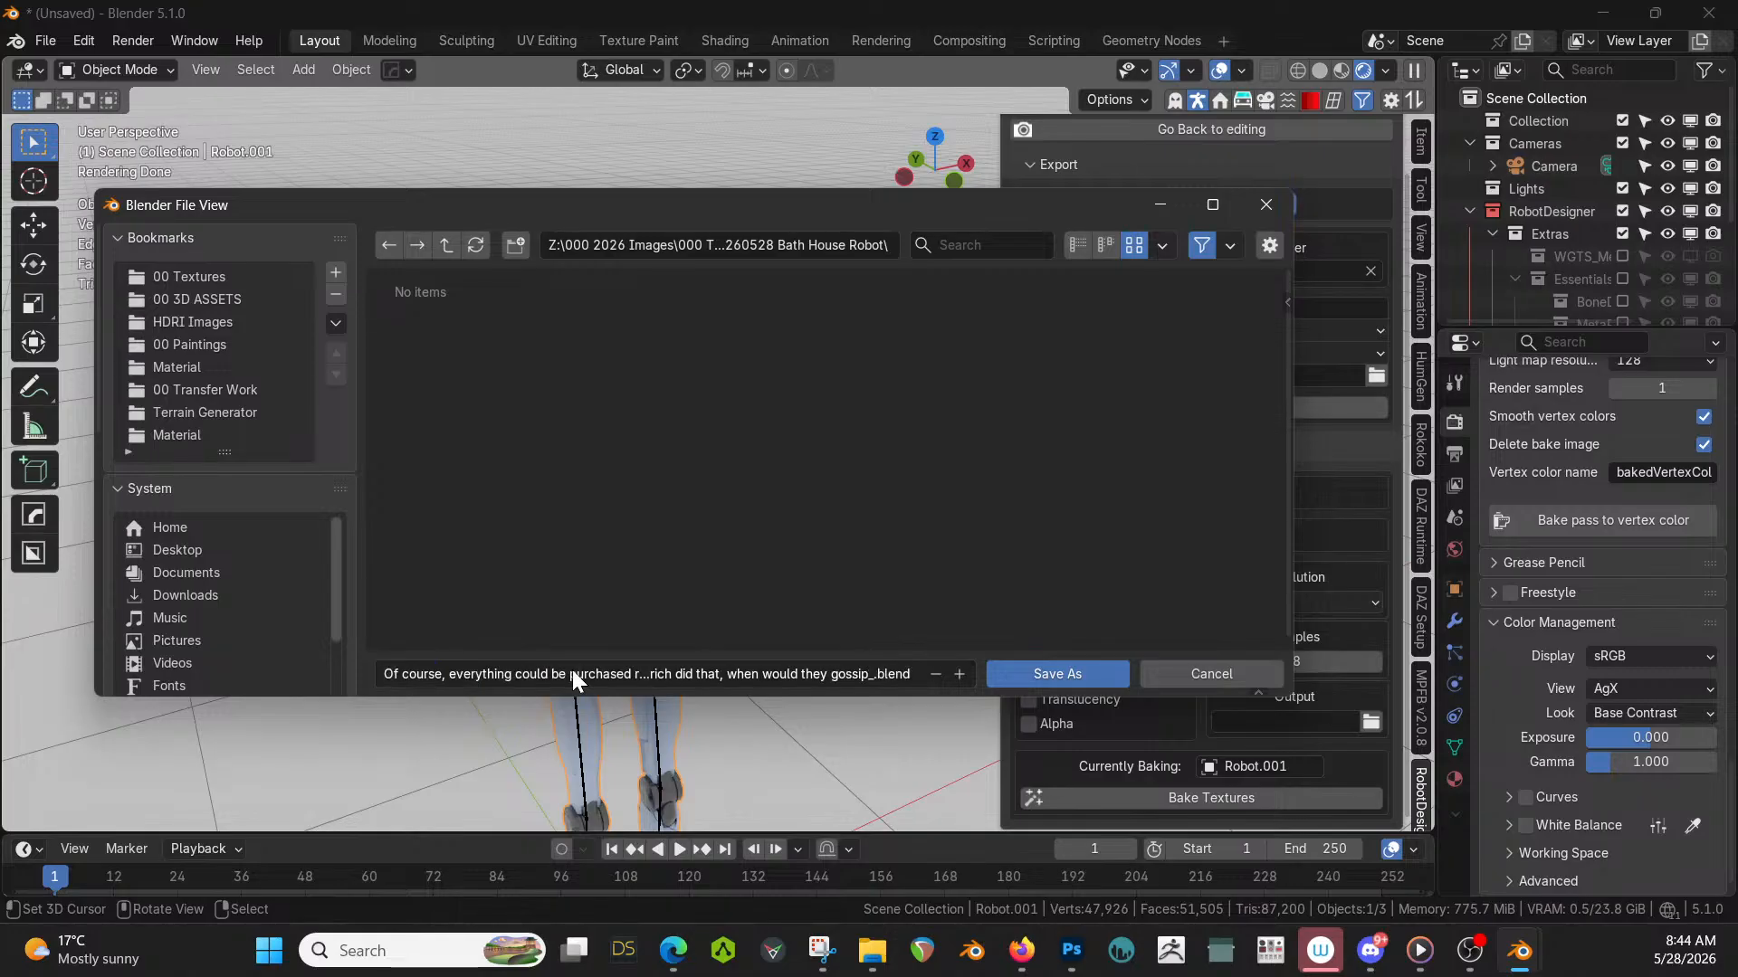
Replace the file name with "260528 Bath House Robot" and save the Blender file.
{"action": "left_click", "coordinate": [572, 674]}
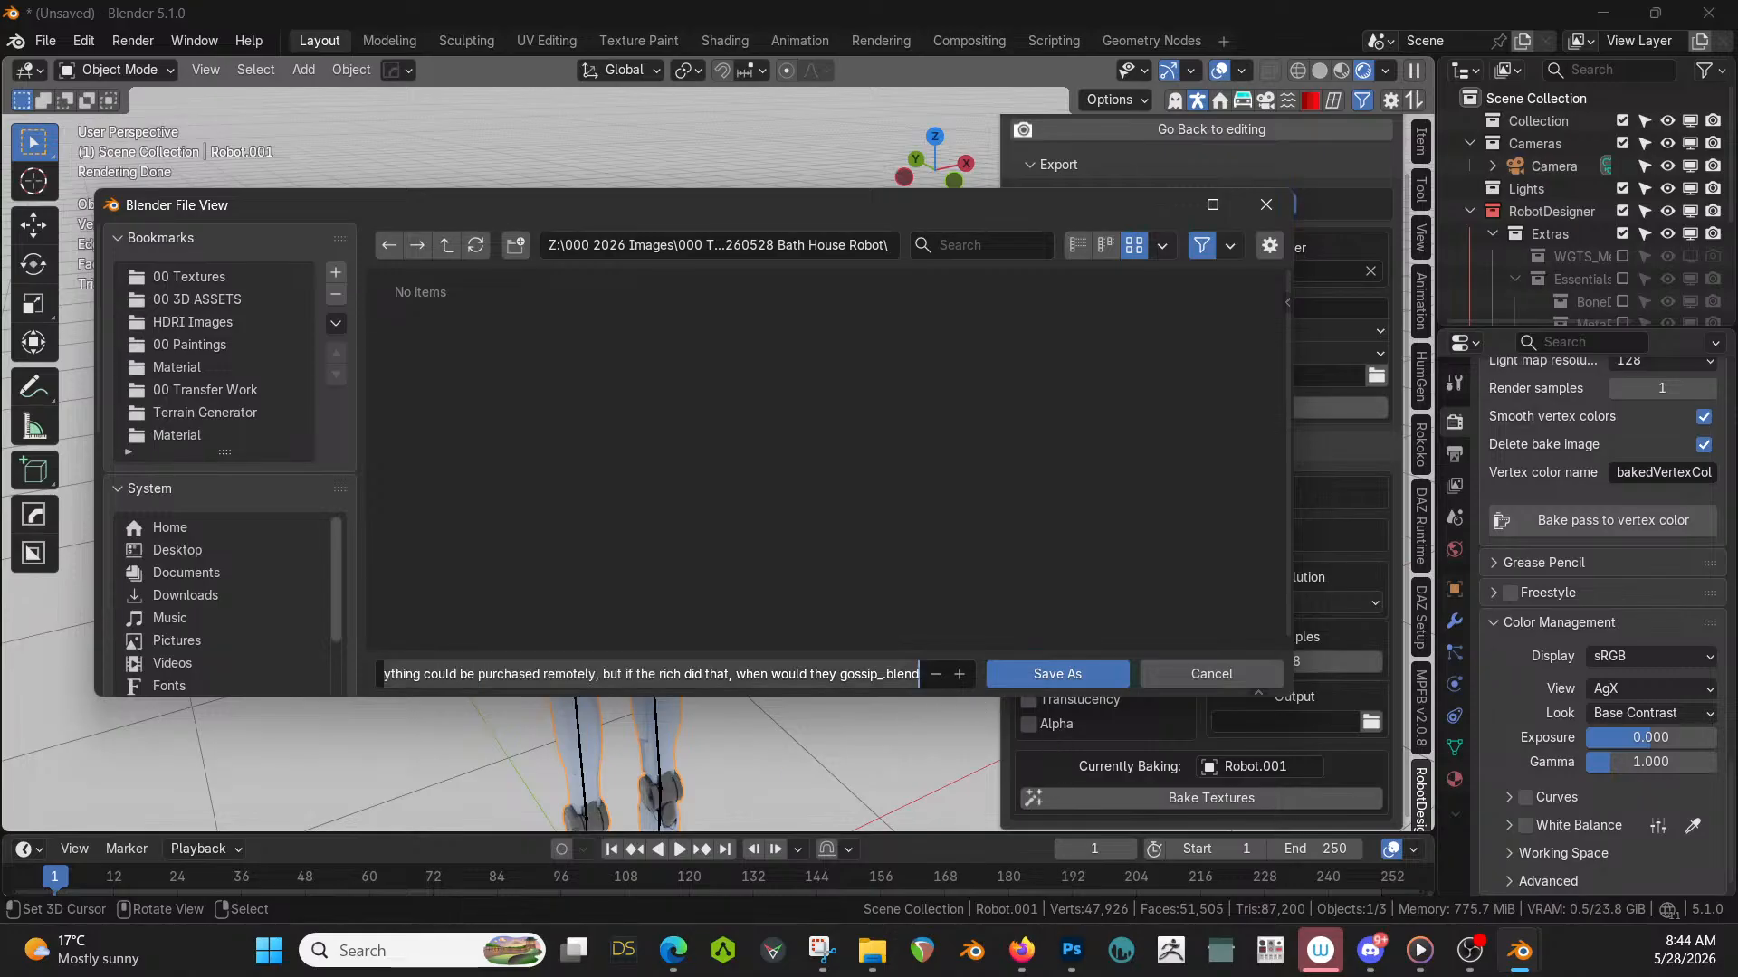
{"action": "key", "text": "ctrl+a"}
{"action": "key", "text": "BackSpace"}
{"action": "type", "text": "26"}
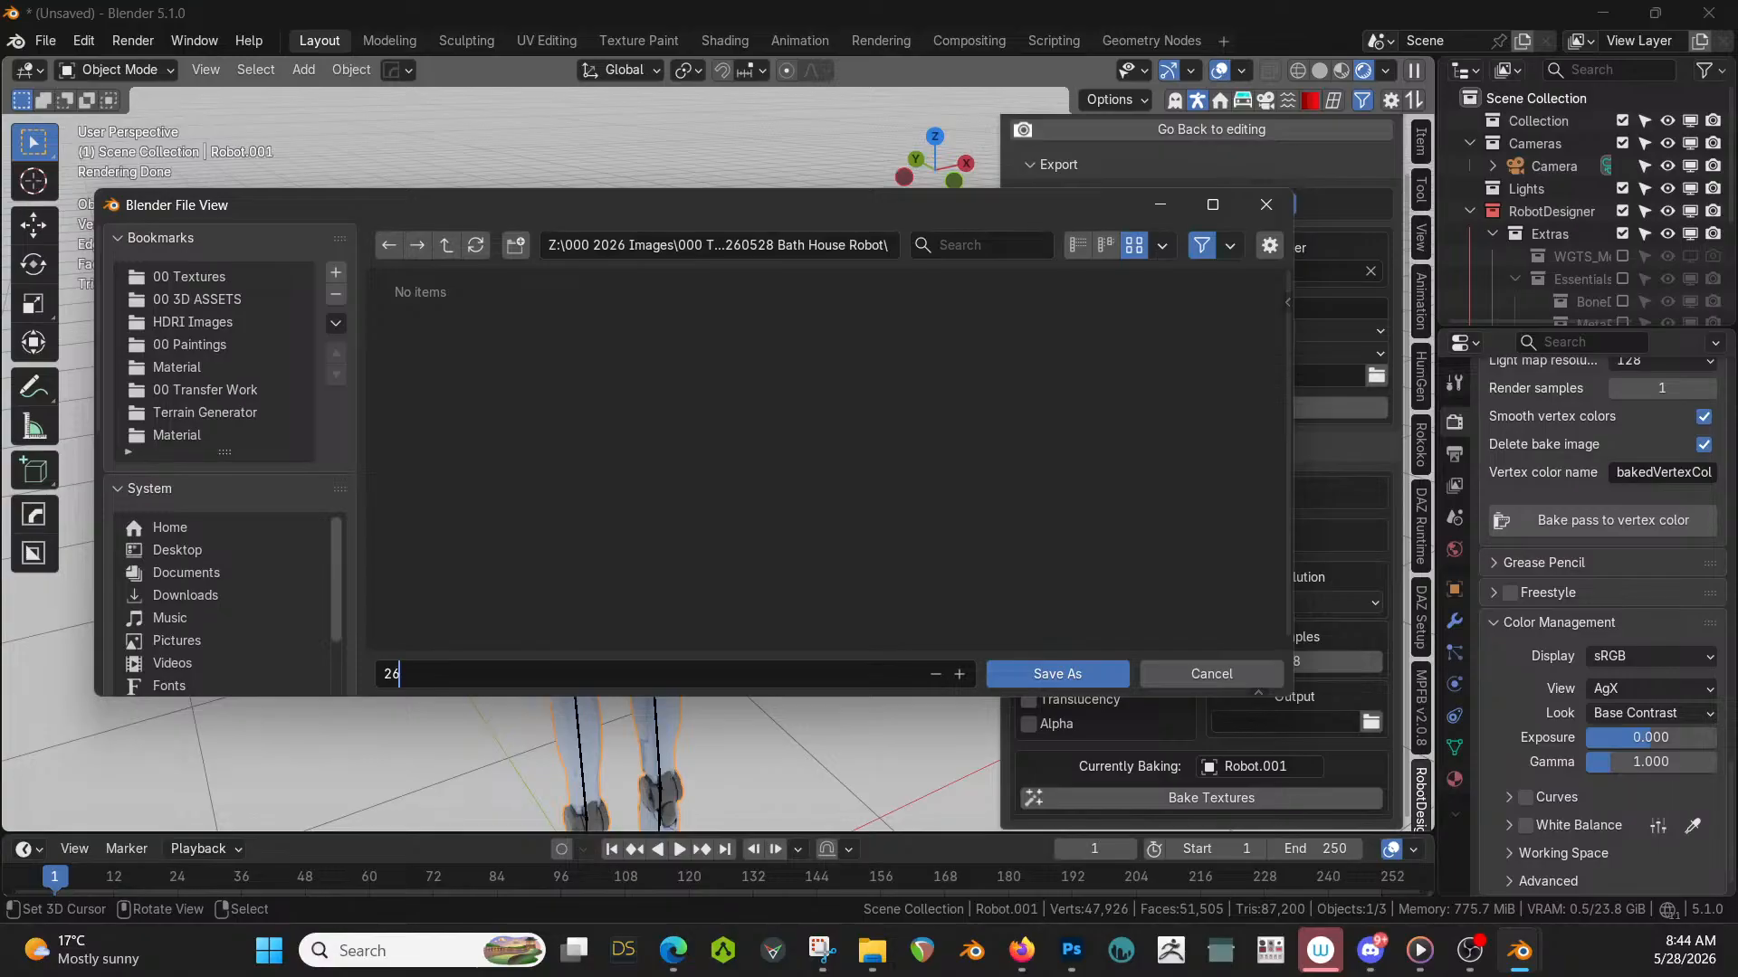
{"action": "type", "text": "0528 Bath House Robot"}
{"action": "key", "text": "Return"}
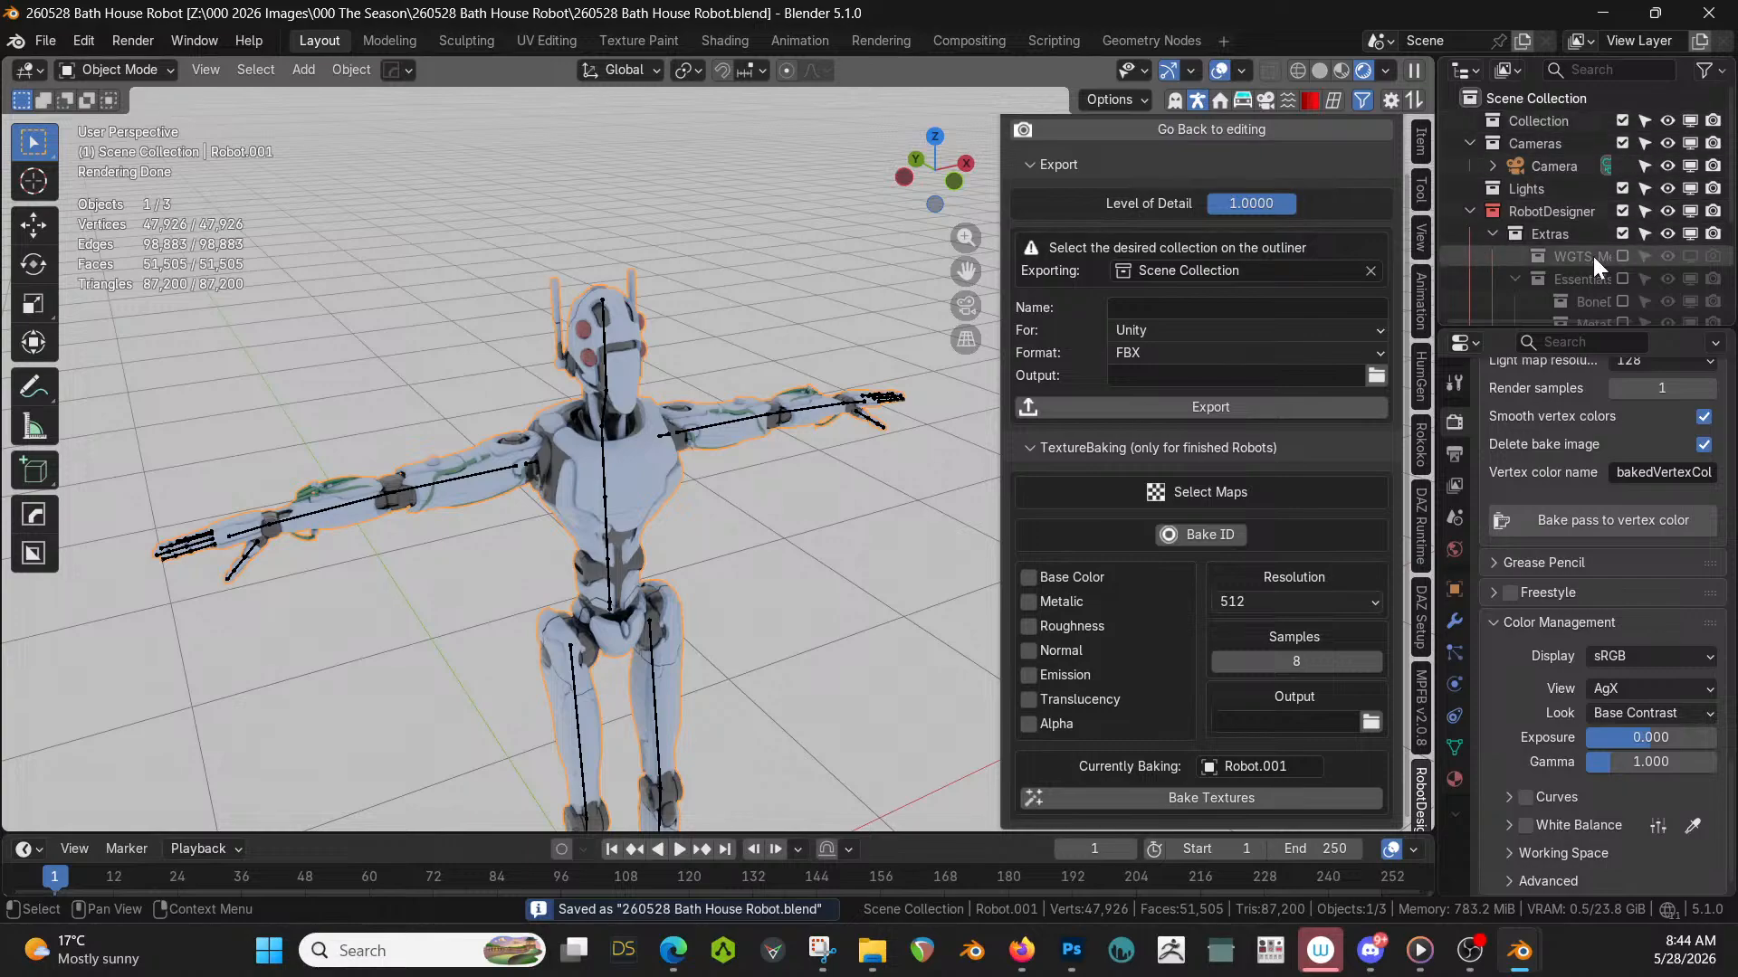
Select the RobotModel armature together with its child mesh and copy both objects.
{"action": "left_click", "coordinate": [604, 463]}
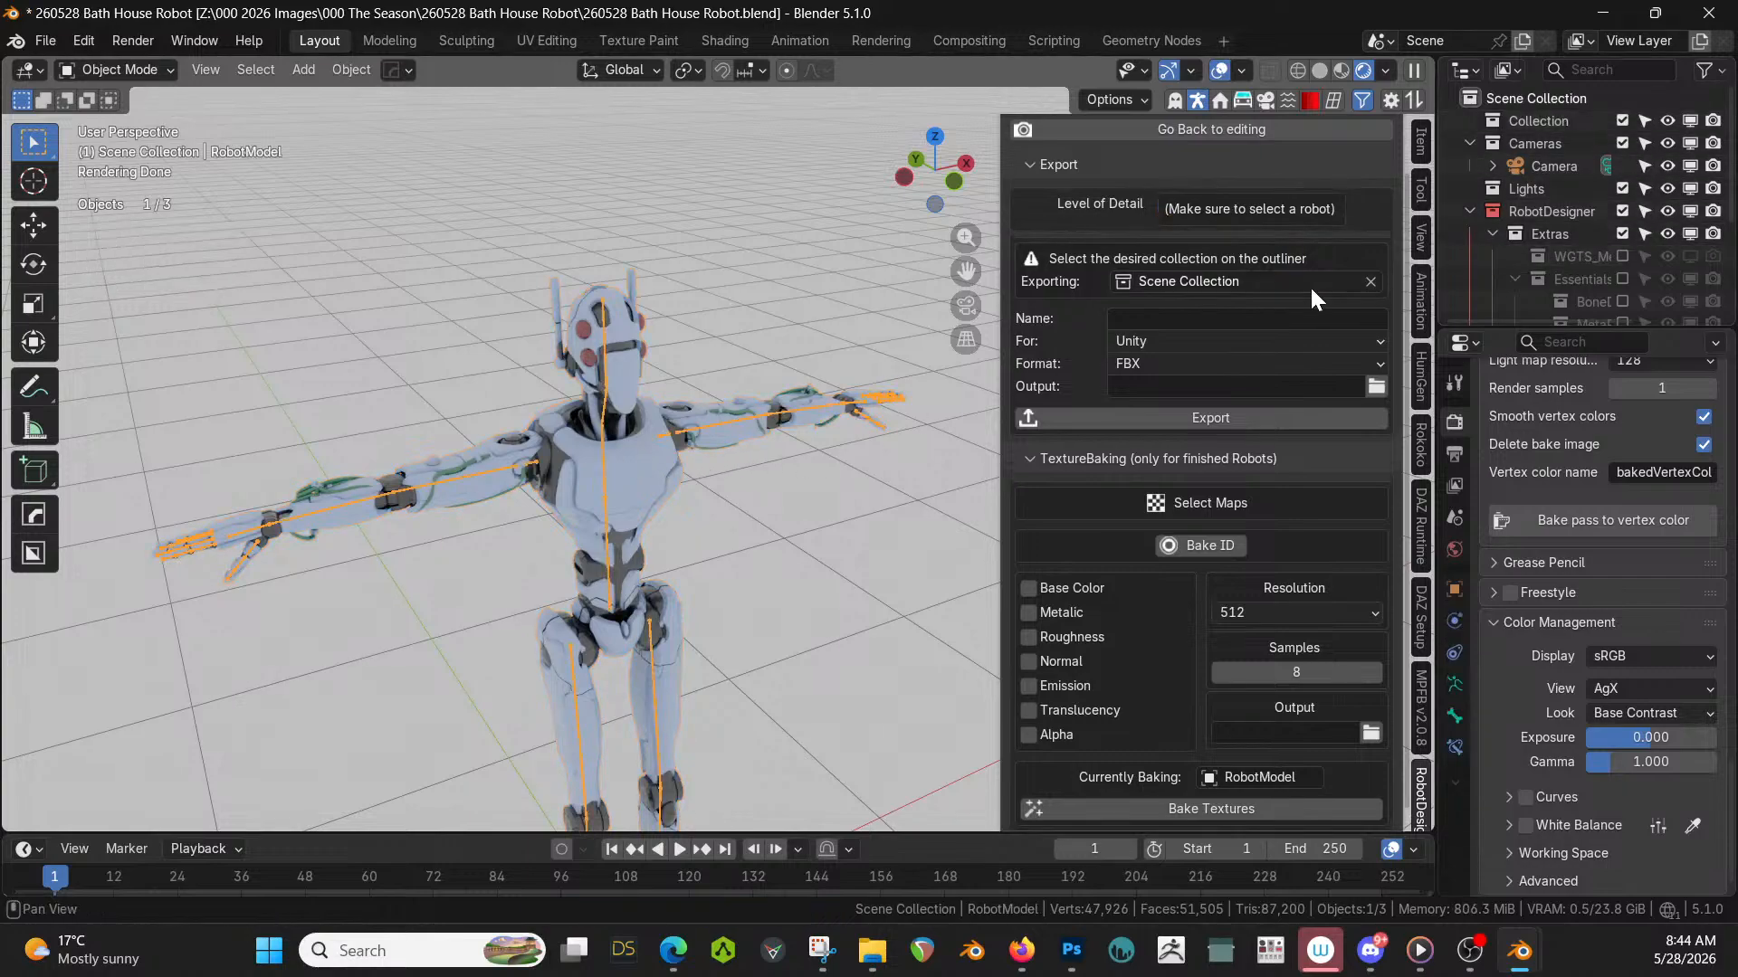
{"action": "scroll", "coordinate": [1455, 235], "scroll_direction": "down", "scroll_amount": 4}
{"action": "scroll", "coordinate": [1484, 290], "scroll_direction": "down", "scroll_amount": 1}
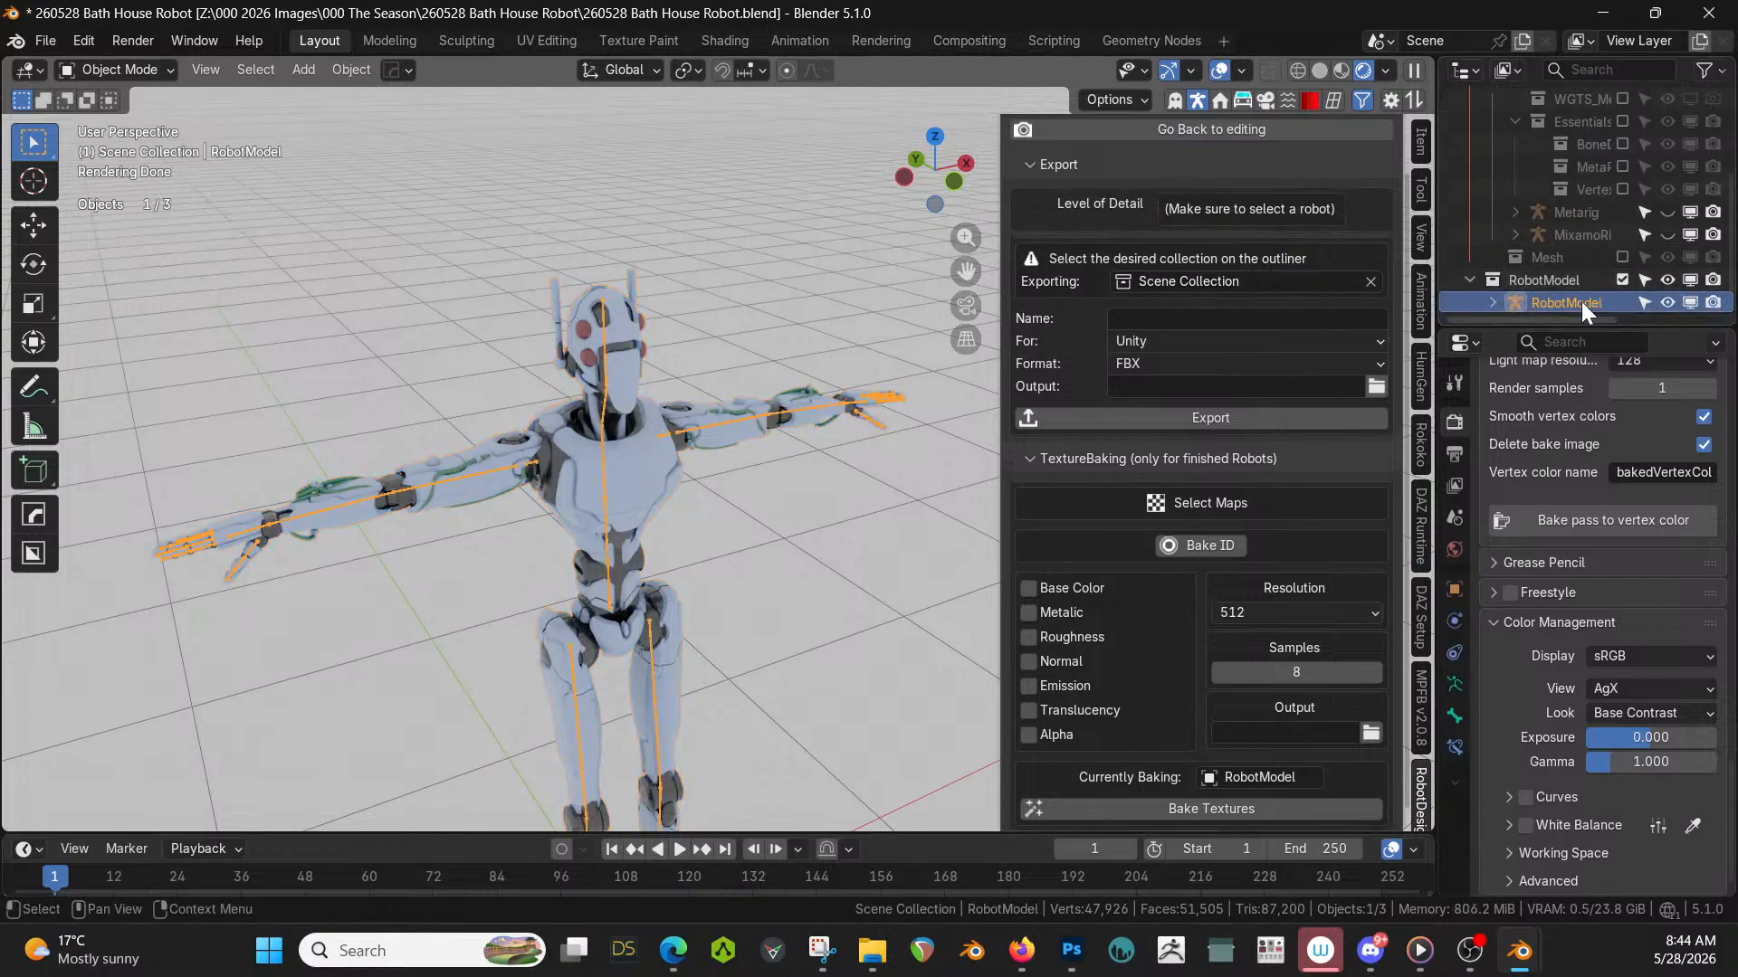
{"action": "right_click", "coordinate": [1582, 303]}
{"action": "left_click", "coordinate": [1497, 432]}
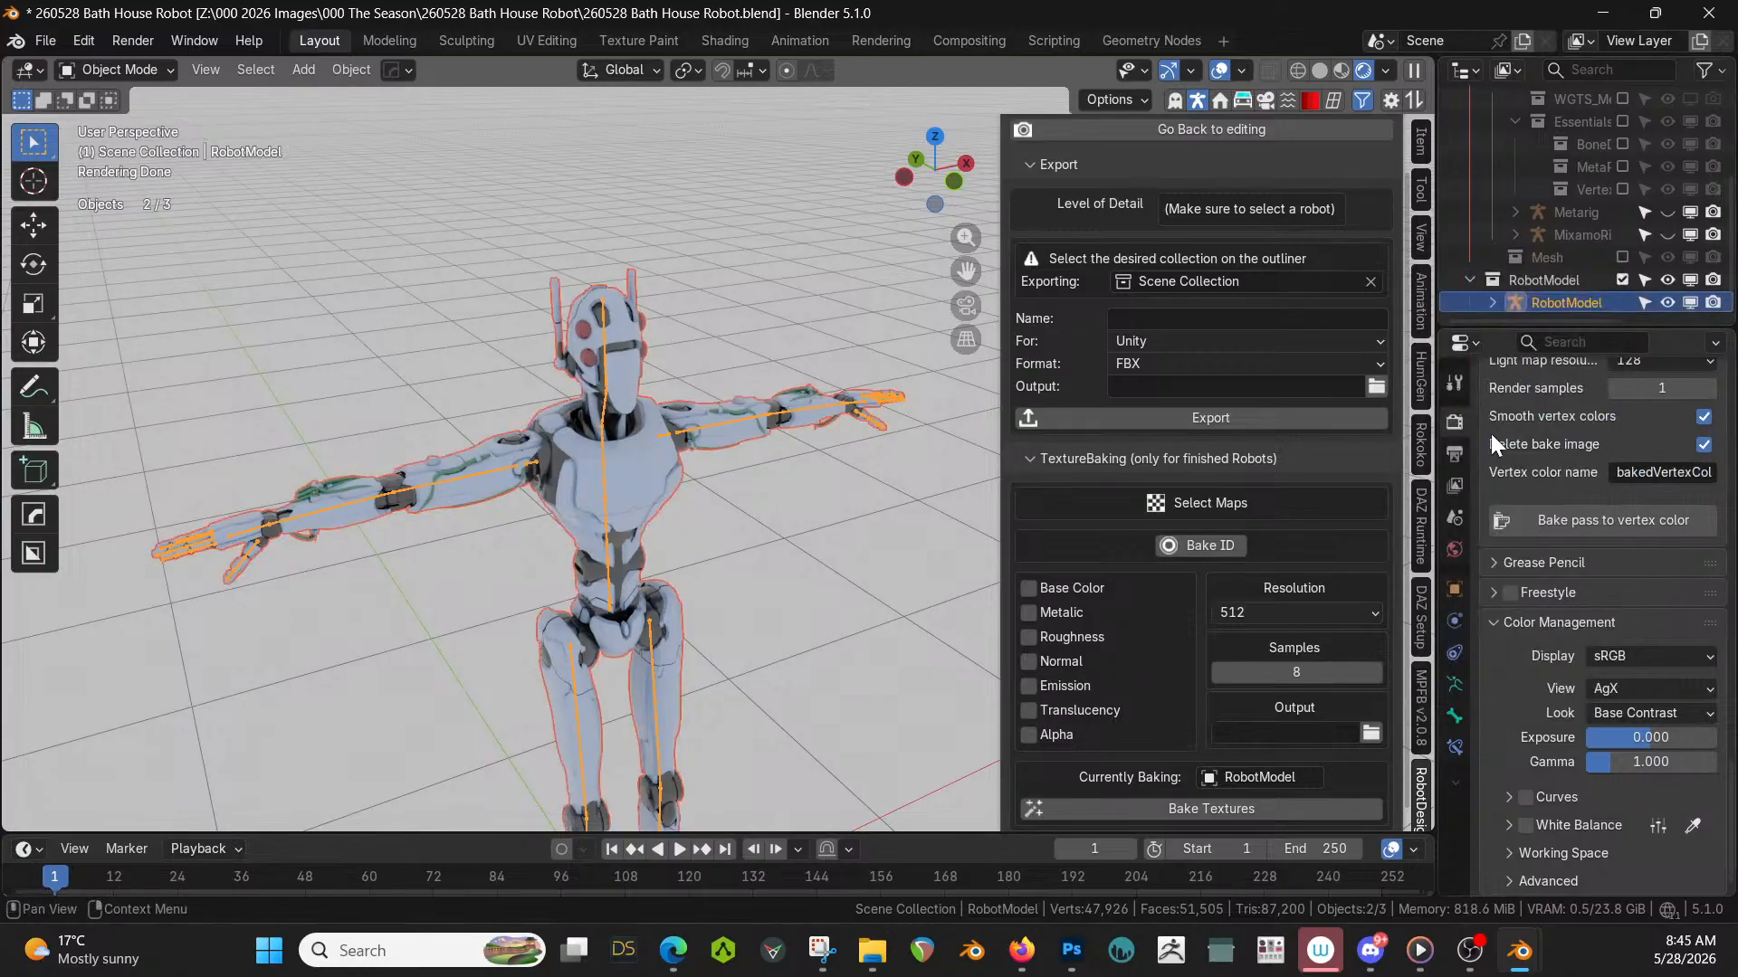
{"action": "key", "text": "ctrl+c"}
{"action": "left_click", "coordinate": [649, 399]}
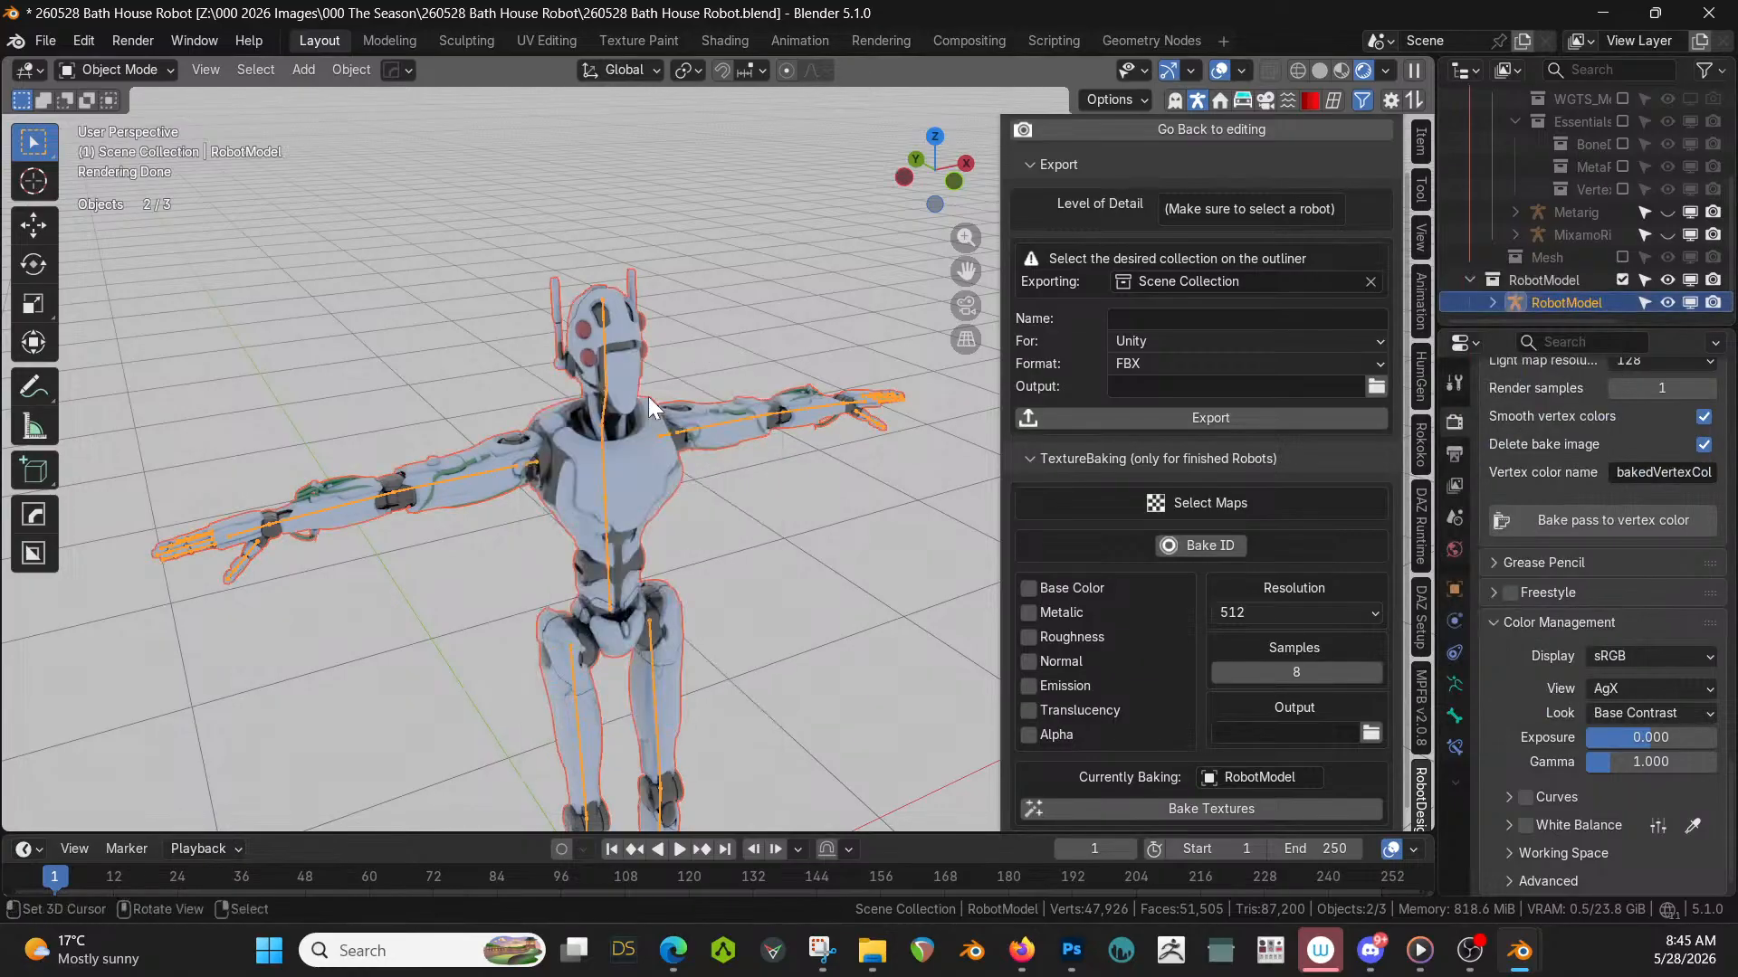
Switch to the 260527 Bath House scene, show it in Solid shading, and paste the robot into the HumGen collection.
{"action": "key", "text": "alt+Tab"}
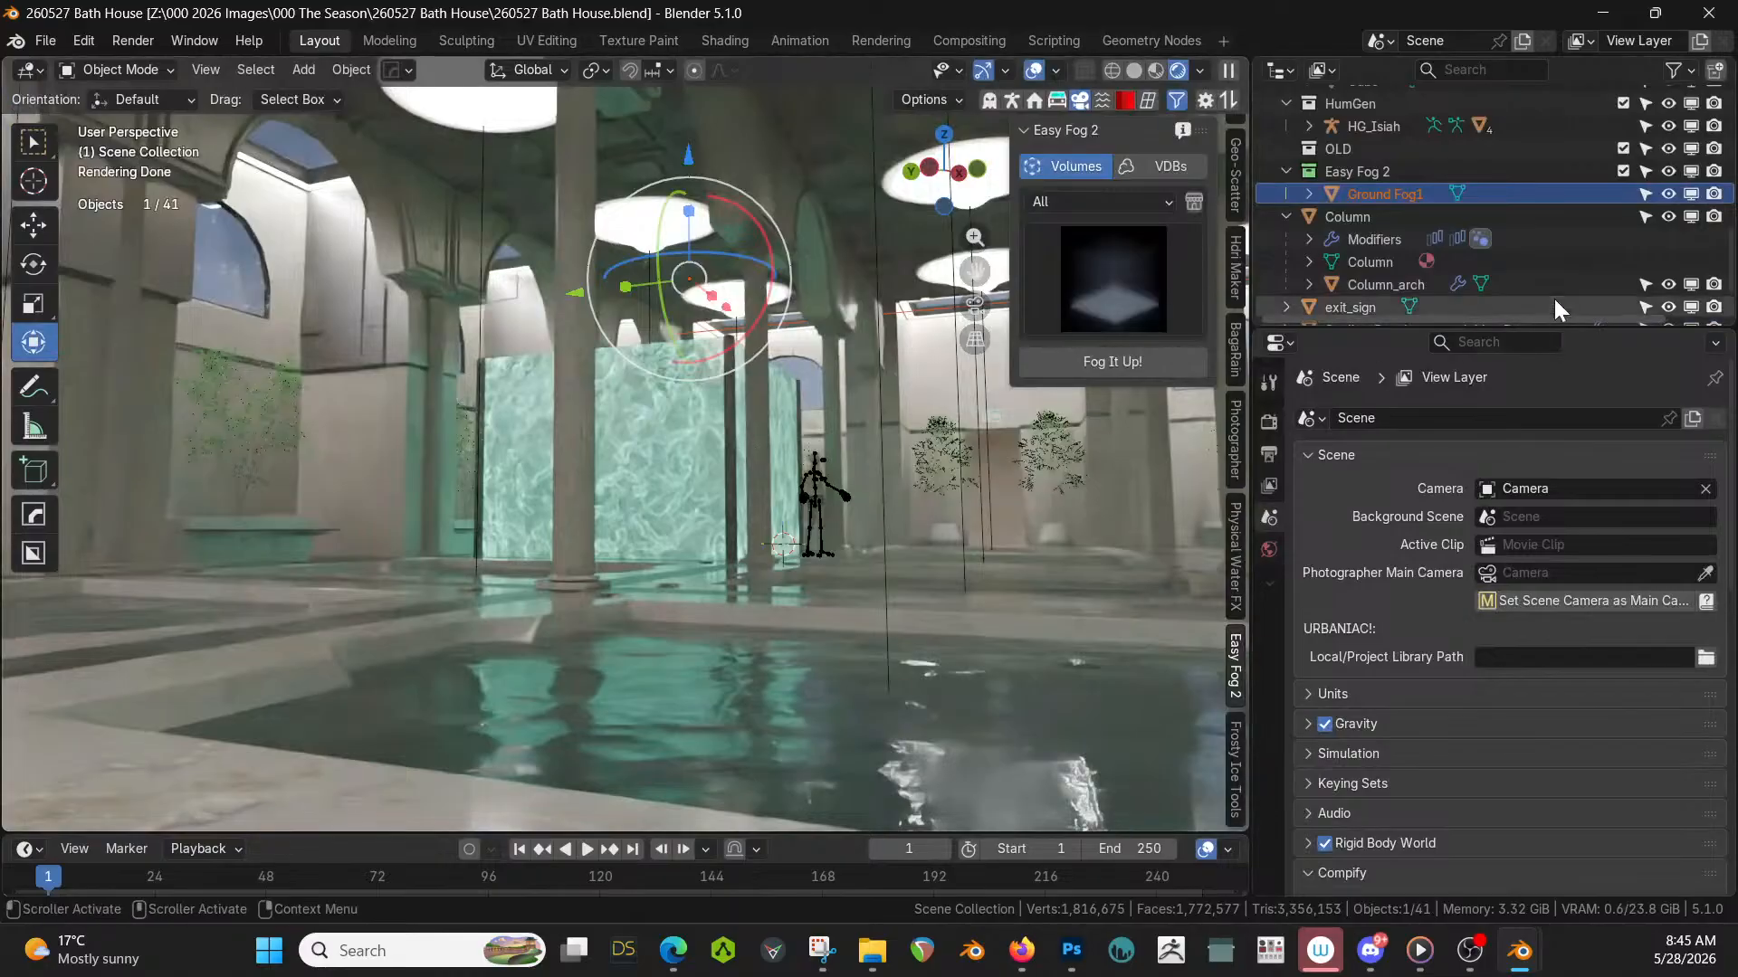
{"action": "scroll", "coordinate": [1389, 227], "scroll_direction": "up", "scroll_amount": 5}
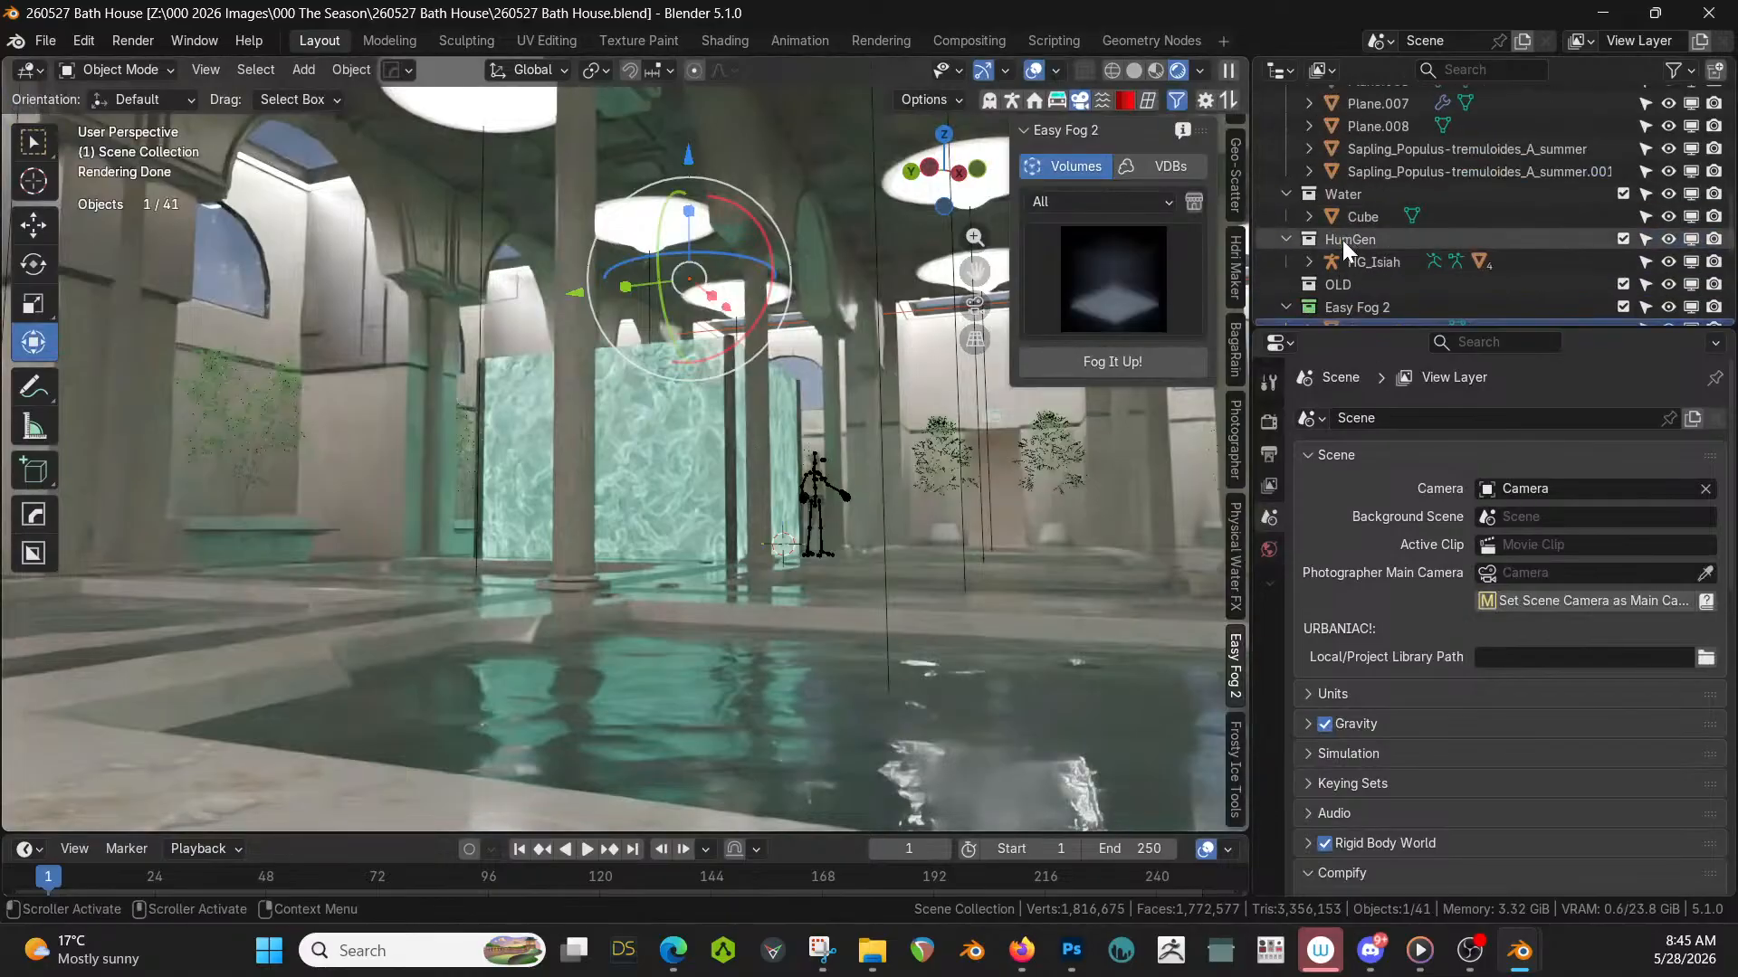
{"action": "left_click", "coordinate": [1346, 240]}
{"action": "key", "text": "z"}
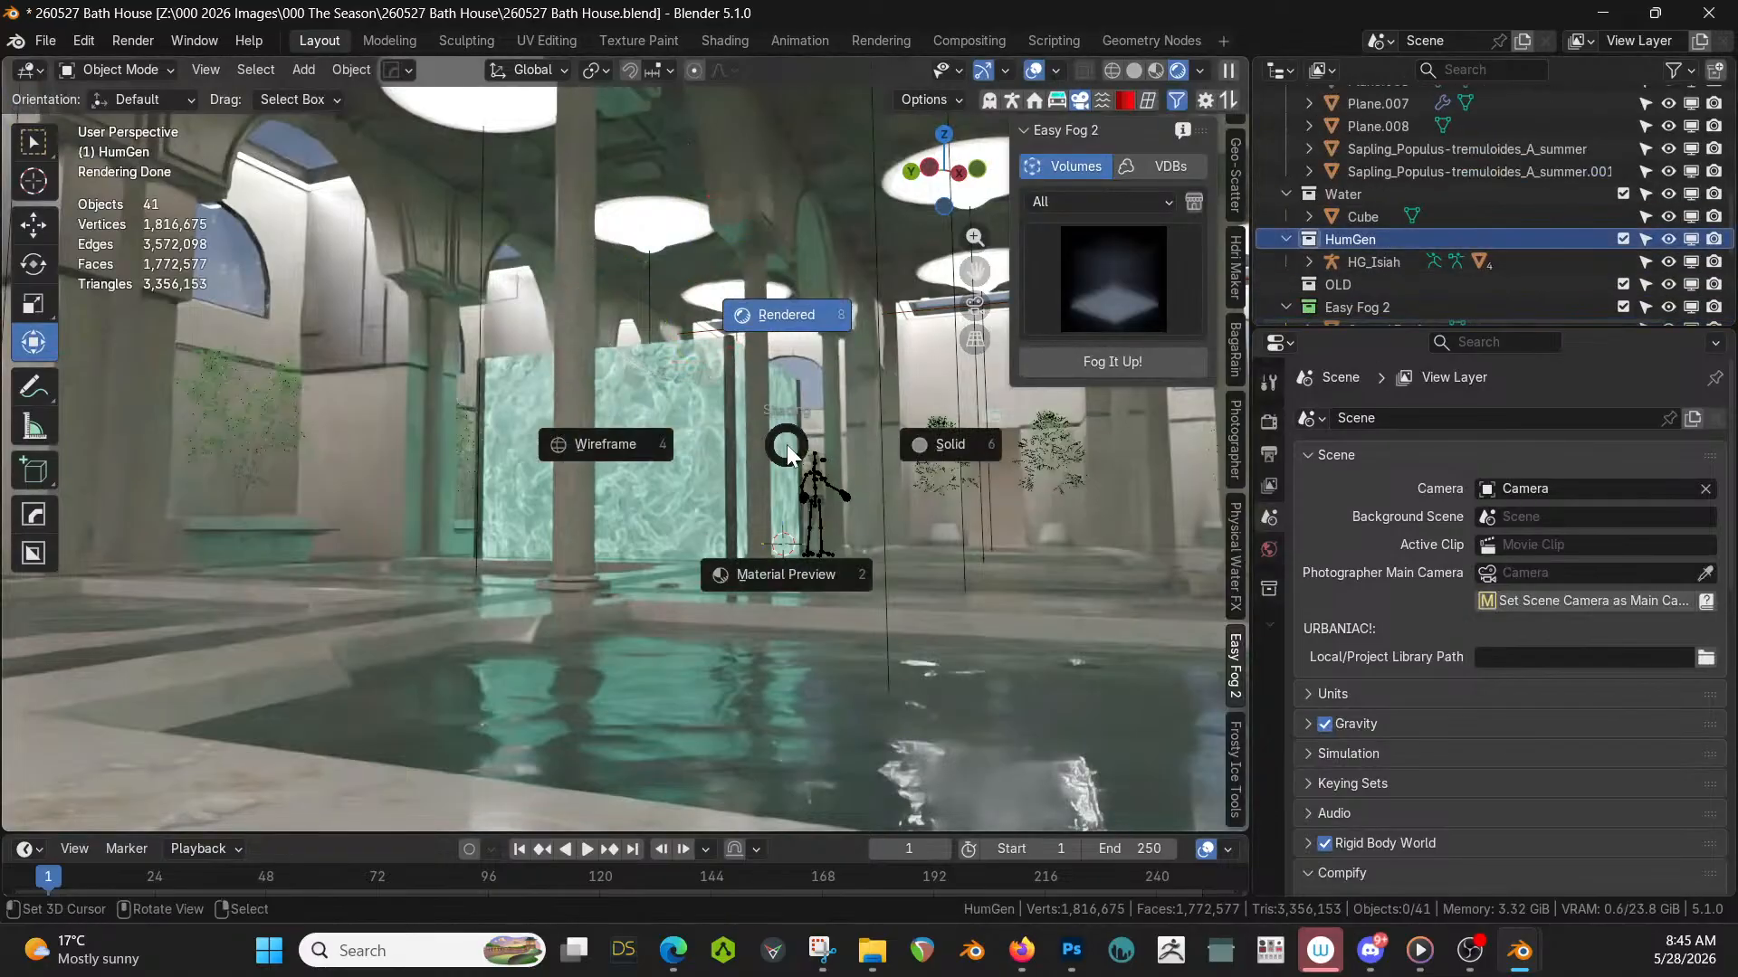
{"action": "key", "text": "6"}
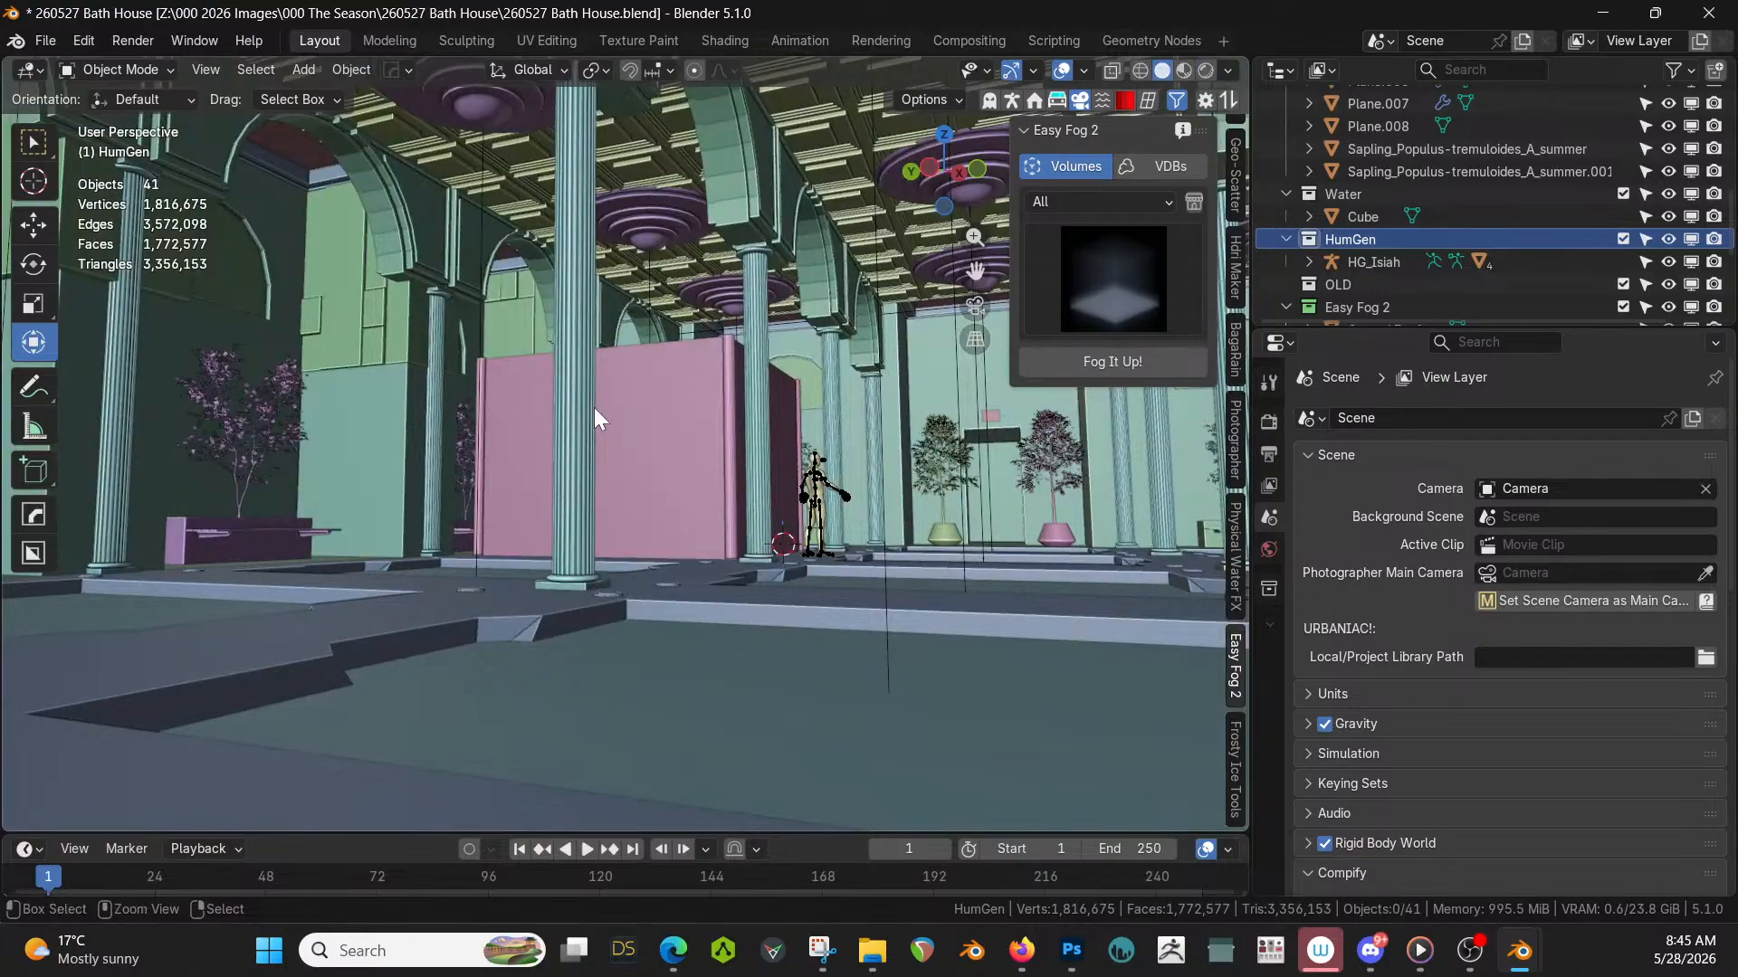
{"action": "key", "text": "ctrl+v"}
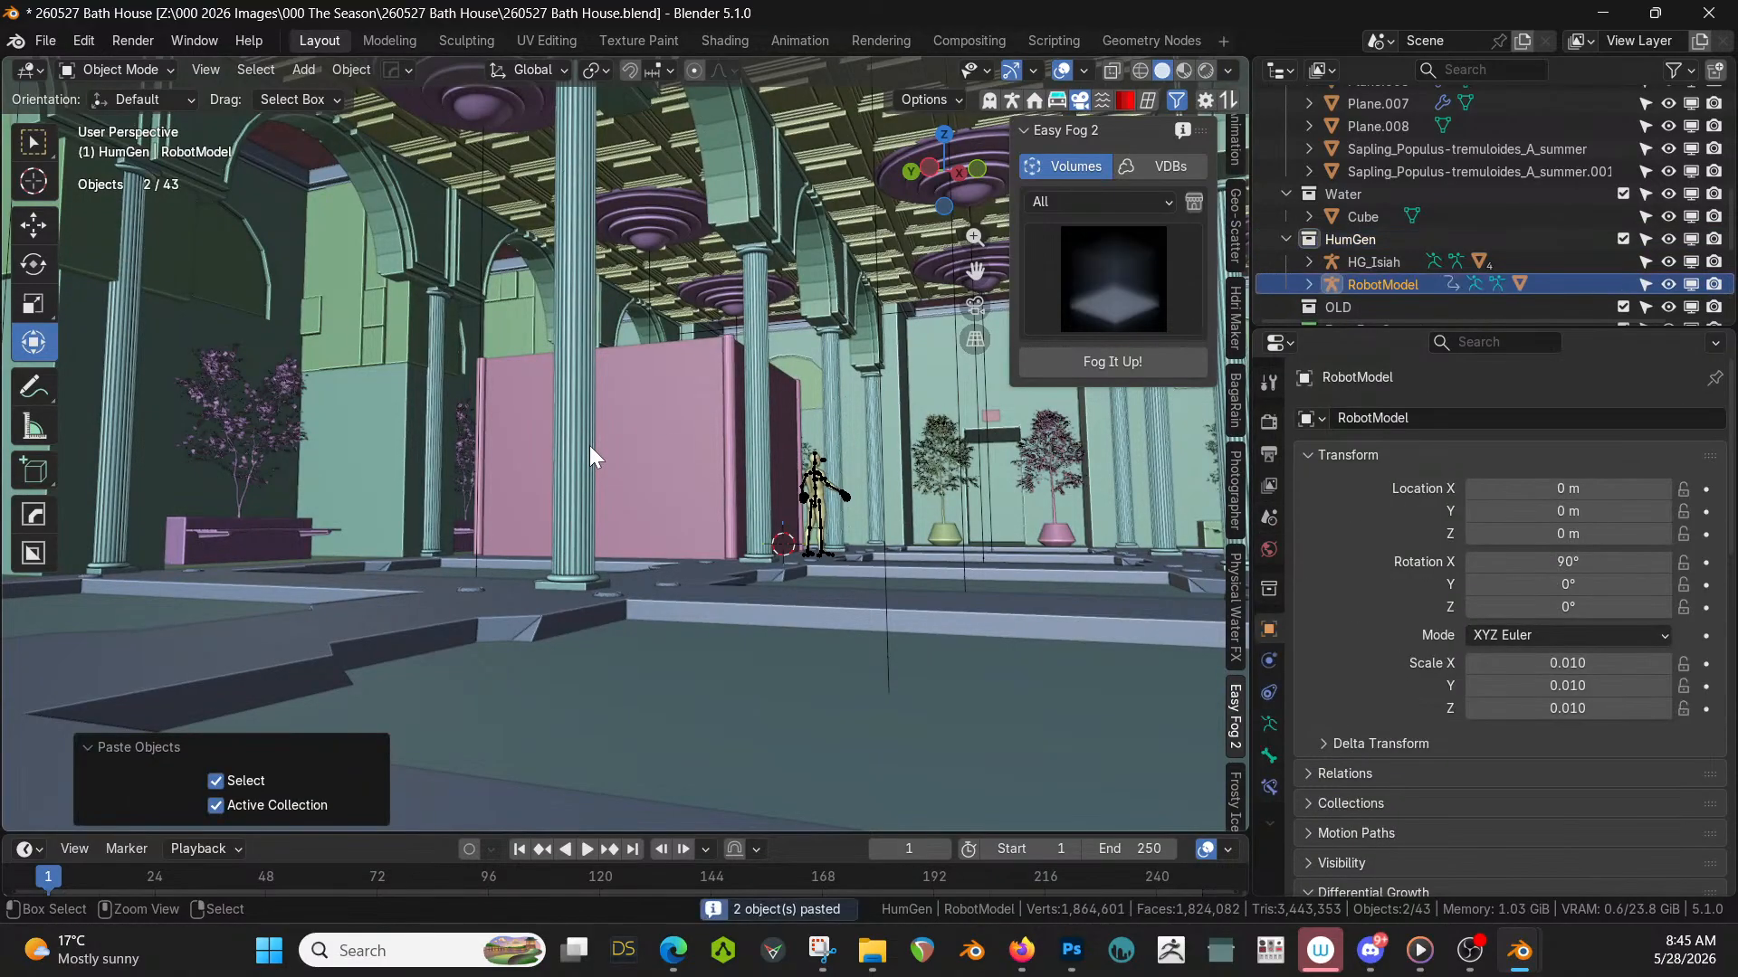
Select only the pasted RobotModel armature and frame the whole robot in the viewport.
{"action": "left_click", "coordinate": [1374, 288]}
{"action": "key", "text": "KP_Decimal"}
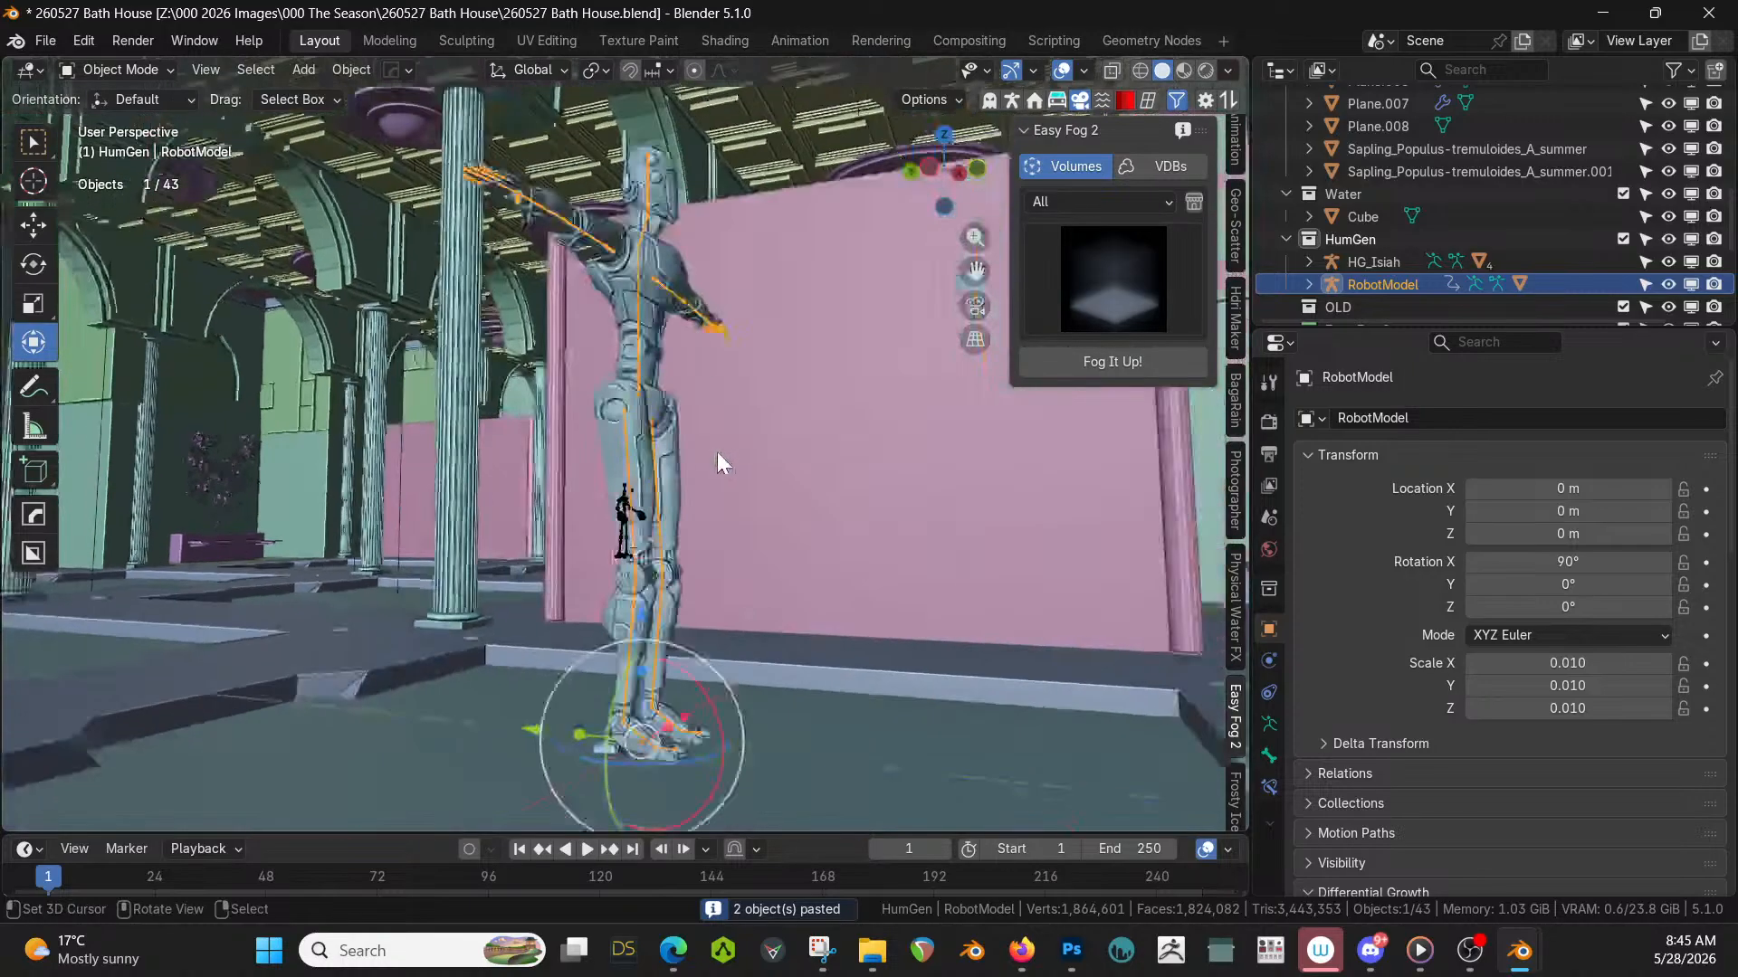
{"action": "scroll", "coordinate": [717, 453], "scroll_direction": "down", "scroll_amount": 1}
{"action": "middle_click_drag", "start_coordinate": [716, 453], "coordinate": [628, 524]}
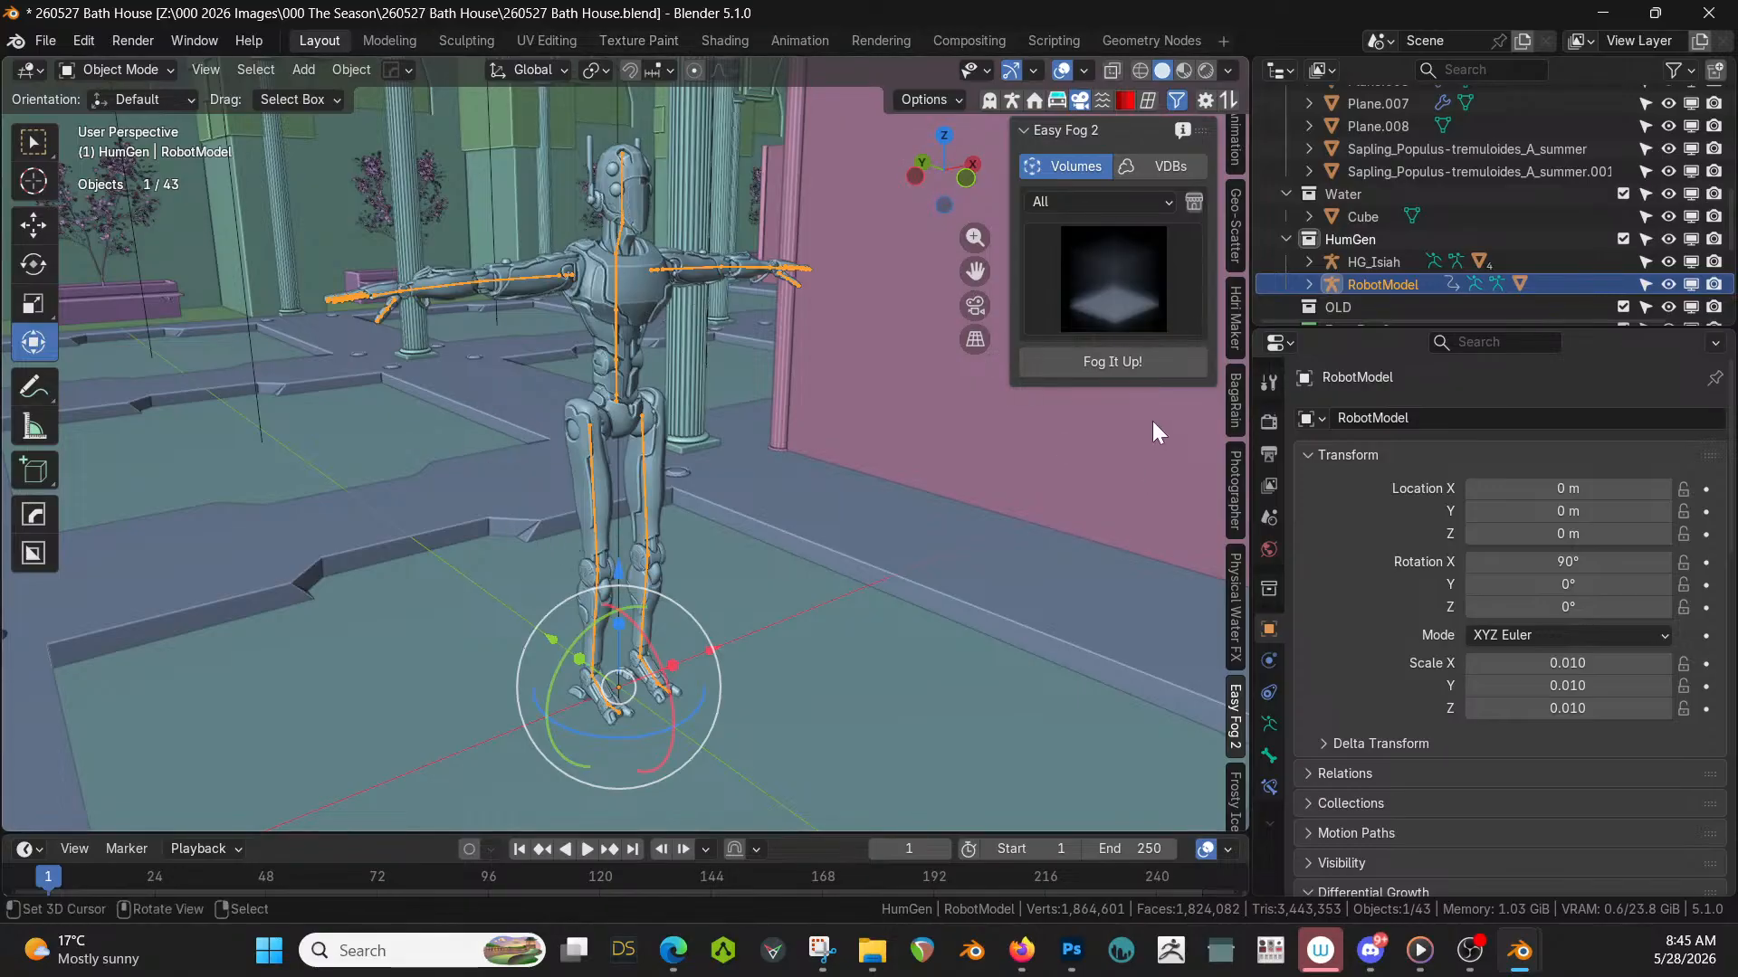
Select the RobotModel armature with its whole hierarchy and isolate it in local view.
{"action": "key", "text": "KP_Divide"}
{"action": "key", "text": "KP_Divide"}
{"action": "right_click", "coordinate": [1377, 284]}
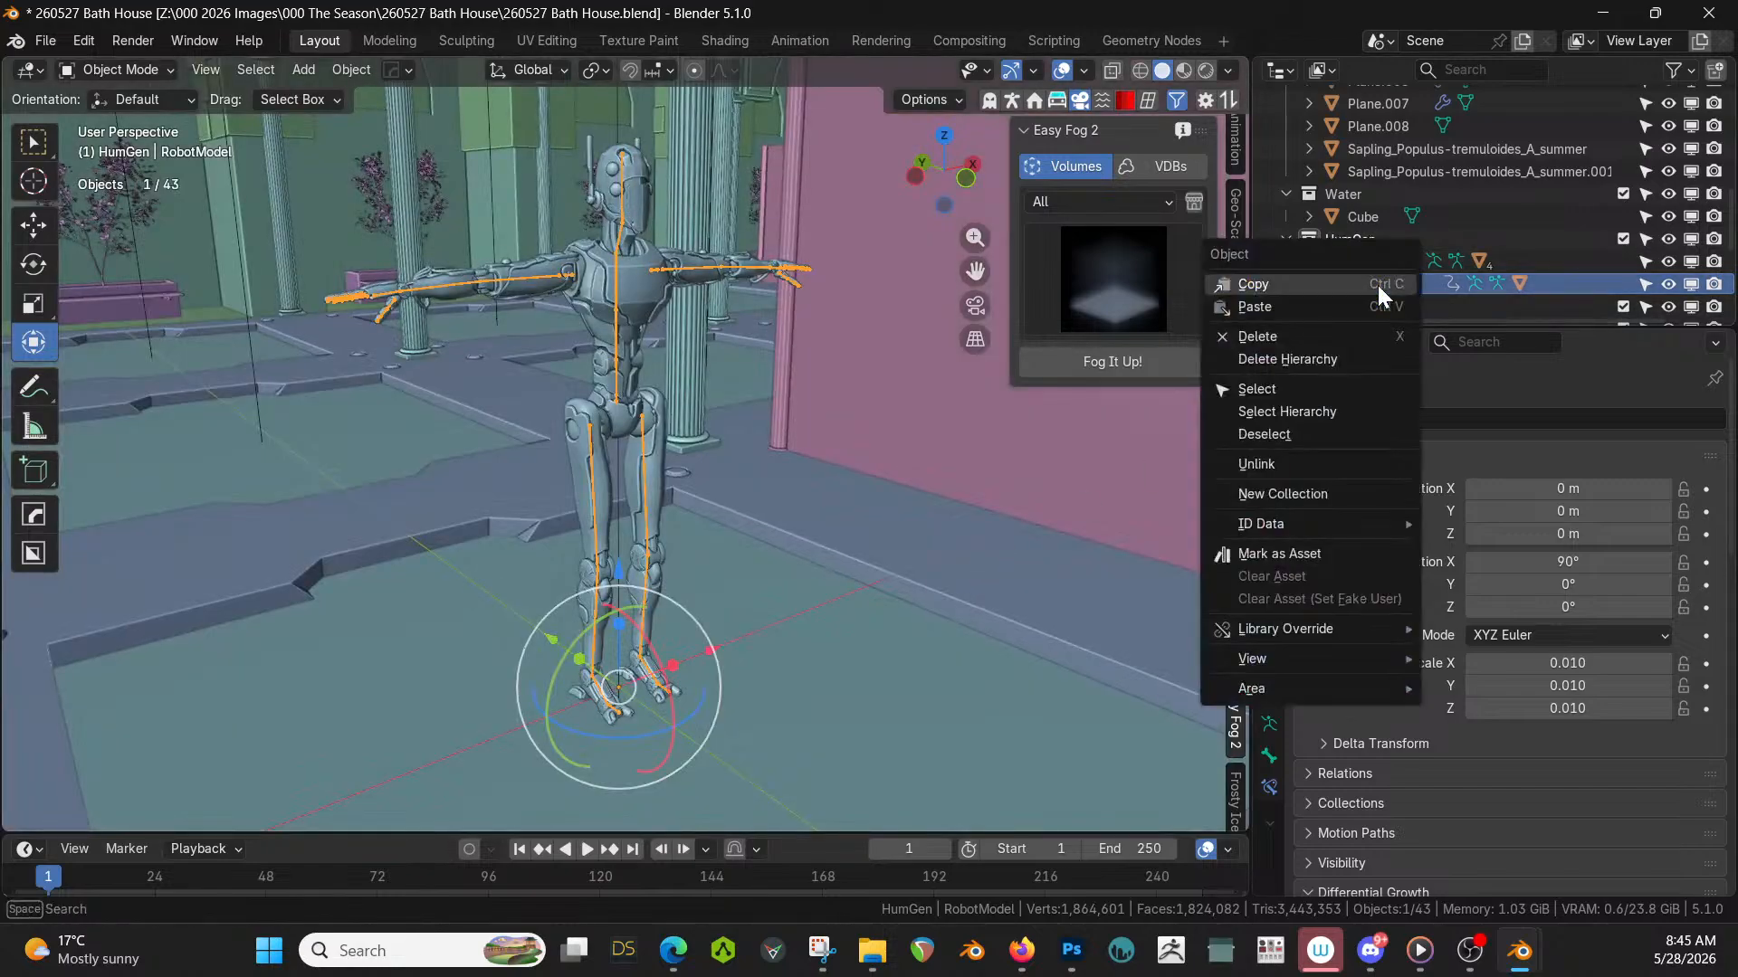
{"action": "left_click", "coordinate": [1296, 410]}
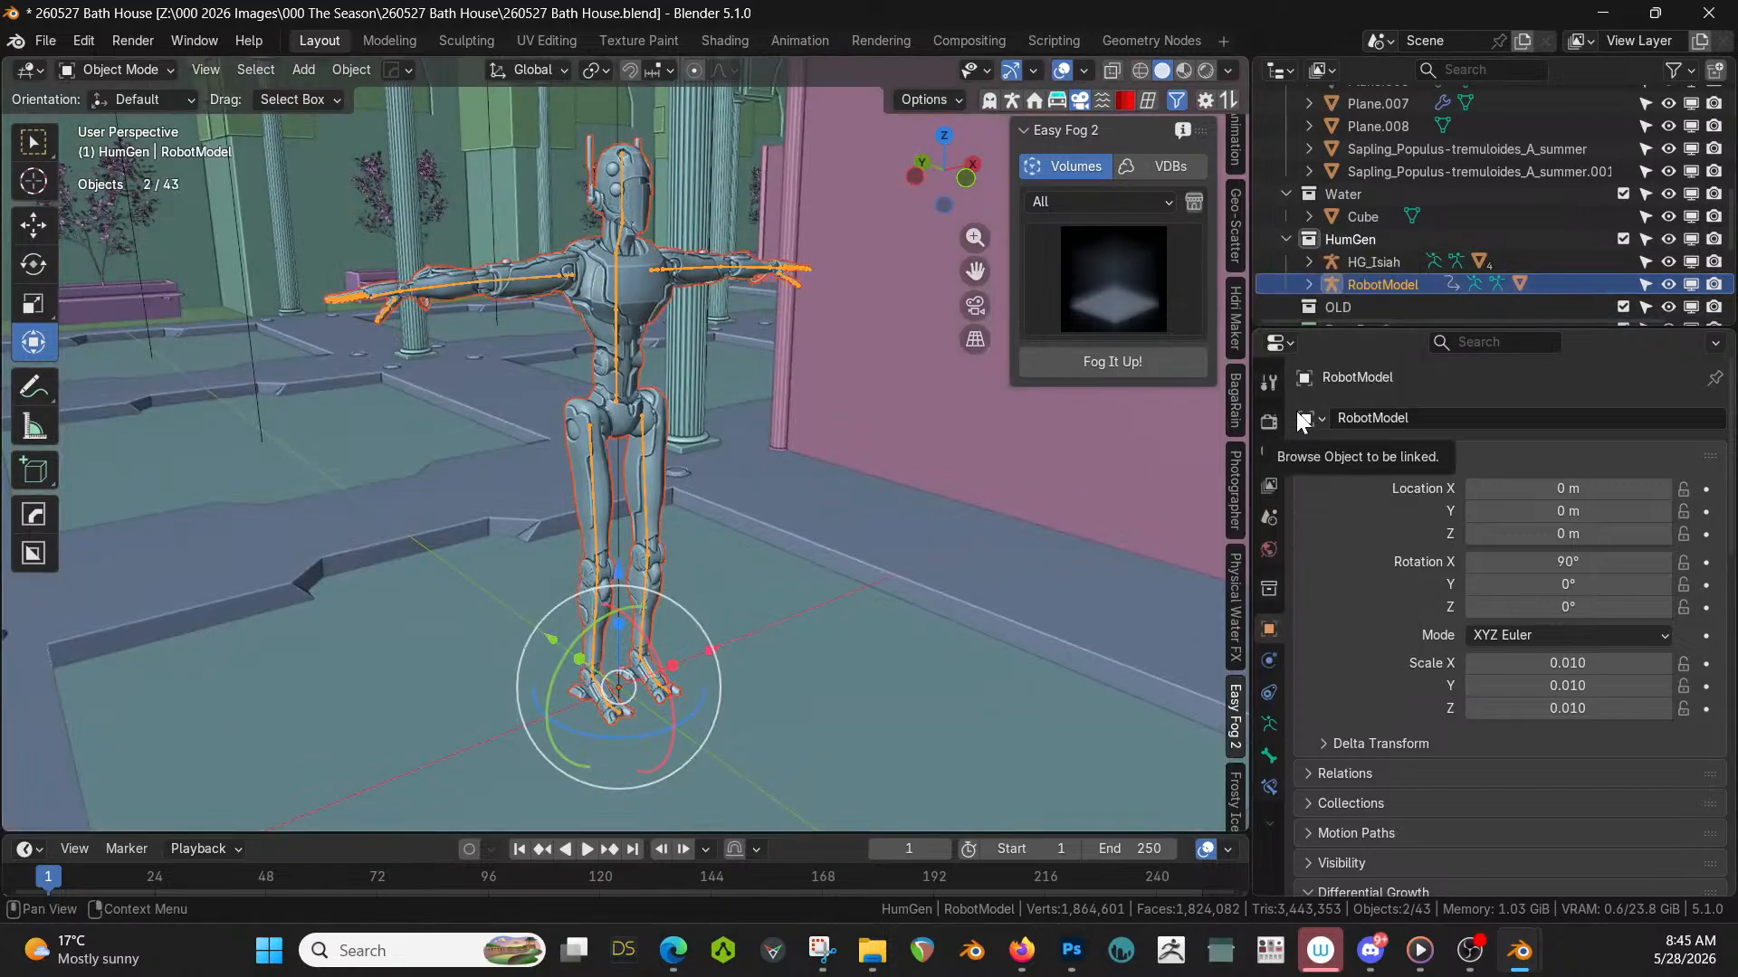
{"action": "key", "text": "KP_Divide"}
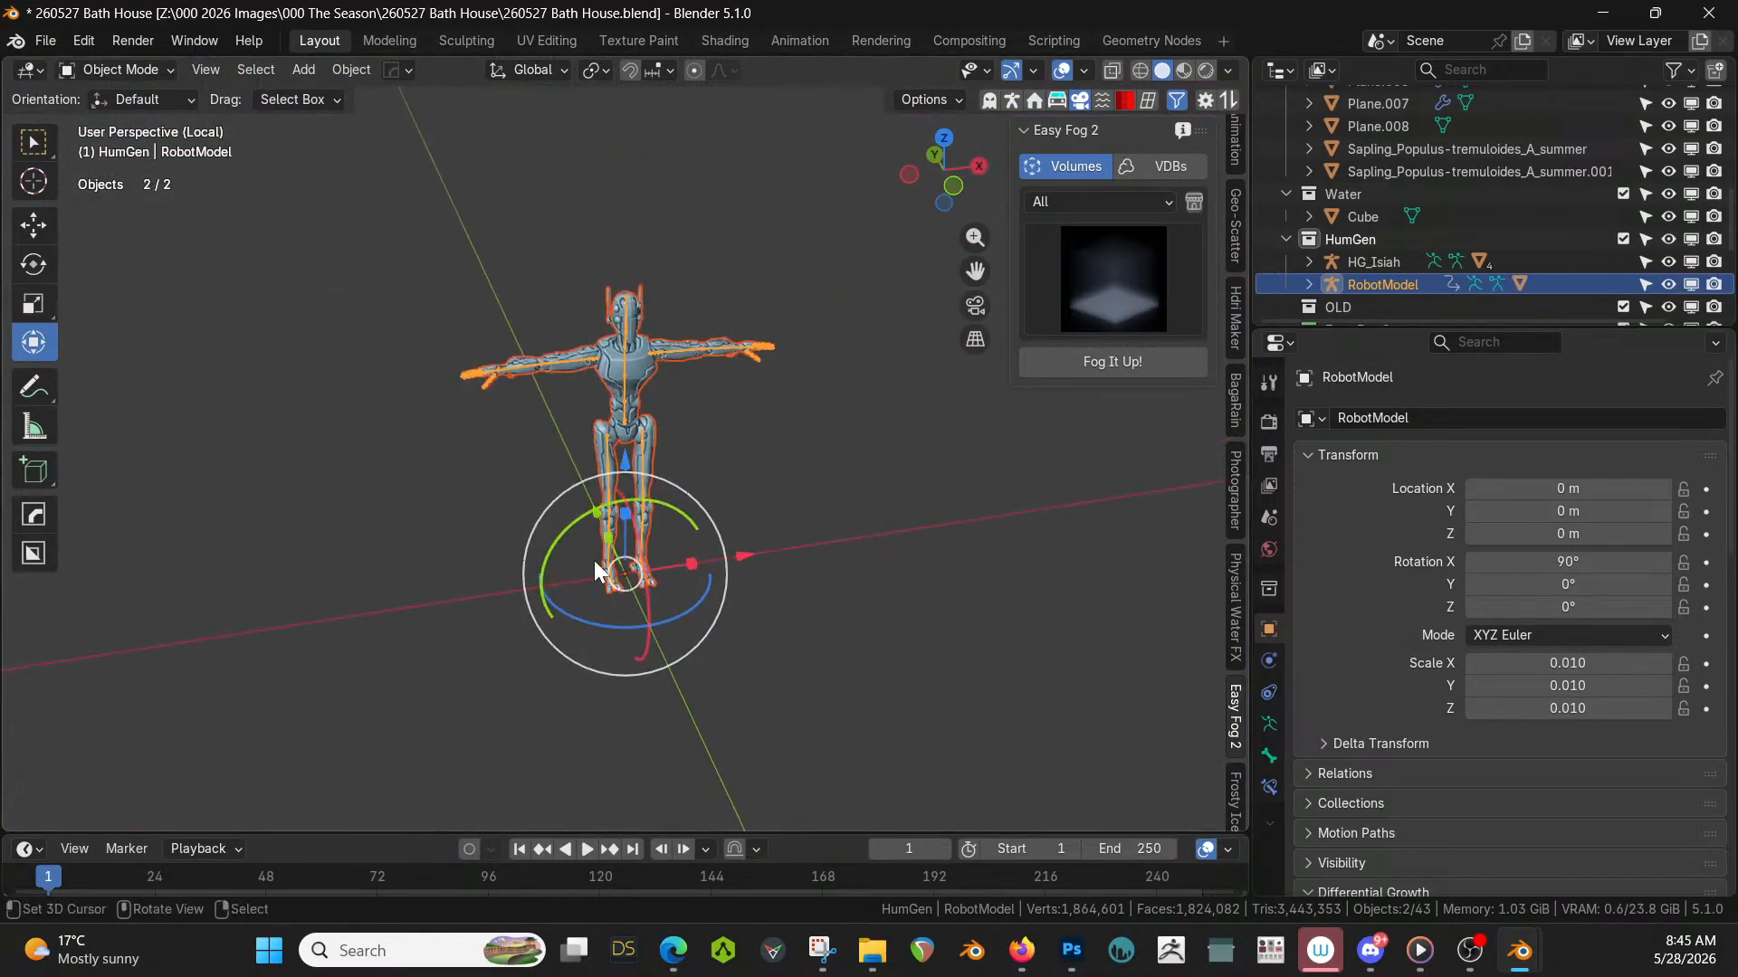
{"action": "scroll", "coordinate": [855, 622], "scroll_direction": "down", "scroll_amount": 2}
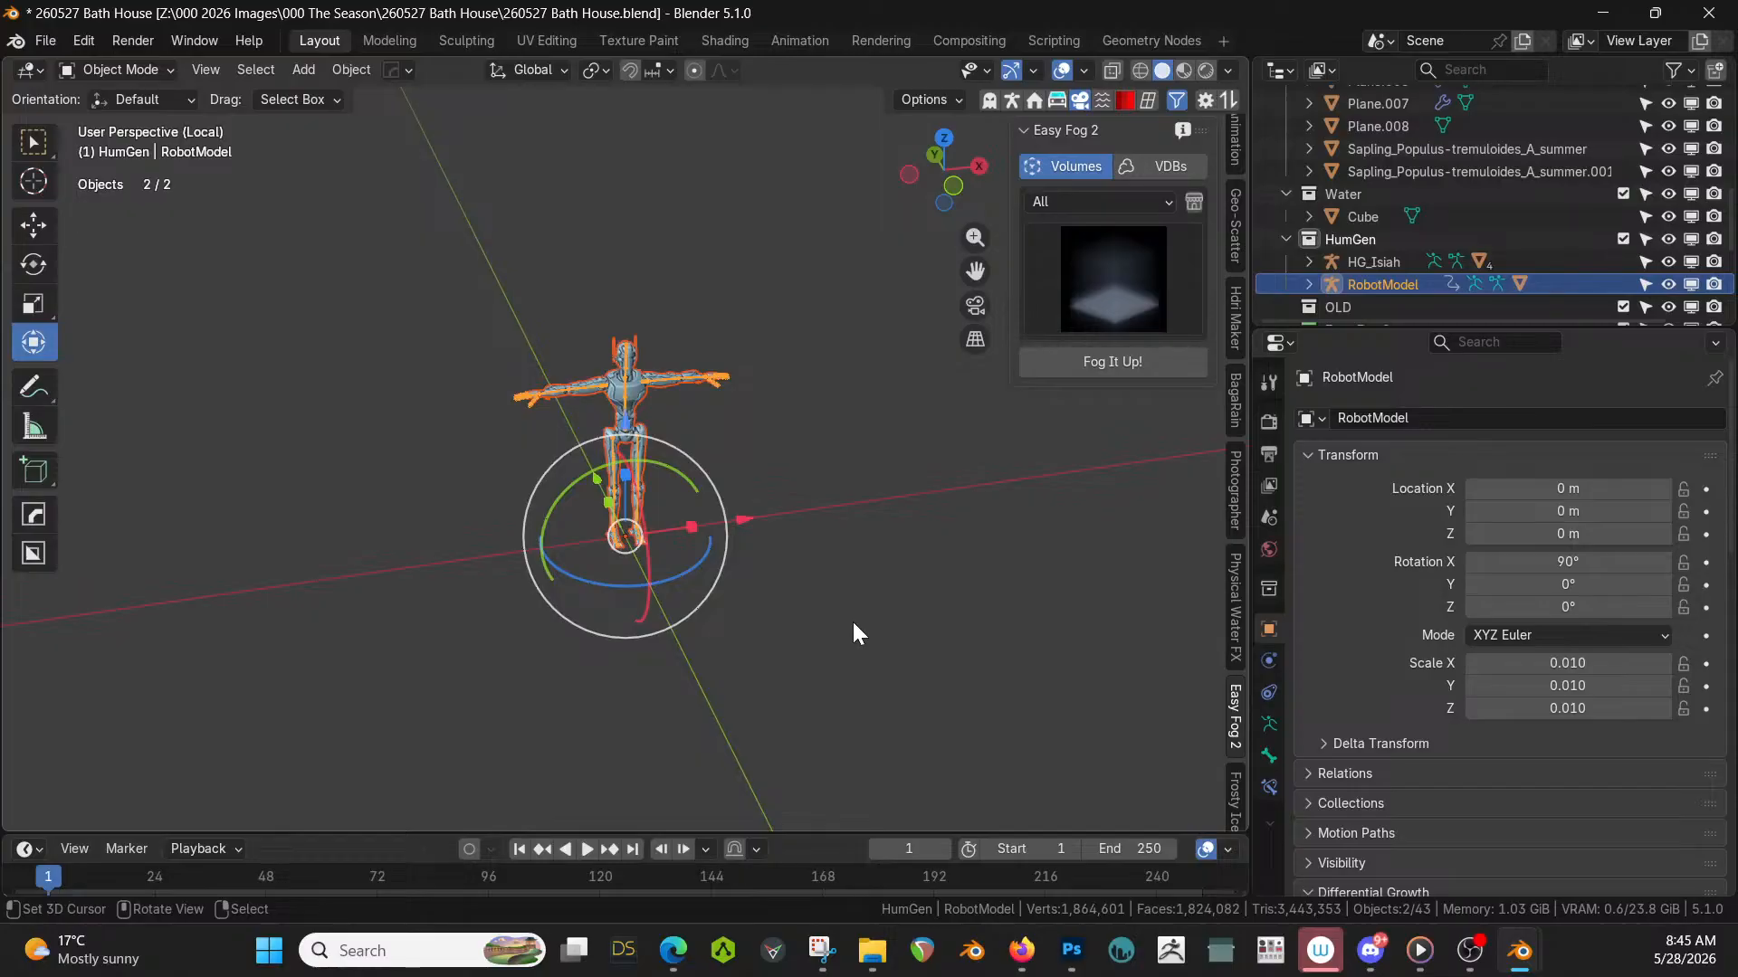
{"action": "key", "text": "F4"}
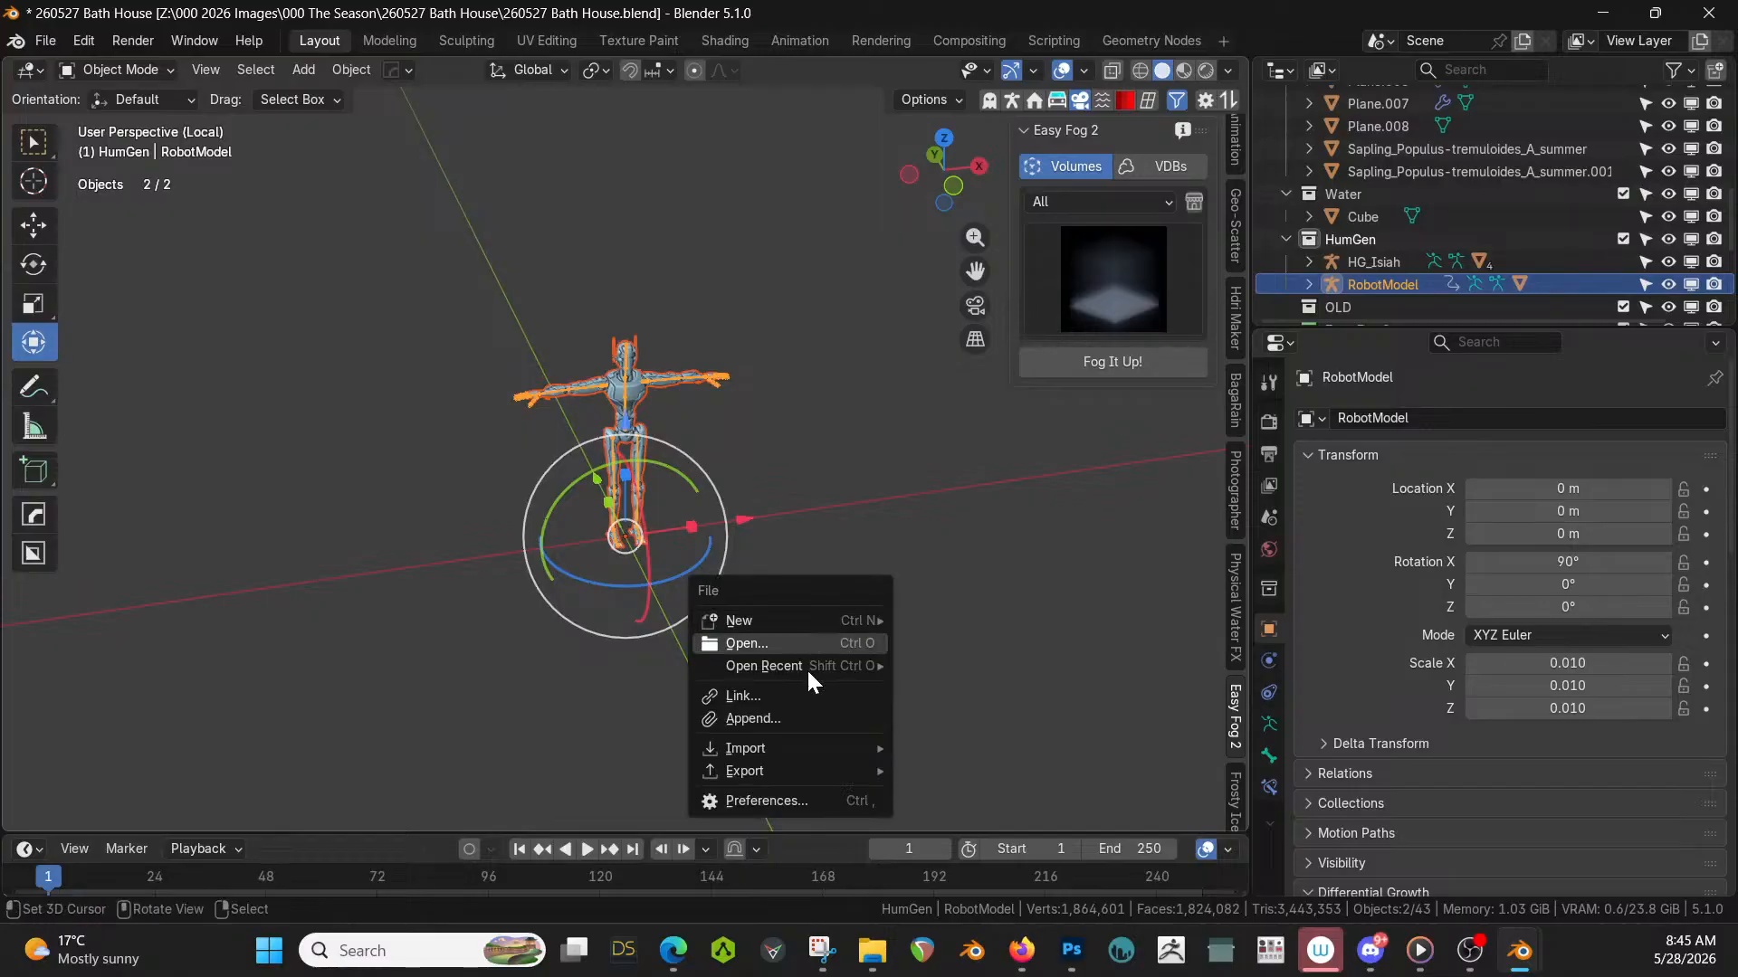
{"action": "left_click", "coordinate": [757, 716]}
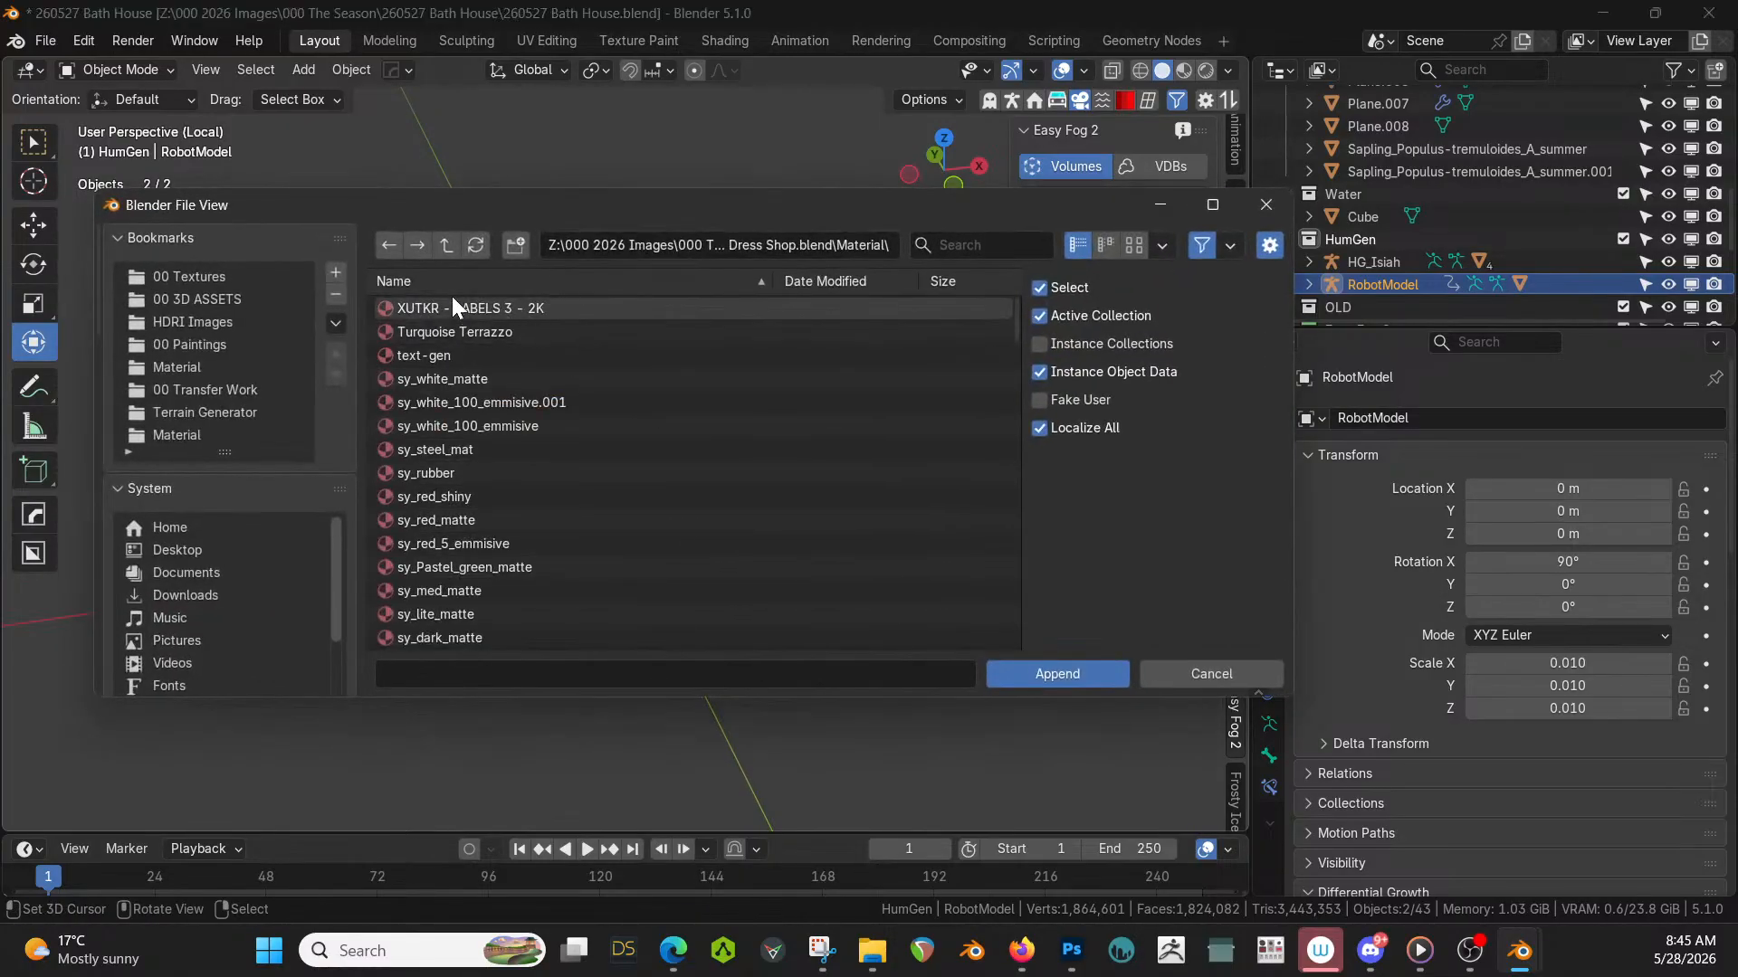
{"action": "left_click", "coordinate": [446, 245]}
{"action": "left_click", "coordinate": [448, 245]}
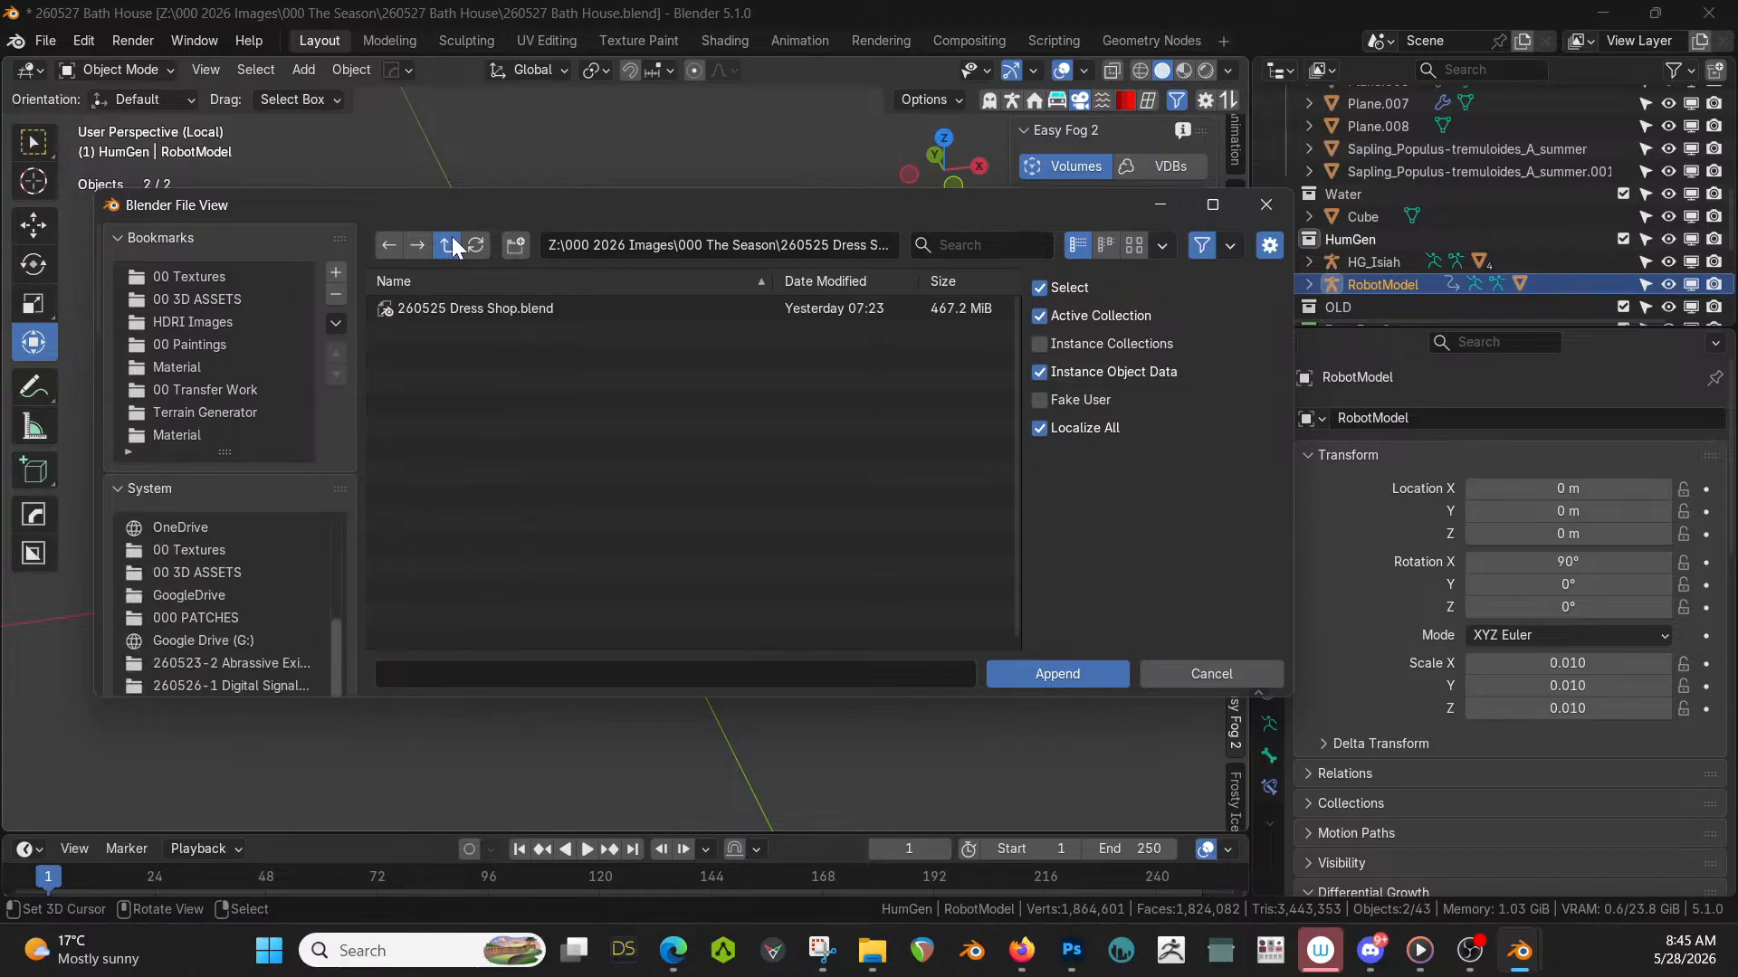
{"action": "left_click", "coordinate": [448, 245]}
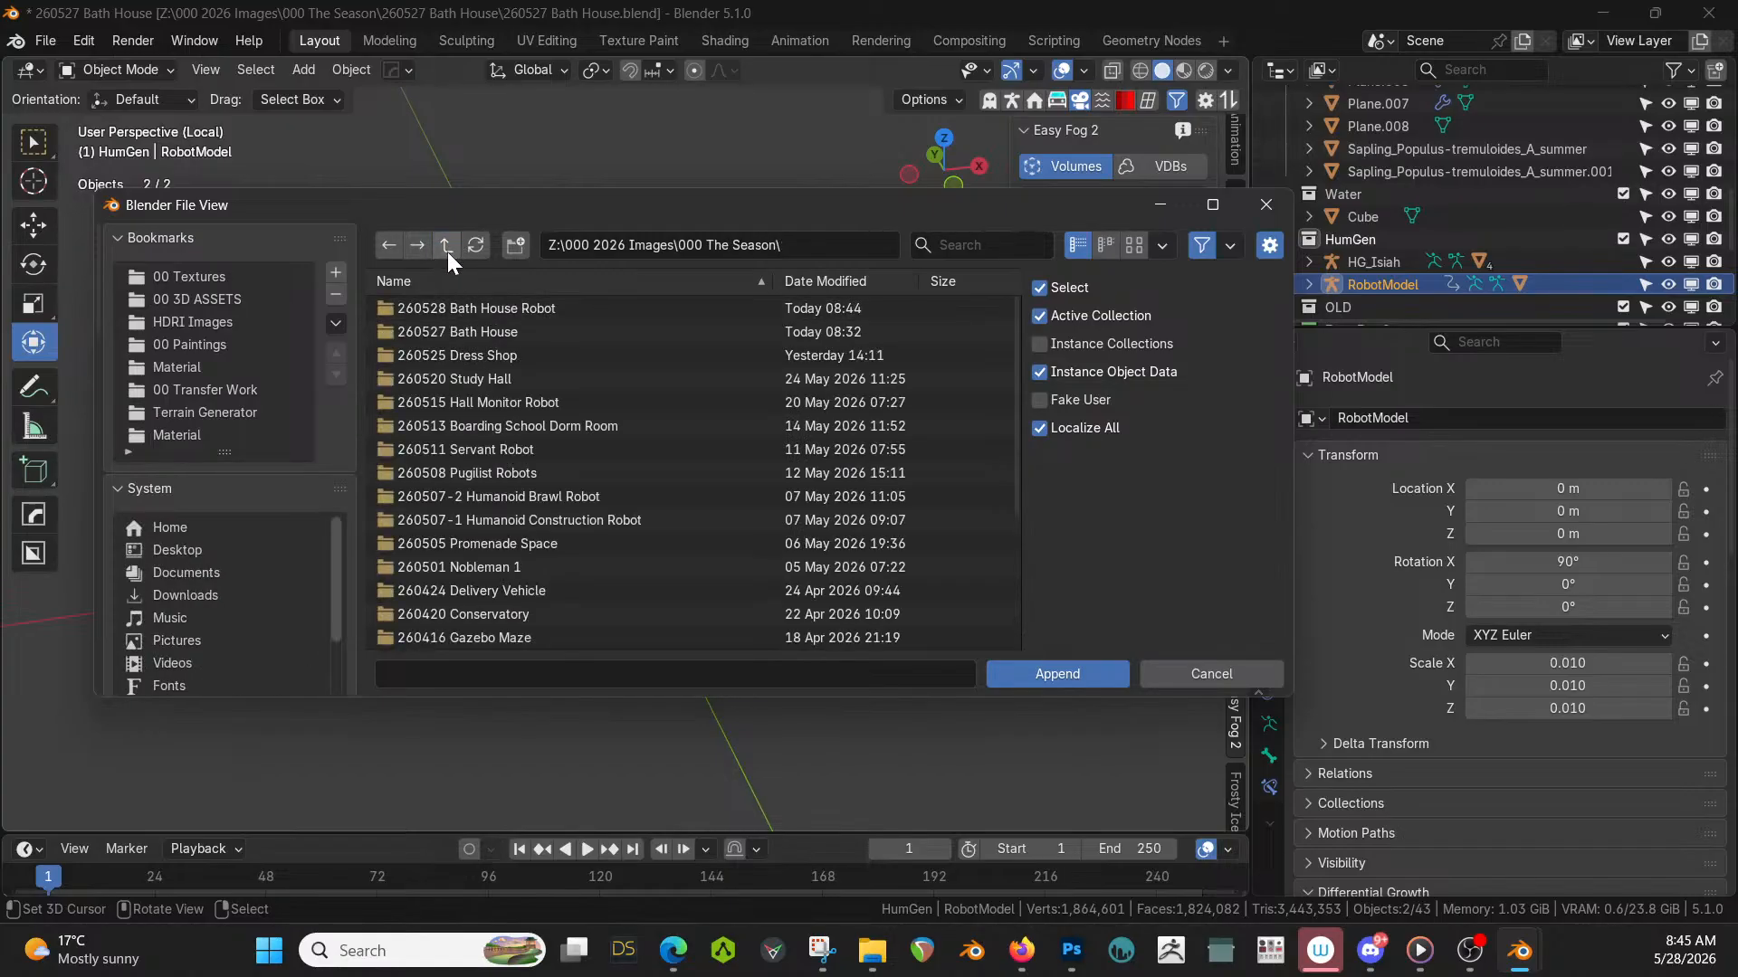
{"action": "left_click", "coordinate": [447, 251]}
{"action": "left_click", "coordinate": [447, 251]}
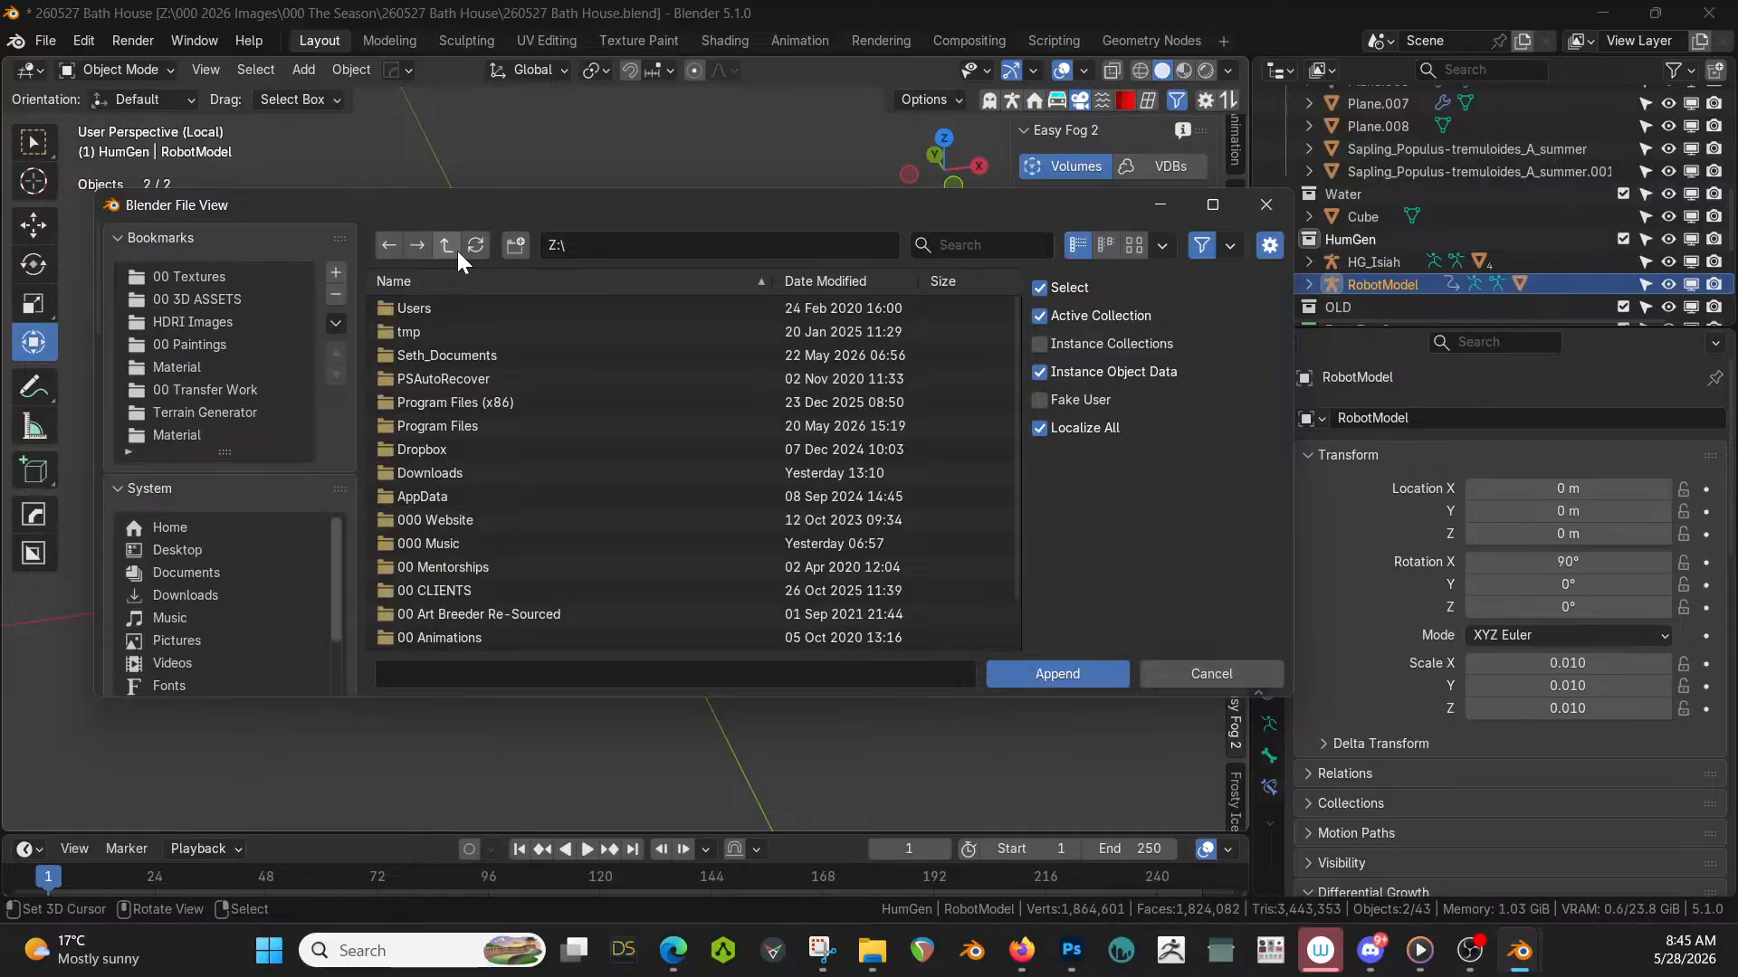
{"action": "left_click", "coordinate": [696, 280]}
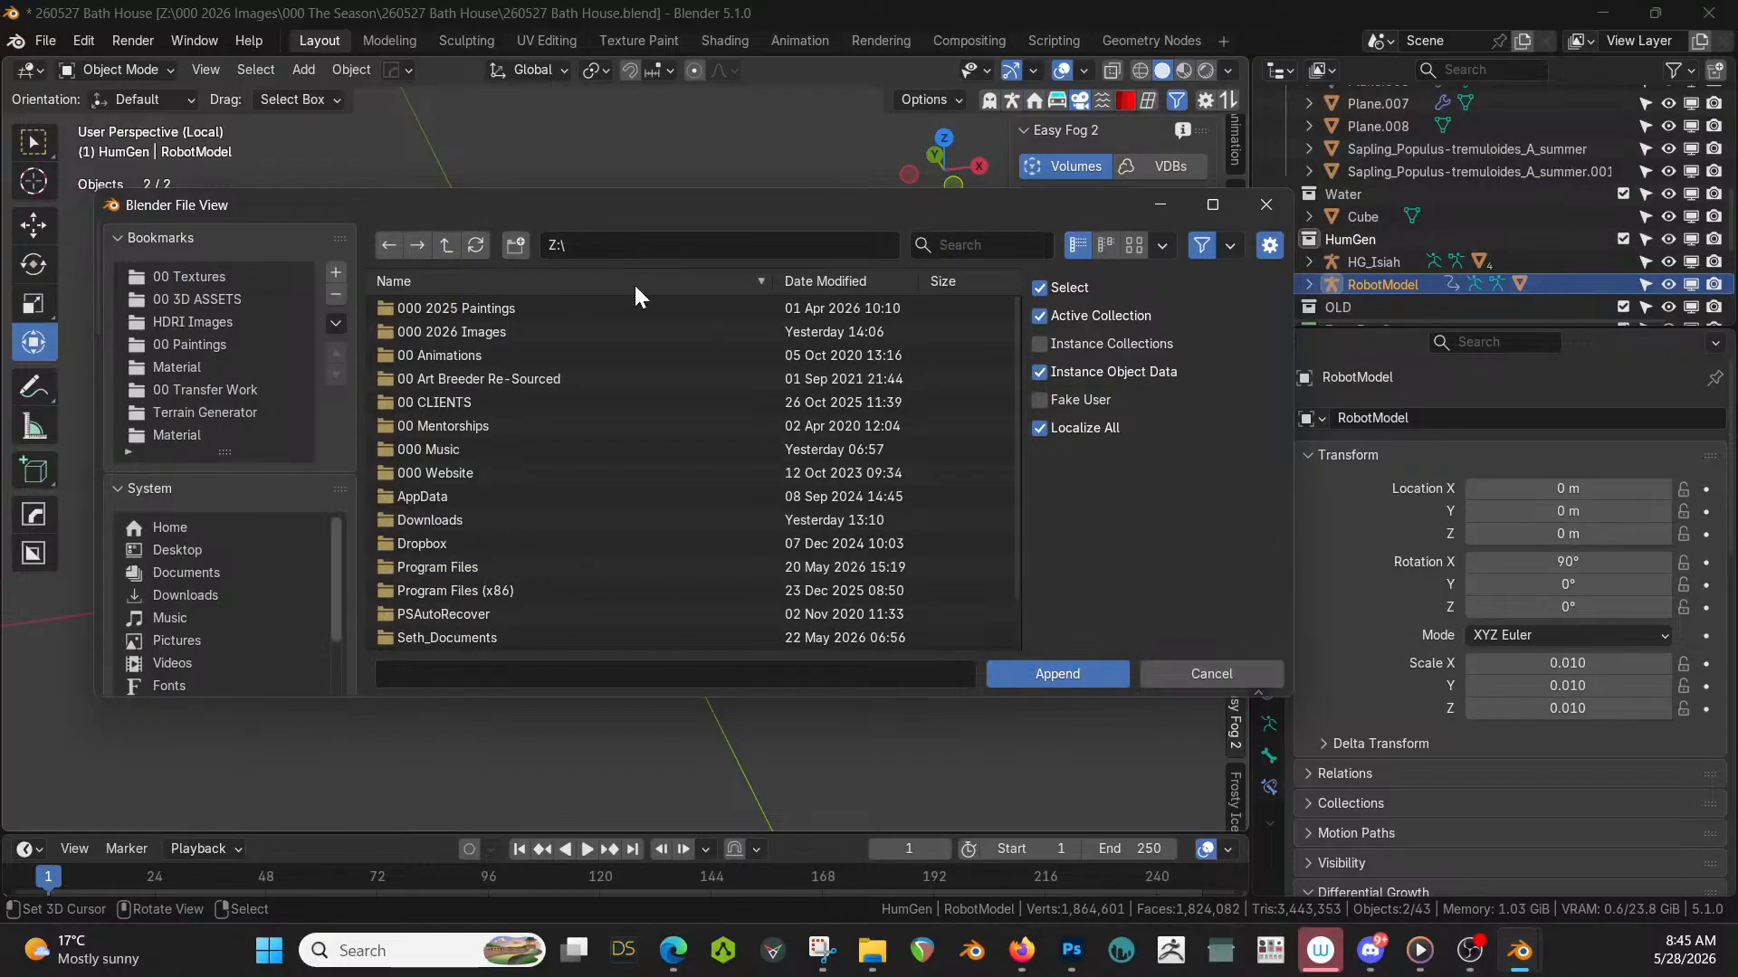
{"action": "double_click", "coordinate": [474, 308]}
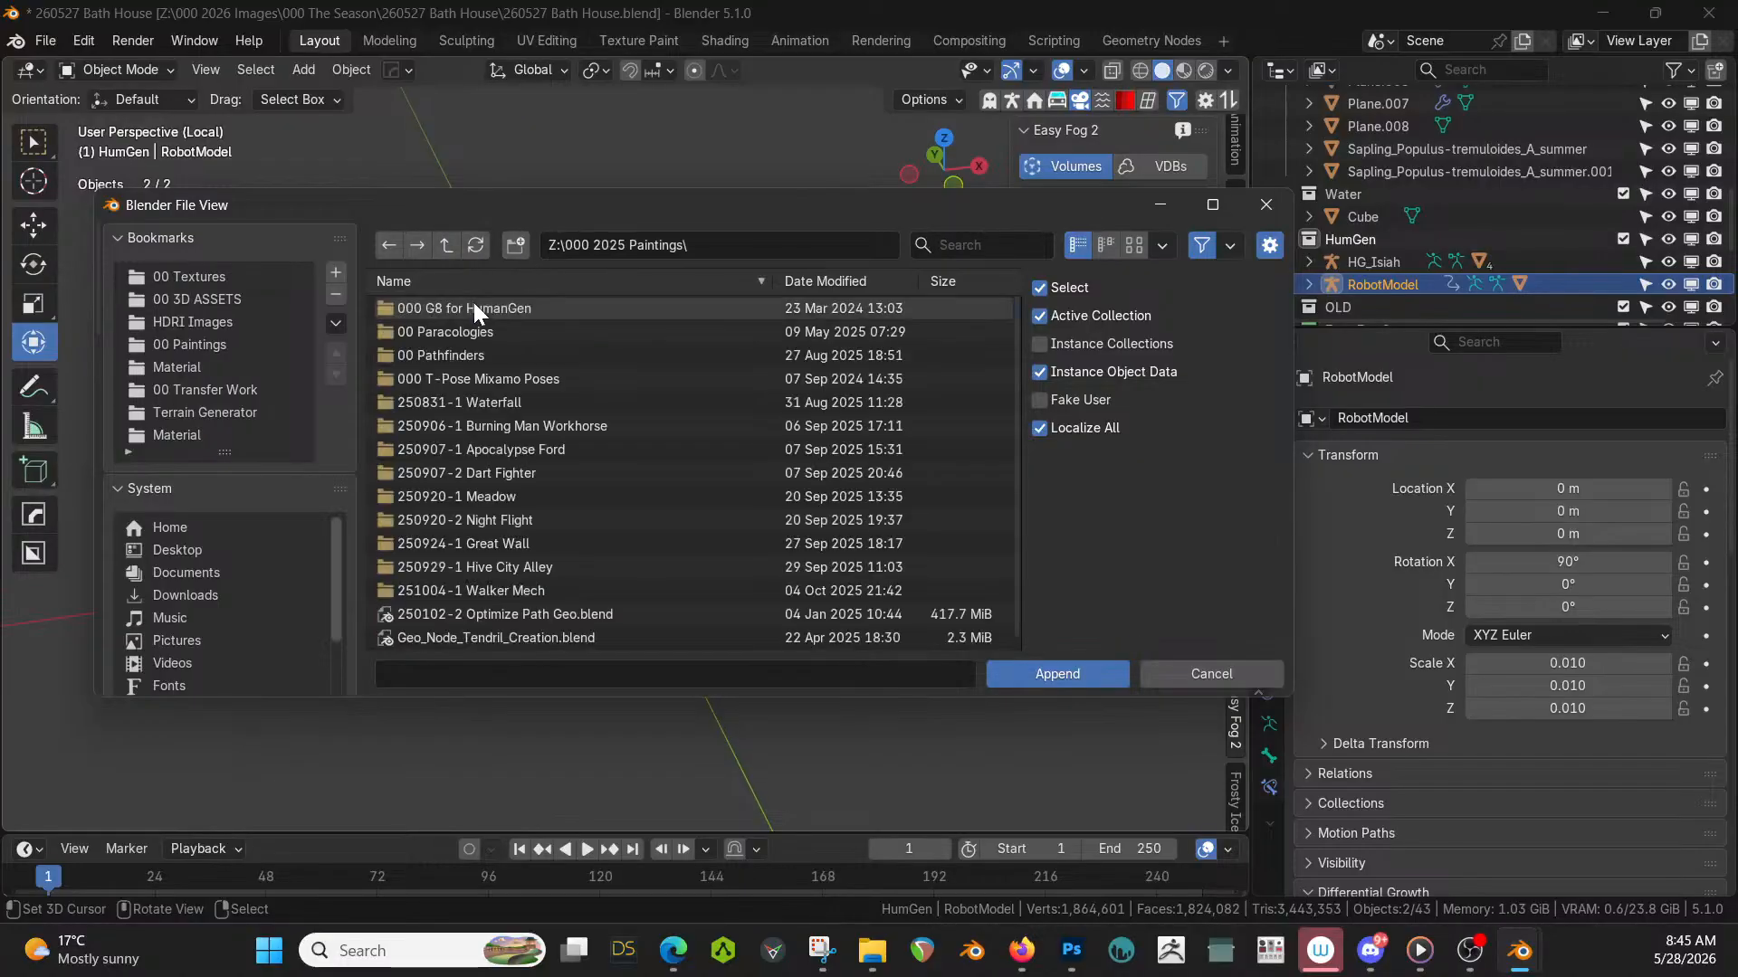
{"action": "double_click", "coordinate": [513, 378]}
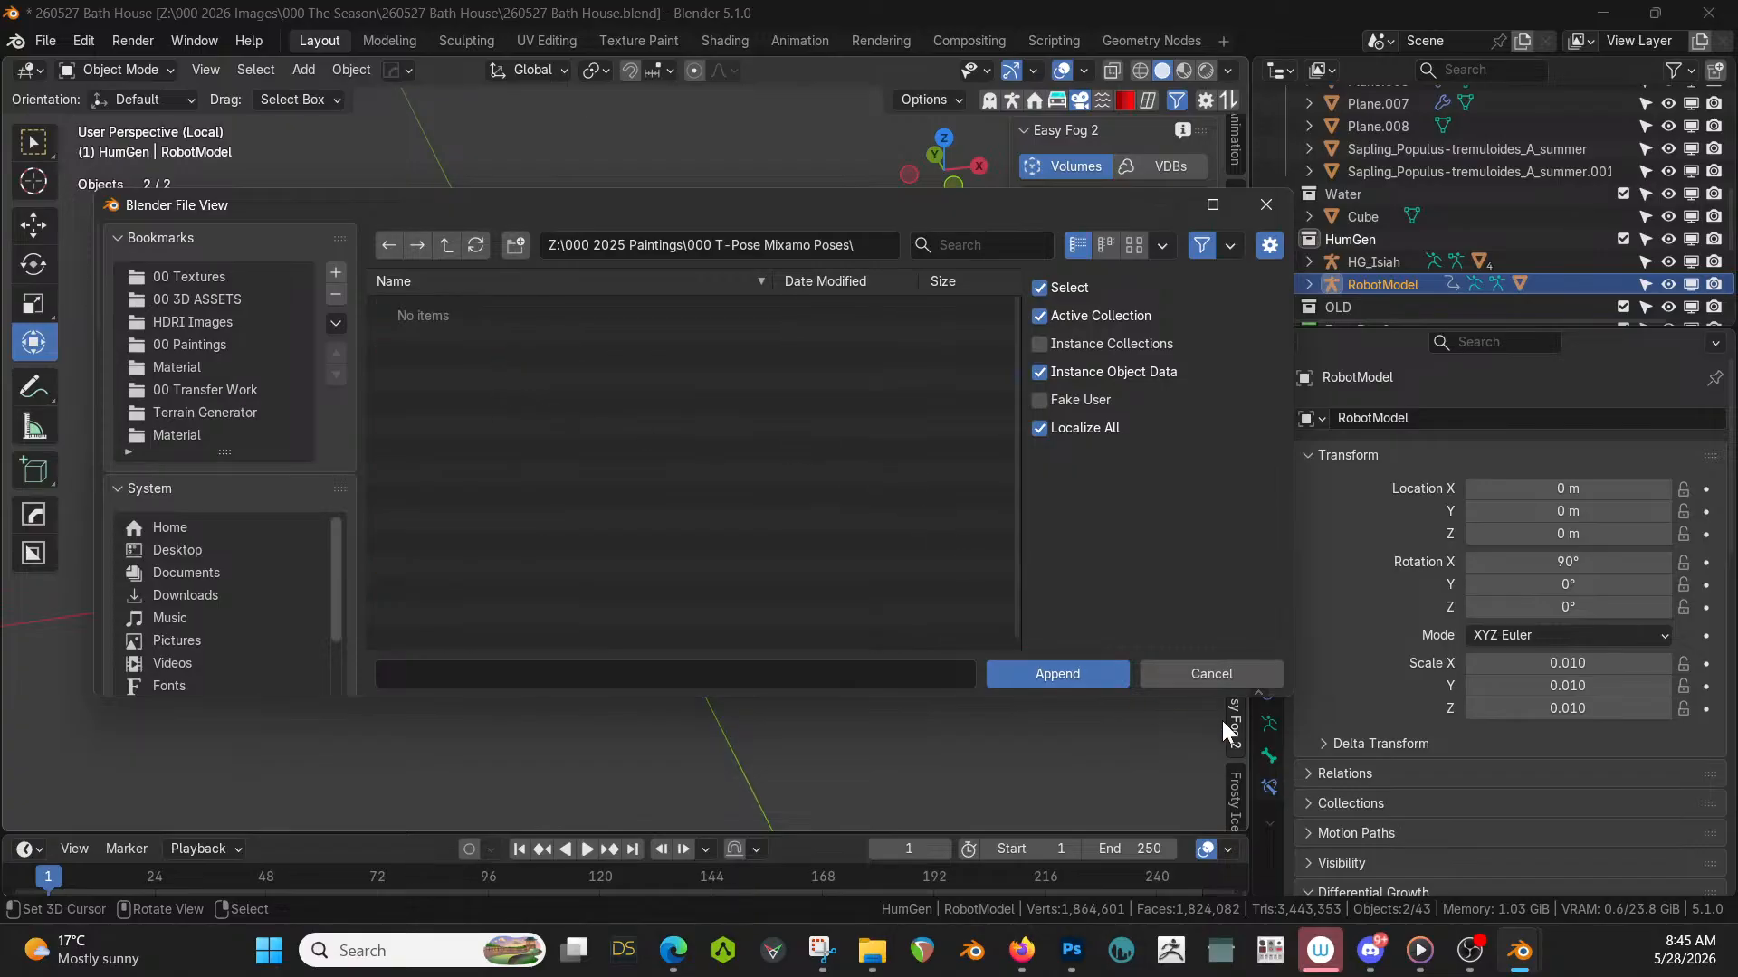
{"action": "left_click", "coordinate": [1213, 669]}
Import Walk.fbx as FBX from the 000 T-Pose Mixamo Poses folder inside Z:\000 2025 Paintings.
{"action": "key", "text": "F4"}
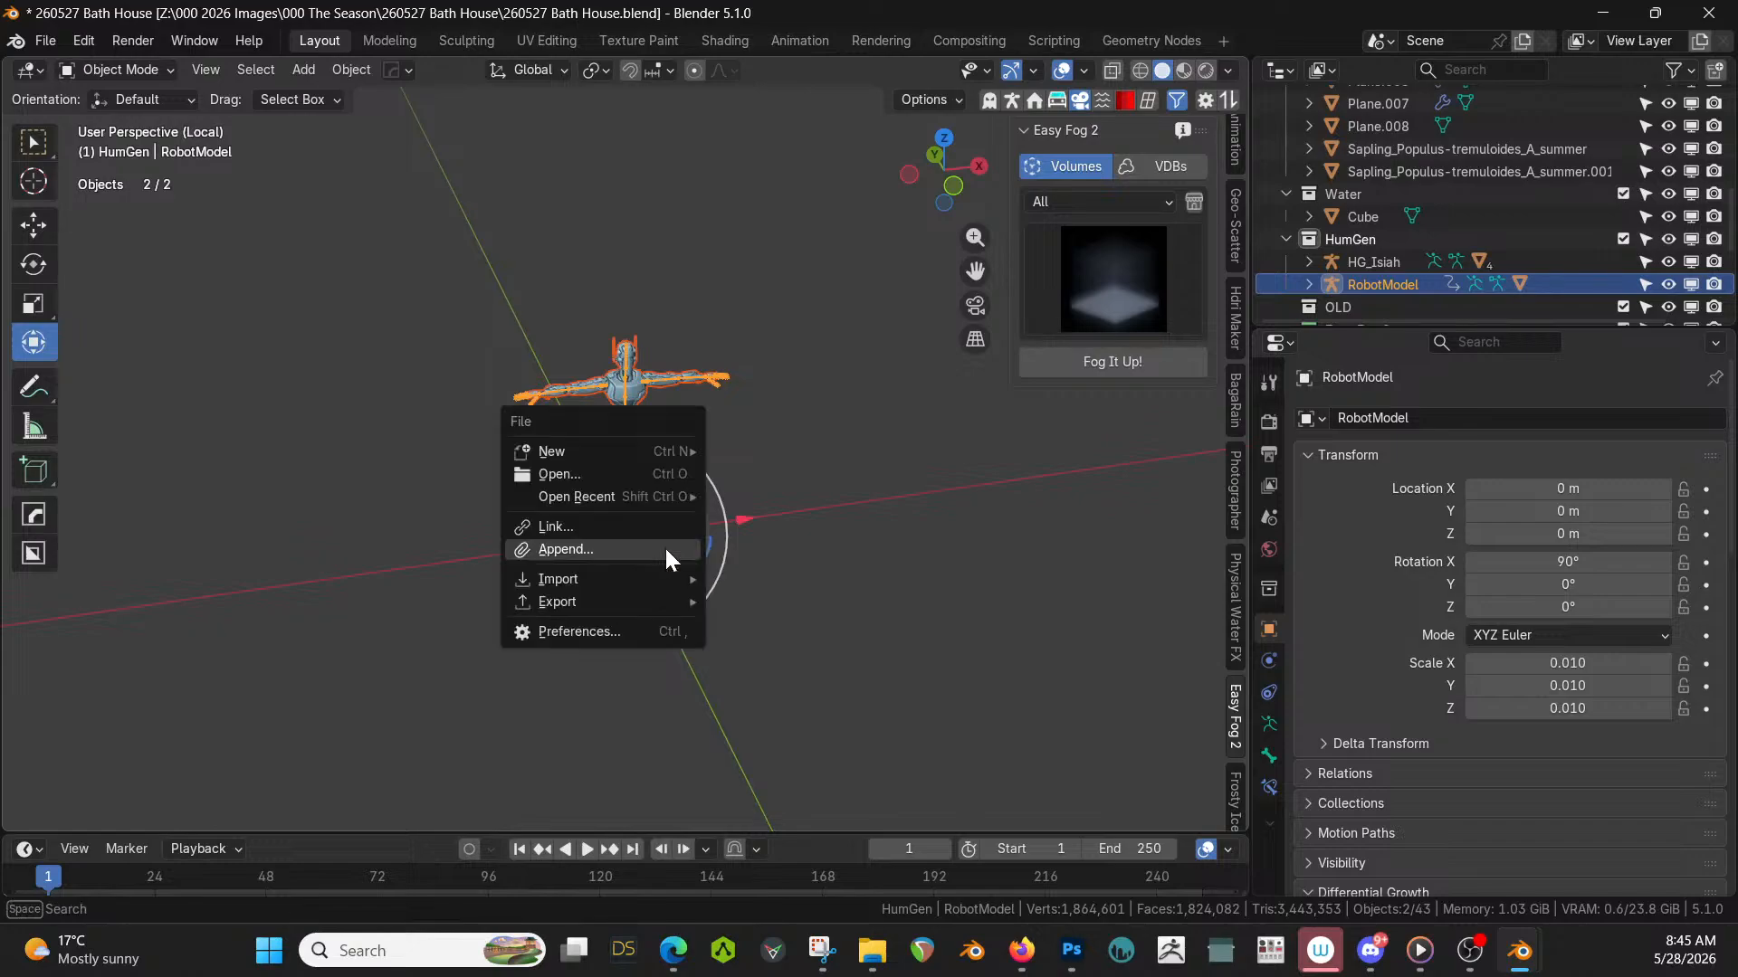
{"action": "mouse_move", "coordinate": [614, 576]}
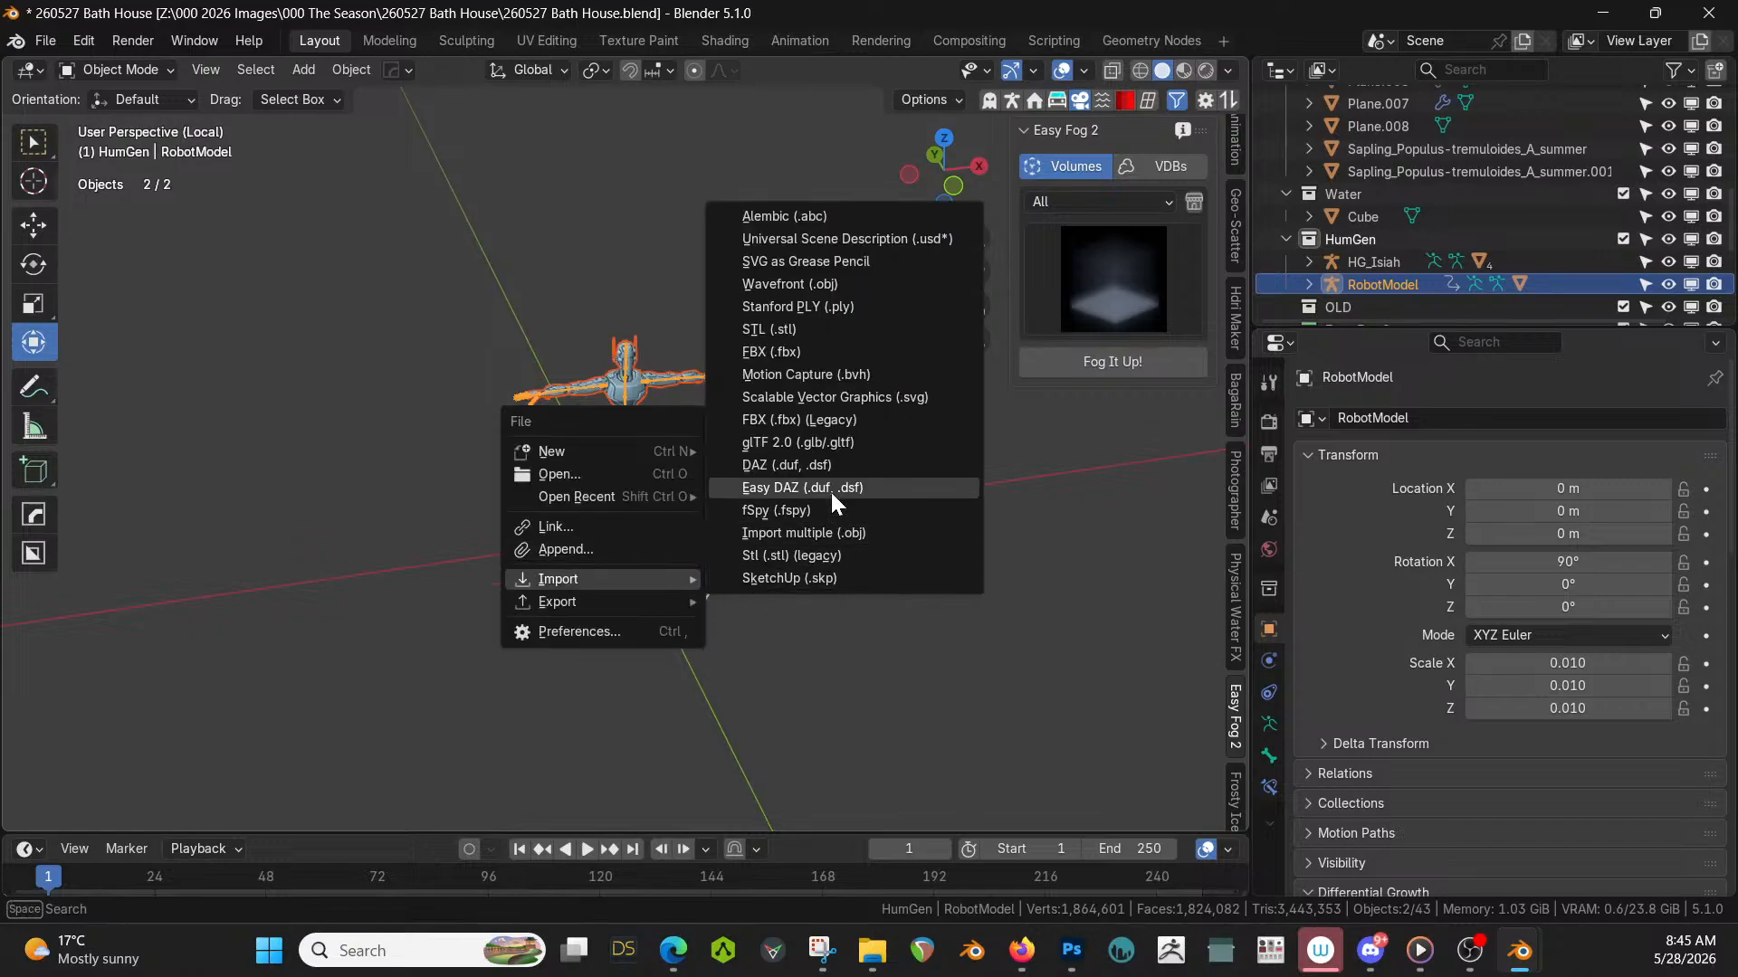
{"action": "left_click", "coordinate": [816, 351]}
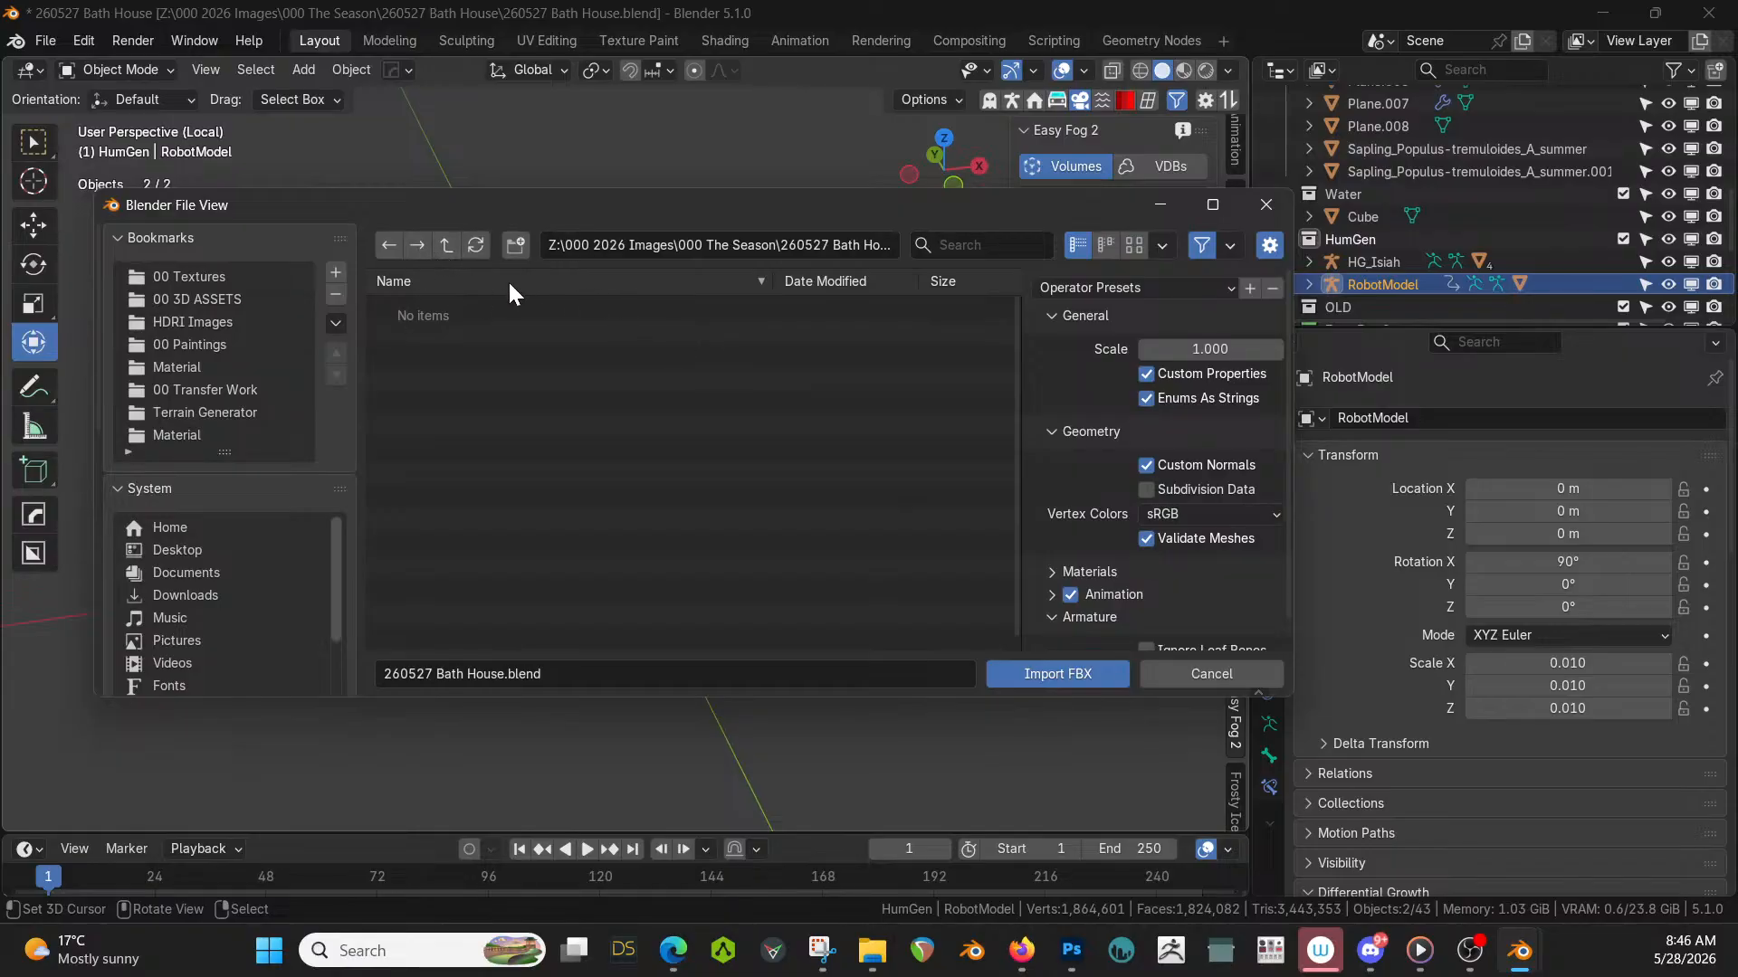
{"action": "left_click", "coordinate": [445, 245]}
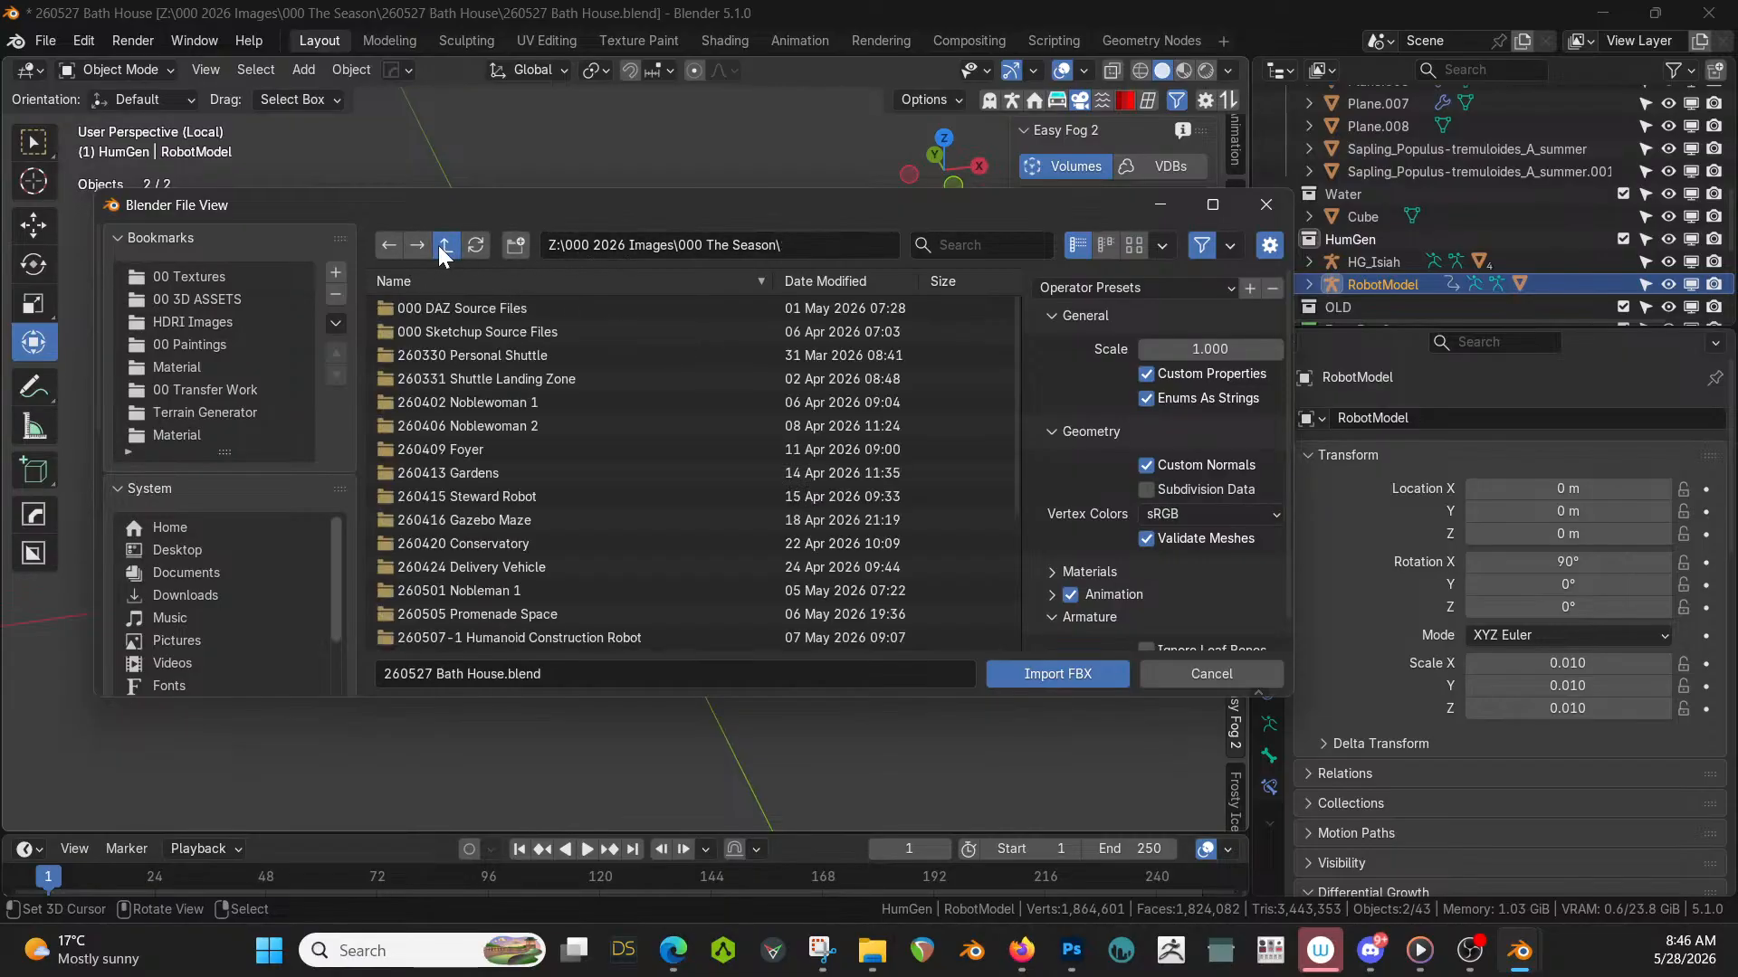
{"action": "left_click", "coordinate": [444, 246]}
{"action": "left_click", "coordinate": [444, 245]}
{"action": "left_click", "coordinate": [492, 308]}
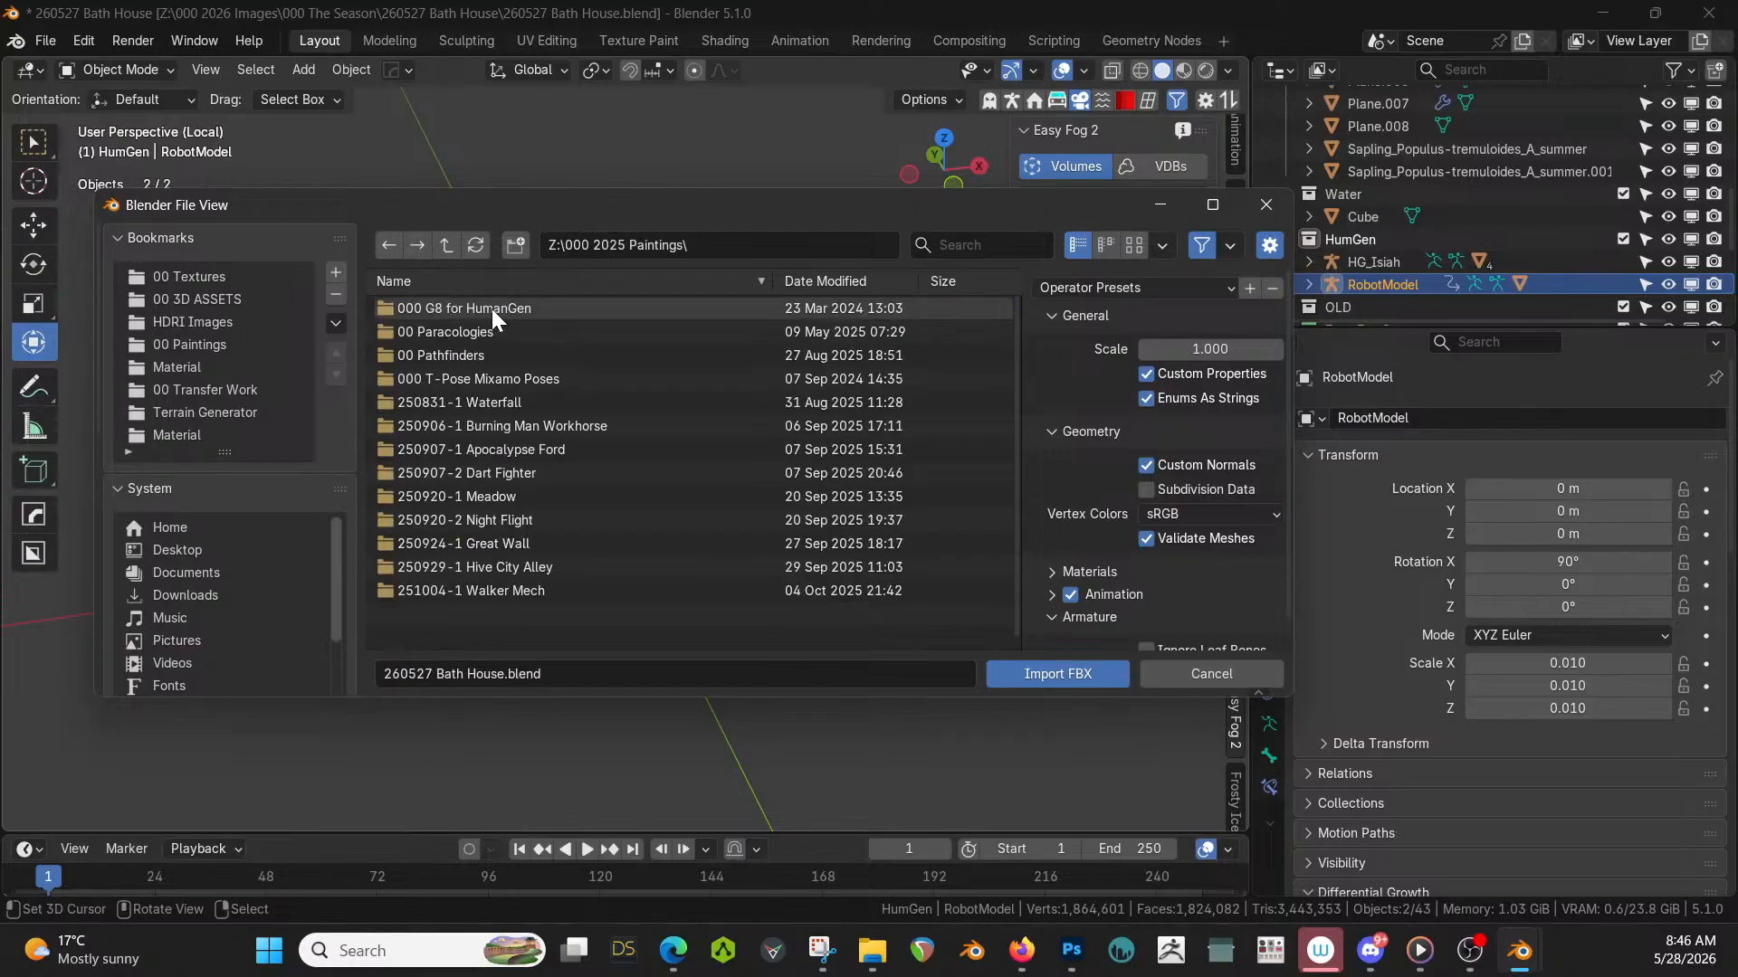
{"action": "left_click", "coordinate": [485, 377]}
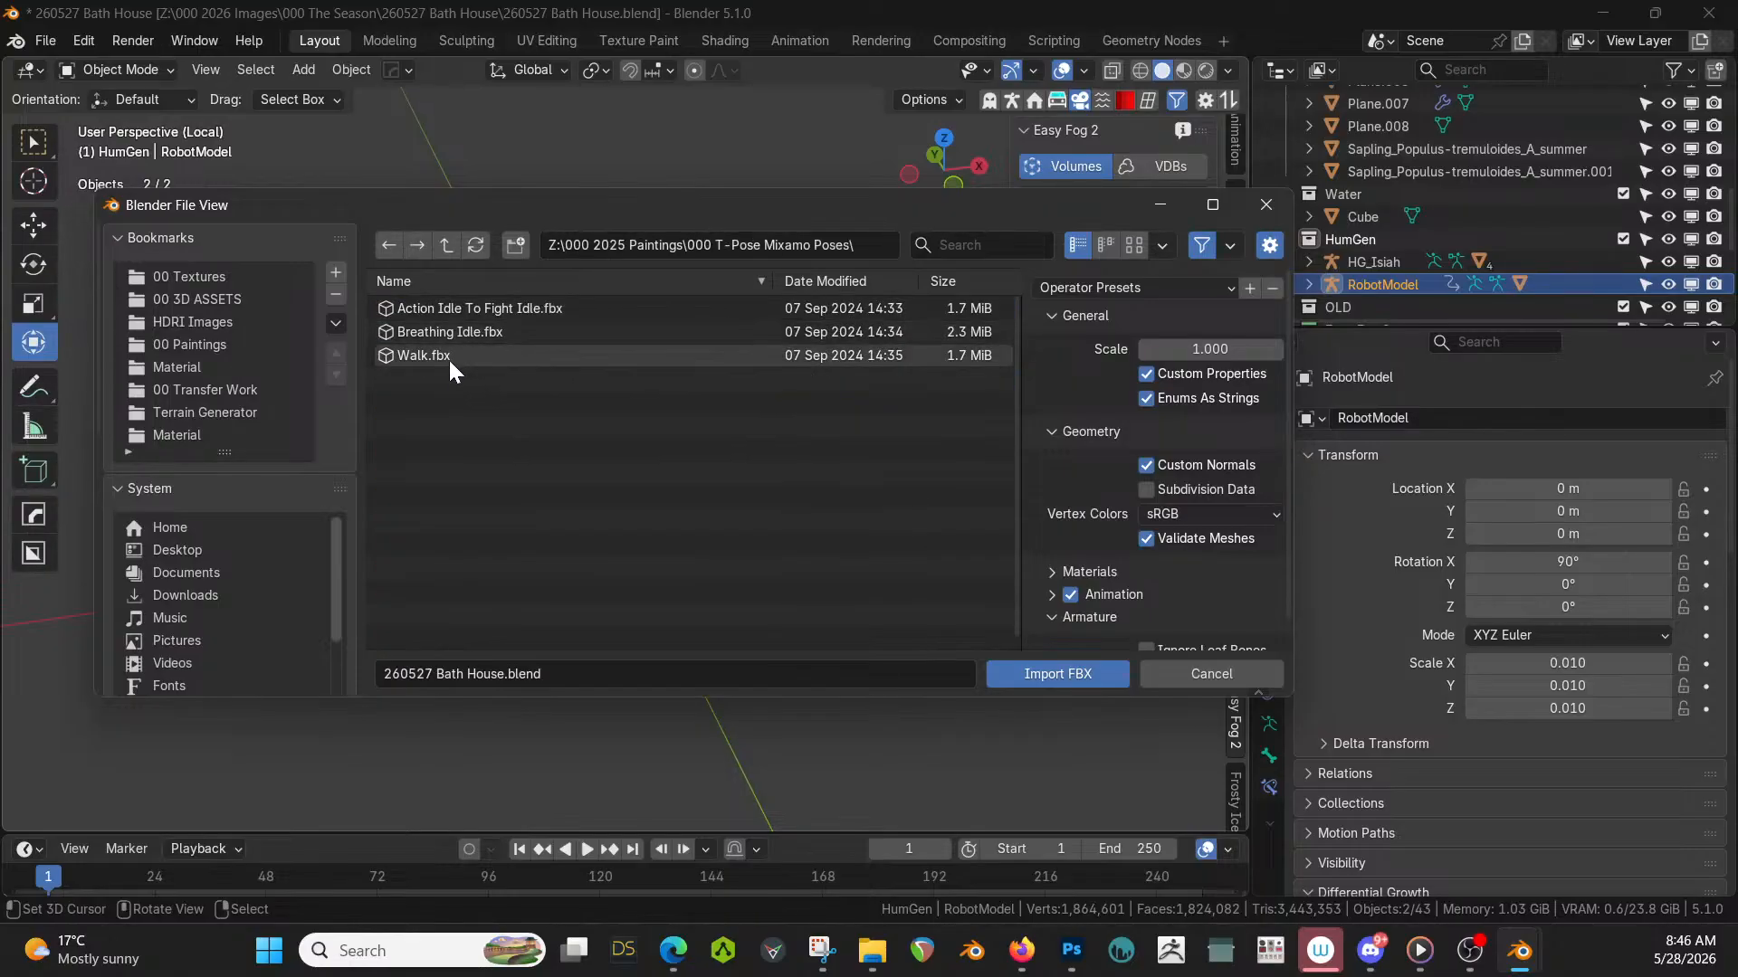
{"action": "left_click", "coordinate": [420, 358]}
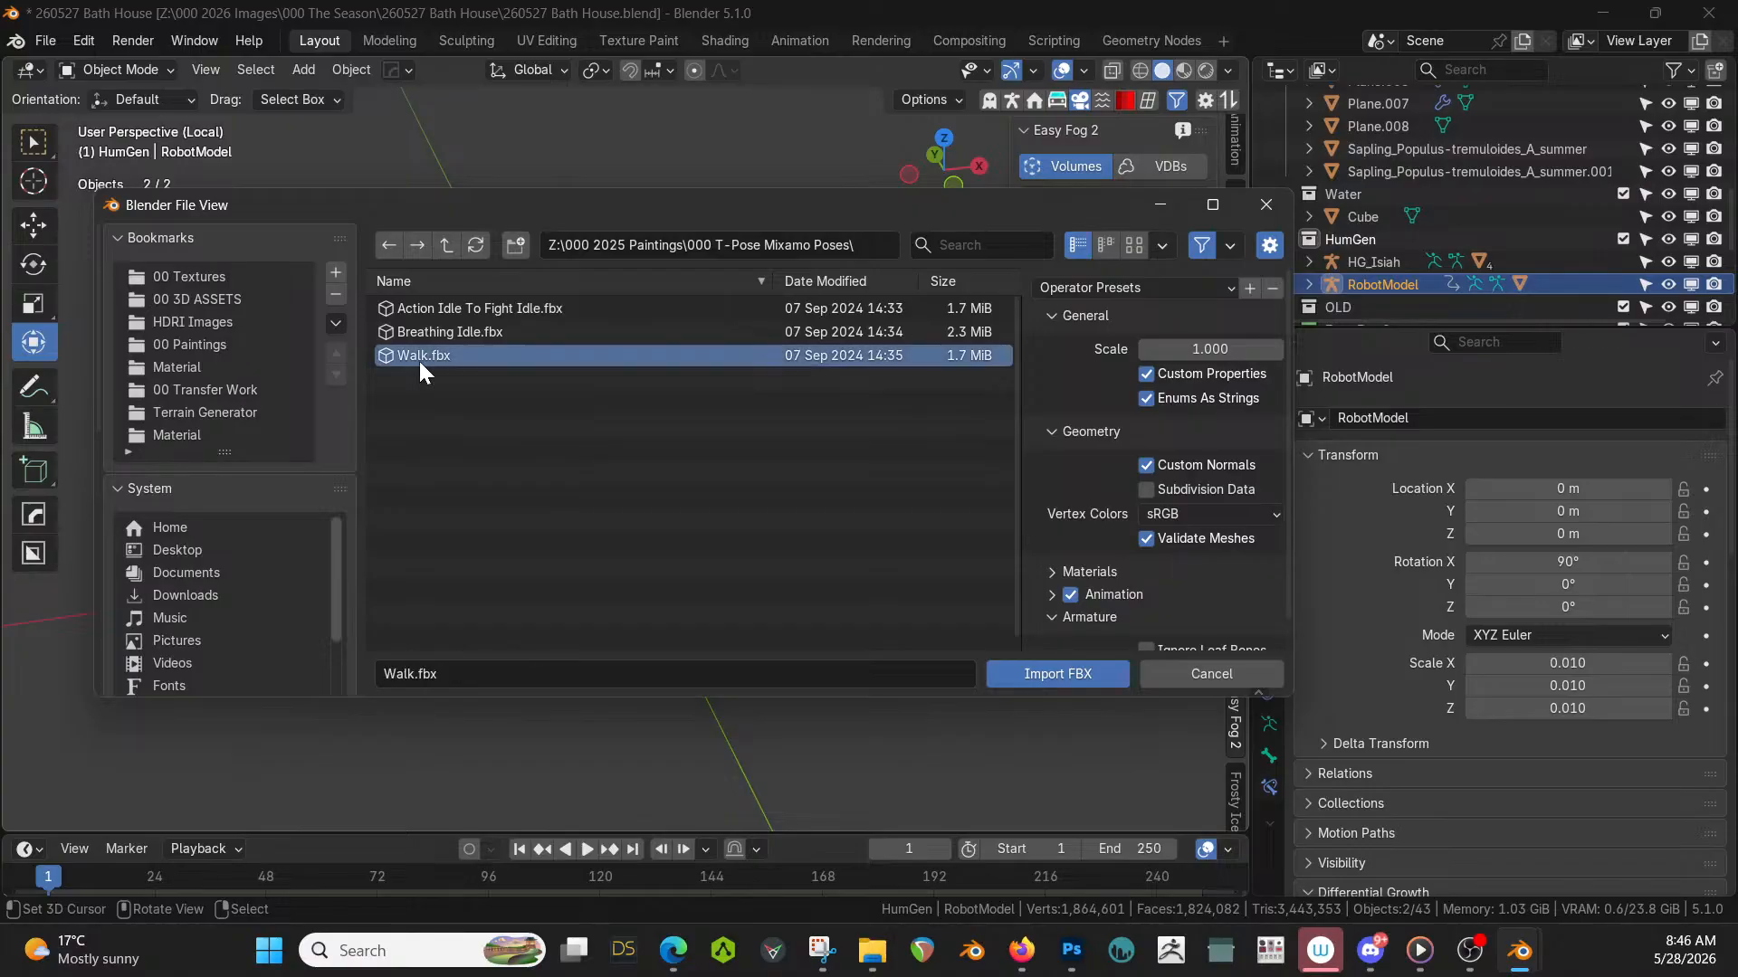
{"action": "left_click", "coordinate": [1024, 675]}
{"action": "middle_click_drag", "start_coordinate": [872, 588], "coordinate": [894, 615]}
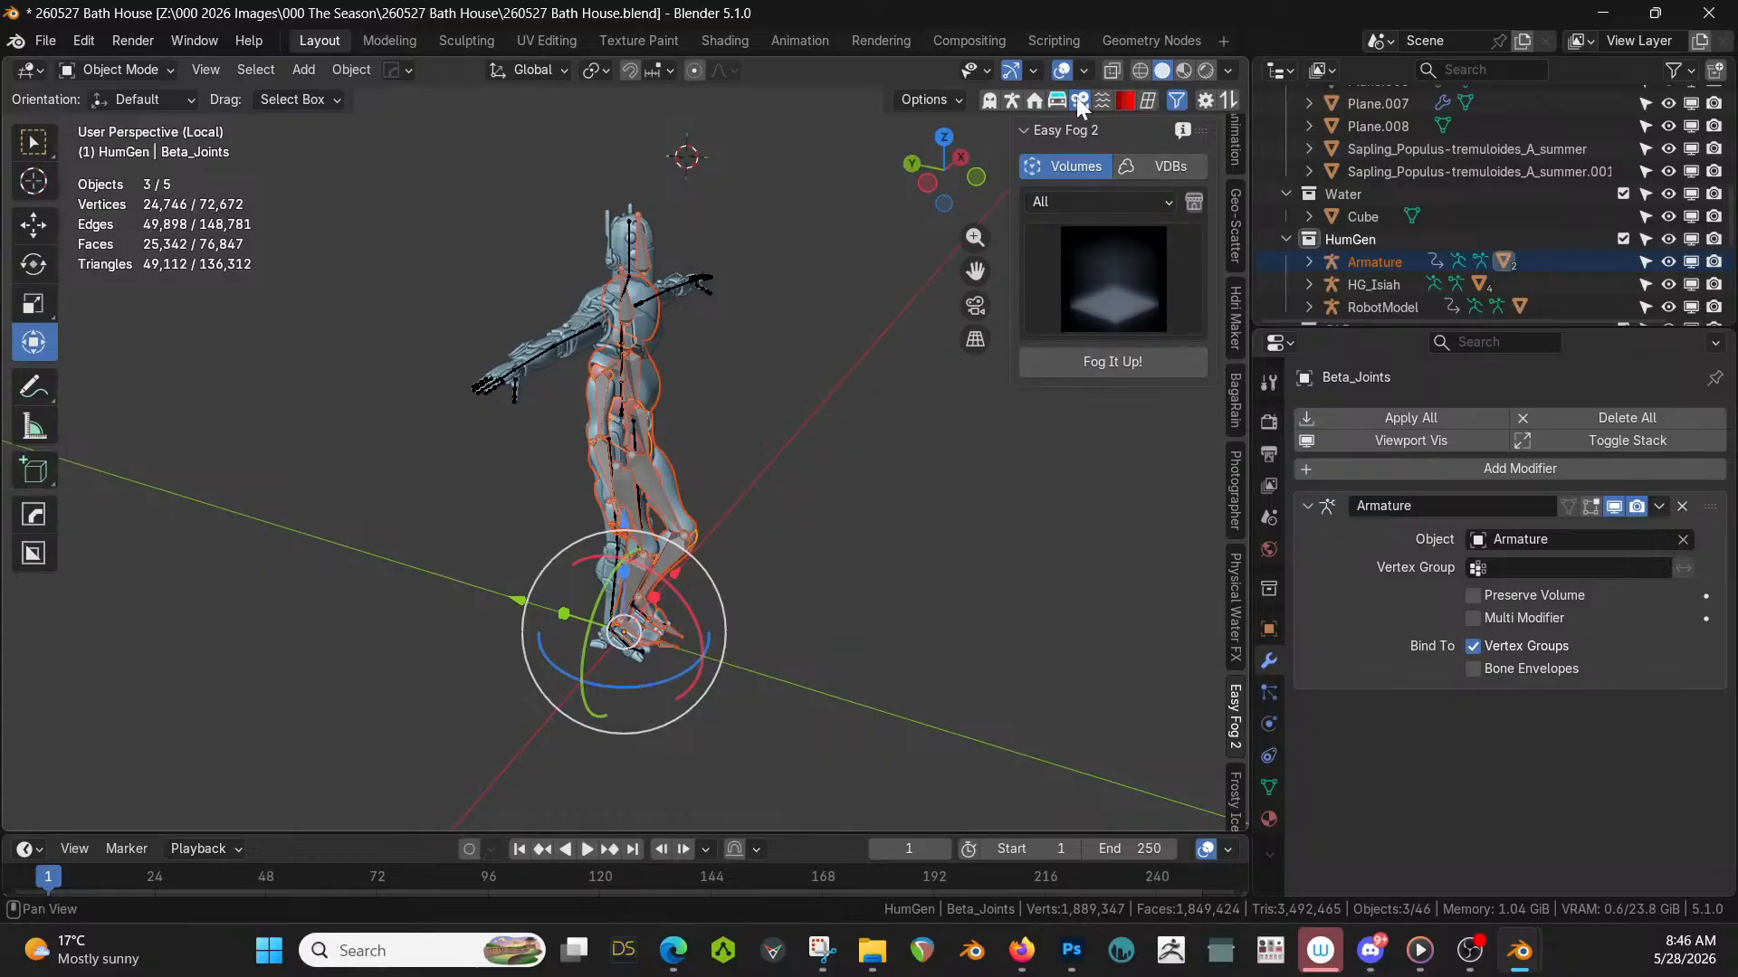
Set up Rokoko retargeting with the imported Armature as source and RobotModel as target.
{"action": "left_click", "coordinate": [1015, 100]}
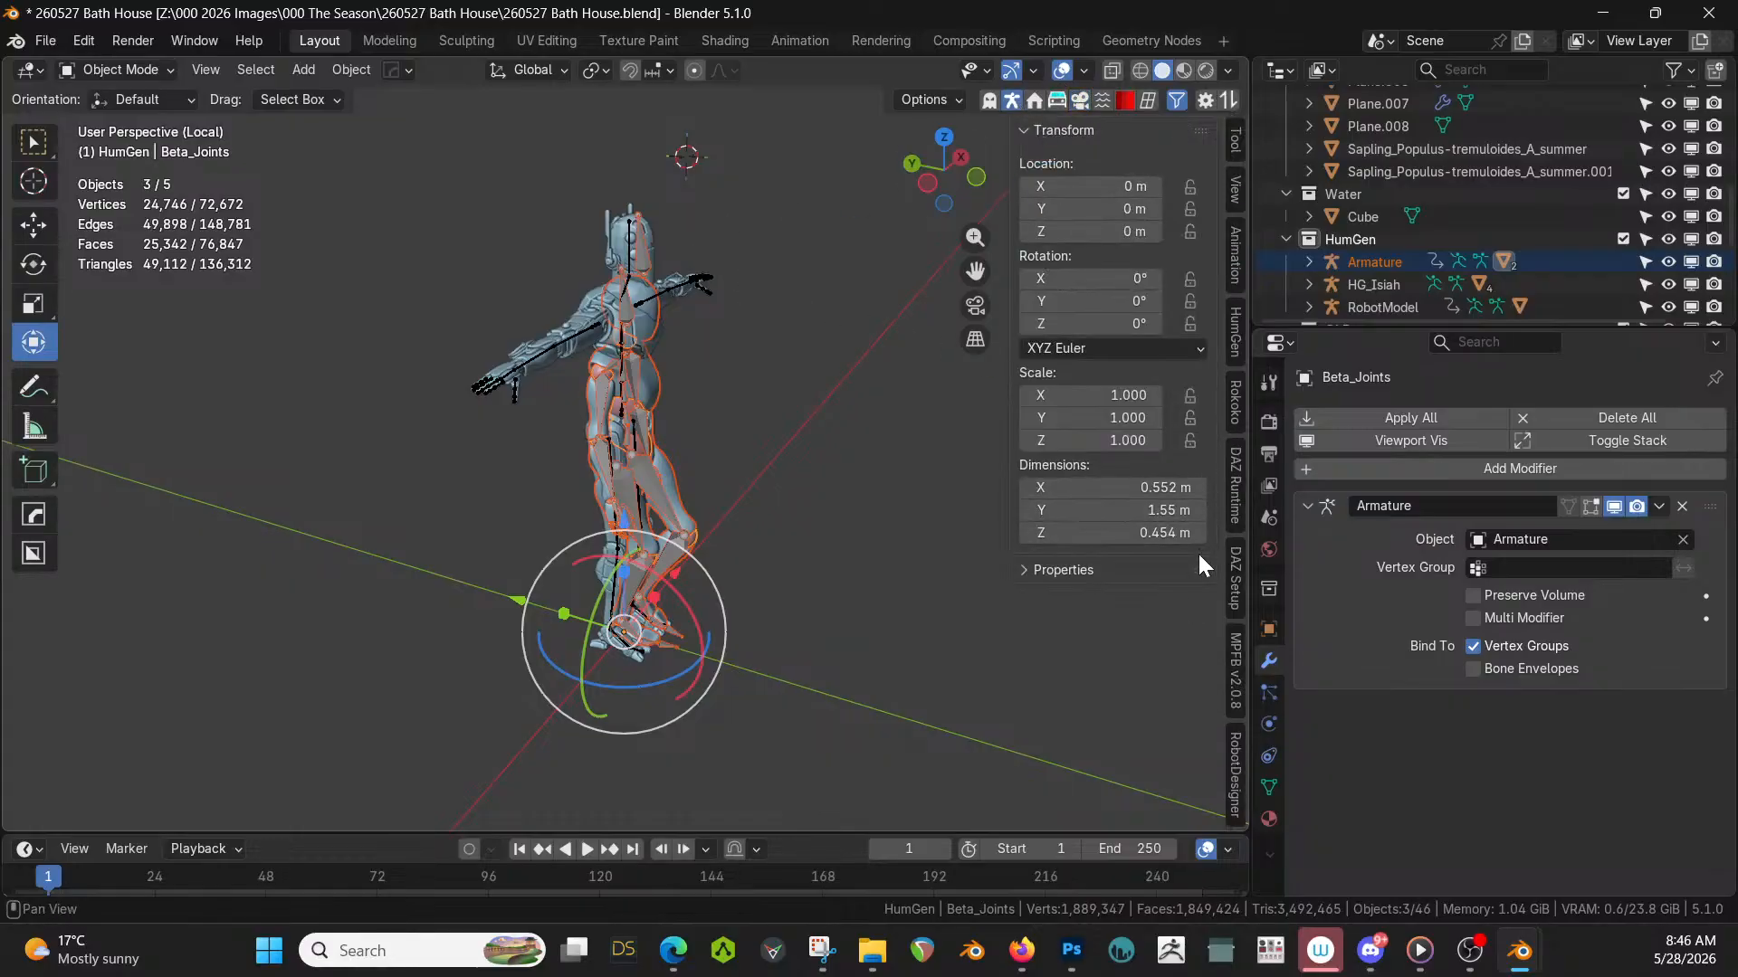
{"action": "left_click", "coordinate": [1236, 409]}
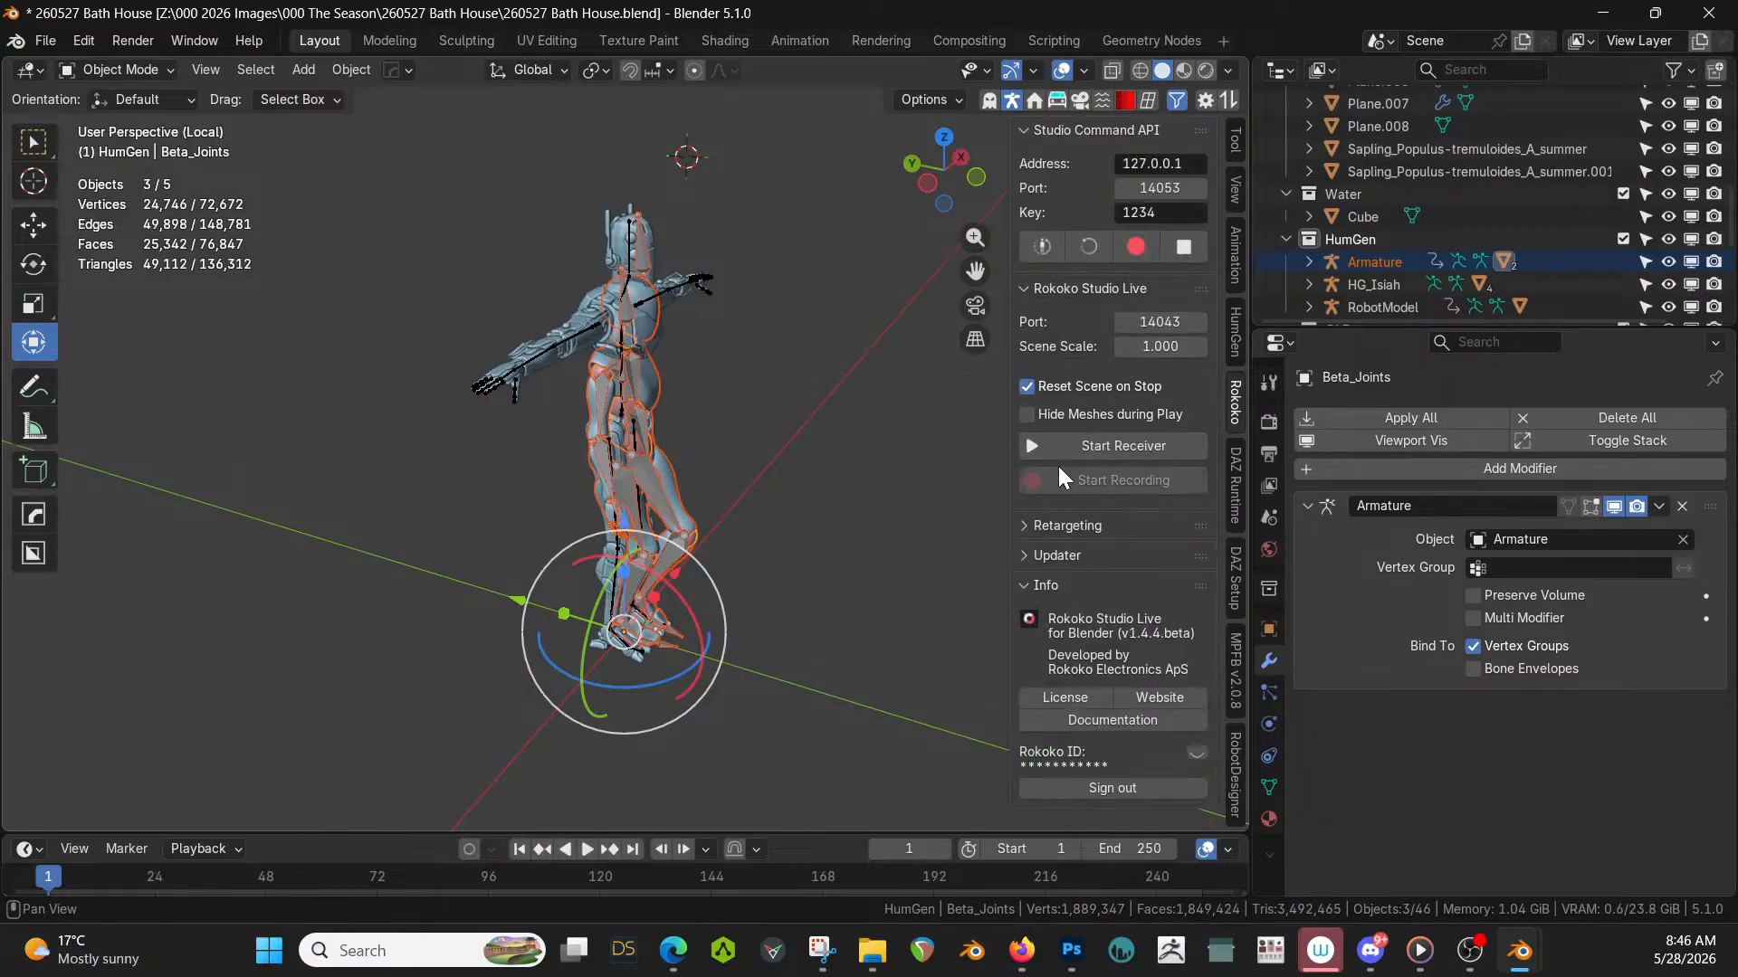
{"action": "left_click", "coordinate": [1023, 526]}
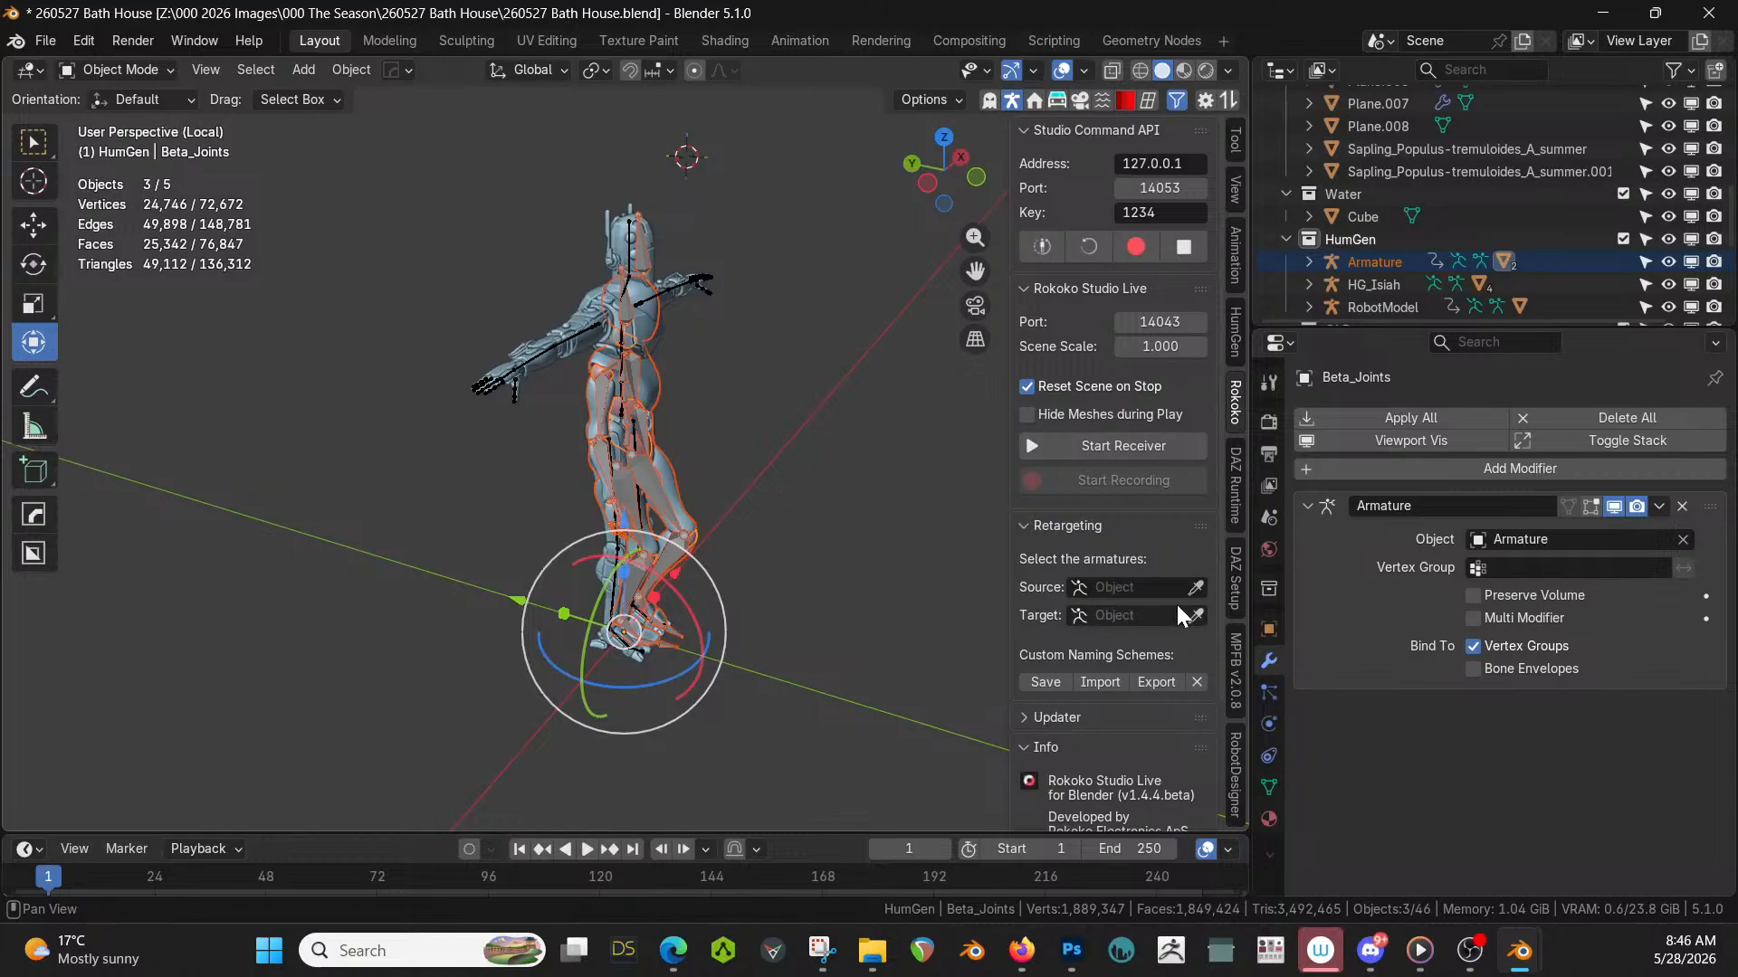
{"action": "left_click", "coordinate": [1196, 588]}
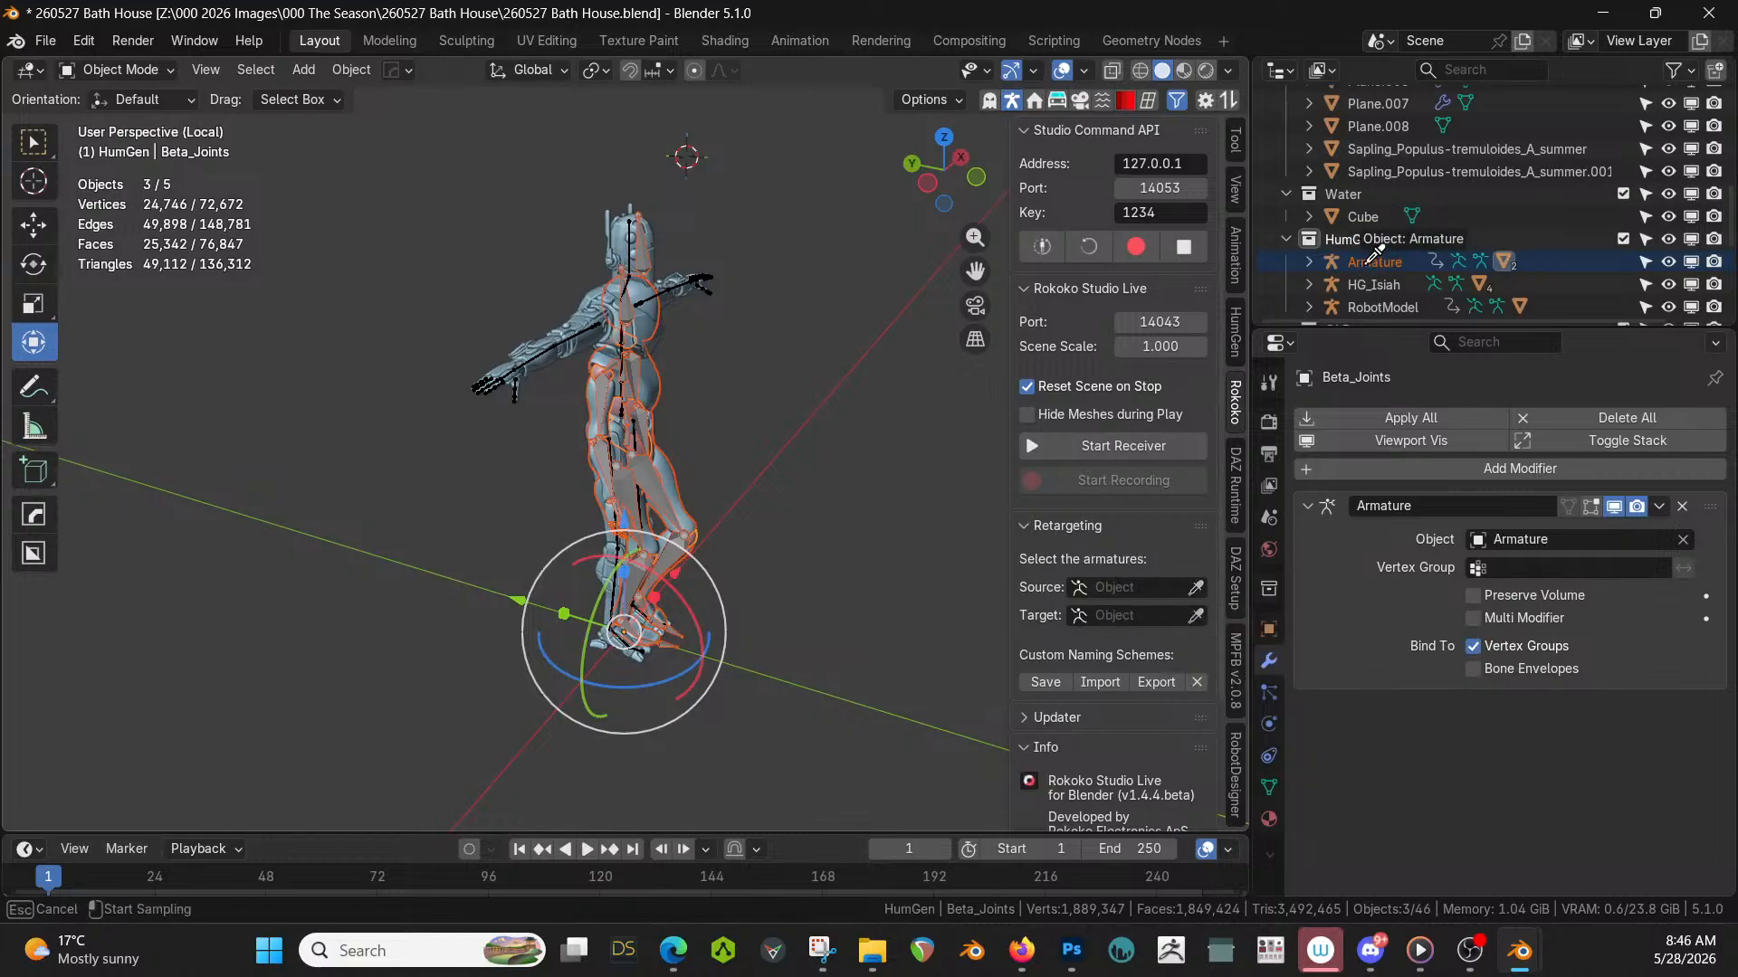
{"action": "left_click", "coordinate": [1372, 262]}
{"action": "left_click", "coordinate": [1195, 616]}
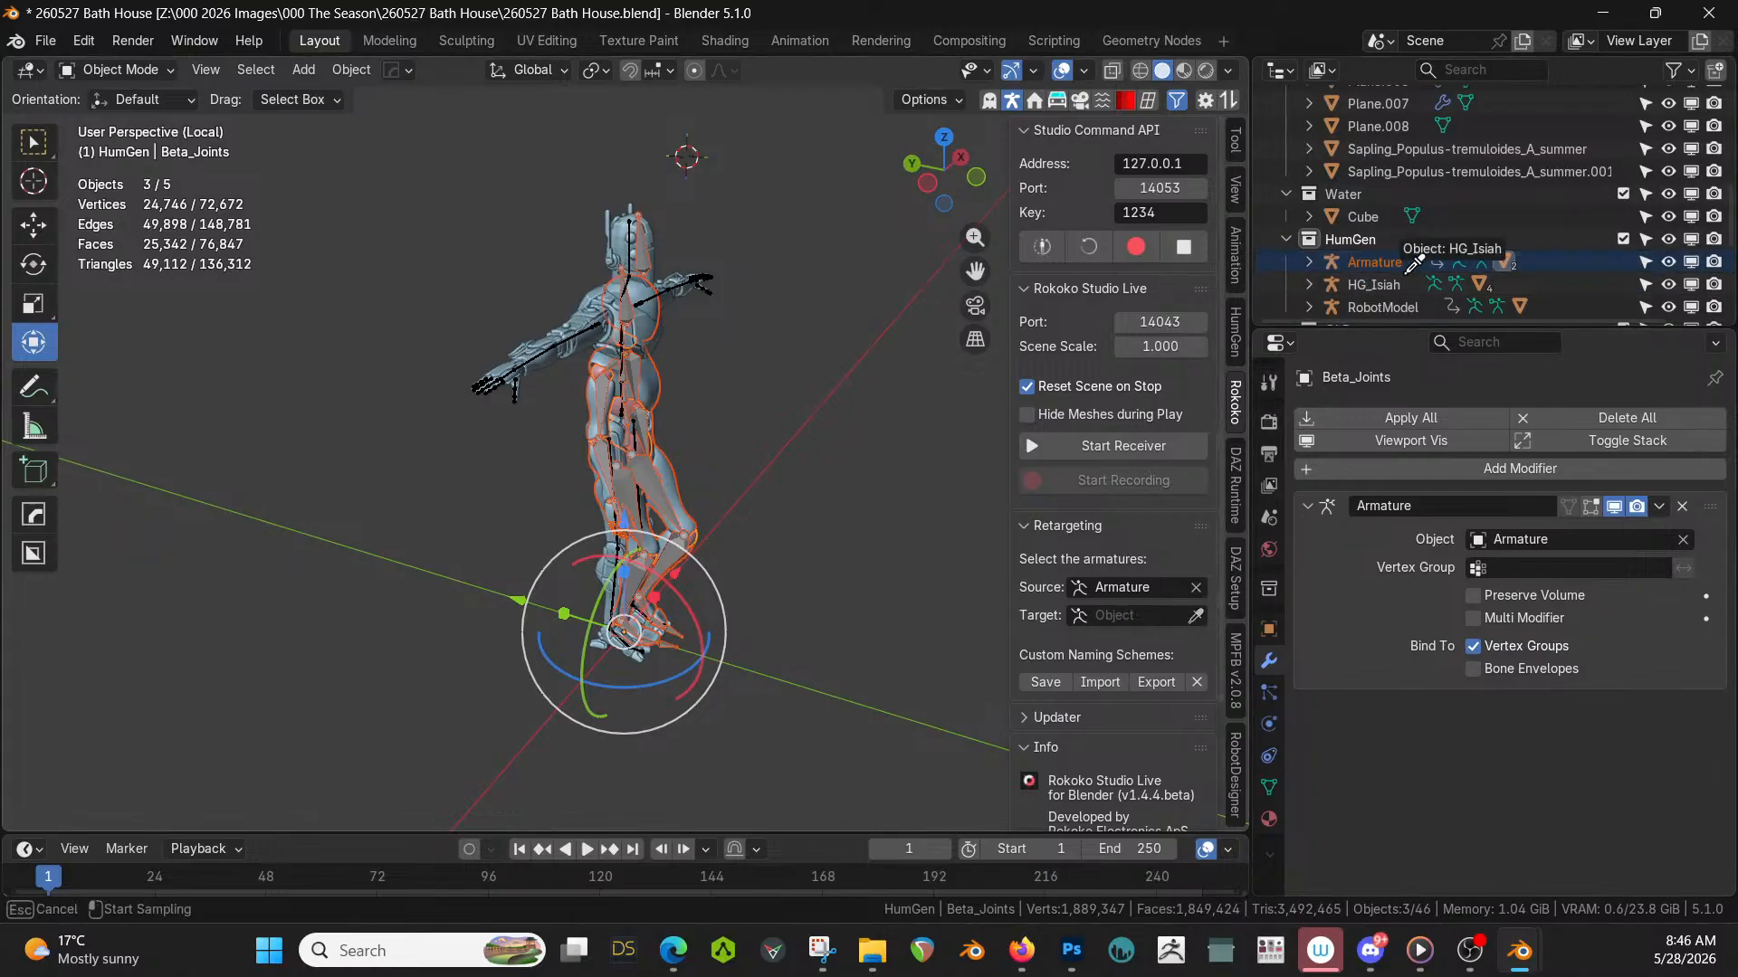
{"action": "left_click", "coordinate": [1394, 305]}
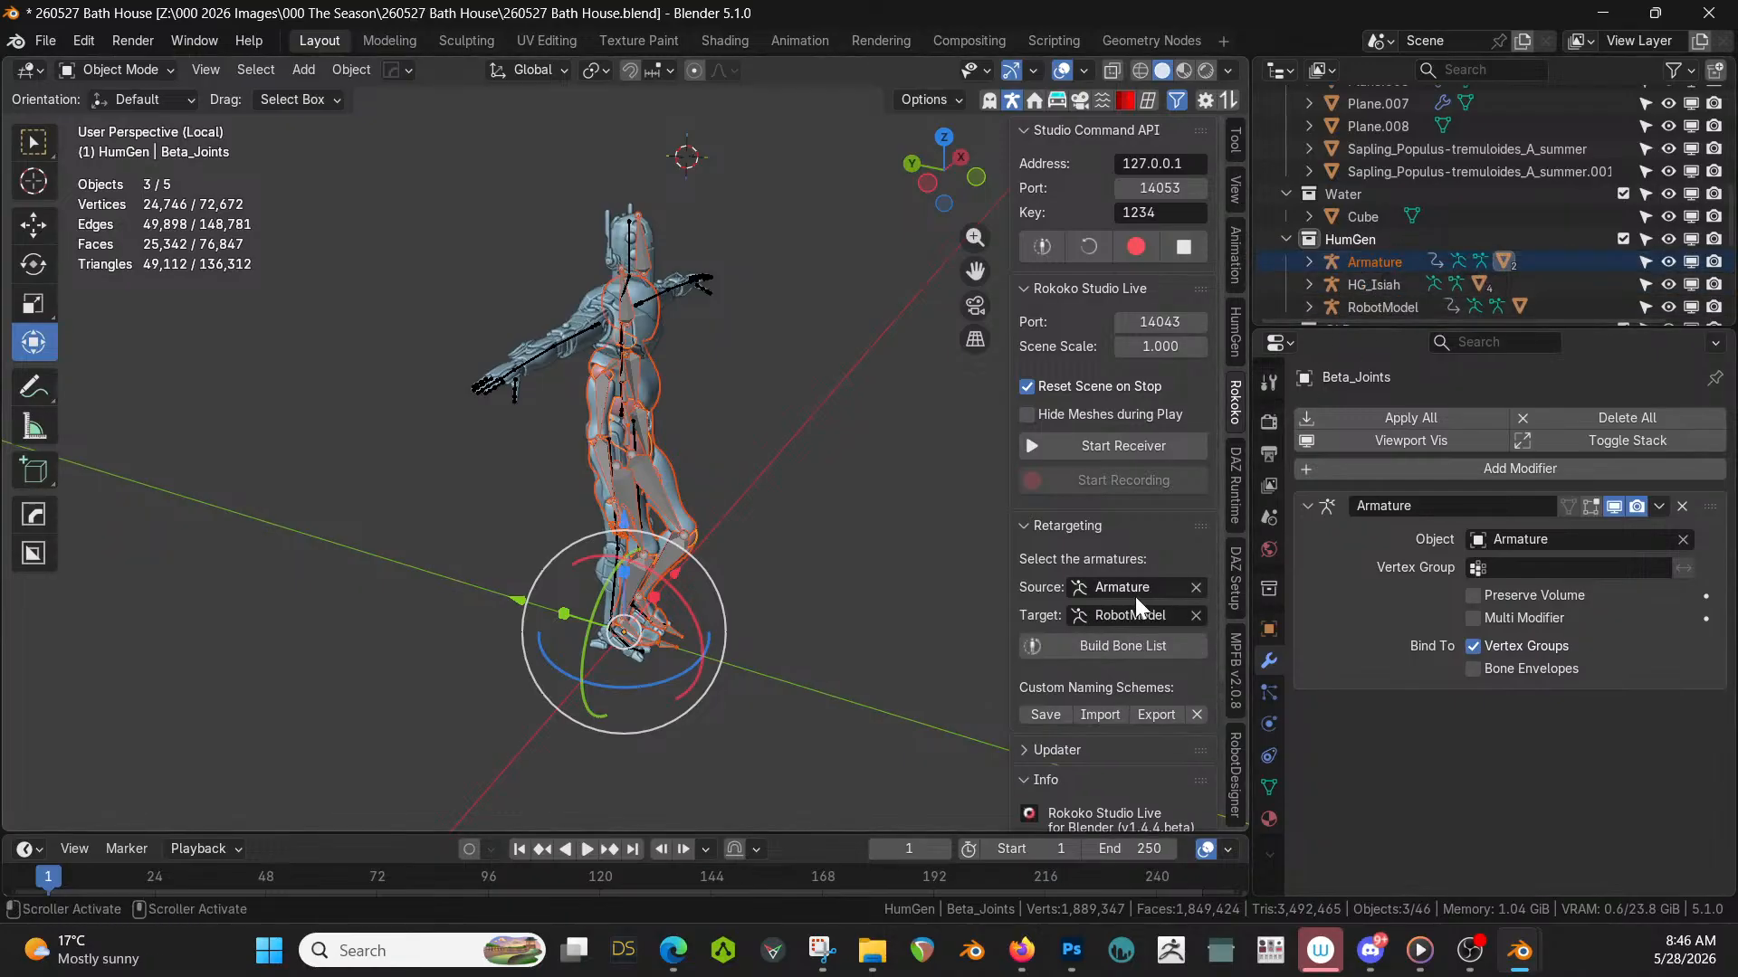
Build the bone list and retarget the walk animation onto the robot using the rest pose.
{"action": "left_click", "coordinate": [1133, 648]}
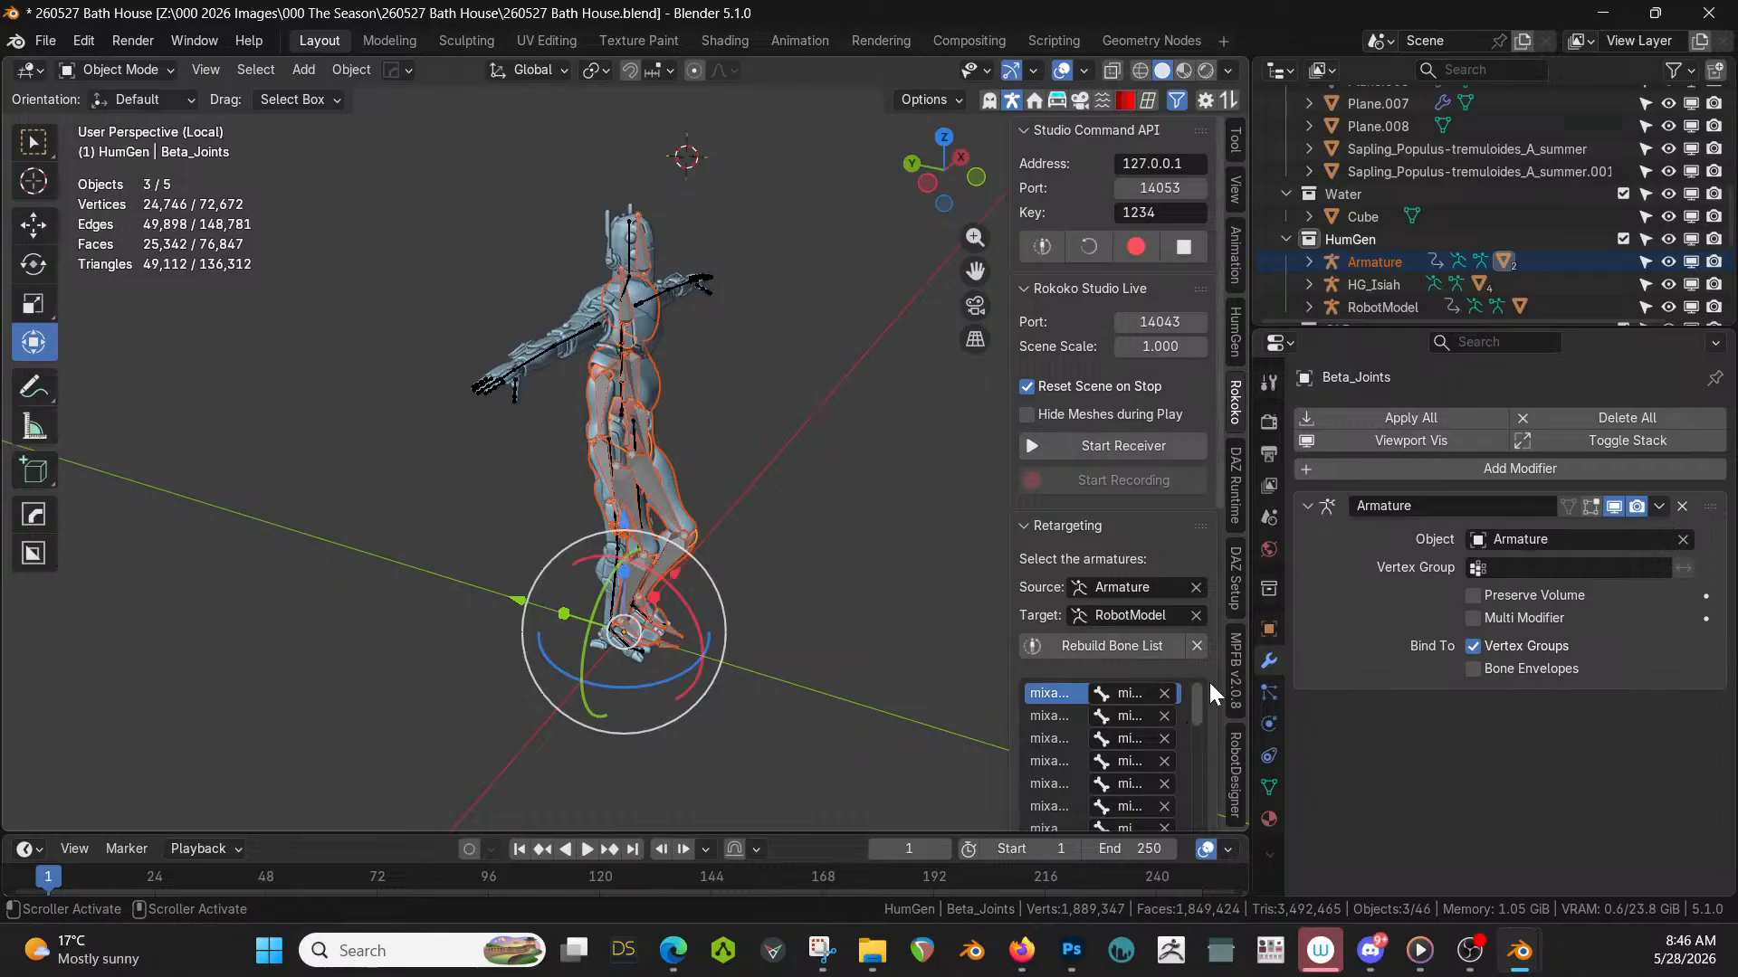
{"action": "scroll", "coordinate": [1213, 677], "scroll_direction": "down", "scroll_amount": 8}
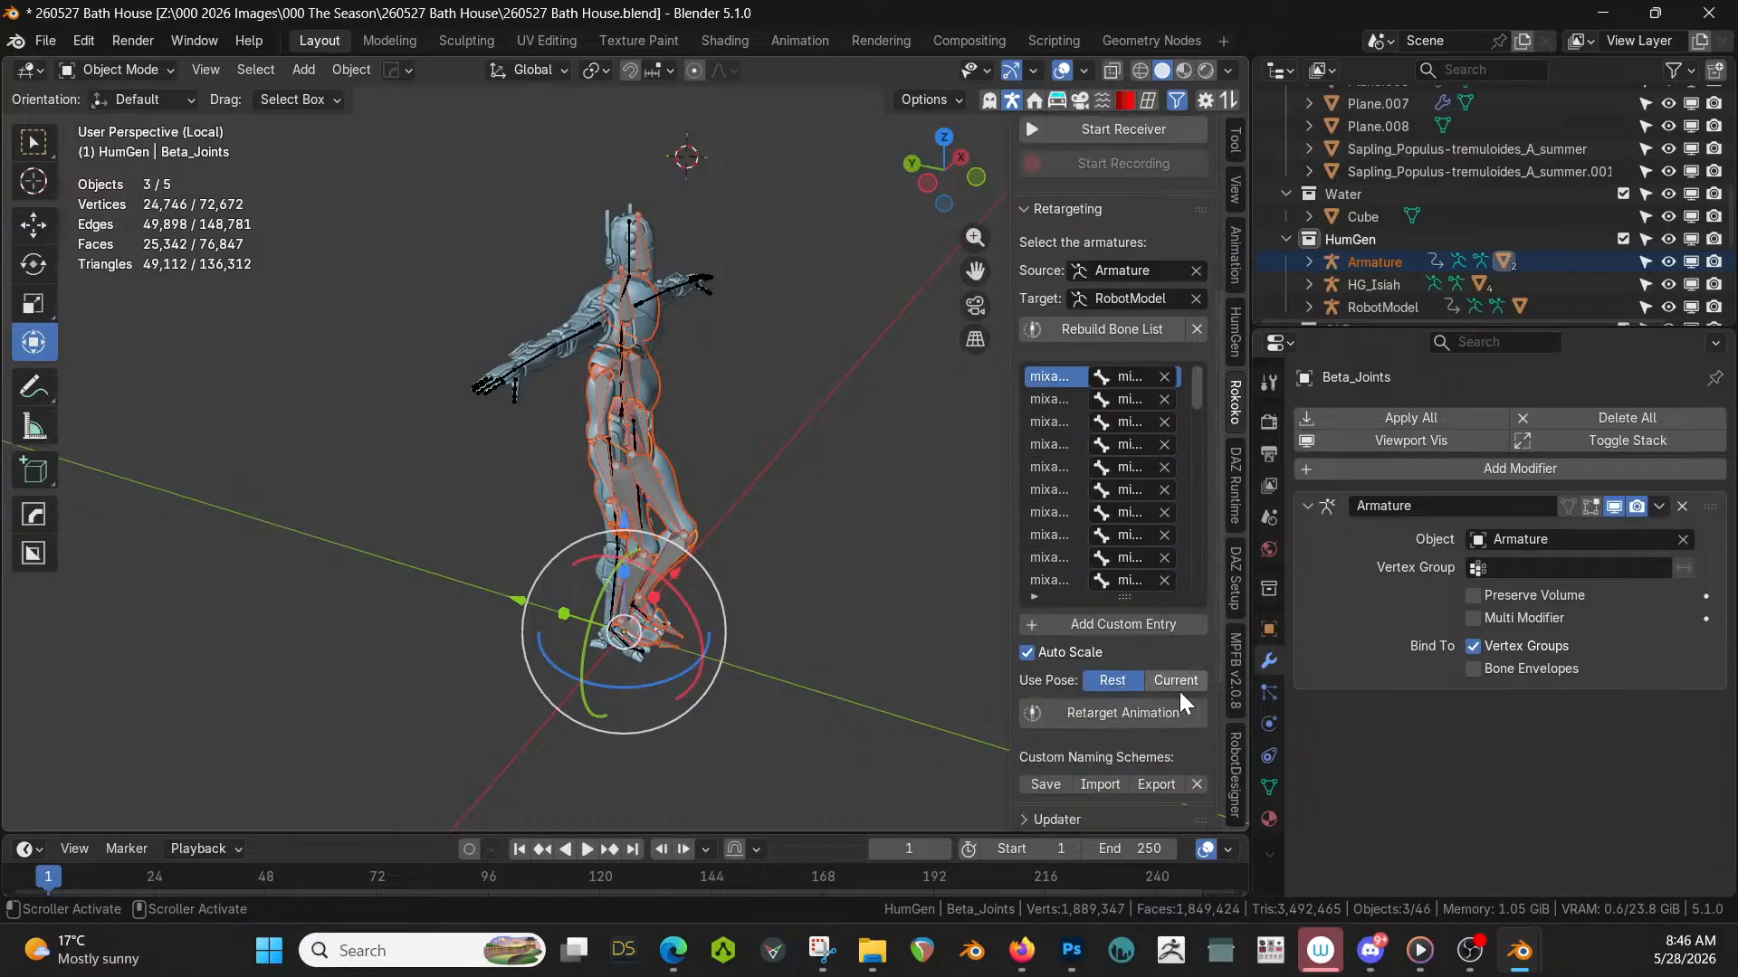
{"action": "left_click", "coordinate": [1122, 711]}
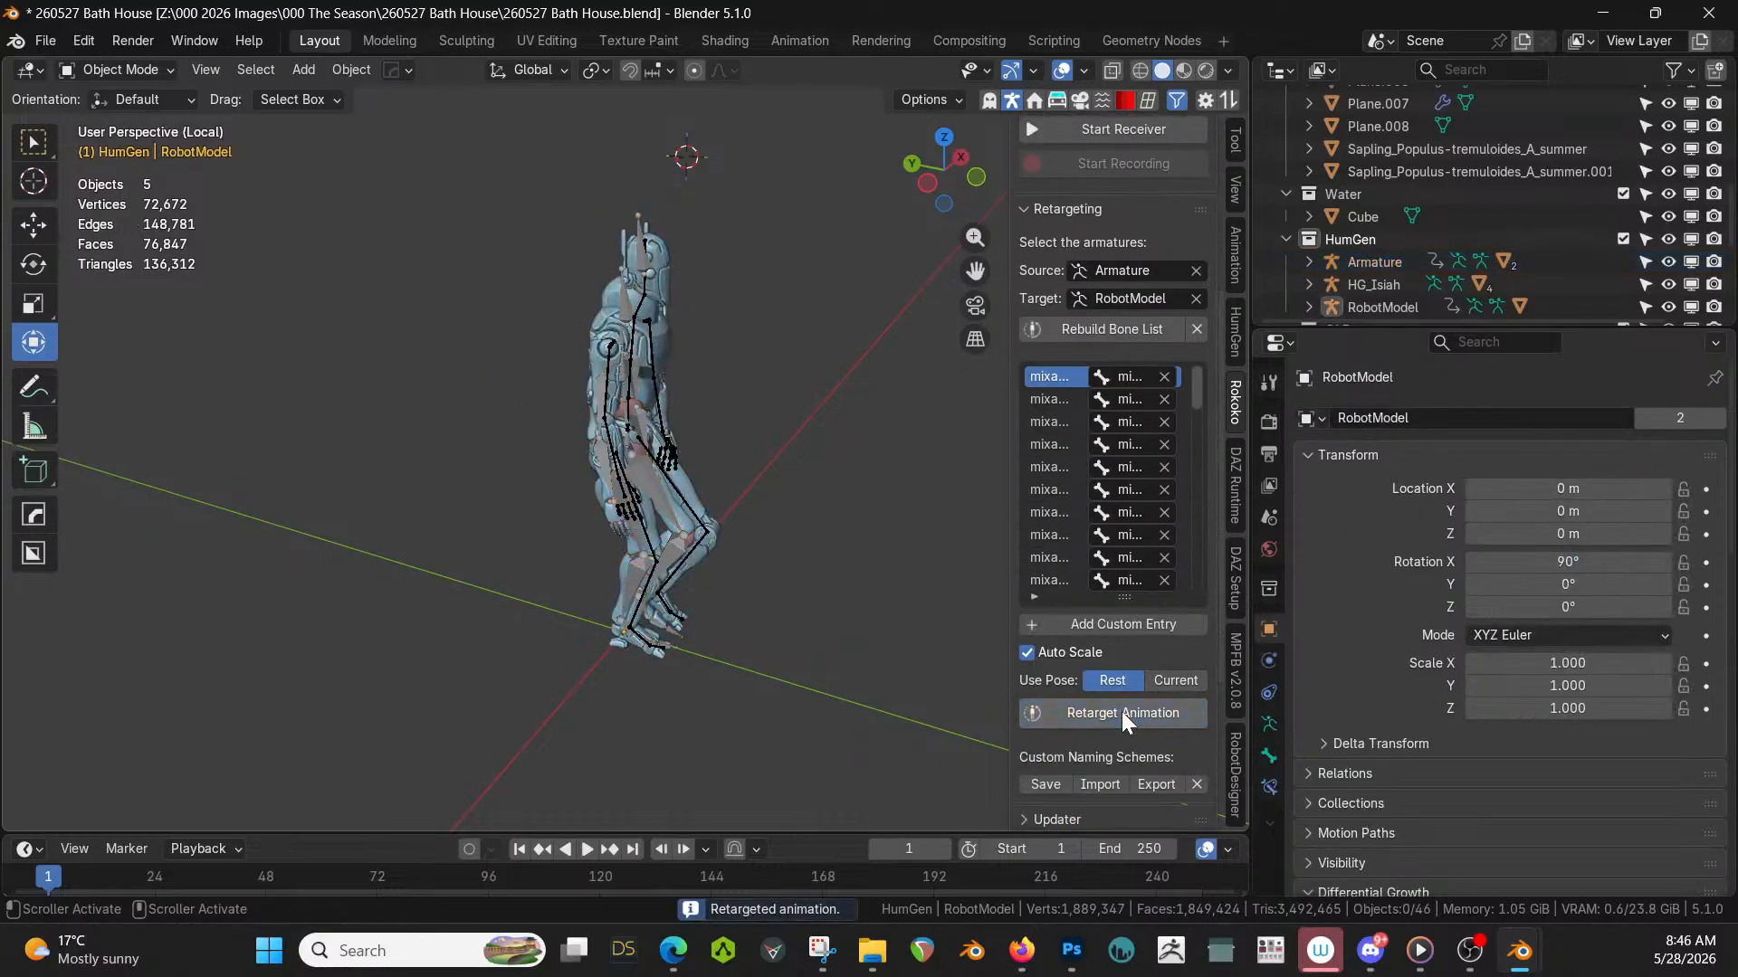
Delete the imported Armature together with its hierarchy, leaving the robot in the isolated view.
{"action": "left_click", "coordinate": [1360, 262]}
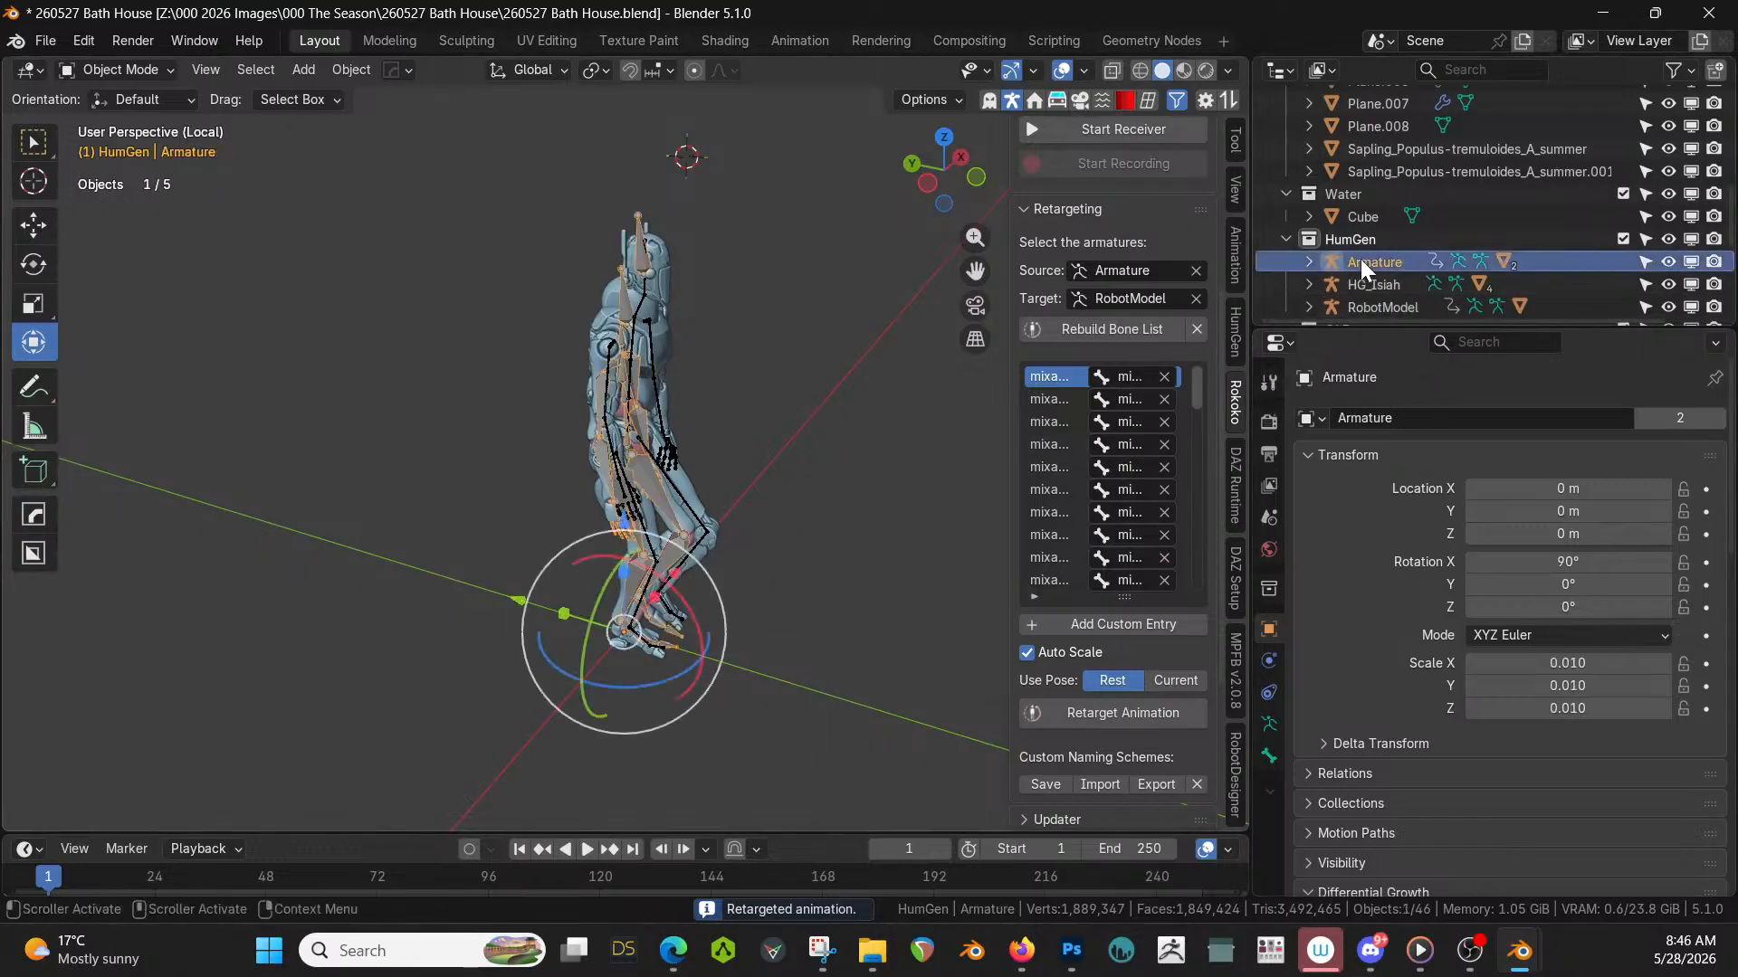
{"action": "right_click", "coordinate": [1360, 260]}
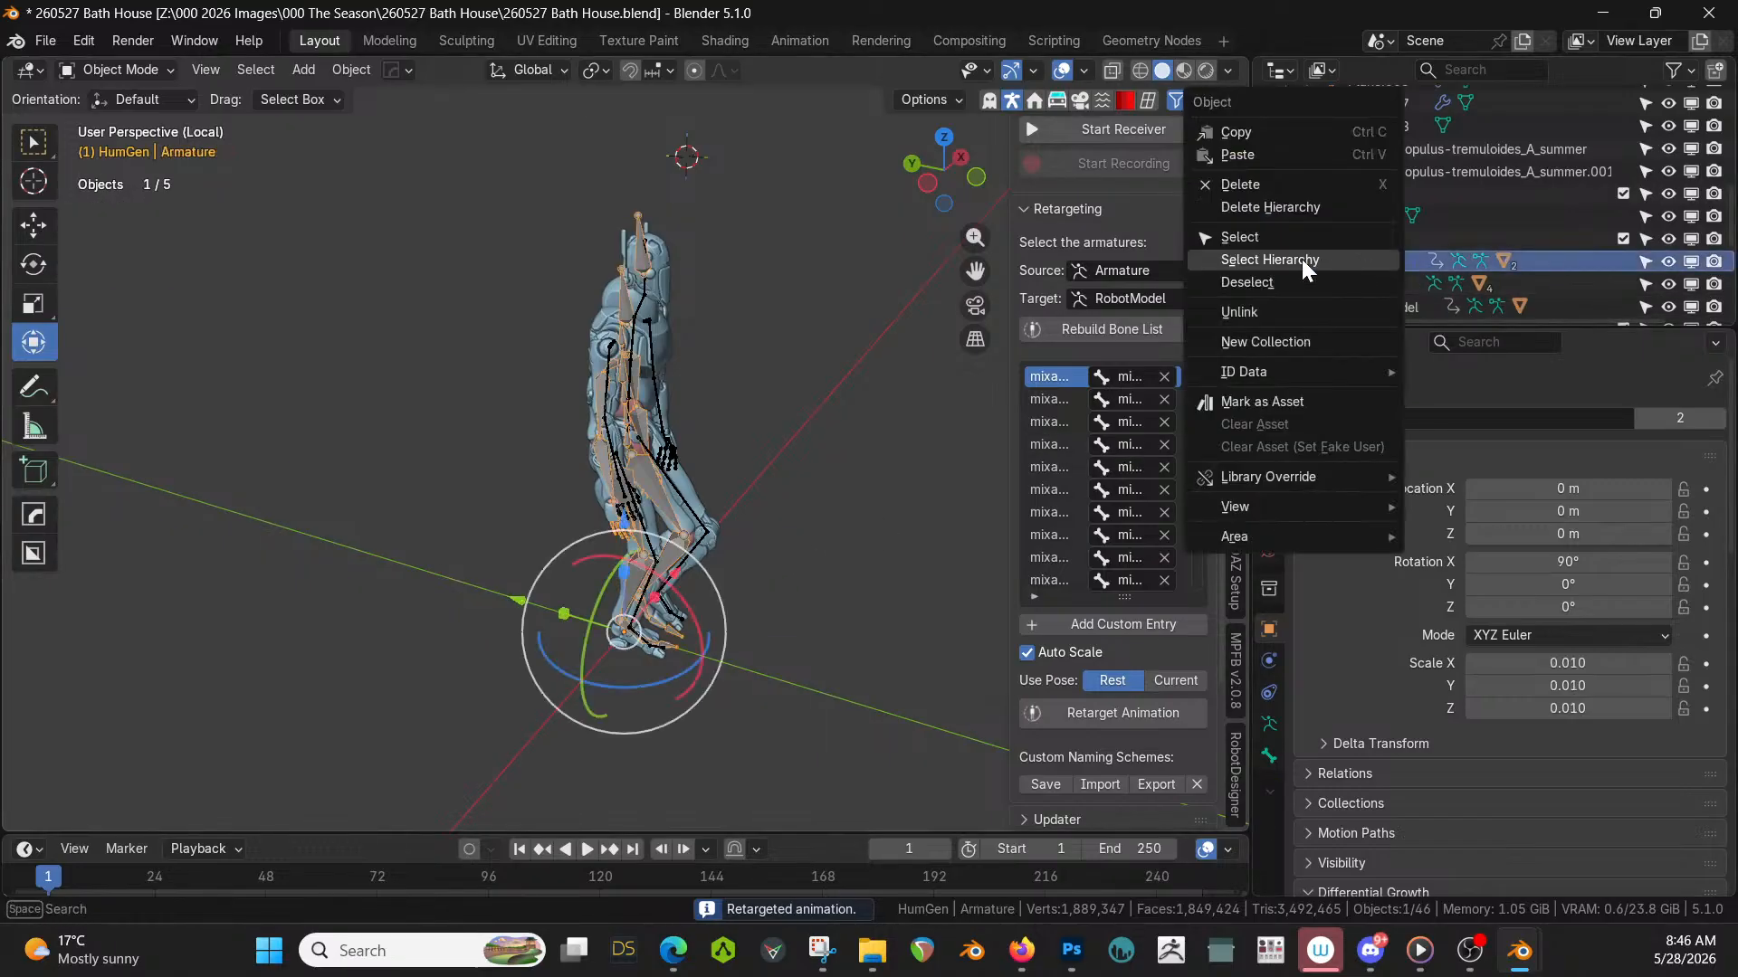
{"action": "left_click", "coordinate": [1289, 200]}
{"action": "middle_click_drag", "start_coordinate": [763, 392], "coordinate": [740, 616]}
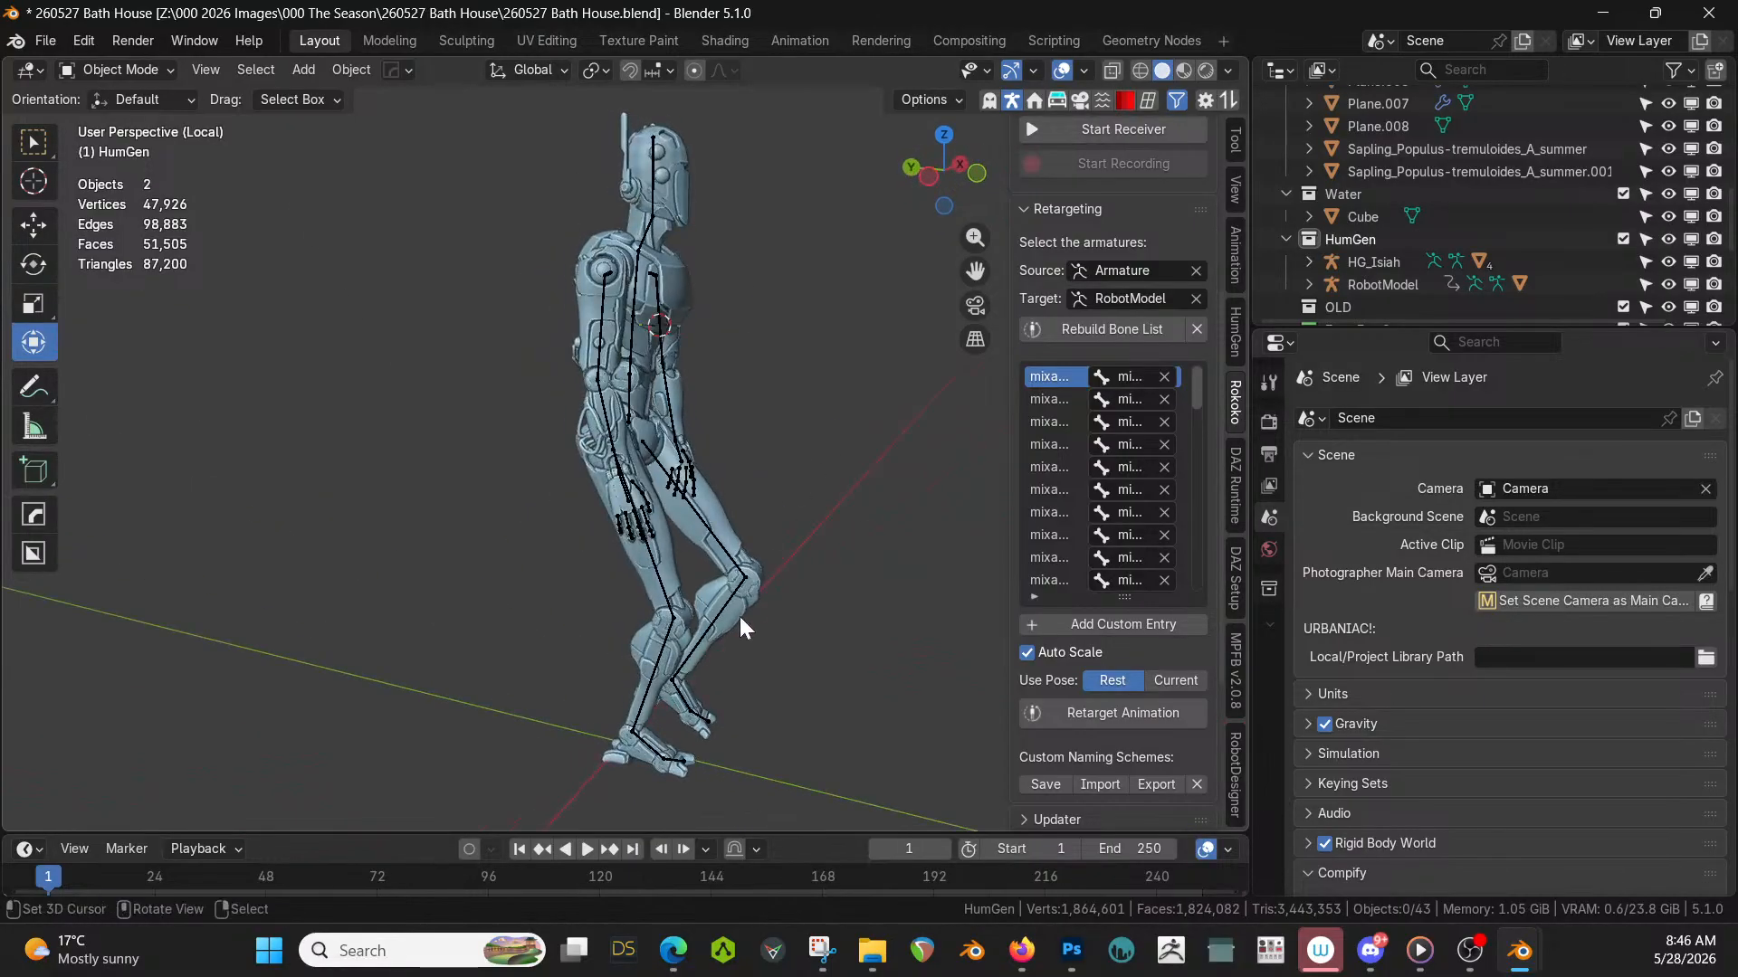
Play the robot's retargeted animation briefly, return to the start and scrub to frame 12.
{"action": "left_click", "coordinate": [578, 845]}
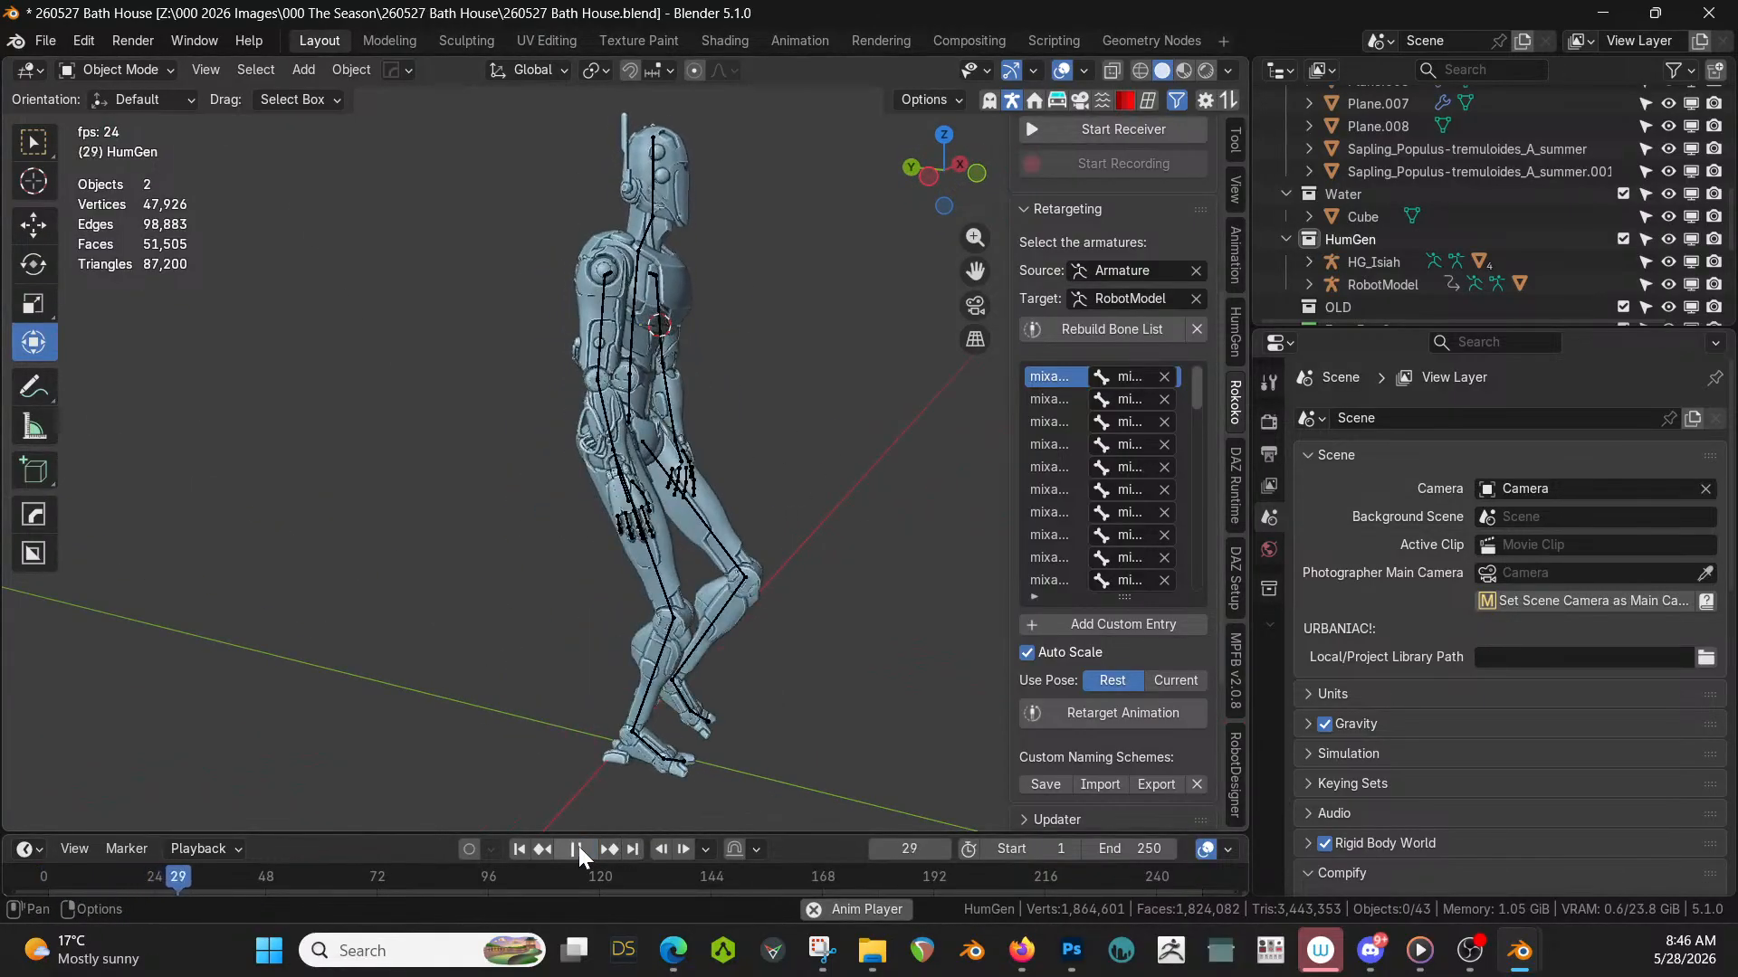
{"action": "left_click", "coordinate": [578, 845]}
{"action": "left_click", "coordinate": [518, 849]}
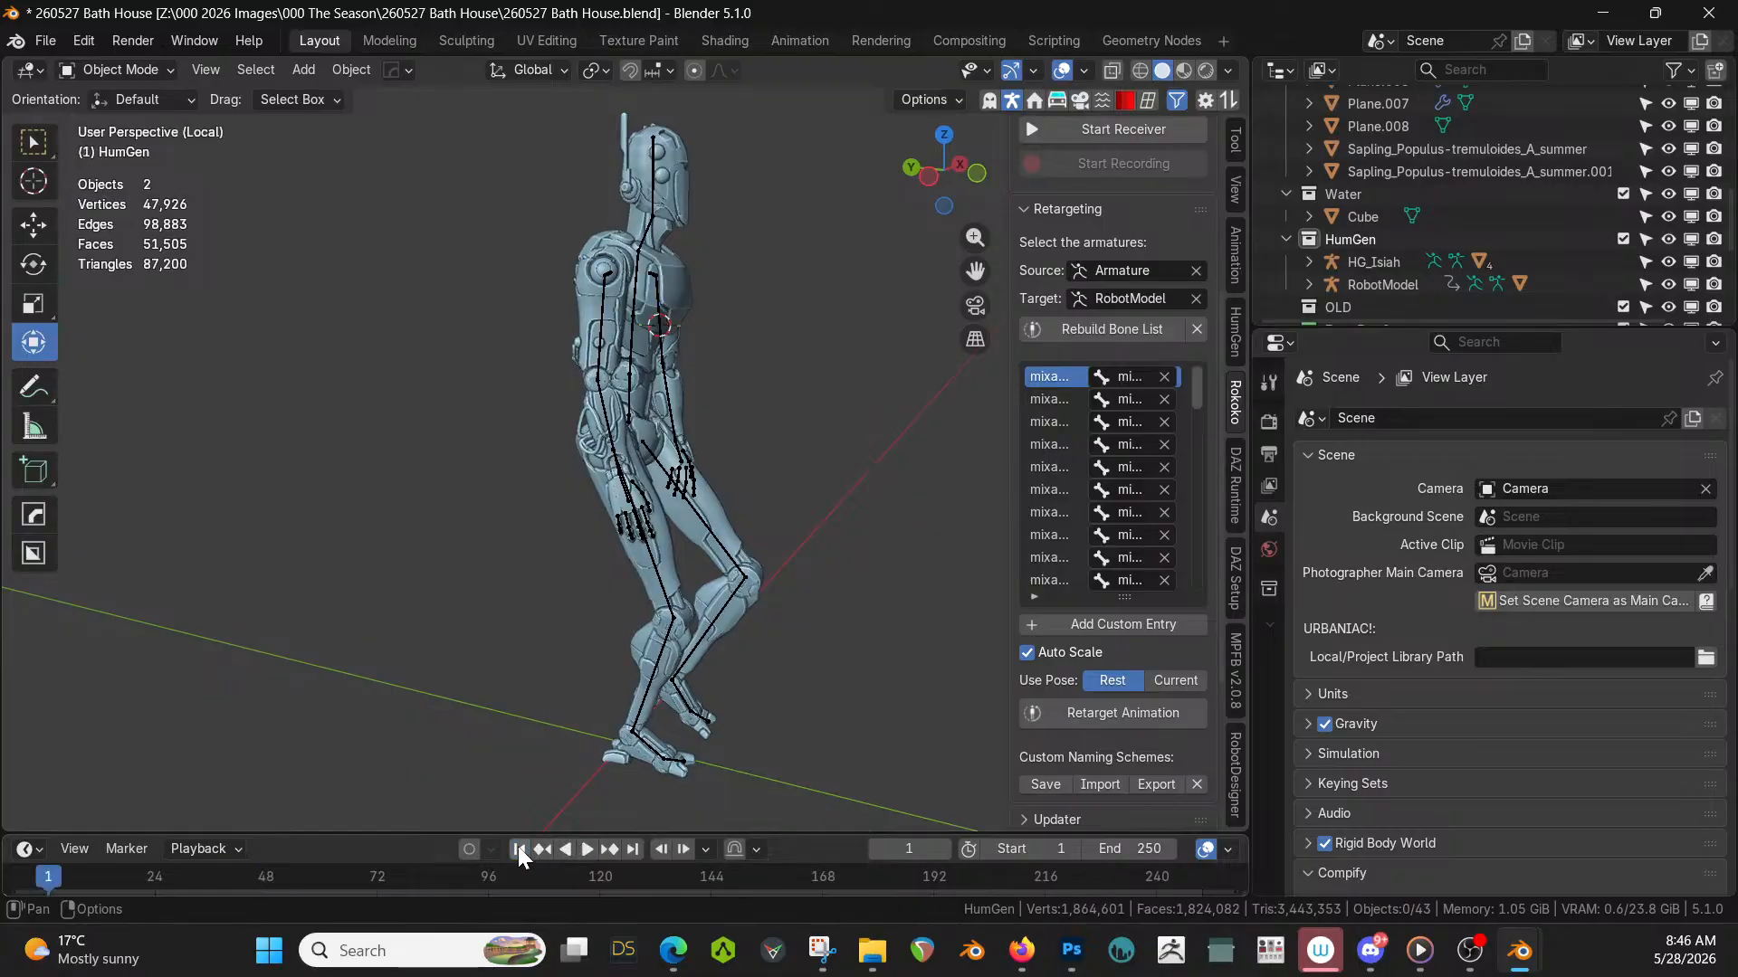
{"action": "left_click_drag", "start_coordinate": [68, 869], "coordinate": [99, 894]}
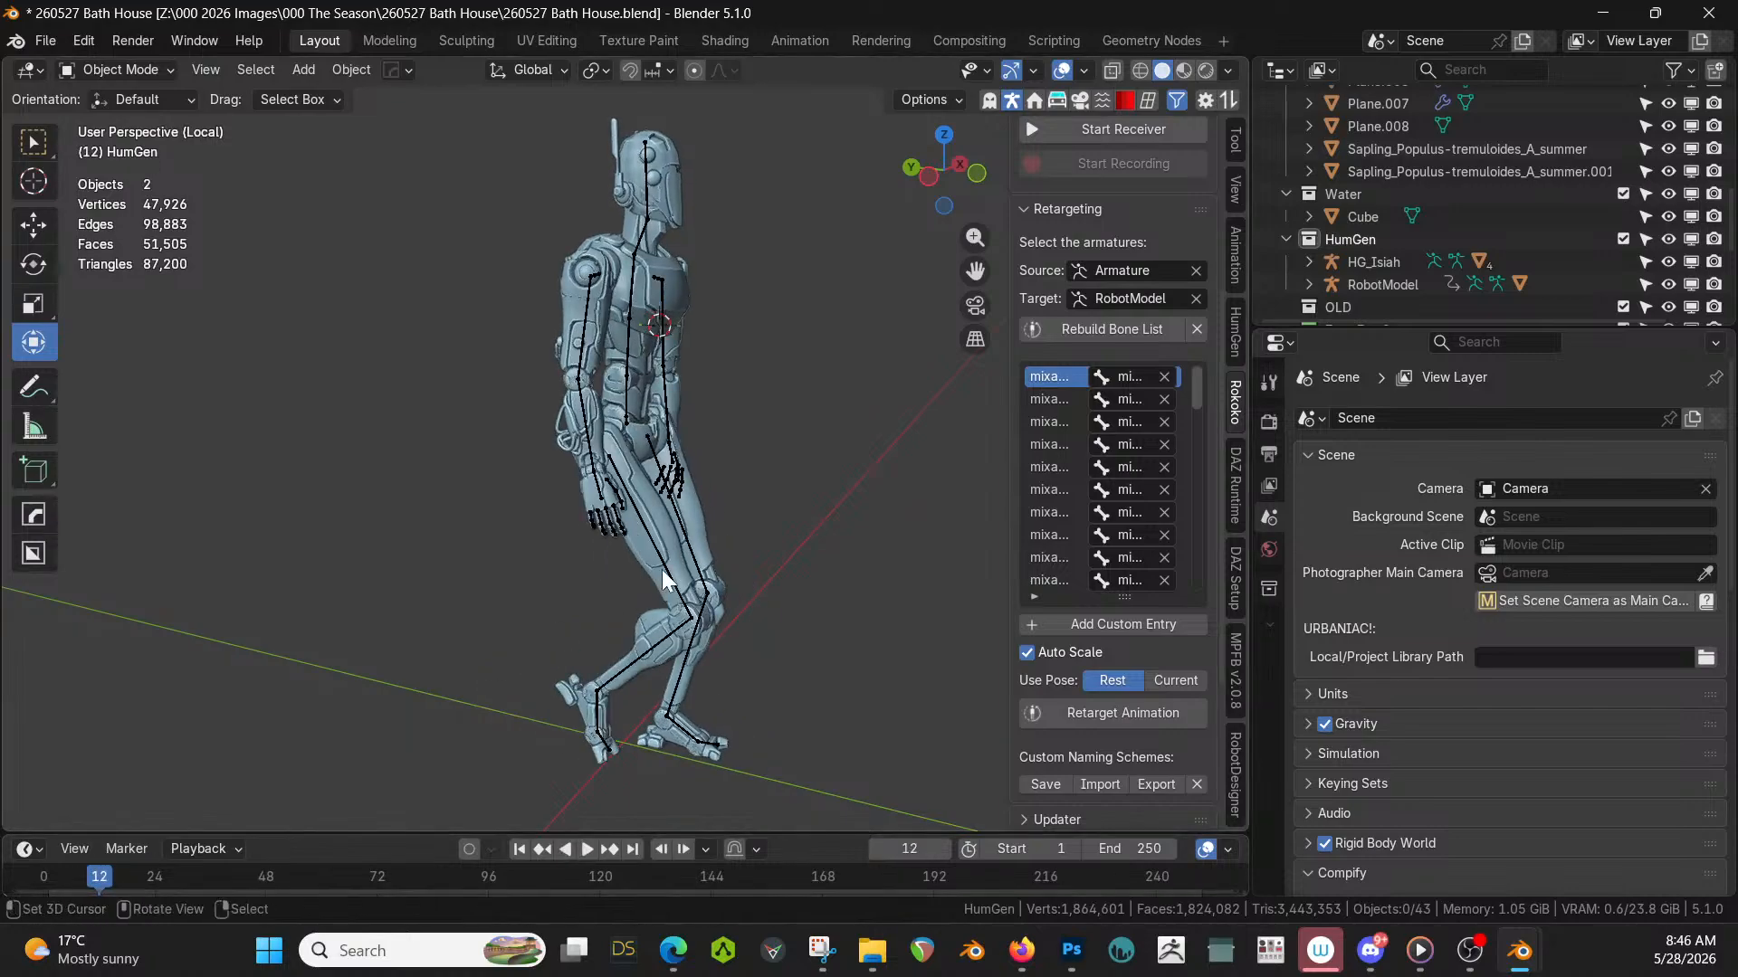
Choose the walking pose at frame 10 and clear the RobotModel armature's animation data to keep that pose.
{"action": "mouse_move", "coordinate": [660, 568]}
{"action": "middle_mouse_down"}
{"action": "mouse_move", "coordinate": [519, 589]}
{"action": "mouse_move", "coordinate": [263, 568]}
{"action": "mouse_move", "coordinate": [295, 562]}
{"action": "middle_mouse_up"}
{"action": "mouse_move", "coordinate": [105, 878]}
{"action": "left_mouse_down"}
{"action": "mouse_move", "coordinate": [31, 859]}
{"action": "mouse_move", "coordinate": [89, 871]}
{"action": "left_mouse_up"}
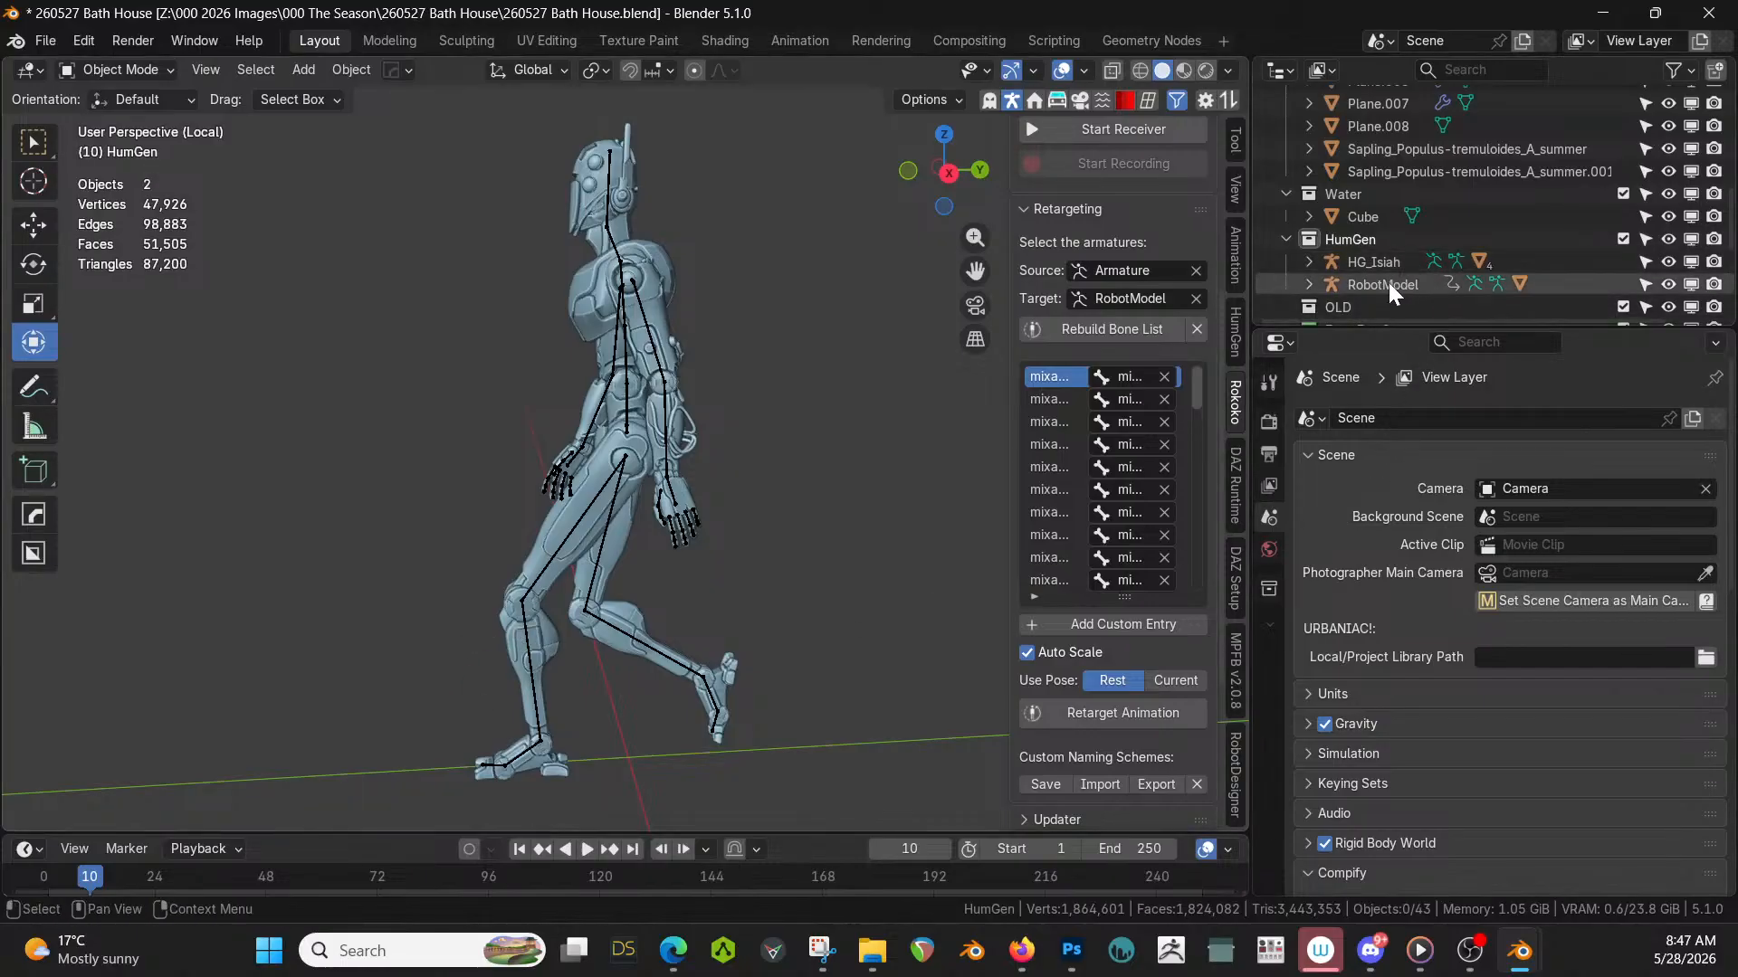
{"action": "left_click", "coordinate": [1308, 285]}
{"action": "right_click", "coordinate": [1406, 308]}
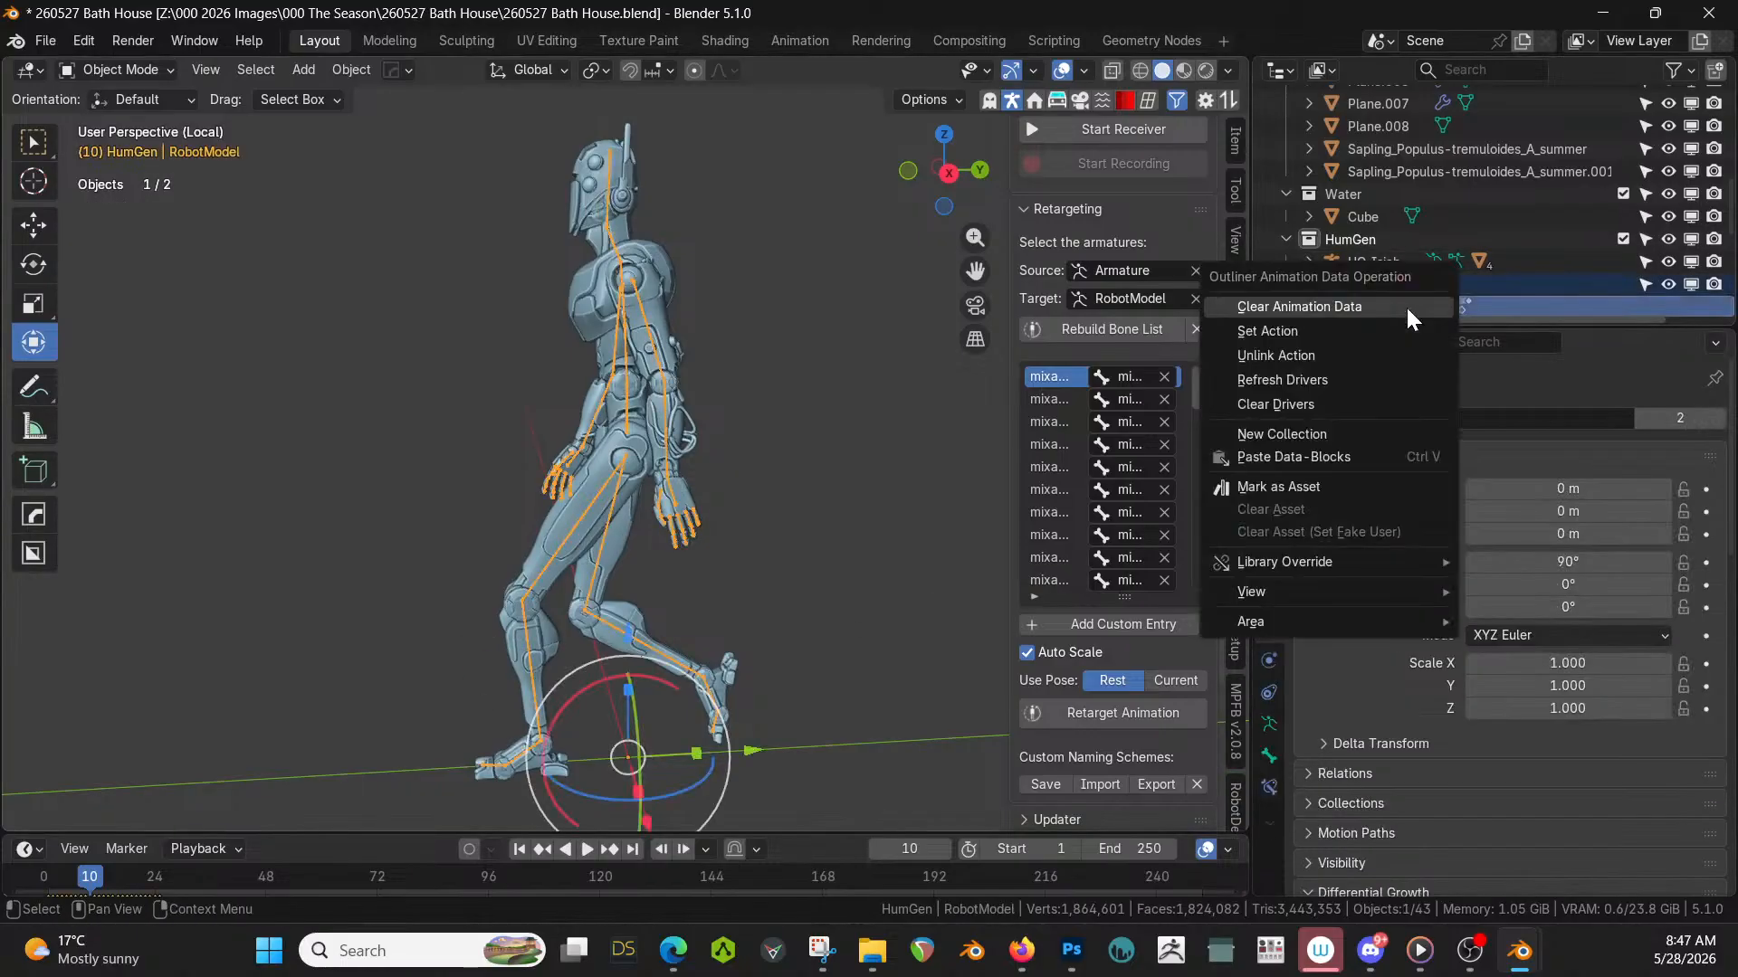
{"action": "left_click", "coordinate": [1339, 308]}
Enter Pose Mode on the robot, select the Spine1 bone, and set the transform orientation to Local with the Transform tool active.
{"action": "middle_click_drag", "start_coordinate": [712, 443], "coordinate": [957, 470]}
{"action": "scroll", "coordinate": [748, 501], "scroll_direction": "up", "scroll_amount": 5}
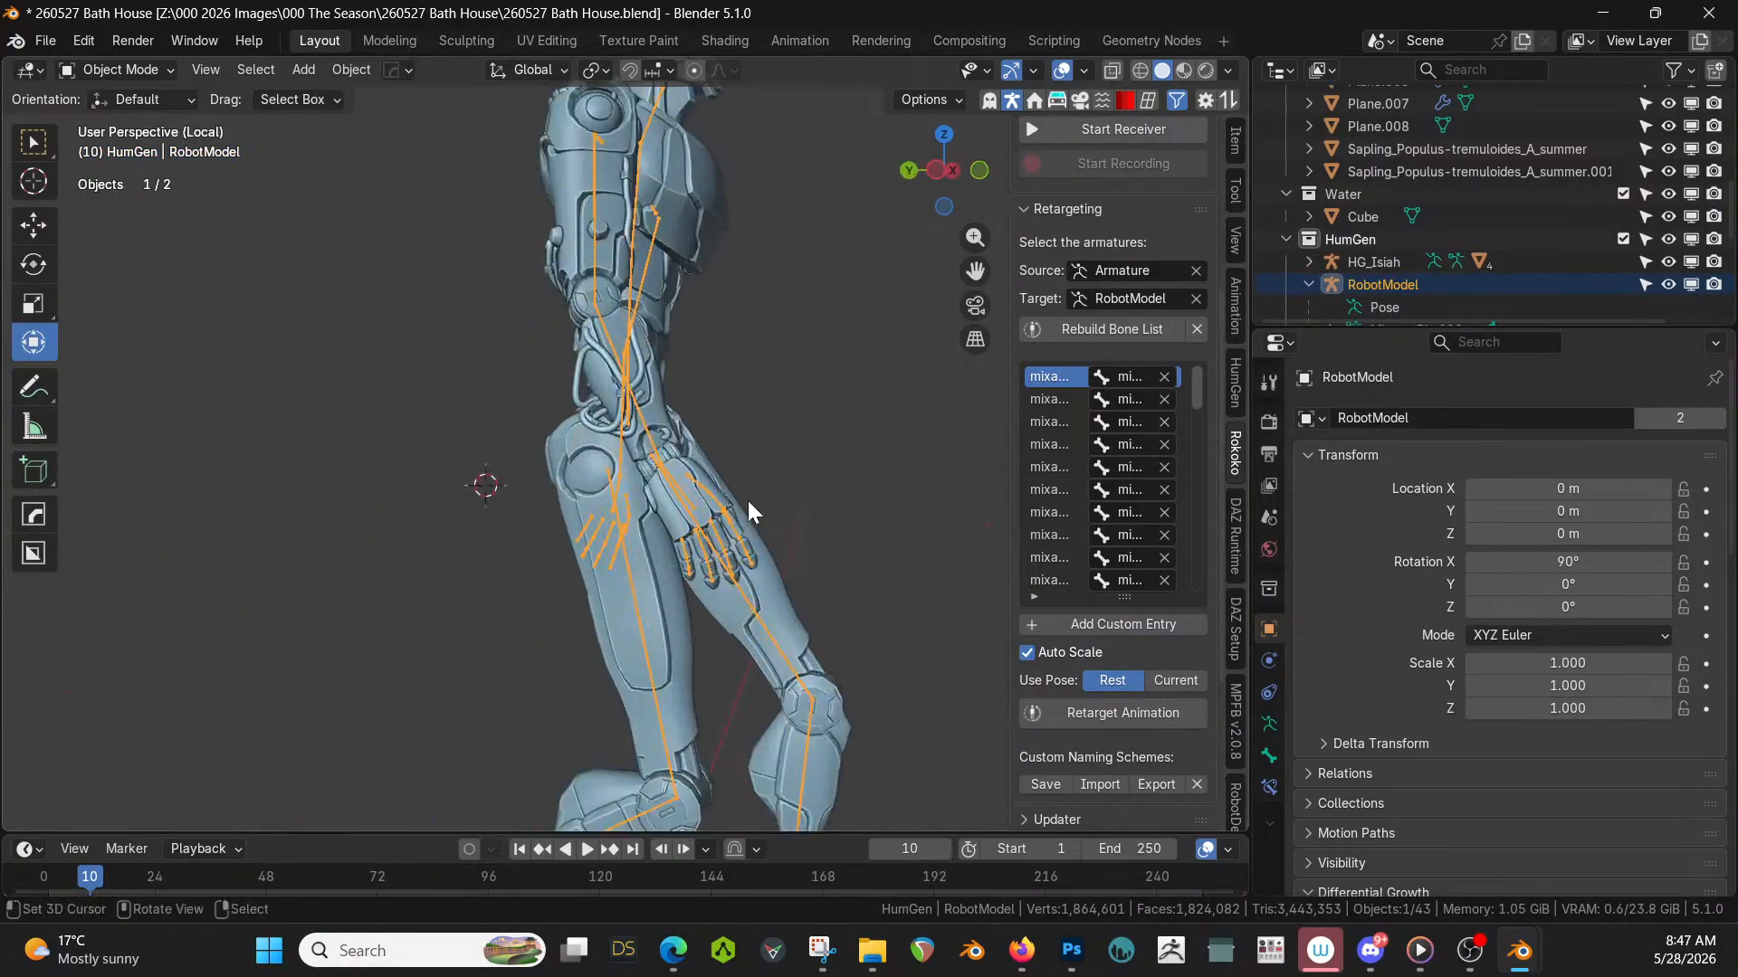
{"action": "middle_click_drag", "start_coordinate": [580, 545], "coordinate": [453, 543]}
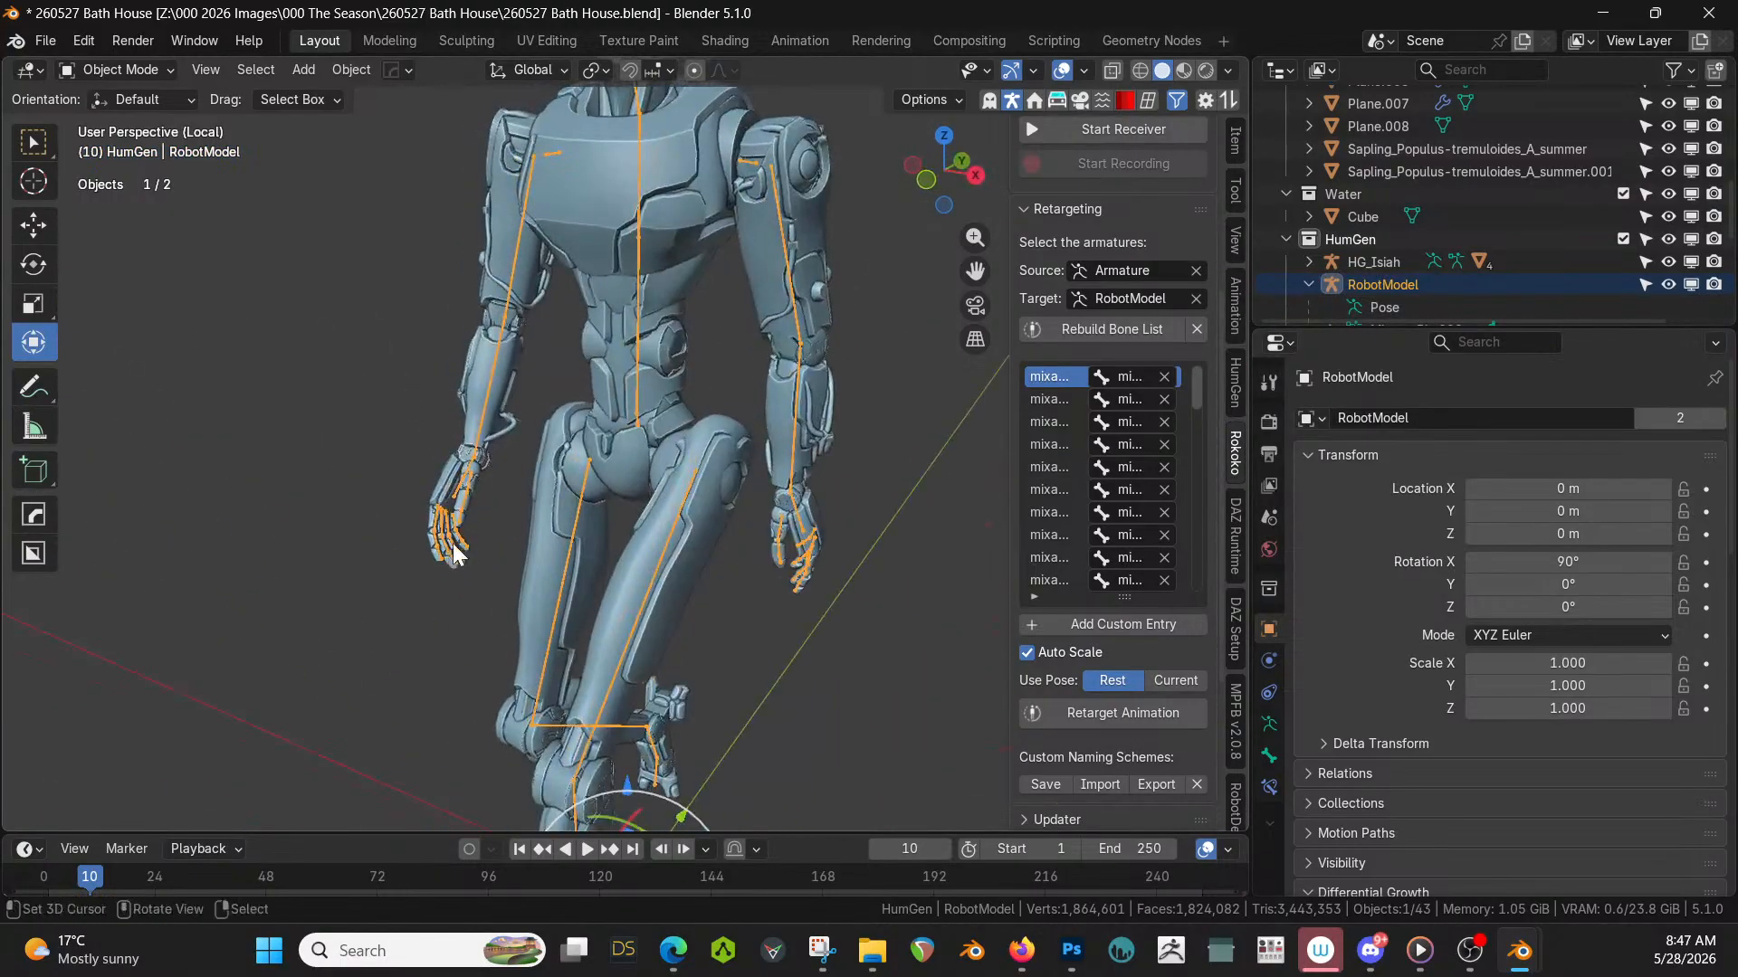
{"action": "left_click", "coordinate": [167, 71]}
{"action": "left_click", "coordinate": [127, 145]}
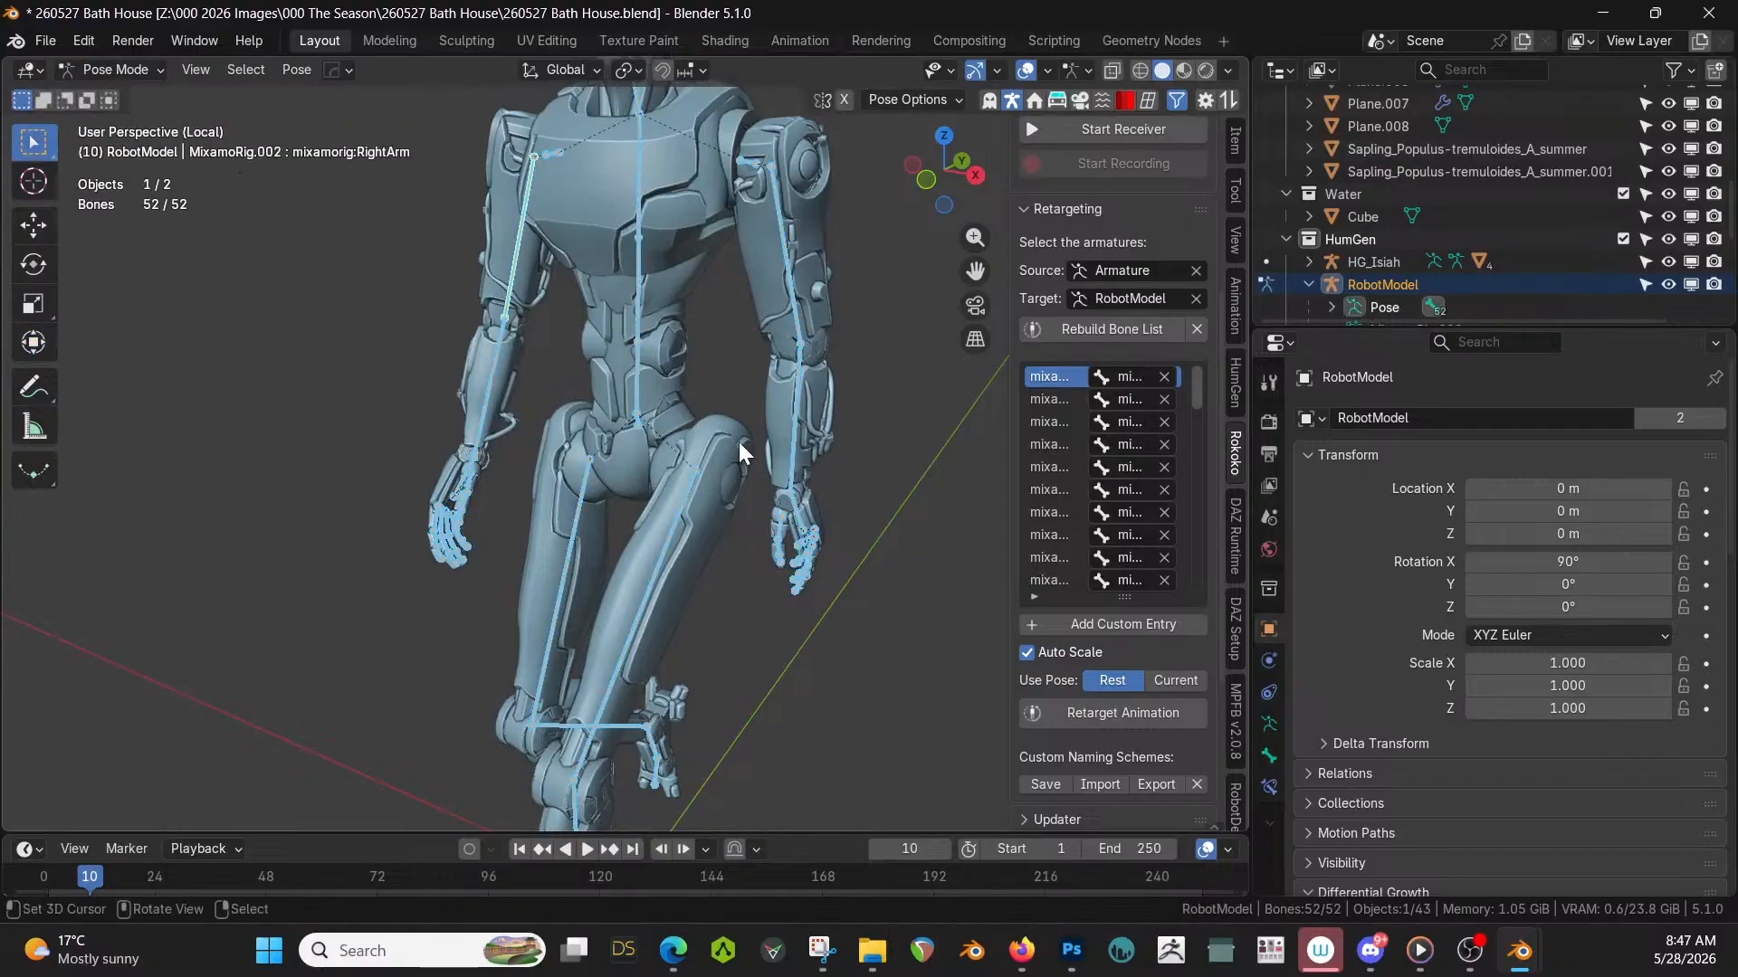
{"action": "left_click", "coordinate": [640, 357]}
{"action": "middle_click_drag", "start_coordinate": [631, 304], "coordinate": [568, 372]}
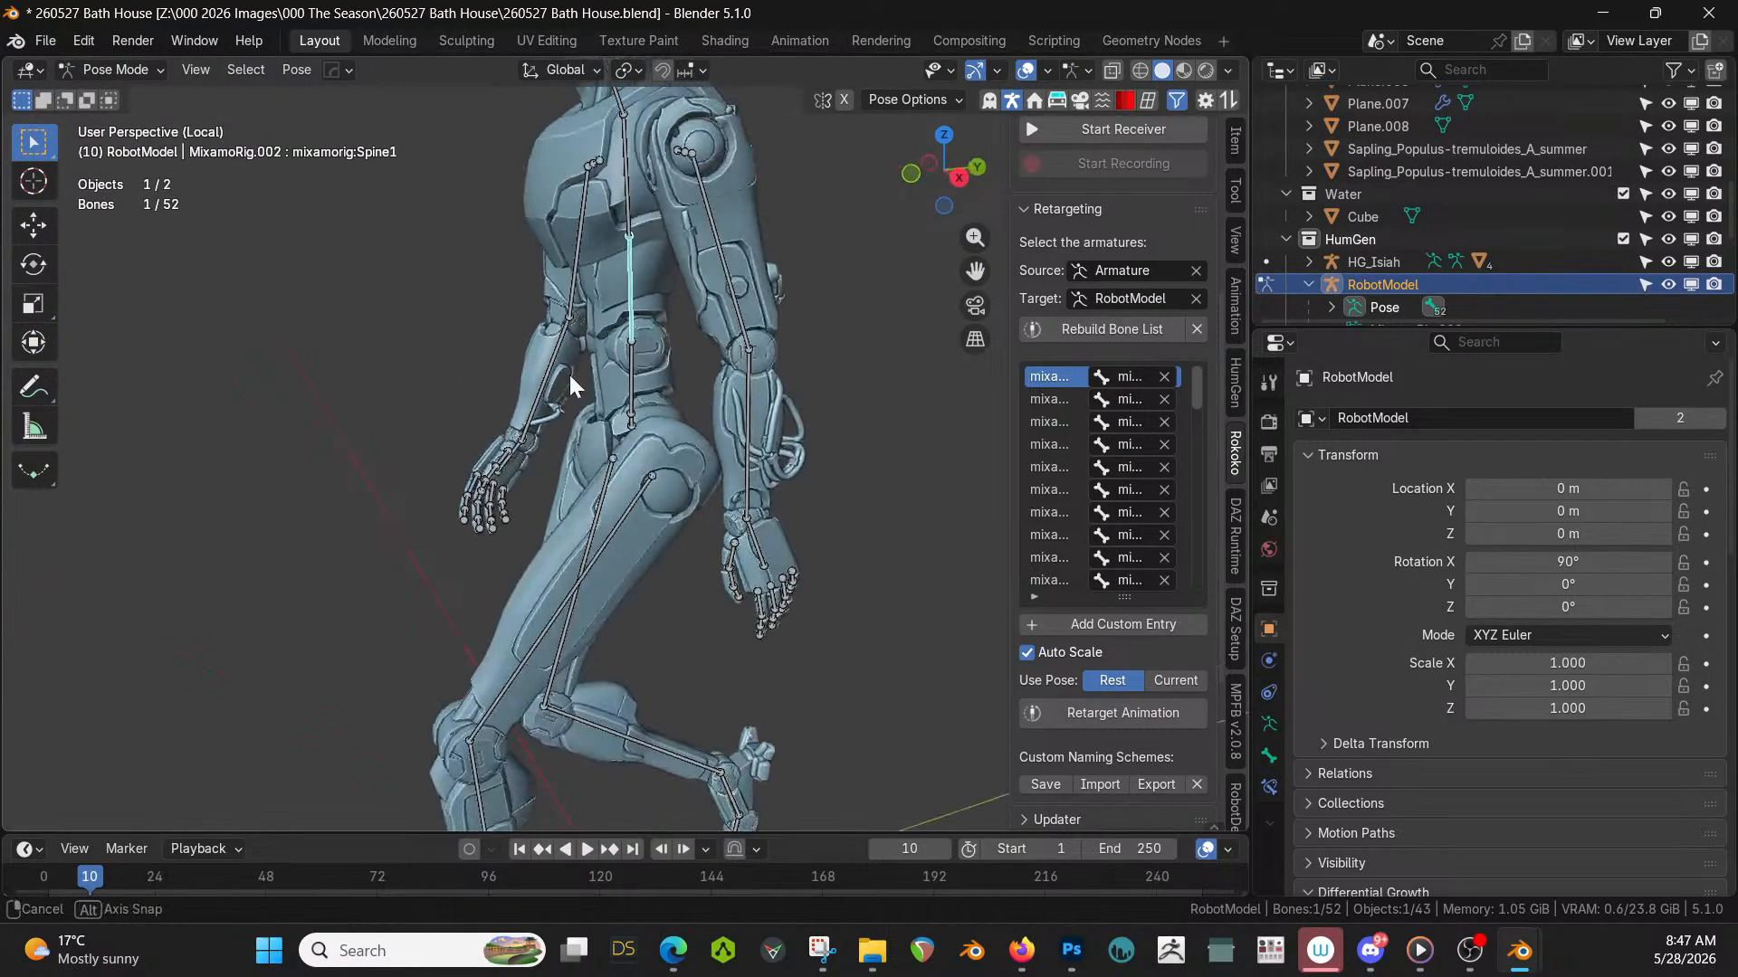
{"action": "left_click", "coordinate": [41, 337]}
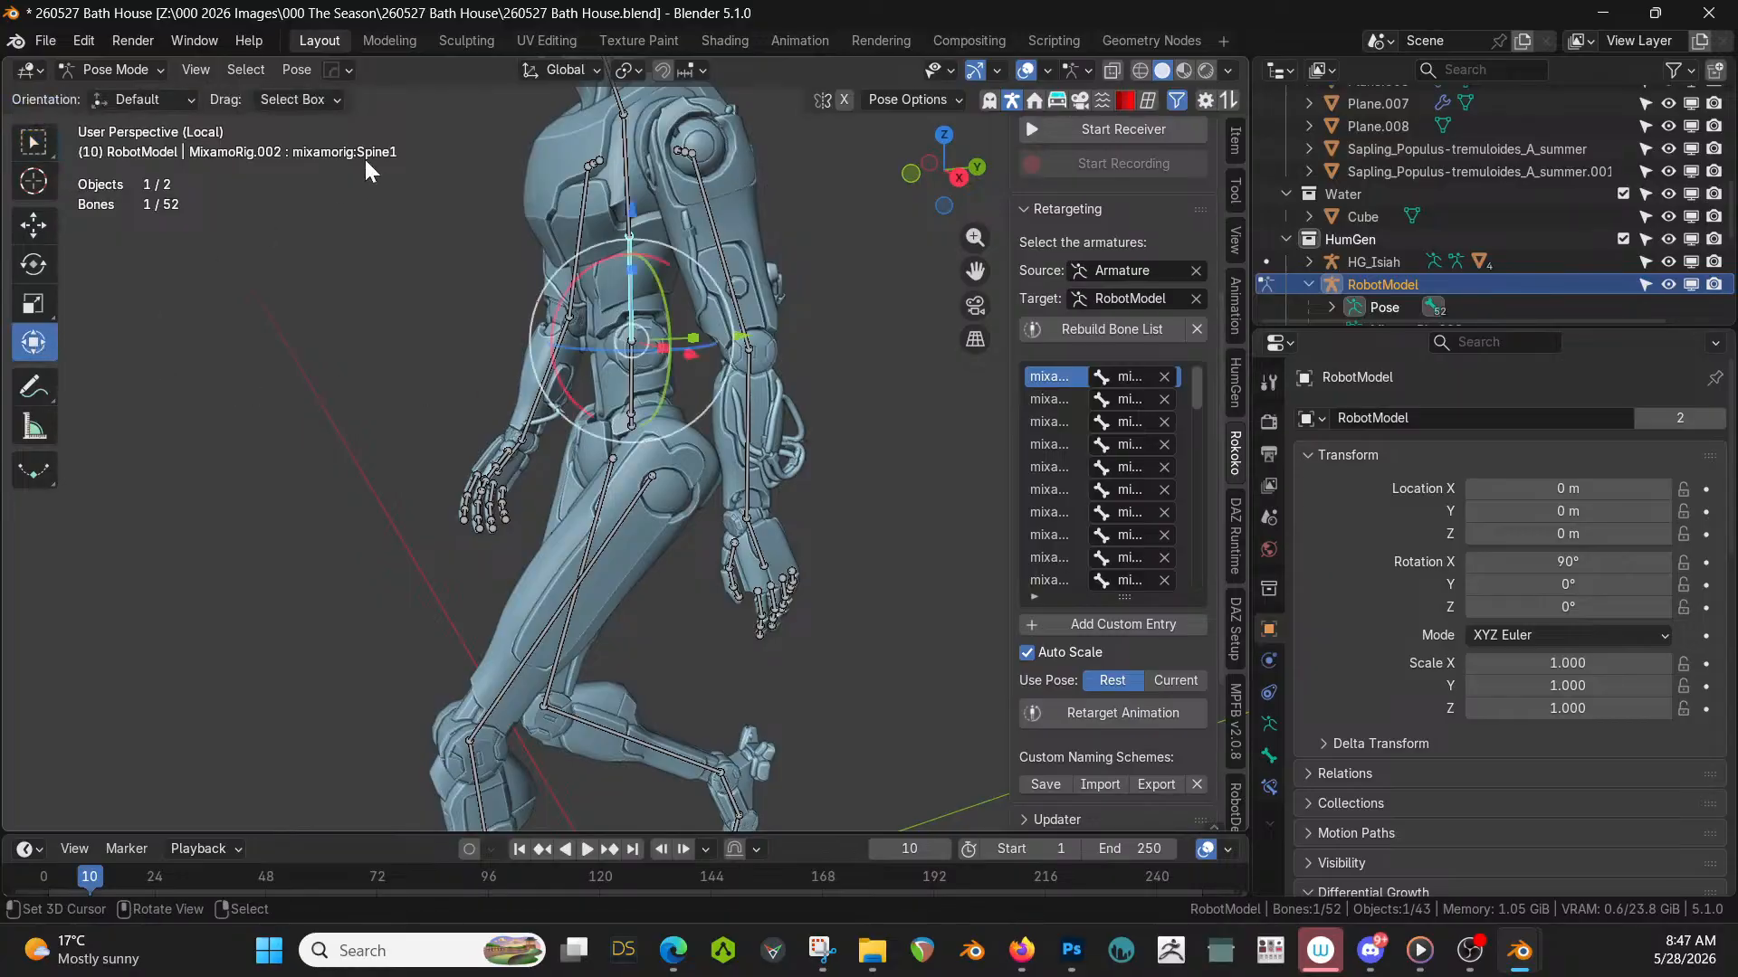
{"action": "left_click", "coordinate": [547, 70]}
{"action": "left_click", "coordinate": [521, 164]}
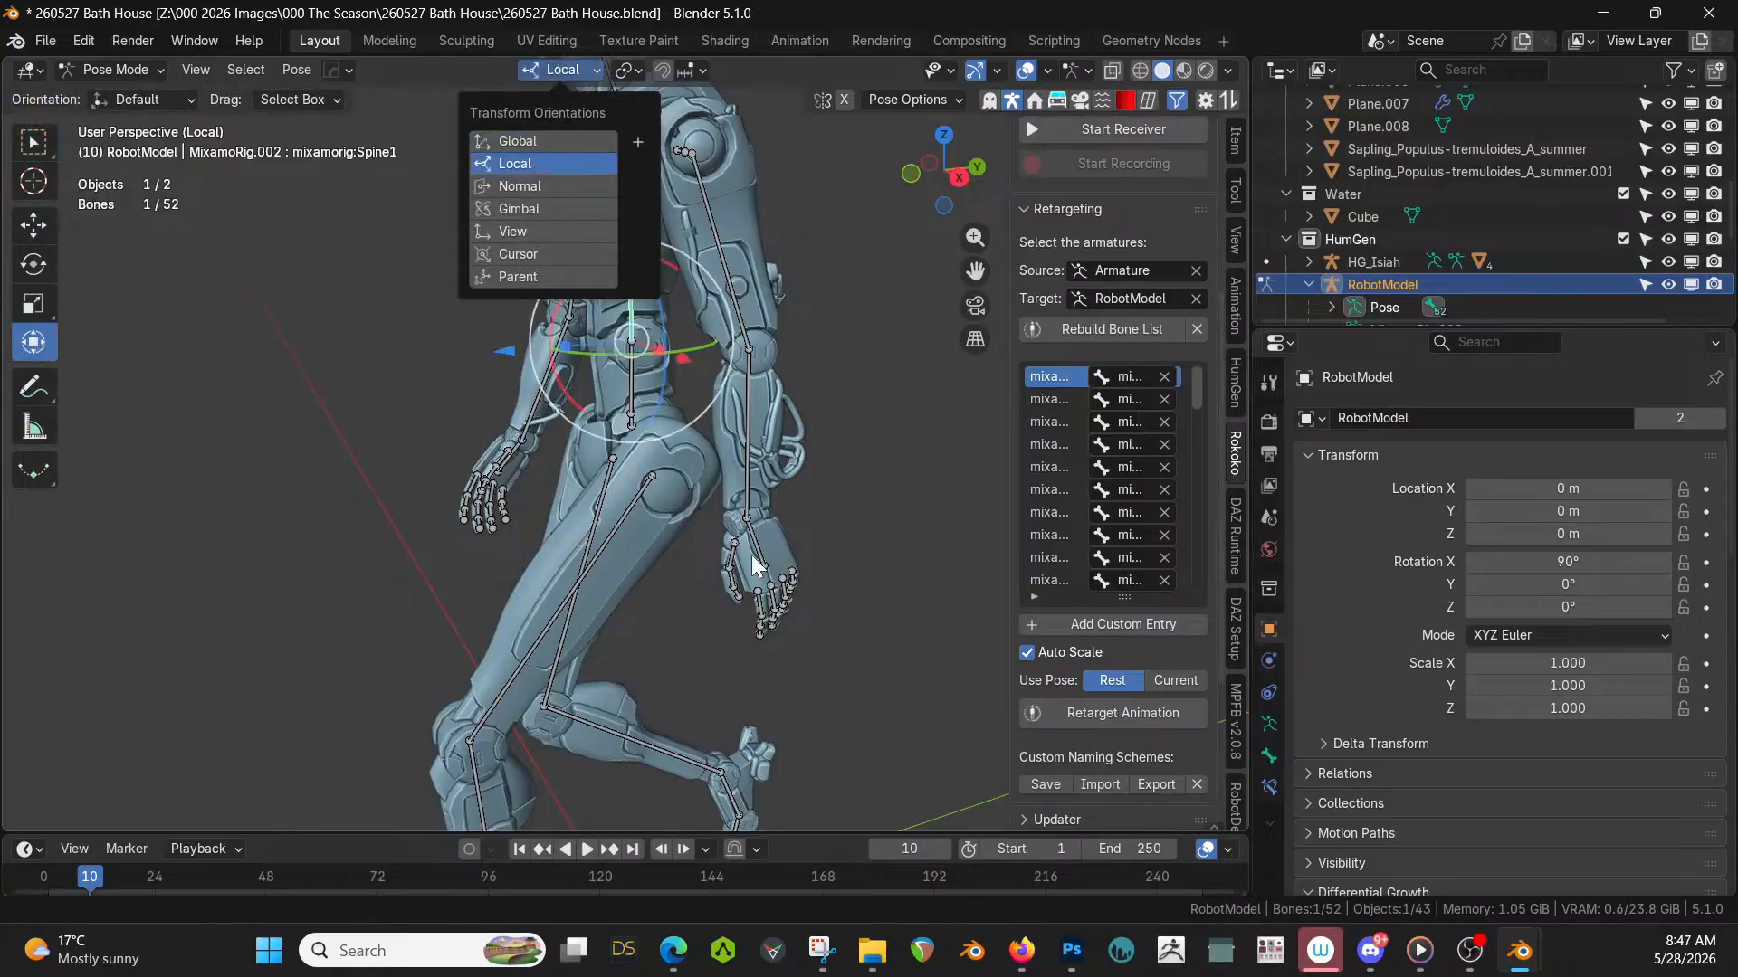
Rotate the Spine1 bone around its local X axis to adjust the torso.
{"action": "key", "text": "r"}
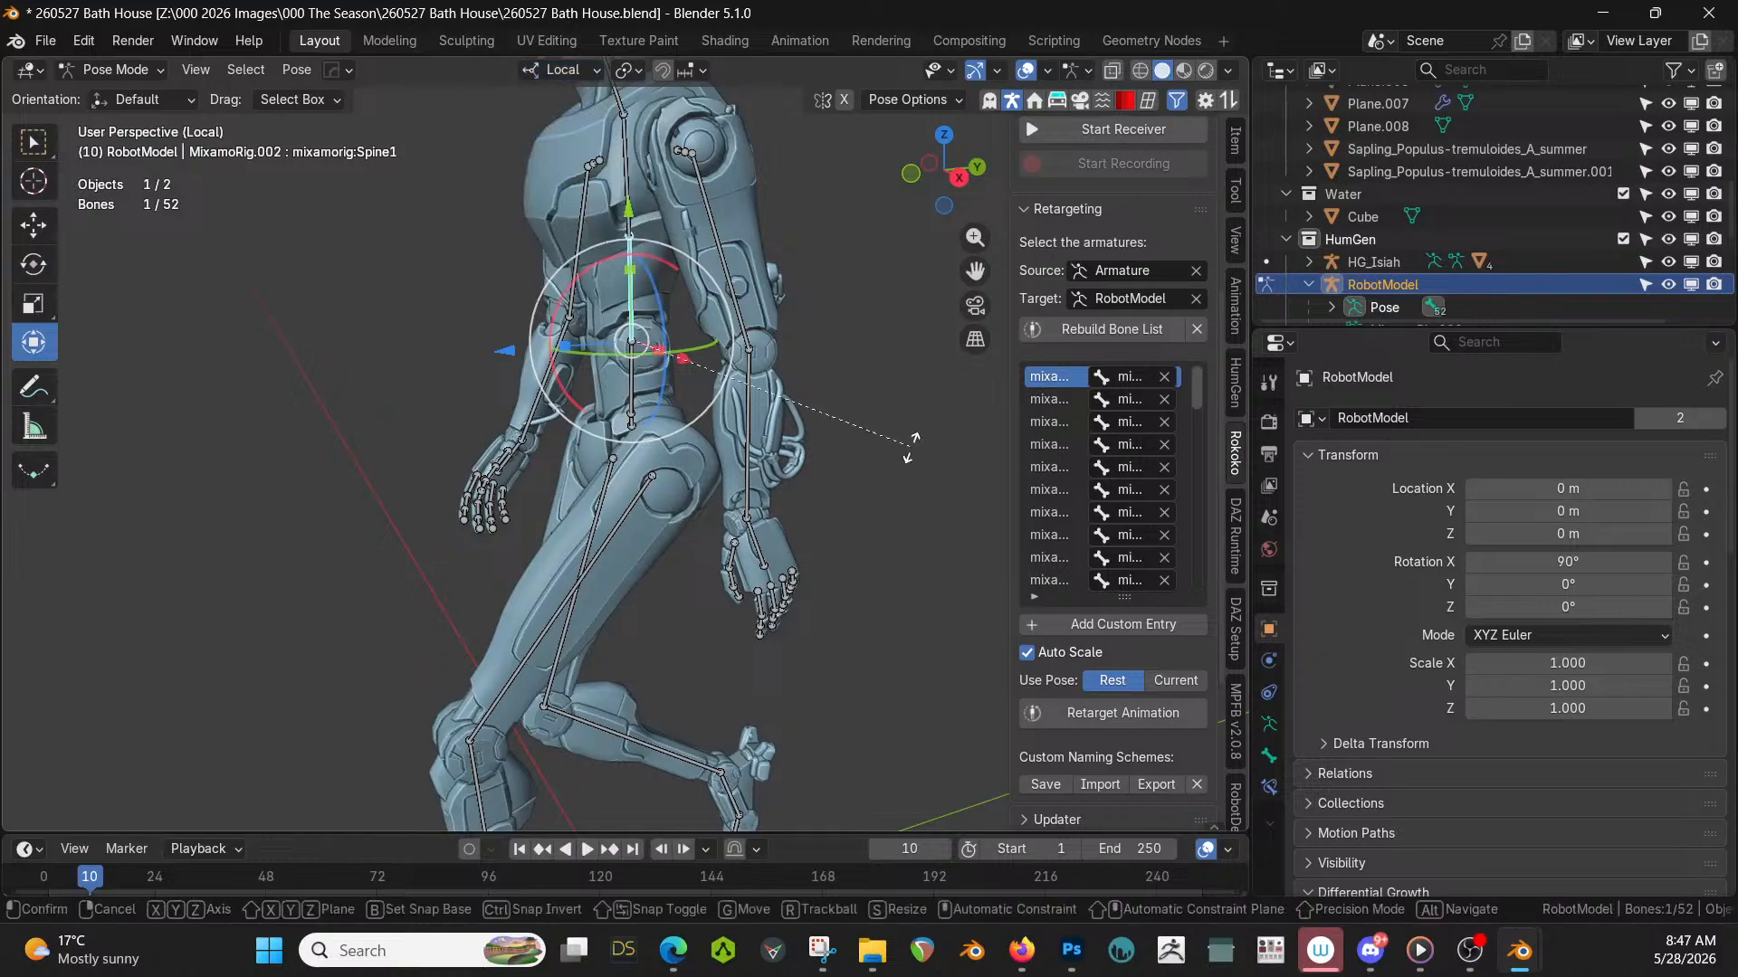
{"action": "key", "text": "x"}
{"action": "left_click", "coordinate": [909, 431]}
Turn the robot's Neck bone about 13° around its local Y axis.
{"action": "middle_click_drag", "start_coordinate": [908, 431], "coordinate": [608, 403]}
{"action": "left_click", "coordinate": [593, 371]}
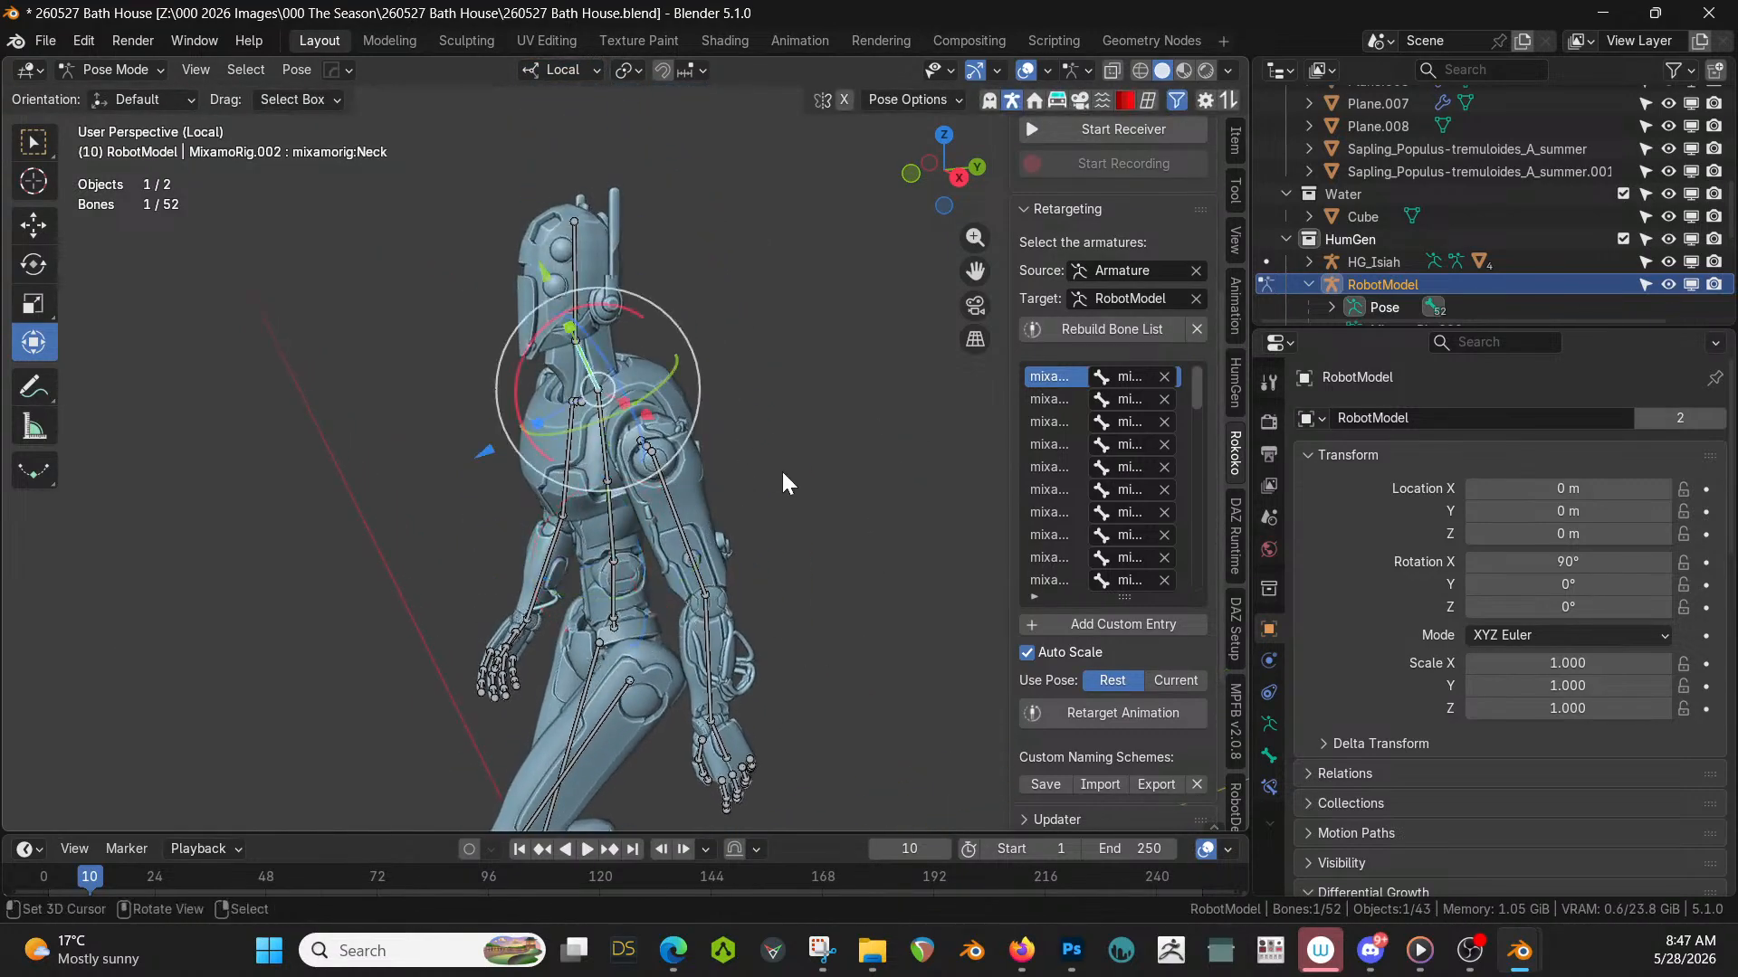
{"action": "key", "text": "r"}
{"action": "key", "text": "y"}
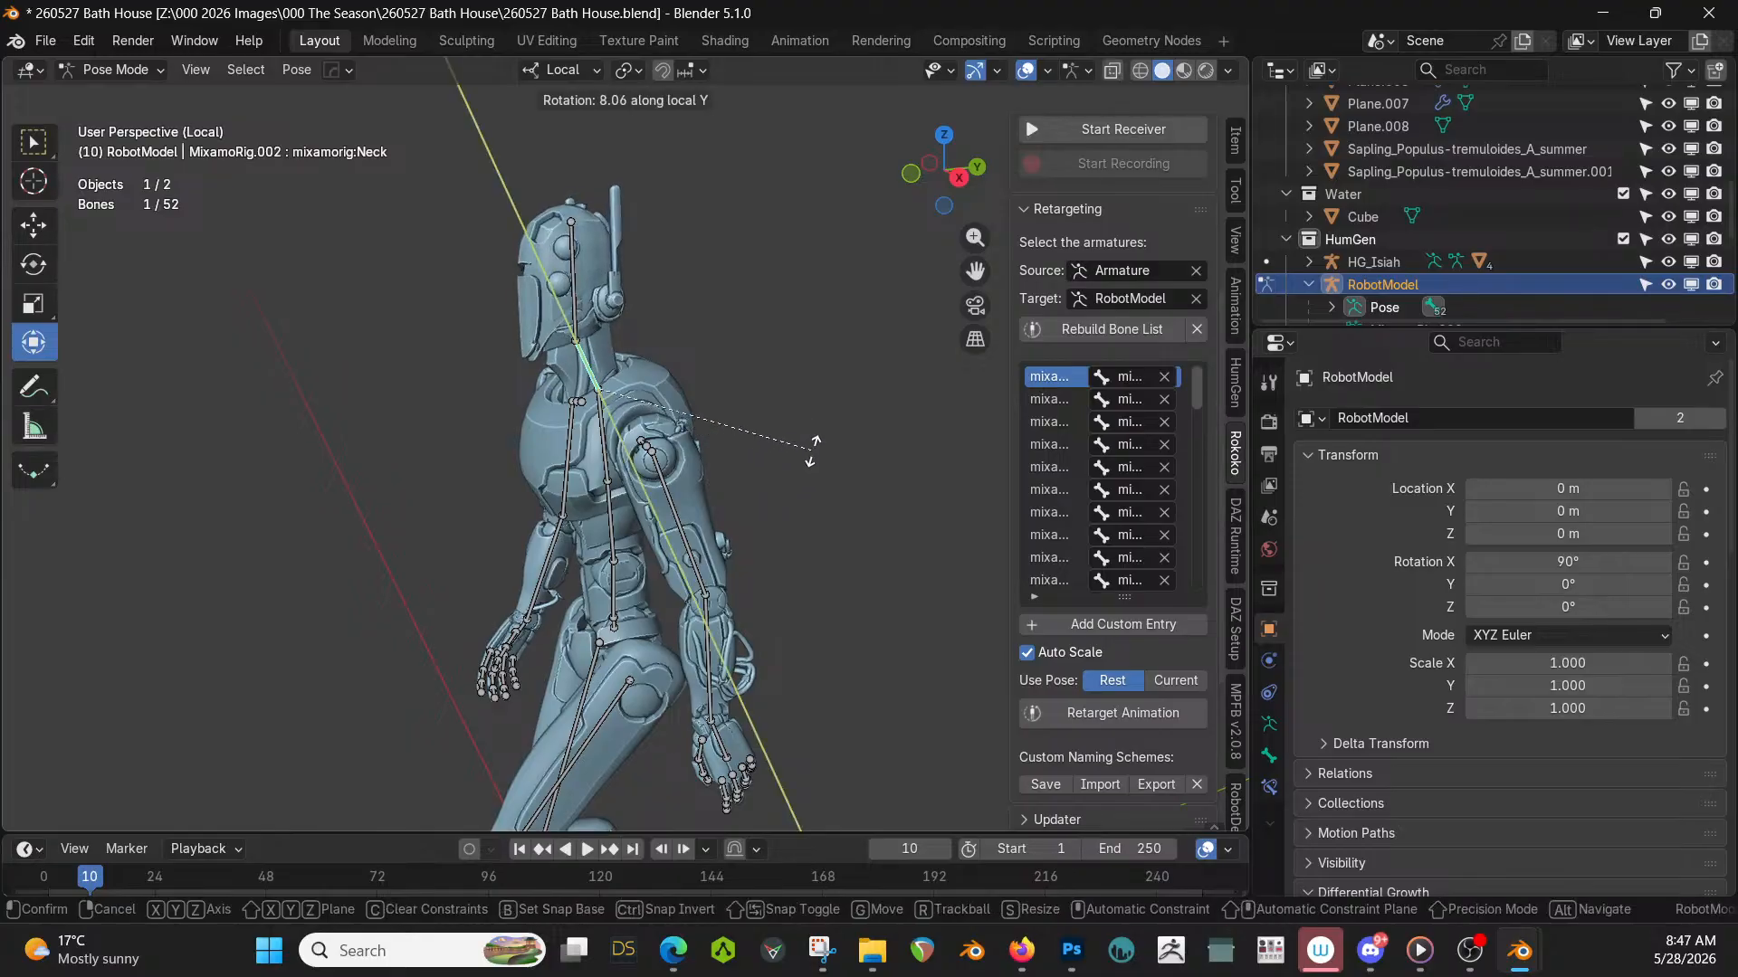
{"action": "left_click", "coordinate": [823, 435]}
Turn the robot's Head bone about 14° around its local Y axis.
{"action": "middle_click_drag", "start_coordinate": [587, 288], "coordinate": [688, 364]}
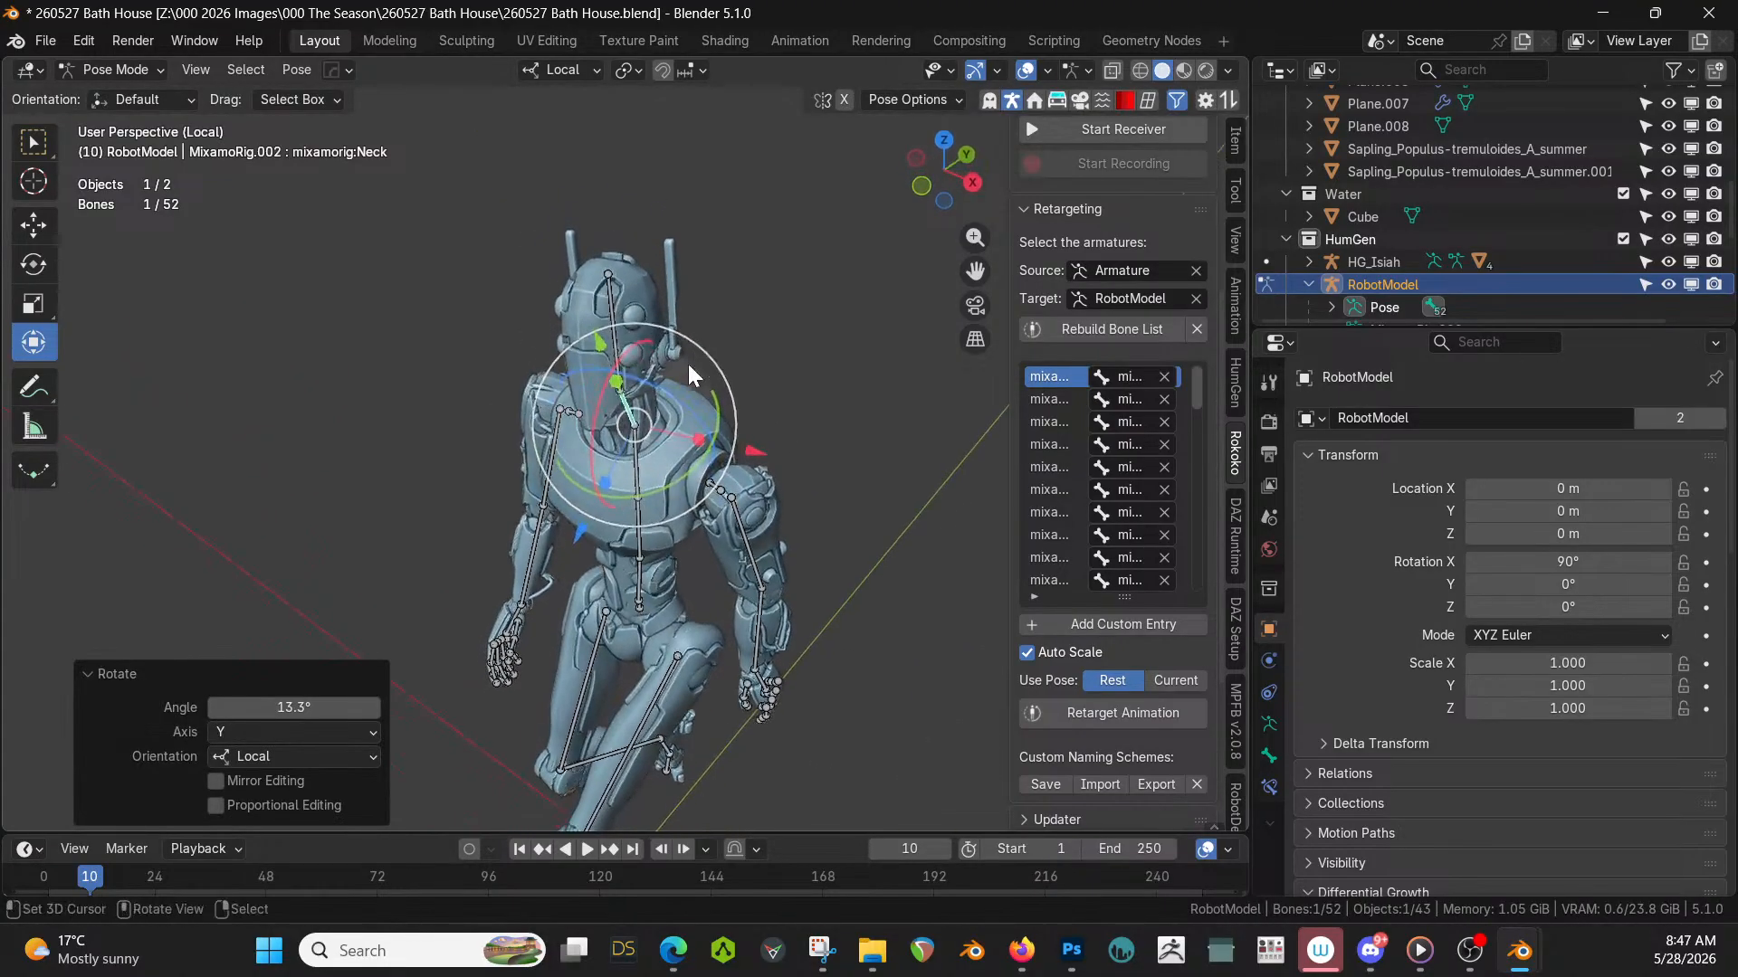
{"action": "right_click", "coordinate": [616, 347]}
{"action": "key", "text": "r"}
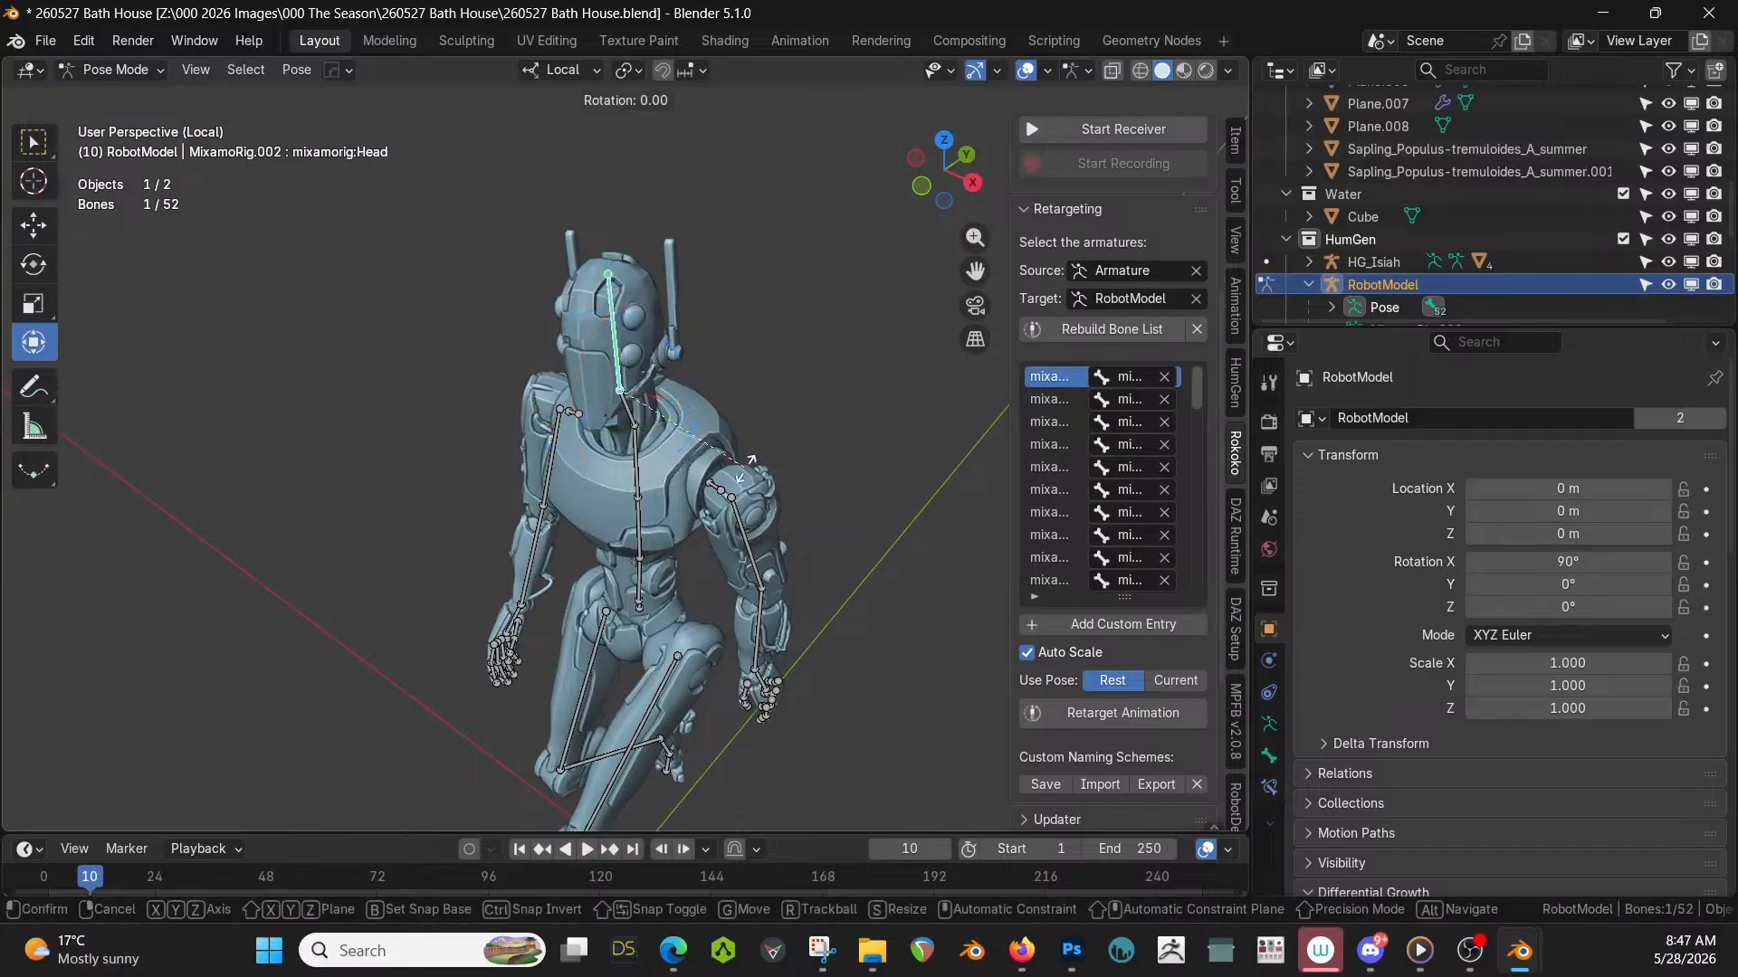
{"action": "key", "text": "y"}
{"action": "left_click", "coordinate": [776, 451]}
{"action": "middle_click_drag", "start_coordinate": [776, 451], "coordinate": [840, 398]}
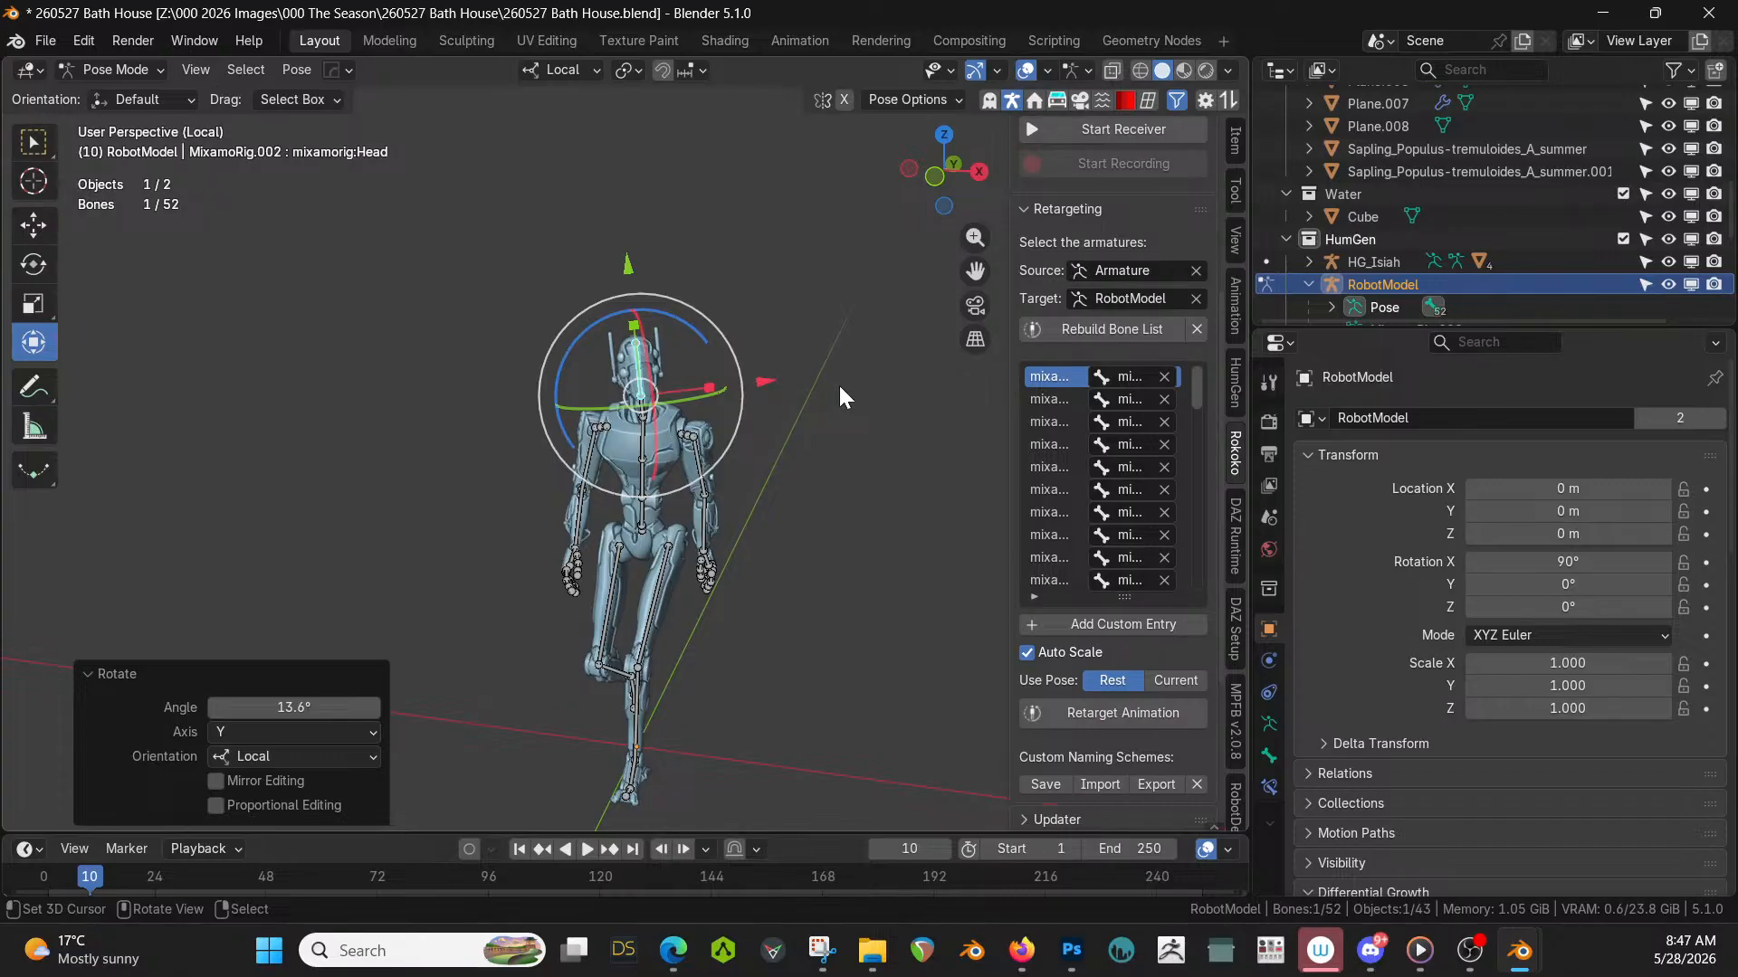
Return the robot to Object Mode and exit the isolated view to show the whole bath house.
{"action": "left_click", "coordinate": [146, 78]}
{"action": "left_click", "coordinate": [127, 96]}
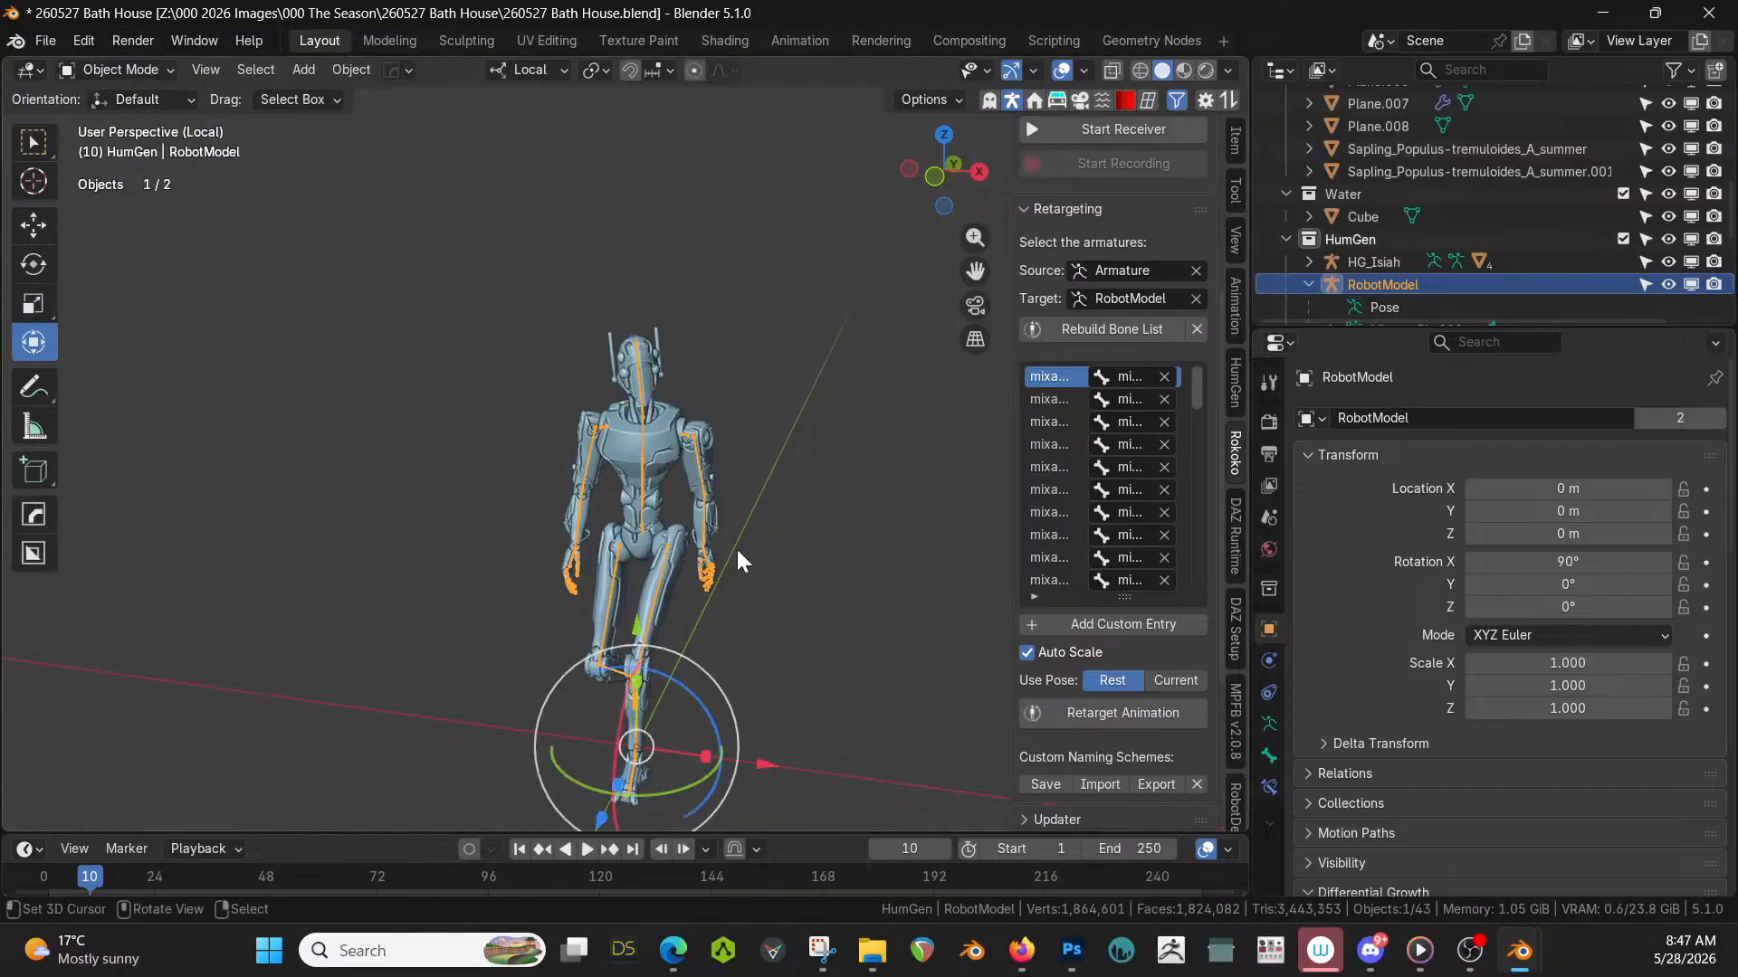
{"action": "key", "text": "KP_Divide"}
Exclude the Ceiling collection from the view layer to expose the bath house interior.
{"action": "middle_click_drag", "start_coordinate": [746, 548], "coordinate": [323, 657]}
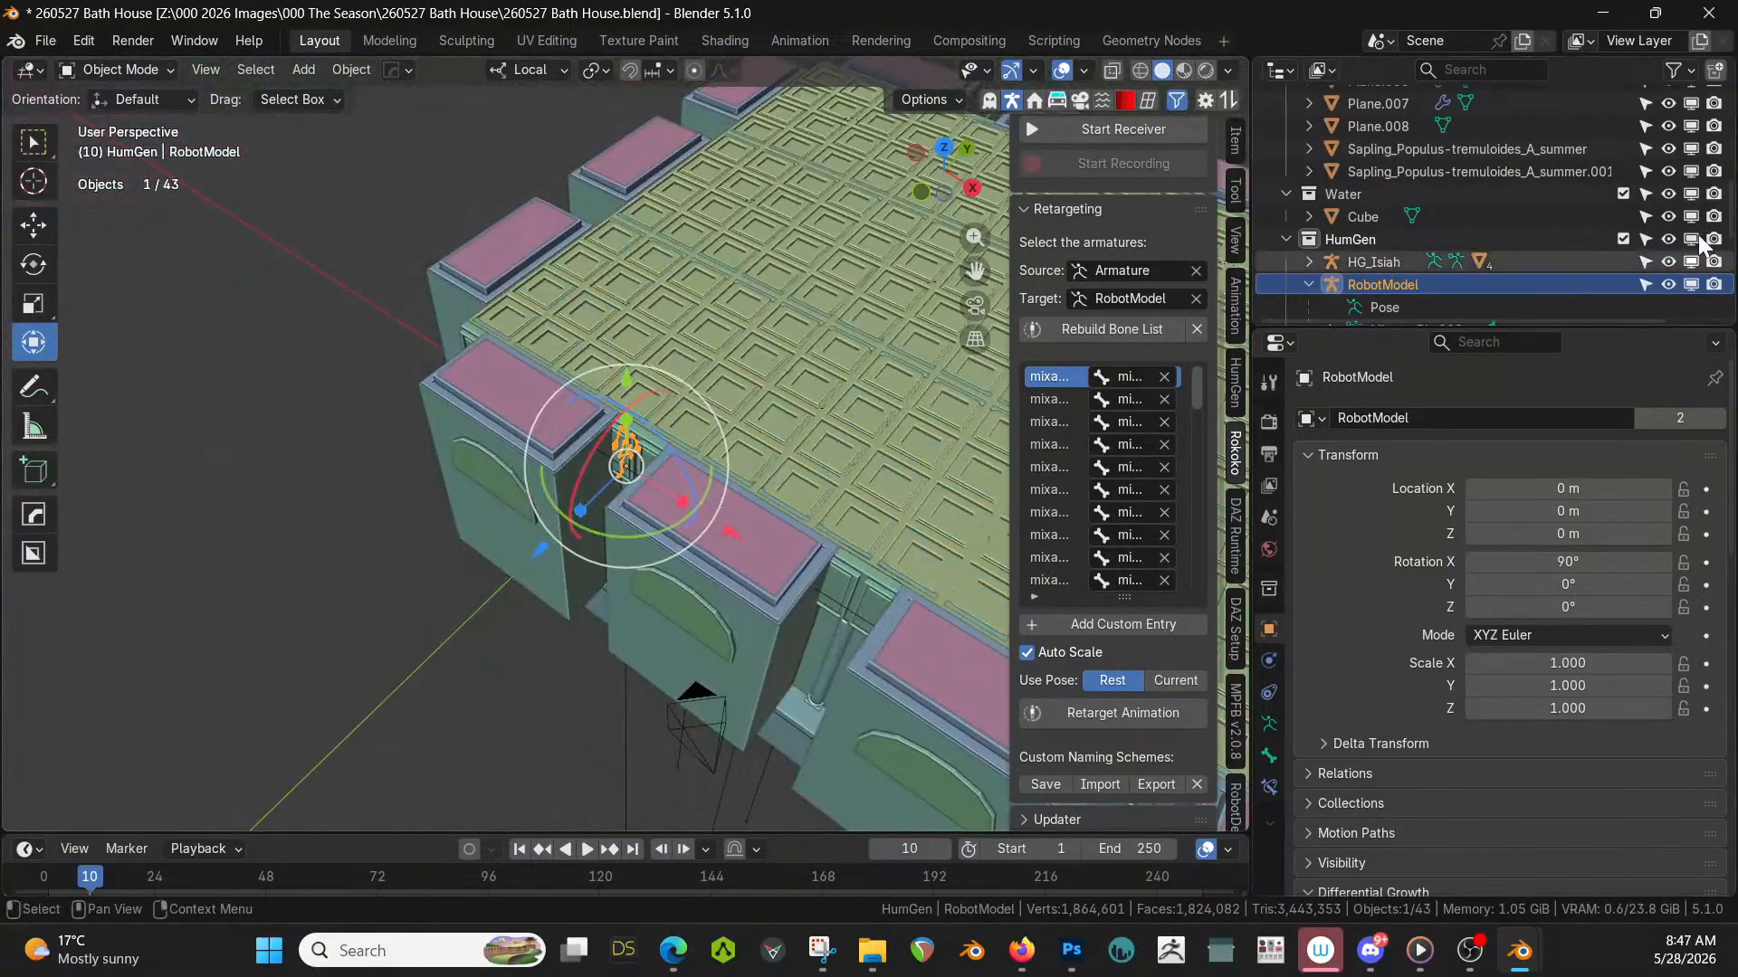
{"action": "scroll", "coordinate": [1631, 243], "scroll_direction": "up", "scroll_amount": 4}
{"action": "scroll", "coordinate": [1632, 214], "scroll_direction": "up", "scroll_amount": 3}
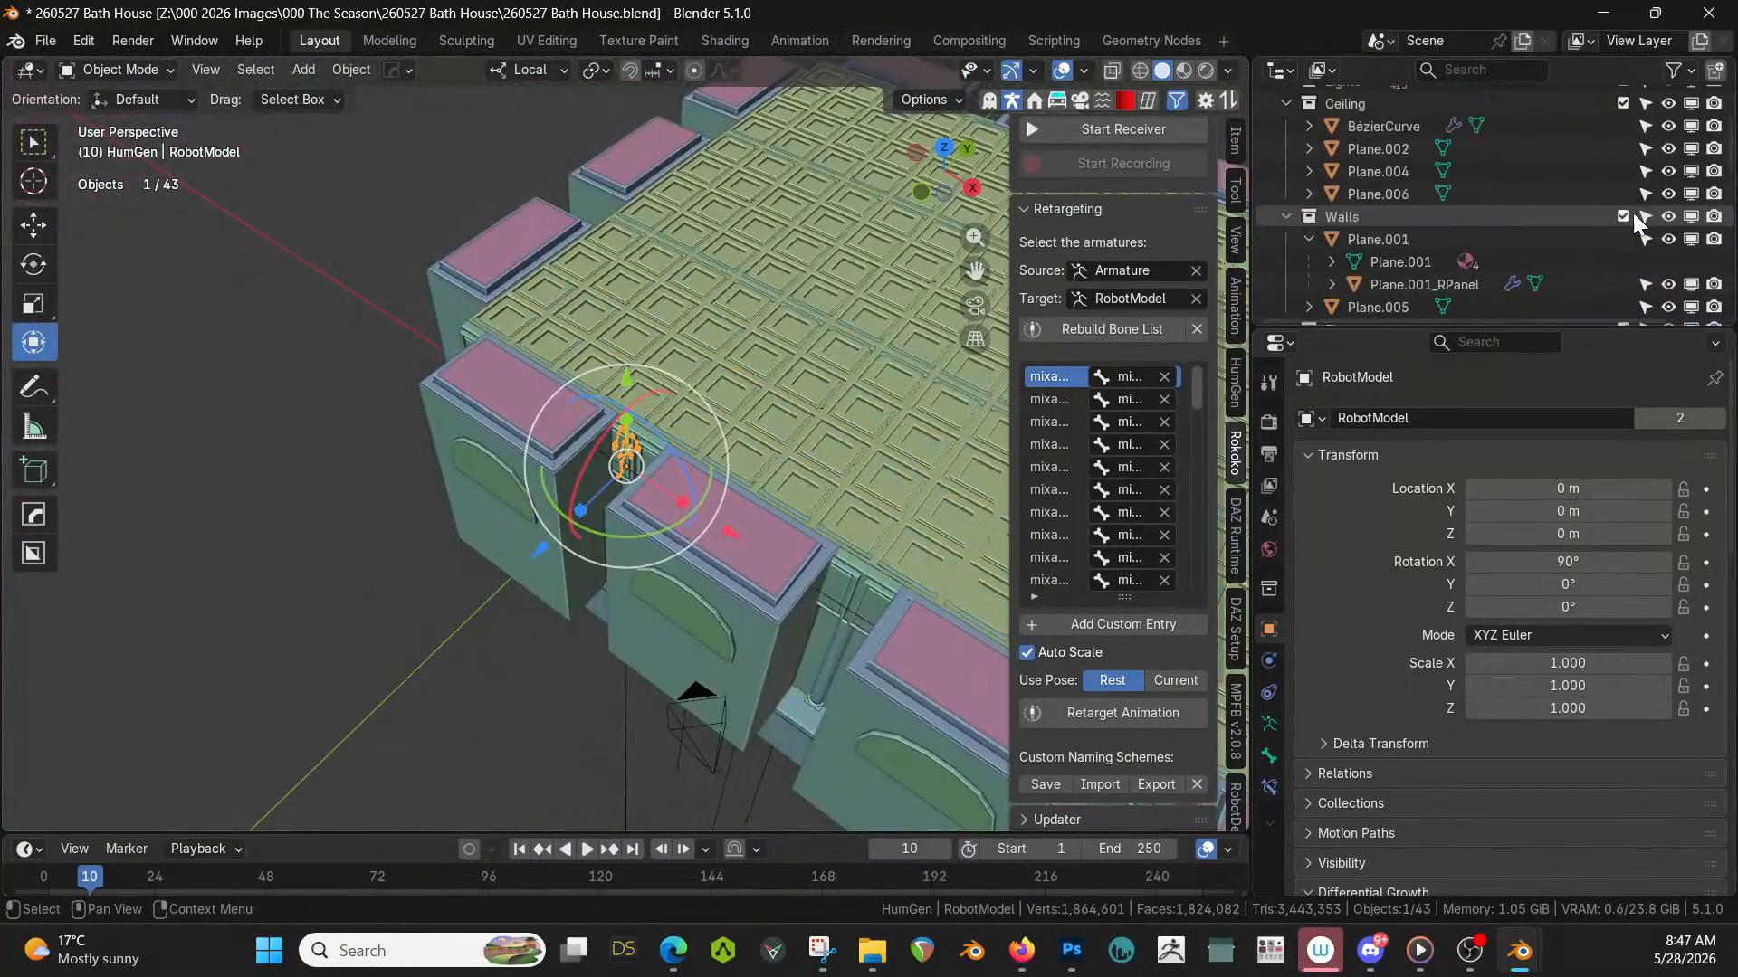
{"action": "left_click", "coordinate": [1622, 148]}
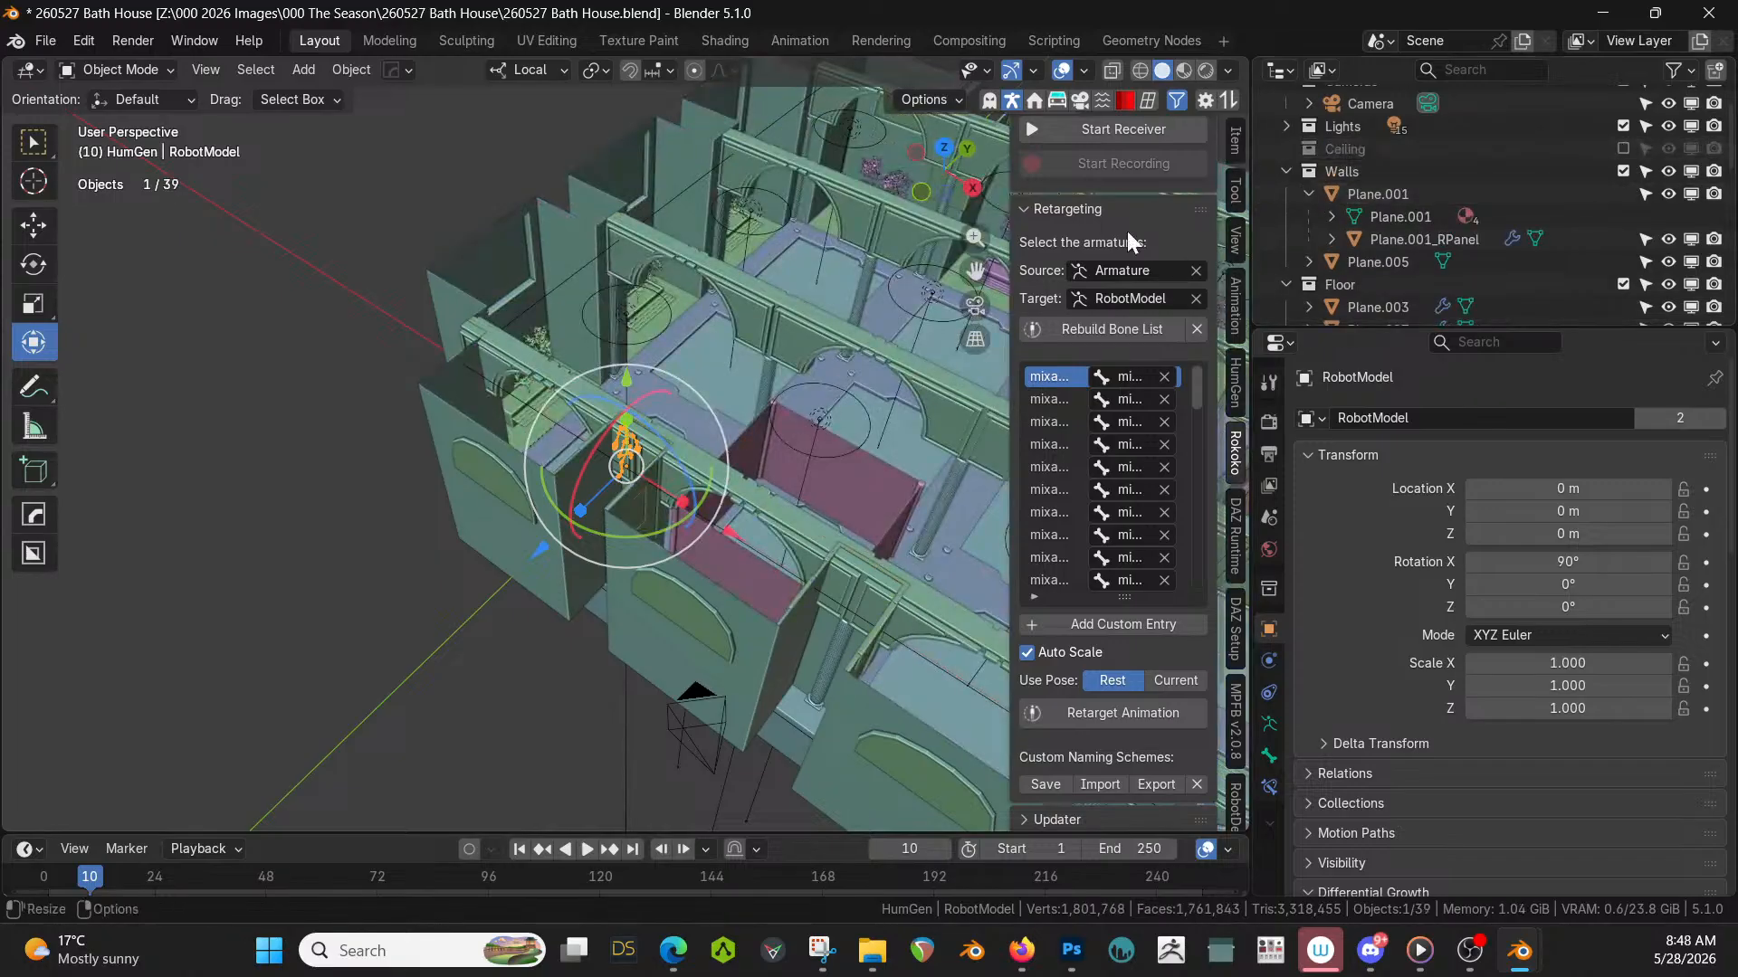
{"action": "middle_click_drag", "start_coordinate": [719, 540], "coordinate": [378, 622]}
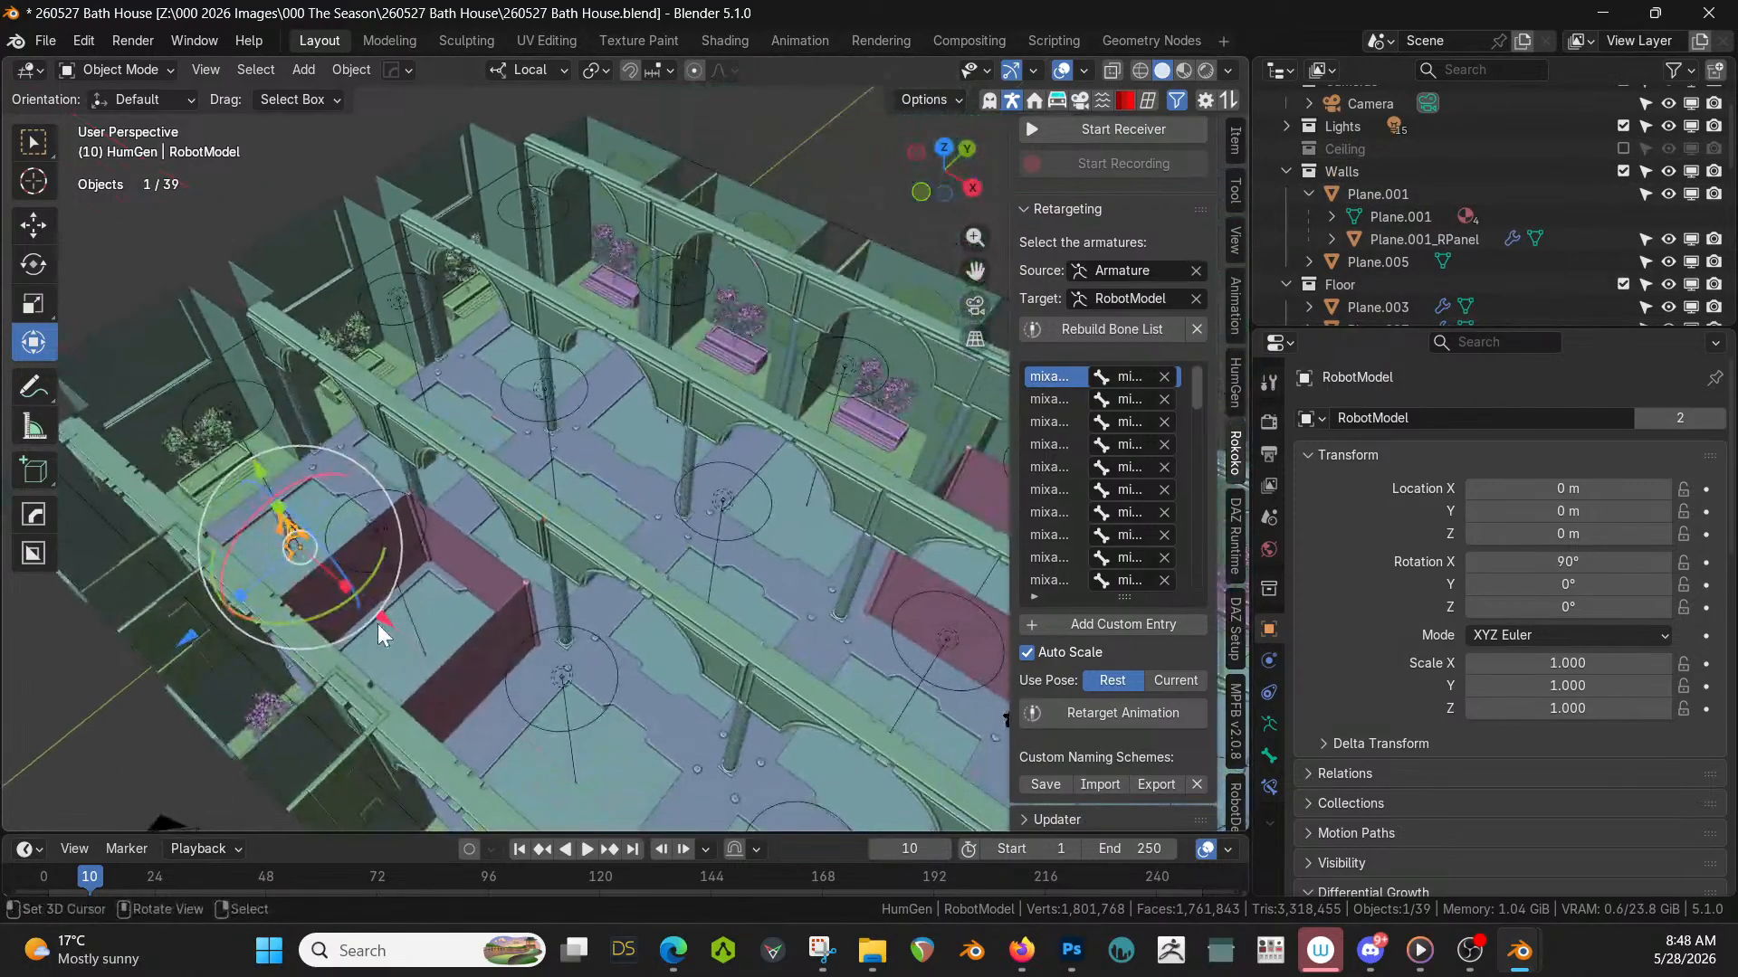
From the top view, move the robot about 22 m in X and 5 m in Y, next to the potted trees.
{"action": "key", "text": "KP_7"}
{"action": "scroll", "coordinate": [378, 622], "scroll_direction": "down", "scroll_amount": 3}
{"action": "middle_click_drag", "start_coordinate": [590, 622], "coordinate": [409, 669], "text": "shift"}
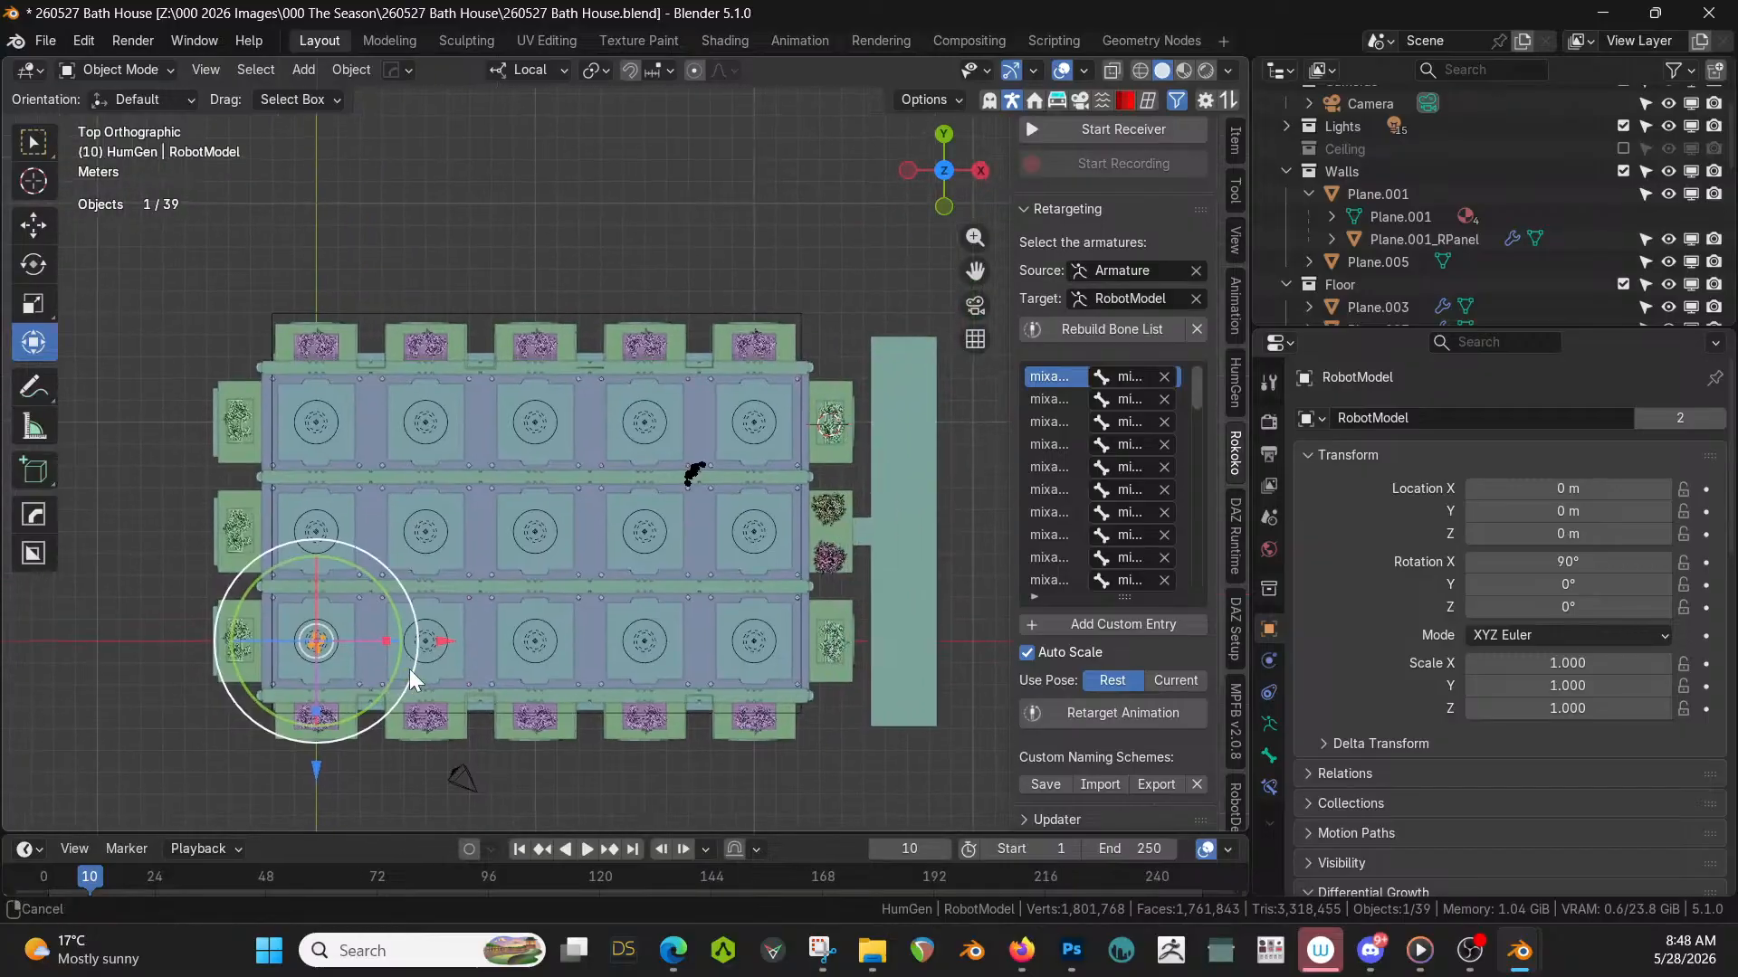
{"action": "key", "text": "g"}
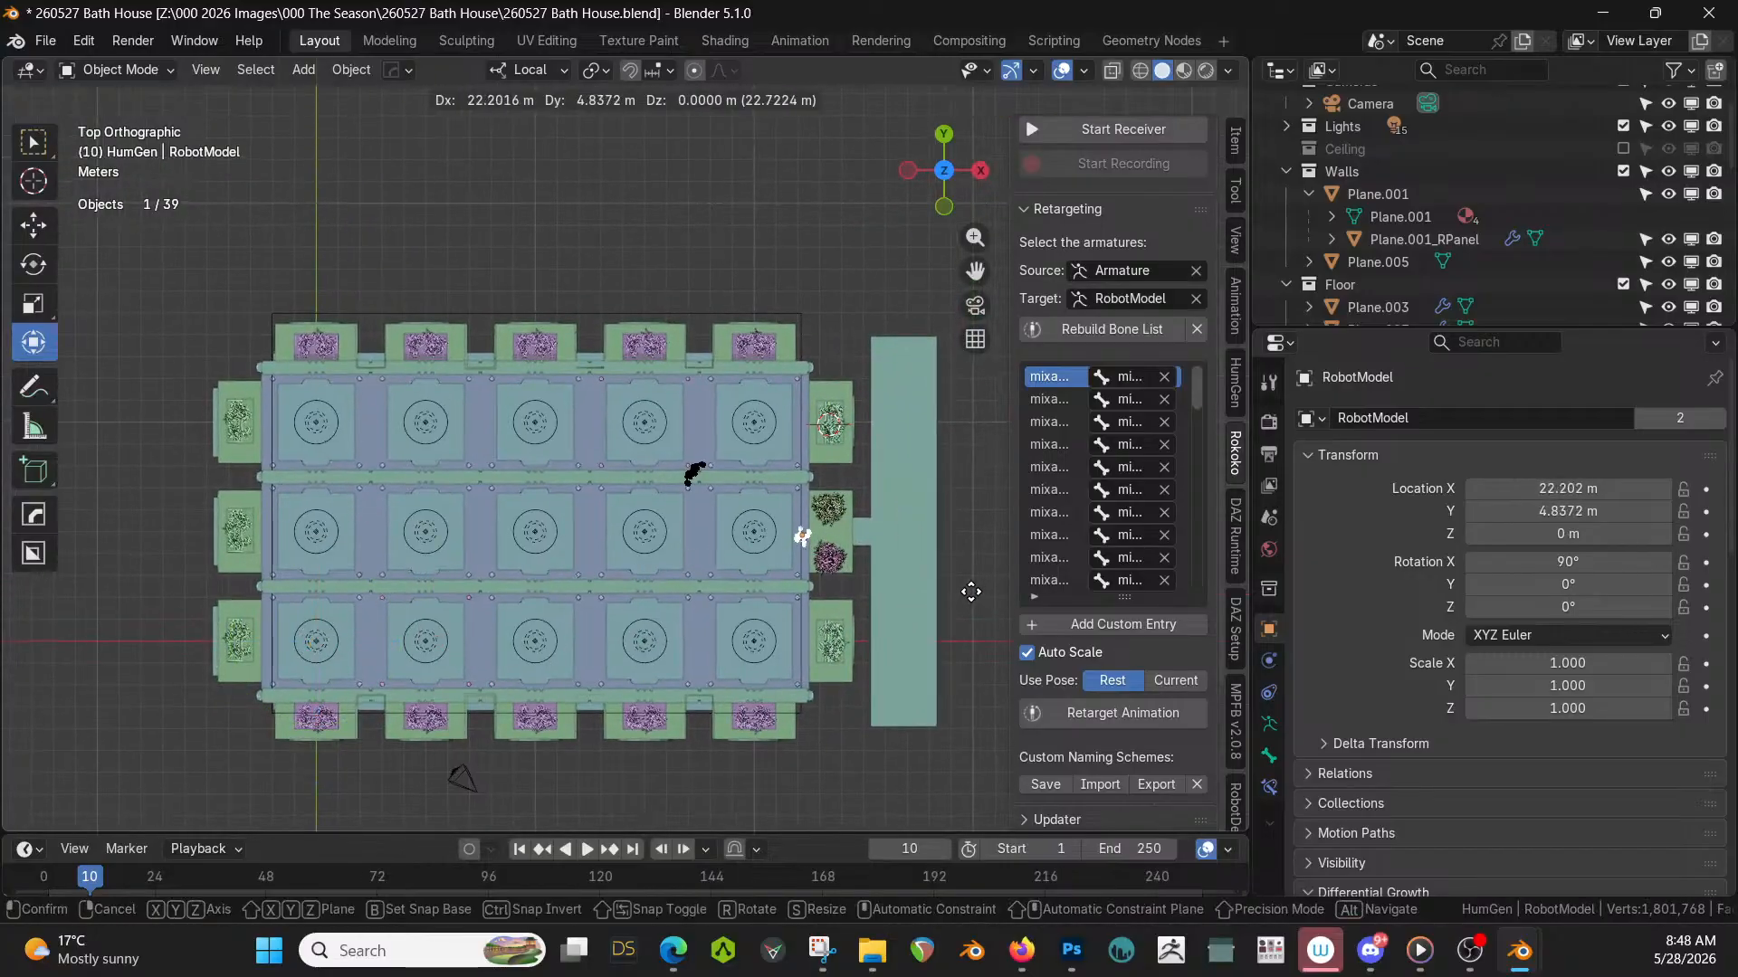
{"action": "left_click", "coordinate": [972, 590]}
{"action": "key", "text": "r"}
{"action": "key", "text": "z"}
{"action": "key", "text": "Escape"}
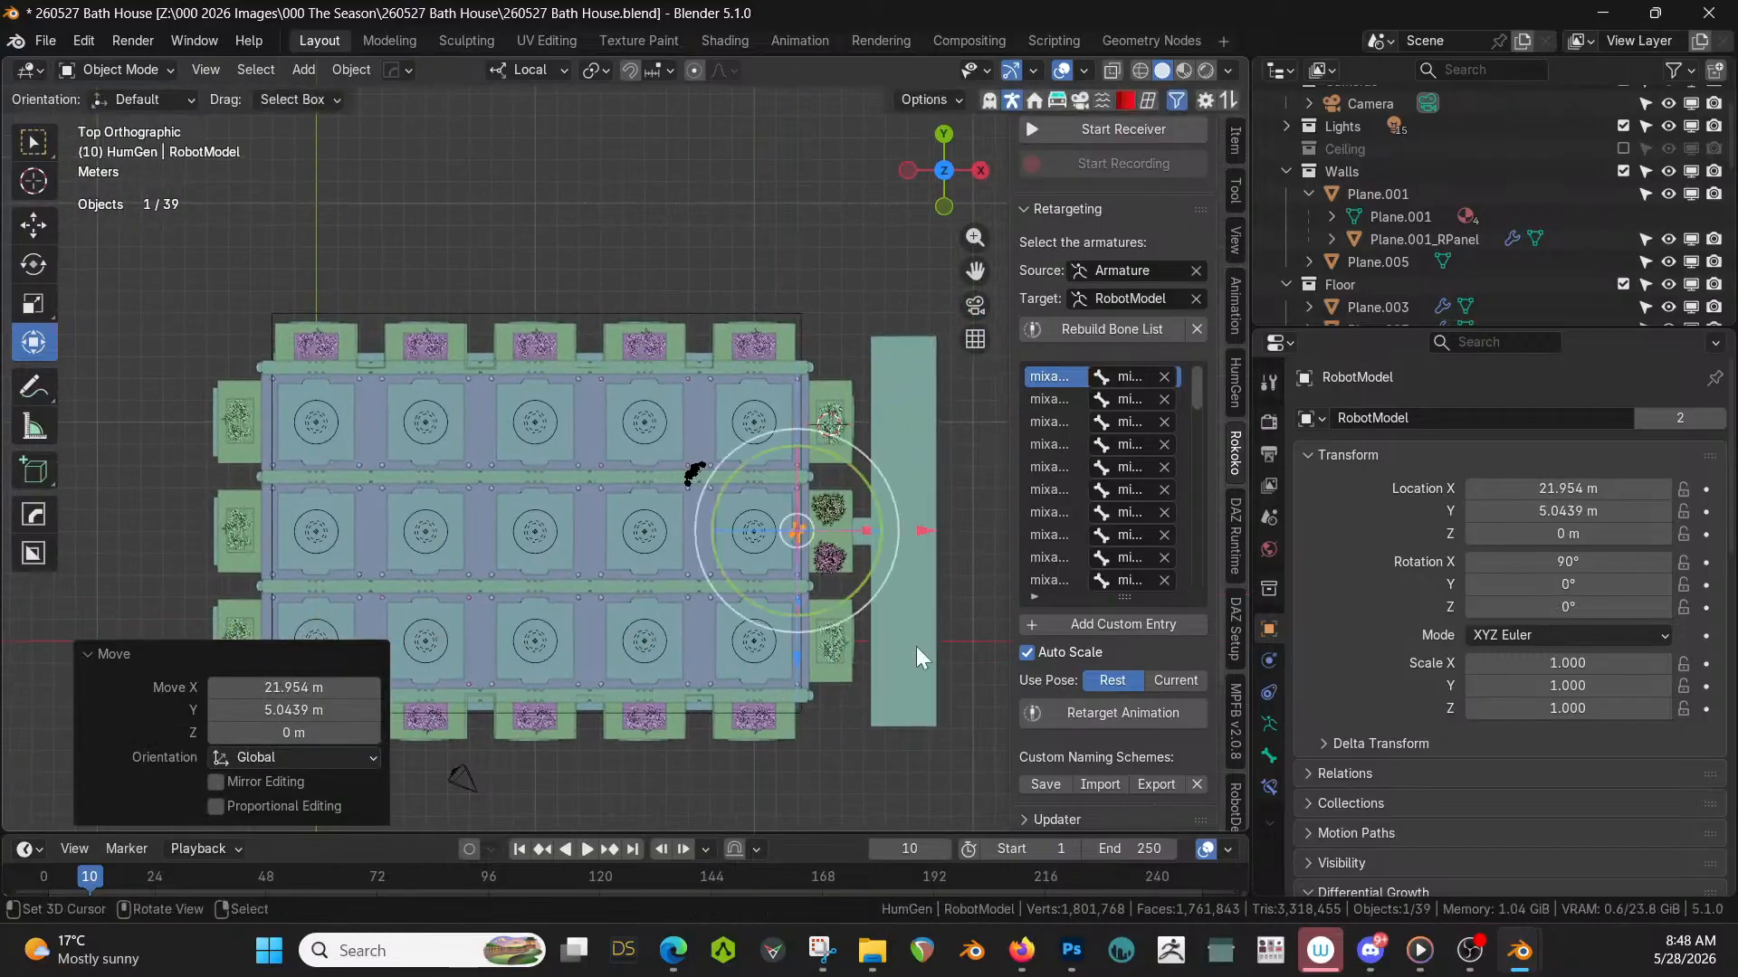
Rotate the robot about 86° clockwise around the vertical axis in the top view.
{"action": "key", "text": "KP_Decimal"}
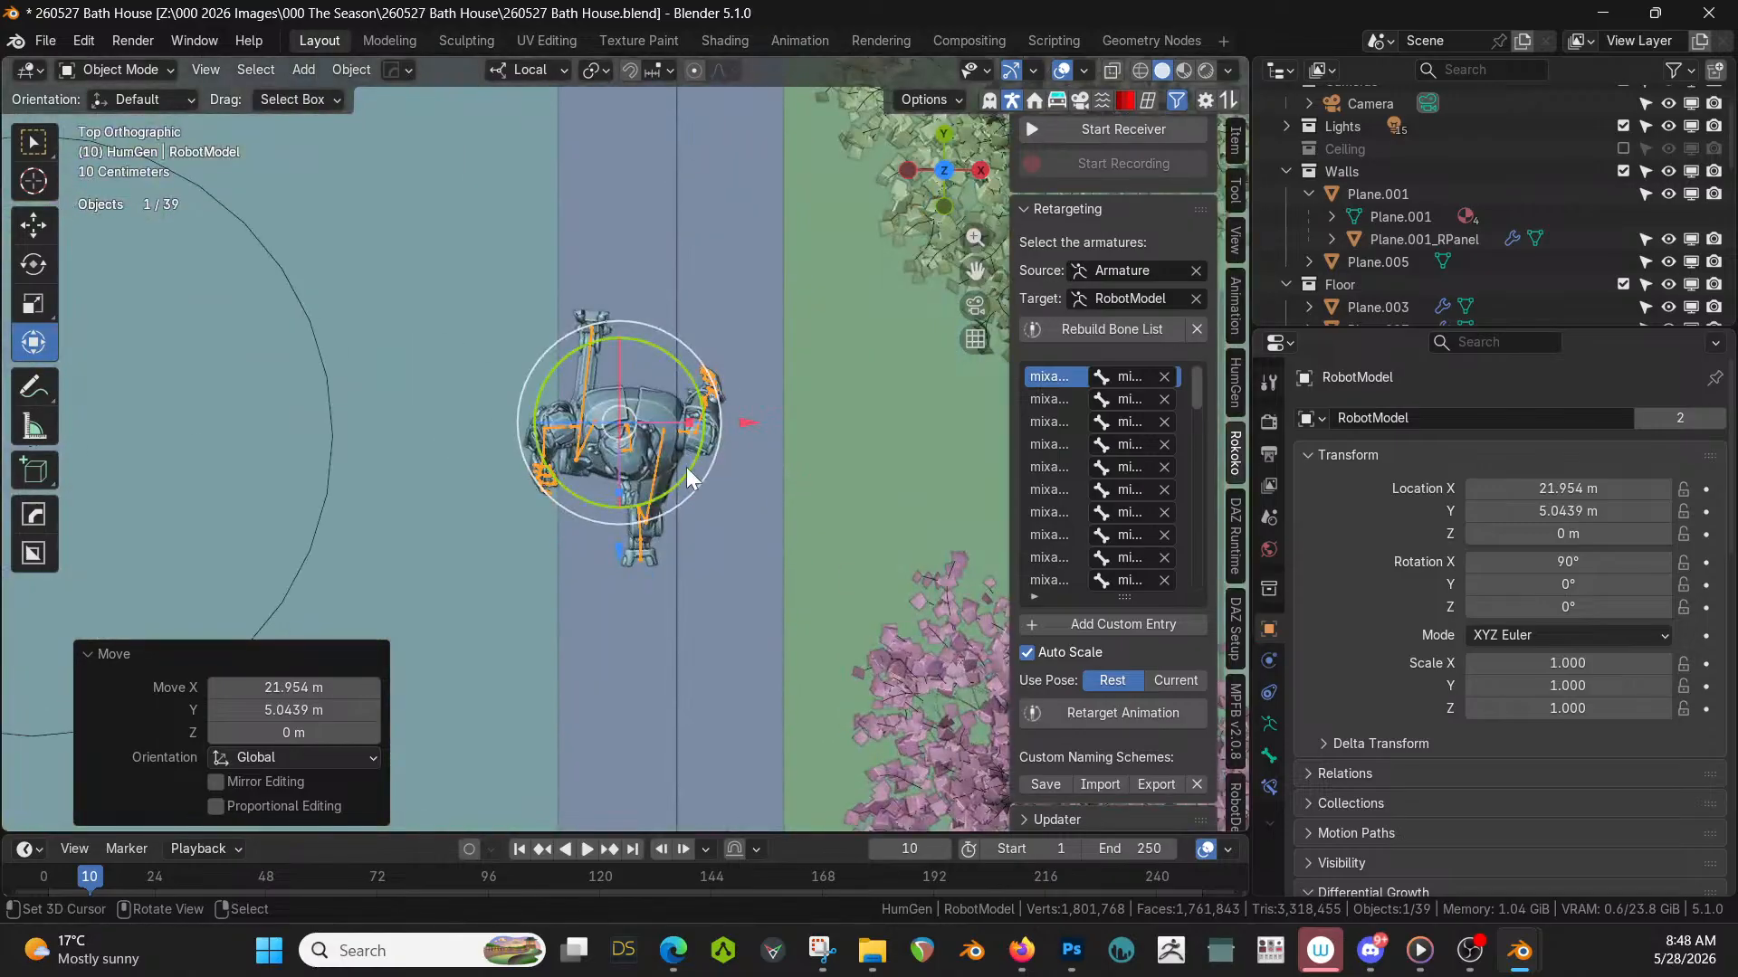
{"action": "right_click", "coordinate": [648, 478]}
{"action": "right_click", "coordinate": [649, 477]}
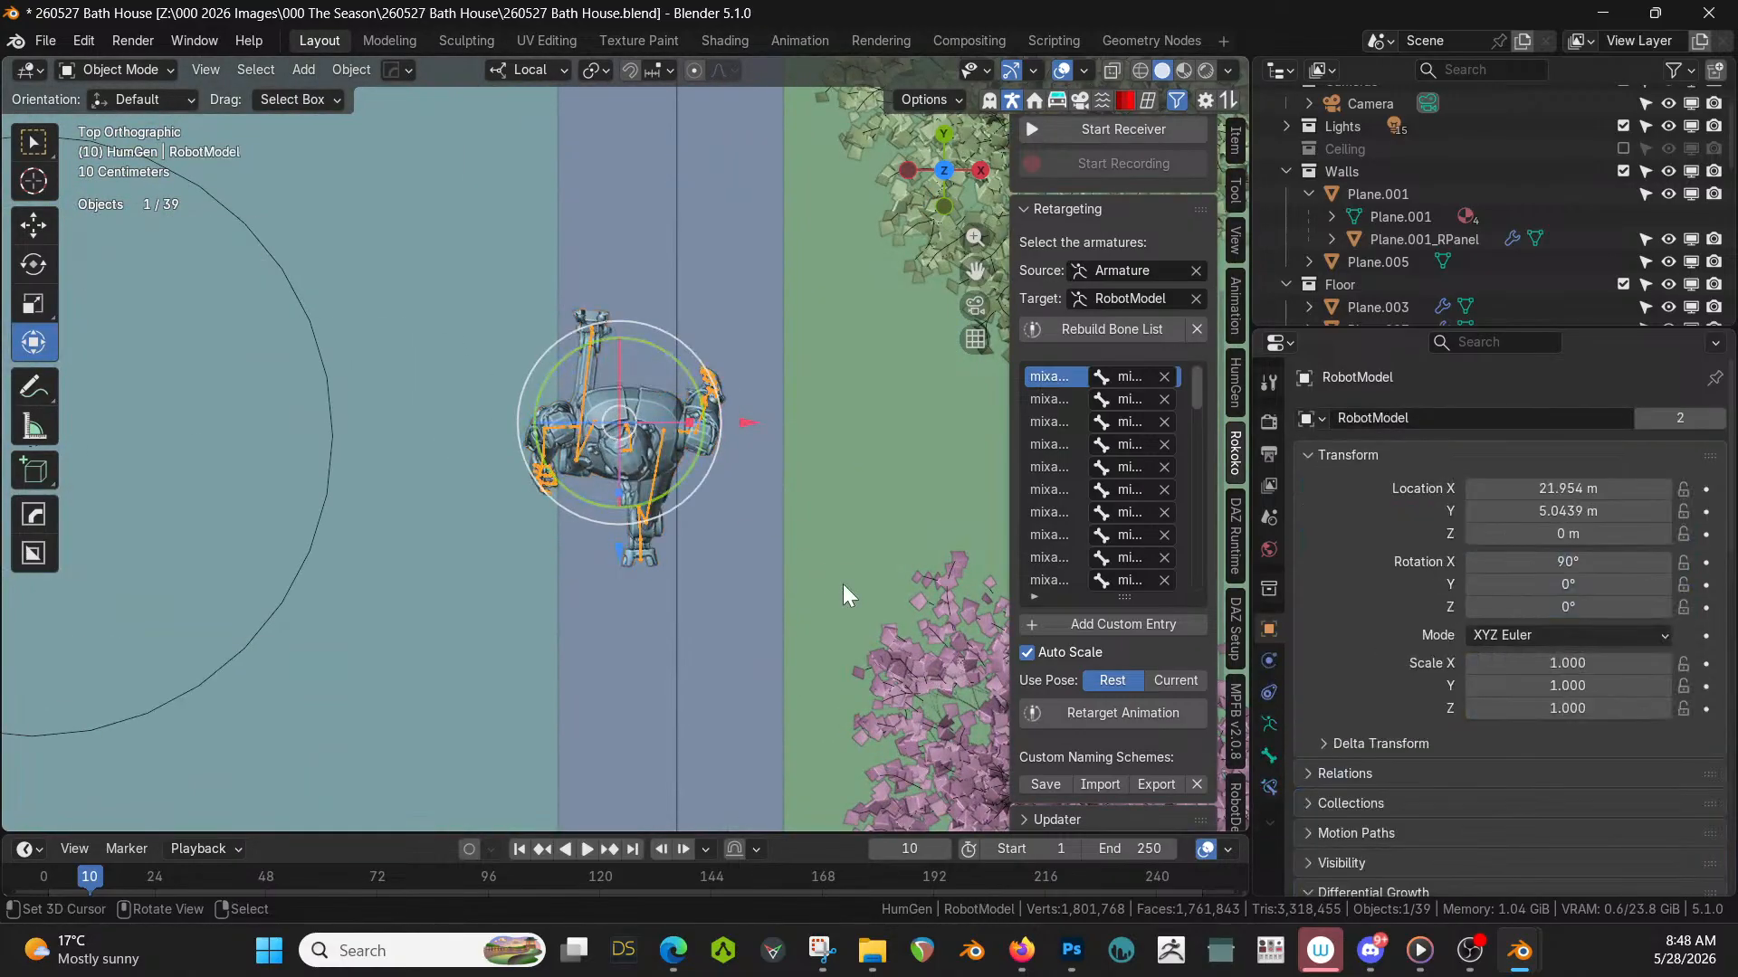
{"action": "key", "text": "r"}
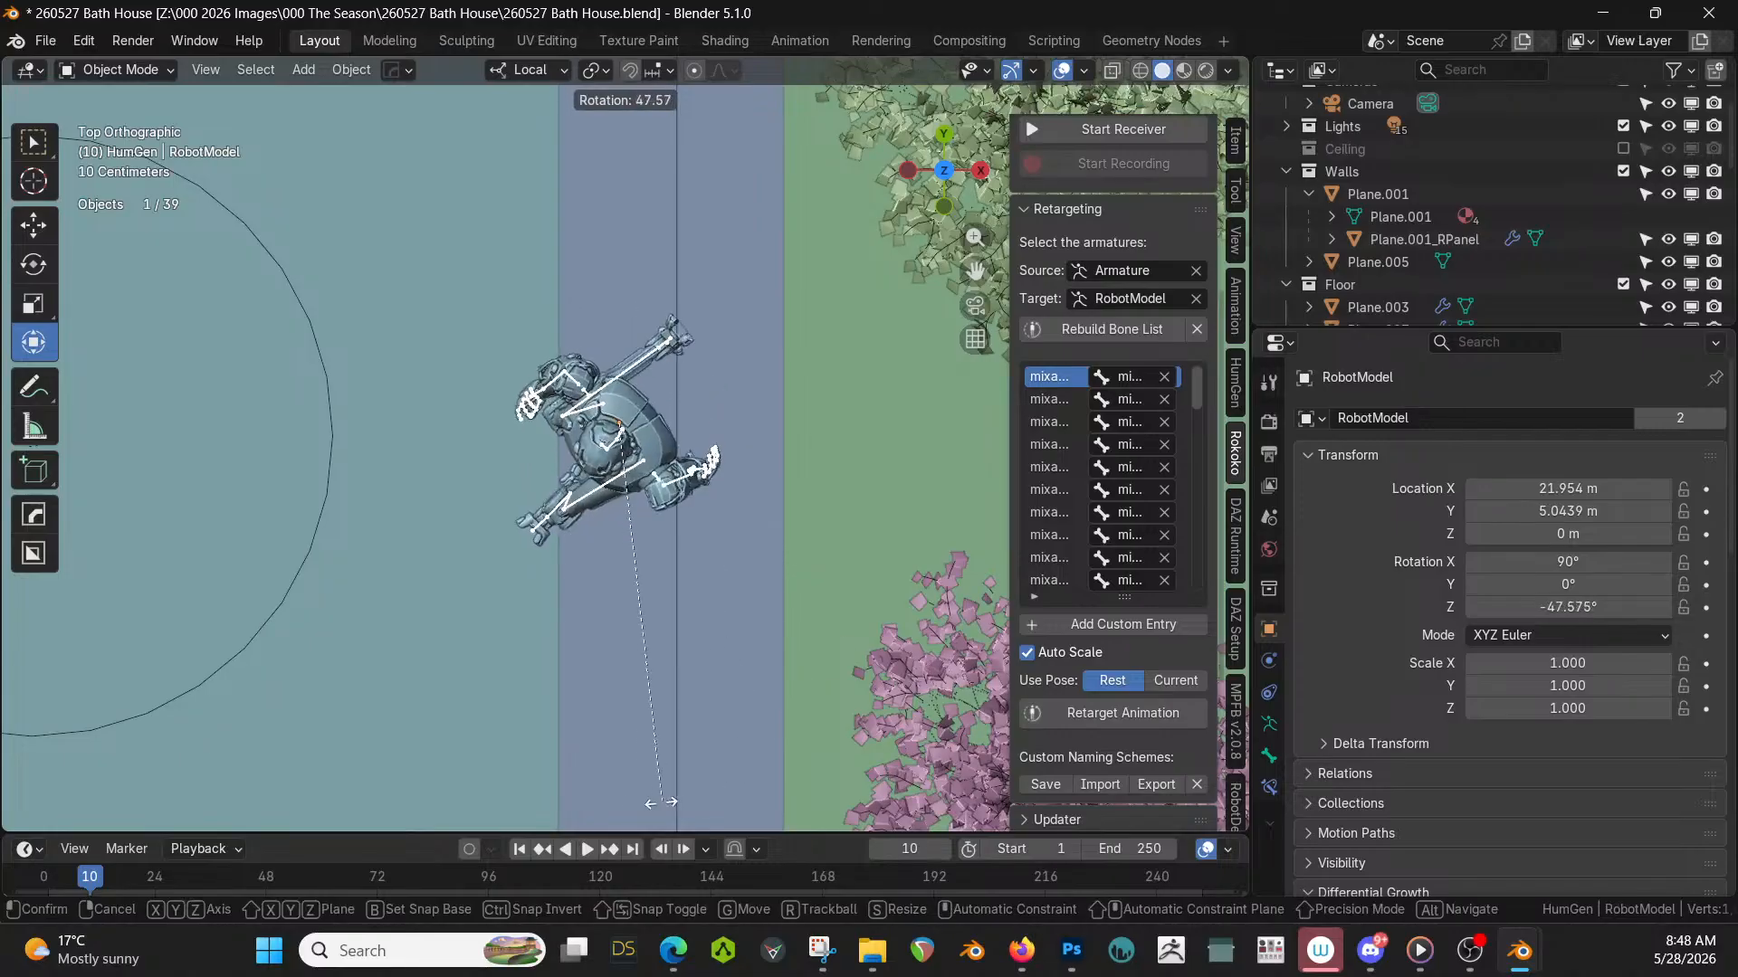
{"action": "left_click", "coordinate": [492, 625]}
{"action": "middle_click_drag", "start_coordinate": [496, 616], "coordinate": [973, 403]}
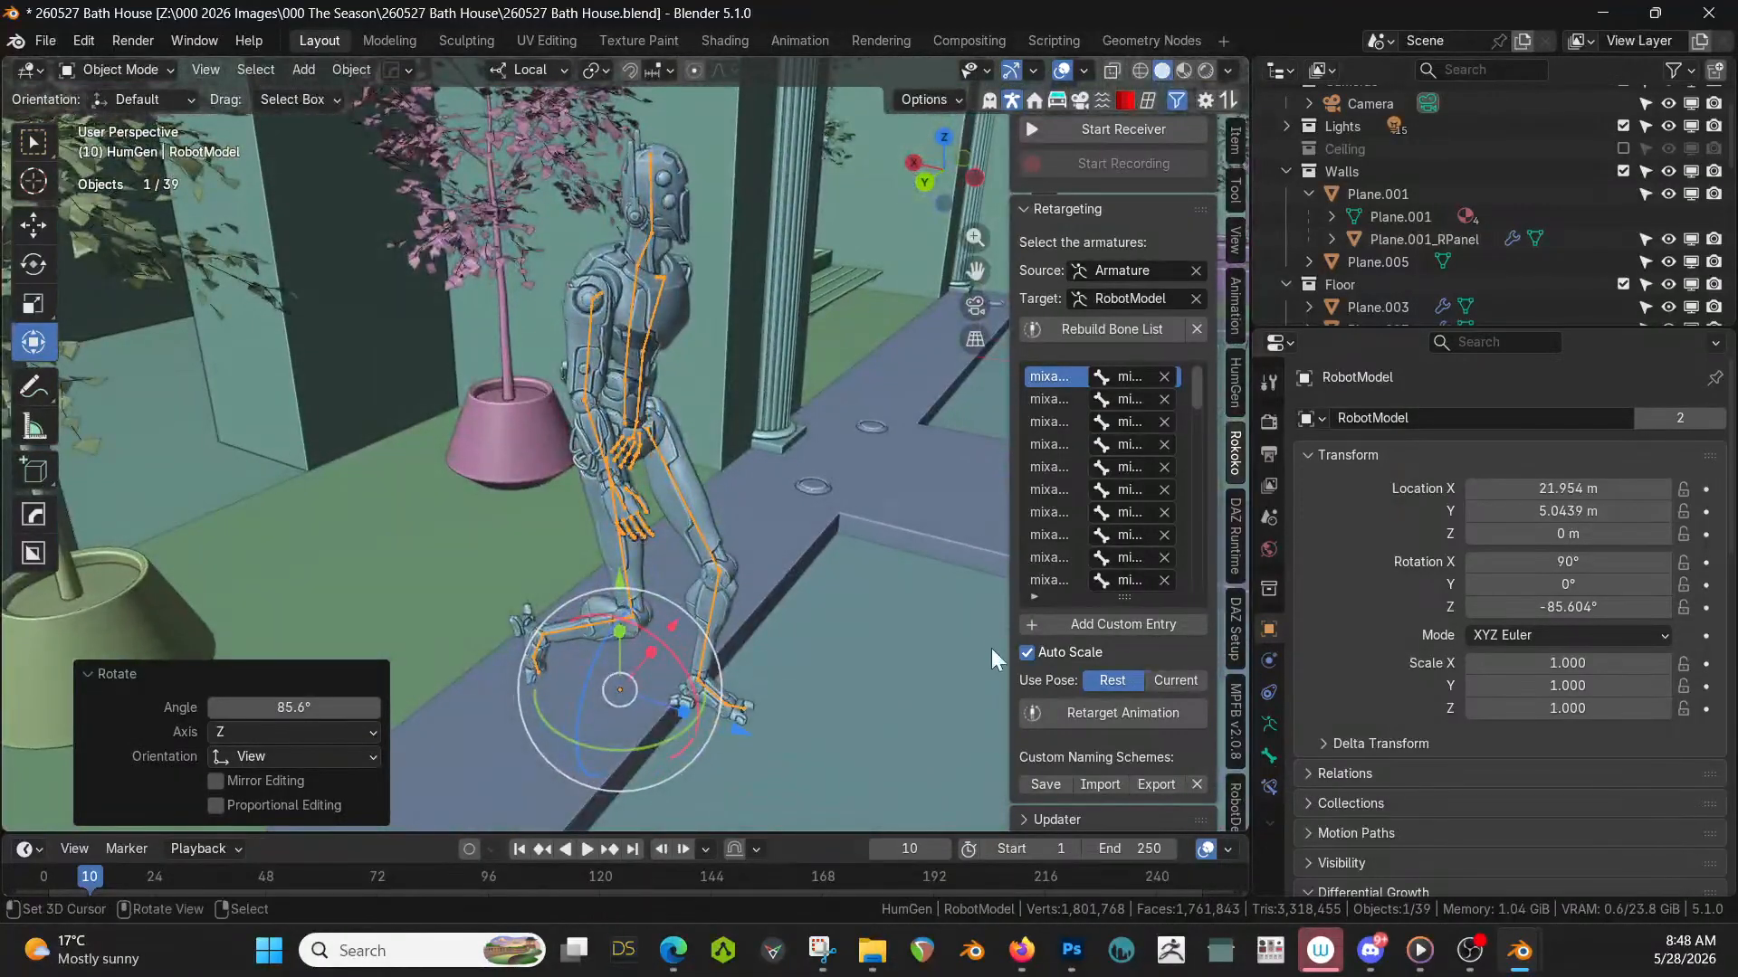
Move the robot about 2.4 m along its local X axis and 1 m along its local Z axis onto the walkway between pools.
{"action": "middle_click_drag", "start_coordinate": [892, 648], "coordinate": [436, 639], "text": "shift"}
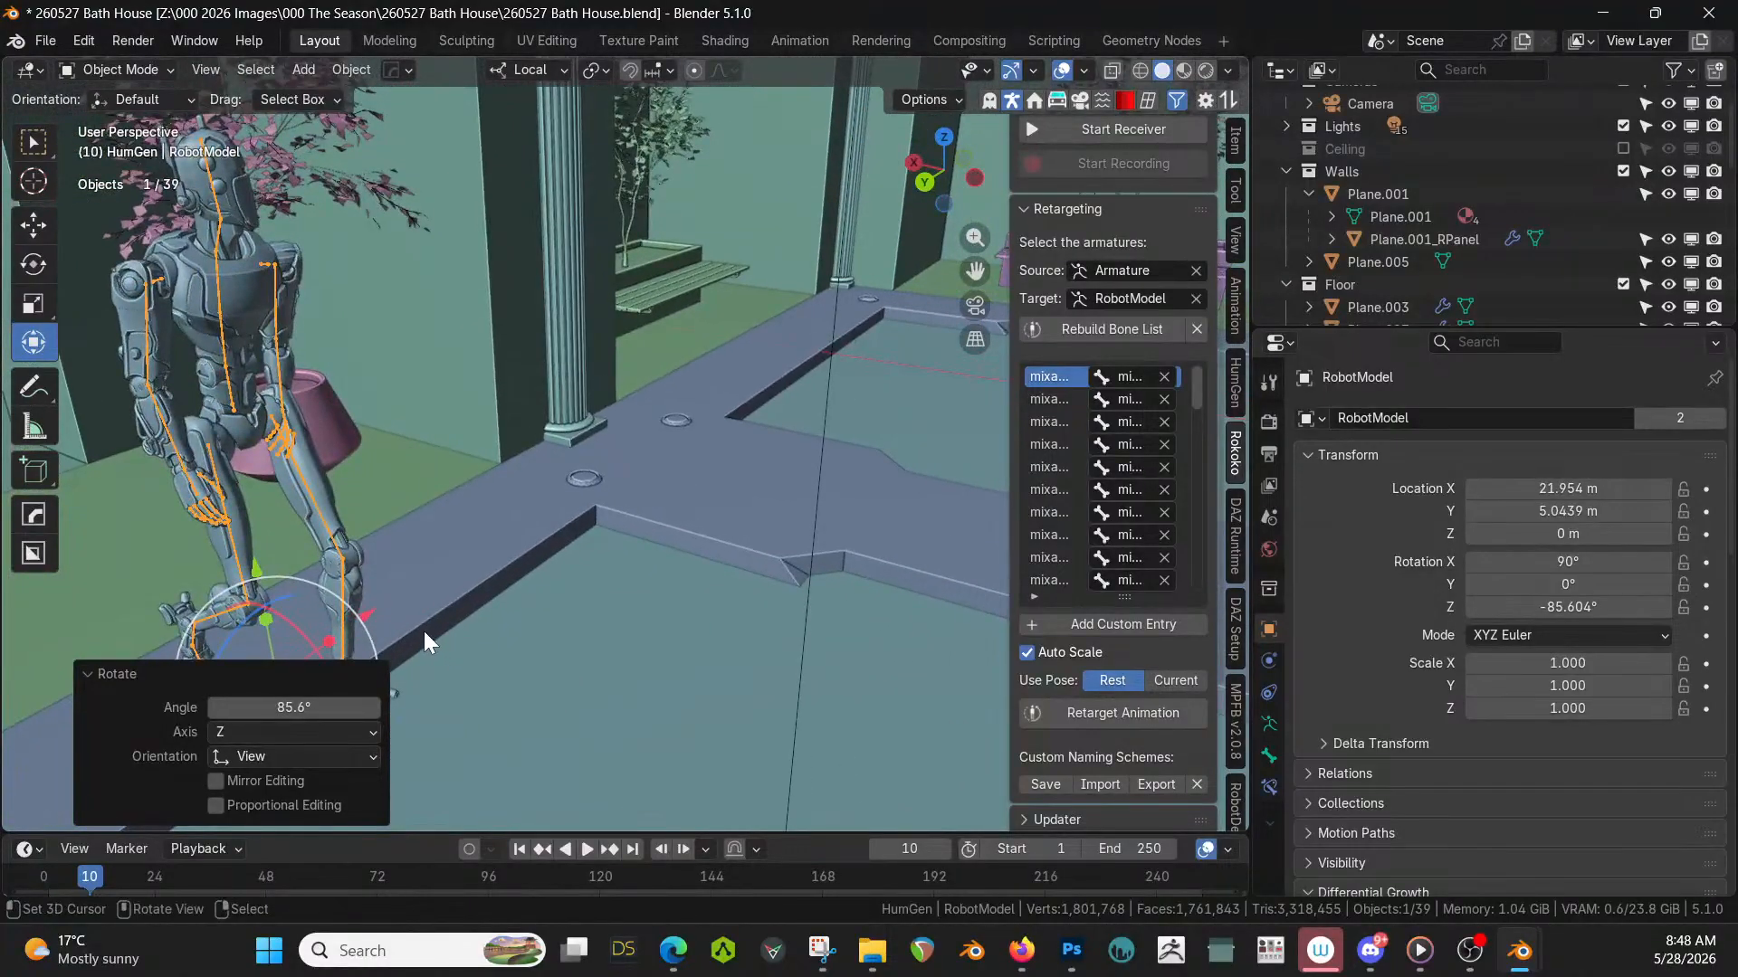
{"action": "key", "text": "g"}
{"action": "key", "text": "x"}
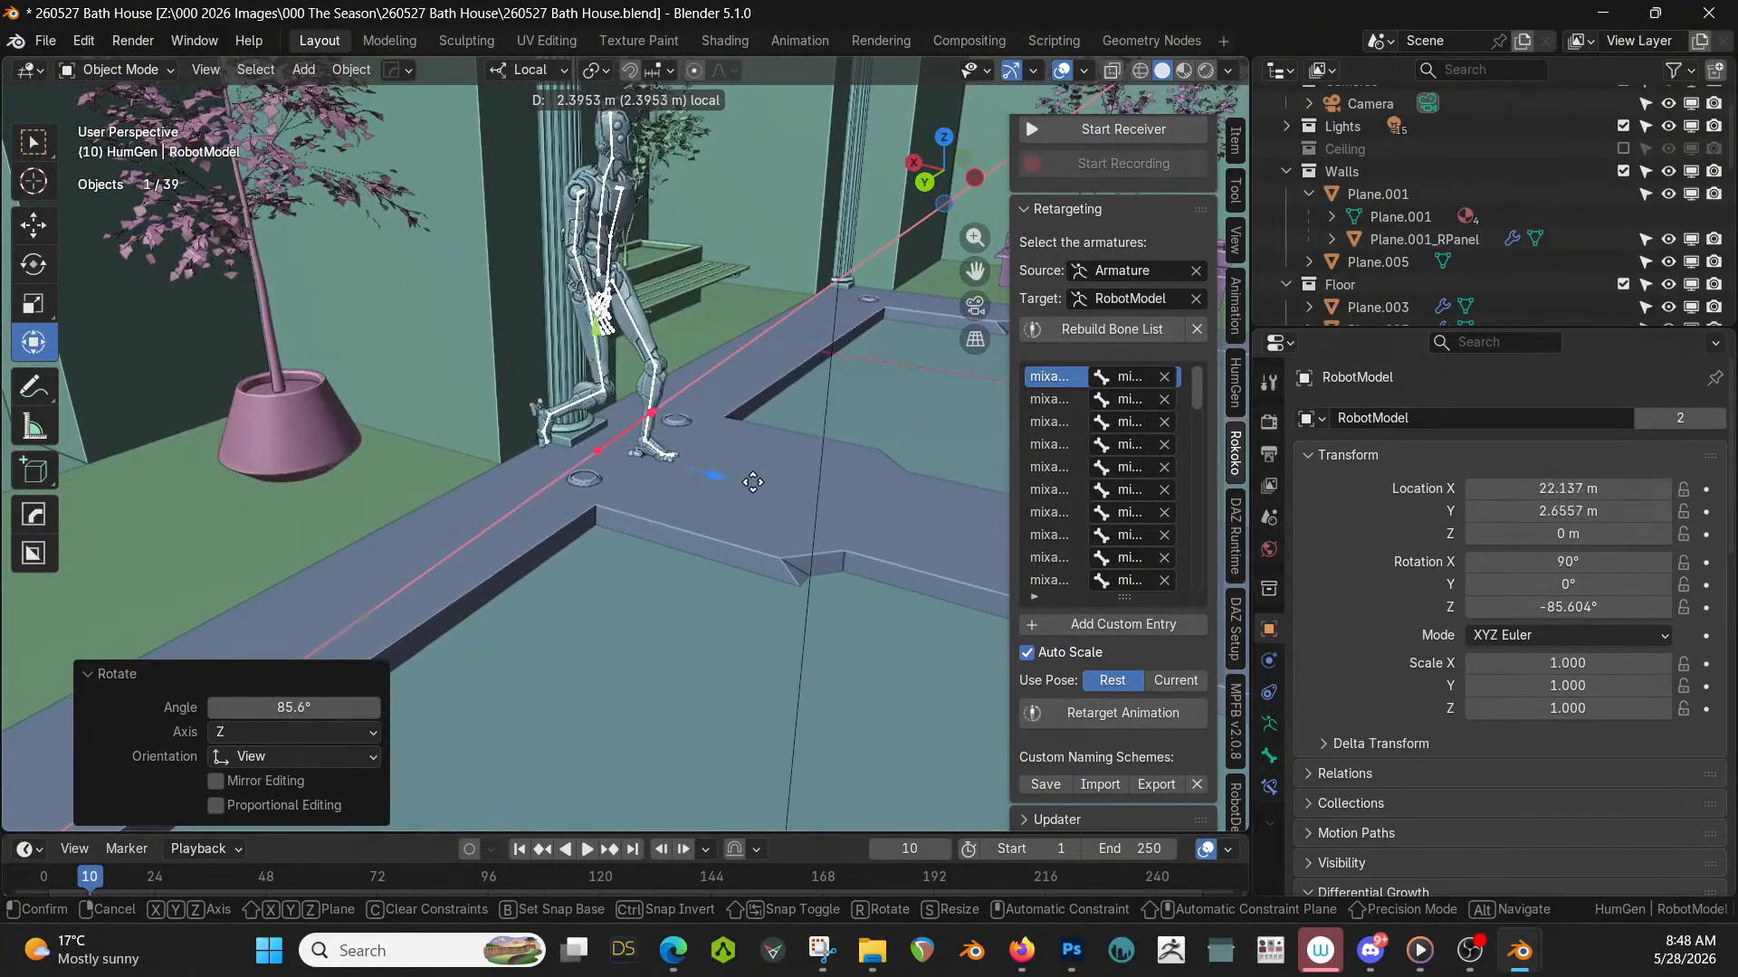
{"action": "left_click", "coordinate": [752, 481]}
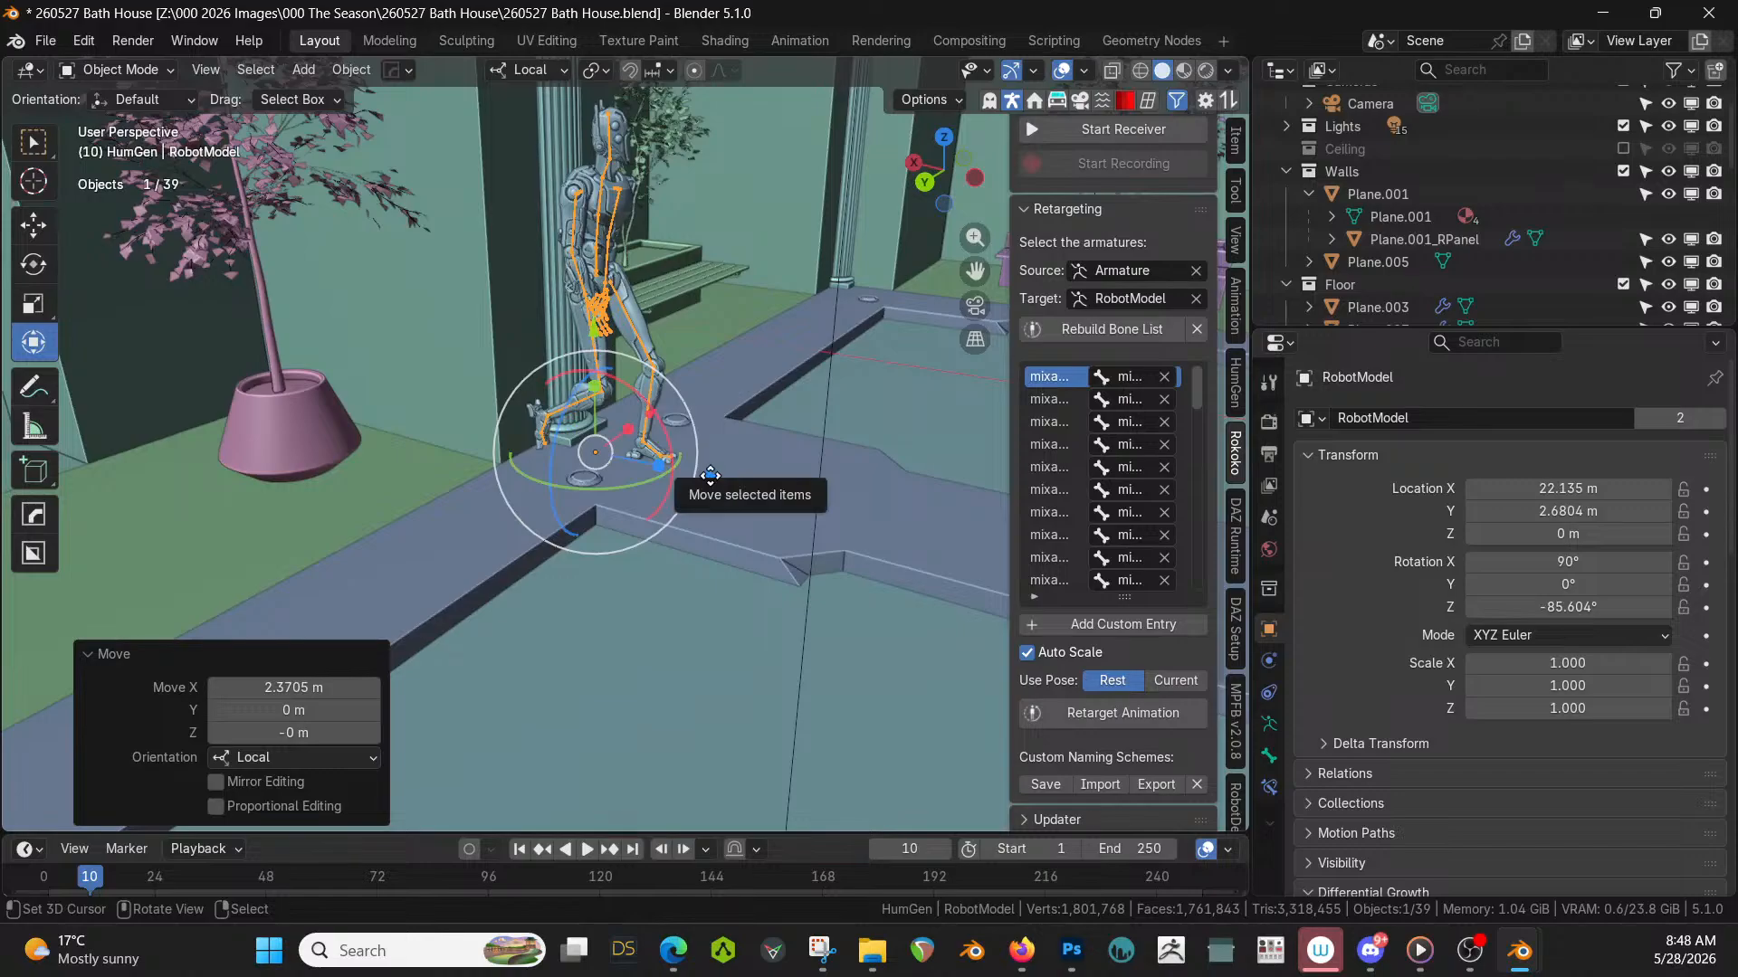
{"action": "left_click_drag", "start_coordinate": [711, 475], "coordinate": [860, 532]}
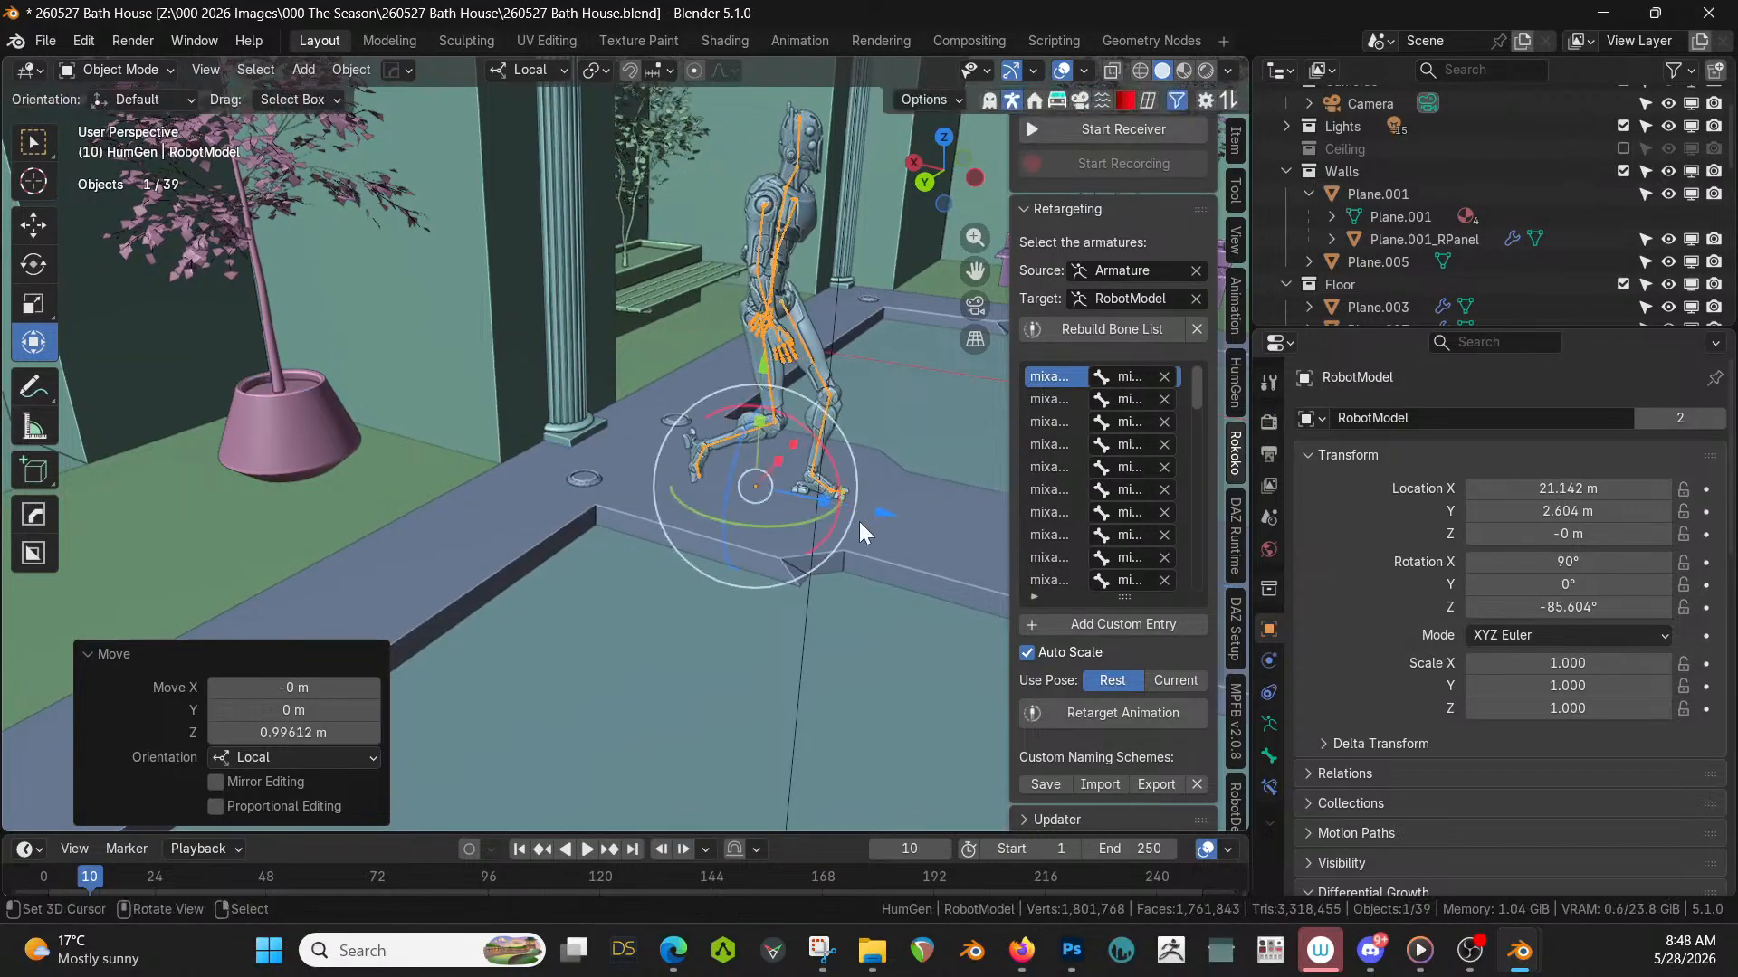
{"action": "middle_click_drag", "start_coordinate": [860, 532], "coordinate": [492, 539]}
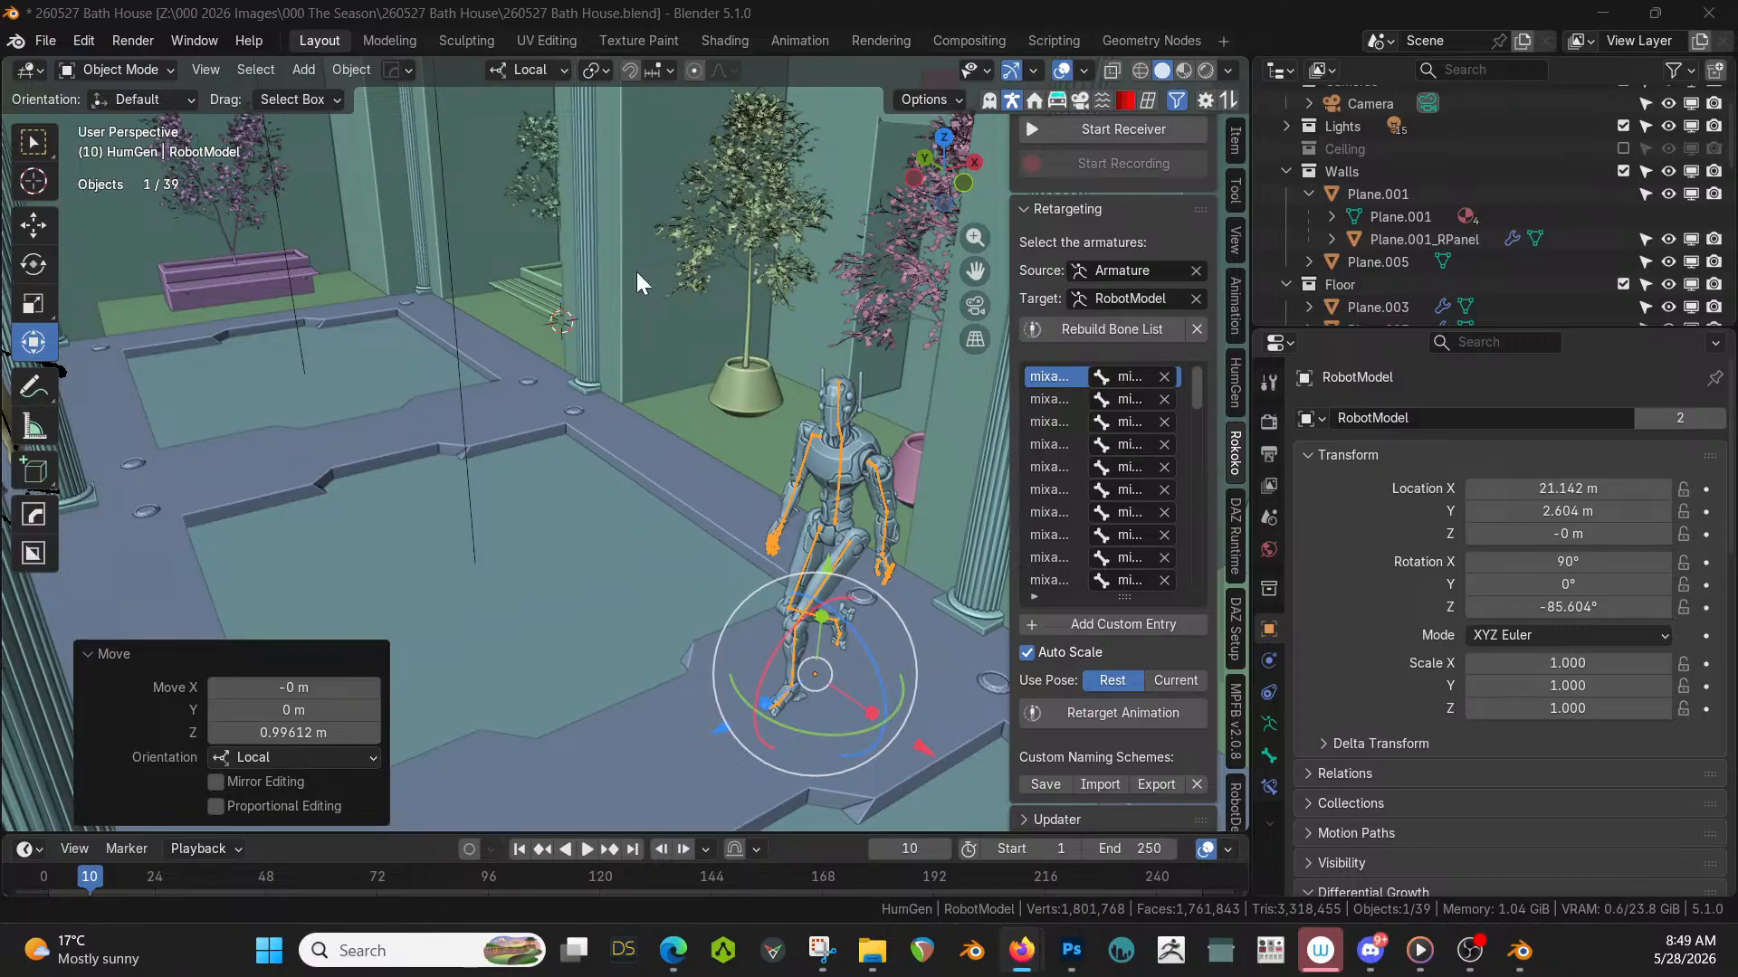
Switch to Mixamo in the browser, search the animations for "carry" and look through the carrying poses.
{"action": "key", "text": "alt+Tab"}
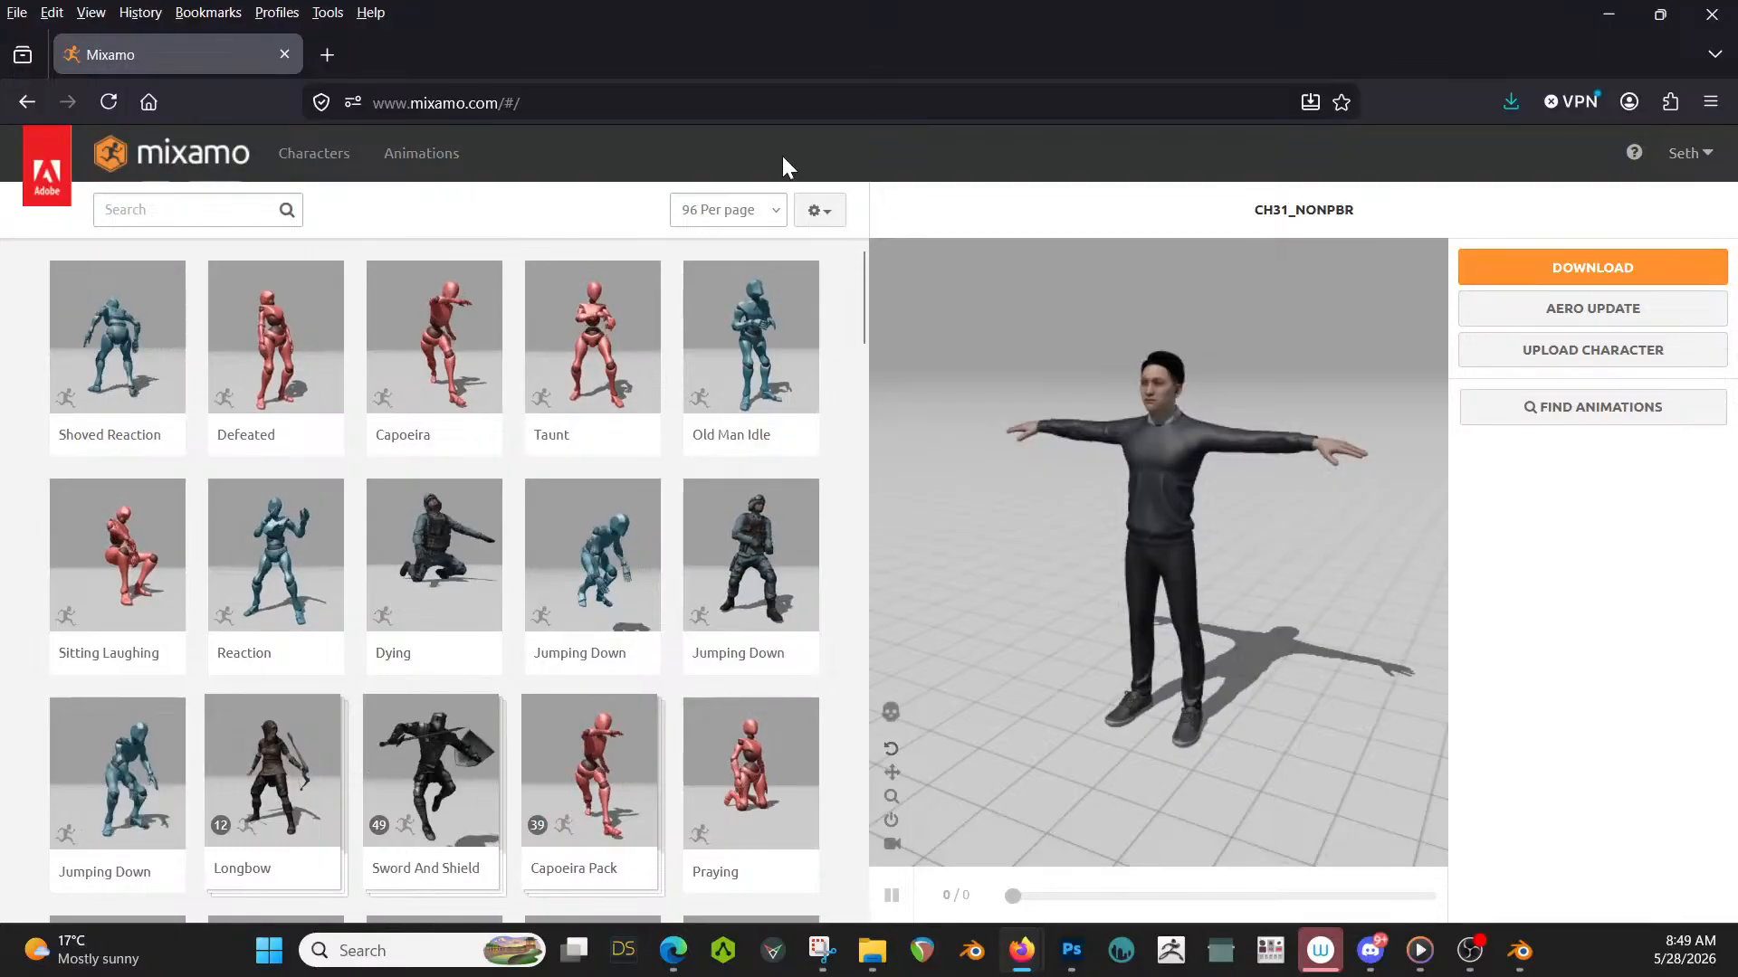
{"action": "left_click", "coordinate": [185, 210]}
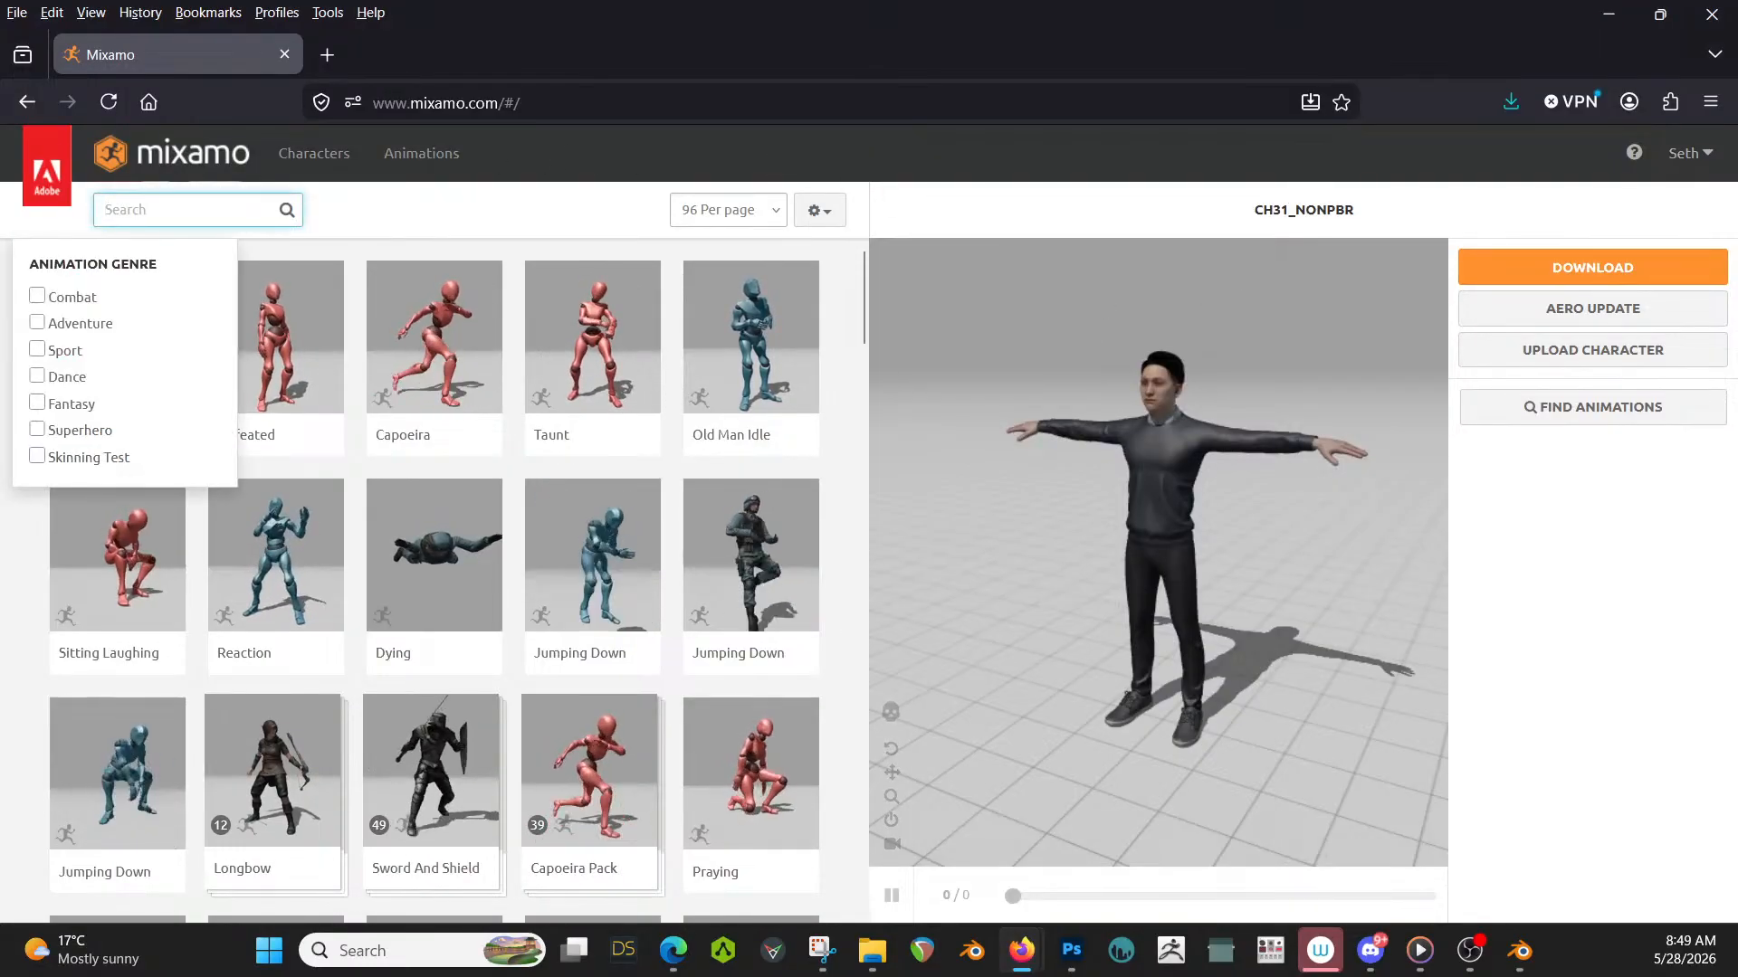
{"action": "type", "text": "carry"}
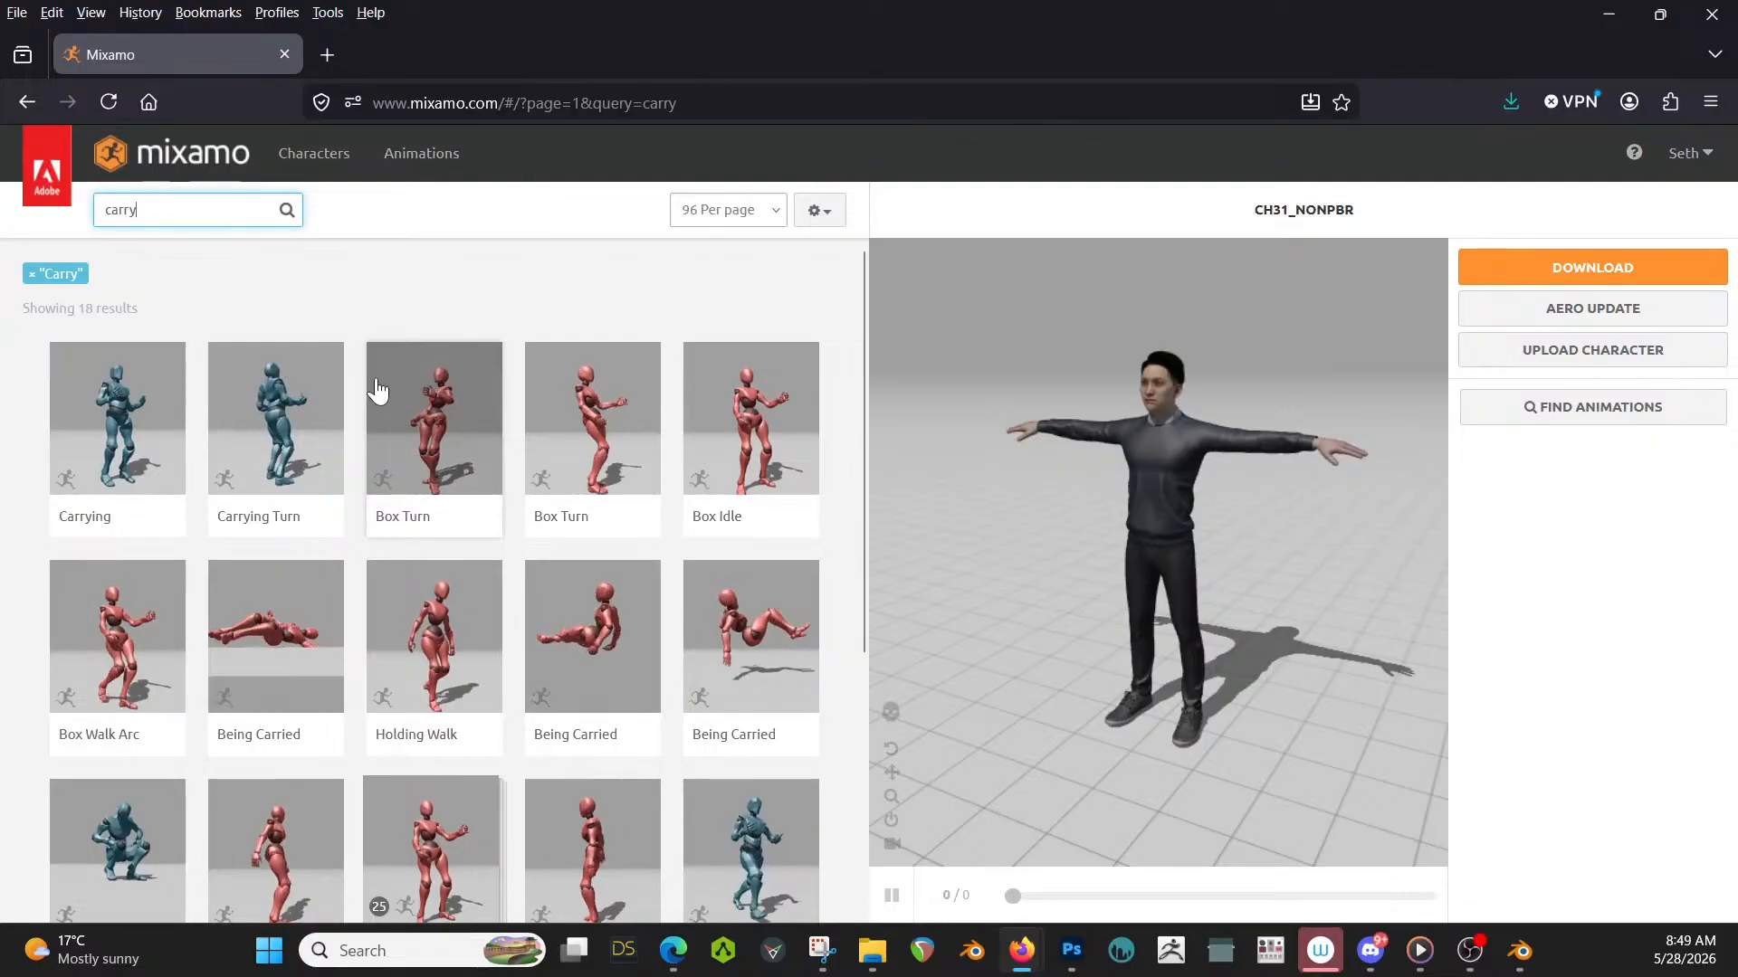
{"action": "scroll", "coordinate": [377, 403], "scroll_direction": "down", "scroll_amount": 2}
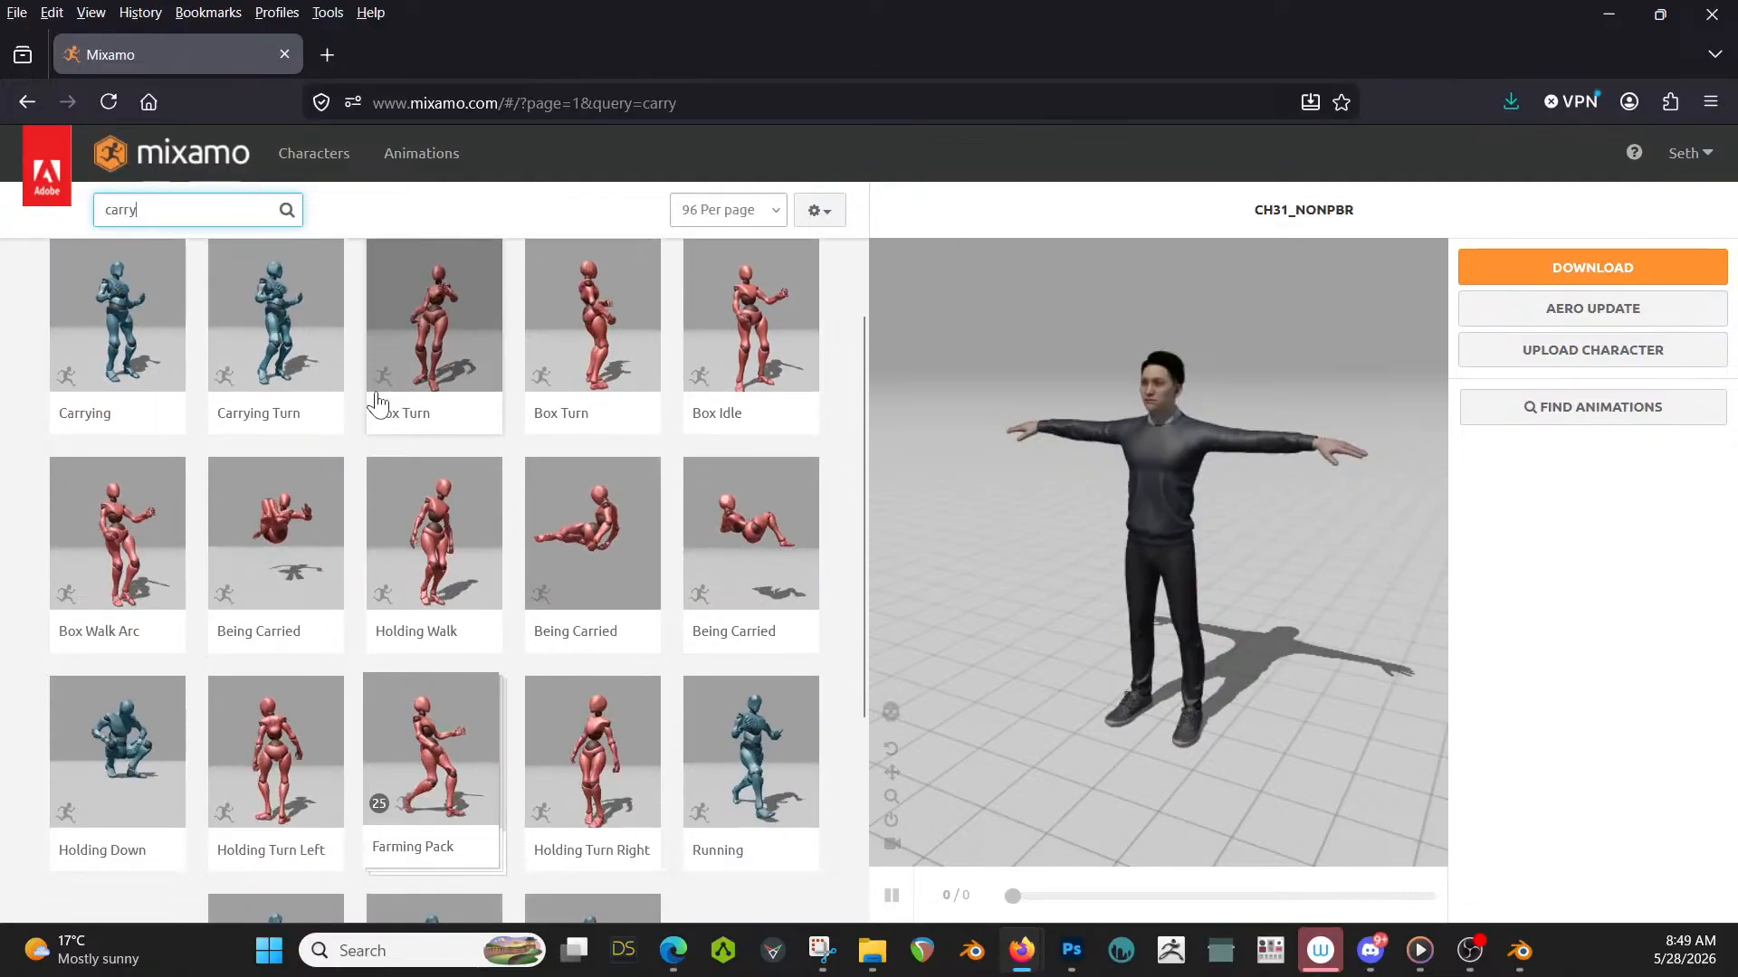
Look through the rest of the carry results and apply the Walking animation with raised carrying arms to the character.
{"action": "scroll", "coordinate": [377, 402], "scroll_direction": "down", "scroll_amount": 3}
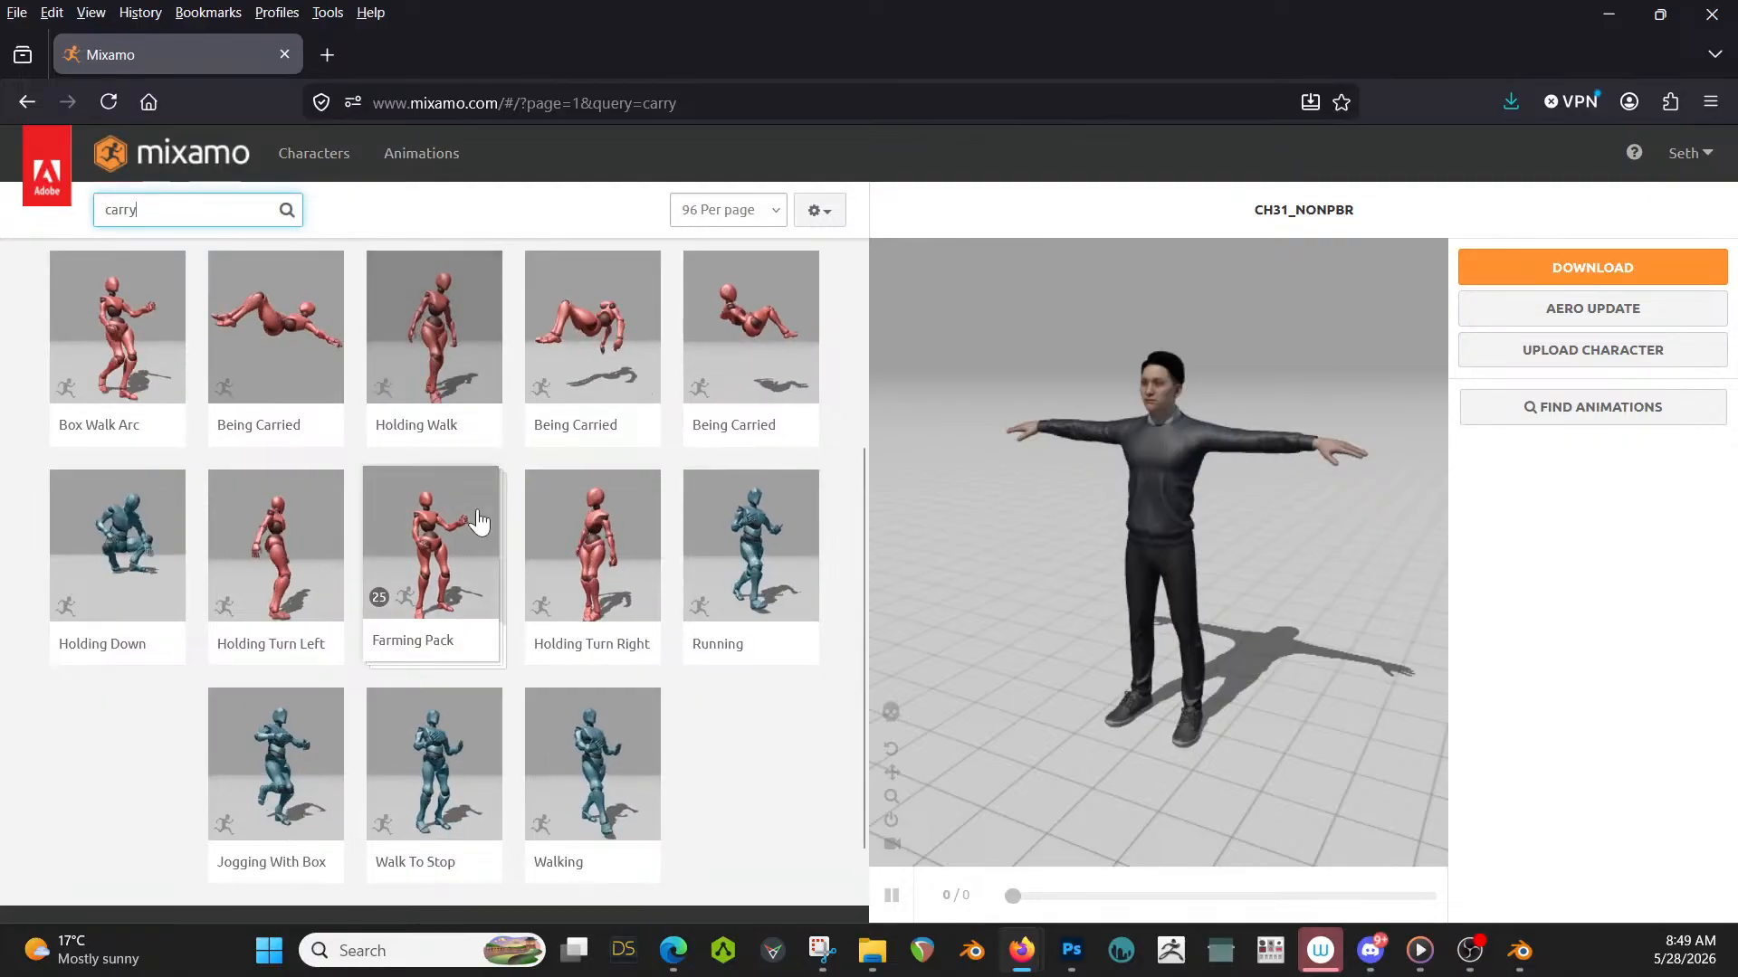
{"action": "scroll", "coordinate": [597, 640], "scroll_direction": "up", "scroll_amount": 1}
{"action": "scroll", "coordinate": [597, 640], "scroll_direction": "up", "scroll_amount": 1}
{"action": "scroll", "coordinate": [602, 724], "scroll_direction": "down", "scroll_amount": 1}
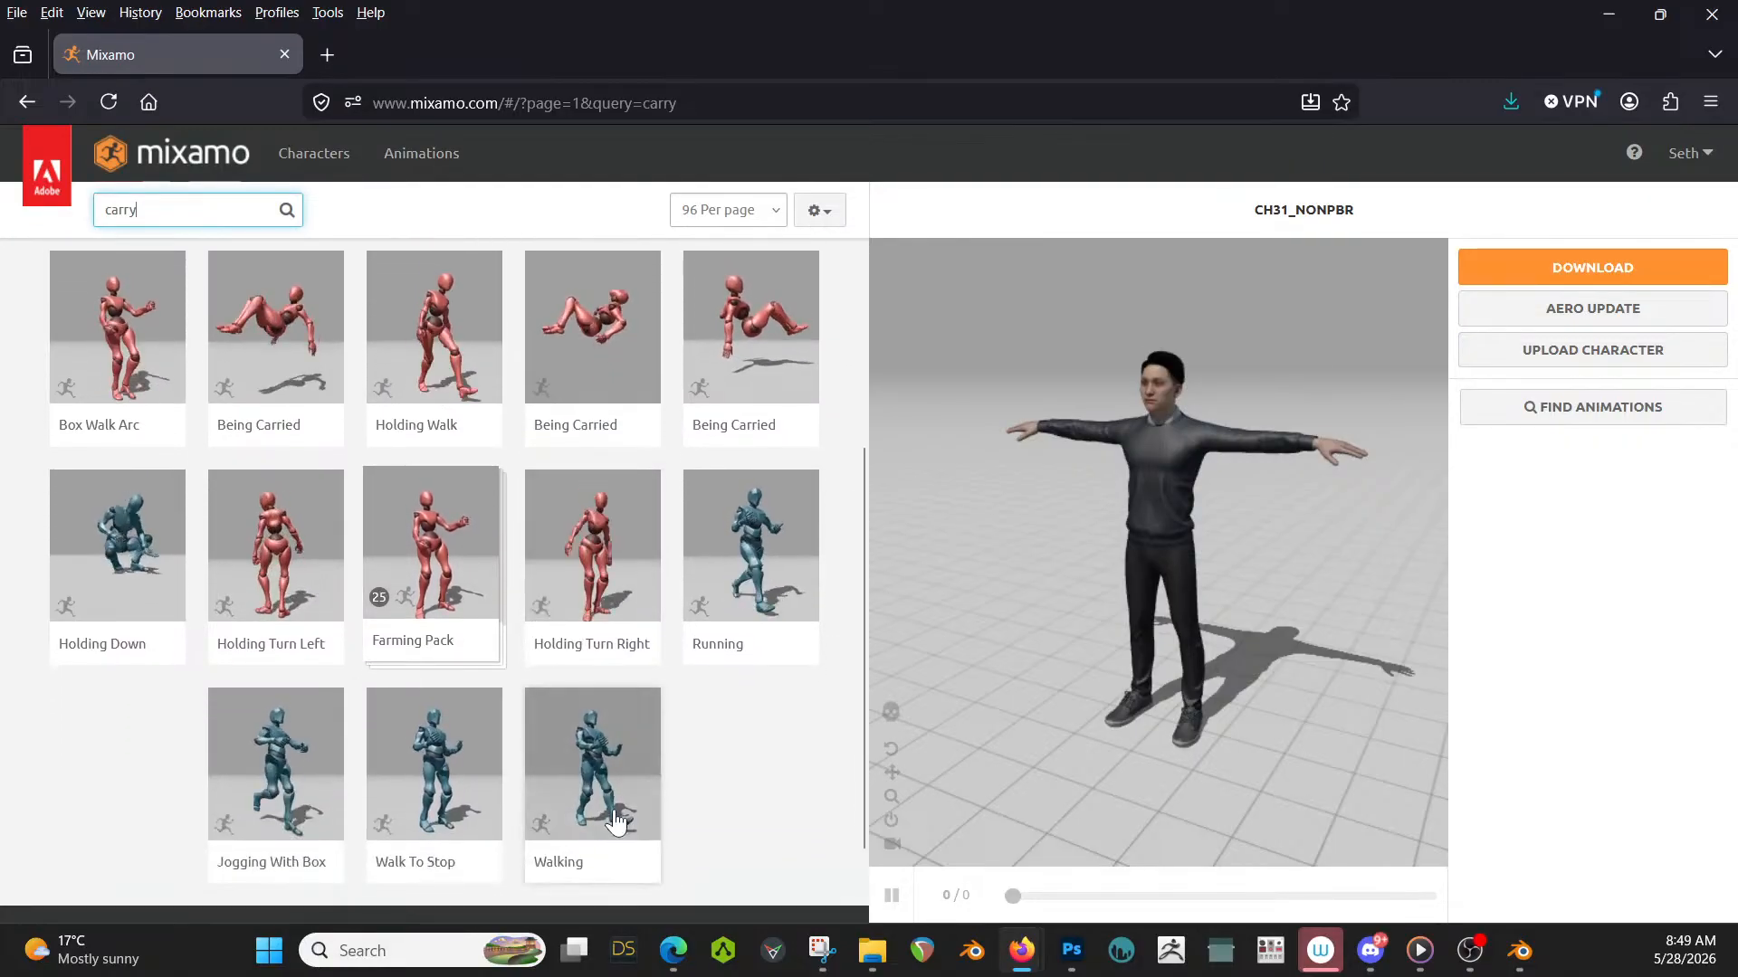
{"action": "left_click", "coordinate": [607, 797]}
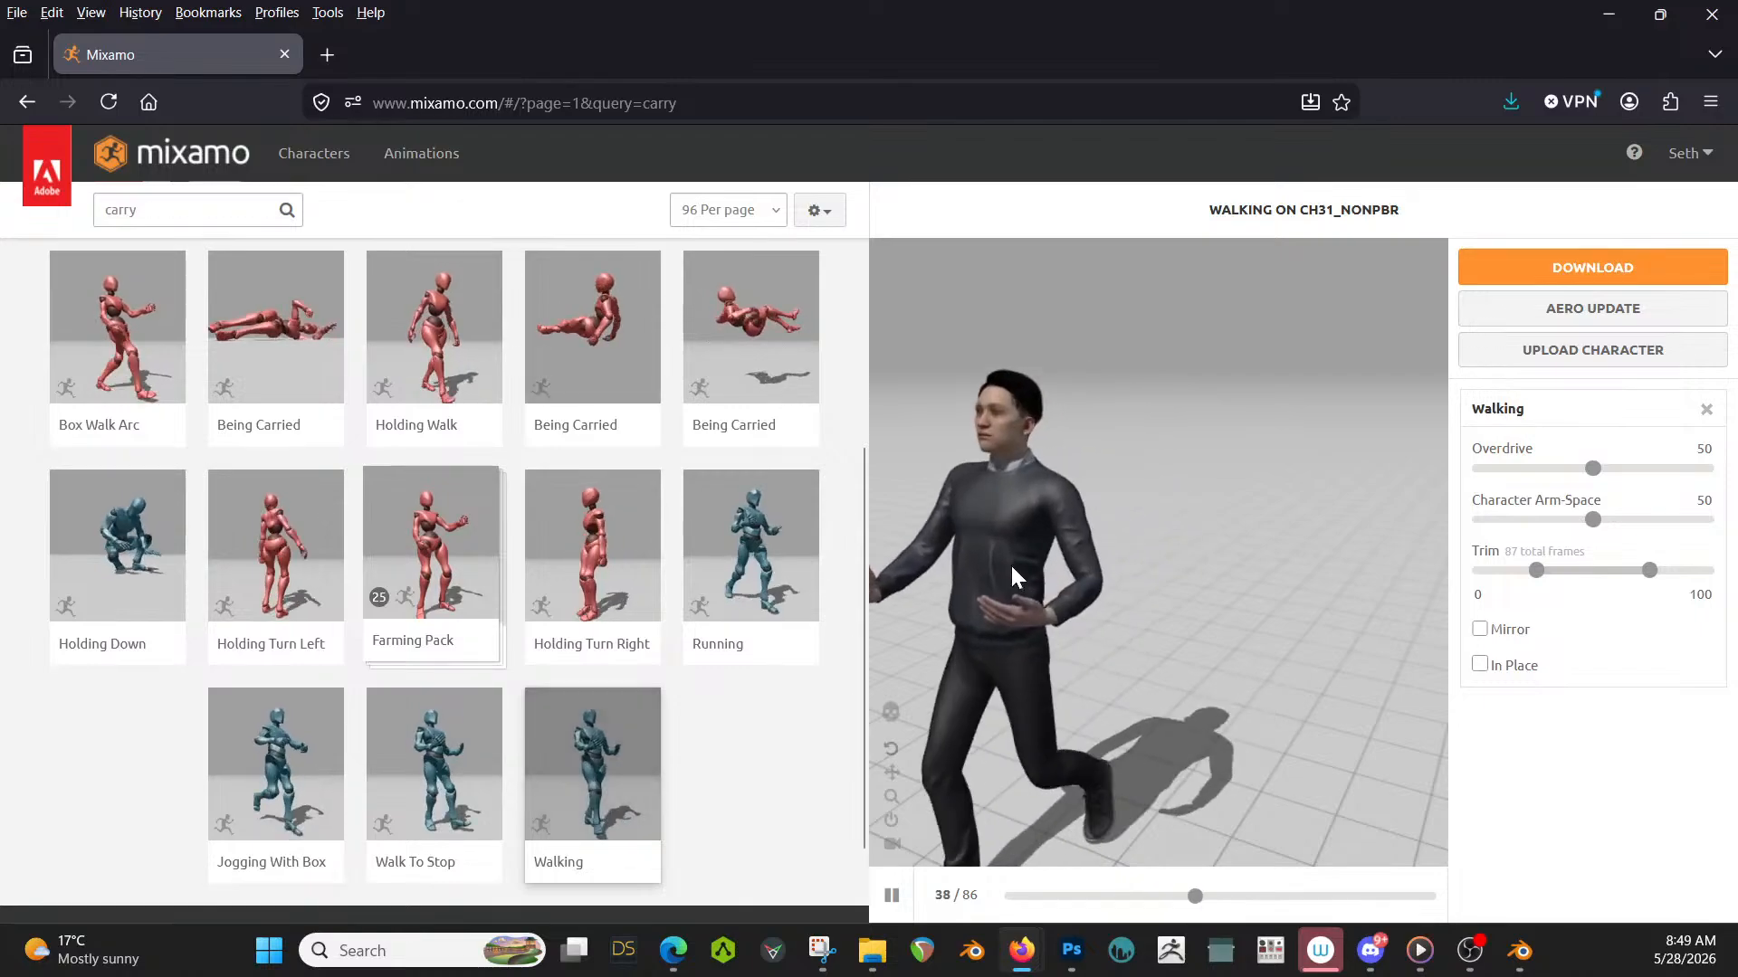
Make the walking animation play in place and reduce its Character Arm-Space to 37.
{"action": "scroll", "coordinate": [715, 462], "scroll_direction": "up", "scroll_amount": 3}
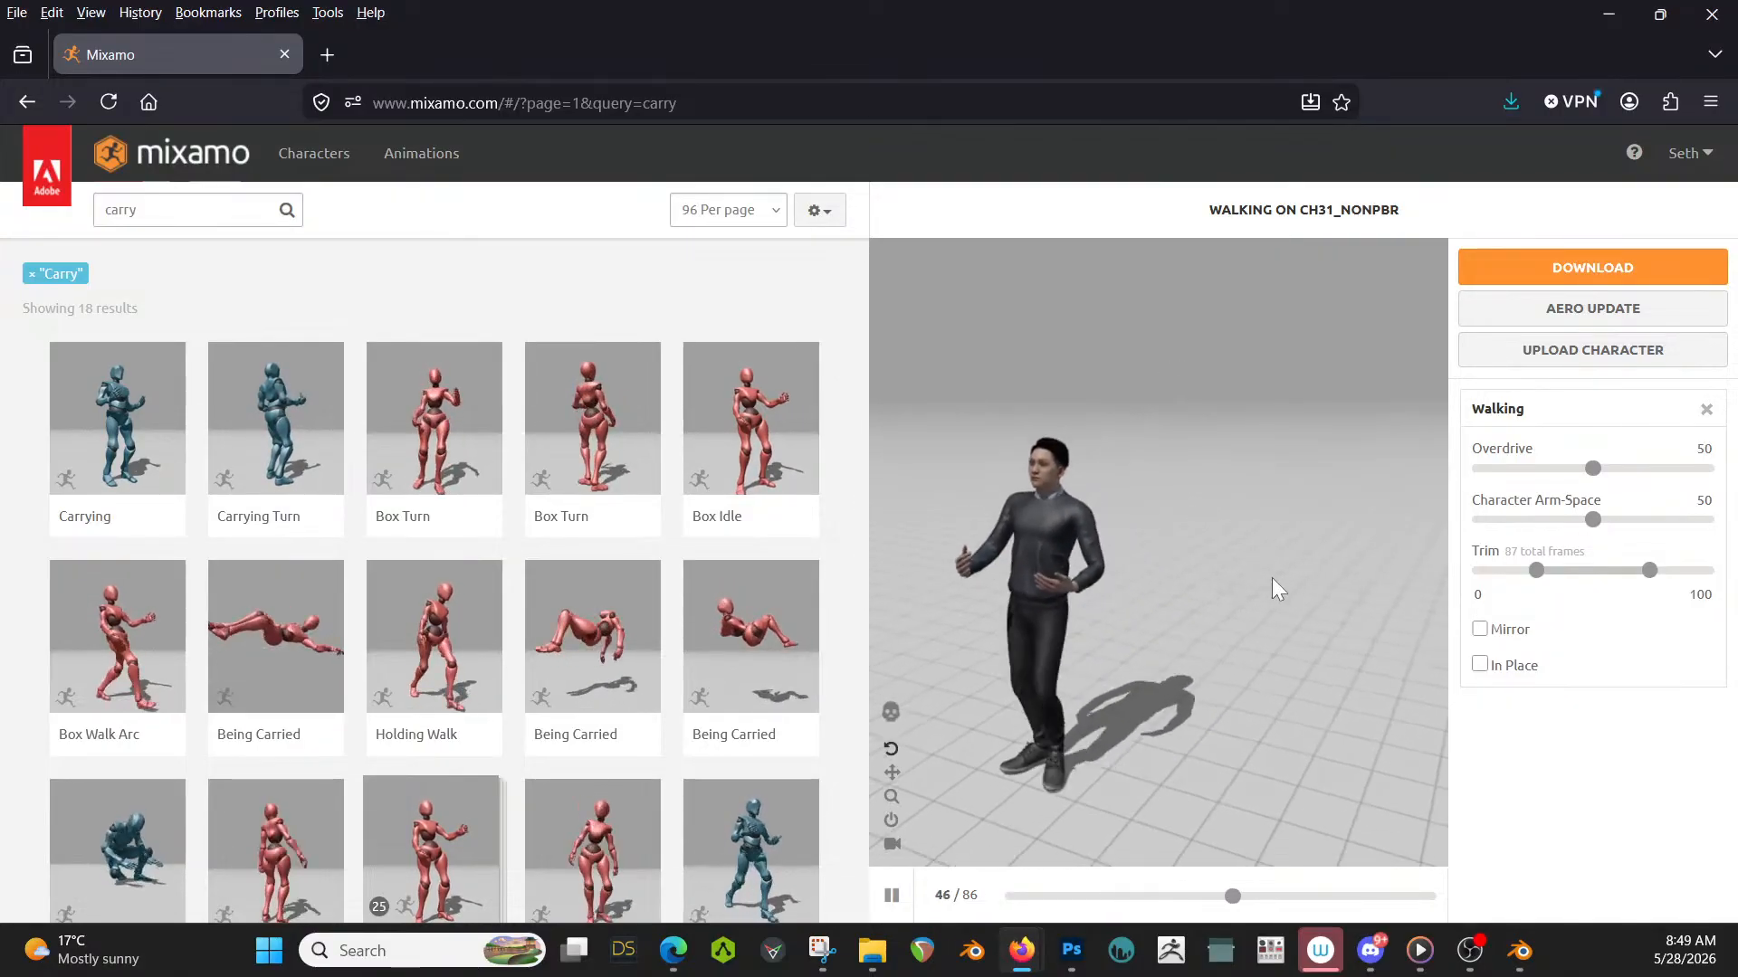
{"action": "left_click", "coordinate": [1480, 666]}
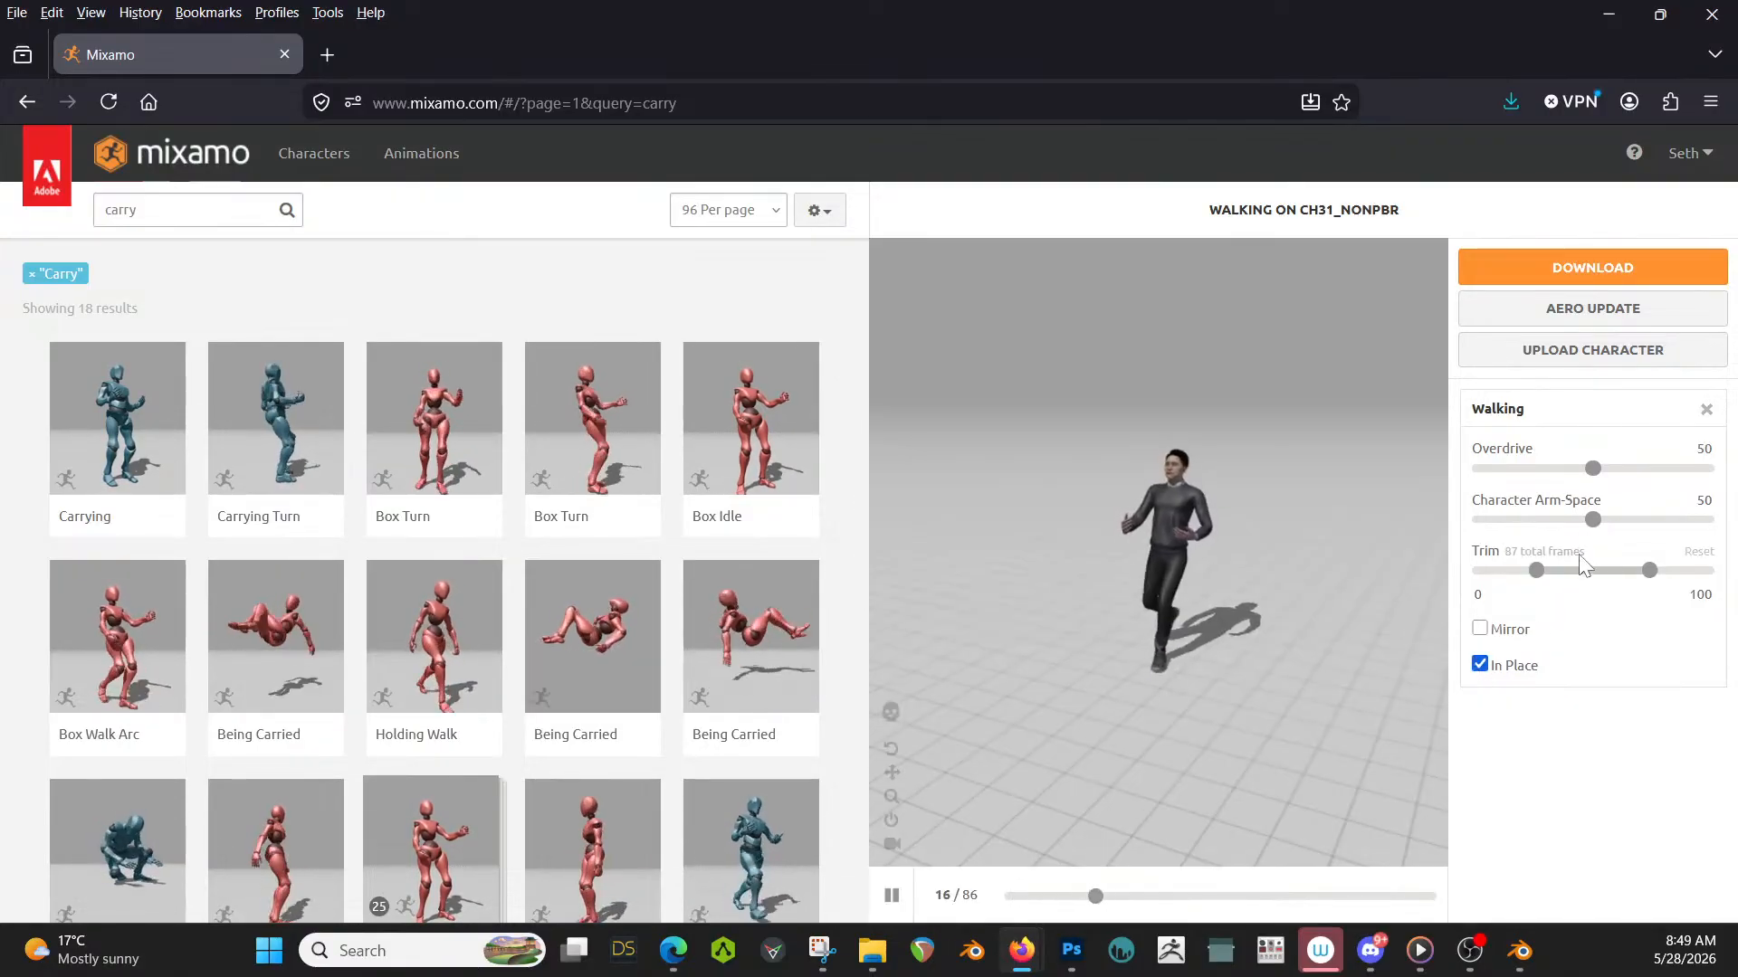
{"action": "left_click_drag", "start_coordinate": [1595, 522], "coordinate": [1563, 523]}
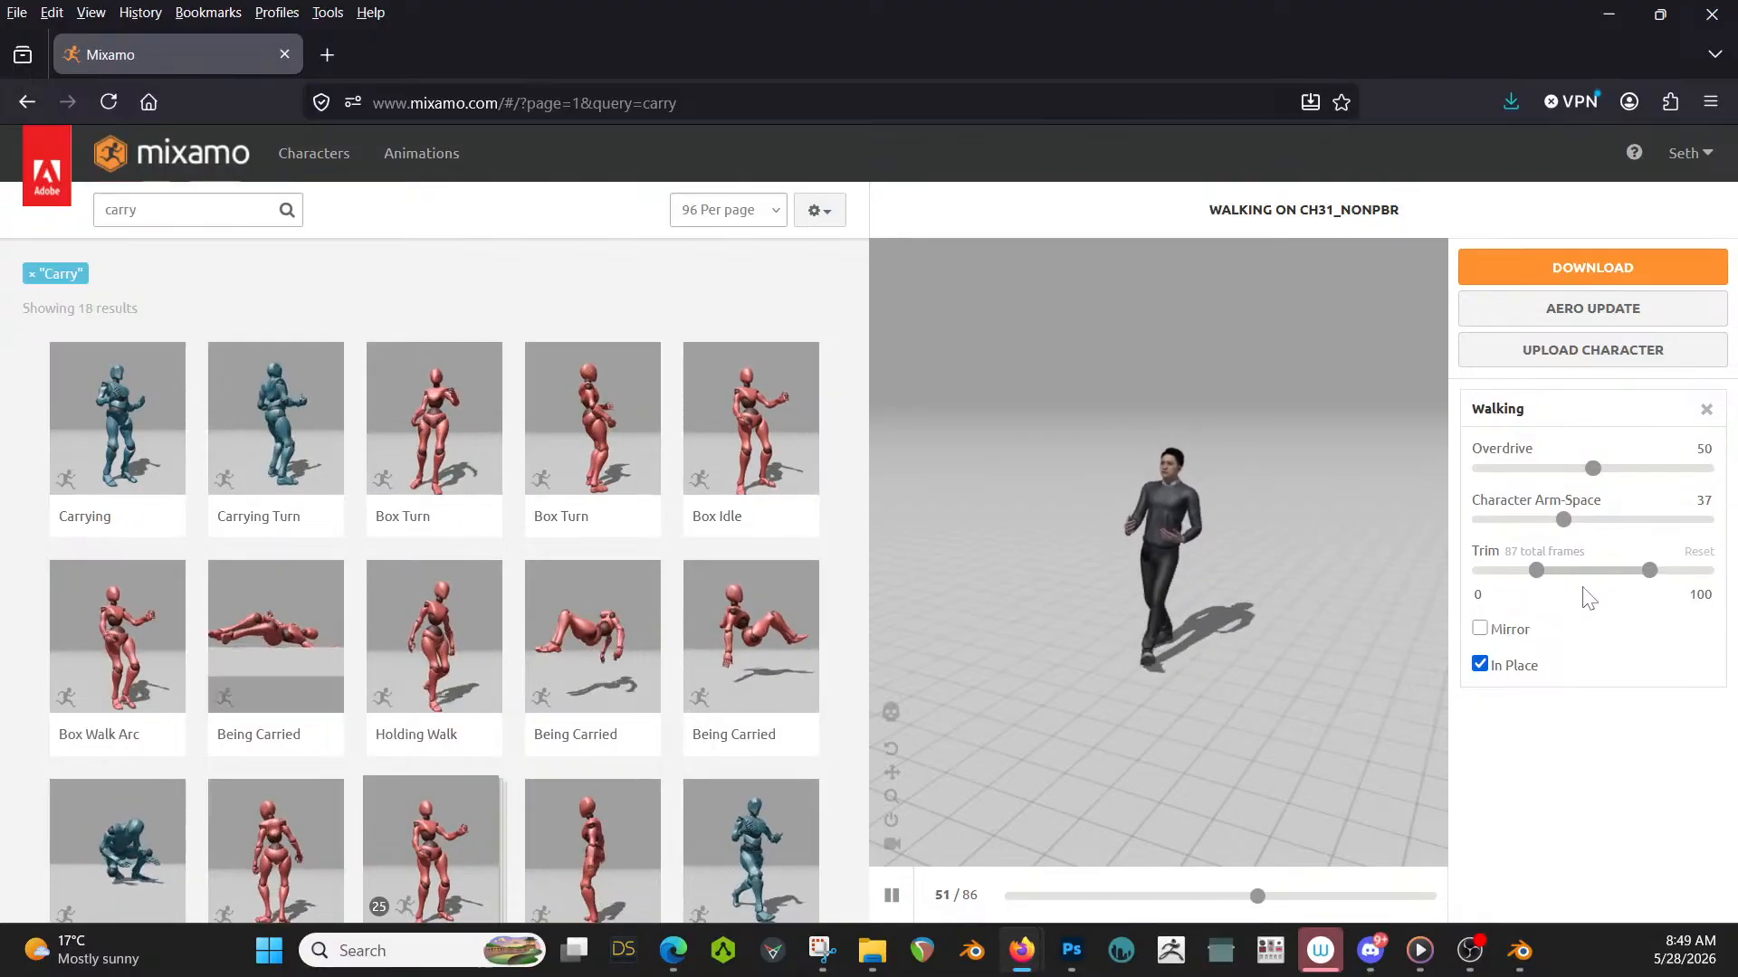
Download the animation as FBX Binary with skin at 30 fps, saved as "Walking while Carrying" in the 000 T-Pose Mixamo Poses folder.
{"action": "left_click", "coordinate": [1566, 272]}
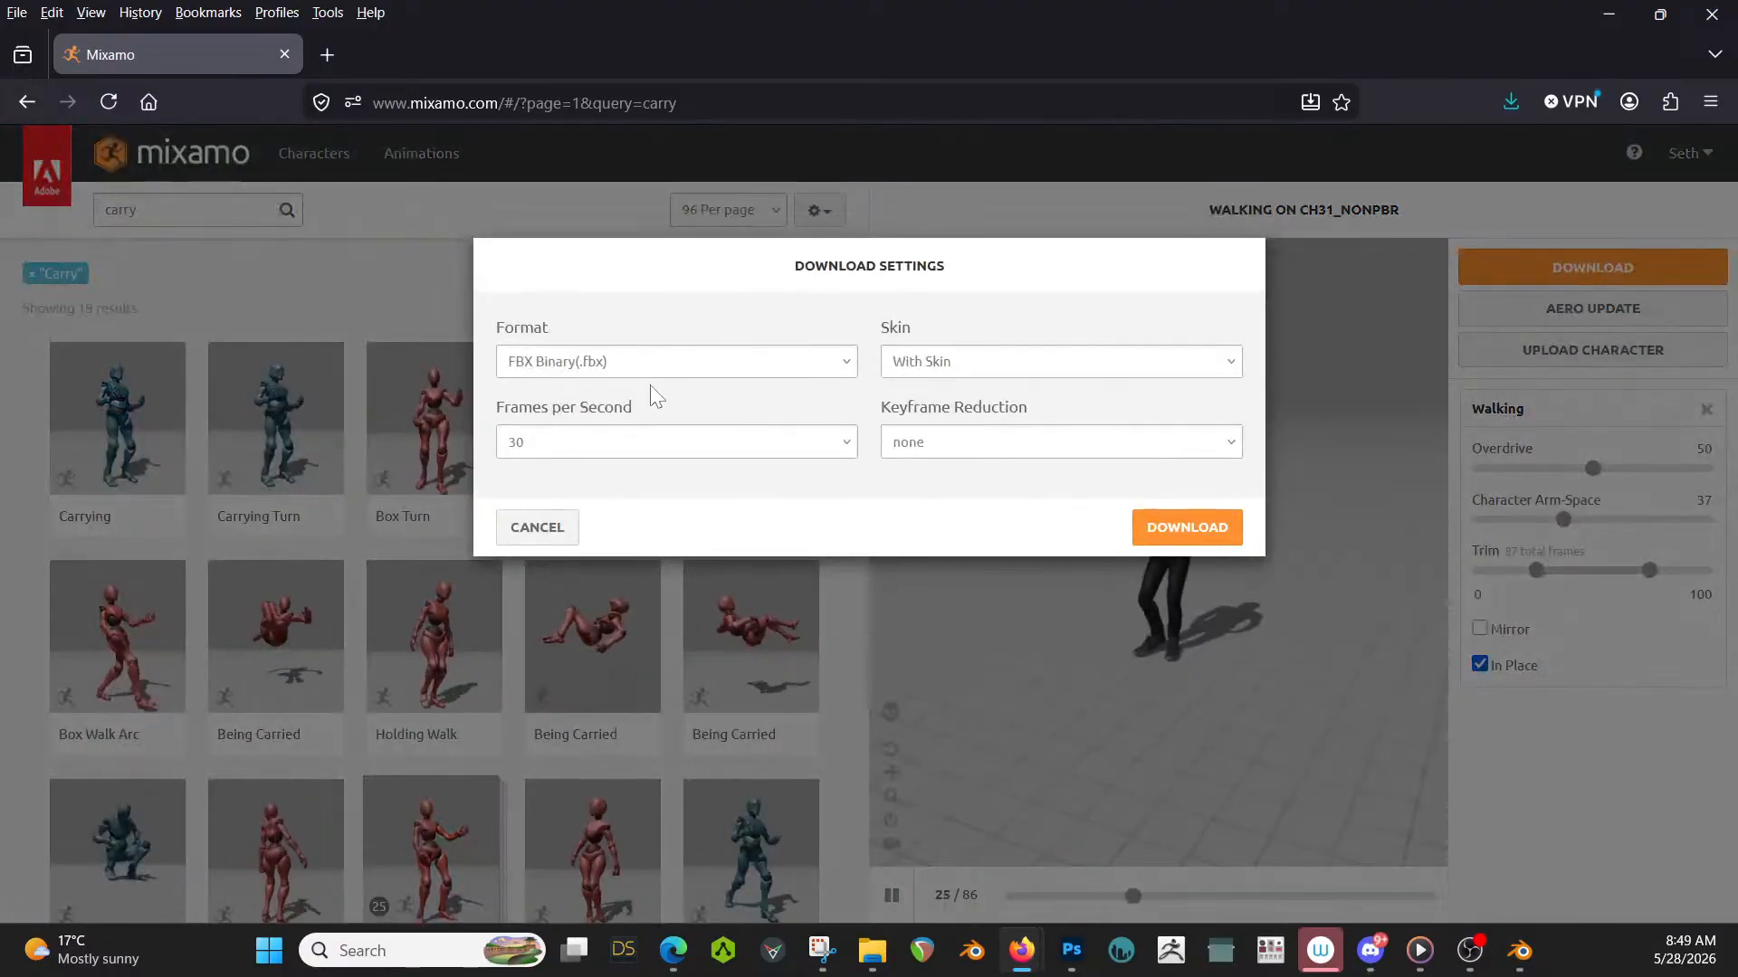
{"action": "left_click", "coordinate": [1154, 535]}
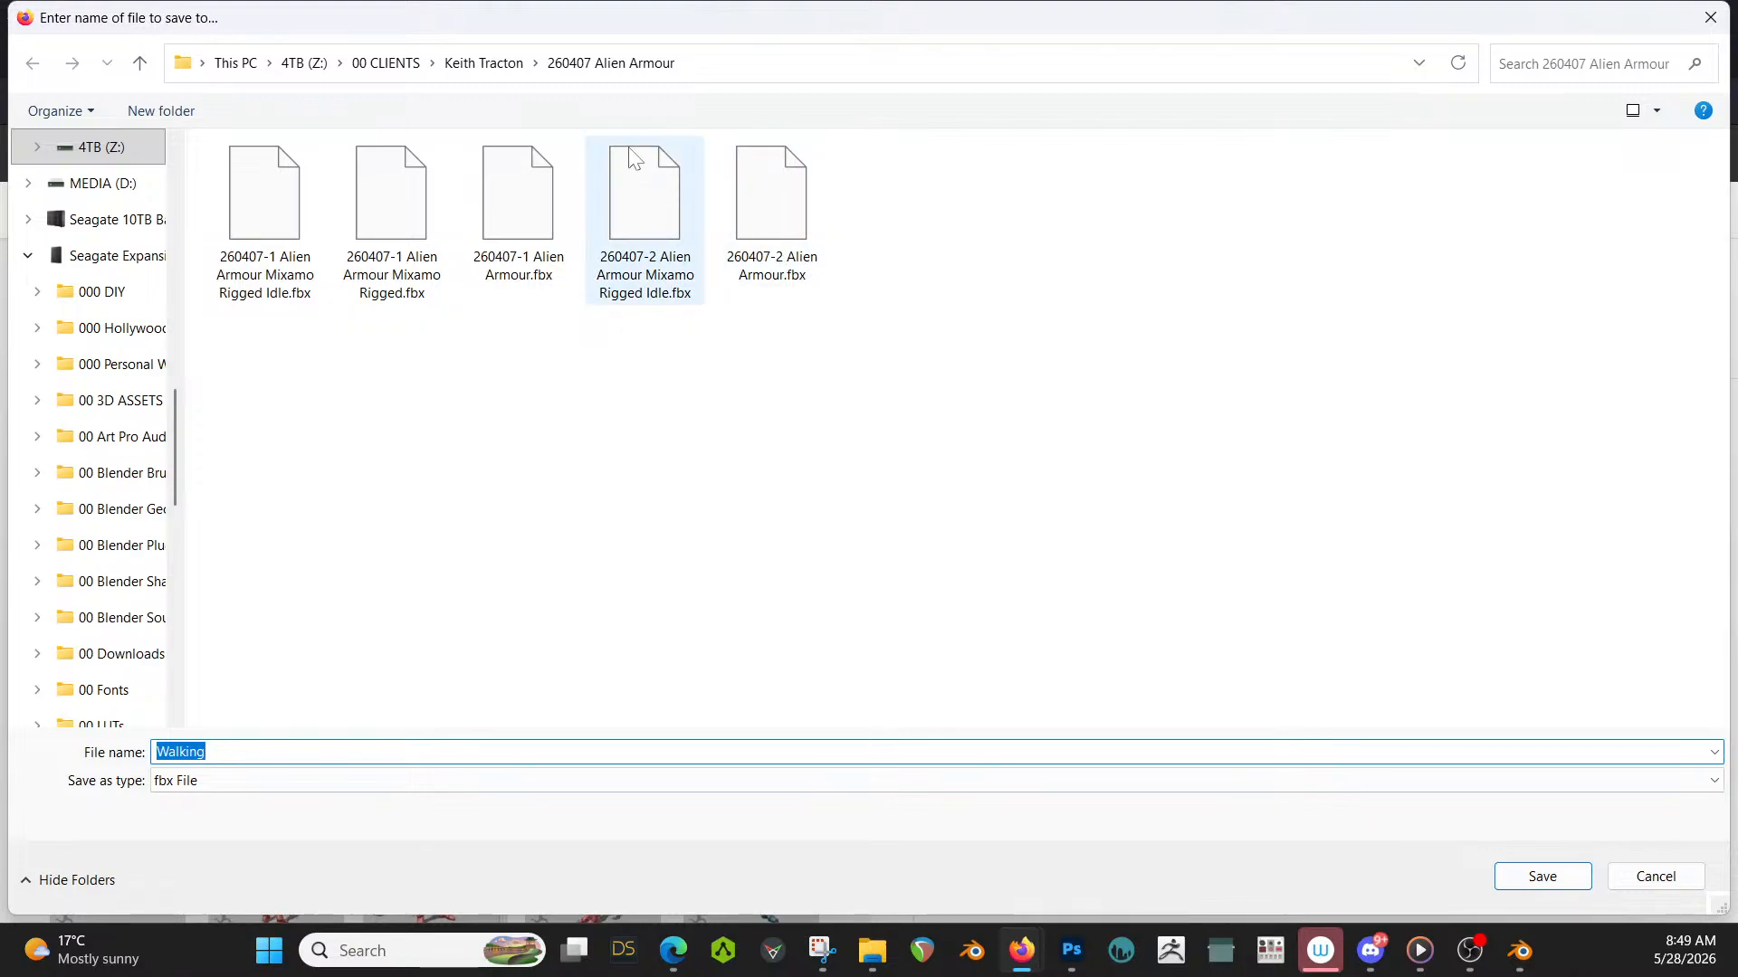
{"action": "left_click", "coordinate": [319, 65]}
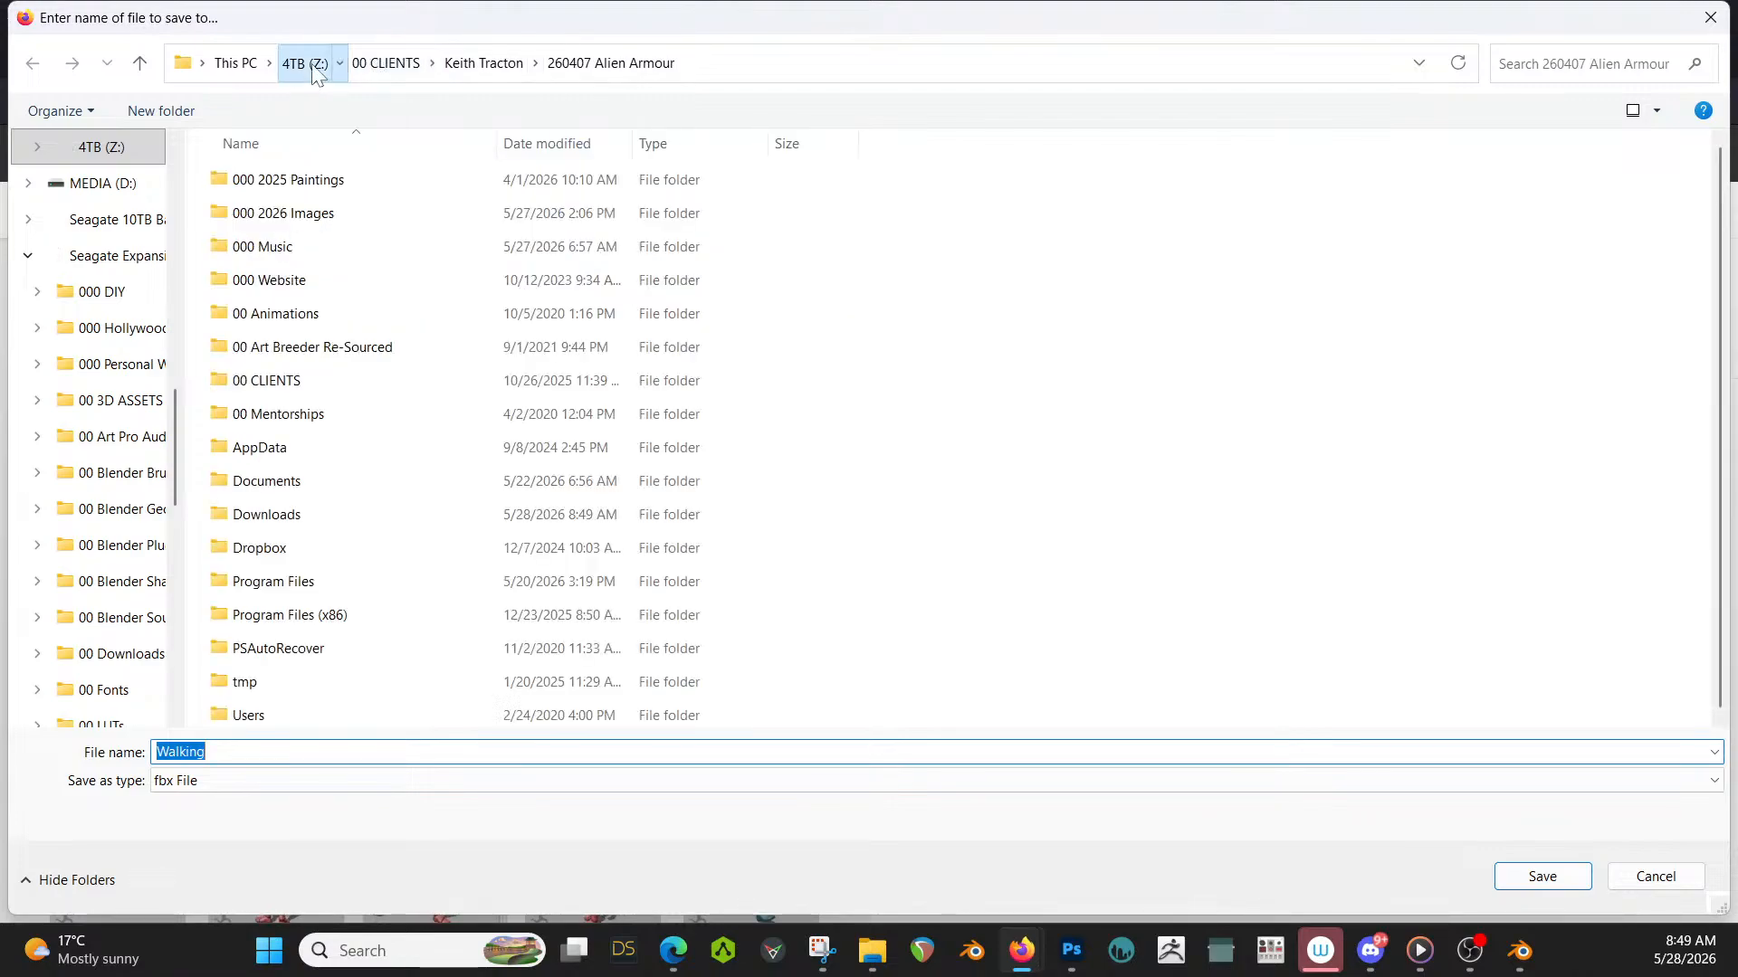
{"action": "double_click", "coordinate": [299, 180]}
{"action": "double_click", "coordinate": [328, 216]}
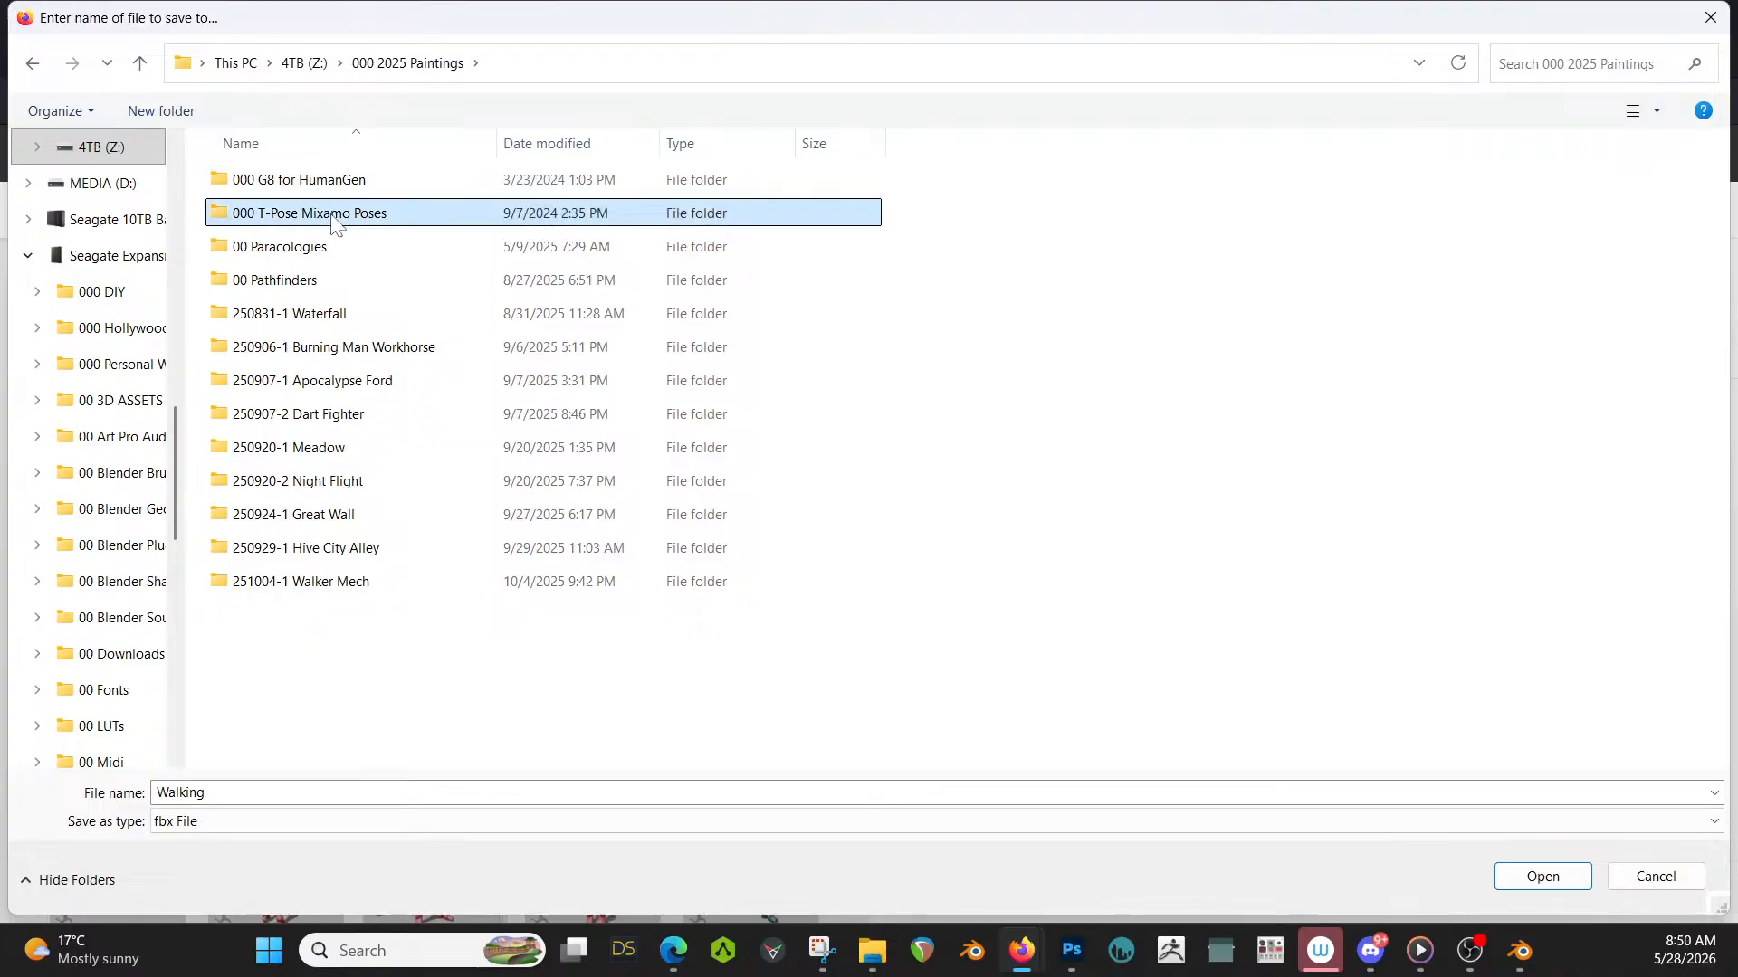
{"action": "left_click", "coordinate": [204, 793]}
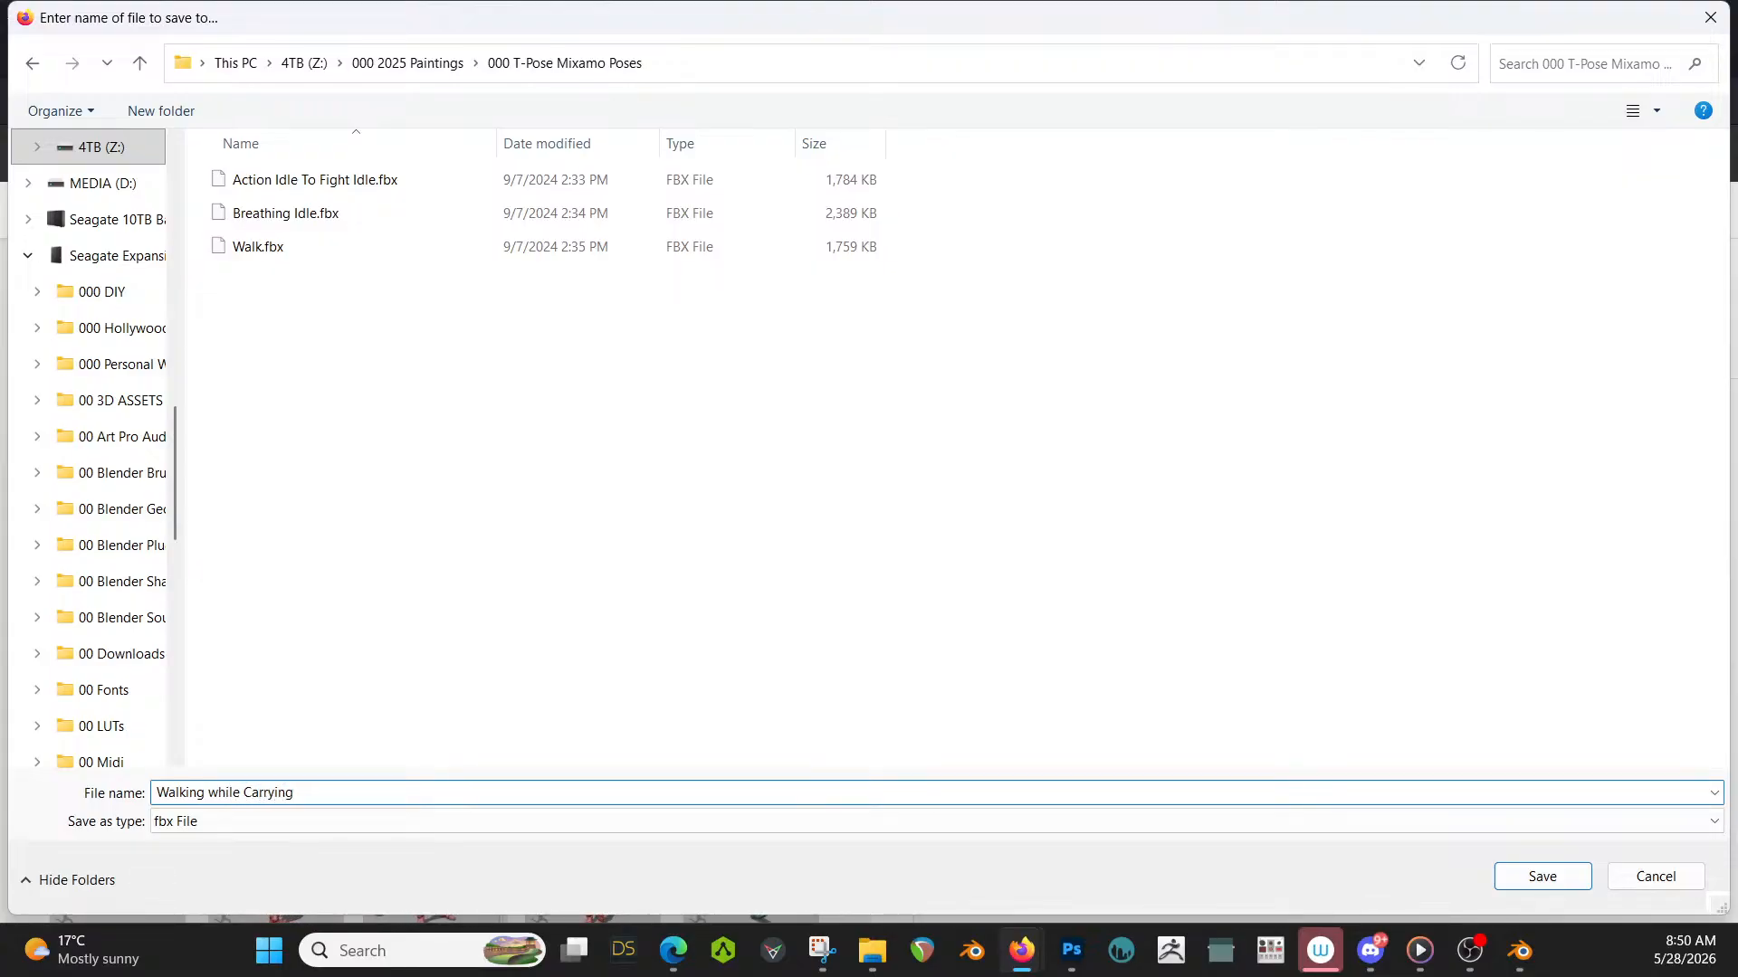
{"action": "key", "text": "Return"}
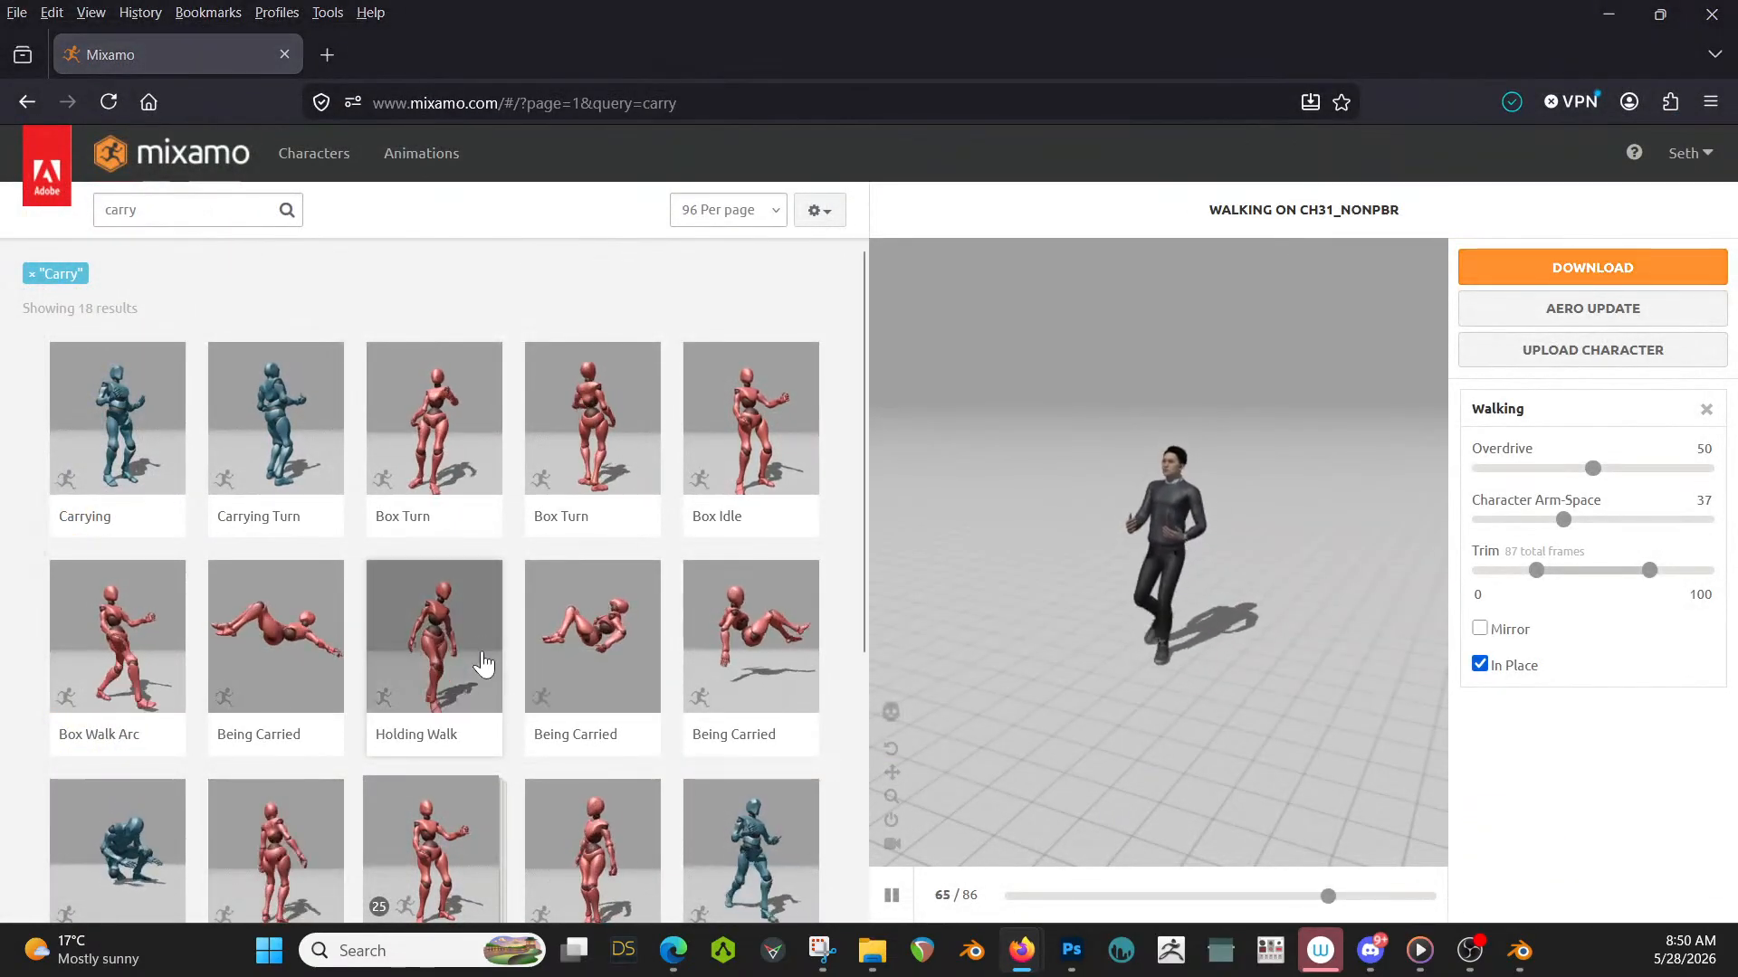
Switch back to Blender and import the downloaded carrying walk FBX into the bath house scene.
{"action": "key", "text": "alt+Tab"}
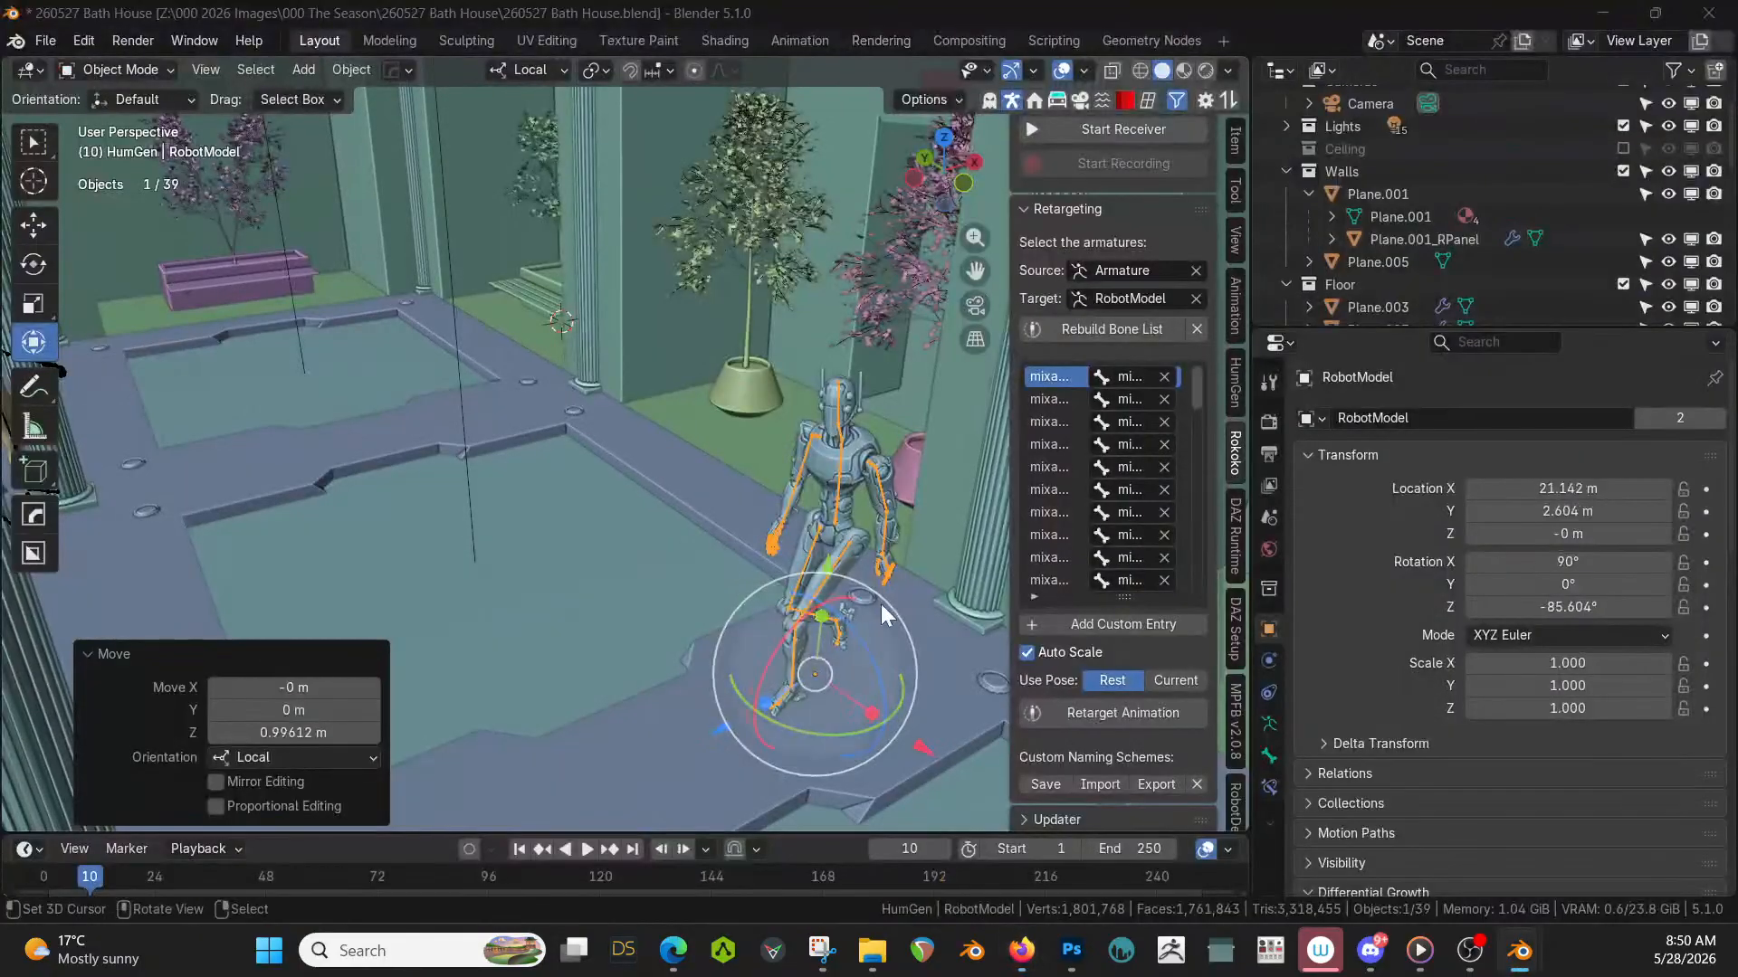
{"action": "middle_click_drag", "start_coordinate": [821, 653], "coordinate": [862, 637]}
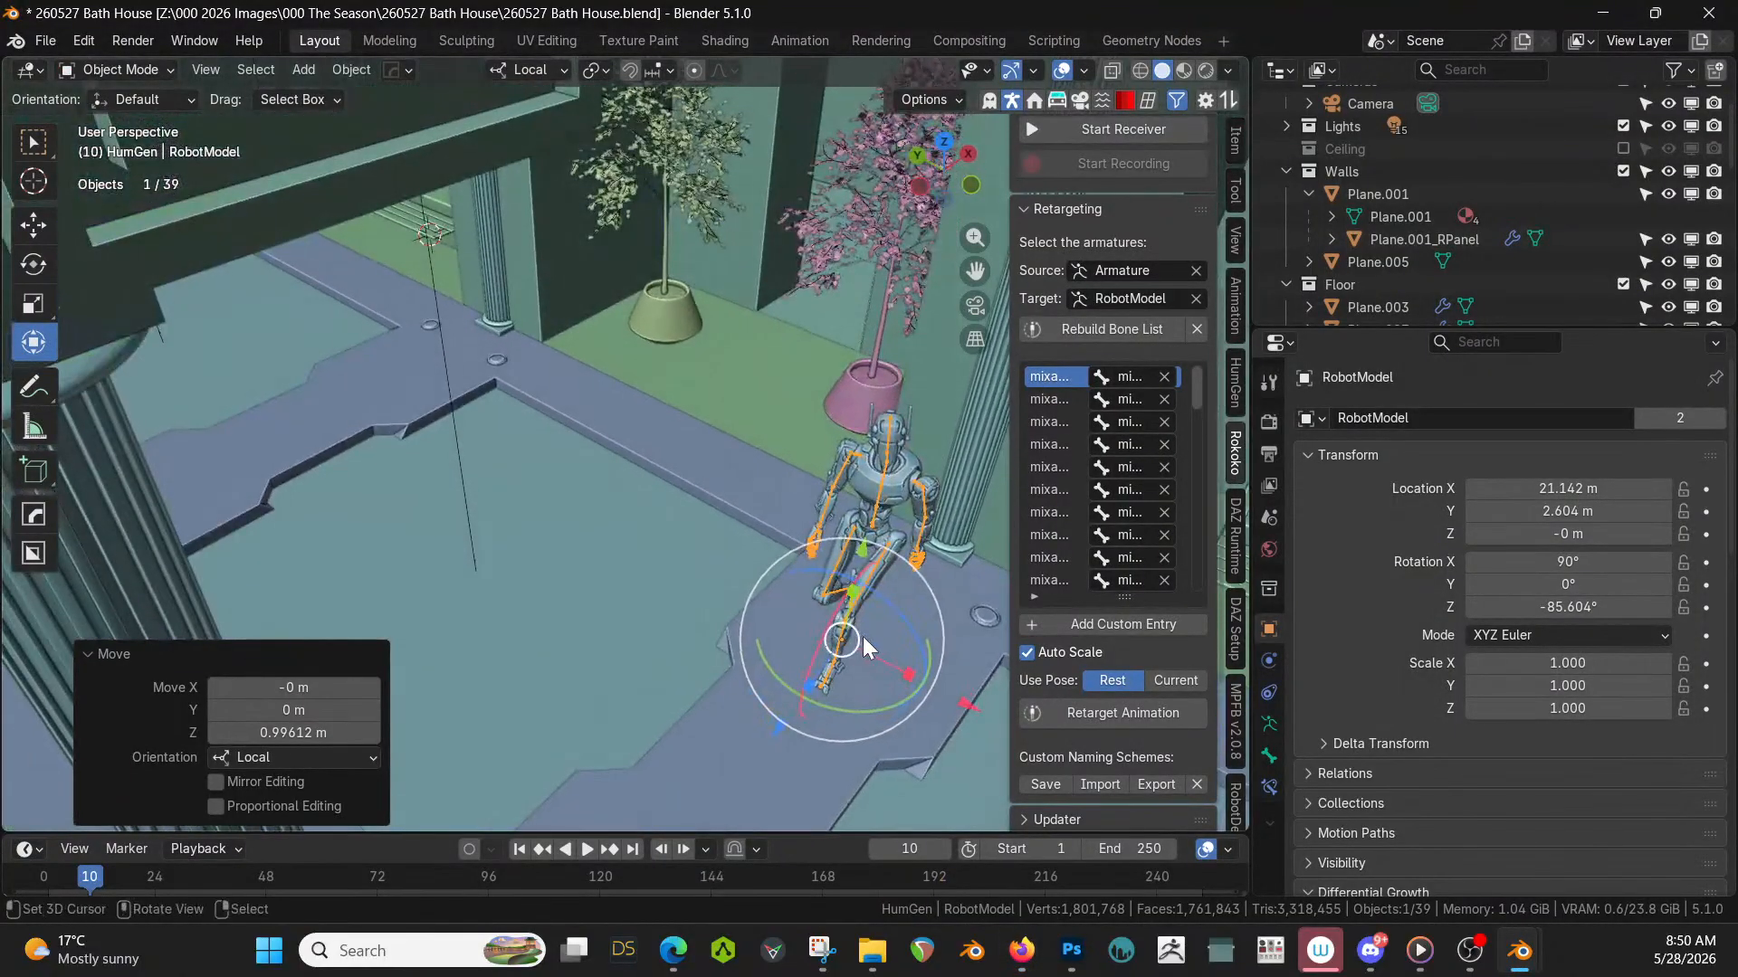
{"action": "key", "text": "F4"}
{"action": "mouse_move", "coordinate": [861, 638]}
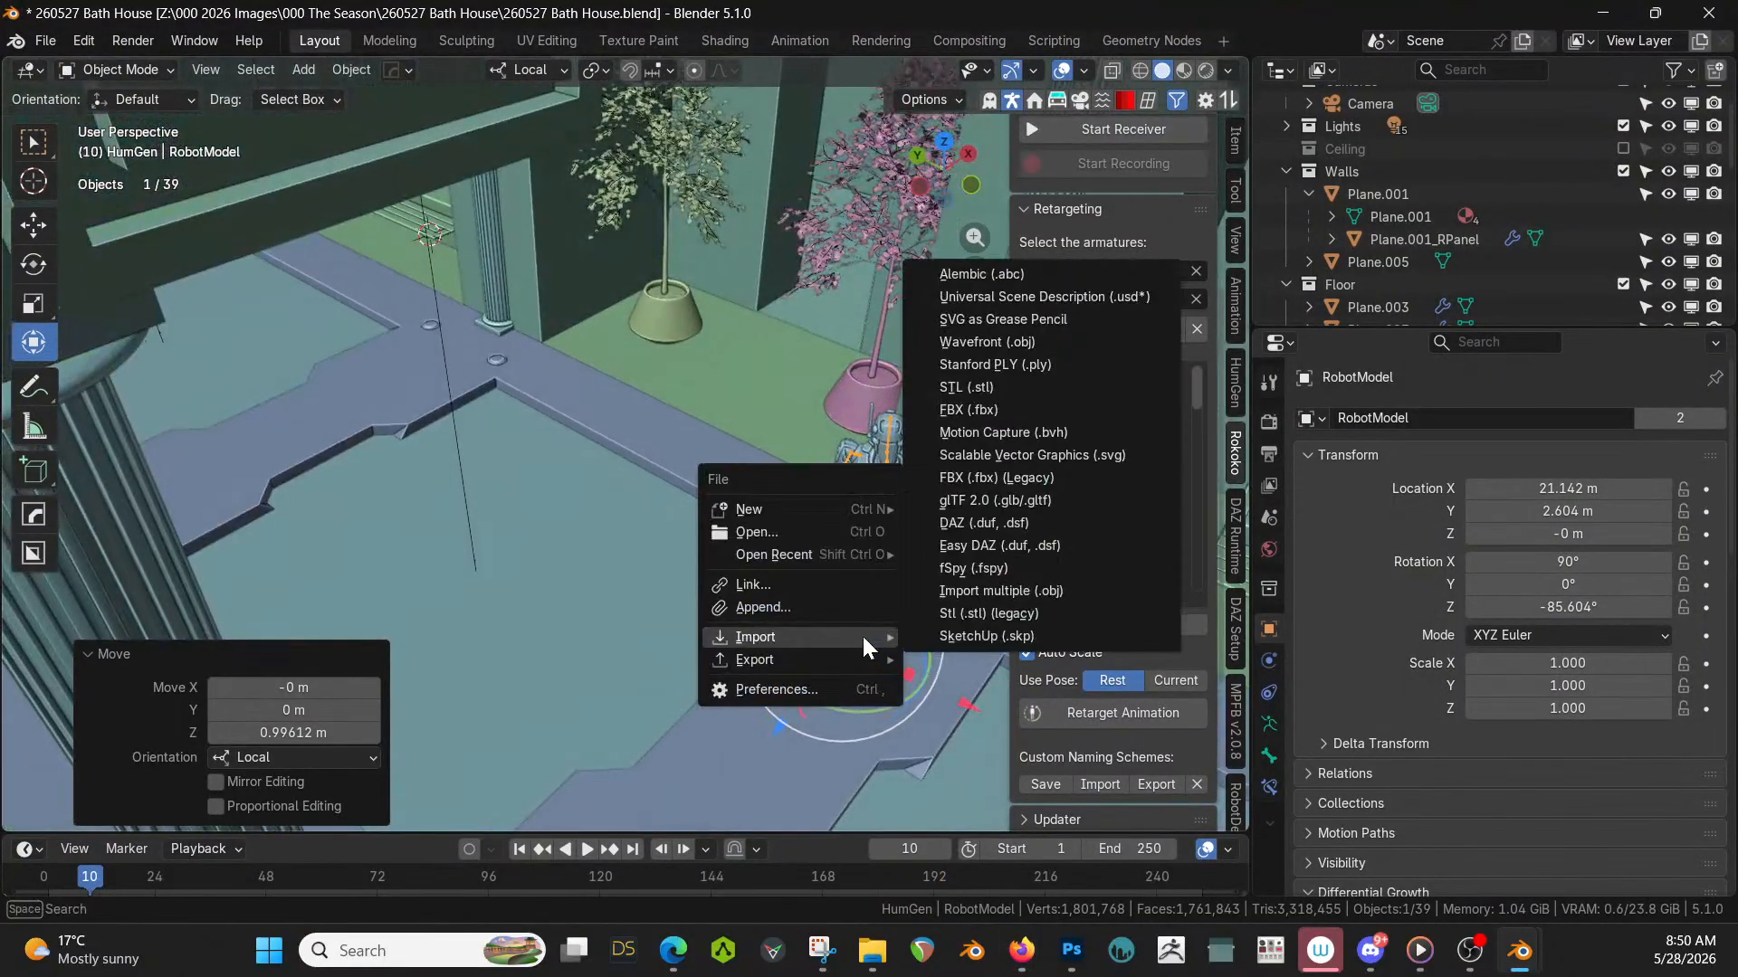
{"action": "left_click", "coordinate": [1013, 409]}
{"action": "double_click", "coordinate": [519, 380]}
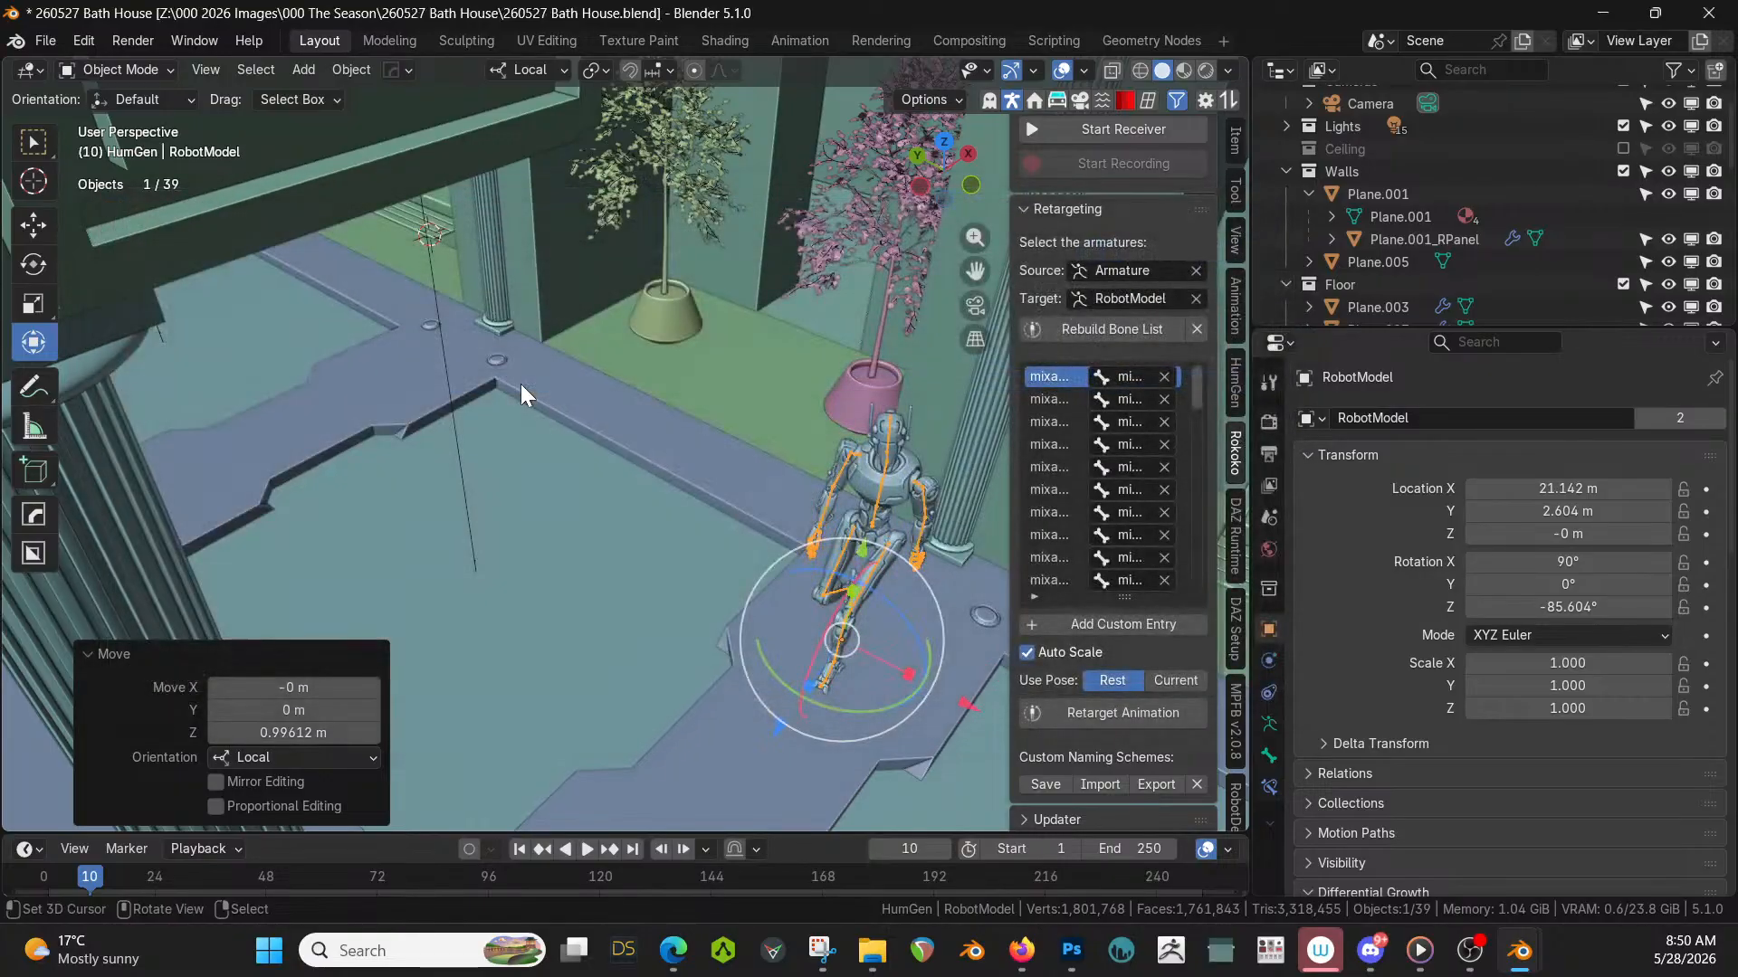
Replace the Rokoko retargeting source with the imported Armature.001 and build the bone list against RobotModel.
{"action": "scroll", "coordinate": [566, 405], "scroll_direction": "down", "scroll_amount": 2}
{"action": "scroll", "coordinate": [567, 405], "scroll_direction": "down", "scroll_amount": 1}
{"action": "middle_click_drag", "start_coordinate": [566, 405], "coordinate": [441, 462]}
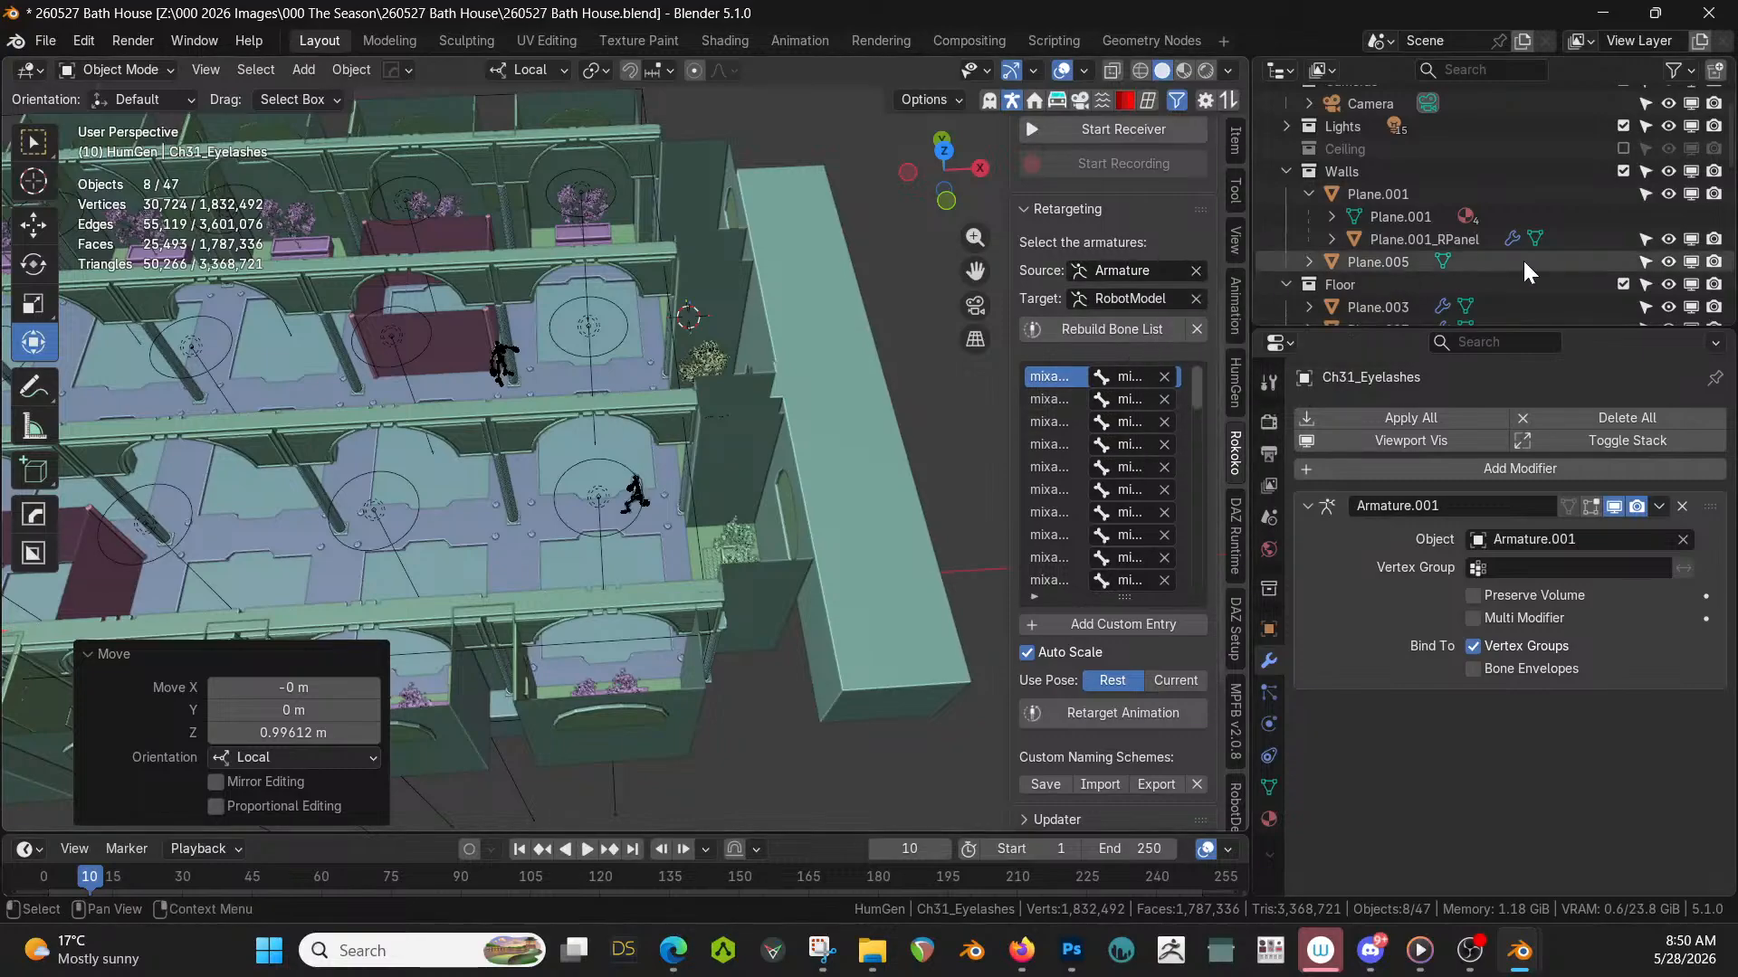
{"action": "scroll", "coordinate": [1524, 261], "scroll_direction": "down", "scroll_amount": 3}
{"action": "scroll", "coordinate": [1511, 237], "scroll_direction": "down", "scroll_amount": 6}
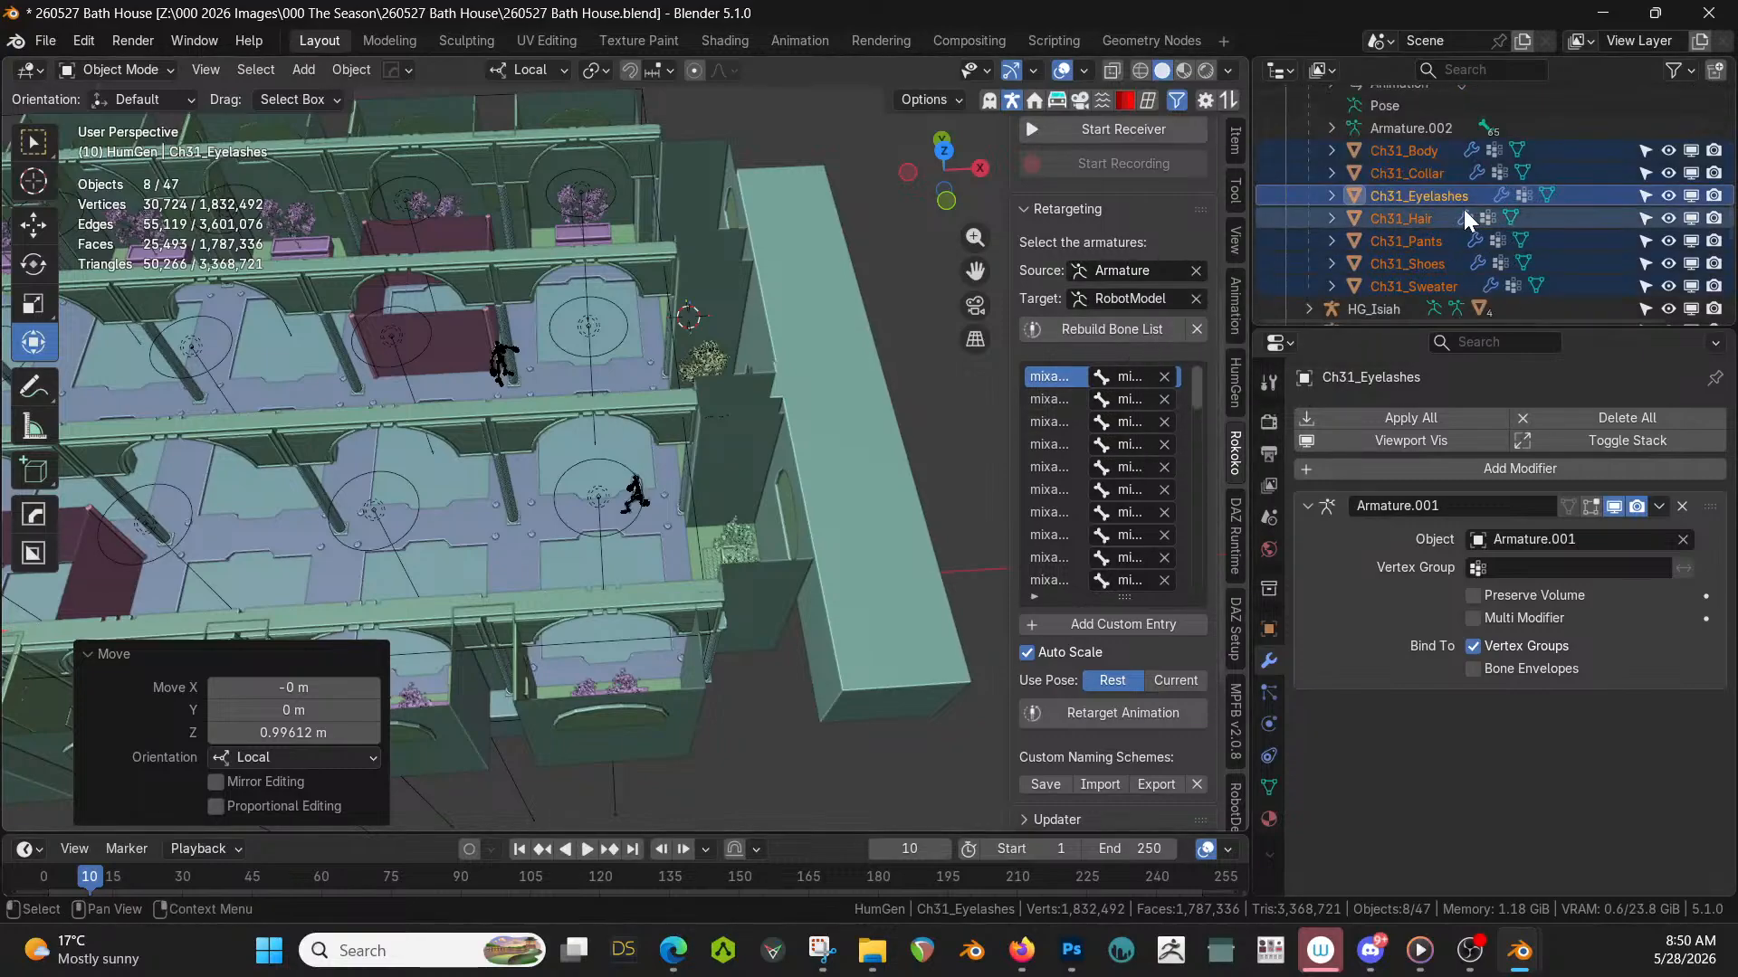
{"action": "scroll", "coordinate": [1403, 166], "scroll_direction": "up", "scroll_amount": 3}
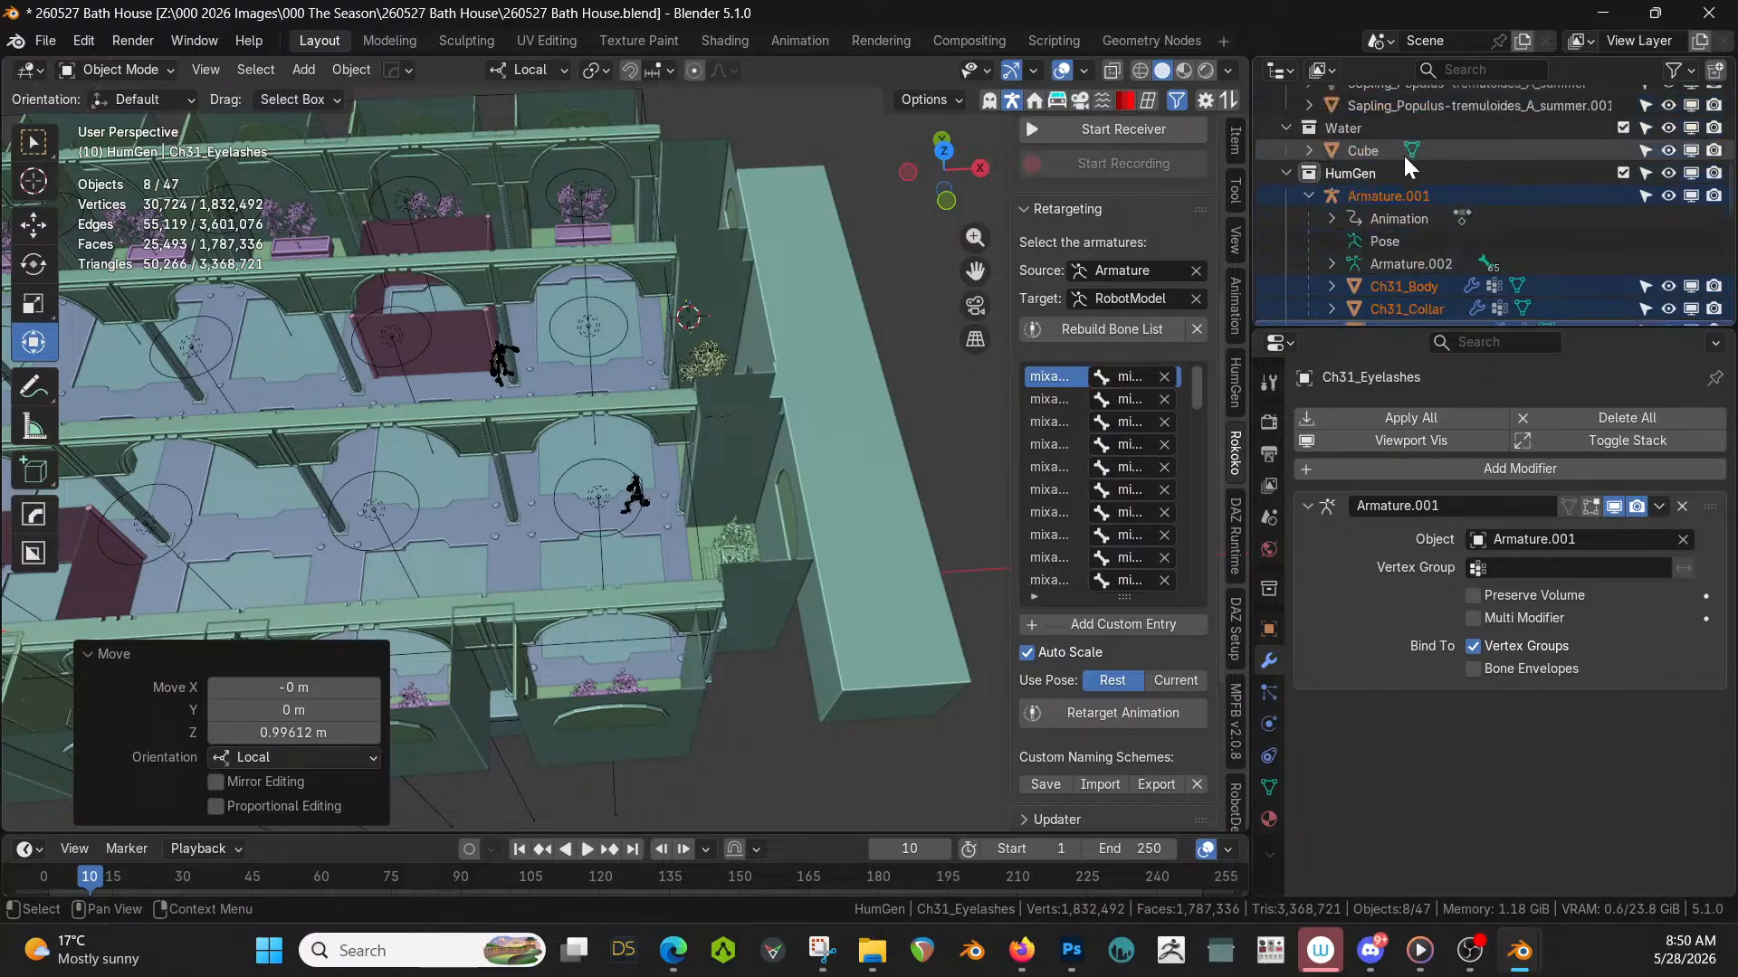
{"action": "left_click", "coordinate": [1387, 198]}
{"action": "left_click", "coordinate": [1194, 270]}
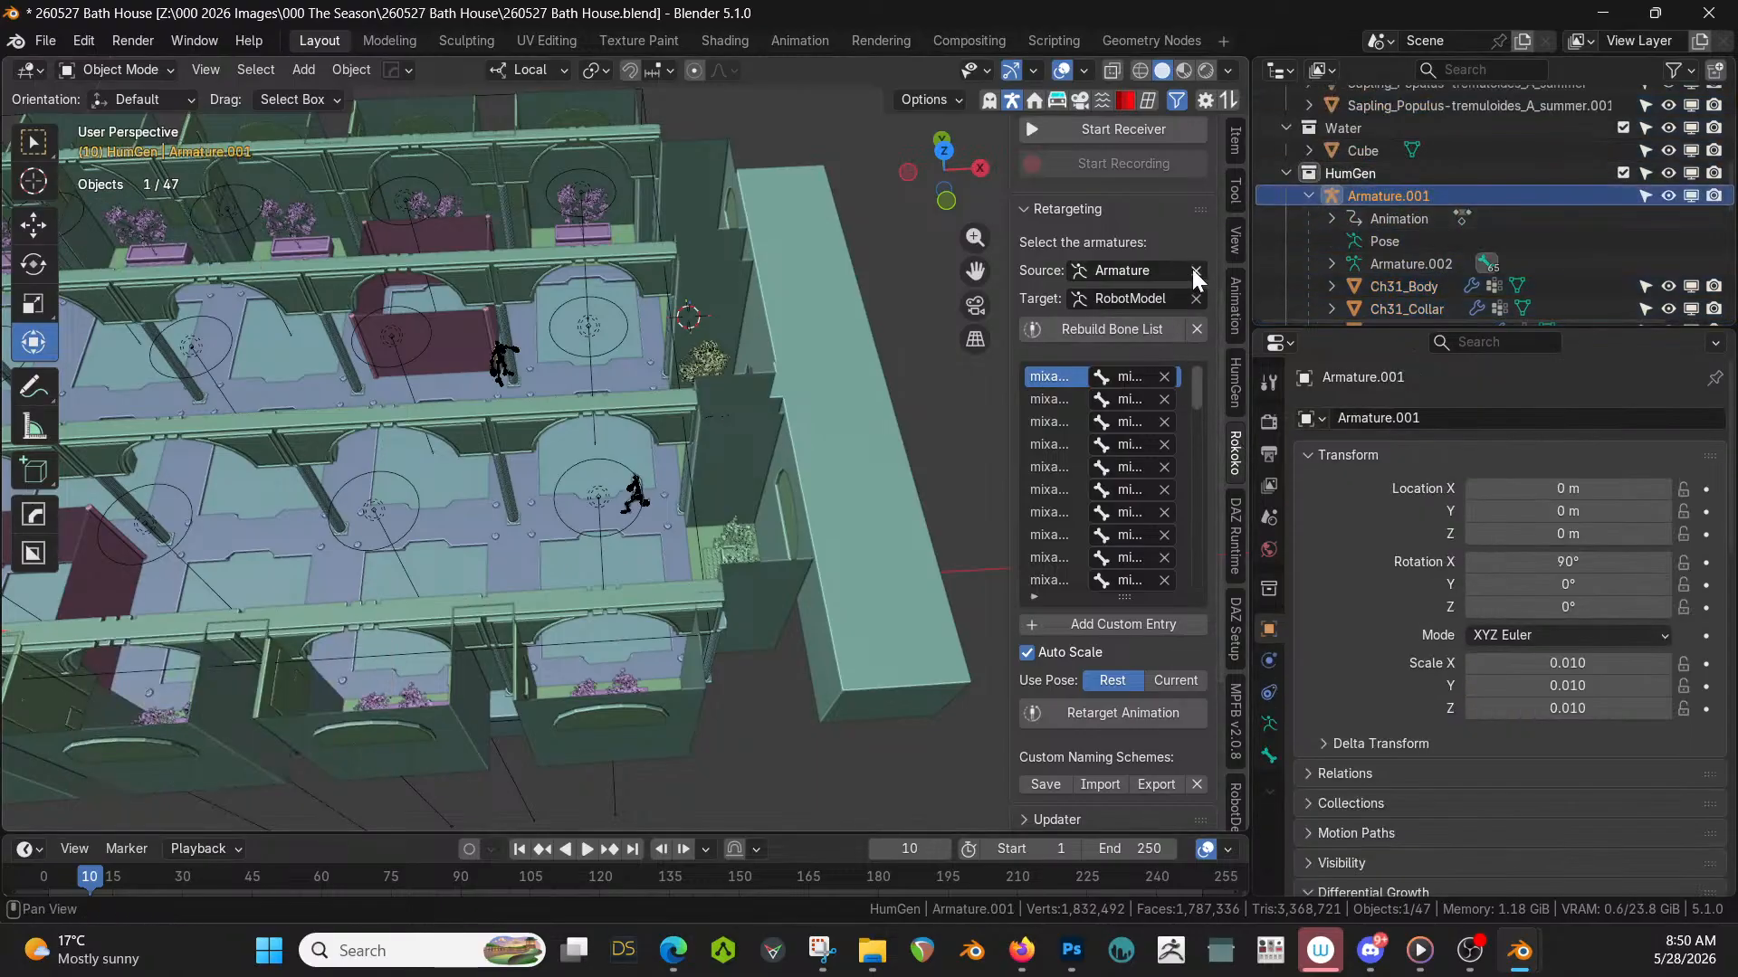
{"action": "left_click", "coordinate": [1197, 447]}
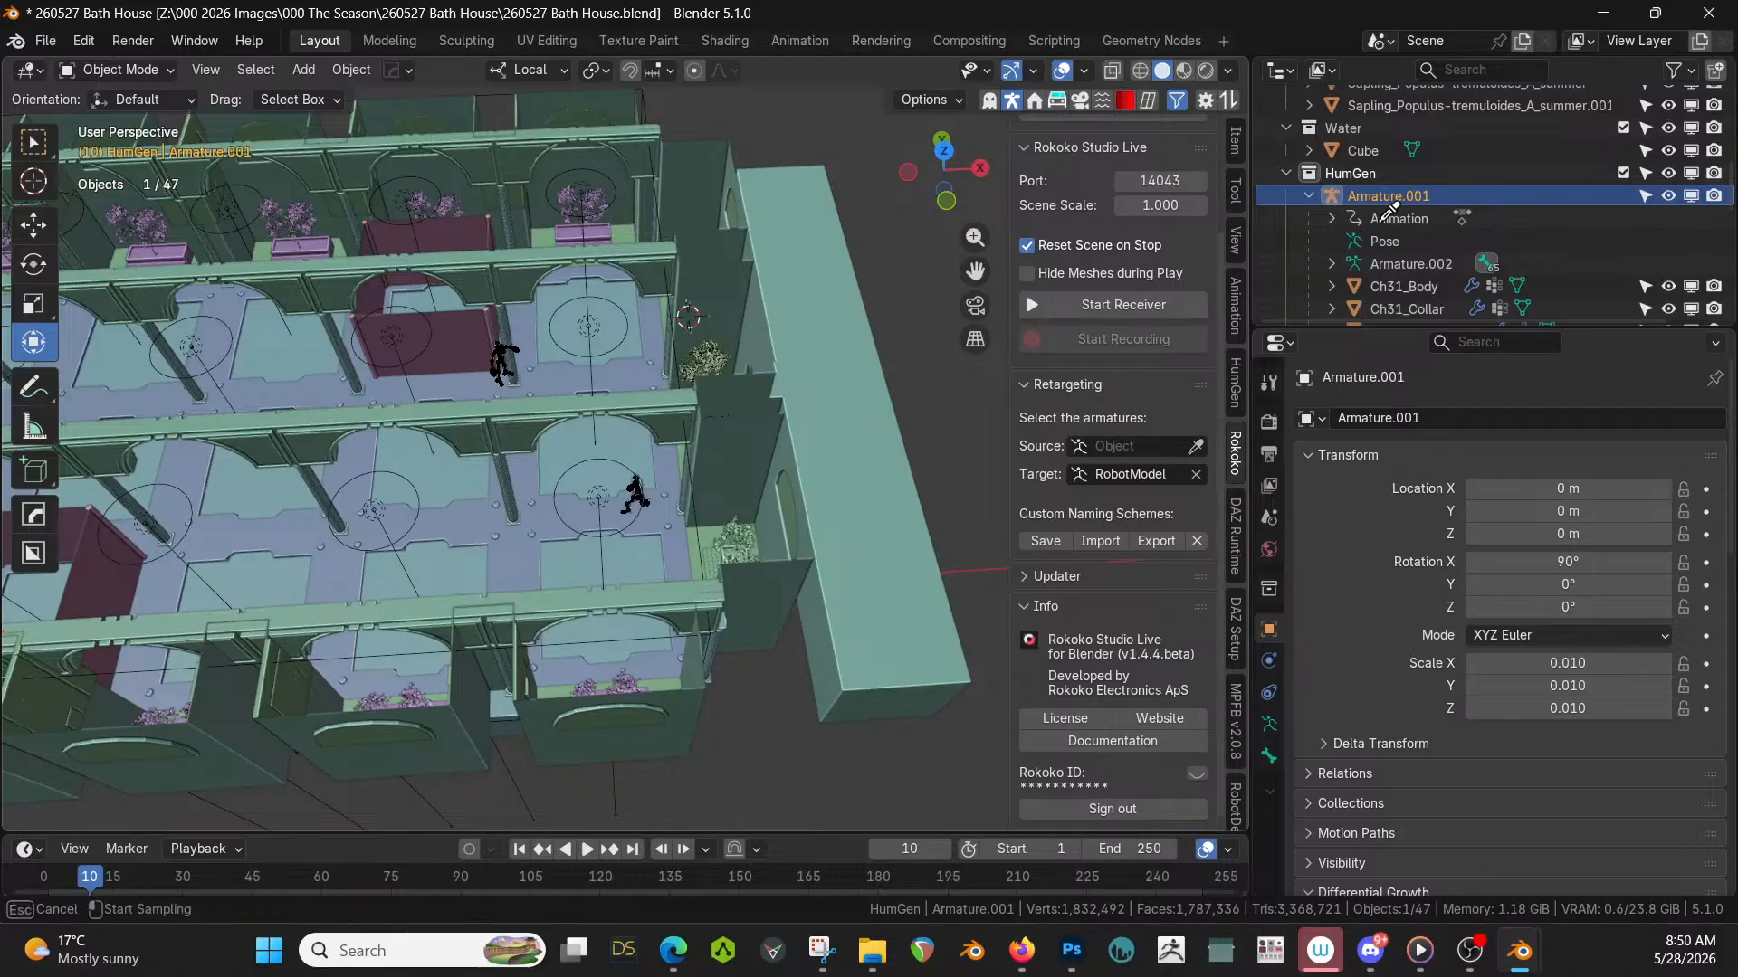
{"action": "left_click", "coordinate": [1383, 194]}
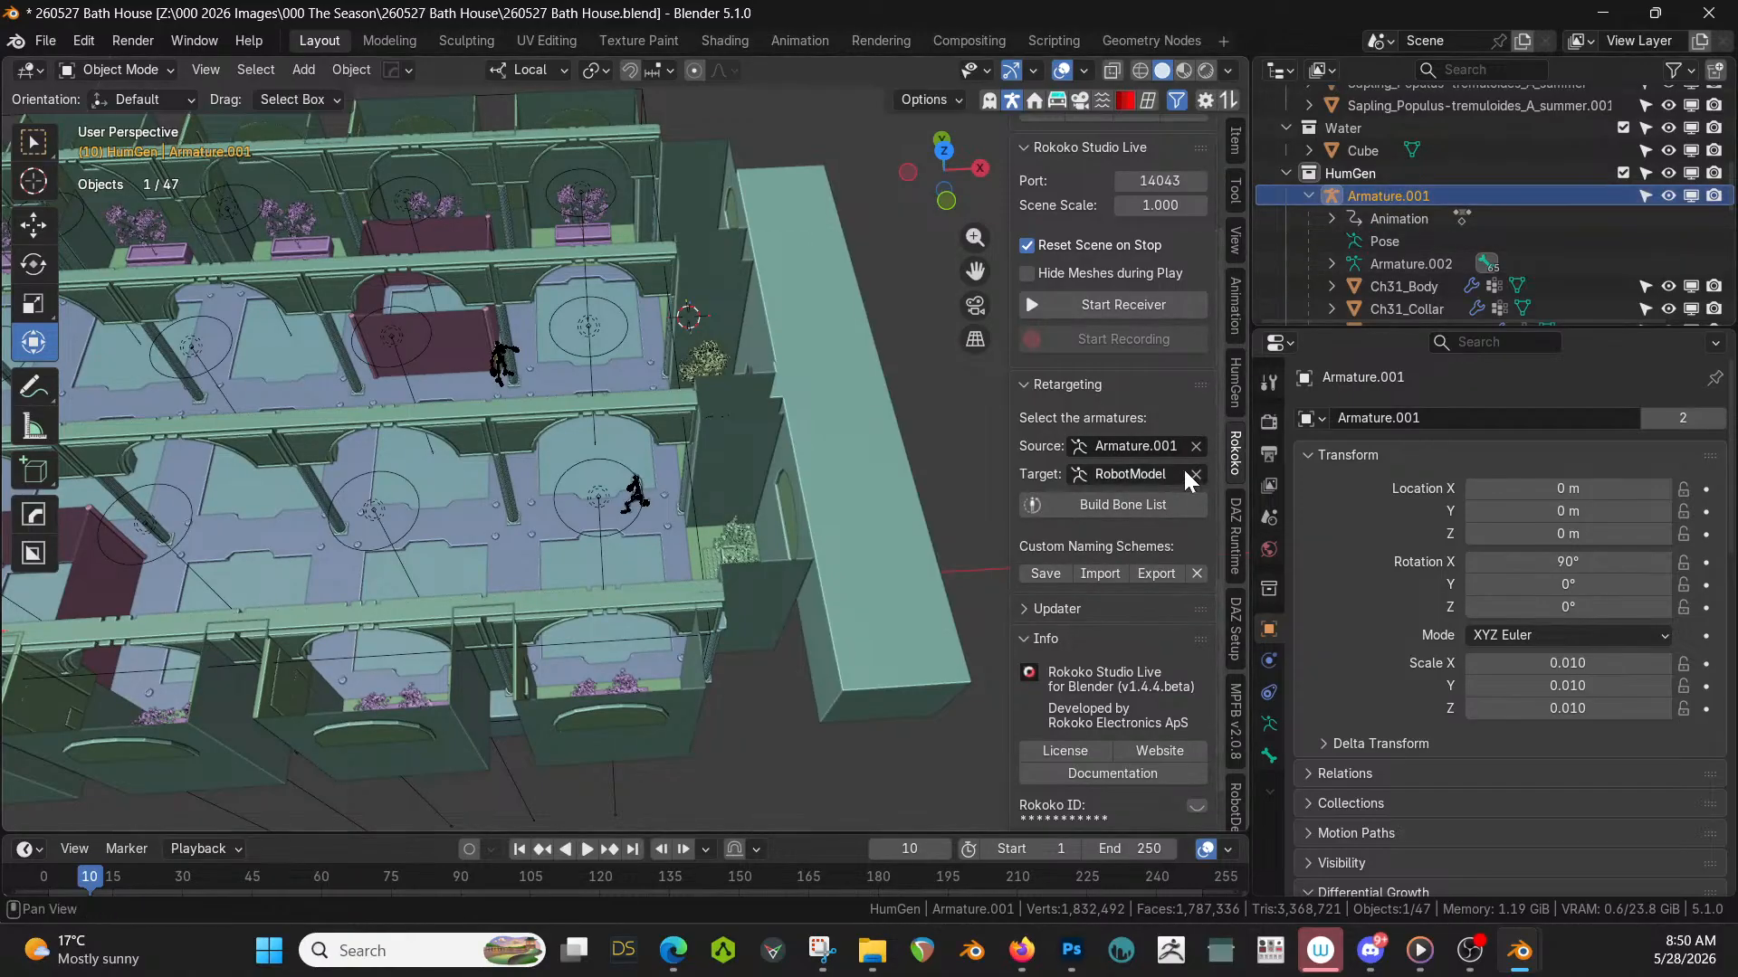
{"action": "left_click", "coordinate": [1148, 504]}
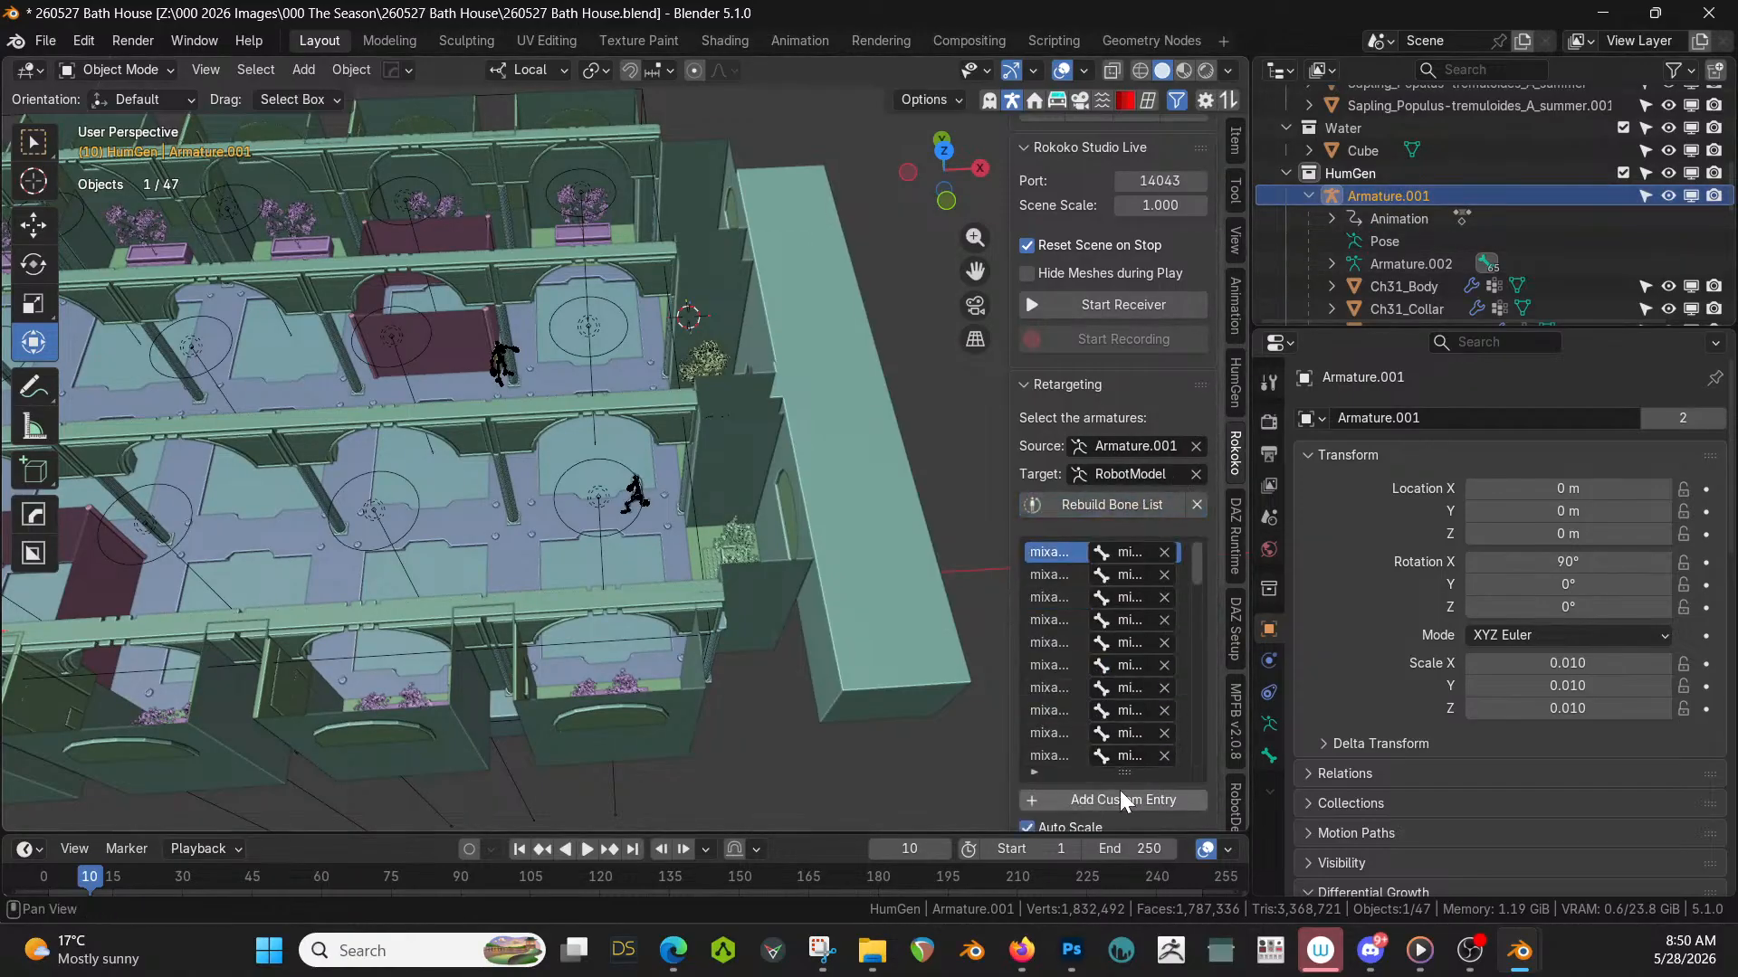
Try to retarget the carrying walk onto the robot using the Rest pose with Auto Scale, and inspect its pose.
{"action": "scroll", "coordinate": [1123, 793], "scroll_direction": "down", "scroll_amount": 3}
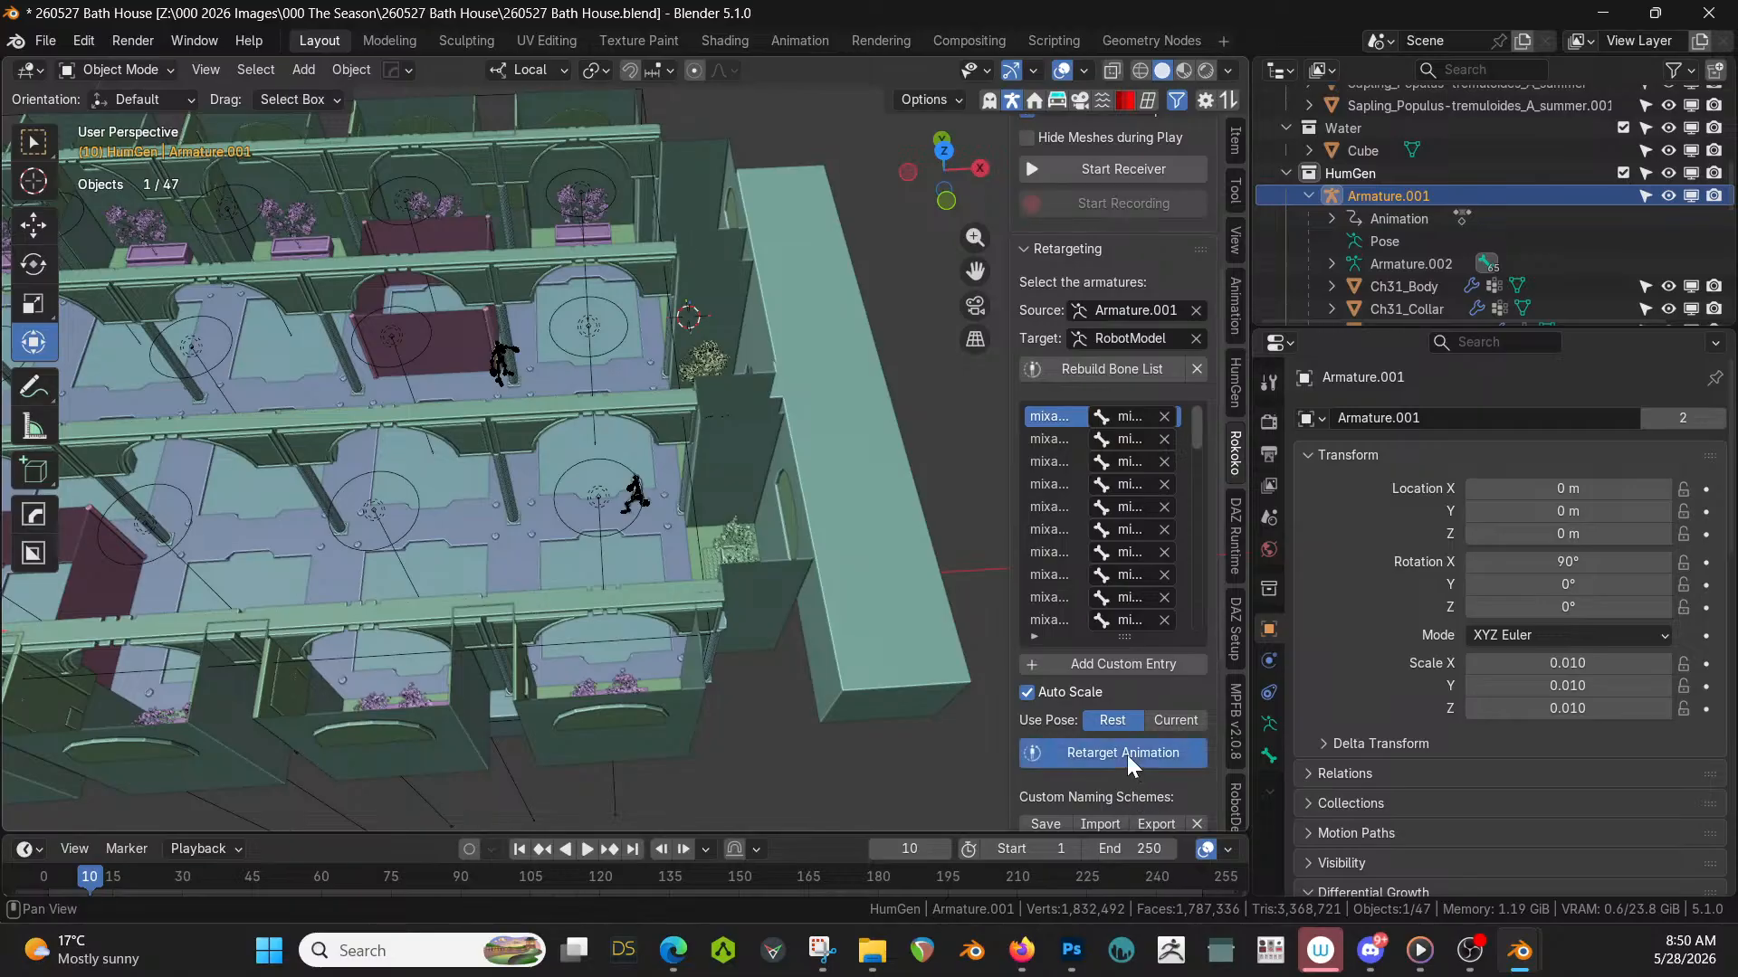
{"action": "left_click", "coordinate": [1127, 755]}
{"action": "scroll", "coordinate": [779, 490], "scroll_direction": "up", "scroll_amount": 5}
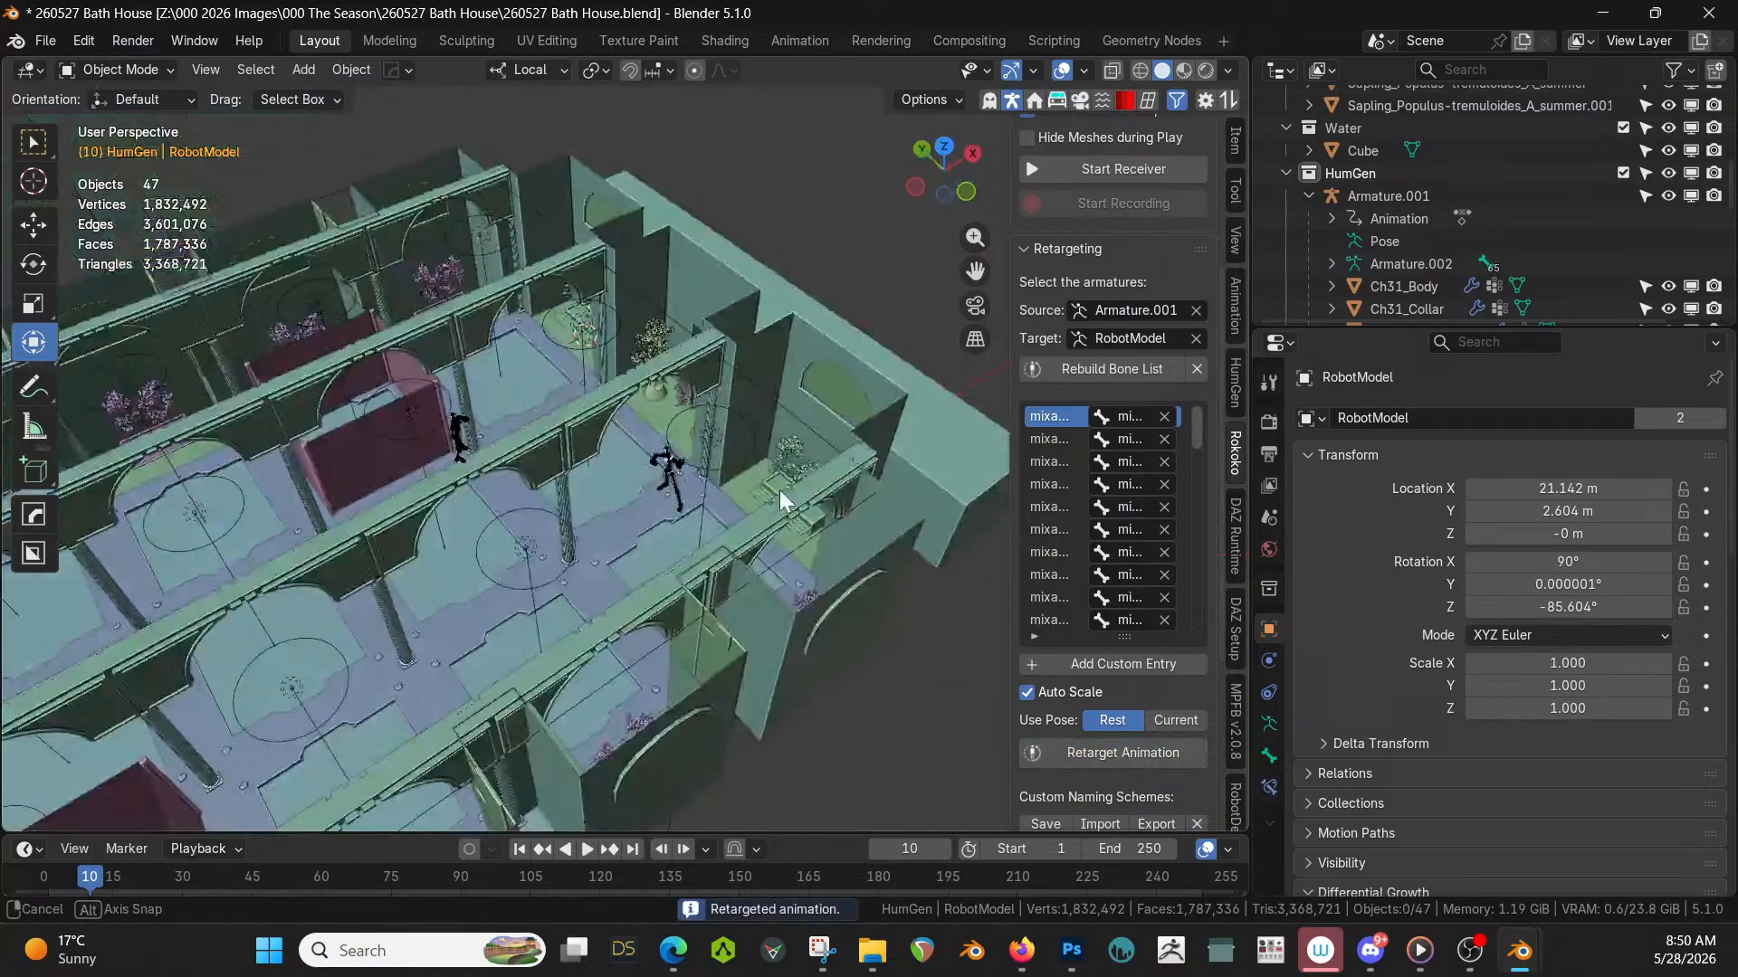
{"action": "mouse_move", "coordinate": [782, 498]}
{"action": "middle_mouse_down"}
{"action": "mouse_move", "coordinate": [796, 419]}
{"action": "mouse_move", "coordinate": [812, 441]}
{"action": "mouse_move", "coordinate": [799, 468]}
{"action": "middle_mouse_up"}
{"action": "scroll", "coordinate": [791, 435], "scroll_direction": "up", "scroll_amount": 4}
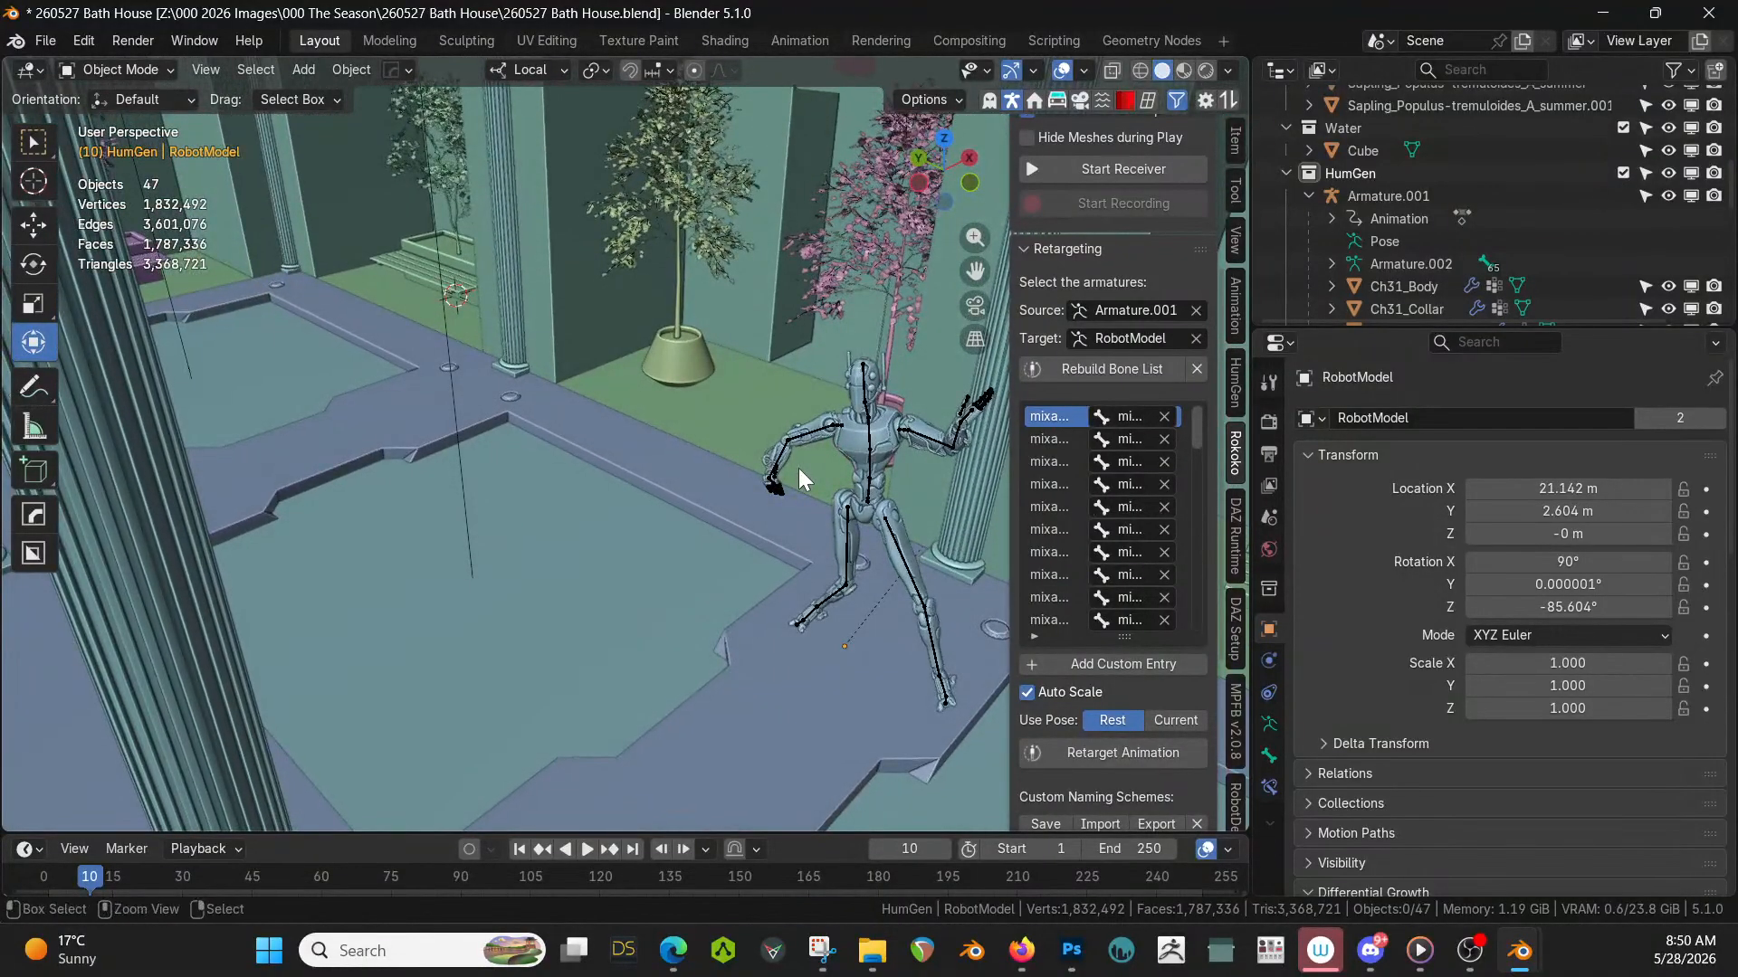
{"action": "left_click", "coordinate": [798, 468]}
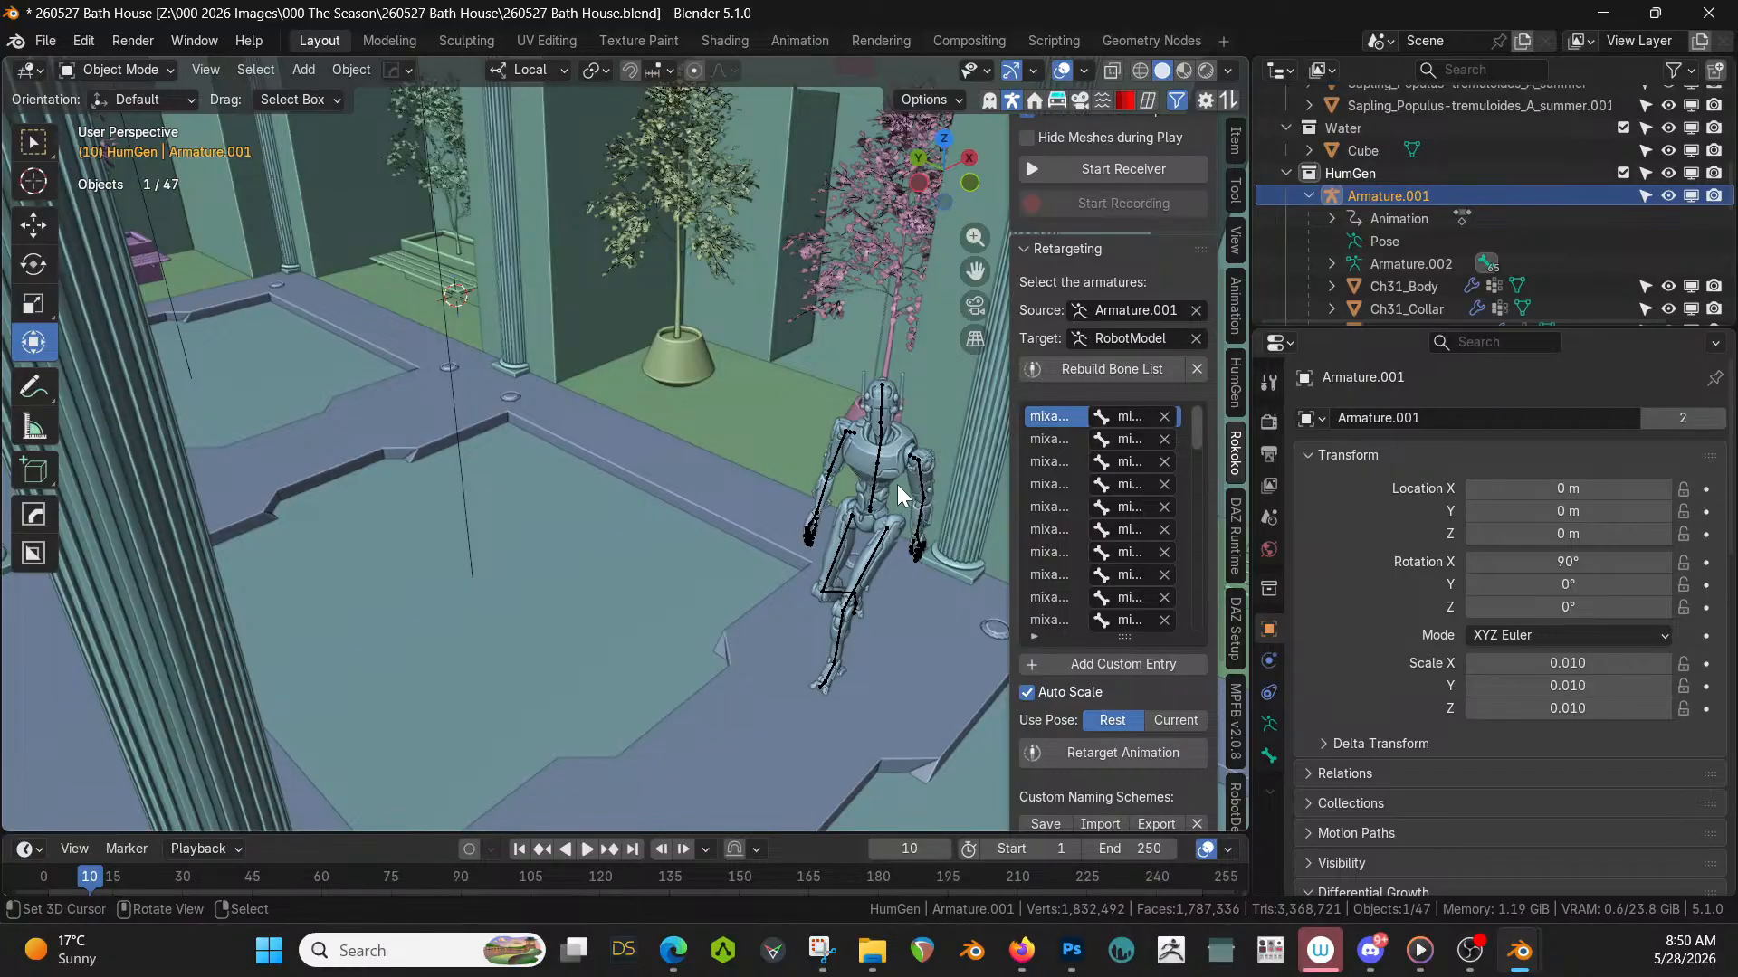
Select the RobotModel armature and clear its location to bring it to the world origin.
{"action": "scroll", "coordinate": [1431, 217], "scroll_direction": "down", "scroll_amount": 2}
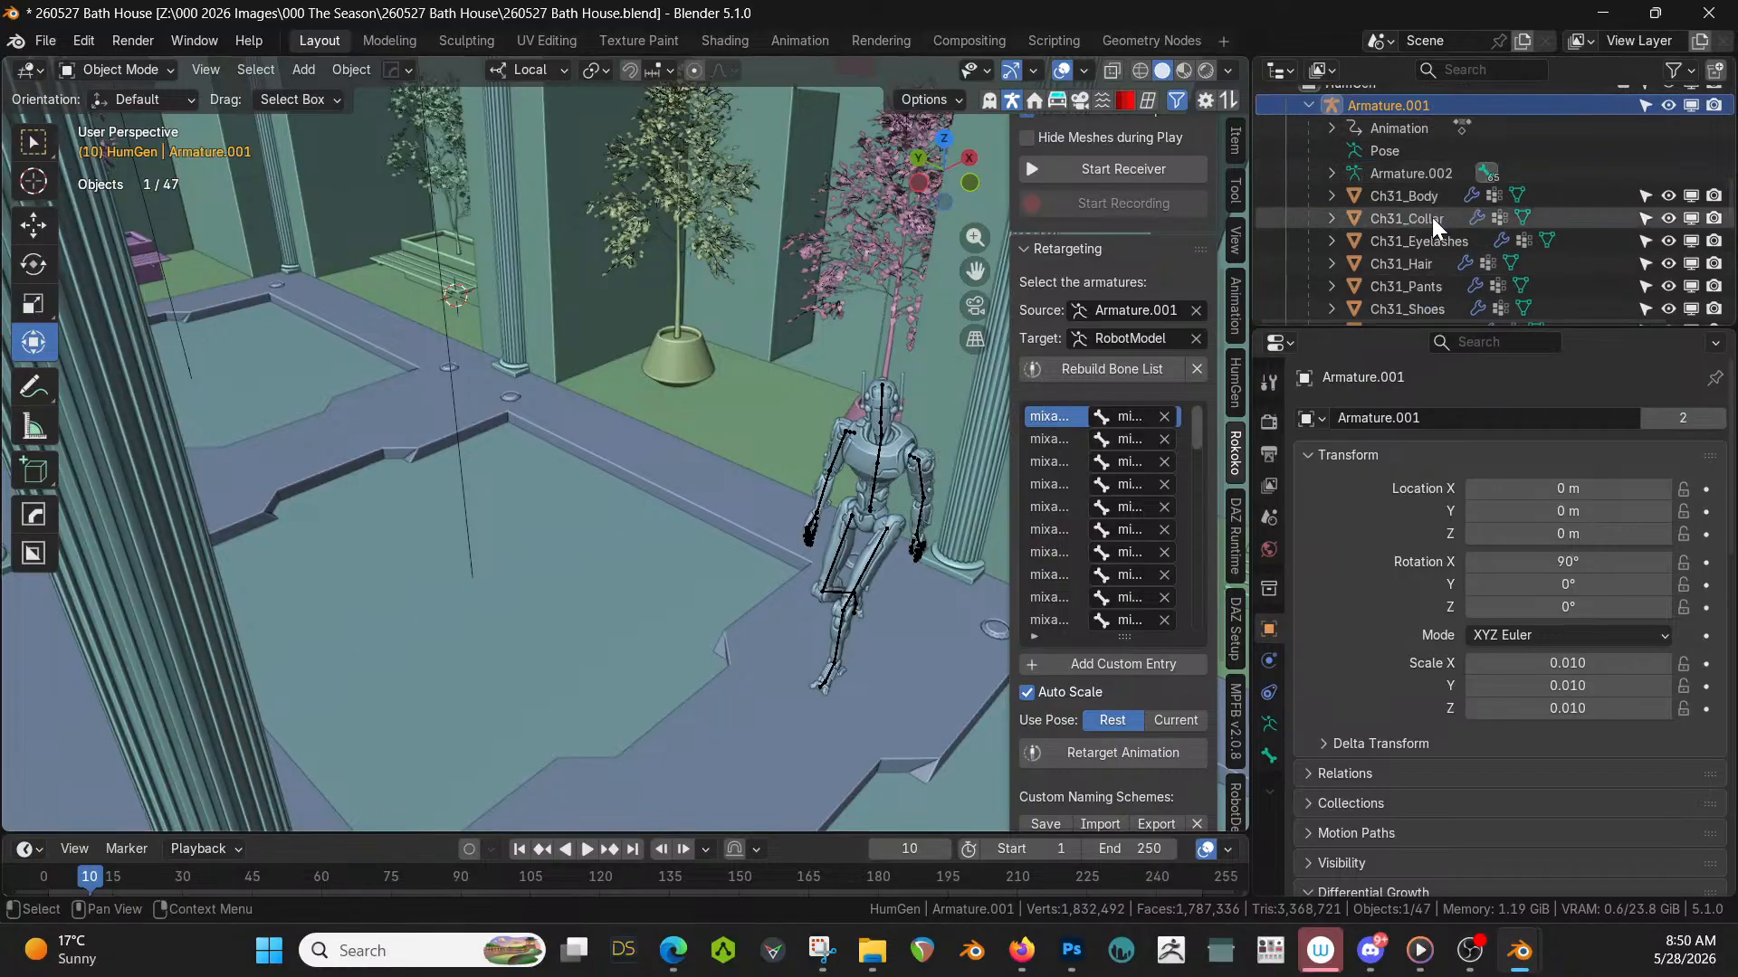
{"action": "scroll", "coordinate": [1372, 193], "scroll_direction": "down", "scroll_amount": 4}
{"action": "left_click", "coordinate": [1381, 196]}
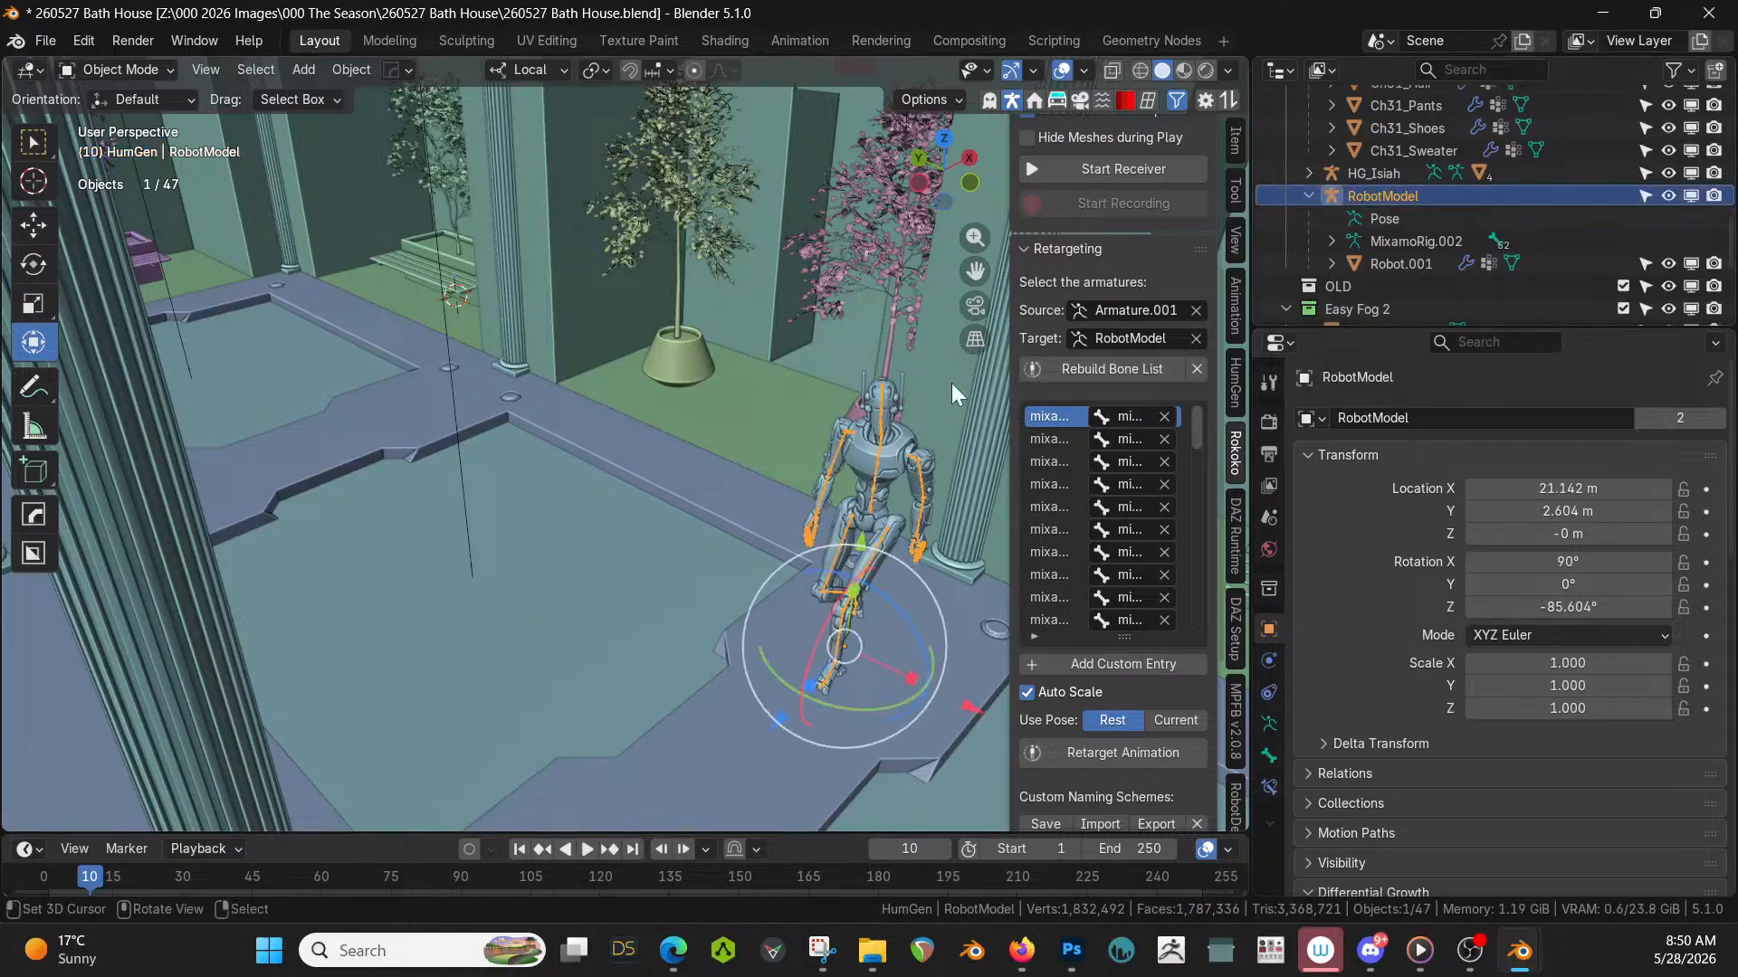
{"action": "key", "text": "alt+g"}
{"action": "key", "text": "KP_Decimal"}
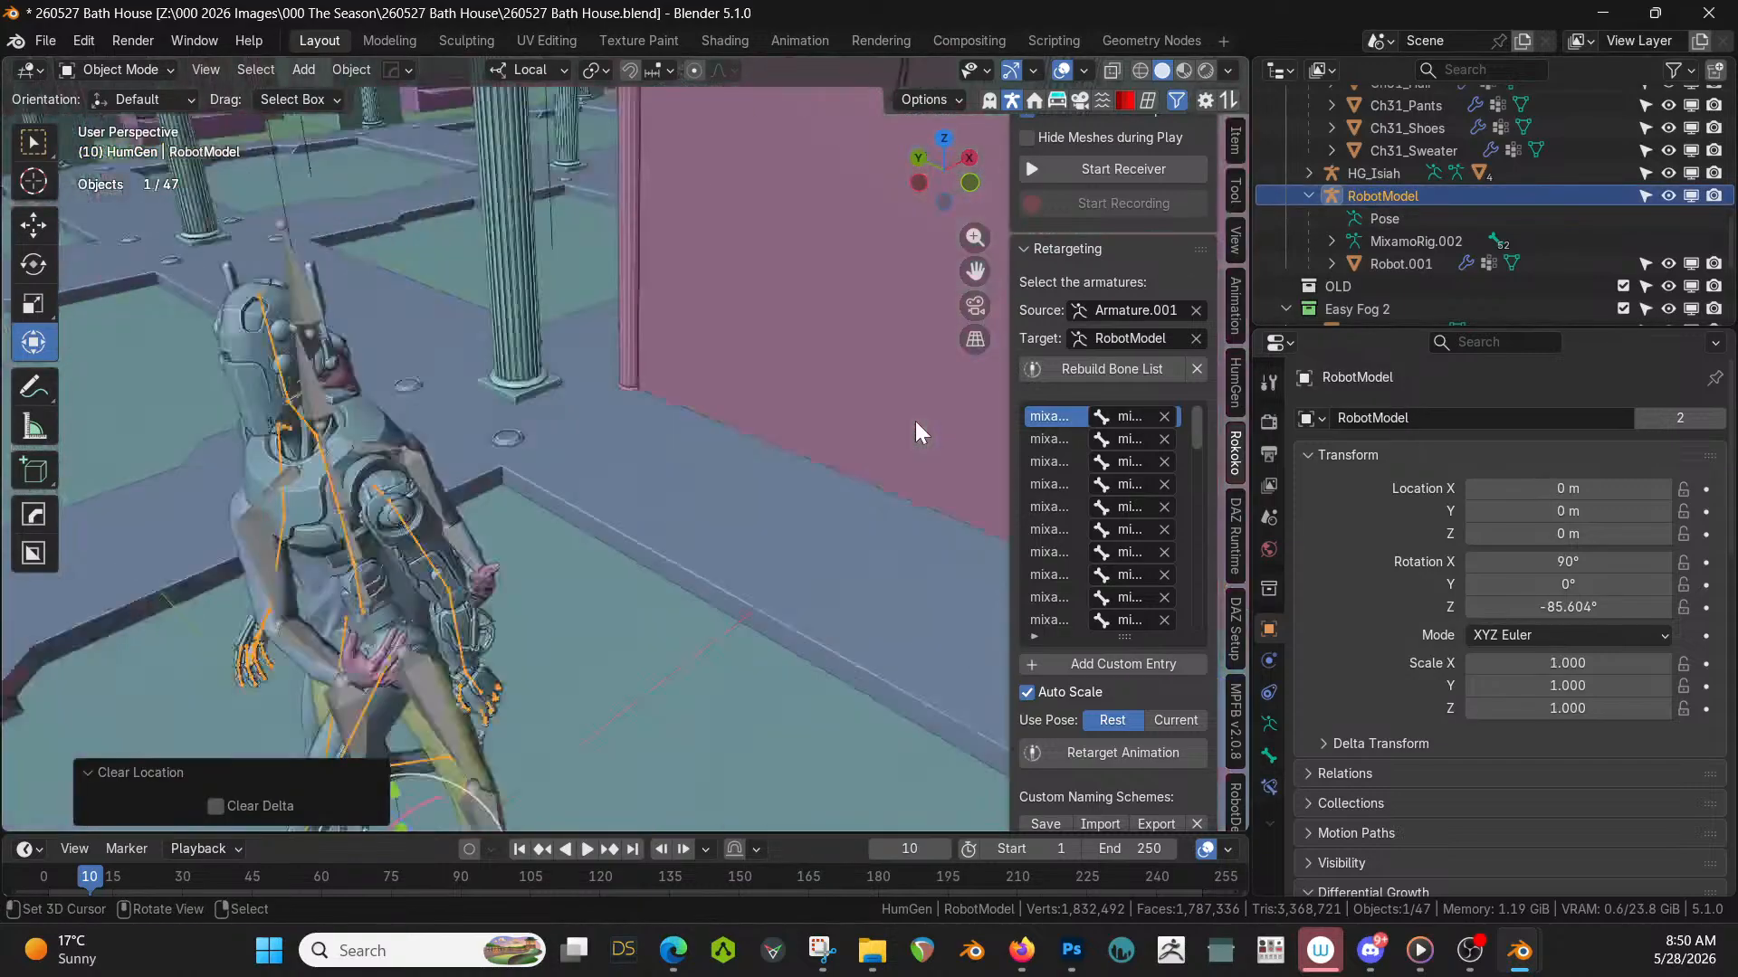
Try clearing the RobotModel armature's object rotation, then undo the rotation clear.
{"action": "key", "text": "alt+r"}
{"action": "middle_click_drag", "start_coordinate": [915, 421], "coordinate": [867, 480]}
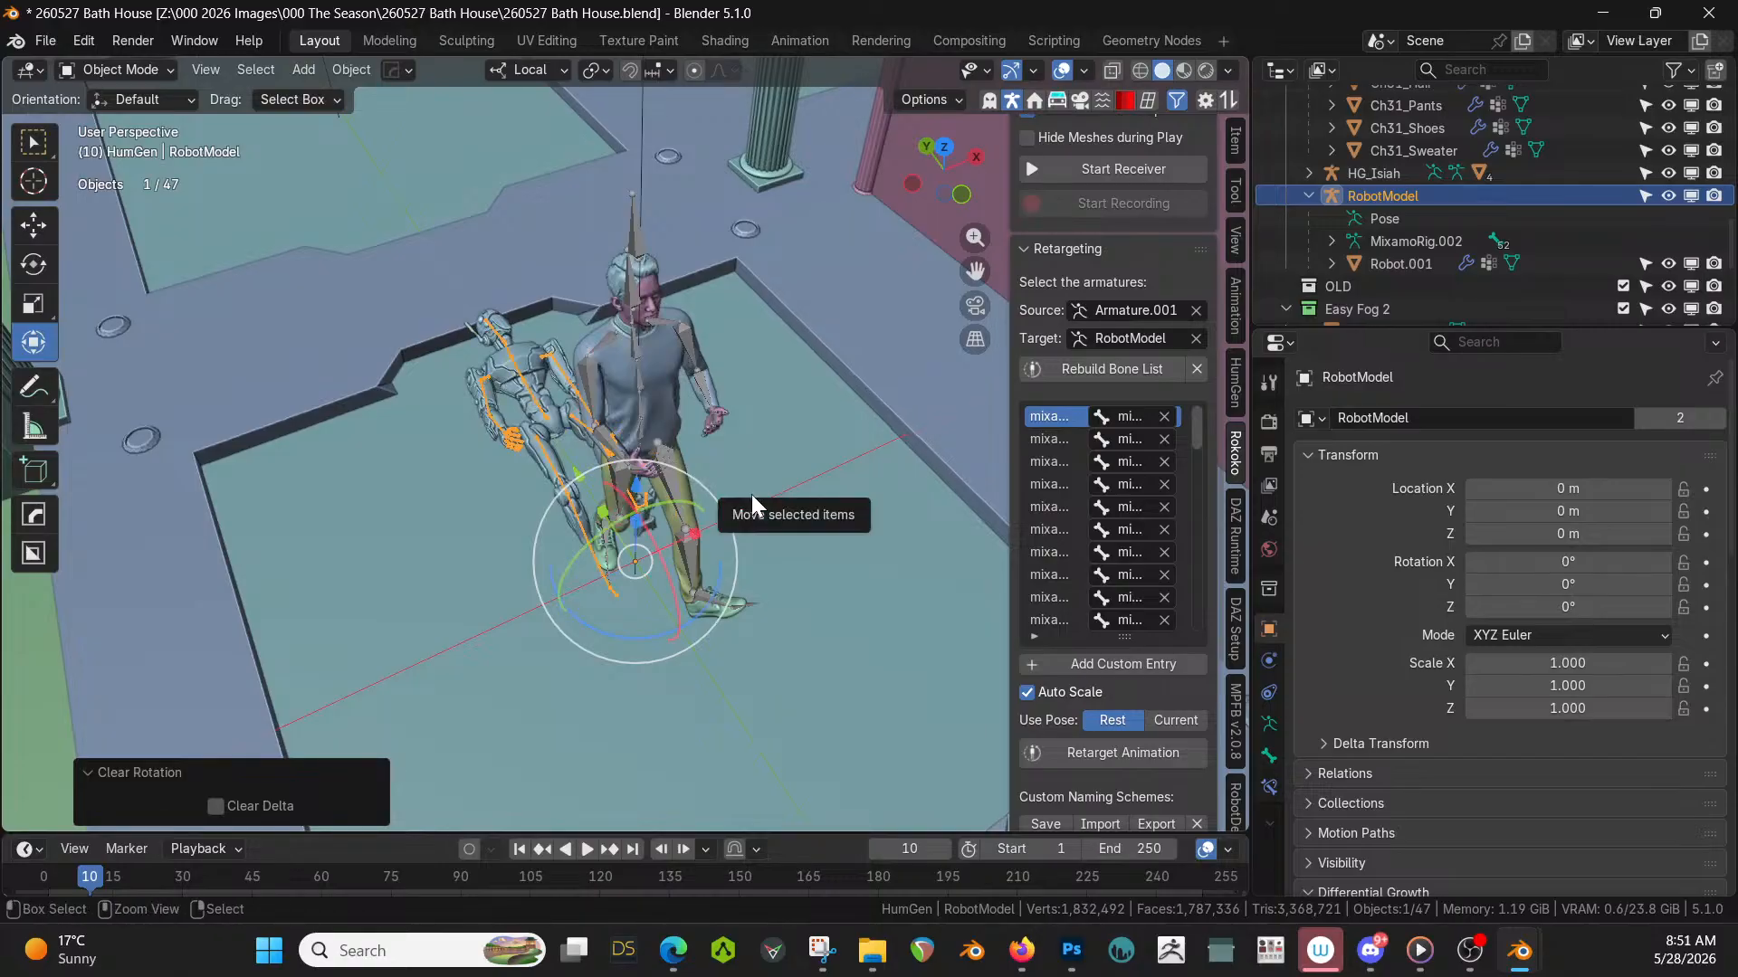
{"action": "key", "text": "ctrl+z"}
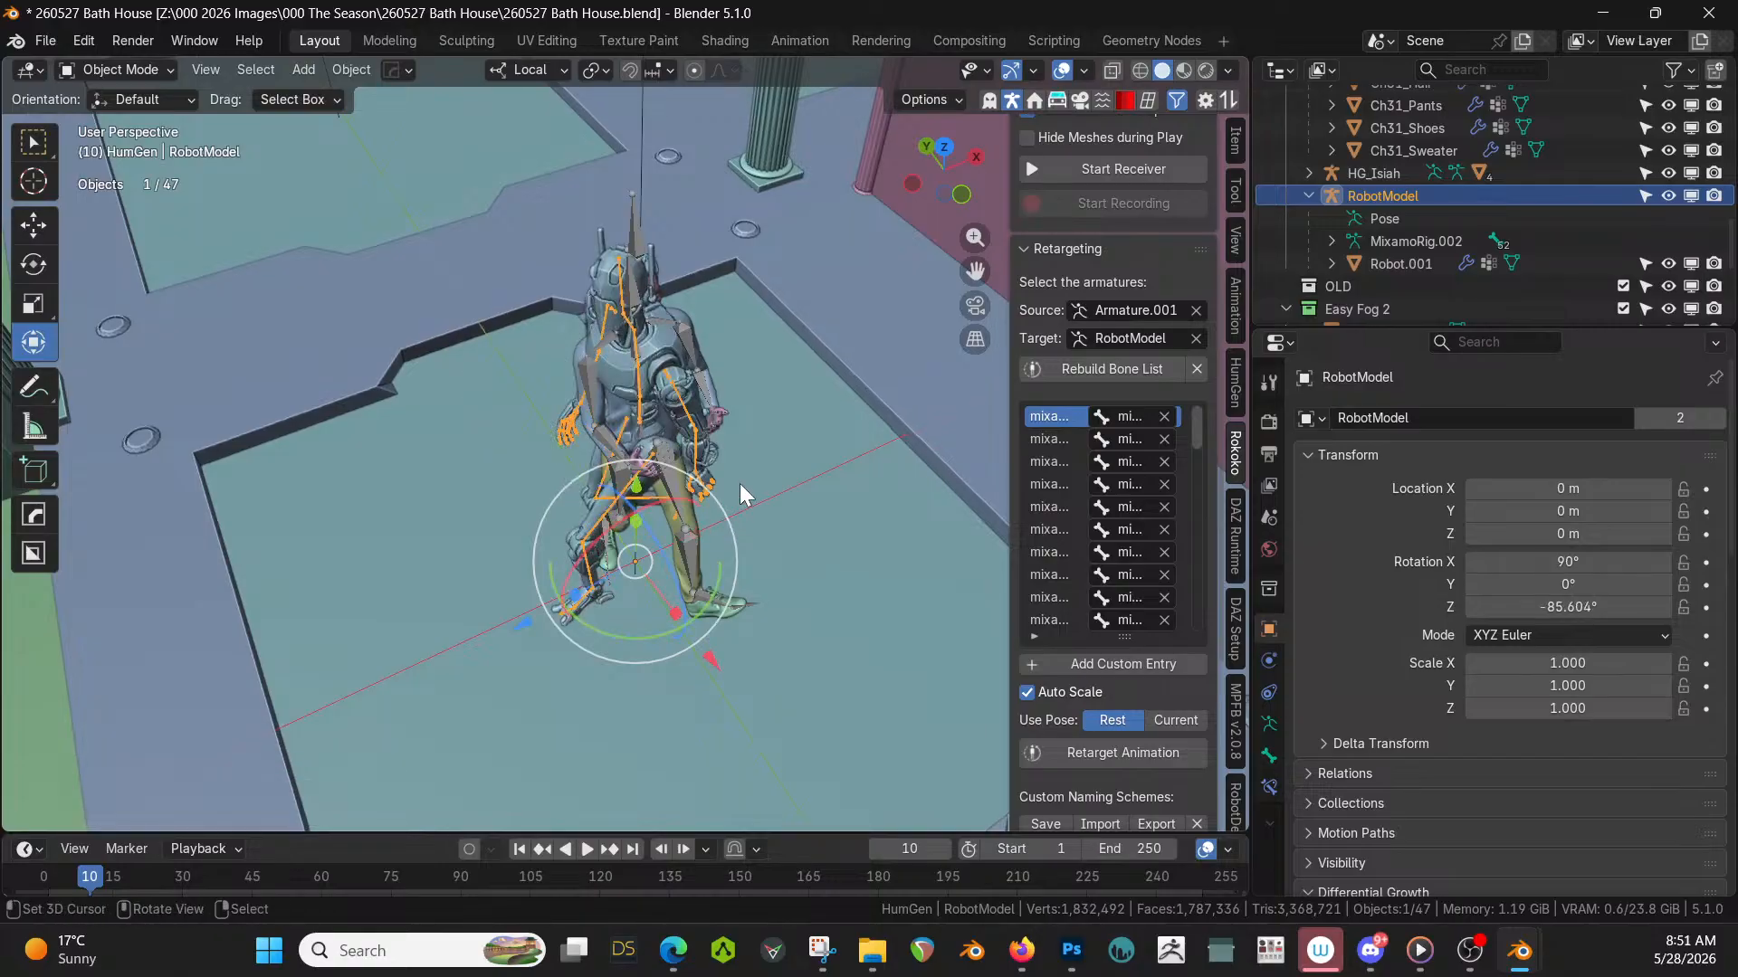
Put the robot armature in Pose Mode and clear the rotation of all its bones.
{"action": "left_click", "coordinate": [129, 70]}
{"action": "left_click", "coordinate": [127, 145]}
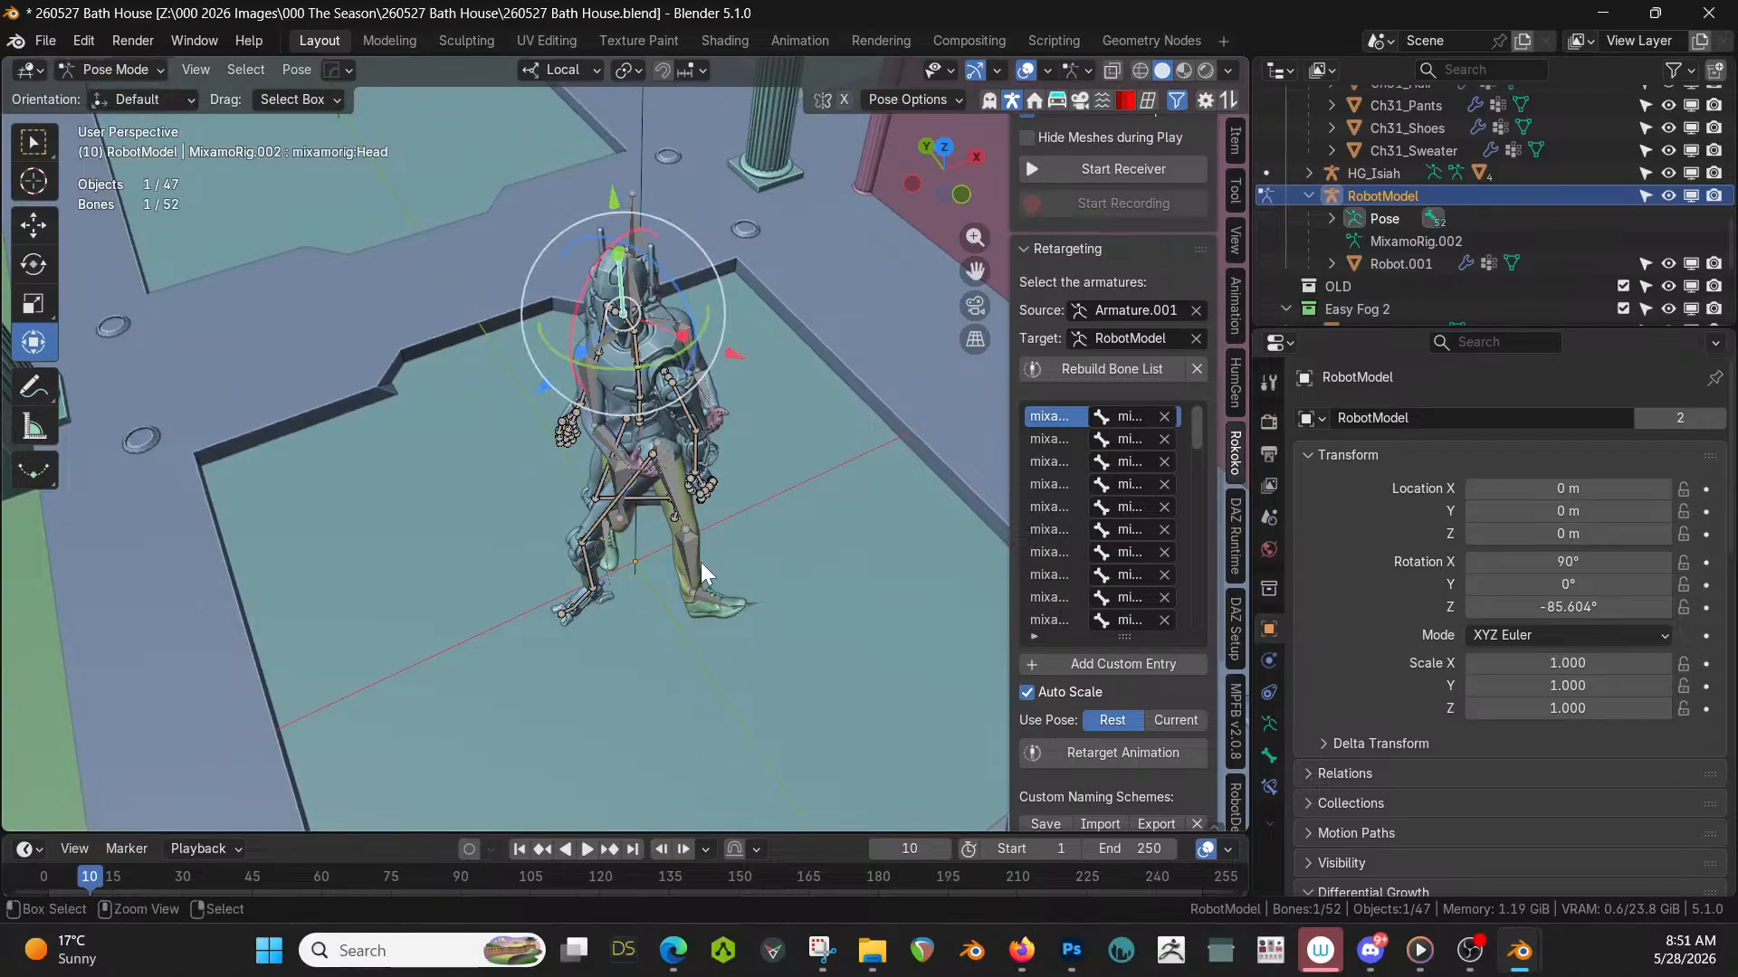
{"action": "key", "text": "ctrl+a"}
{"action": "left_click", "coordinate": [682, 543]}
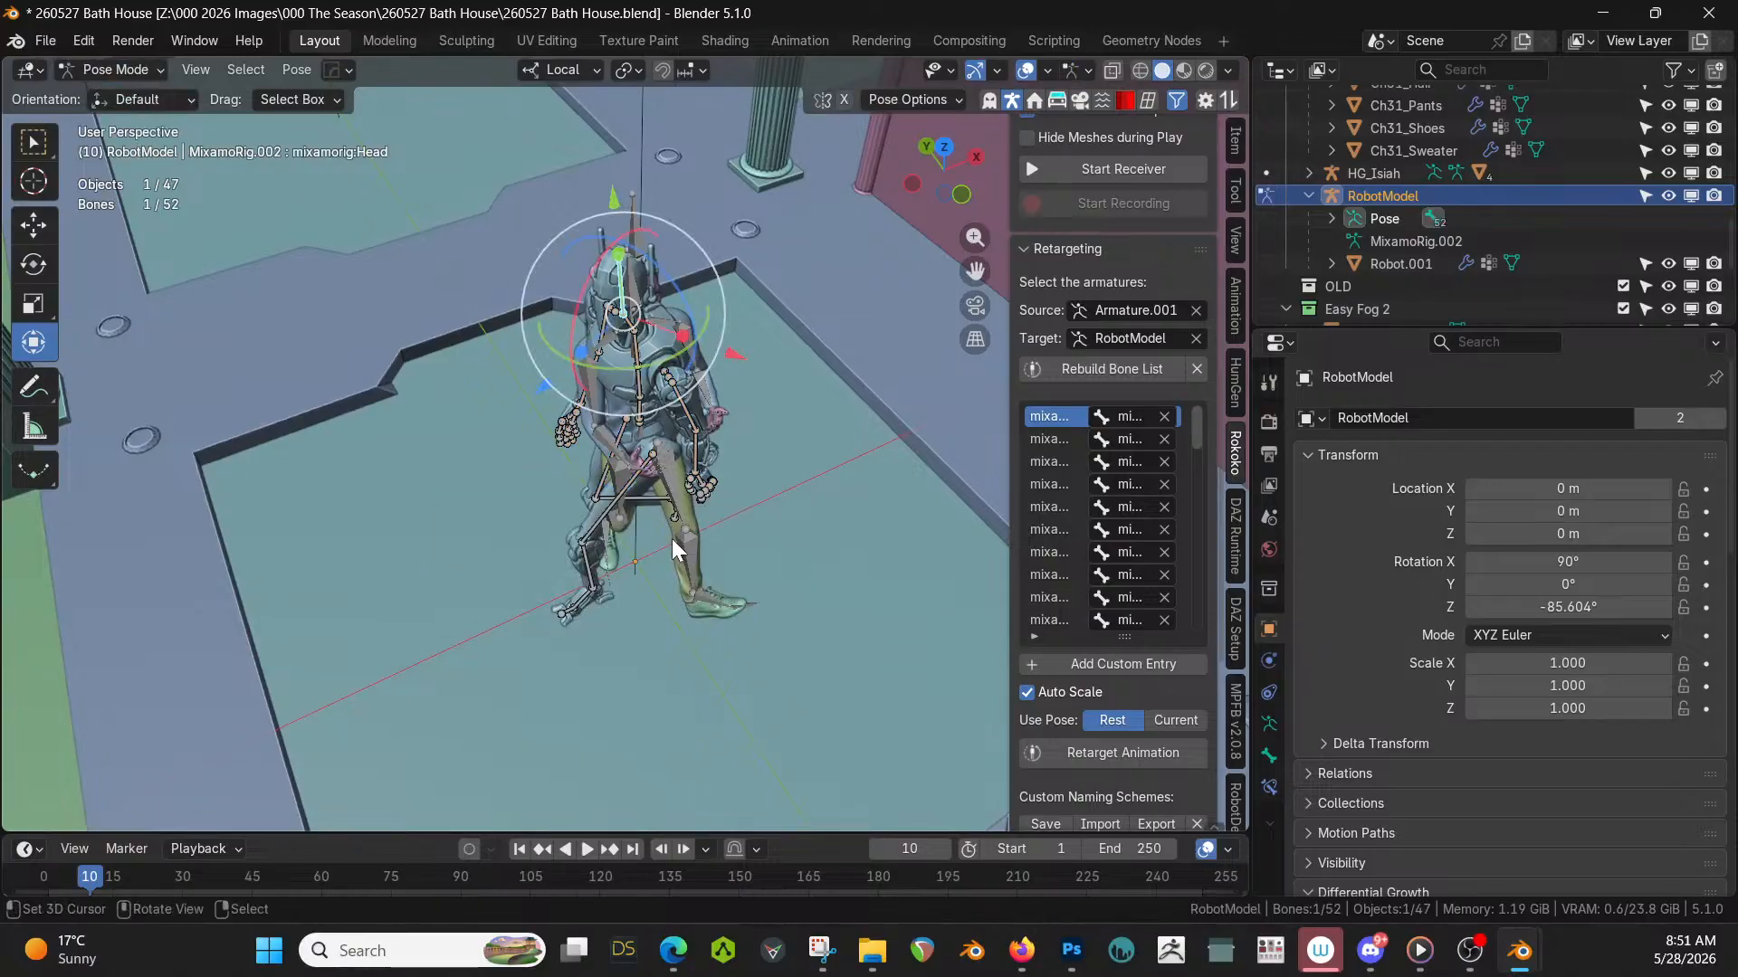
{"action": "key", "text": "a"}
{"action": "key", "text": "alt+r"}
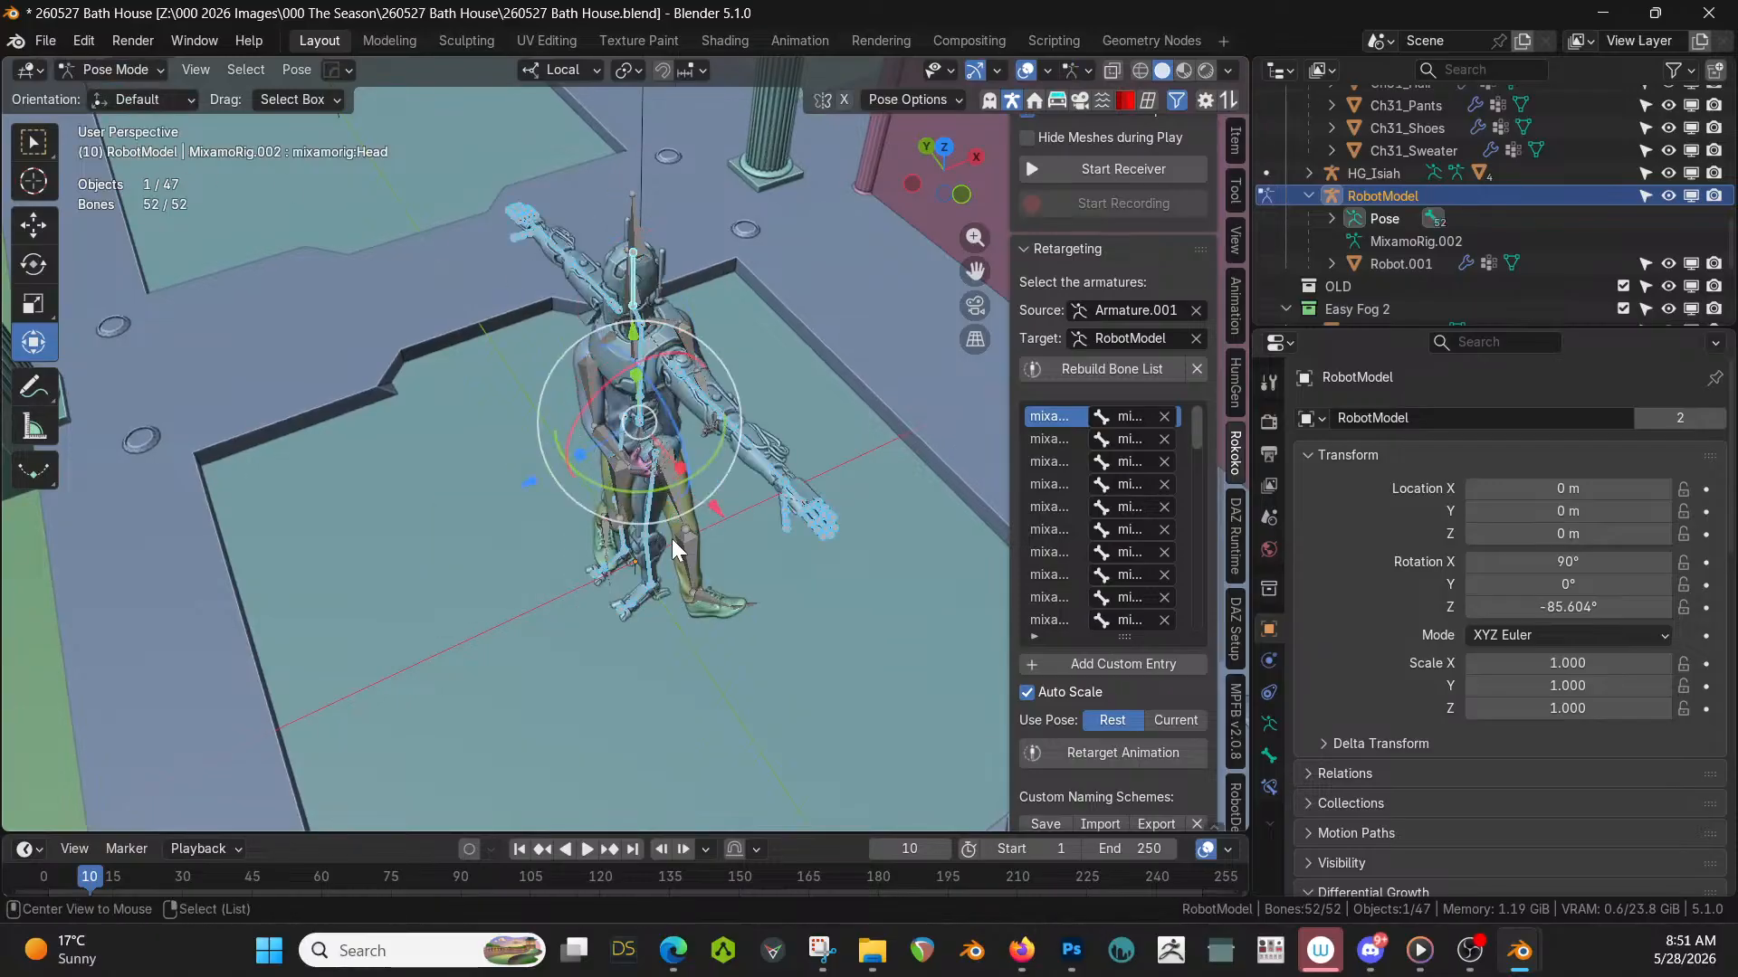
Clear the location of all bones in the robot armature.
{"action": "key", "text": "alt+g"}
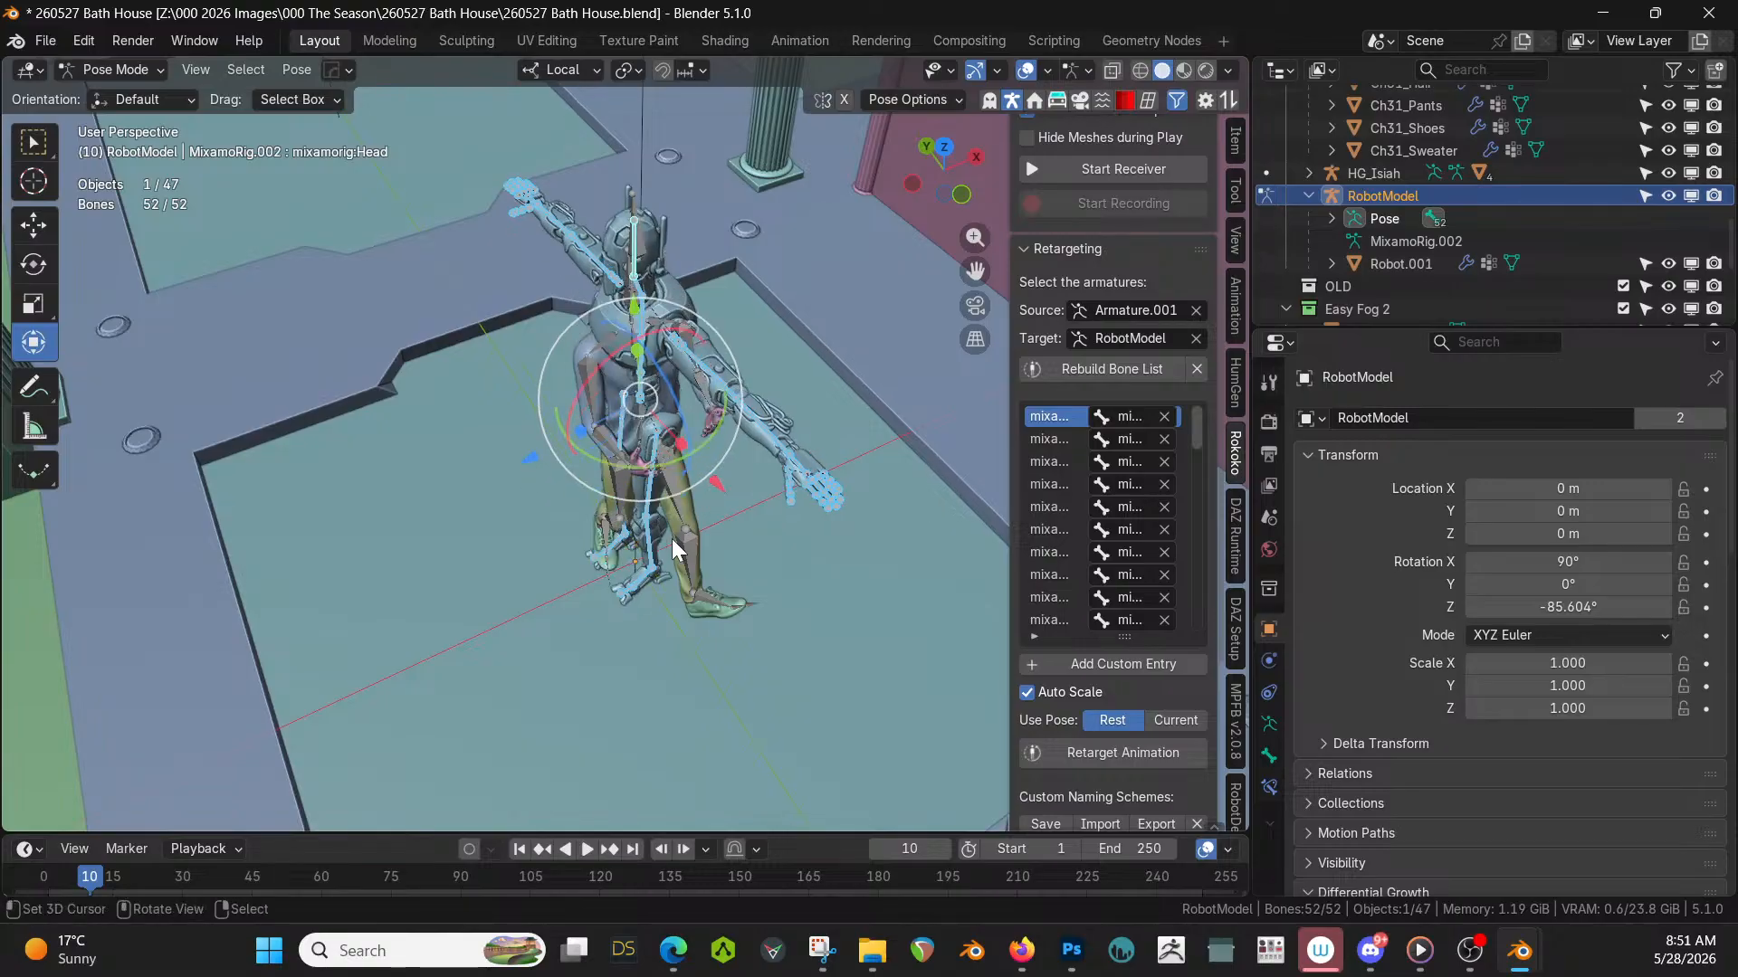
{"action": "middle_click_drag", "start_coordinate": [671, 539], "coordinate": [743, 507]}
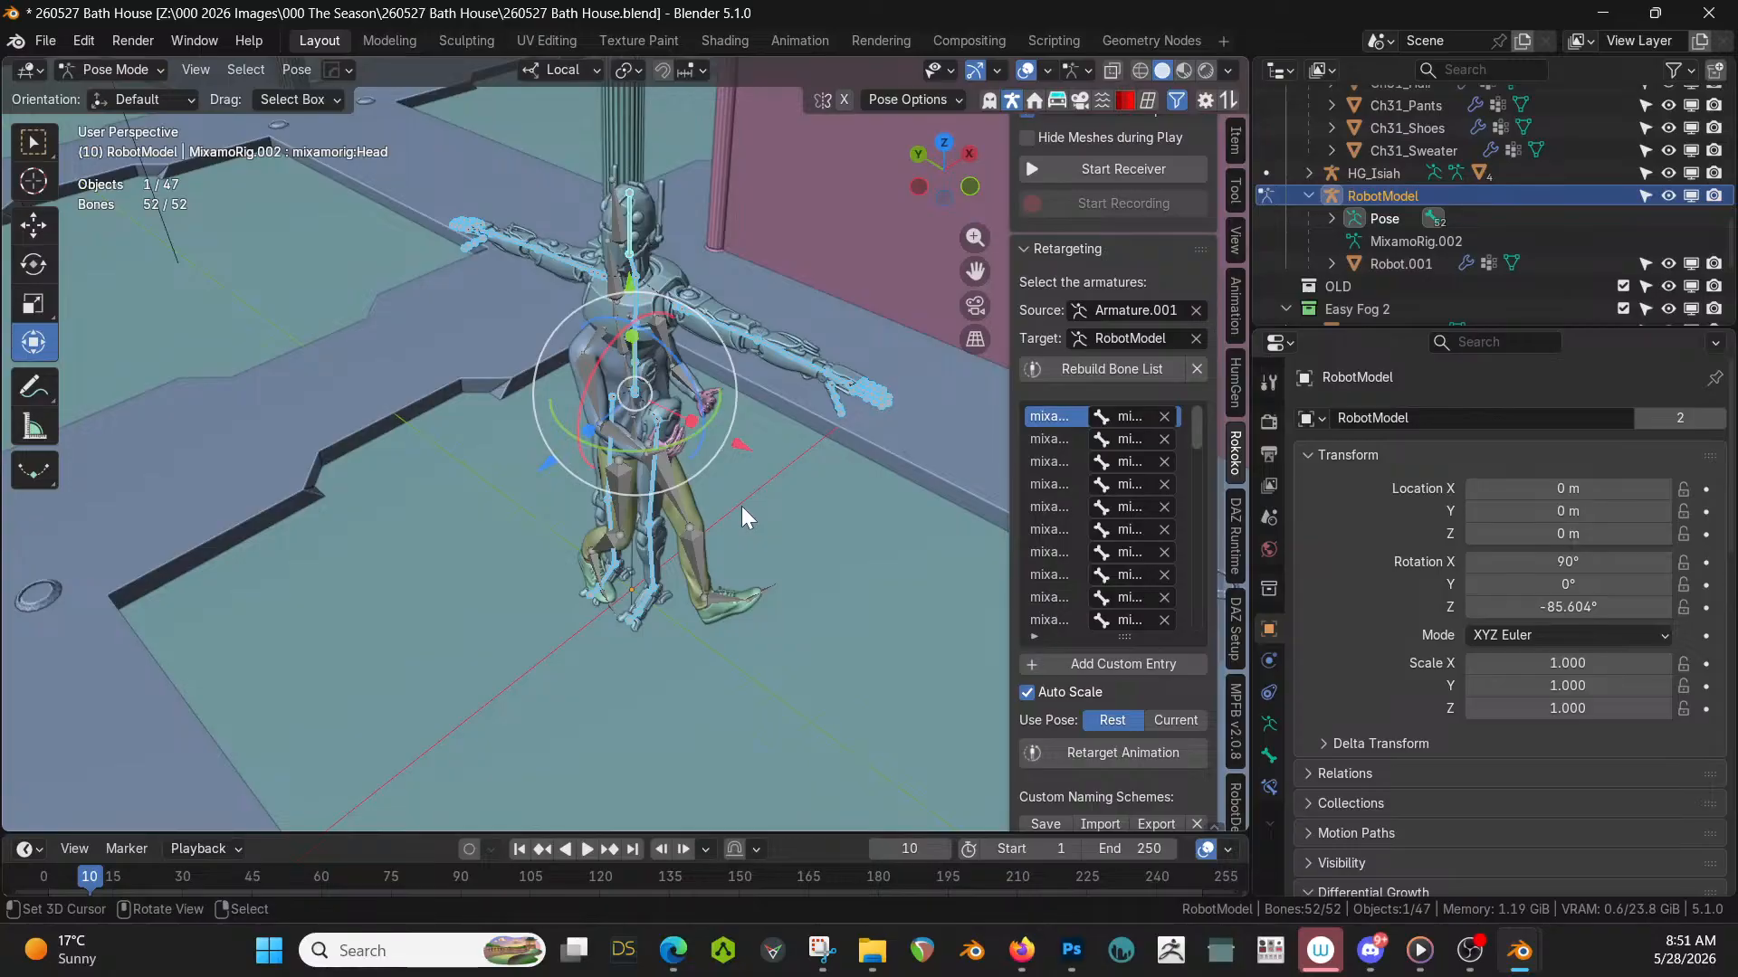
Try retargeting the carrying walk onto the cleared robot armature with the Rest pose and Auto Scale.
{"action": "key", "text": "Tab"}
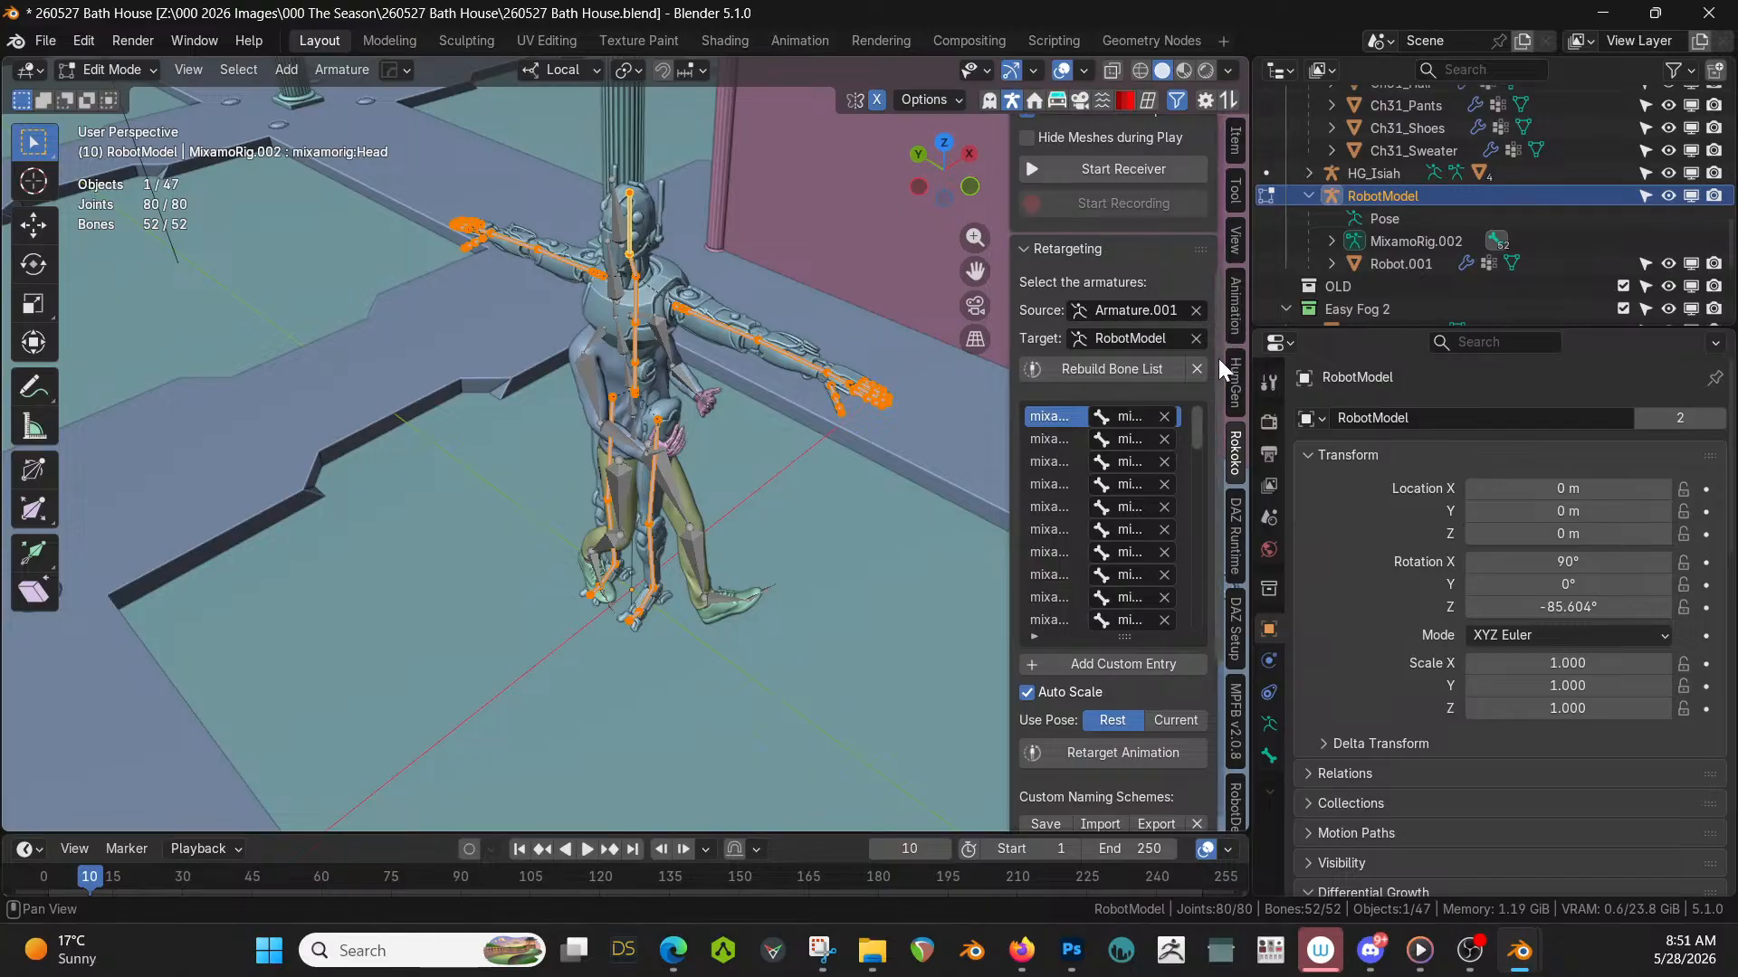
{"action": "left_click", "coordinate": [1126, 754]}
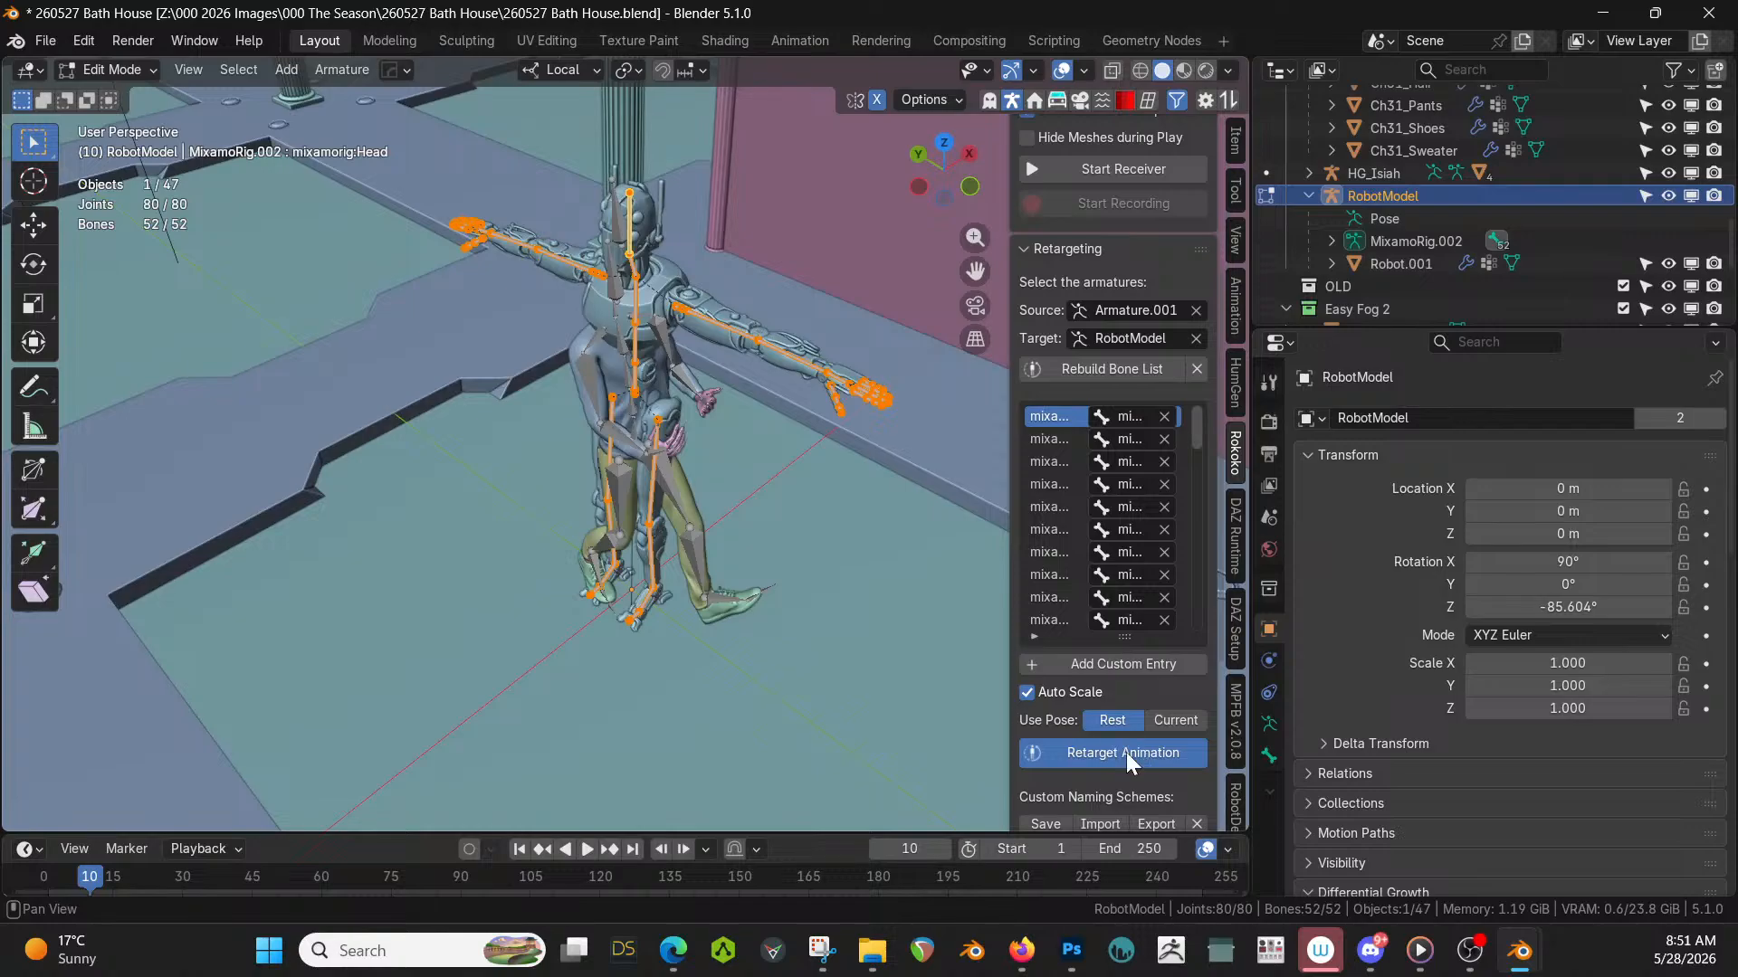
{"action": "middle_click_drag", "start_coordinate": [757, 480], "coordinate": [789, 508]}
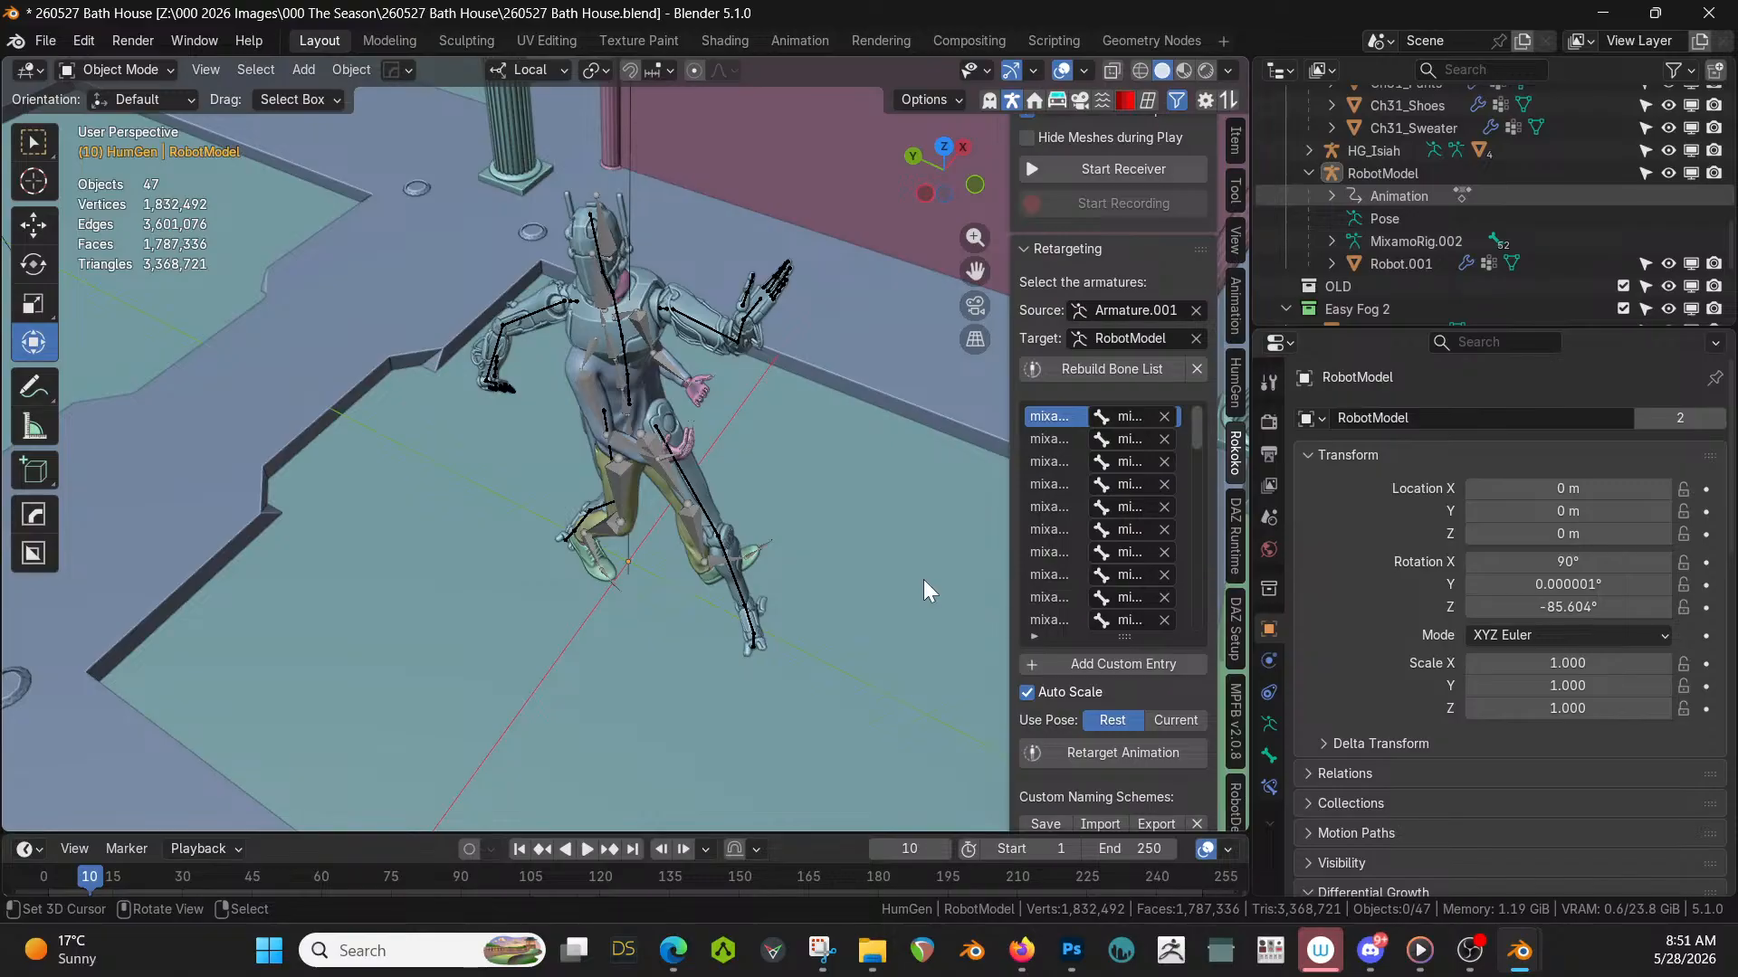
{"action": "key", "text": "Tab"}
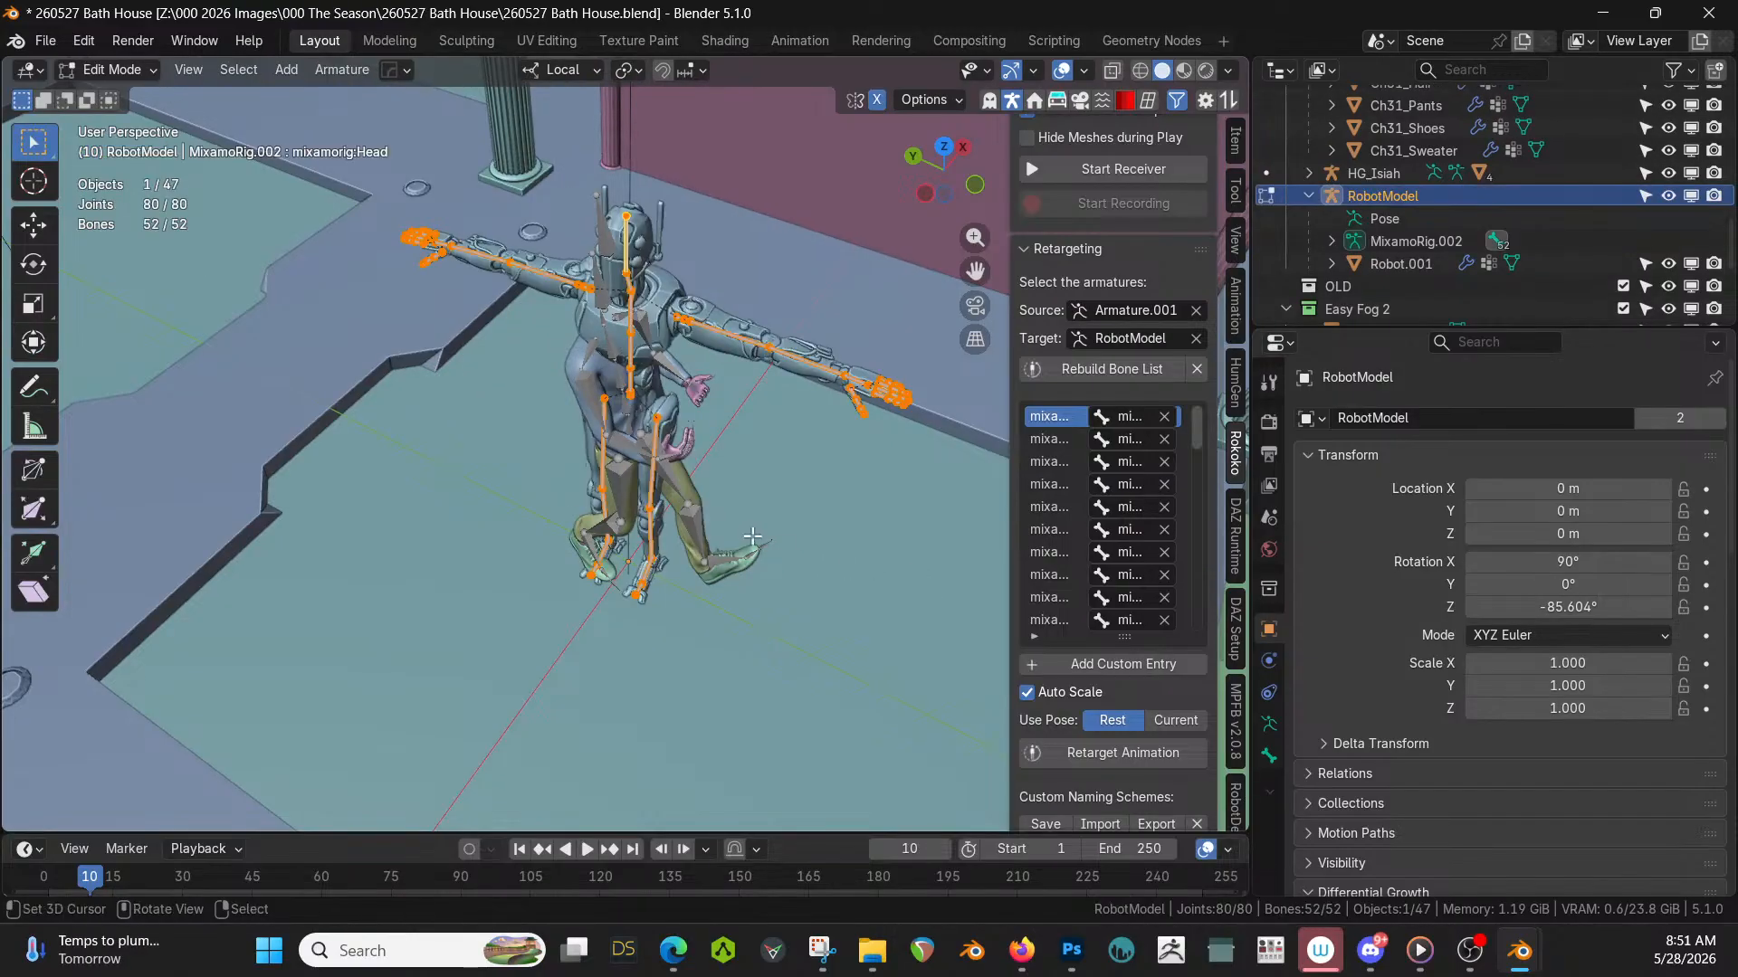
{"action": "key", "text": "Tab"}
Switch Armature.001 to Rest Position to compare its orientation with the robot's, and return it to Pose Position.
{"action": "left_click", "coordinate": [675, 486]}
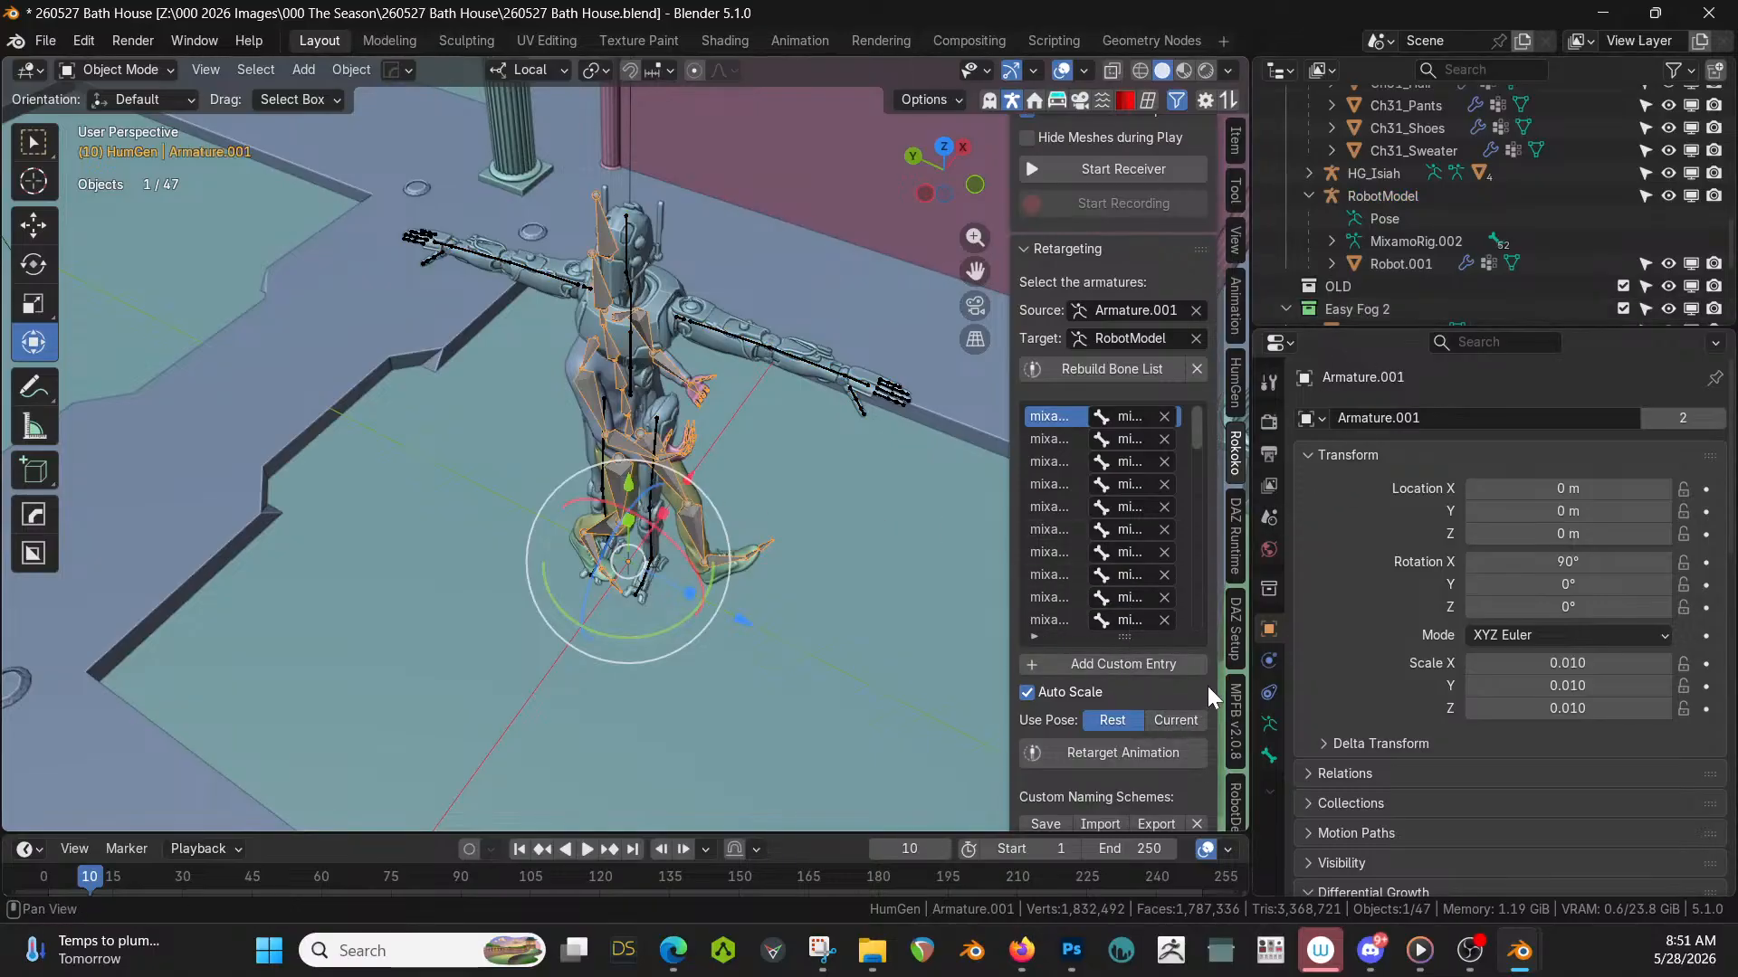
{"action": "left_click", "coordinate": [1267, 723]}
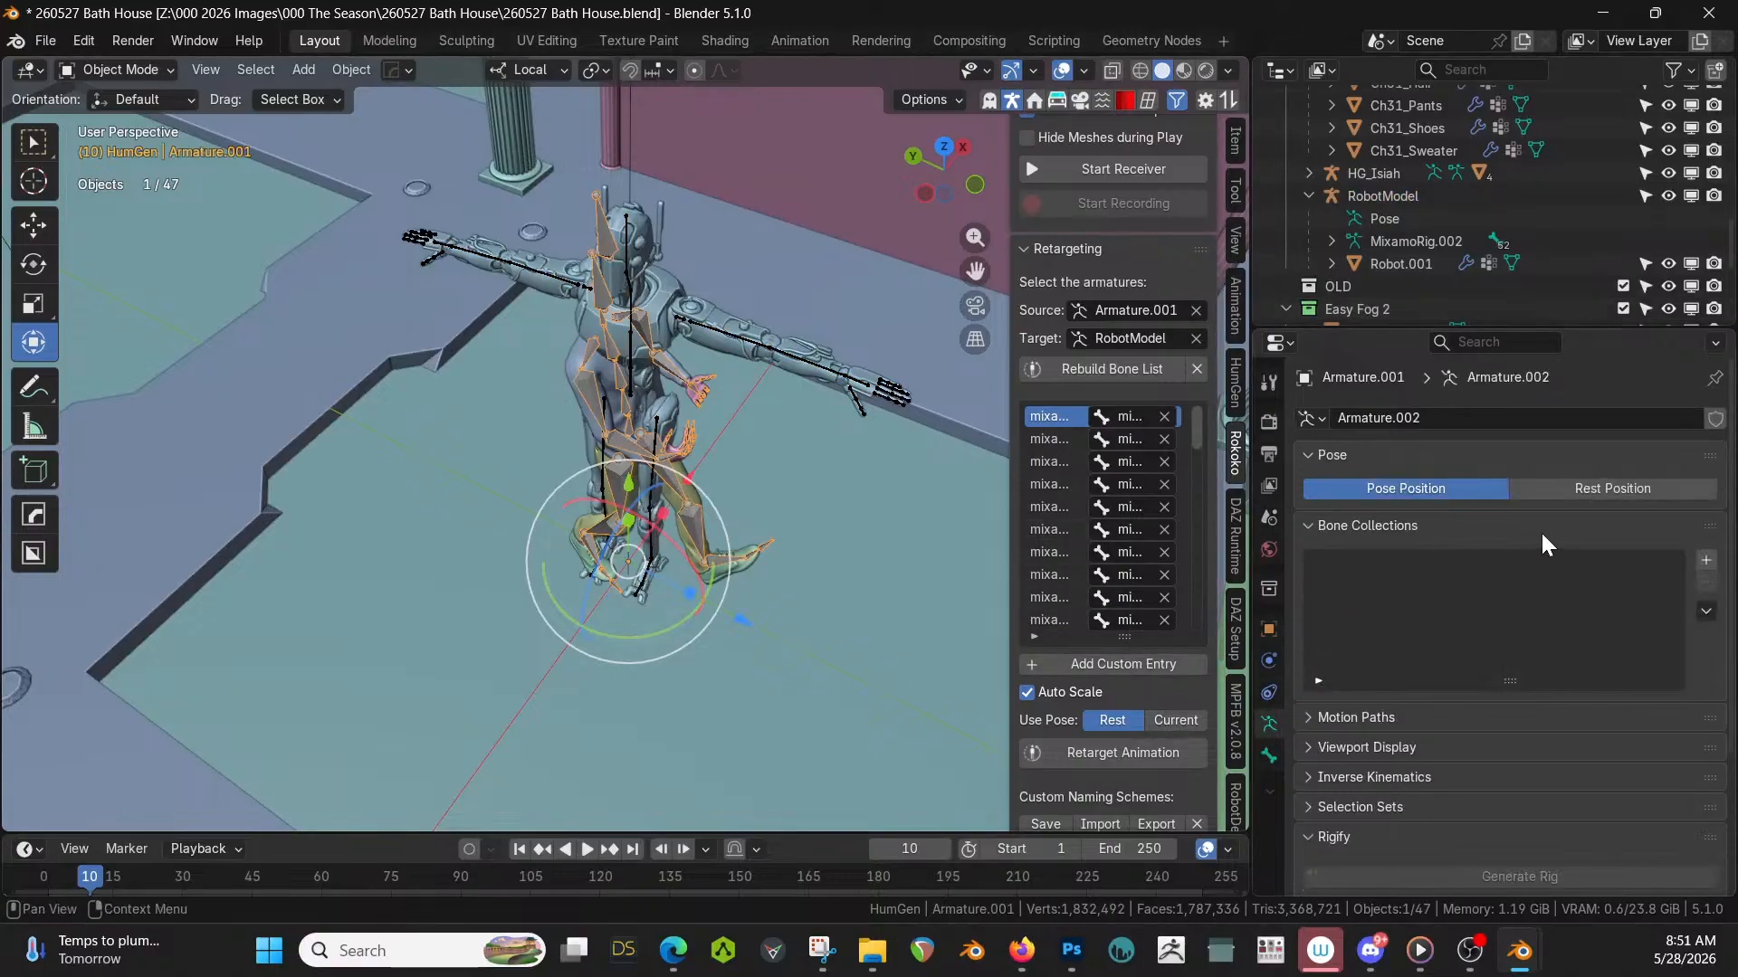
{"action": "left_click", "coordinate": [1562, 486]}
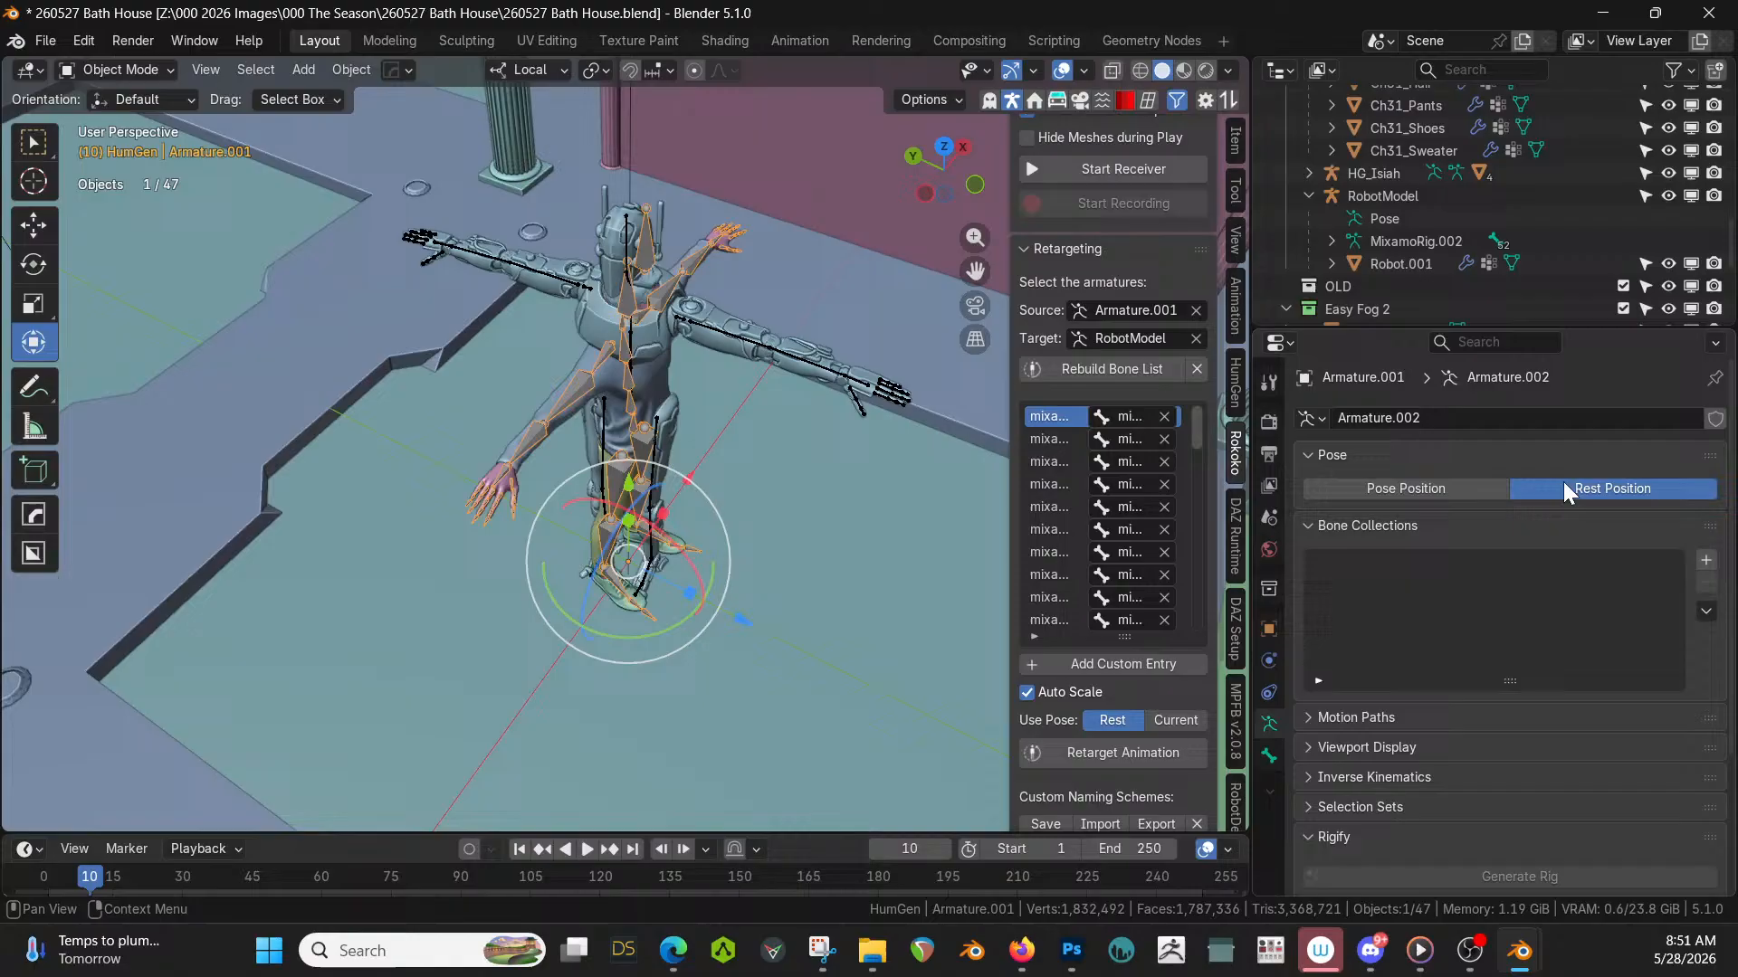
{"action": "left_click", "coordinate": [1436, 494]}
Set the transform orientation to Global and rotate the RobotModel armature 90° around the Z axis.
{"action": "left_click", "coordinate": [703, 328]}
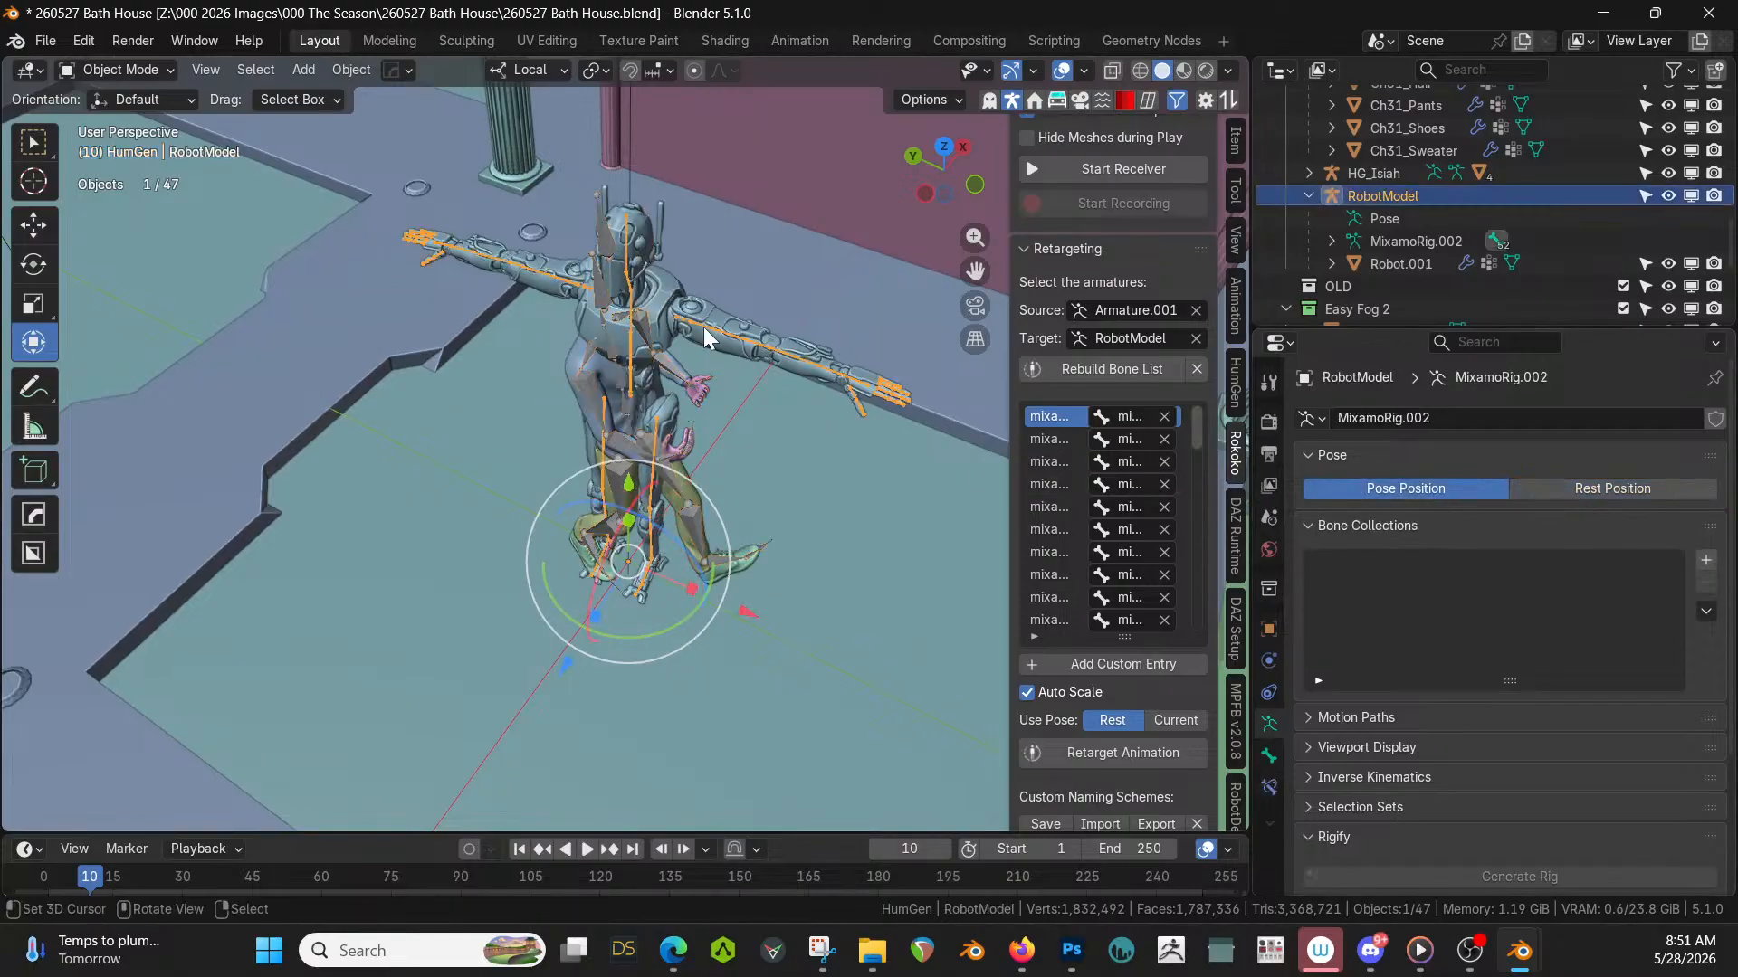
{"action": "key", "text": "r"}
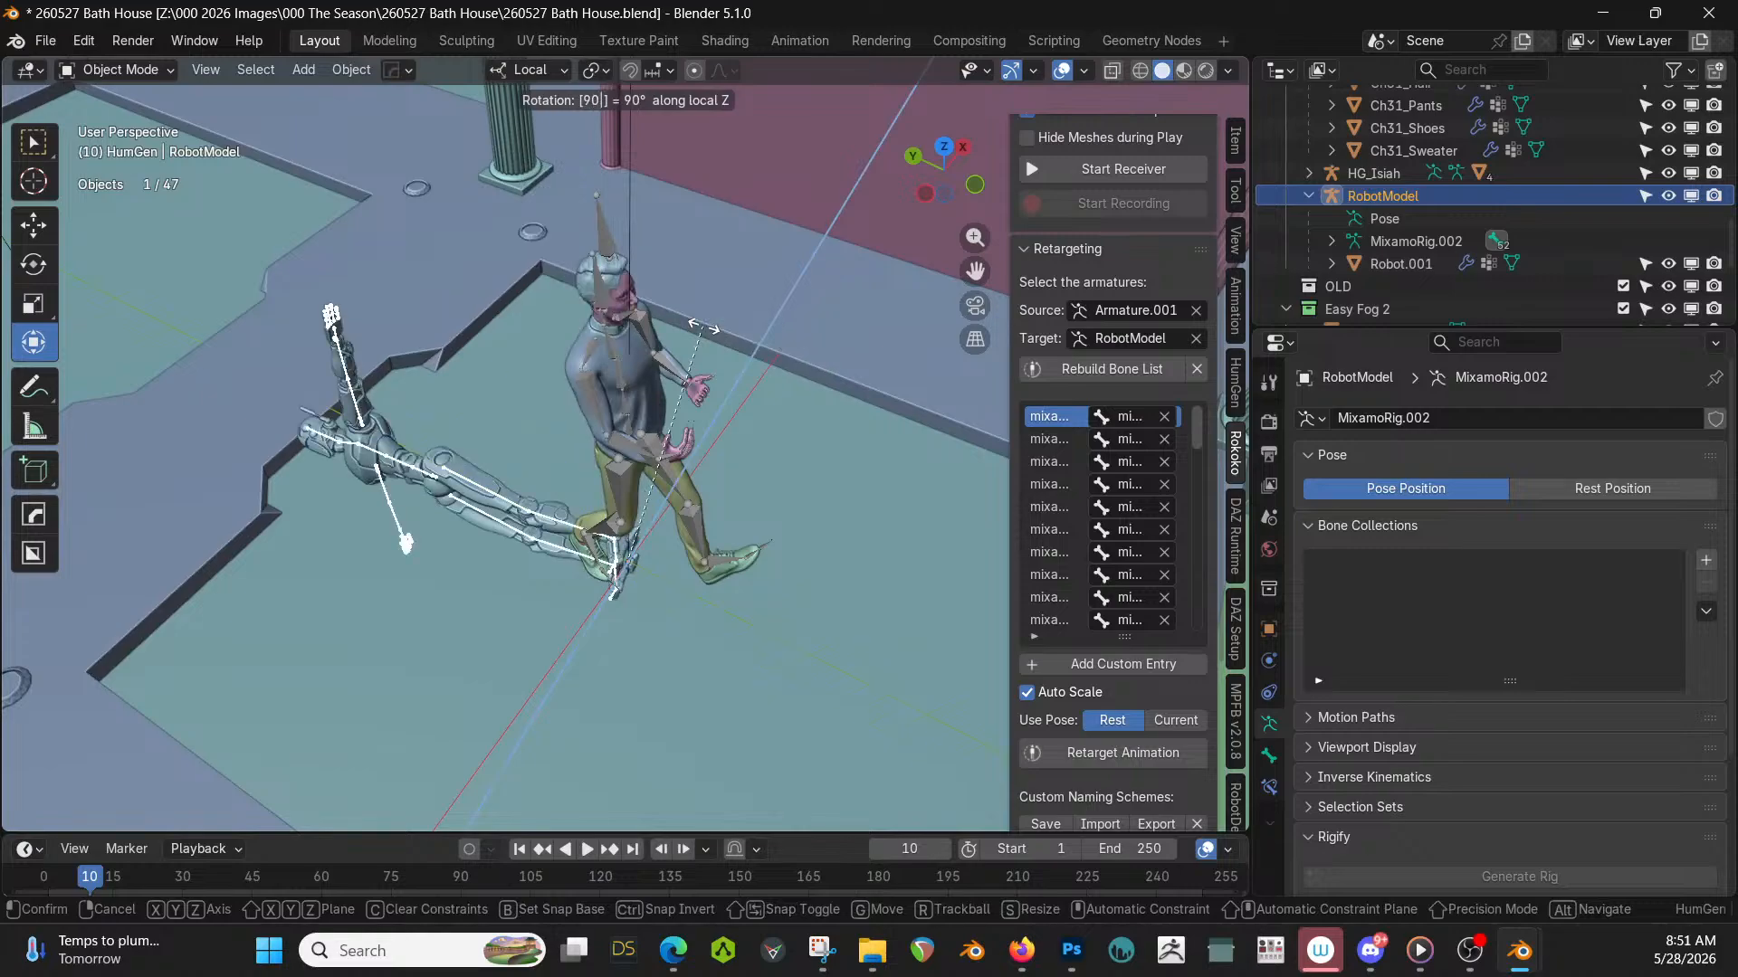
{"action": "key", "text": "Escape"}
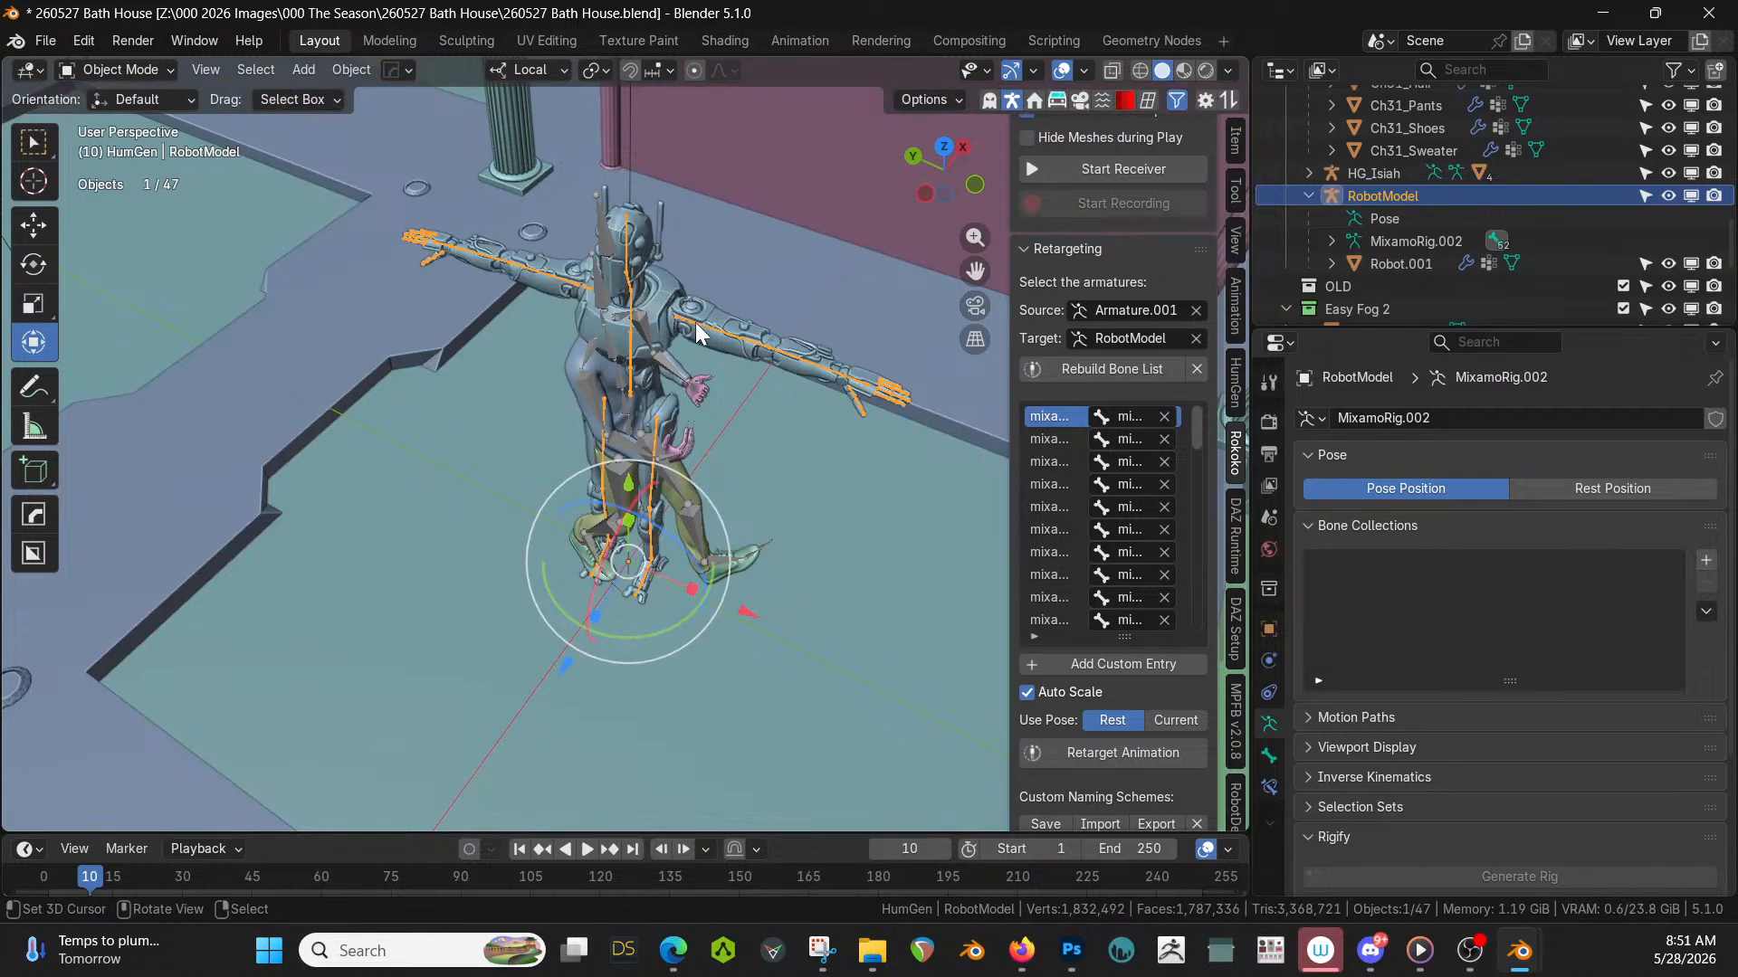
{"action": "left_click", "coordinate": [548, 70]}
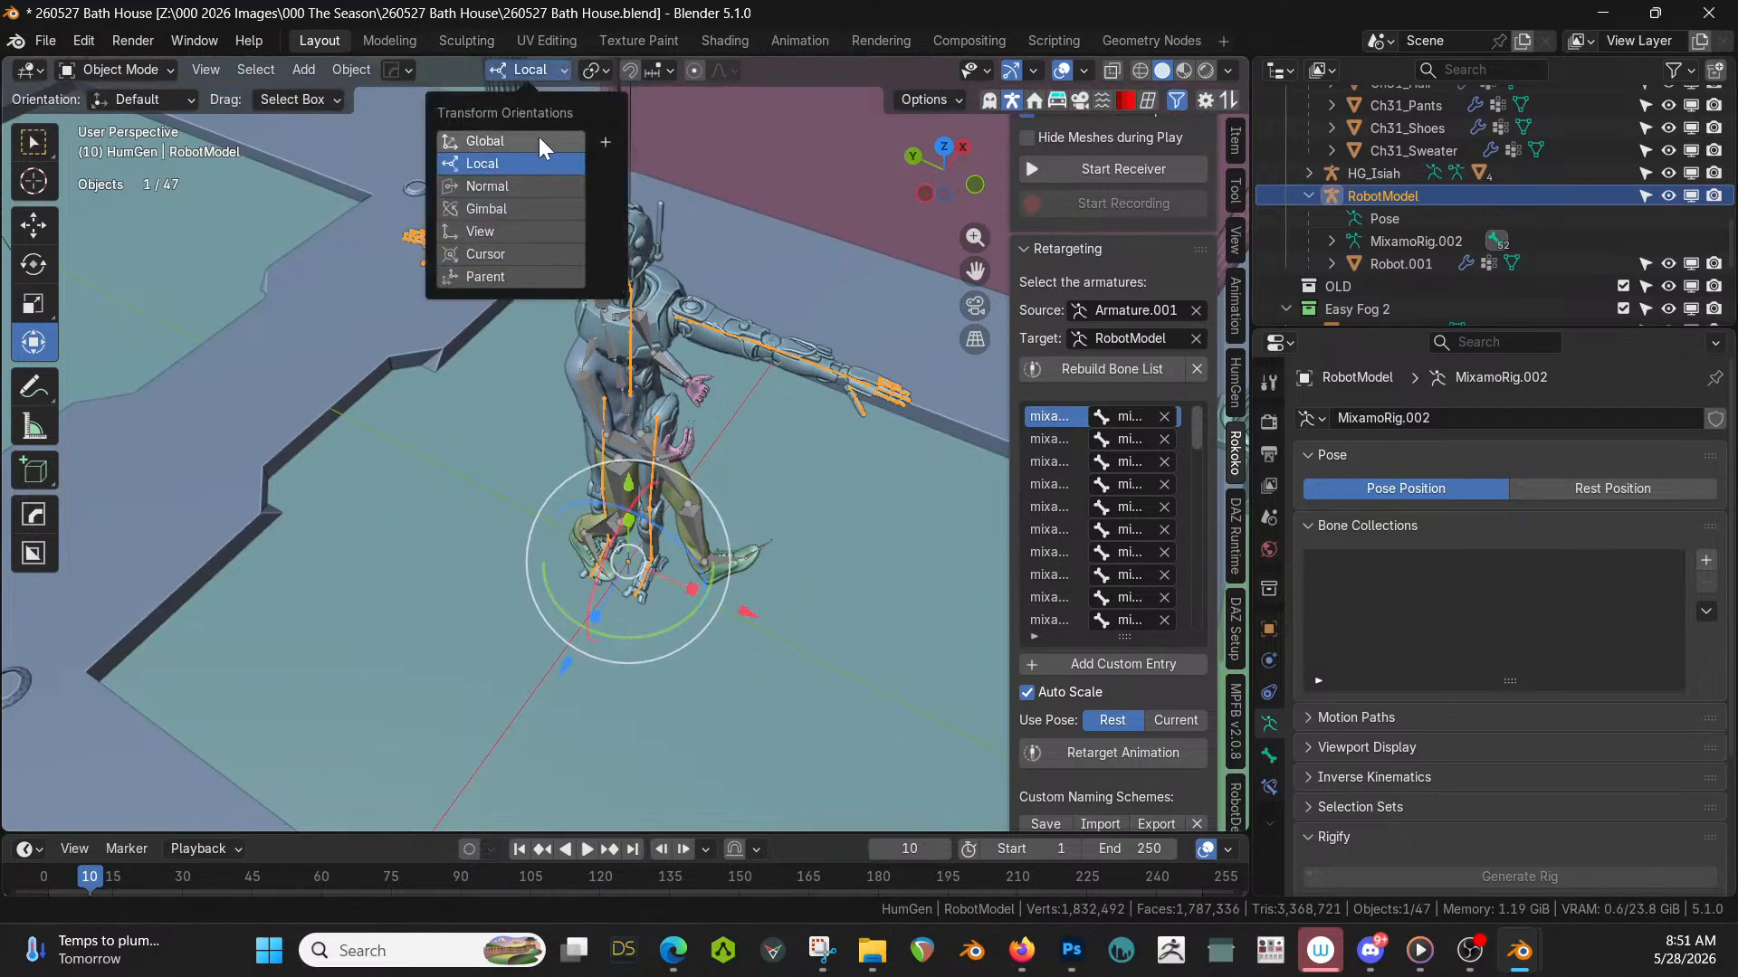
{"action": "left_click", "coordinate": [539, 141]}
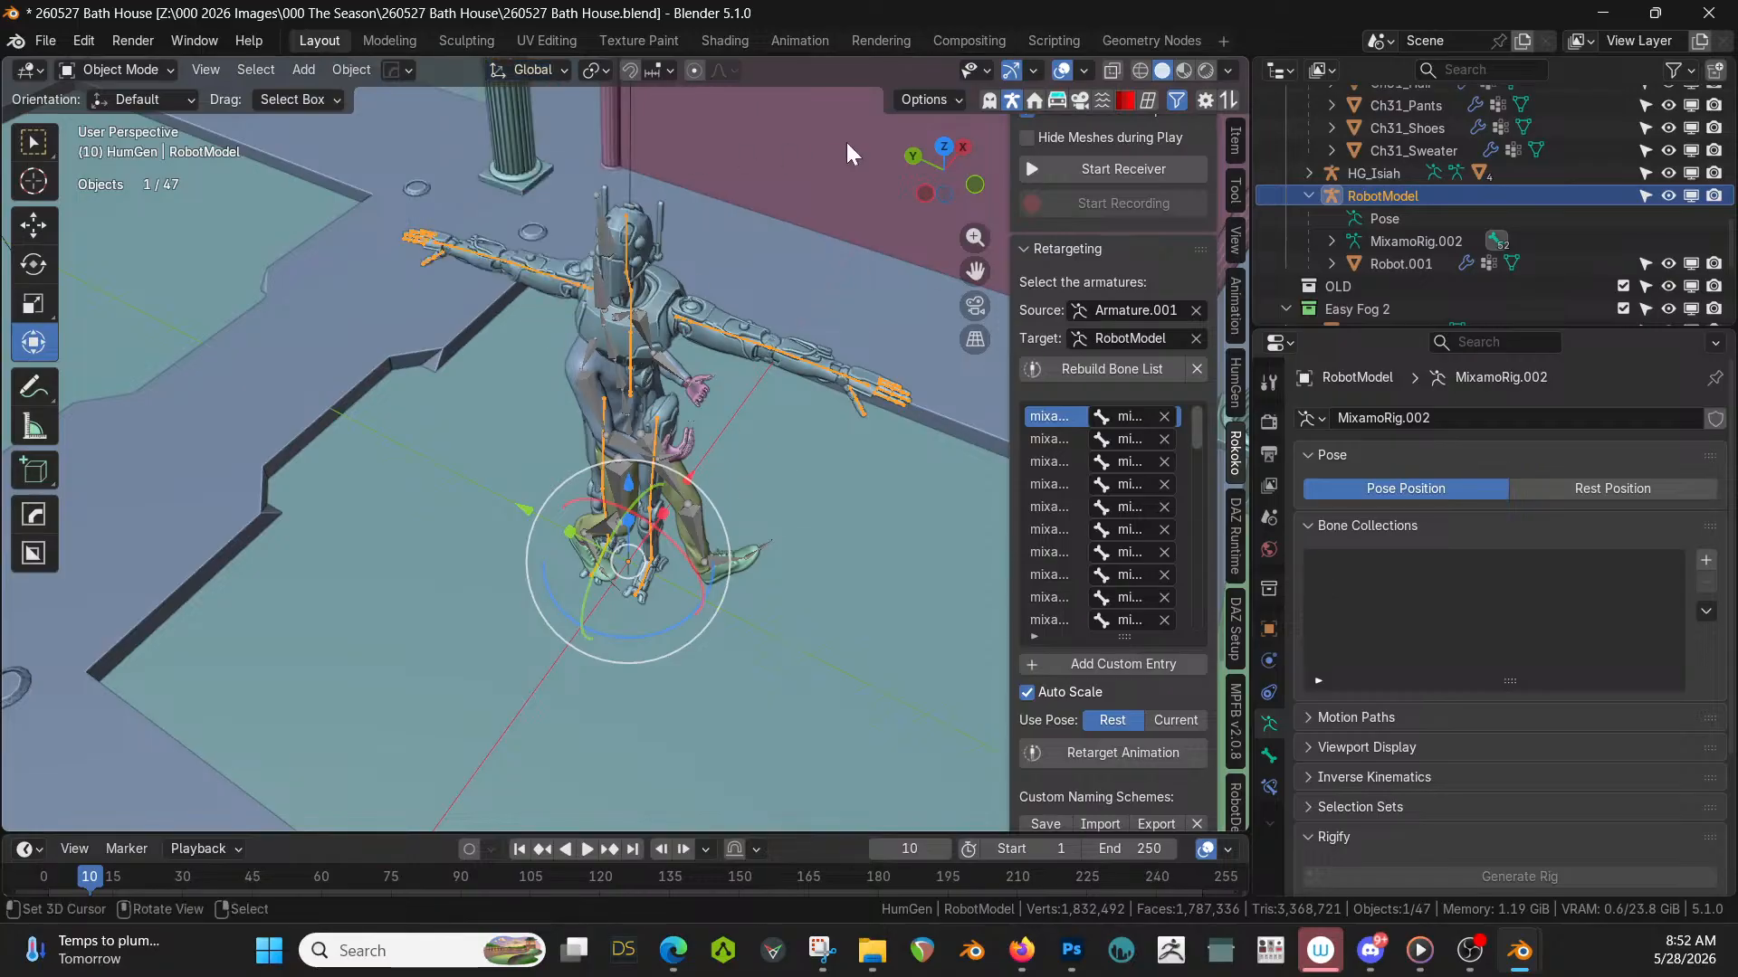
{"action": "type", "text": "rz90"}
{"action": "key", "text": "Return"}
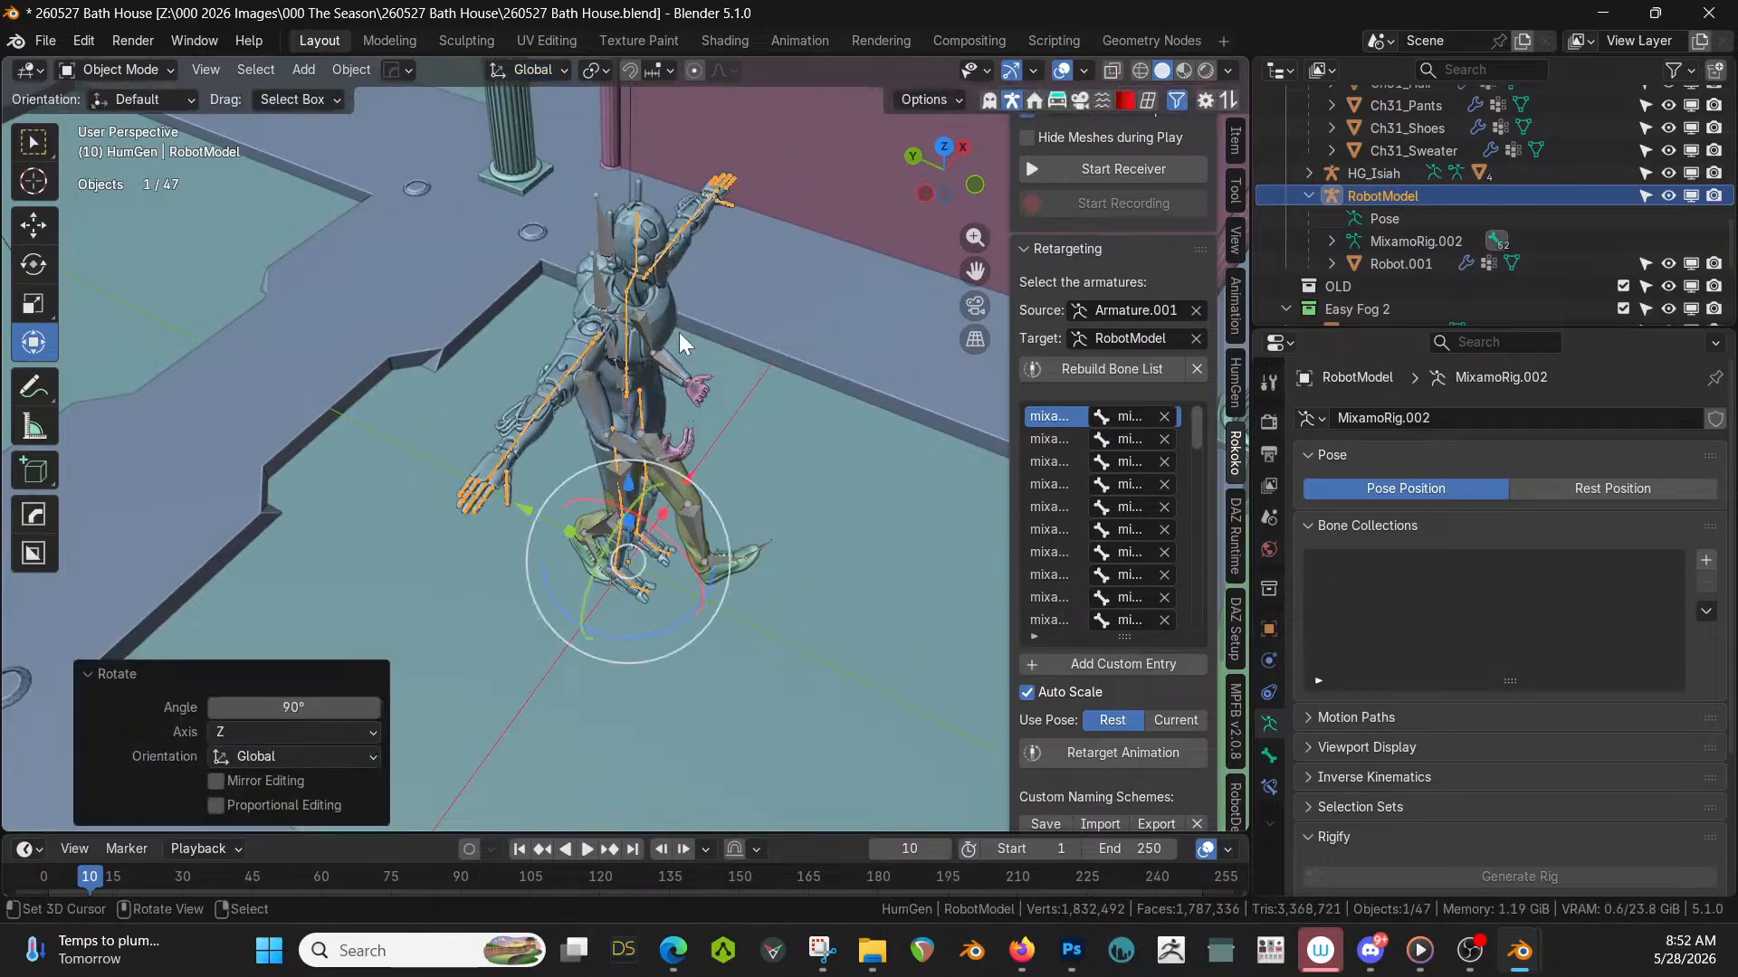
Apply the rotation and scale of the RobotModel armature.
{"action": "middle_click_drag", "start_coordinate": [679, 333], "coordinate": [546, 380]}
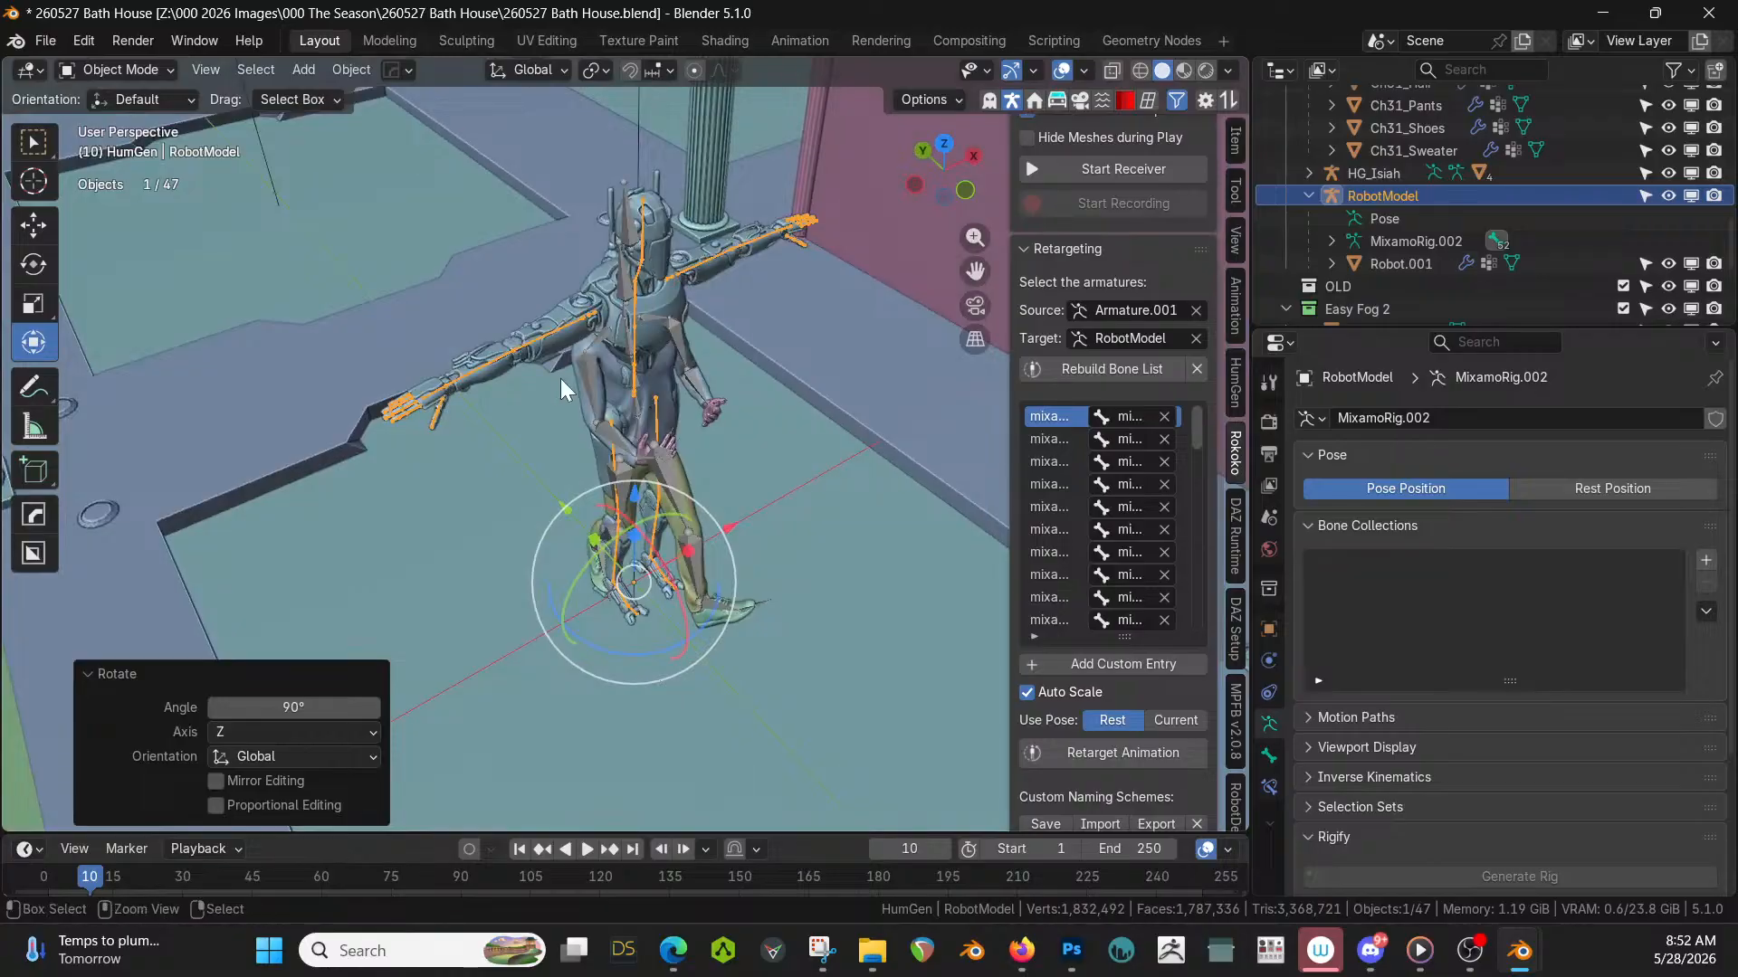
{"action": "key", "text": "ctrl+a"}
{"action": "left_click", "coordinate": [561, 378]}
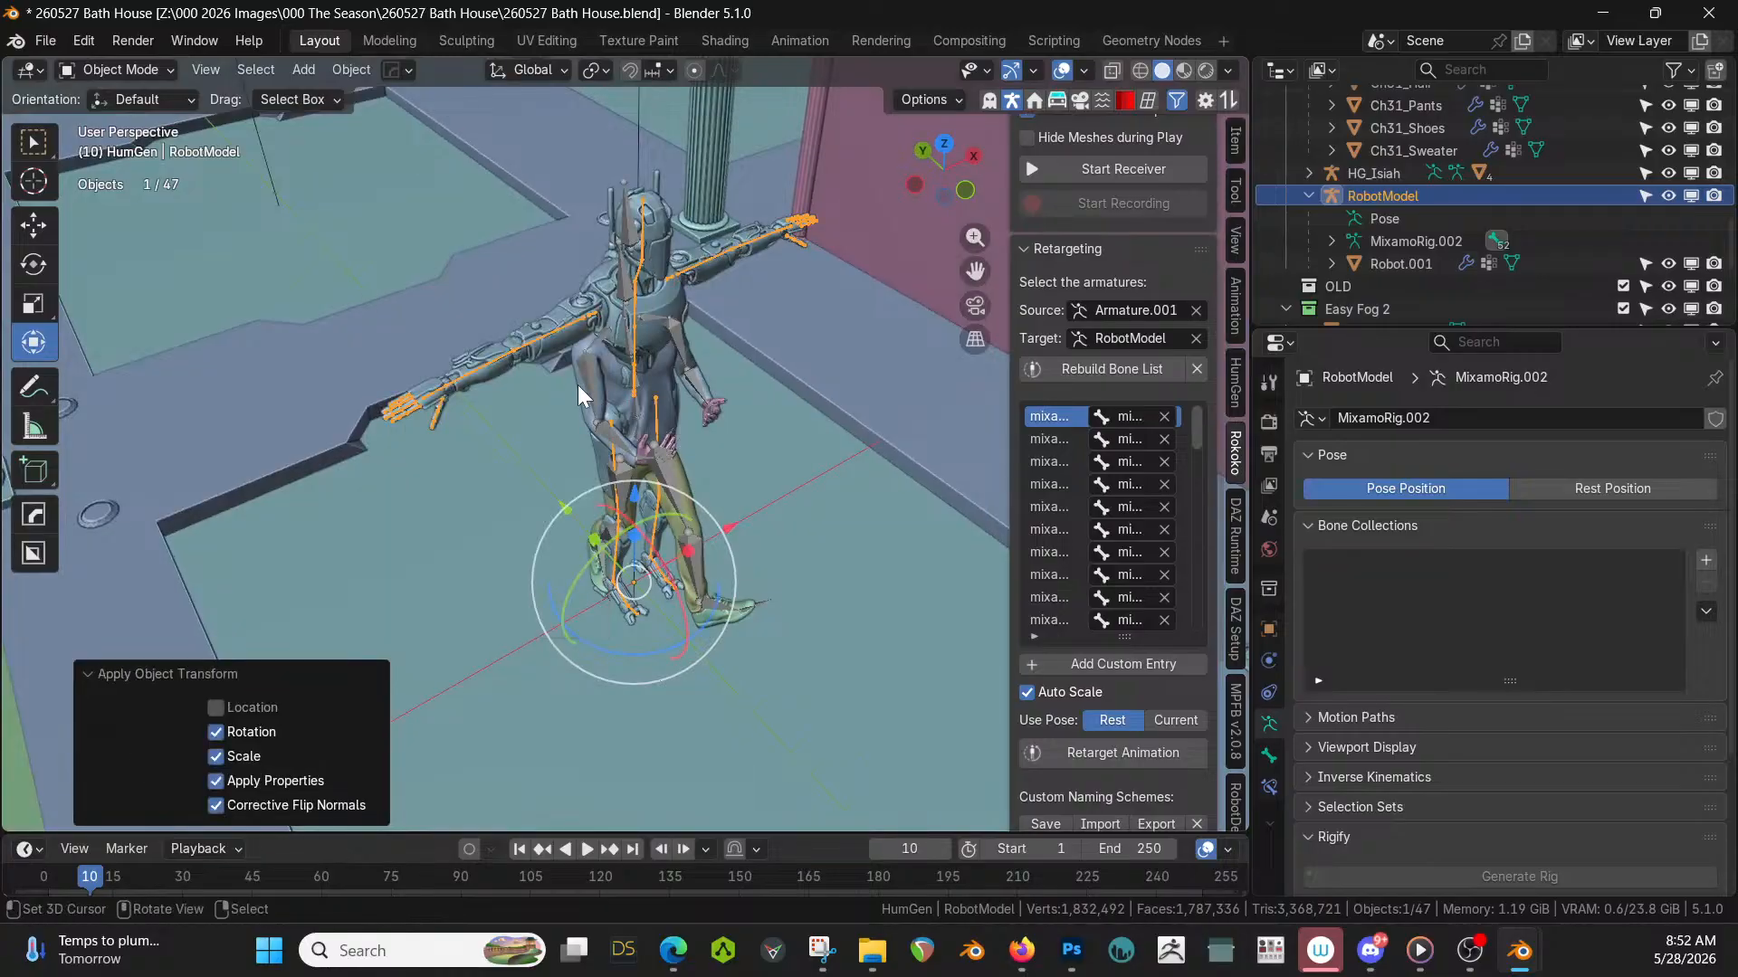
Retarget the carrying walk from Armature.001 onto the rotated RobotModel with the Rest pose and Auto Scale, and inspect it from the side.
{"action": "scroll", "coordinate": [792, 543], "scroll_direction": "up", "scroll_amount": 1}
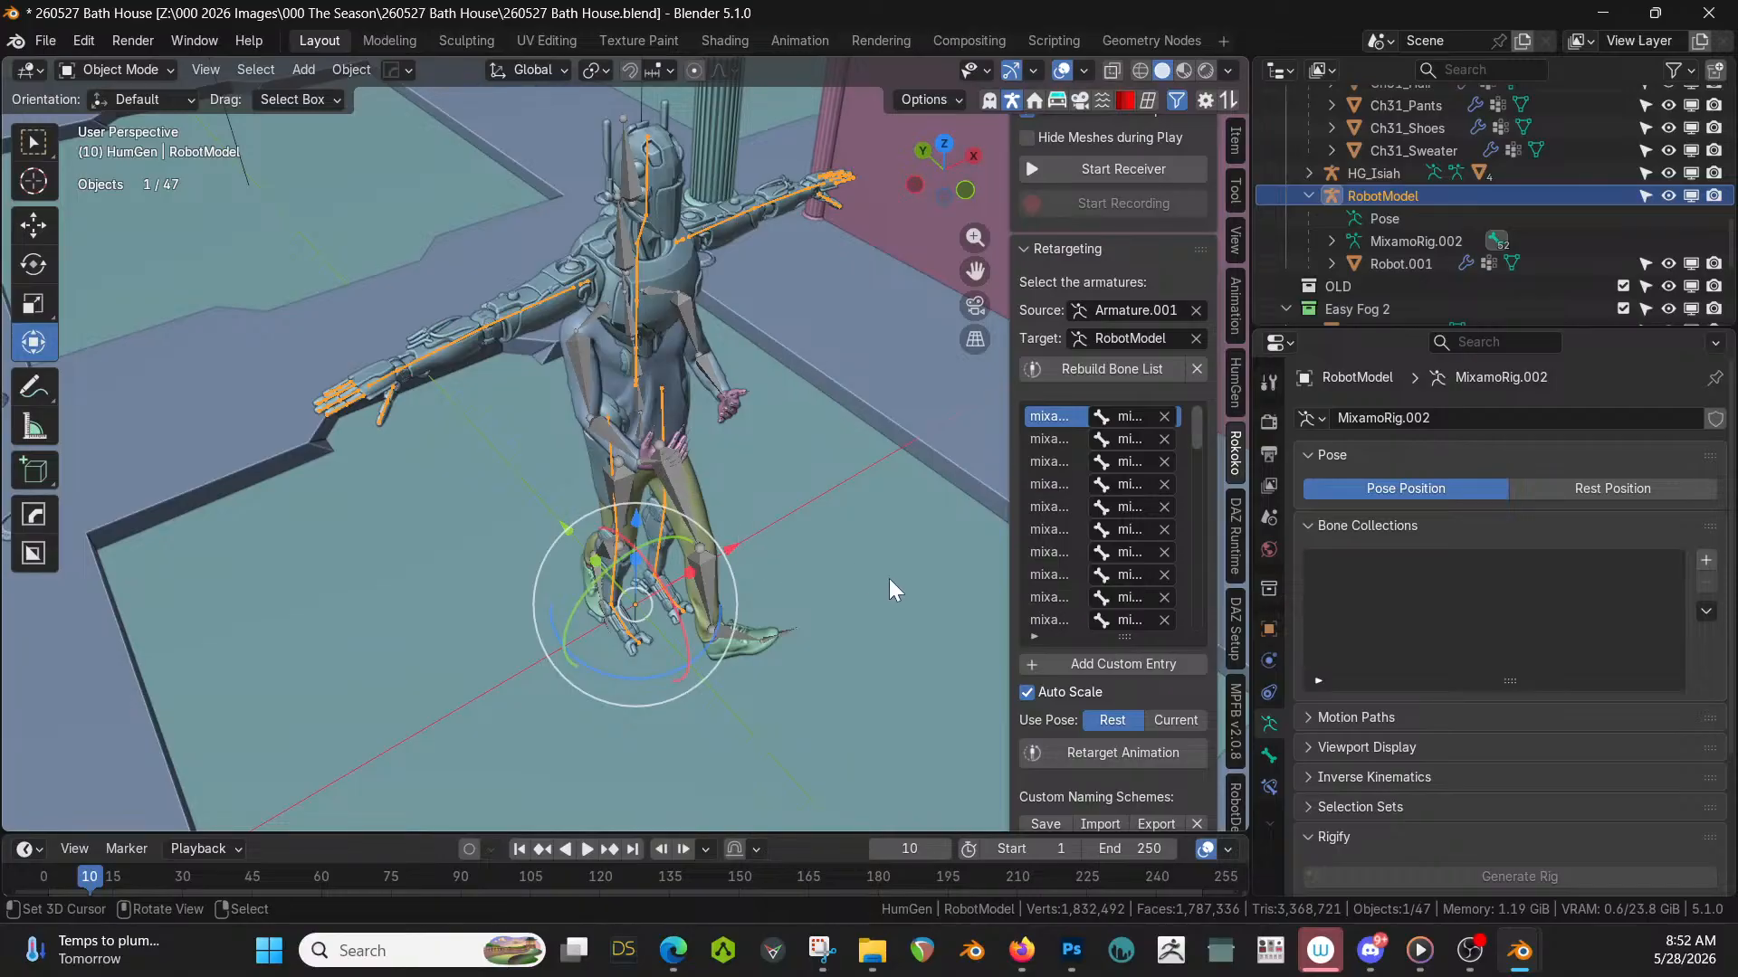
{"action": "left_click", "coordinate": [1116, 753]}
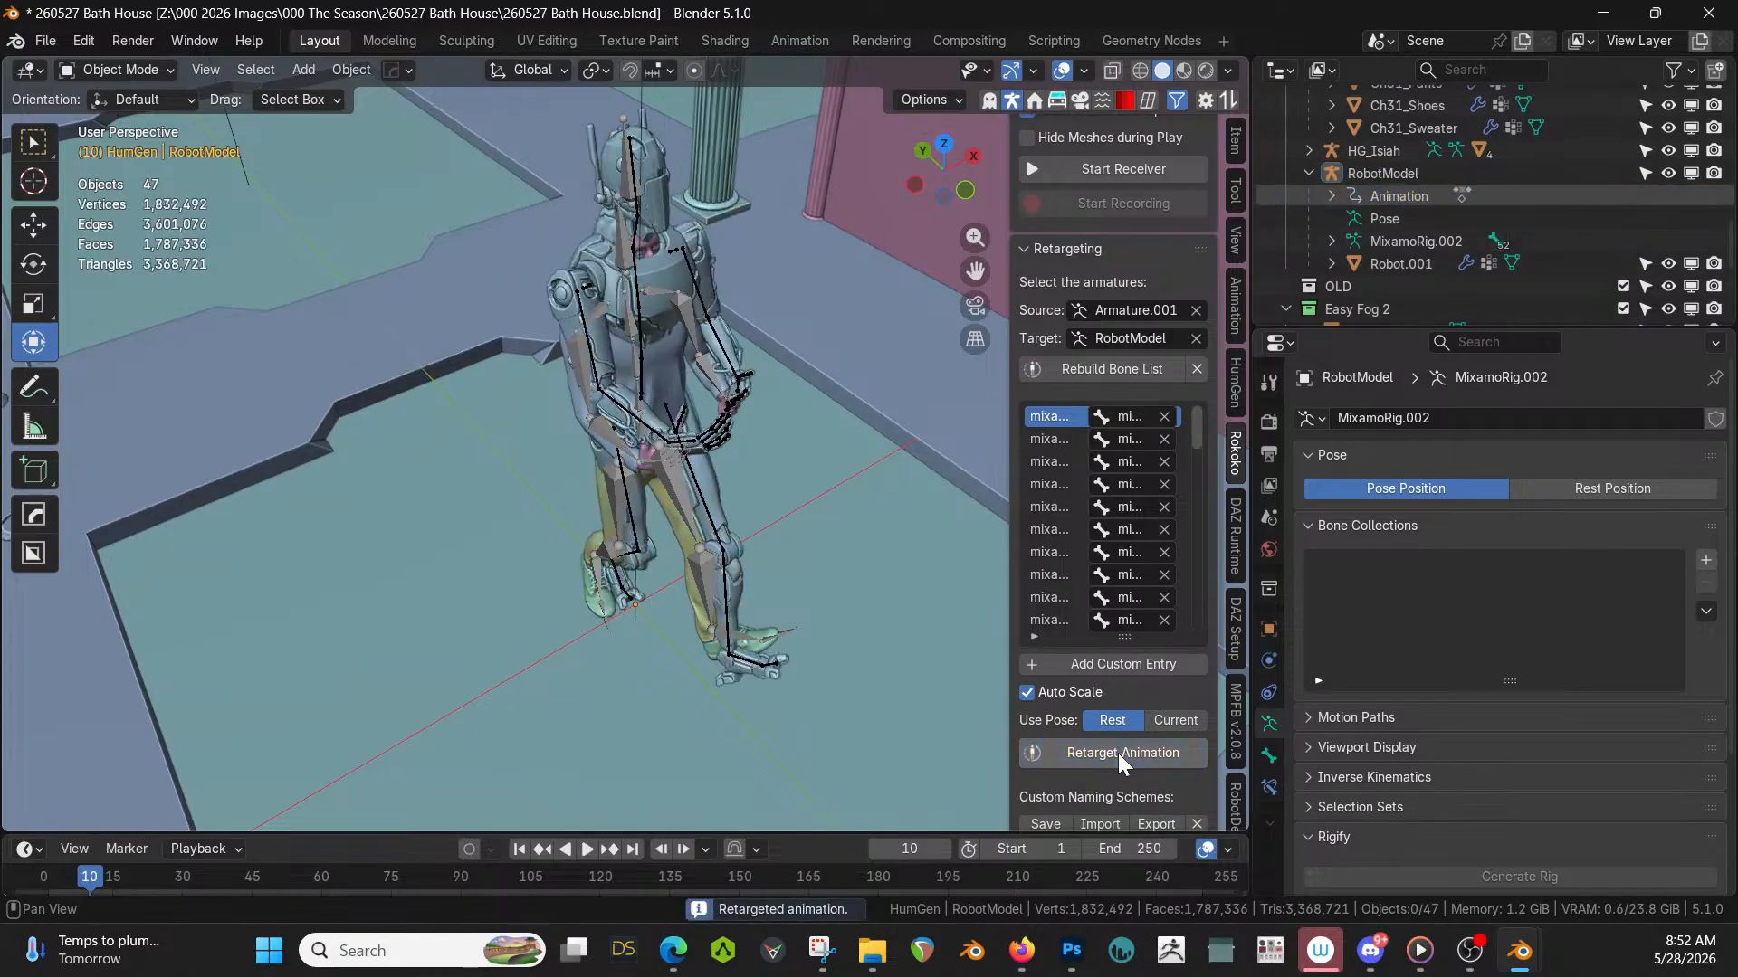
{"action": "middle_click_drag", "start_coordinate": [873, 585], "coordinate": [503, 455]}
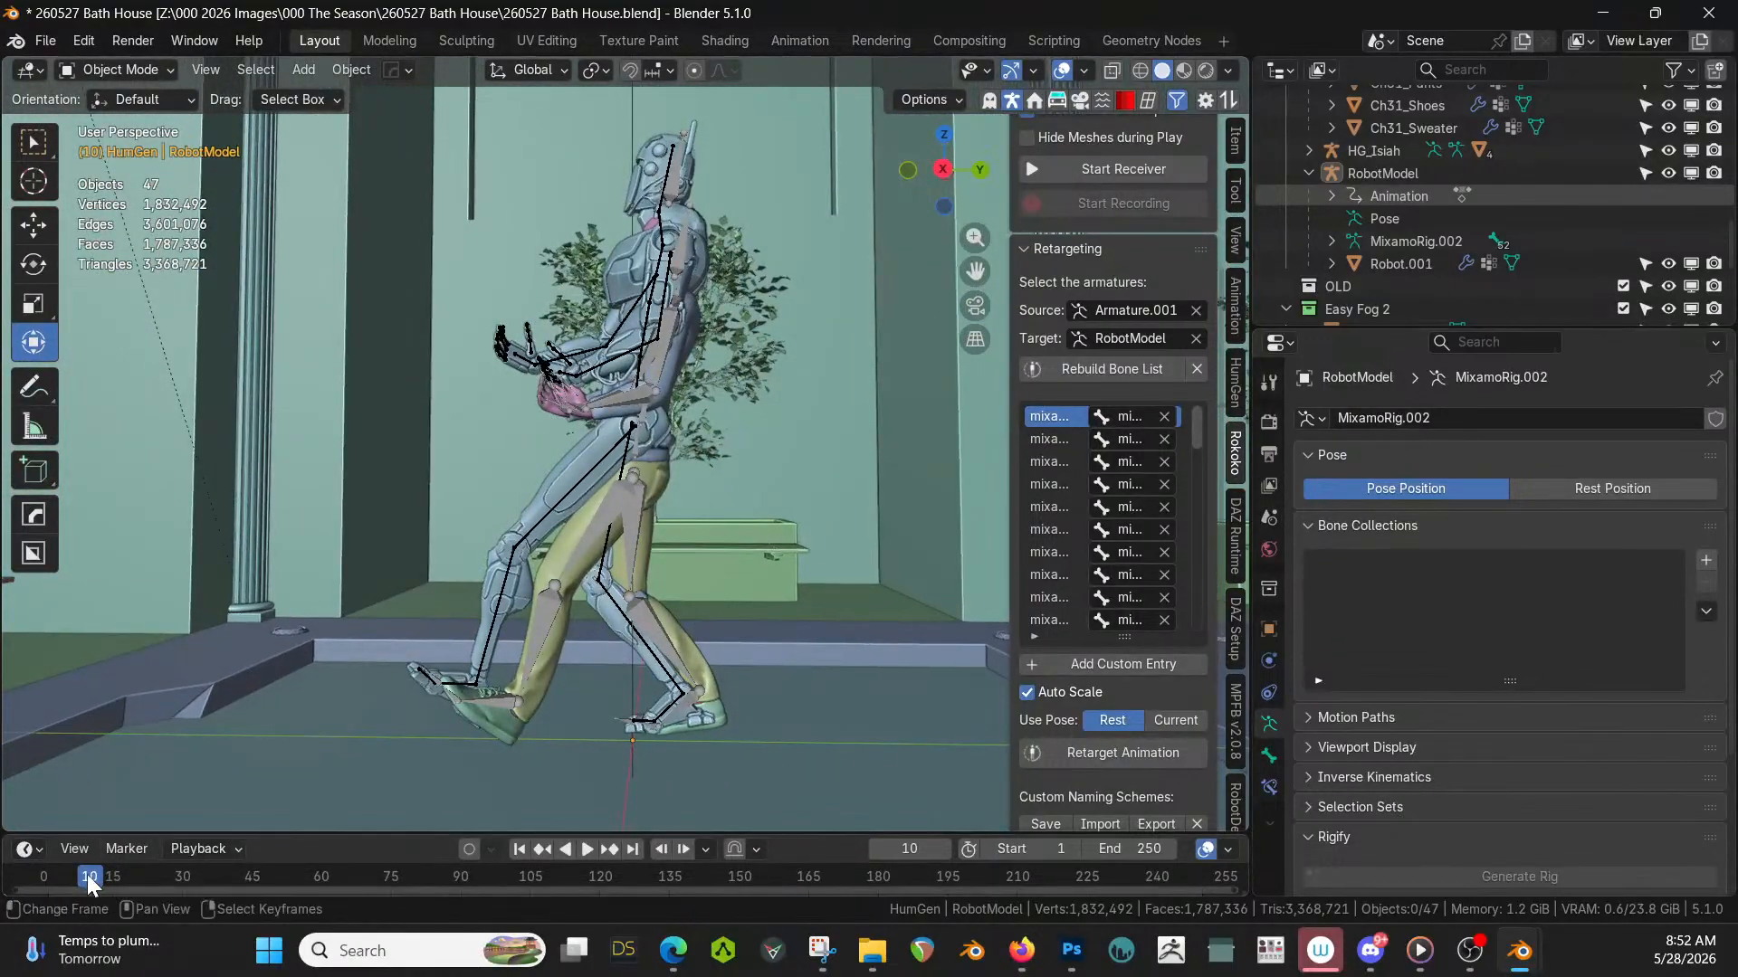
Go to frame 20 of the walk and clear the RobotModel's animation data to freeze that pose.
{"action": "left_click_drag", "start_coordinate": [84, 874], "coordinate": [136, 877]}
{"action": "right_click", "coordinate": [1425, 202]}
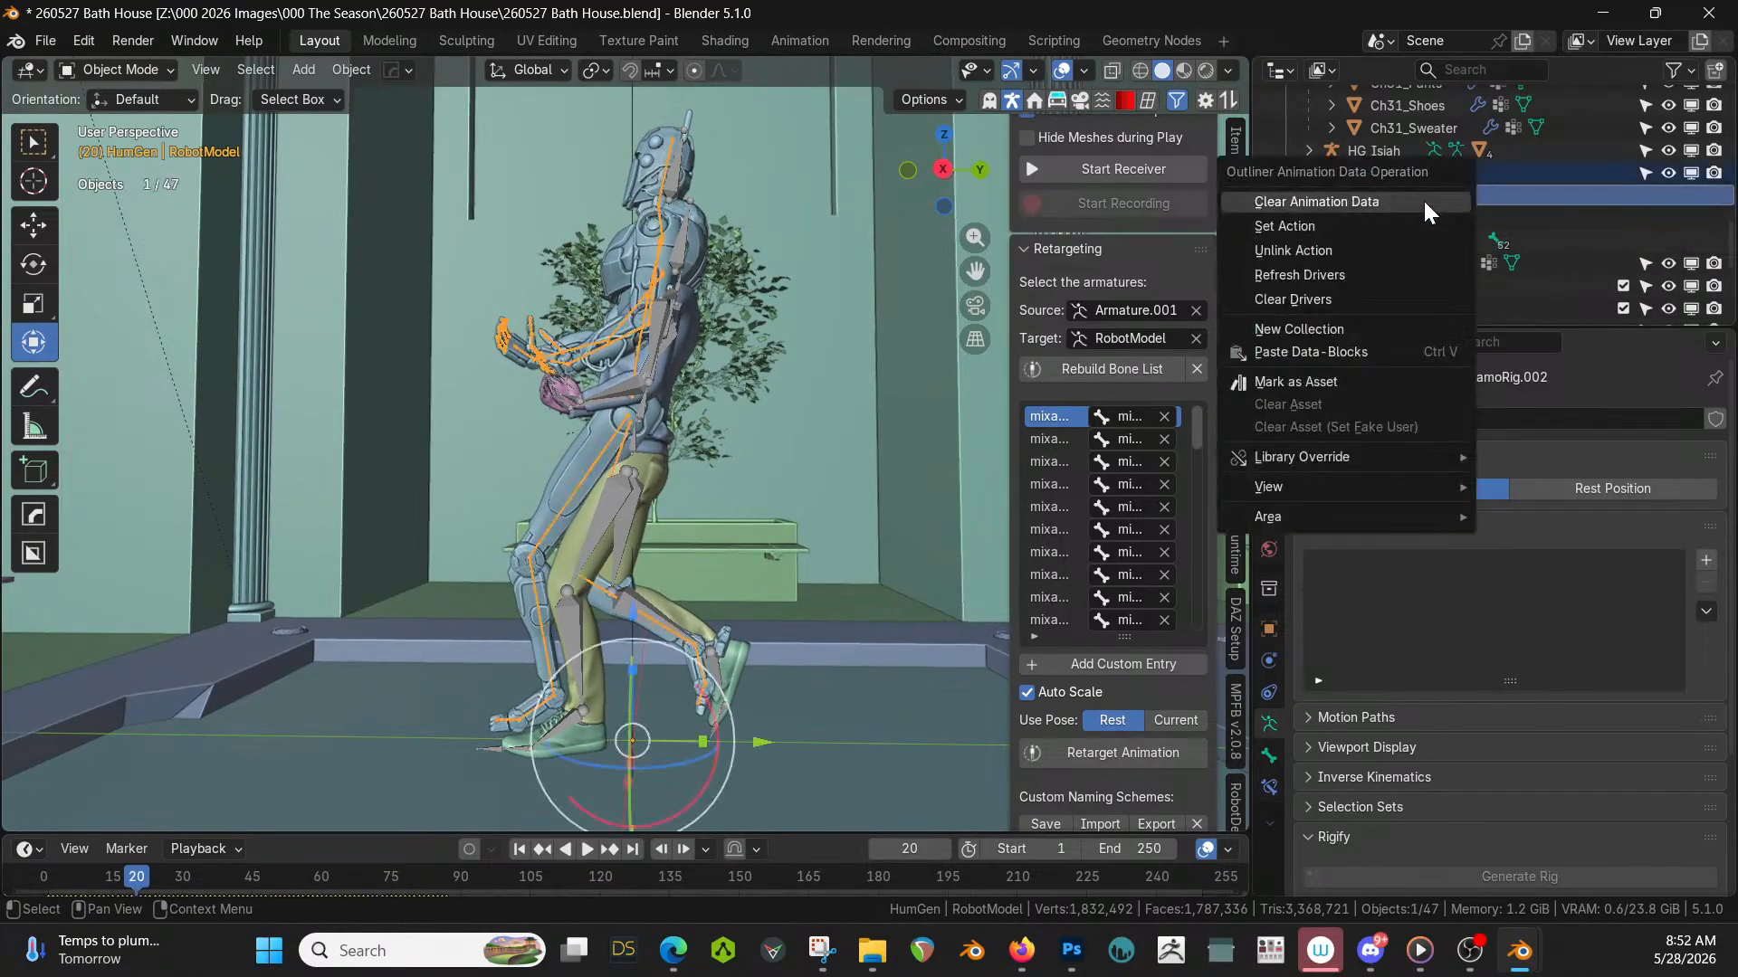
{"action": "left_click", "coordinate": [1348, 200]}
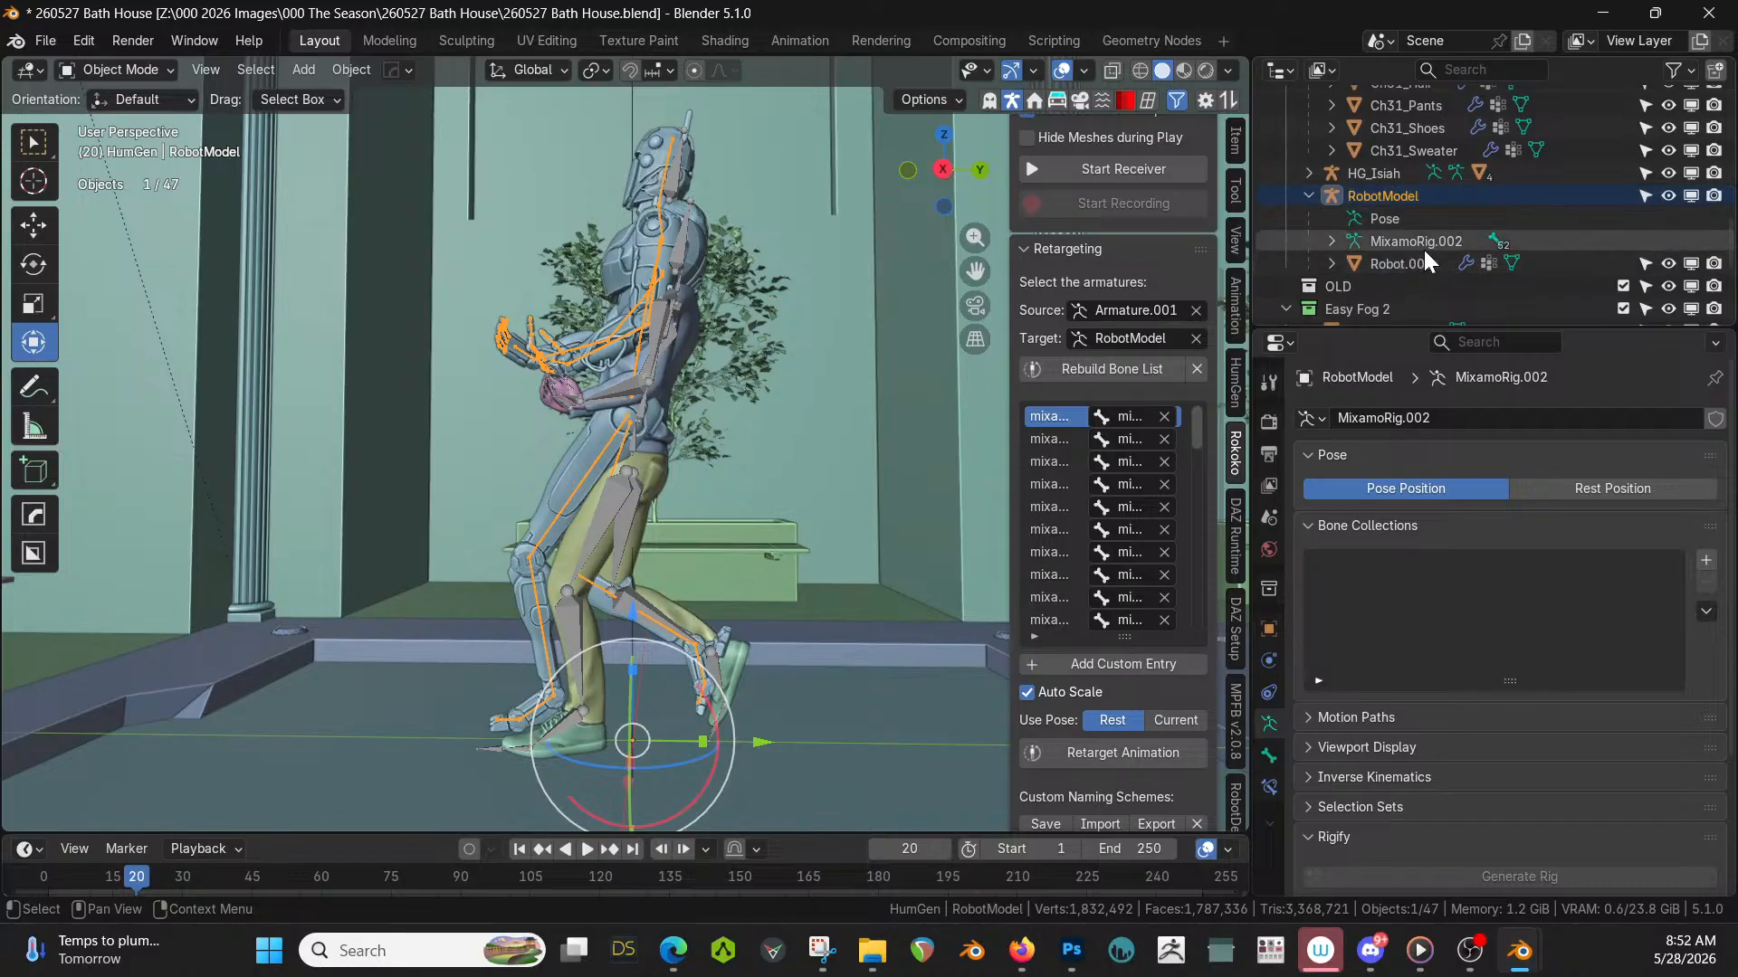
Delete the source Armature.001 together with its whole hierarchy.
{"action": "scroll", "coordinate": [1428, 239], "scroll_direction": "up", "scroll_amount": 6}
{"action": "right_click", "coordinate": [1384, 241]}
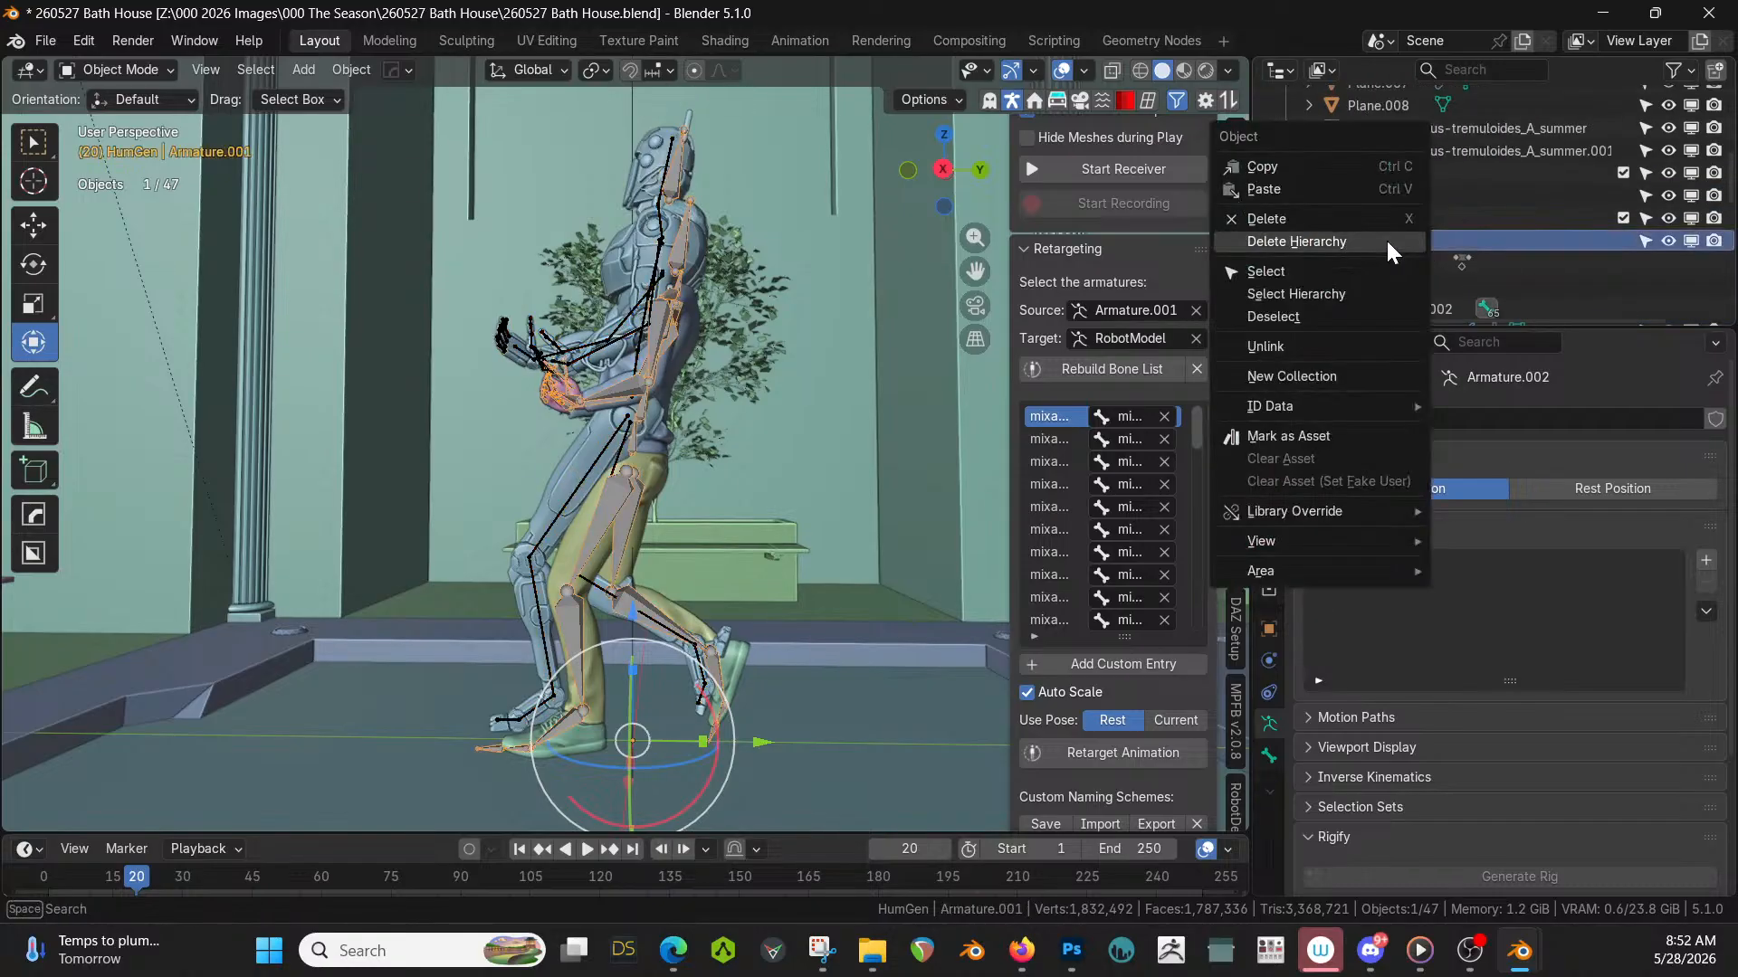
{"action": "left_click", "coordinate": [1327, 244]}
Put the robot armature in Pose Mode and, using Local orientation, rotate its Spine1 bone about 10° around the X axis.
{"action": "middle_click_drag", "start_coordinate": [673, 389], "coordinate": [633, 353]}
{"action": "scroll", "coordinate": [658, 383], "scroll_direction": "up", "scroll_amount": 1}
{"action": "left_click", "coordinate": [632, 355]}
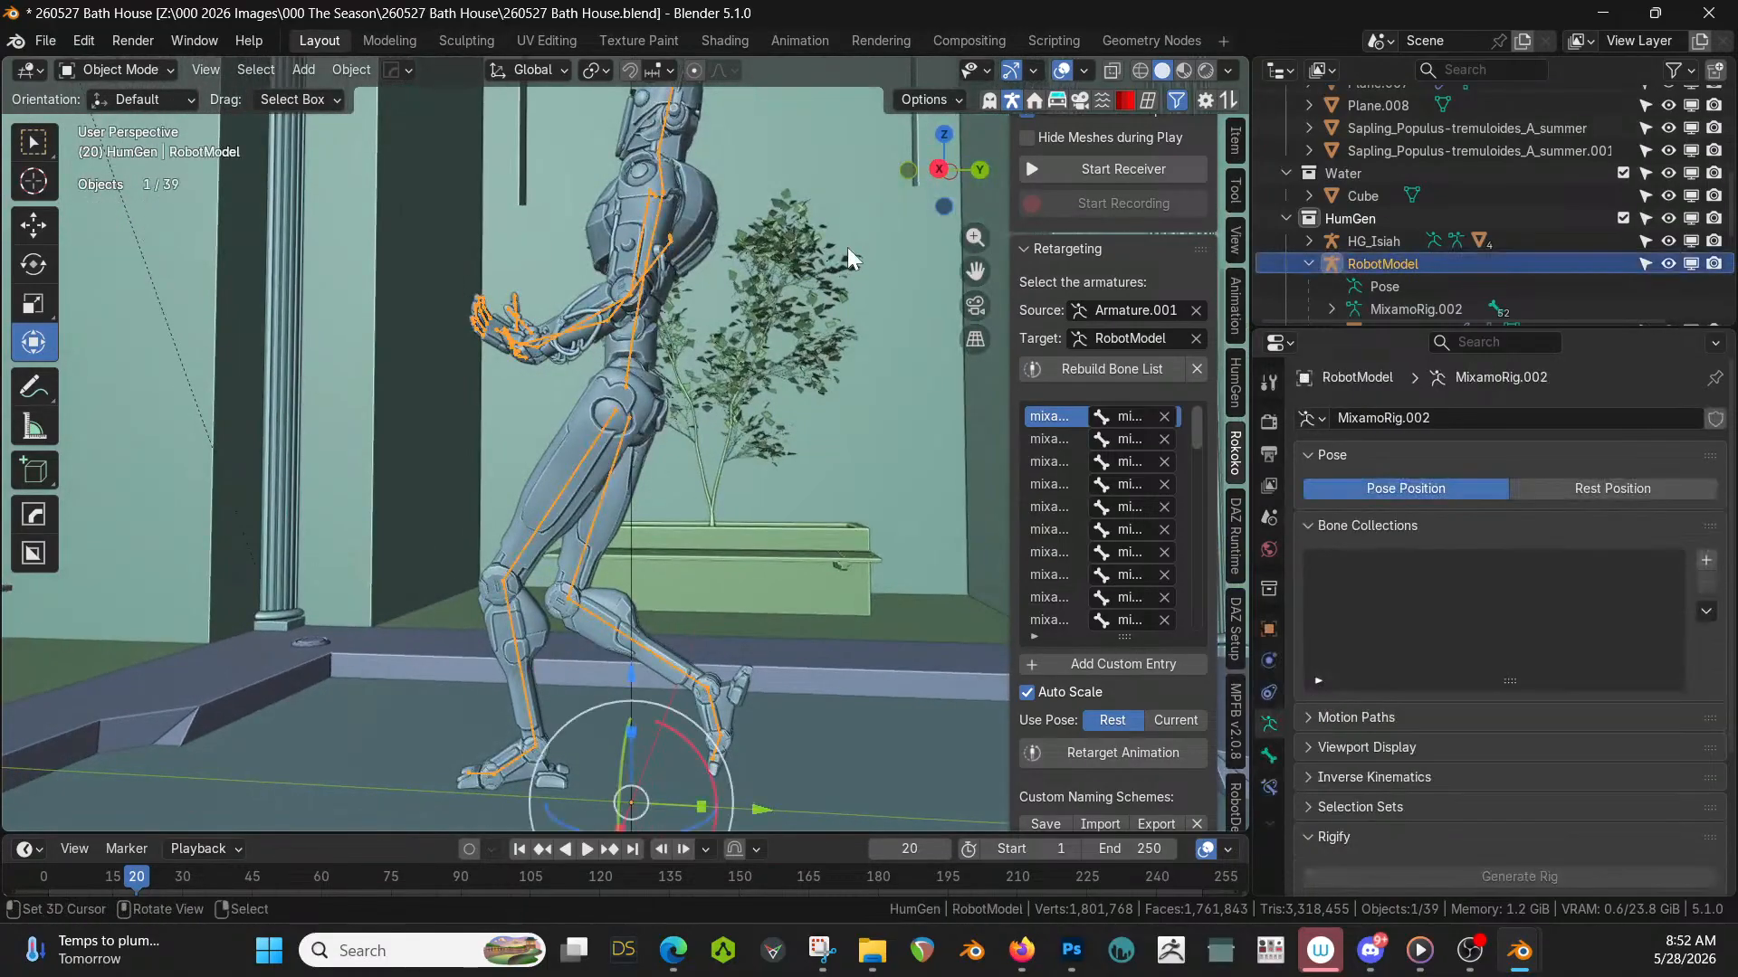
{"action": "left_click", "coordinate": [145, 69]}
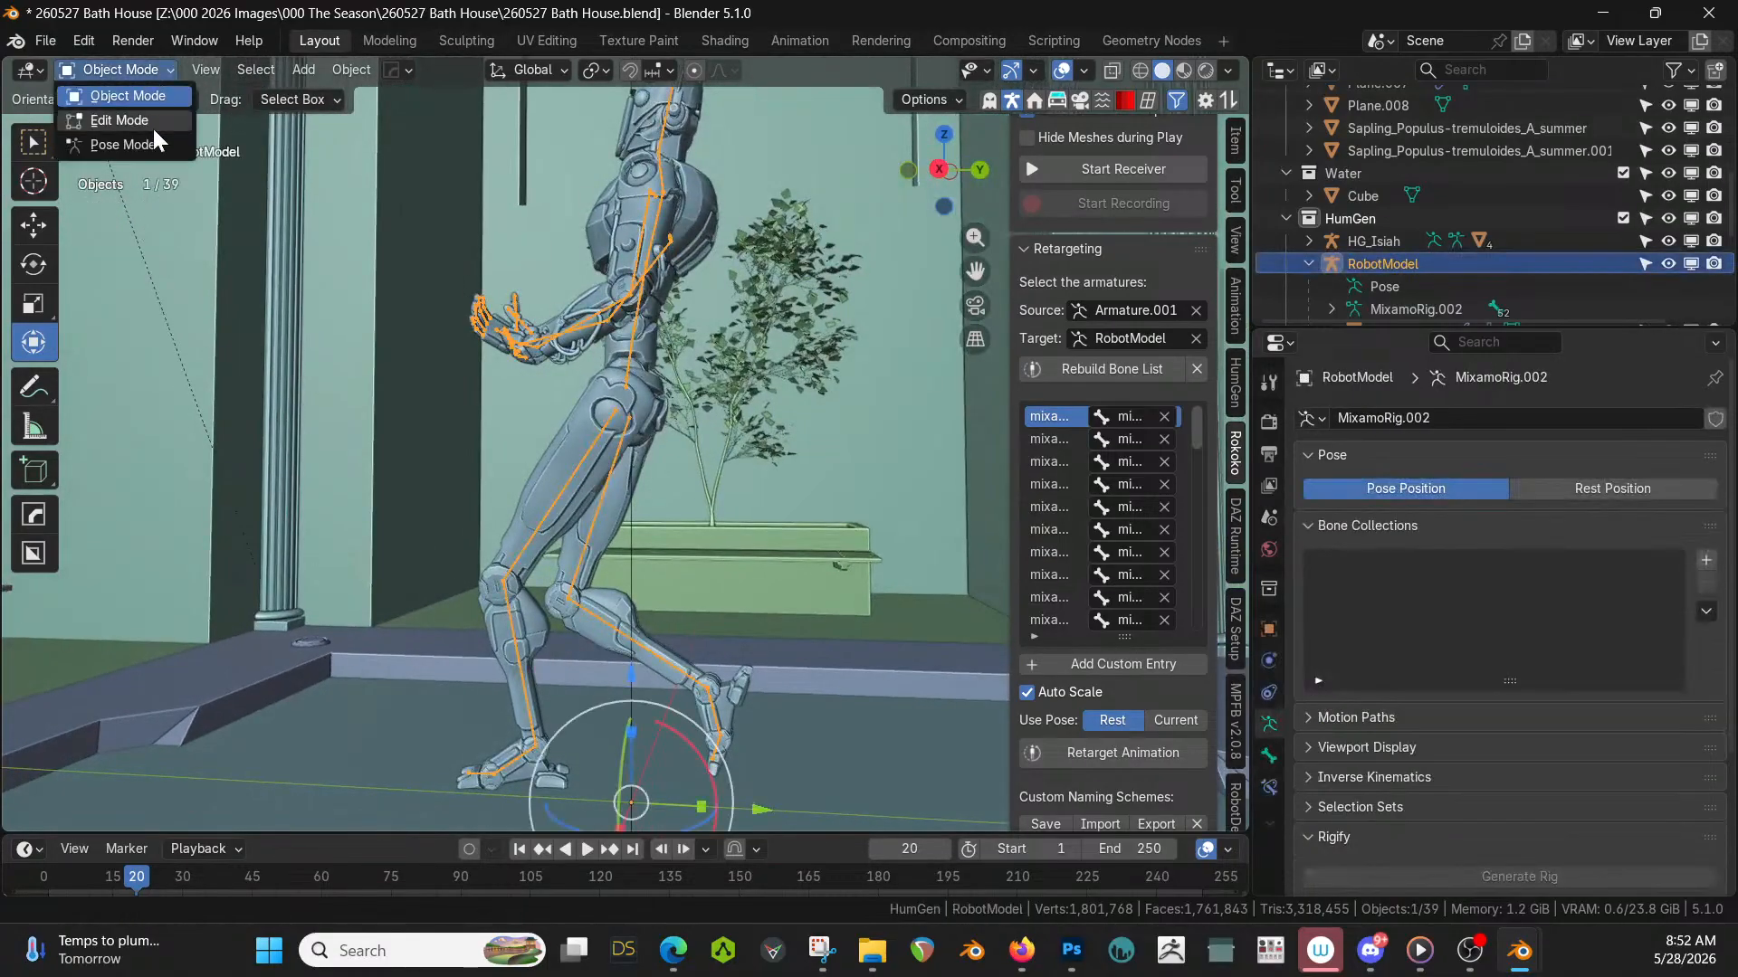
{"action": "left_click", "coordinate": [154, 143]}
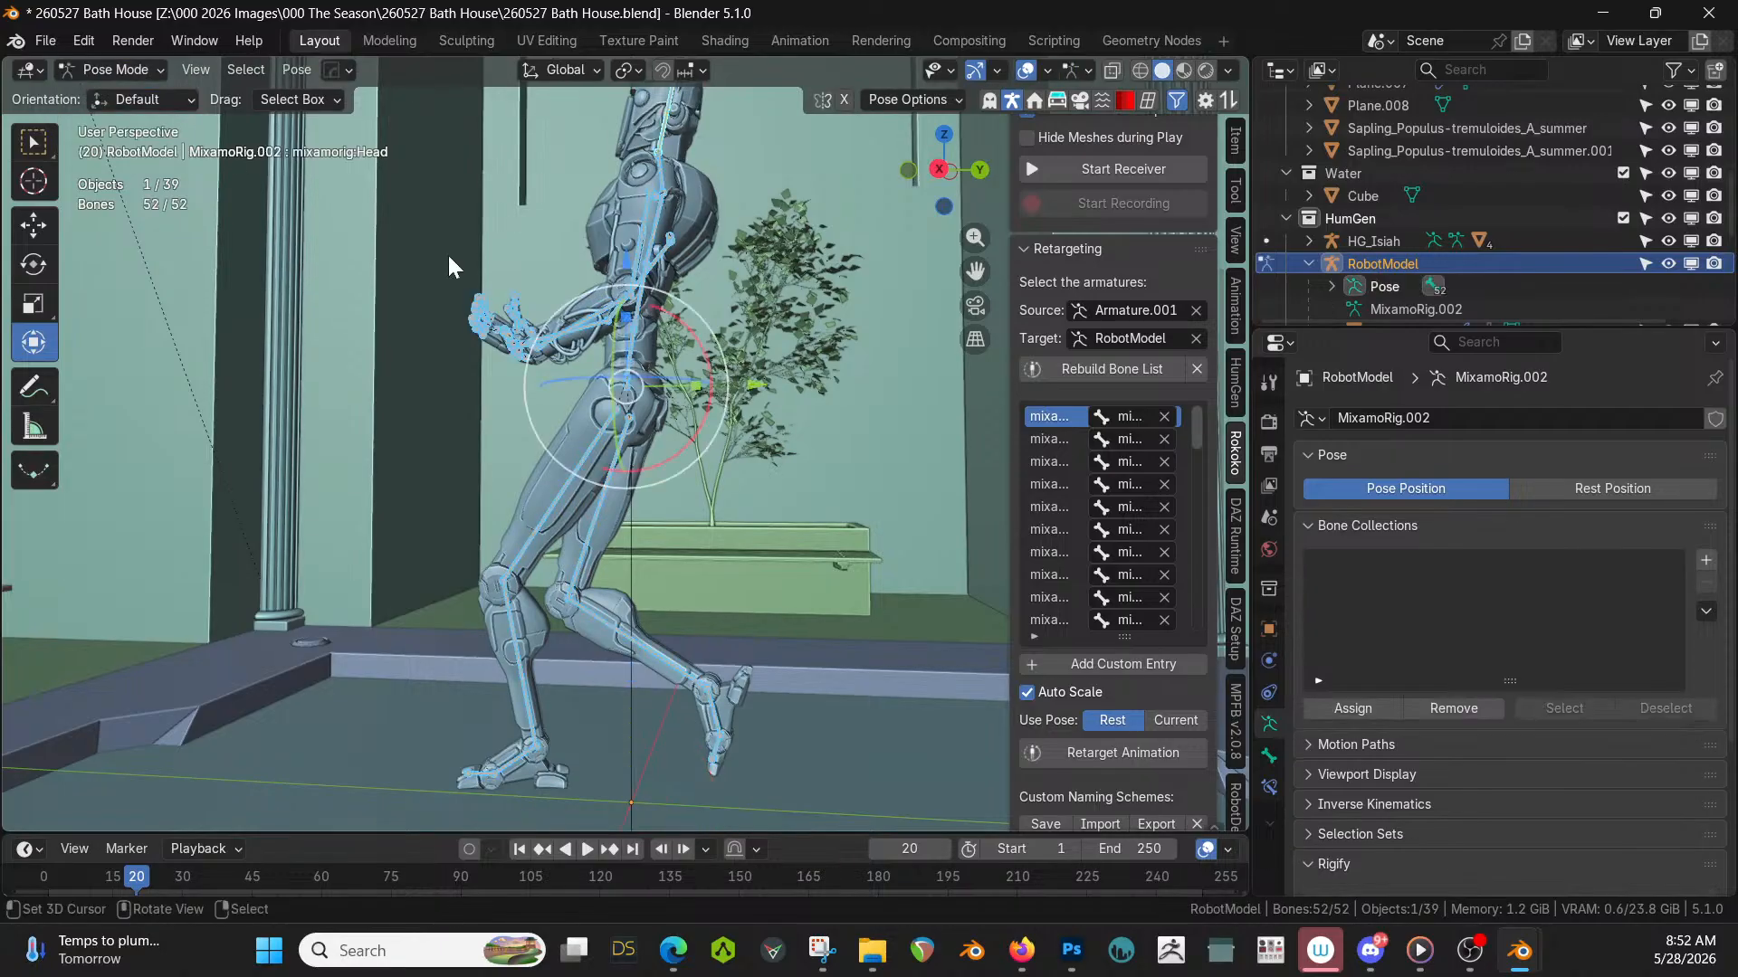
{"action": "left_click", "coordinate": [637, 303]}
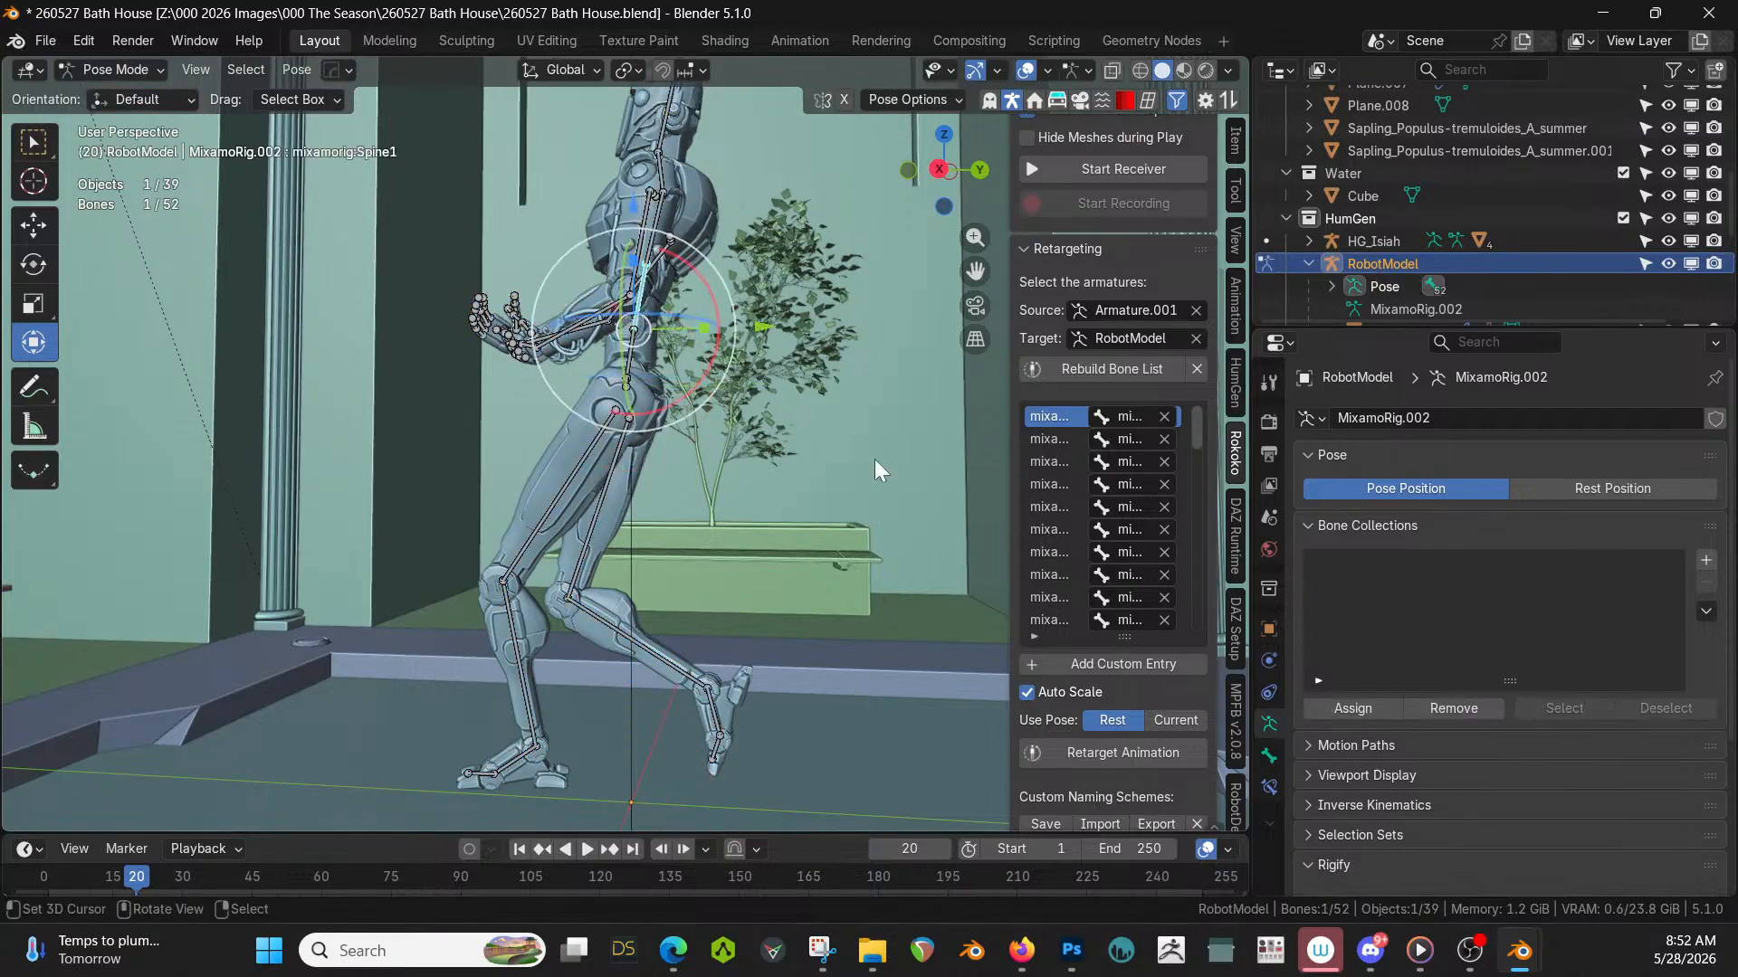
{"action": "left_click", "coordinate": [593, 71]}
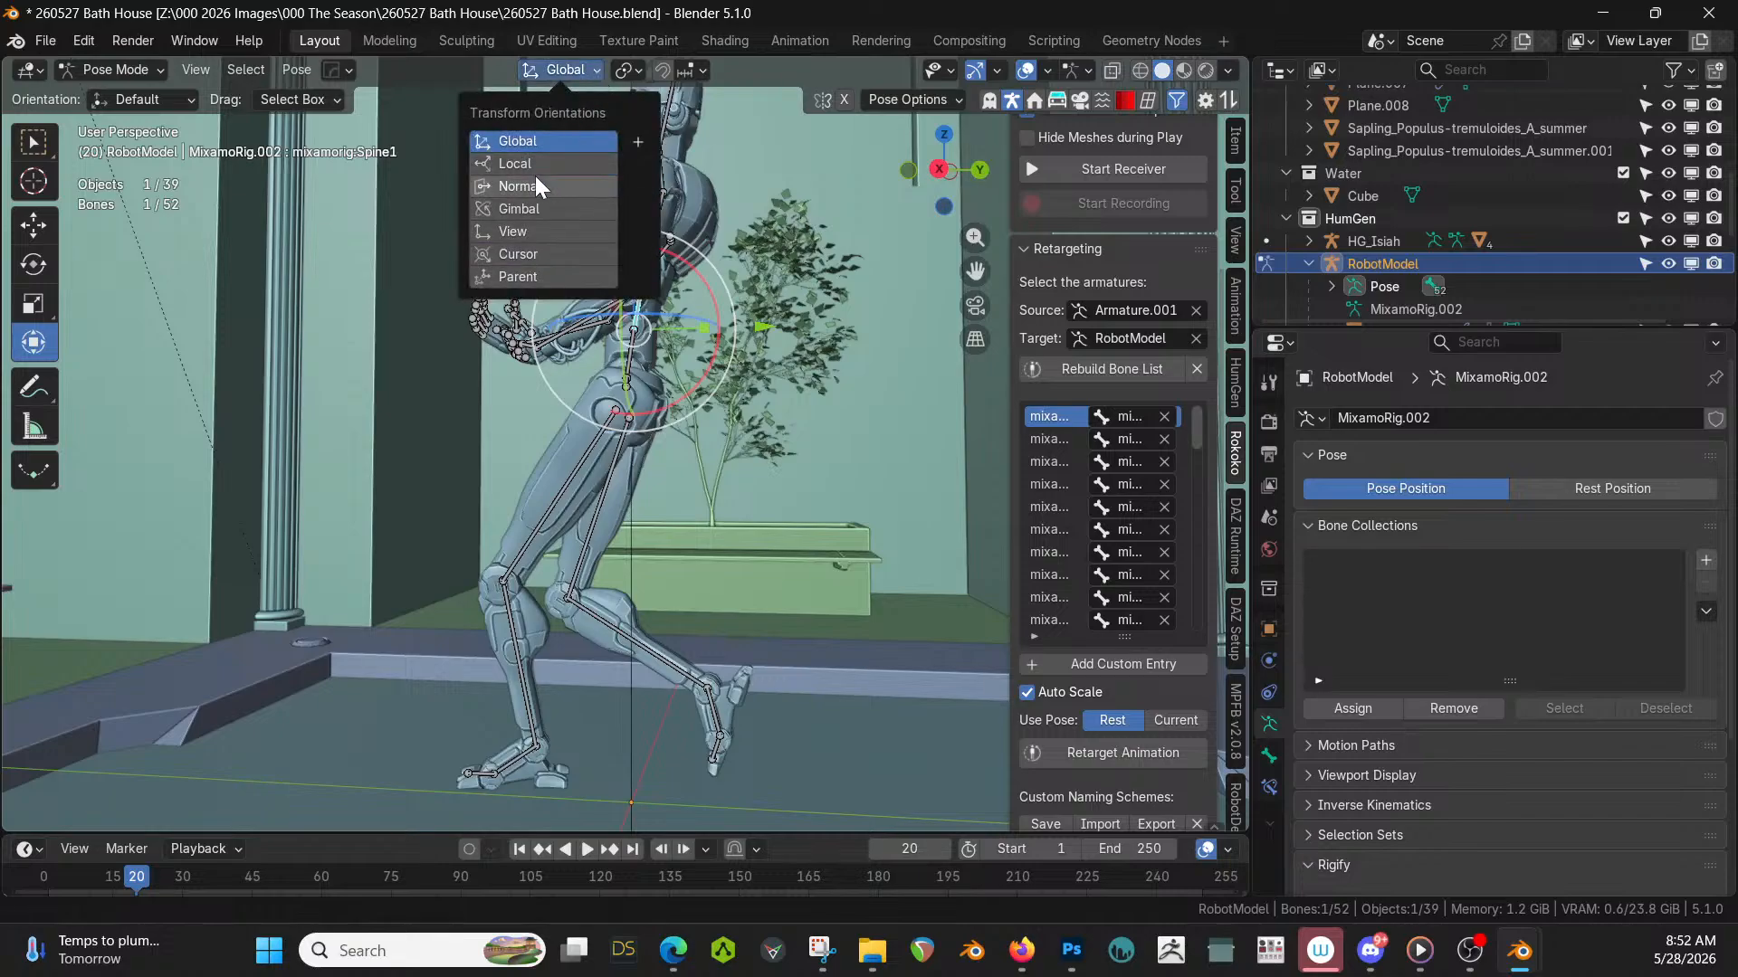
{"action": "left_click", "coordinate": [532, 166]}
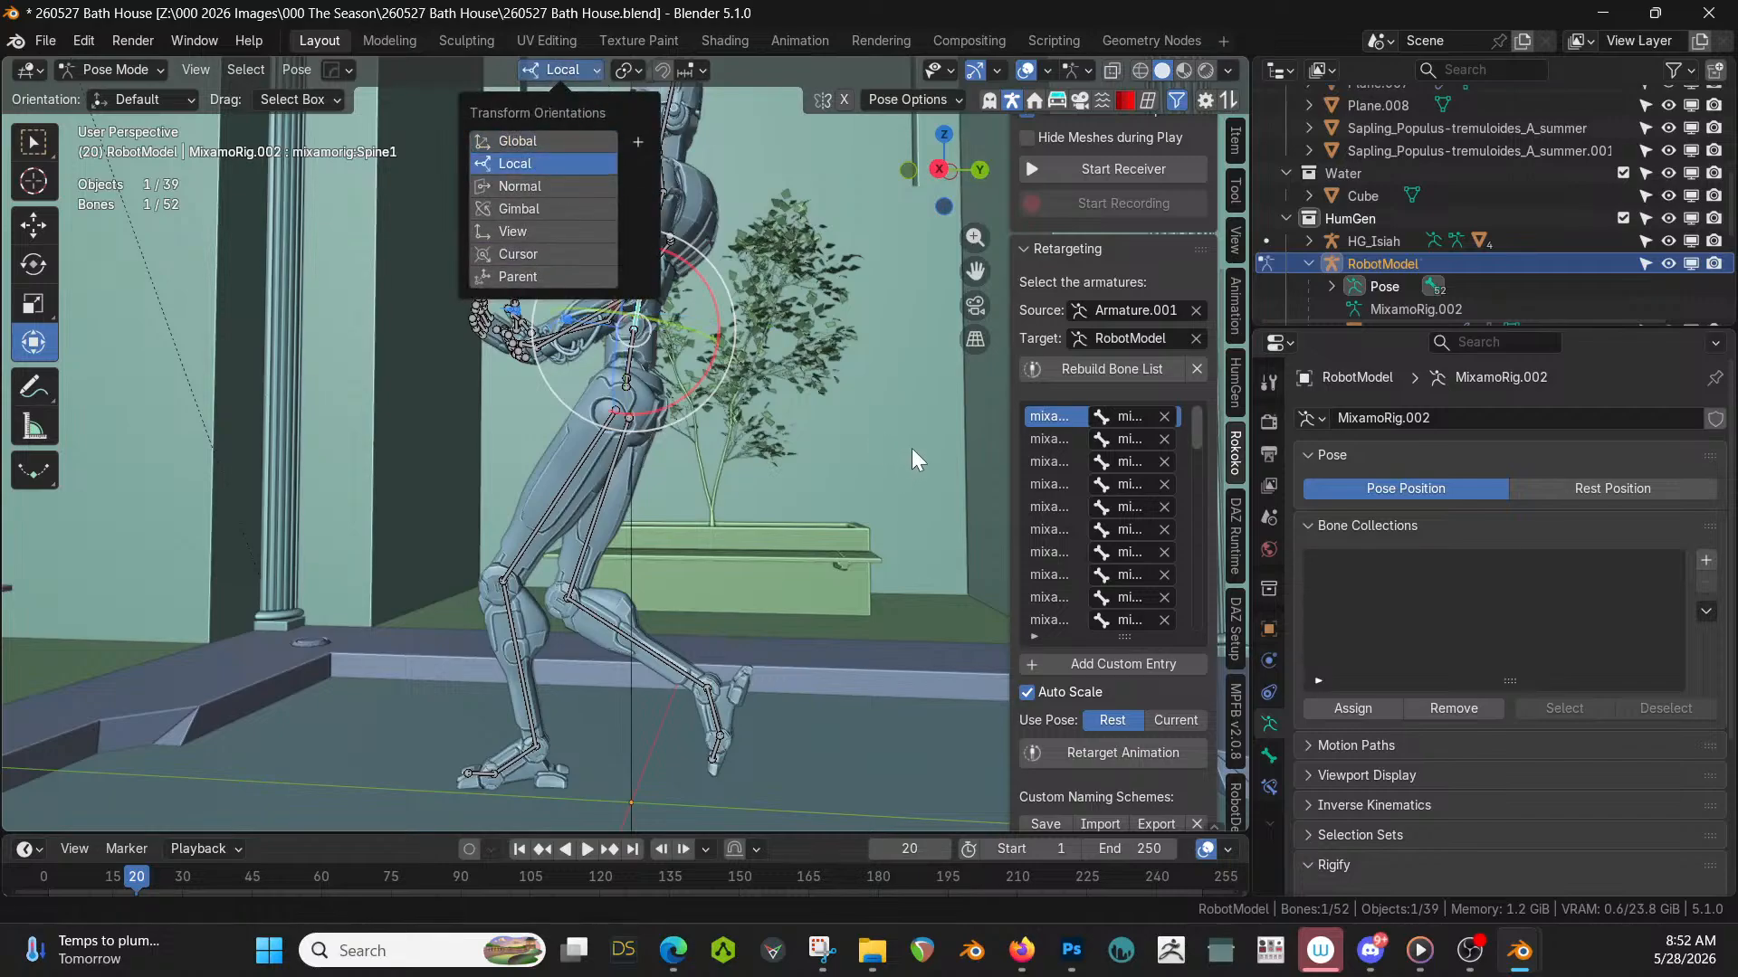
{"action": "key", "text": "r"}
{"action": "key", "text": "x"}
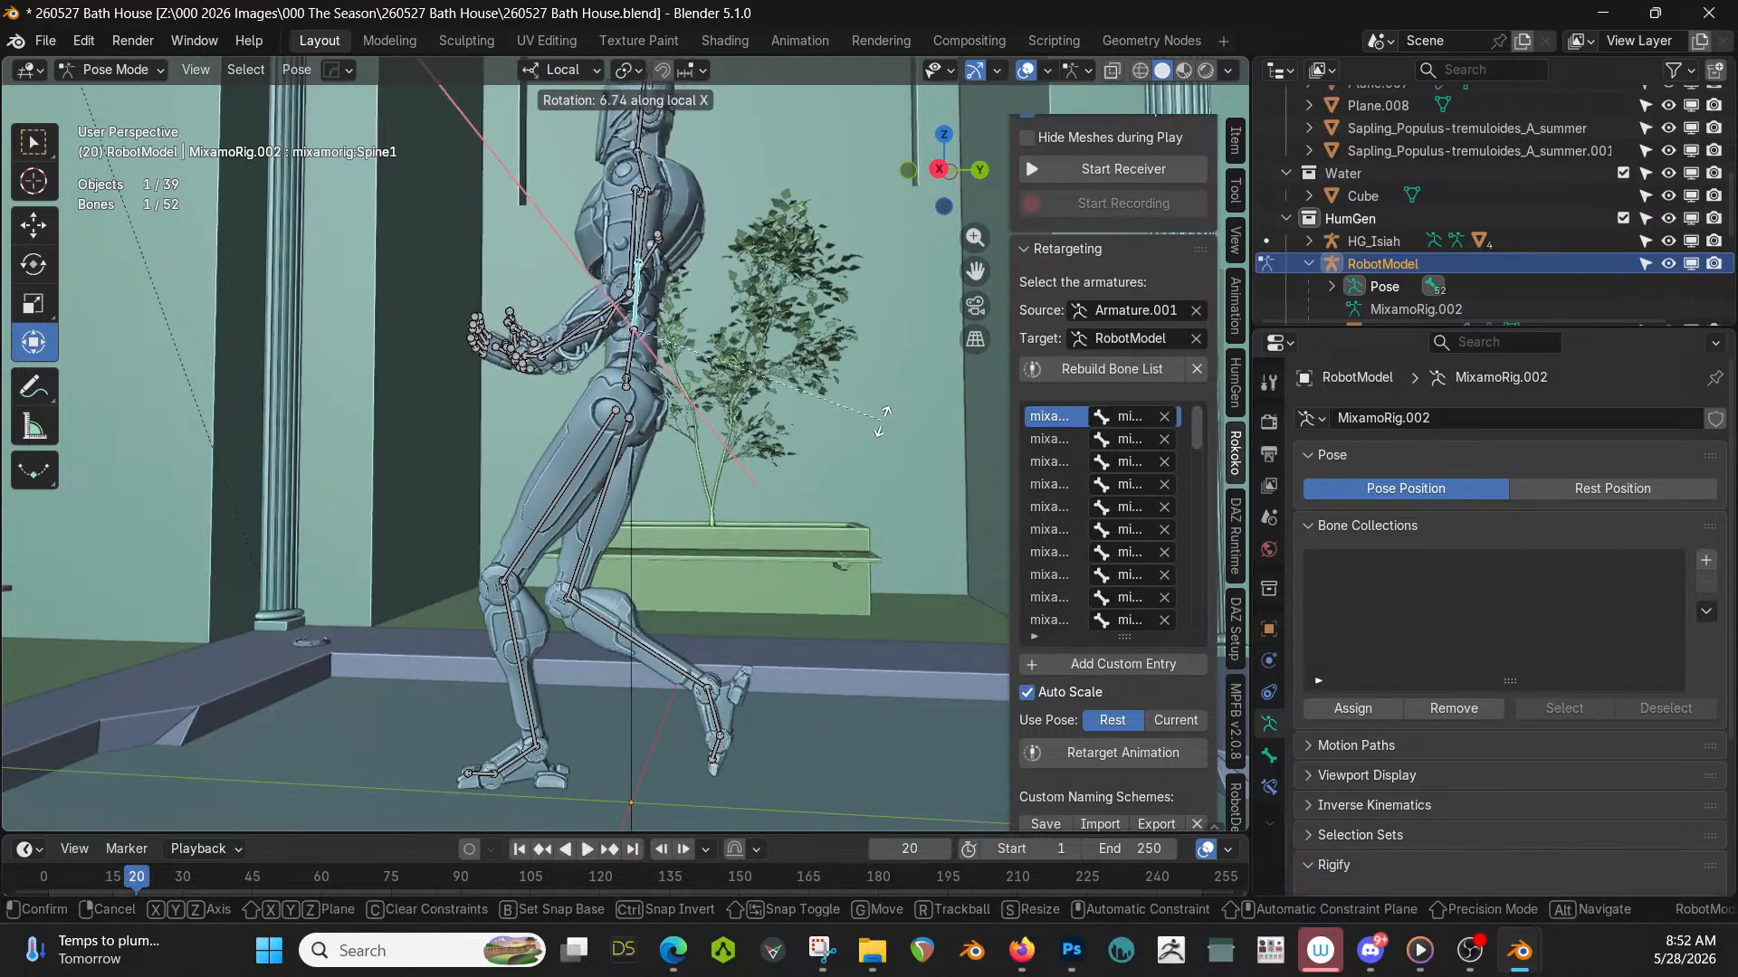
{"action": "left_click", "coordinate": [915, 439]}
Rotate the robot's RightArm bone about 17° around its local Z axis to lower the upper arm.
{"action": "middle_click_drag", "start_coordinate": [914, 439], "coordinate": [247, 463]}
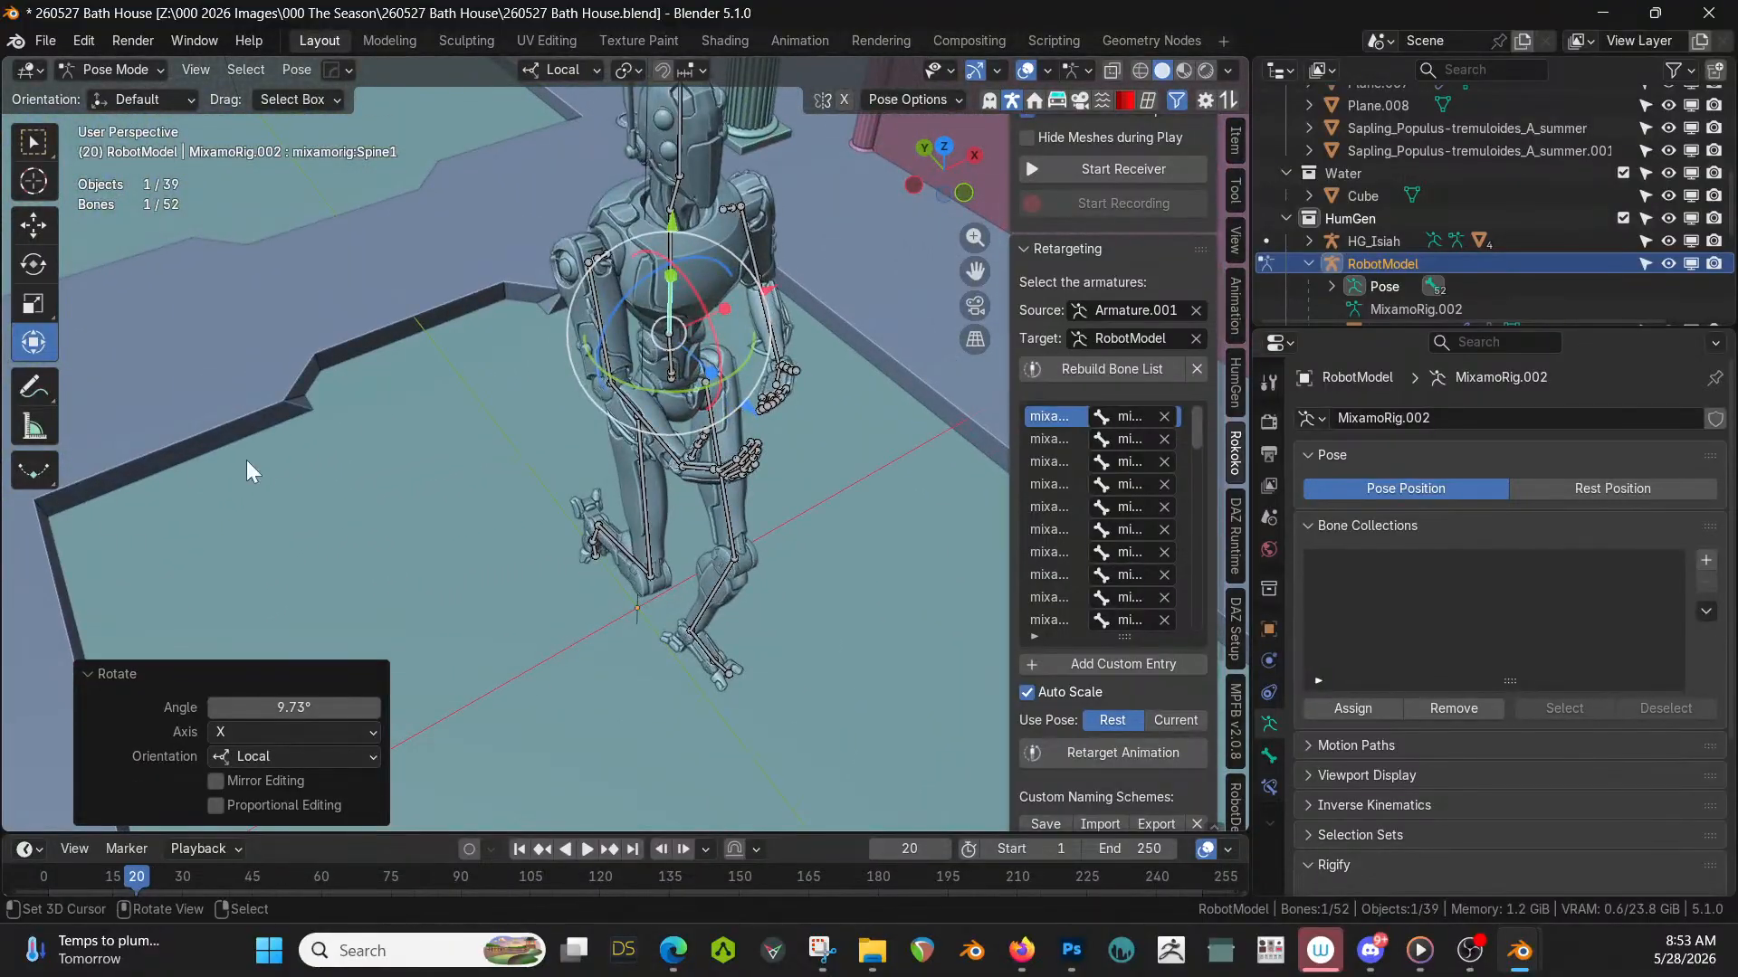
{"action": "left_click", "coordinate": [590, 347]}
{"action": "middle_click_drag", "start_coordinate": [590, 346], "coordinate": [807, 356]}
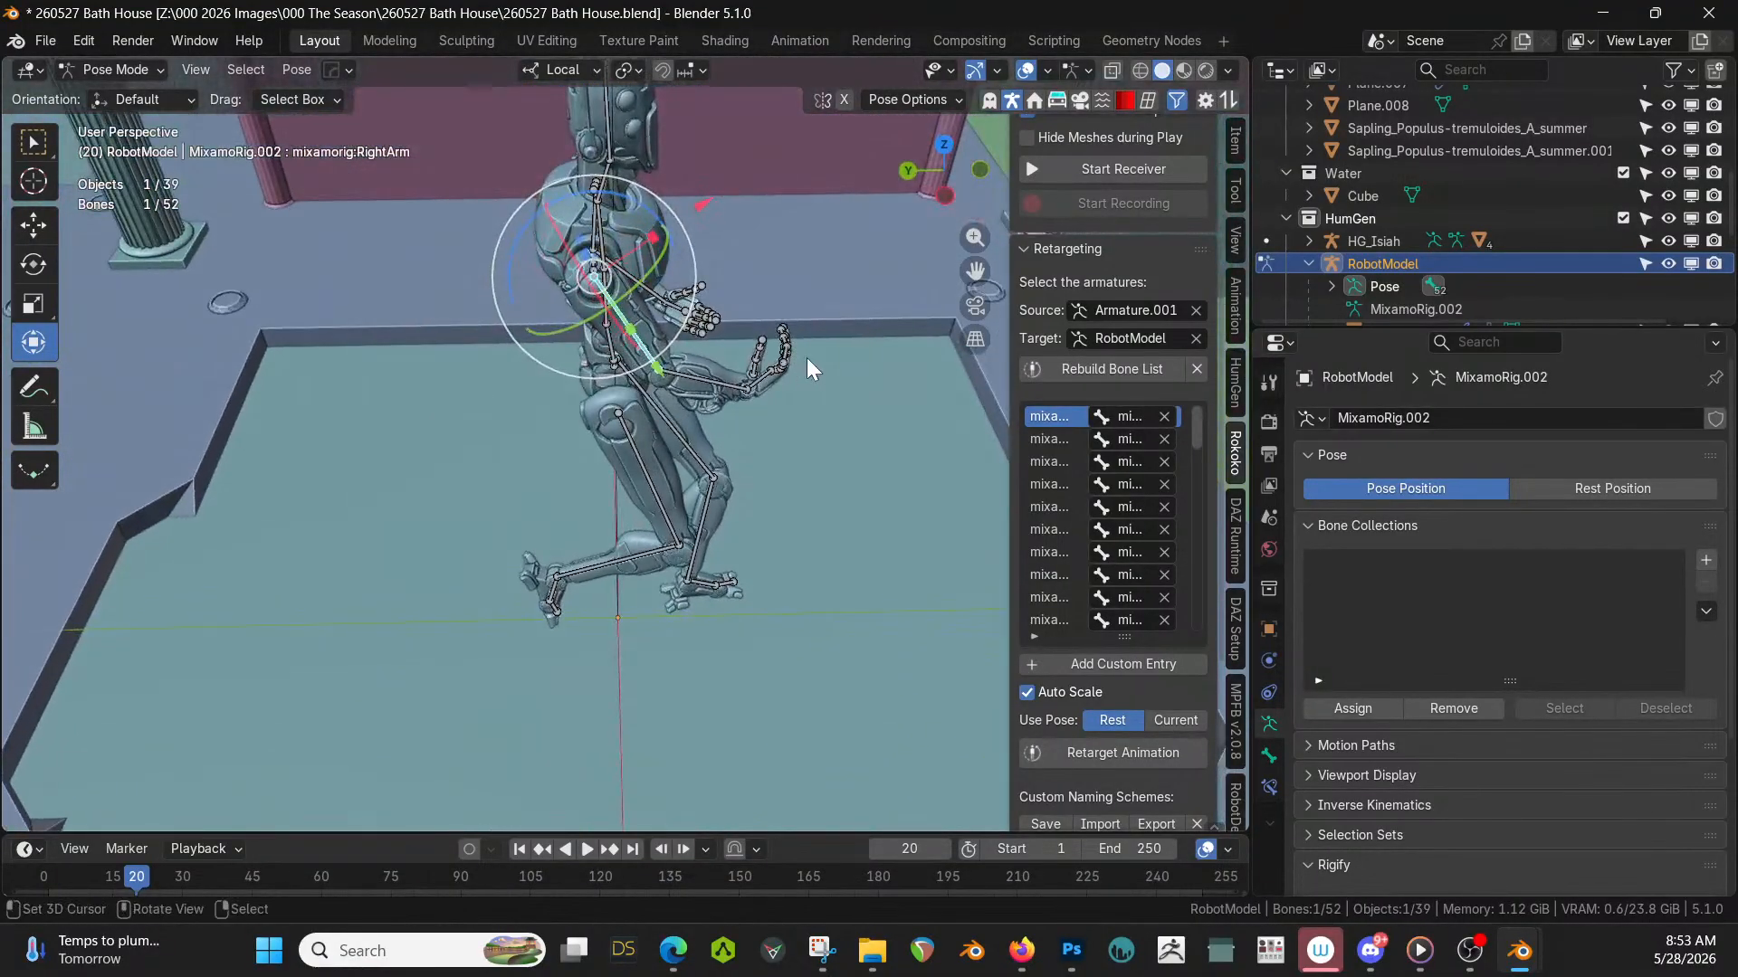
{"action": "key", "text": "r"}
{"action": "key", "text": "z"}
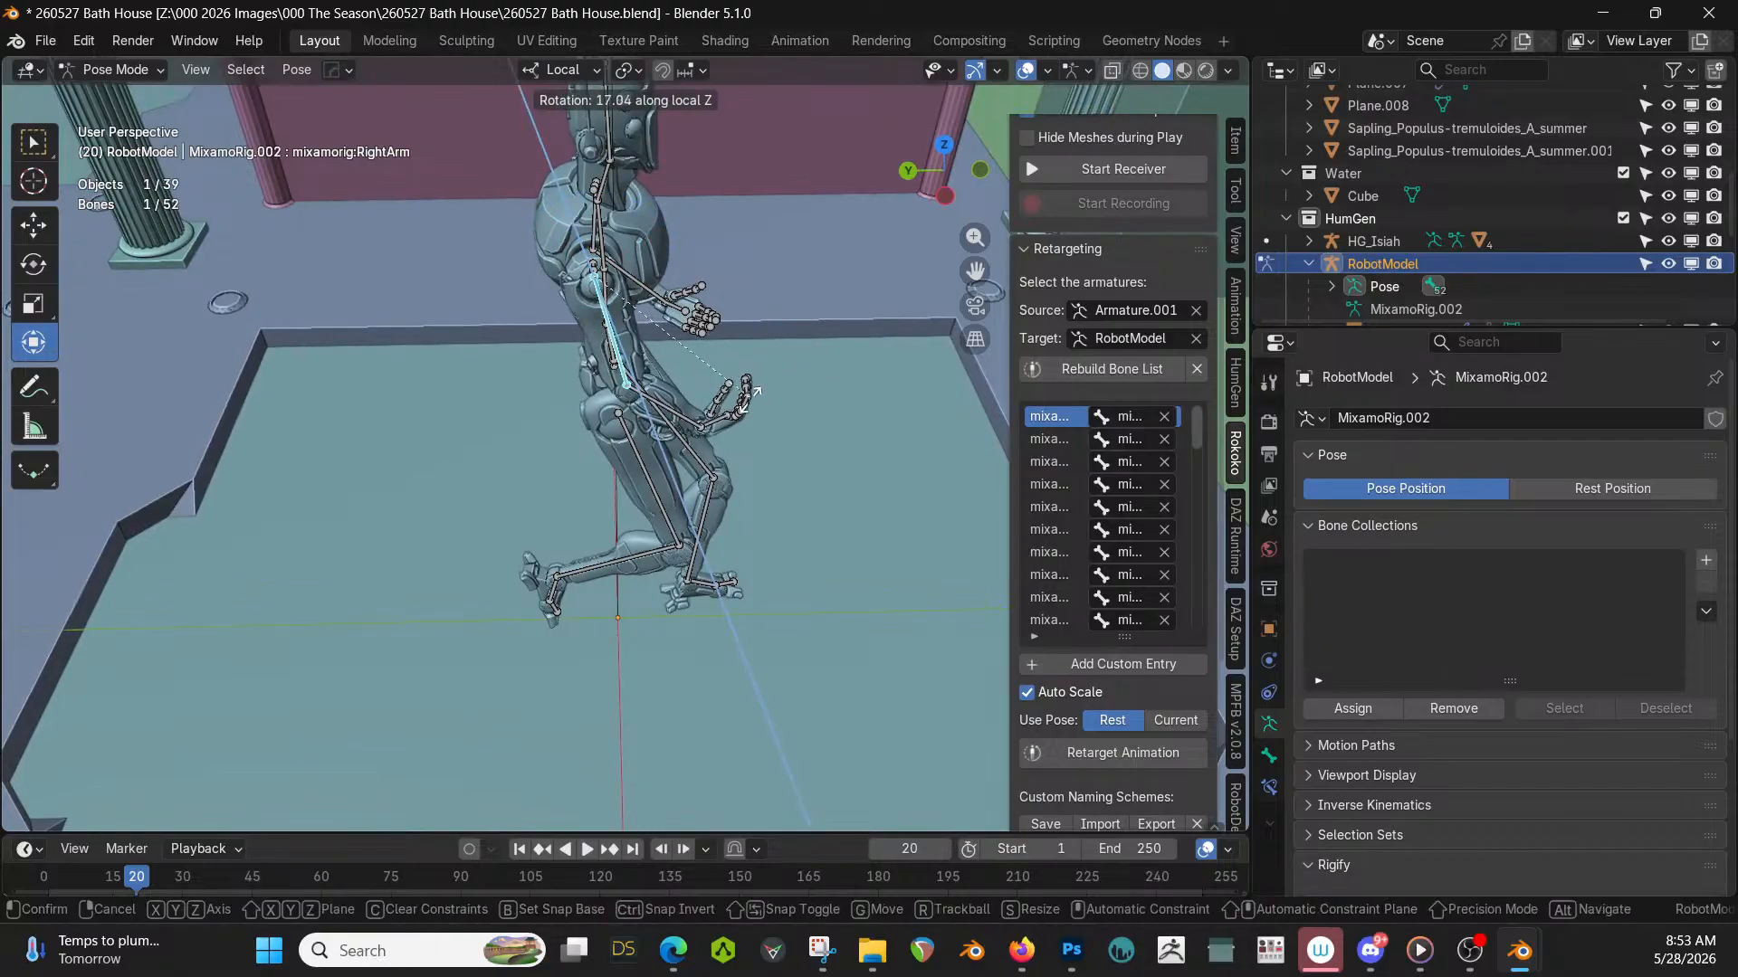
{"action": "left_click", "coordinate": [749, 395]}
Rotate the robot's RightForeArm bone slightly around its local Z axis.
{"action": "middle_click_drag", "start_coordinate": [749, 395], "coordinate": [371, 341]}
{"action": "right_click", "coordinate": [576, 360]}
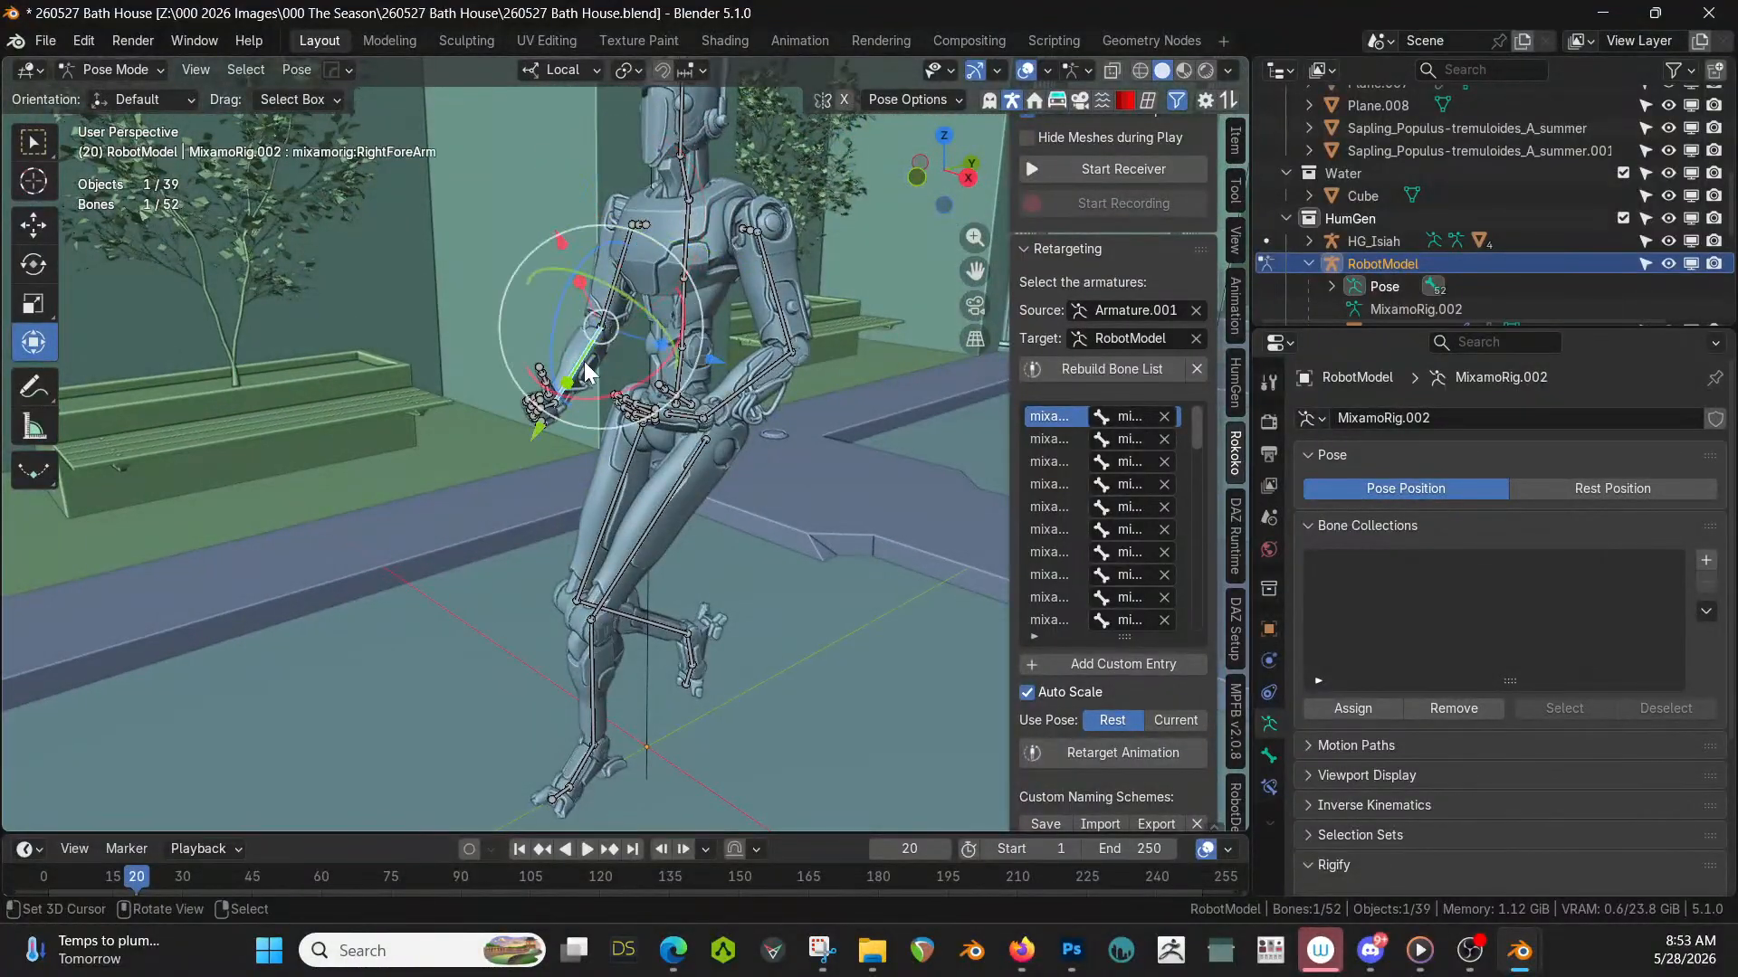
{"action": "middle_click_drag", "start_coordinate": [577, 359], "coordinate": [514, 343]}
{"action": "key", "text": "r"}
{"action": "key", "text": "z"}
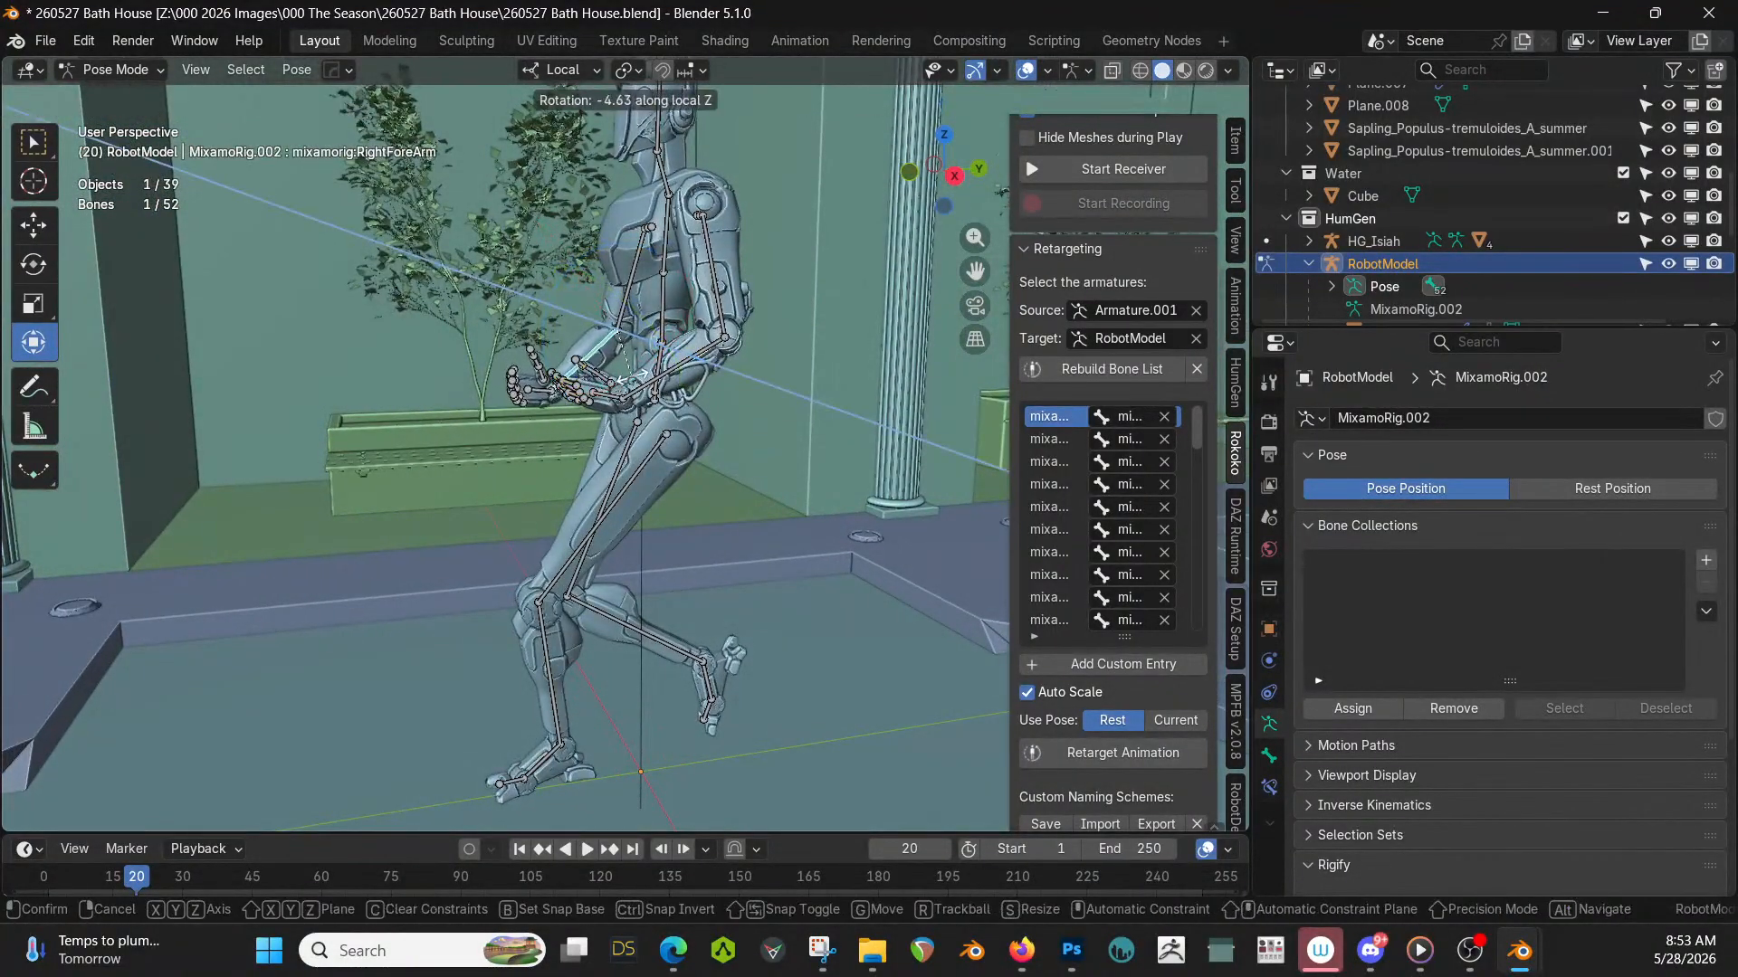
{"action": "left_click", "coordinate": [530, 362]}
Rotate the robot's RightHand bone at the wrist to turn the palm and fingers.
{"action": "right_click", "coordinate": [532, 360]}
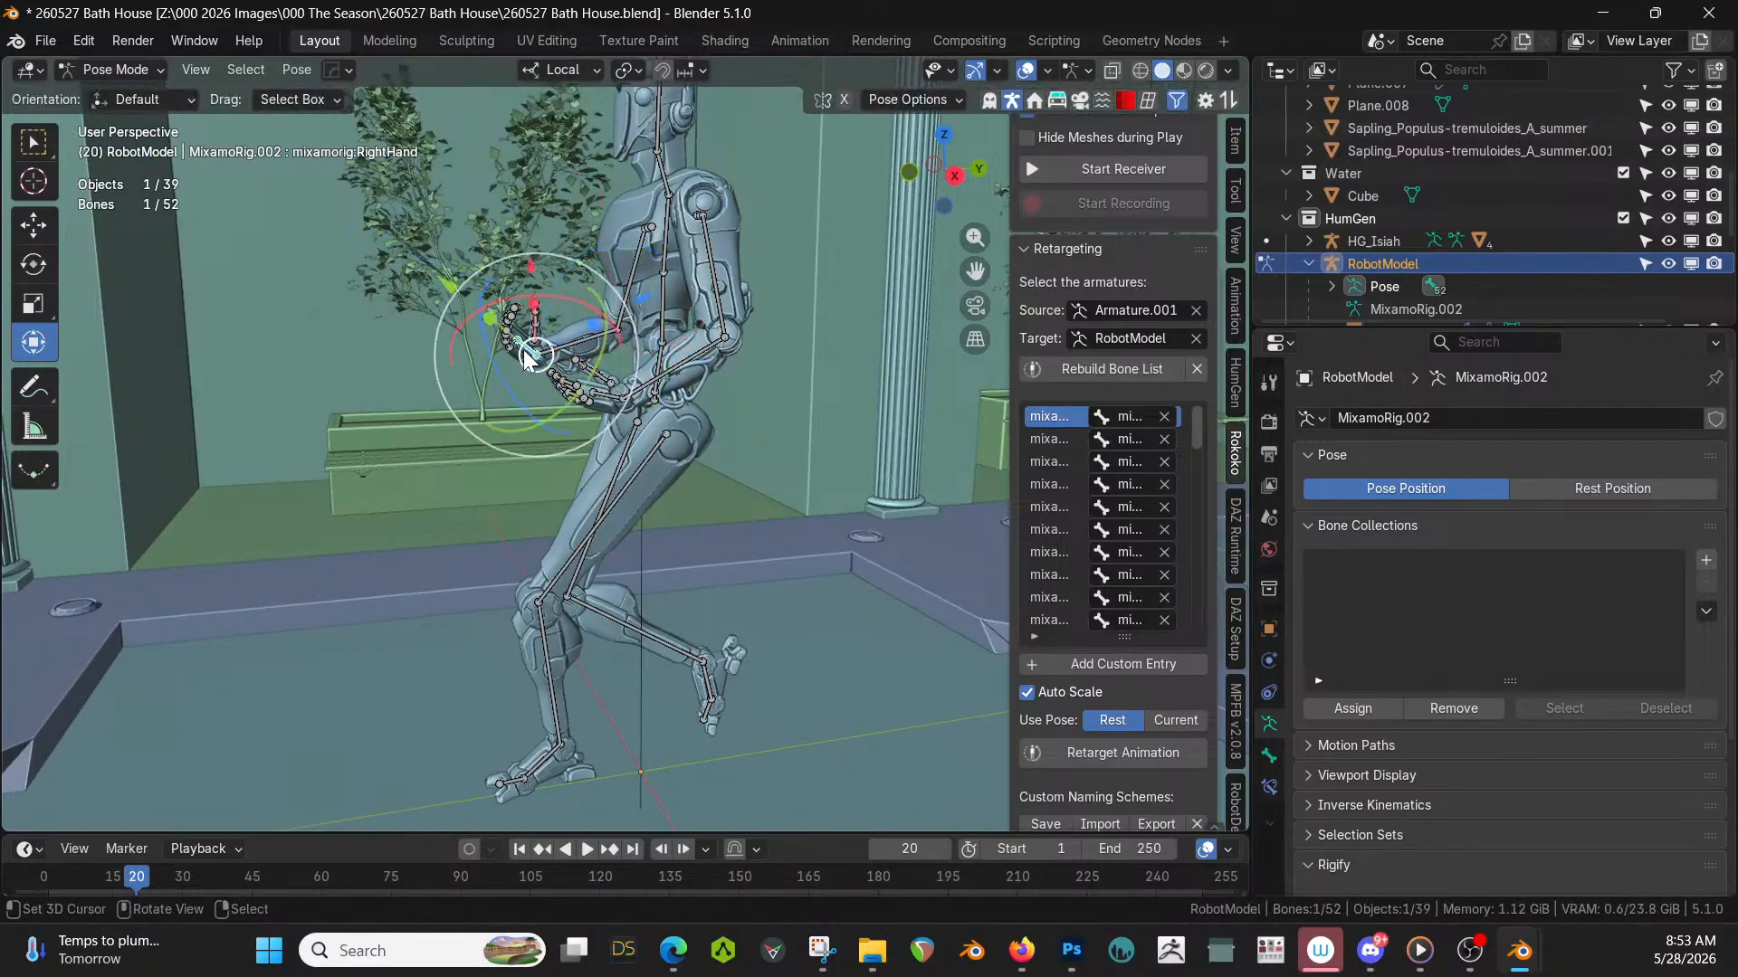
{"action": "middle_click_drag", "start_coordinate": [547, 371], "coordinate": [674, 471]}
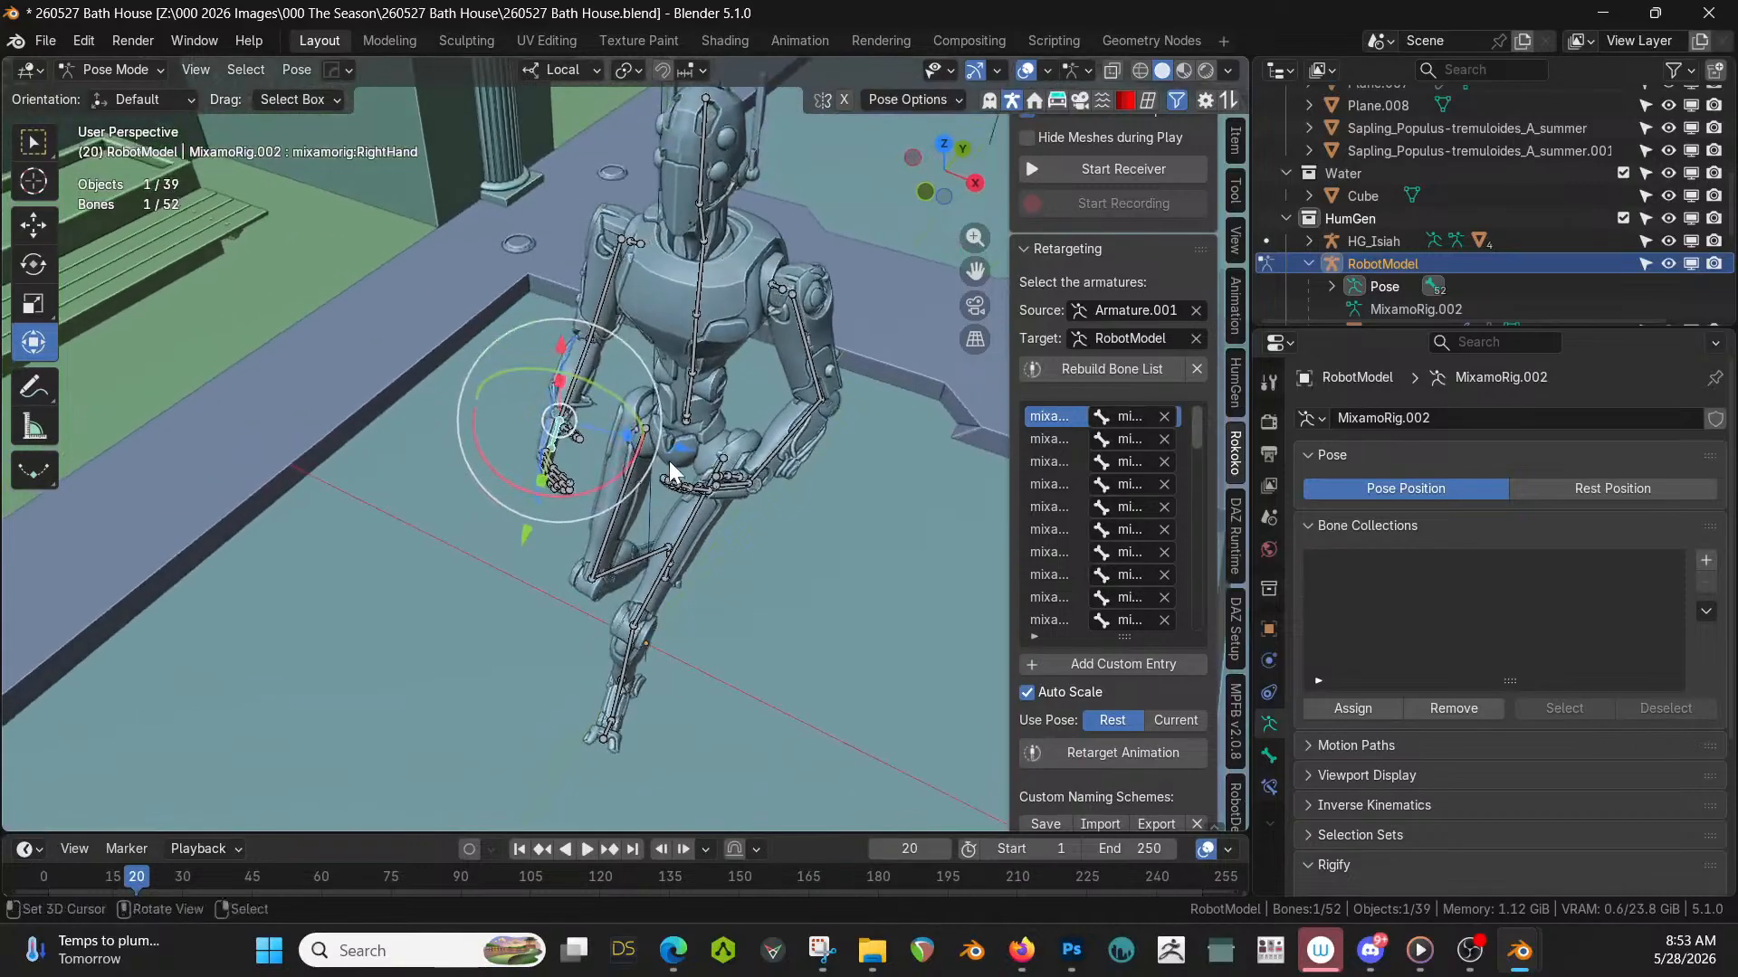
{"action": "key", "text": "r"}
{"action": "left_click_drag", "start_coordinate": [594, 384], "coordinate": [531, 363]}
{"action": "middle_click_drag", "start_coordinate": [670, 496], "coordinate": [626, 474]}
Rotate the robot's LeftHand bone about -122° around its local Y axis.
{"action": "left_click", "coordinate": [632, 485]}
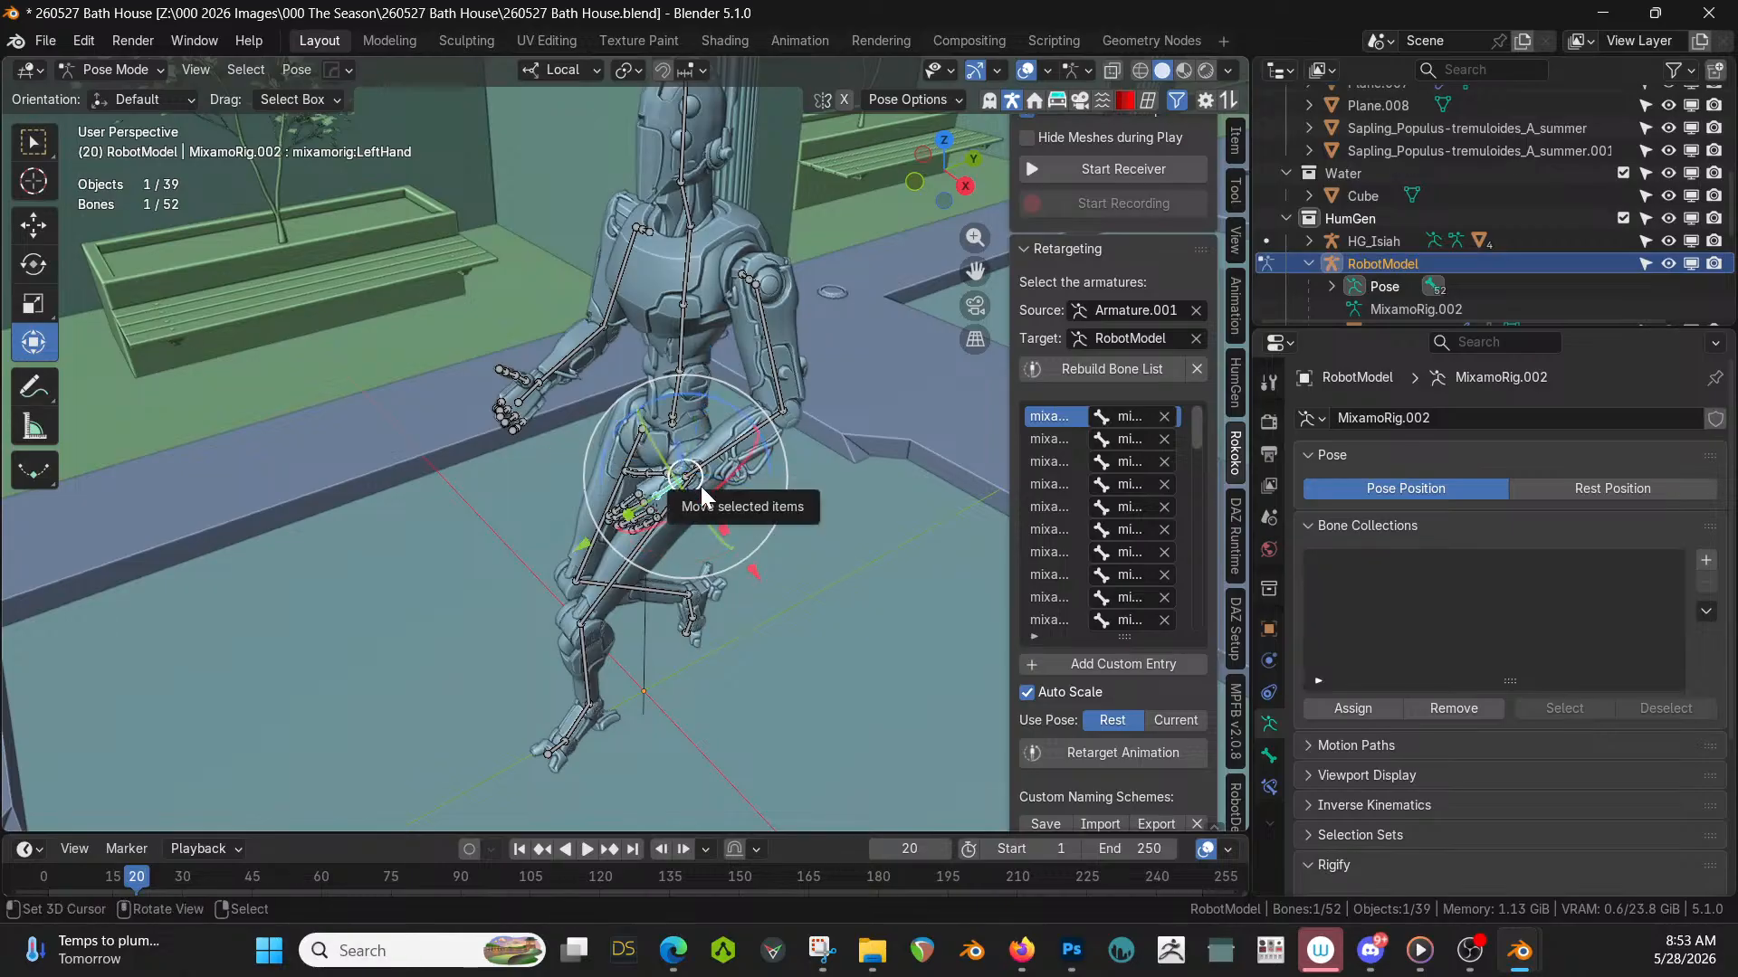
{"action": "left_click_drag", "start_coordinate": [661, 459], "coordinate": [692, 504]}
{"action": "middle_click_drag", "start_coordinate": [696, 499], "coordinate": [806, 403]}
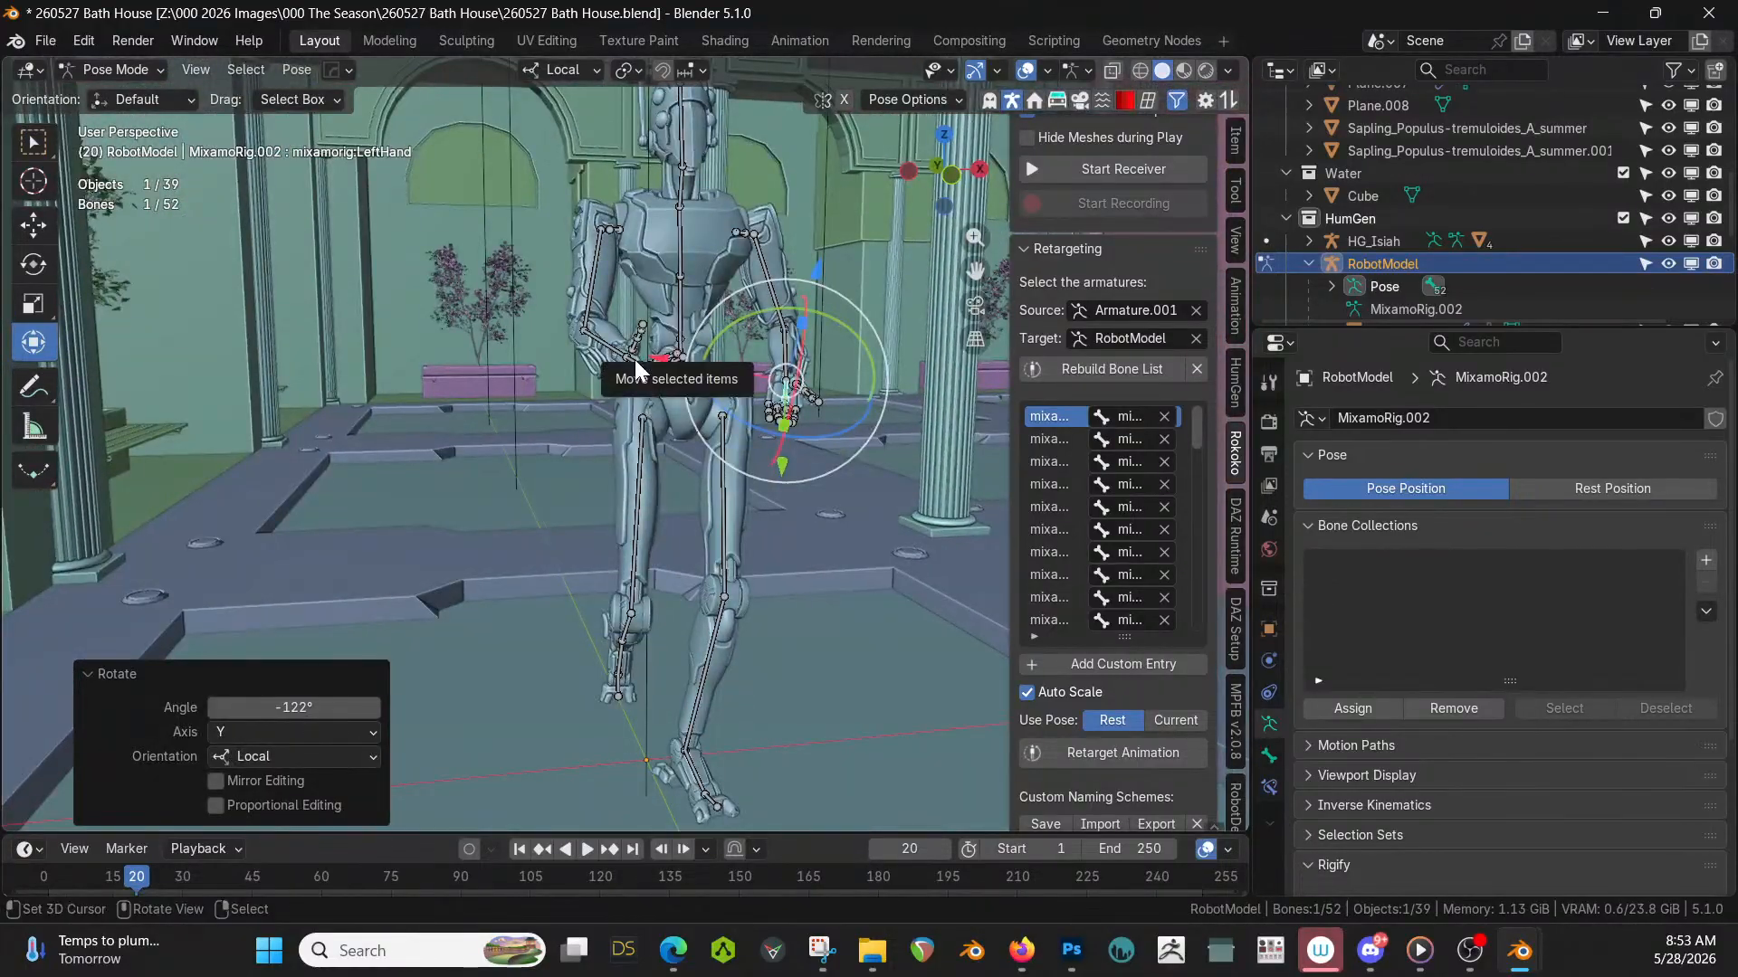
Rotate the robot's RightHand bone about 43.5° around its local Y axis, undoing any accidental scaling of it.
{"action": "left_click", "coordinate": [635, 368]}
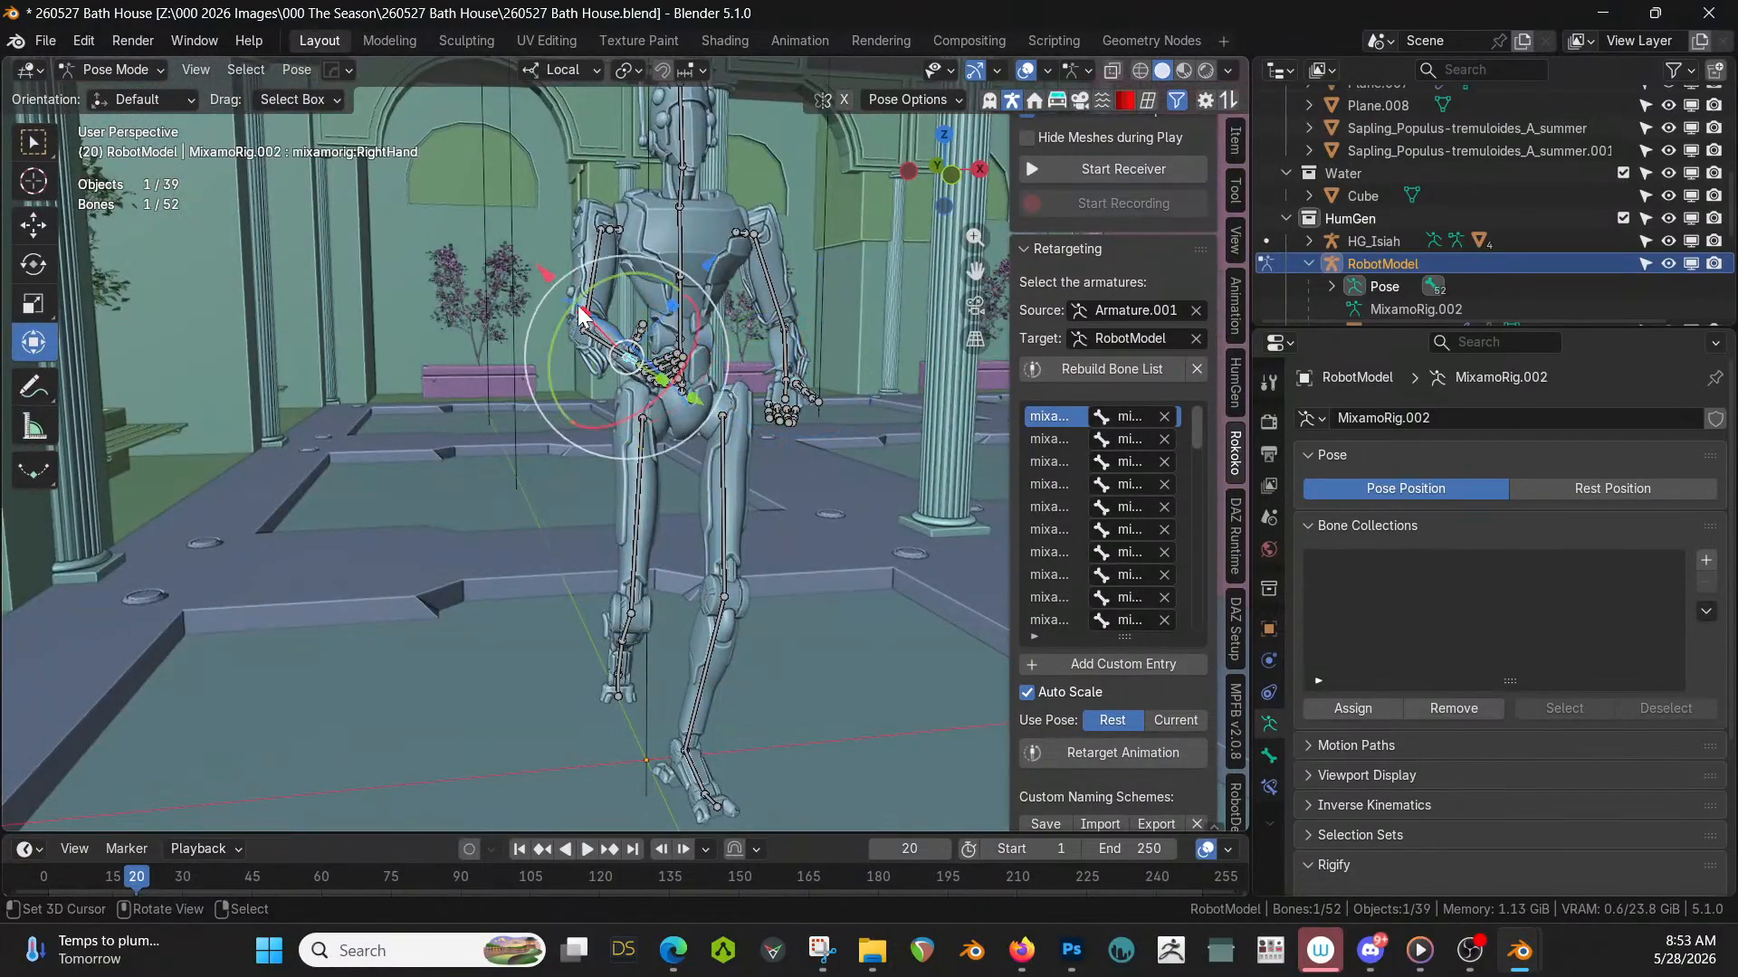
{"action": "left_click_drag", "start_coordinate": [579, 314], "coordinate": [611, 357]}
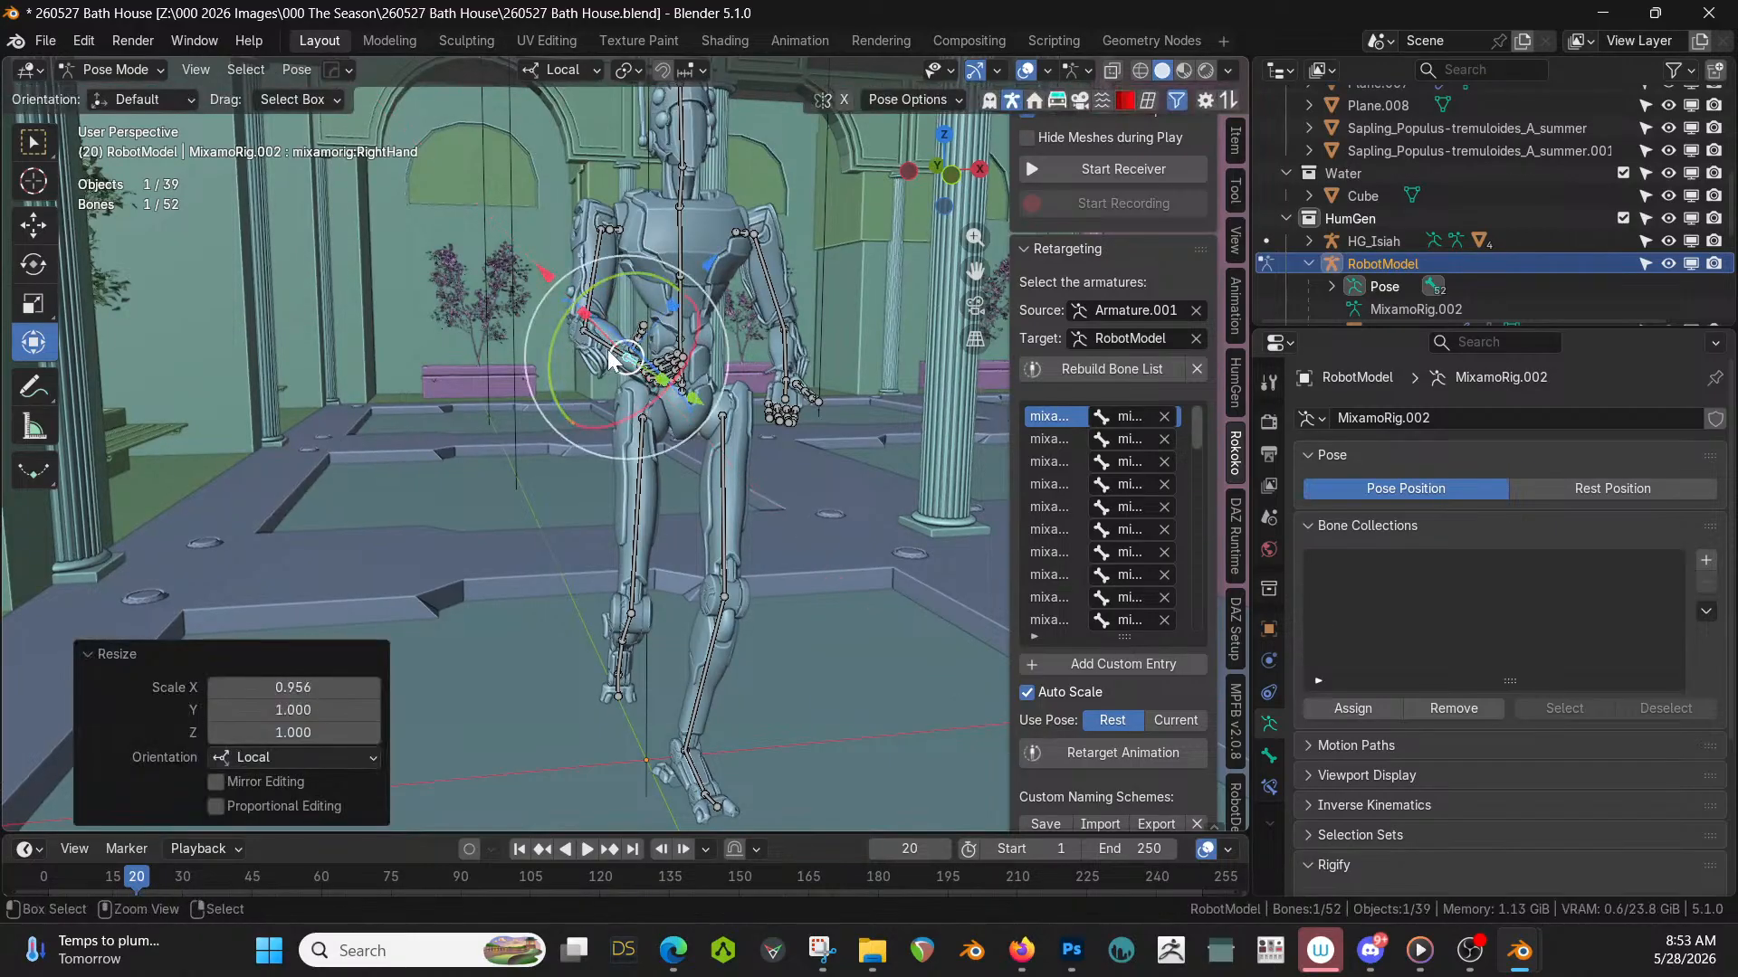
{"action": "key", "text": "ctrl+z"}
{"action": "scroll", "coordinate": [625, 367], "scroll_direction": "up", "scroll_amount": 3}
{"action": "middle_click_drag", "start_coordinate": [645, 382], "coordinate": [656, 434]}
{"action": "left_click_drag", "start_coordinate": [623, 283], "coordinate": [683, 303]}
{"action": "scroll", "coordinate": [708, 342], "scroll_direction": "down", "scroll_amount": 2}
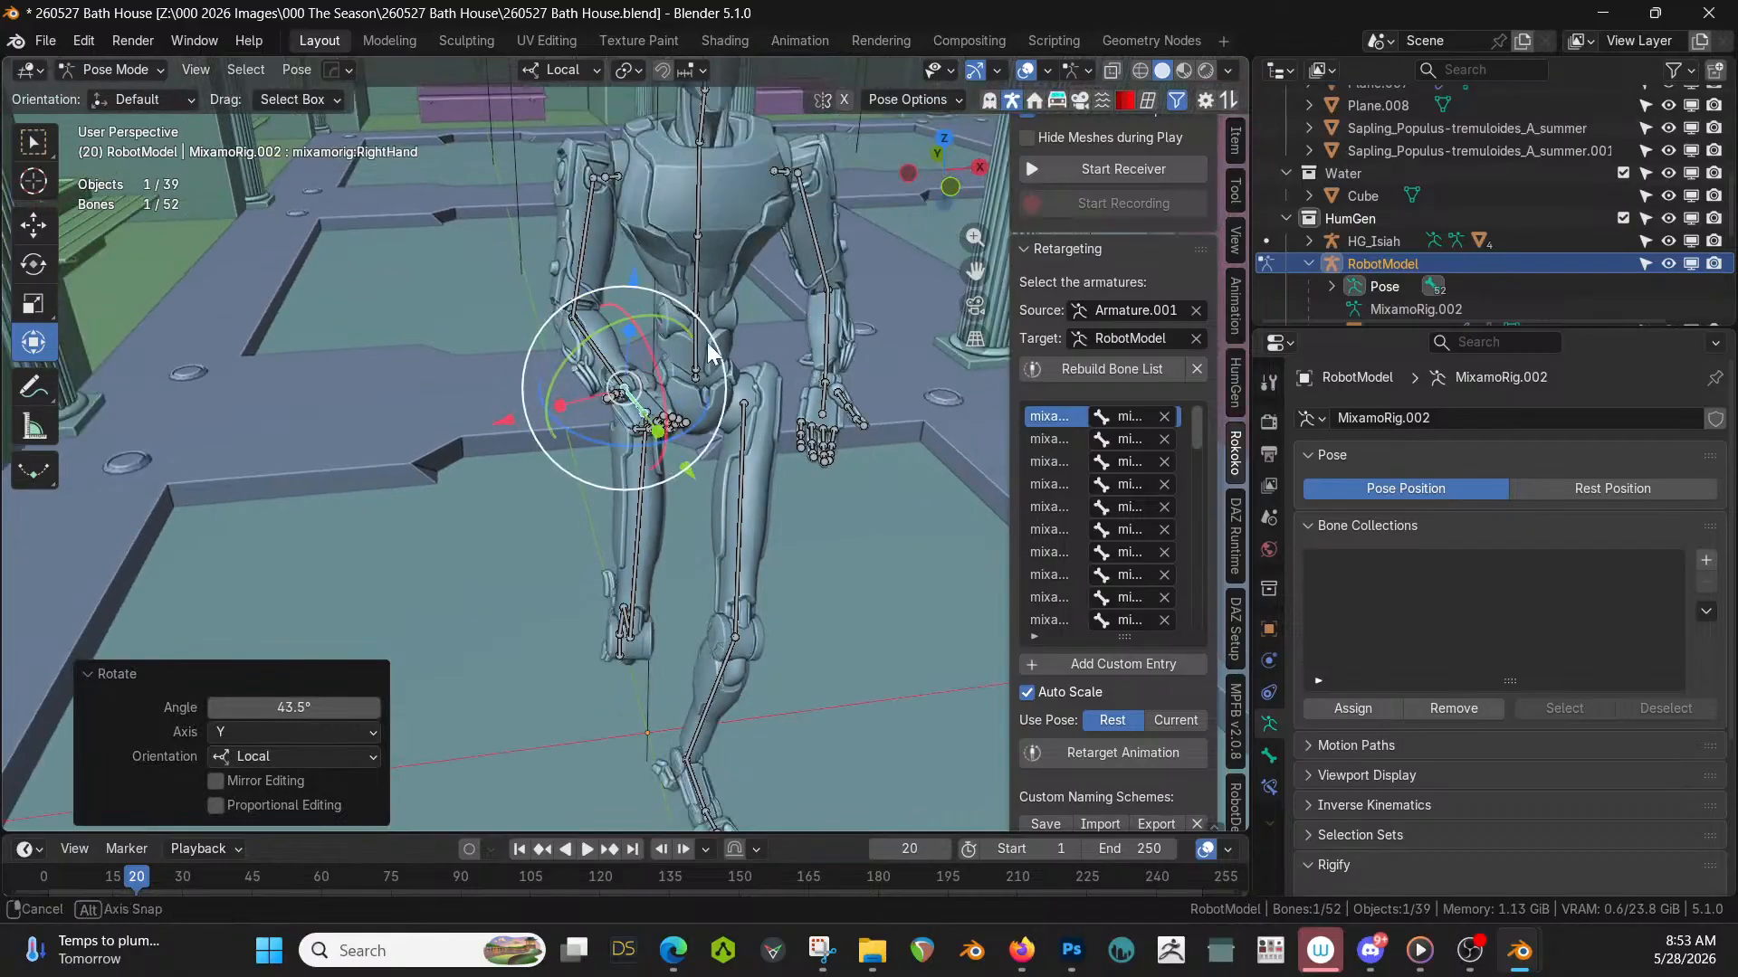
{"action": "middle_click_drag", "start_coordinate": [707, 342], "coordinate": [507, 281]}
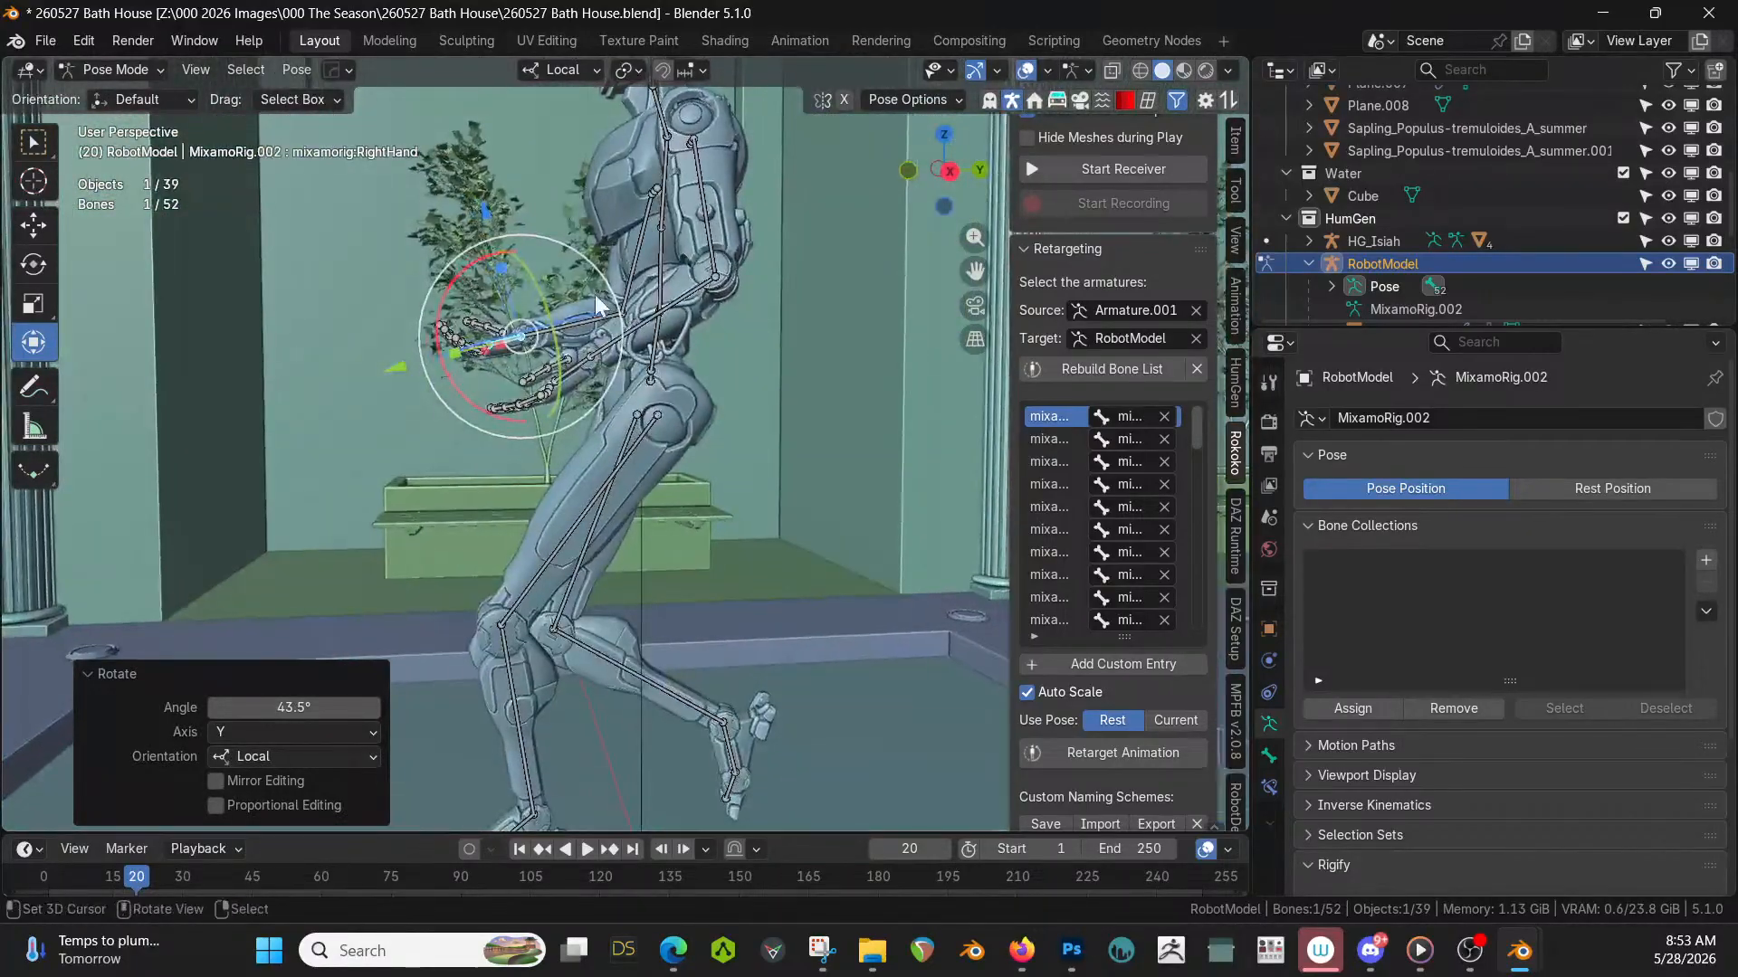
Rotate the robot's LeftForeArm bone about 18.5° around its local Z axis to raise the forearm.
{"action": "left_click", "coordinate": [658, 319]}
{"action": "left_click_drag", "start_coordinate": [801, 277], "coordinate": [775, 312]}
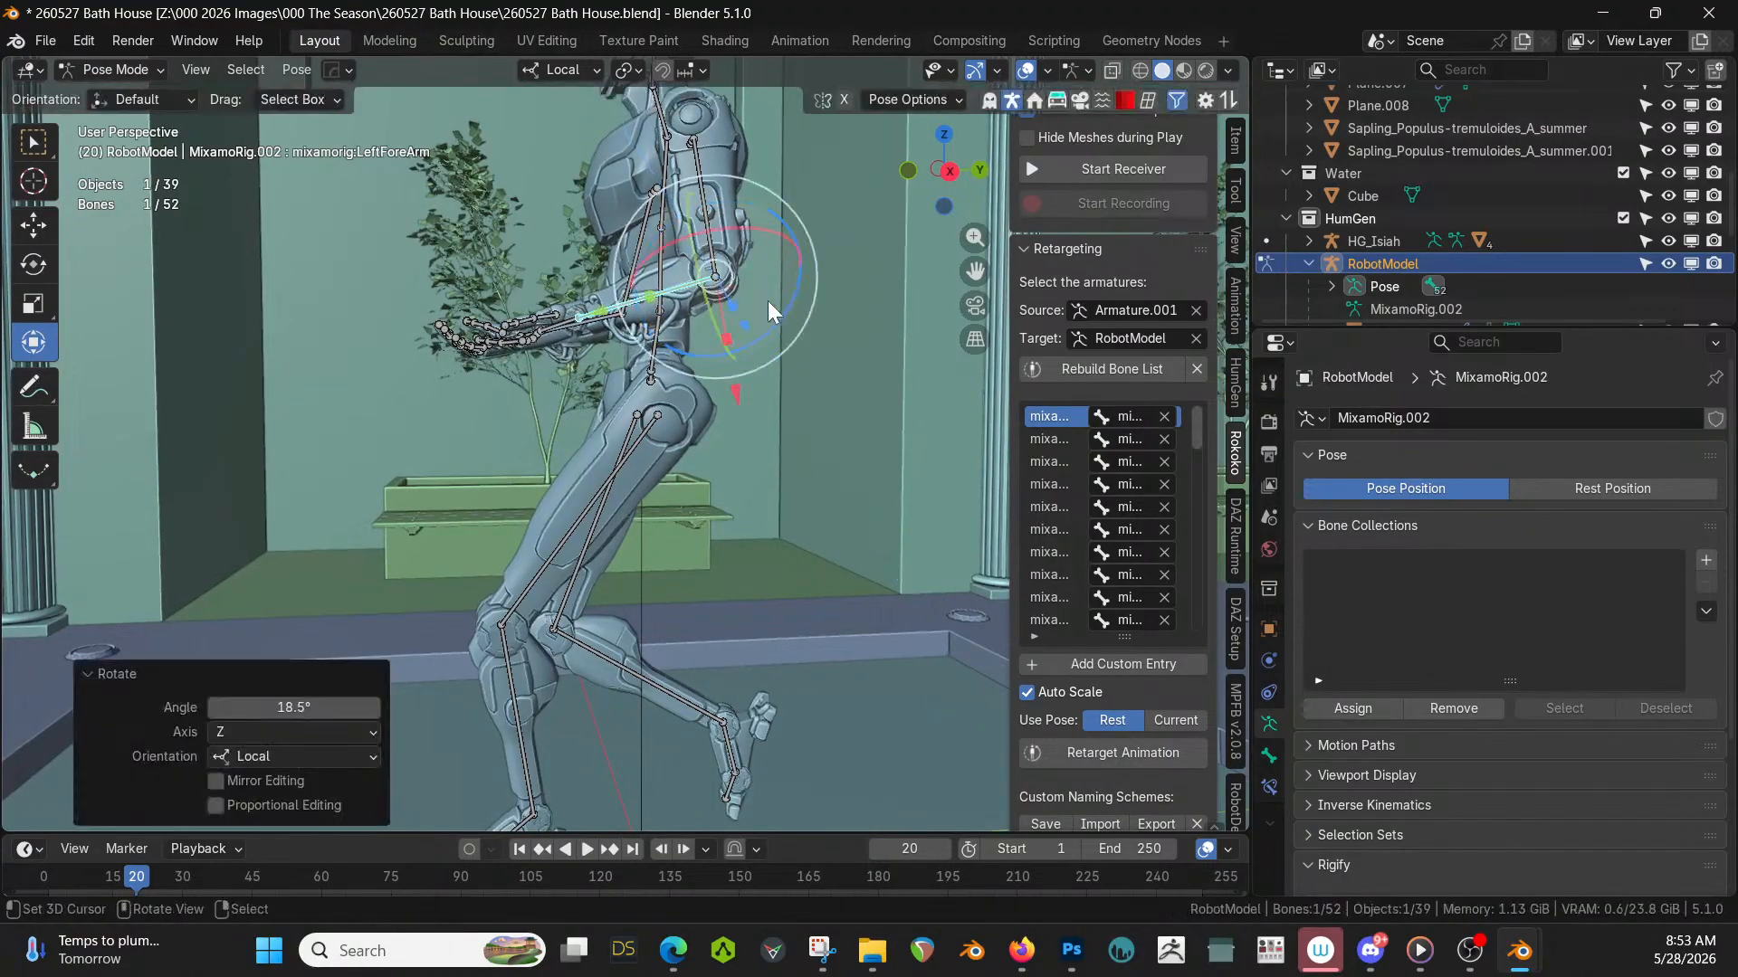
{"action": "middle_click_drag", "start_coordinate": [775, 312], "coordinate": [931, 407]}
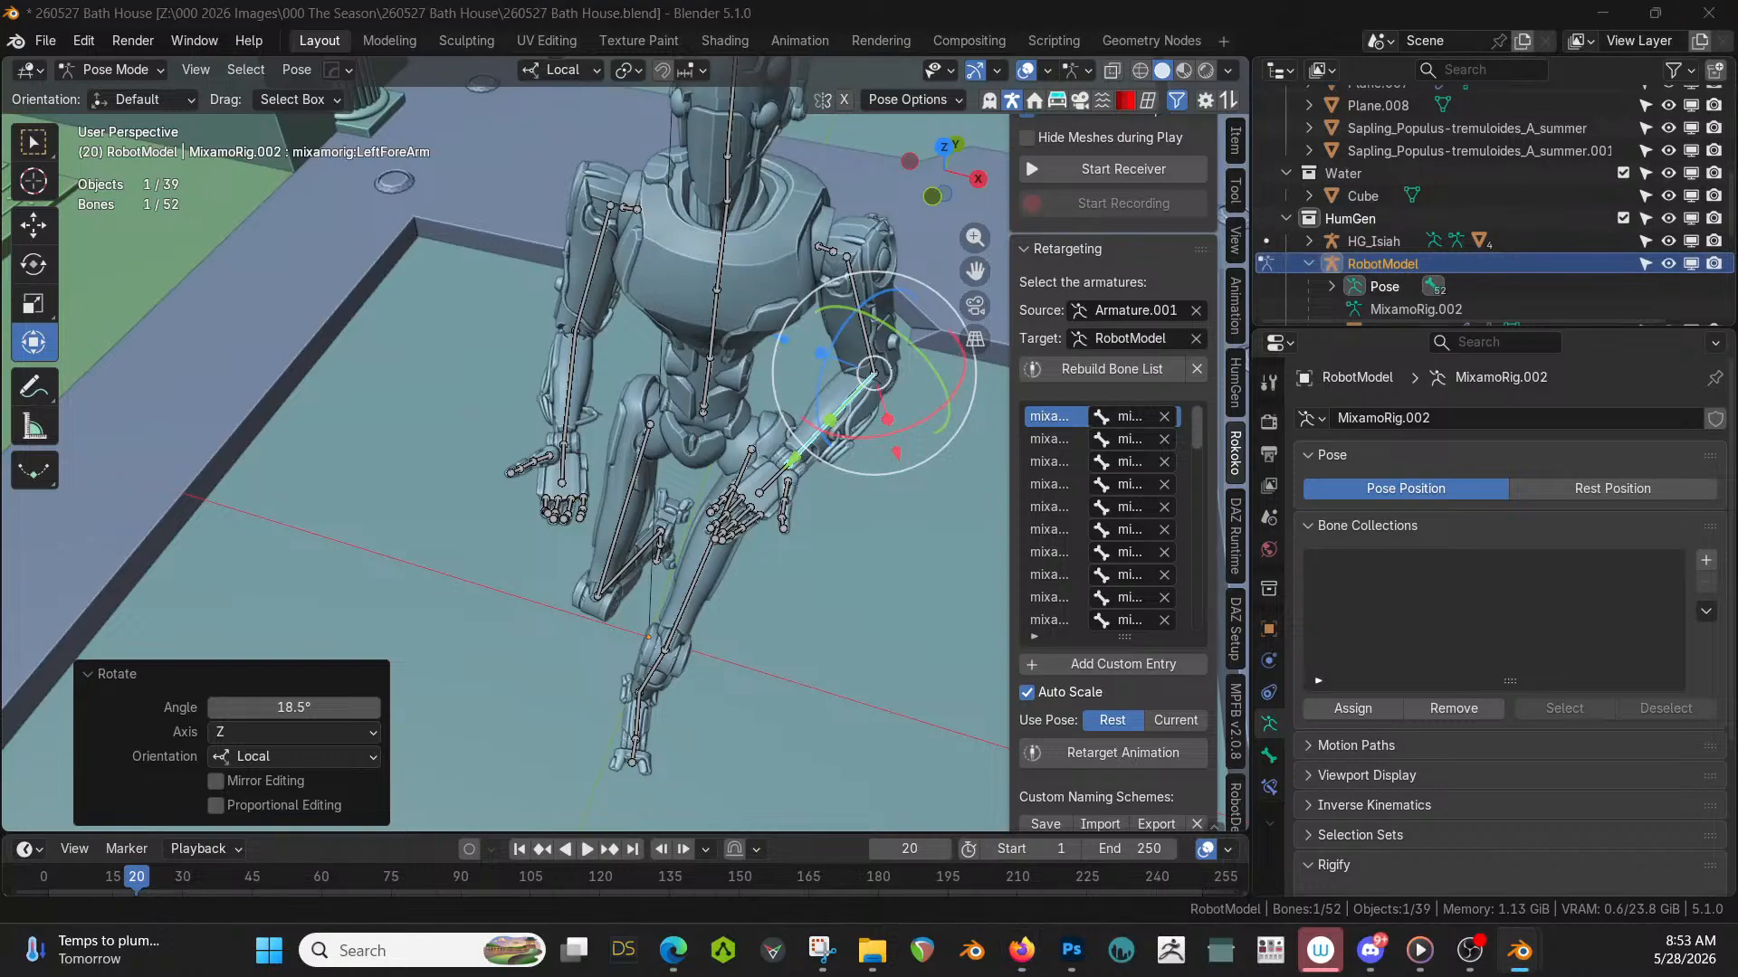
In Object Mode, try moving the robot about 21.07 m in X and 2.87 m in Y in the top view.
{"action": "scroll", "coordinate": [1129, 377], "scroll_direction": "down", "scroll_amount": 1}
{"action": "scroll", "coordinate": [742, 472], "scroll_direction": "down", "scroll_amount": 10}
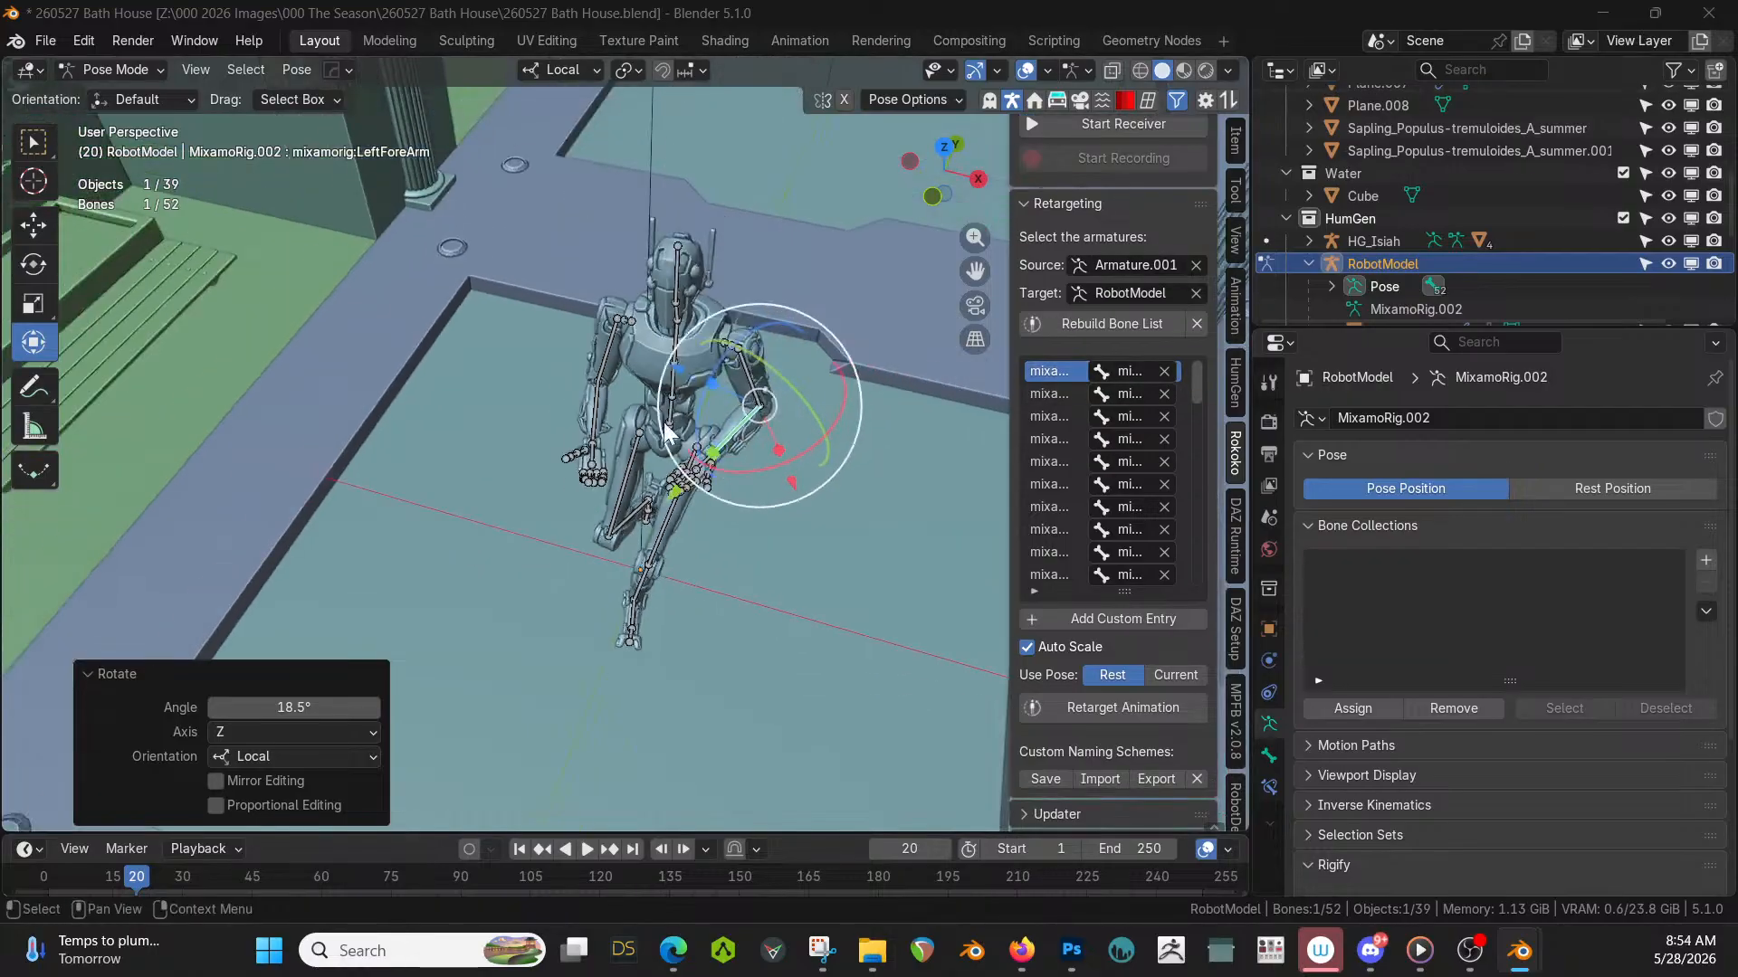
{"action": "middle_click_drag", "start_coordinate": [742, 472], "coordinate": [289, 659]}
{"action": "key", "text": "KP_7"}
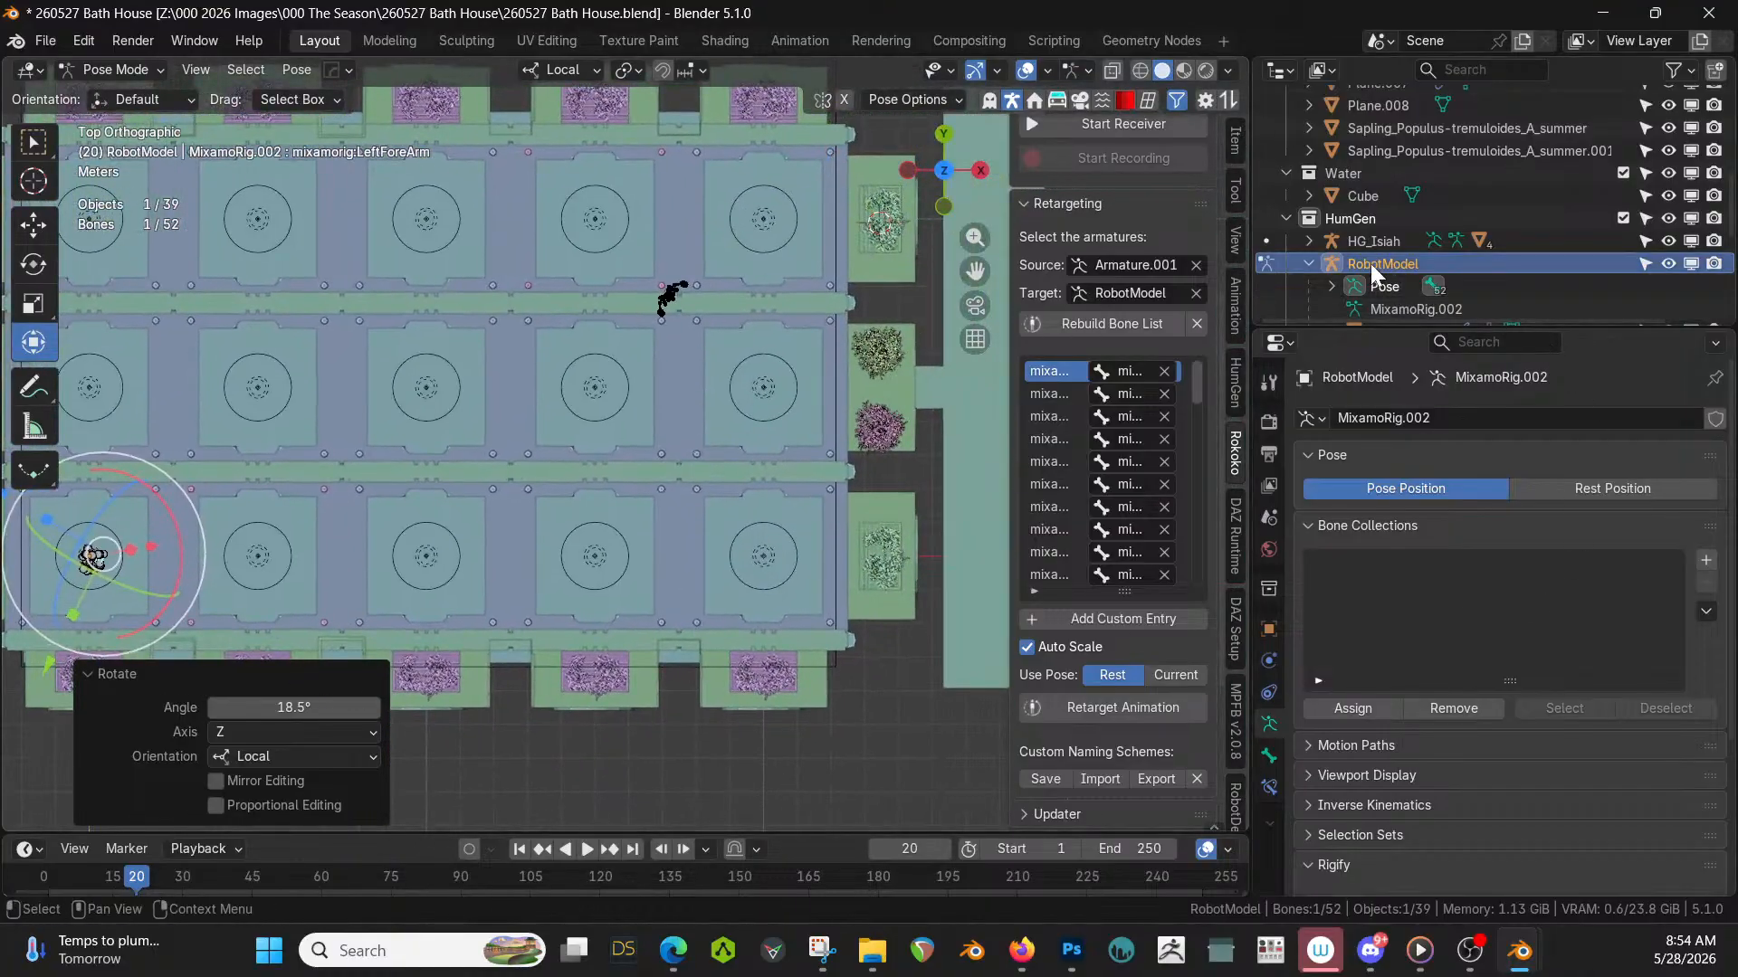
{"action": "left_click", "coordinate": [128, 65]}
{"action": "left_click", "coordinate": [120, 73]}
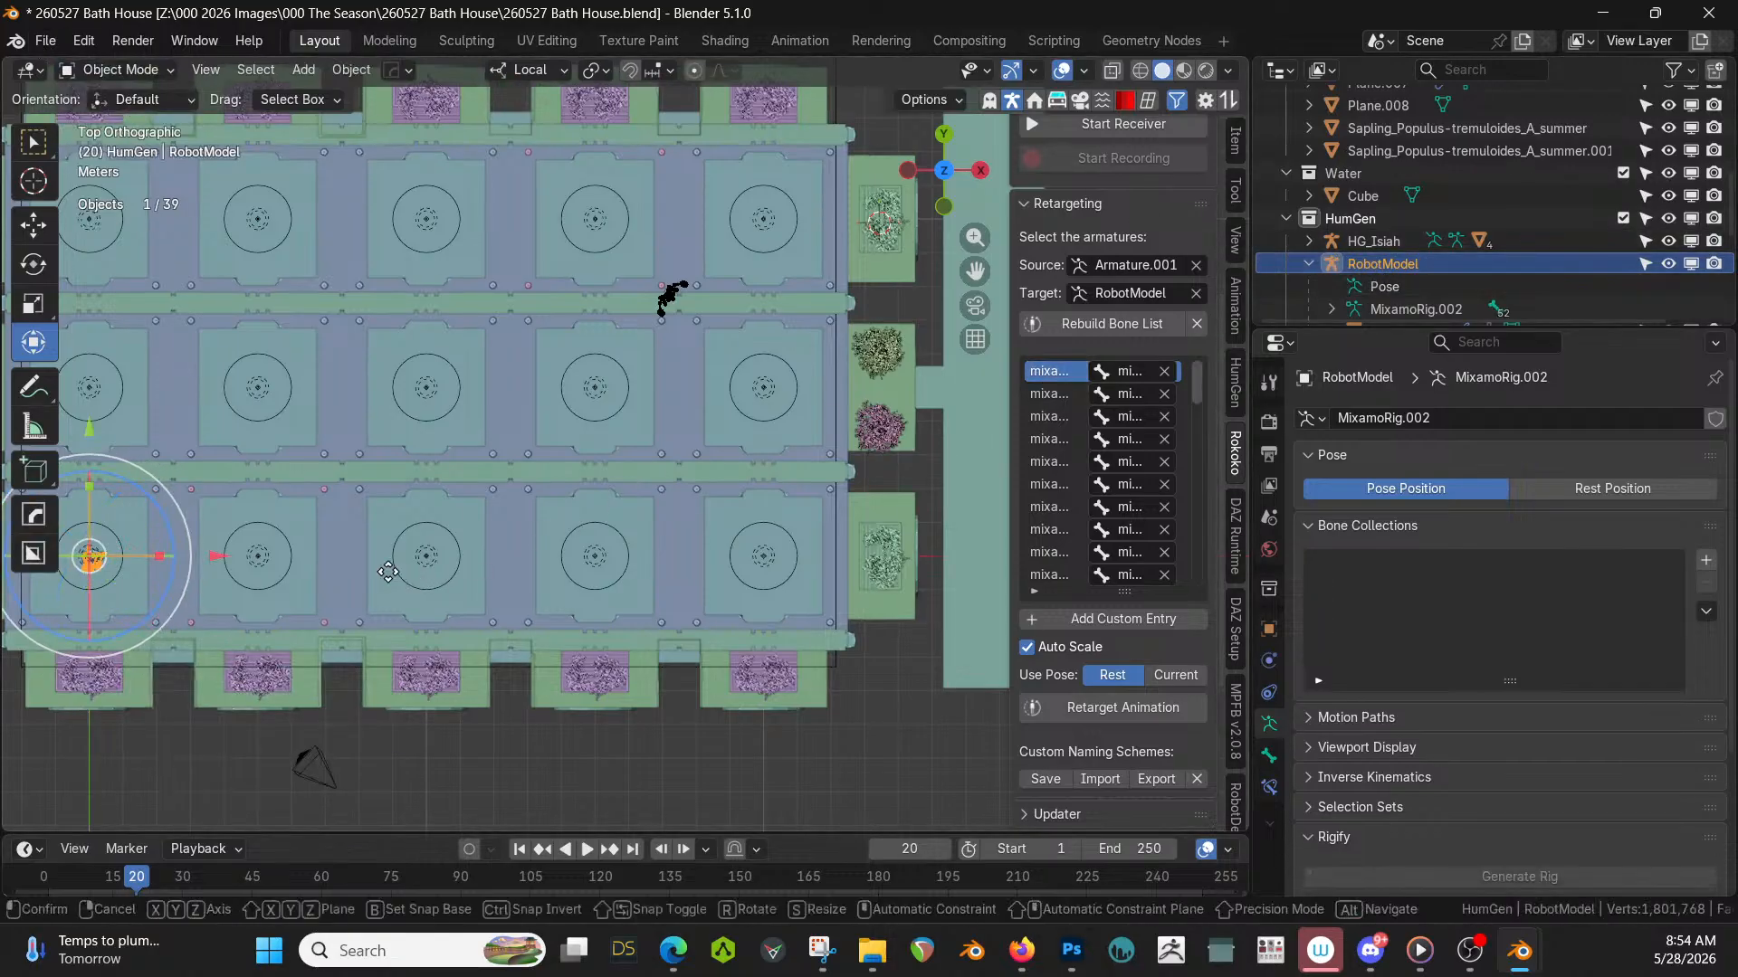
{"action": "key", "text": "g"}
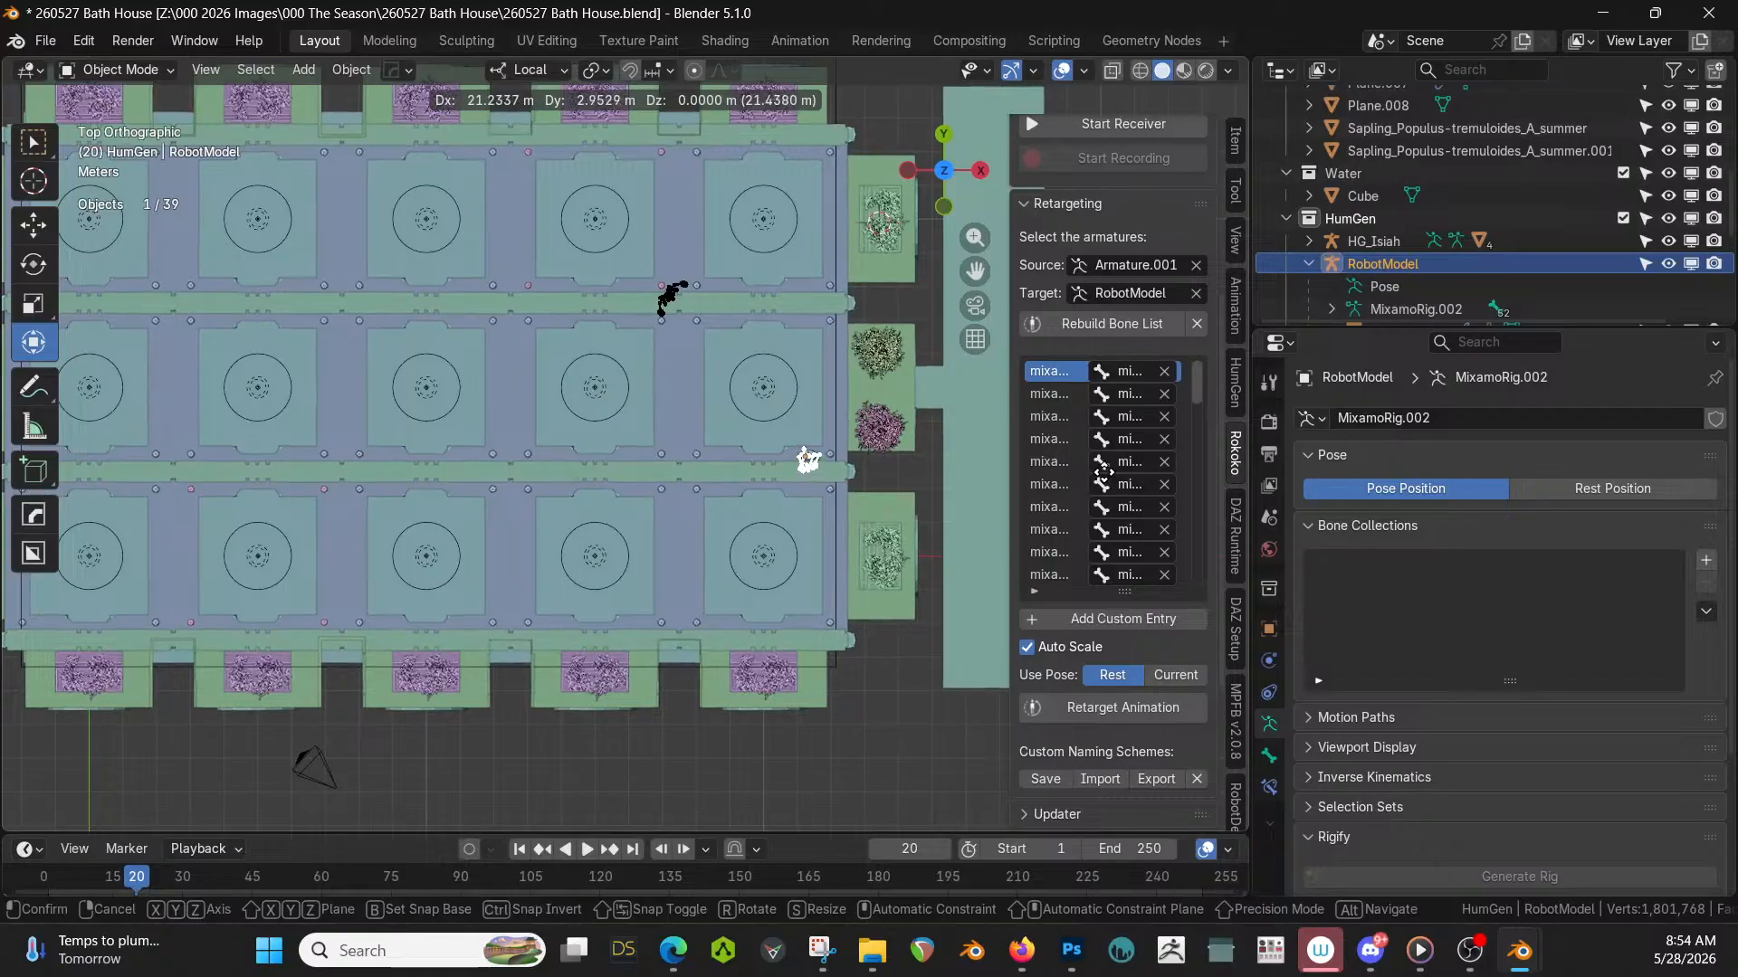
{"action": "left_click", "coordinate": [1098, 473]}
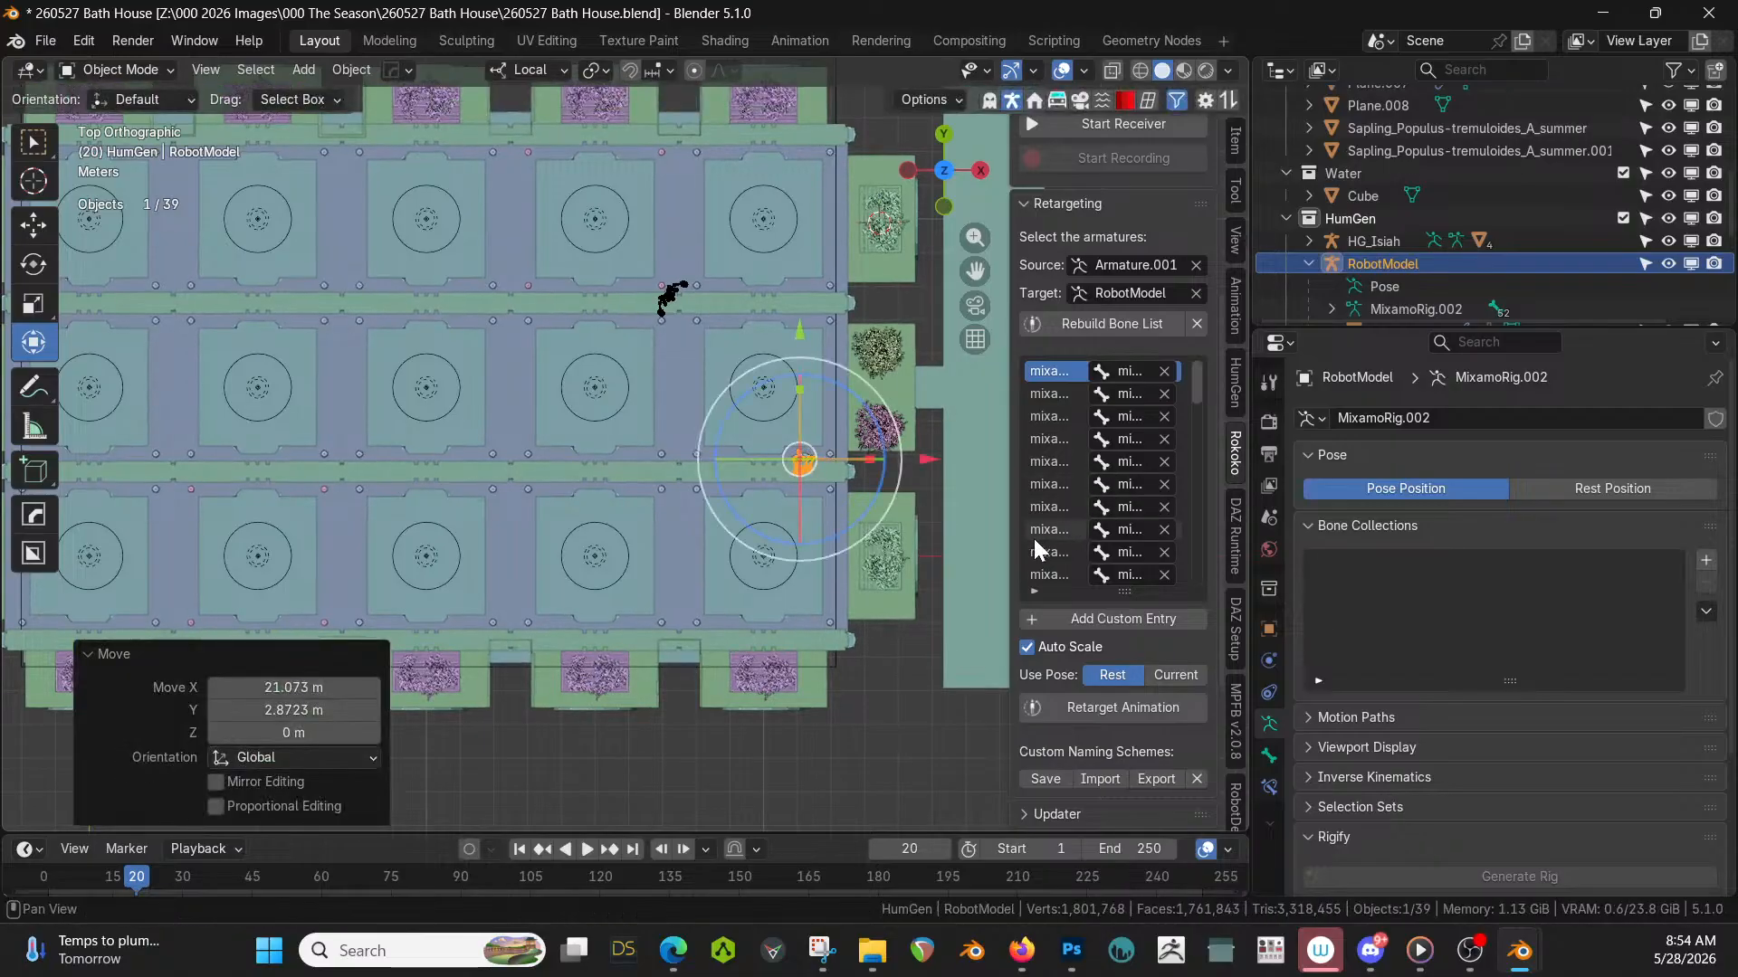
Try turning the robot around its vertical axis on the walkway and undo both the turn and the relocation.
{"action": "key", "text": "KP_Decimal"}
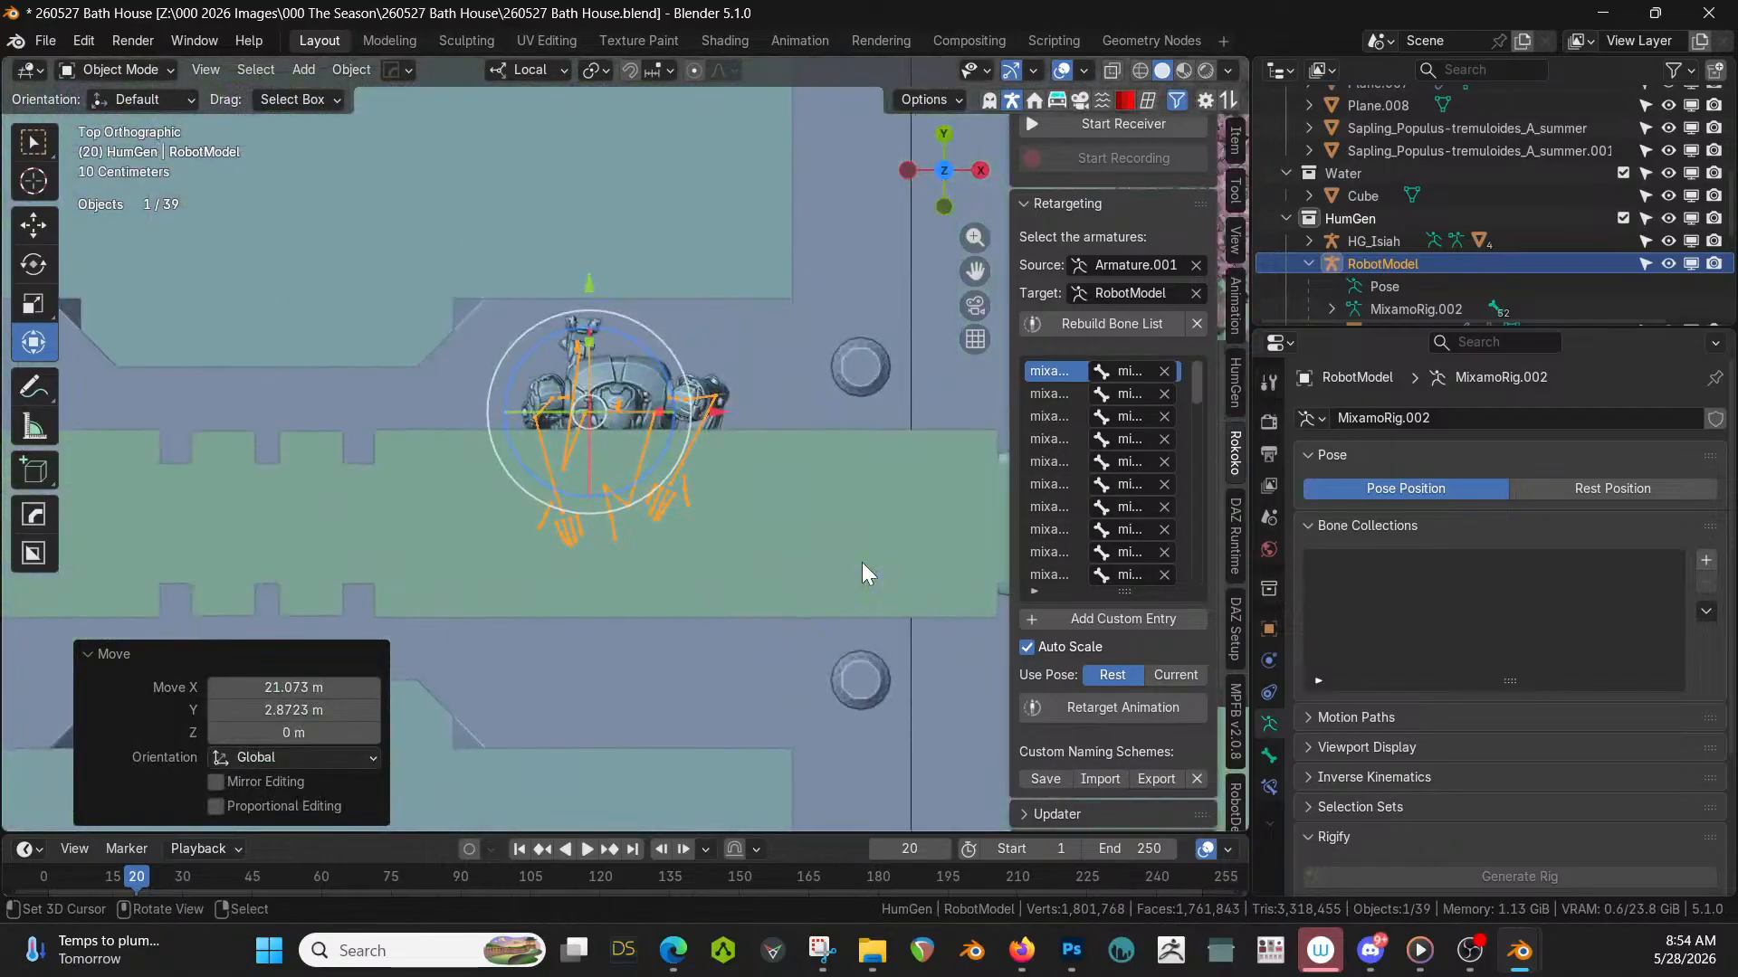
{"action": "key", "text": "r"}
{"action": "key", "text": "z"}
{"action": "key", "text": "z"}
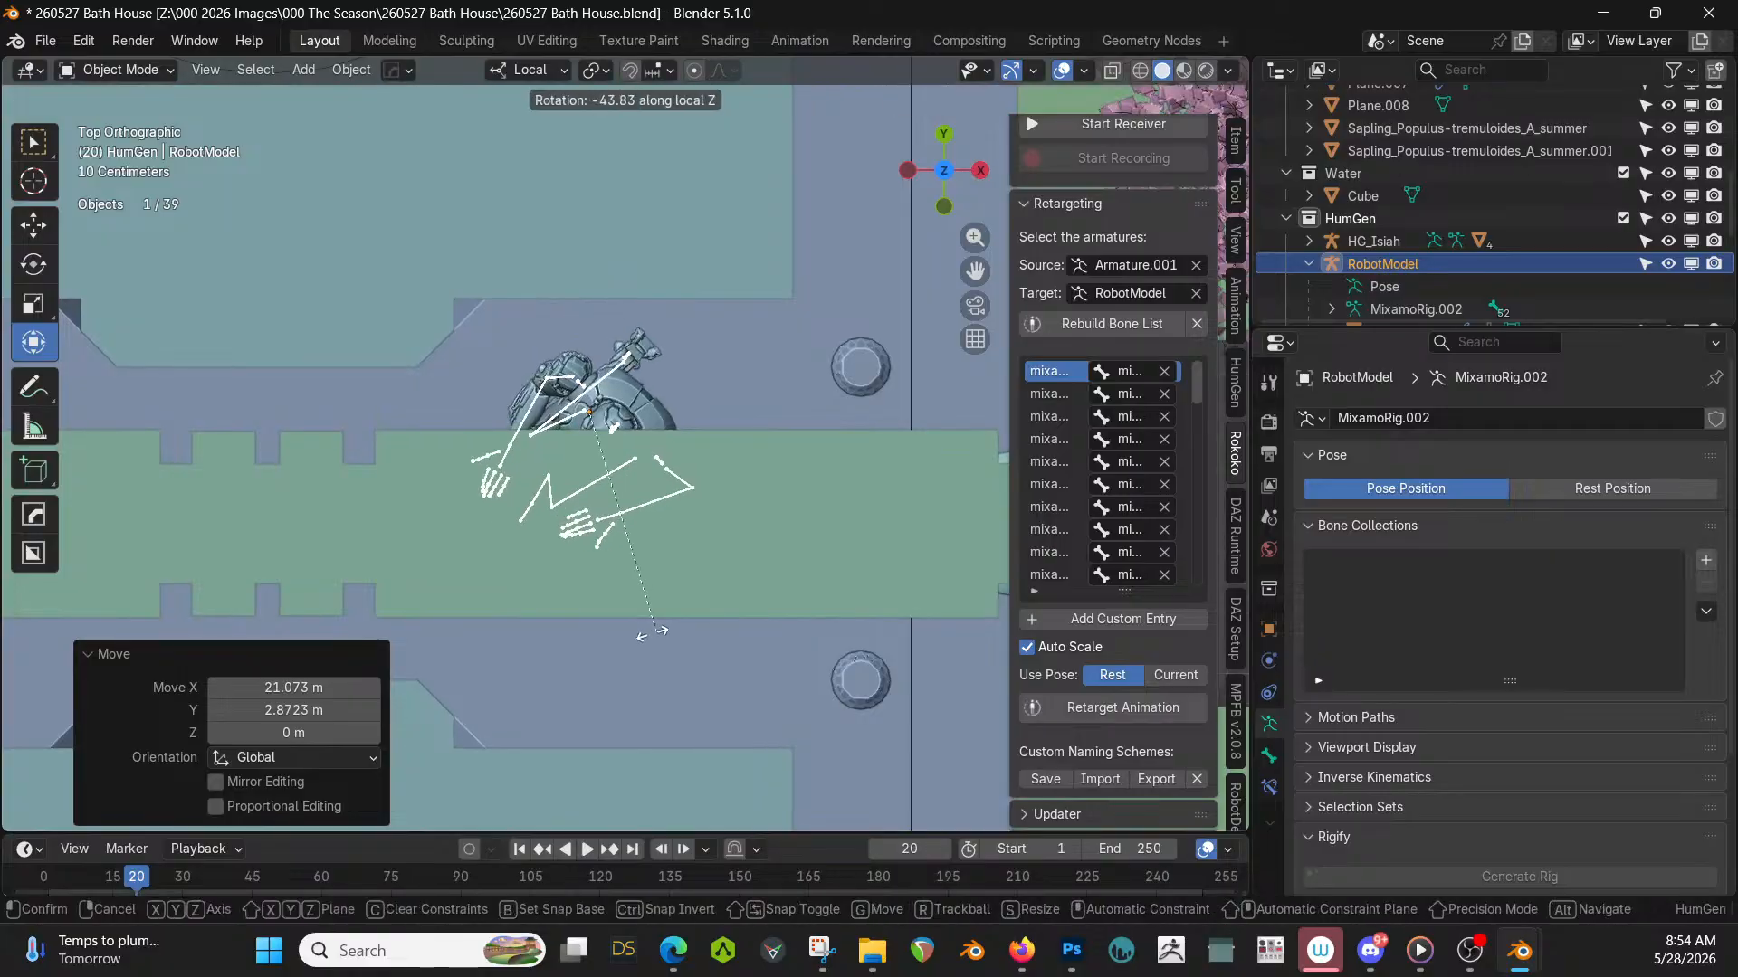
{"action": "left_click", "coordinate": [476, 614]}
{"action": "middle_click_drag", "start_coordinate": [477, 617], "coordinate": [561, 461]}
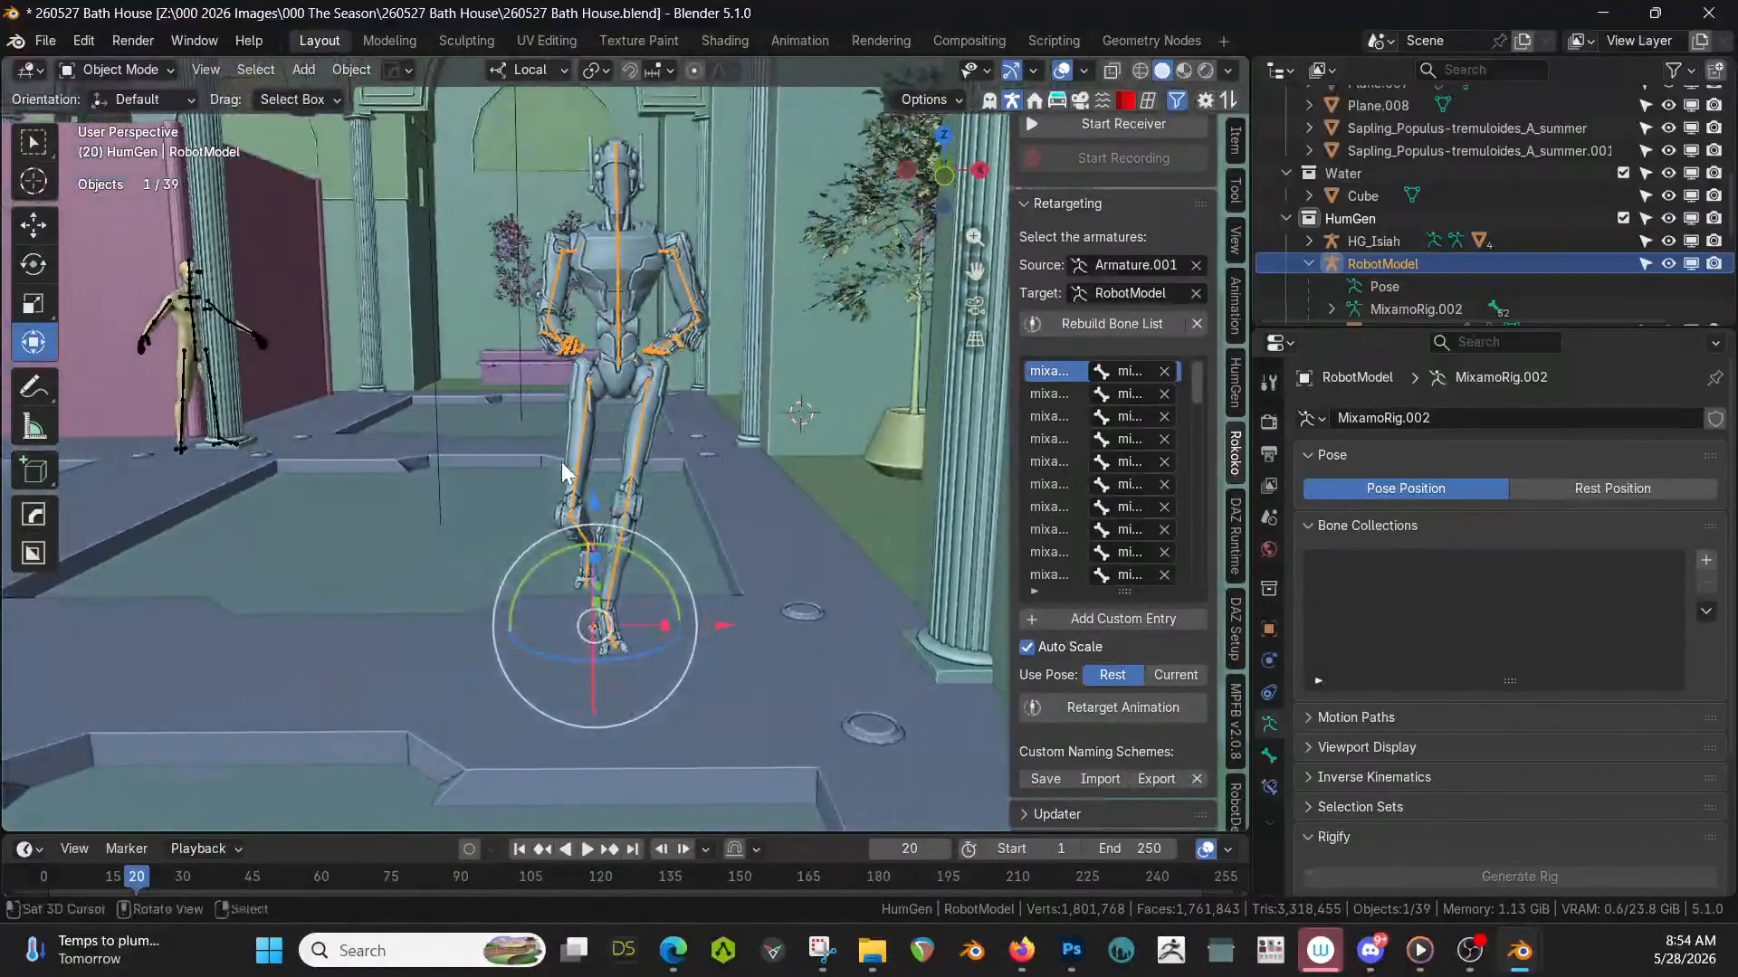
{"action": "key", "text": "ctrl+z"}
Put the robot armature back in Pose Mode and rotate its LeftUpLeg bone about 12.5° around the local Z axis.
{"action": "scroll", "coordinate": [619, 460], "scroll_direction": "down", "scroll_amount": 3}
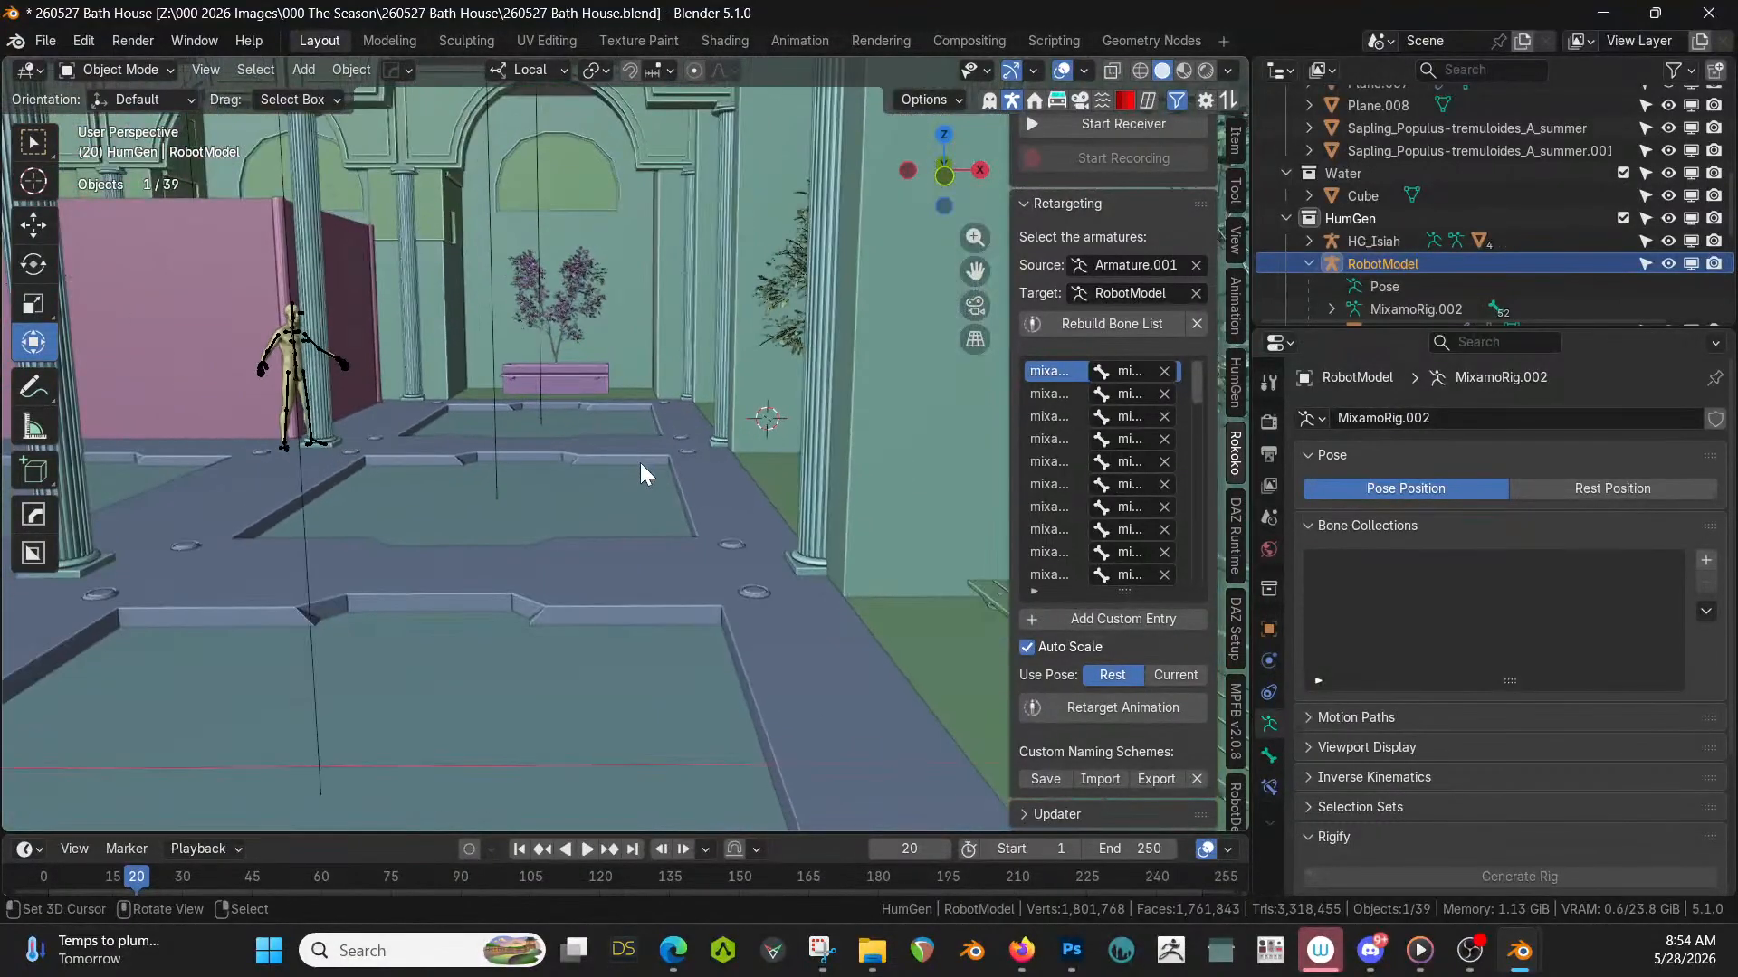
{"action": "key", "text": "KP_Decimal"}
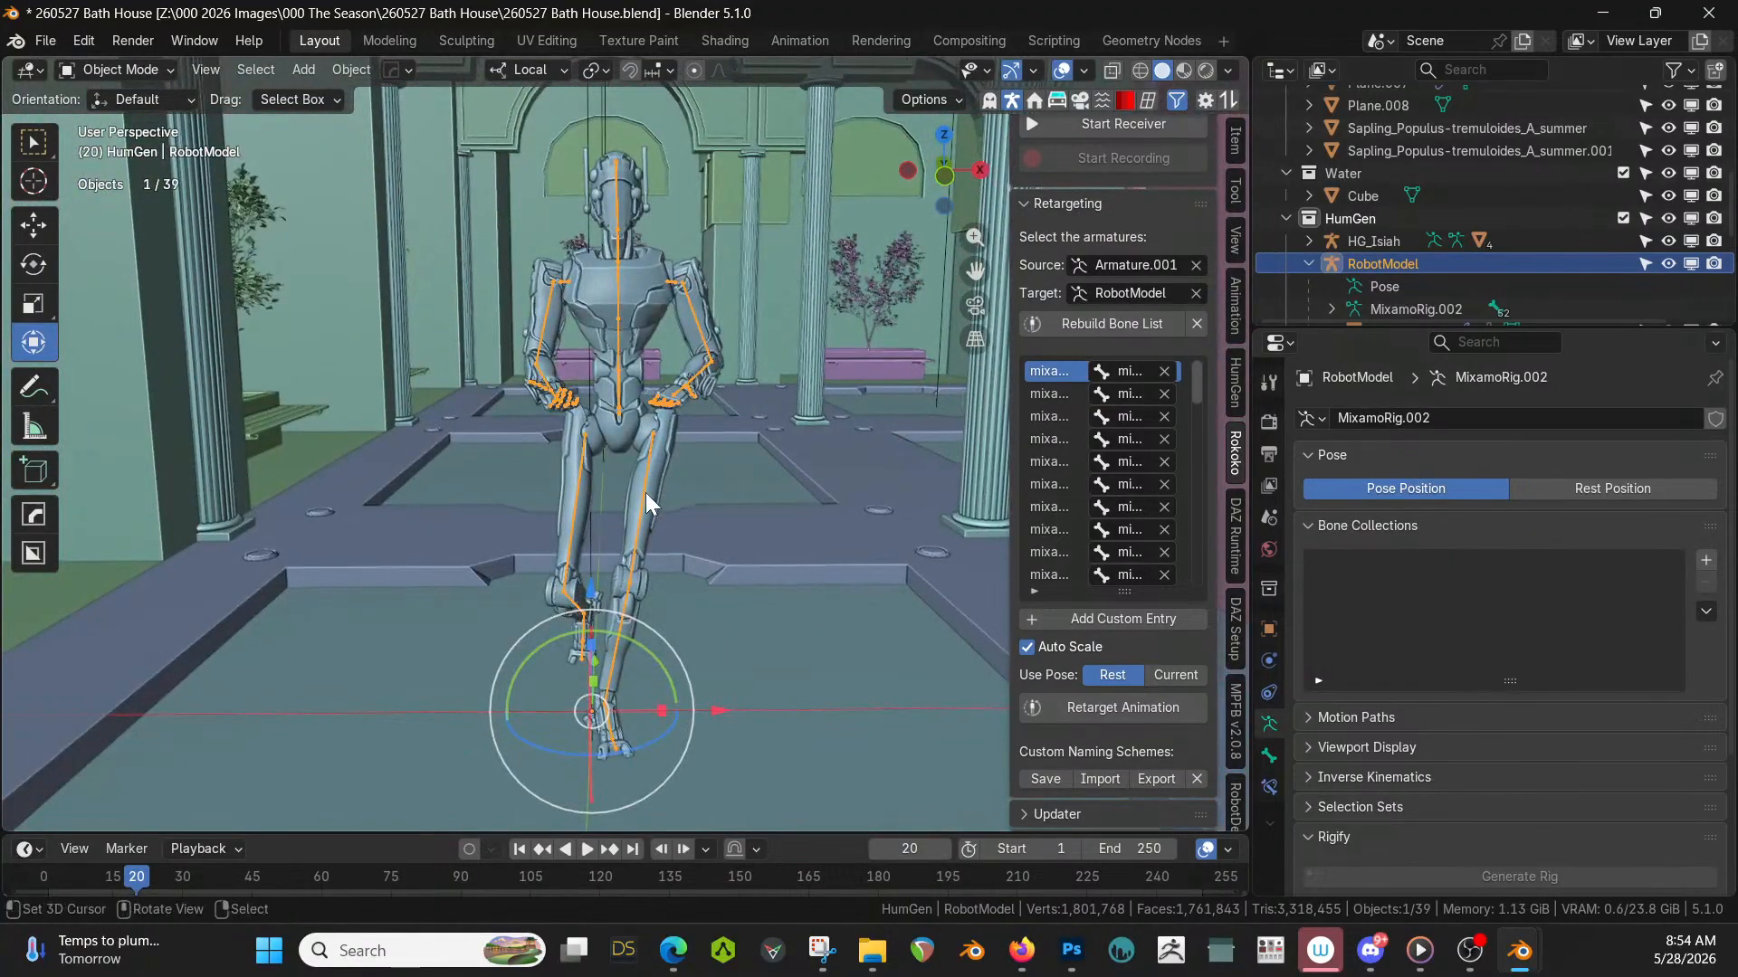
{"action": "middle_click_drag", "start_coordinate": [644, 485], "coordinate": [644, 464]}
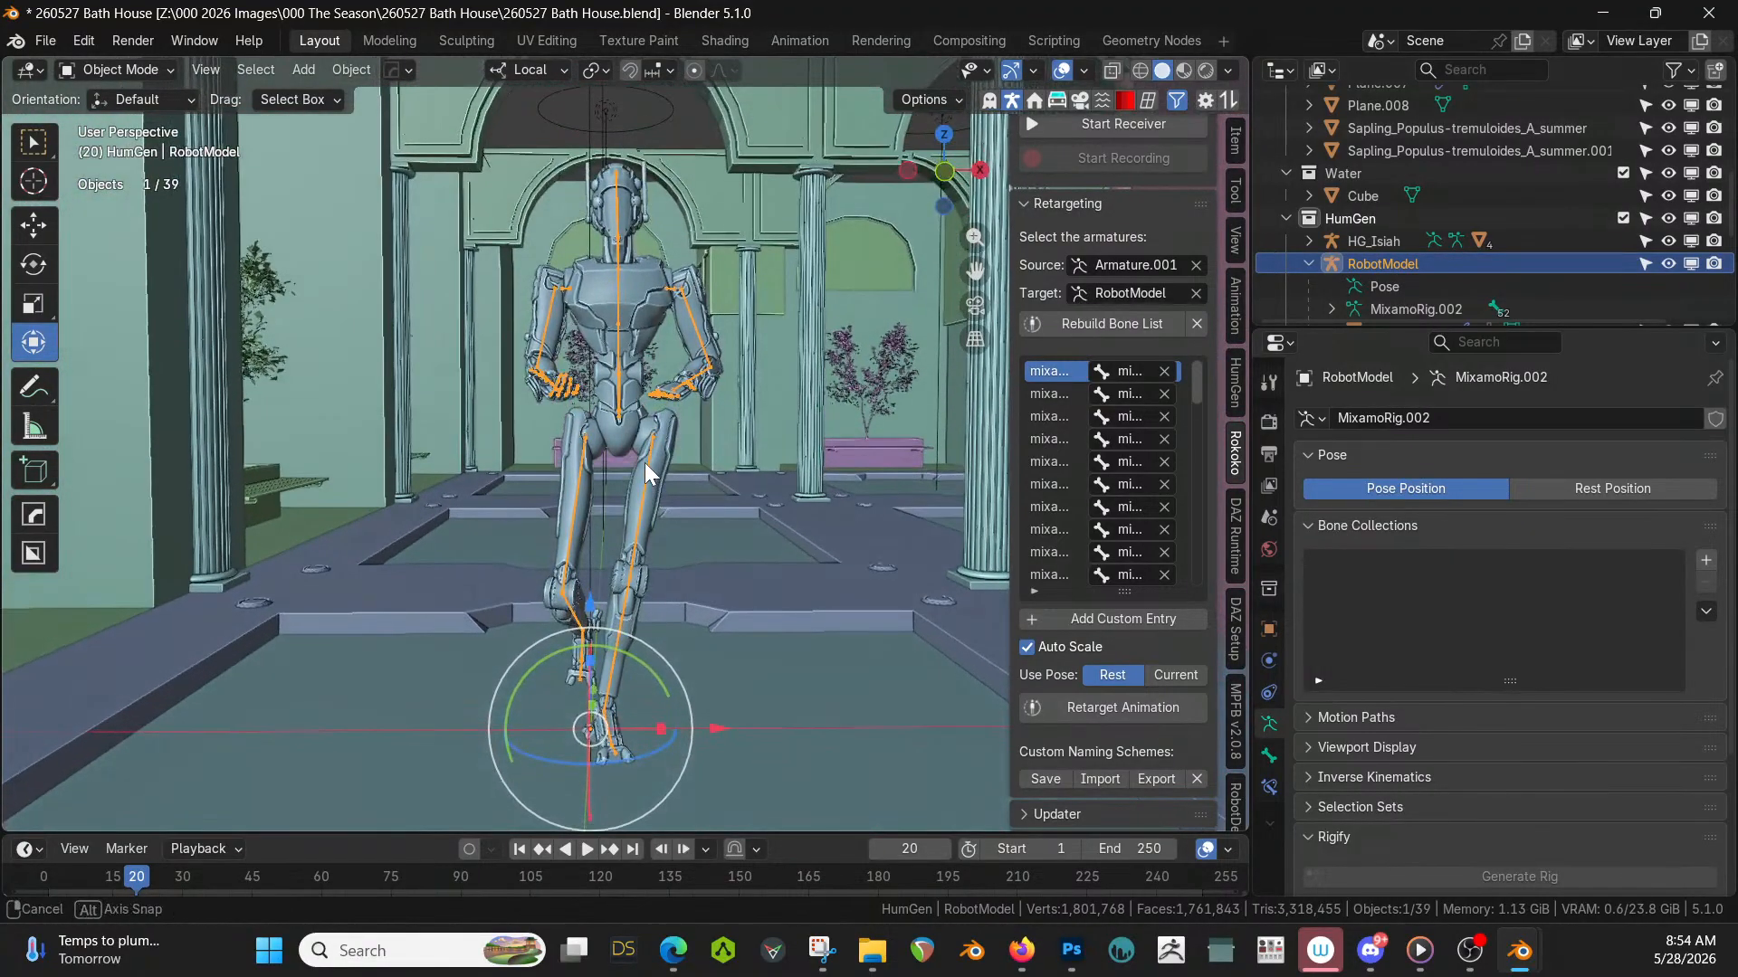
{"action": "left_click", "coordinate": [80, 69]}
{"action": "left_click", "coordinate": [118, 147]}
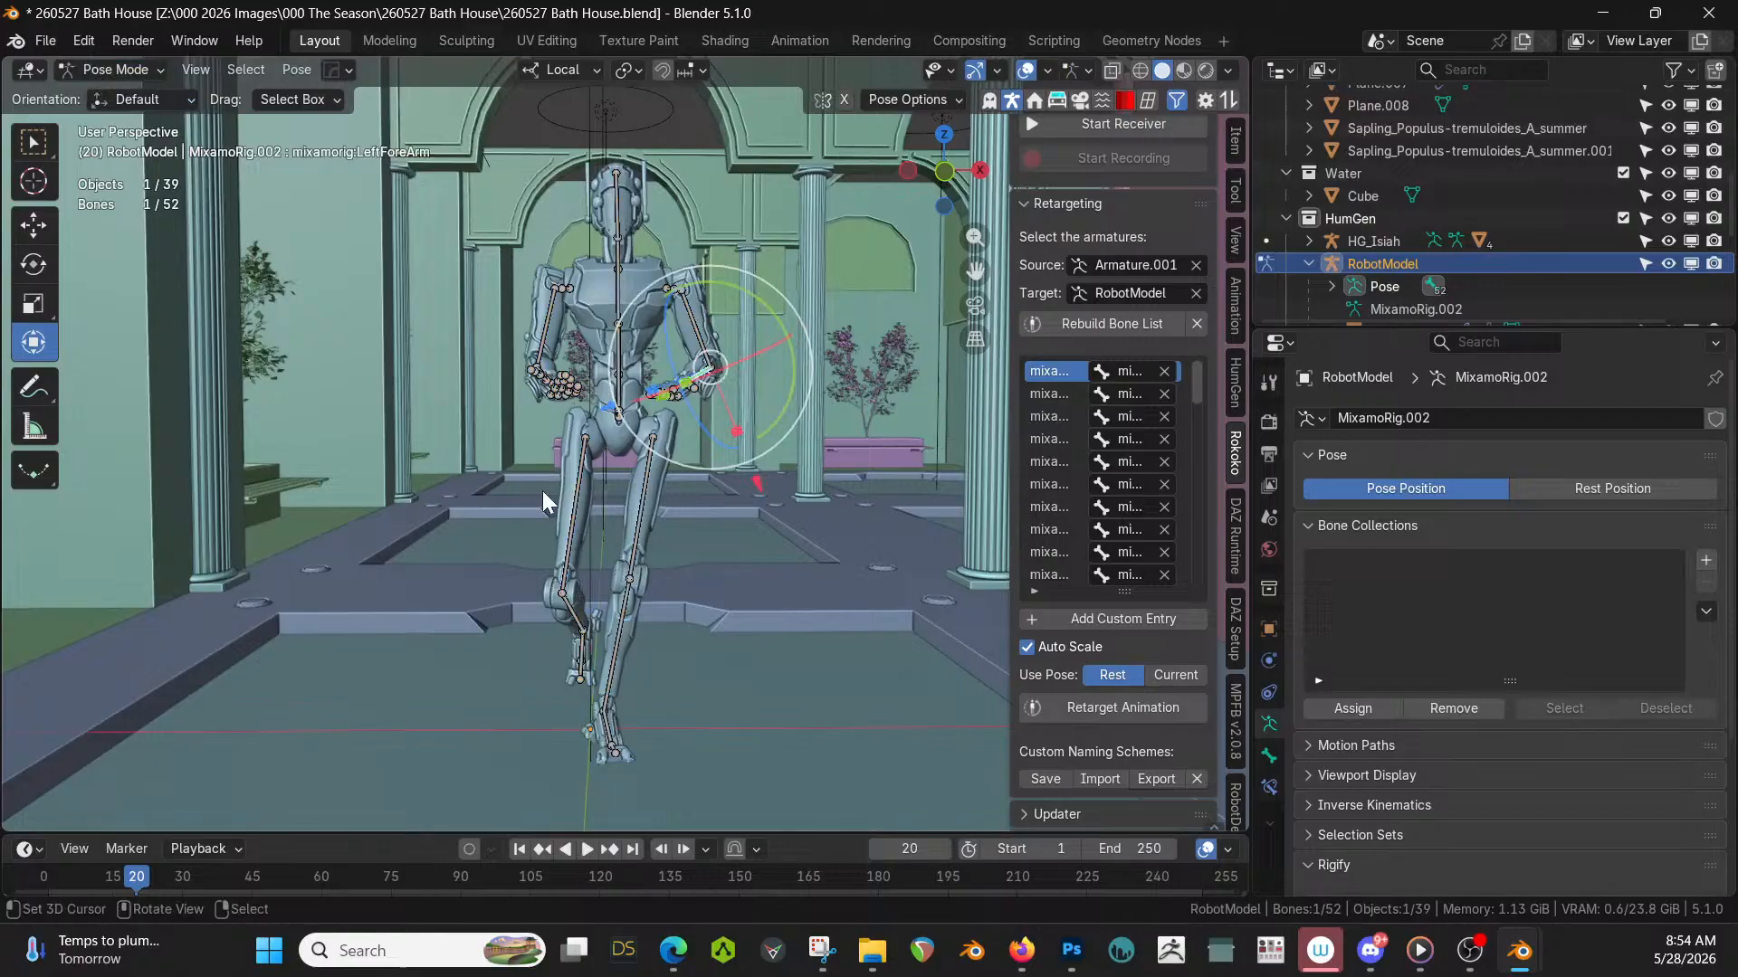
{"action": "left_click", "coordinate": [651, 486]}
{"action": "left_click_drag", "start_coordinate": [584, 484], "coordinate": [610, 480]}
{"action": "middle_click_drag", "start_coordinate": [610, 479], "coordinate": [621, 523]}
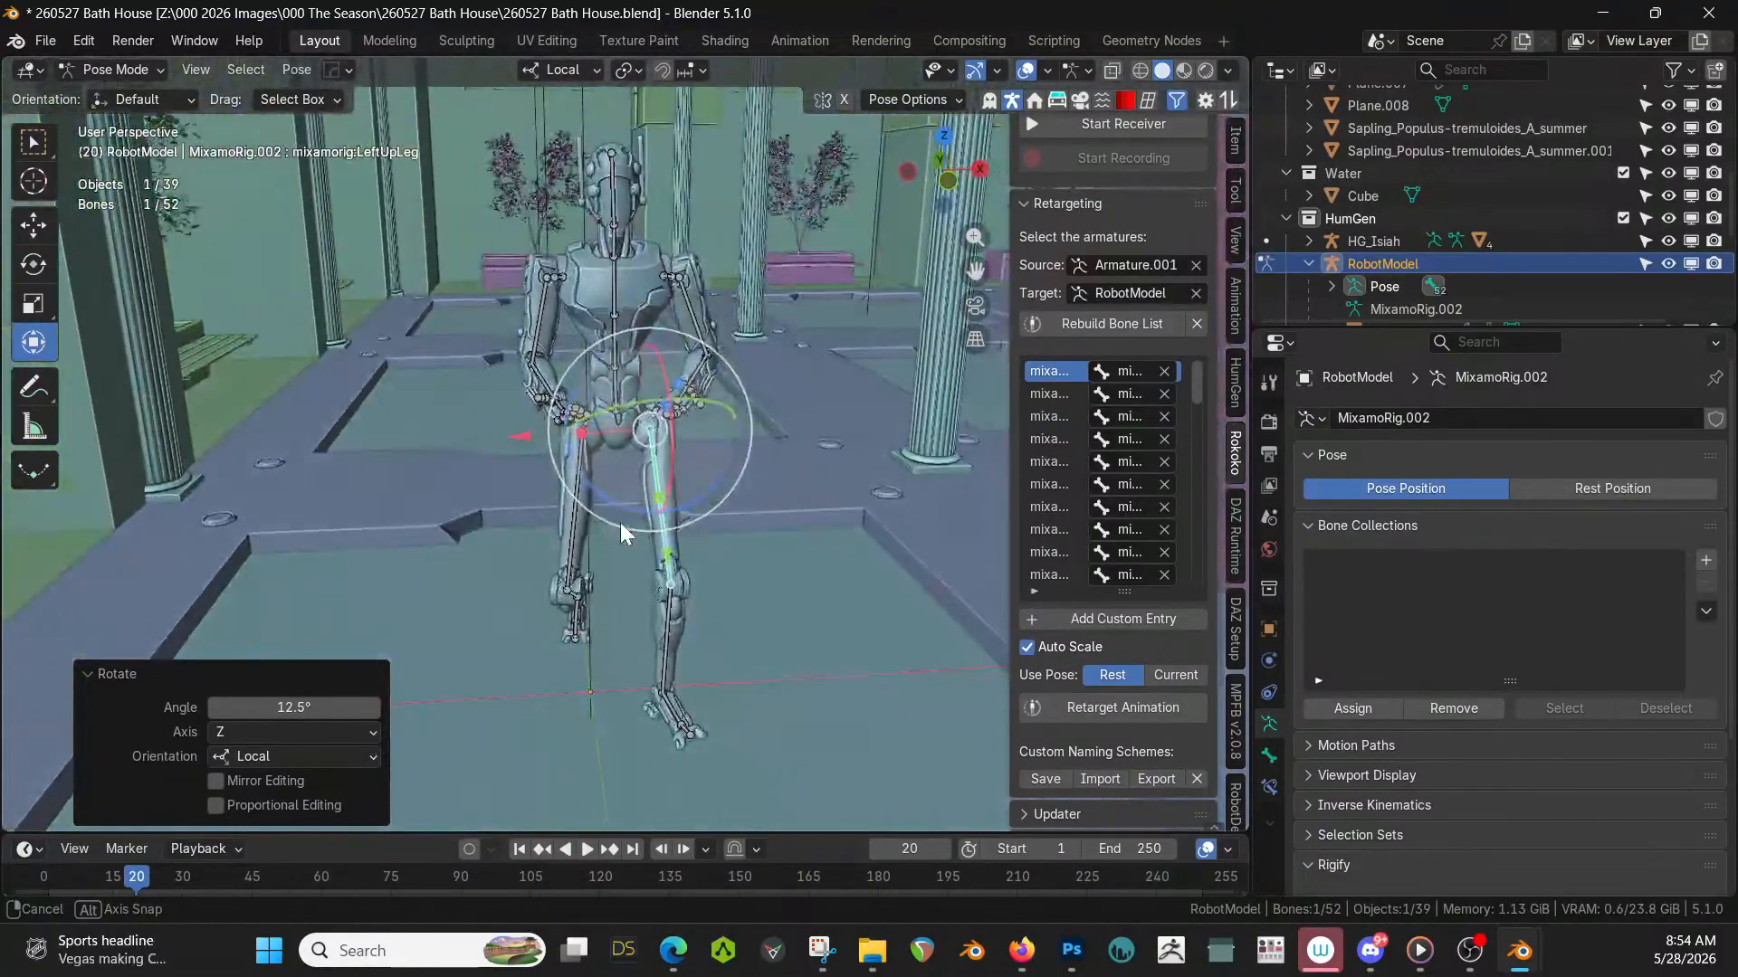
In Object Mode, move the robot about 20.88 m in X and 2.65 m in Y to the walkway between the pools.
{"action": "left_click", "coordinate": [110, 70]}
{"action": "left_click", "coordinate": [115, 85]}
{"action": "middle_click_drag", "start_coordinate": [275, 134], "coordinate": [404, 348]}
{"action": "key", "text": "KP_7"}
{"action": "scroll", "coordinate": [581, 313], "scroll_direction": "up", "scroll_amount": 3}
{"action": "scroll", "coordinate": [589, 322], "scroll_direction": "down", "scroll_amount": 3}
{"action": "key", "text": "g"}
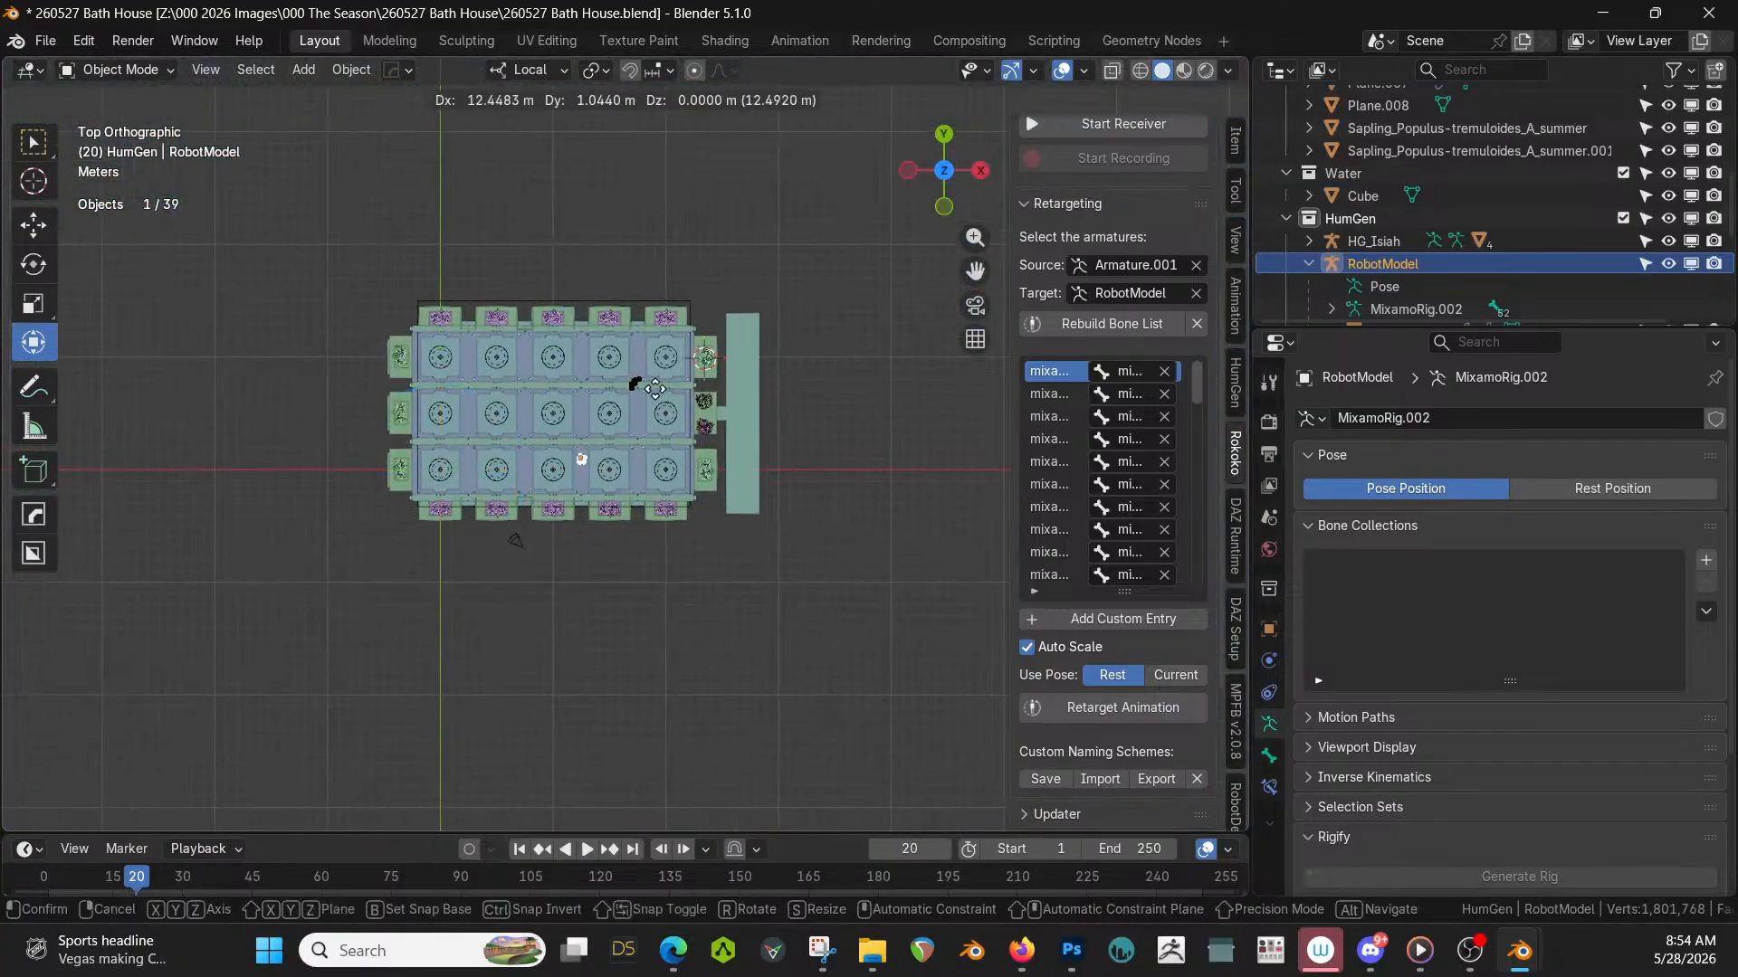
{"action": "left_click", "coordinate": [730, 375]}
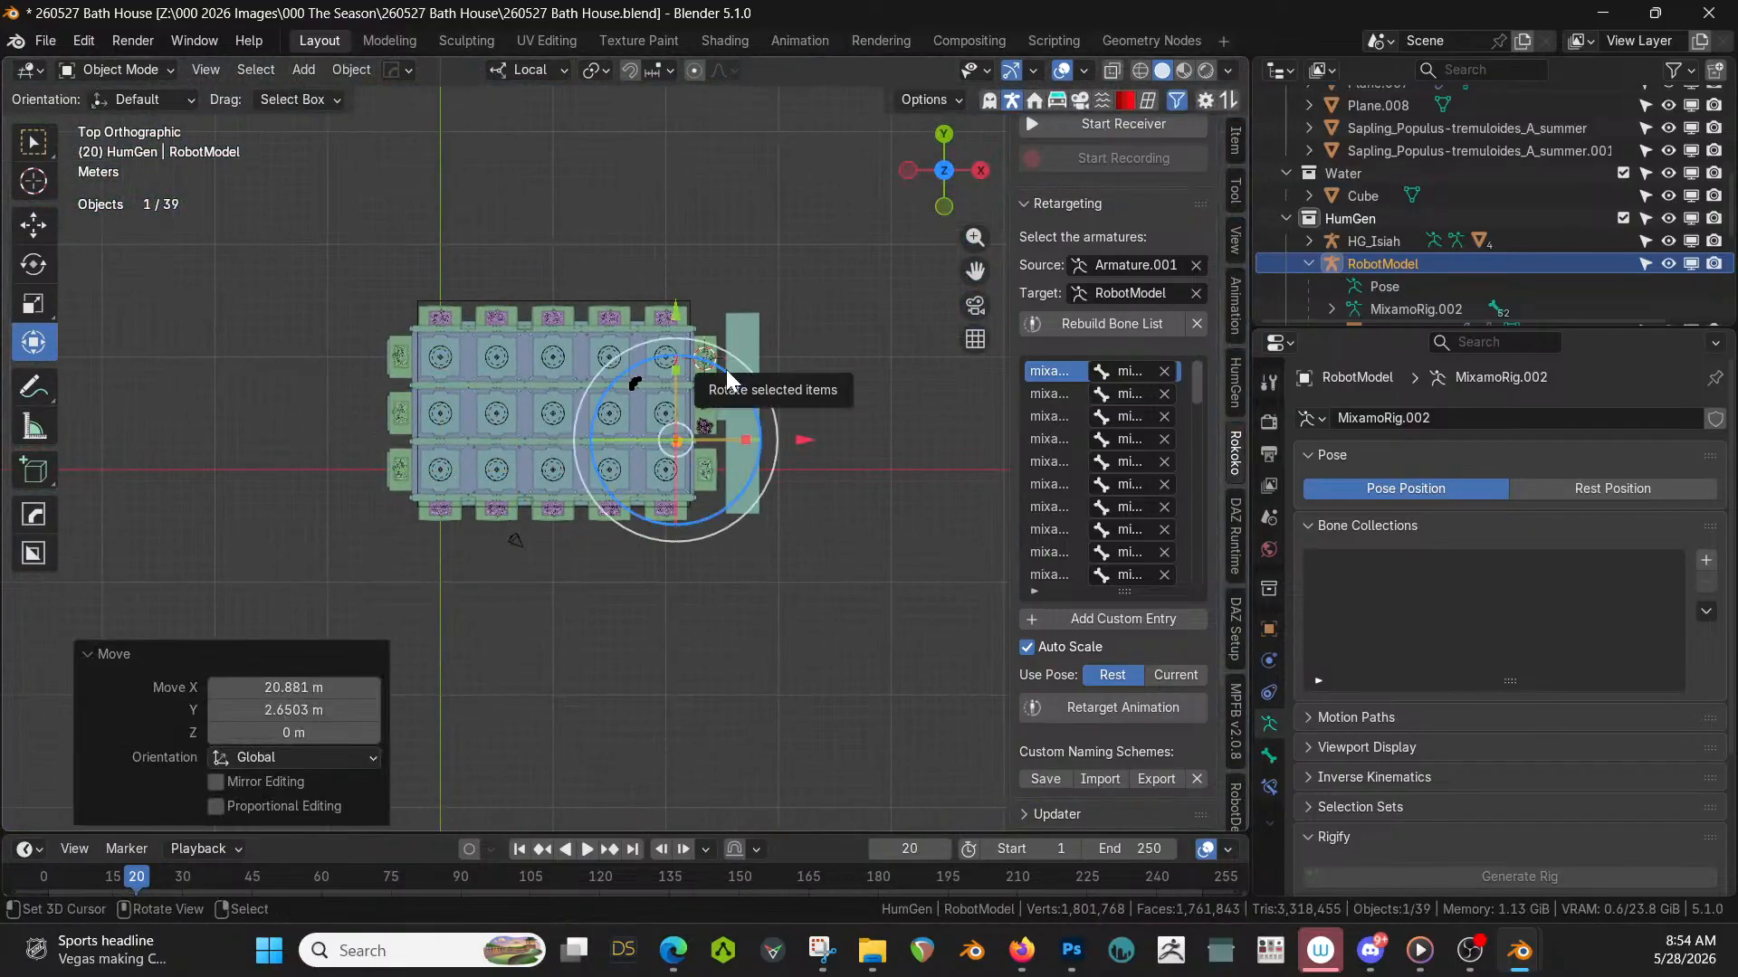
Turn the robot clockwise around its local Z axis to face along the walkway and shift it about 0.57 m in X.
{"action": "key", "text": "KP_Decimal"}
{"action": "key", "text": "r"}
{"action": "key", "text": "z"}
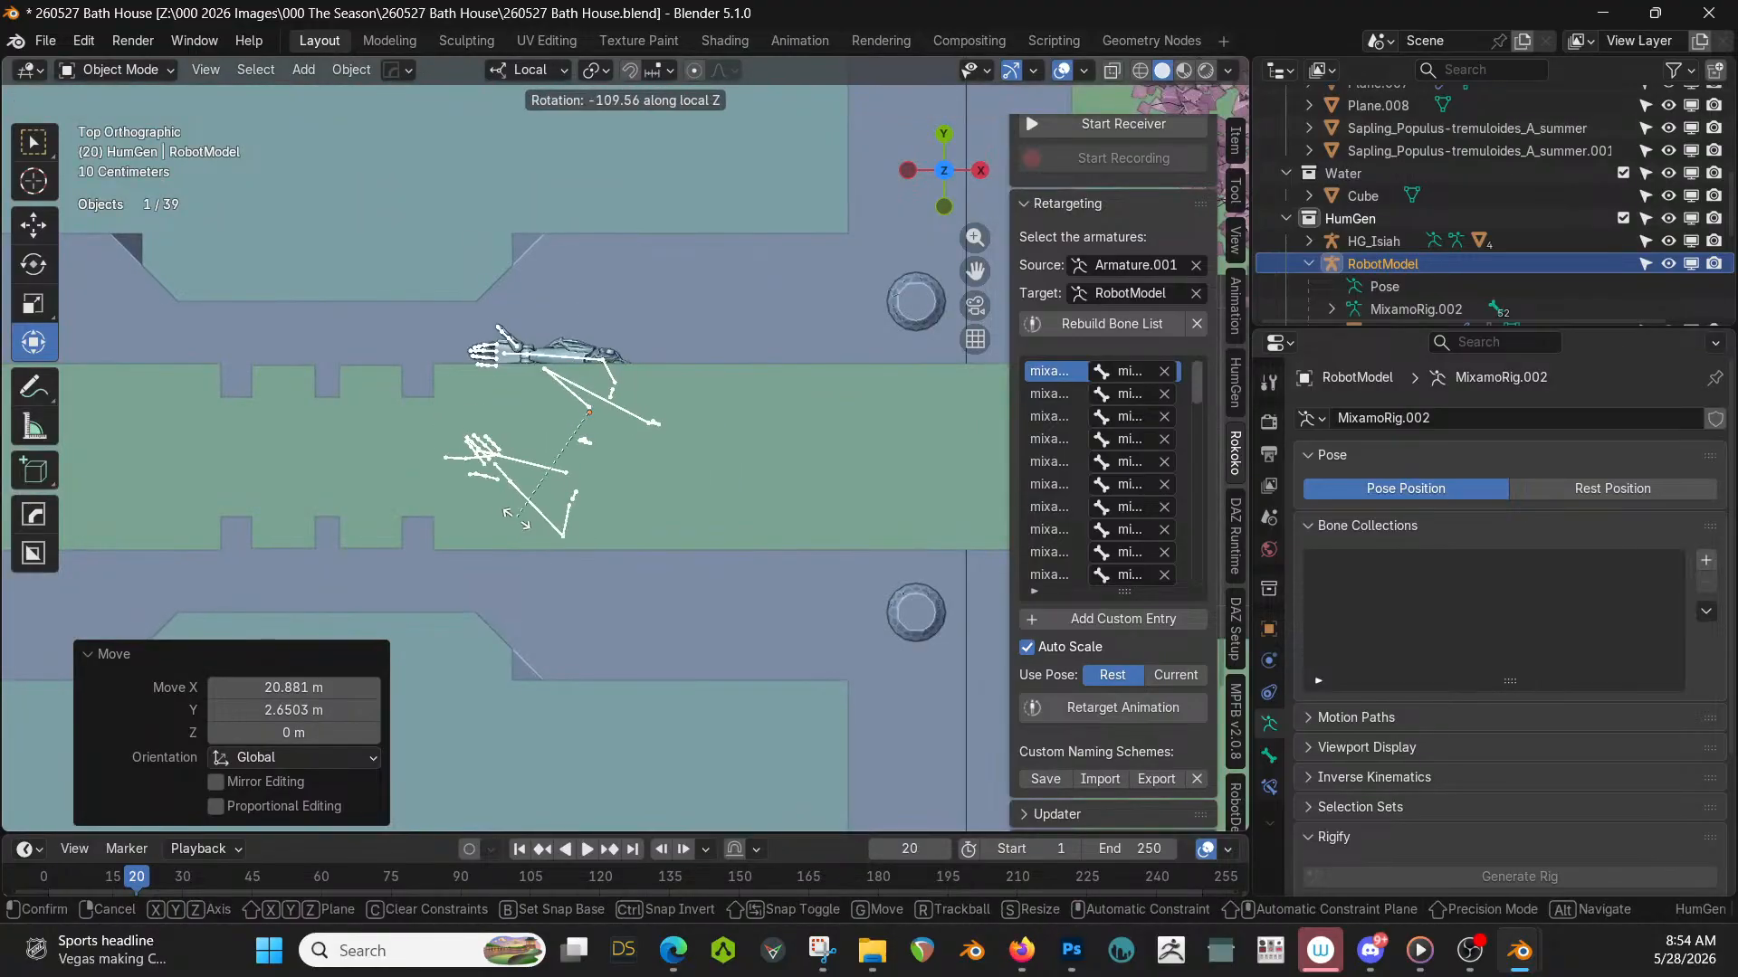
{"action": "left_click", "coordinate": [534, 519]}
{"action": "key", "text": "g"}
{"action": "left_click", "coordinate": [759, 527]}
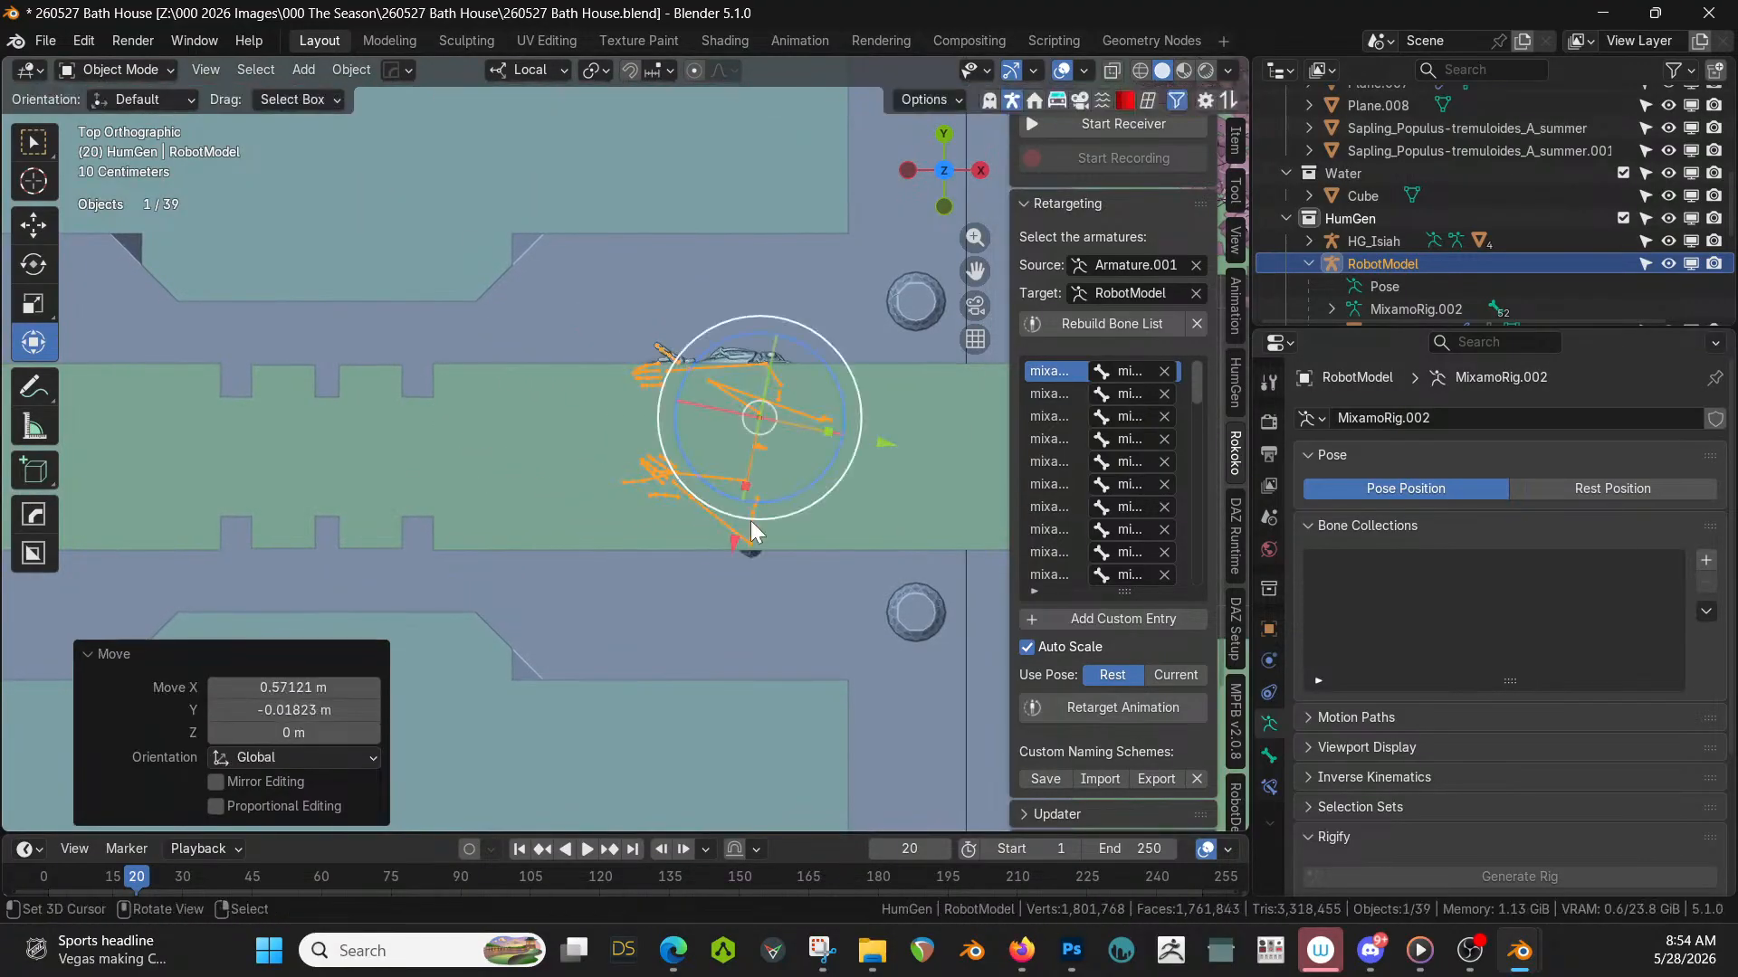
Add a 2 m mesh plane at the robot's outstretched hands.
{"action": "middle_click_drag", "start_coordinate": [754, 534], "coordinate": [1096, 356]}
{"action": "scroll", "coordinate": [818, 402], "scroll_direction": "up", "scroll_amount": 2}
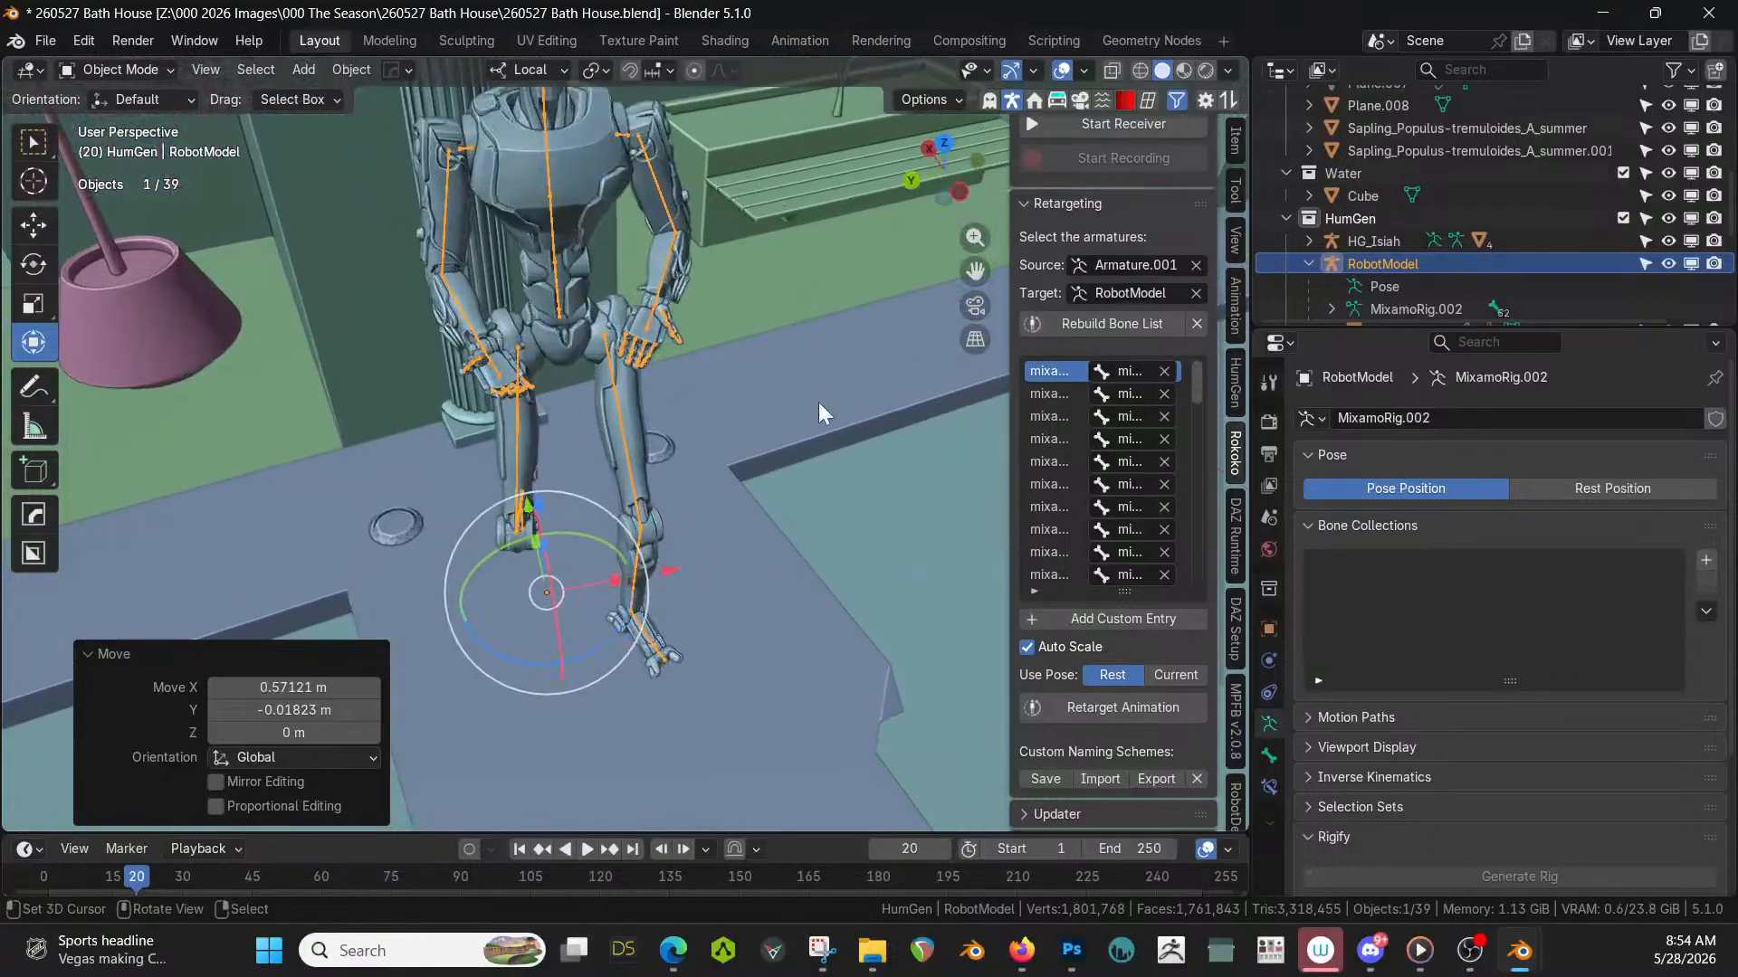
{"action": "middle_click_drag", "start_coordinate": [818, 402], "coordinate": [758, 460]}
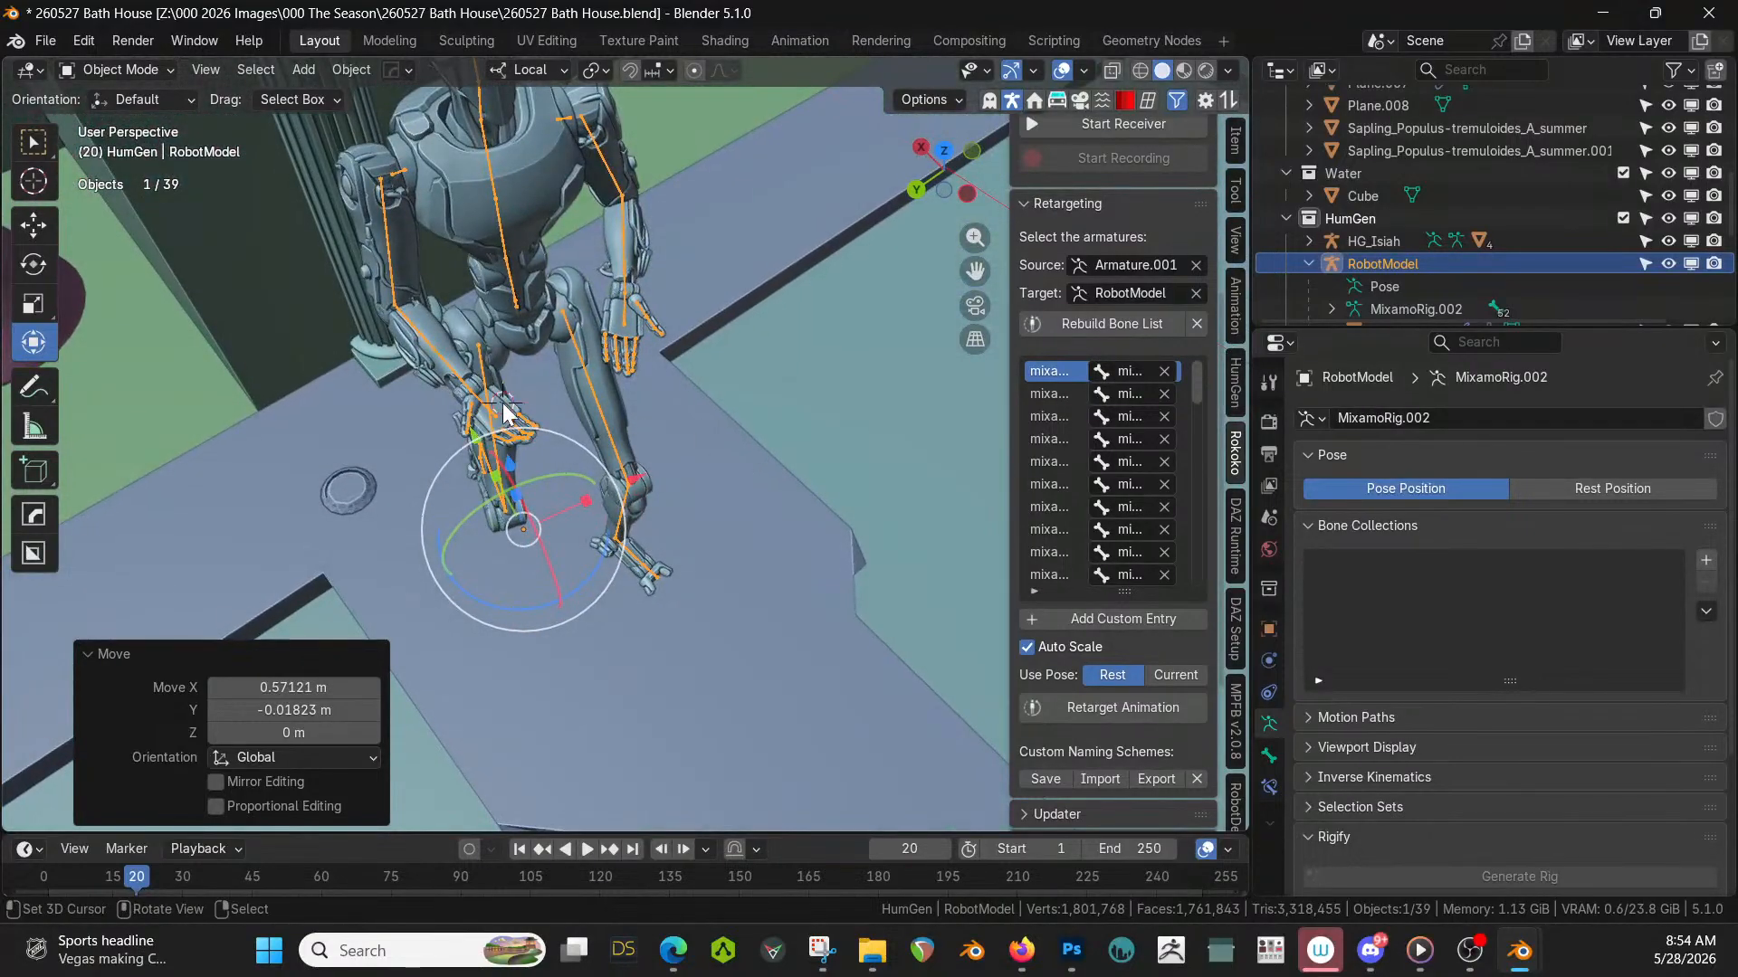
{"action": "key", "text": "shift+a"}
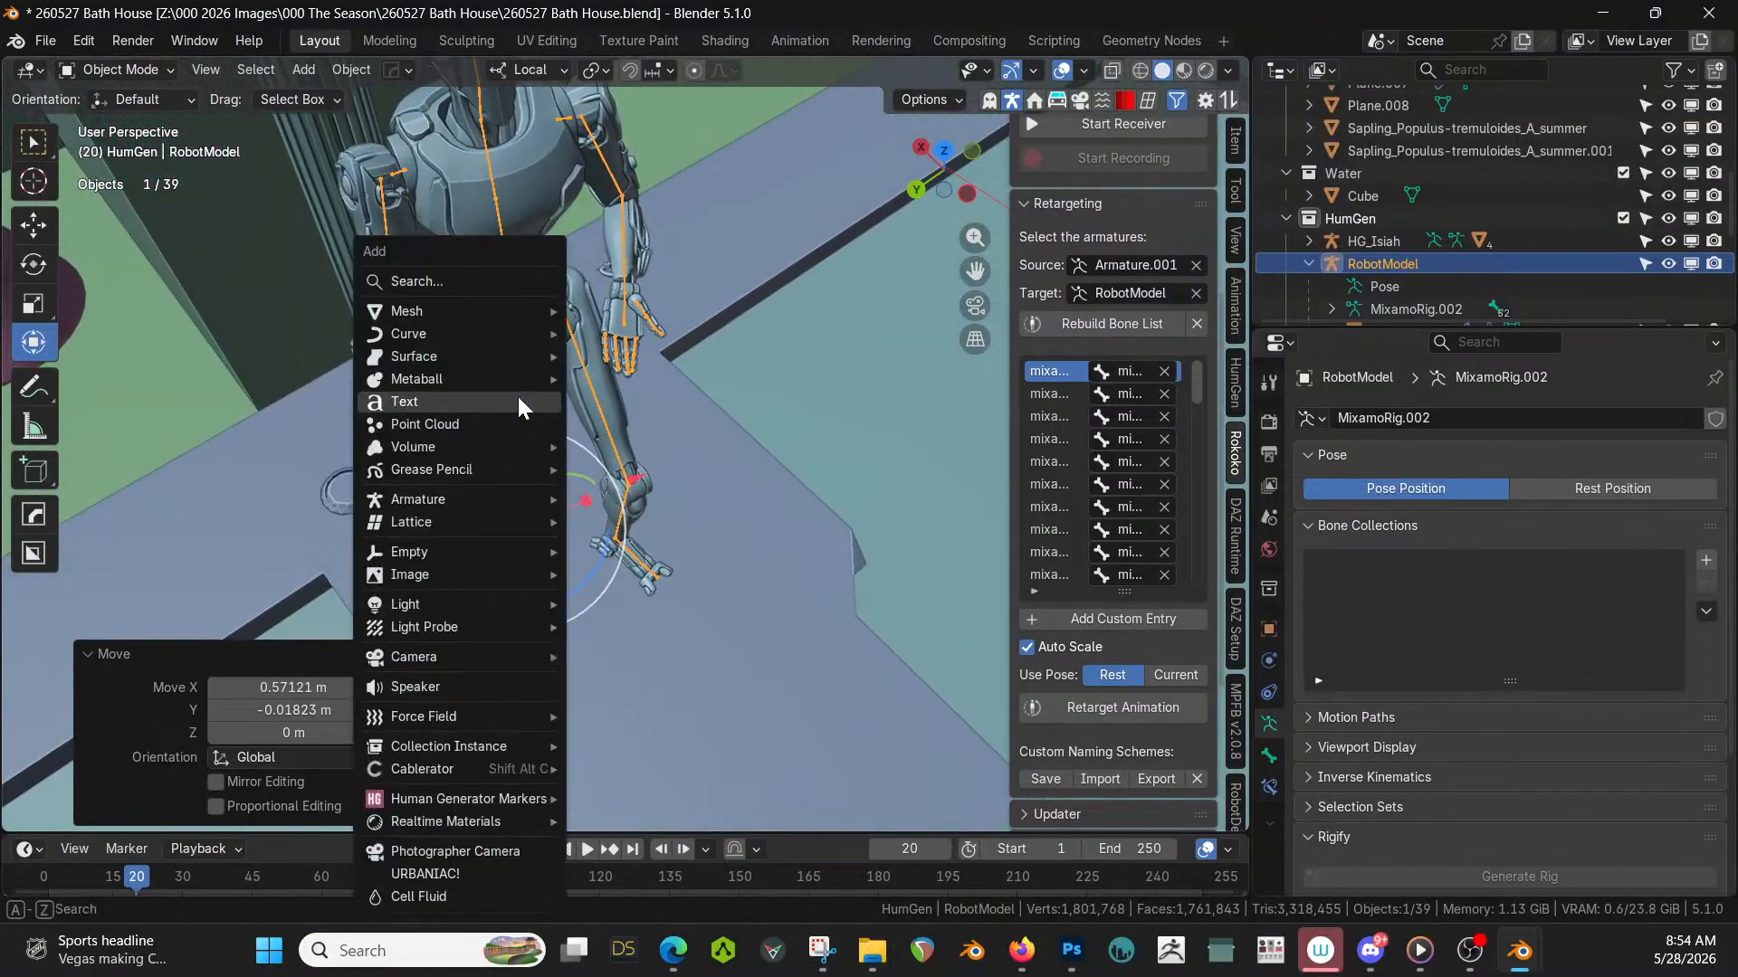
{"action": "mouse_move", "coordinate": [447, 300]}
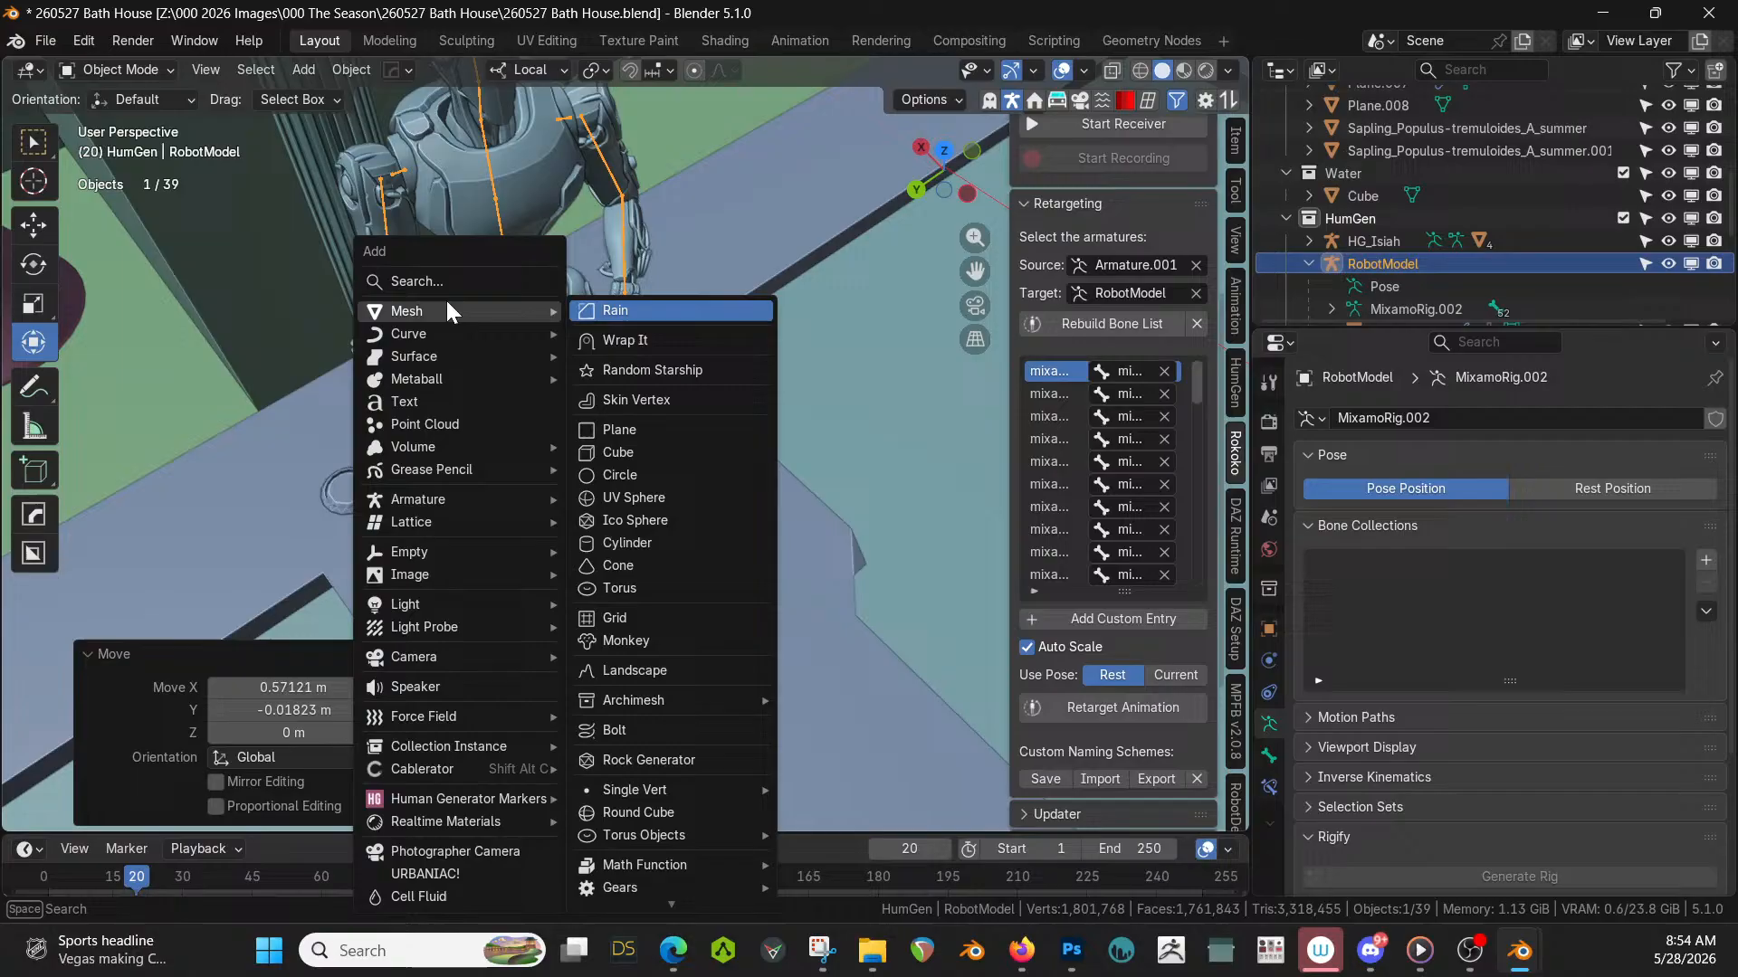
{"action": "left_click", "coordinate": [640, 427]}
{"action": "scroll", "coordinate": [644, 418], "scroll_direction": "down", "scroll_amount": 4}
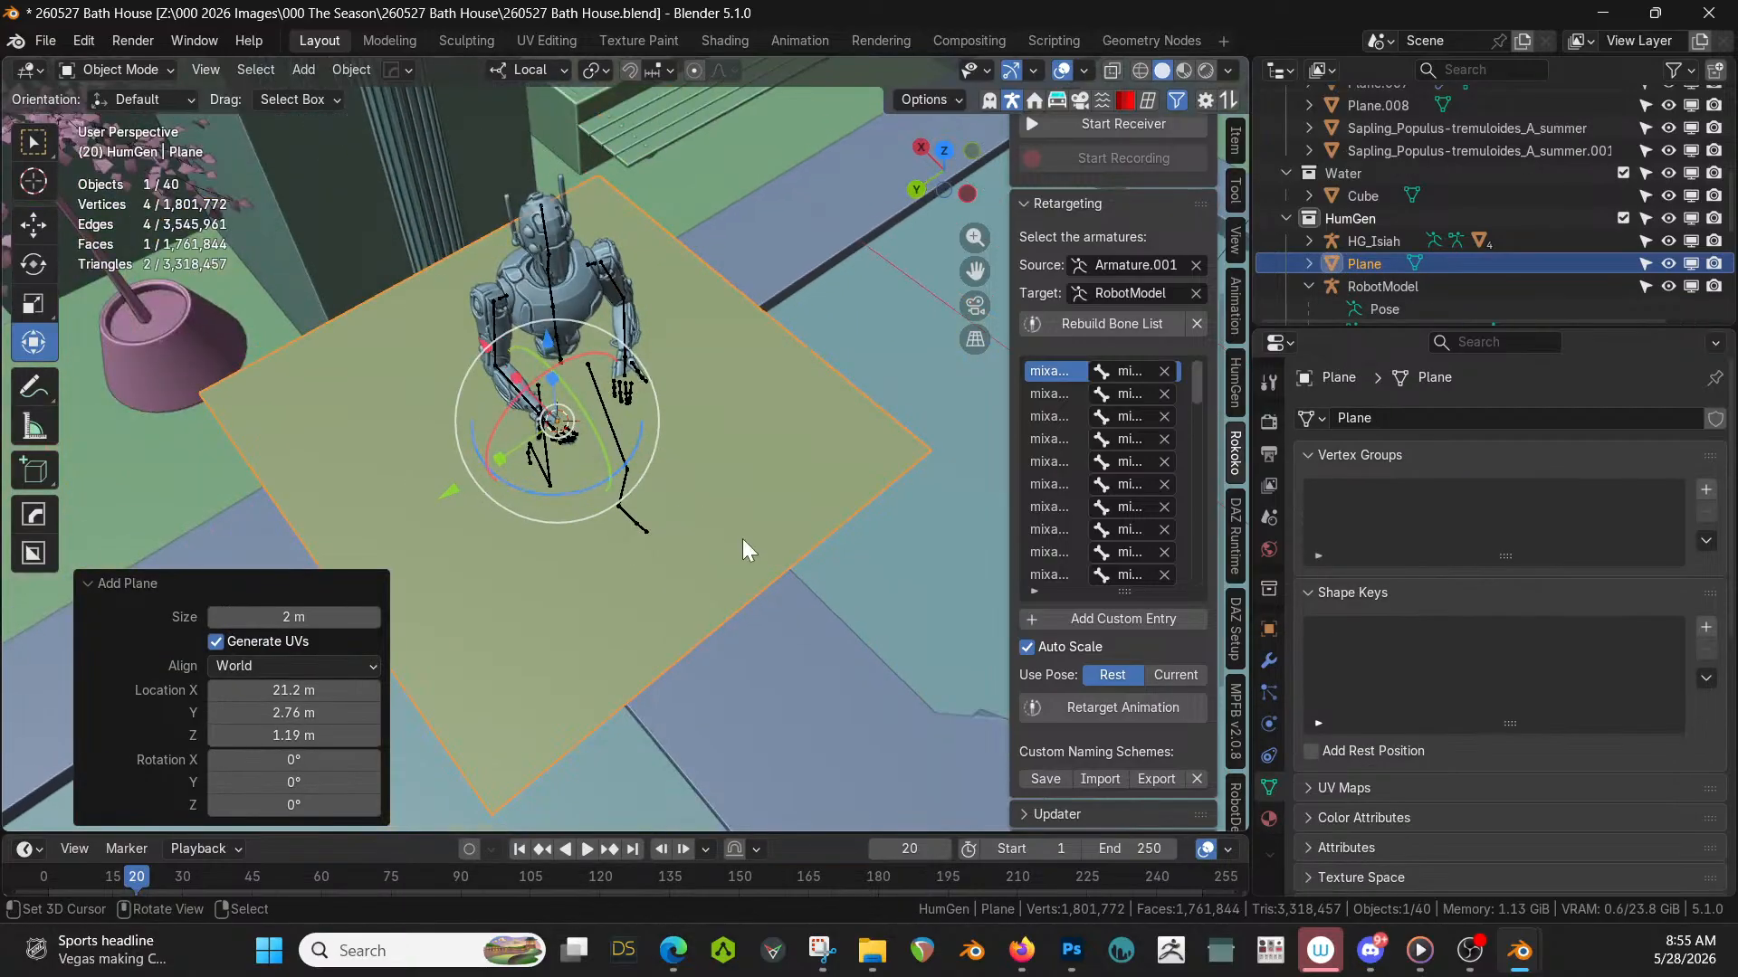
Scale the plane to about 0.293 along local X and 0.707 along local Y to form a towel-sized rectangle.
{"action": "key", "text": "s"}
{"action": "key", "text": "x"}
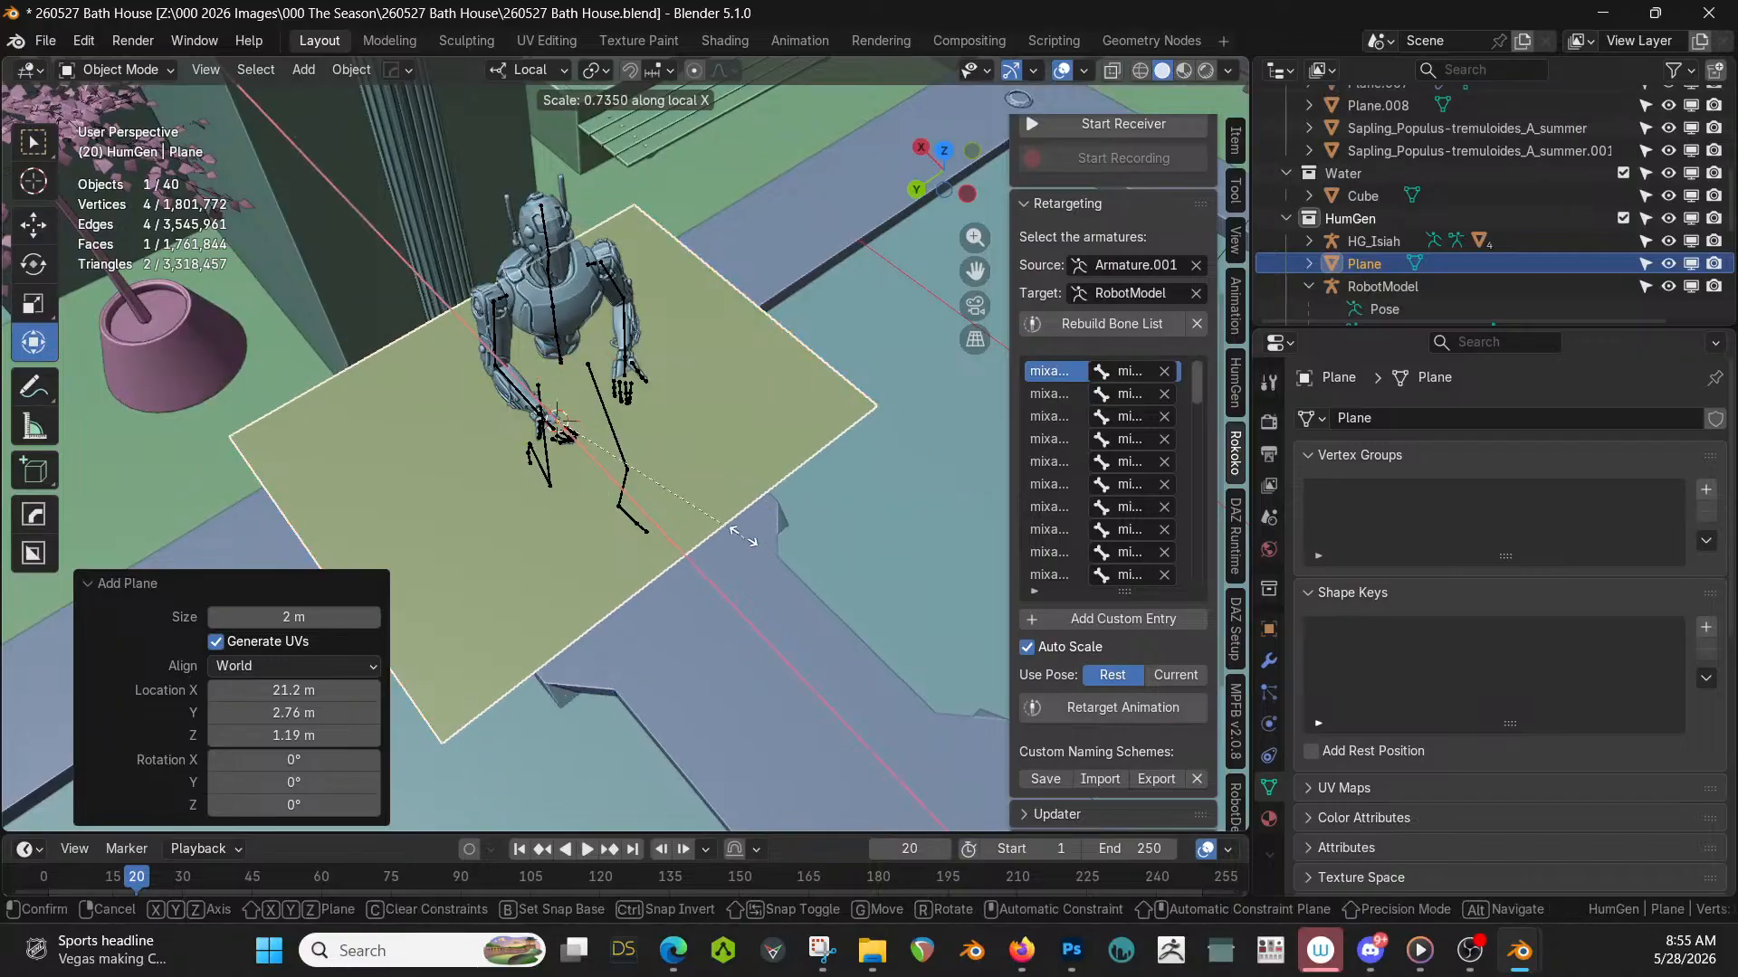
{"action": "left_click", "coordinate": [644, 451]}
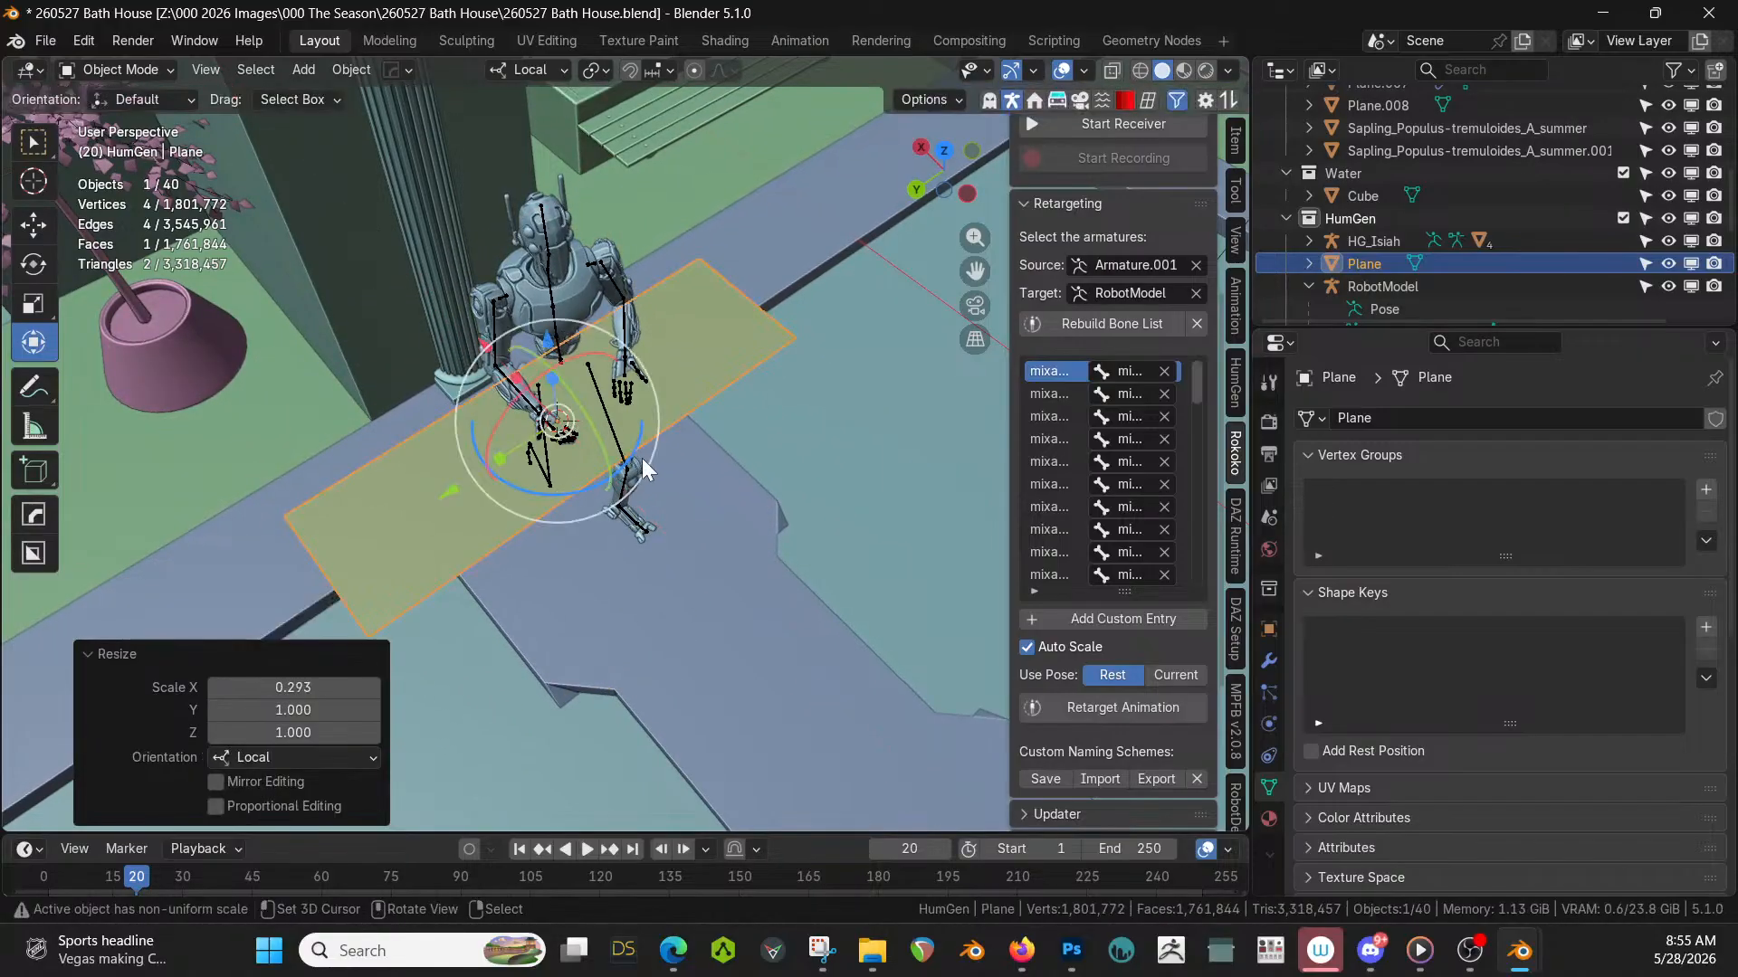
{"action": "key", "text": "s"}
{"action": "key", "text": "y"}
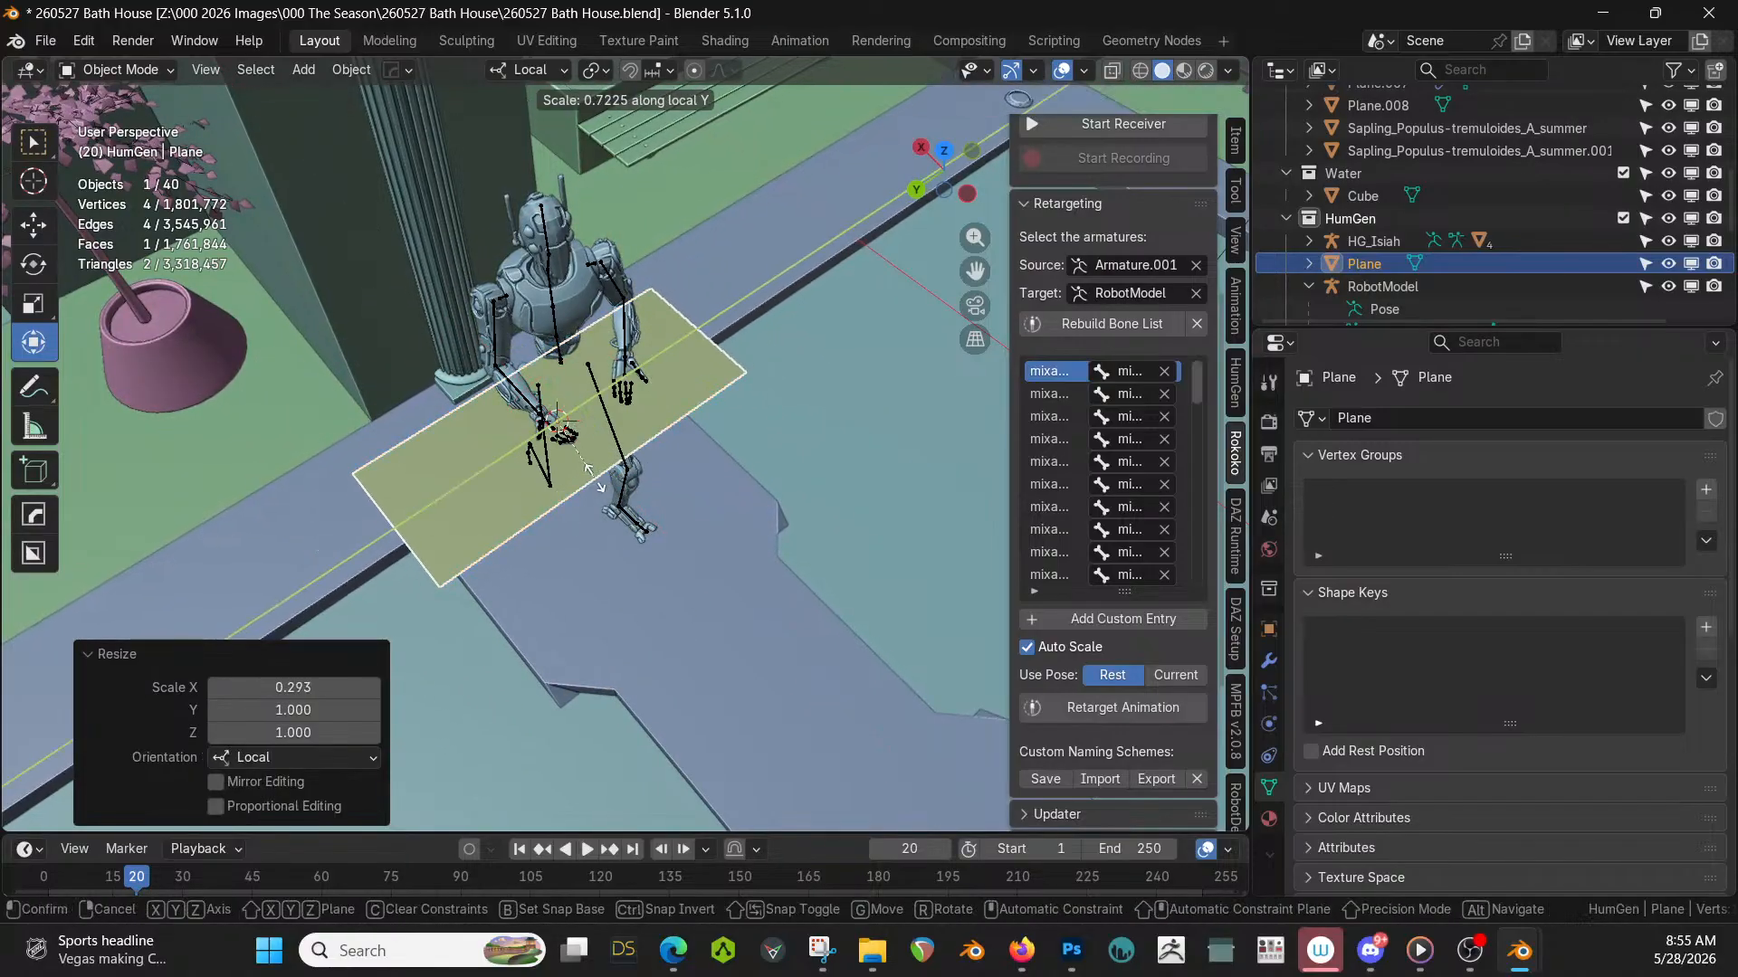
{"action": "left_click", "coordinate": [593, 477]}
{"action": "middle_click_drag", "start_coordinate": [593, 476], "coordinate": [692, 416]}
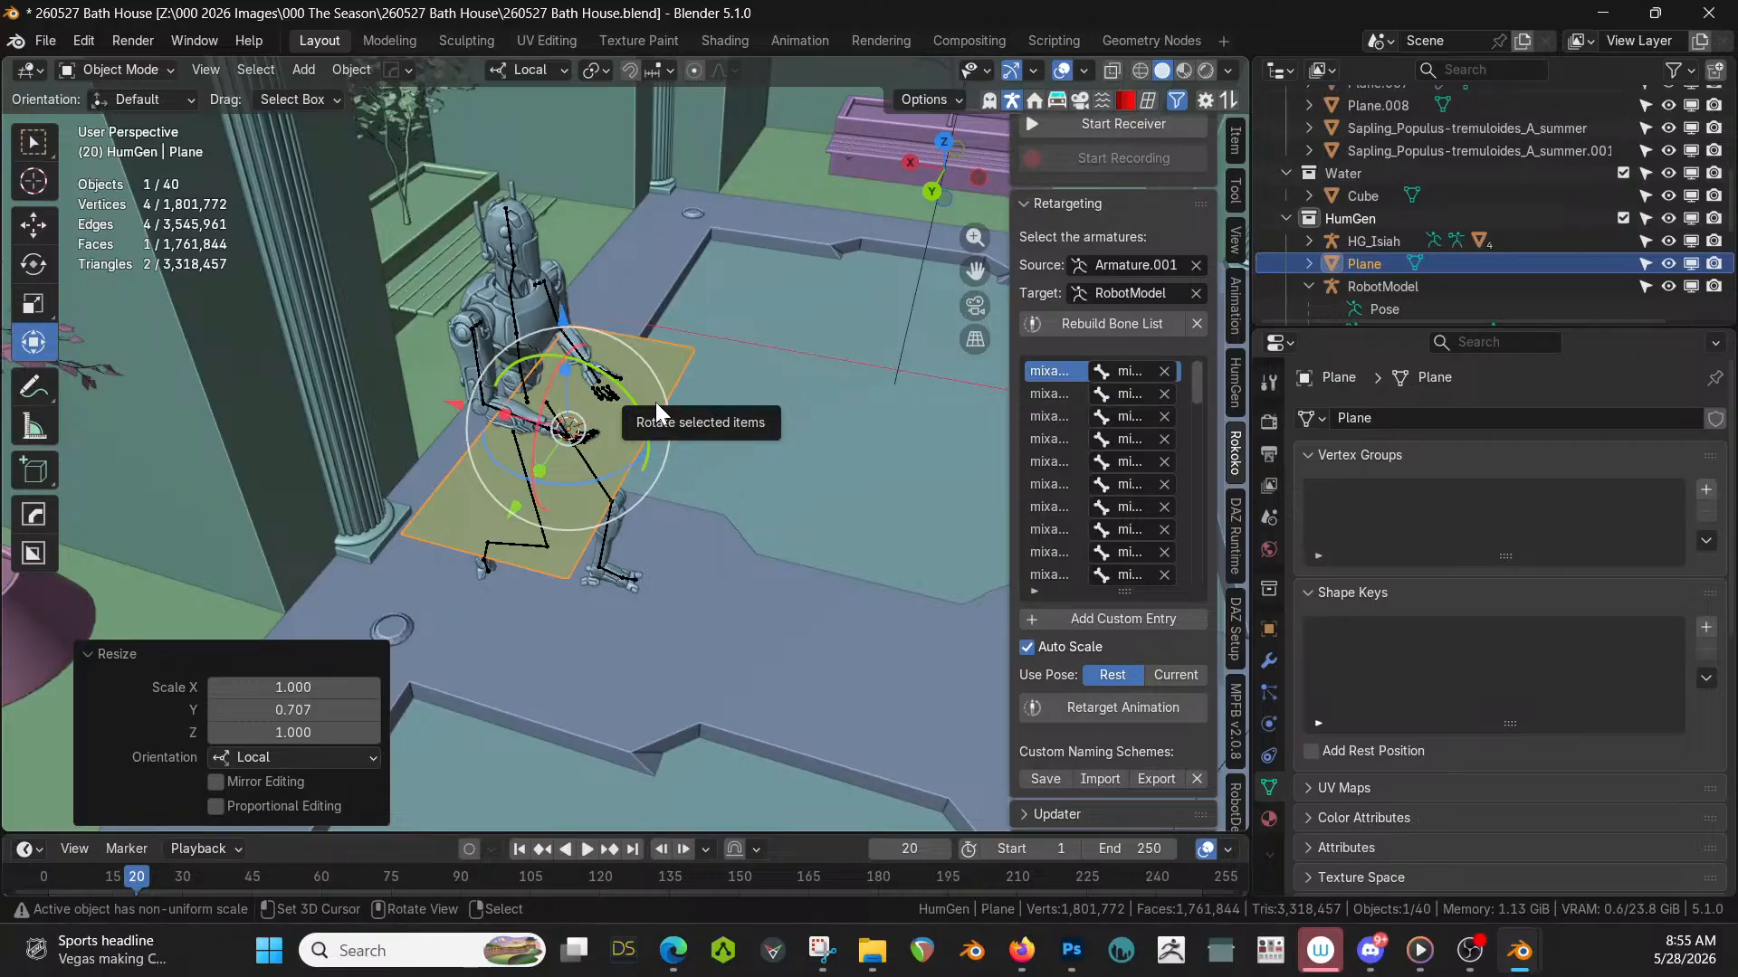
Rotate the plane about -93.9° around its local Y axis so it stands upright in front of the robot.
{"action": "left_click_drag", "start_coordinate": [655, 402], "coordinate": [554, 516]}
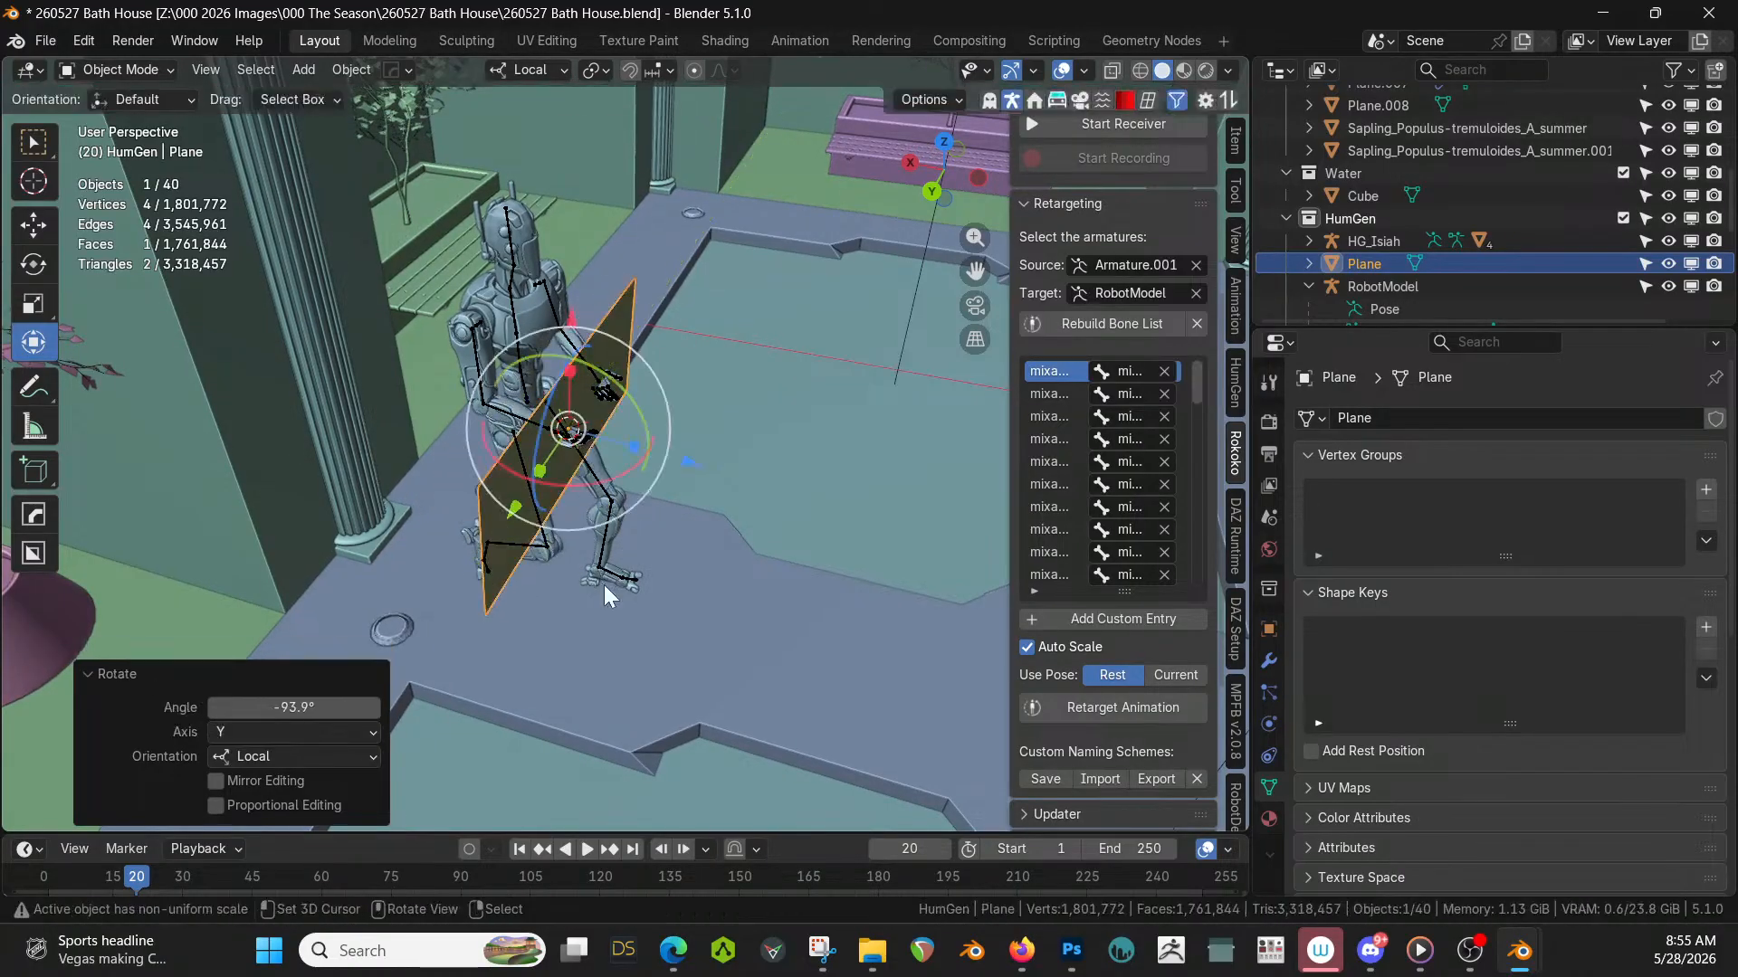
{"action": "middle_click_drag", "start_coordinate": [605, 585], "coordinate": [556, 448]}
{"action": "mouse_move", "coordinate": [635, 449]}
{"action": "left_mouse_down"}
{"action": "mouse_move", "coordinate": [618, 440]}
{"action": "mouse_move", "coordinate": [646, 456]}
{"action": "left_mouse_up"}
{"action": "right_click", "coordinate": [646, 456]}
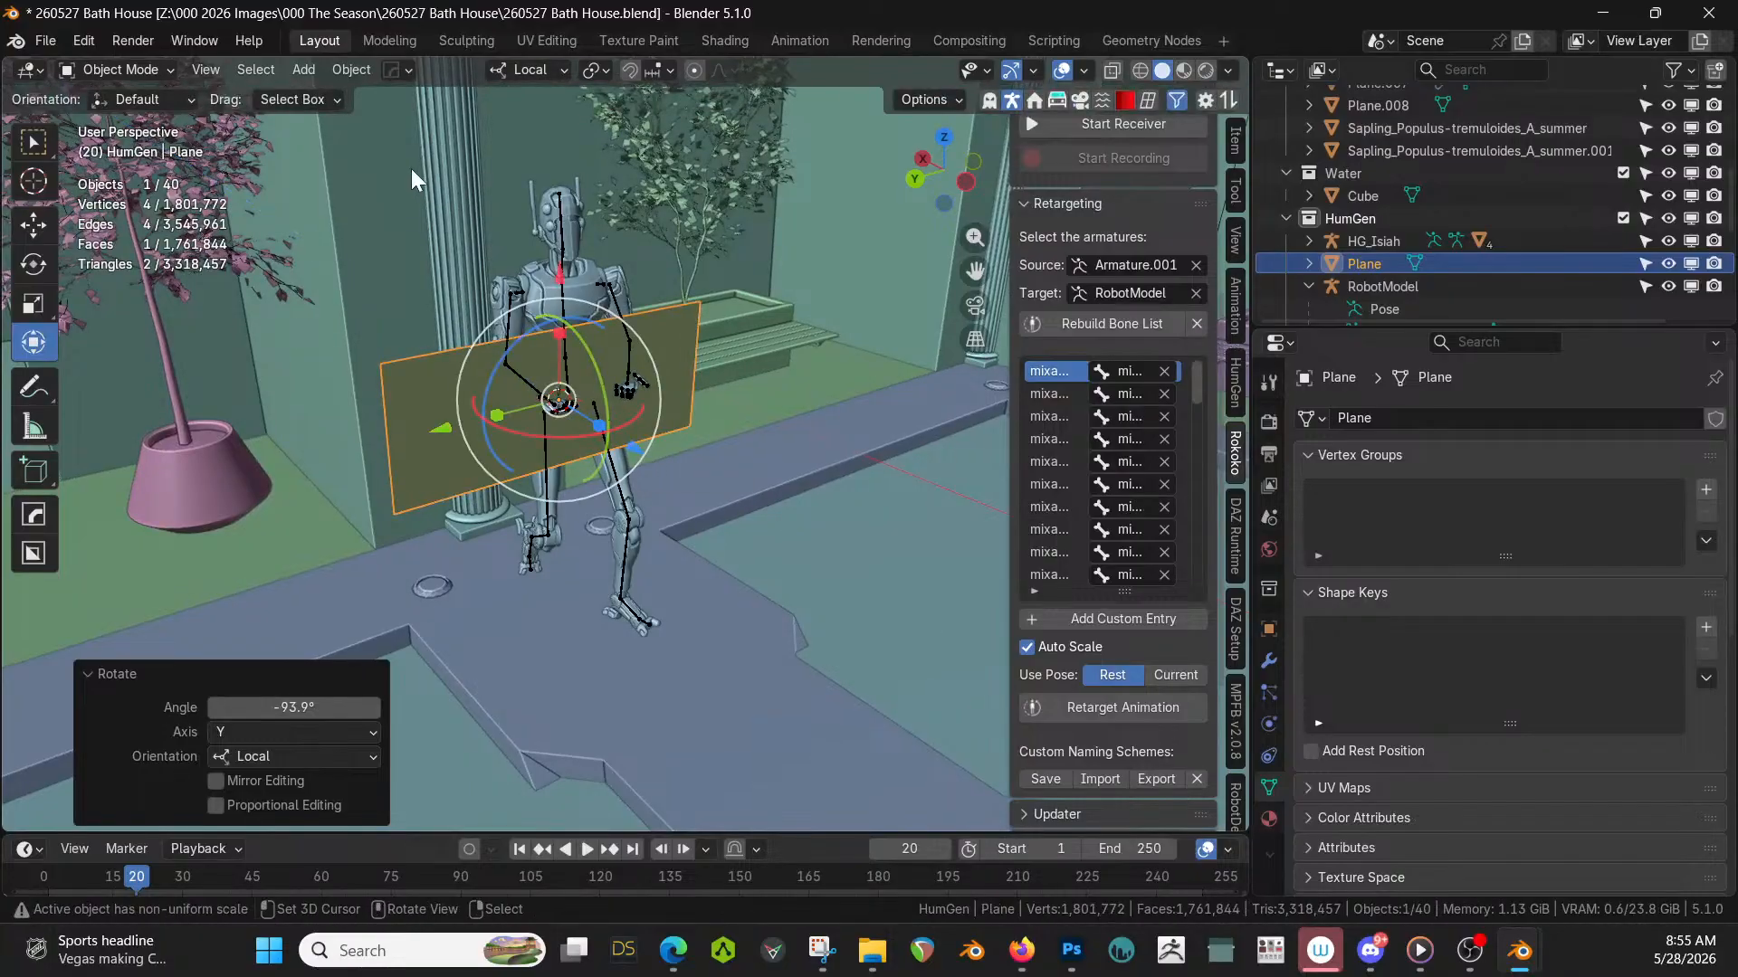
Switch the transform orientation to Global and raise the plane about 0.35 m in Z above the robot's hands.
{"action": "left_click", "coordinate": [513, 69]}
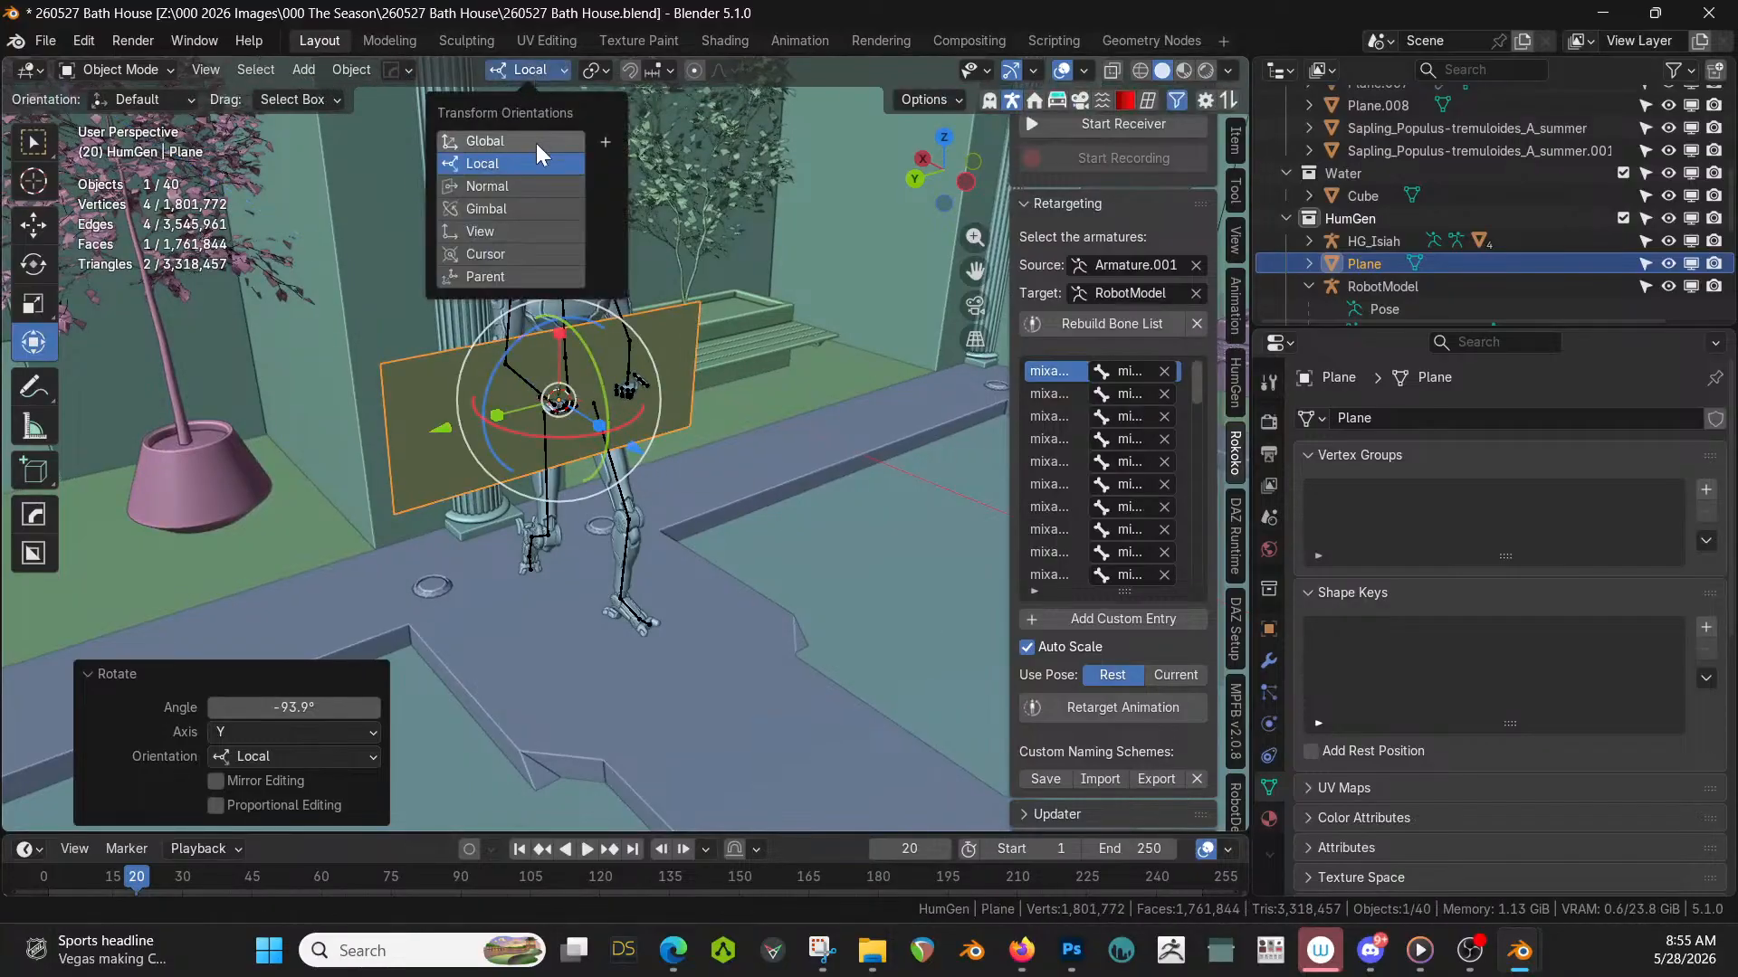
{"action": "left_click", "coordinate": [536, 143]}
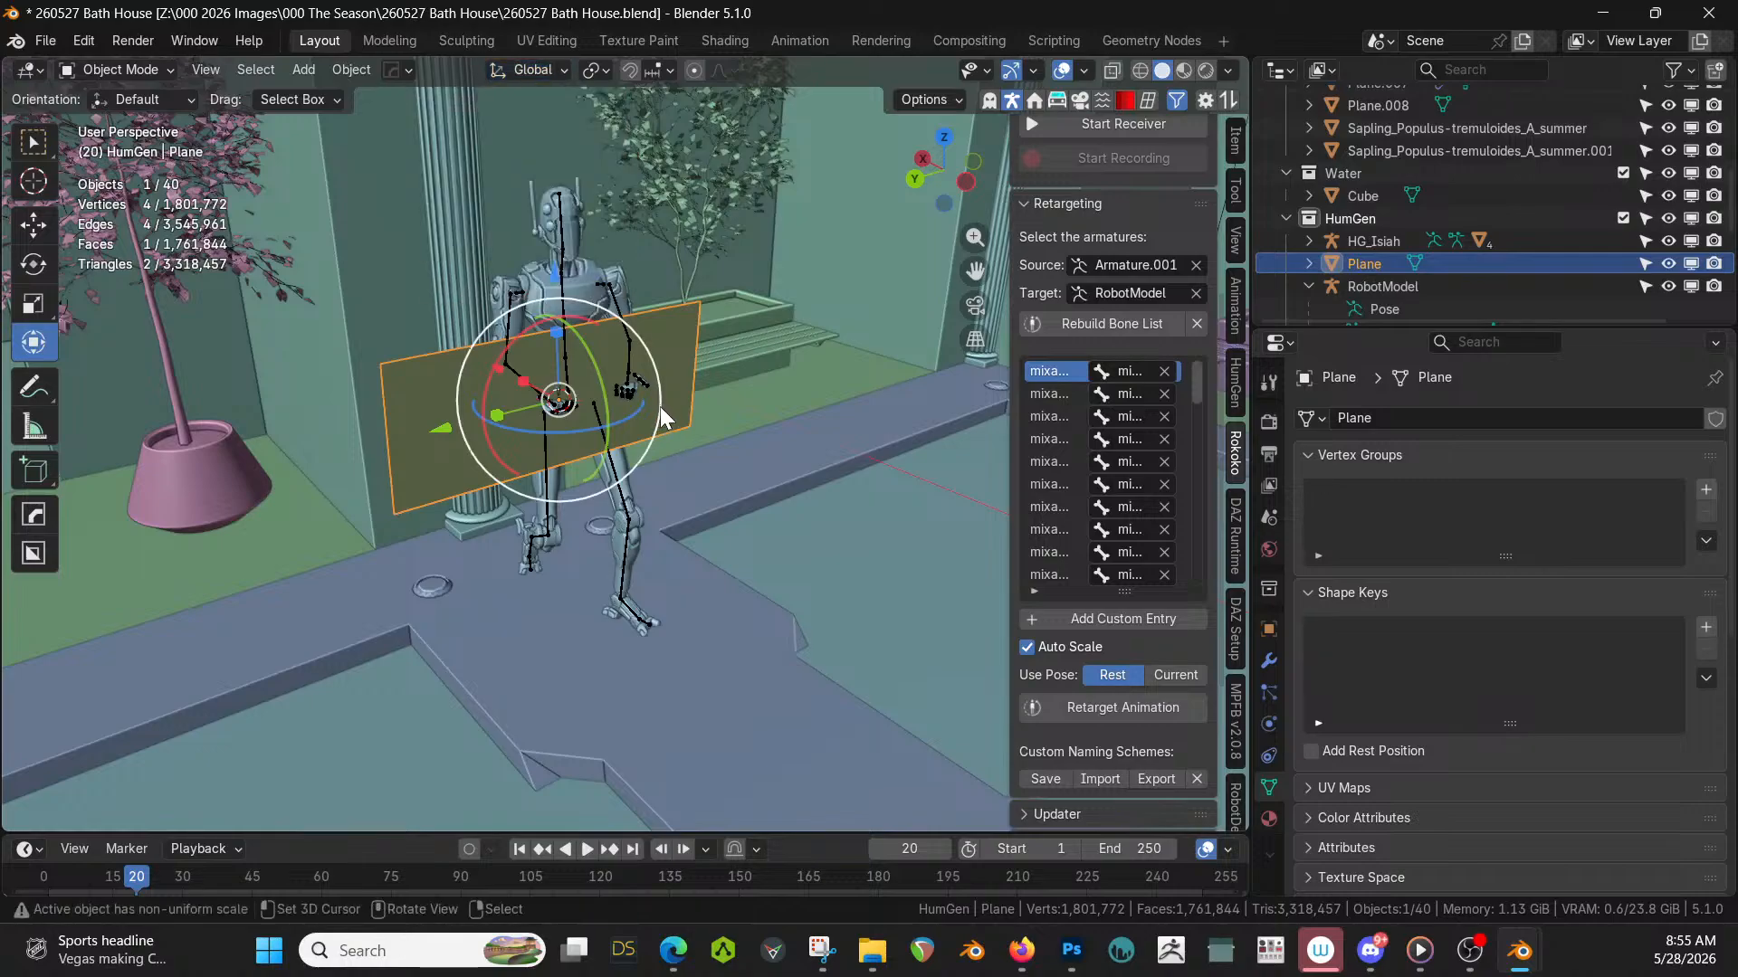
{"action": "key", "text": "g"}
{"action": "key", "text": "z"}
{"action": "left_click", "coordinate": [694, 340]}
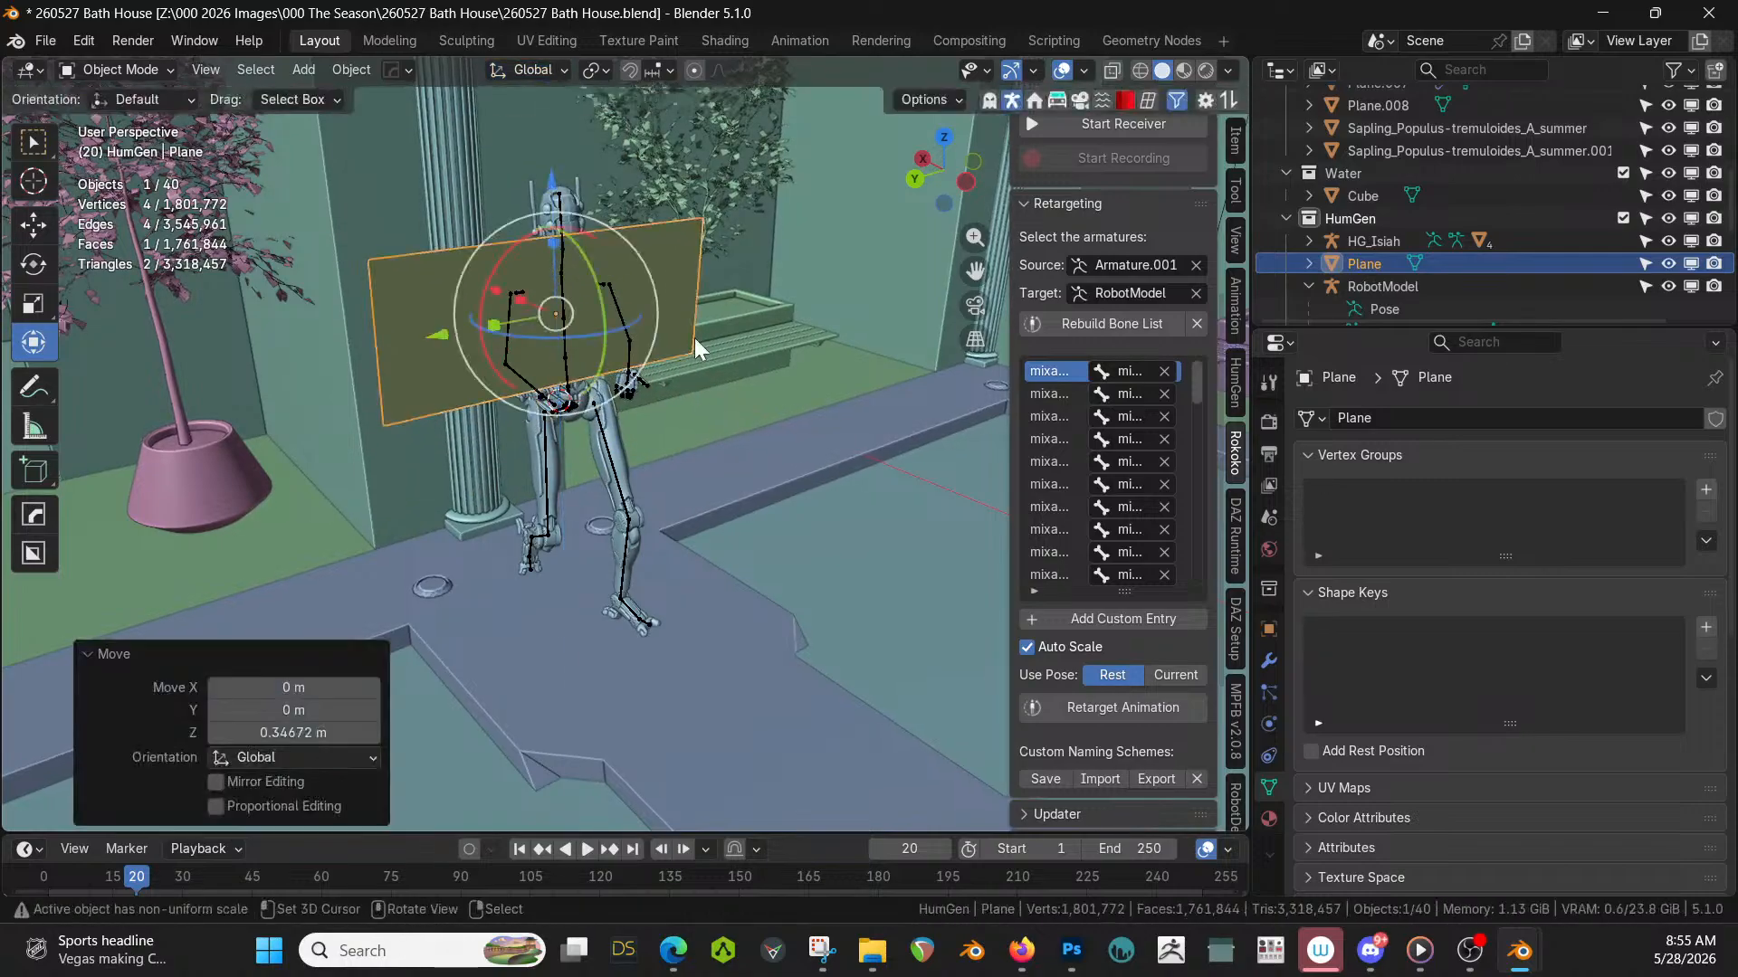
Give the plane Cloth physics and set its Quality Steps to 20.
{"action": "mouse_move", "coordinate": [693, 338]}
{"action": "middle_mouse_down"}
{"action": "mouse_move", "coordinate": [773, 393]}
{"action": "mouse_move", "coordinate": [862, 378]}
{"action": "mouse_move", "coordinate": [811, 393]}
{"action": "mouse_move", "coordinate": [687, 339]}
{"action": "mouse_move", "coordinate": [715, 354]}
{"action": "middle_mouse_up"}
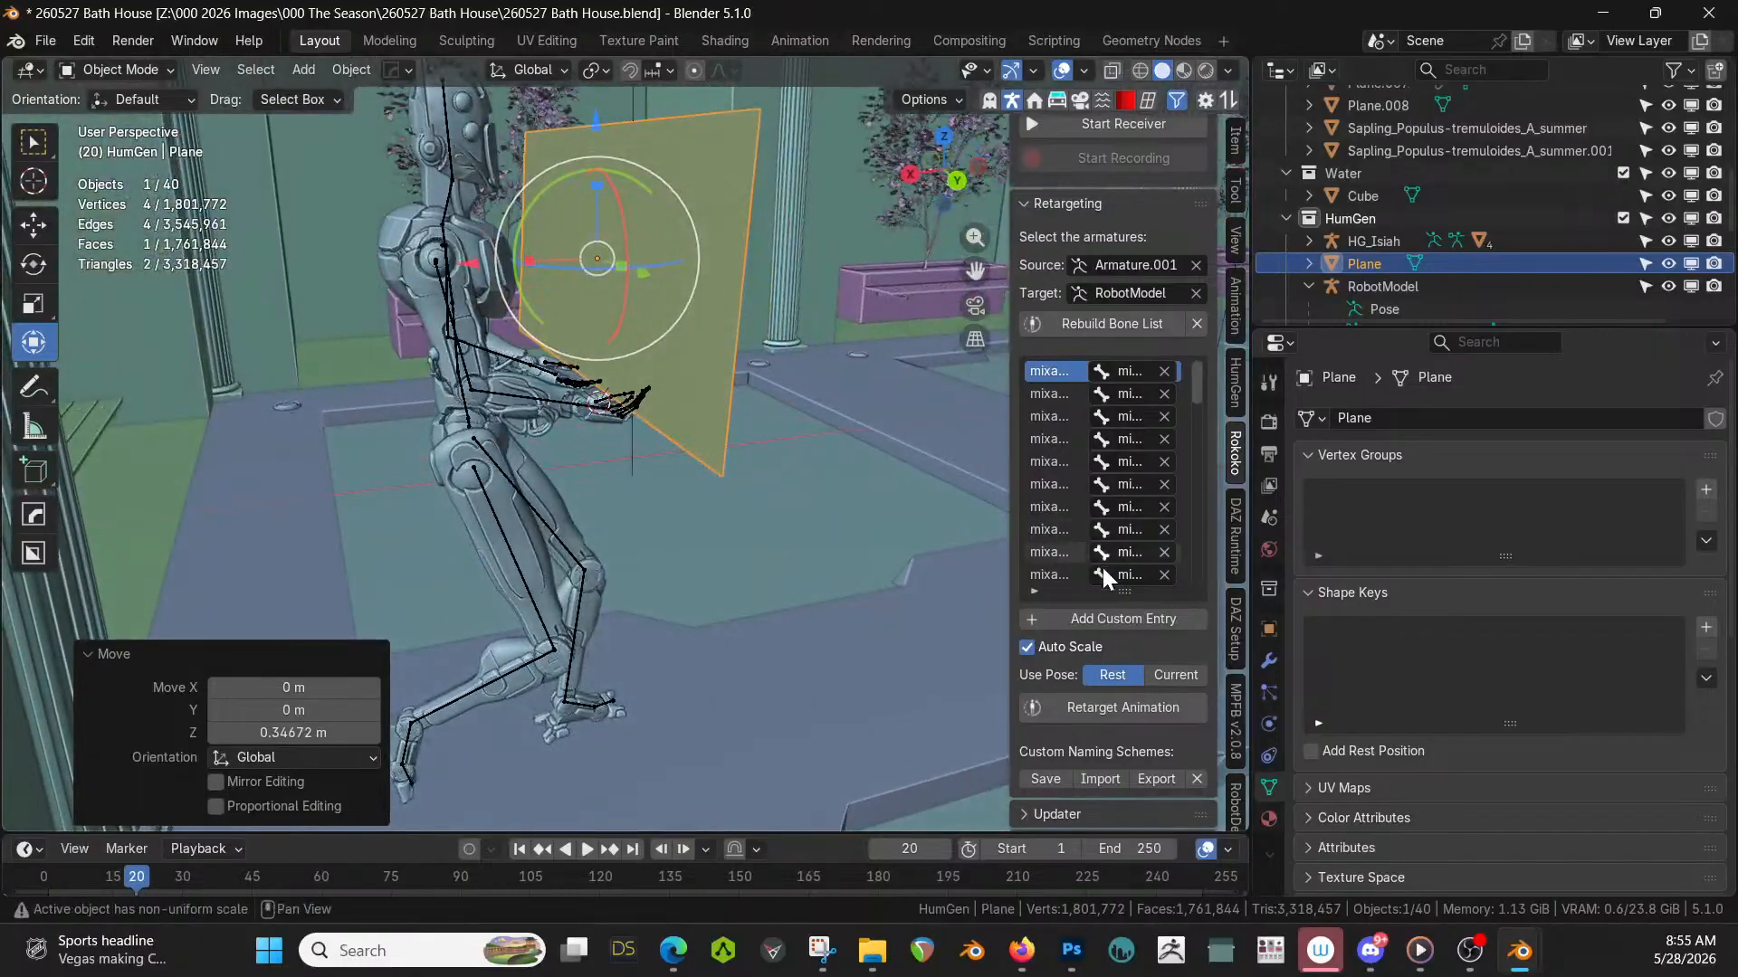
{"action": "left_click", "coordinate": [1269, 725]}
{"action": "left_click", "coordinate": [1394, 465]}
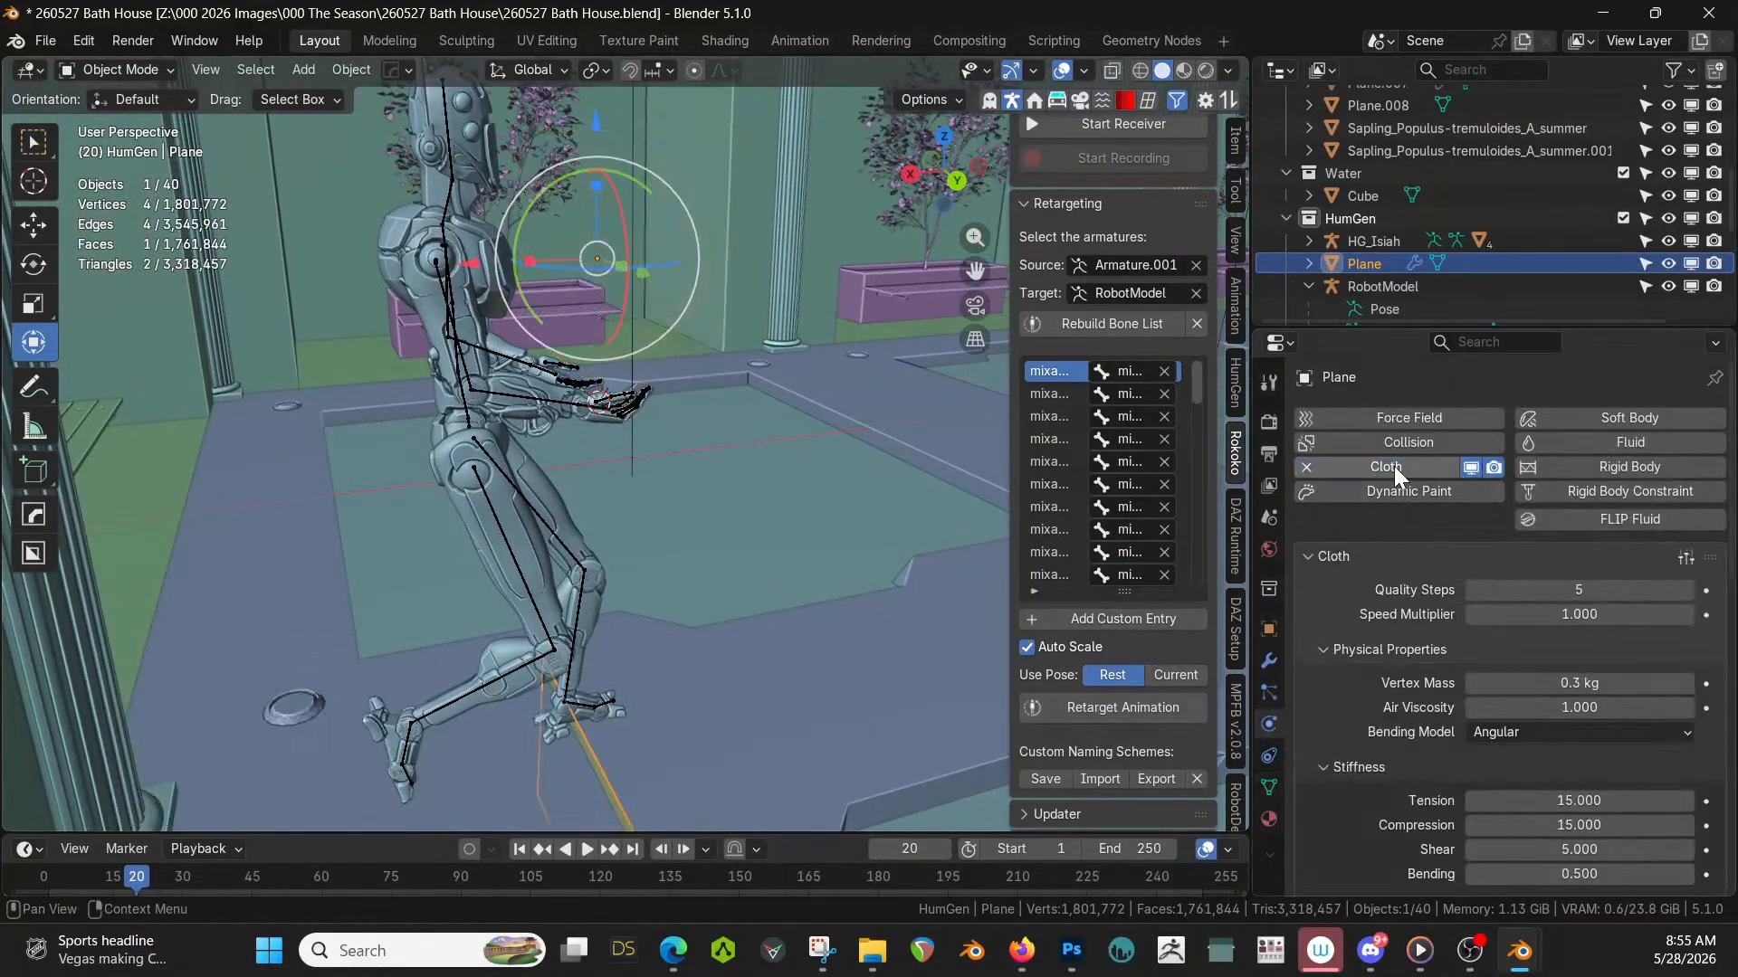
{"action": "left_click", "coordinate": [1560, 591]}
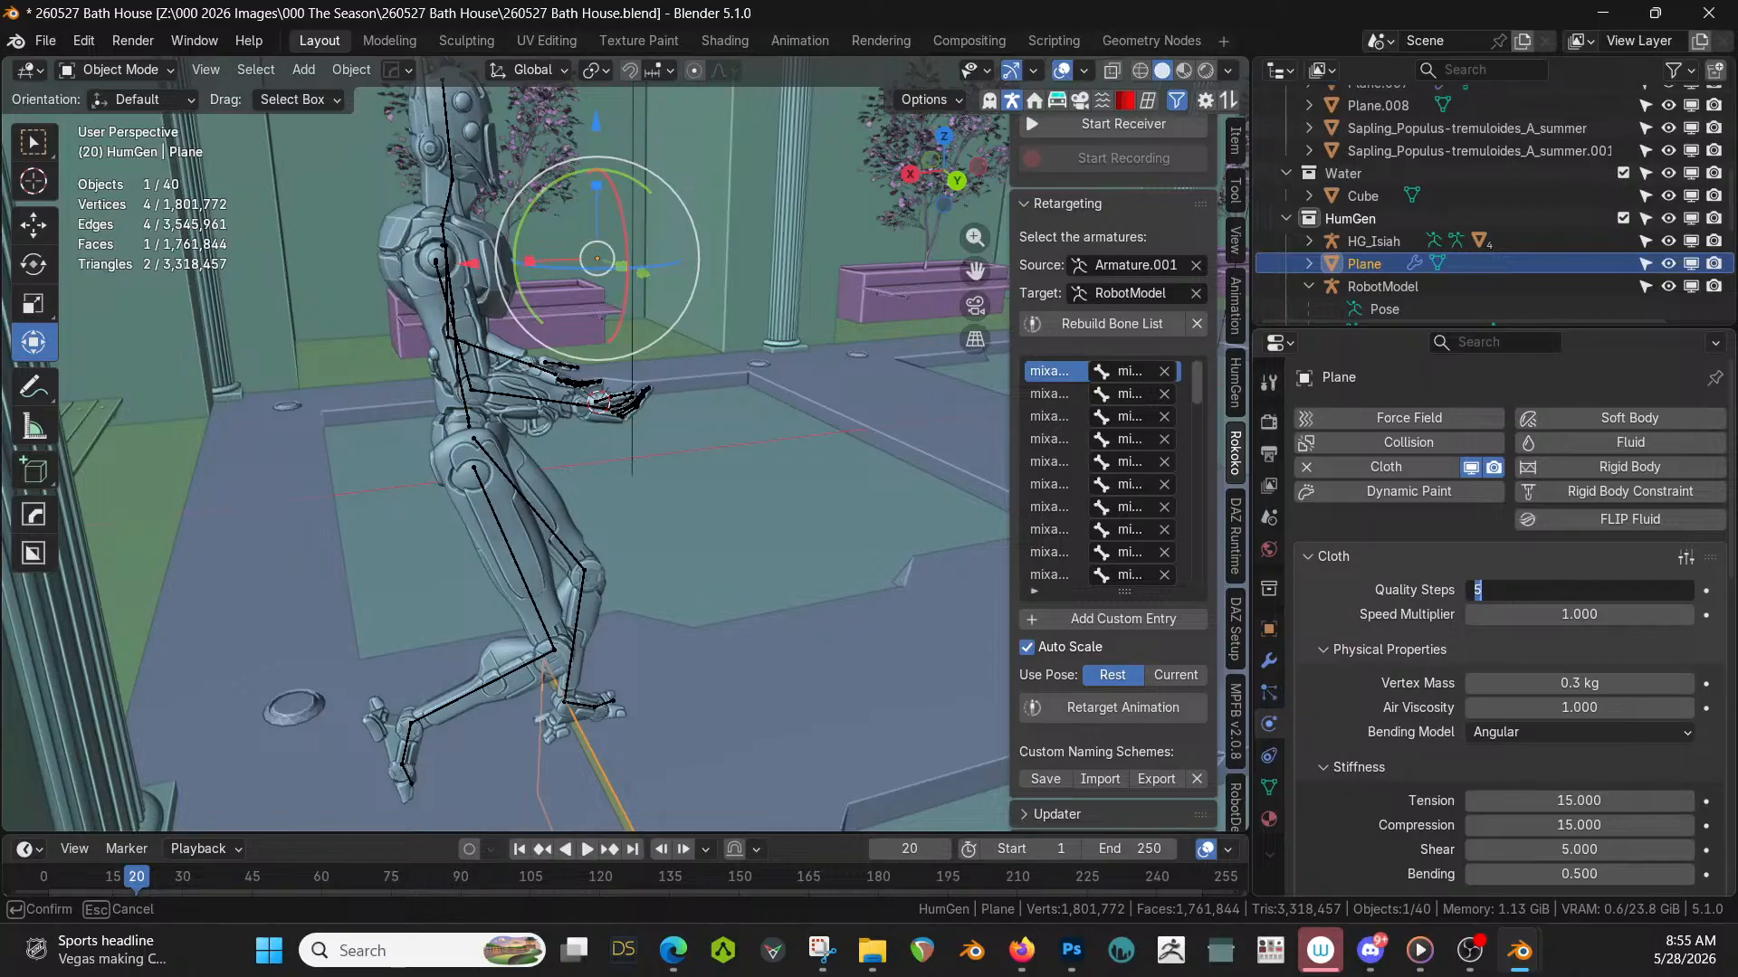
{"action": "type", "text": "20"}
{"action": "key", "text": "Return"}
Set the collision Quality of the plane's cloth simulation to 20.
{"action": "scroll", "coordinate": [1412, 650], "scroll_direction": "down", "scroll_amount": 5}
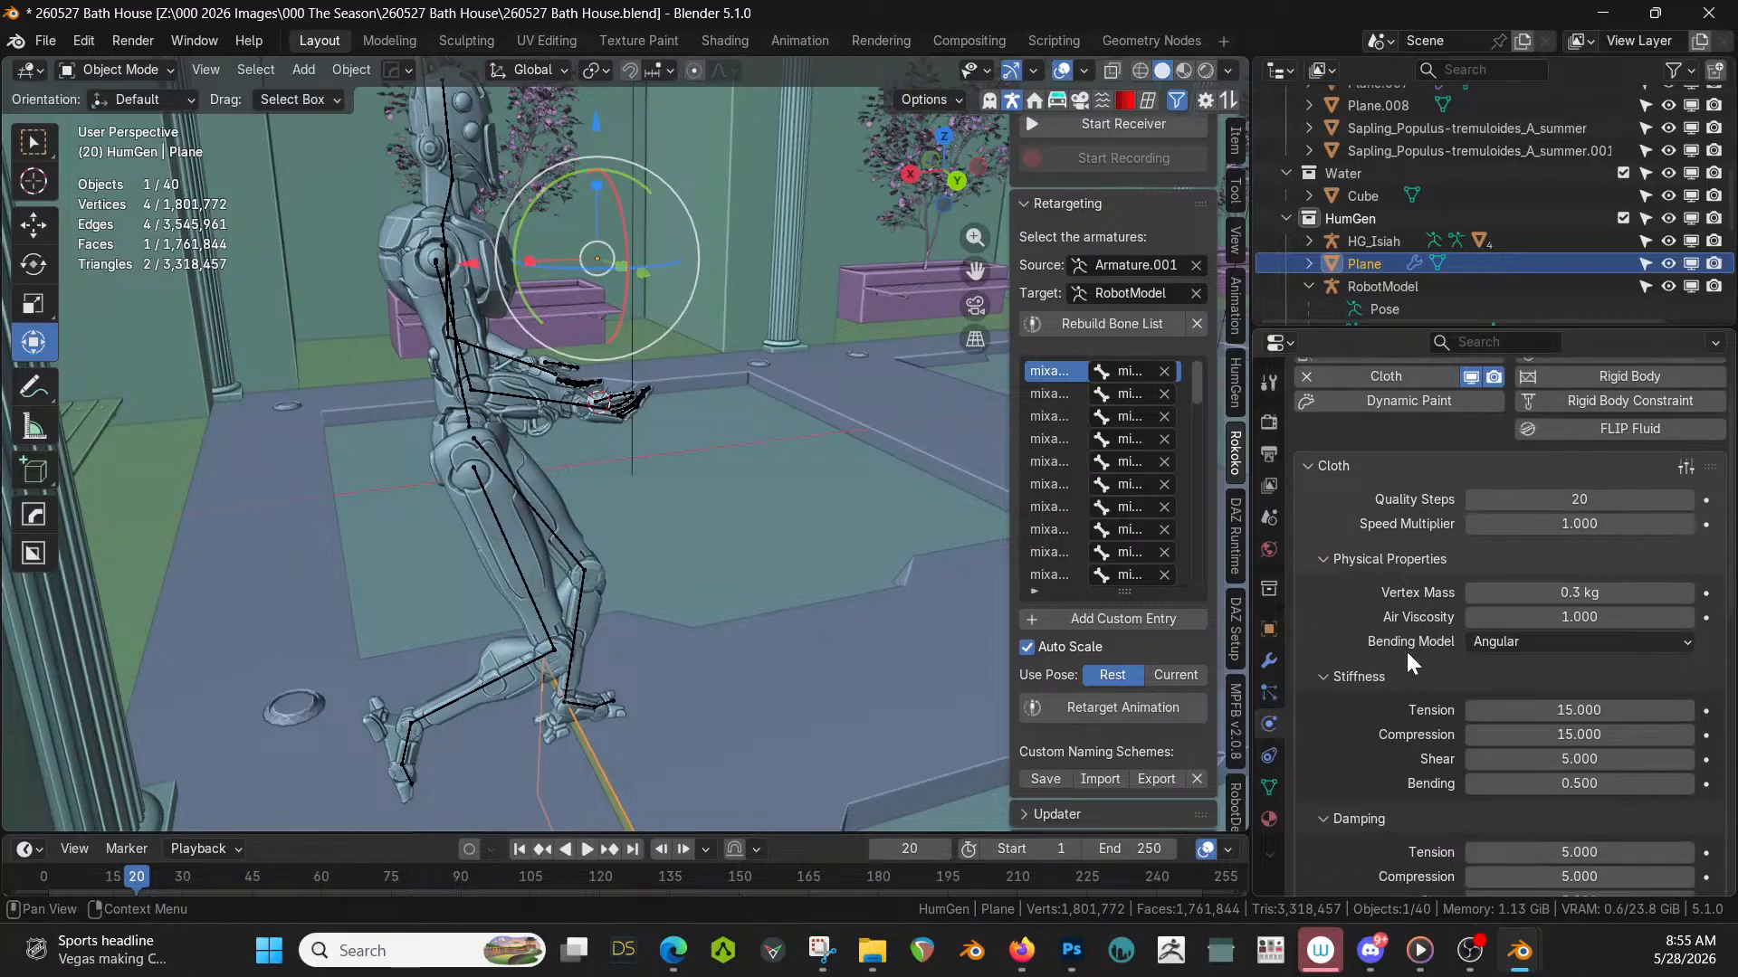
{"action": "scroll", "coordinate": [1424, 621], "scroll_direction": "down", "scroll_amount": 8}
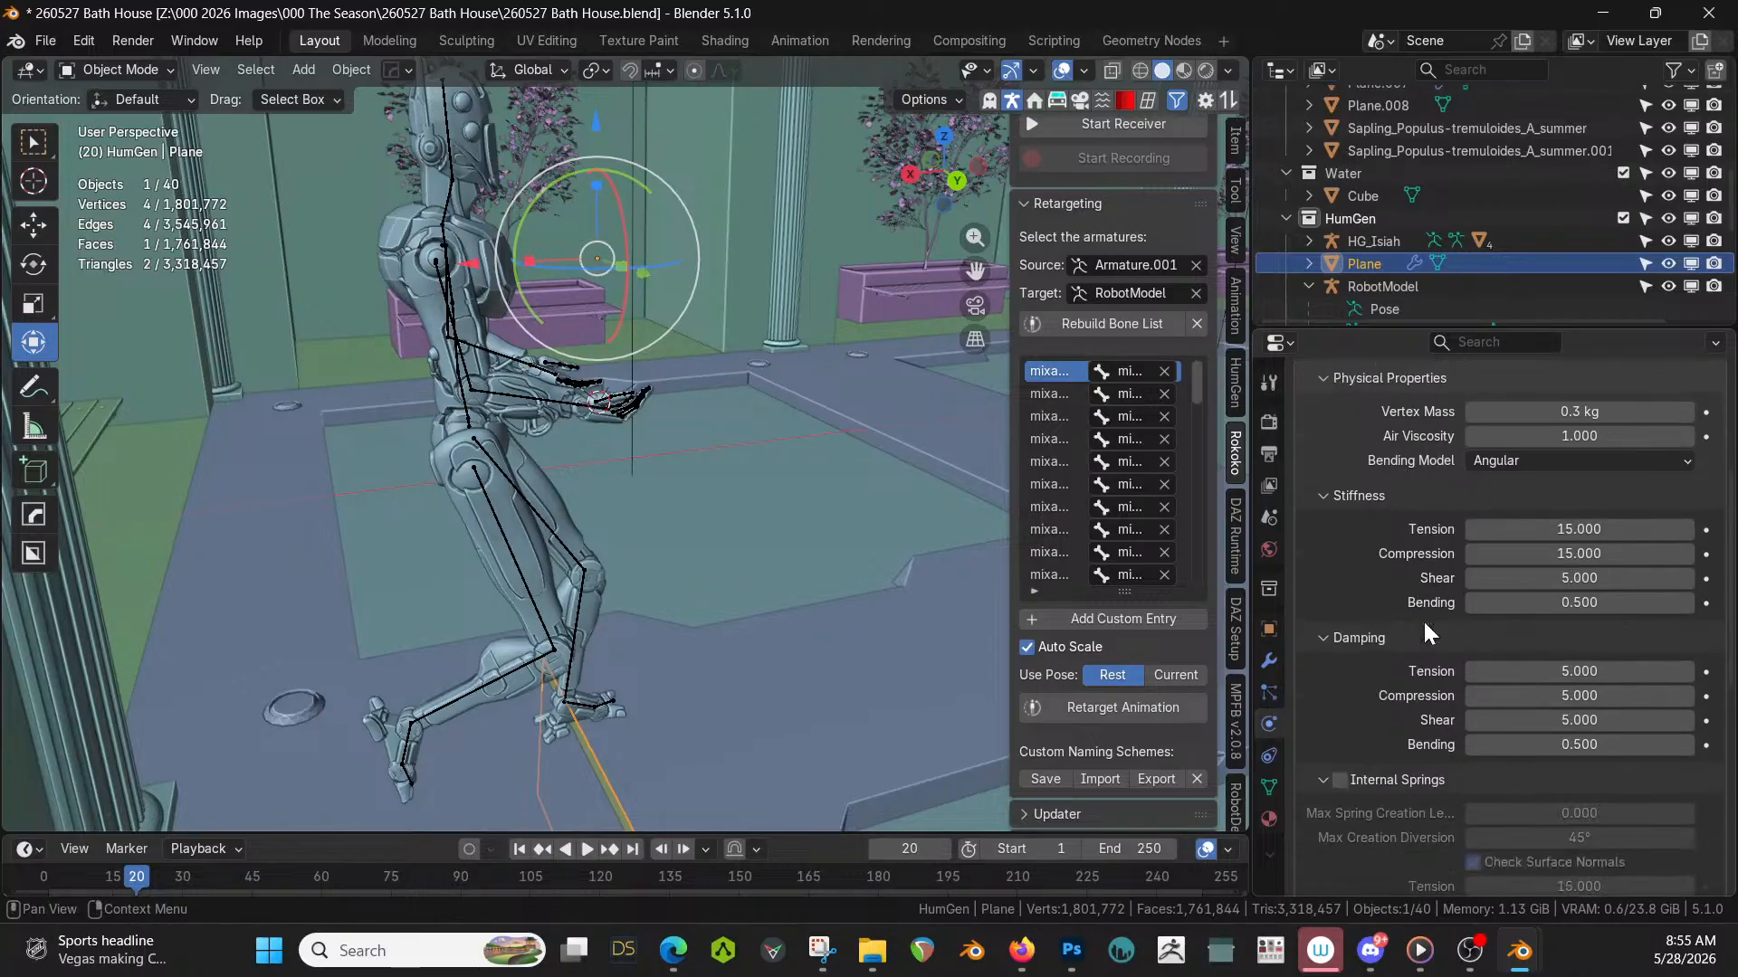
{"action": "scroll", "coordinate": [1425, 621], "scroll_direction": "down", "scroll_amount": 3}
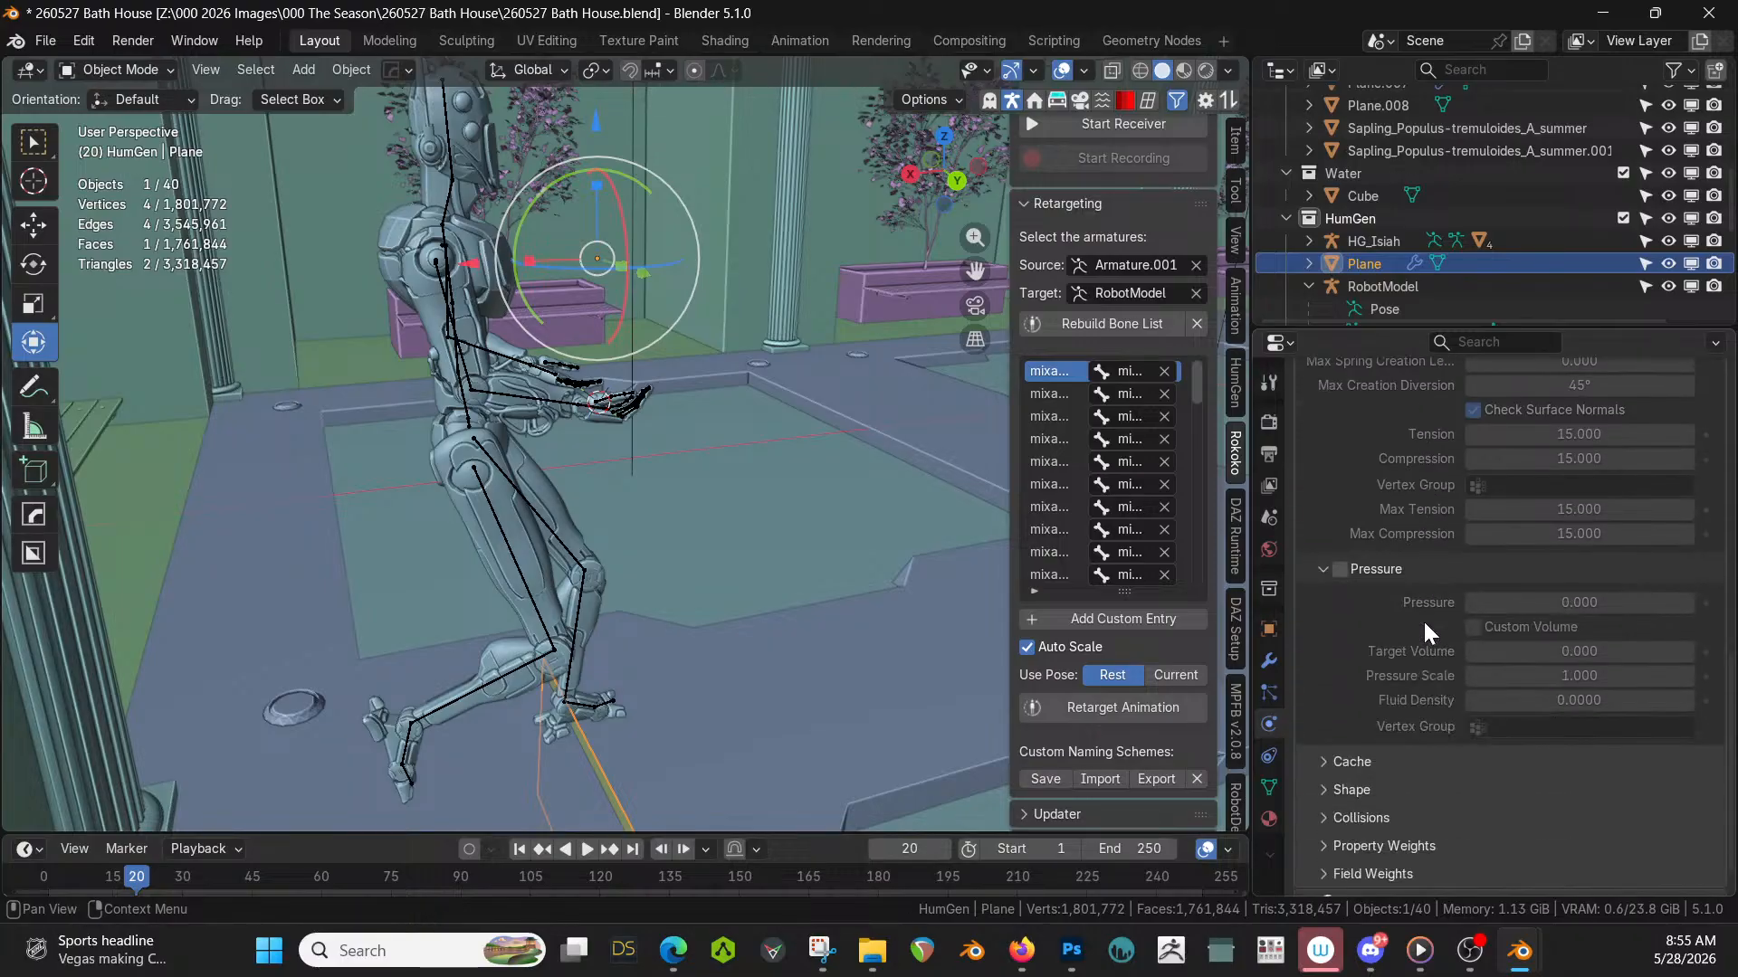
{"action": "left_click", "coordinate": [1327, 805]}
{"action": "scroll", "coordinate": [1432, 803], "scroll_direction": "down", "scroll_amount": 3}
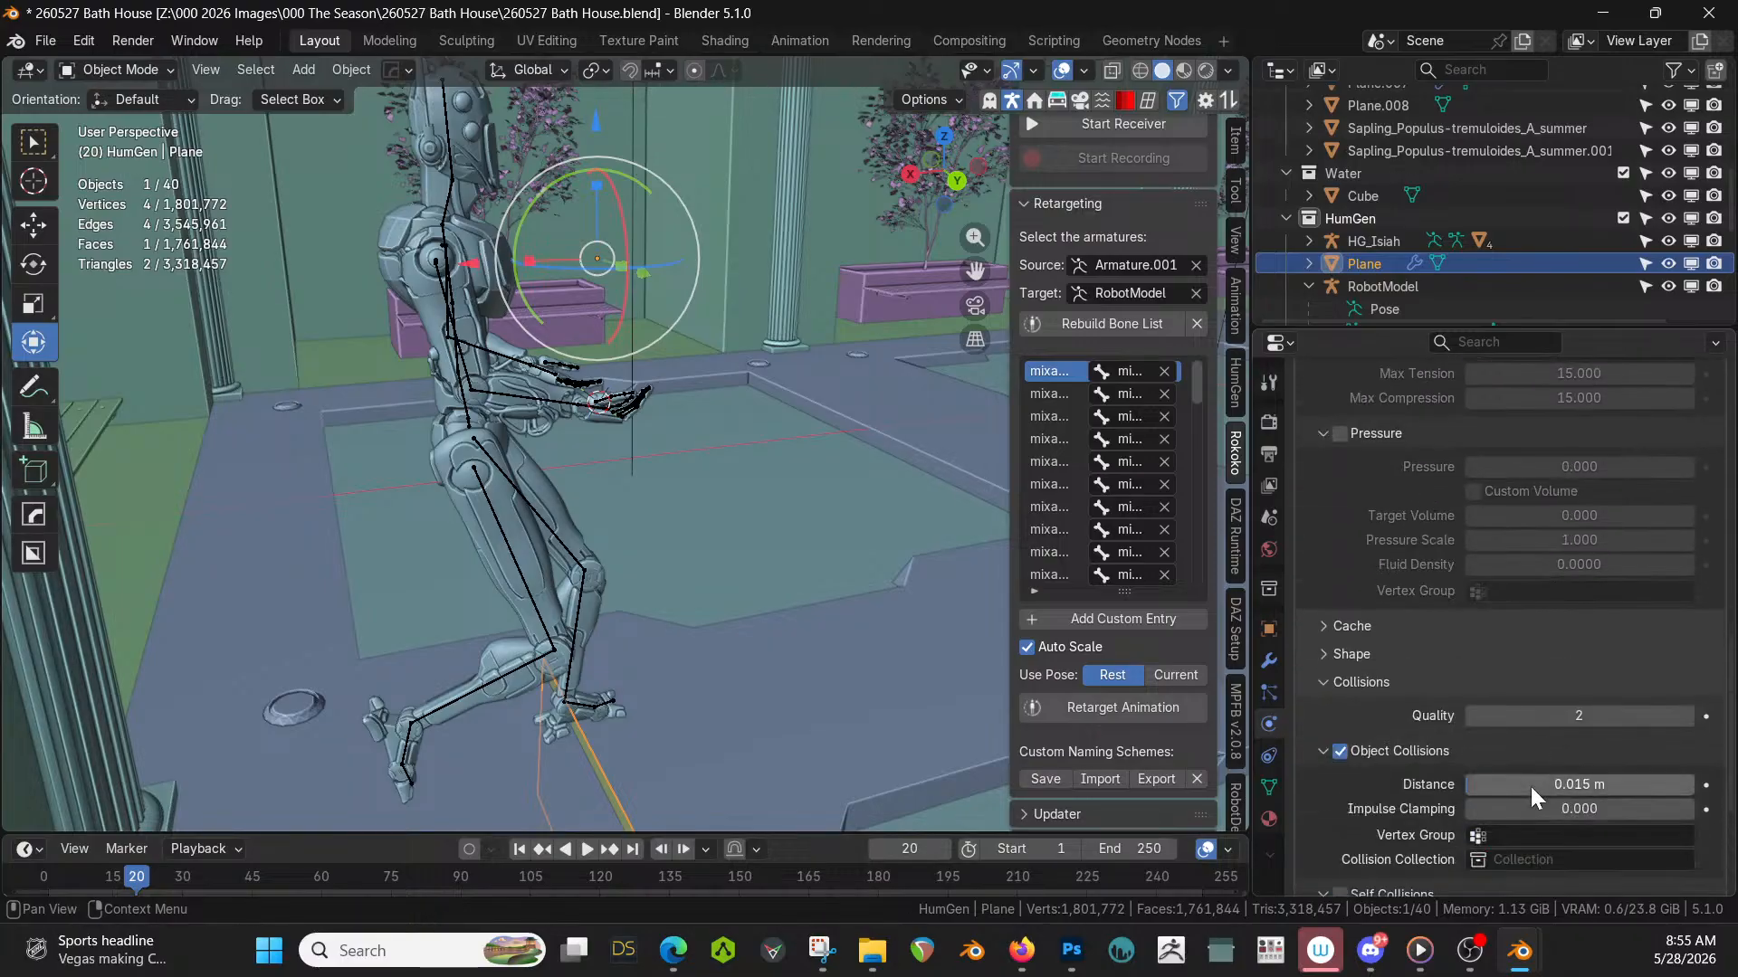
{"action": "left_click", "coordinate": [1571, 715]}
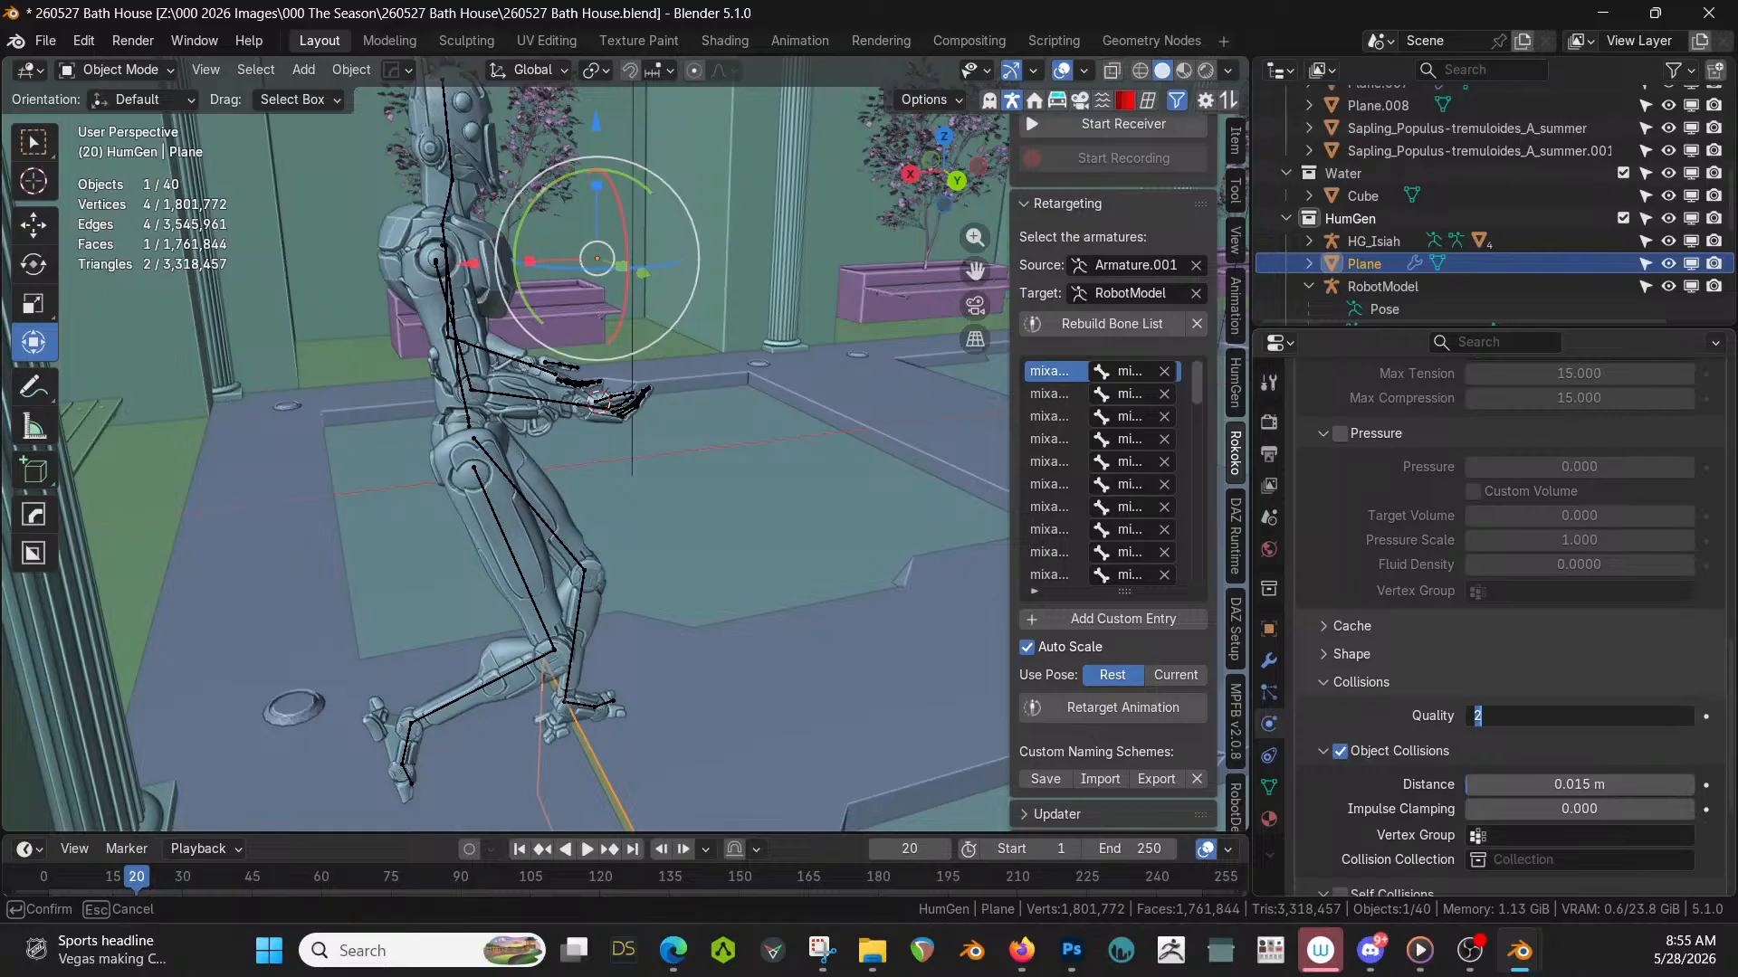
{"action": "type", "text": "20"}
{"action": "key", "text": "Return"}
Enable Self Collisions for the plane's cloth and set its Collision Collection to HumGen.
{"action": "scroll", "coordinate": [1340, 762], "scroll_direction": "down", "scroll_amount": 3}
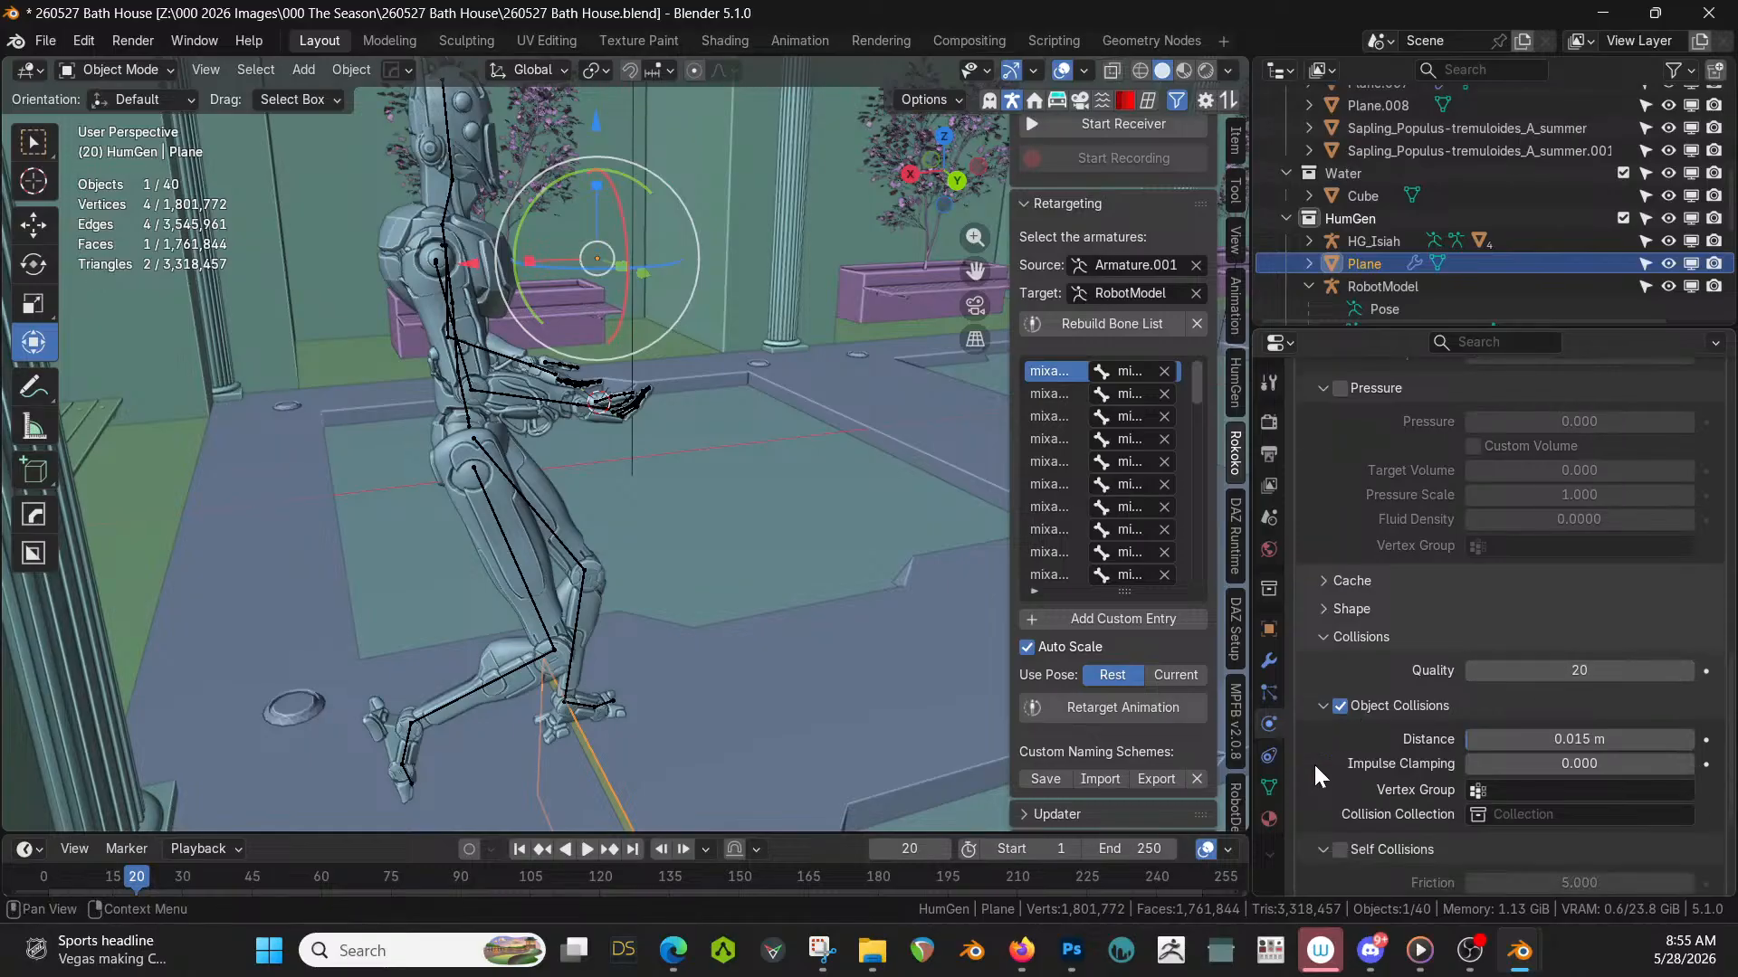
{"action": "left_click", "coordinate": [1337, 757]}
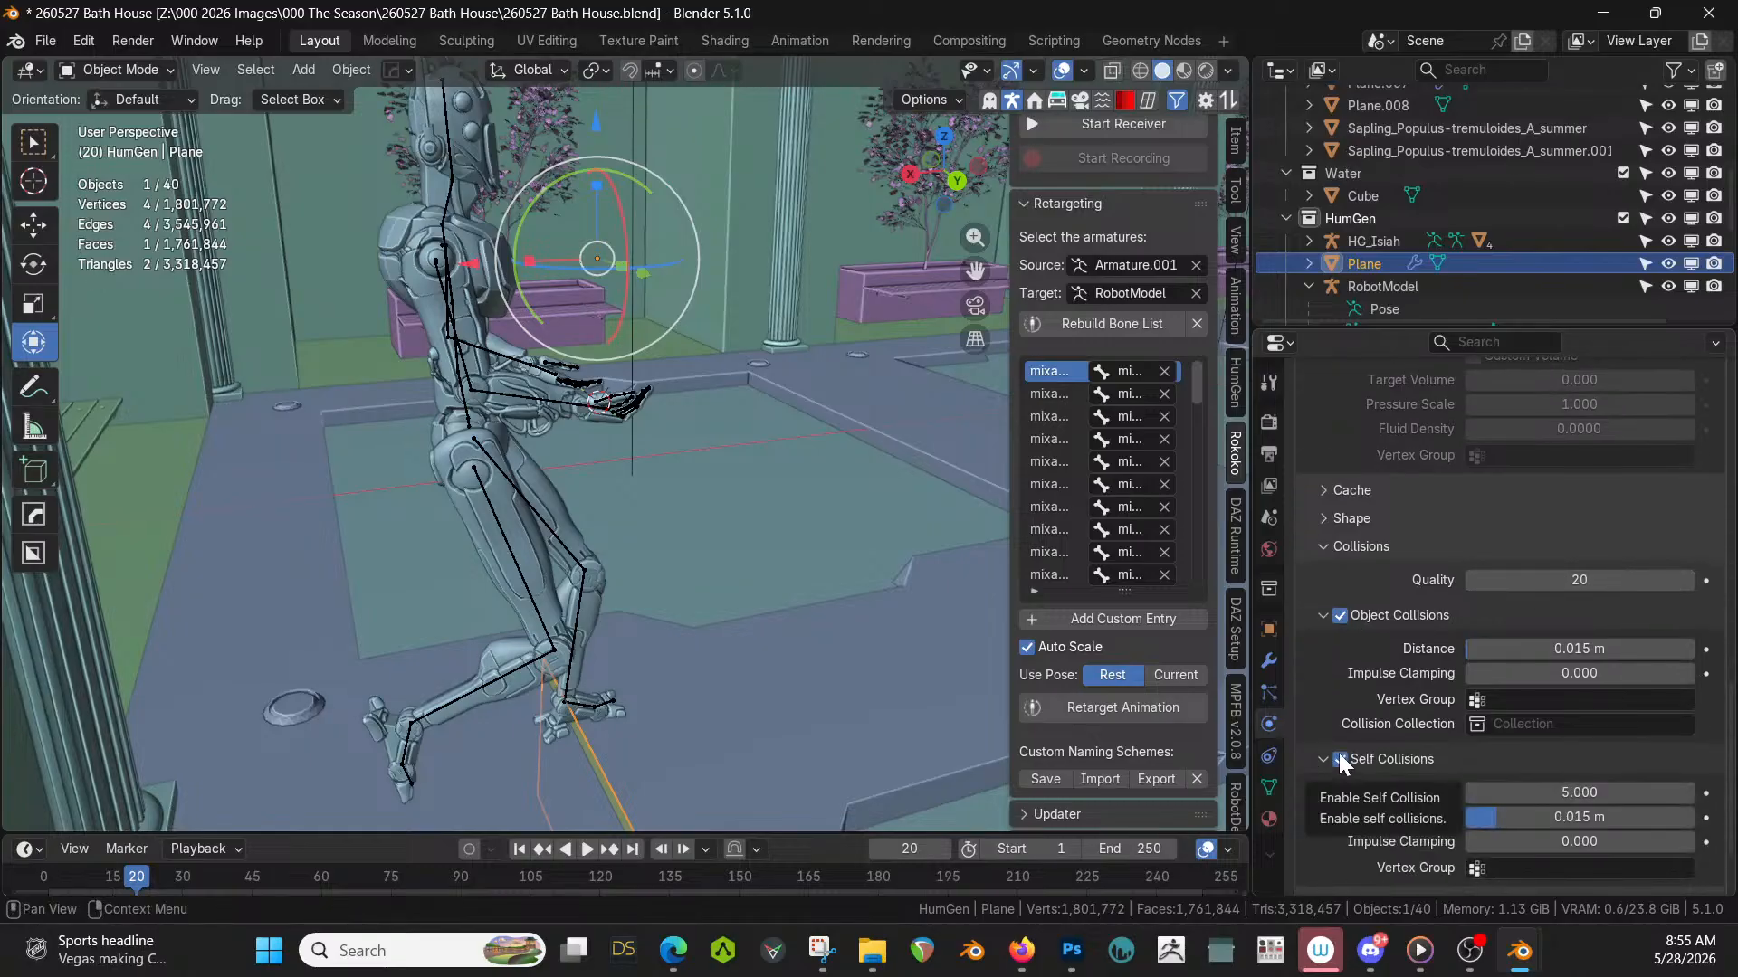
{"action": "left_click", "coordinate": [1475, 722]}
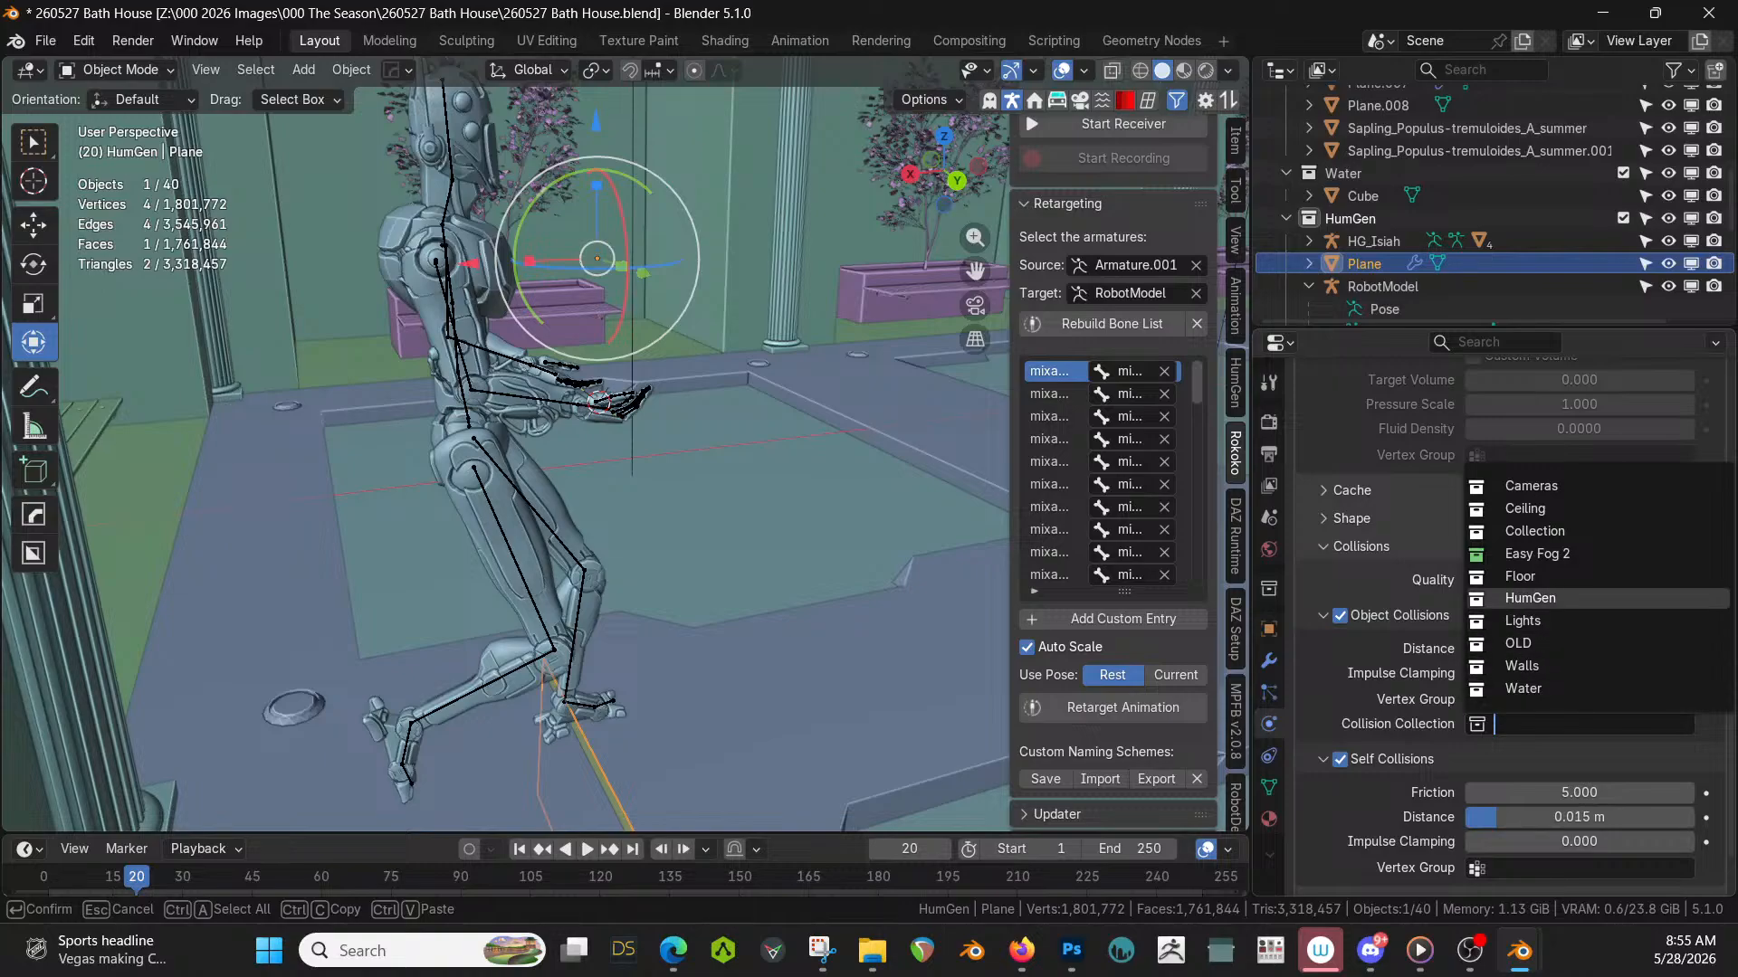
{"action": "left_click", "coordinate": [1539, 599]}
Return the timeline to frame 1 and shift the plane about -0.146 m in Y to center it on the robot's arms.
{"action": "middle_click_drag", "start_coordinate": [753, 461], "coordinate": [540, 437]}
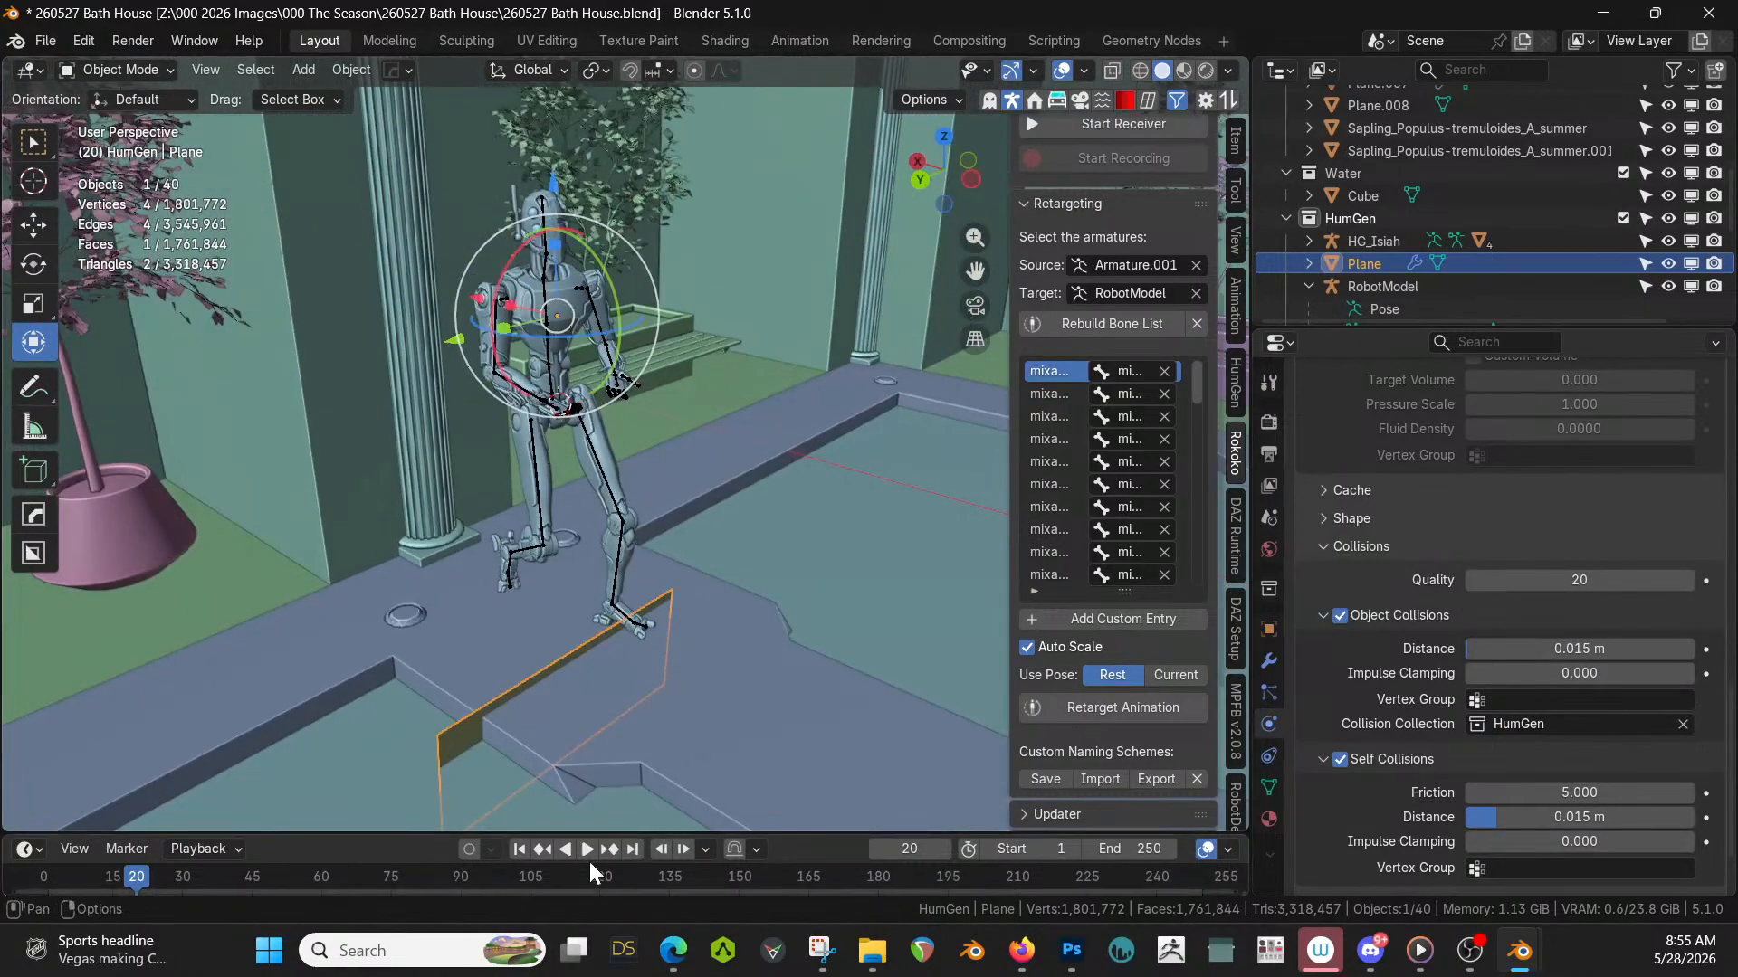
{"action": "left_click", "coordinate": [519, 849]}
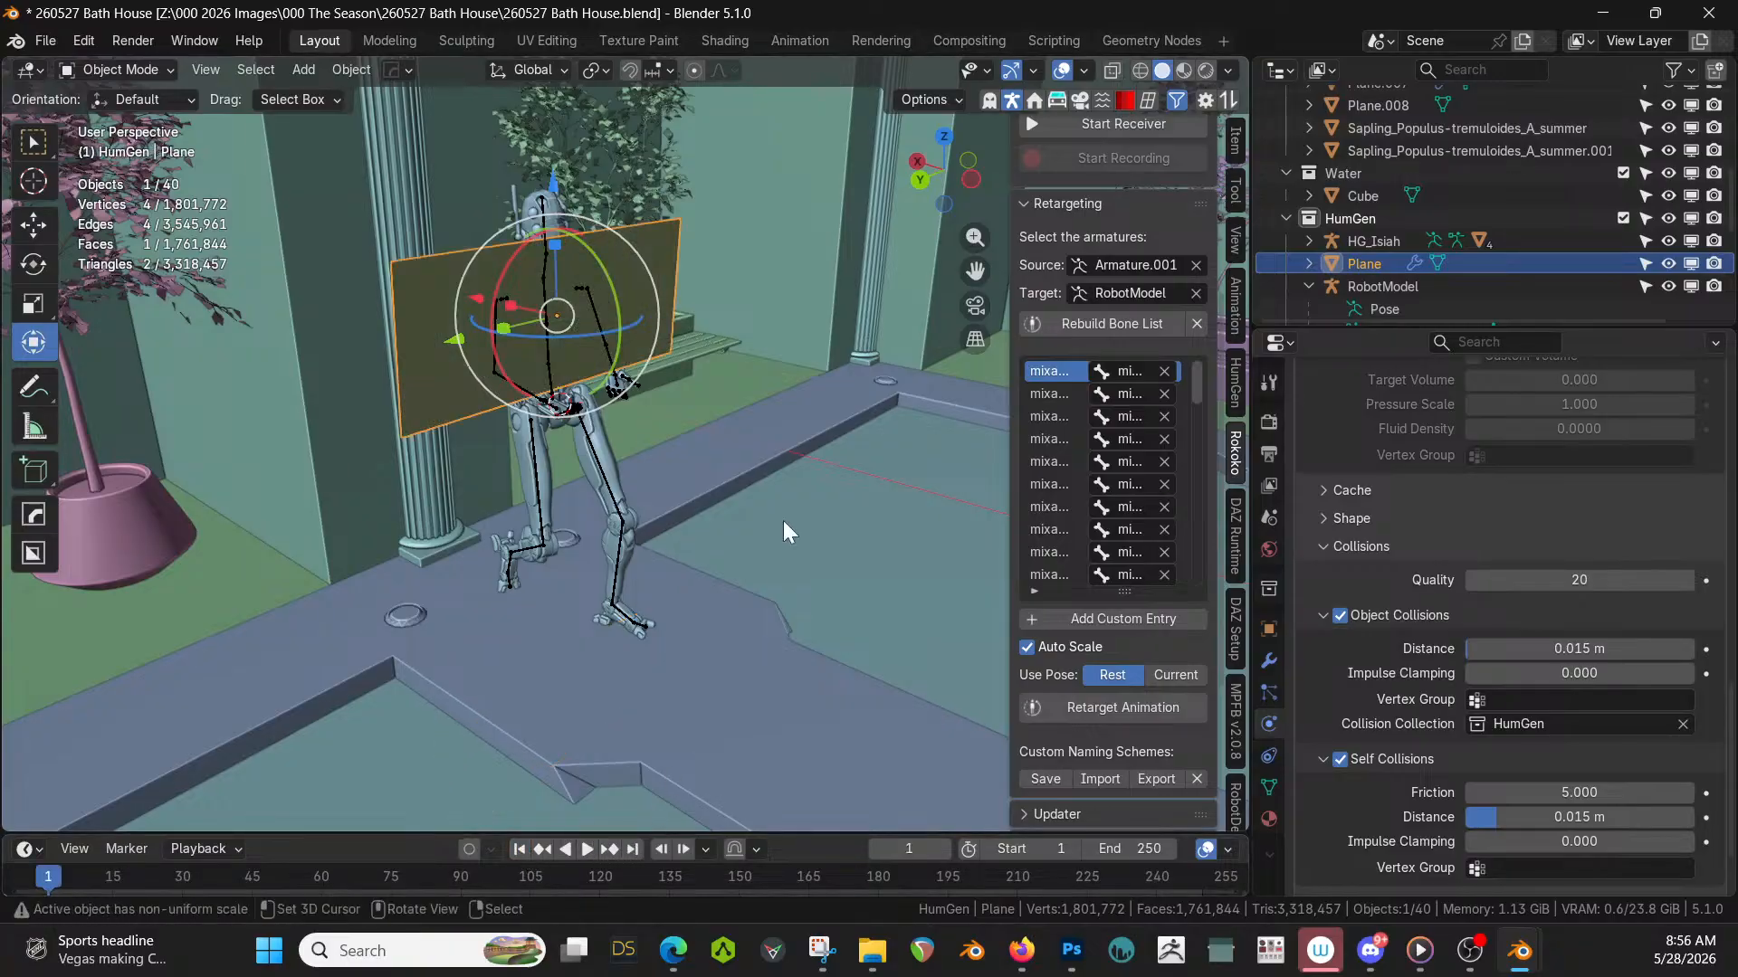
{"action": "scroll", "coordinate": [755, 464], "scroll_direction": "up", "scroll_amount": 3}
{"action": "middle_click_drag", "start_coordinate": [755, 463], "coordinate": [807, 425]}
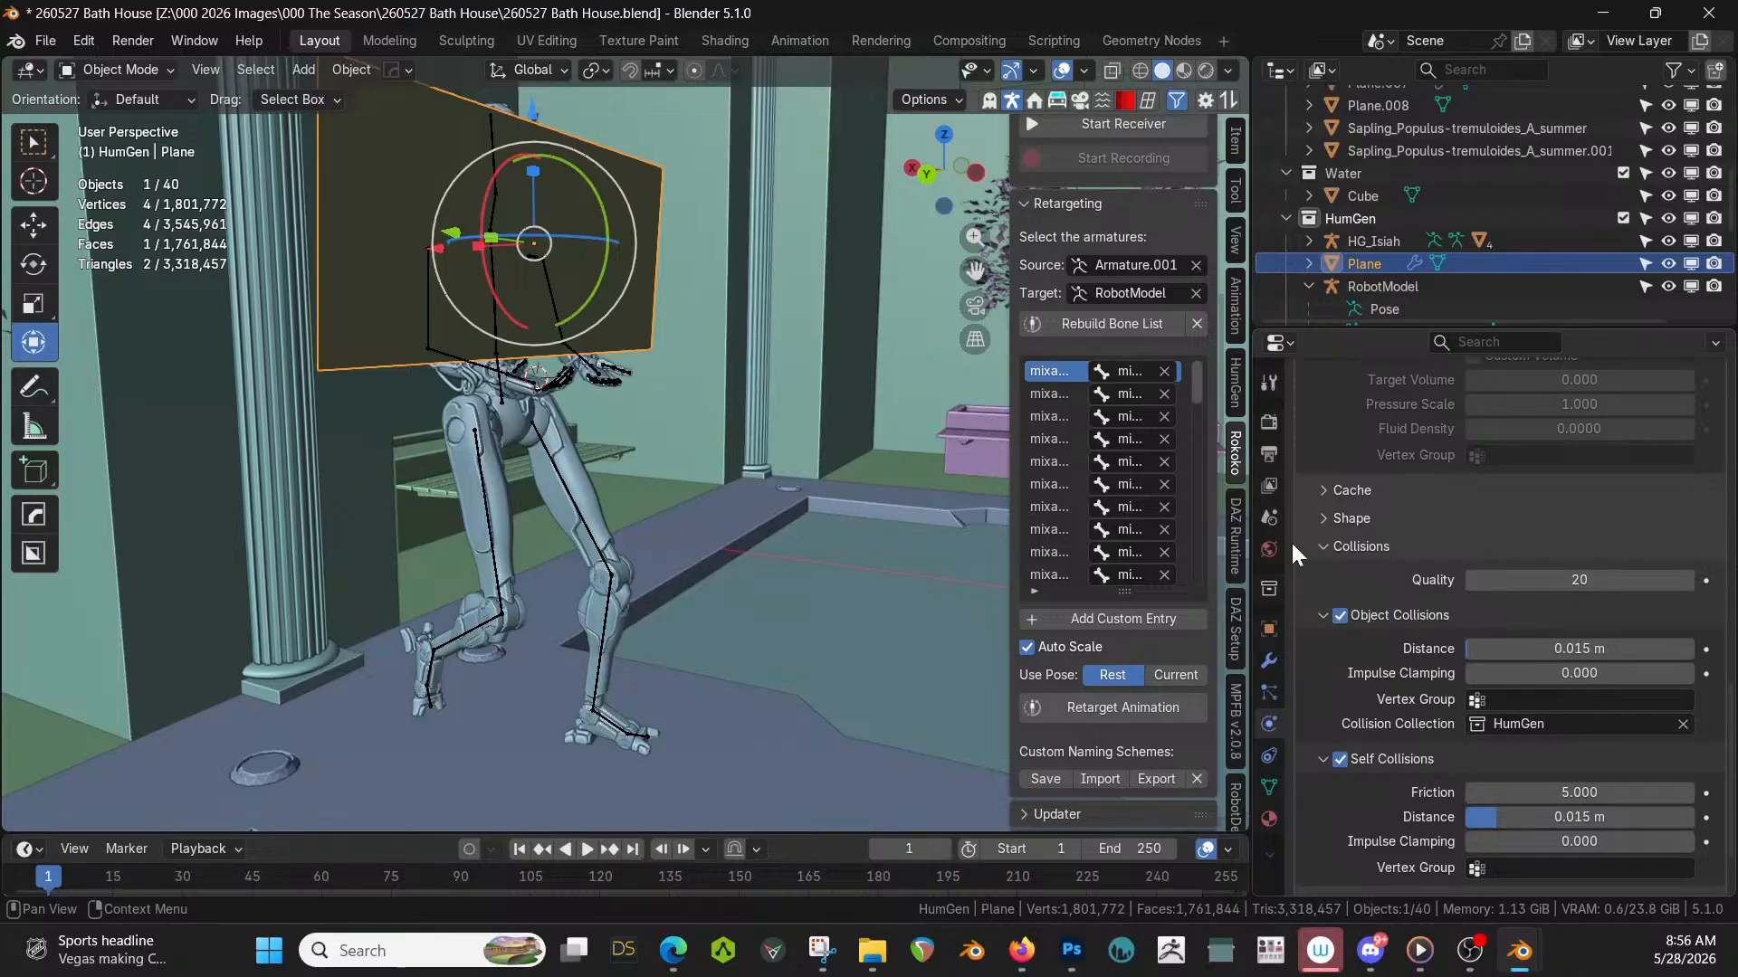
{"action": "middle_click_drag", "start_coordinate": [740, 280], "coordinate": [407, 568]}
{"action": "left_click_drag", "start_coordinate": [399, 570], "coordinate": [447, 557]}
{"action": "middle_click_drag", "start_coordinate": [574, 559], "coordinate": [588, 507]}
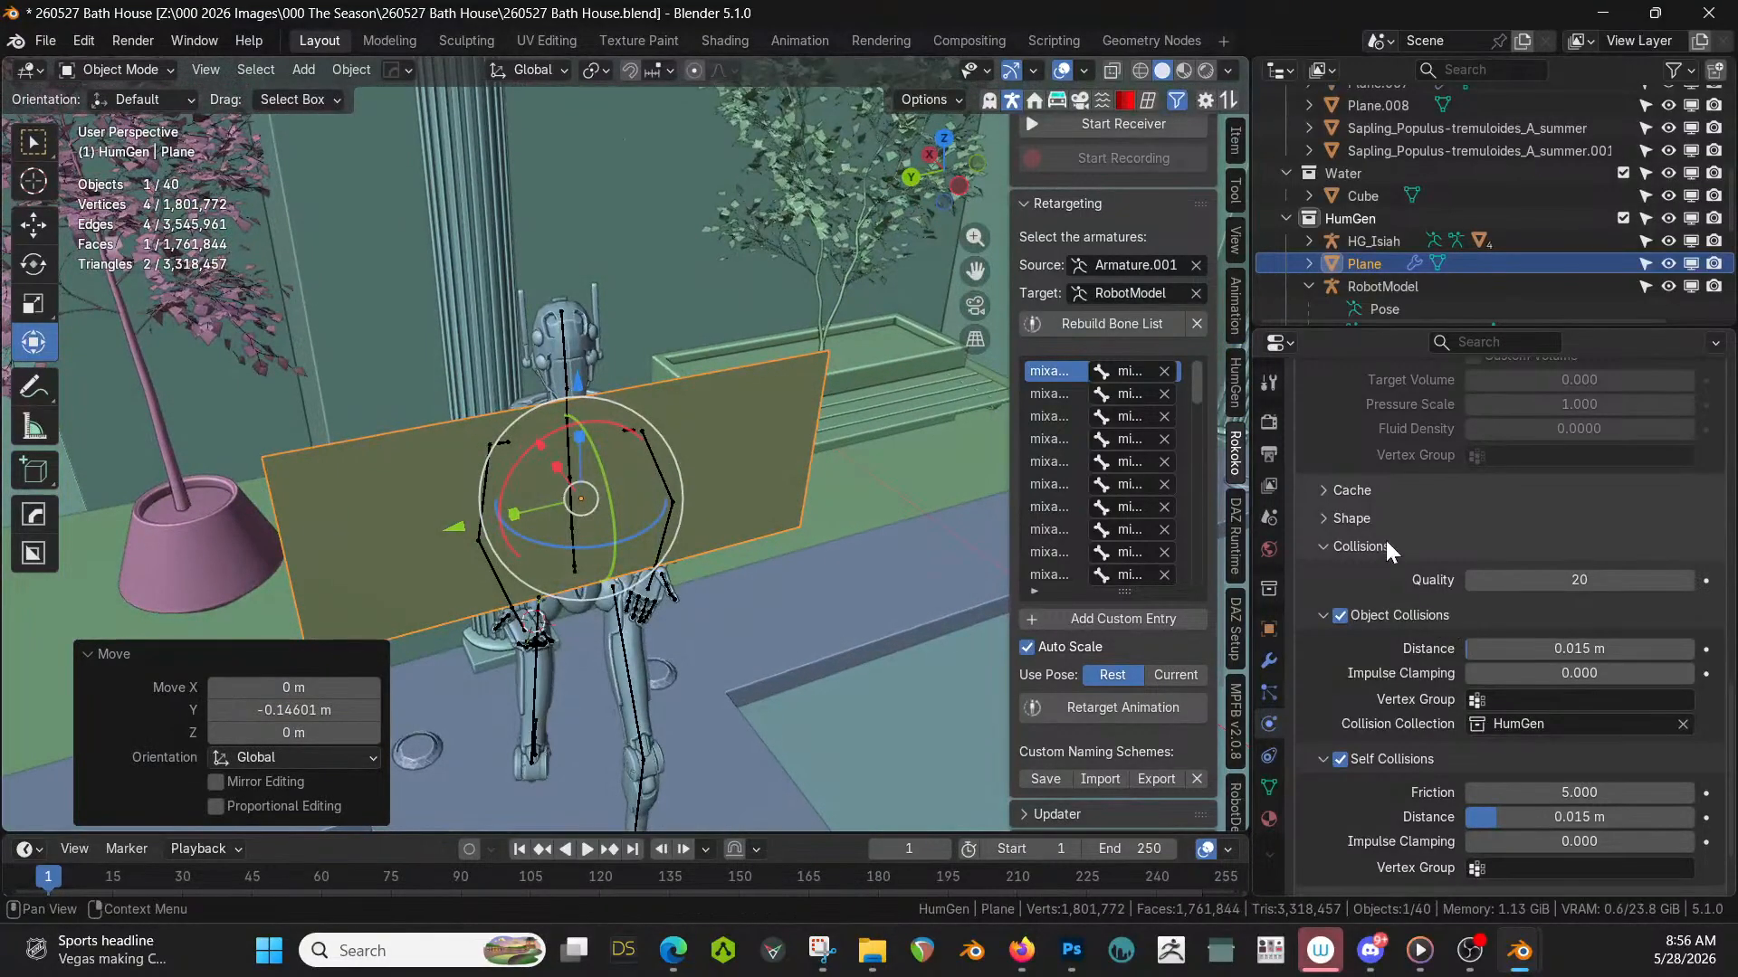
Review the plane's cloth stiffness, damping, pressure and collision settings, and expand its Field Weights.
{"action": "scroll", "coordinate": [1387, 541], "scroll_direction": "up", "scroll_amount": 15}
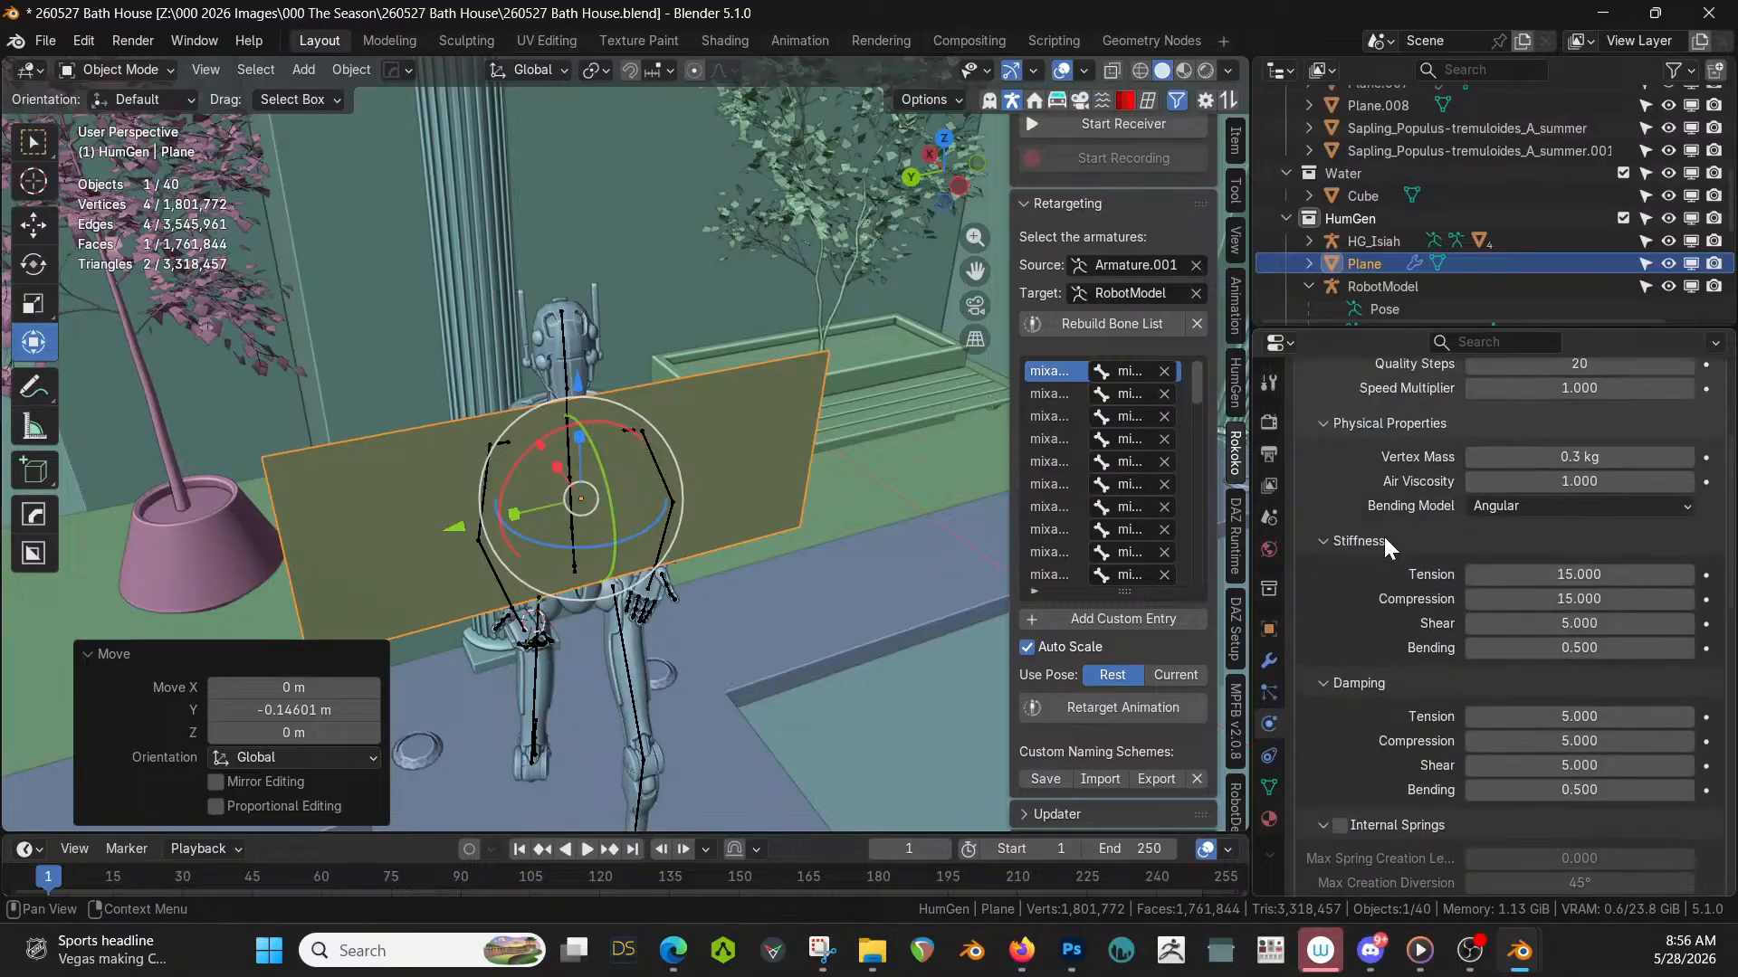
{"action": "scroll", "coordinate": [1412, 561], "scroll_direction": "up", "scroll_amount": 5}
{"action": "scroll", "coordinate": [1435, 583], "scroll_direction": "down", "scroll_amount": 5}
{"action": "scroll", "coordinate": [1436, 583], "scroll_direction": "down", "scroll_amount": 12}
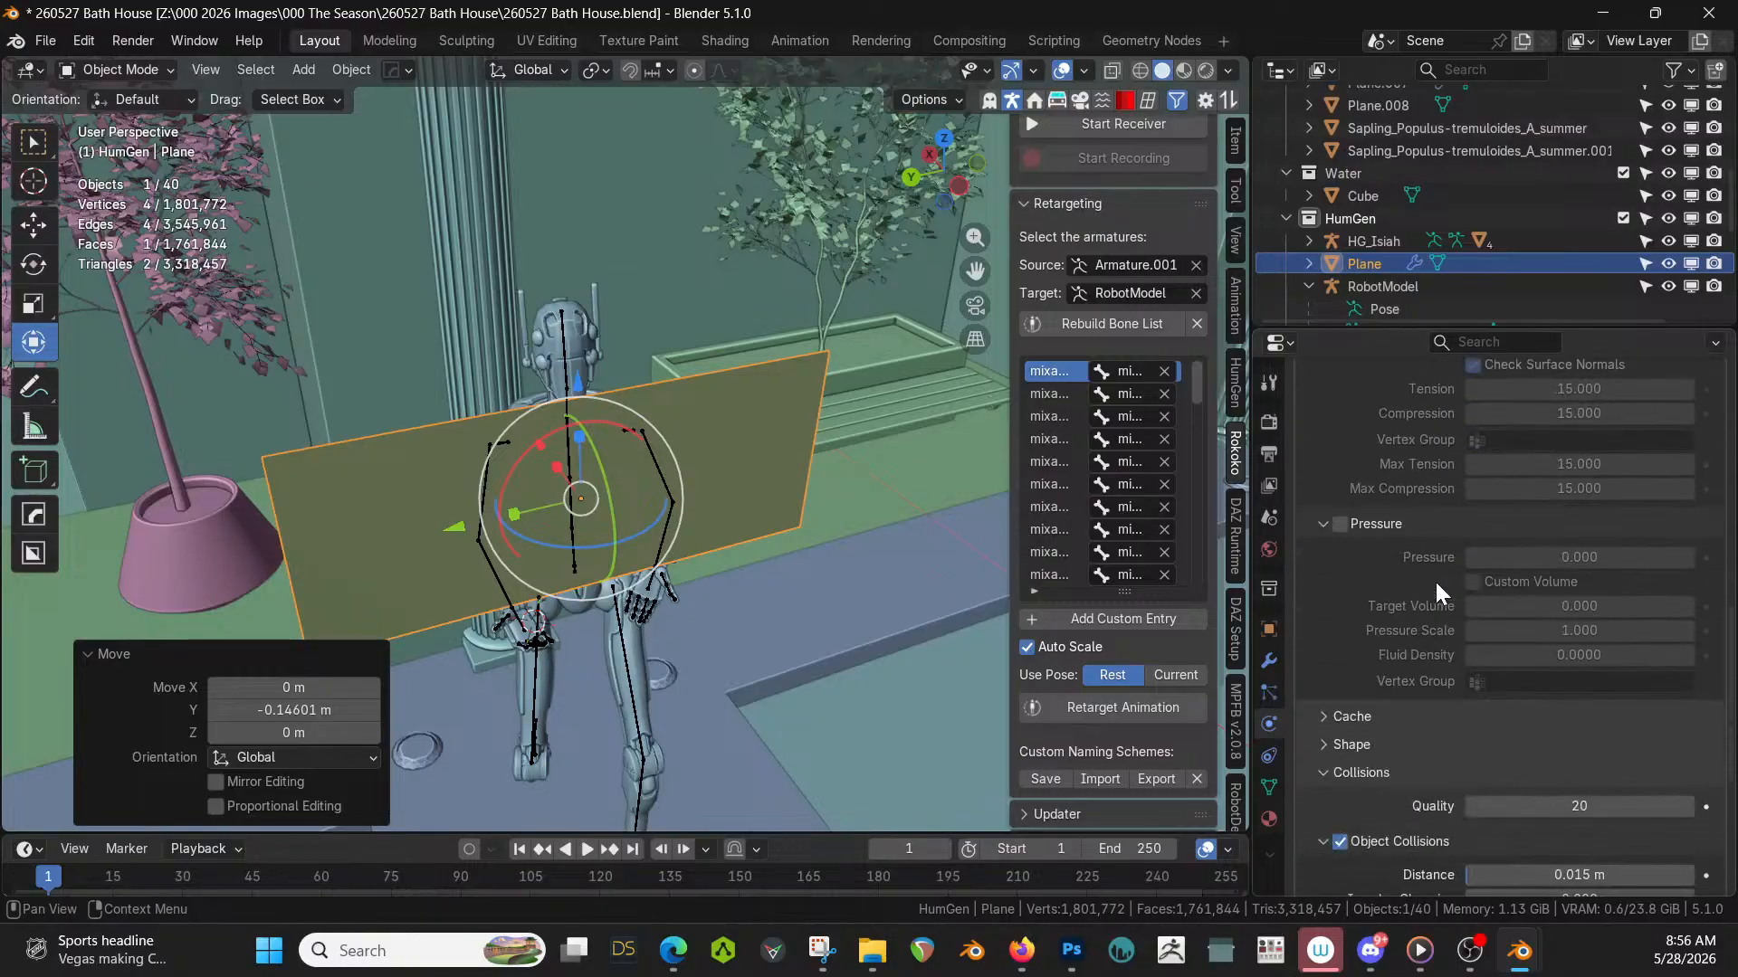
{"action": "scroll", "coordinate": [1436, 583], "scroll_direction": "down", "scroll_amount": 8}
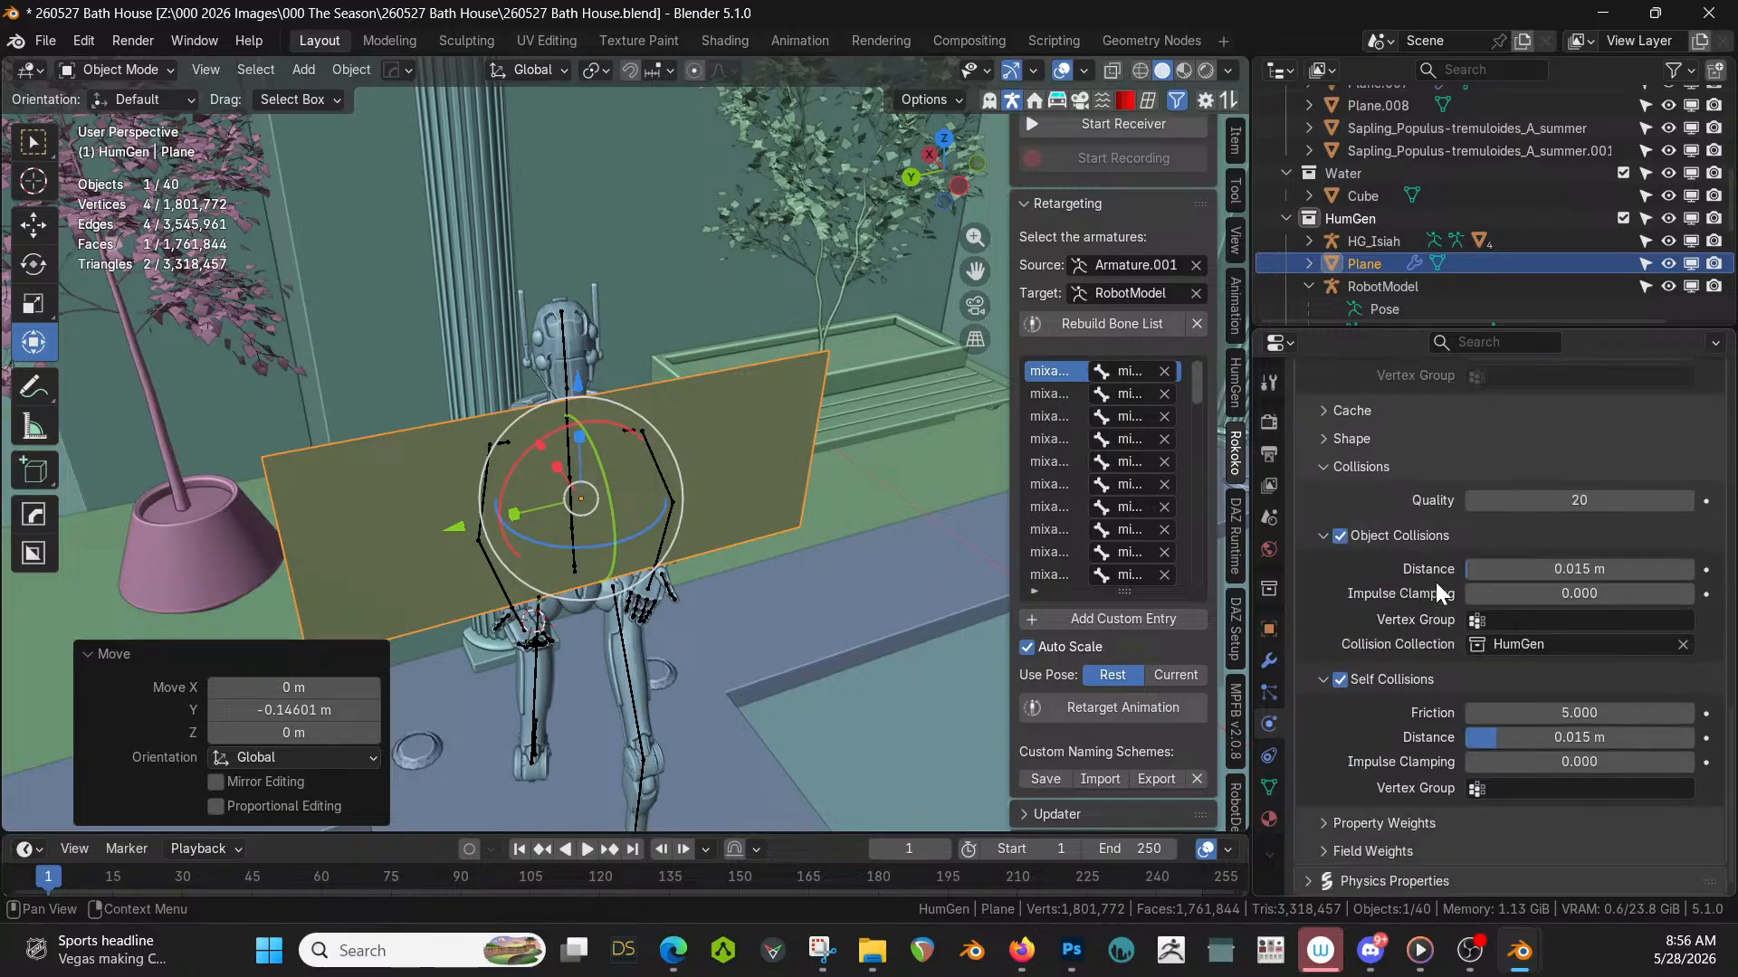
{"action": "scroll", "coordinate": [1435, 582], "scroll_direction": "up", "scroll_amount": 5}
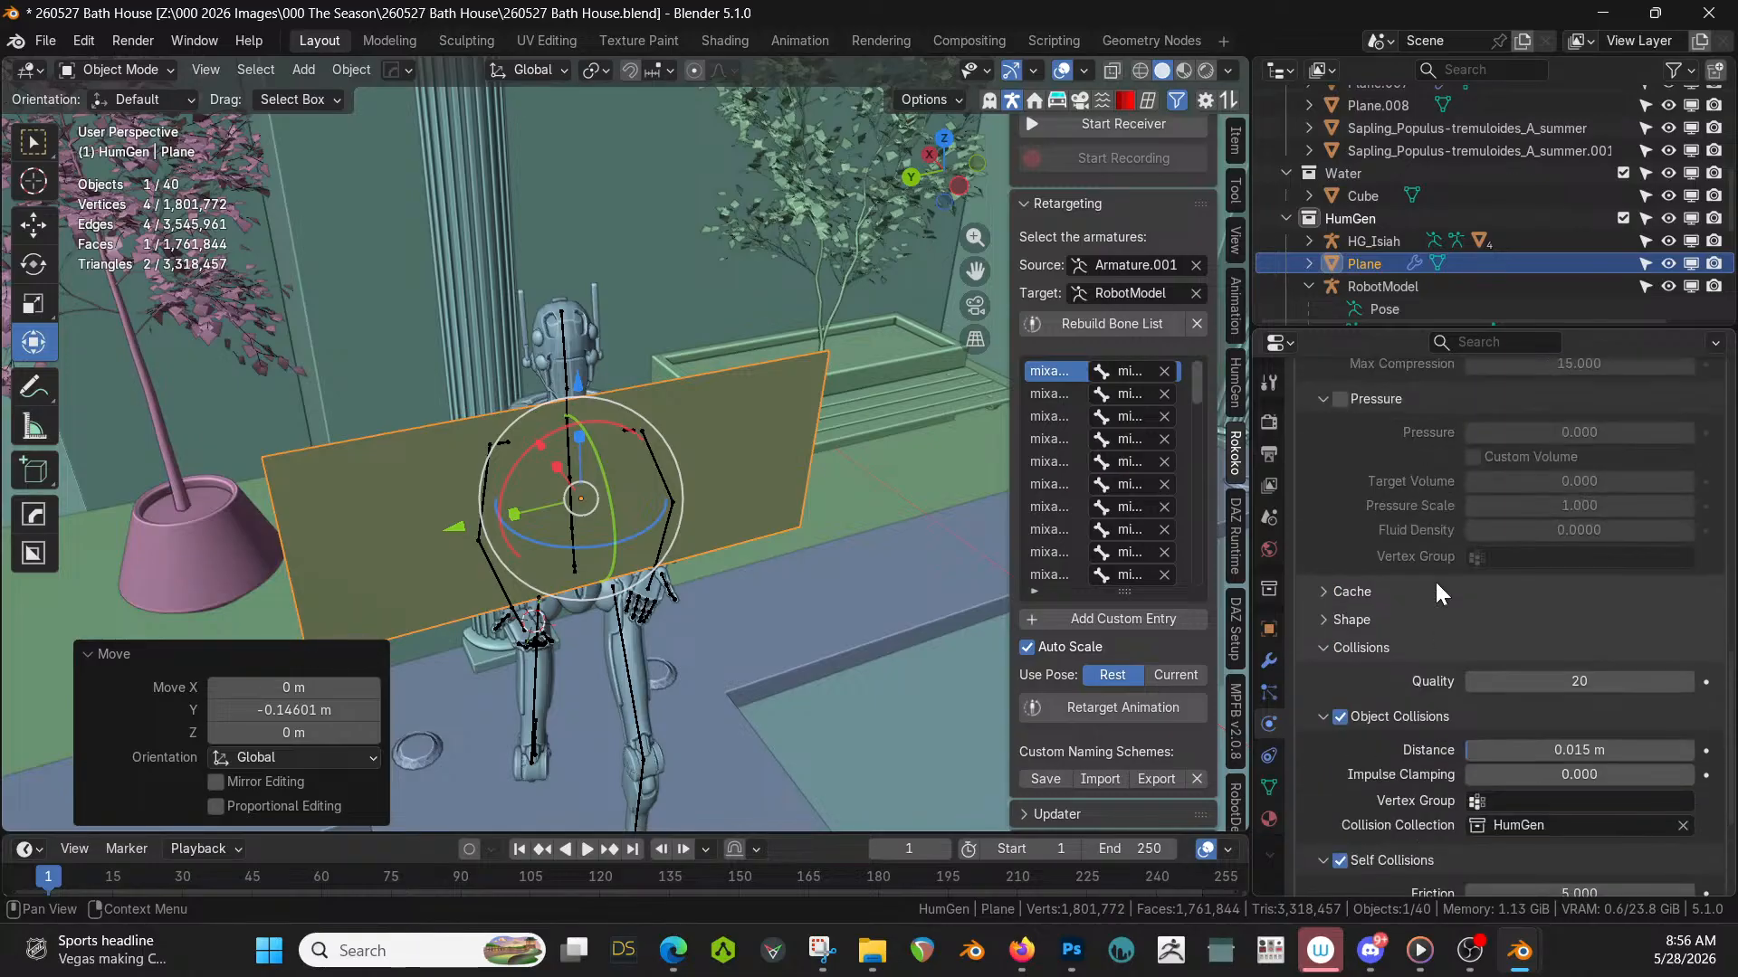
{"action": "scroll", "coordinate": [1436, 585], "scroll_direction": "down", "scroll_amount": 5}
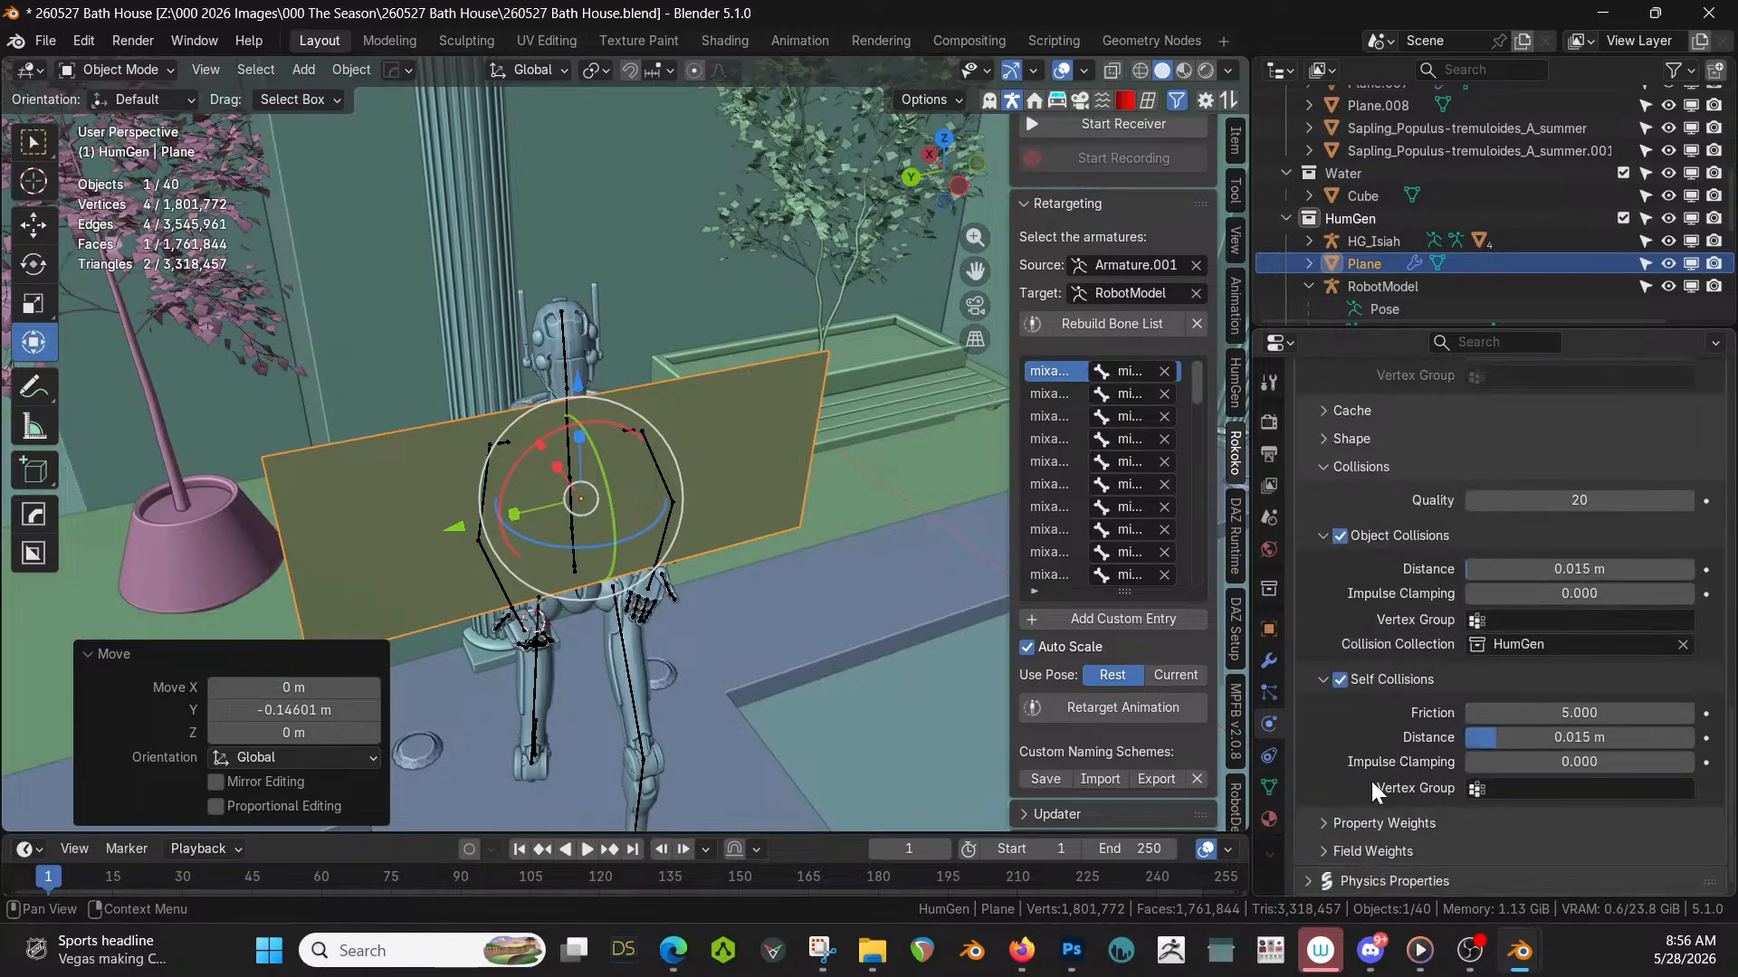
{"action": "left_click", "coordinate": [1319, 847]}
{"action": "scroll", "coordinate": [1398, 817], "scroll_direction": "down", "scroll_amount": 6}
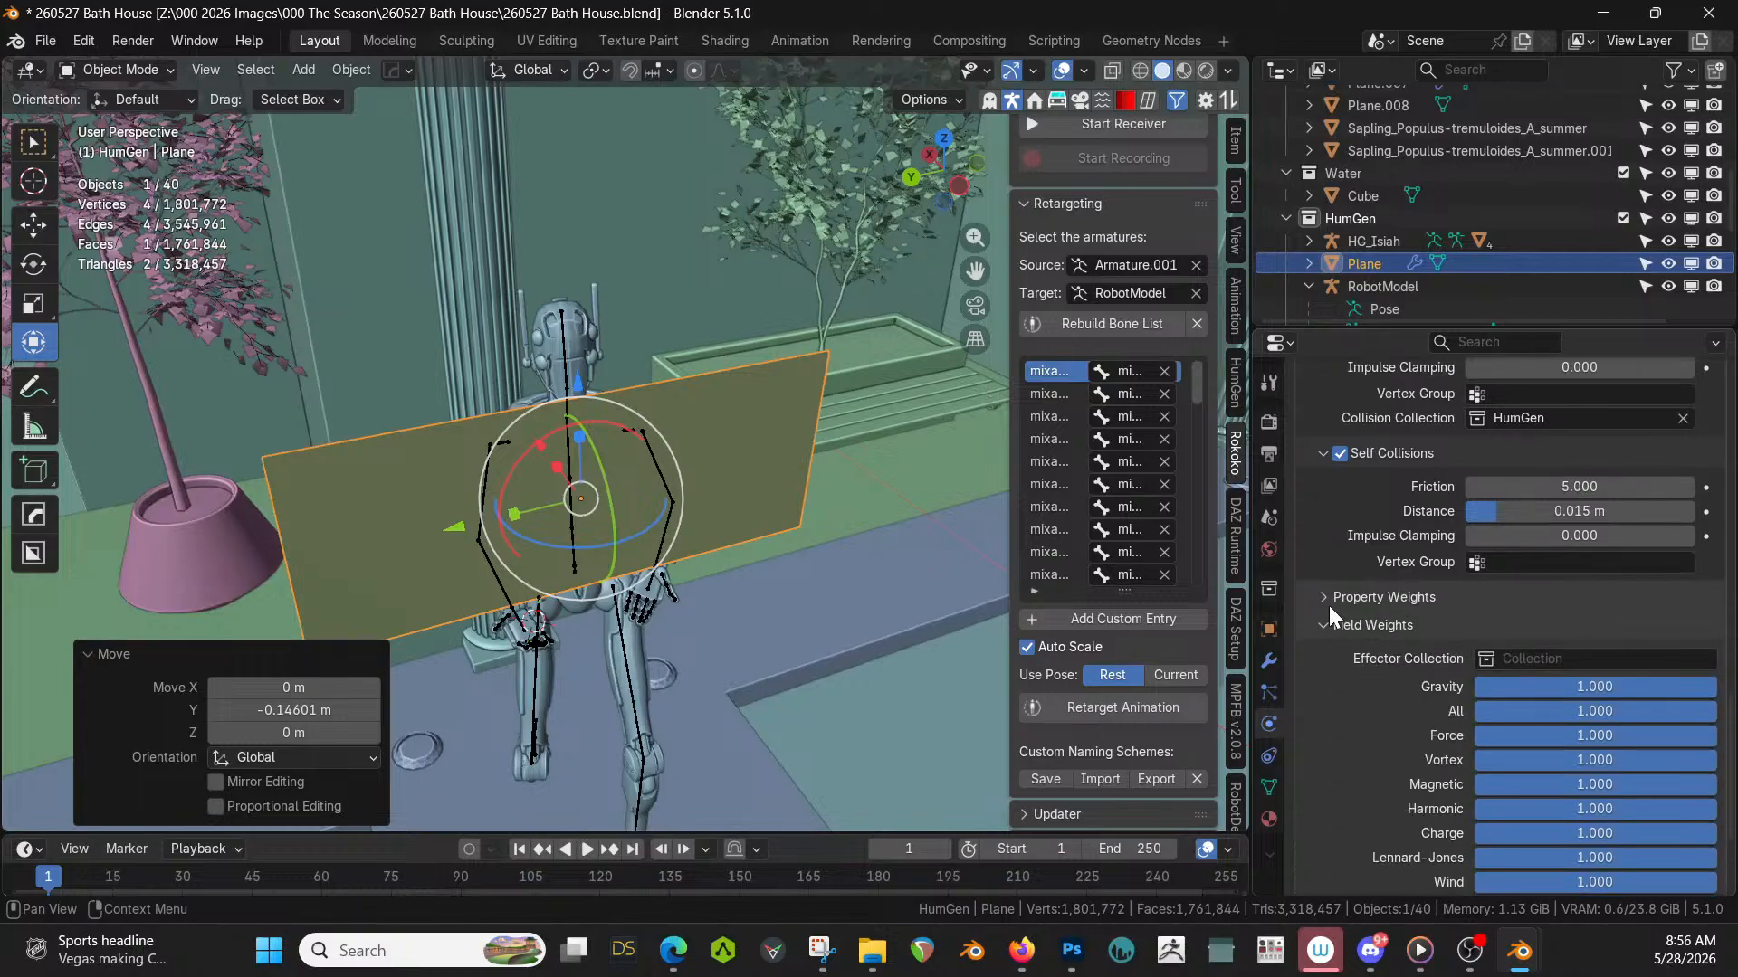
Expand the Property Weights and Shape sections of the plane's cloth and review its shape, damping, stiffness and quality settings.
{"action": "left_click", "coordinate": [1326, 599]}
{"action": "scroll", "coordinate": [1360, 621], "scroll_direction": "up", "scroll_amount": 11}
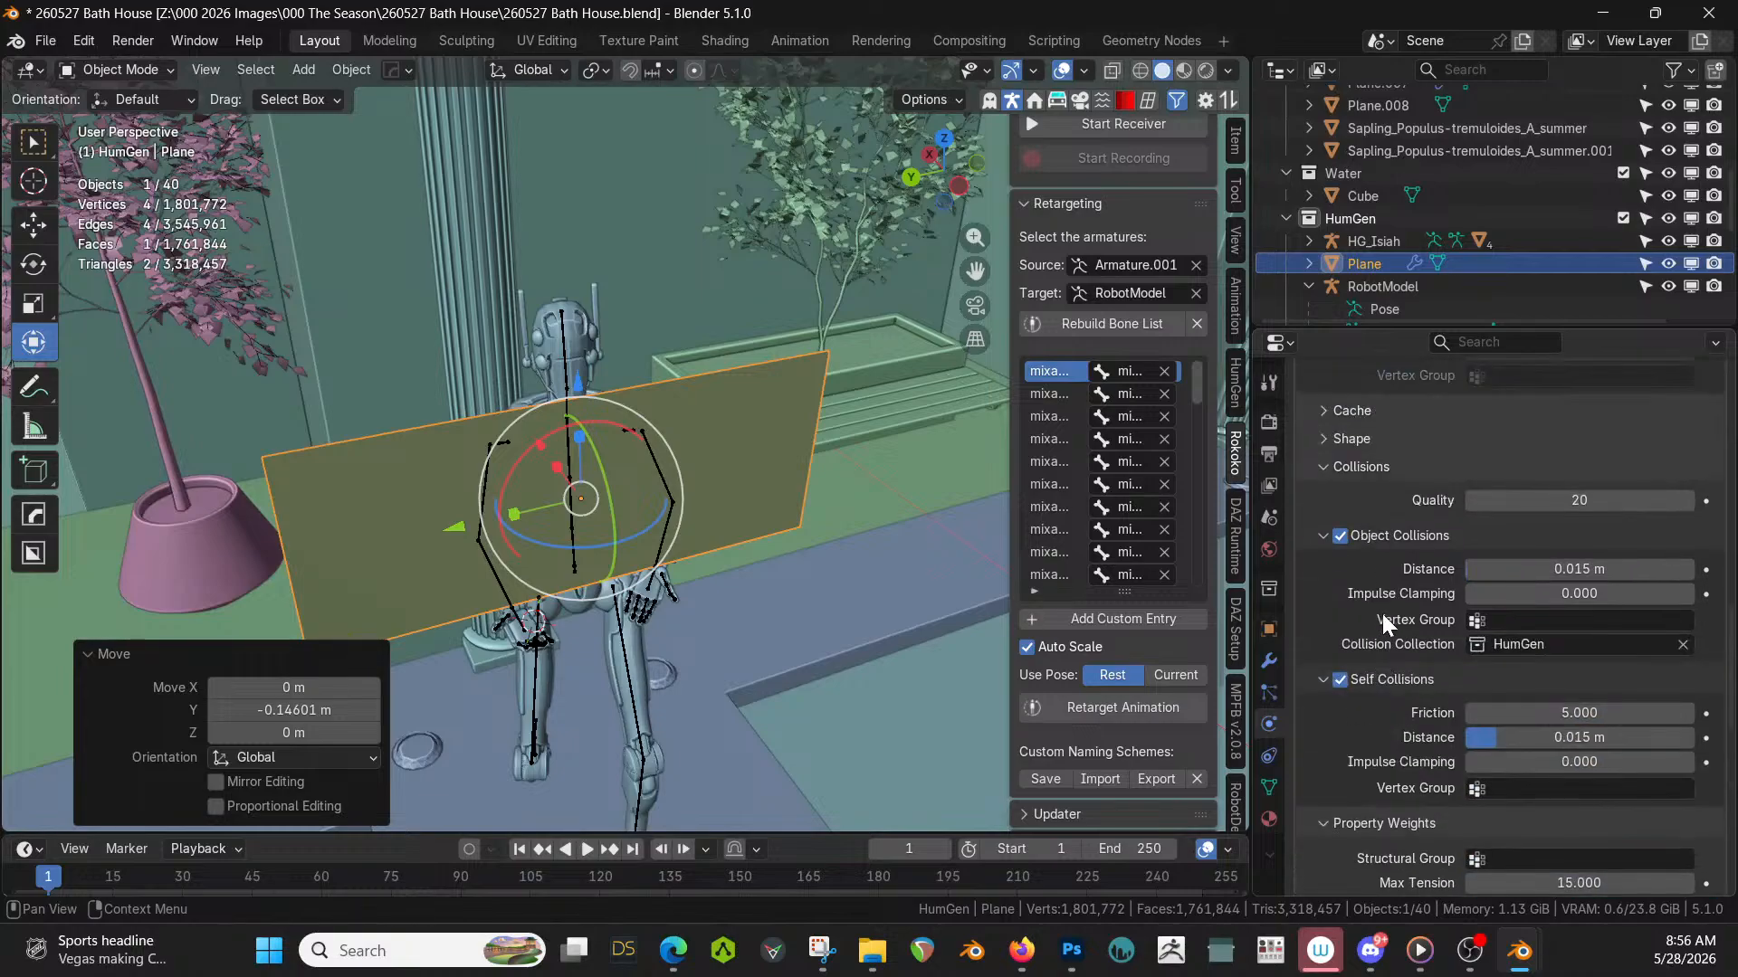
{"action": "left_click", "coordinate": [1327, 621]}
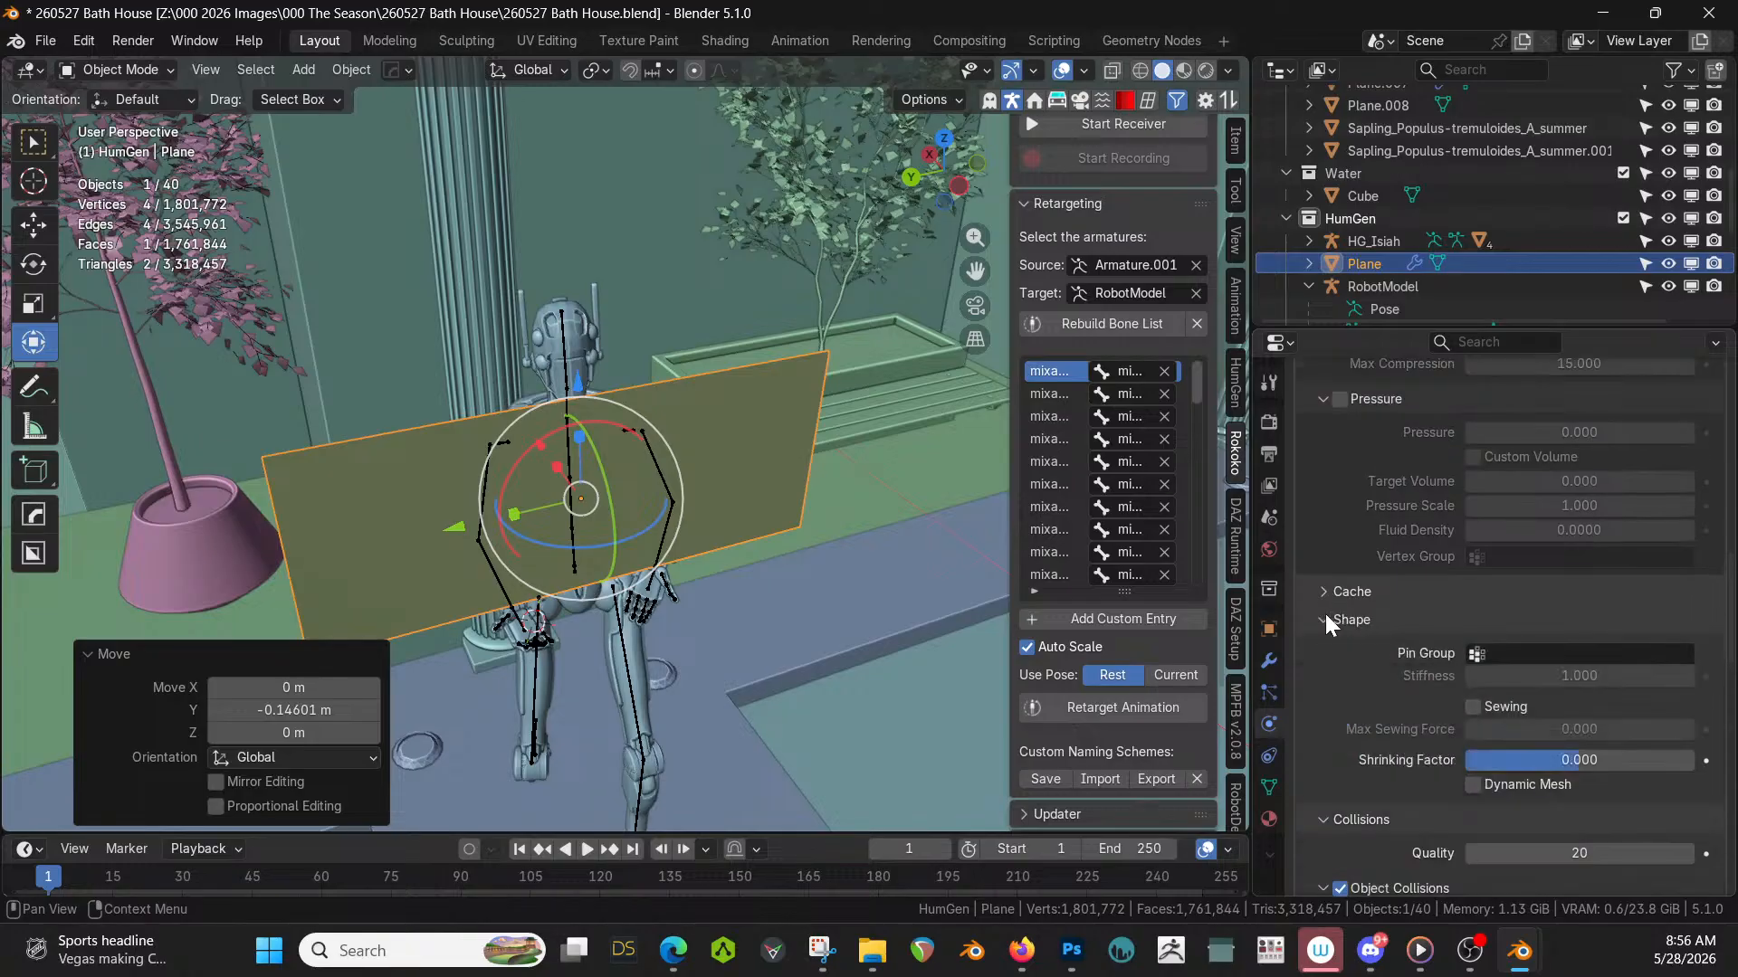
{"action": "scroll", "coordinate": [1399, 643], "scroll_direction": "up", "scroll_amount": 8}
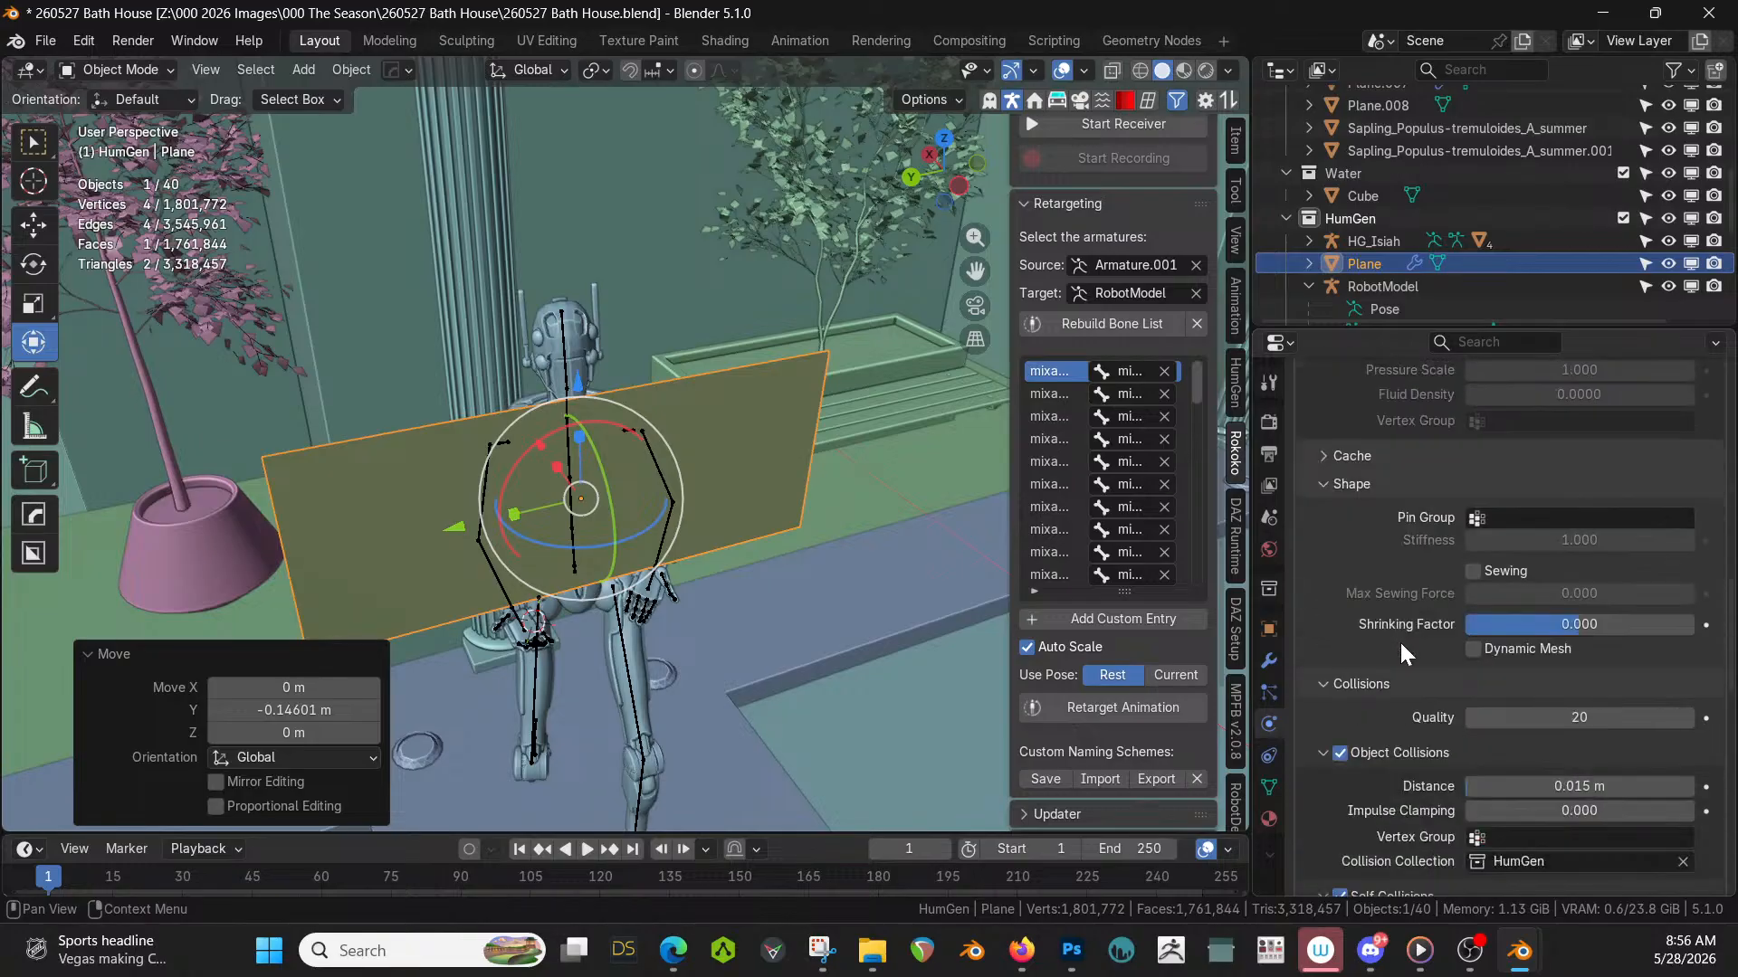
{"action": "scroll", "coordinate": [1399, 643], "scroll_direction": "up", "scroll_amount": 6}
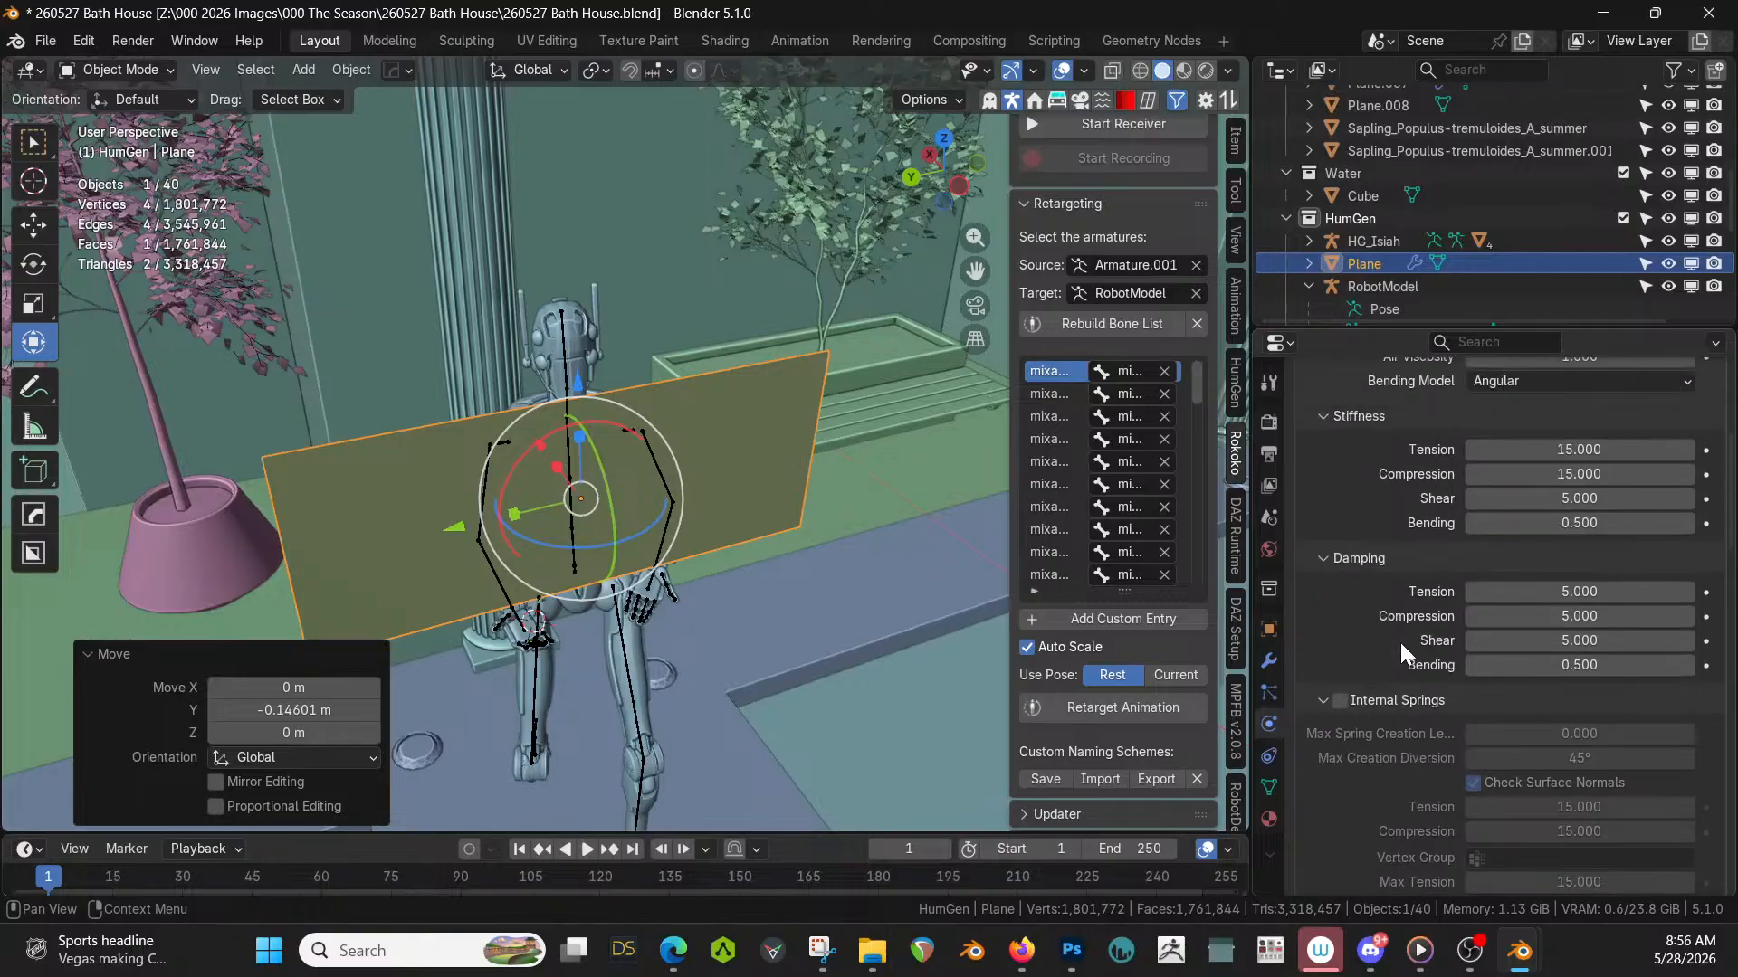
{"action": "scroll", "coordinate": [1401, 653], "scroll_direction": "up", "scroll_amount": 5}
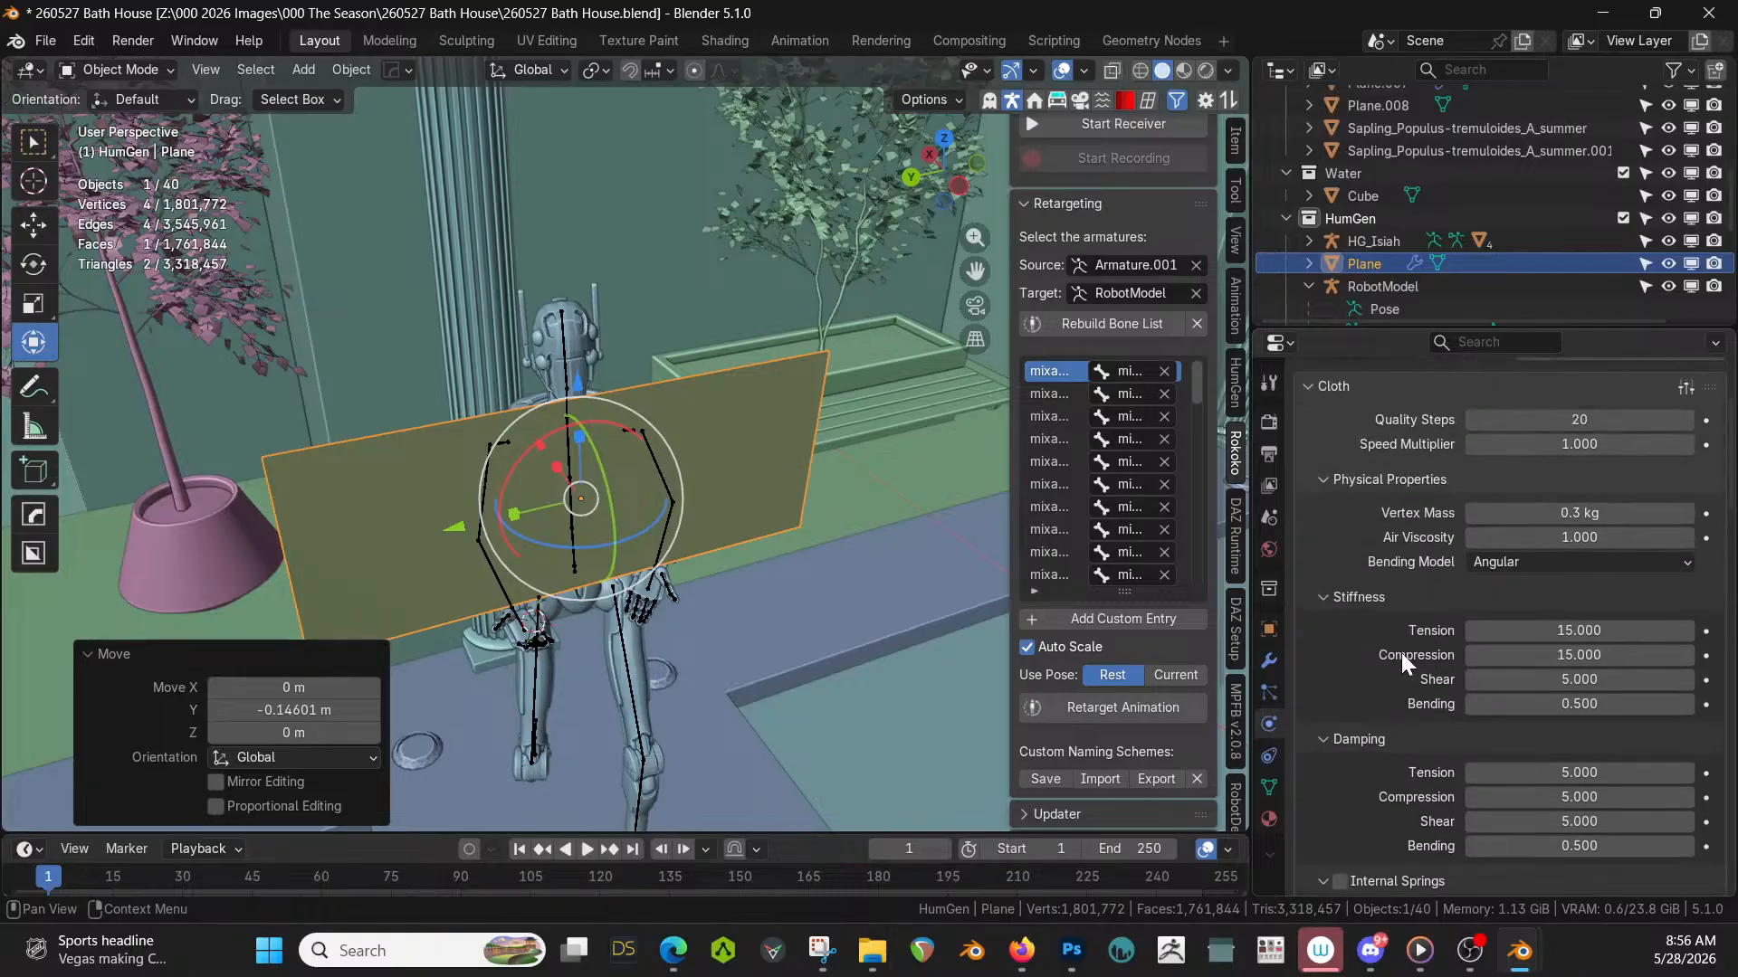
{"action": "scroll", "coordinate": [1401, 654], "scroll_direction": "up", "scroll_amount": 5}
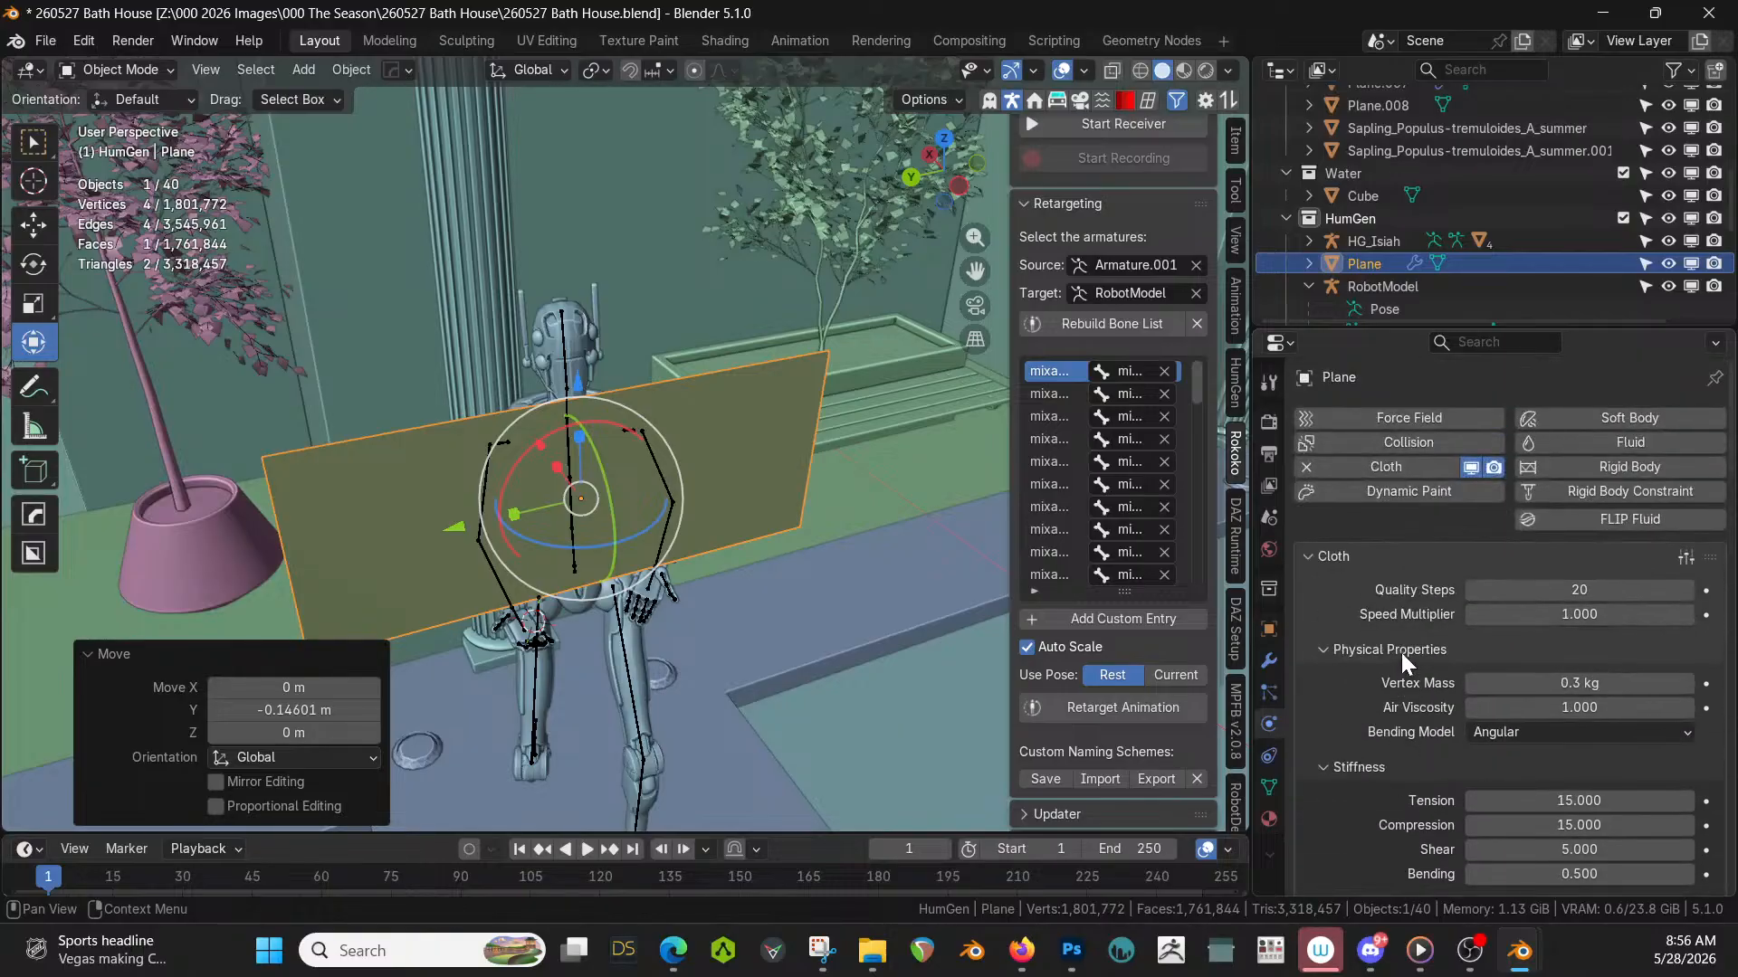
Add Collision physics to the robot's body mesh and set its Softbody & Cloth Friction to 70.
{"action": "left_click", "coordinate": [632, 638]}
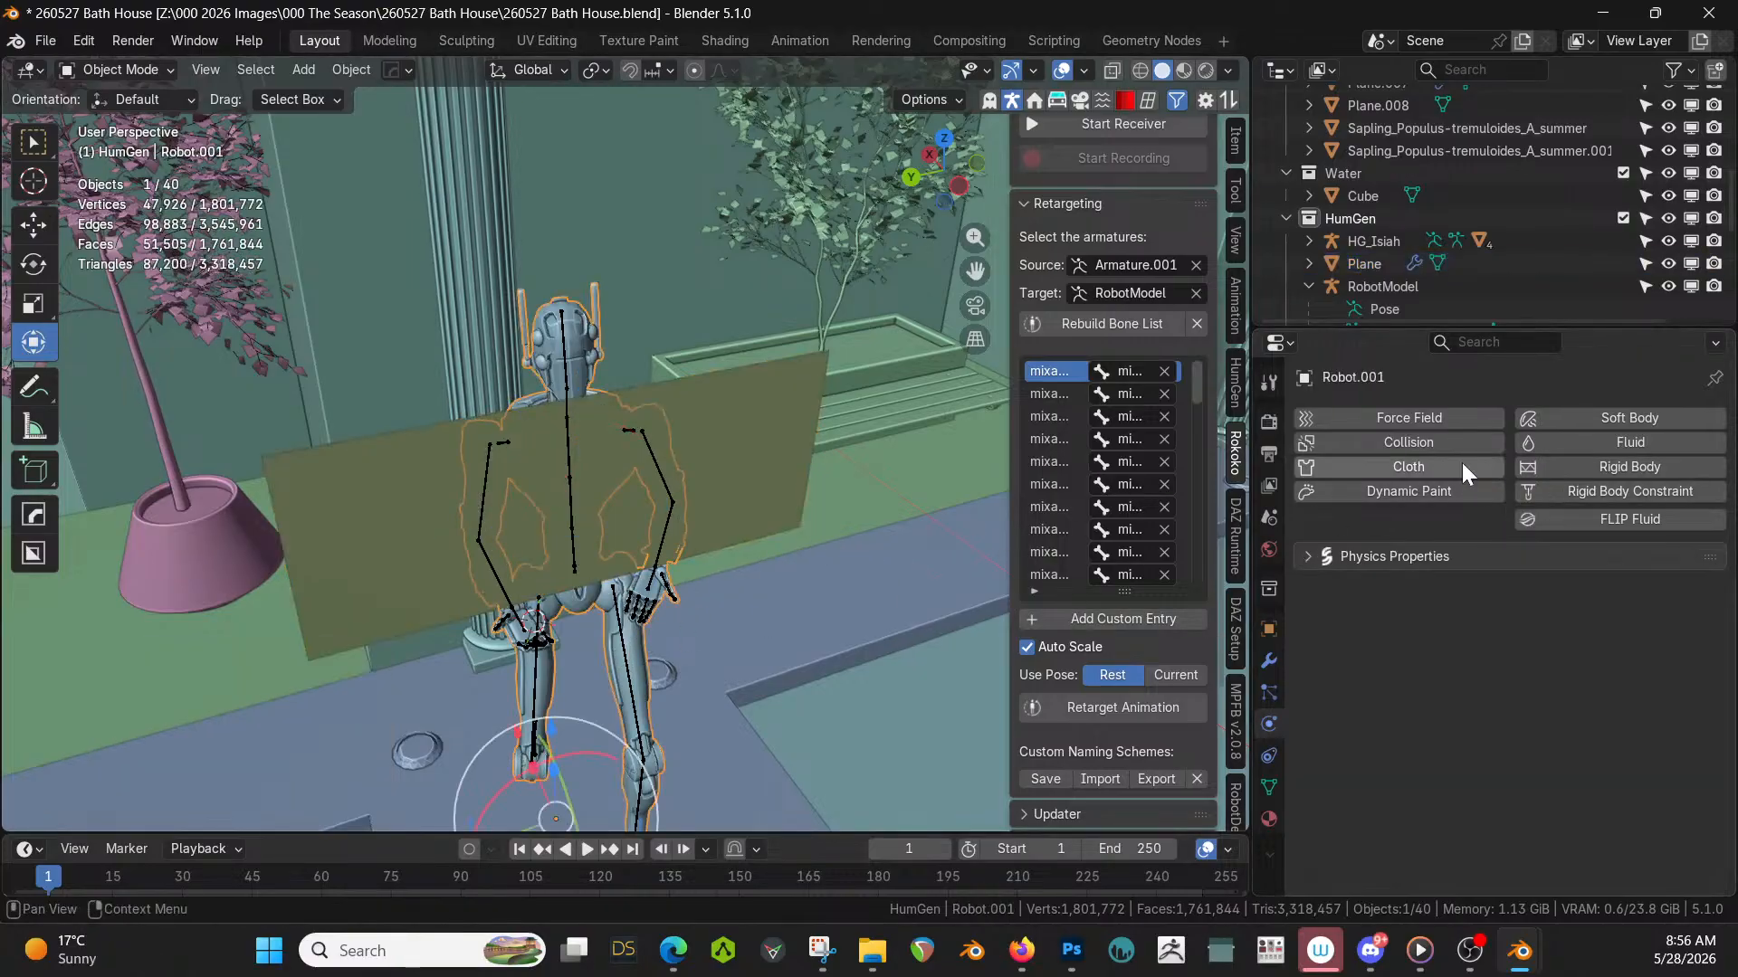
{"action": "left_click", "coordinate": [1415, 443]}
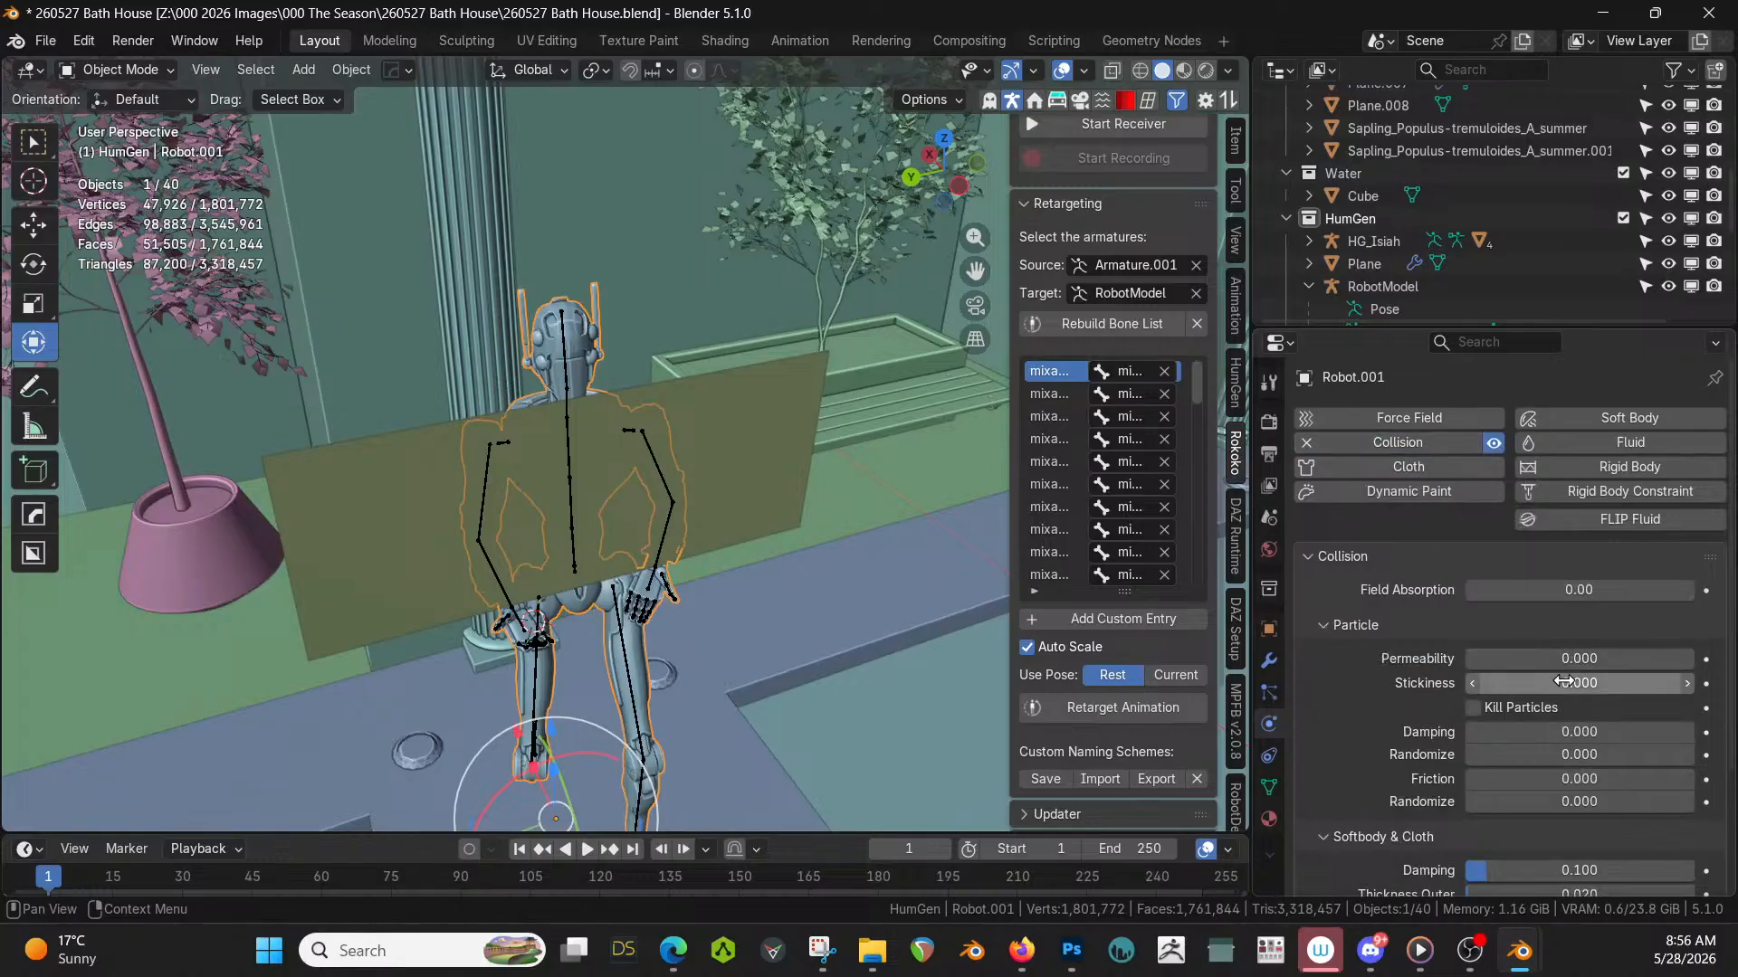
{"action": "scroll", "coordinate": [1480, 615], "scroll_direction": "down", "scroll_amount": 4}
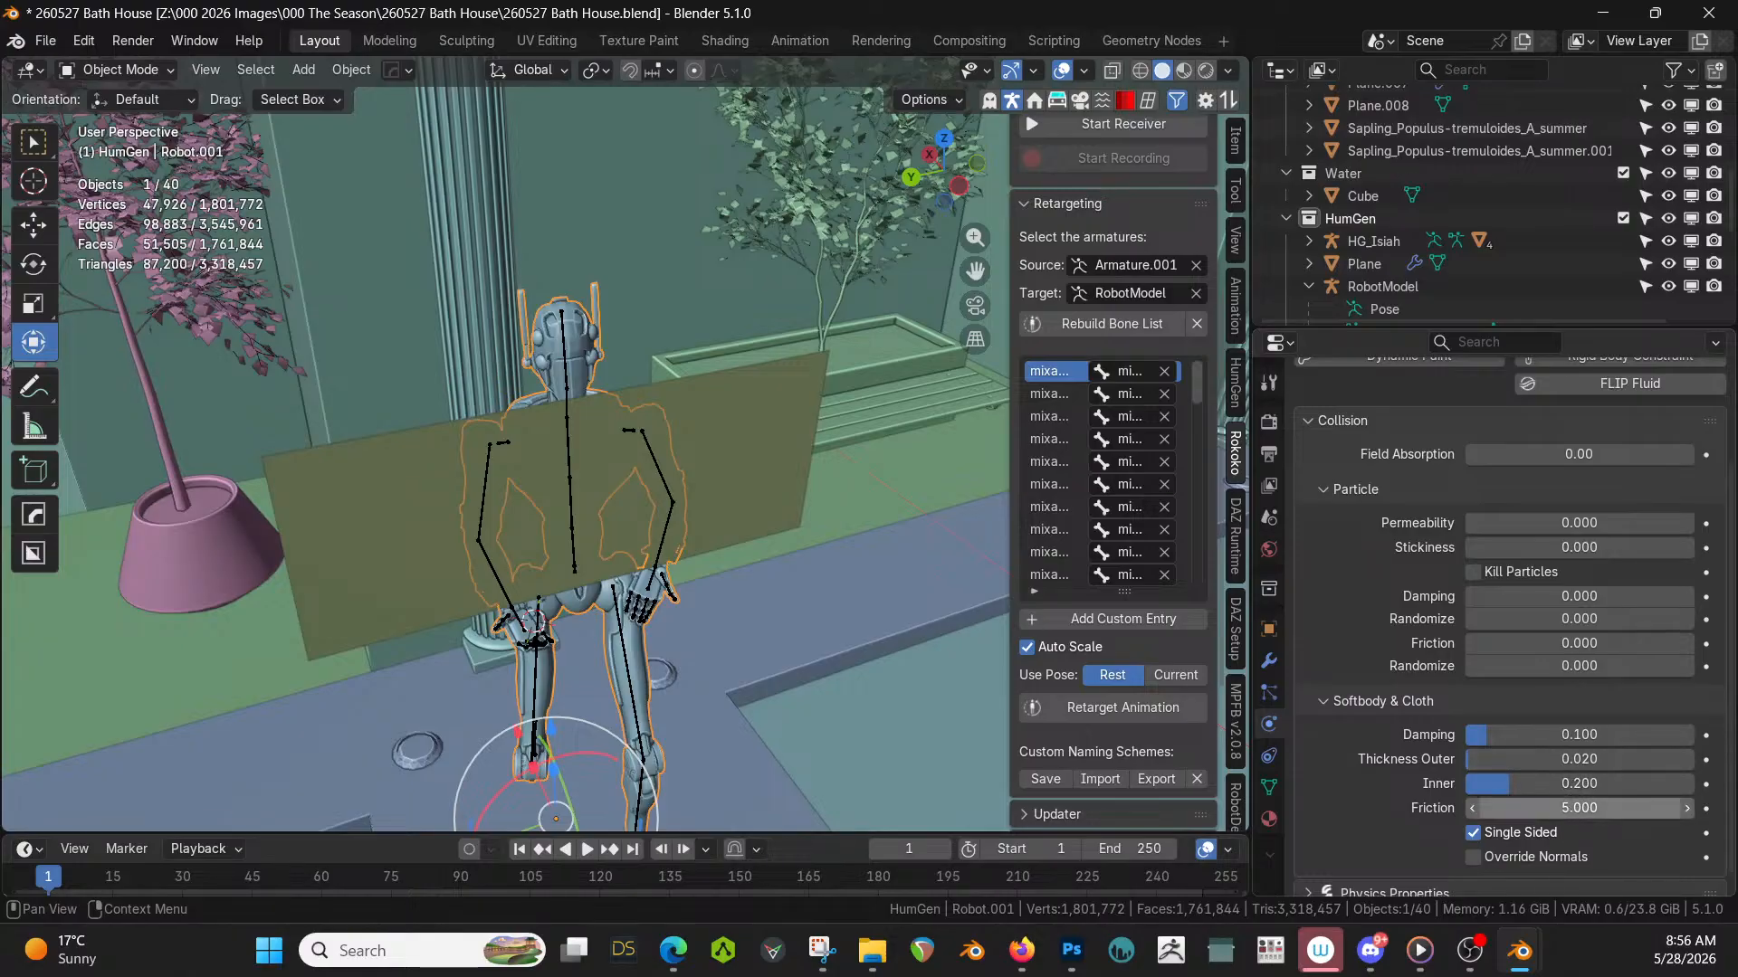
{"action": "left_click", "coordinate": [1580, 807]}
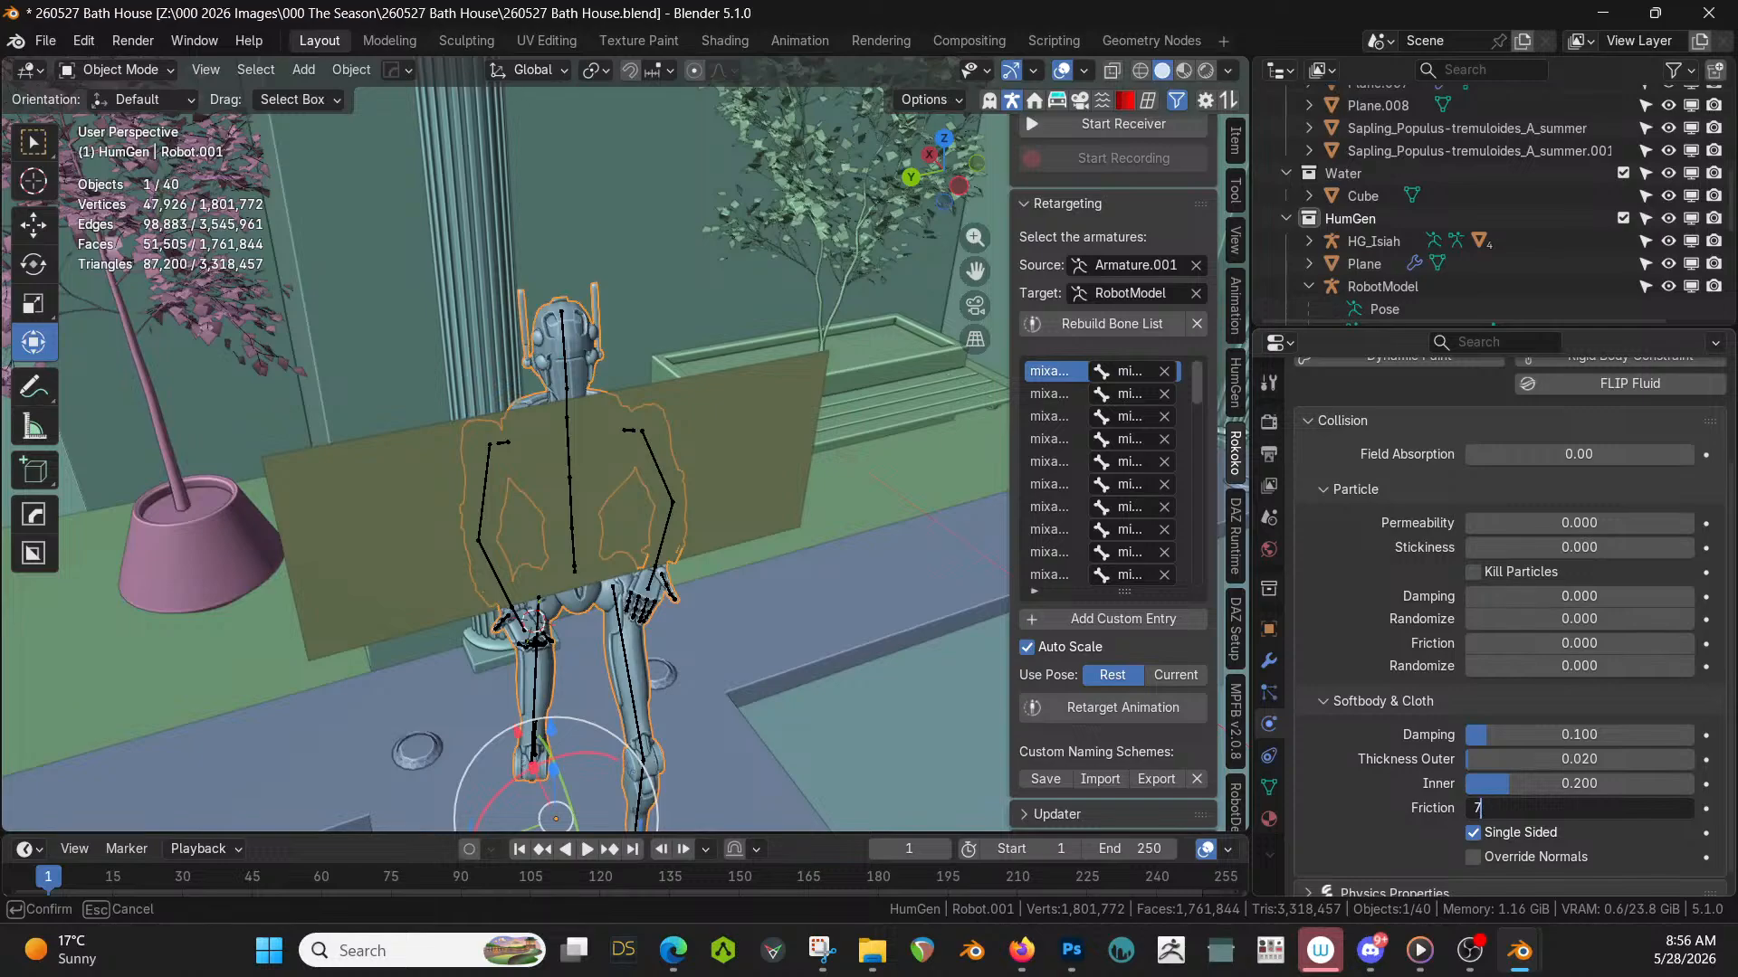
{"action": "key", "text": "Return"}
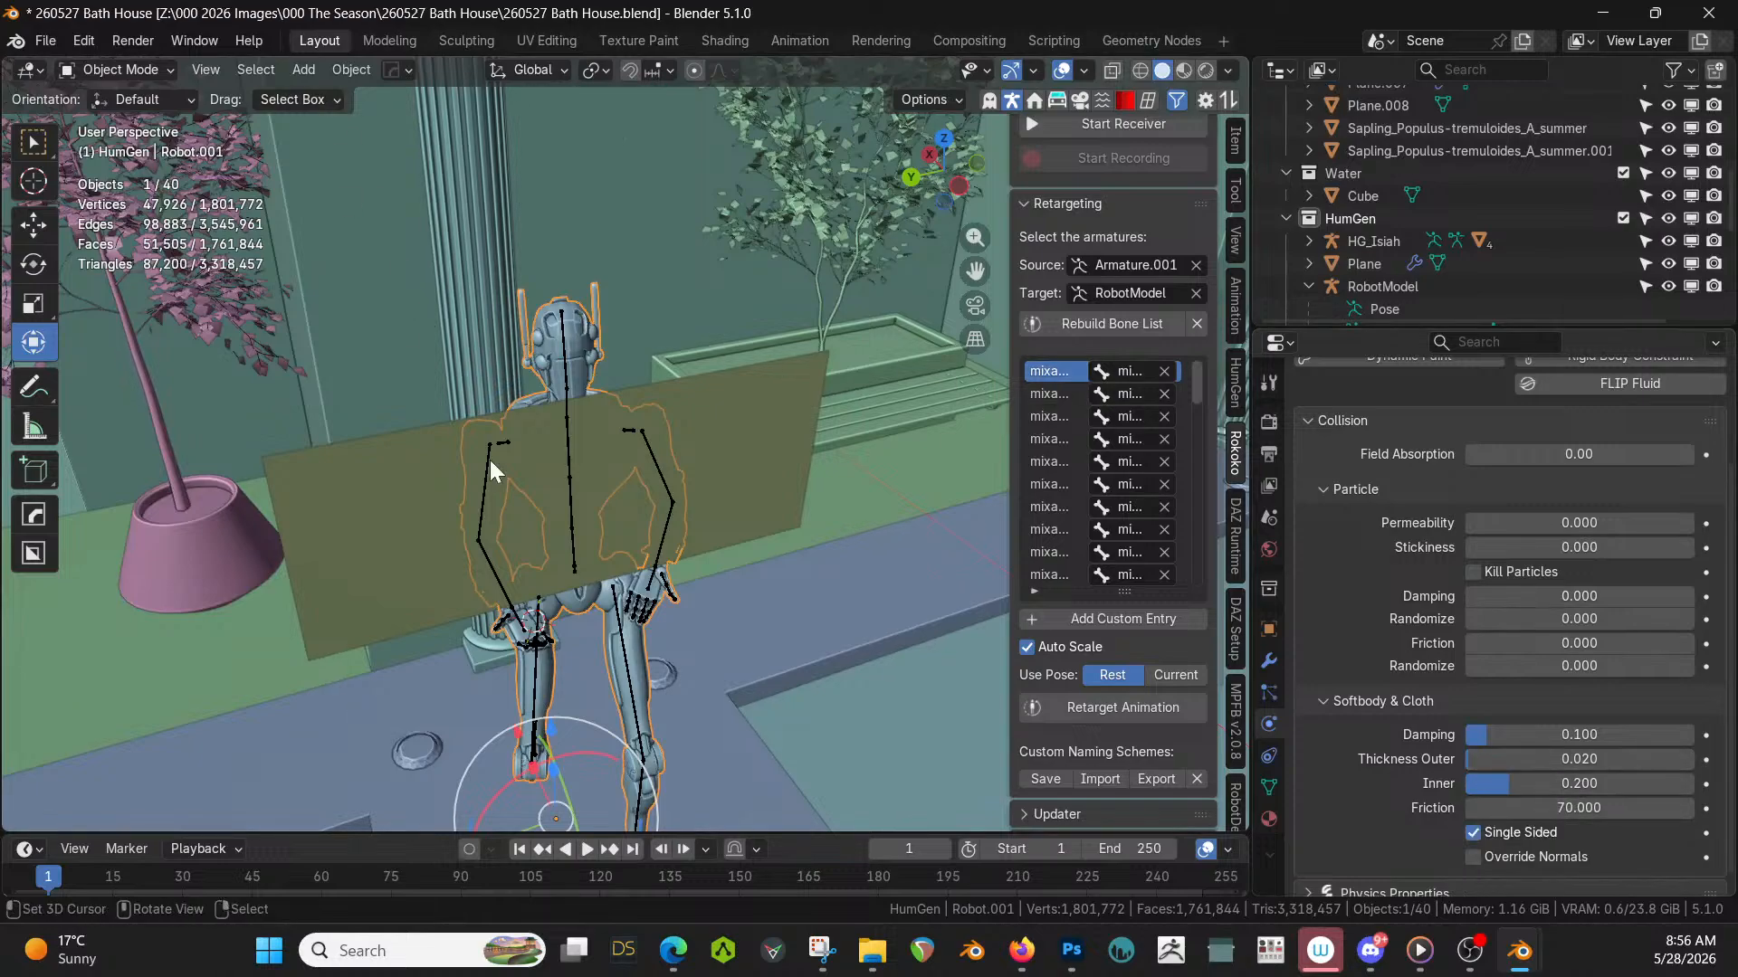
Subdivide the cloth plane's face with 50 cuts in Edit Mode and return to Object Mode.
{"action": "left_click", "coordinate": [736, 415]}
{"action": "right_click", "coordinate": [736, 415]}
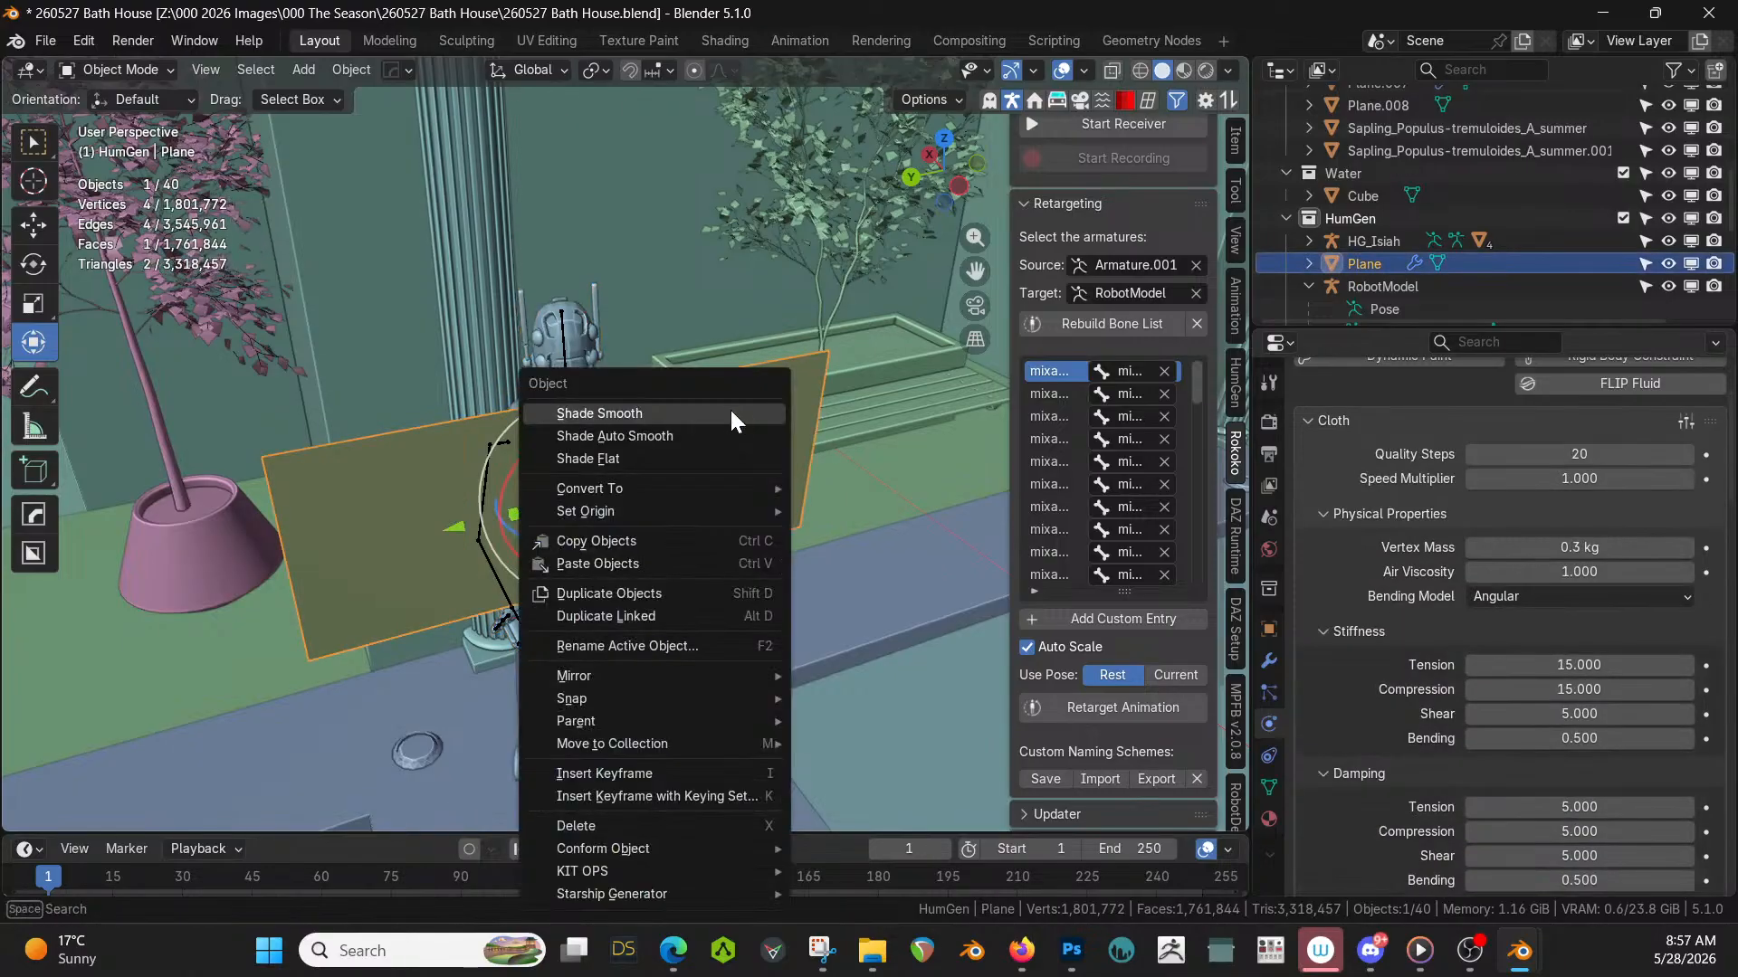
{"action": "left_click", "coordinate": [412, 485]}
{"action": "key", "text": "Tab"}
{"action": "right_click", "coordinate": [252, 499]}
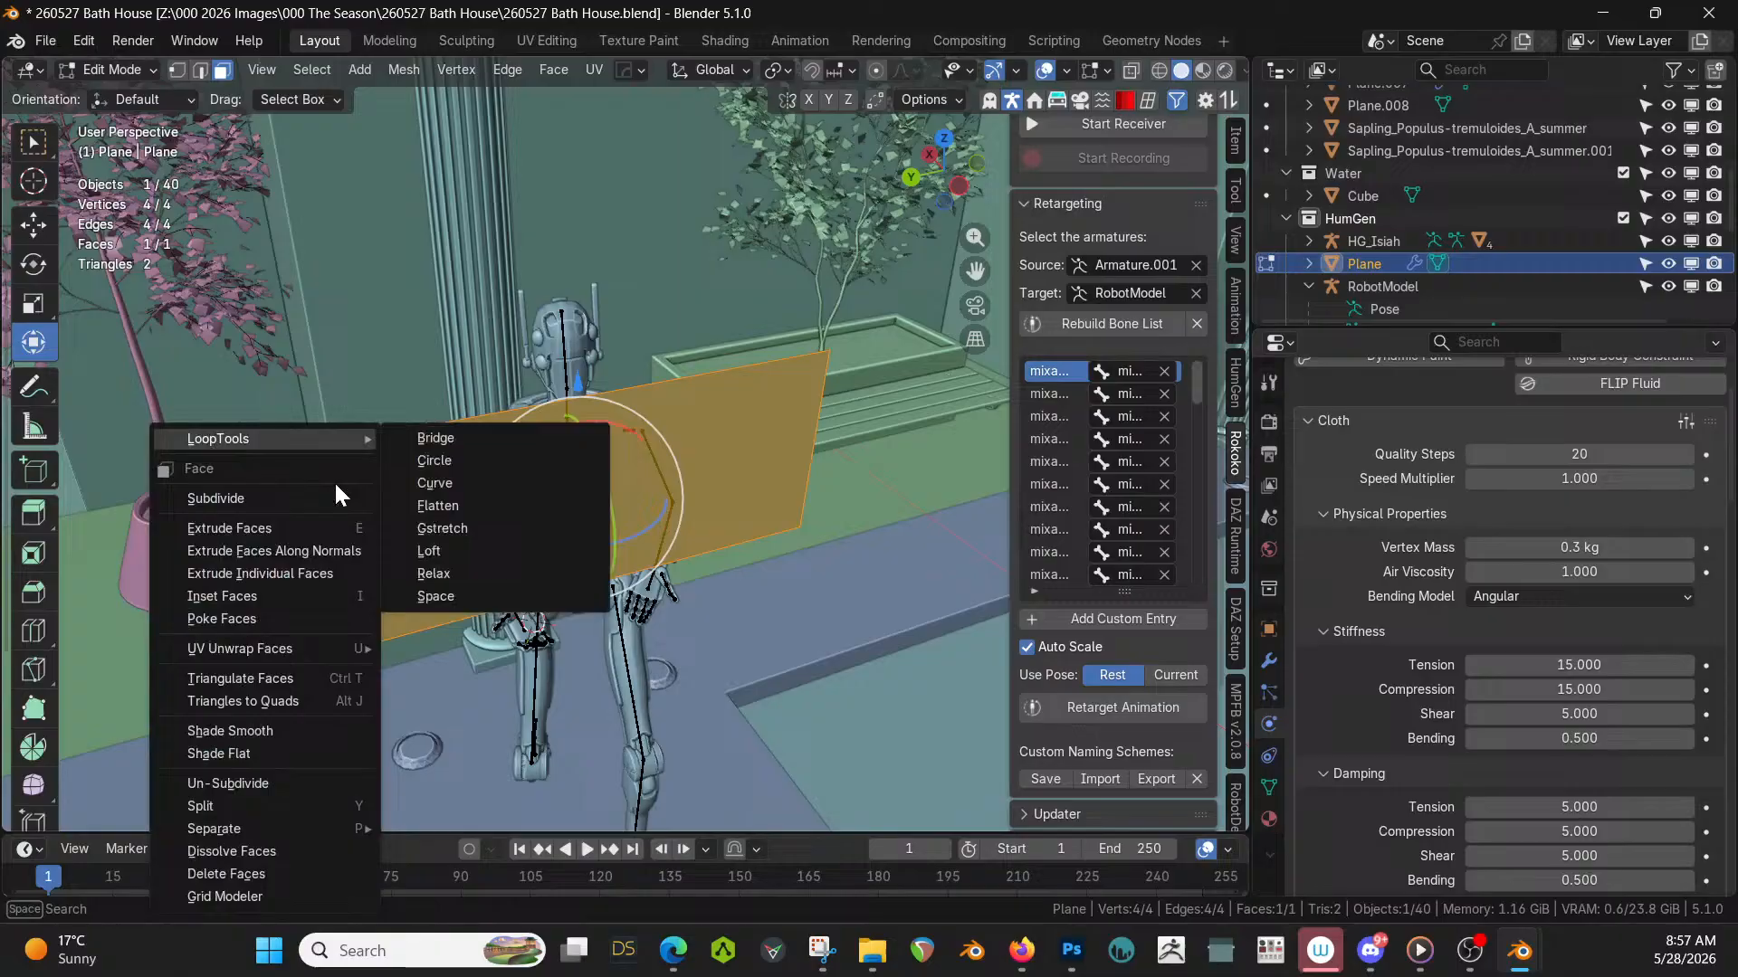
{"action": "left_click", "coordinate": [252, 499]}
{"action": "left_click", "coordinate": [221, 658]}
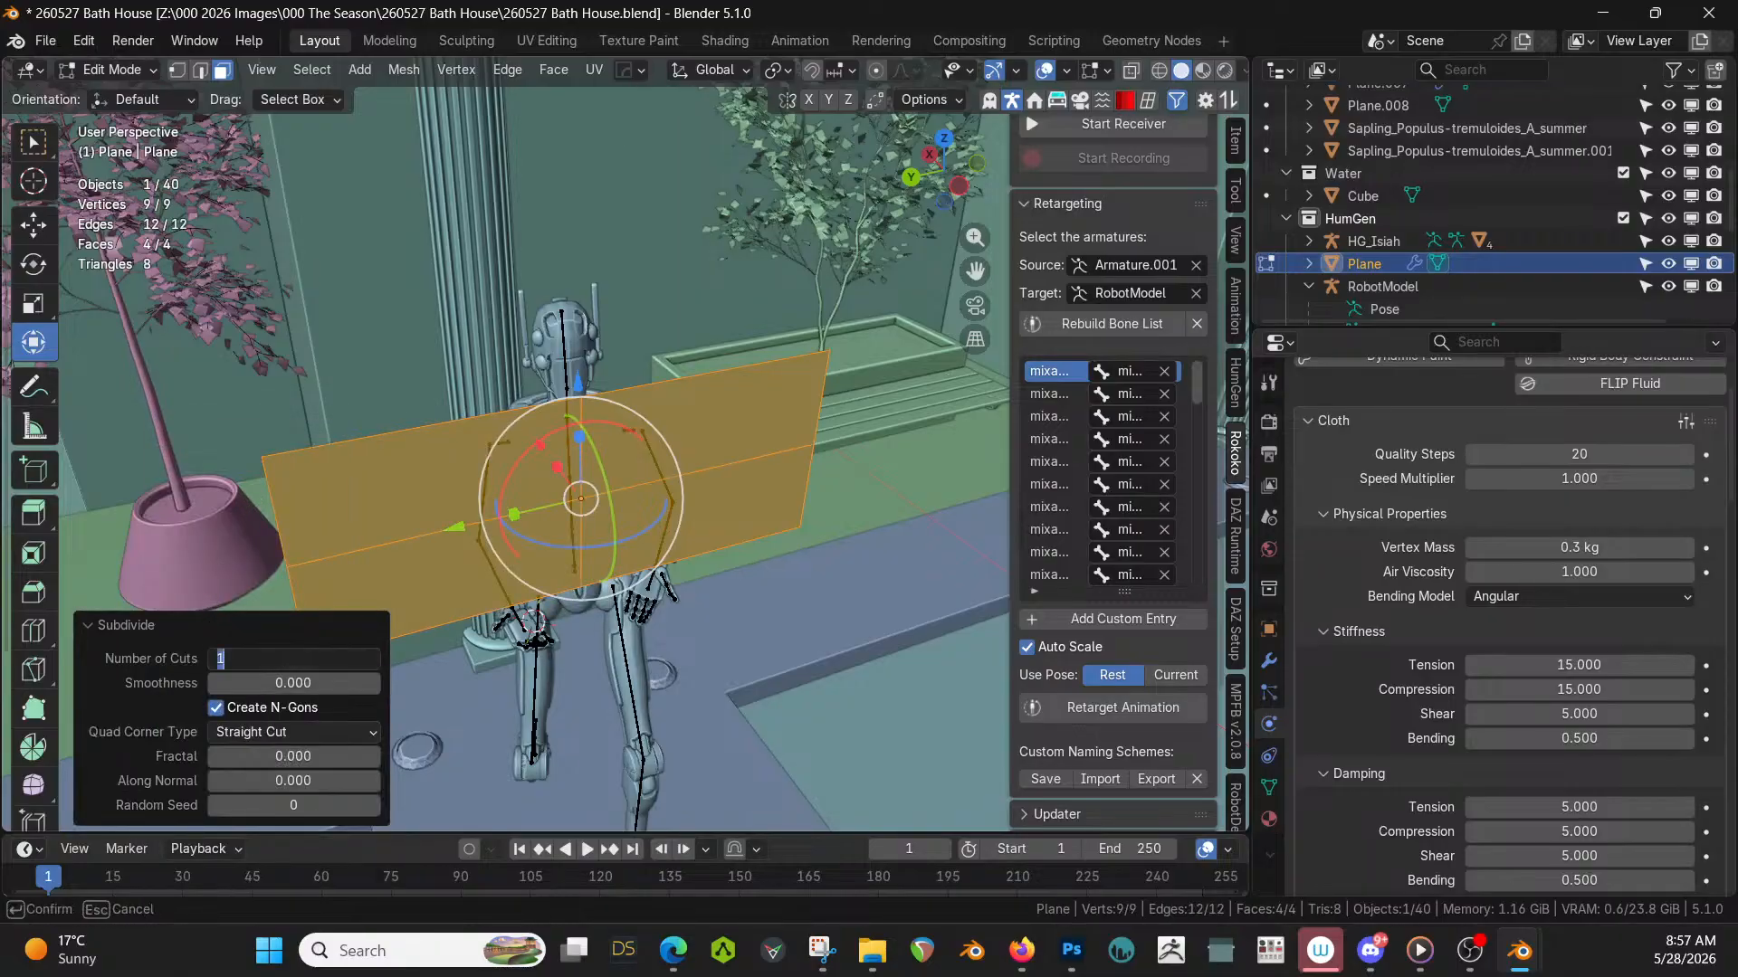
{"action": "type", "text": "25"}
{"action": "key", "text": "Return"}
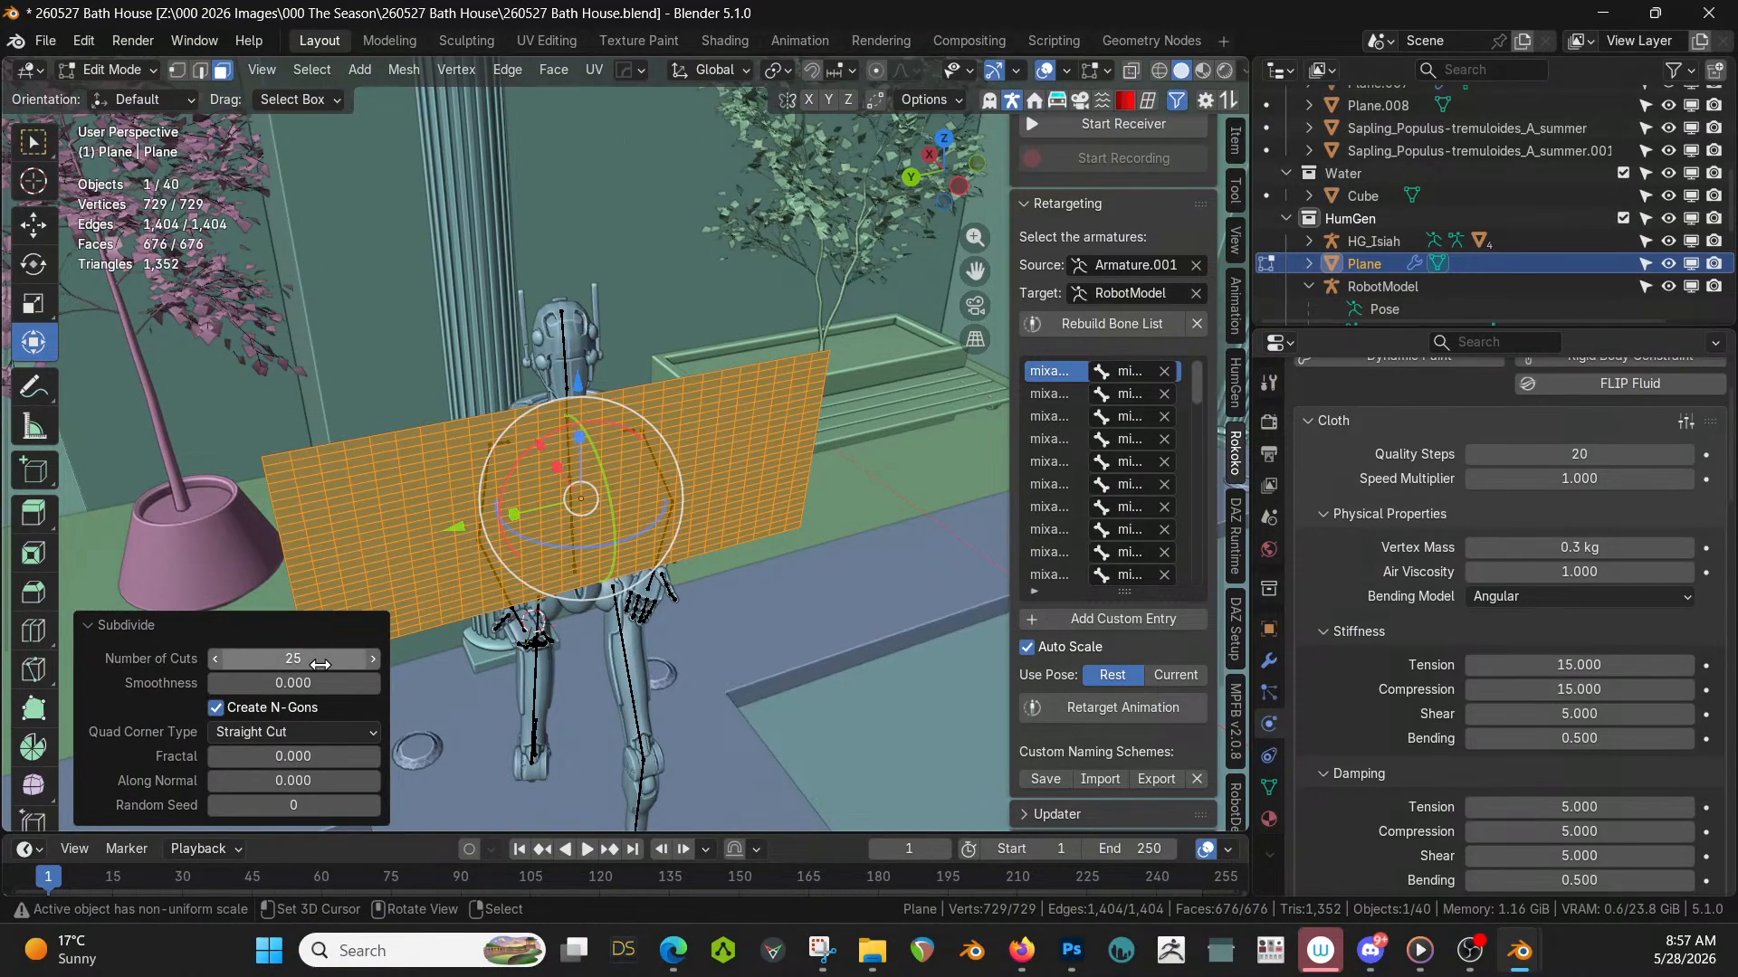
{"action": "left_click", "coordinate": [321, 664]}
{"action": "type", "text": "50"}
{"action": "key", "text": "Return"}
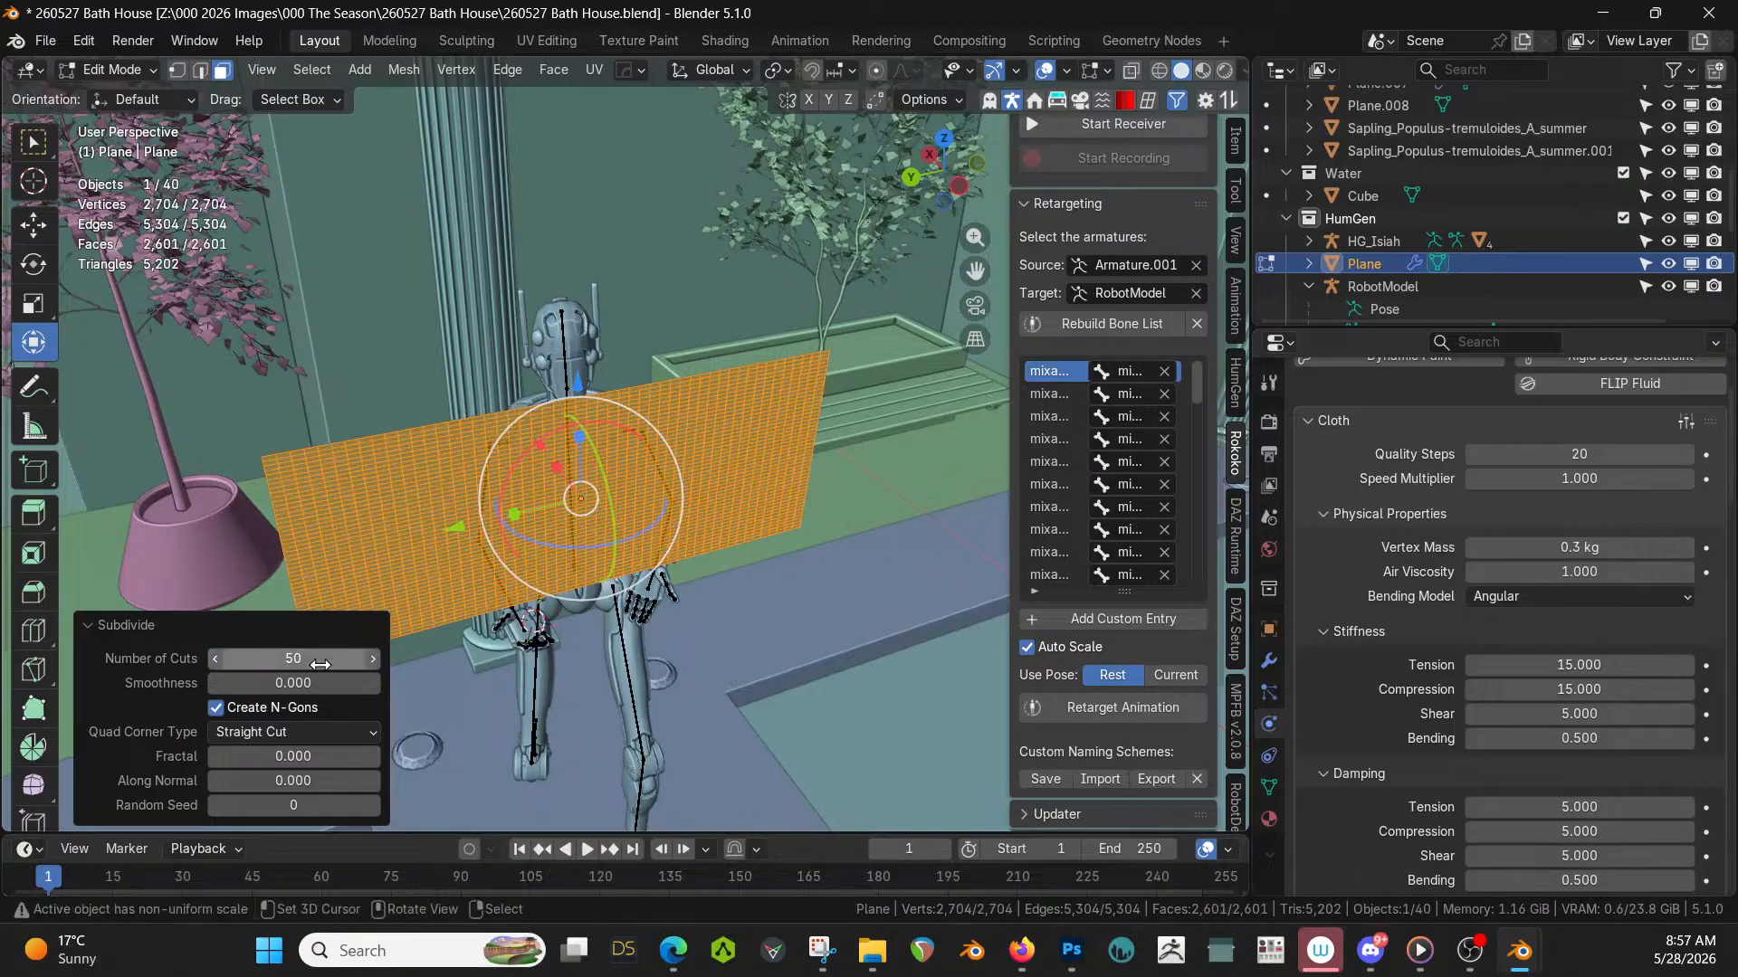
{"action": "key", "text": "Tab"}
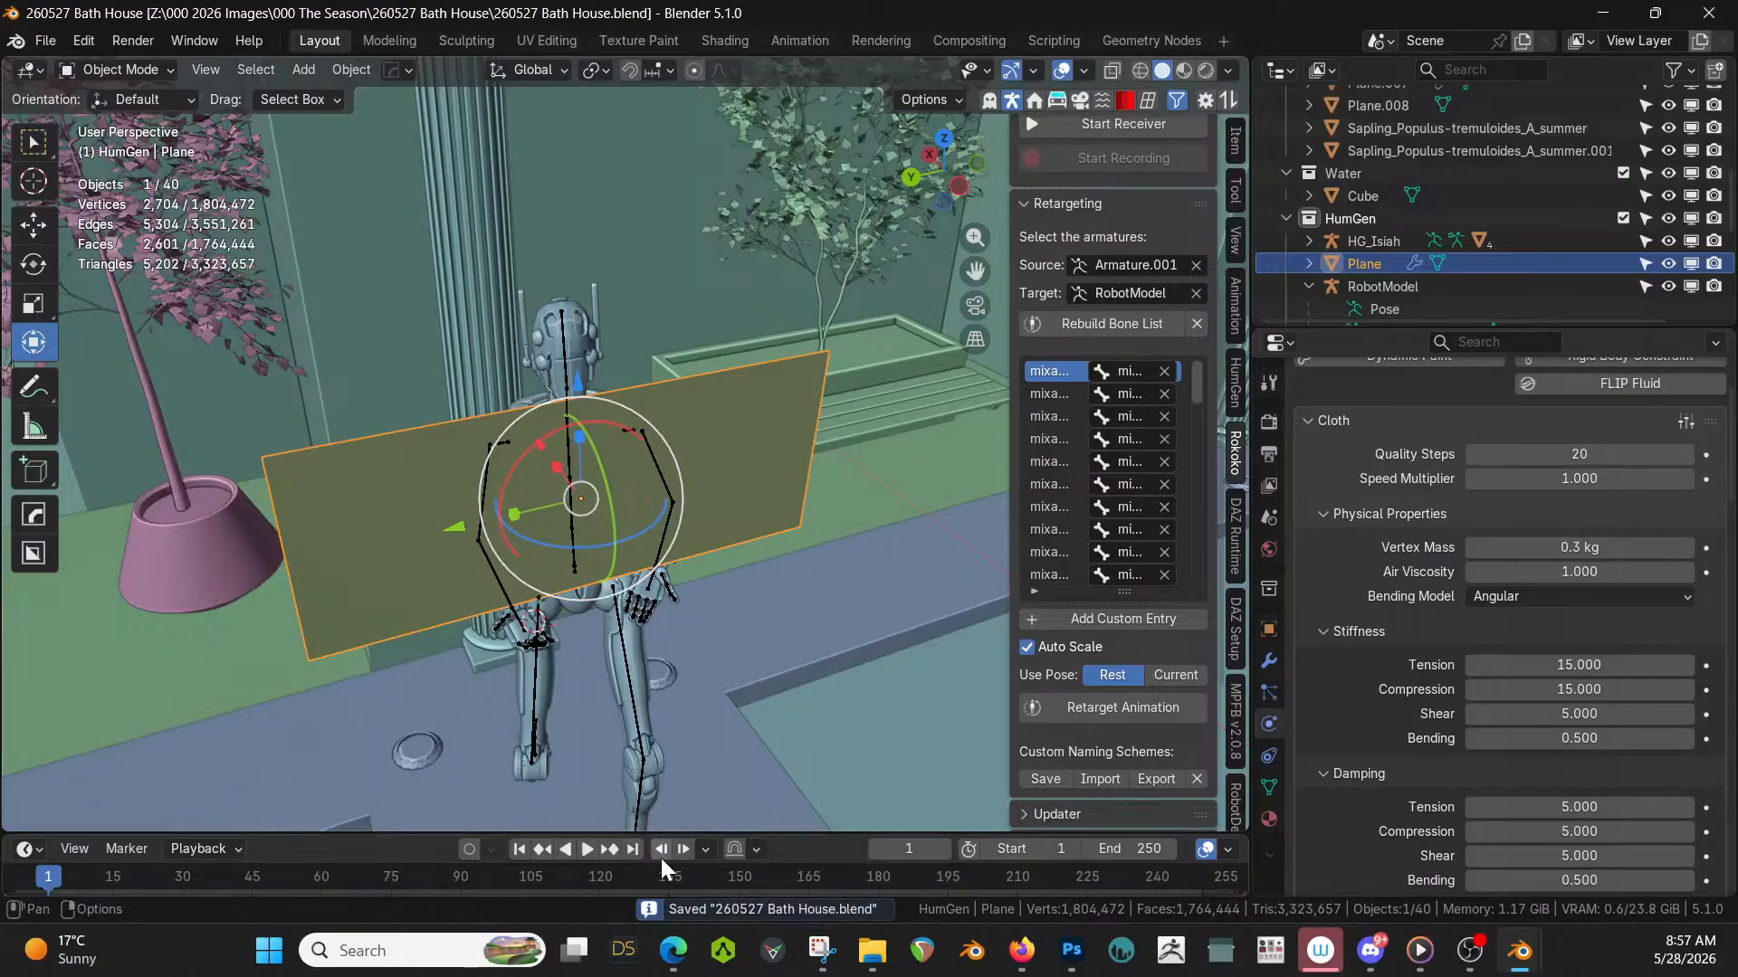
Test-play the subdivided plane's cloth simulation briefly and return the timeline to frame 1.
{"action": "left_click", "coordinate": [584, 853]}
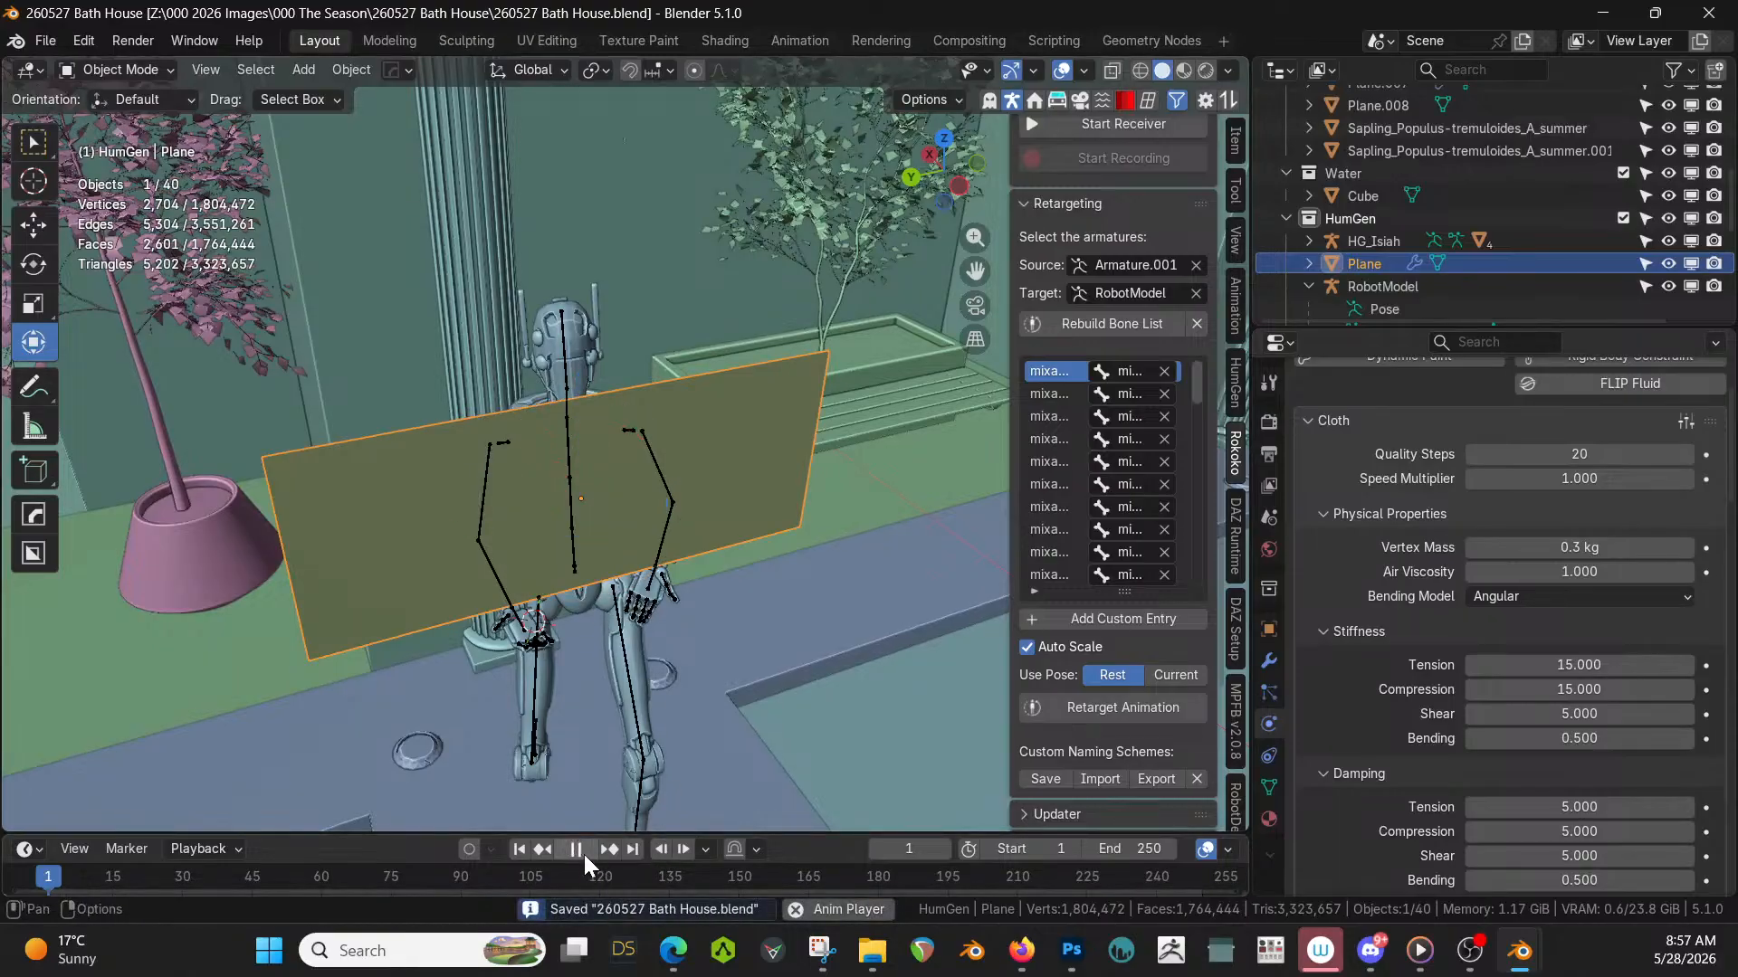
{"action": "left_click", "coordinate": [576, 850]}
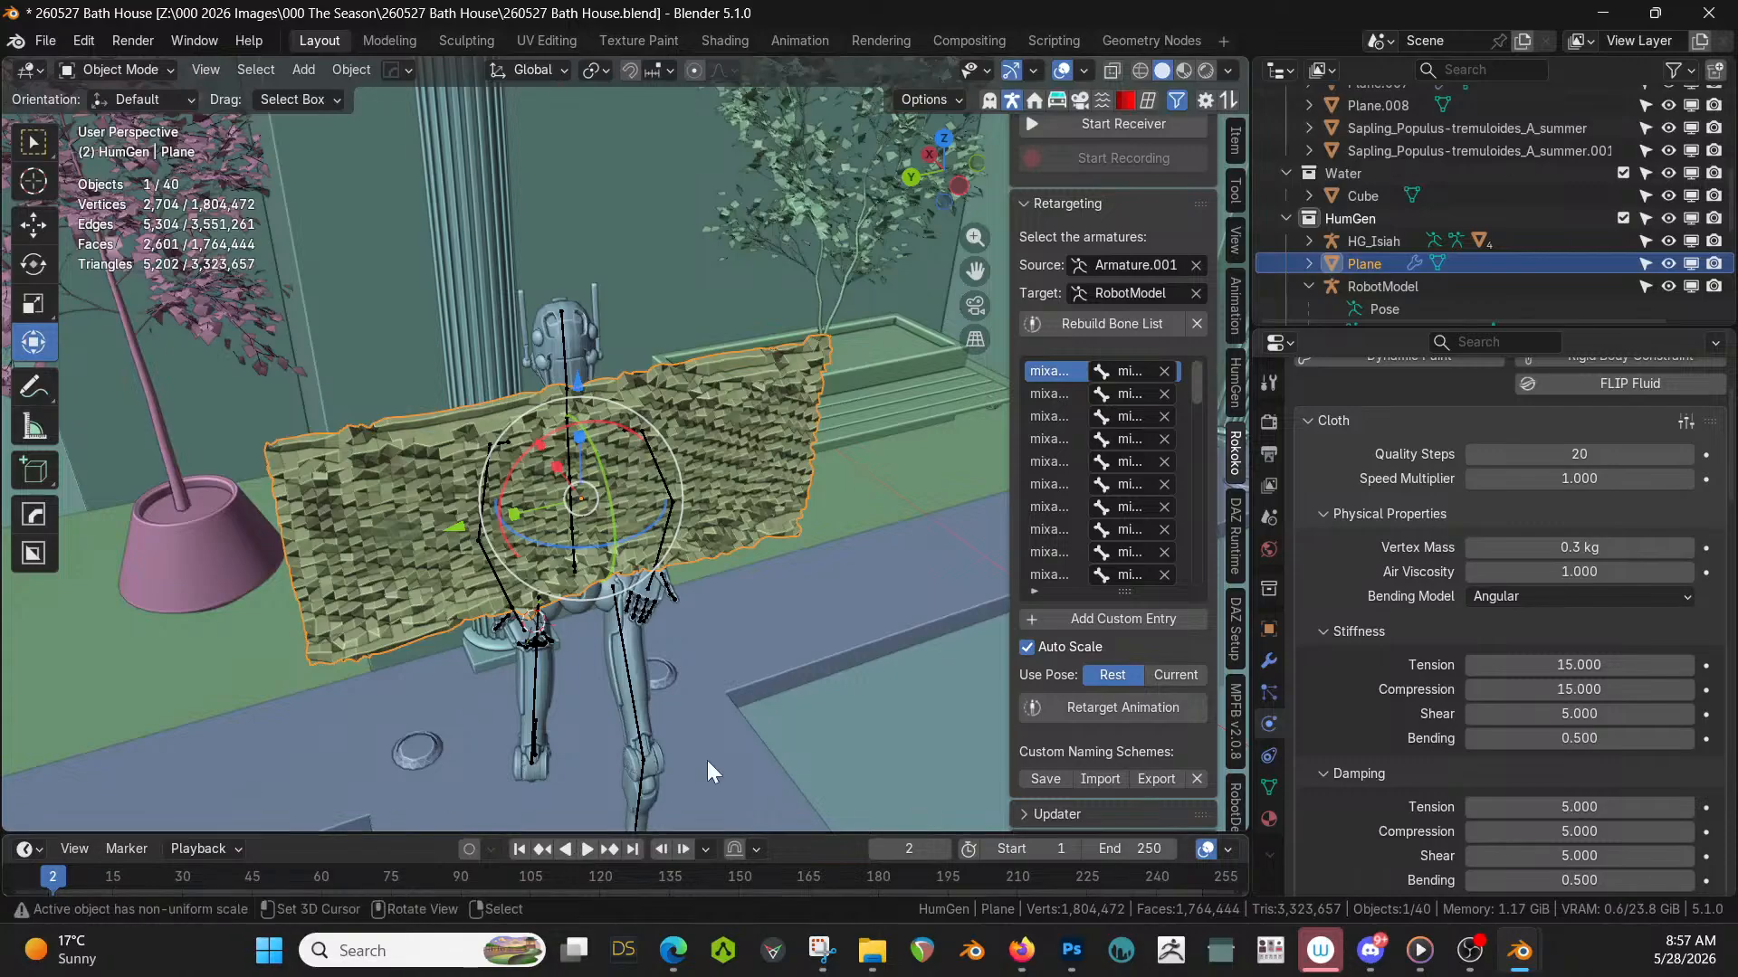
{"action": "middle_click_drag", "start_coordinate": [720, 572], "coordinate": [697, 515]}
{"action": "key", "text": "shift+Left"}
Undo the plane's 50-cut subdivision, subdivide its face with 25 cuts instead, and save the file.
{"action": "key", "text": "Tab"}
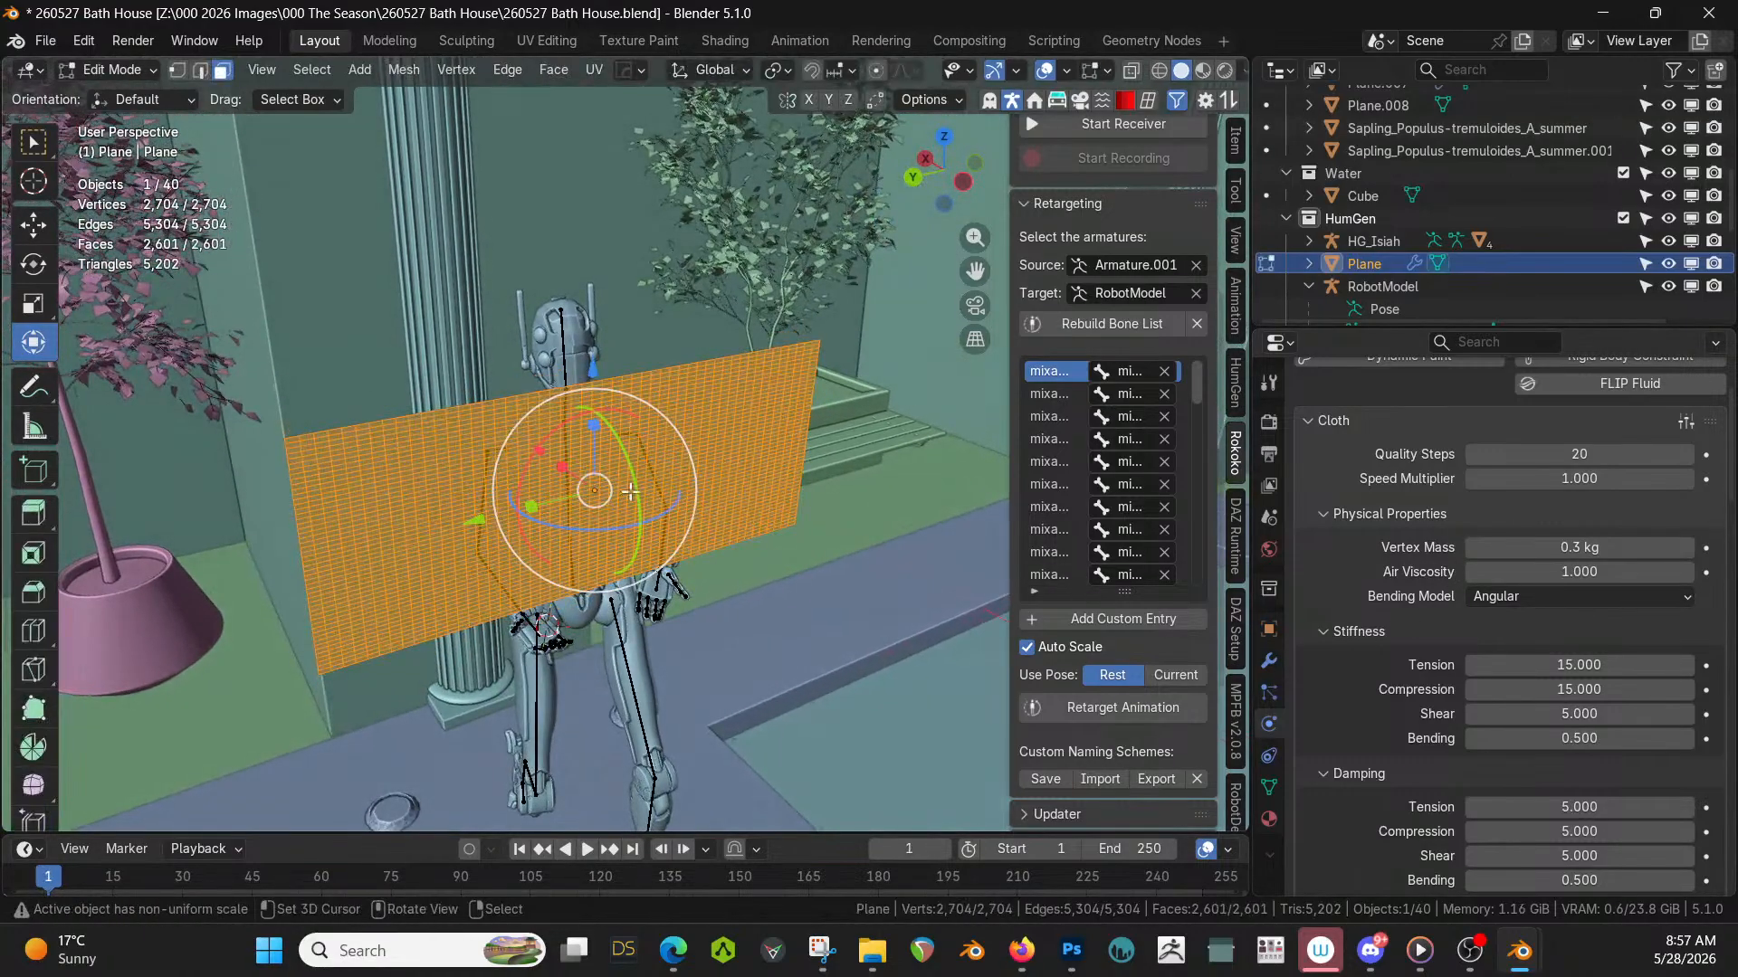
{"action": "right_click", "coordinate": [596, 489]}
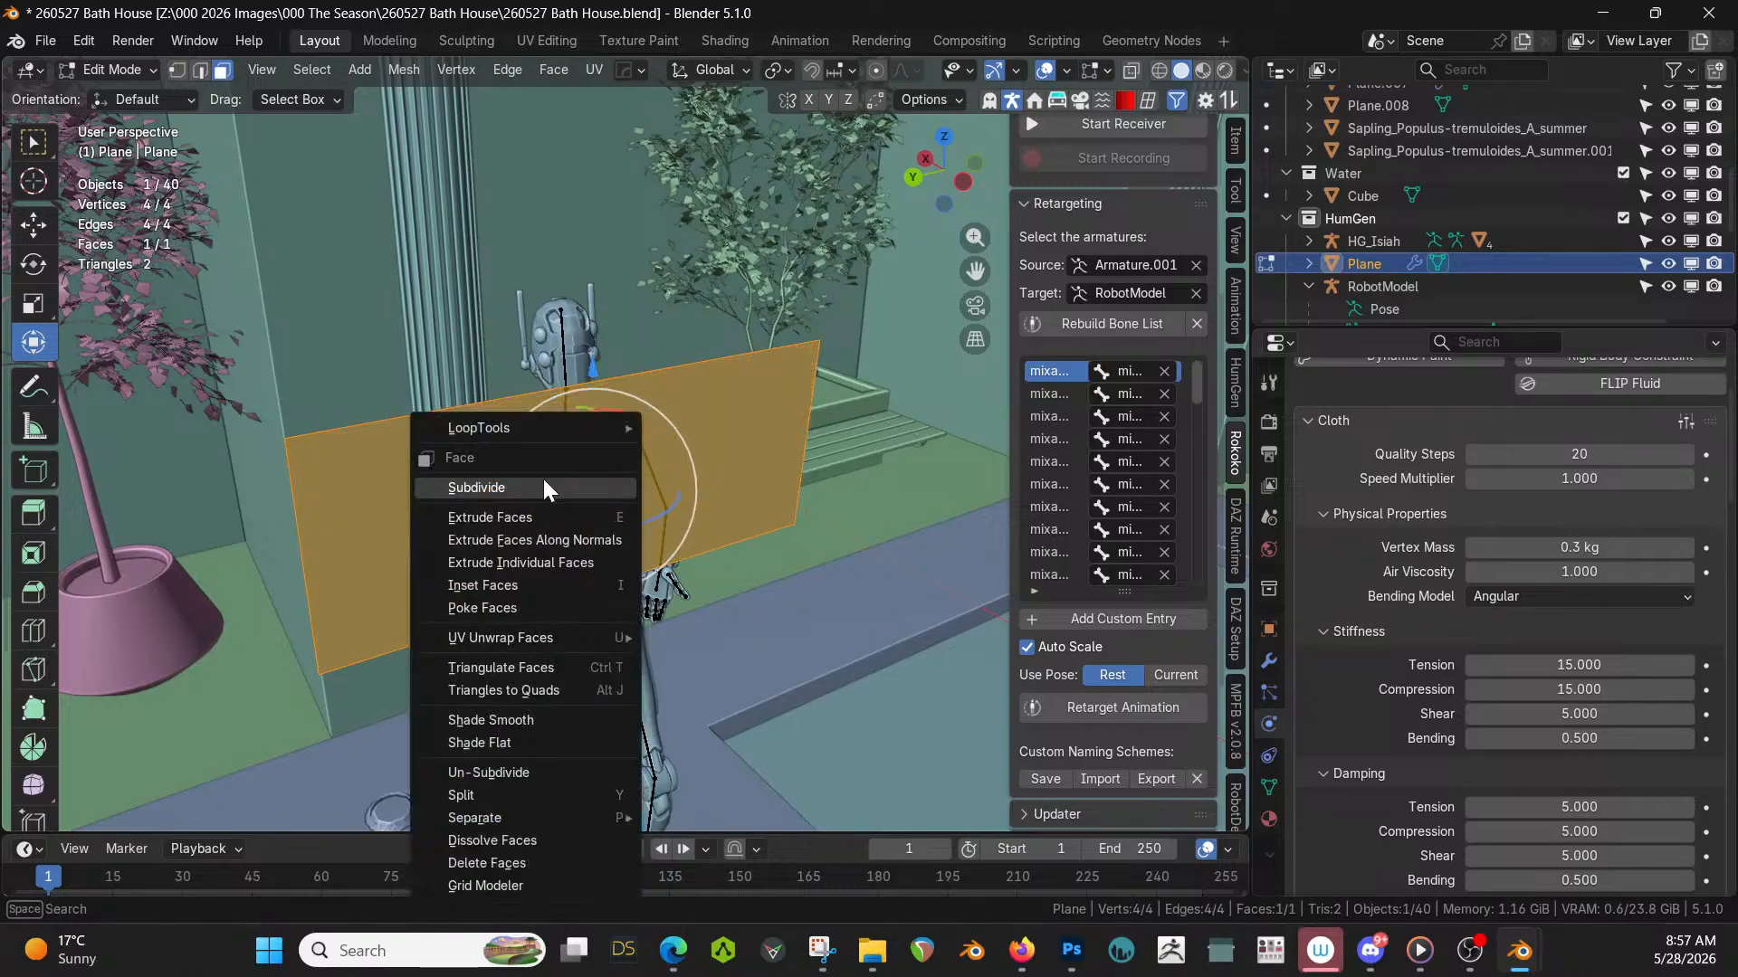
{"action": "left_click", "coordinate": [555, 486]}
{"action": "left_click", "coordinate": [293, 658]}
{"action": "type", "text": "25"}
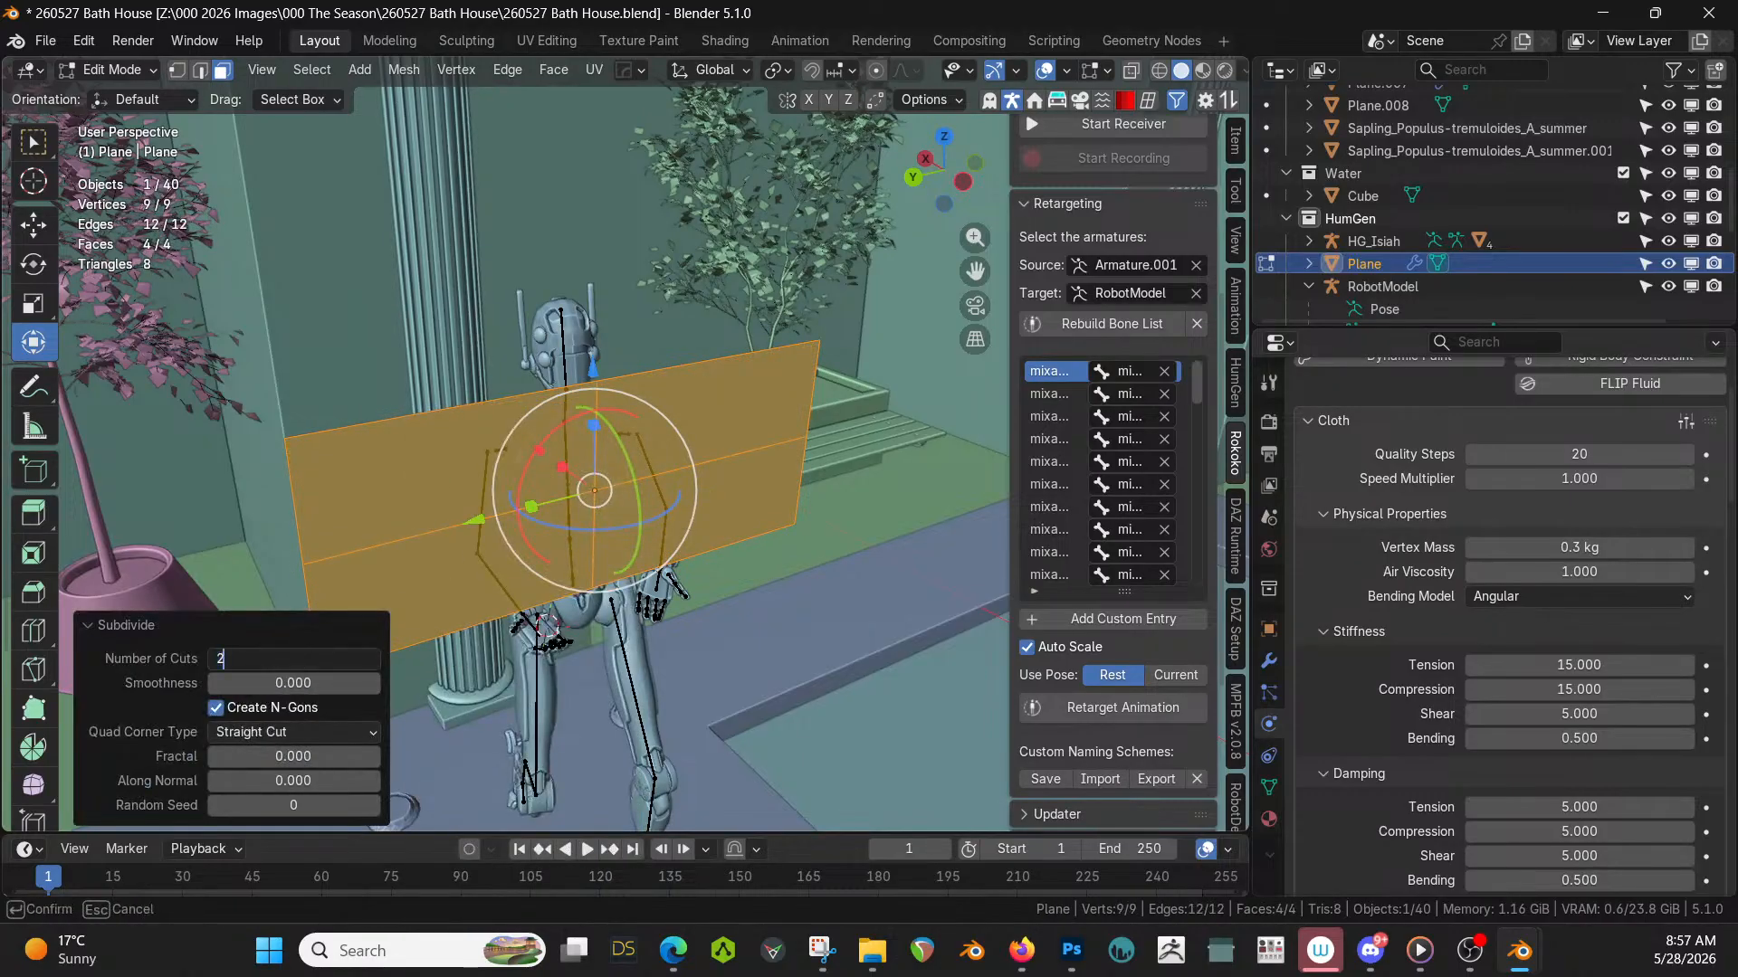
{"action": "key", "text": "Return"}
{"action": "key", "text": "Tab"}
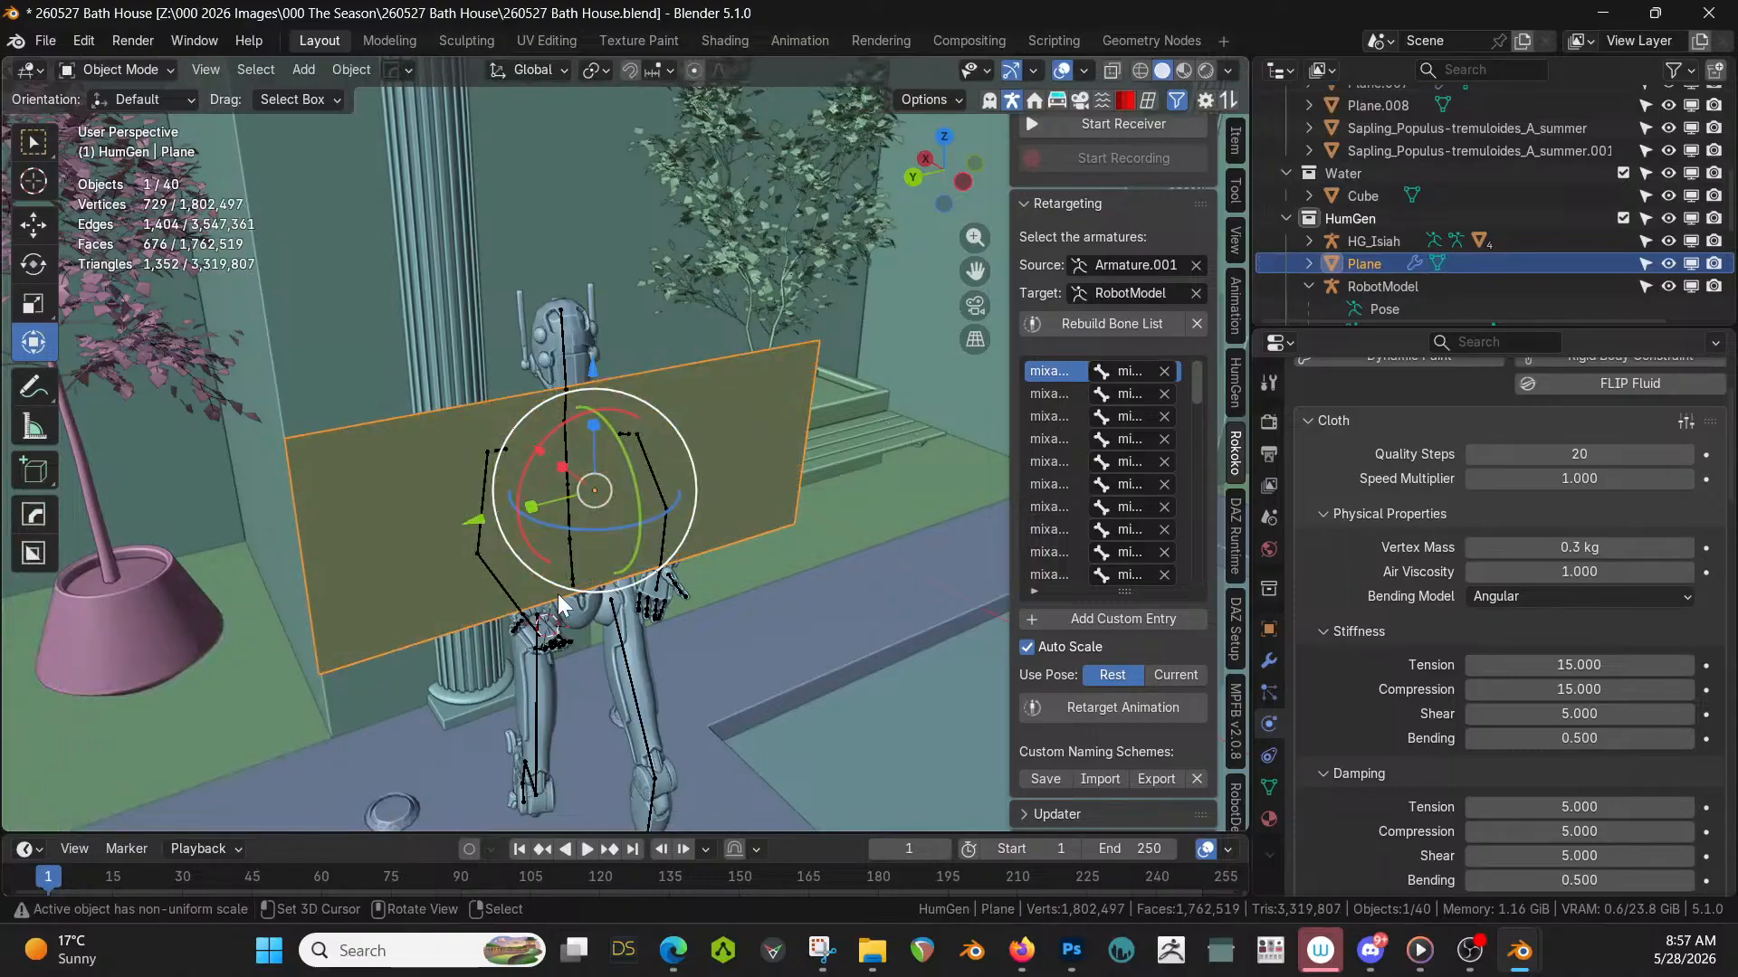
{"action": "key", "text": "ctrl+s"}
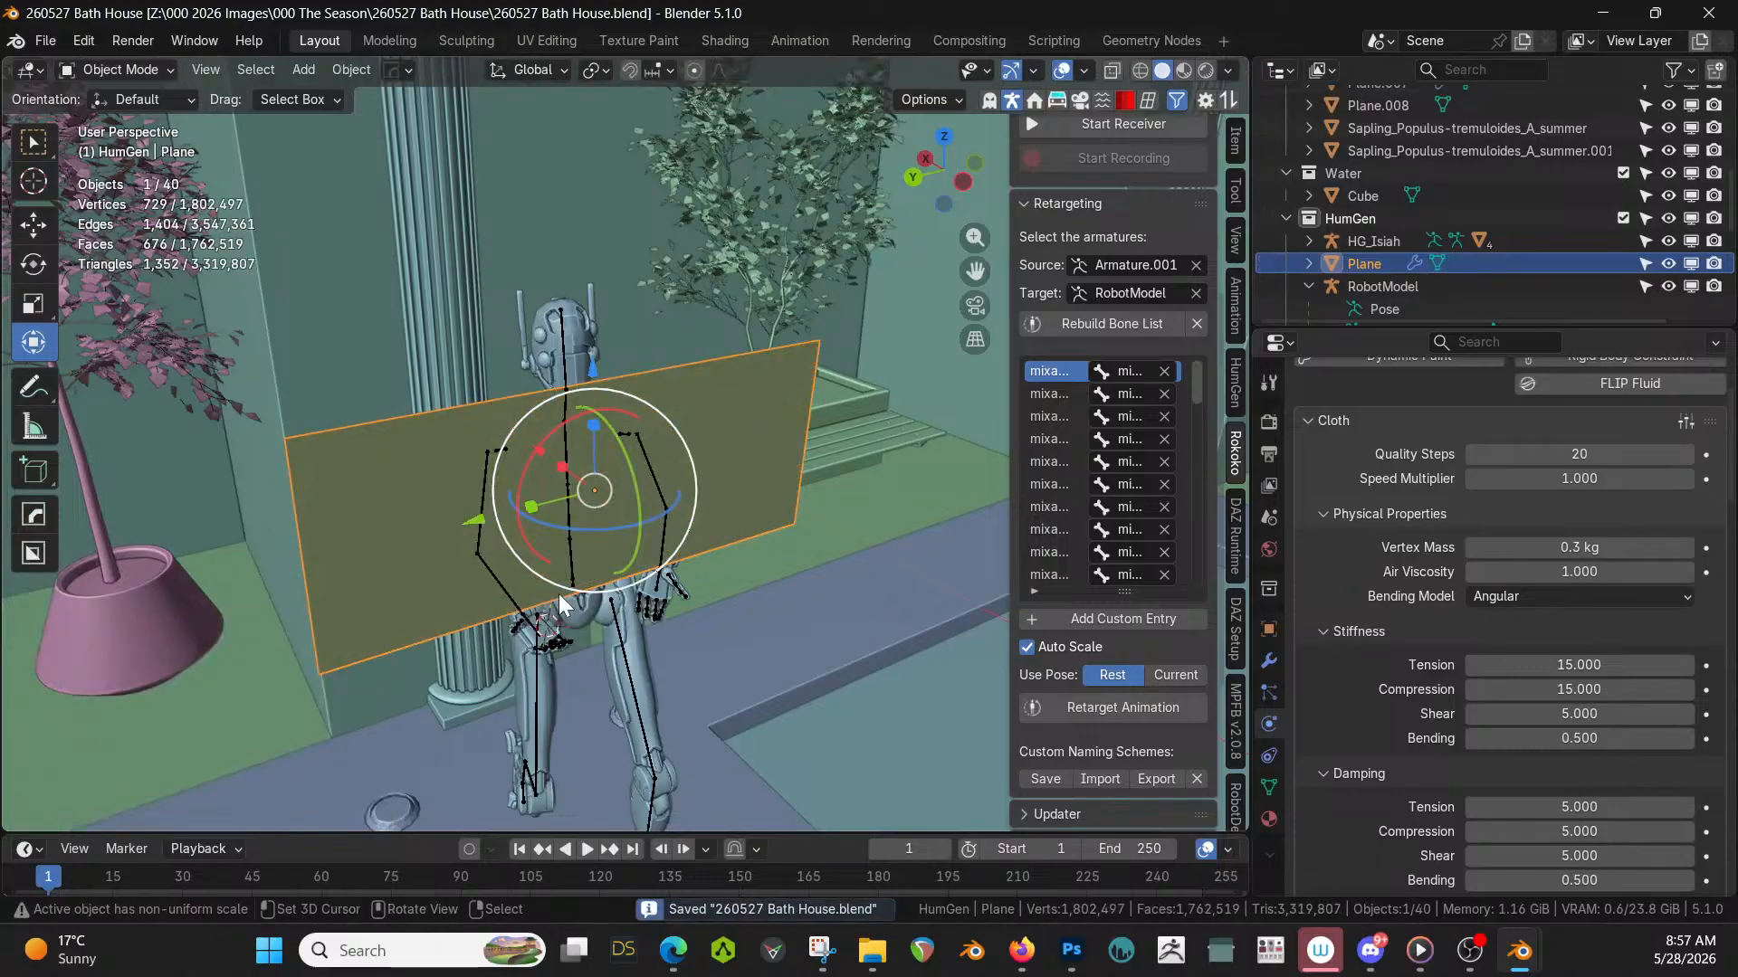
Run the plane's cloth simulation over the robot's arms up to frame 14, and delete the plane.
{"action": "left_click", "coordinate": [587, 849]}
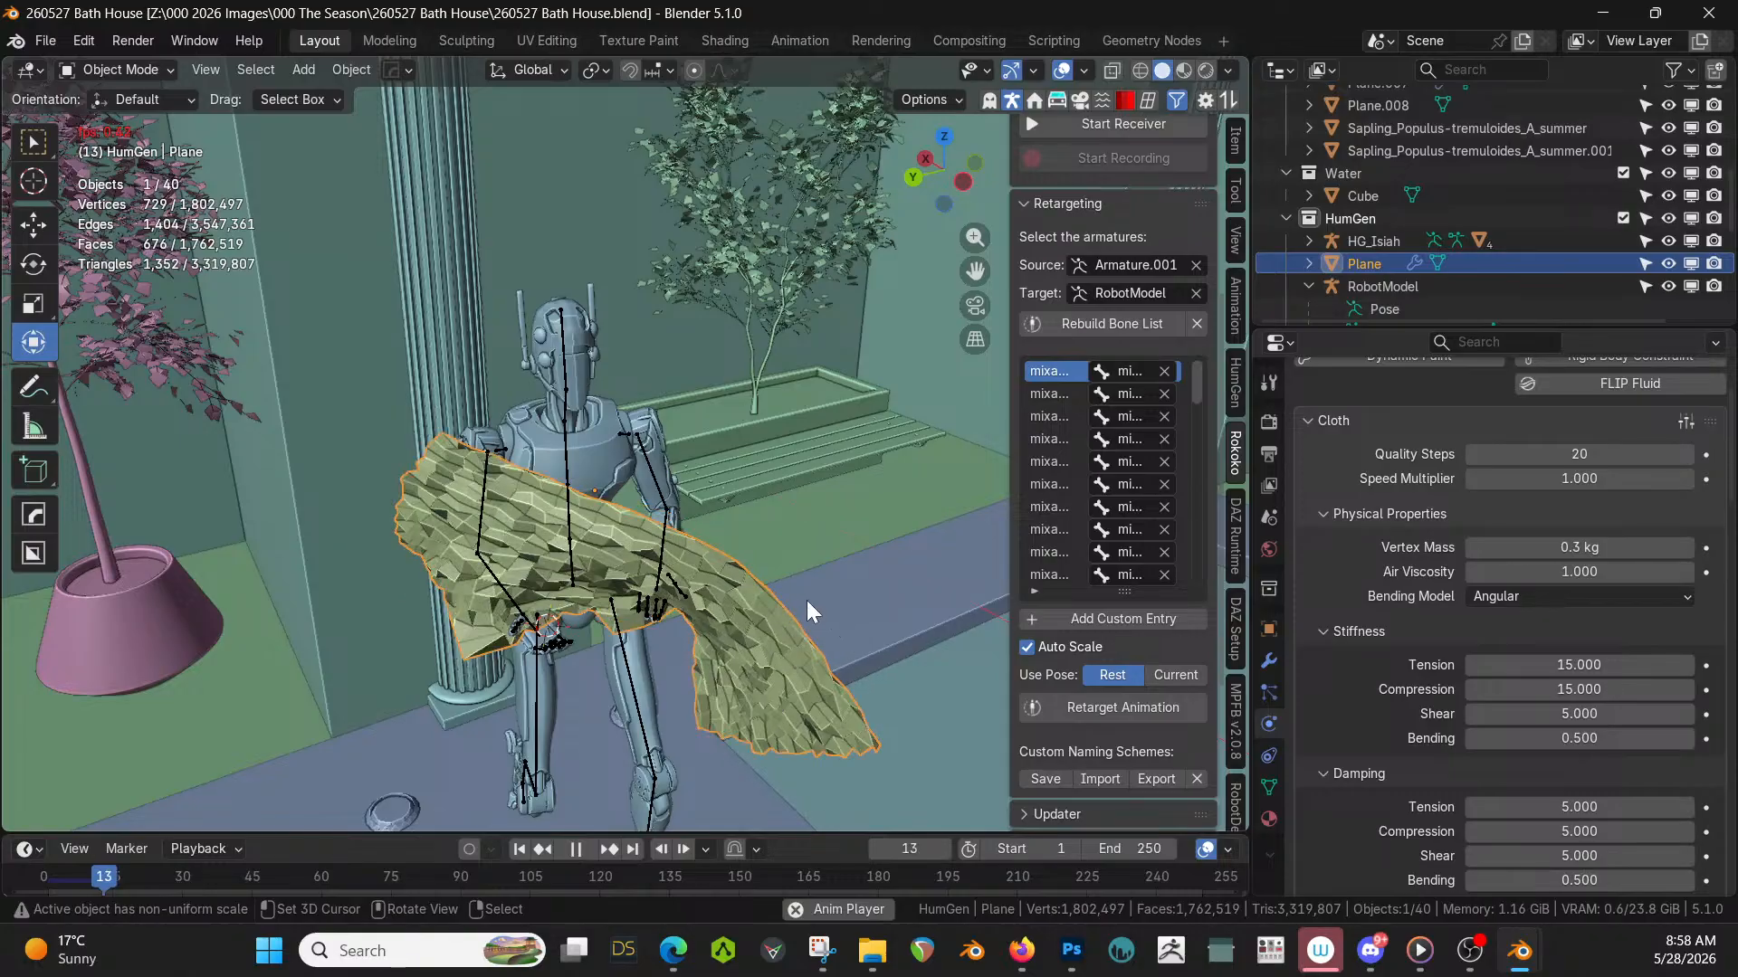
{"action": "key", "text": "space"}
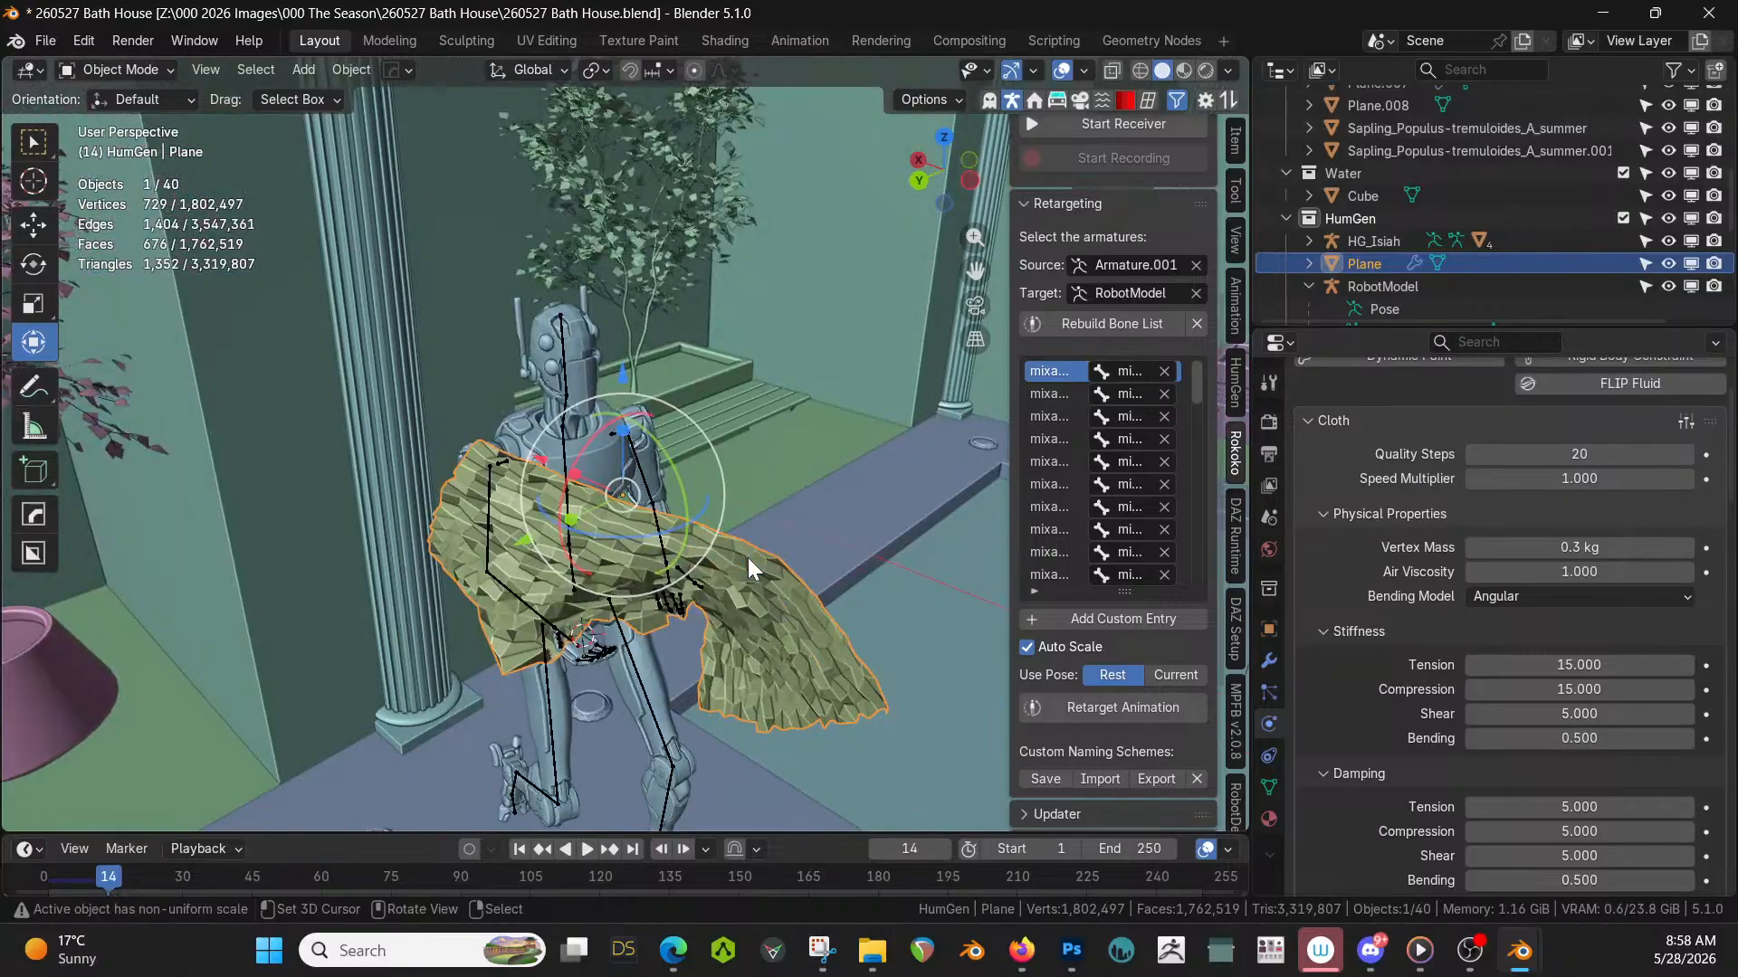
{"action": "middle_click_drag", "start_coordinate": [655, 771], "coordinate": [709, 590]}
{"action": "key", "text": "x"}
{"action": "left_click", "coordinate": [714, 555]}
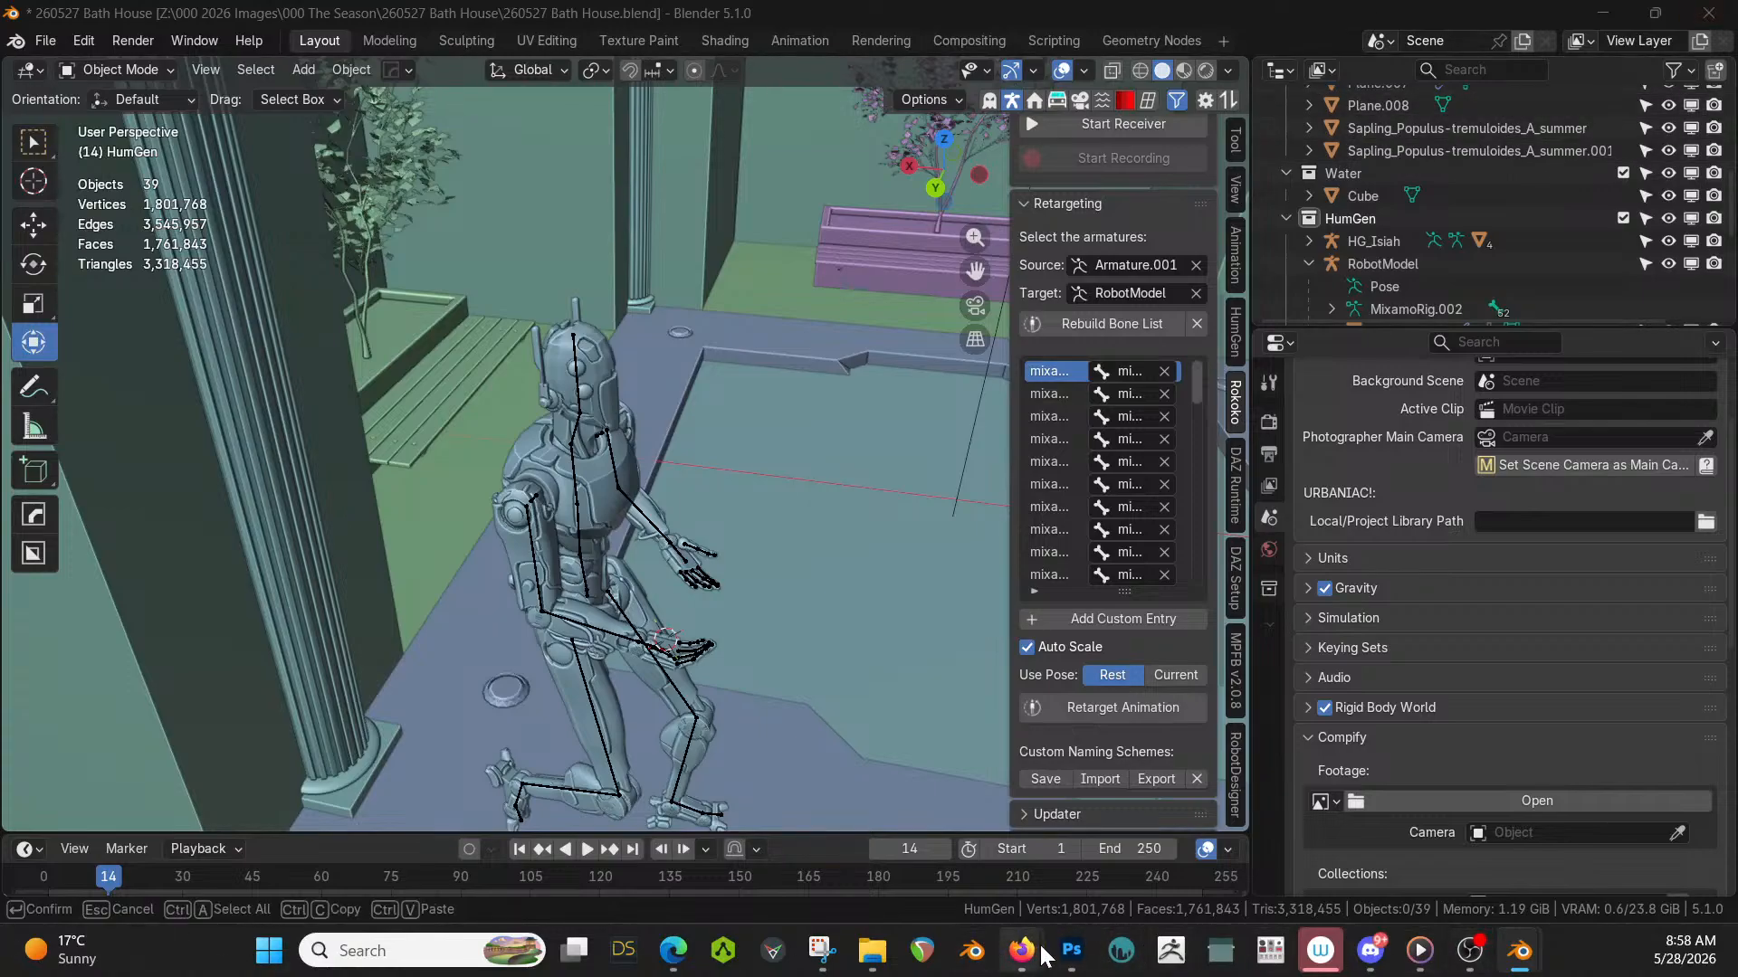
Check the Mixamo carry animations in Firefox, and switch to the Blender window holding the 260528 Bath House Robot file.
{"action": "mouse_move", "coordinate": [1025, 951]}
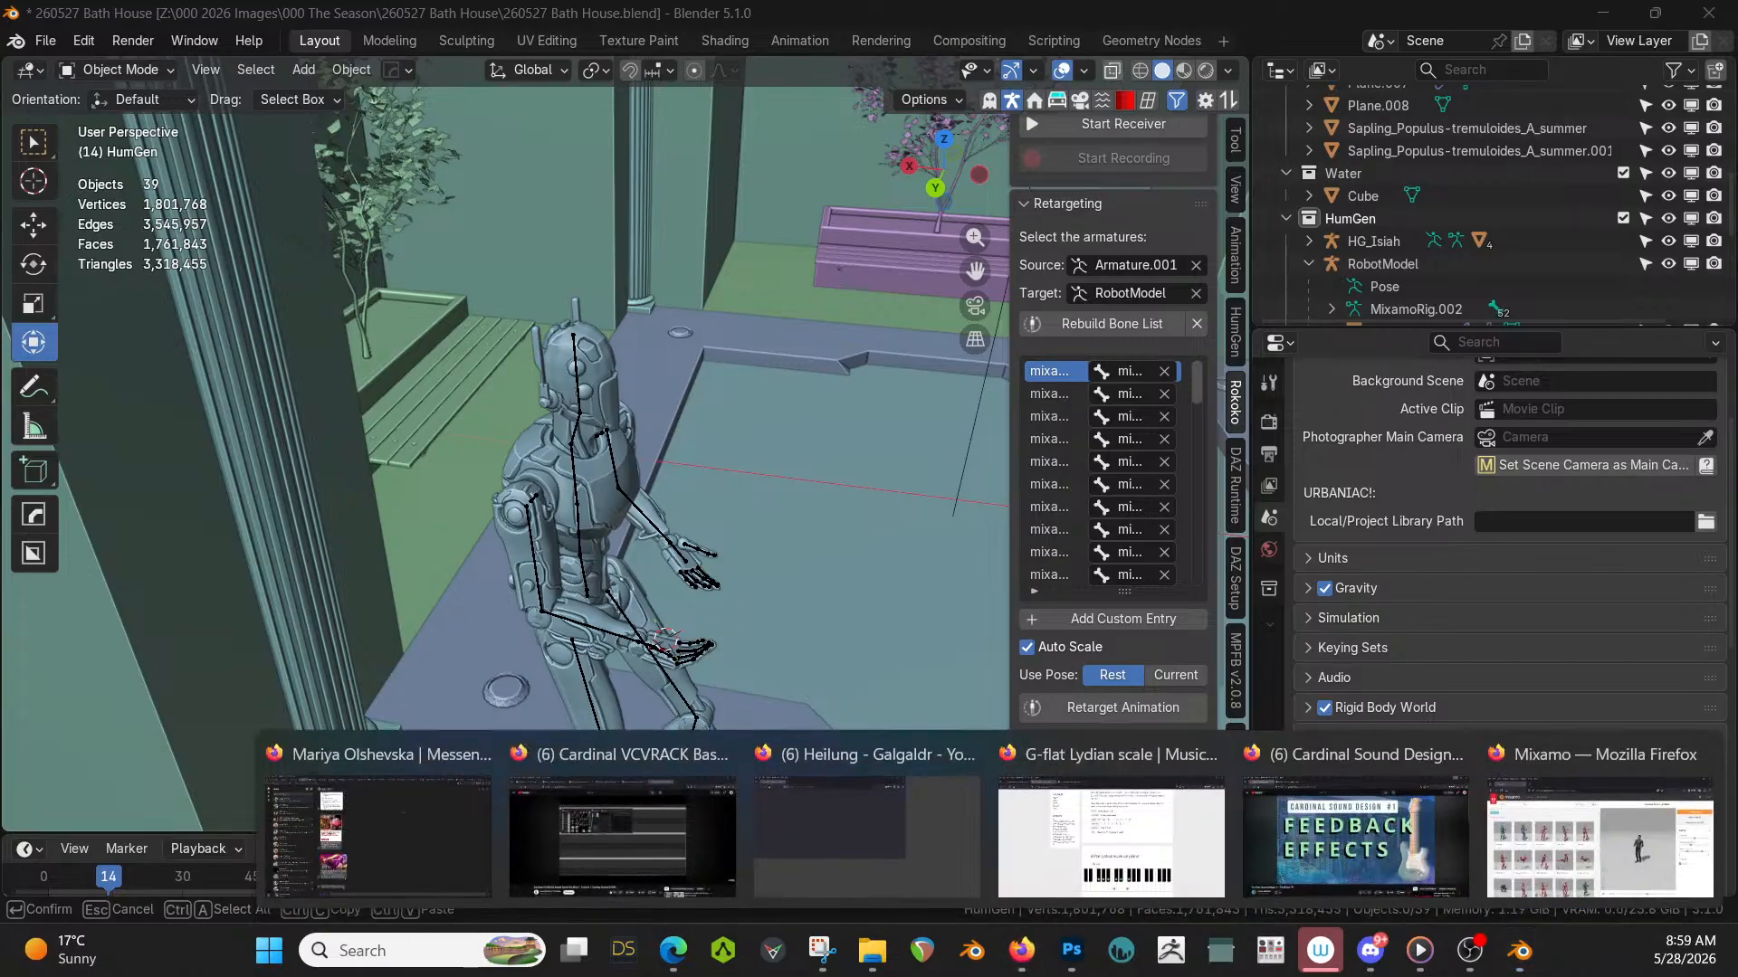
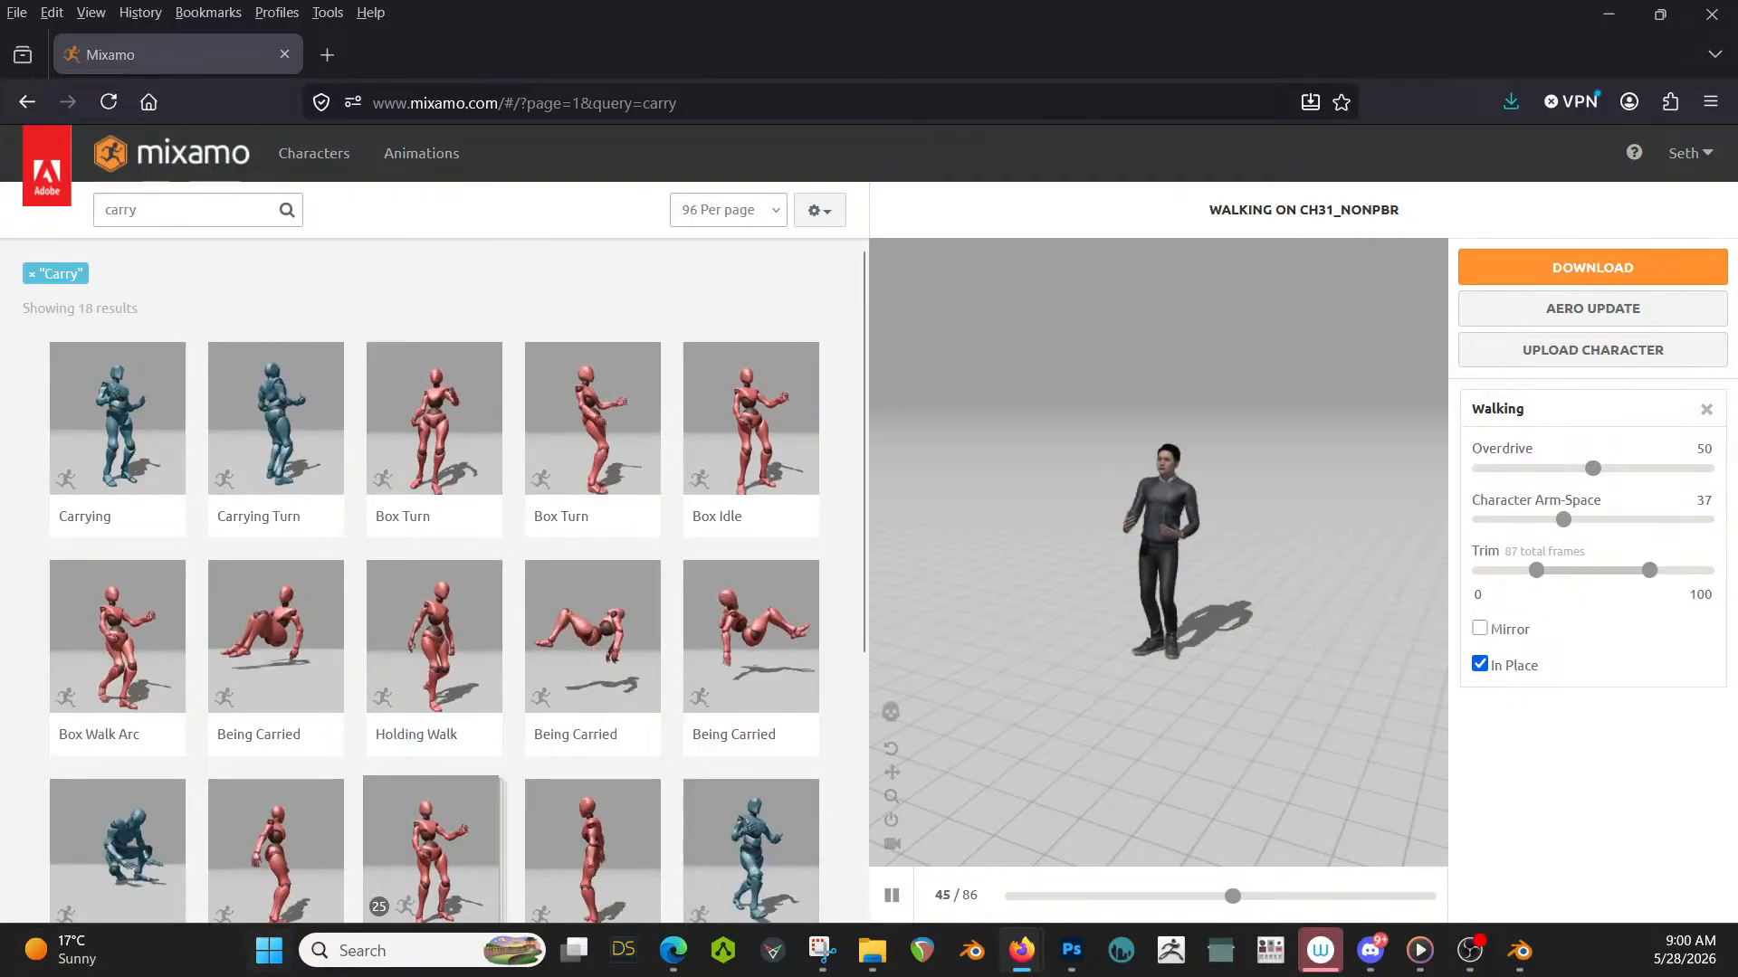
{"action": "key", "text": "alt+Tab"}
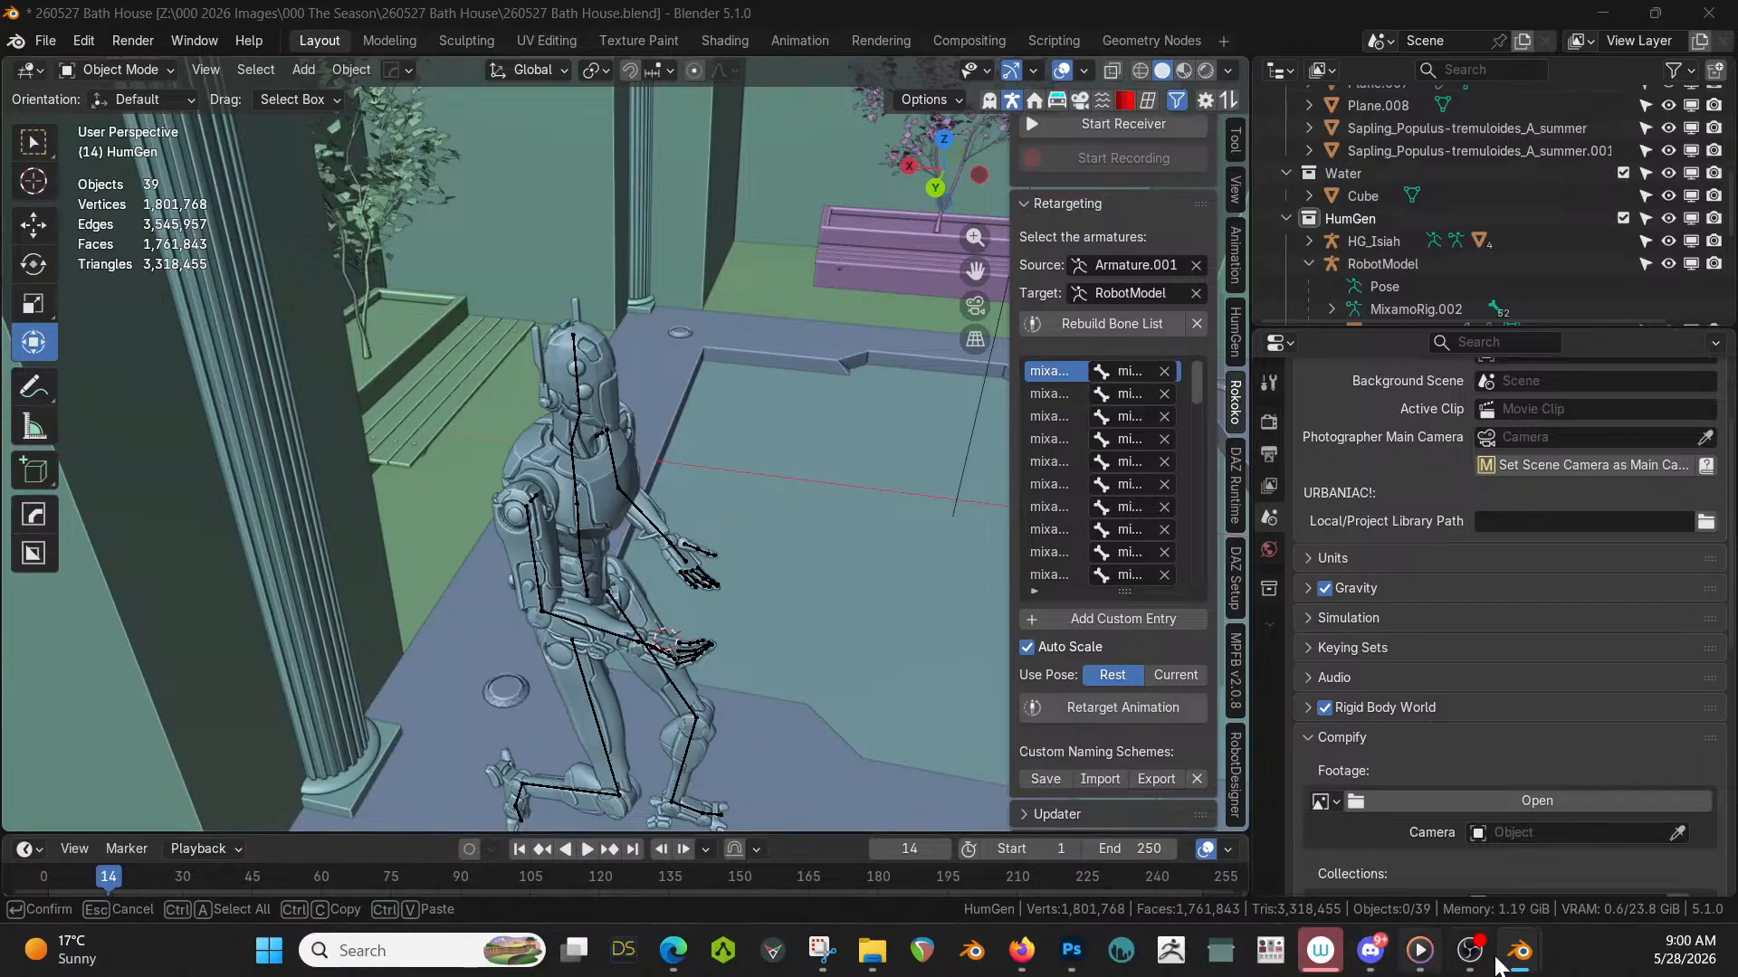
{"action": "mouse_move", "coordinate": [1520, 950]}
{"action": "left_click", "coordinate": [1512, 869]}
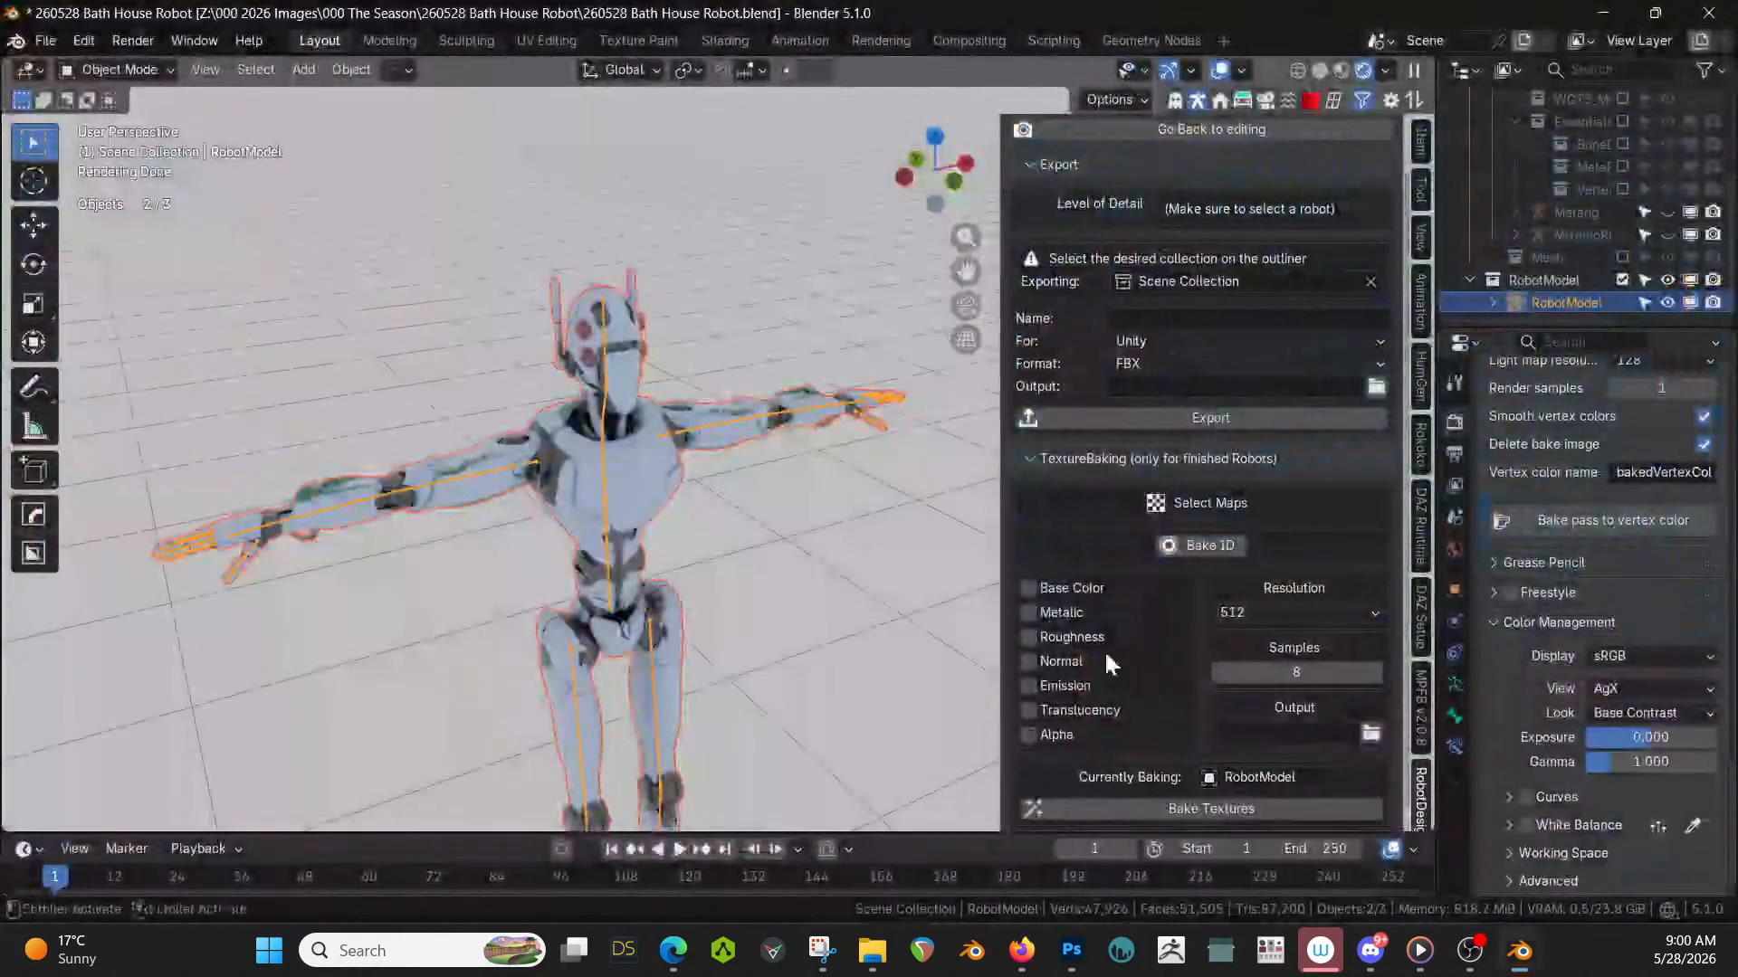
Create a new General file, saving the changes to 260528 Bath House Robot.blend, and delete the default cube.
{"action": "left_click", "coordinate": [39, 42]}
{"action": "mouse_move", "coordinate": [111, 69]}
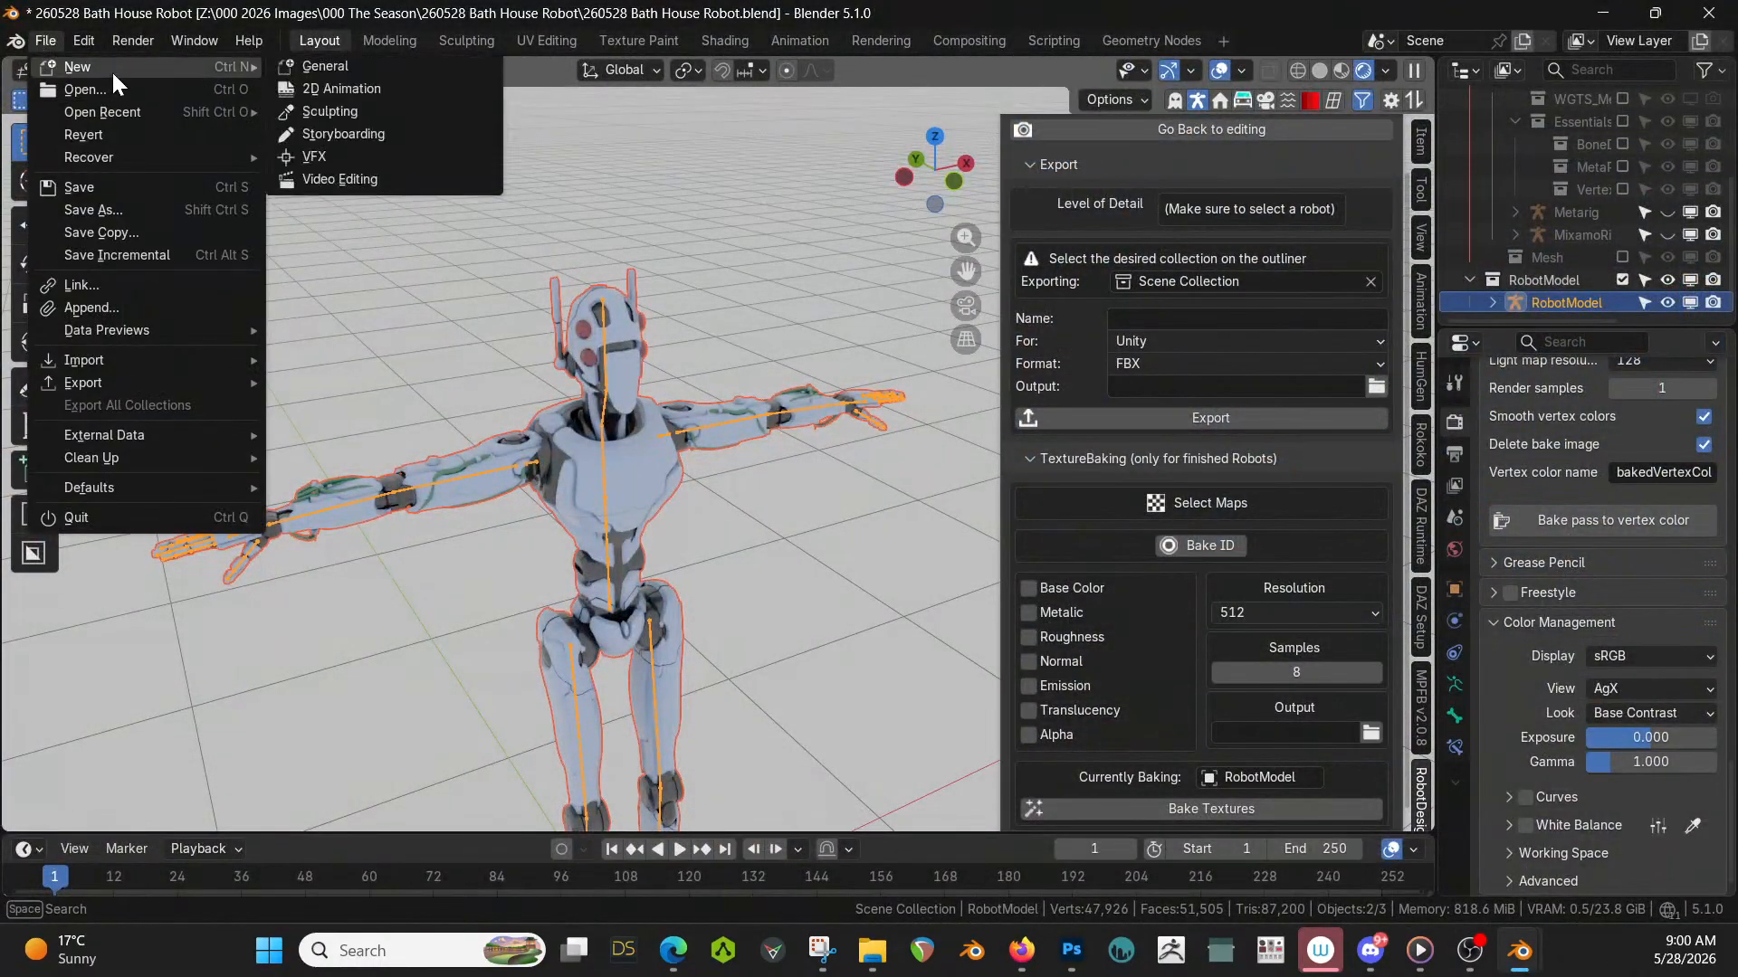
{"action": "left_click", "coordinate": [367, 68]}
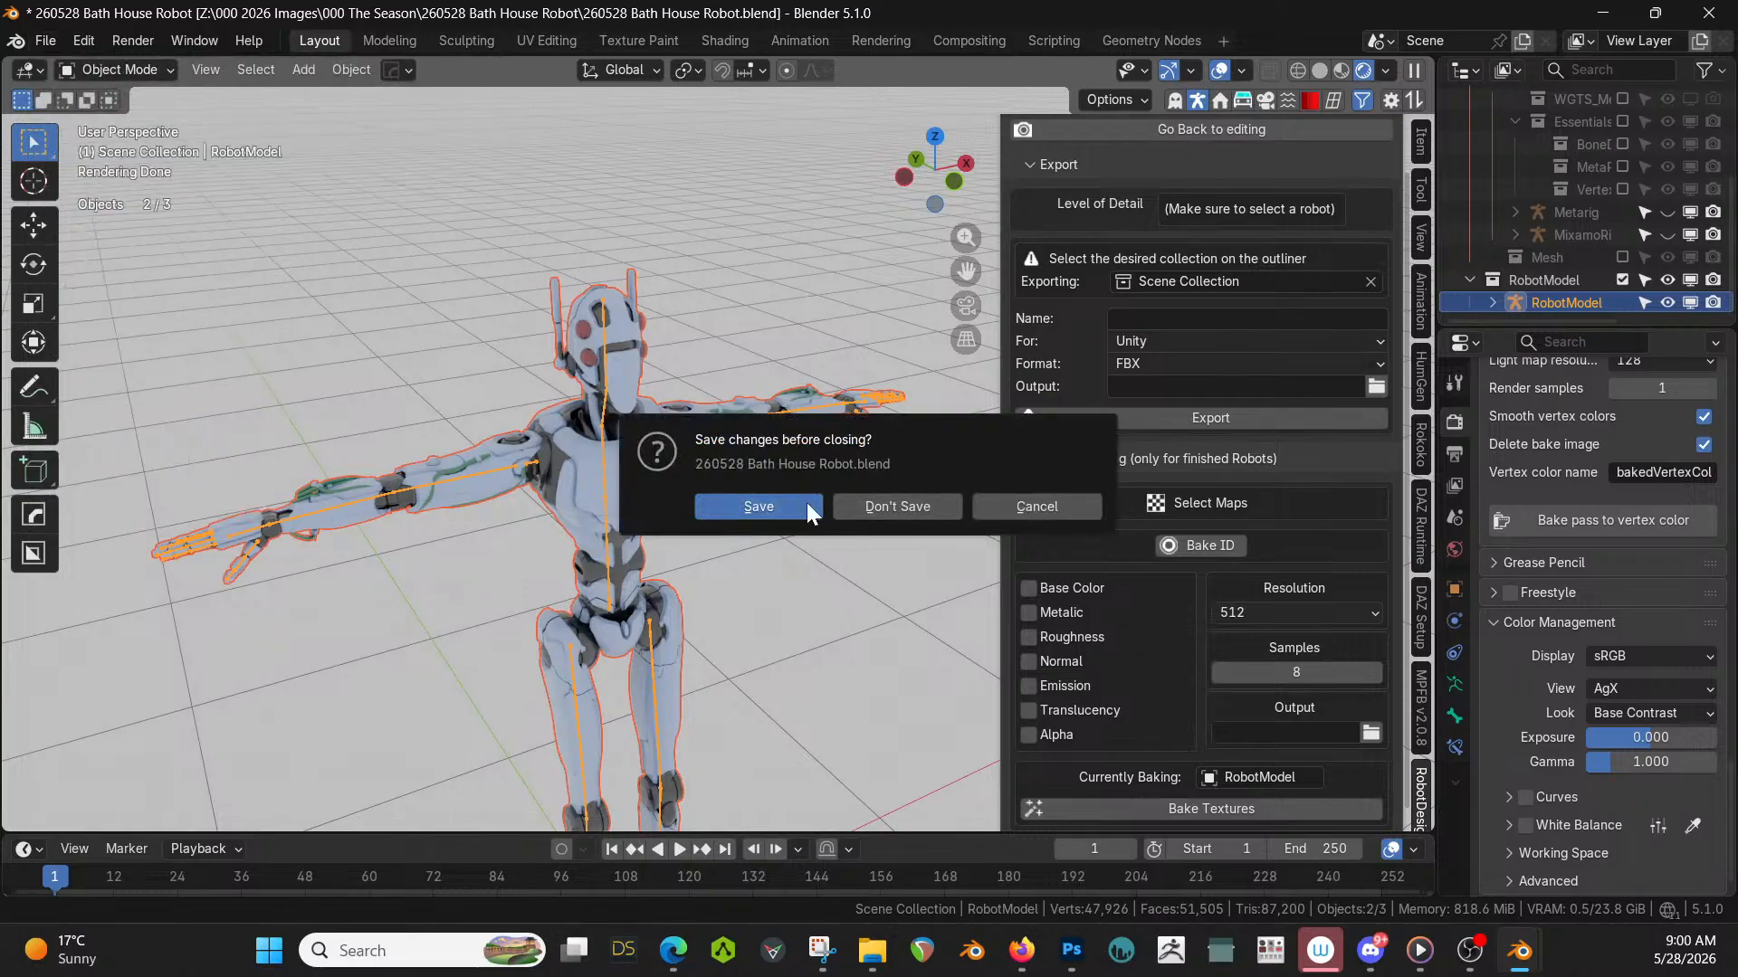
{"action": "left_click", "coordinate": [758, 505]}
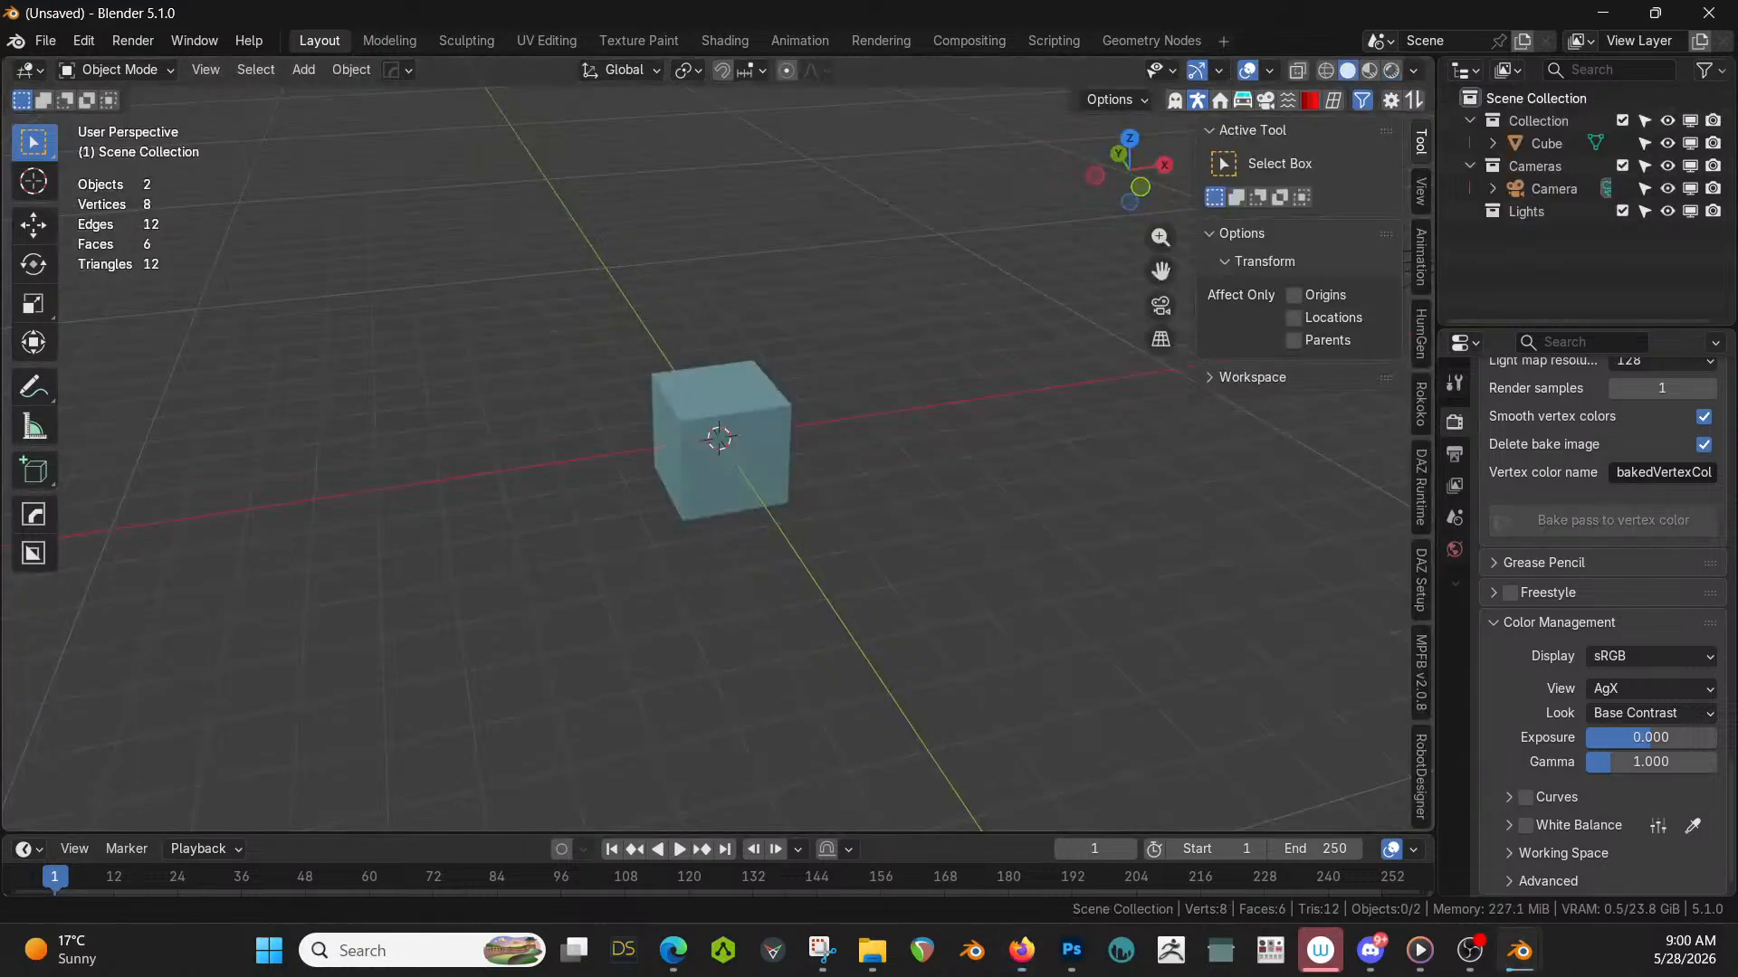
{"action": "left_click", "coordinate": [713, 381]}
{"action": "key", "text": "Delete"}
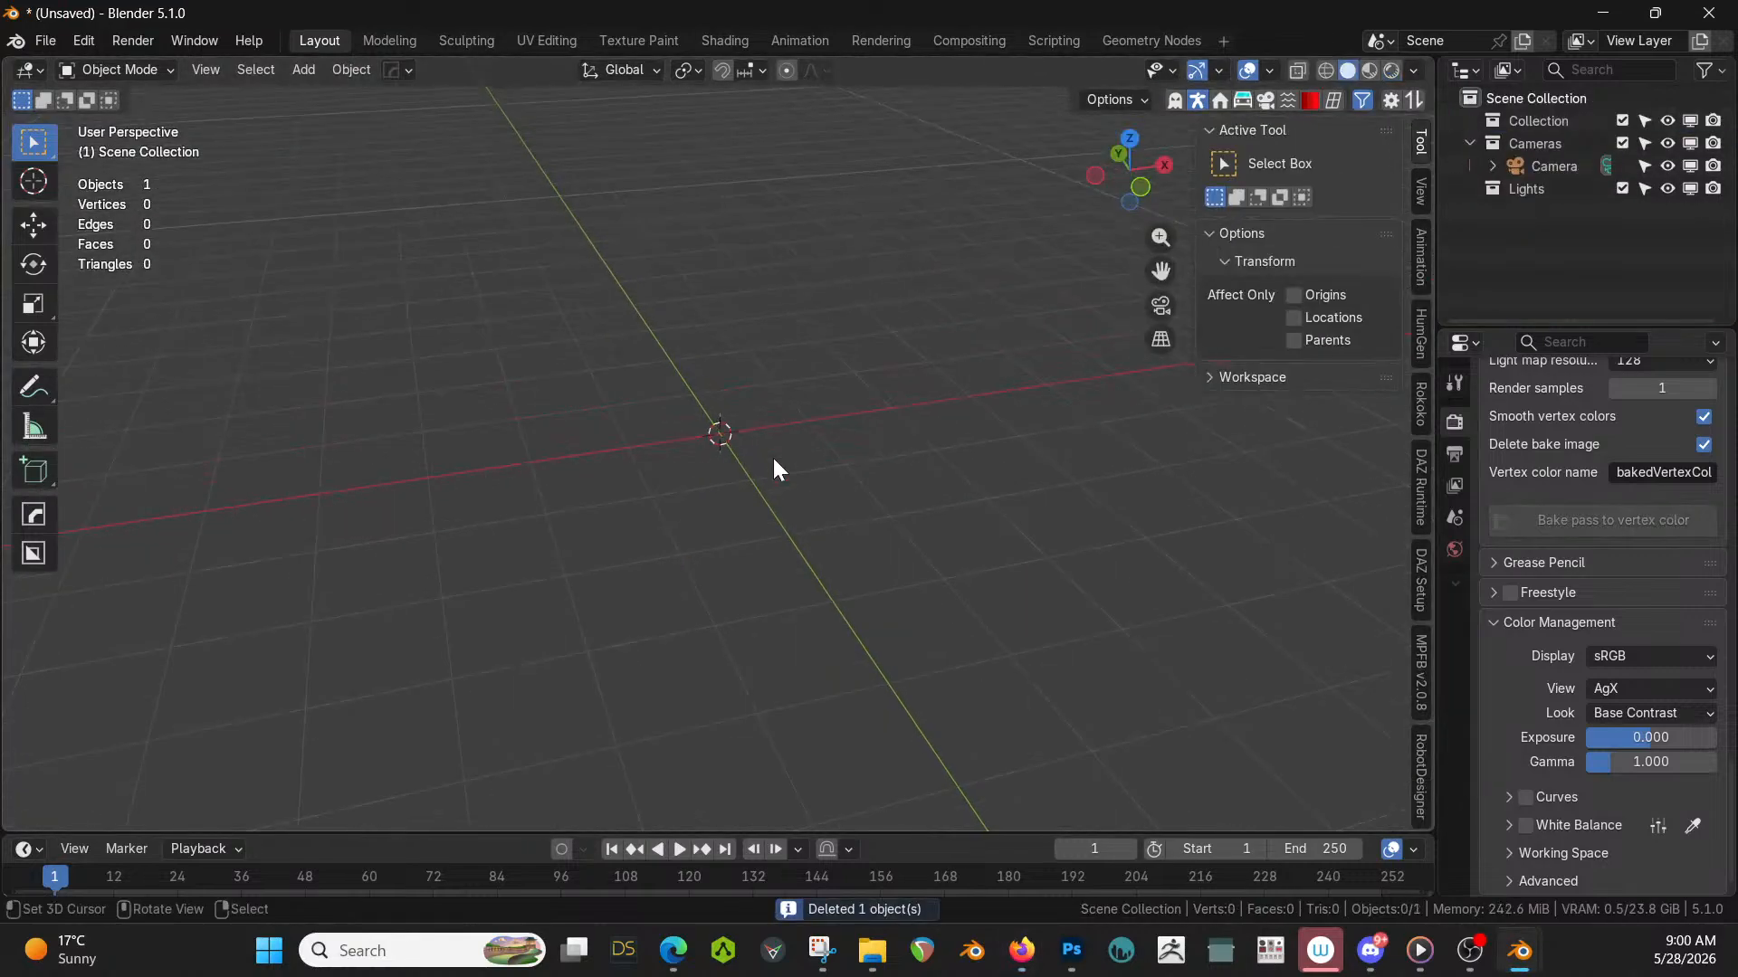
Import the SketchUp file FOLDED+TOWEL1.skp from the 000 Sketchup Source Files folder.
{"action": "key", "text": "F4"}
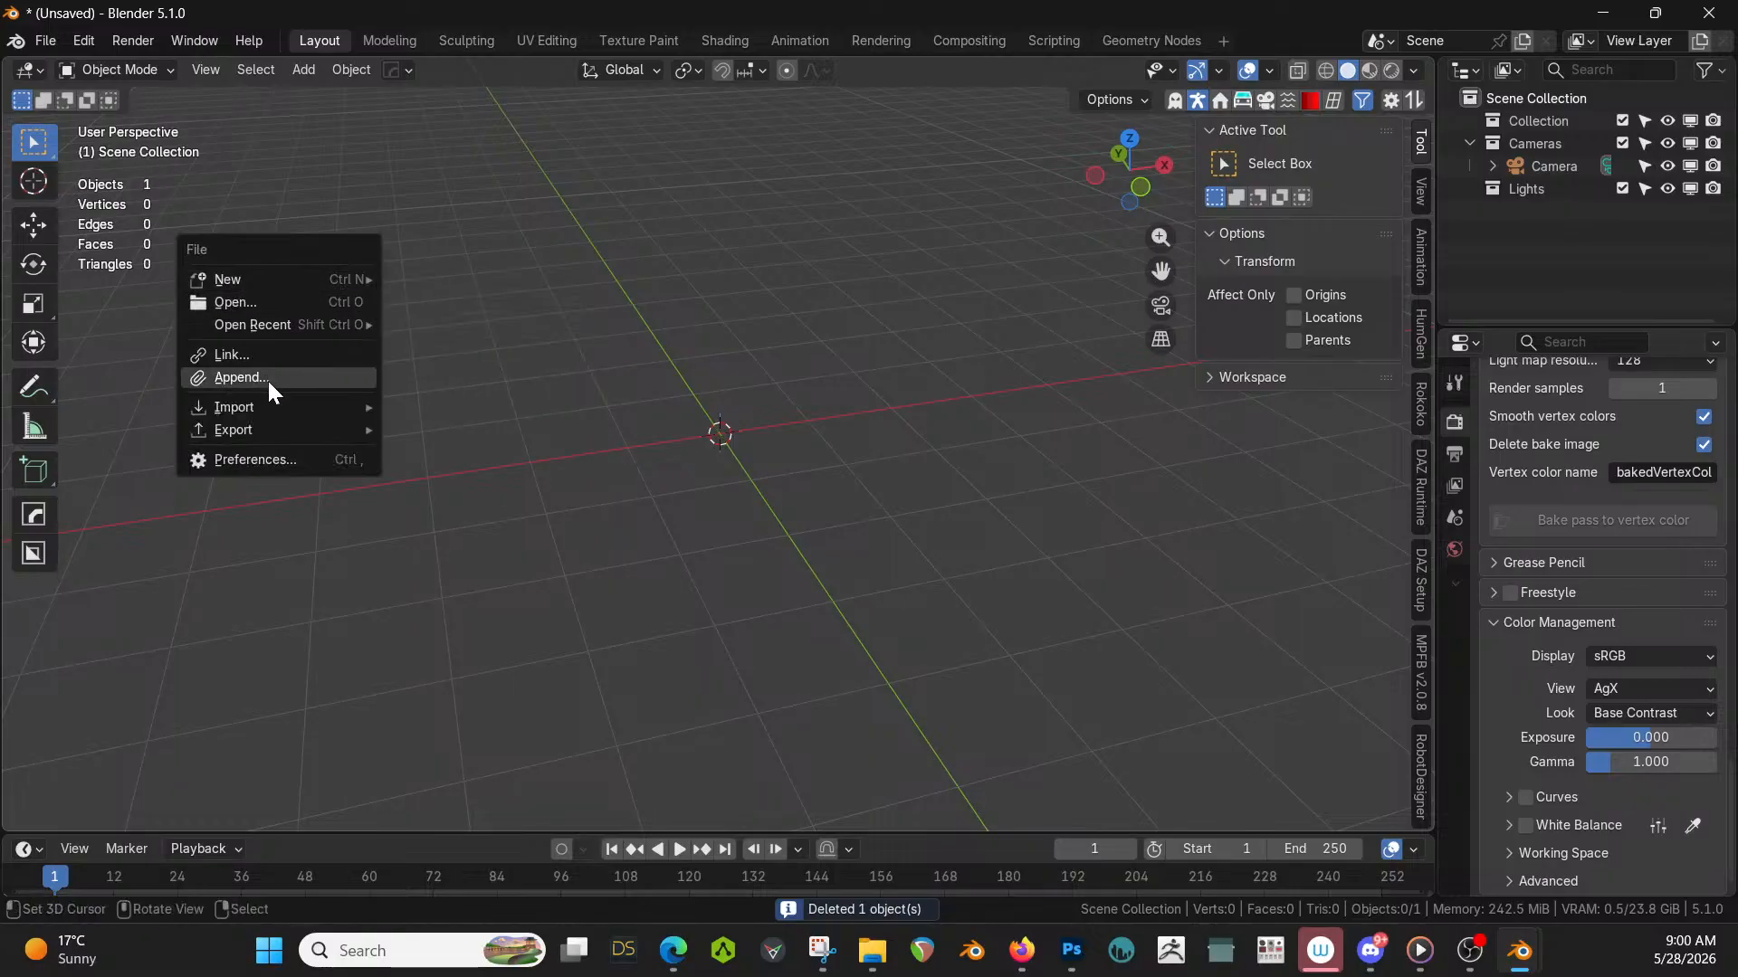
{"action": "mouse_move", "coordinate": [269, 404]}
{"action": "left_click", "coordinate": [523, 767]}
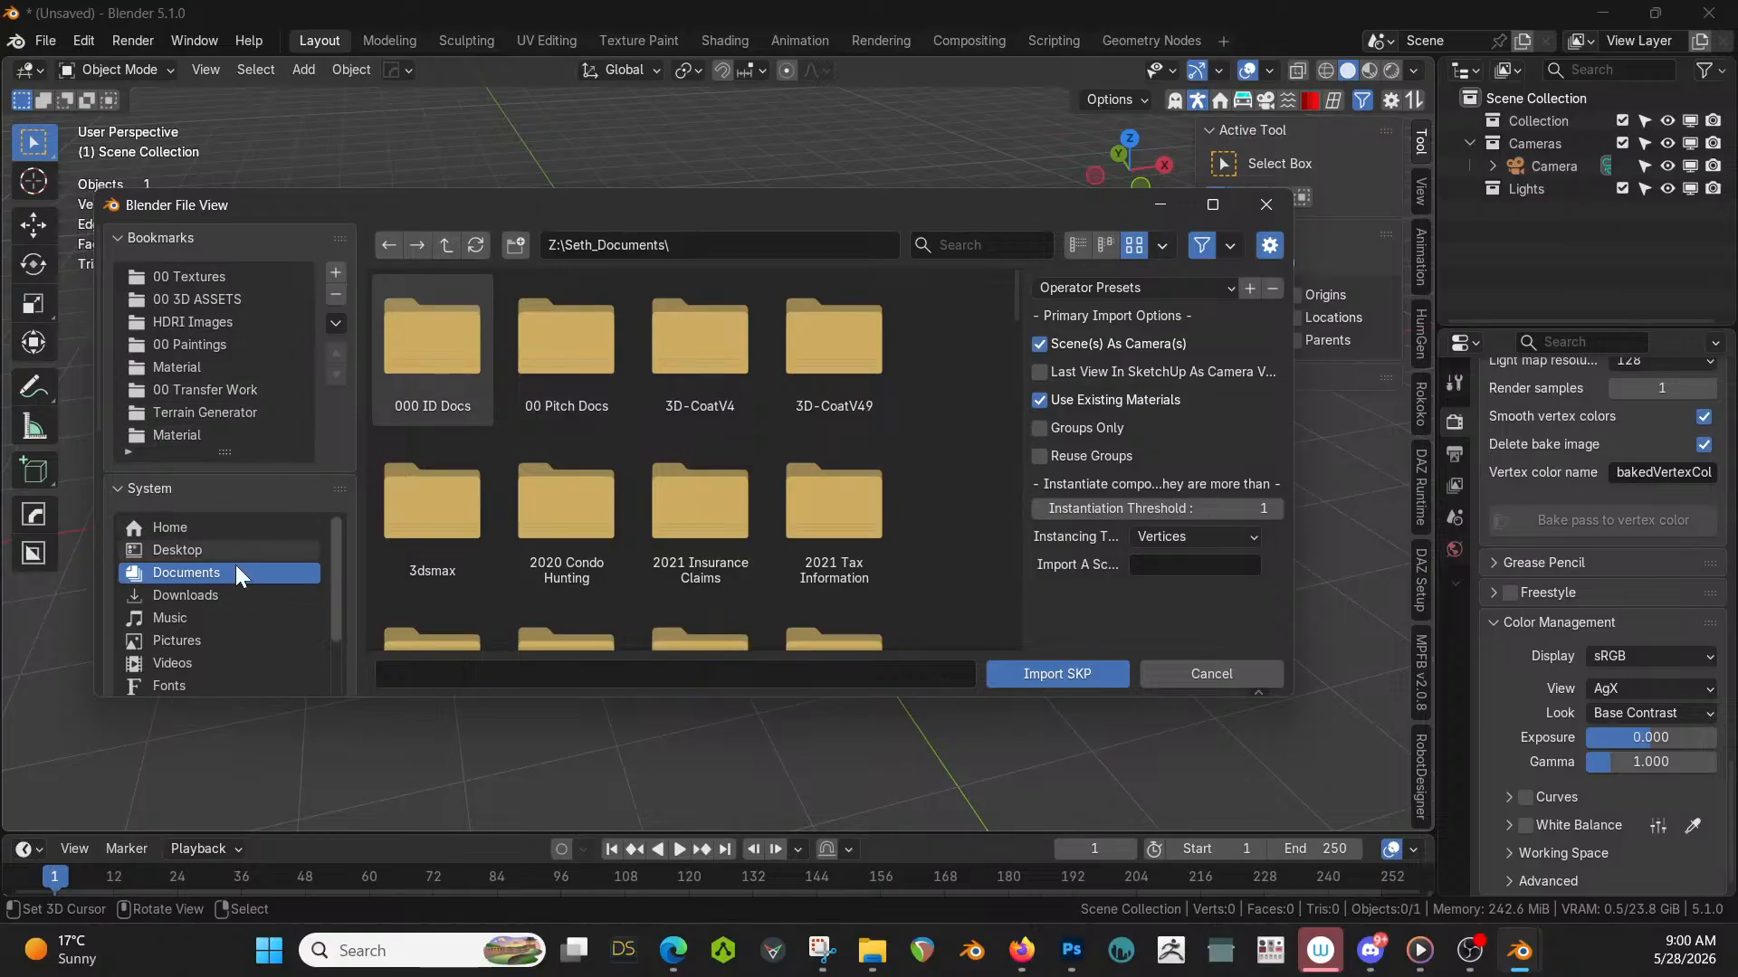
{"action": "scroll", "coordinate": [266, 610], "scroll_direction": "down", "scroll_amount": 2}
{"action": "scroll", "coordinate": [266, 610], "scroll_direction": "down", "scroll_amount": 3}
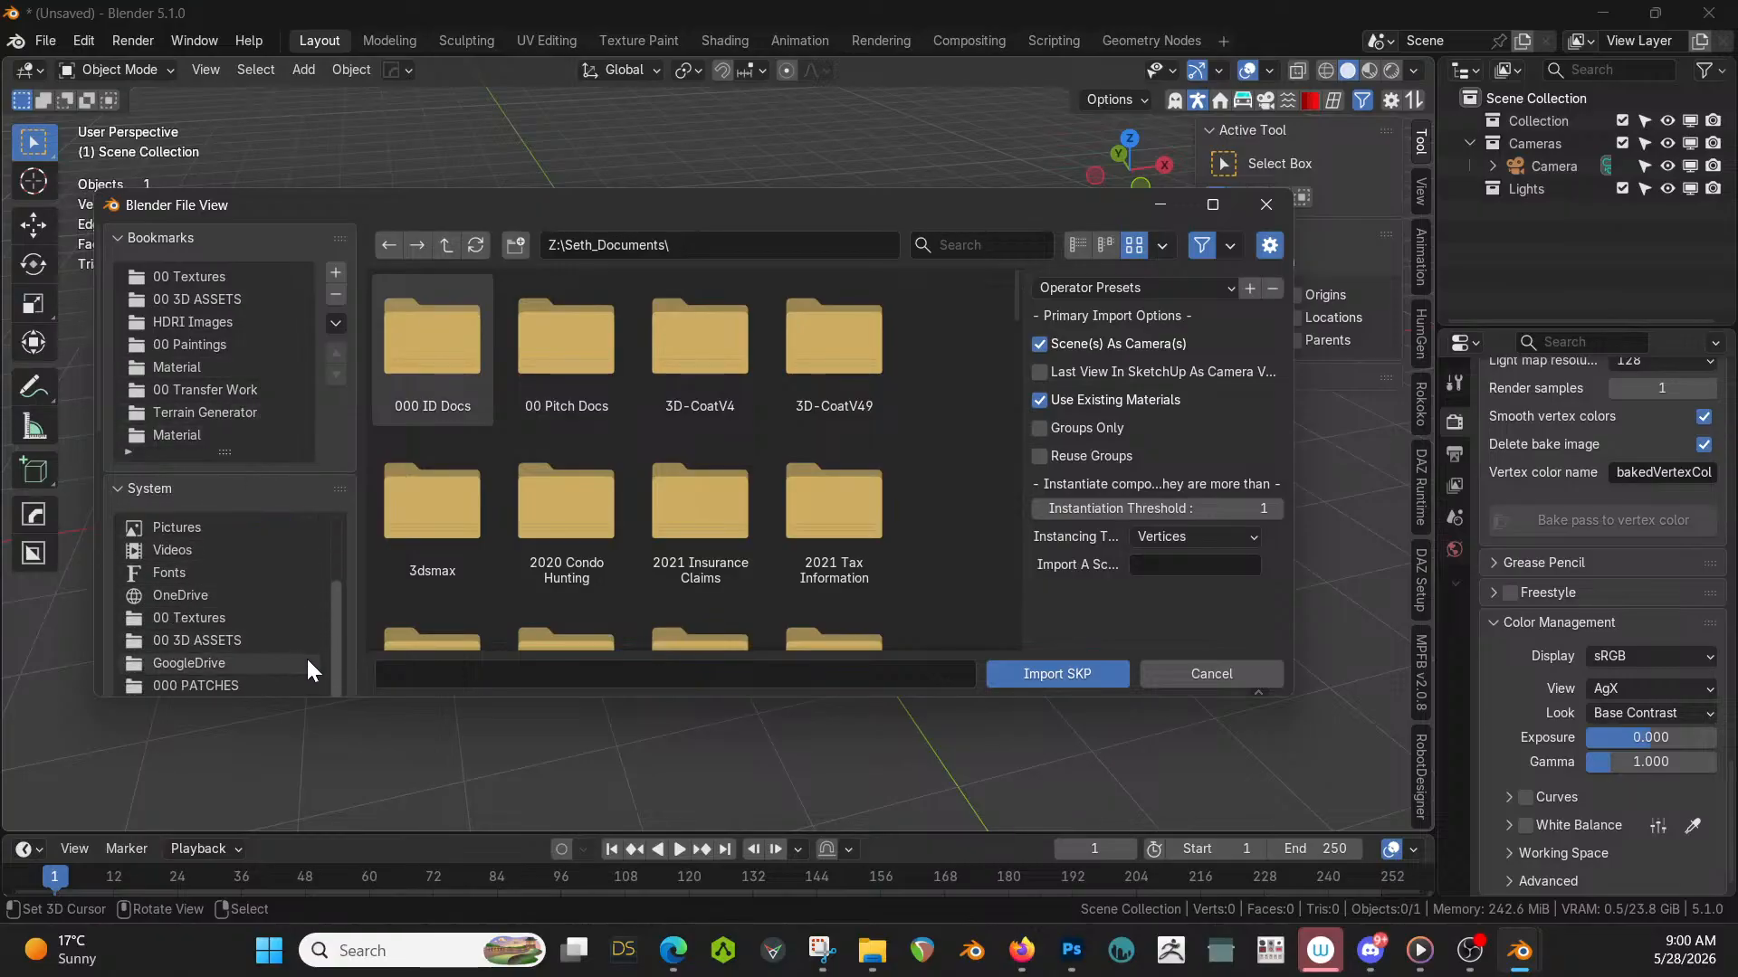
{"action": "scroll", "coordinate": [353, 648], "scroll_direction": "down", "scroll_amount": 10}
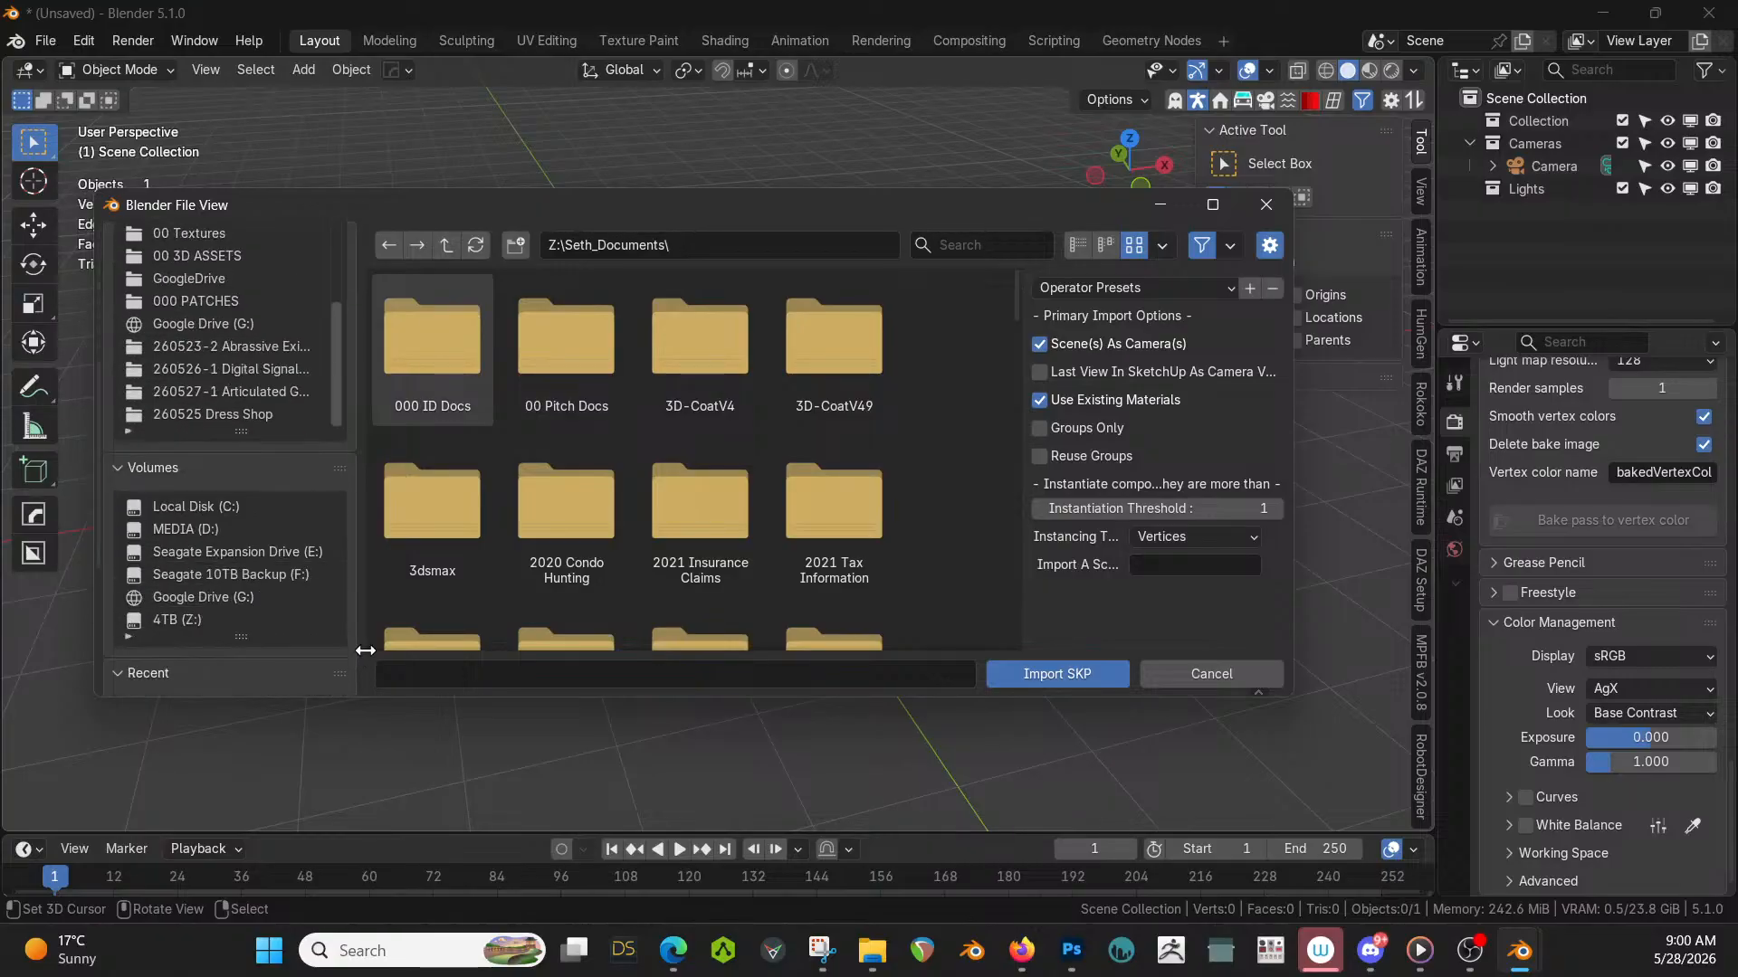
{"action": "scroll", "coordinate": [358, 648], "scroll_direction": "down", "scroll_amount": 2}
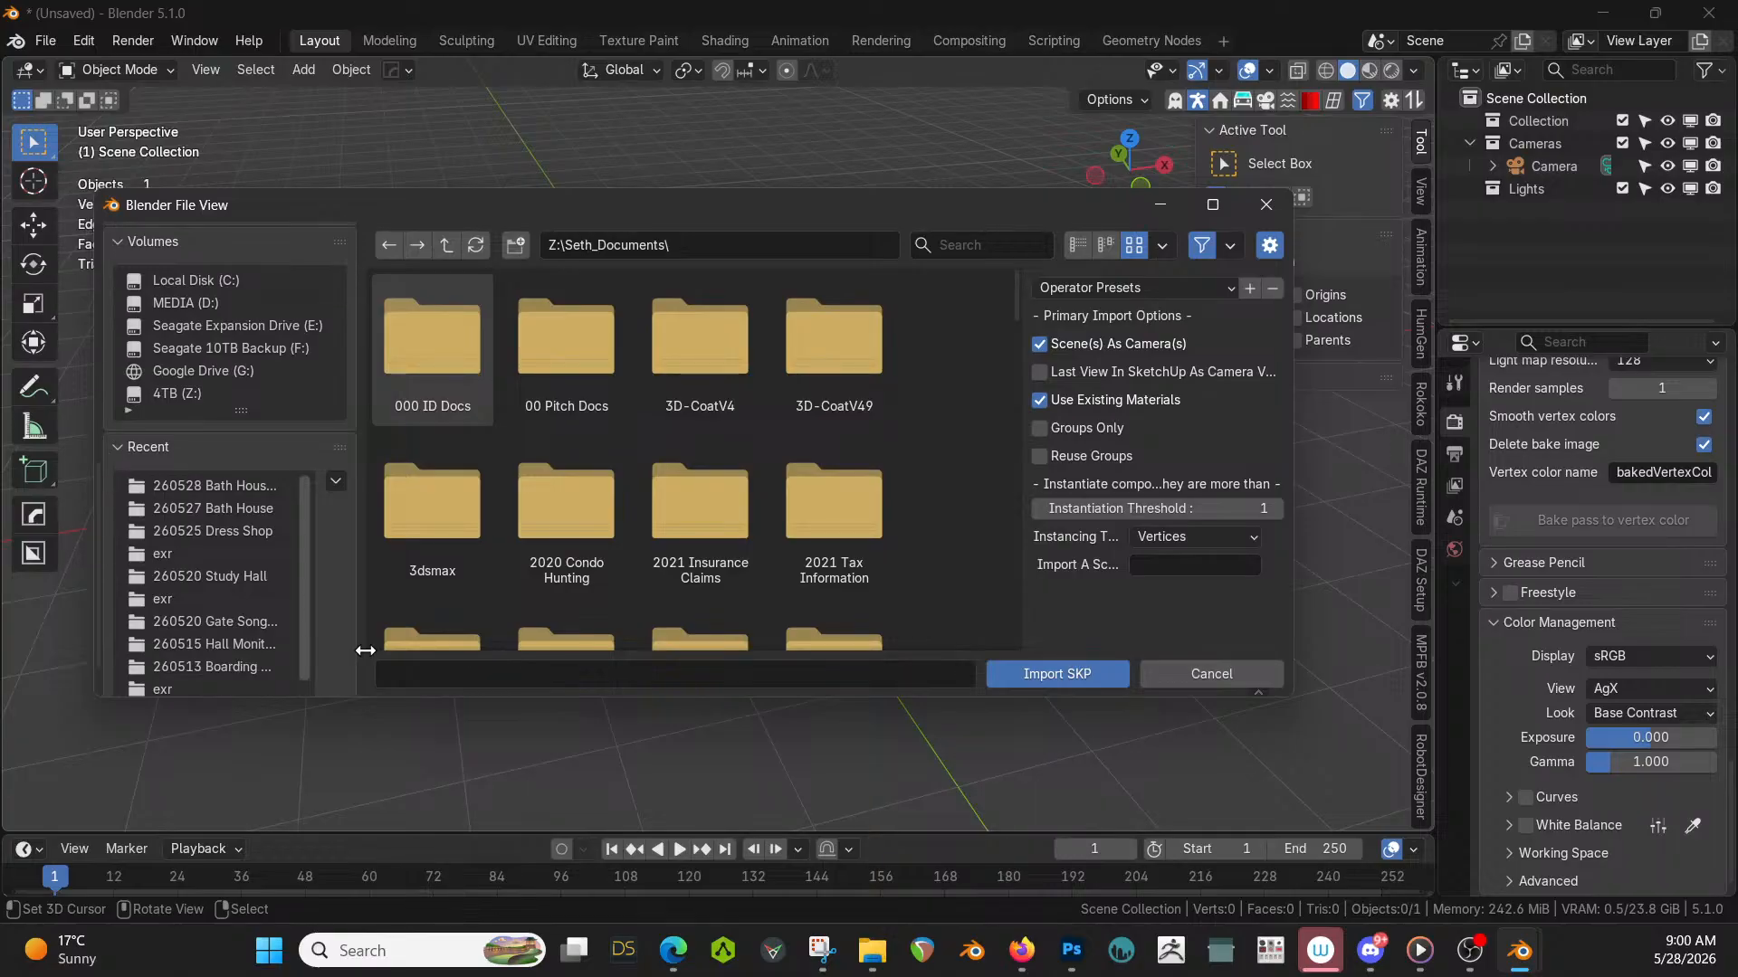
{"action": "left_click", "coordinate": [248, 485]}
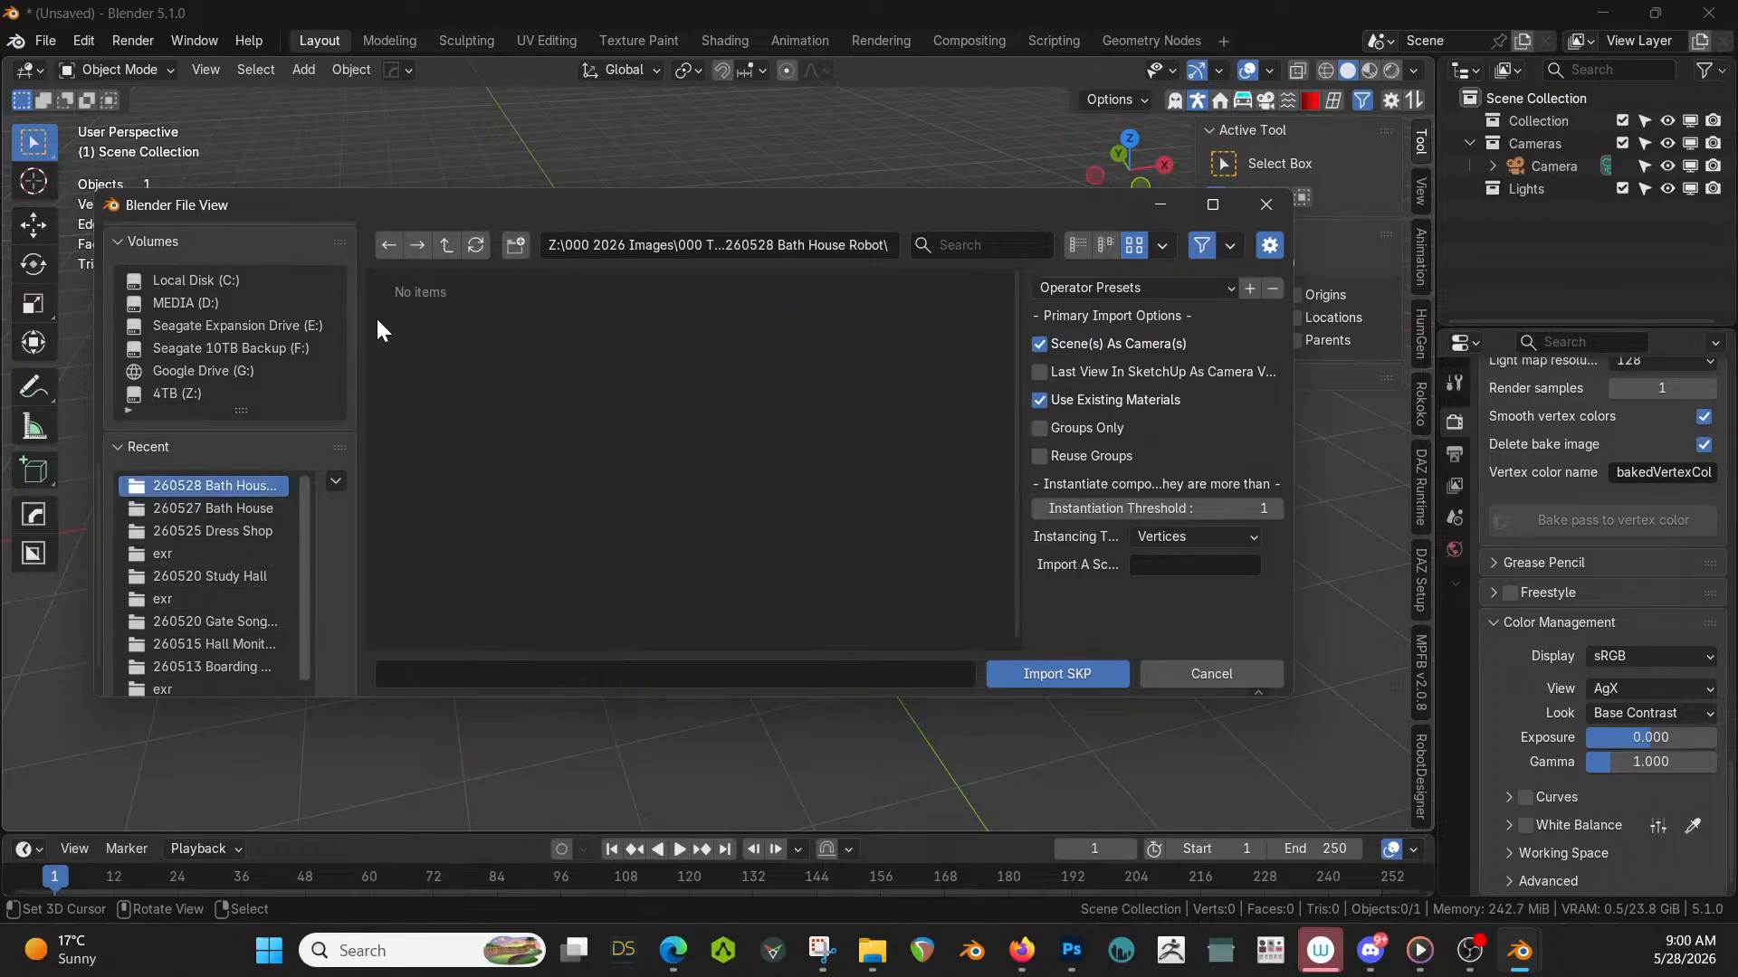
{"action": "left_click", "coordinate": [444, 244]}
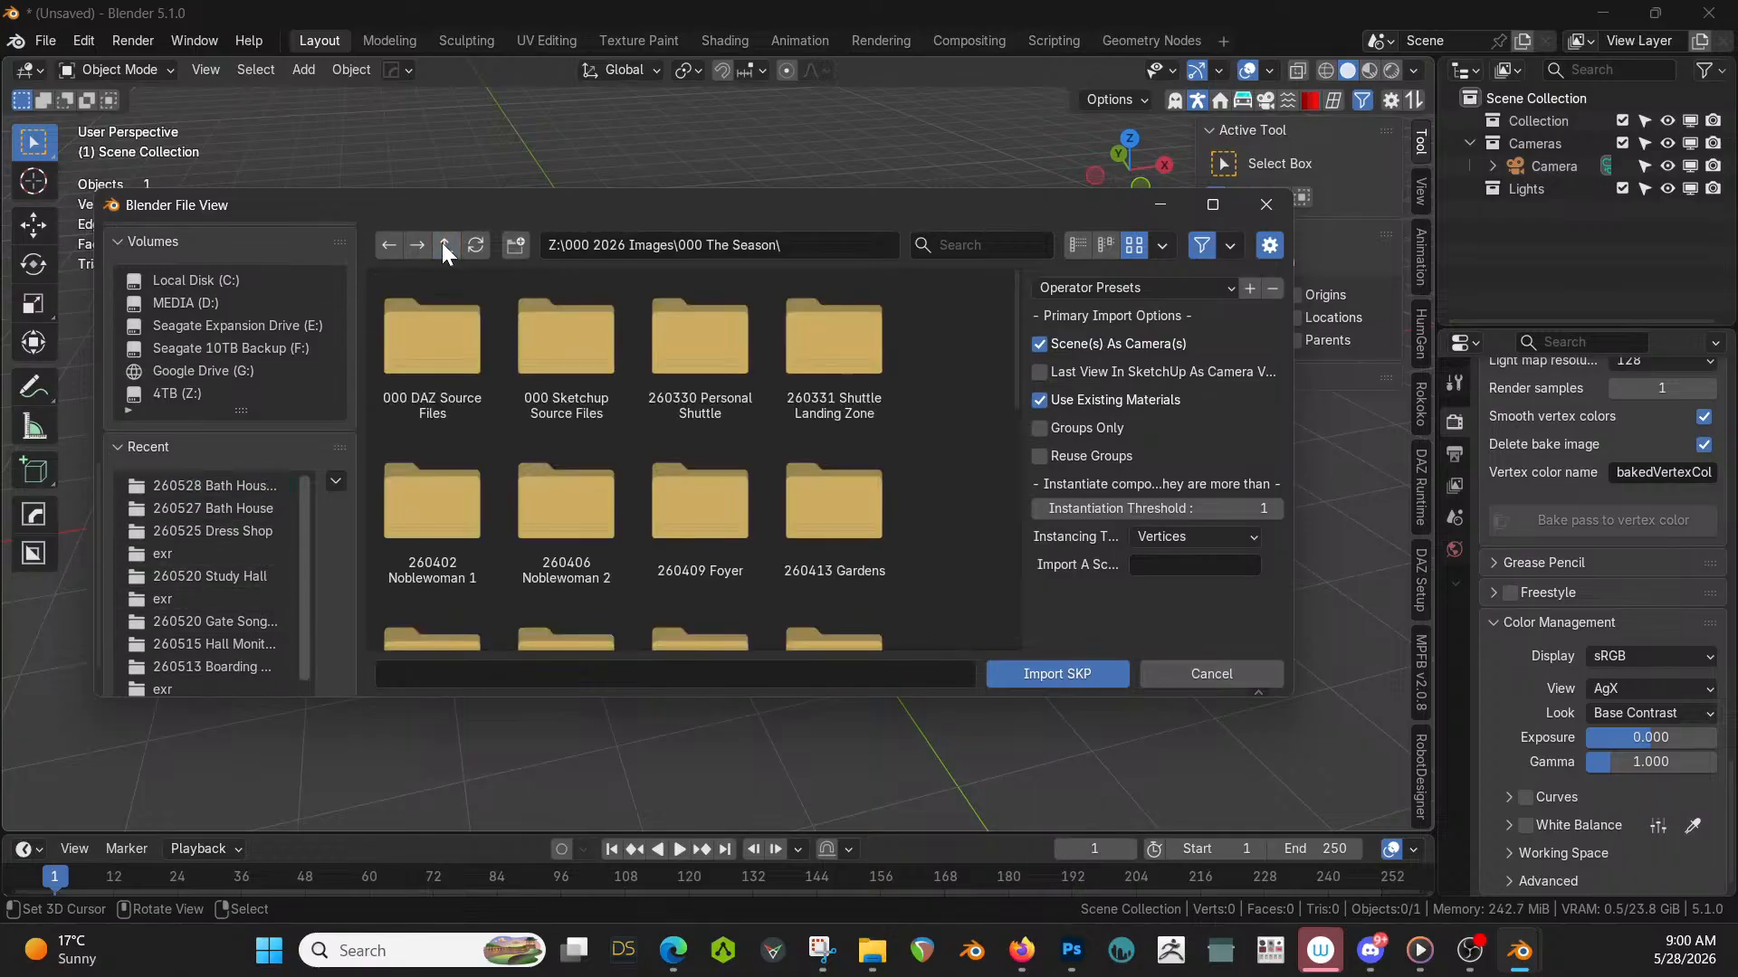
{"action": "double_click", "coordinate": [552, 344]}
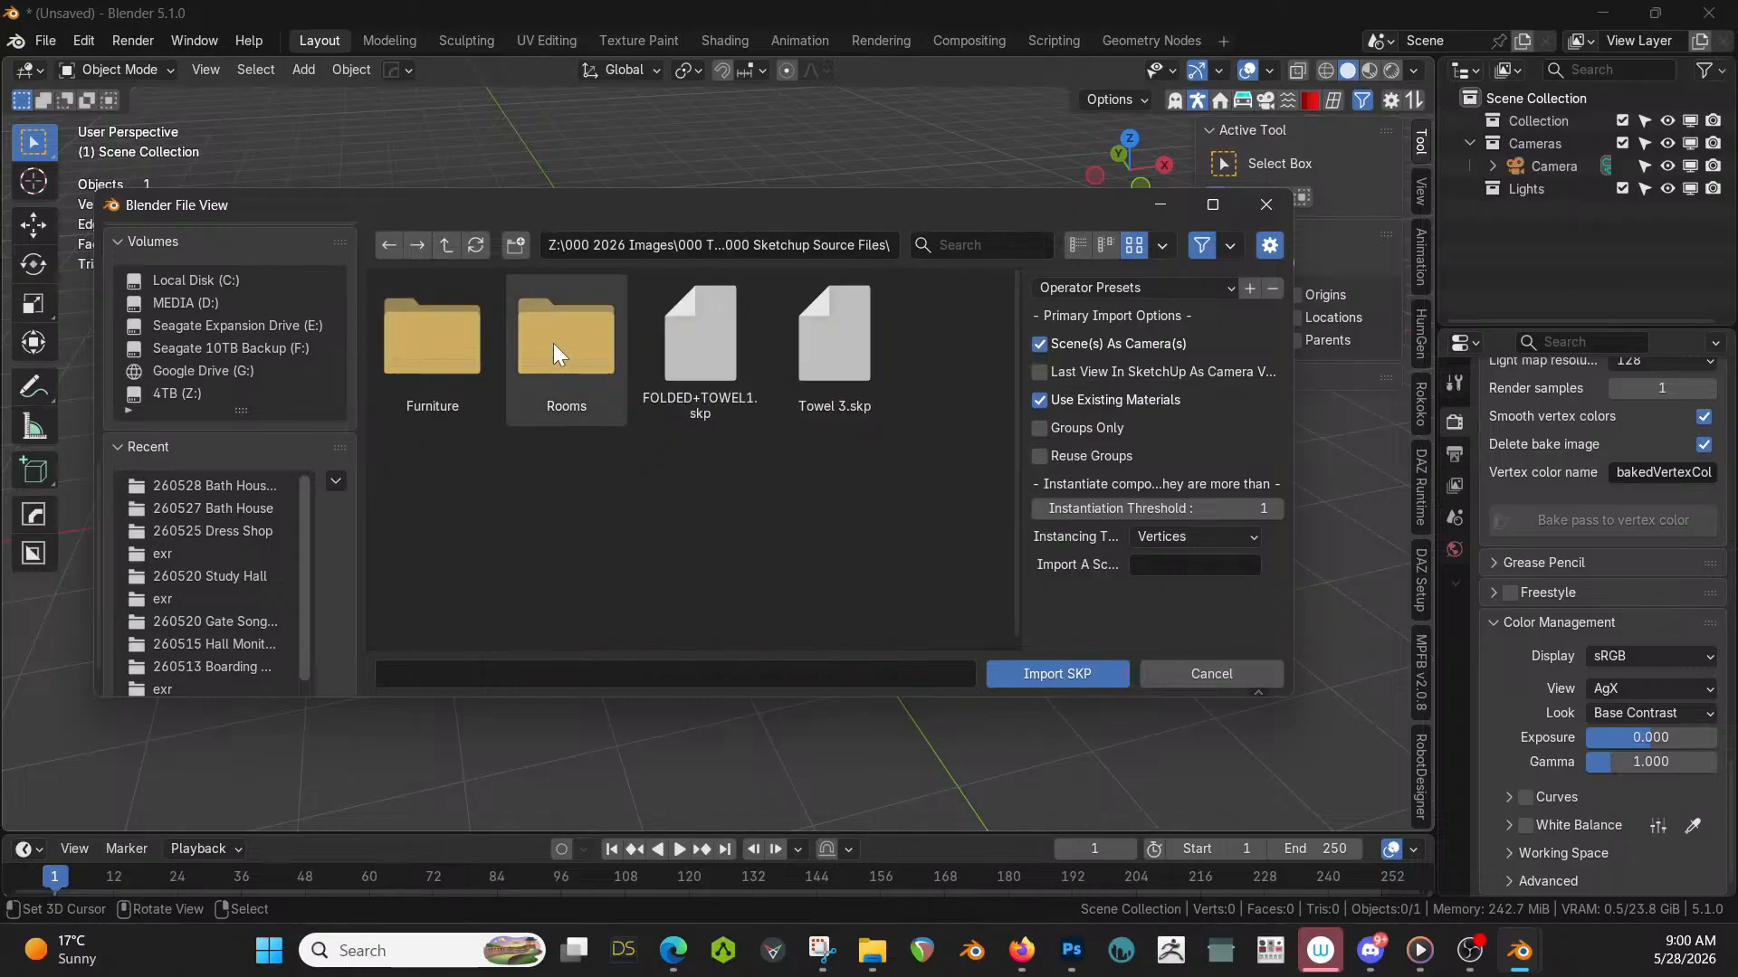
{"action": "double_click", "coordinate": [703, 344]}
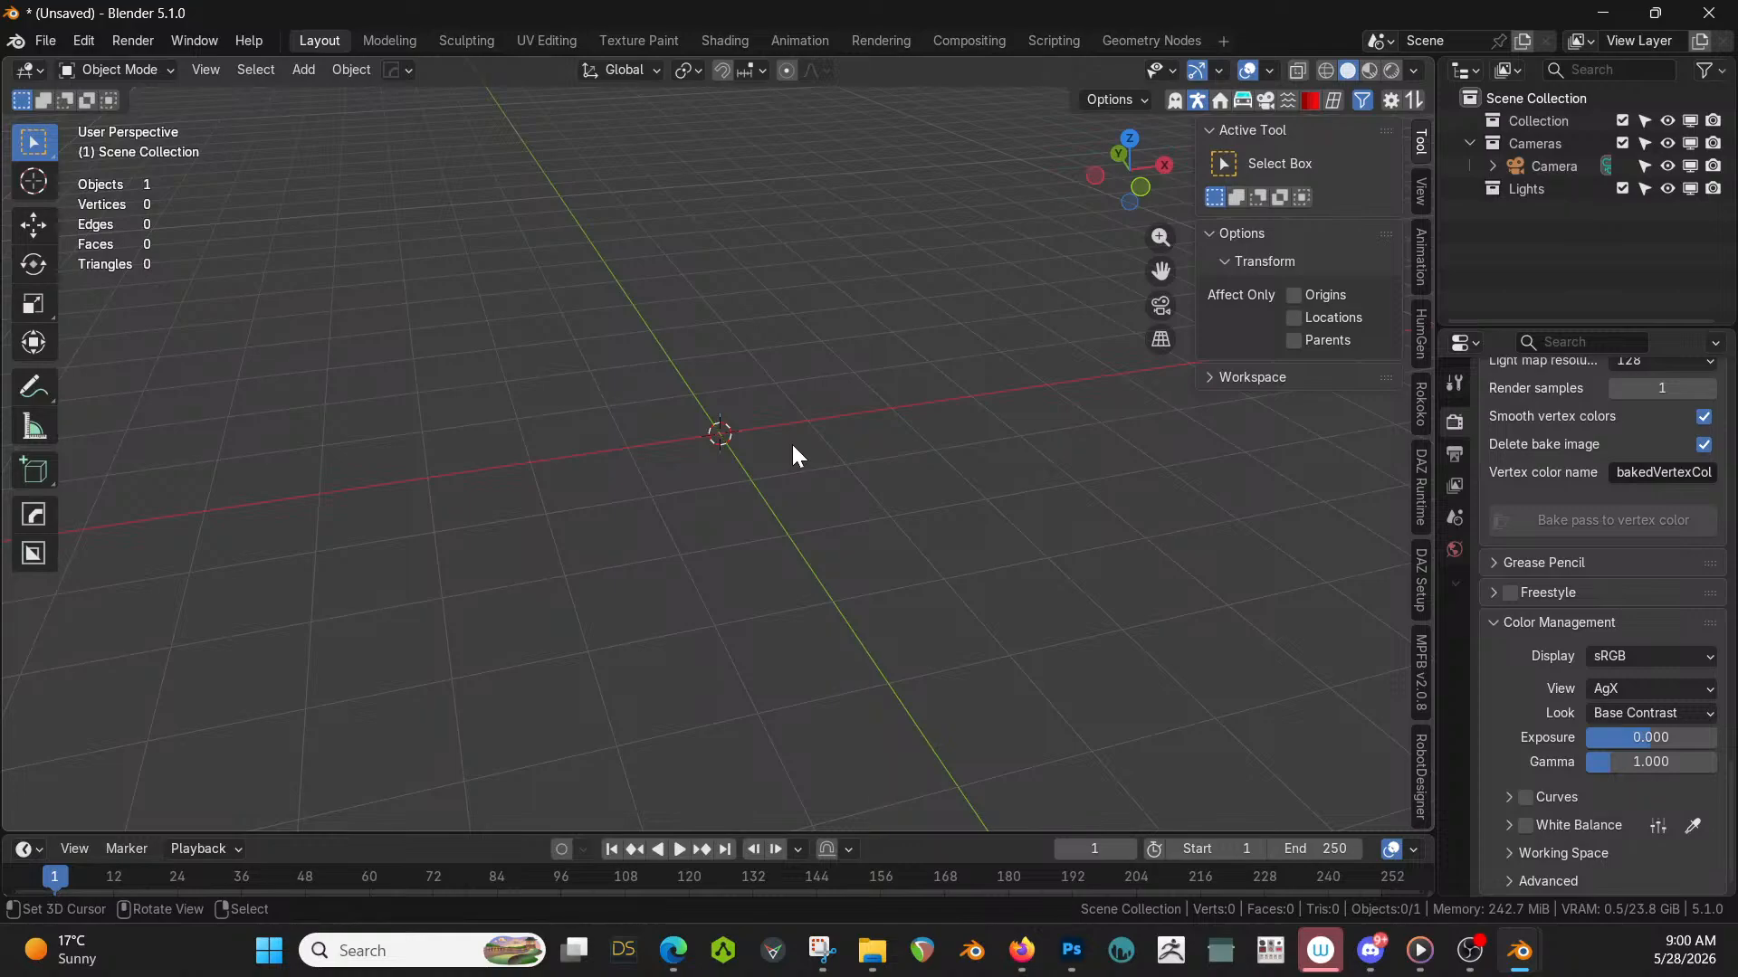
Clear the imported towel's location and remove its parent so it sits at the world origin.
{"action": "middle_click_drag", "start_coordinate": [1105, 509], "coordinate": [1041, 575]}
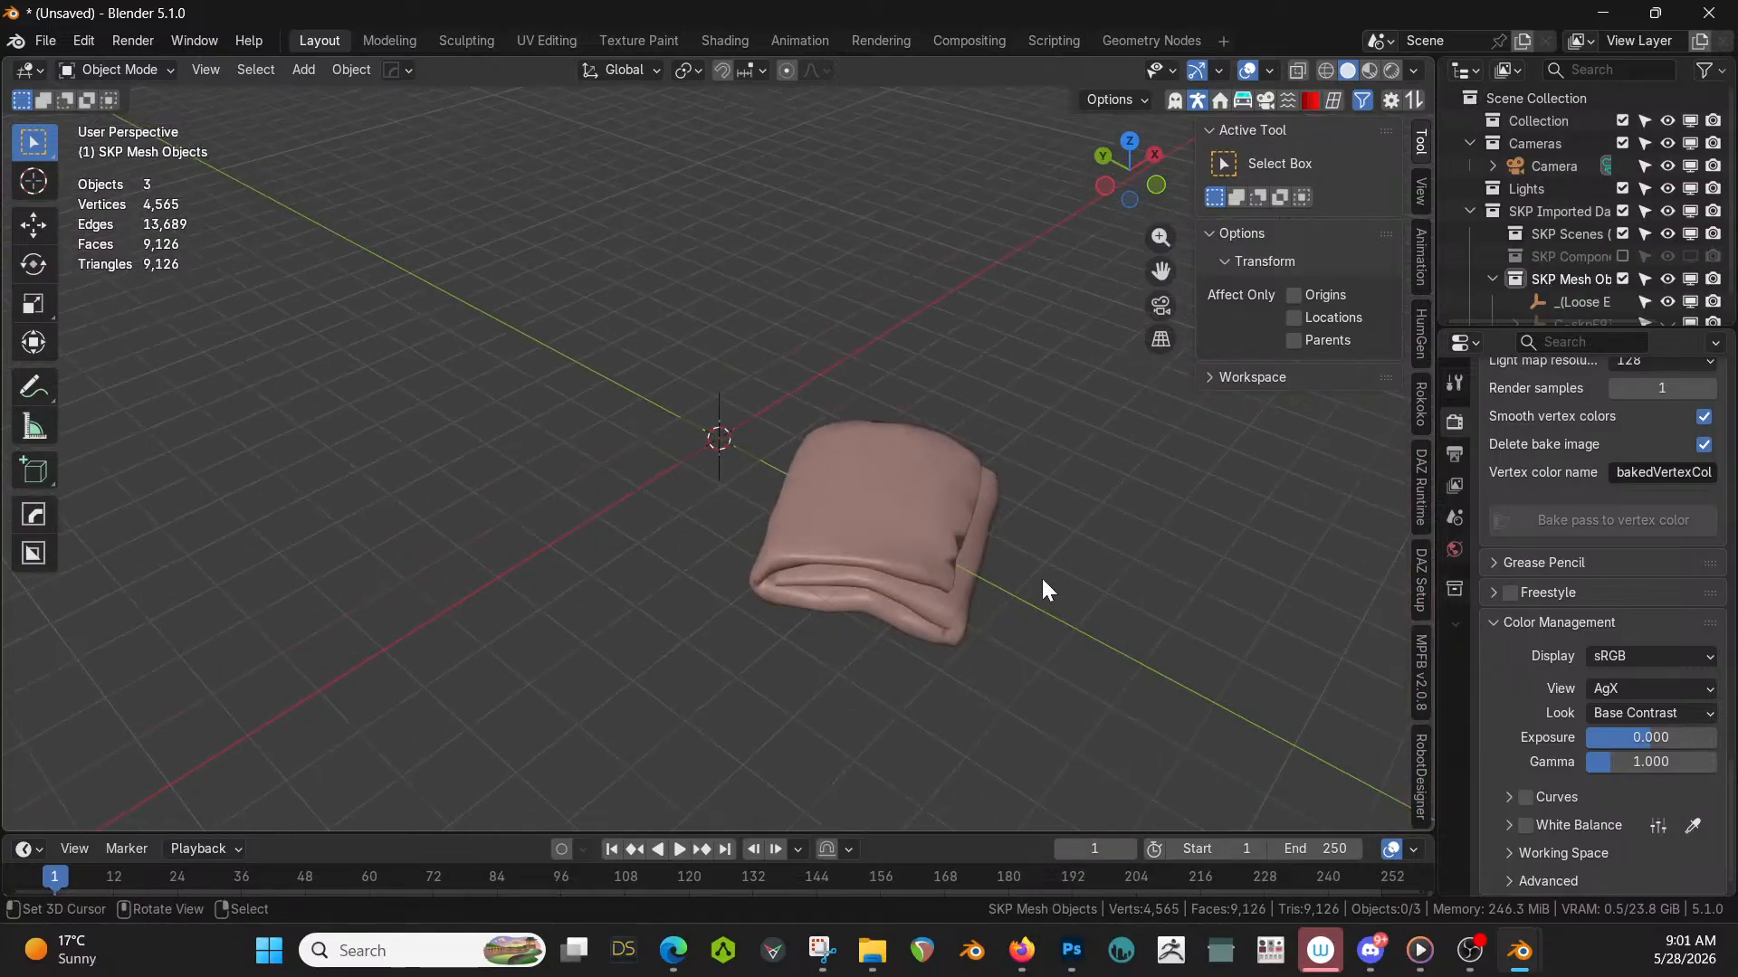
{"action": "left_click", "coordinate": [955, 547]}
{"action": "key", "text": "alt+g"}
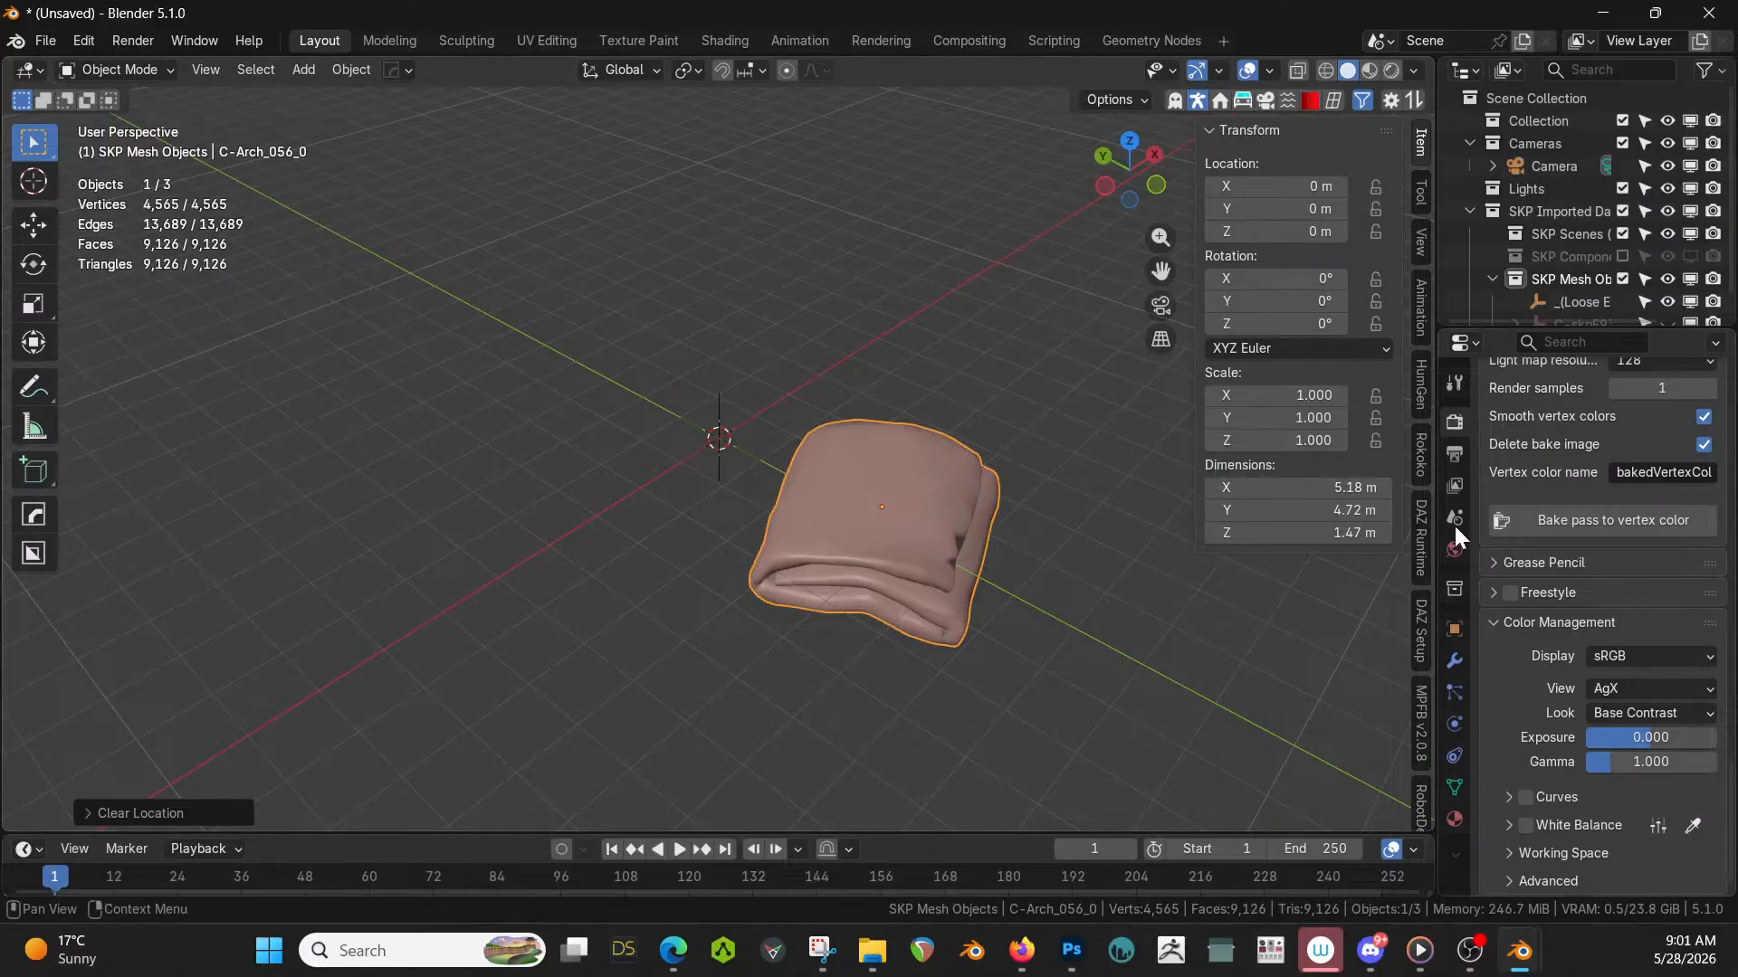
{"action": "left_click", "coordinate": [867, 464]}
{"action": "scroll", "coordinate": [1604, 217], "scroll_direction": "down", "scroll_amount": 1}
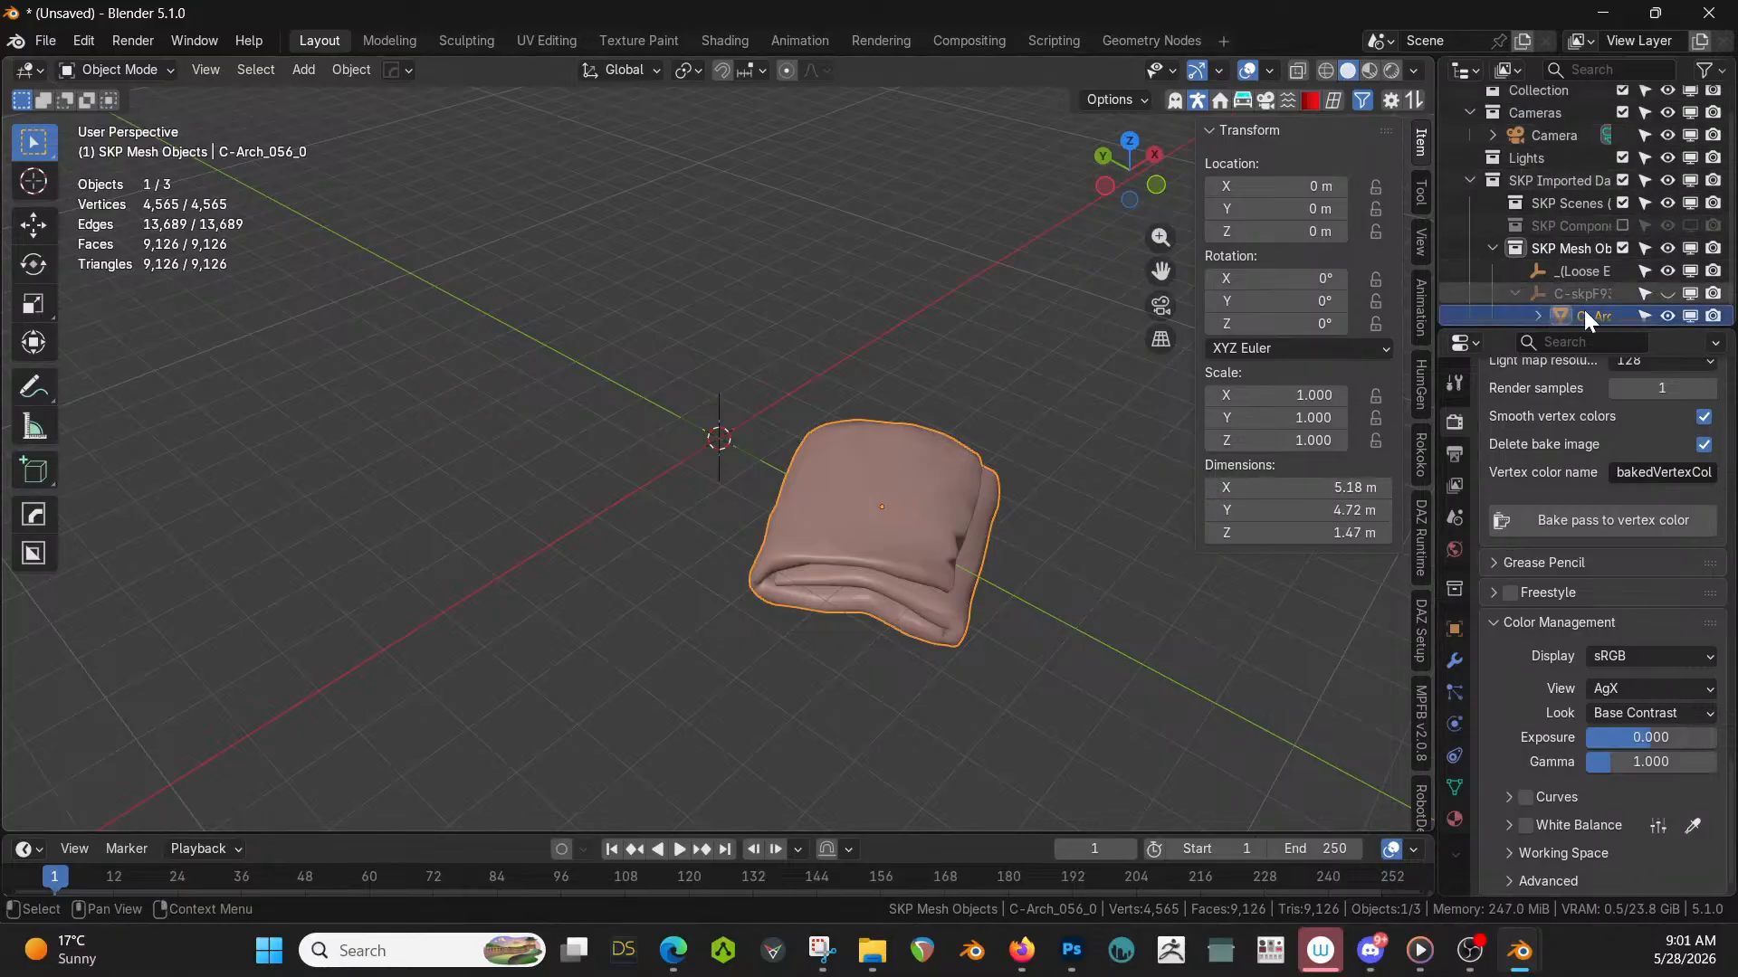
{"action": "key", "text": "alt+p"}
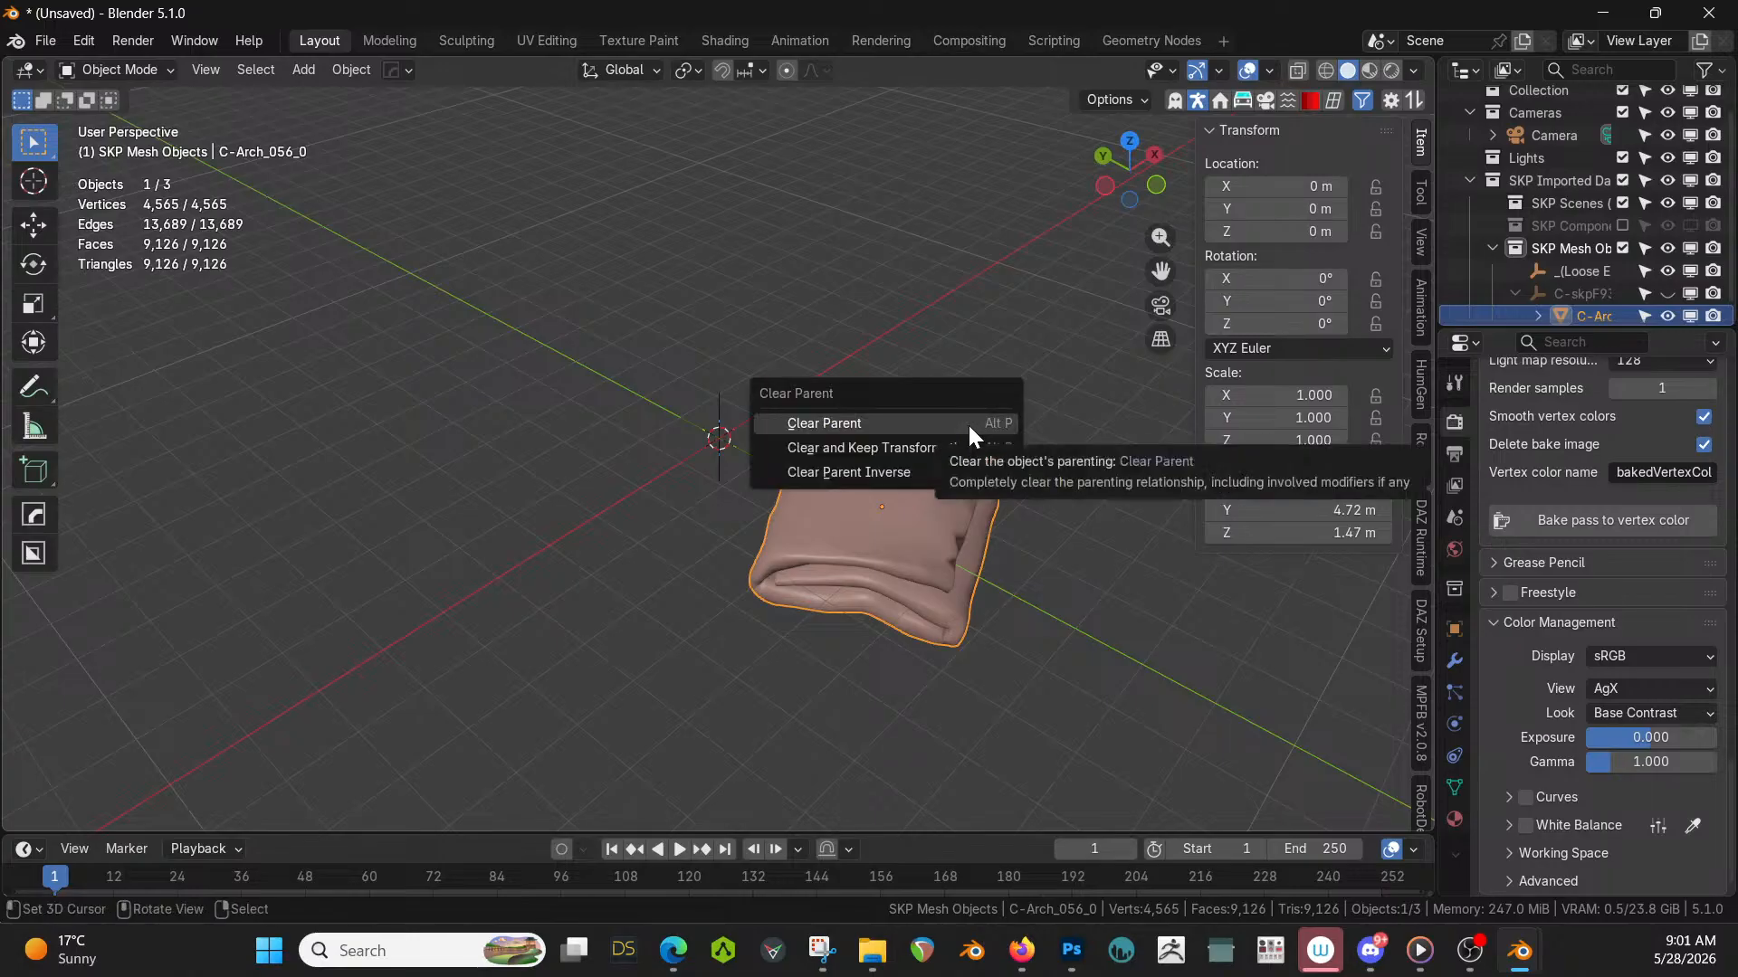
{"action": "left_click", "coordinate": [898, 418]}
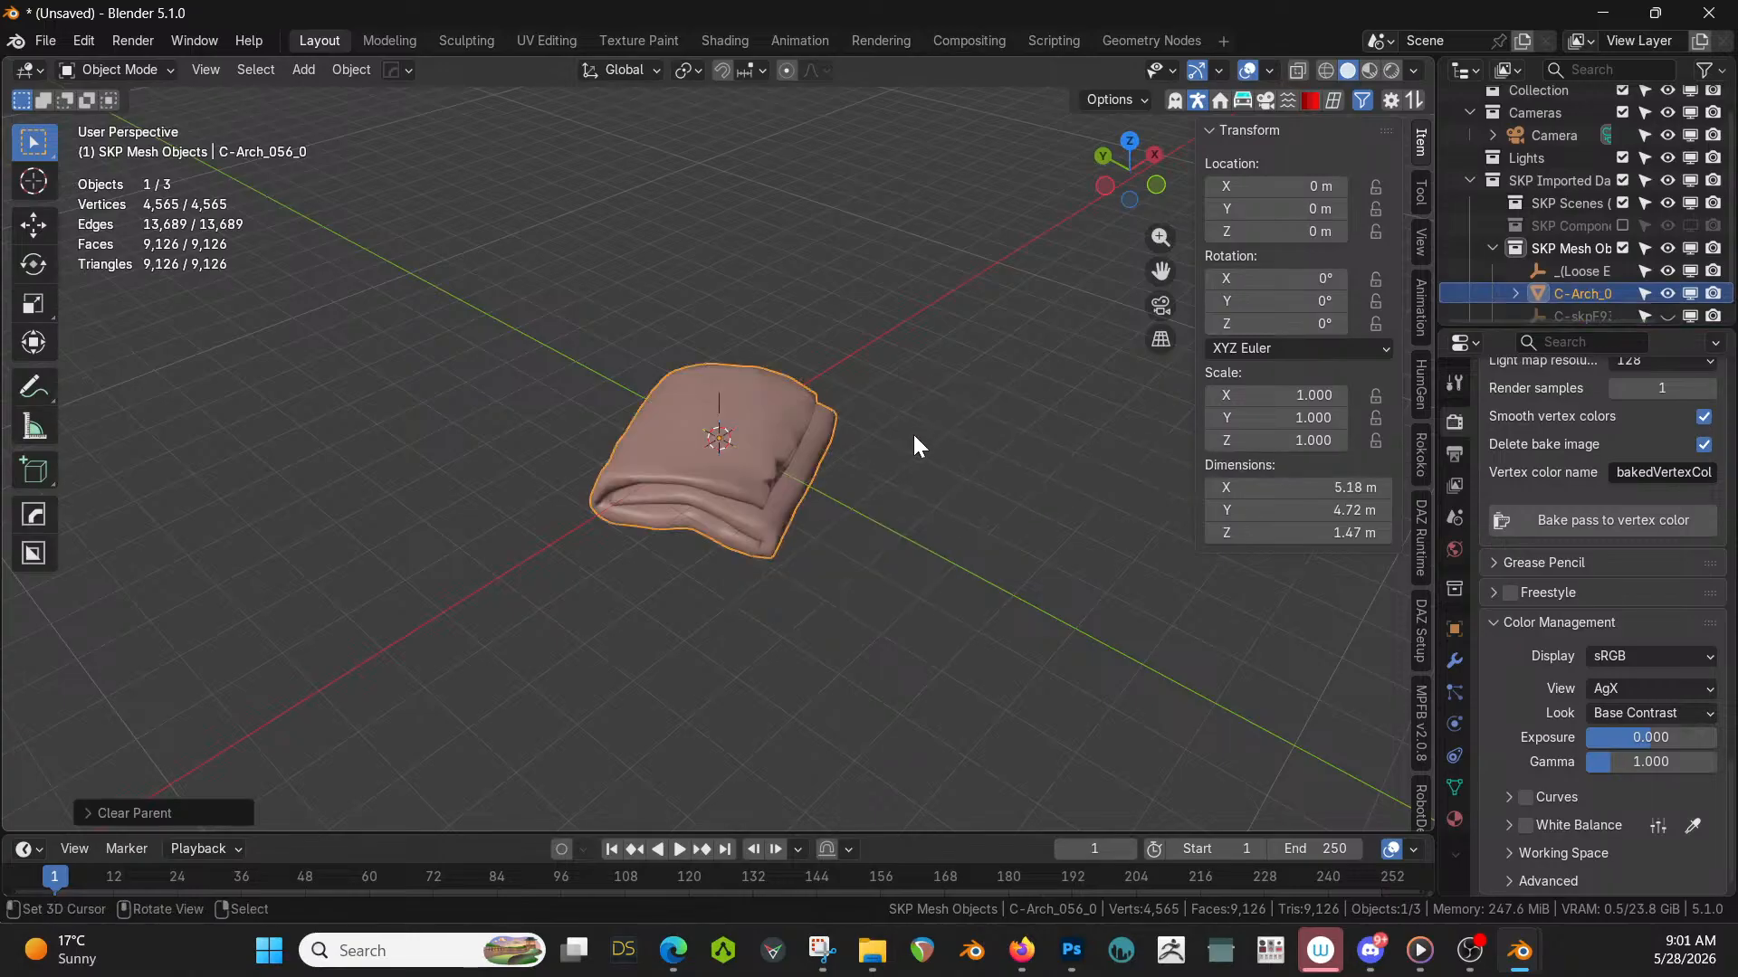
Scale the towel by 0.1 and apply the scale.
{"action": "middle_click_drag", "start_coordinate": [914, 435], "coordinate": [851, 505]}
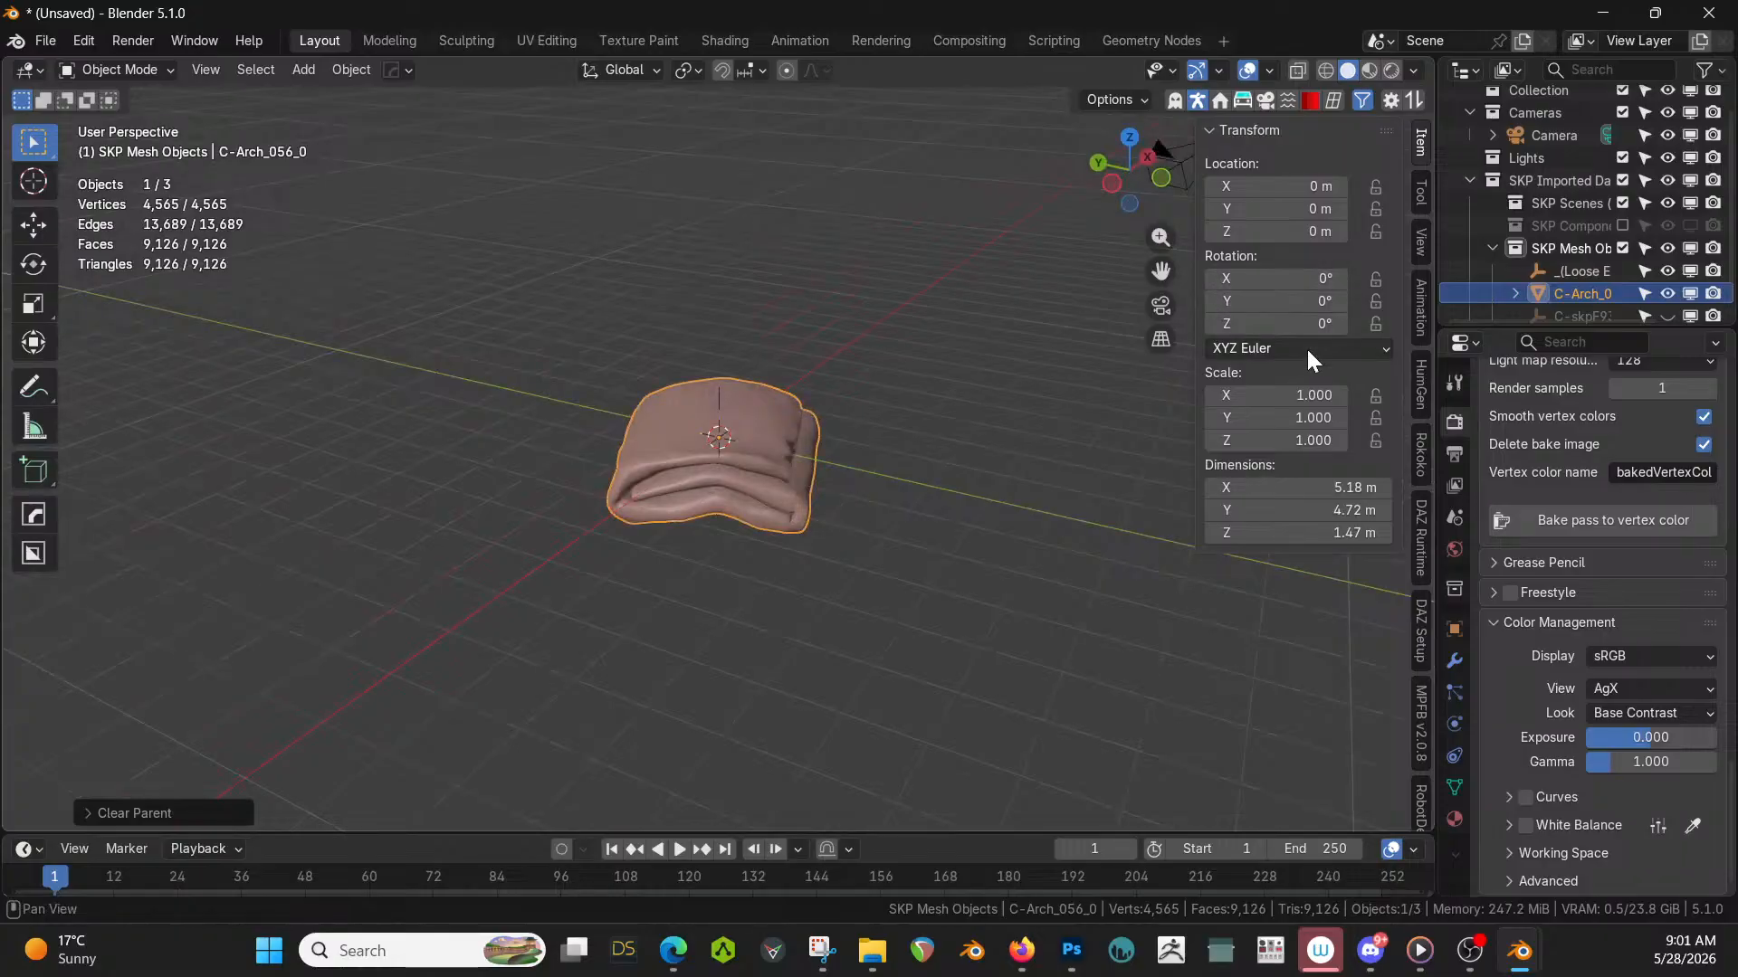
{"action": "type", "text": "s"}
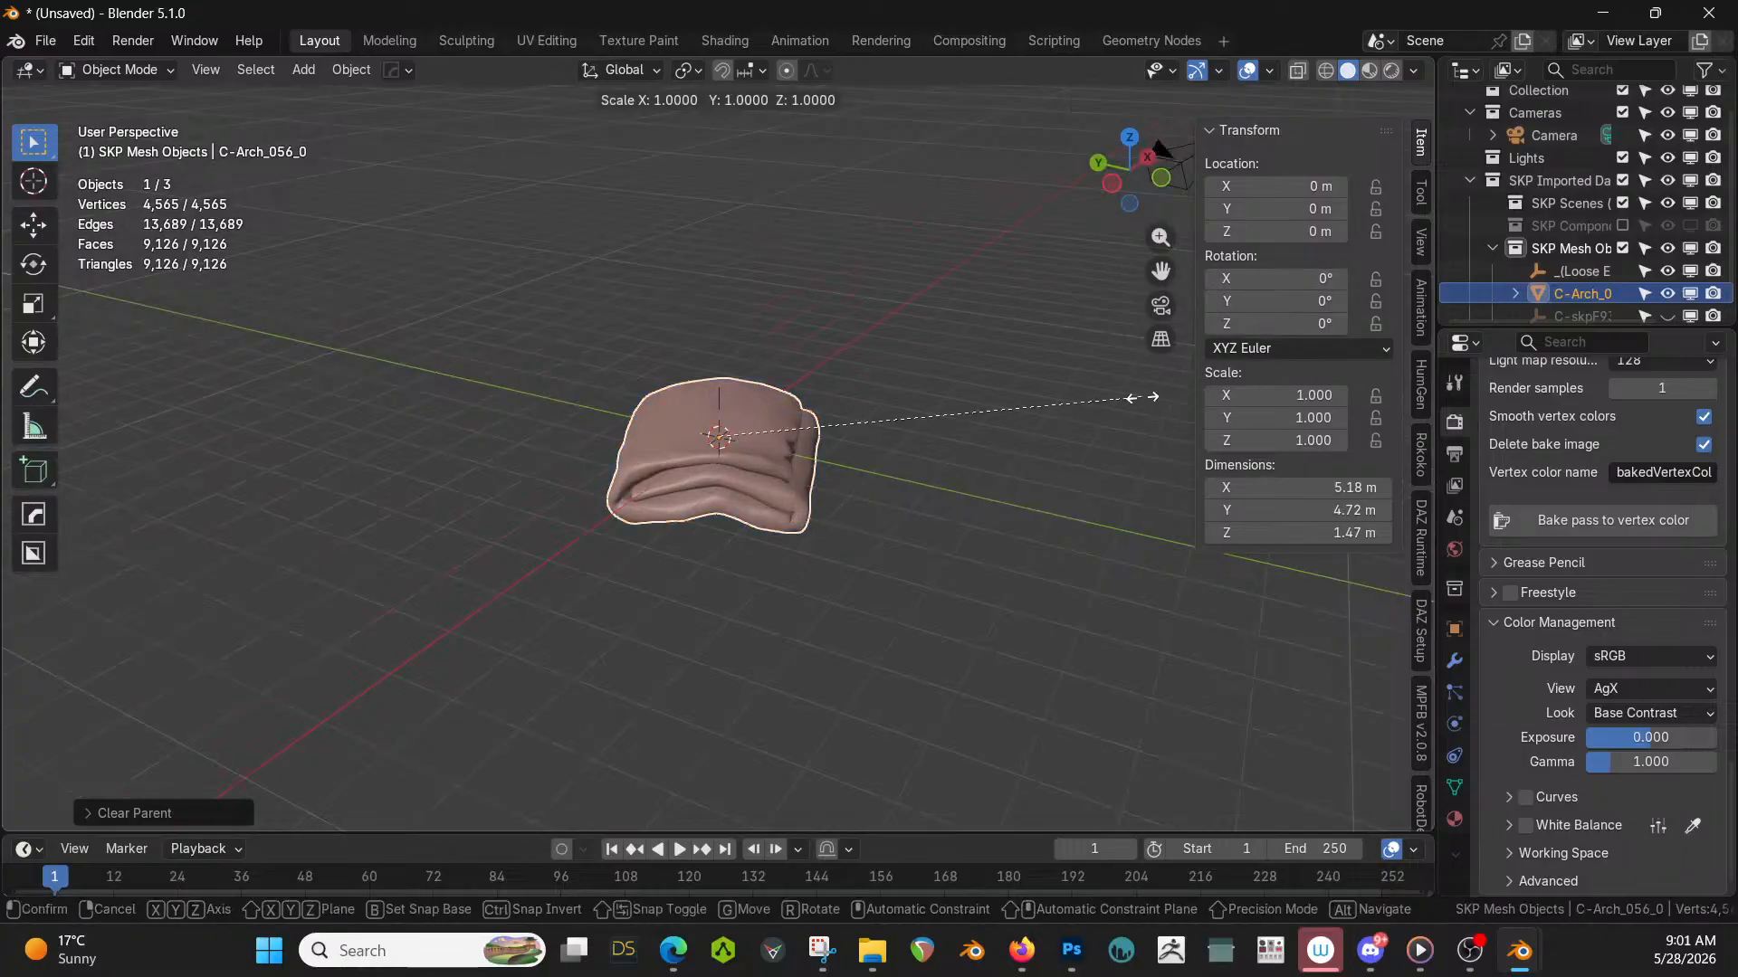
{"action": "type", "text": ".1"}
{"action": "key", "text": "Return"}
{"action": "key", "text": "KP_Decimal"}
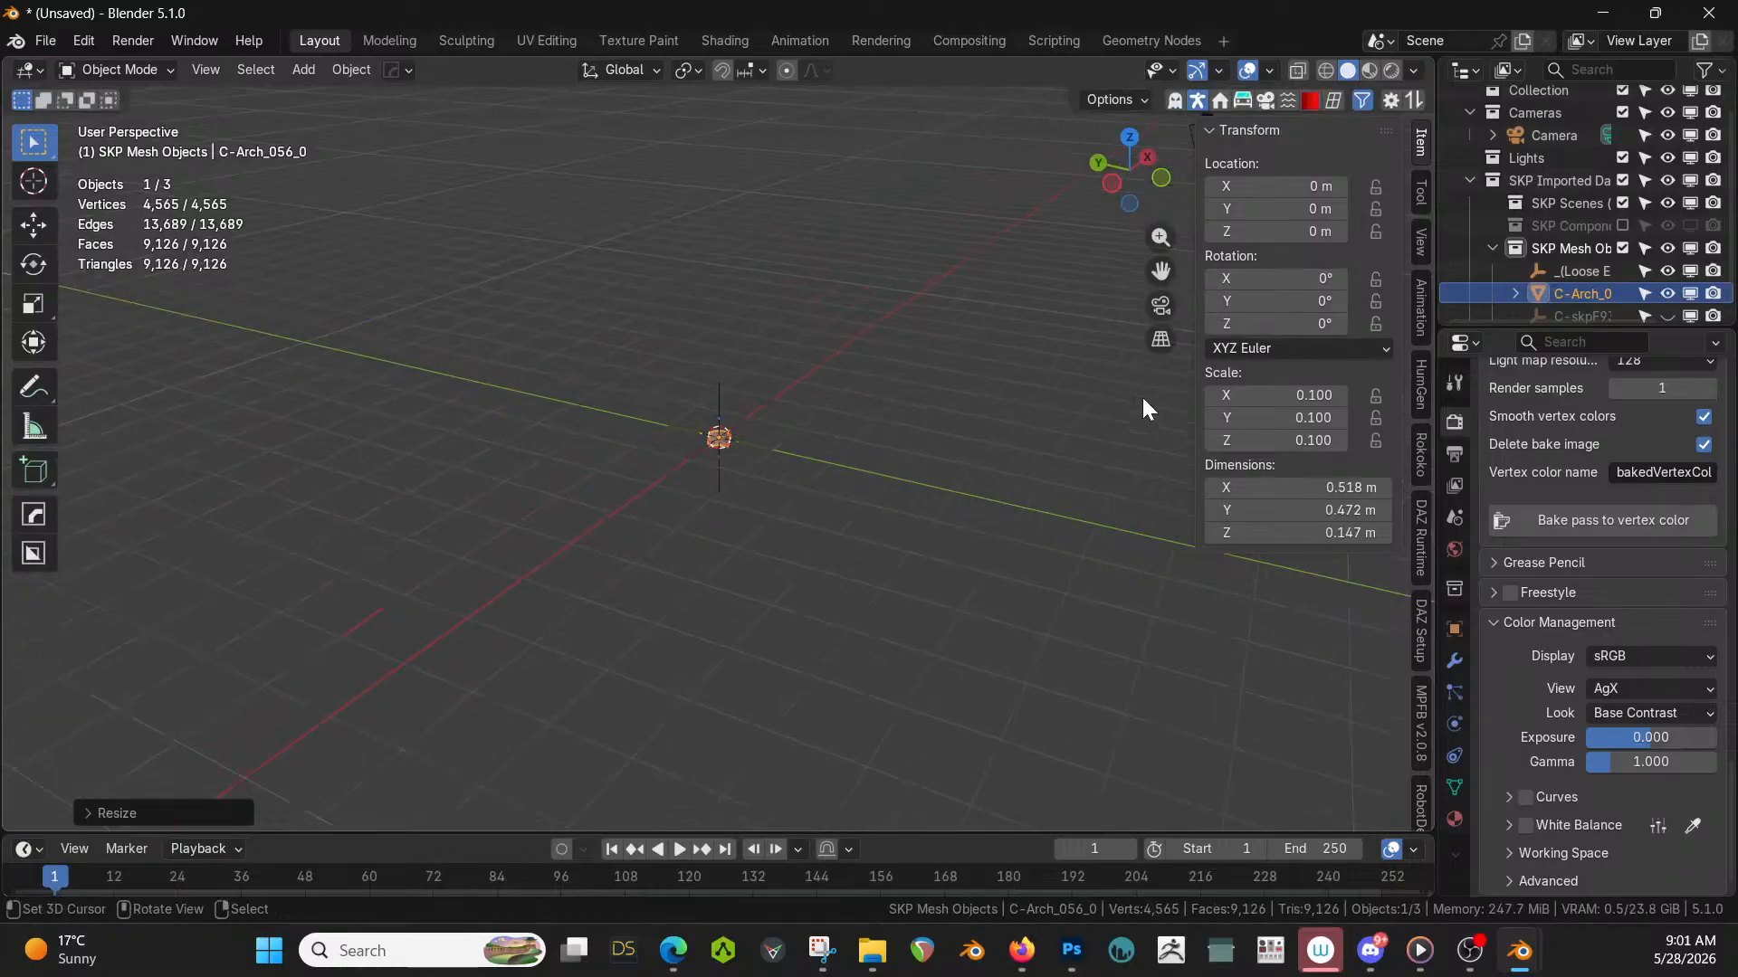
{"action": "middle_click_drag", "start_coordinate": [1045, 457], "coordinate": [861, 509]}
{"action": "key", "text": "ctrl+a"}
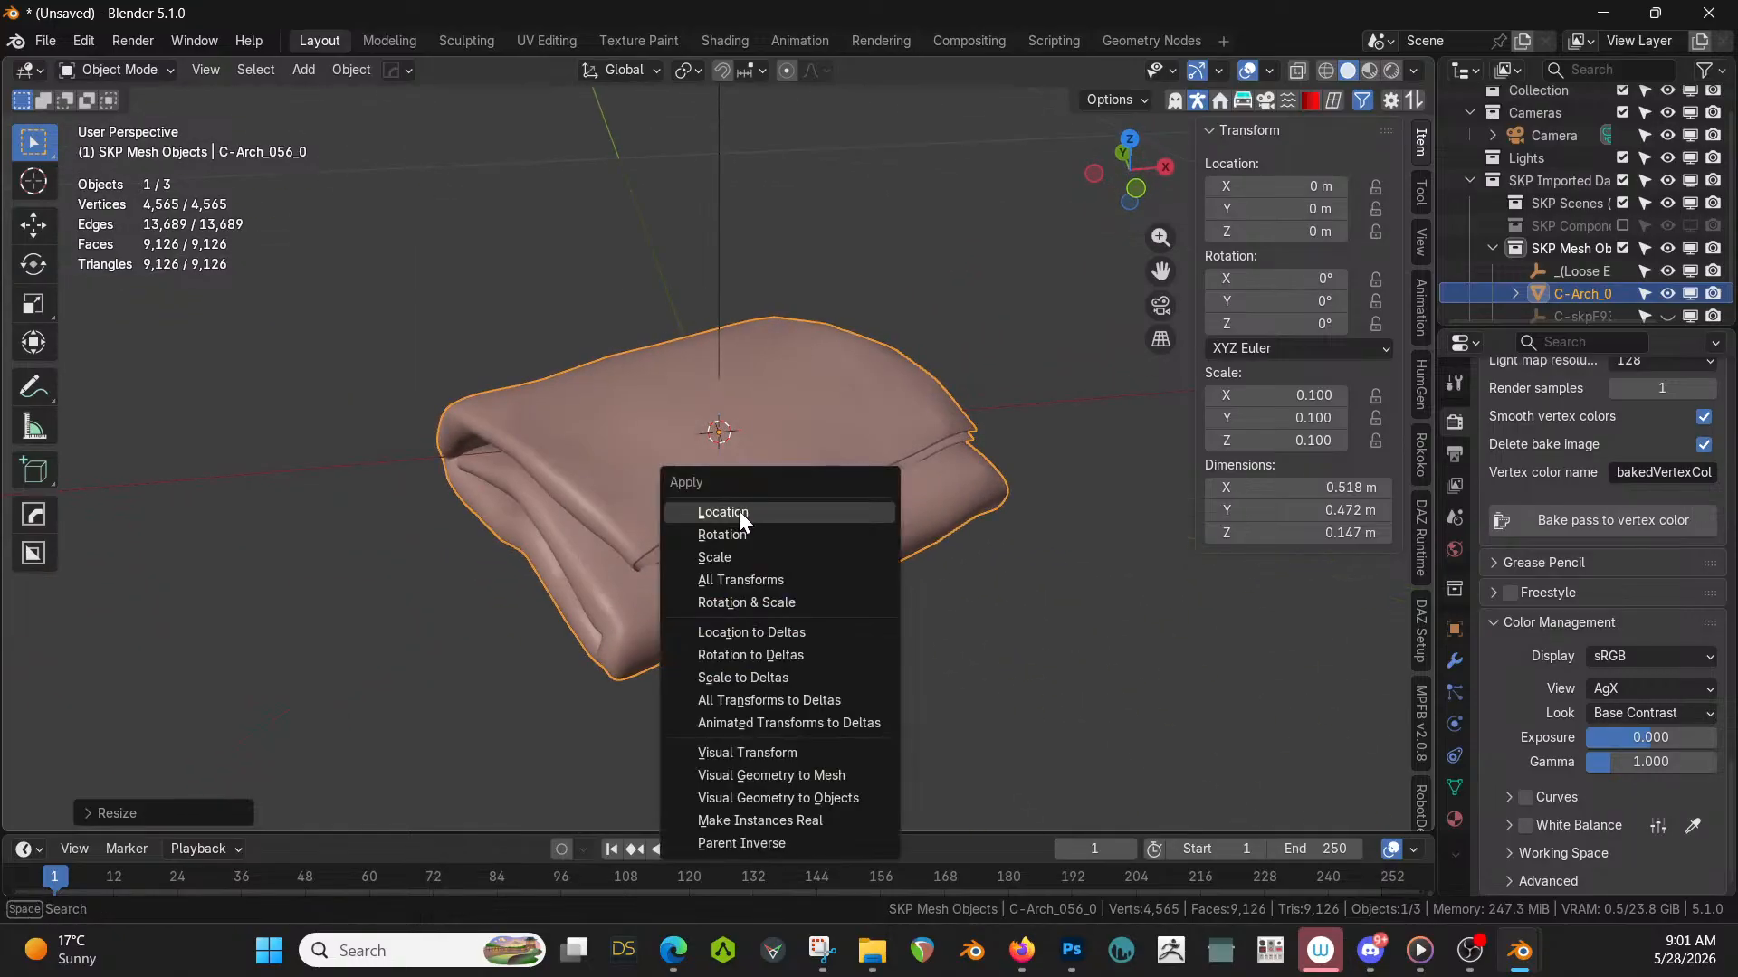
{"action": "left_click", "coordinate": [746, 557]}
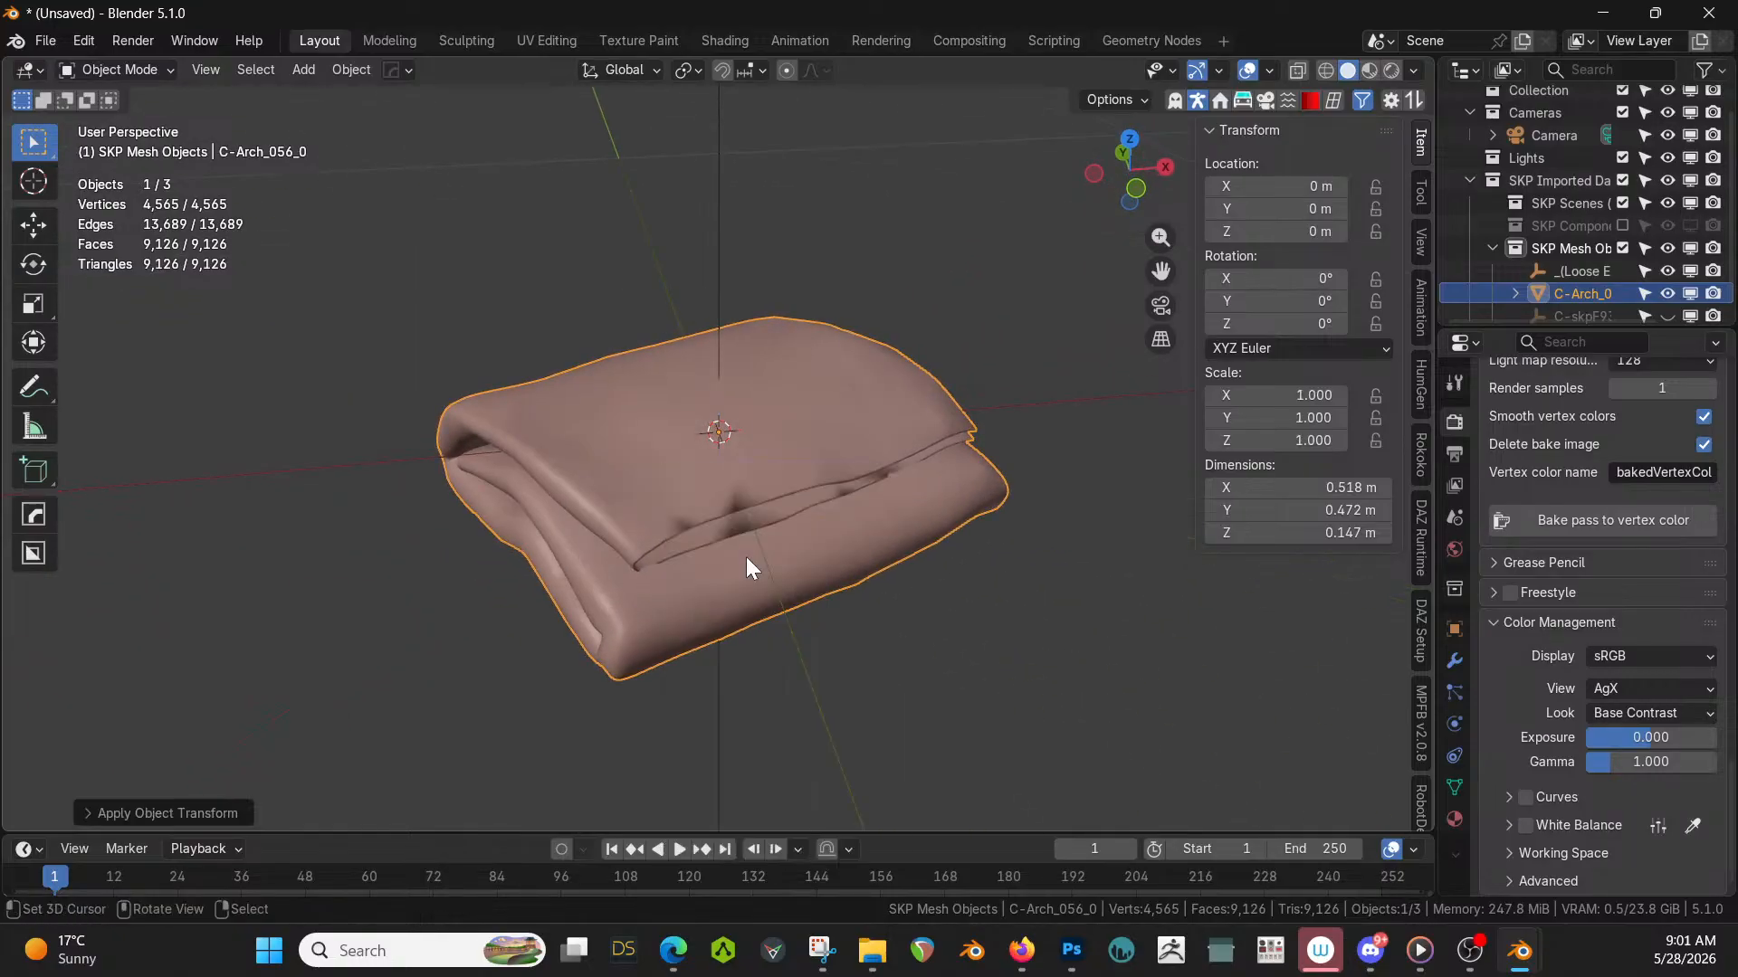
Rotate the towel about 25° clockwise in top view to align it with the axes, and apply rotation and scale.
{"action": "key", "text": "KP_7"}
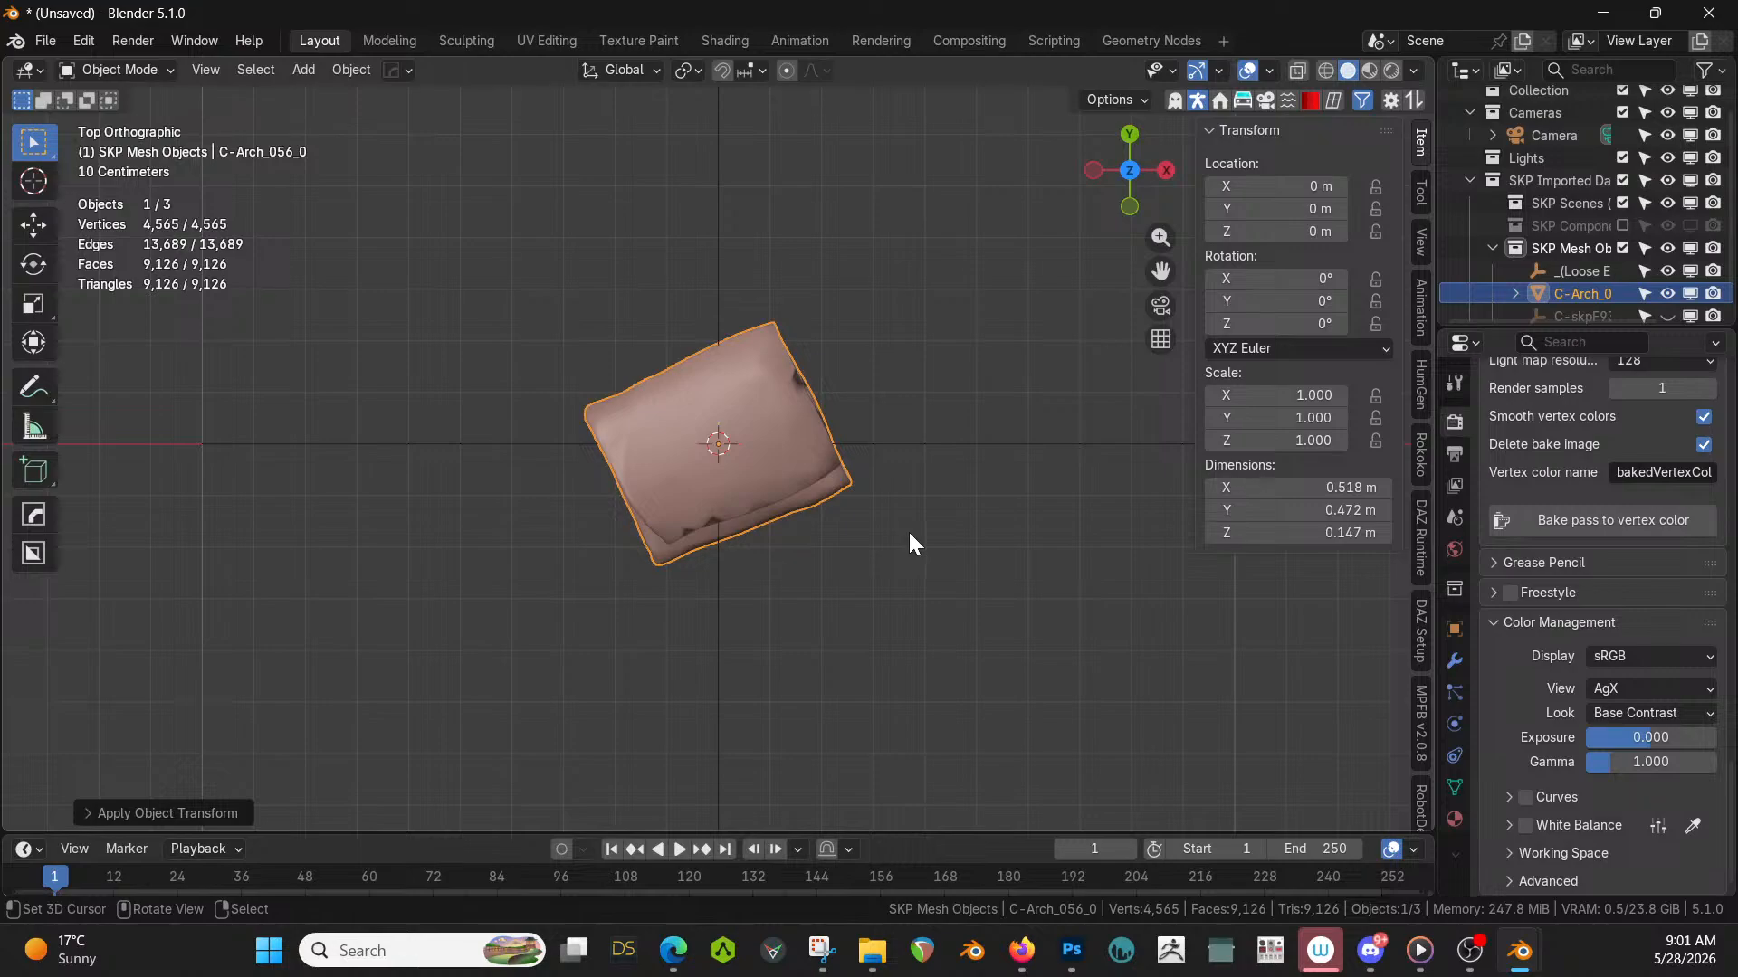
{"action": "key", "text": "r"}
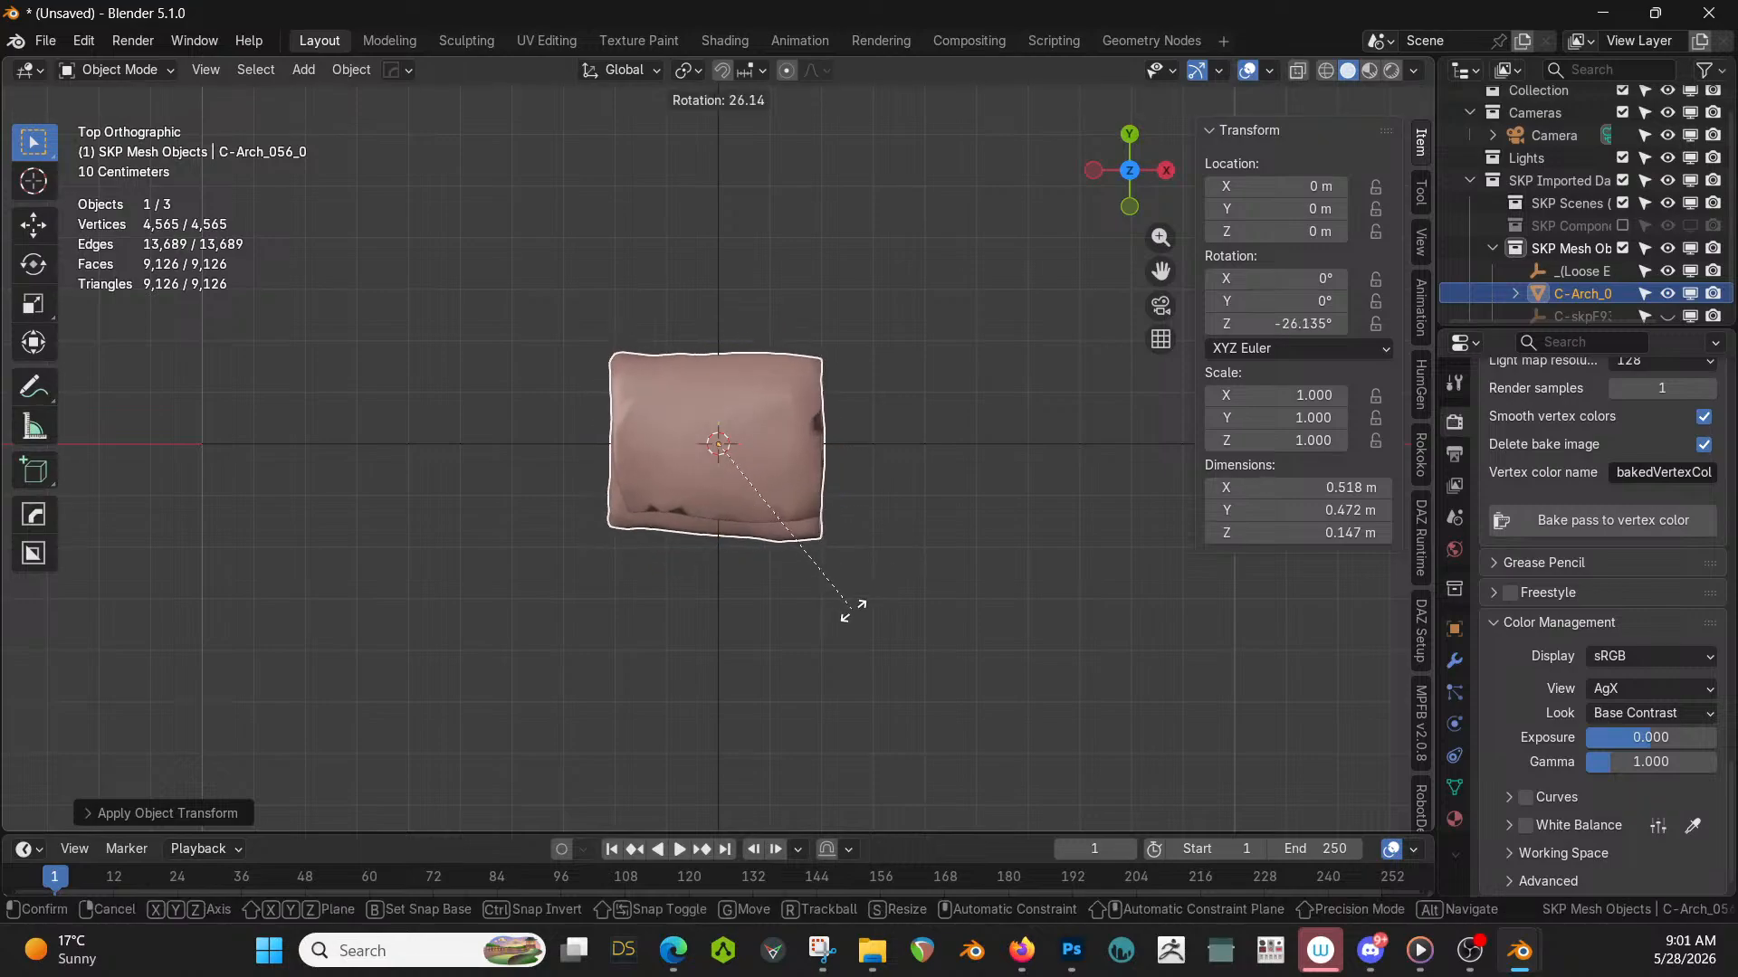
{"action": "left_click", "coordinate": [854, 612]}
{"action": "key", "text": "ctrl+a"}
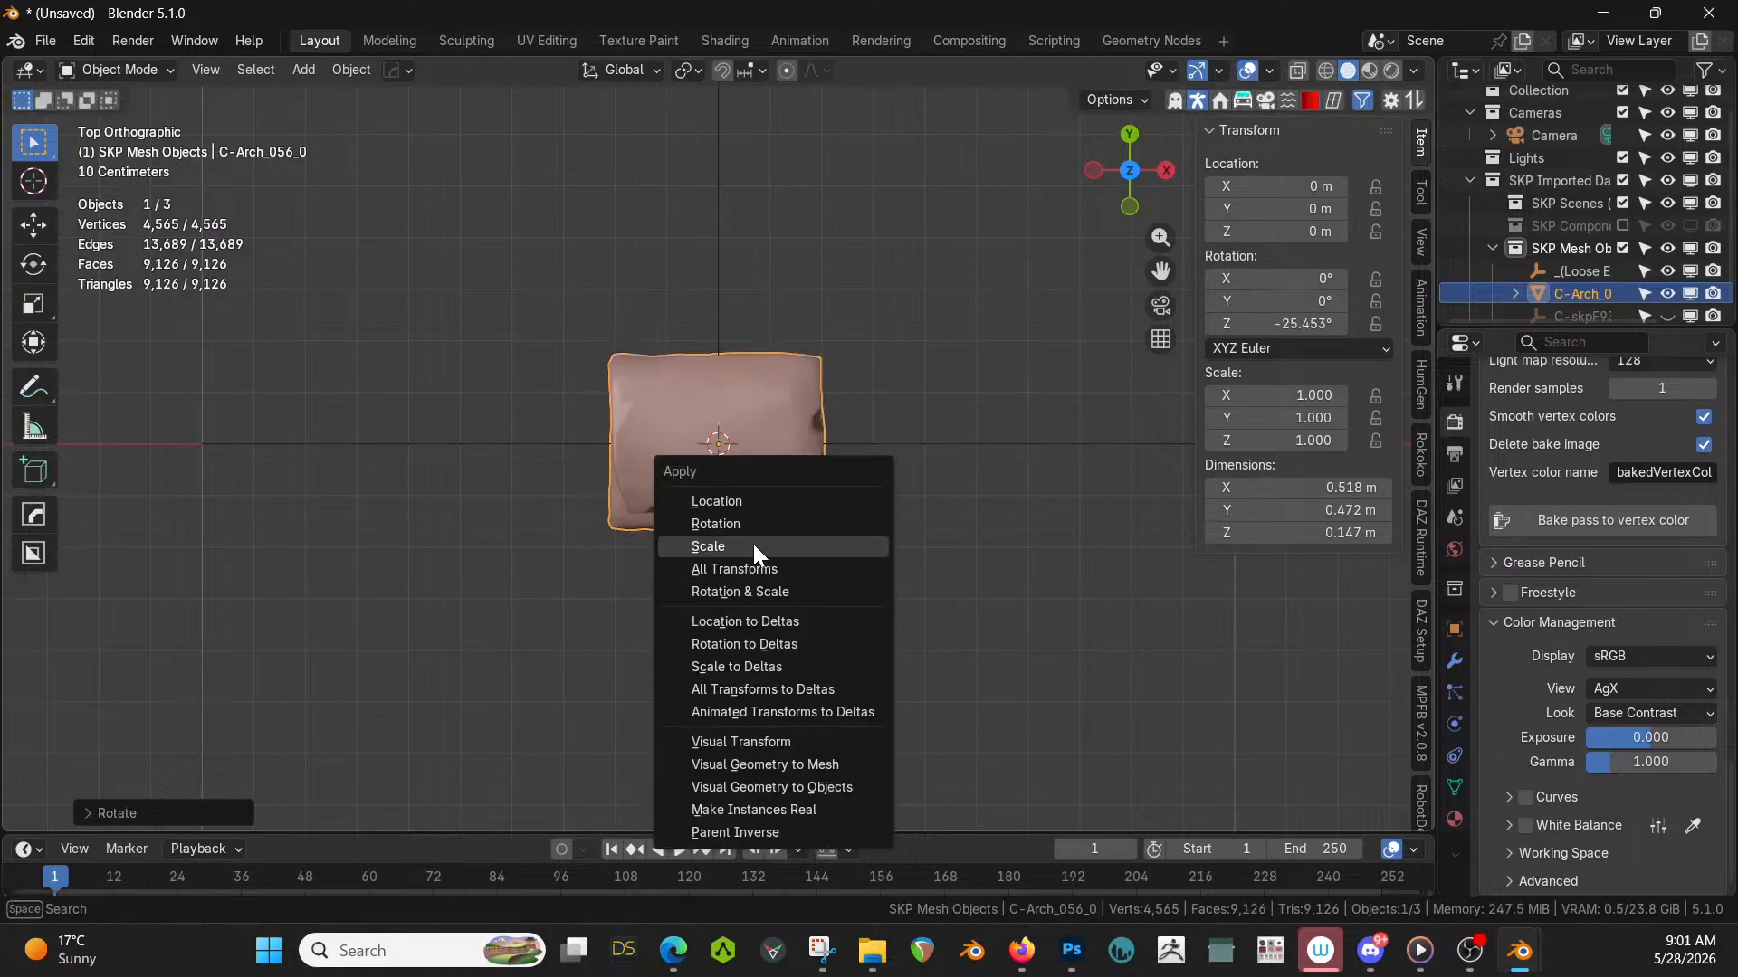
{"action": "left_click", "coordinate": [758, 592]}
Copy the towel object and paste it into the HumGen collection of the 260527 Bath House Blender file.
{"action": "key", "text": "ctrl+c"}
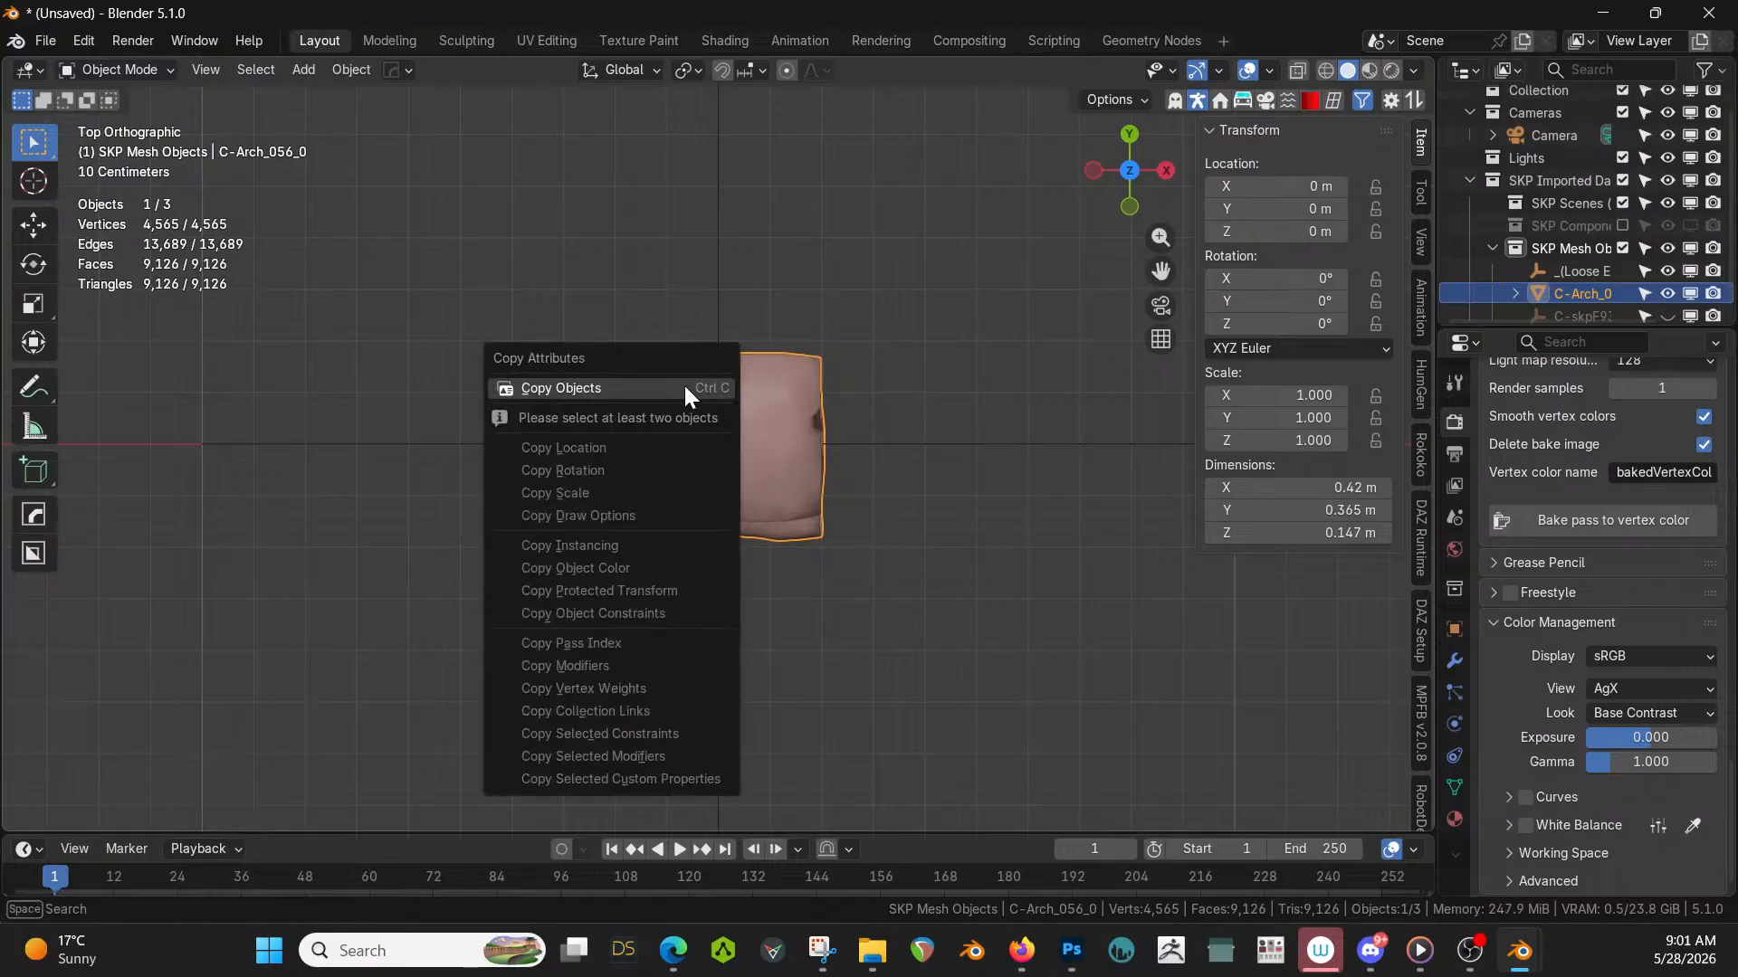
{"action": "left_click", "coordinate": [674, 388]}
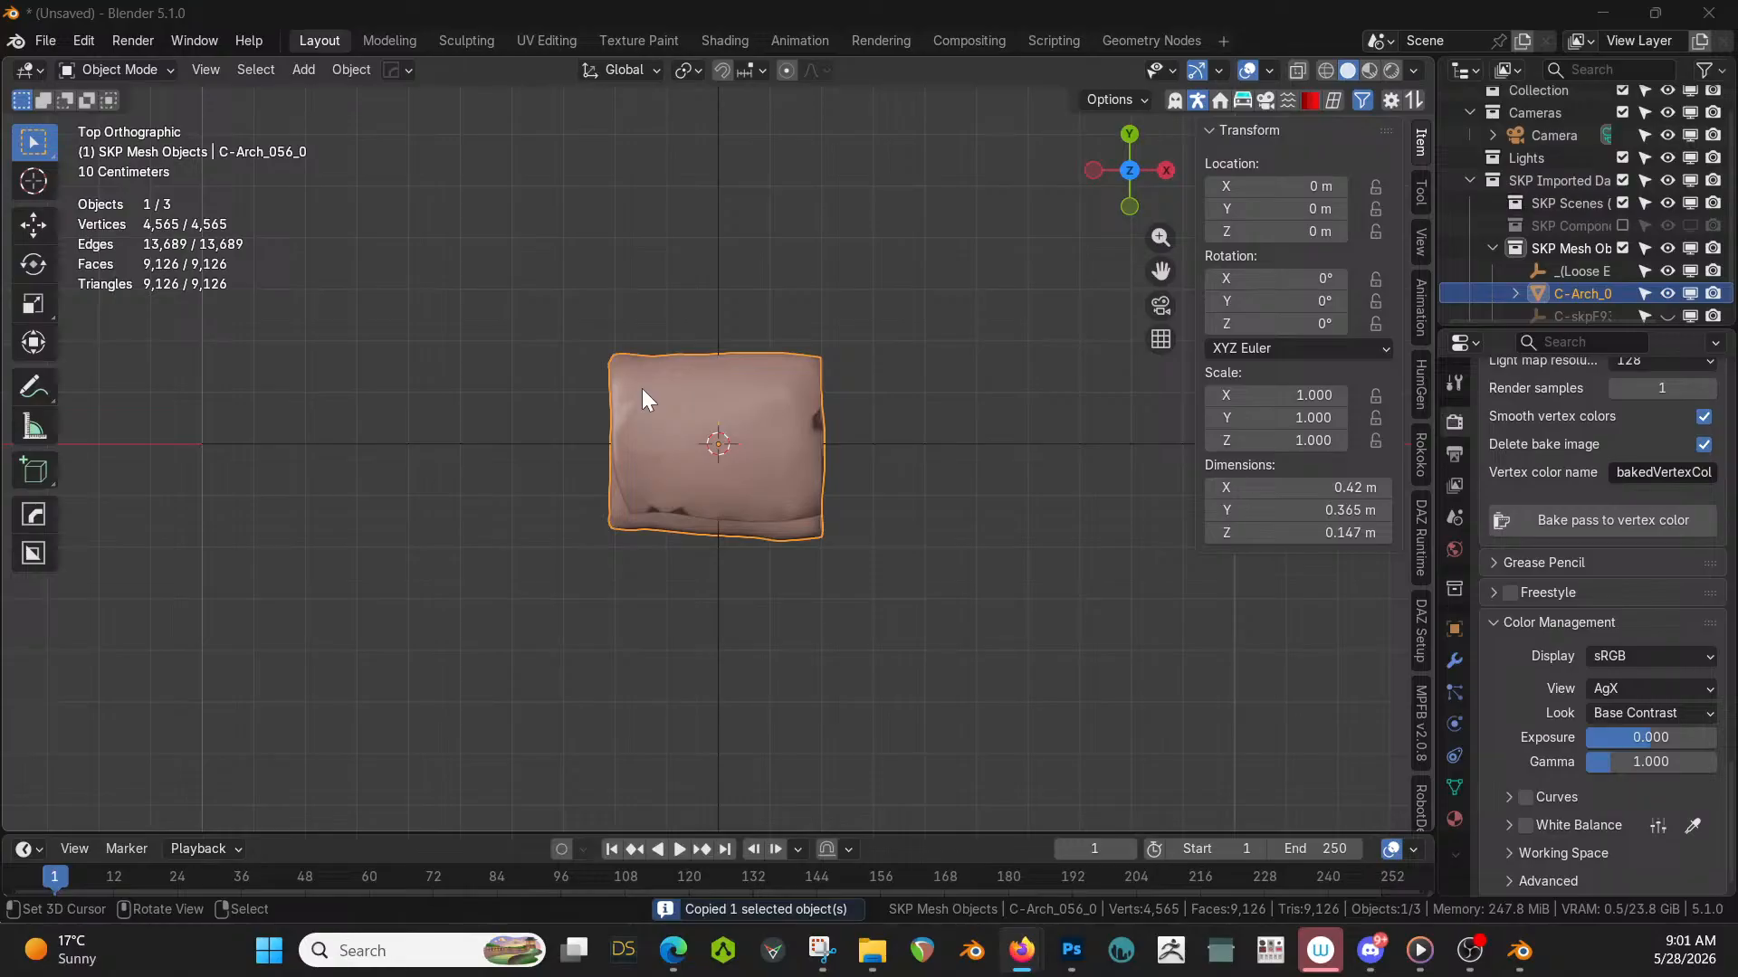
{"action": "key", "text": "alt+Tab"}
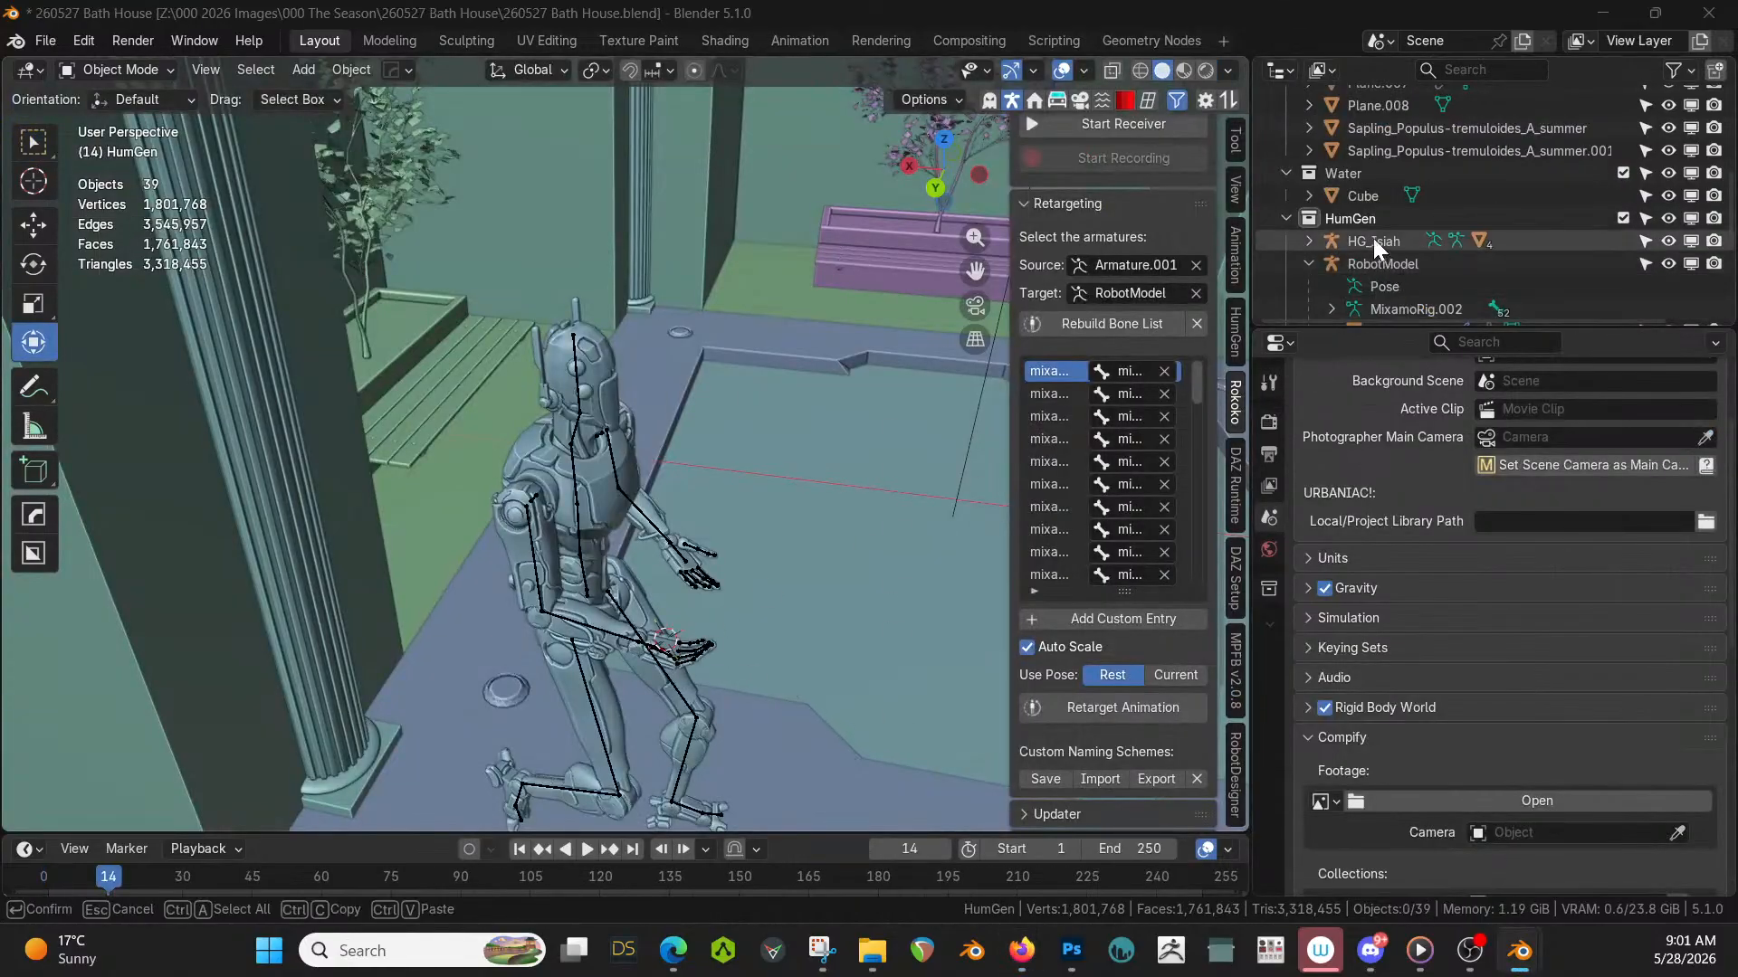
{"action": "left_click", "coordinate": [1330, 226]}
{"action": "key", "text": "ctrl+v"}
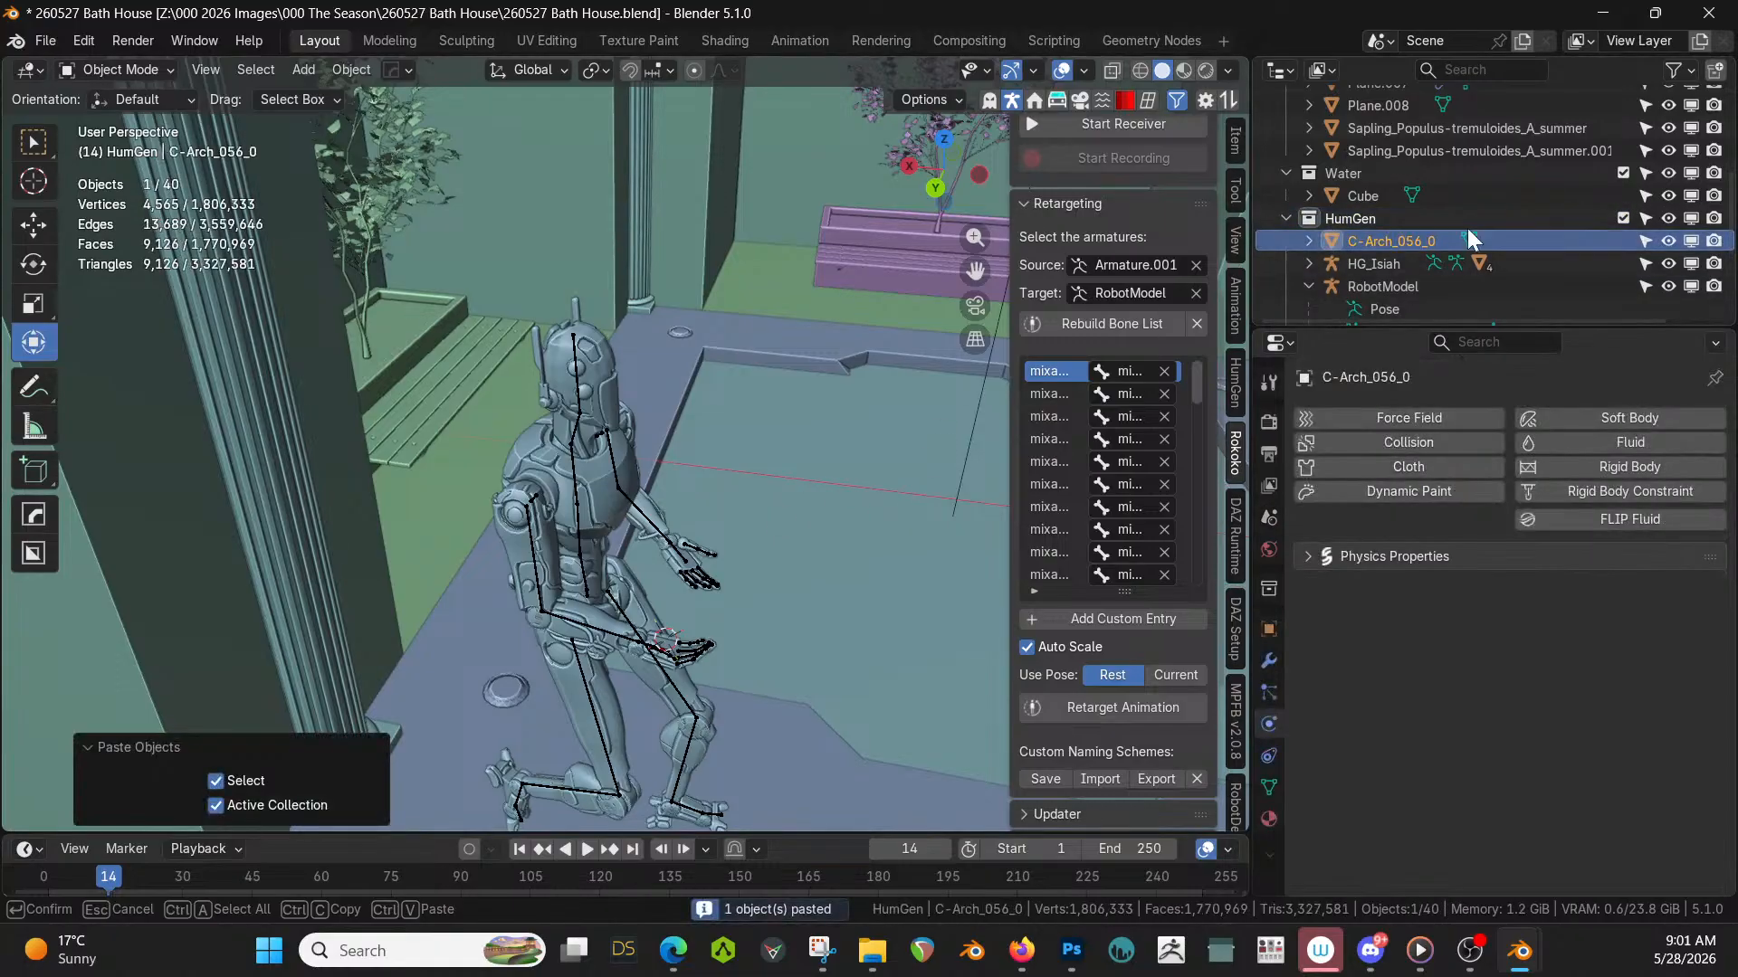
{"action": "scroll", "coordinate": [1417, 258], "scroll_direction": "down", "scroll_amount": 4}
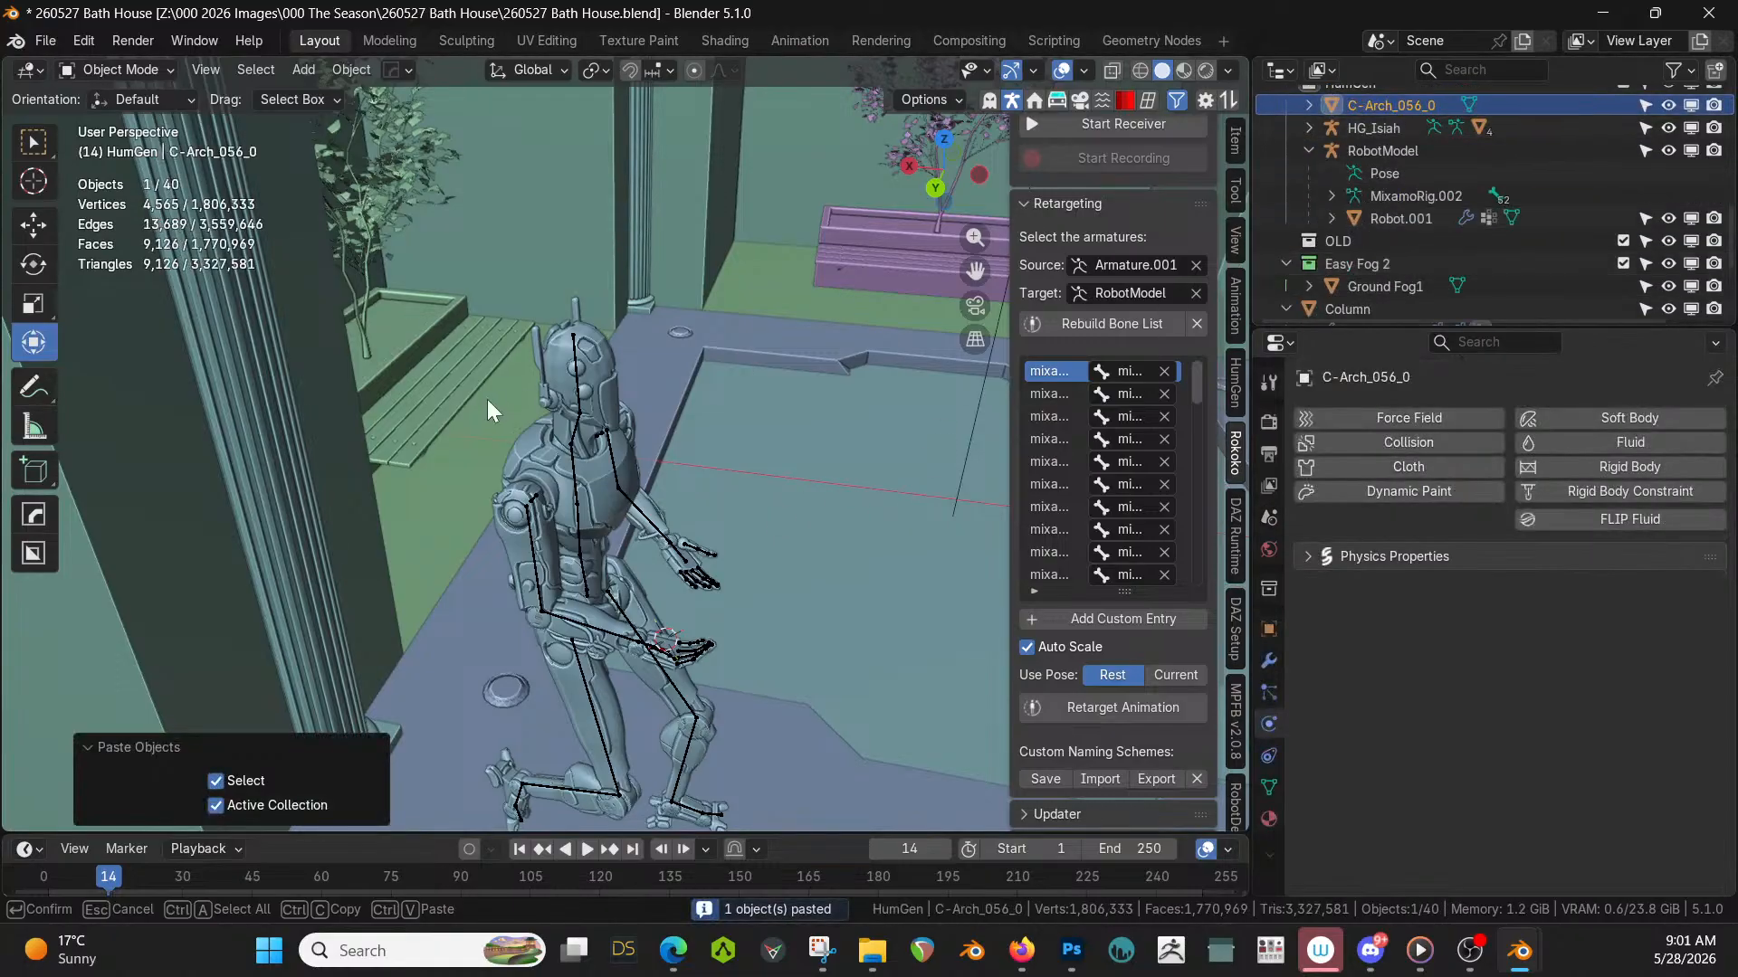
Set the towel's origin to the 3D cursor by the robot's hands, and move its geometry to that origin.
{"action": "left_click", "coordinate": [351, 70]}
{"action": "mouse_move", "coordinate": [380, 116]}
{"action": "left_click", "coordinate": [804, 171]}
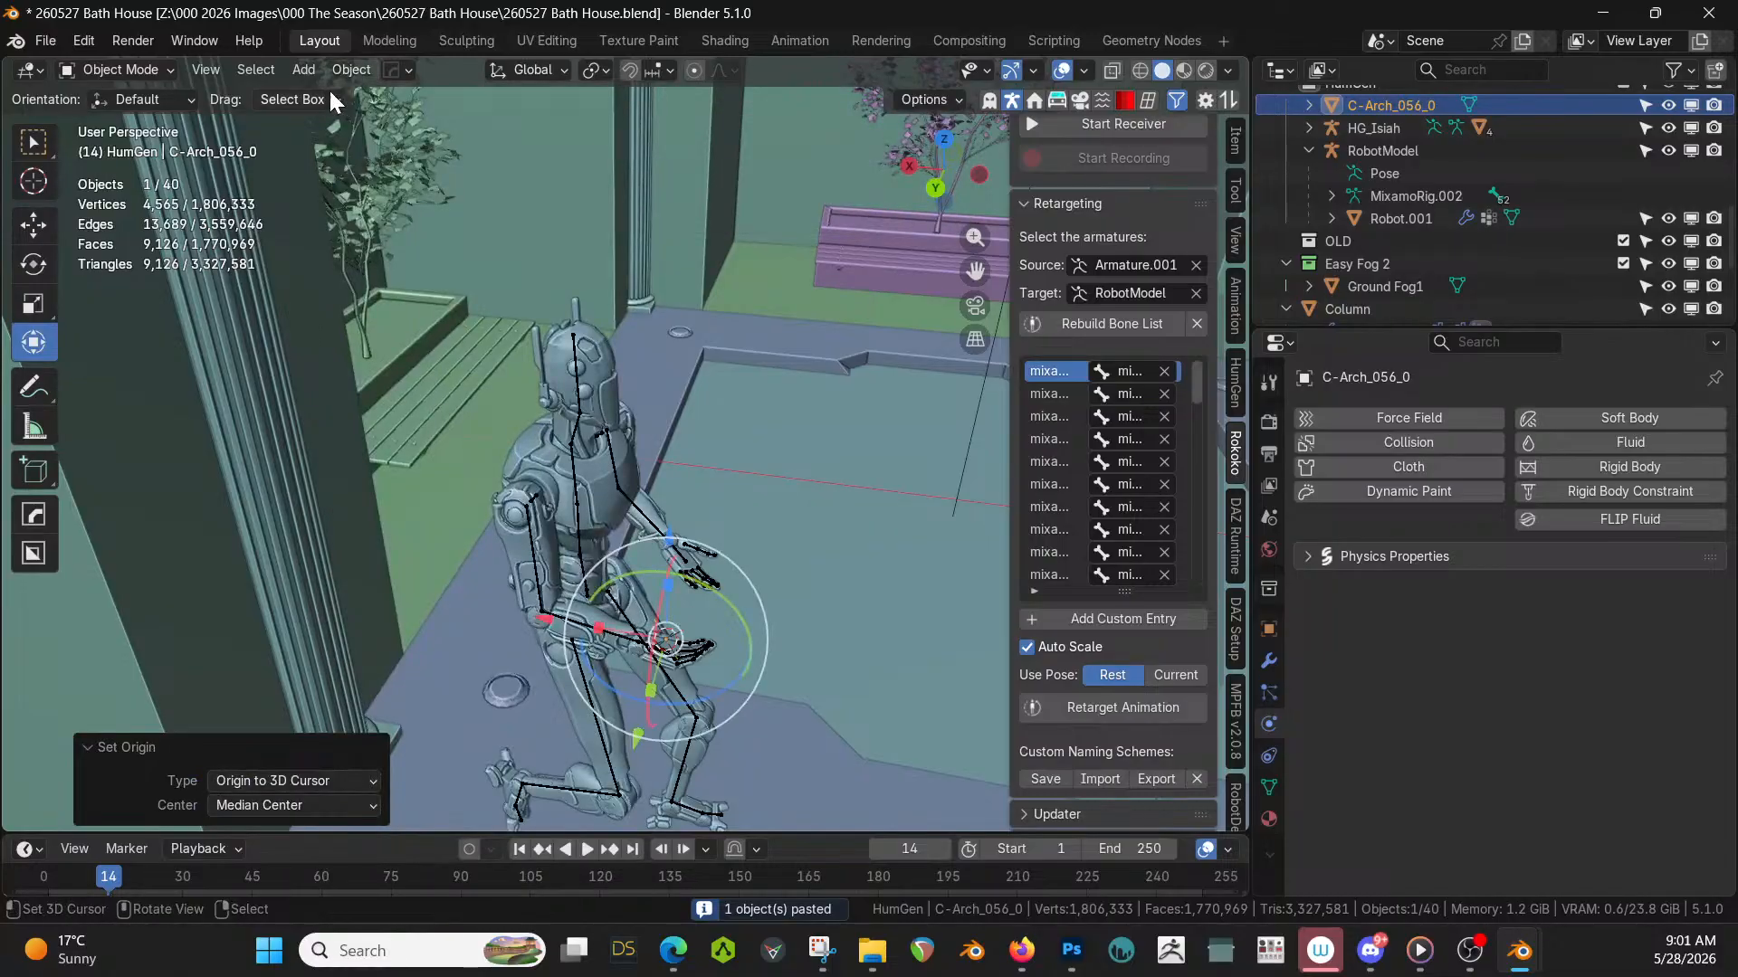
{"action": "left_click", "coordinate": [349, 70]}
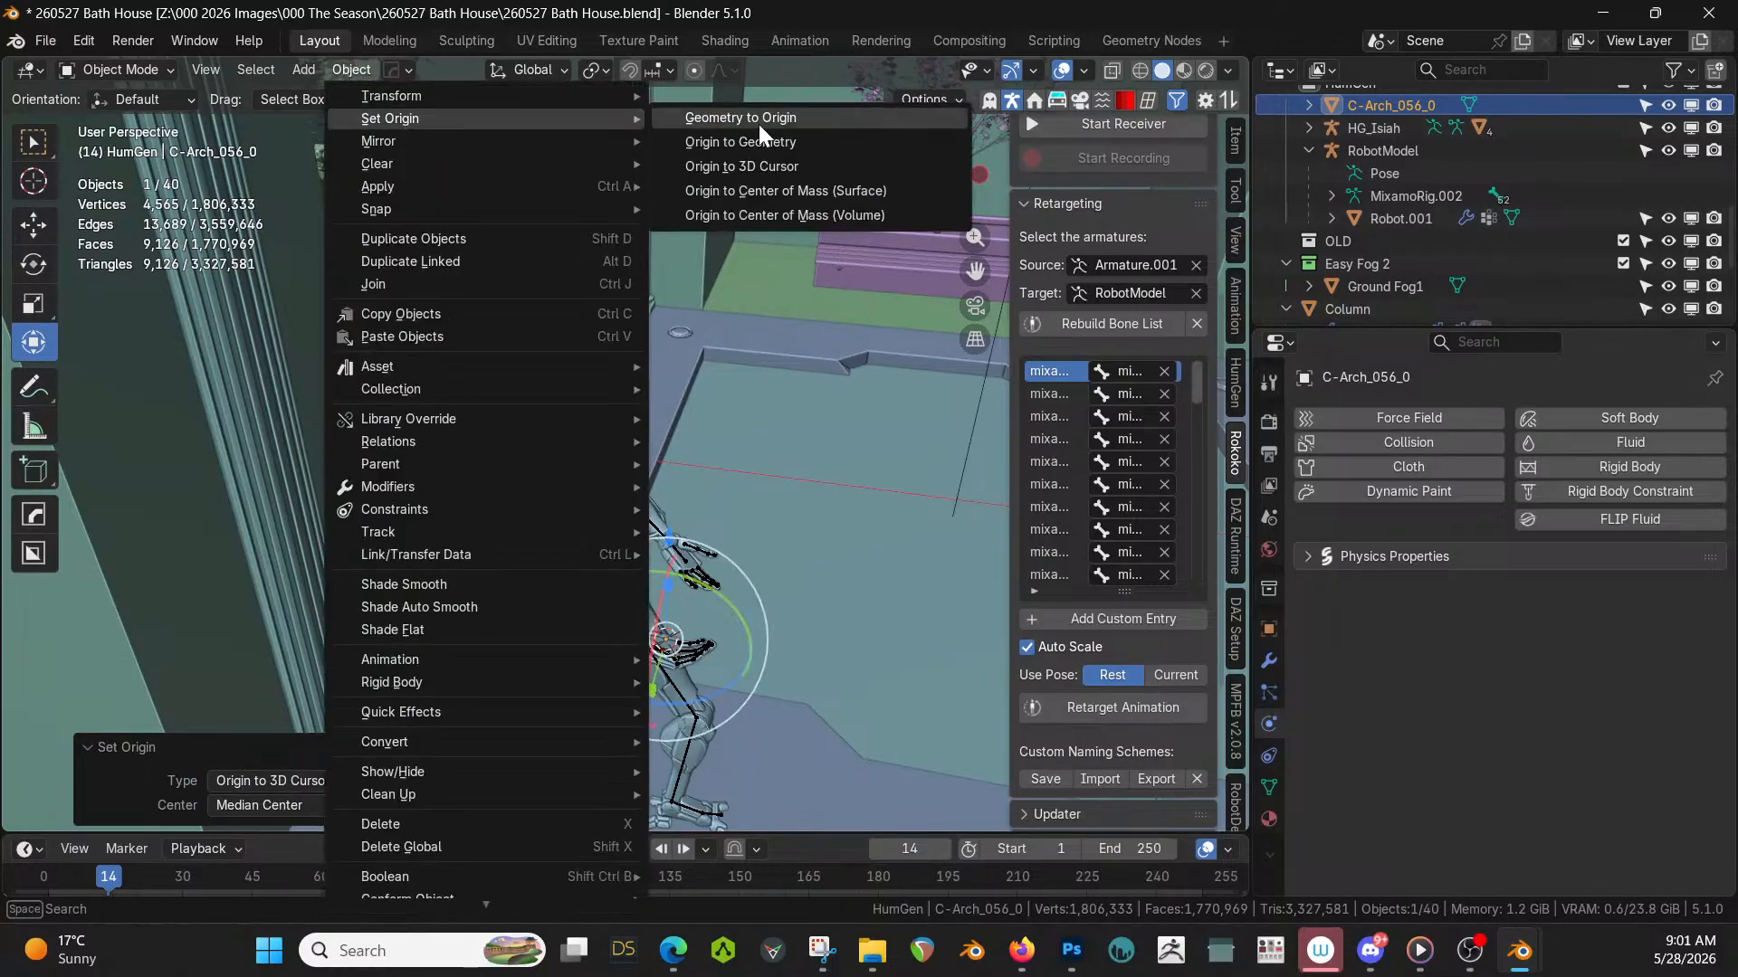
{"action": "left_click", "coordinate": [758, 119]}
Rotate the towel about 88° around the global Z axis to turn it across the robot's forearms.
{"action": "middle_click_drag", "start_coordinate": [749, 253], "coordinate": [670, 569]}
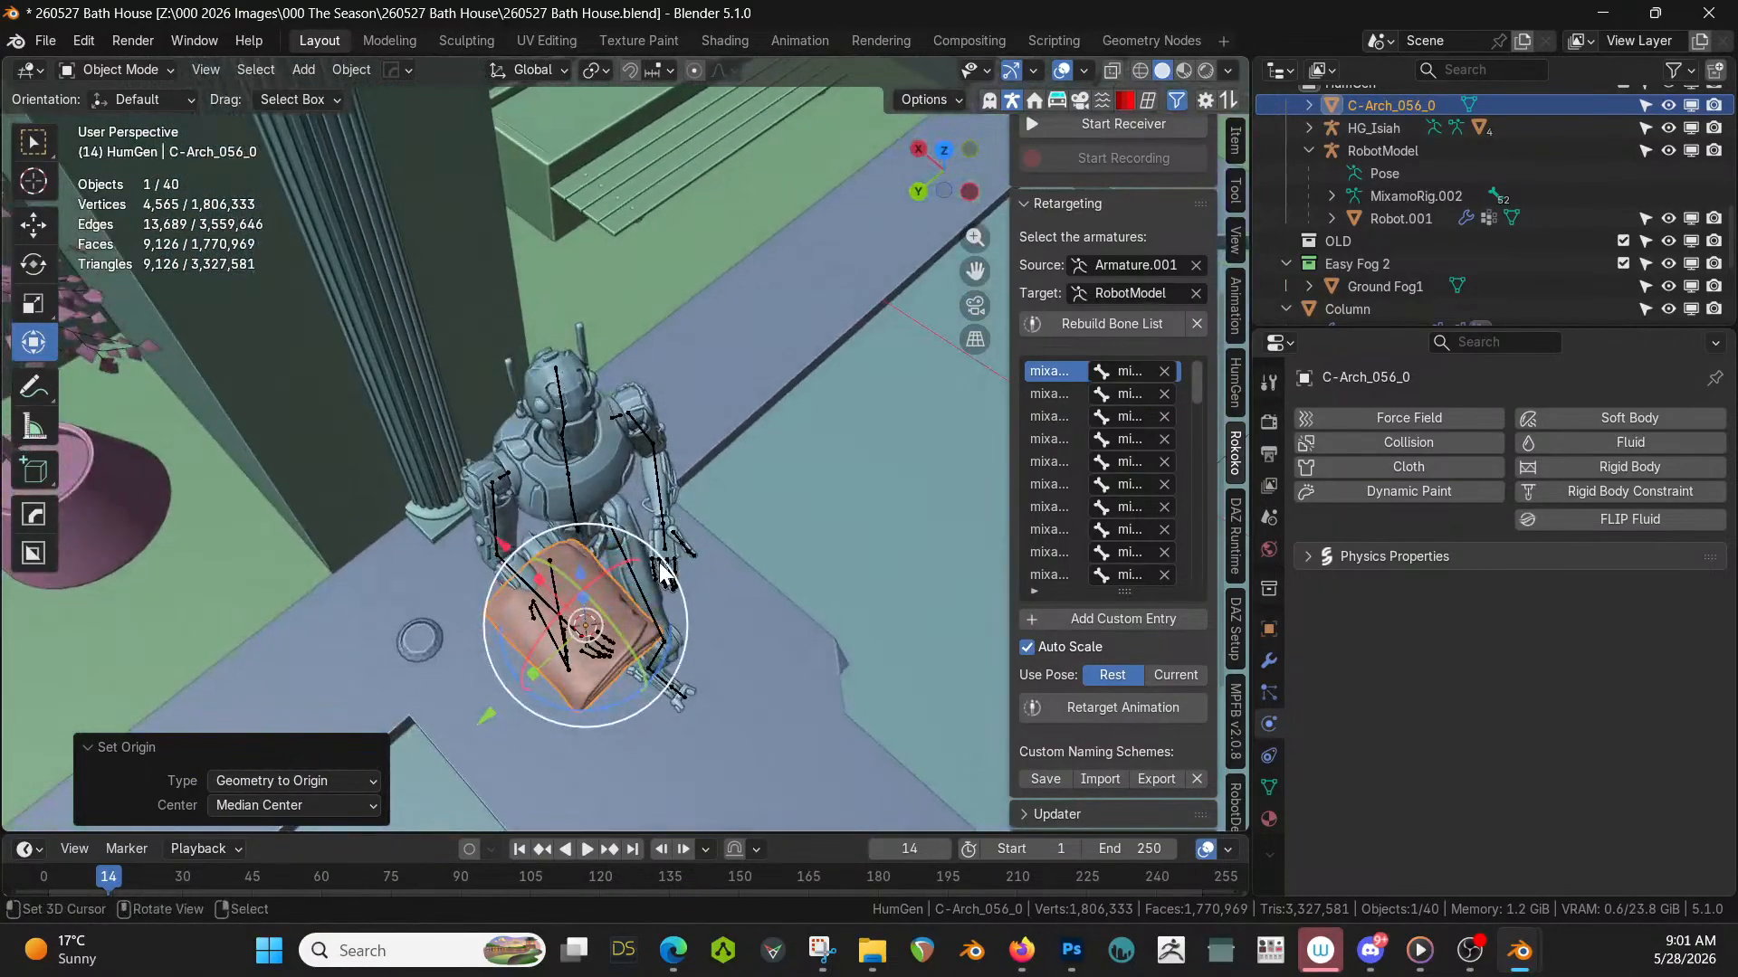
{"action": "key", "text": "KP_7"}
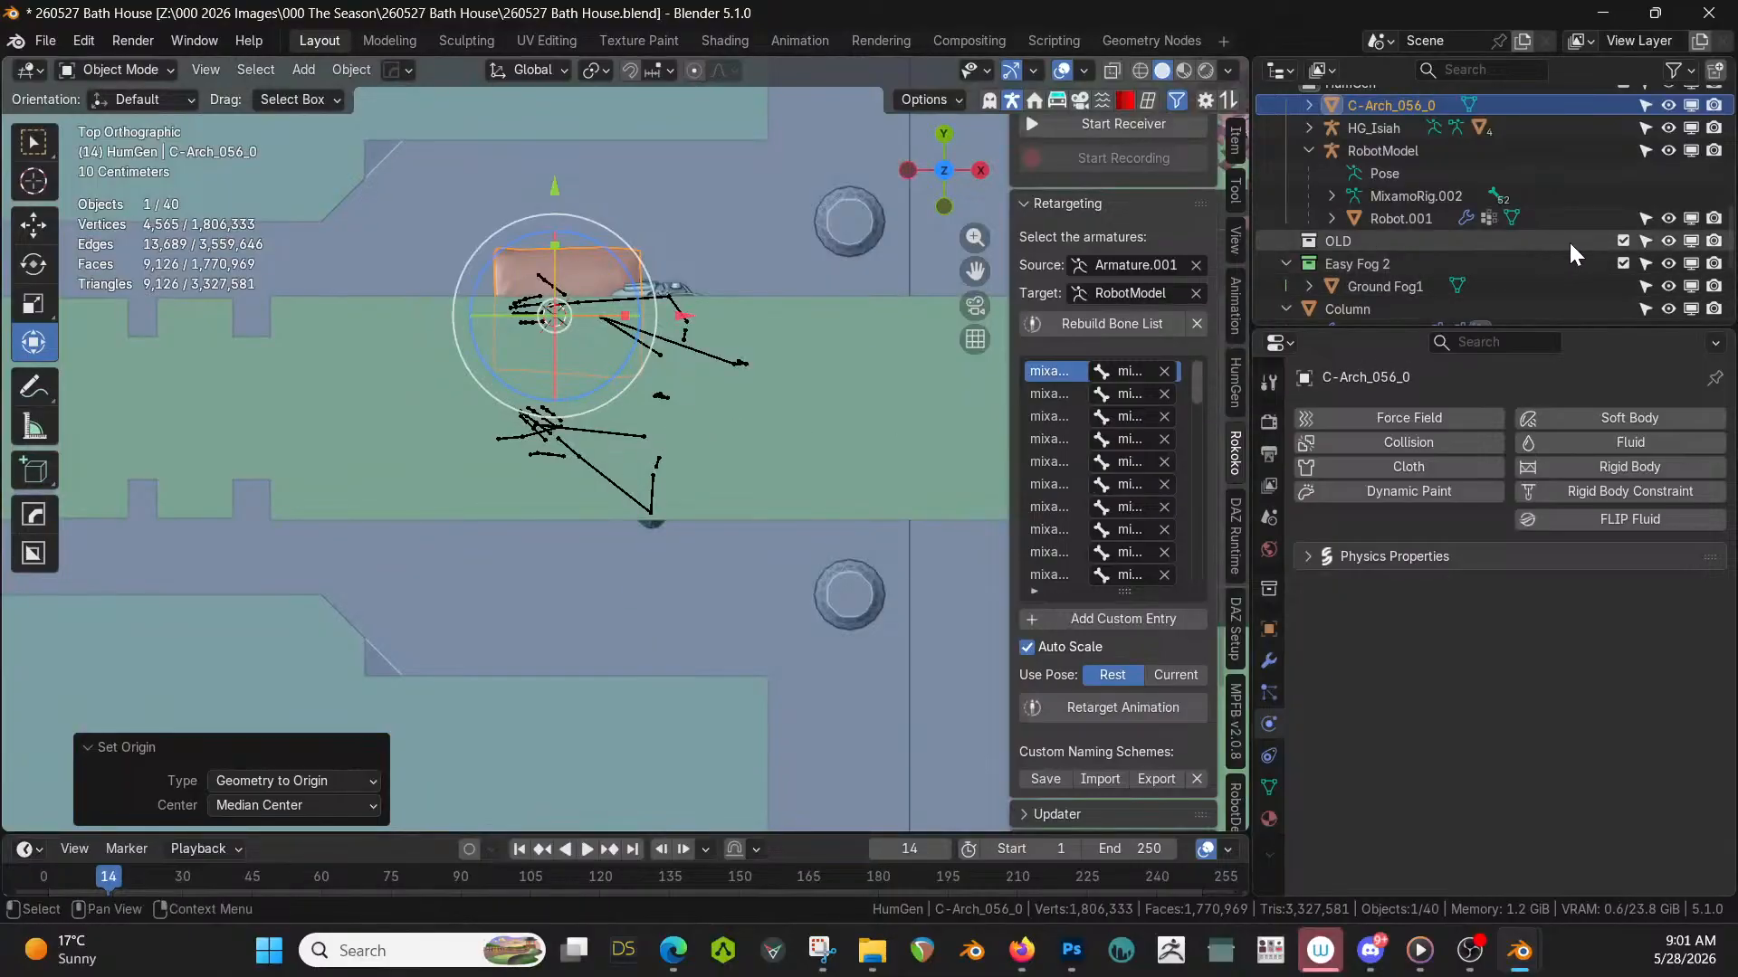
{"action": "scroll", "coordinate": [1568, 241], "scroll_direction": "up", "scroll_amount": 2}
{"action": "middle_click_drag", "start_coordinate": [711, 319], "coordinate": [889, 219]}
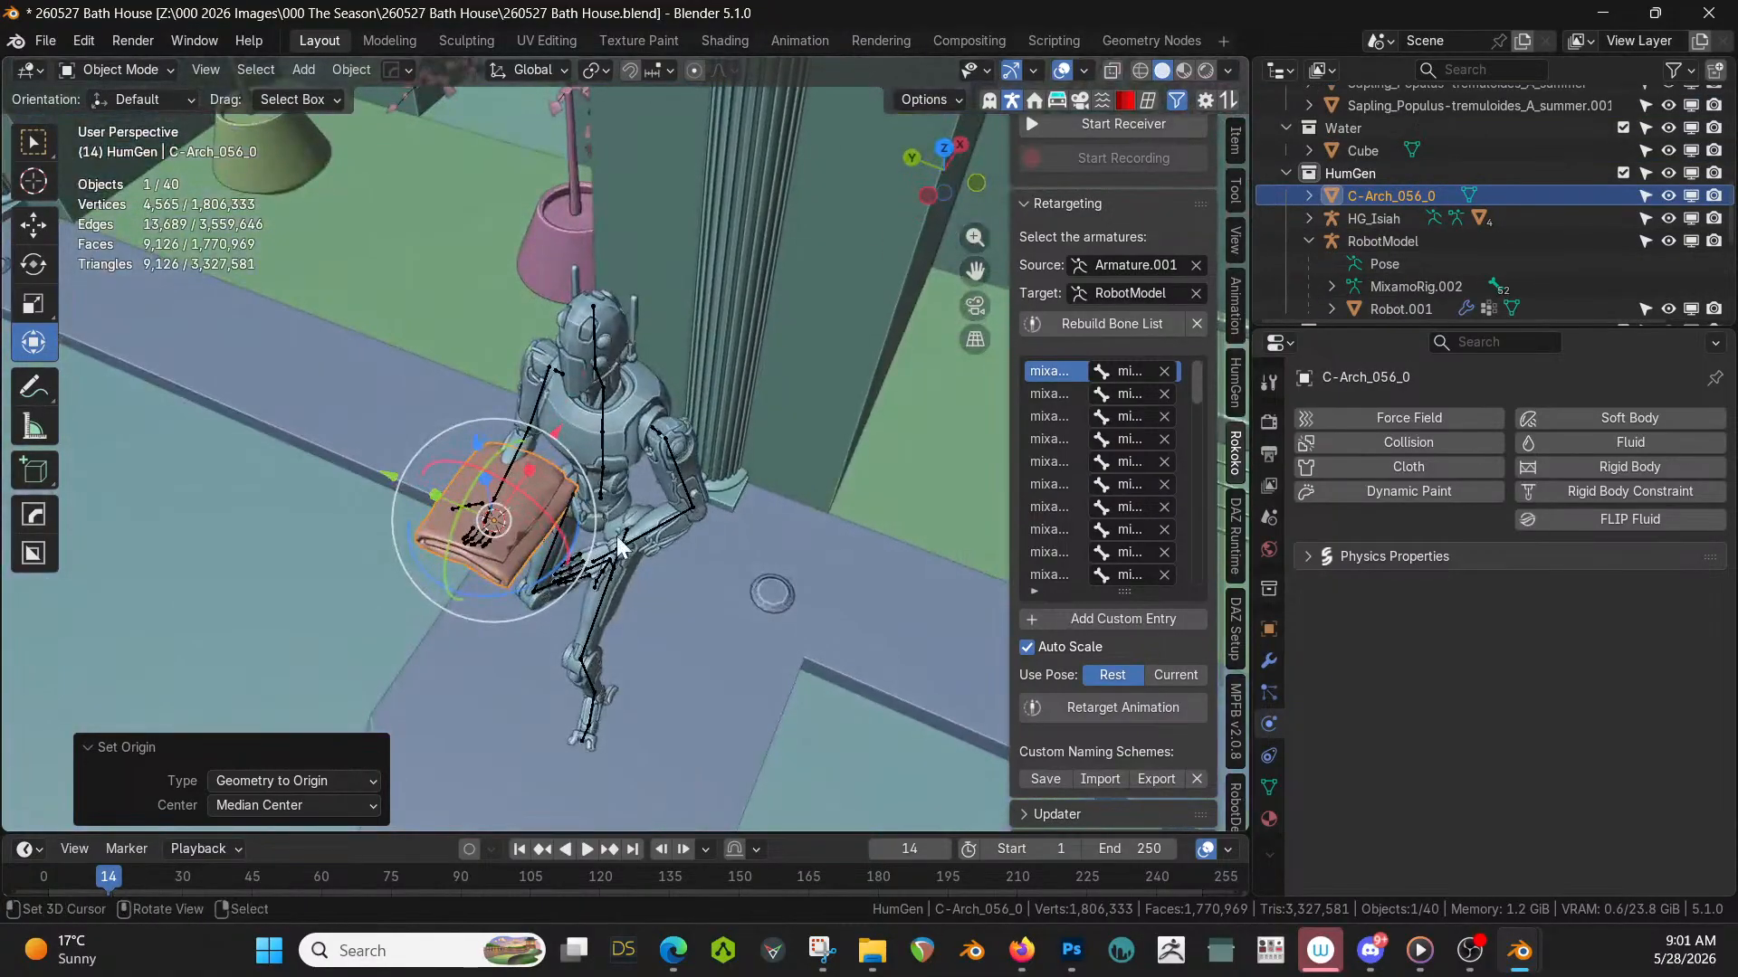
{"action": "key", "text": "r"}
{"action": "key", "text": "z"}
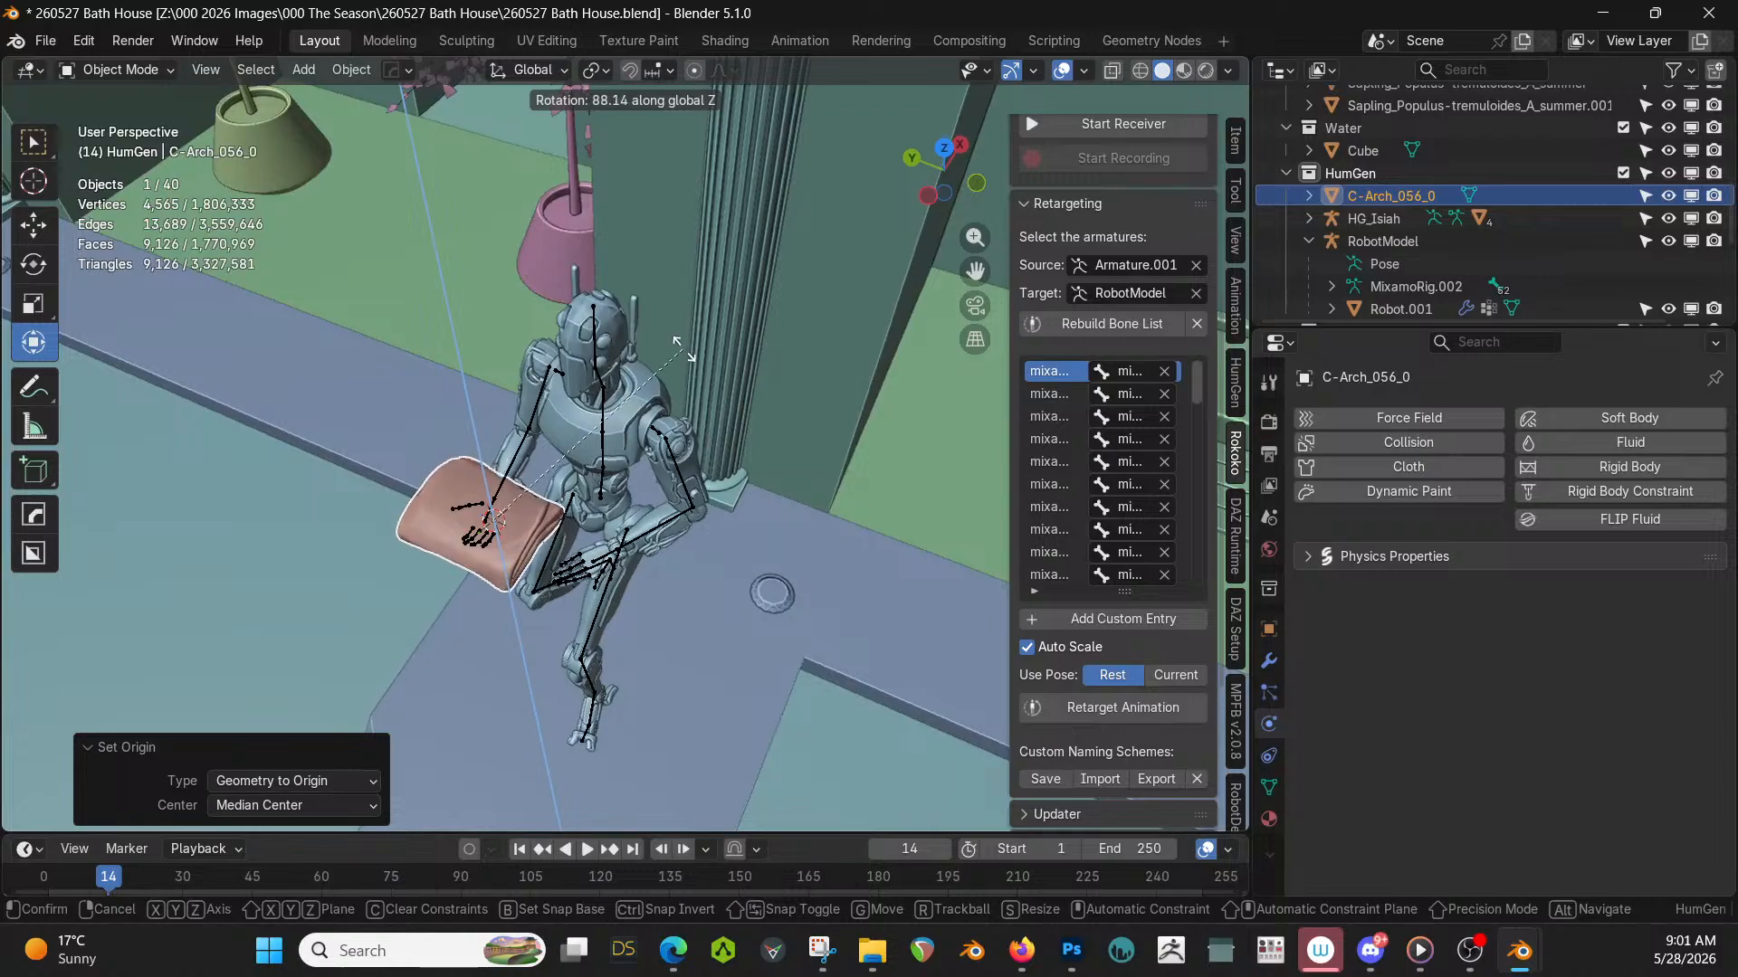
{"action": "left_click", "coordinate": [682, 350]}
Move the towel about -0.2 m along the global Y axis so it sits in front of the robot's body.
{"action": "middle_click_drag", "start_coordinate": [657, 386], "coordinate": [742, 253]}
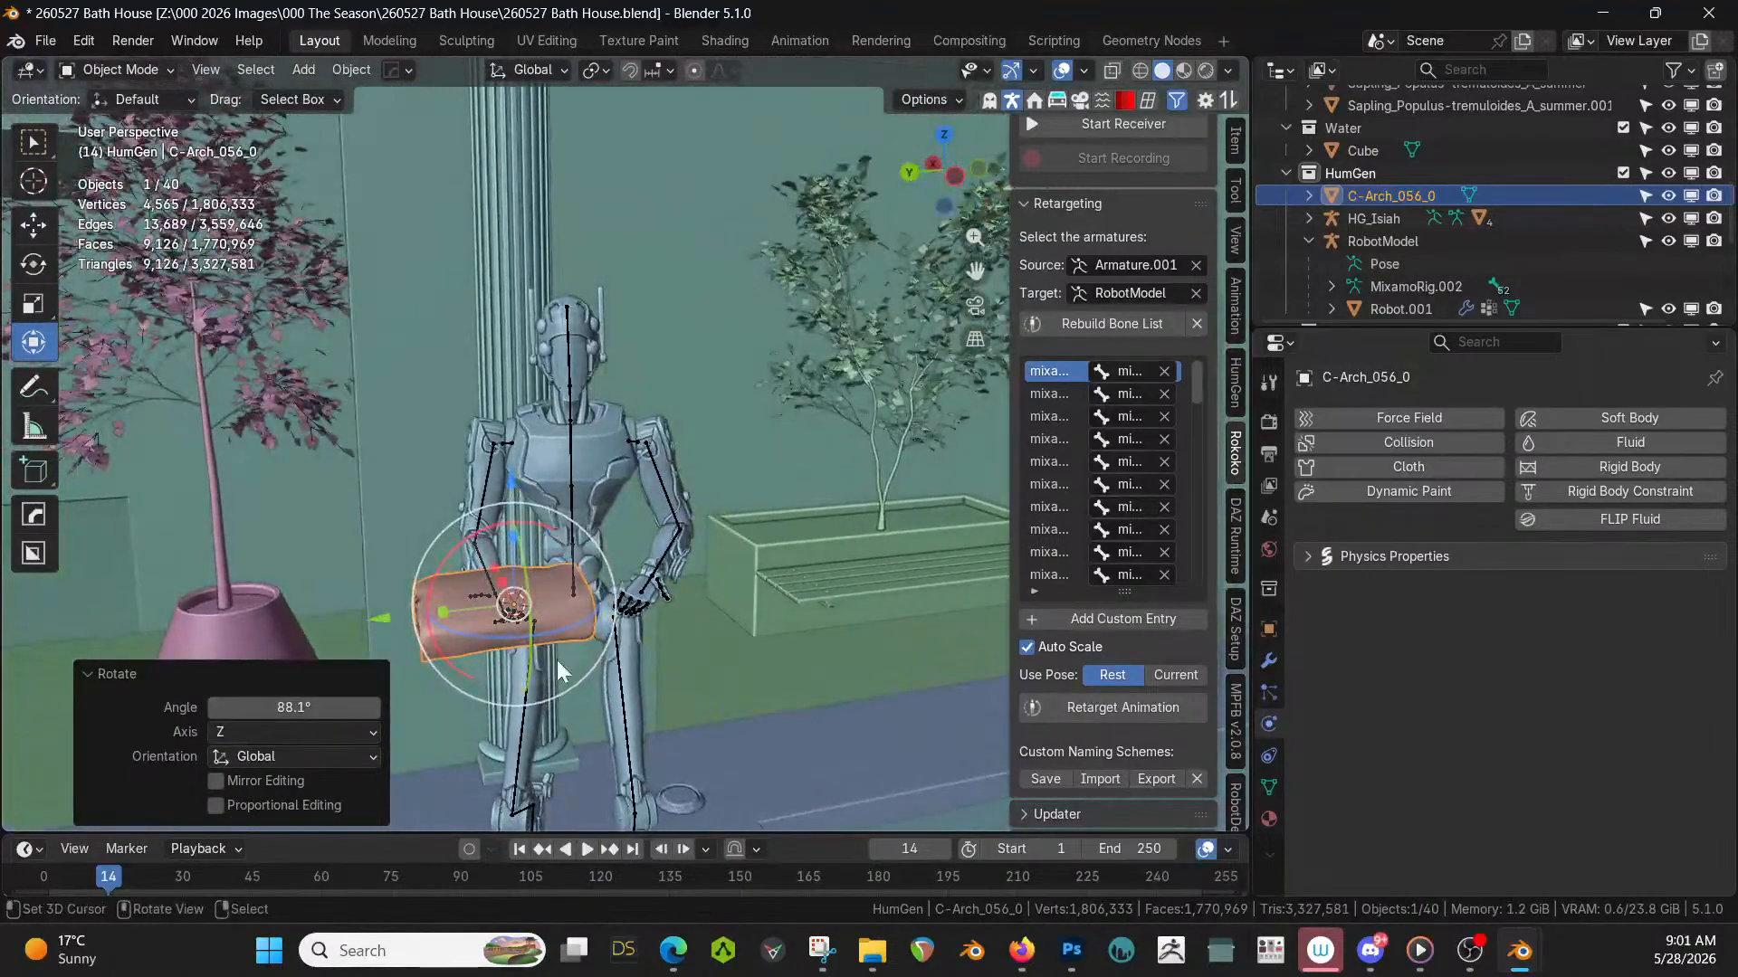
{"action": "left_click_drag", "start_coordinate": [380, 626], "coordinate": [457, 618]}
{"action": "scroll", "coordinate": [563, 637], "scroll_direction": "up", "scroll_amount": 6}
{"action": "middle_click_drag", "start_coordinate": [659, 637], "coordinate": [463, 603]}
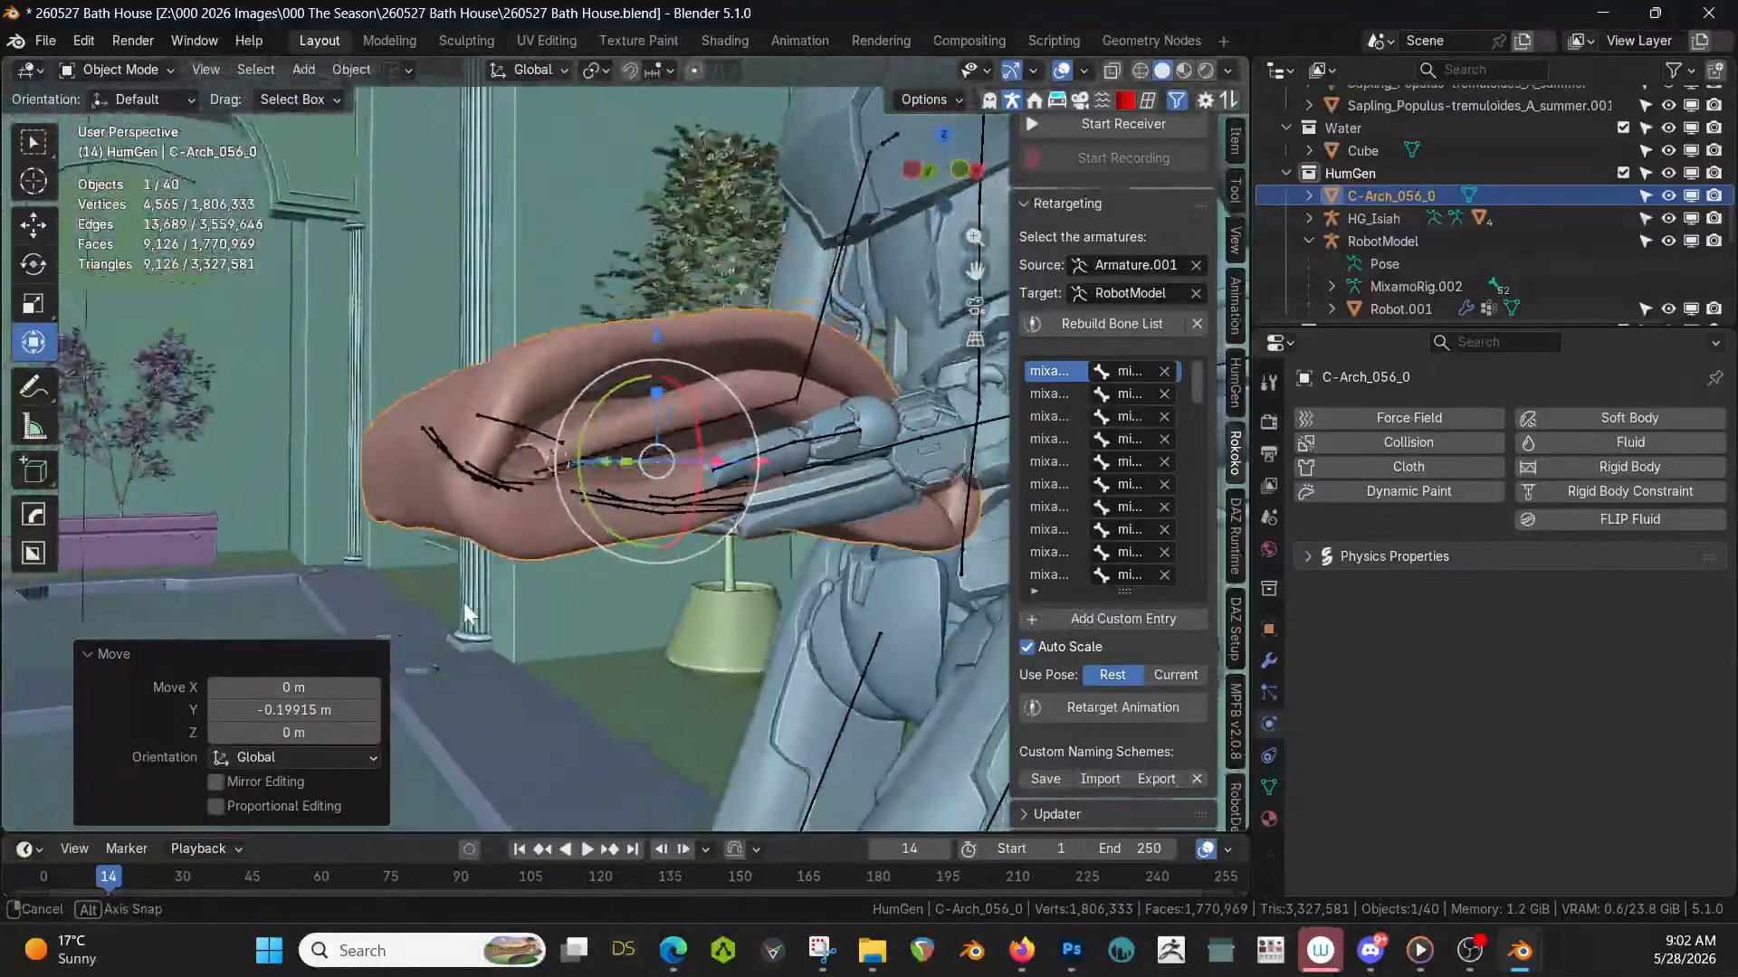
Raise the towel about 0.017 m along the global Z axis above the robot's hands.
{"action": "key", "text": "g"}
{"action": "key", "text": "z"}
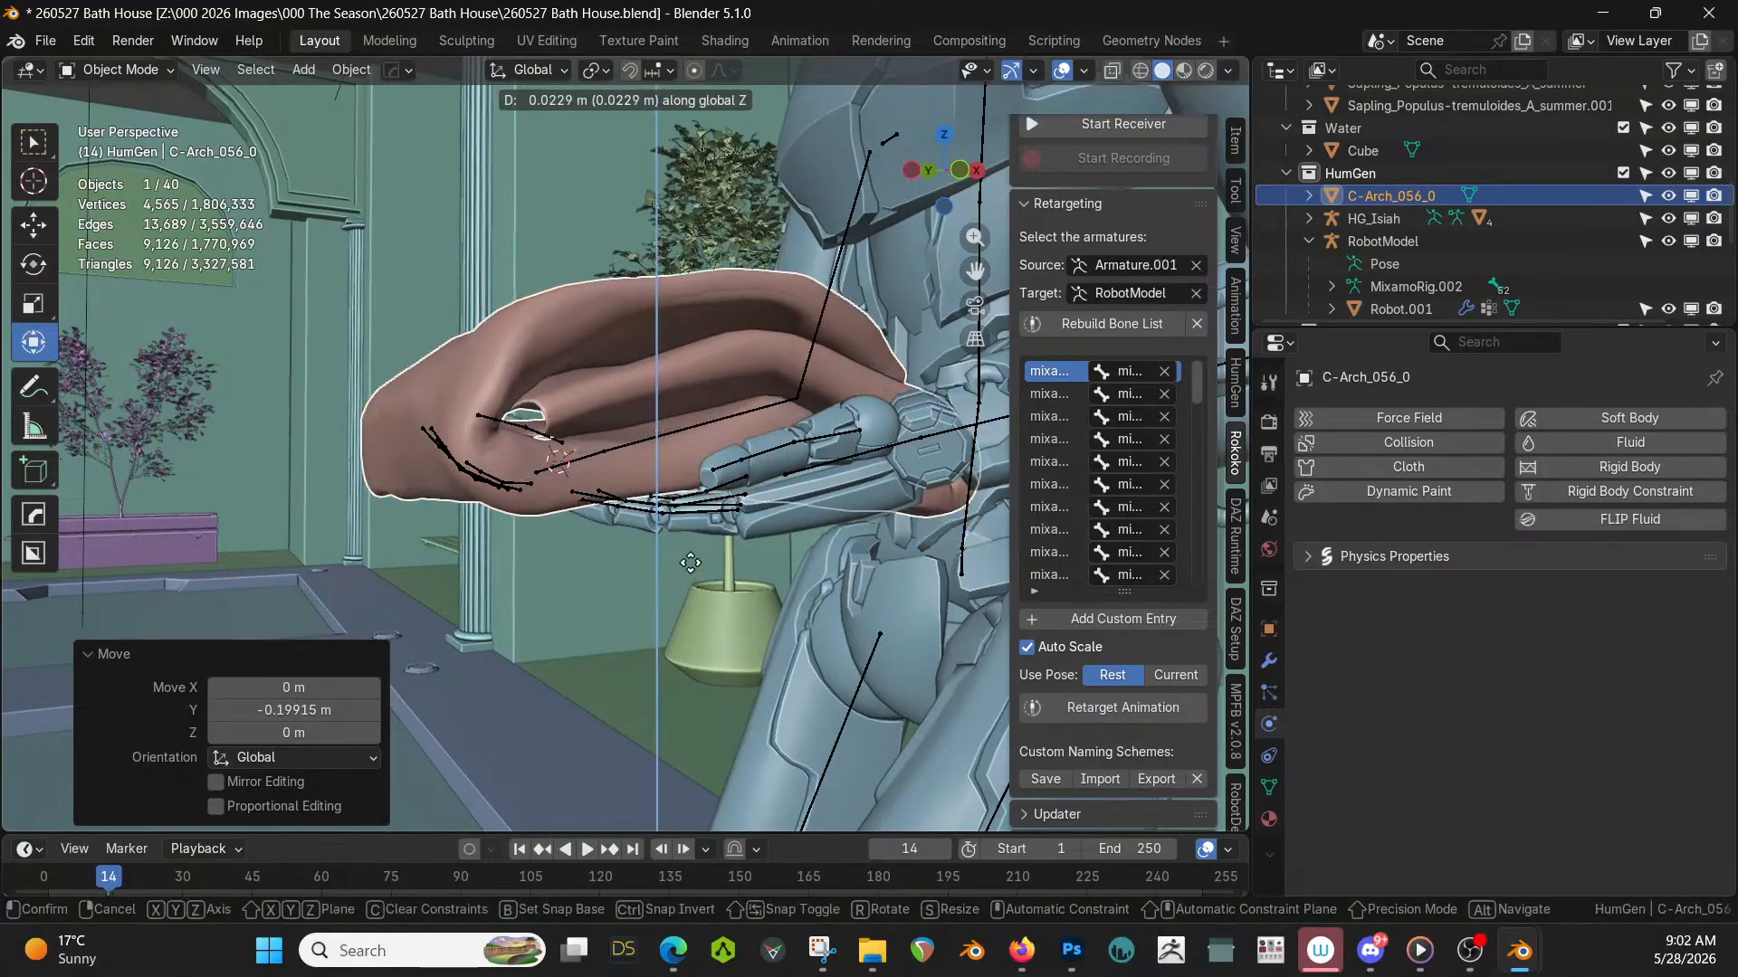
{"action": "left_click", "coordinate": [688, 570]}
{"action": "middle_click_drag", "start_coordinate": [687, 570], "coordinate": [1126, 547]}
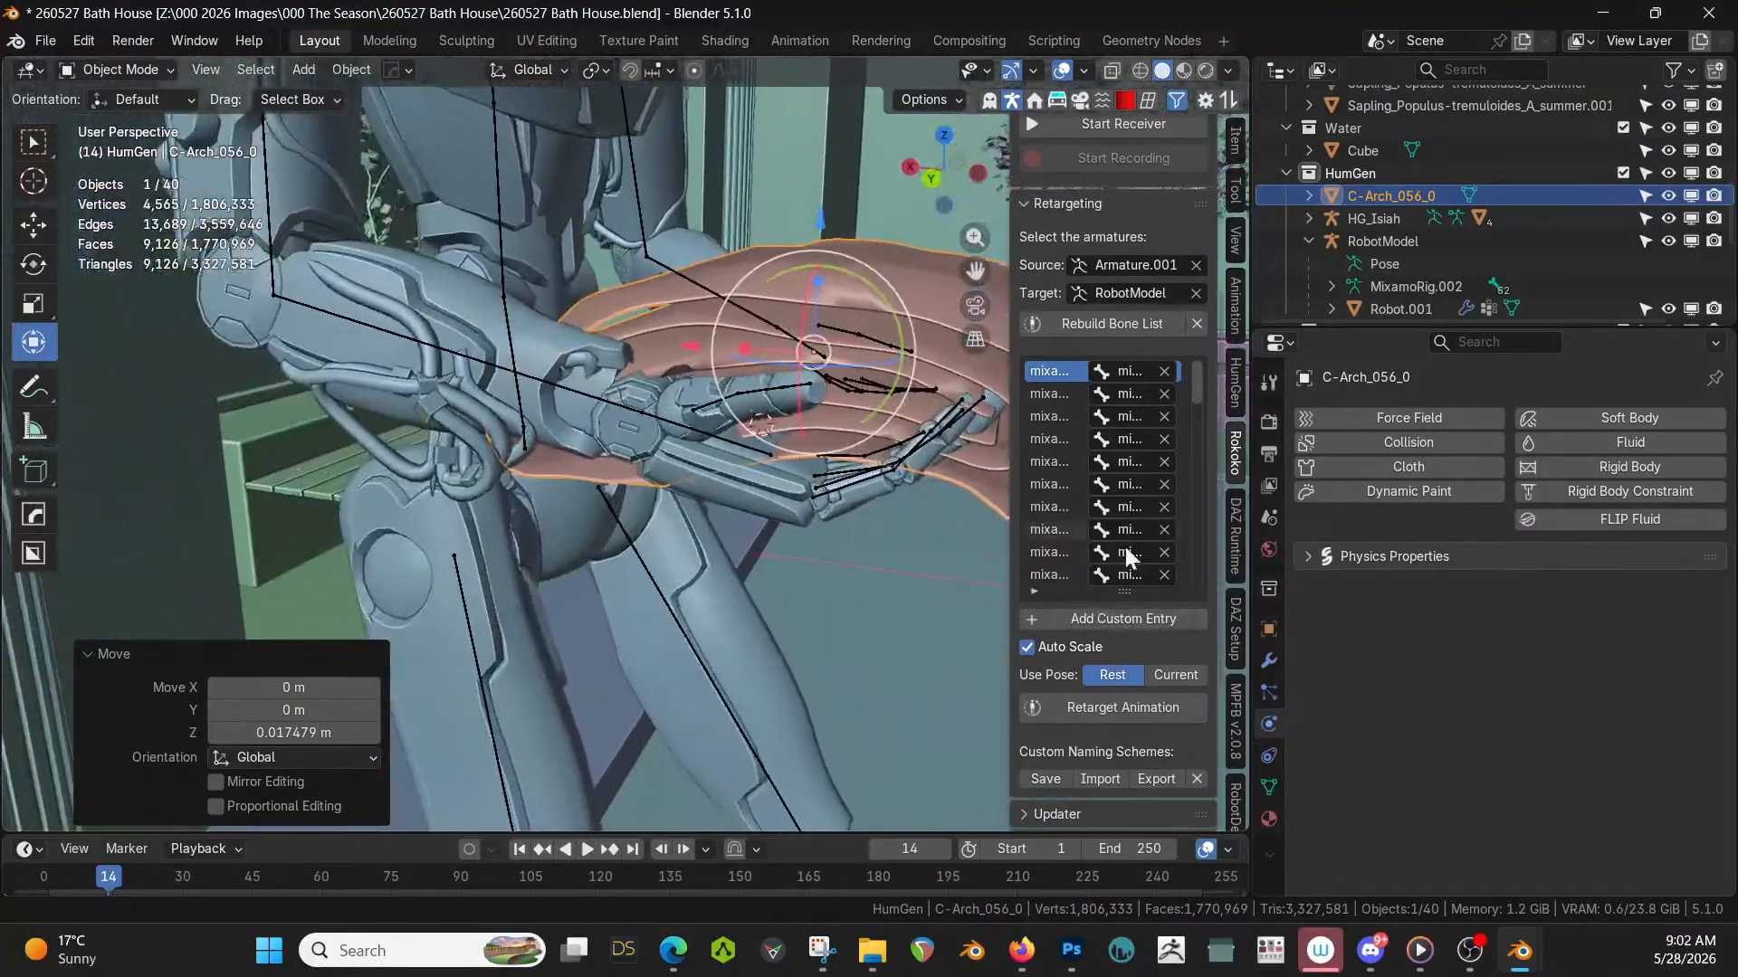
Pose the robot's right forearm bone by rotating it about 6° around its local Z axis, using Local transform orientation.
{"action": "middle_click_drag", "start_coordinate": [950, 543], "coordinate": [573, 441]}
{"action": "left_click", "coordinate": [541, 411]}
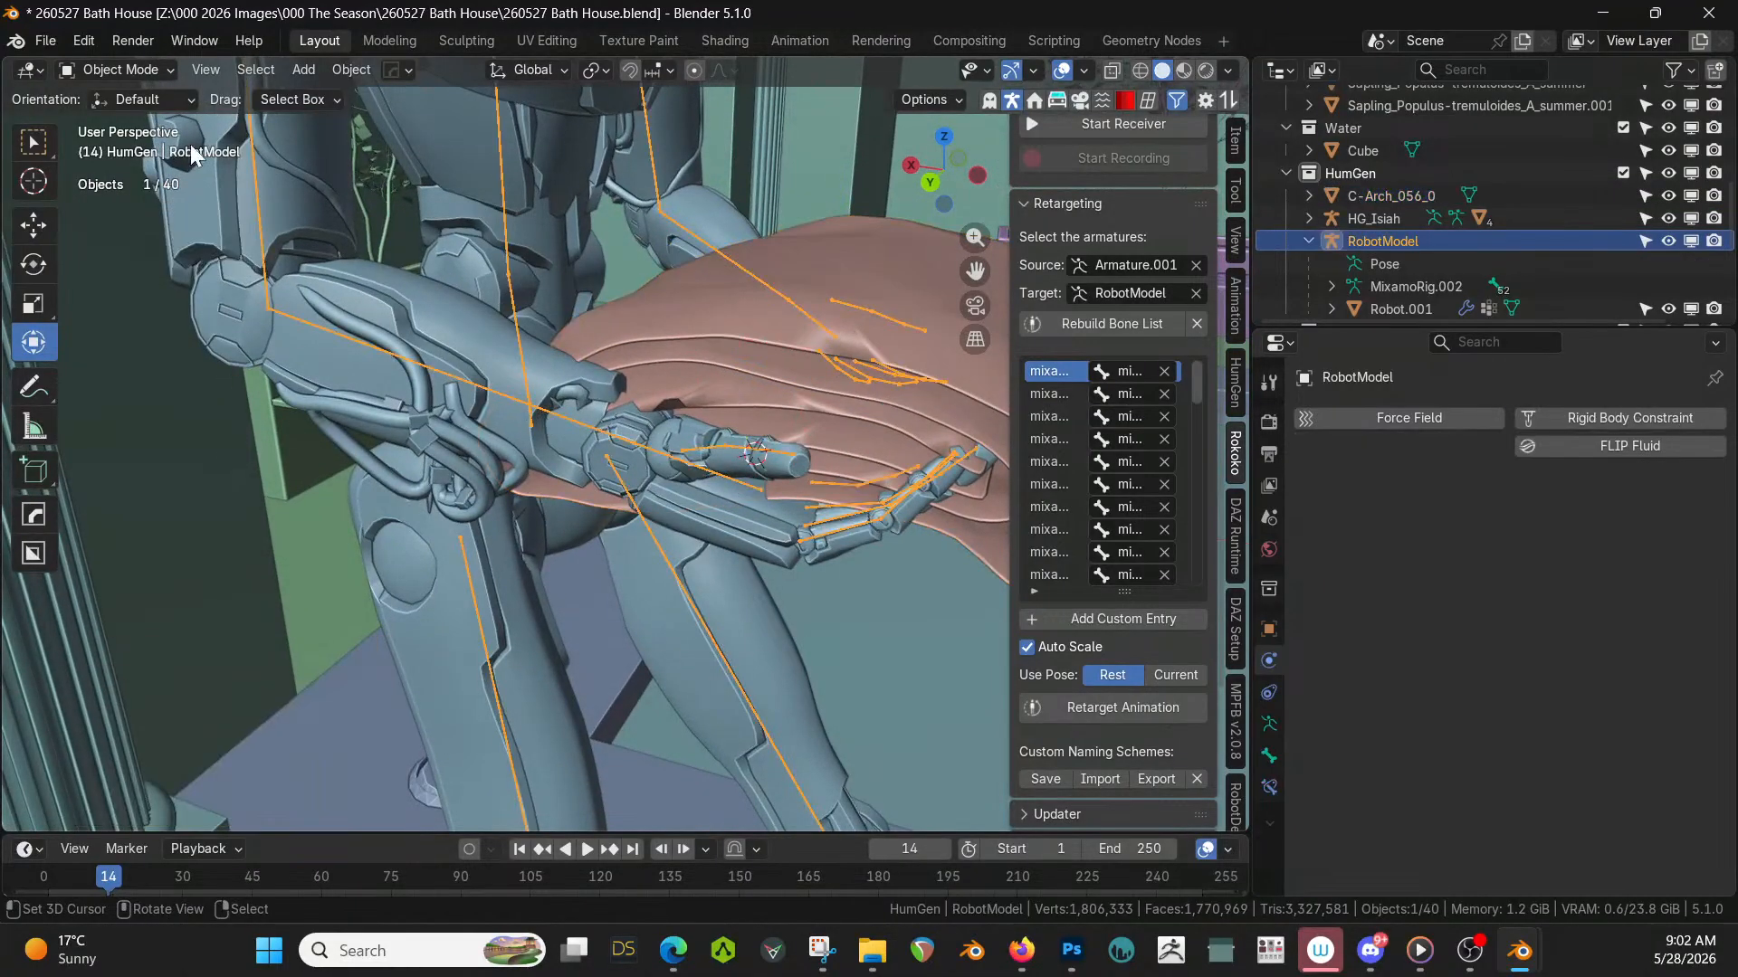
{"action": "left_click", "coordinate": [137, 68]}
{"action": "left_click", "coordinate": [123, 149]}
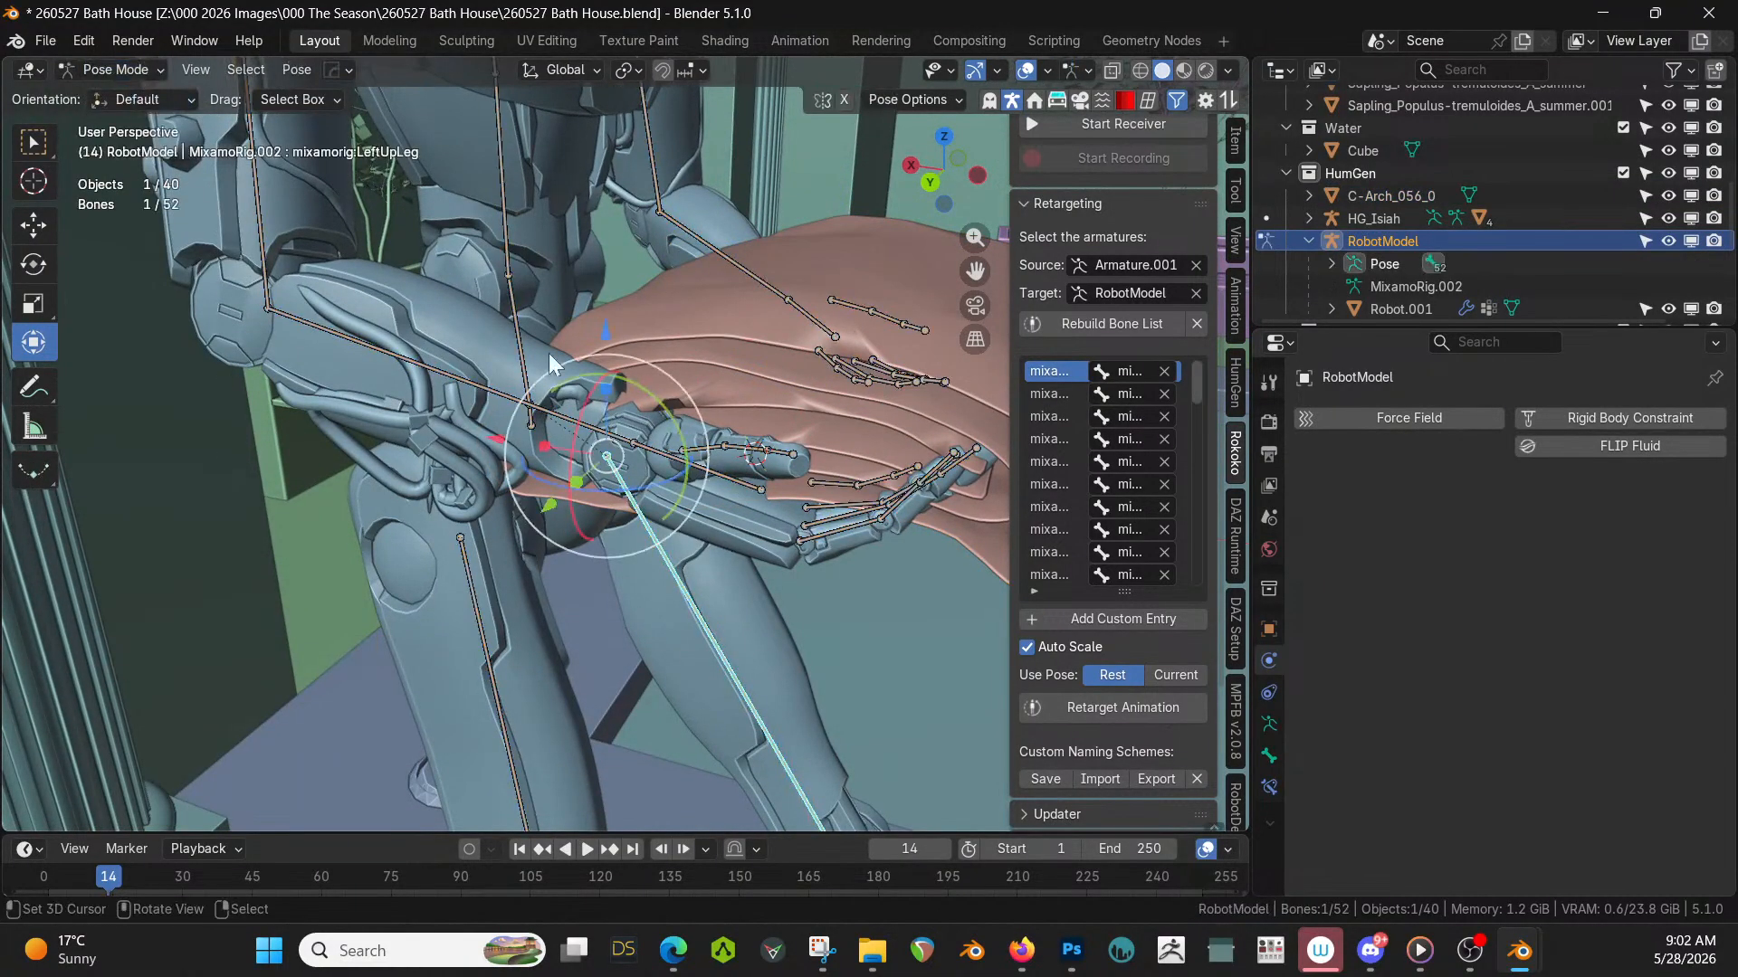
{"action": "left_click", "coordinate": [491, 384]}
{"action": "middle_click_drag", "start_coordinate": [323, 253], "coordinate": [530, 261]}
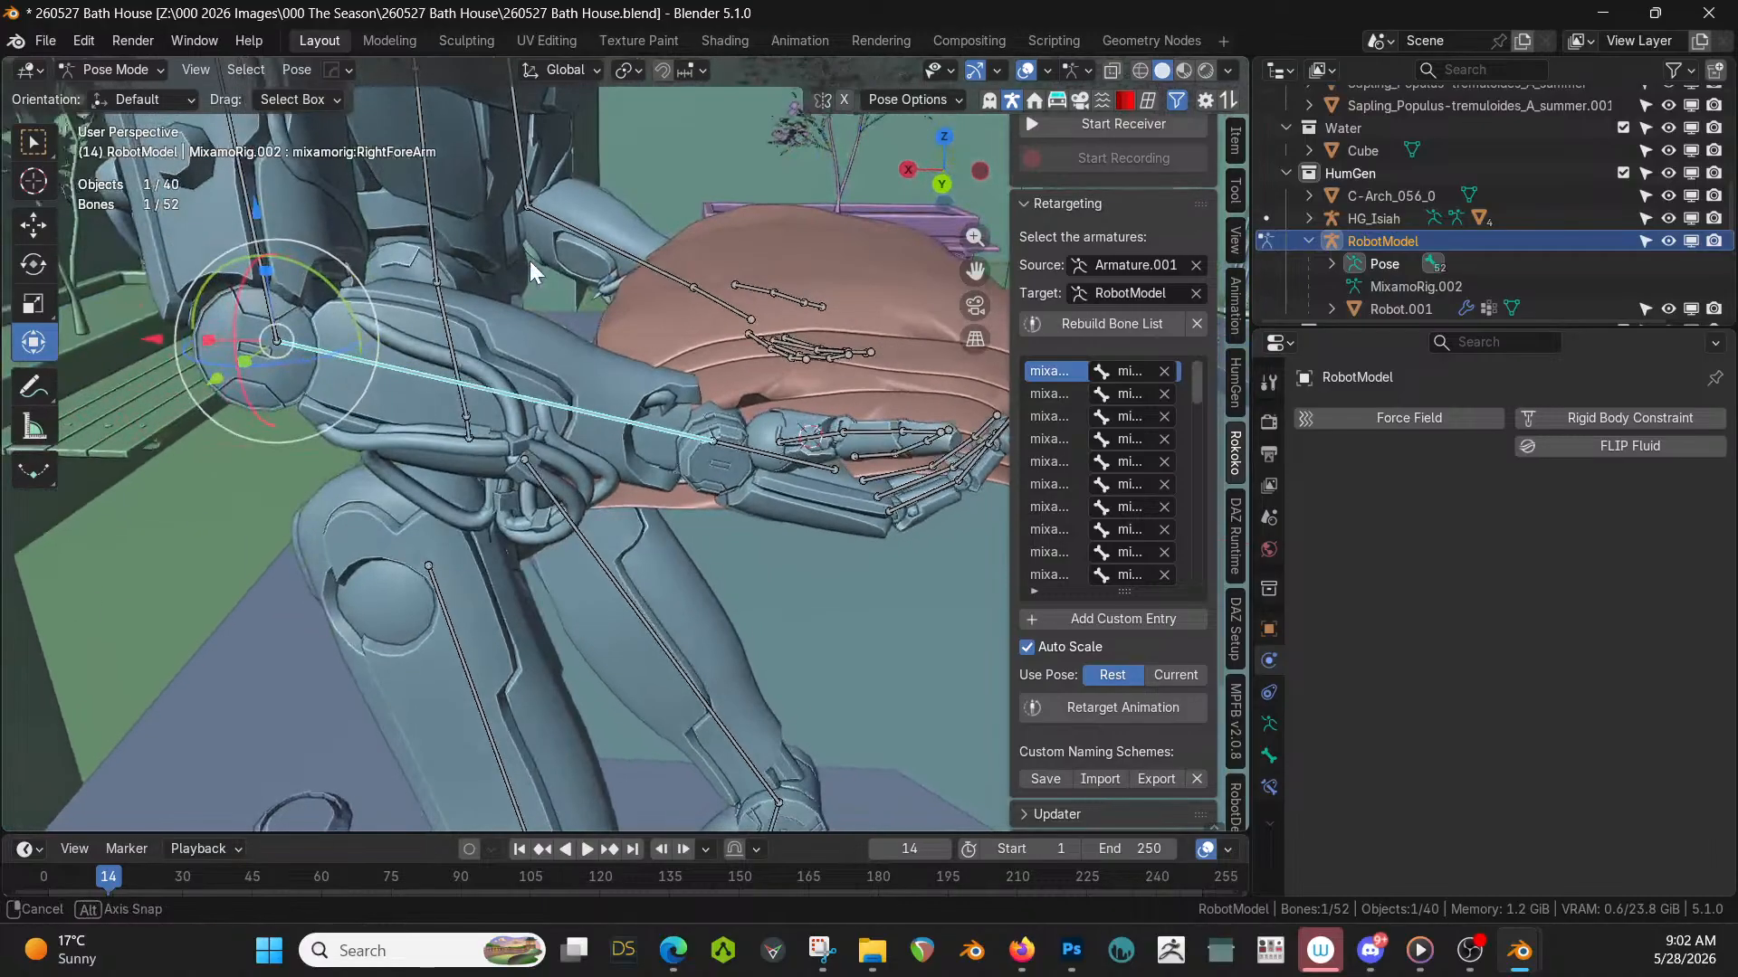
{"action": "left_click", "coordinate": [569, 70]}
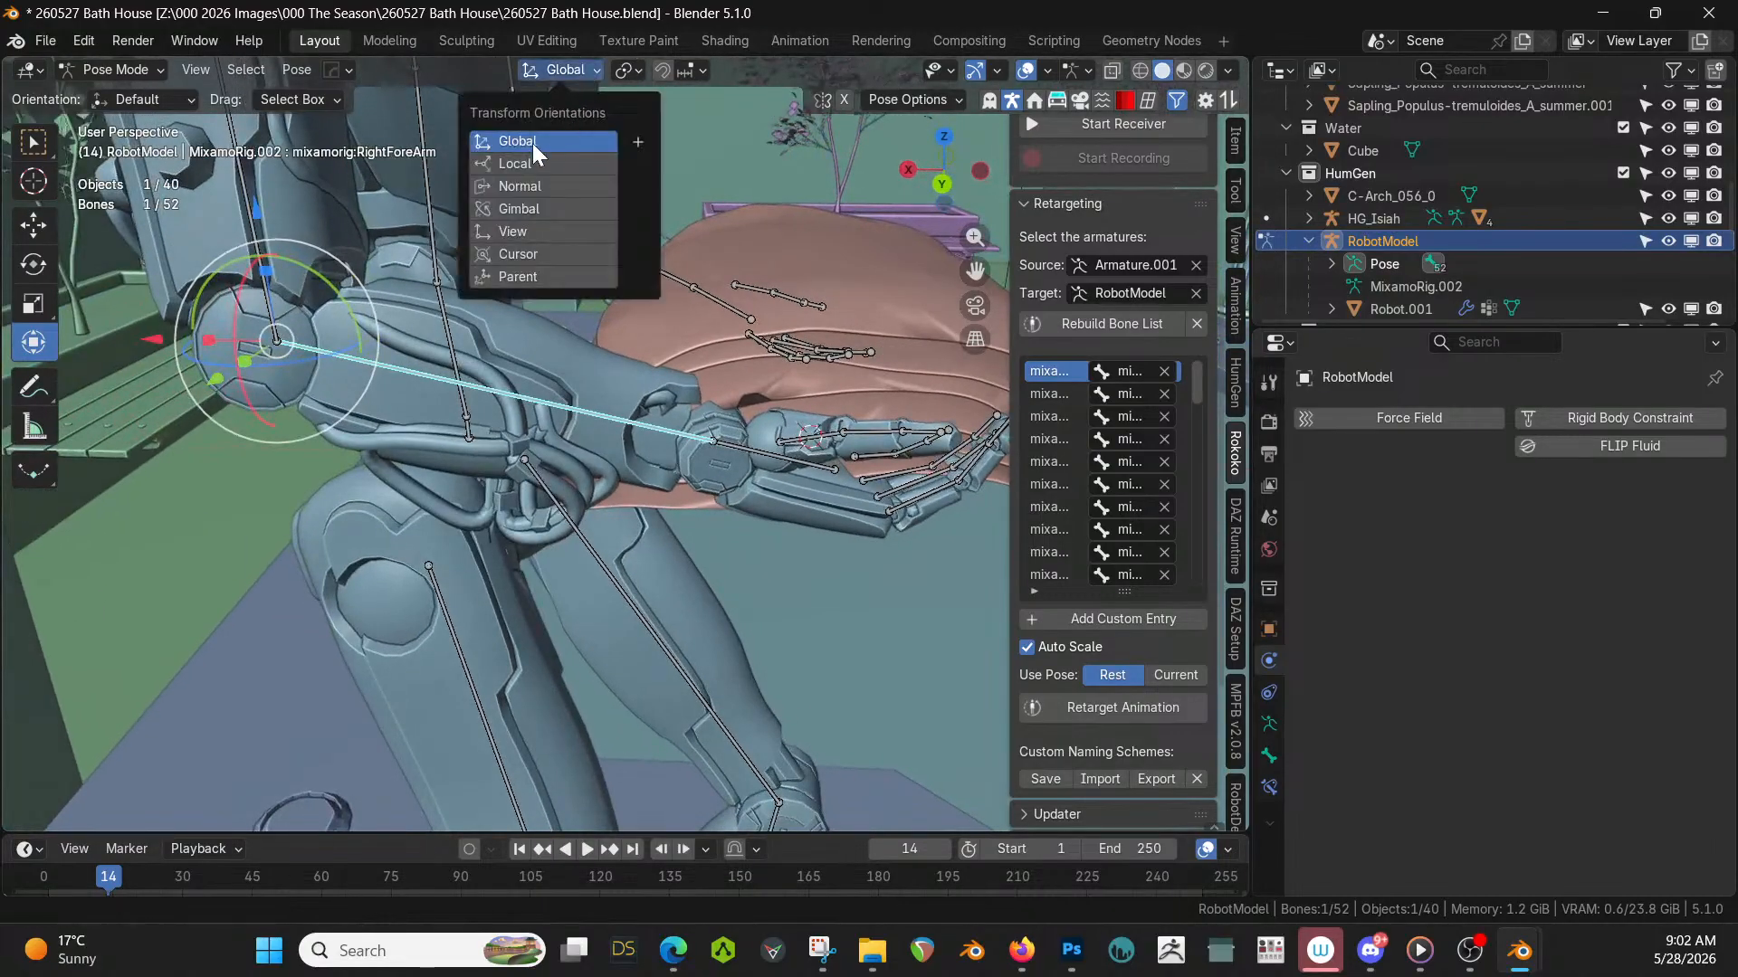
{"action": "left_click", "coordinate": [519, 162]}
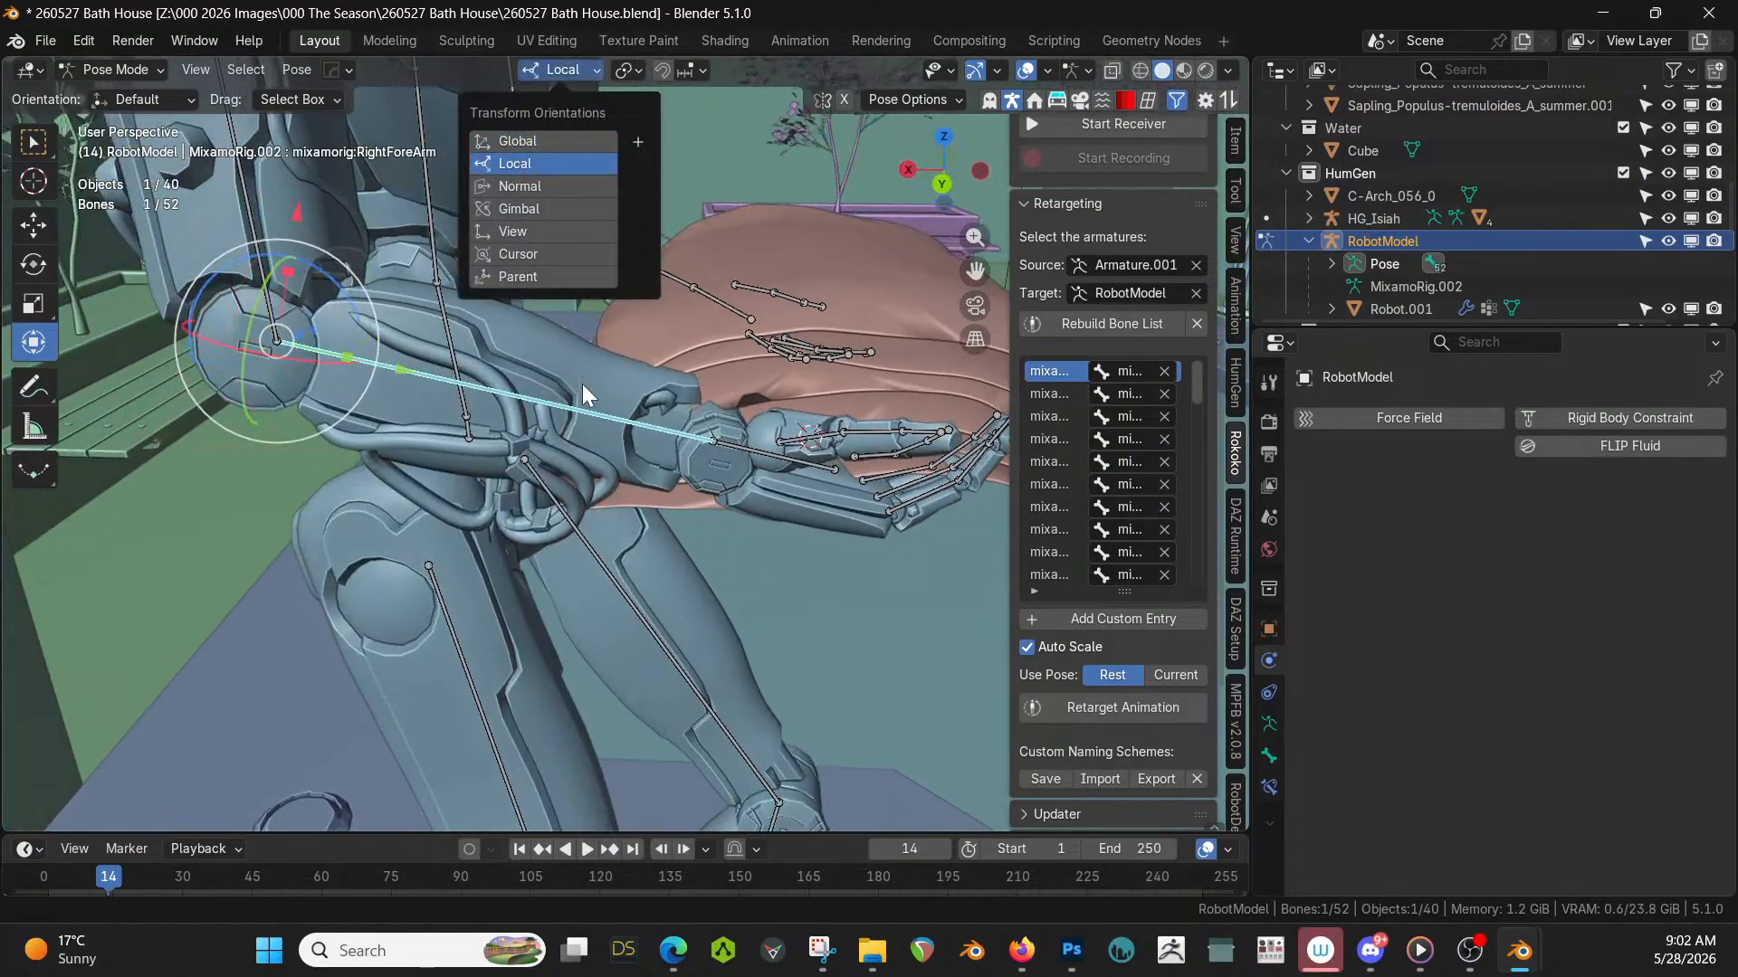
{"action": "key", "text": "r"}
{"action": "key", "text": "z"}
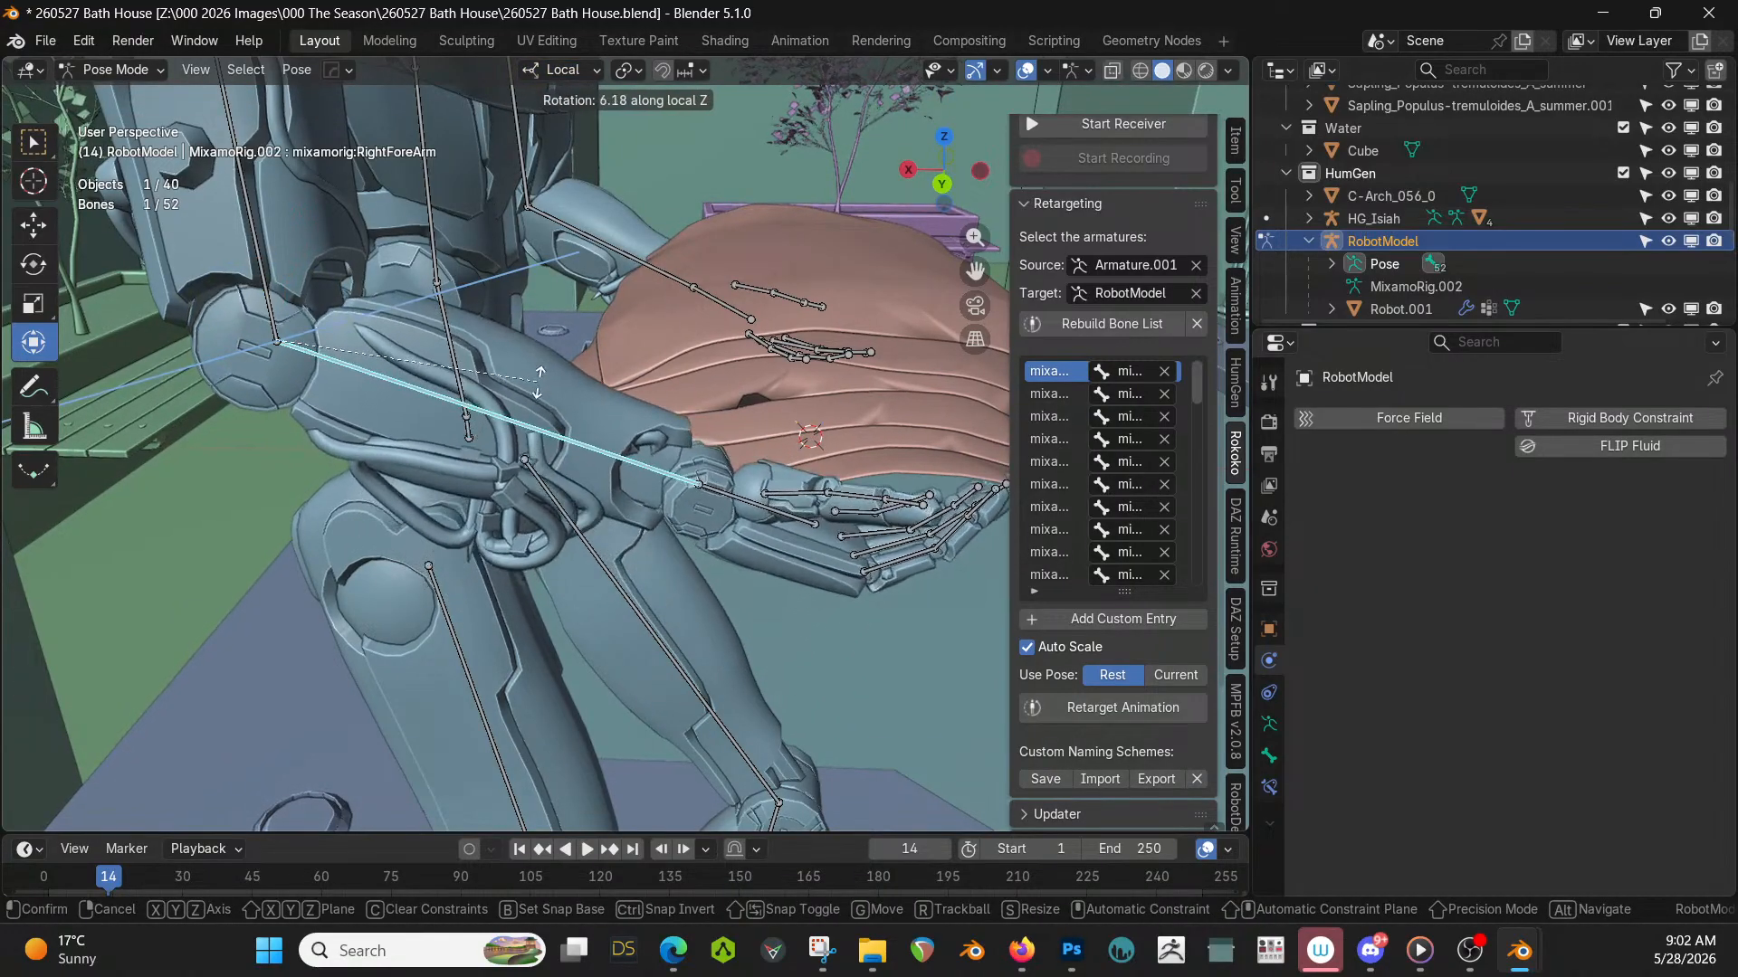
{"action": "left_click", "coordinate": [573, 398]}
Return to Object Mode, shift the towel along its local Y axis and rotate it 15.1° around its local Z axis.
{"action": "middle_click_drag", "start_coordinate": [576, 426], "coordinate": [527, 483]}
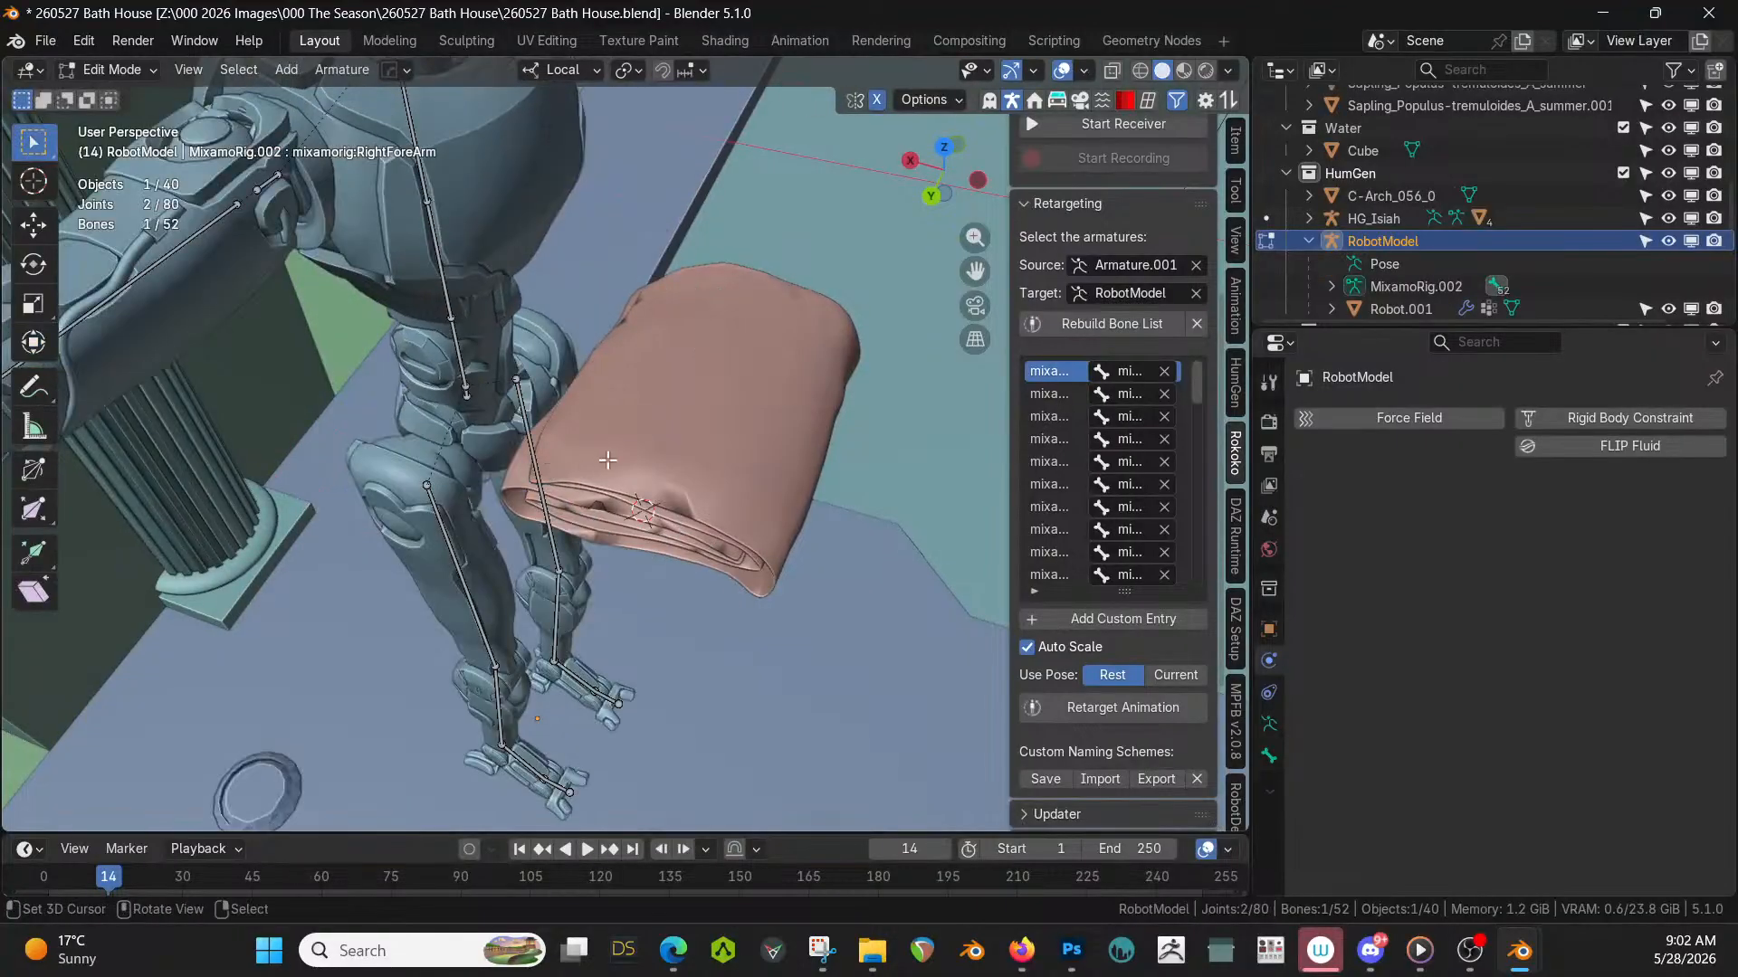
{"action": "left_click", "coordinate": [136, 69]}
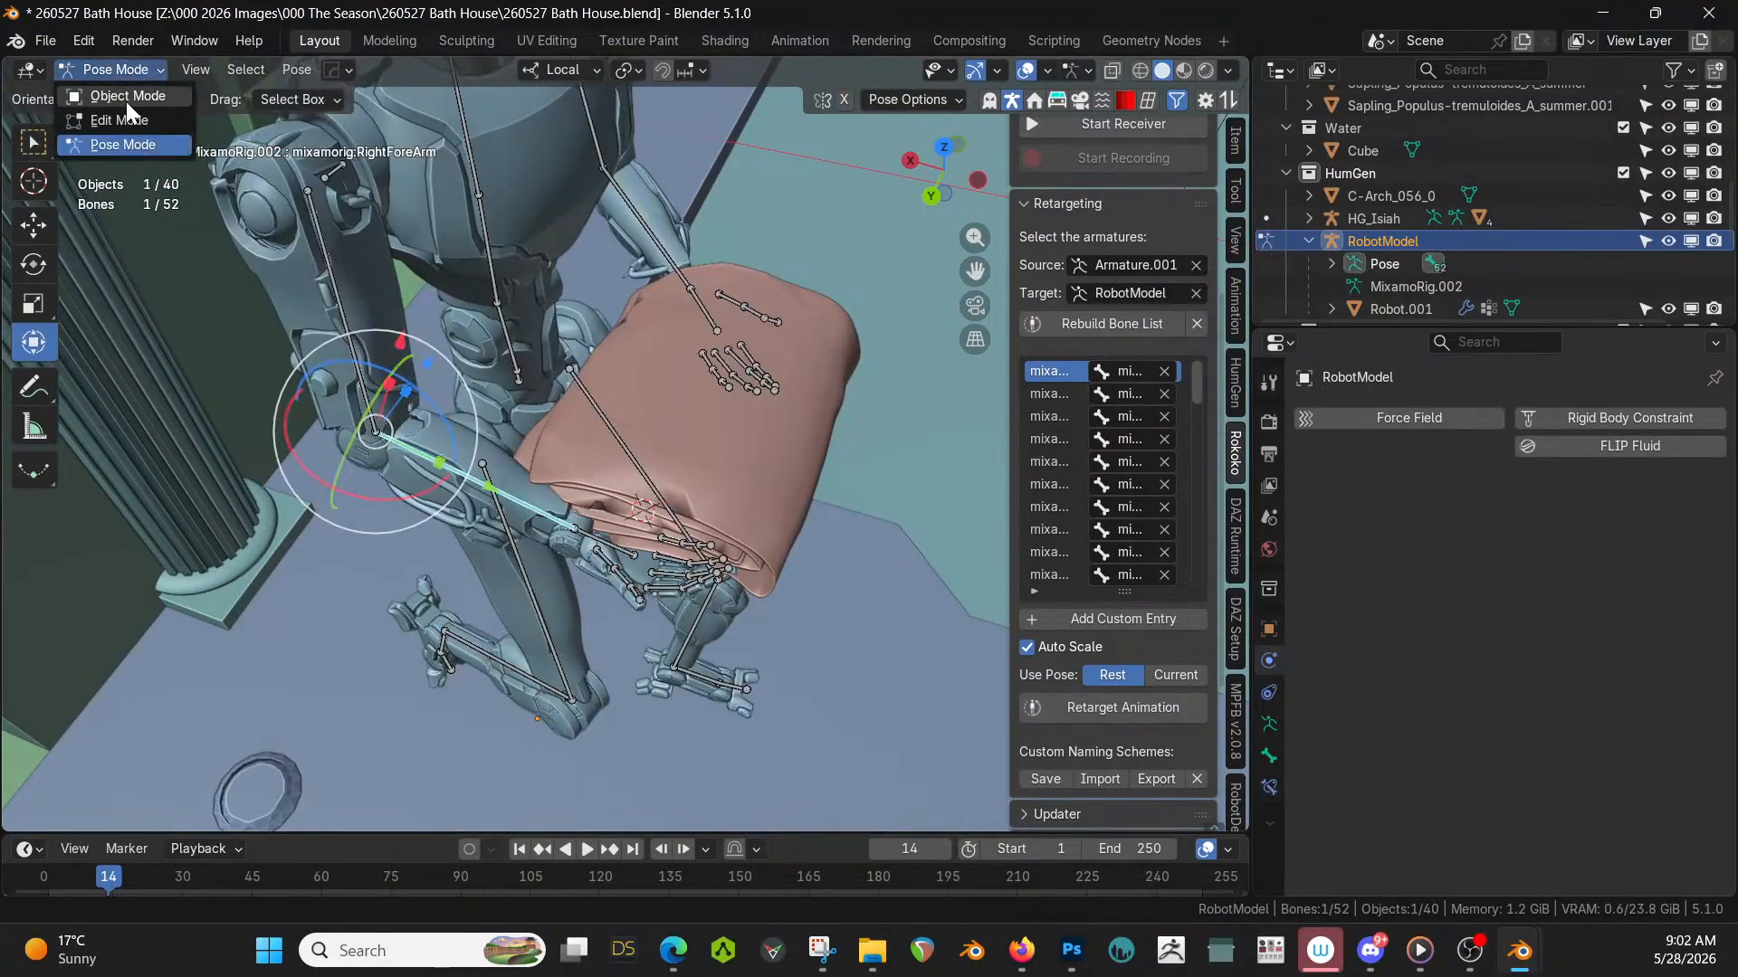
{"action": "left_click", "coordinate": [127, 96]}
{"action": "left_click", "coordinate": [678, 416]}
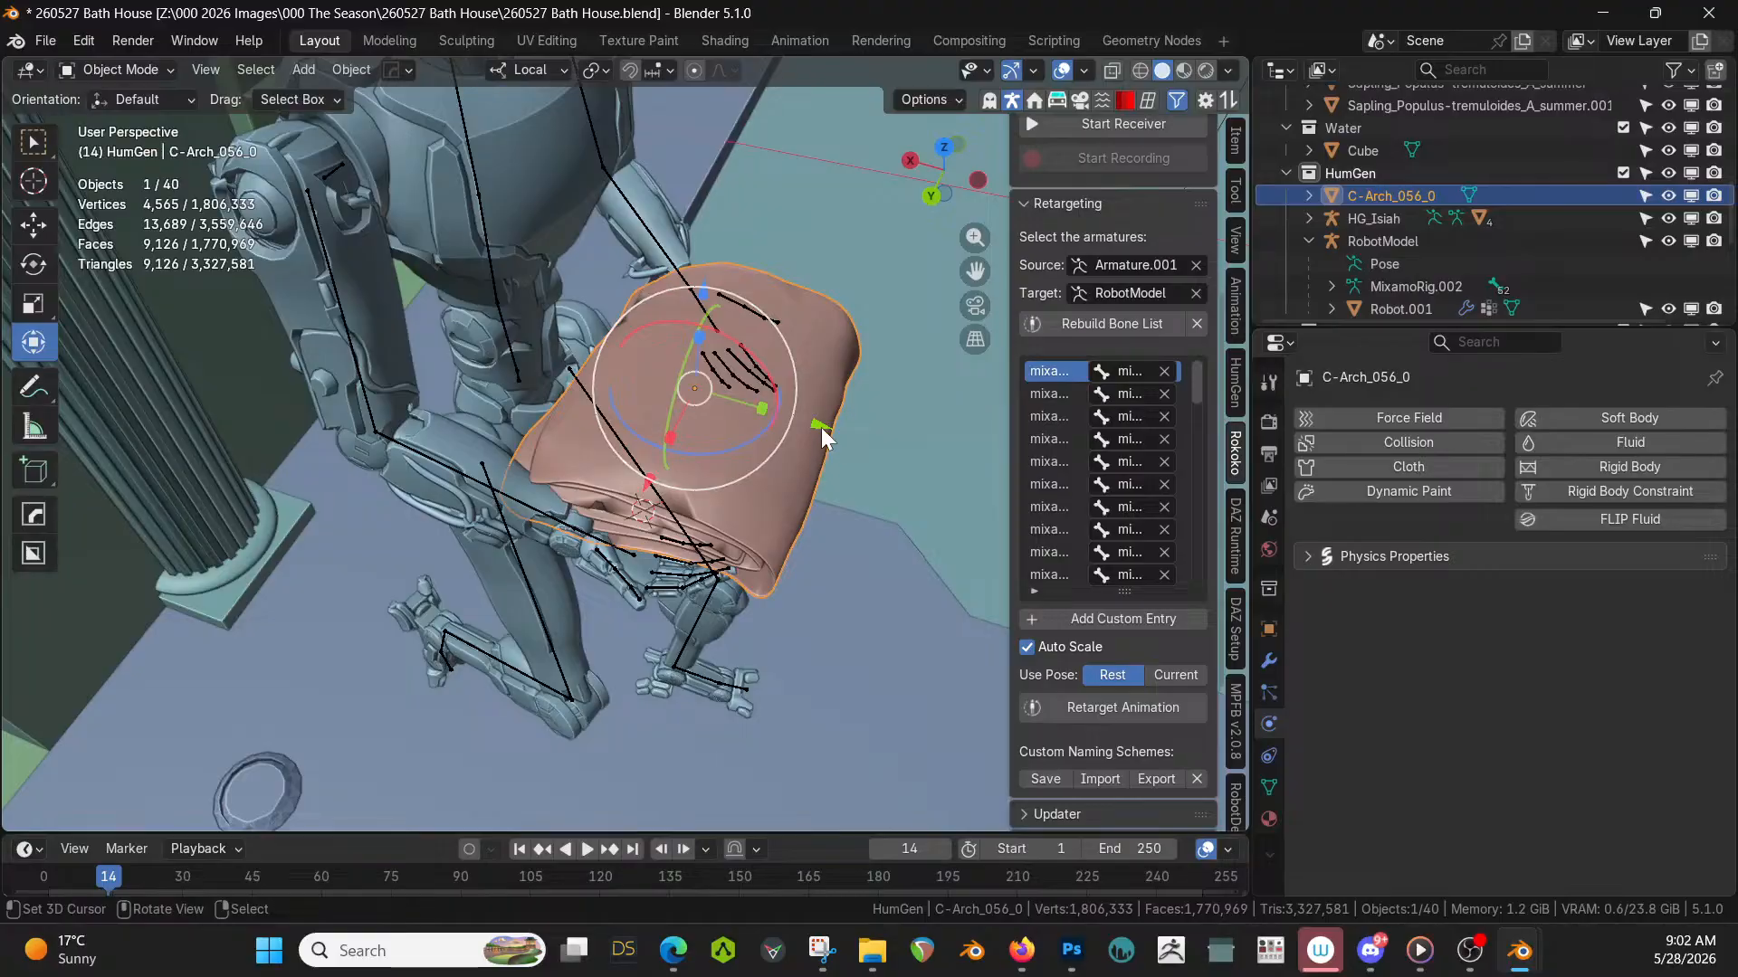
{"action": "left_click_drag", "start_coordinate": [821, 427], "coordinate": [860, 437]}
{"action": "left_click_drag", "start_coordinate": [779, 476], "coordinate": [756, 459]}
{"action": "middle_click_drag", "start_coordinate": [756, 460], "coordinate": [432, 535]}
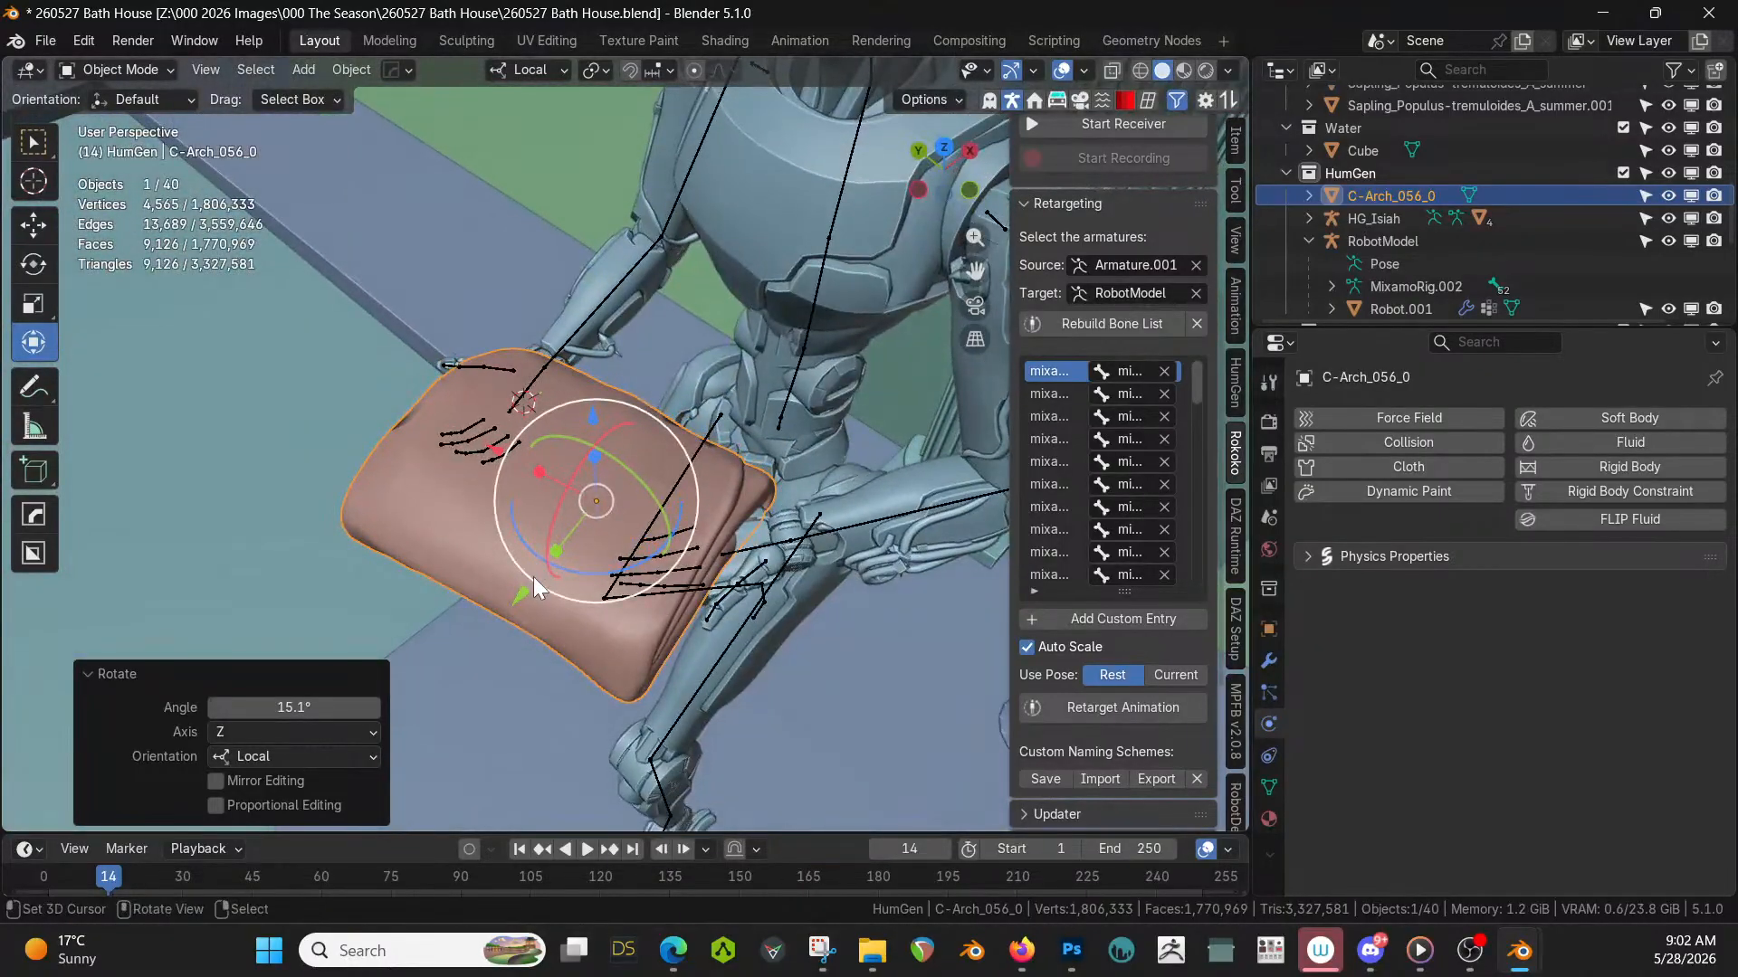
Move the towel about -0.068 m along its local Y axis and about -0.023 m along its local X axis.
{"action": "left_click_drag", "start_coordinate": [528, 583], "coordinate": [551, 554]}
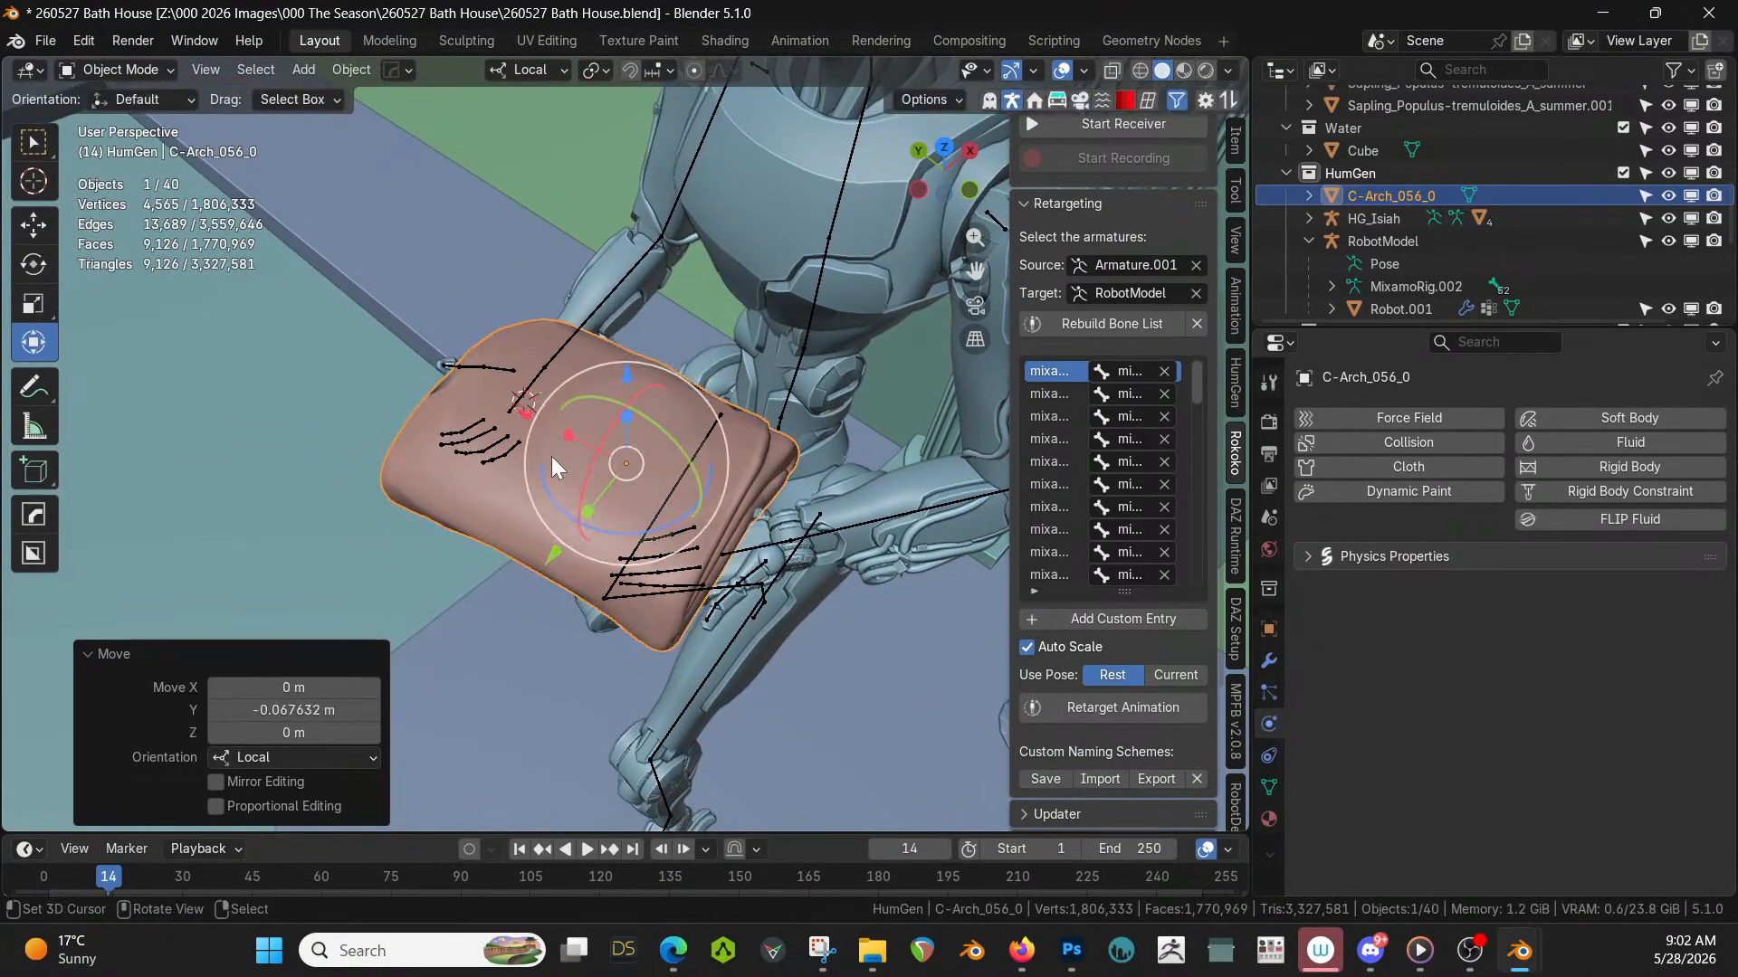
{"action": "left_click_drag", "start_coordinate": [529, 416], "coordinate": [545, 421]}
{"action": "middle_click_drag", "start_coordinate": [545, 421], "coordinate": [844, 335]}
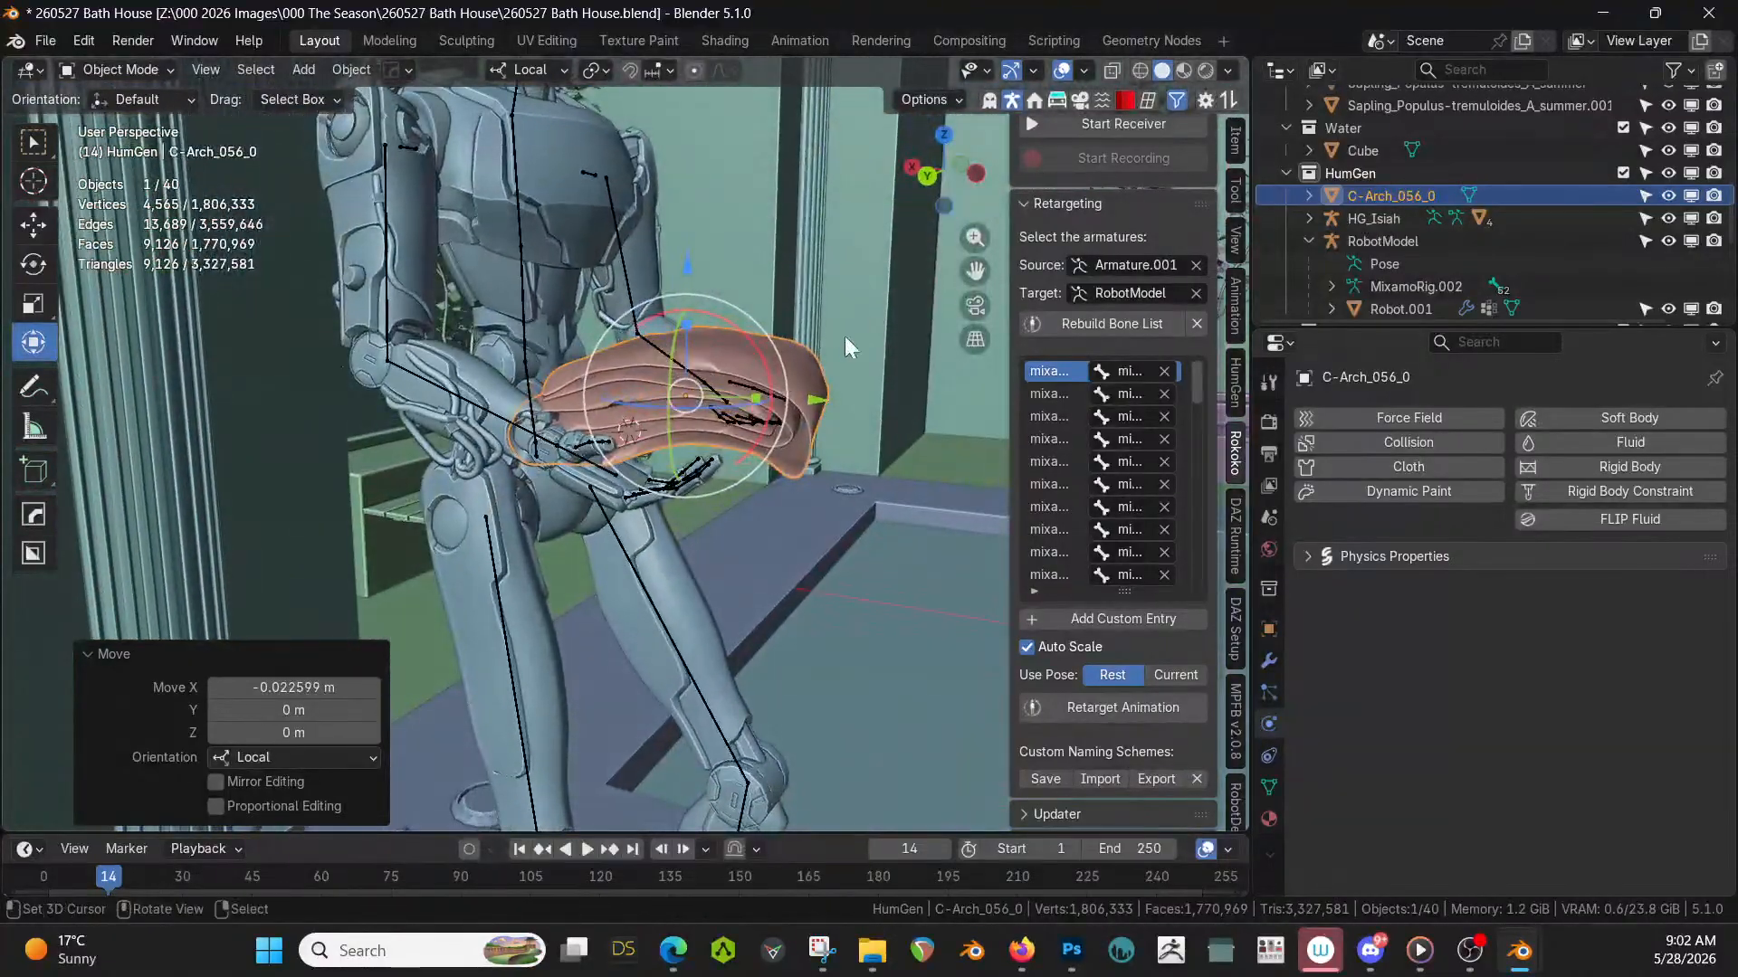
Tilt the towel around its local X axis and move it about -0.07 m along its local Y axis.
{"action": "left_click_drag", "start_coordinate": [763, 345], "coordinate": [775, 382]}
{"action": "middle_click_drag", "start_coordinate": [774, 382], "coordinate": [688, 557]}
{"action": "left_click_drag", "start_coordinate": [709, 574], "coordinate": [713, 557]}
{"action": "middle_click_drag", "start_coordinate": [714, 556], "coordinate": [688, 298]}
Raise the towel about 0.037 m along its local Z axis so it rests above the hands.
{"action": "key", "text": "g"}
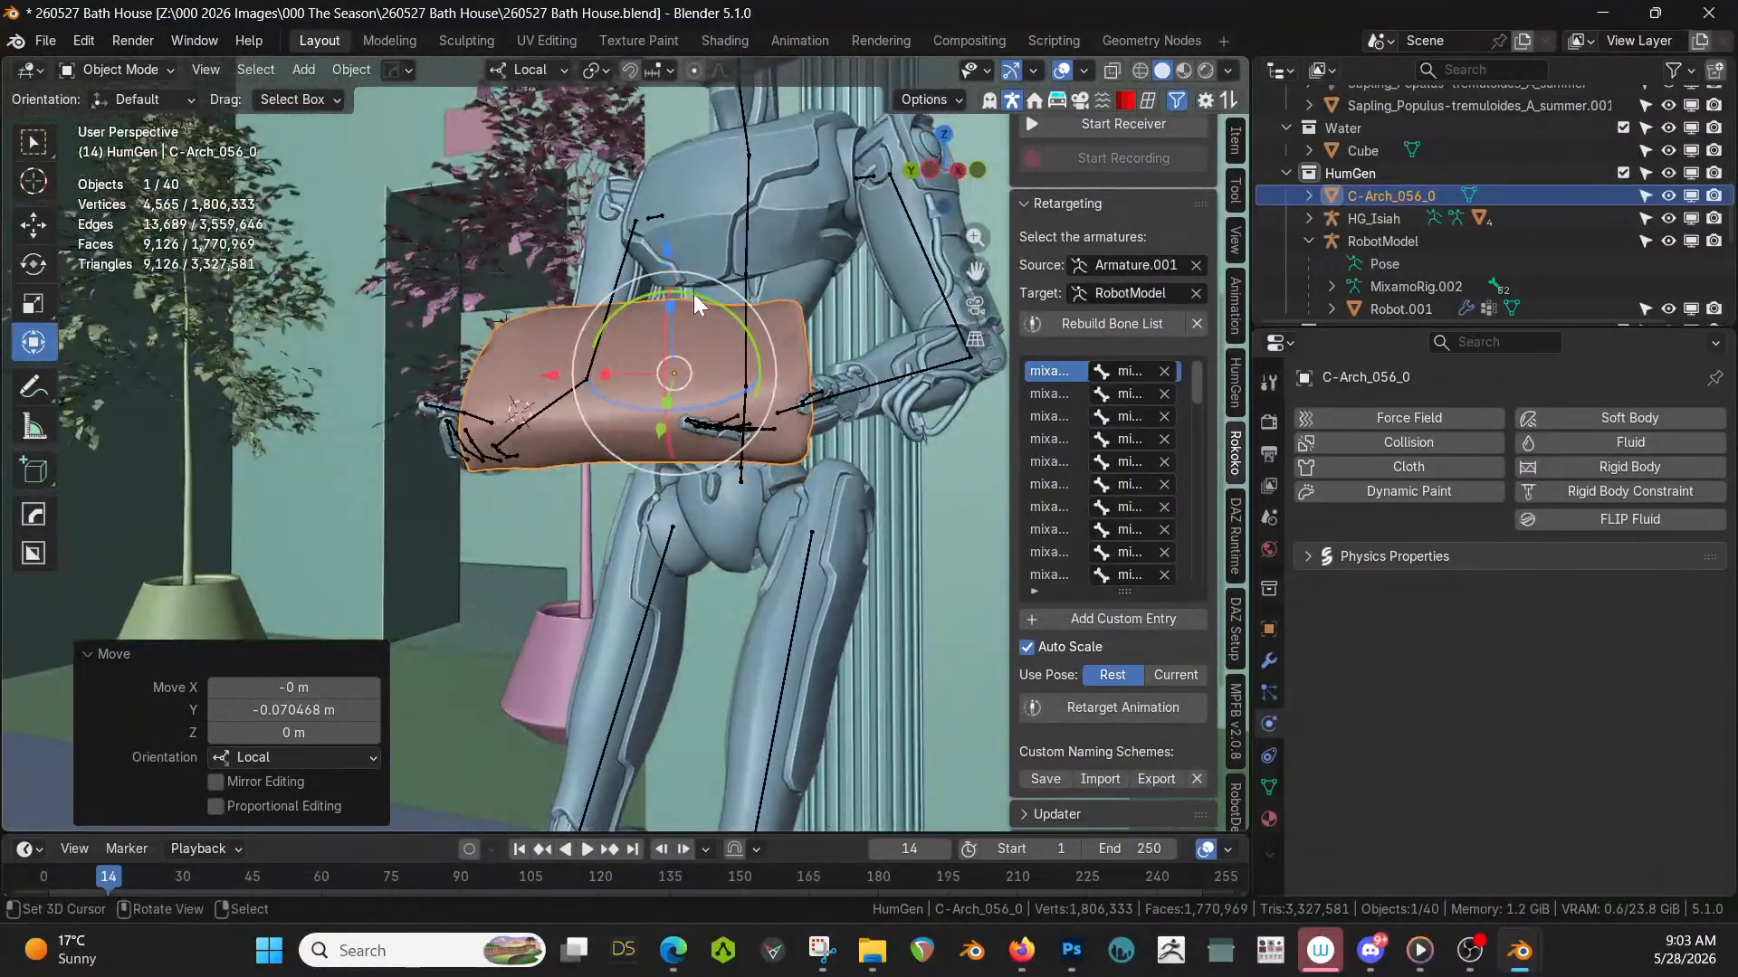
{"action": "key", "text": "z"}
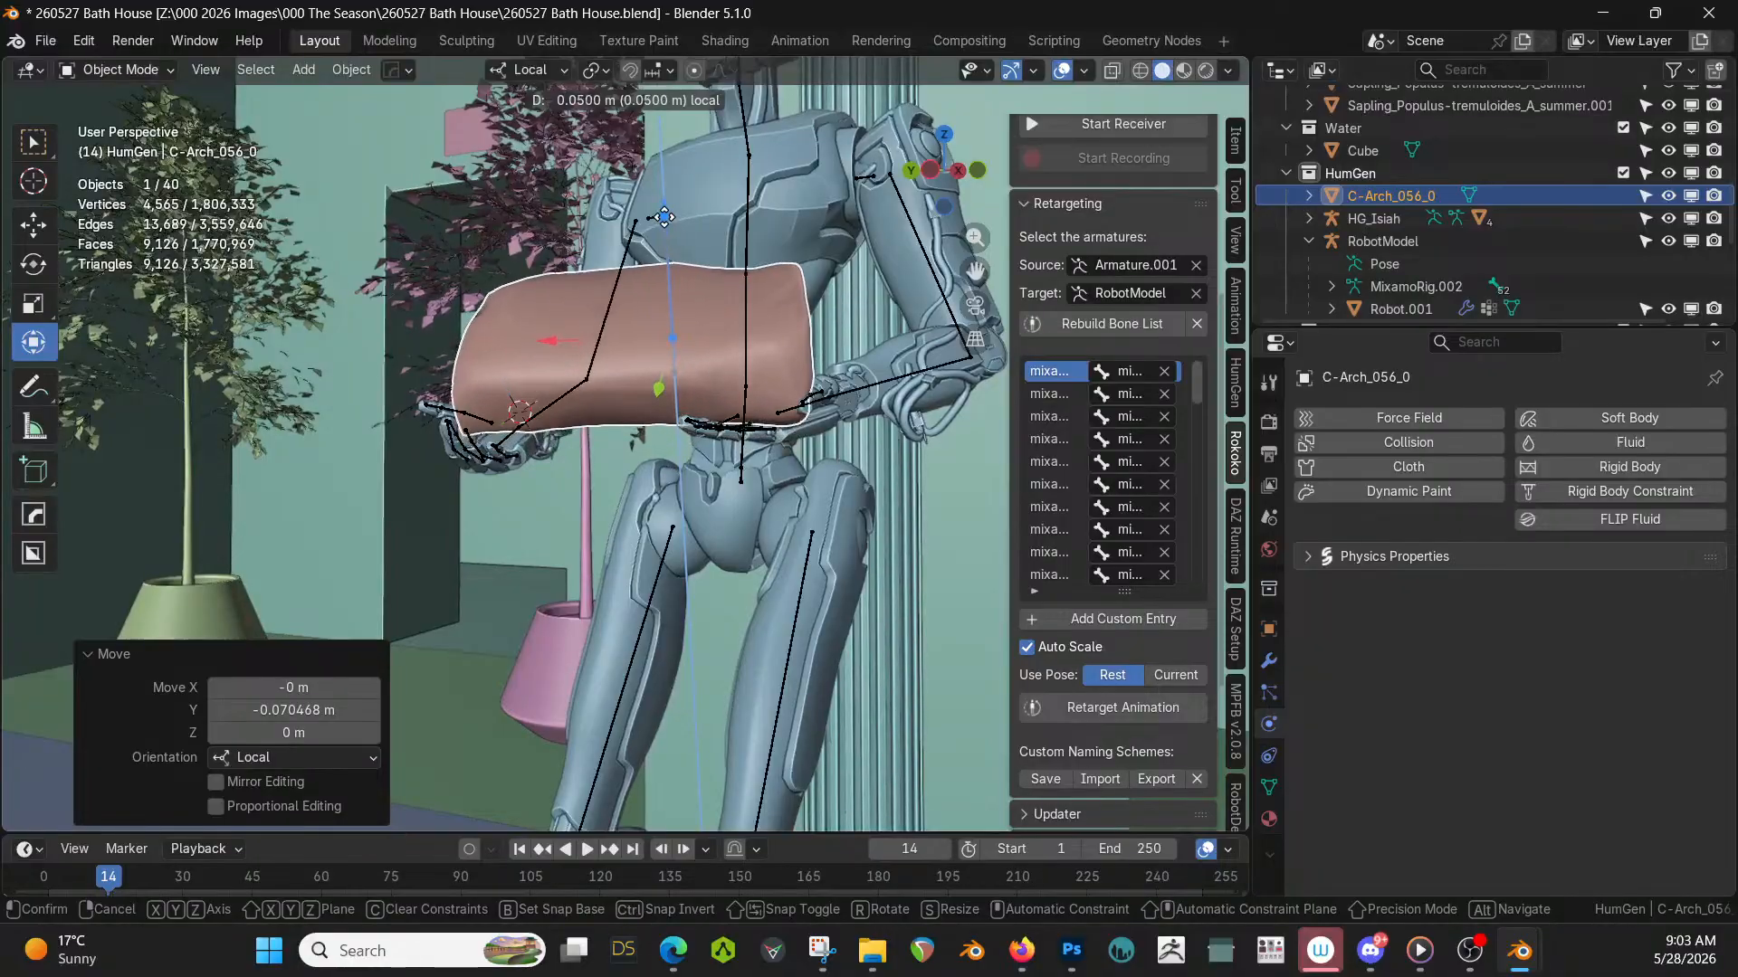
{"action": "left_click", "coordinate": [648, 226]}
{"action": "middle_click_drag", "start_coordinate": [648, 227], "coordinate": [932, 259]}
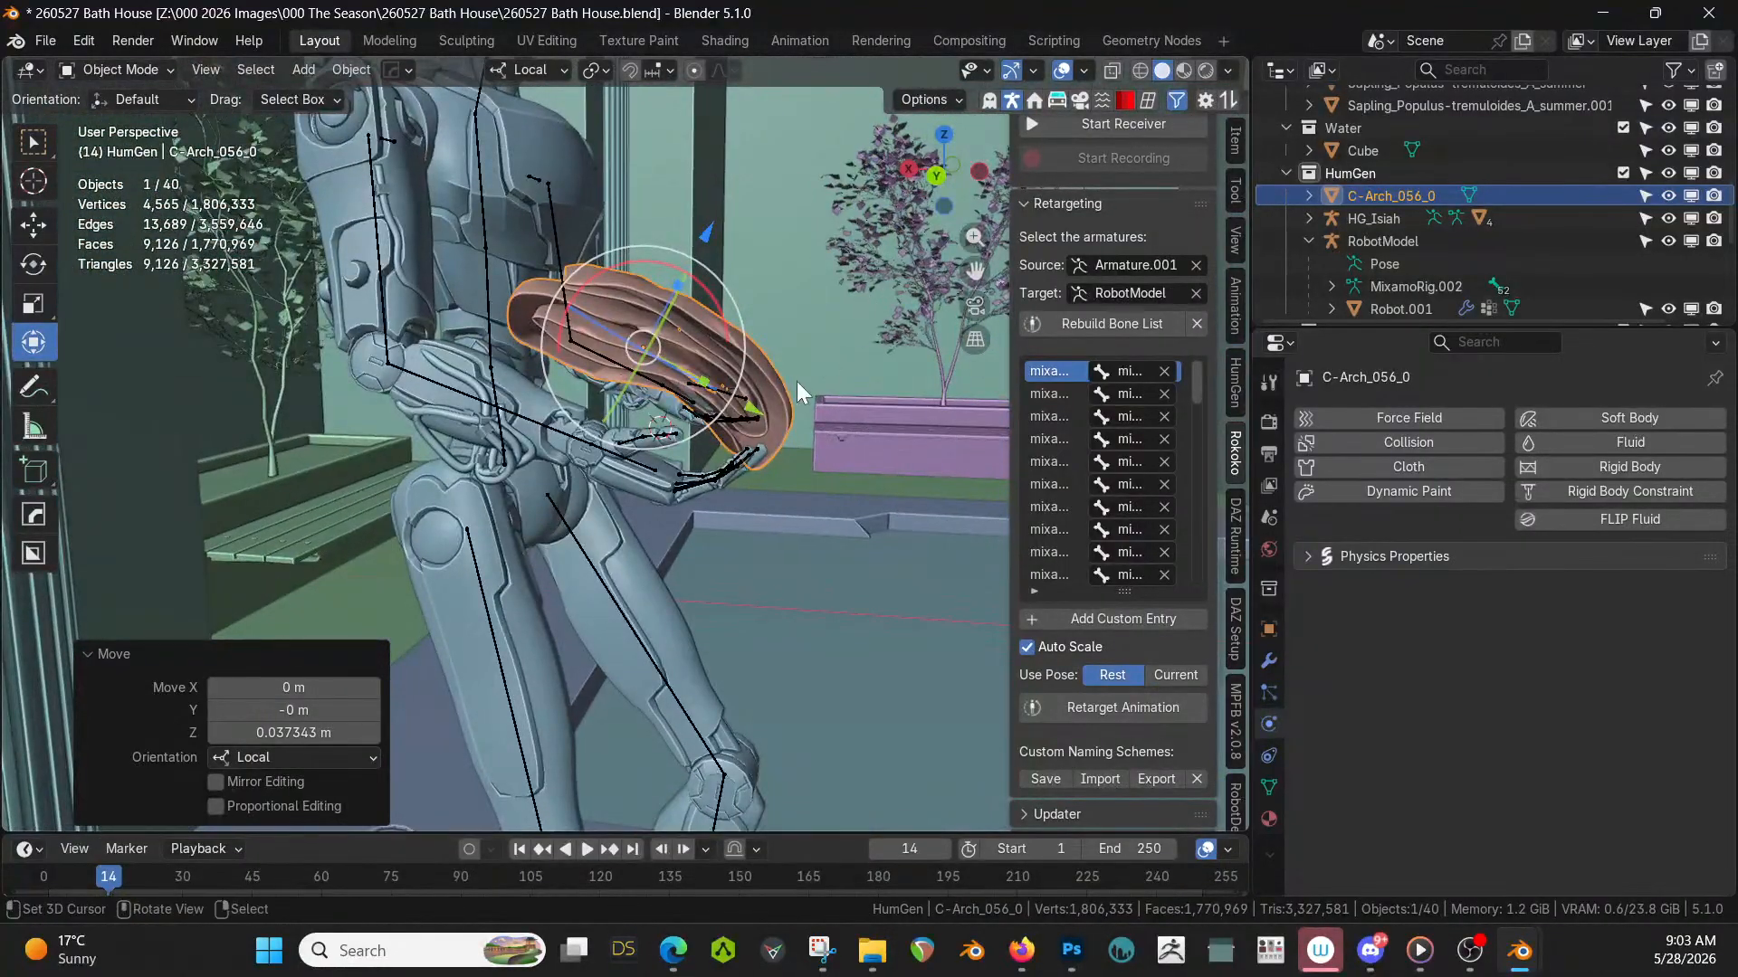
{"action": "middle_click_drag", "start_coordinate": [662, 360], "coordinate": [502, 301]}
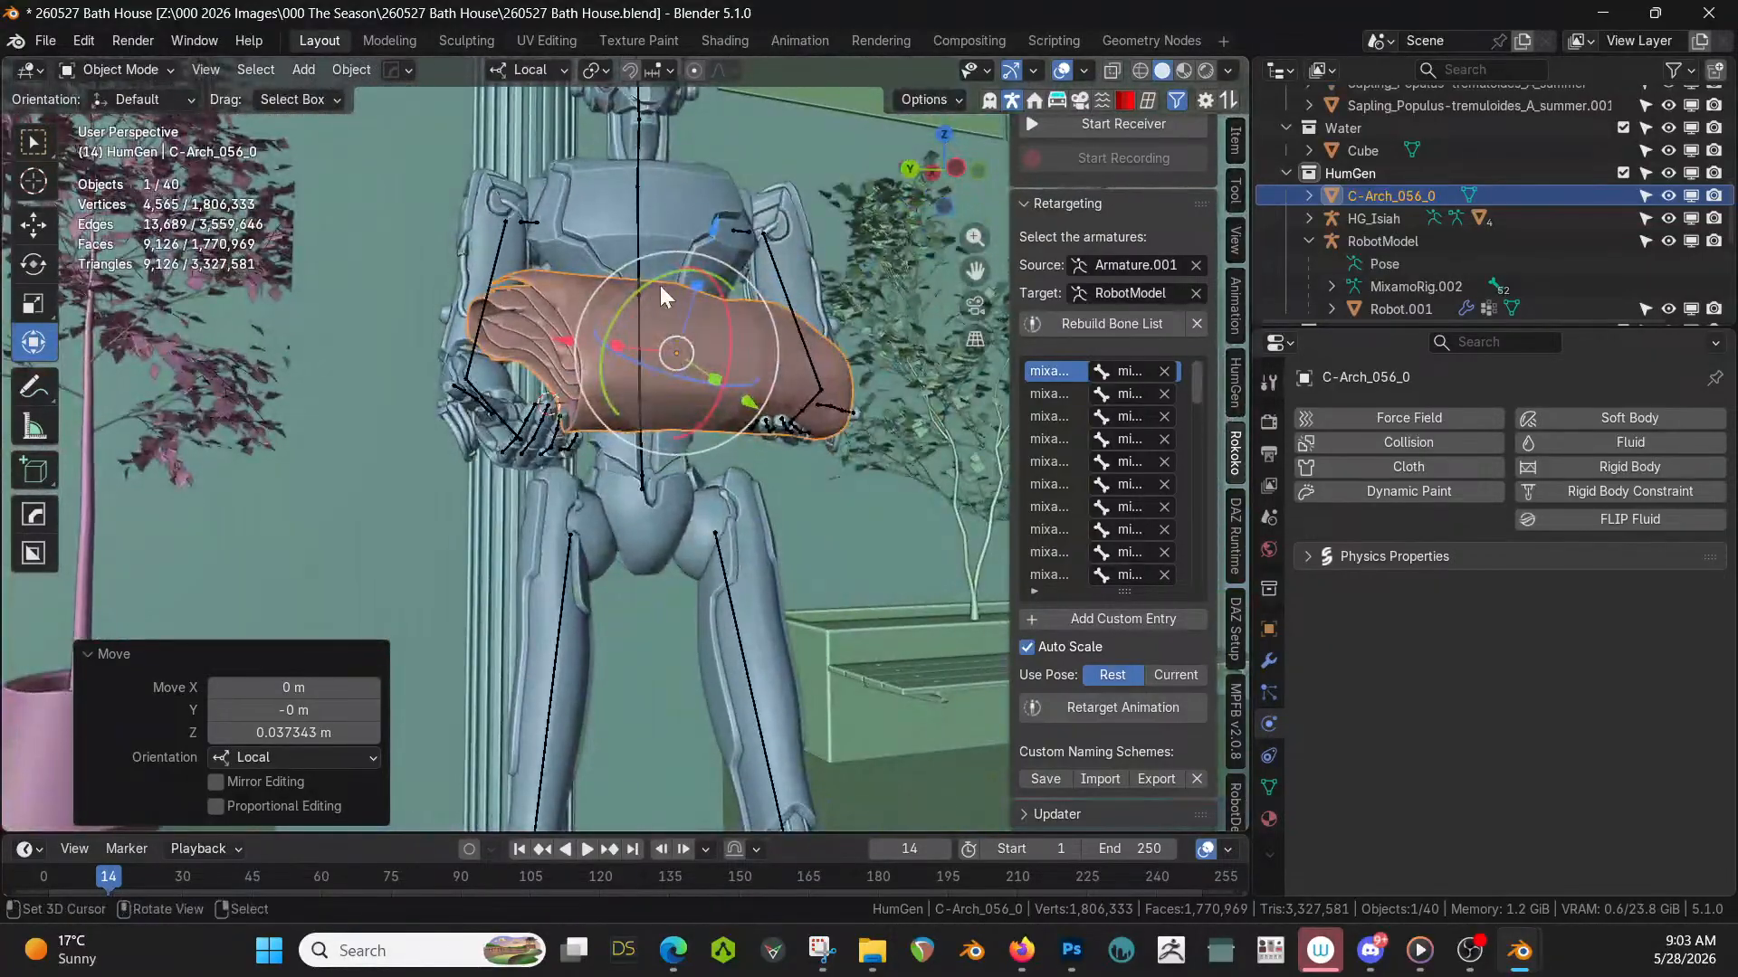
Rotate the towel 6.05° around its local Y axis and move it about 0.022 m along its local X axis.
{"action": "left_click_drag", "start_coordinate": [666, 279], "coordinate": [655, 280]}
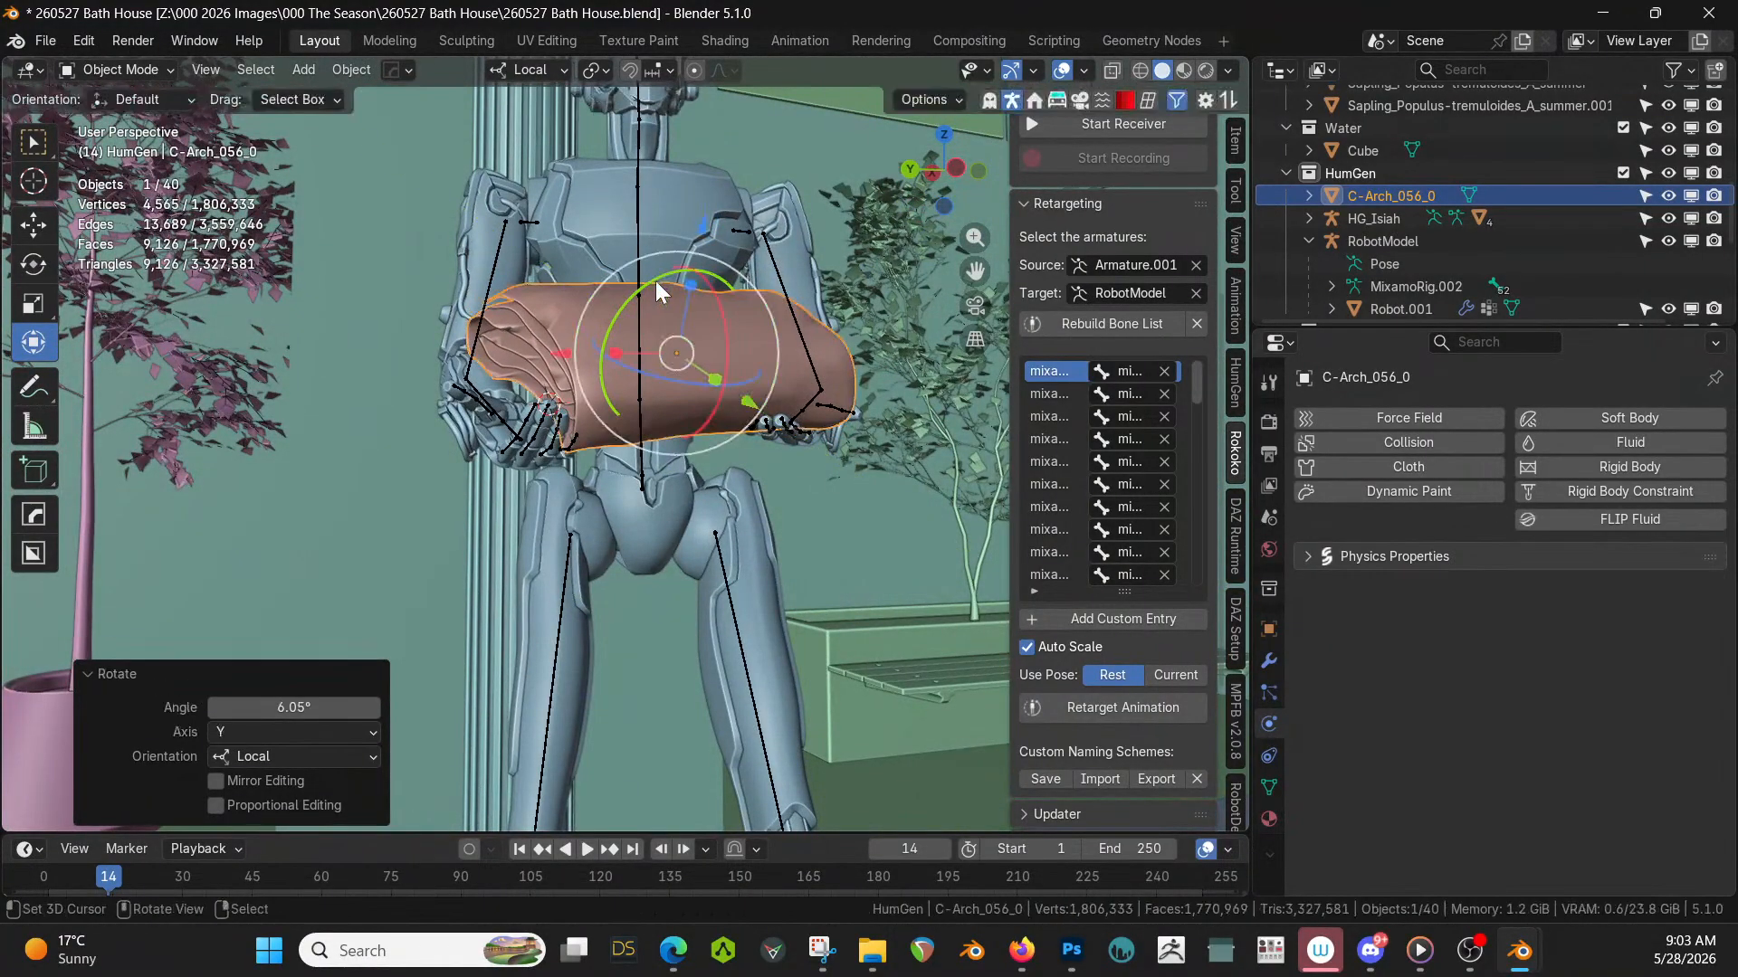
{"action": "middle_click_drag", "start_coordinate": [656, 281], "coordinate": [633, 409]}
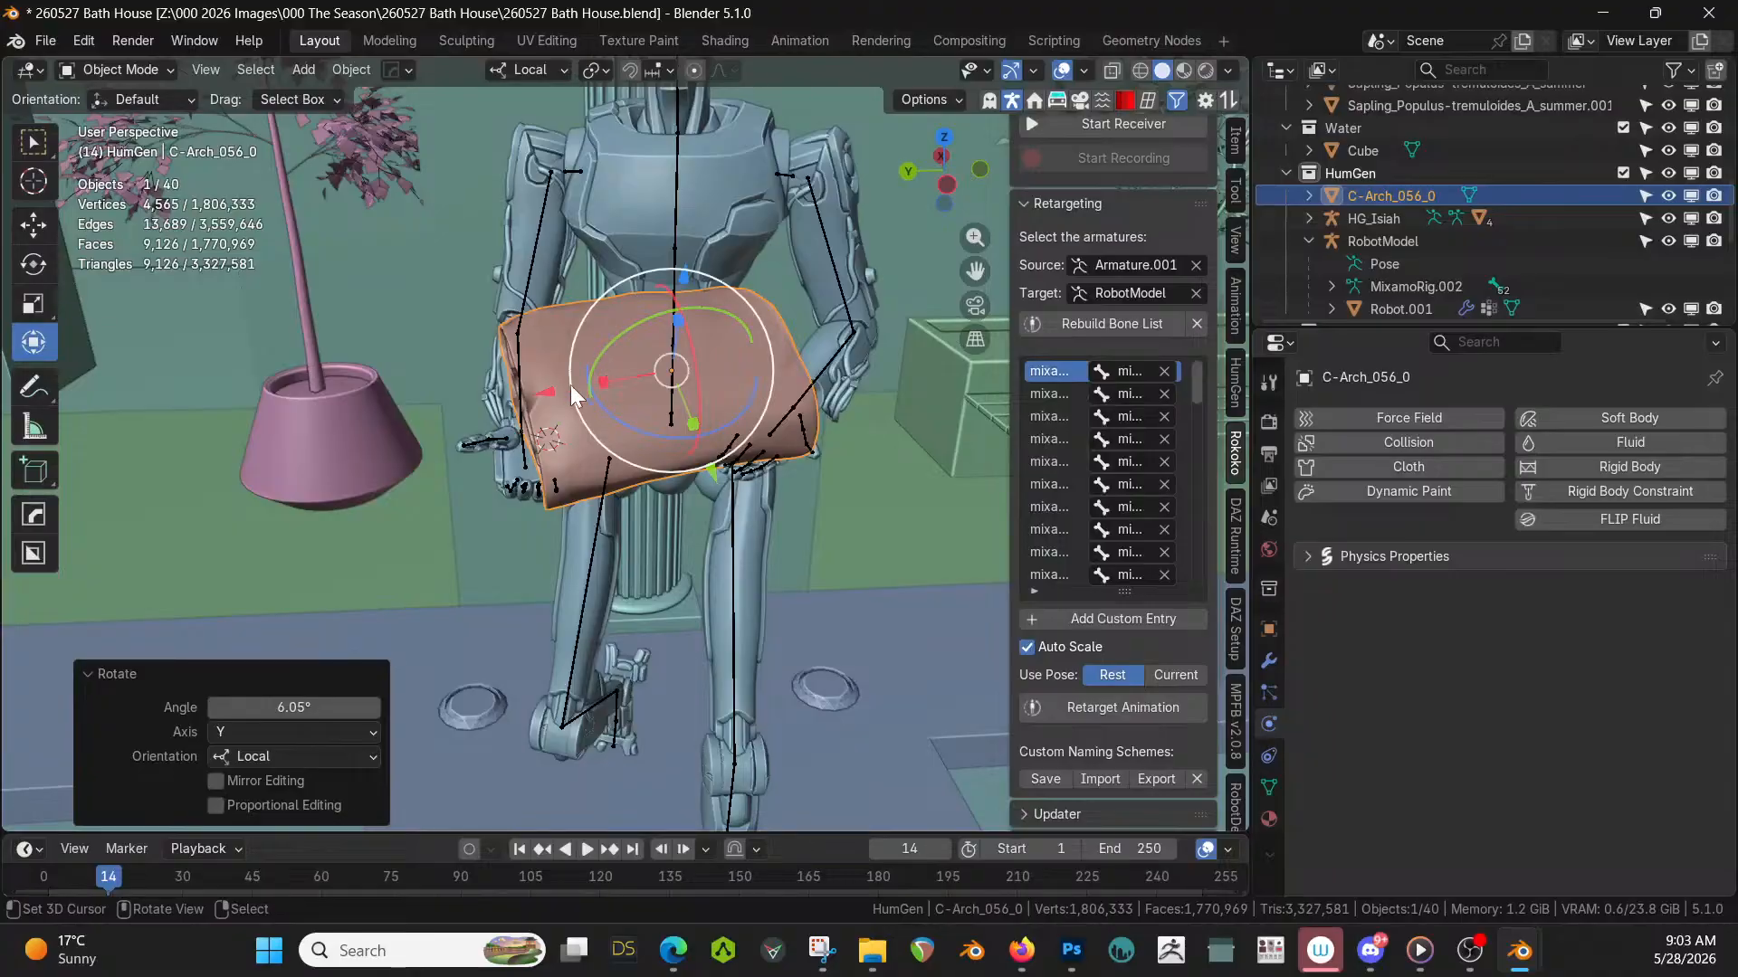
{"action": "left_click_drag", "start_coordinate": [547, 392], "coordinate": [540, 393]}
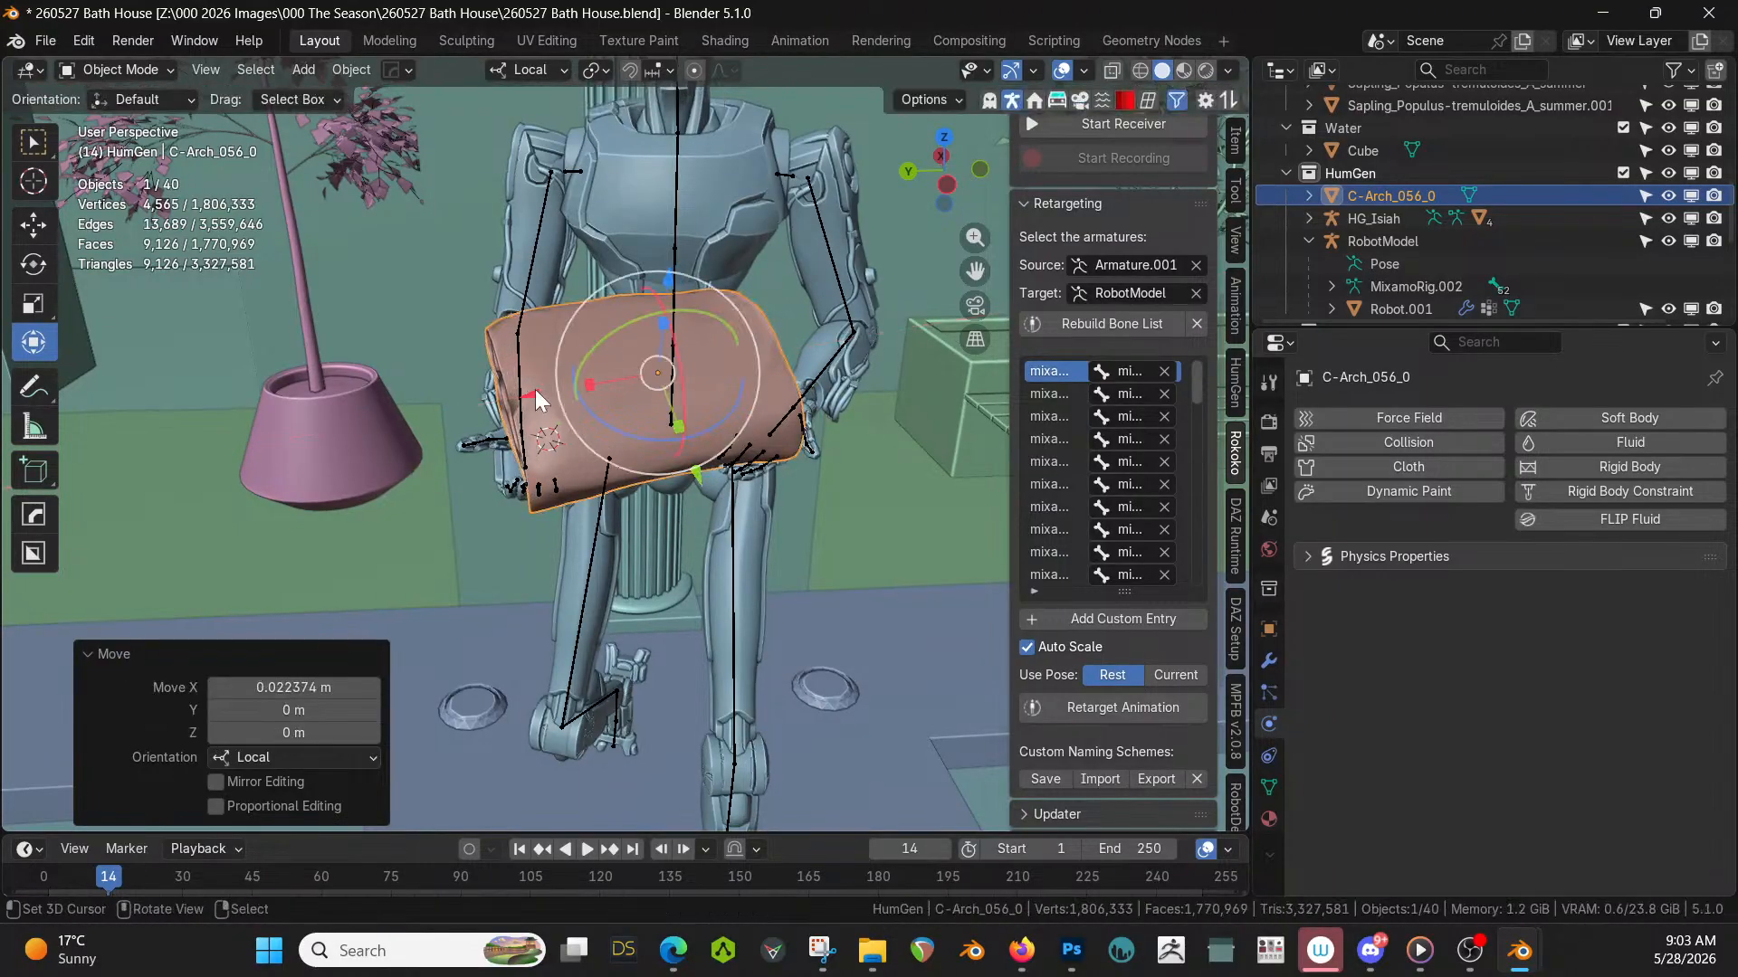
{"action": "middle_click_drag", "start_coordinate": [539, 393], "coordinate": [796, 324]}
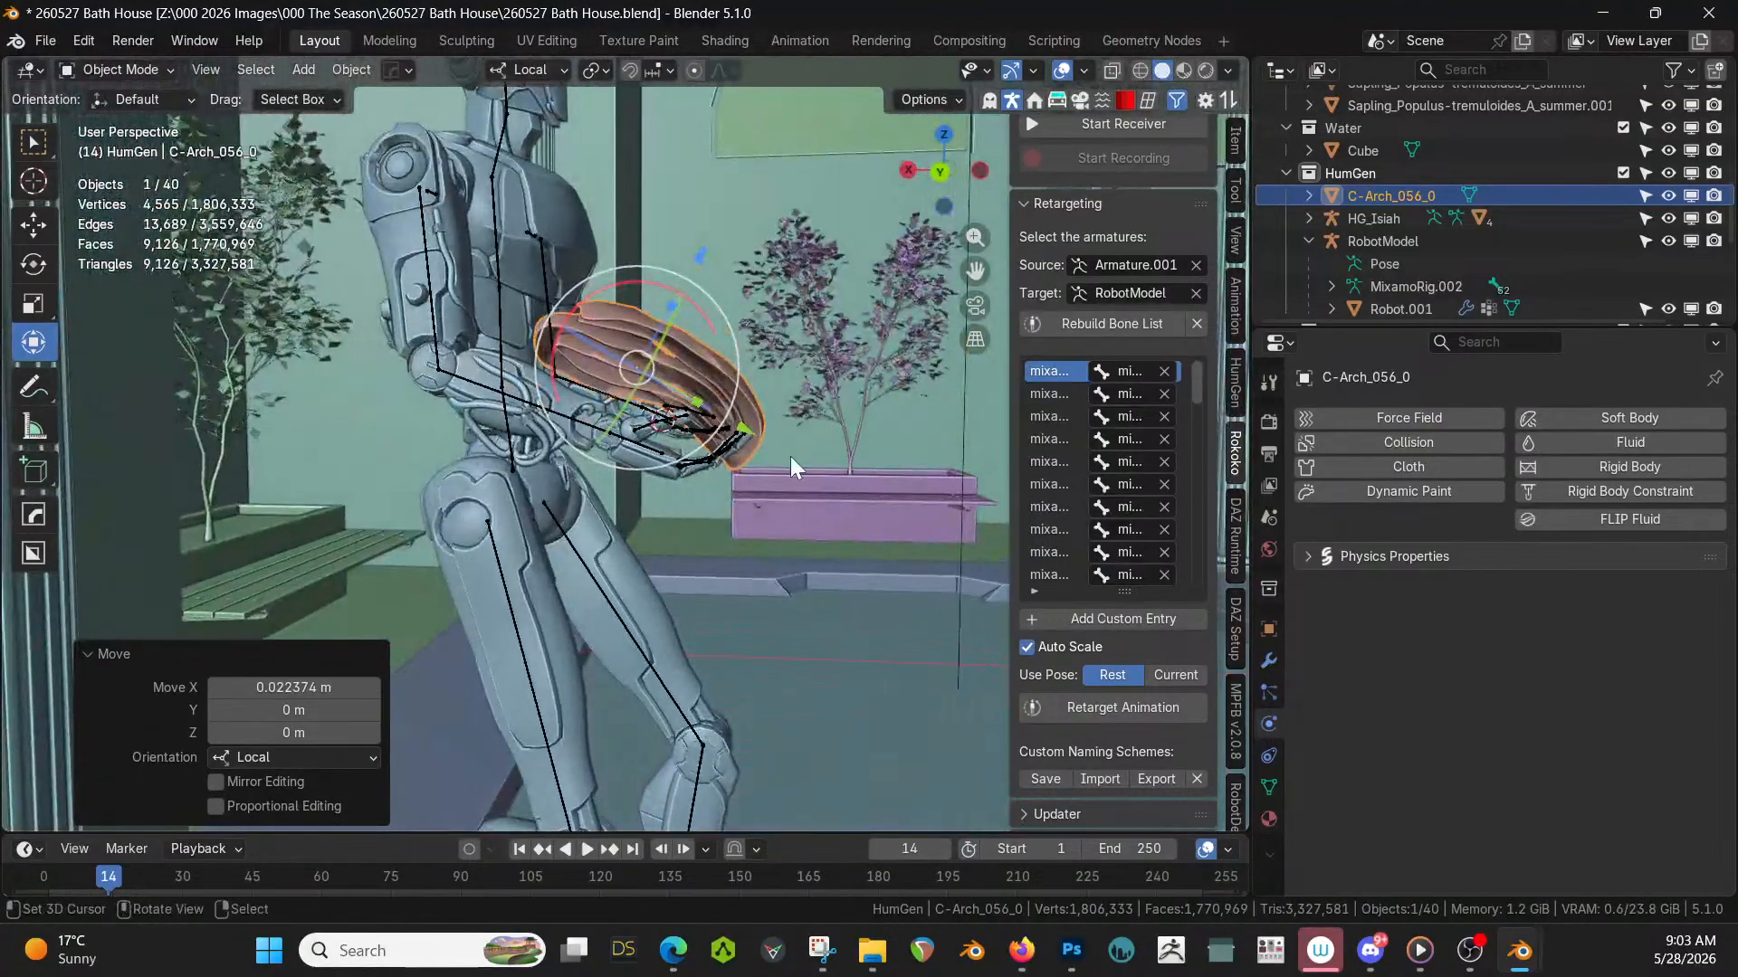
In Pose Mode, select only the right hand's finger bones and rotate them -19.6° around local X about their individual origins.
{"action": "scroll", "coordinate": [790, 457], "scroll_direction": "up", "scroll_amount": 3}
{"action": "middle_click_drag", "start_coordinate": [790, 456], "coordinate": [702, 497]}
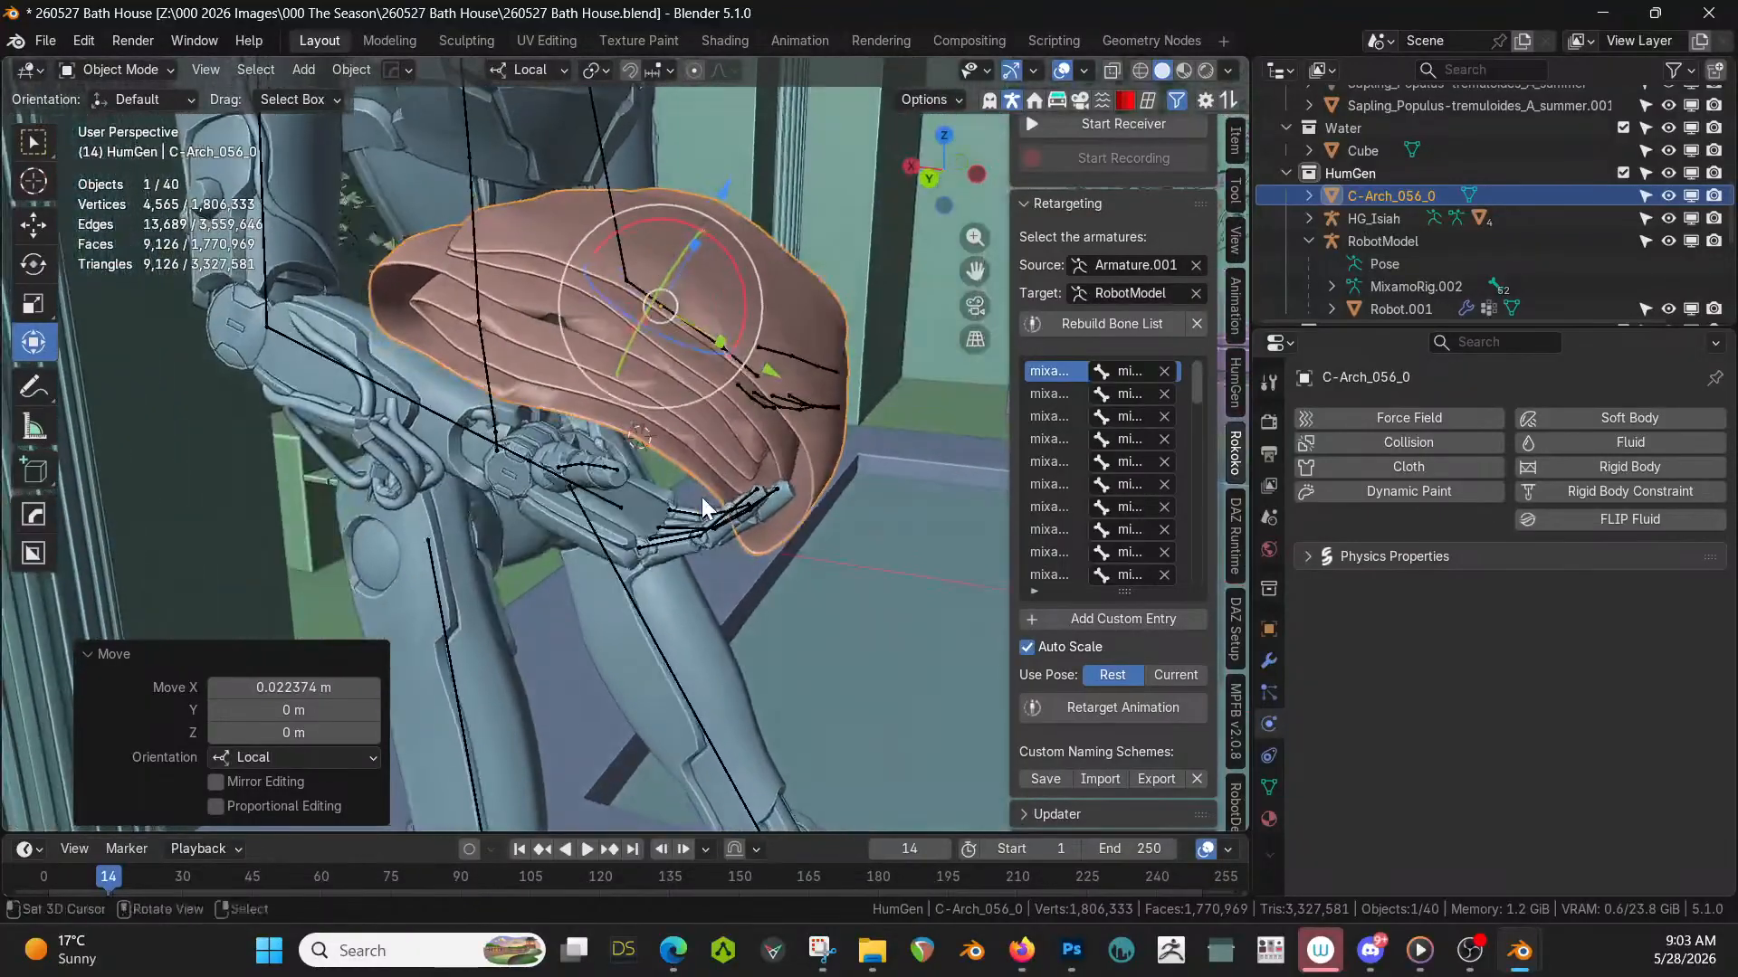
{"action": "left_click", "coordinate": [590, 496]}
{"action": "left_click", "coordinate": [140, 70]}
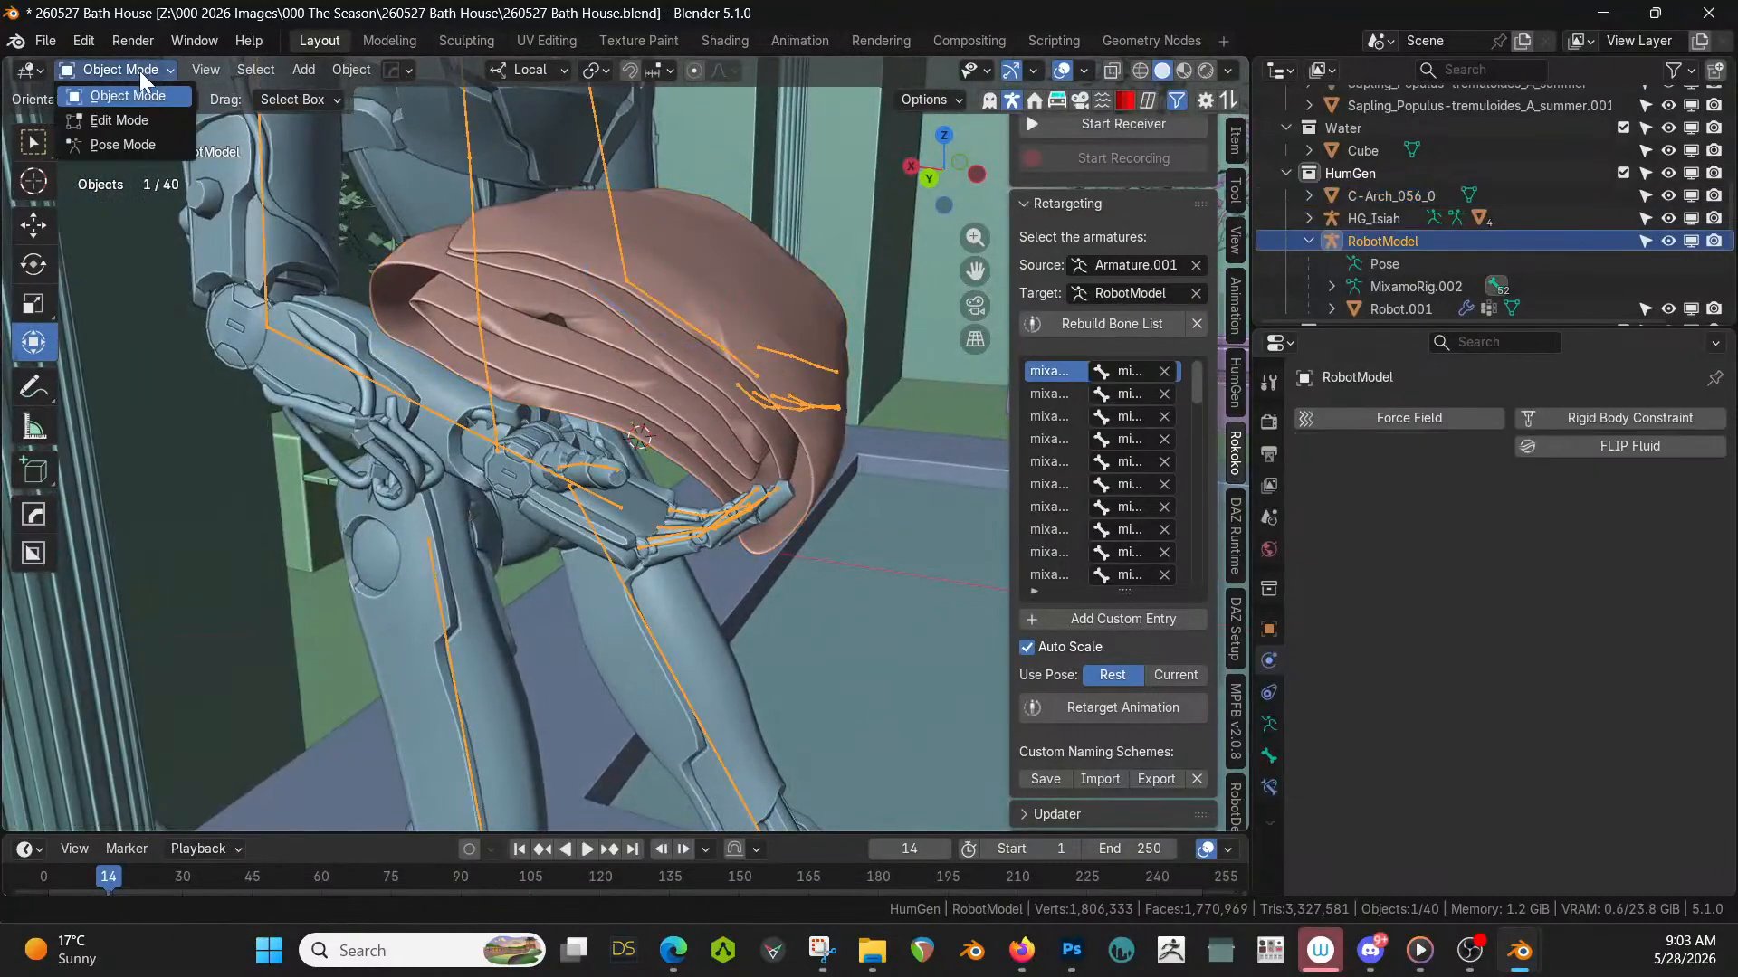
{"action": "left_click", "coordinate": [116, 145]}
{"action": "middle_click_drag", "start_coordinate": [675, 547], "coordinate": [747, 434]}
{"action": "left_click", "coordinate": [624, 70]}
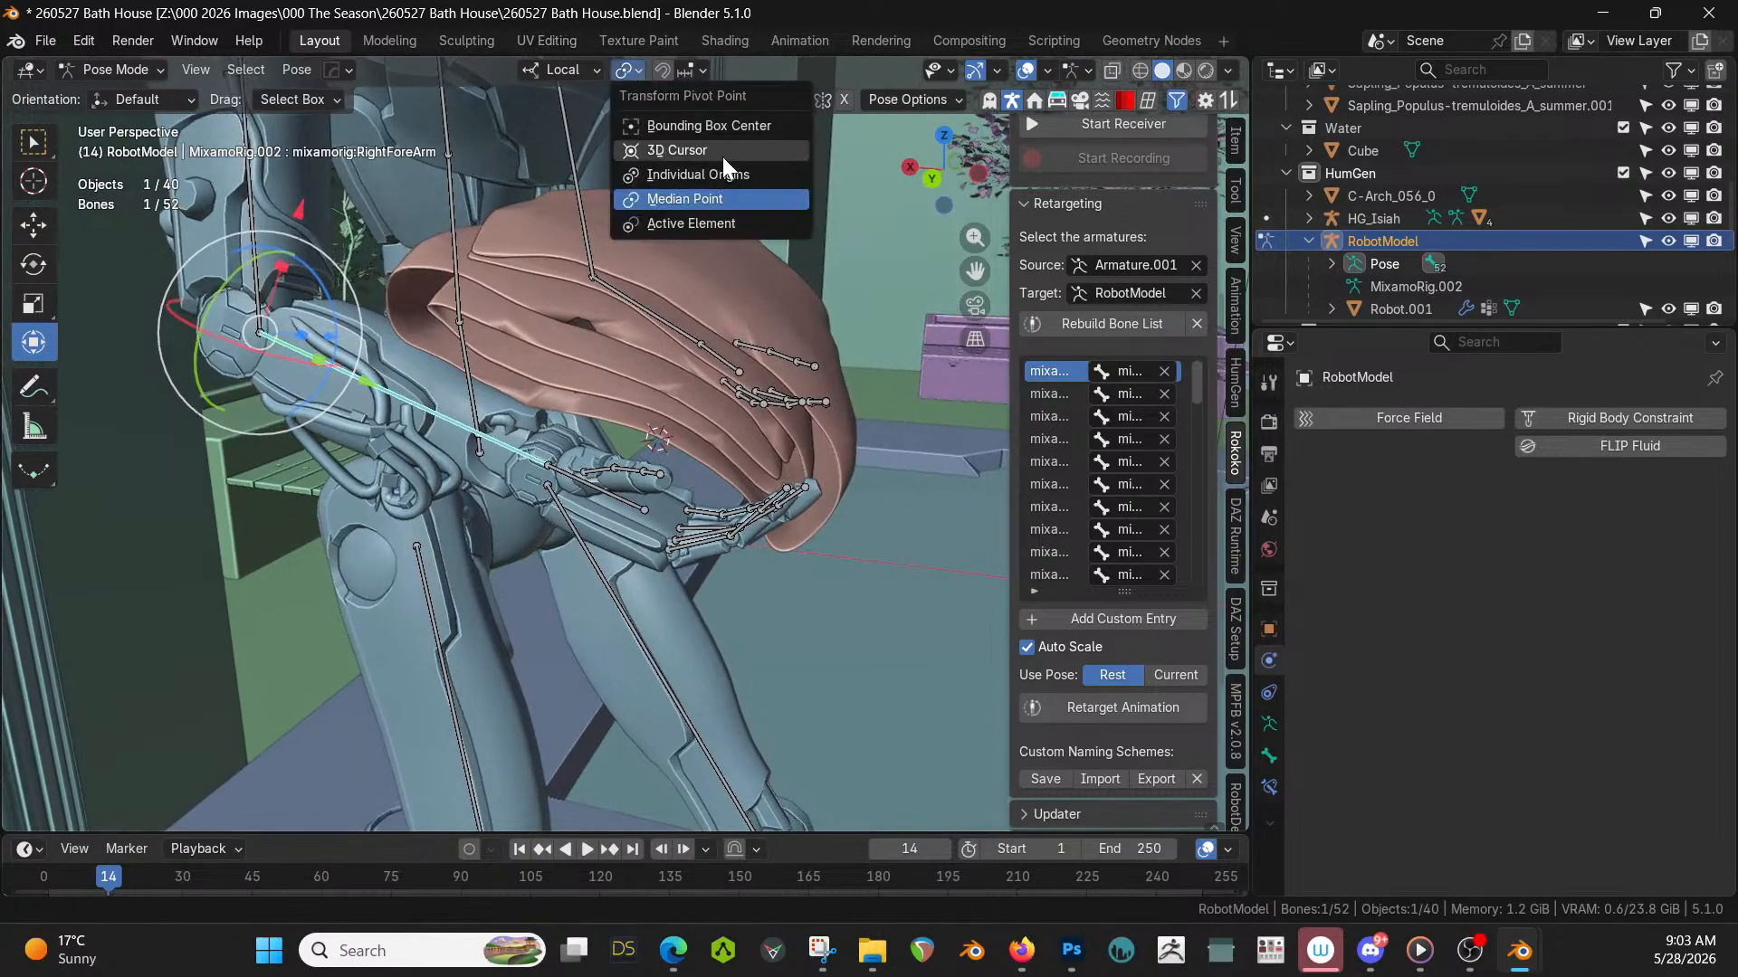
{"action": "key", "text": "c"}
{"action": "left_click_drag", "start_coordinate": [674, 541], "coordinate": [800, 503]}
{"action": "right_click", "coordinate": [874, 545]}
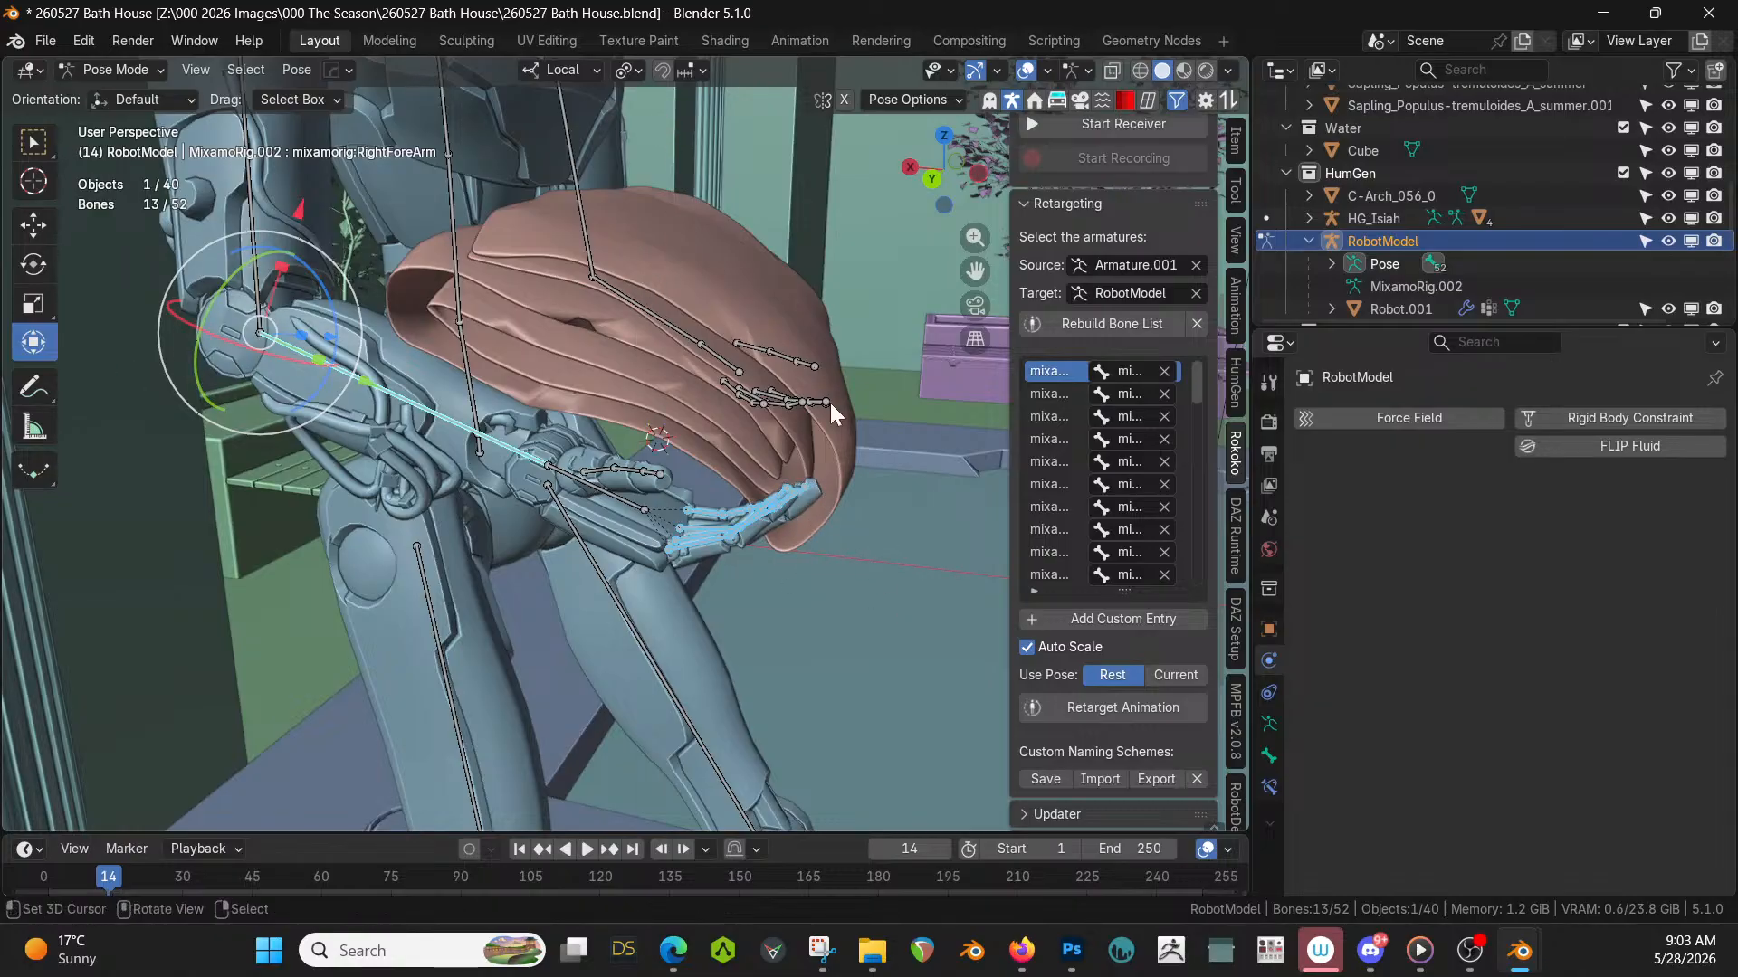
{"action": "left_click", "coordinate": [460, 425], "text": "shift"}
{"action": "key", "text": "r"}
{"action": "key", "text": "x"}
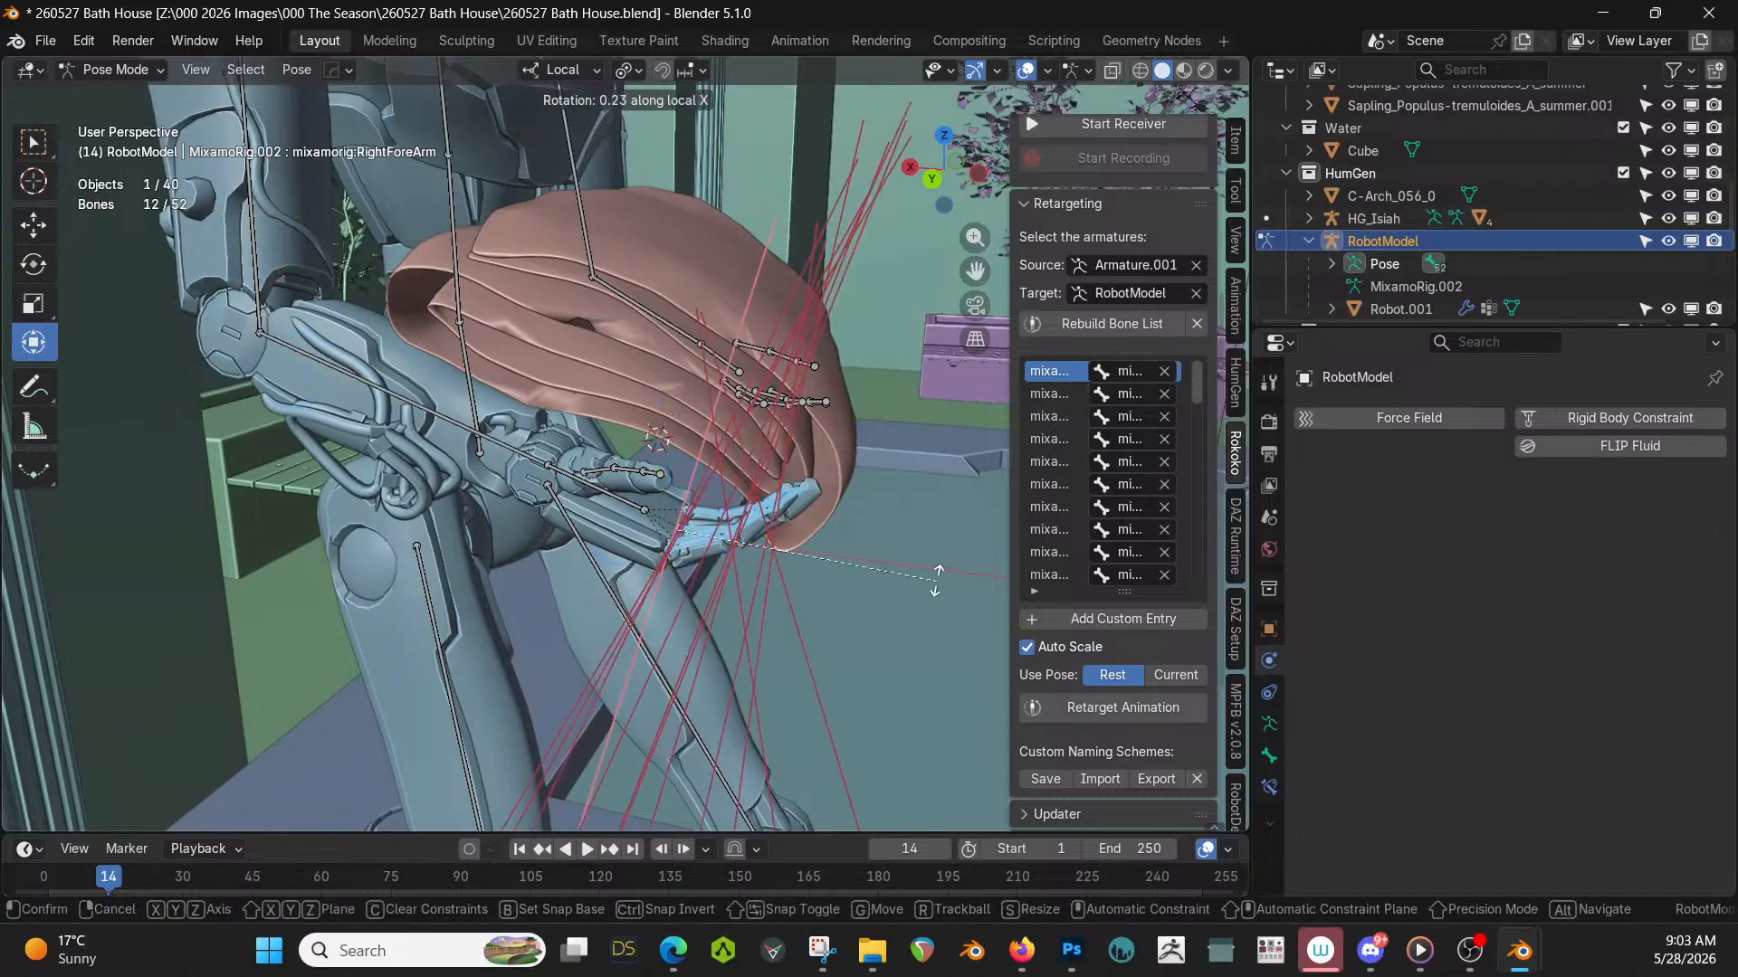
{"action": "left_click", "coordinate": [917, 676]}
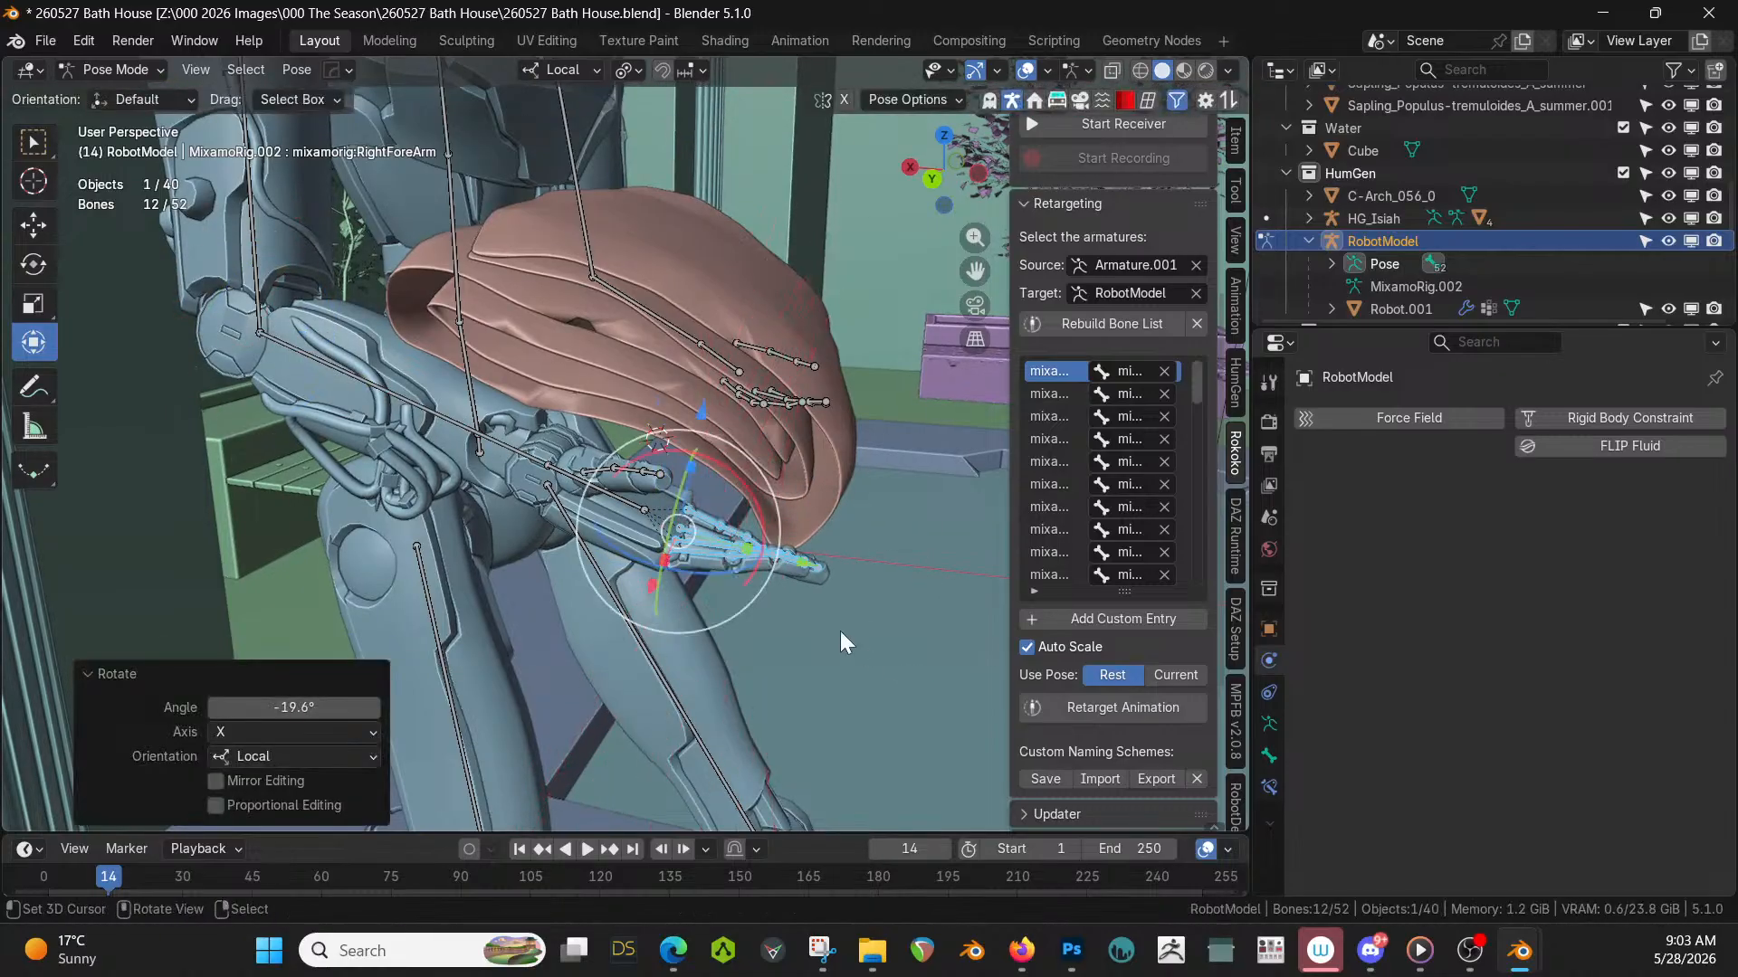
Rotate the right hand bone 18.7° around its local Z axis, and tilt the hand downward below the towel.
{"action": "middle_click_drag", "start_coordinate": [840, 632], "coordinate": [438, 480]}
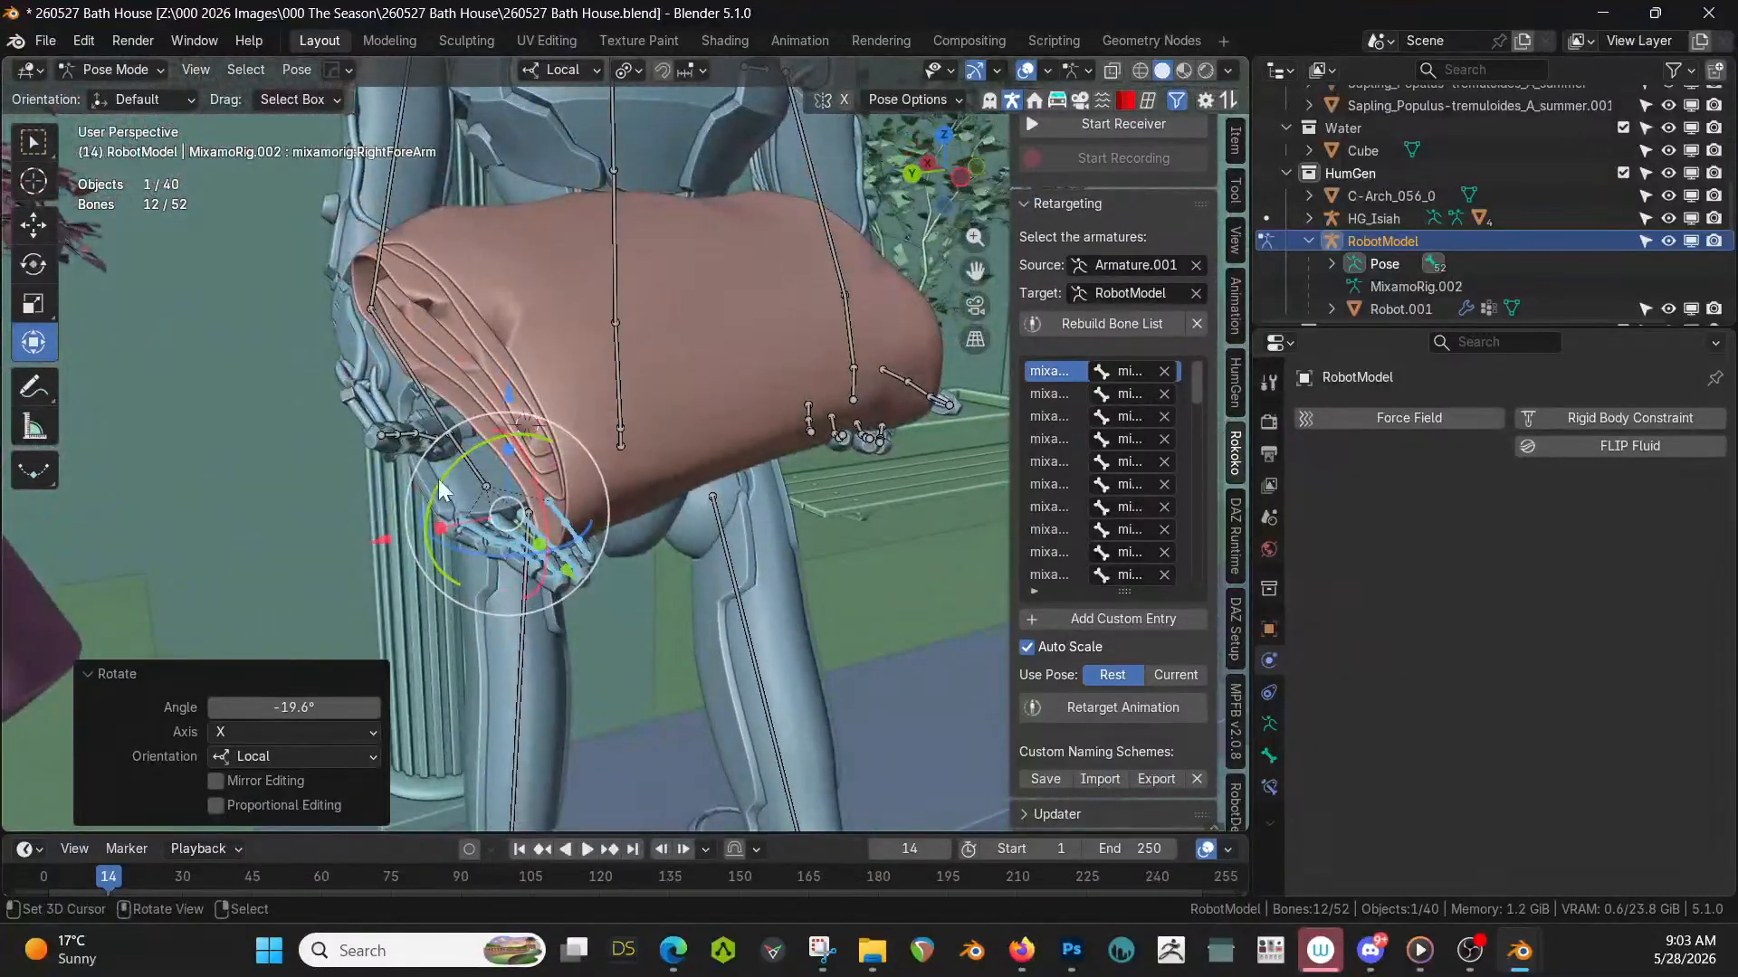
{"action": "left_click", "coordinate": [440, 480]}
{"action": "left_click_drag", "start_coordinate": [441, 479], "coordinate": [474, 482]}
{"action": "middle_click_drag", "start_coordinate": [475, 481], "coordinate": [649, 456]}
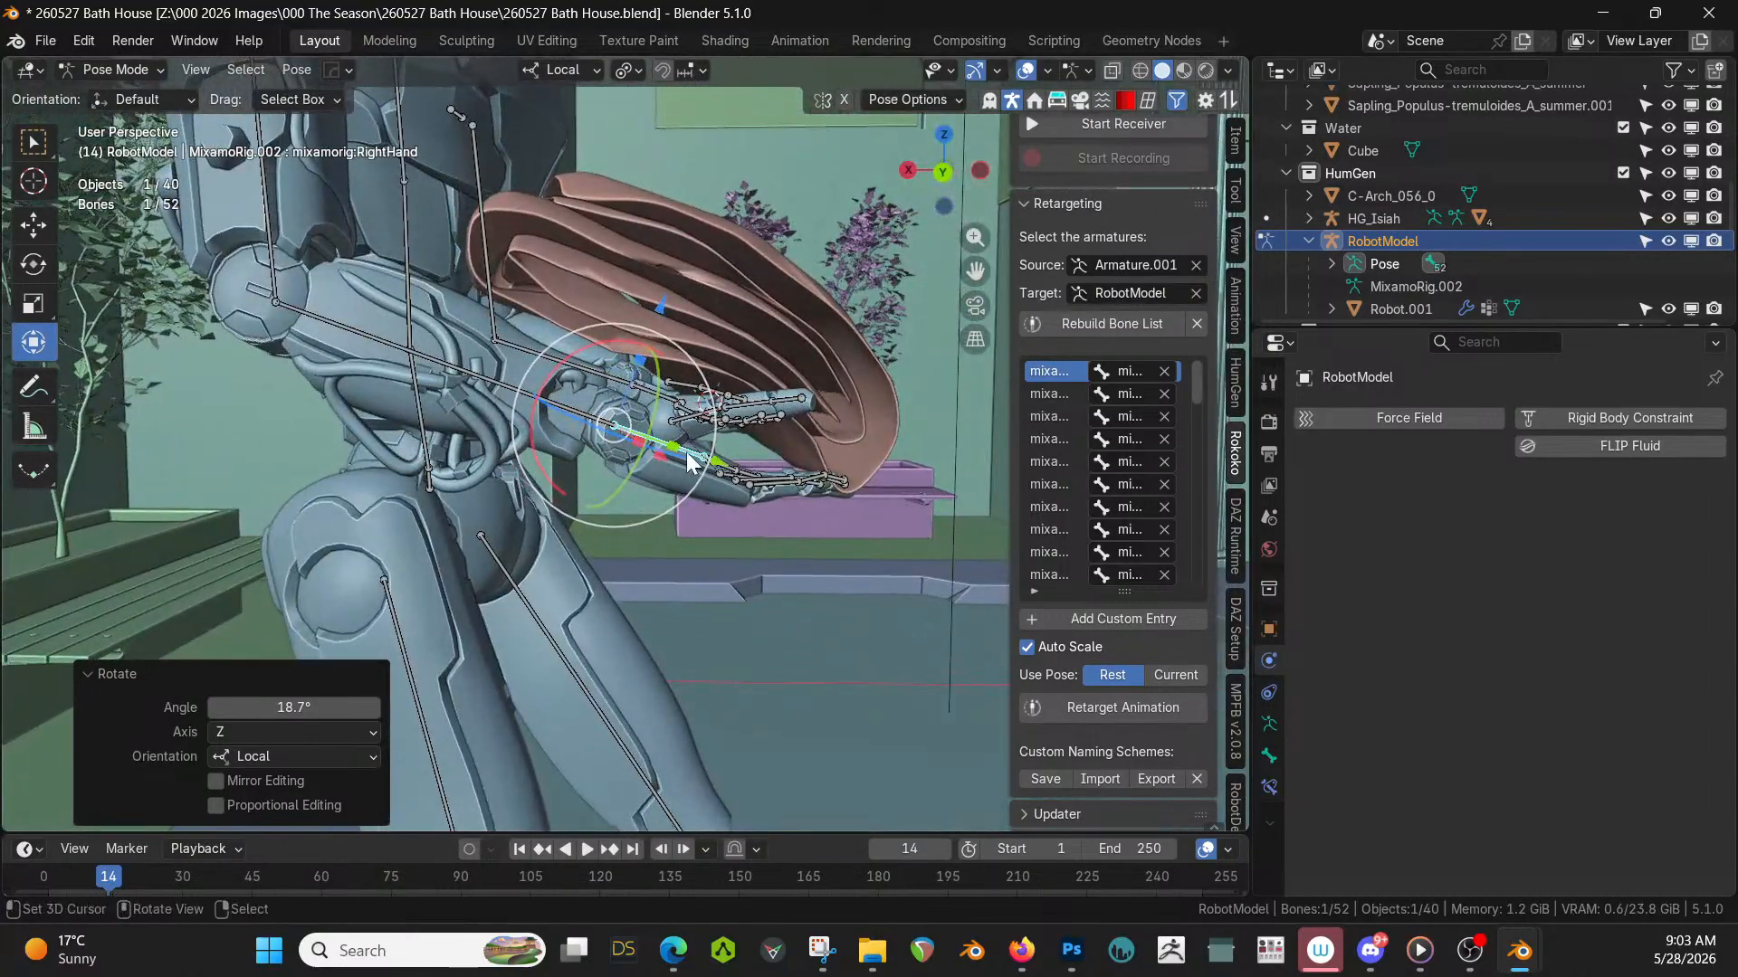
{"action": "left_click_drag", "start_coordinate": [610, 347], "coordinate": [509, 370]}
Rotate the right forearm bone -4.63° around its local Z axis to bring the arm against the towel.
{"action": "left_click", "coordinate": [505, 378]}
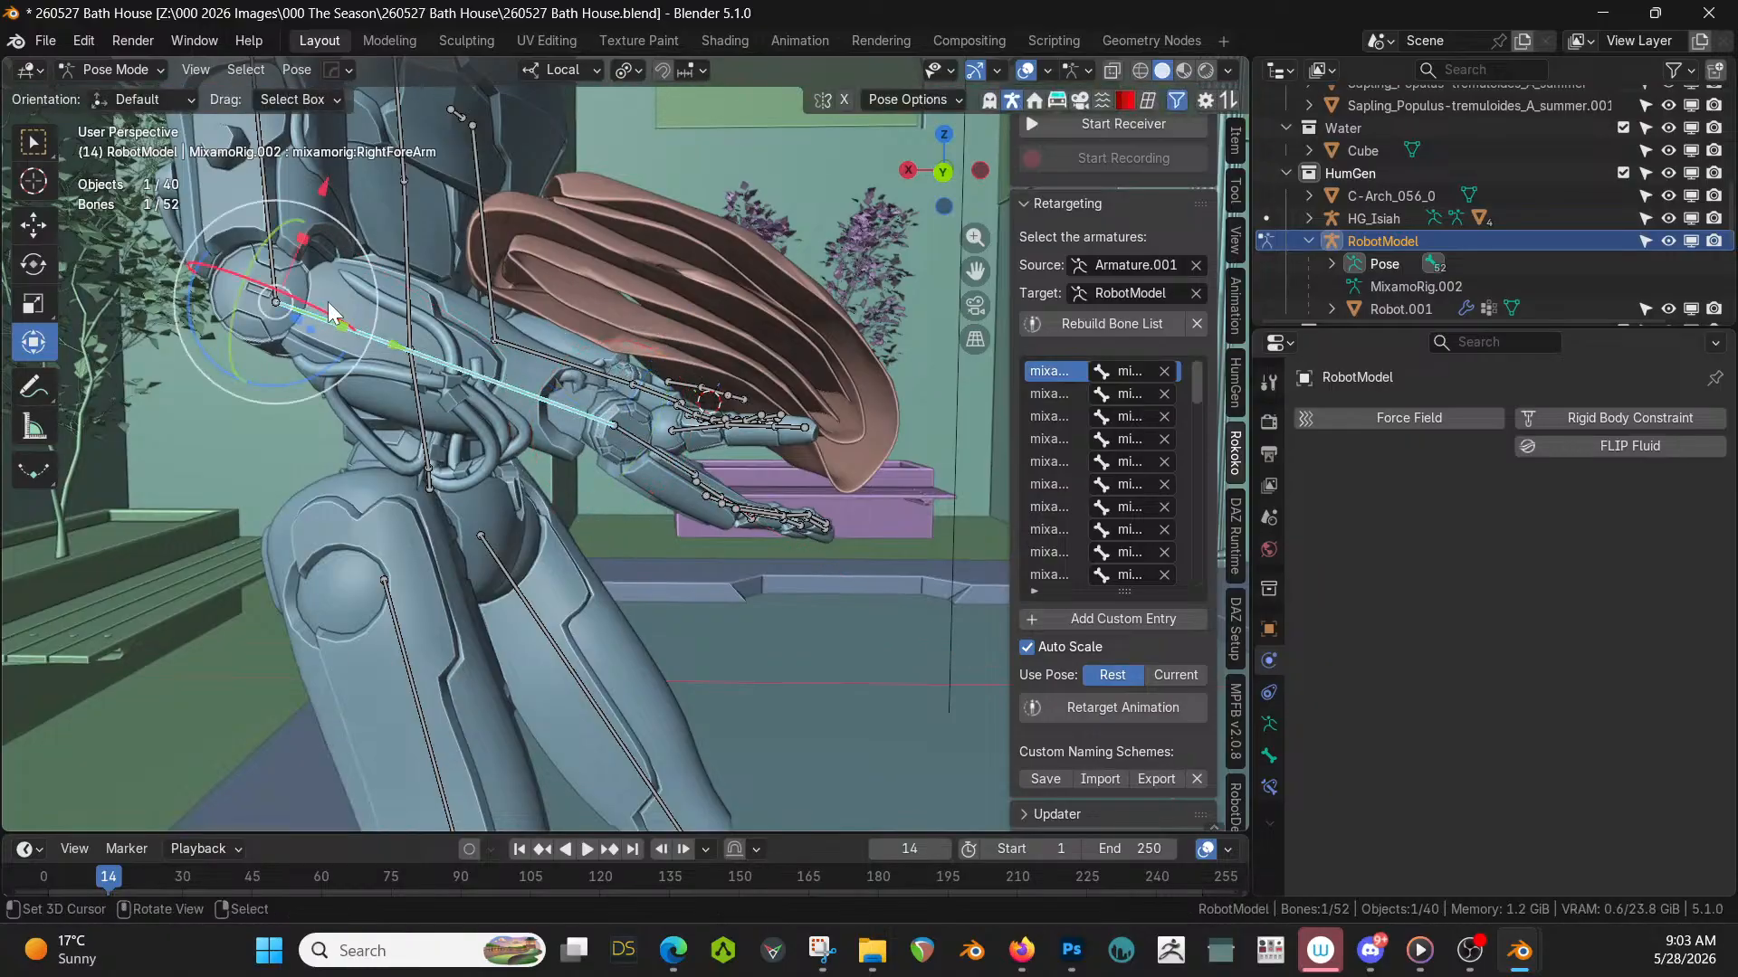
{"action": "left_click_drag", "start_coordinate": [194, 273], "coordinate": [295, 336]}
{"action": "middle_click_drag", "start_coordinate": [301, 405], "coordinate": [409, 285]}
Return to Object Mode and preview the robot holding the towel in Rendered viewport shading.
{"action": "left_click", "coordinate": [100, 69]}
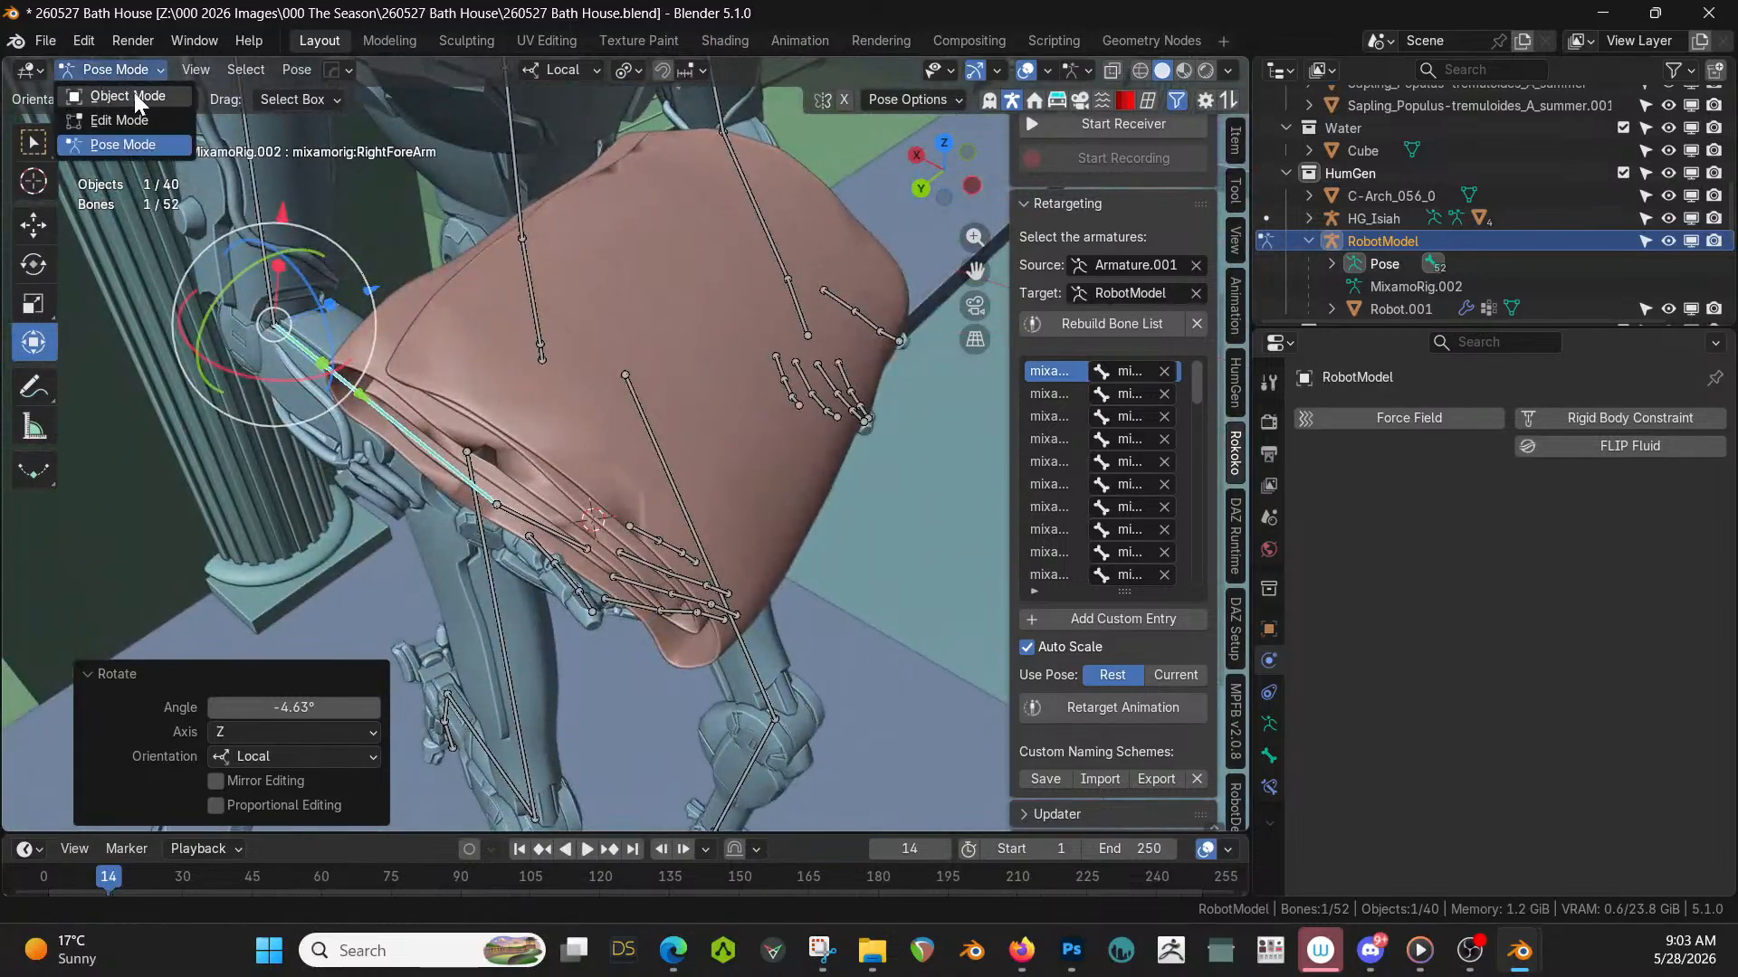
{"action": "left_click", "coordinate": [134, 92]}
{"action": "scroll", "coordinate": [570, 335], "scroll_direction": "down", "scroll_amount": 5}
{"action": "key", "text": "z"}
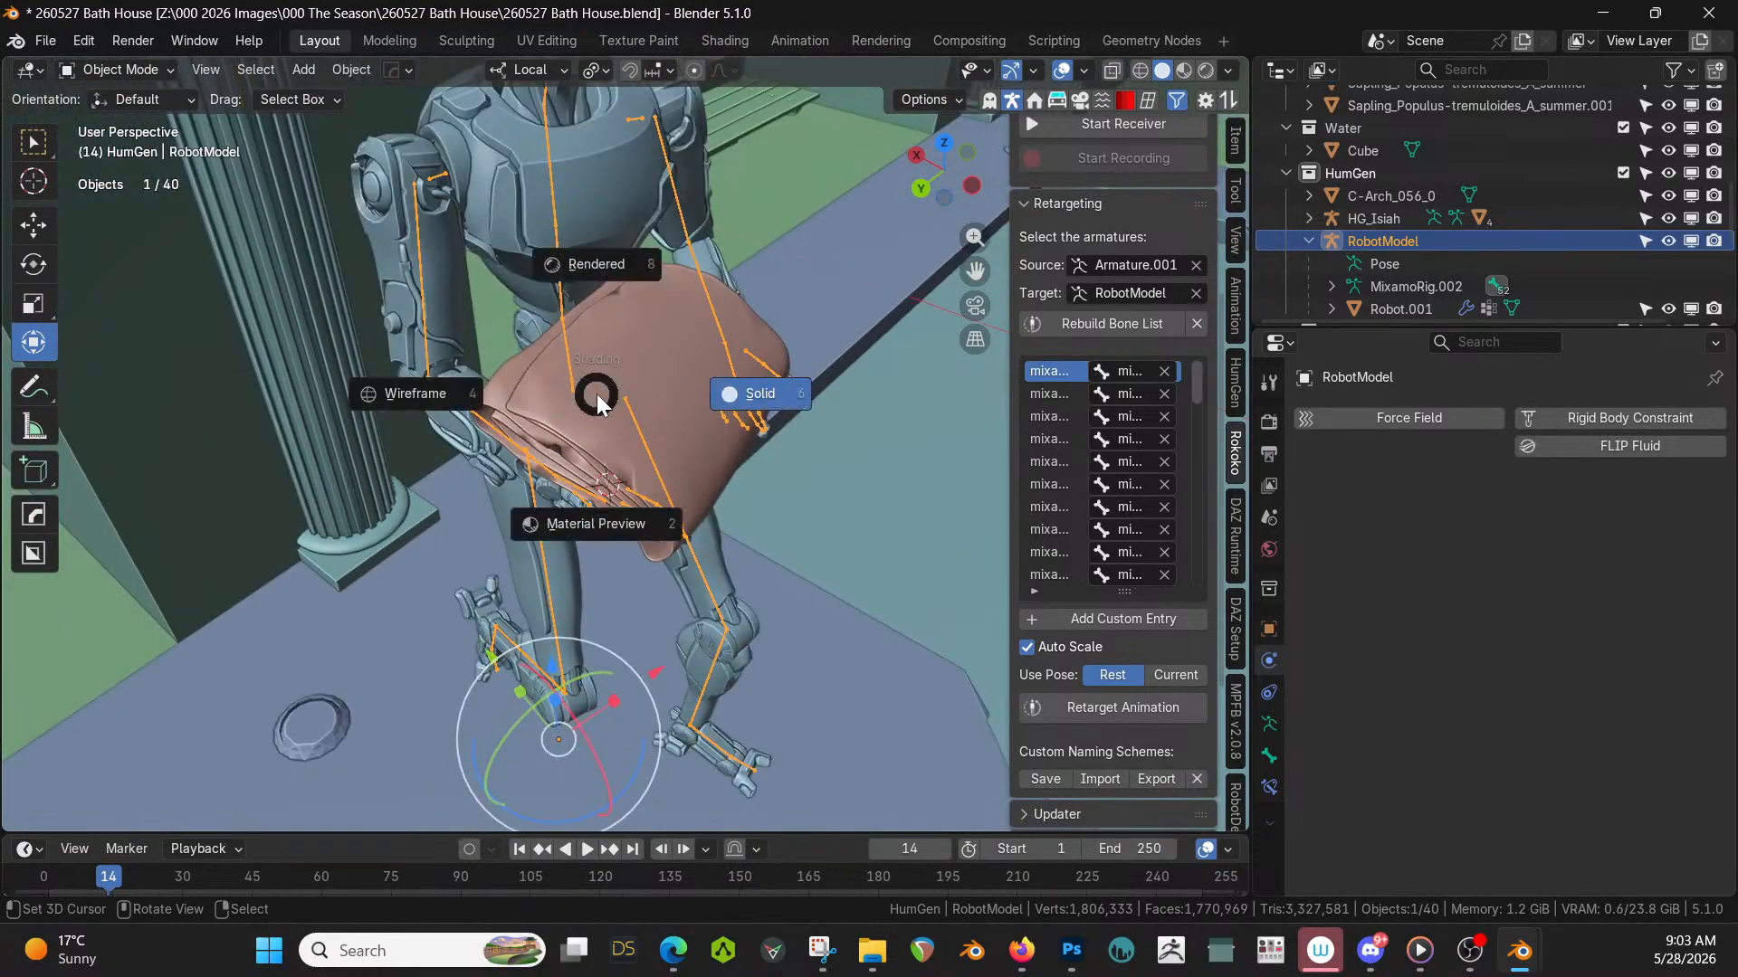
{"action": "key", "text": "8"}
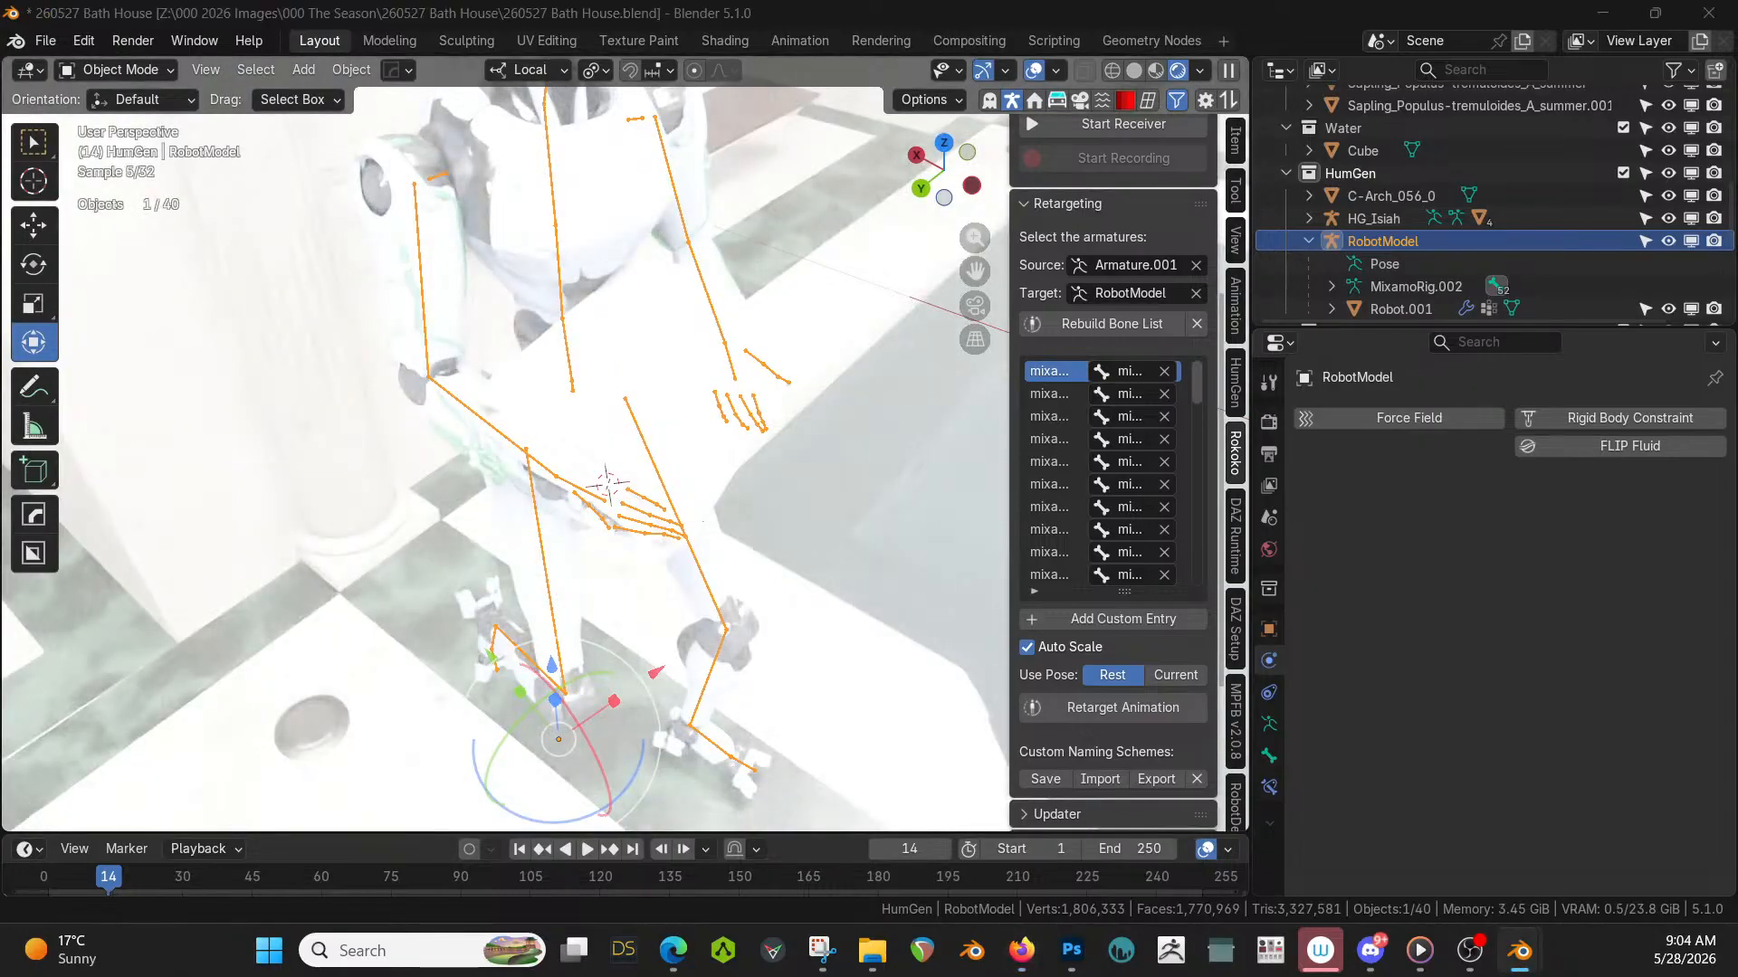
{"action": "middle_click_drag", "start_coordinate": [648, 341], "coordinate": [616, 310]}
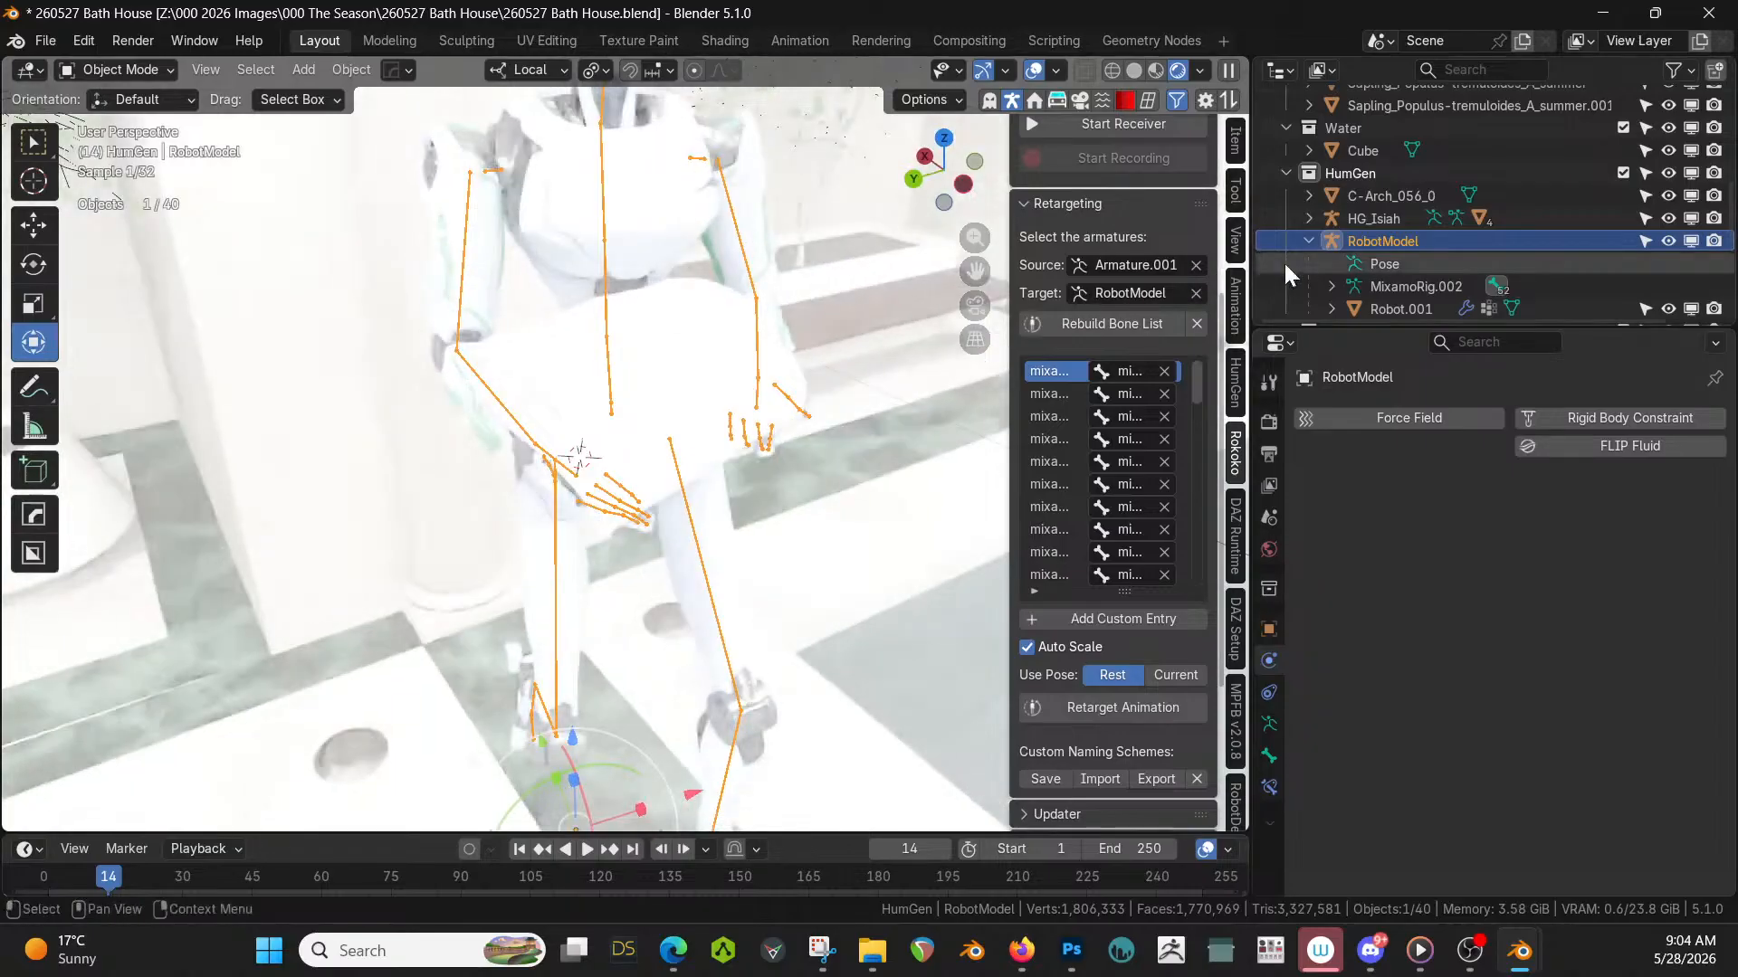
Include the Ceiling collection in the view layer again.
{"action": "scroll", "coordinate": [1518, 227], "scroll_direction": "down", "scroll_amount": 2}
{"action": "scroll", "coordinate": [1519, 225], "scroll_direction": "up", "scroll_amount": 6}
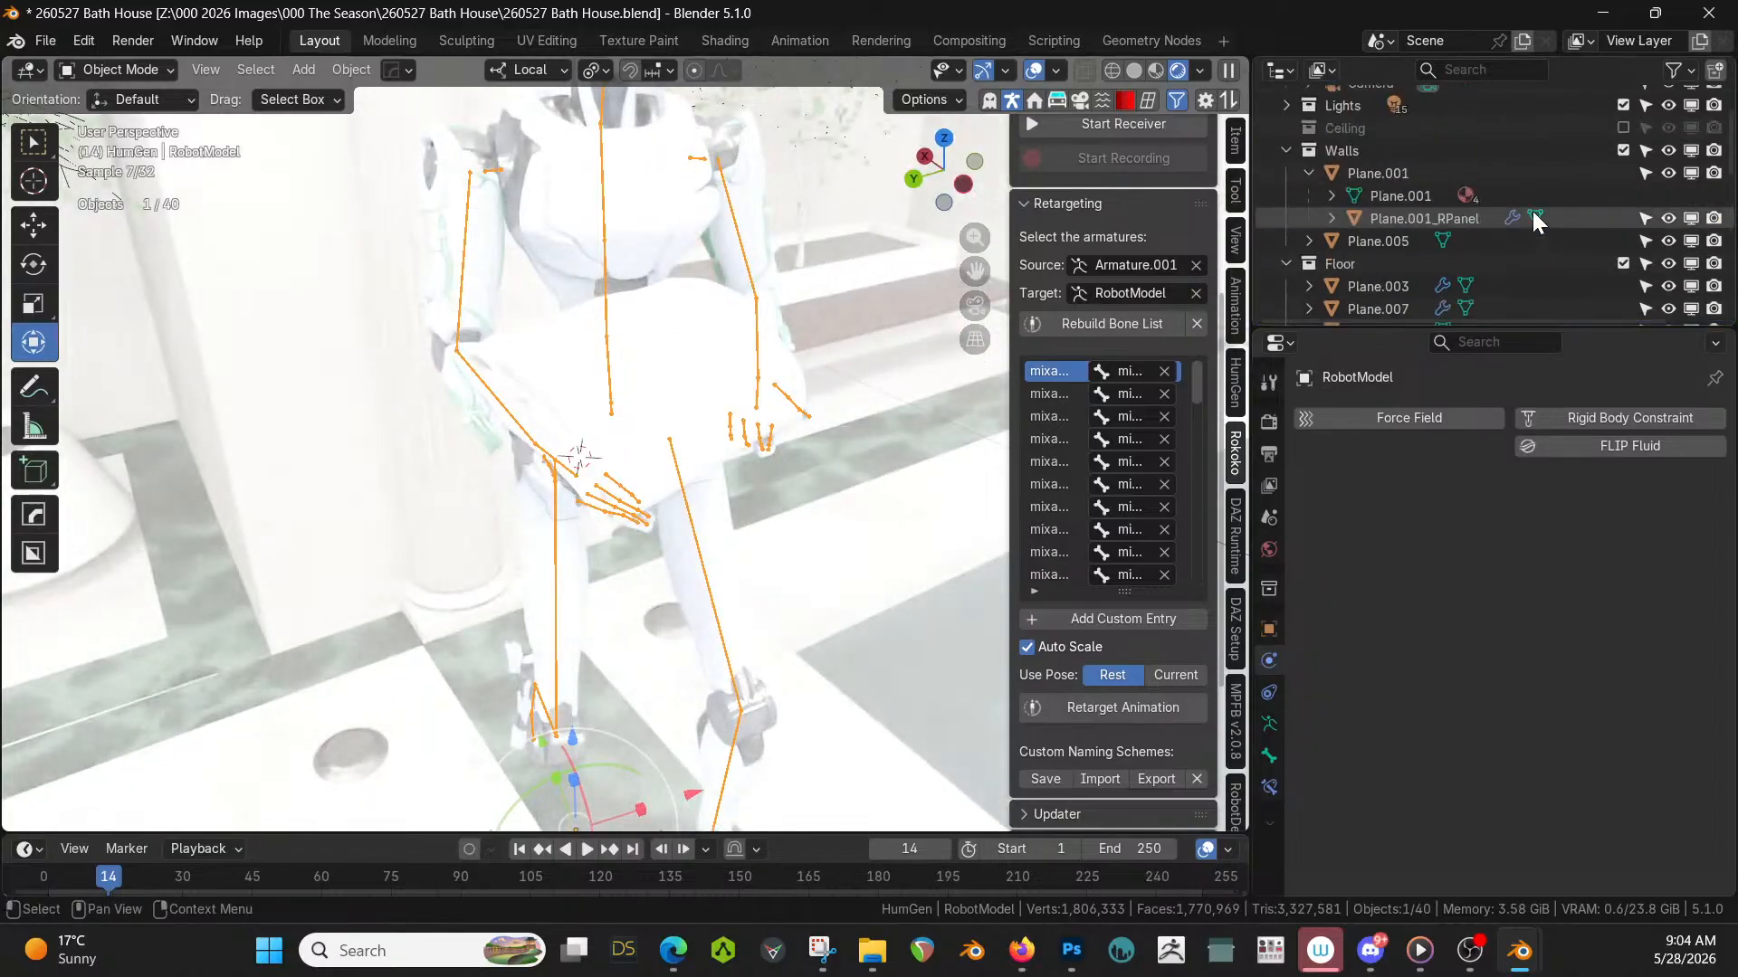
{"action": "left_click", "coordinate": [1623, 127]}
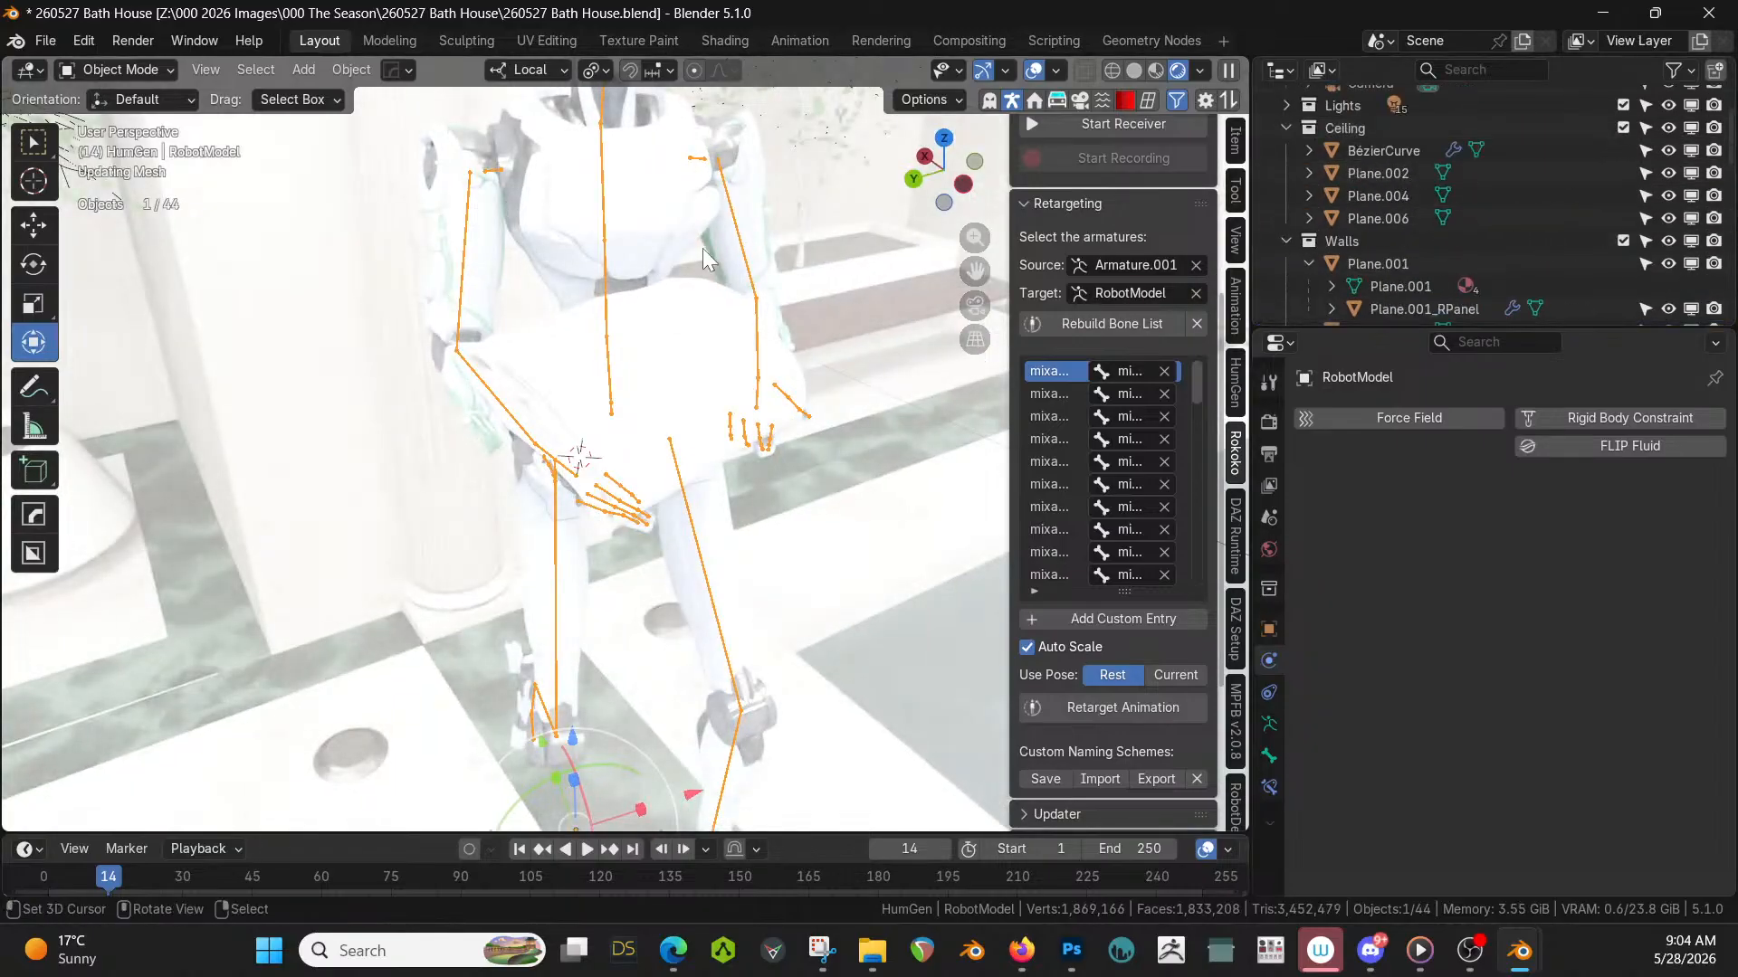
Open the towel's TOALHA material in the Shading workspace and link the for145.jpg texture's Color to the Principled BSDF Roughness.
{"action": "left_click", "coordinate": [718, 333]}
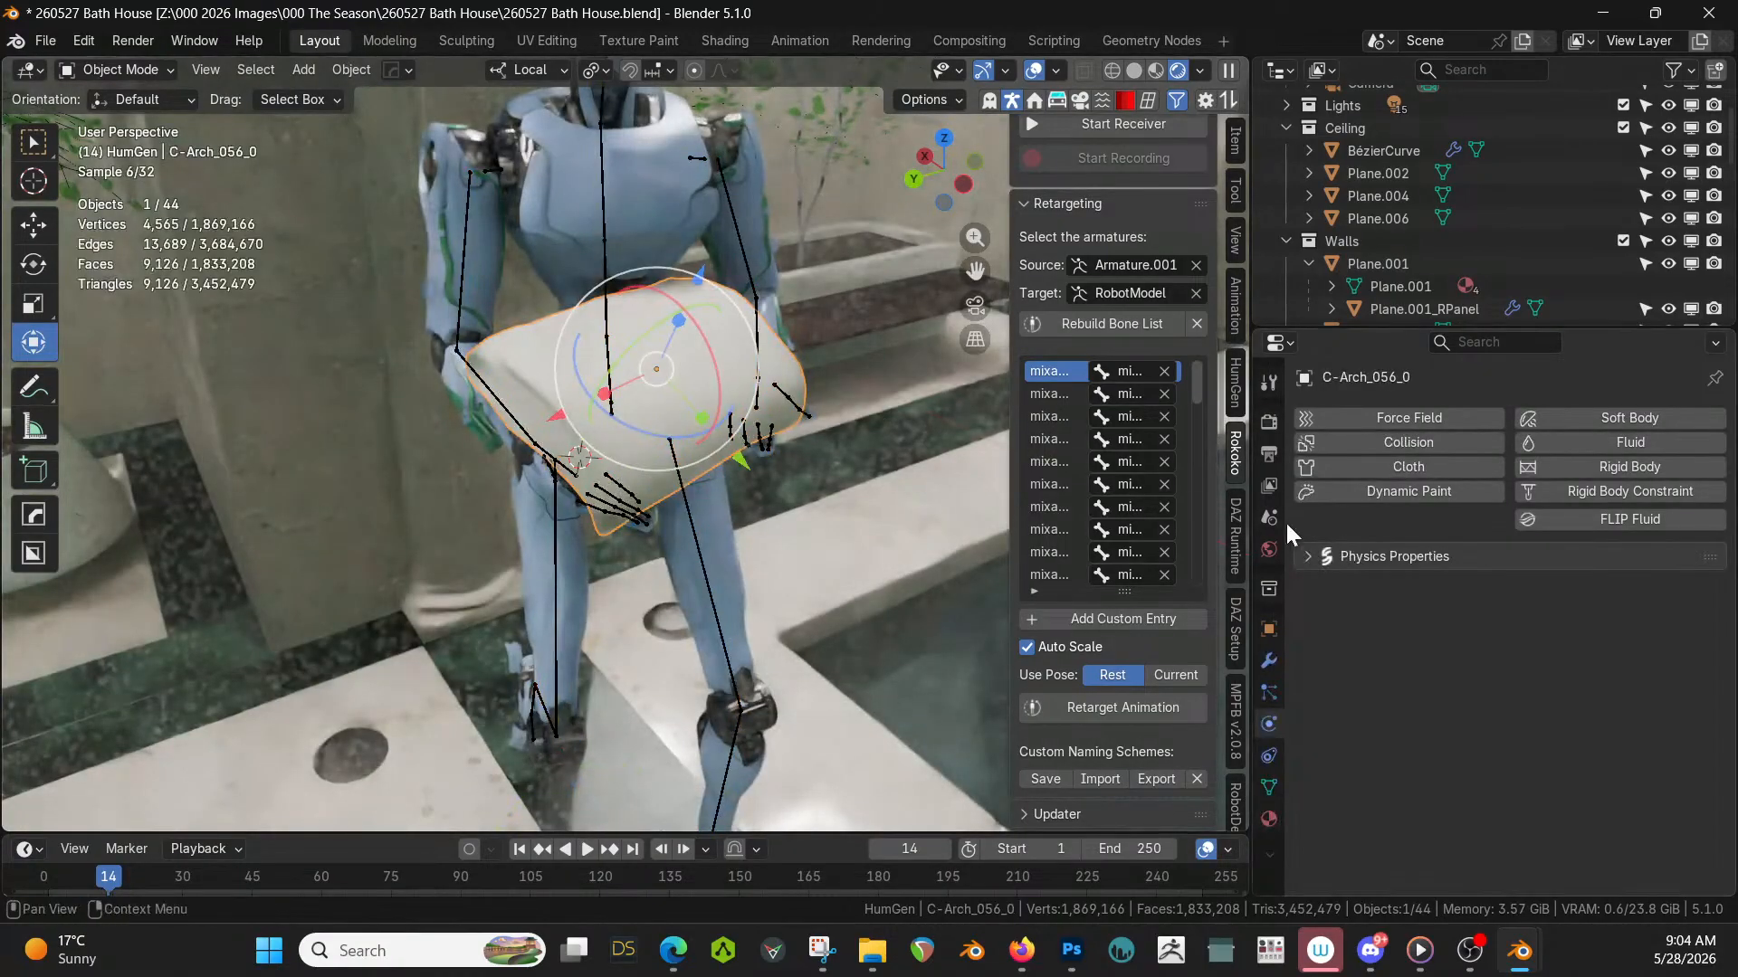
{"action": "left_click", "coordinate": [1268, 819]}
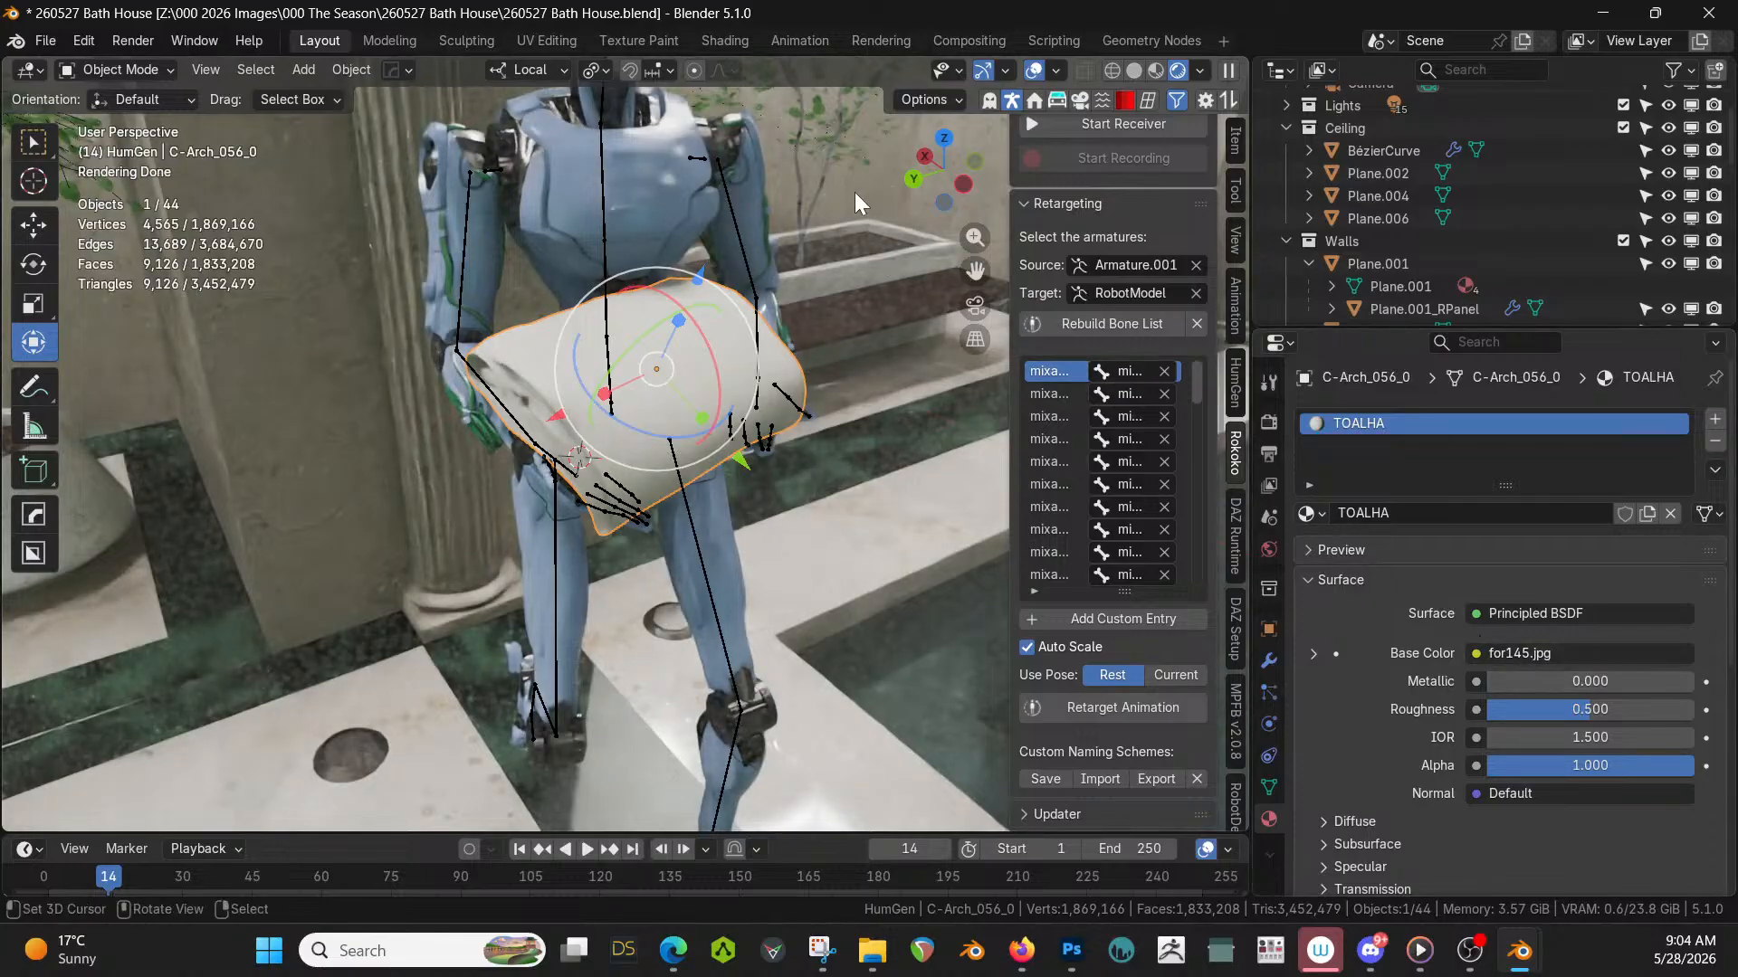
{"action": "left_click", "coordinate": [736, 40]}
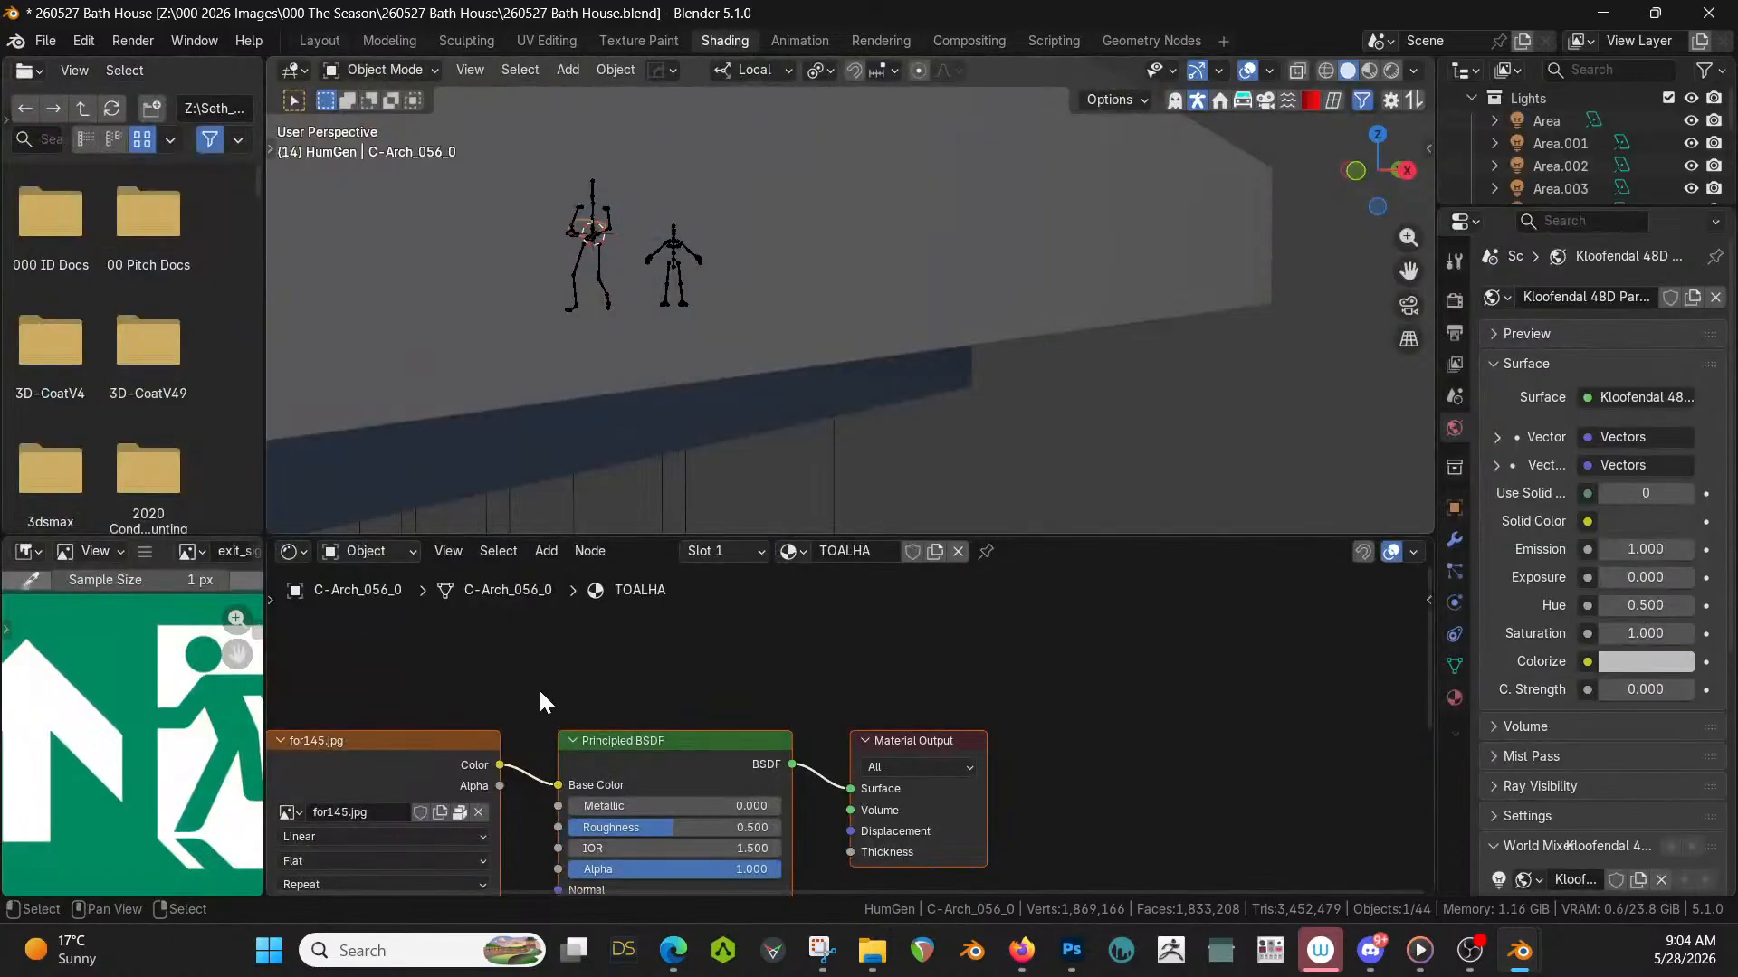
{"action": "key", "text": "Home"}
{"action": "left_click", "coordinate": [608, 666]}
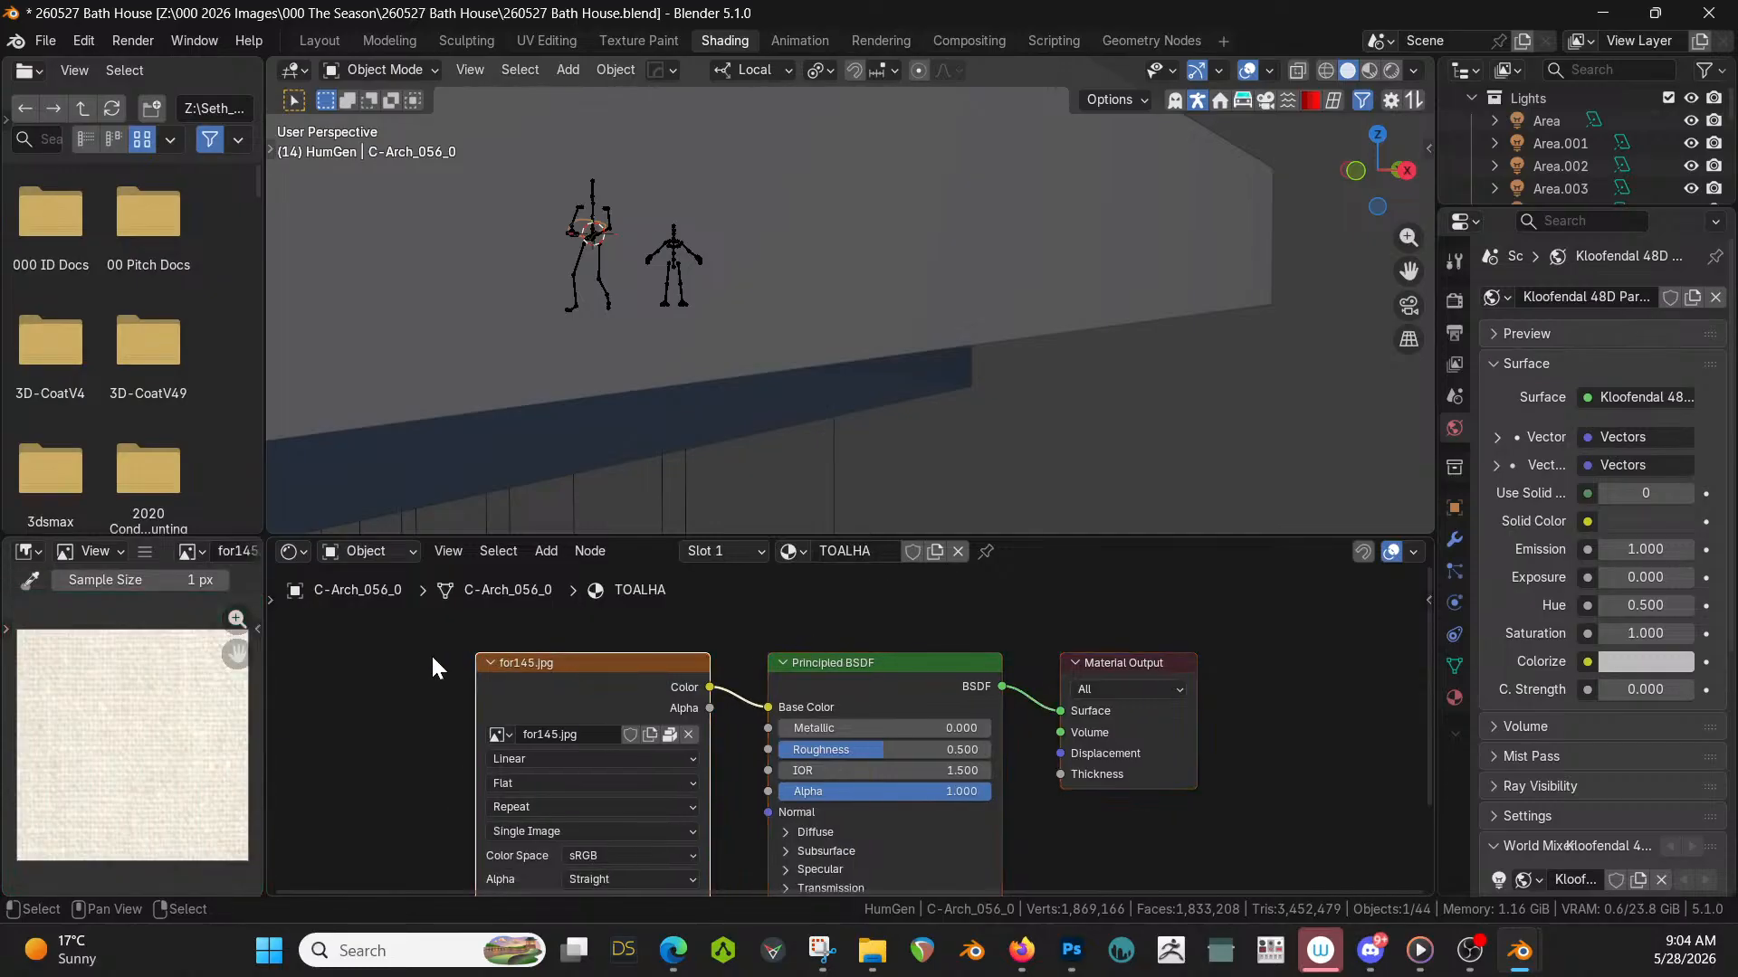
{"action": "scroll", "coordinate": [690, 354], "scroll_direction": "up", "scroll_amount": 3}
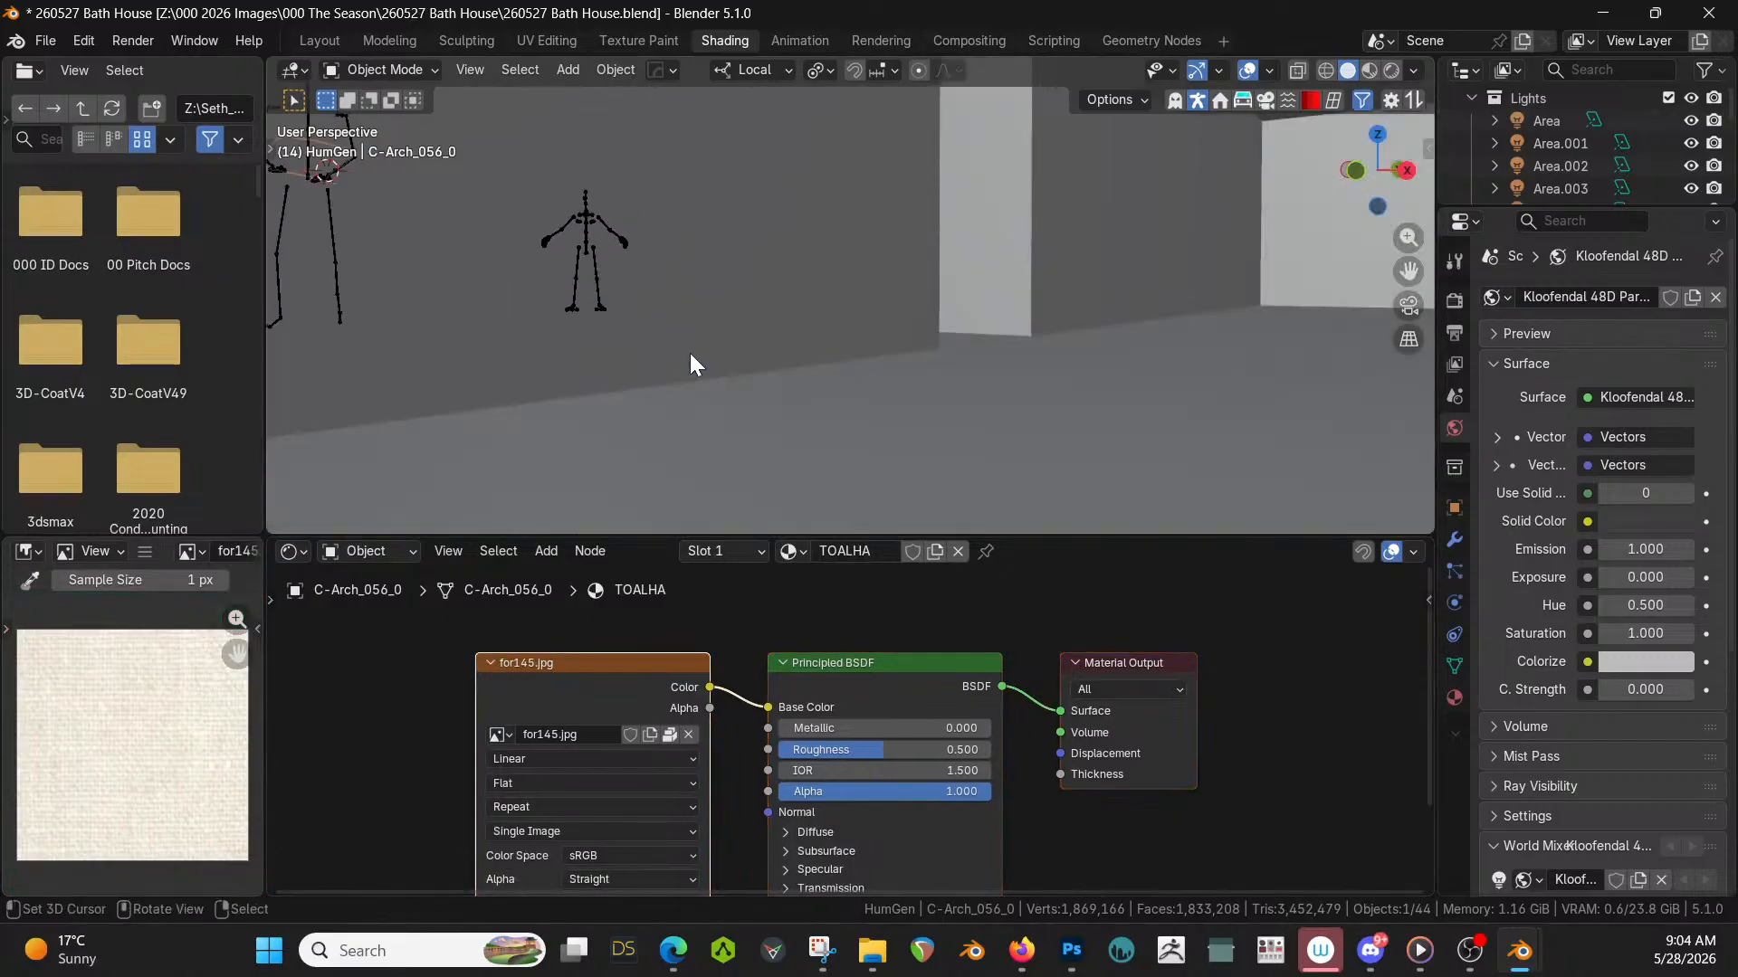
{"action": "key", "text": "KP_Decimal"}
{"action": "scroll", "coordinate": [860, 666], "scroll_direction": "up", "scroll_amount": 1}
{"action": "middle_click_drag", "start_coordinate": [859, 666], "coordinate": [968, 893]}
{"action": "scroll", "coordinate": [878, 760], "scroll_direction": "down", "scroll_amount": 2}
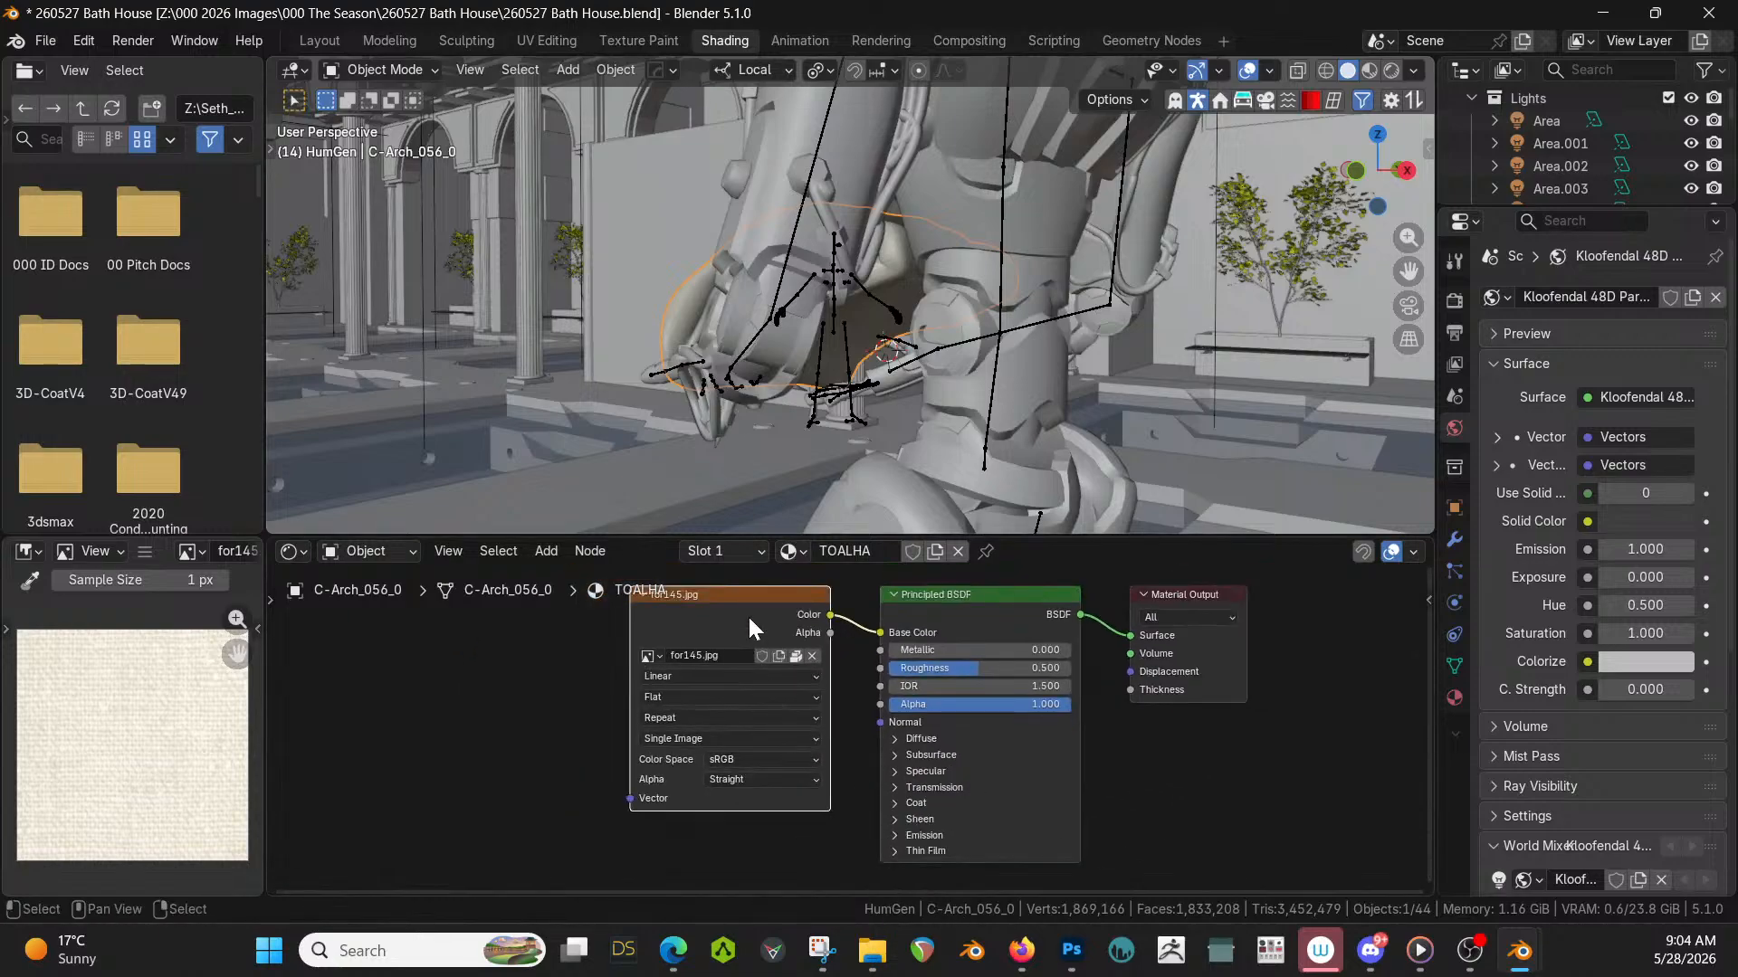
{"action": "left_click_drag", "start_coordinate": [747, 616], "coordinate": [874, 669]}
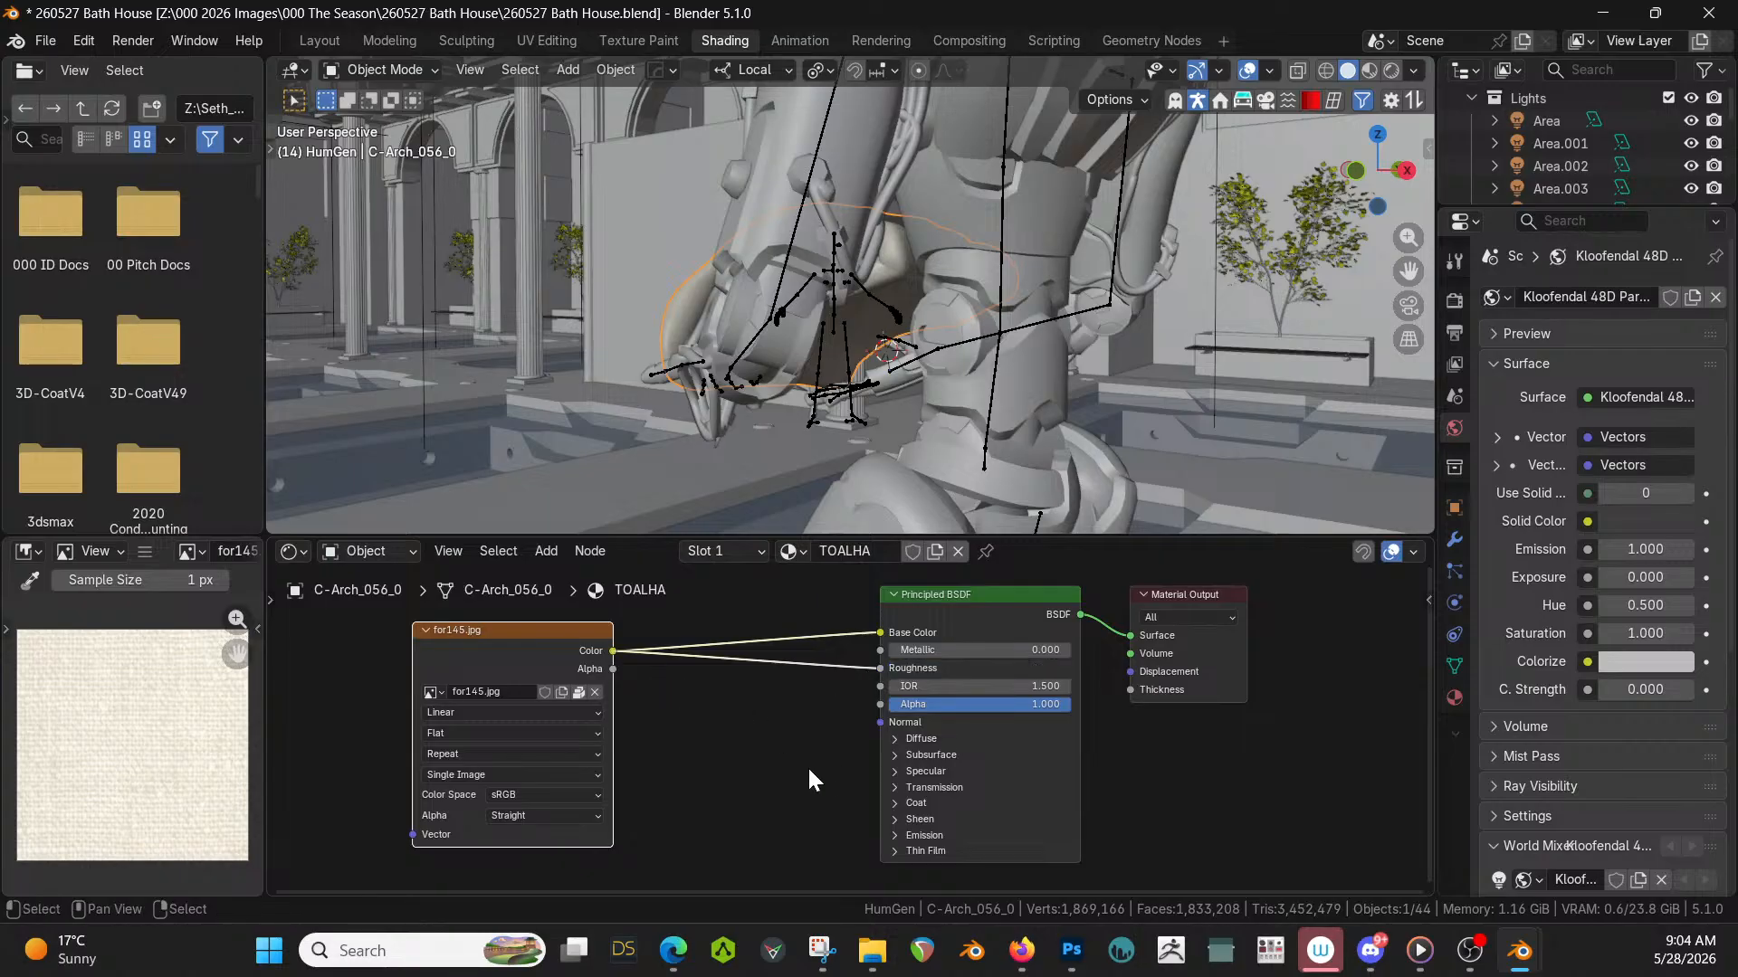
Add a Bump node fed by the texture's Color into Height, and link its Normal output to the Principled BSDF Normal.
{"action": "key", "text": "shift+a"}
{"action": "left_click", "coordinate": [639, 501]}
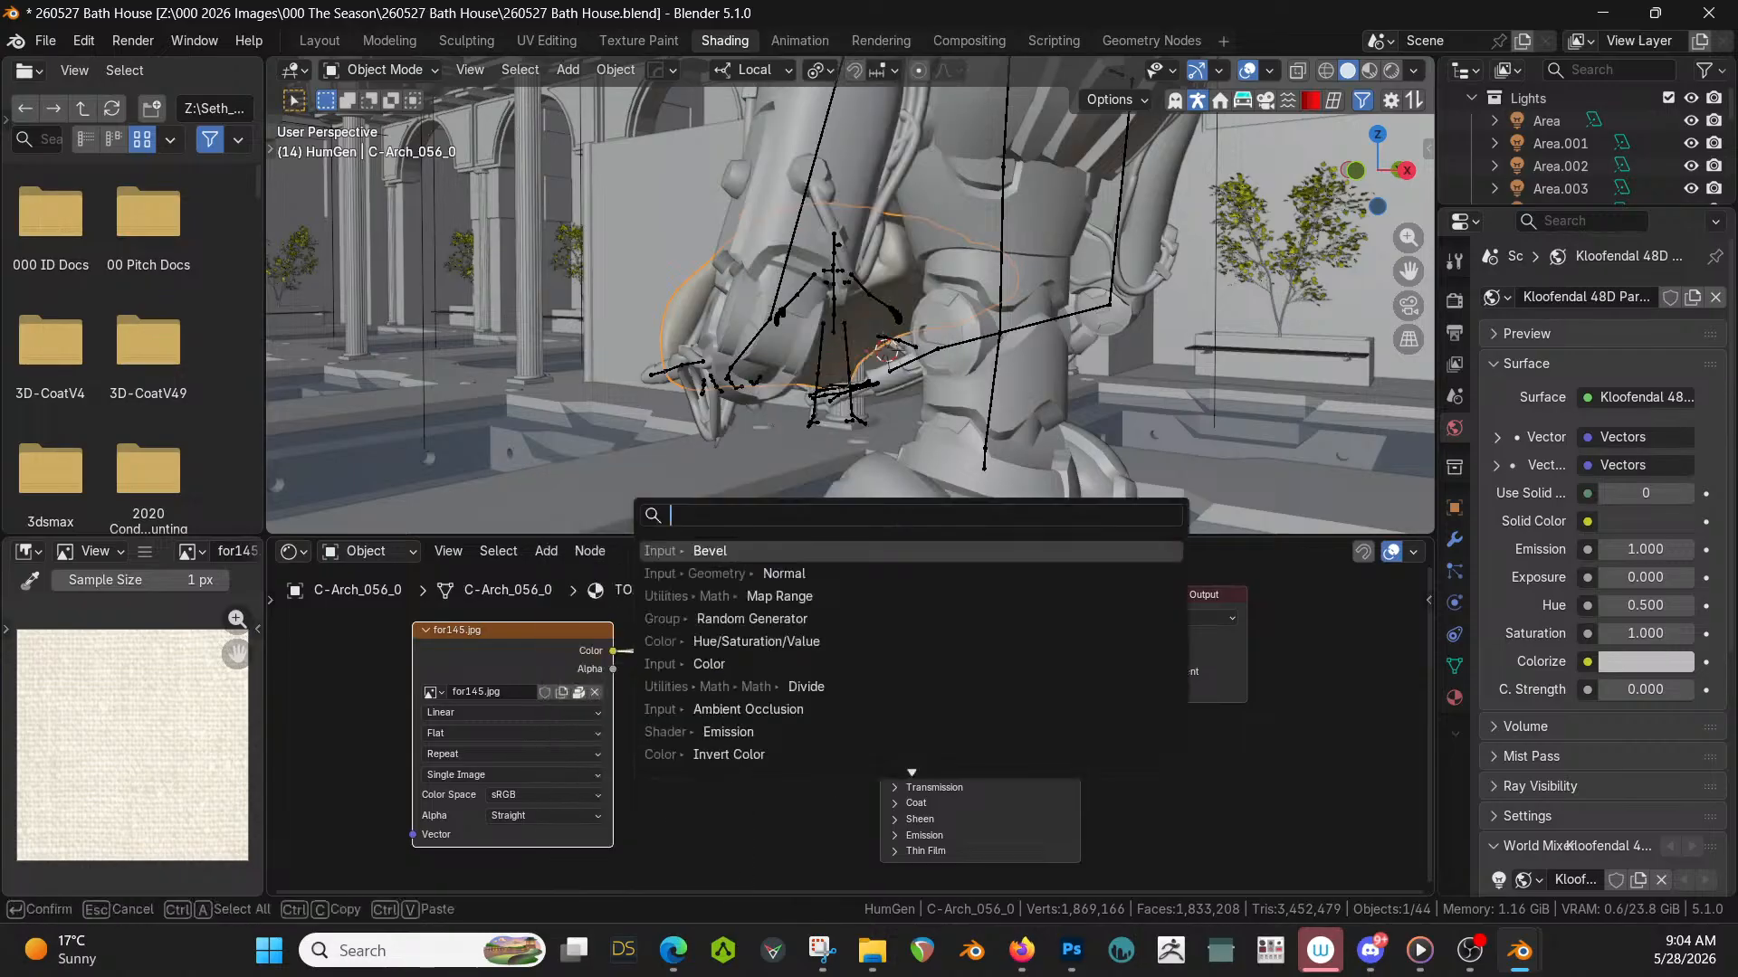
{"action": "type", "text": "bump"}
{"action": "key", "text": "Return"}
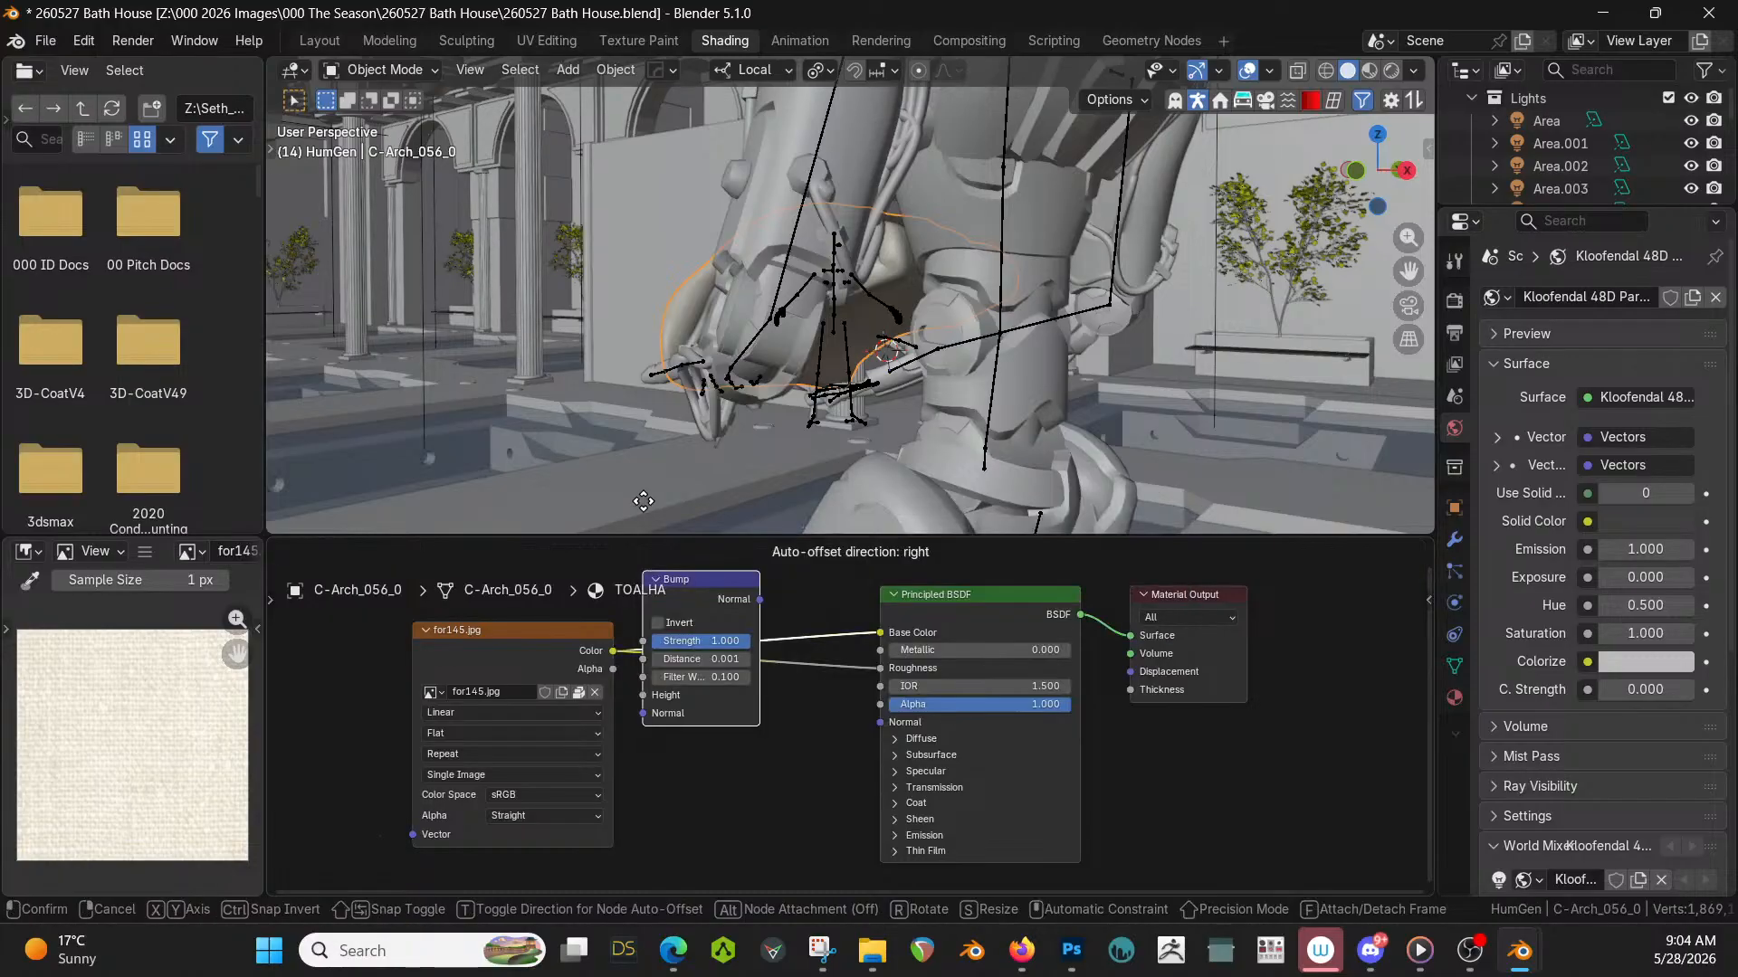
{"action": "left_click", "coordinate": [686, 612]}
{"action": "left_click_drag", "start_coordinate": [613, 651], "coordinate": [676, 801]}
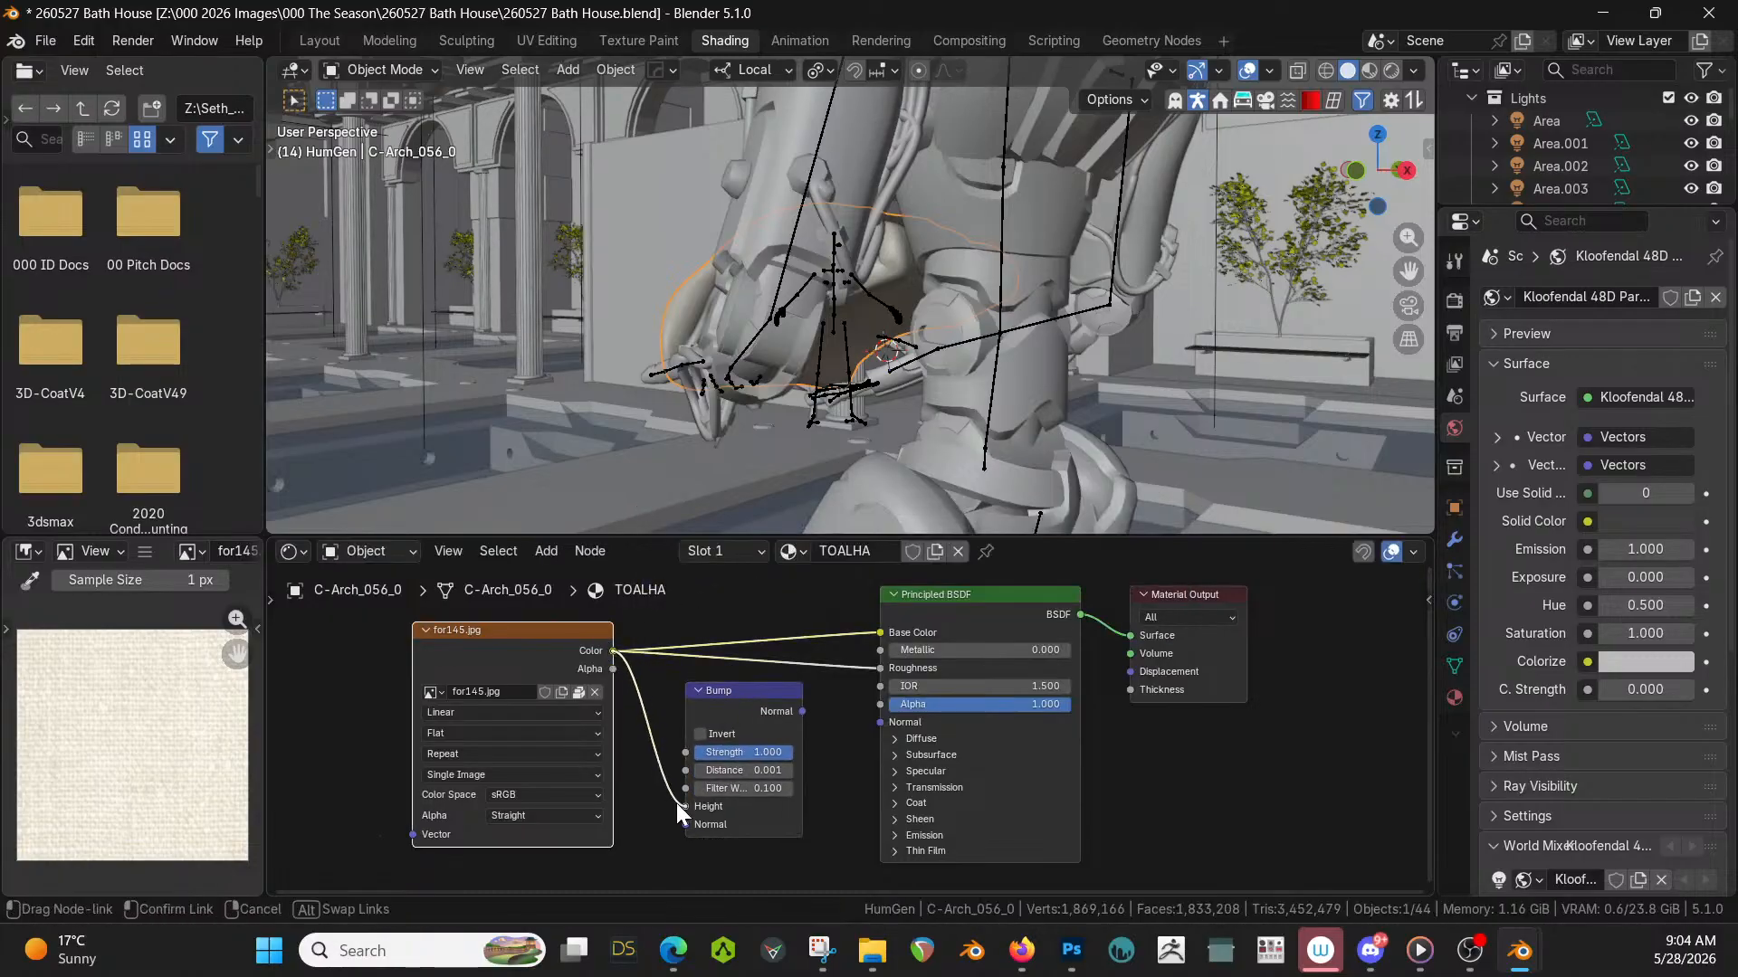
{"action": "left_click_drag", "start_coordinate": [803, 711], "coordinate": [880, 722]}
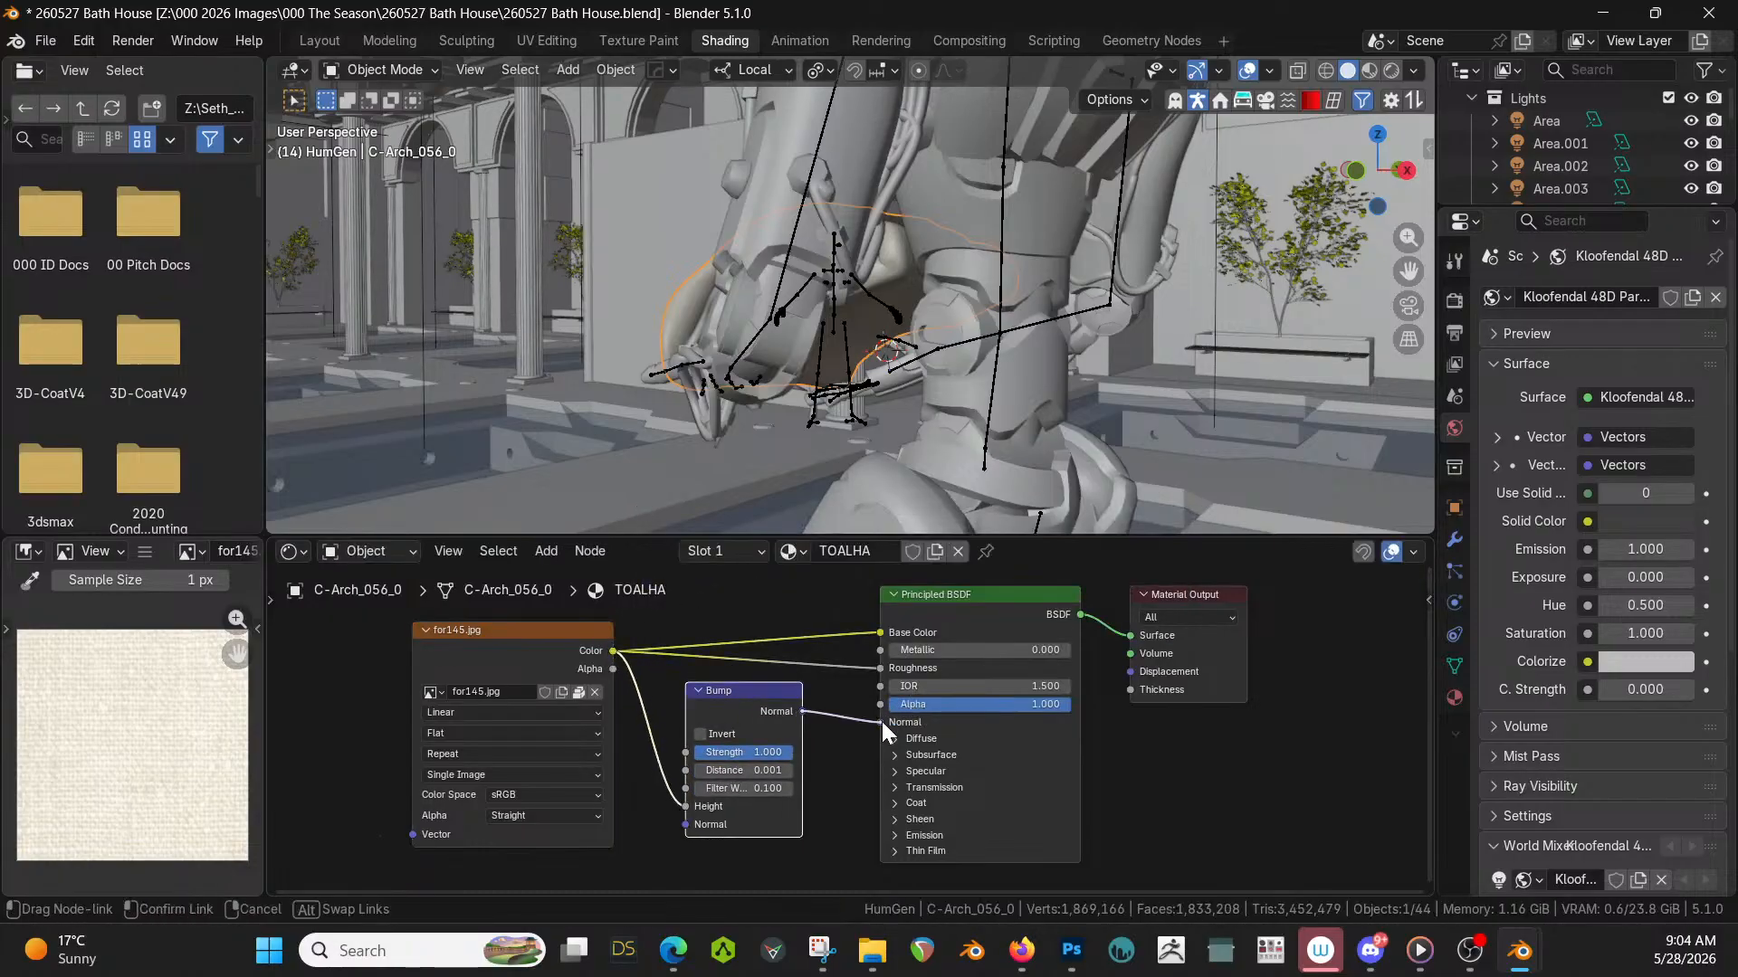
Preview the towel's material in Rendered viewport shading and save the file.
{"action": "middle_click_drag", "start_coordinate": [807, 479], "coordinate": [1045, 448]}
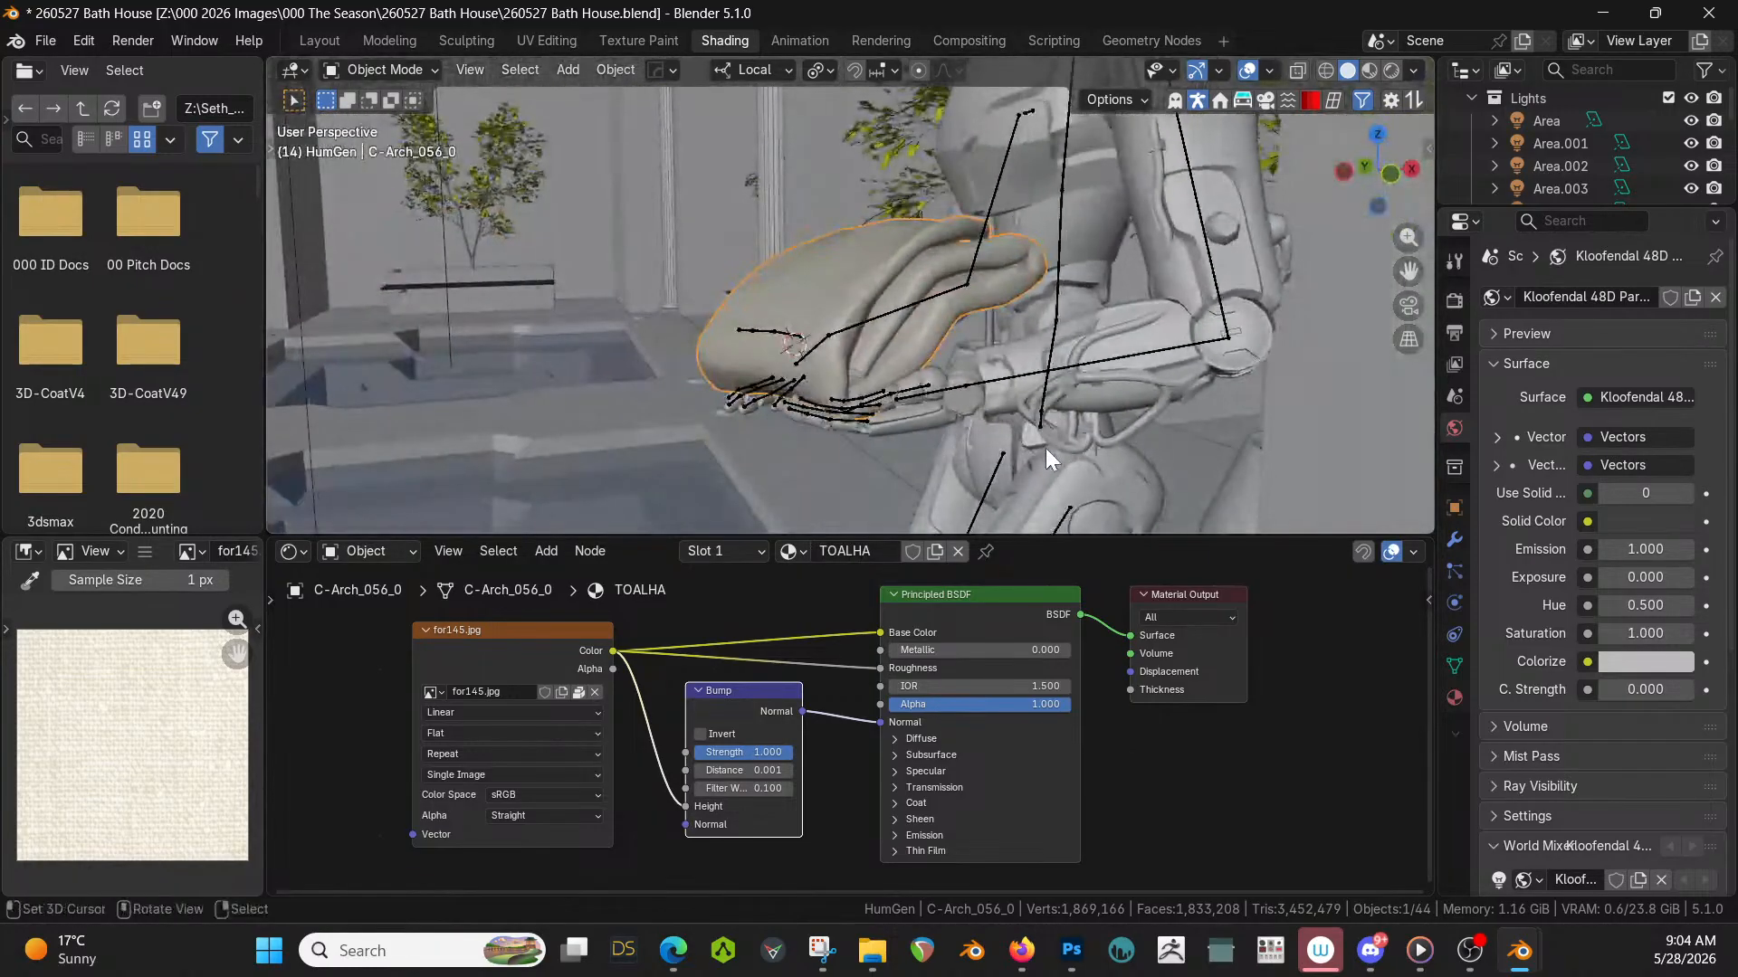
{"action": "key", "text": "z"}
{"action": "key", "text": "8"}
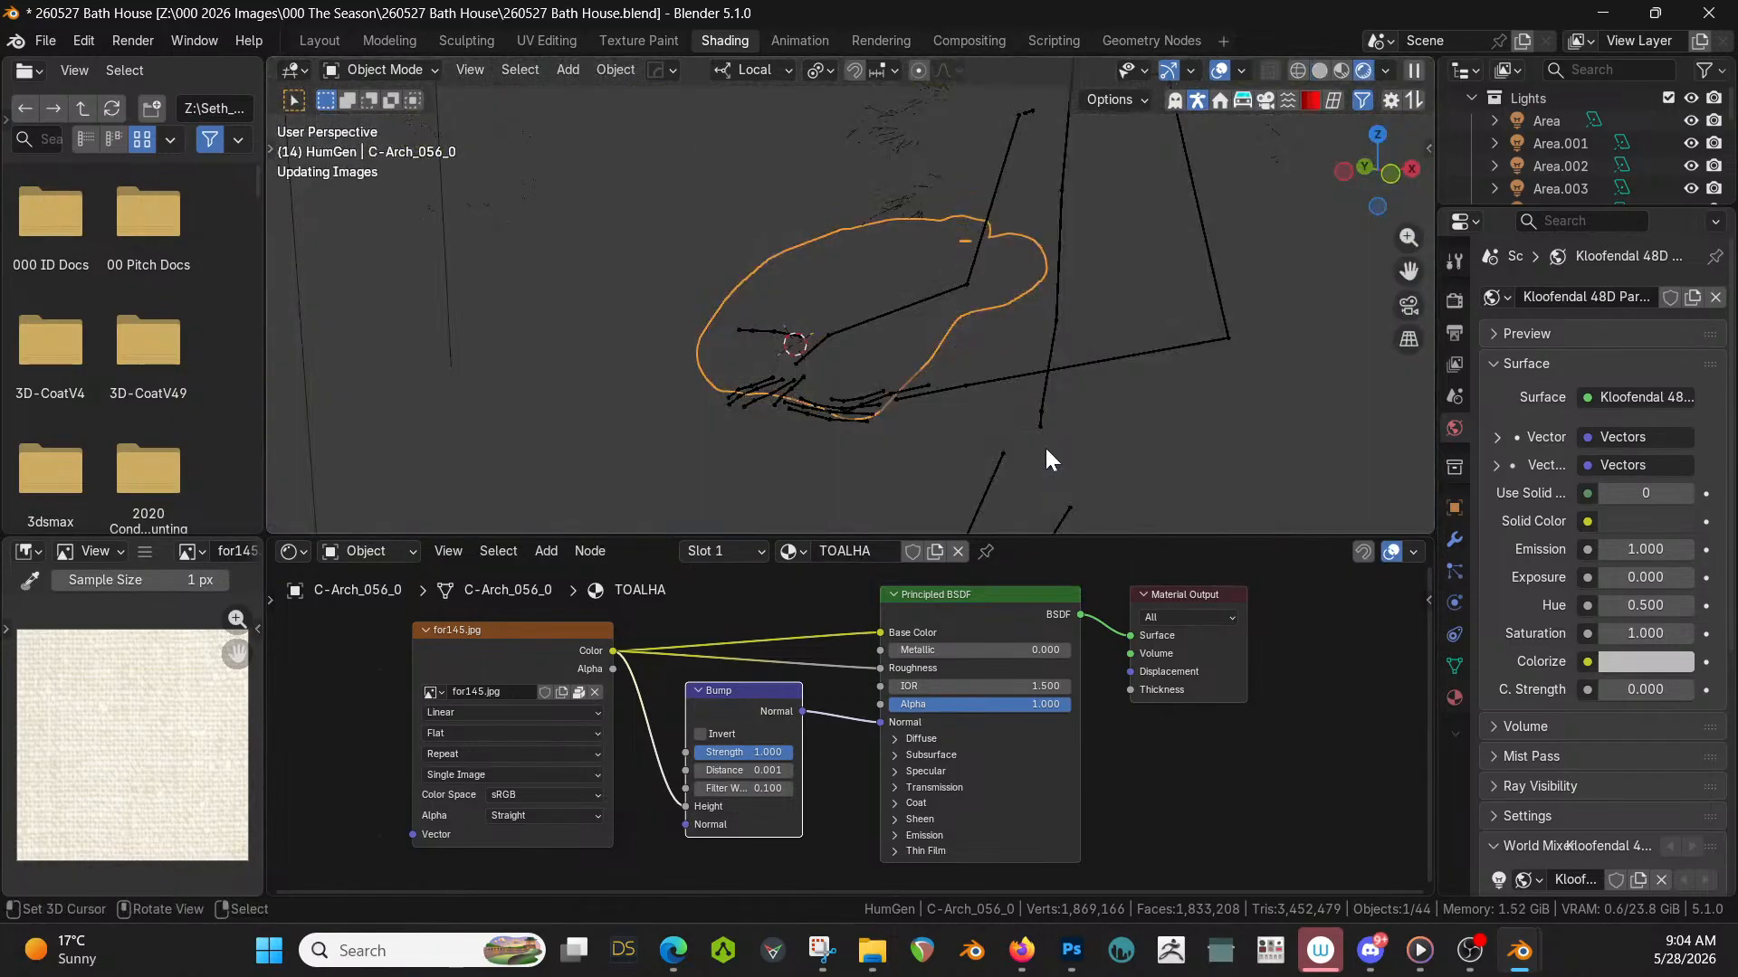
{"action": "scroll", "coordinate": [993, 441], "scroll_direction": "up", "scroll_amount": 2}
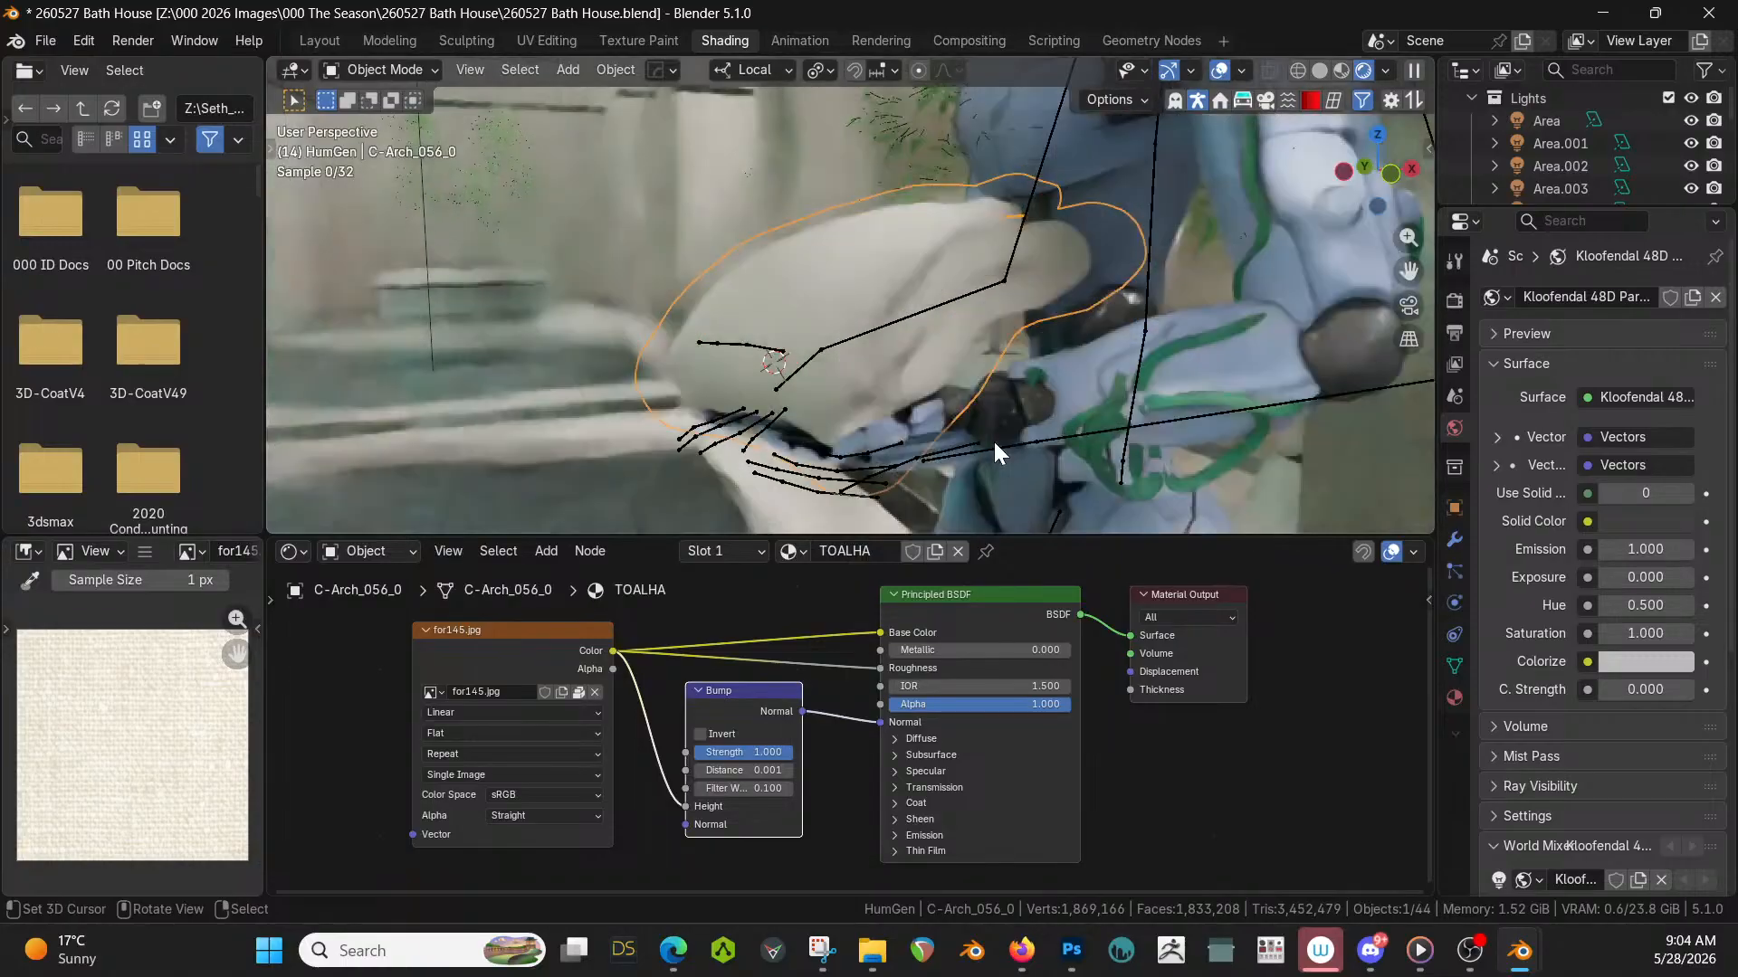
{"action": "middle_click_drag", "start_coordinate": [1022, 432], "coordinate": [1252, 411]}
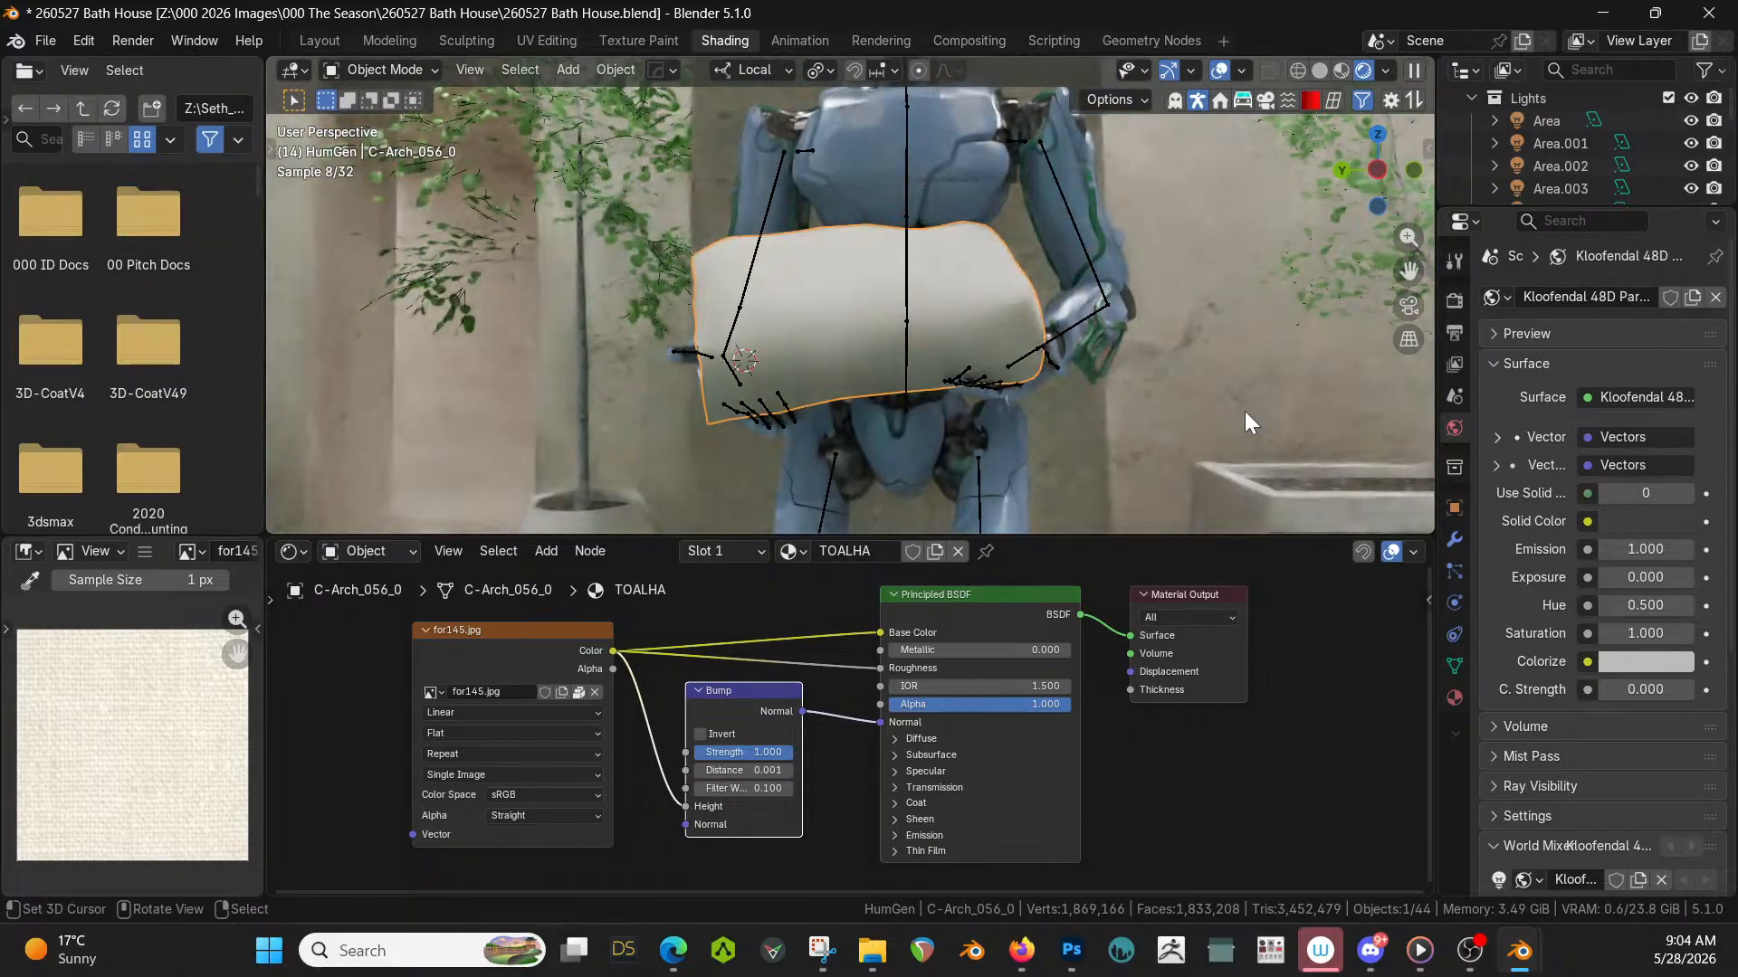
{"action": "key", "text": "ctrl+s"}
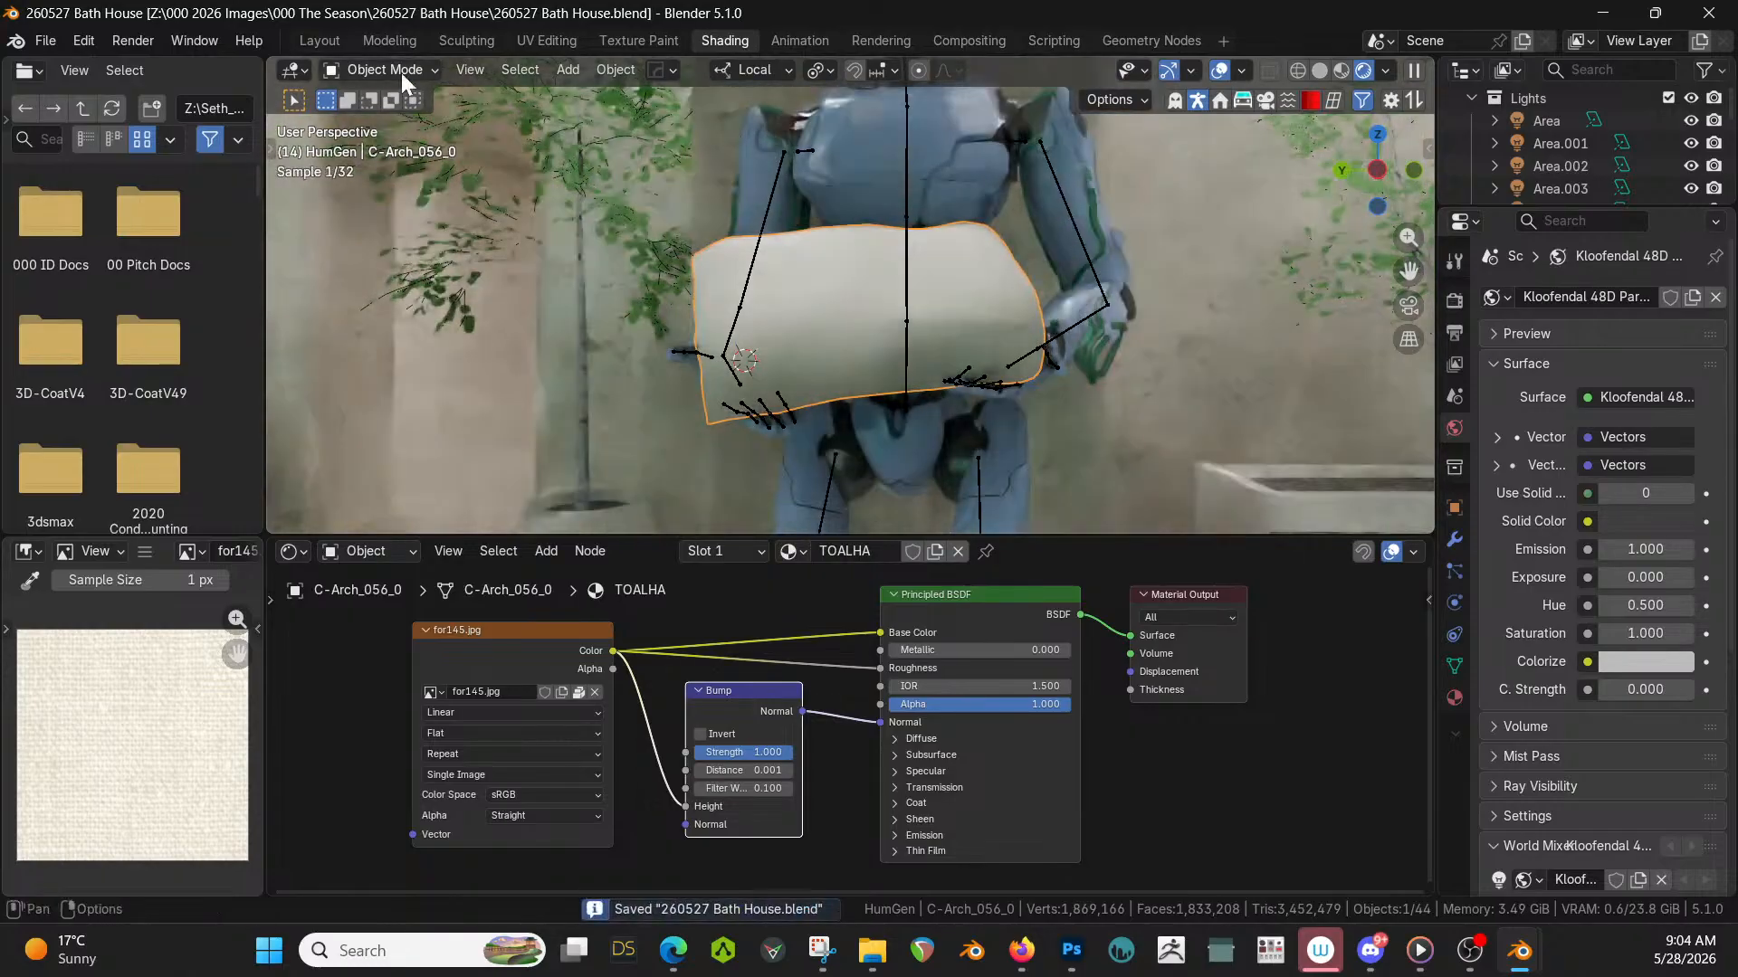
Return to the Layout workspace and delete the human character with all its child objects from the HumGen collection.
{"action": "left_click", "coordinate": [316, 40]}
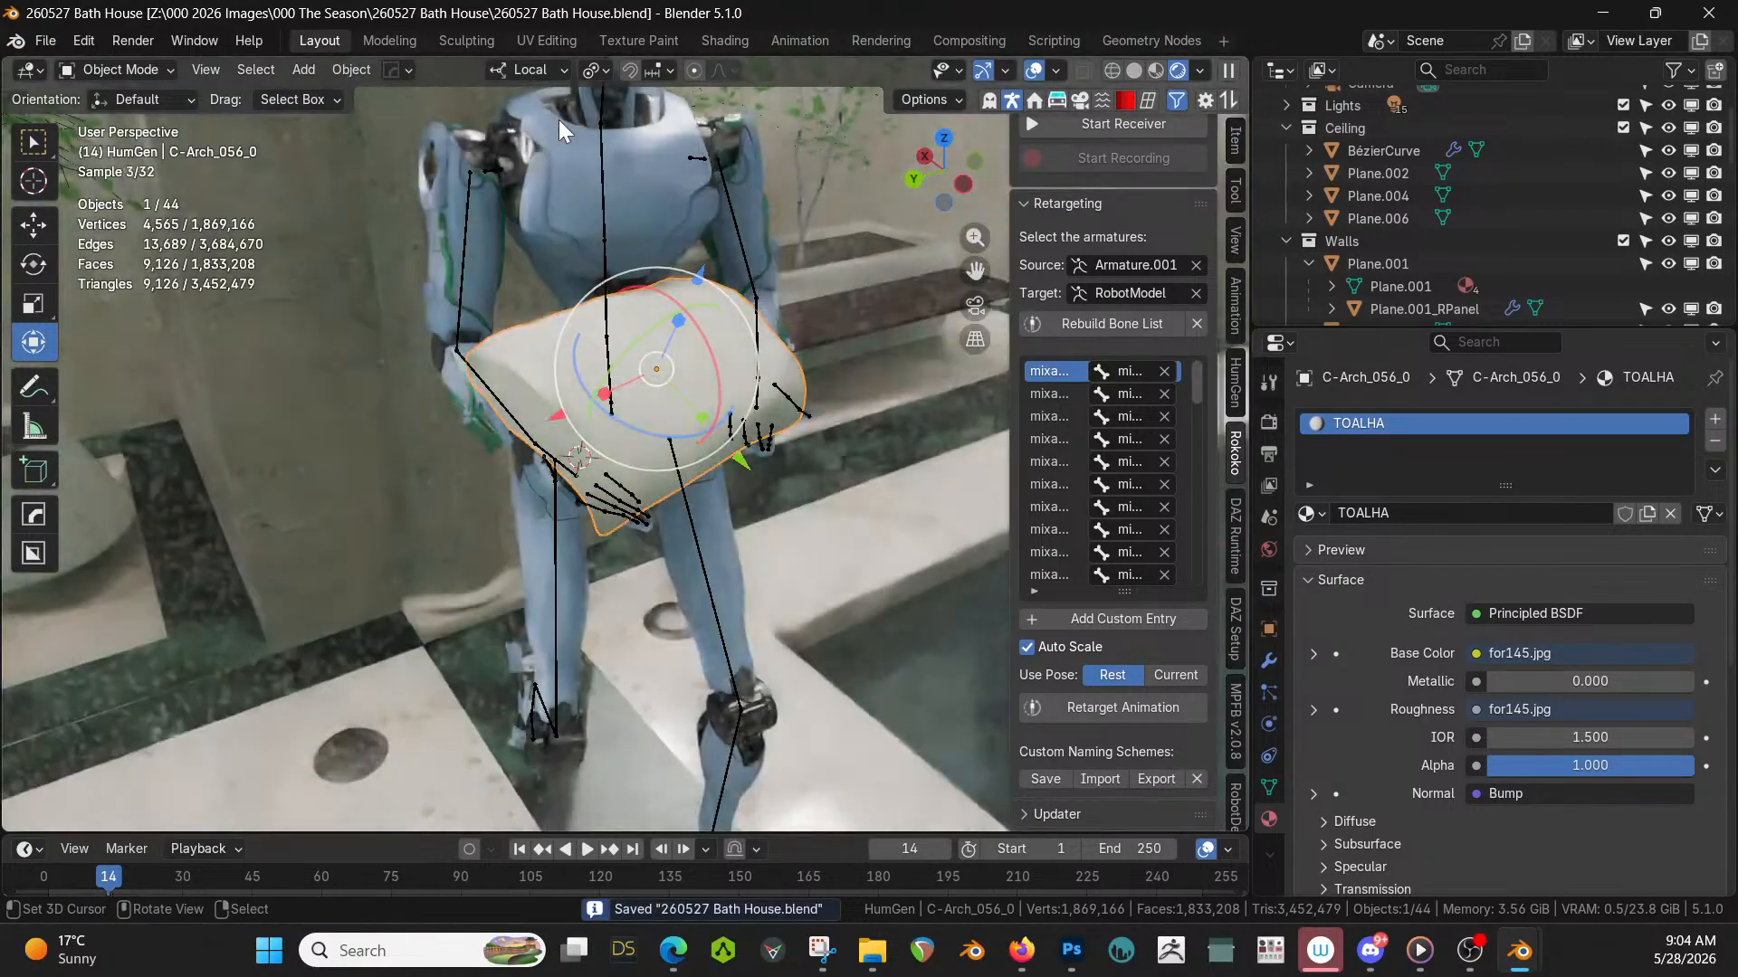
{"action": "scroll", "coordinate": [705, 408], "scroll_direction": "down", "scroll_amount": 10}
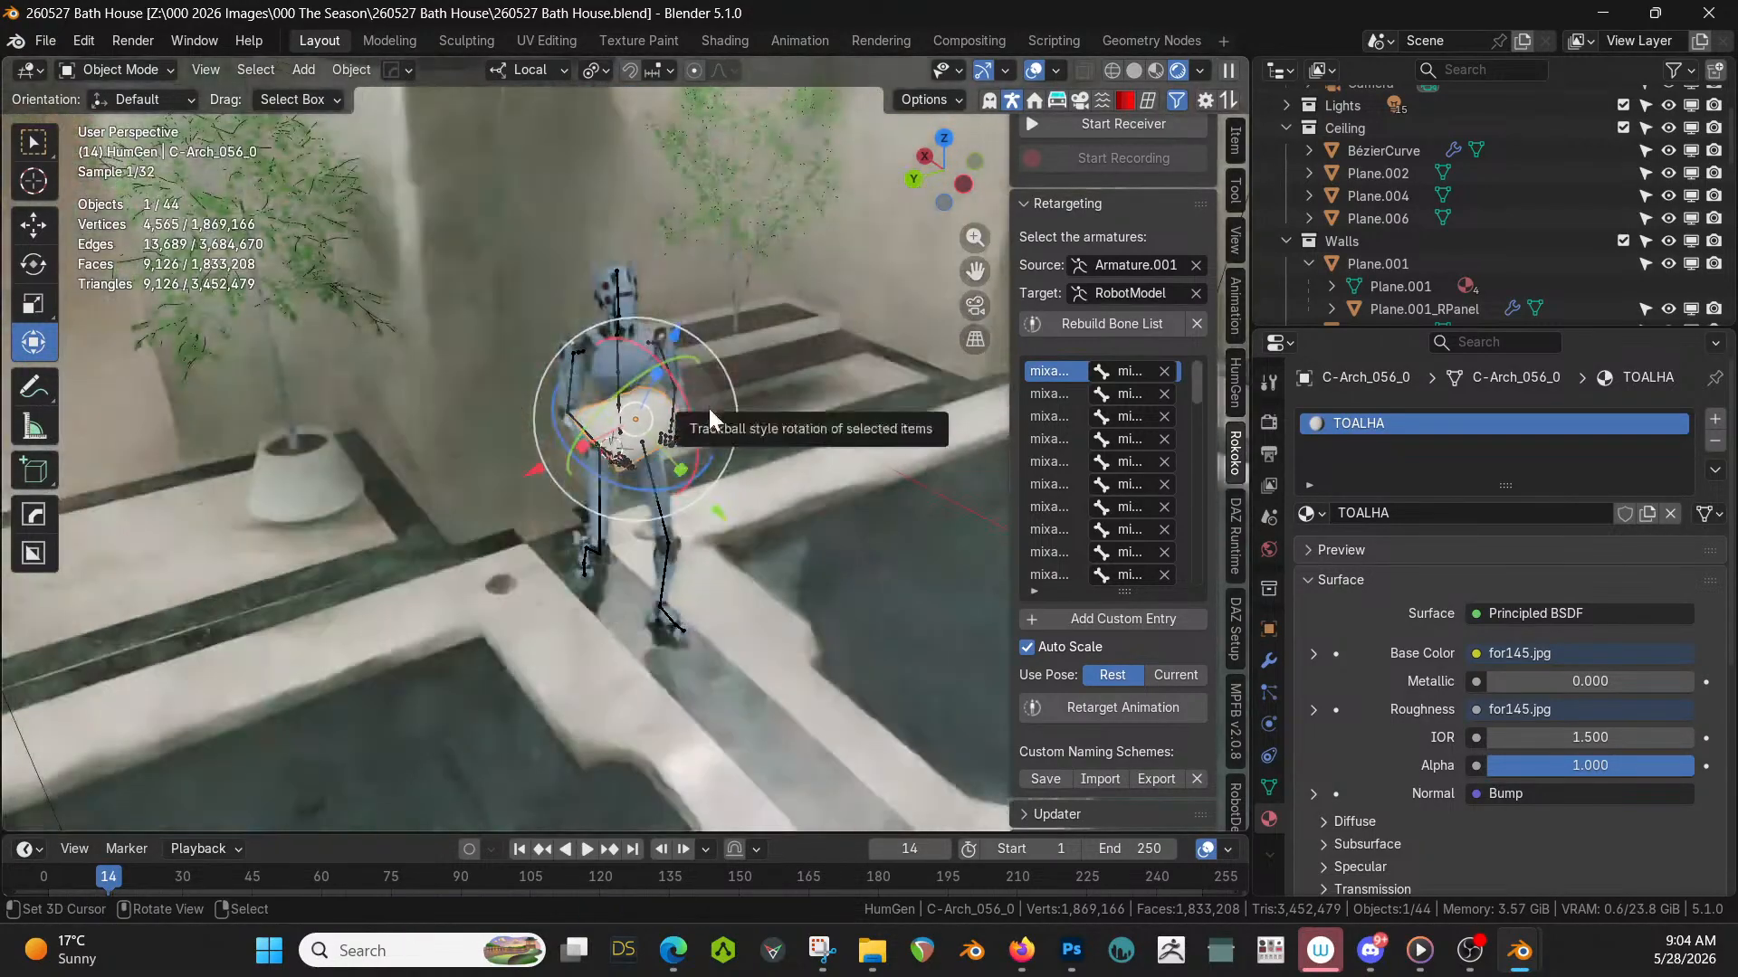
{"action": "middle_click_drag", "start_coordinate": [709, 409], "coordinate": [478, 415]}
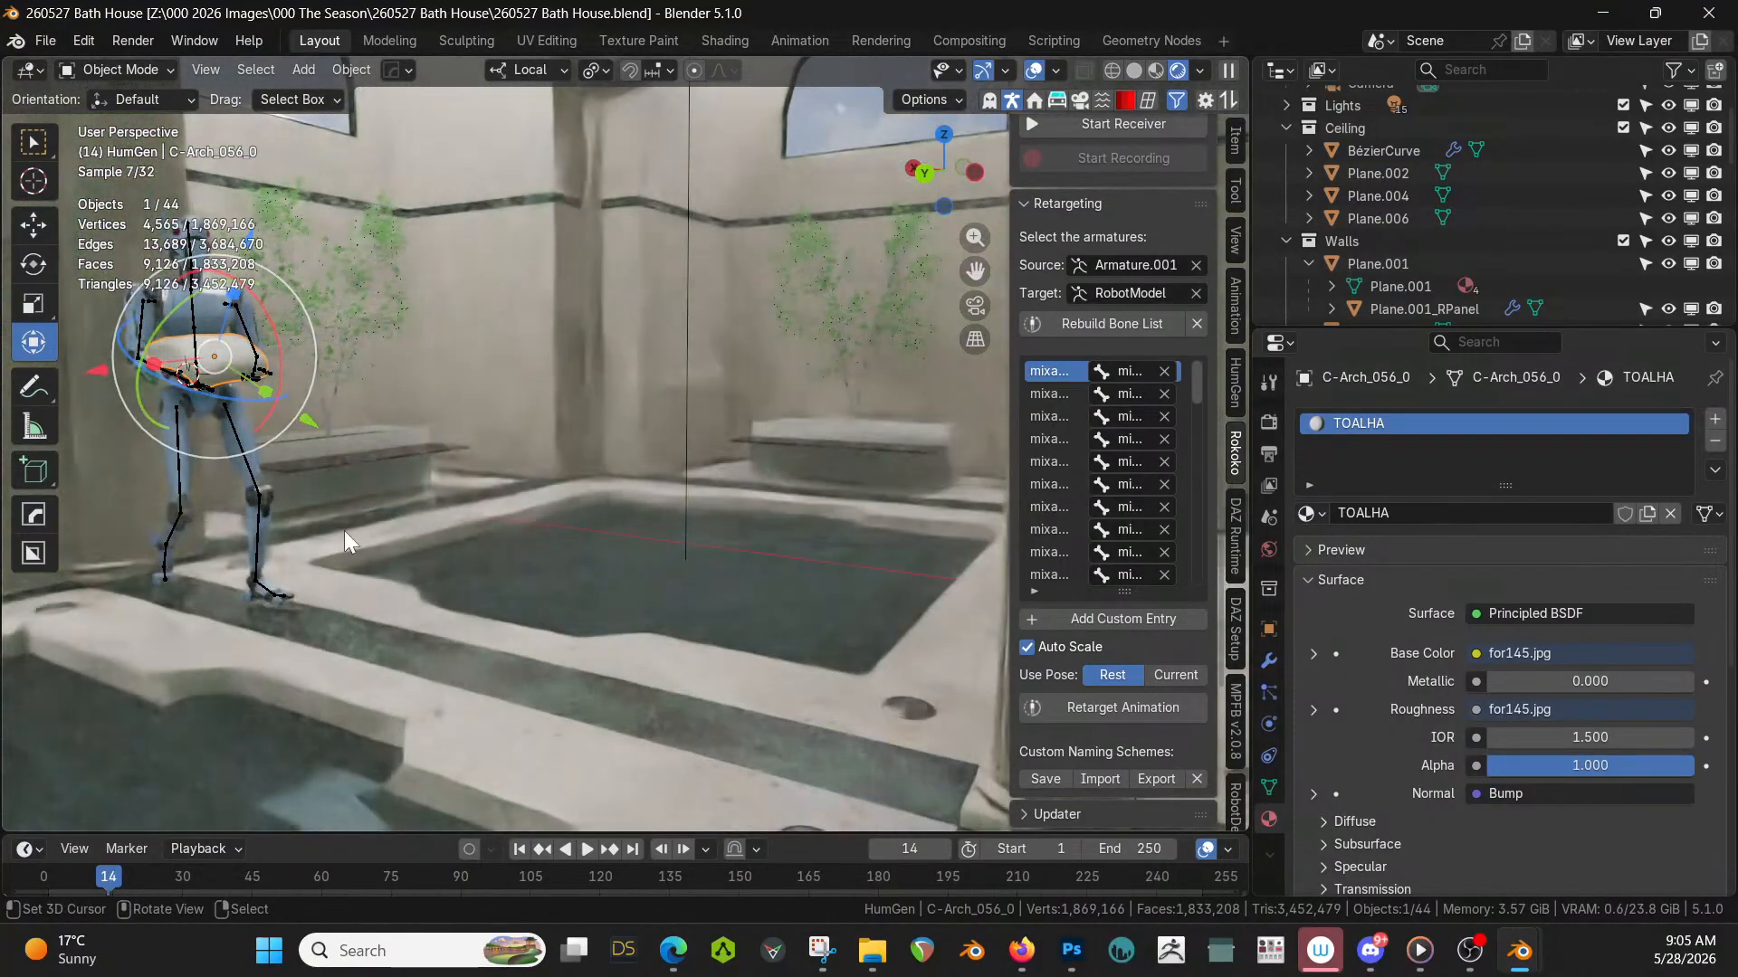
{"action": "middle_click_drag", "start_coordinate": [578, 463], "coordinate": [650, 221]}
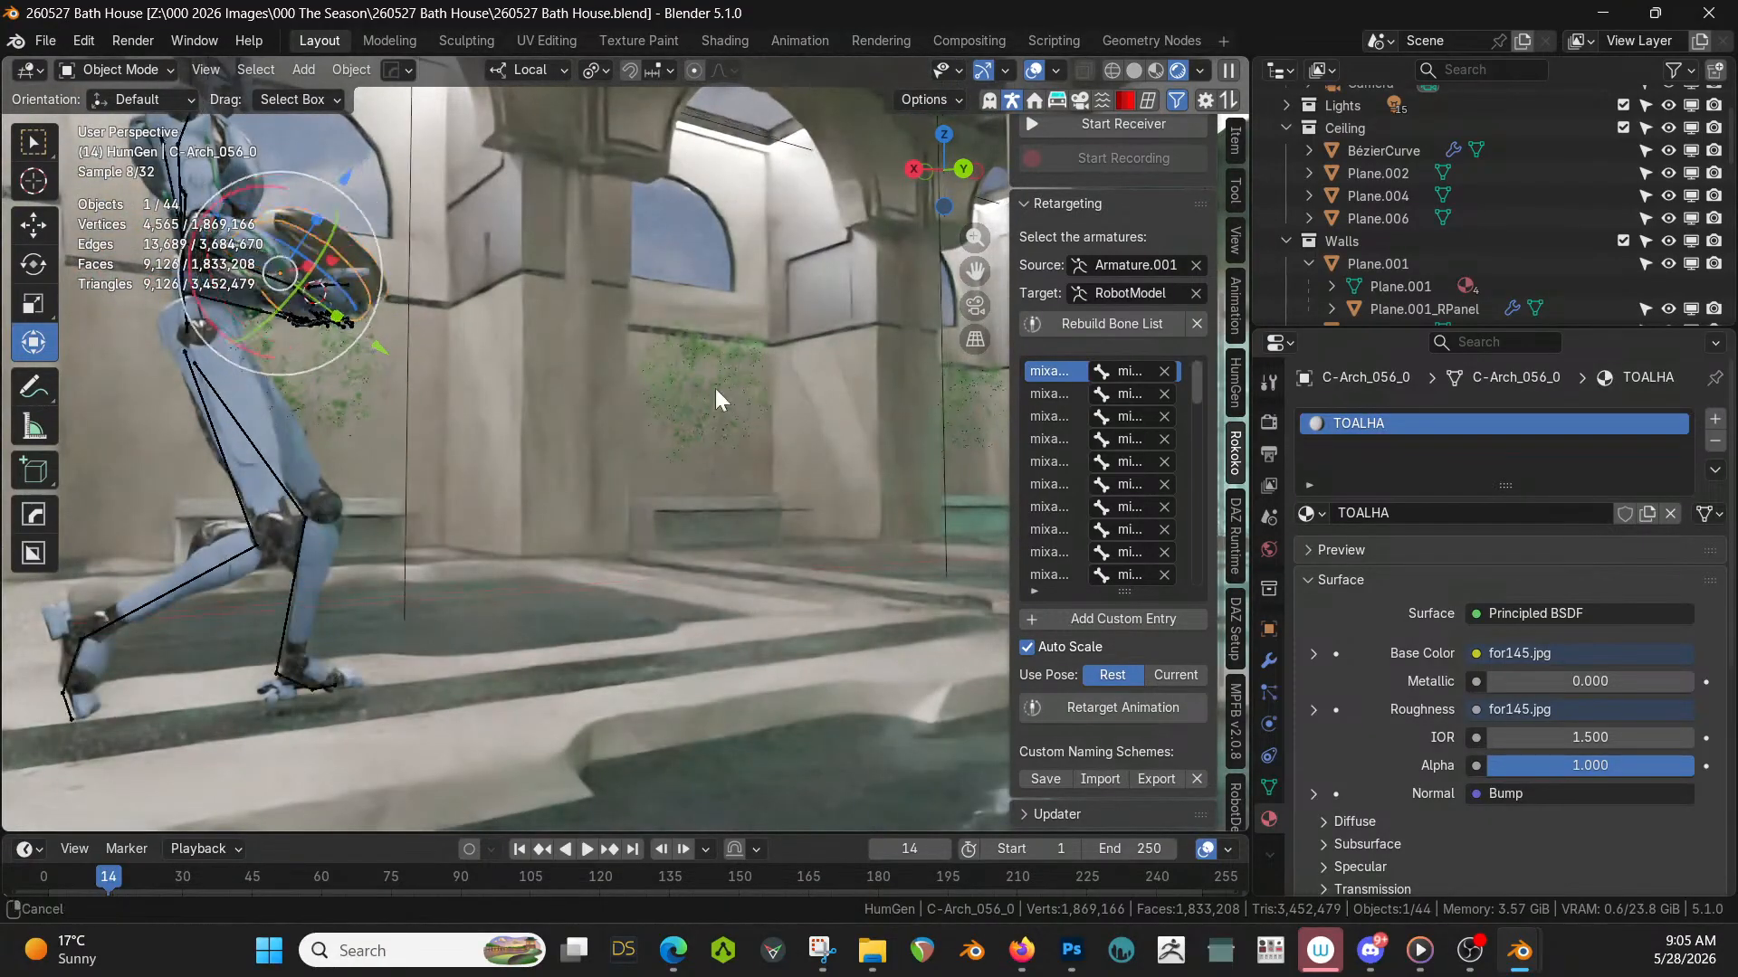
{"action": "mouse_move", "coordinate": [715, 388]}
{"action": "middle_mouse_down"}
{"action": "mouse_move", "coordinate": [377, 379]}
{"action": "mouse_move", "coordinate": [499, 425]}
{"action": "mouse_move", "coordinate": [756, 474]}
{"action": "mouse_move", "coordinate": [714, 410]}
{"action": "middle_mouse_up"}
{"action": "middle_click_drag", "start_coordinate": [841, 449], "coordinate": [688, 503]}
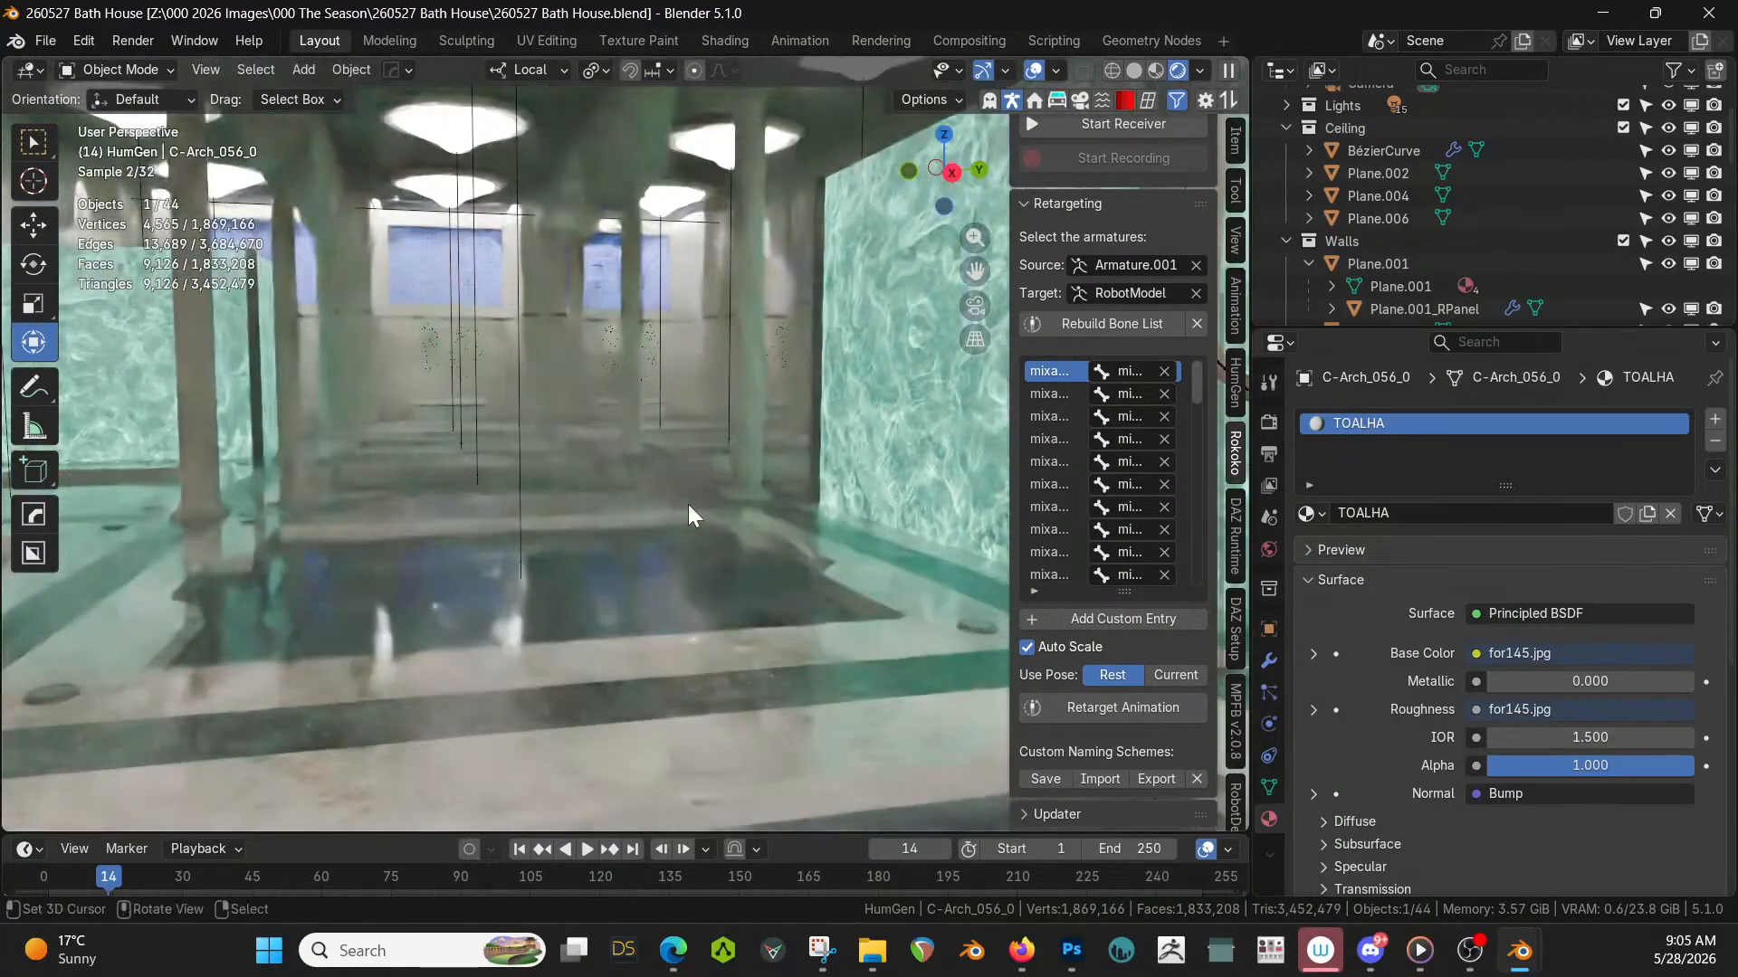
{"action": "middle_click_drag", "start_coordinate": [883, 427], "coordinate": [635, 460]}
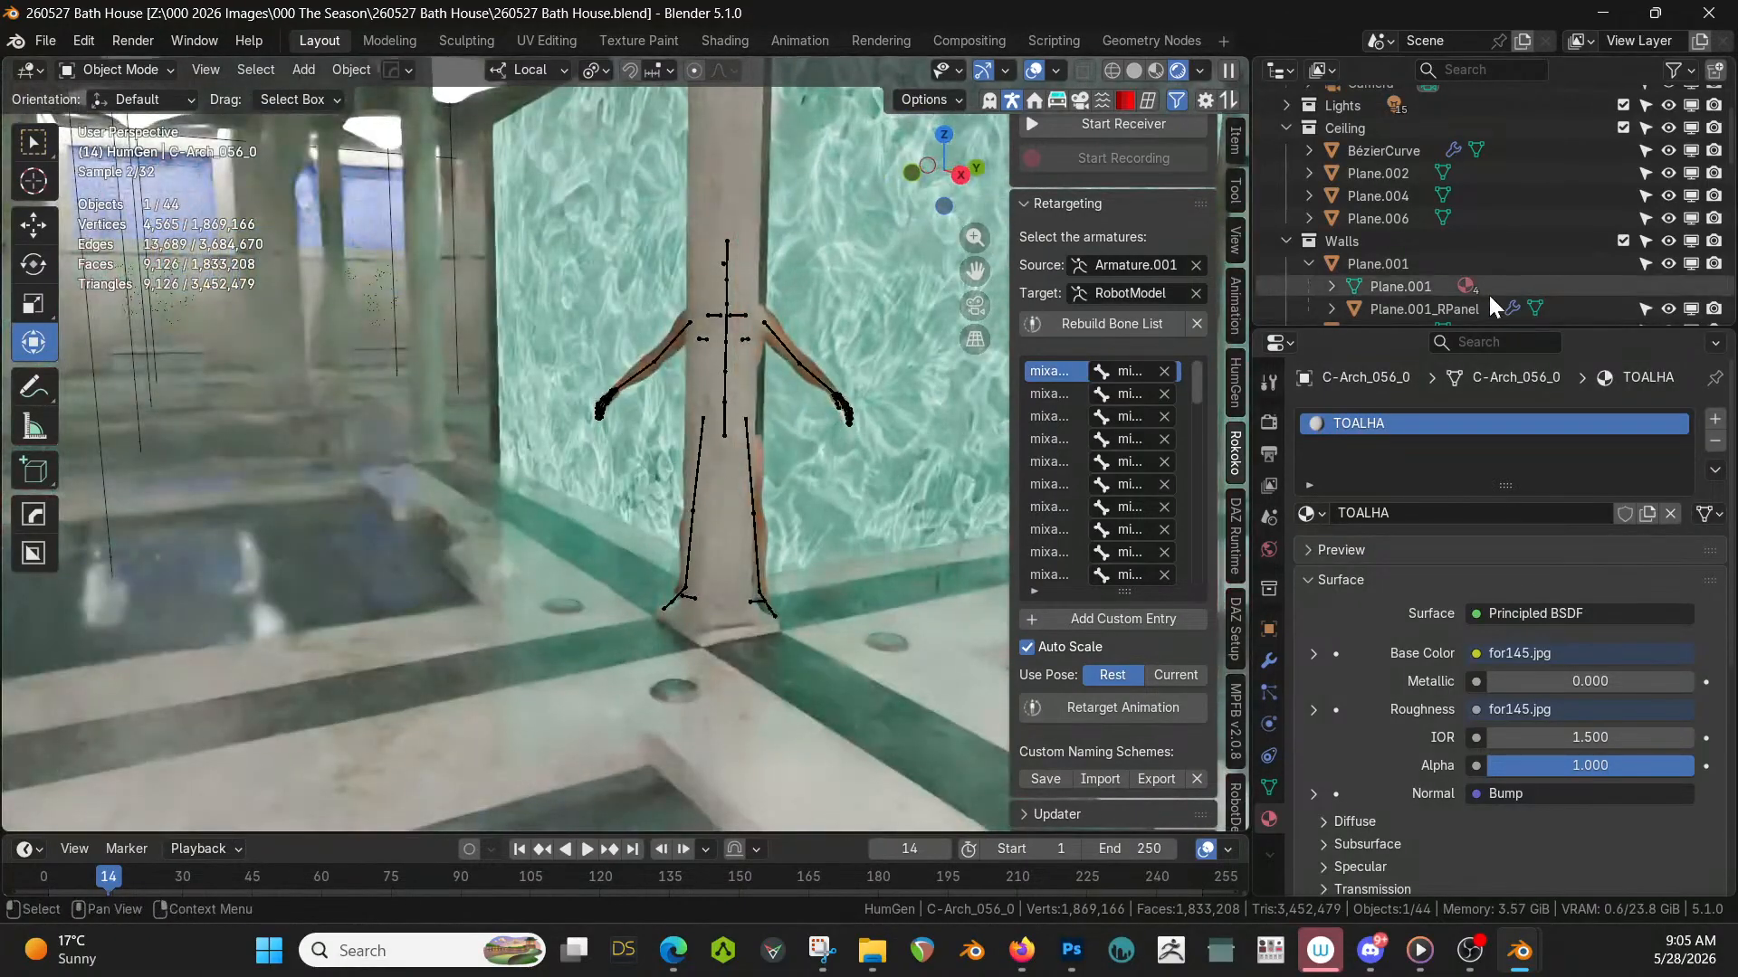
{"action": "scroll", "coordinate": [1489, 294], "scroll_direction": "up", "scroll_amount": 4}
{"action": "scroll", "coordinate": [1486, 281], "scroll_direction": "down", "scroll_amount": 10}
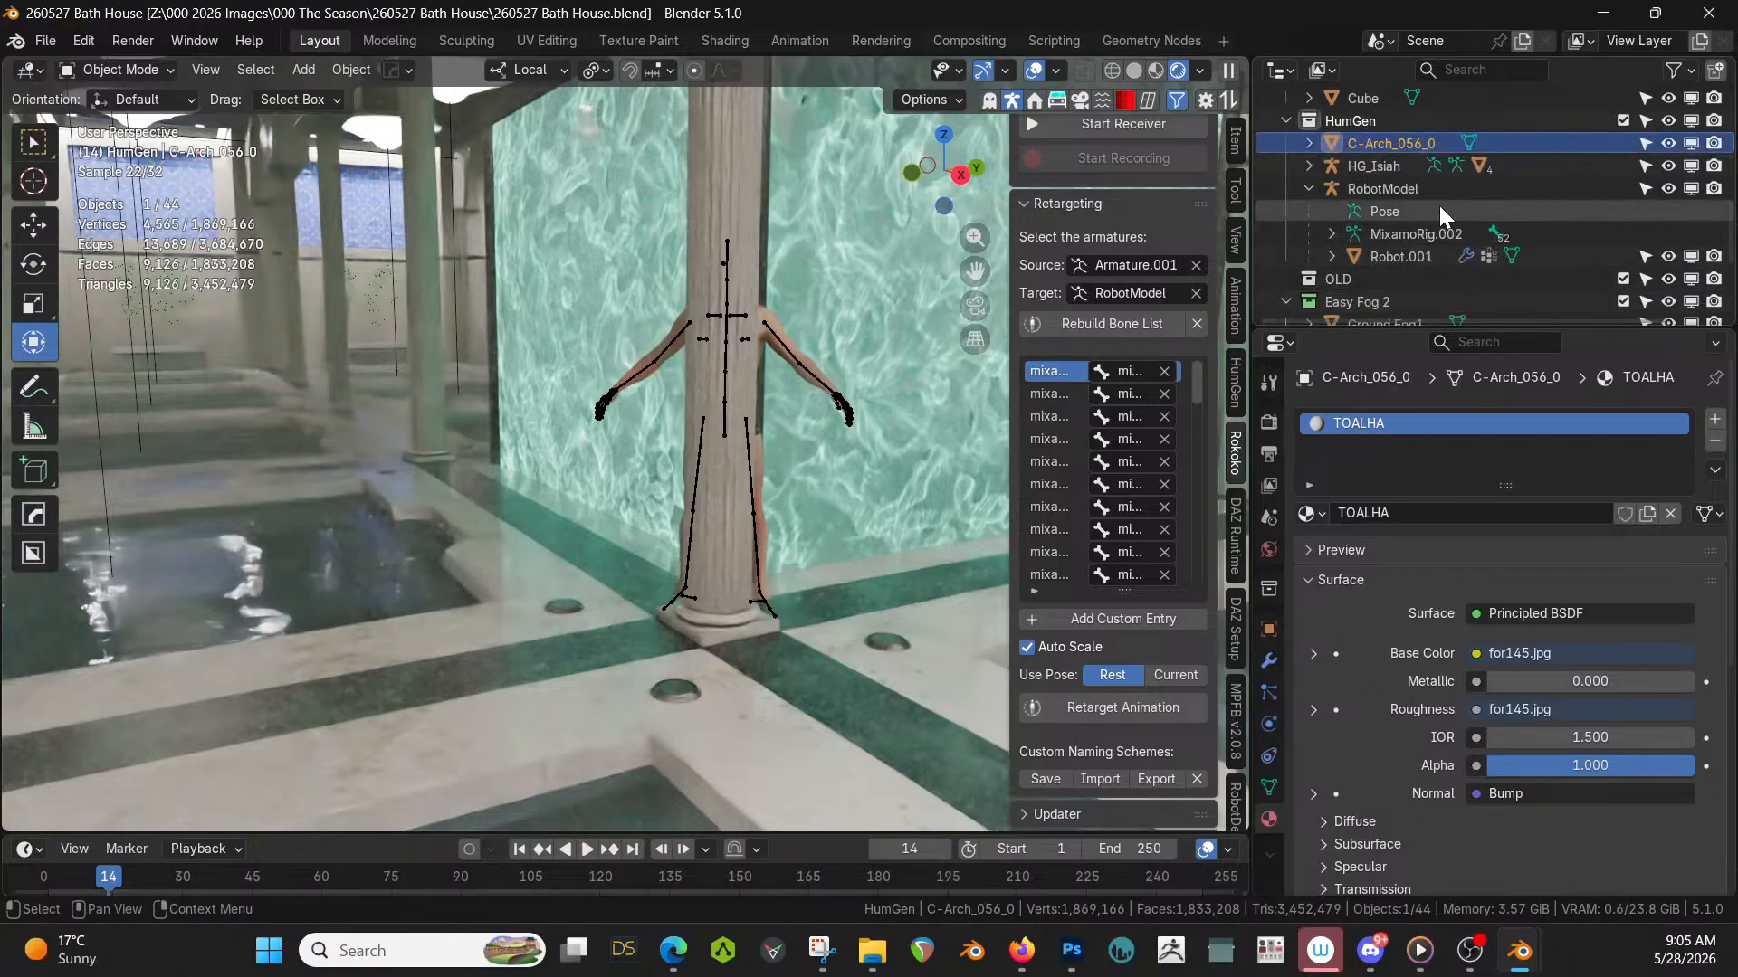
{"action": "left_click", "coordinate": [1393, 165]}
{"action": "right_click", "coordinate": [1392, 164]}
{"action": "left_click", "coordinate": [1309, 166]}
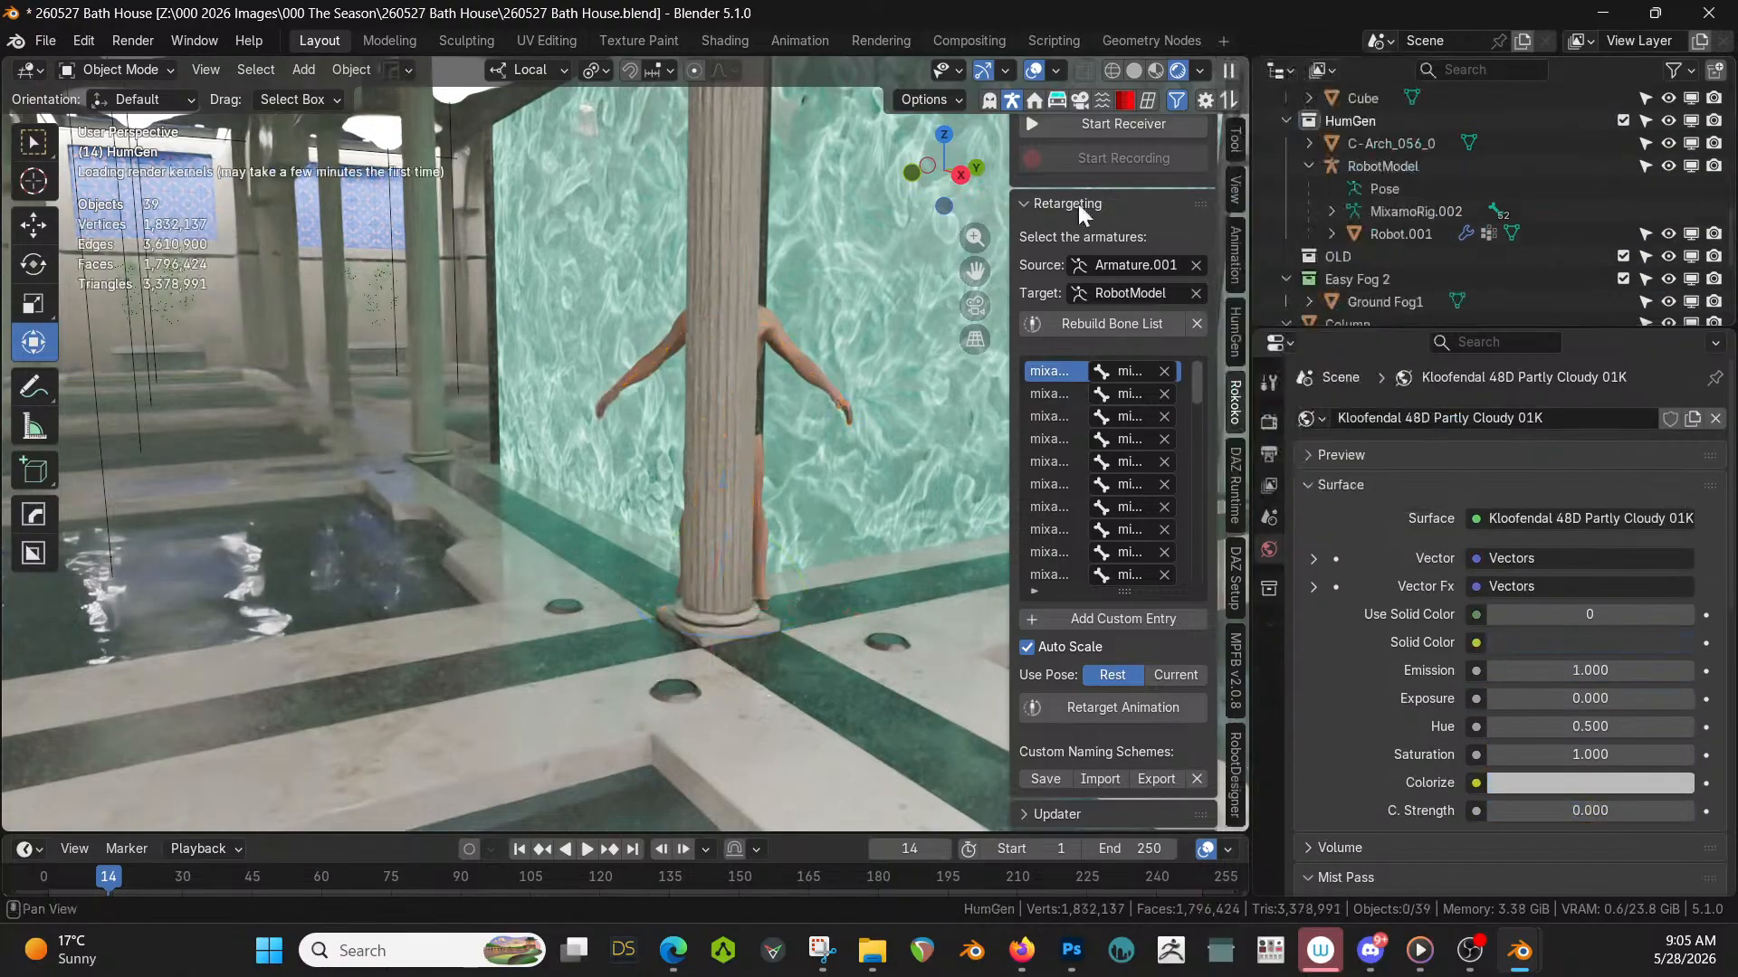
Parent the folded towel to the RobotModel armature with the Object option and save the file.
{"action": "middle_click_drag", "start_coordinate": [817, 326], "coordinate": [474, 607]}
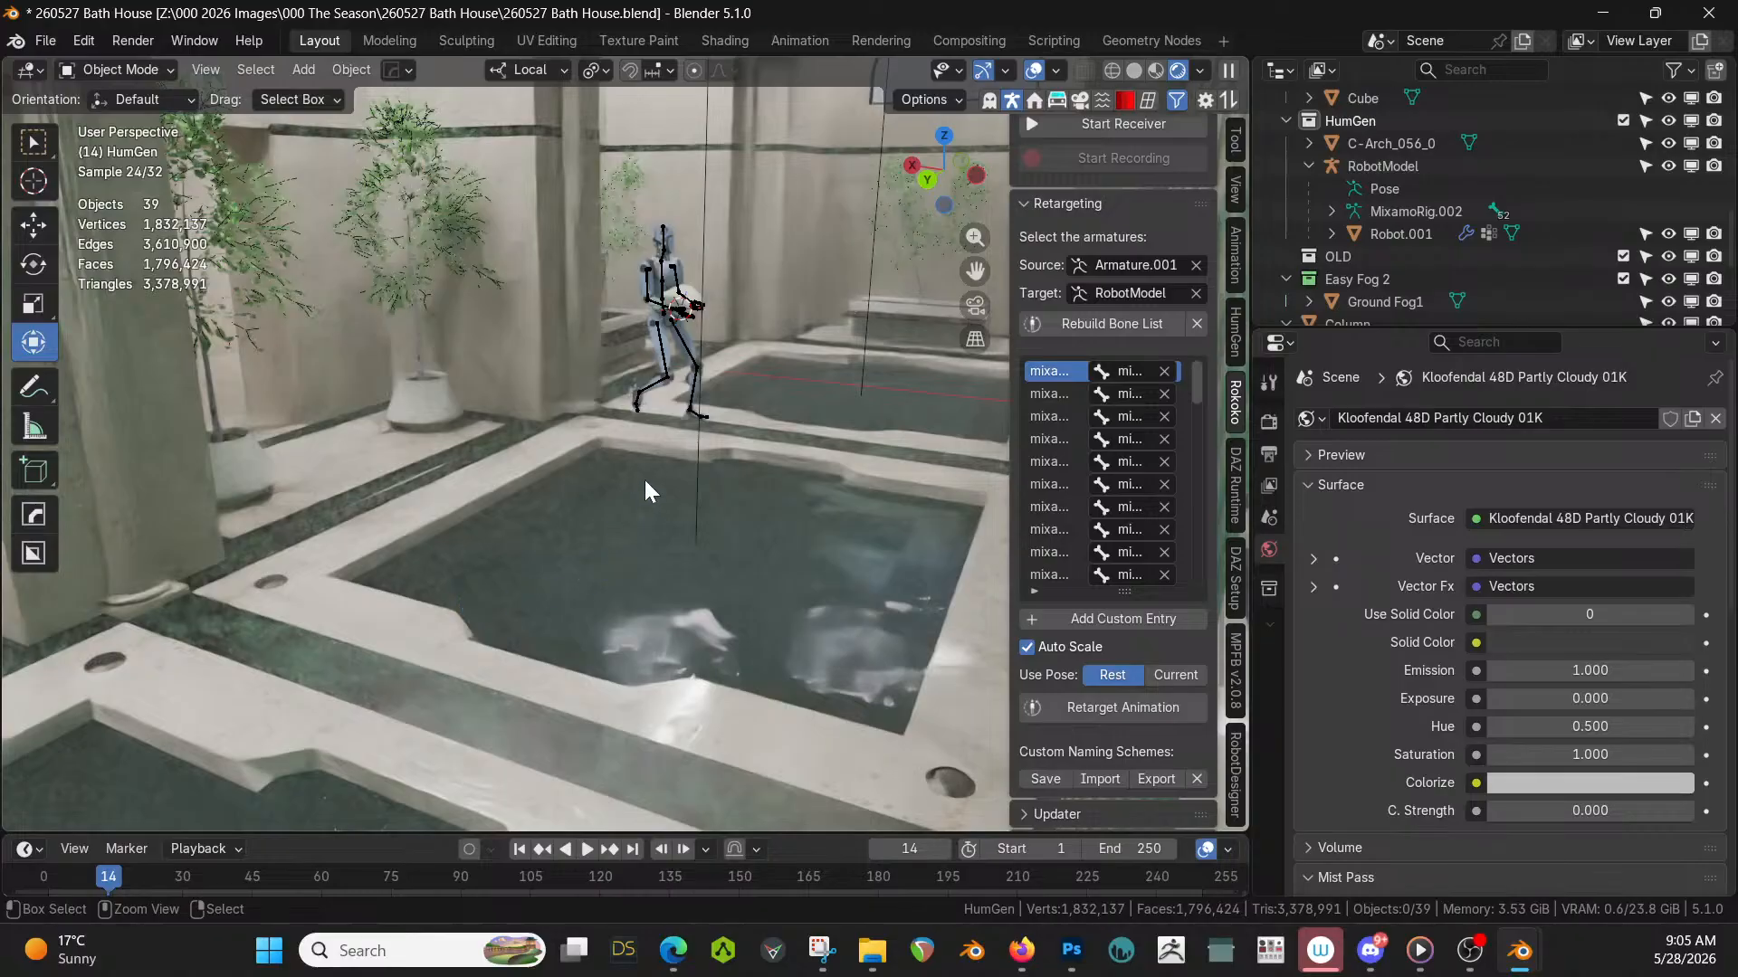
{"action": "scroll", "coordinate": [660, 444], "scroll_direction": "up", "scroll_amount": 4}
{"action": "middle_click_drag", "start_coordinate": [718, 356], "coordinate": [632, 623], "text": "shift"}
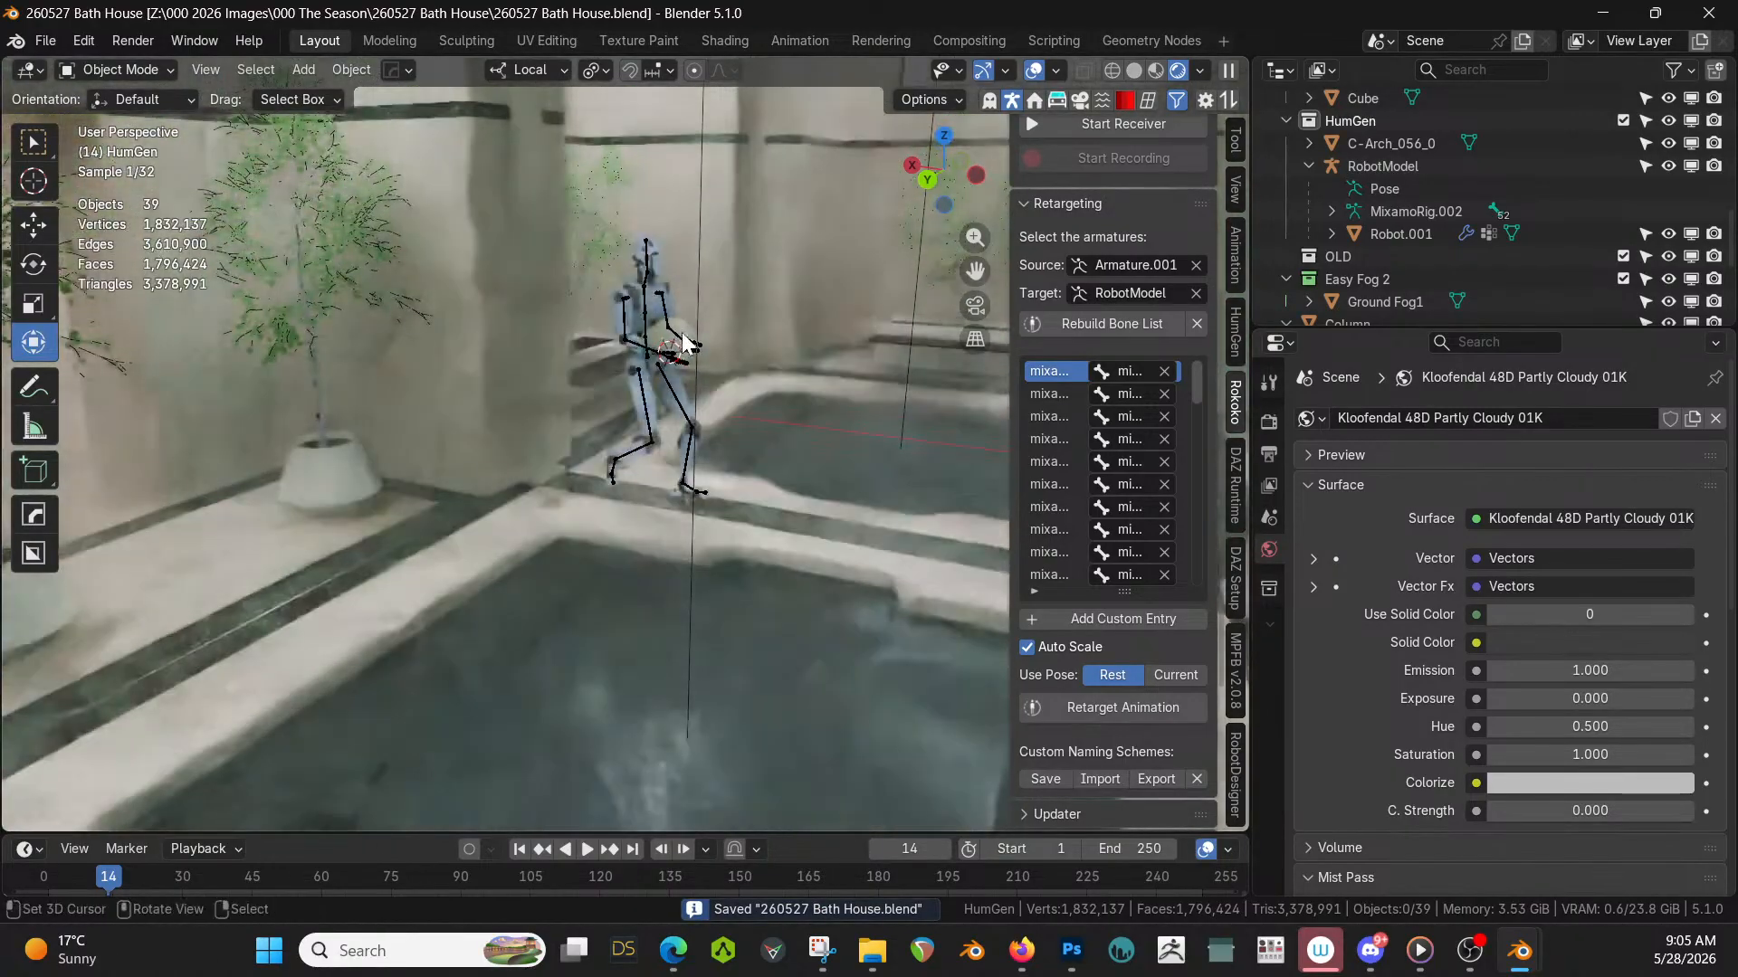
{"action": "left_click", "coordinate": [644, 355]}
{"action": "left_click", "coordinate": [639, 344], "text": "shift"}
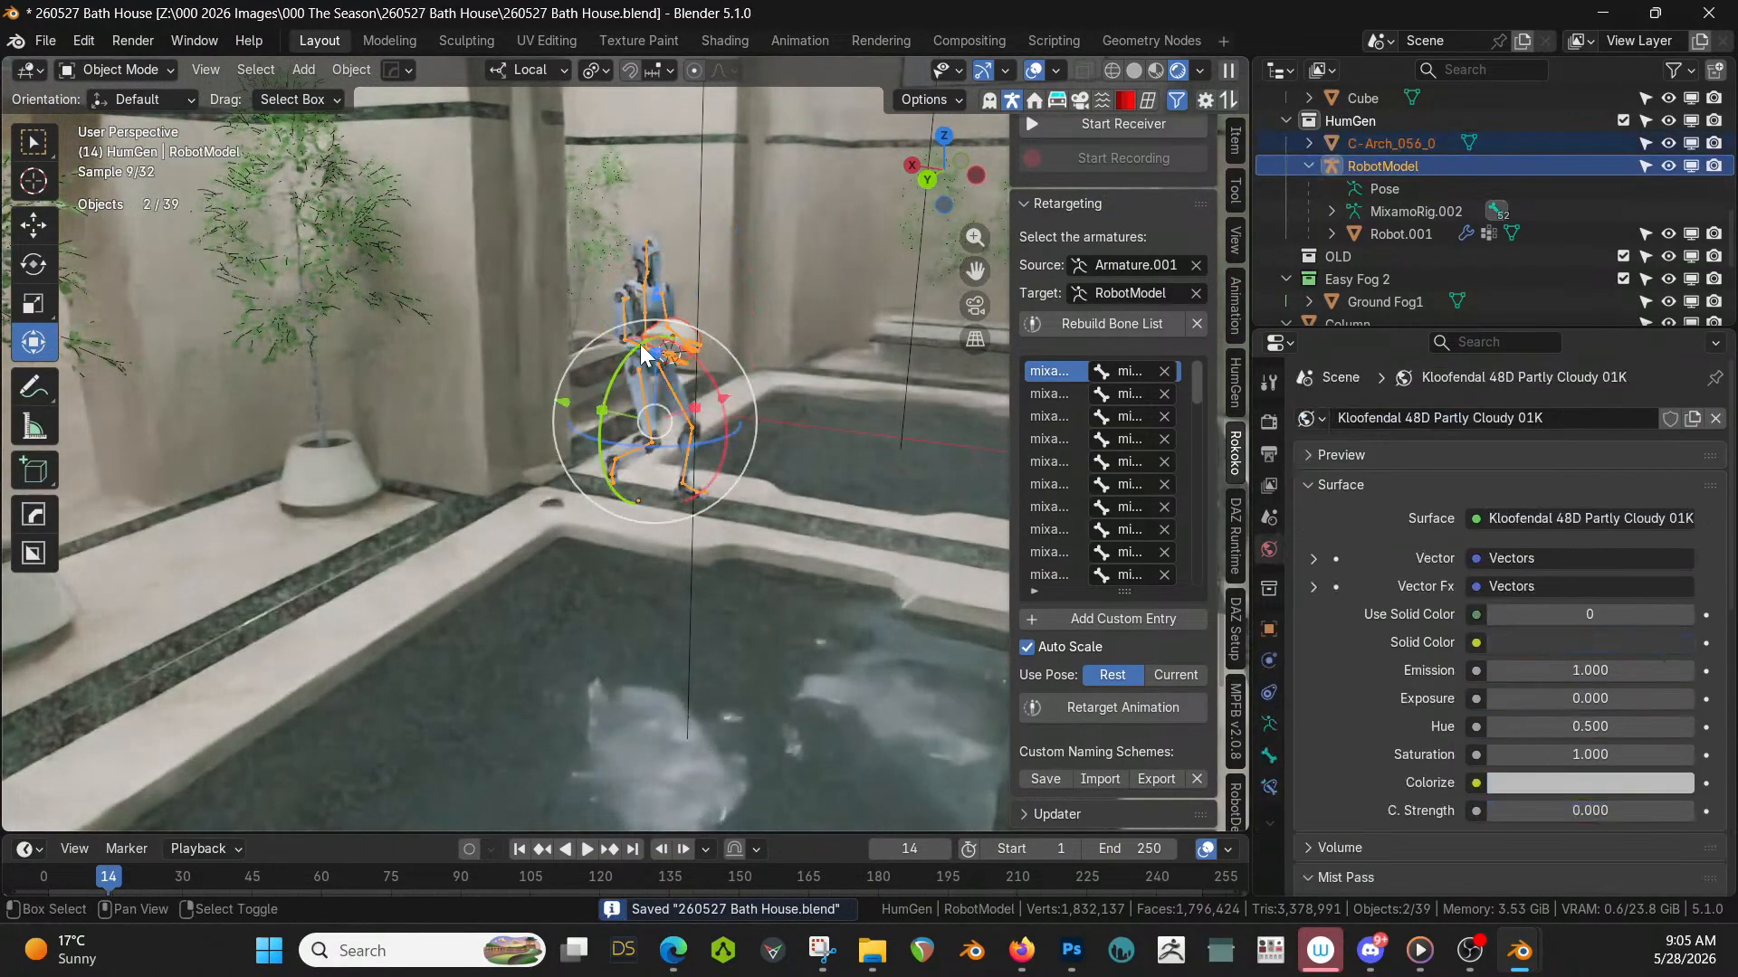
{"action": "key", "text": "ctrl+p"}
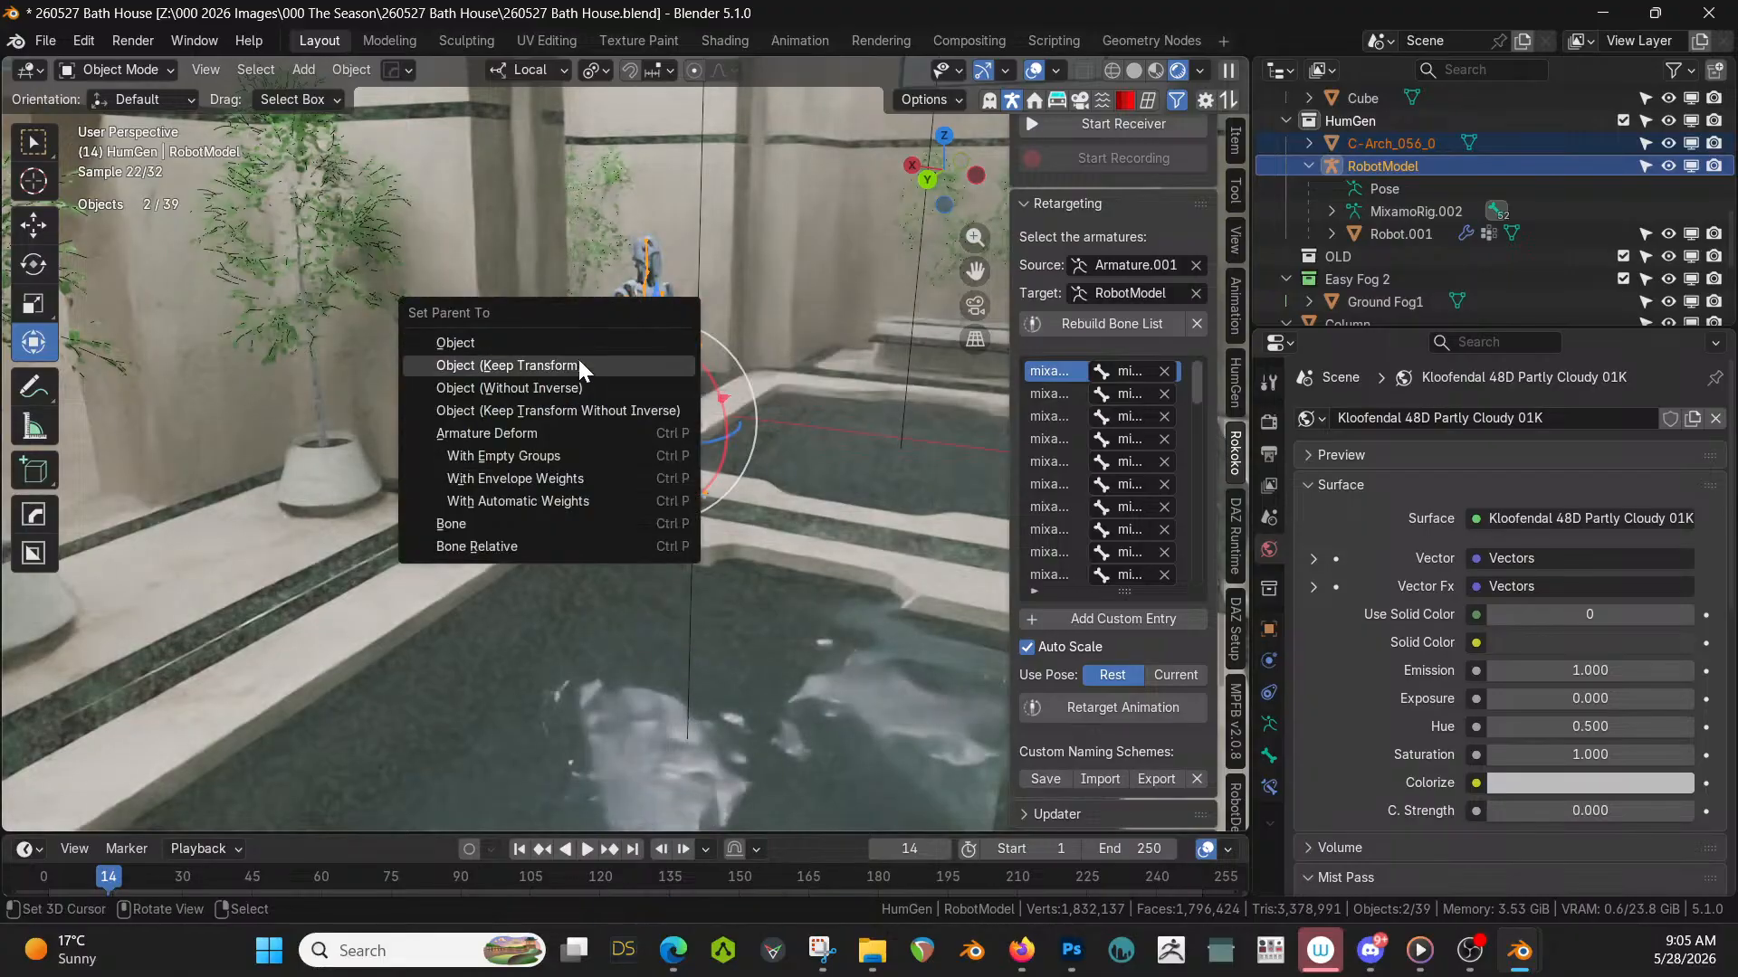
{"action": "left_click", "coordinate": [485, 344]}
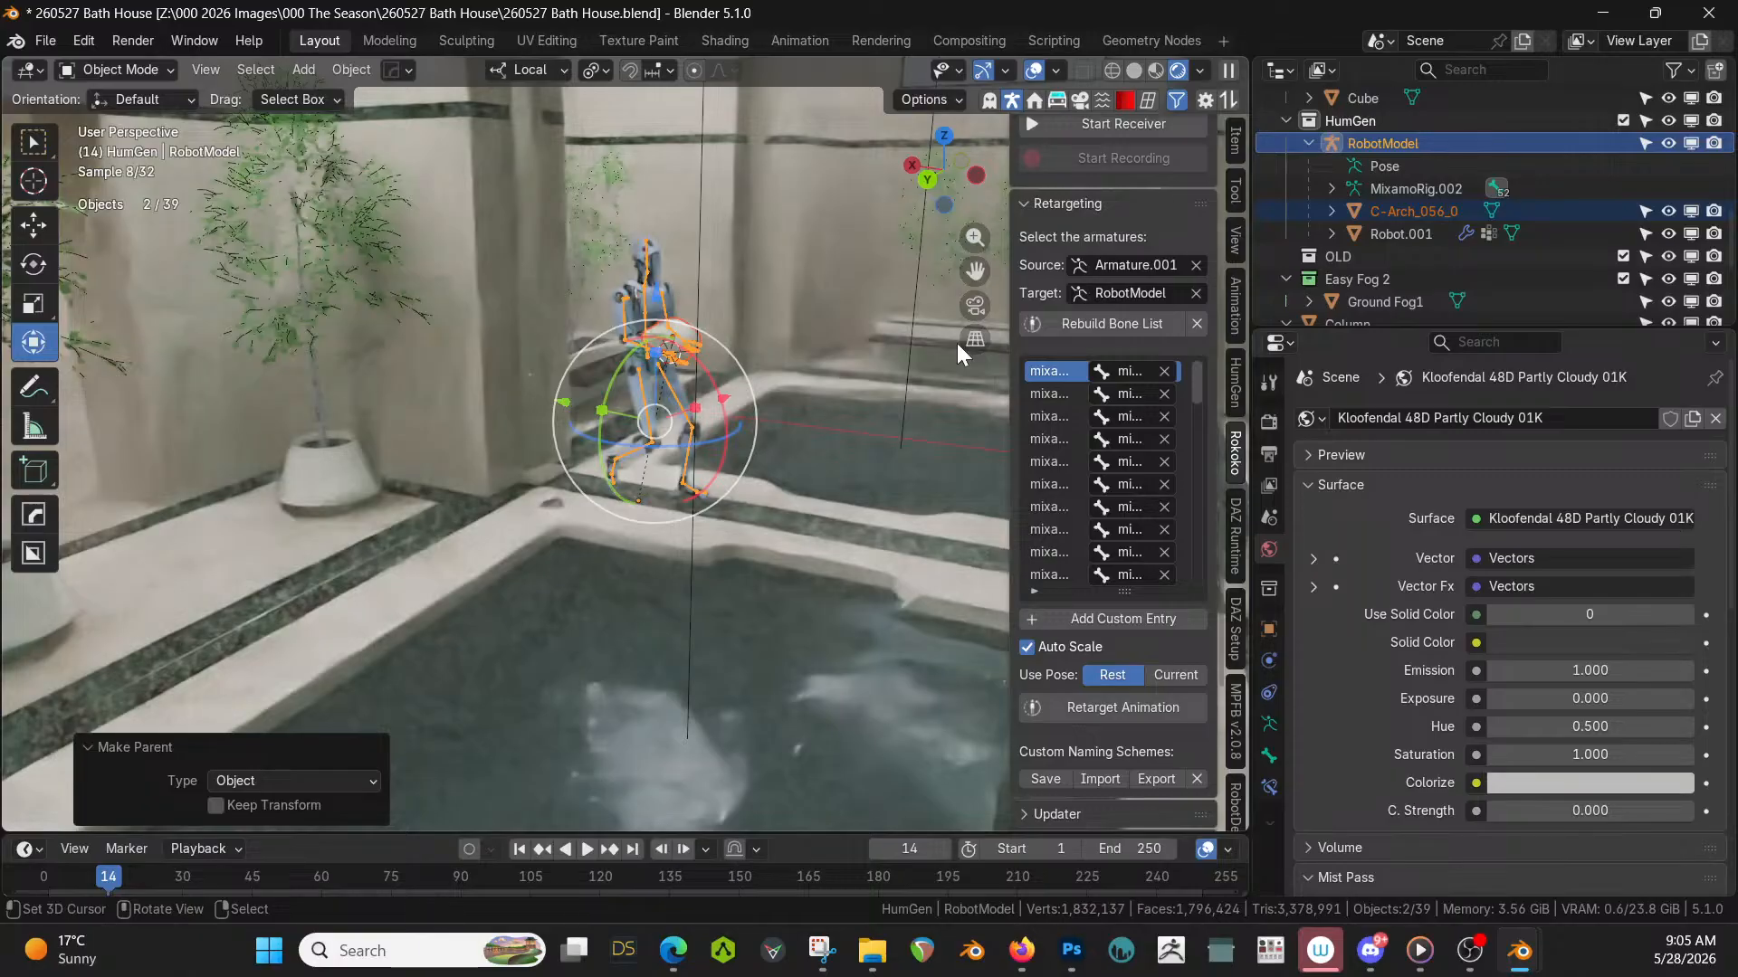
{"action": "key", "text": "ctrl+s"}
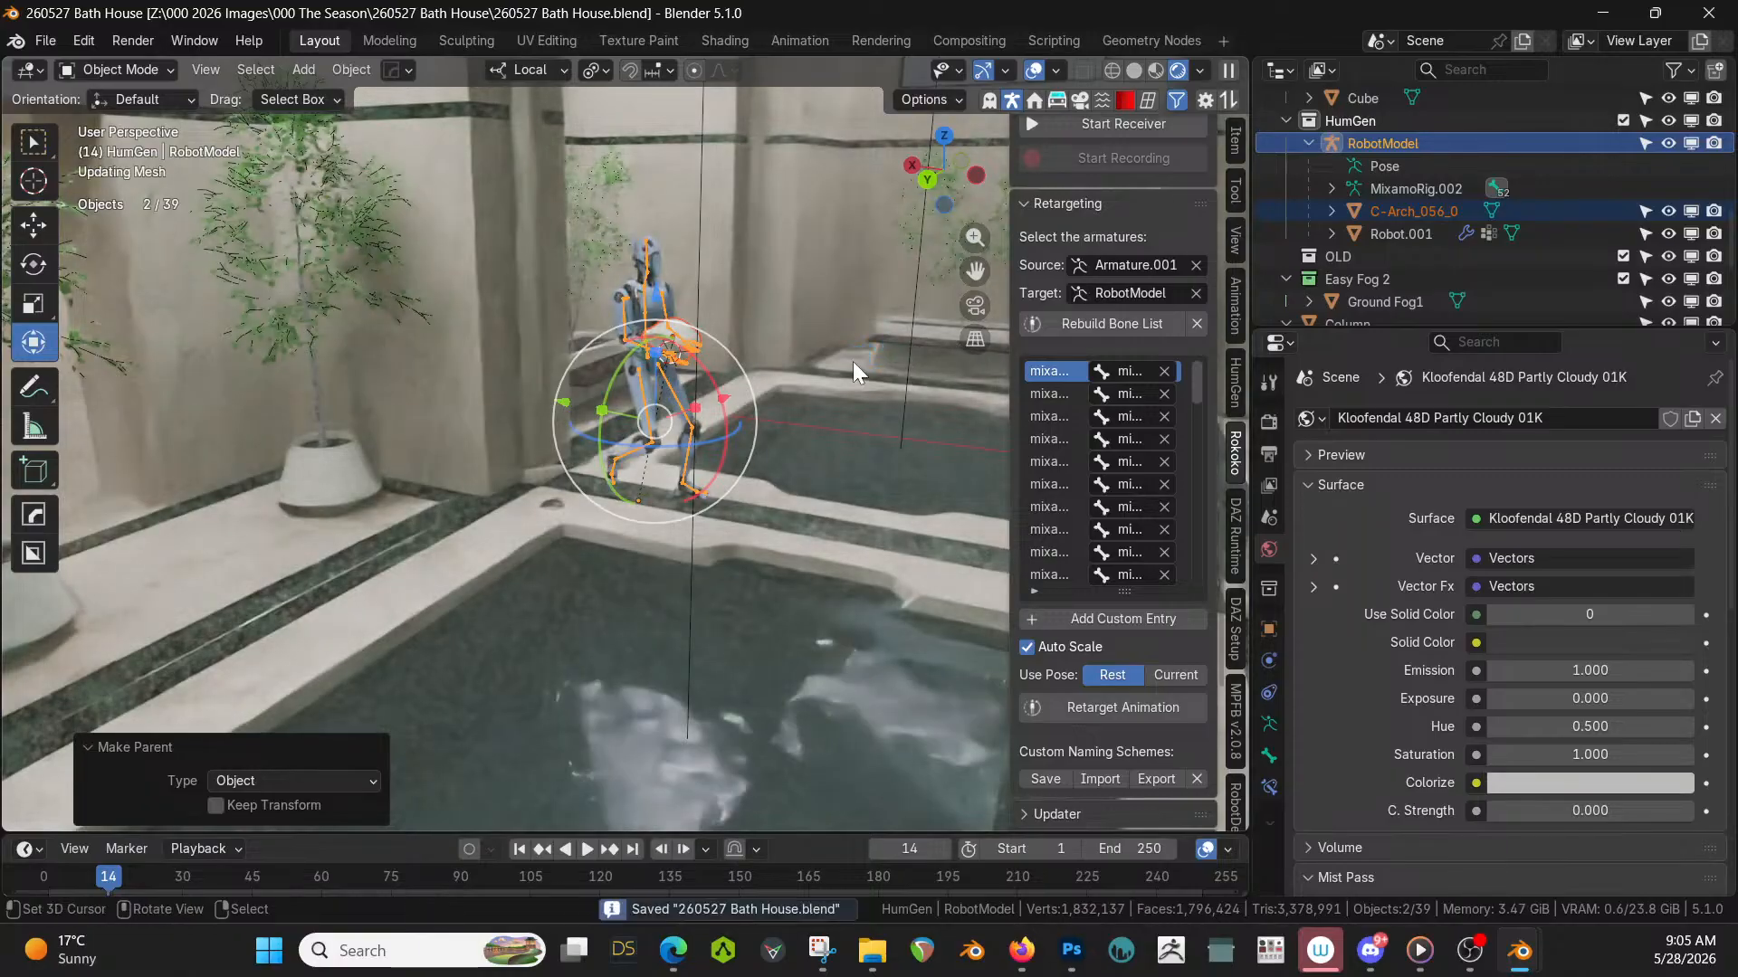